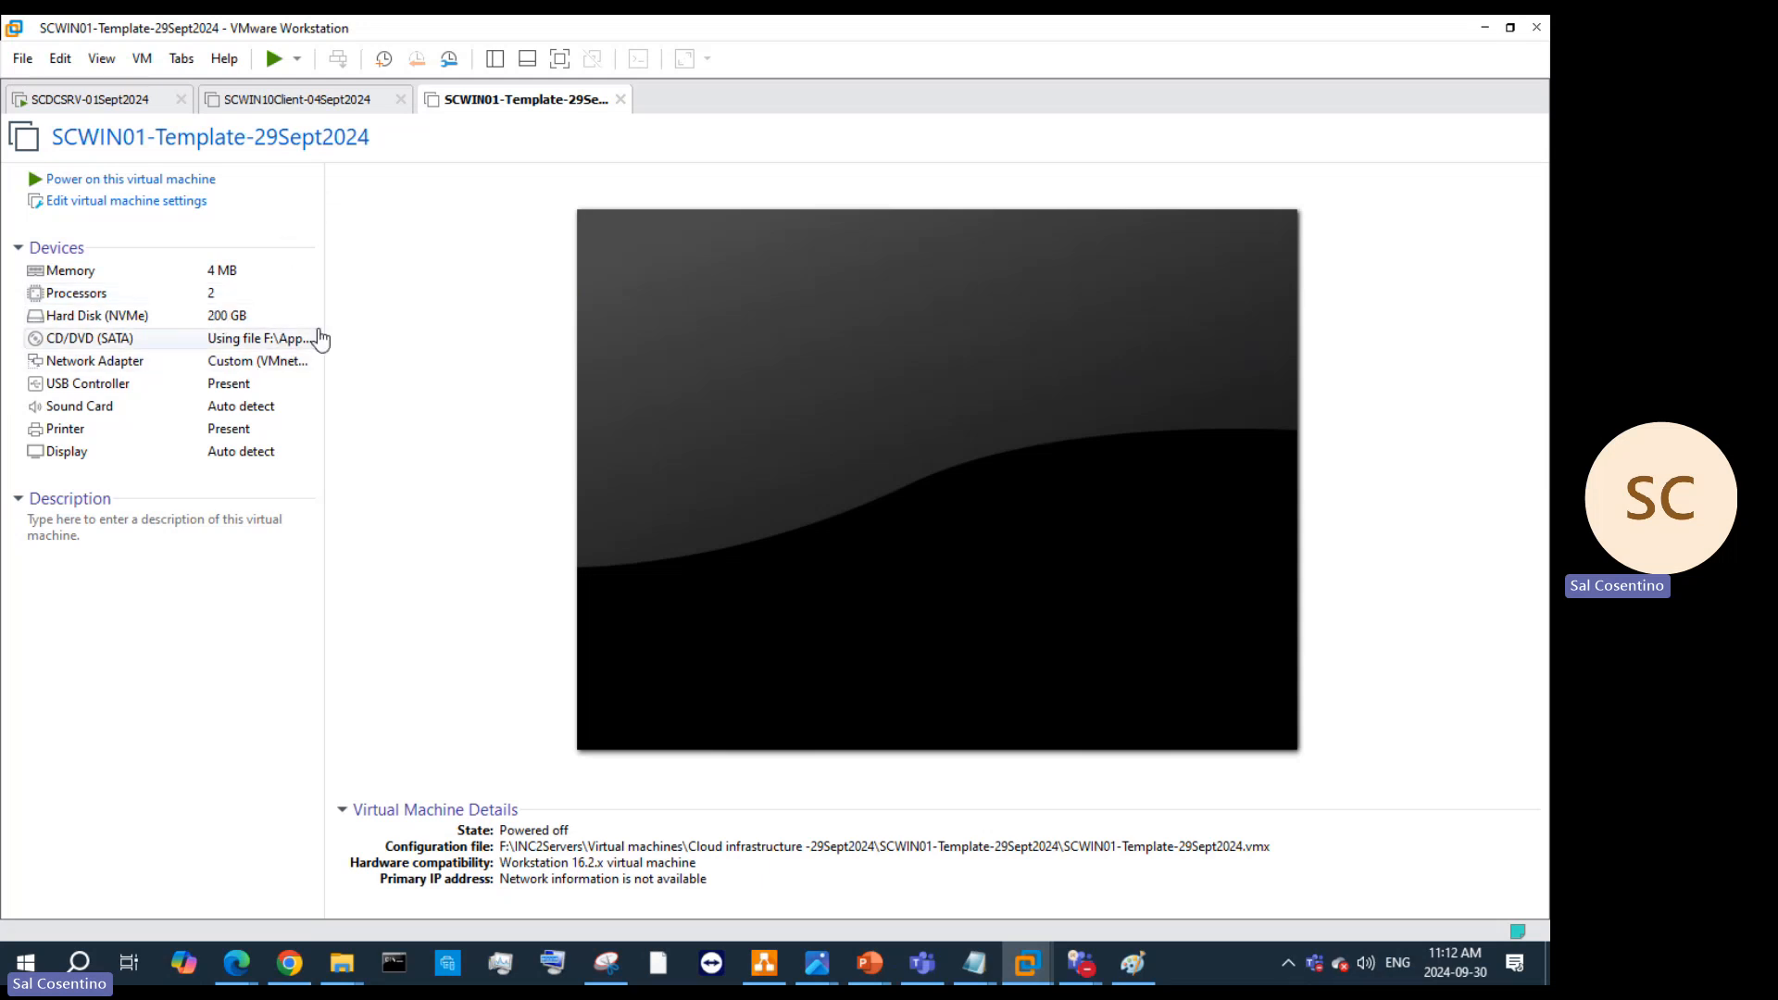
Step: Check the other lab VMs, then start a new virtual machine from SCDCSRV-01Sept2024's File menu
{"action": "left_click", "coordinate": [338, 98]}
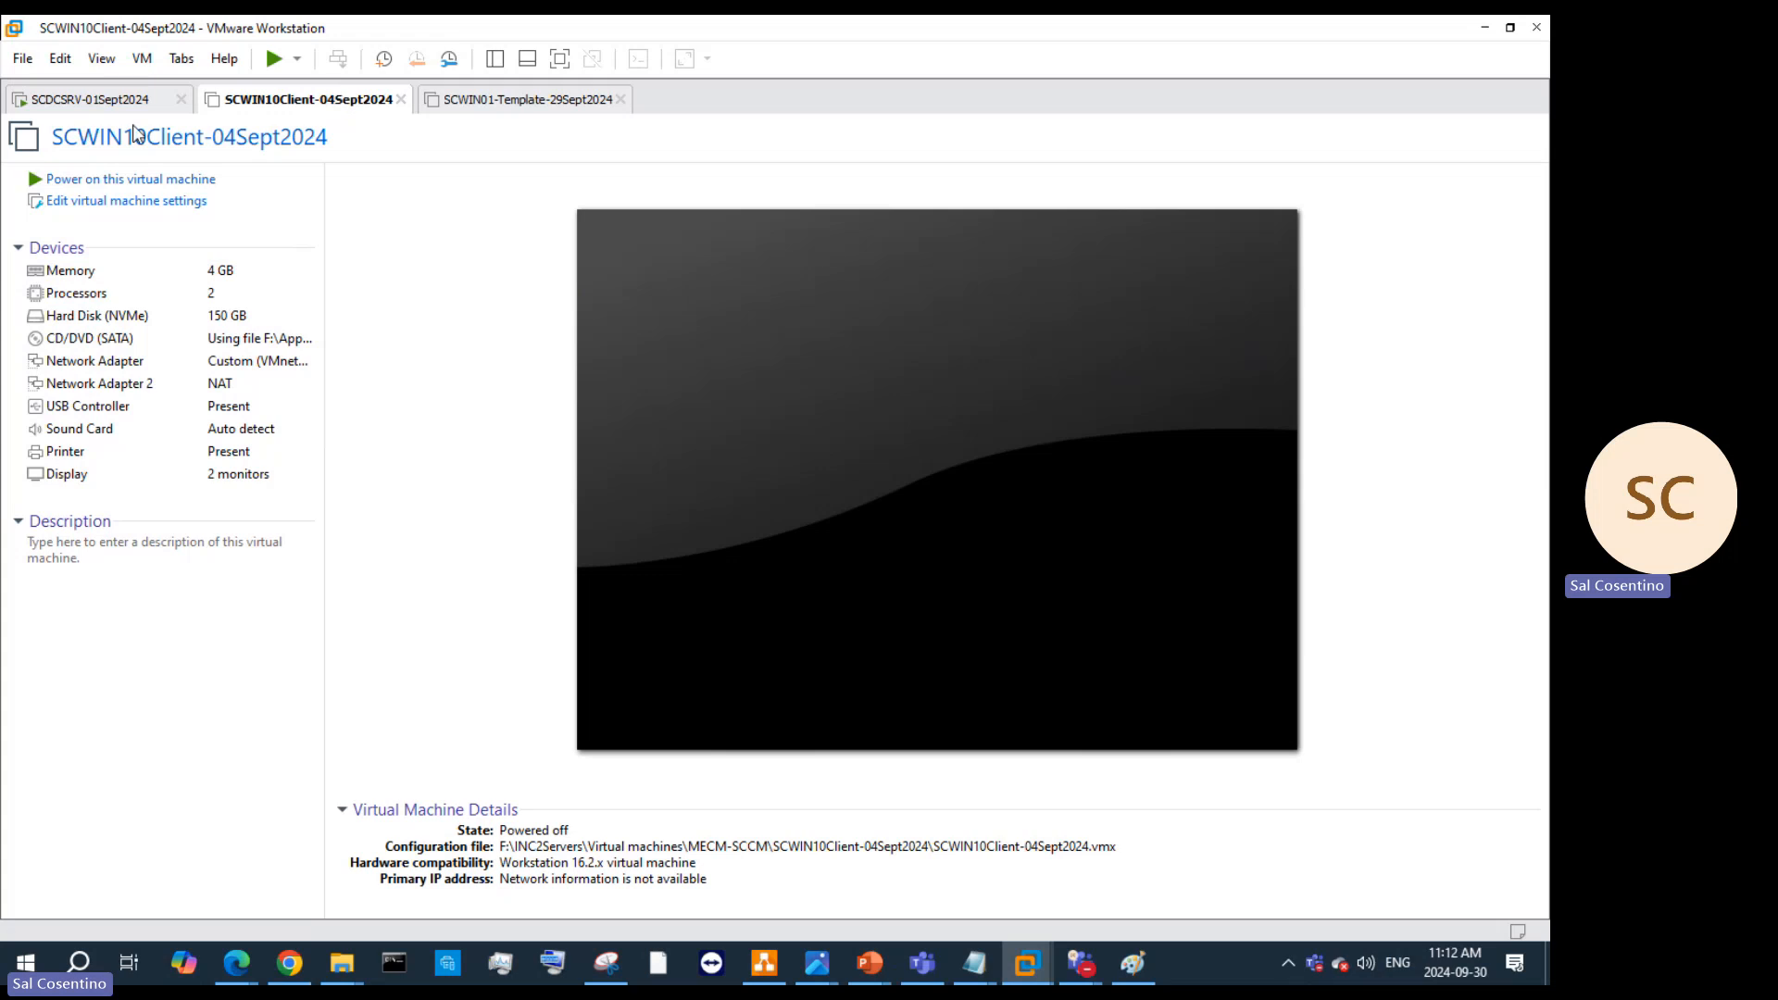
{"action": "left_click", "coordinate": [119, 100]}
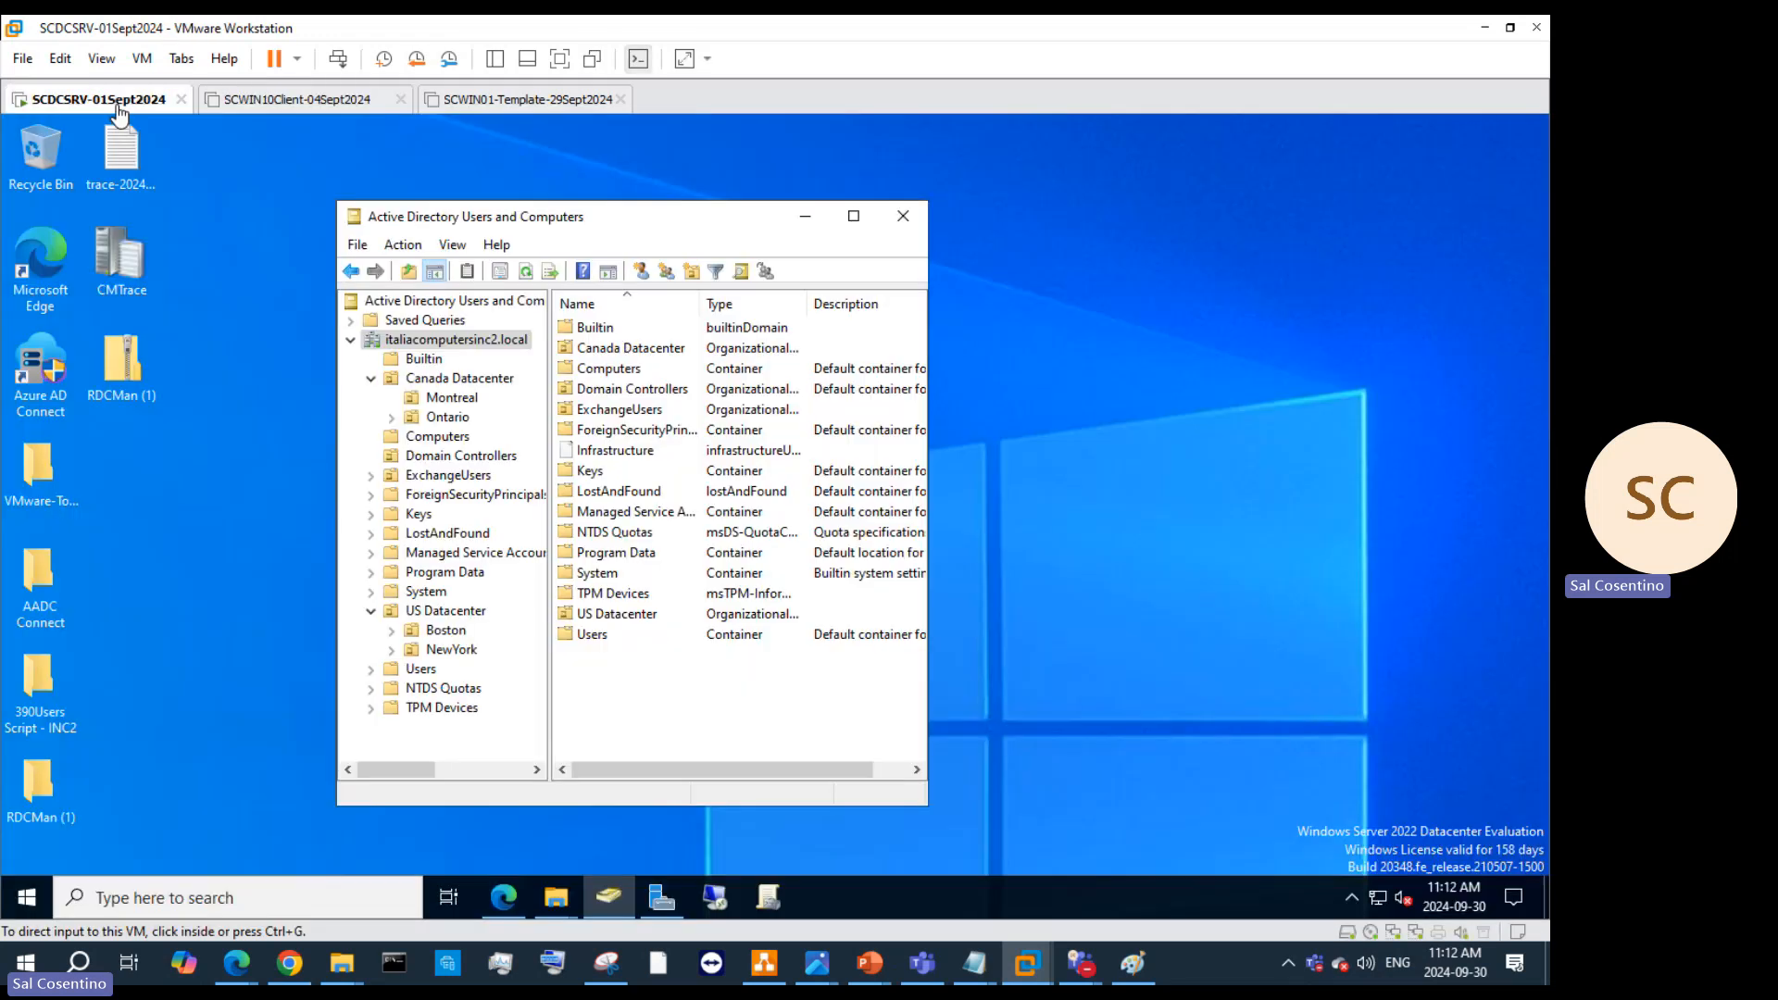
{"action": "left_click", "coordinate": [585, 98]}
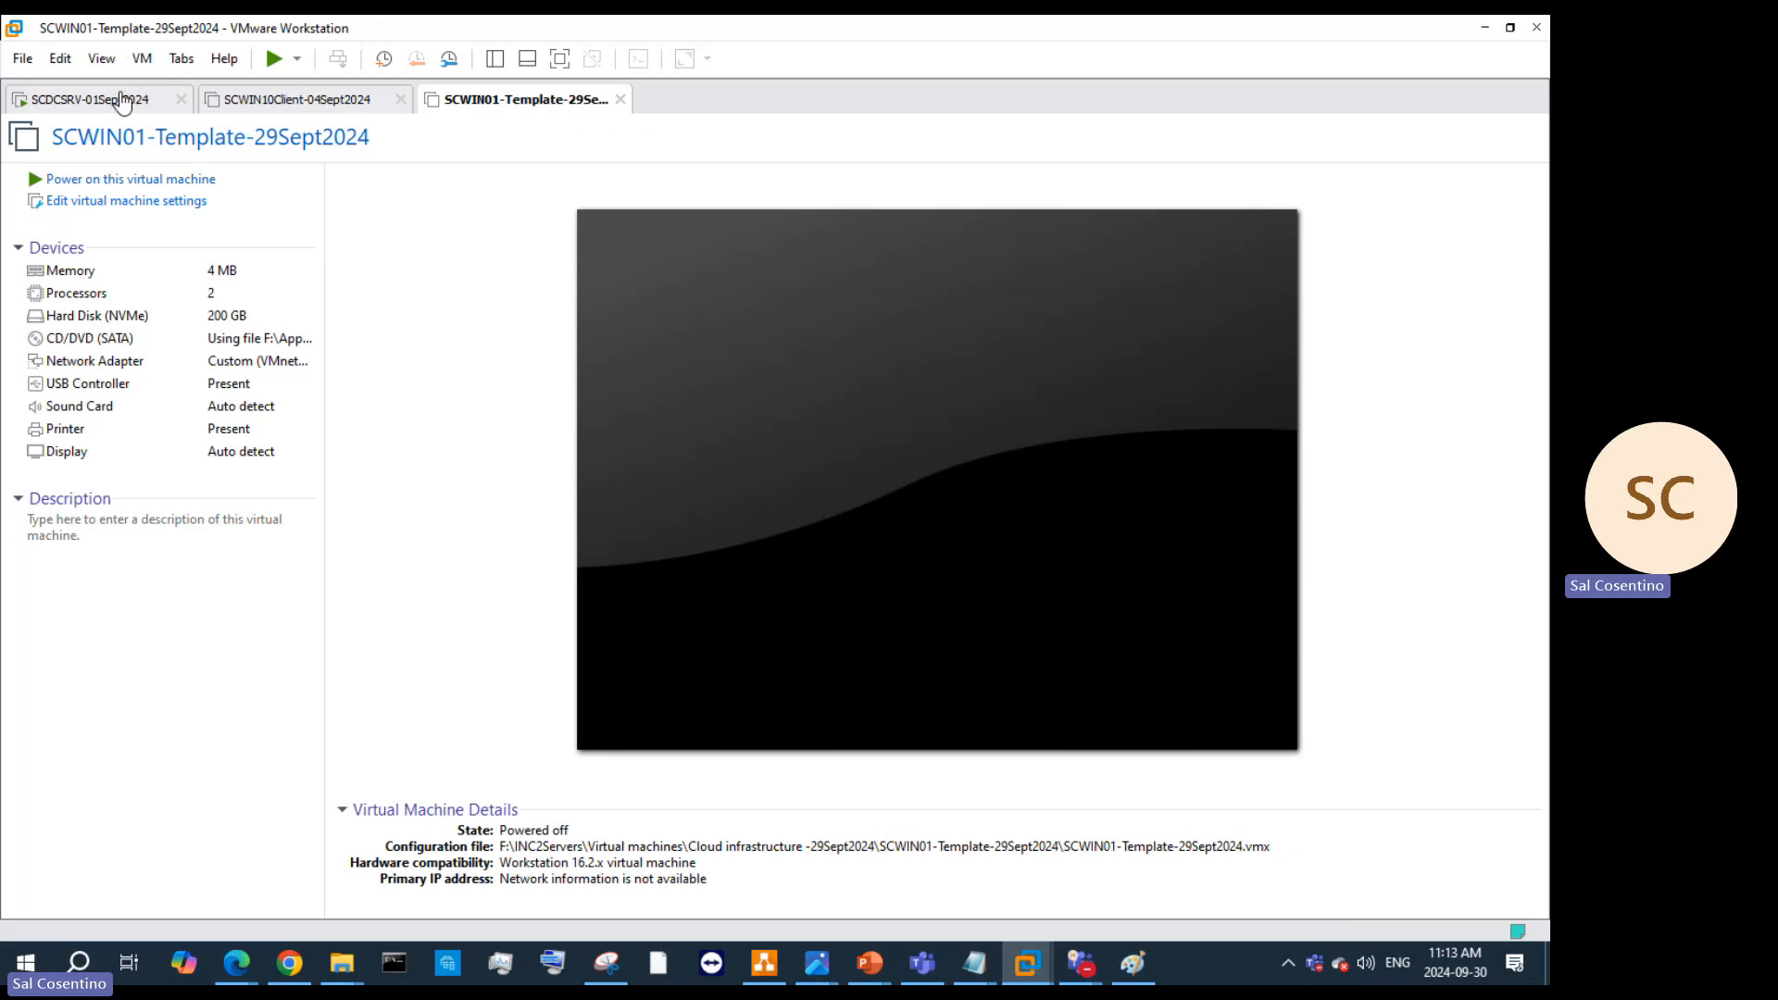
{"action": "left_click", "coordinate": [123, 100]}
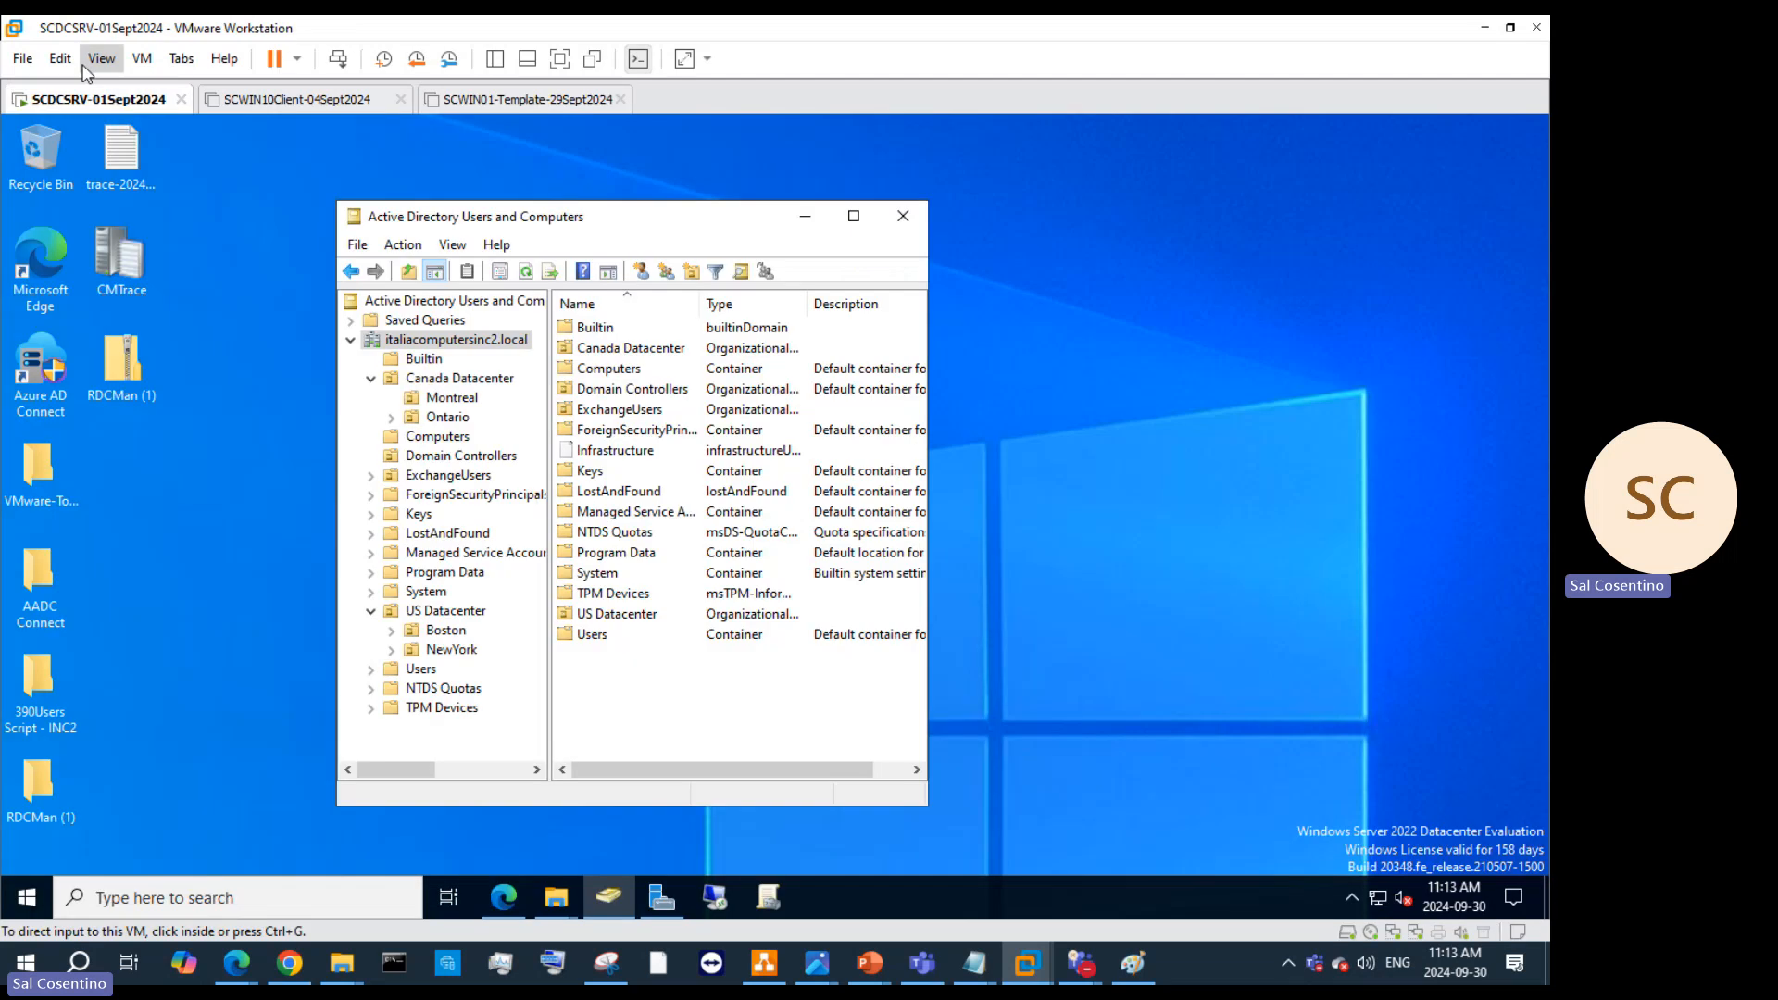
{"action": "left_click", "coordinate": [22, 58]}
{"action": "left_click", "coordinate": [51, 88]}
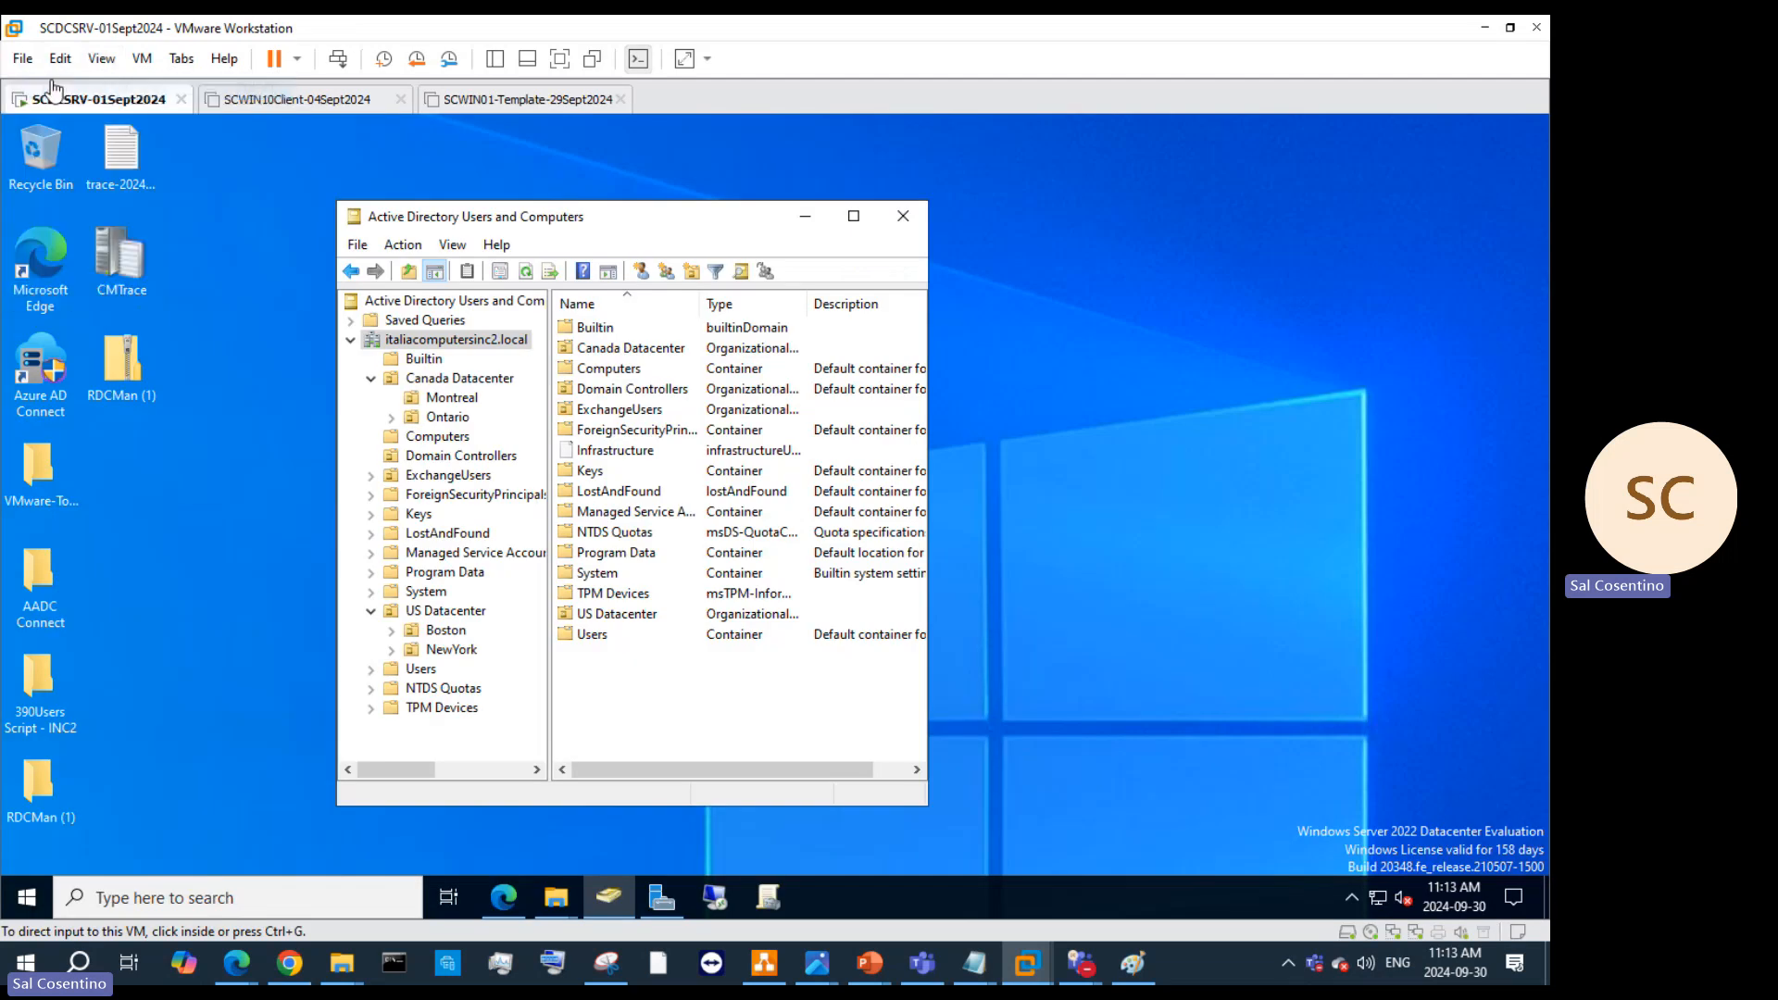
Step: Choose to install the operating system later, keeping Windows Server 2016 as the guest OS
{"action": "left_click", "coordinate": [847, 689]}
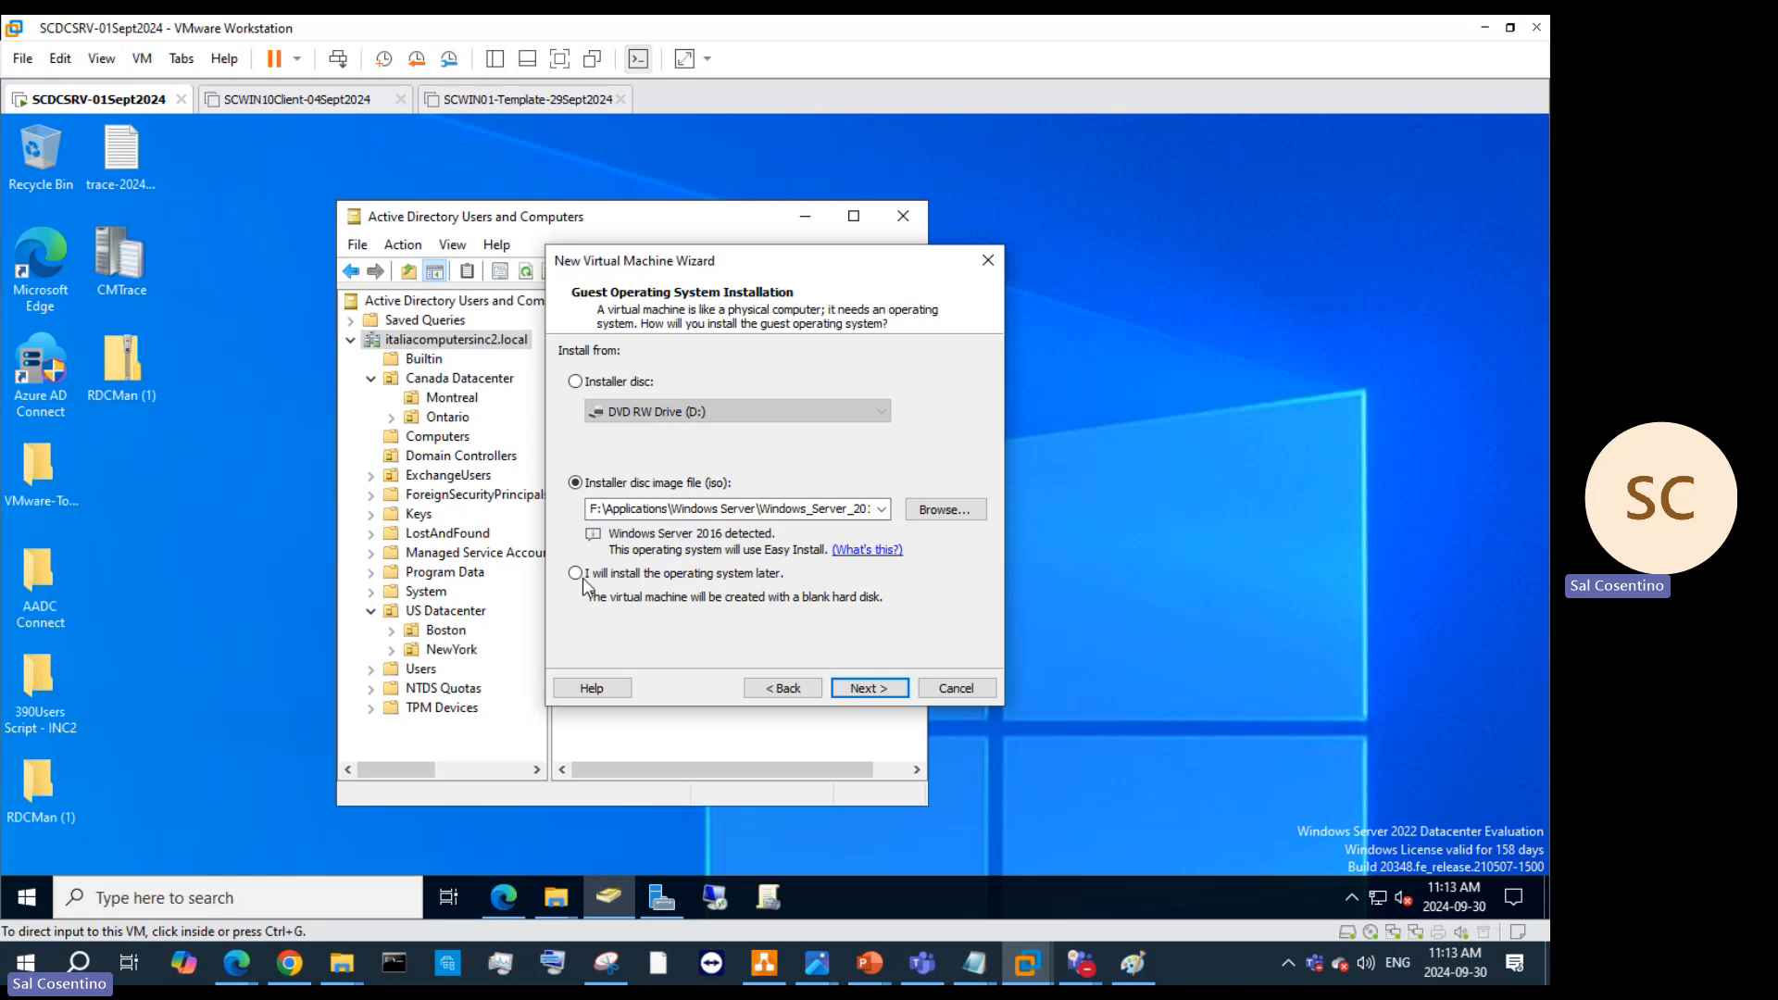
{"action": "left_click", "coordinate": [576, 573]}
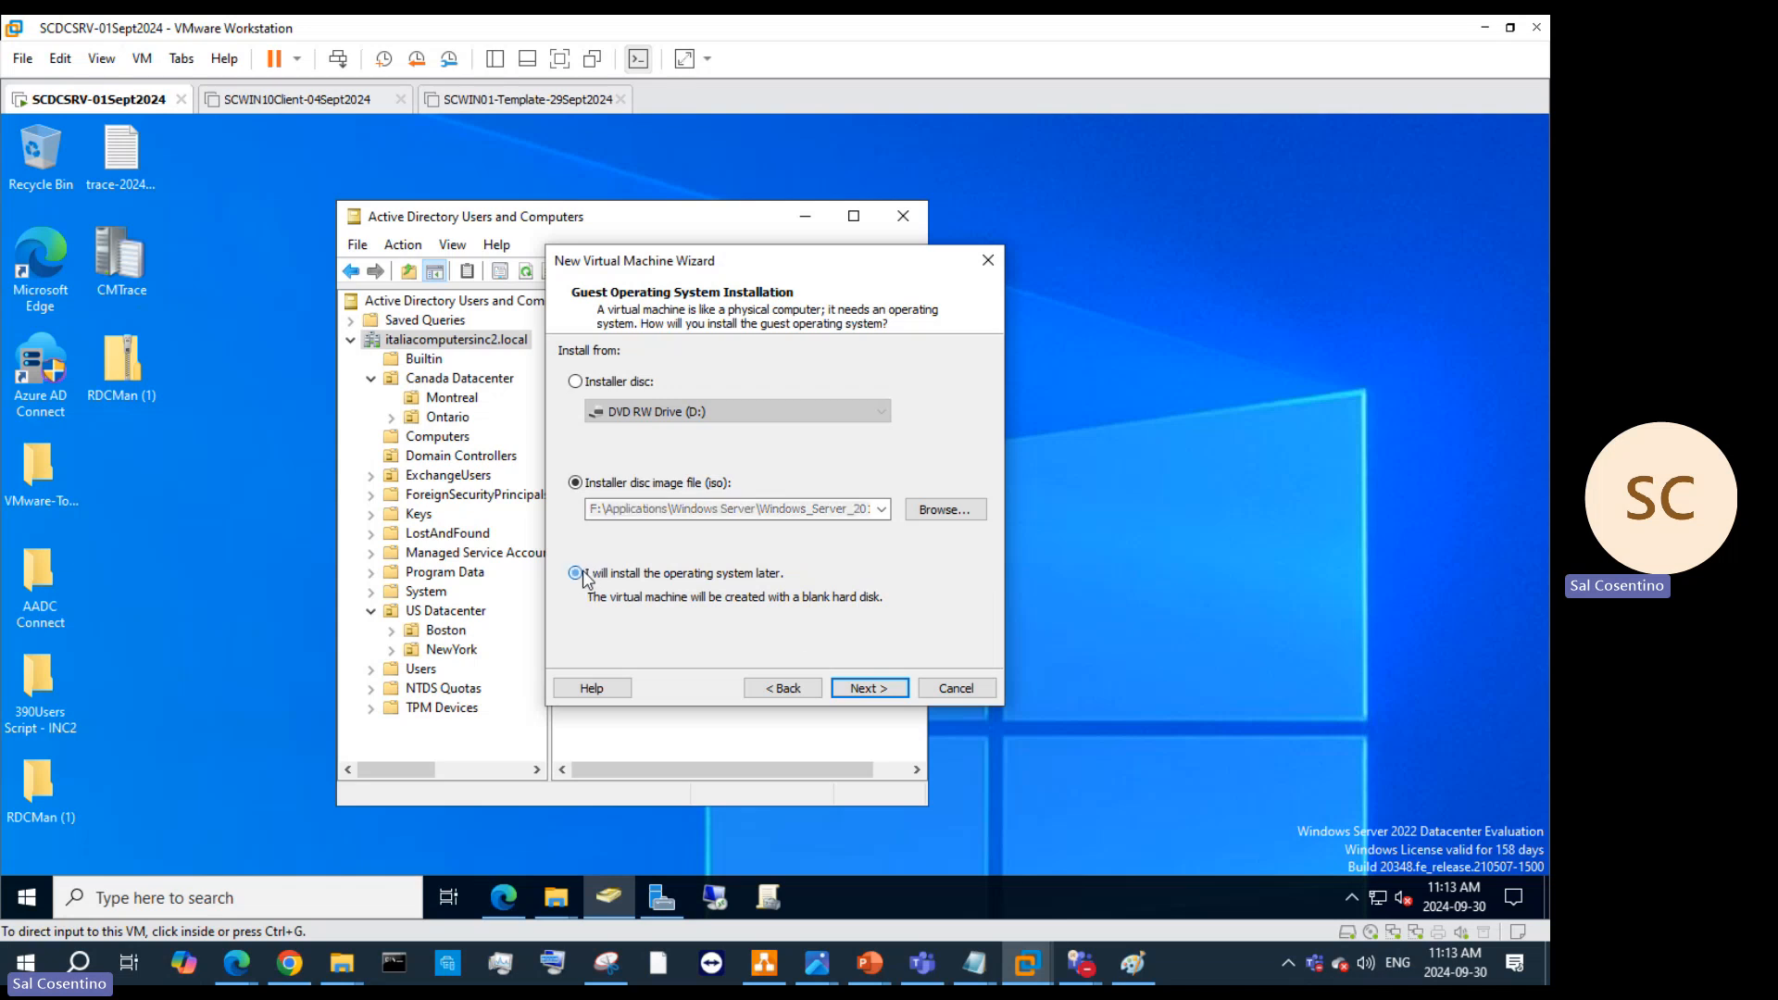
{"action": "left_click", "coordinate": [866, 688]}
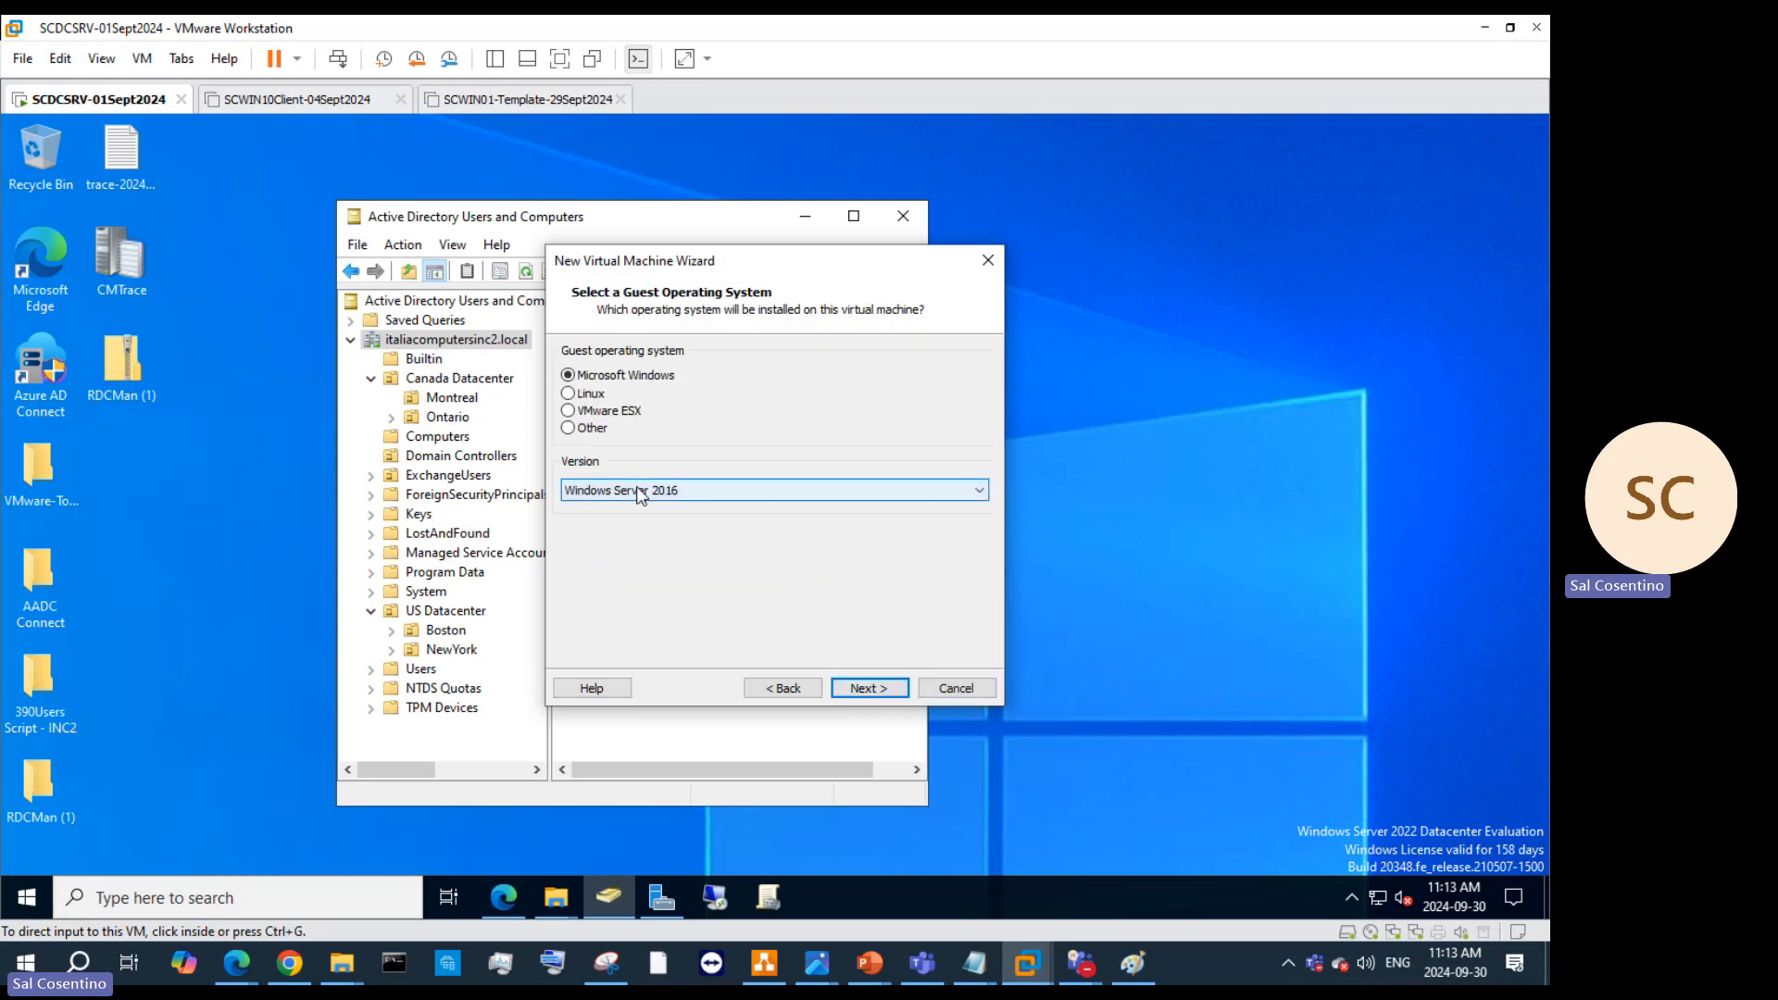
{"action": "left_click", "coordinate": [868, 688]}
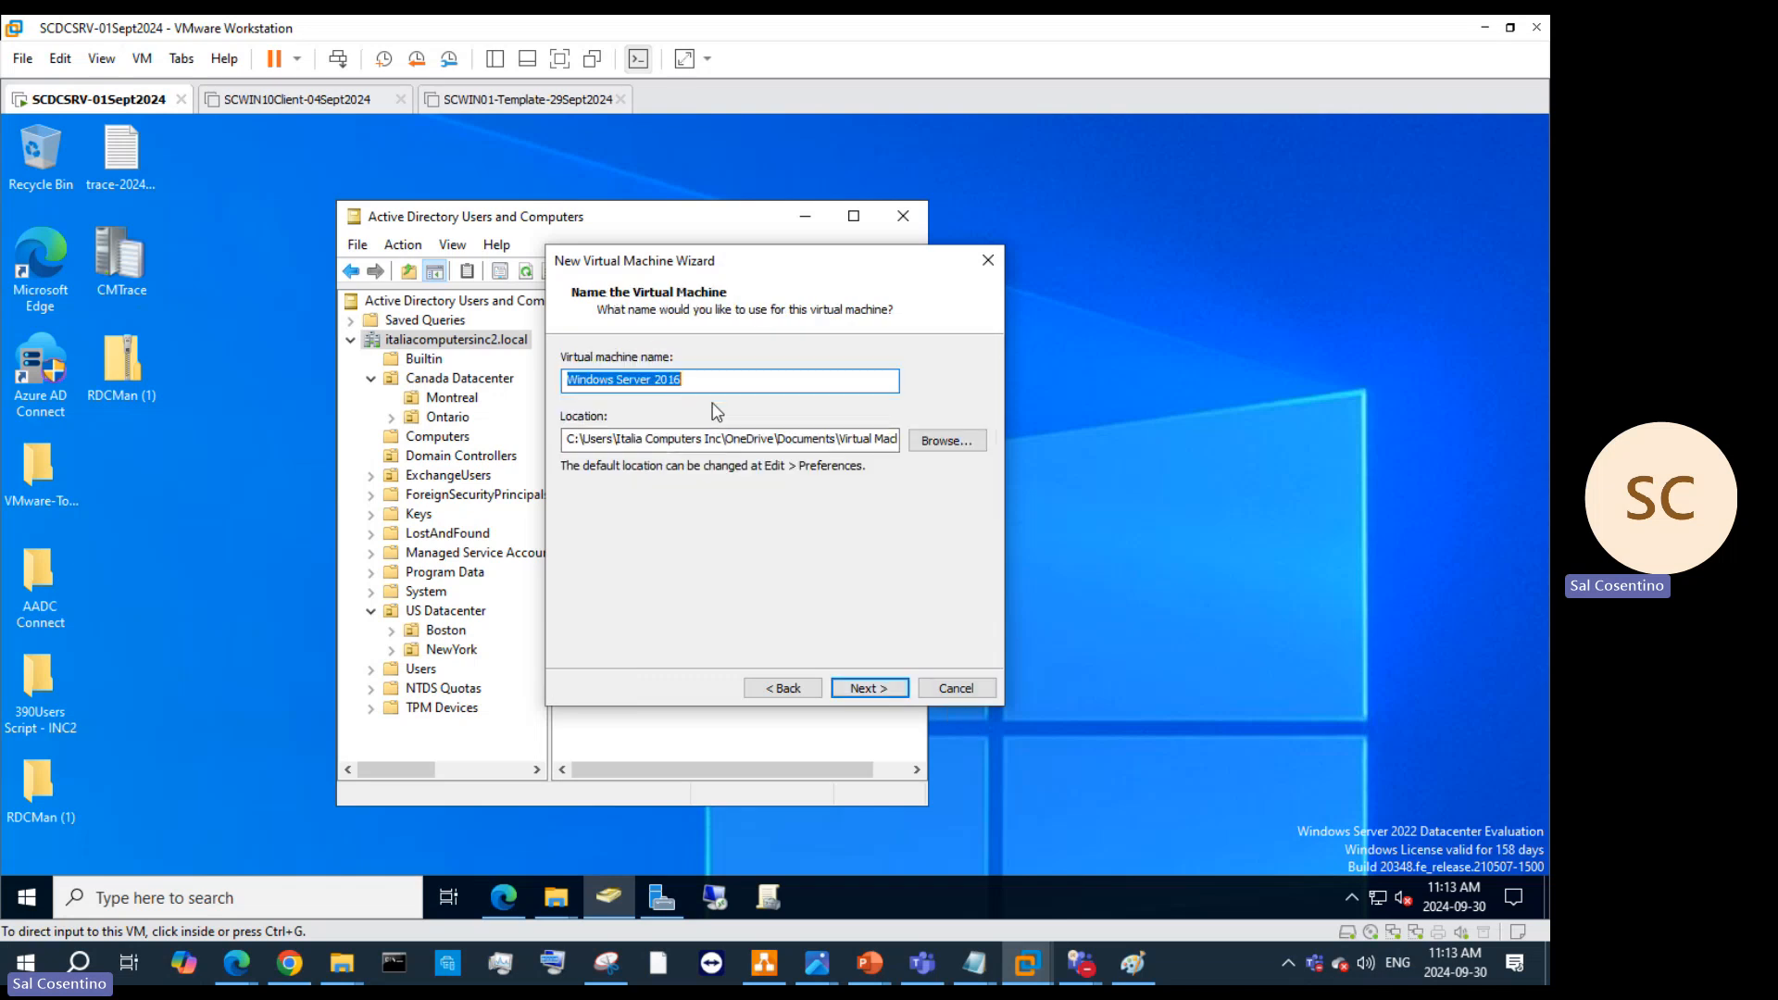
Step: Enter SCVMSRV-template-CND-300924 as the virtual machine name, correcting typos along the way
{"action": "type", "text": "SC"}
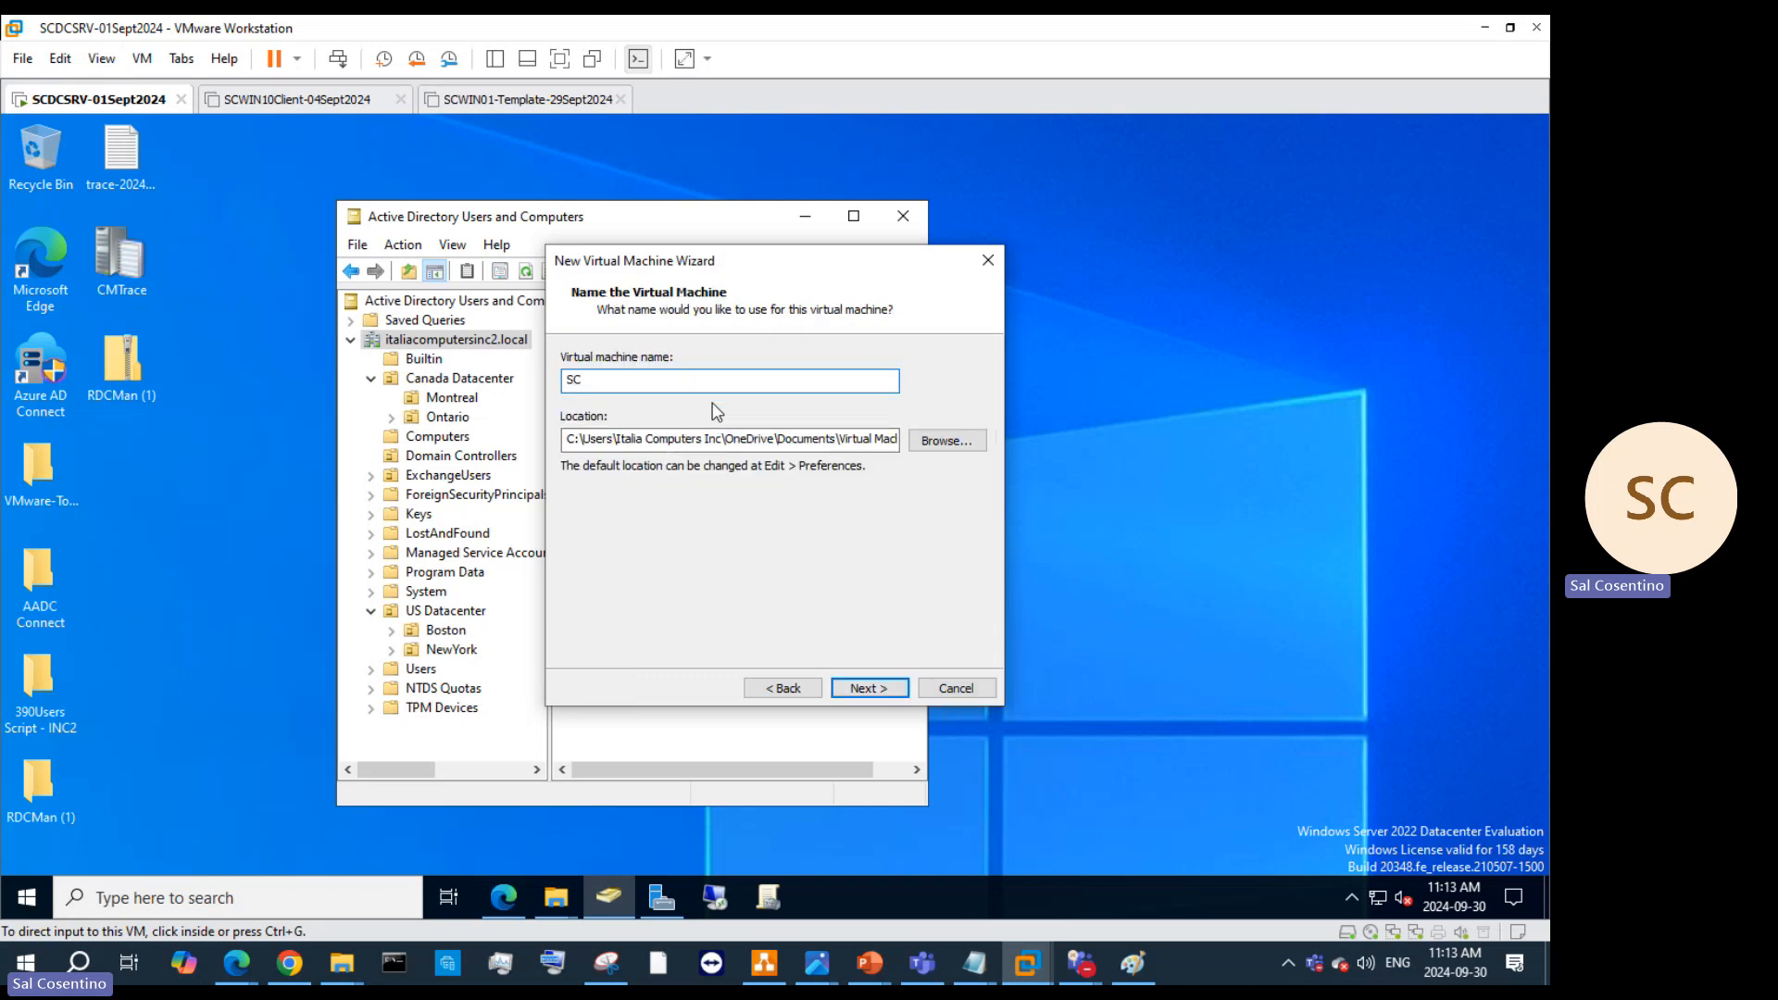
{"action": "type", "text": "VM"}
{"action": "type", "text": "-template"}
{"action": "type", "text": "ND"}
{"action": "type", "text": "-30spet2902"}
{"action": "key", "text": "BackSpace"}
{"action": "key", "text": "BackSpace"}
{"action": "key", "text": "BackSpace"}
{"action": "key", "text": "BackSpace"}
{"action": "key", "text": "BackSpace"}
{"action": "key", "text": "BackSpace"}
{"action": "key", "text": "BackSpace"}
{"action": "left_click", "coordinate": [595, 380]}
{"action": "type", "text": "SRV"}
Step: Browse to the New folder under INC2Servers on SSD-6TB (F:) for the VM location
{"action": "left_click", "coordinate": [946, 441]}
{"action": "scroll", "coordinate": [718, 649], "scroll_direction": "down", "scroll_amount": 3}
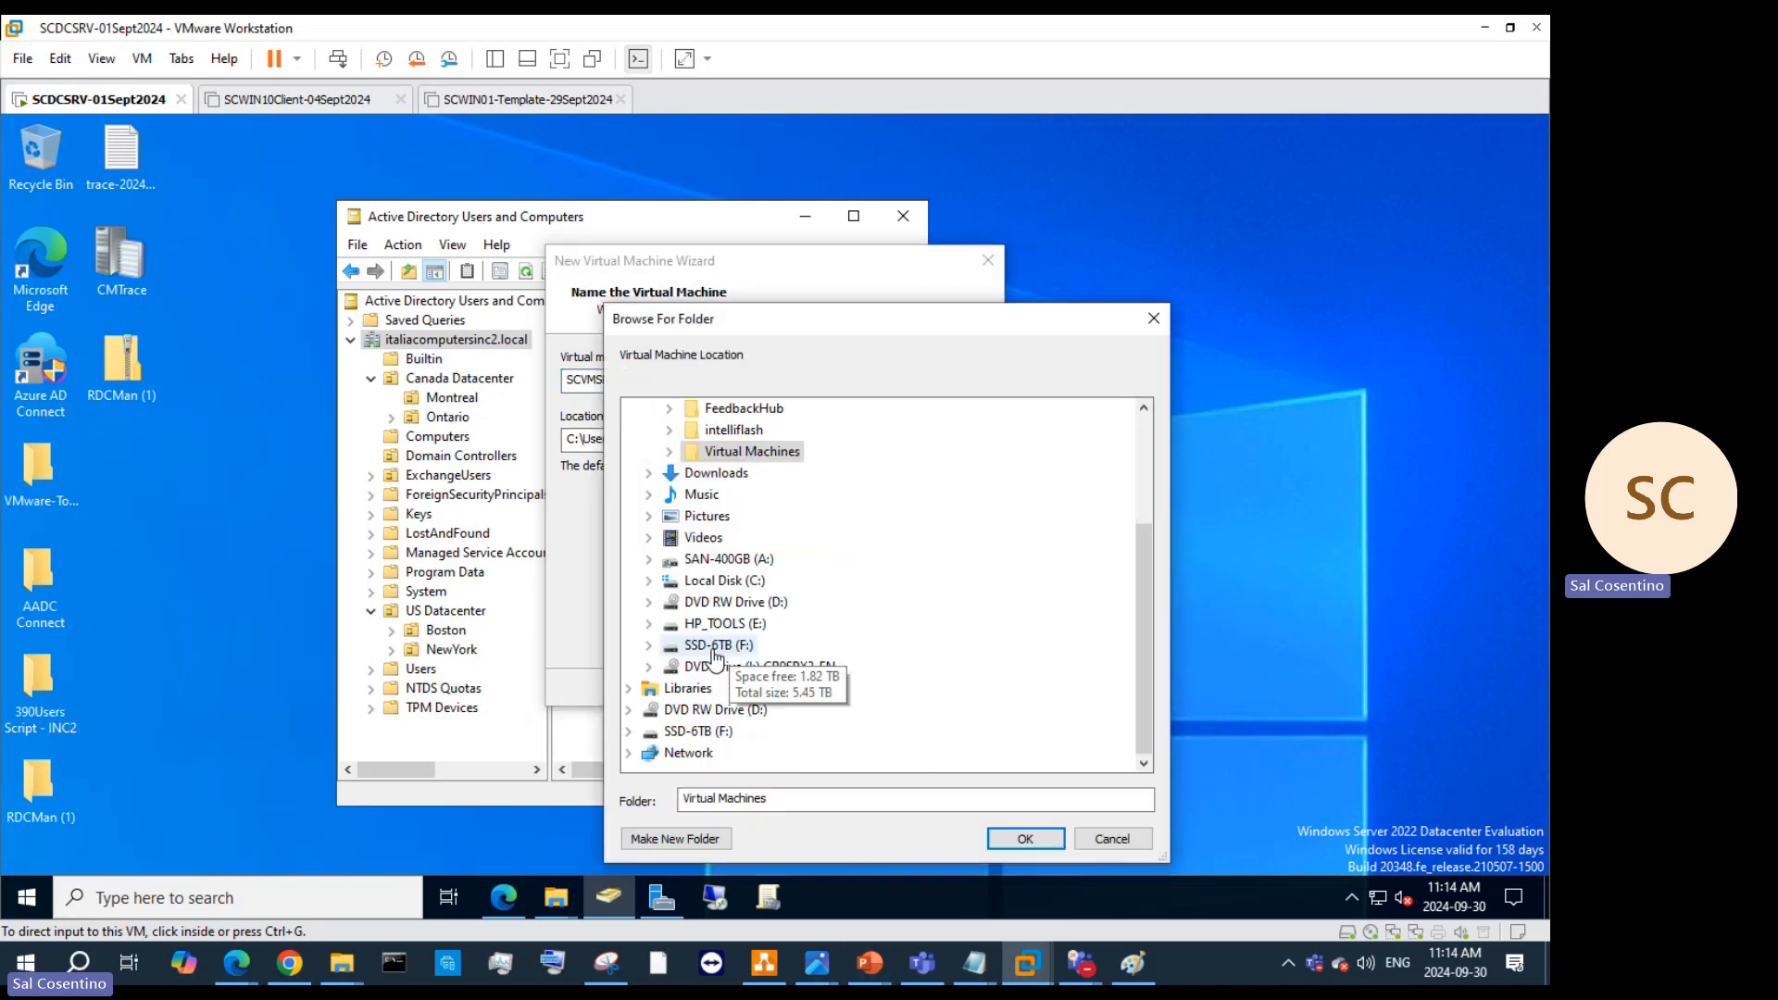
{"action": "left_click", "coordinate": [714, 645]}
{"action": "double_click", "coordinate": [740, 709]}
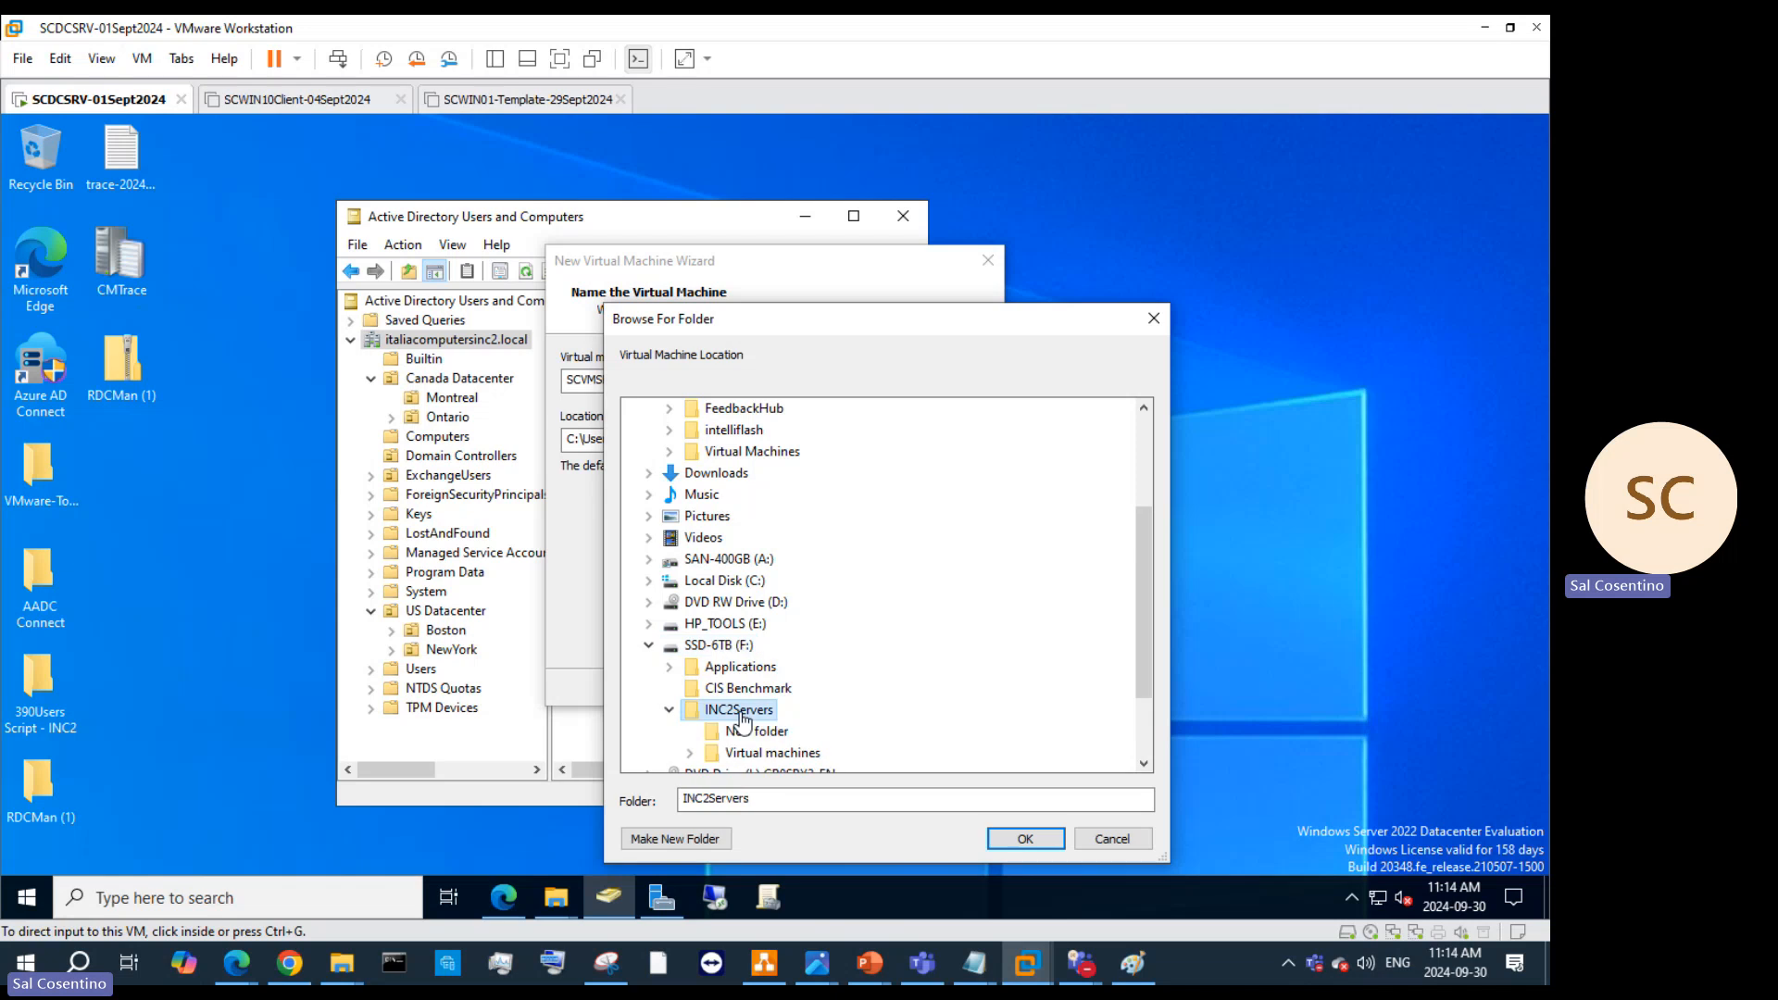
{"action": "scroll", "coordinate": [833, 703], "scroll_direction": "down", "scroll_amount": 2}
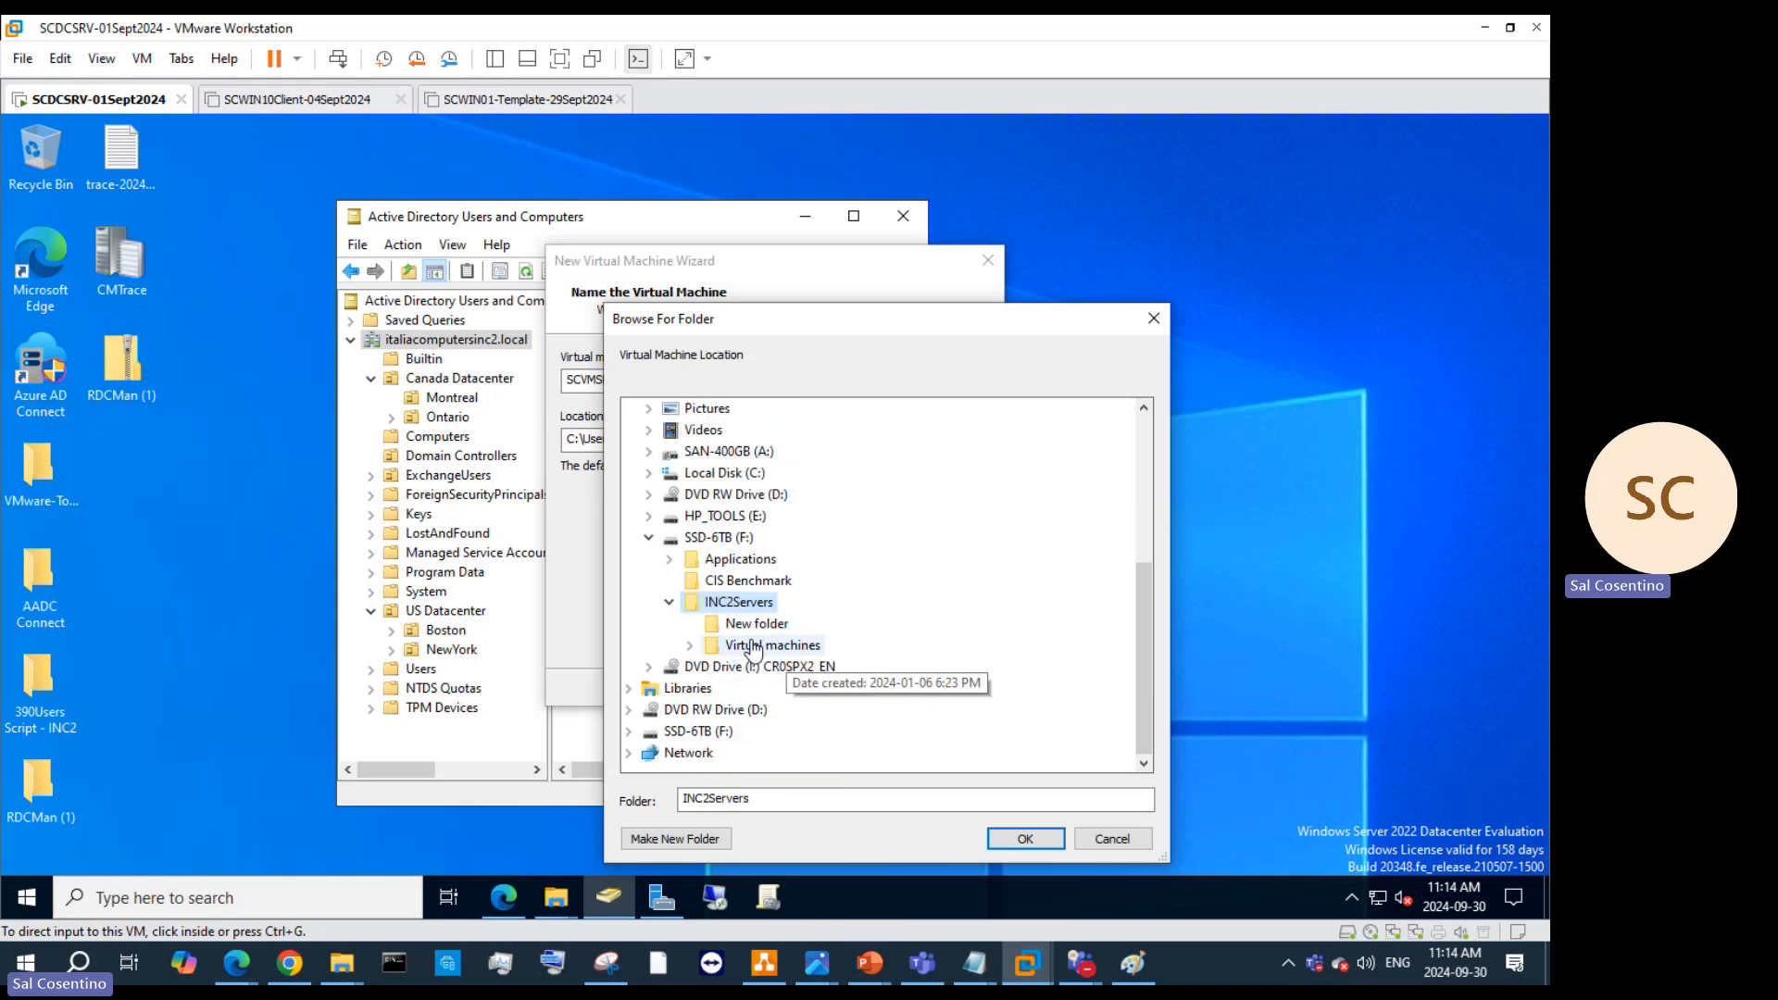
{"action": "double_click", "coordinate": [696, 472]}
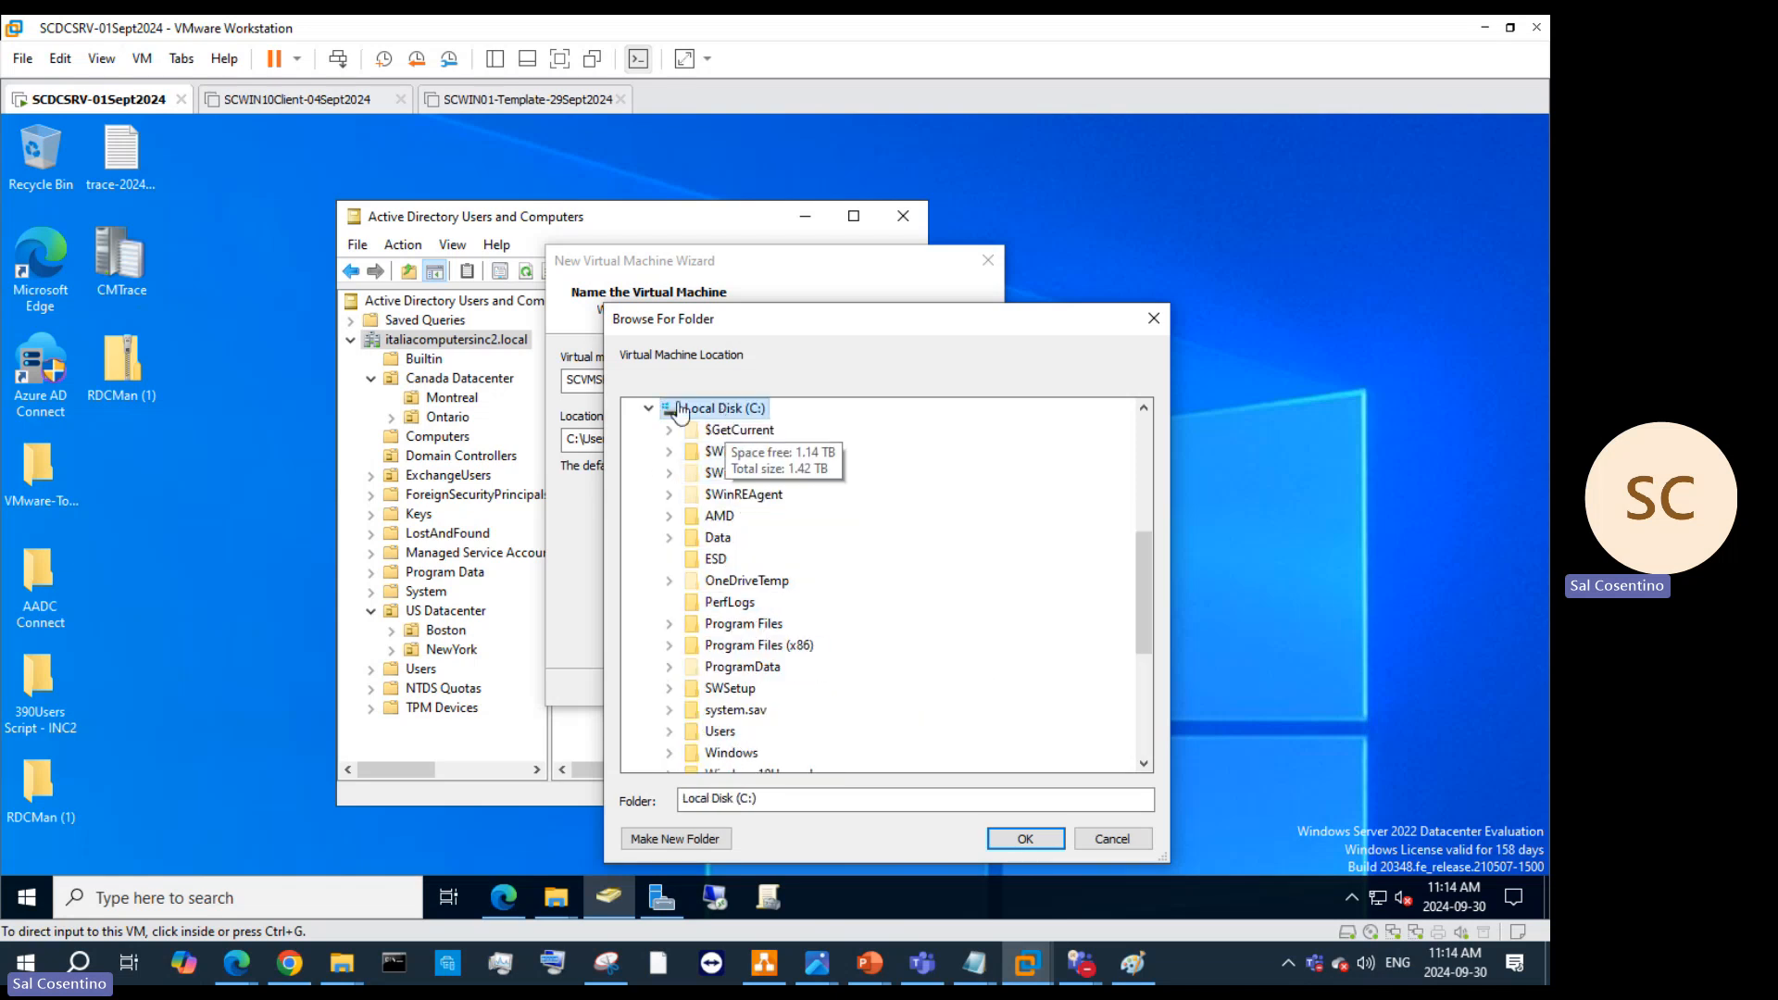
{"action": "left_click", "coordinate": [648, 410]}
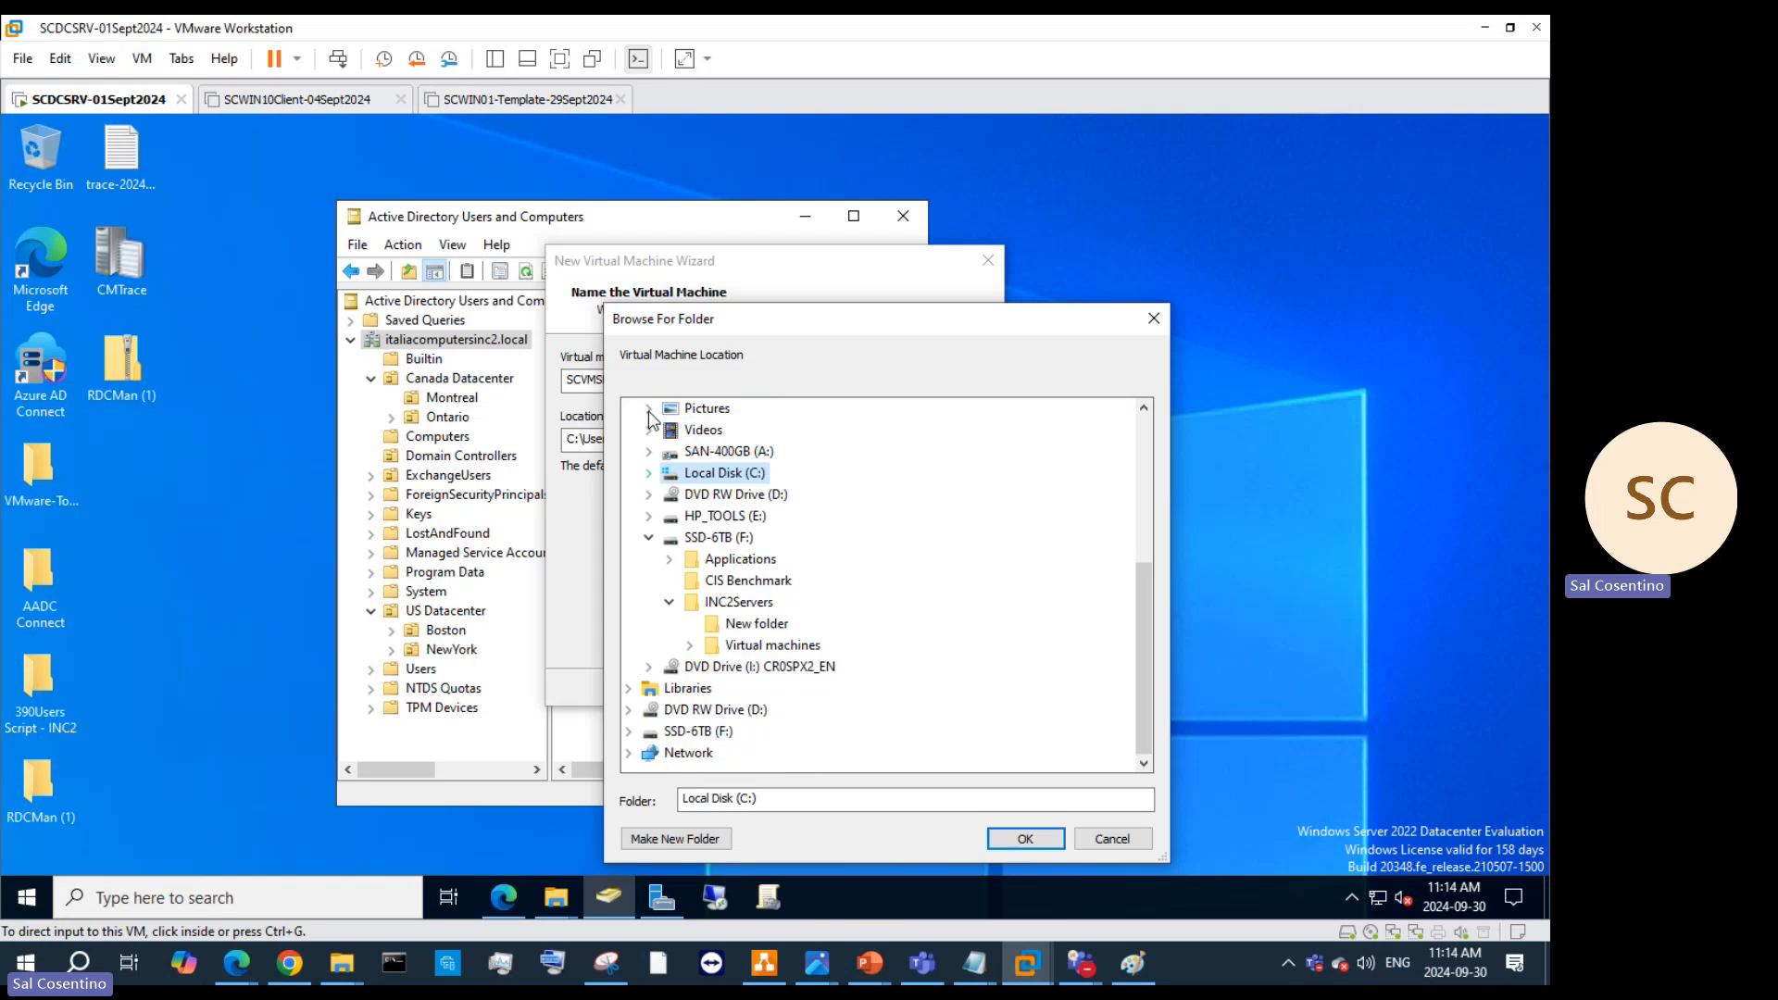
{"action": "left_click", "coordinate": [731, 625]}
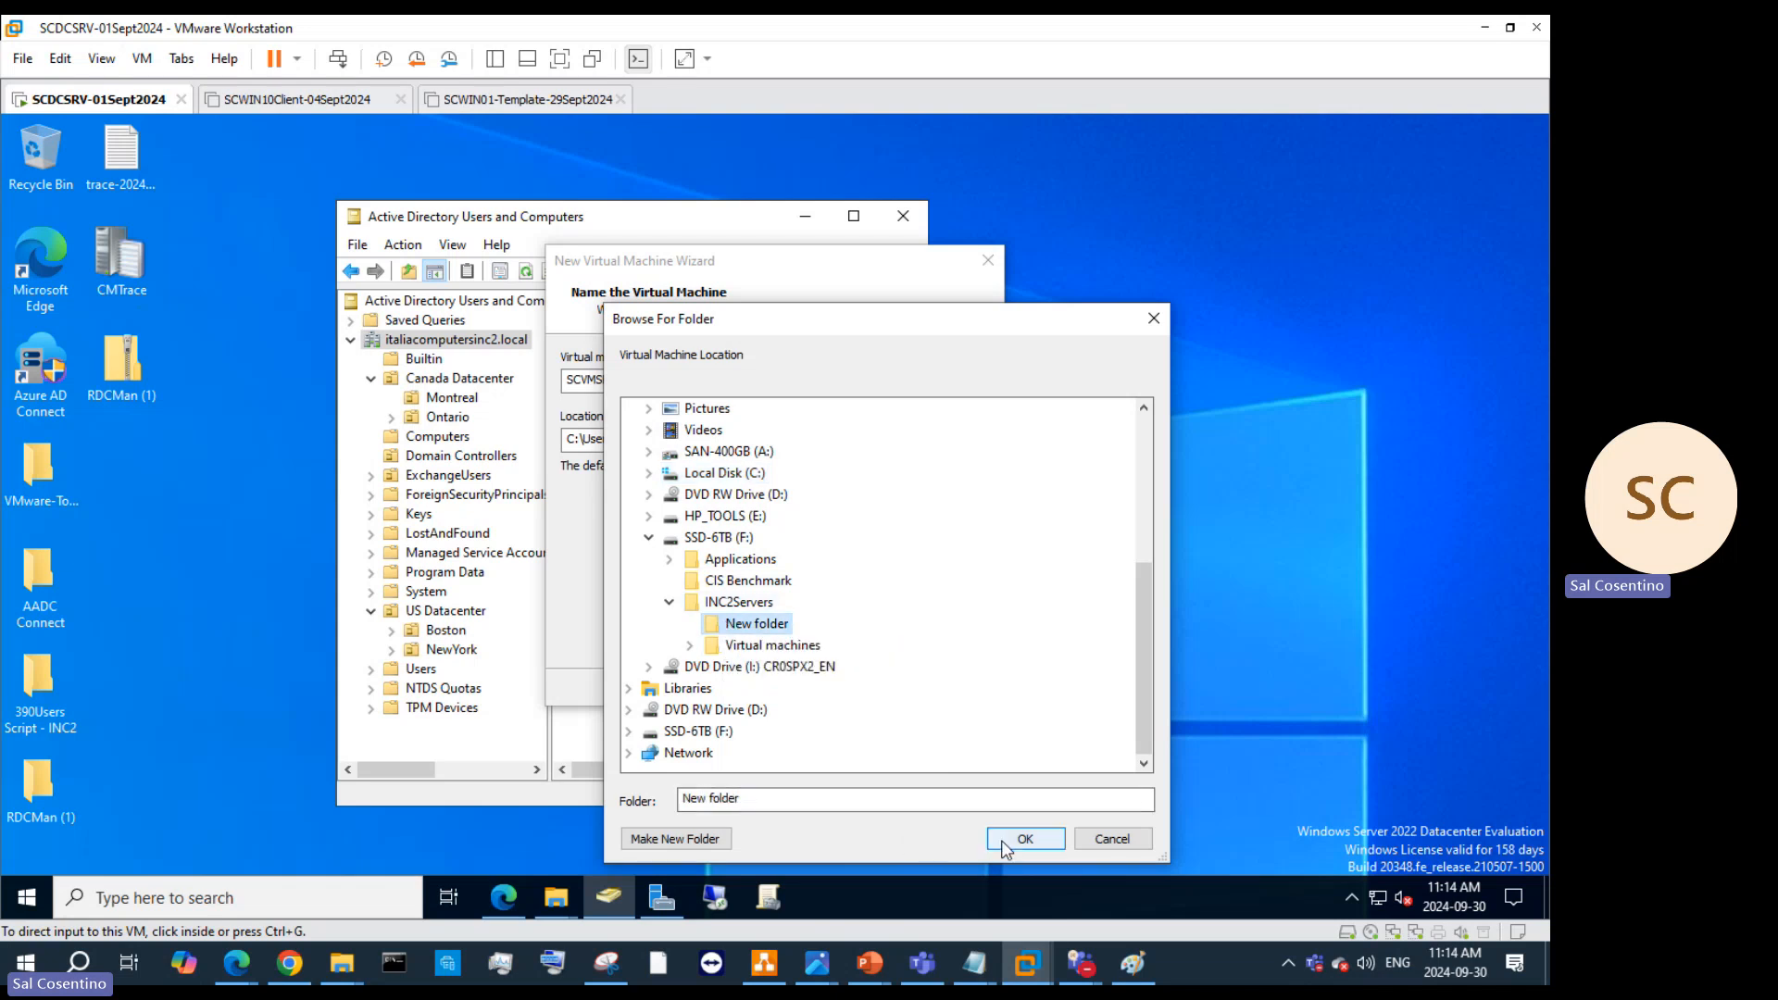
Step: Make a new subfolder named SCVMSRV-CND-template30092024 inside New folder
{"action": "left_click", "coordinate": [675, 838]}
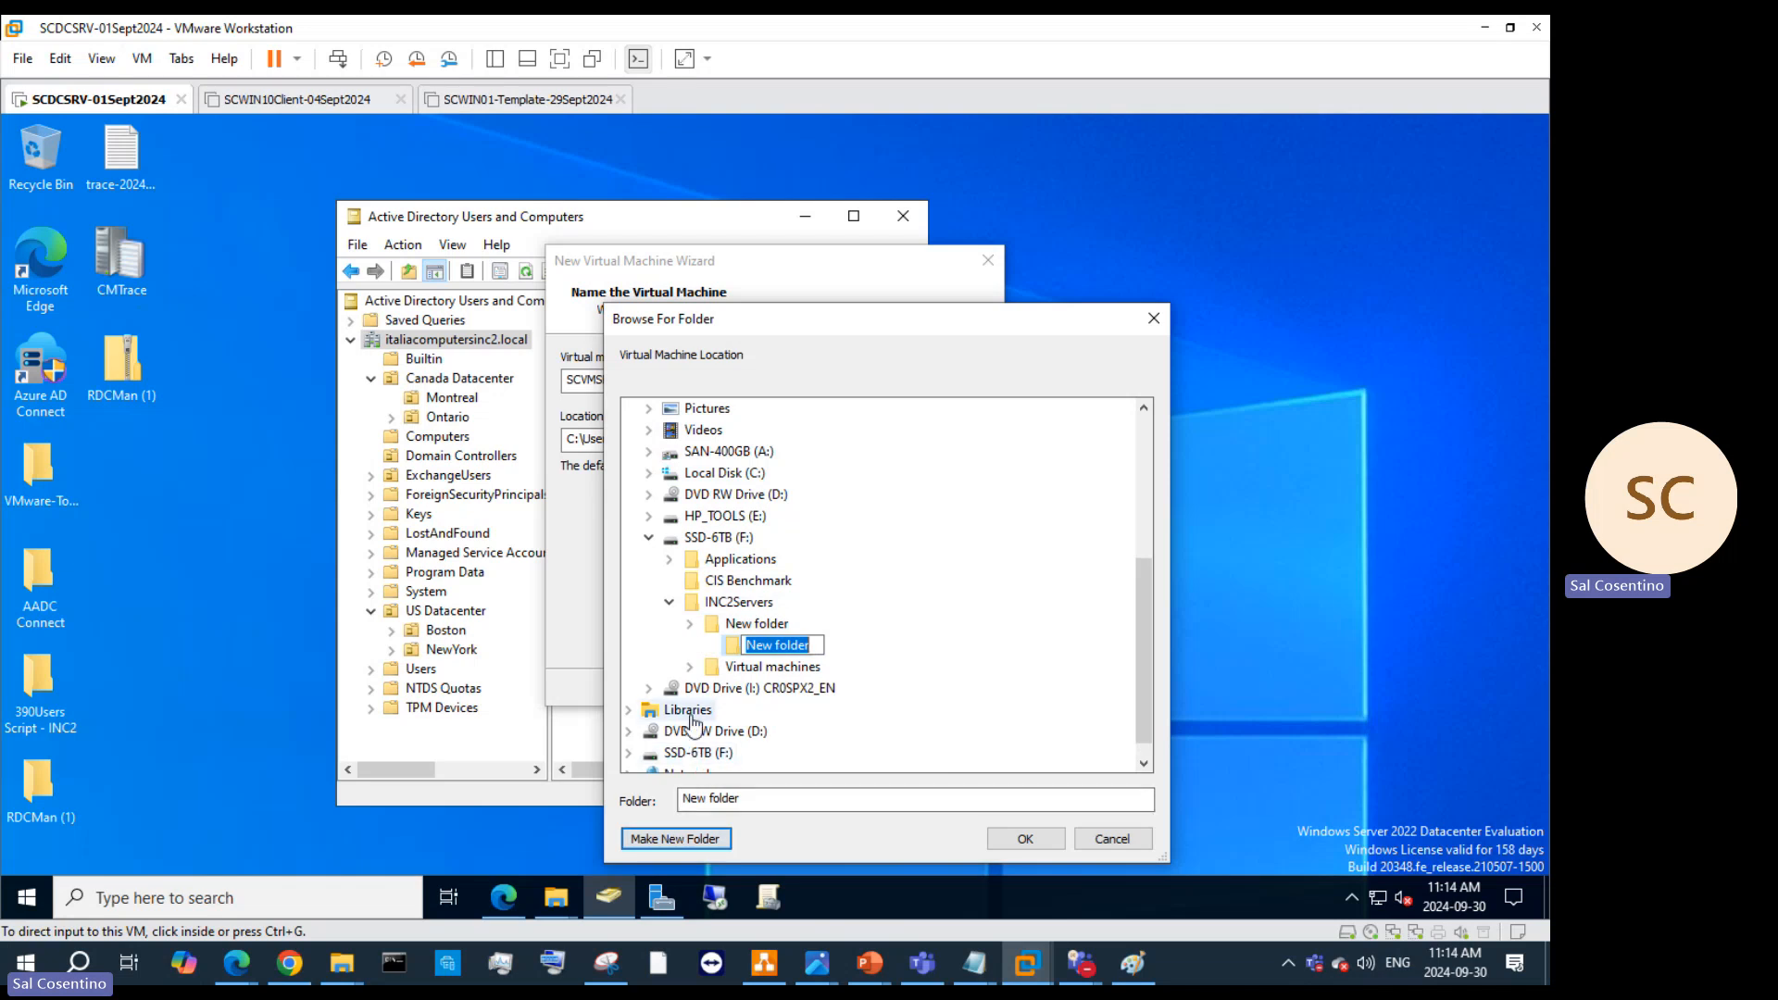
{"action": "type", "text": "SC"}
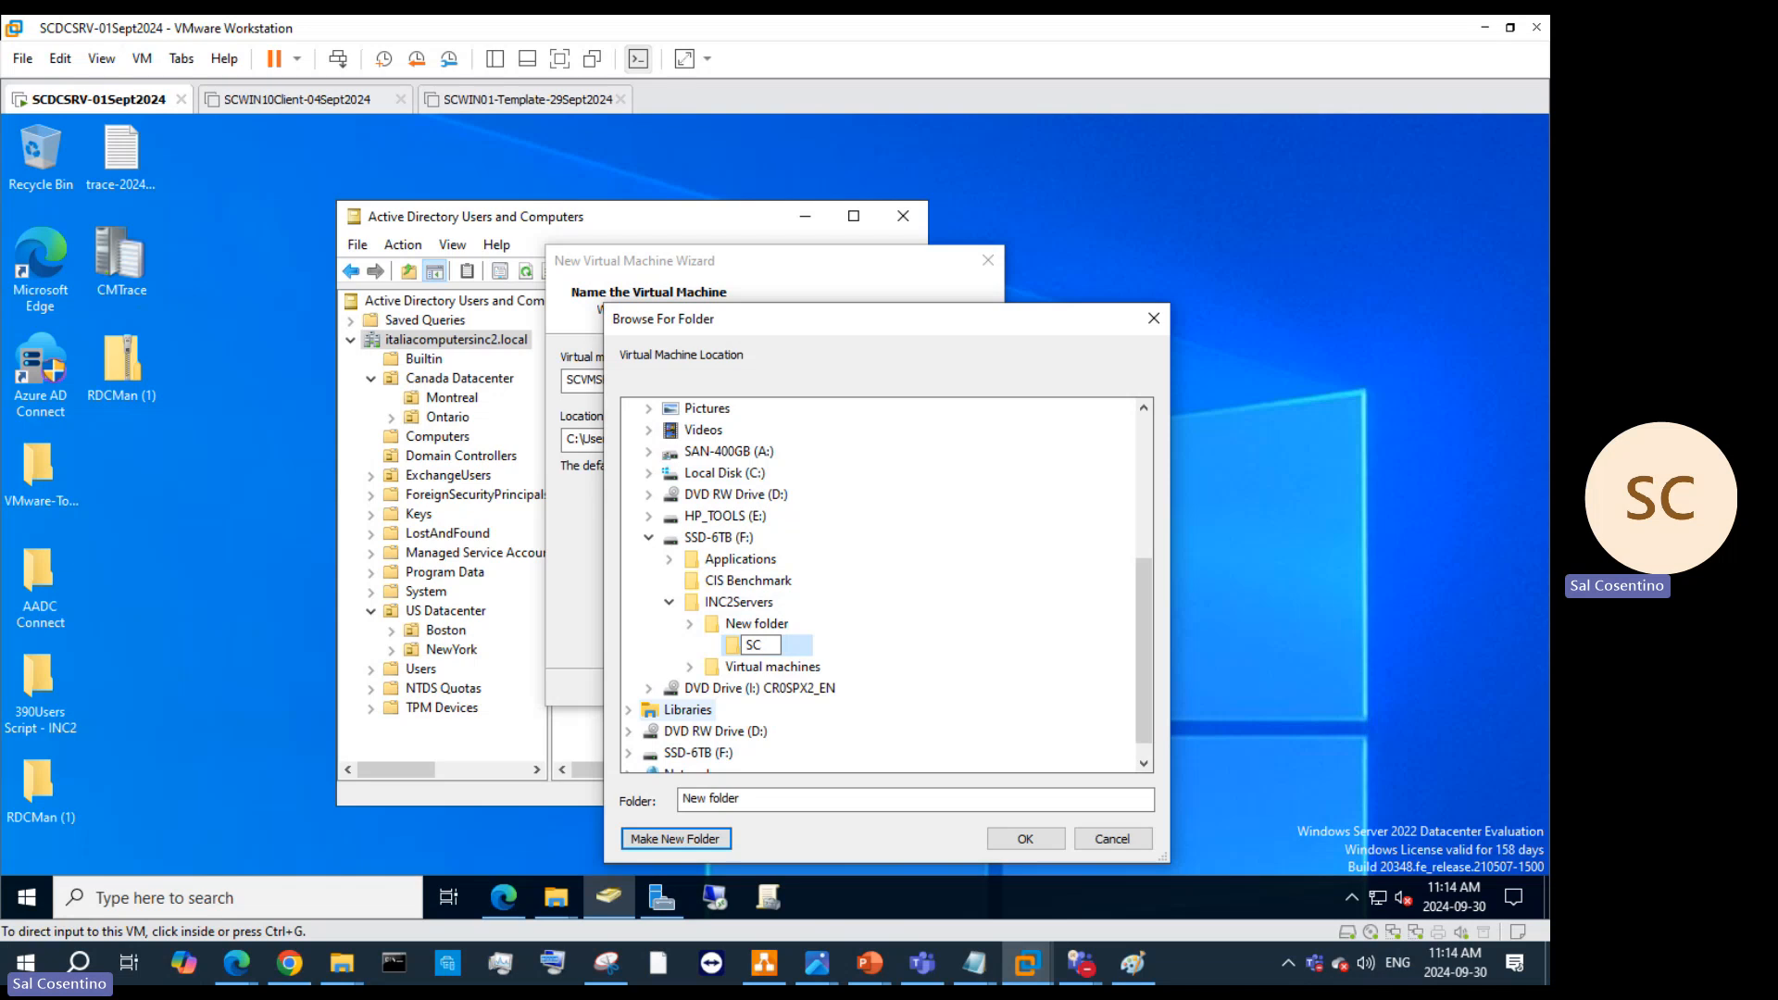
{"action": "type", "text": "VMSRV-template"}
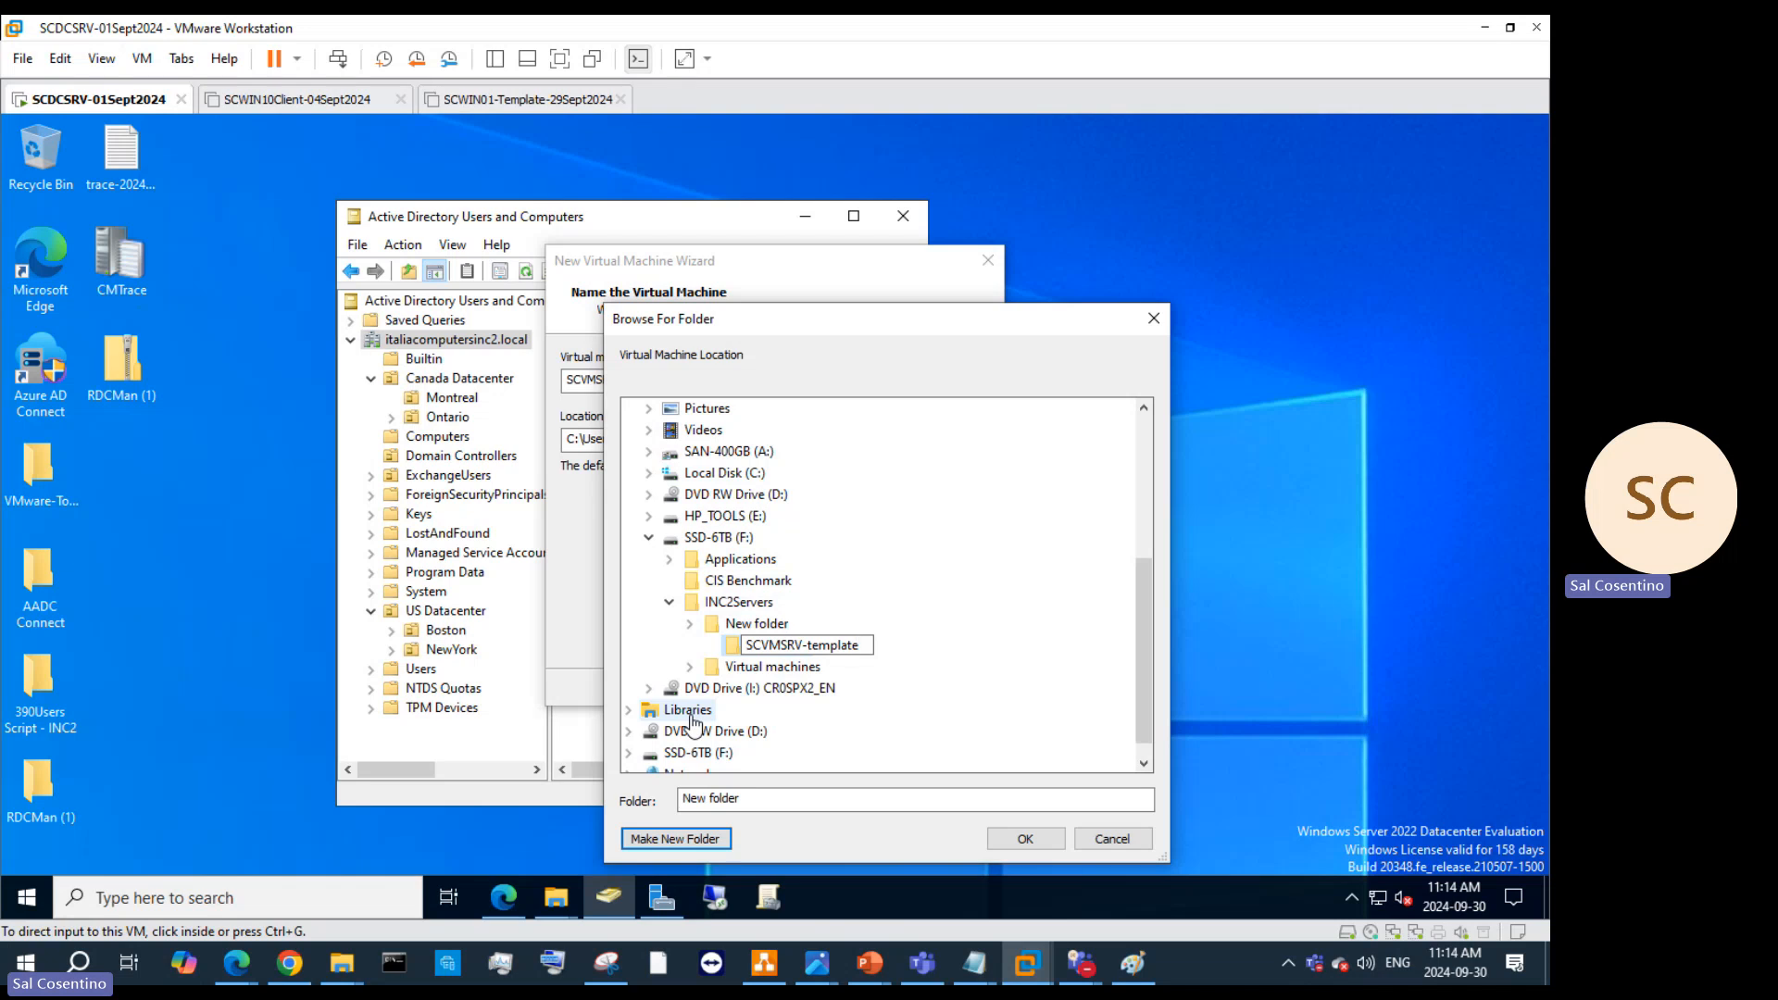
{"action": "type", "text": "30092024"}
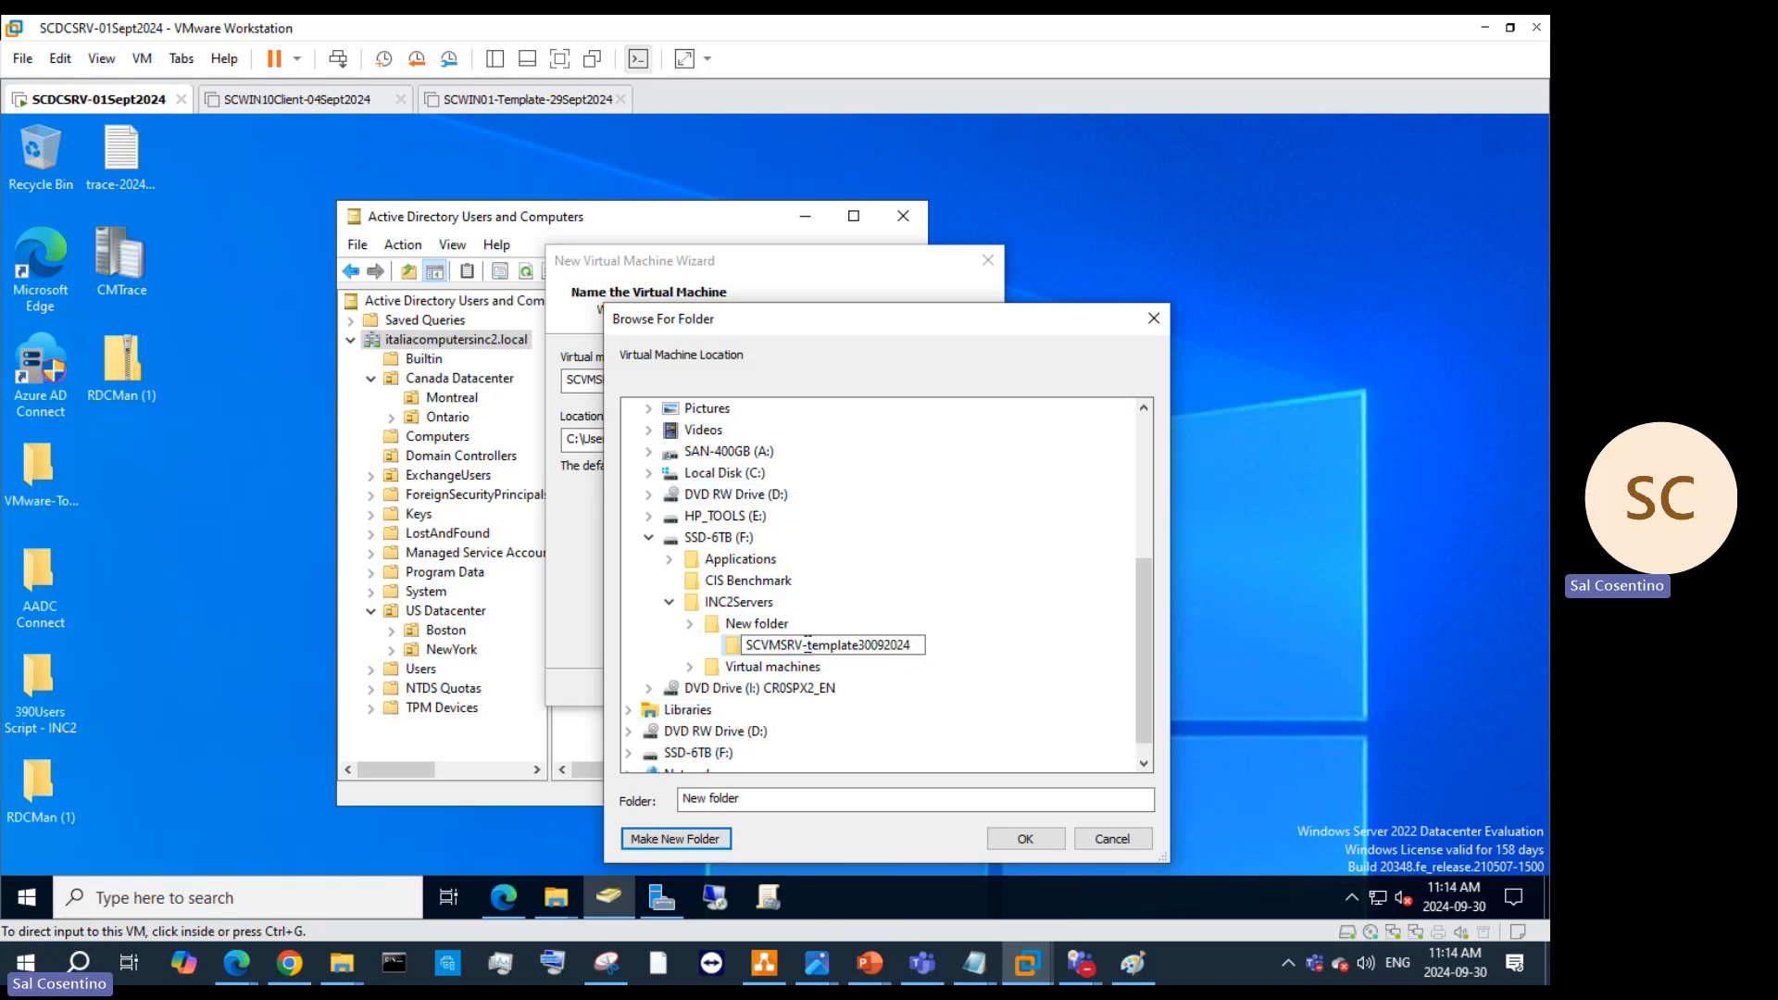
{"action": "type", "text": "CND-"}
{"action": "key", "text": "Escape"}
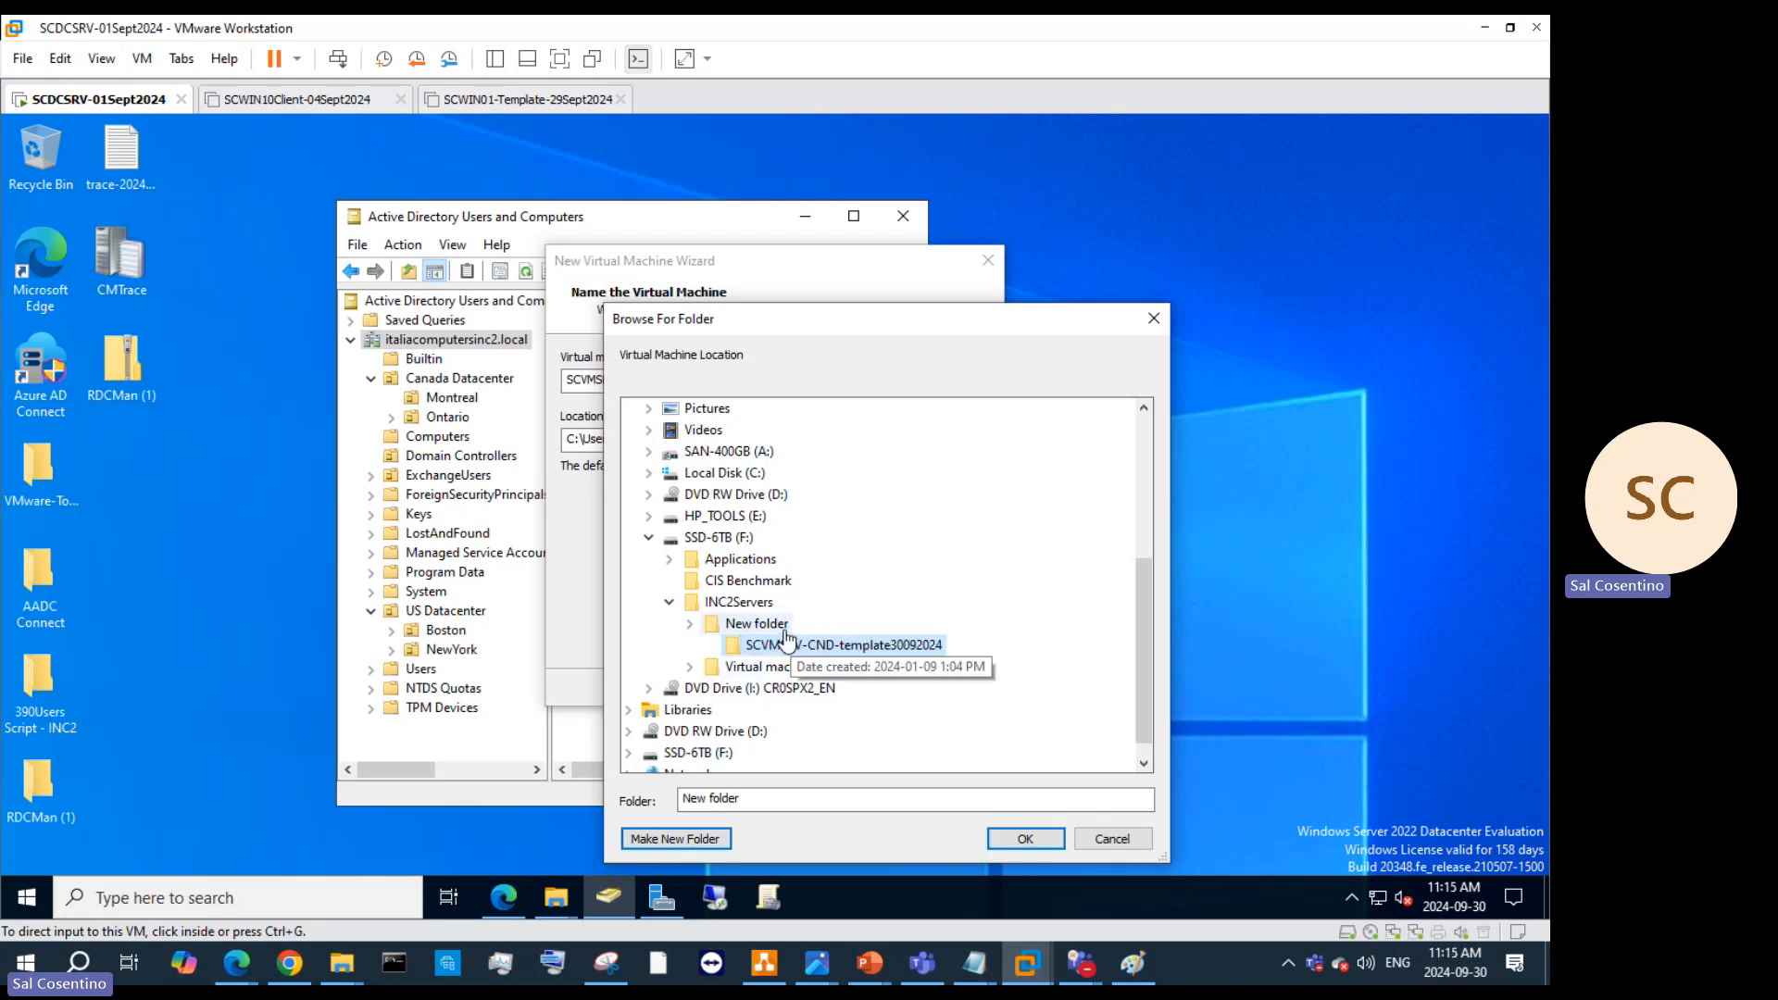
Step: Add a default-named subfolder inside SCVMSRV-CND-template30092024
{"action": "right_click", "coordinate": [780, 627]}
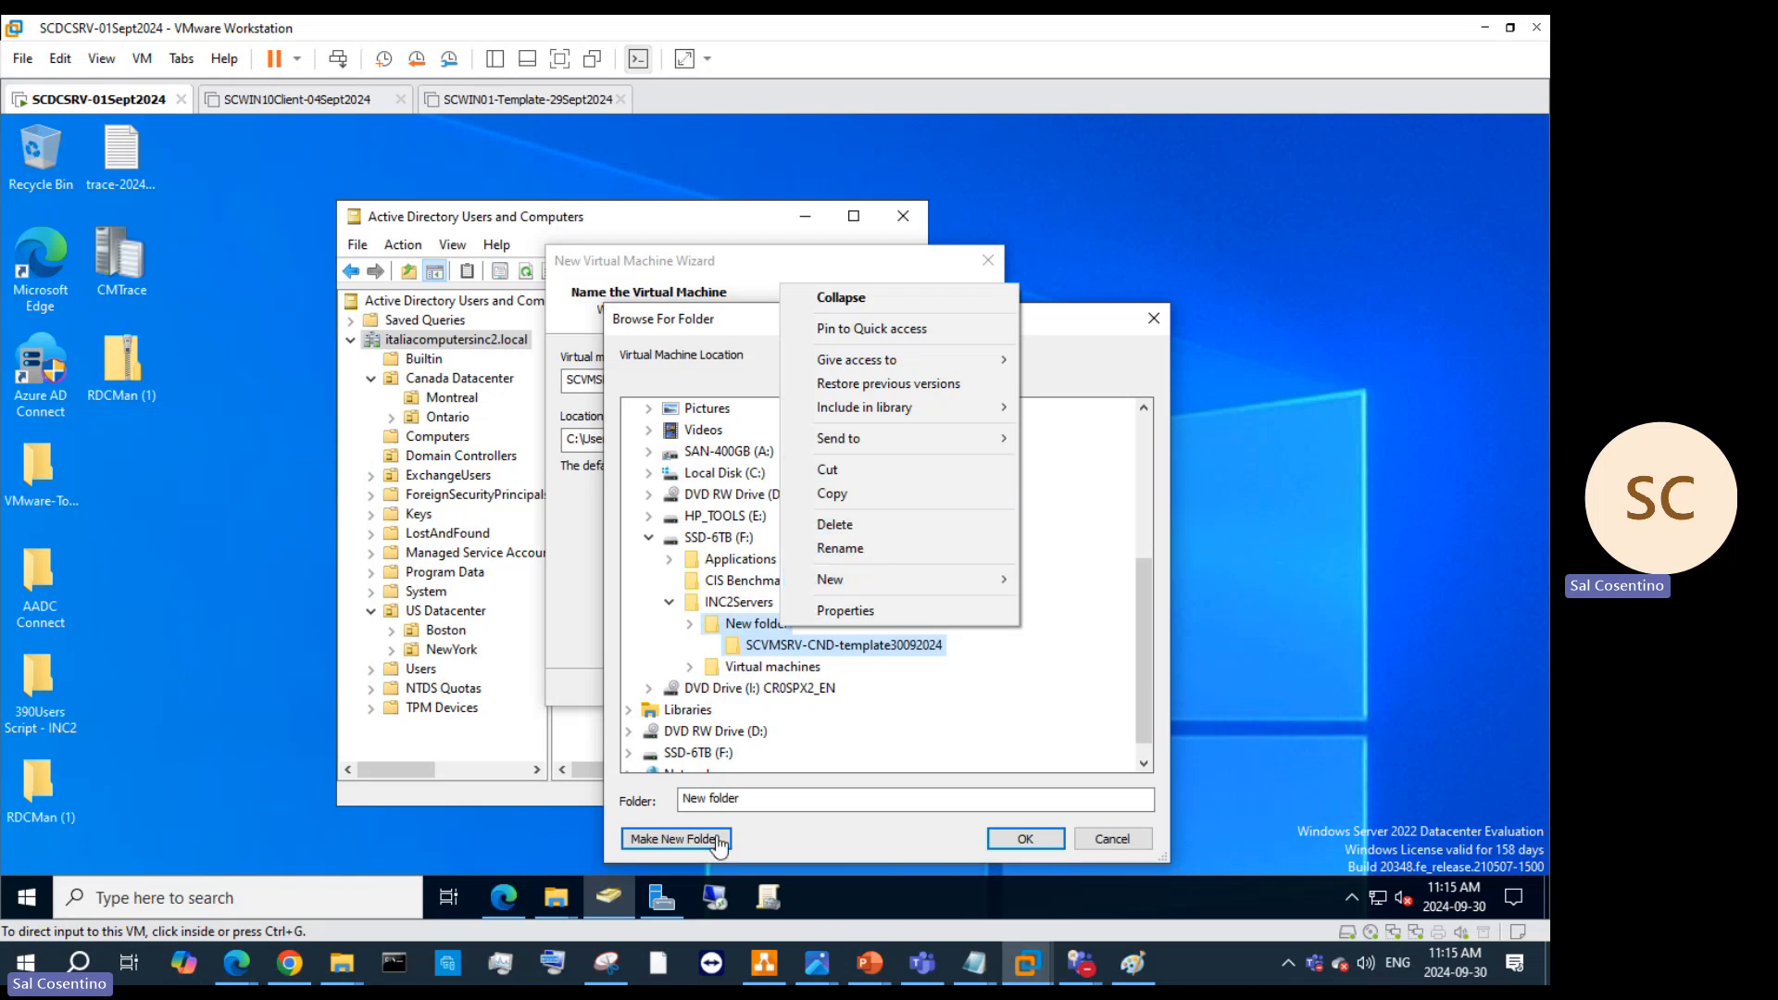
{"action": "left_click", "coordinate": [673, 842]}
{"action": "left_click", "coordinate": [673, 843]}
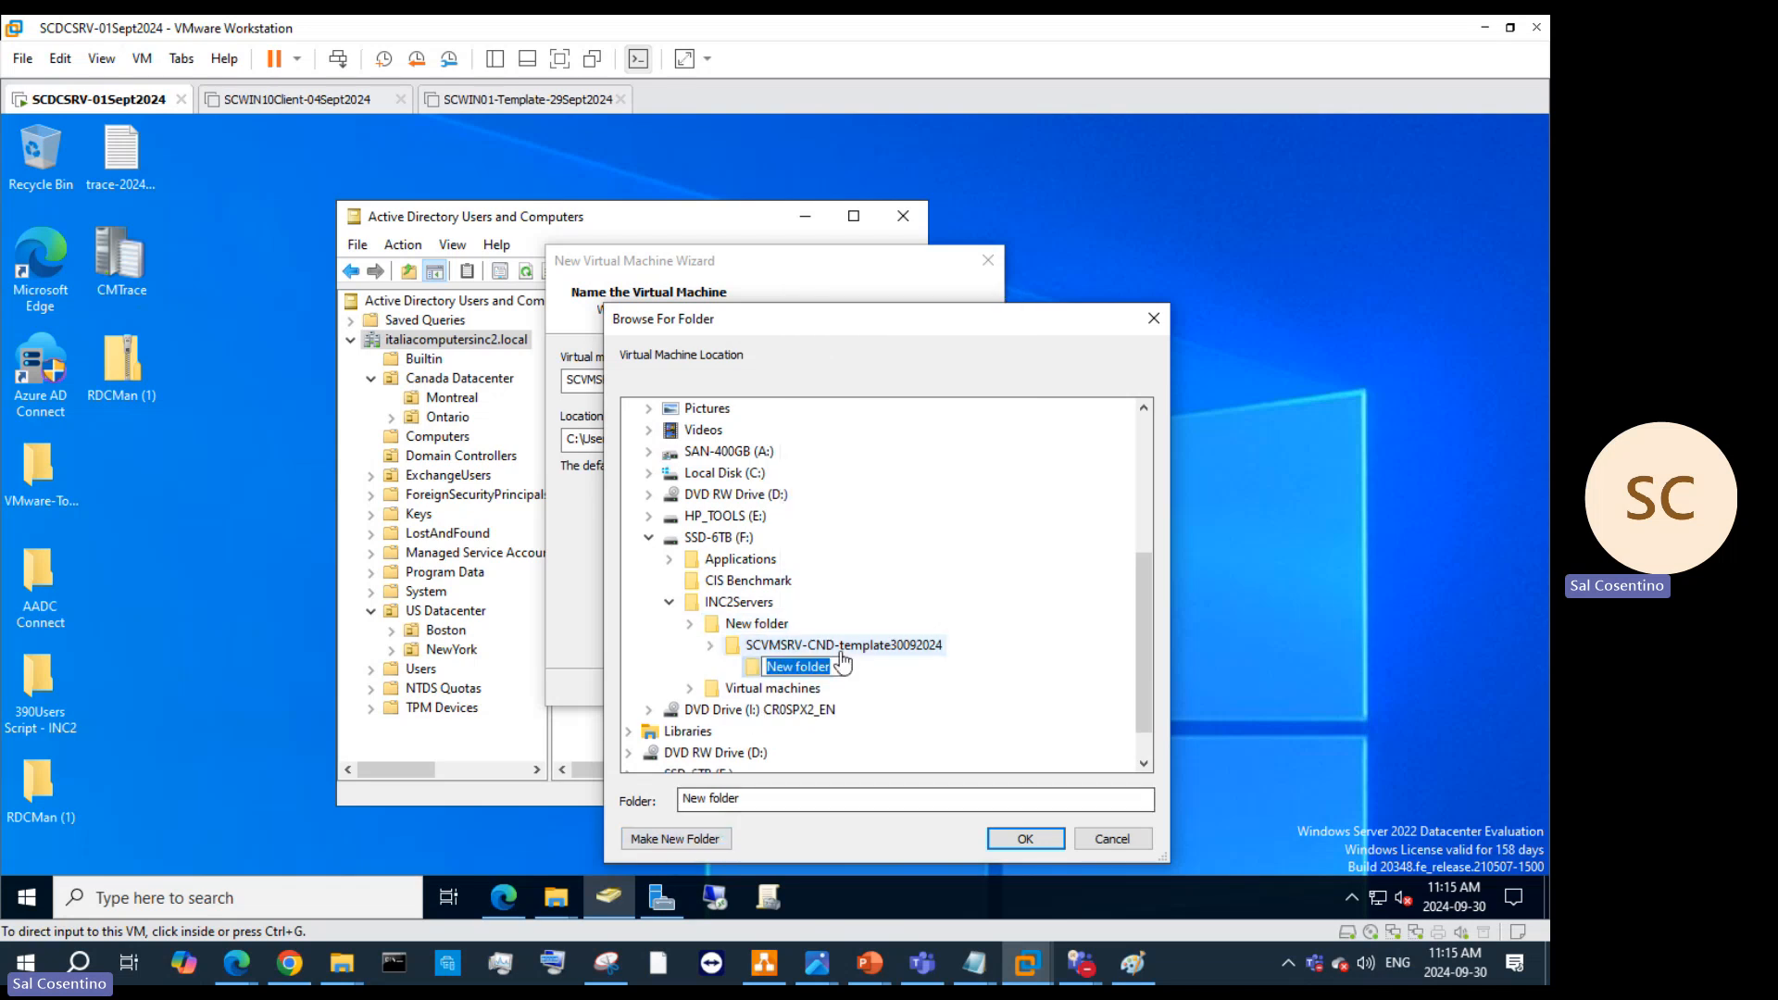
{"action": "left_click", "coordinate": [868, 690]}
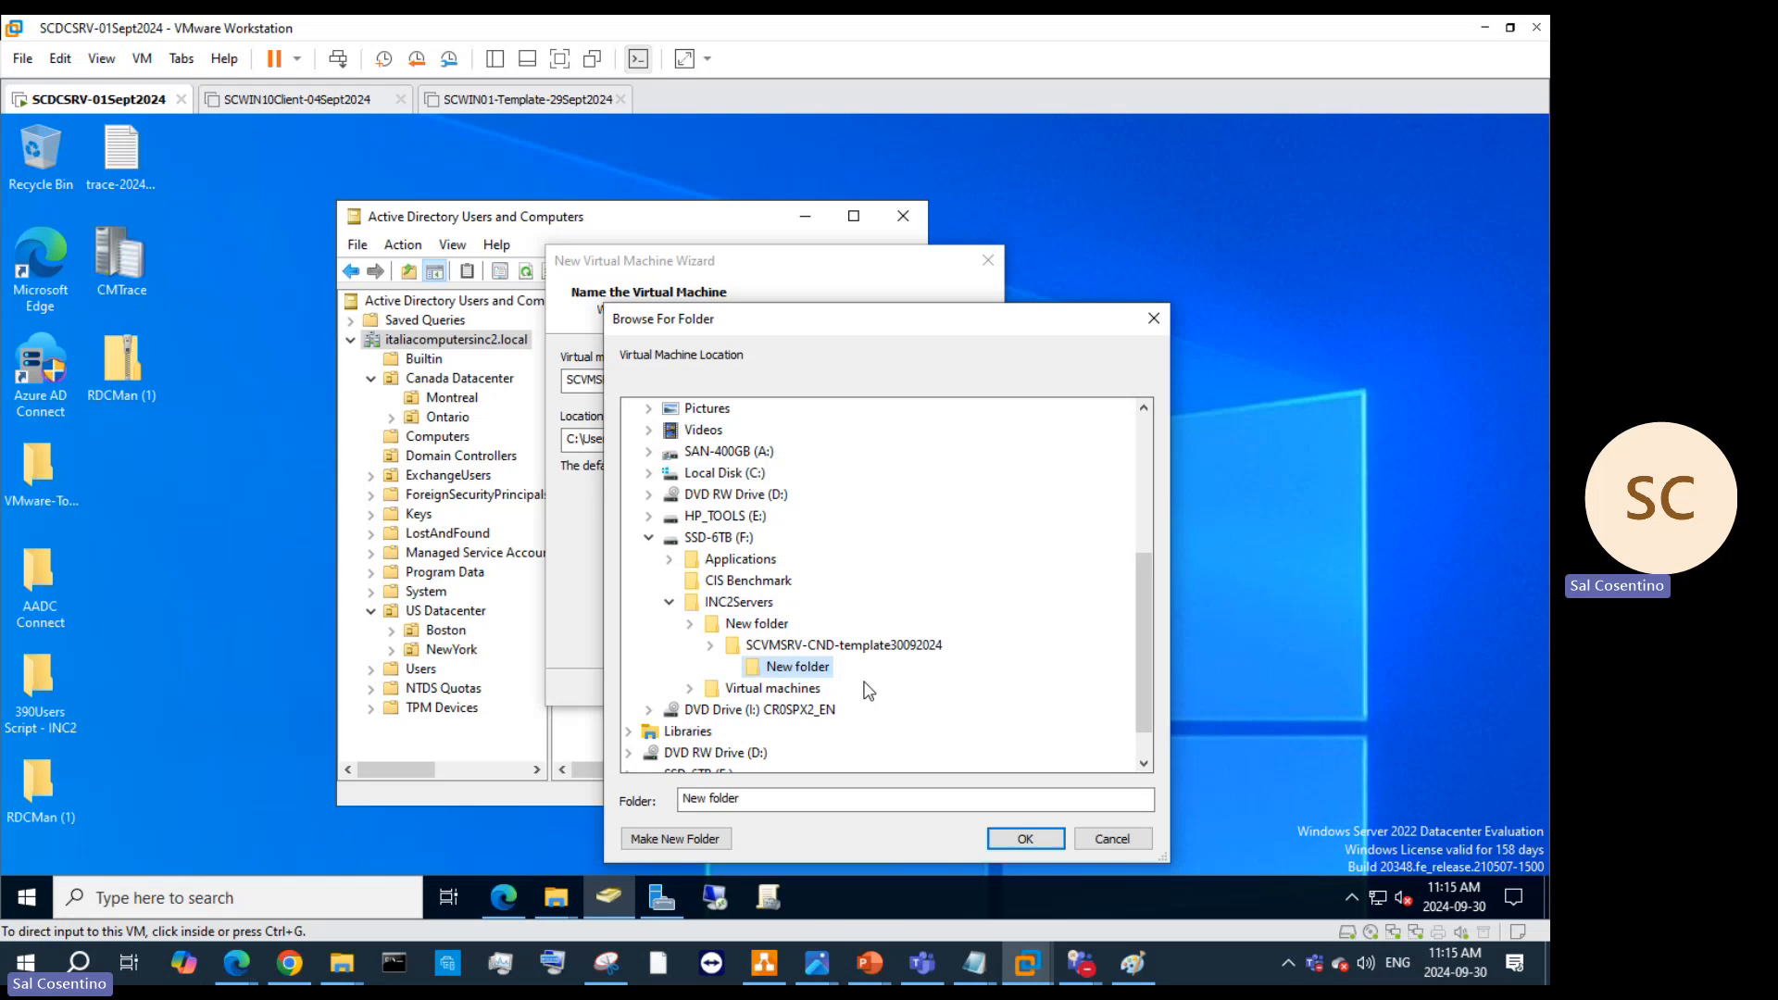
Step: Abandon renaming New folder and delete the unwanted extra New folder subfolder
{"action": "right_click", "coordinate": [779, 625]}
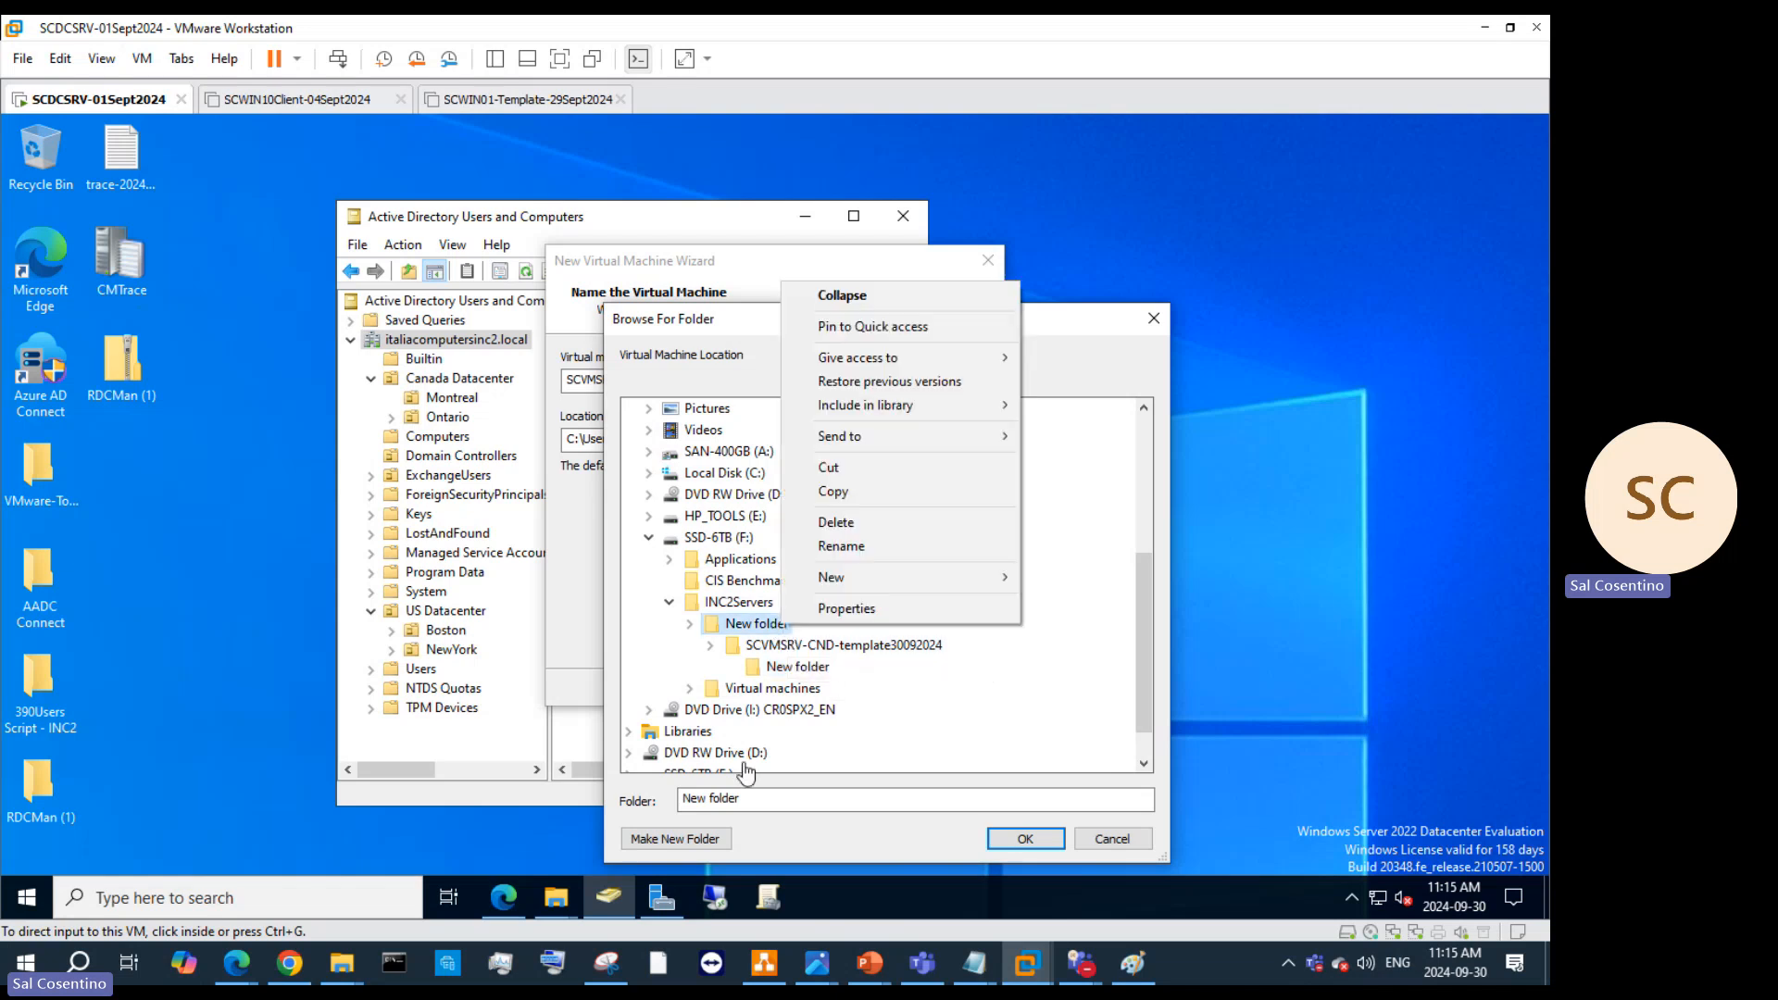
{"action": "right_click", "coordinate": [769, 616]}
{"action": "left_click", "coordinate": [836, 540]}
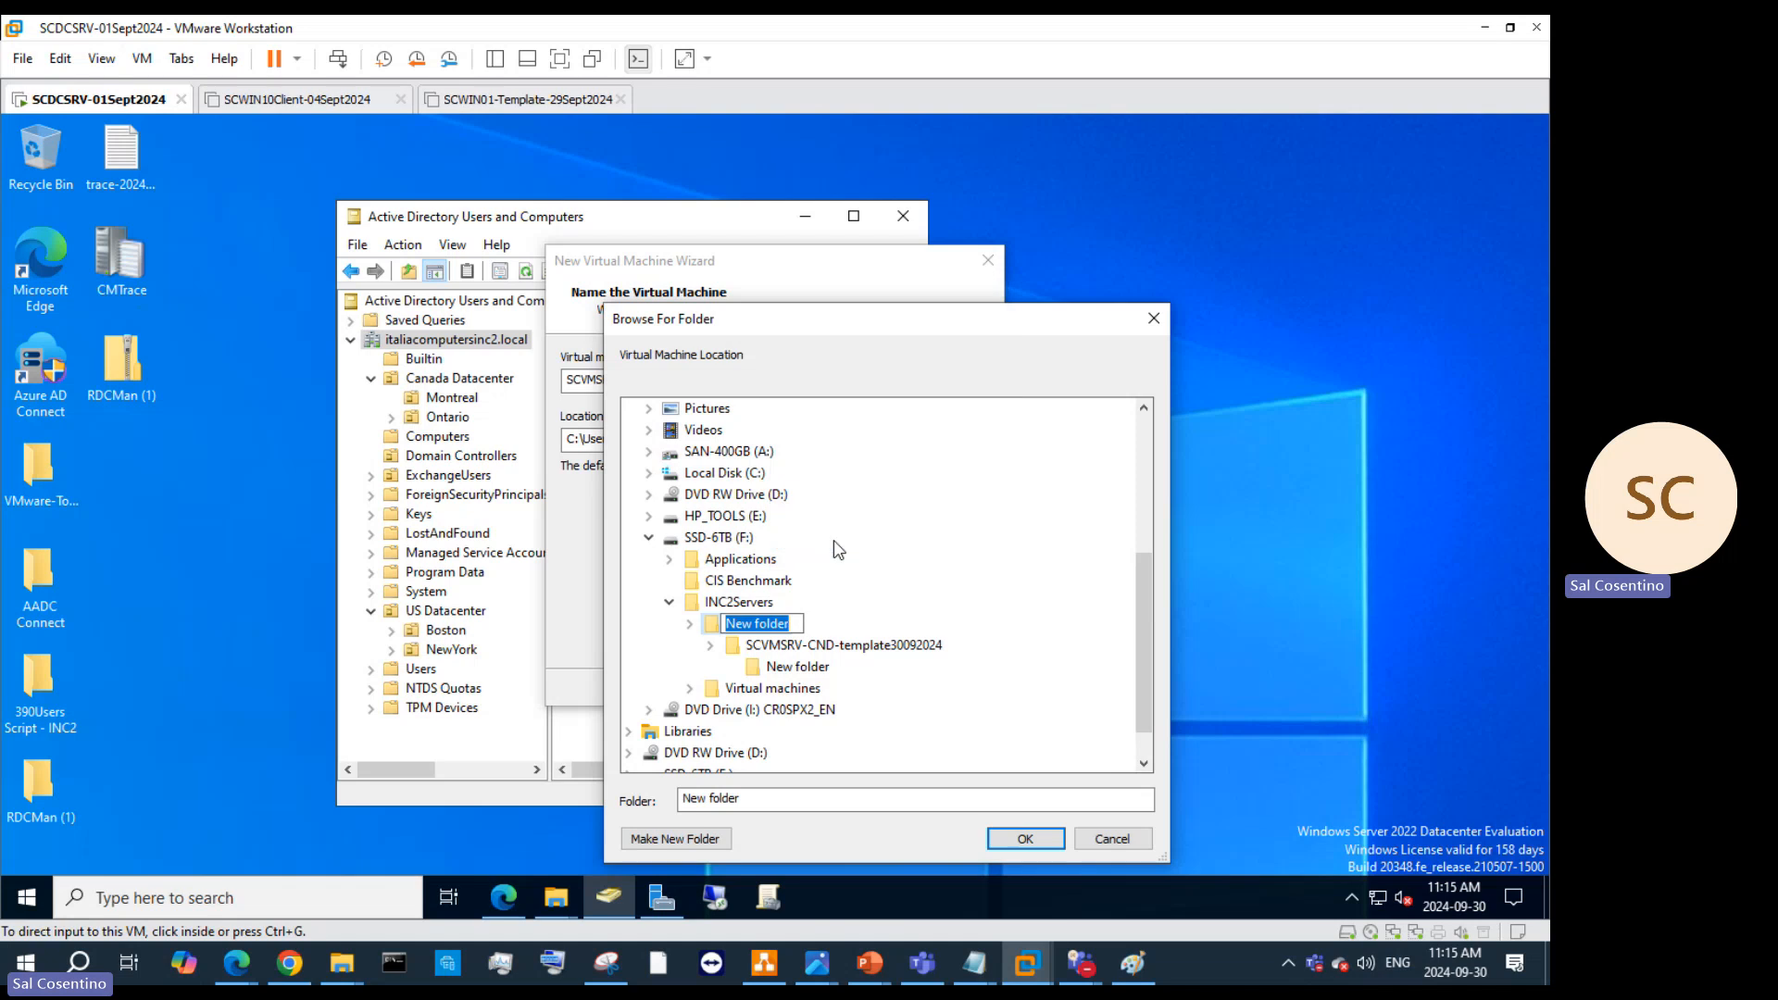
{"action": "type", "text": "SCVMSRV-"}
{"action": "key", "text": "Escape"}
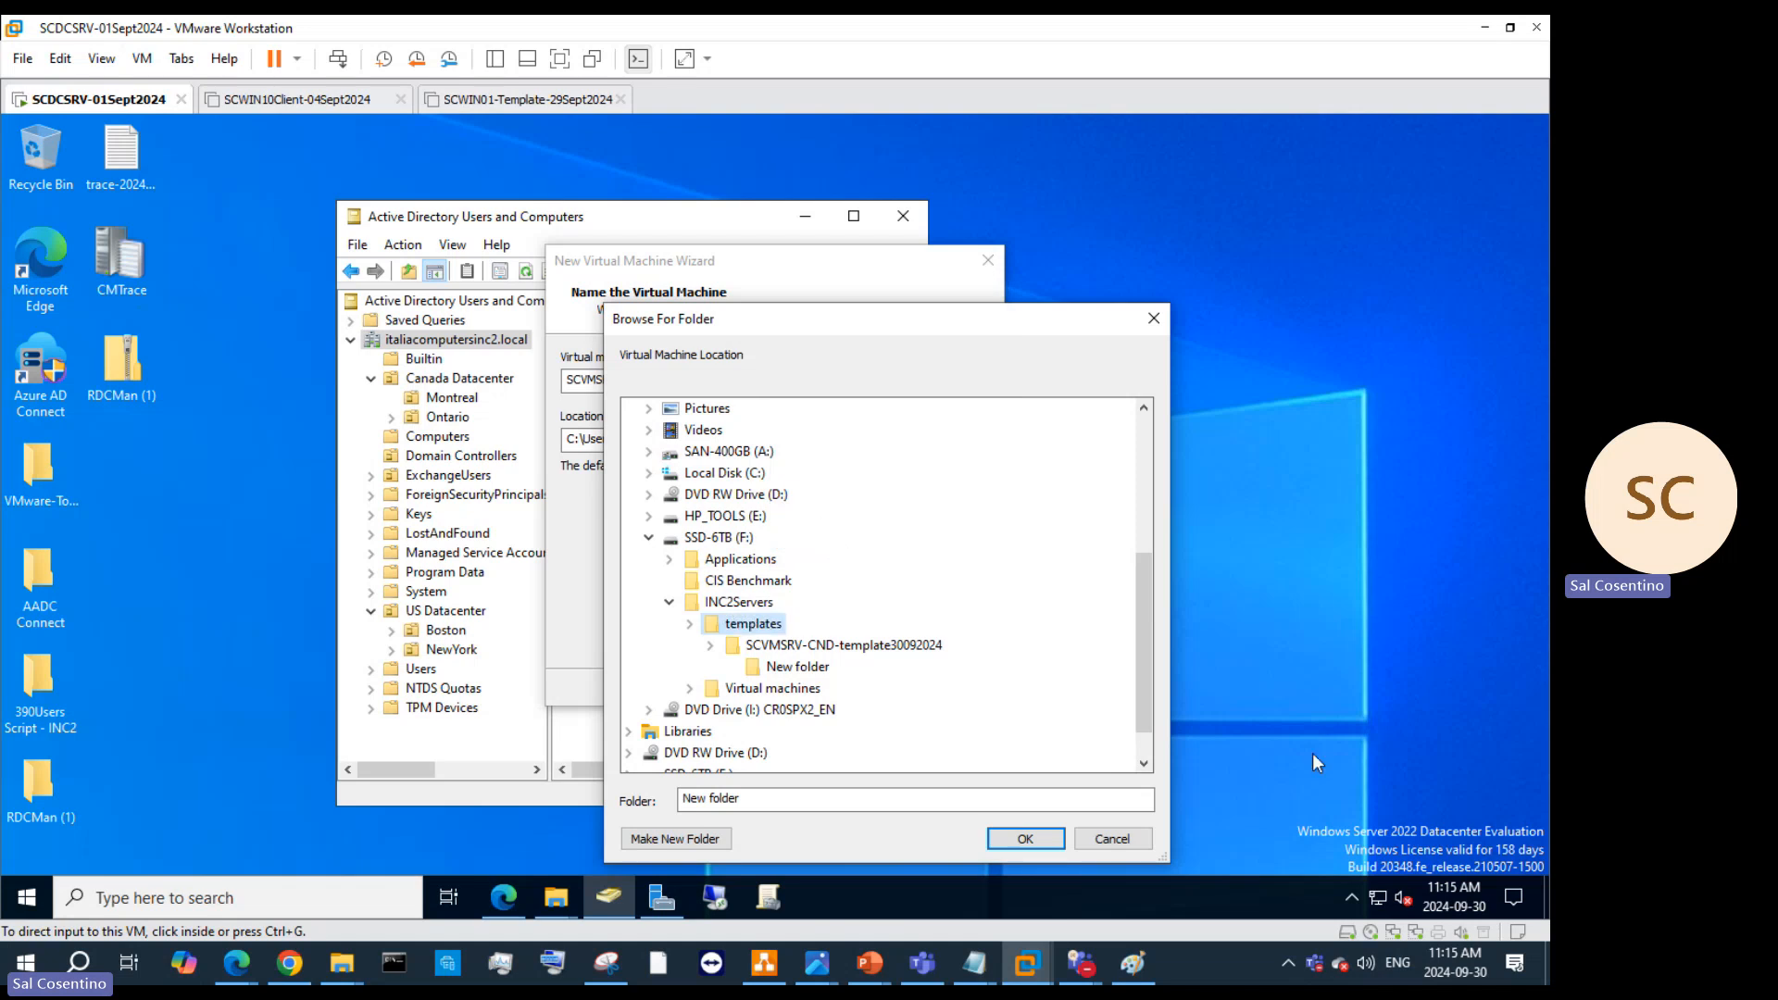
{"action": "left_click", "coordinate": [778, 666]}
{"action": "right_click", "coordinate": [796, 666]}
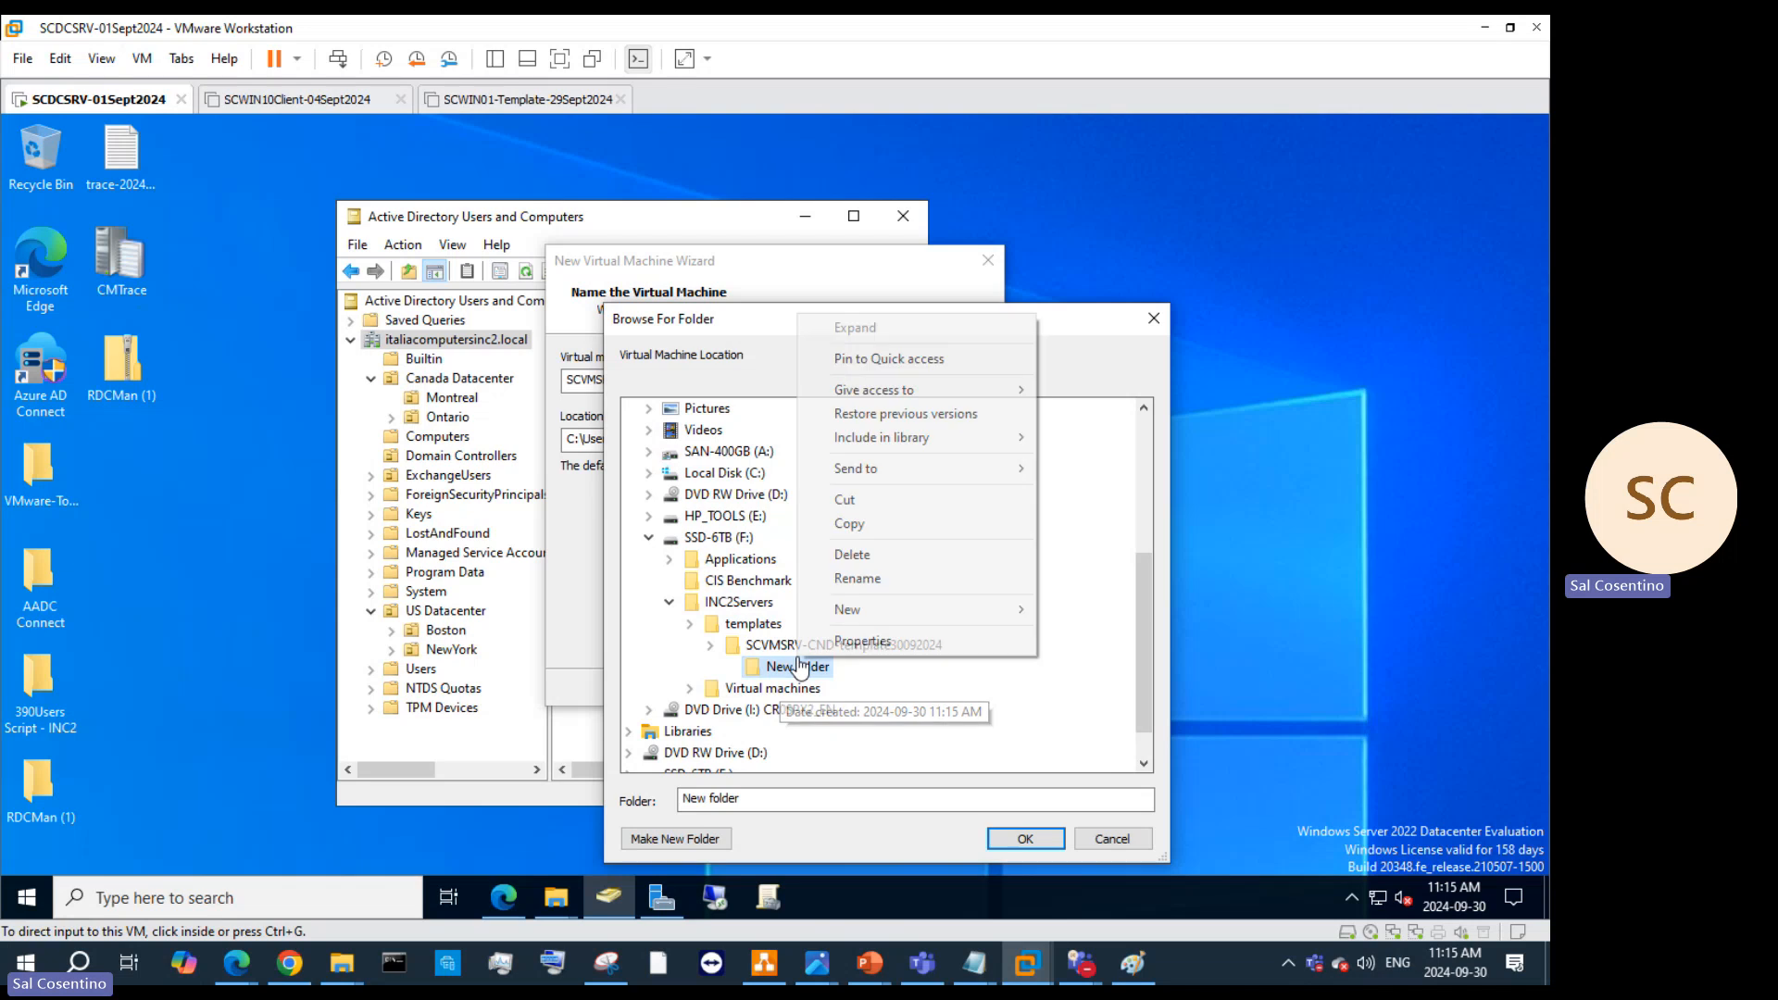
{"action": "left_click", "coordinate": [877, 559]}
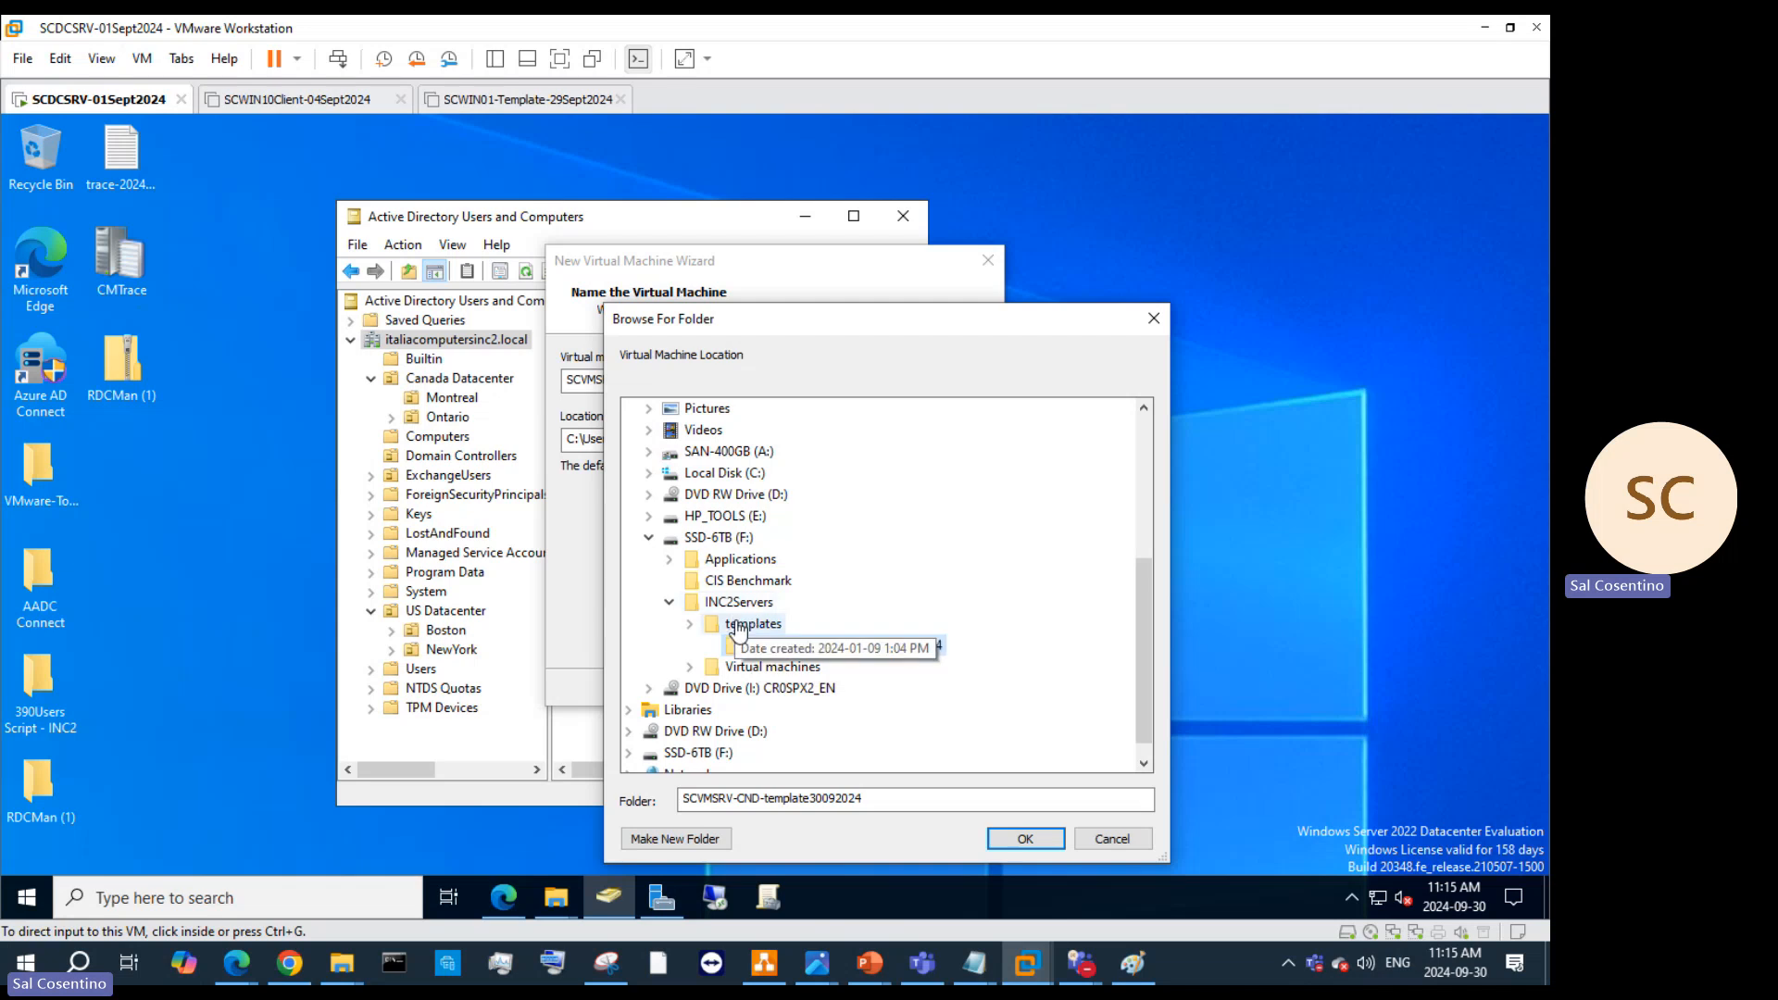
Step: Rename the templates folder under INC2Servers to 'Prototype & templates'
{"action": "right_click", "coordinate": [738, 628]}
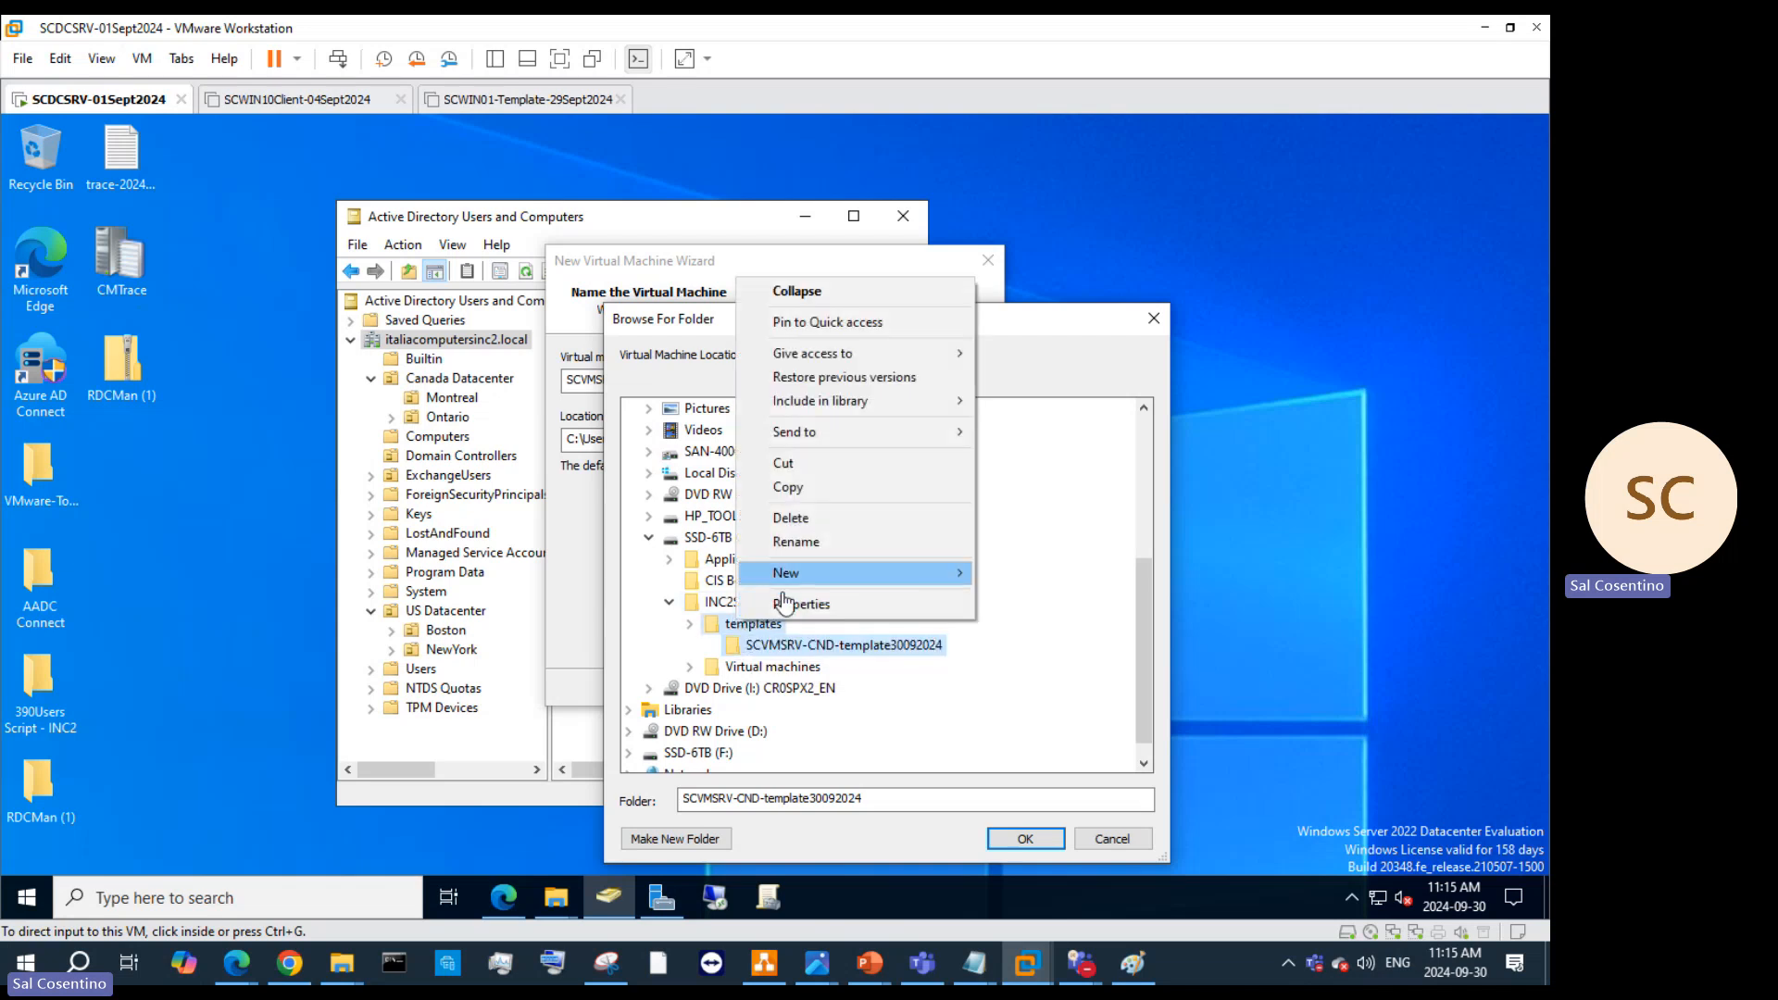
{"action": "left_click", "coordinate": [794, 542]}
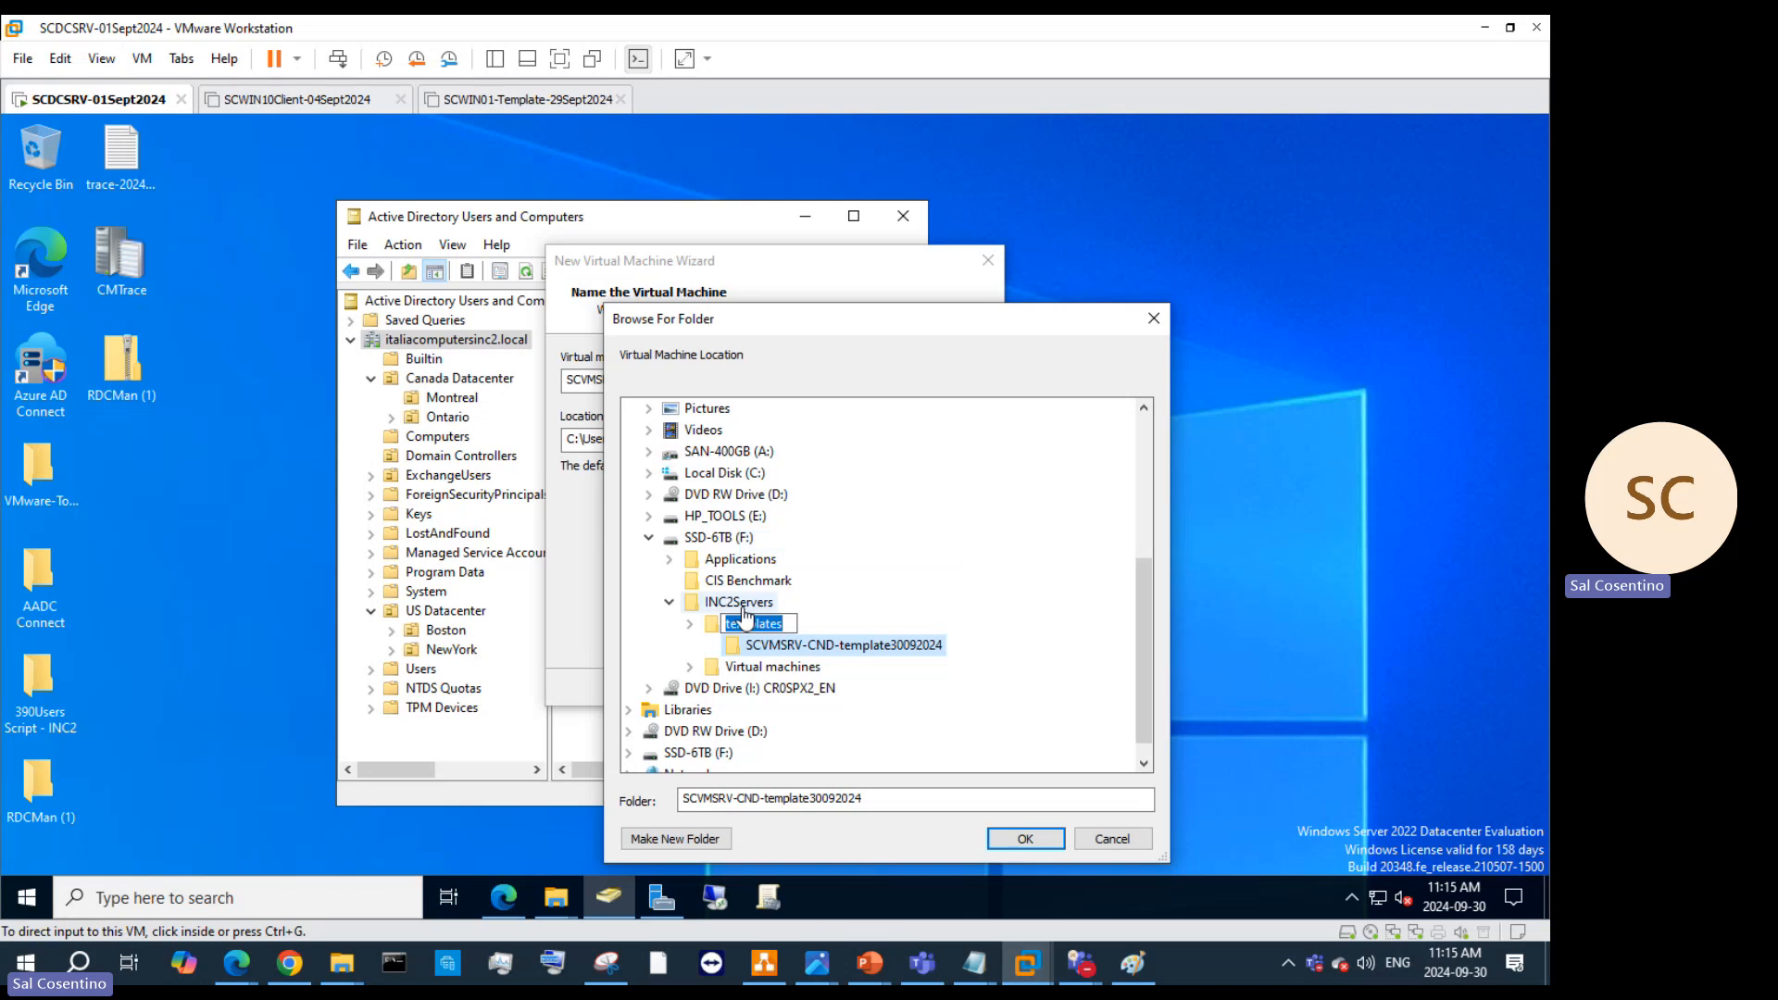
{"action": "type", "text": "Pro"}
{"action": "type", "text": "d"}
{"action": "type", "text": "otype"}
{"action": "type", "text": " & template"}
{"action": "type", "text": "s"}
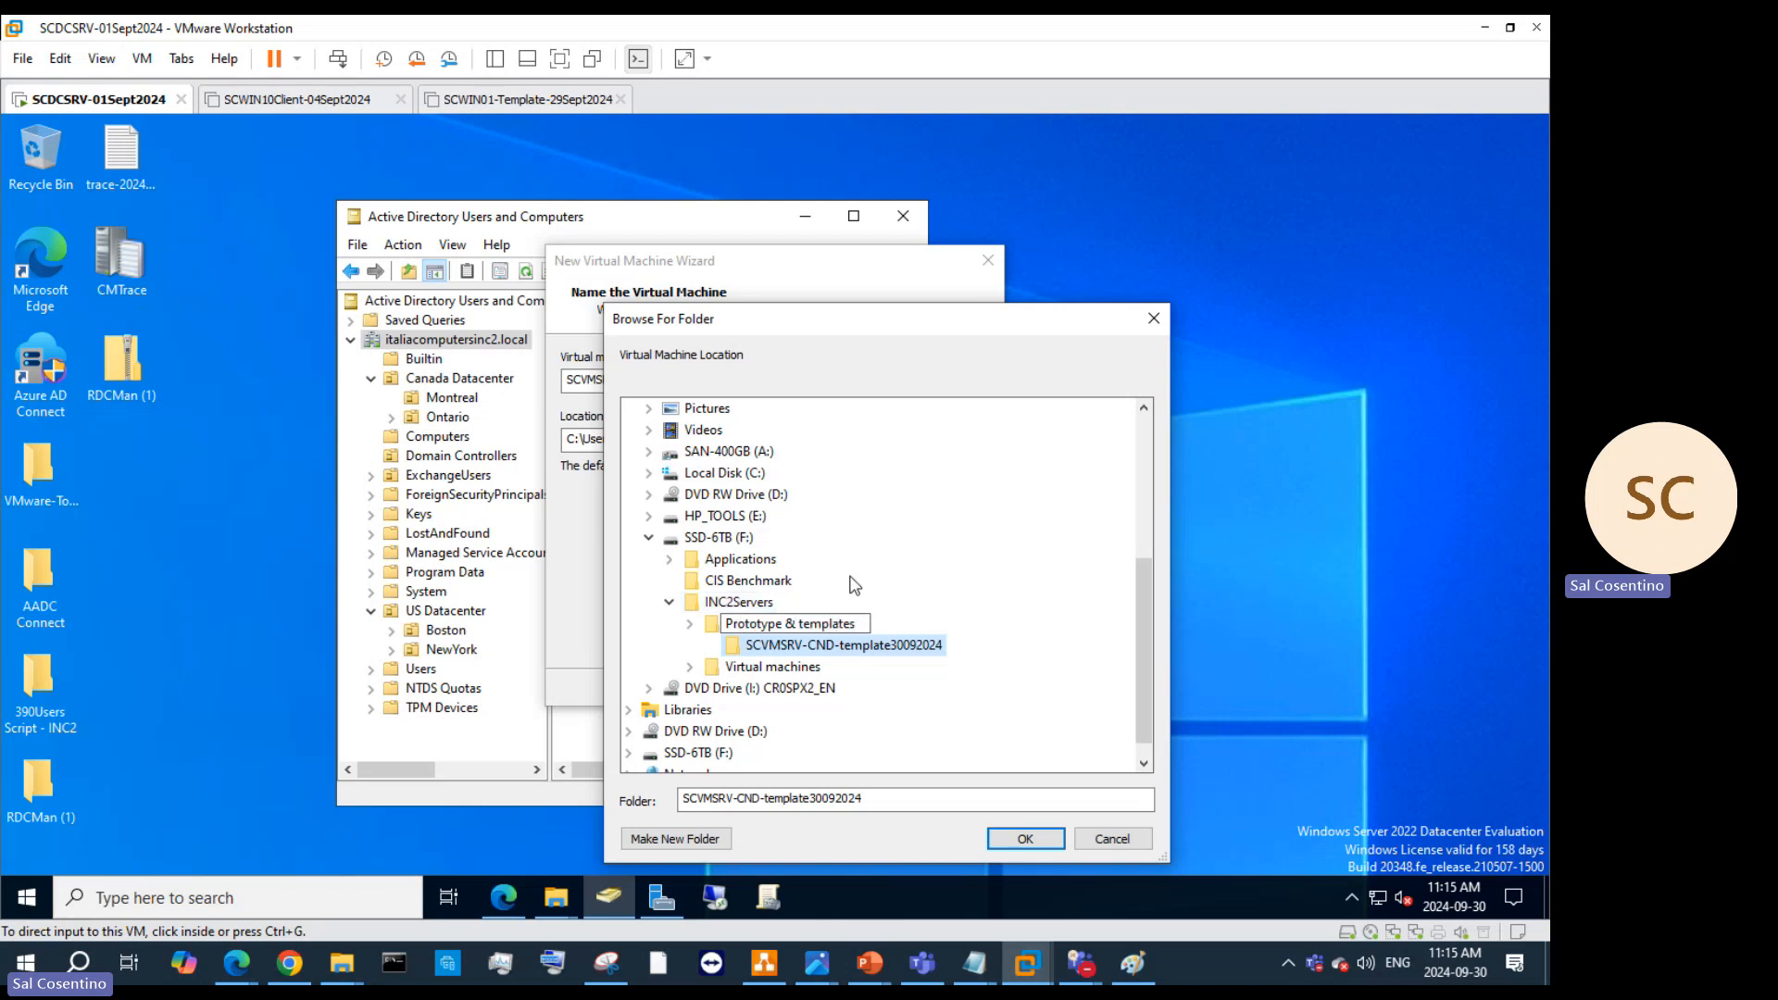
{"action": "key", "text": "Return"}
Step: Rename the server template folder to SCVMSRV-CND-Template-30092024 and copy the name
{"action": "right_click", "coordinate": [904, 648]}
{"action": "left_click", "coordinate": [963, 561]}
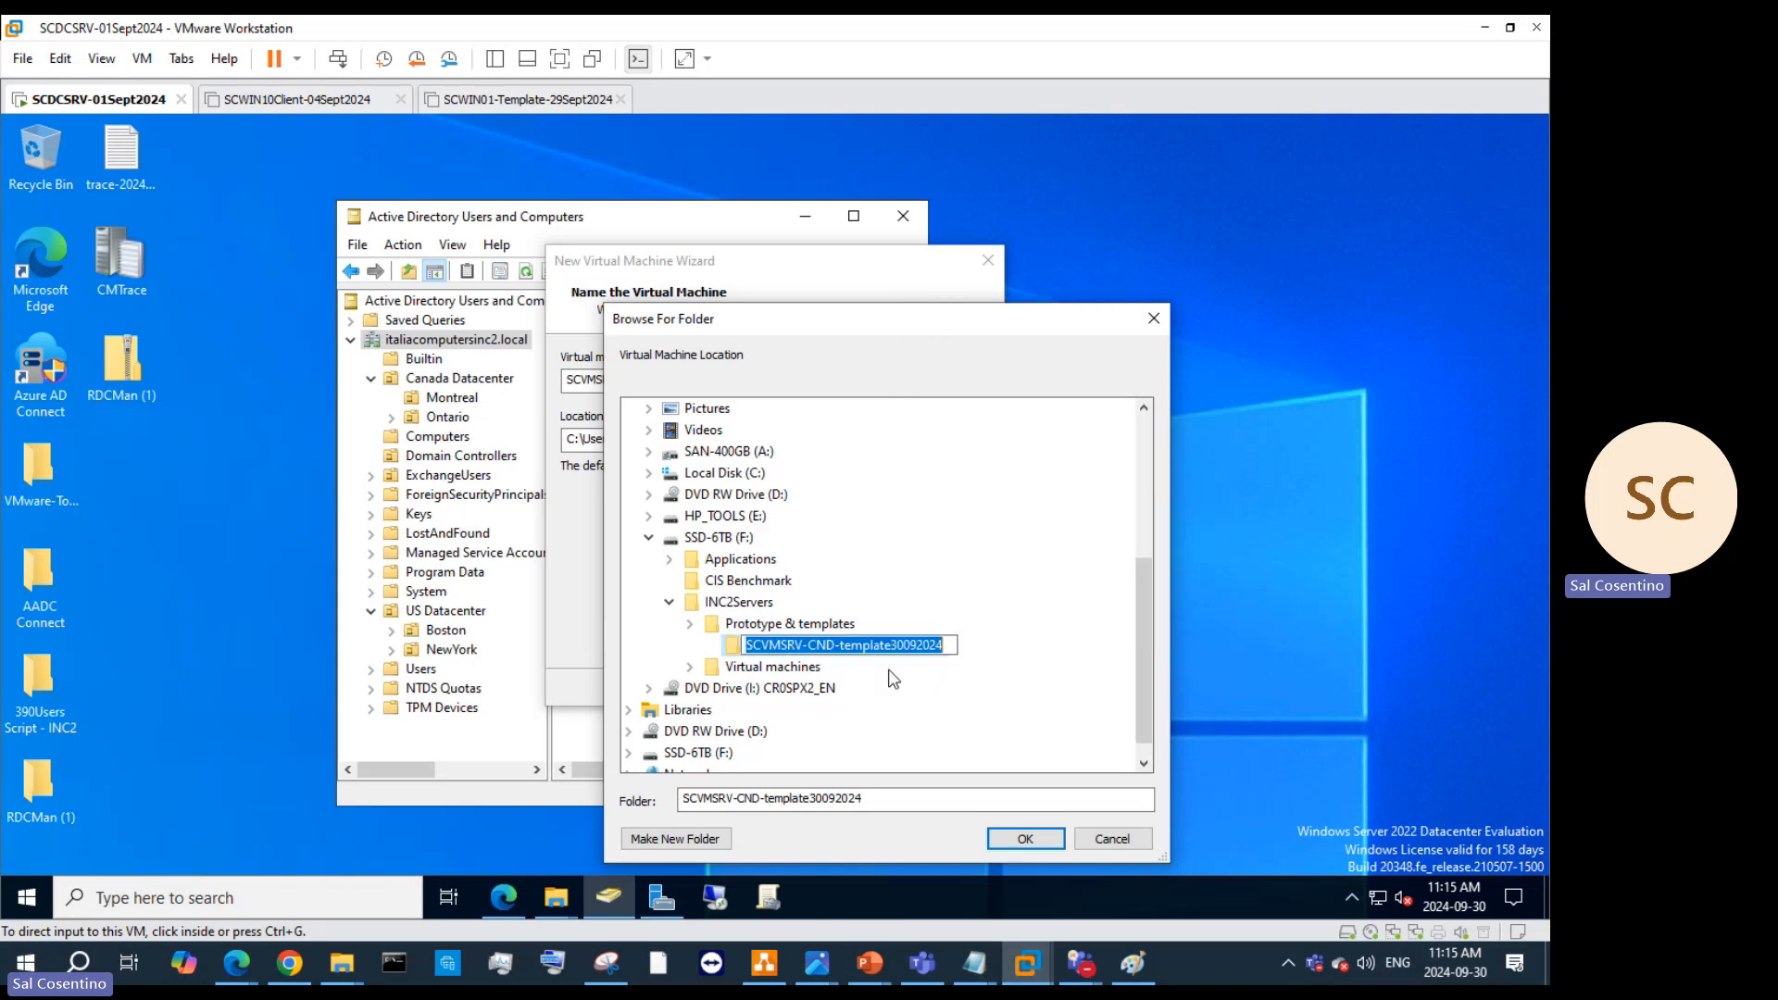
{"action": "left_click", "coordinate": [894, 642]}
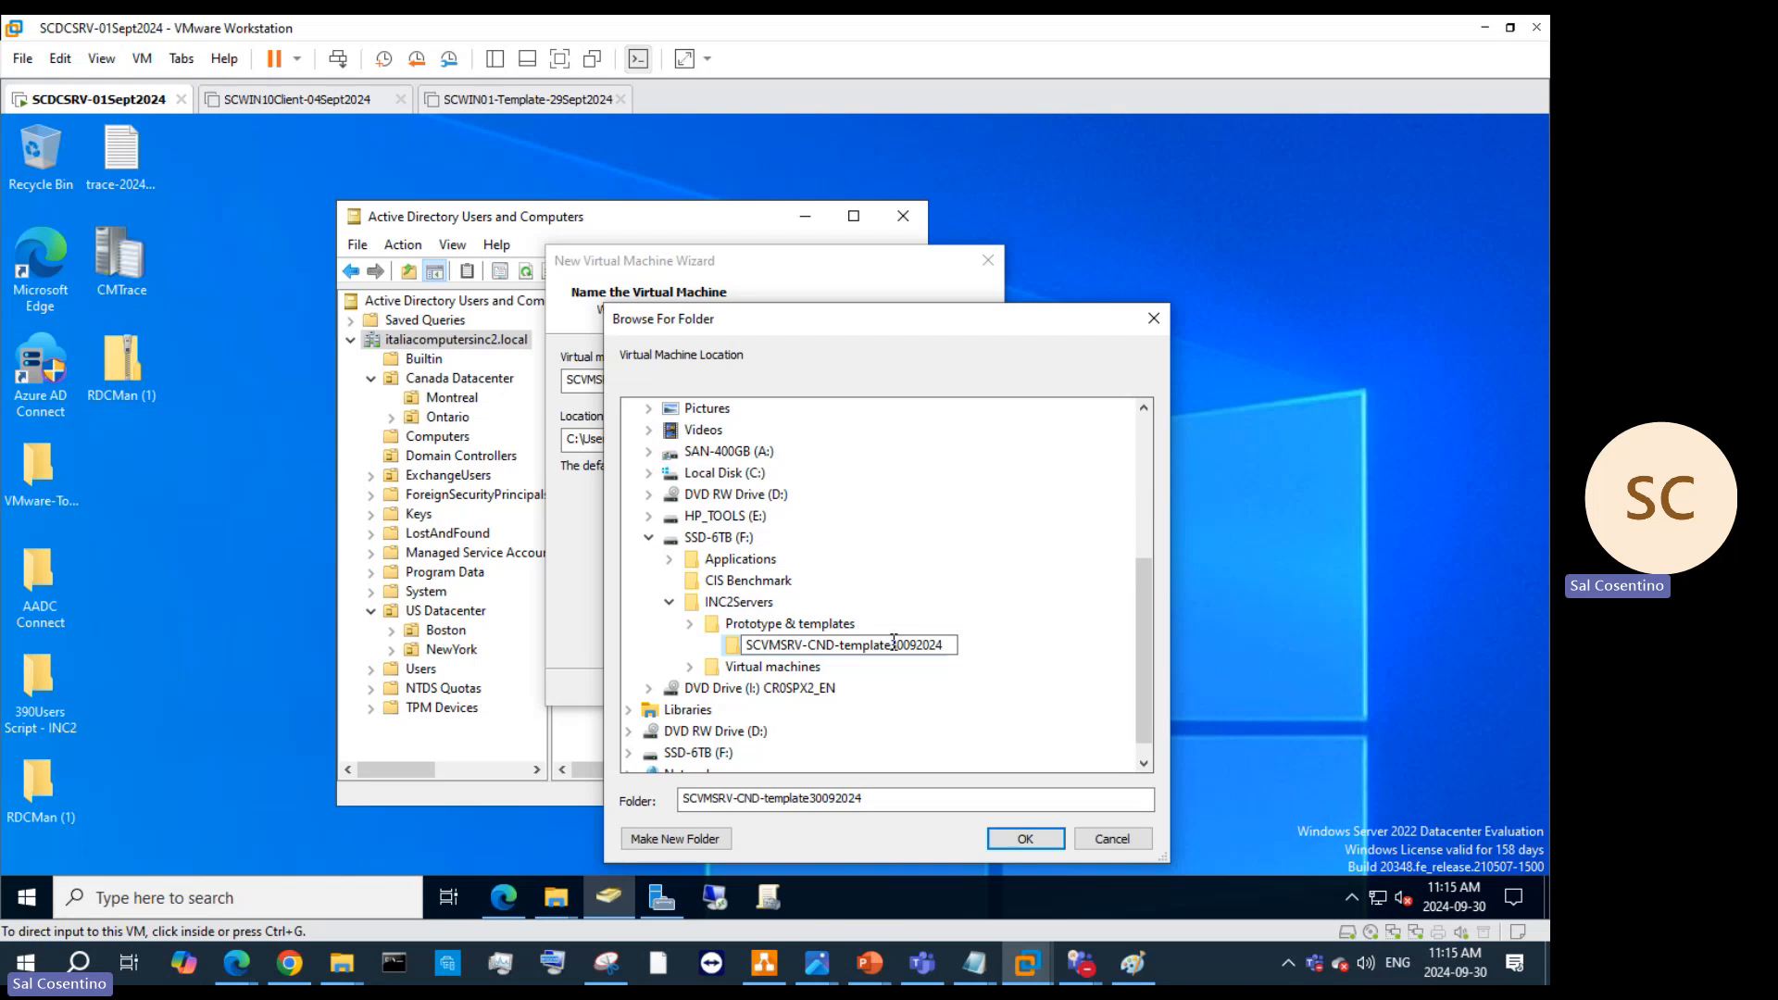
{"action": "type", "text": "-"}
{"action": "key", "text": "BackSpace"}
{"action": "type", "text": "T"}
{"action": "key", "text": "ctrl+a"}
{"action": "key", "text": "ctrl+c"}
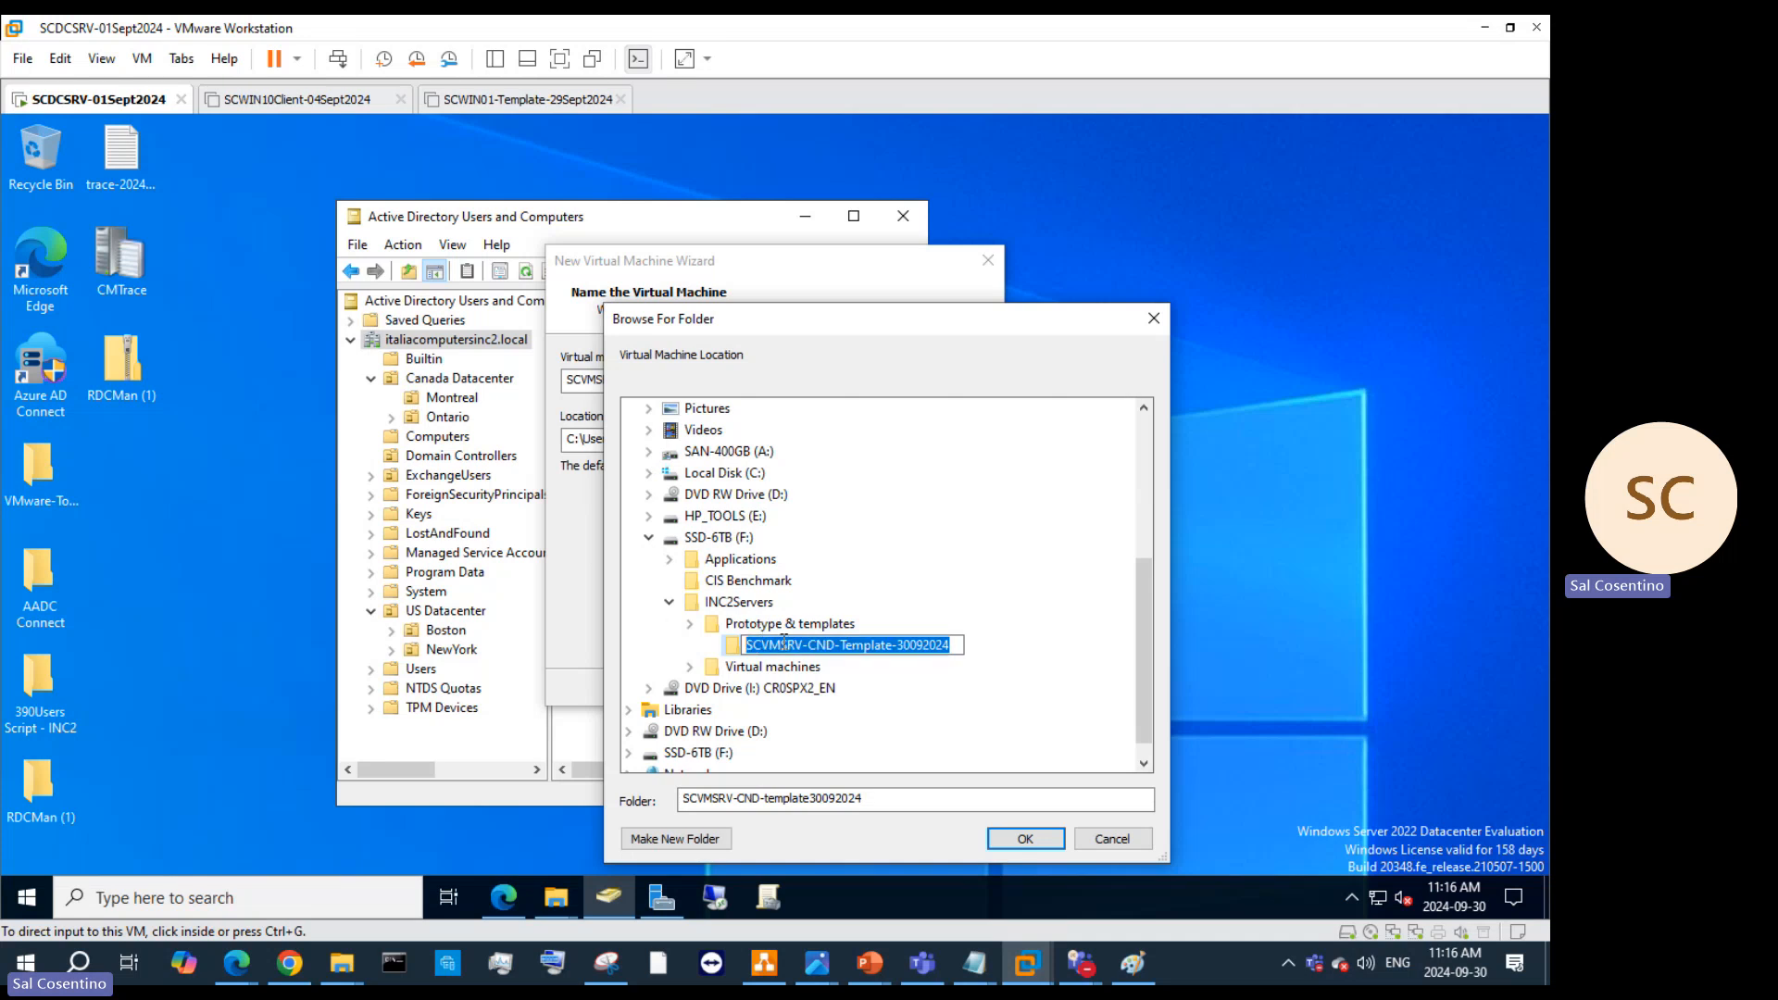
{"action": "left_click", "coordinate": [1019, 699]}
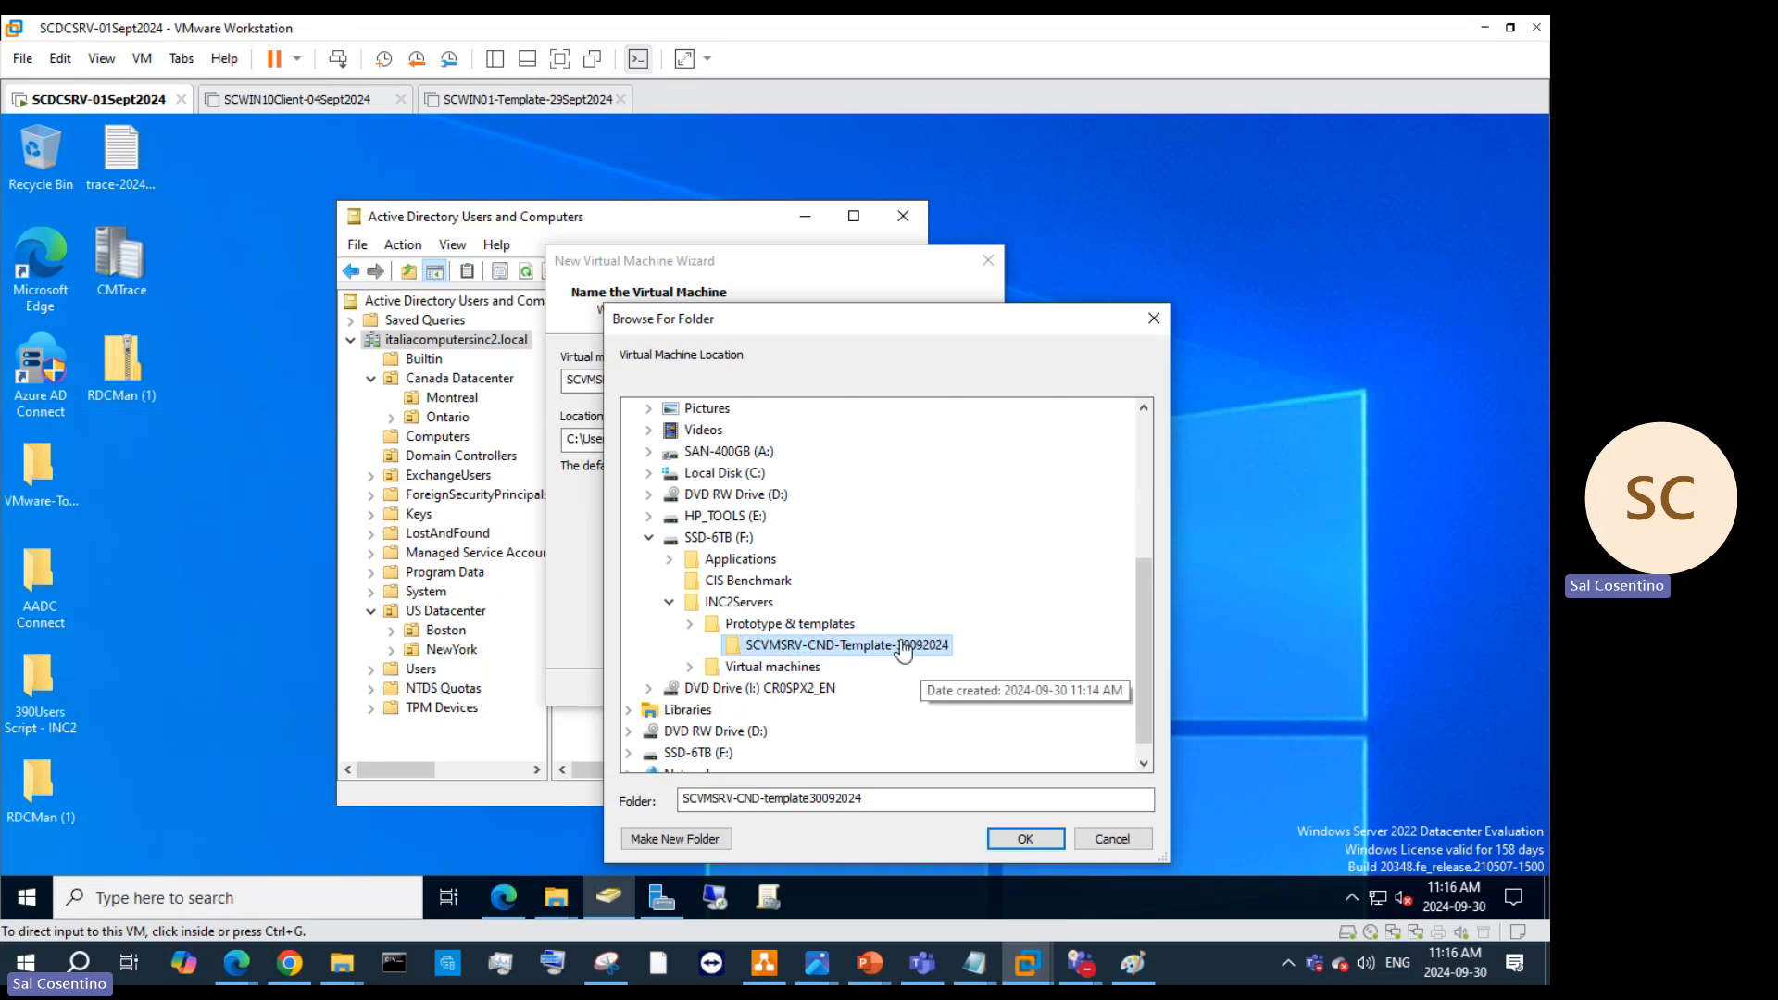
Step: Create a SCVMCL-USD-Template-30092024 folder under Prototype & templates from the pasted name
{"action": "left_click", "coordinate": [777, 627]}
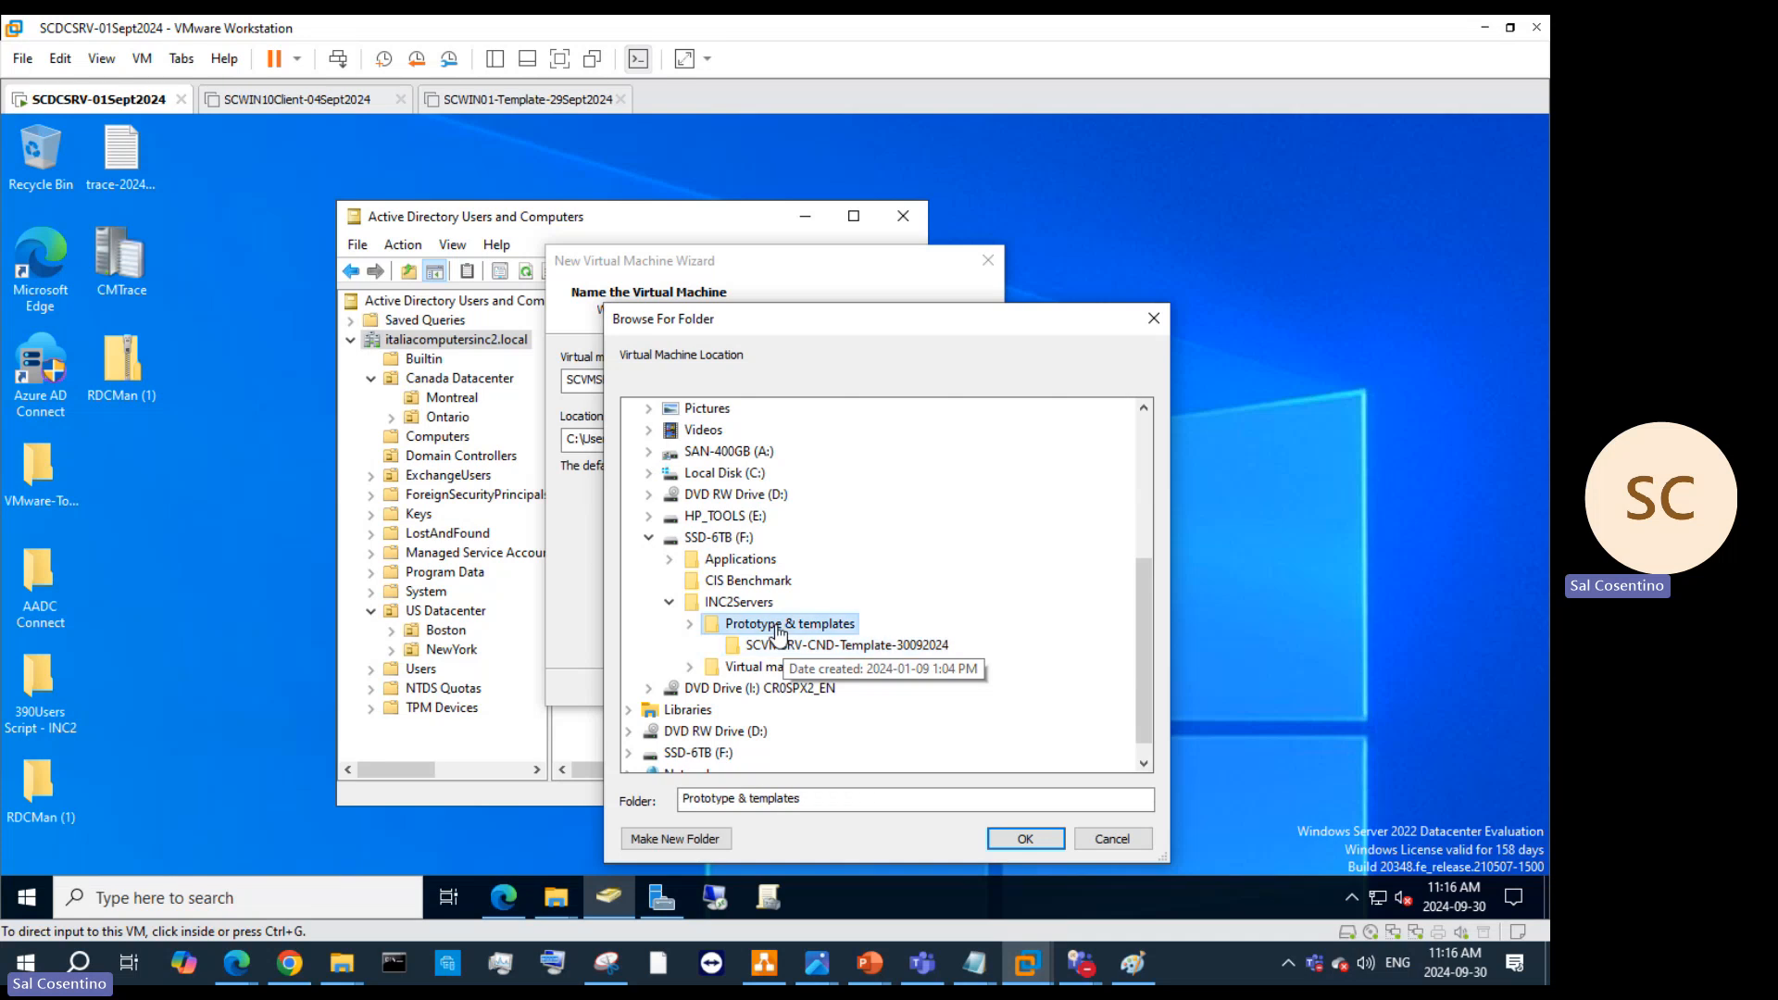
{"action": "right_click", "coordinate": [777, 630]}
{"action": "mouse_move", "coordinate": [844, 579]}
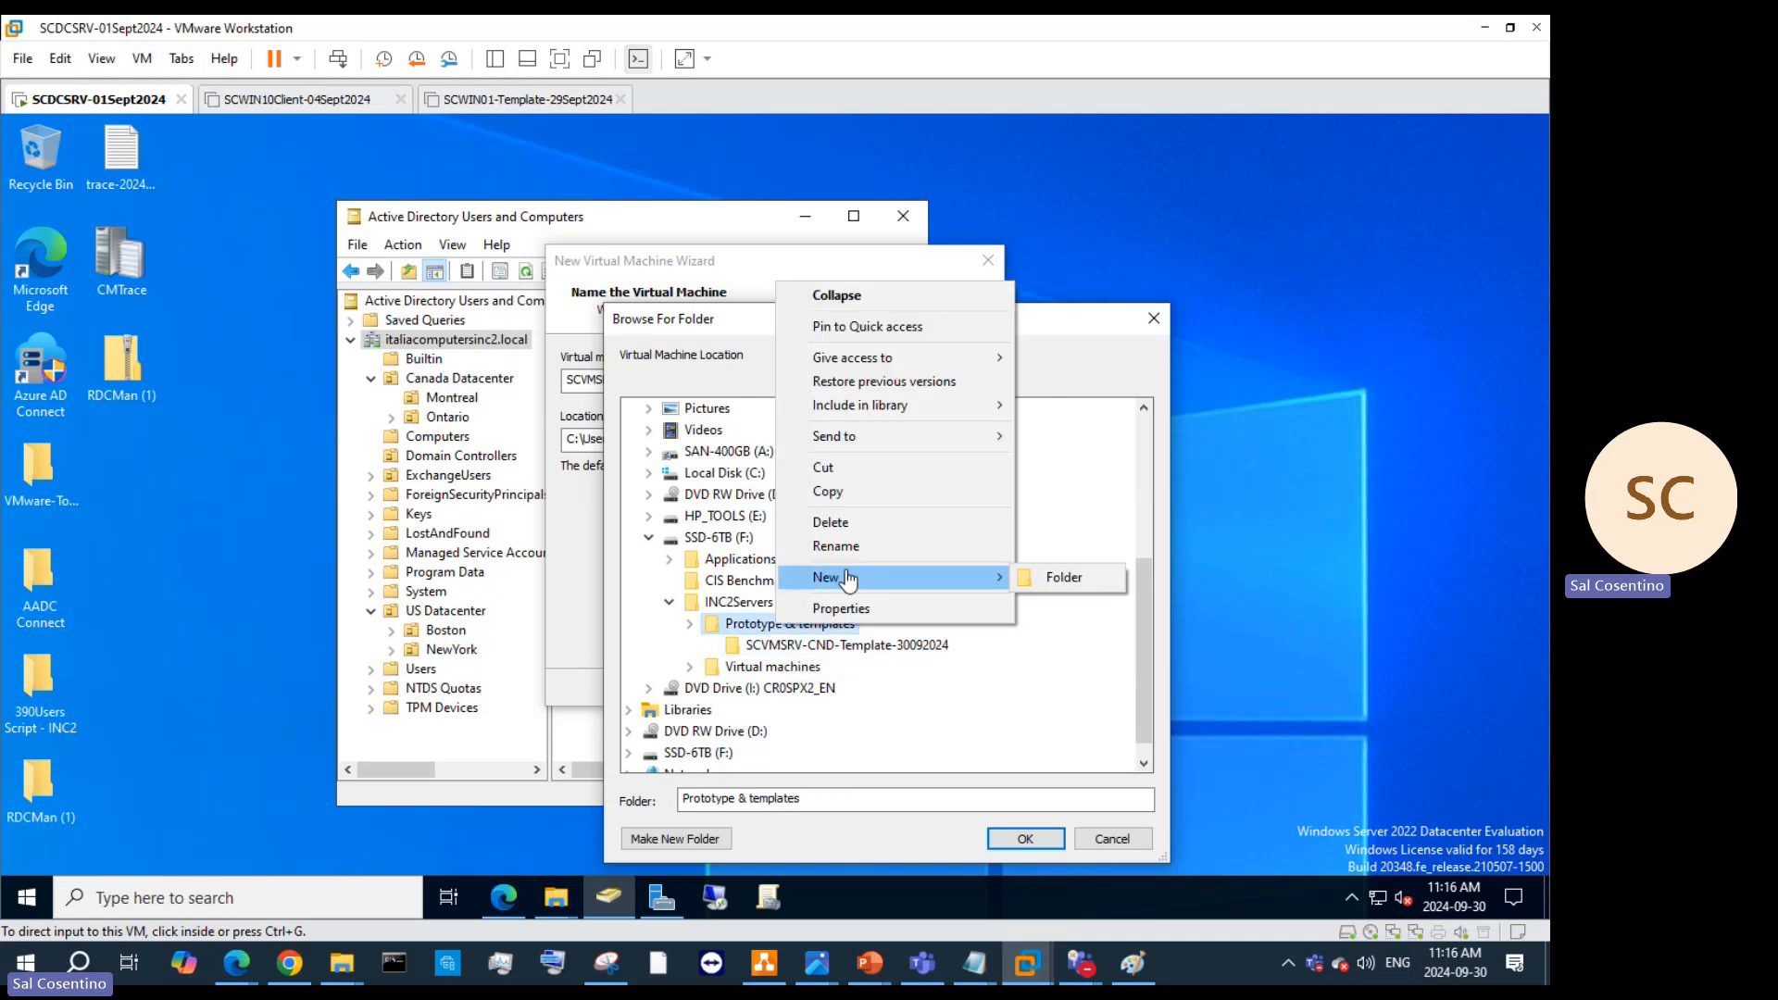
{"action": "left_click", "coordinate": [1062, 578]}
{"action": "key", "text": "ctrl+v"}
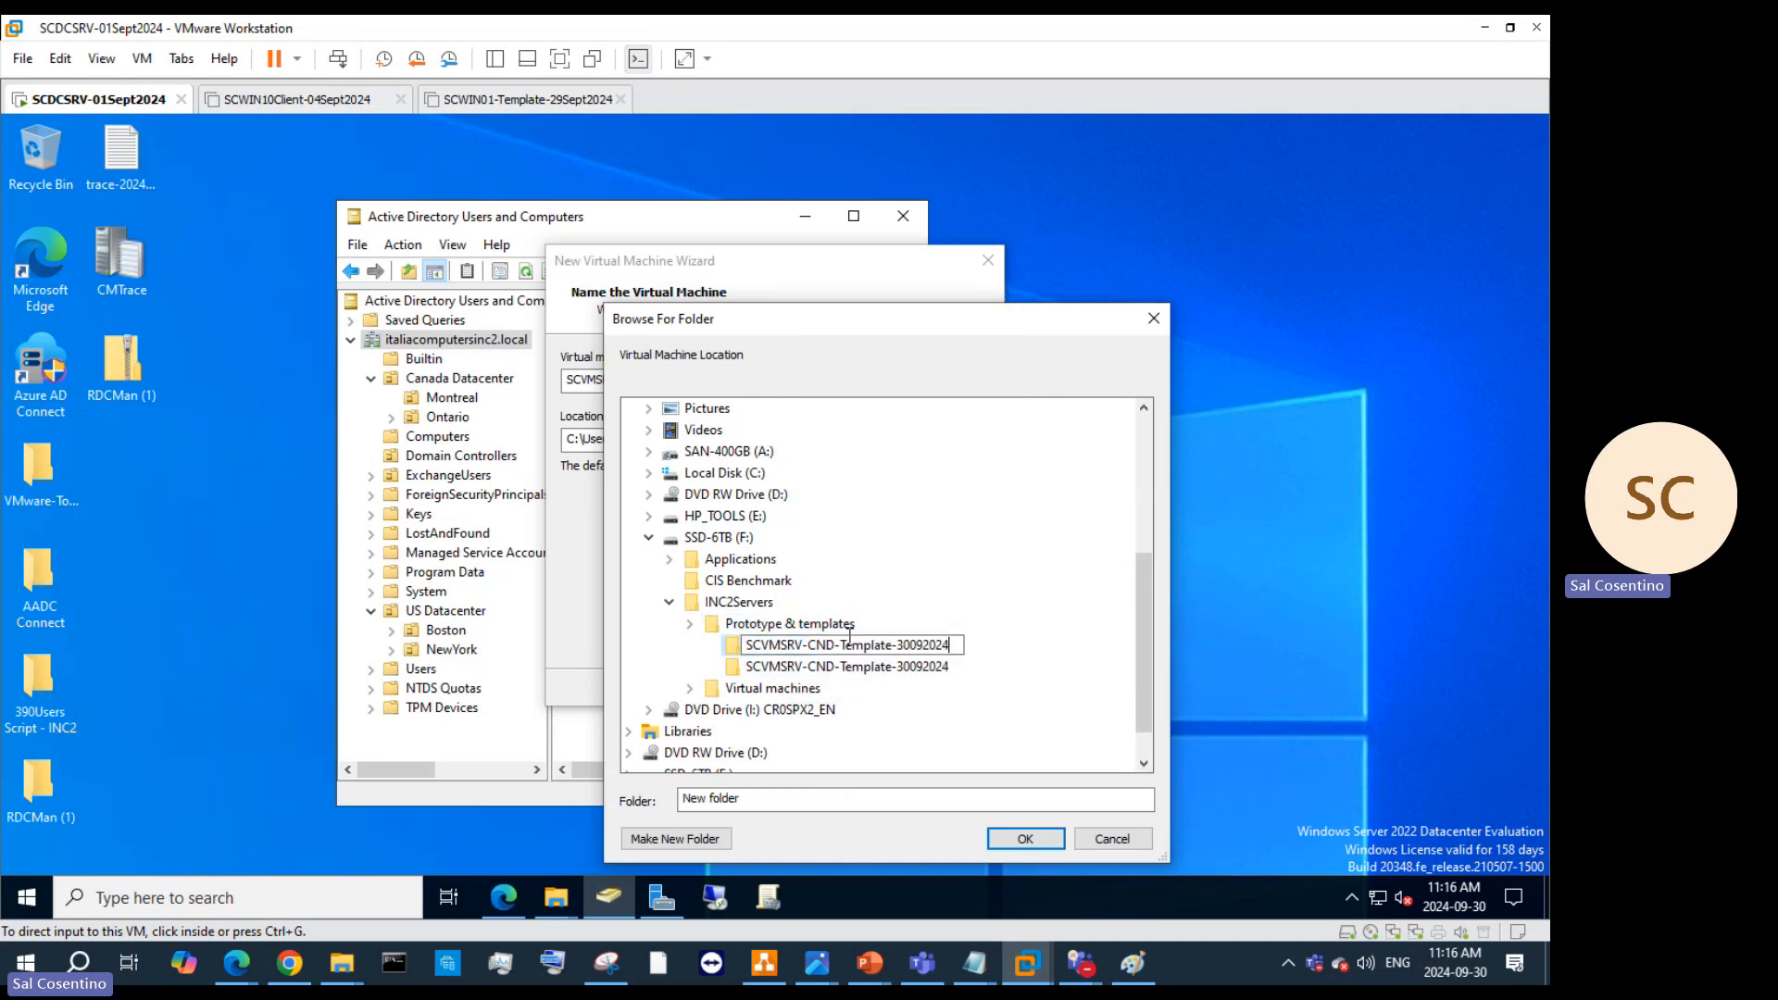
{"action": "left_click_drag", "start_coordinate": [803, 644], "coordinate": [781, 645]}
{"action": "type", "text": "CL"}
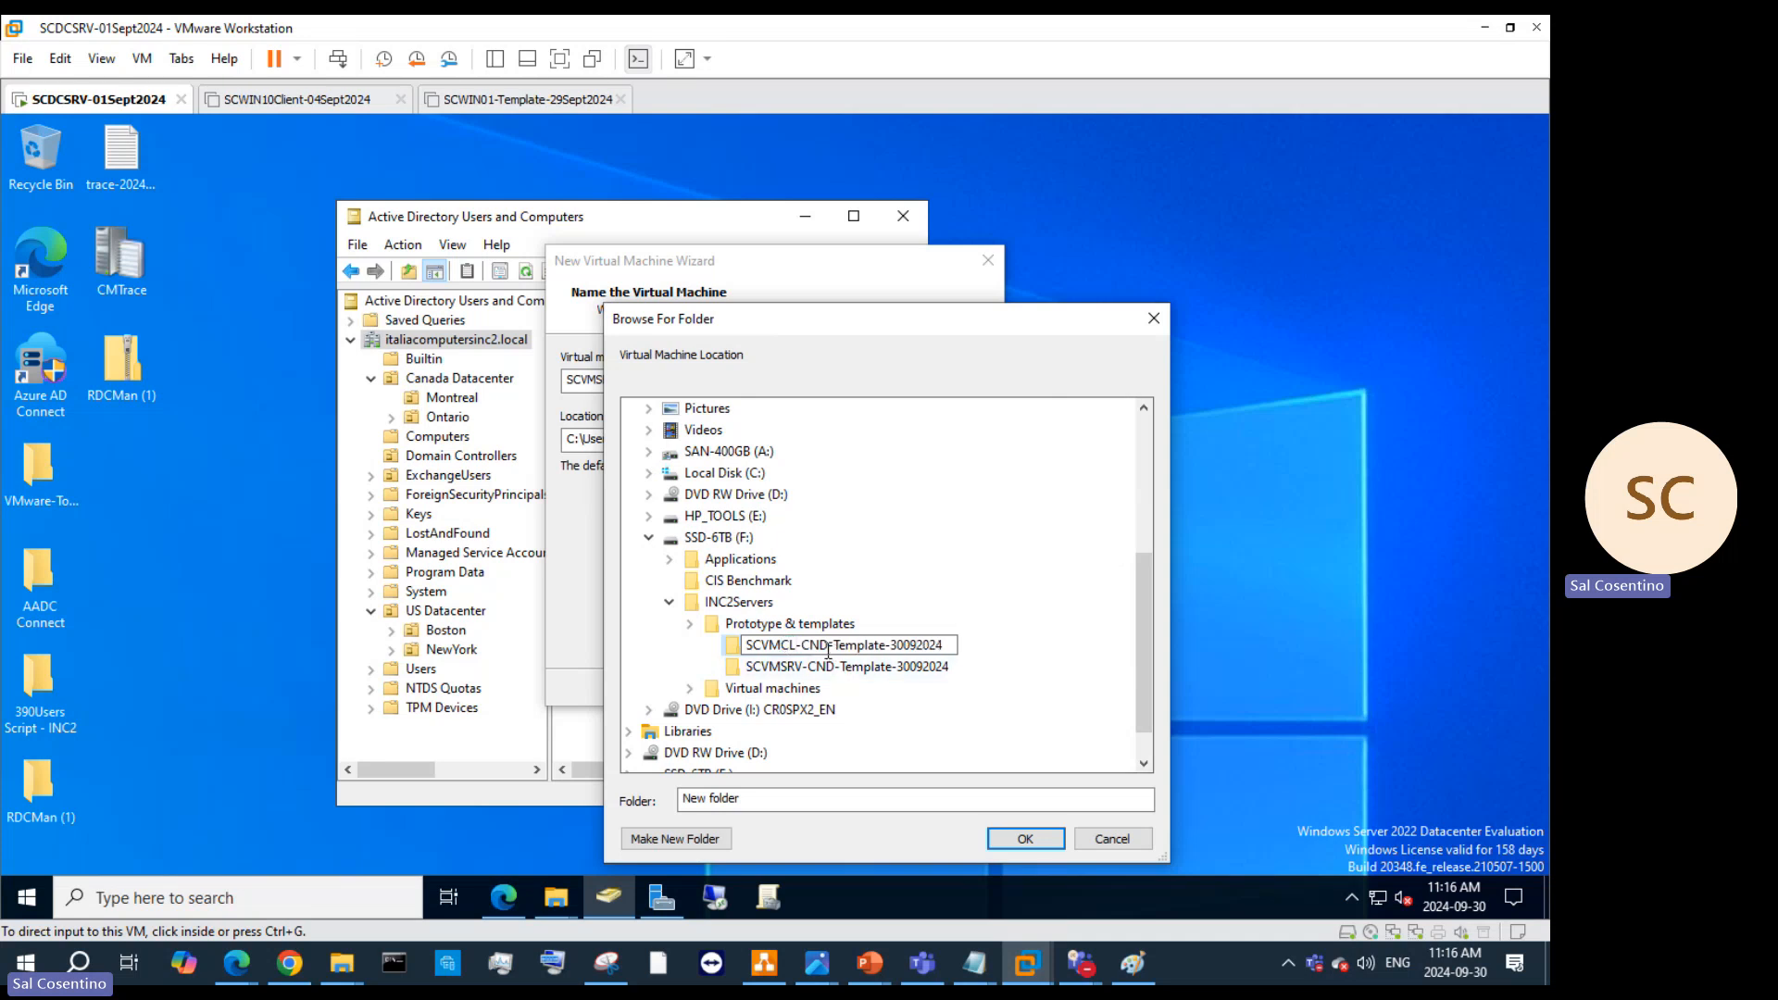
{"action": "double_click", "coordinate": [827, 645]}
{"action": "type", "text": "USD"}
Step: Set the VM location to Prototype & templates\SCVMSRV-CND-Template-30092024 and proceed to disk sizing
{"action": "left_click", "coordinate": [1024, 838]}
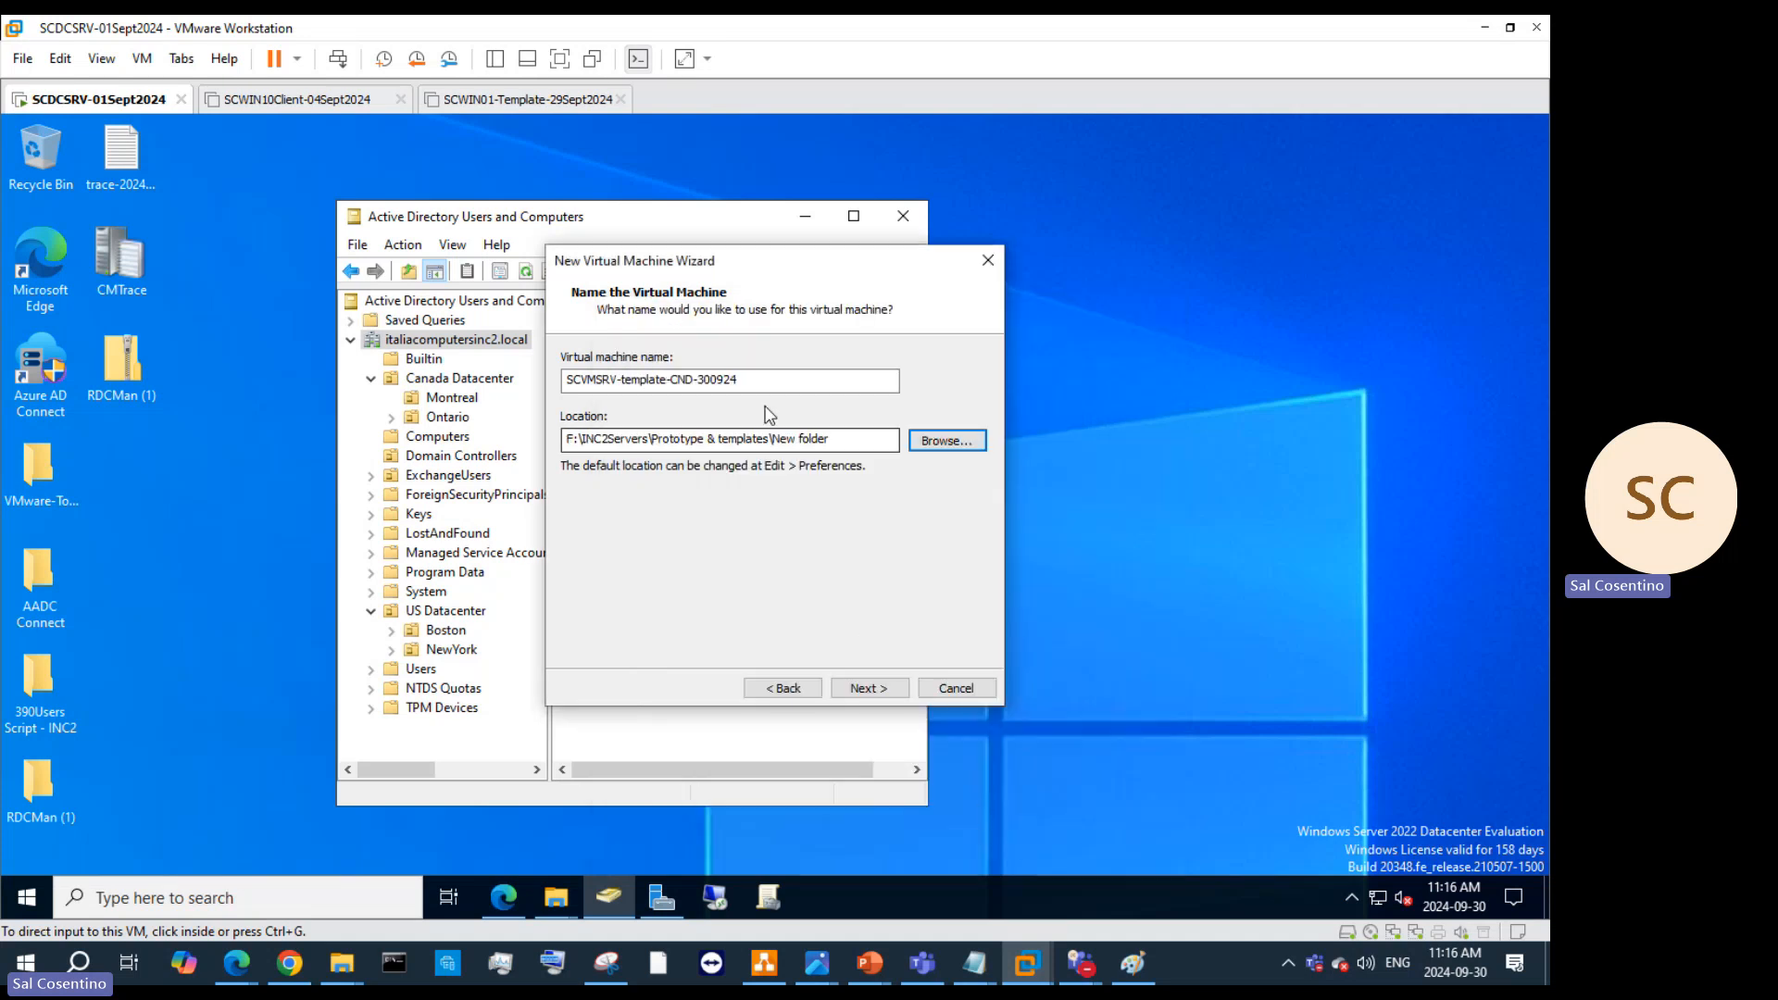
{"action": "left_click", "coordinate": [940, 444]}
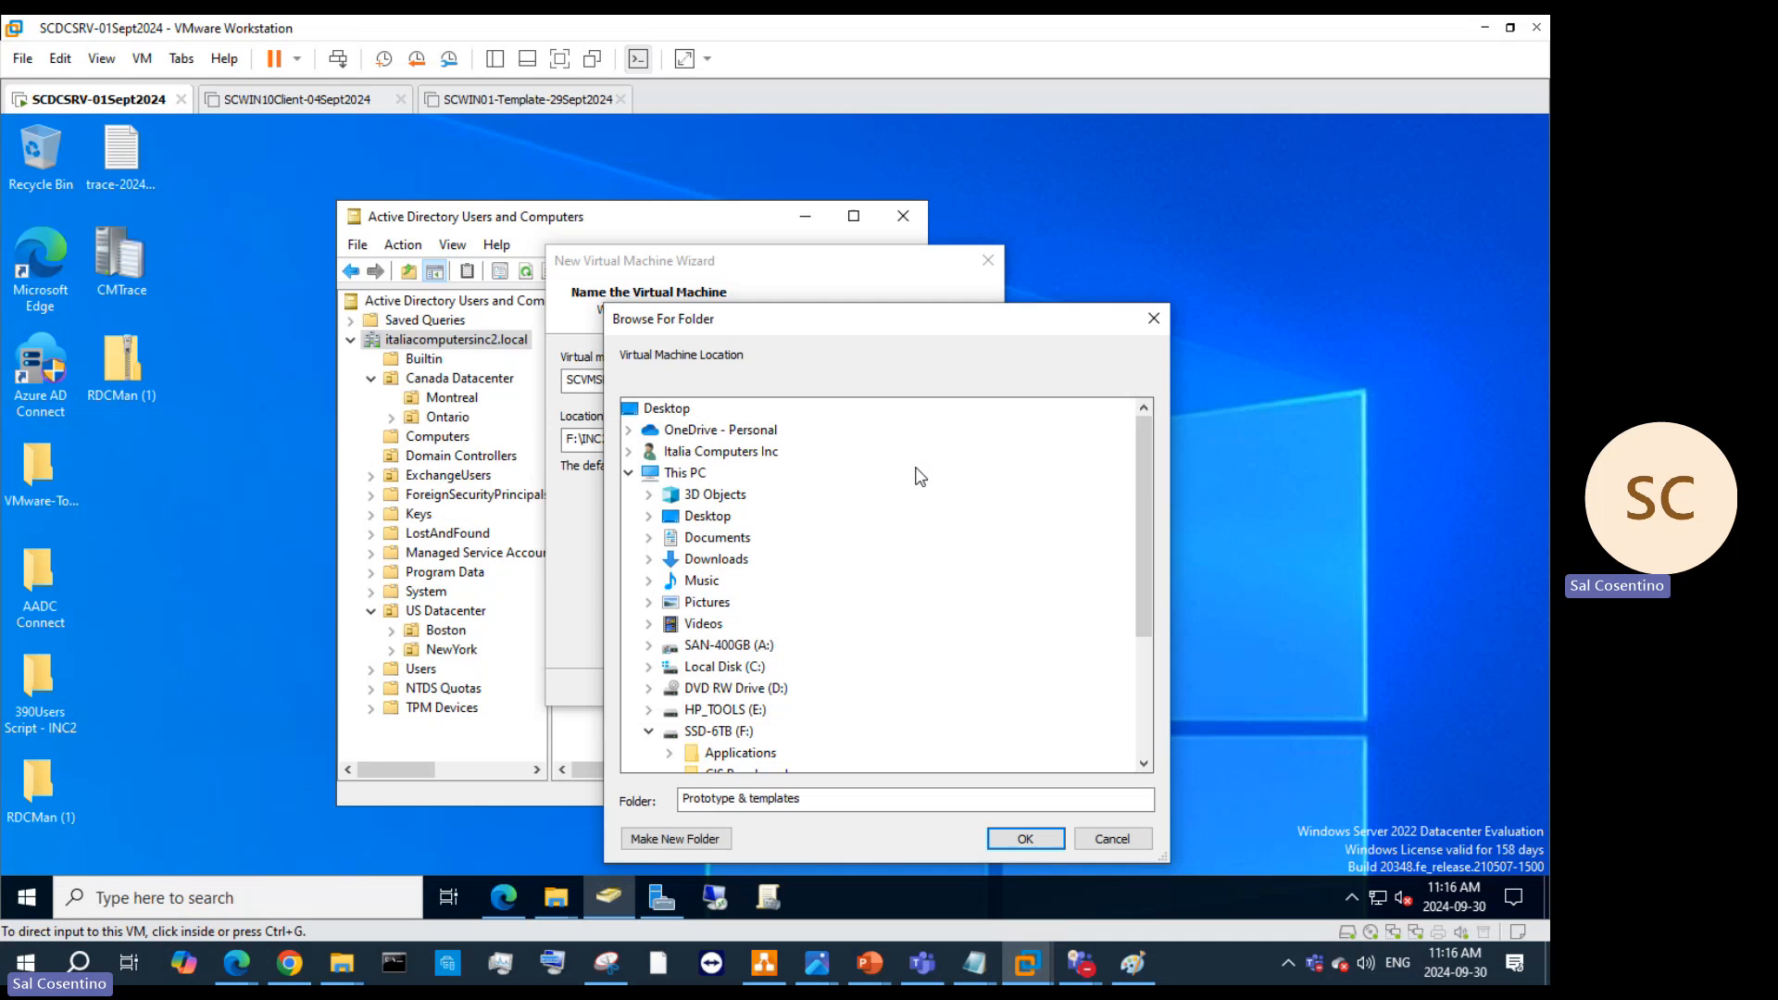
{"action": "double_click", "coordinate": [775, 695]}
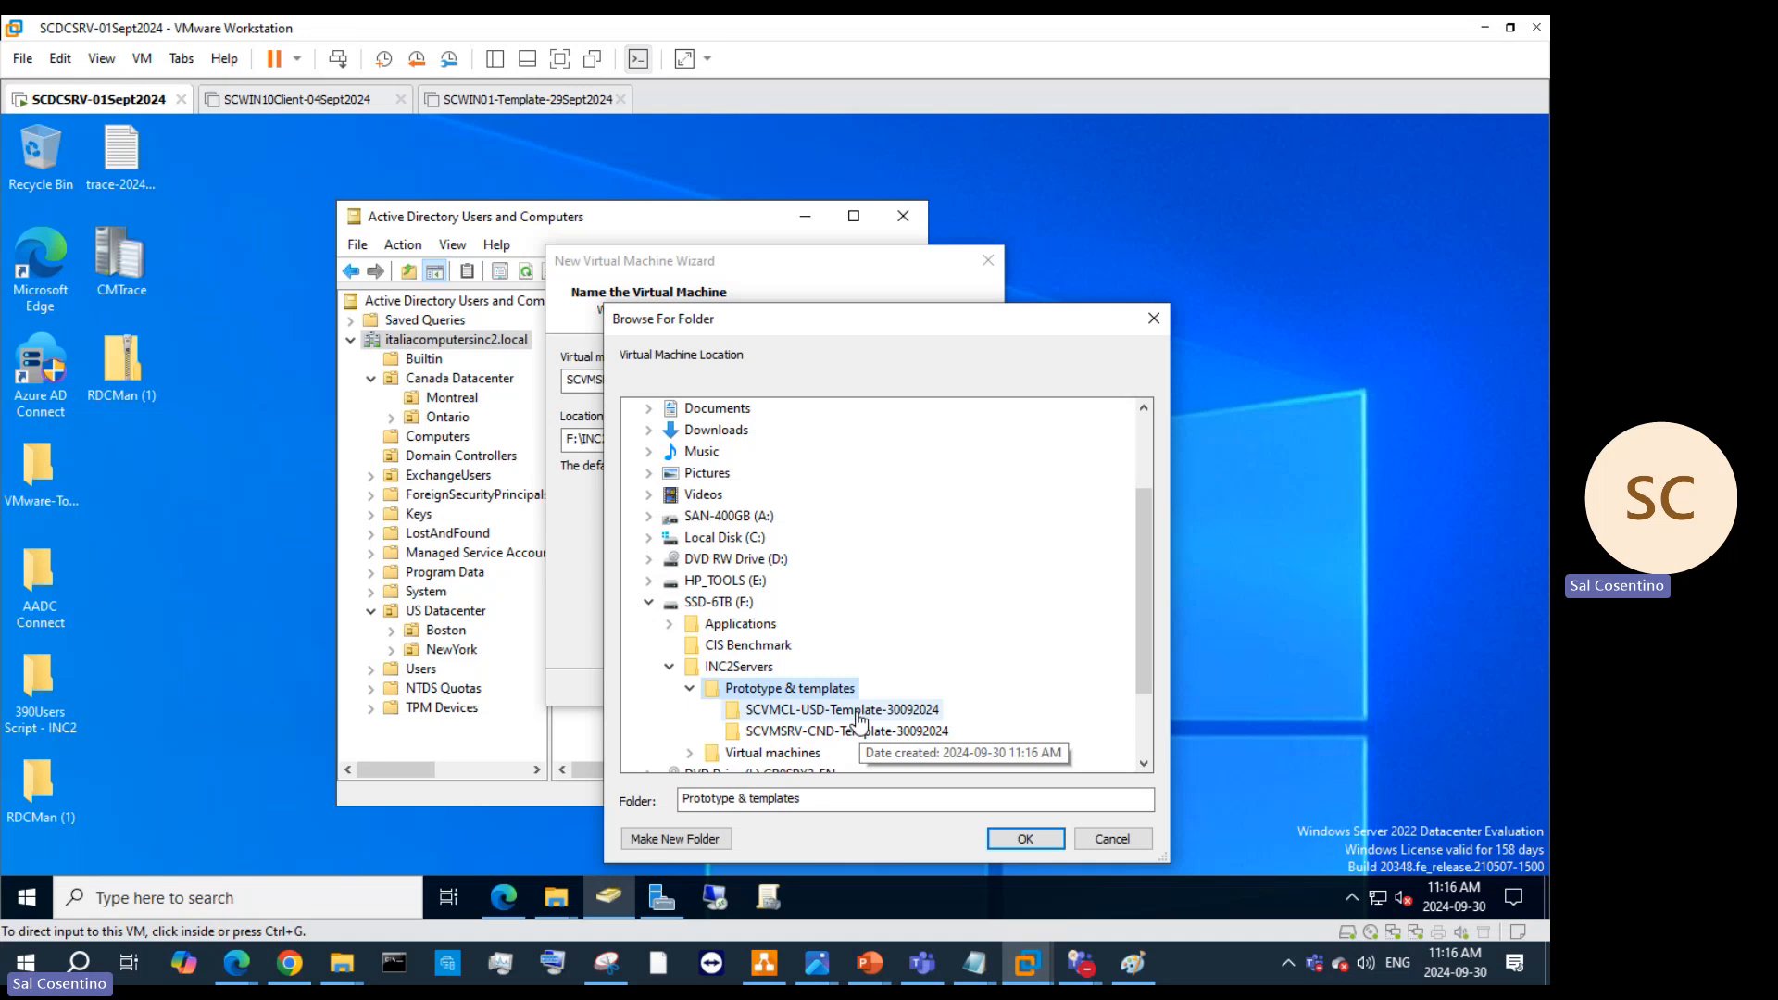
{"action": "left_click", "coordinate": [858, 711]}
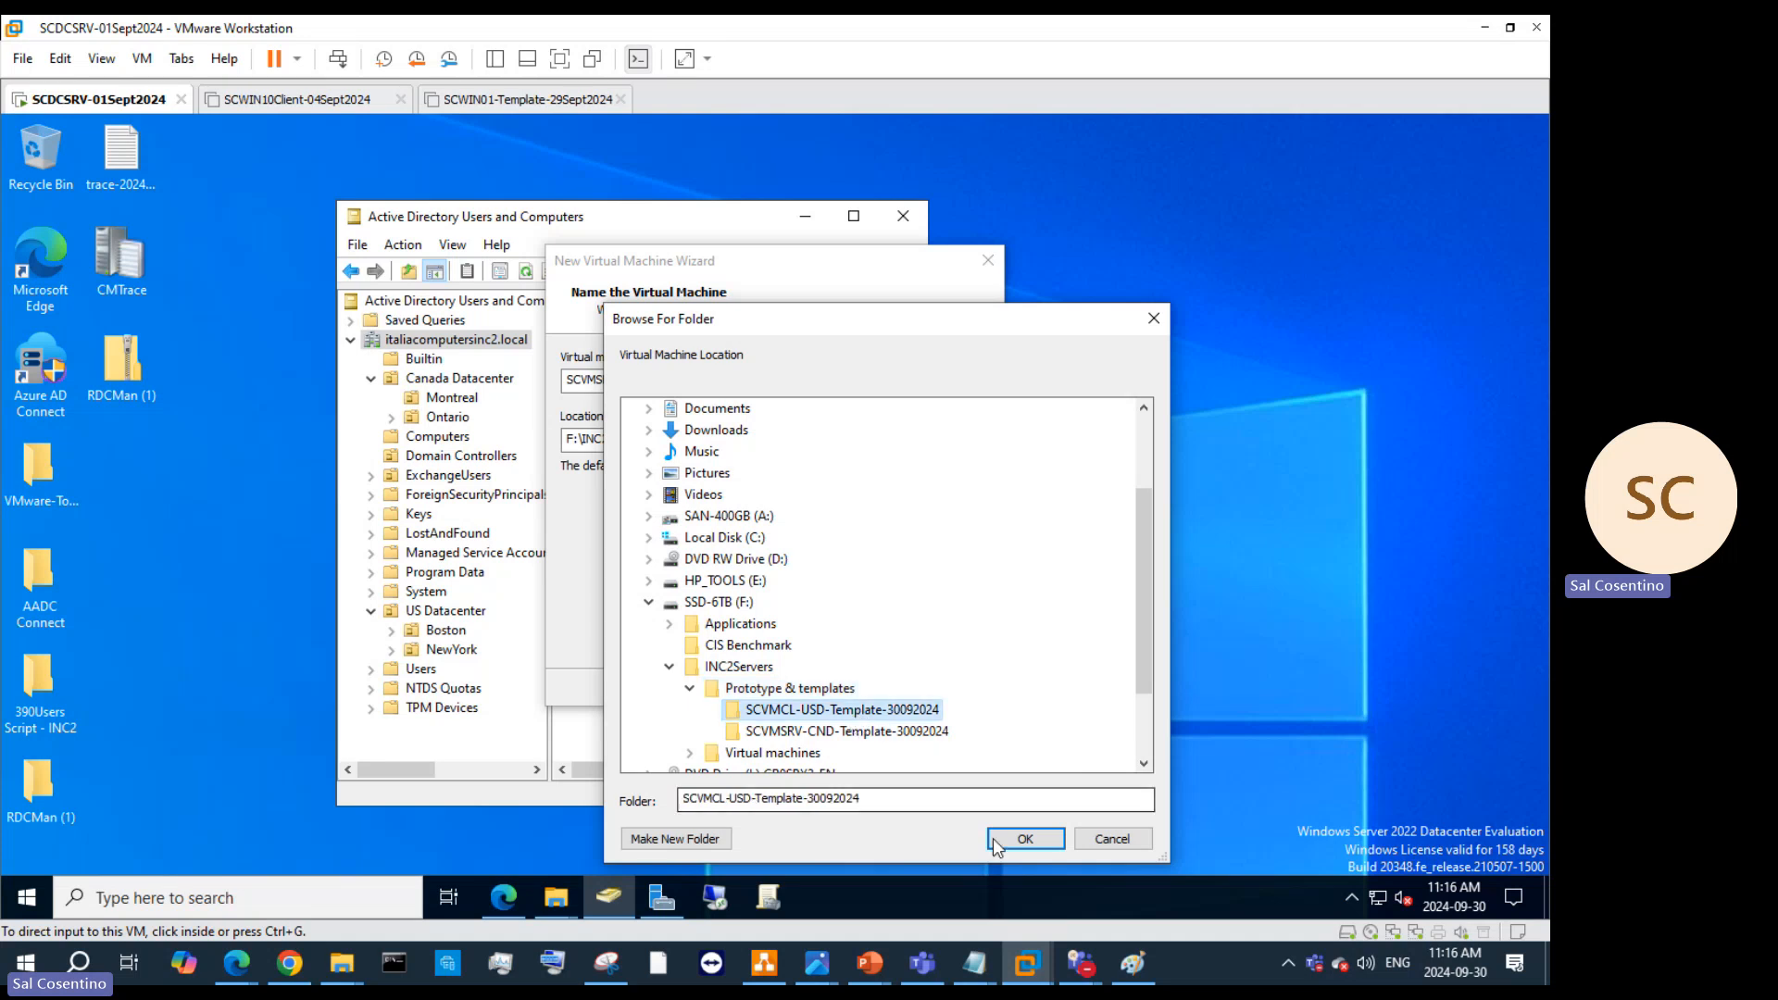
{"action": "left_click", "coordinate": [833, 732]}
{"action": "left_click", "coordinate": [1025, 838]}
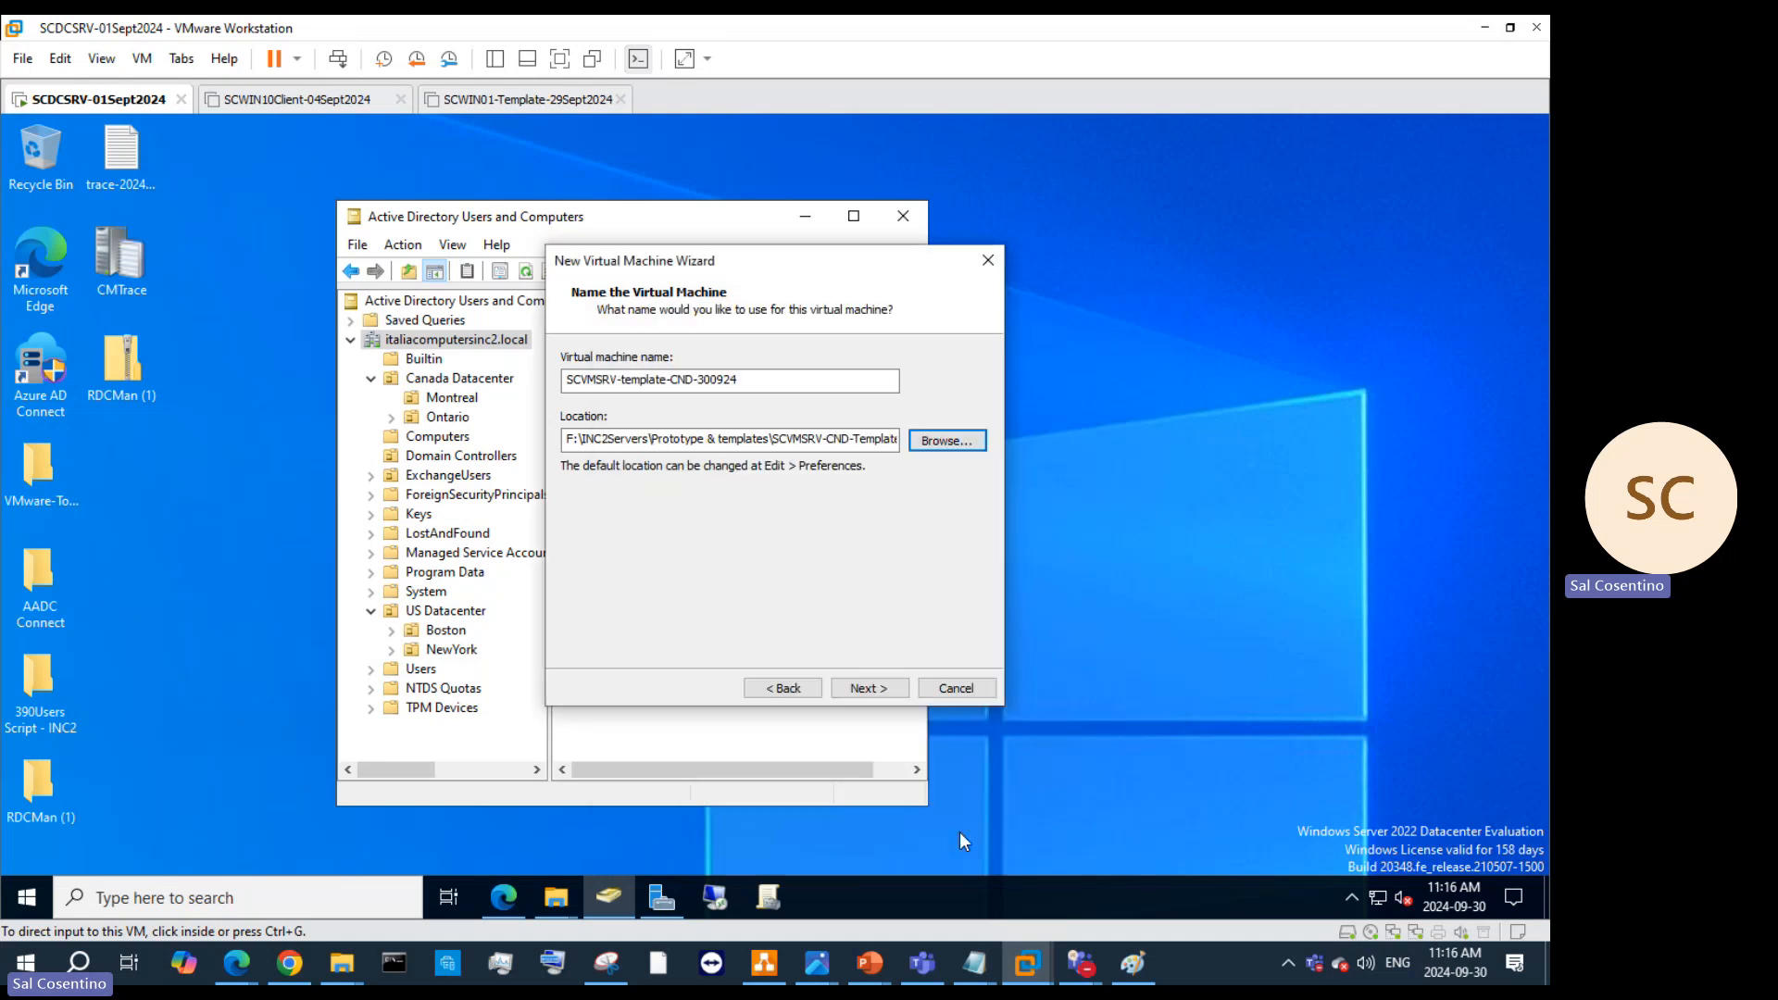
{"action": "left_click_drag", "start_coordinate": [790, 441], "coordinate": [611, 442]}
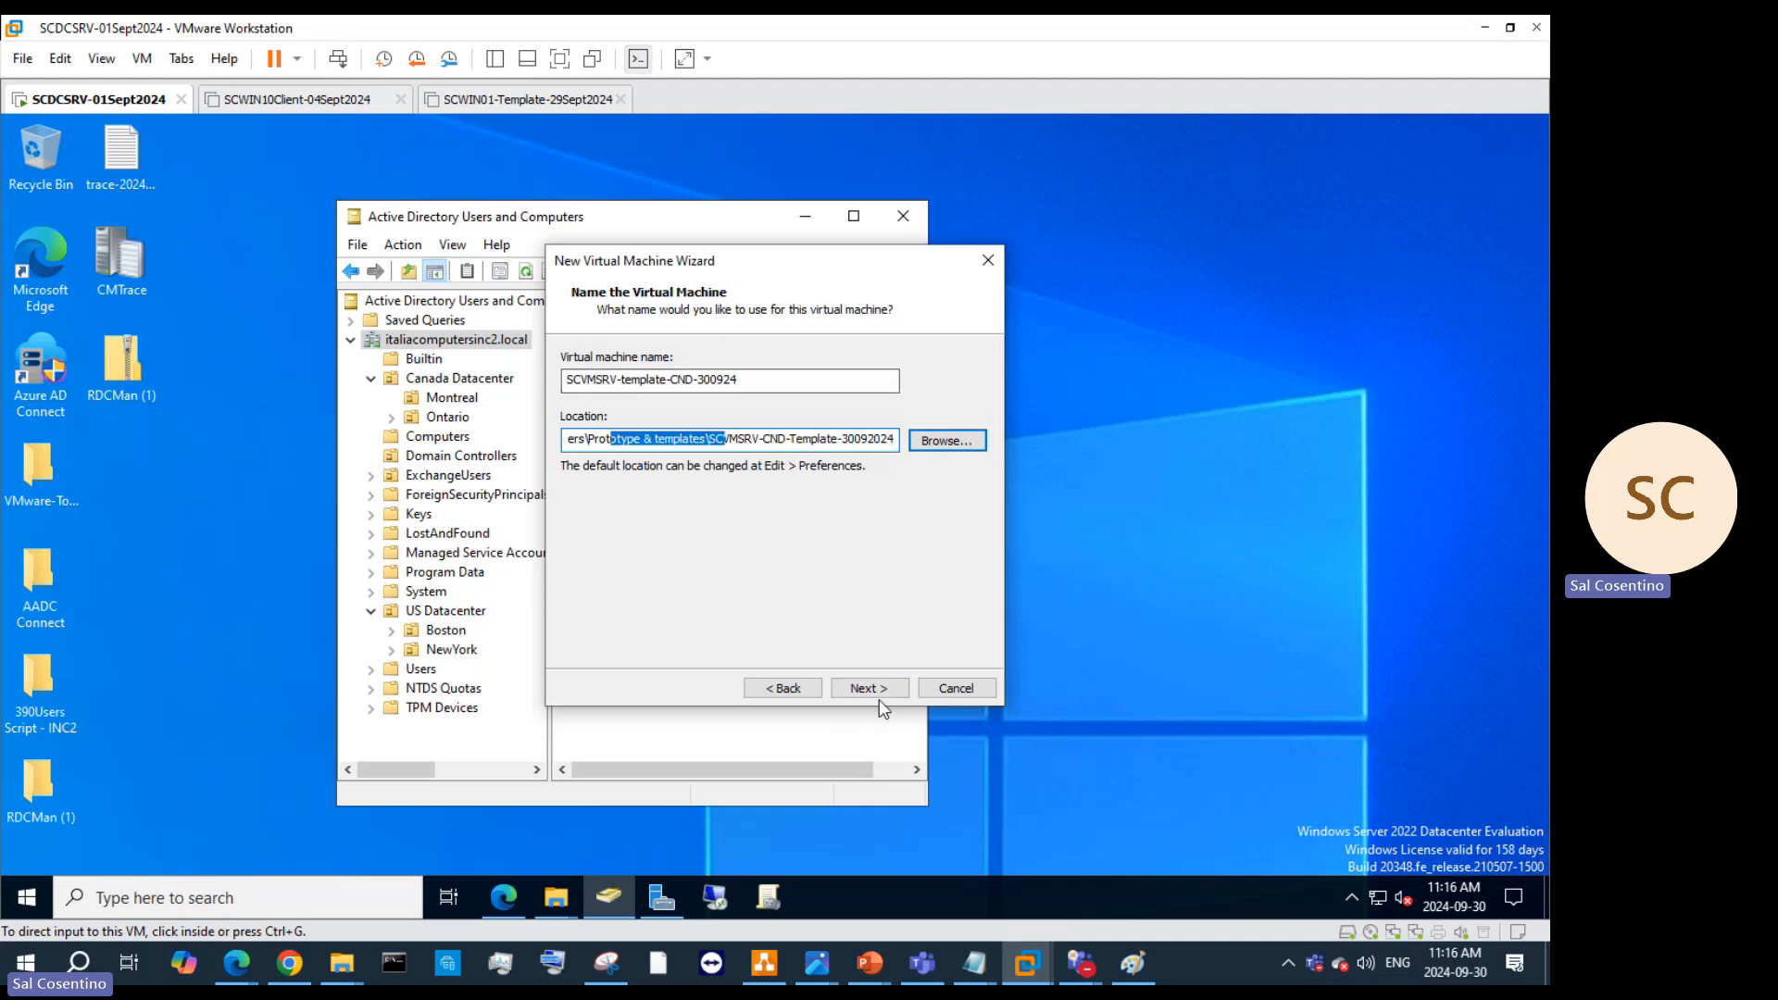
{"action": "left_click", "coordinate": [854, 689]}
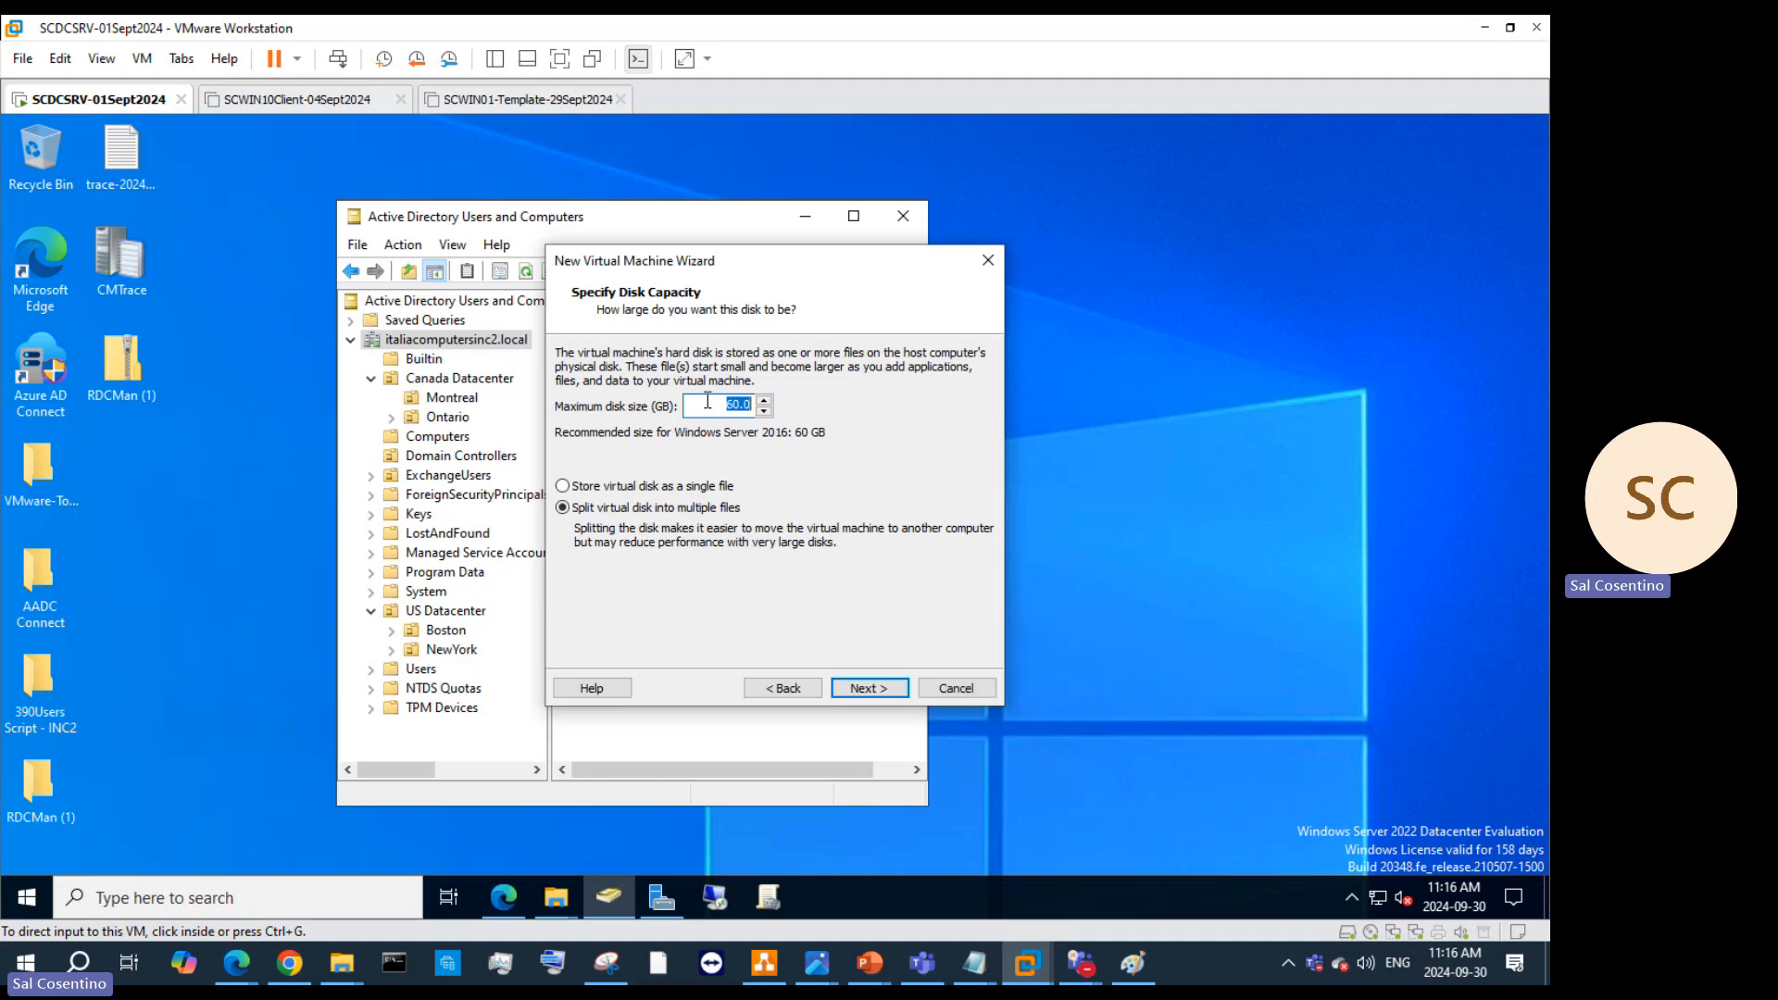
Step: Set the maximum disk size to 150 GB and open the VM's hardware customization
{"action": "type", "text": "150"}
{"action": "left_click", "coordinate": [863, 688]}
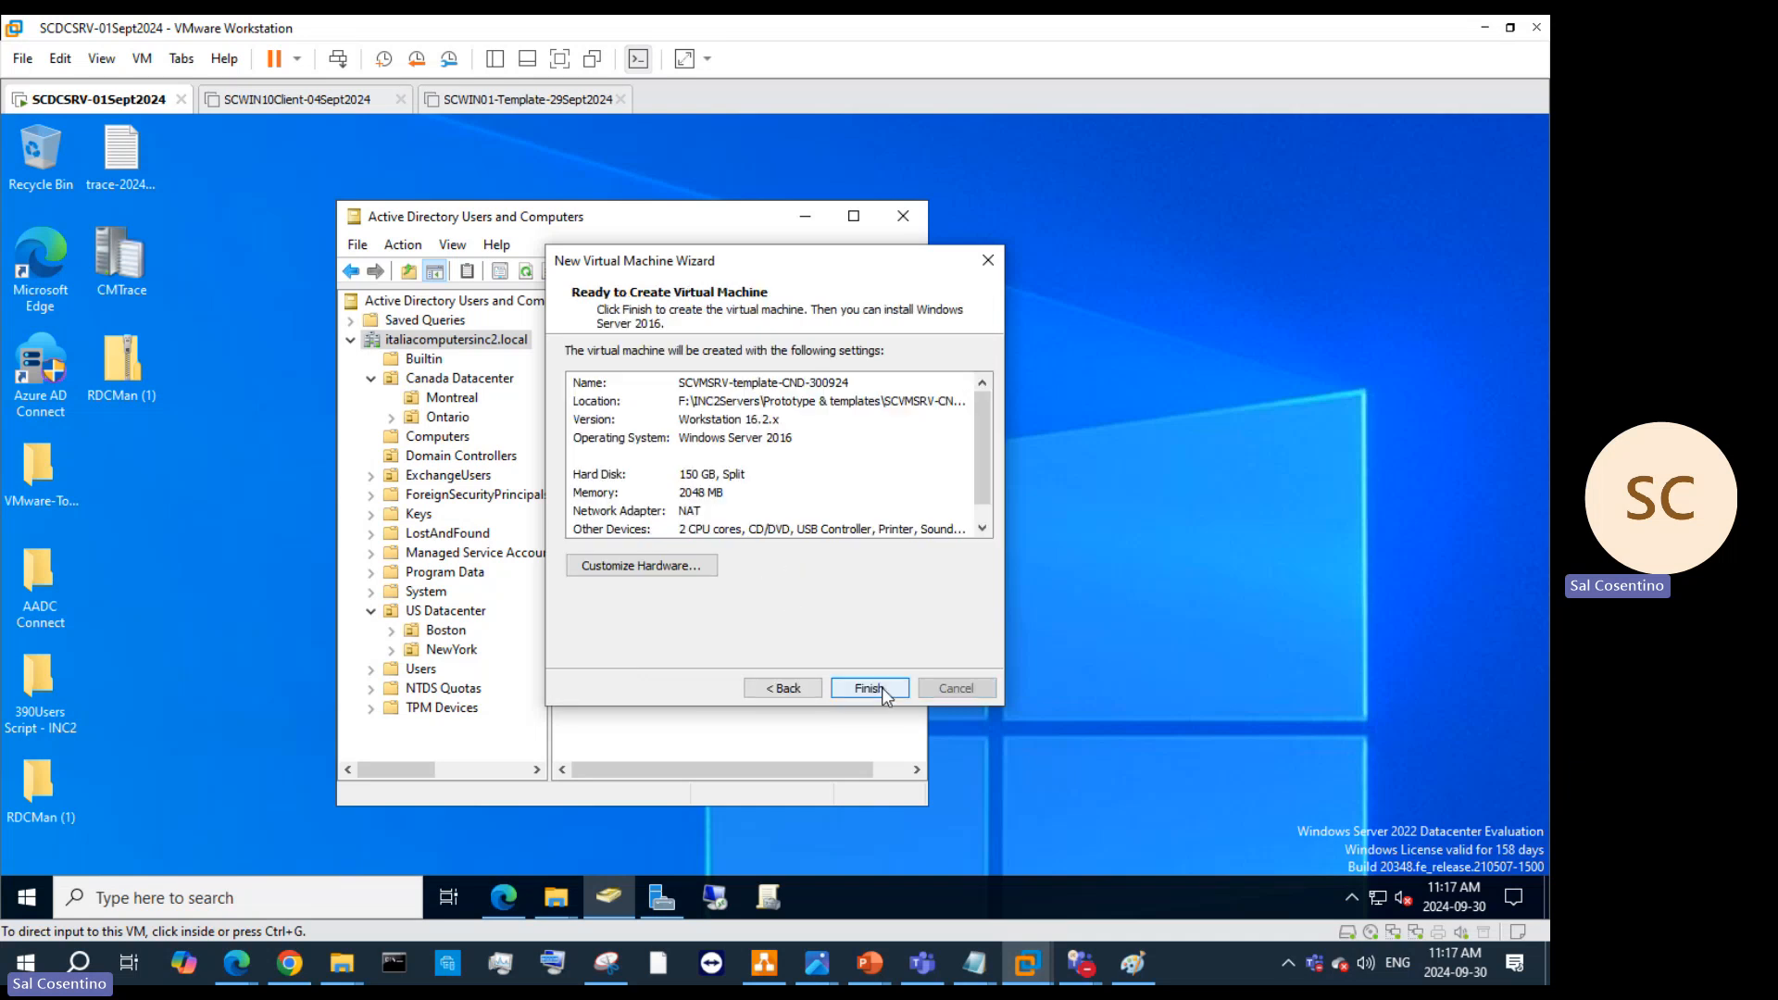
{"action": "left_click", "coordinate": [686, 566]}
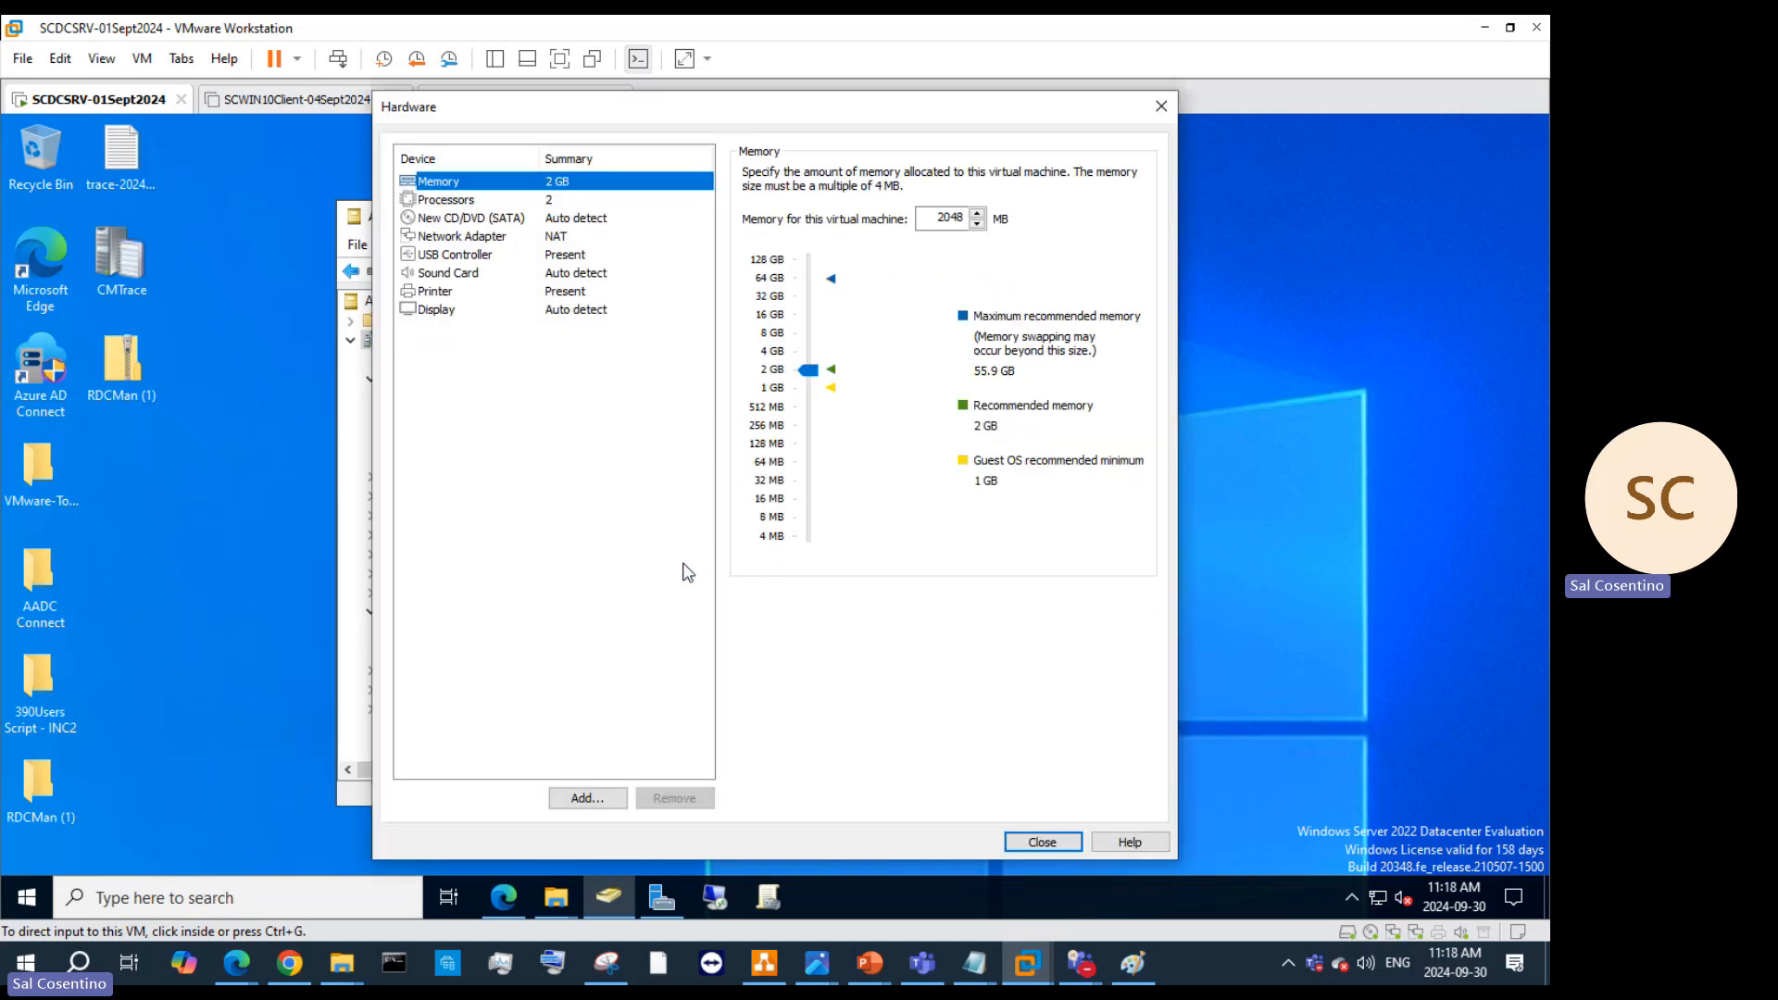
{"action": "left_click", "coordinate": [875, 963]}
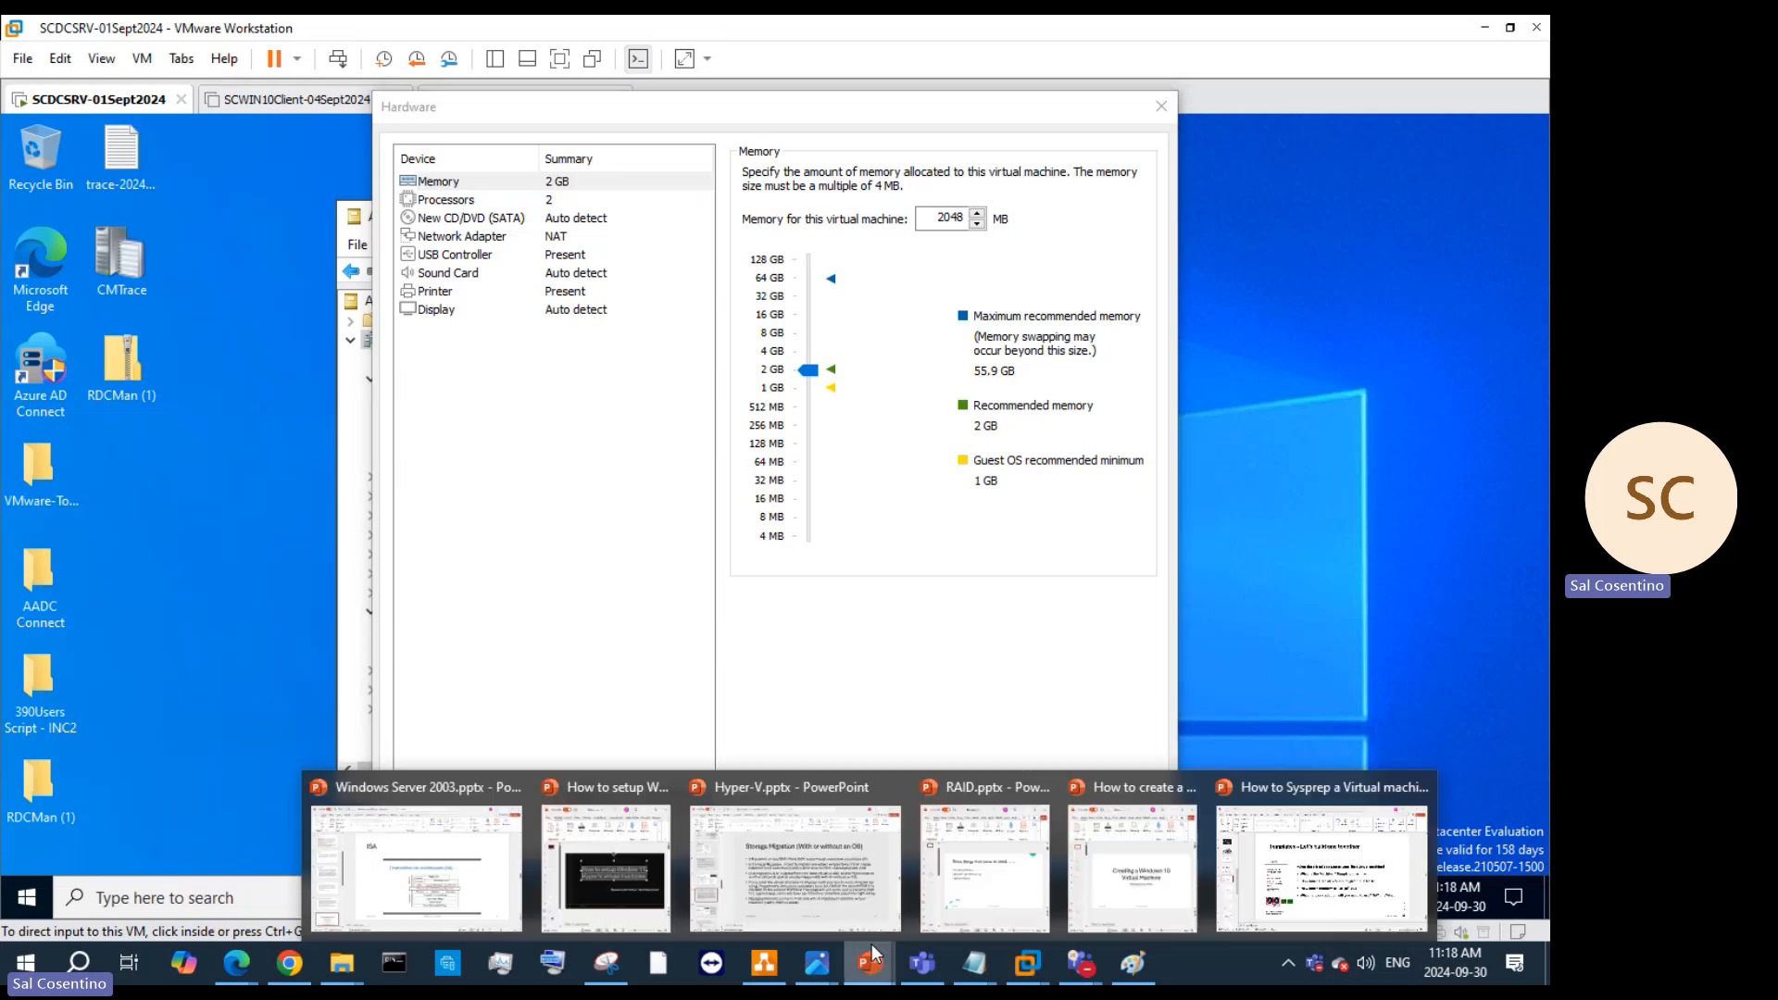
Step: Update How to Sysprep slide 19 to 8 GB memory and 'first disk and second disk 150'
{"action": "left_click", "coordinate": [1300, 907]}
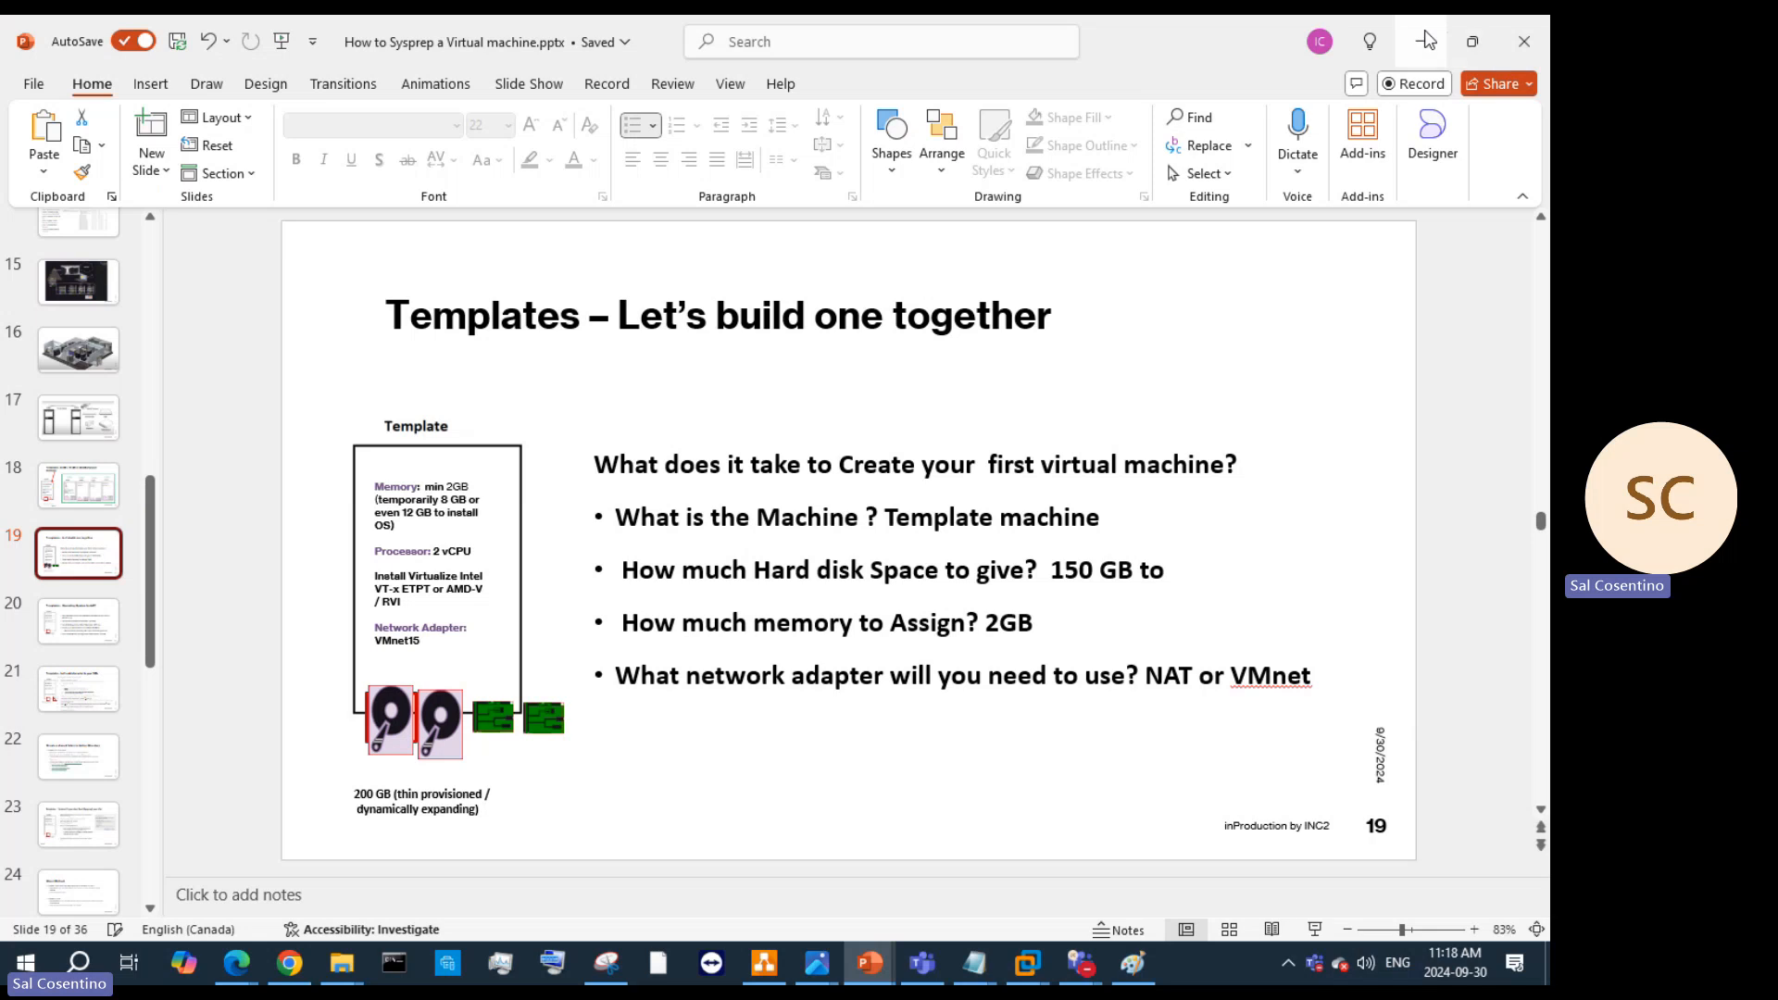
{"action": "left_click", "coordinate": [1004, 622]}
{"action": "key", "text": "BackSpace"}
{"action": "type", "text": "8"}
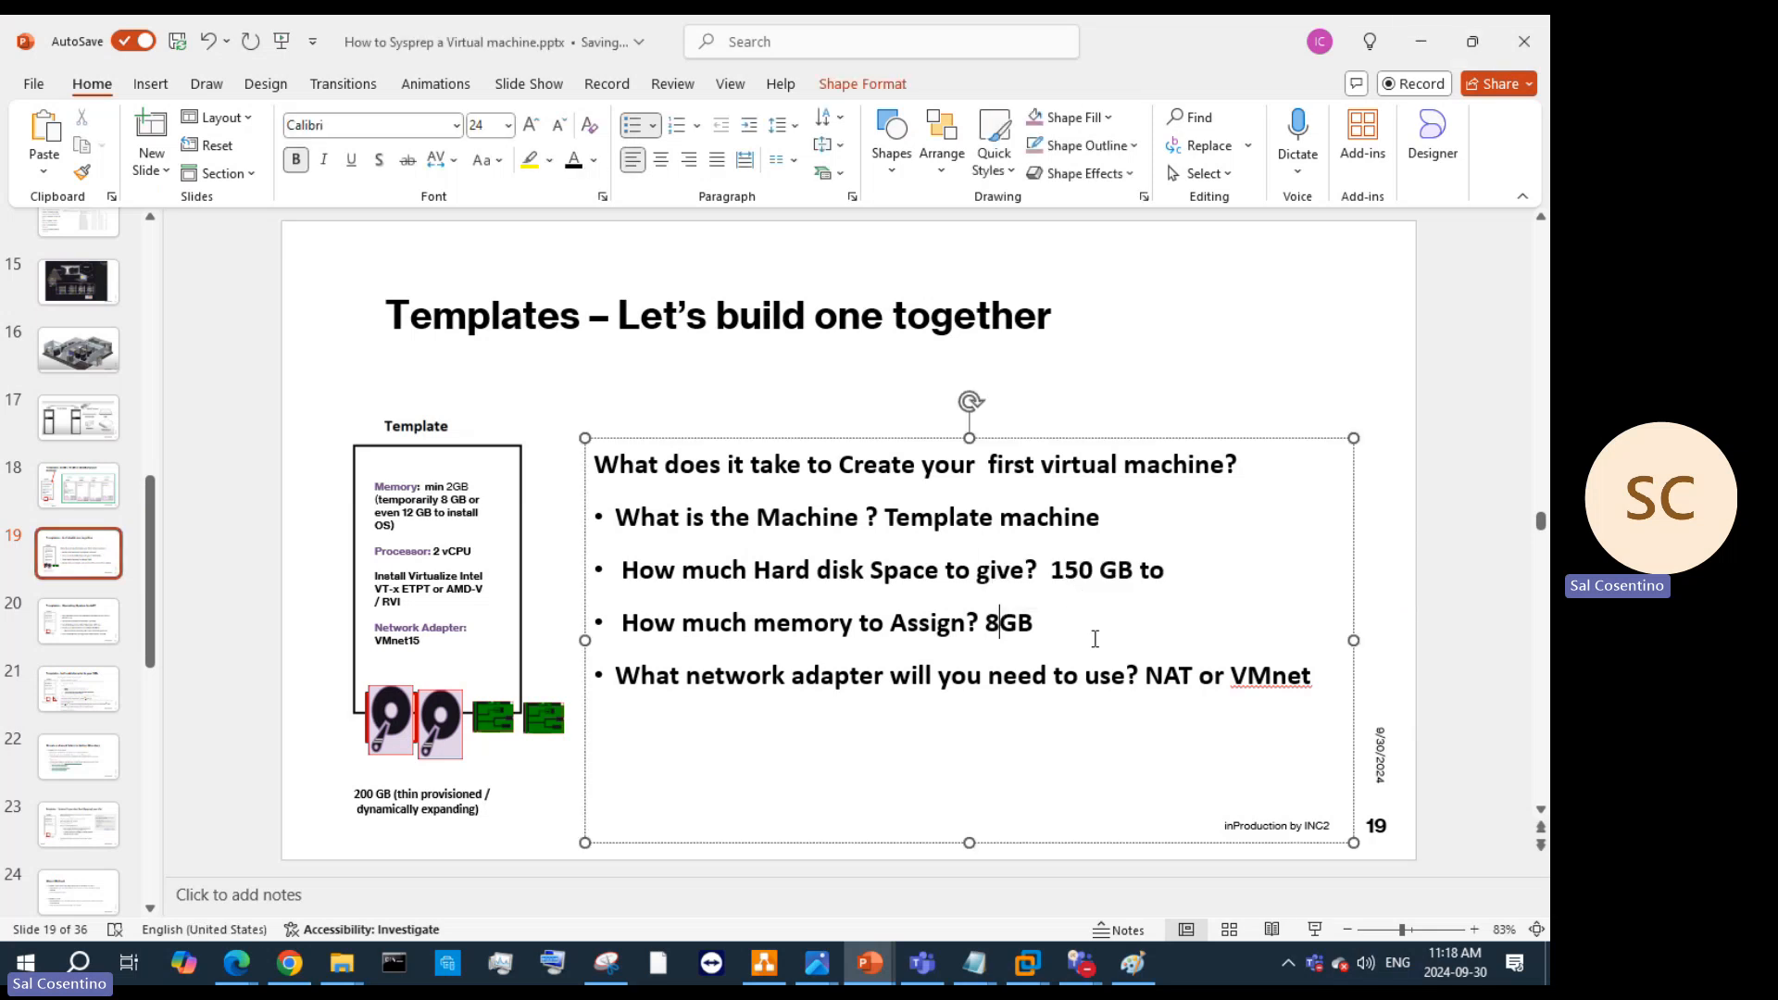
{"action": "left_click", "coordinate": [1176, 578]}
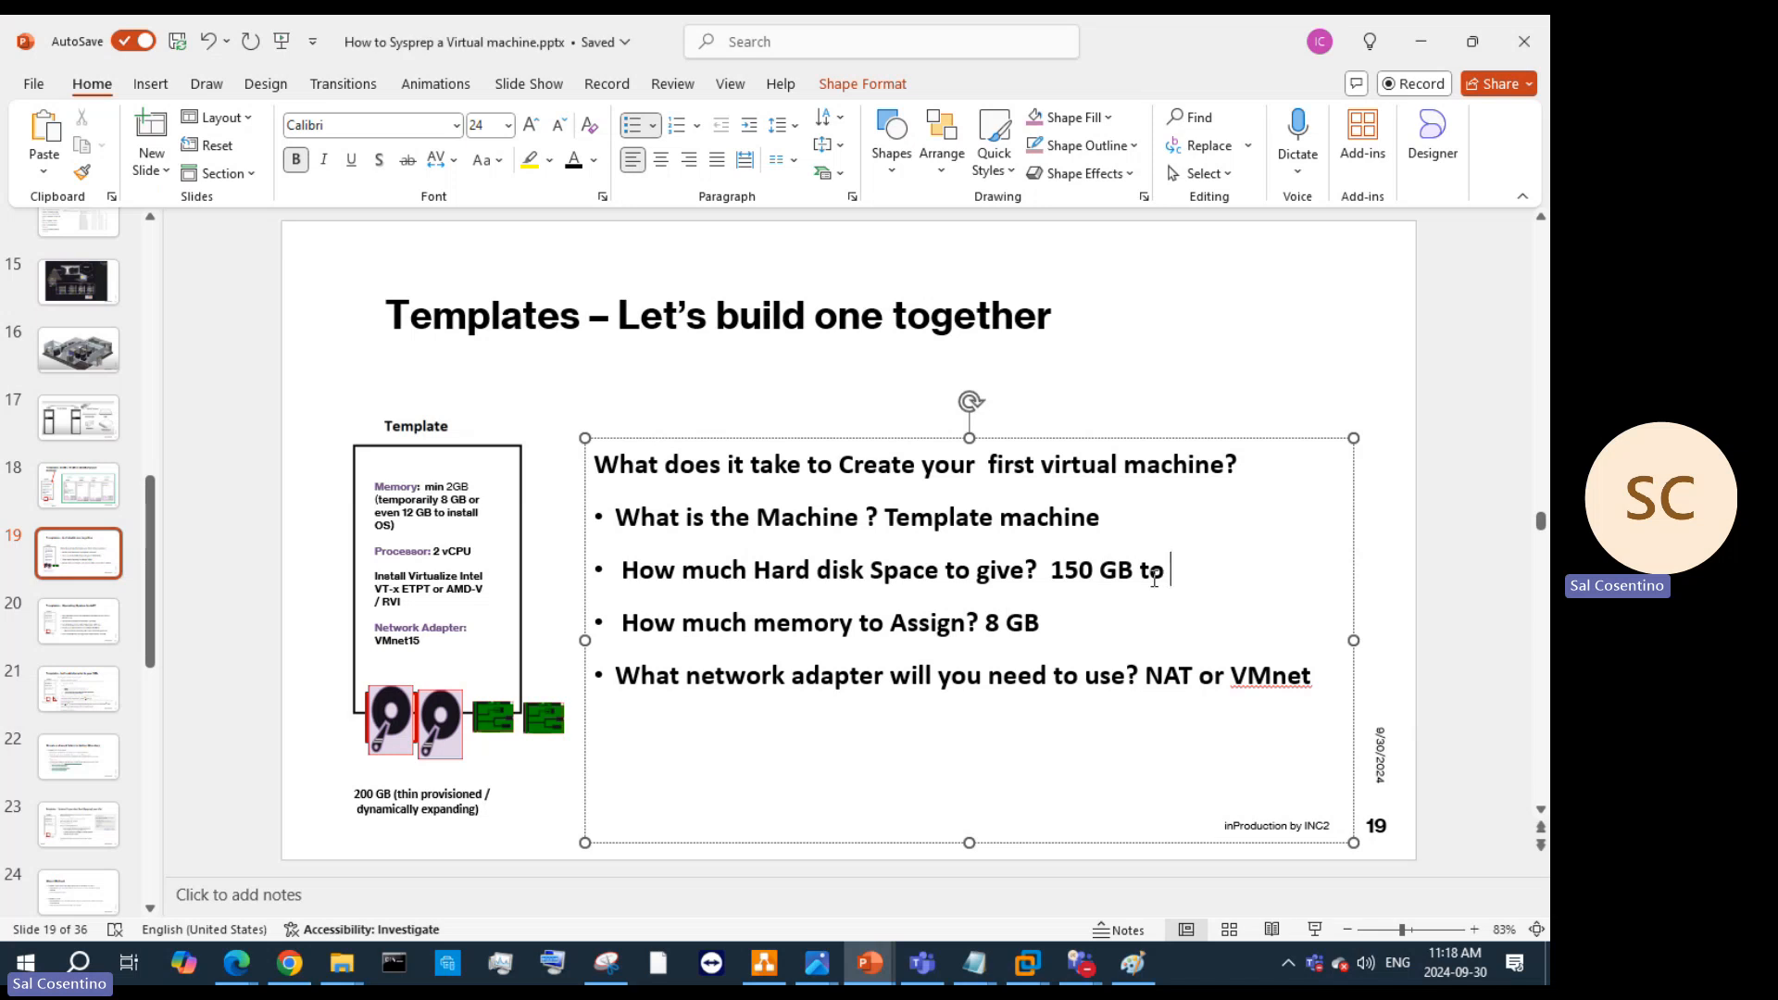
{"action": "key", "text": "BackSpace"}
{"action": "key", "text": "BackSpace"}
{"action": "key", "text": "BackSpace"}
{"action": "type", "text": "fir"}
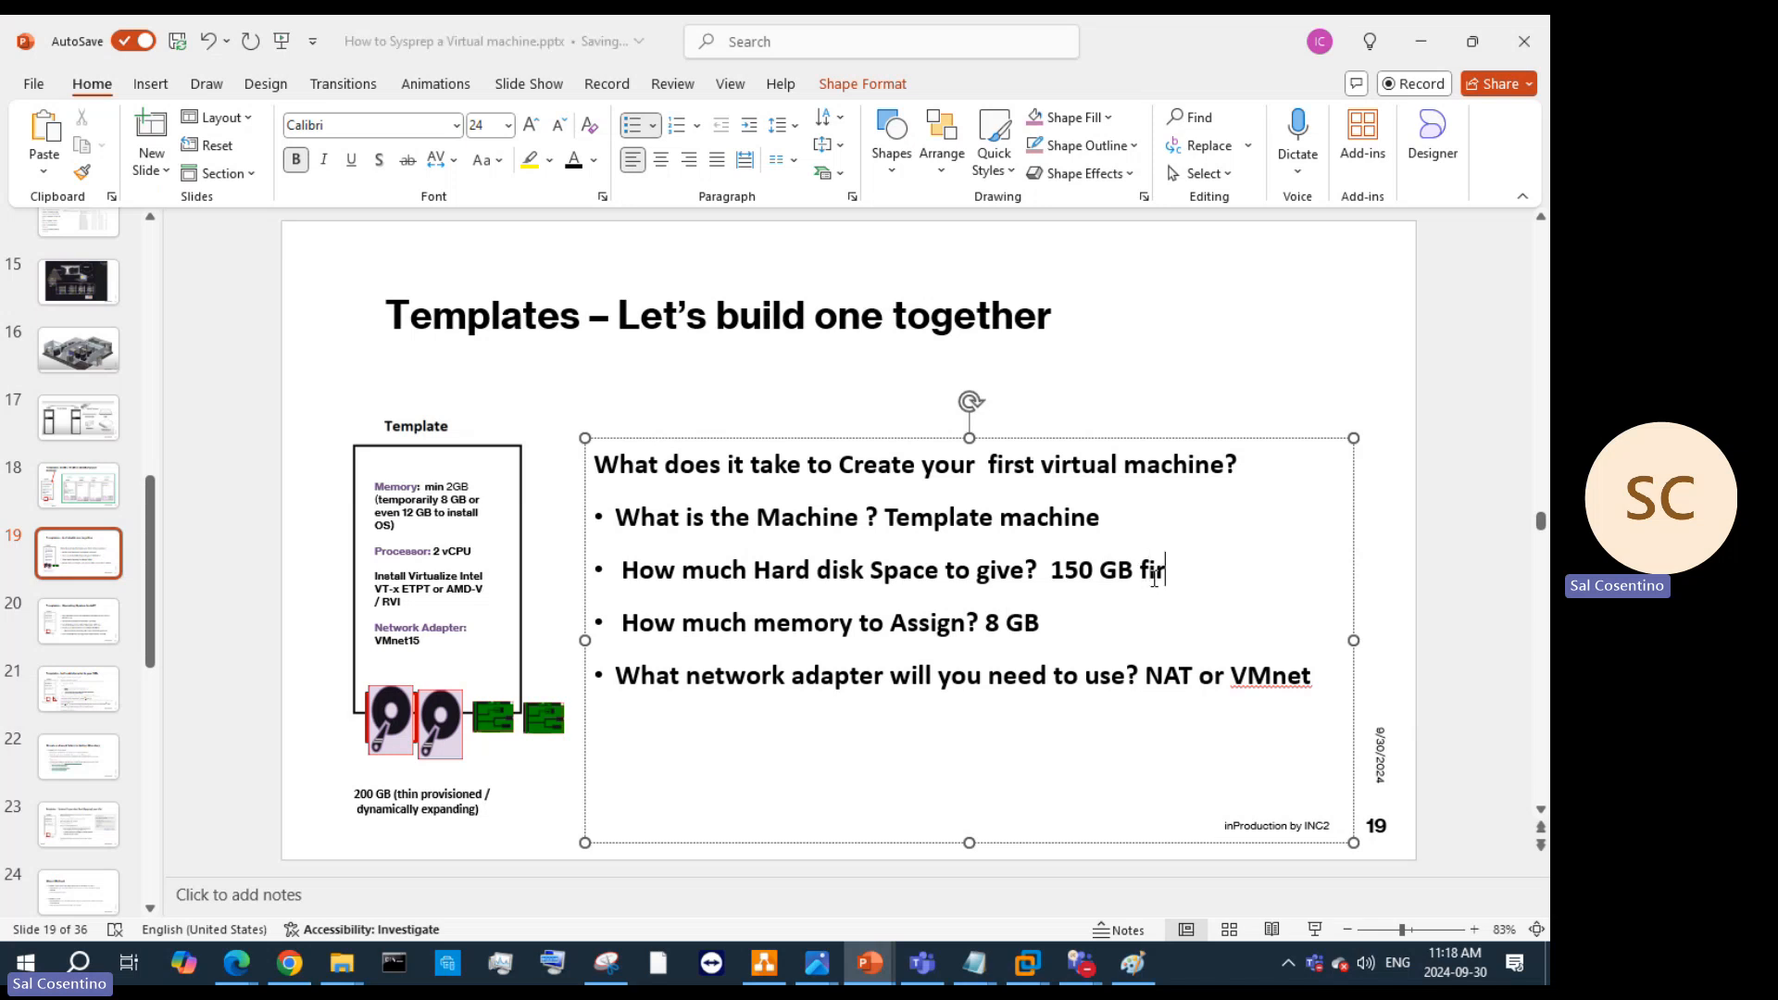
{"action": "type", "text": "st disk and secon"}
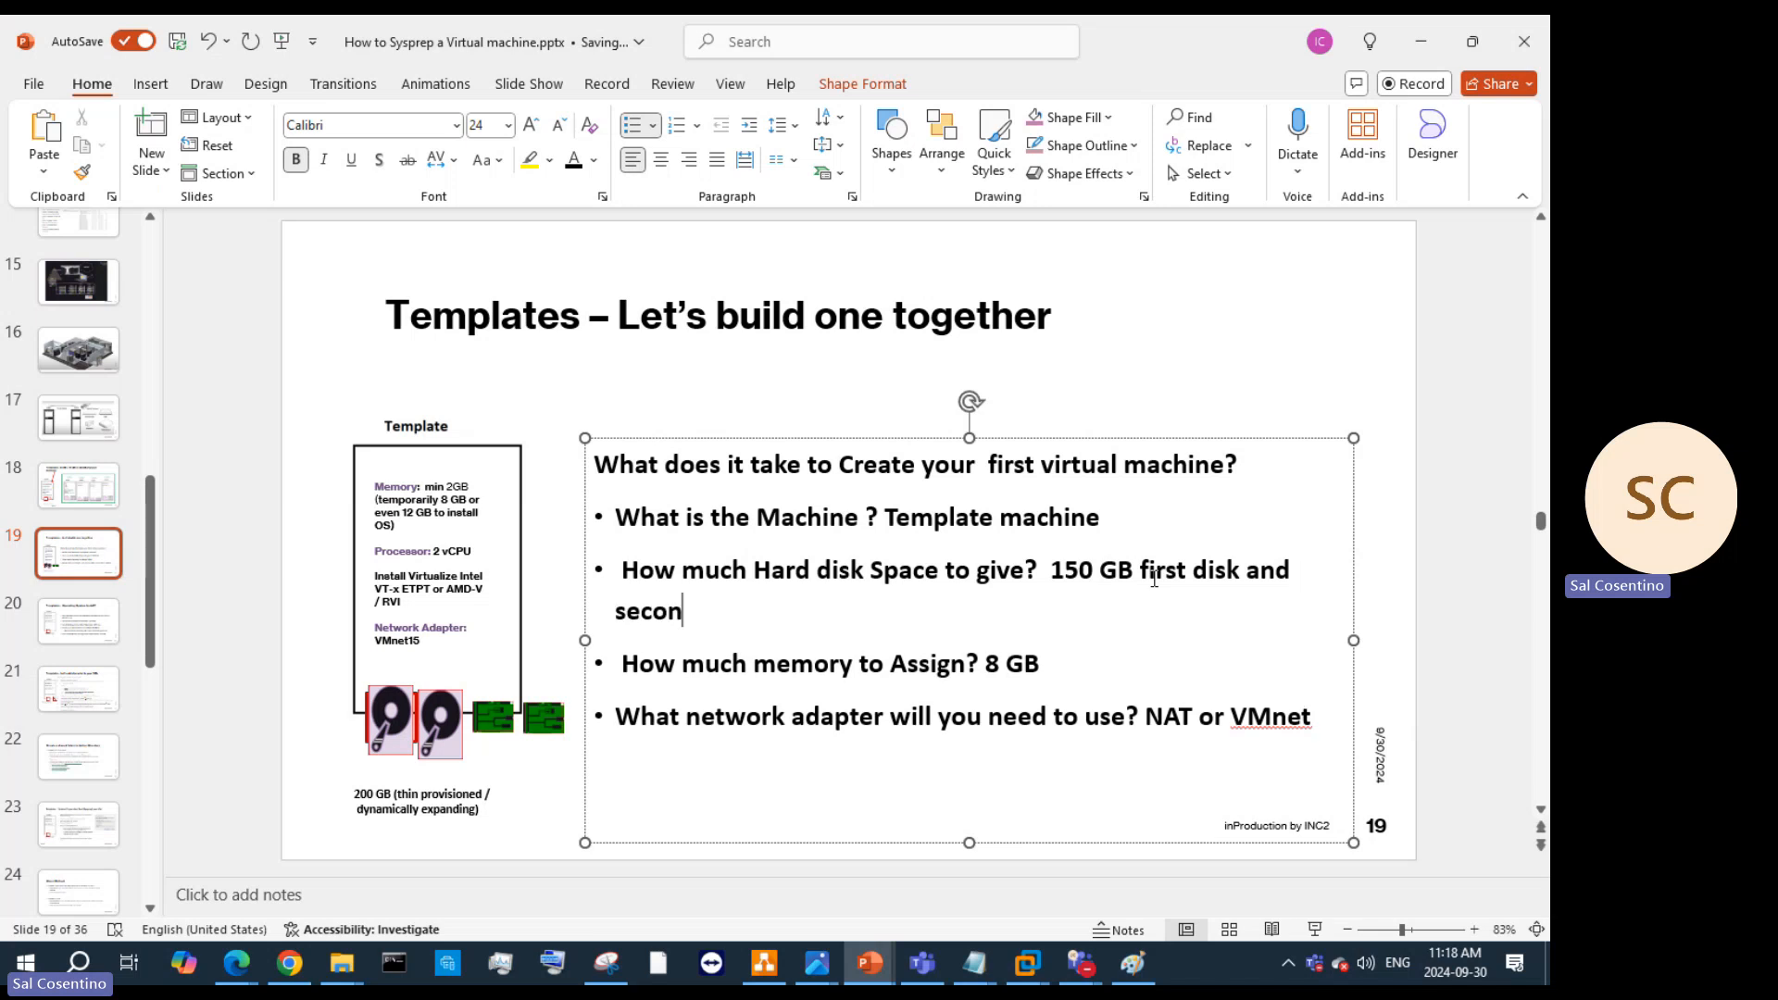
{"action": "type", "text": "d disk"}
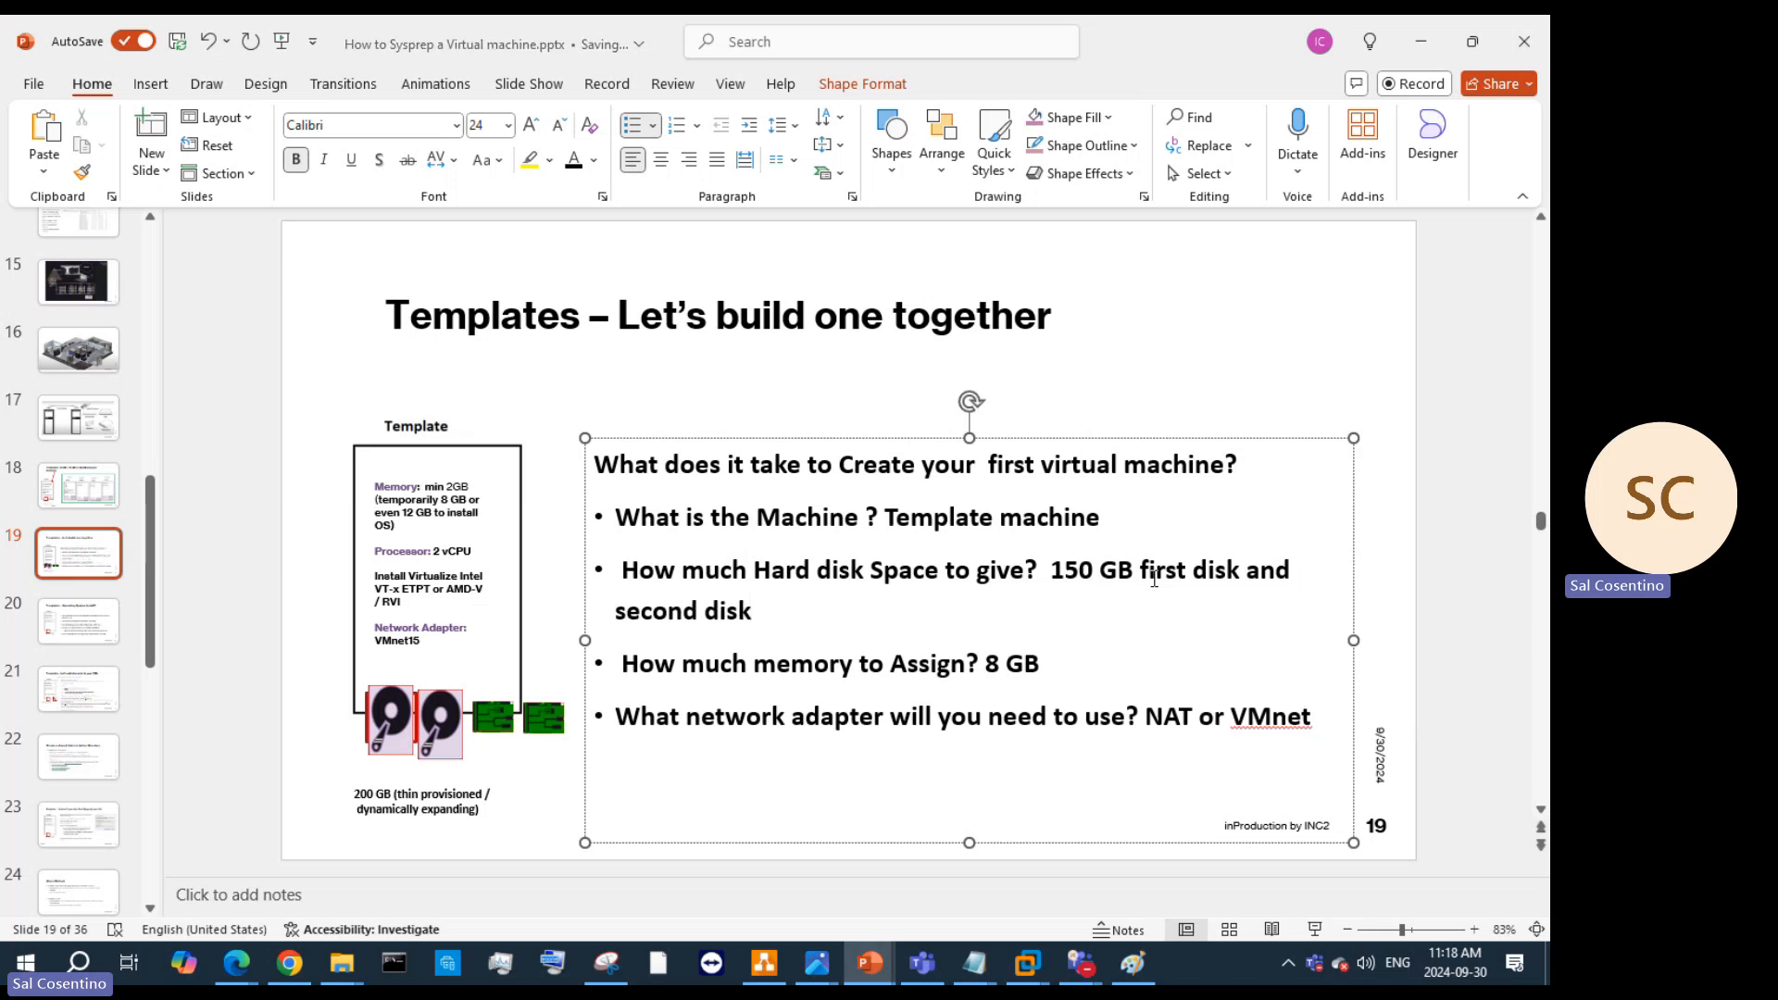
{"action": "type", "text": " 150"}
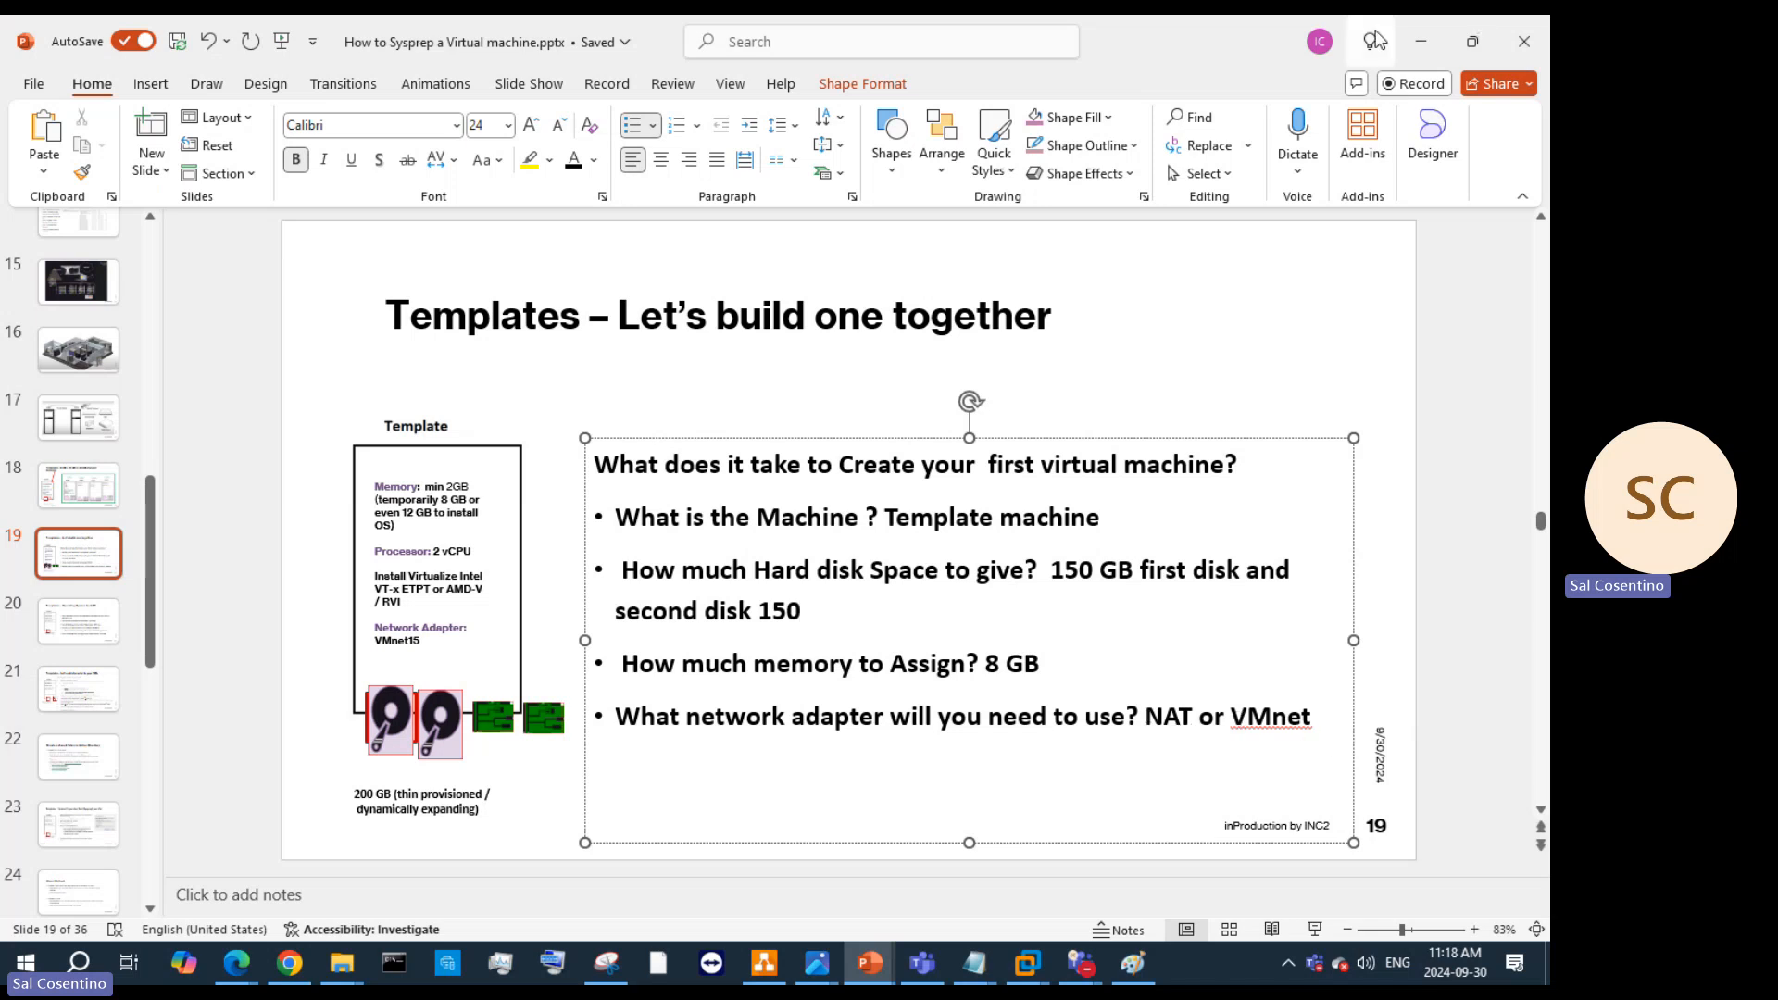
{"action": "left_click", "coordinate": [1422, 45]}
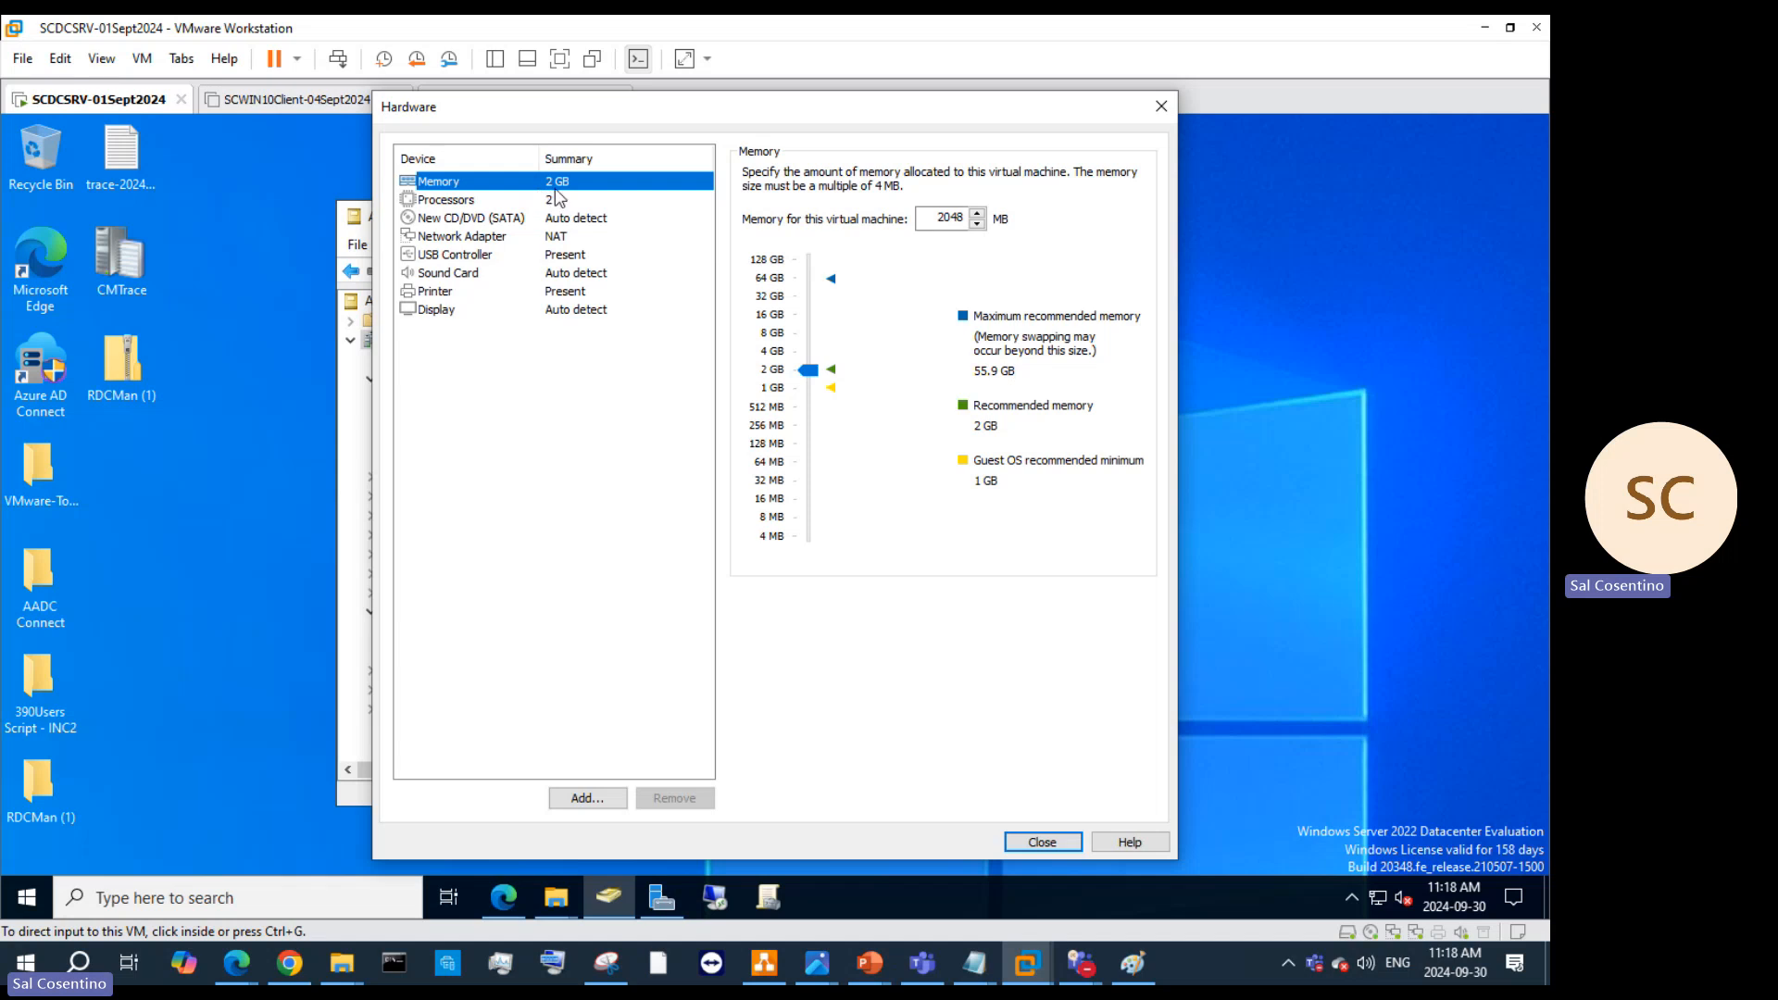
Step: Drag the Memory slider up to 8 GB (8192 MB)
{"action": "left_click_drag", "start_coordinate": [808, 368], "coordinate": [807, 339]}
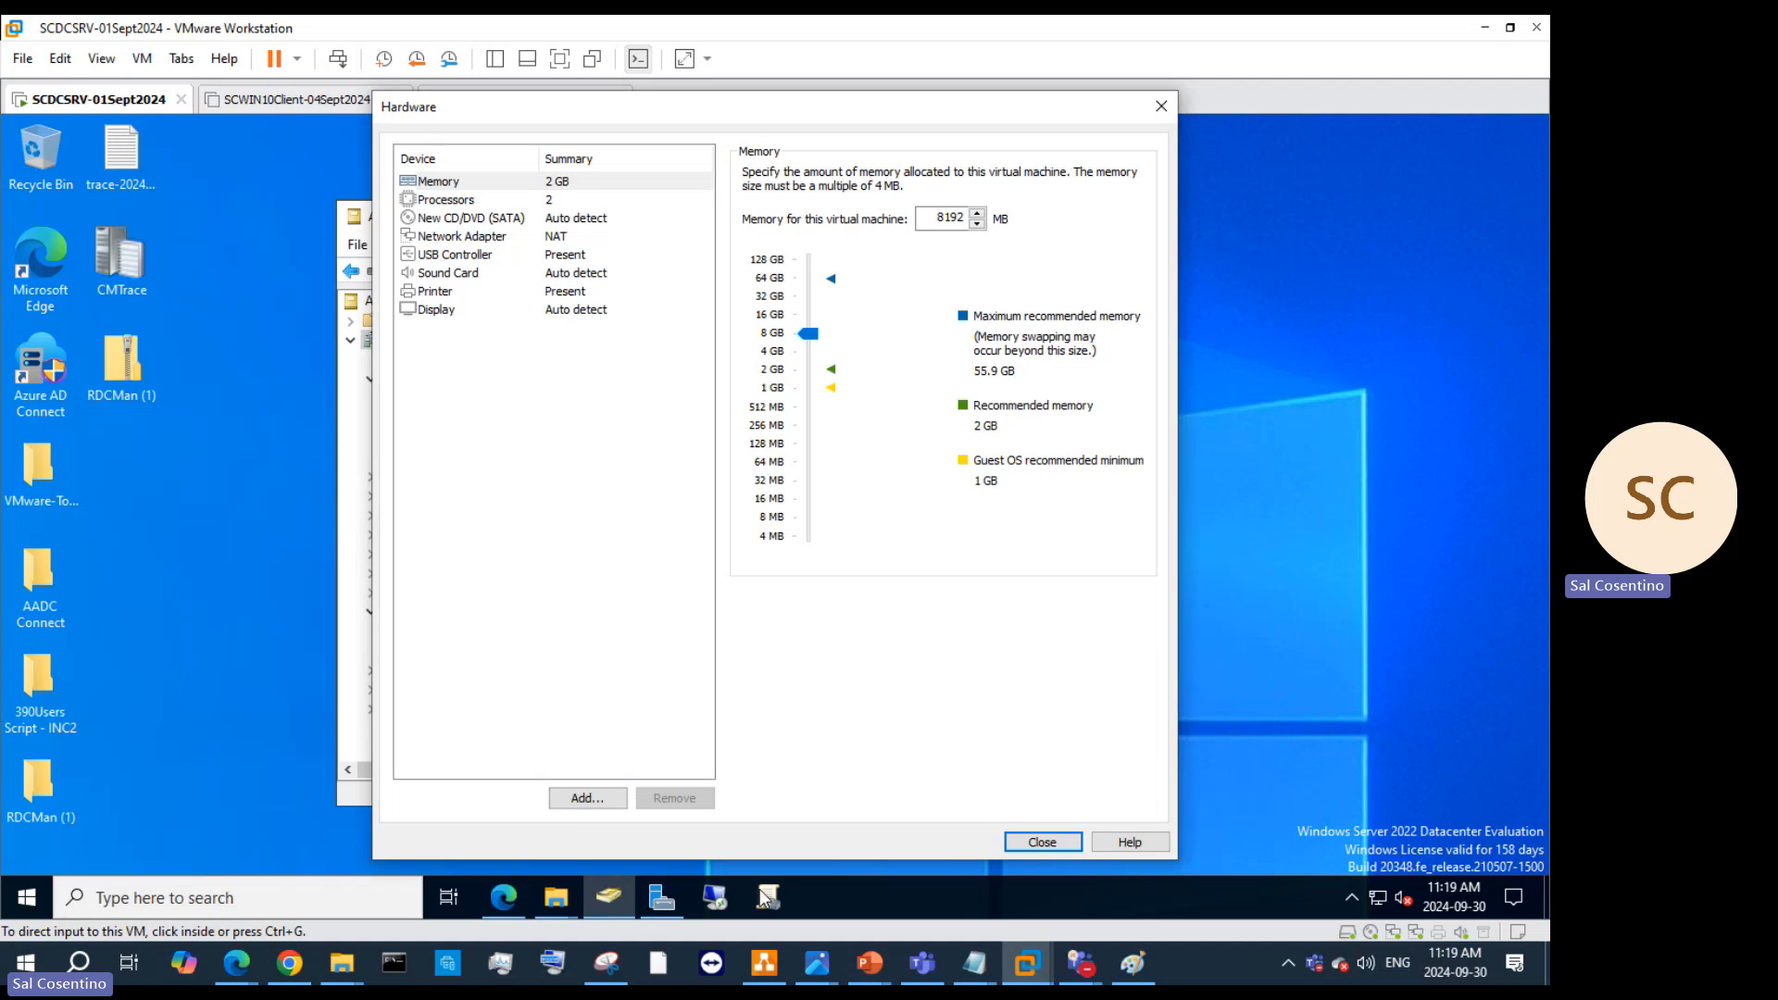
Step: In the Sysprep deck, add the indented sub-bullet '1 GB of RAM = 1024 MB' below slide 19's 8 GB line
{"action": "mouse_move", "coordinate": [860, 980]}
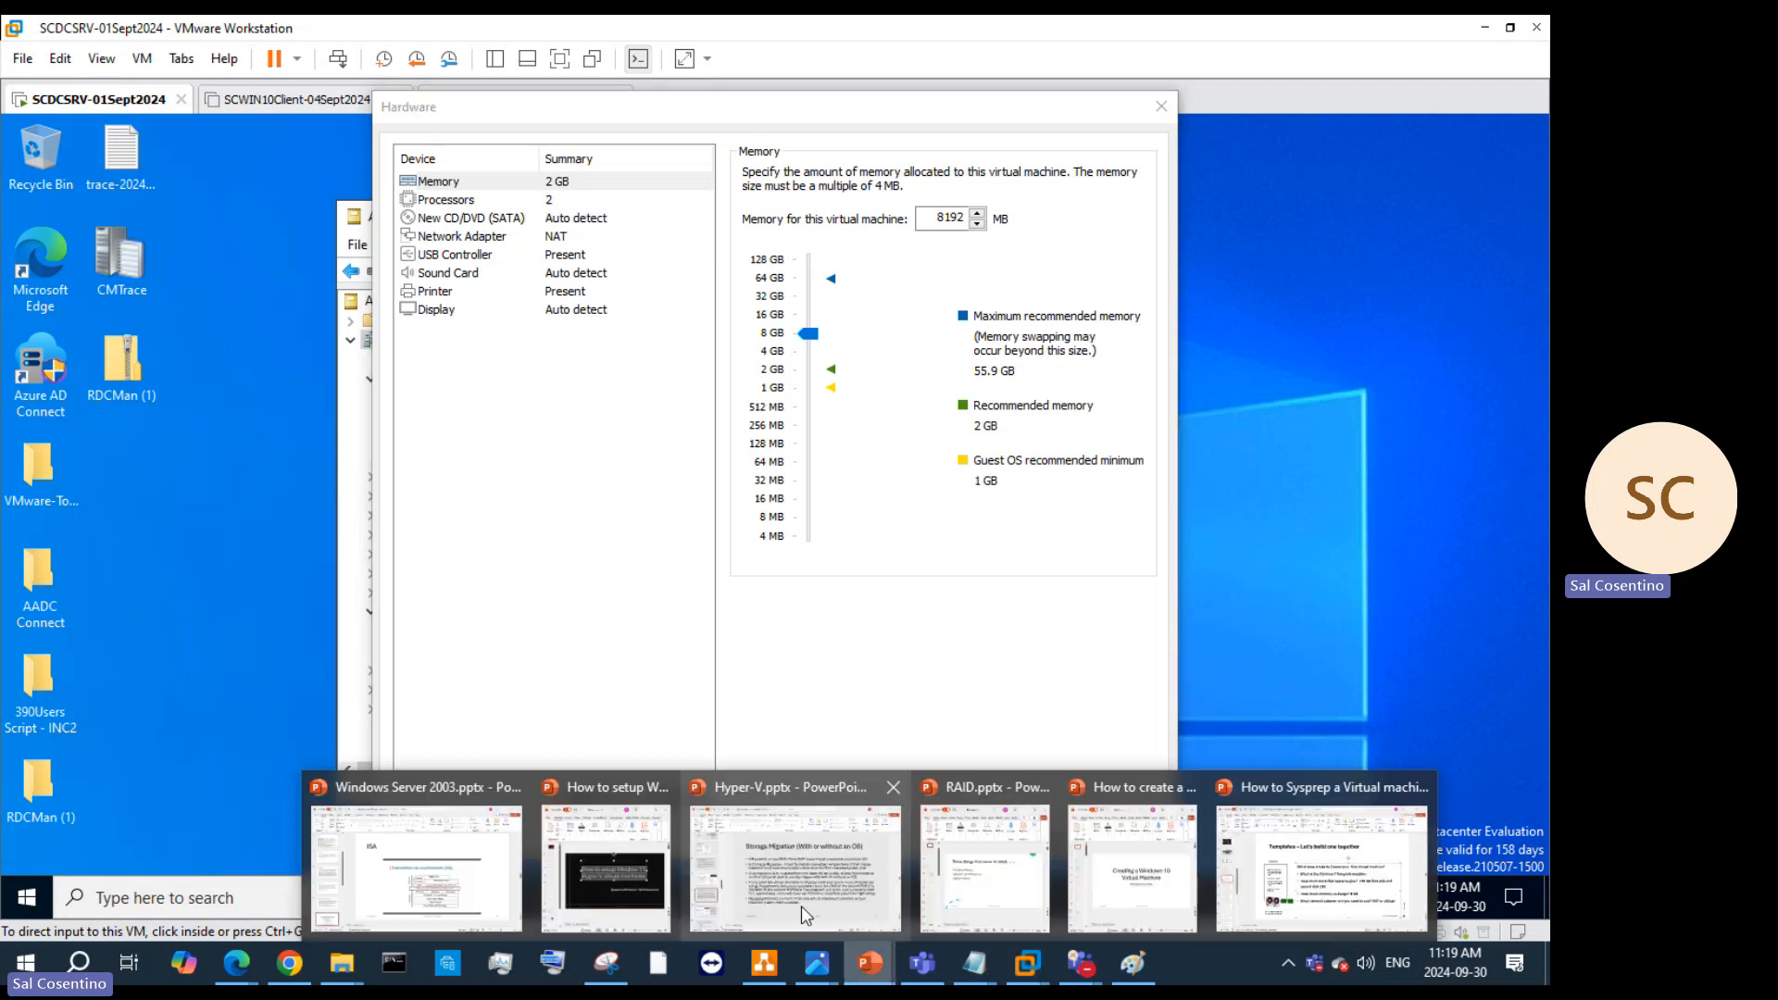
{"action": "mouse_move", "coordinate": [801, 906]}
{"action": "left_click", "coordinate": [1276, 889]}
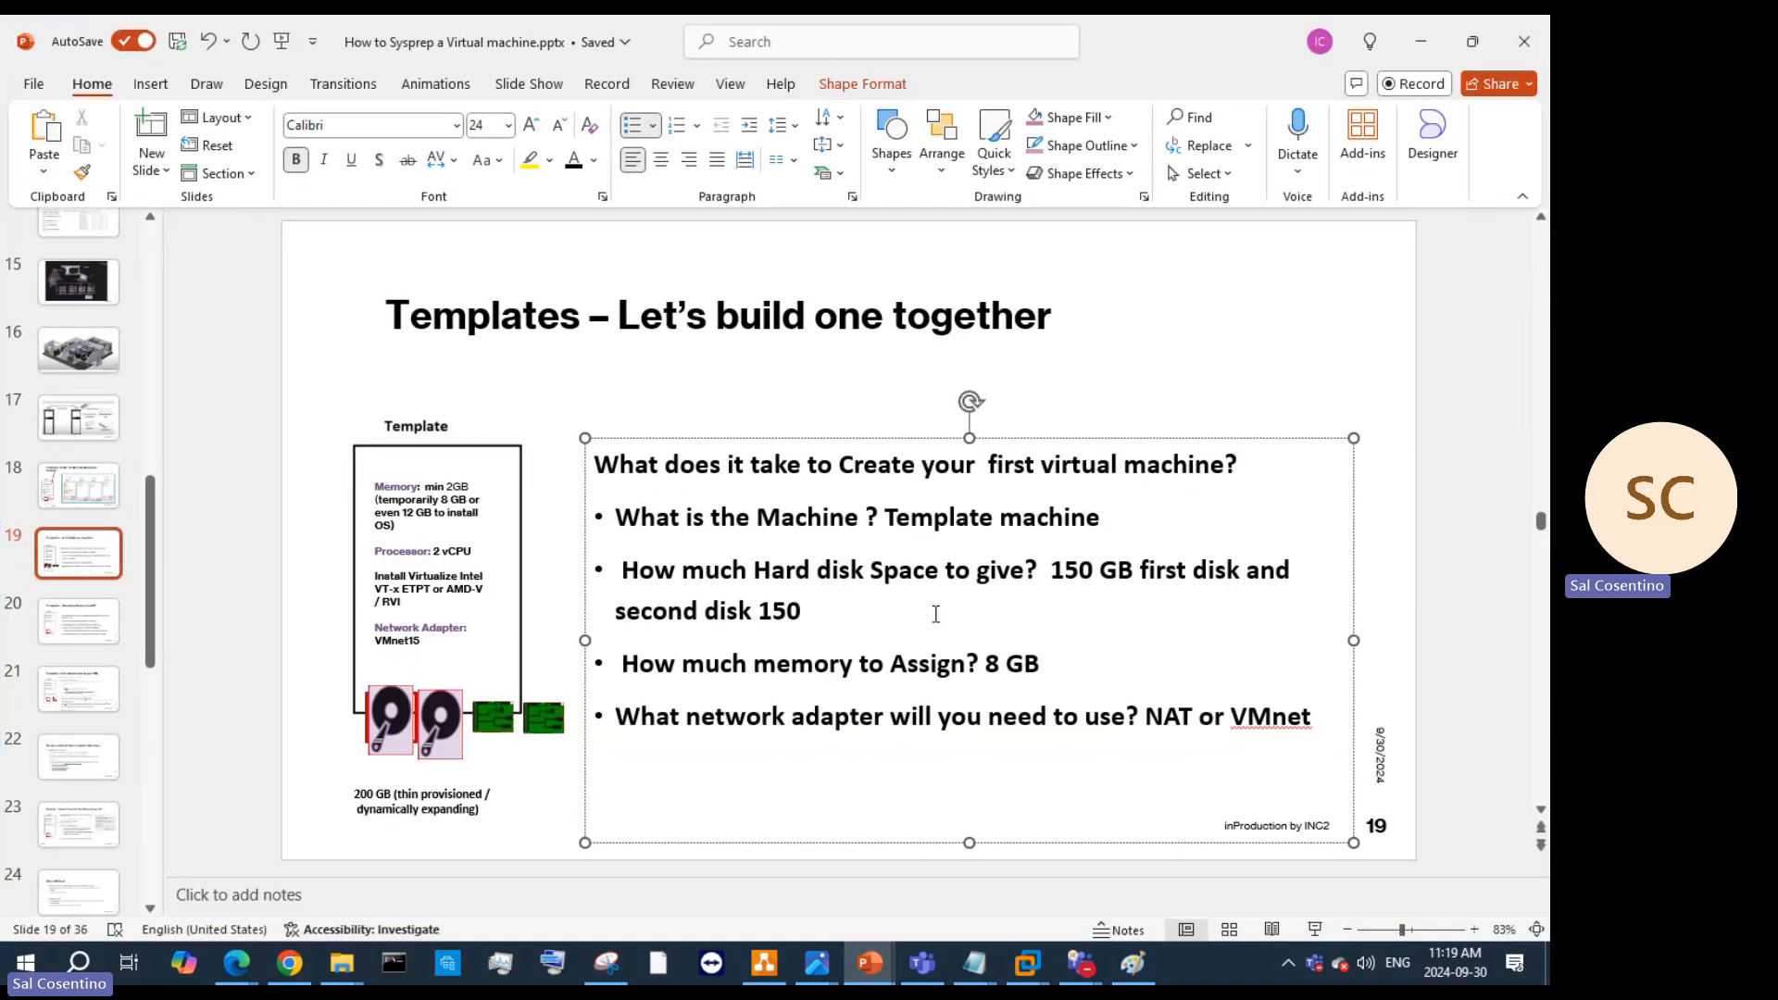
{"action": "left_click", "coordinate": [1092, 665]}
{"action": "key", "text": "Return"}
{"action": "key", "text": "Tab"}
{"action": "type", "text": "1"}
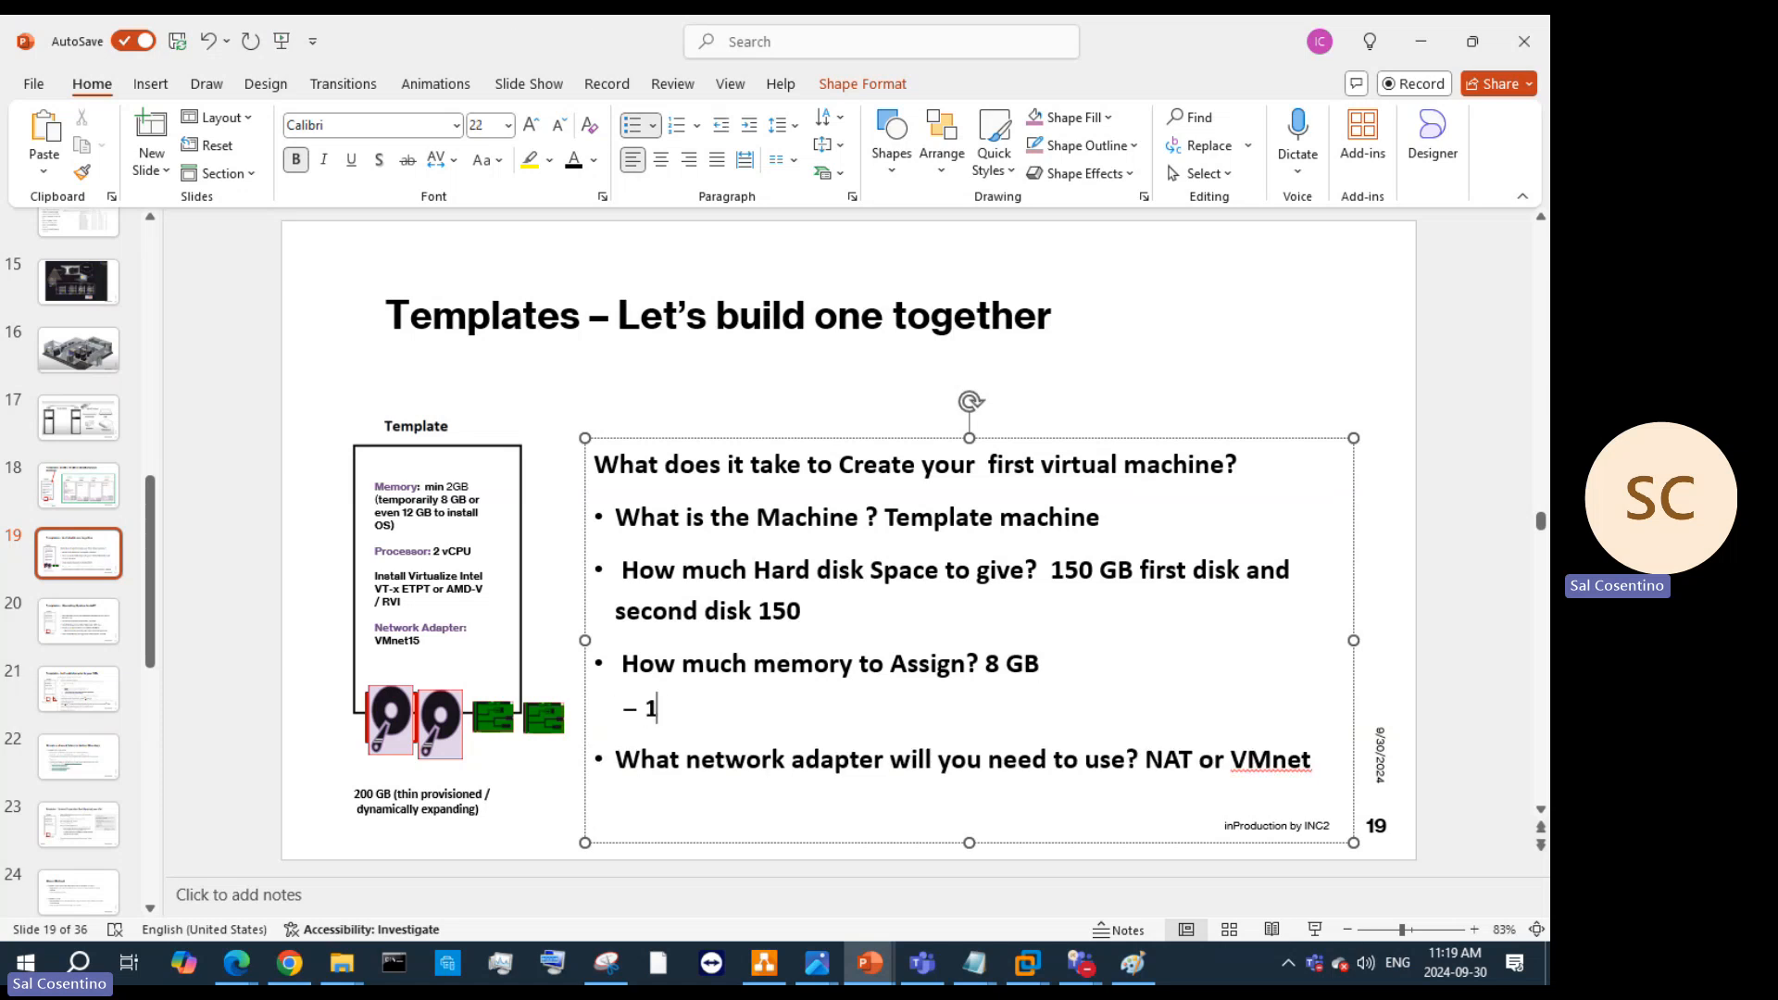
{"action": "type", "text": " GB of RA"}
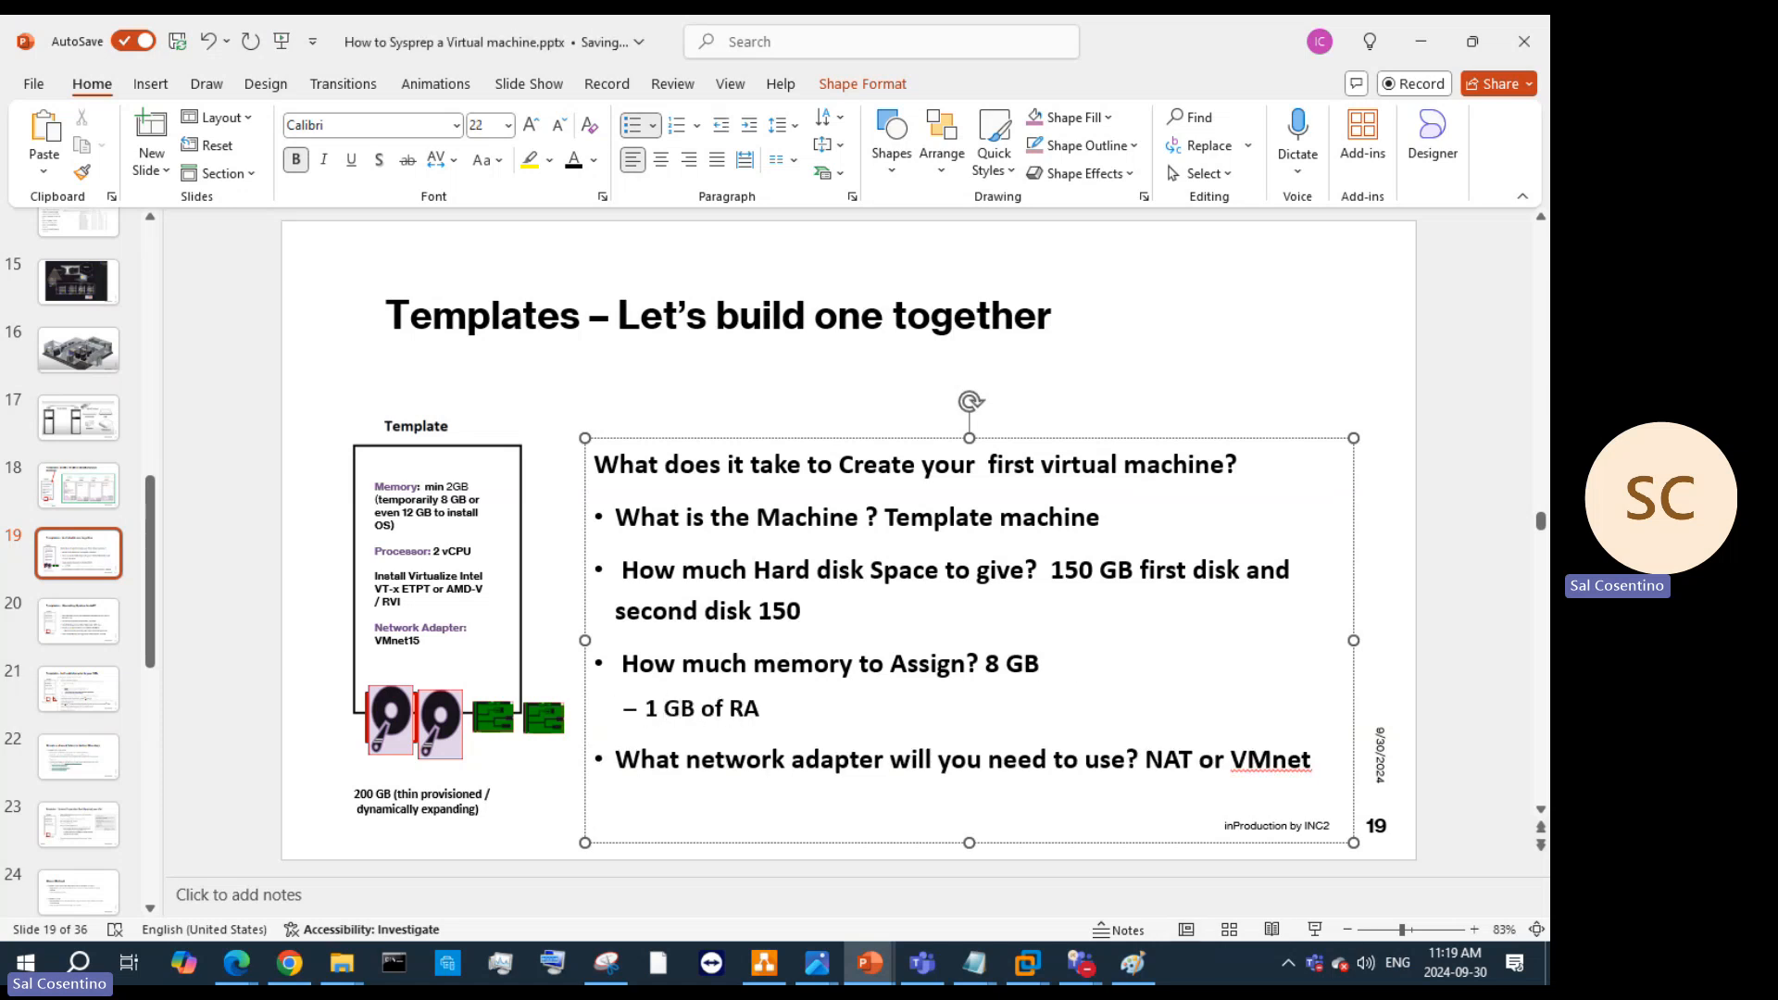
{"action": "type", "text": "M = 1024"}
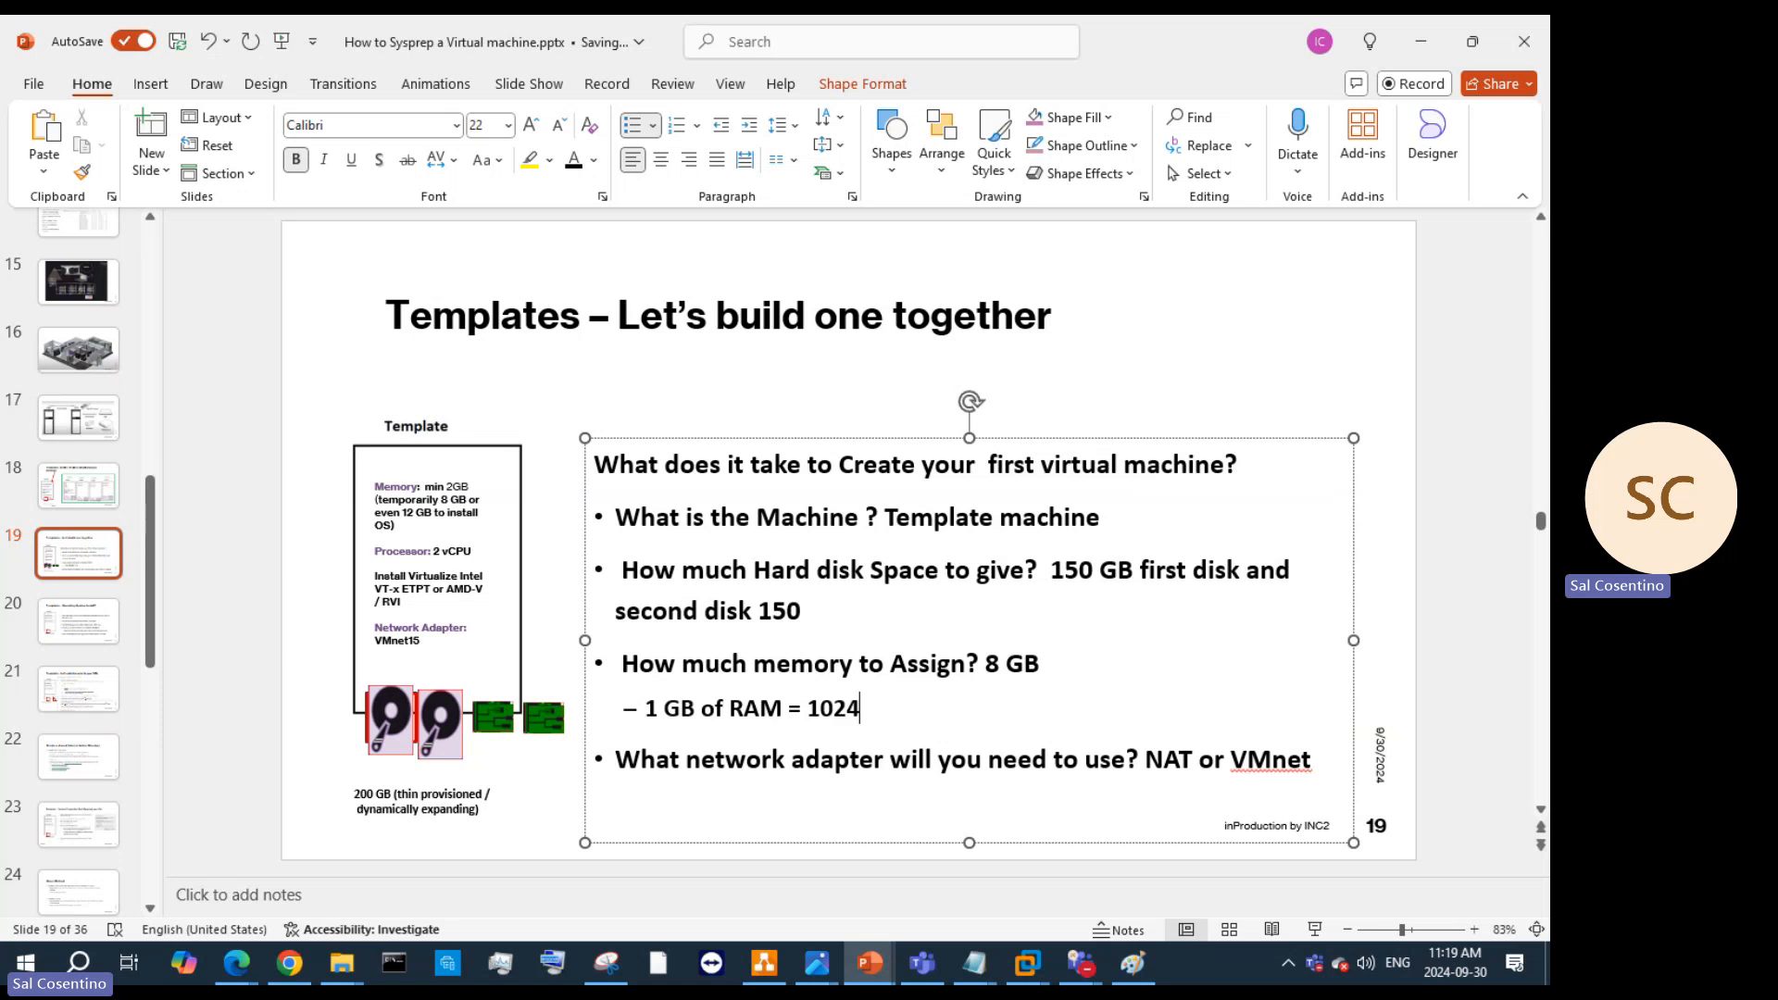
{"action": "type", "text": " MB)"}
{"action": "left_click", "coordinate": [1025, 963]}
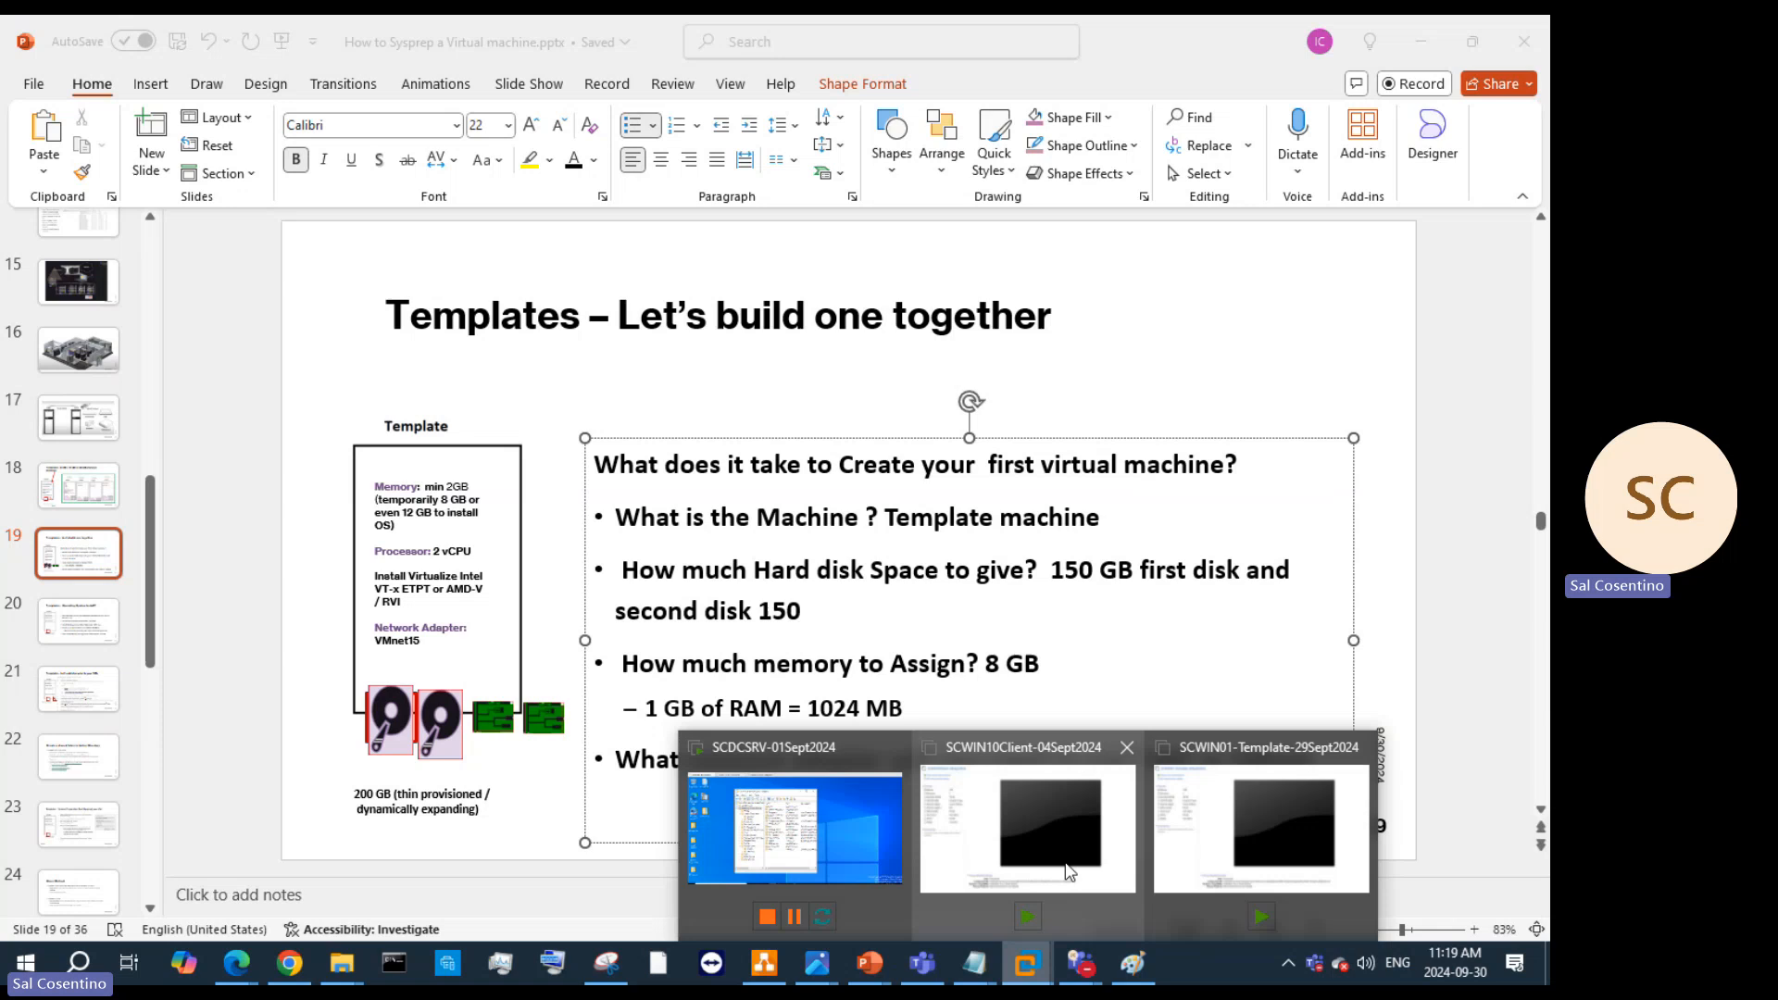
Step: Enable Intel VT-x/EPT or AMD-V/RVI in the VM's Processors settings
{"action": "left_click", "coordinate": [858, 815]}
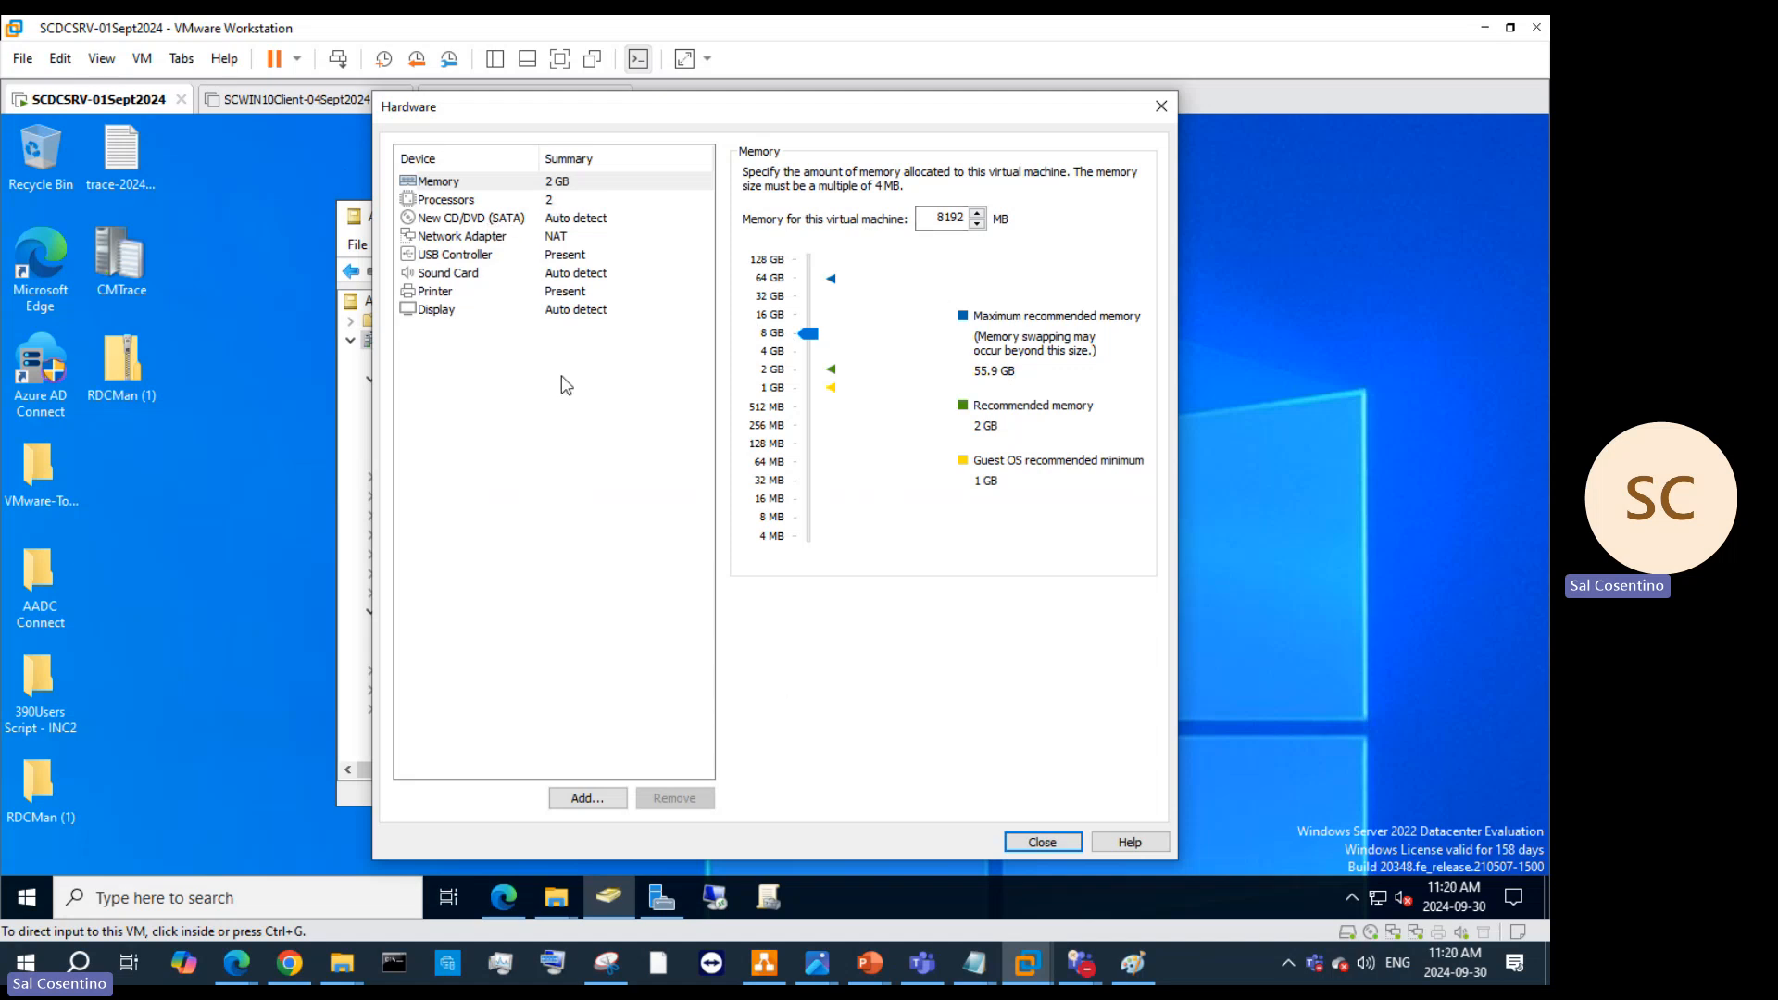
{"action": "left_click", "coordinate": [556, 200]}
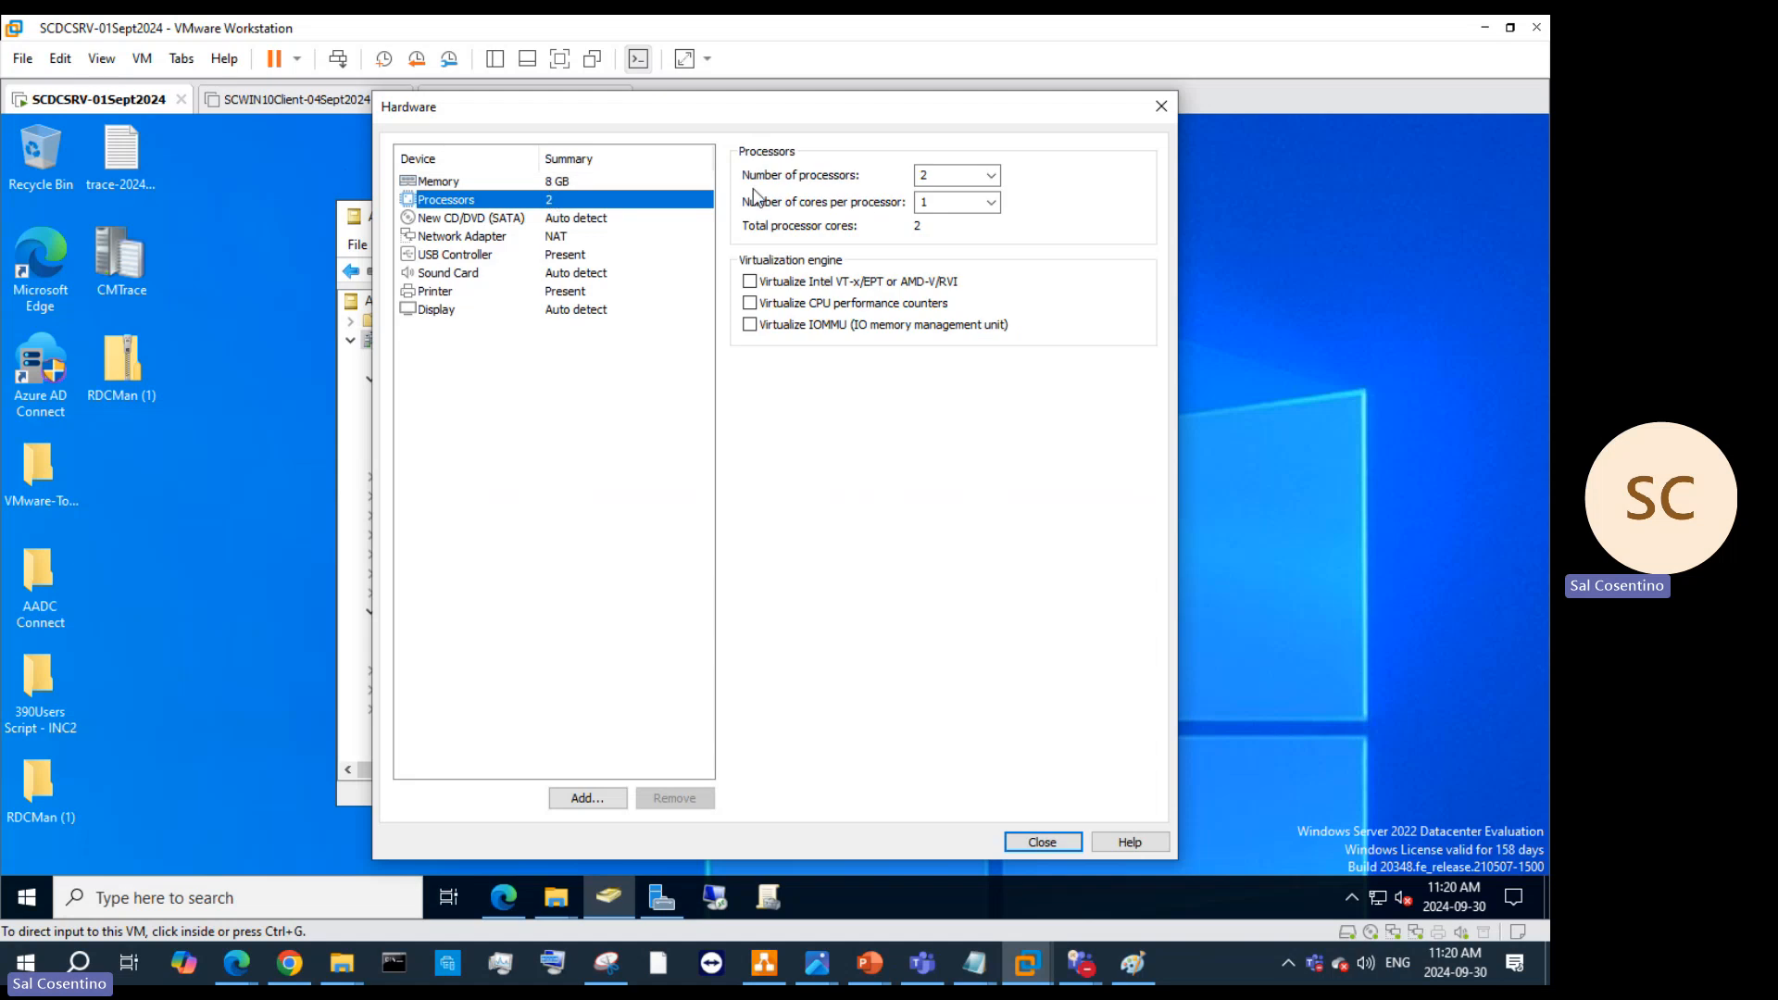
{"action": "left_click", "coordinate": [753, 286]}
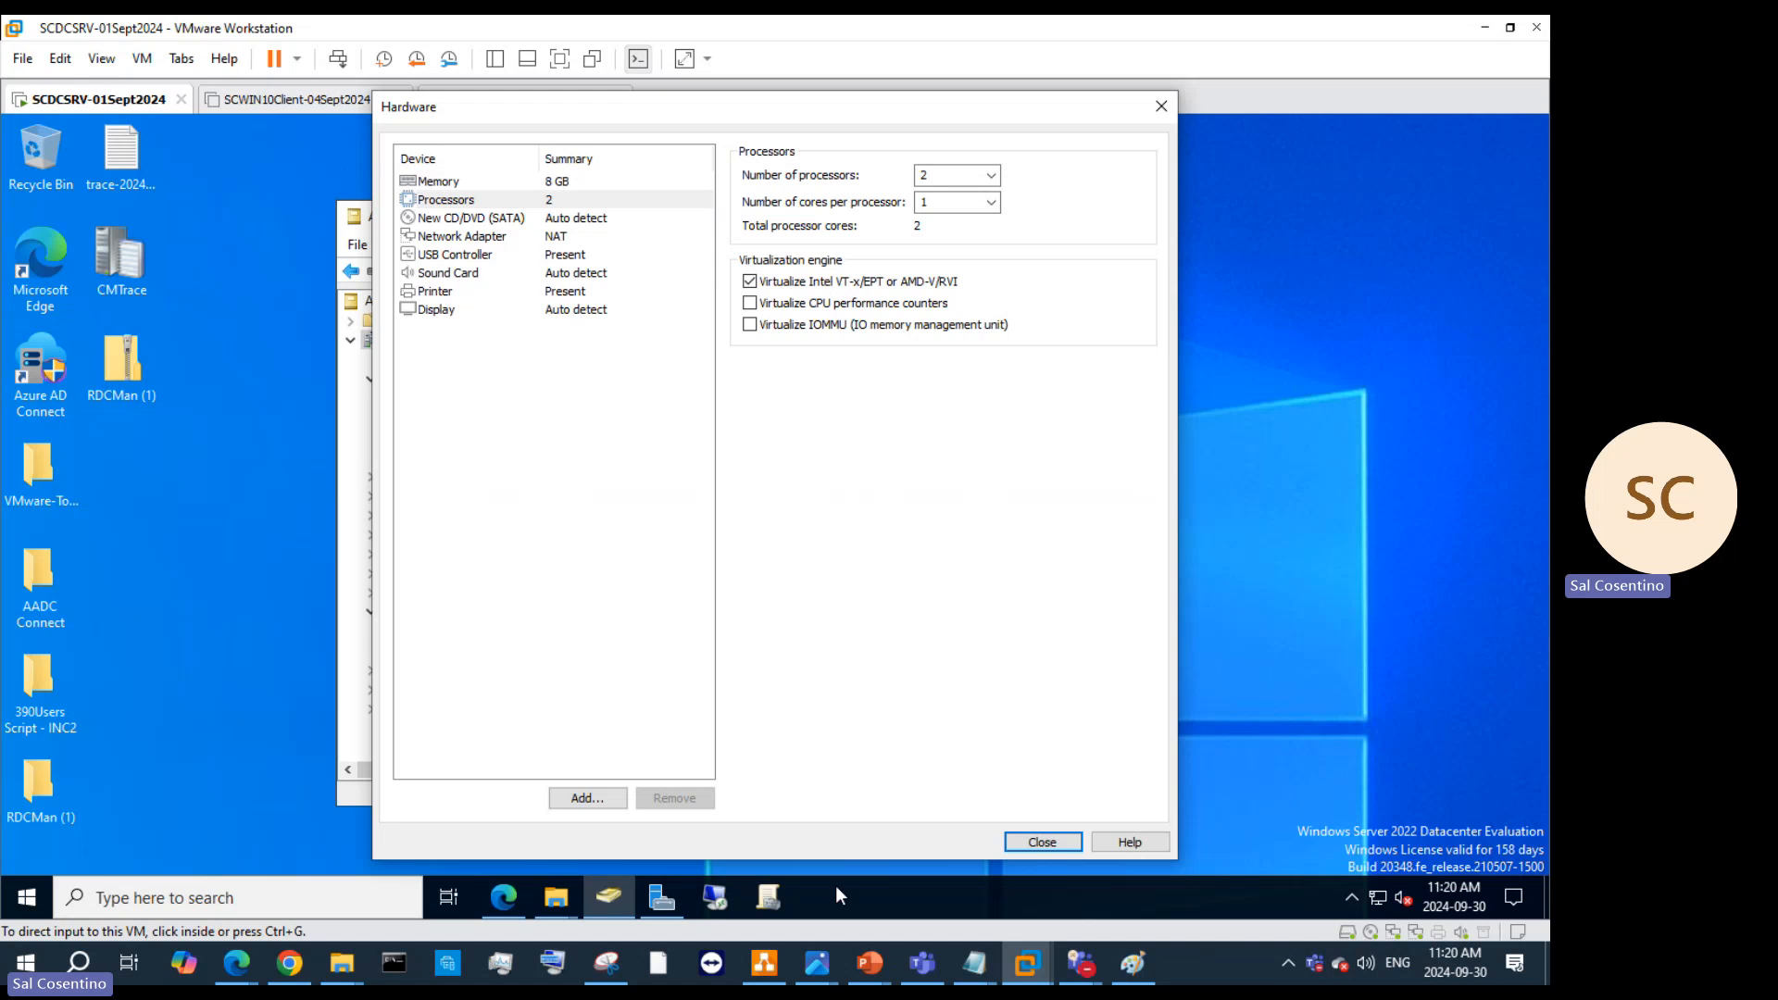
{"action": "mouse_move", "coordinate": [891, 953]}
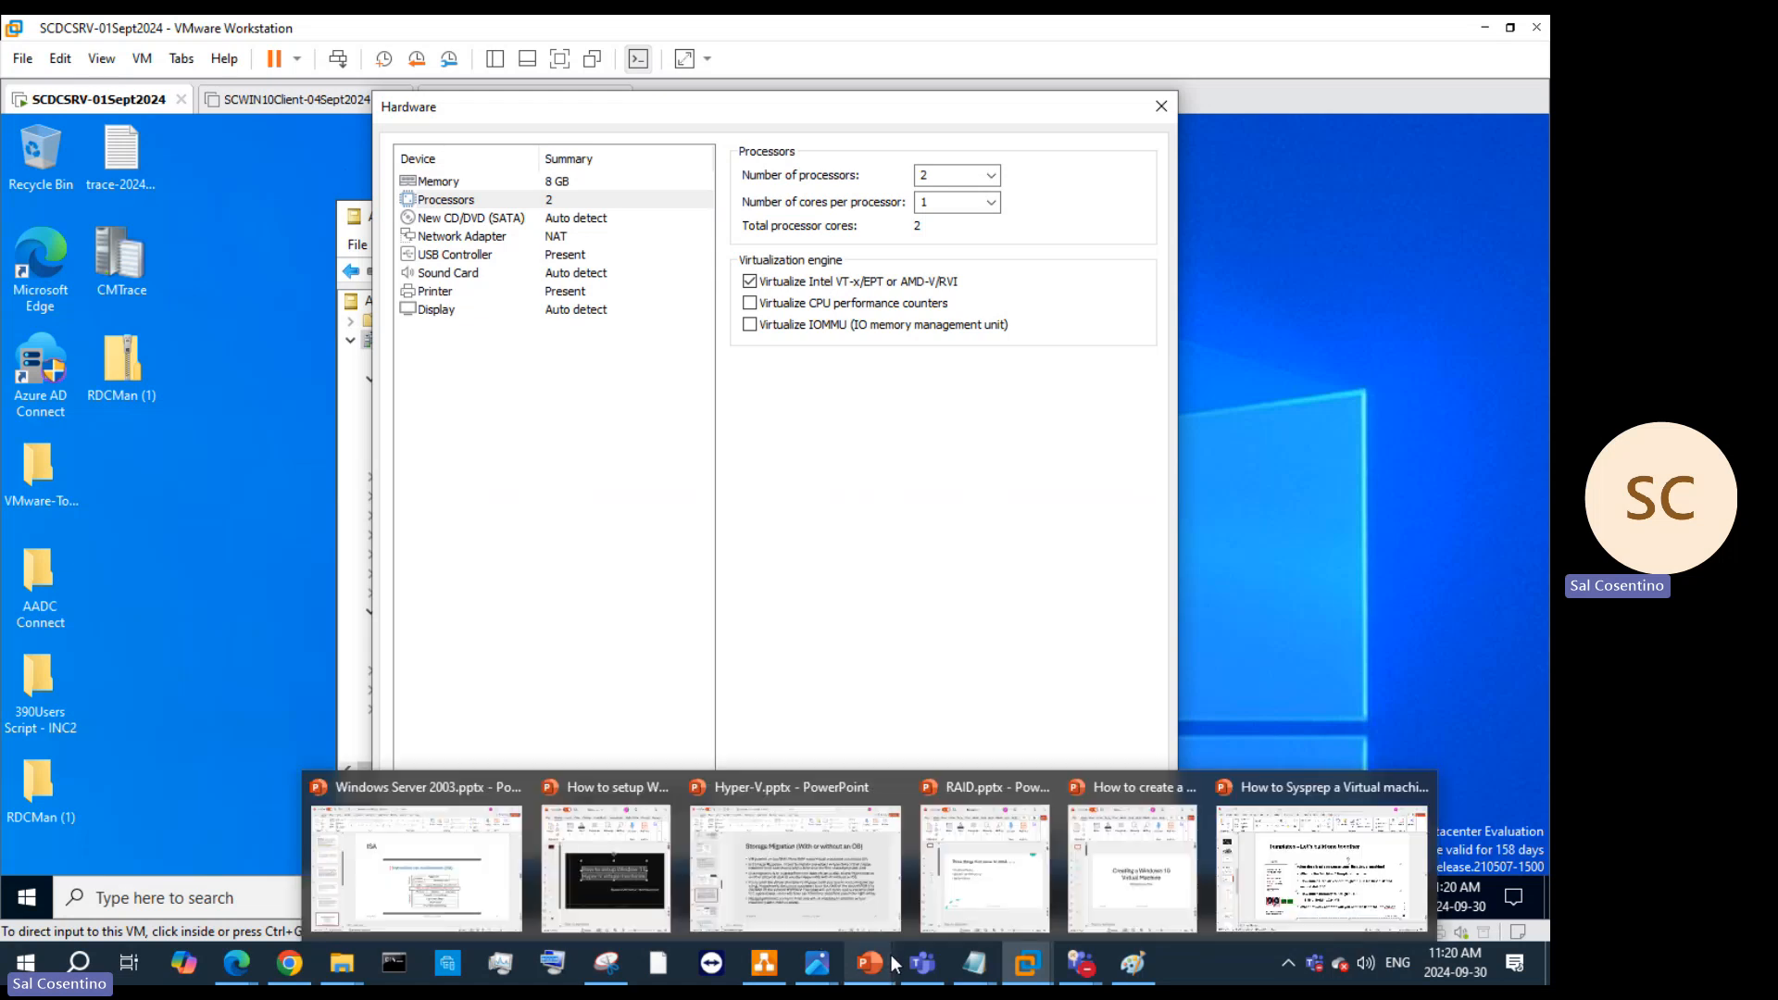
Step: Show slide 18 of the Sysprep deck with the template memory plan, then minimize PowerPoint
{"action": "left_click", "coordinate": [1417, 858]}
{"action": "left_click", "coordinate": [79, 487]}
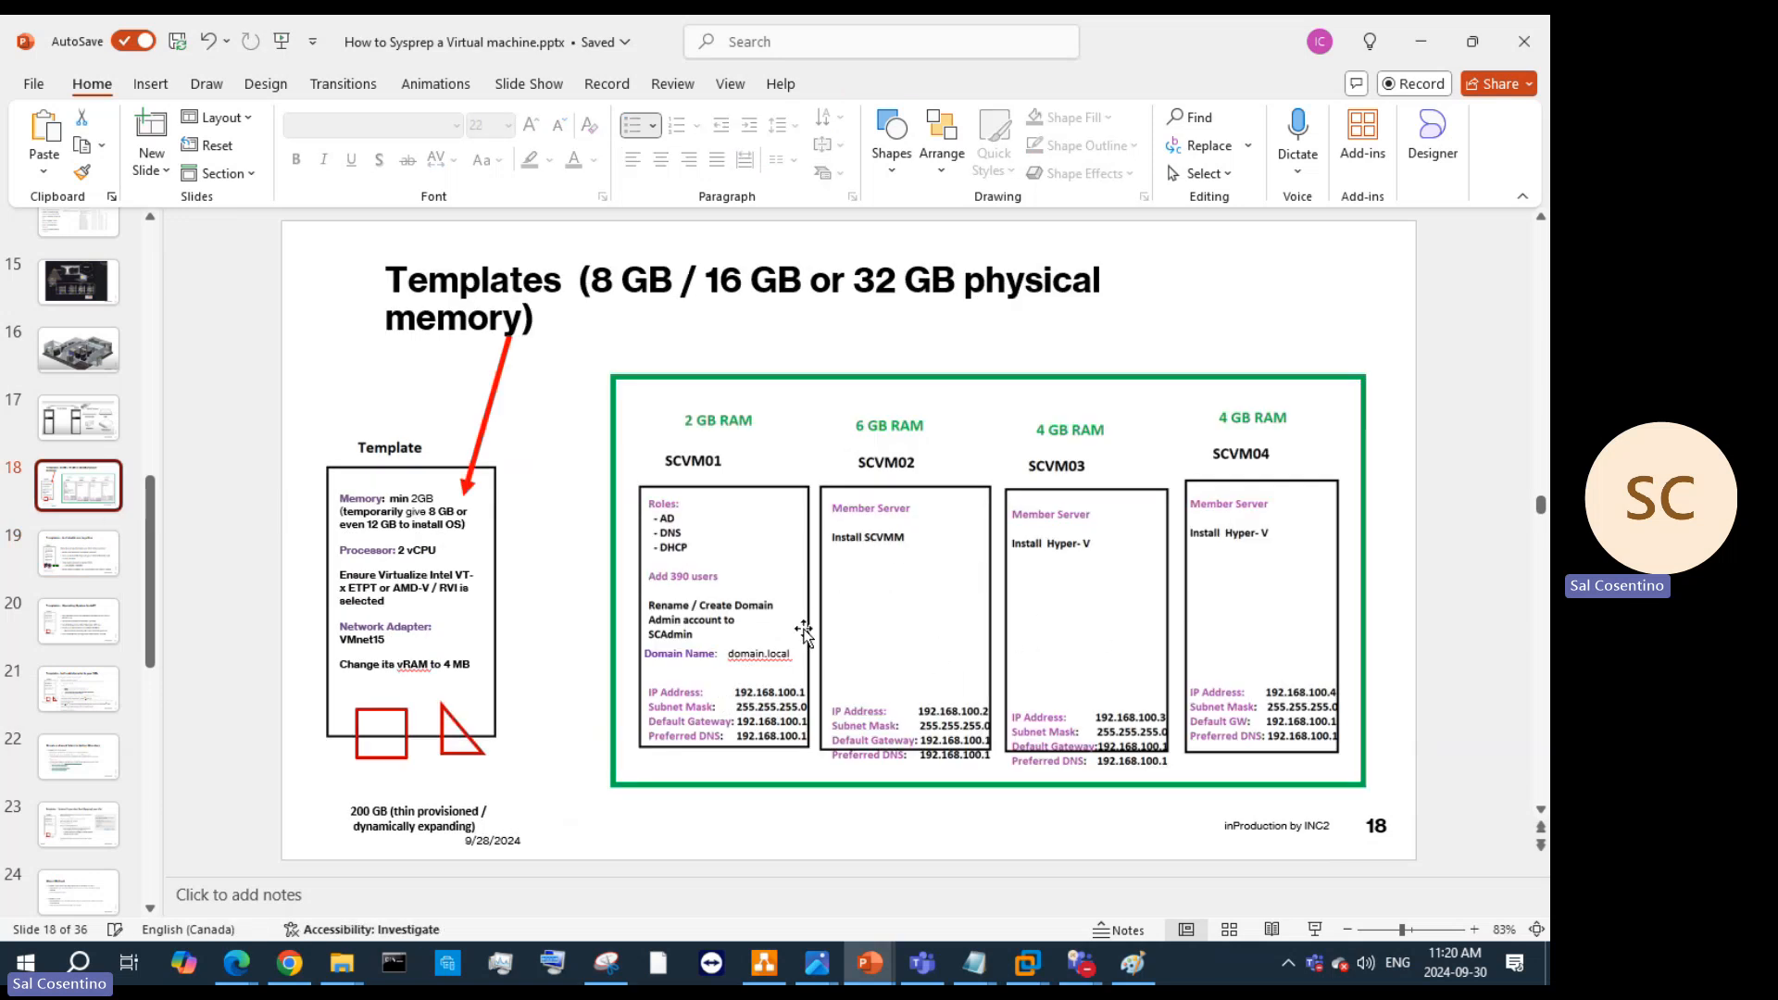
{"action": "left_click", "coordinate": [1423, 46]}
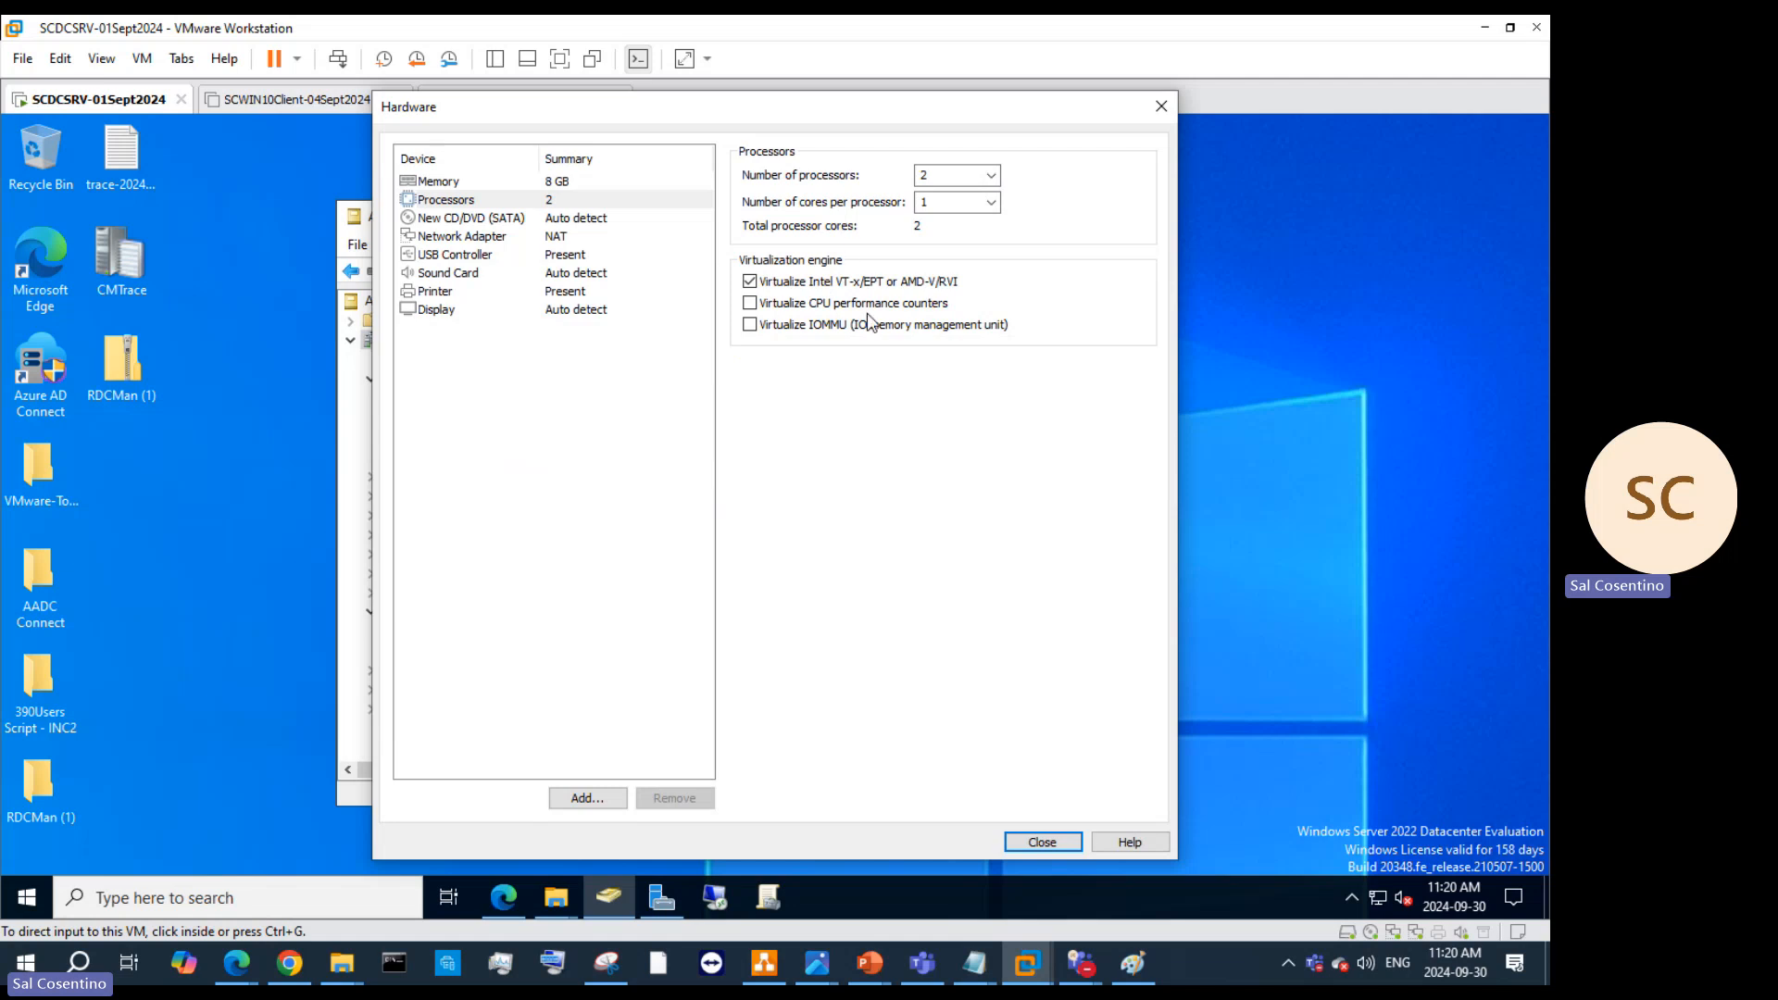
Step: Point the CD/DVD drive to Windows_Server_2016_Datacenter_EVAL ISO in F:\Applications\Windows Server
{"action": "left_click", "coordinate": [564, 219]}
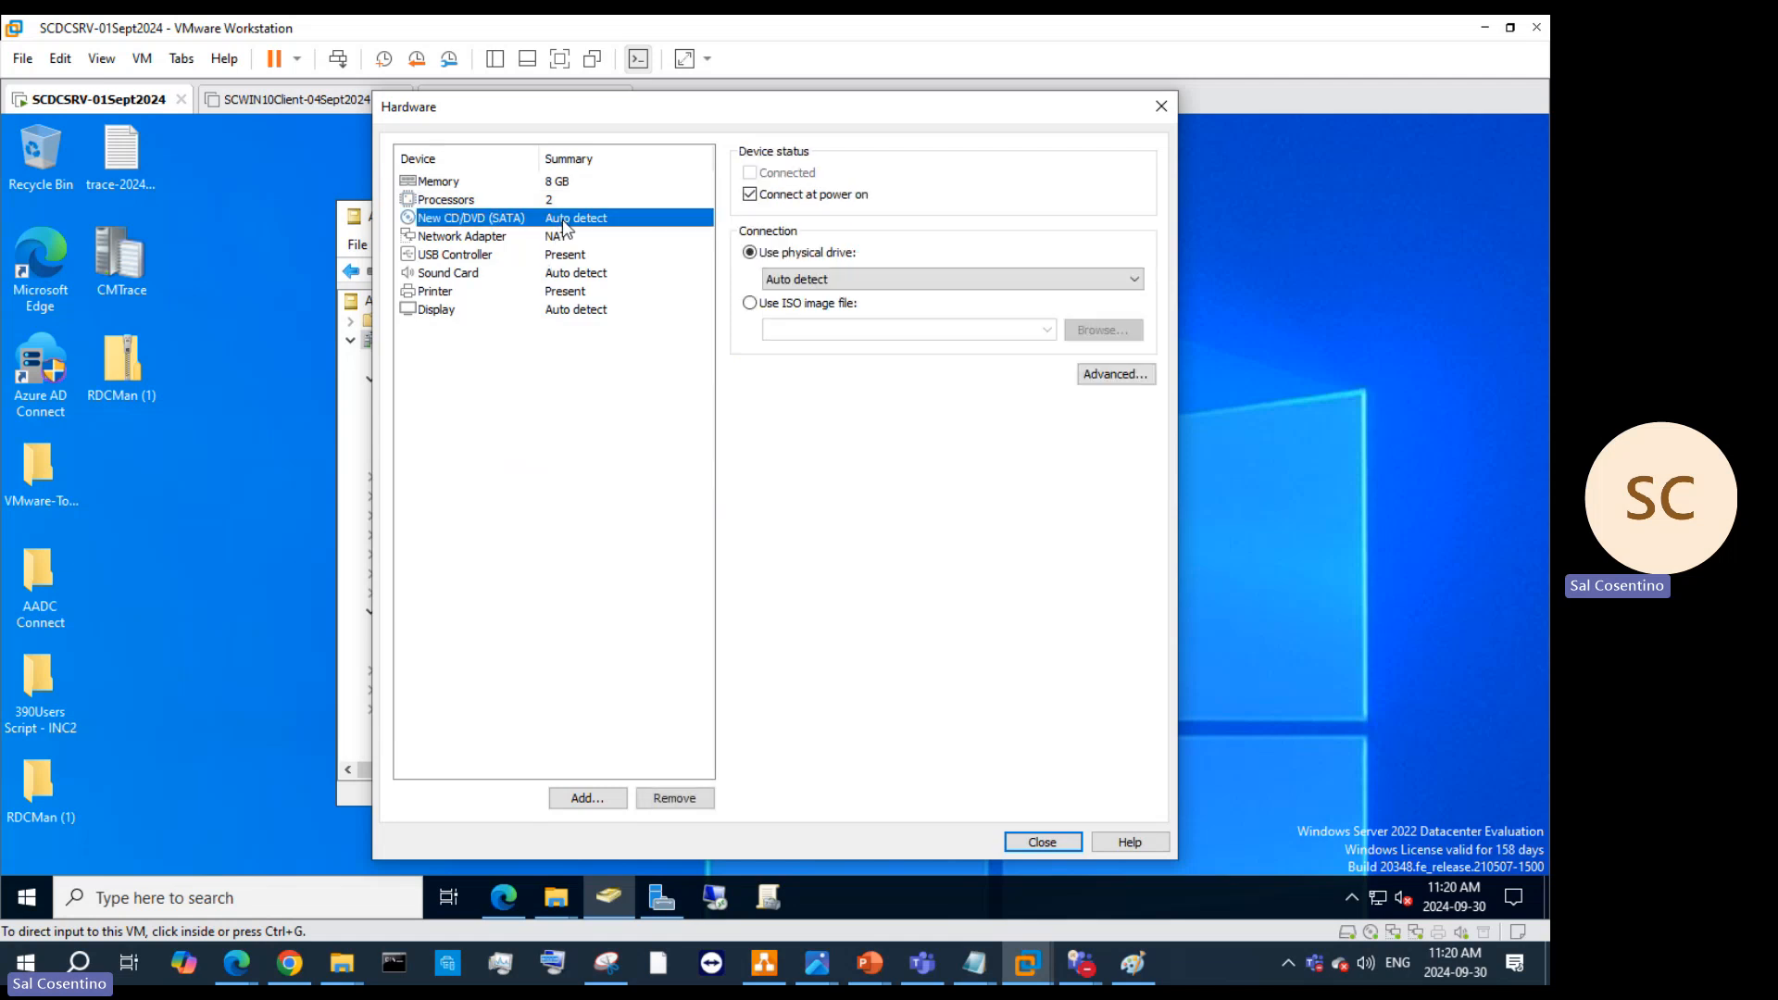
{"action": "left_click", "coordinate": [764, 310]}
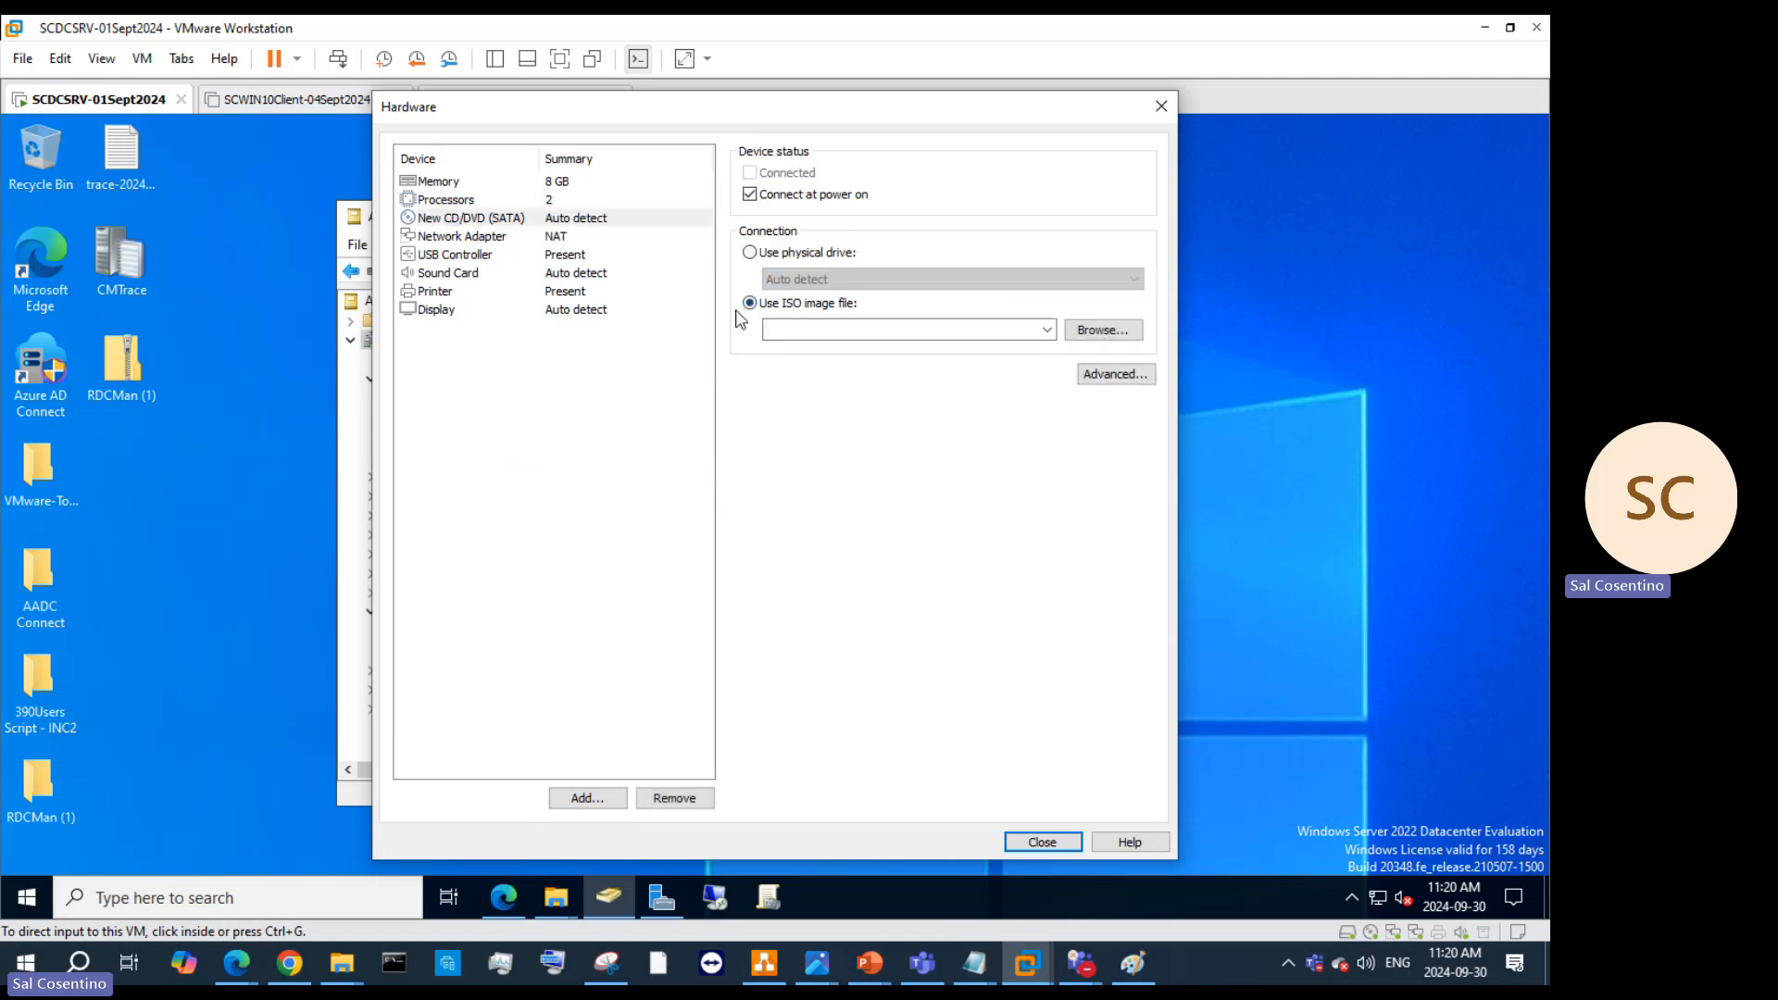
{"action": "left_click", "coordinate": [1092, 332]}
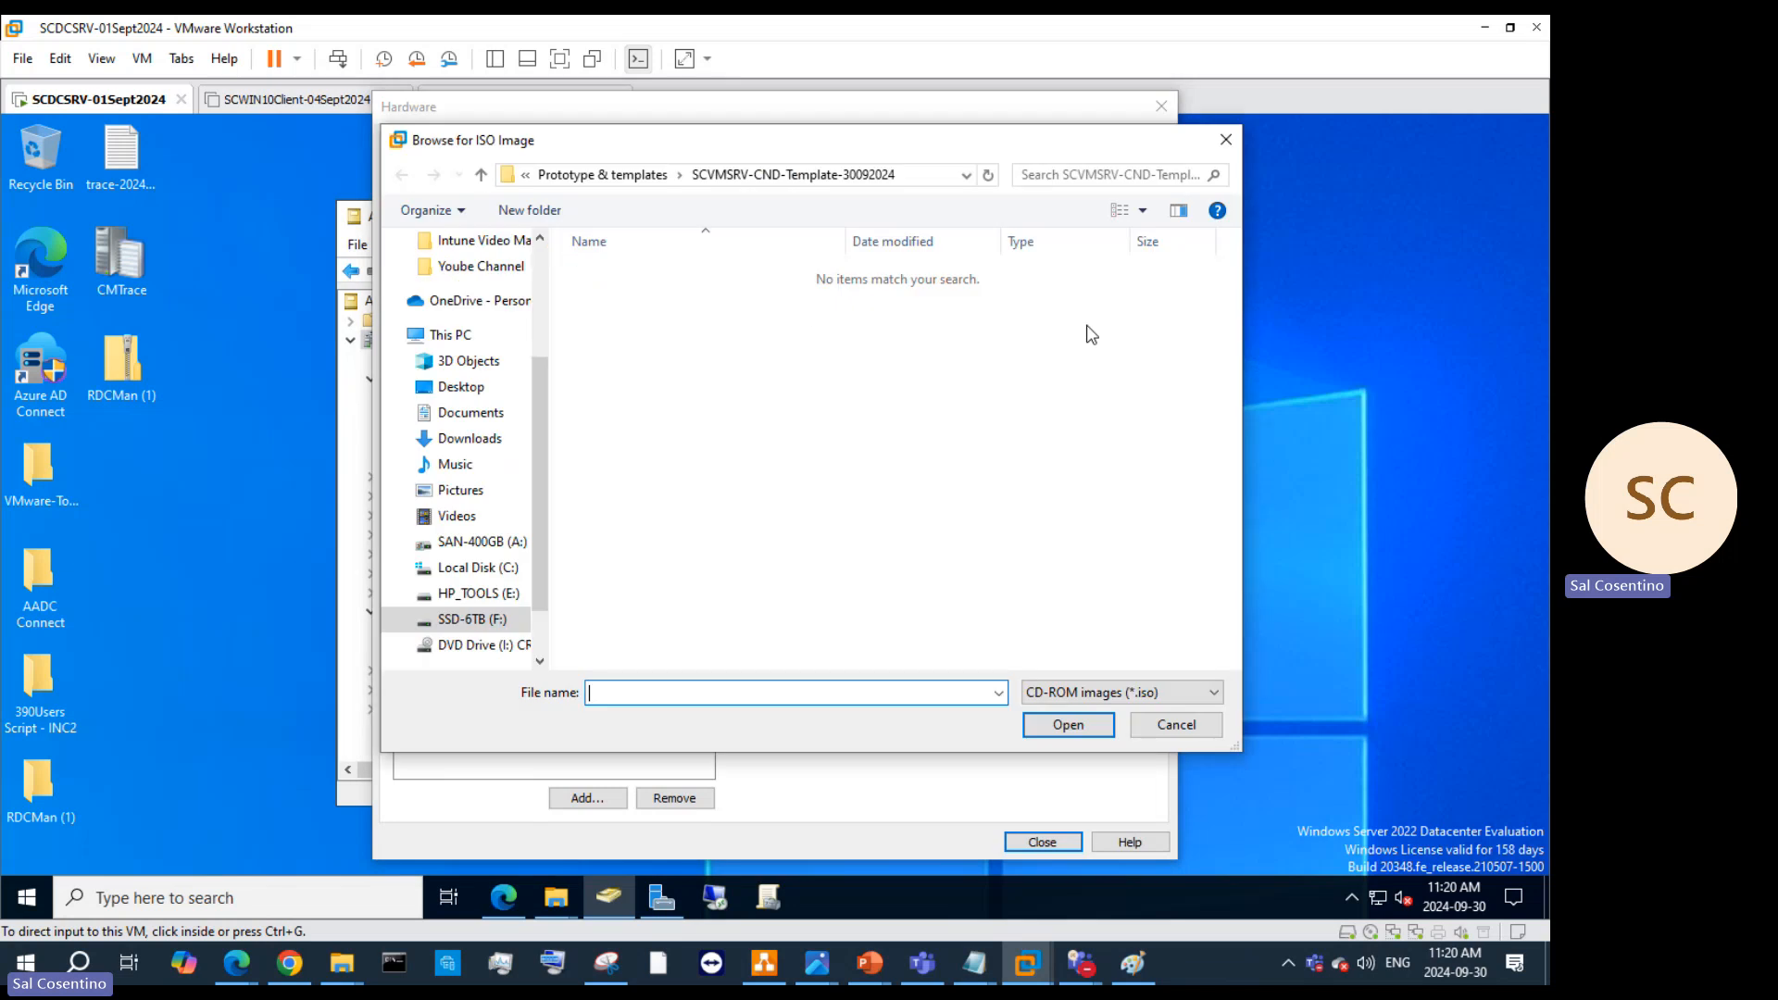
{"action": "left_click", "coordinate": [474, 623]}
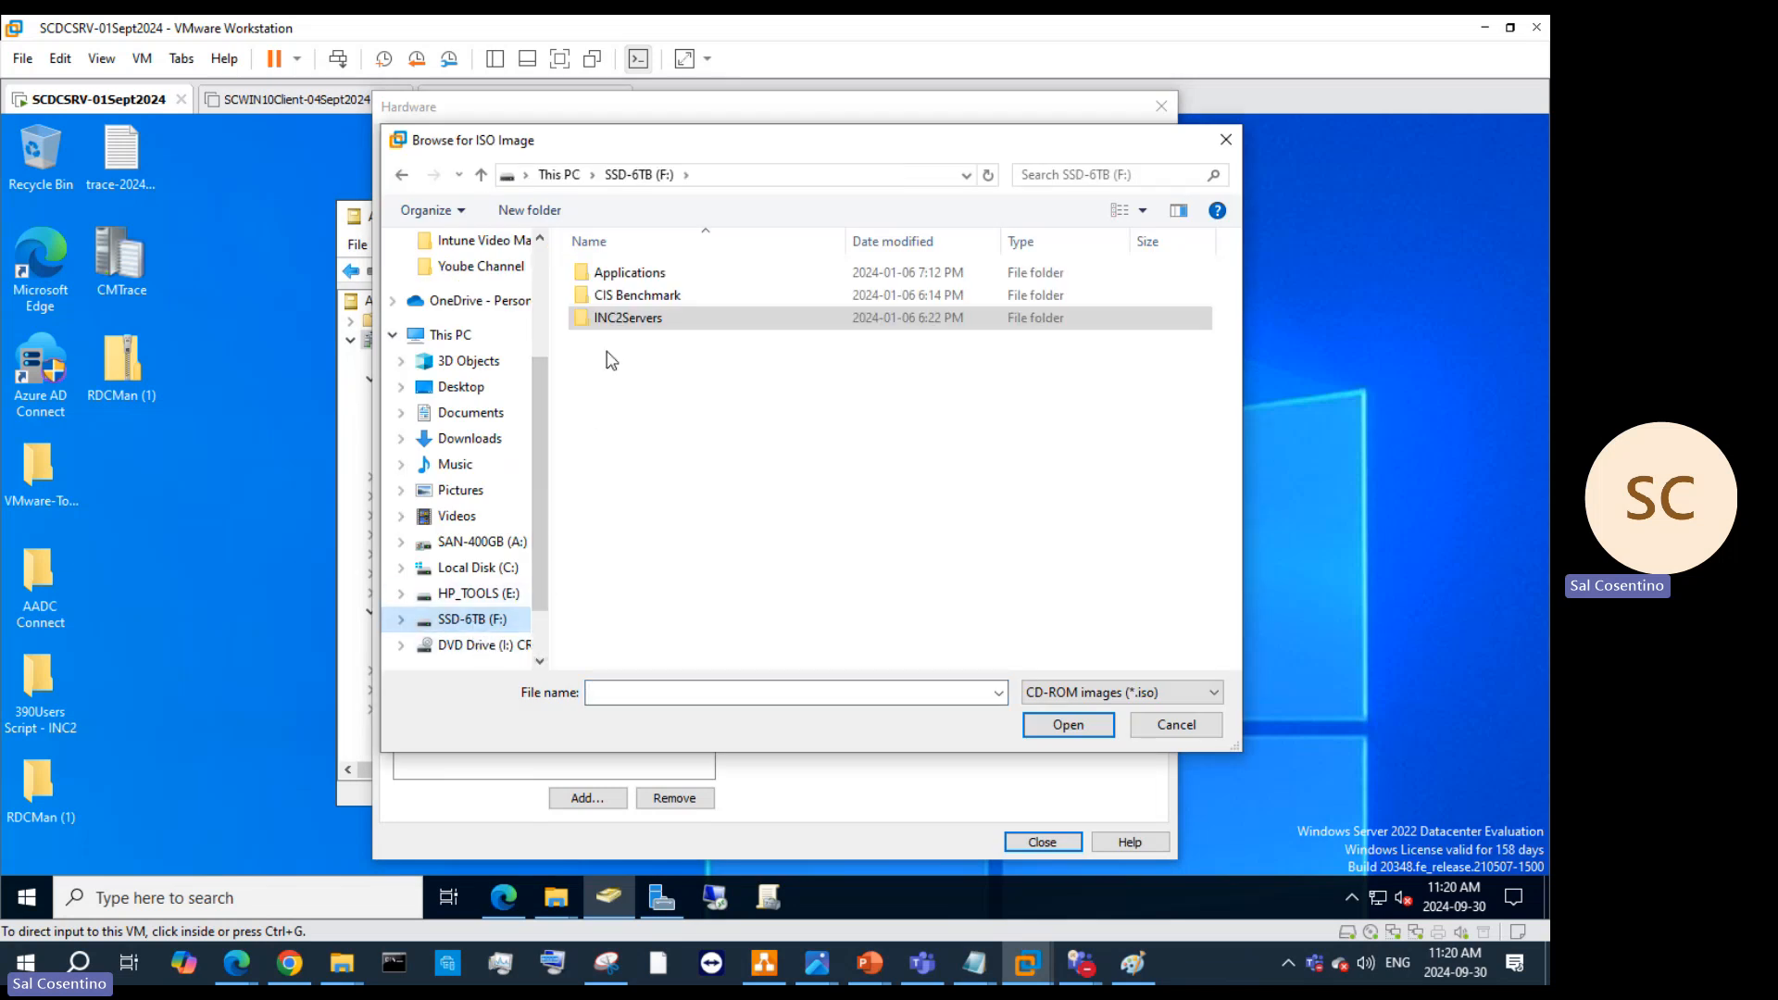
{"action": "double_click", "coordinate": [597, 271]}
{"action": "scroll", "coordinate": [626, 526], "scroll_direction": "down", "scroll_amount": 4}
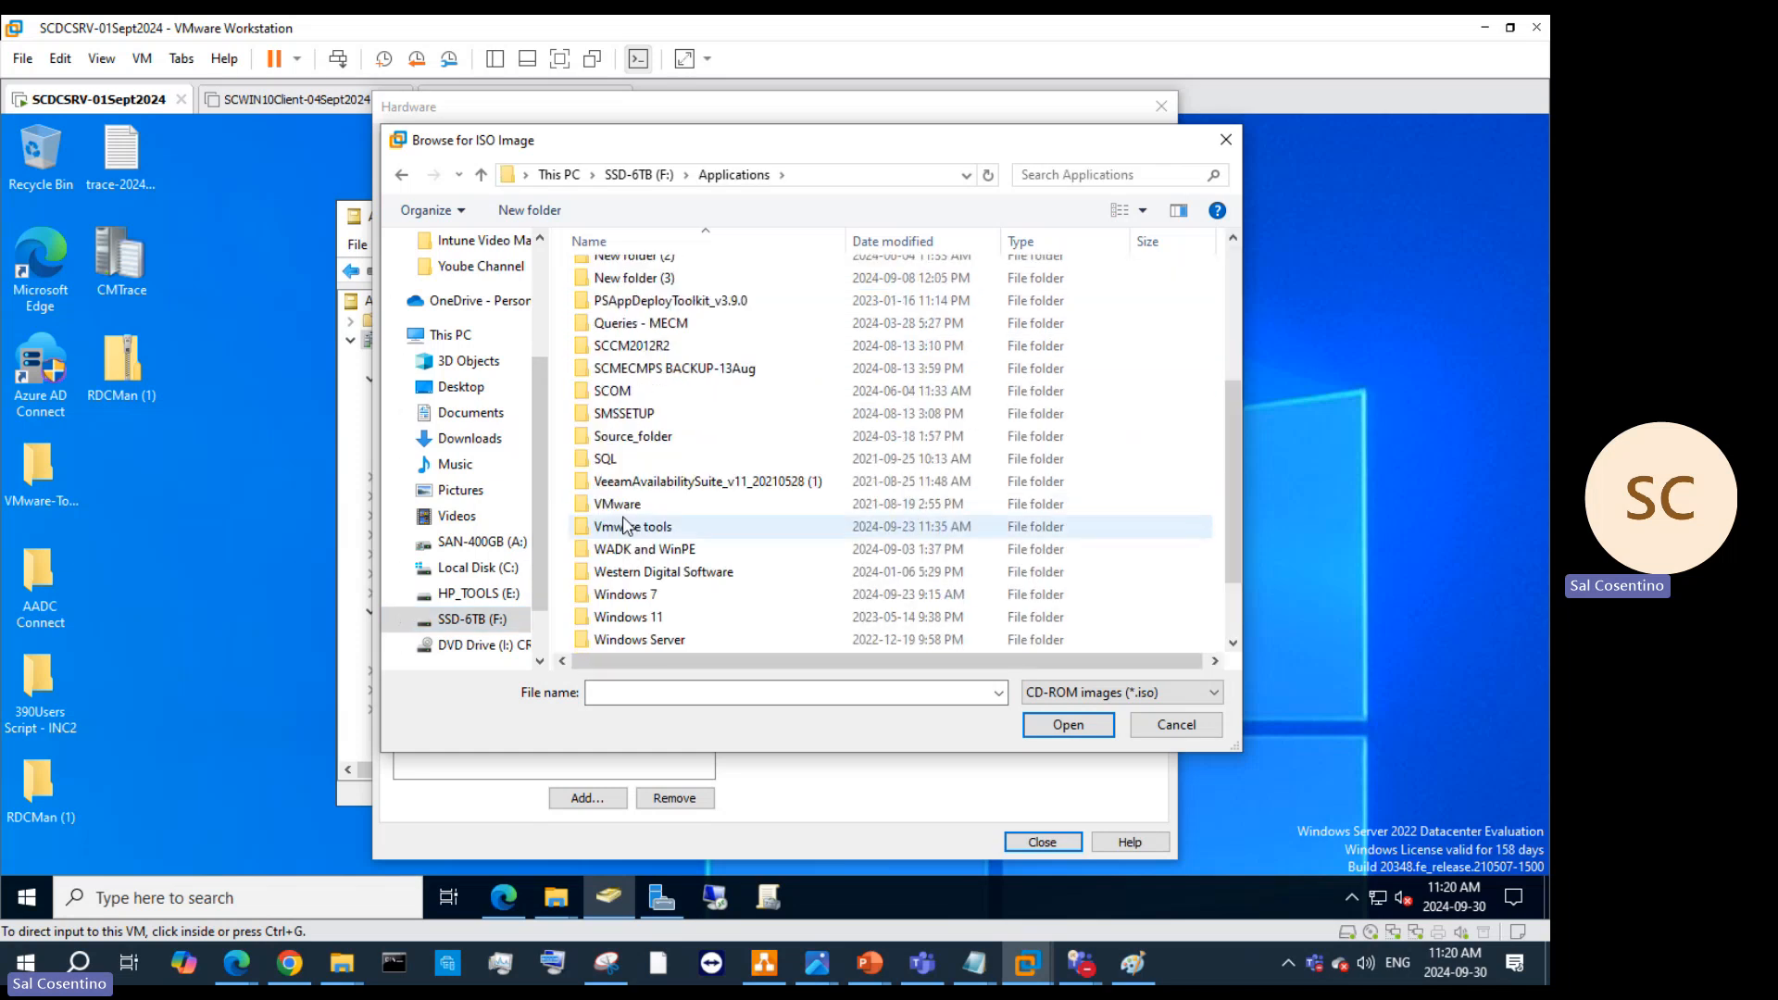
{"action": "scroll", "coordinate": [639, 537], "scroll_direction": "down", "scroll_amount": 2}
{"action": "double_click", "coordinate": [659, 549]}
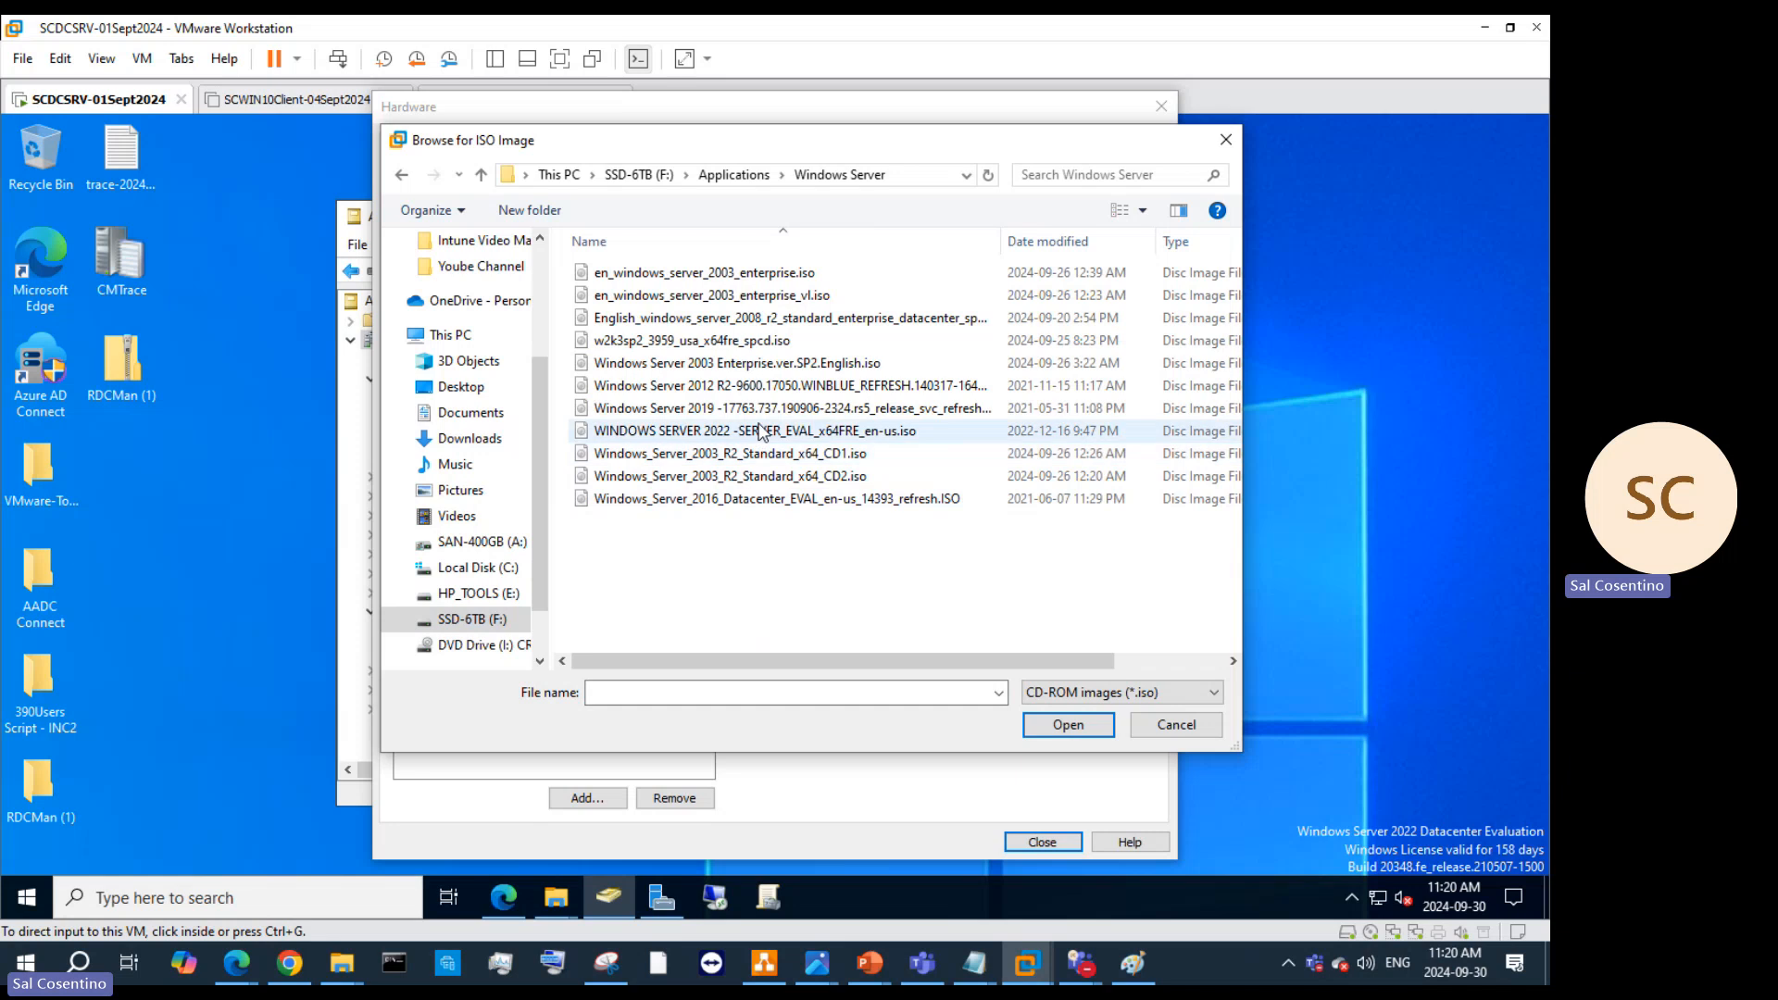
{"action": "left_click", "coordinate": [746, 505]}
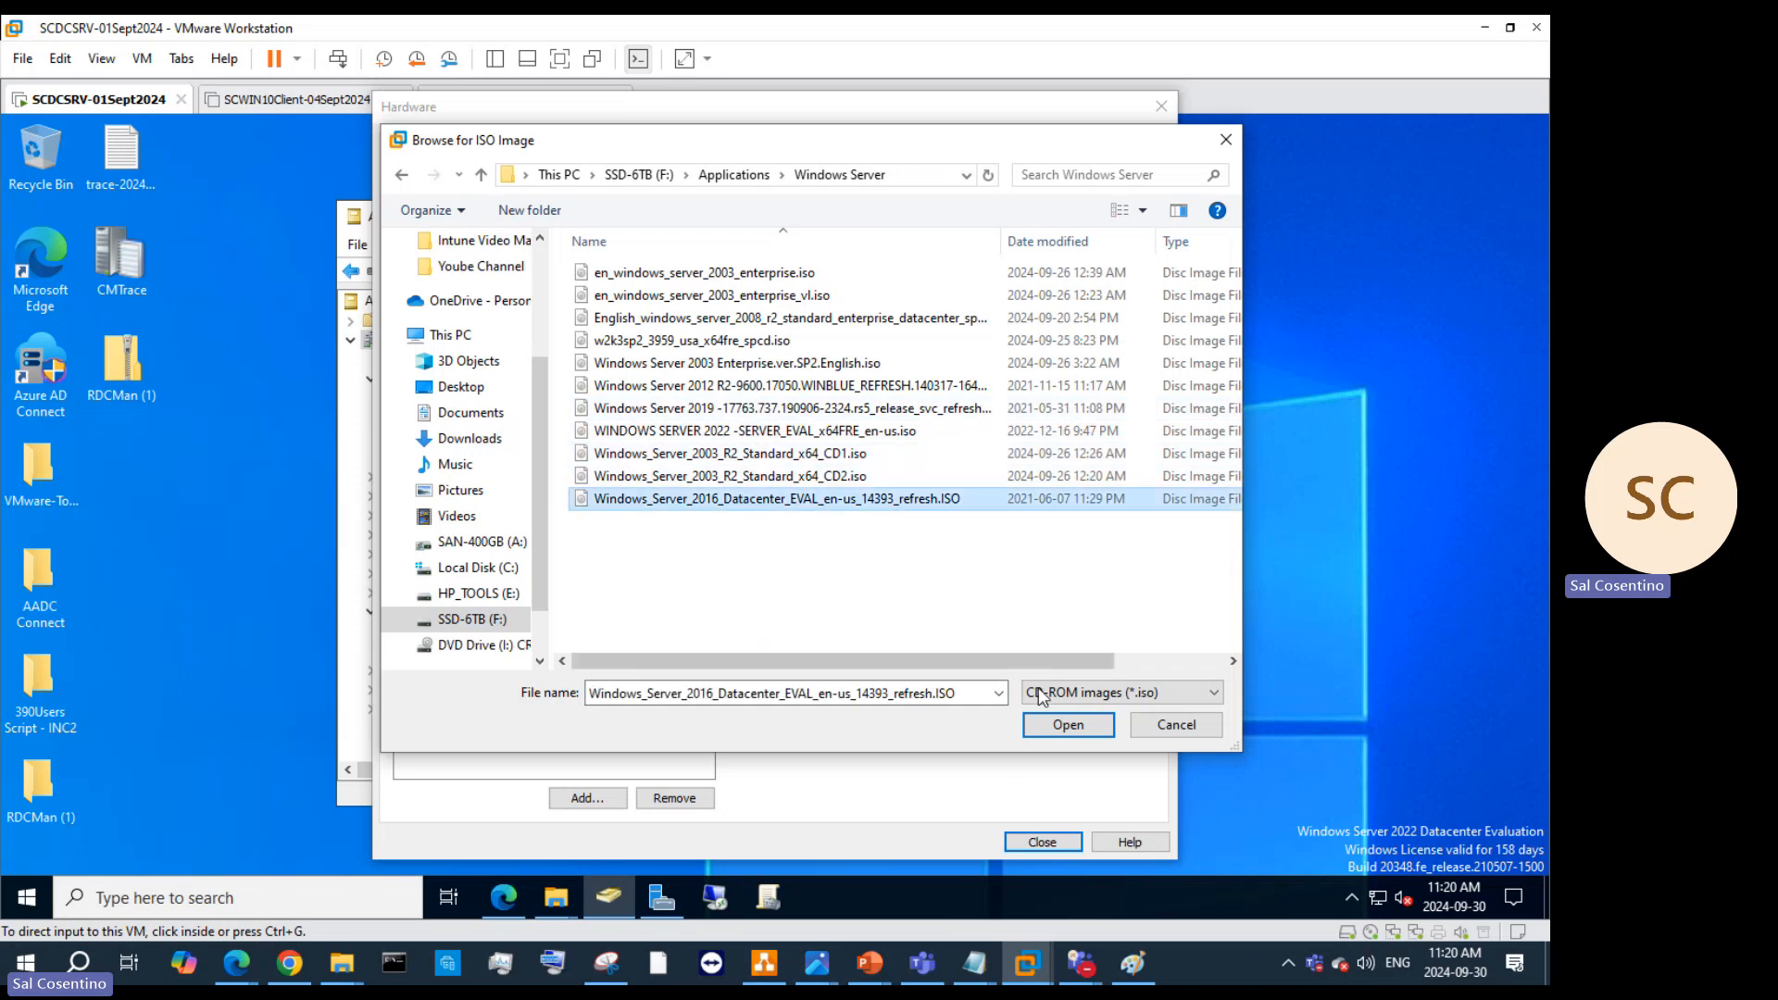
{"action": "left_click", "coordinate": [1067, 724]}
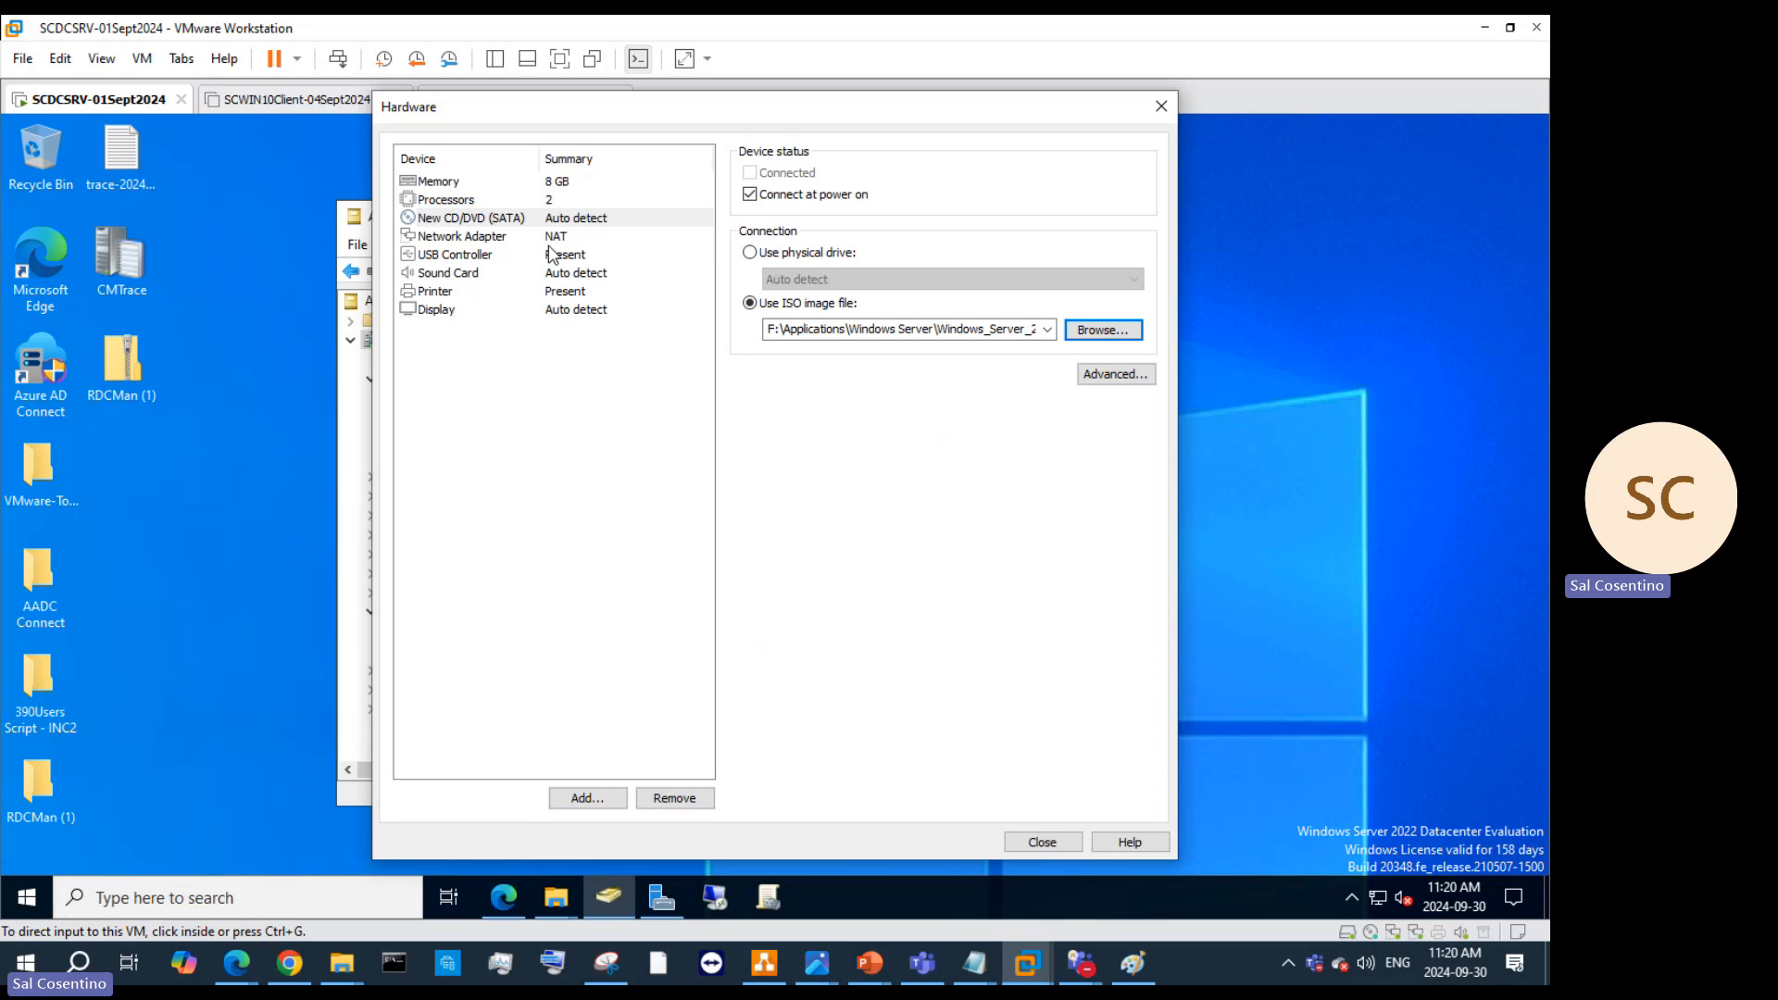
{"action": "left_click", "coordinate": [560, 238]}
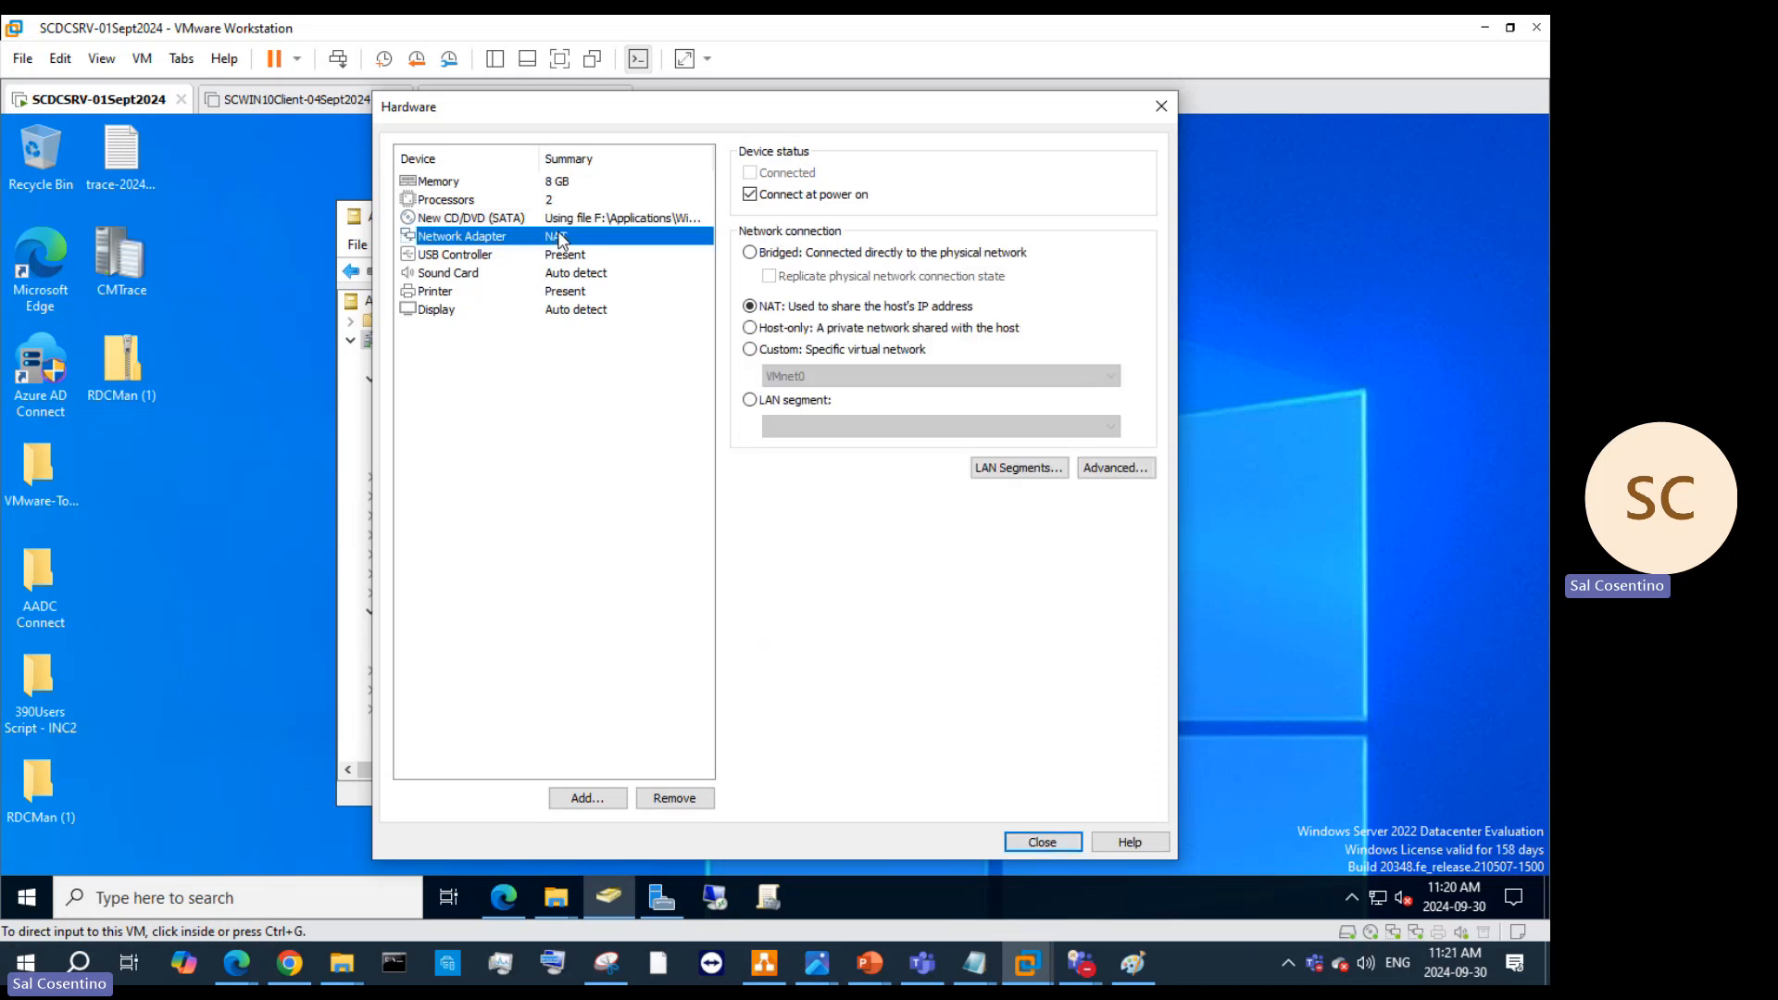
Step: Set the network adapter to Custom VMnet10, replacing VMnet15, then begin adding hardware
{"action": "left_click", "coordinate": [750, 349]}
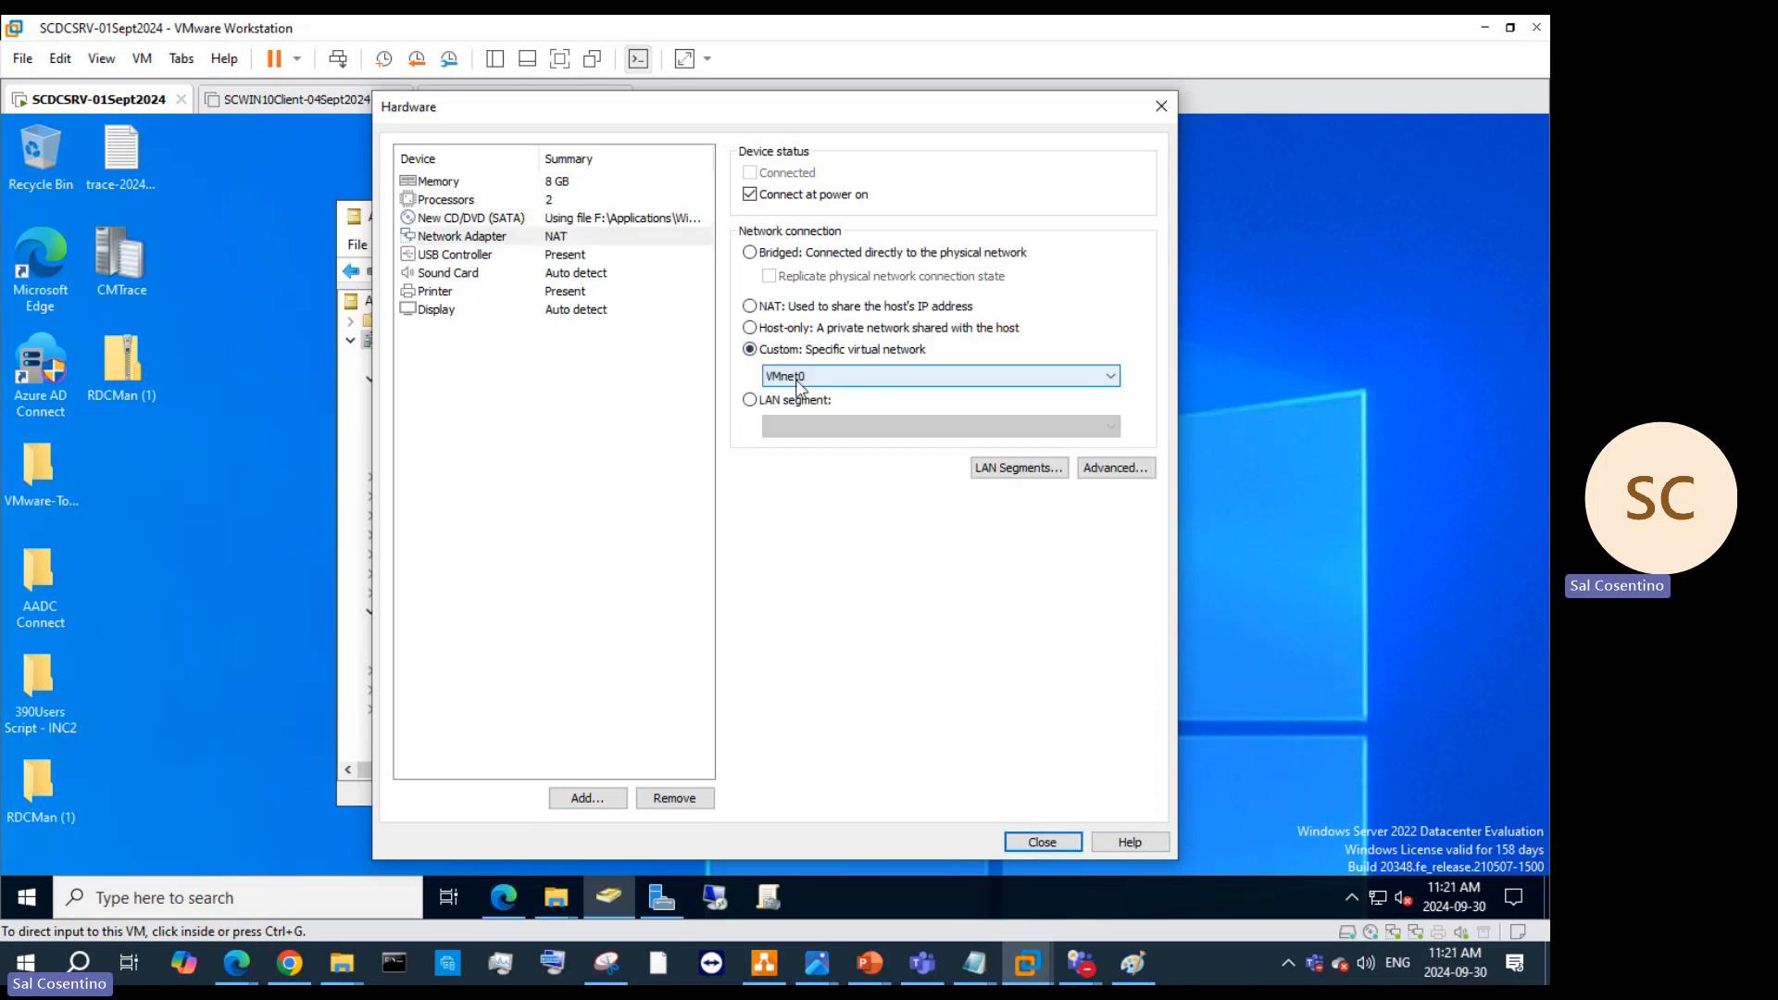
{"action": "left_click", "coordinate": [797, 378]}
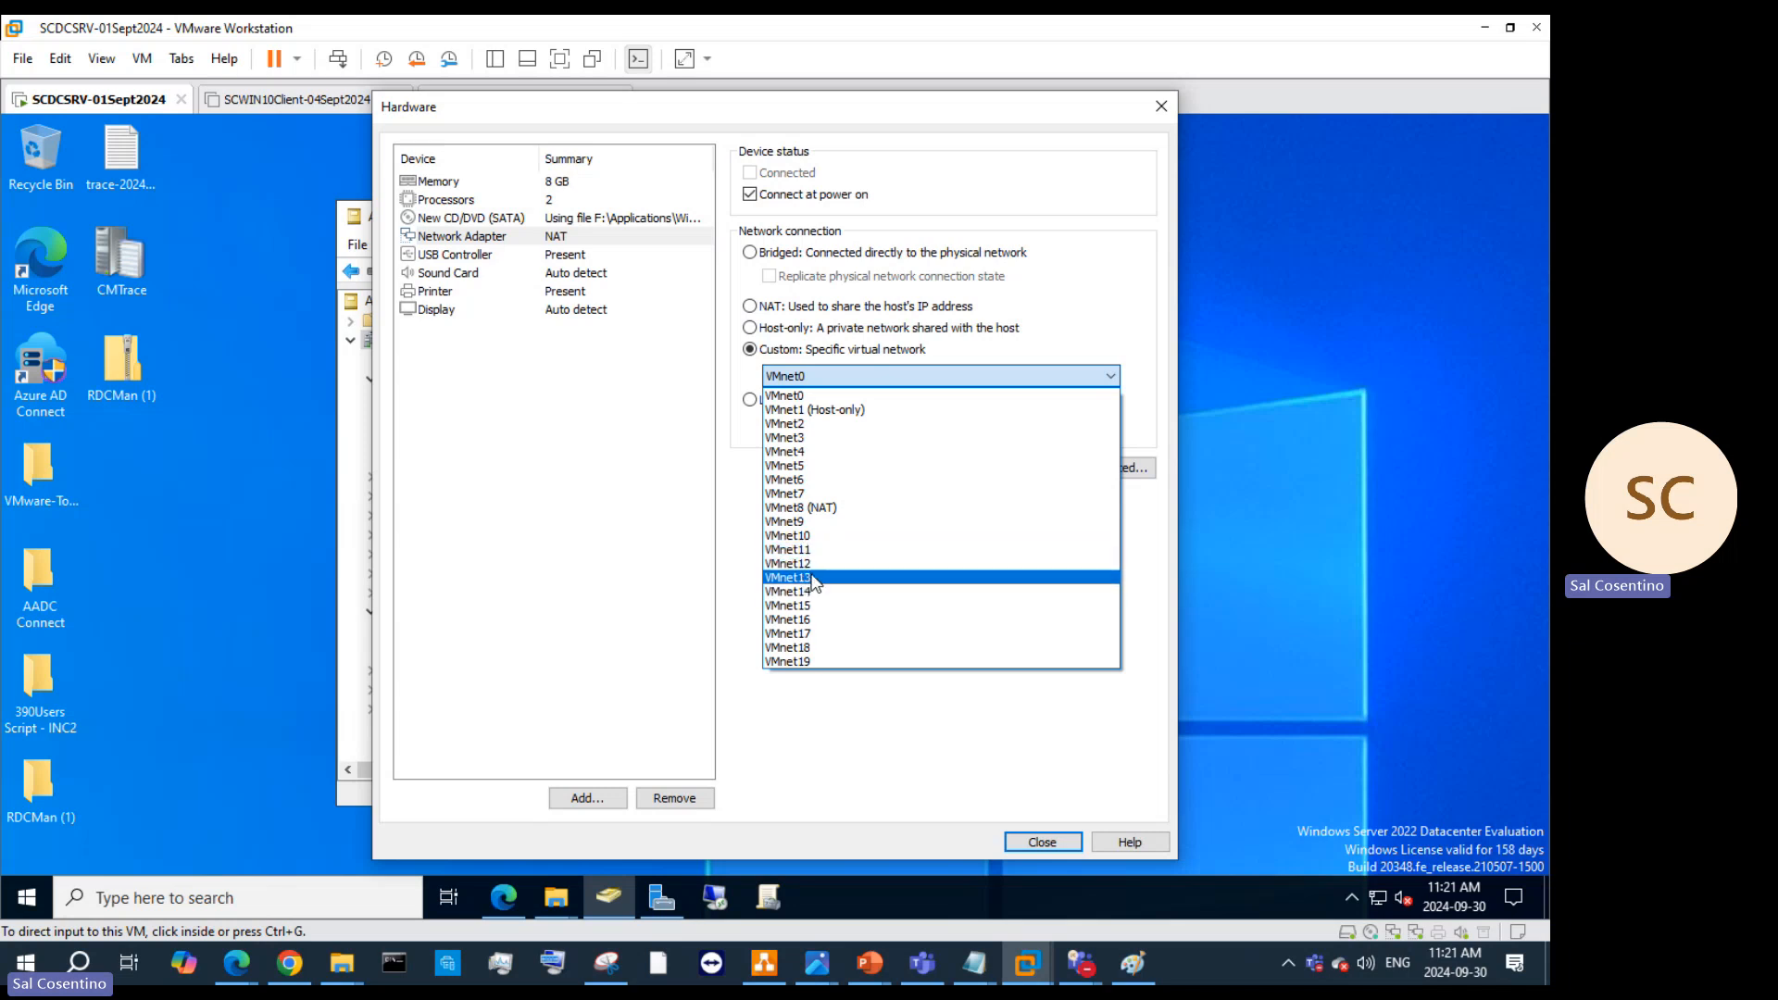
{"action": "left_click", "coordinate": [819, 606]}
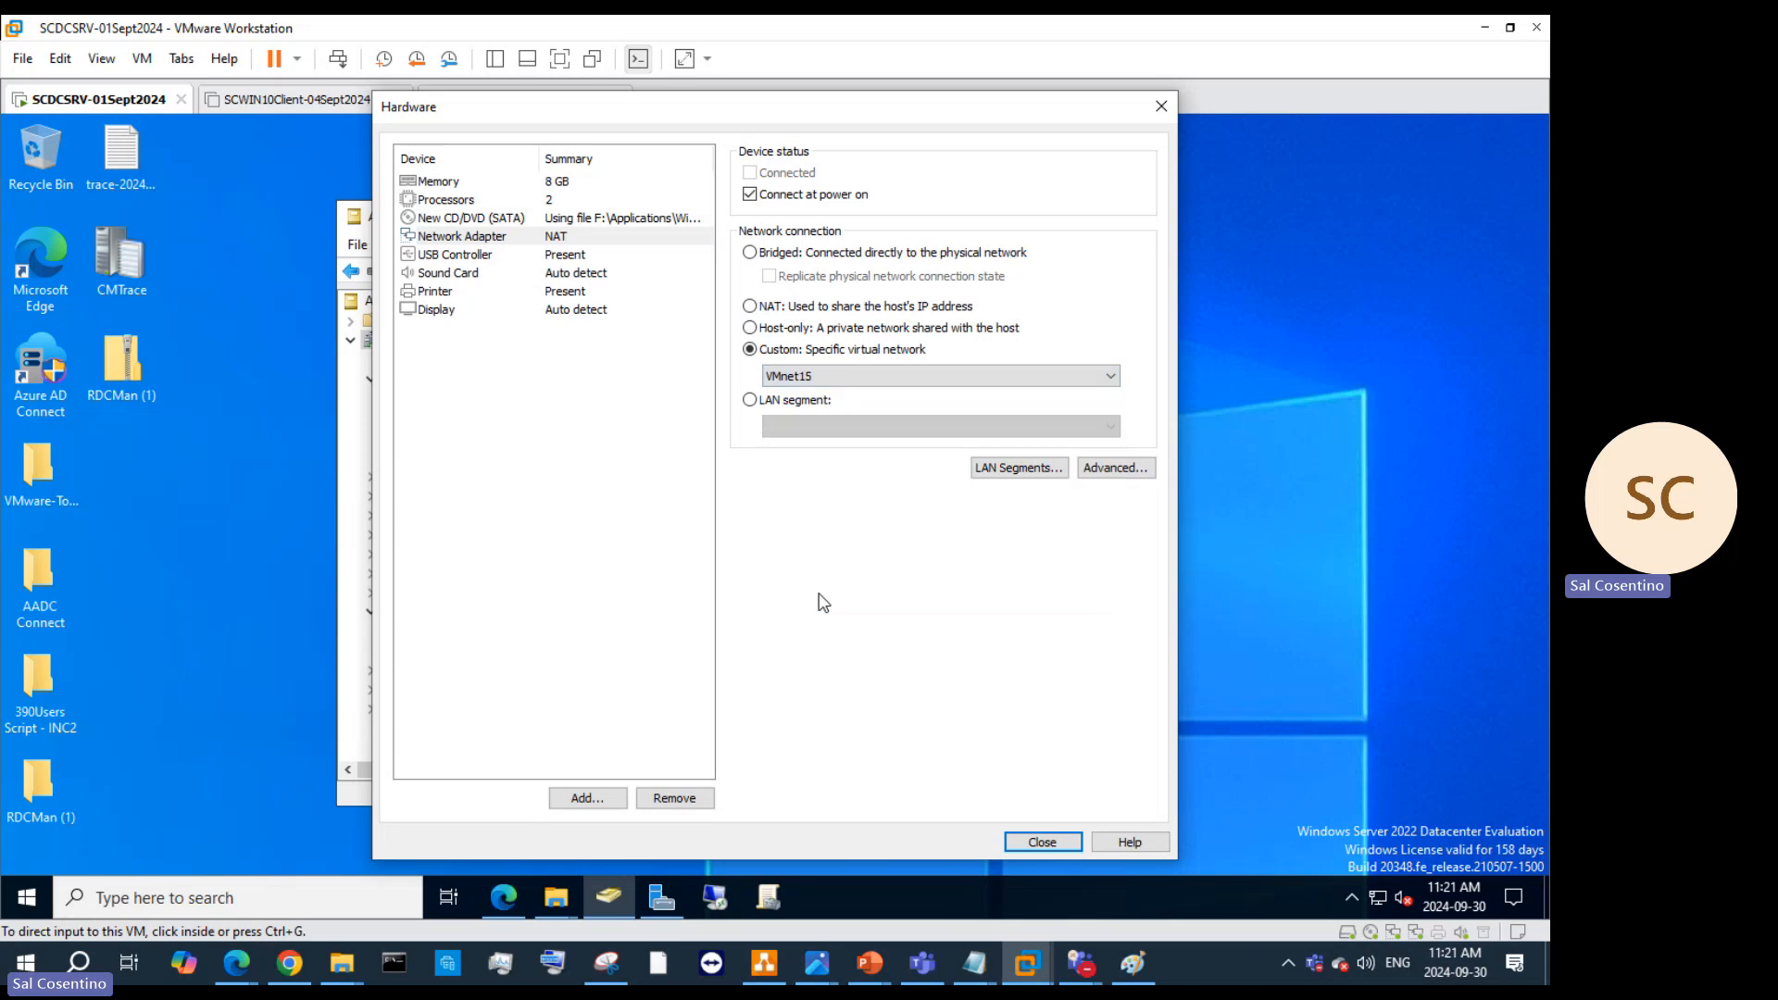
{"action": "left_click", "coordinate": [859, 369]}
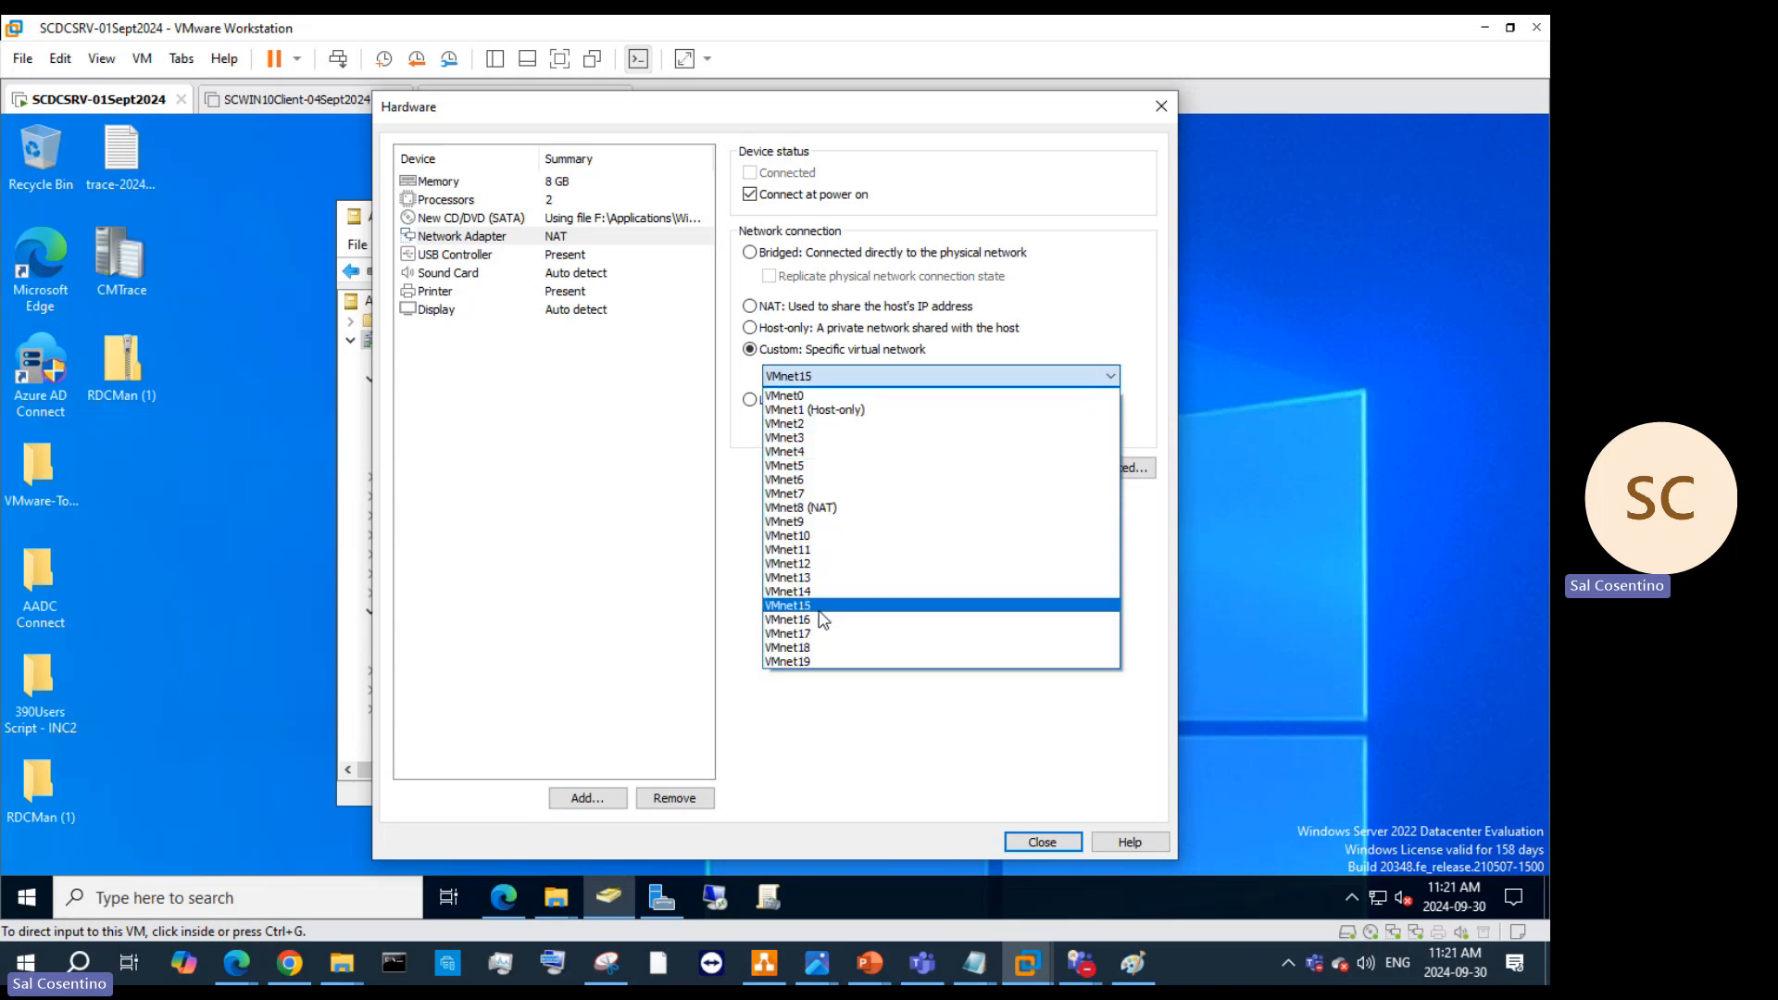
{"action": "left_click", "coordinate": [819, 535]}
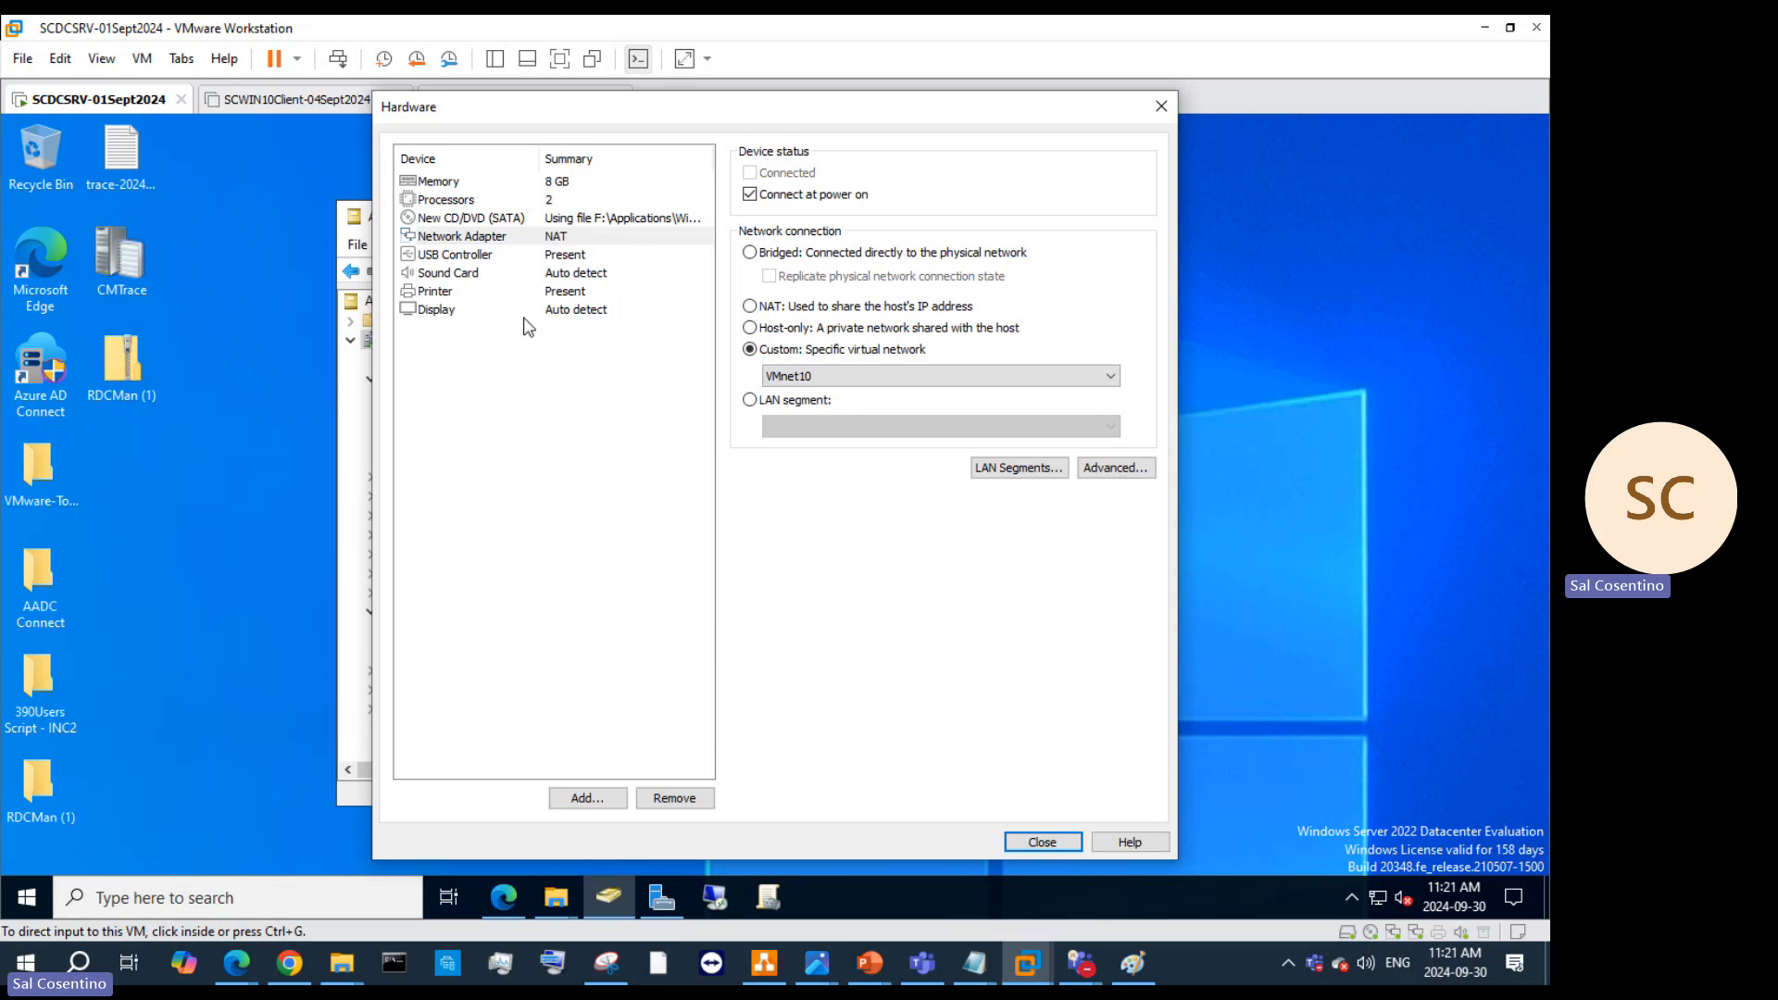
{"action": "left_click", "coordinate": [580, 799]}
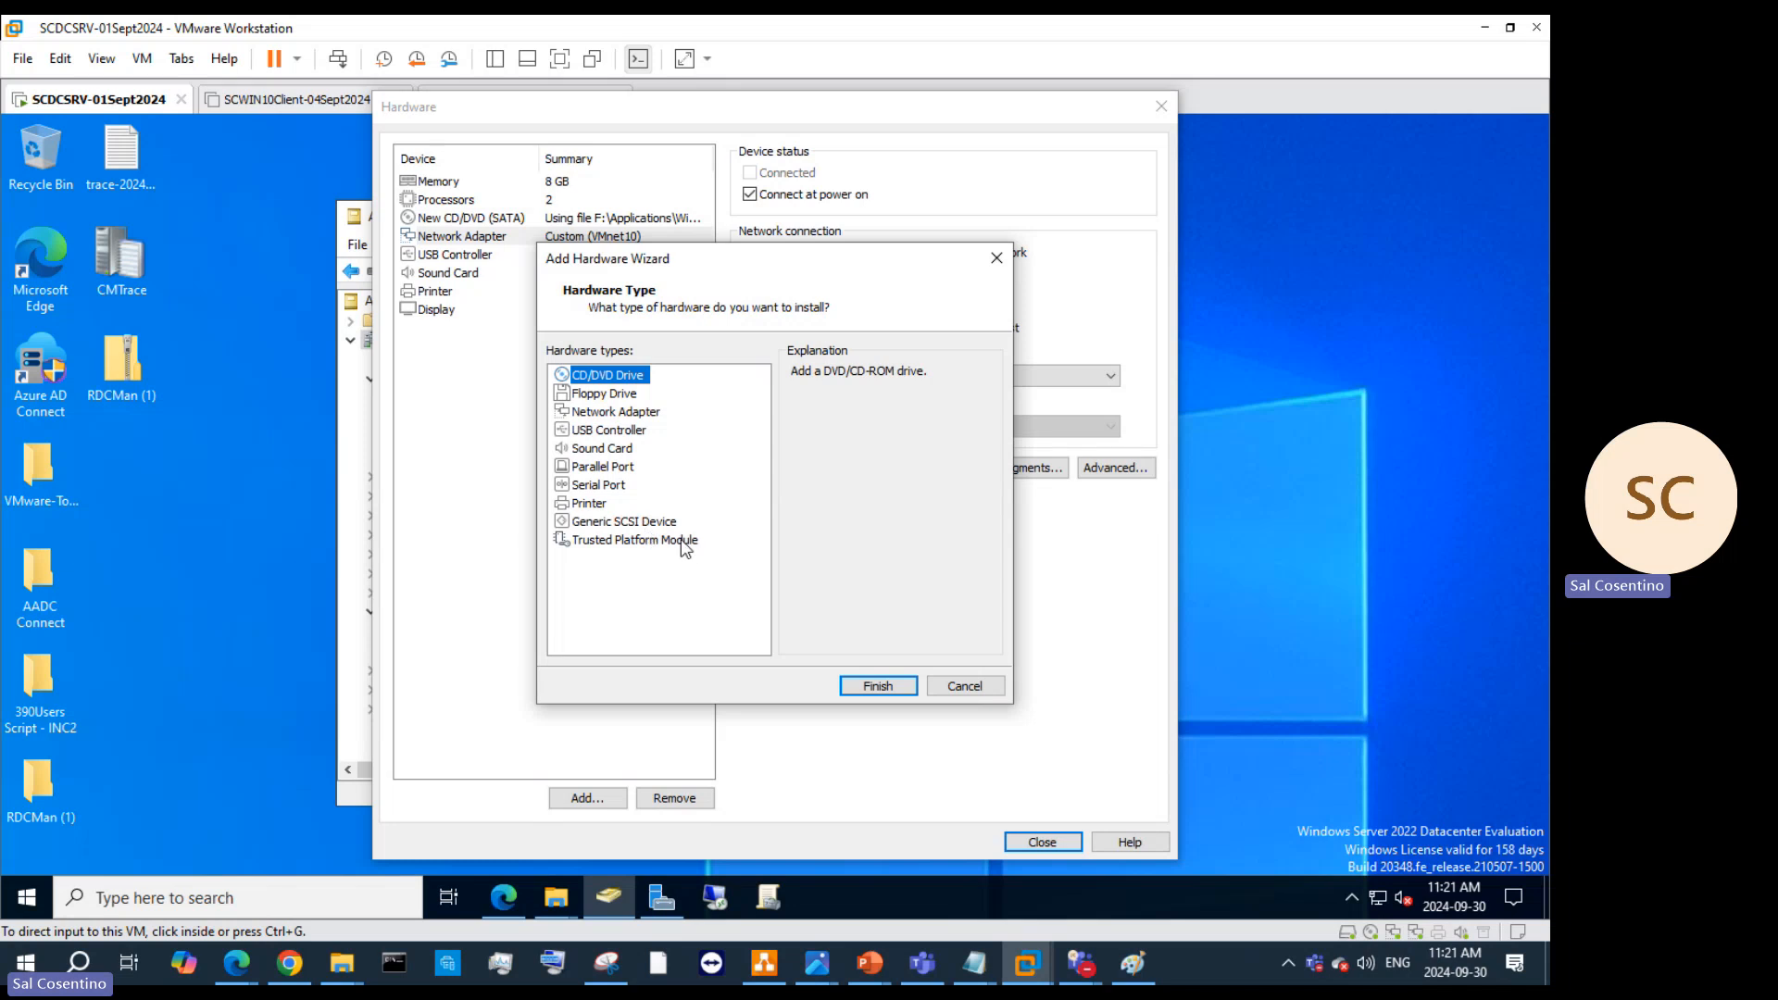
Step: Add a second network adapter set to NAT, close the hardware settings and finish the wizard
{"action": "left_click", "coordinate": [619, 412]}
{"action": "left_click", "coordinate": [882, 686]}
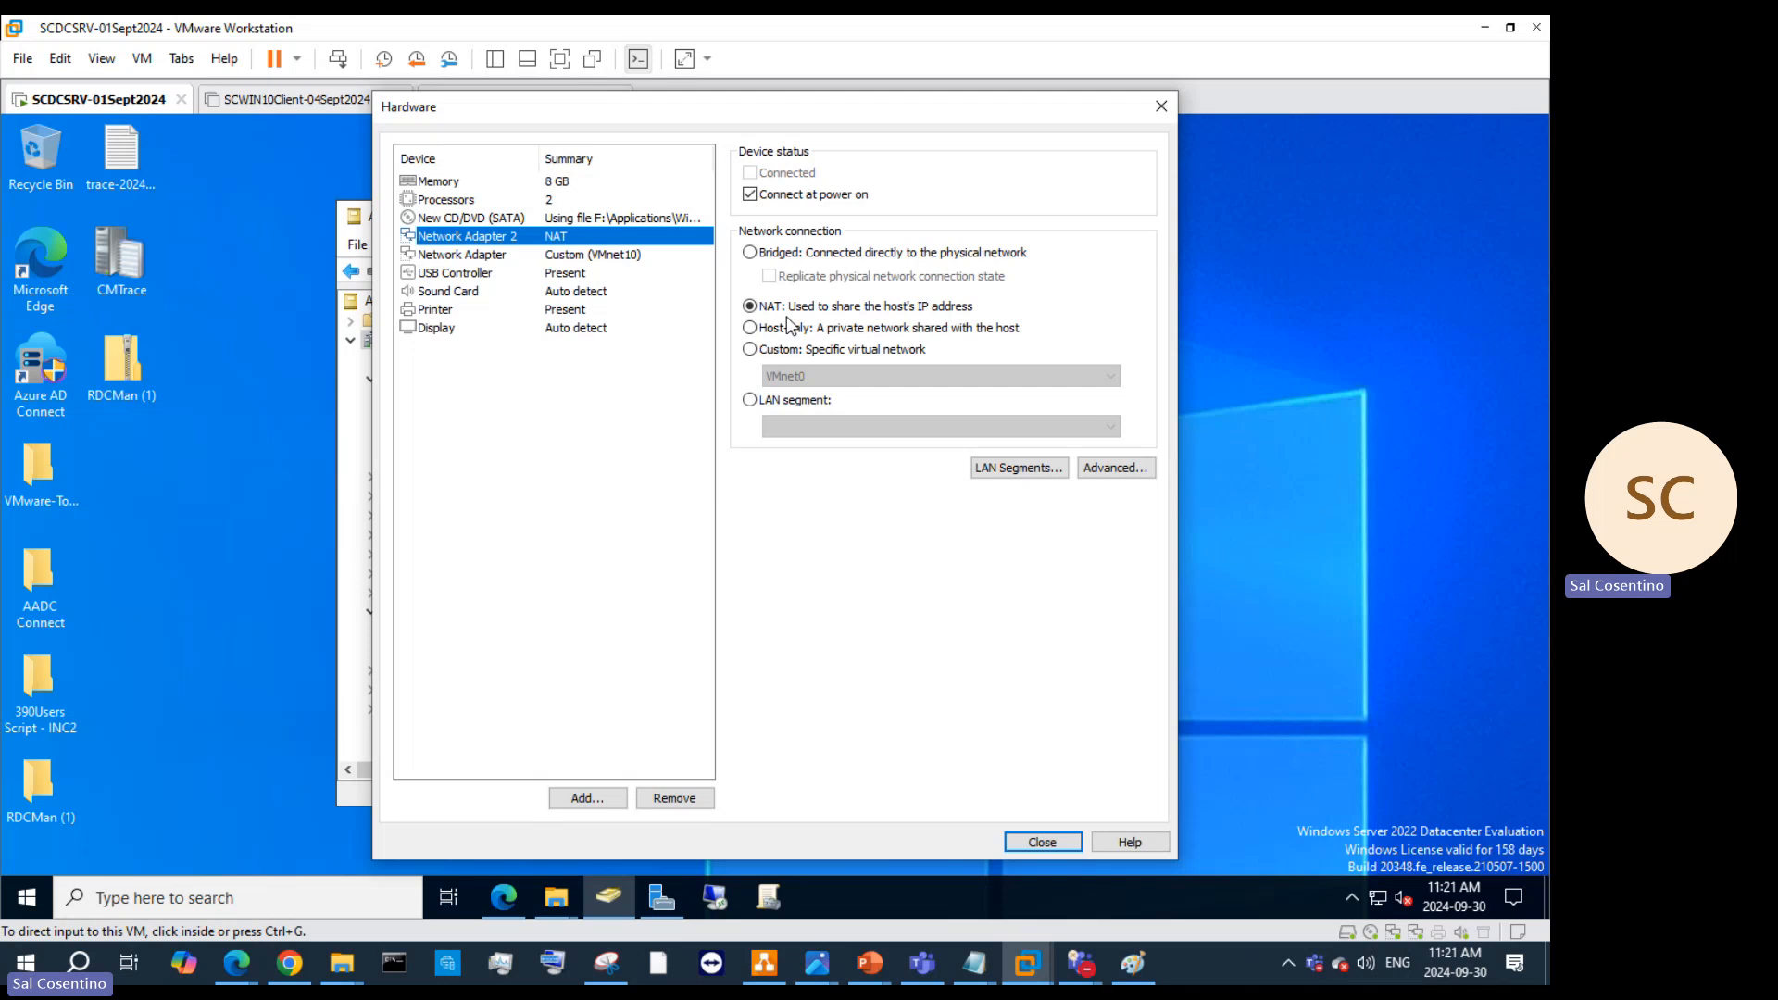
{"action": "left_click", "coordinate": [752, 349]}
{"action": "left_click", "coordinate": [801, 377]}
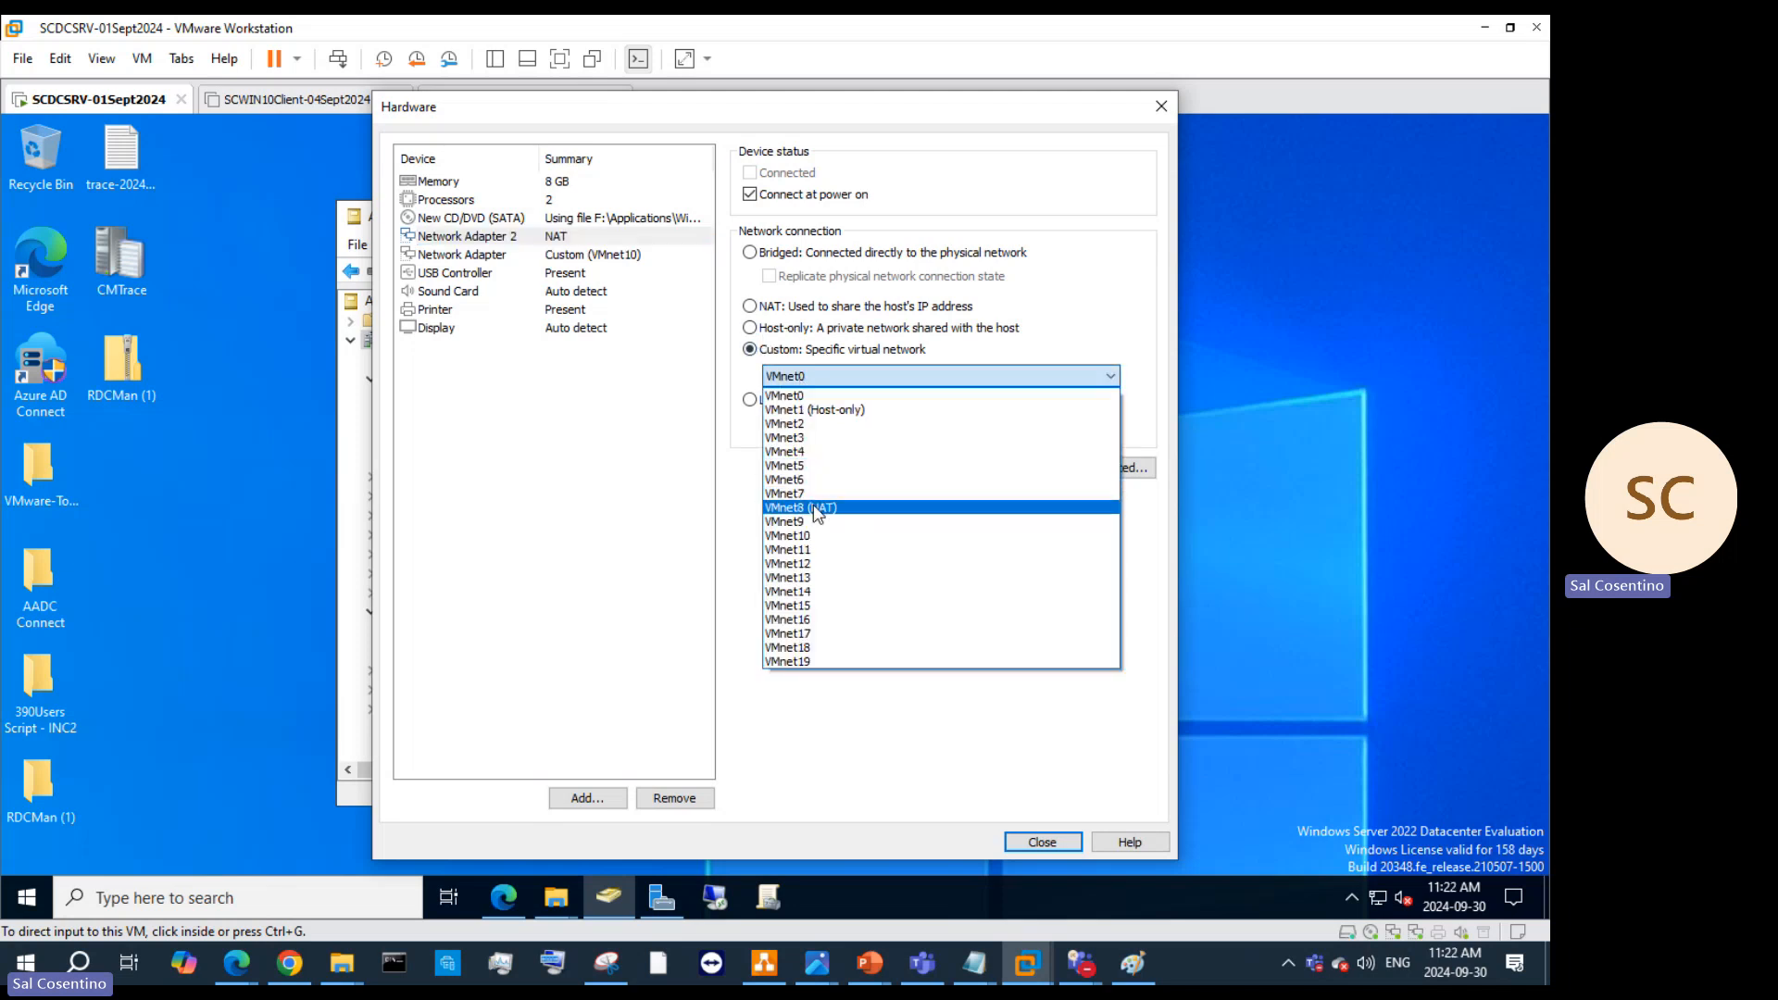
{"action": "left_click", "coordinate": [787, 395]}
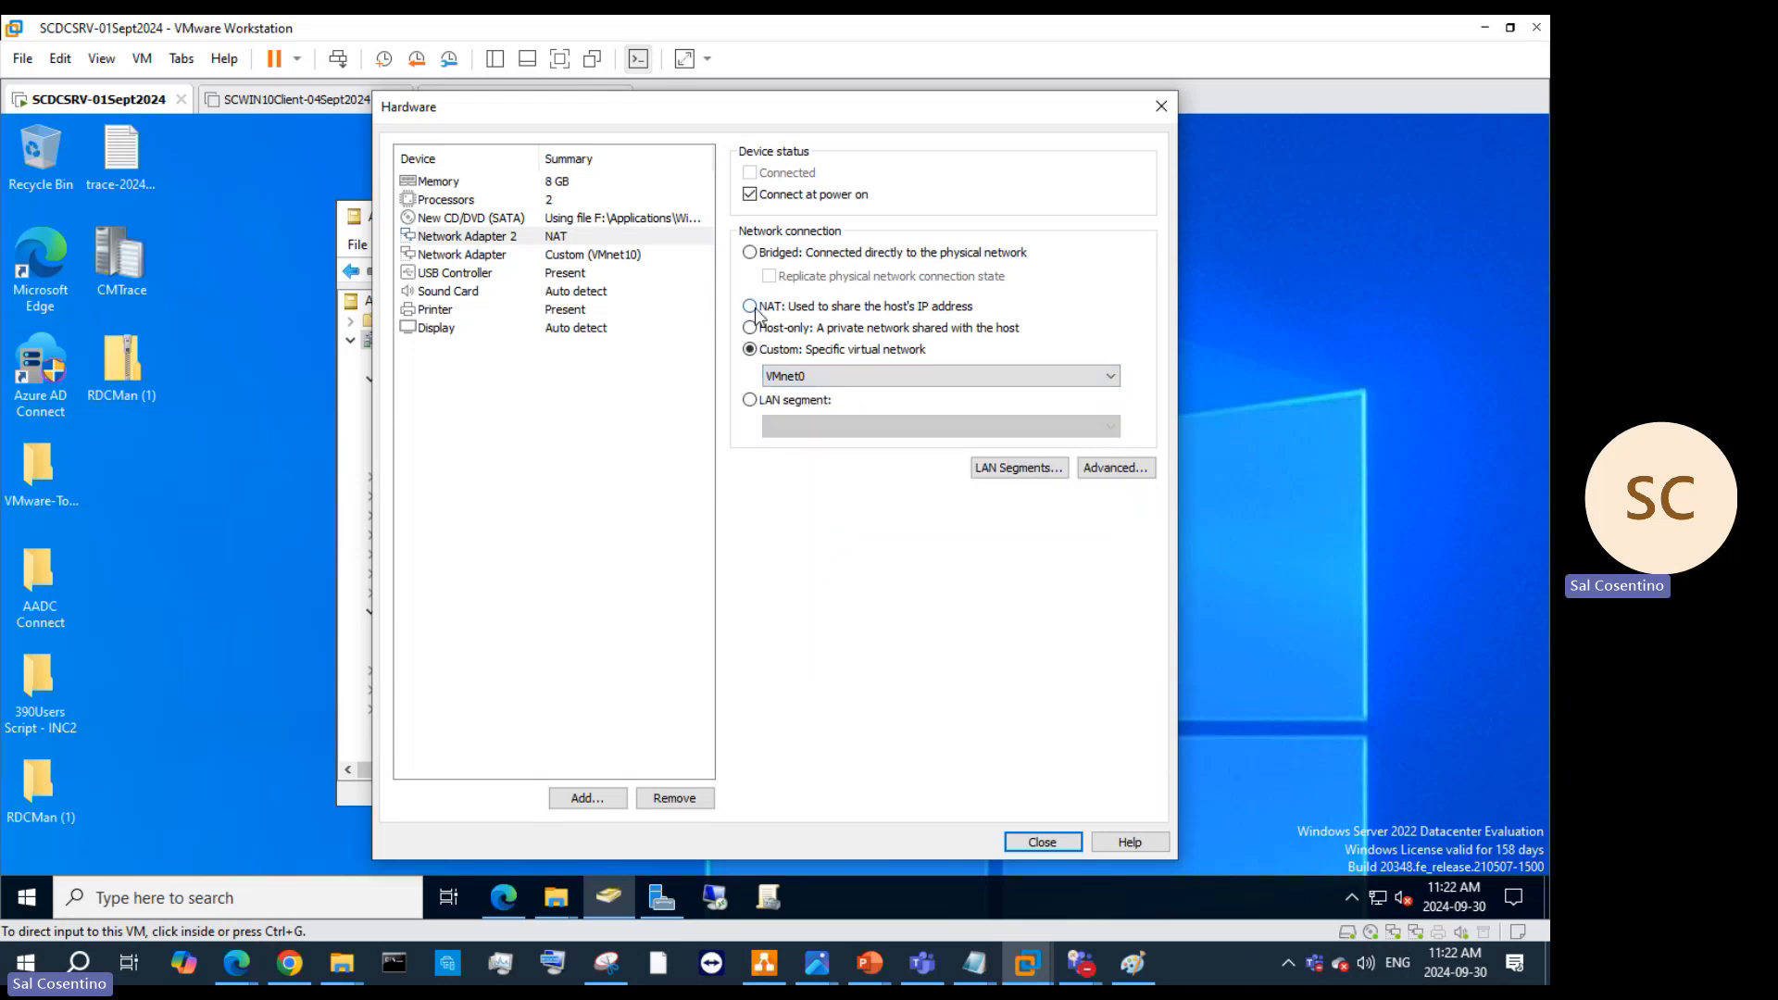
{"action": "left_click", "coordinate": [755, 312]}
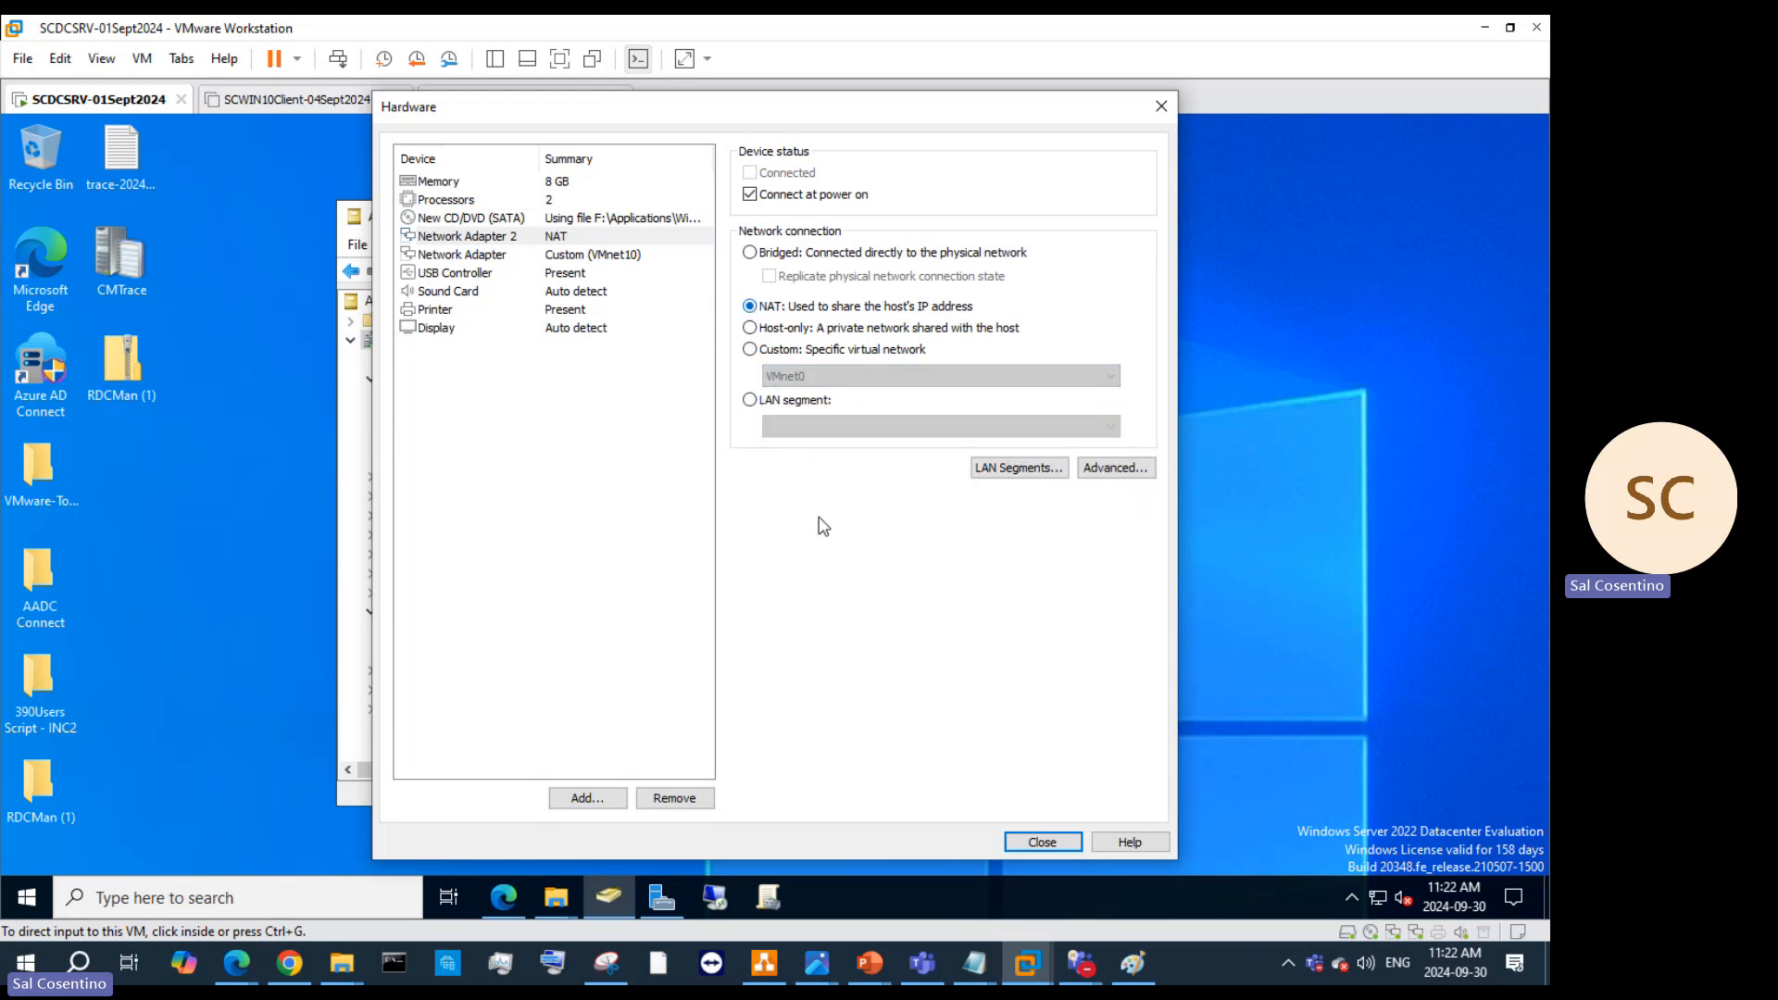
{"action": "left_click", "coordinate": [1040, 842]}
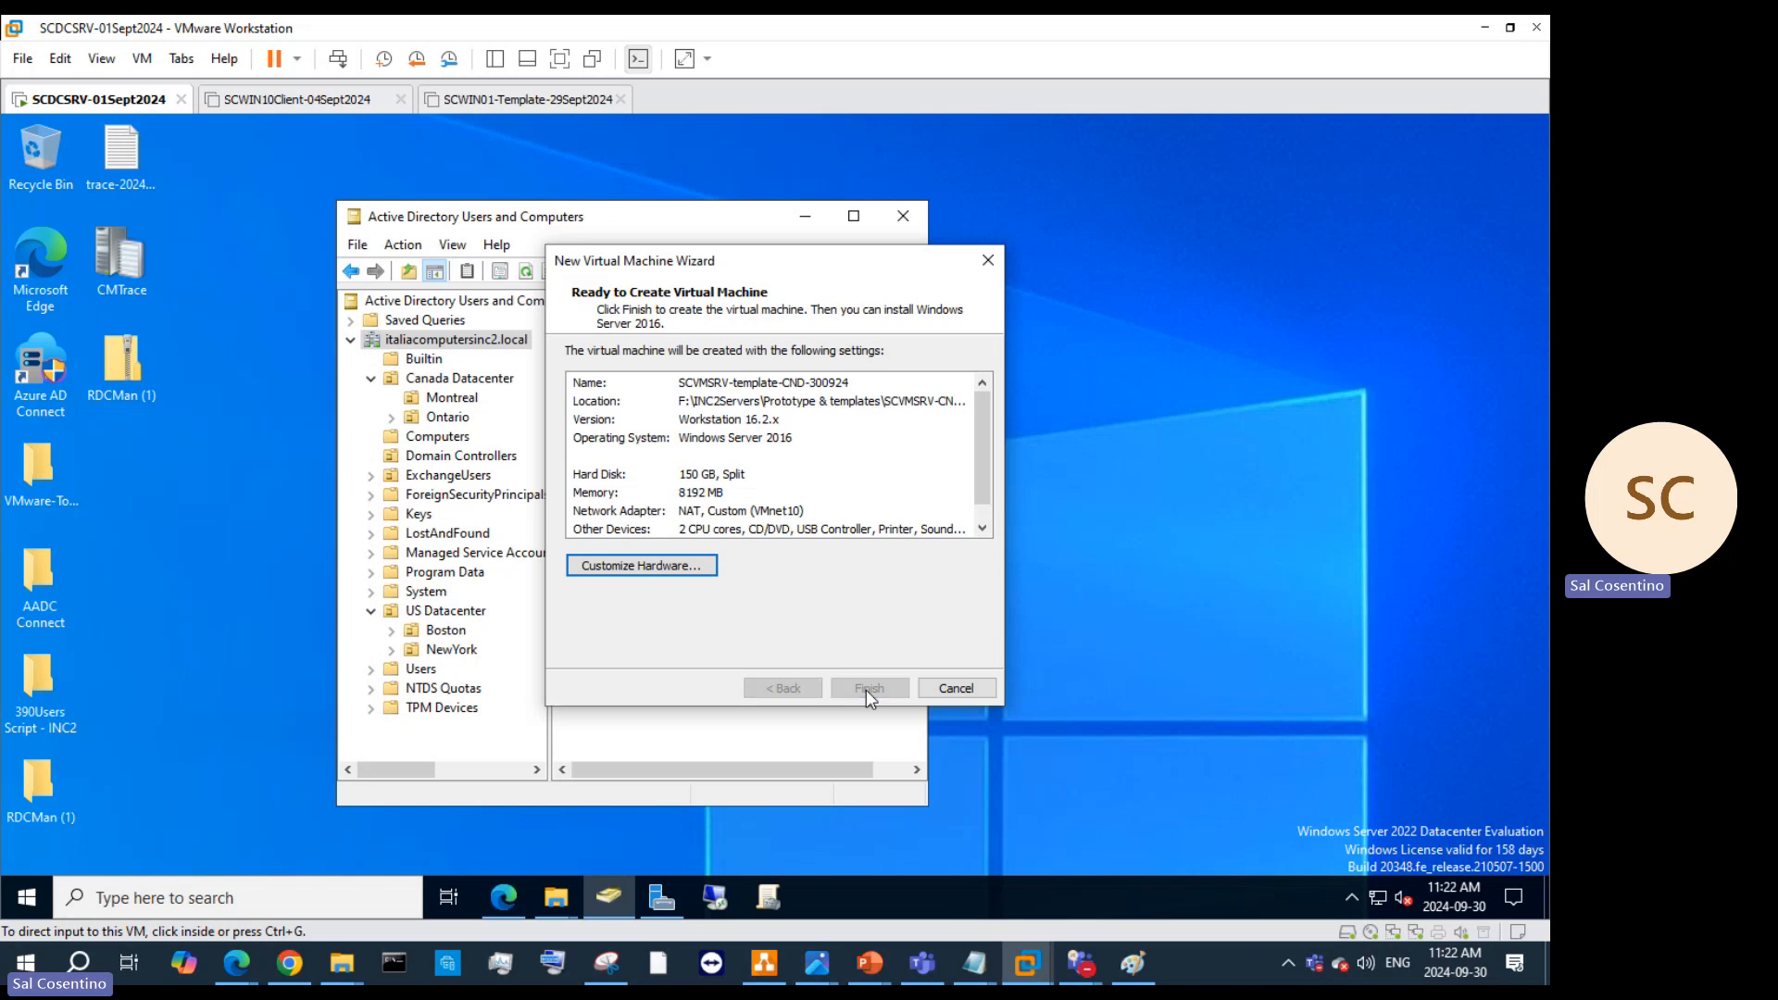
{"action": "left_click", "coordinate": [868, 689]}
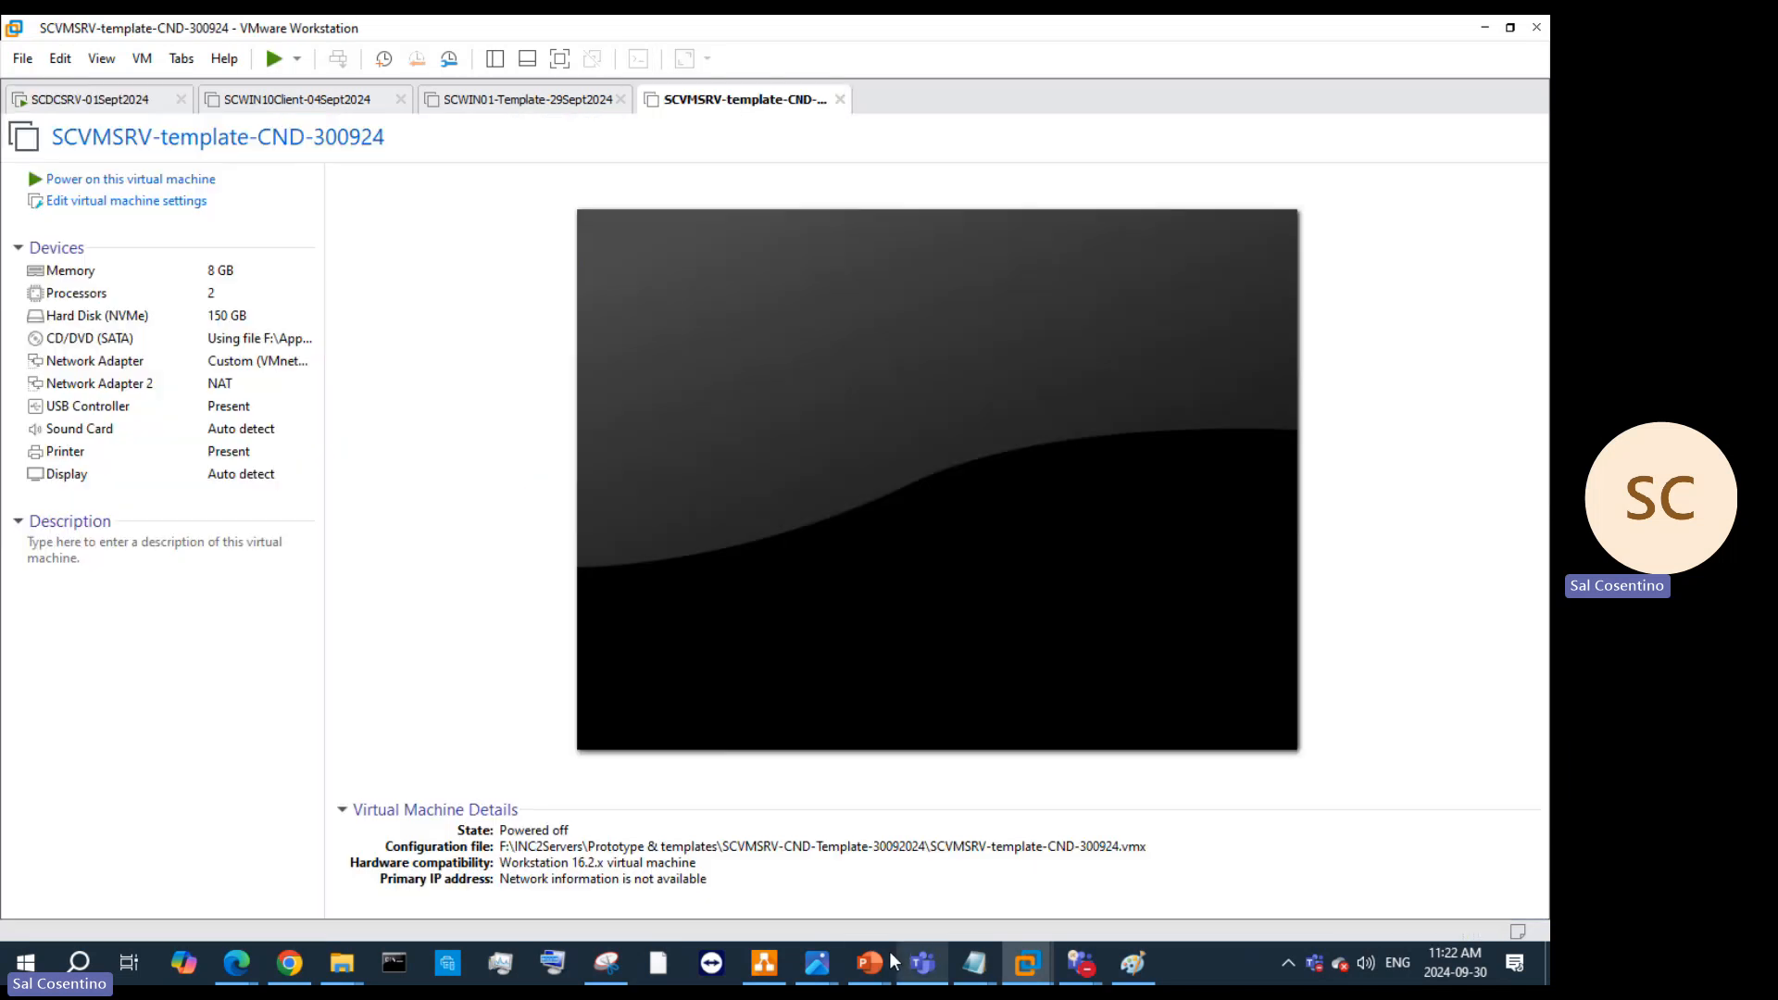
Step: In slide 18's Template notes, change VMnet15 to VMnet10, 'even 12 GB' to 'more', Ensure to Enabled
{"action": "mouse_move", "coordinate": [887, 954]}
{"action": "left_click", "coordinate": [1321, 868]}
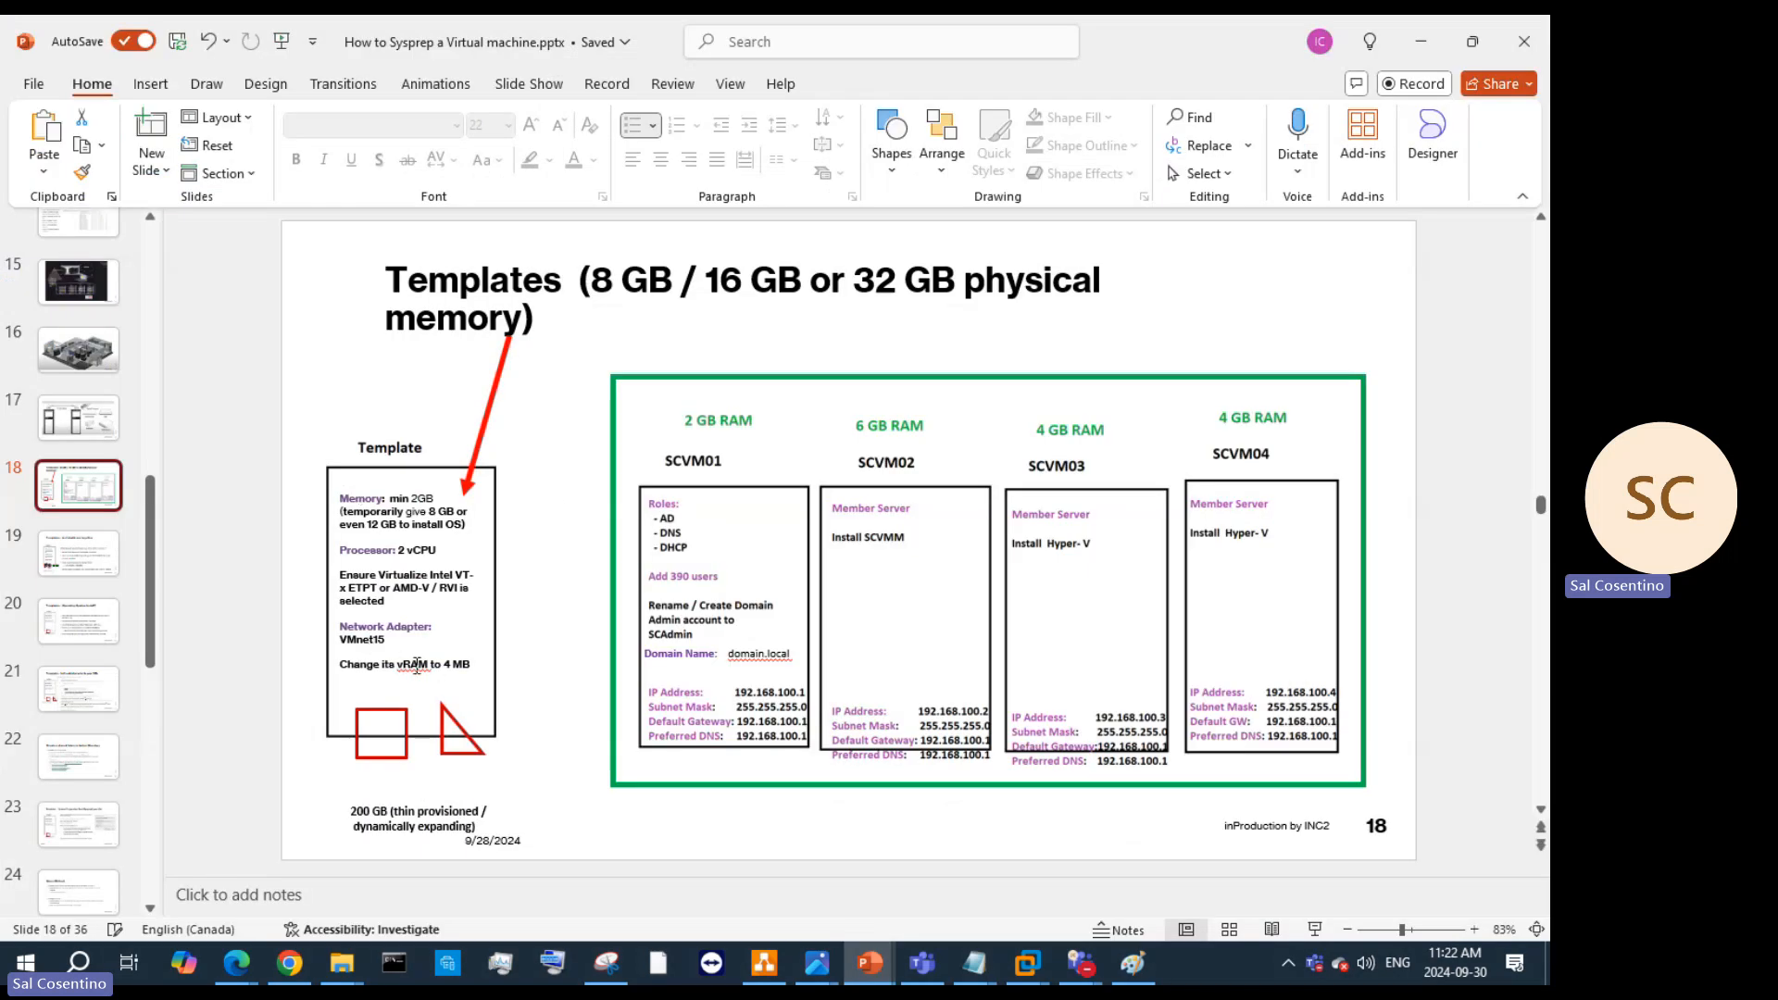
{"action": "left_click", "coordinate": [401, 640]}
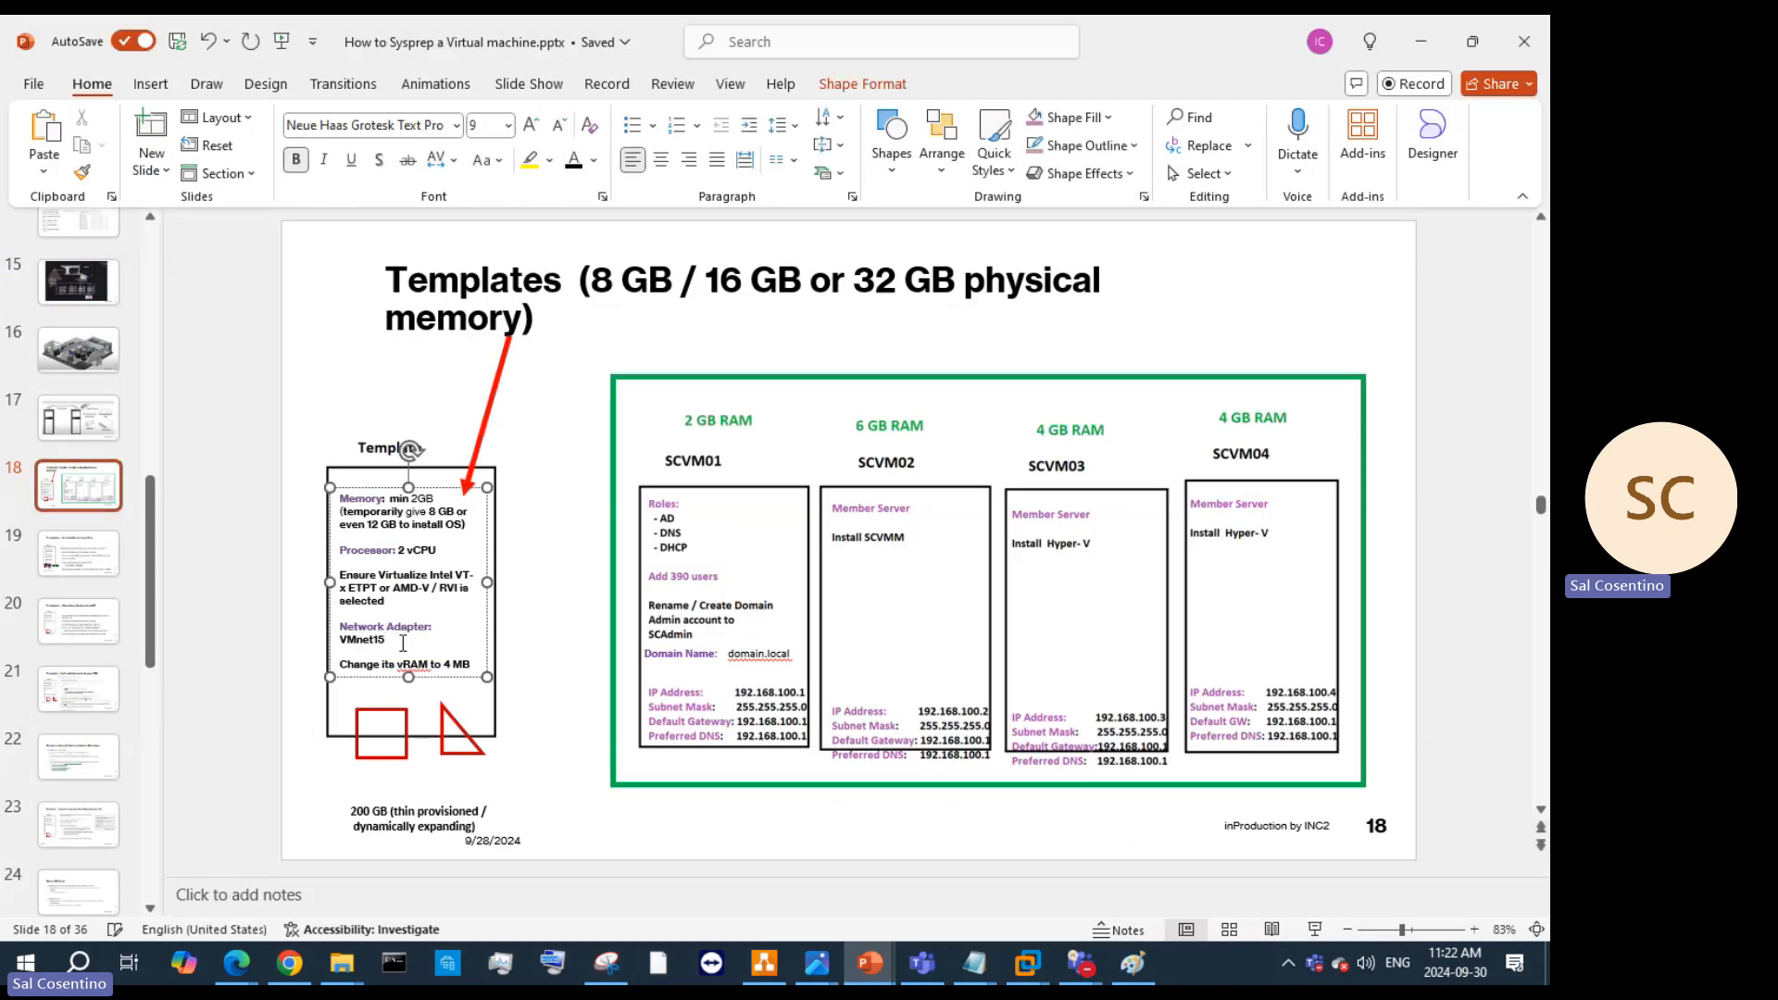
{"action": "key", "text": "BackSpace"}
{"action": "type", "text": "0"}
{"action": "left_click_drag", "start_coordinate": [400, 524], "coordinate": [340, 524]}
{"action": "key", "text": "BackSpace"}
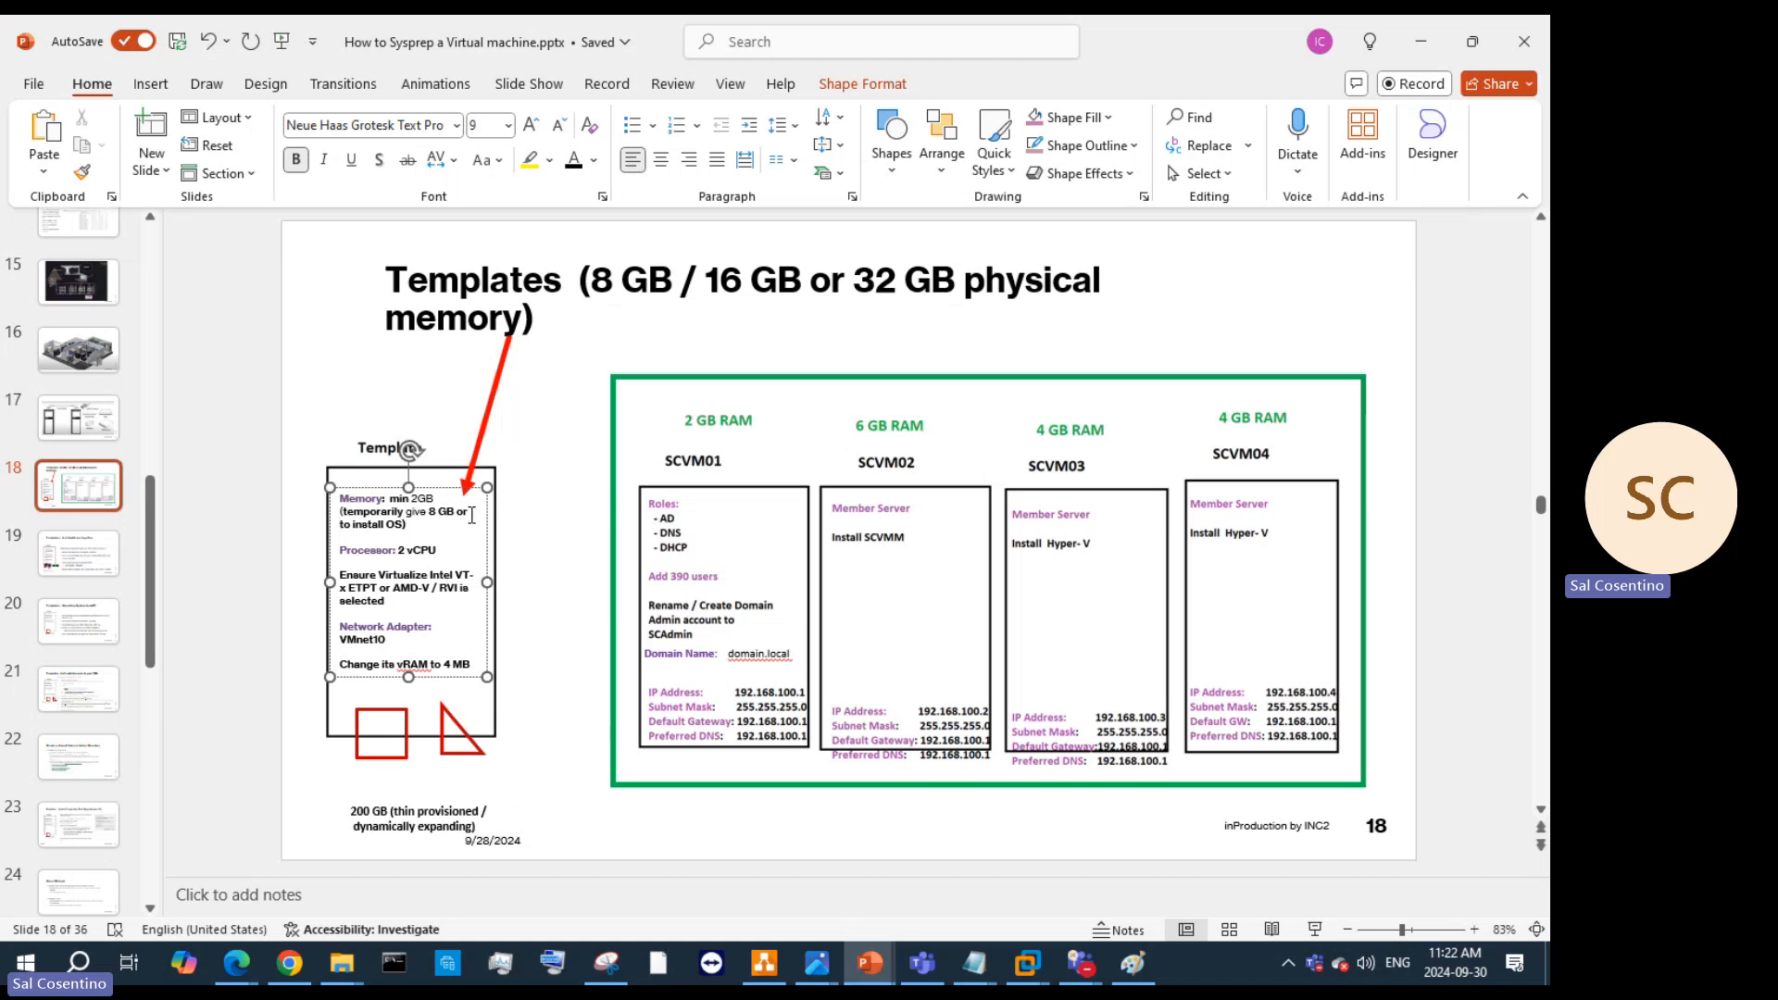
{"action": "type", "text": "more"}
{"action": "left_click_drag", "start_coordinate": [345, 575], "coordinate": [377, 581]}
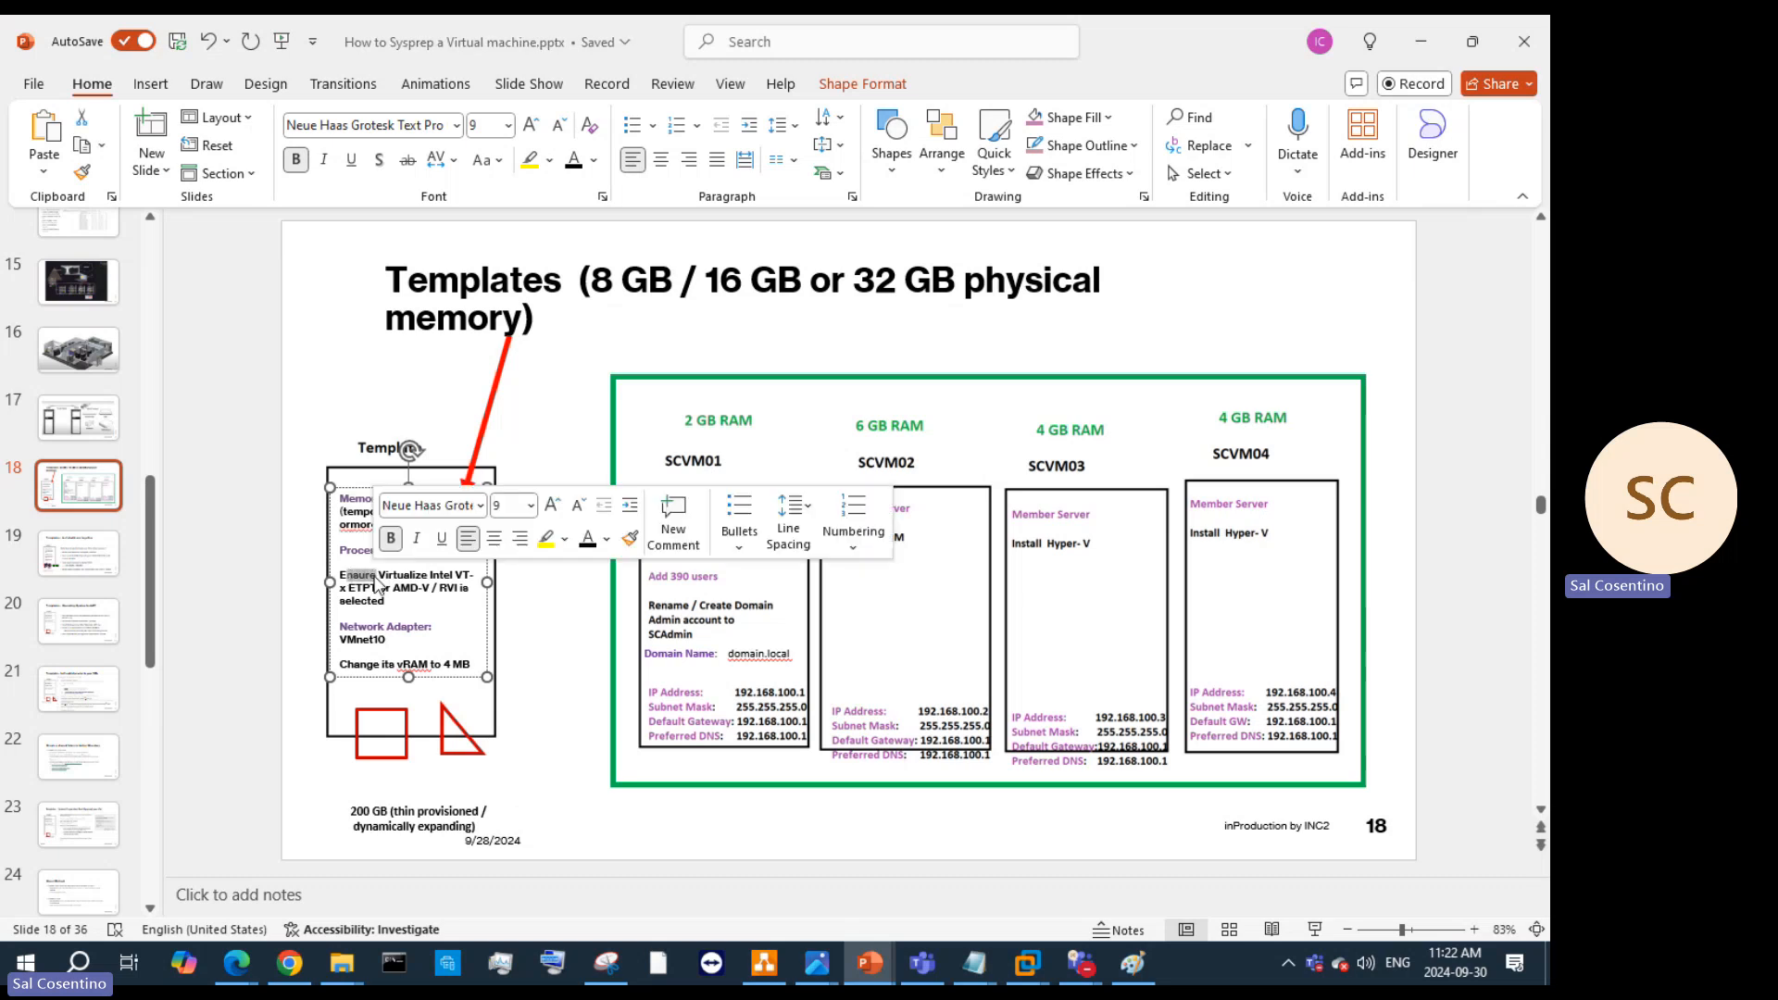
{"action": "type", "text": "nabled"}
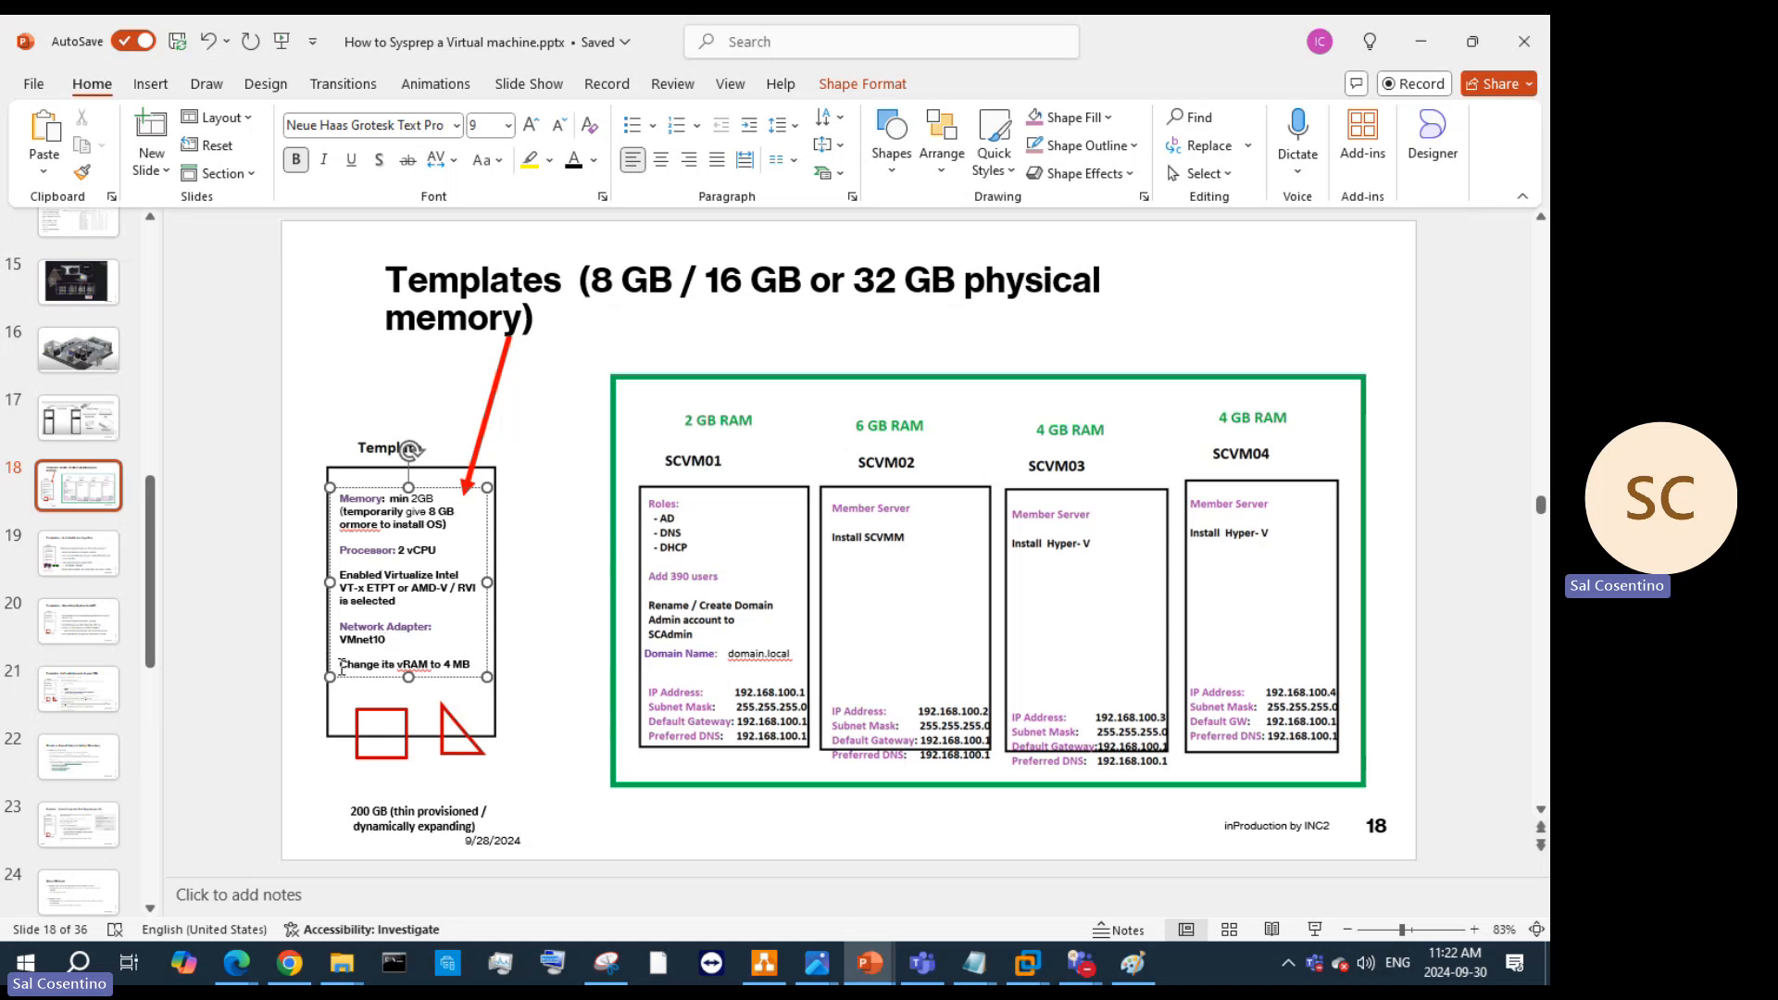
{"action": "left_click_drag", "start_coordinate": [341, 665], "coordinate": [470, 668]}
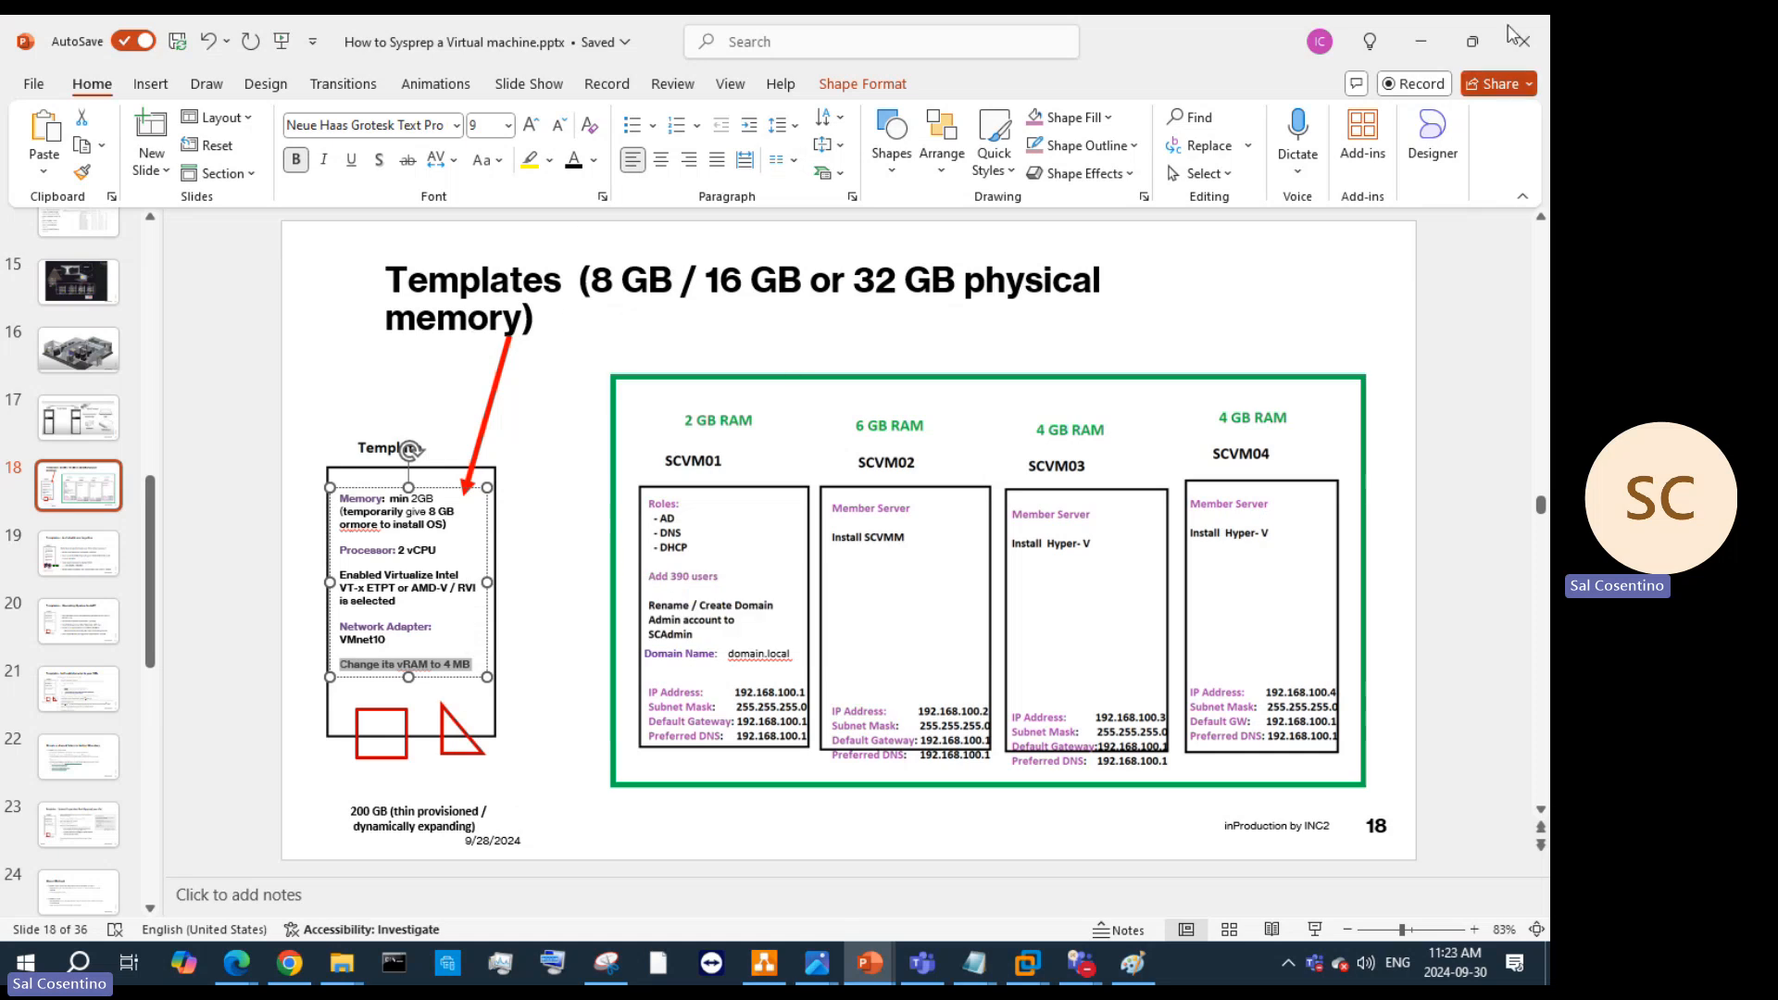
{"action": "left_click", "coordinate": [1421, 40]}
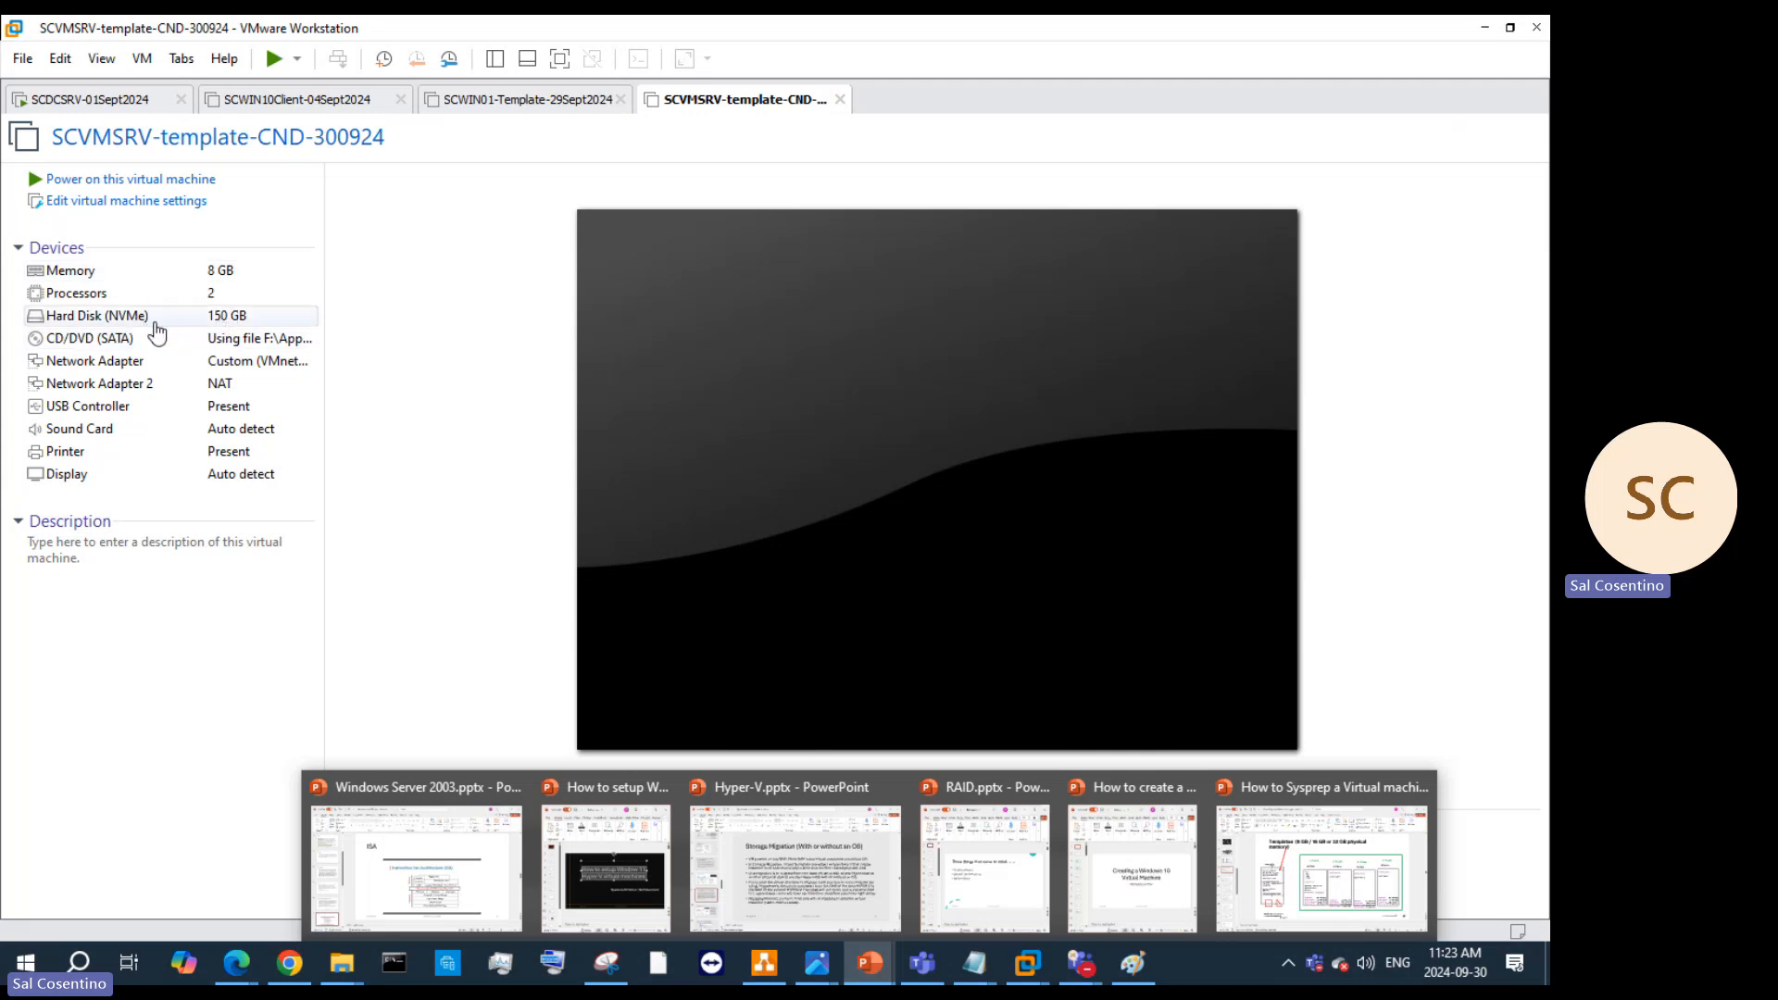
Step: Open Edit virtual machine settings for SCVMSRV-template-CND-300924
{"action": "left_click", "coordinate": [125, 208]}
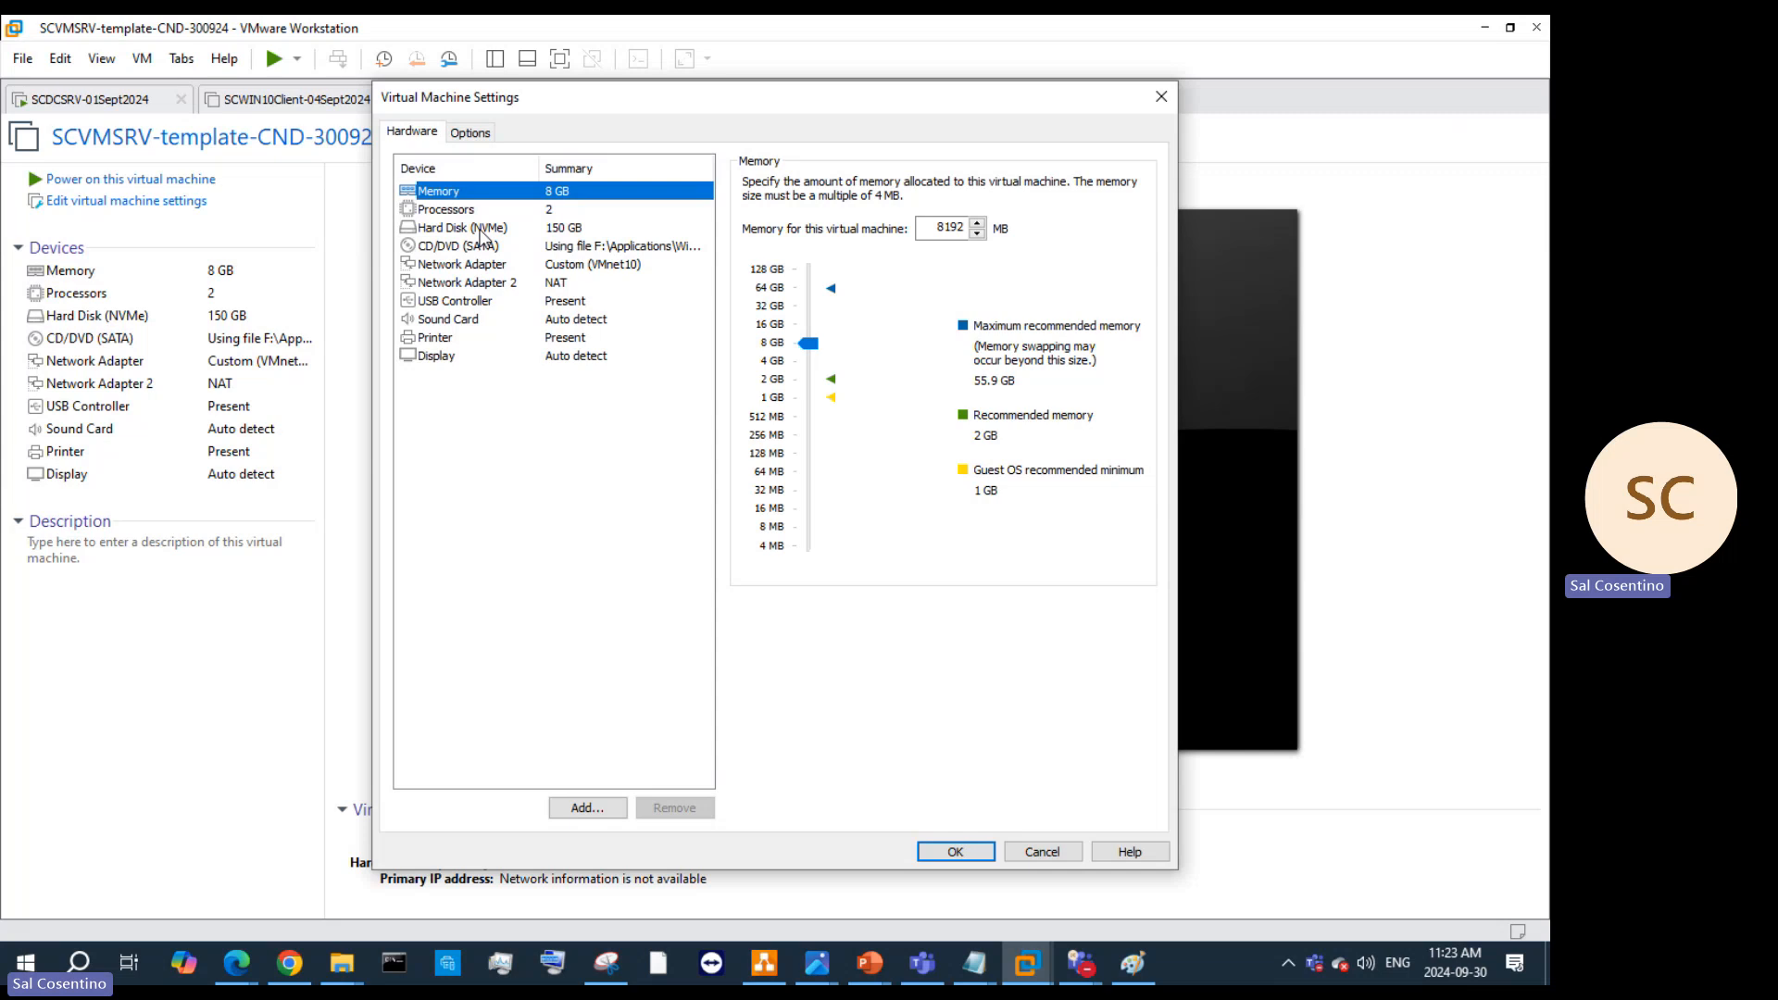
{"action": "mouse_move", "coordinate": [875, 966]}
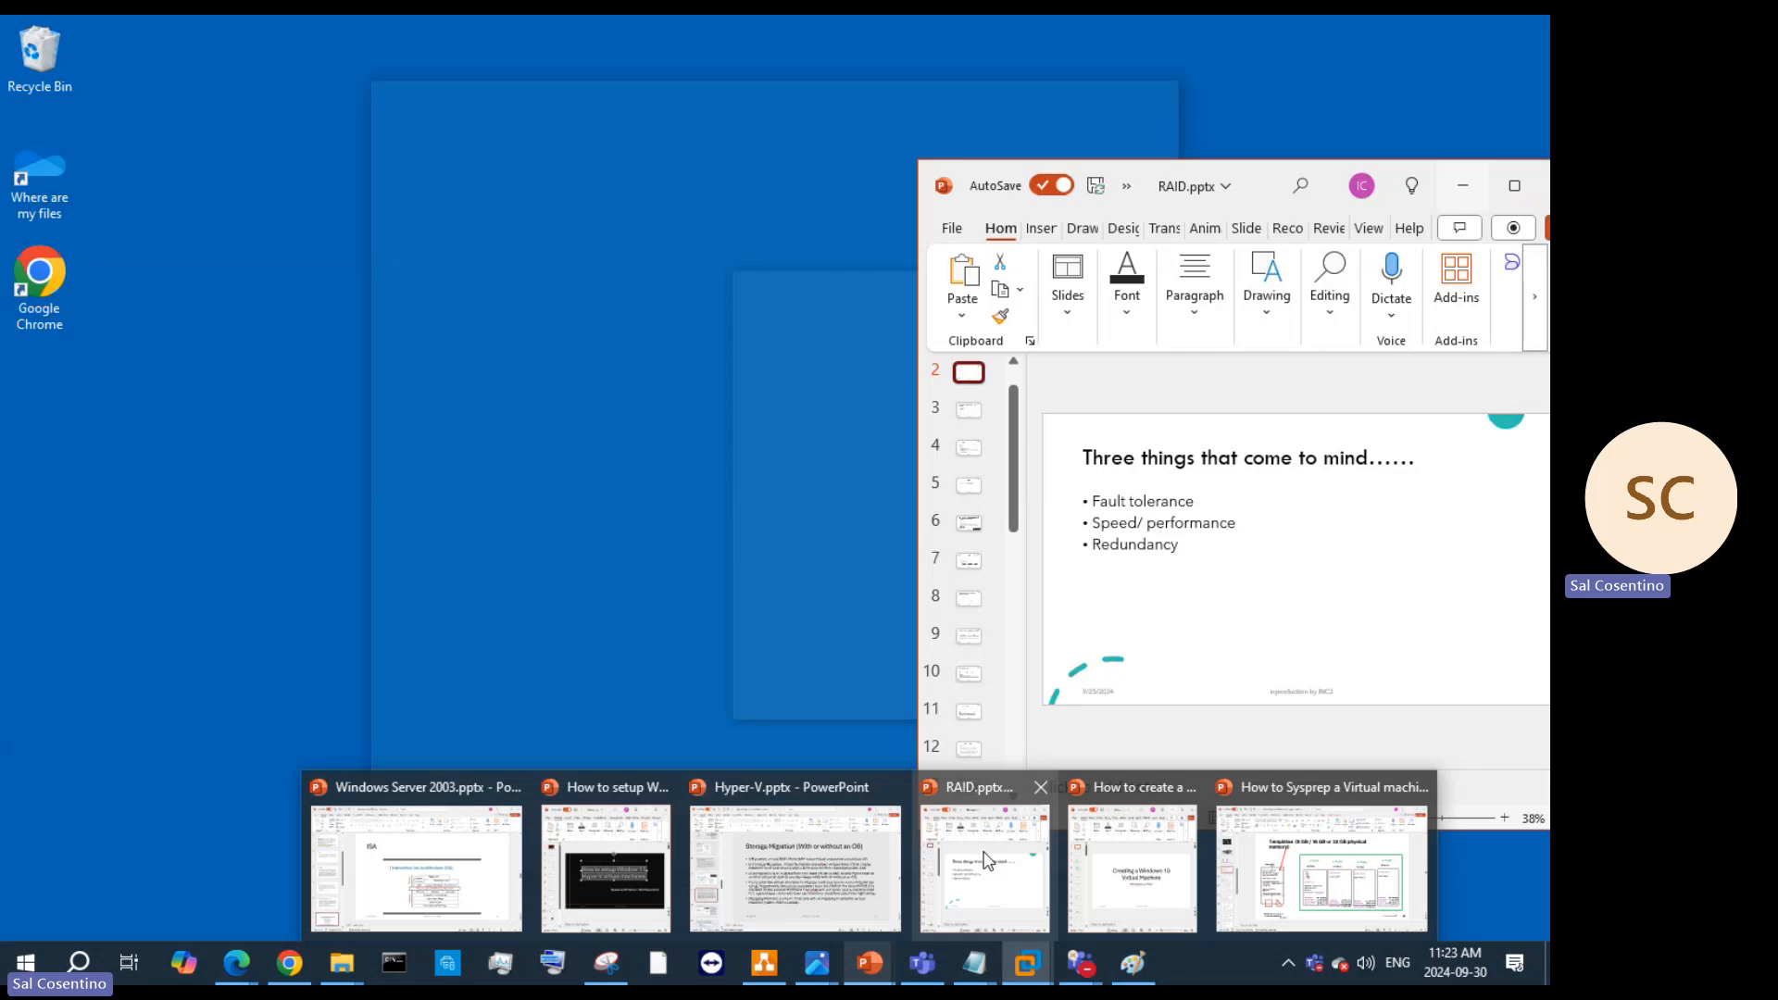
{"action": "left_click", "coordinate": [982, 861]}
{"action": "left_click", "coordinate": [970, 449]}
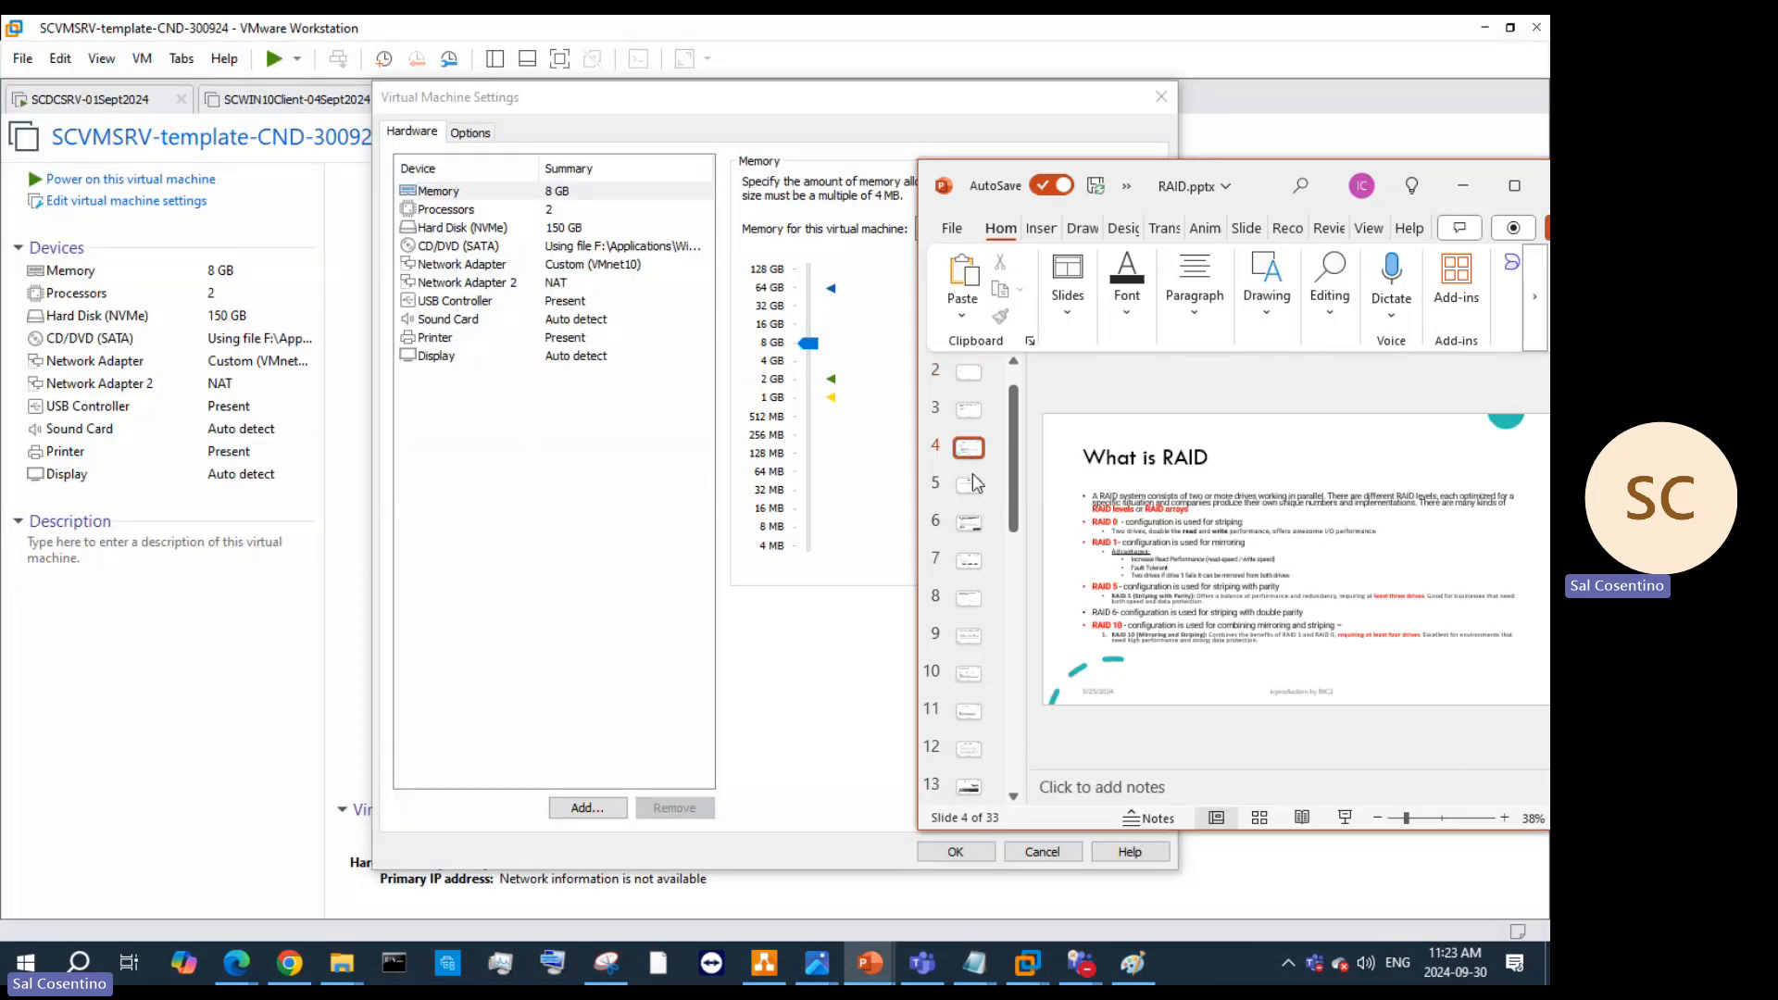
{"action": "left_click", "coordinate": [1514, 185]}
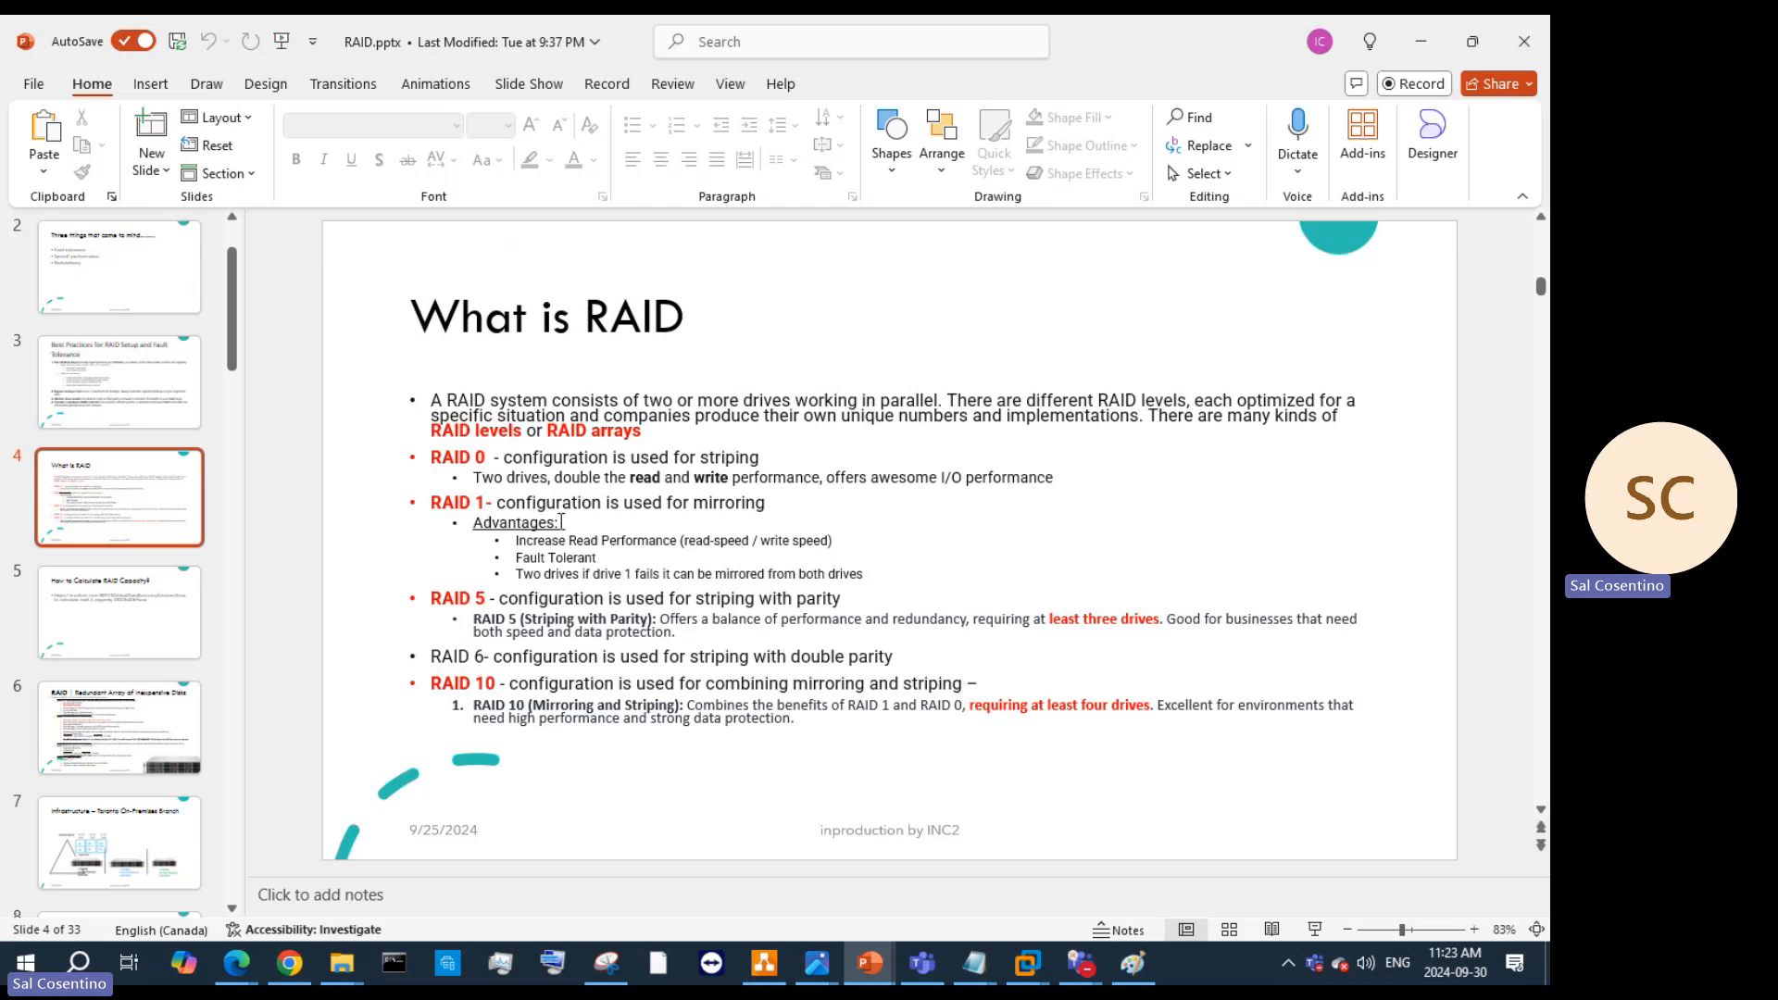
{"action": "left_click_drag", "start_coordinate": [429, 456], "coordinate": [603, 540]}
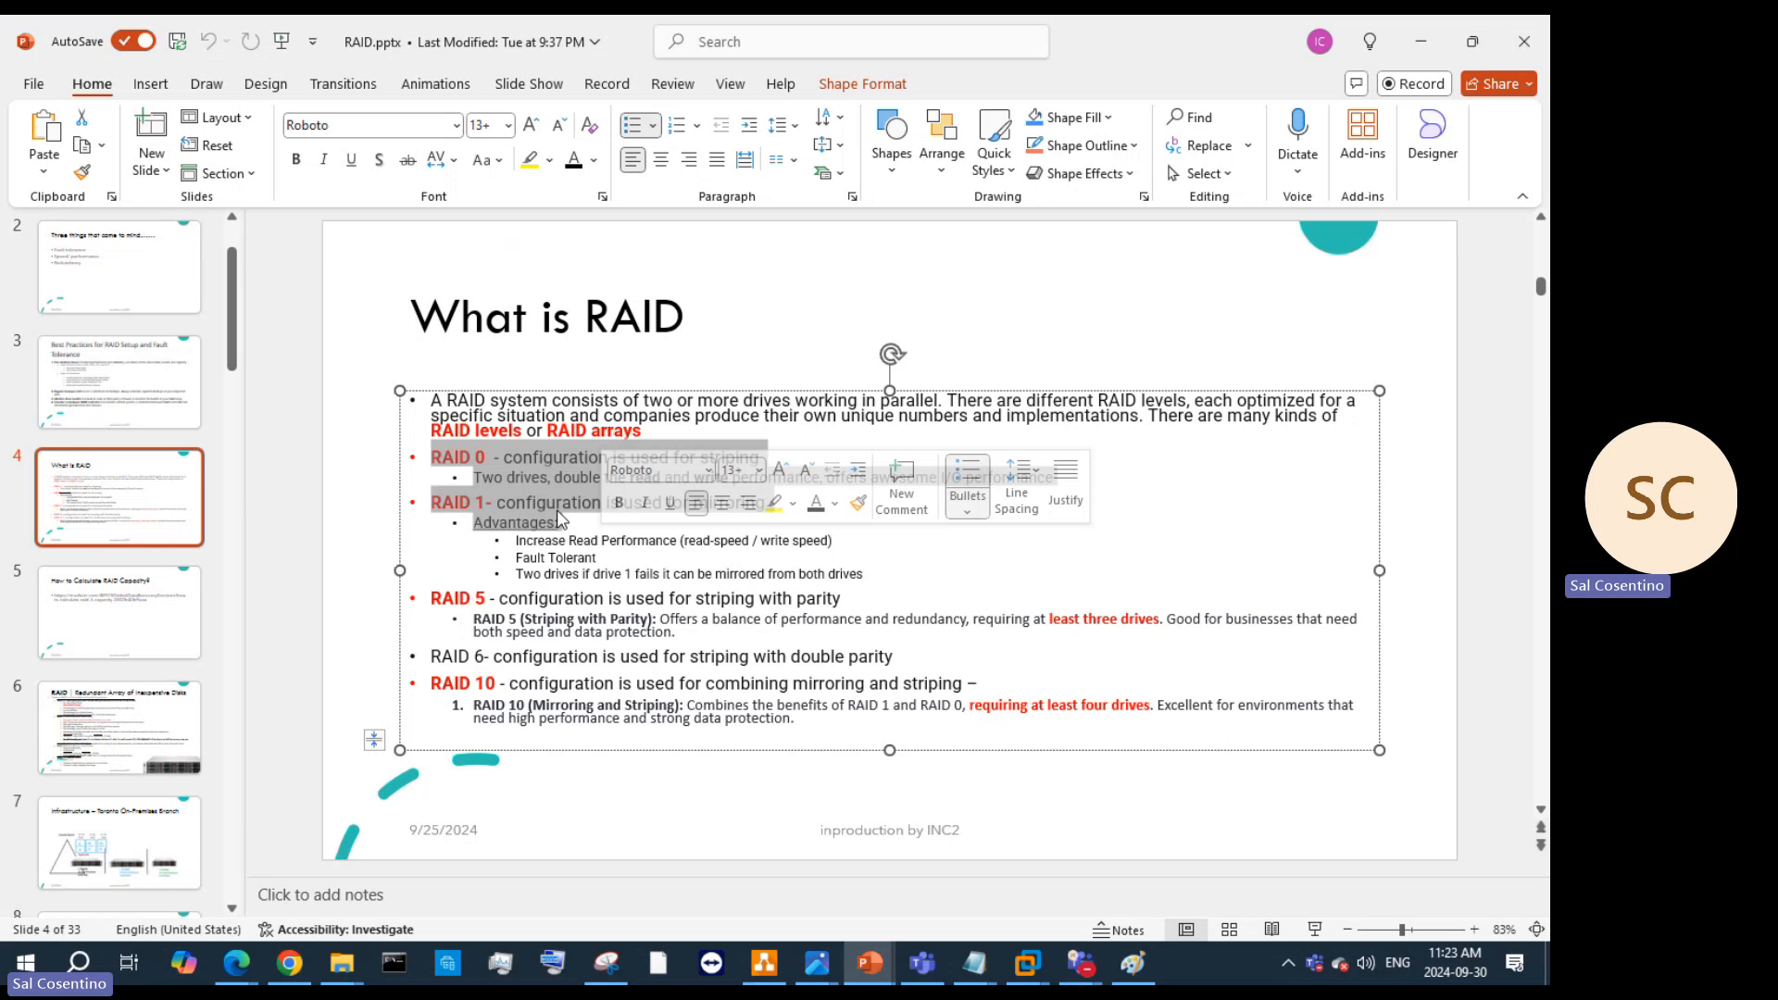
{"action": "left_click", "coordinate": [1433, 35]}
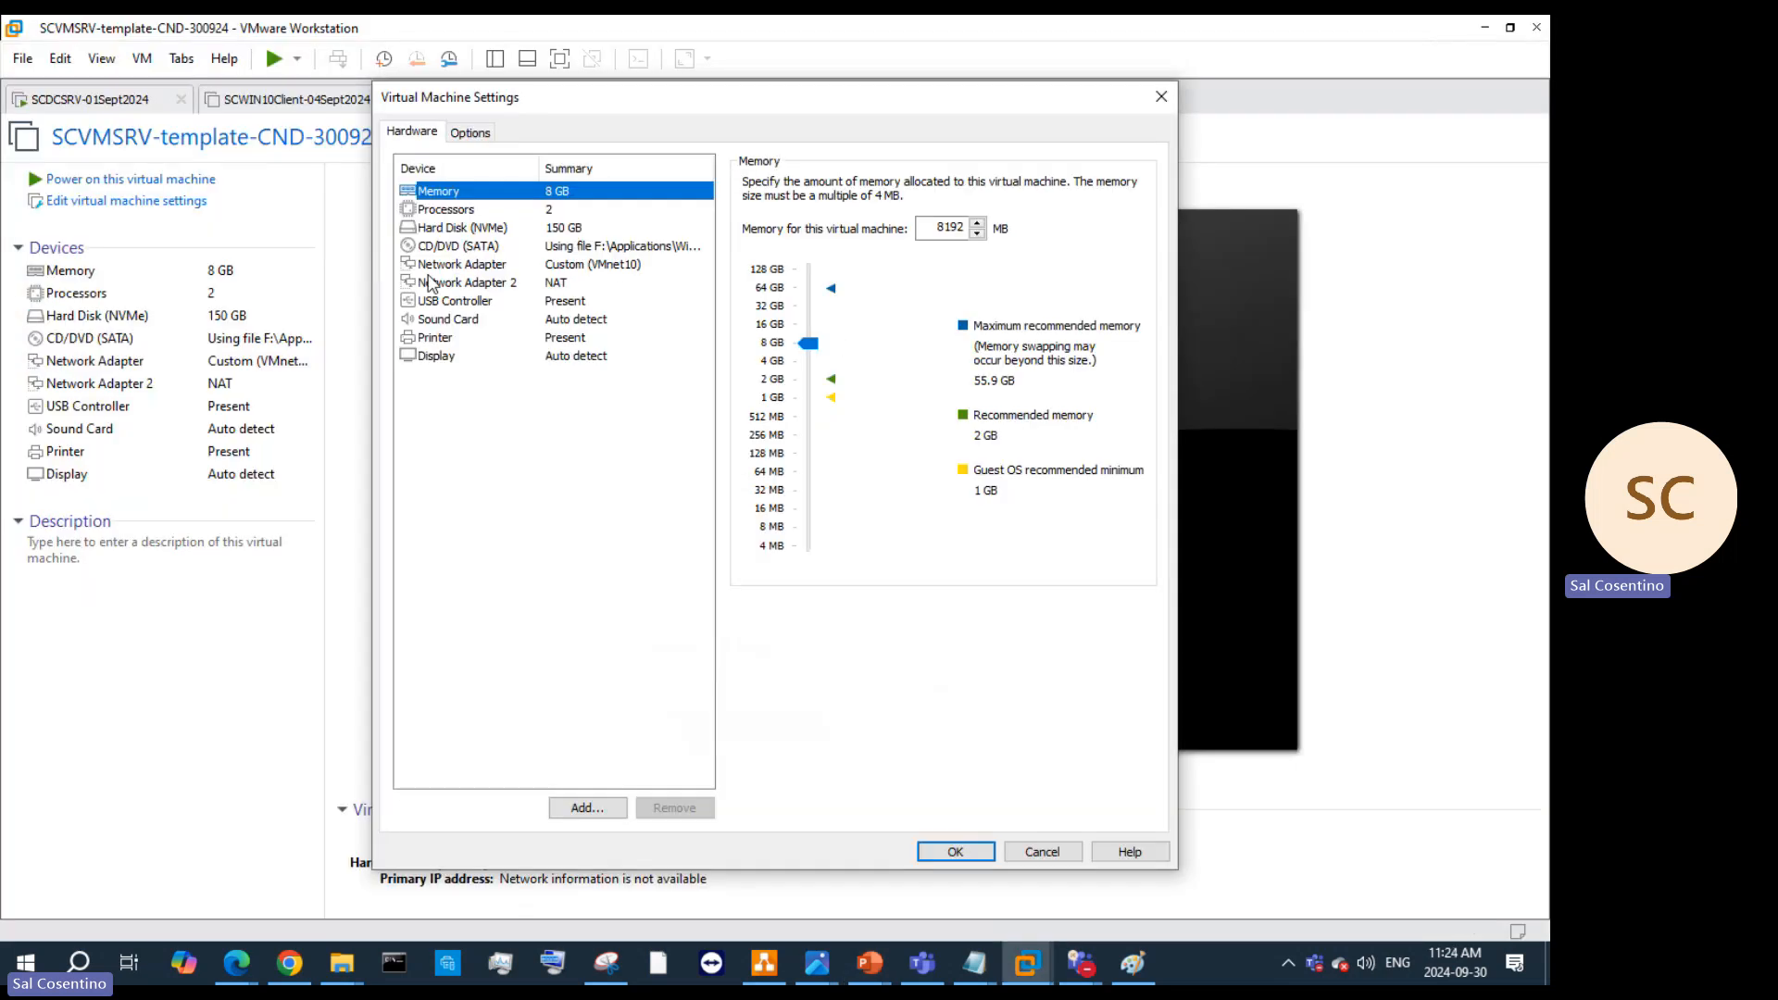
Step: Review the existing 150 GB NVMe hard disk and the Options tab, then start adding hardware
{"action": "left_click", "coordinate": [552, 231]}
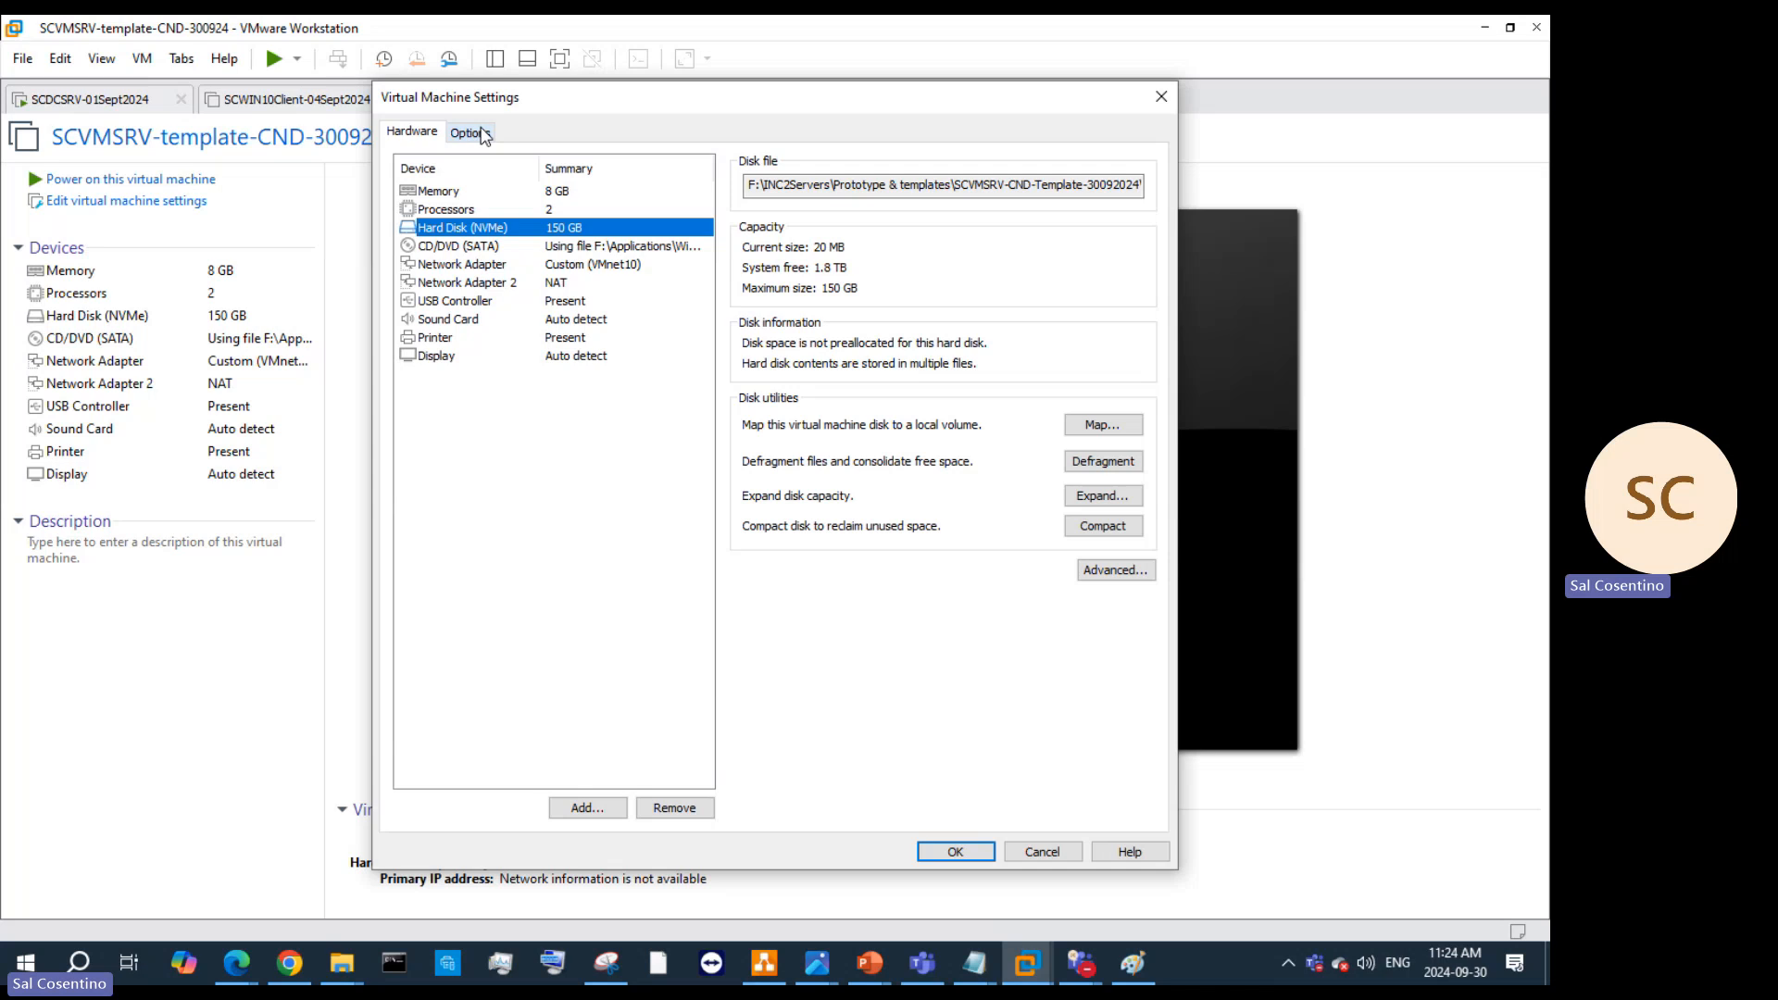
{"action": "left_click", "coordinate": [470, 139]}
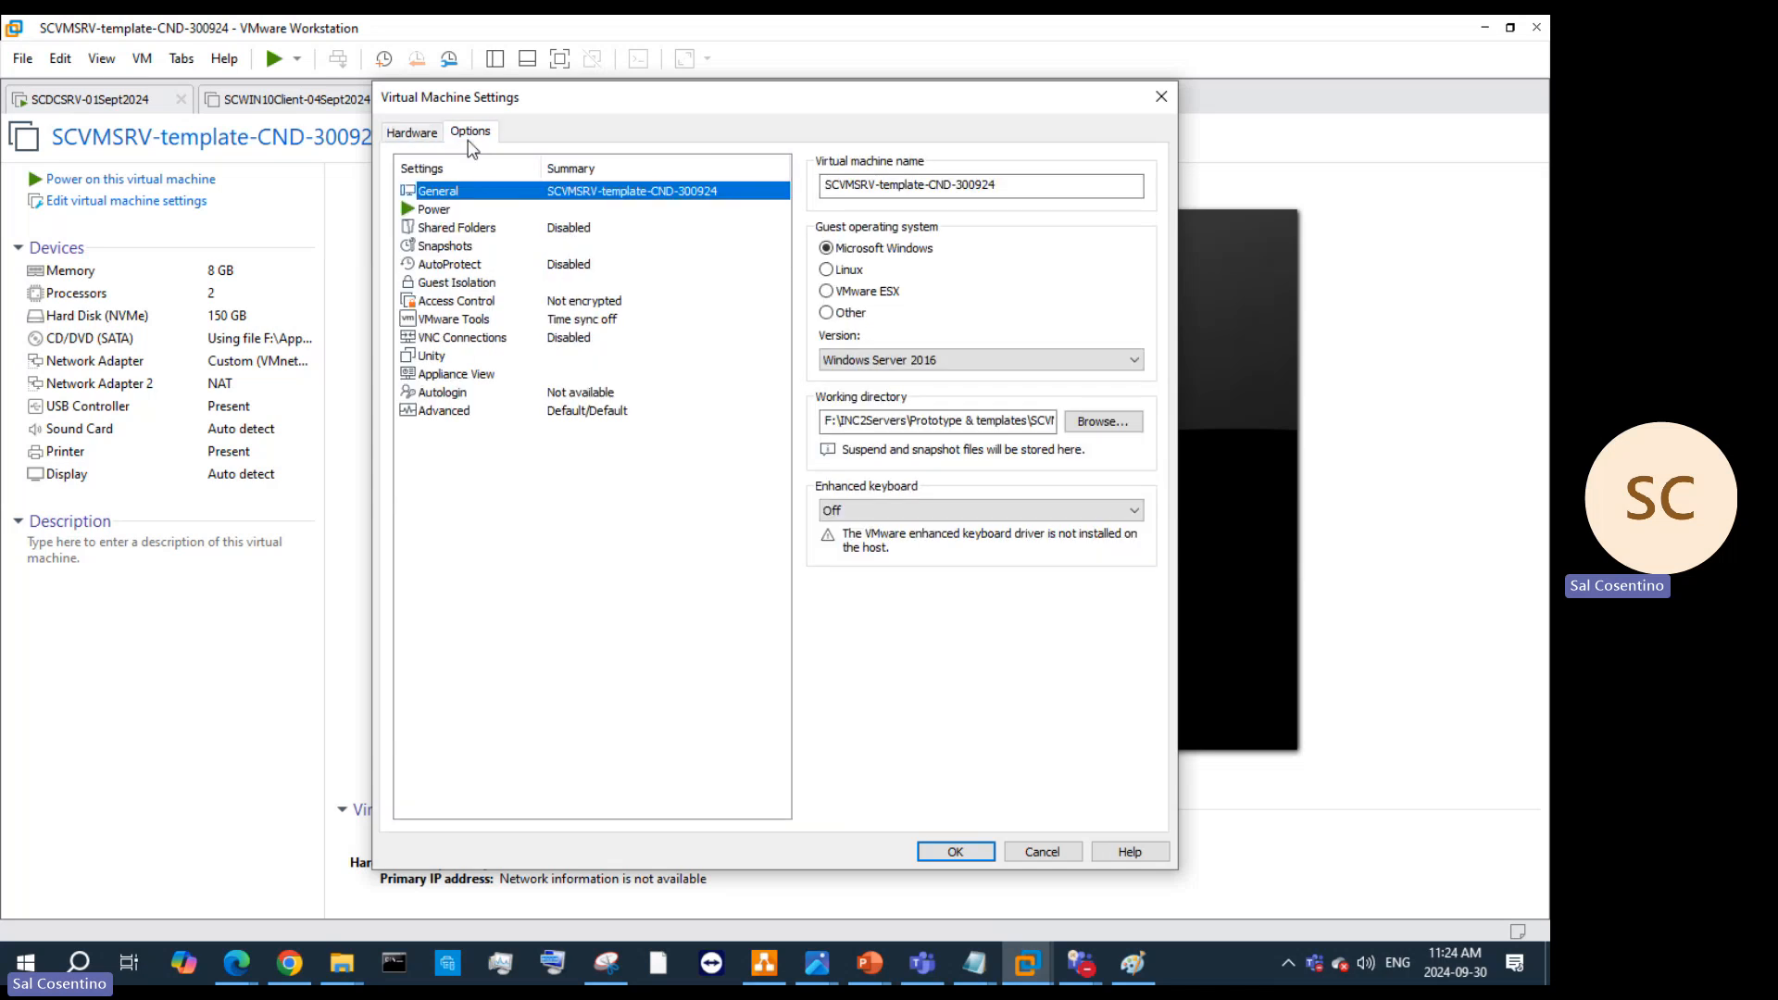
{"action": "left_click", "coordinate": [412, 132]}
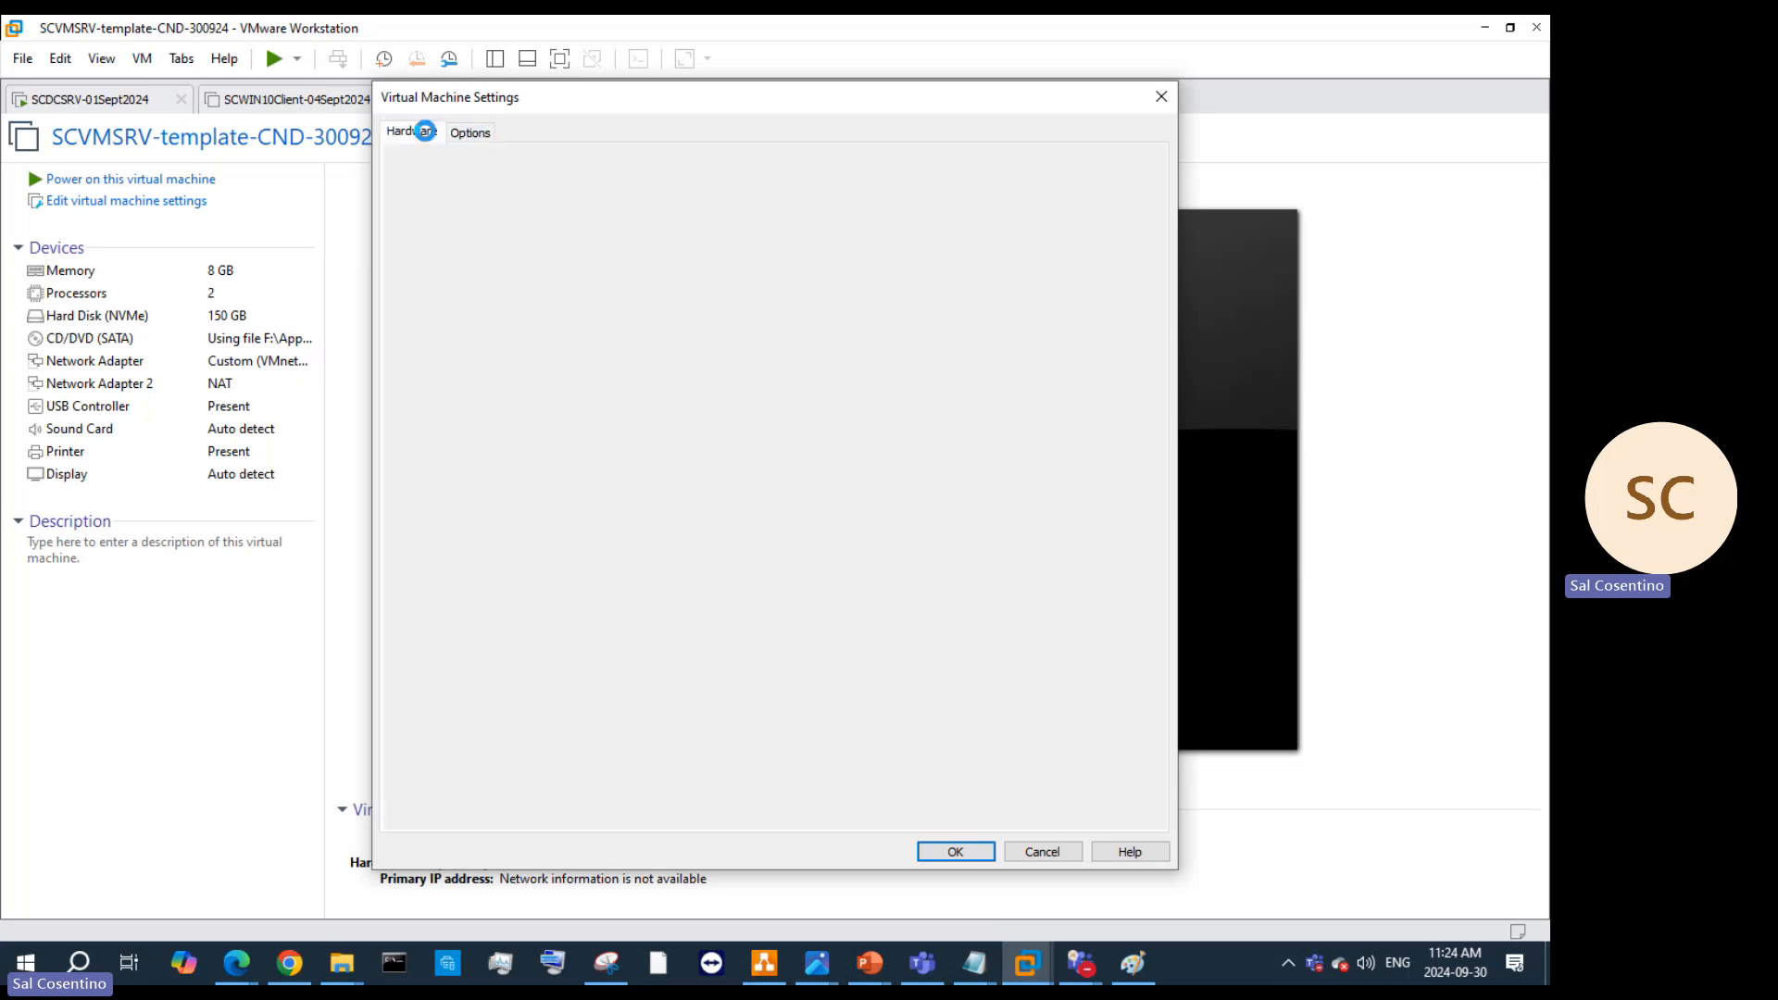
{"action": "left_click", "coordinate": [583, 810]}
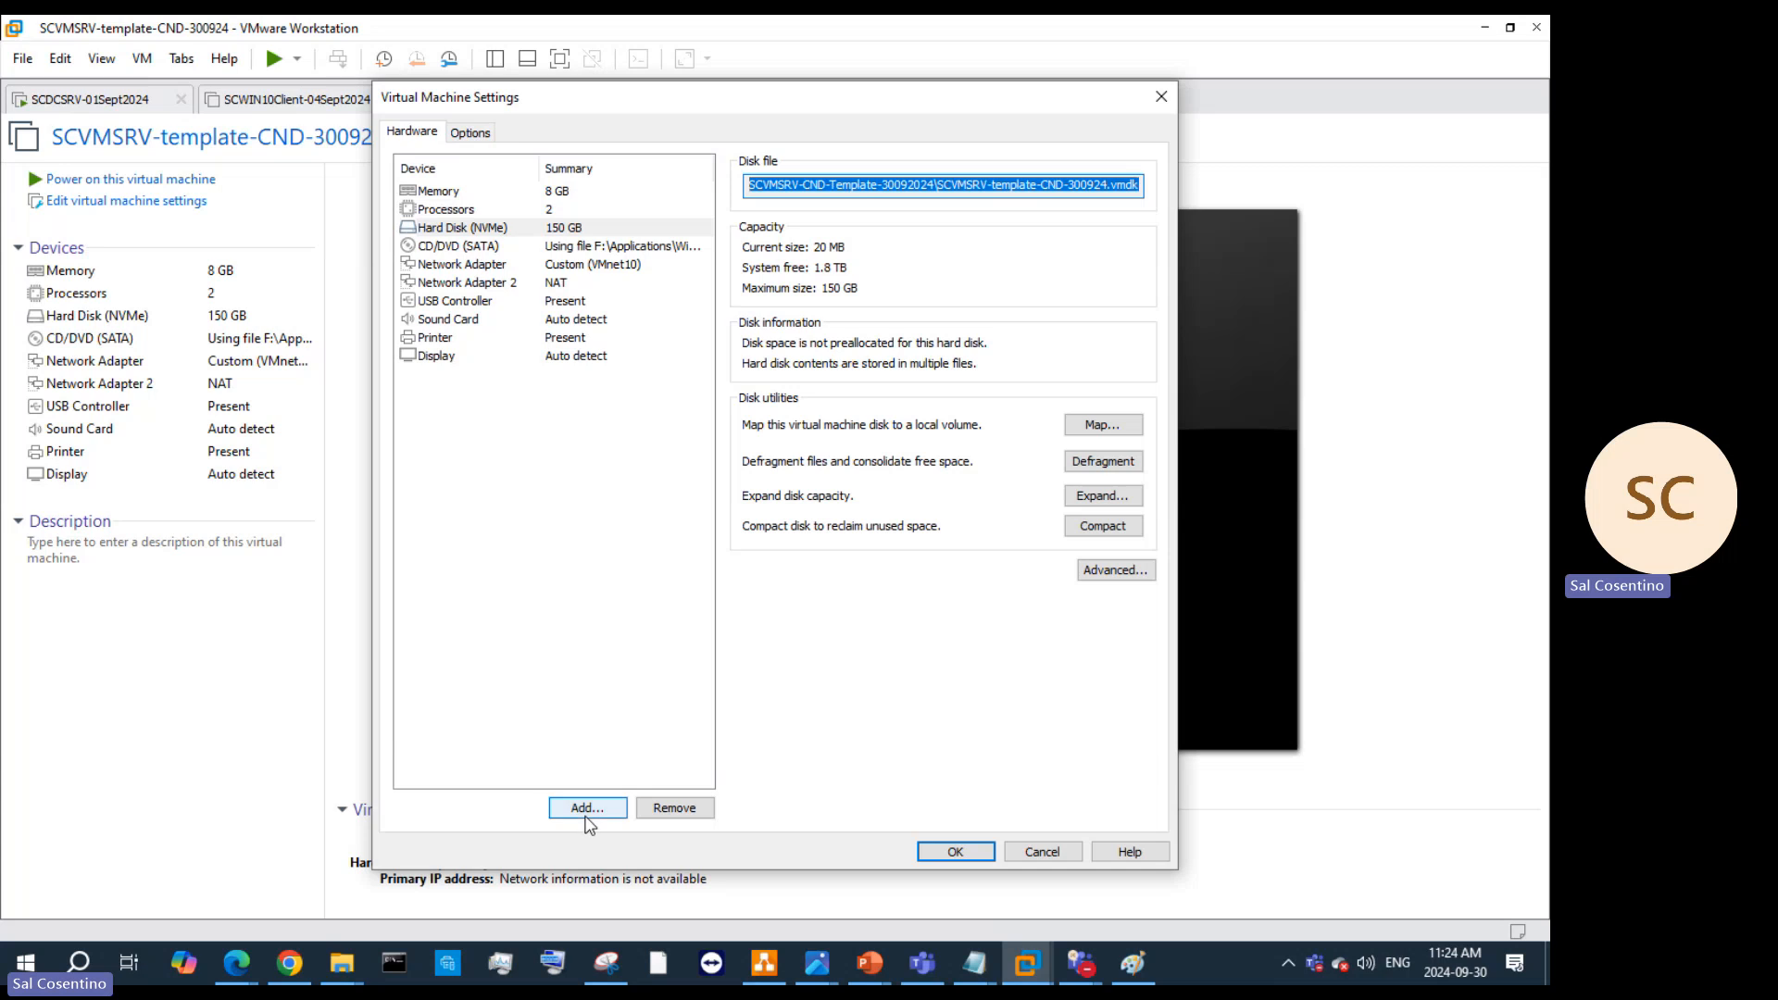
Step: Add a hard disk of NVMe type as a new virtual disk with 150 GB maximum size
{"action": "left_click", "coordinate": [854, 700]}
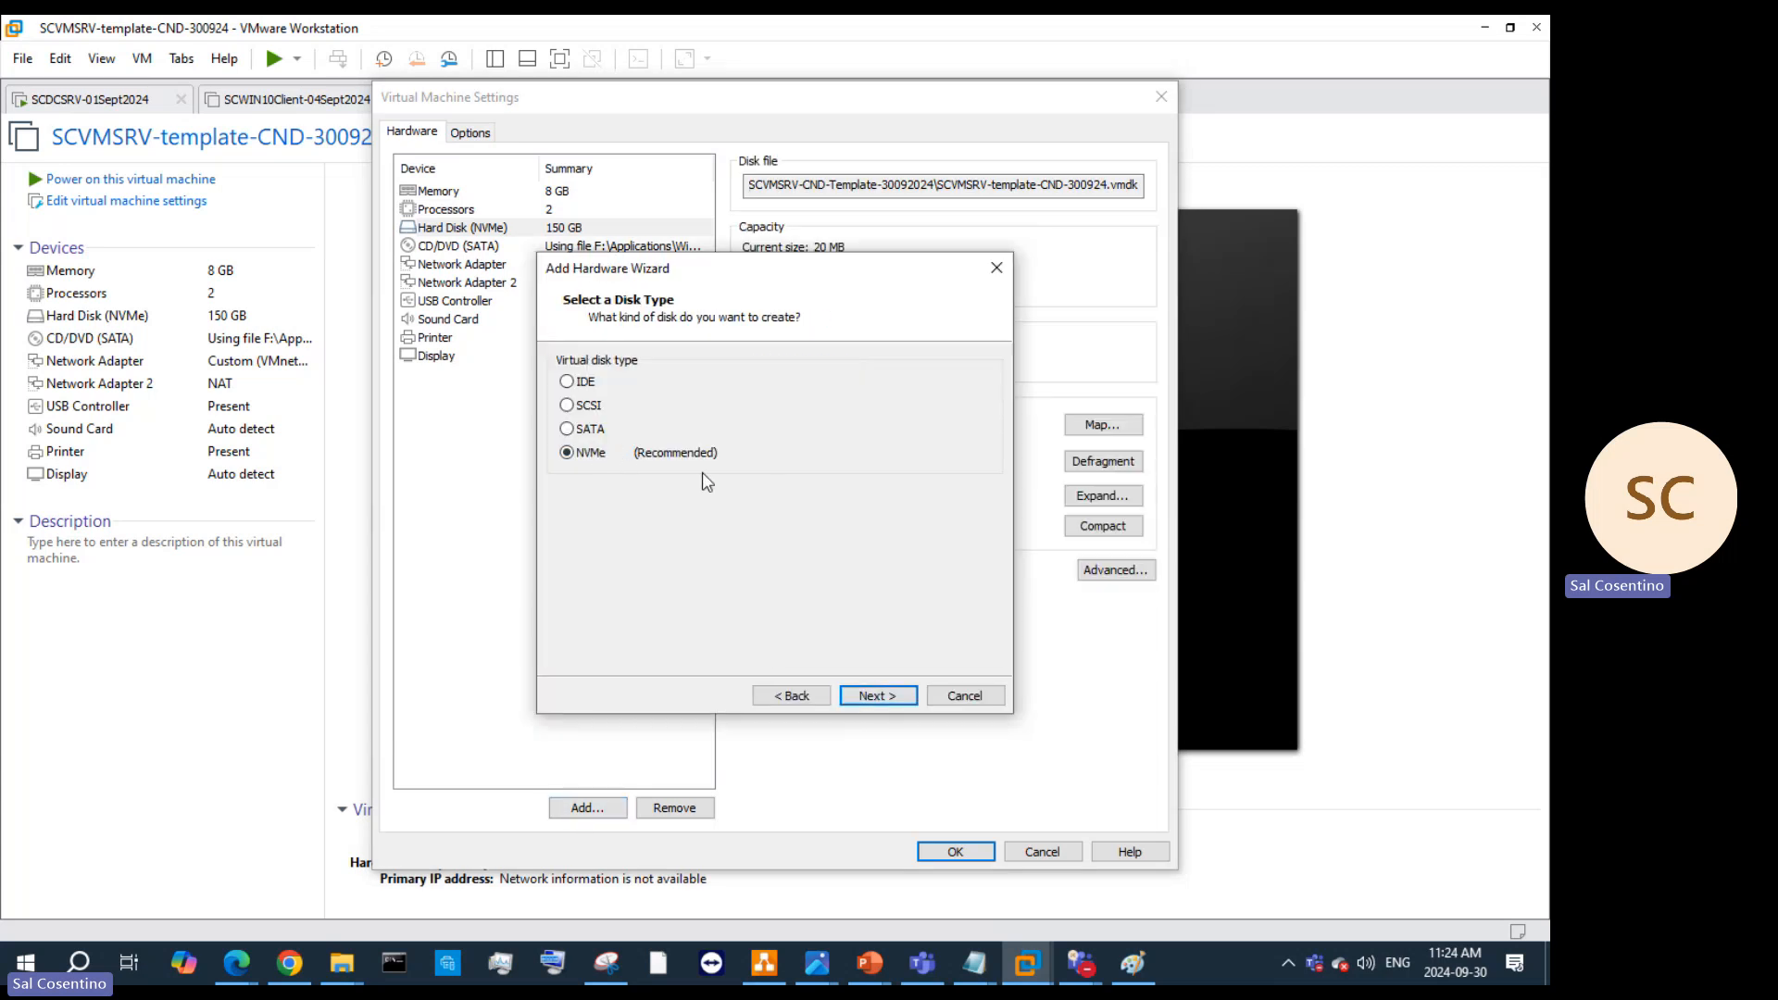
{"action": "left_click", "coordinate": [892, 698]}
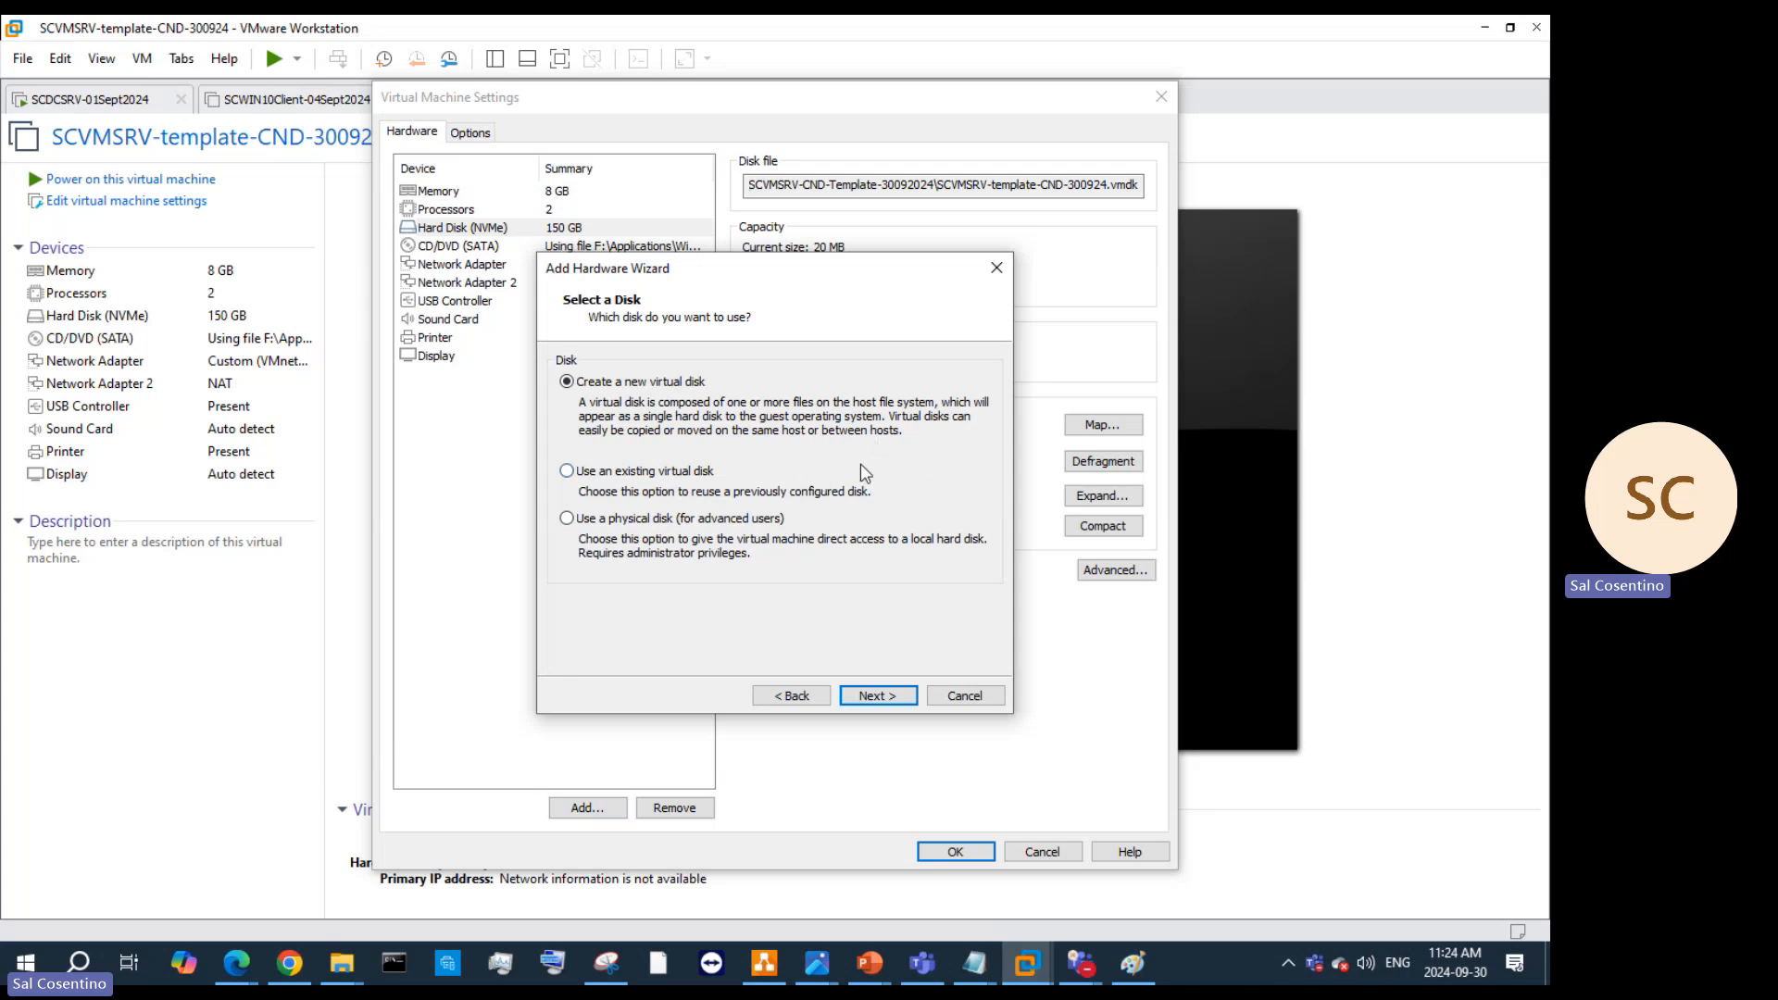
{"action": "left_click", "coordinate": [880, 696]}
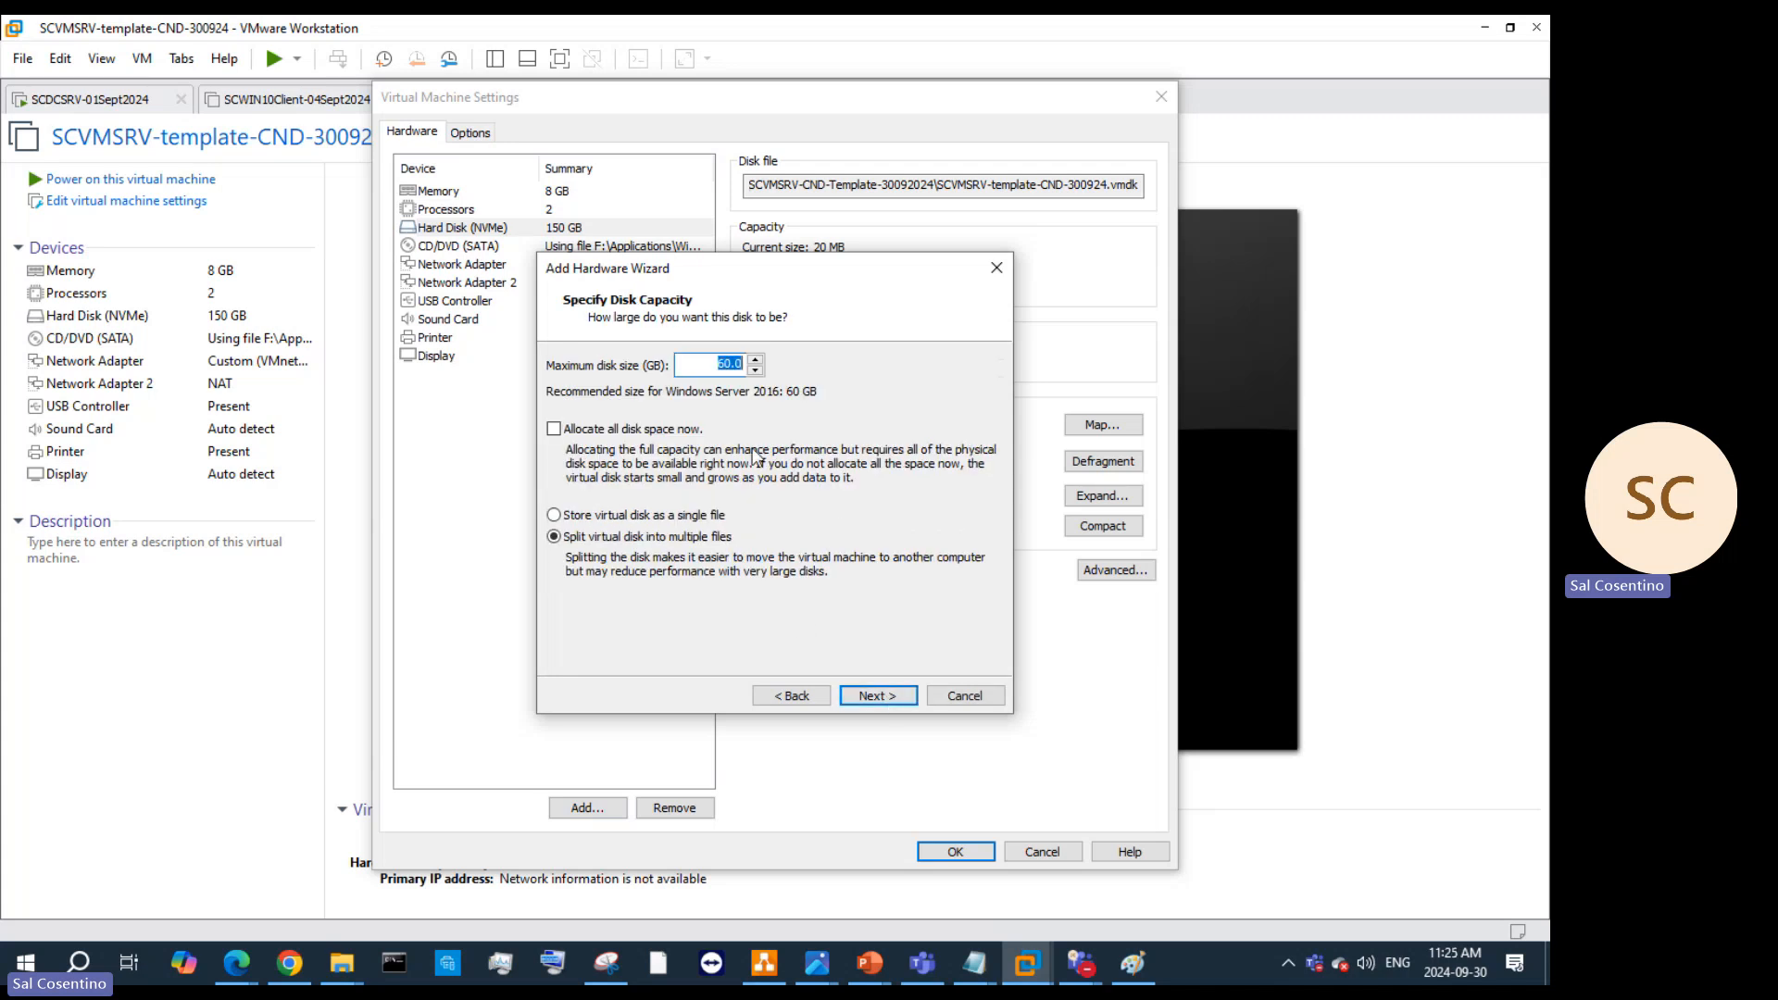
{"action": "type", "text": "150"}
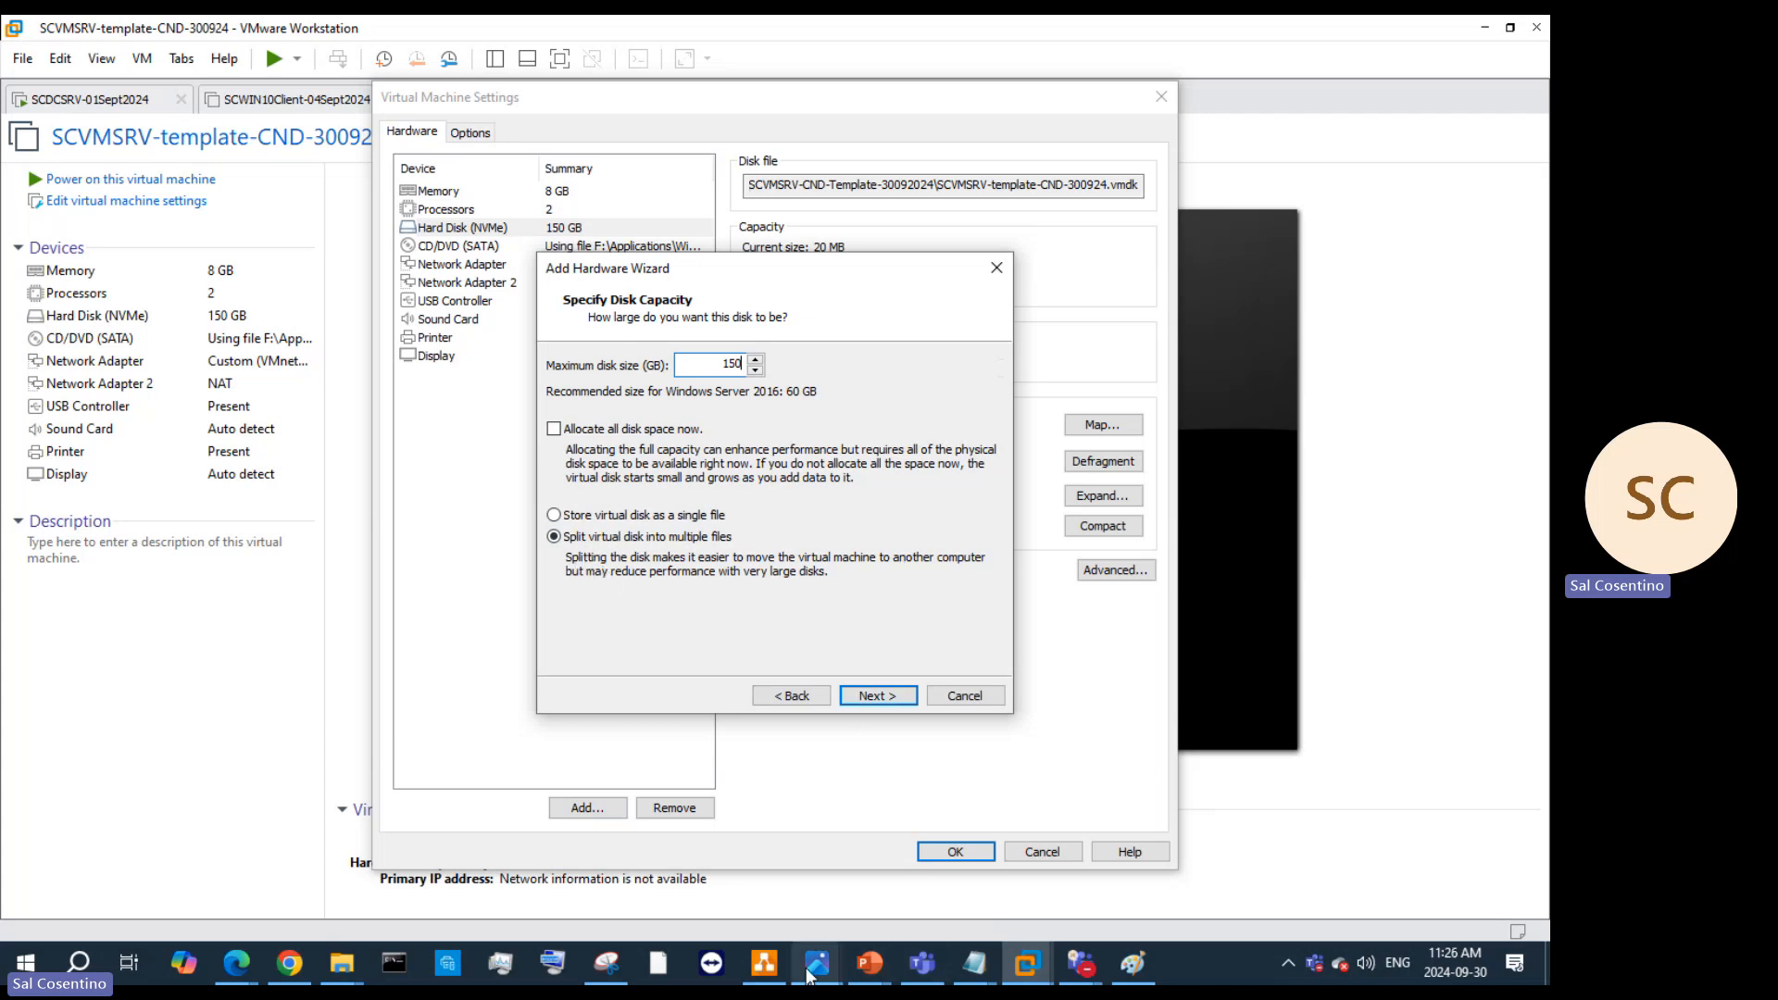
Step: Bring up the lab diagram and move the Layers panel off the canvas
{"action": "left_click", "coordinate": [764, 963]}
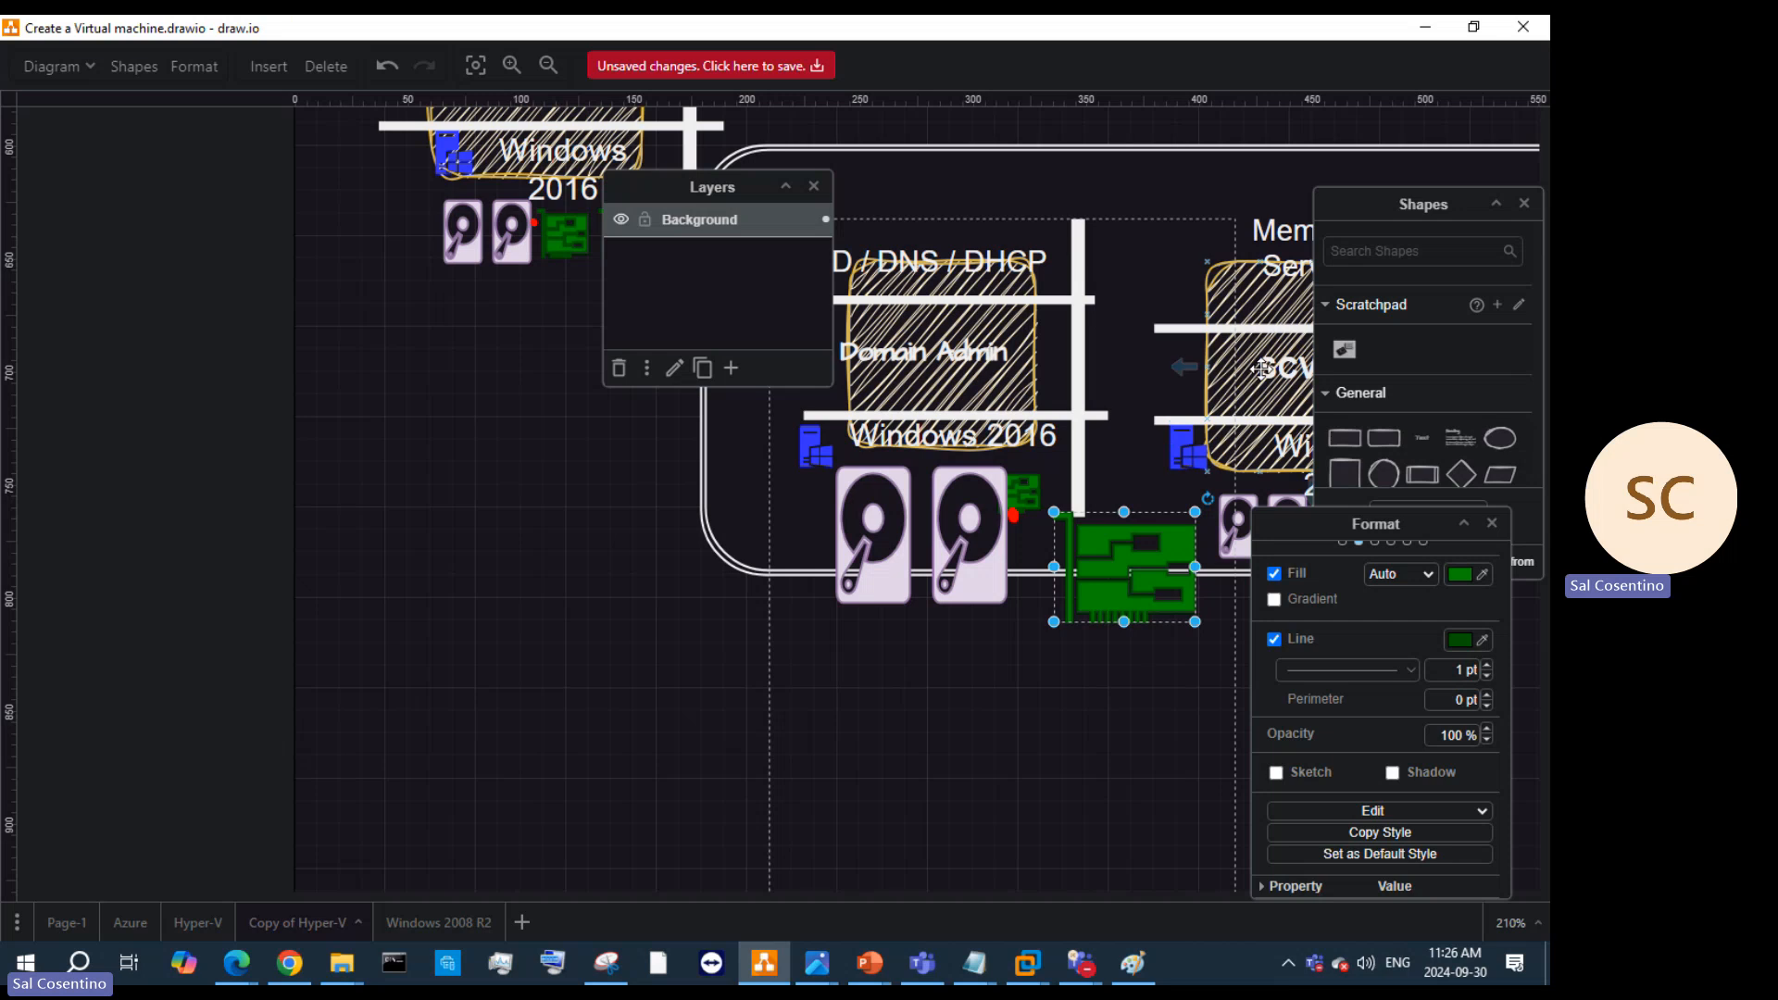
{"action": "scroll", "coordinate": [1118, 389], "scroll_direction": "down", "scroll_amount": 3}
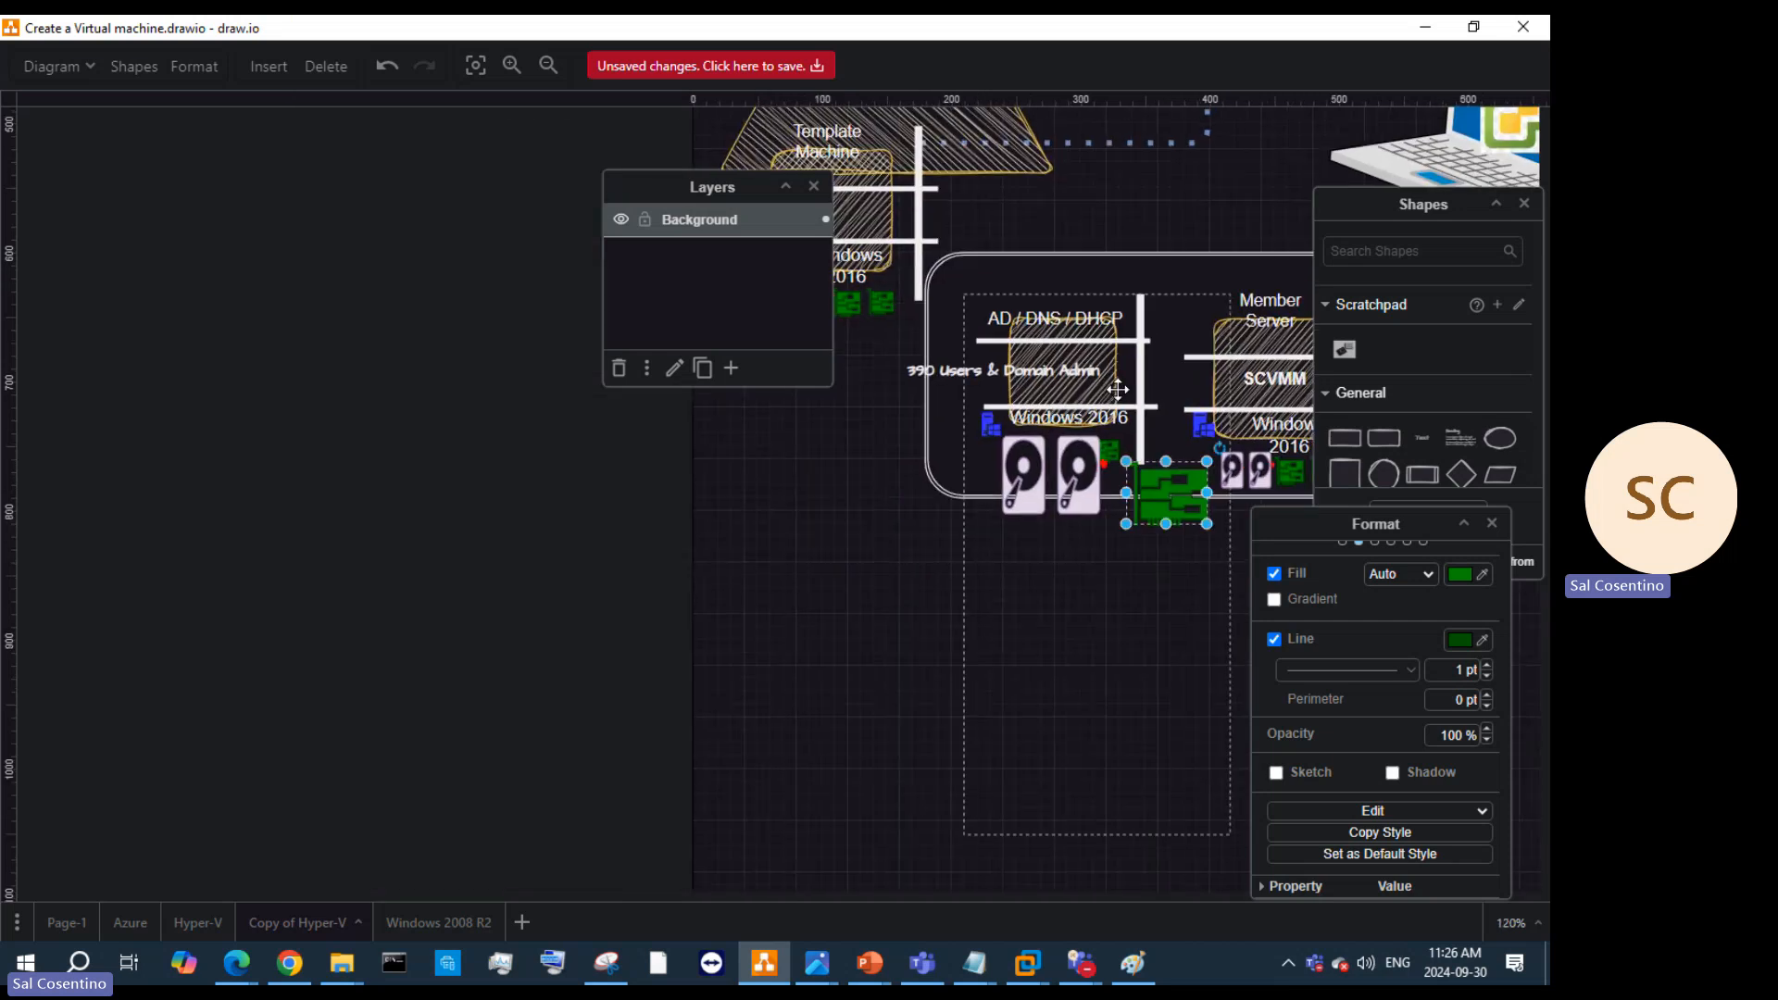
{"action": "scroll", "coordinate": [857, 354], "scroll_direction": "down", "scroll_amount": 2}
{"action": "scroll", "coordinate": [844, 472], "scroll_direction": "down", "scroll_amount": 4}
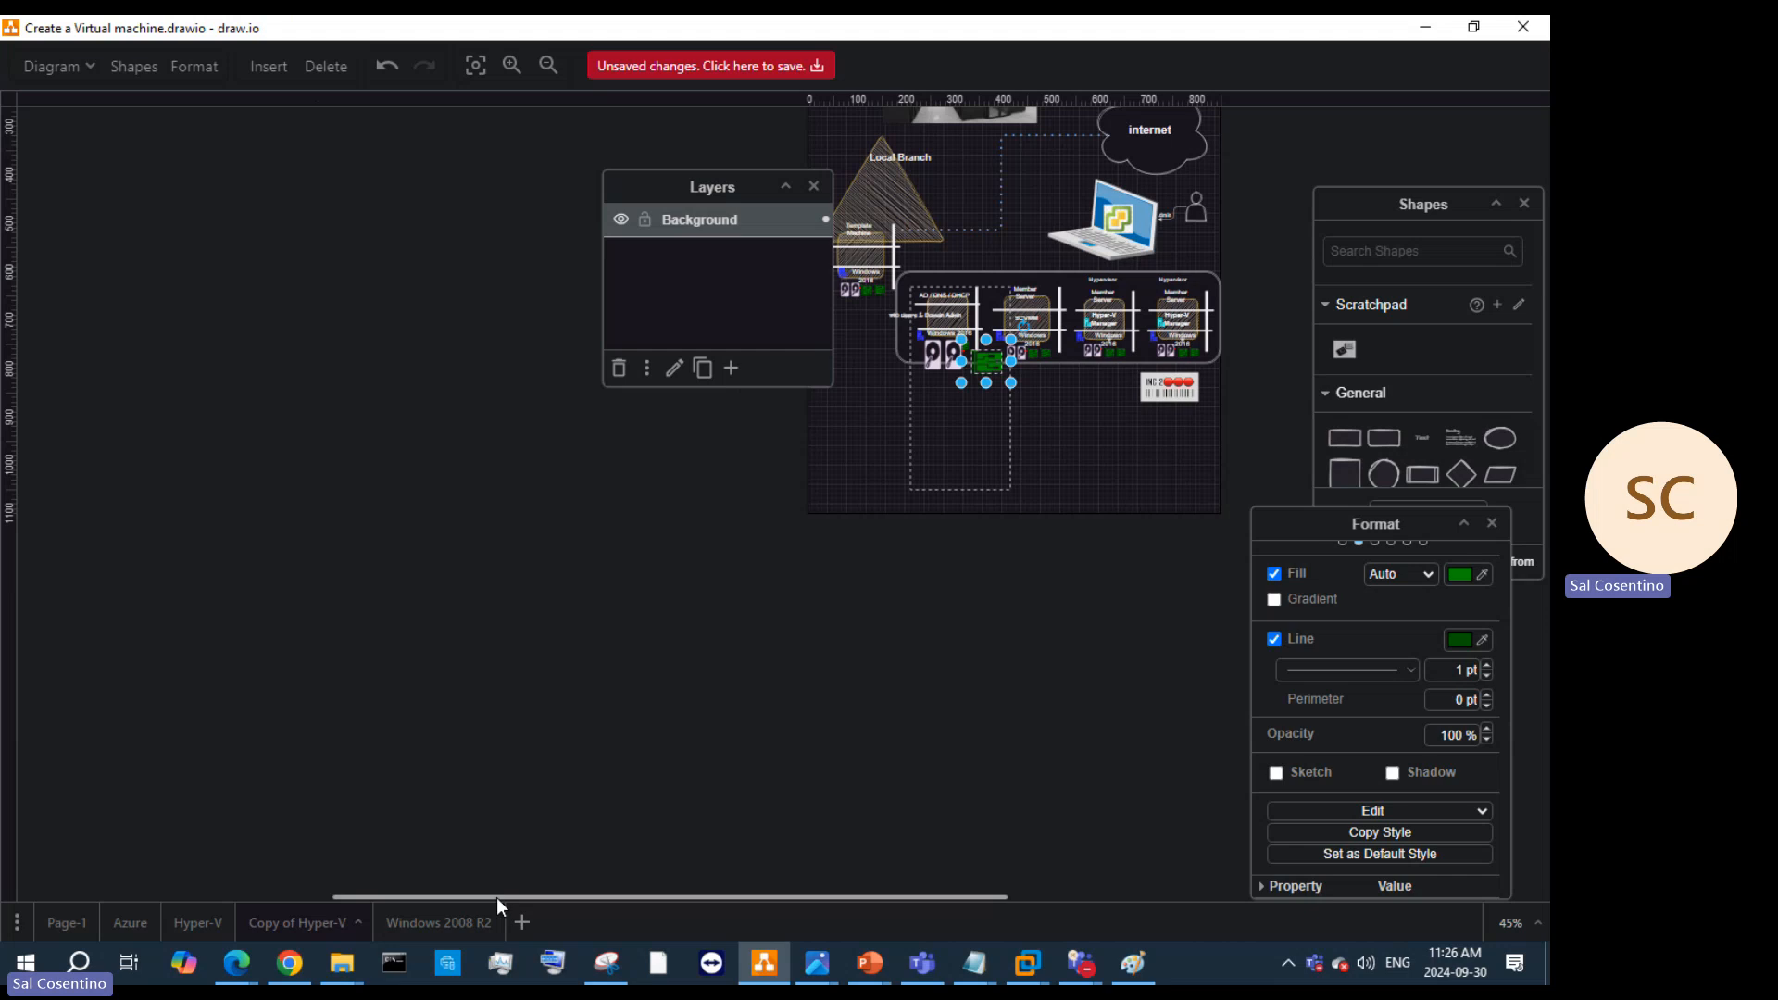
{"action": "left_click_drag", "start_coordinate": [497, 897], "coordinate": [719, 889]}
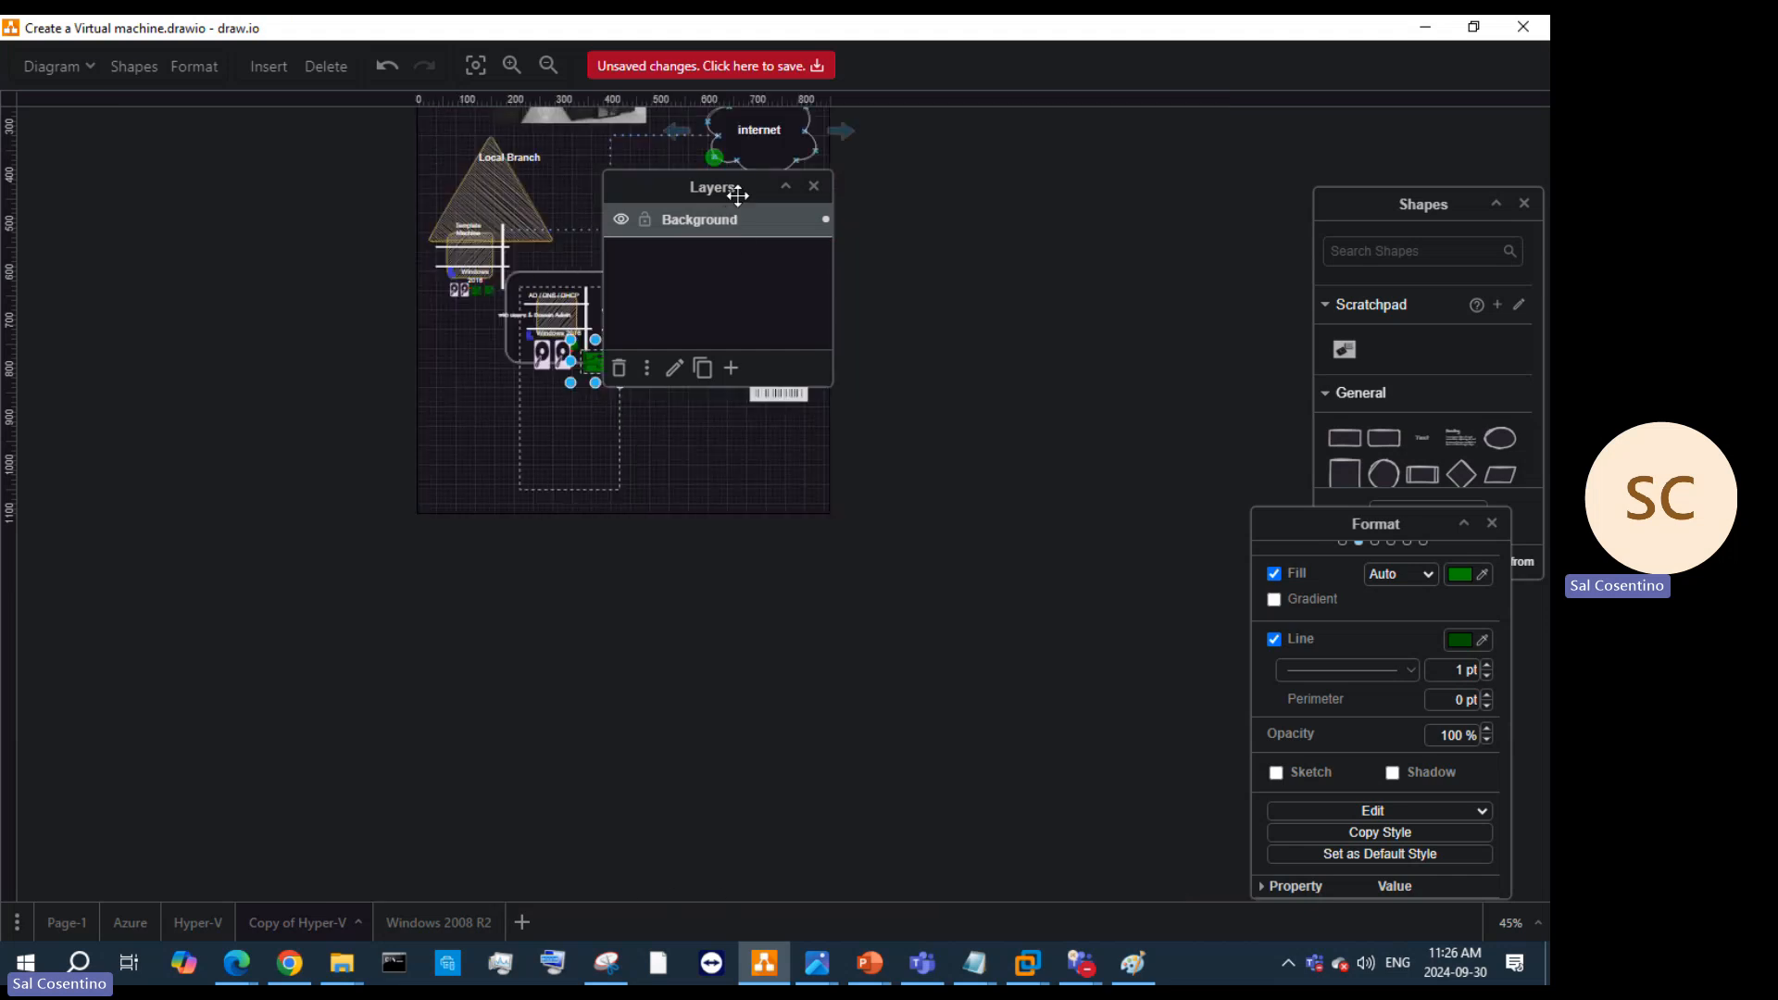
{"action": "left_click_drag", "start_coordinate": [738, 194], "coordinate": [1232, 157]}
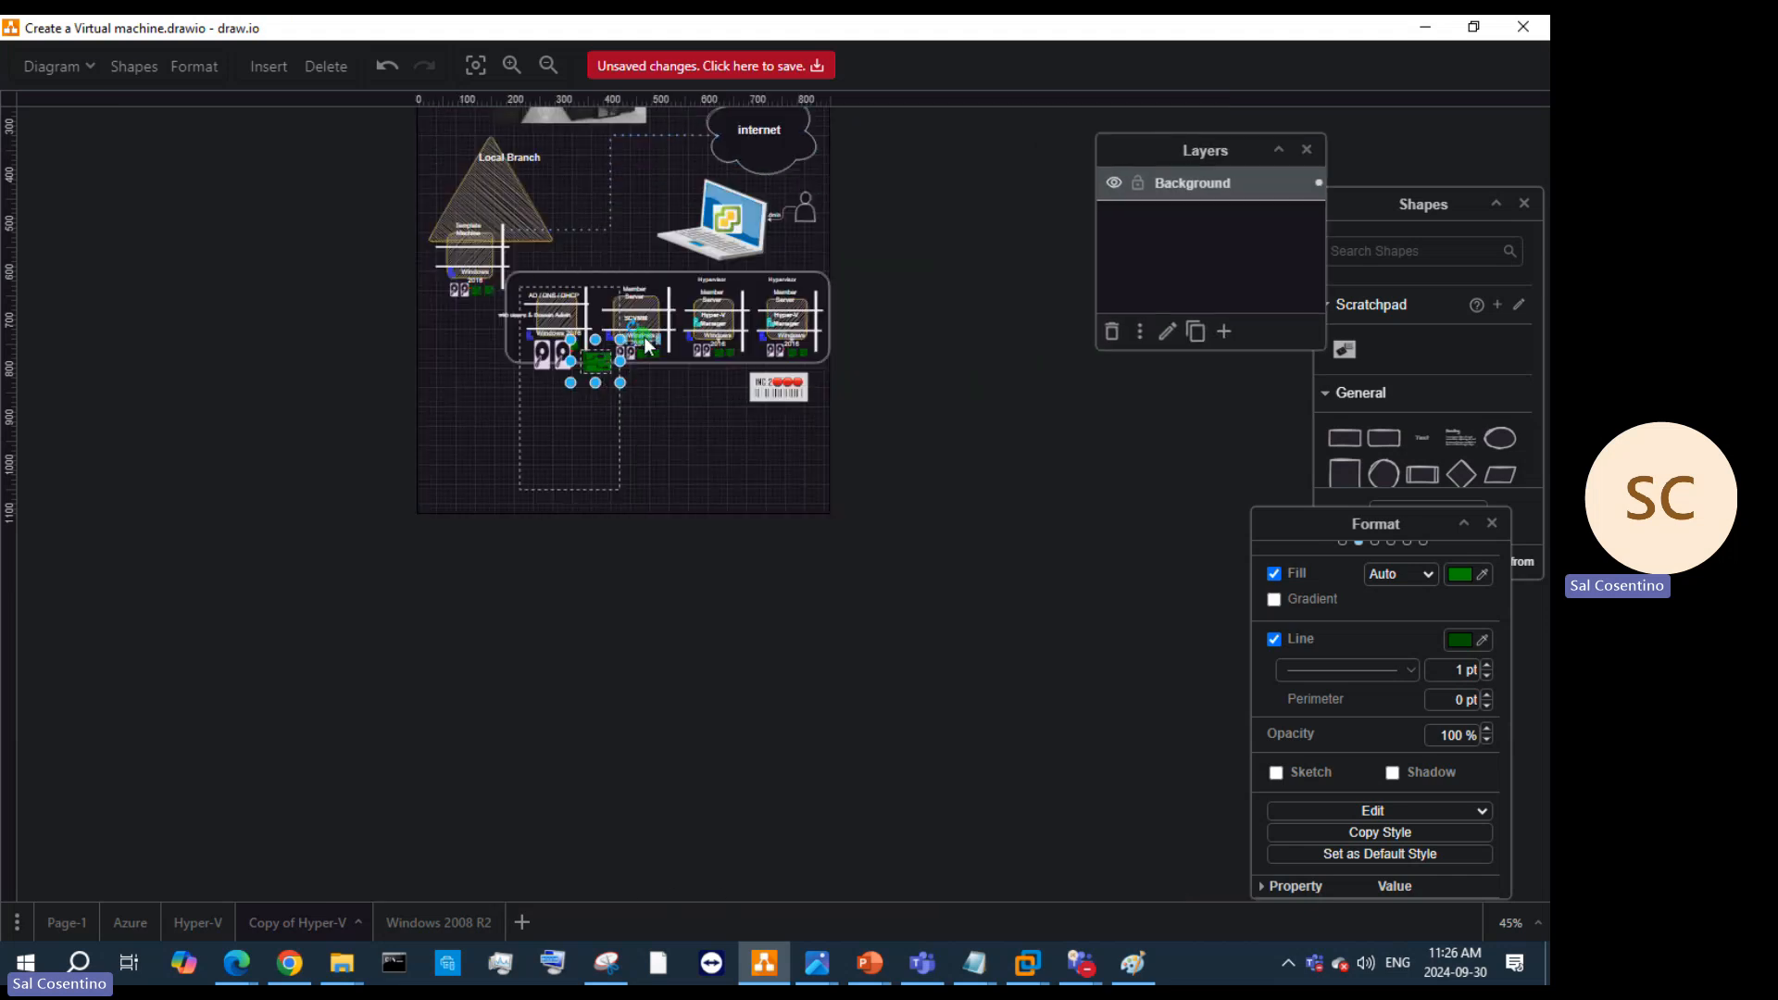
{"action": "scroll", "coordinate": [646, 347], "scroll_direction": "up", "scroll_amount": 3}
Step: Zoom to 80% and nudge the laptop and its VMware logo slightly left
{"action": "left_click", "coordinate": [741, 463]}
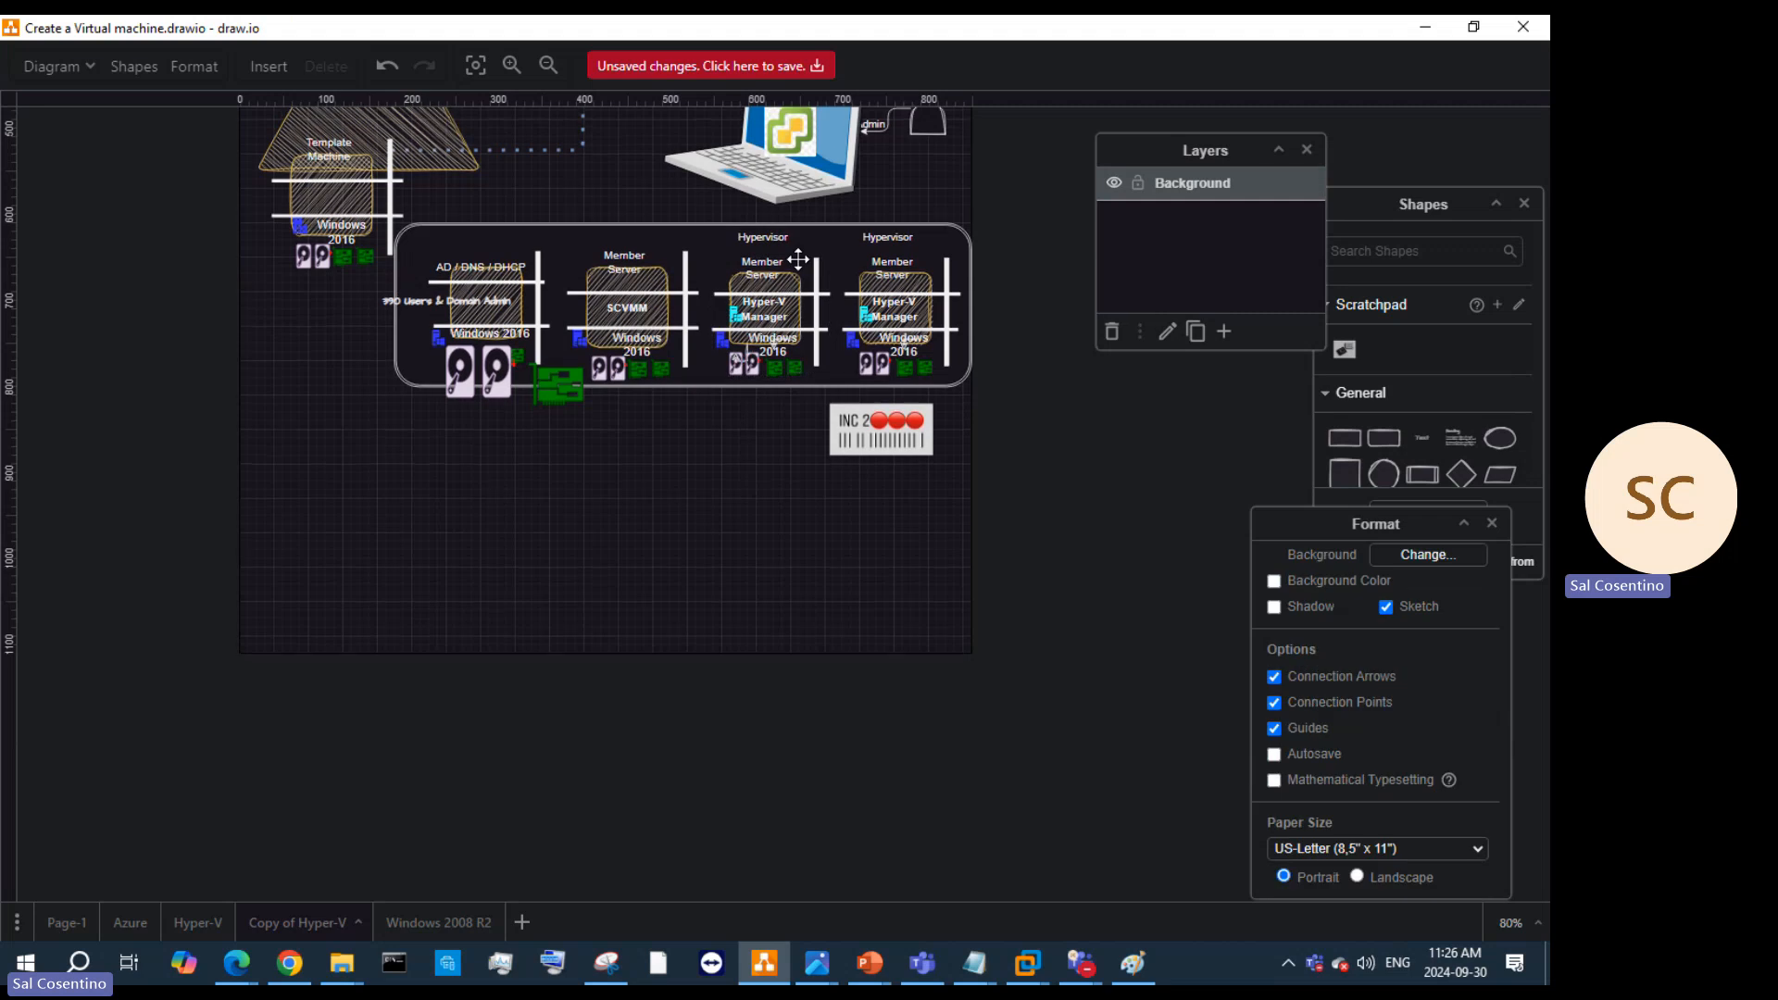
{"action": "scroll", "coordinate": [797, 259], "scroll_direction": "up", "scroll_amount": 3}
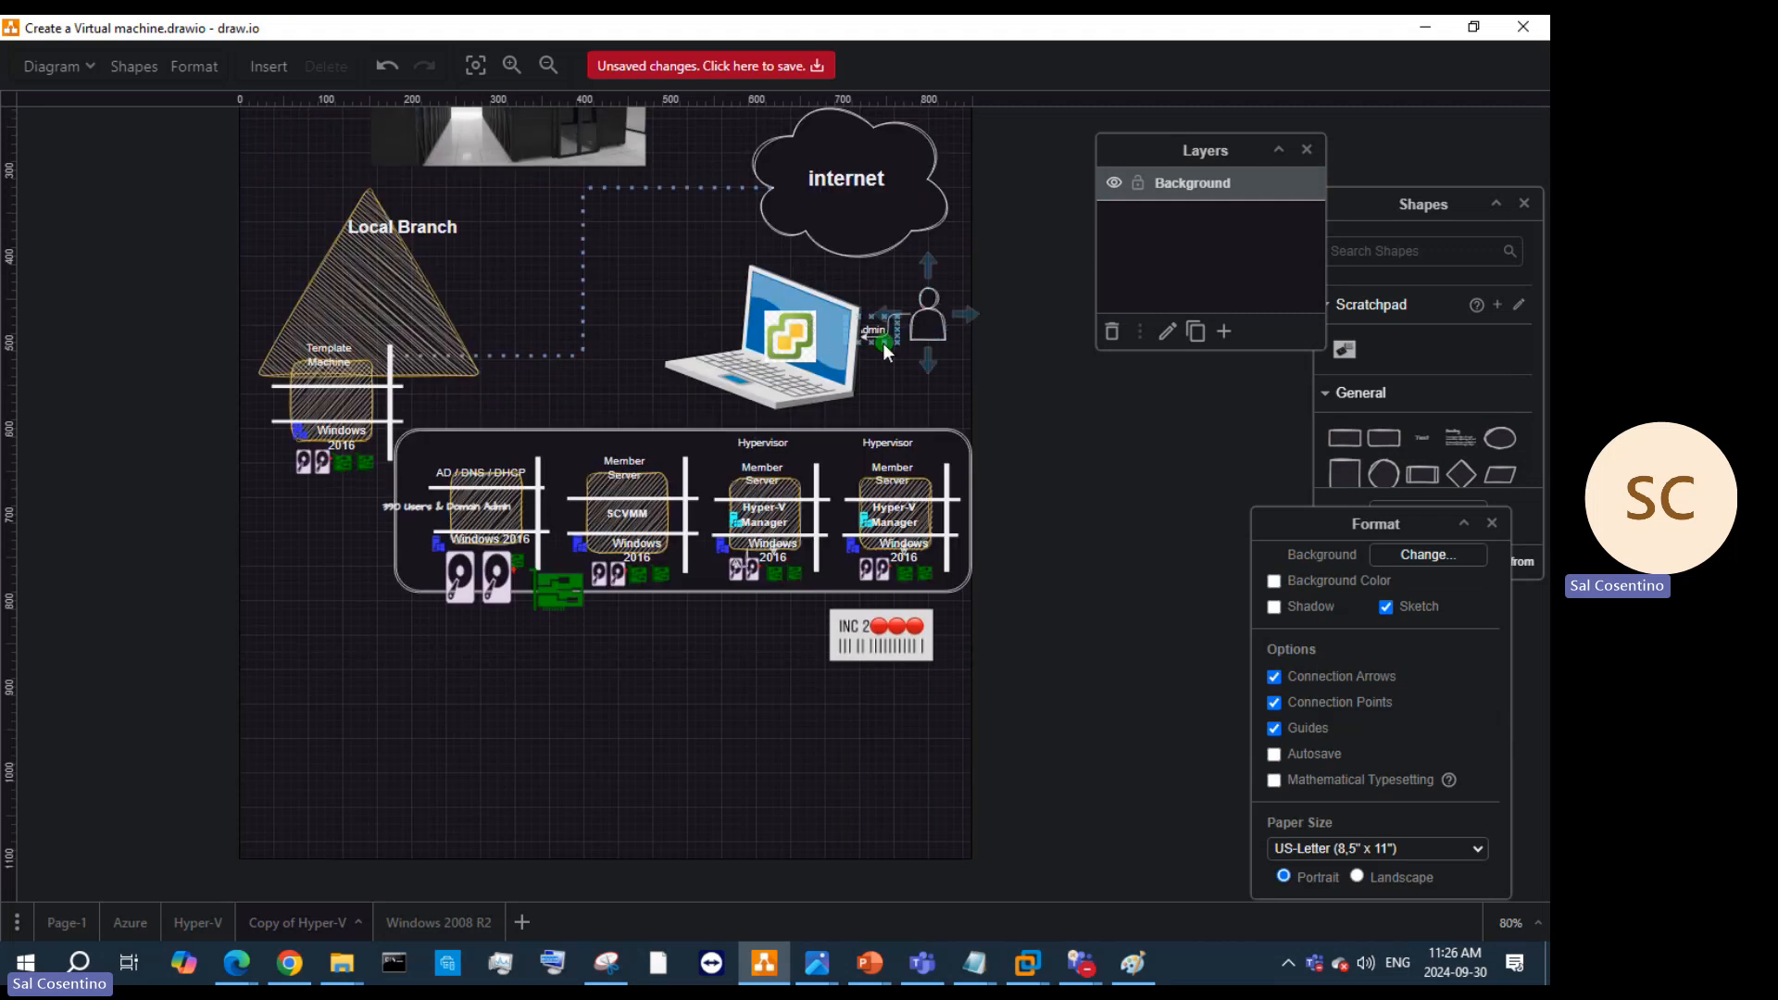
{"action": "left_click_drag", "start_coordinate": [801, 344], "coordinate": [762, 344]}
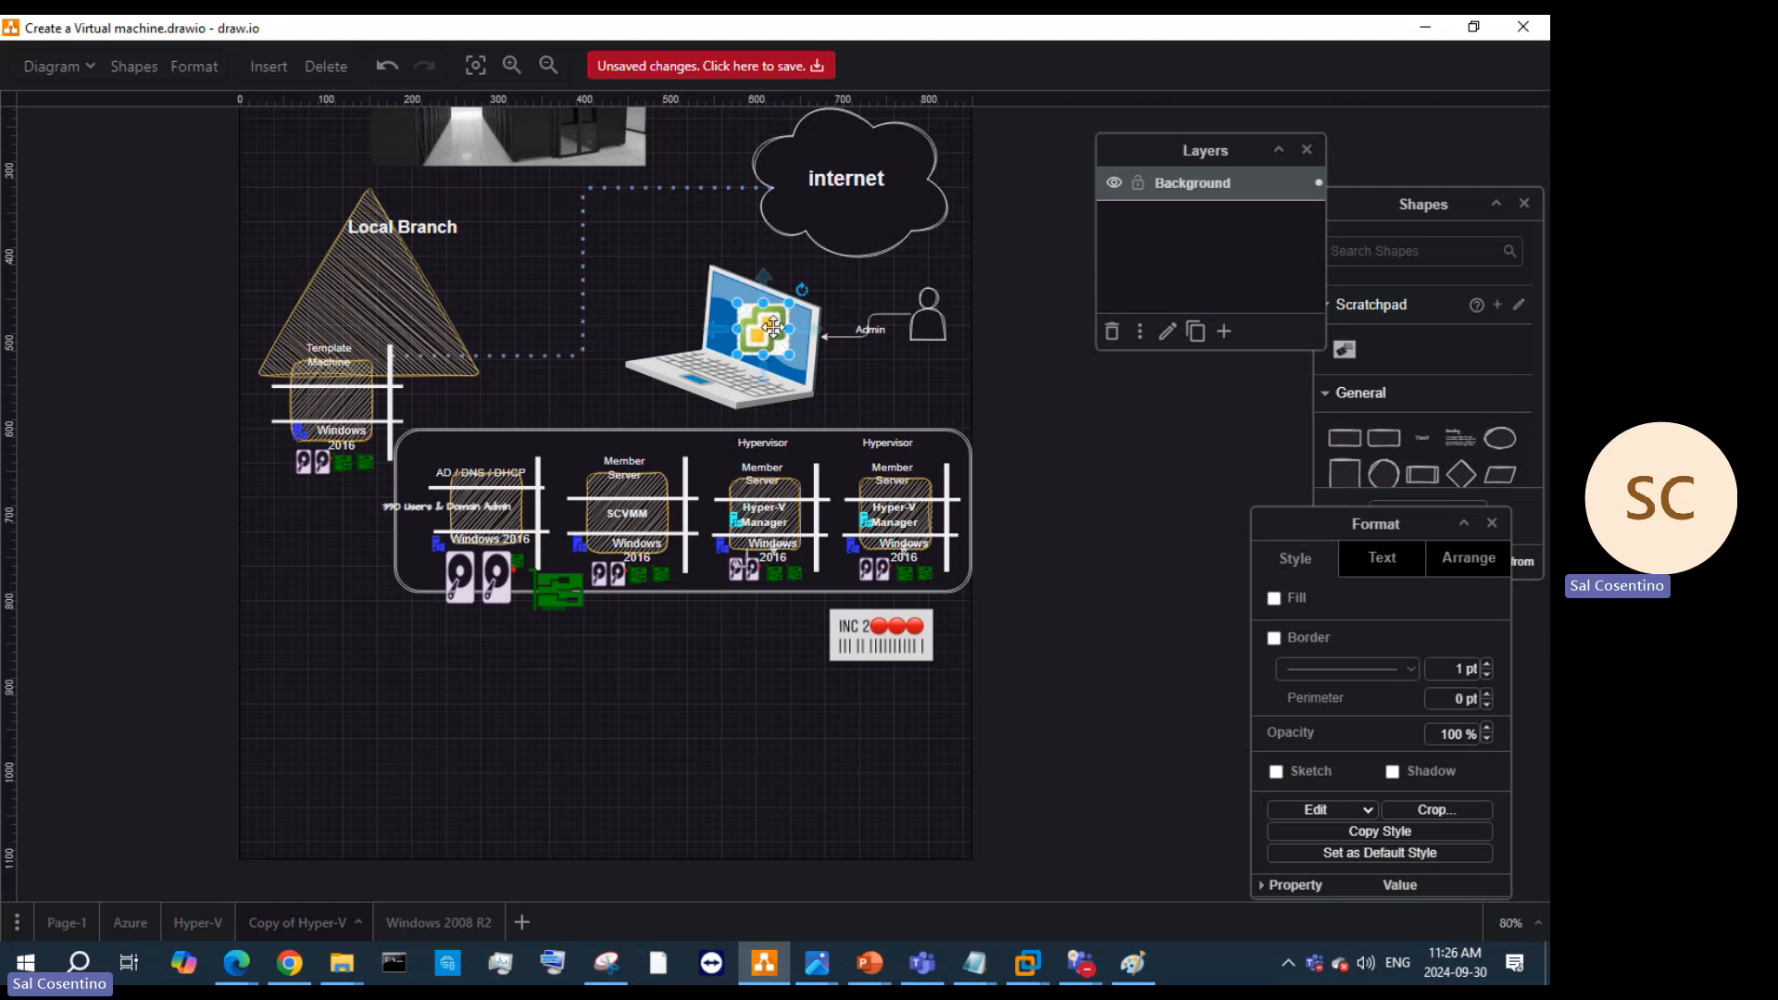
{"action": "left_click_drag", "start_coordinate": [773, 326], "coordinate": [758, 339]}
Step: Fit the entire lab diagram into view, from the server-room picture to the member servers
{"action": "mouse_move", "coordinate": [1080, 964]}
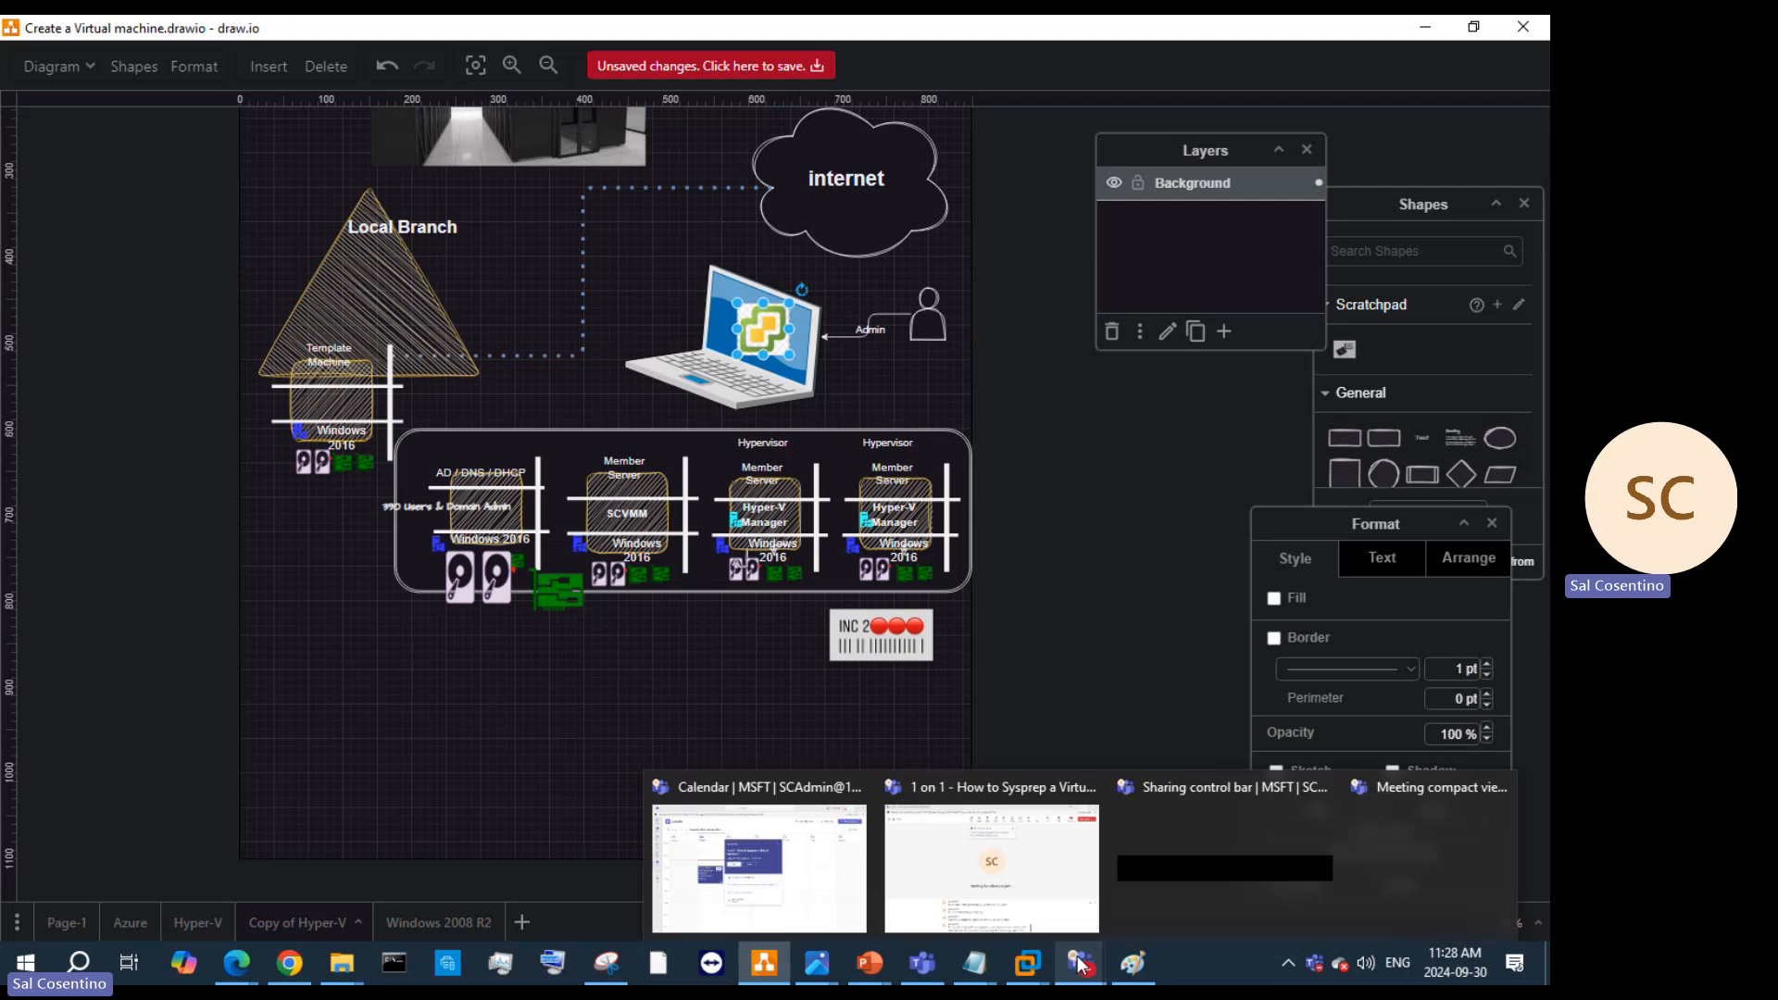
{"action": "mouse_move", "coordinate": [1024, 846]}
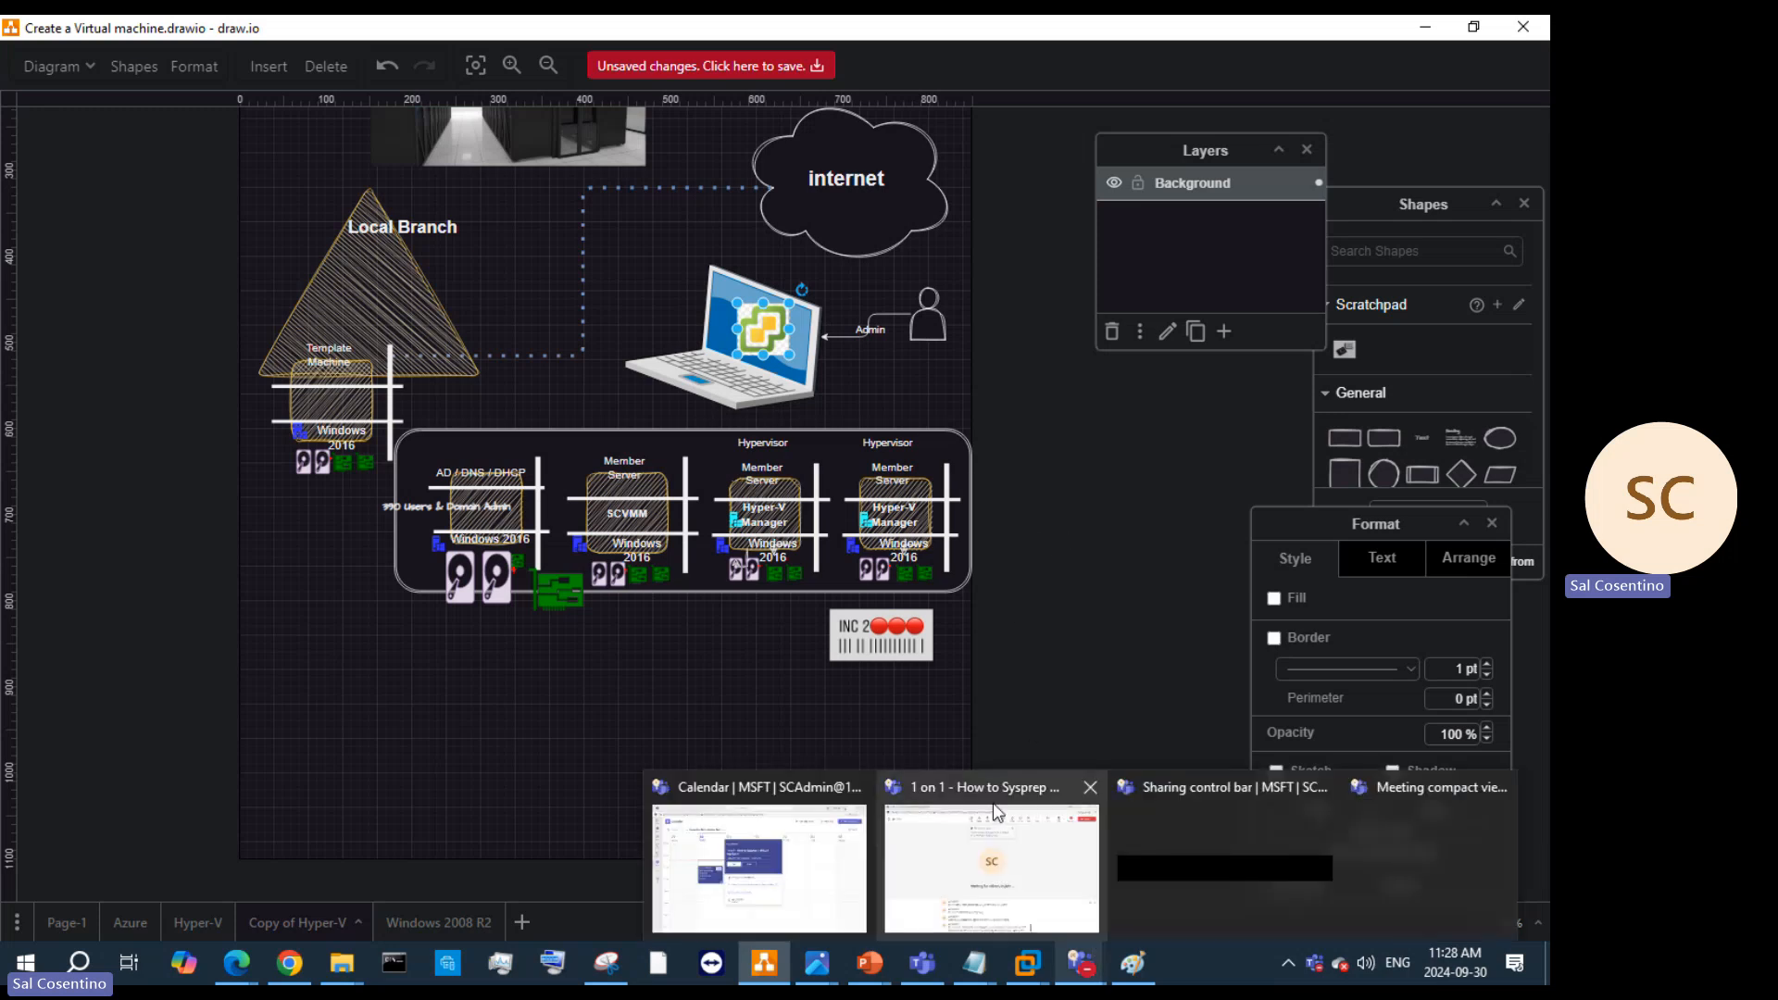
{"action": "mouse_move", "coordinate": [996, 811]}
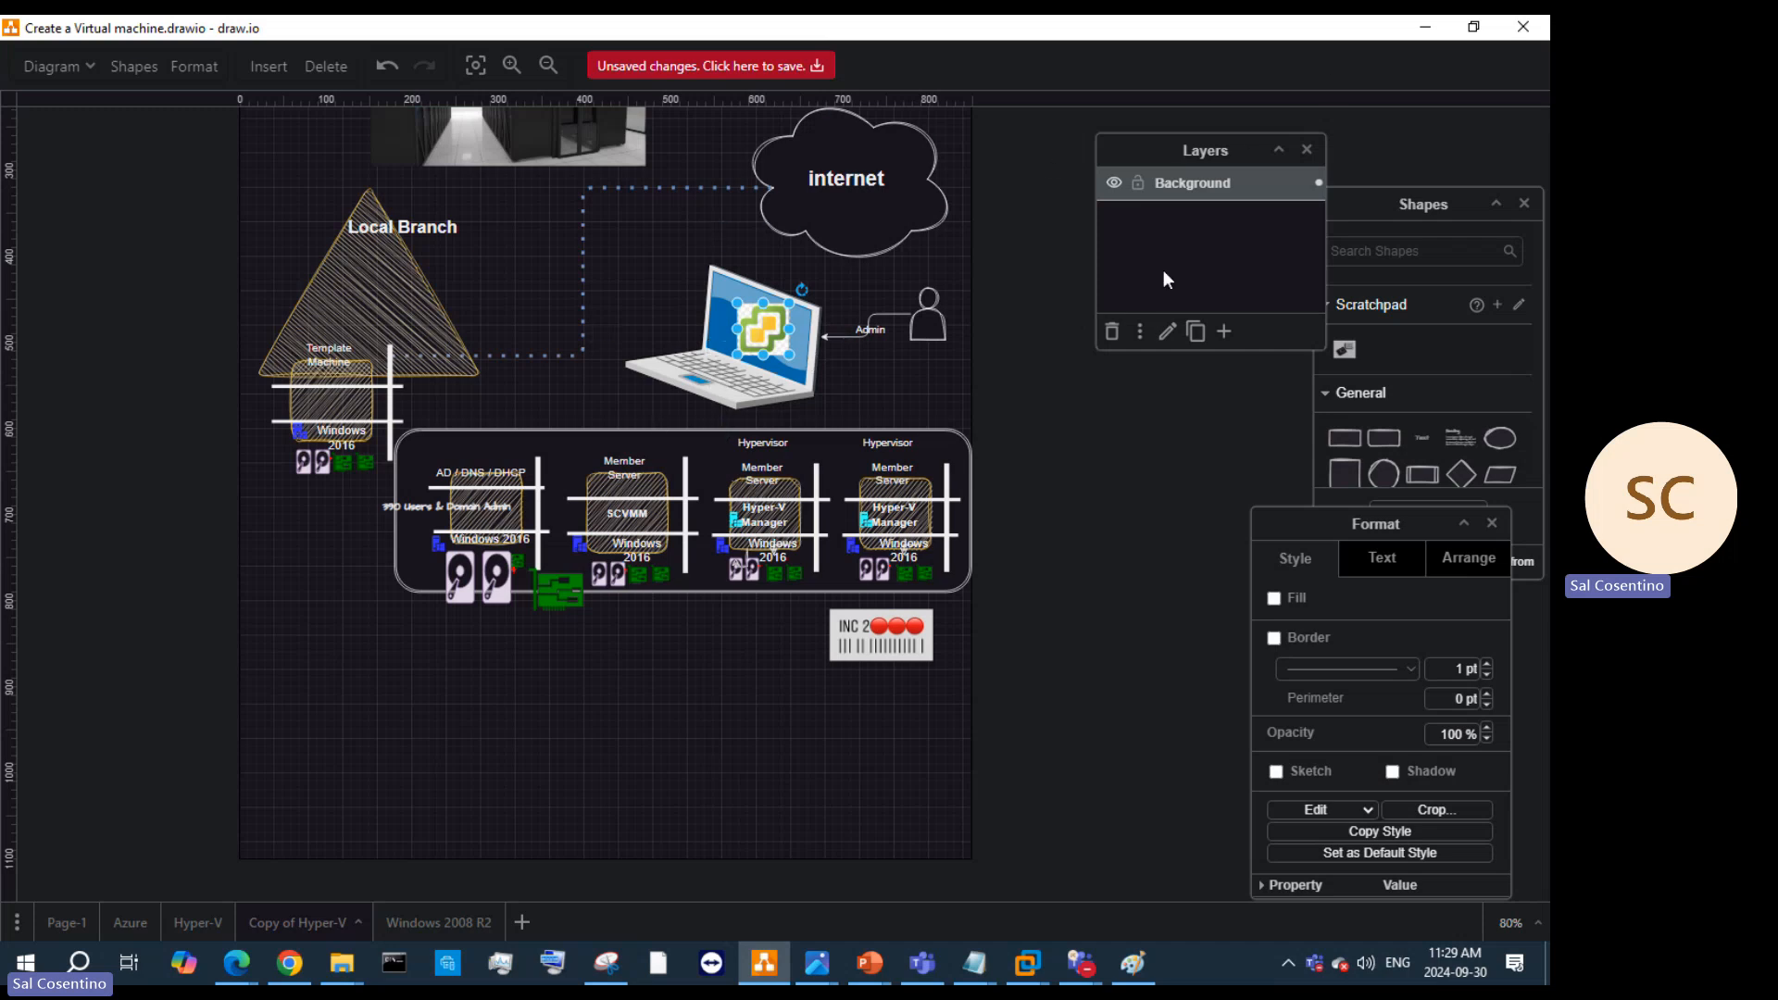
{"action": "scroll", "coordinate": [461, 196], "scroll_direction": "up", "scroll_amount": 10}
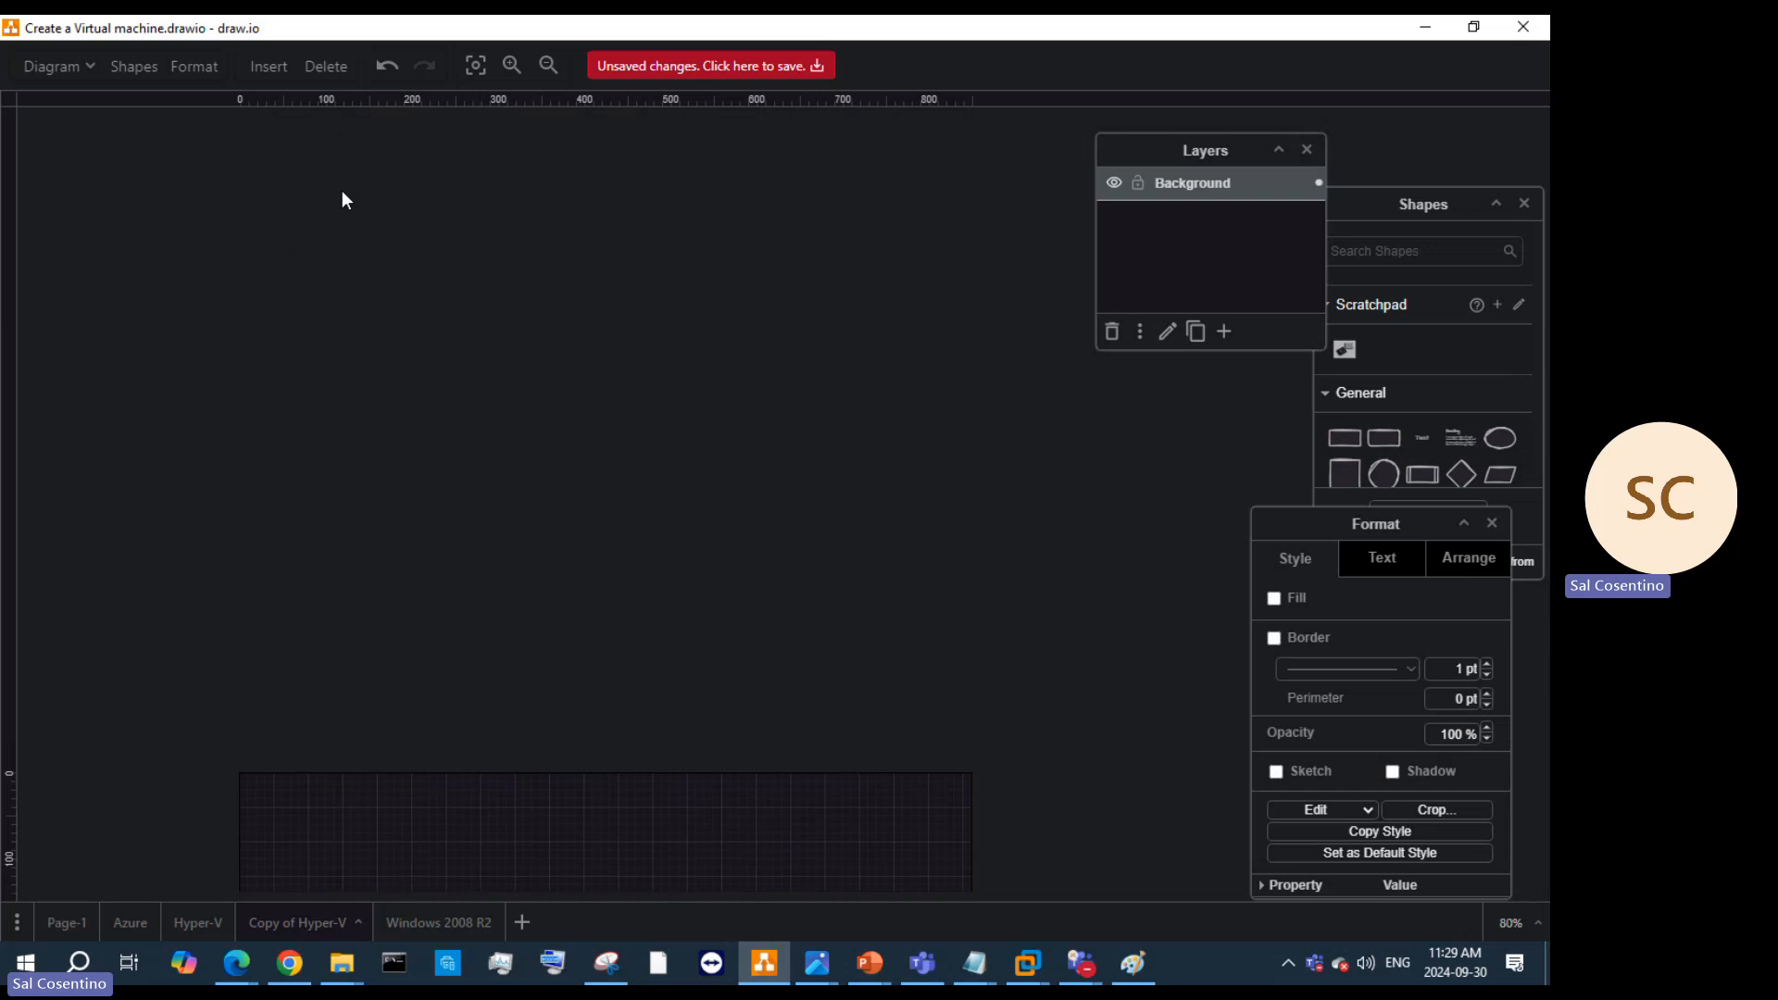
{"action": "left_click", "coordinate": [475, 66]}
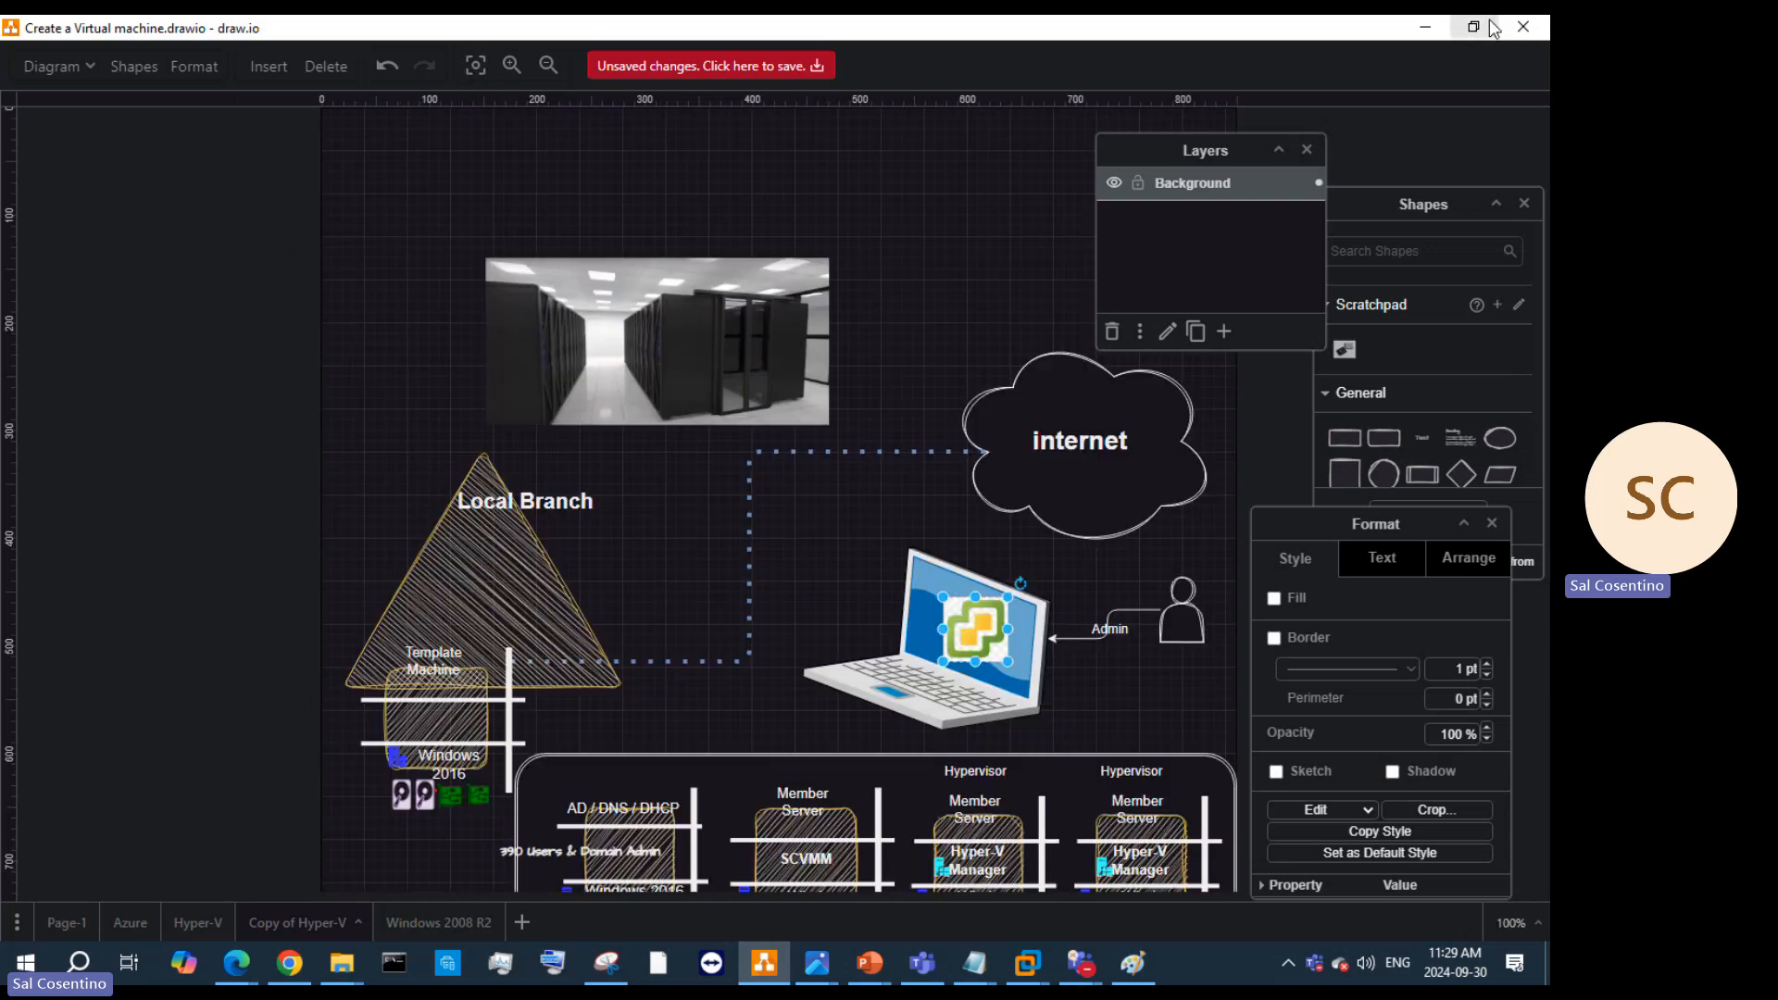
Step: Look through the Diagram settings without changing anything, then restore draw.io to a smaller window
{"action": "left_click", "coordinate": [51, 65]}
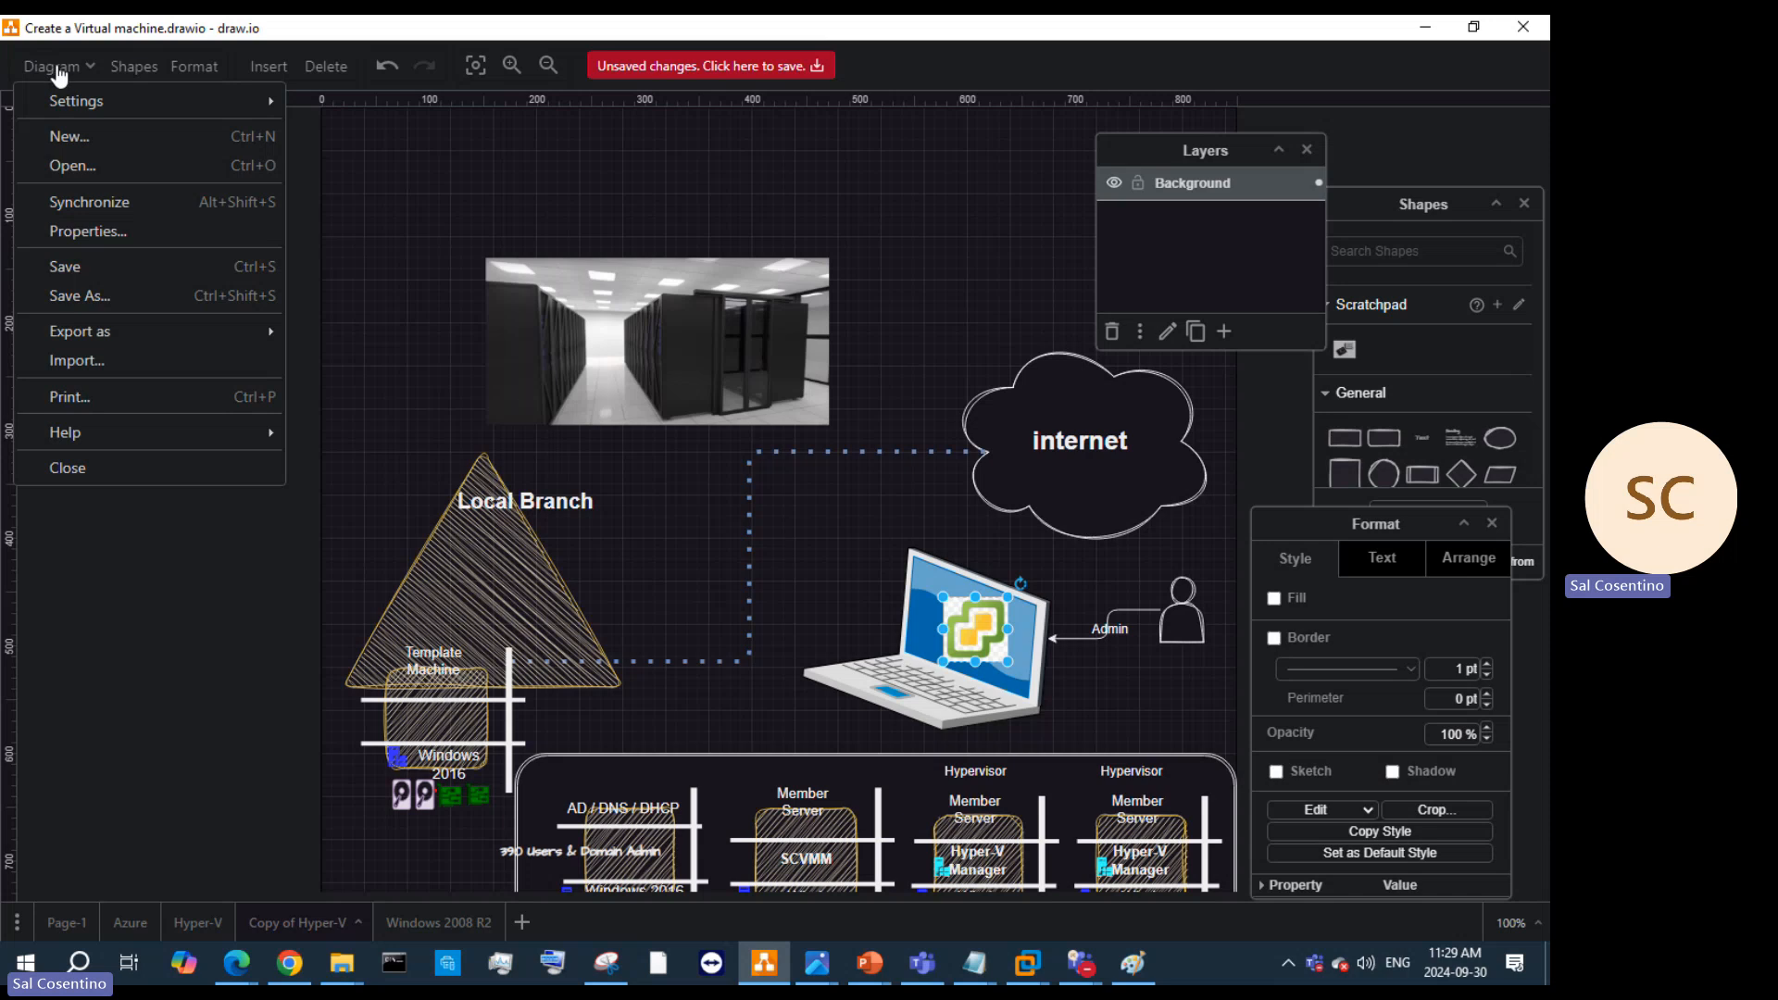
{"action": "mouse_move", "coordinate": [102, 100]}
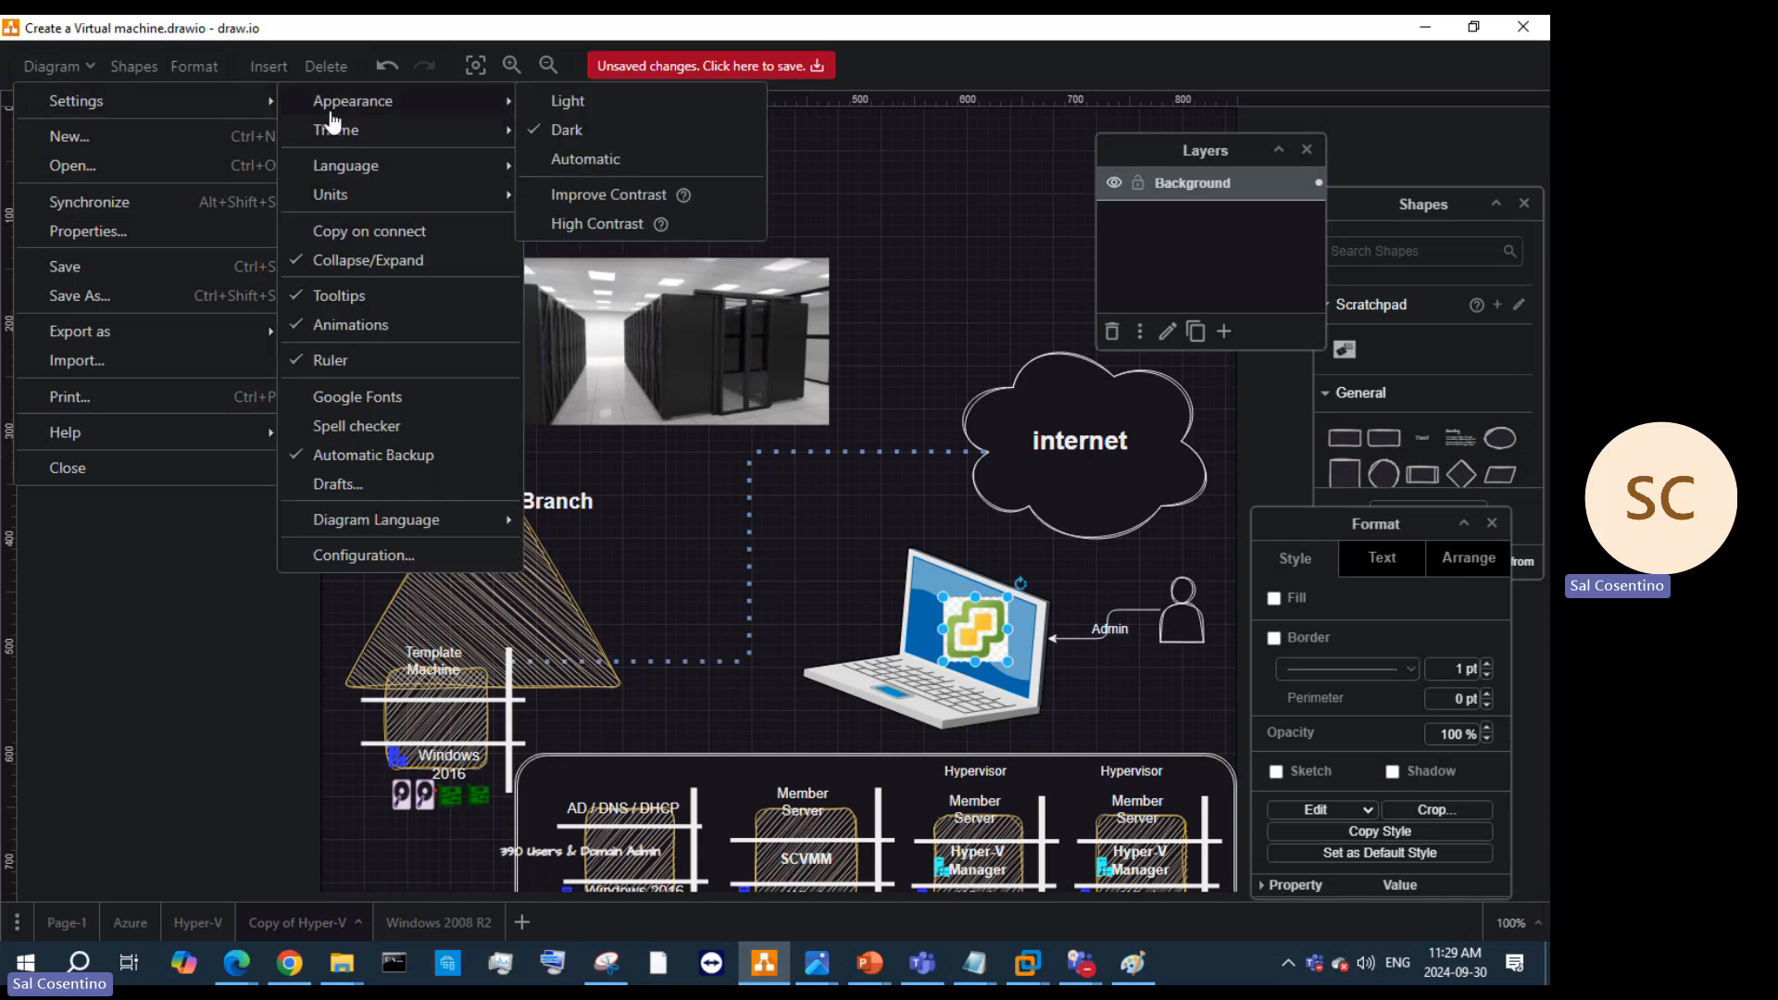
{"action": "mouse_move", "coordinate": [325, 167]}
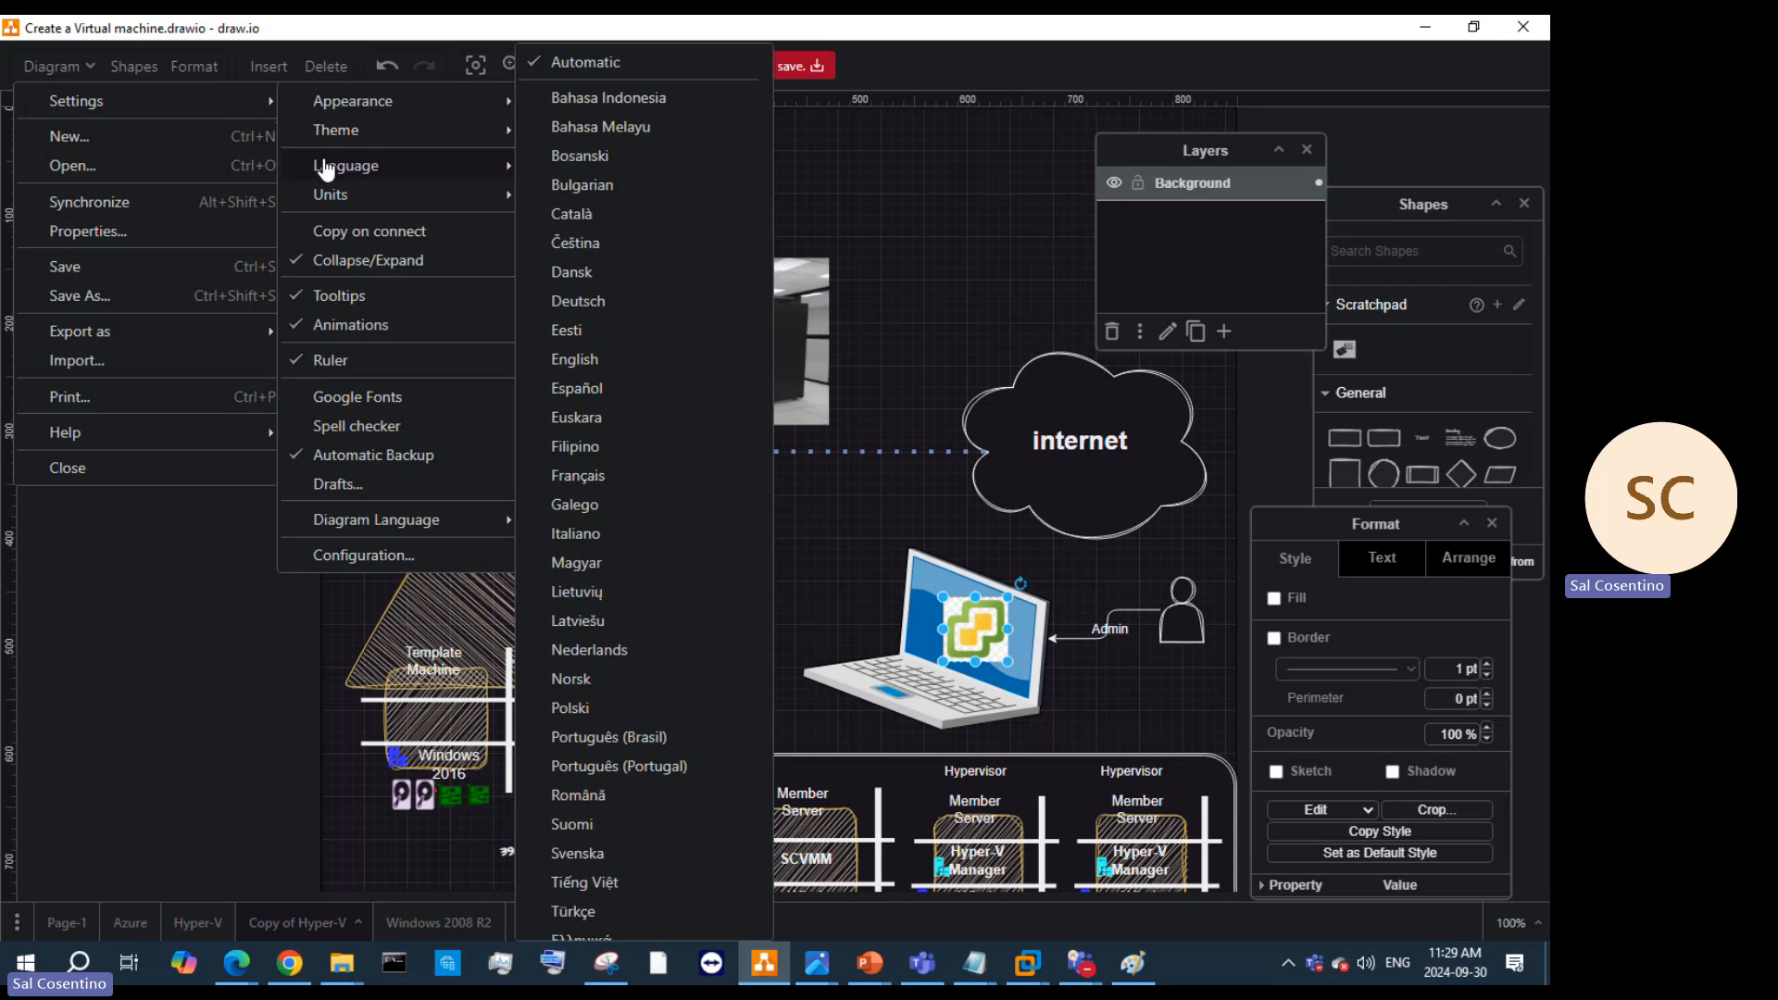
{"action": "mouse_move", "coordinate": [310, 530]}
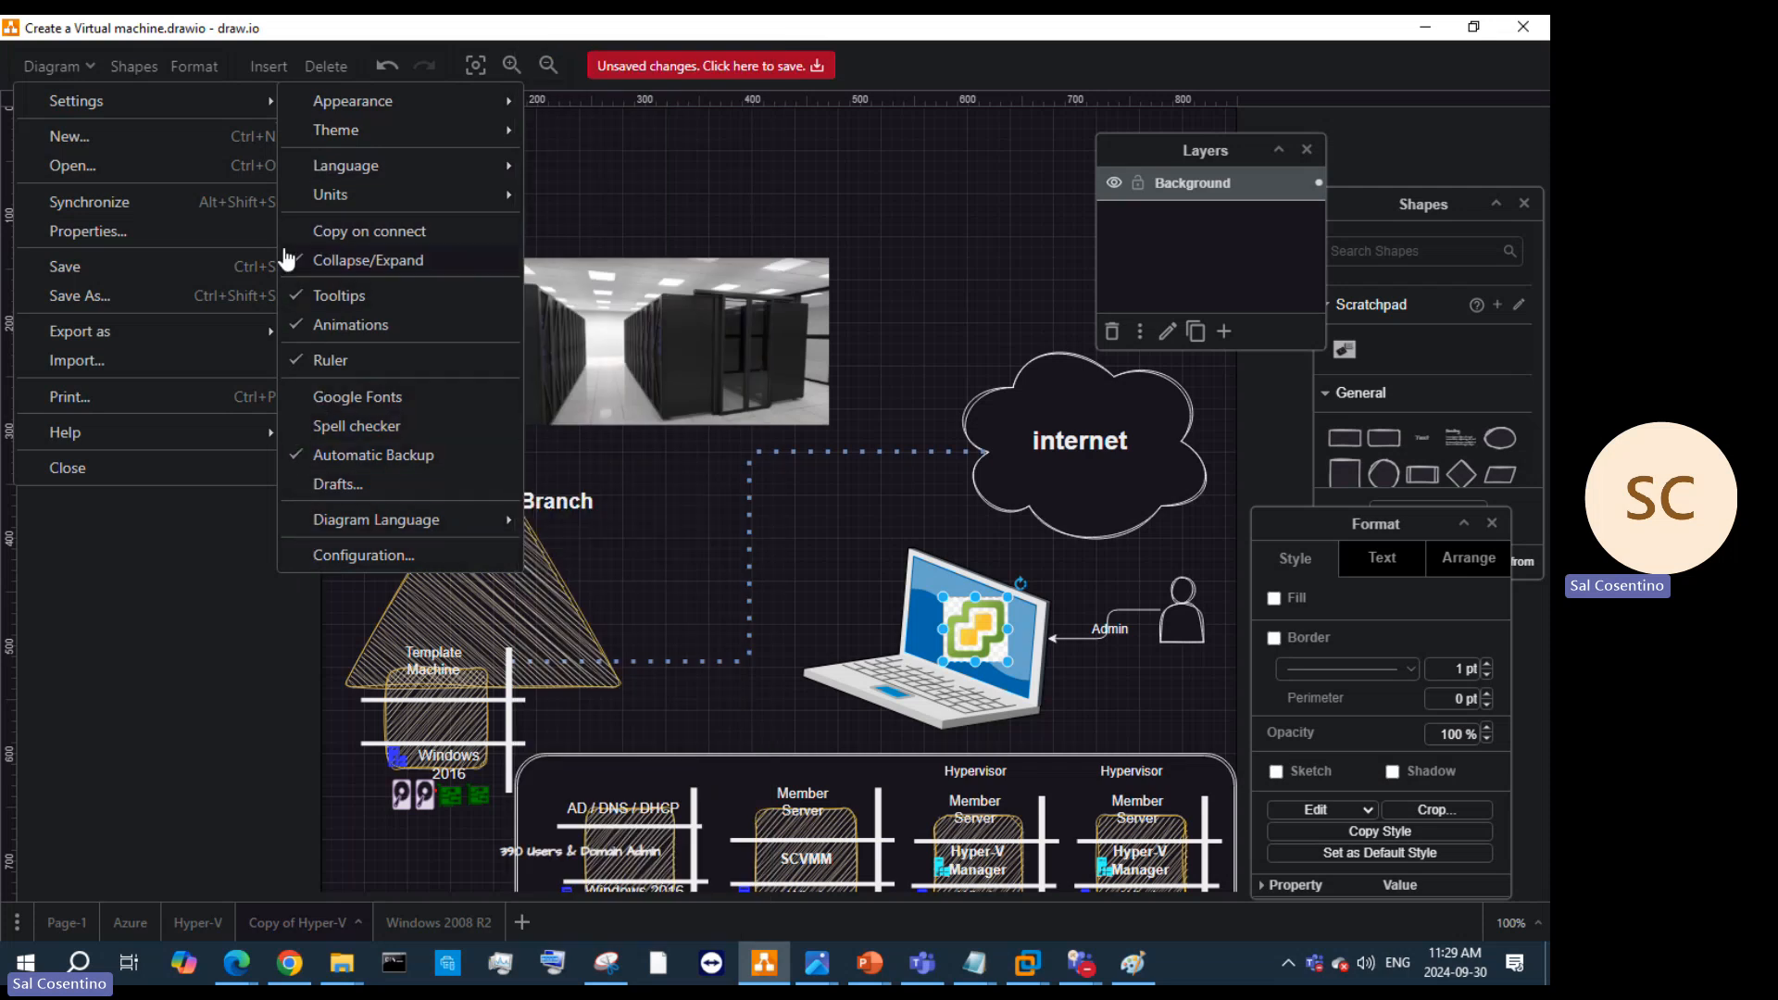
{"action": "left_click", "coordinate": [83, 69]}
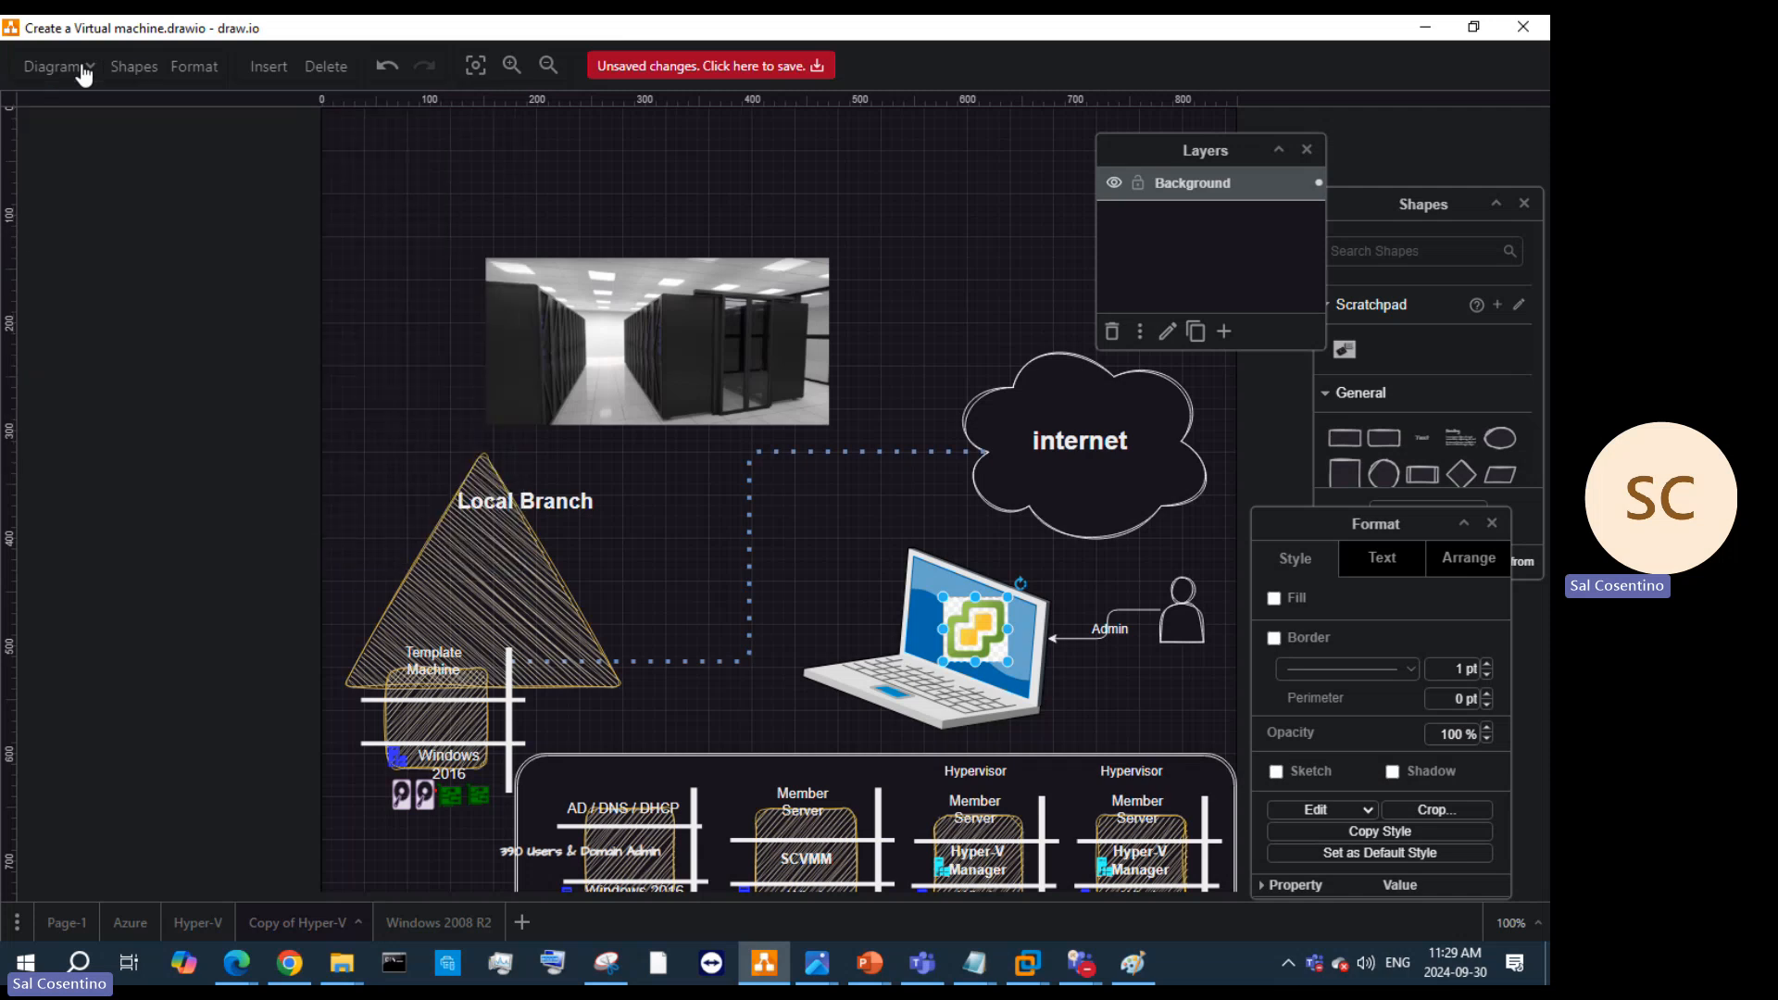
{"action": "left_click", "coordinate": [1481, 27]}
Step: Open a new draw.io window and create a Blank Diagram
{"action": "right_click", "coordinate": [764, 964]}
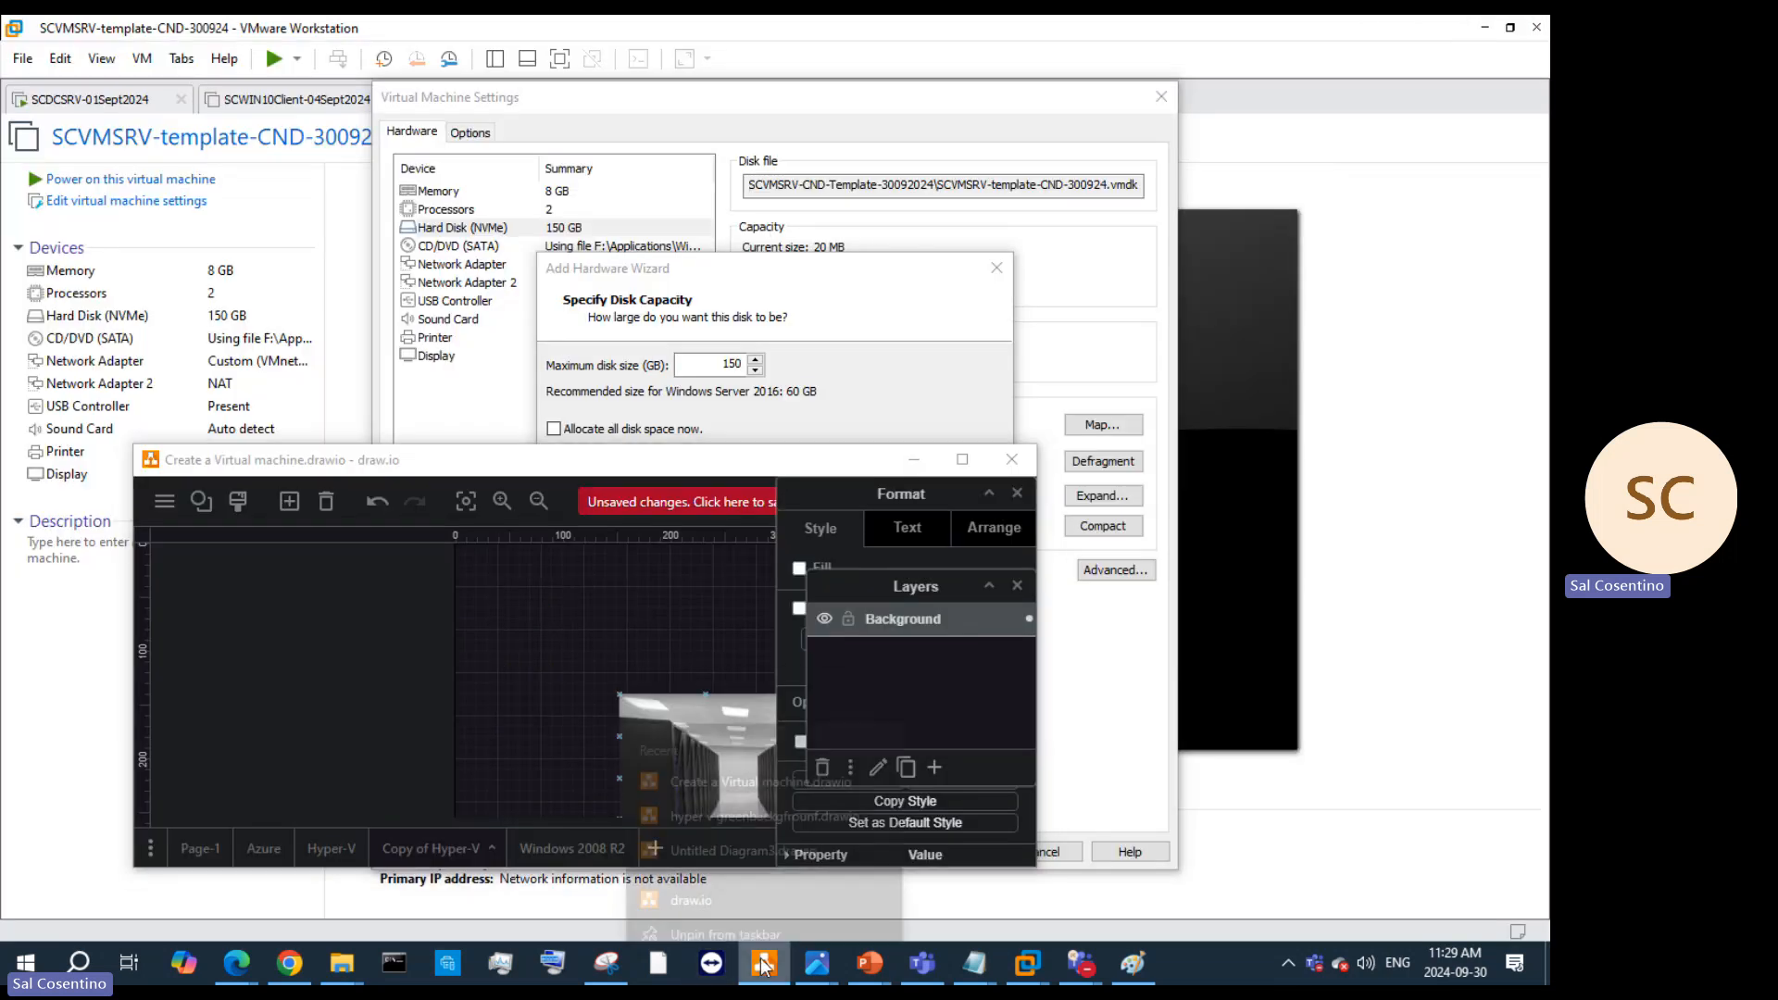
{"action": "left_click", "coordinate": [720, 852]}
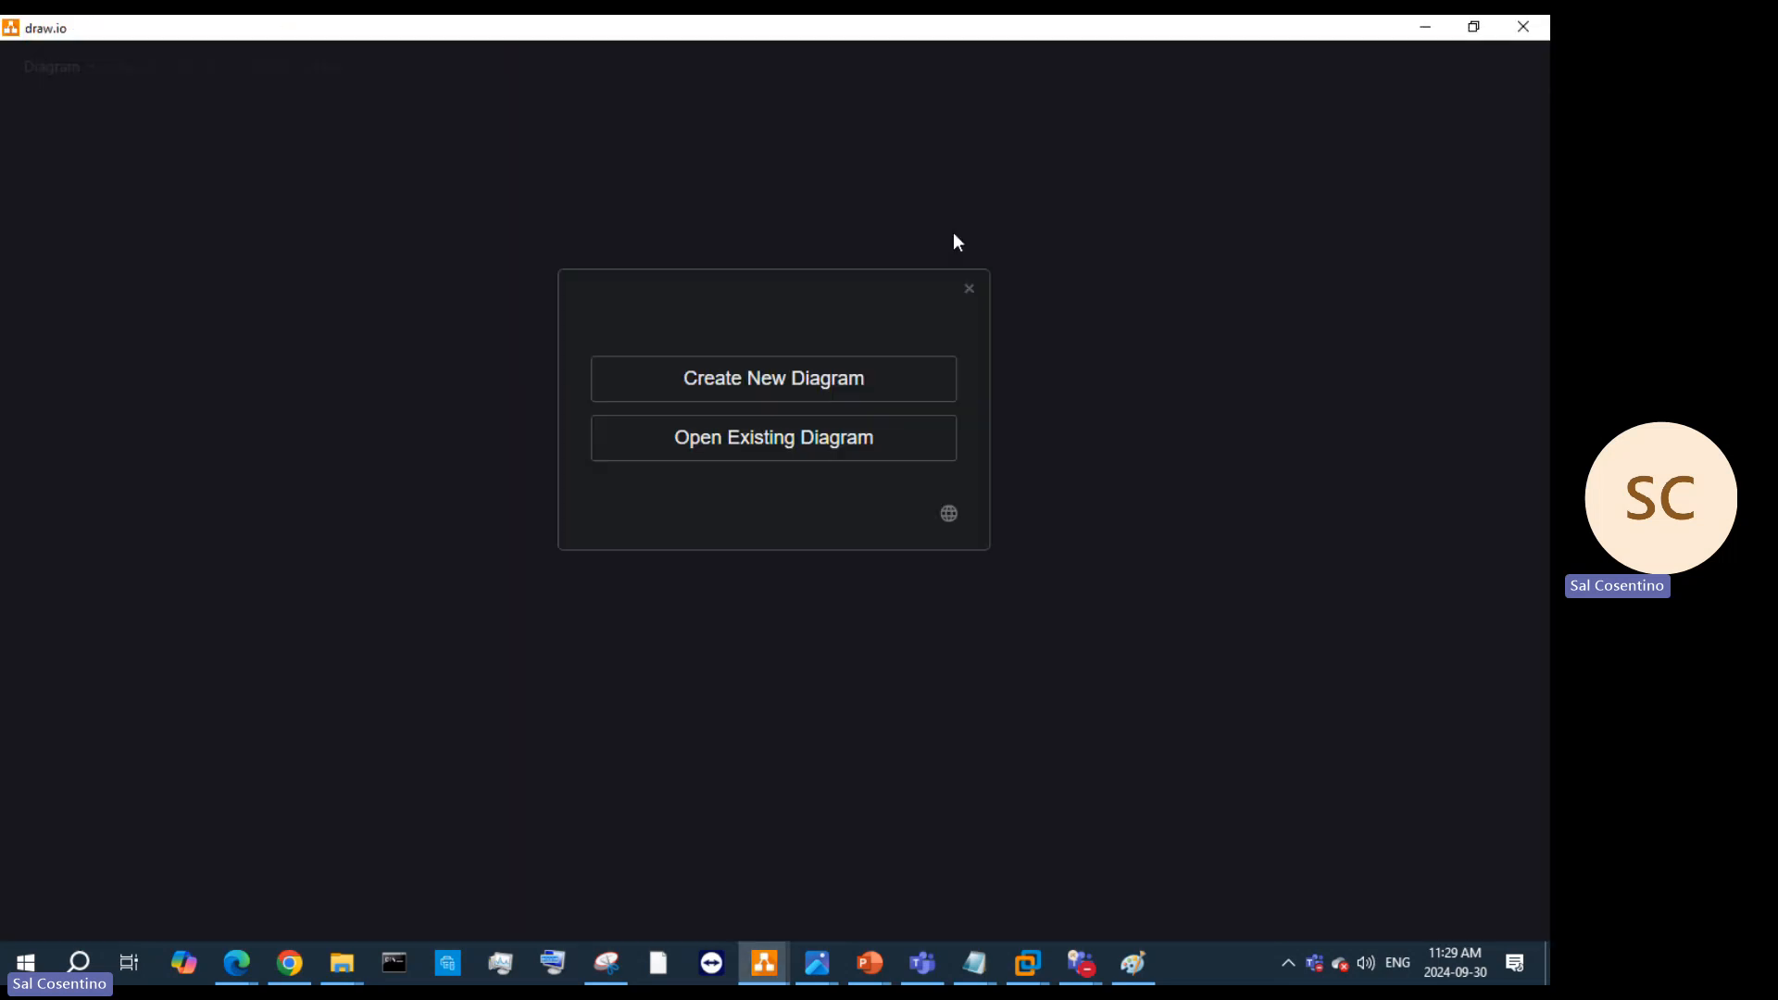
{"action": "left_click", "coordinate": [852, 389]}
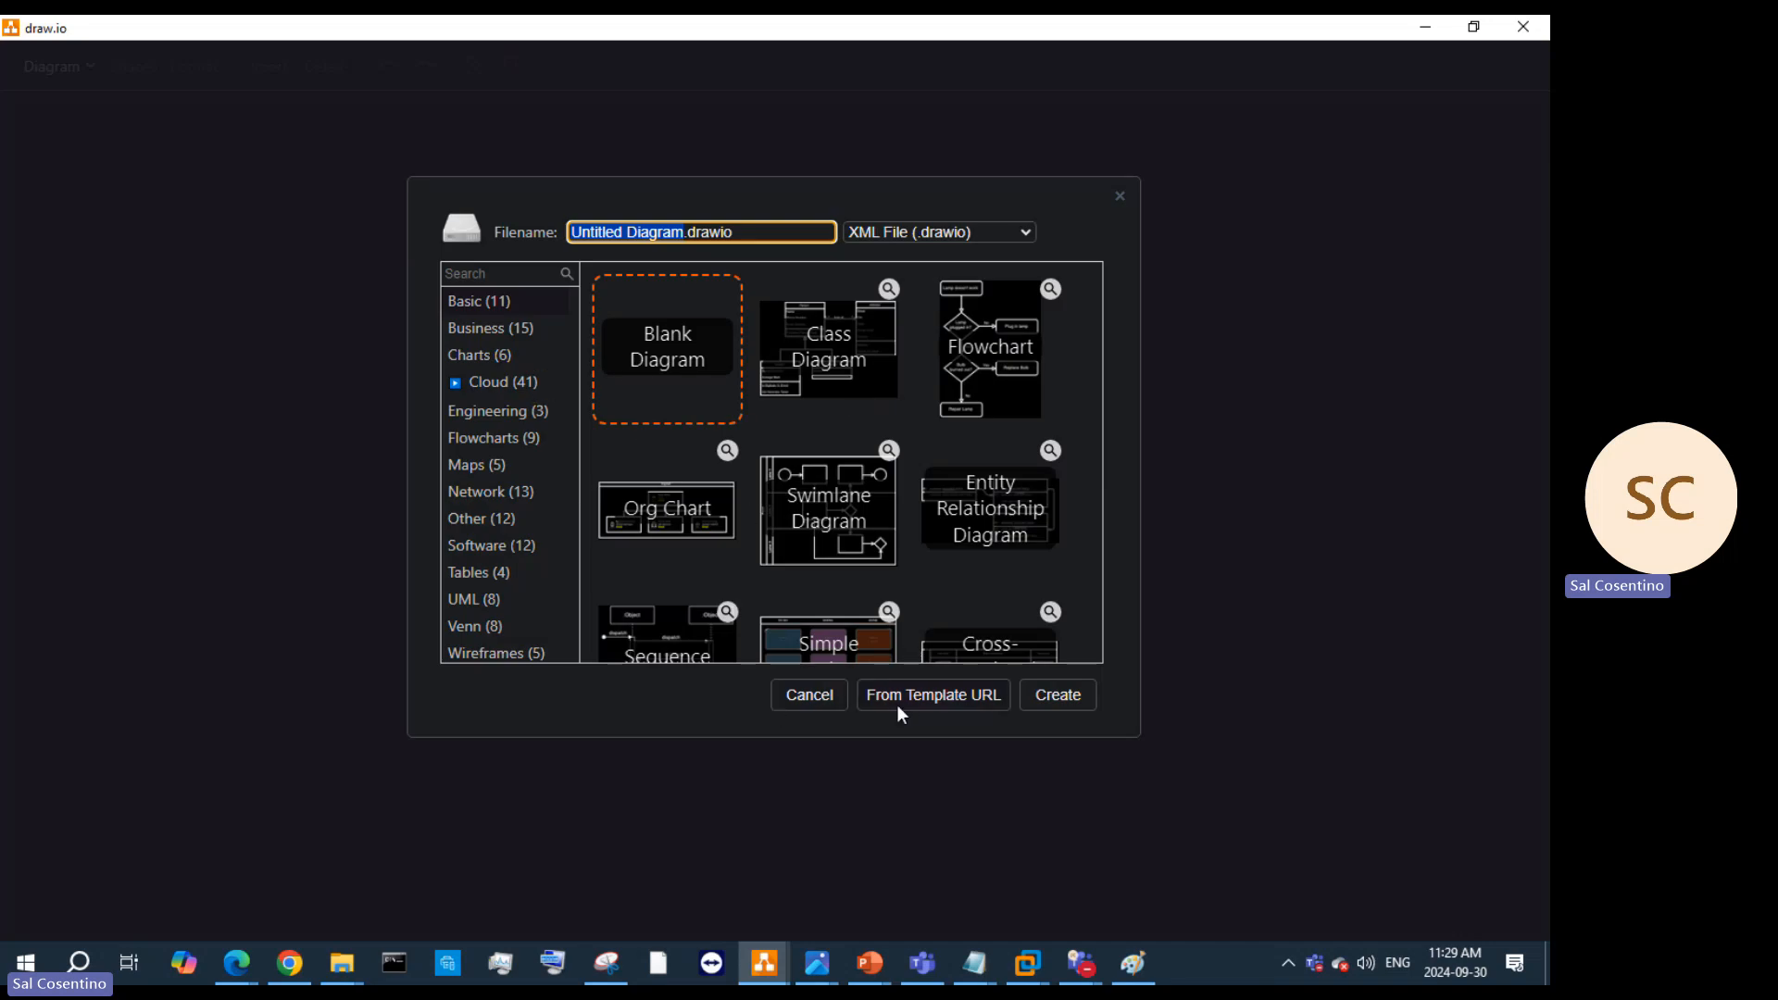
{"action": "left_click", "coordinate": [679, 380]}
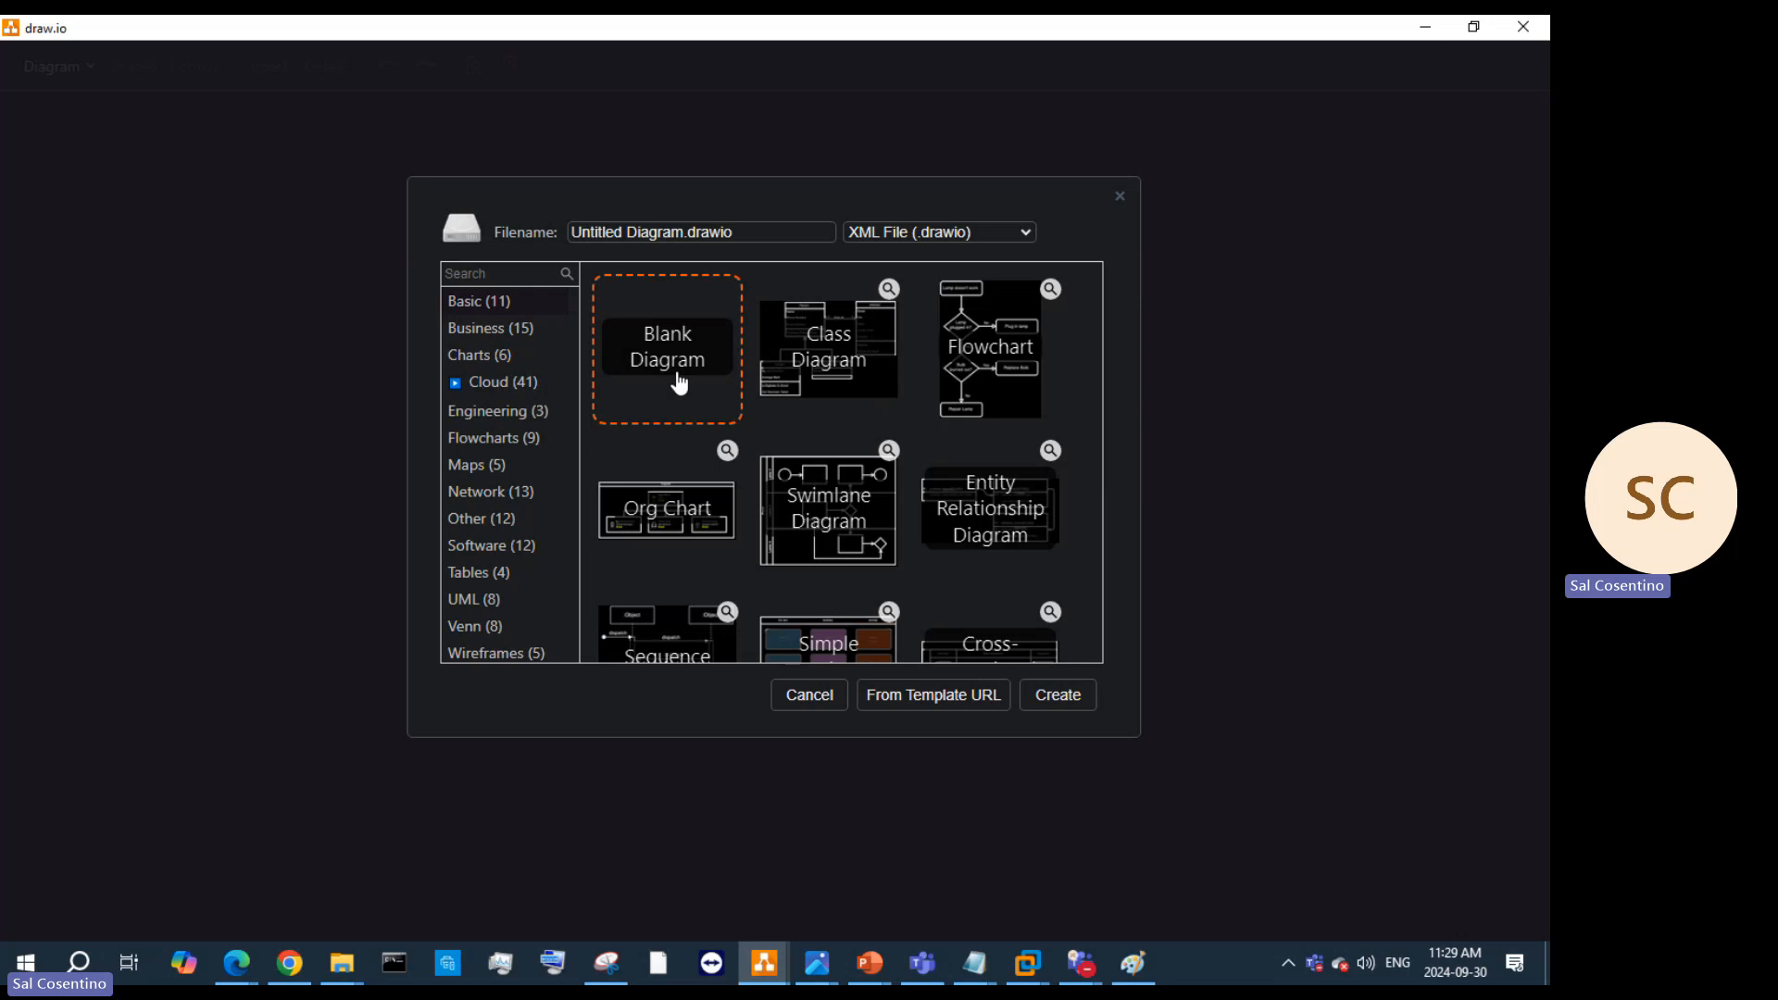
{"action": "left_click", "coordinate": [1033, 692]}
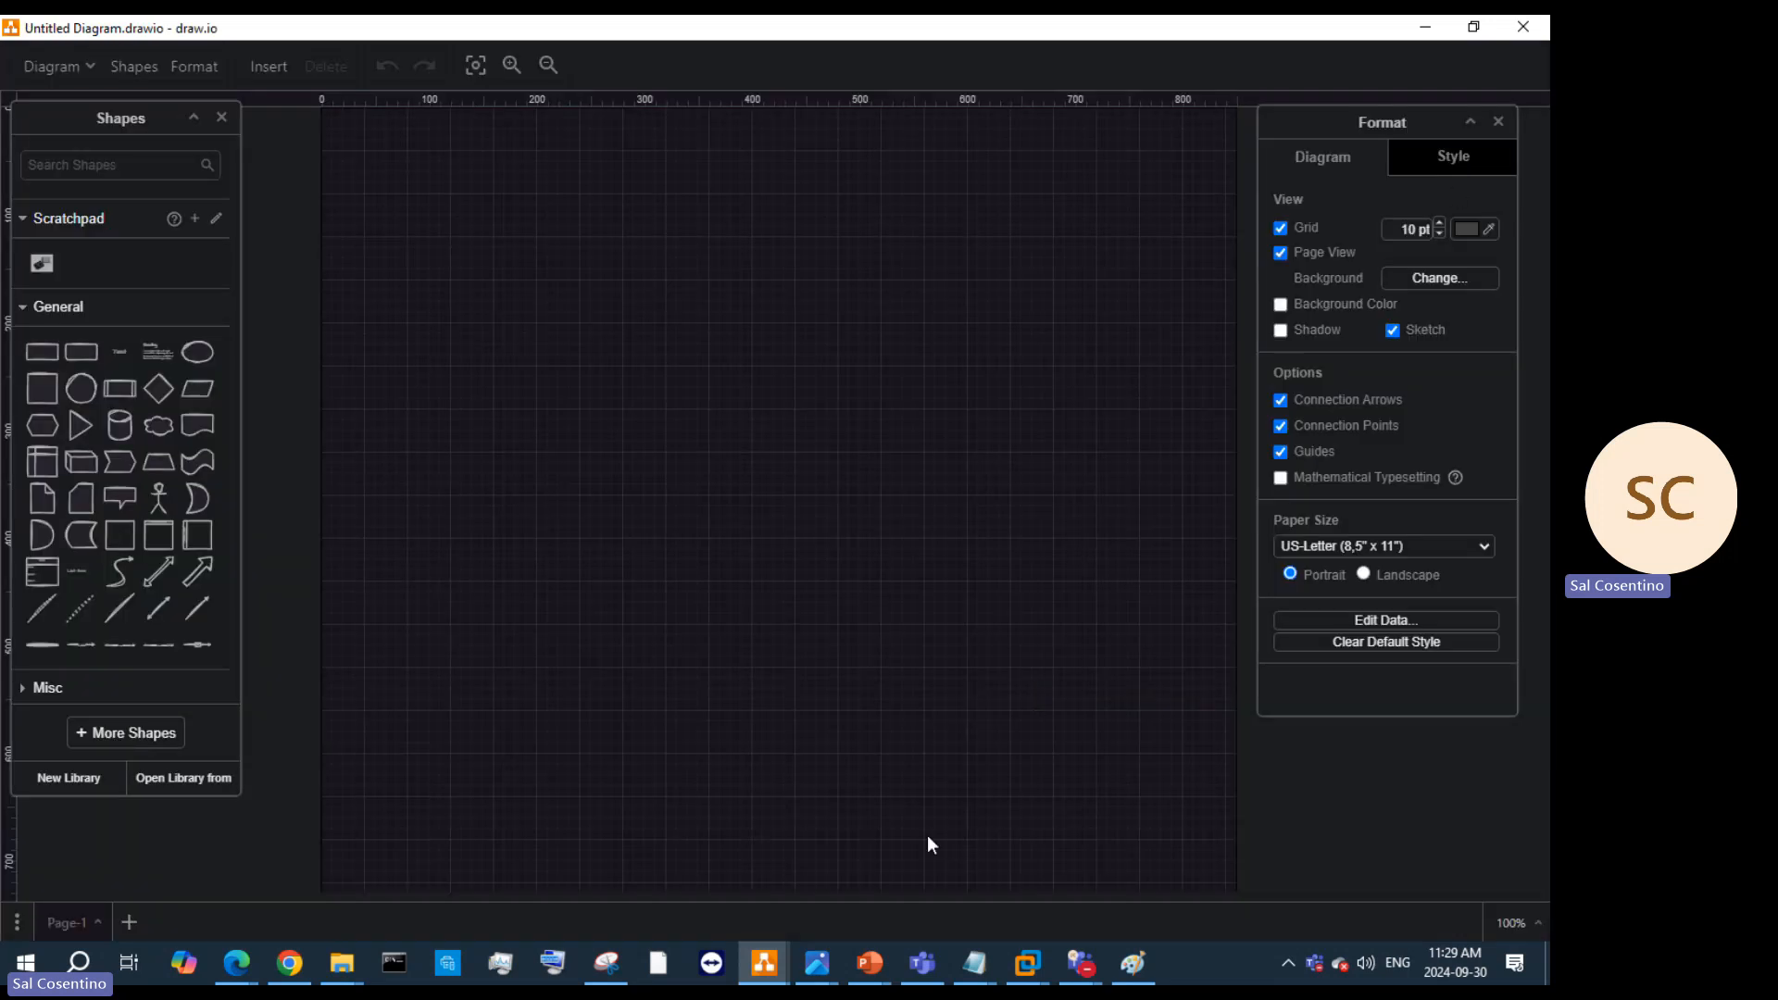
Step: Switch to the Untitled Diagram.drawio window and choose Diagram > Open
{"action": "mouse_move", "coordinate": [764, 963]}
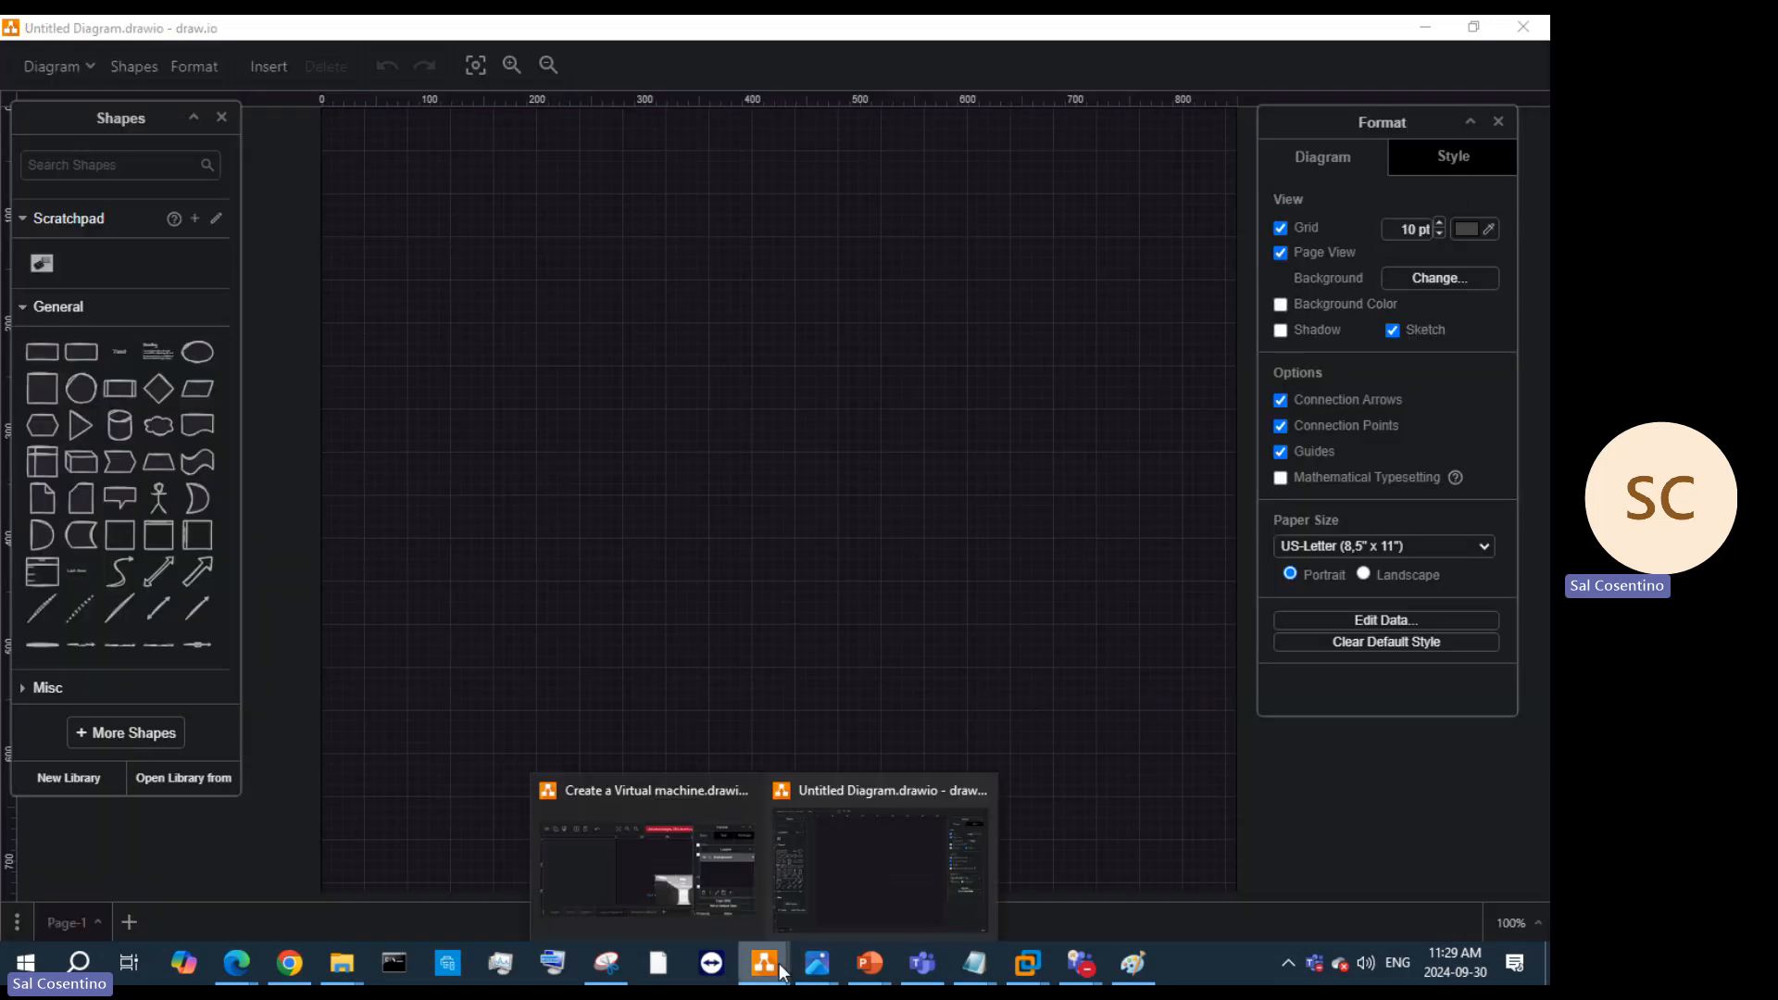
{"action": "left_click", "coordinate": [836, 903]}
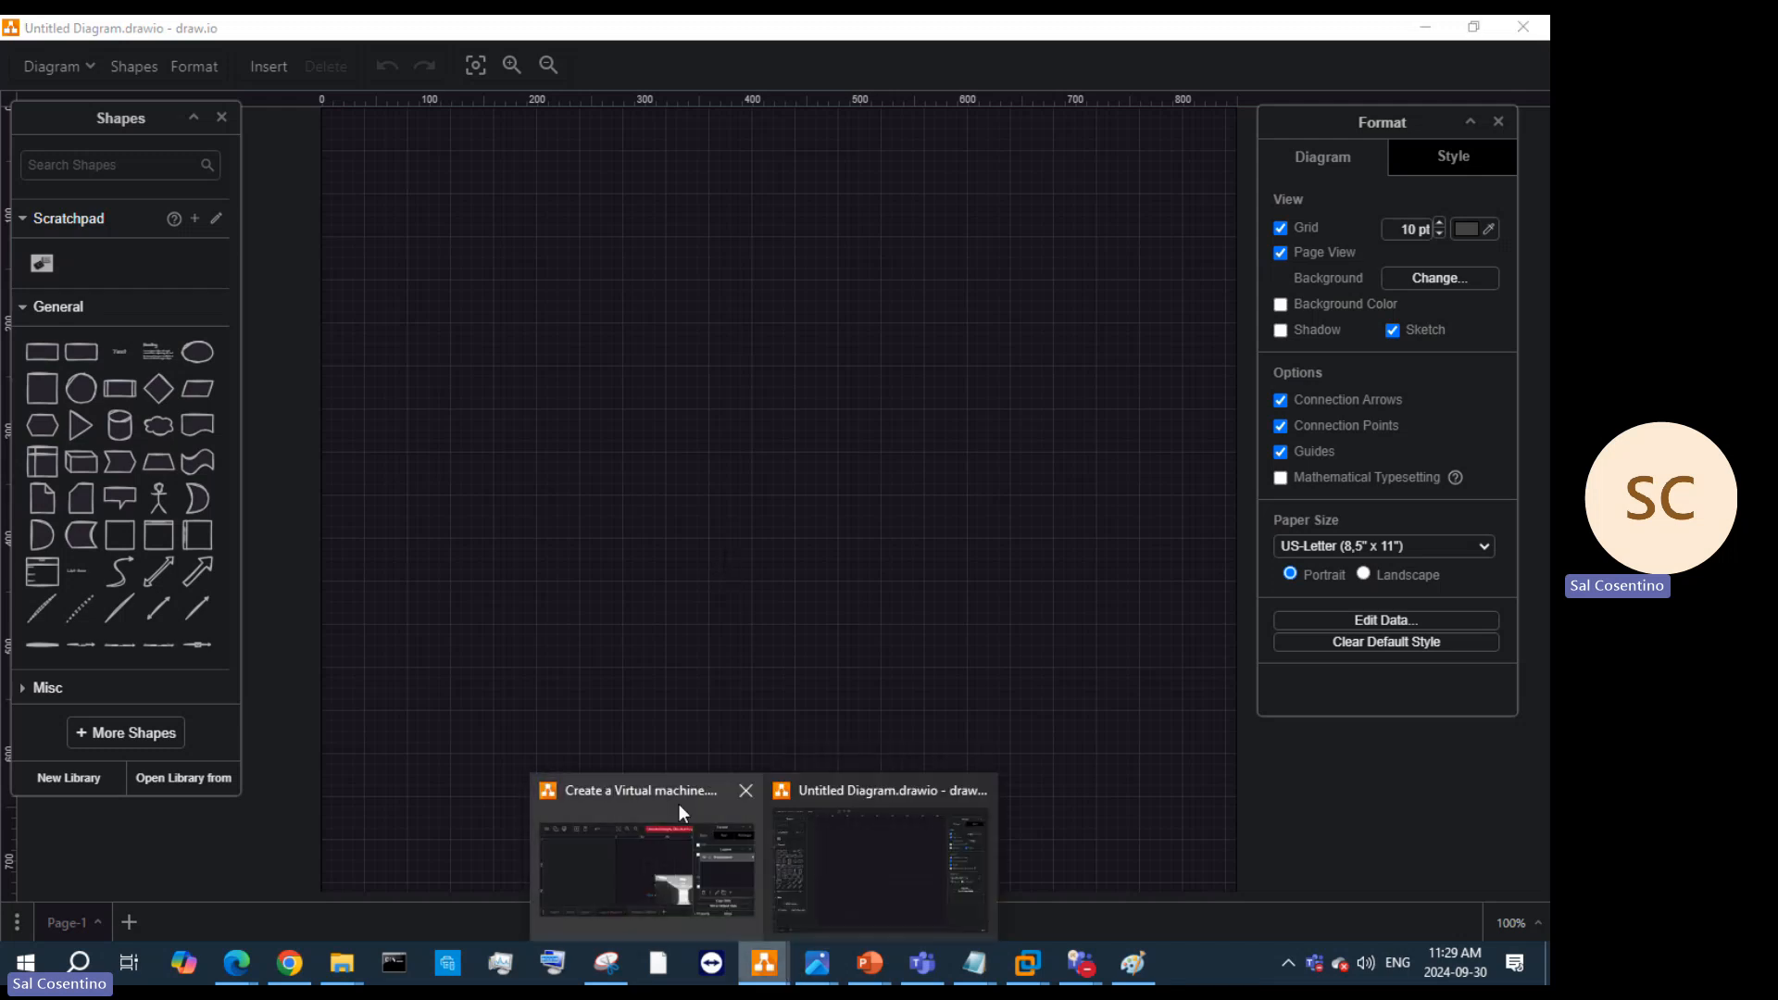
{"action": "mouse_move", "coordinate": [676, 793]}
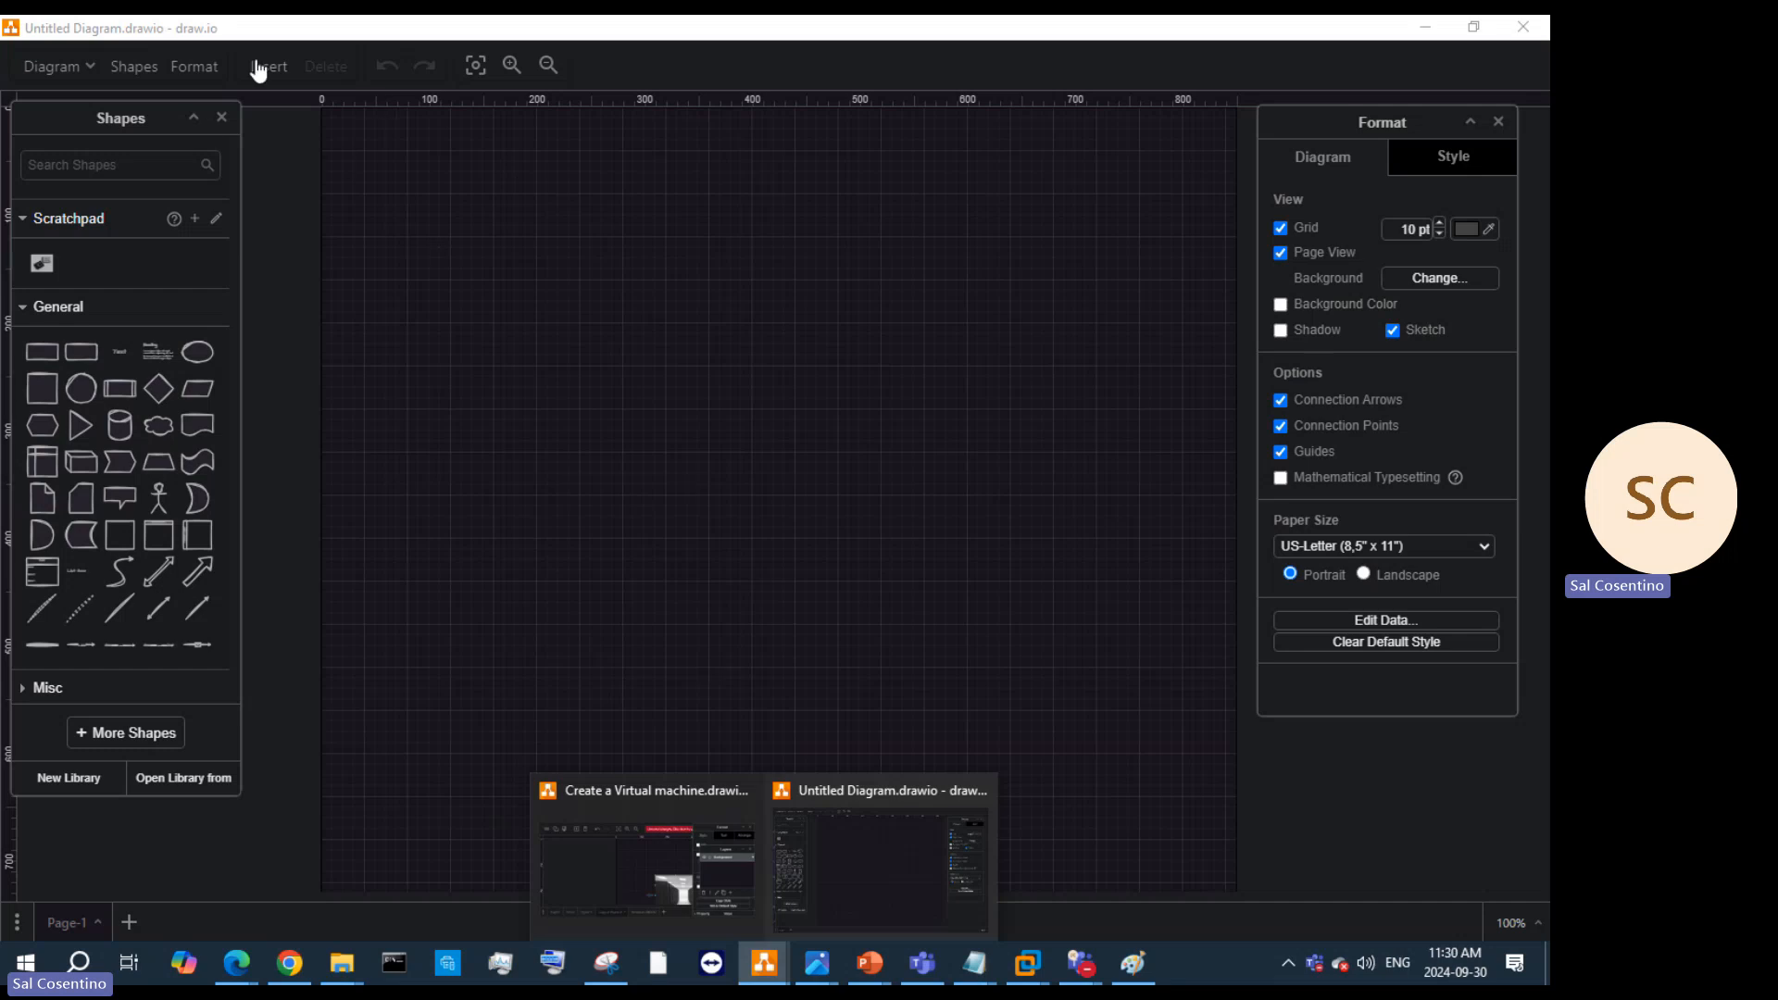
{"action": "left_click", "coordinate": [72, 67]}
{"action": "left_click", "coordinate": [135, 164]}
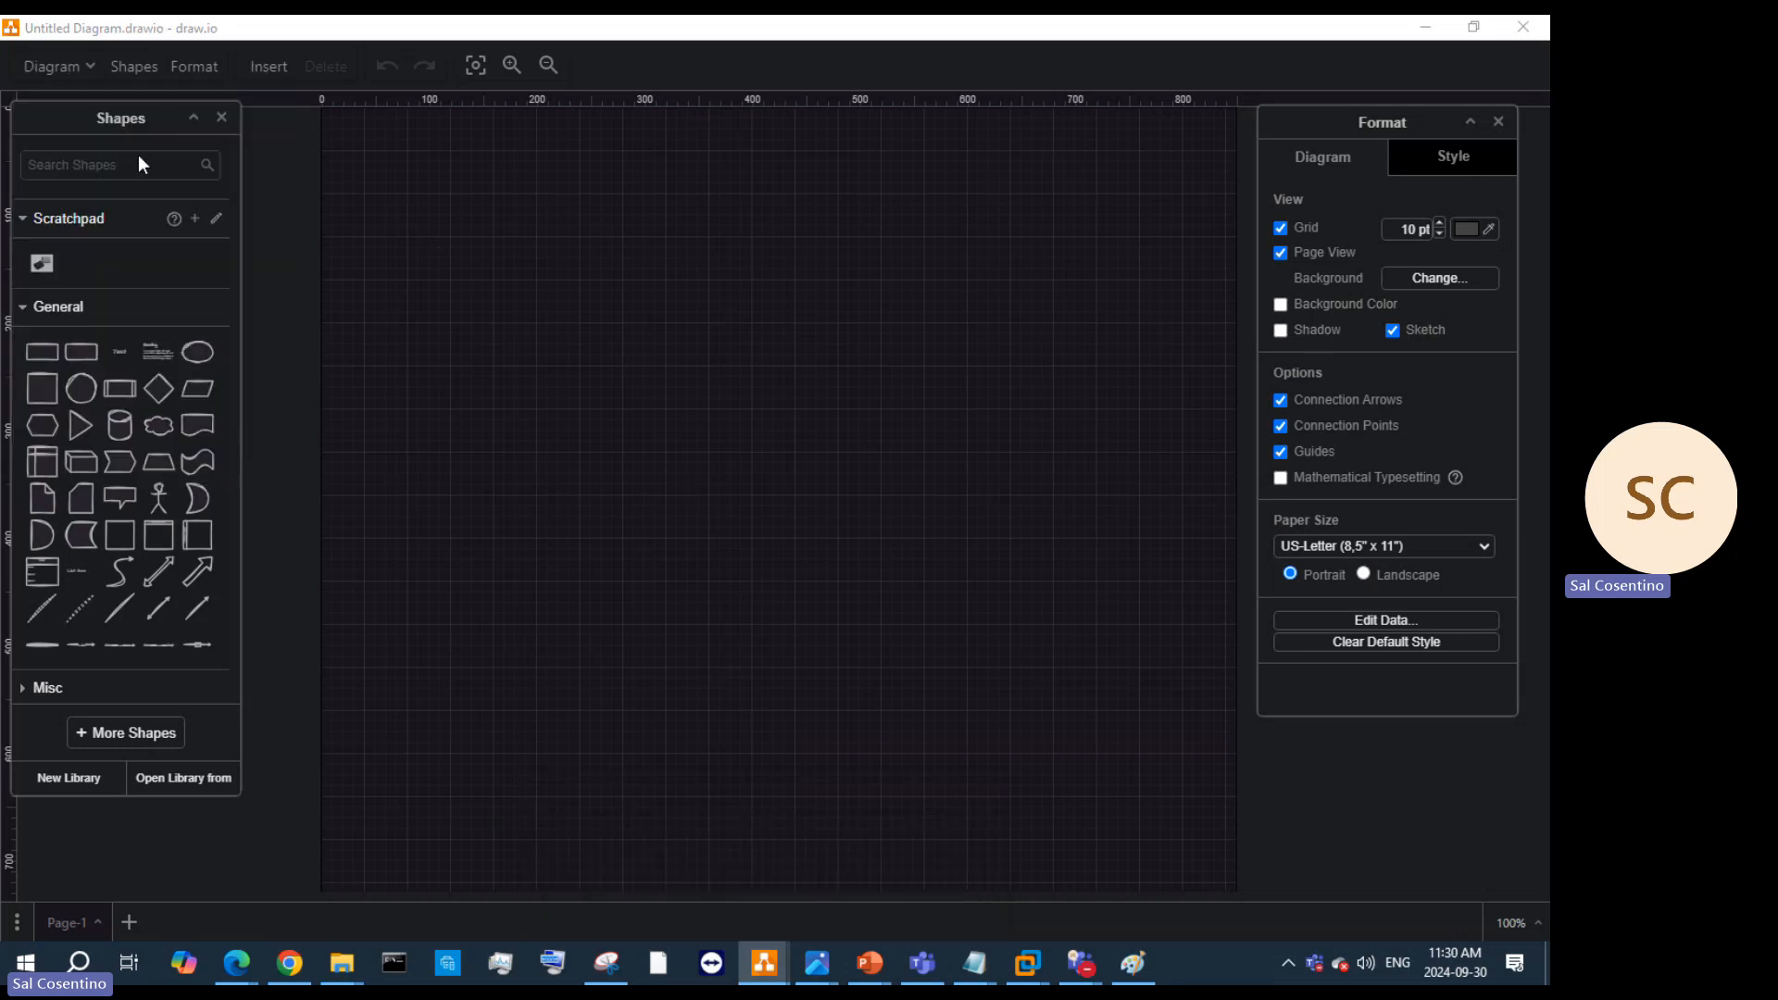
Step: Open Create a Virtual machine.drawio, keeping the recovered unsaved changes
{"action": "left_click", "coordinate": [380, 191]}
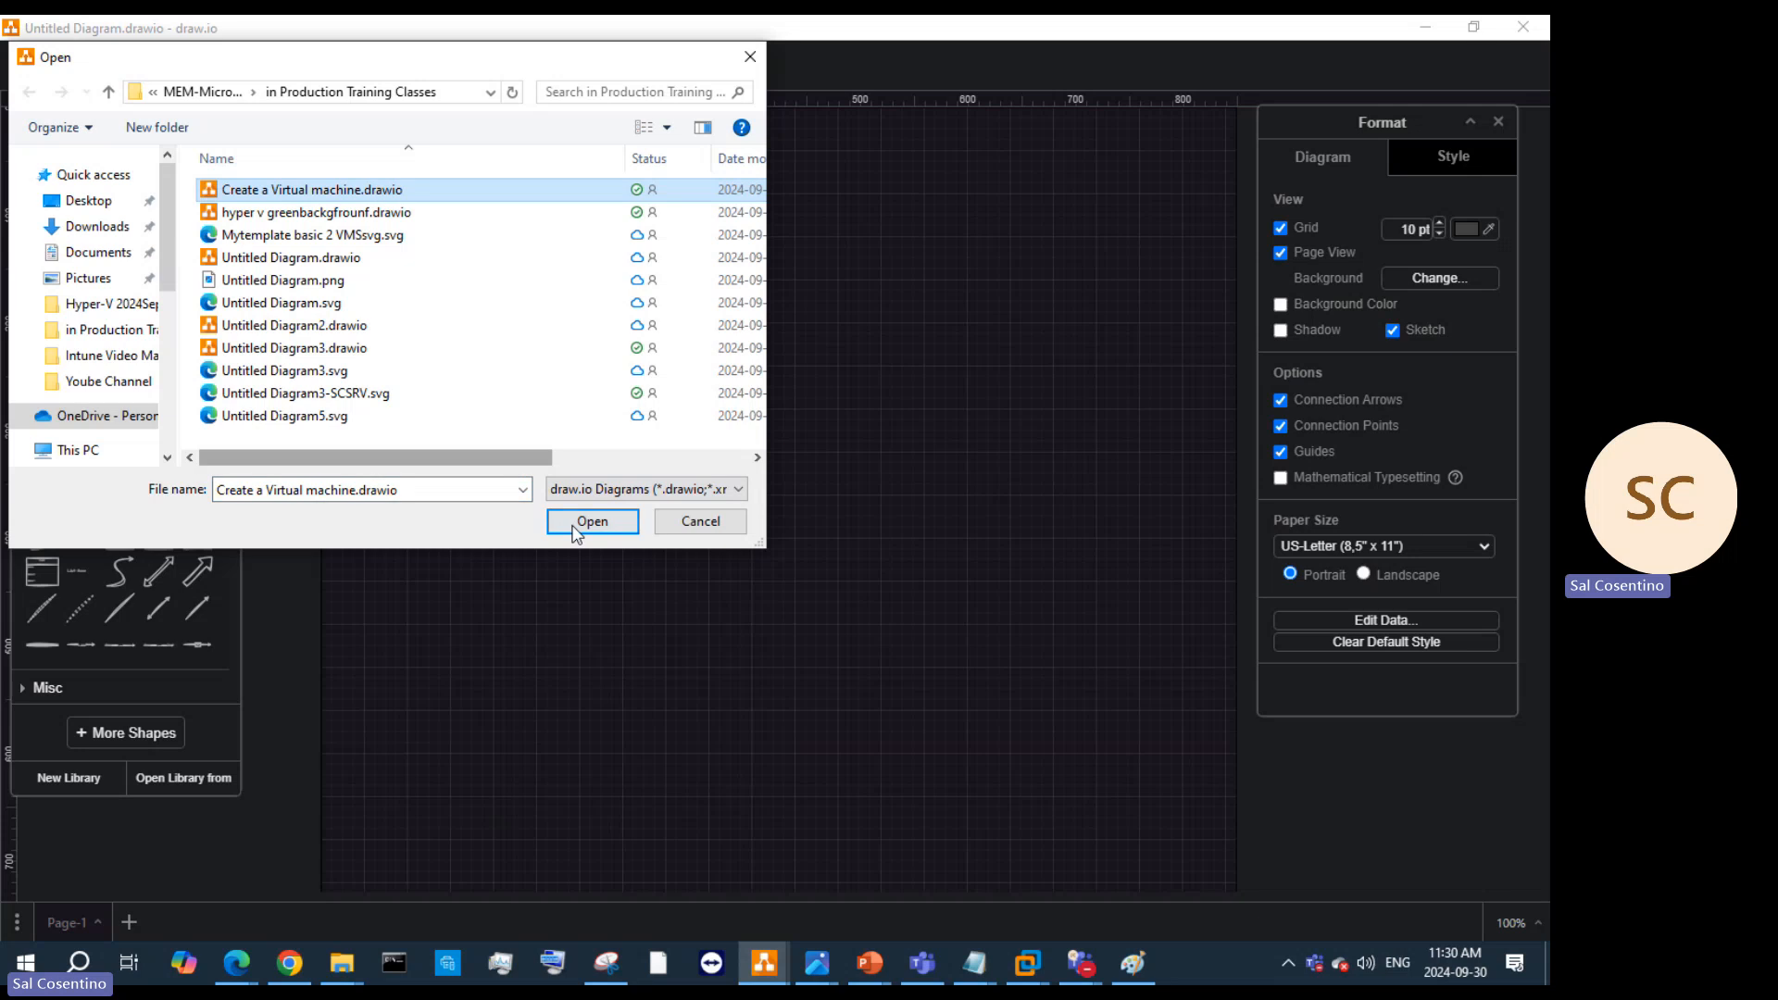
{"action": "left_click", "coordinate": [583, 519]}
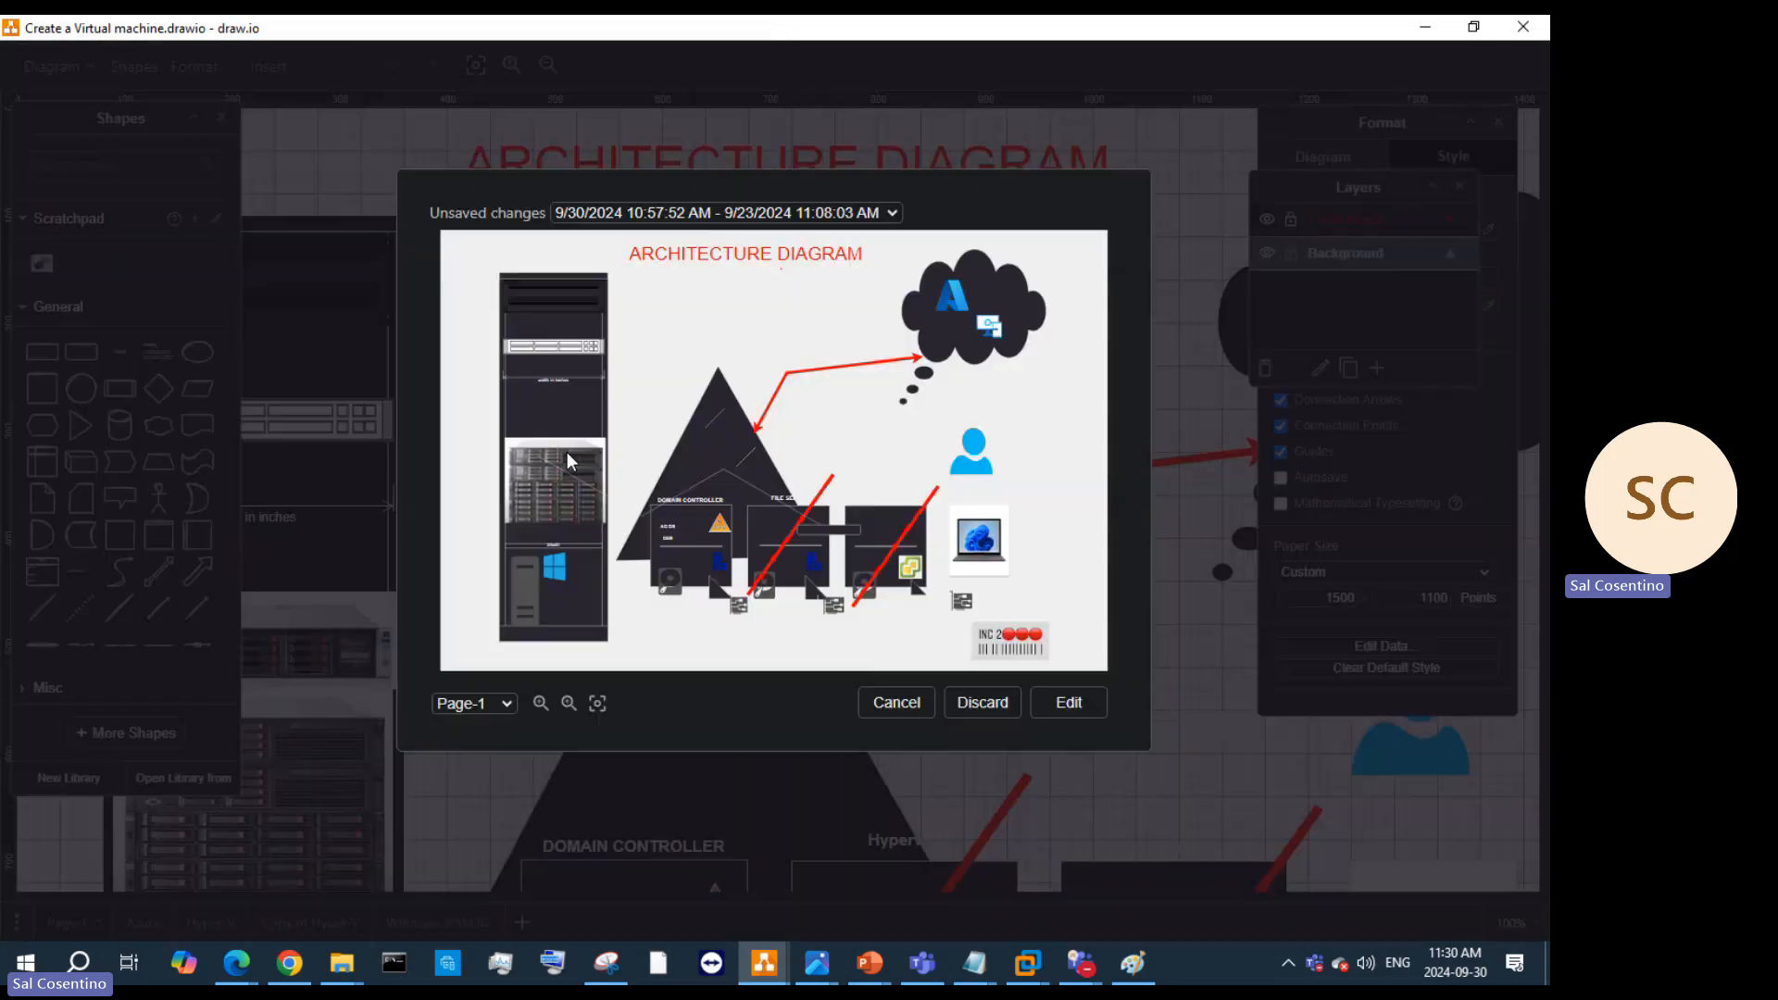
{"action": "left_click", "coordinate": [1060, 707]}
{"action": "scroll", "coordinate": [955, 718], "scroll_direction": "down", "scroll_amount": 9}
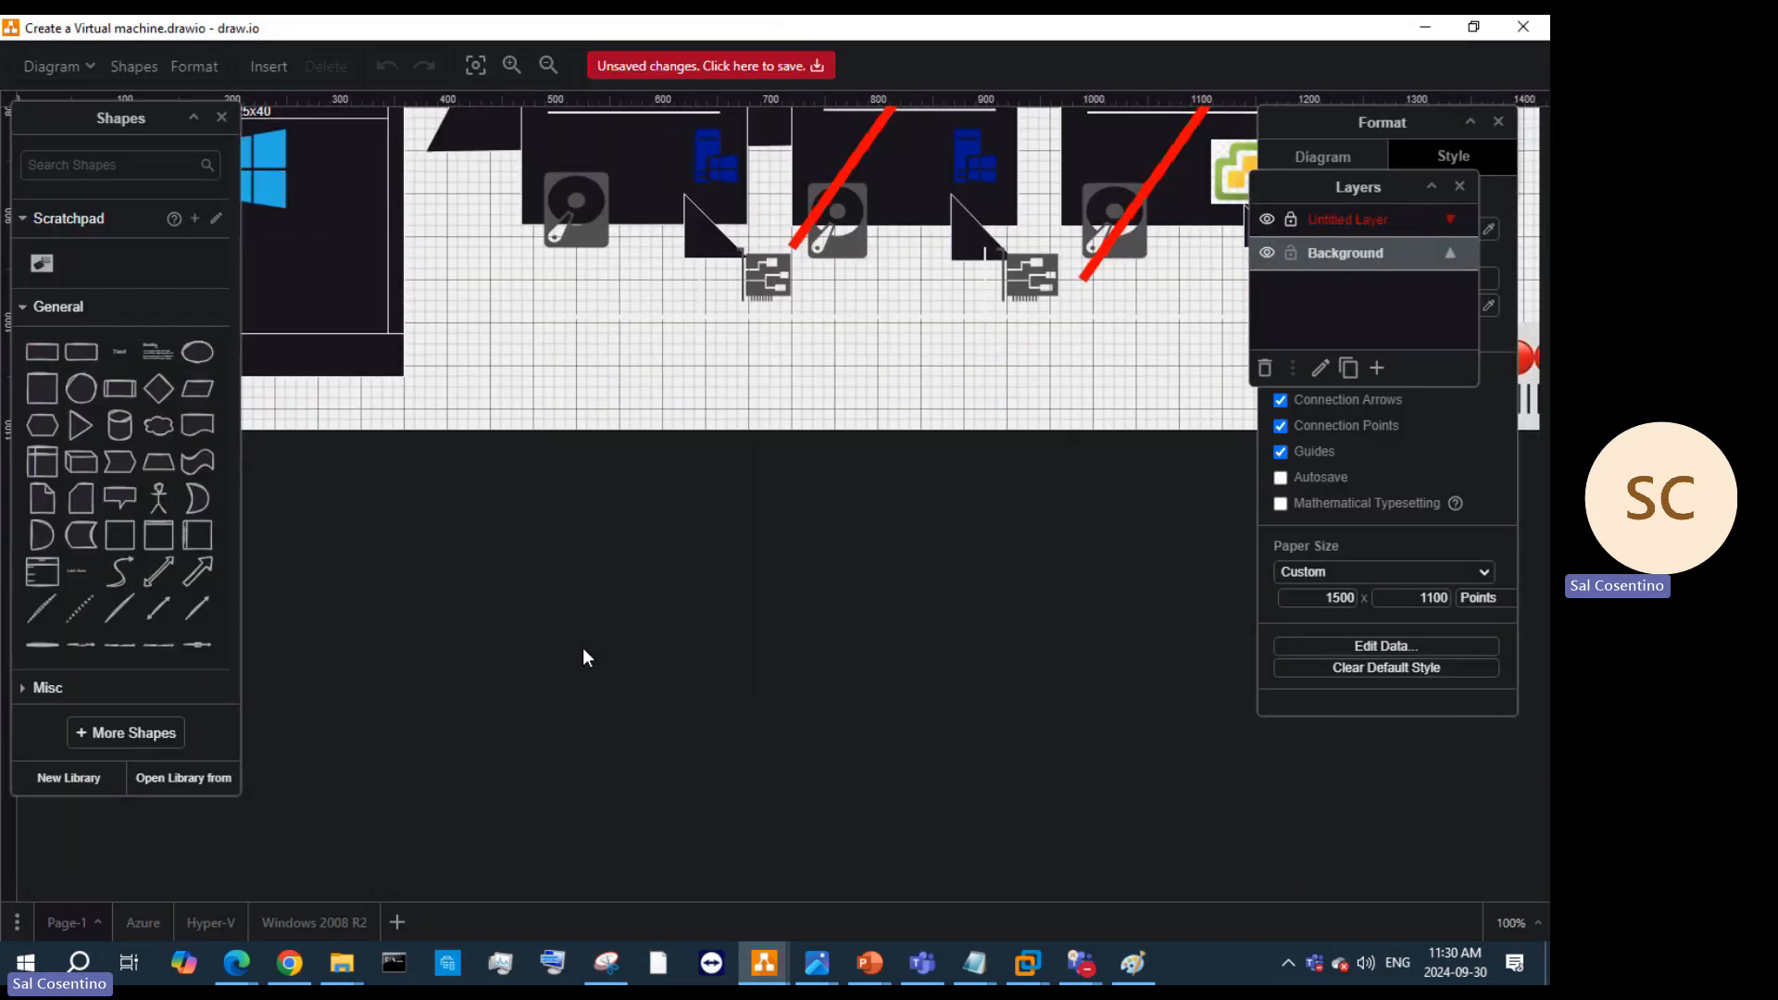
{"action": "scroll", "coordinate": [576, 641], "scroll_direction": "up", "scroll_amount": 8}
{"action": "scroll", "coordinate": [616, 609], "scroll_direction": "up", "scroll_amount": 4}
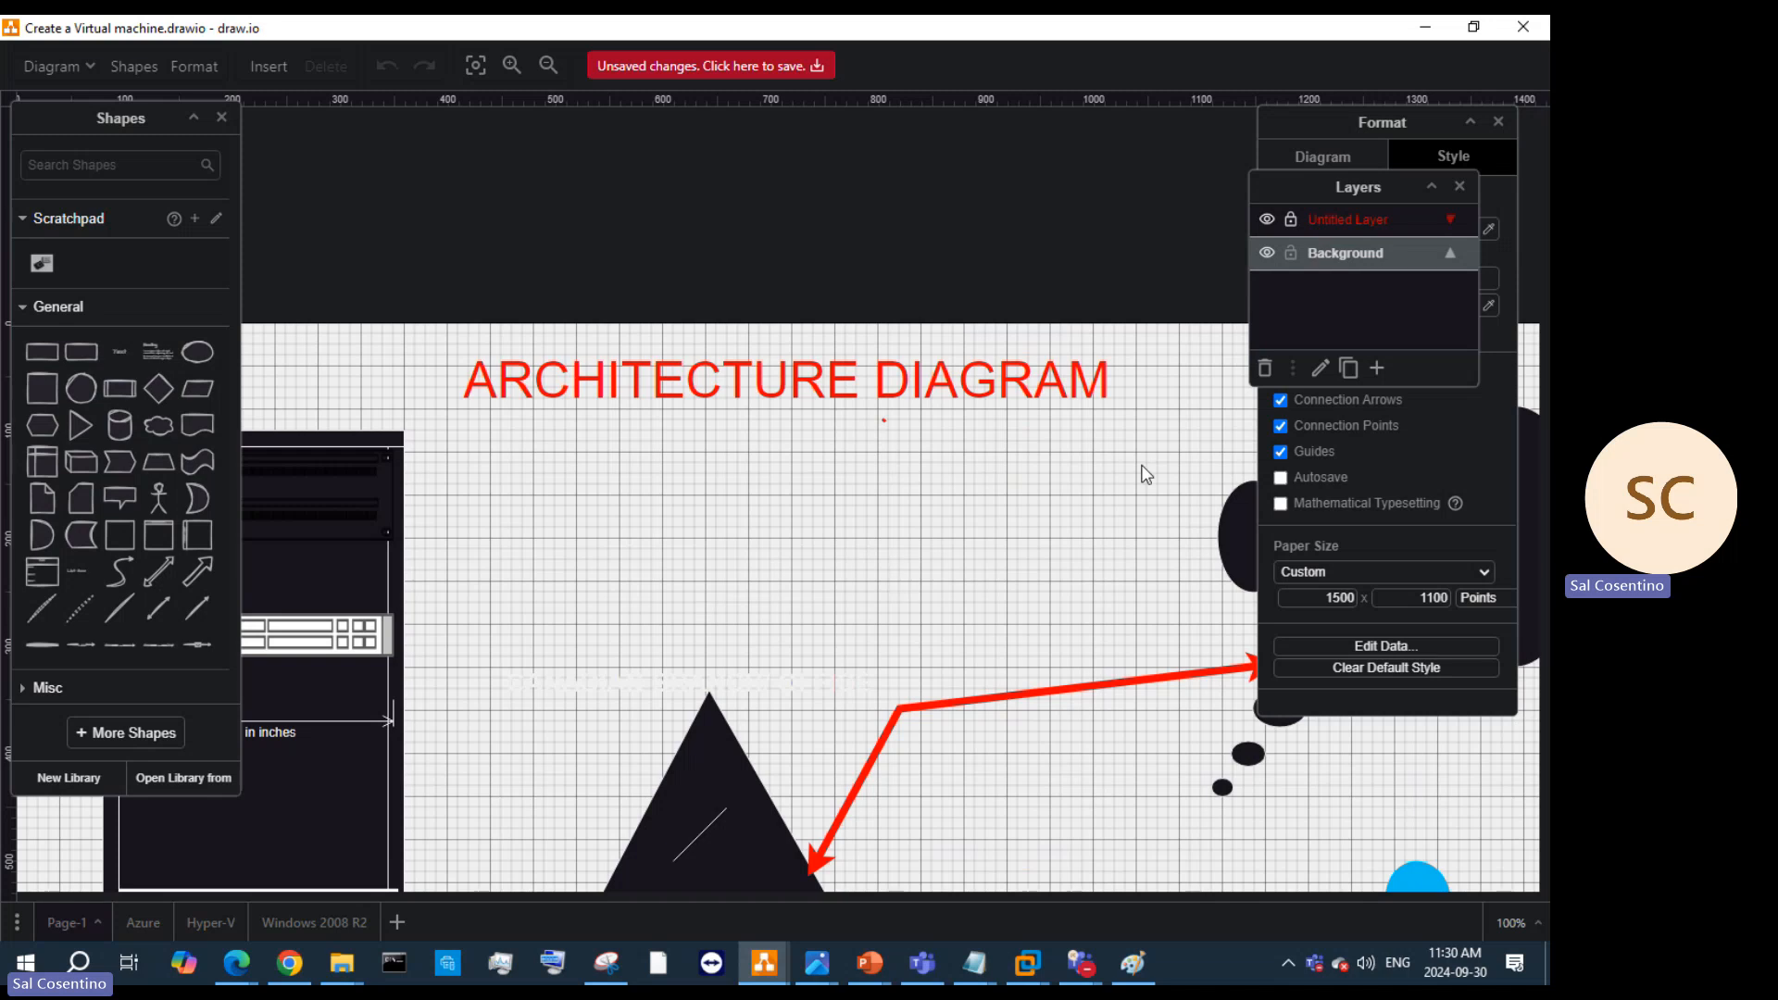
Step: View the Hyper-V and Windows 2008 R2 pages of the diagram
{"action": "left_click", "coordinate": [210, 922]}
{"action": "scroll", "coordinate": [948, 679], "scroll_direction": "down", "scroll_amount": 5}
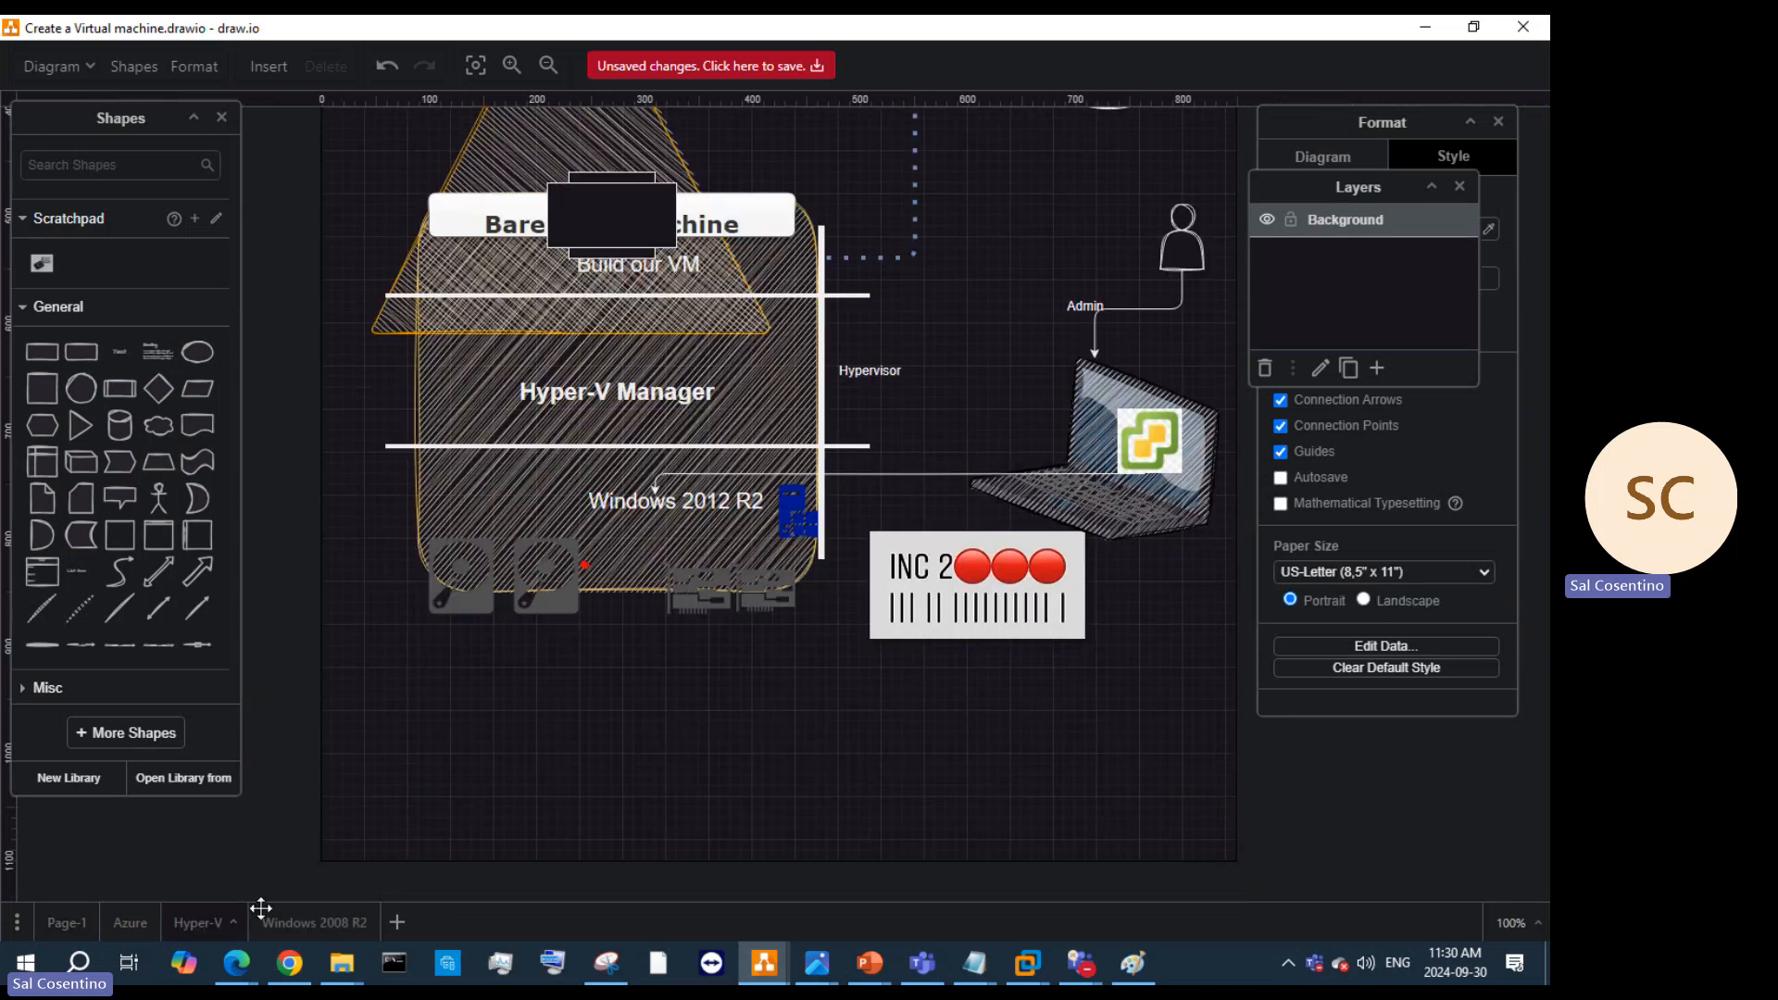
{"action": "left_click", "coordinate": [287, 922]}
{"action": "scroll", "coordinate": [674, 690], "scroll_direction": "down", "scroll_amount": 5}
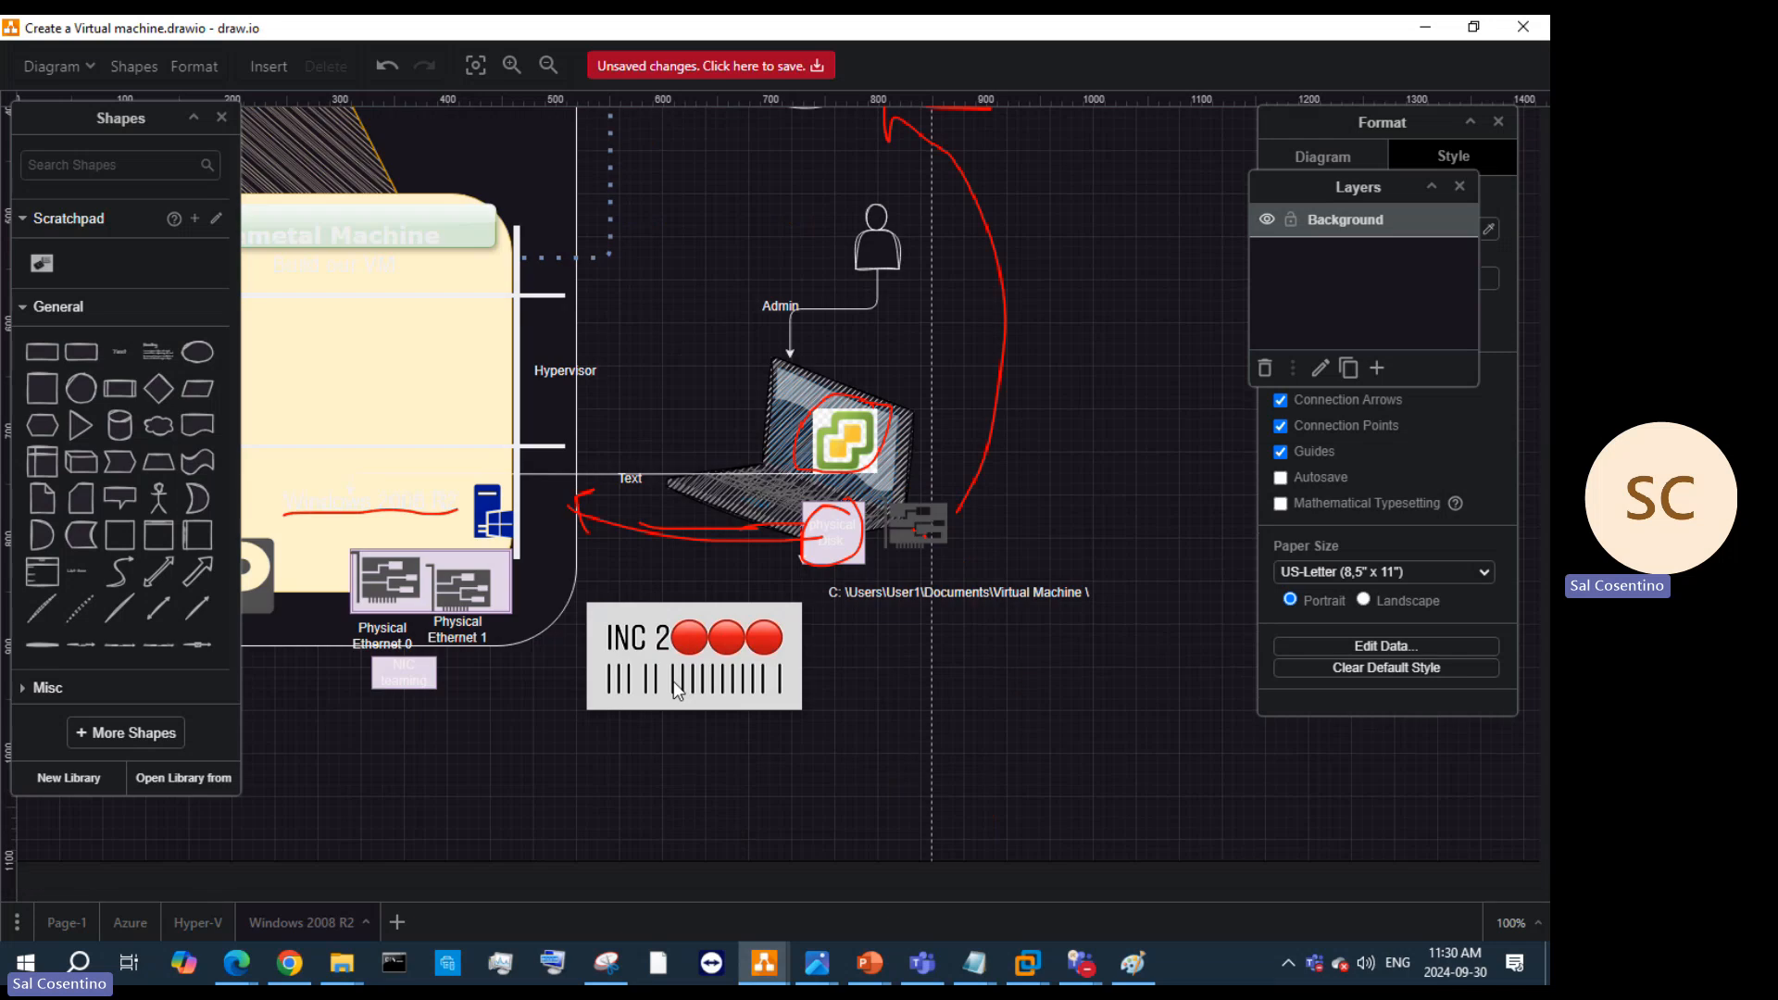
{"action": "scroll", "coordinate": [677, 690], "scroll_direction": "down", "scroll_amount": 5}
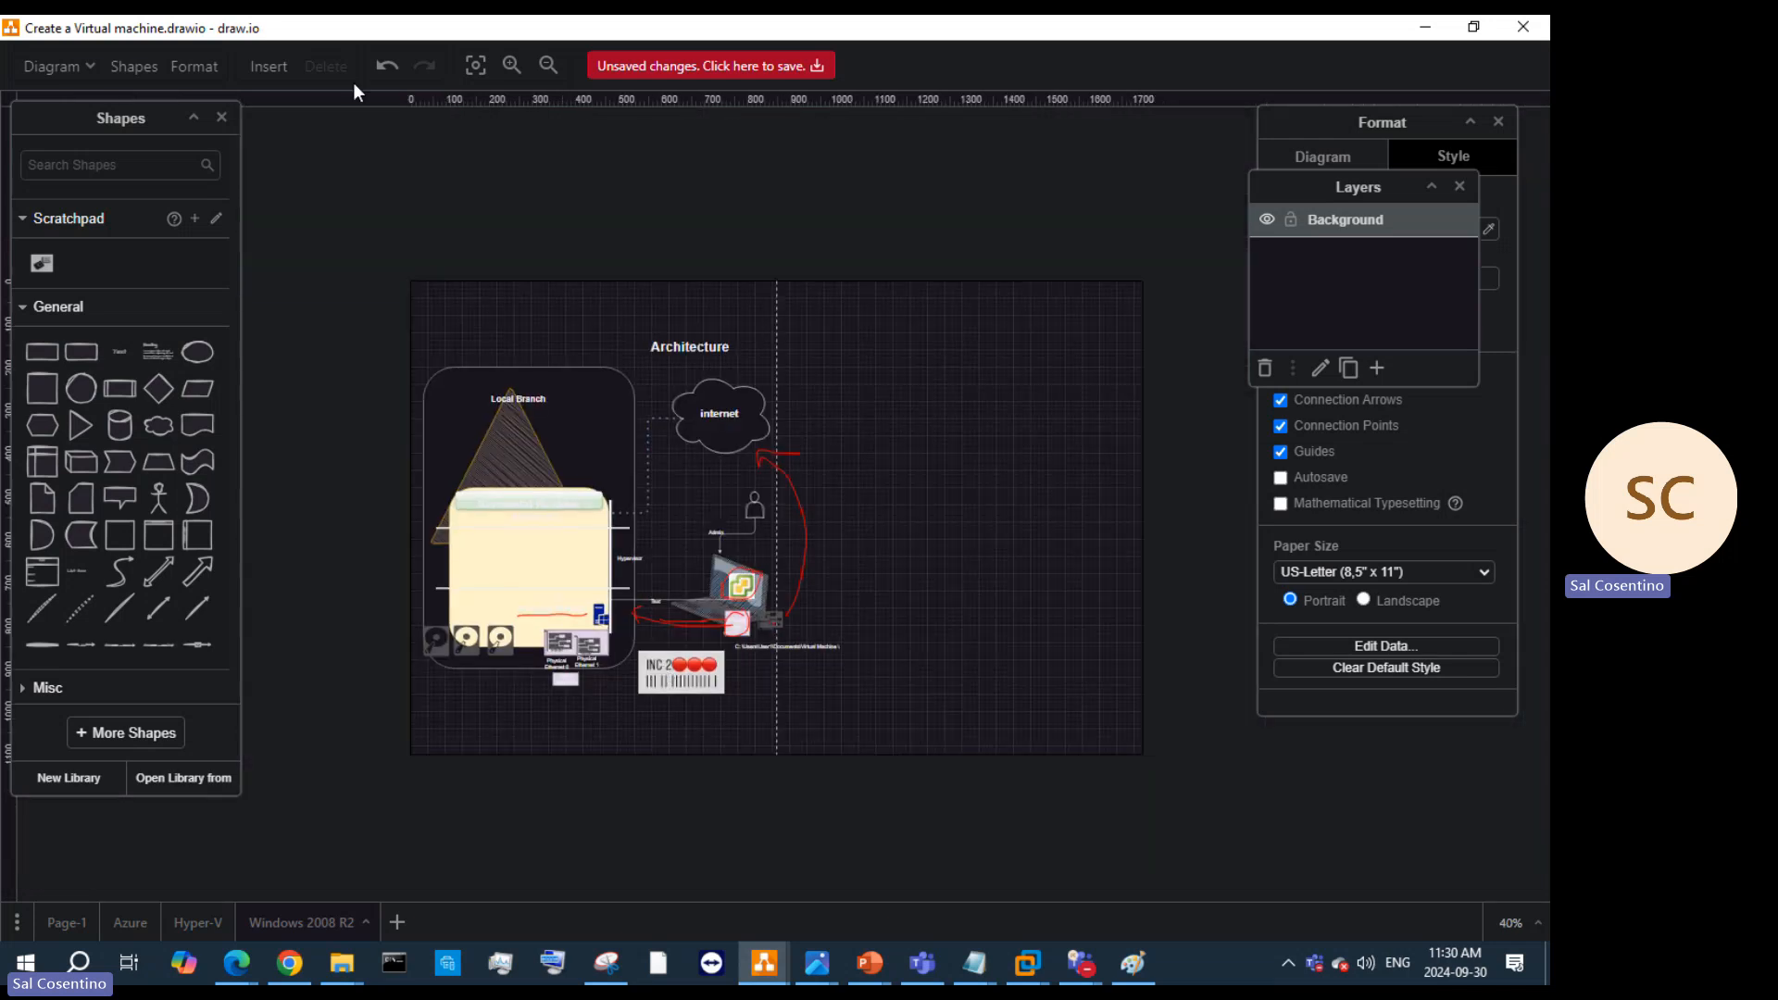
Step: Reopen Create a Virtual machine.drawio discarding changes and recovery, then show the Copy of Hyper-V page
{"action": "left_click", "coordinate": [74, 69]}
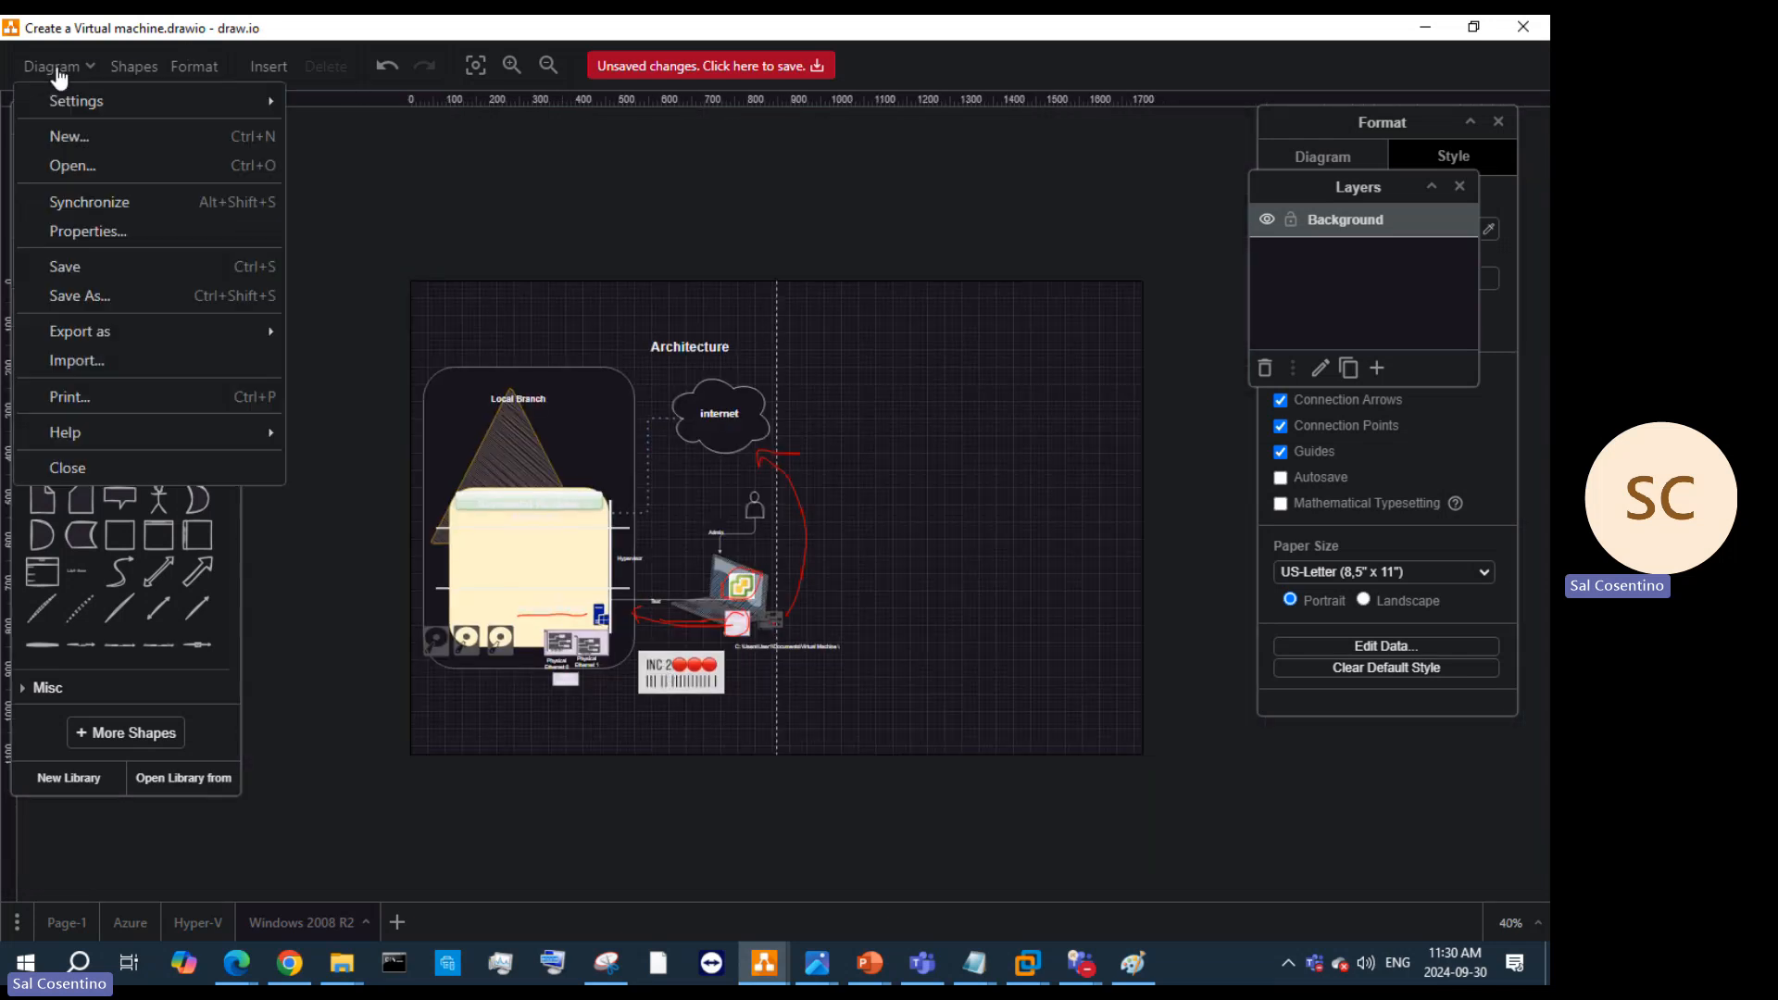
{"action": "left_click", "coordinate": [111, 167]}
{"action": "left_click", "coordinate": [698, 405]}
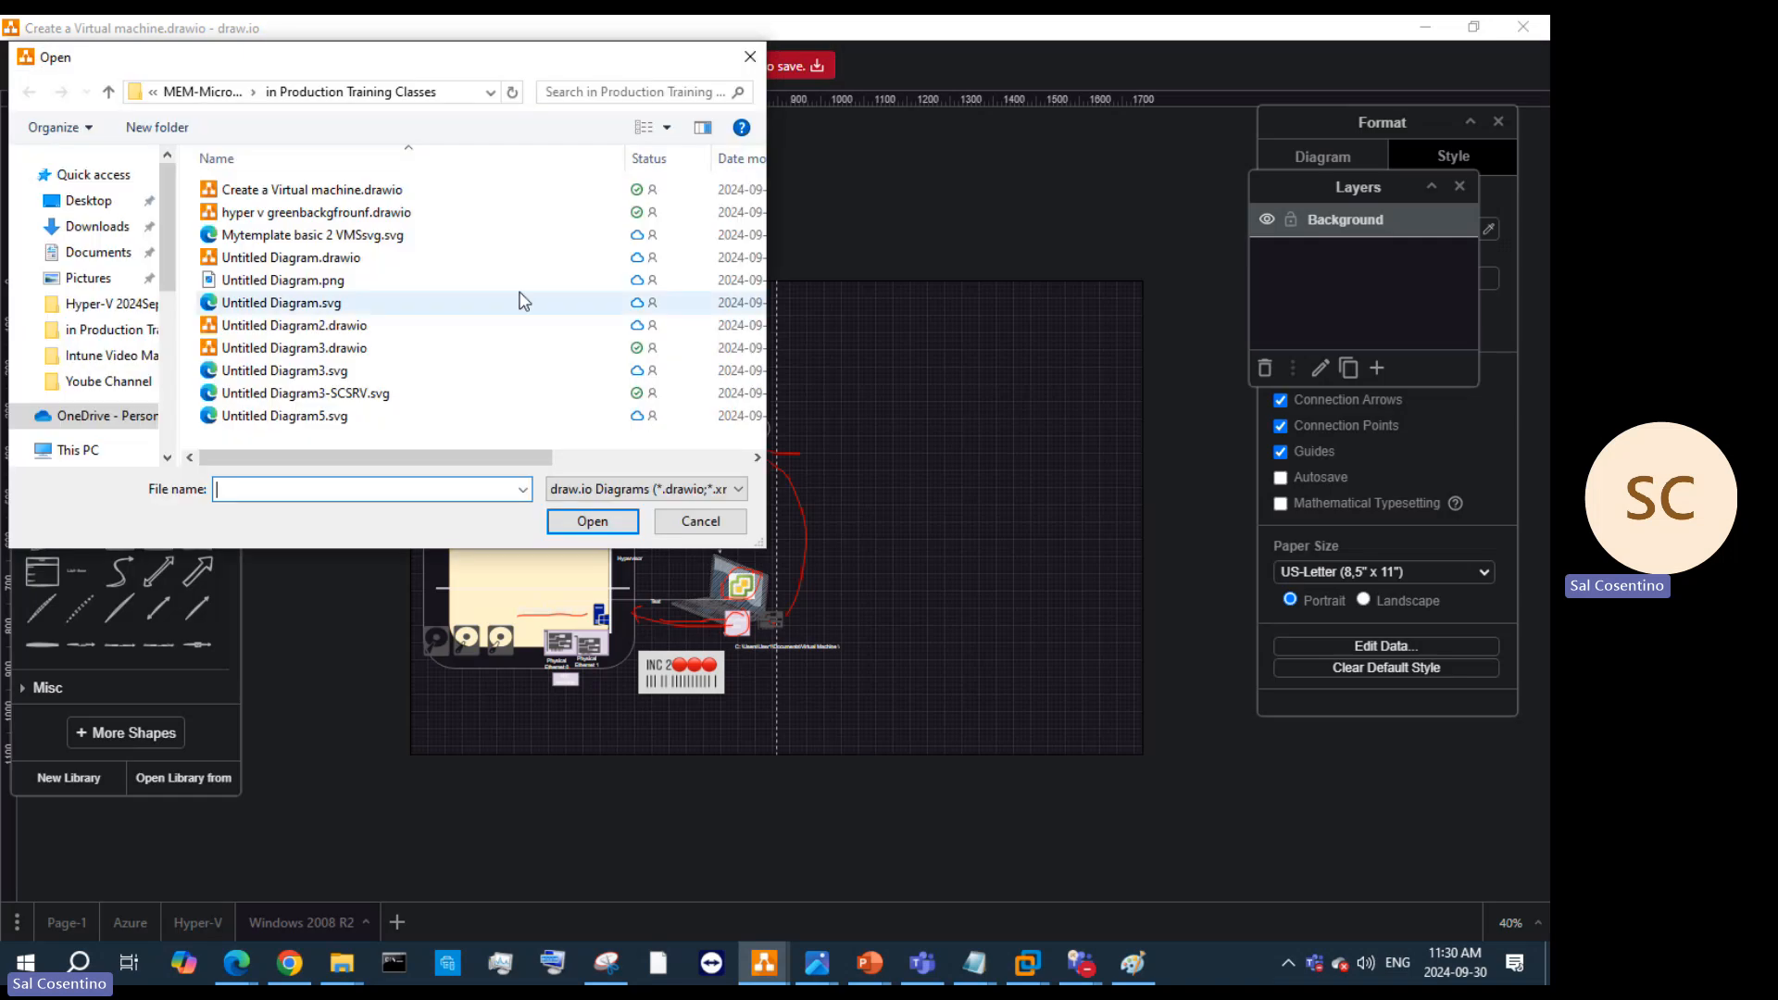
{"action": "left_click", "coordinate": [395, 192]}
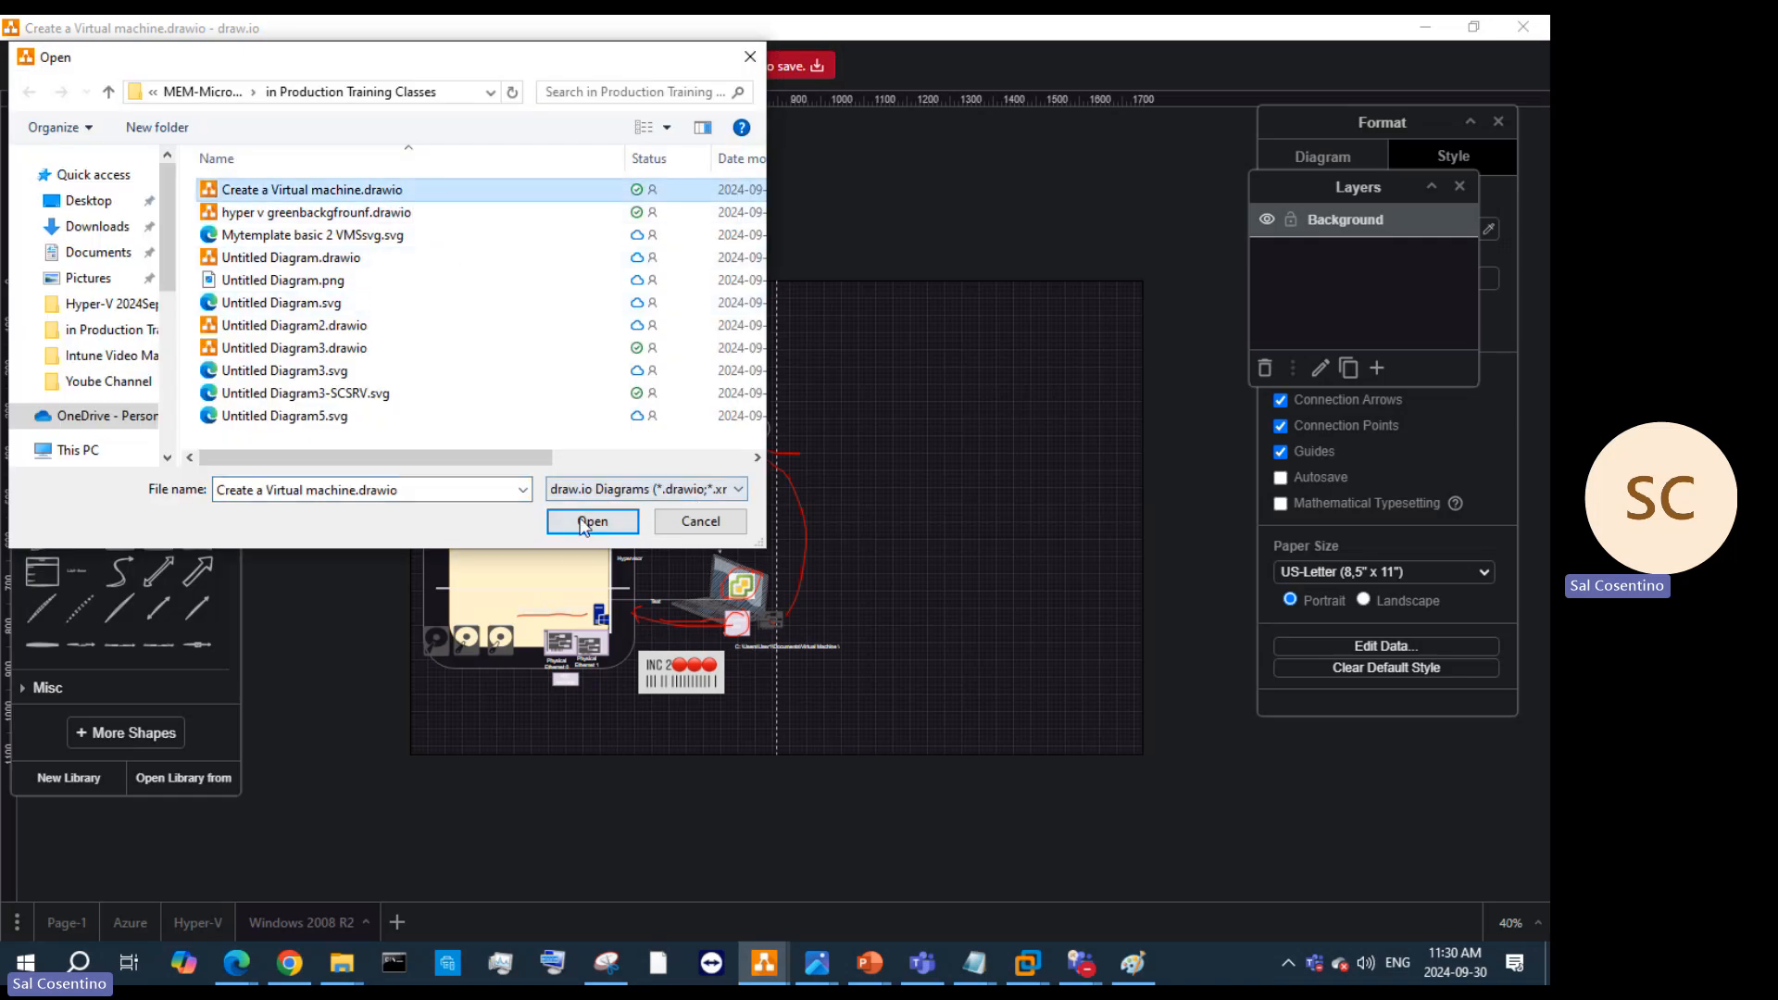
{"action": "left_click", "coordinate": [585, 523]}
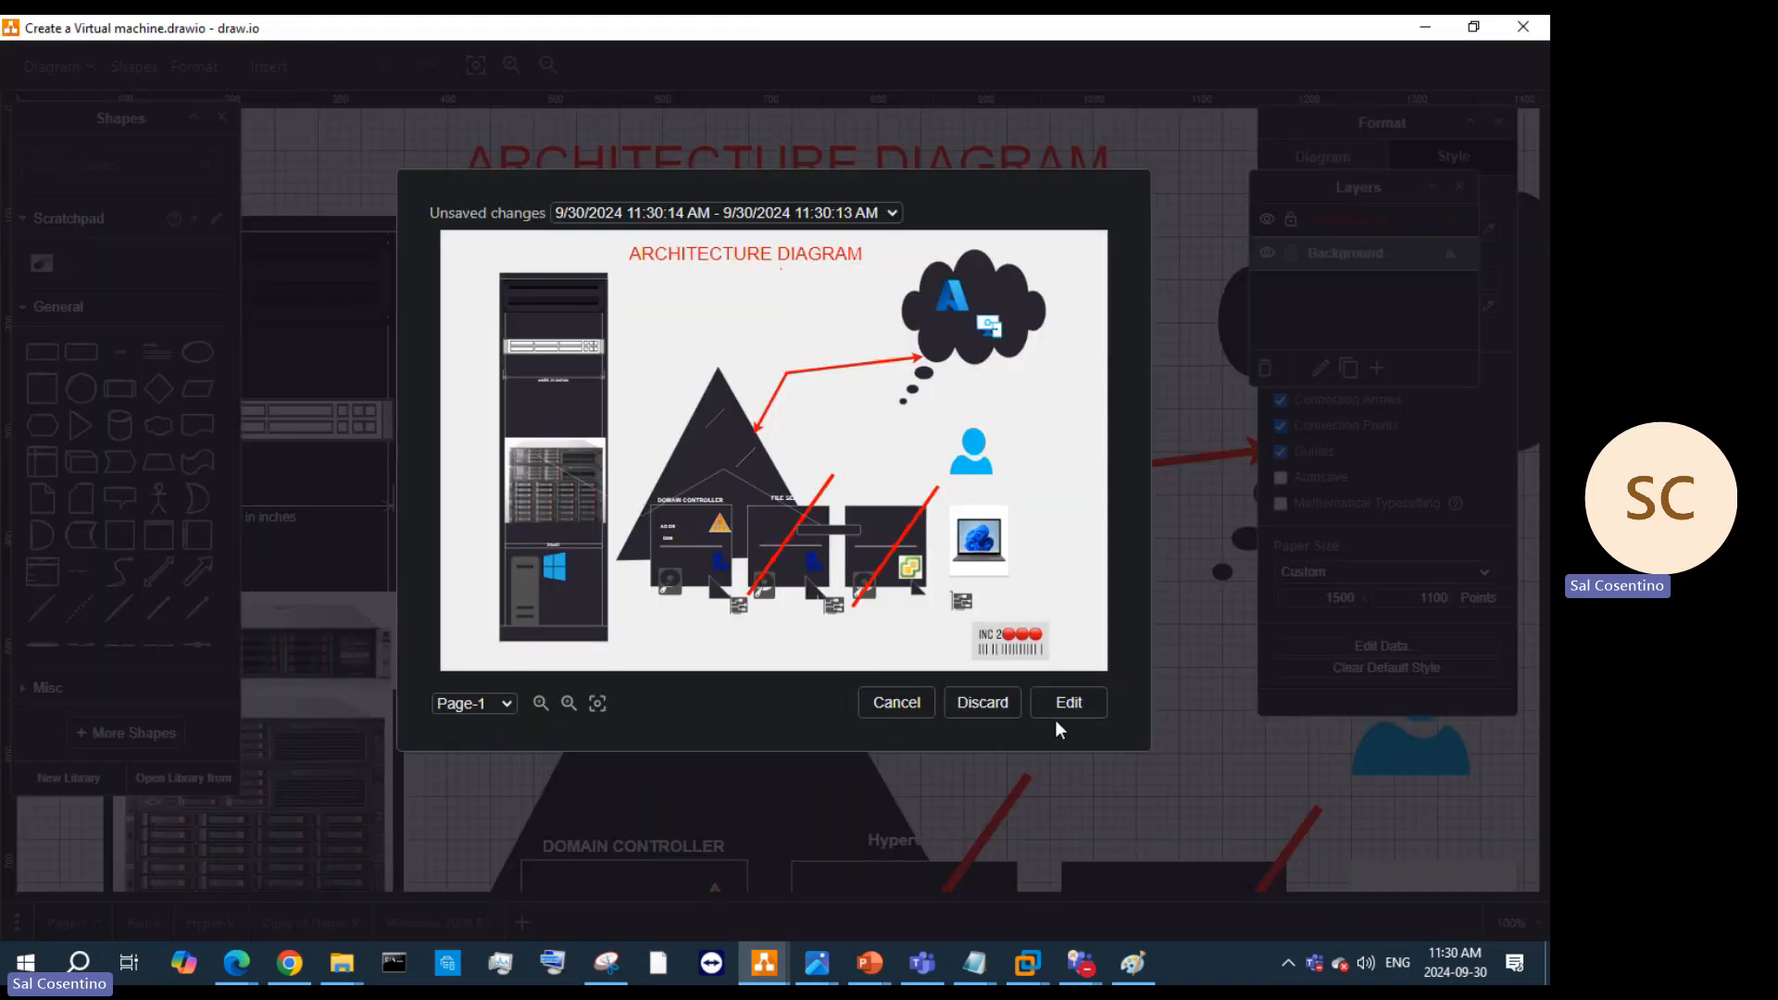
{"action": "left_click", "coordinate": [908, 704]}
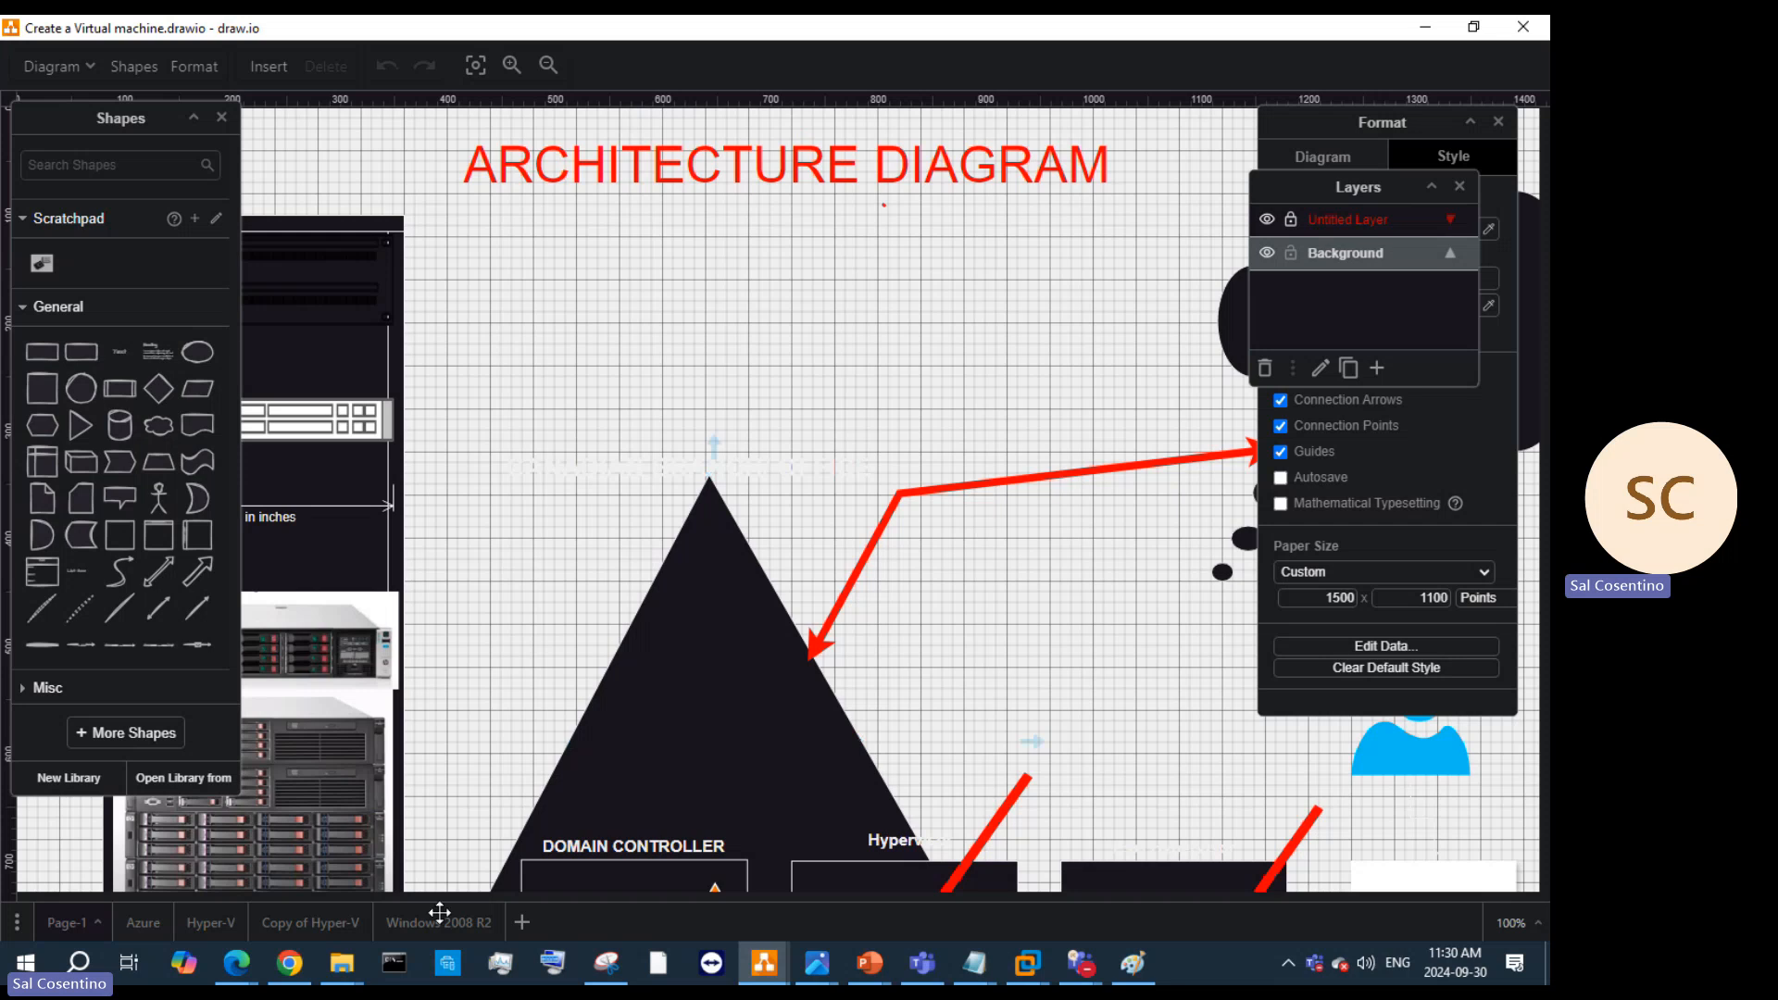
{"action": "left_click", "coordinate": [398, 923]}
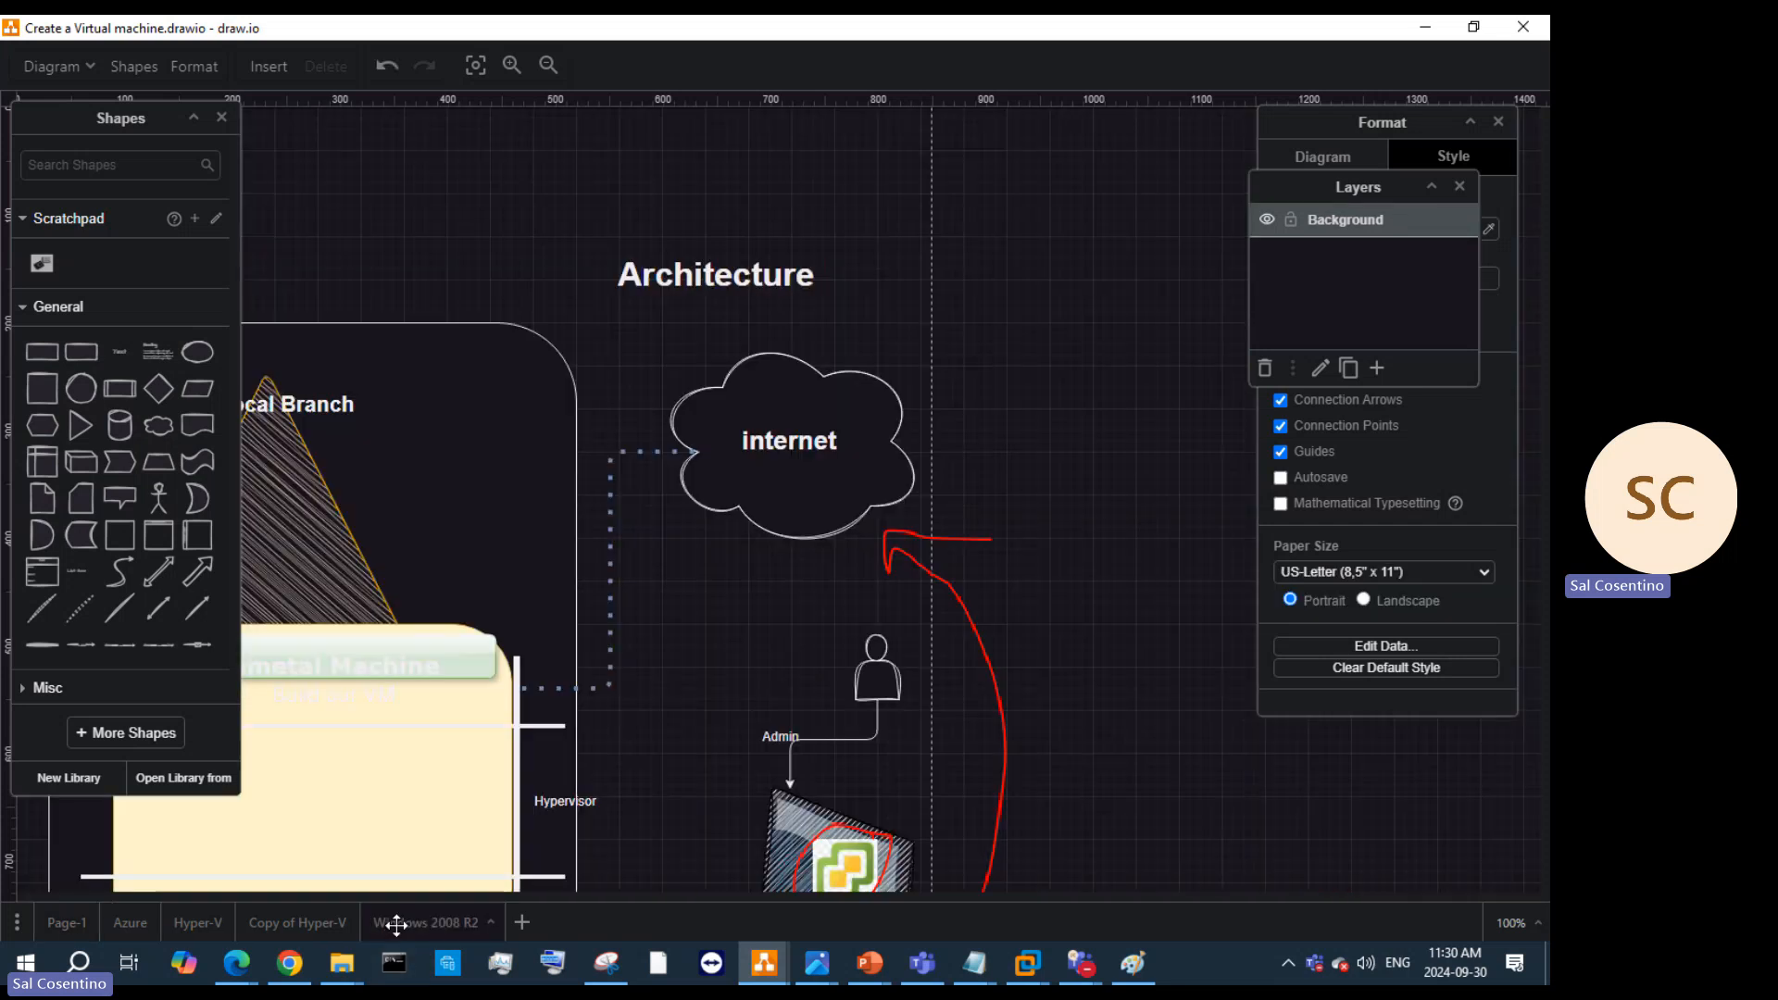
{"action": "left_click", "coordinate": [296, 923]}
Step: Zoom to 70%, select and deselect the server-room image, then restore the draw.io window down
{"action": "scroll", "coordinate": [1008, 564], "scroll_direction": "down", "scroll_amount": 4}
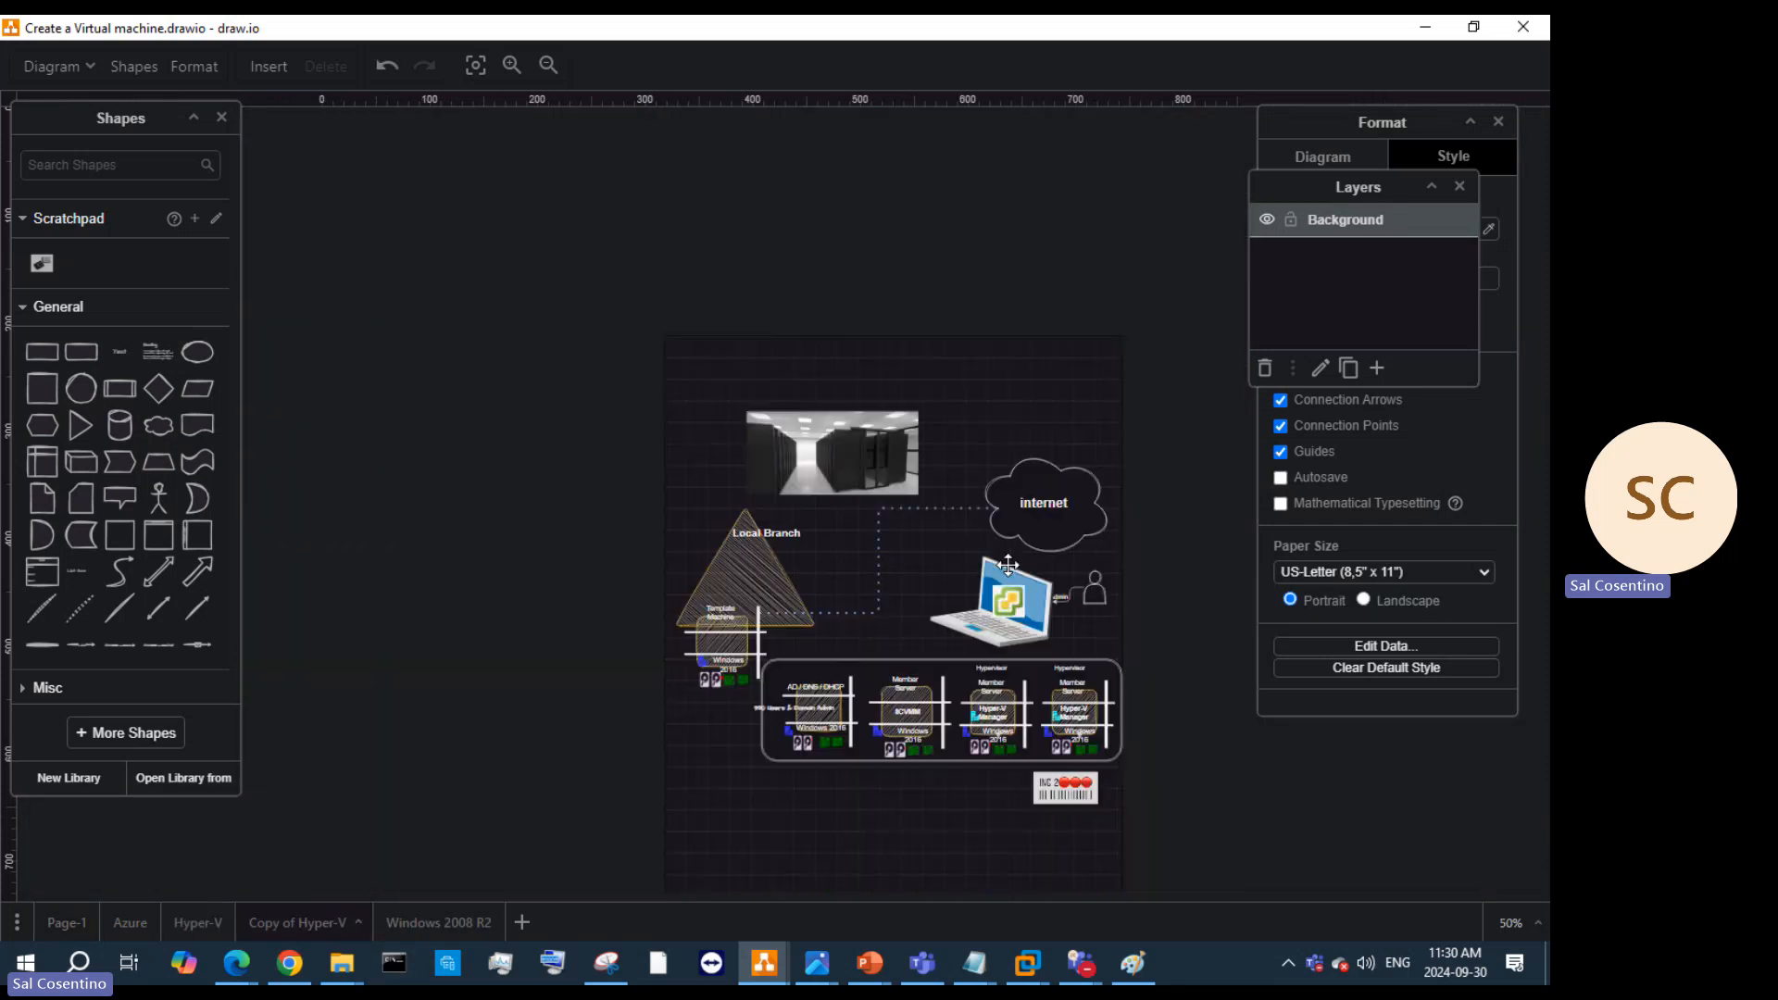
{"action": "scroll", "coordinate": [1007, 564], "scroll_direction": "up", "scroll_amount": 2}
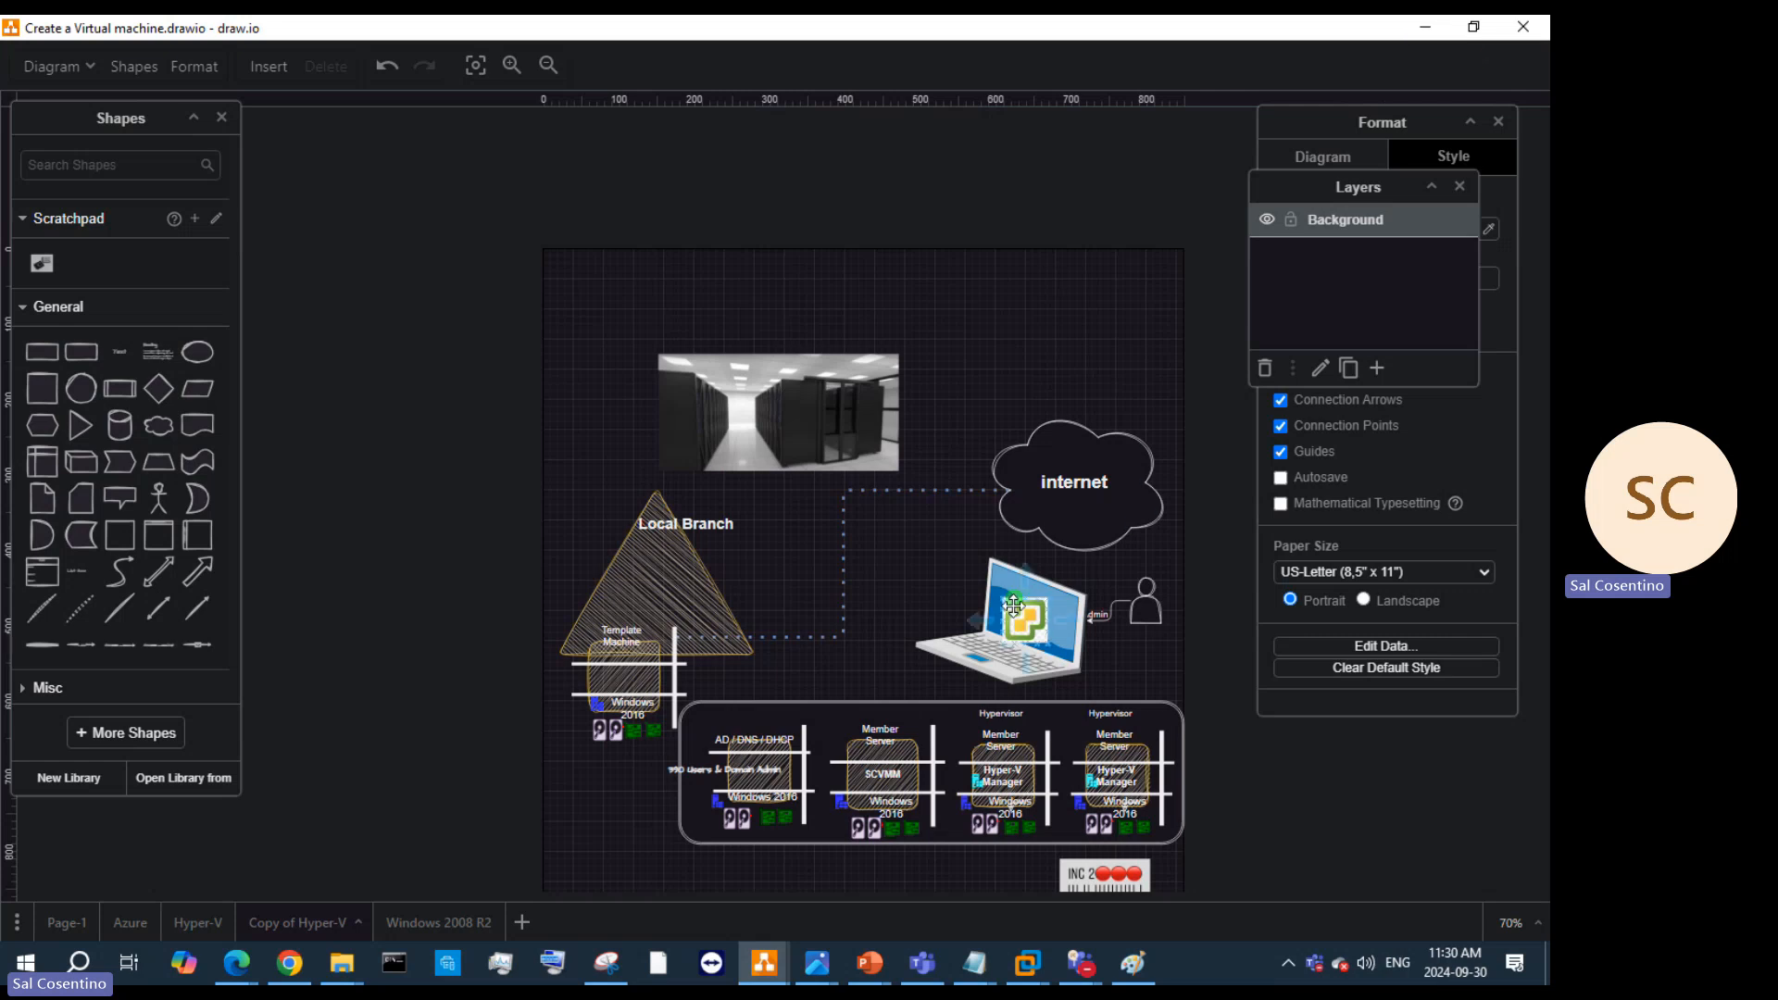
{"action": "left_click", "coordinate": [806, 404]}
{"action": "left_click", "coordinate": [848, 653]}
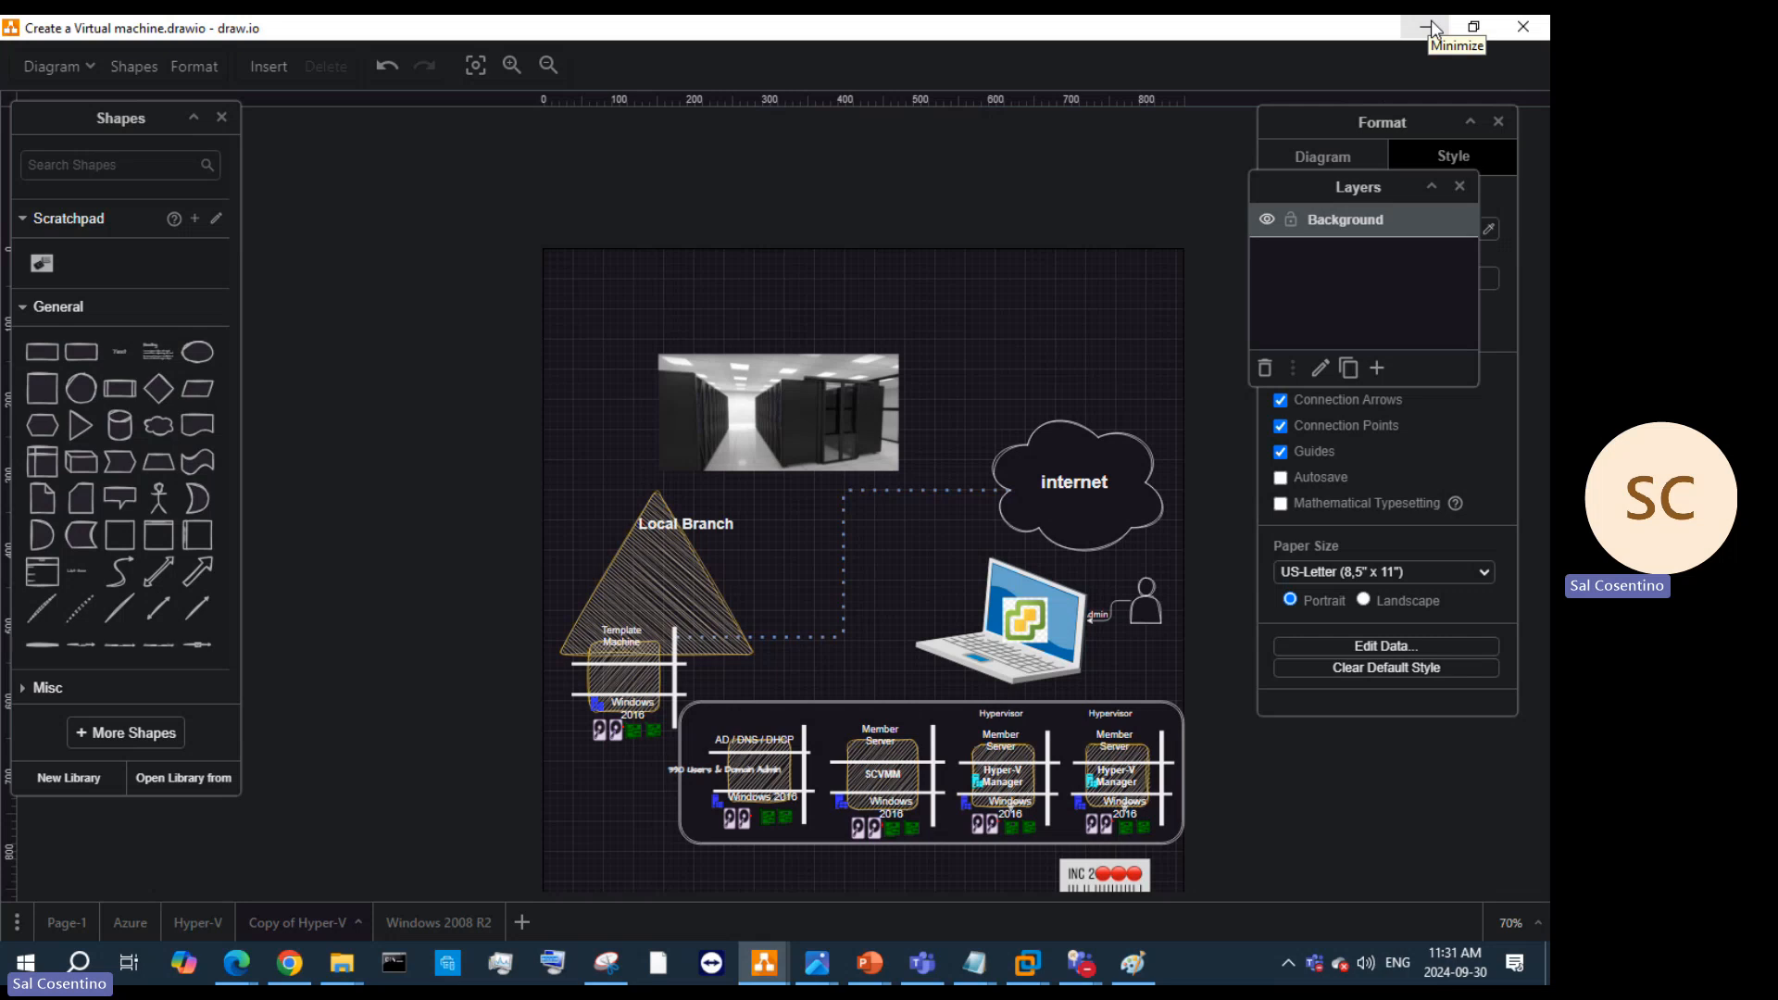
{"action": "left_click", "coordinate": [1475, 35]}
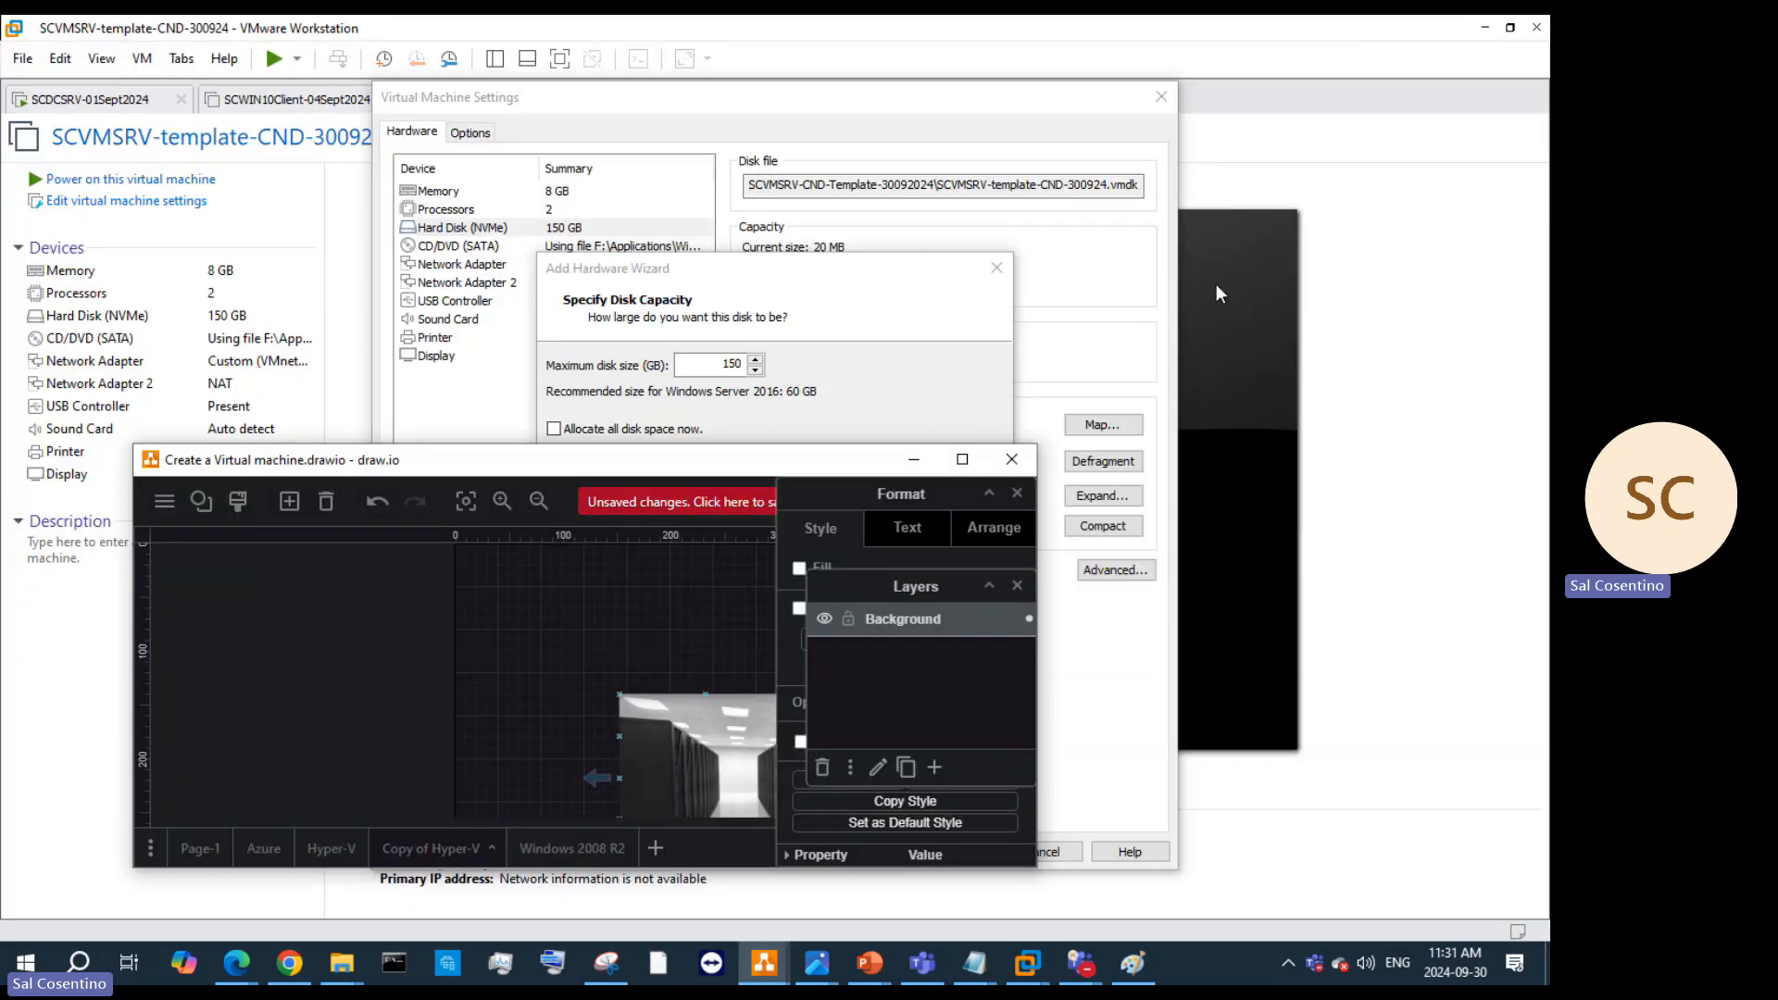
Step: Minimize draw.io and bring Hyper-V.pptx forward, showing slide 37 on Storage Migration
{"action": "left_click", "coordinate": [913, 460]}
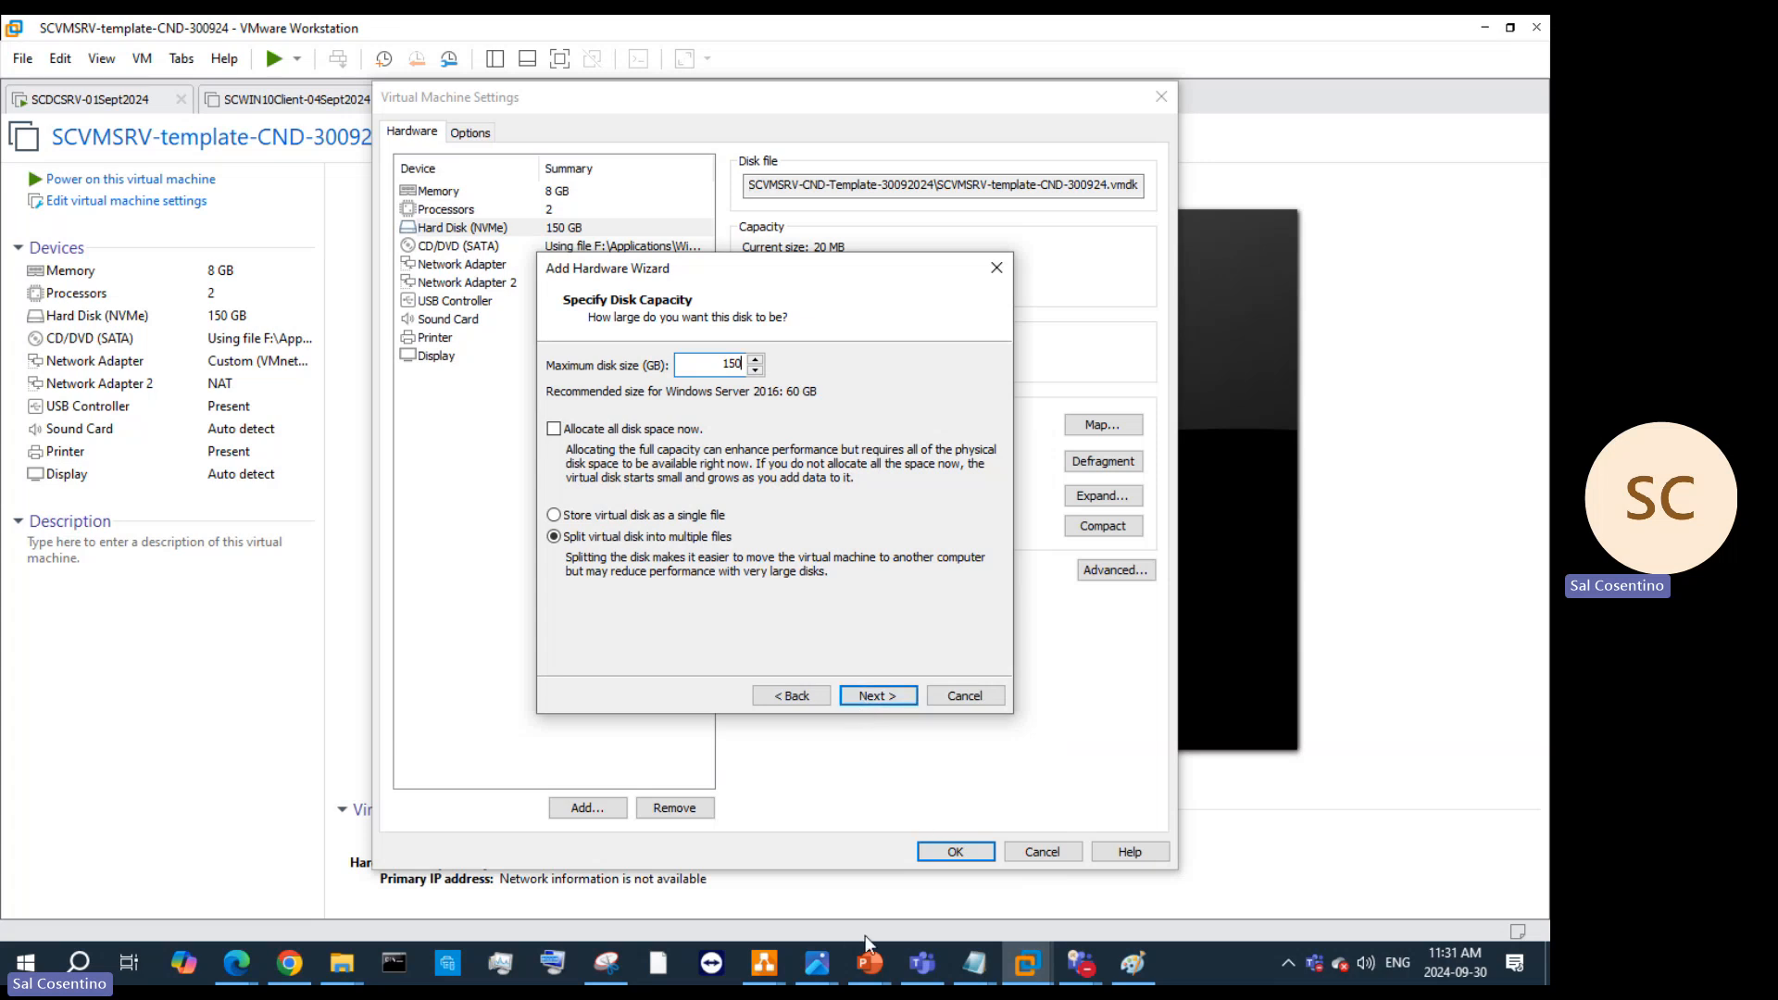
{"action": "mouse_move", "coordinate": [873, 964]}
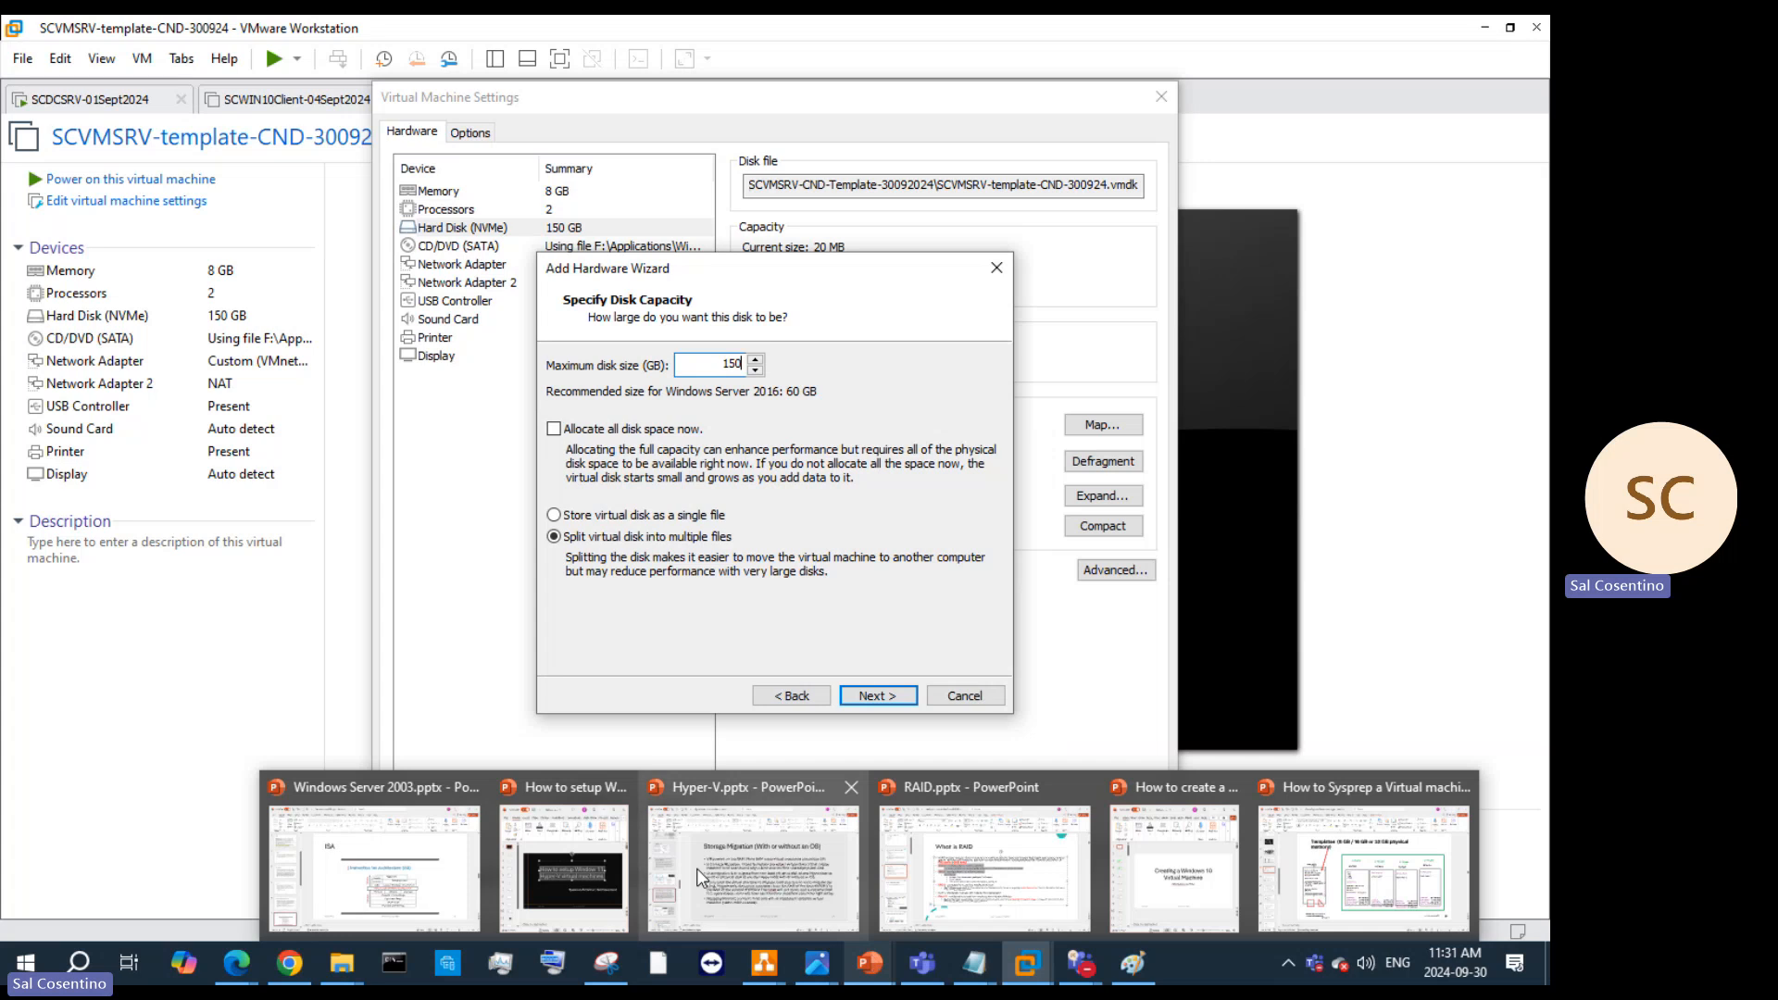
{"action": "left_click", "coordinate": [752, 867]}
{"action": "scroll", "coordinate": [91, 484], "scroll_direction": "up", "scroll_amount": 1}
Step: Browse back through slides 34, 31, 27, 26, 25 and 23 of the Hyper-V deck
{"action": "scroll", "coordinate": [92, 483], "scroll_direction": "up", "scroll_amount": 1}
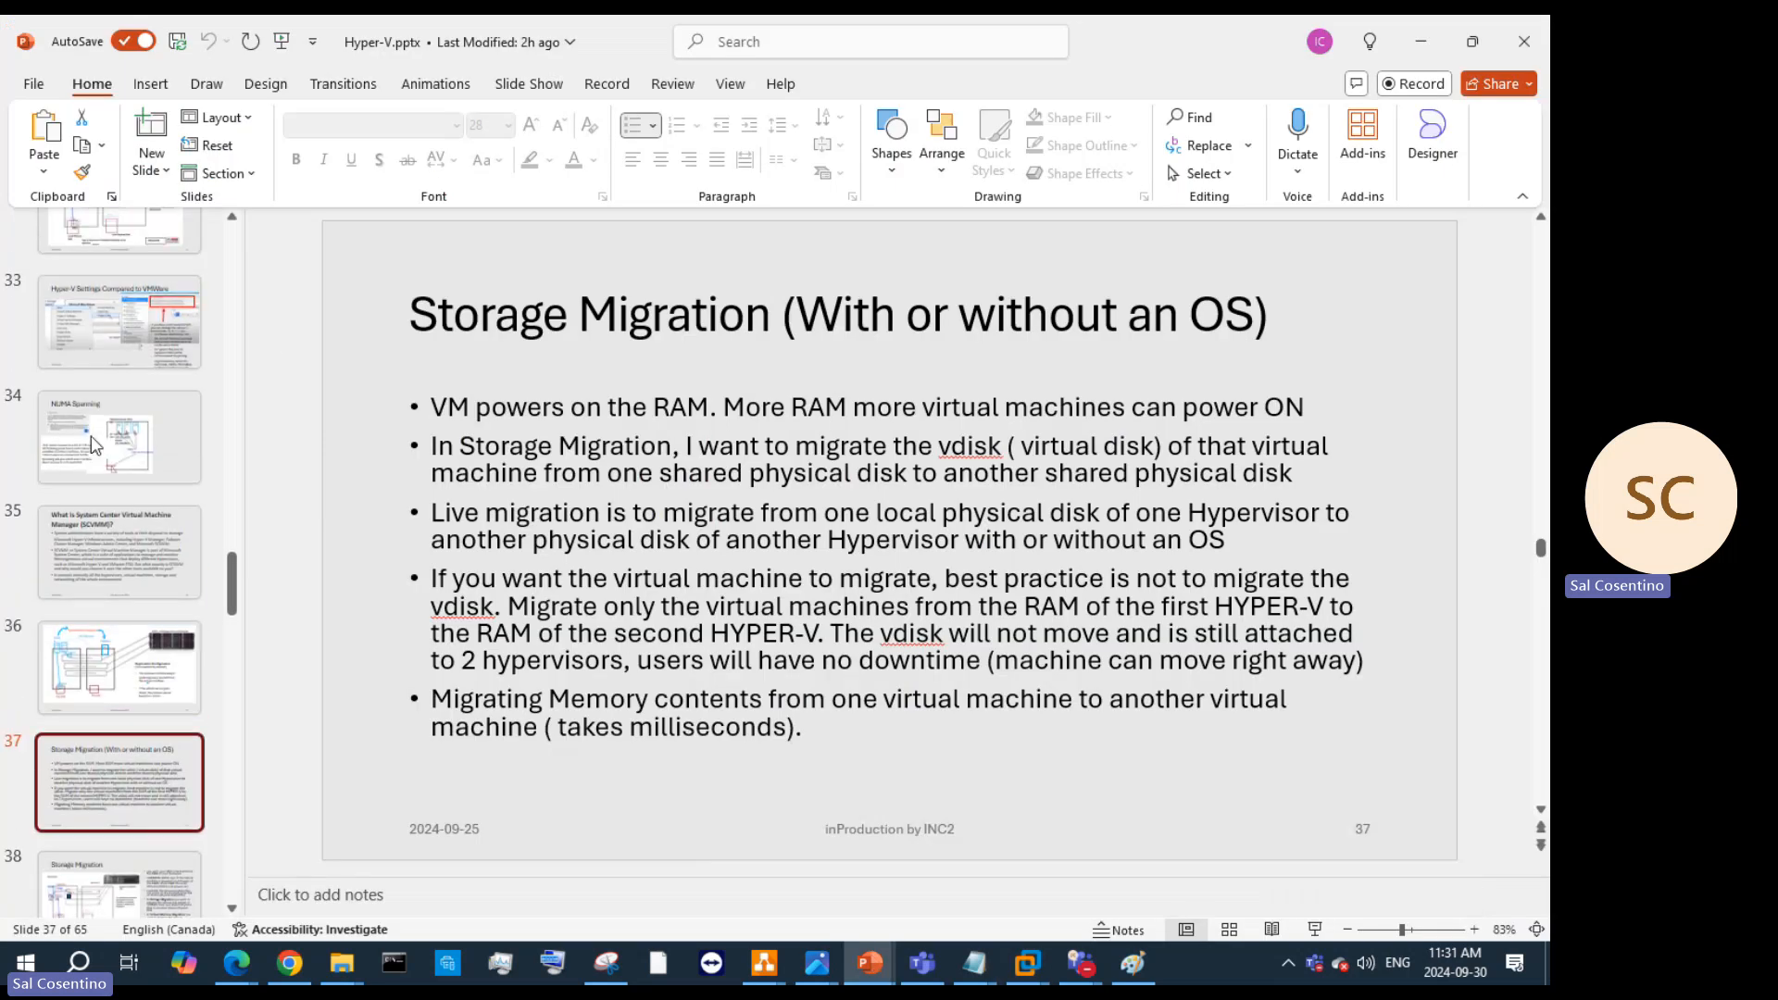
{"action": "left_click", "coordinate": [92, 468]}
{"action": "scroll", "coordinate": [93, 441], "scroll_direction": "up", "scroll_amount": 1}
{"action": "scroll", "coordinate": [92, 441], "scroll_direction": "up", "scroll_amount": 2}
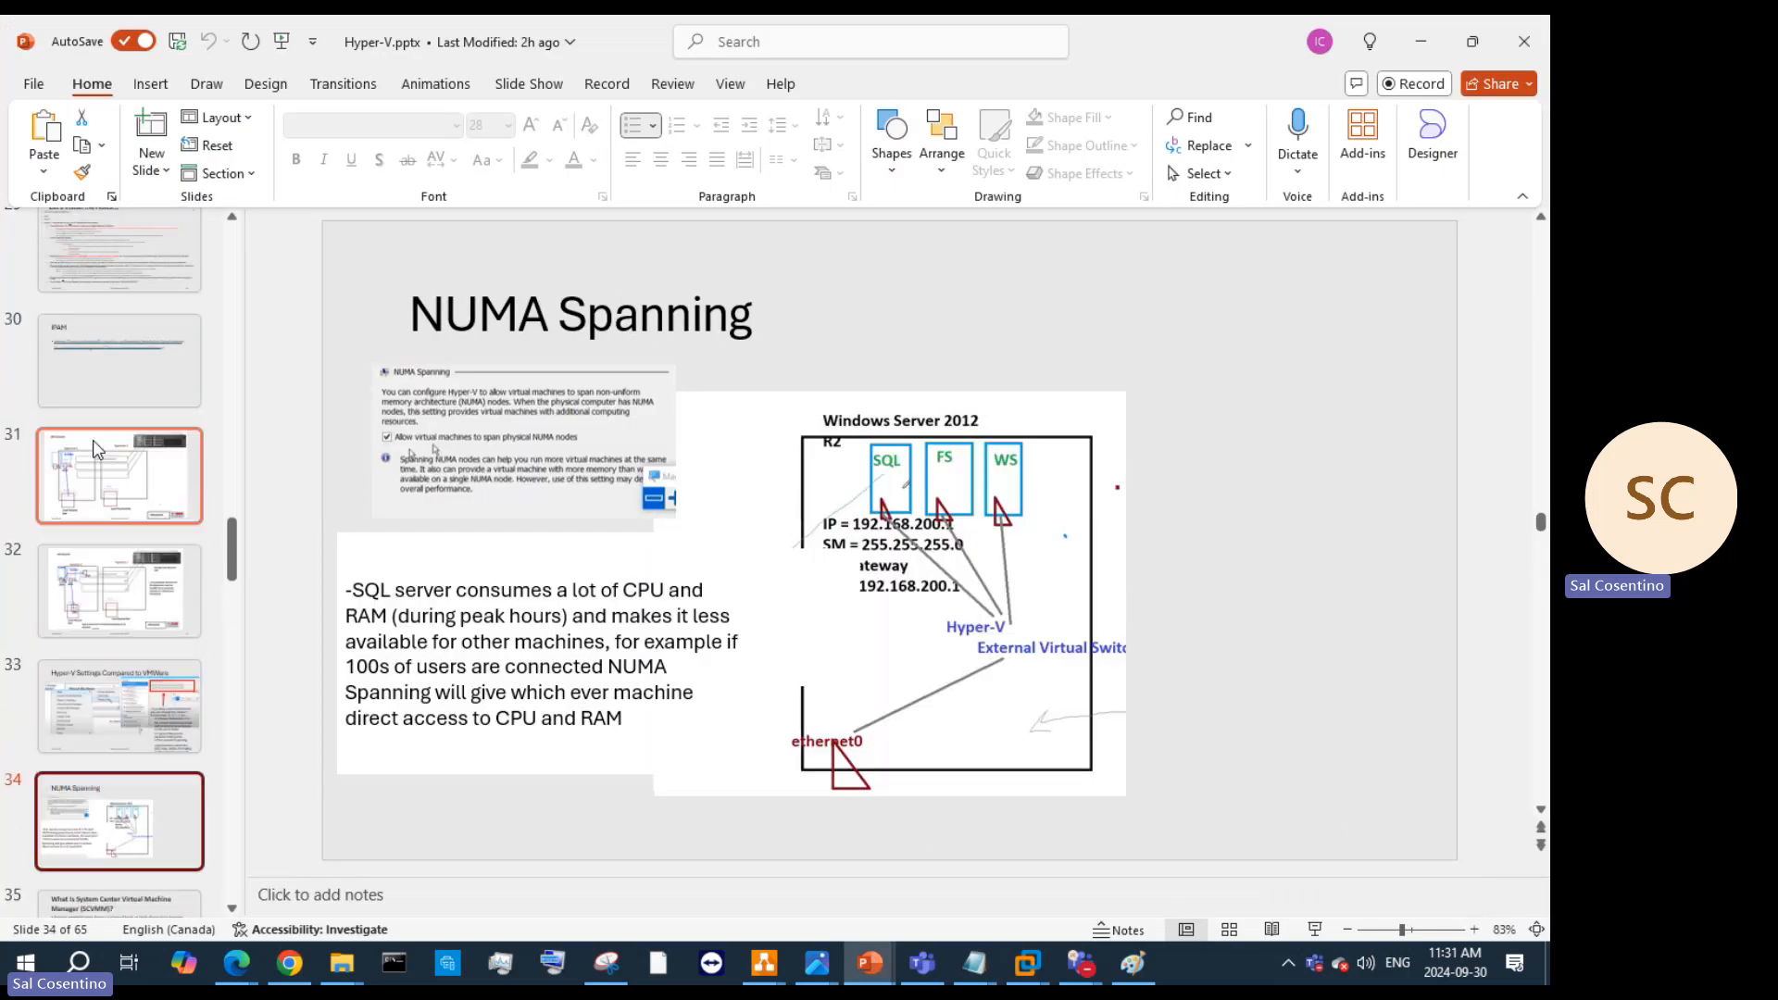
{"action": "left_click", "coordinate": [98, 458]}
{"action": "scroll", "coordinate": [126, 502], "scroll_direction": "up", "scroll_amount": 2}
{"action": "scroll", "coordinate": [126, 501], "scroll_direction": "up", "scroll_amount": 2}
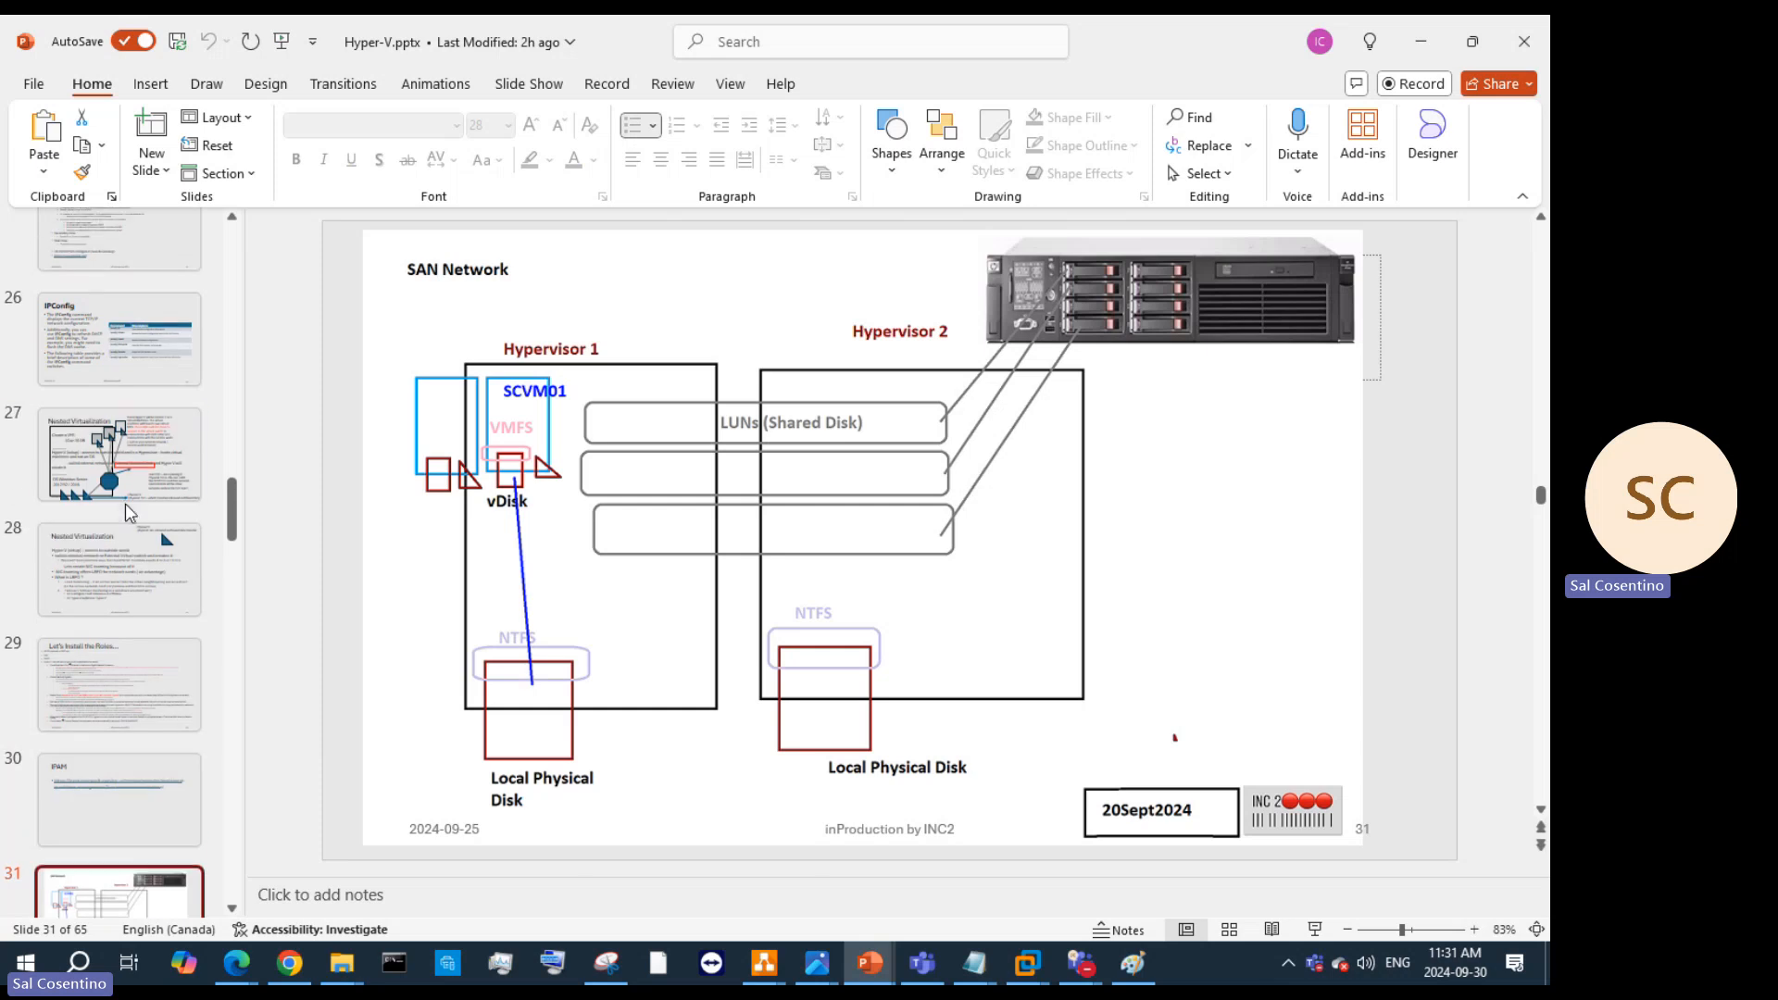
{"action": "left_click", "coordinate": [125, 500]}
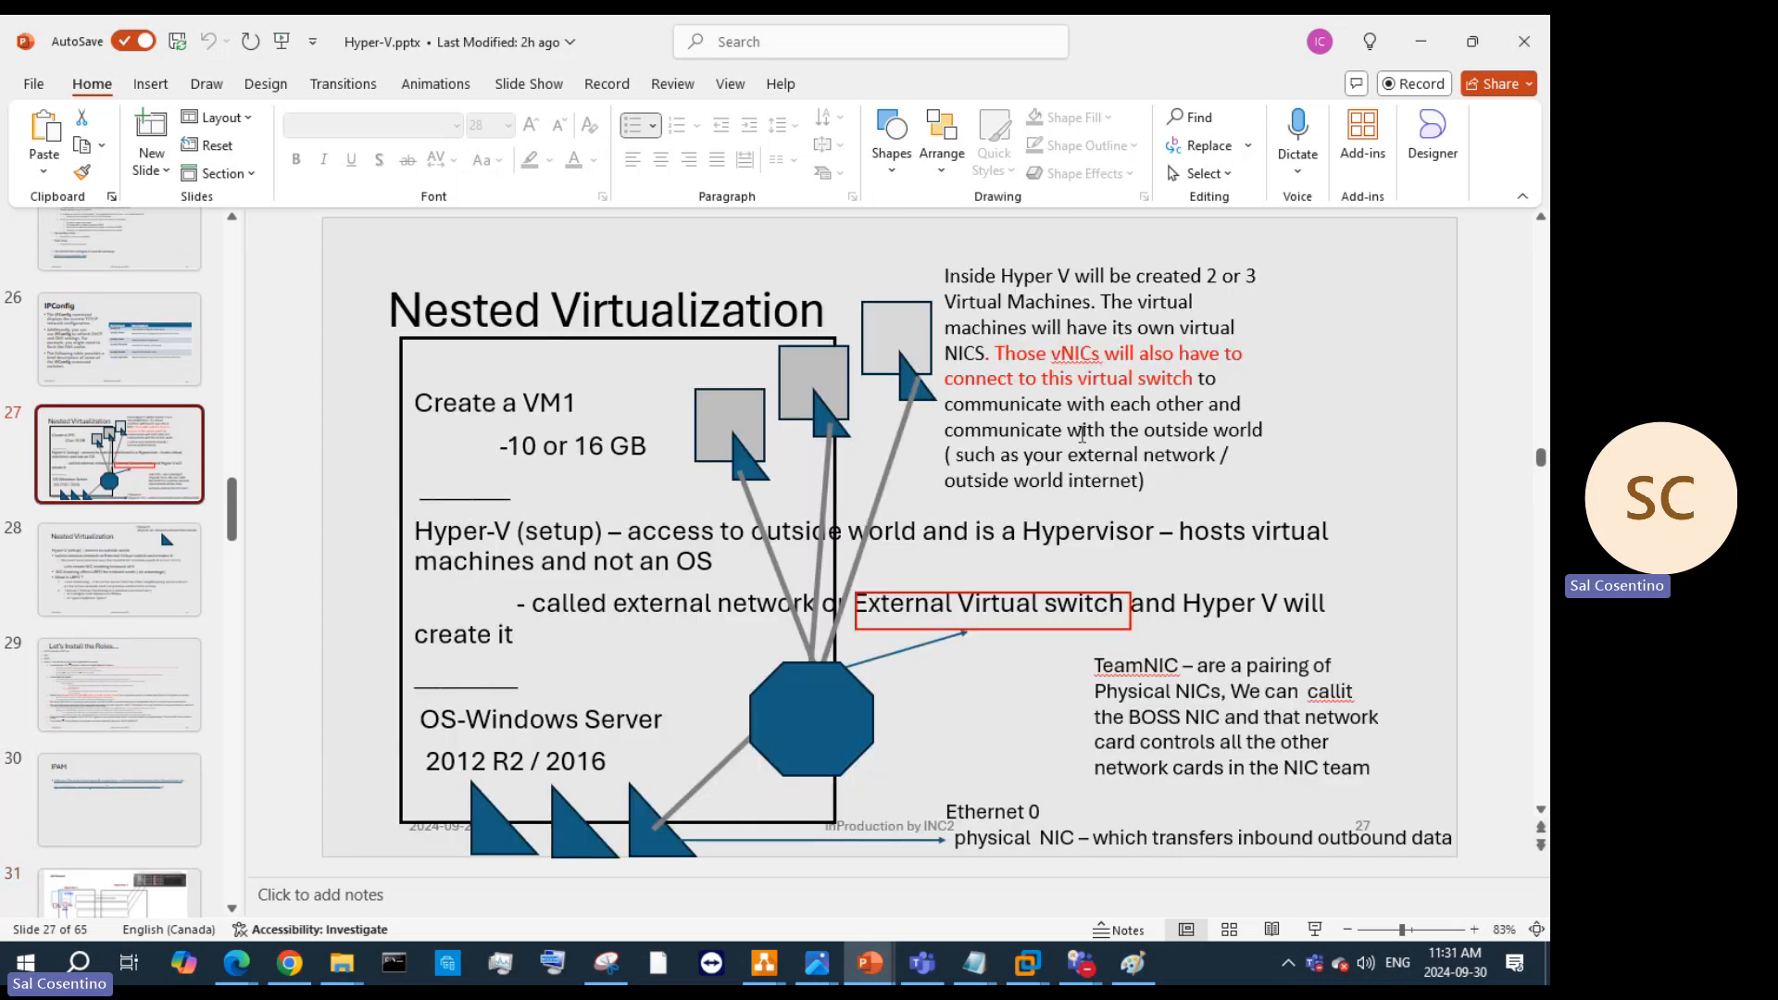
{"action": "left_click", "coordinate": [151, 372]}
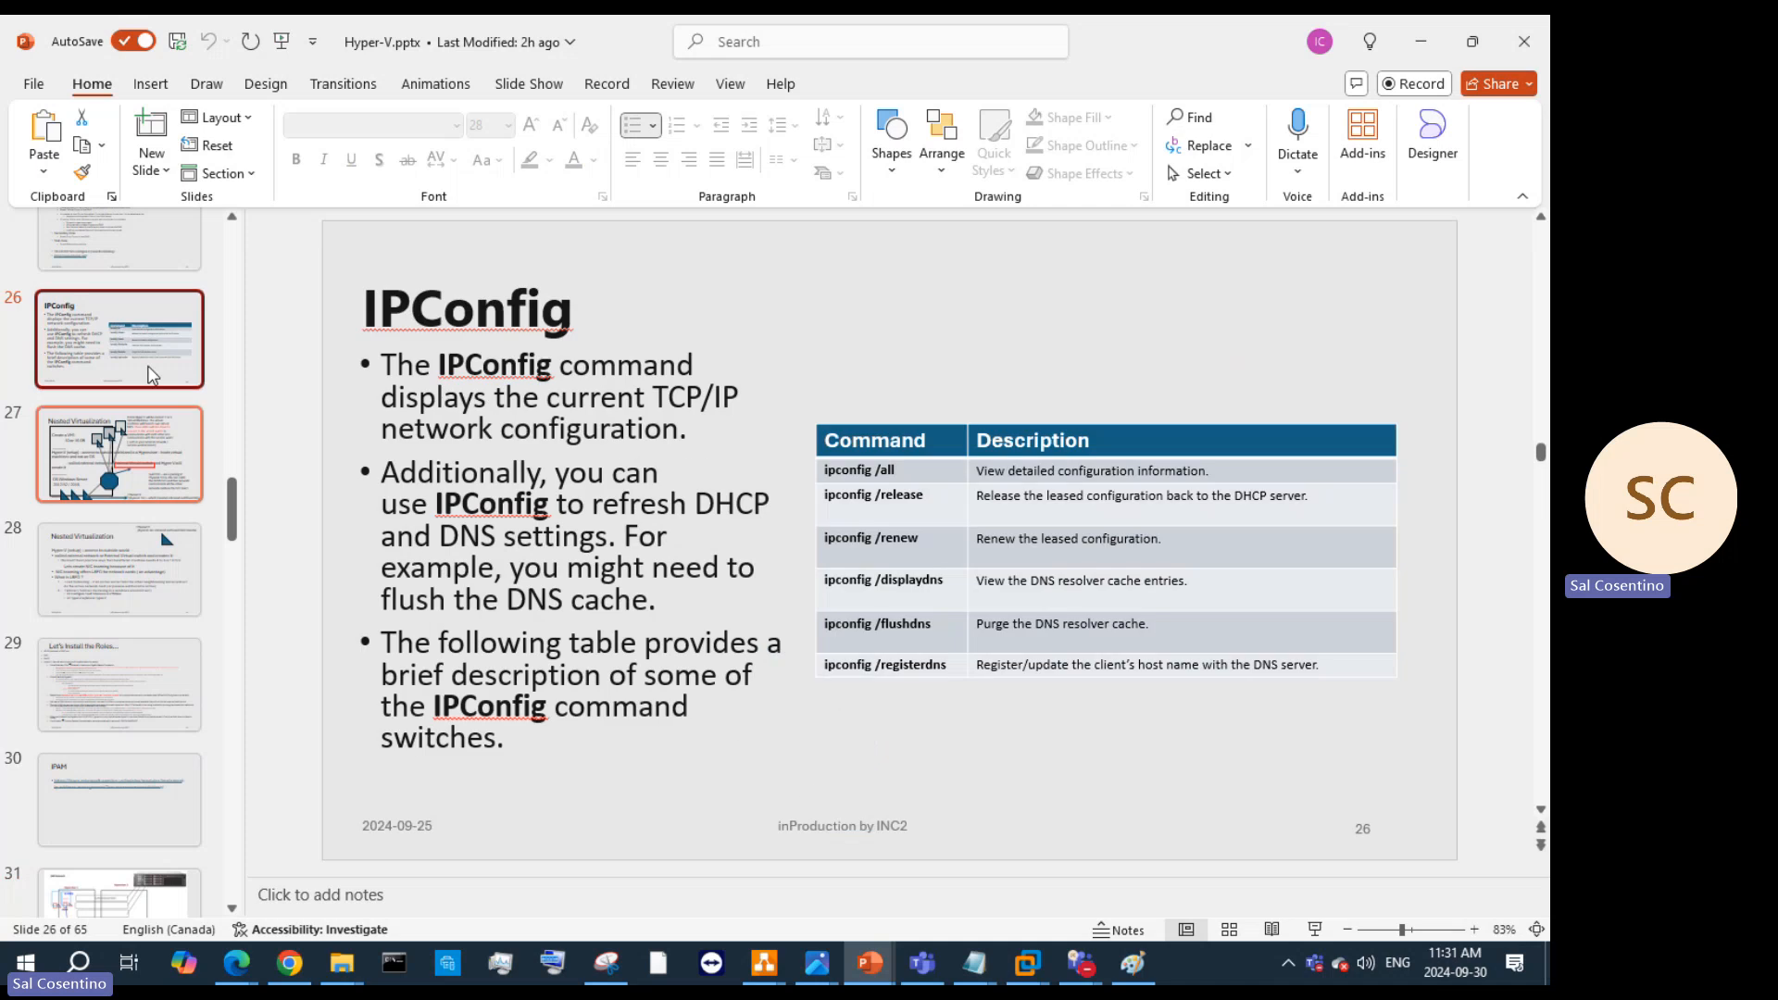
{"action": "scroll", "coordinate": [116, 281], "scroll_direction": "up", "scroll_amount": 1}
{"action": "left_click", "coordinate": [116, 281]}
{"action": "scroll", "coordinate": [116, 282], "scroll_direction": "up", "scroll_amount": 2}
{"action": "left_click", "coordinate": [117, 282]}
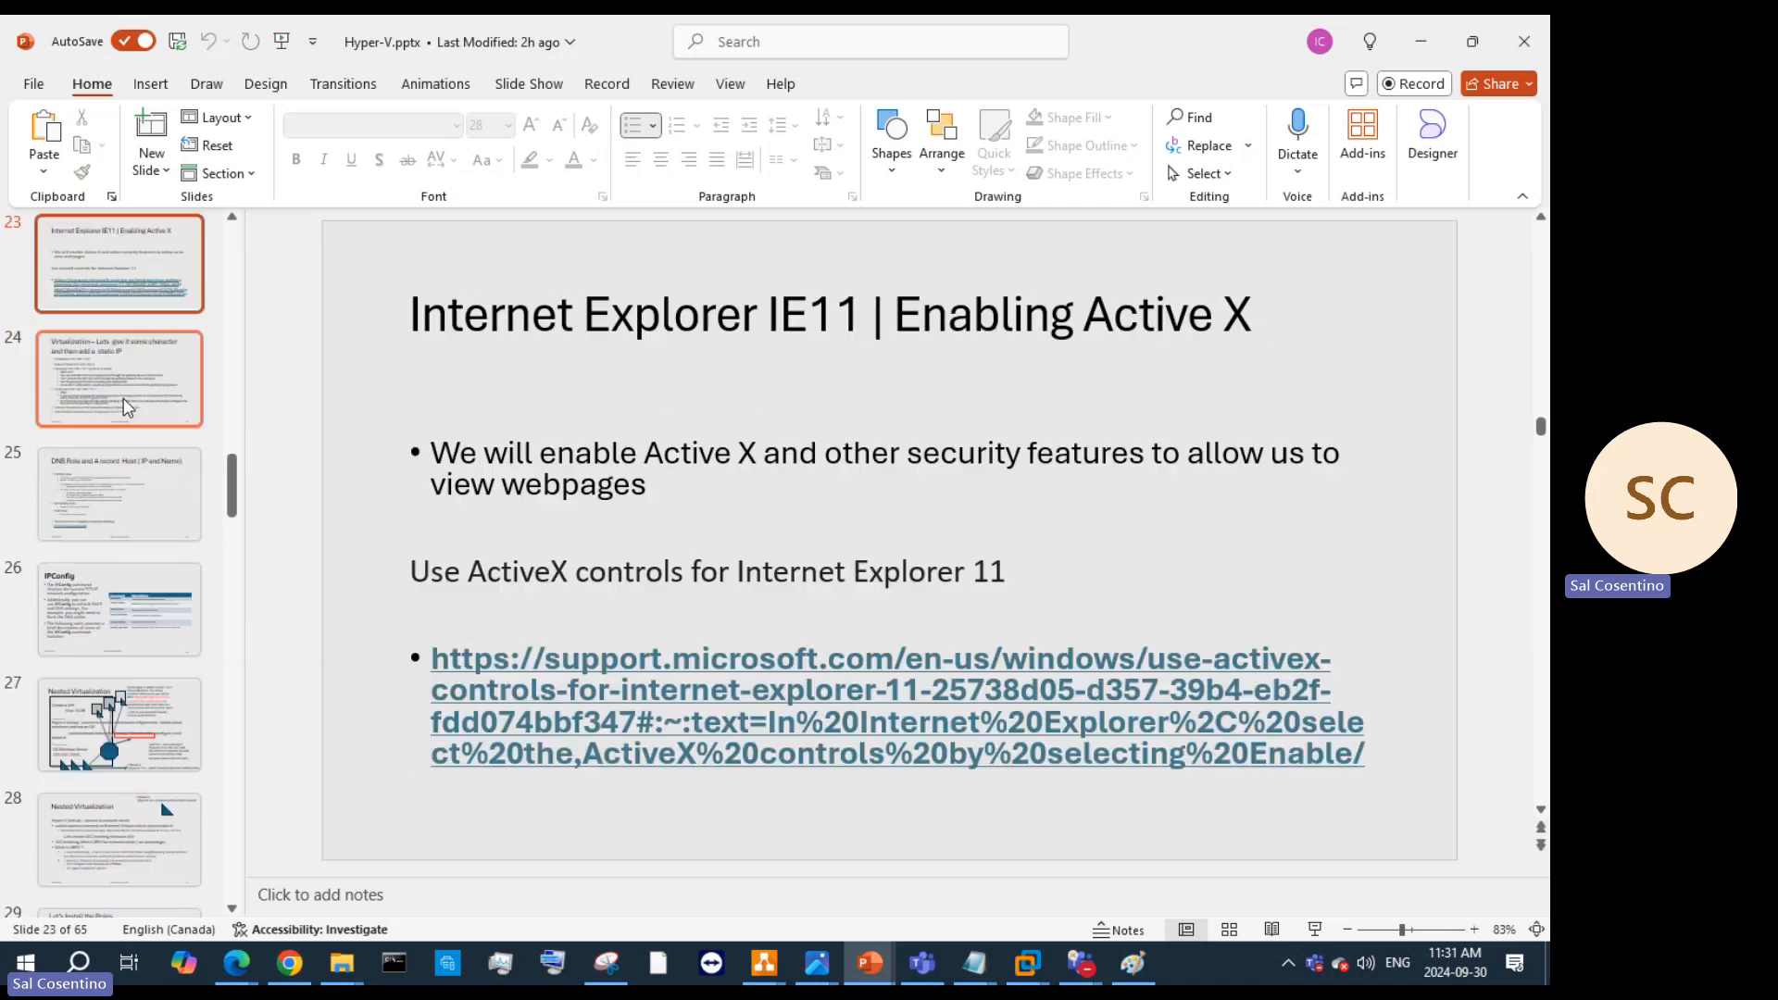
Step: View slides 20, 19 and 18, then slide 28, ending on slide 29
{"action": "scroll", "coordinate": [117, 358], "scroll_direction": "up", "scroll_amount": 3}
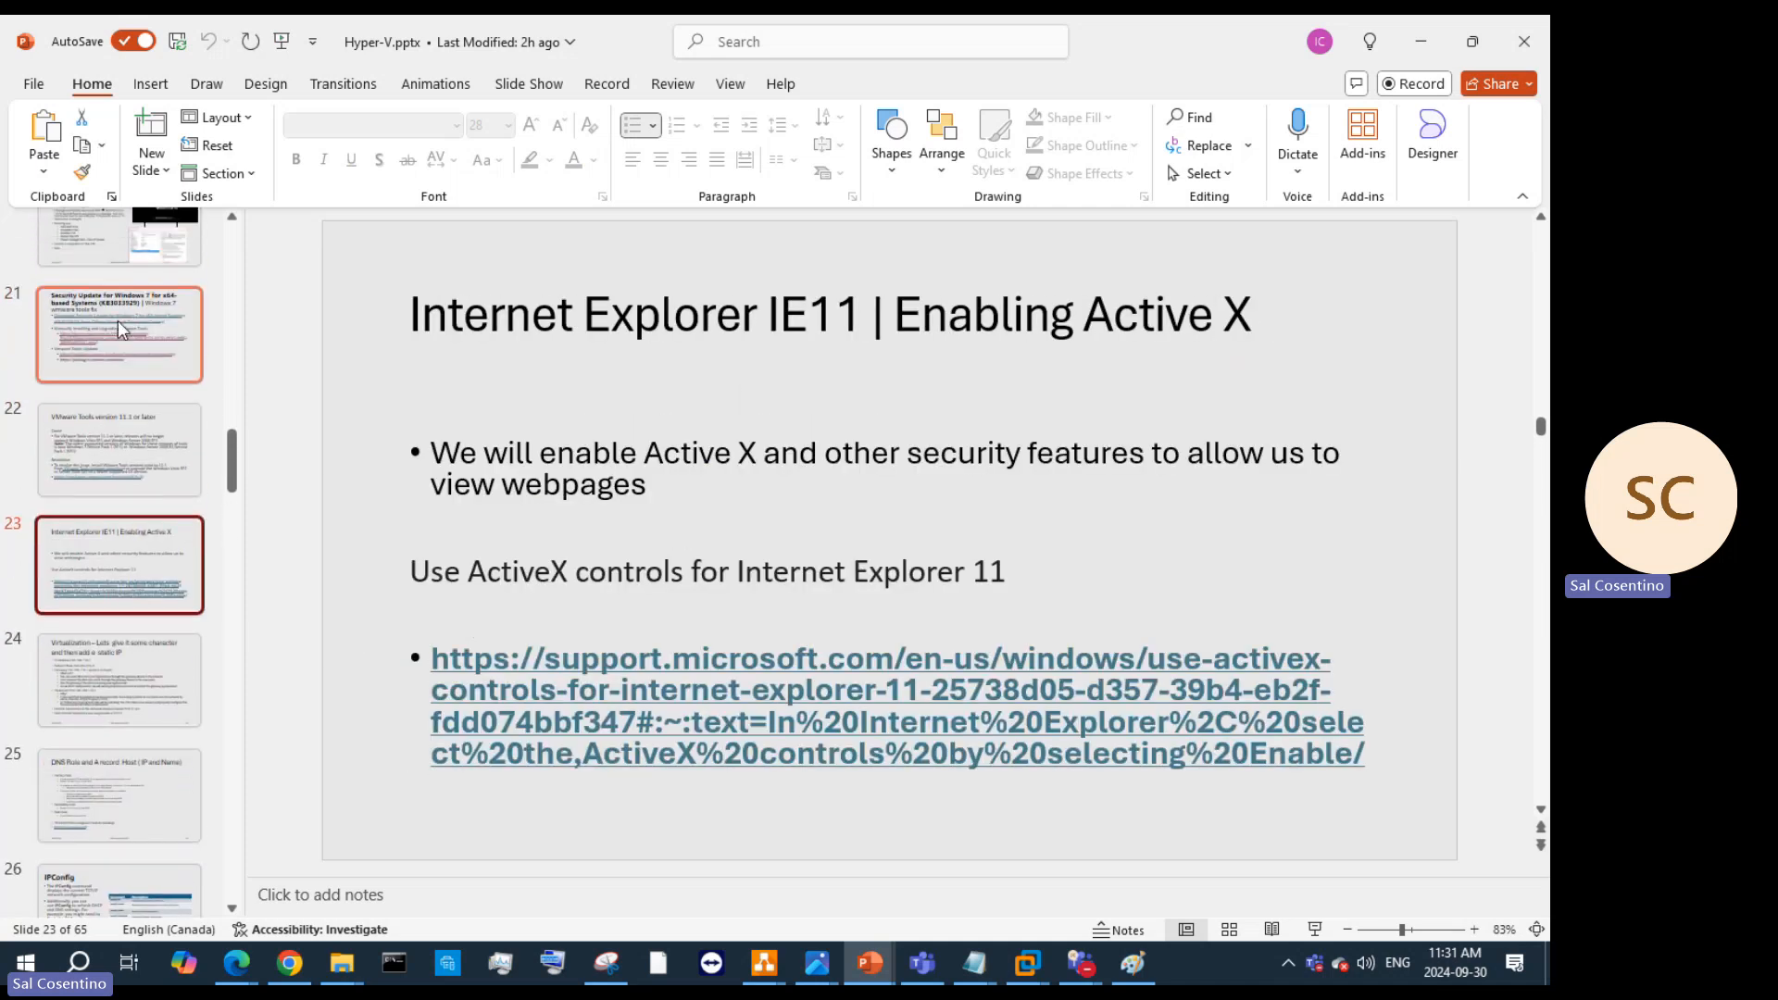
{"action": "scroll", "coordinate": [118, 321], "scroll_direction": "up", "scroll_amount": 1}
{"action": "left_click", "coordinate": [123, 366]}
{"action": "scroll", "coordinate": [124, 382], "scroll_direction": "up", "scroll_amount": 2}
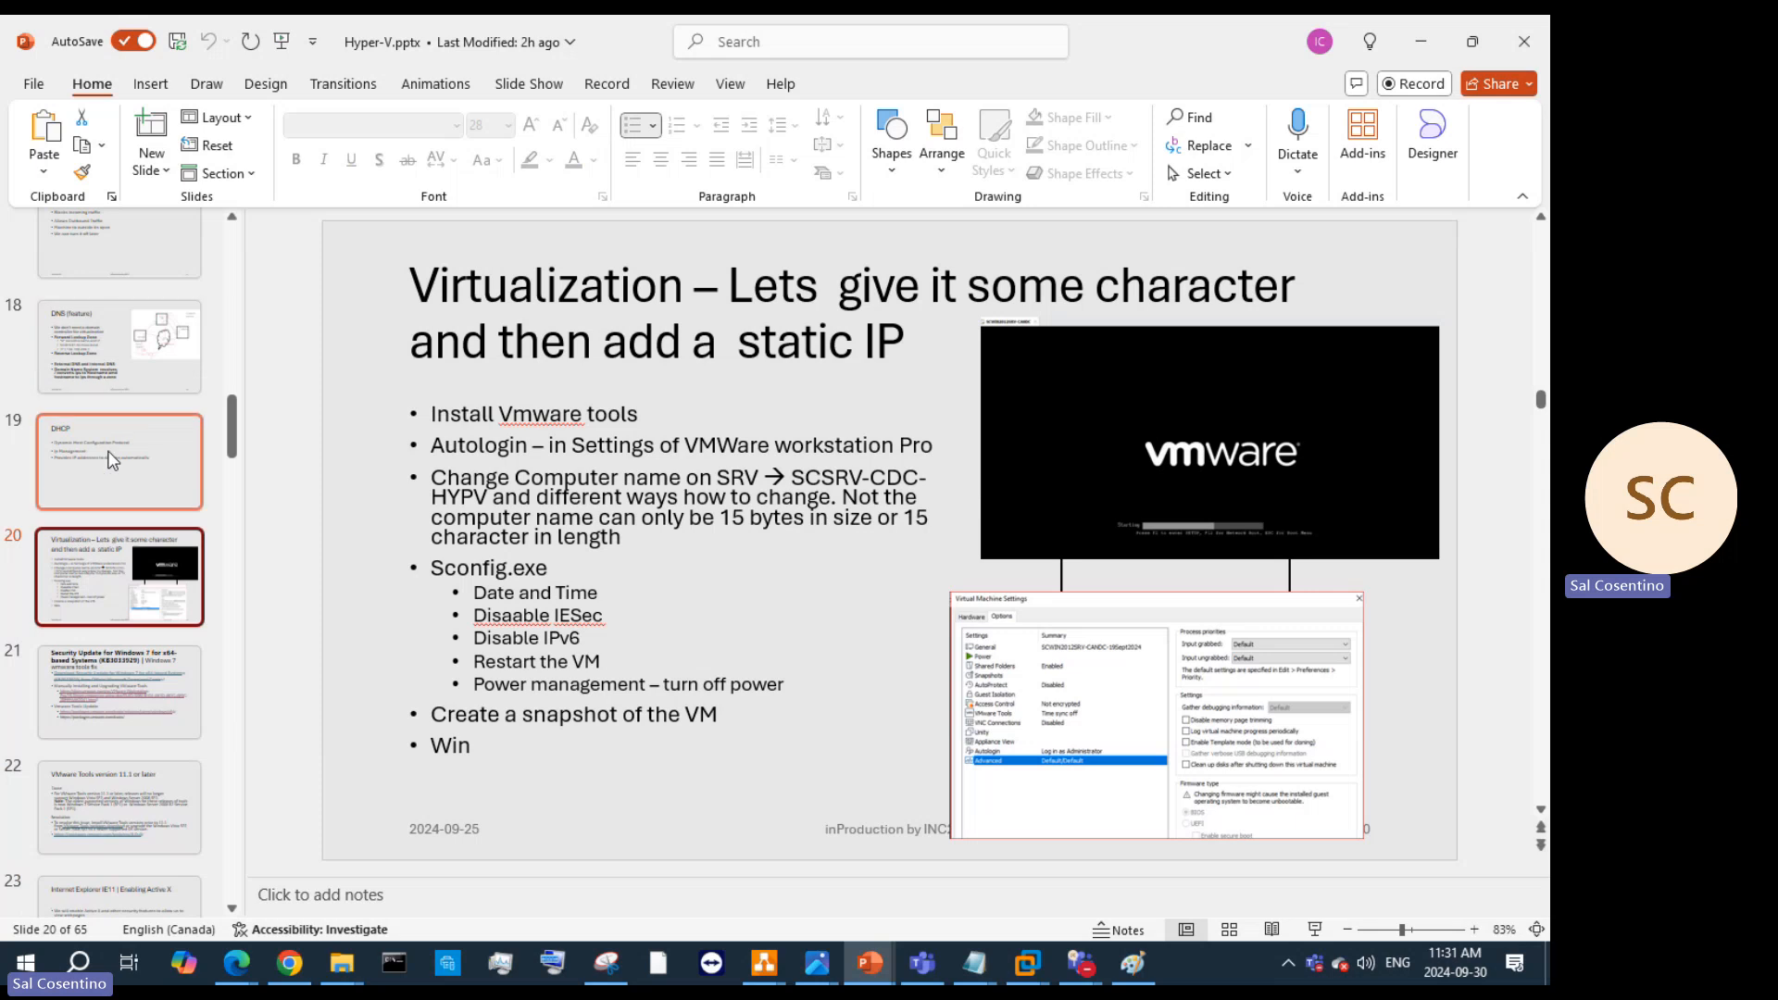
{"action": "left_click", "coordinate": [111, 460]}
{"action": "left_click", "coordinate": [119, 342]}
{"action": "scroll", "coordinate": [153, 417], "scroll_direction": "up", "scroll_amount": 3}
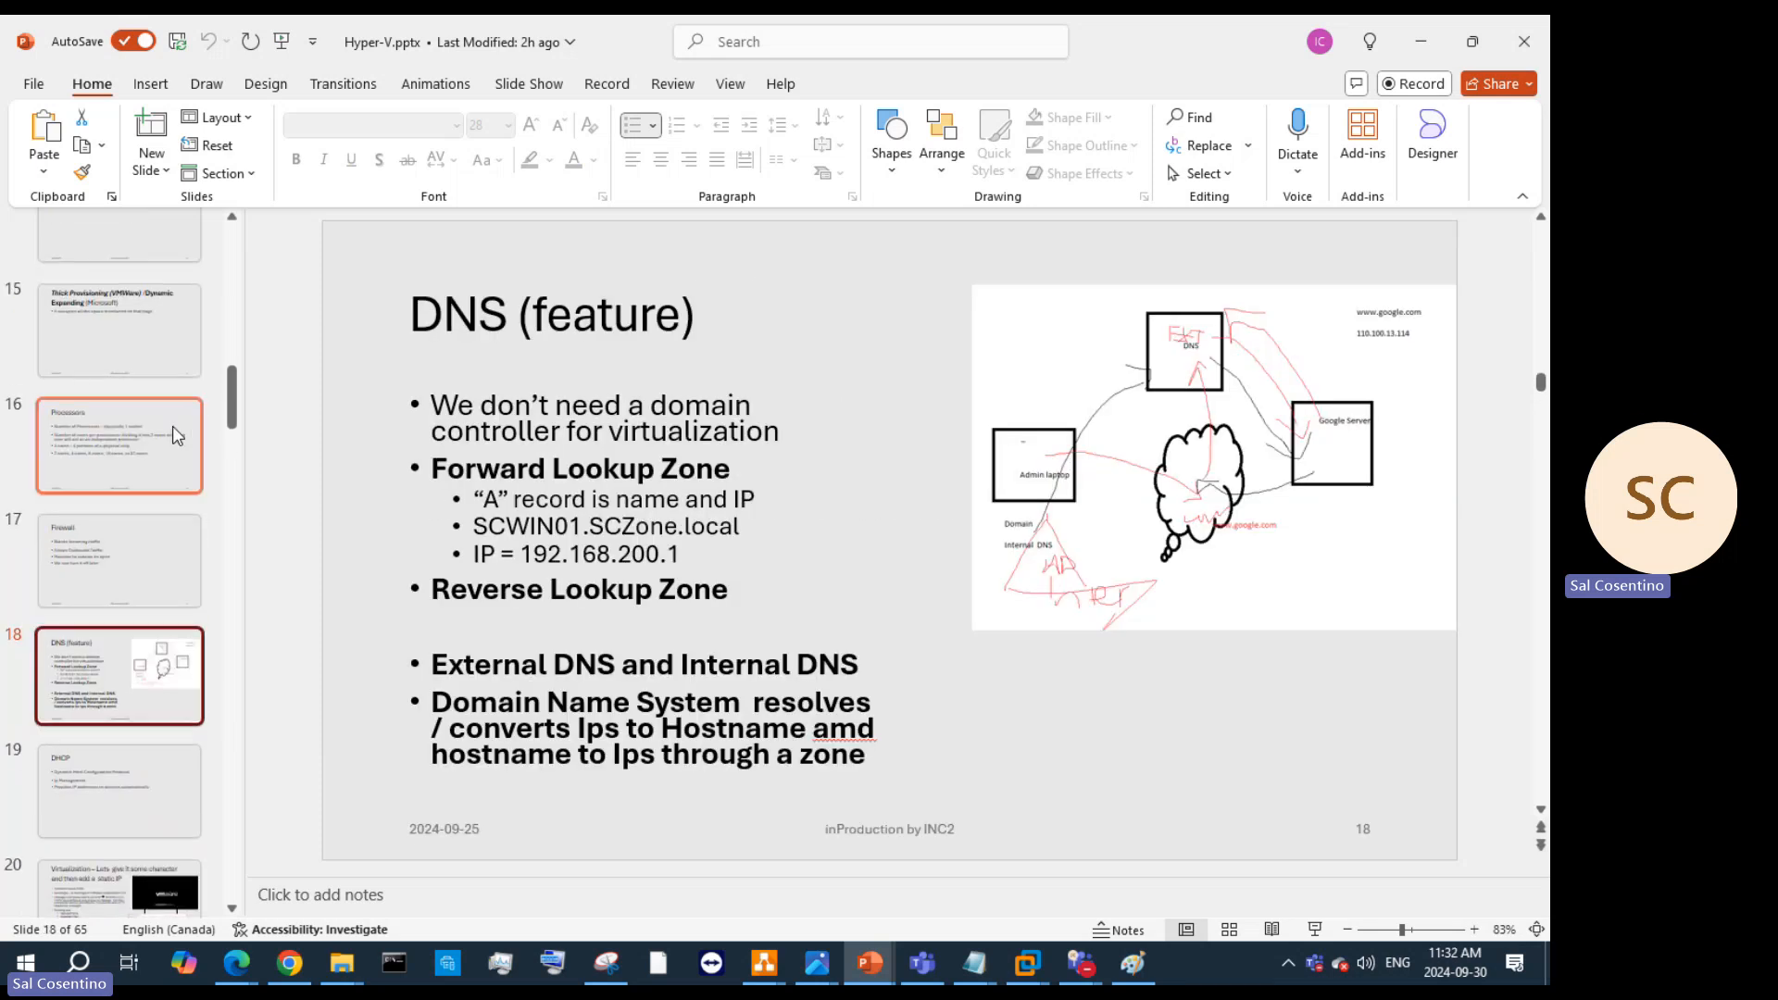
{"action": "scroll", "coordinate": [177, 463], "scroll_direction": "down", "scroll_amount": 10}
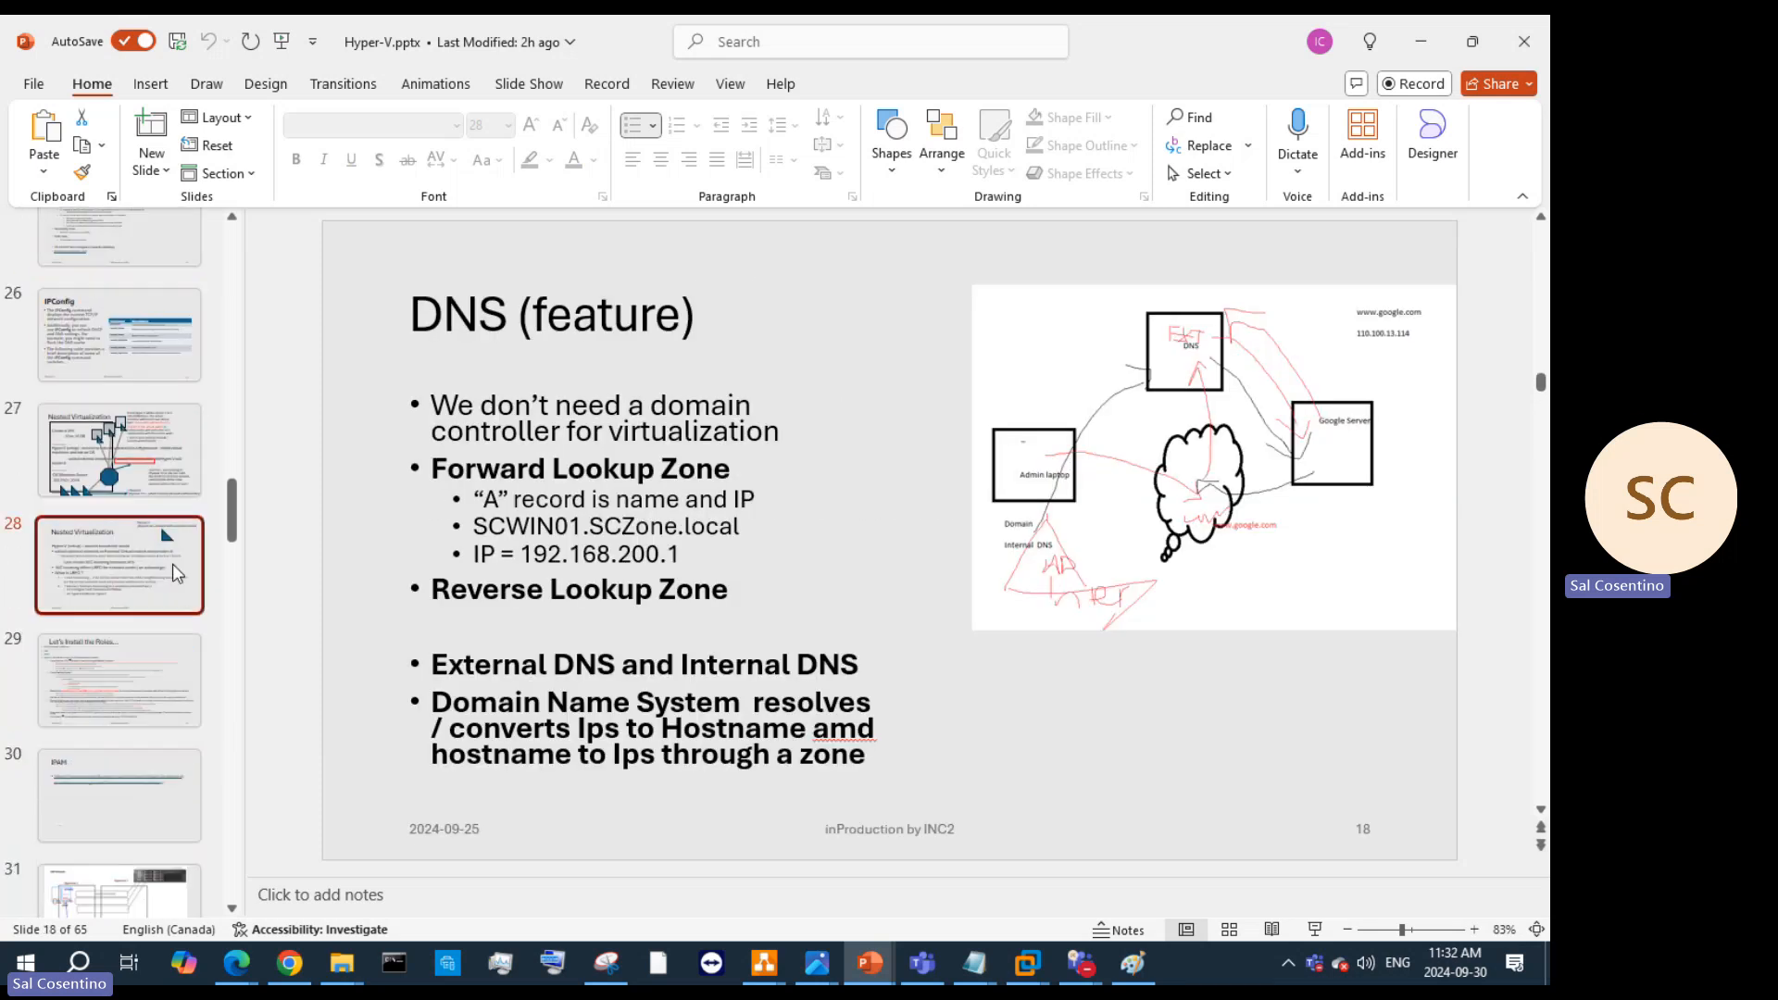
{"action": "left_click", "coordinate": [177, 572]}
{"action": "left_click", "coordinate": [132, 676]}
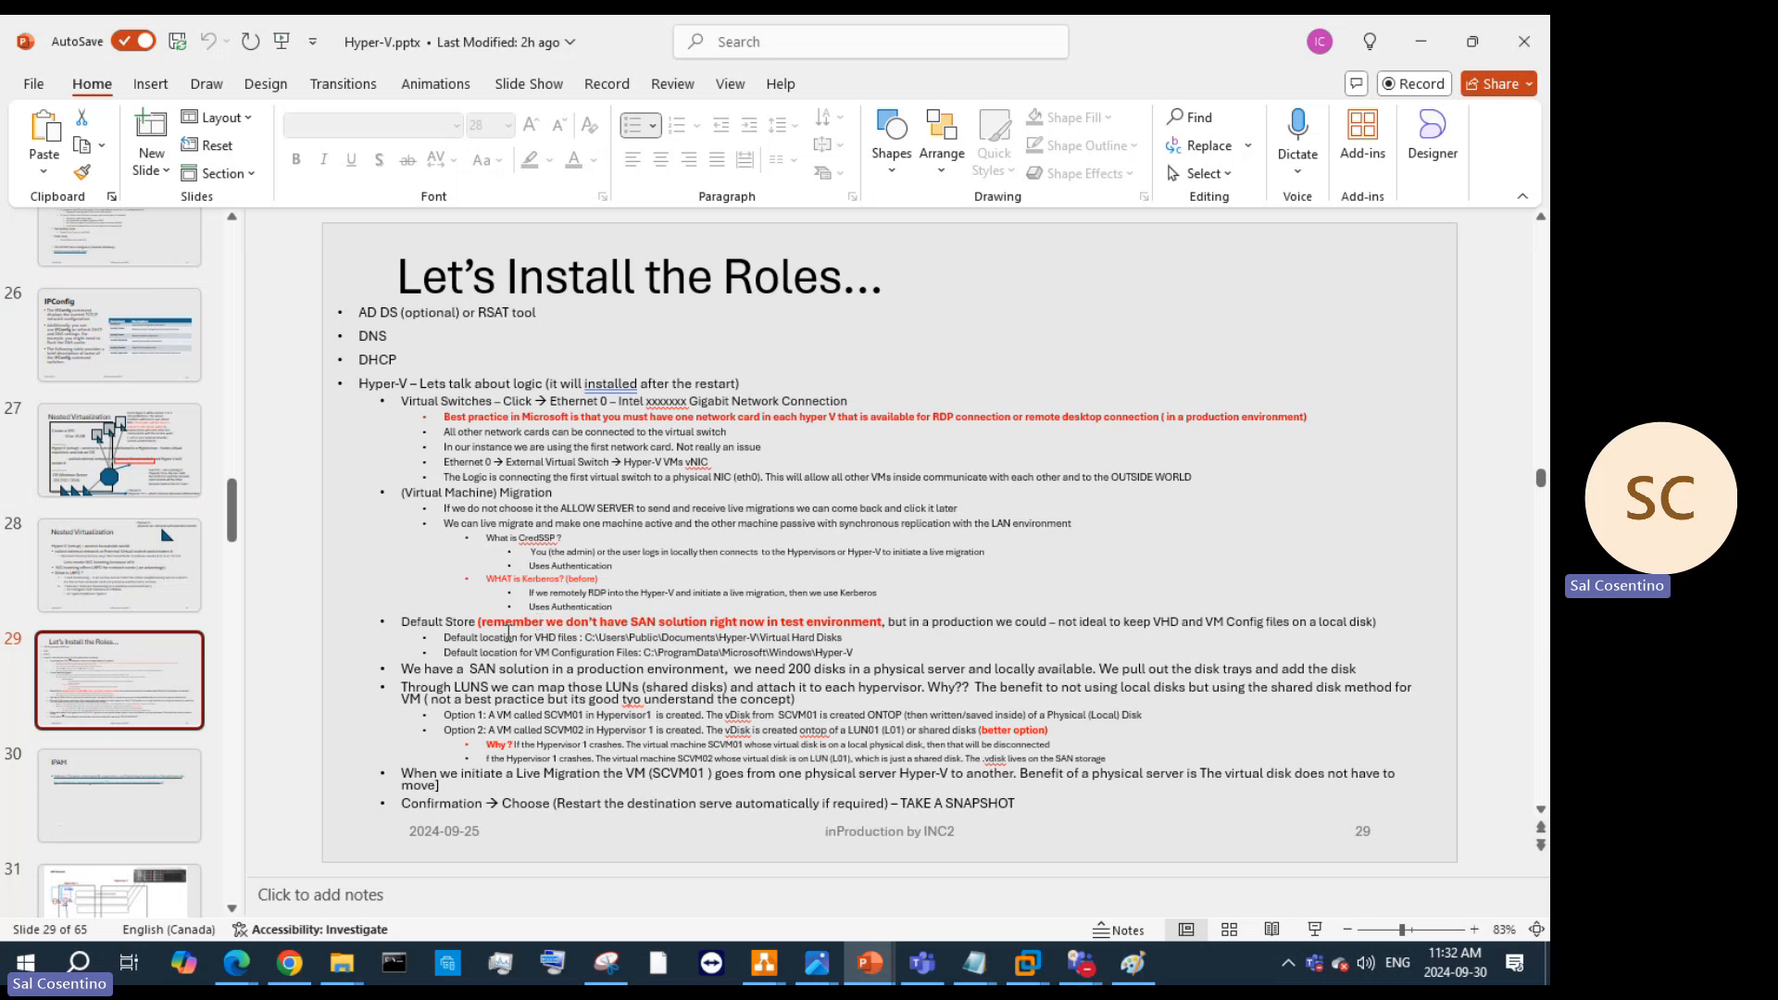
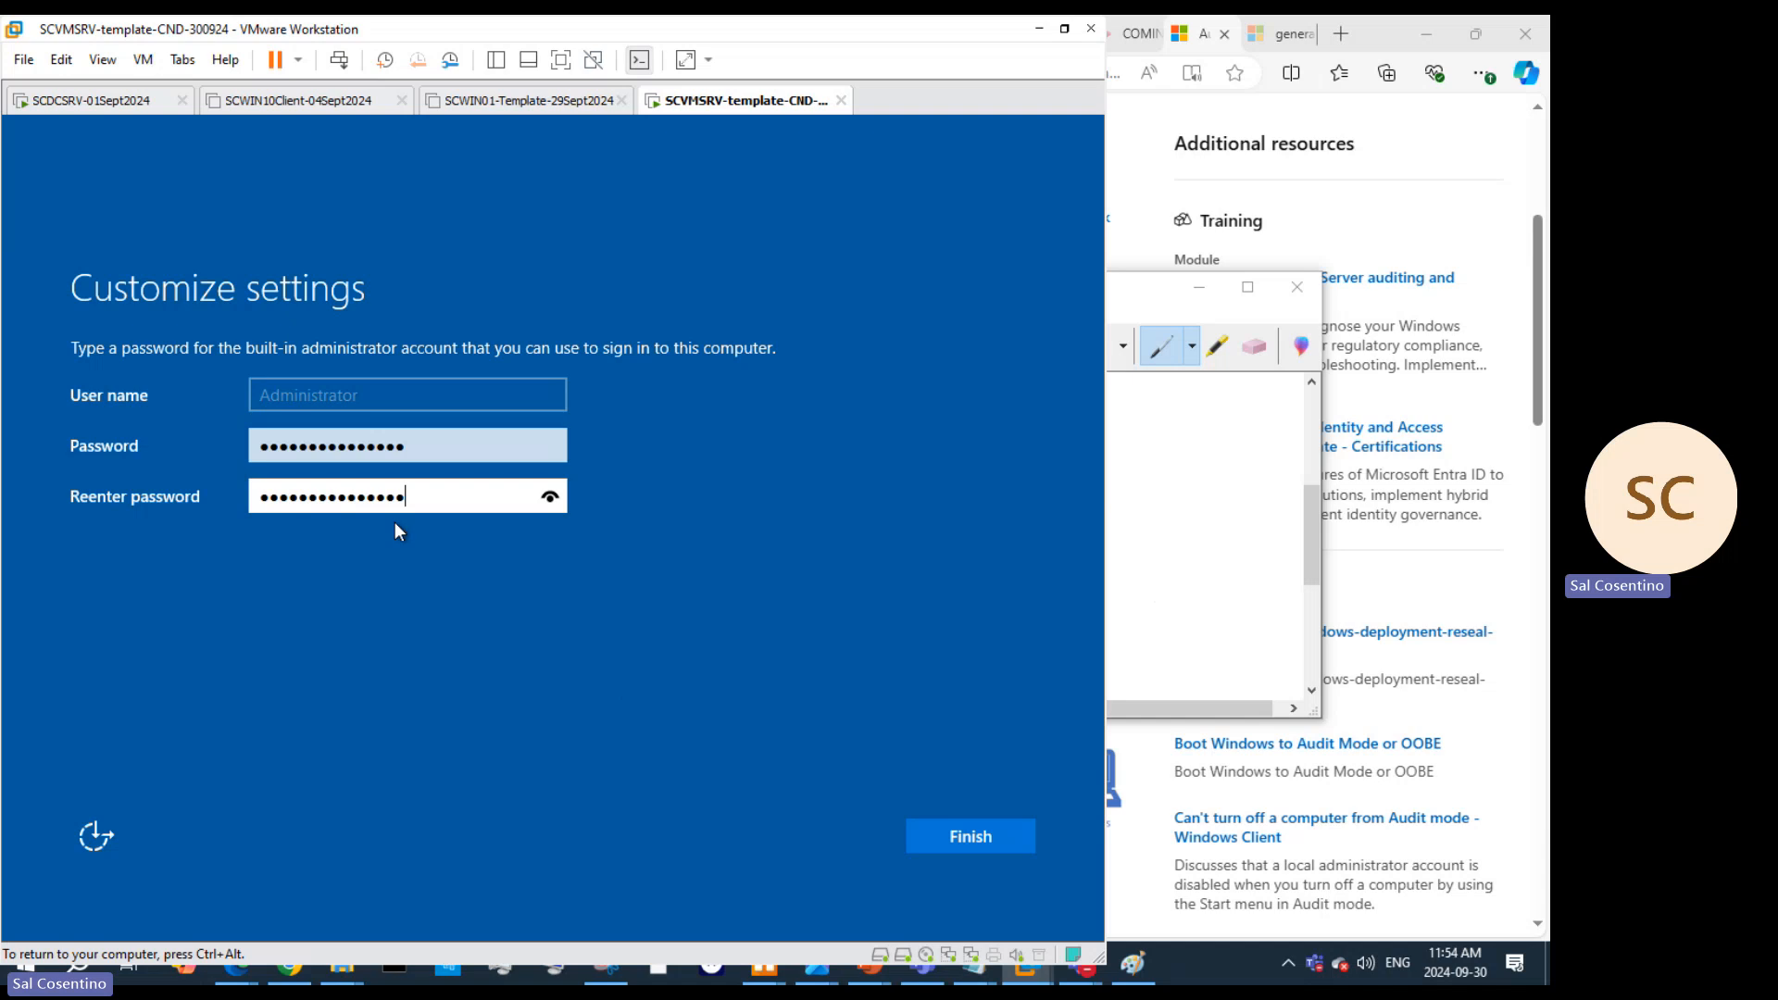
Step: Apply the re-entered Administrator password and finish setup, bringing the VM to its lock screen
{"action": "left_click", "coordinate": [976, 838]}
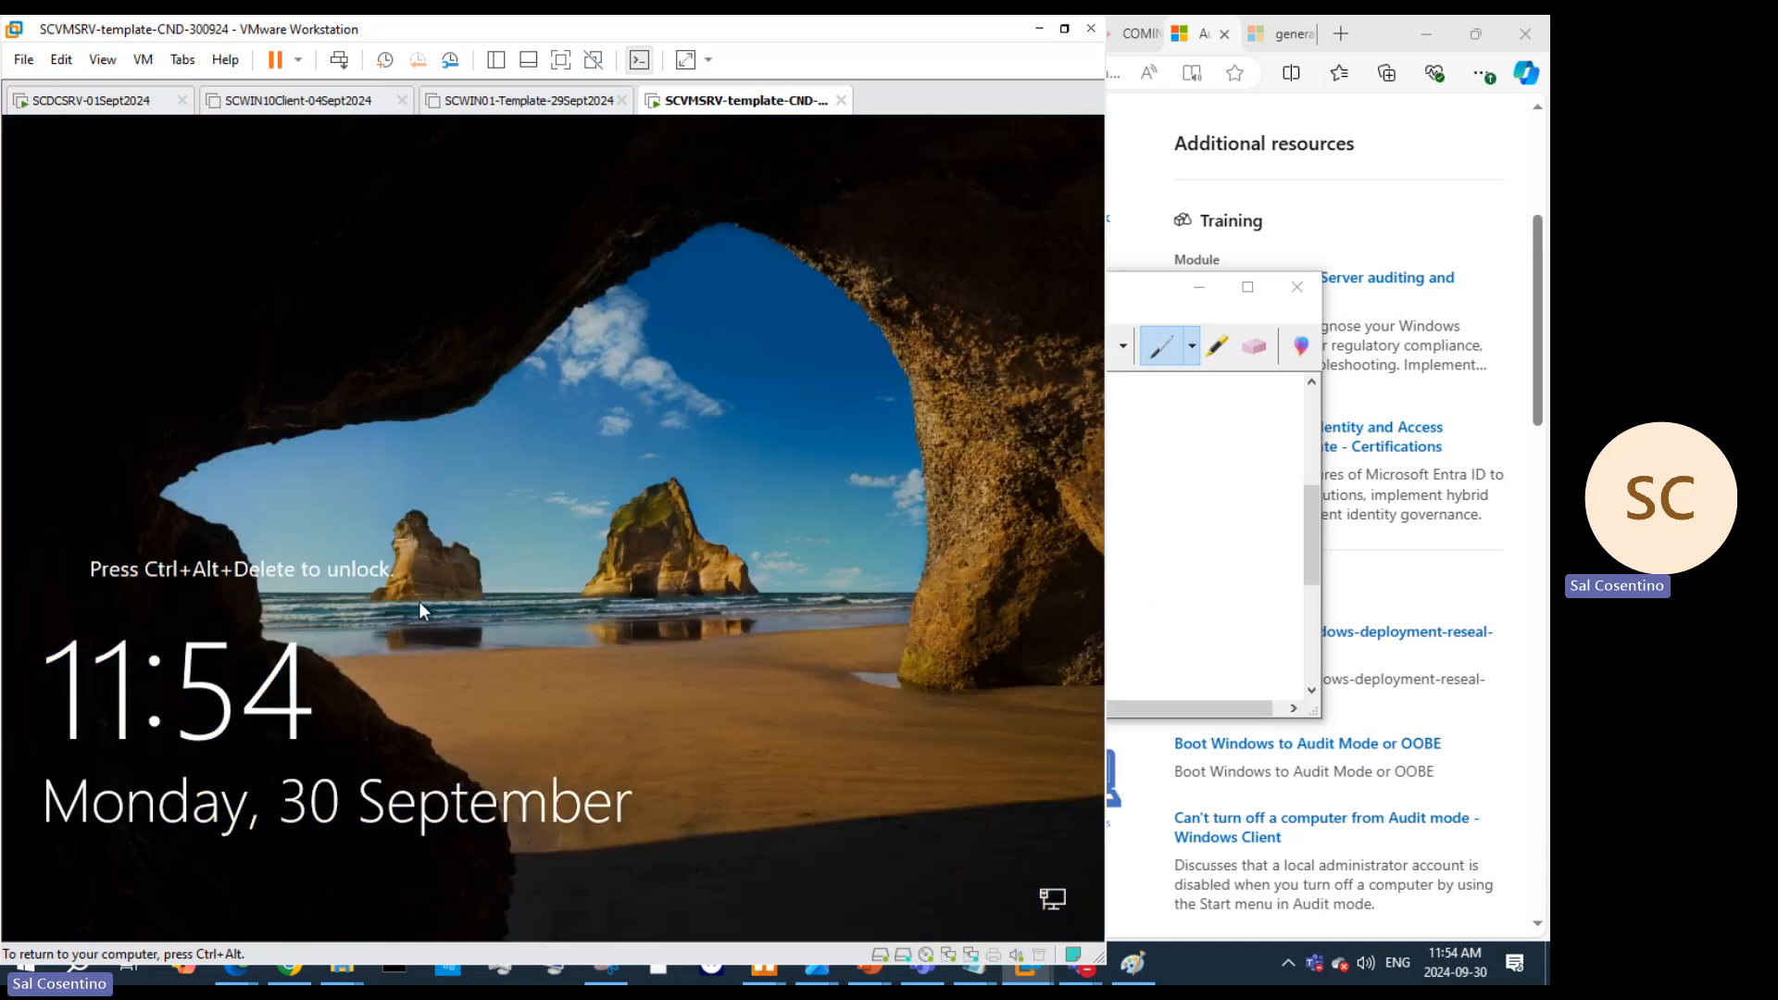
Step: Send Ctrl+Alt+Del to the VM, glance at the Sysprep slide, and sign in as Administrator with its password
{"action": "left_click", "coordinate": [338, 61]}
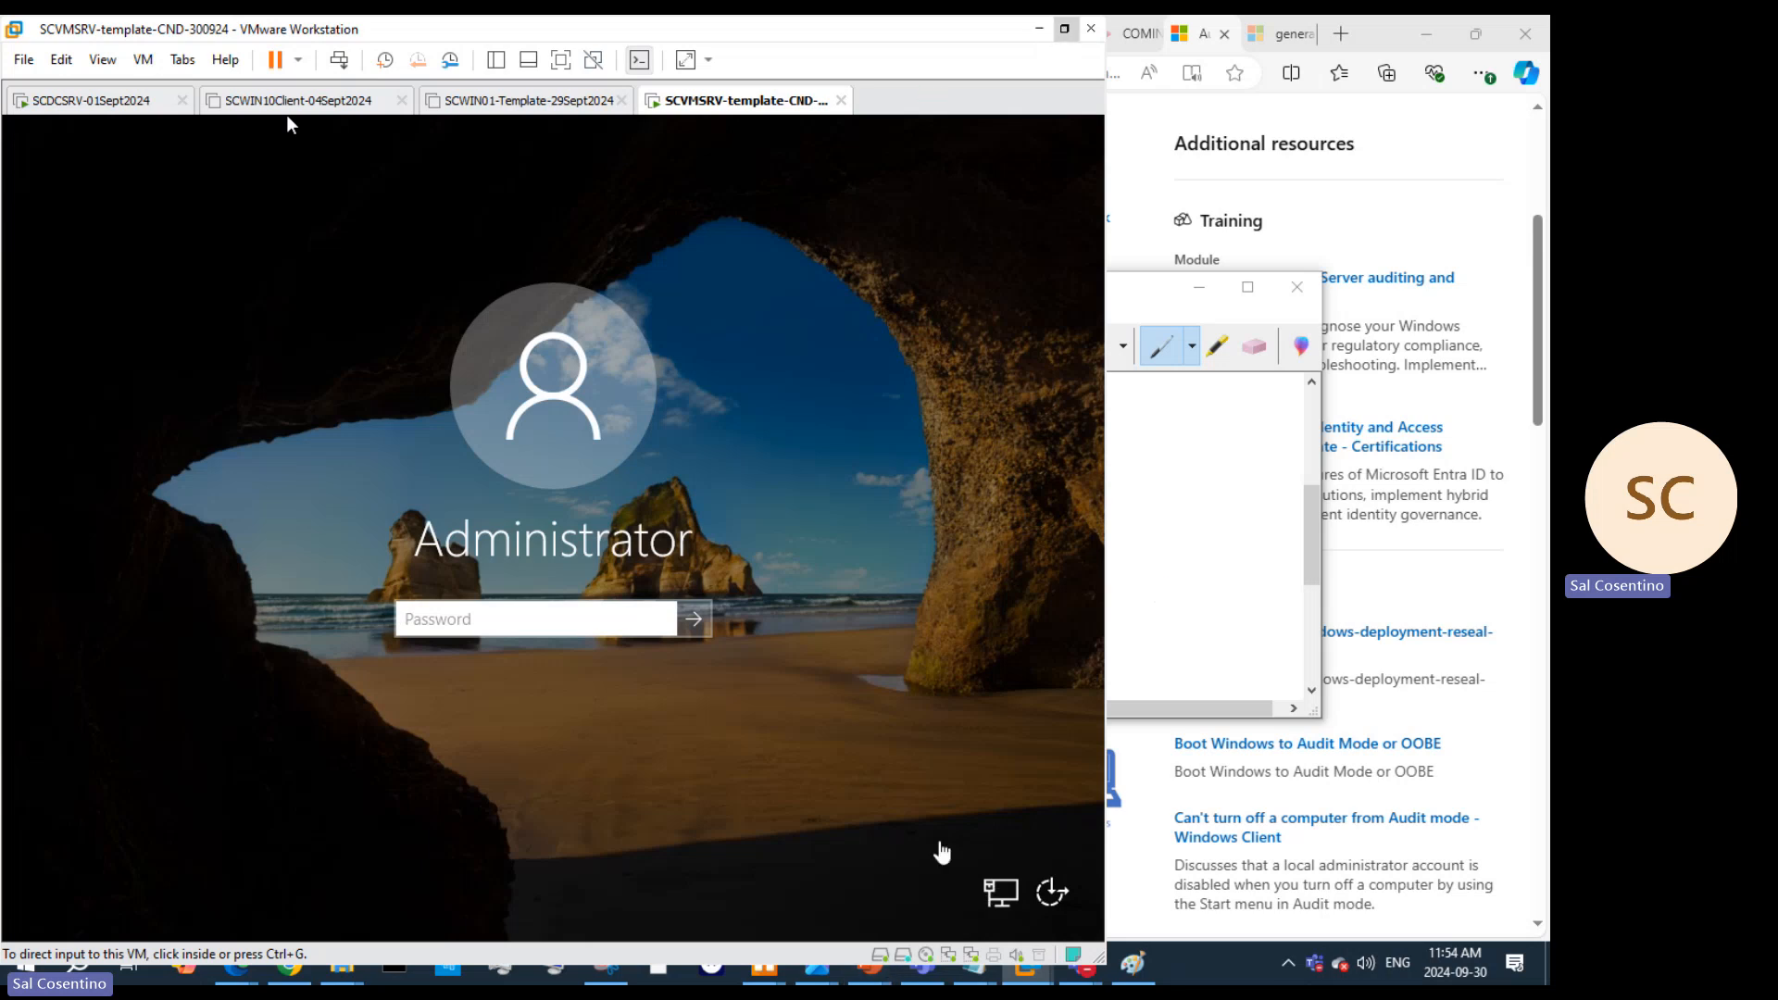
{"action": "mouse_move", "coordinate": [878, 978]}
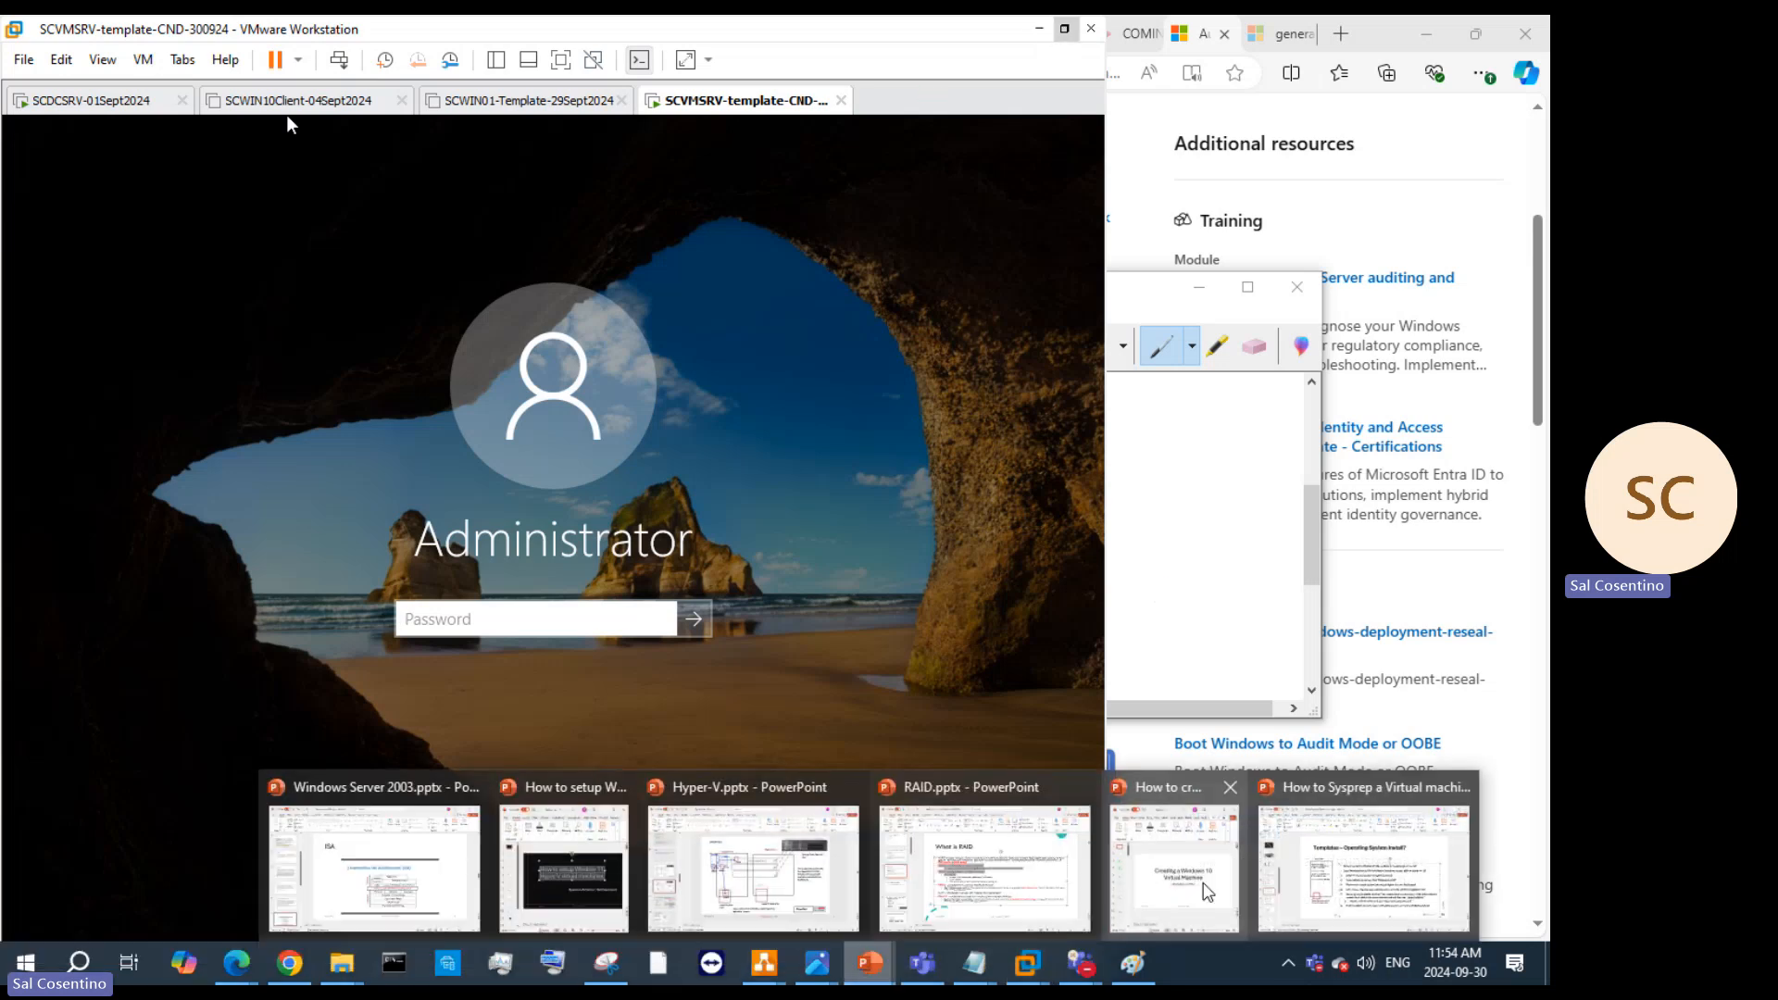
{"action": "left_click", "coordinate": [1357, 889]}
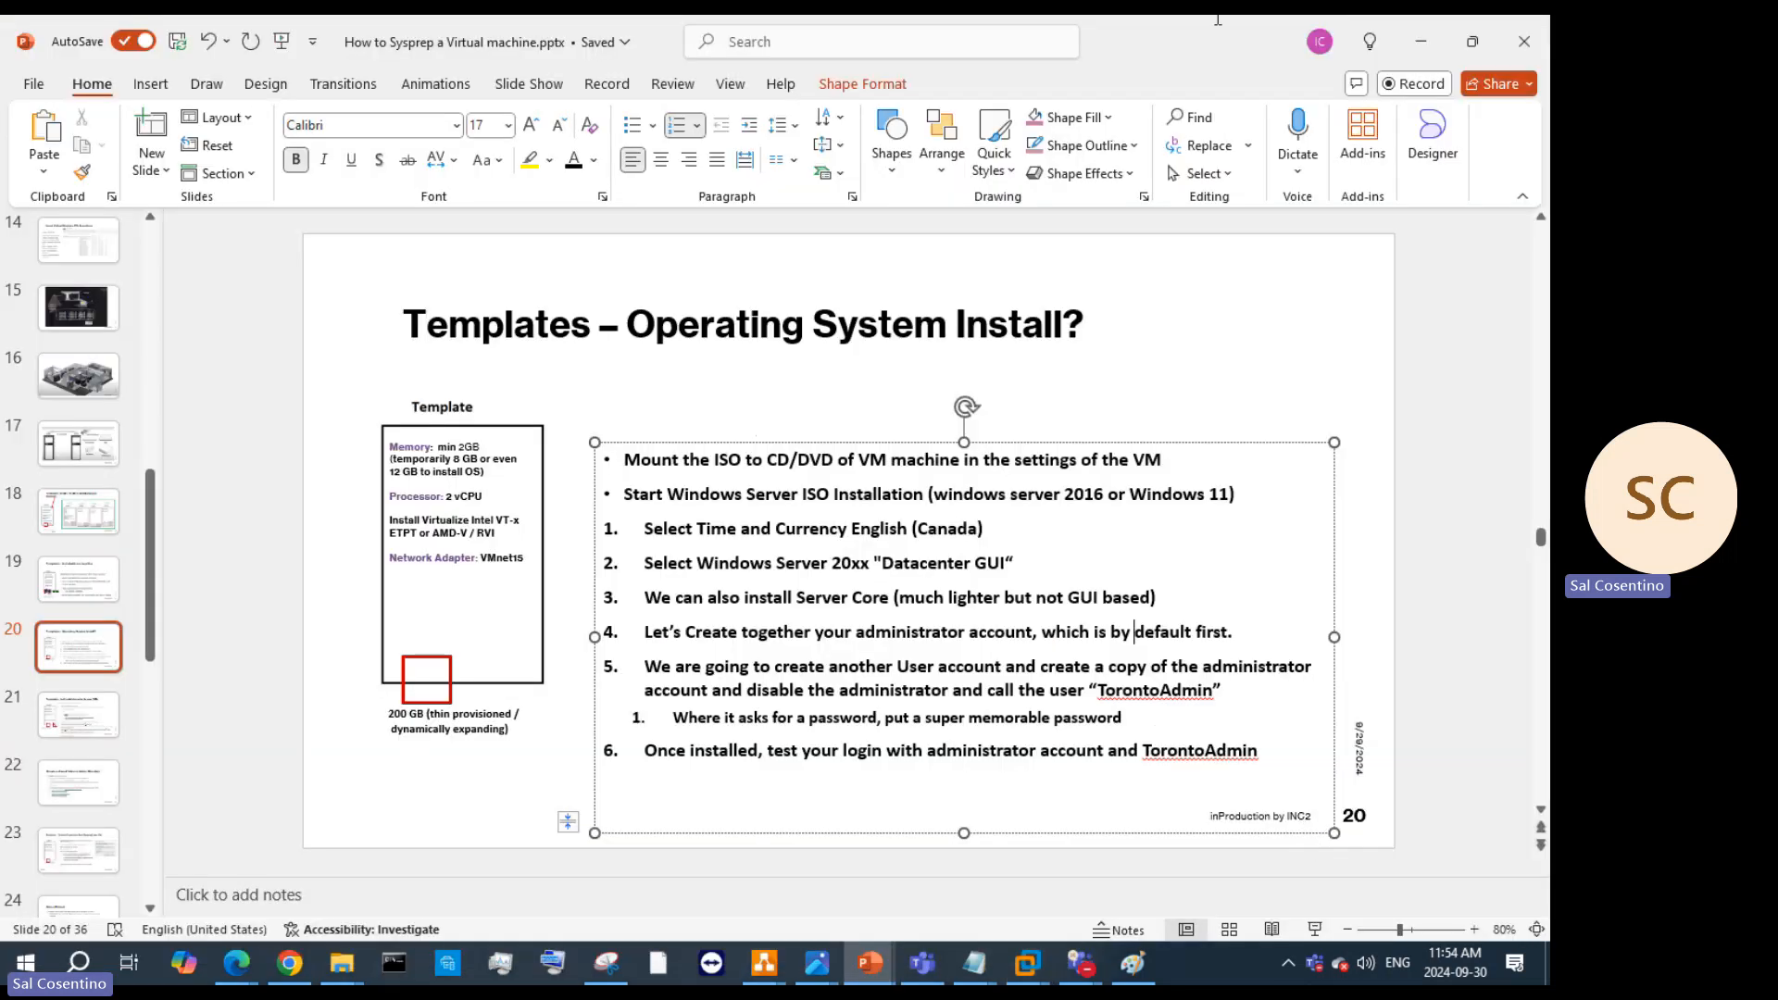
{"action": "left_click", "coordinate": [1422, 33]}
{"action": "left_click", "coordinate": [623, 614]}
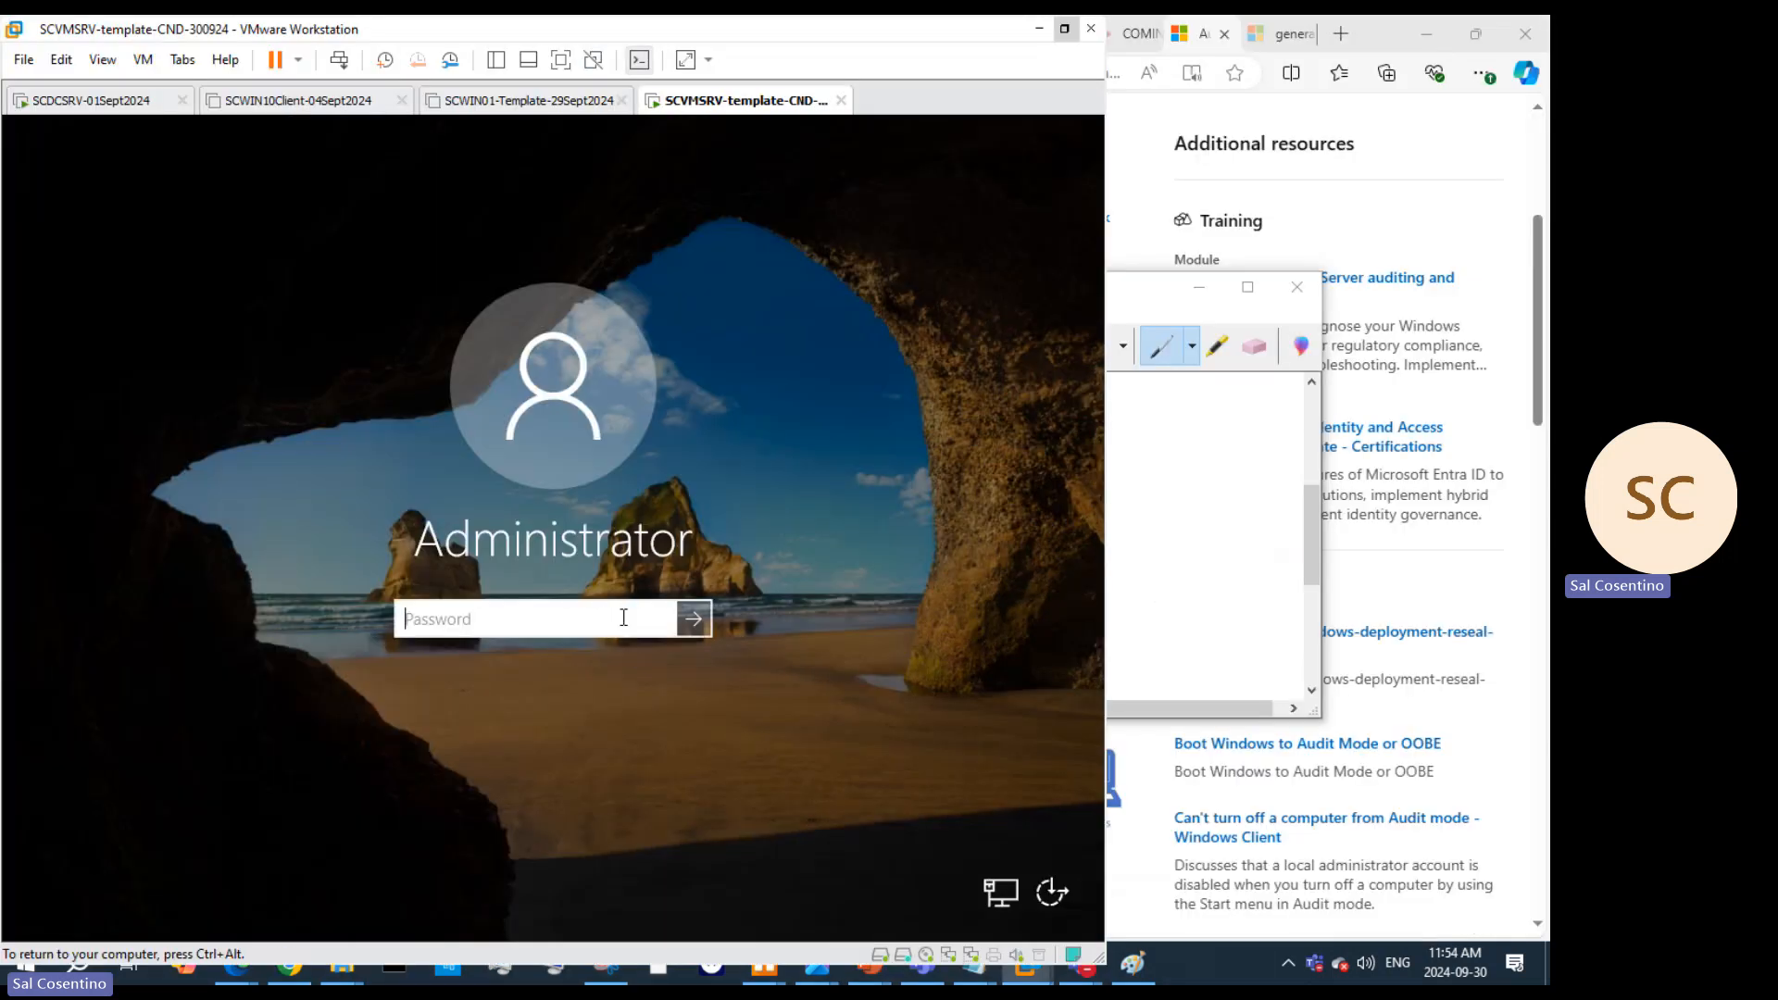
{"action": "type", "text": "Pa•••••••••••••"}
{"action": "key", "text": "Return"}
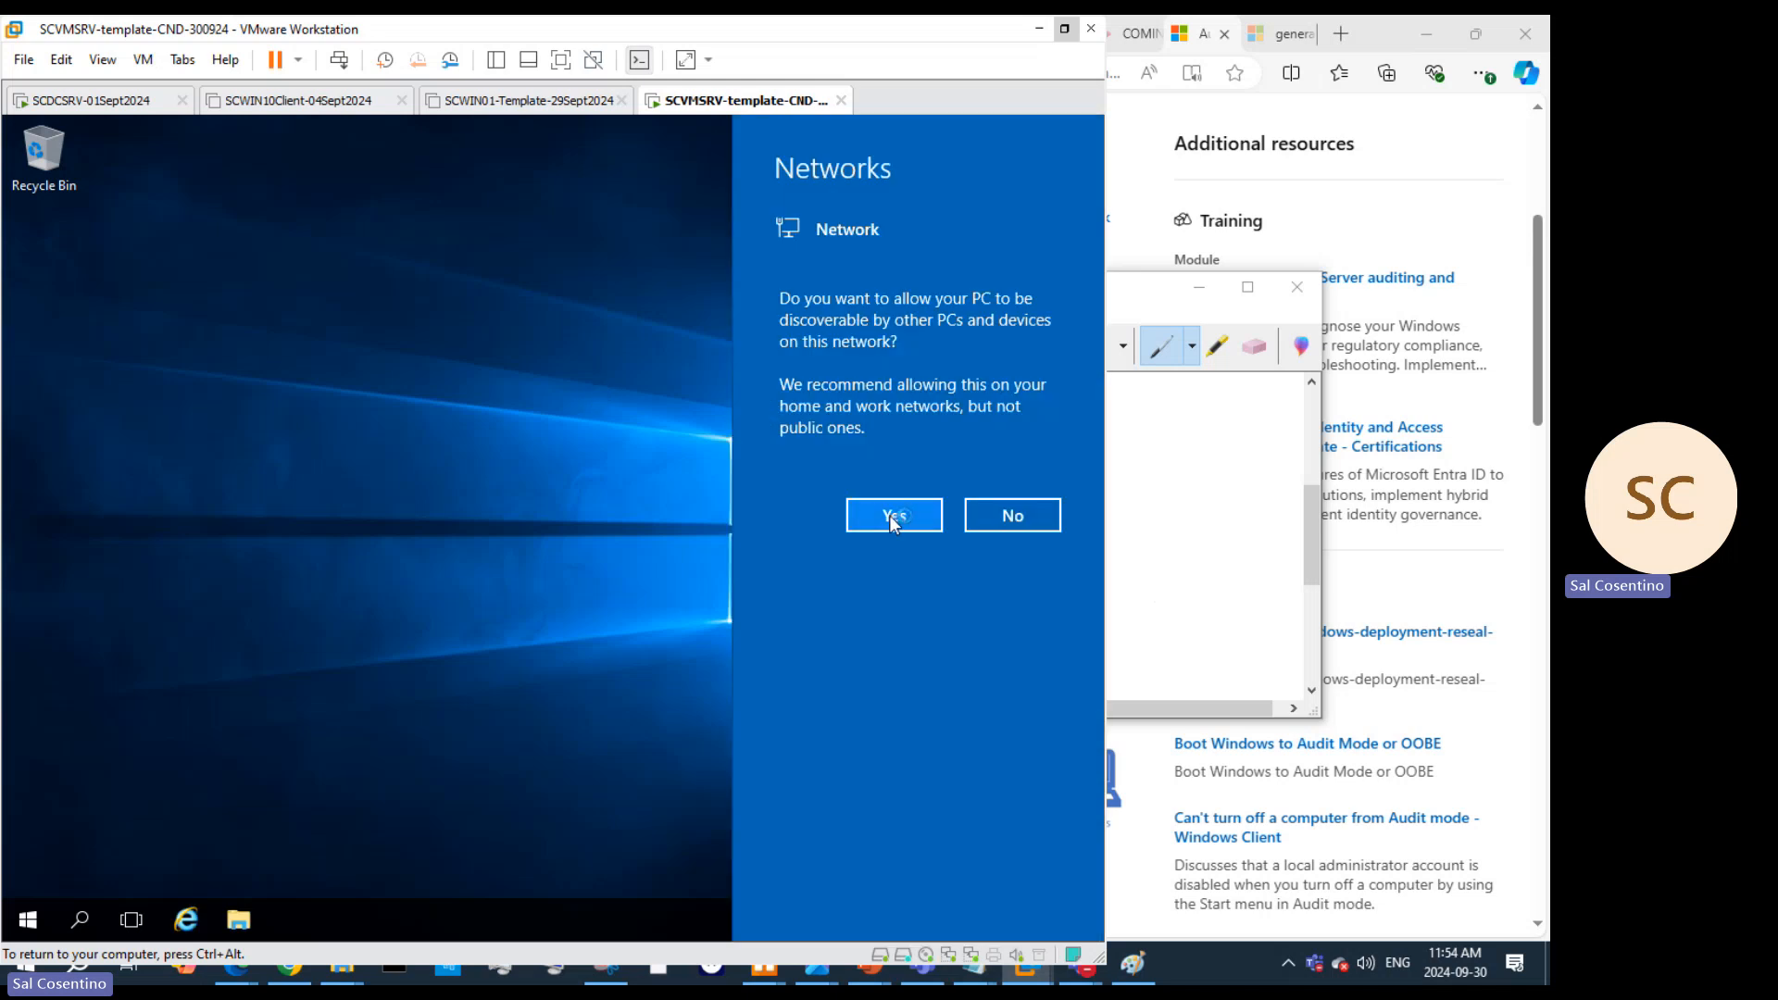
Step: Release the VM, minimize the Snipping Tool, and open the host taskbar's shortcut menu
{"action": "key", "text": "ctrl+alt"}
{"action": "left_click", "coordinate": [1151, 531]}
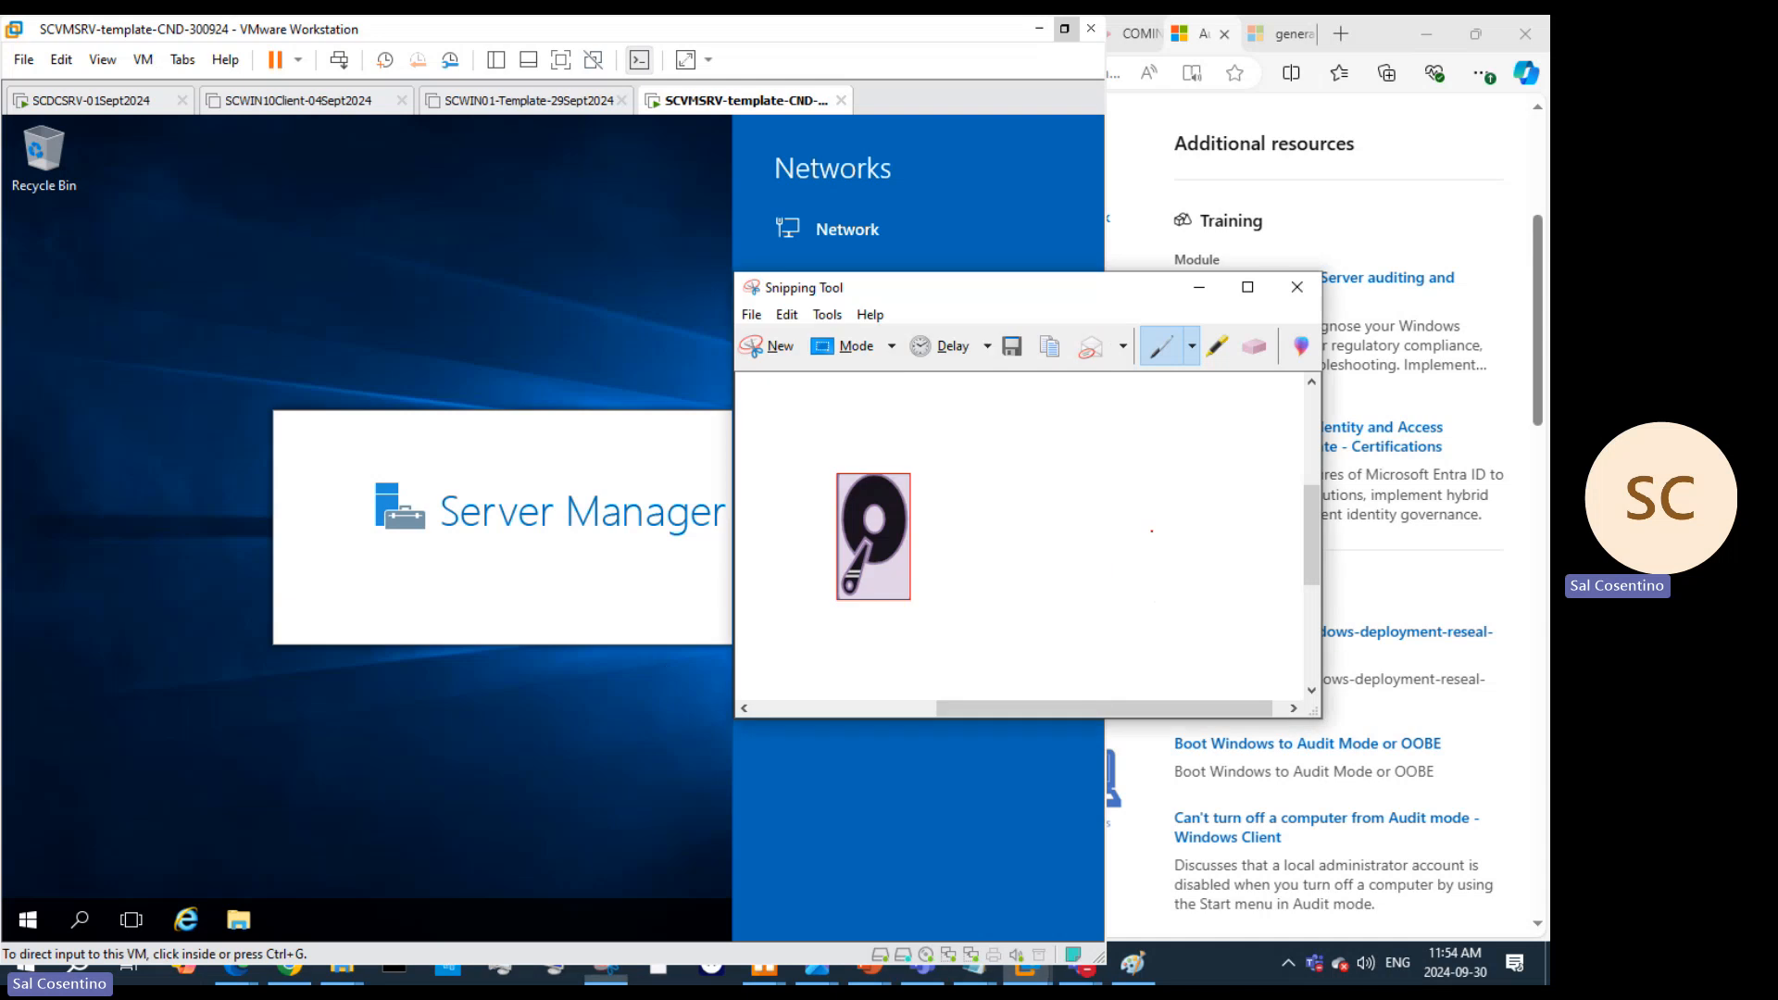
{"action": "left_click", "coordinate": [1199, 287]}
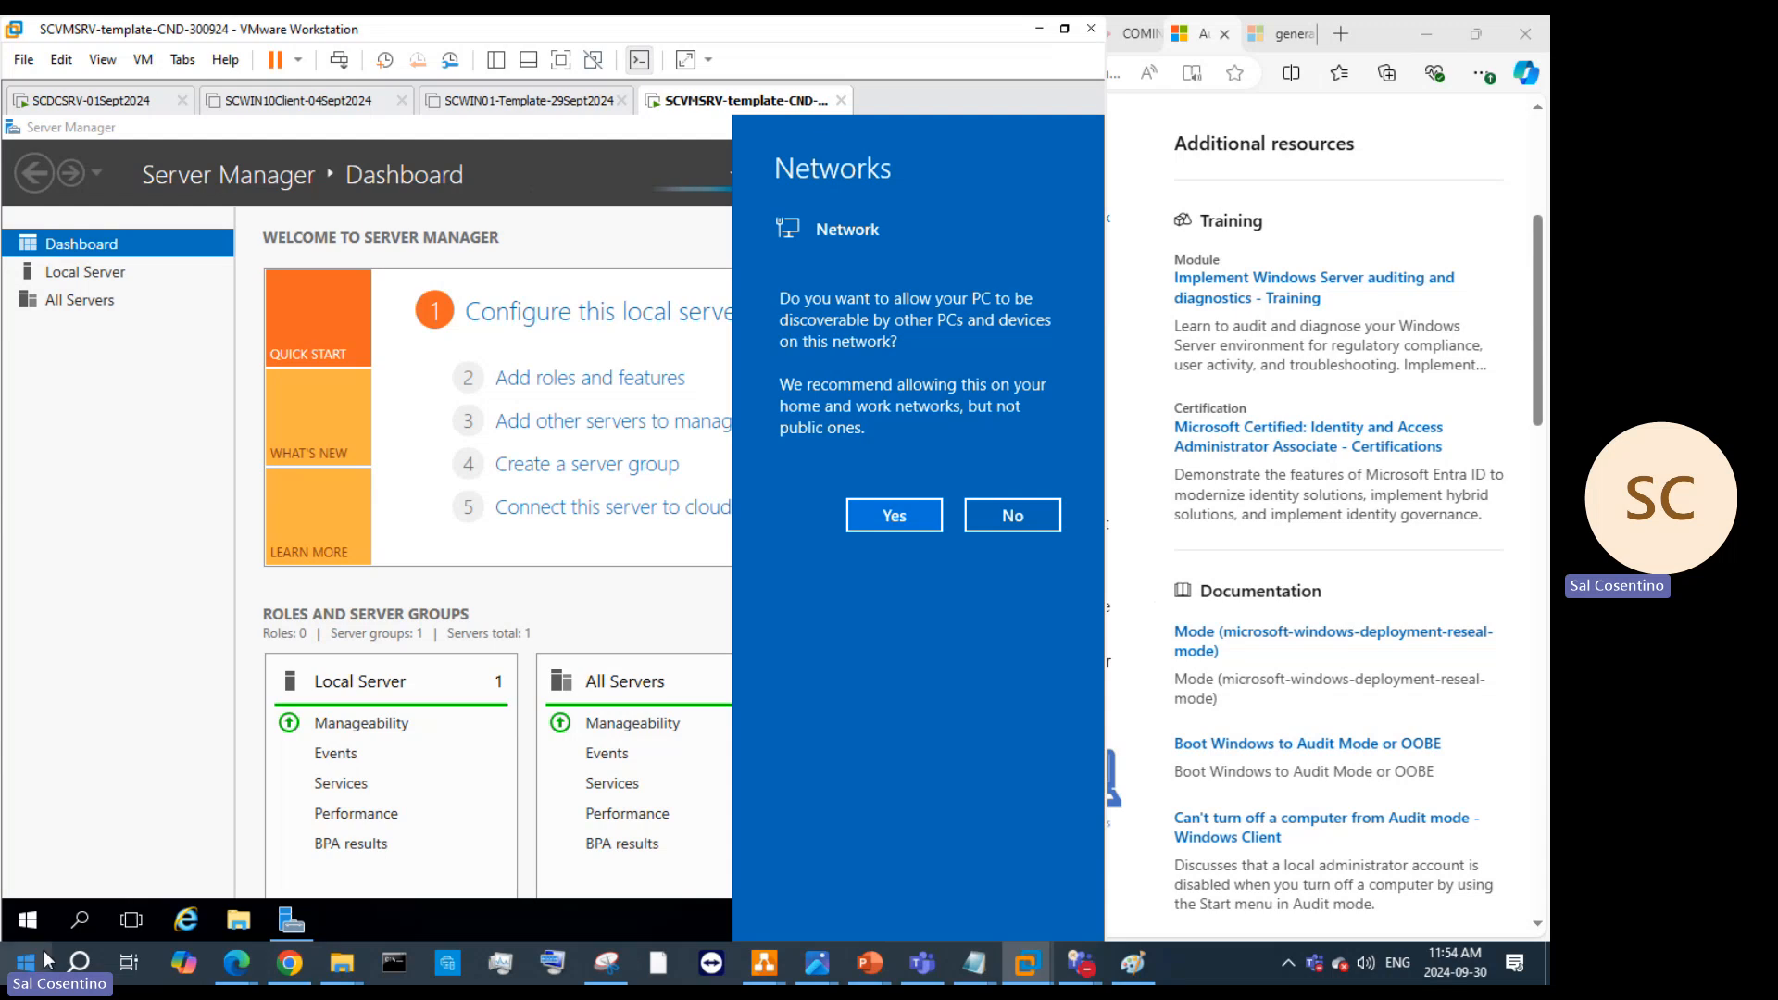
{"action": "right_click", "coordinate": [76, 963]}
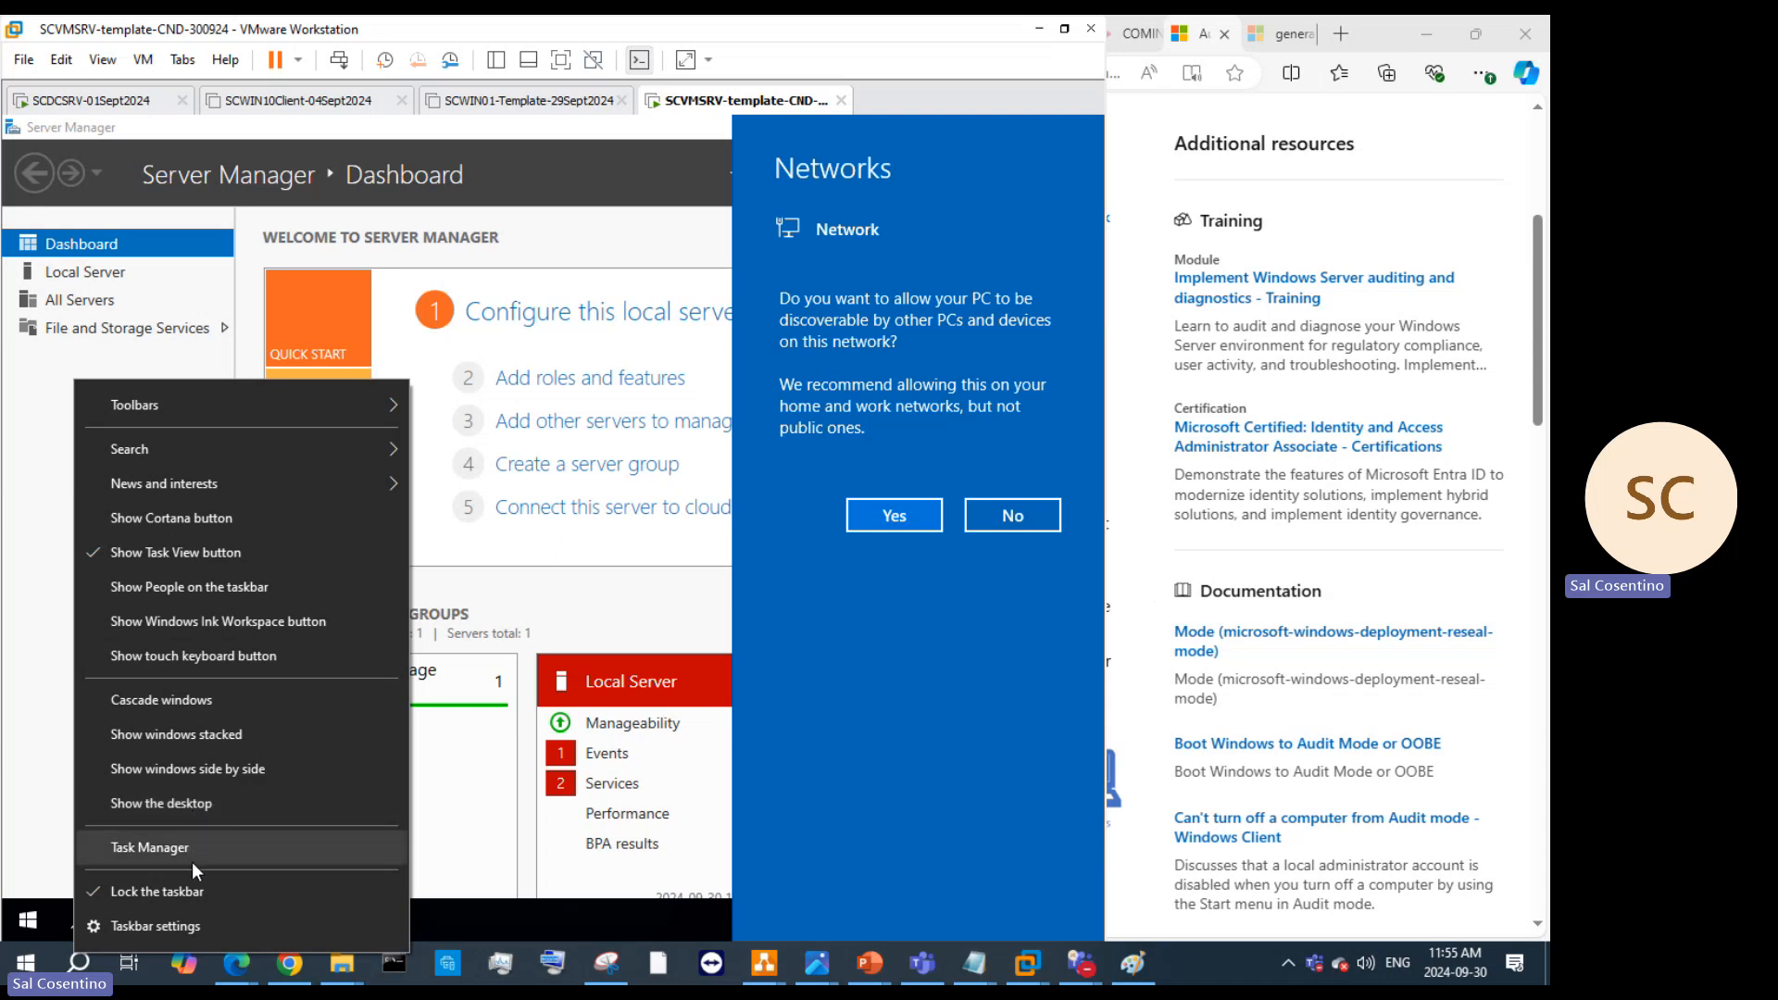
Step: Launch Notepad from the host search and move its window up and left
{"action": "left_click", "coordinate": [100, 950]}
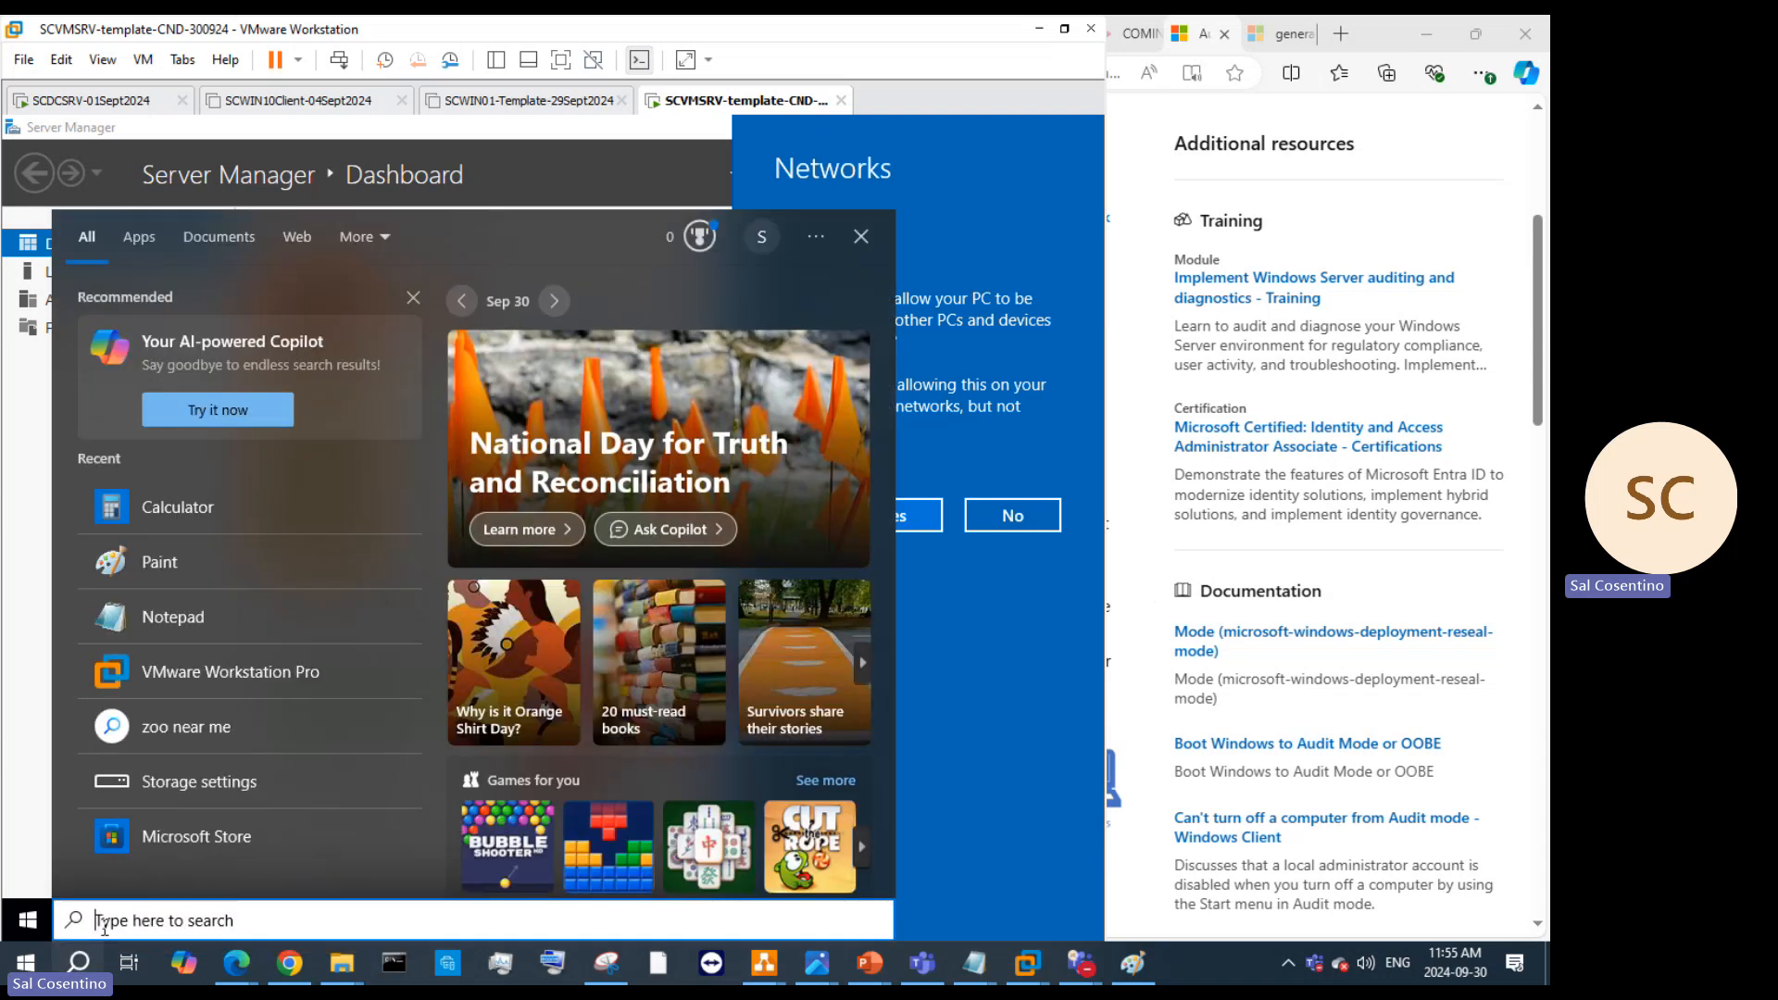
{"action": "type", "text": "notepadd"}
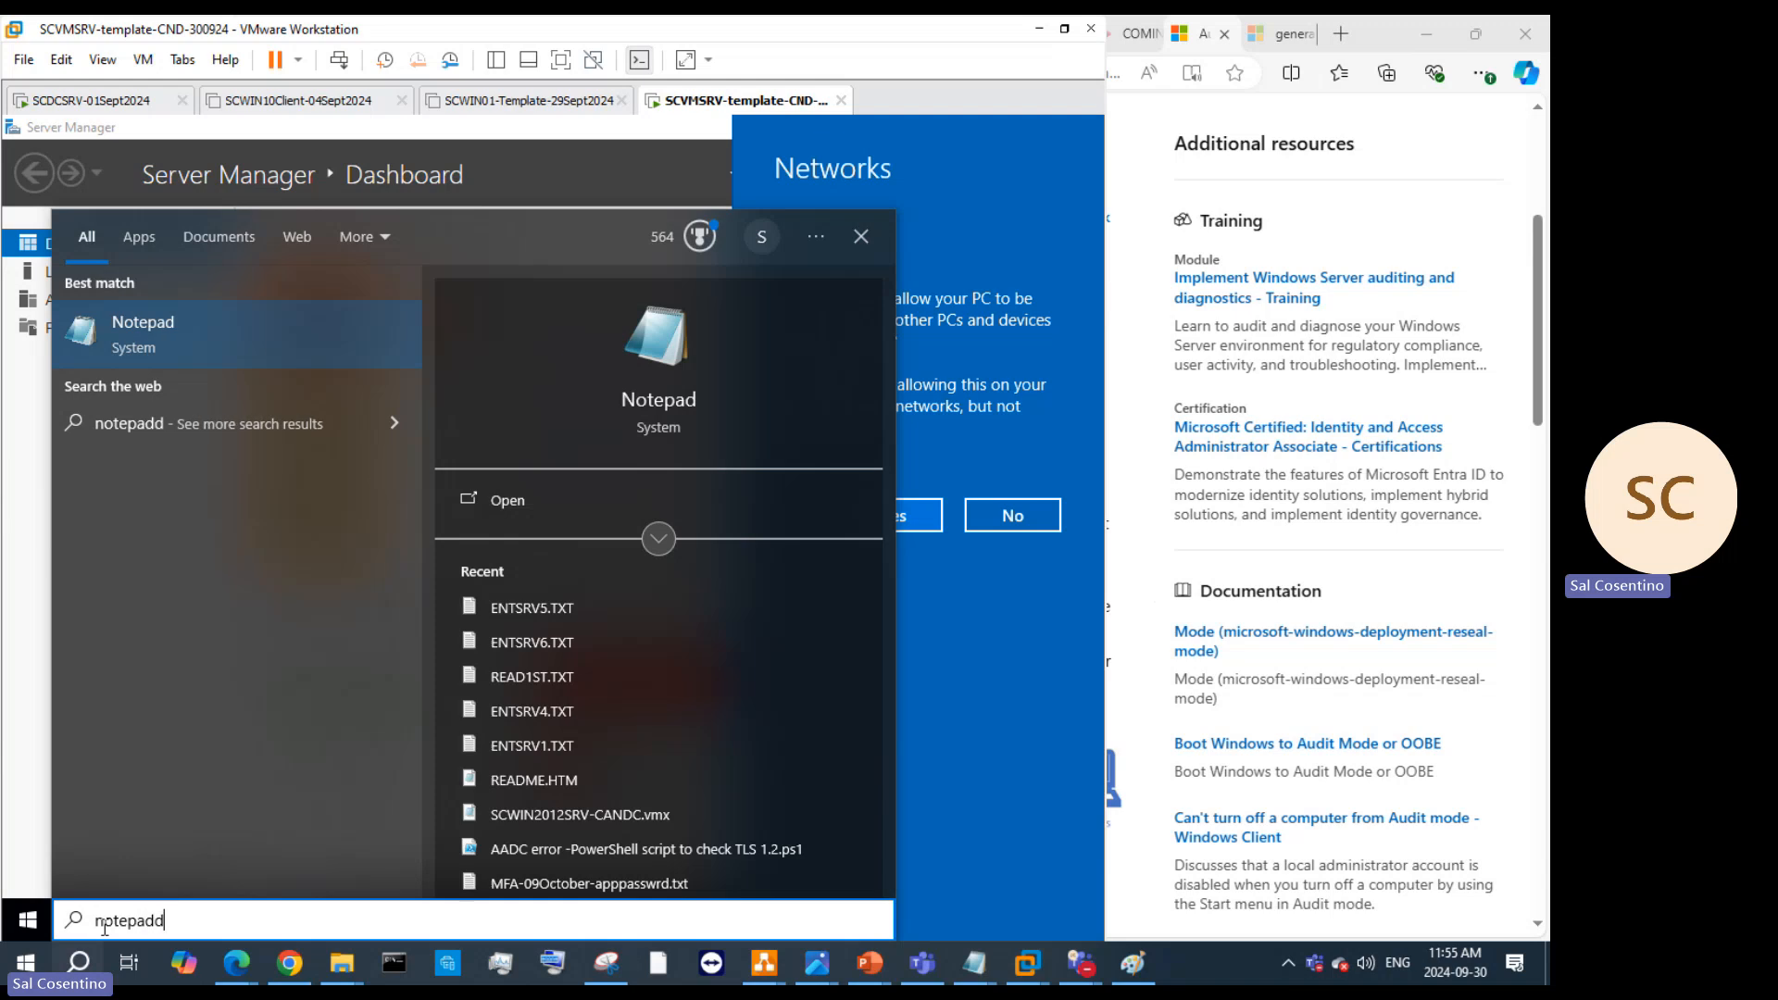
{"action": "key", "text": "Return"}
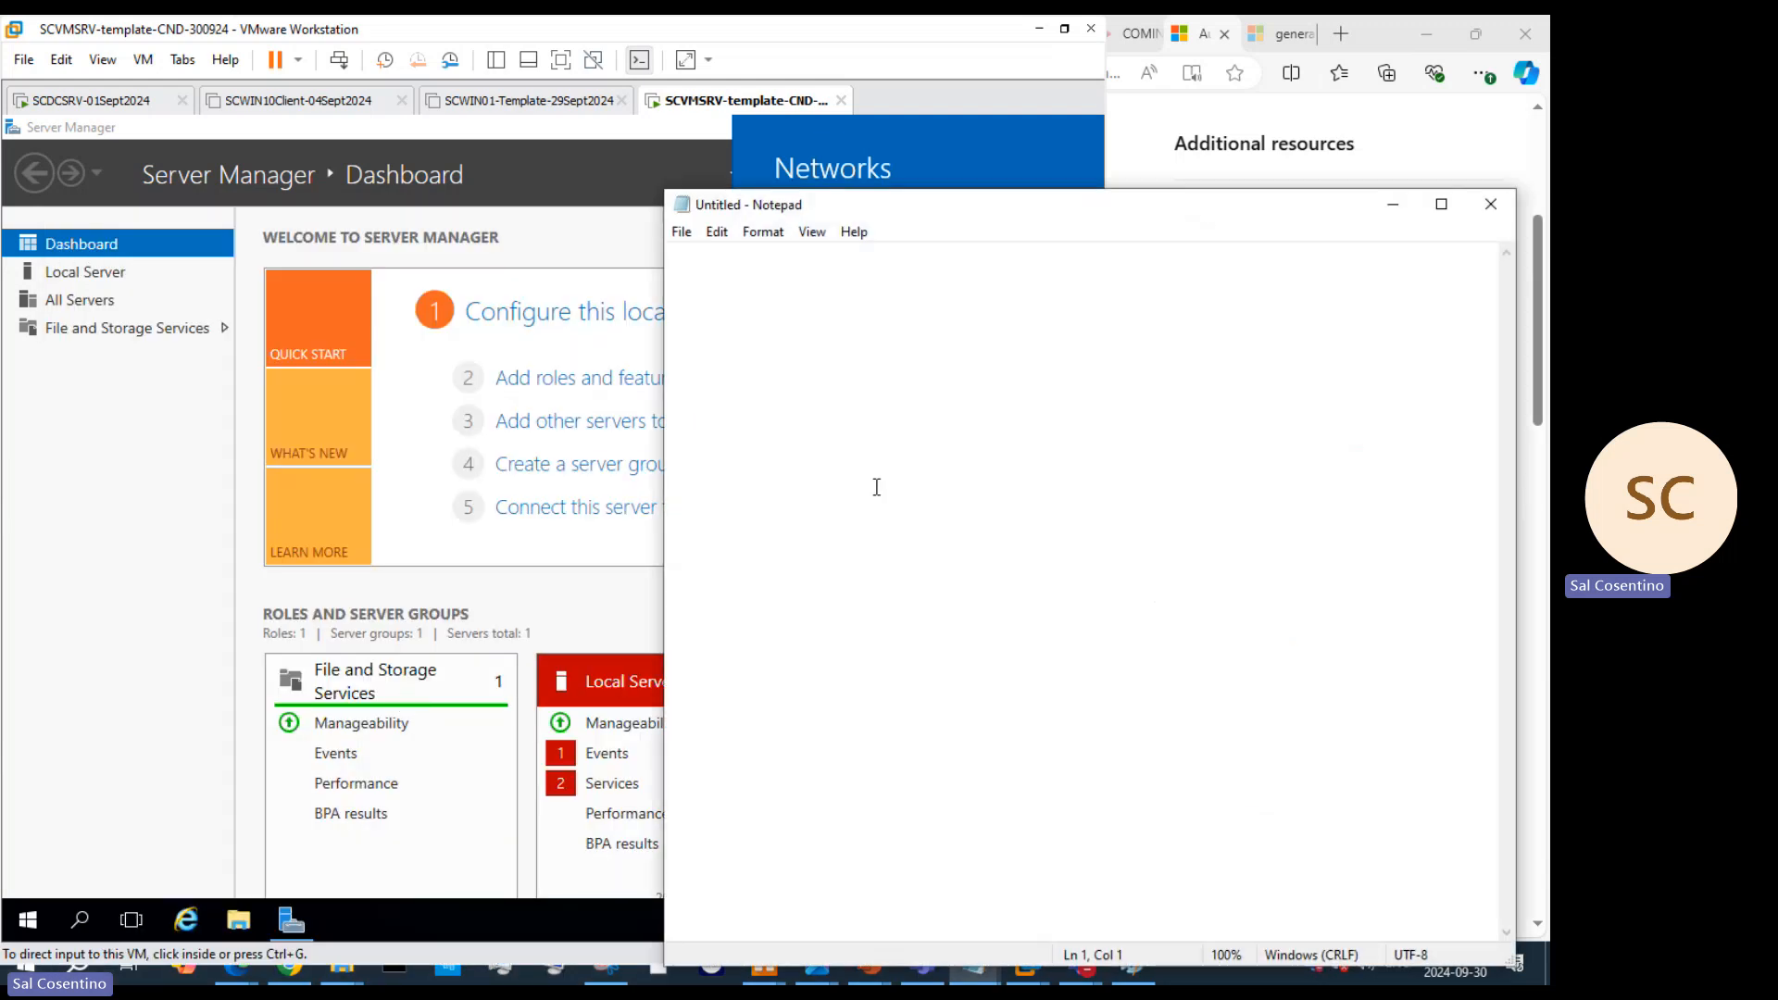
{"action": "left_click_drag", "start_coordinate": [1186, 217], "coordinate": [1121, 160]}
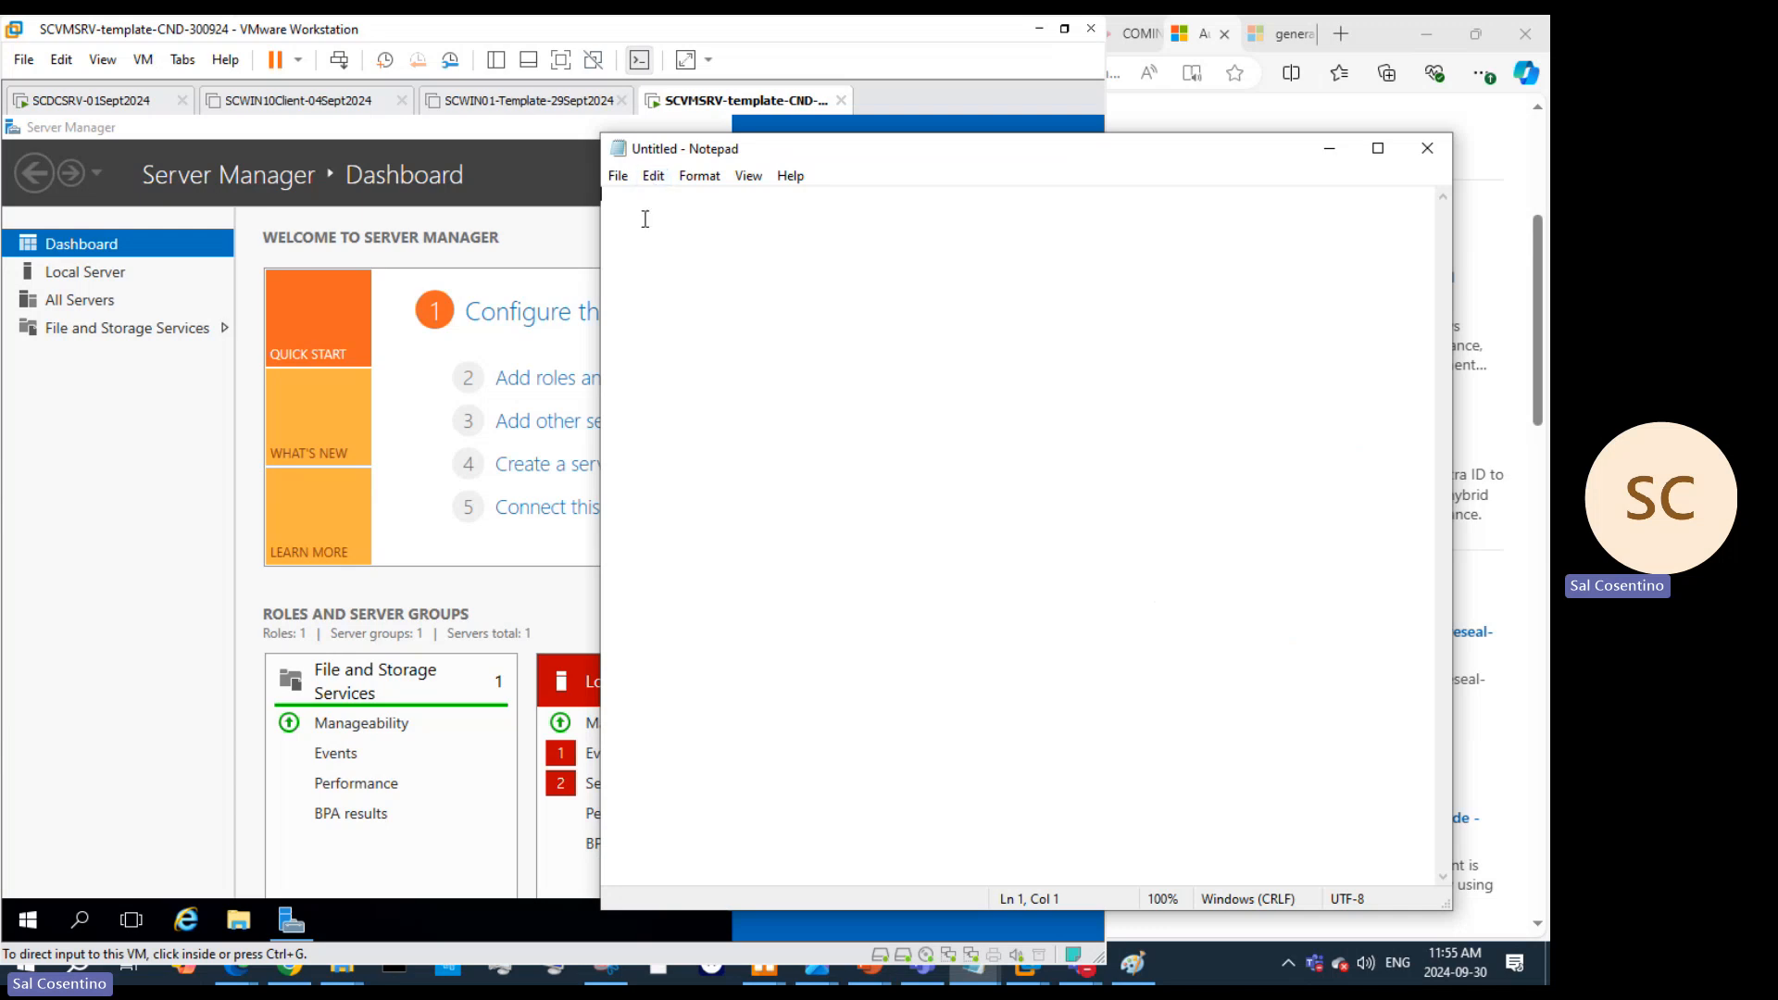
Step: Note 'Class Password' as Yourfirstname + Season + year with an example password, then minimize Notepad
{"action": "type", "text": "Class Password"}
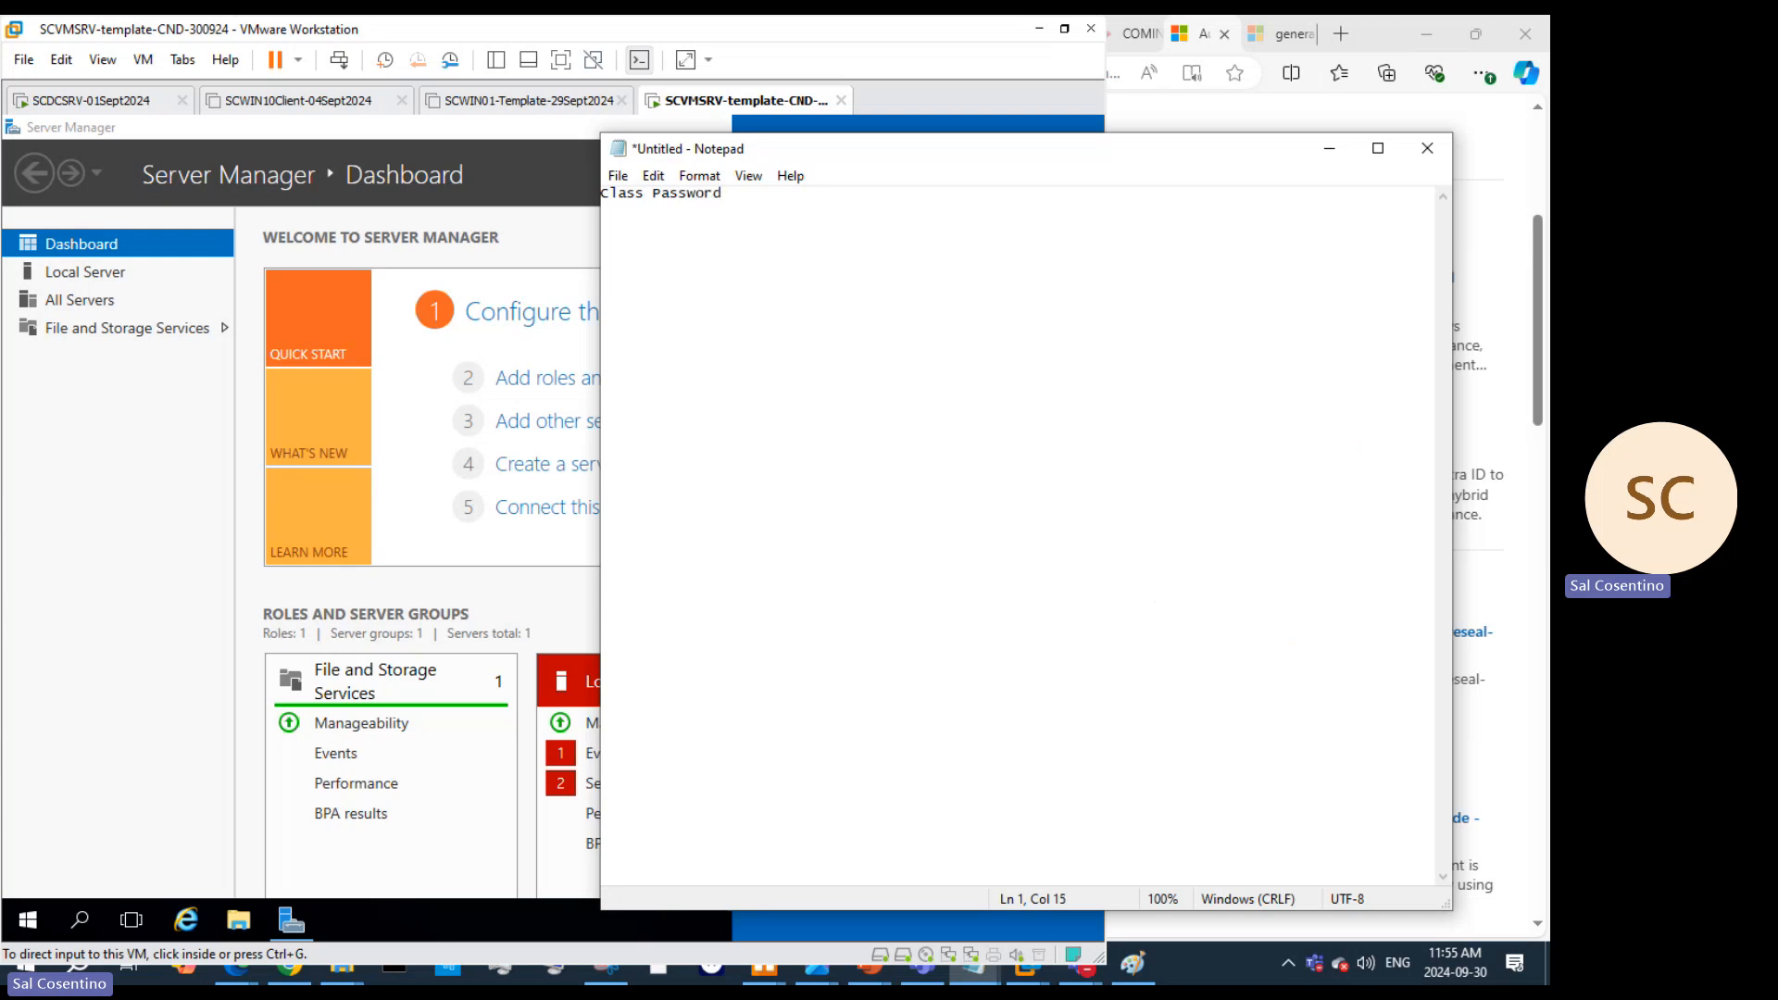
{"action": "key", "text": "Return"}
{"action": "key", "text": "Return"}
{"action": "type", "text": "Yourfirstname"}
{"action": "type", "text": "Season"}
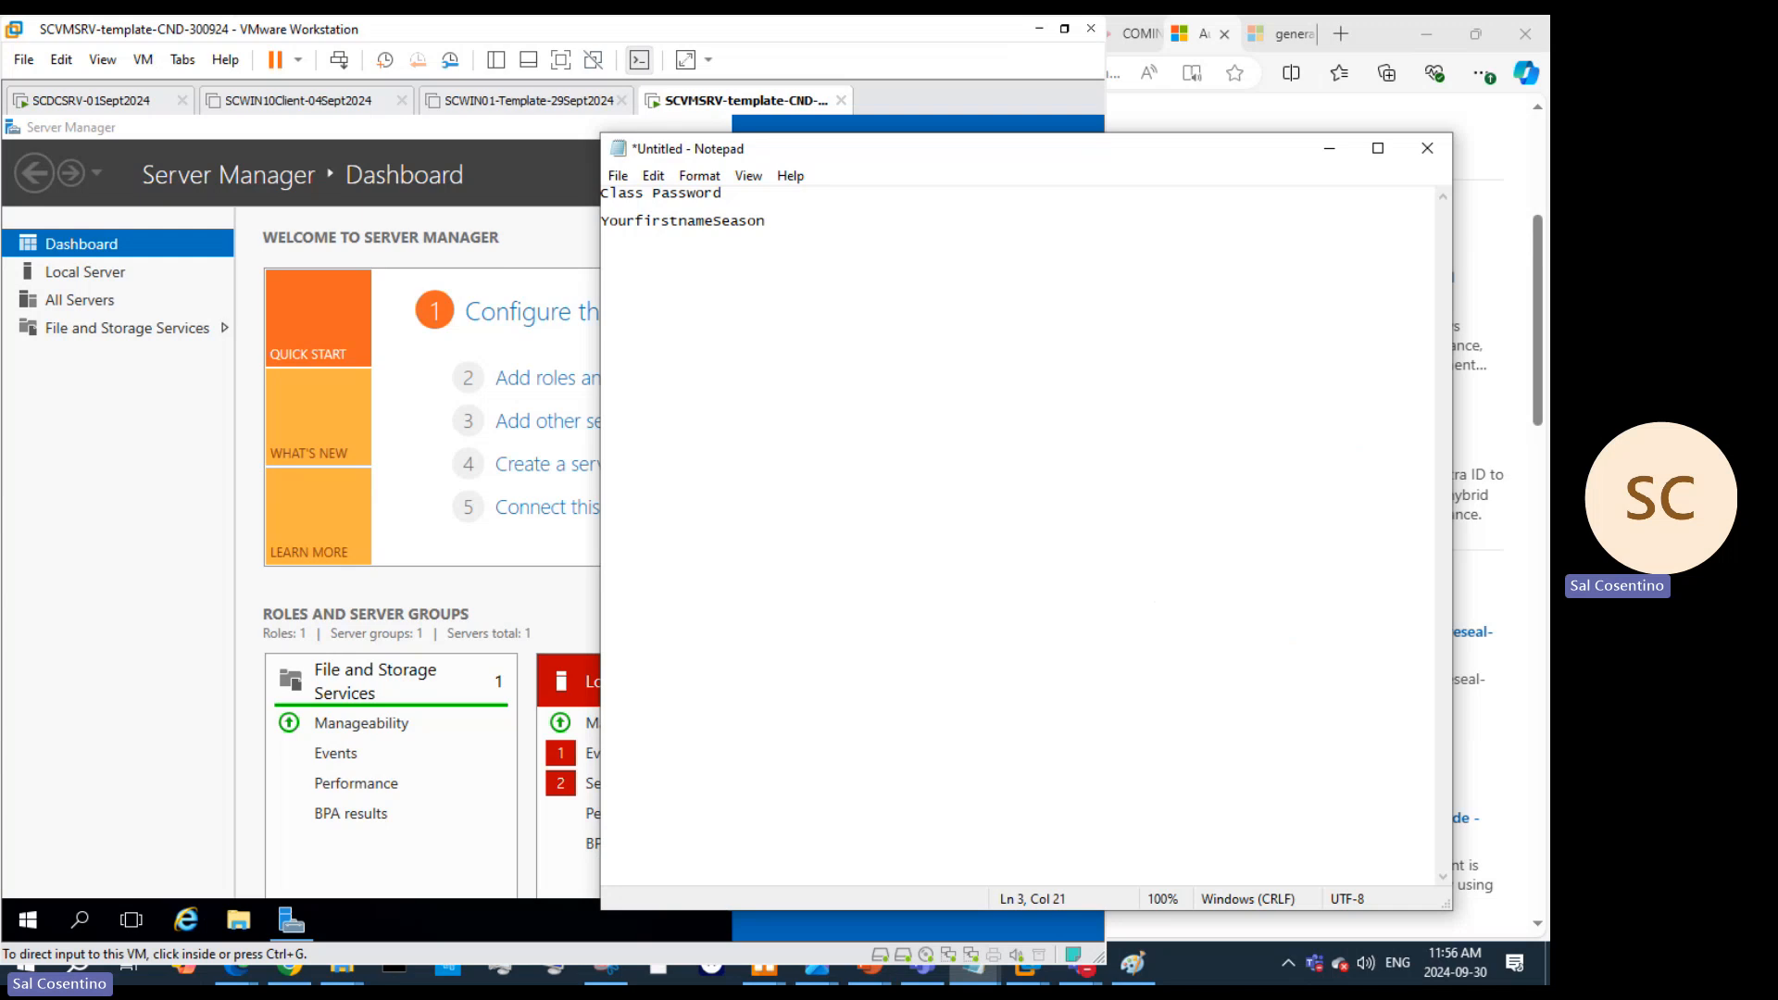
{"action": "type", "text": "year"}
{"action": "key", "text": "Return"}
{"action": "left_click", "coordinate": [1328, 152]}
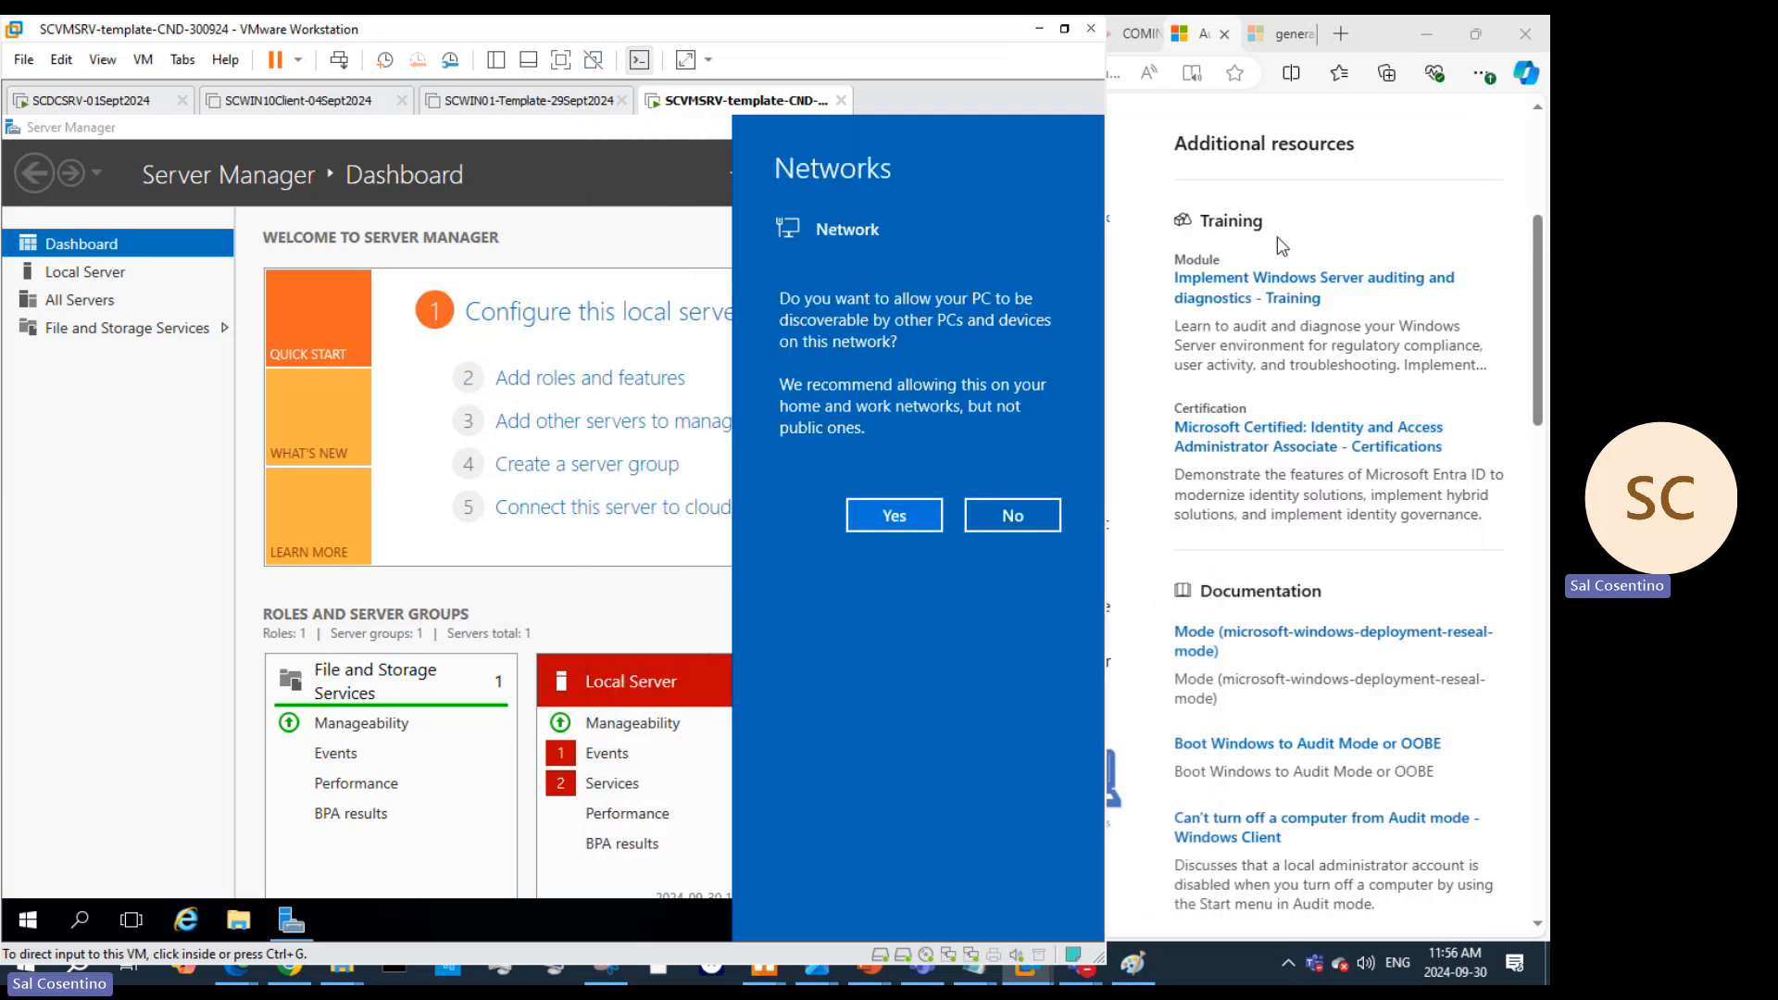
Step: Allow network discovery on the server, hide Edge, and maximize the VMware Workstation window
{"action": "left_click", "coordinate": [896, 516]}
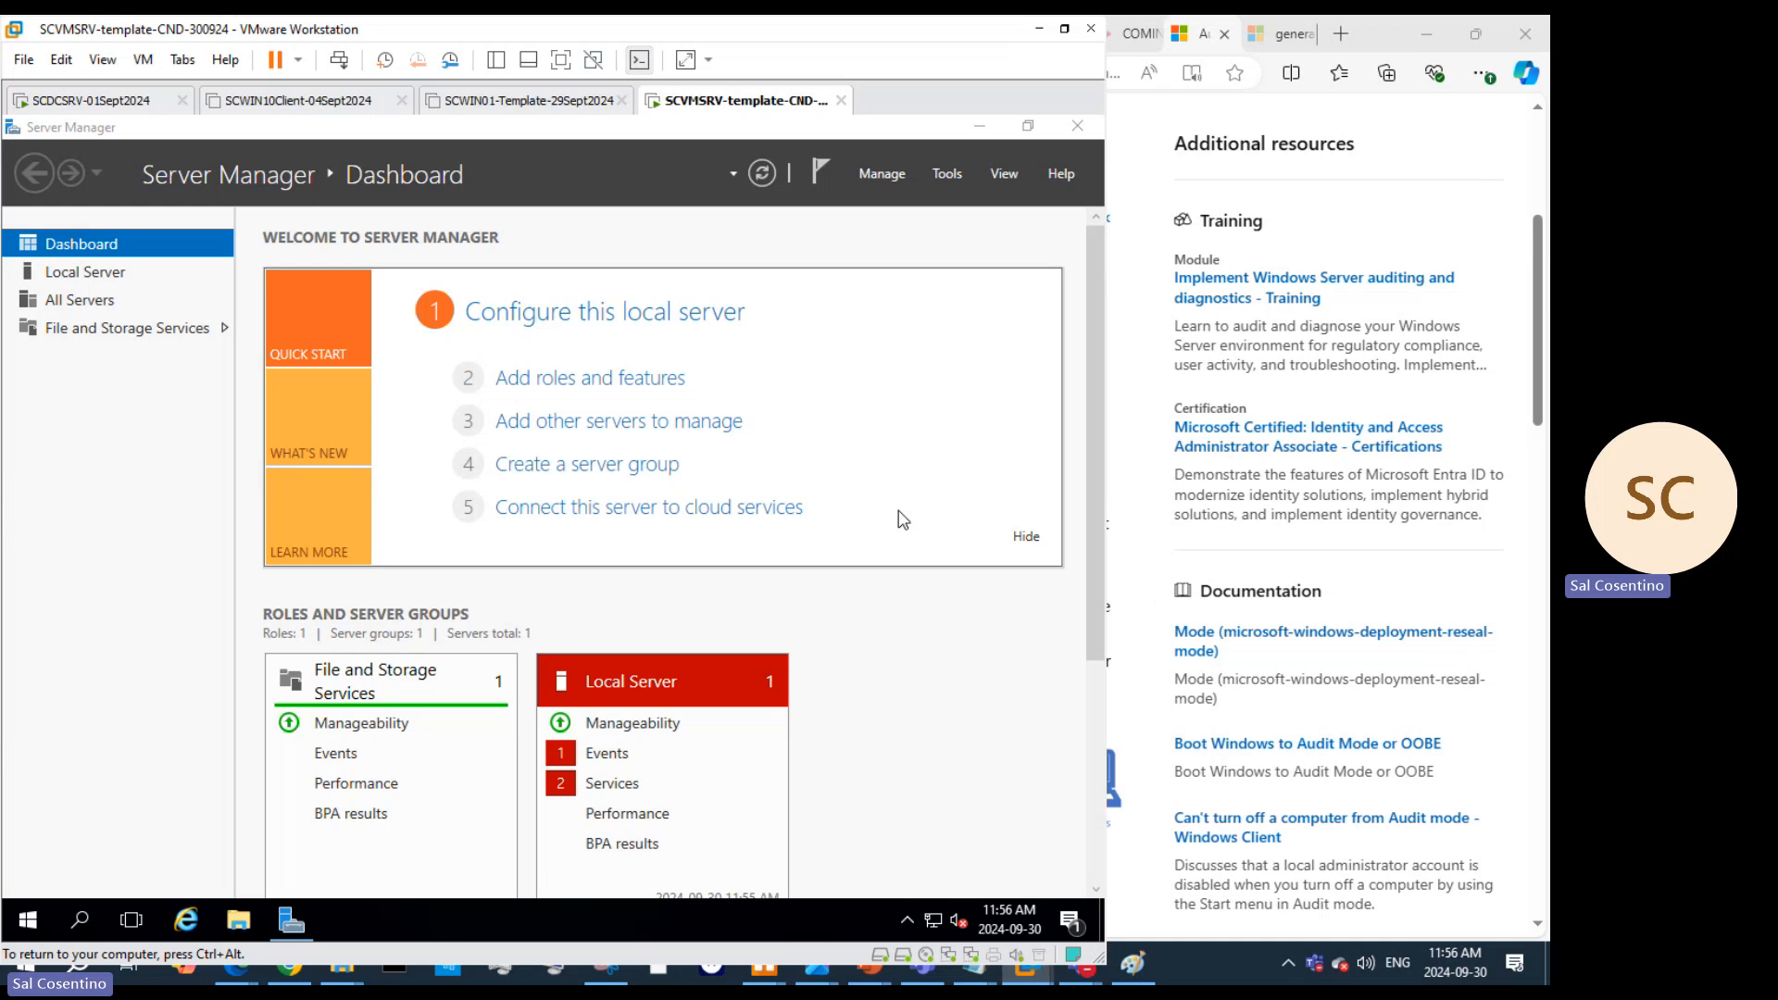
{"action": "left_click", "coordinate": [1426, 33]}
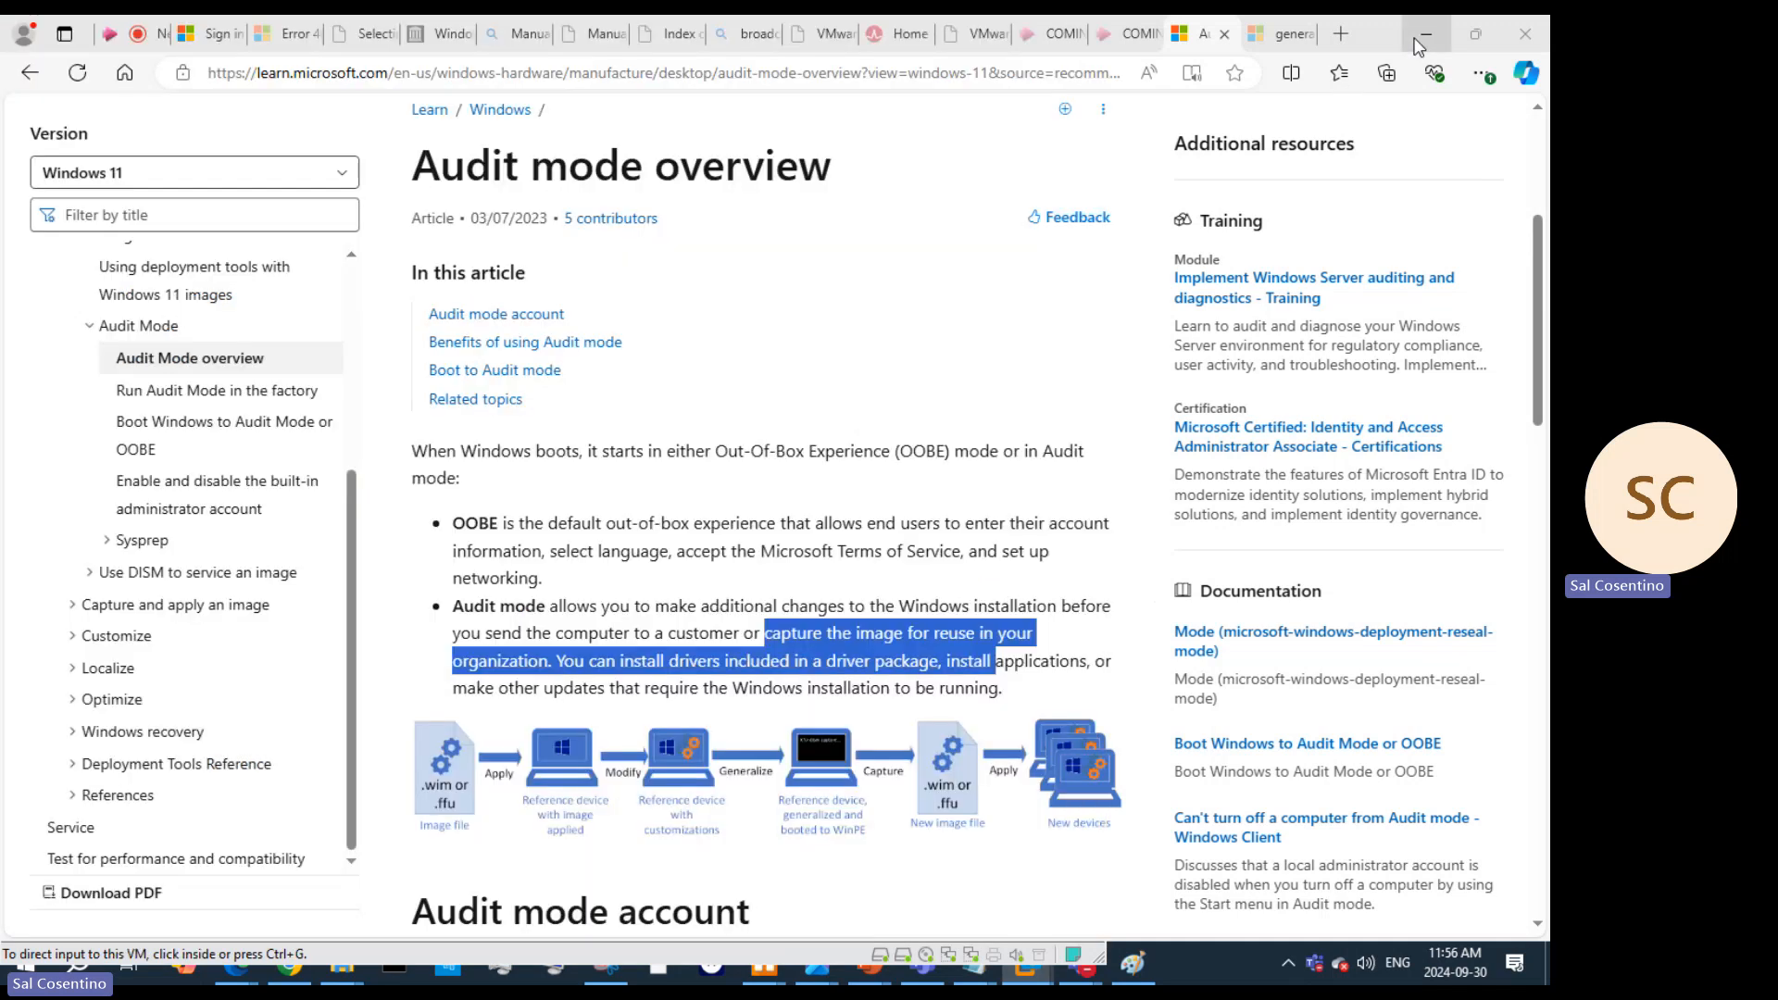
{"action": "left_click", "coordinate": [1064, 28]}
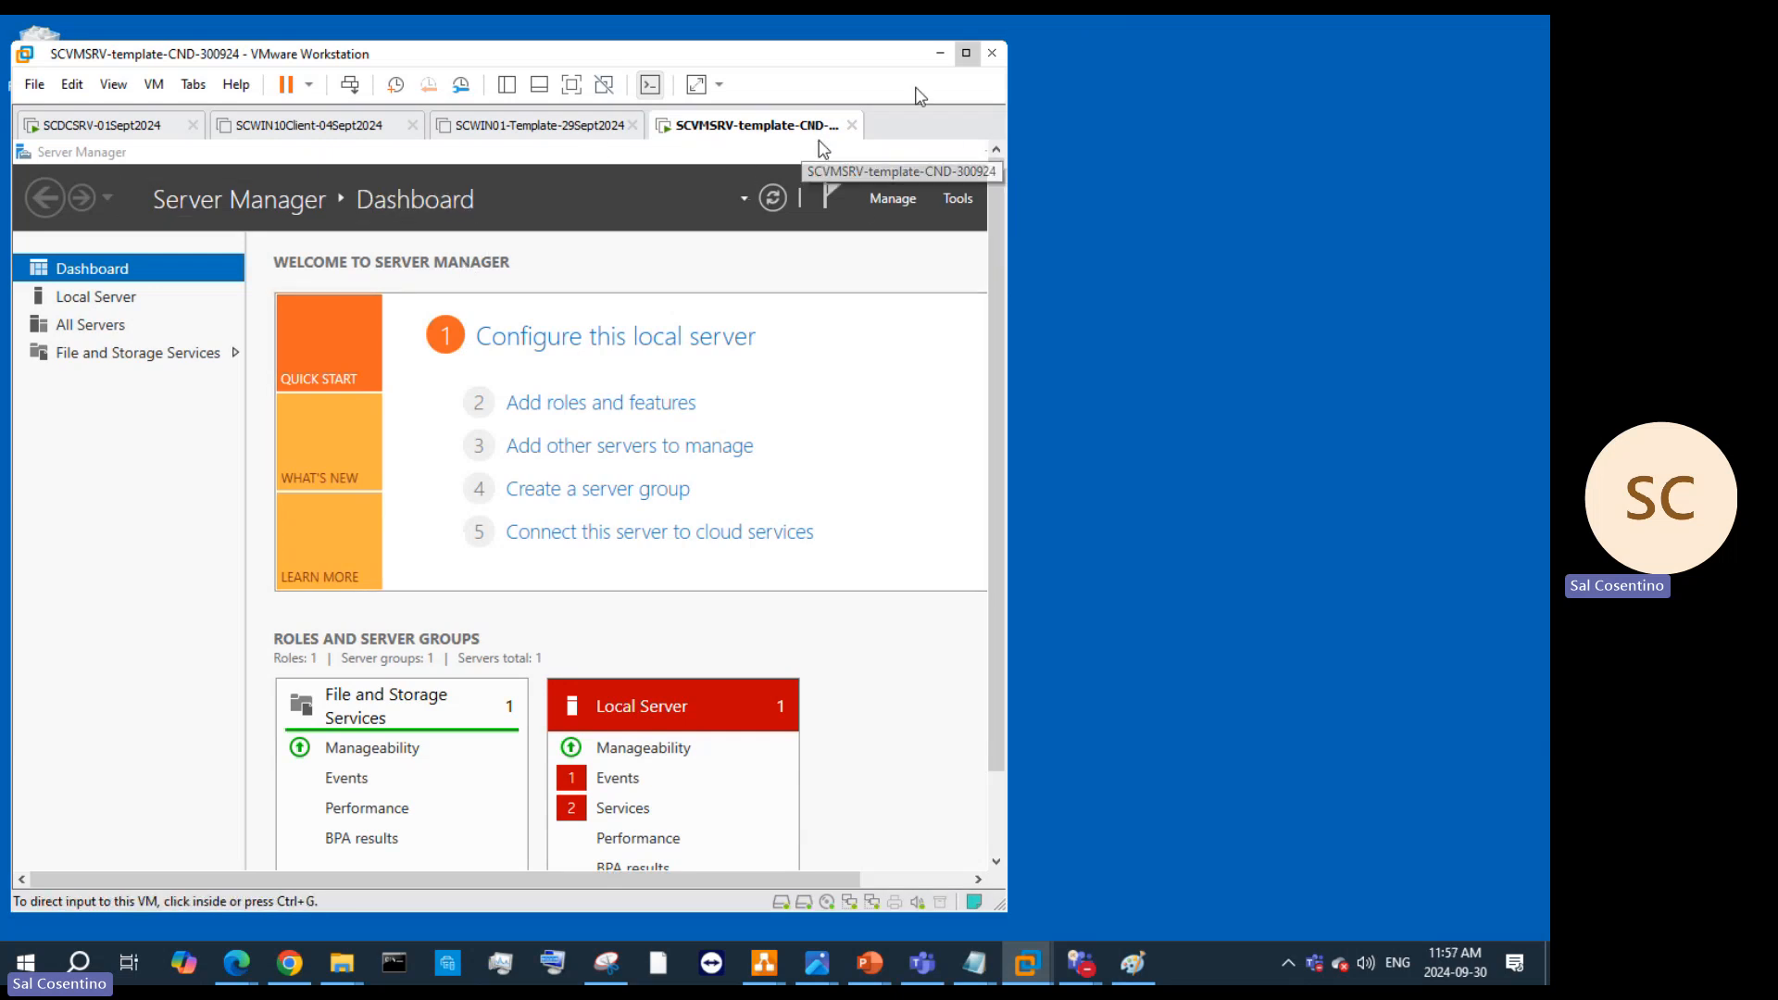
{"action": "left_click", "coordinate": [966, 53]}
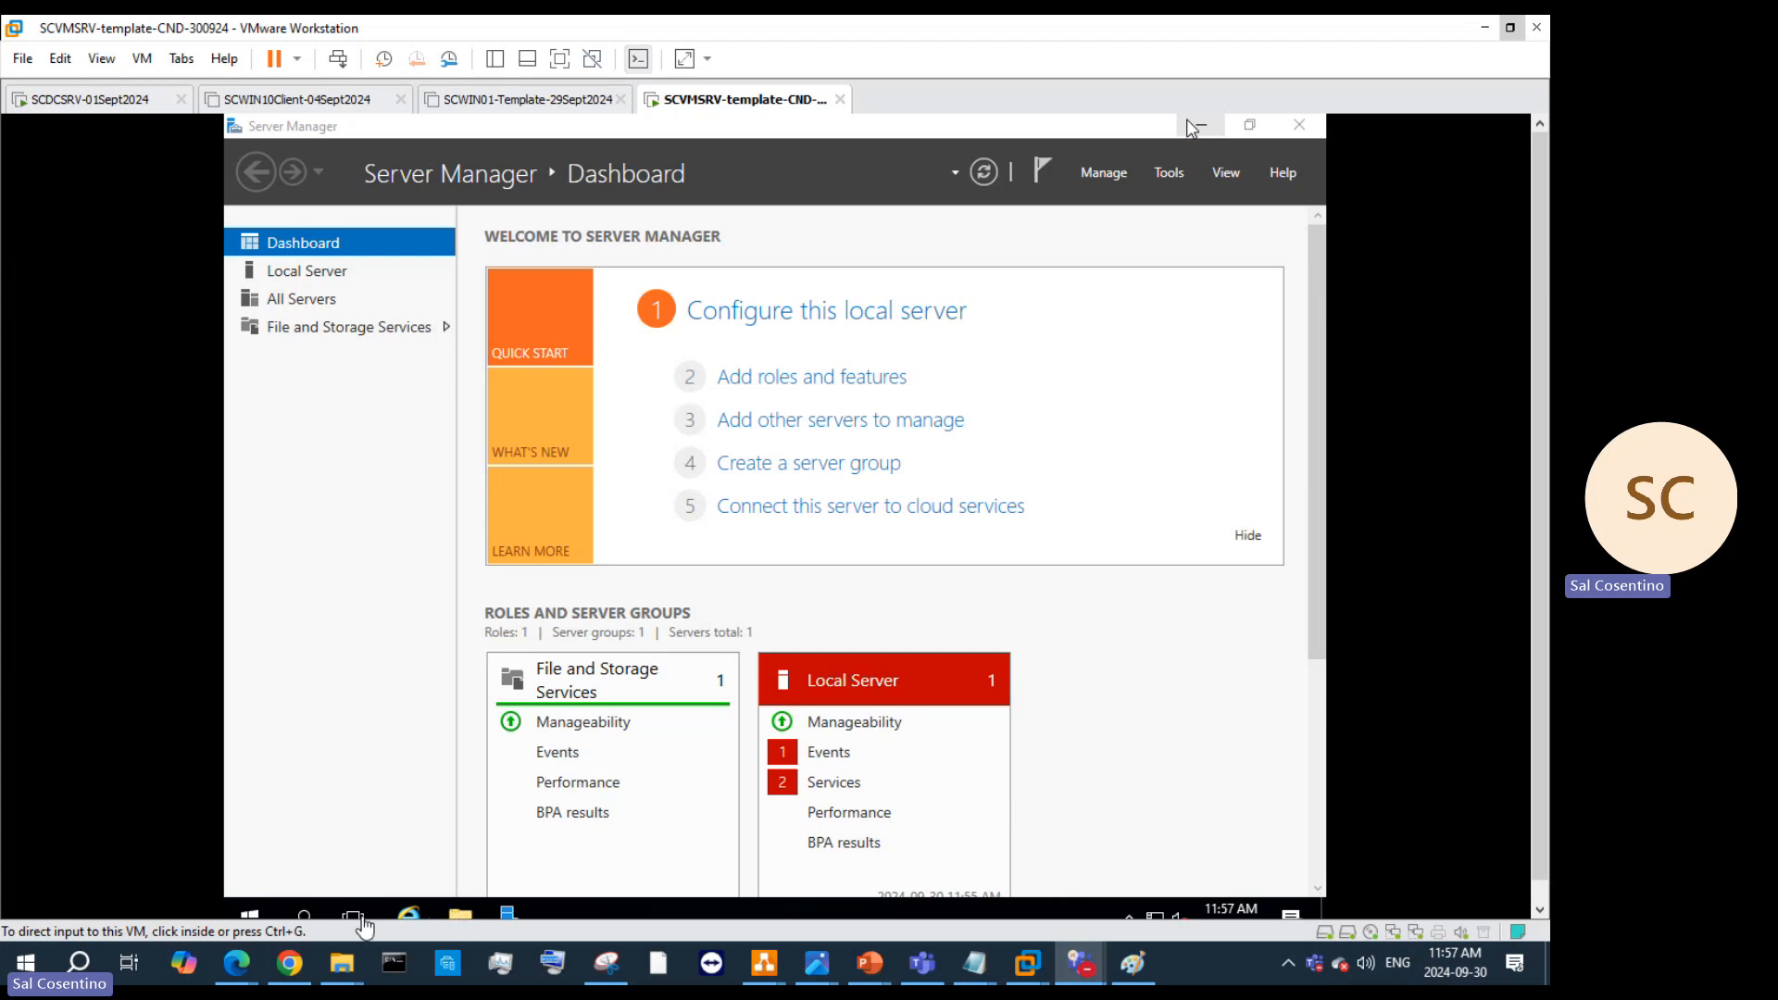
Step: Launch Computer Management in the VM and show Local Users and Groups > Users
{"action": "left_click", "coordinate": [303, 919]}
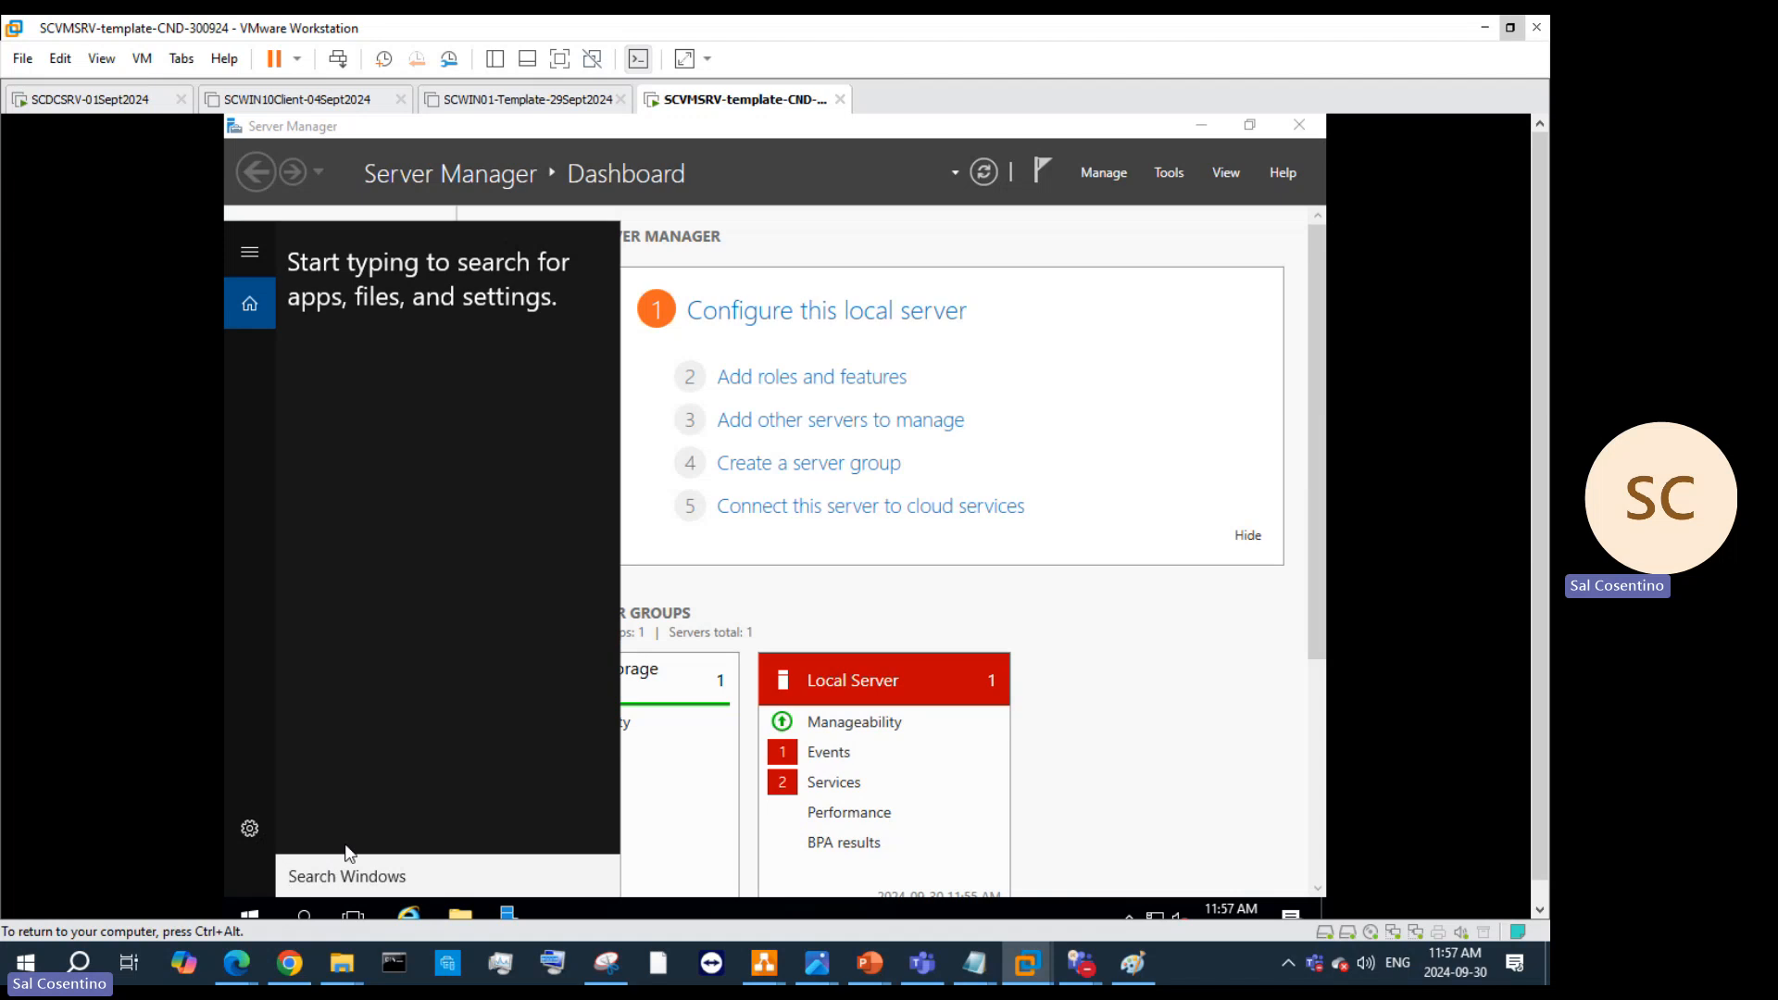
{"action": "type", "text": "computer"}
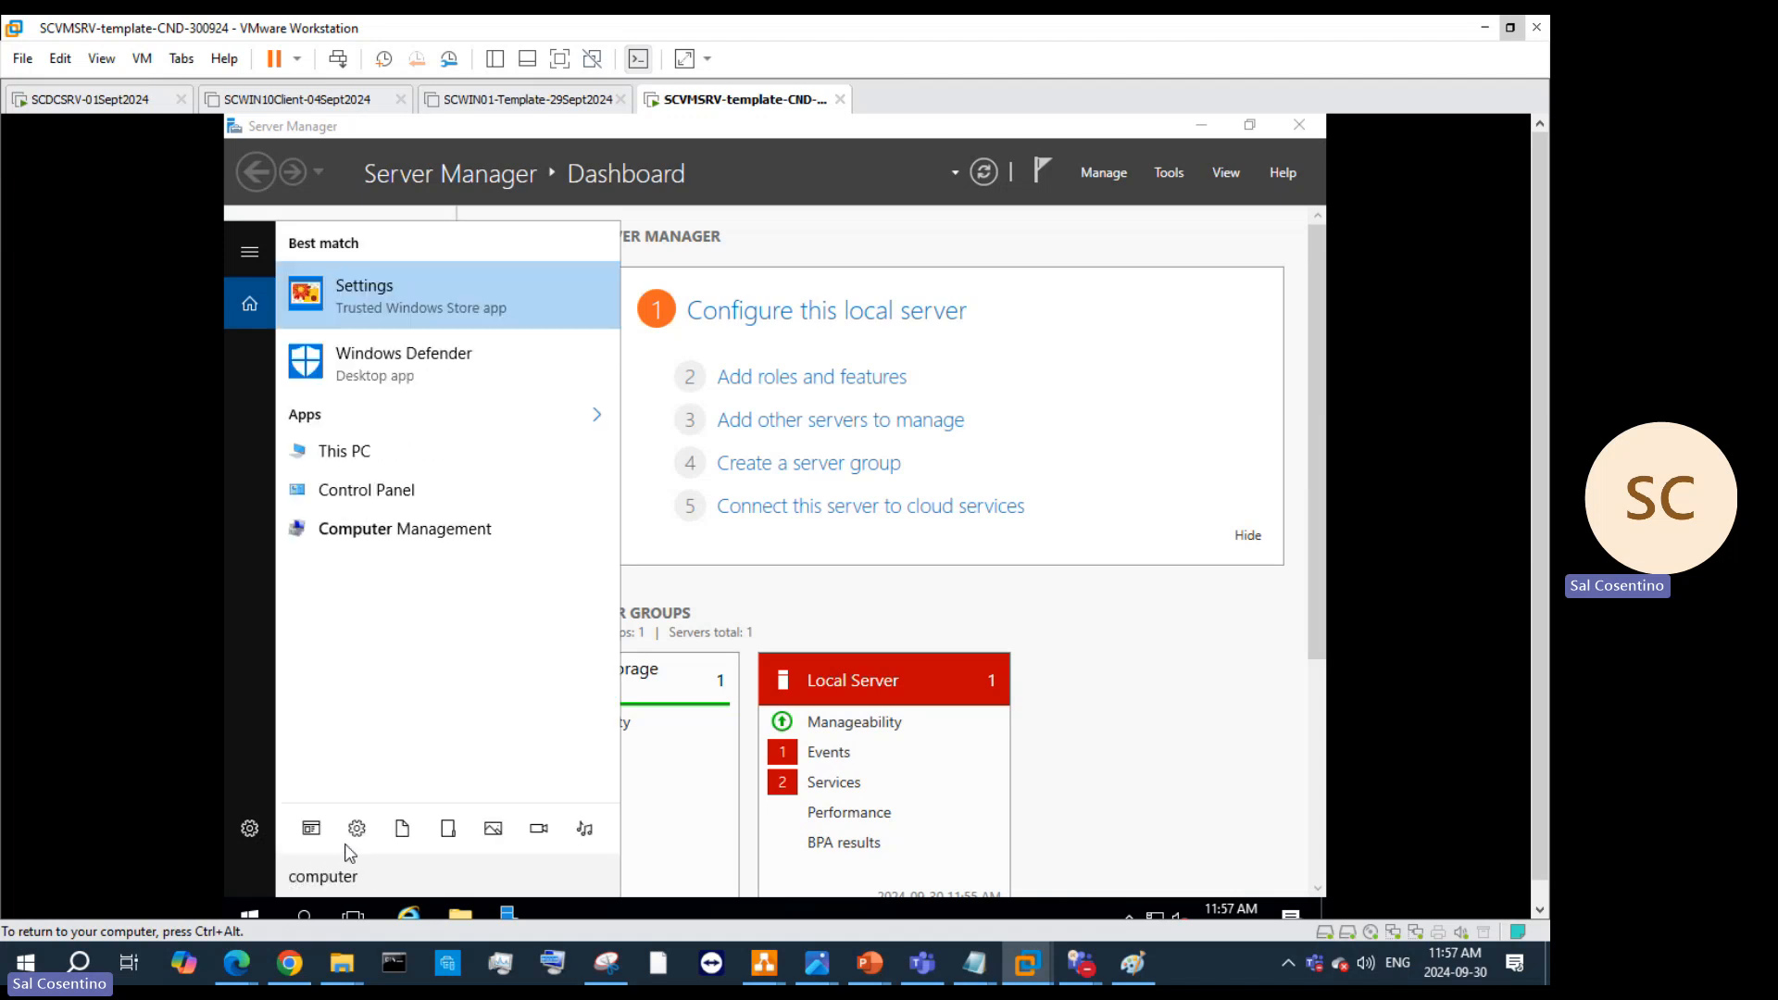
{"action": "left_click", "coordinate": [460, 536]}
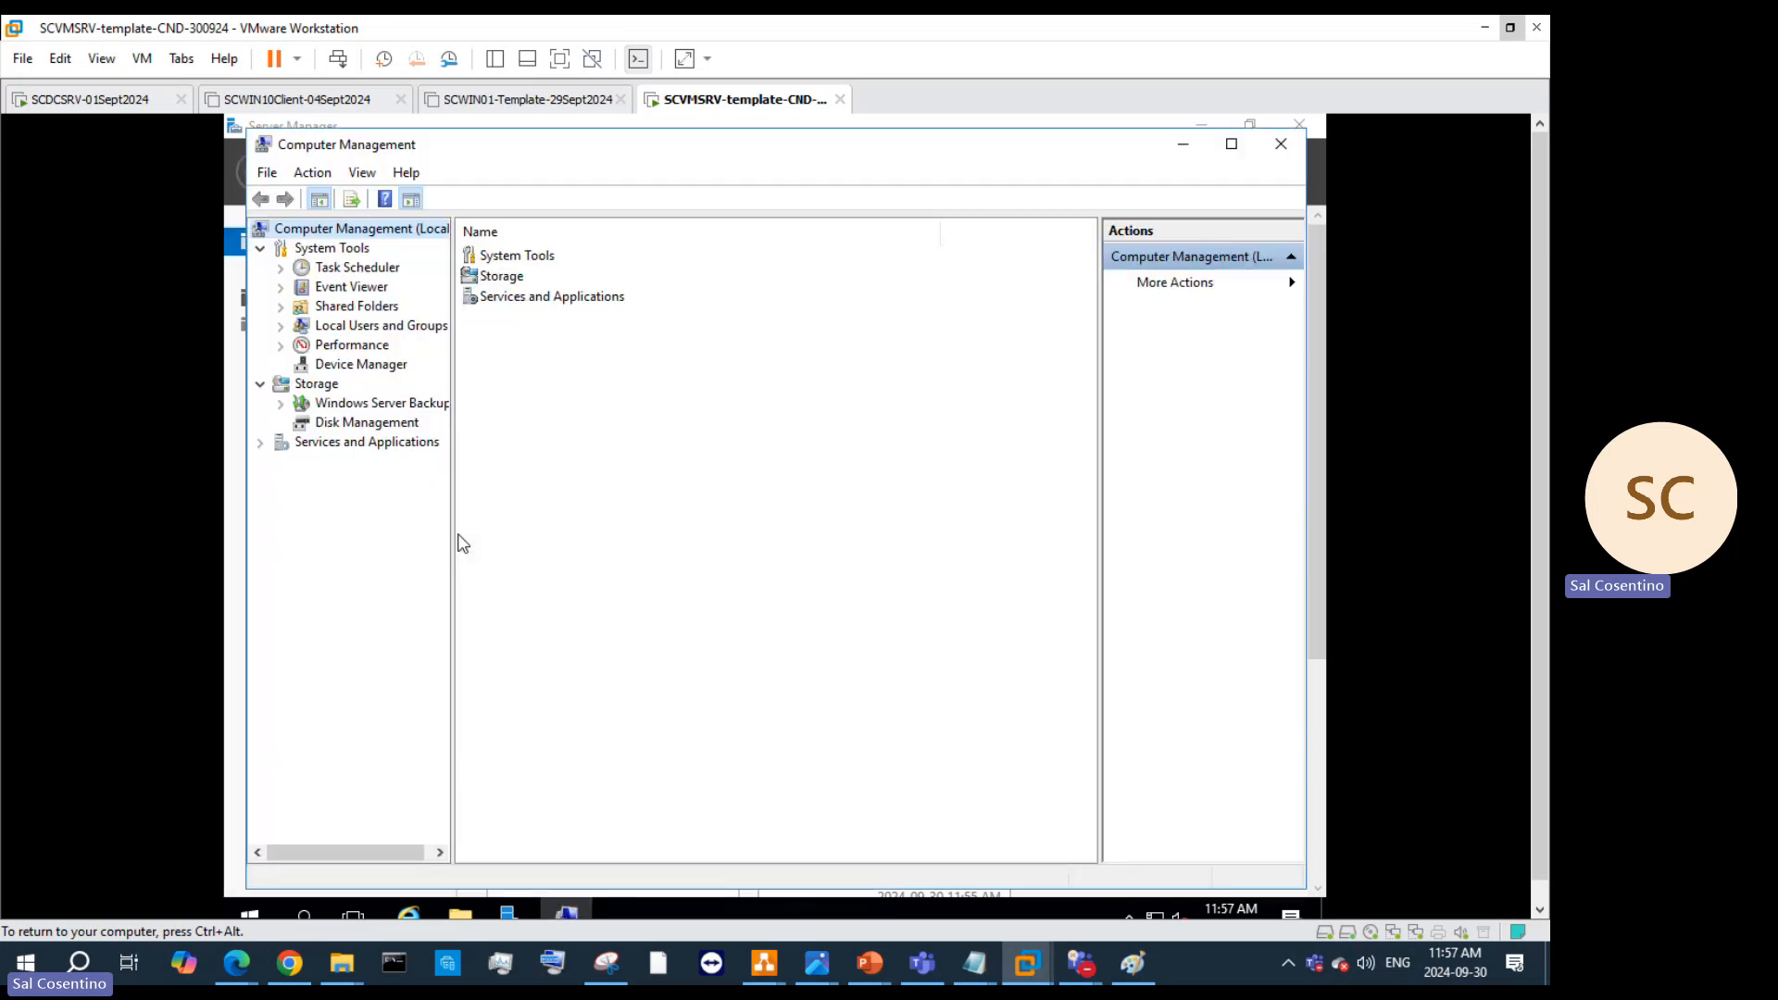
{"action": "double_click", "coordinate": [322, 330]}
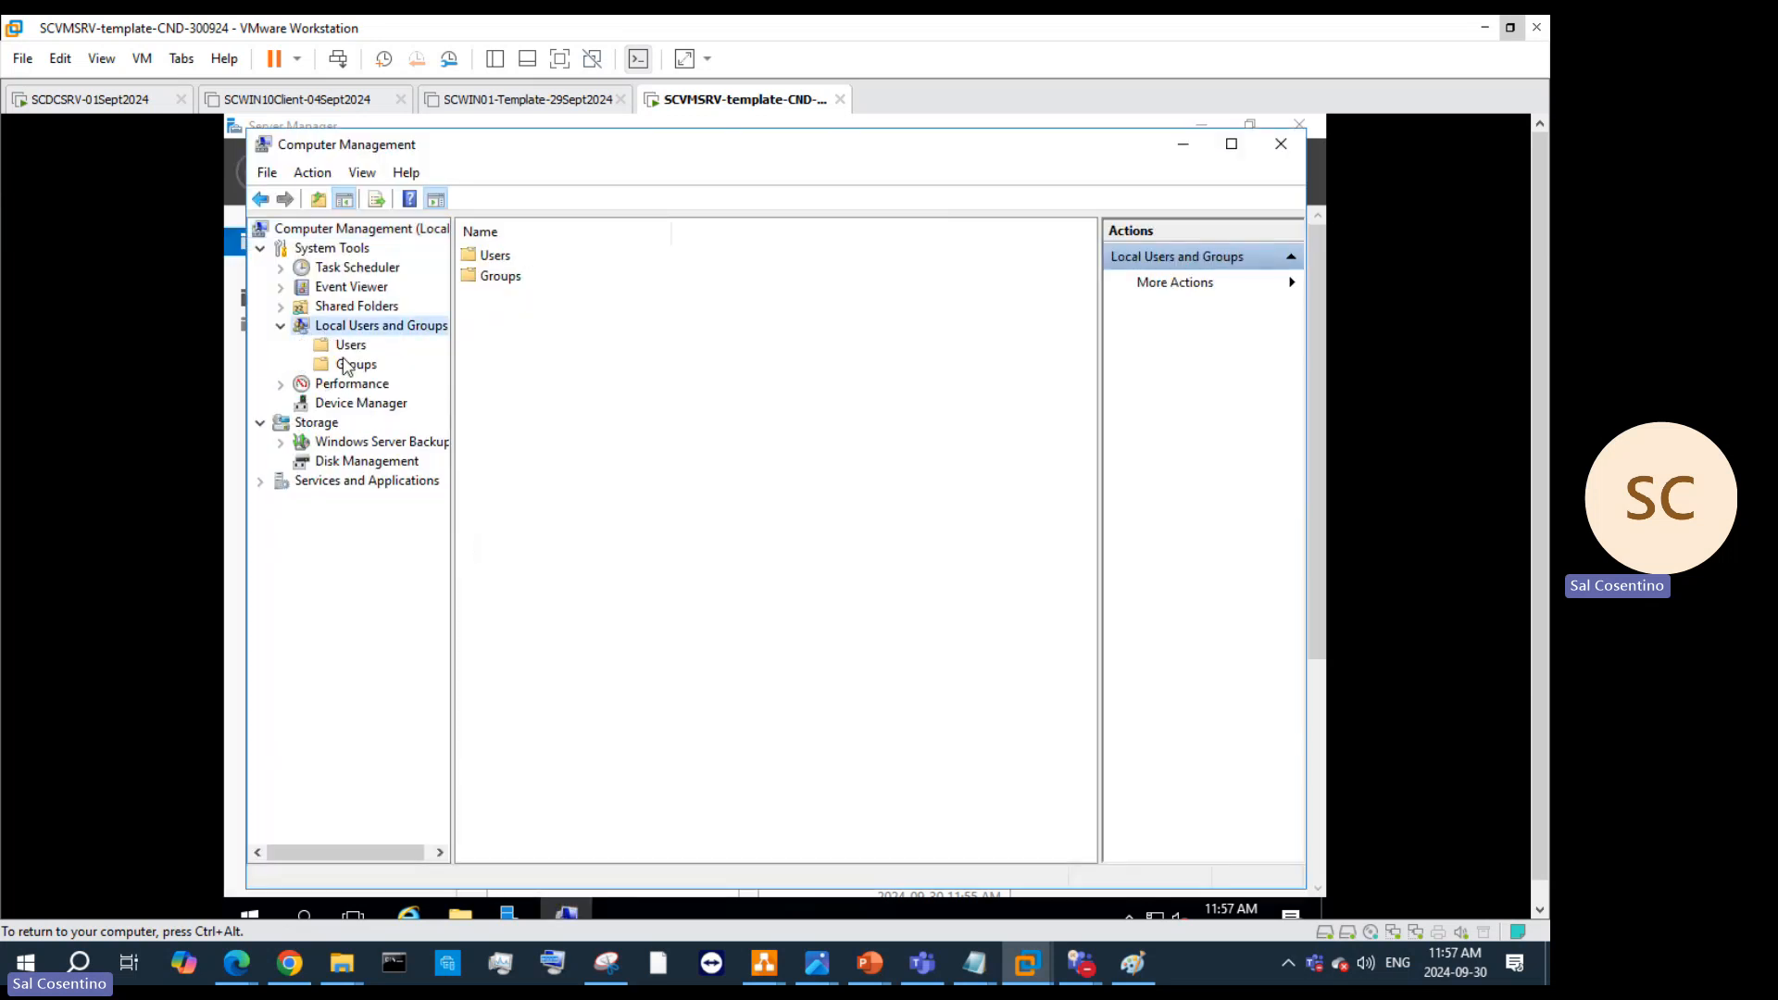
{"action": "left_click", "coordinate": [350, 348]}
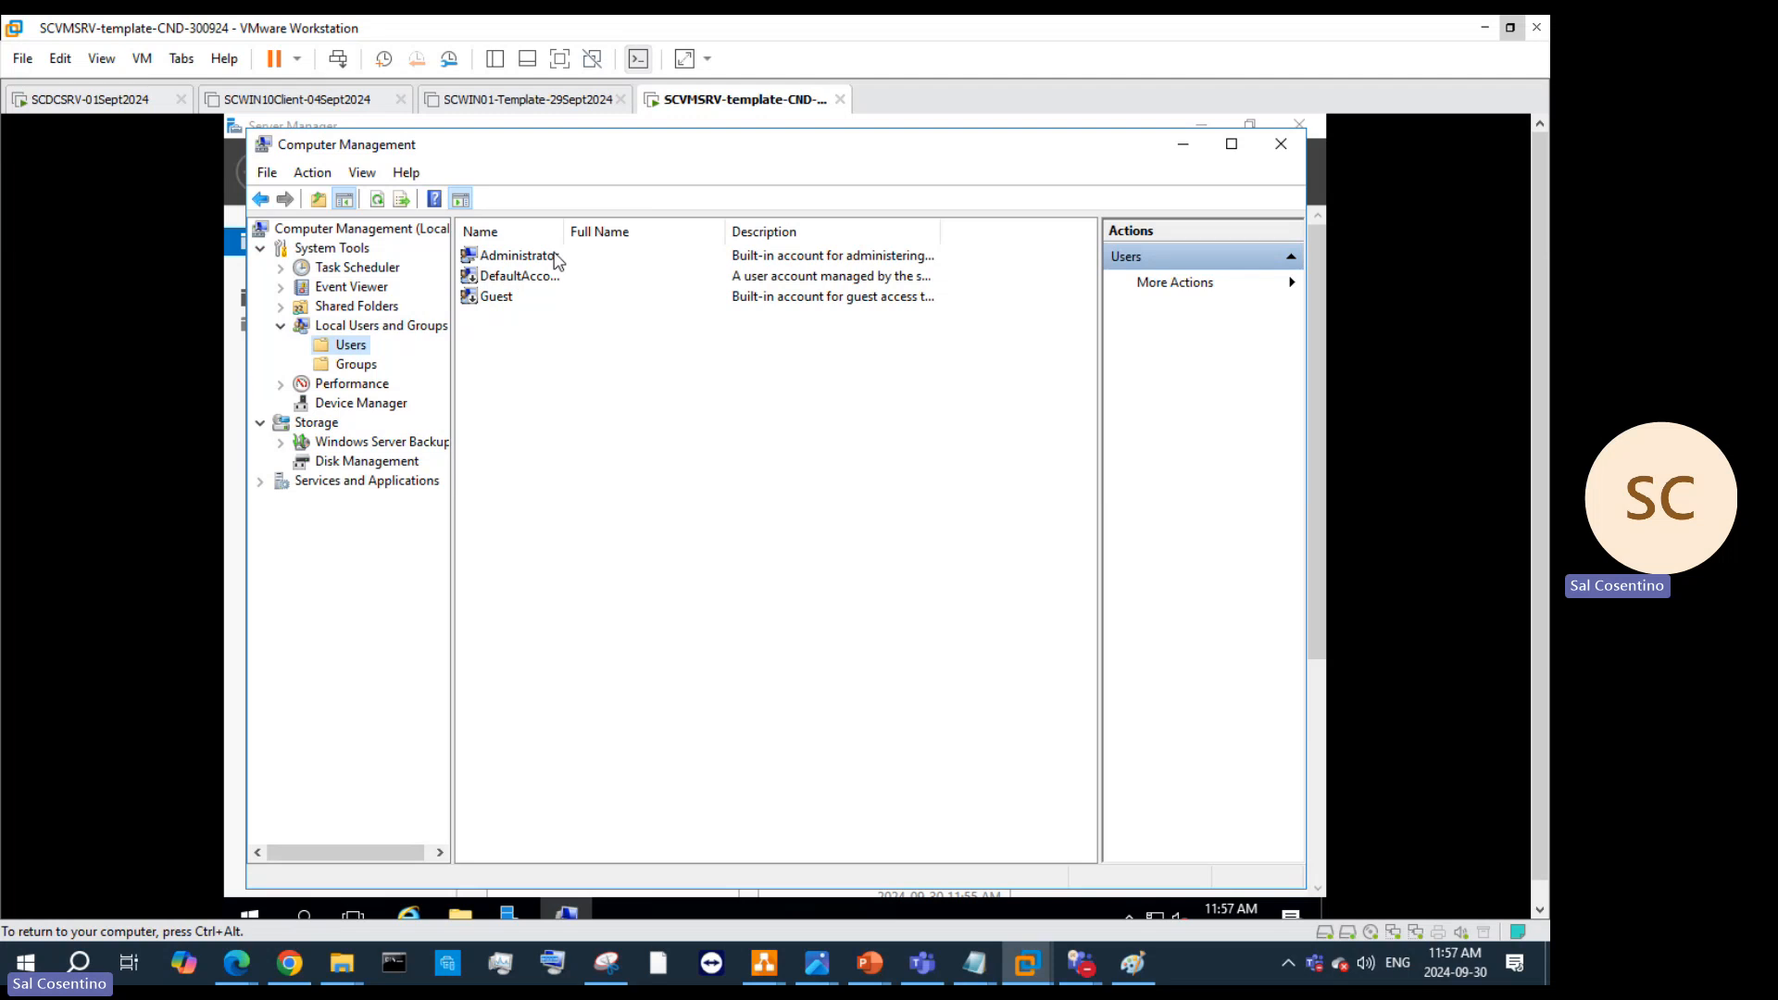
{"action": "left_click", "coordinate": [555, 261]}
{"action": "right_click", "coordinate": [557, 261]}
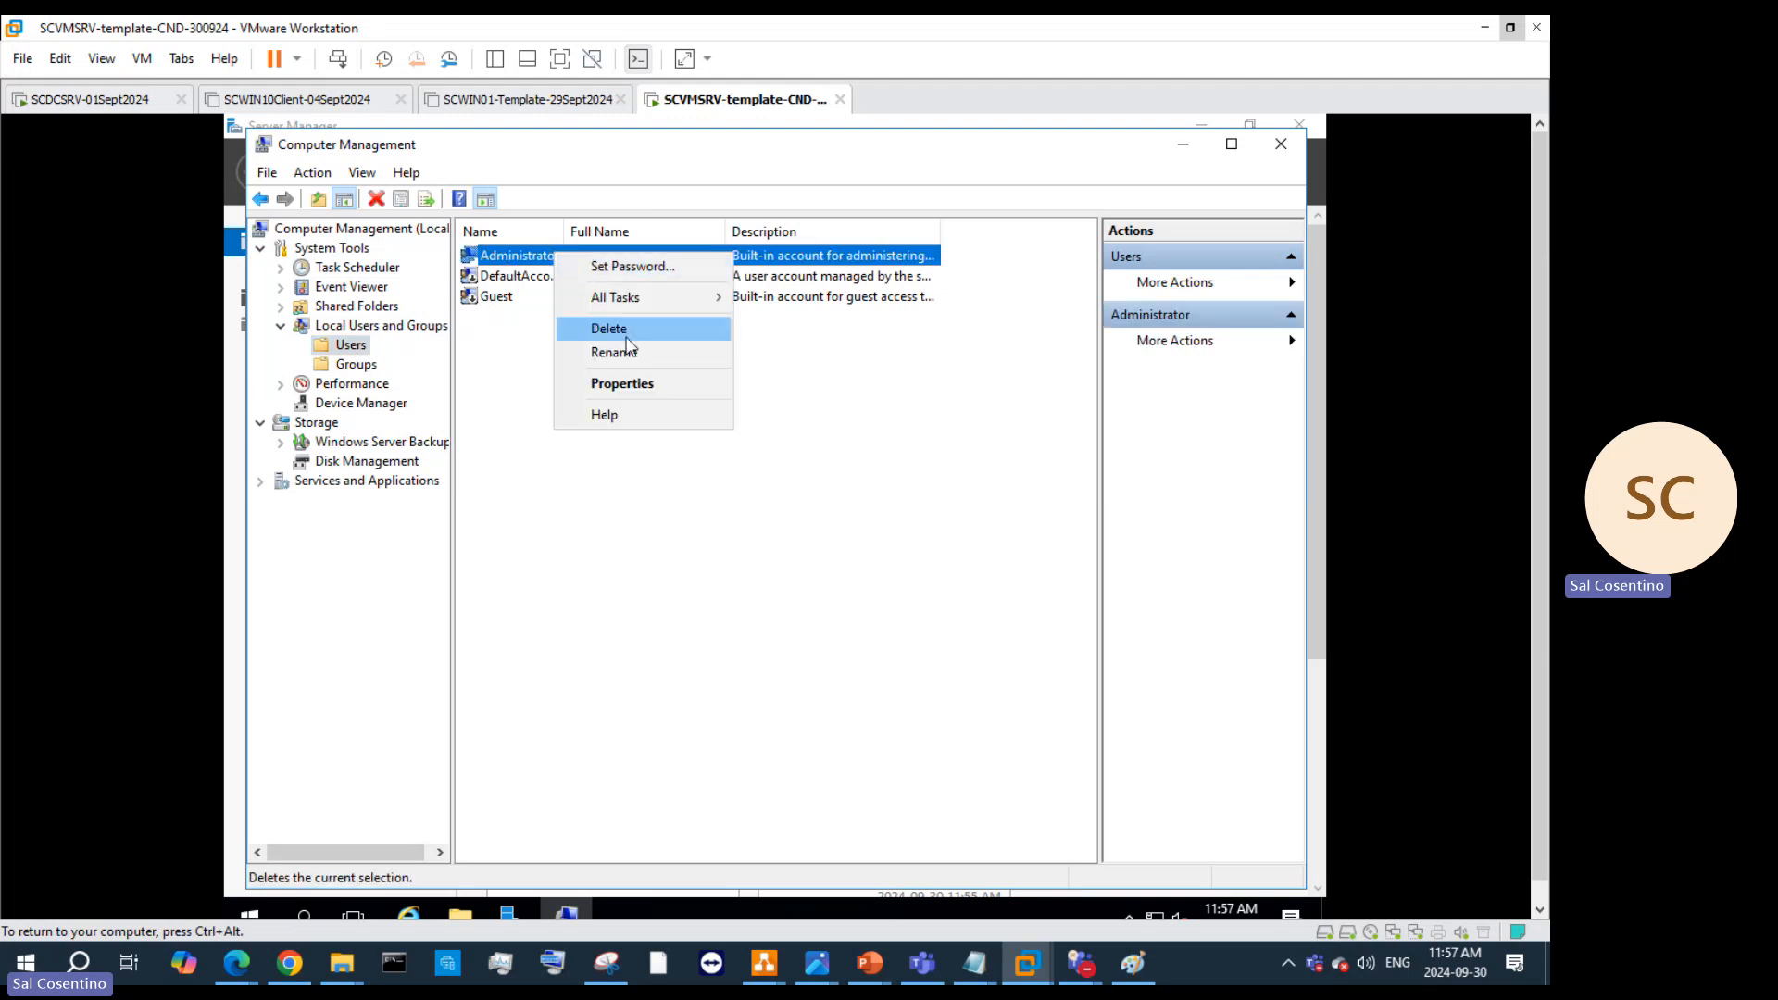
{"action": "mouse_move", "coordinate": [630, 290]}
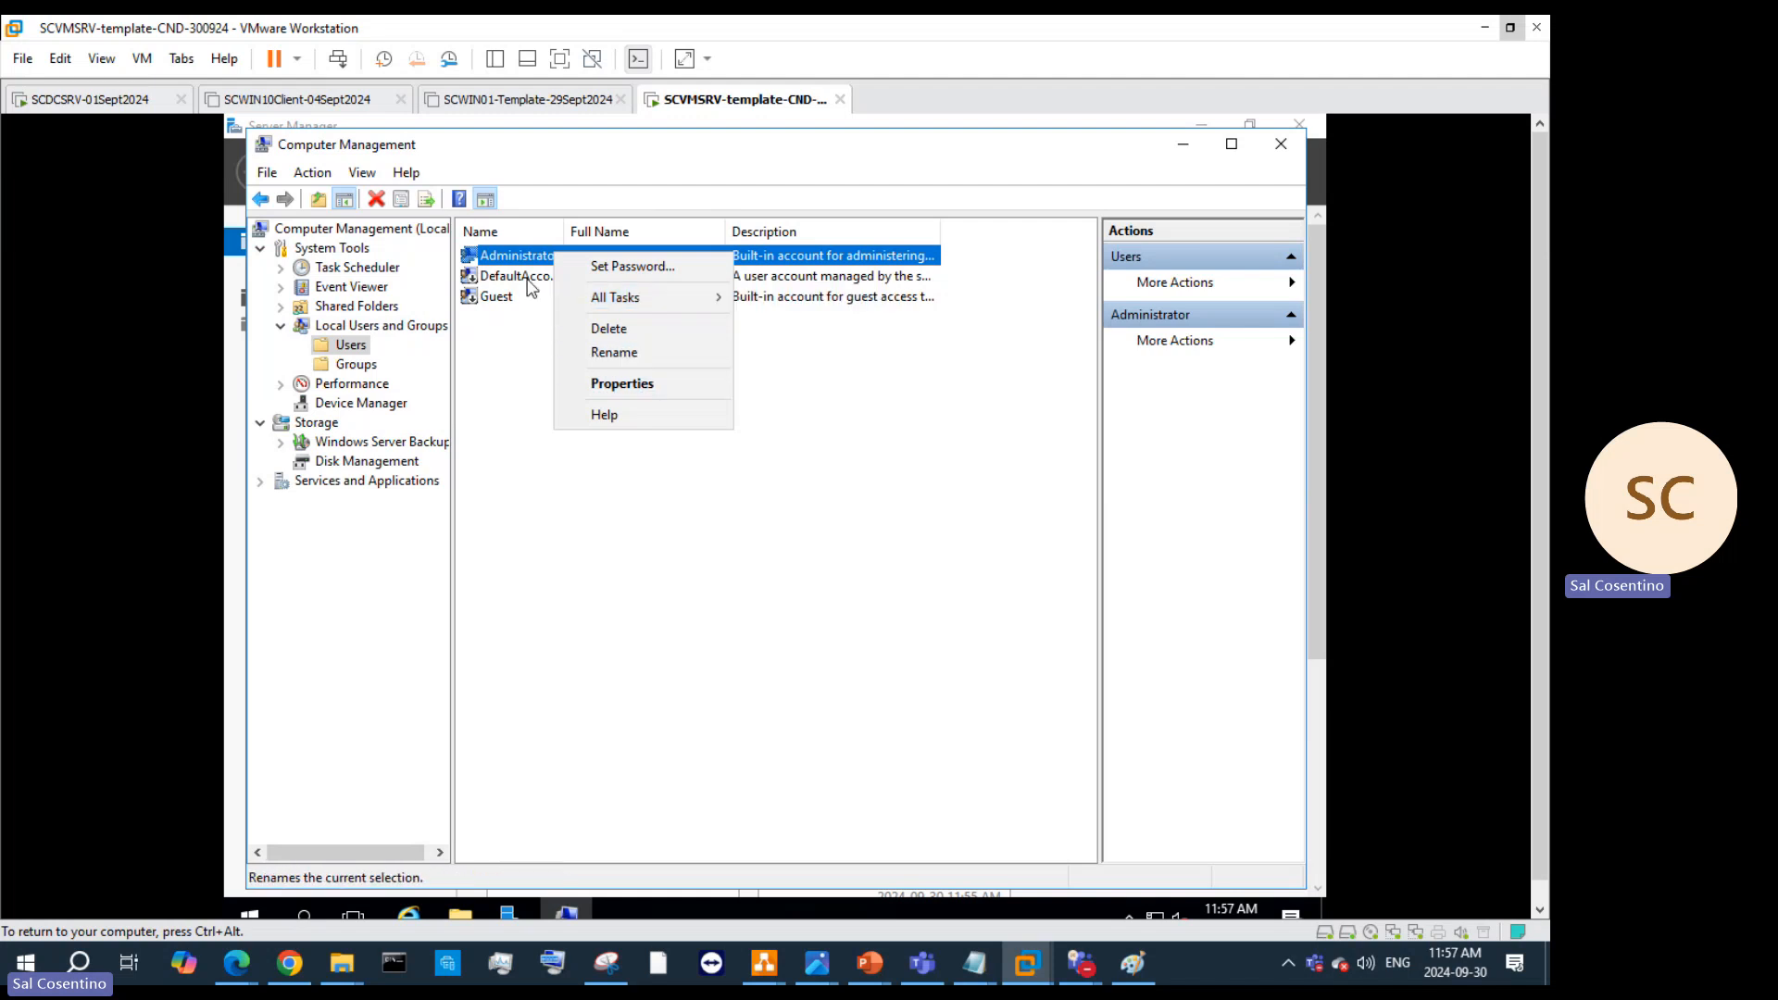
{"action": "right_click", "coordinate": [343, 348]}
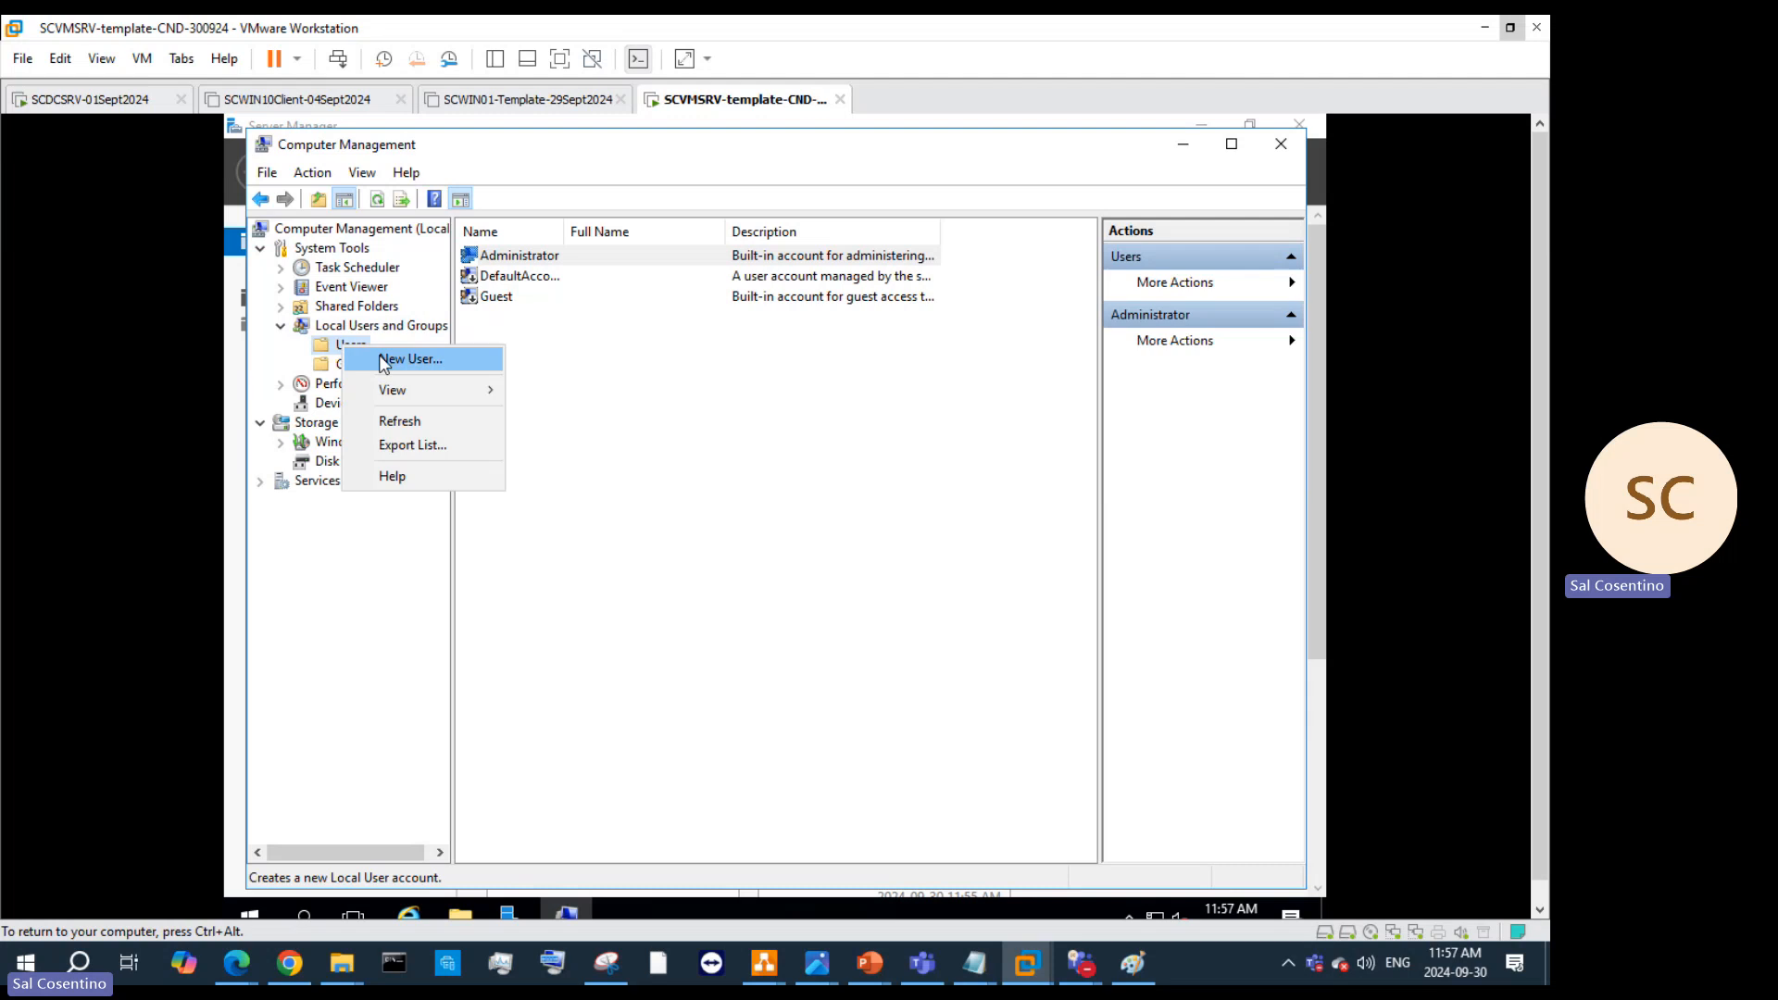
Step: Start a new user named TorontoAdmin, full name TorontoAdmin, and enter its password
{"action": "left_click", "coordinate": [400, 363]}
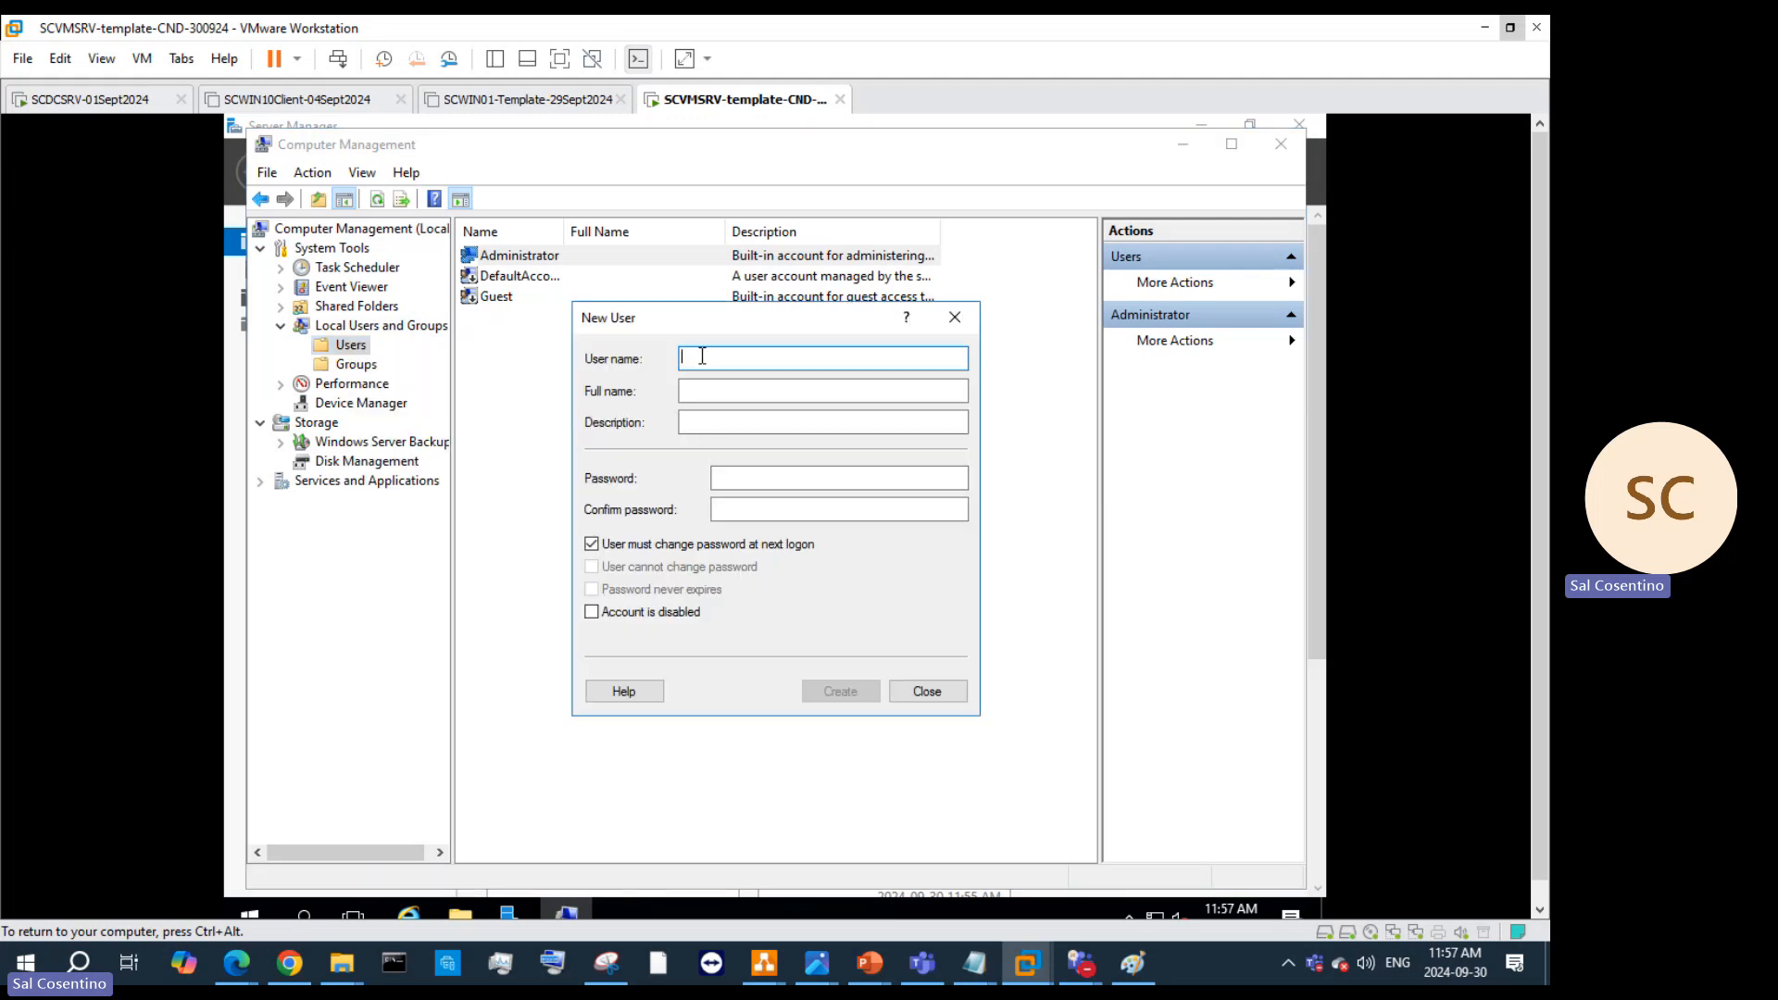
{"action": "type", "text": "To"}
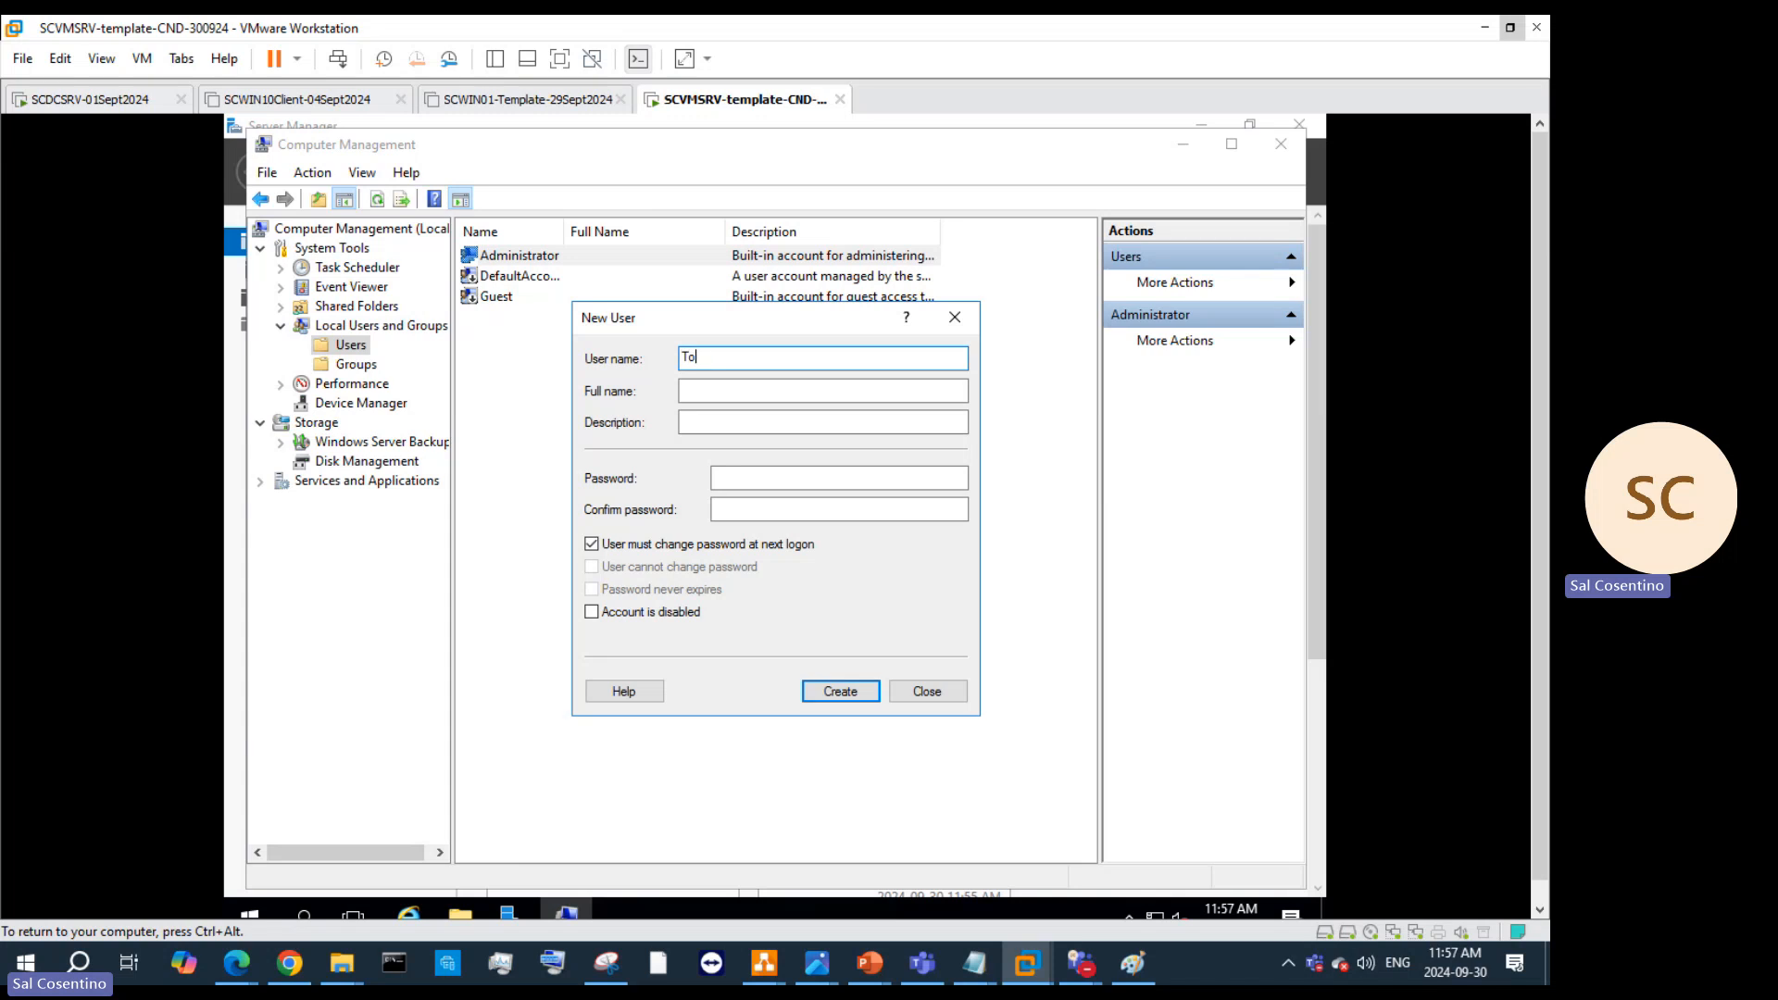
{"action": "type", "text": "rontoAdmin"}
{"action": "left_click", "coordinate": [729, 394]}
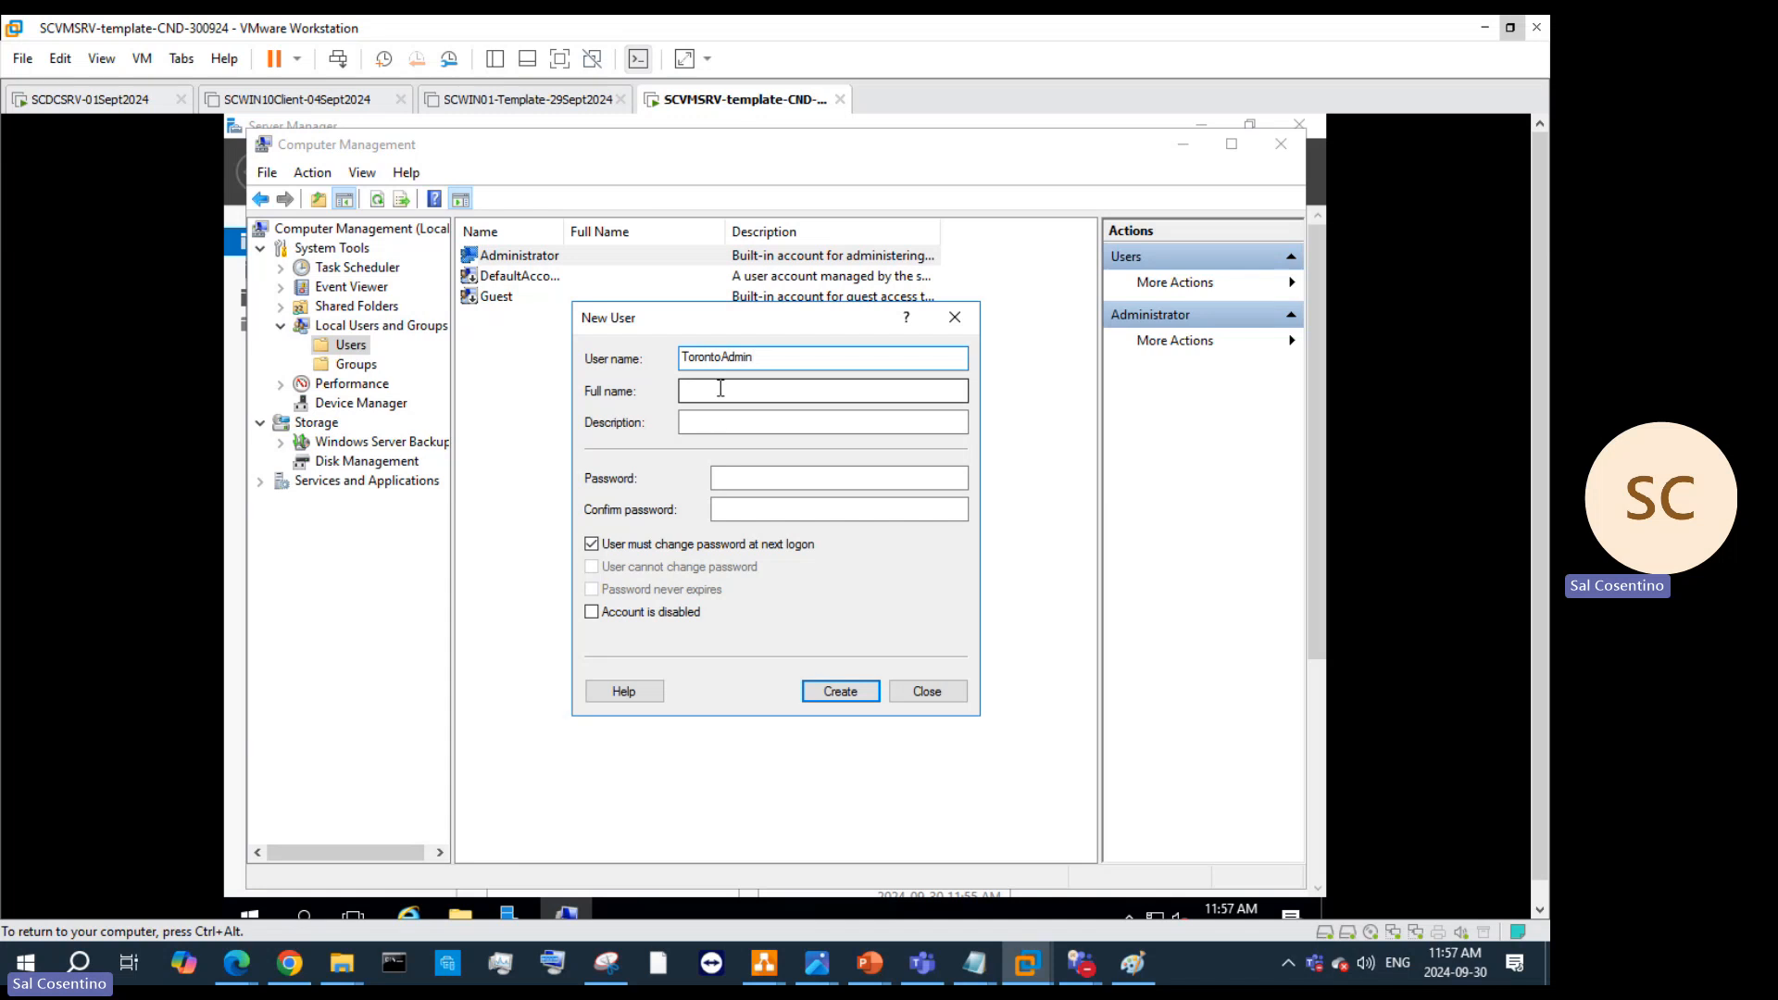
{"action": "left_click", "coordinate": [720, 388]}
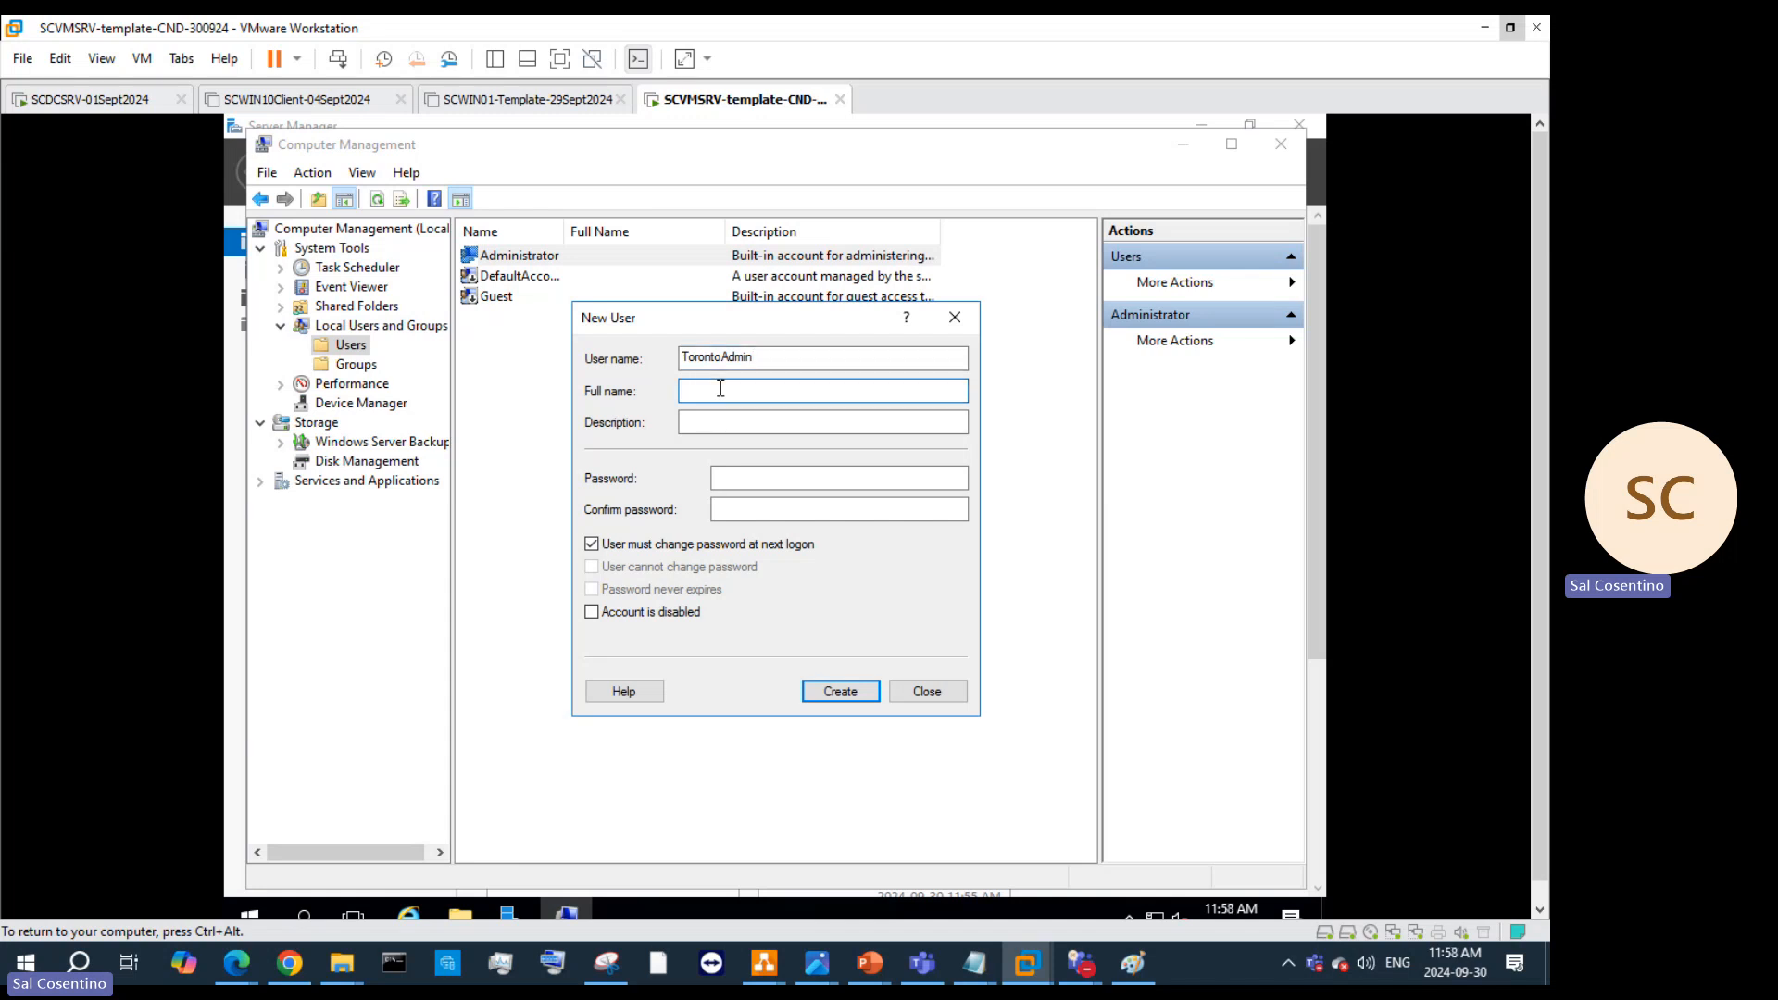
{"action": "type", "text": "TorontoAdmin"}
{"action": "left_click", "coordinate": [748, 480]}
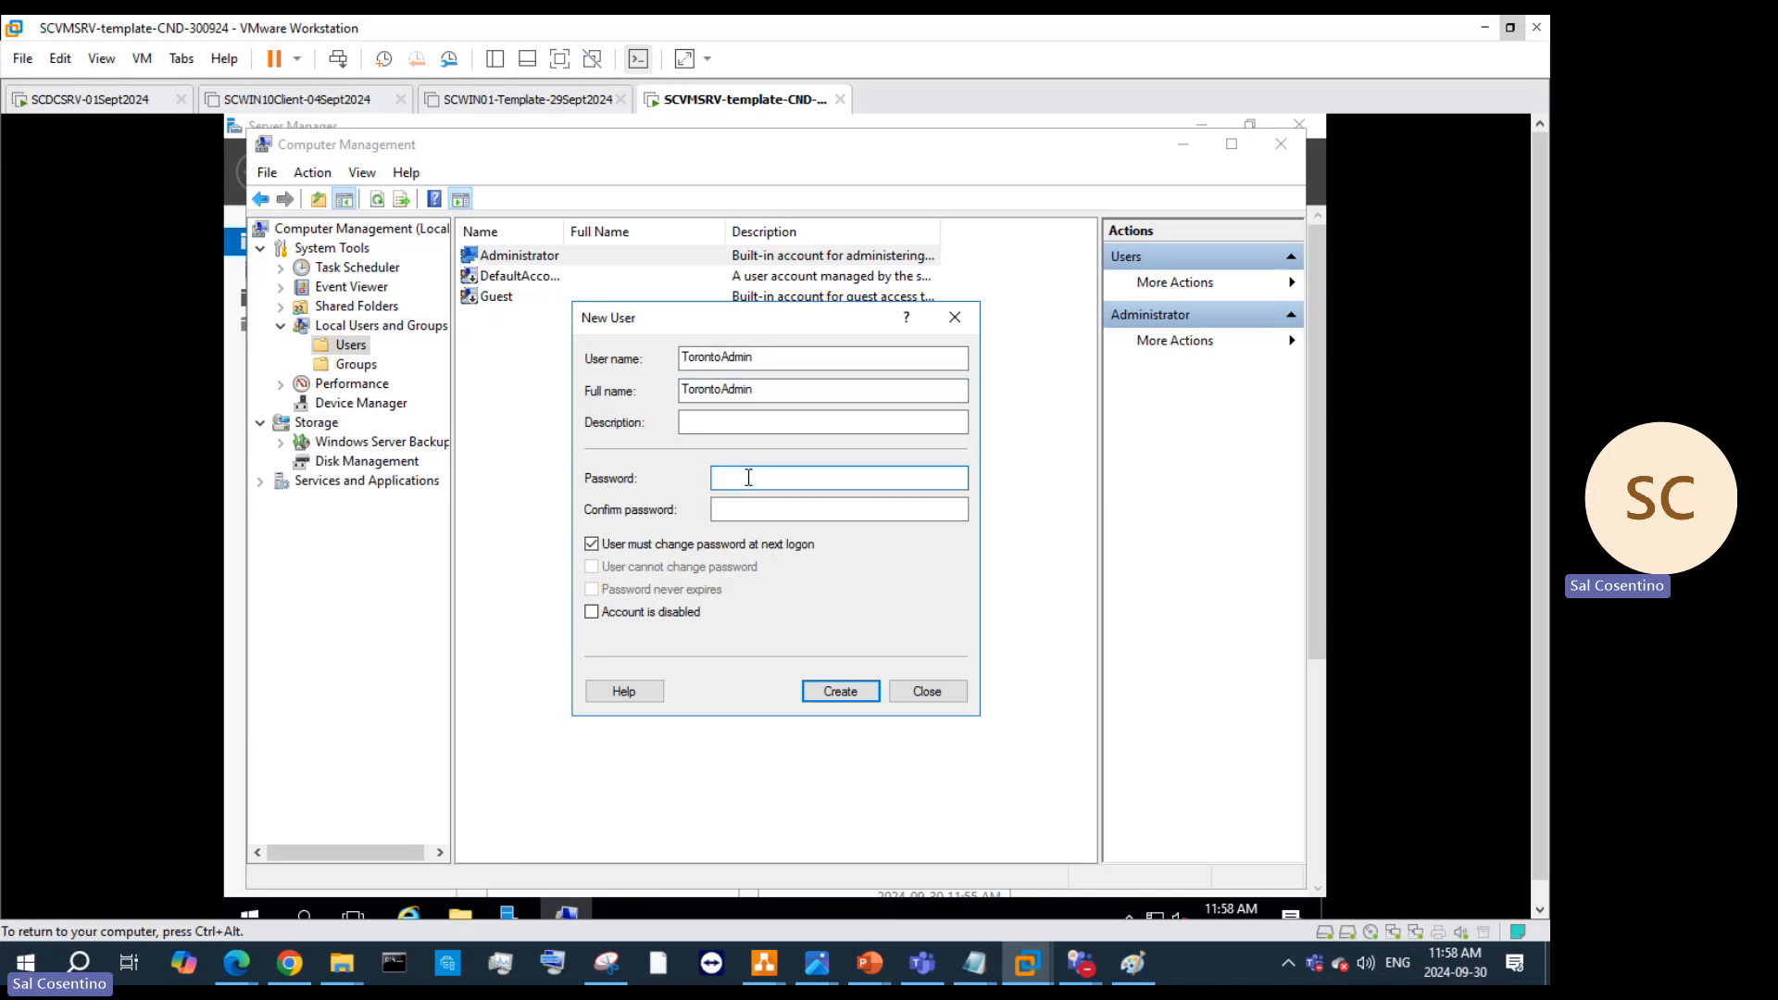
{"action": "left_click", "coordinate": [813, 515]}
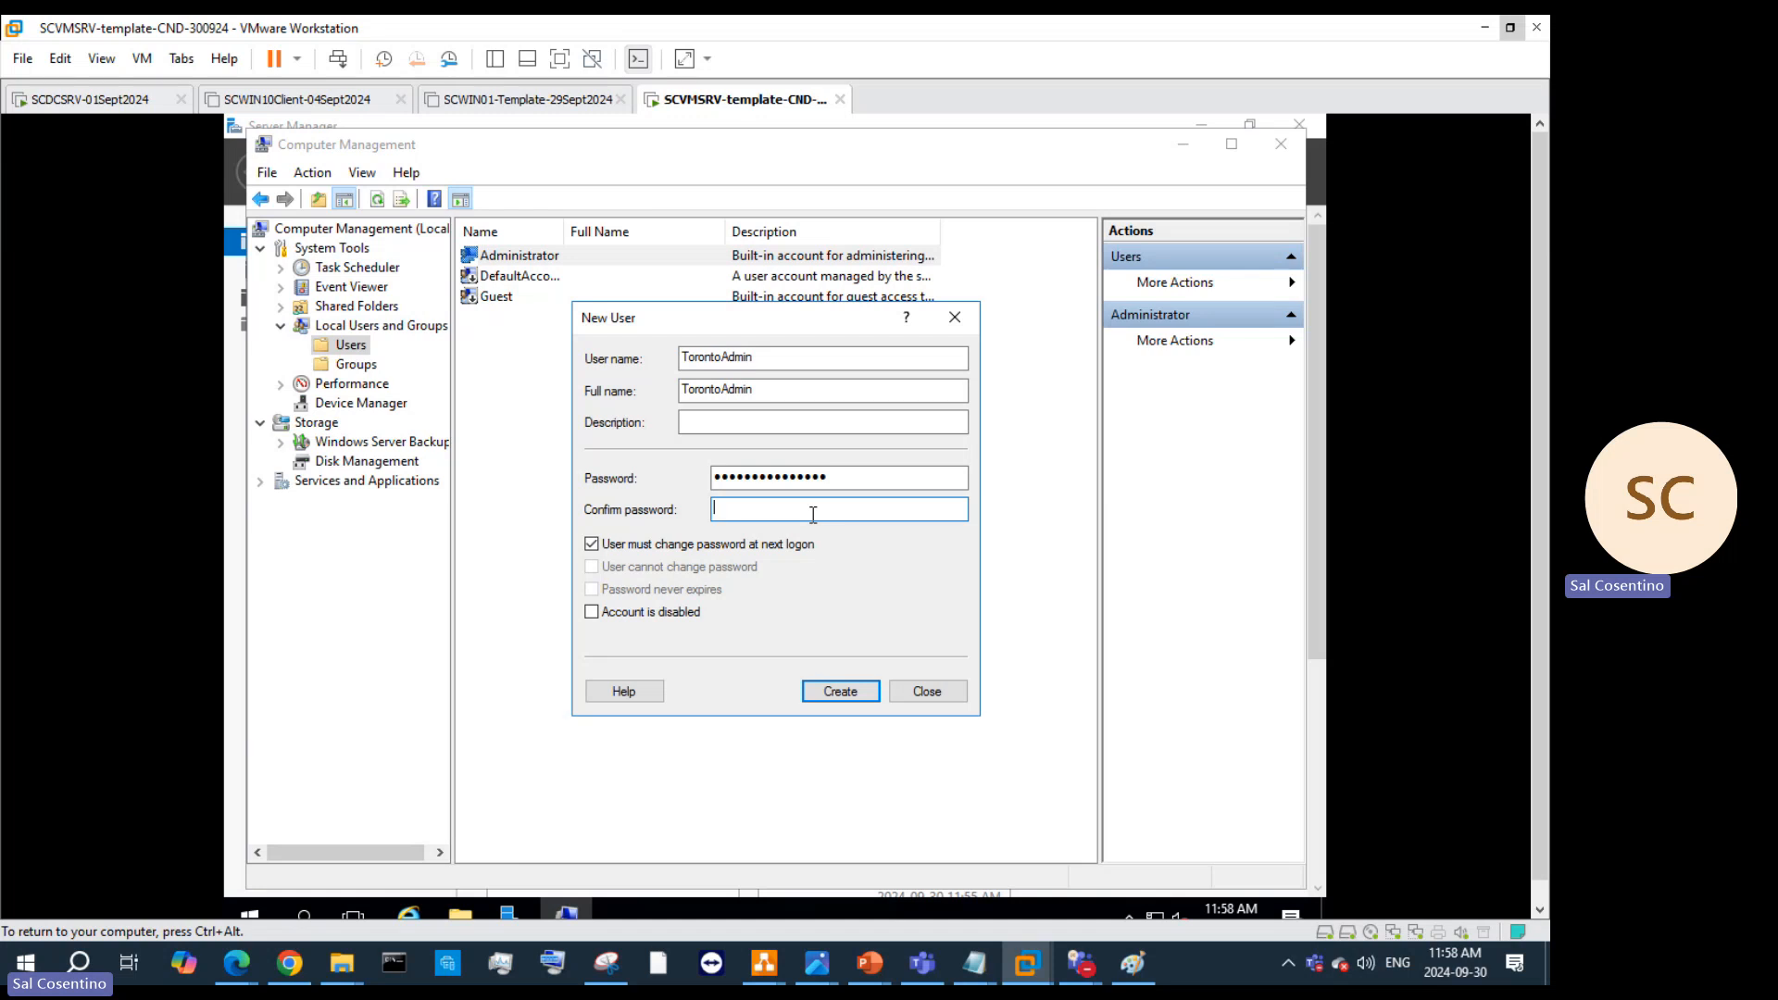
Step: Clear must-change-at-logon, set password never expires, re-enter the confirmation, and create the account
{"action": "left_click", "coordinate": [592, 544]}
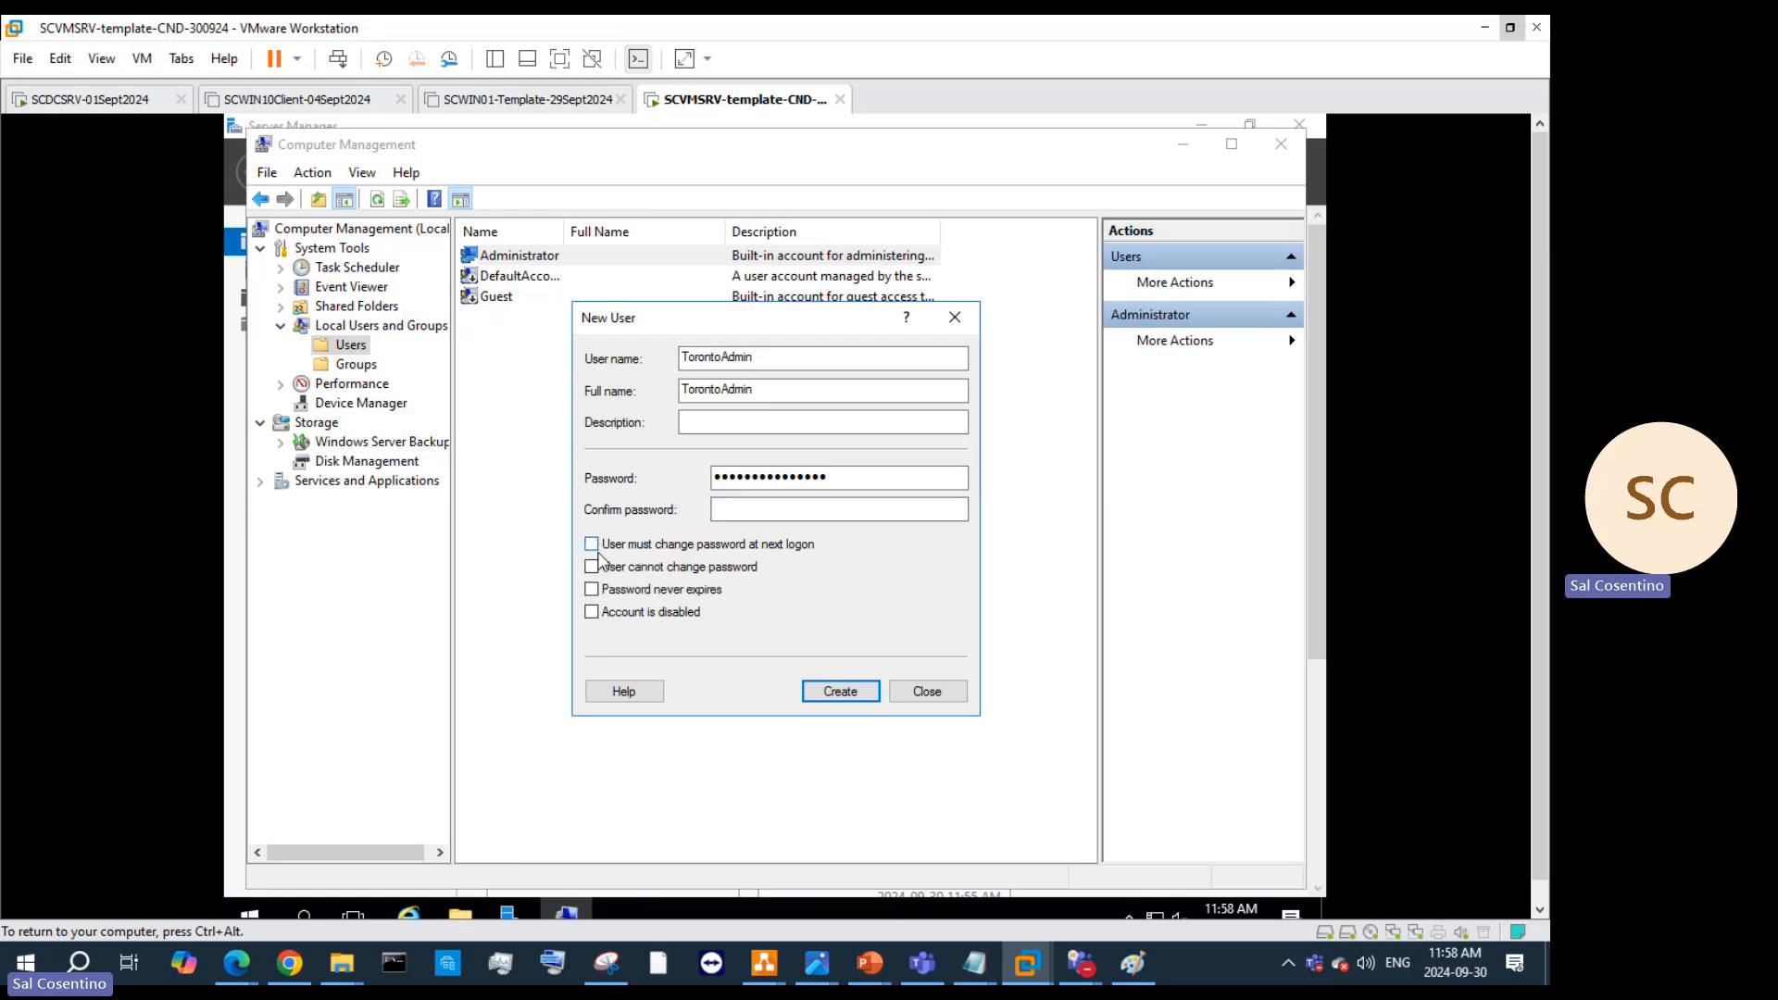
{"action": "left_click", "coordinate": [592, 588]}
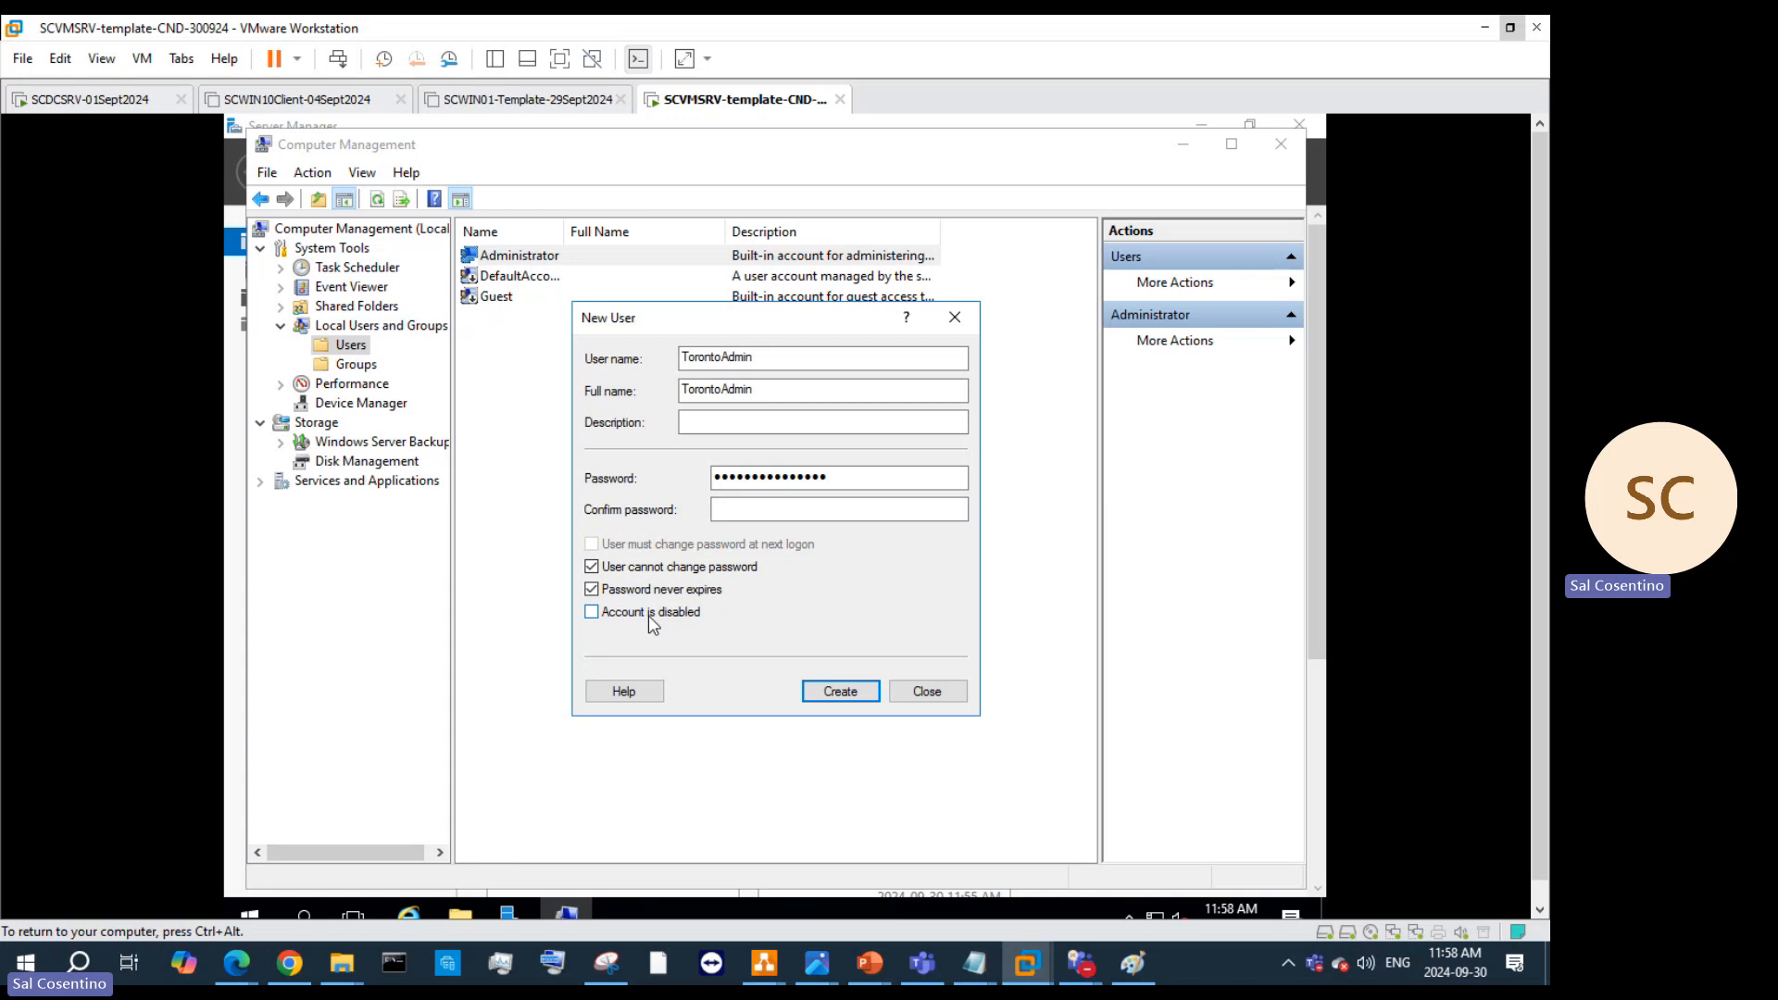
{"action": "left_click", "coordinate": [756, 515]}
{"action": "type", "text": "••••••••"}
{"action": "key", "text": "BackSpace"}
{"action": "key", "text": "BackSpace"}
{"action": "key", "text": "BackSpace"}
{"action": "key", "text": "BackSpace"}
{"action": "key", "text": "BackSpace"}
{"action": "key", "text": "BackSpace"}
{"action": "key", "text": "BackSpace"}
{"action": "type", "text": "•••••••"}
{"action": "key", "text": "BackSpace"}
{"action": "key", "text": "BackSpace"}
{"action": "key", "text": "BackSpace"}
{"action": "key", "text": "BackSpace"}
{"action": "key", "text": "BackSpace"}
{"action": "key", "text": "BackSpace"}
{"action": "key", "text": "BackSpace"}
{"action": "key", "text": "BackSpace"}
{"action": "key", "text": "BackSpace"}
{"action": "key", "text": "BackSpace"}
{"action": "type", "text": "••••••••"}
{"action": "key", "text": "BackSpace"}
{"action": "key", "text": "BackSpace"}
{"action": "key", "text": "BackSpace"}
{"action": "key", "text": "BackSpace"}
{"action": "key", "text": "BackSpace"}
{"action": "key", "text": "BackSpace"}
{"action": "key", "text": "BackSpace"}
{"action": "key", "text": "BackSpace"}
{"action": "key", "text": "BackSpace"}
{"action": "key", "text": "BackSpace"}
{"action": "key", "text": "BackSpace"}
{"action": "type", "text": "••••••••••••••"}
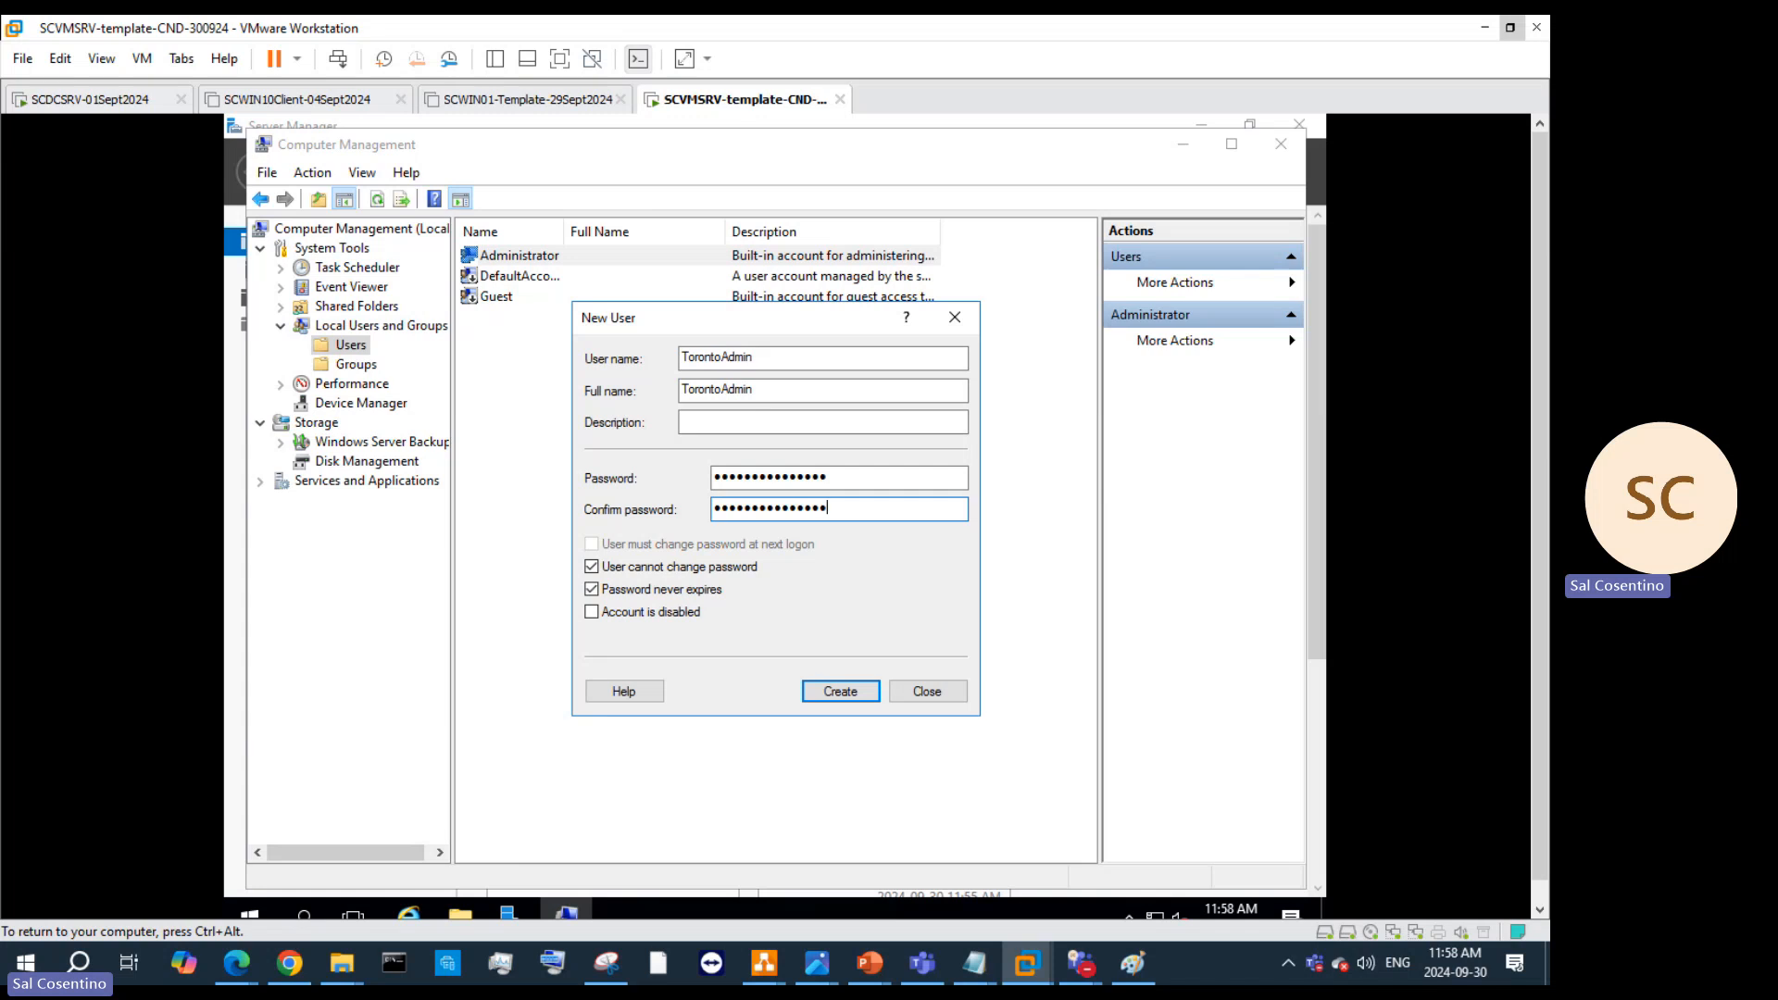
{"action": "left_click", "coordinate": [824, 695]}
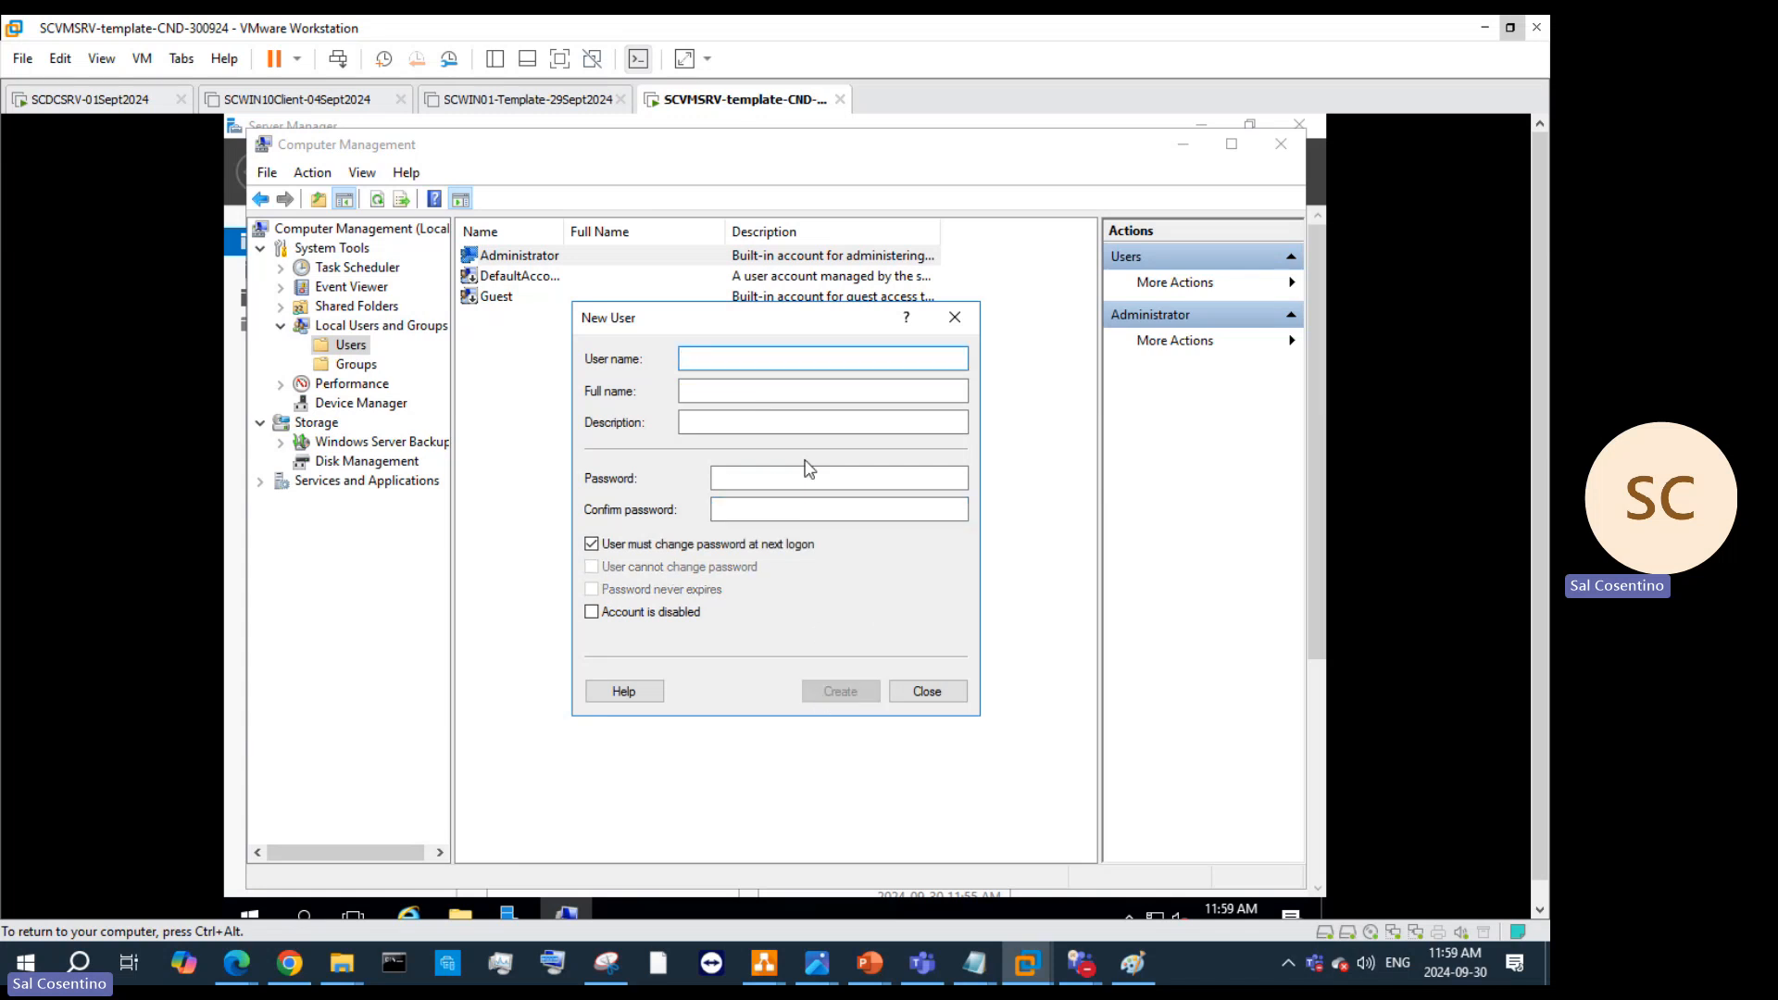
{"action": "left_click", "coordinate": [926, 692]}
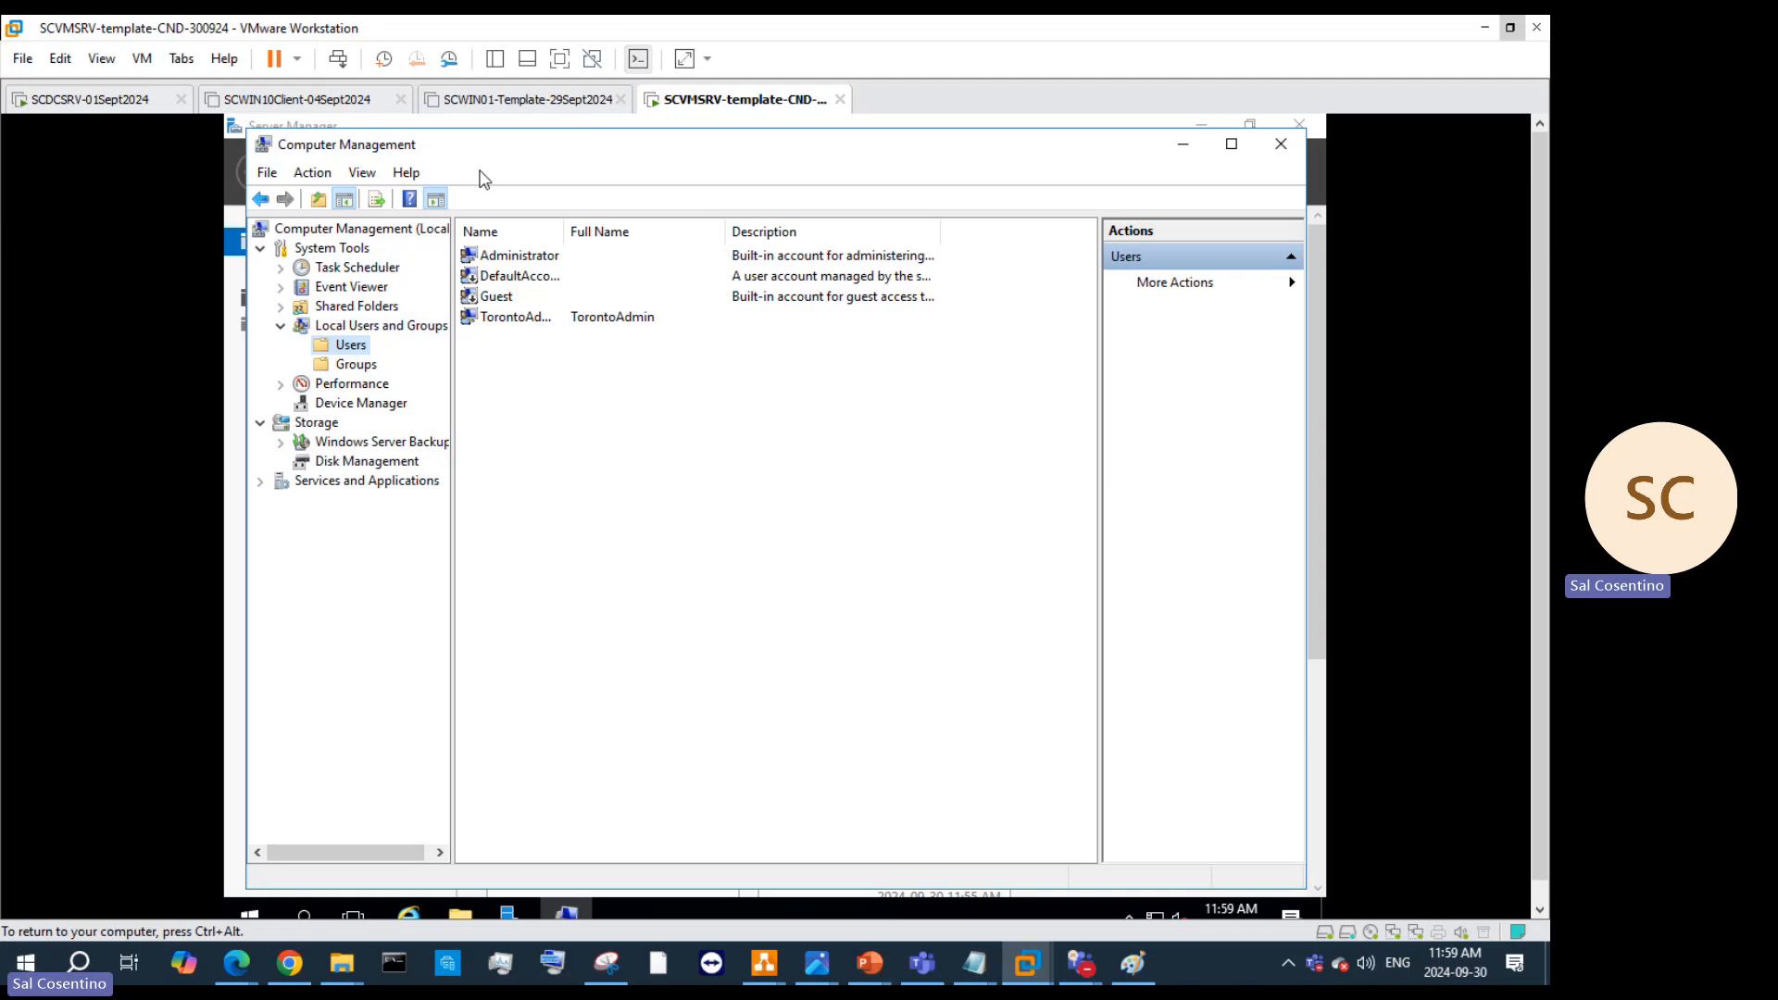
Step: In the Administrator's properties, tick Account is disabled and User cannot change password
{"action": "left_click", "coordinate": [494, 258]}
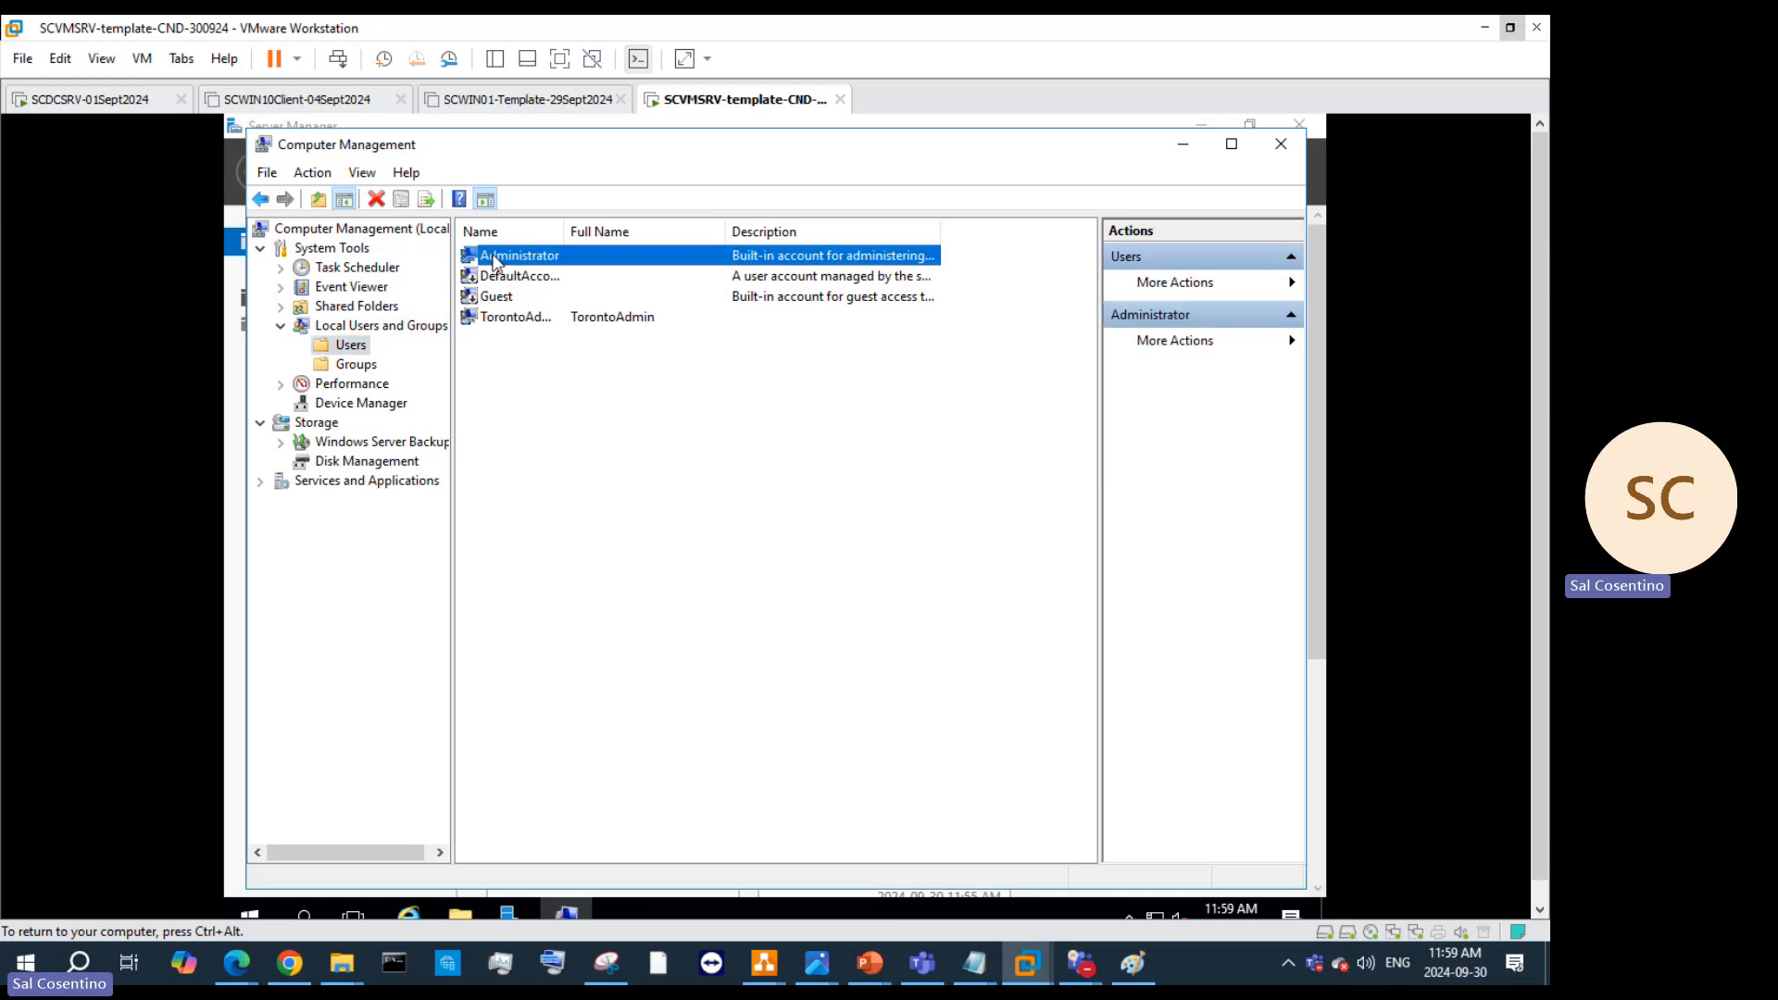
{"action": "right_click", "coordinate": [496, 257]}
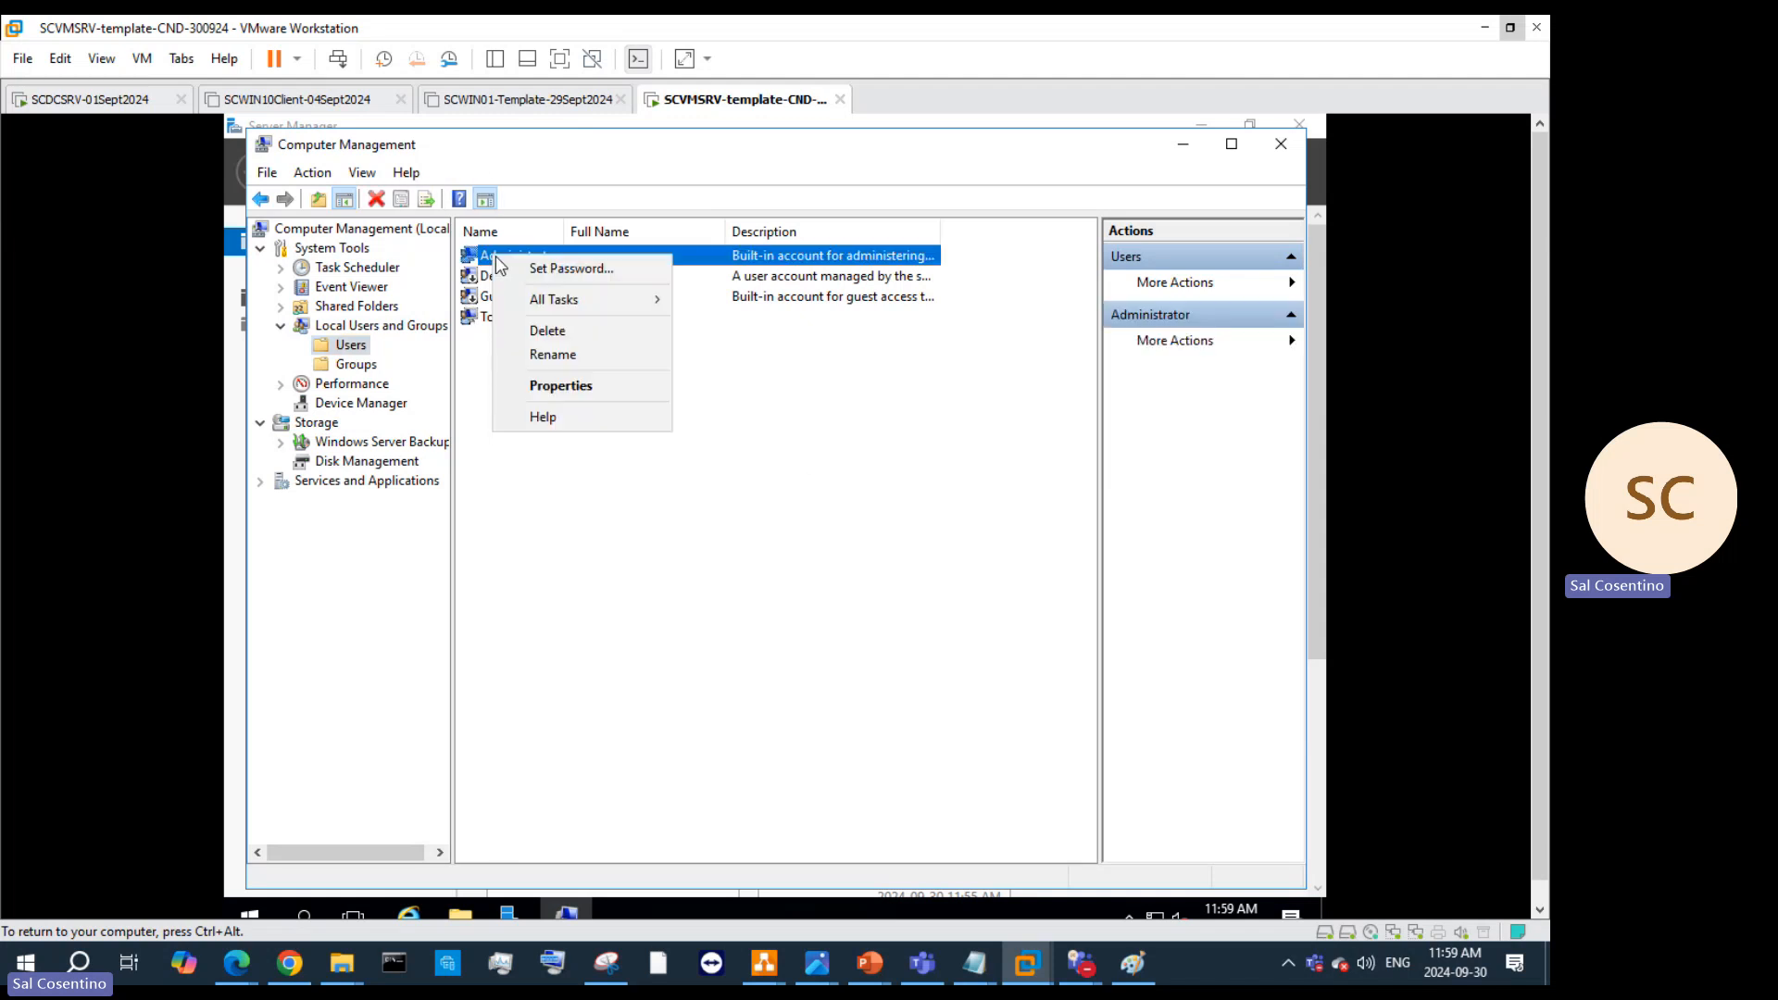
{"action": "left_click", "coordinate": [597, 385]}
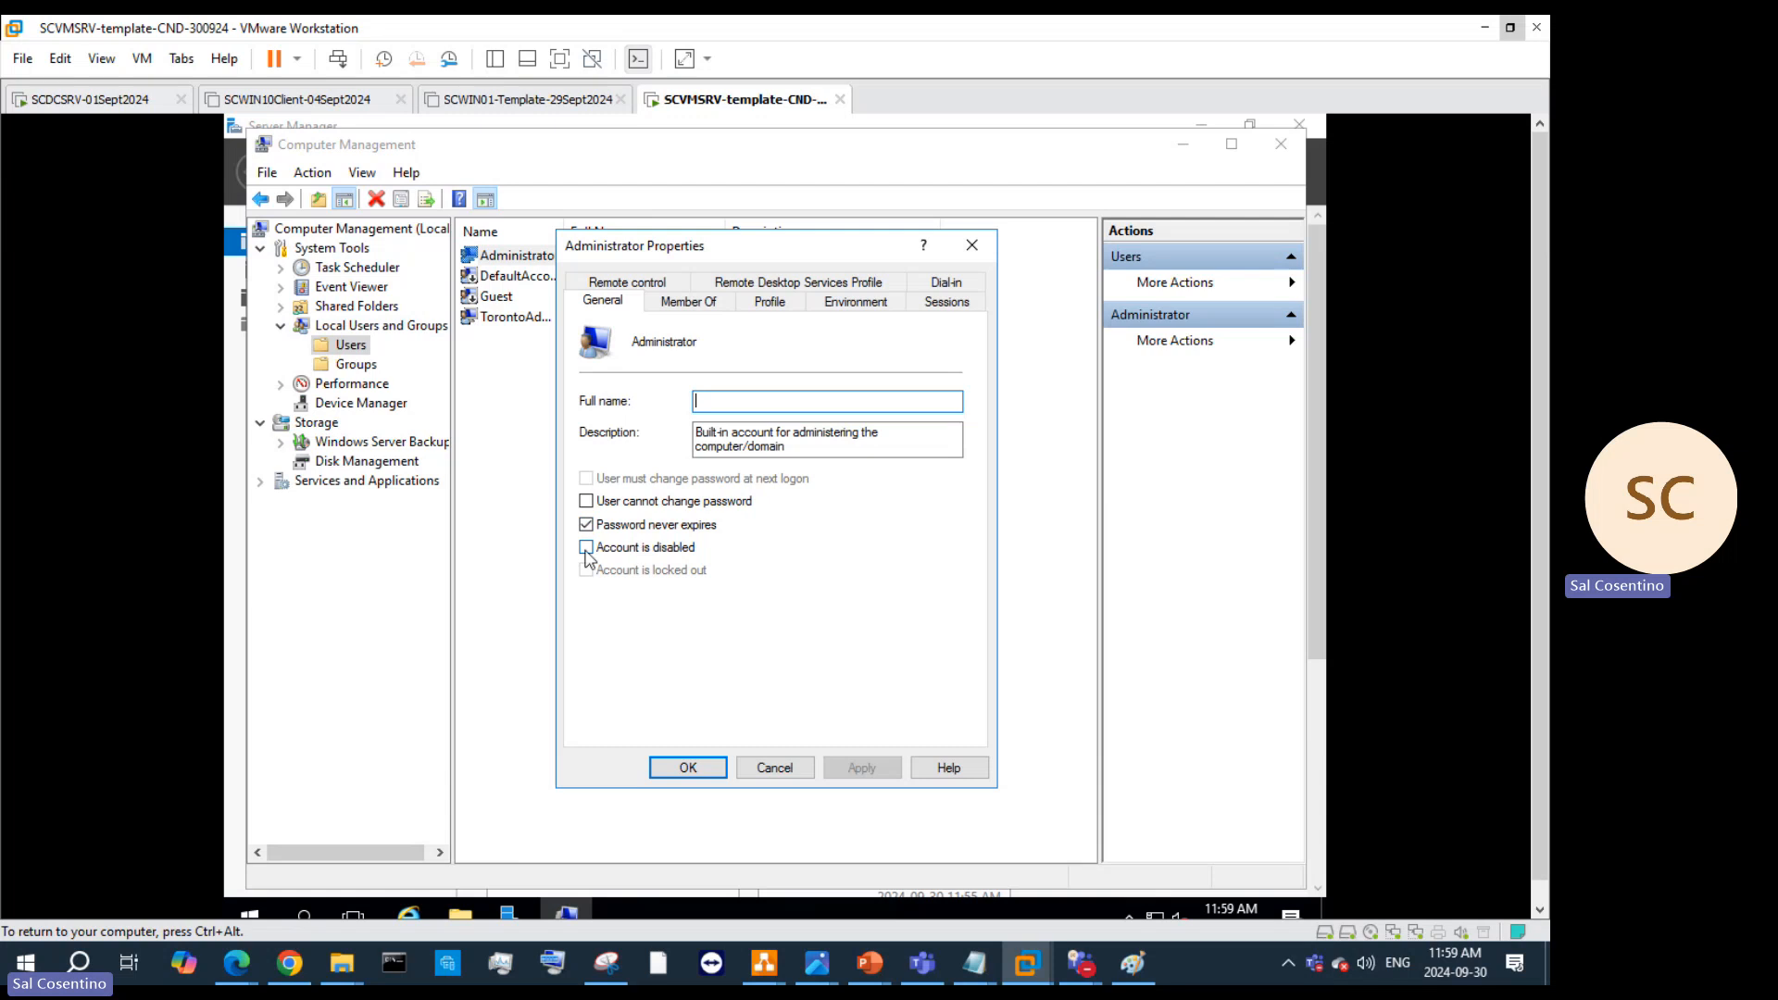
{"action": "left_click", "coordinate": [585, 547]}
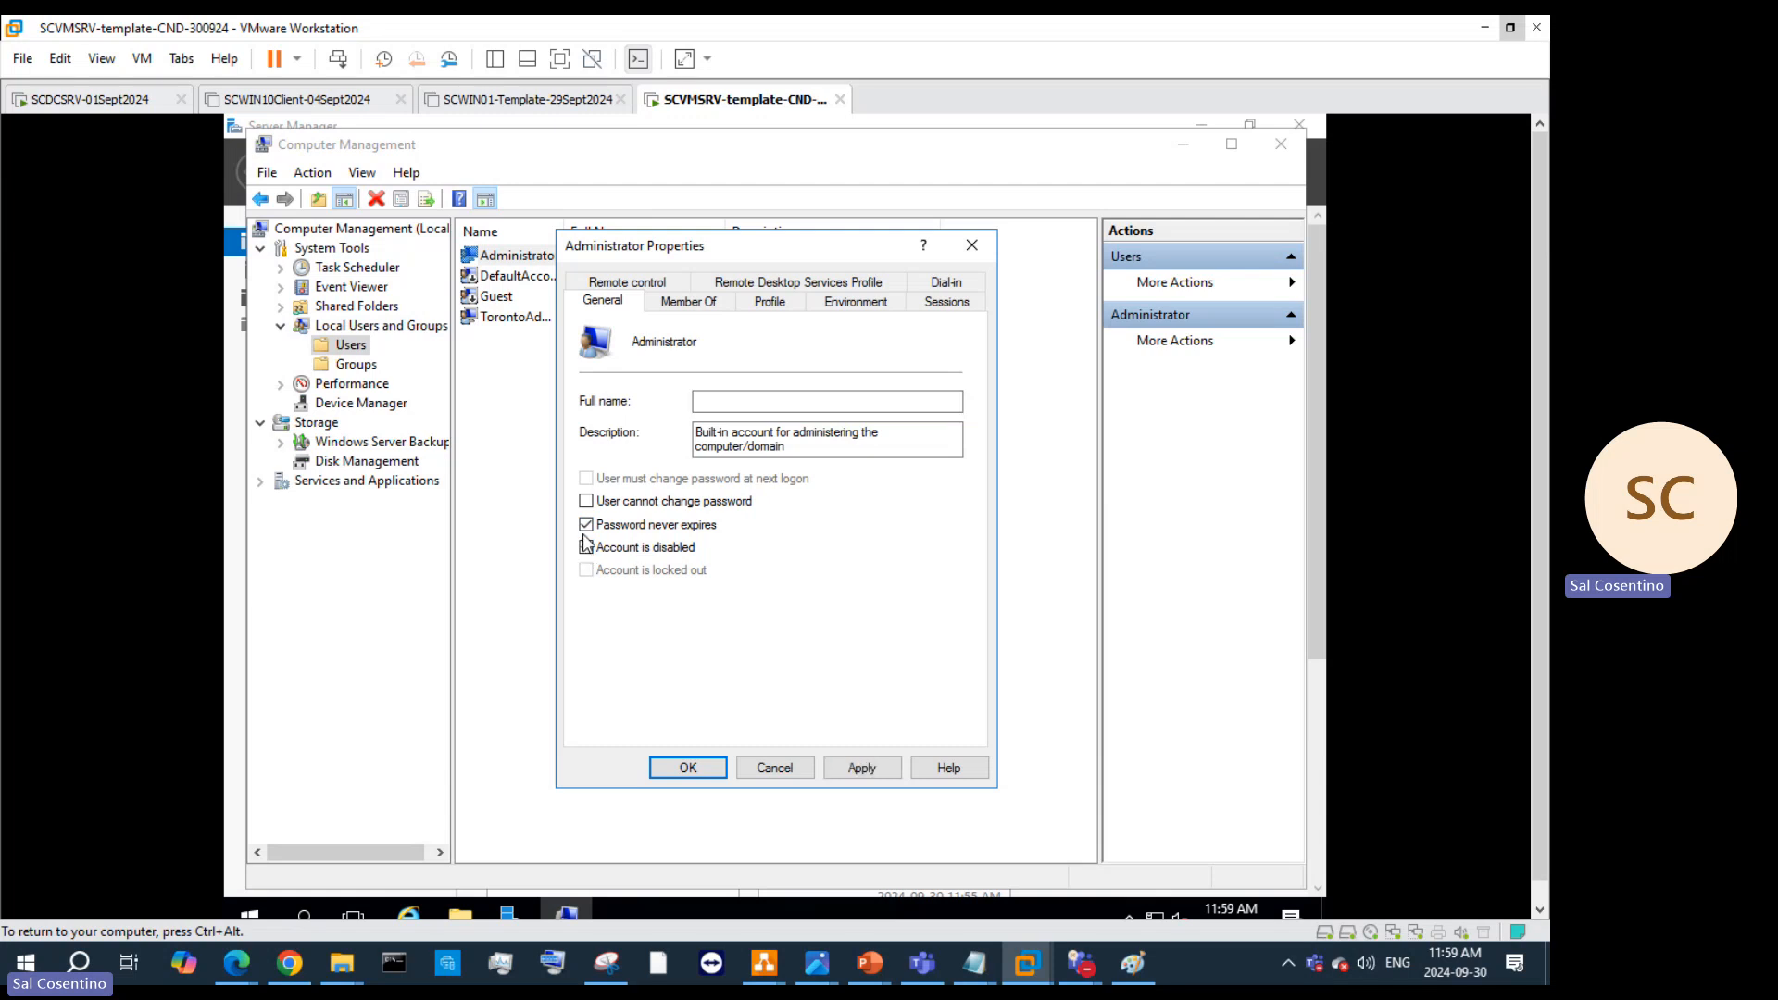
{"action": "left_click", "coordinate": [585, 503]}
Step: Review the Member Of, Profile and Remote Desktop tabs, then return to General and confirm with OK
{"action": "left_click", "coordinate": [685, 302]}
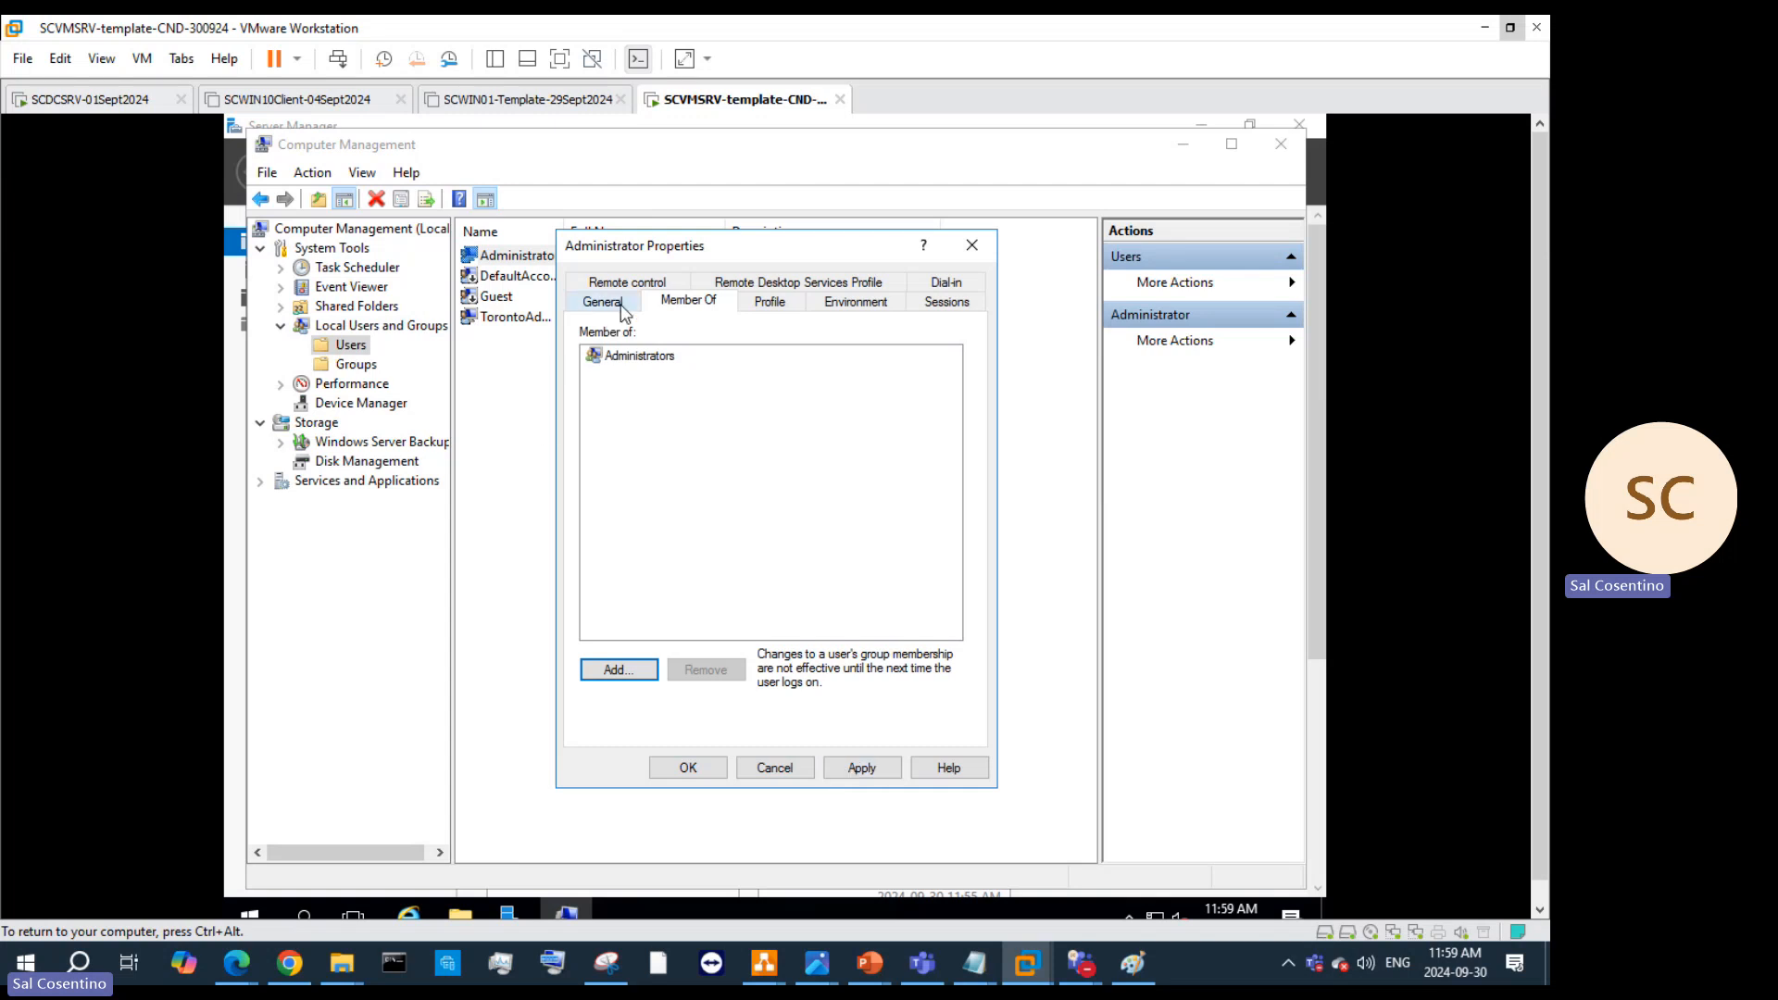
{"action": "left_click", "coordinate": [753, 298]}
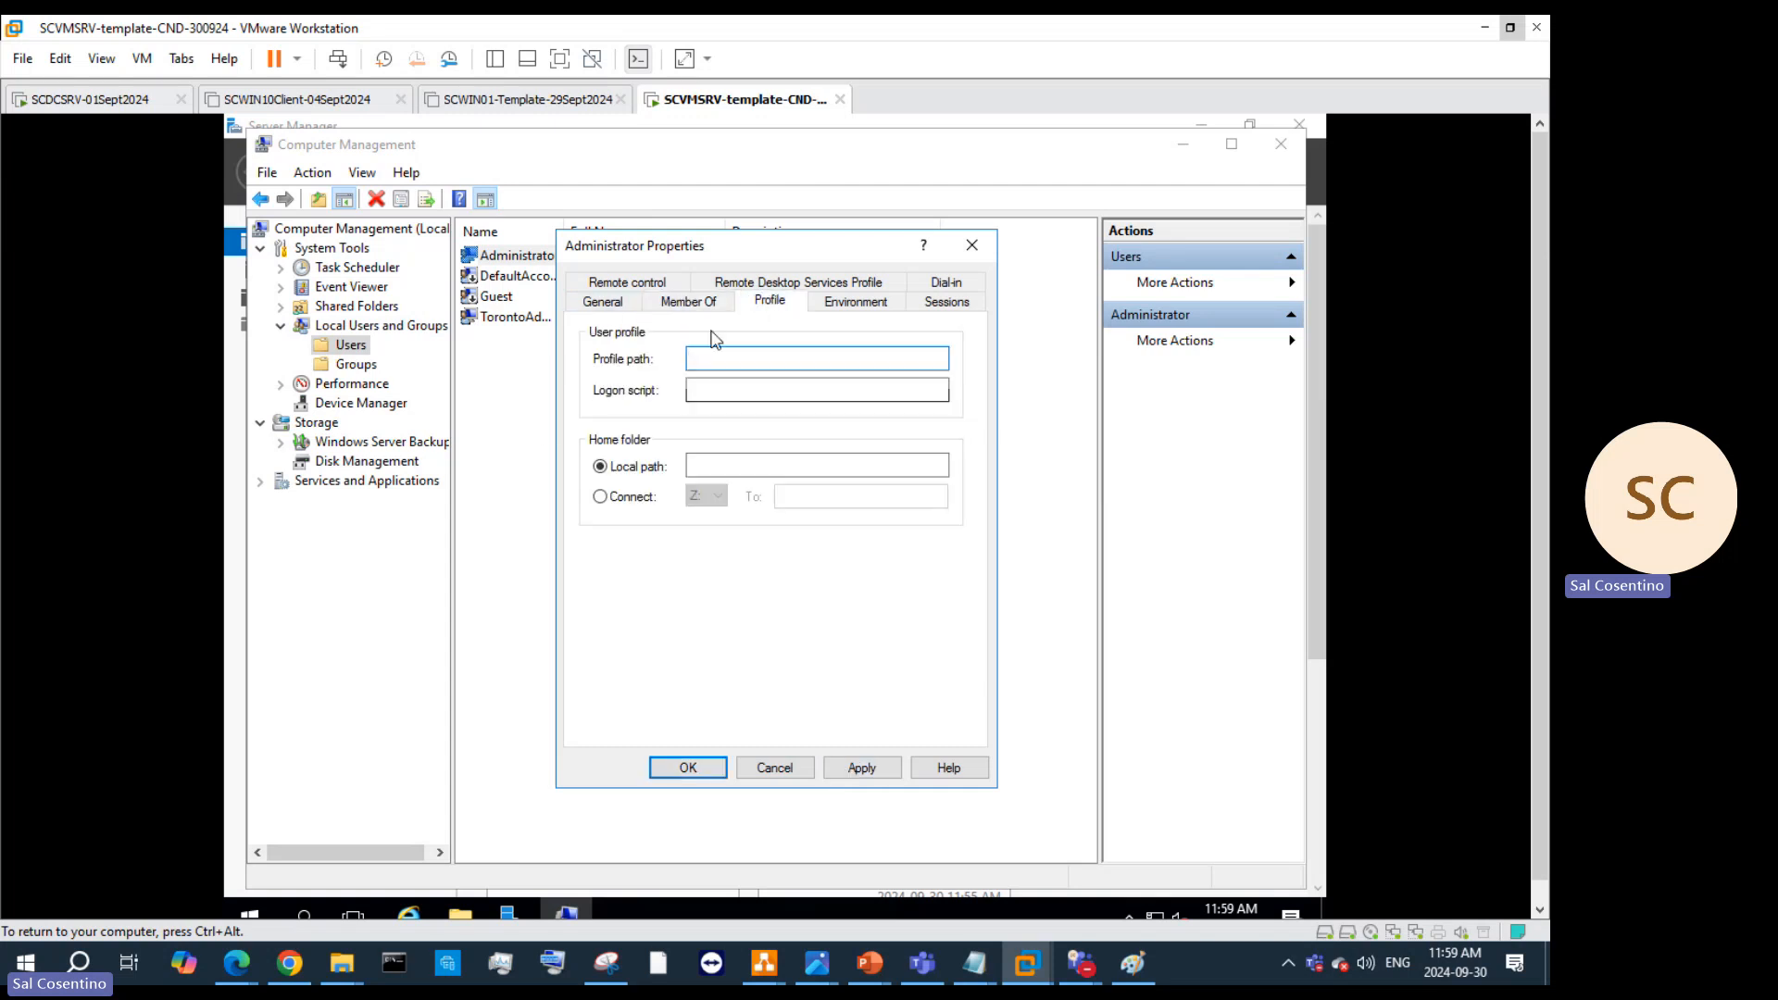
{"action": "left_click", "coordinate": [603, 301]}
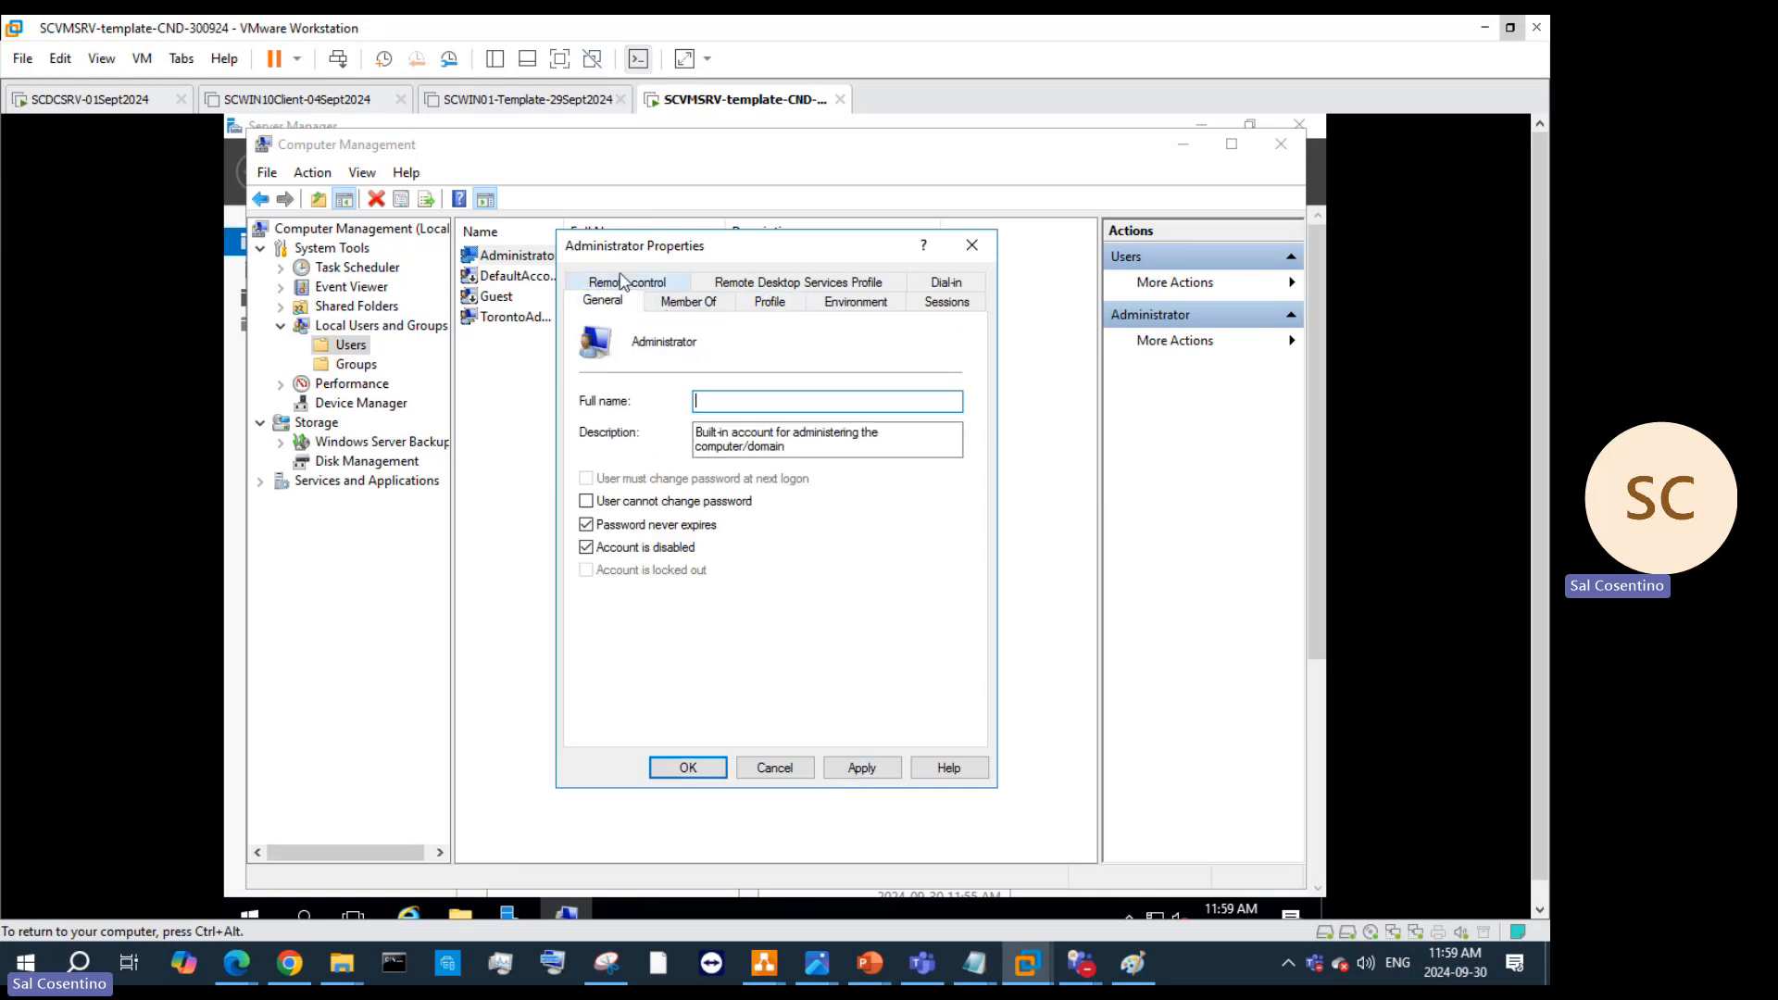
{"action": "left_click", "coordinate": [847, 283]}
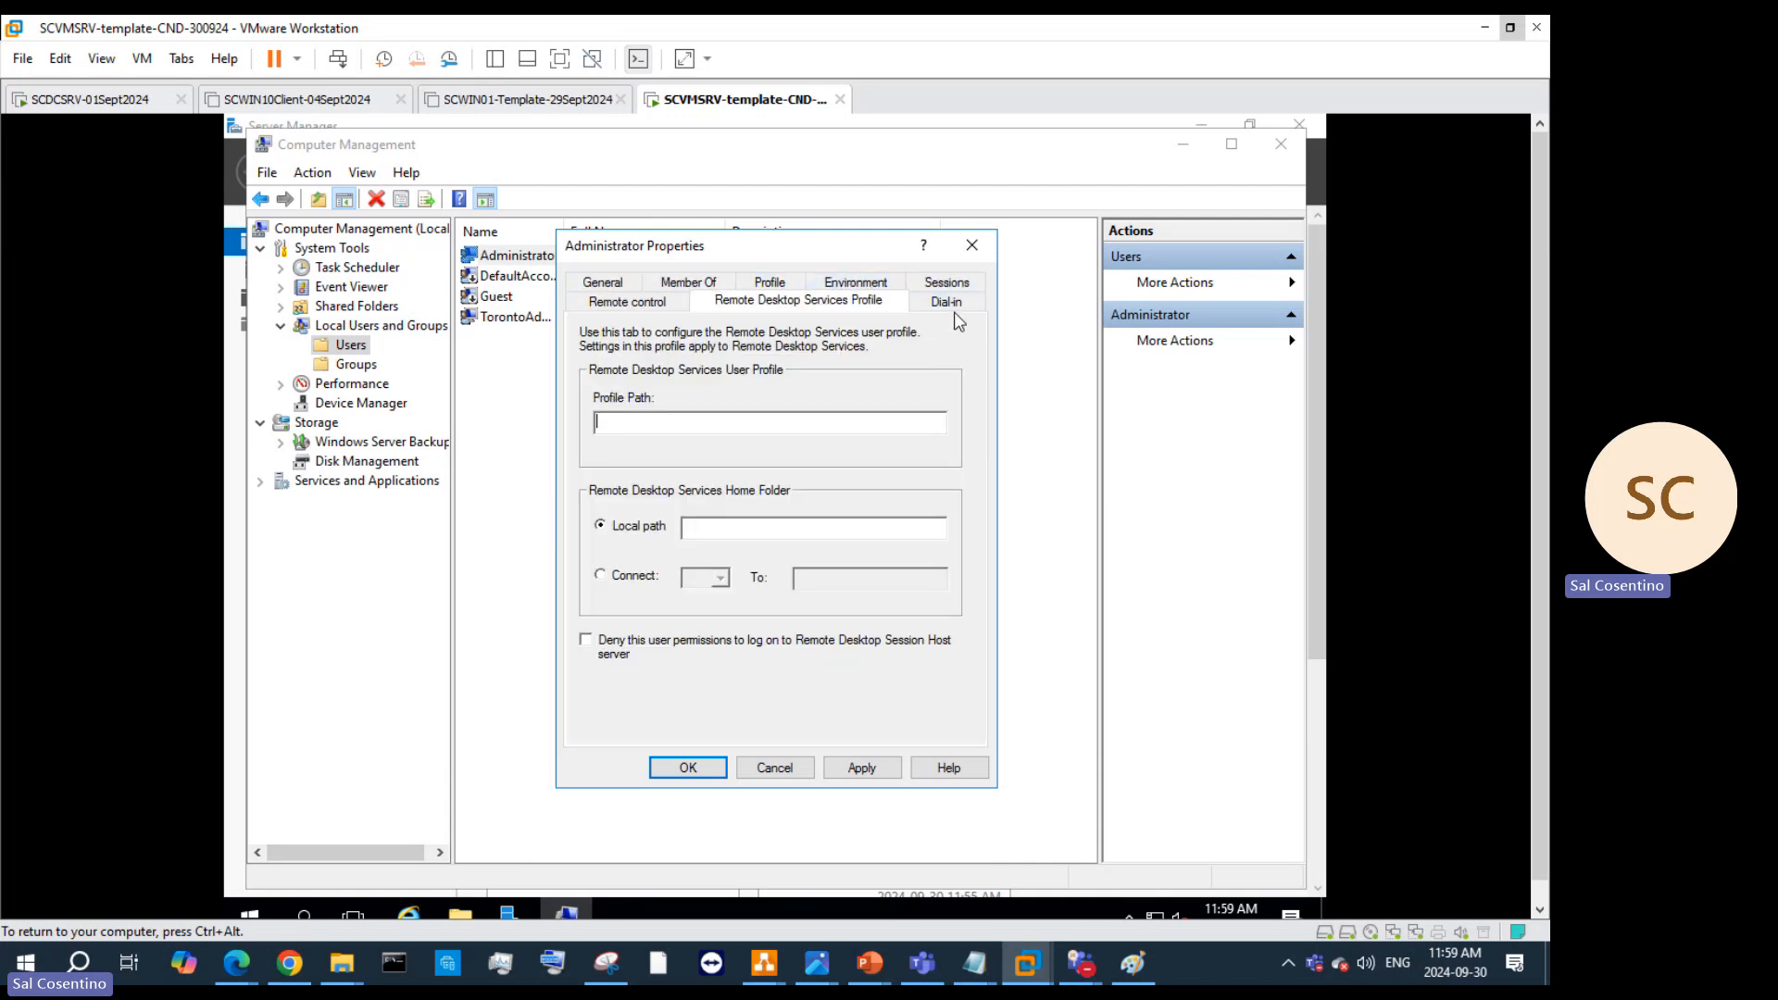
{"action": "left_click", "coordinate": [606, 284]}
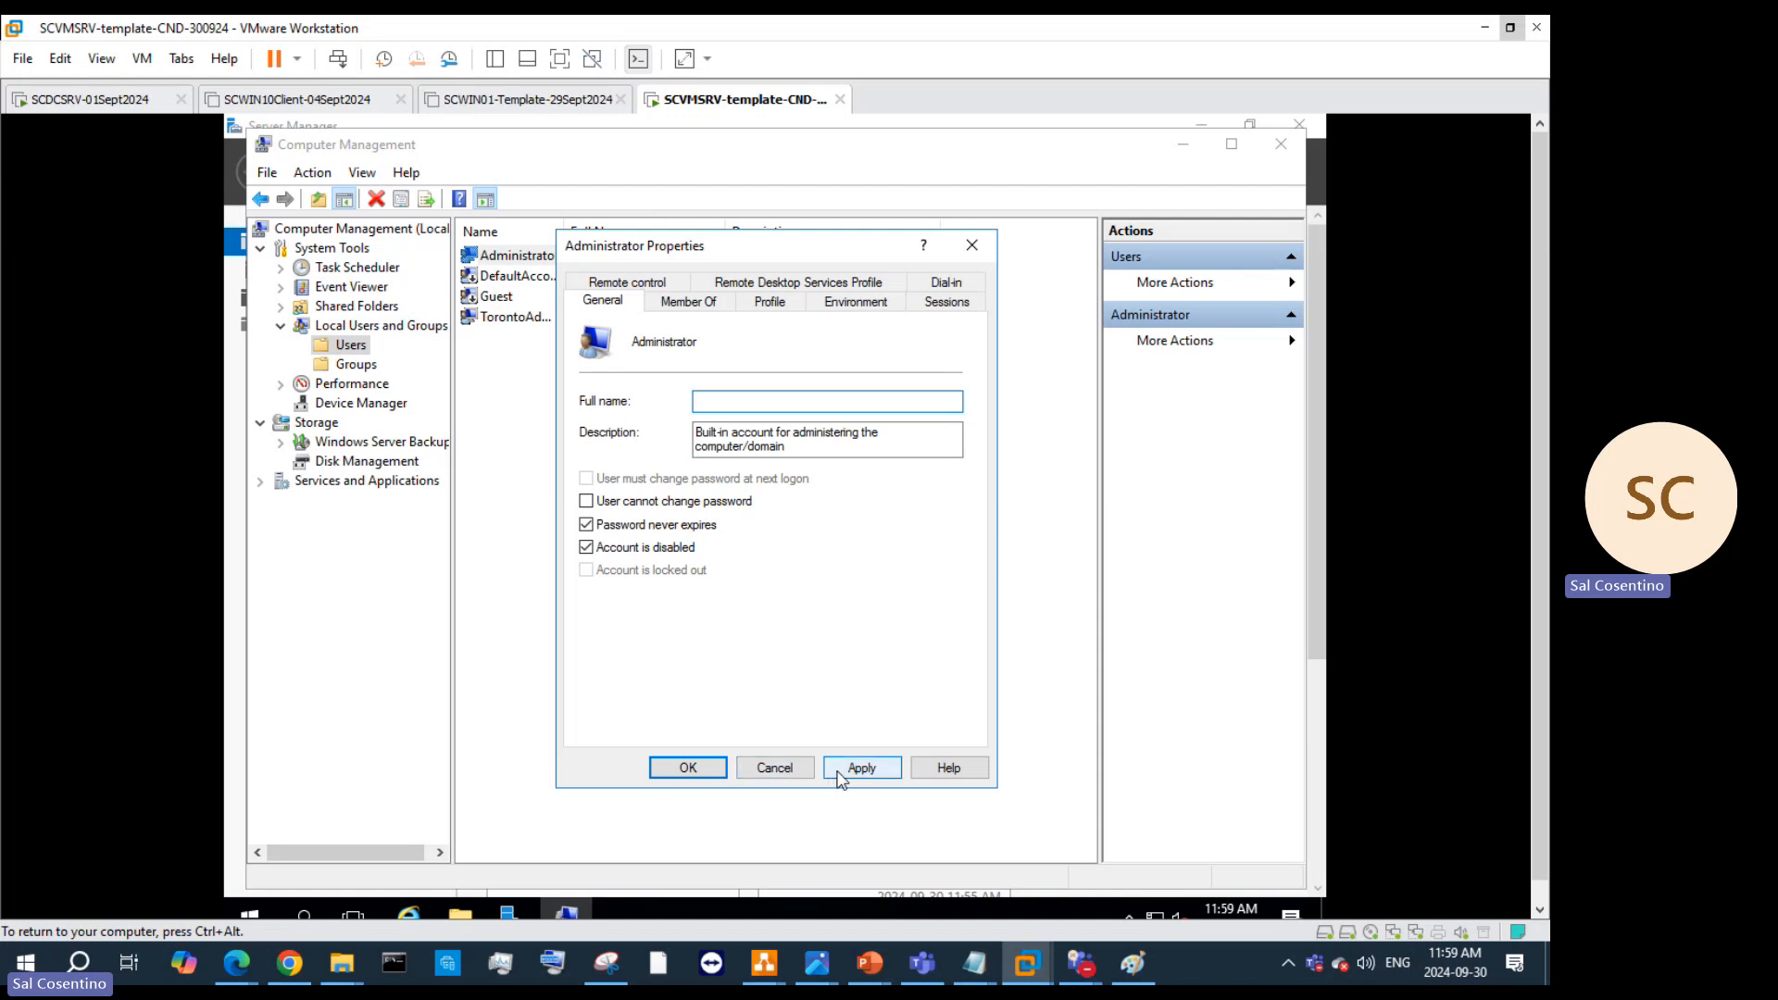
{"action": "left_click", "coordinate": [668, 774]}
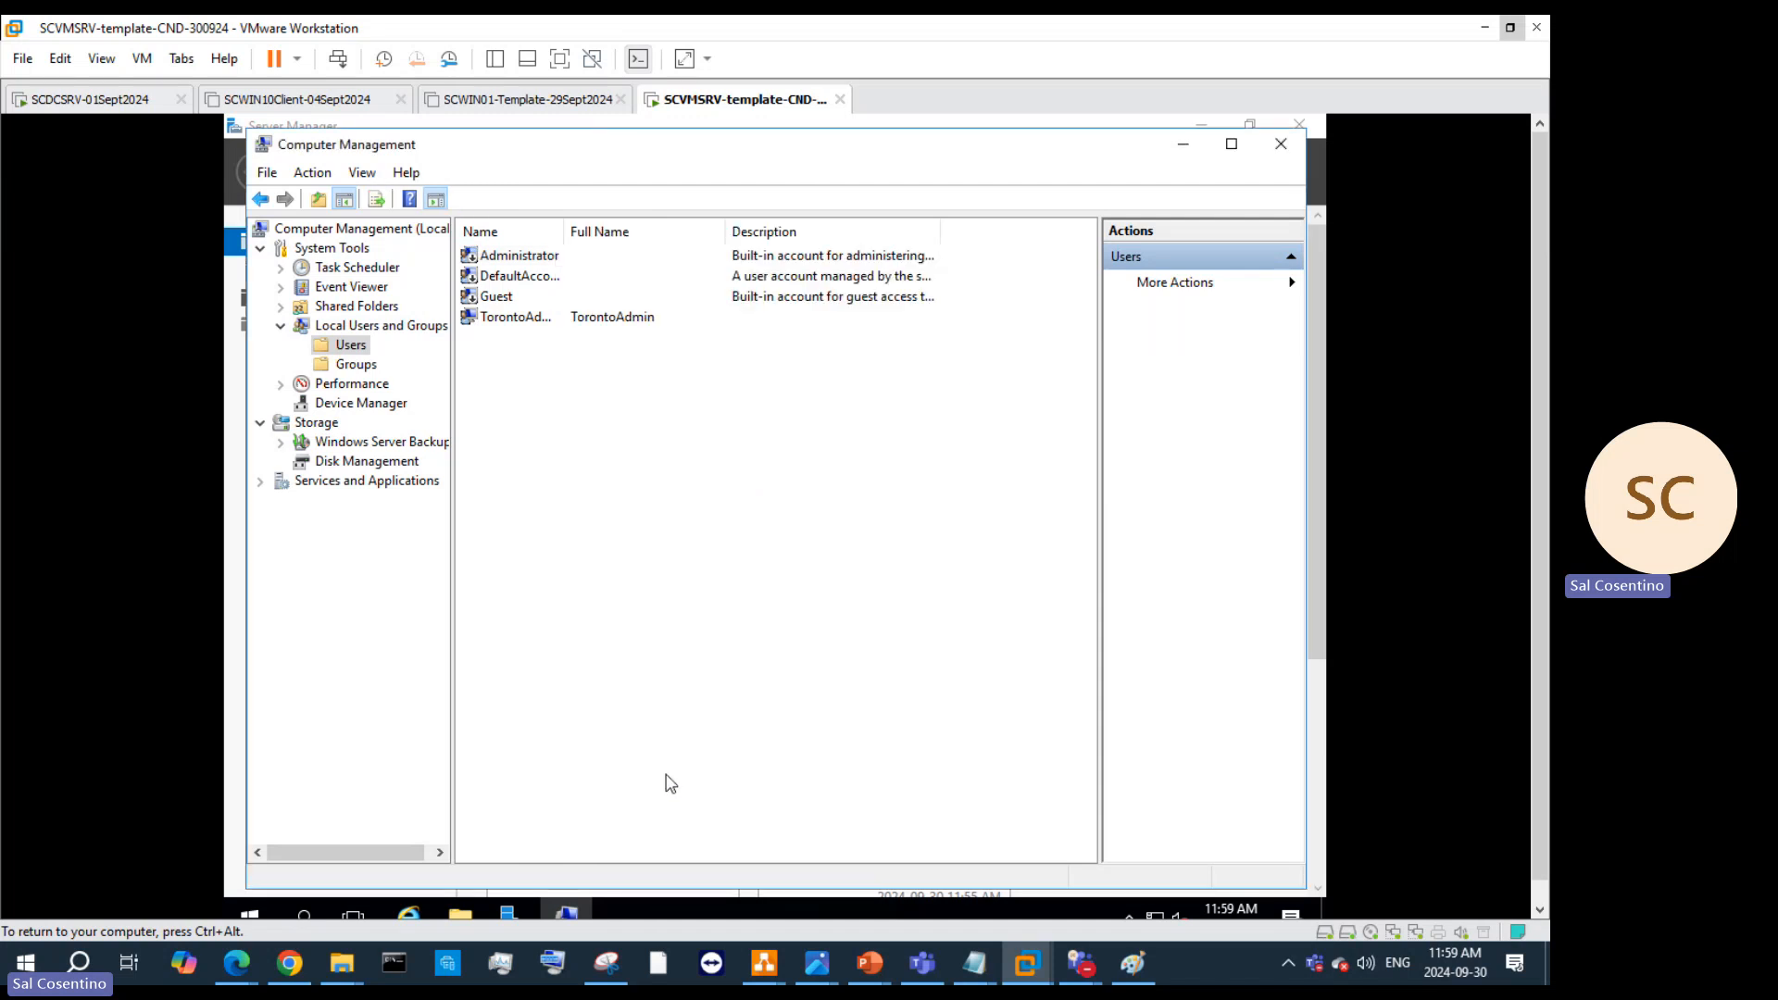
Step: Inspect TorontoAdmin's properties, close them and Computer Management, and return input to the VM
{"action": "double_click", "coordinate": [489, 319]}
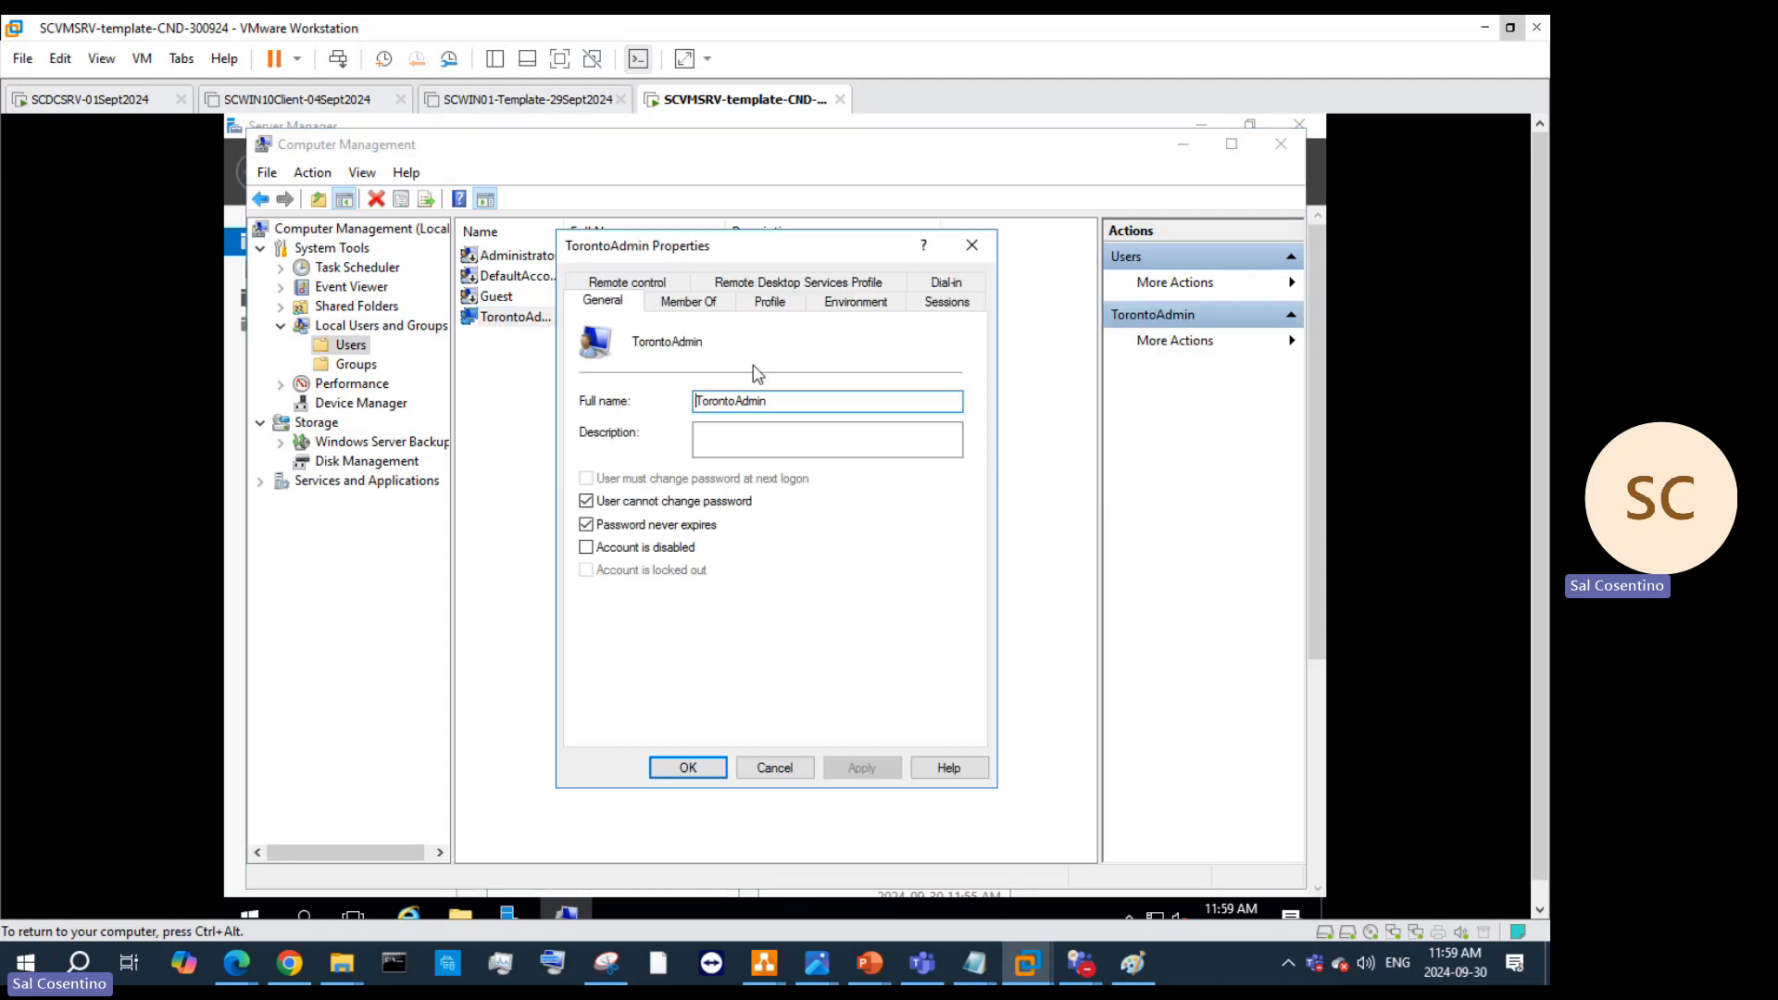
{"action": "left_click", "coordinate": [971, 245]}
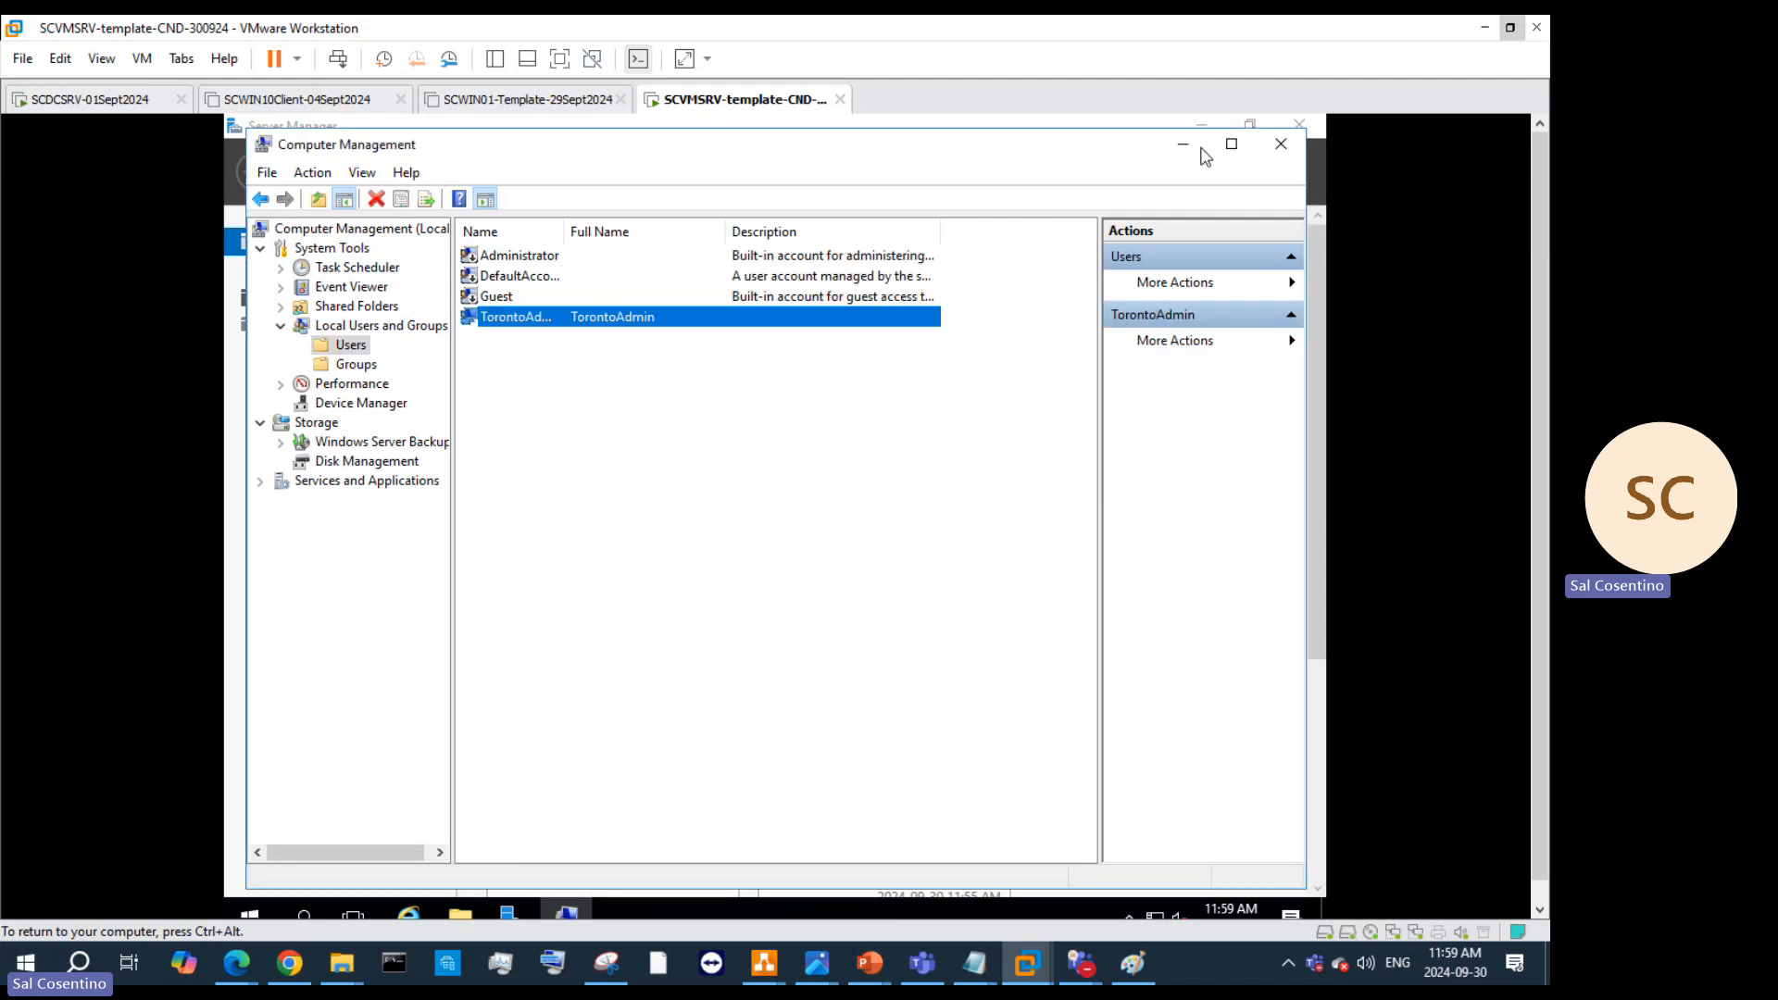
{"action": "left_click", "coordinate": [1280, 144]}
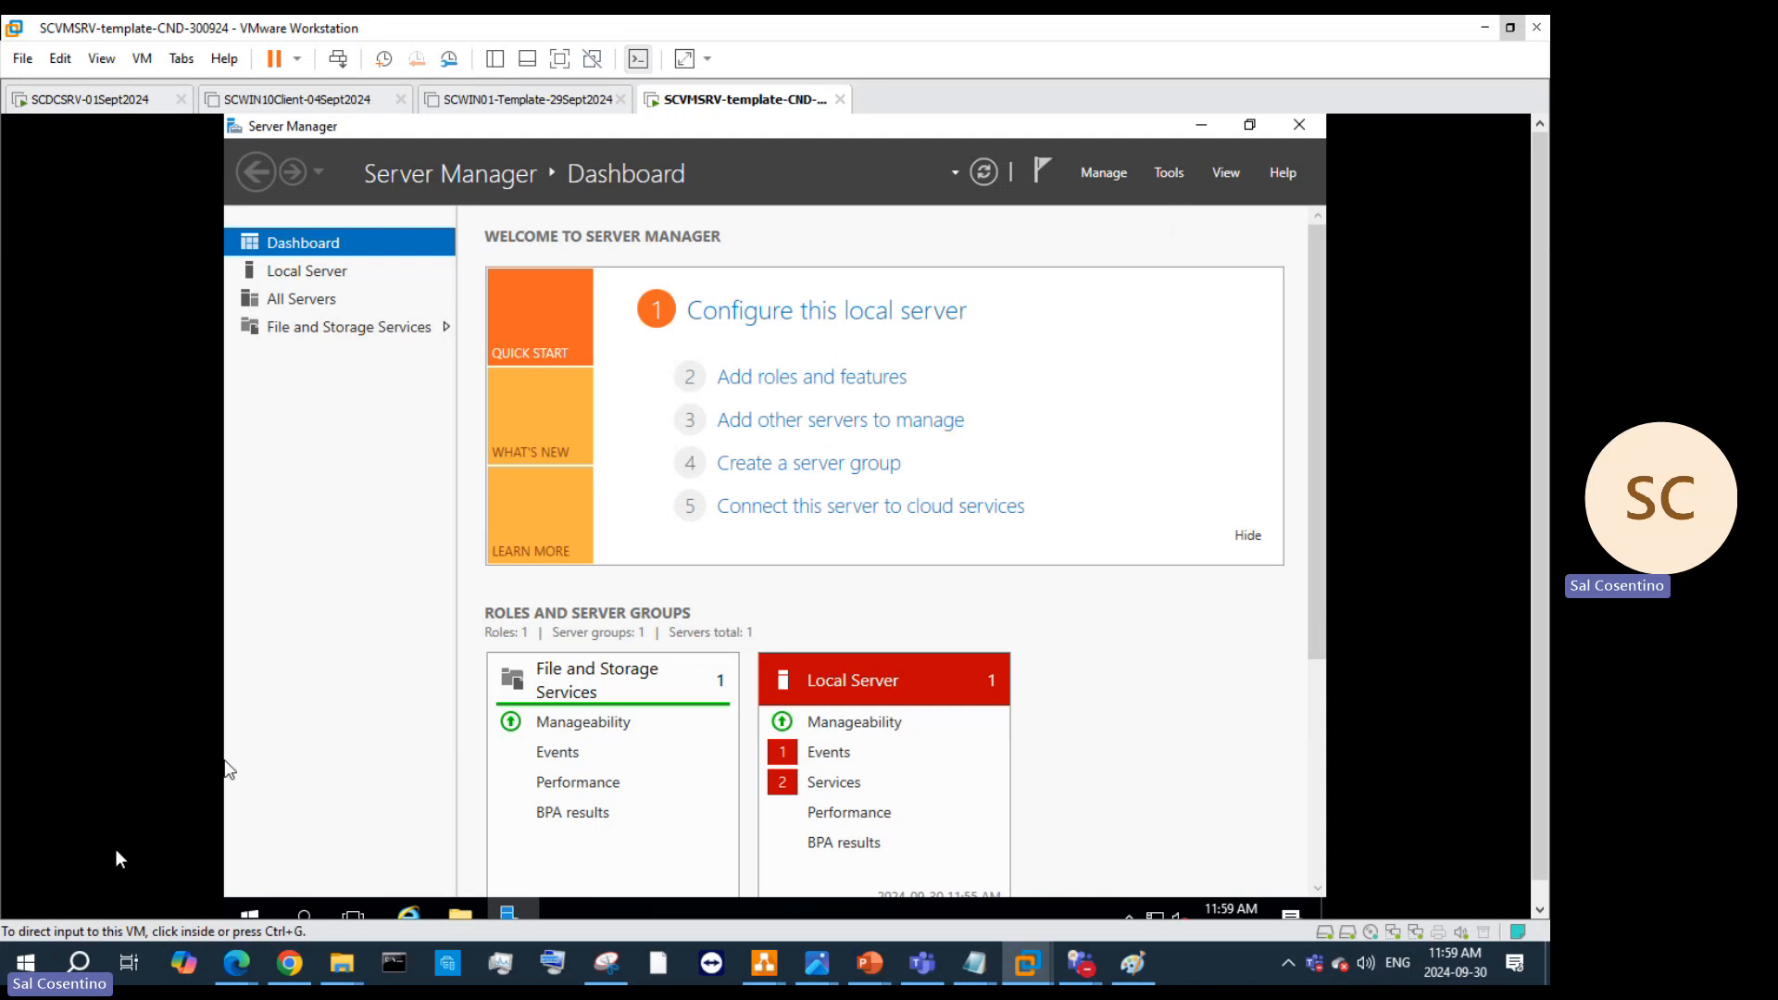
{"action": "left_click", "coordinate": [248, 912]}
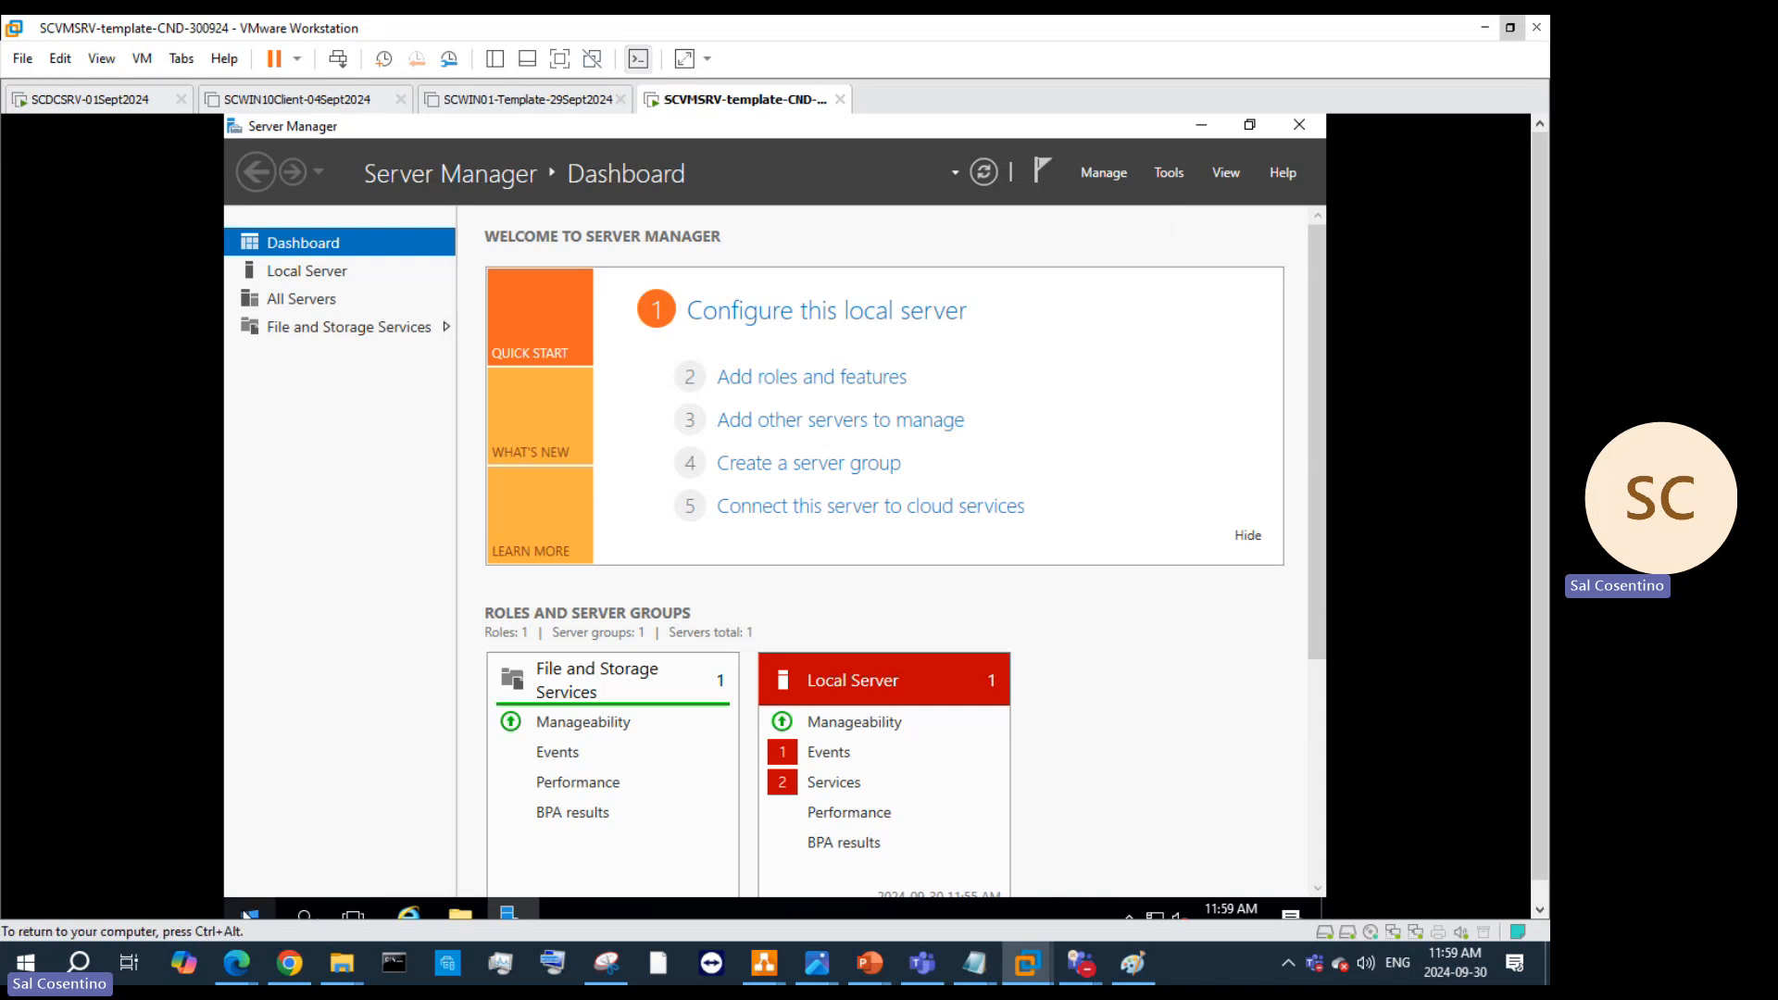
Step: Sign out of the Administrator session via the Start button's Shut down or sign out menu
{"action": "right_click", "coordinate": [248, 914]}
{"action": "mouse_move", "coordinate": [500, 854]}
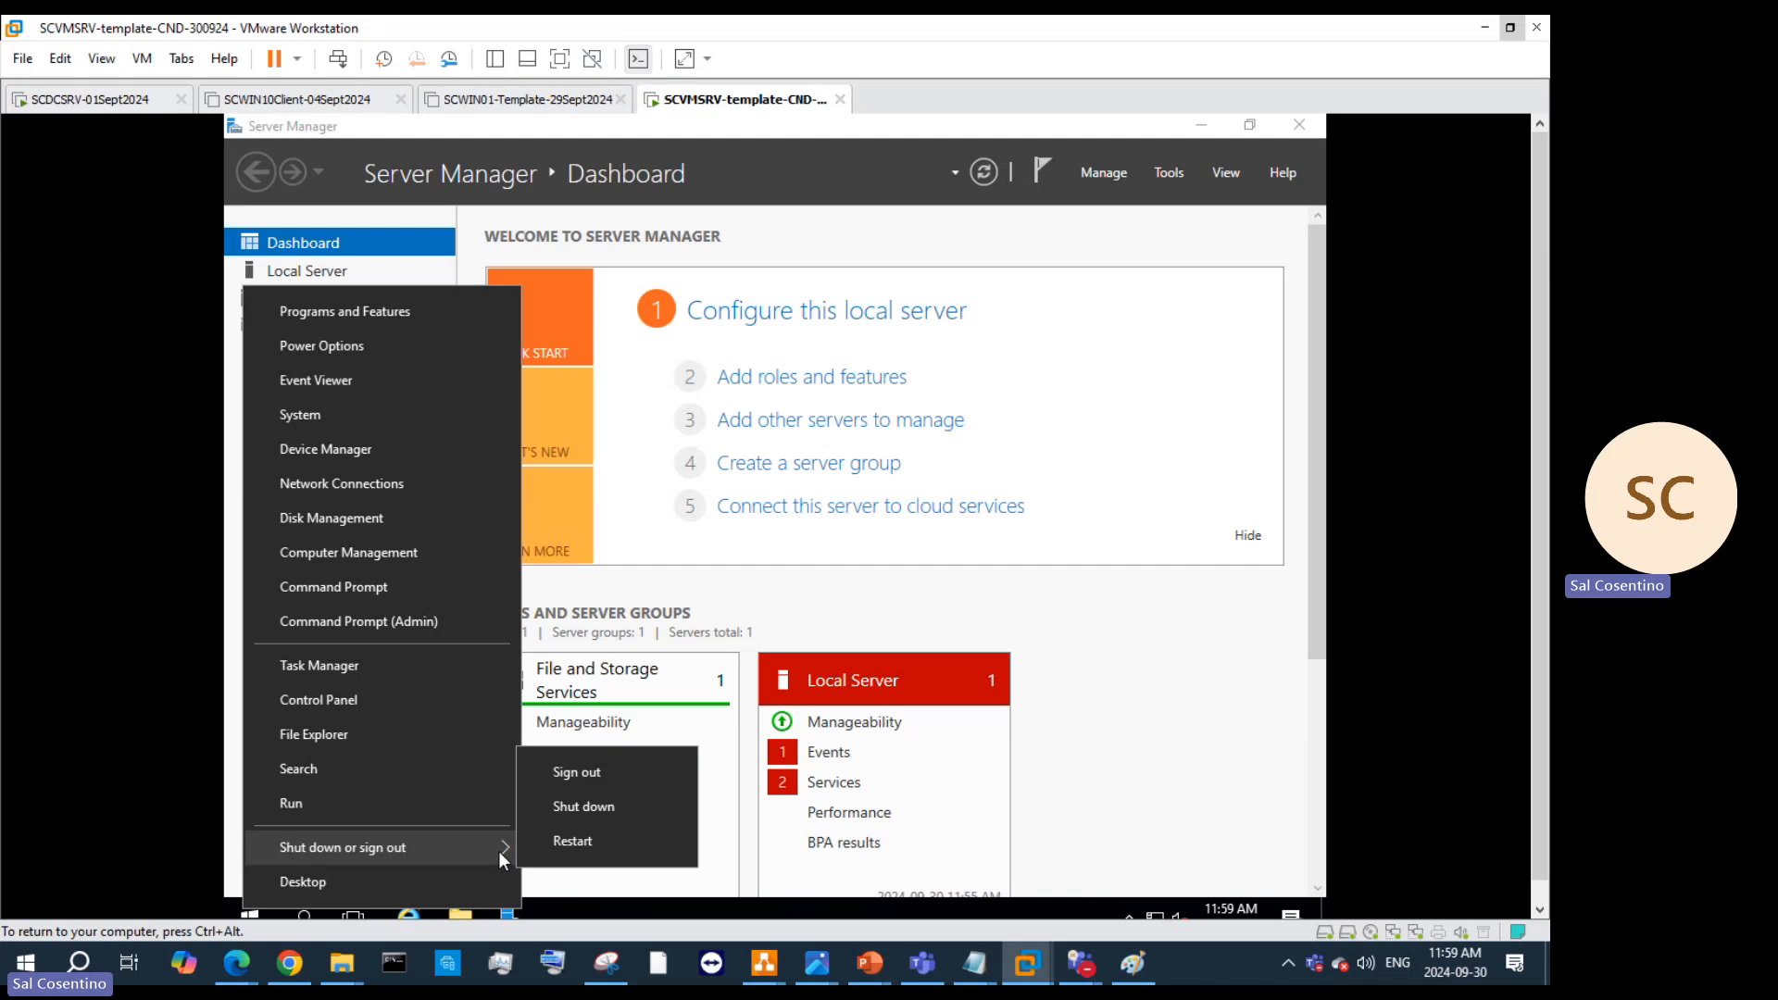
{"action": "left_click", "coordinate": [608, 779]}
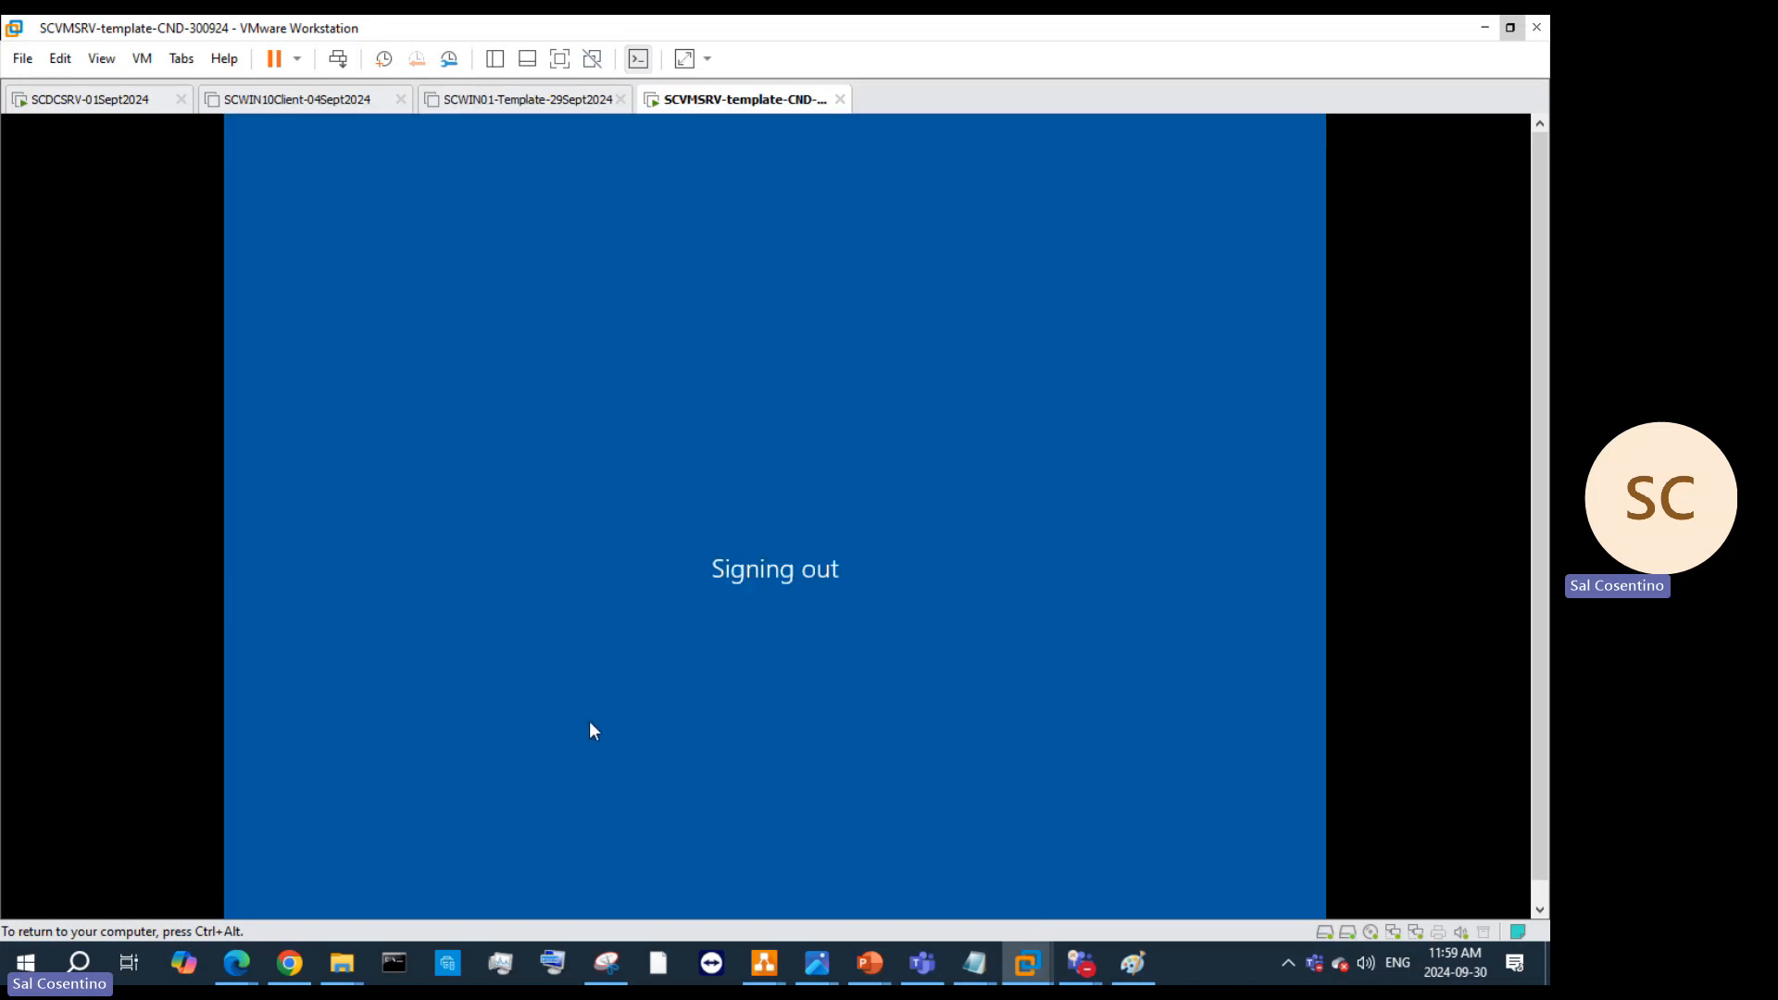
Step: Go full screen, send Ctrl+Alt+Del, and sign in as TorontoAdmin with its password
{"action": "key", "text": "ctrl+alt"}
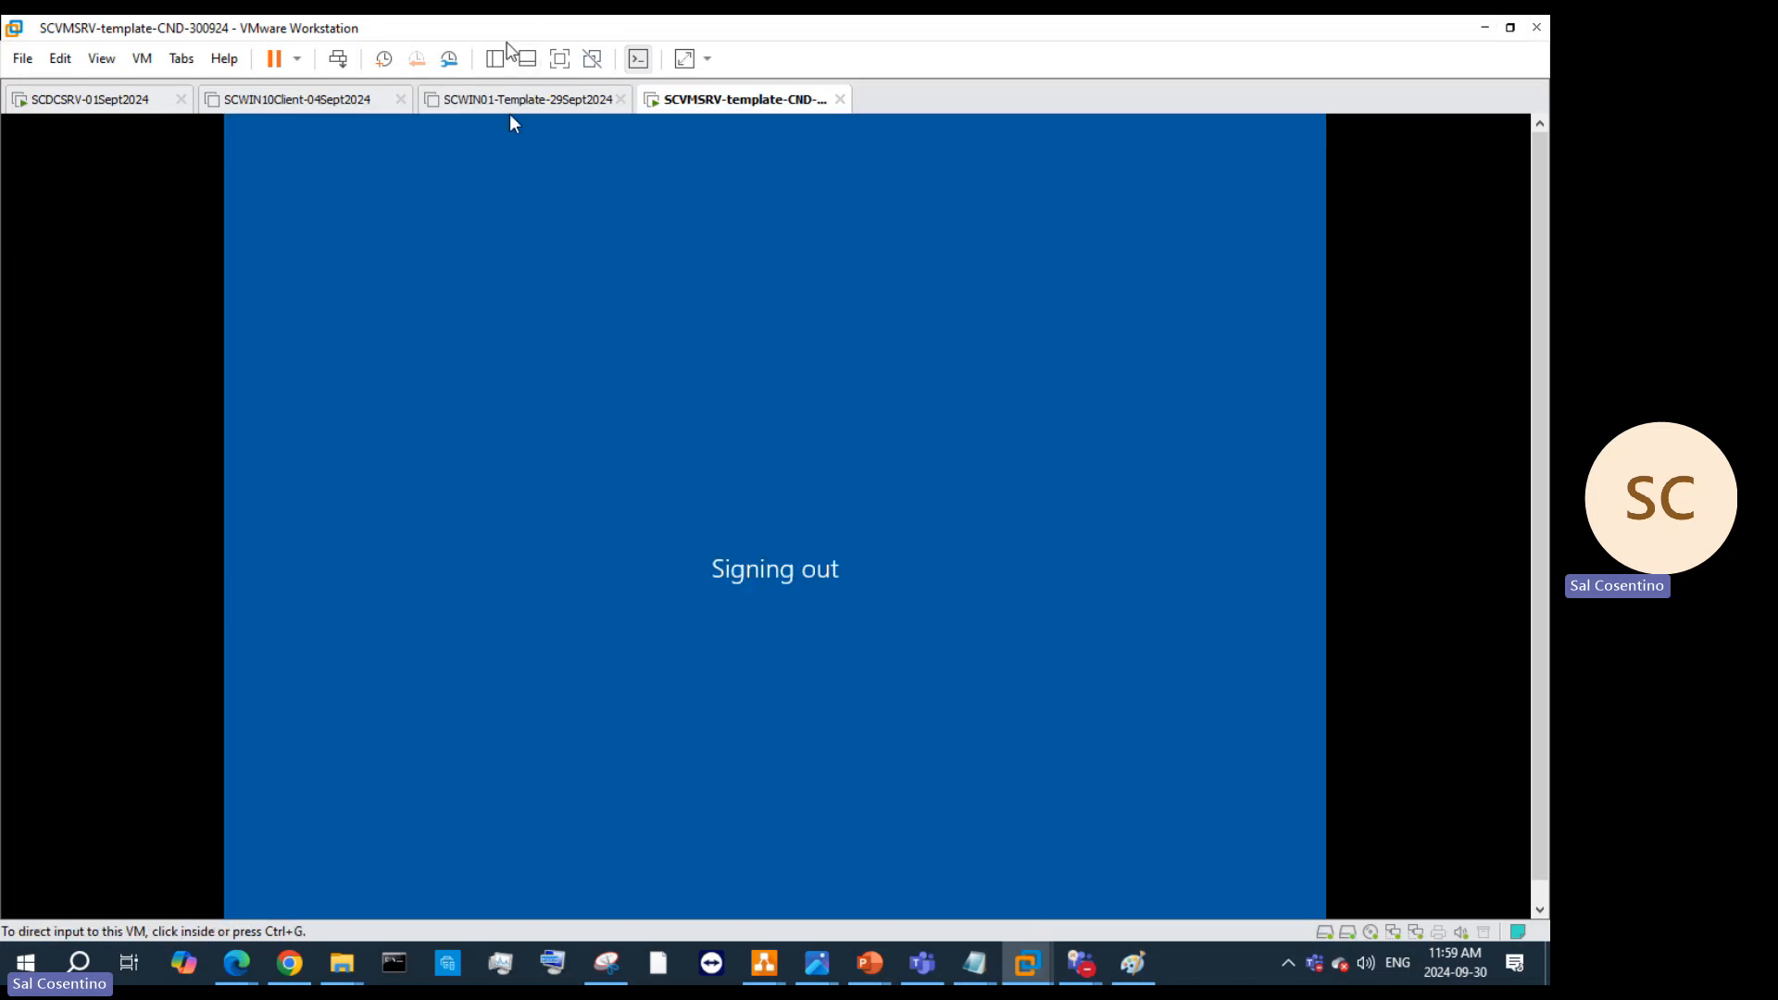
{"action": "left_click", "coordinate": [559, 59]}
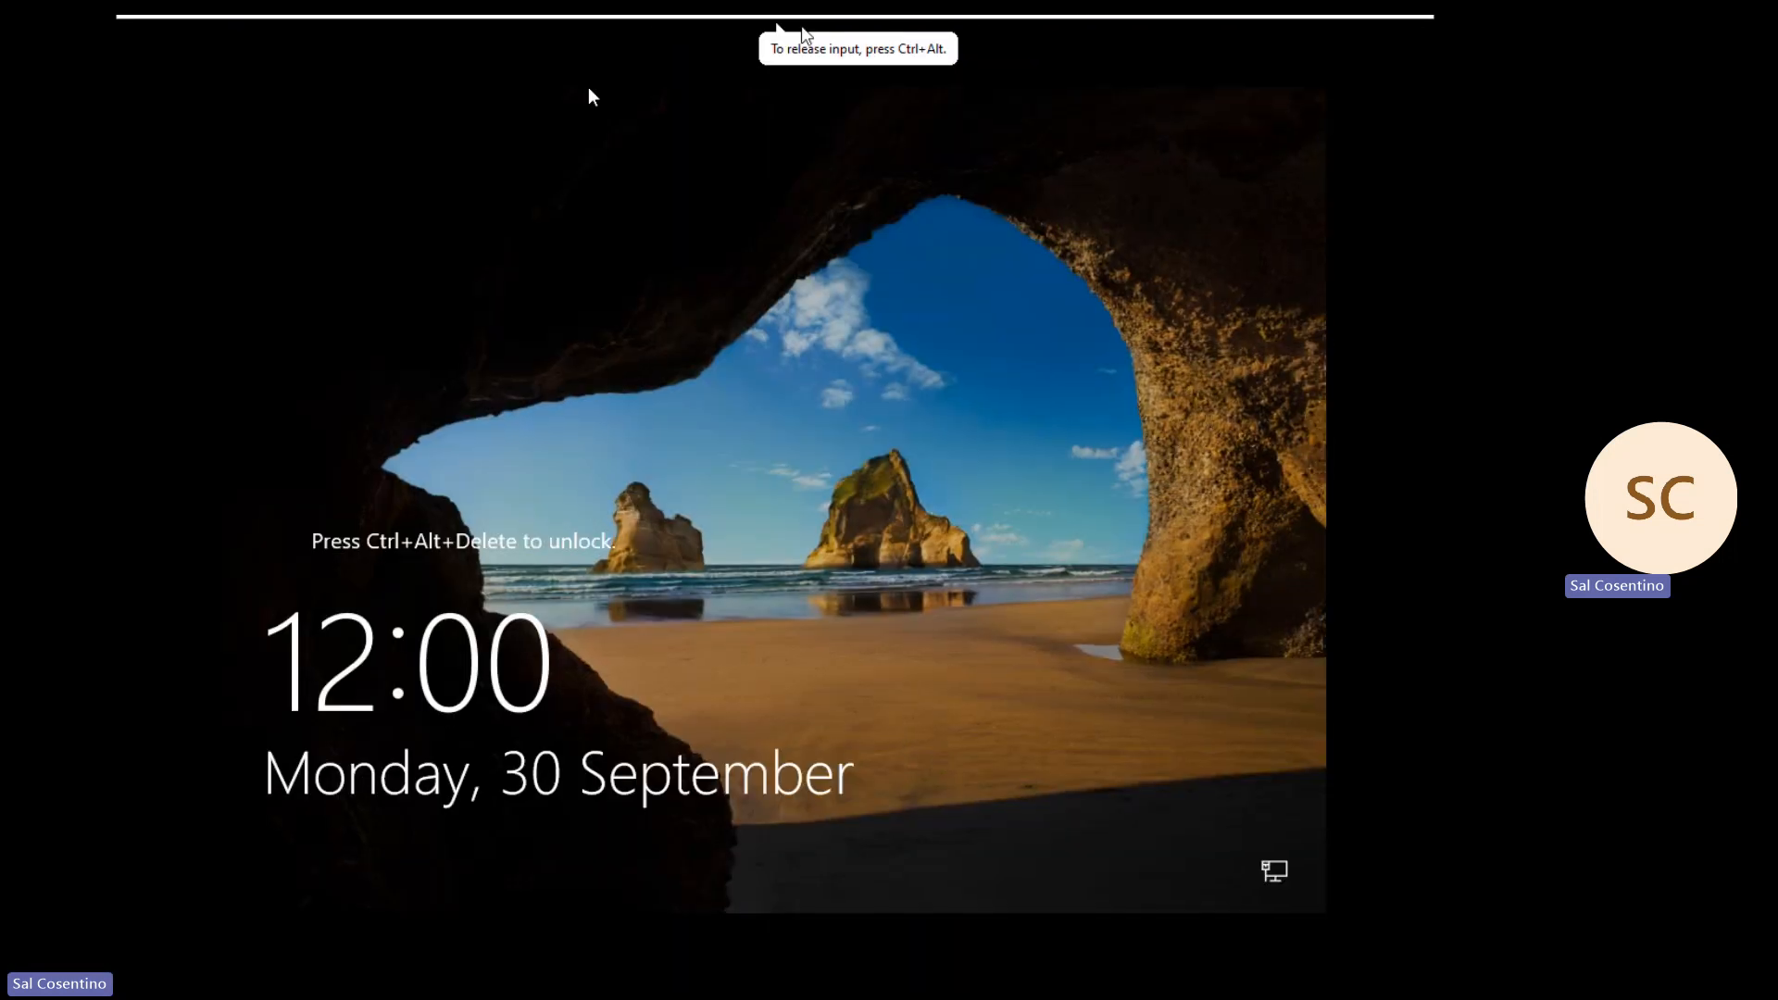
{"action": "mouse_move", "coordinate": [889, 25]}
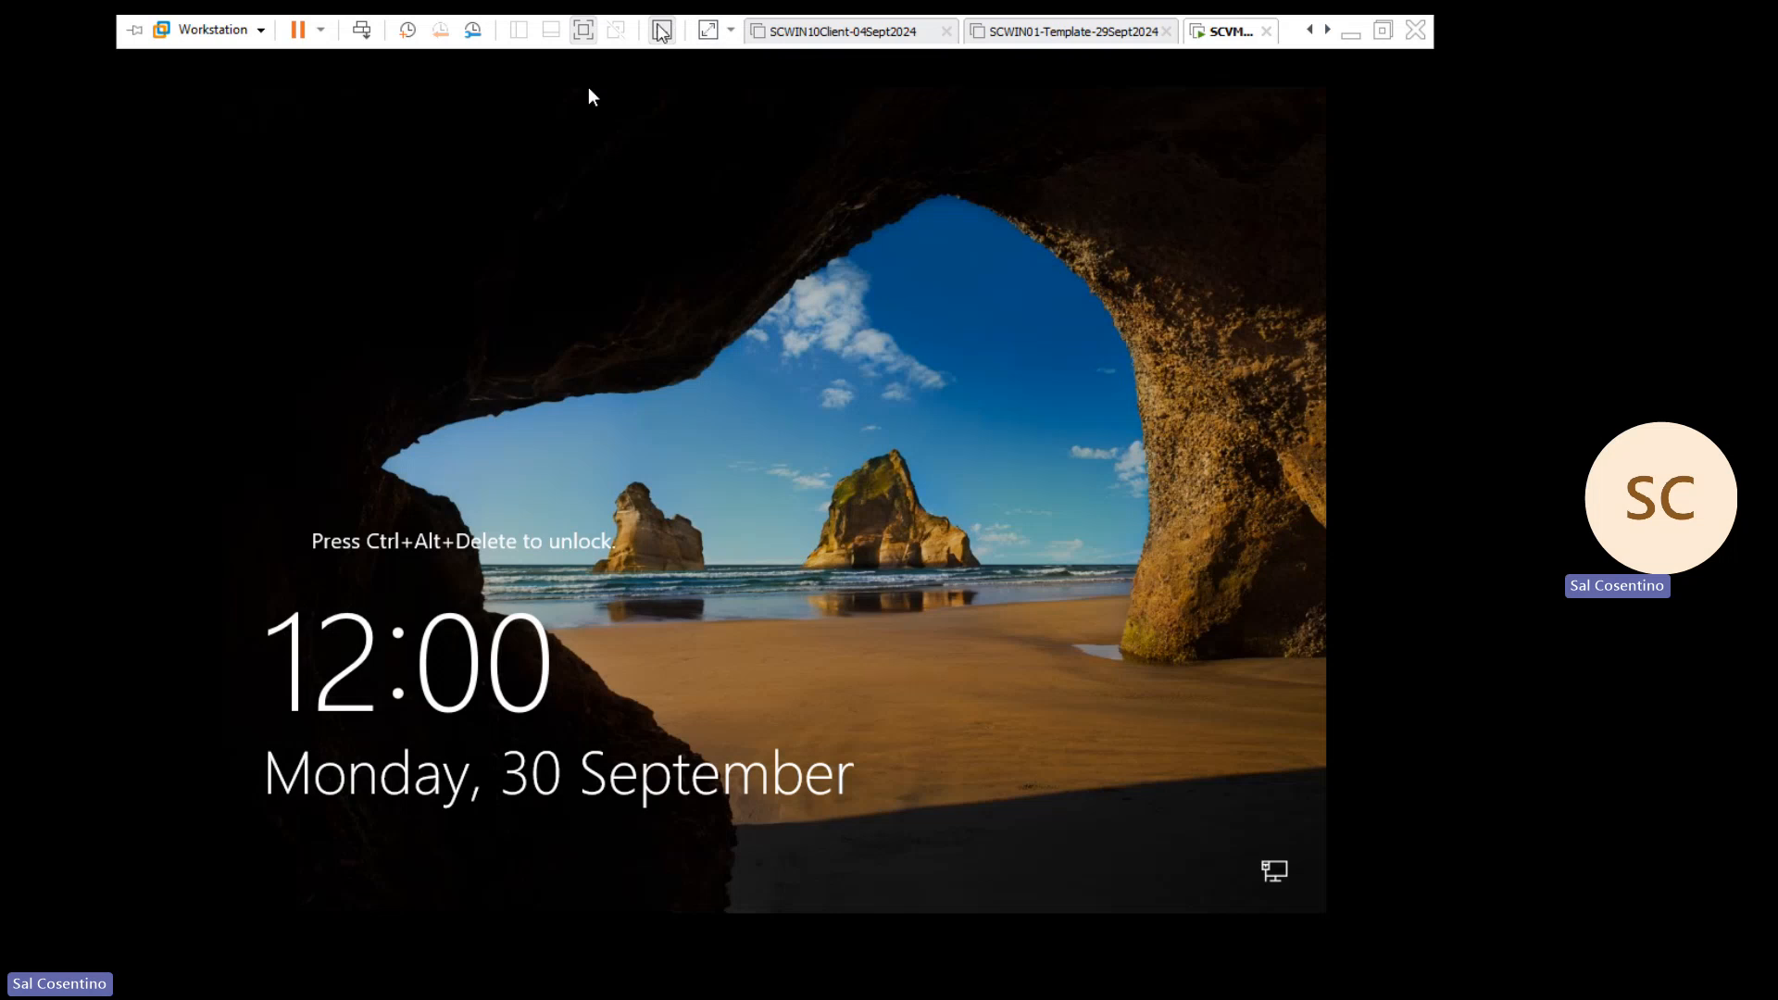
{"action": "left_click", "coordinate": [361, 29]}
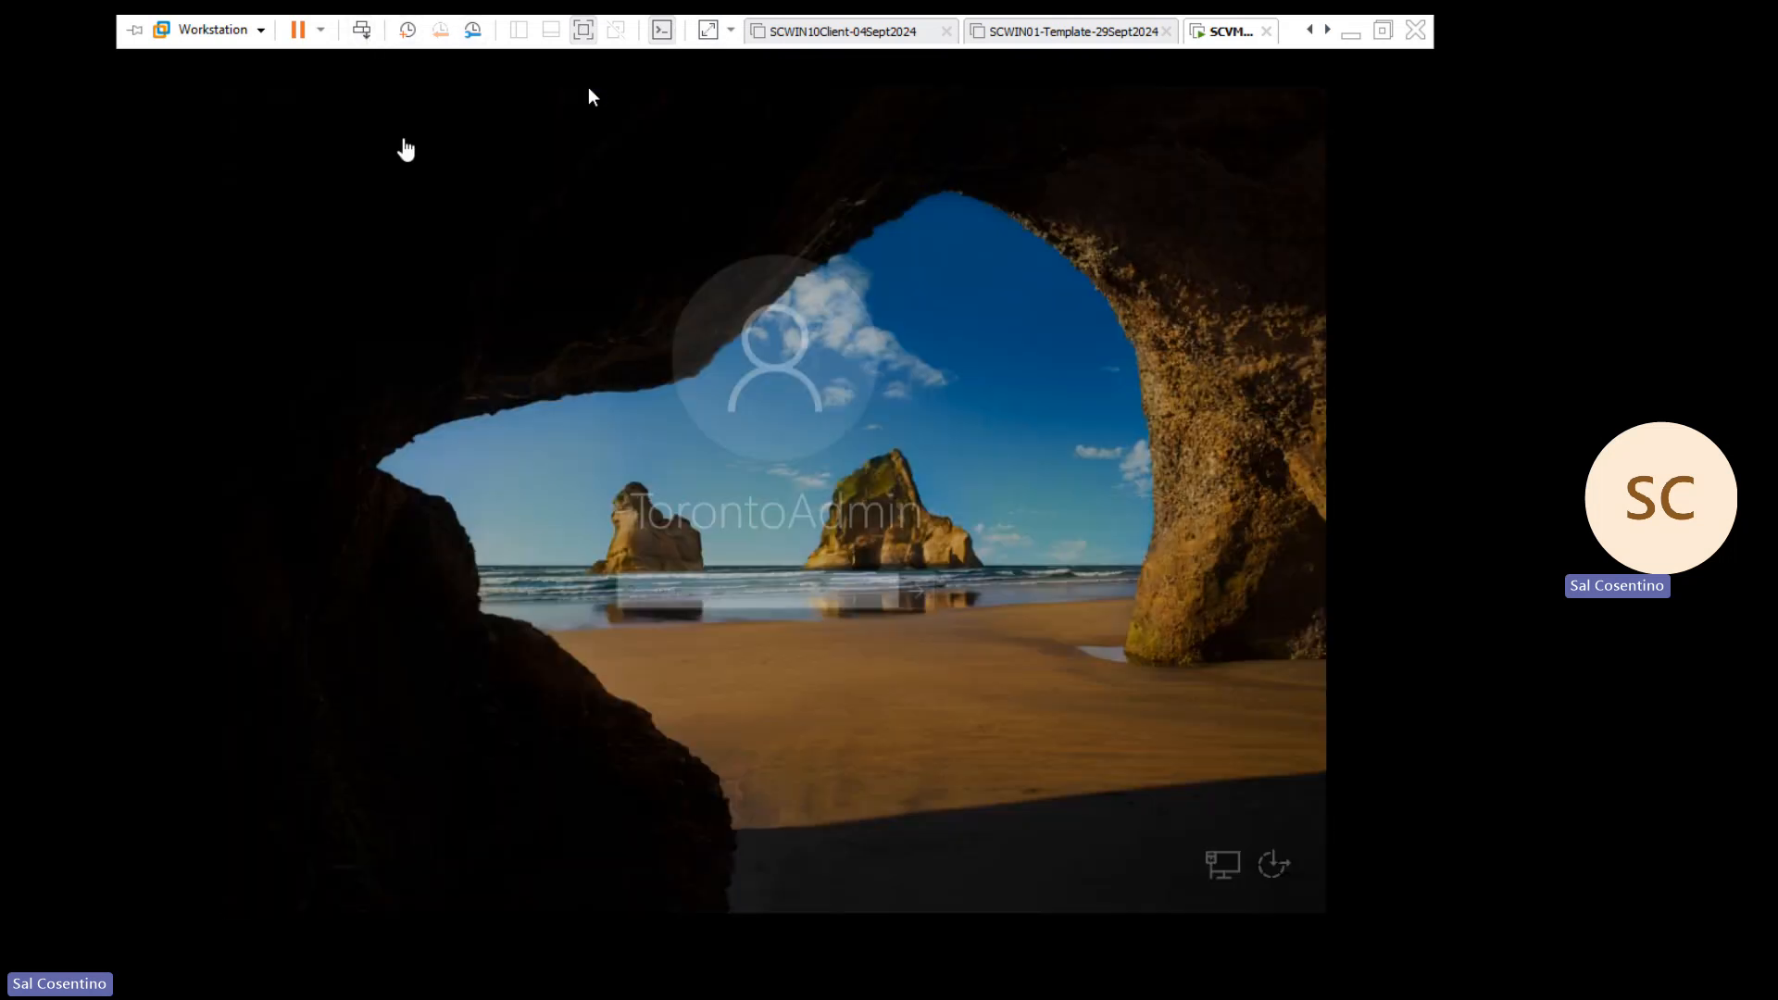
{"action": "left_click", "coordinate": [741, 592]}
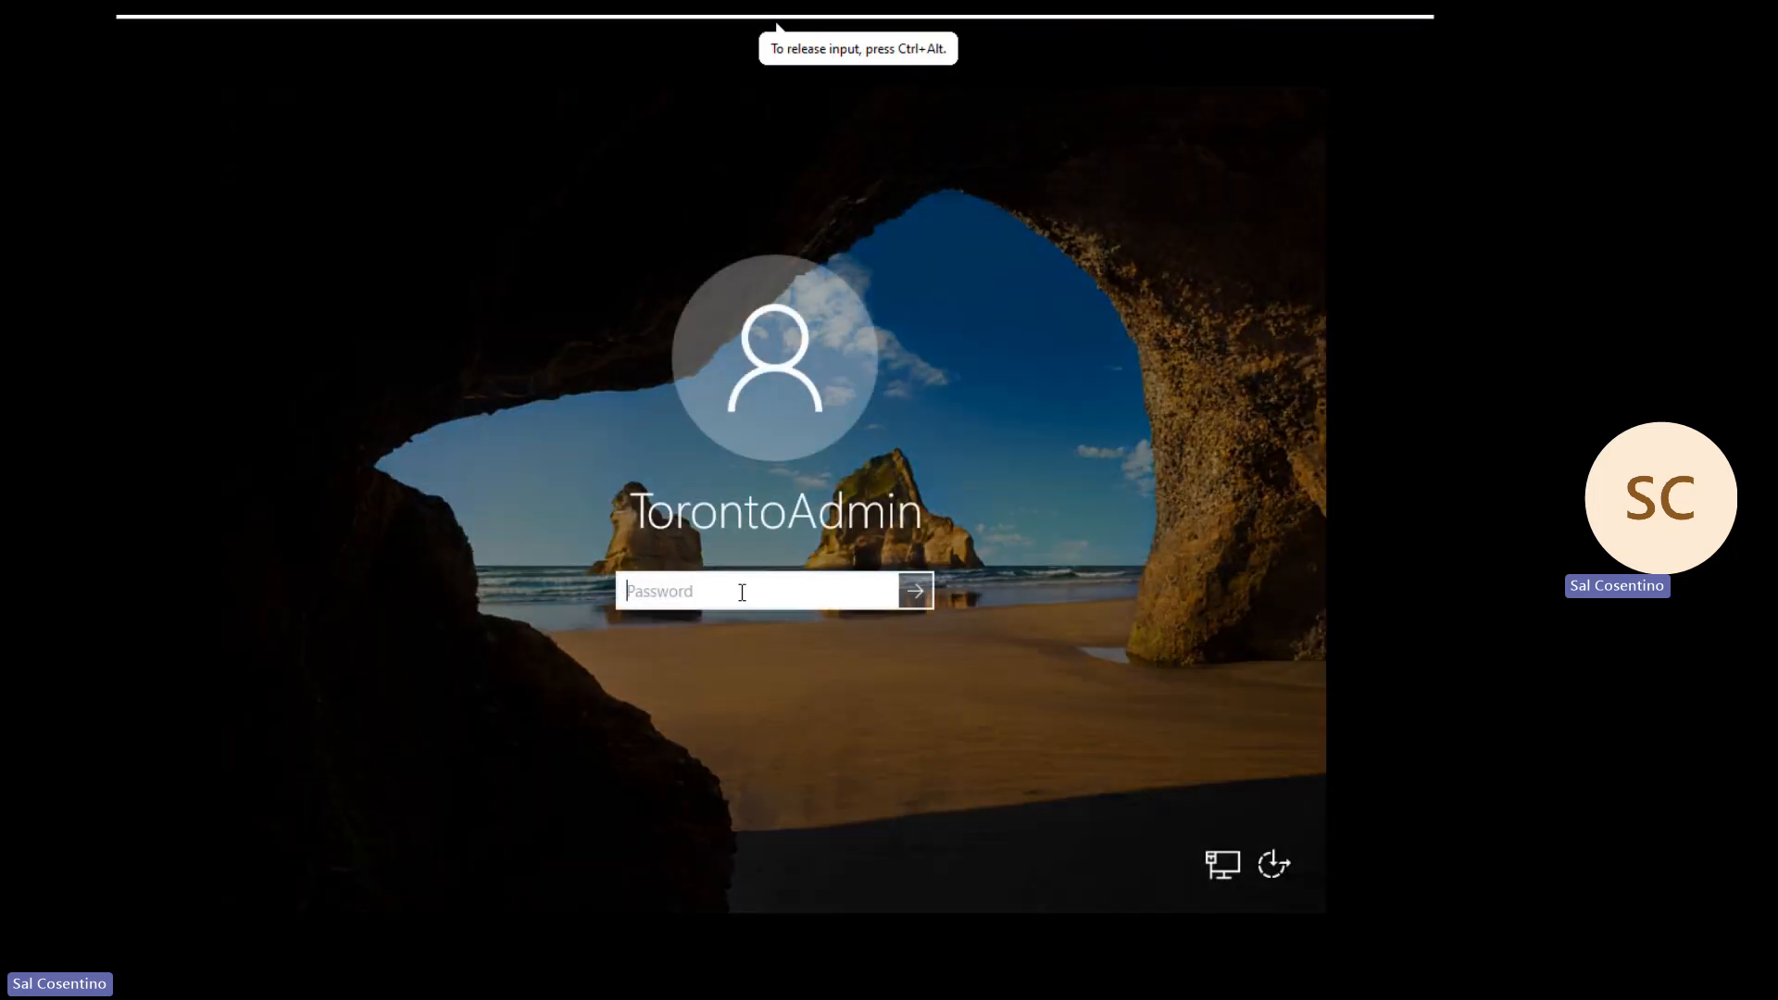
{"action": "type", "text": "***************"}
{"action": "key", "text": "Return"}
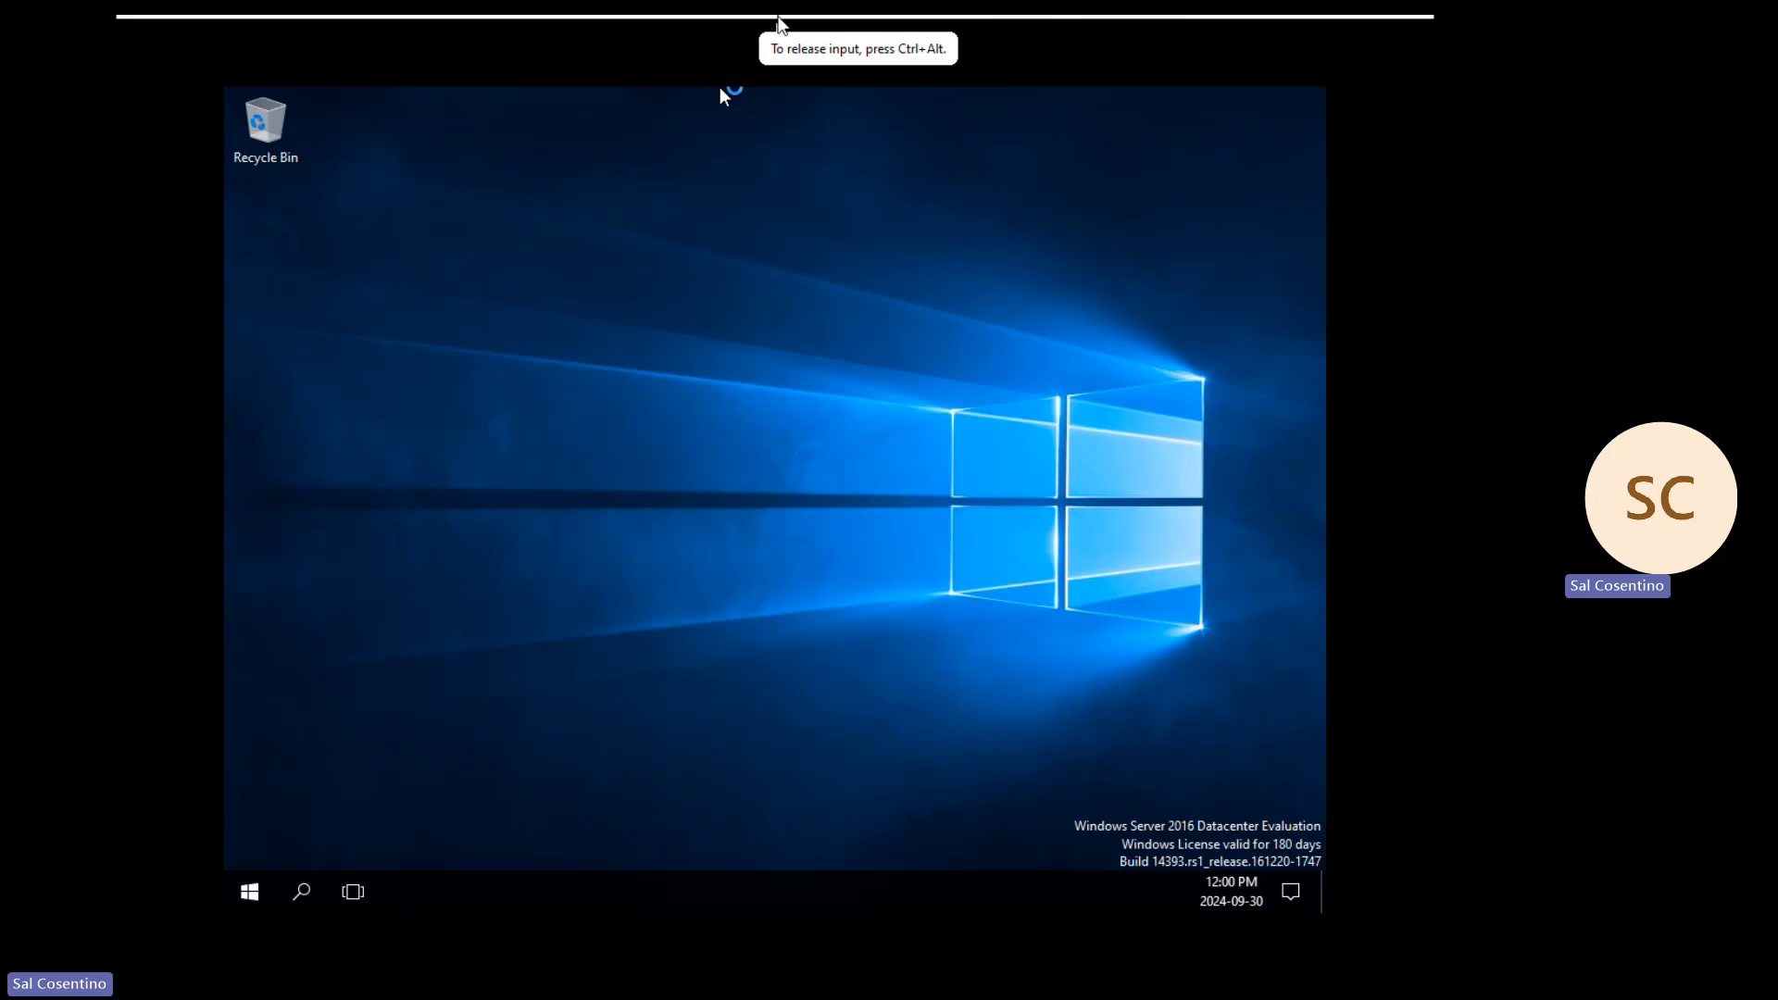
{"action": "mouse_move", "coordinate": [776, 20]}
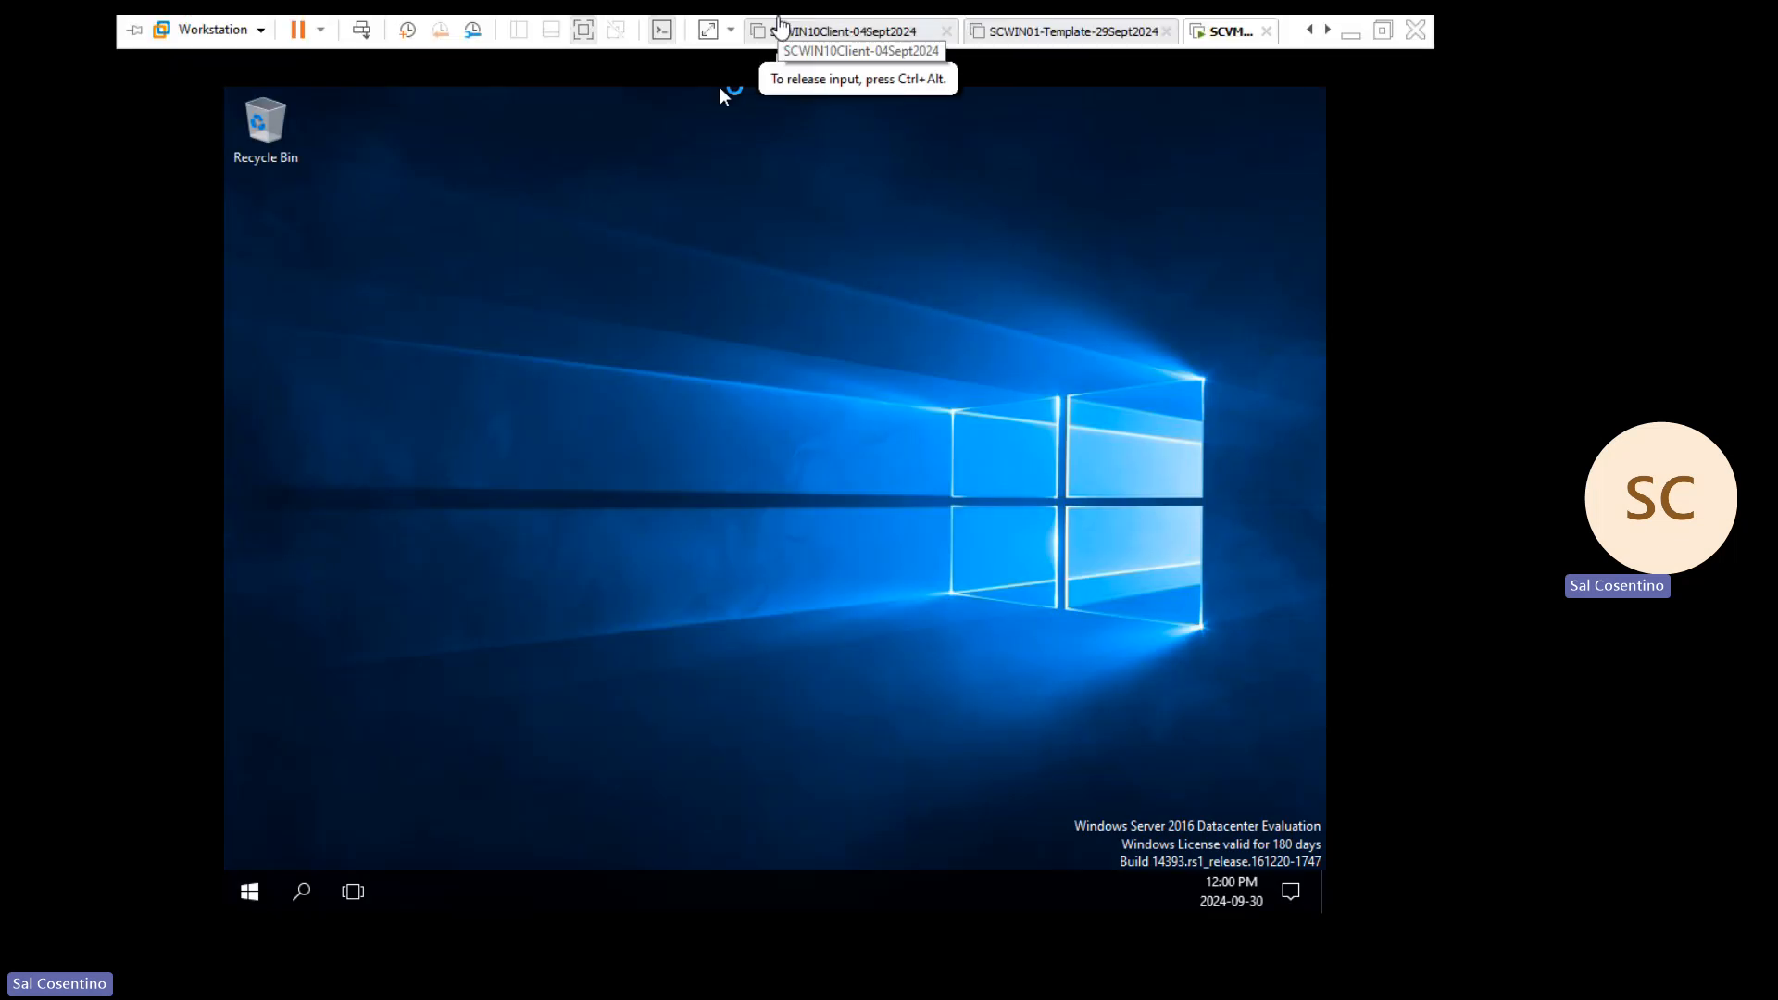
Step: Leave the VM's full-screen view and switch to the 'How to Sysprep a Virtual machine' presentation
{"action": "left_click", "coordinate": [583, 30]}
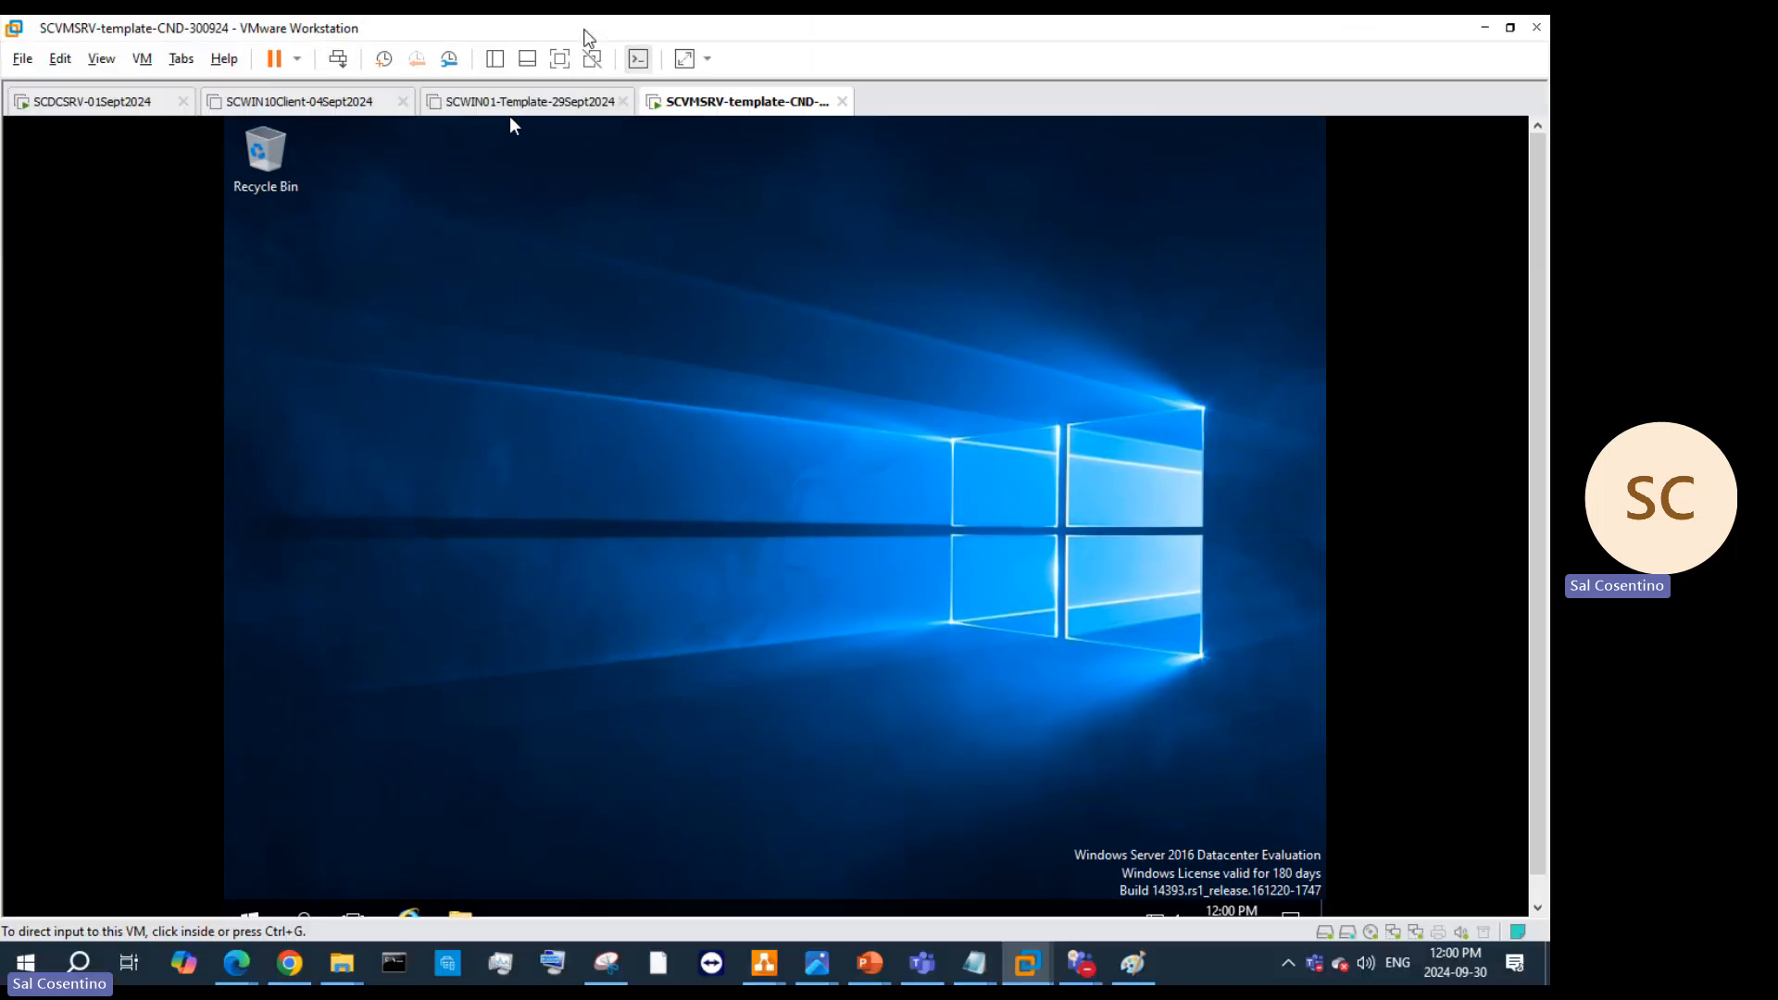
{"action": "mouse_move", "coordinate": [880, 964]}
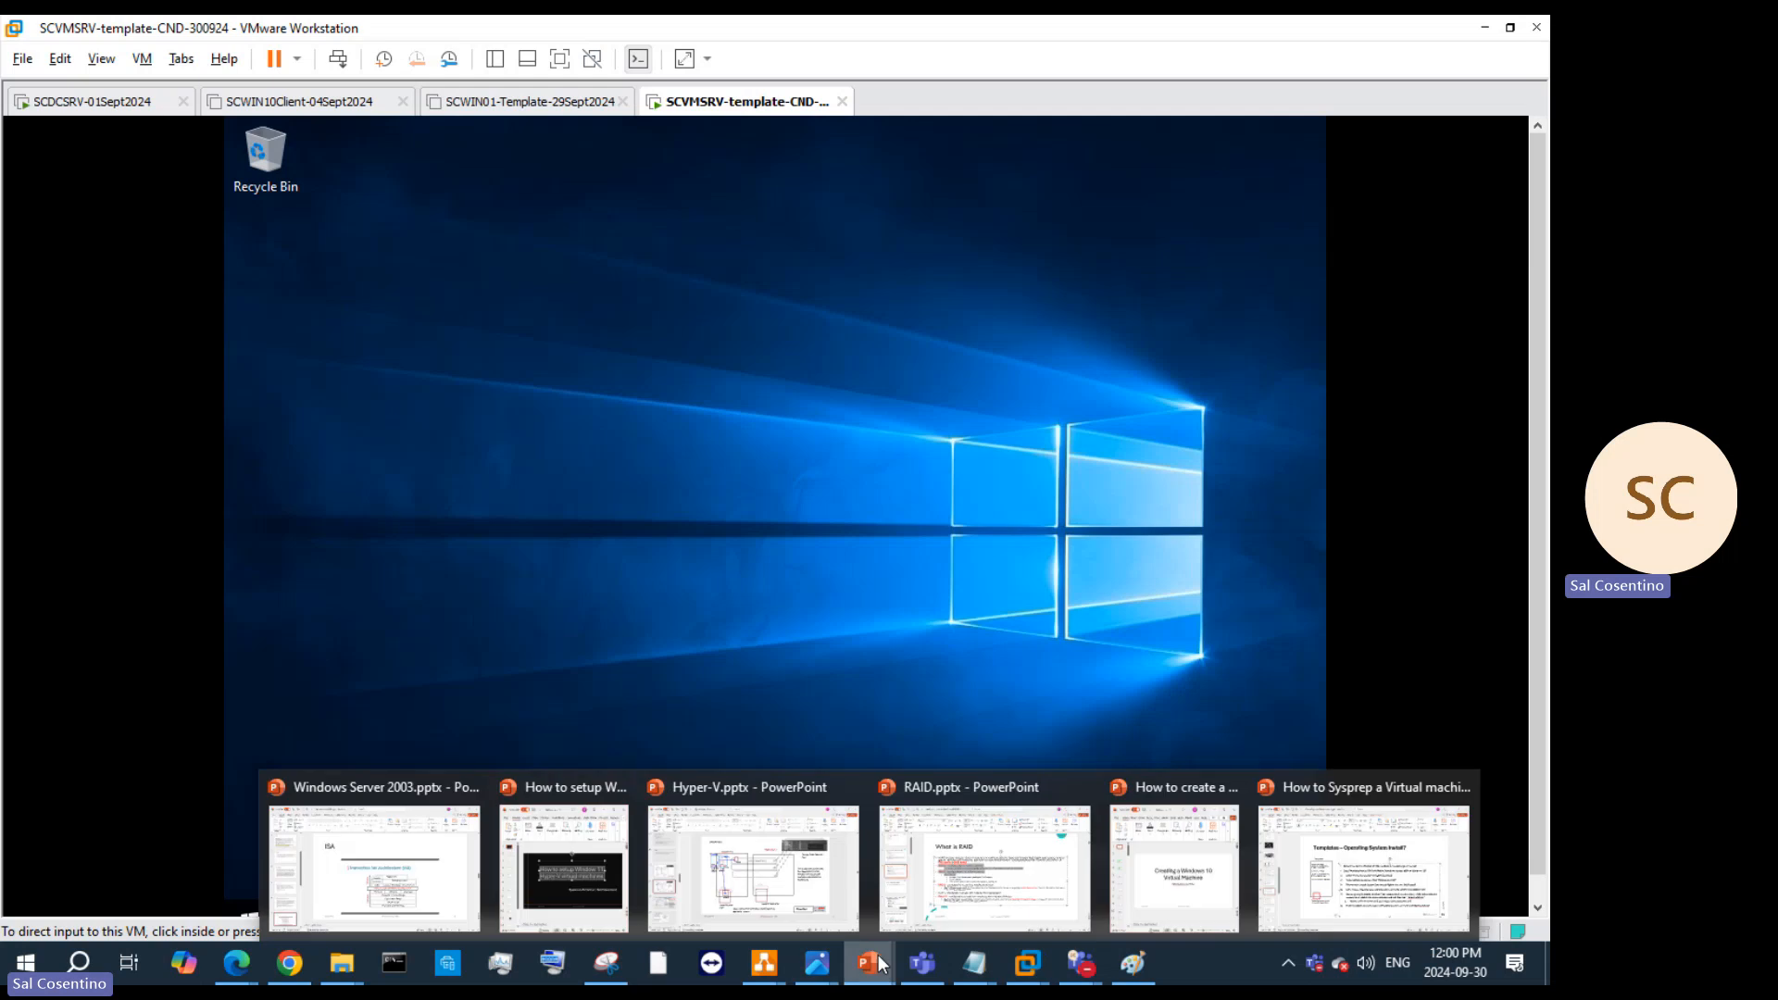
{"action": "left_click", "coordinate": [1363, 868]}
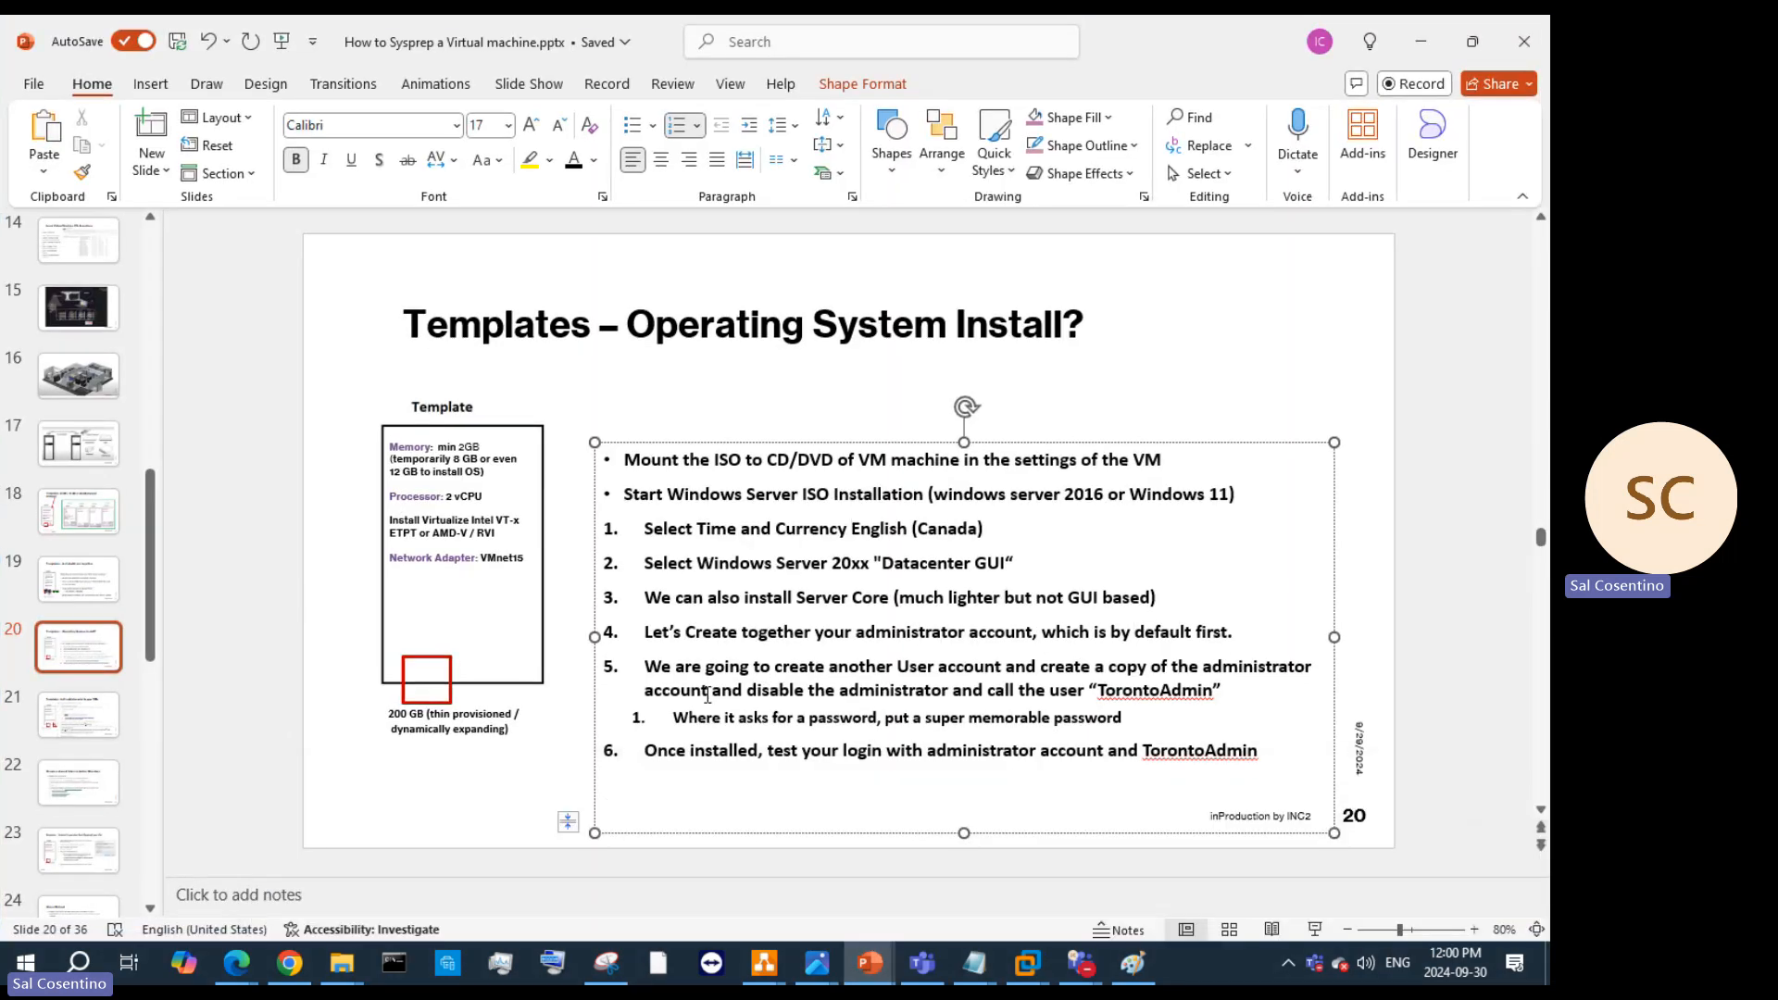
Step: Insert 'new' before 'administrator' in slide 20's step 6, then go to slide 21
{"action": "left_click", "coordinate": [939, 750]}
{"action": "left_click", "coordinate": [924, 752]}
{"action": "type", "text": "new"}
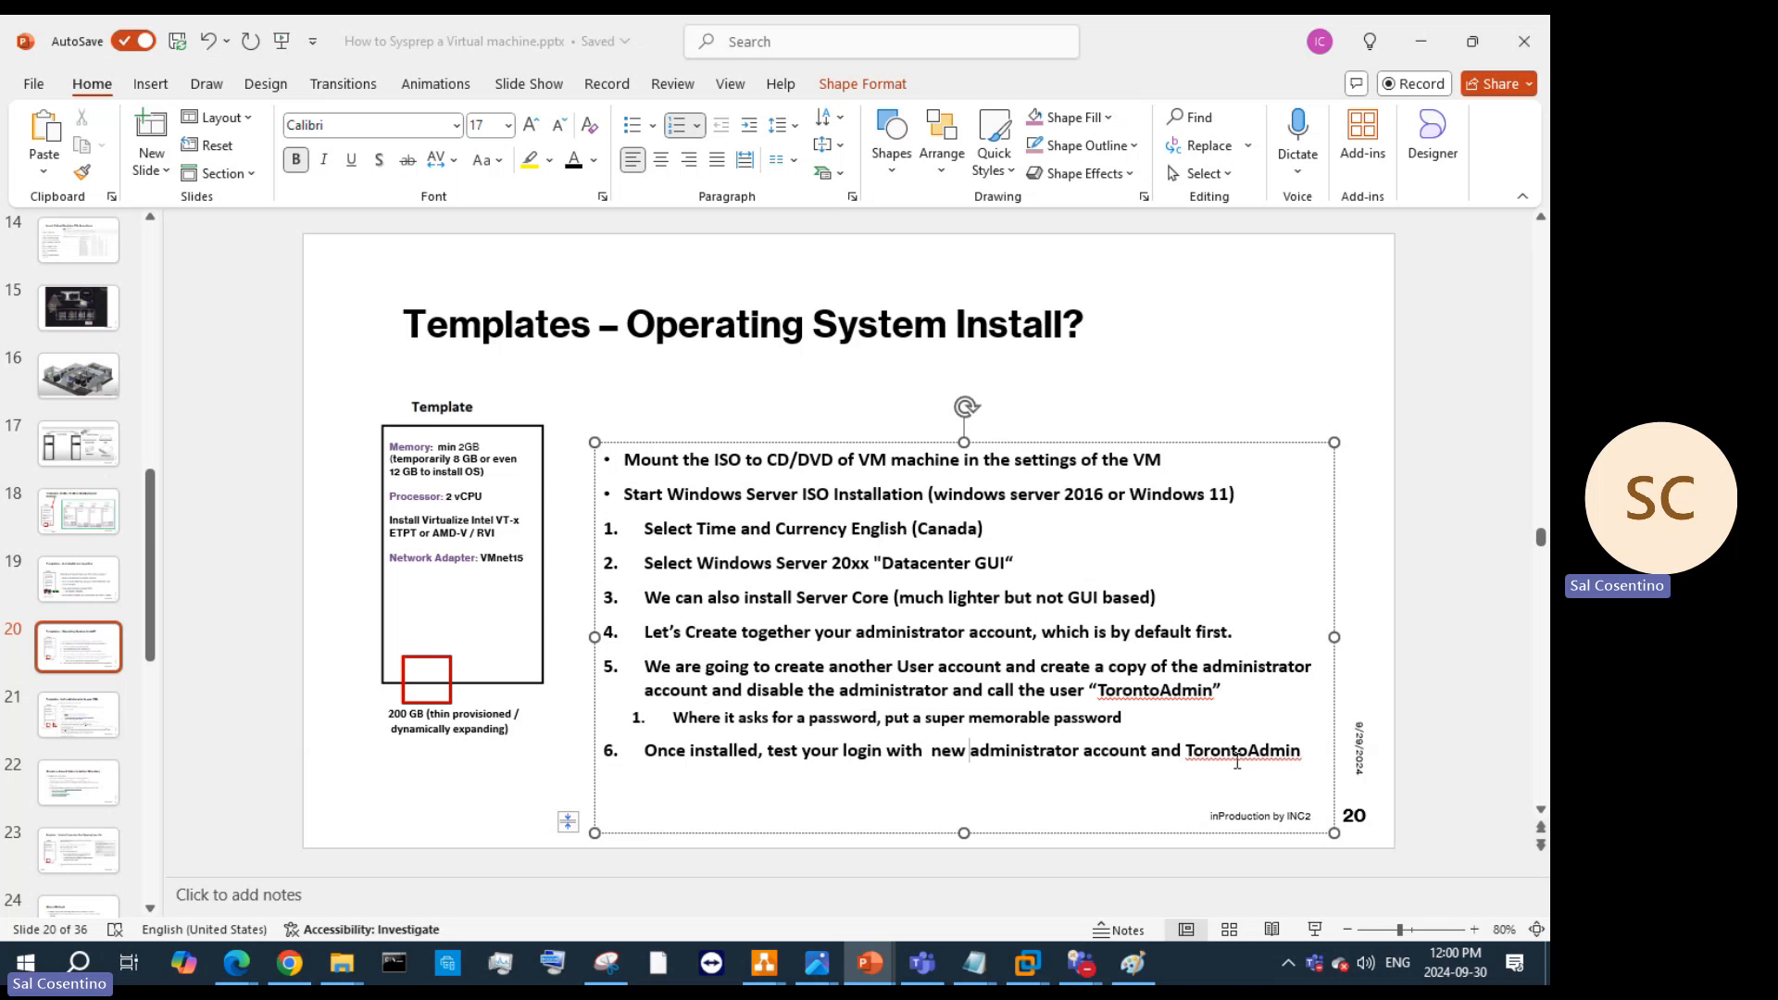
{"action": "left_click", "coordinate": [78, 715]}
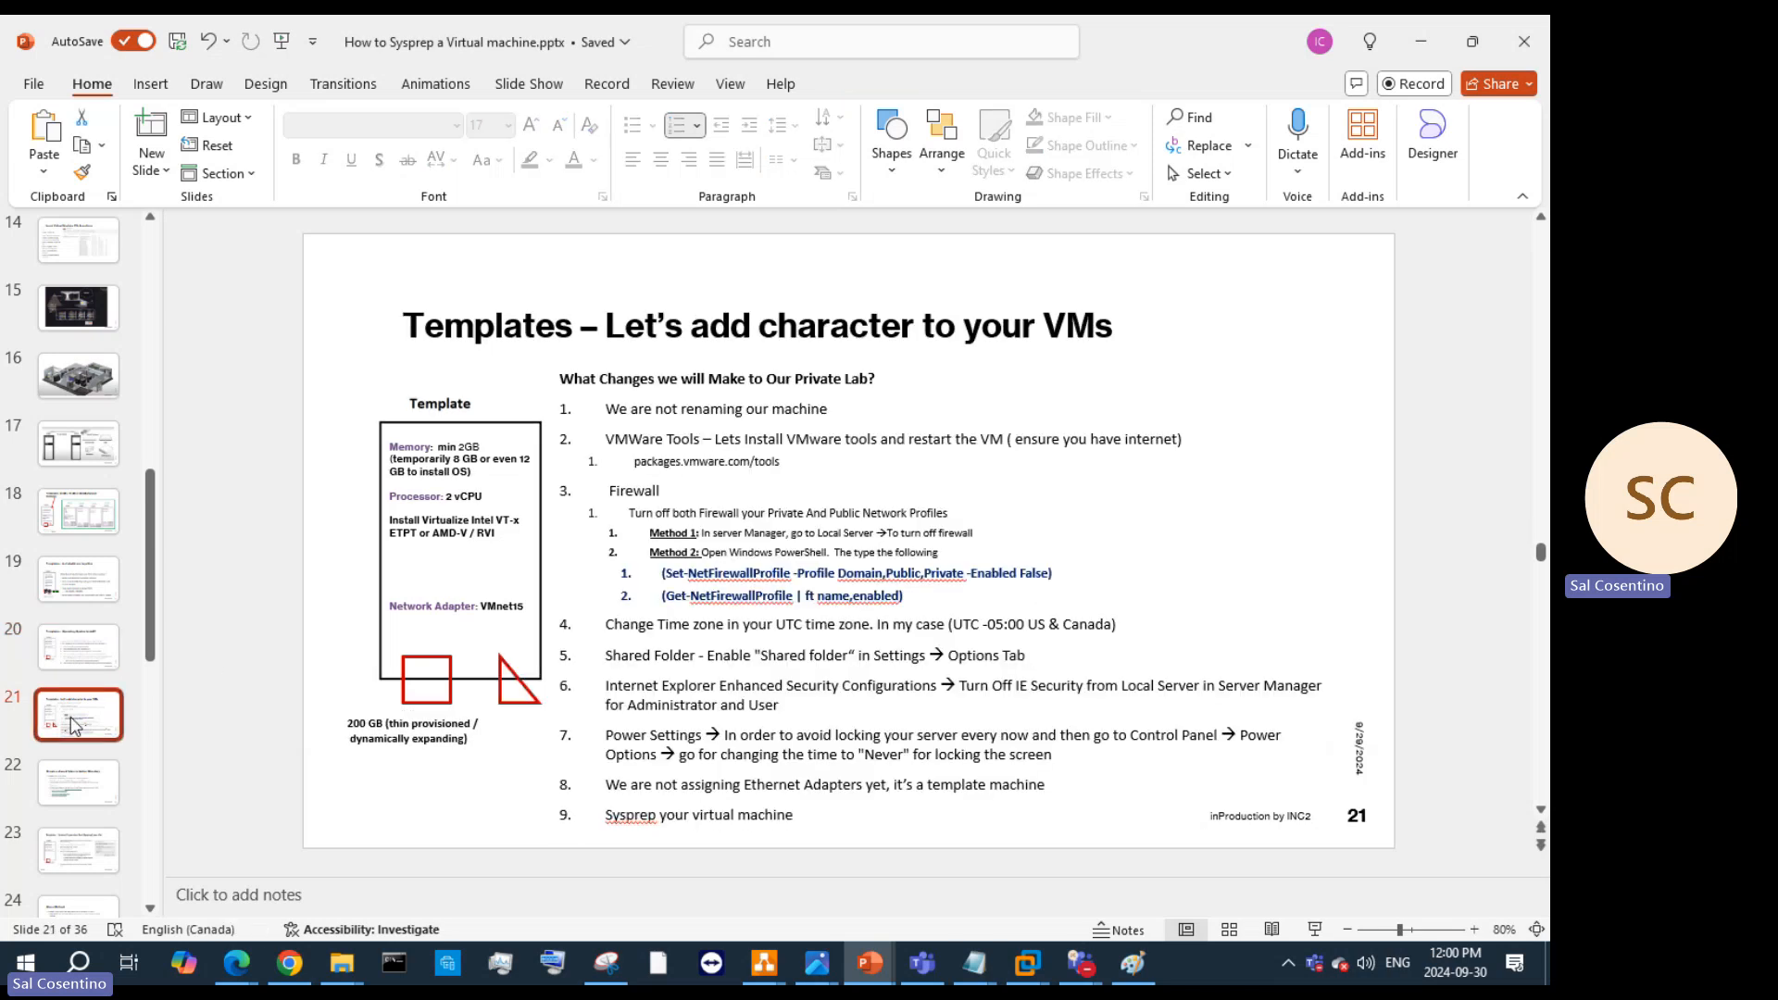
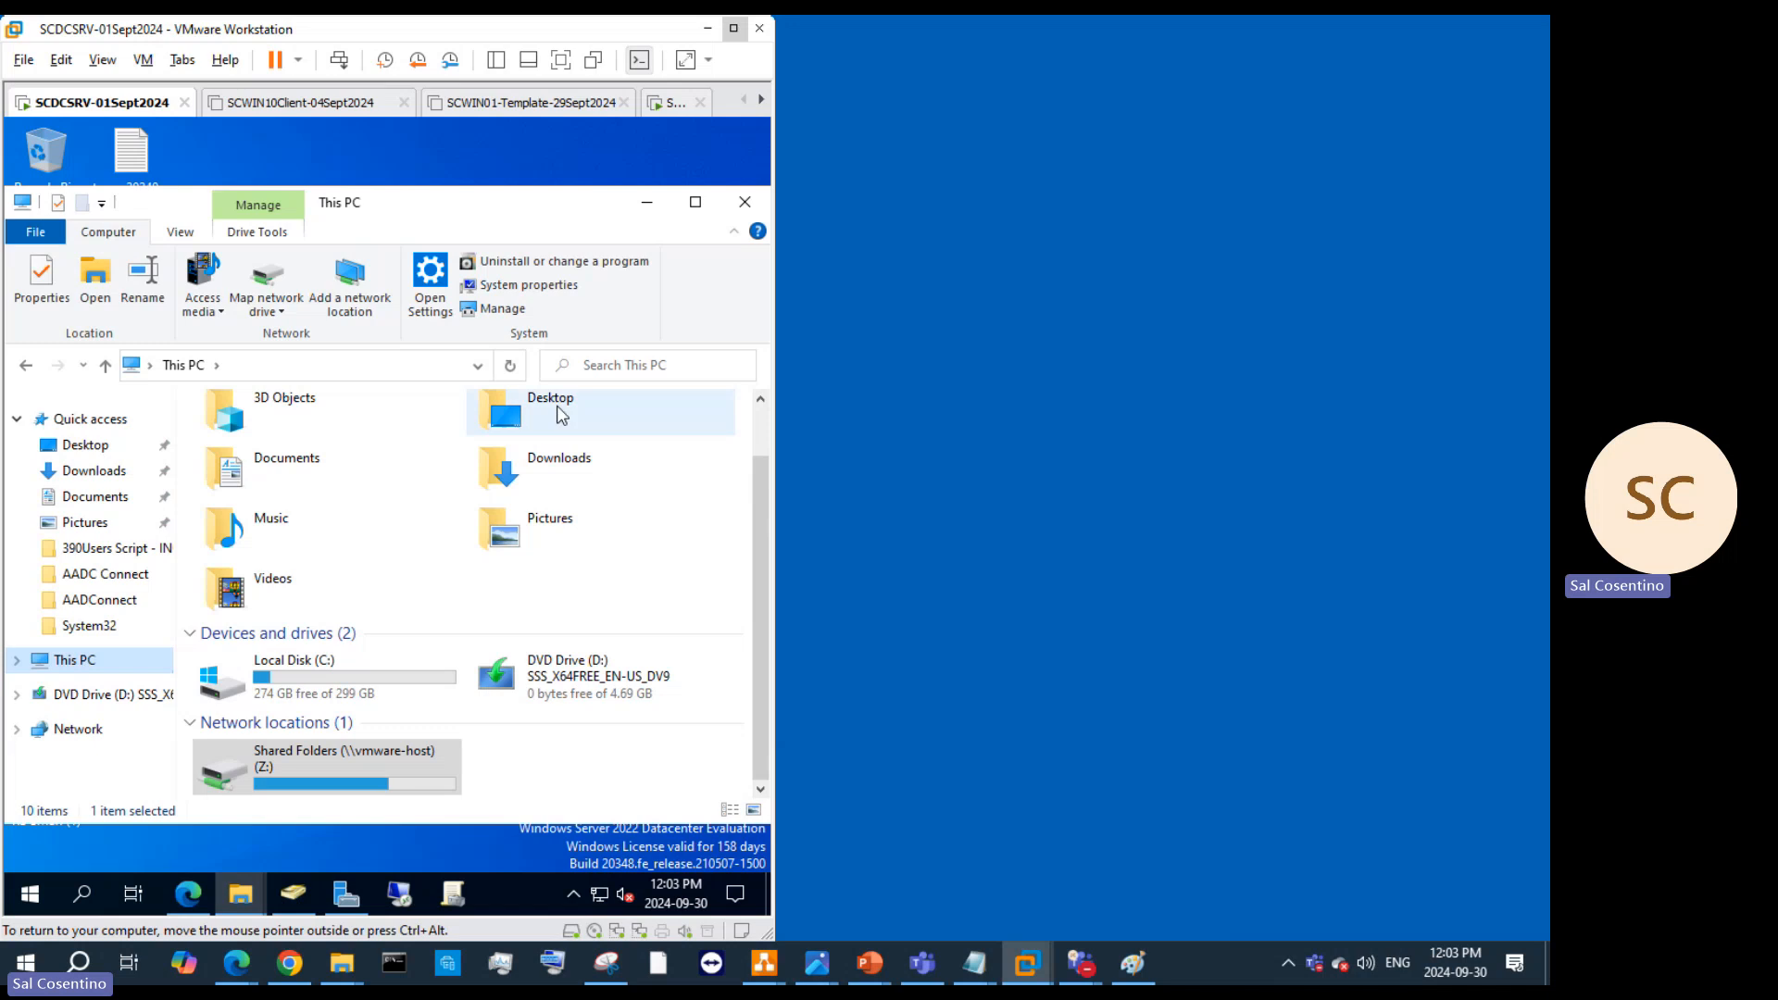
Step: Open the VM's Desktop folder and create a folder named 'HR department'
{"action": "double_click", "coordinate": [560, 413]}
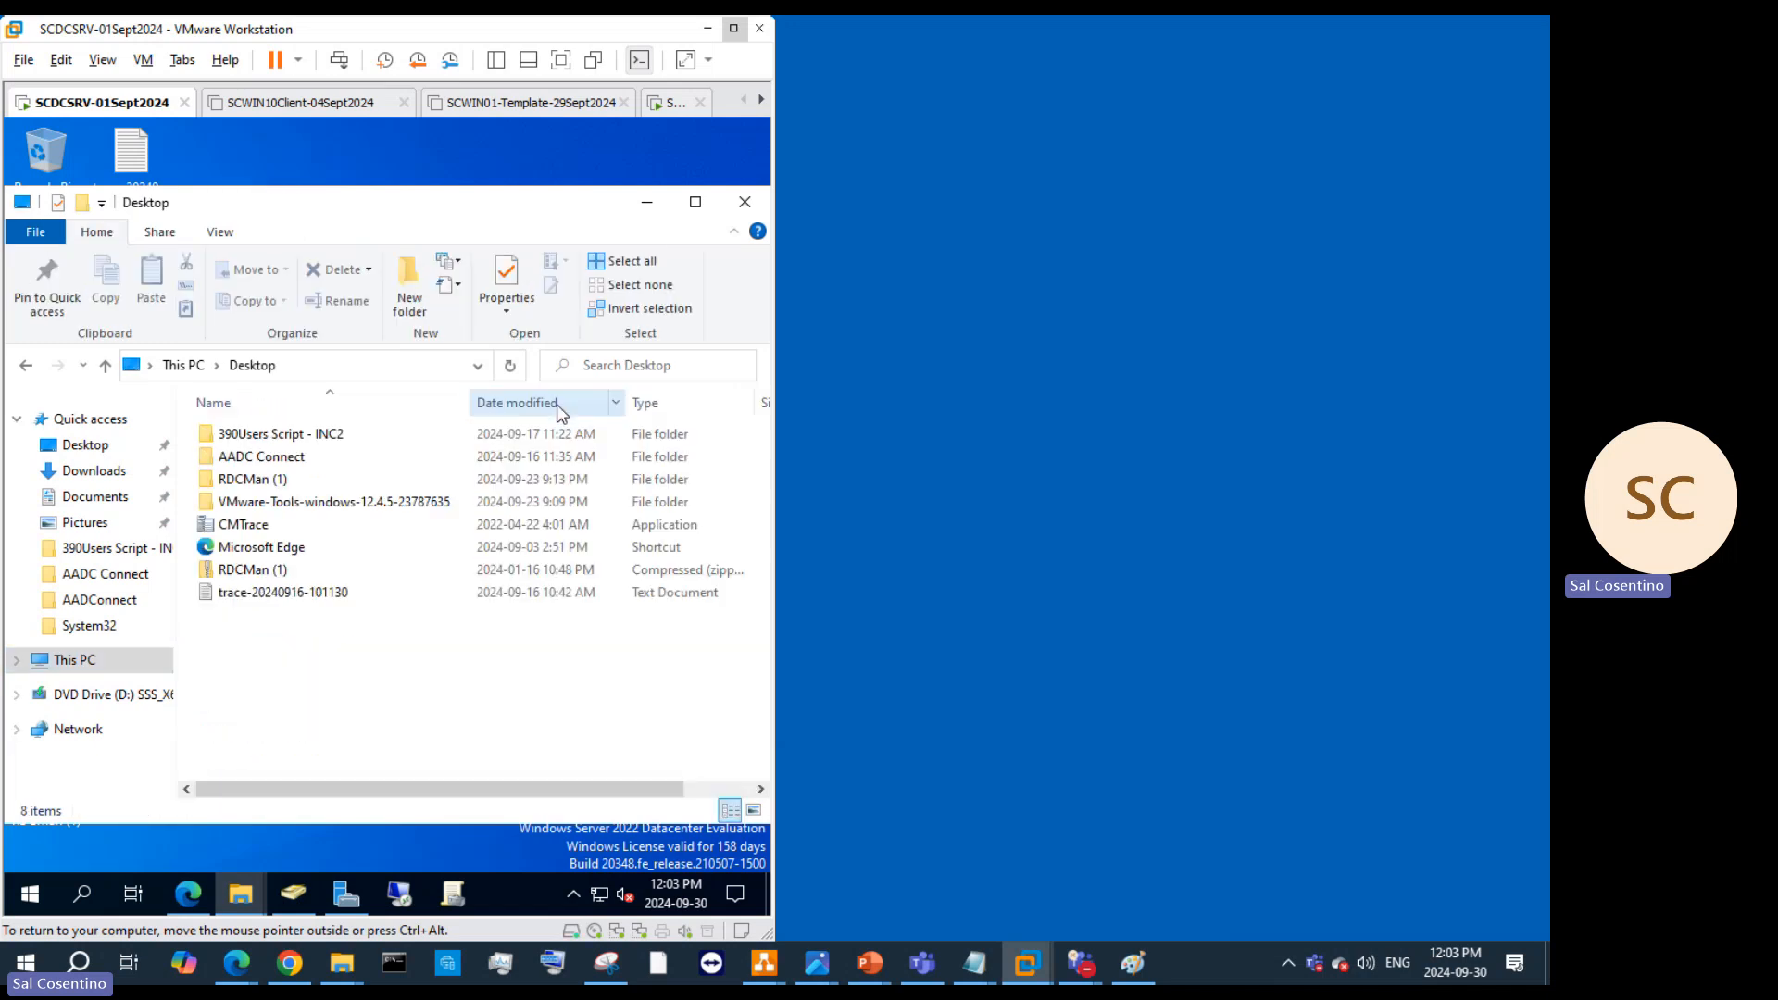
{"action": "left_click", "coordinate": [409, 278]}
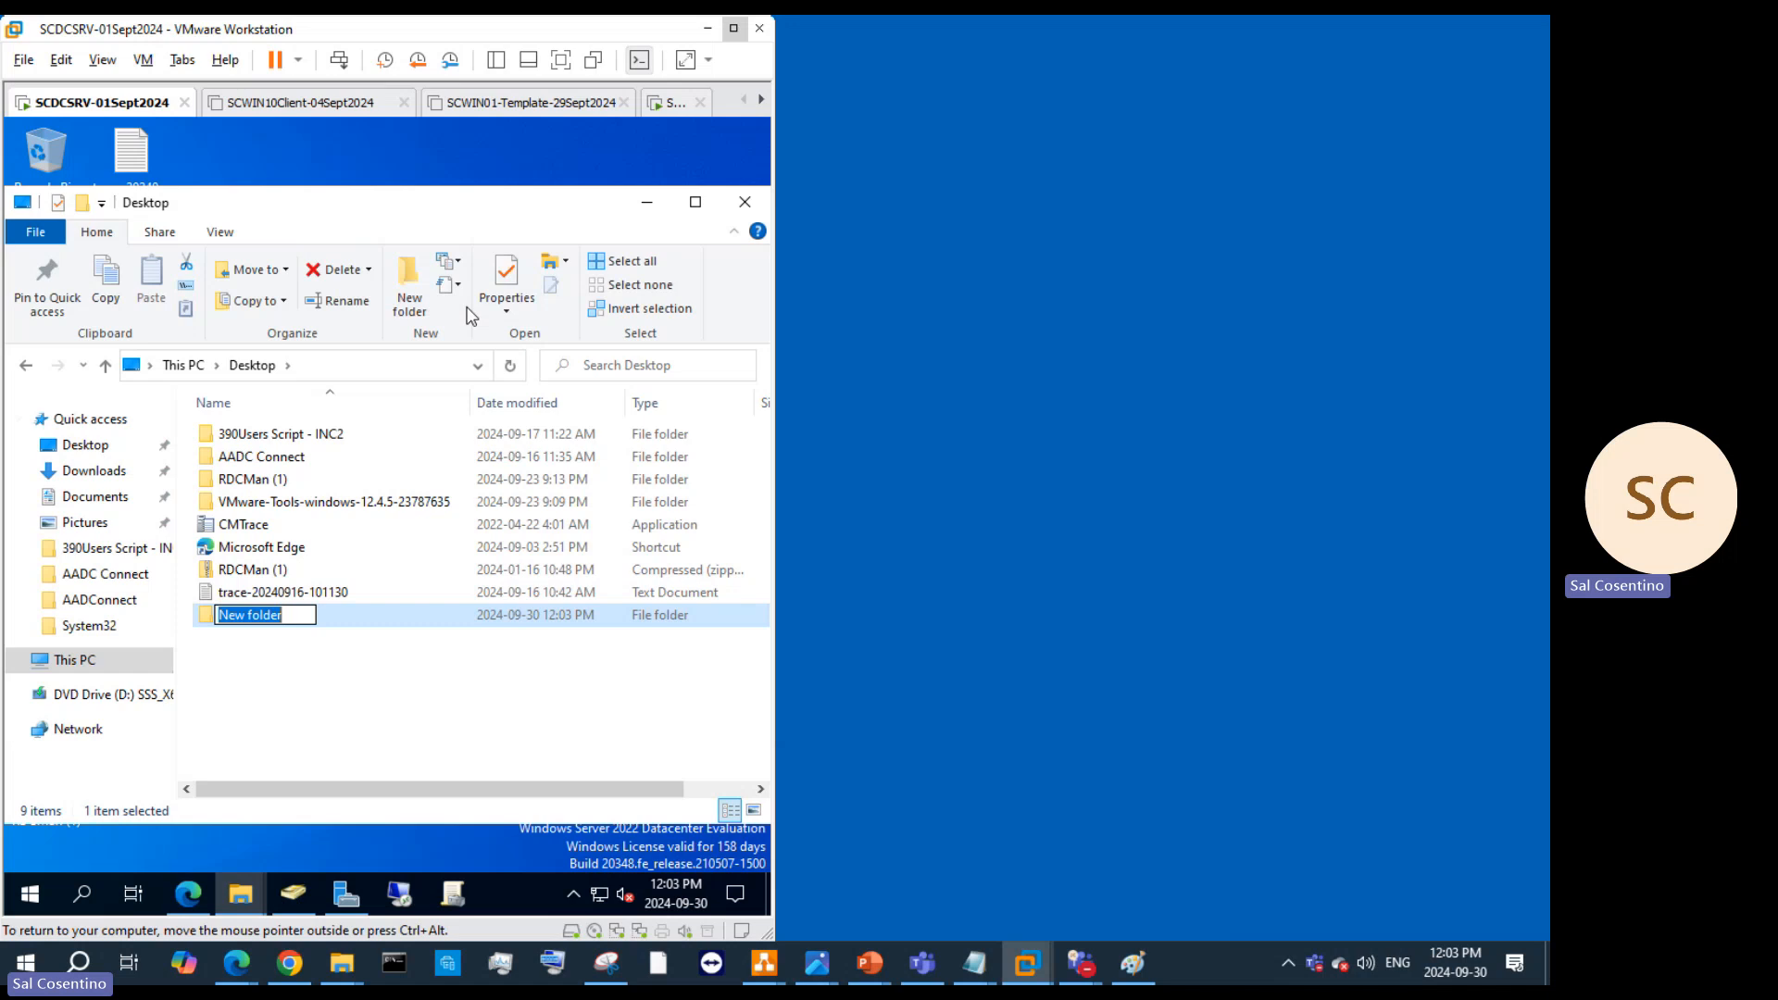
{"action": "type", "text": "HE departme"}
{"action": "key", "text": "BackSpace"}
{"action": "key", "text": "BackSpace"}
{"action": "key", "text": "BackSpace"}
{"action": "key", "text": "BackSpace"}
{"action": "key", "text": "BackSpace"}
{"action": "key", "text": "BackSpace"}
{"action": "key", "text": "BackSpace"}
{"action": "key", "text": "BackSpace"}
{"action": "key", "text": "BackSpace"}
{"action": "key", "text": "BackSpace"}
{"action": "key", "text": "BackSpace"}
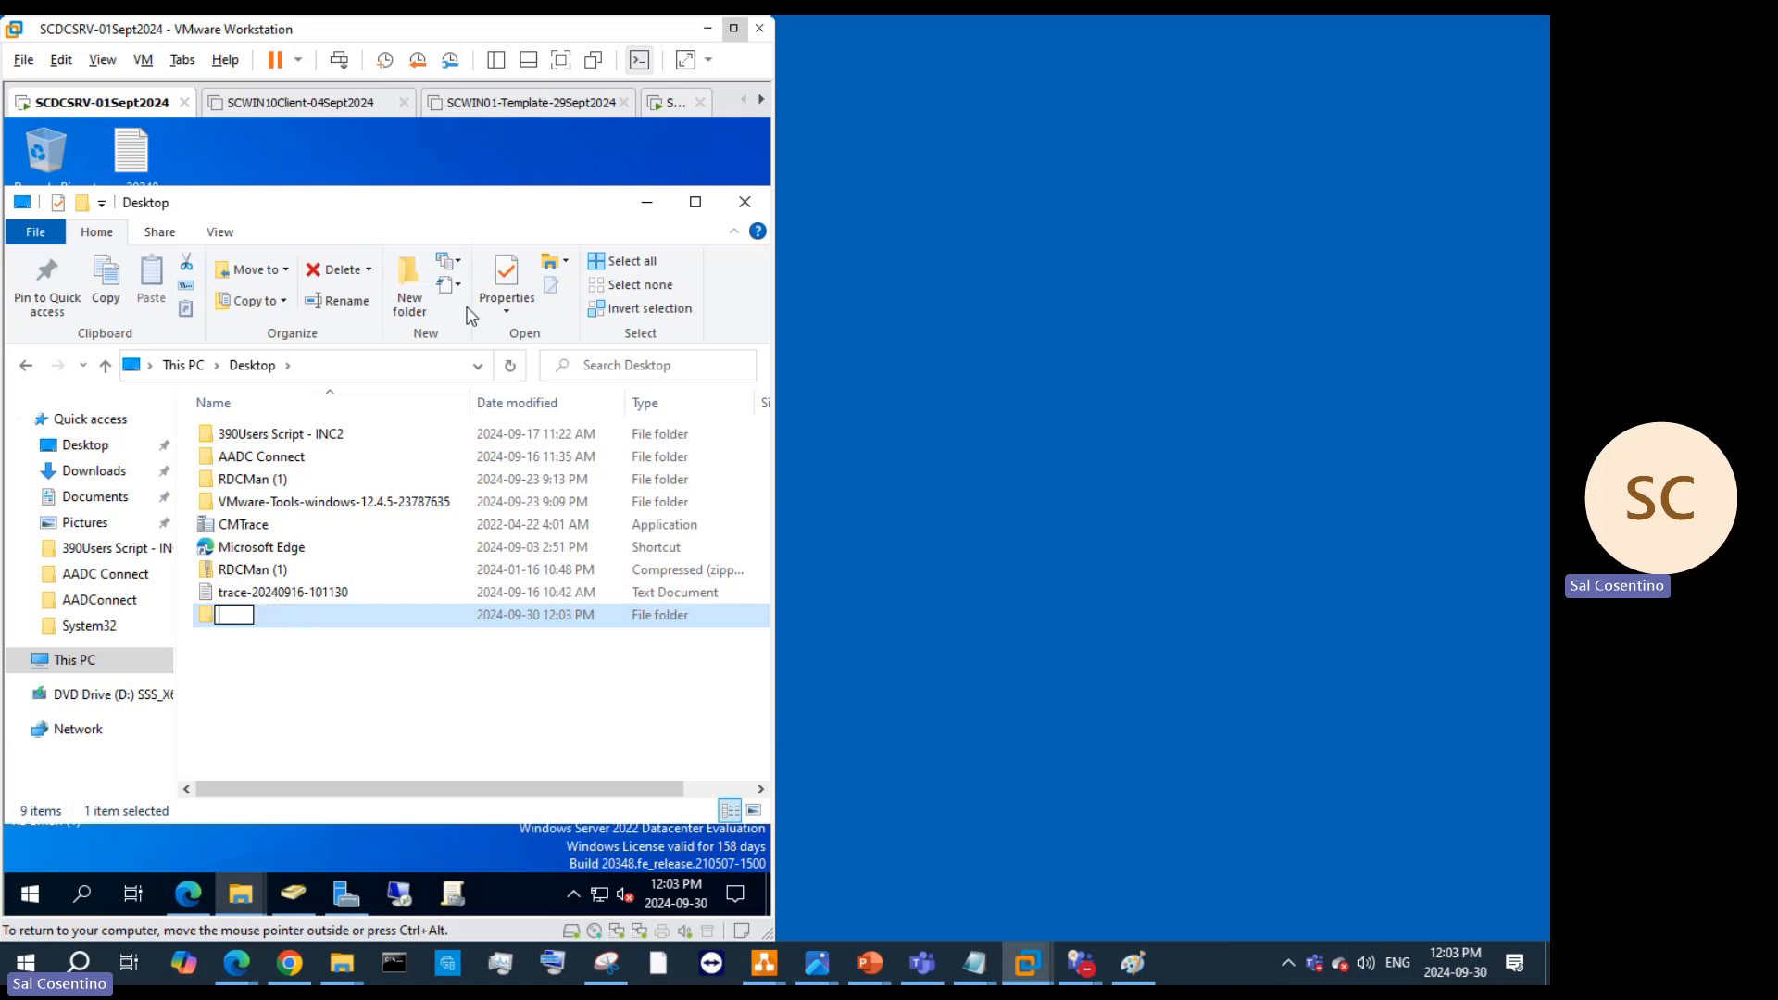
{"action": "type", "text": "HR departme"}
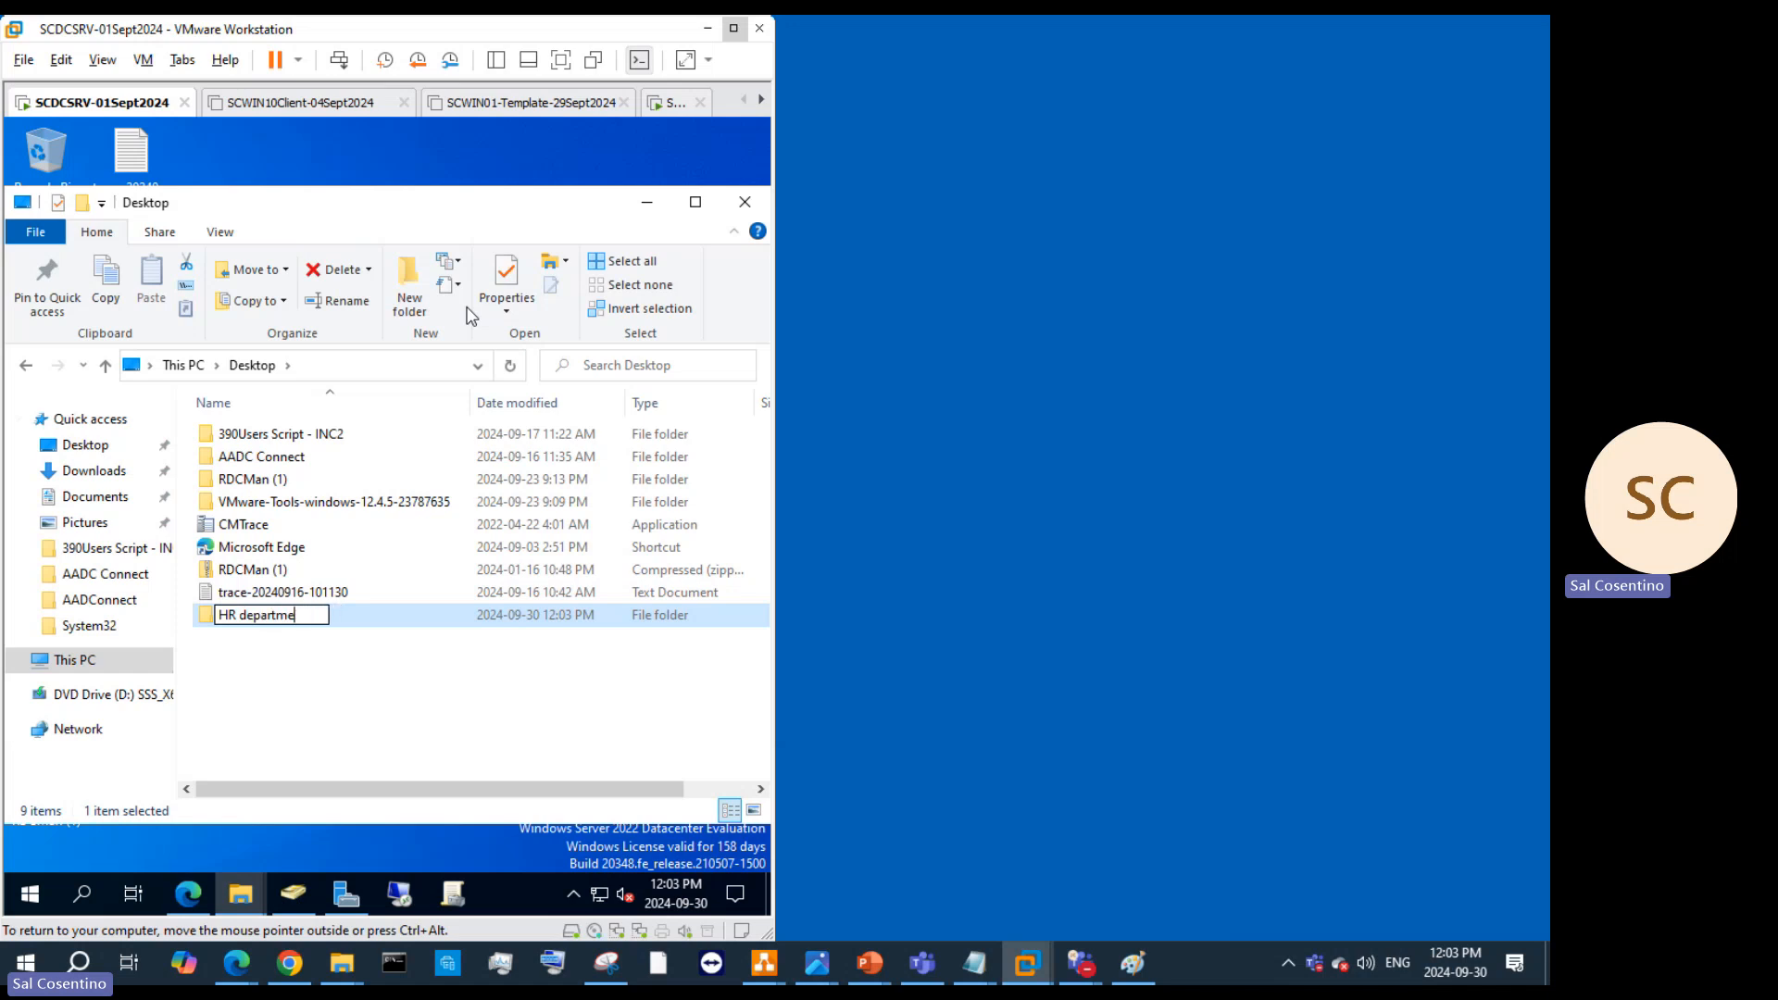
{"action": "type", "text": "nt"}
{"action": "key", "text": "Return"}
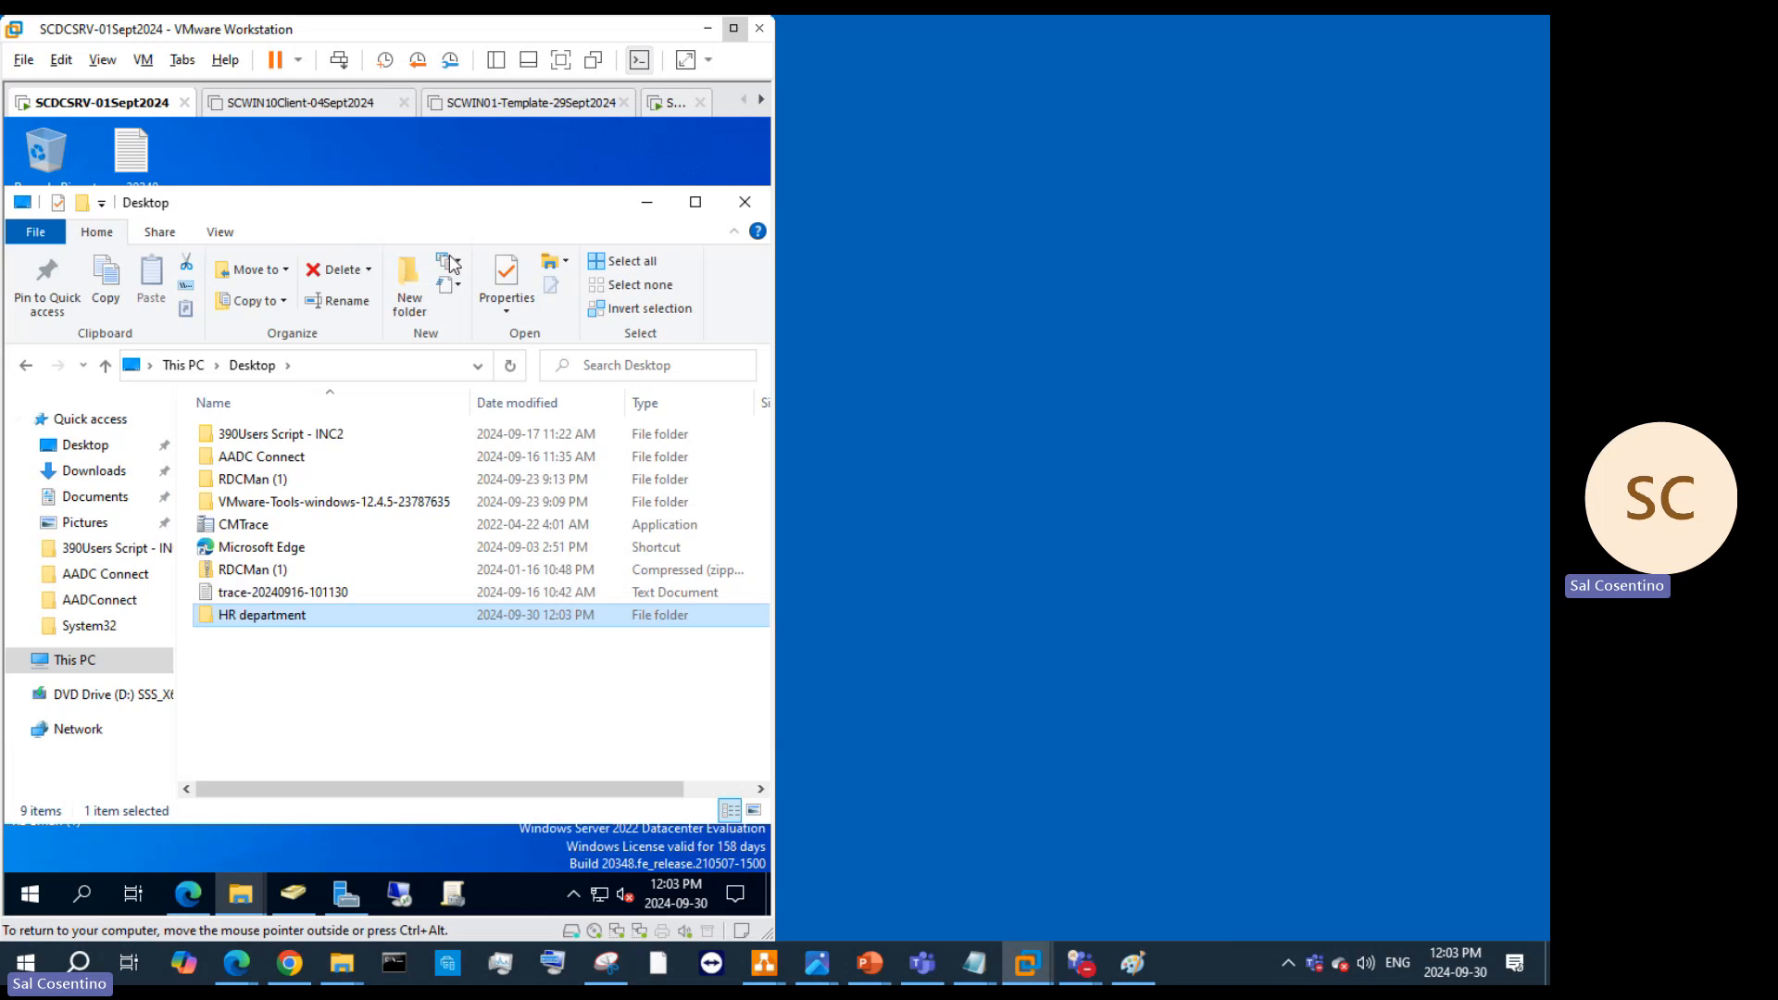
Step: Add 'IT Department' and 'Finance Department' folders on the Desktop
{"action": "left_click", "coordinate": [409, 282]}
{"action": "type", "text": "IT deap"}
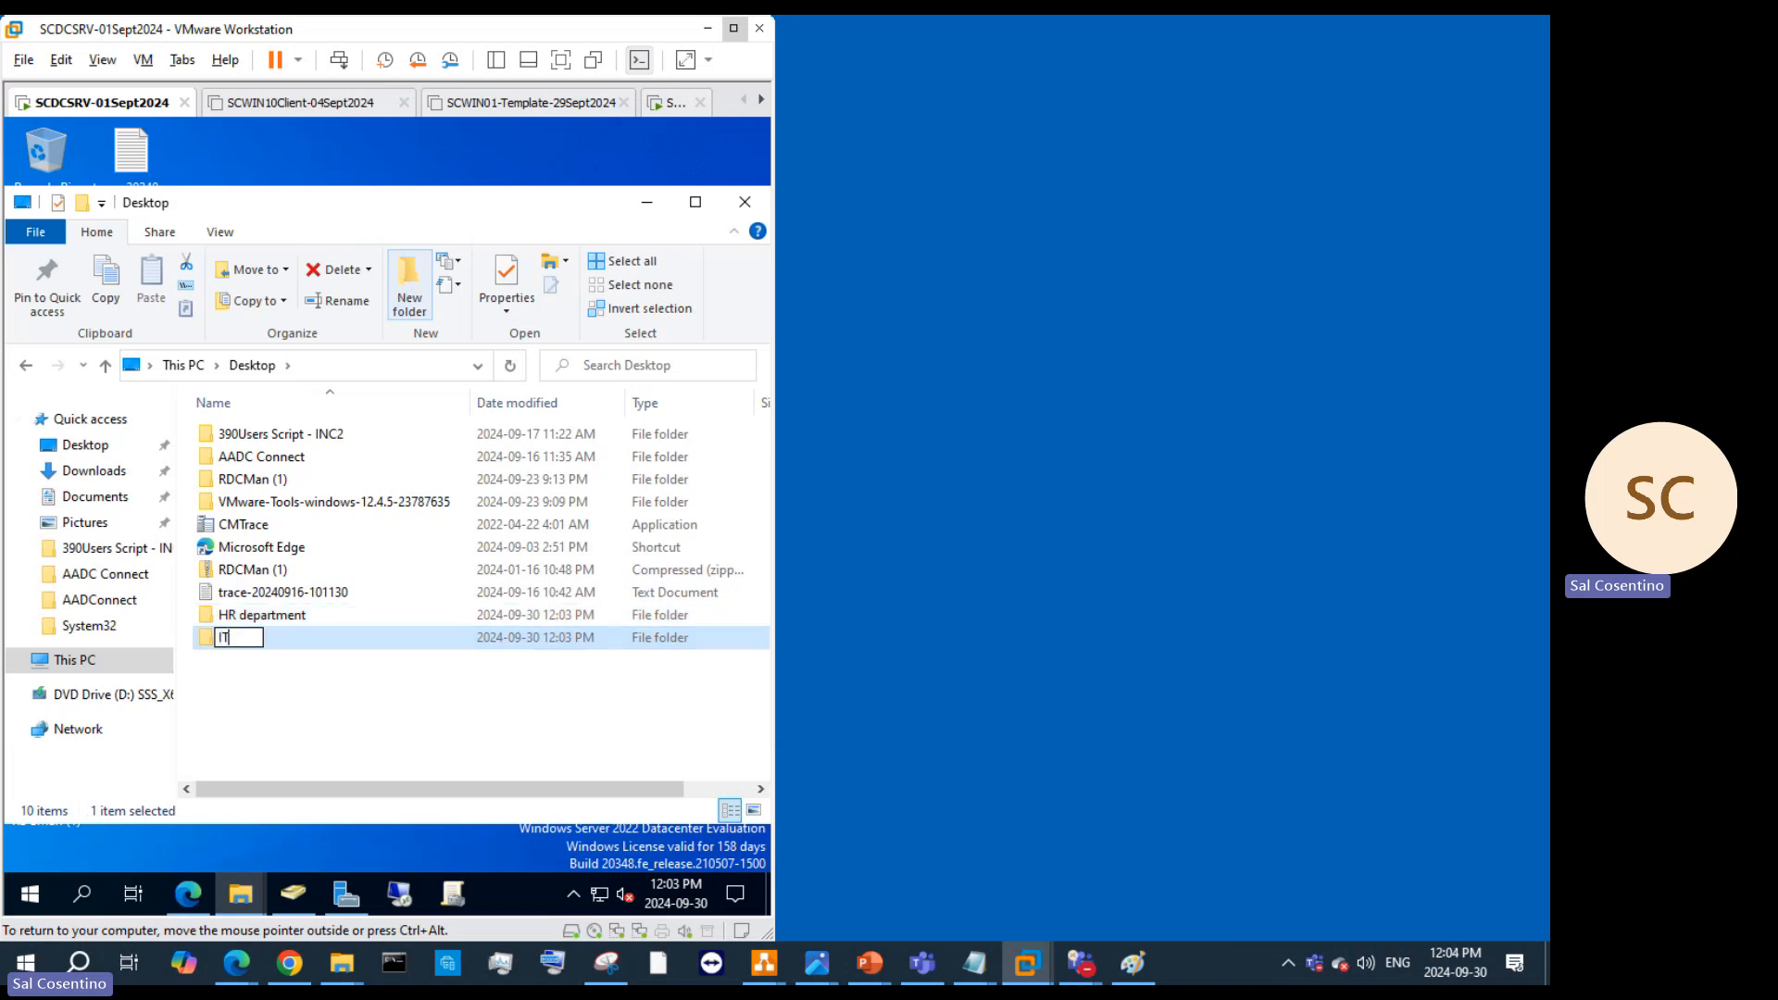
{"action": "key", "text": "BackSpace"}
{"action": "key", "text": "BackSpace"}
{"action": "key", "text": "BackSpace"}
{"action": "key", "text": "BackSpace"}
{"action": "key", "text": "BackSpace"}
{"action": "type", "text": "Department"}
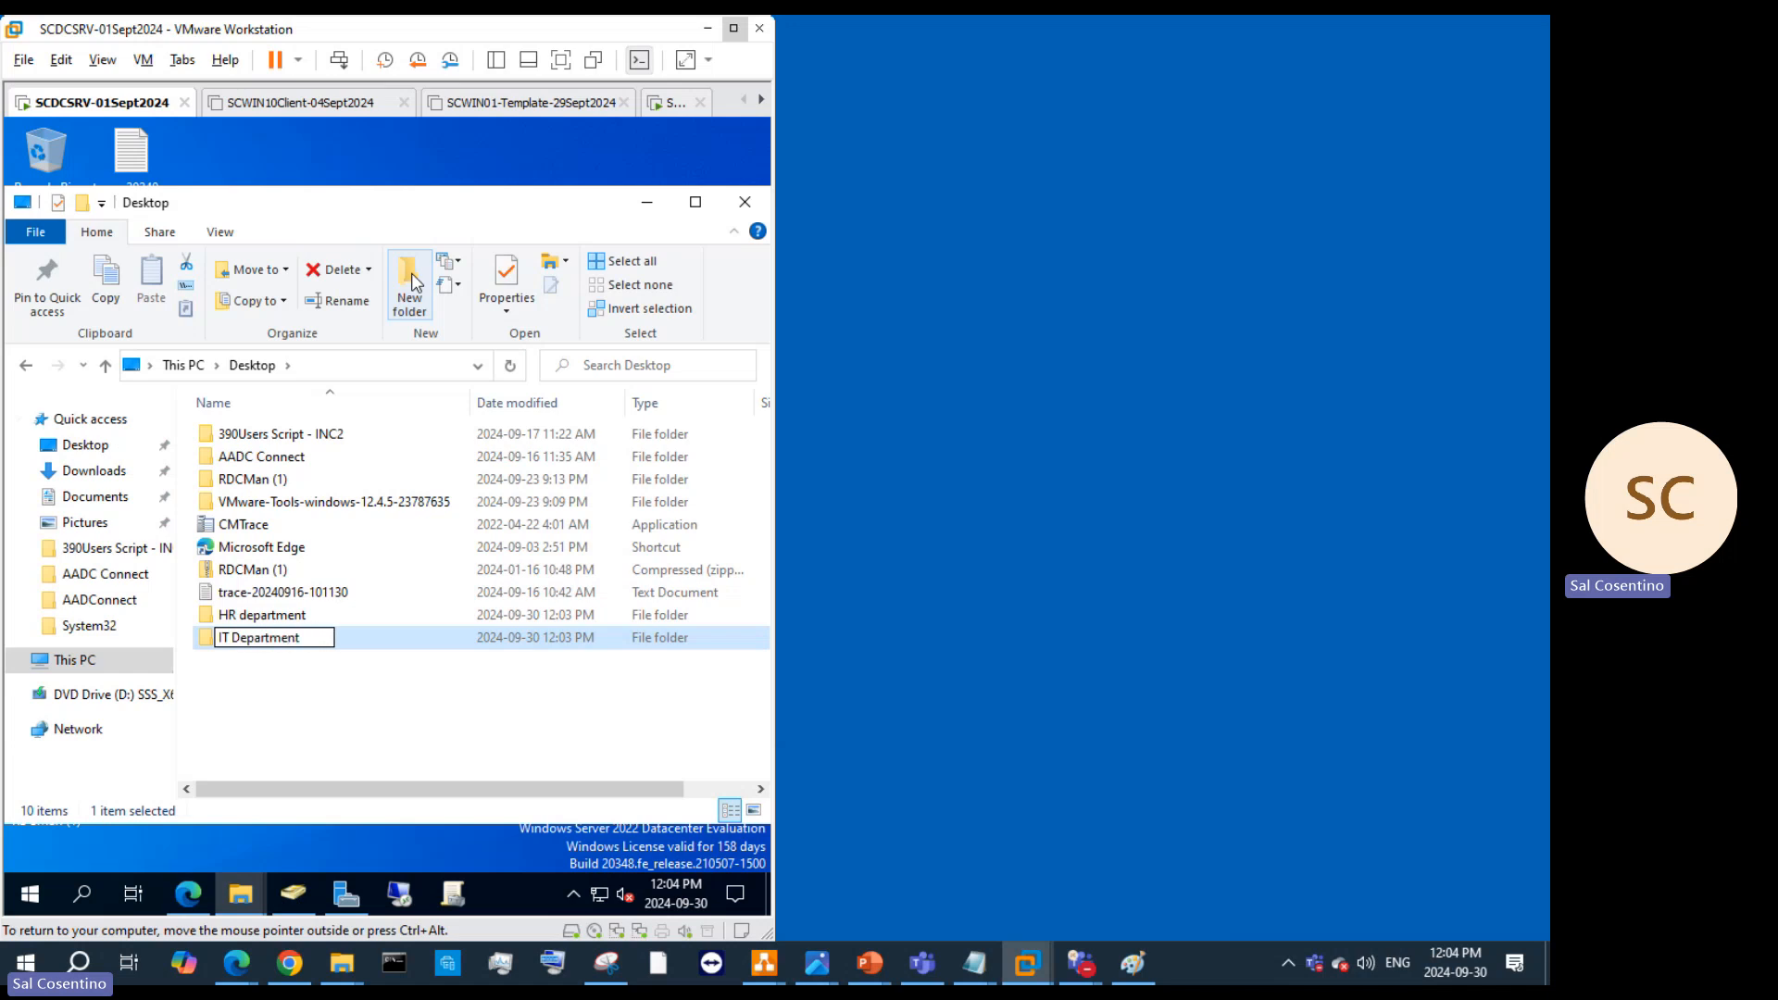
{"action": "key", "text": "Return"}
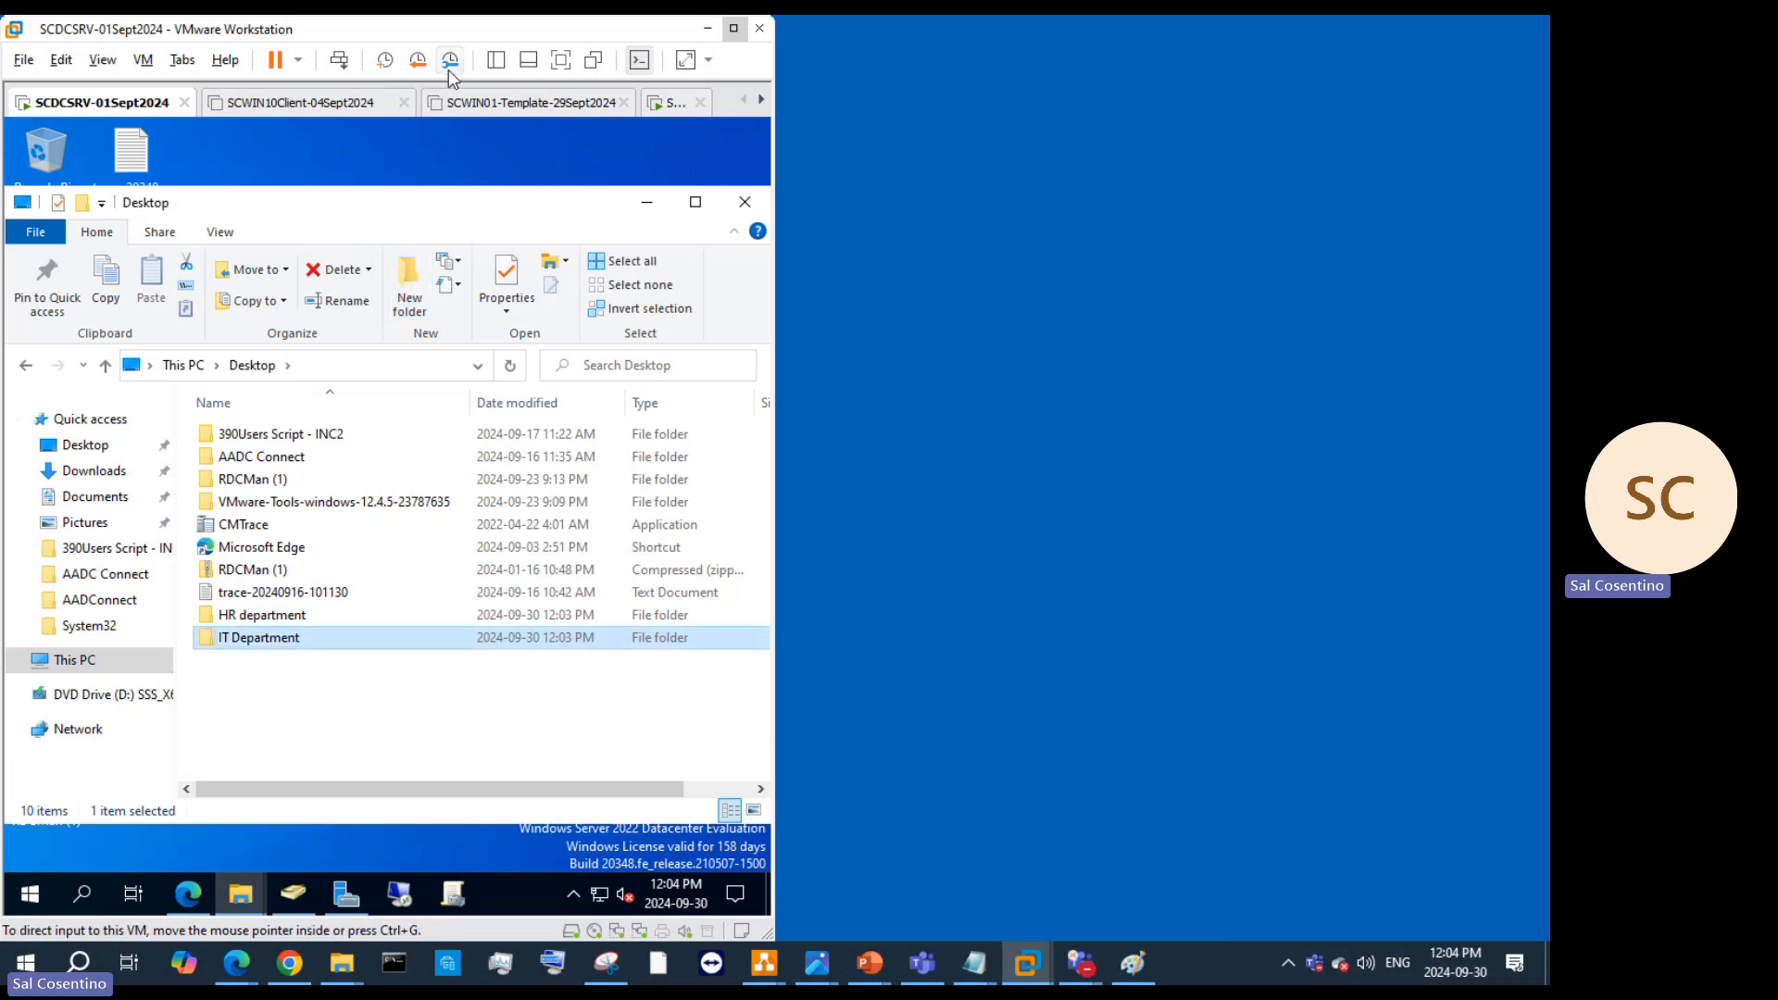
{"action": "left_click", "coordinate": [403, 296]}
{"action": "type", "text": "Finan"}
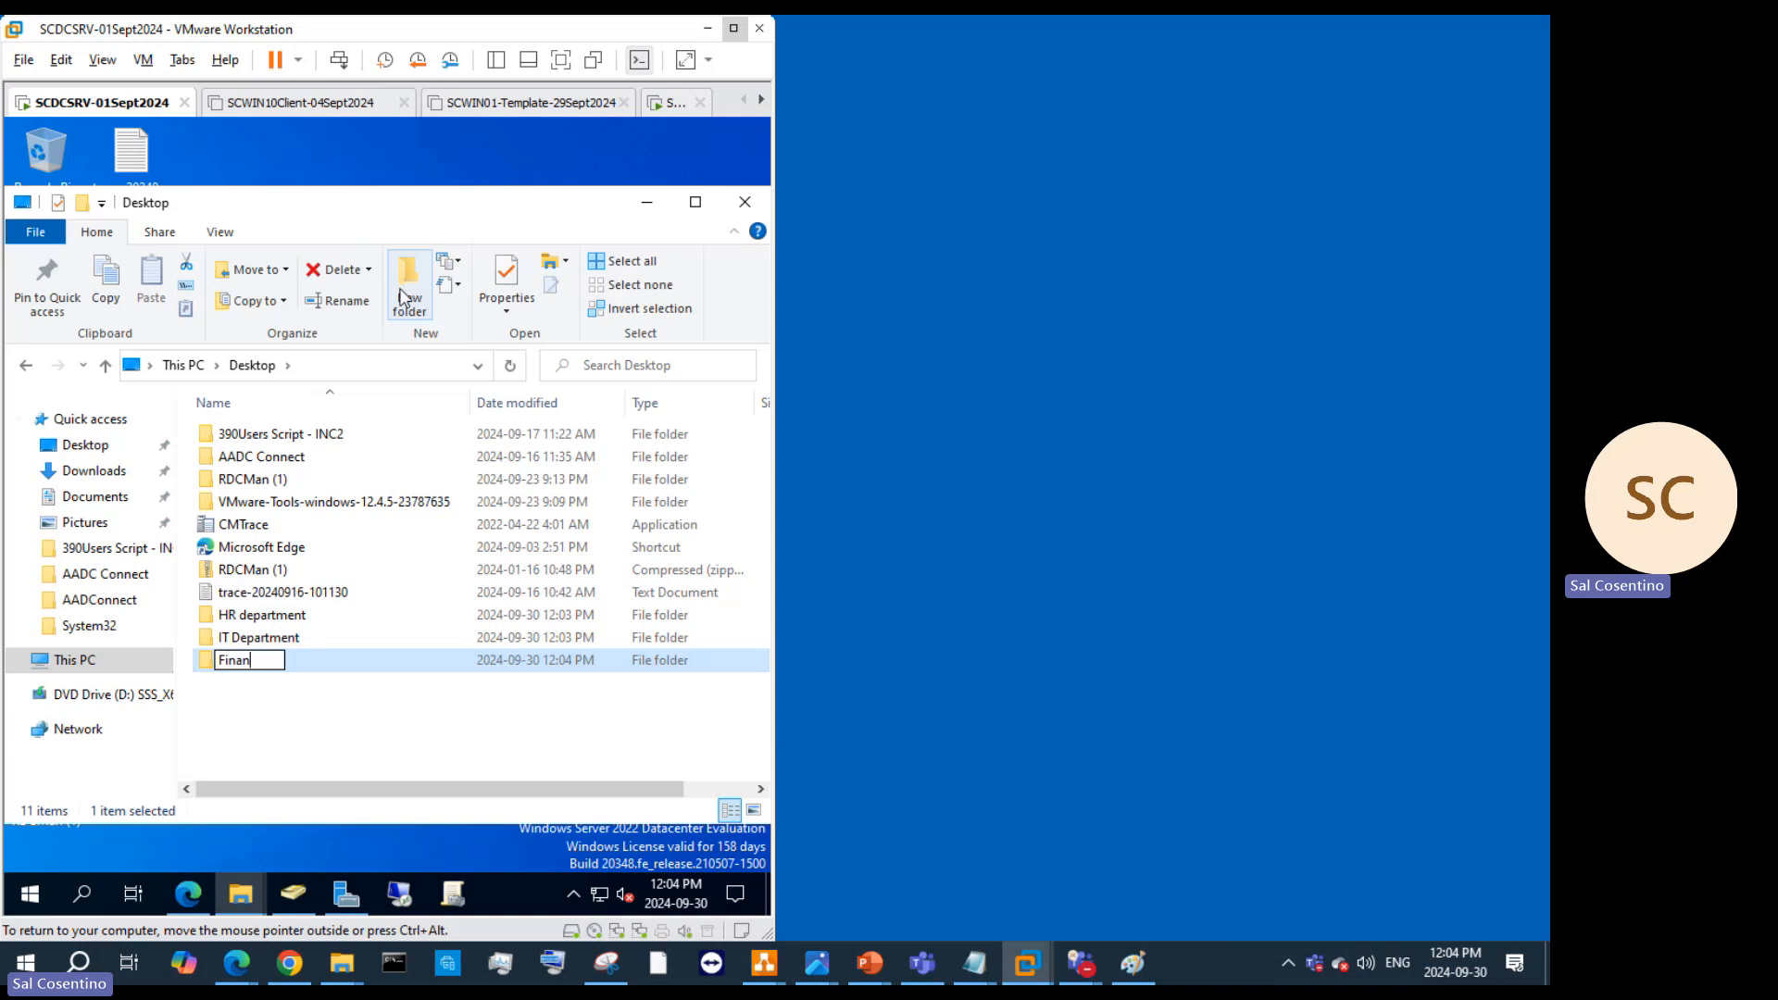
{"action": "type", "text": "ce Department"}
Step: Inside HR department, create a folder named 'Resume'
{"action": "left_click", "coordinate": [360, 745]}
{"action": "double_click", "coordinate": [271, 618]}
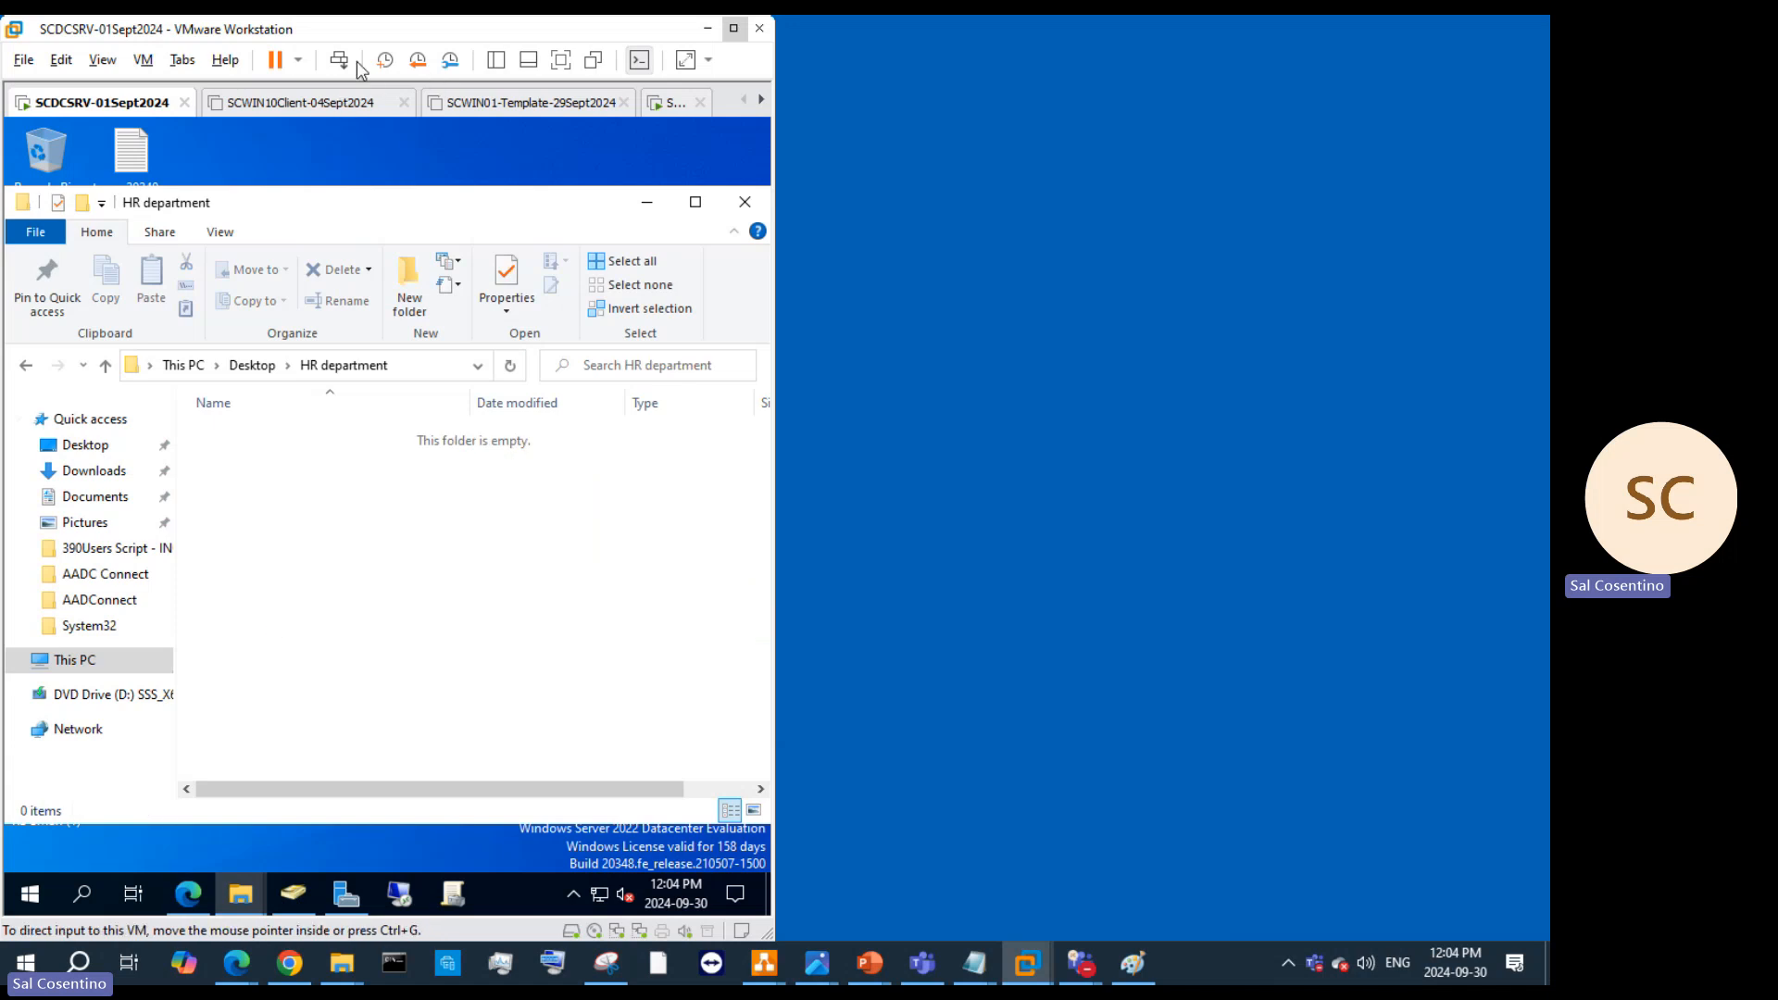
{"action": "left_click", "coordinate": [409, 298]}
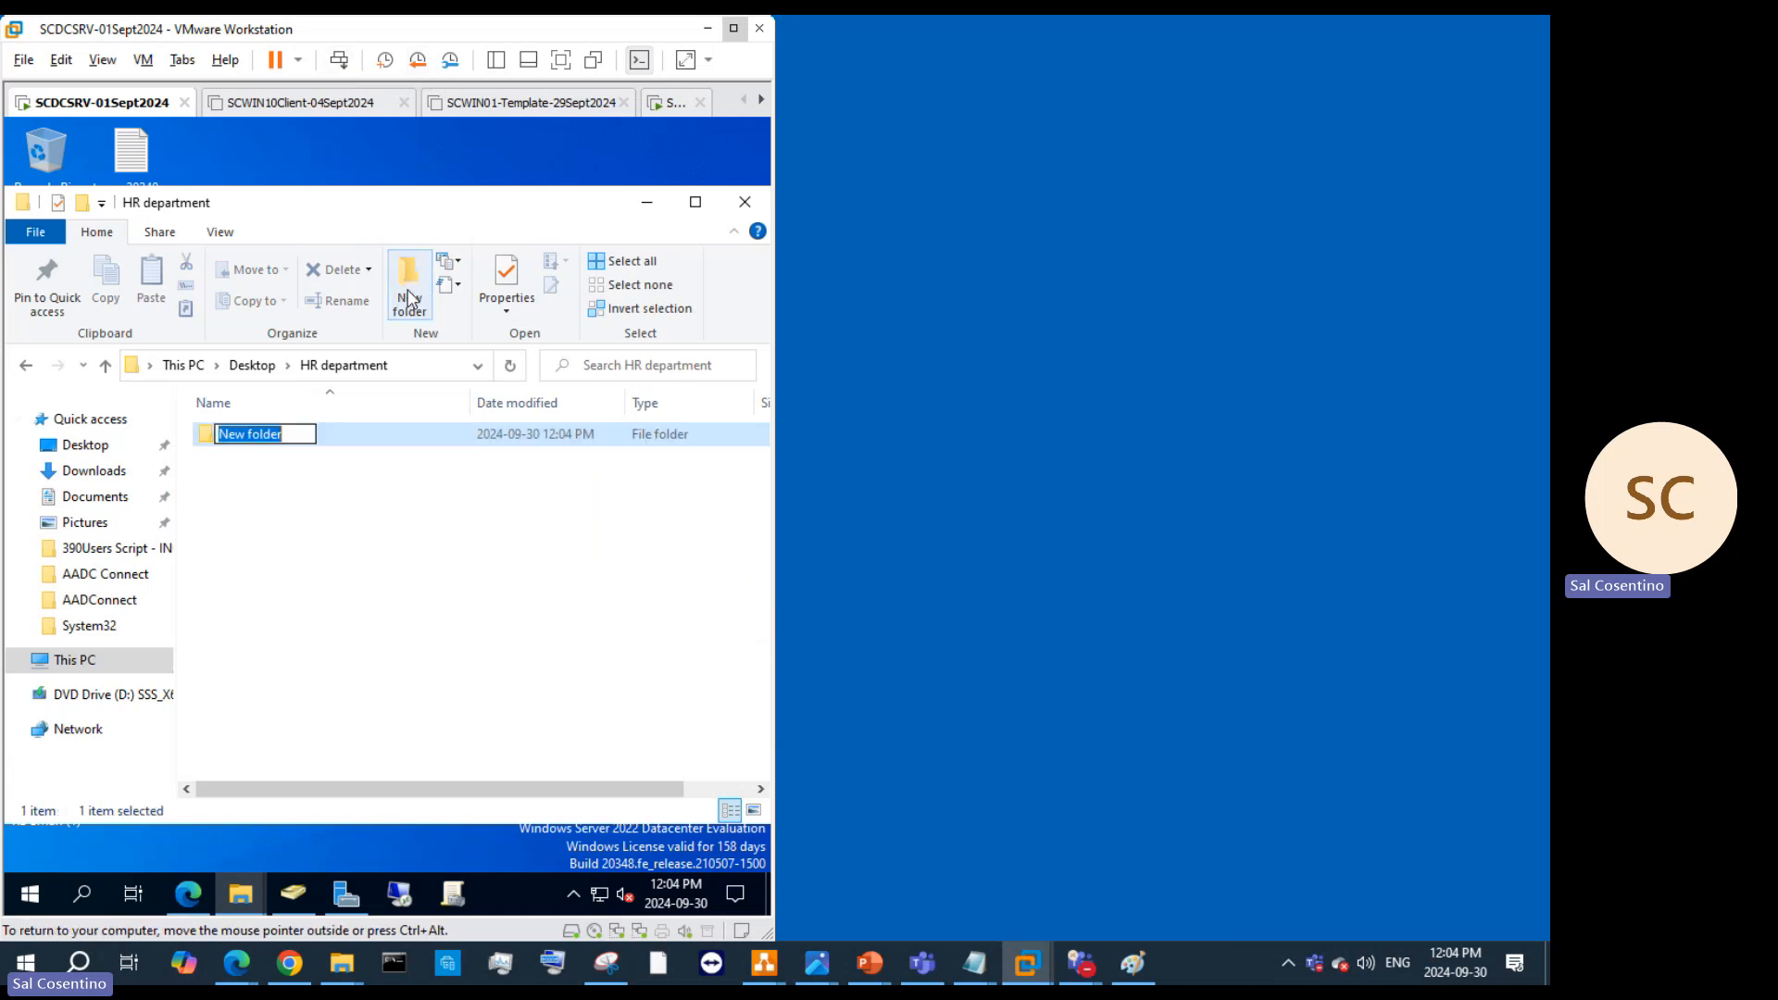
{"action": "type", "text": "Resume"}
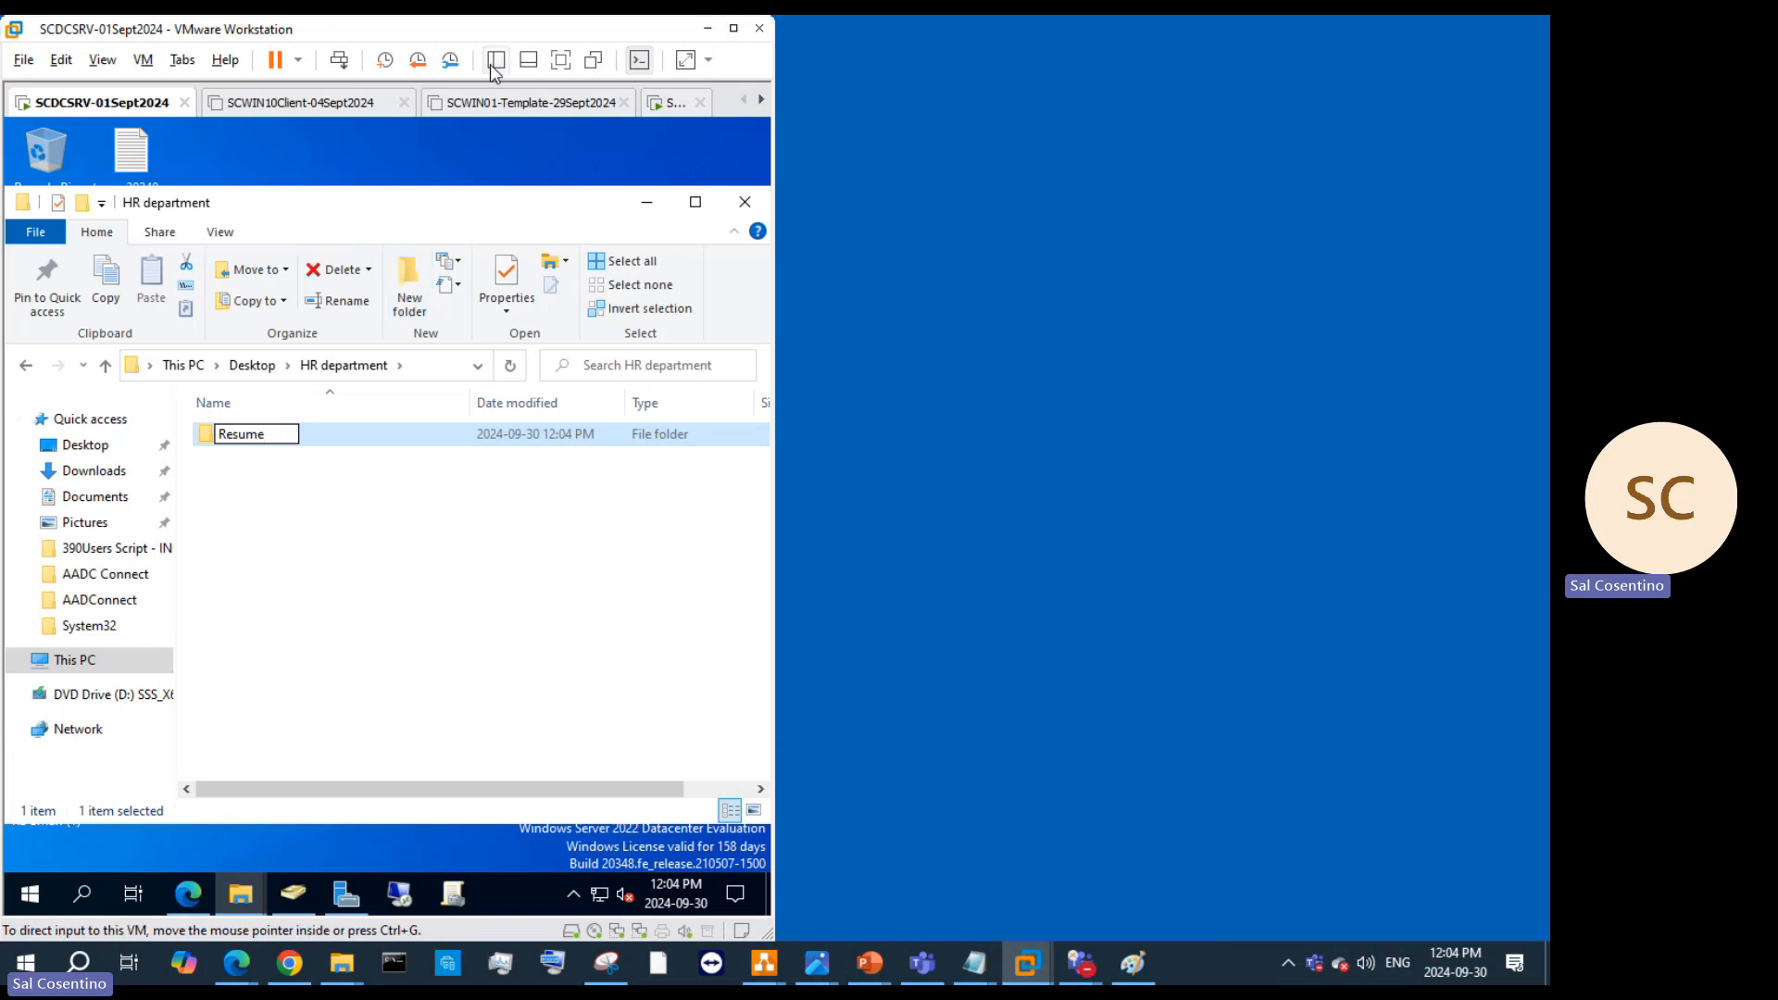
{"action": "left_click", "coordinate": [401, 520]}
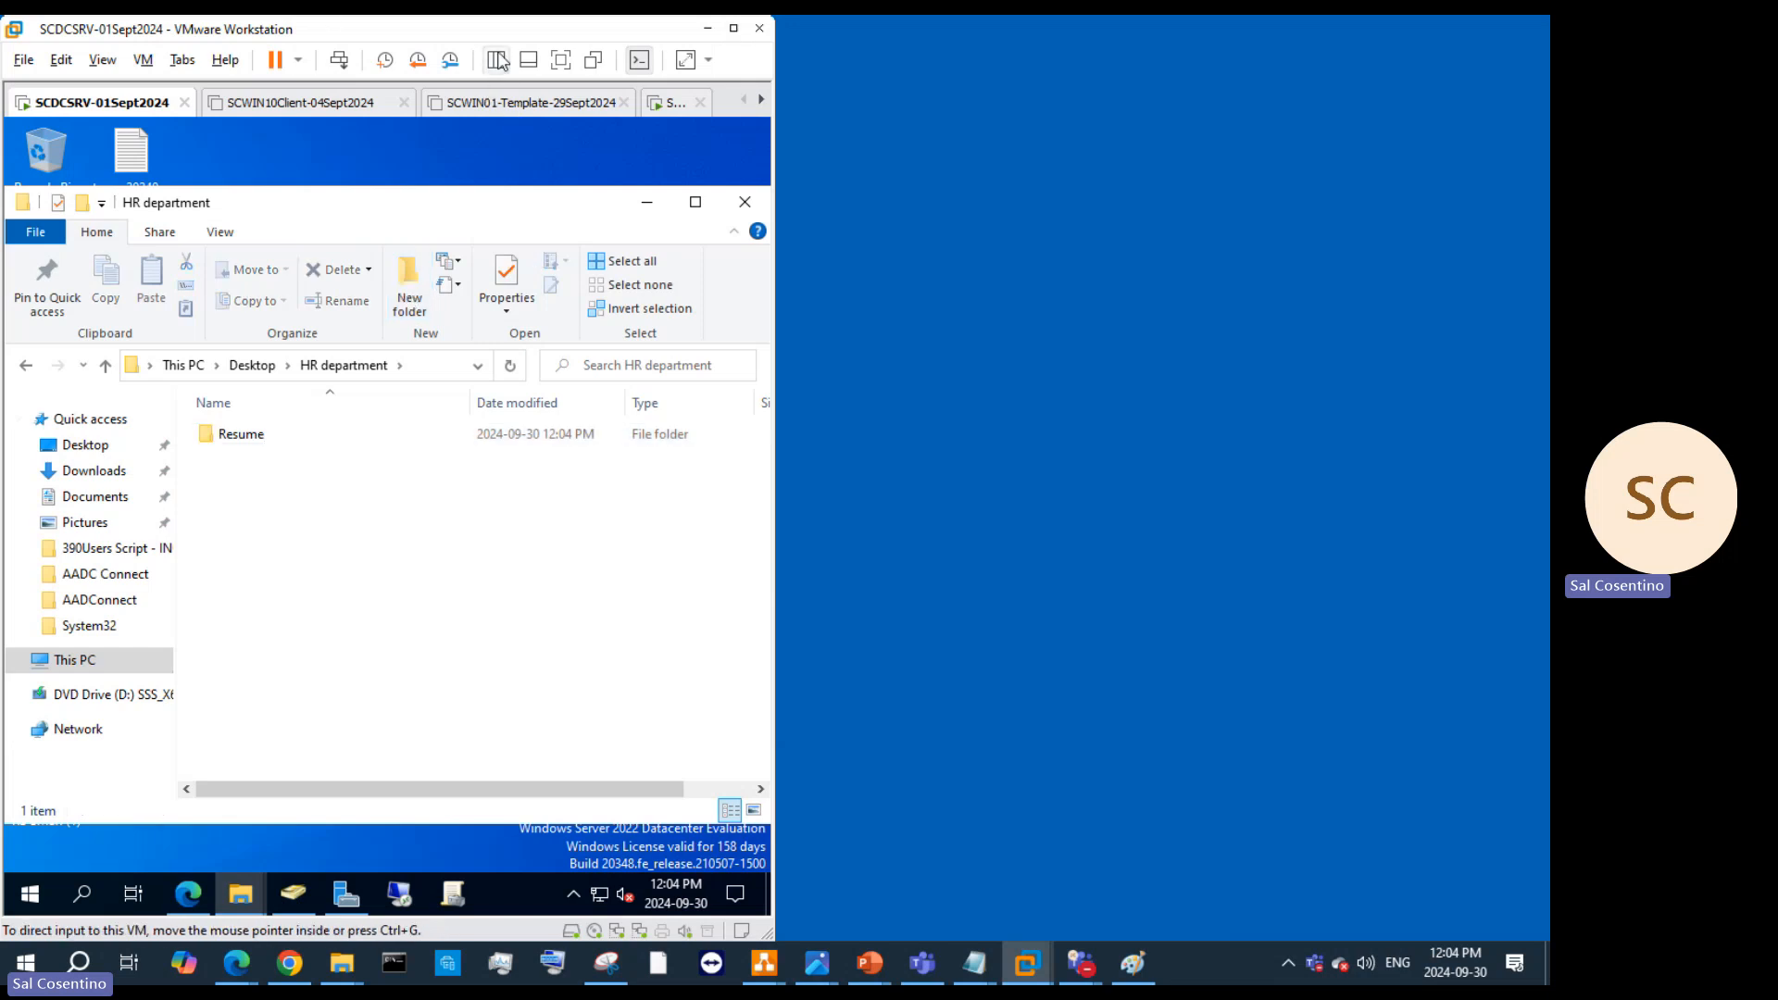
Step: Add a 'For payroll' folder in HR department
{"action": "left_click", "coordinate": [341, 63]}
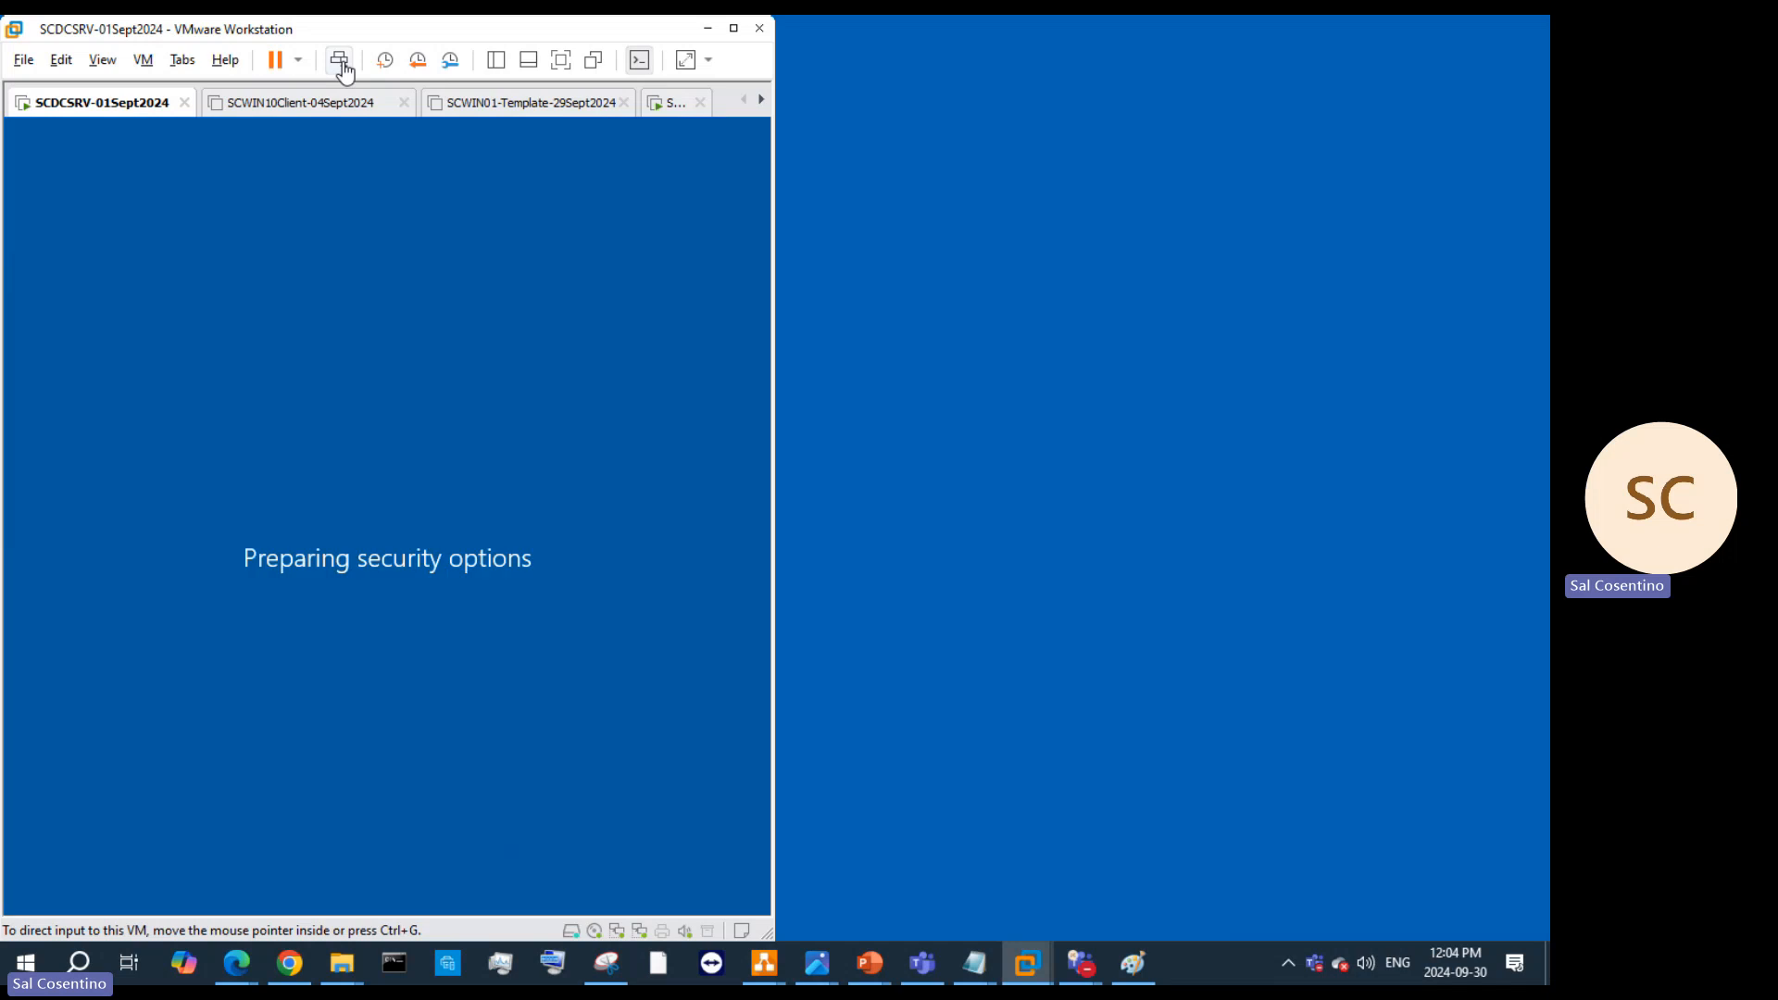
{"action": "left_click", "coordinate": [365, 611]}
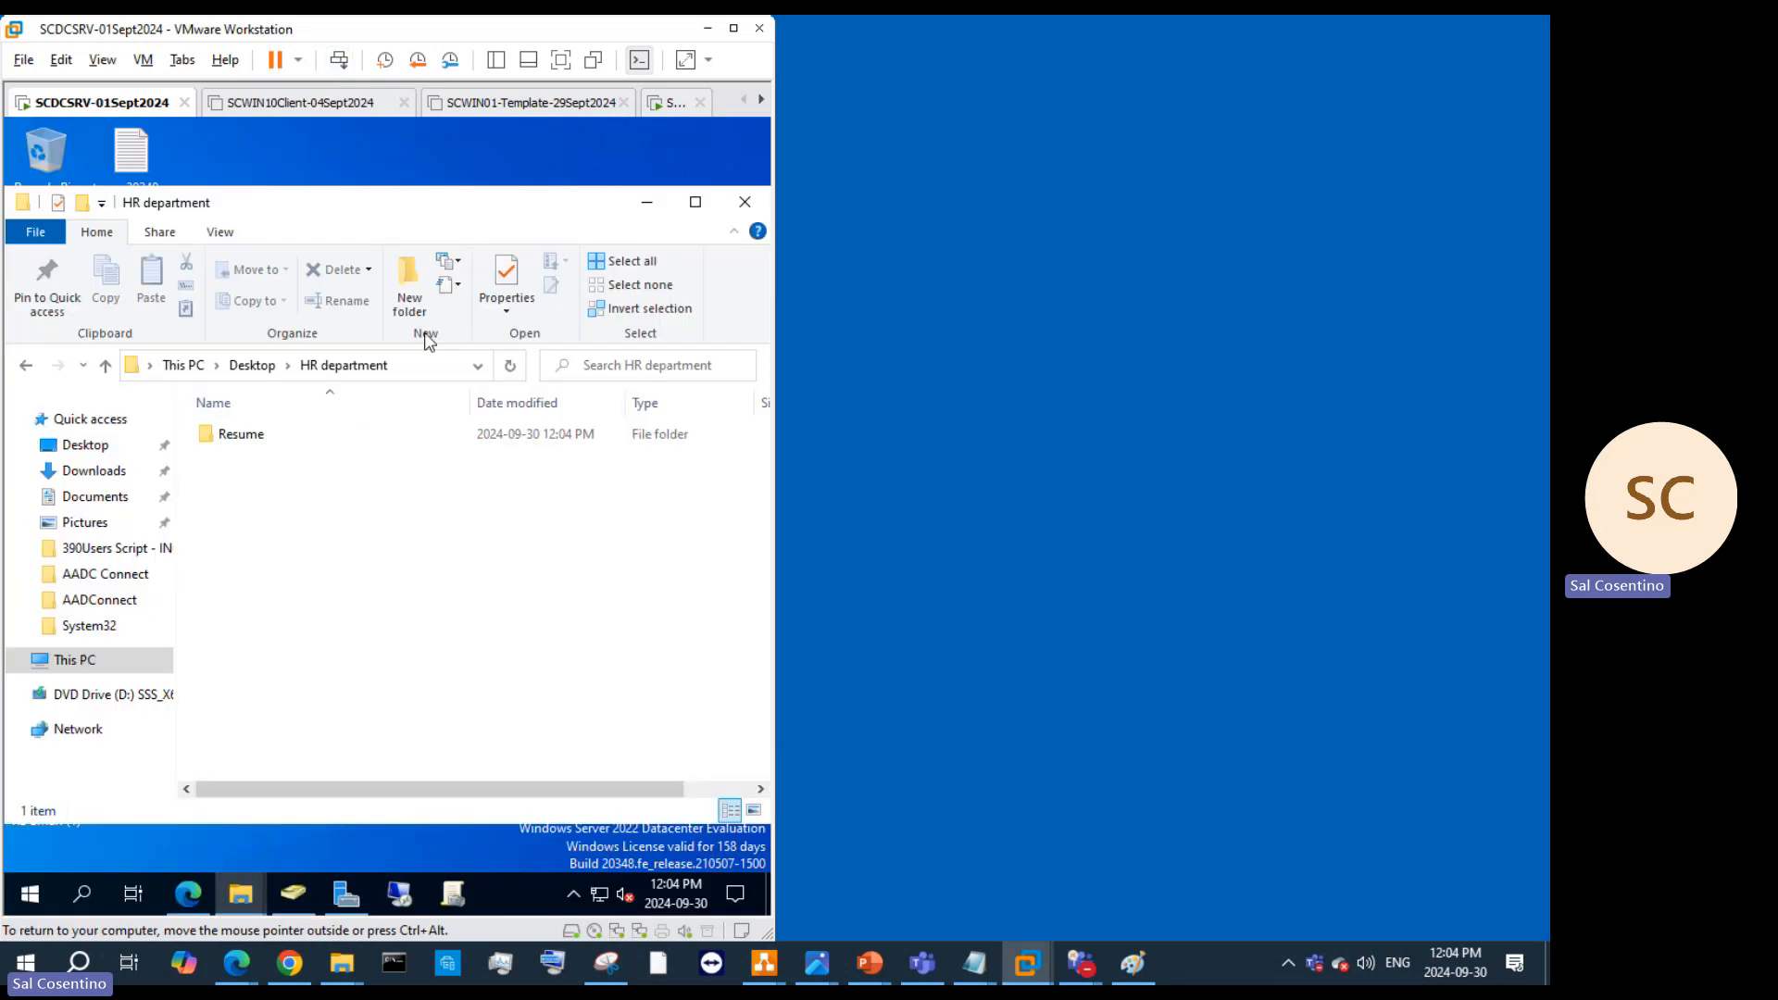
{"action": "left_click", "coordinate": [414, 306]}
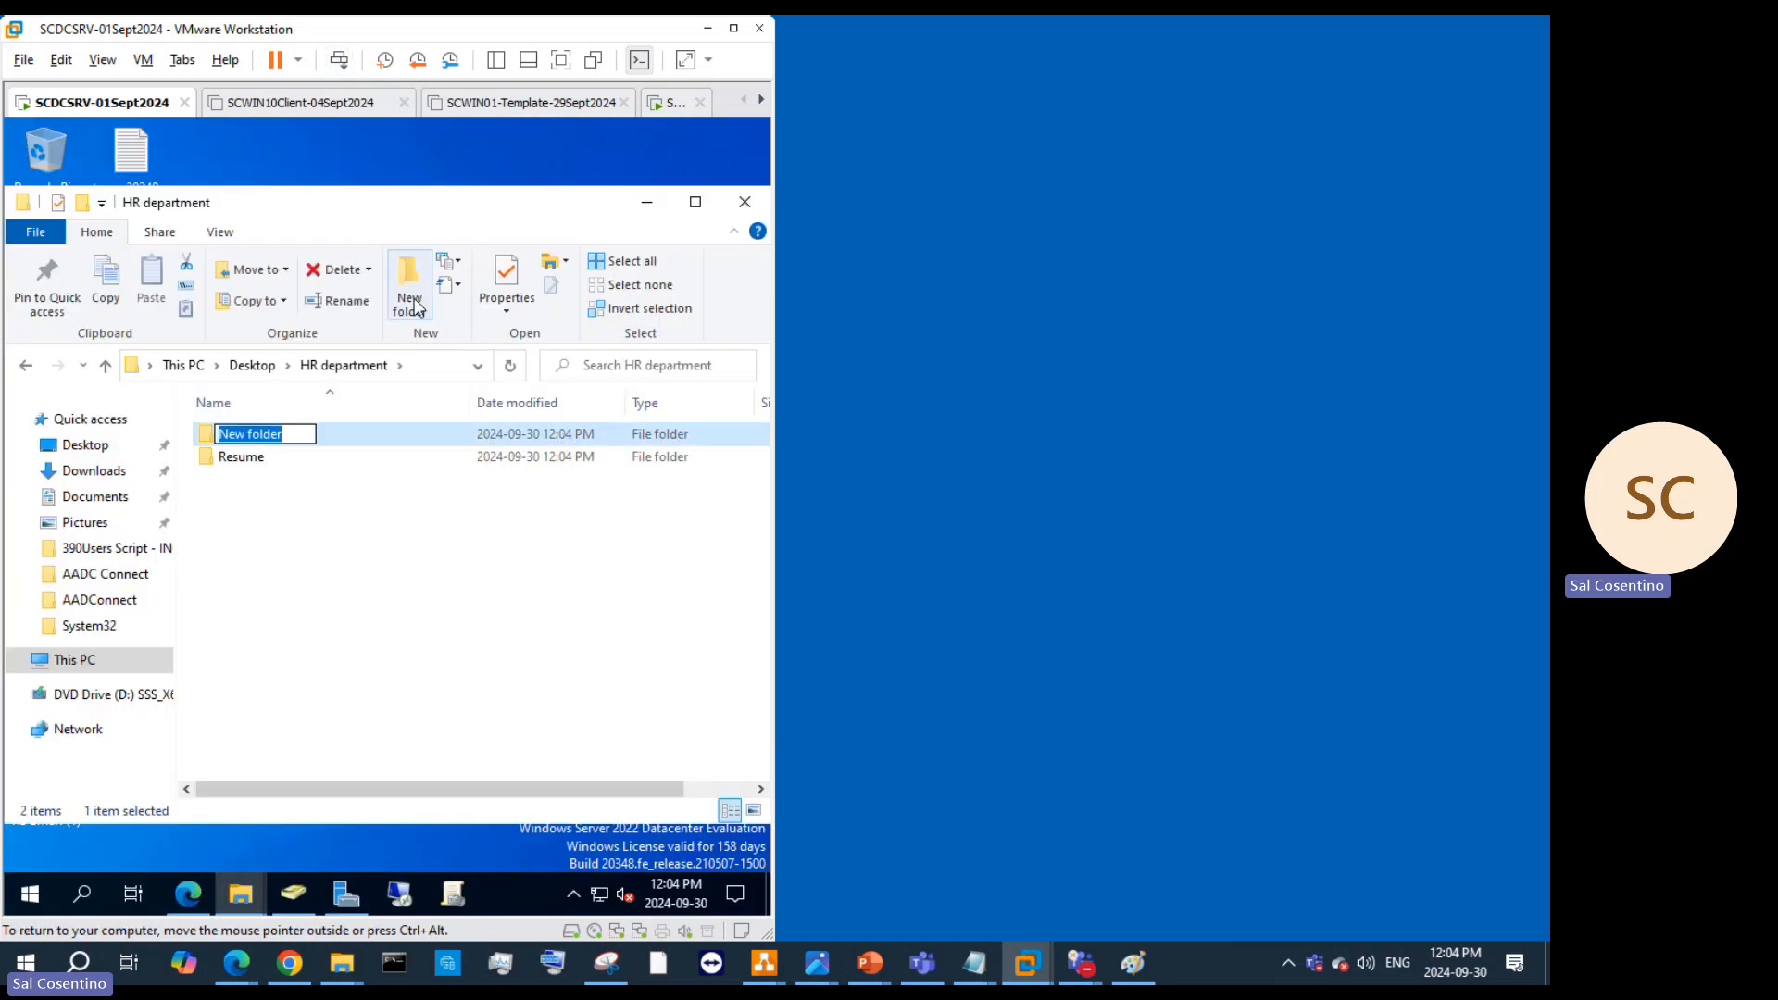
{"action": "type", "text": "For payroll"}
{"action": "key", "text": "Return"}
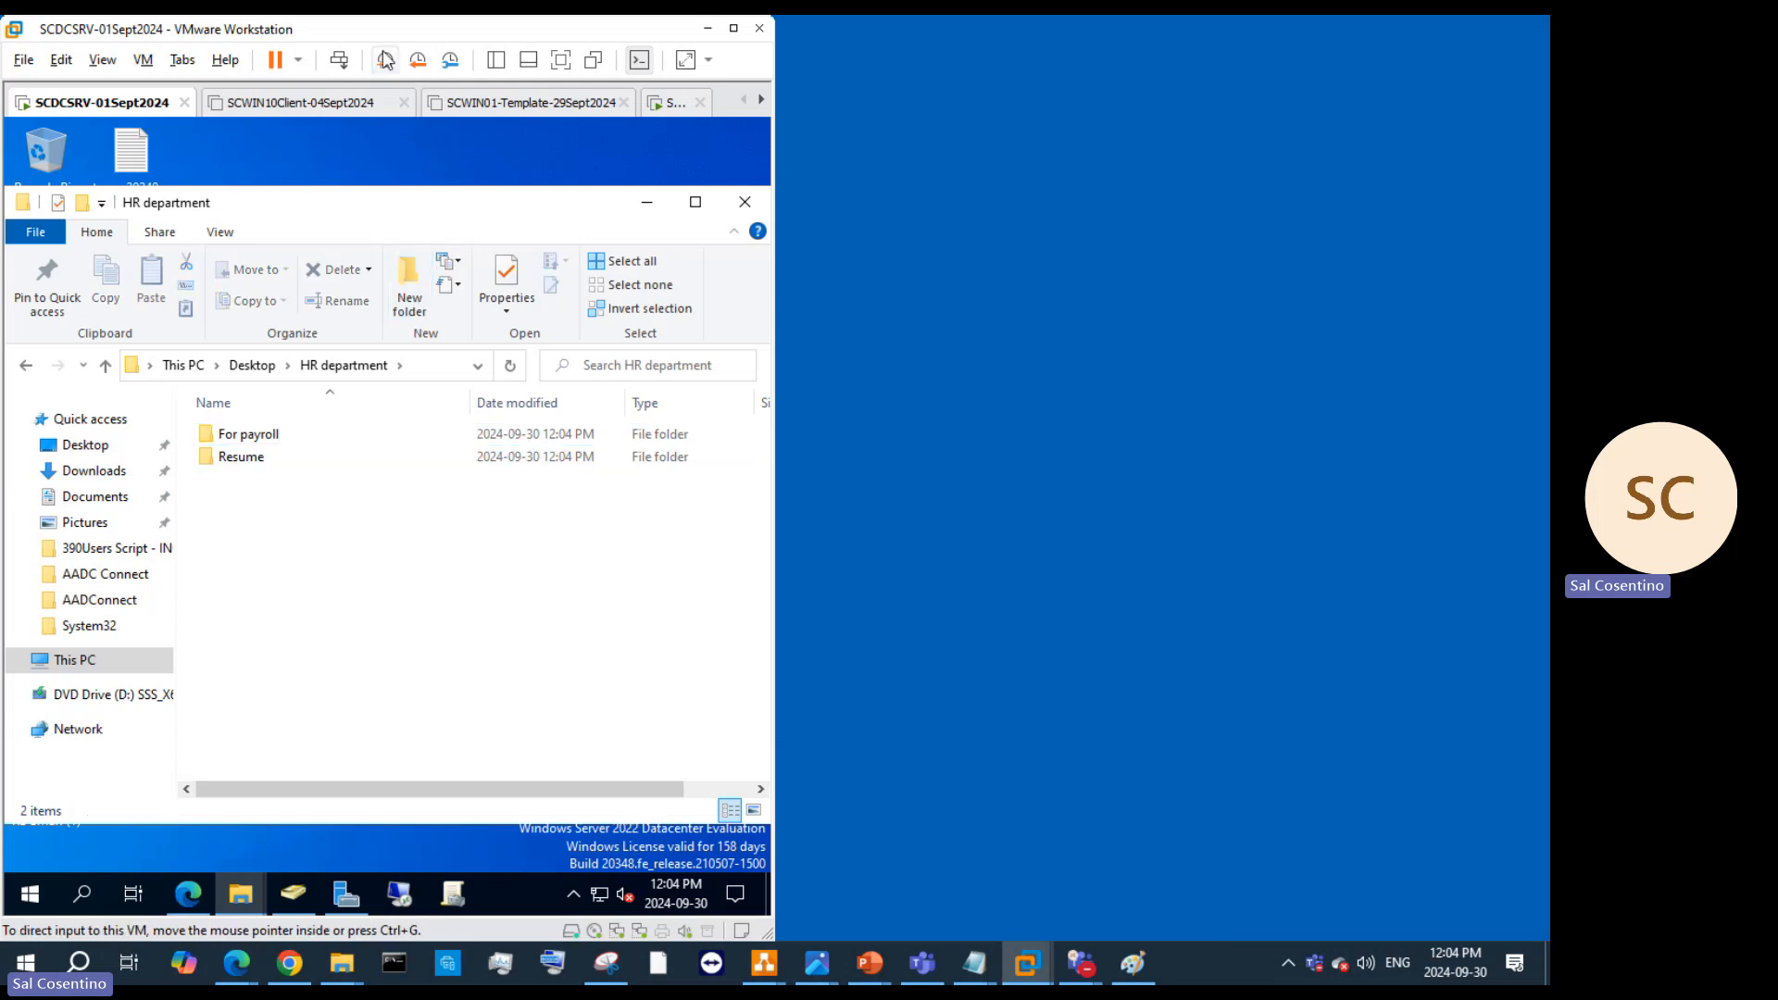
Step: Add 'Legal', 'Termination' and 'Onboarding' folders in HR department
{"action": "left_click", "coordinate": [343, 63]}
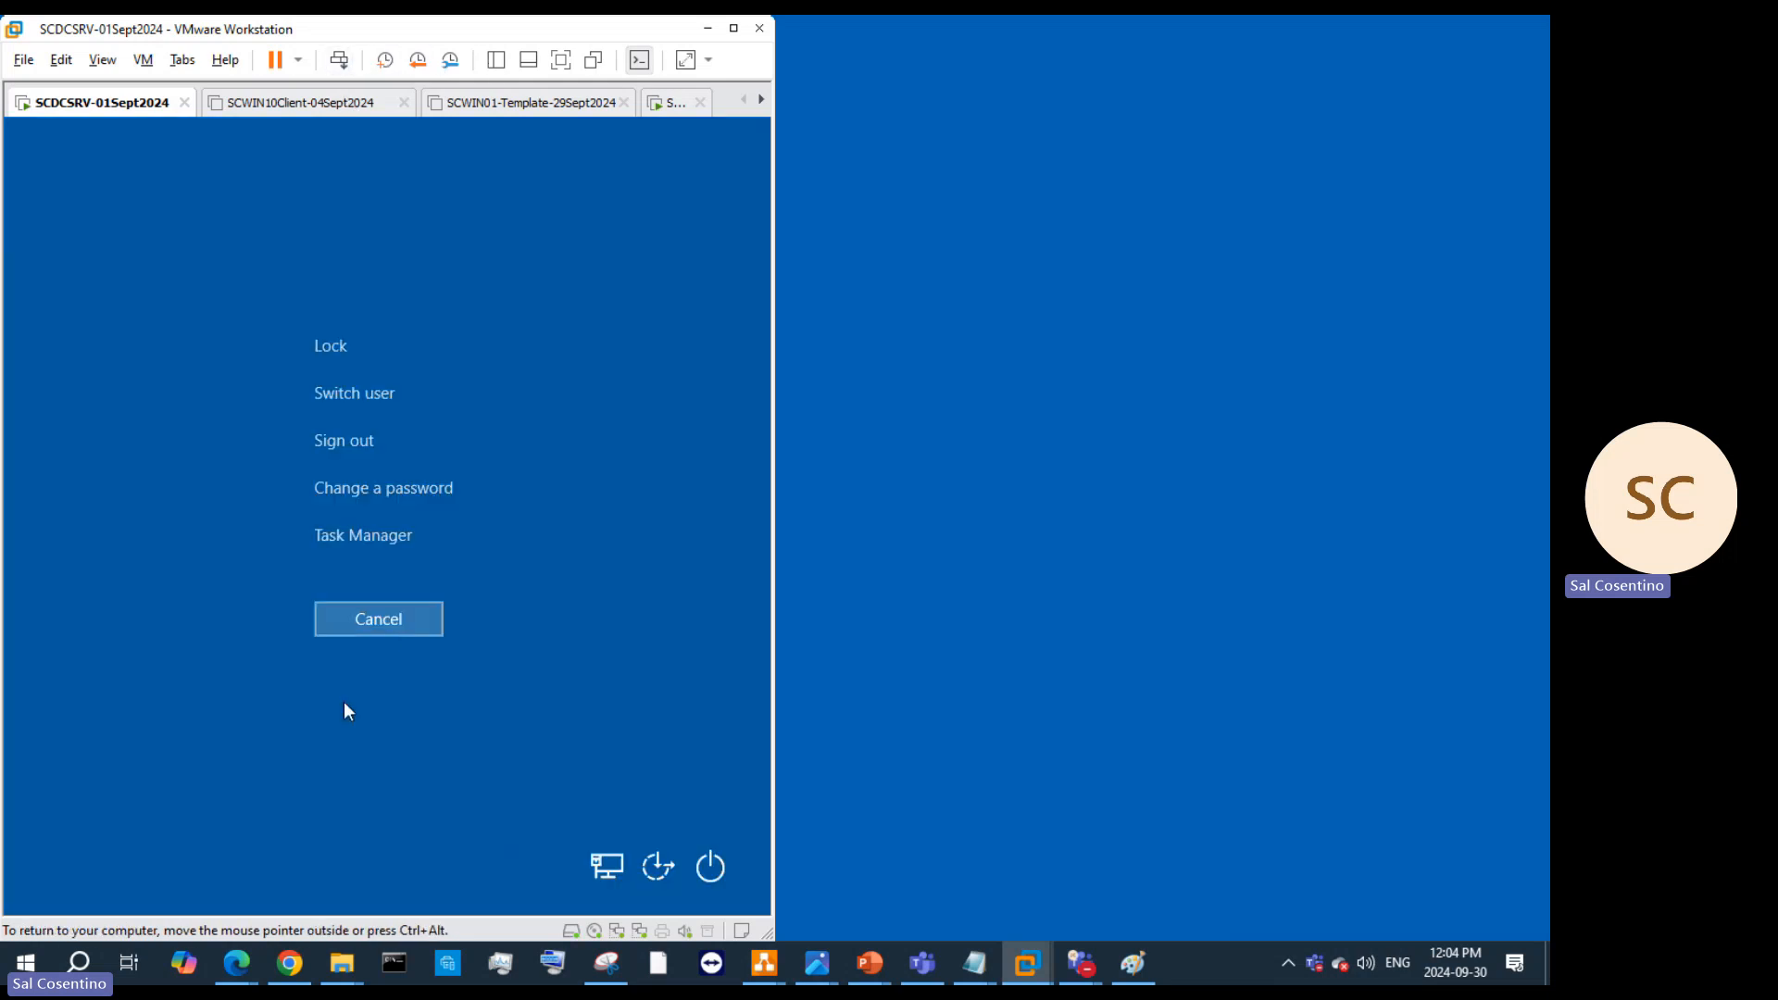
{"action": "left_click", "coordinate": [387, 626]}
{"action": "left_click", "coordinate": [395, 314]}
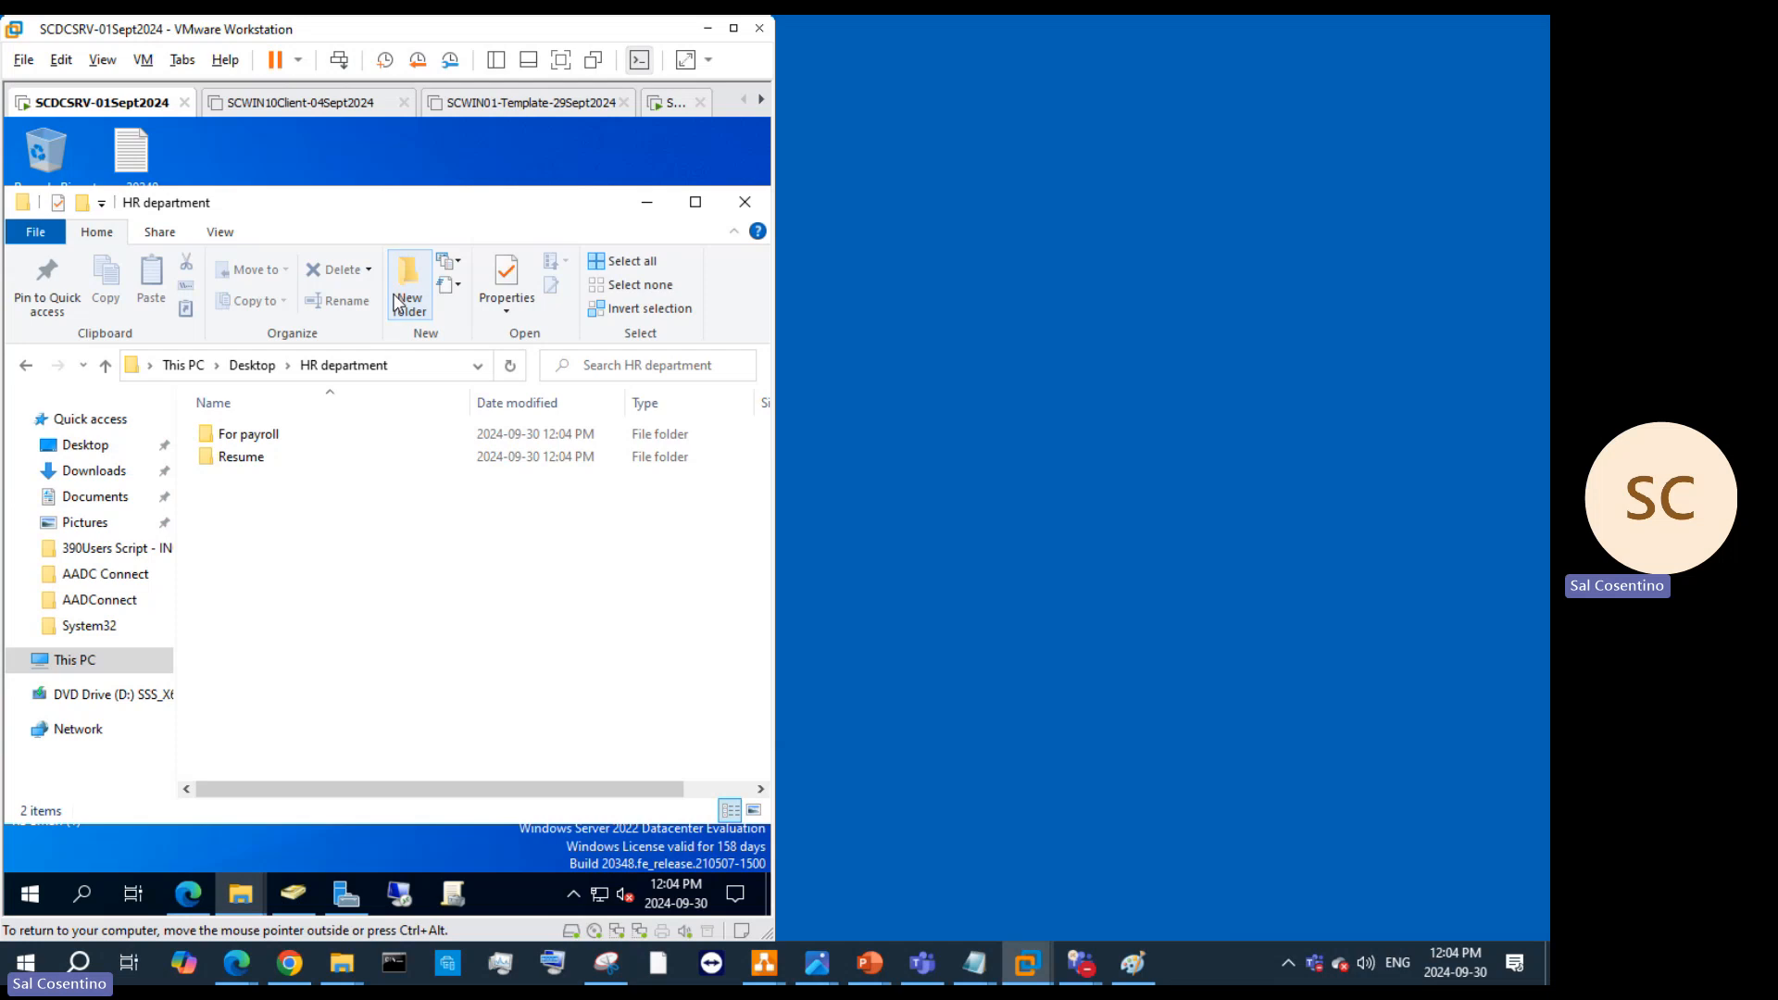
{"action": "type", "text": "Legal"}
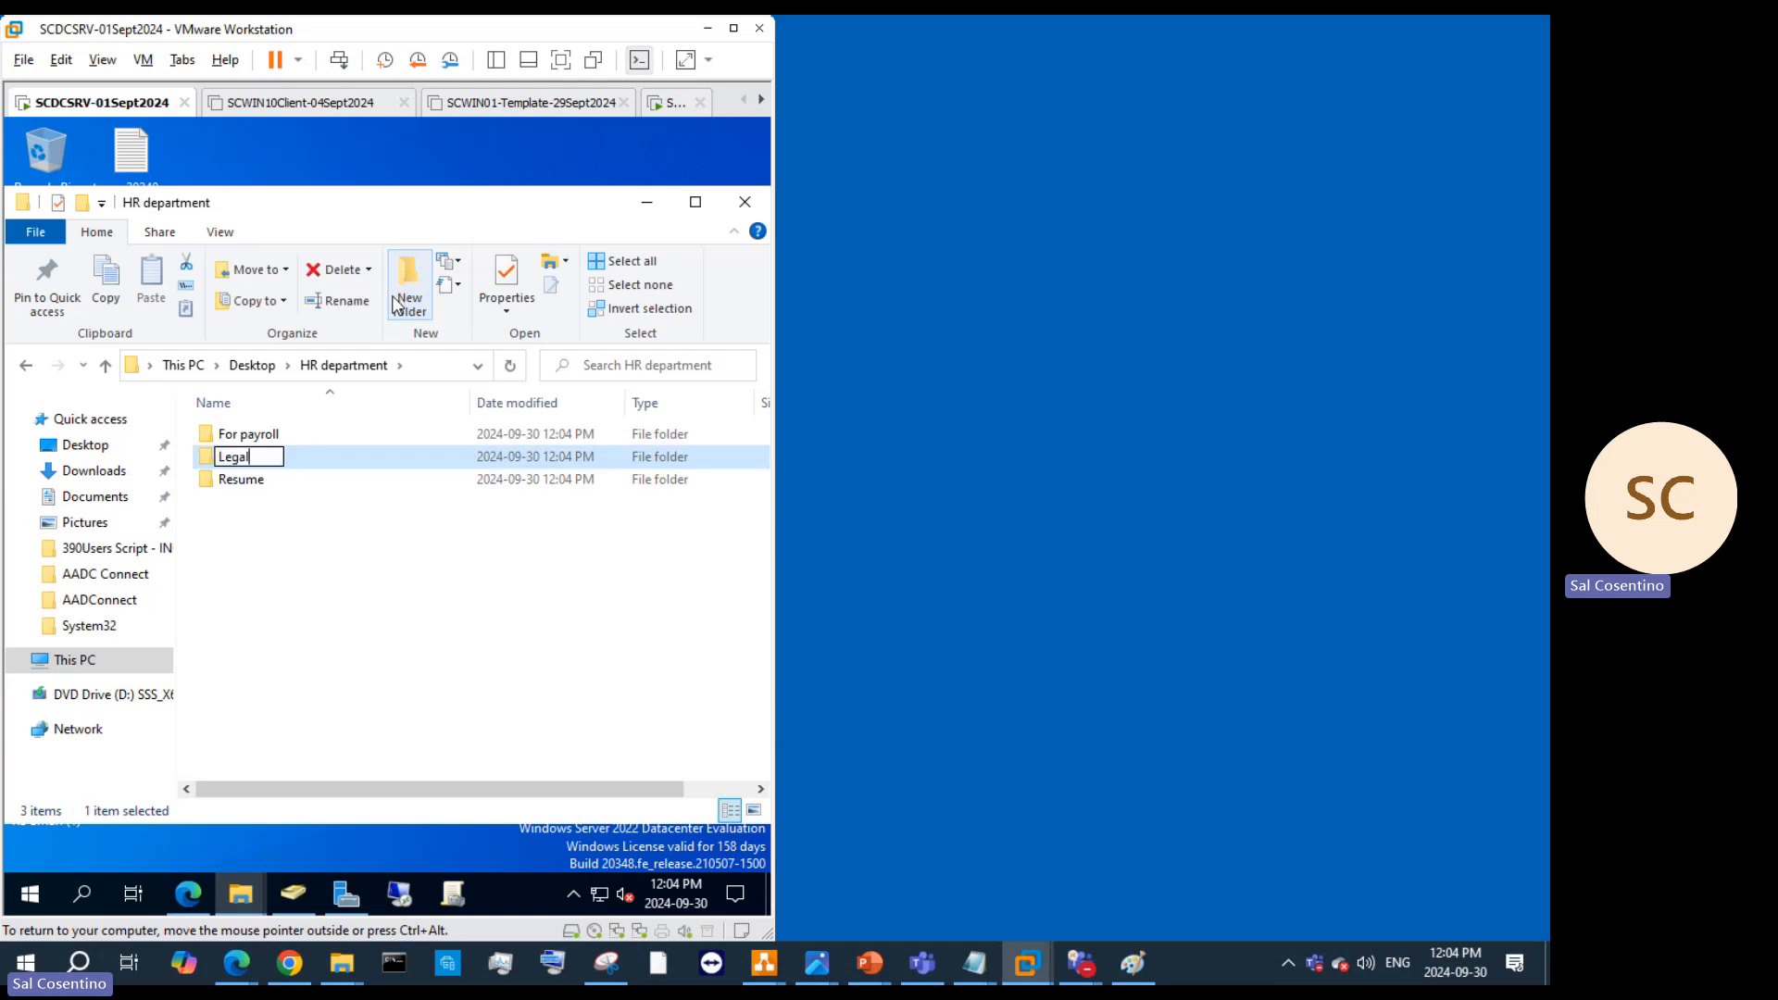
{"action": "left_click", "coordinate": [375, 530]}
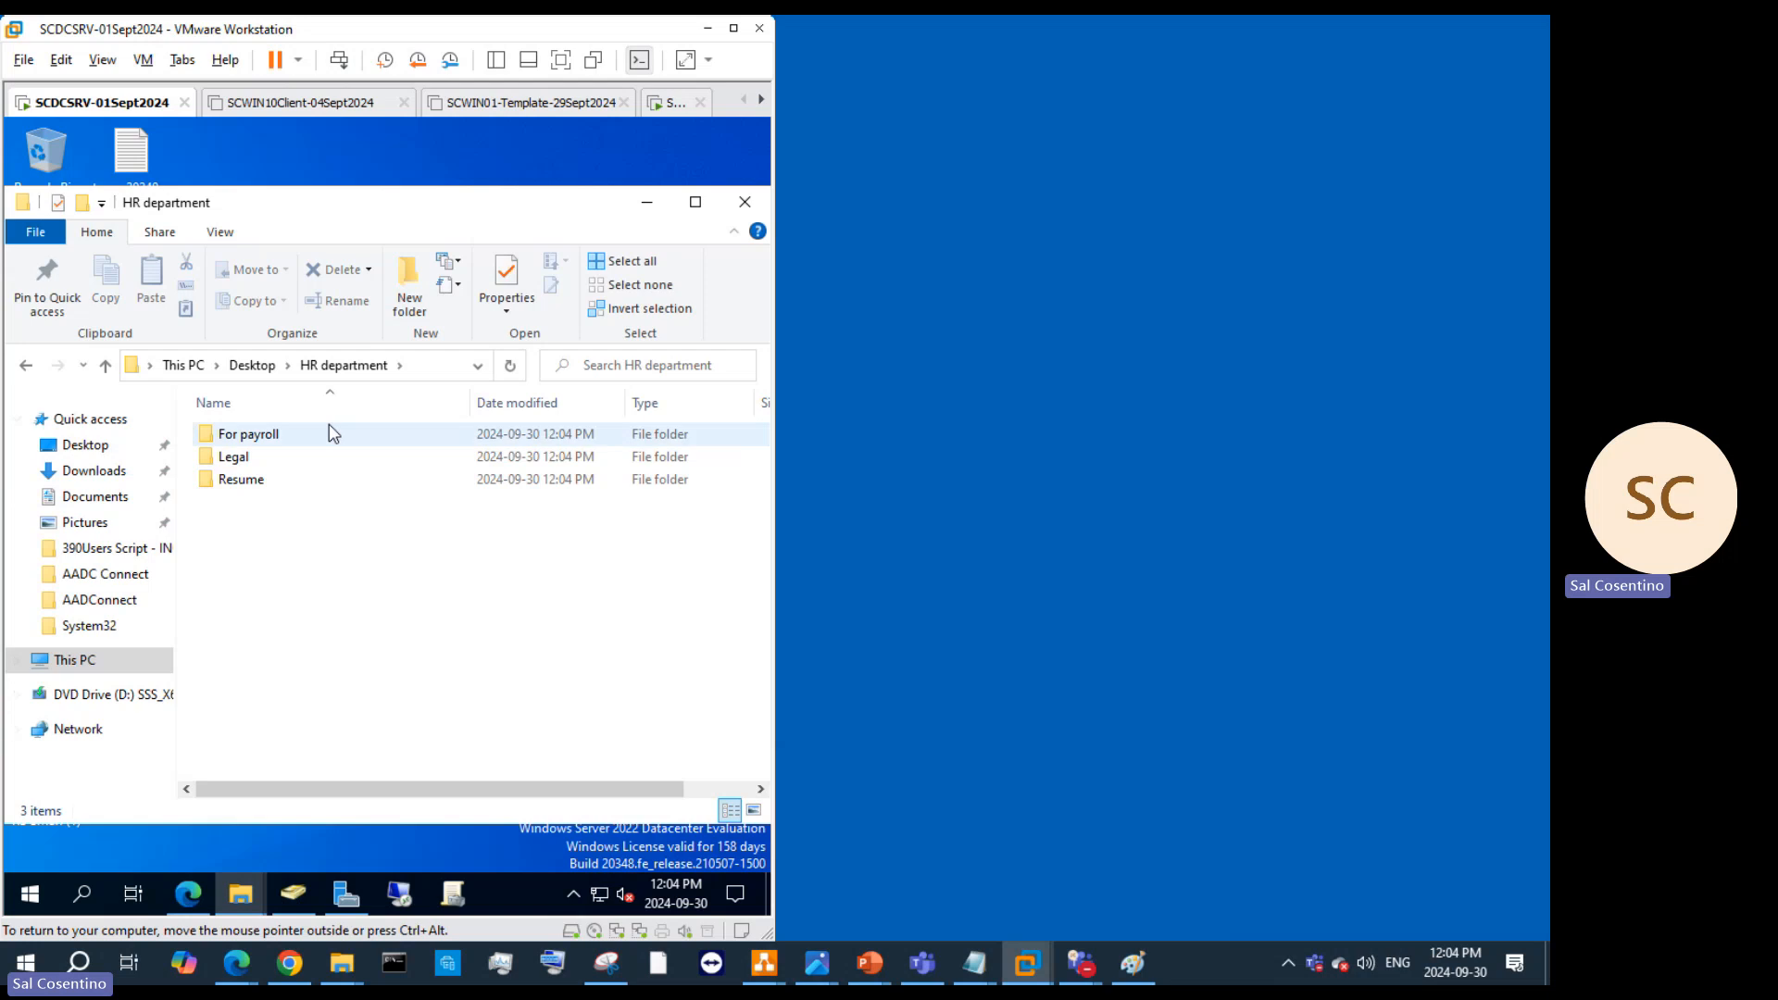
{"action": "left_click", "coordinate": [404, 305]}
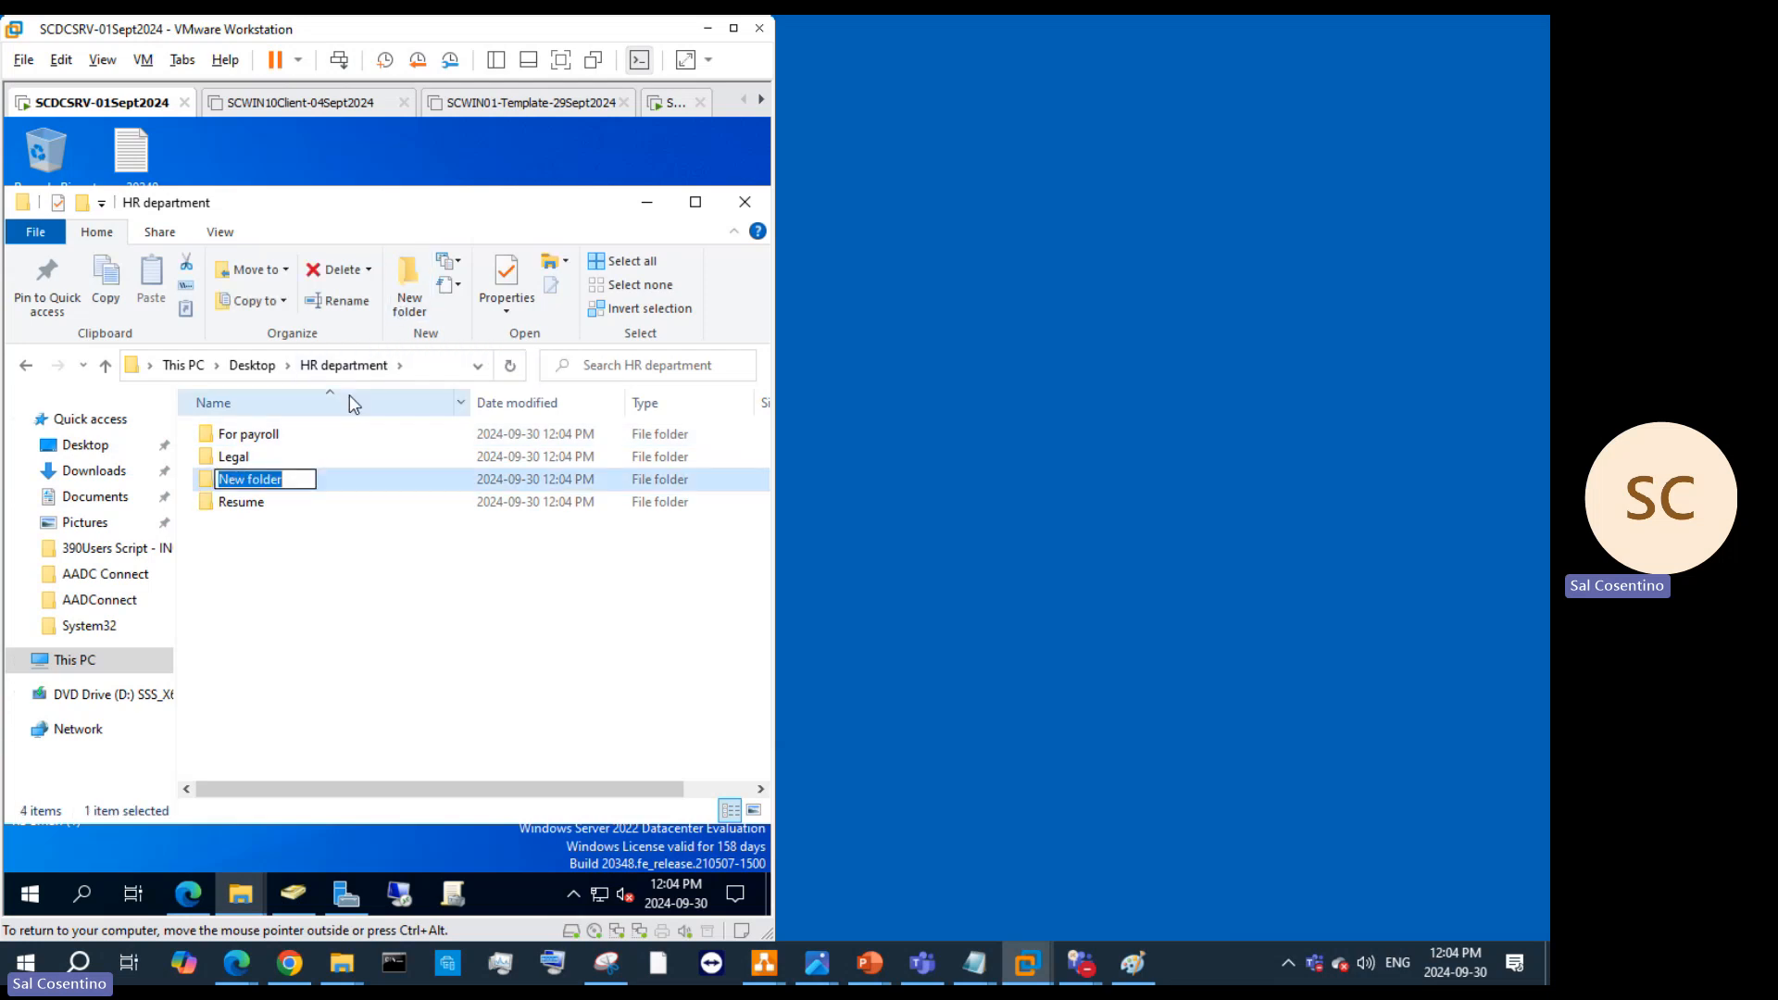
{"action": "type", "text": "Termination"}
{"action": "left_click", "coordinate": [371, 630]}
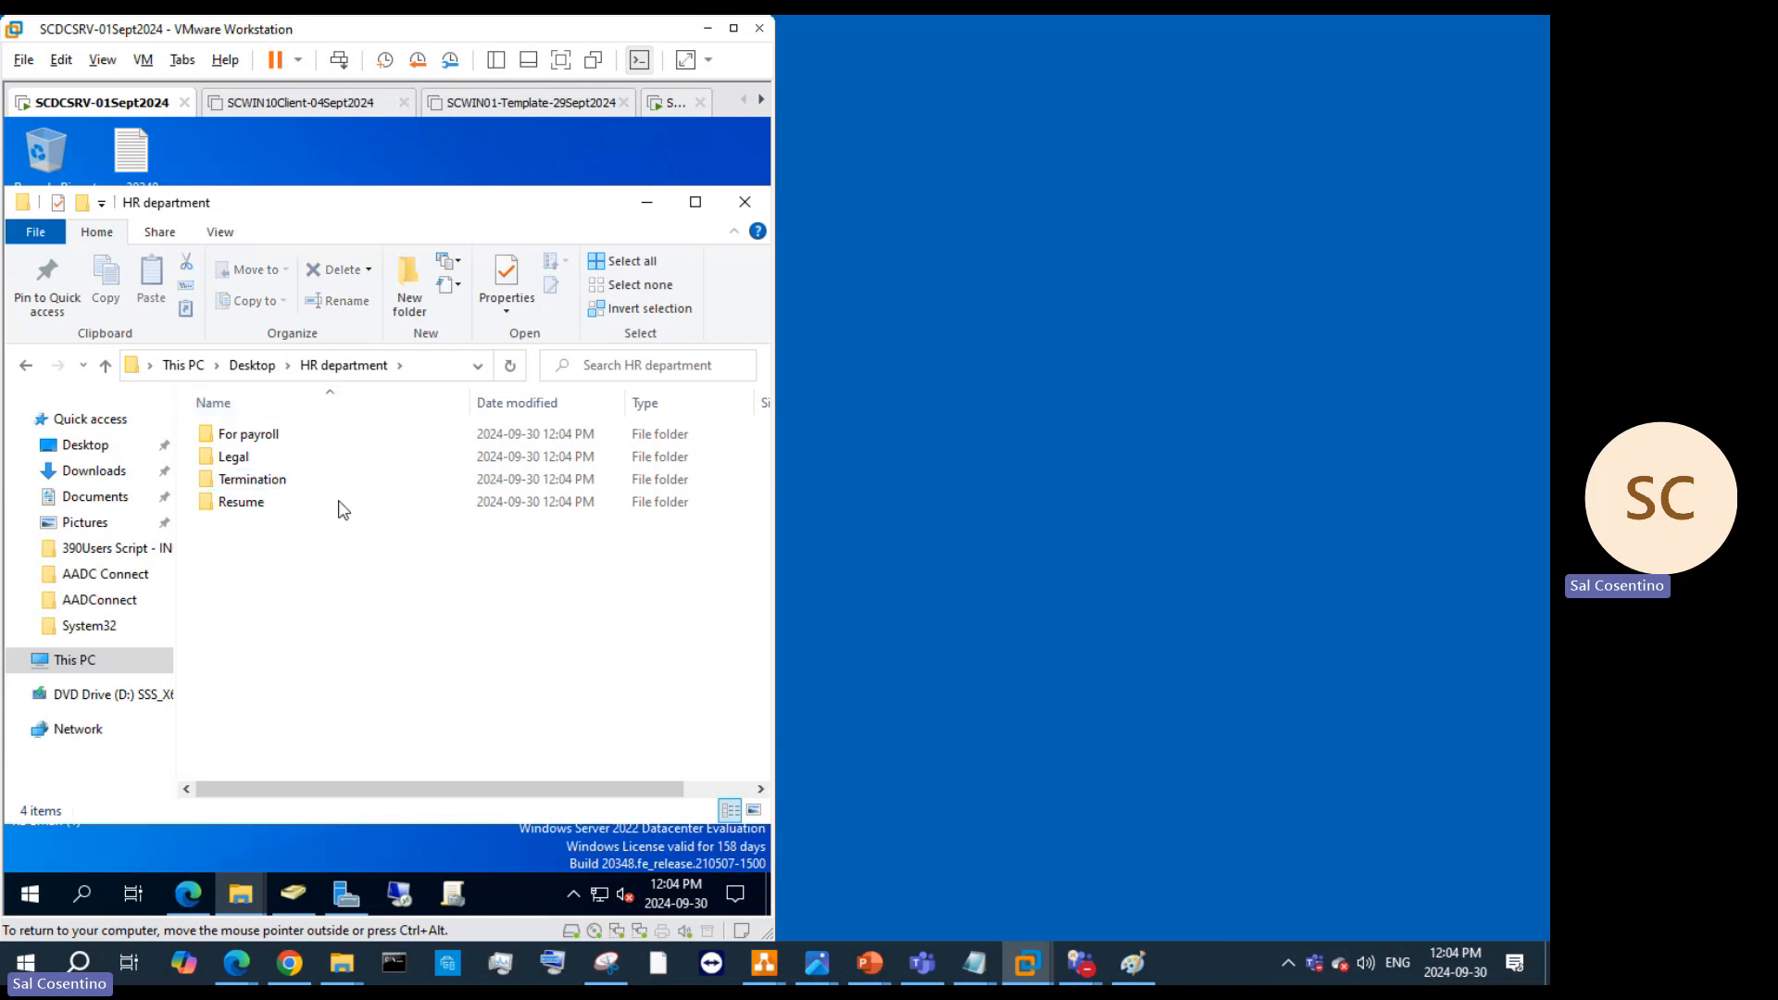
{"action": "left_click", "coordinate": [416, 295]}
{"action": "type", "text": "Onboarding"}
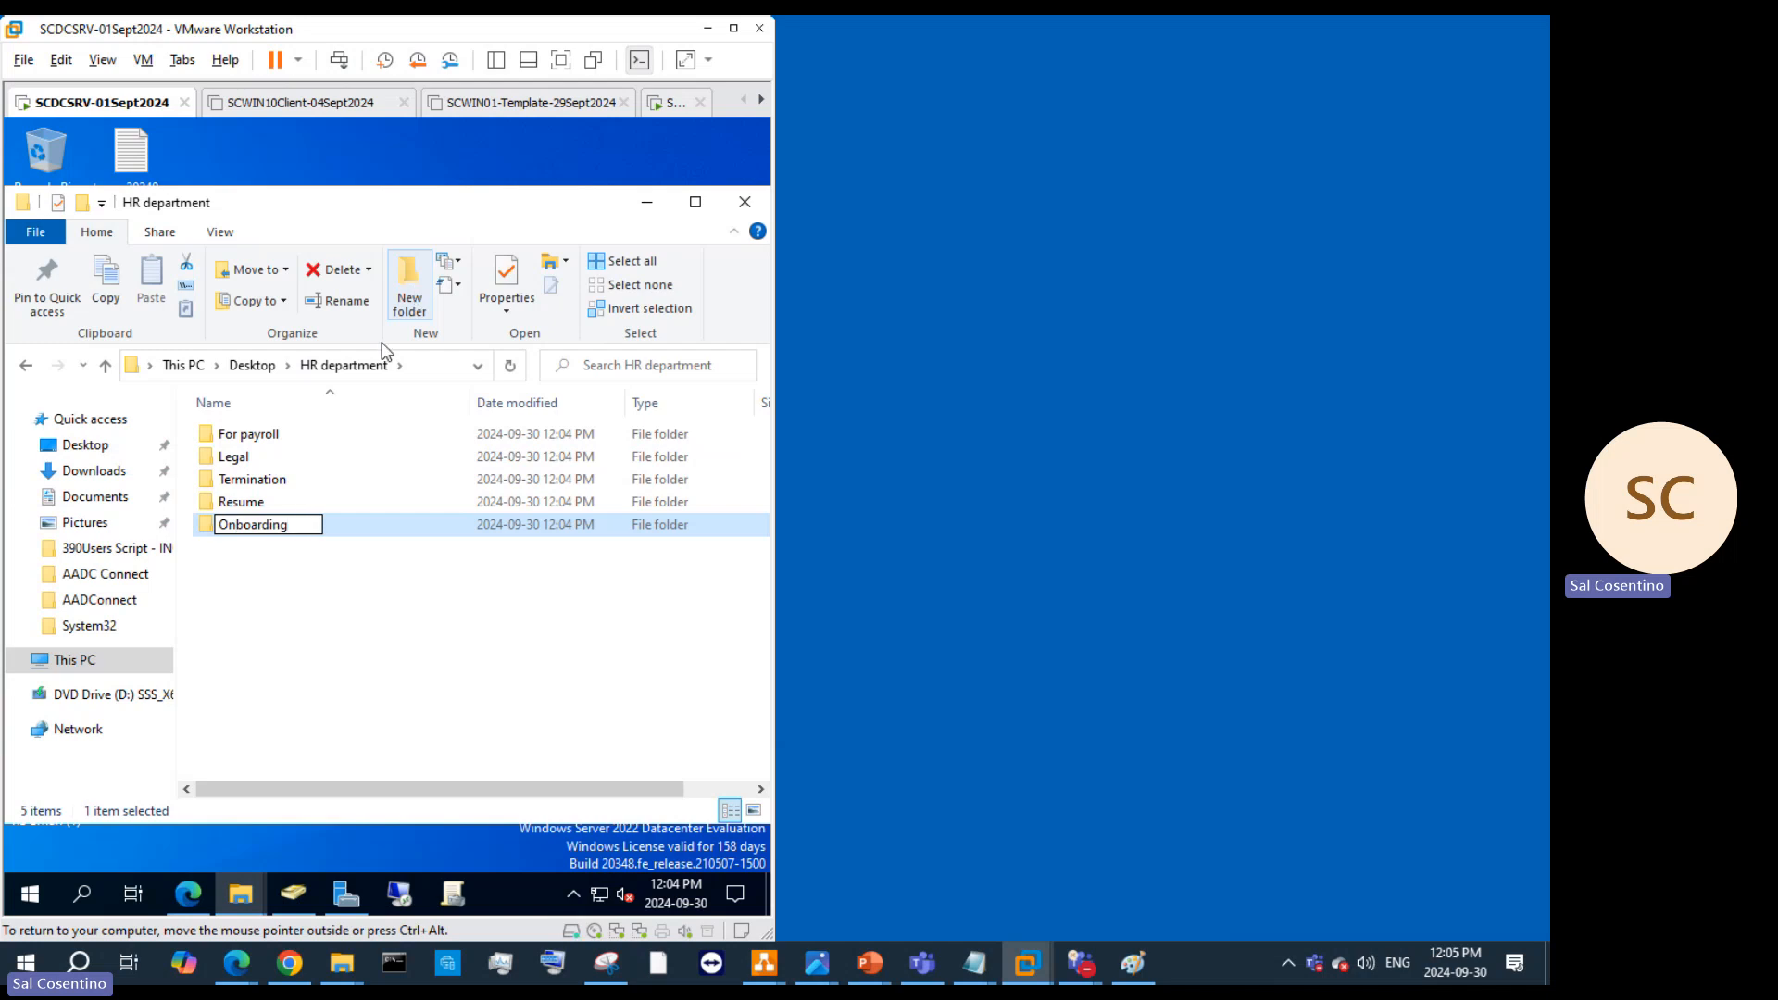
{"action": "left_click", "coordinate": [319, 642]}
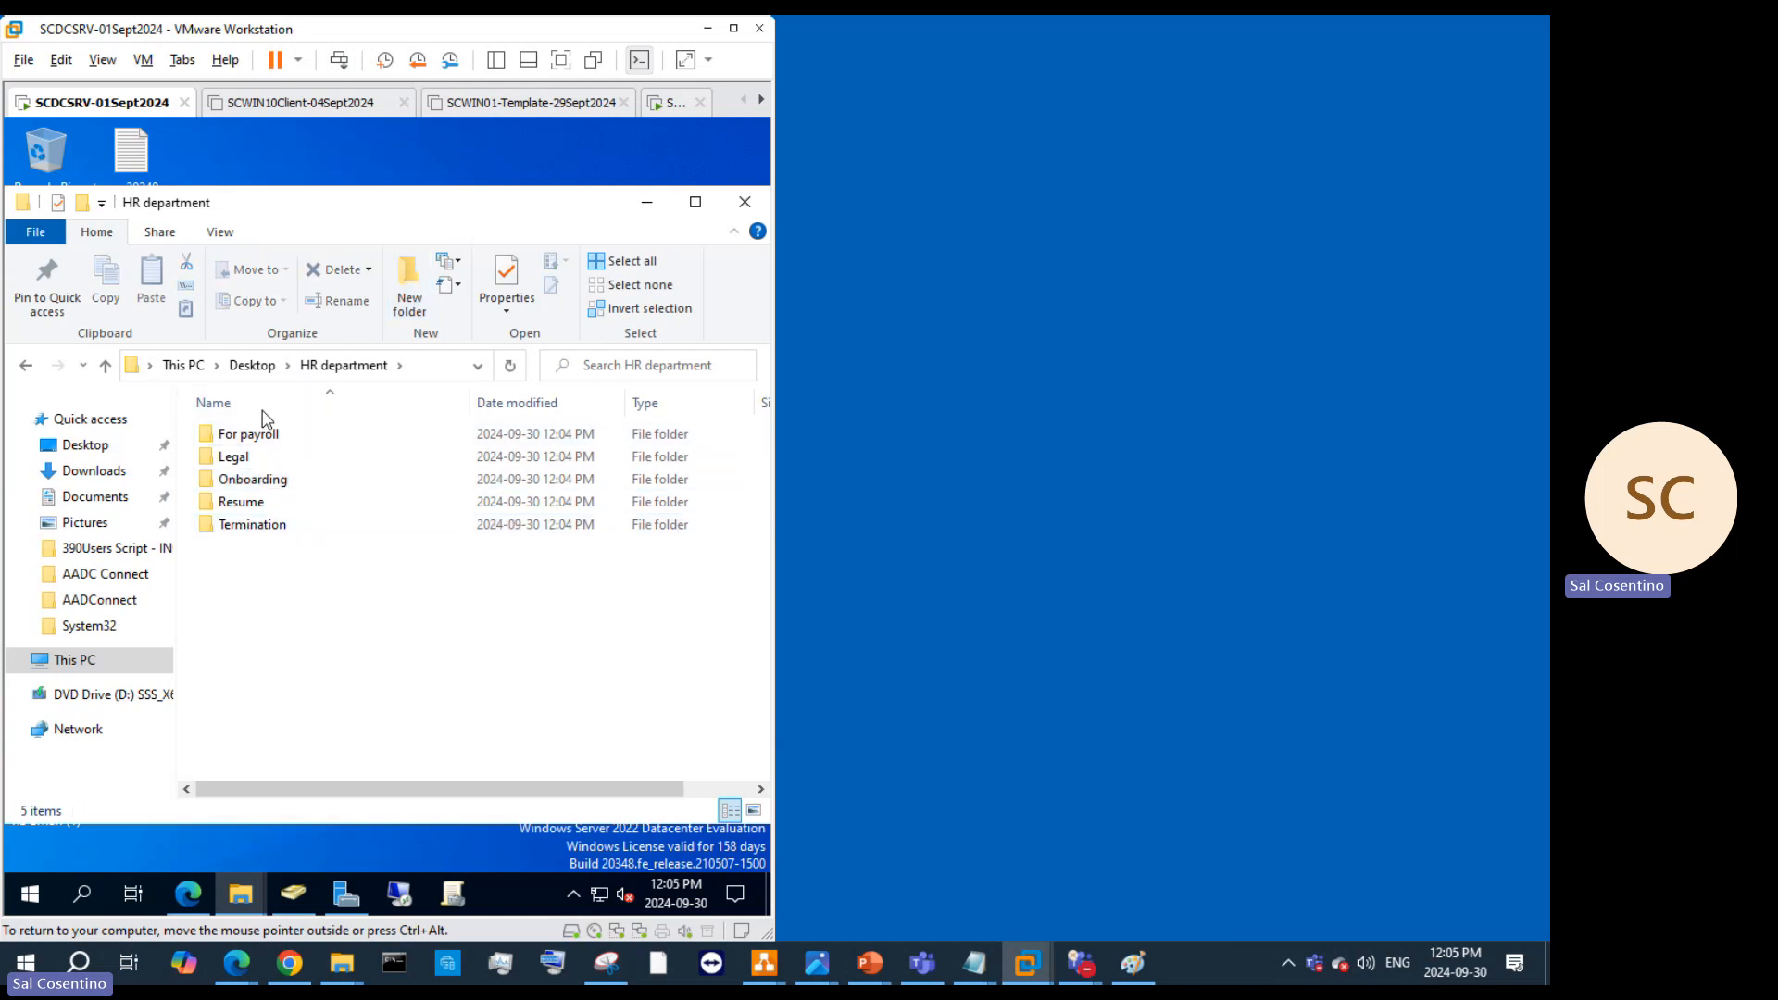
Step: Create a new subfolder in Resume, then open the For payroll folder
{"action": "double_click", "coordinate": [243, 502]}
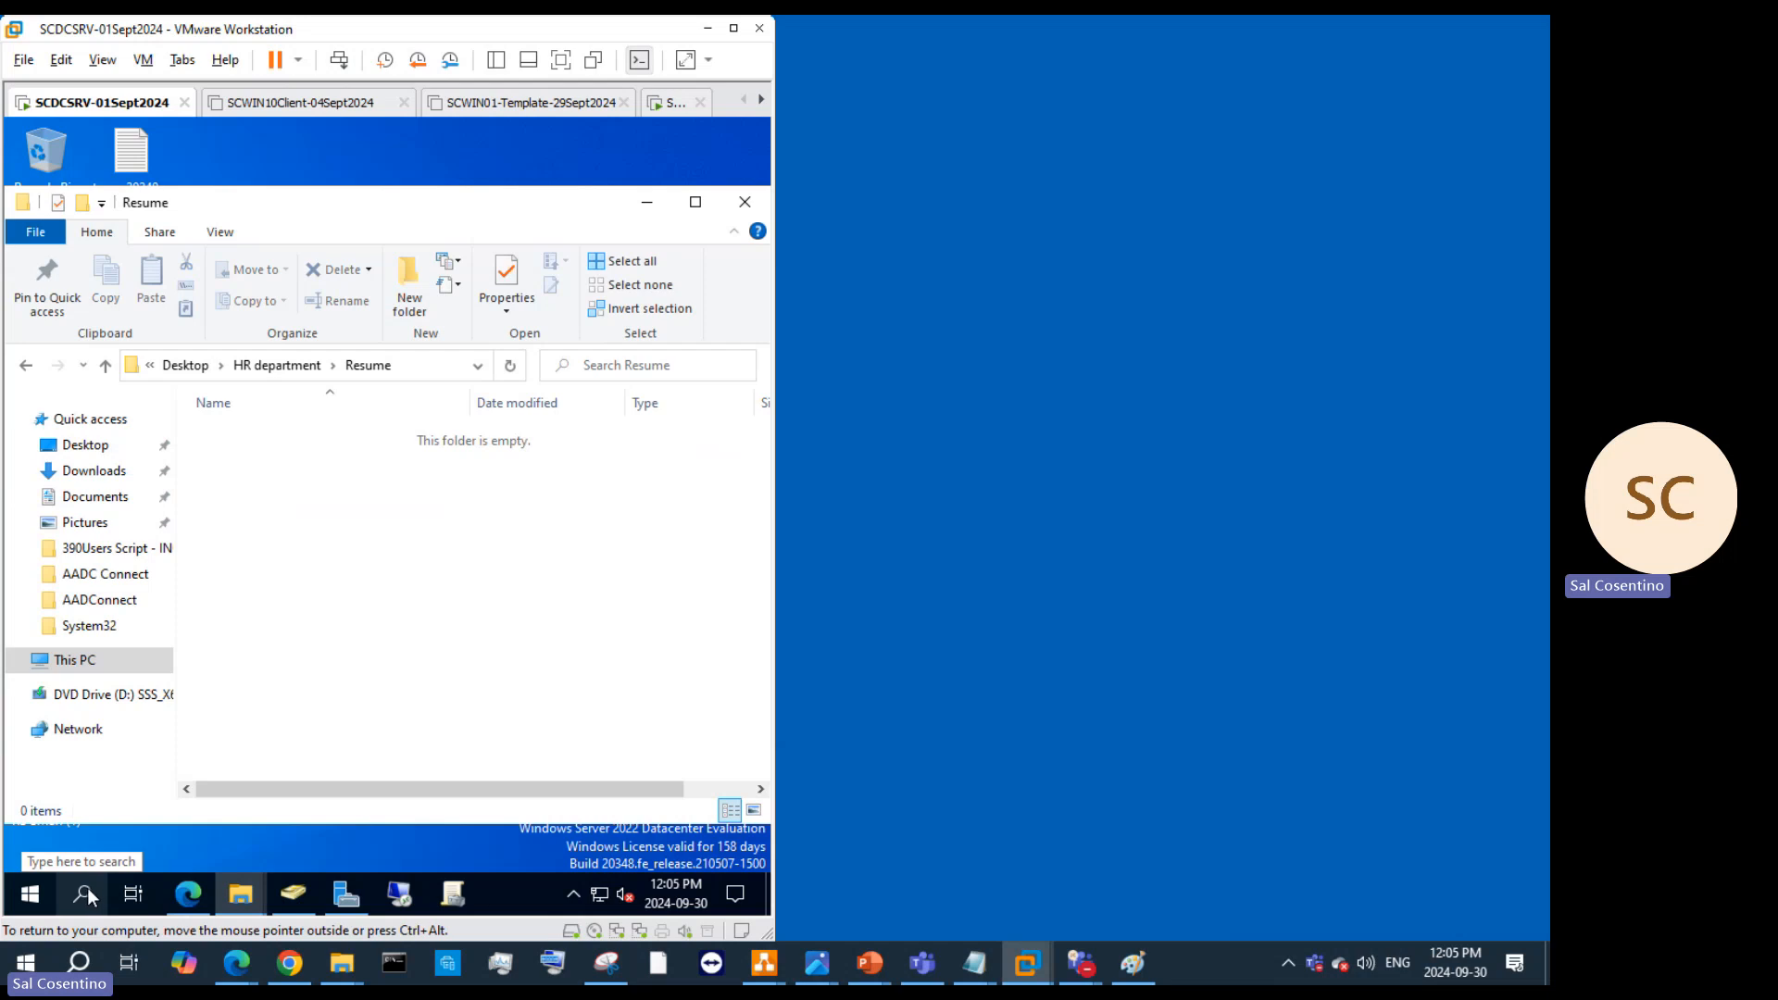
{"action": "left_click", "coordinate": [405, 289]}
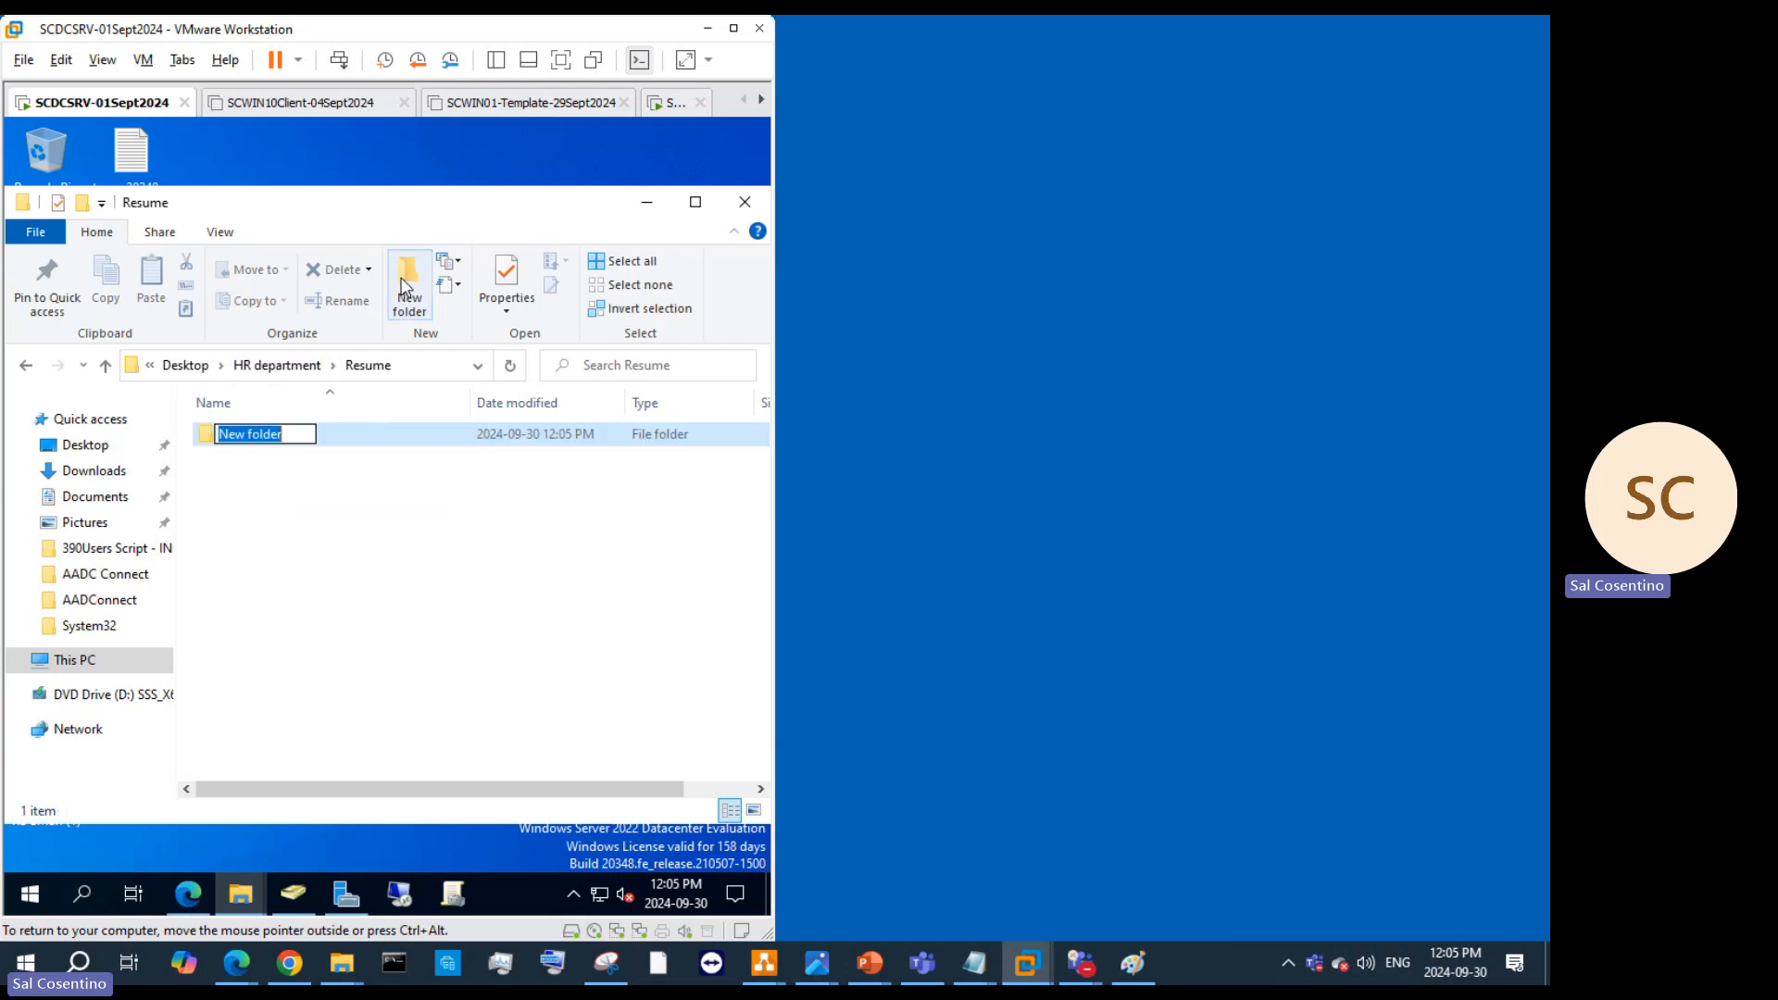
{"action": "left_click", "coordinate": [277, 365]}
{"action": "double_click", "coordinate": [286, 447]}
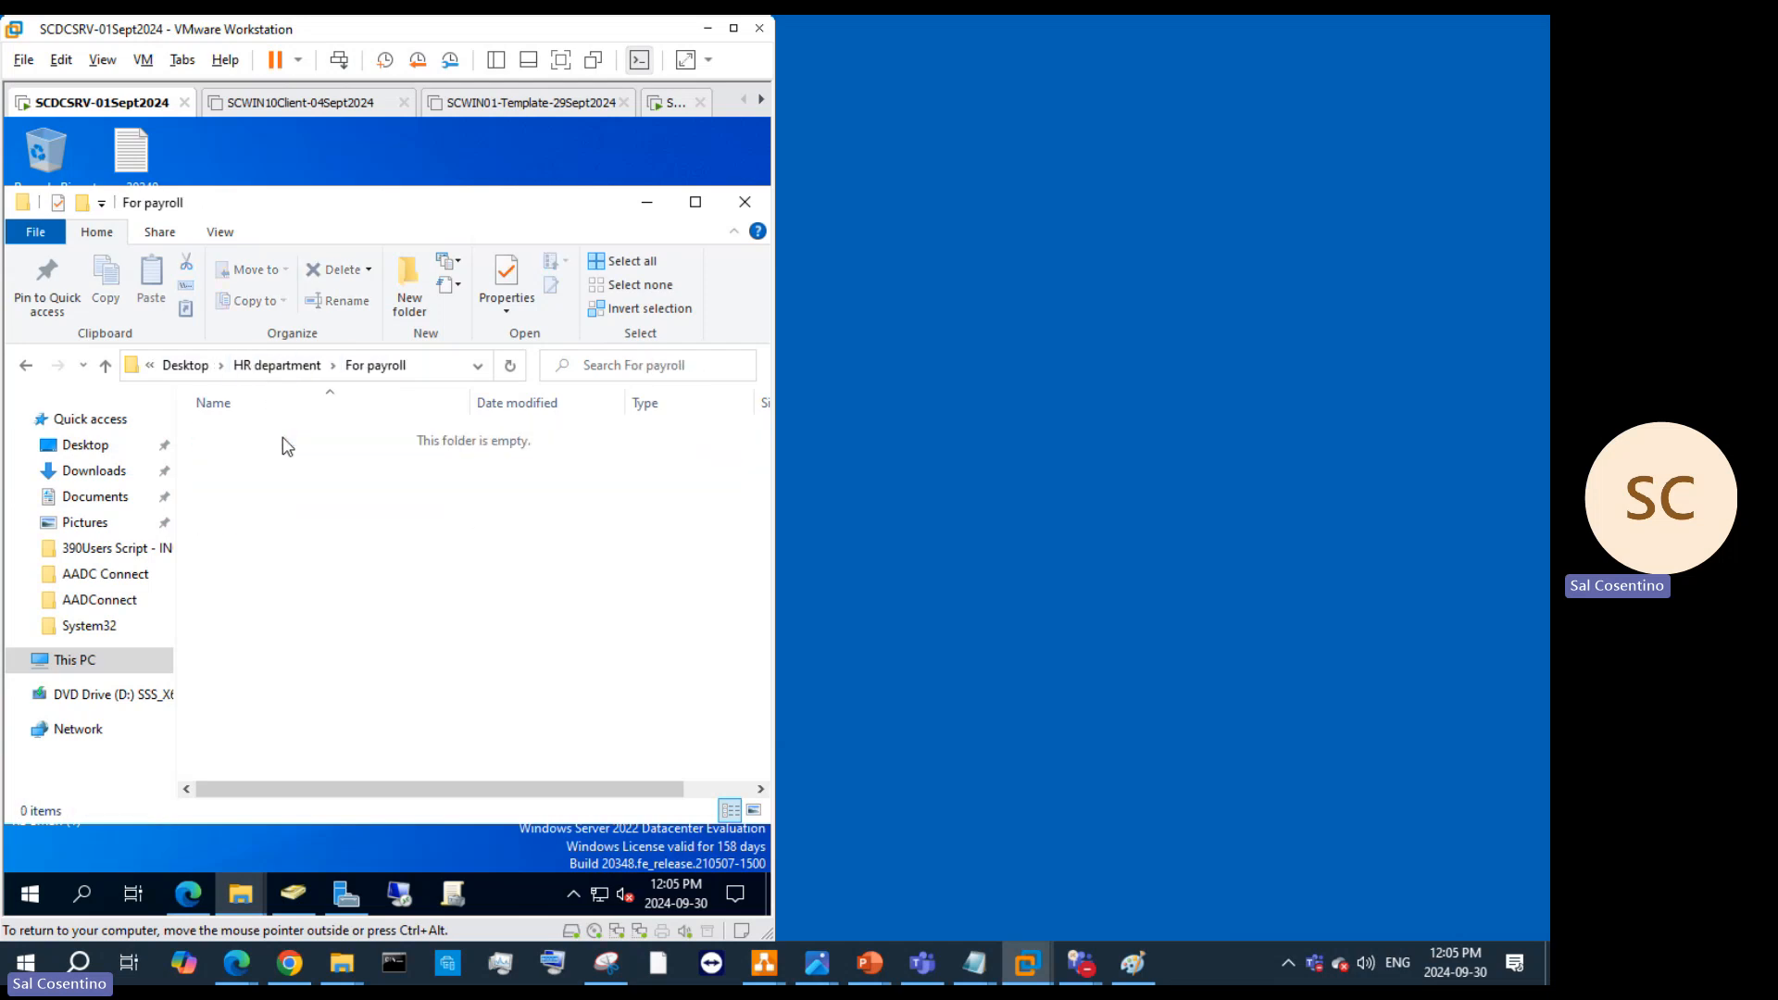
Step: Add a text document named 'for accounting' in For payroll, then return to HR department
{"action": "left_click_drag", "start_coordinate": [205, 213], "coordinate": [404, 220]}
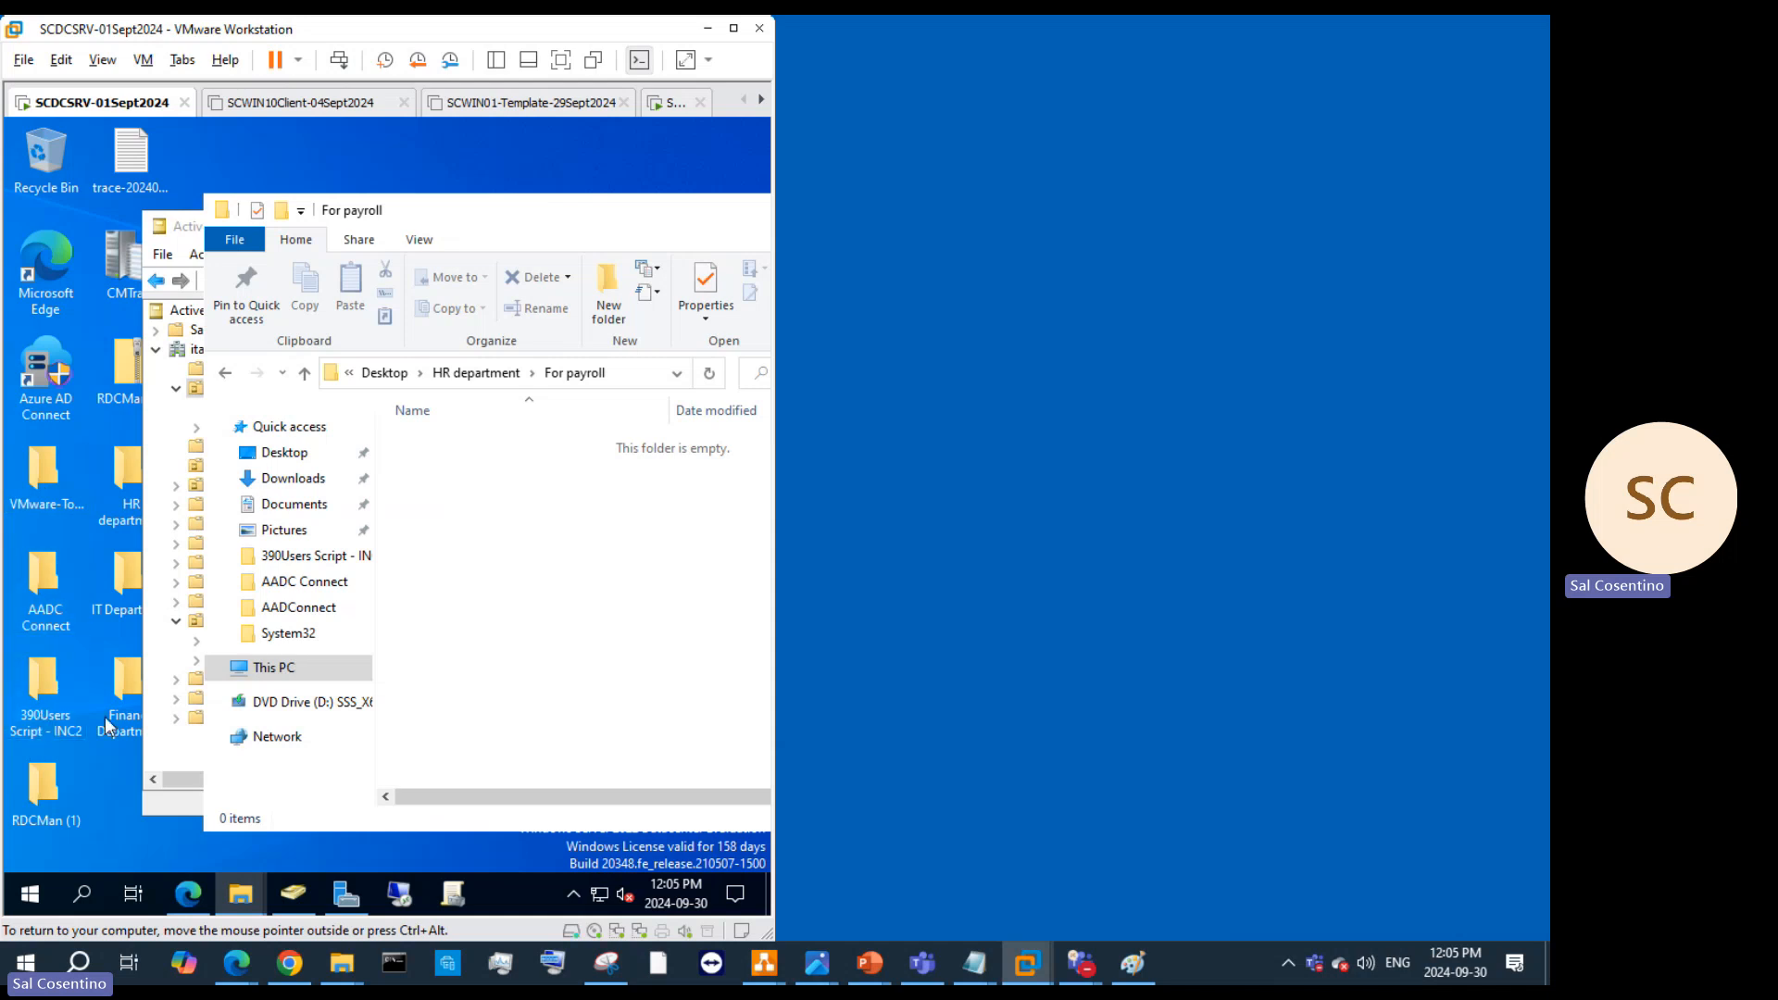
{"action": "left_click_drag", "start_coordinate": [296, 602], "coordinate": [346, 627]}
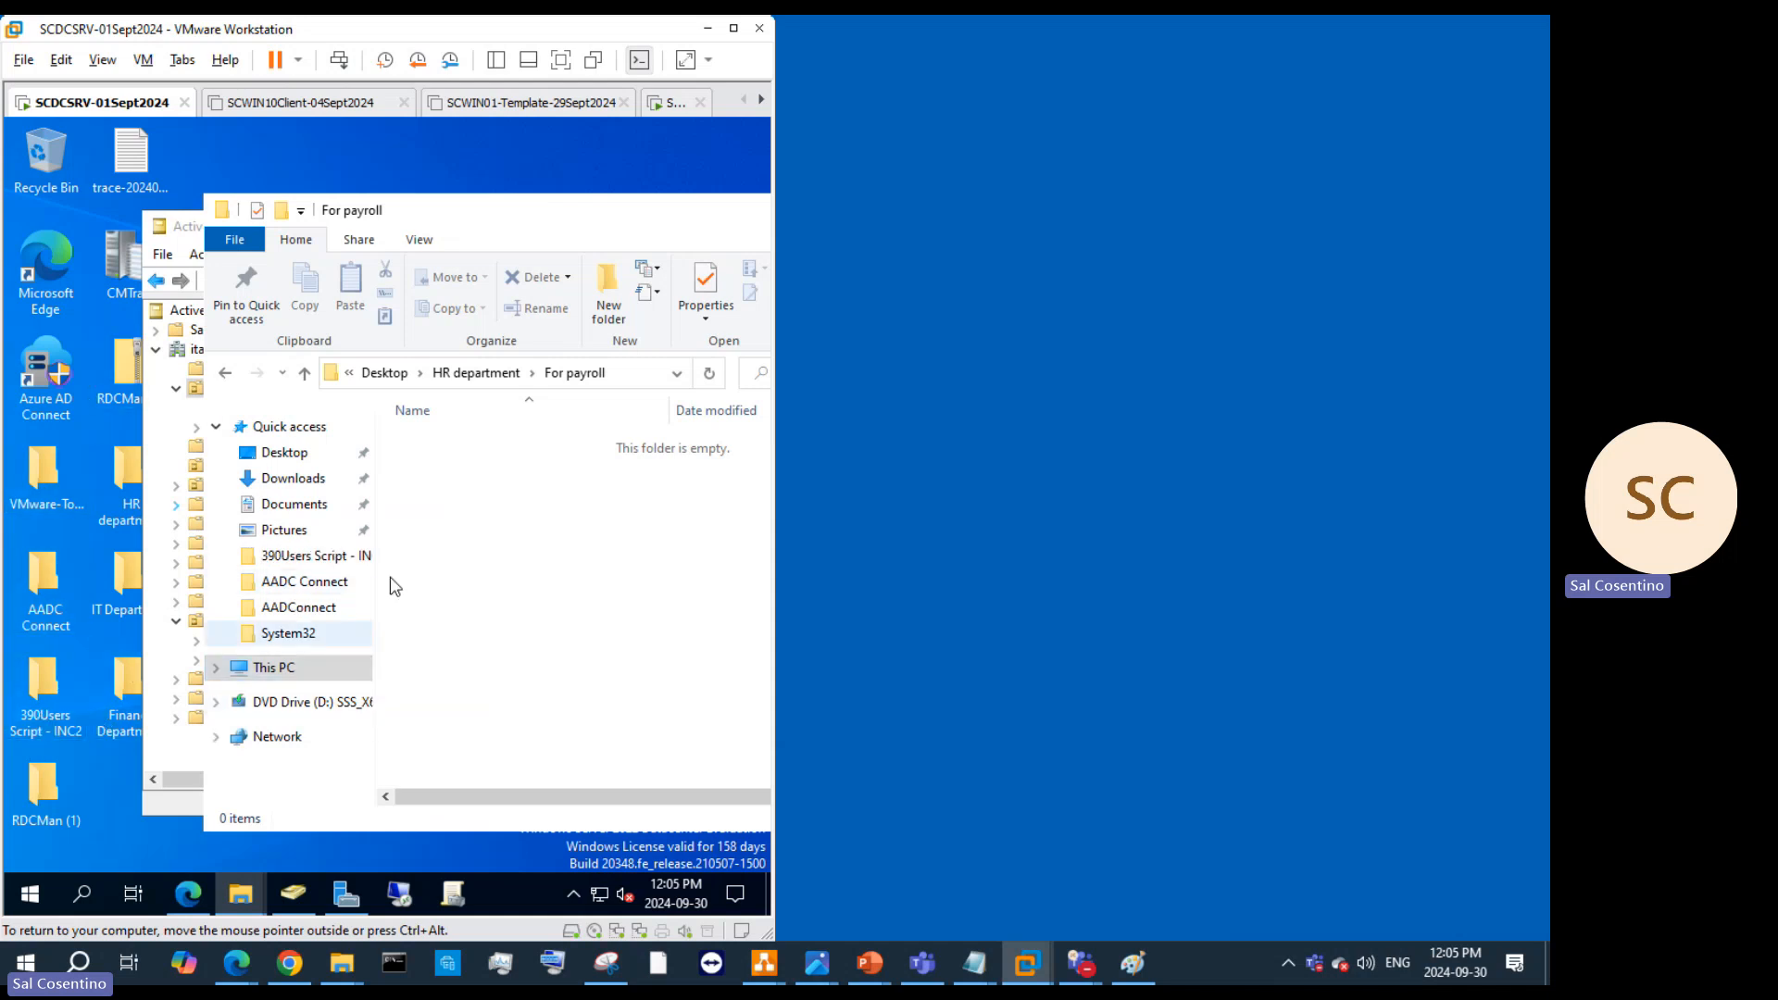
{"action": "right_click", "coordinate": [428, 463]}
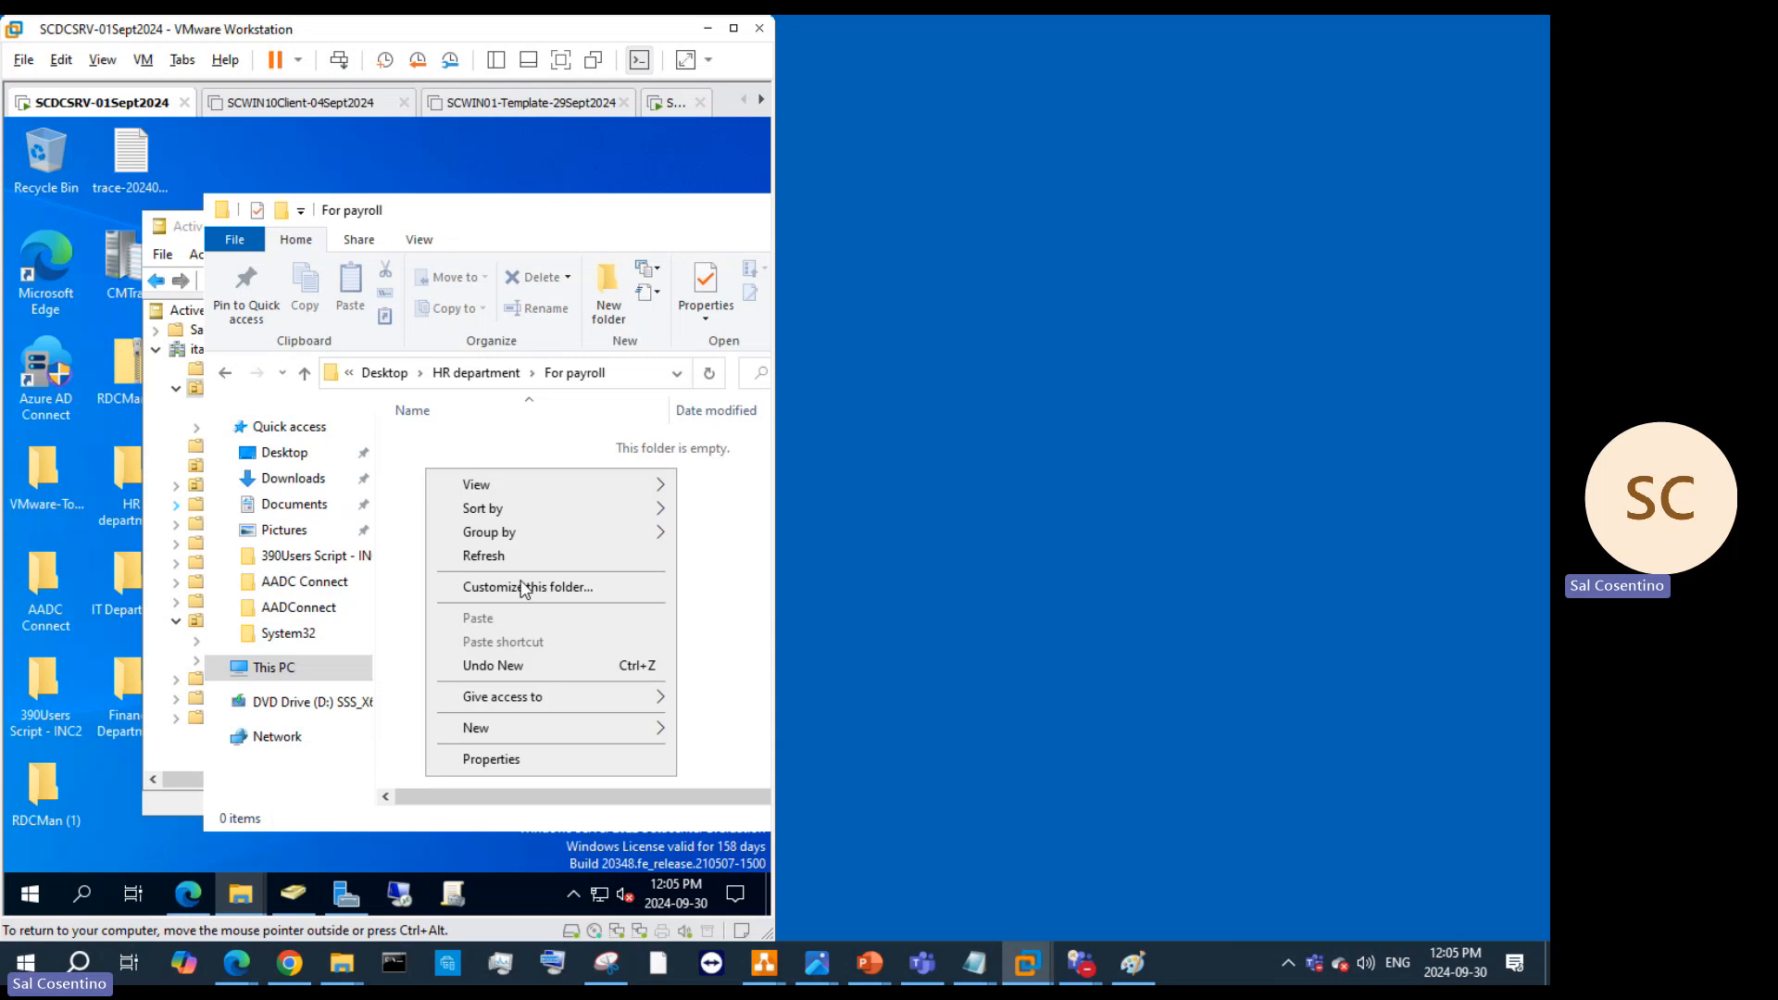
{"action": "mouse_move", "coordinate": [547, 729]}
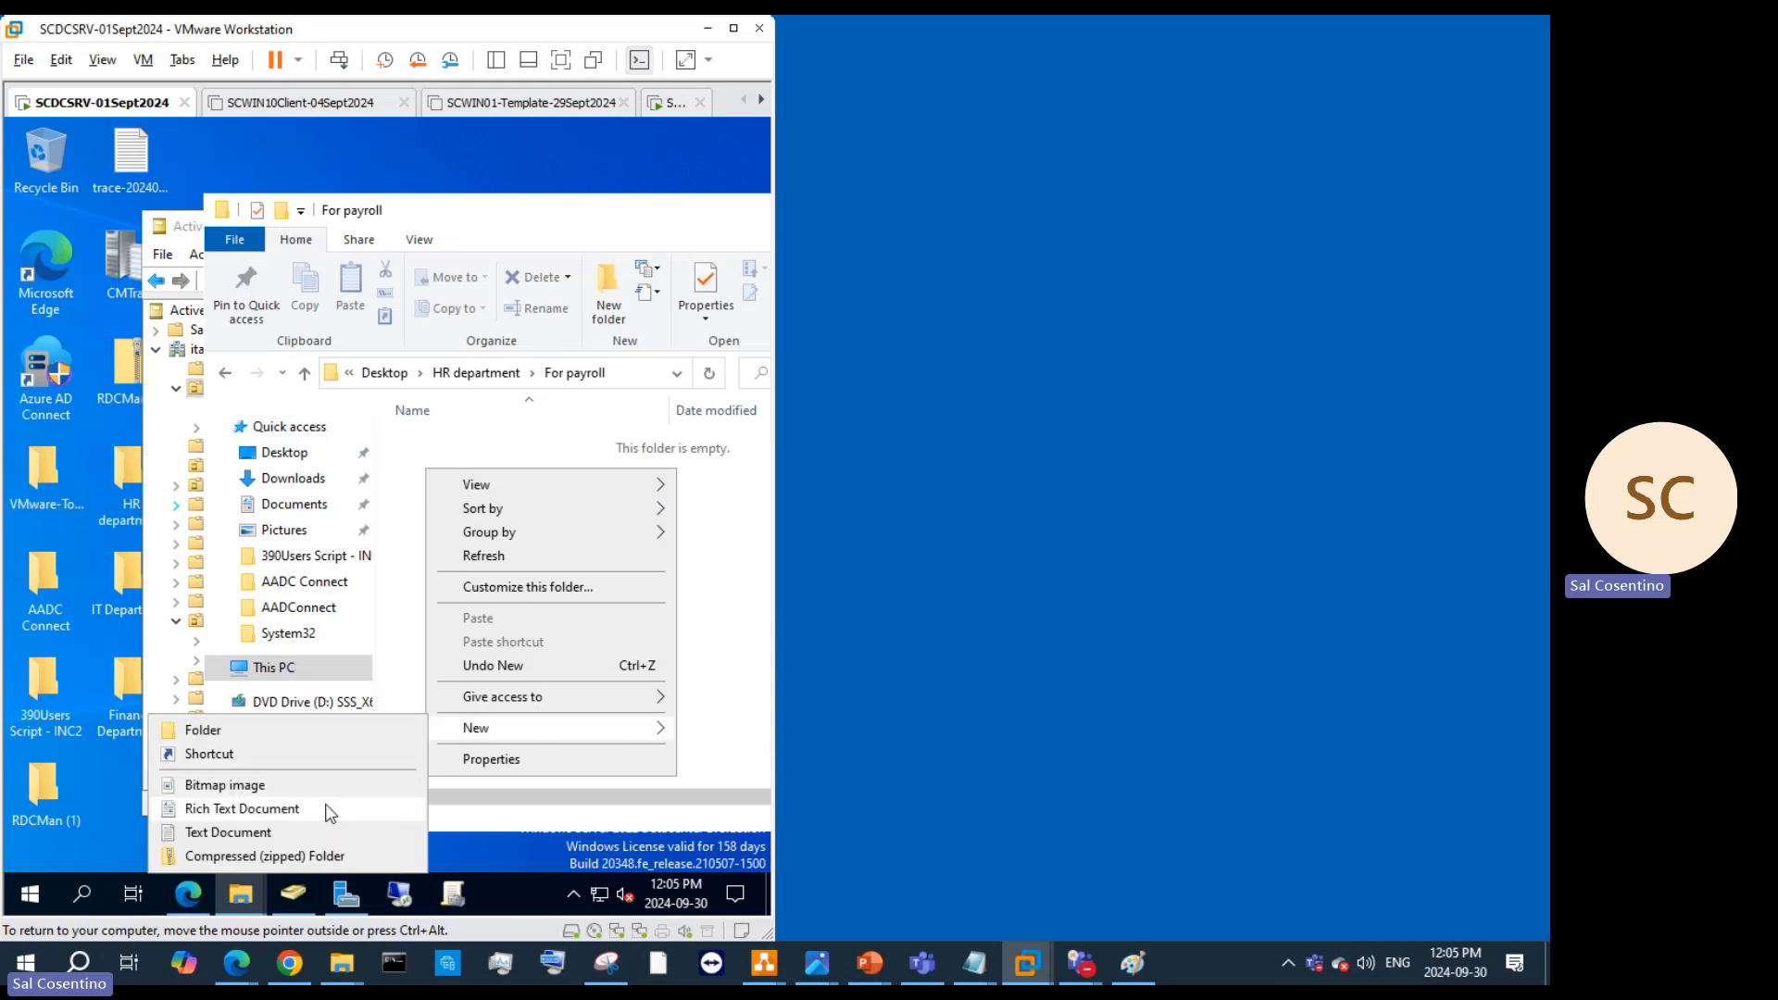
{"action": "left_click", "coordinate": [251, 833]}
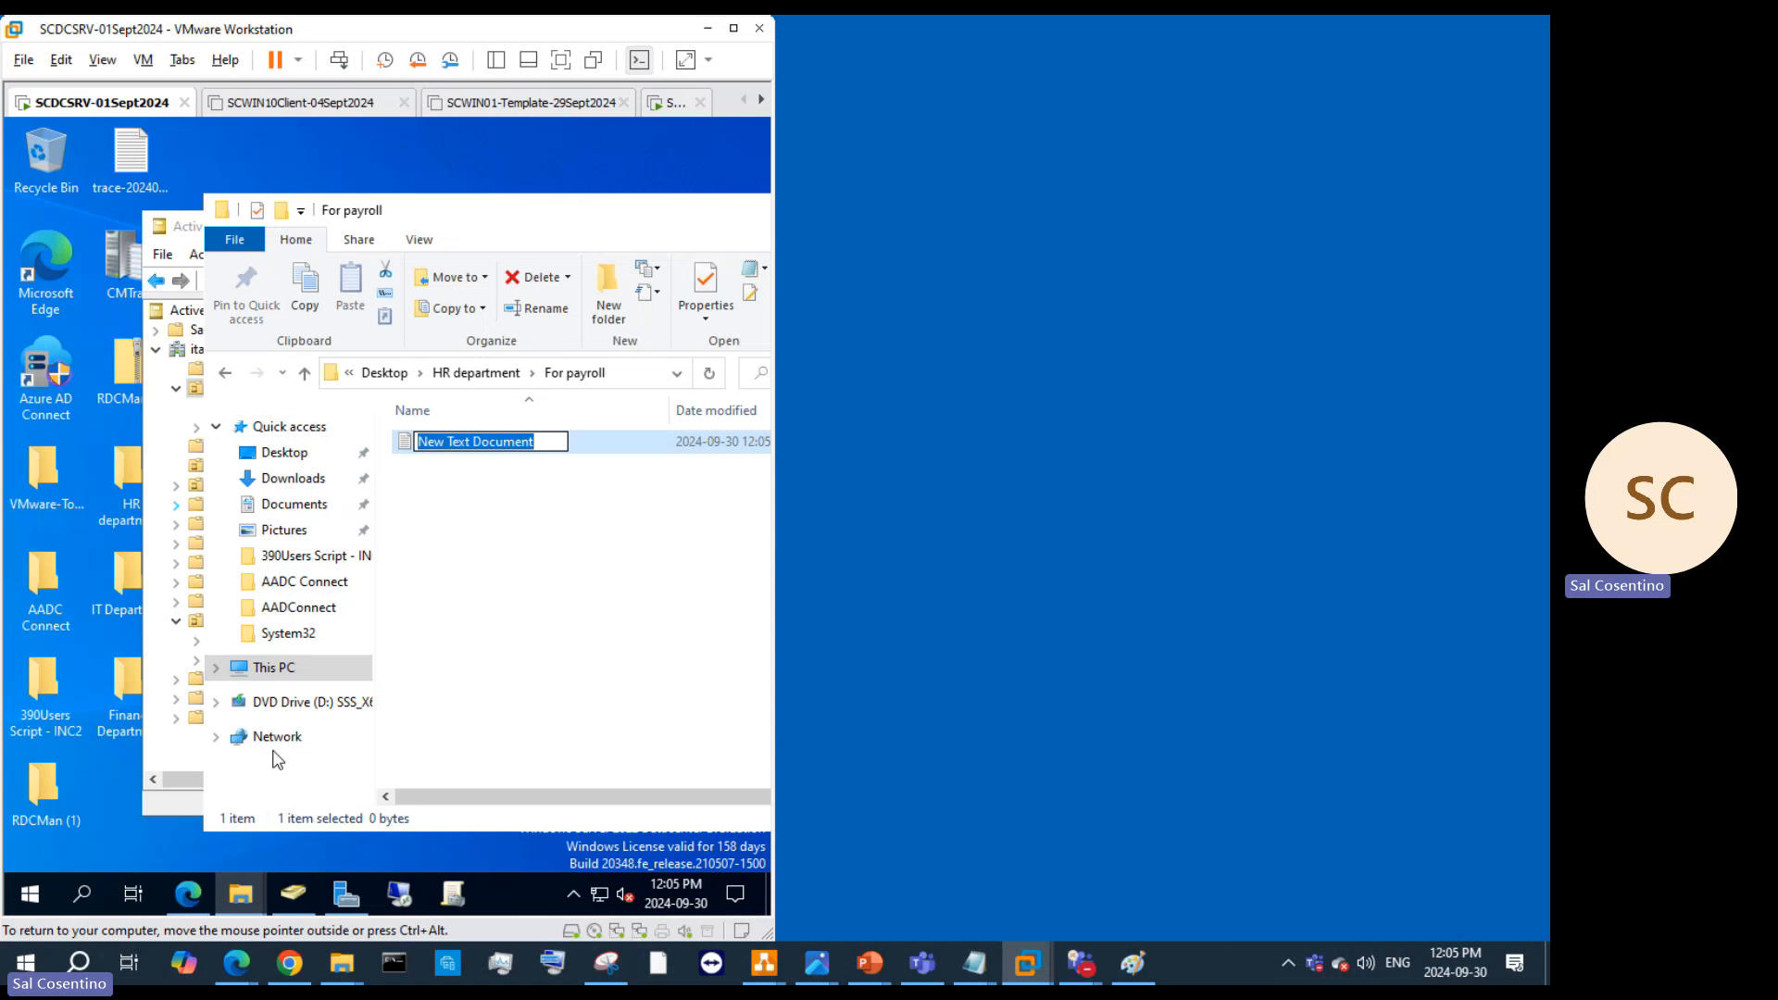
{"action": "type", "text": "for accounti"}
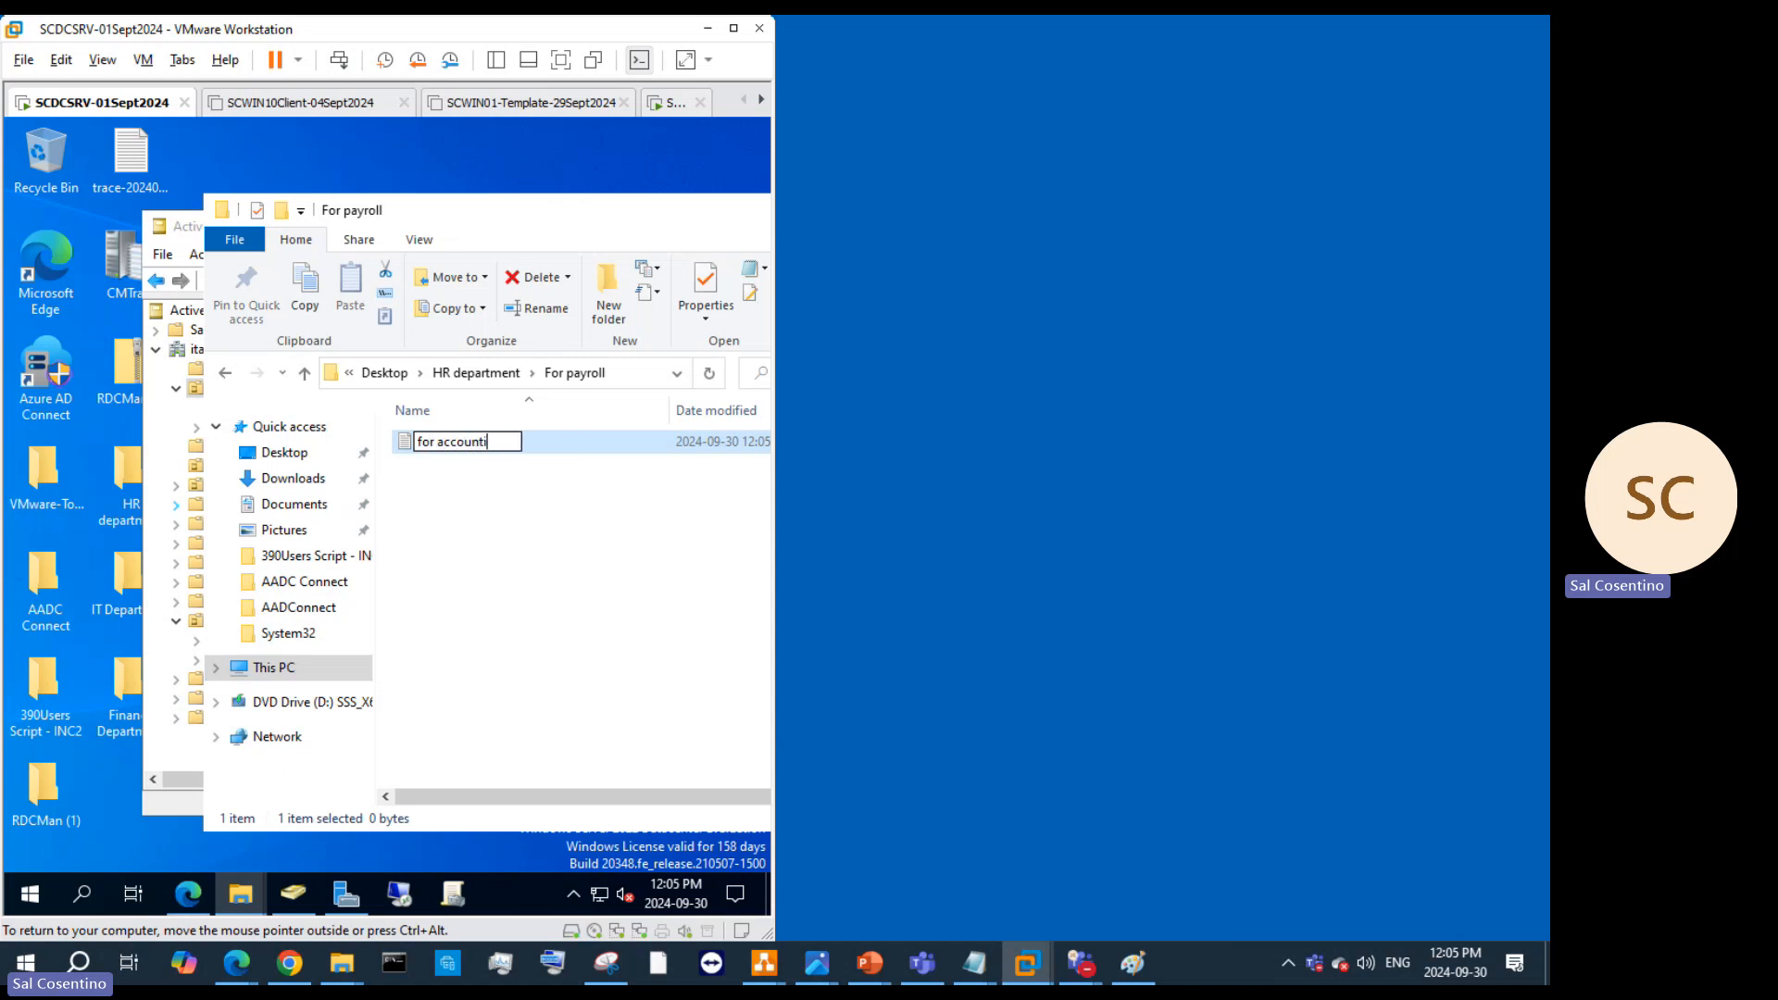
{"action": "type", "text": "ng"}
{"action": "key", "text": "Return"}
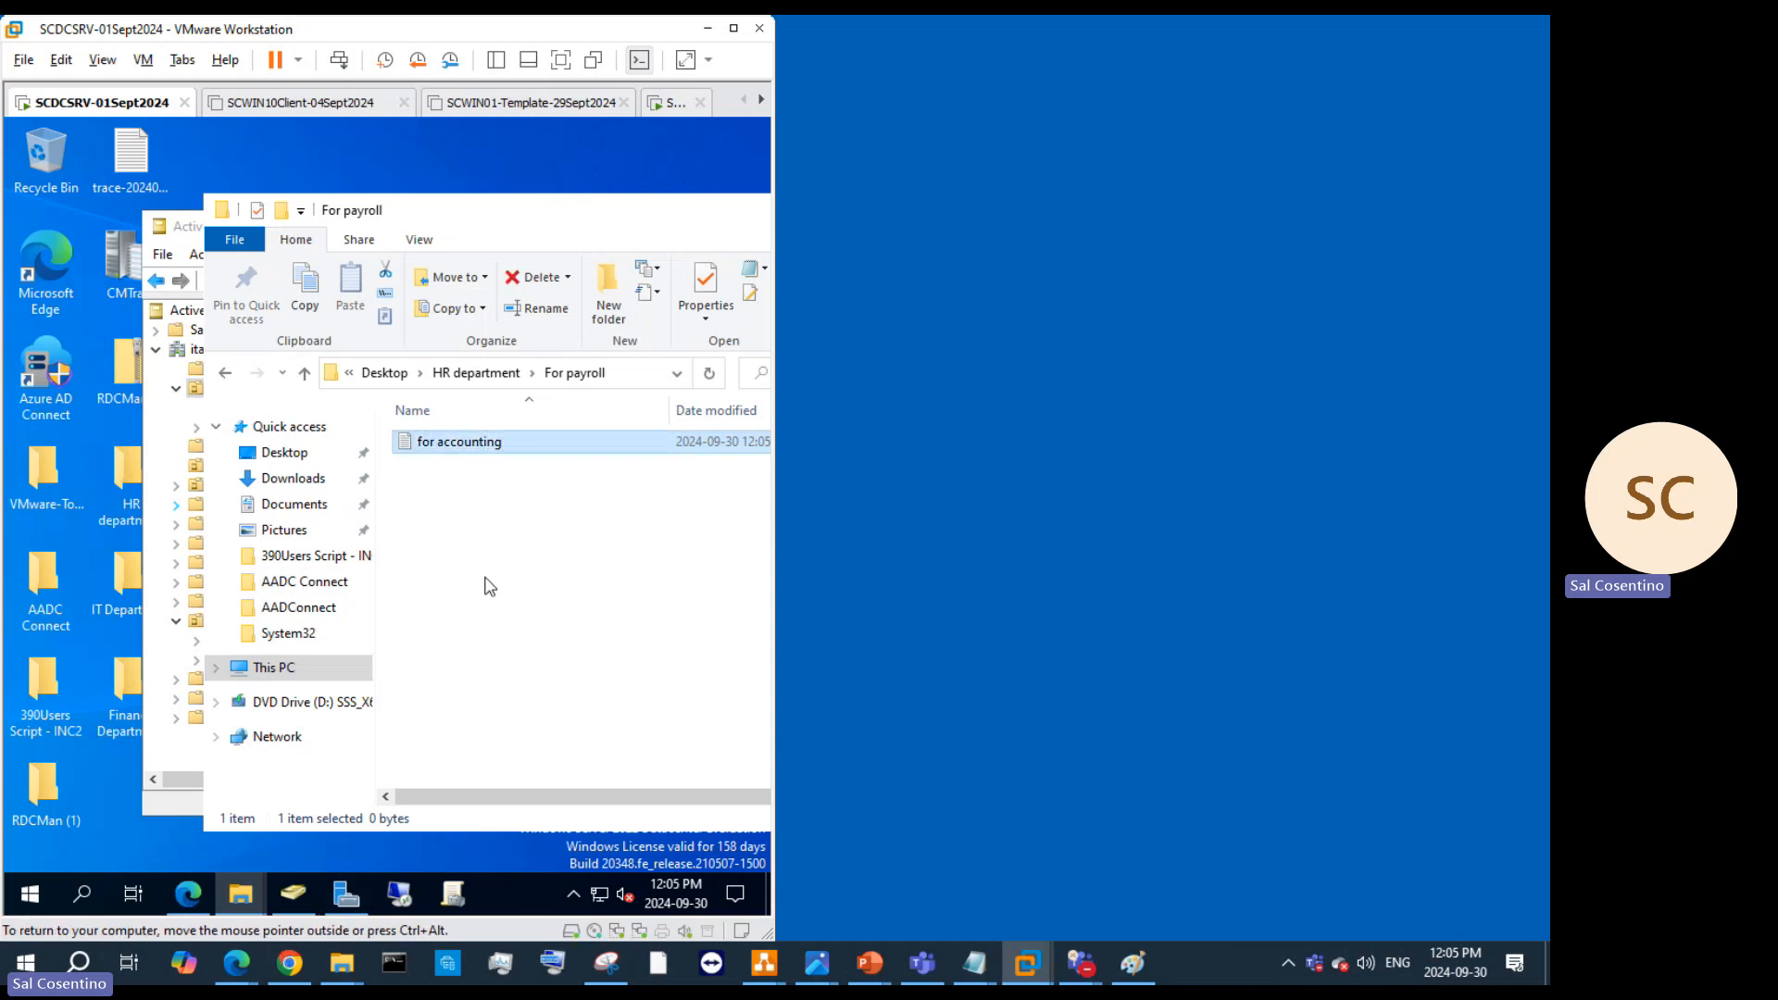
{"action": "left_click", "coordinate": [451, 373]}
Step: In the Resume folder, rename the new subfolder to 'Monster'
{"action": "left_click", "coordinate": [462, 471]}
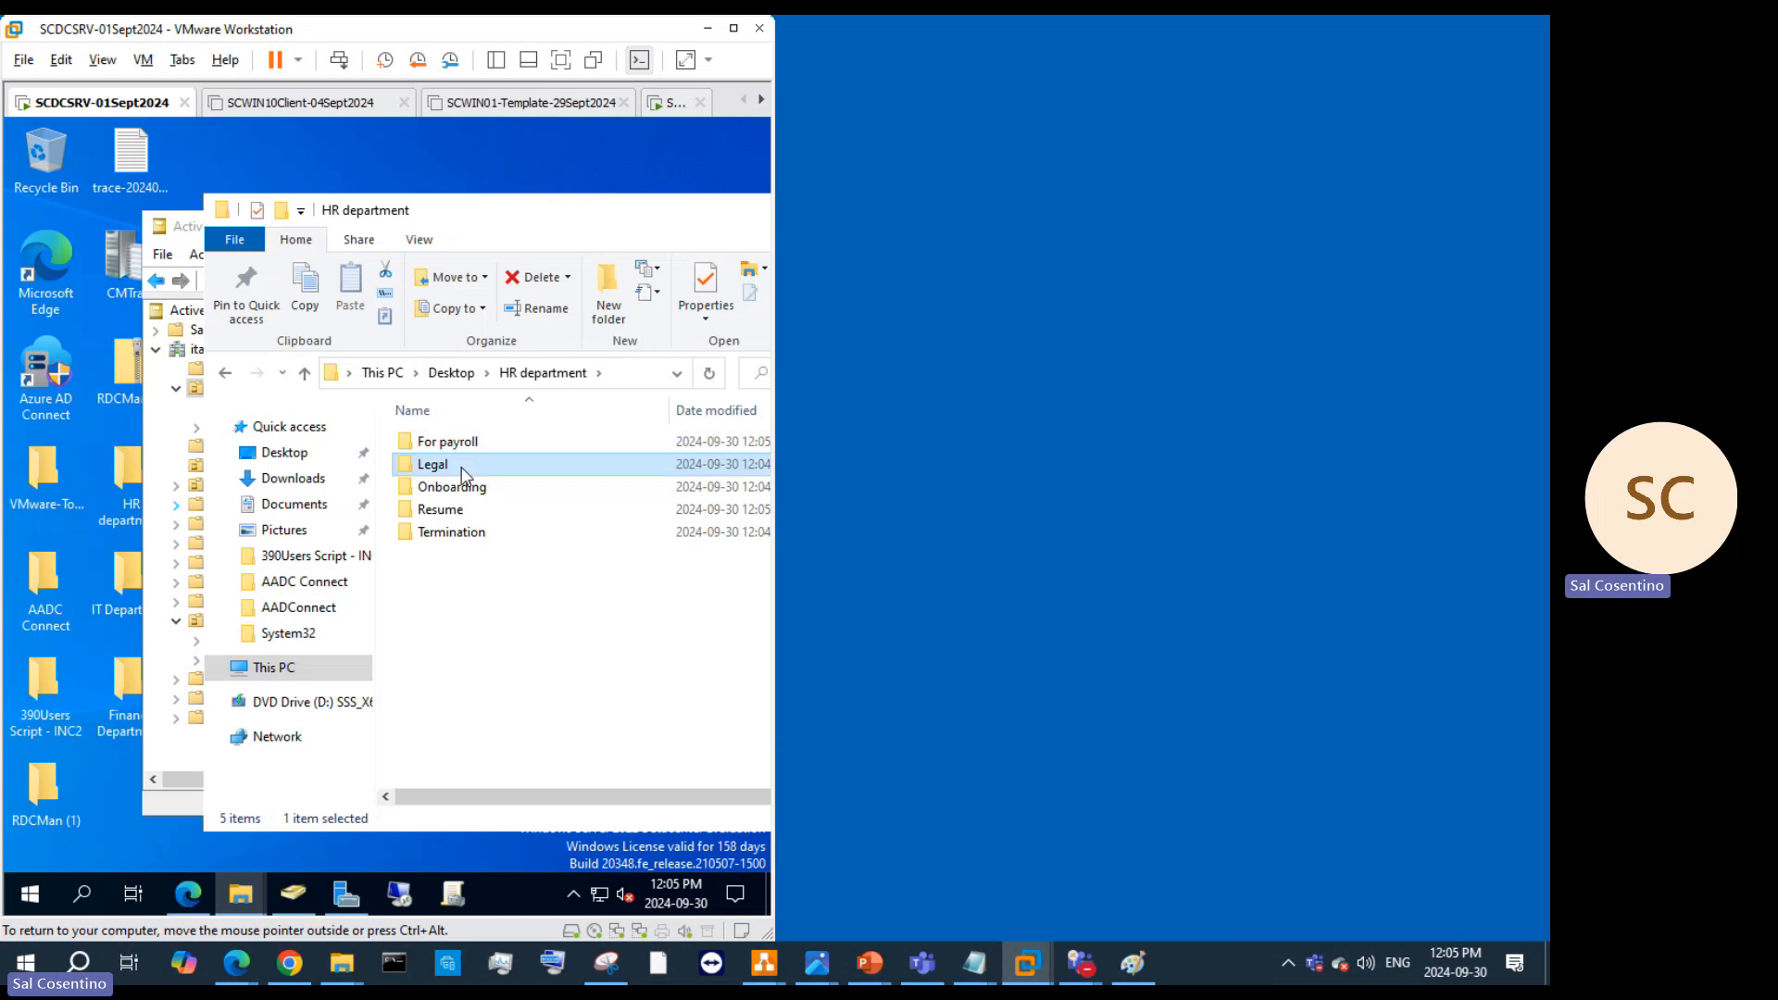
{"action": "double_click", "coordinate": [462, 470]}
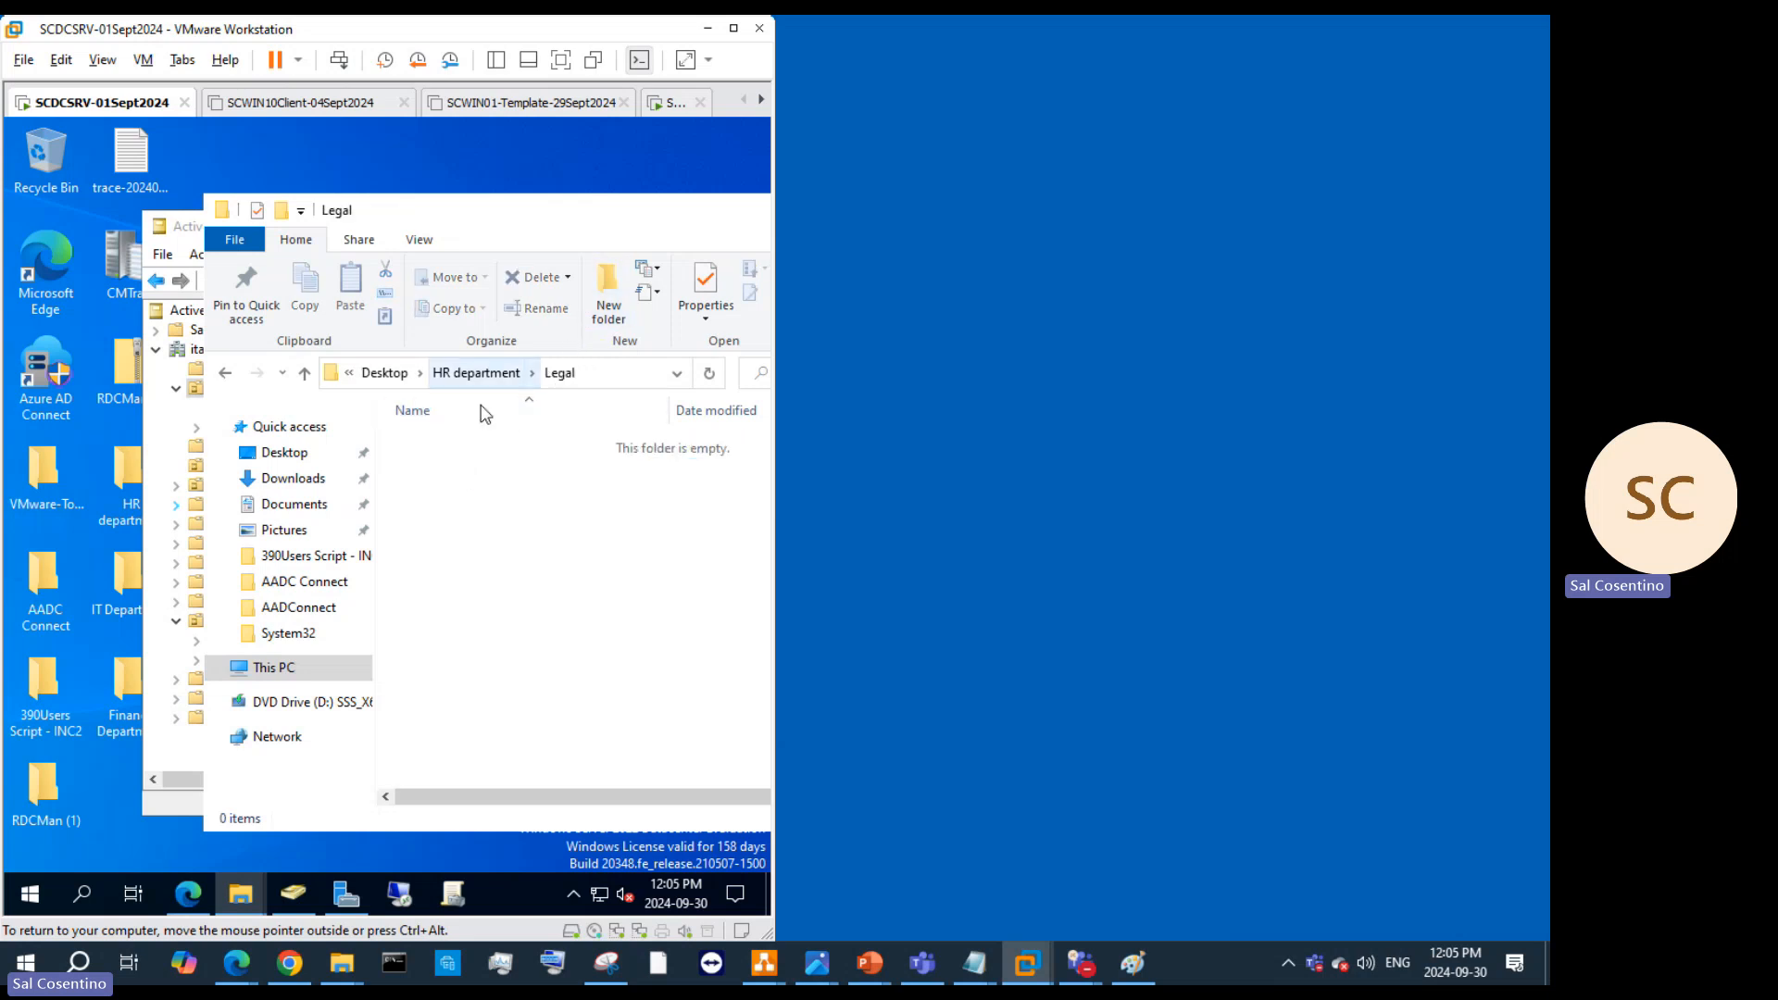
{"action": "left_click", "coordinate": [437, 374]}
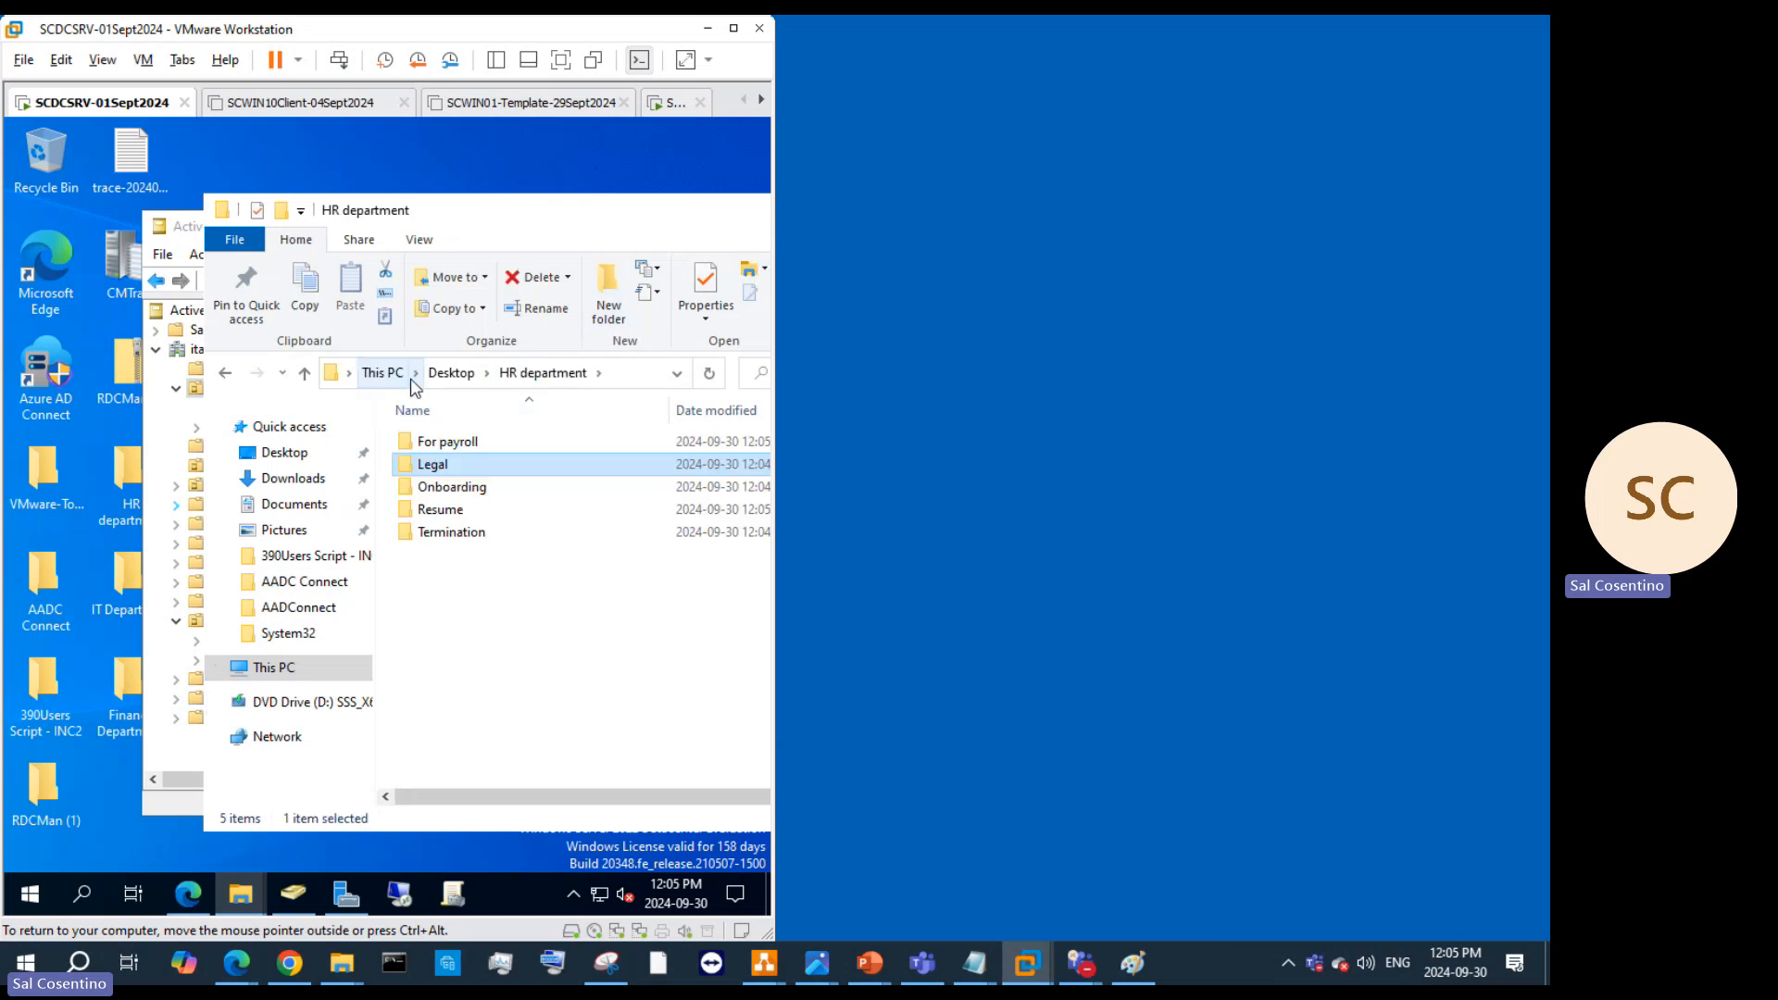
{"action": "double_click", "coordinate": [430, 512]}
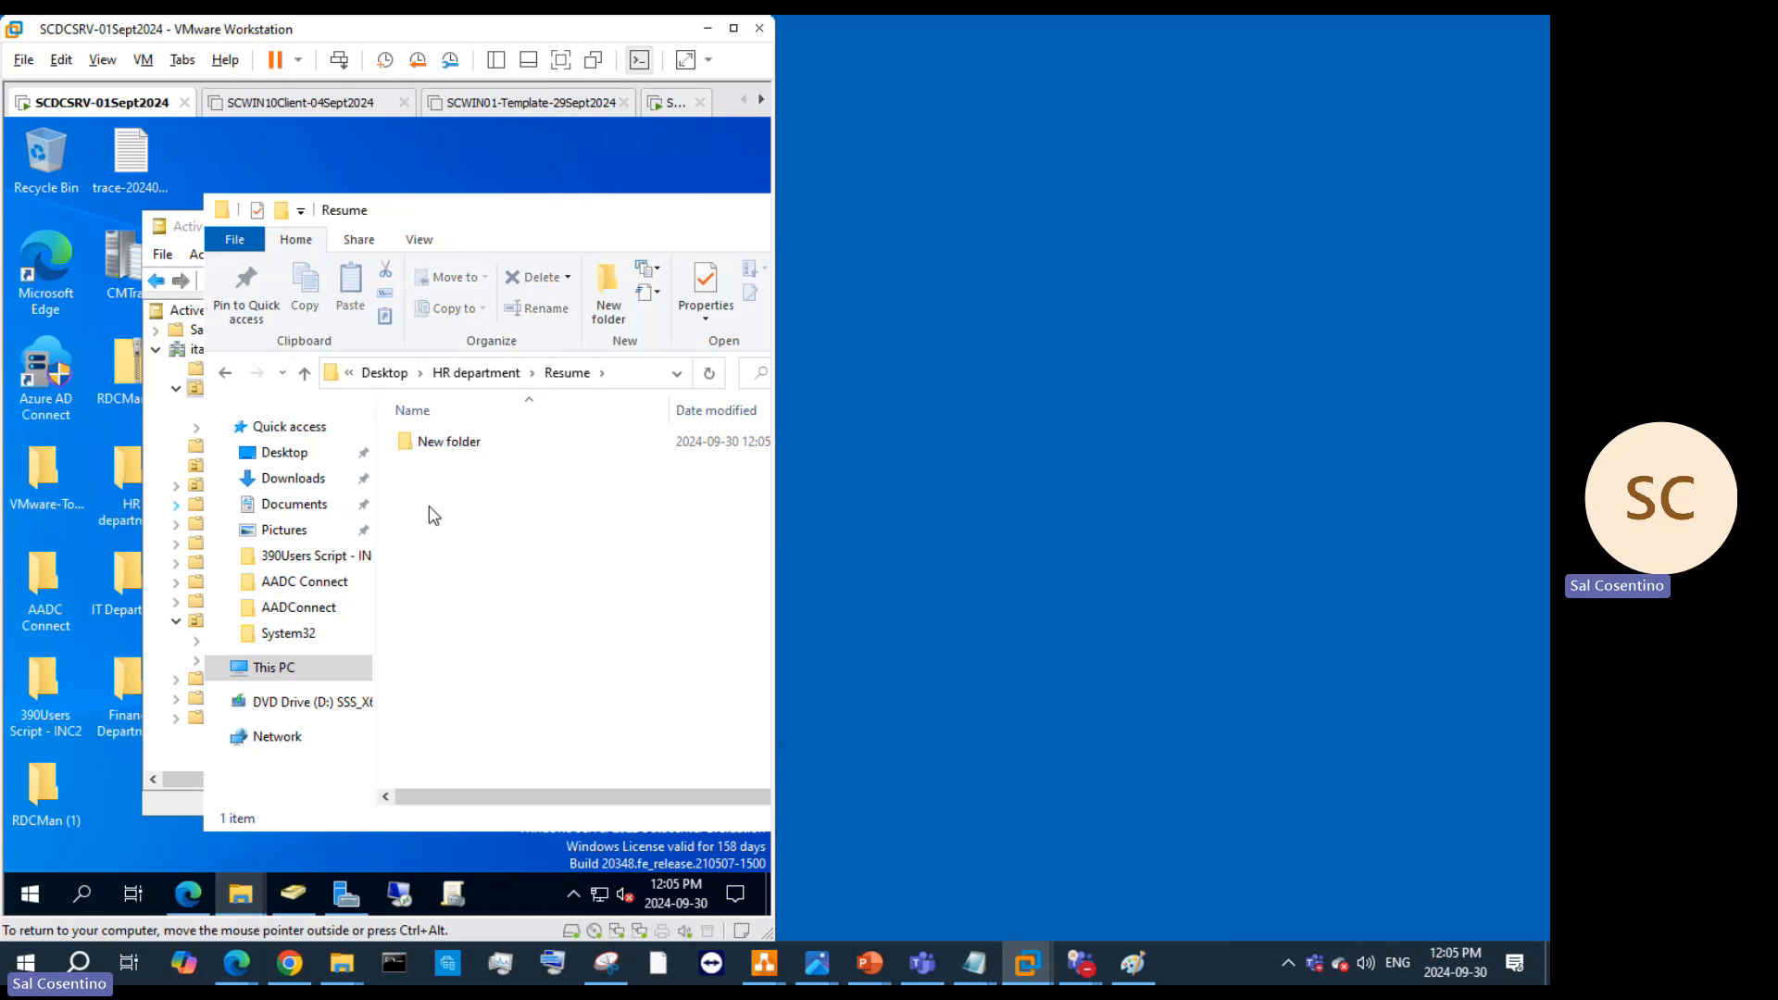
{"action": "right_click", "coordinate": [443, 449]}
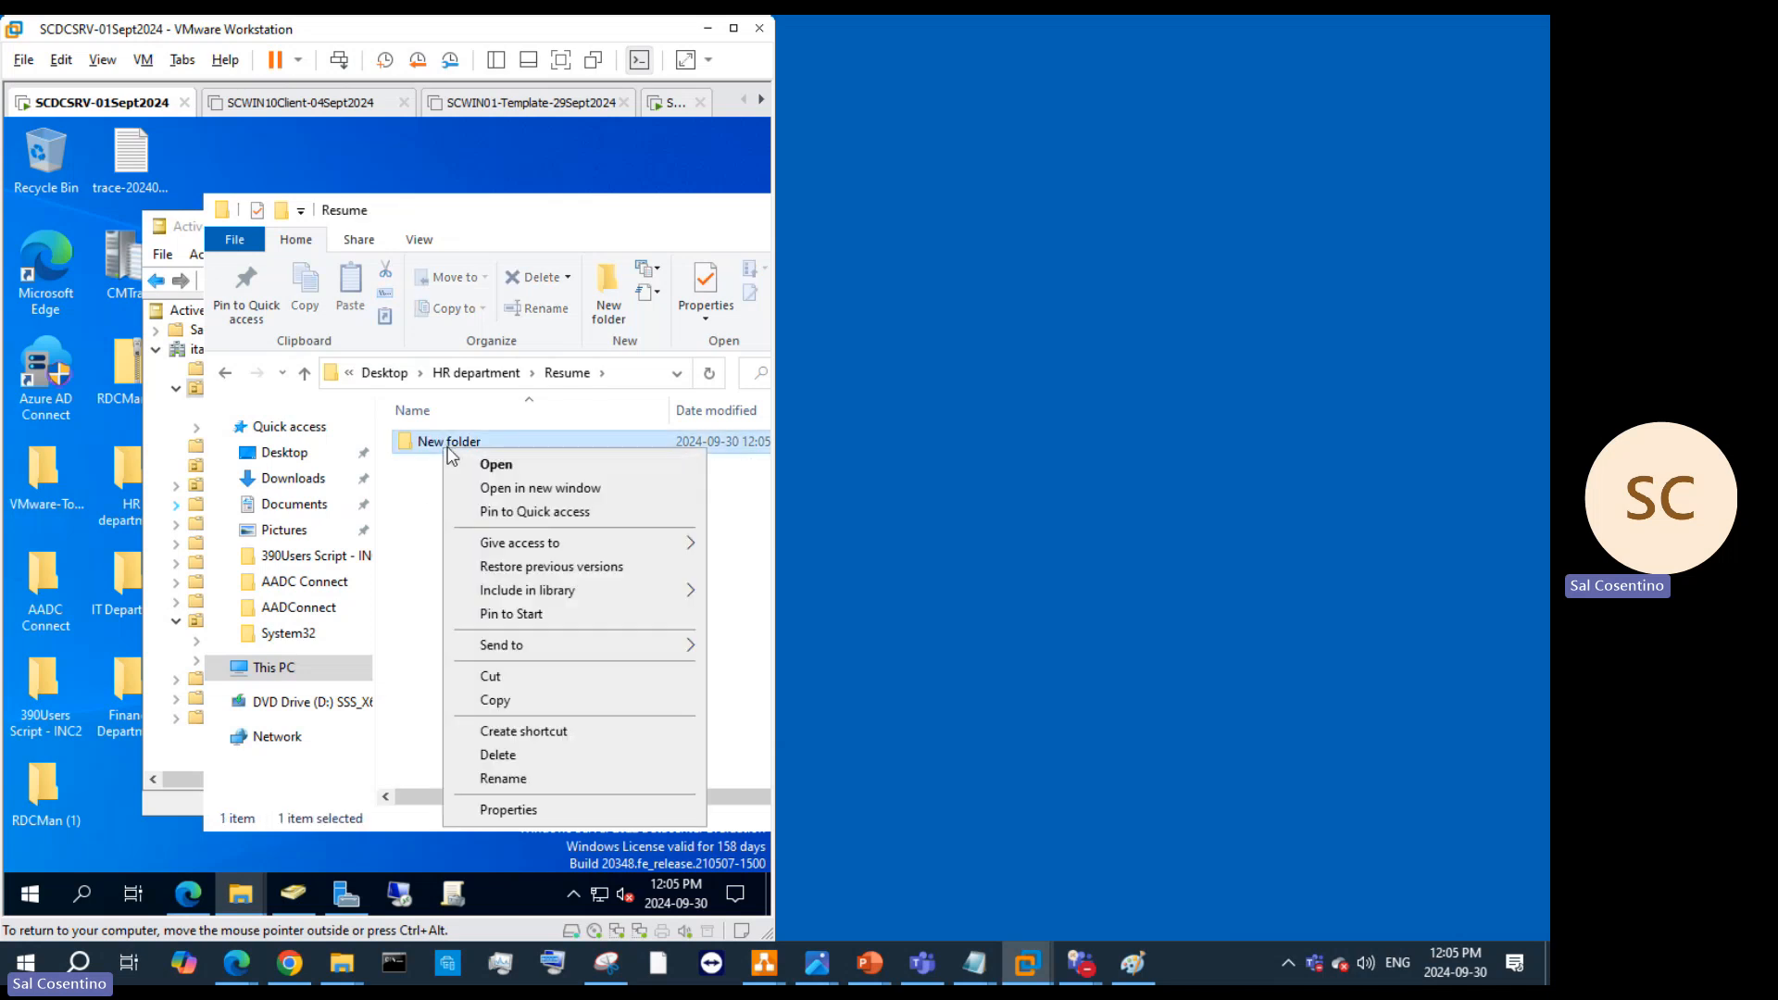
{"action": "left_click", "coordinate": [556, 778]}
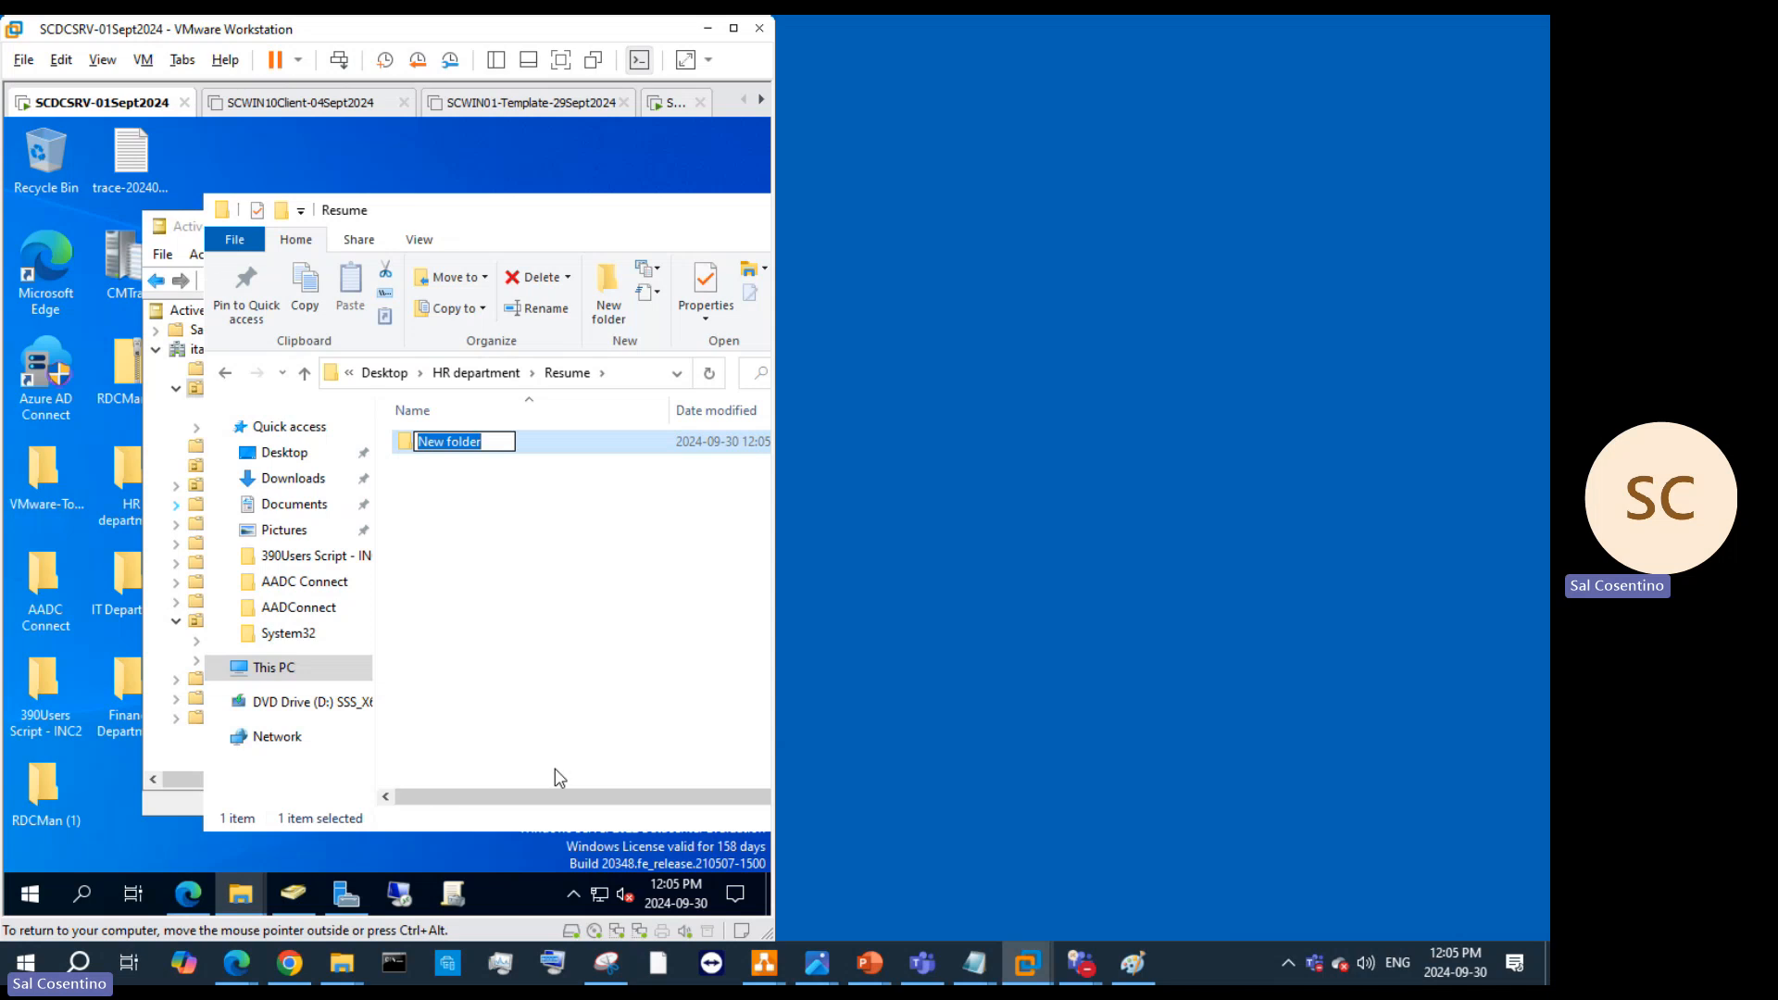
{"action": "type", "text": "Monster"}
{"action": "left_click", "coordinate": [587, 563]}
Step: Add an 'indeed' folder in Resume, then bring the Teams meeting window forward
{"action": "right_click", "coordinate": [574, 514]}
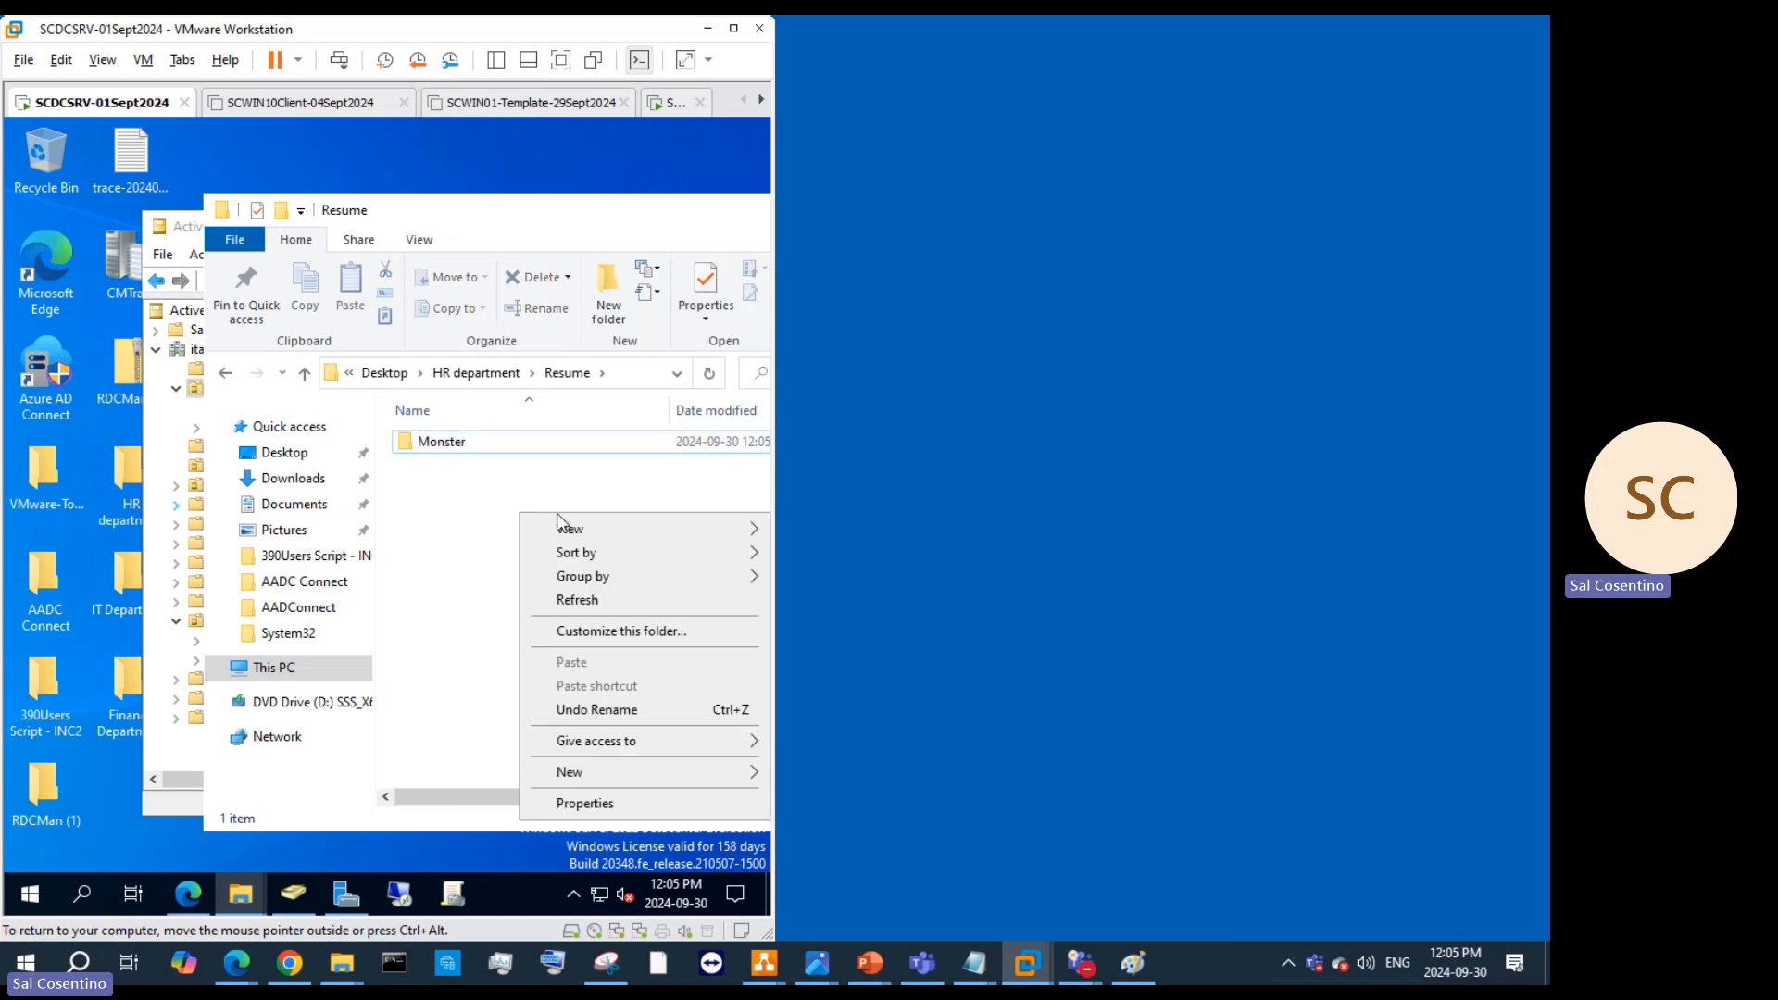
{"action": "mouse_move", "coordinate": [627, 773]}
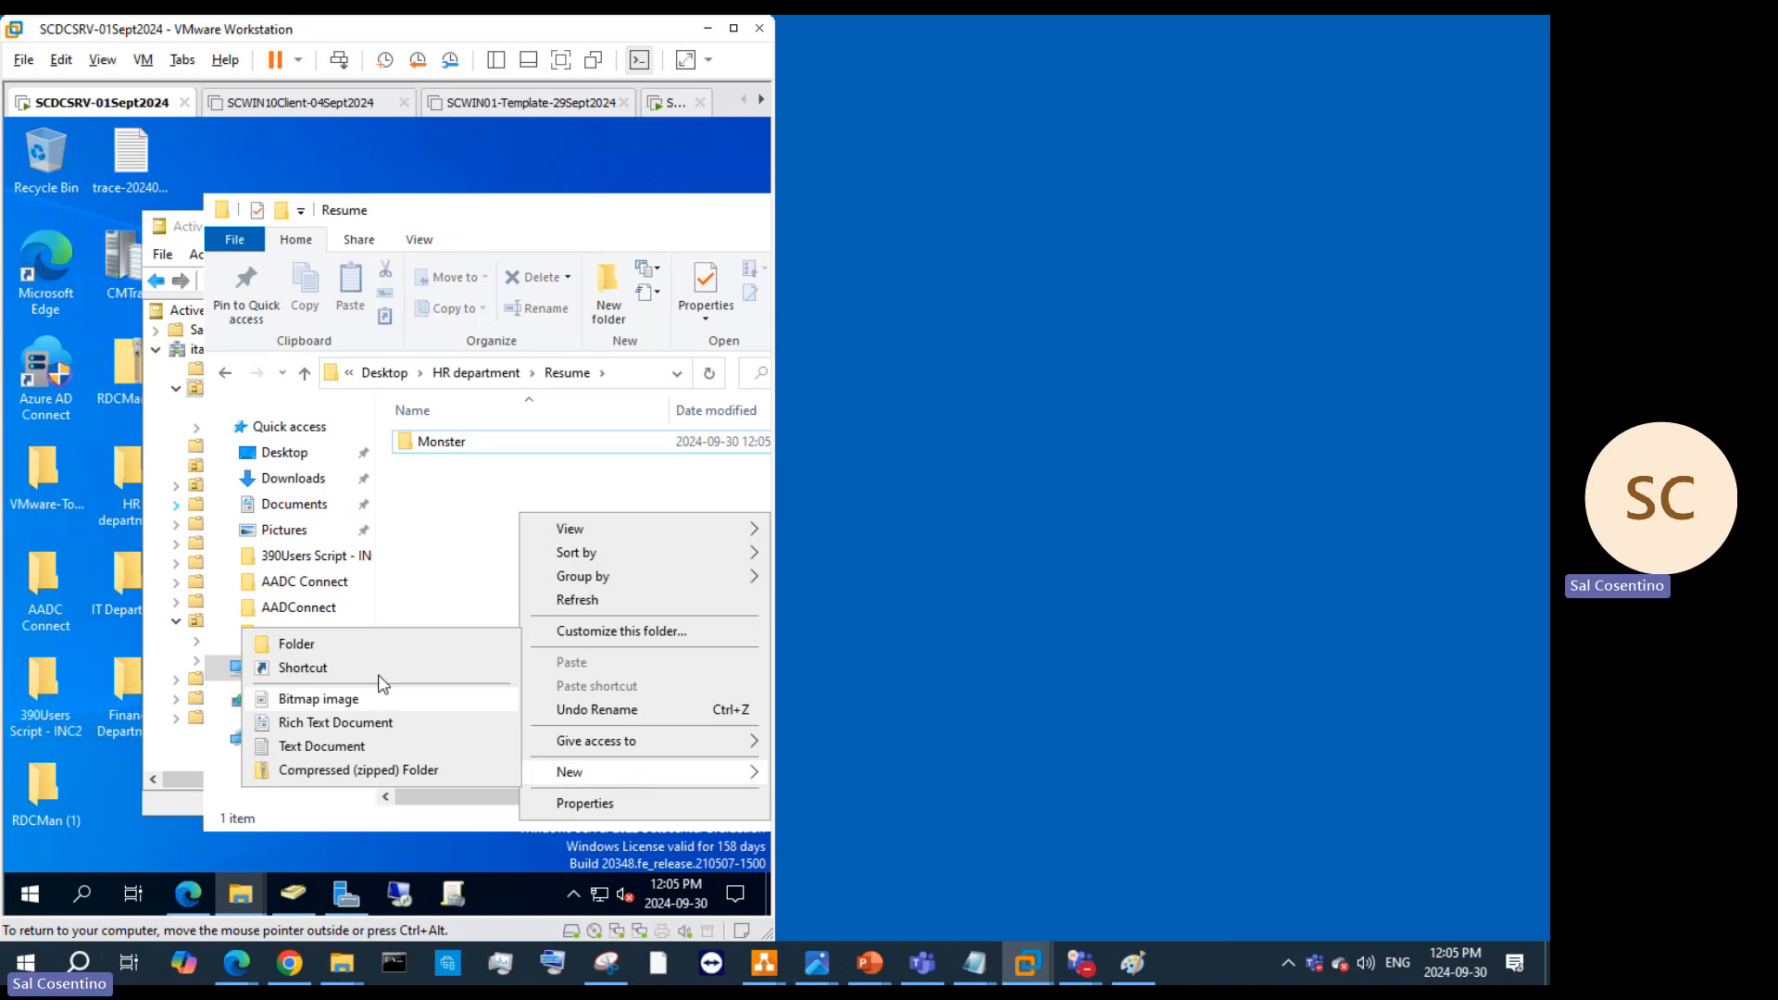
{"action": "left_click", "coordinate": [364, 651]}
{"action": "type", "text": "indeed"}
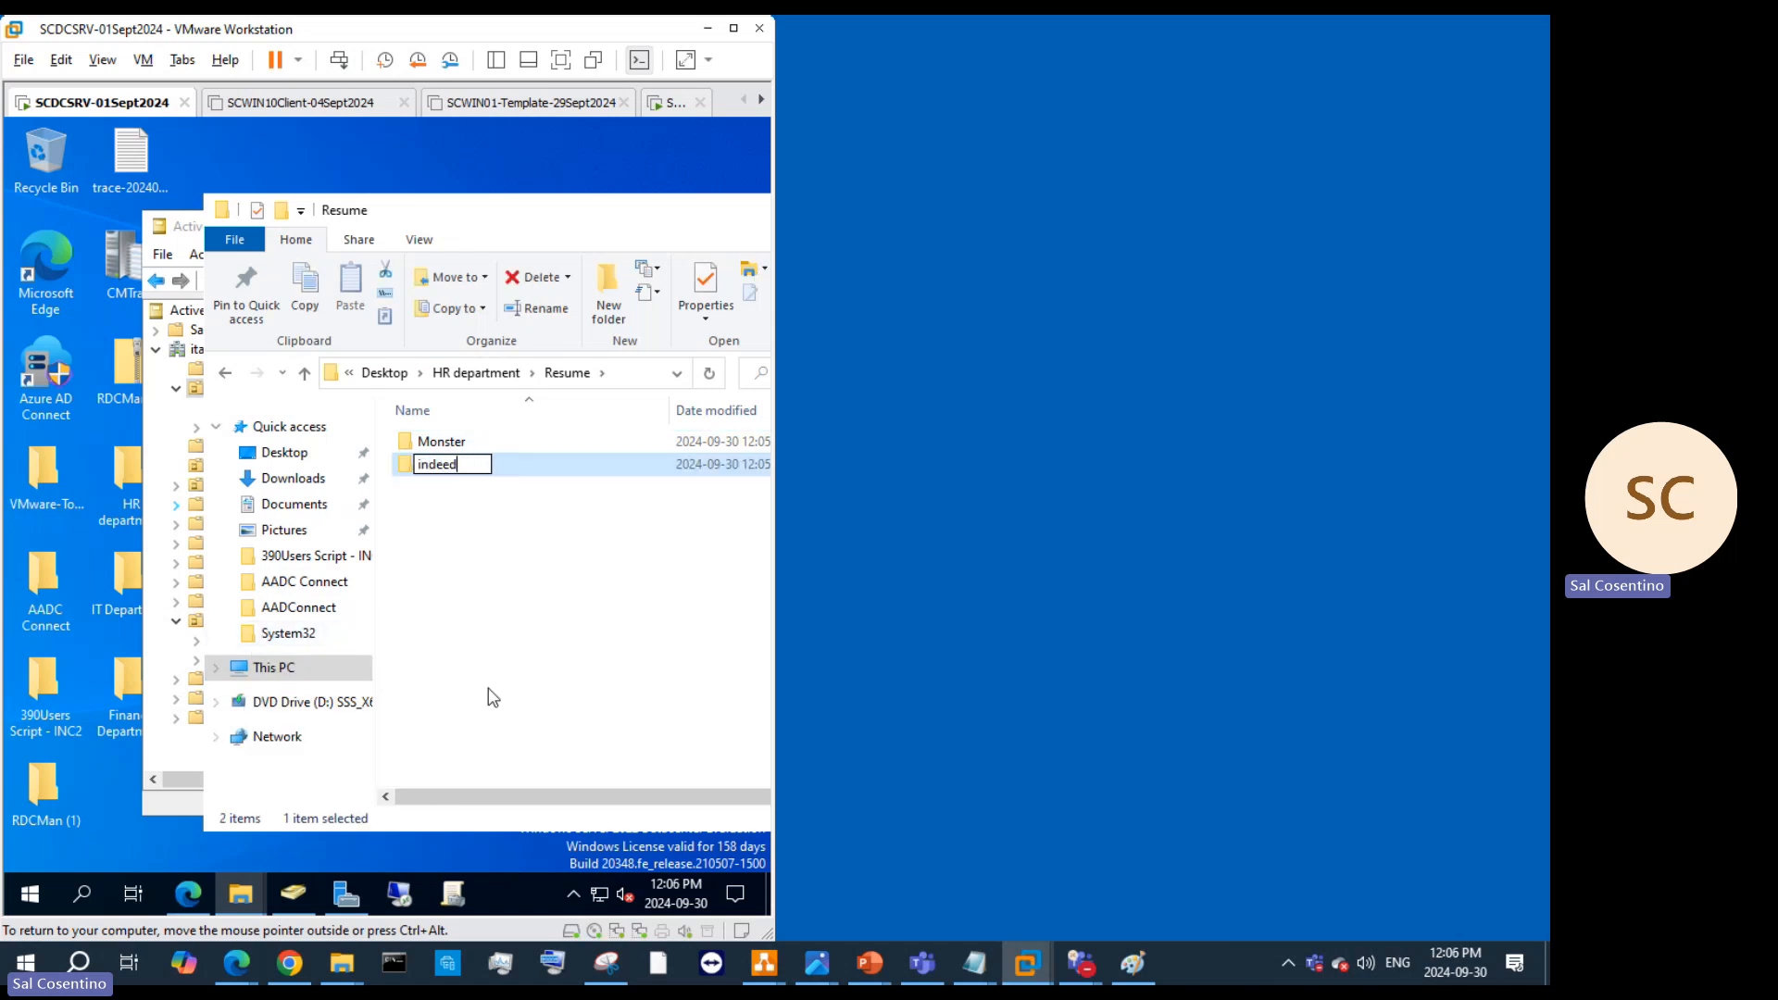
{"action": "left_click", "coordinate": [575, 557]}
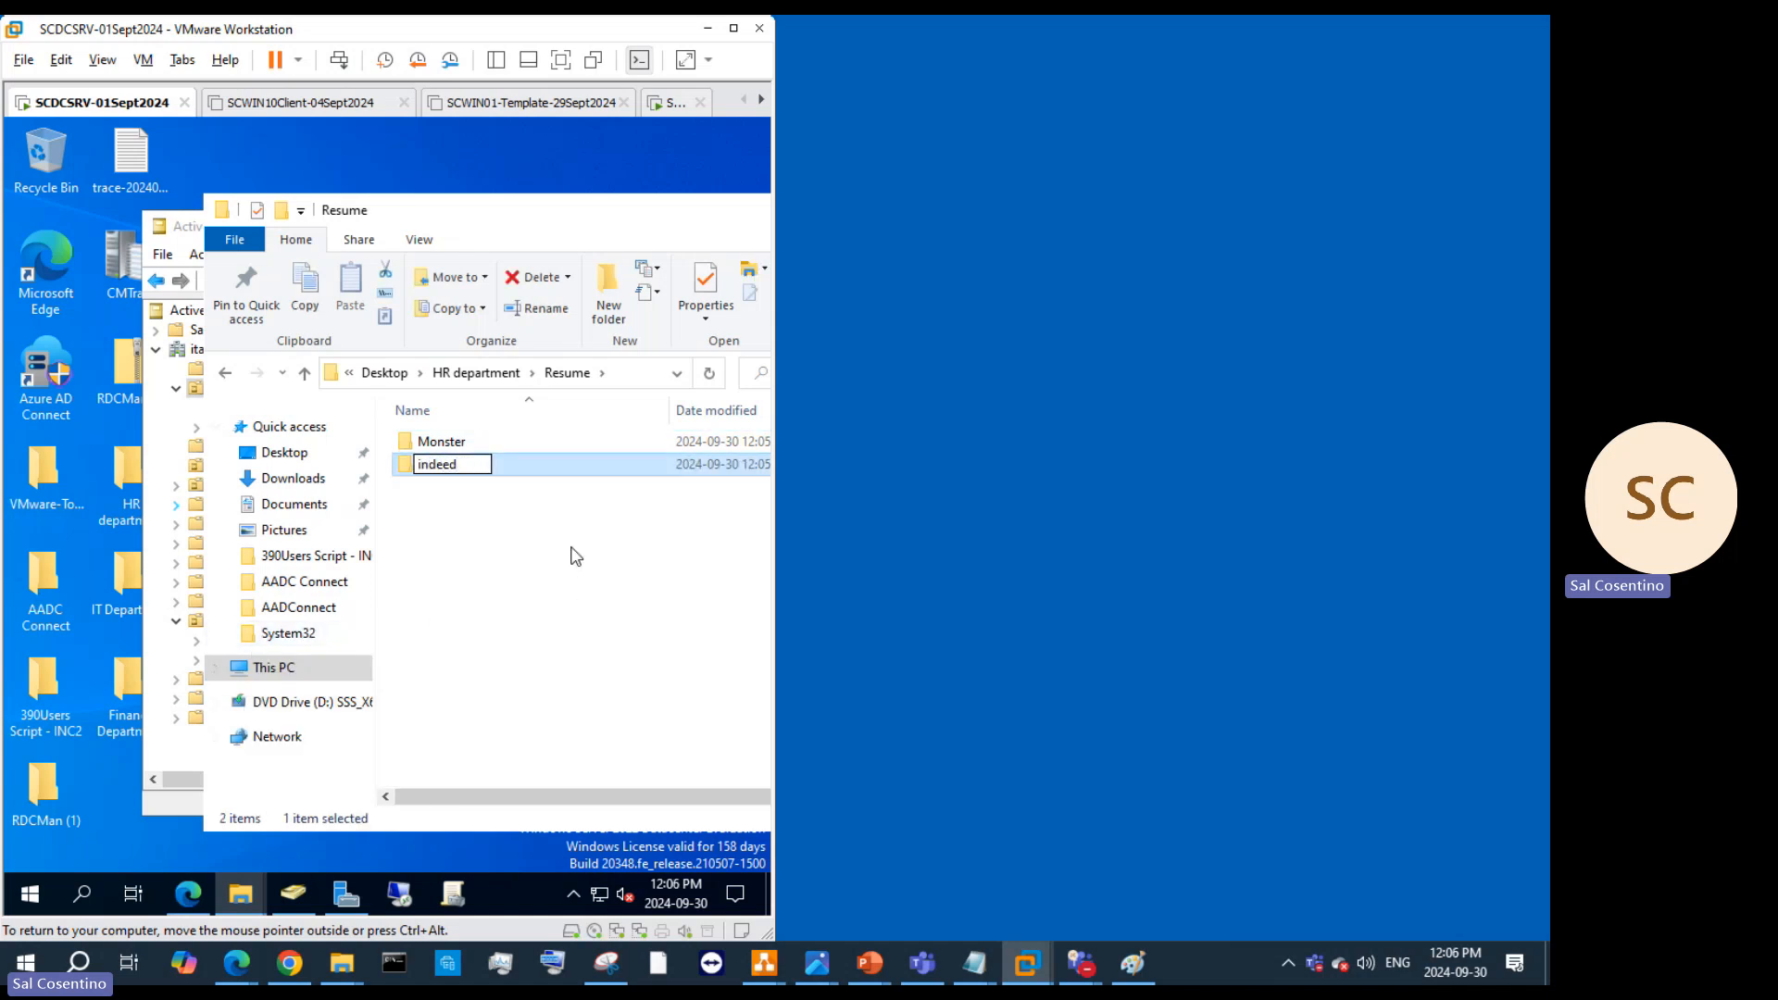
{"action": "left_click", "coordinate": [384, 373]}
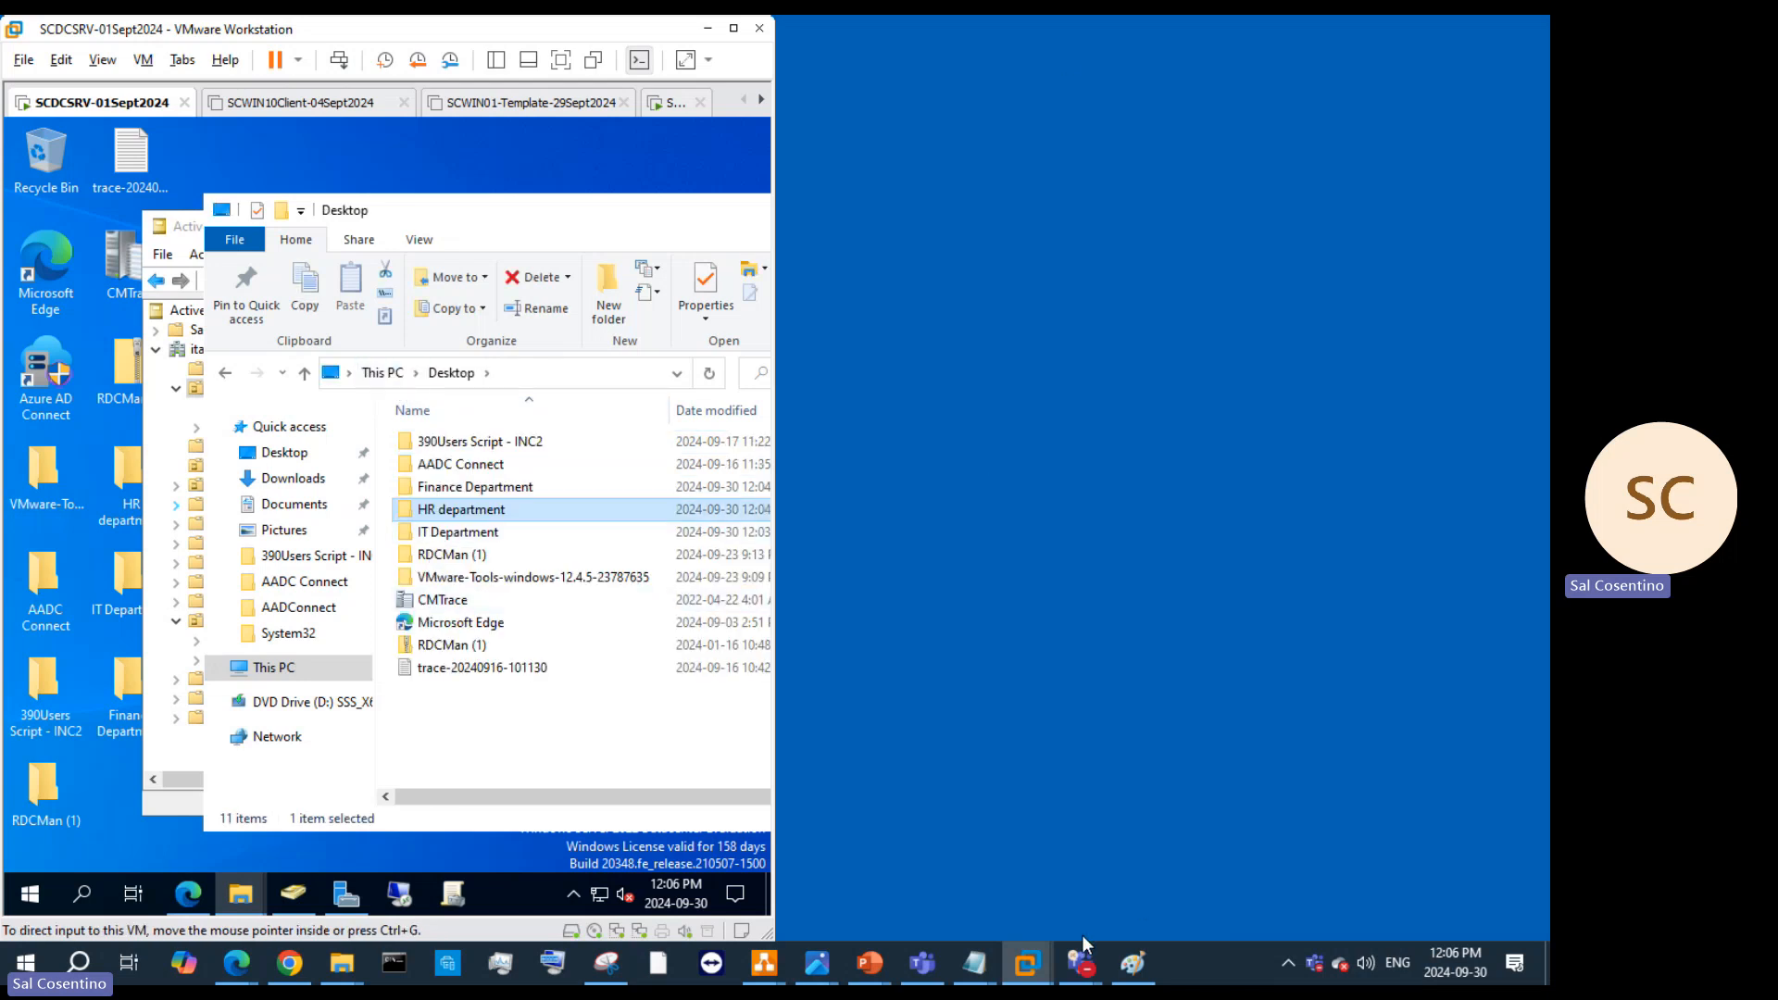
{"action": "mouse_move", "coordinate": [1081, 937]}
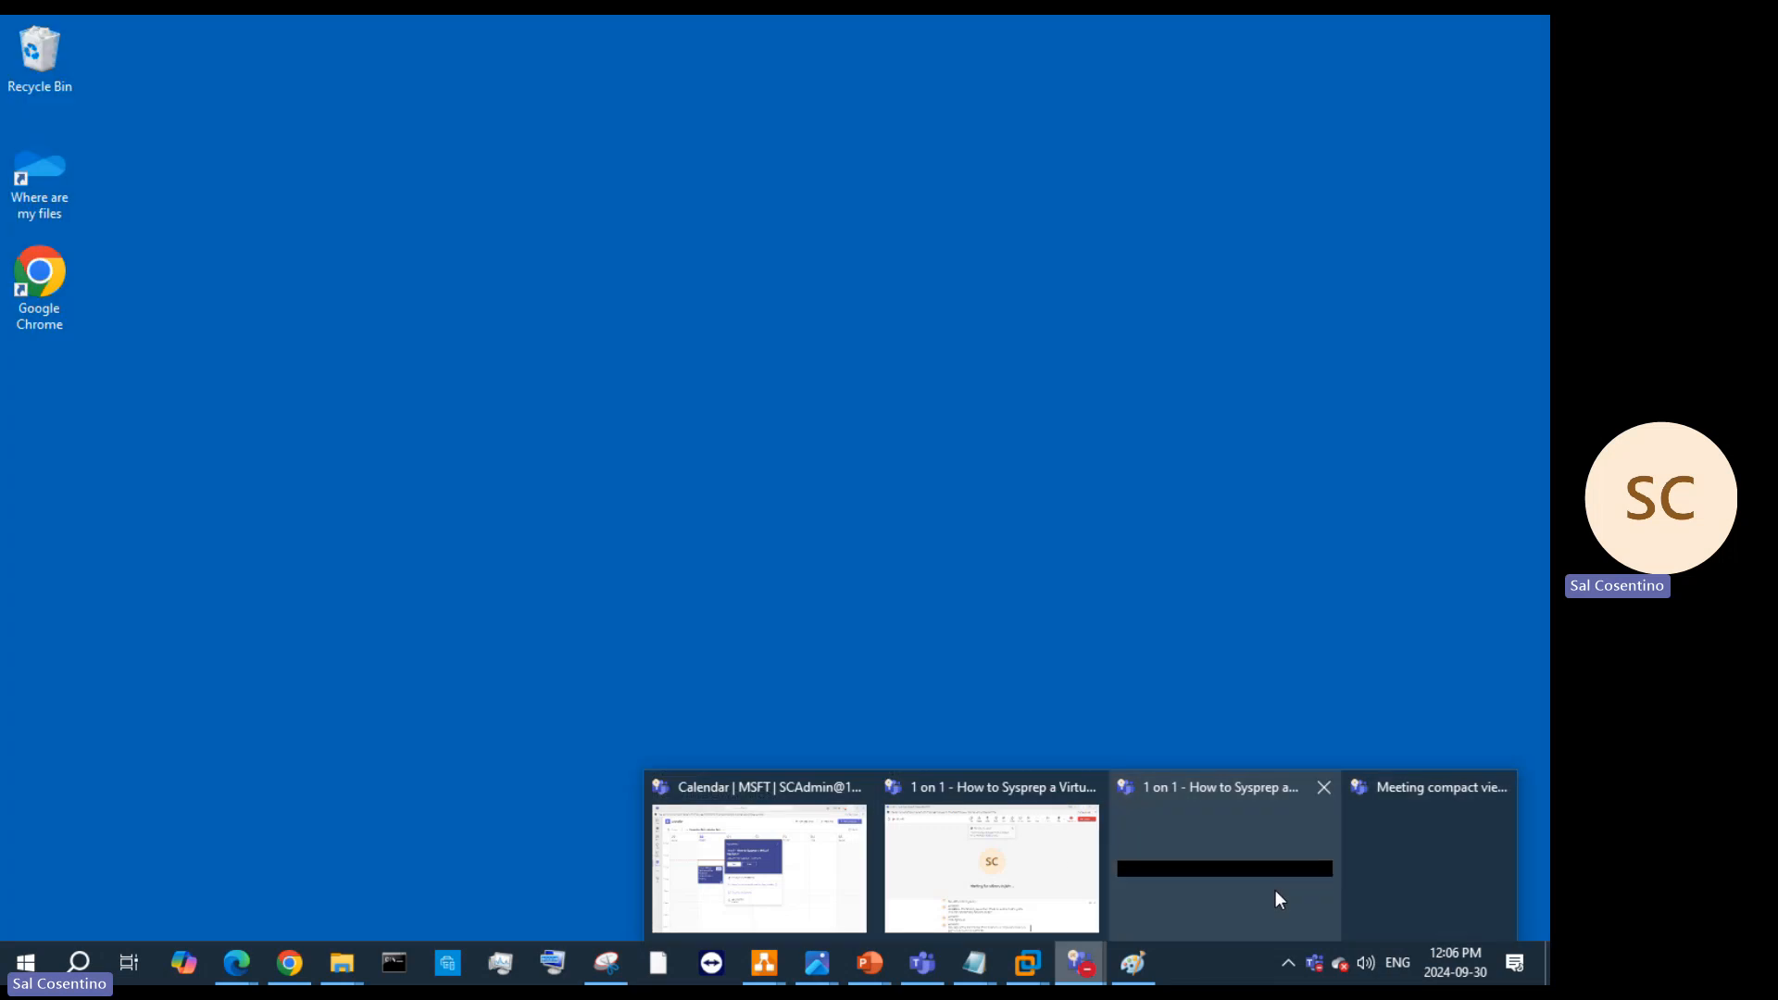
{"action": "left_click", "coordinate": [1275, 892]}
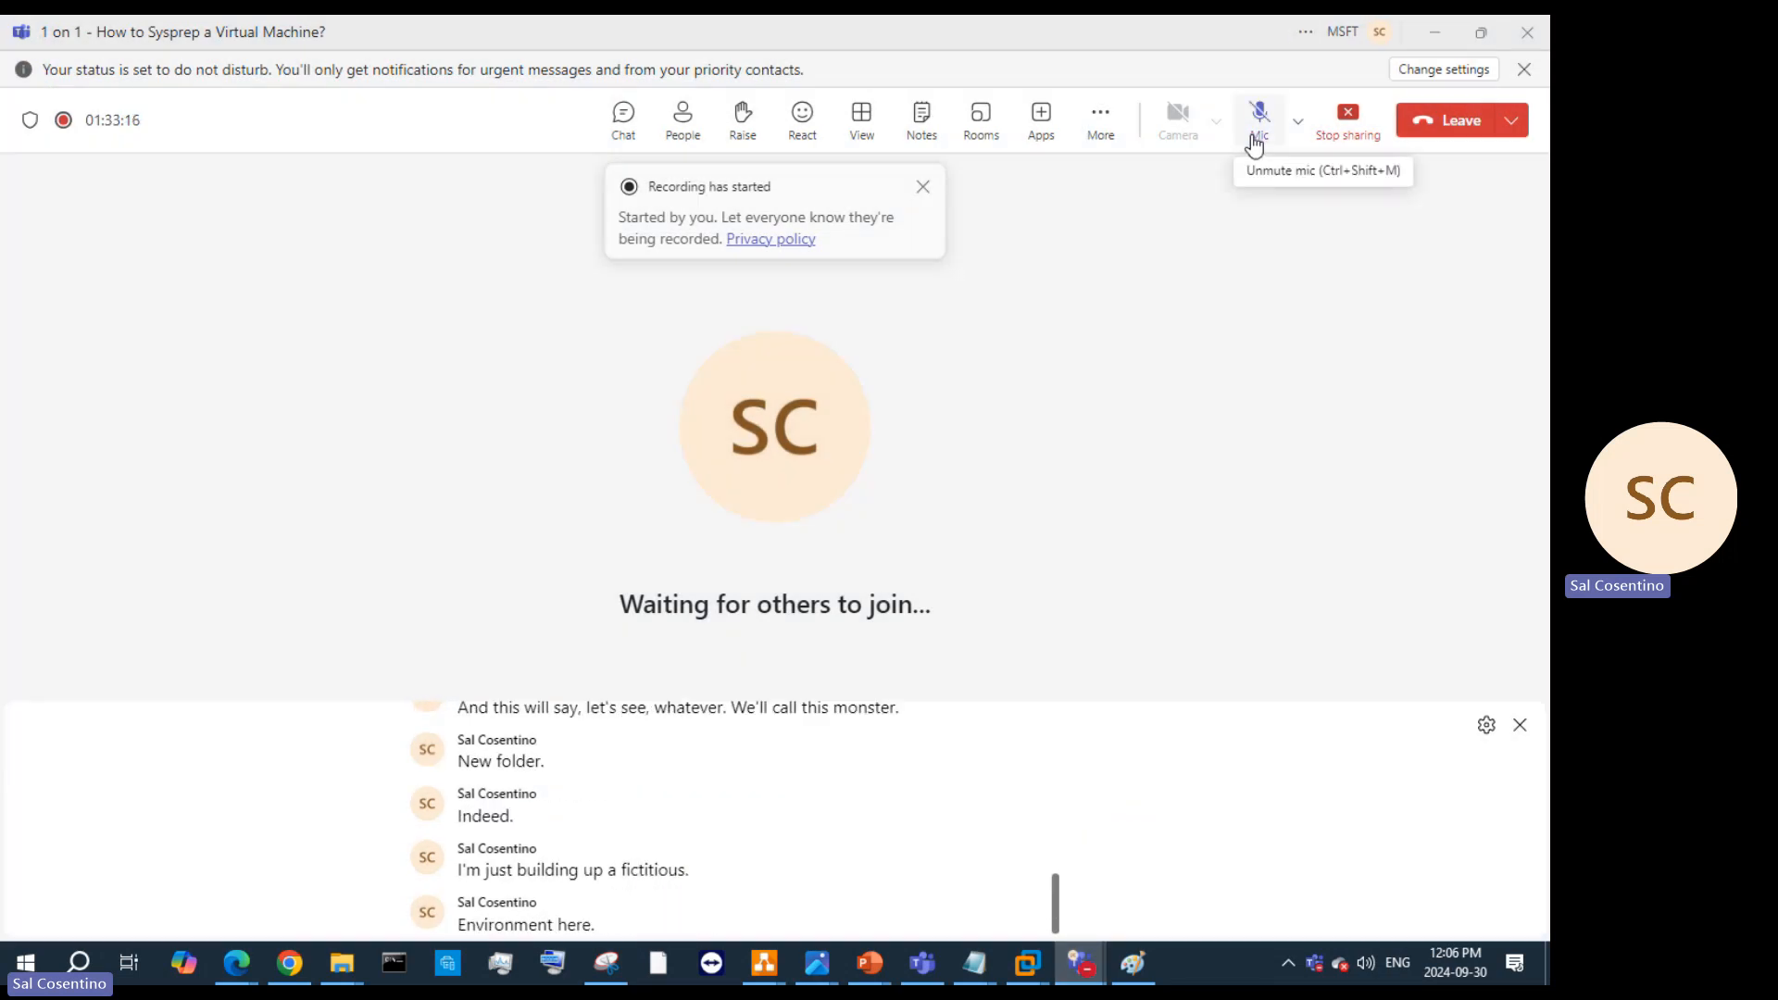
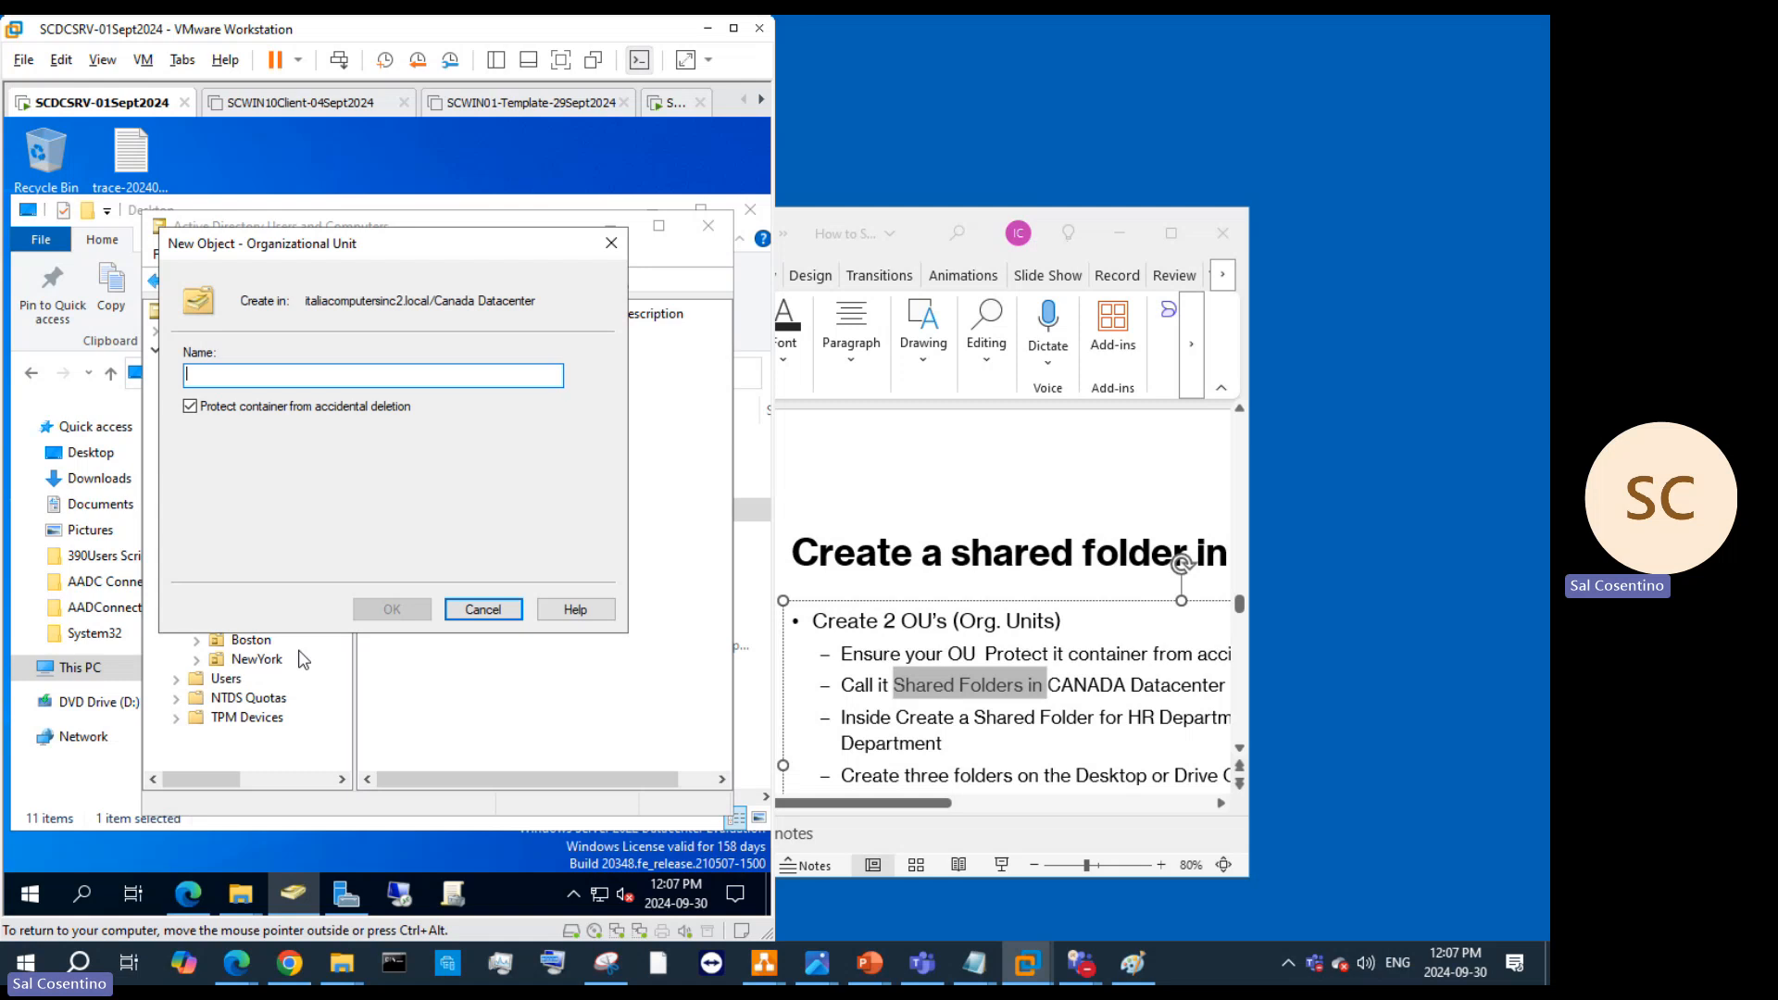
Step: Name the new OU 'Canada Datacenter Shared Folder', copy the name, and confirm it
{"action": "type", "text": "D"}
{"action": "key", "text": "BackSpace"}
{"action": "type", "text": "Canad"}
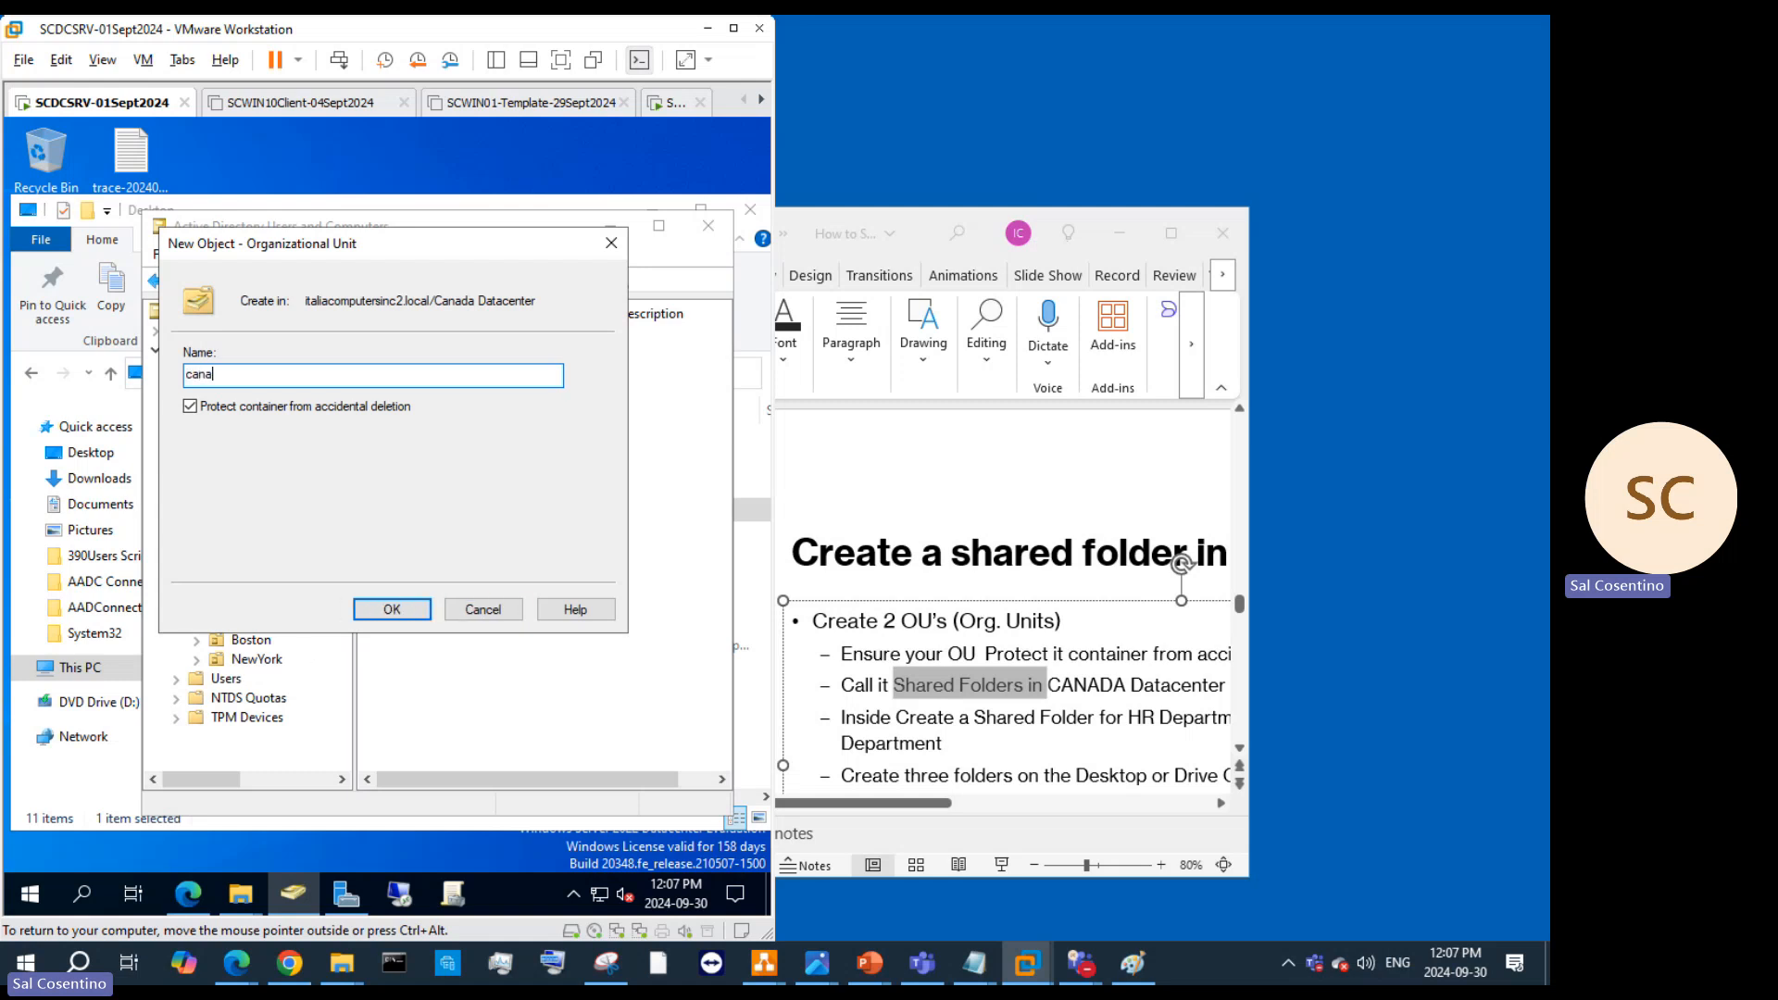
{"action": "key", "text": "BackSpace"}
{"action": "key", "text": "BackSpace"}
{"action": "key", "text": "BackSpace"}
{"action": "key", "text": "BackSpace"}
{"action": "key", "text": "BackSpace"}
{"action": "type", "text": "D"}
{"action": "key", "text": "BackSpace"}
{"action": "key", "text": "BackSpace"}
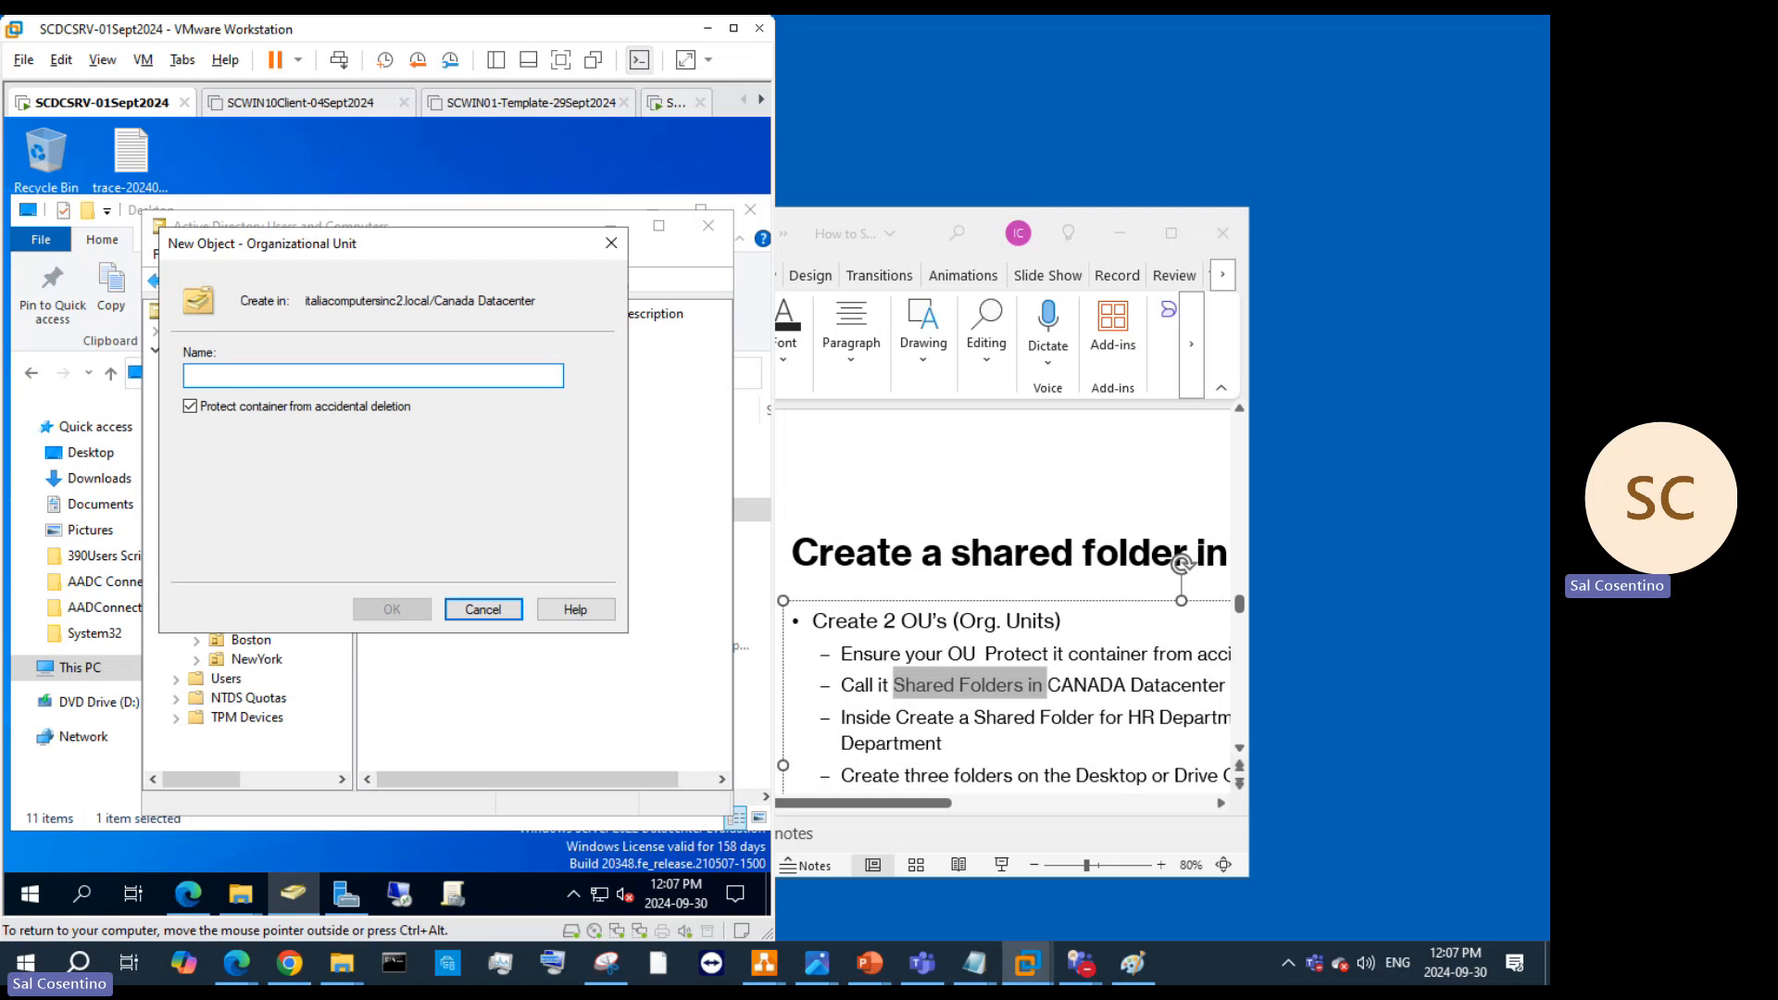
{"action": "type", "text": "Canada datacne"}
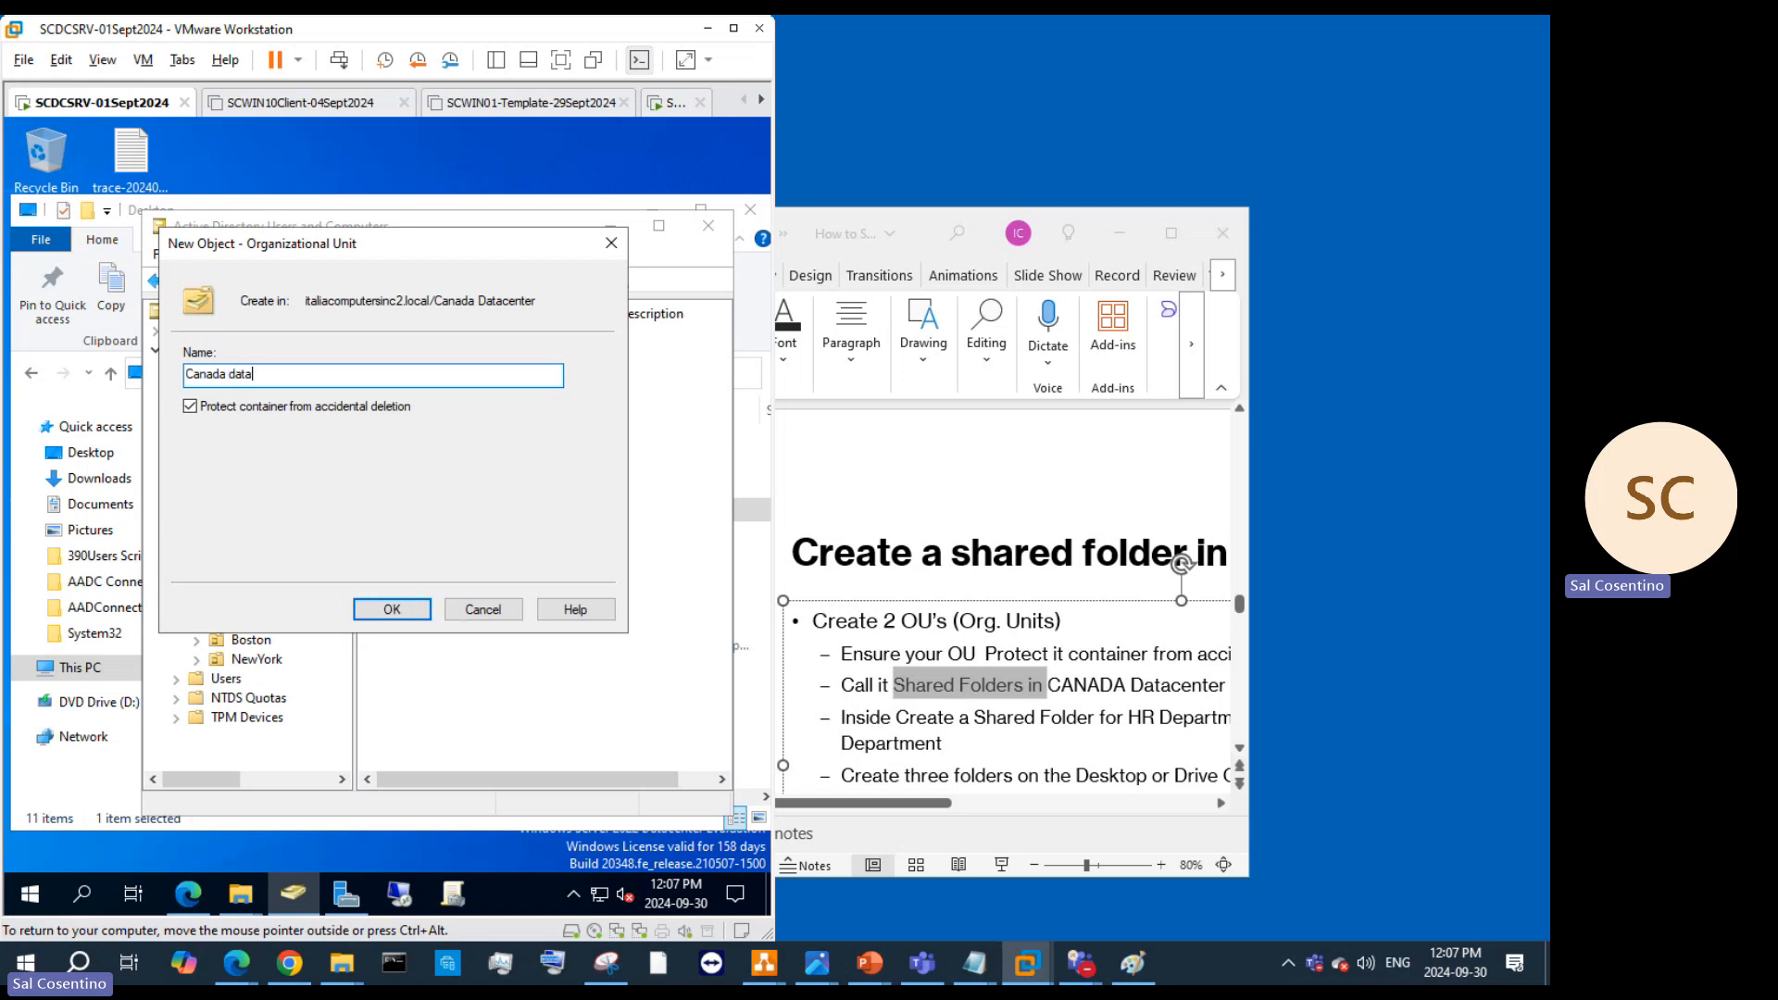
{"action": "key", "text": "BackSpace"}
{"action": "key", "text": "BackSpace"}
{"action": "key", "text": "BackSpace"}
{"action": "key", "text": "BackSpace"}
{"action": "key", "text": "BackSpace"}
{"action": "key", "text": "BackSpace"}
{"action": "key", "text": "BackSpace"}
{"action": "type", "text": "Datacenter Shared Fold"}
{"action": "left_click_drag", "start_coordinate": [359, 374], "coordinate": [165, 358]}
{"action": "key", "text": "ctrl+c"}
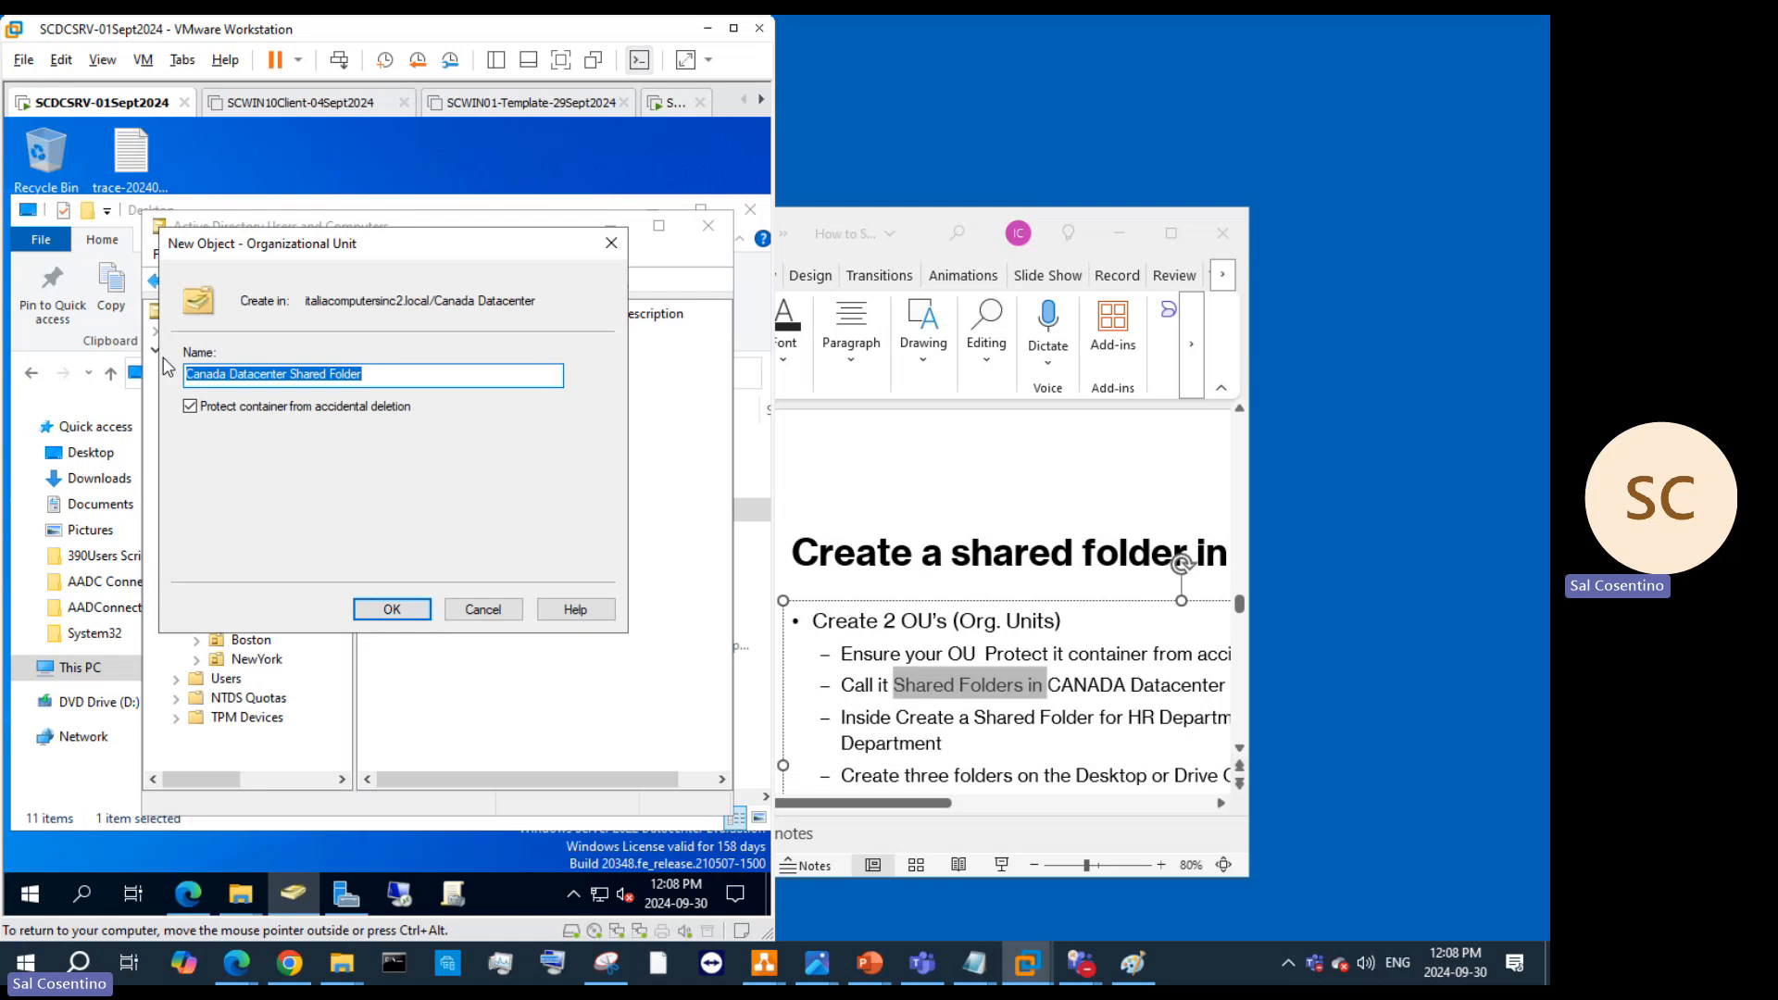
{"action": "left_click", "coordinate": [417, 613]}
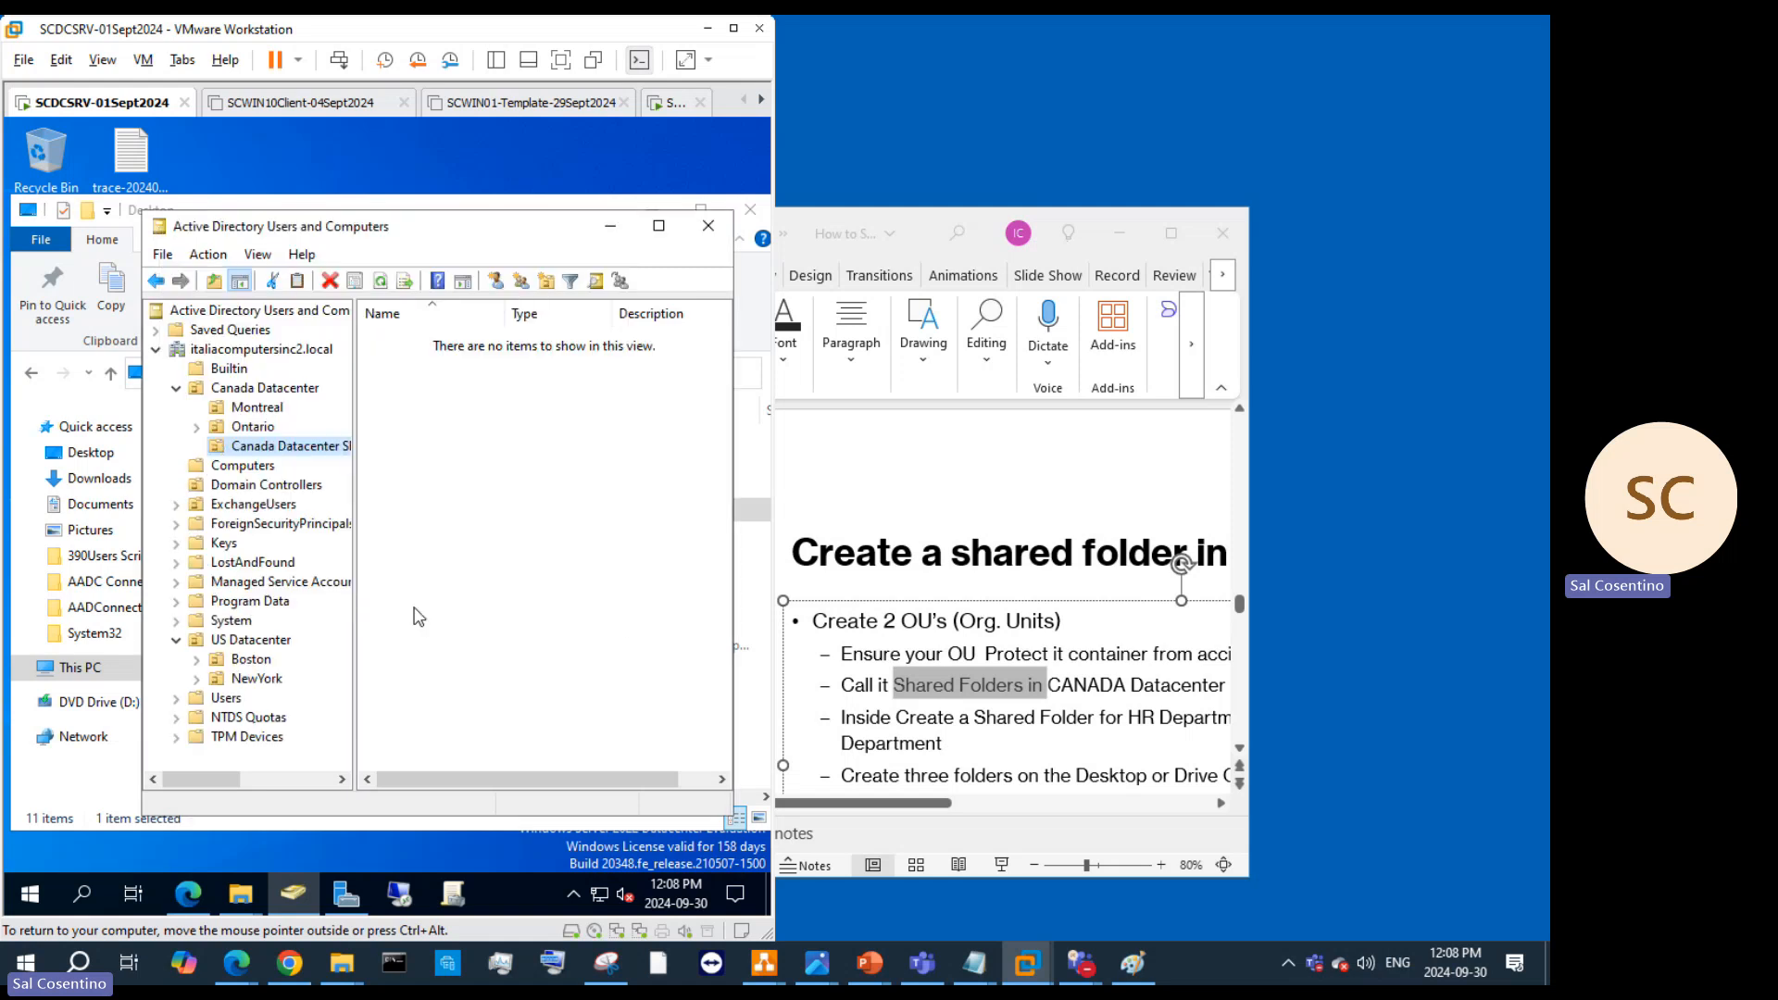
Step: Add a 'US Datacenter Shared Folder' OU under US Datacenter by pasting the name and swapping Canada for US
{"action": "left_click", "coordinate": [271, 641]}
{"action": "right_click", "coordinate": [271, 643]}
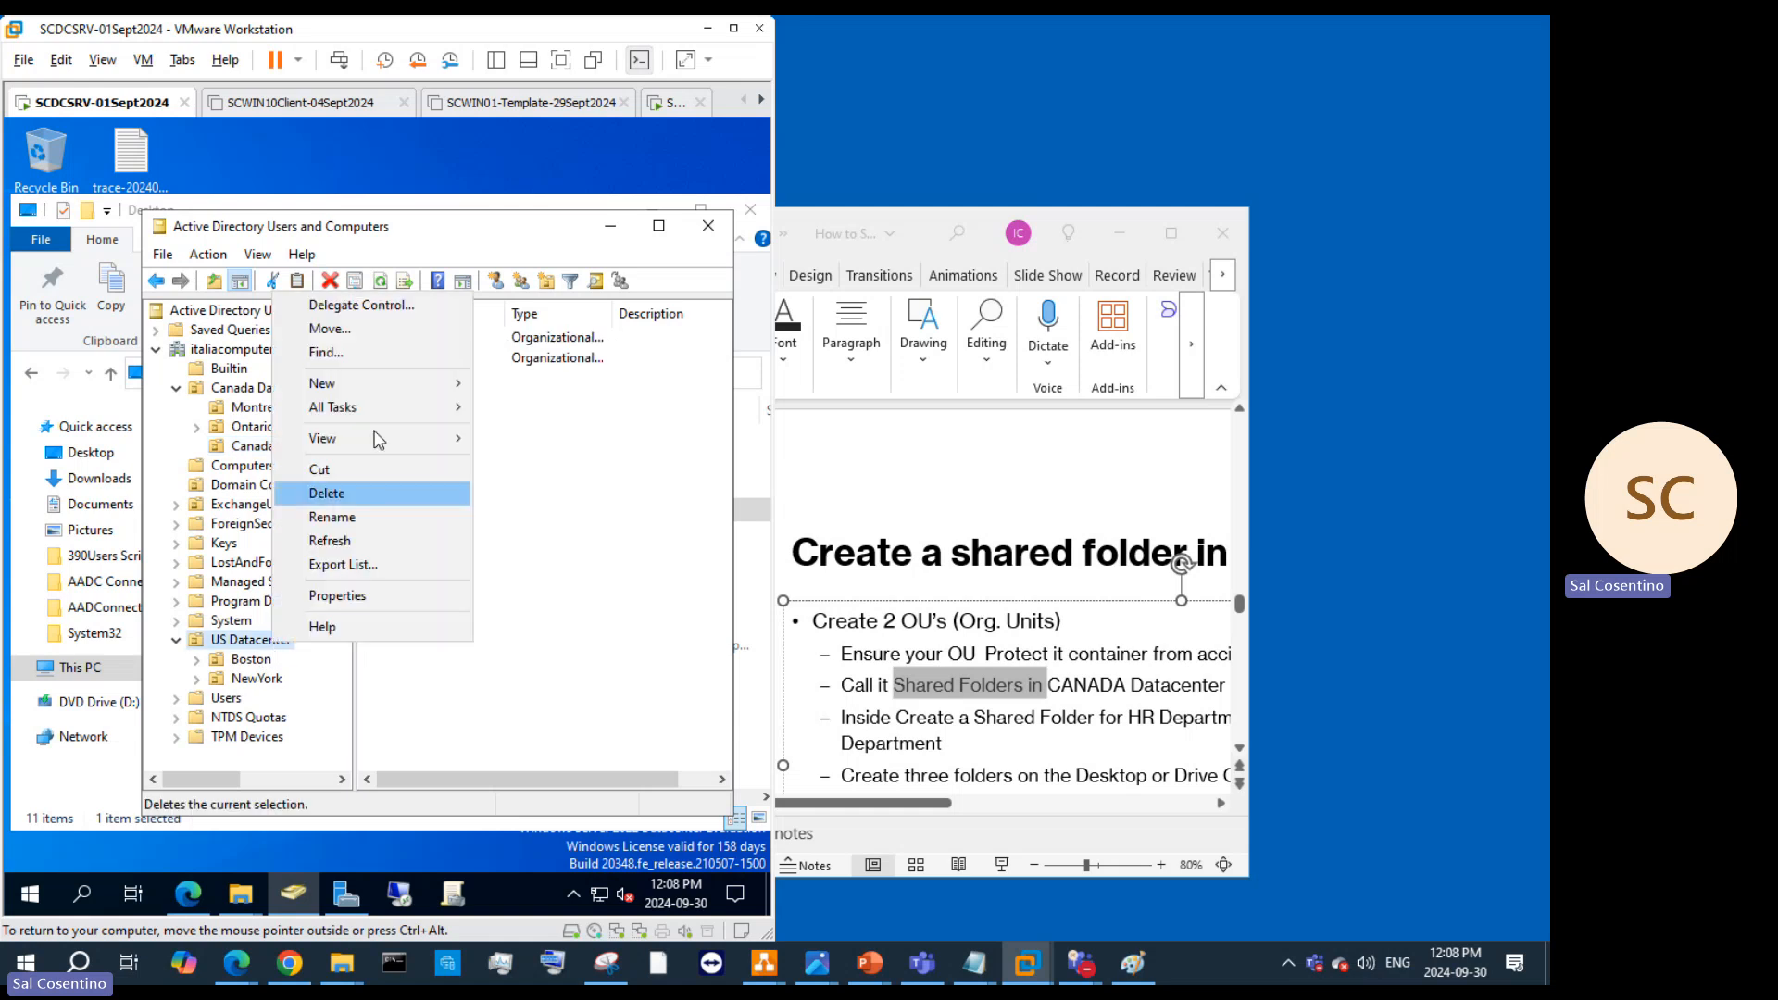
{"action": "mouse_move", "coordinate": [391, 385]}
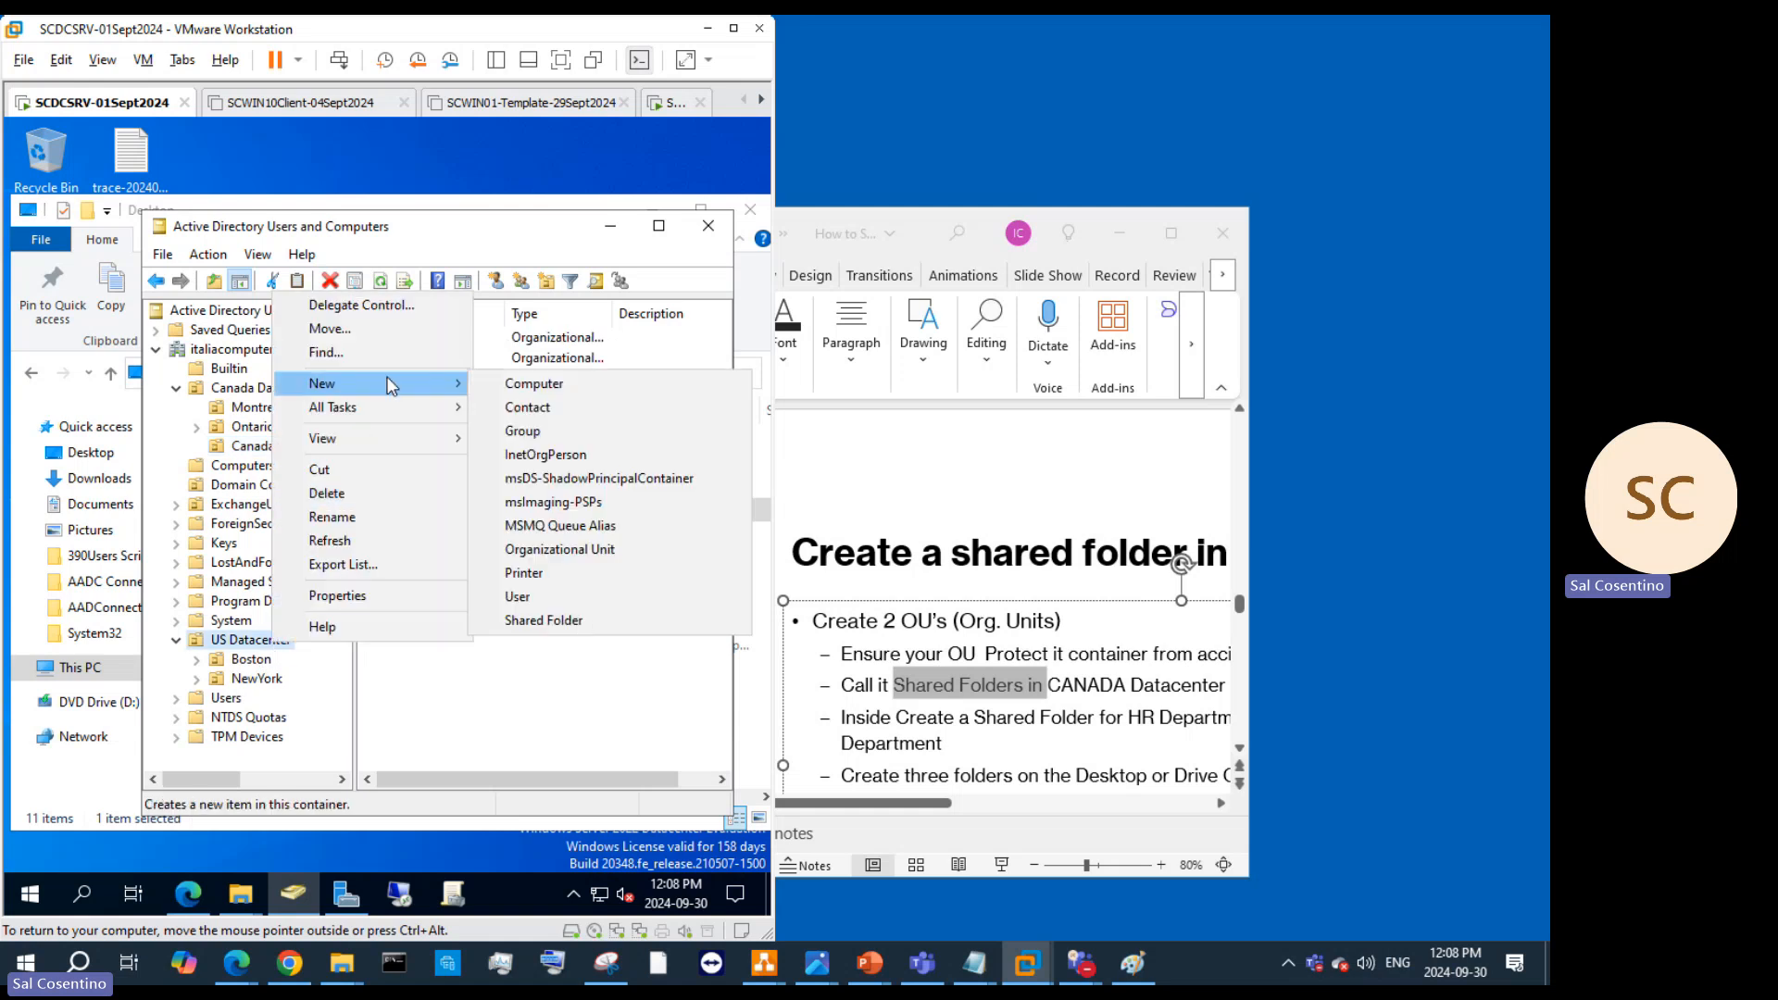
{"action": "left_click", "coordinate": [560, 550]}
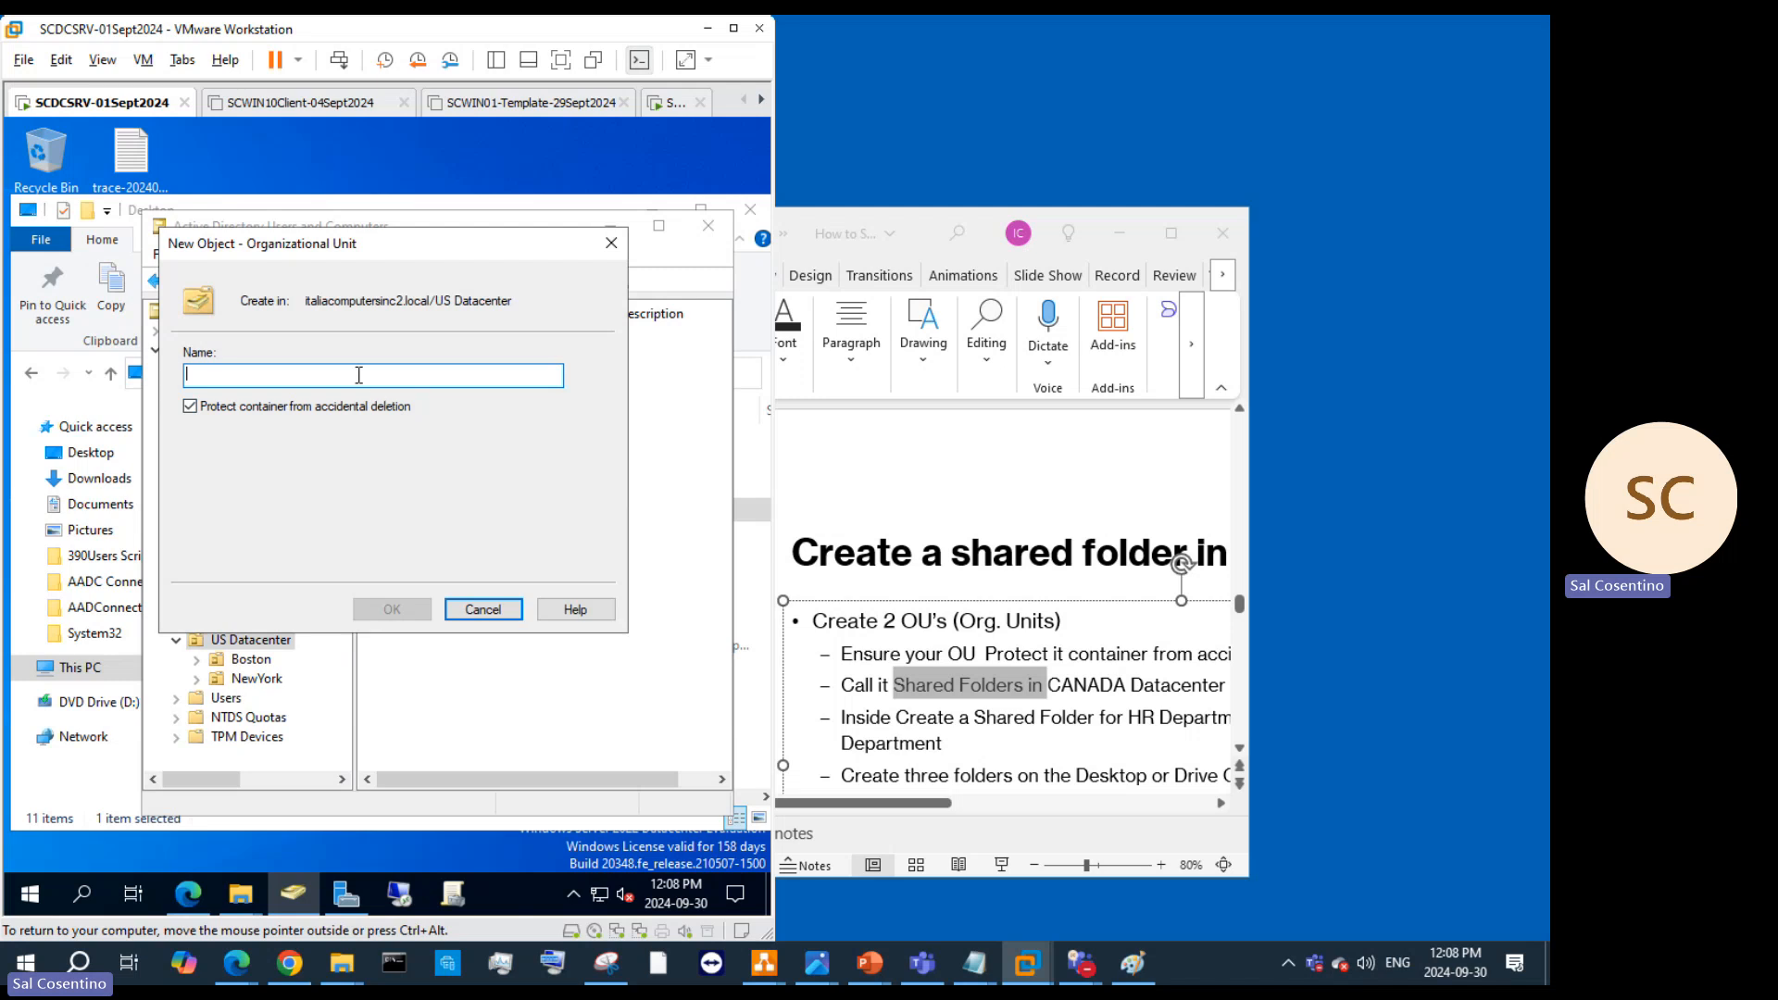
{"action": "key", "text": "ctrl+v"}
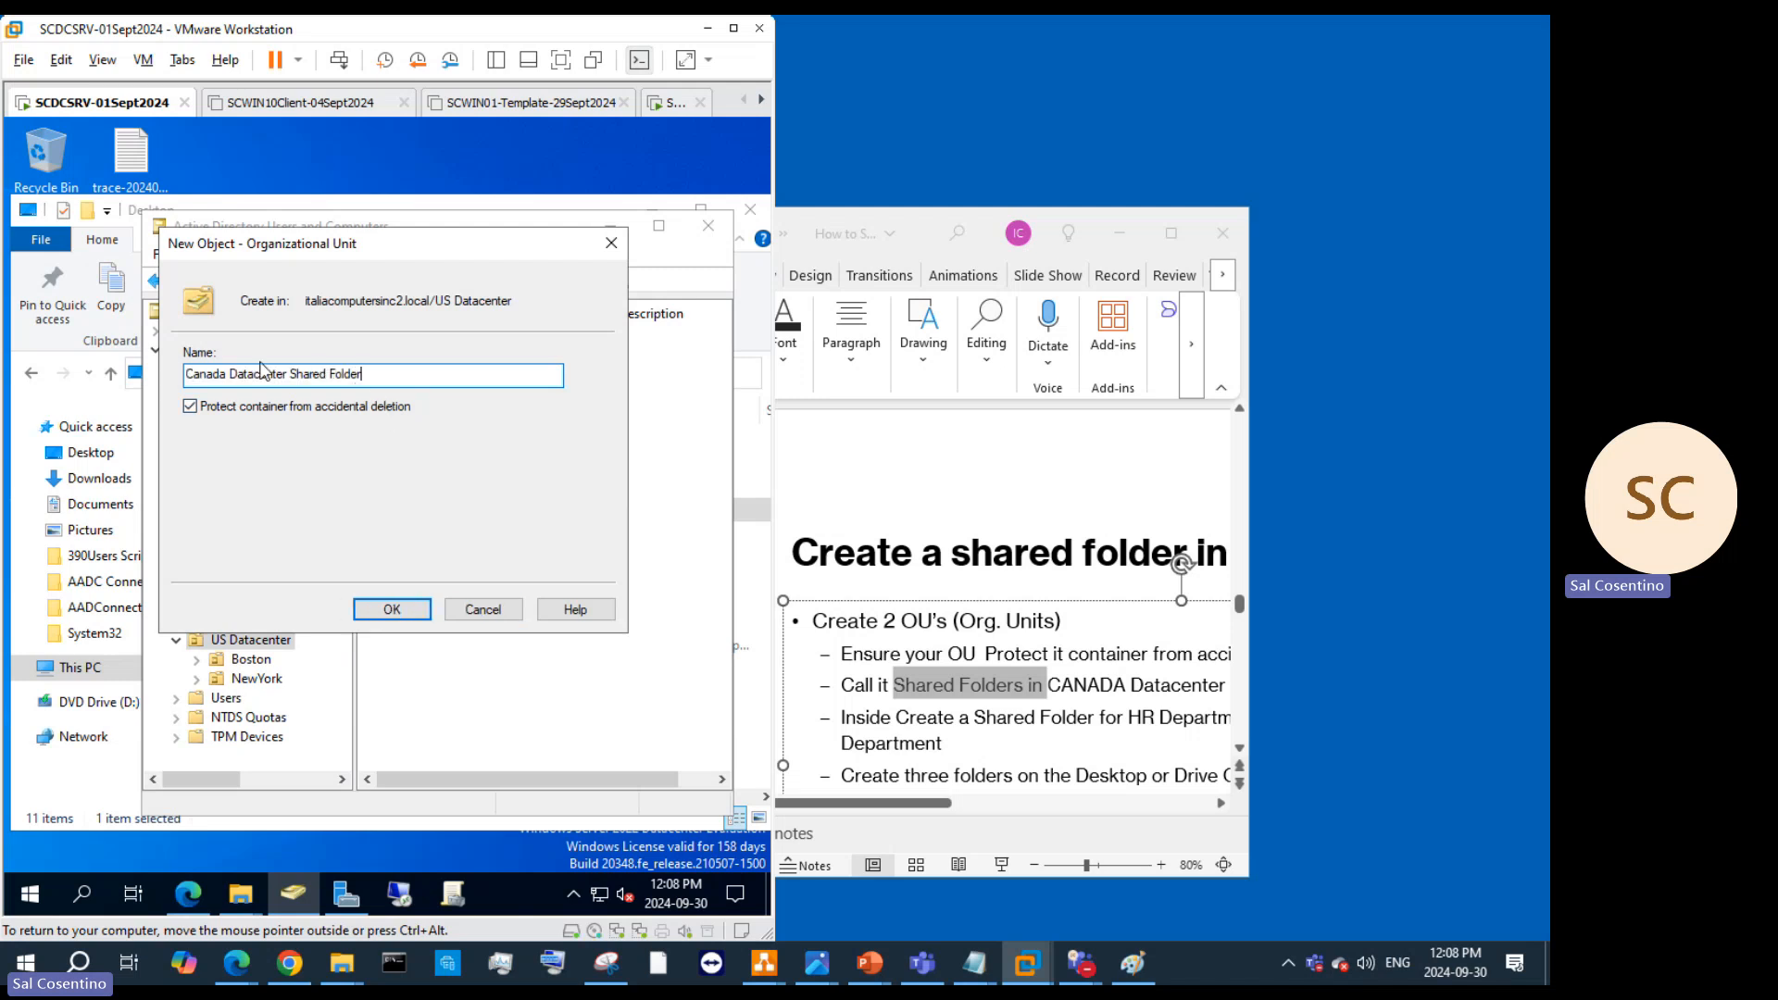
{"action": "left_click_drag", "start_coordinate": [230, 368], "coordinate": [160, 378]}
{"action": "type", "text": "US"}
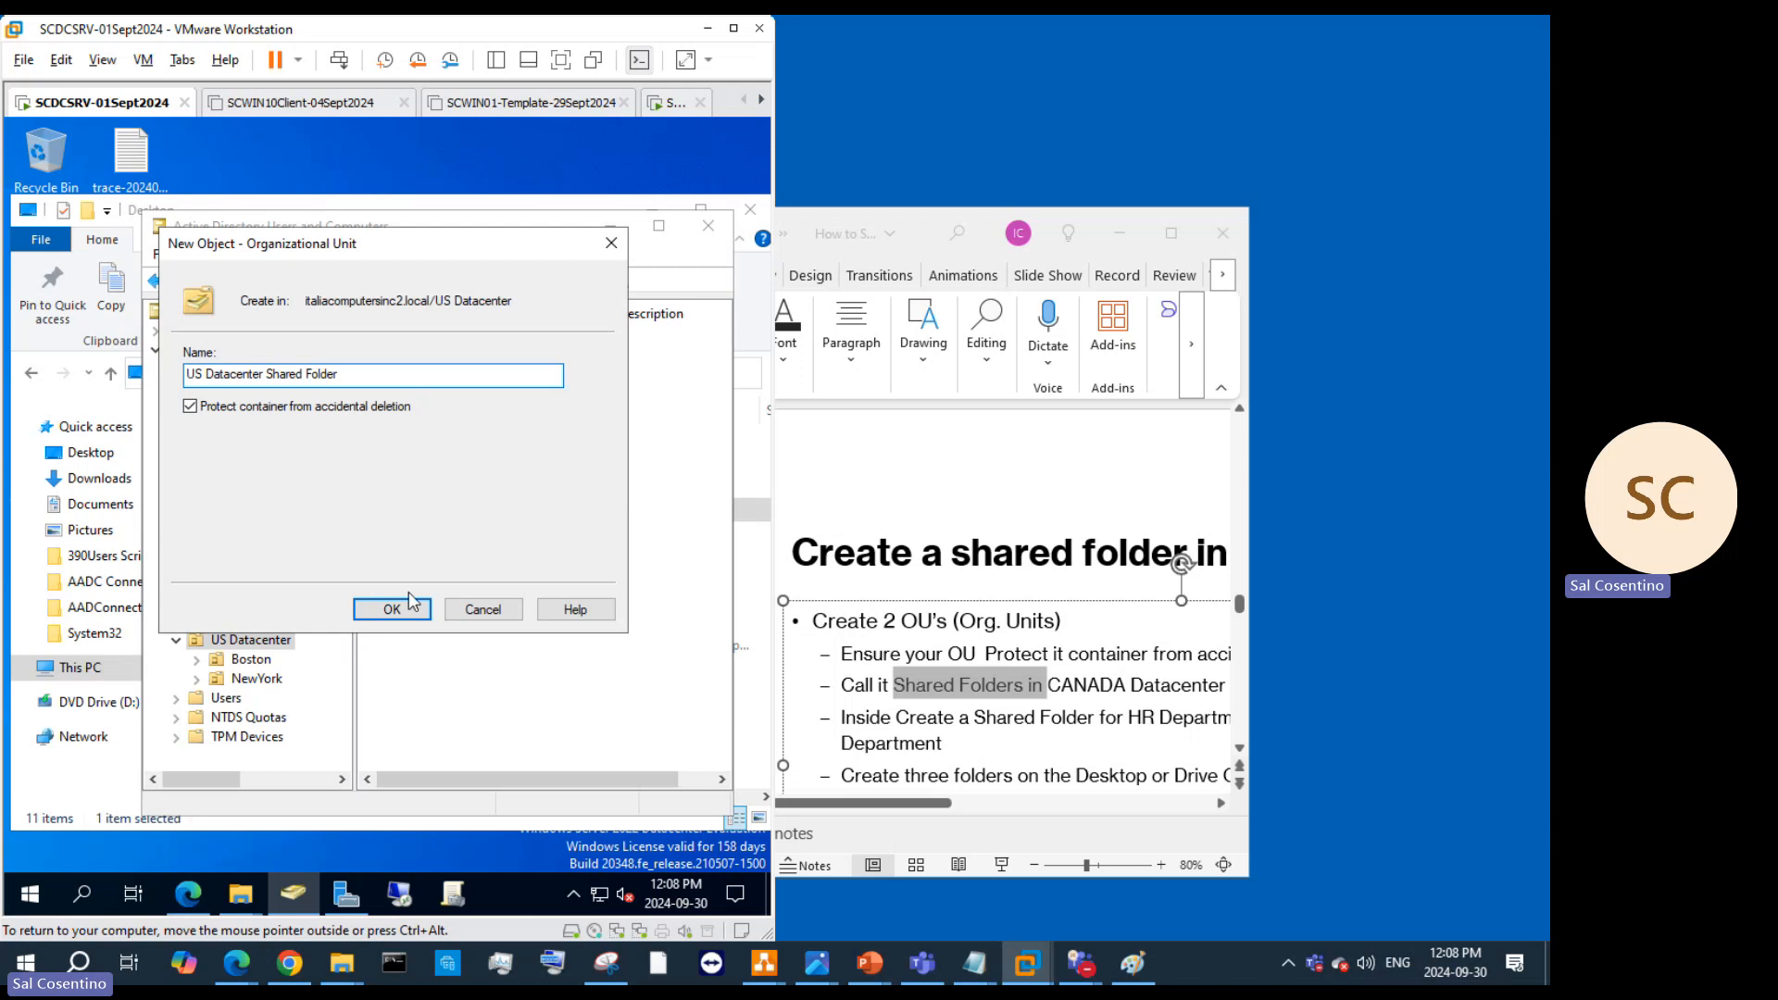
{"action": "left_click", "coordinate": [392, 608]}
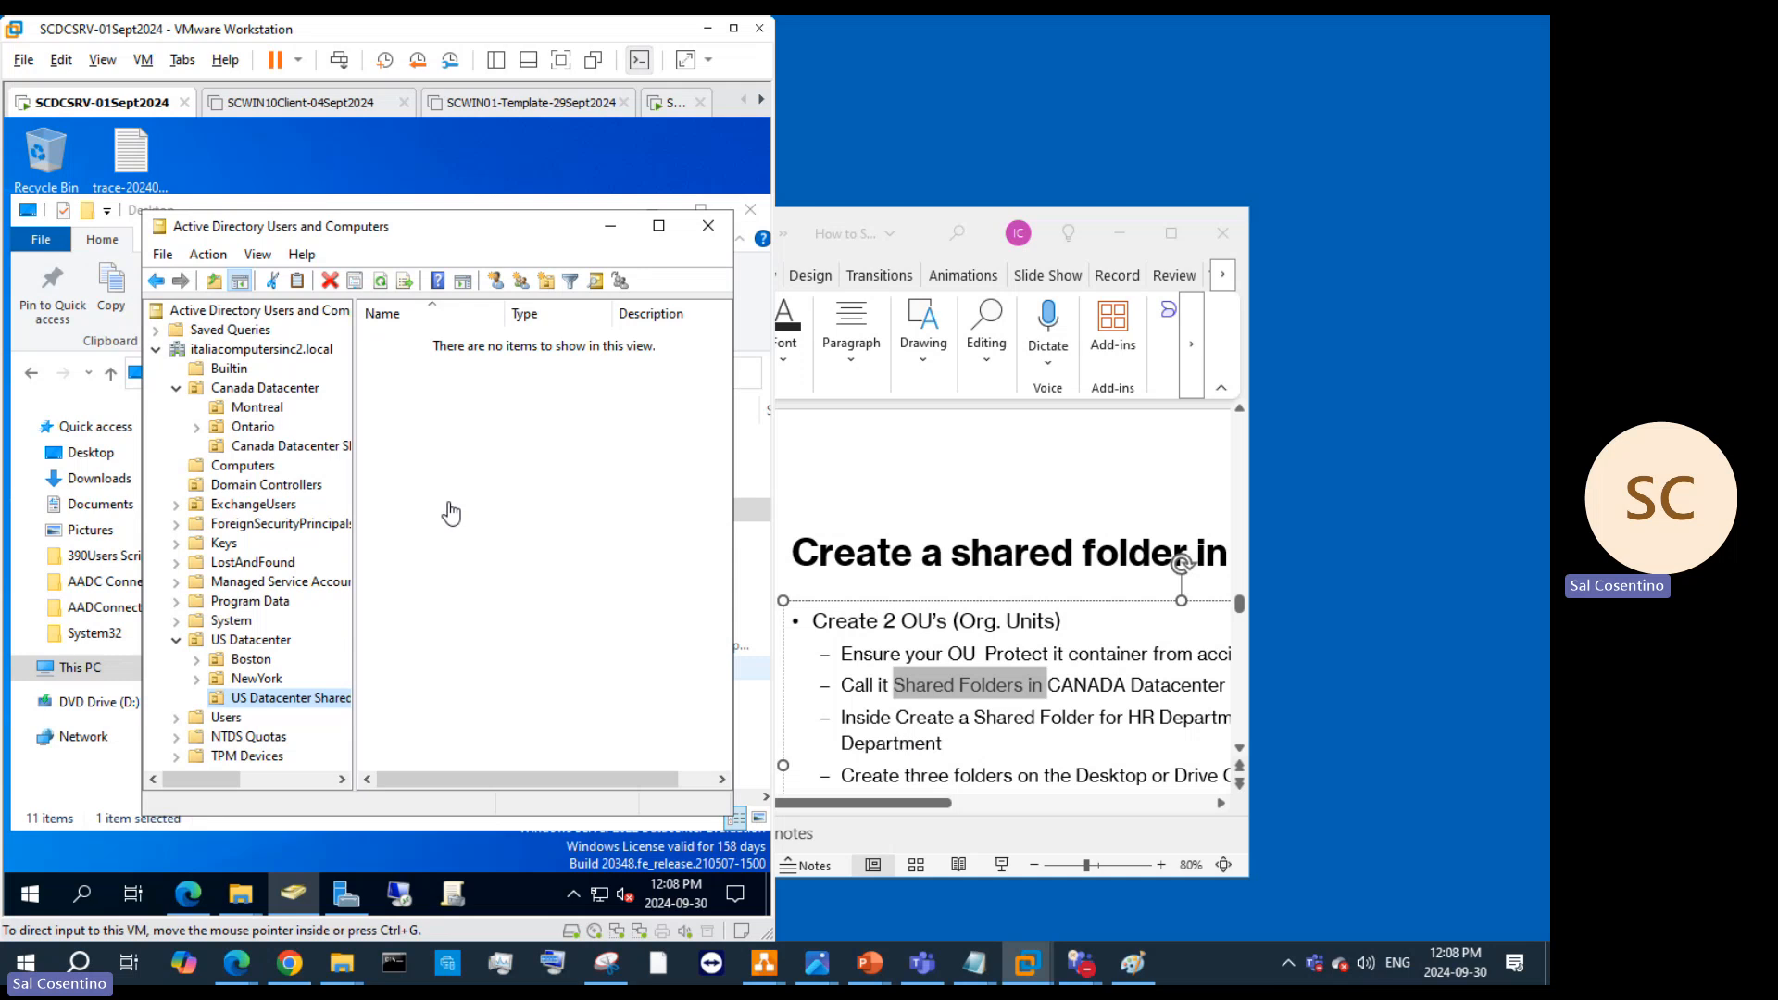
Step: Start a new Shared Folder object named 'HR Department' with a path beginning \\SCDCSRV\
{"action": "left_click", "coordinate": [275, 448]}
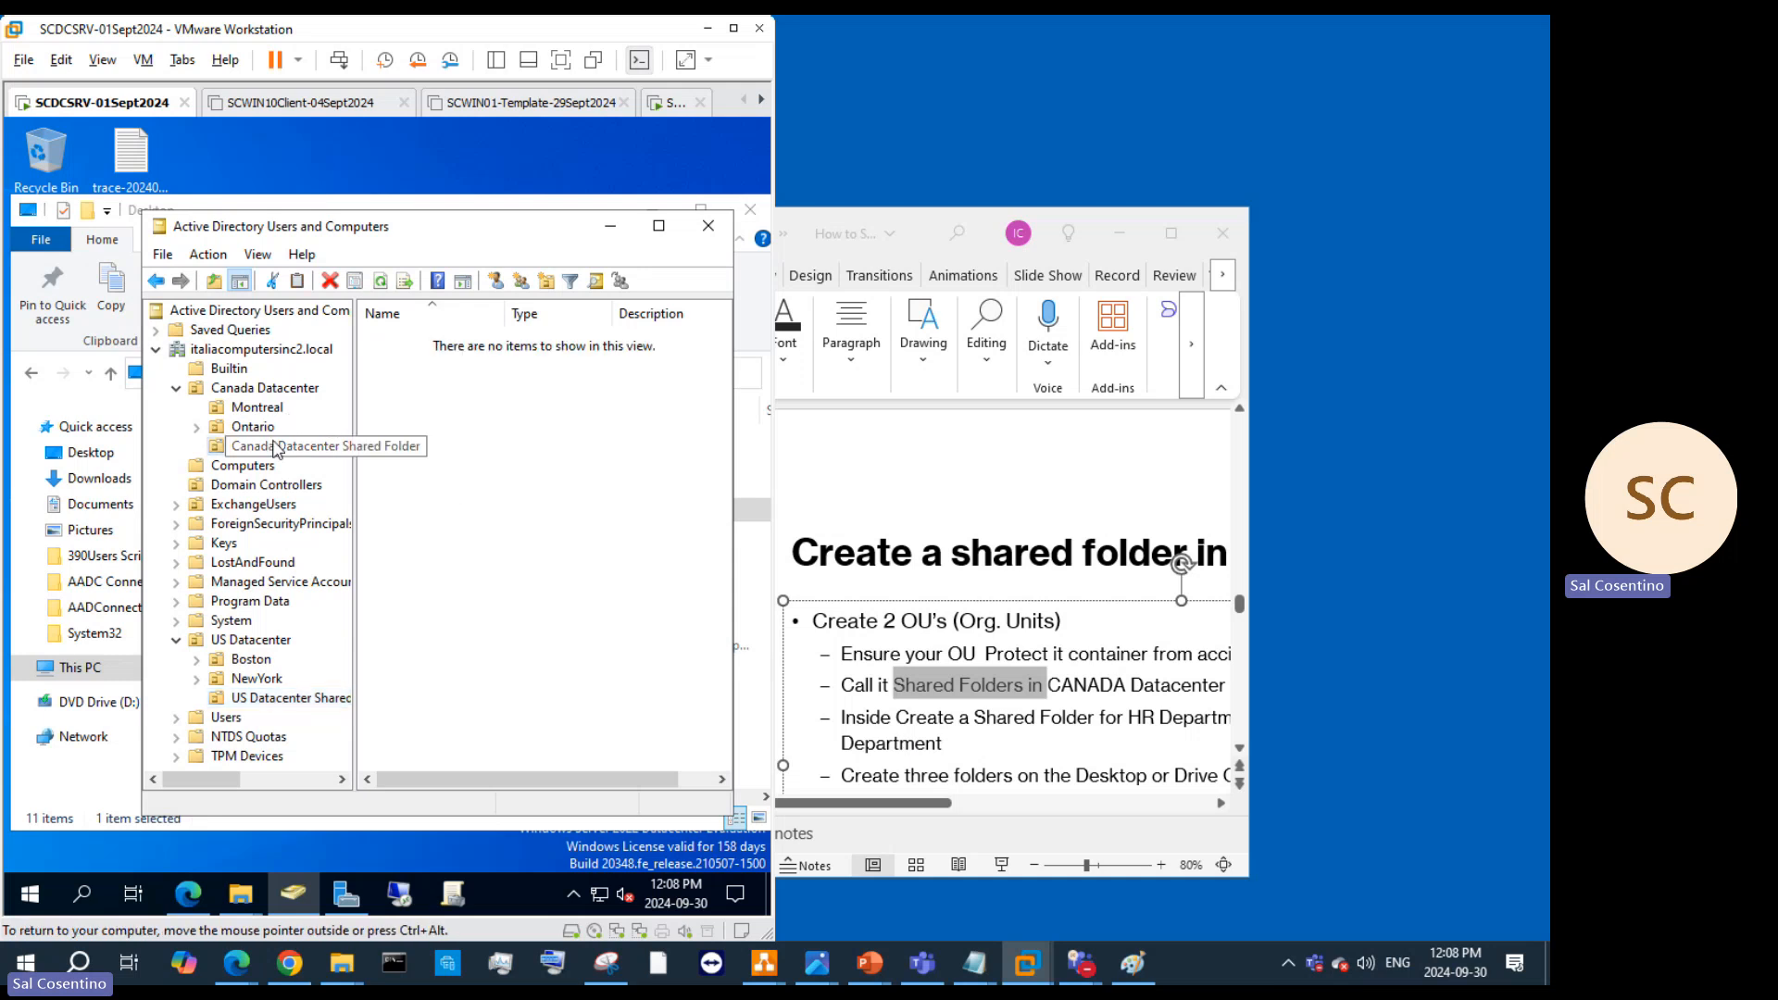
{"action": "right_click", "coordinate": [275, 448]}
{"action": "mouse_move", "coordinate": [389, 534]}
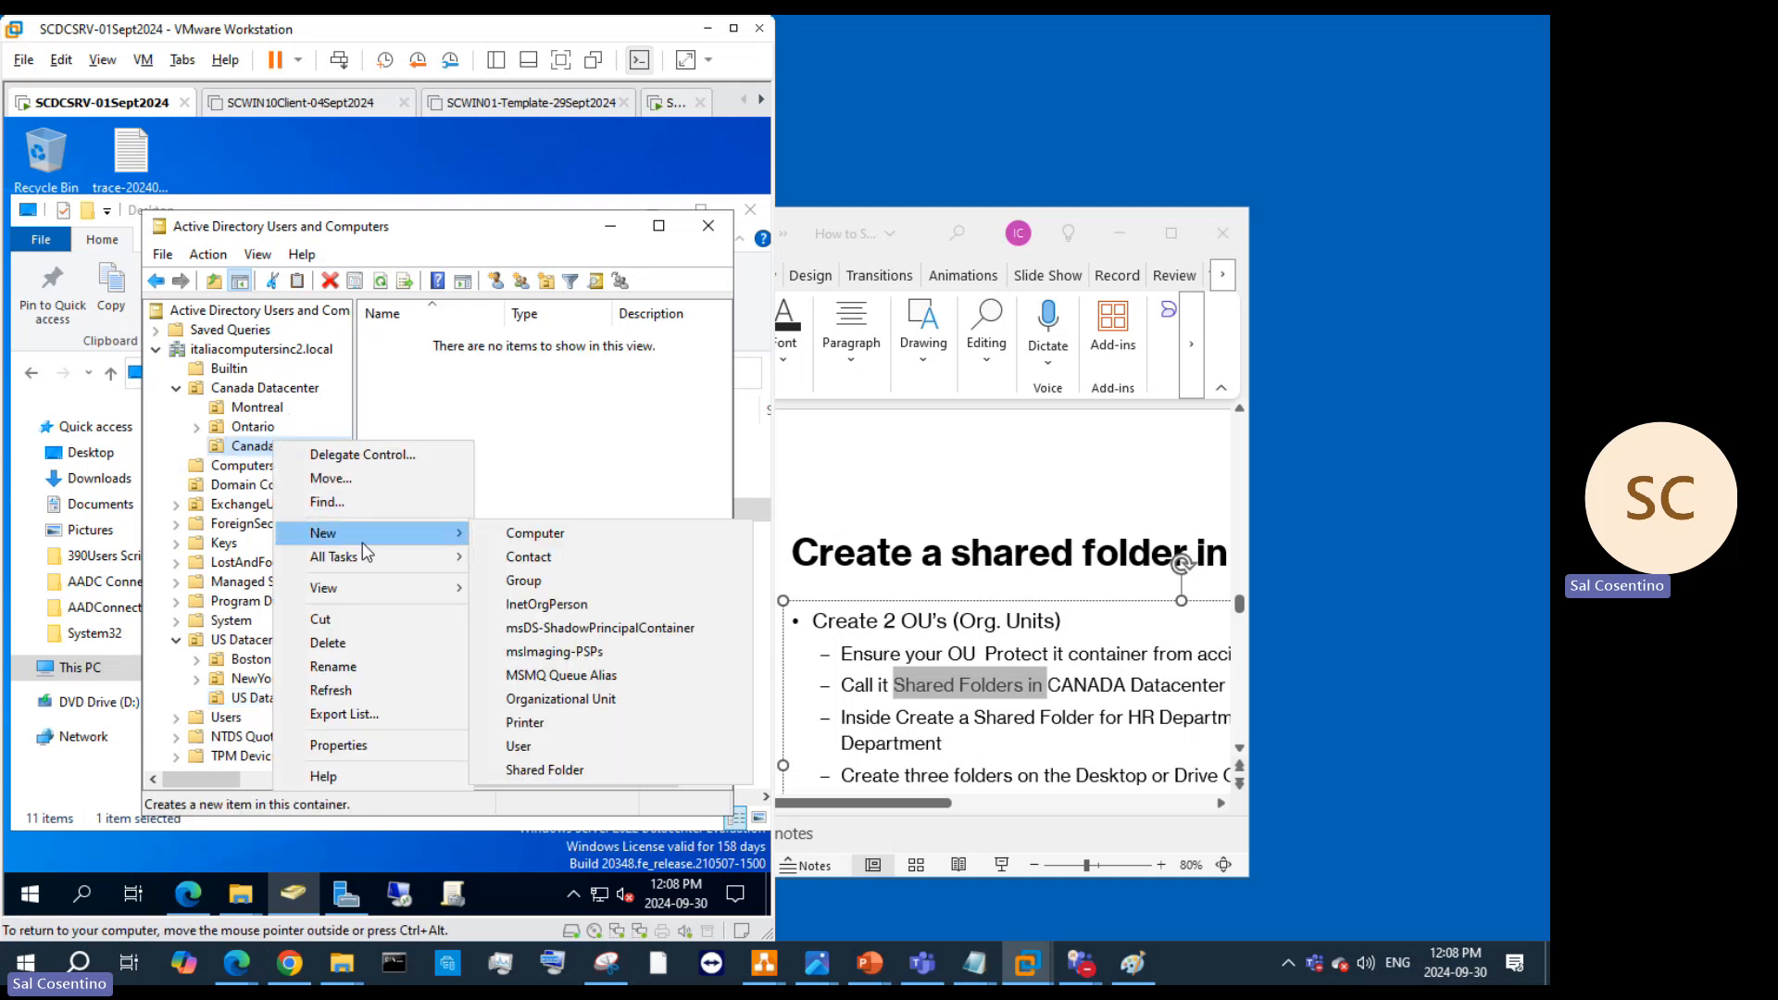
{"action": "left_click", "coordinate": [563, 774]}
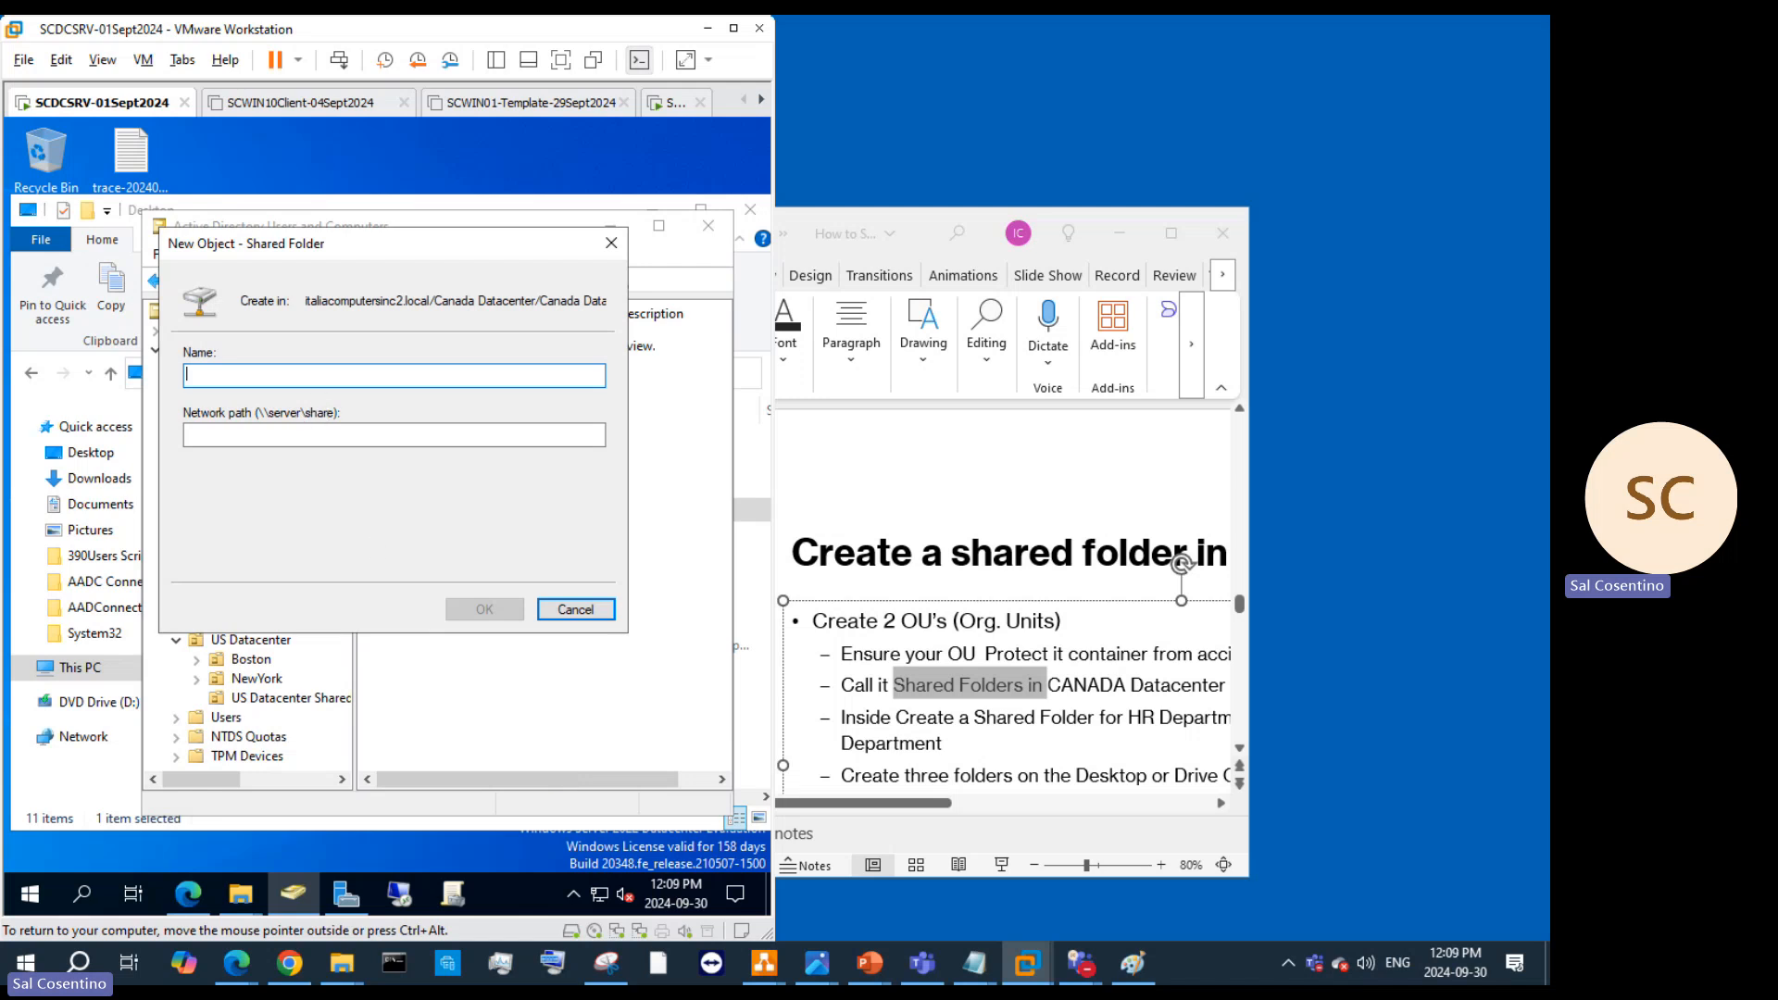
{"action": "type", "text": "HR Department"}
{"action": "left_click", "coordinate": [303, 435]}
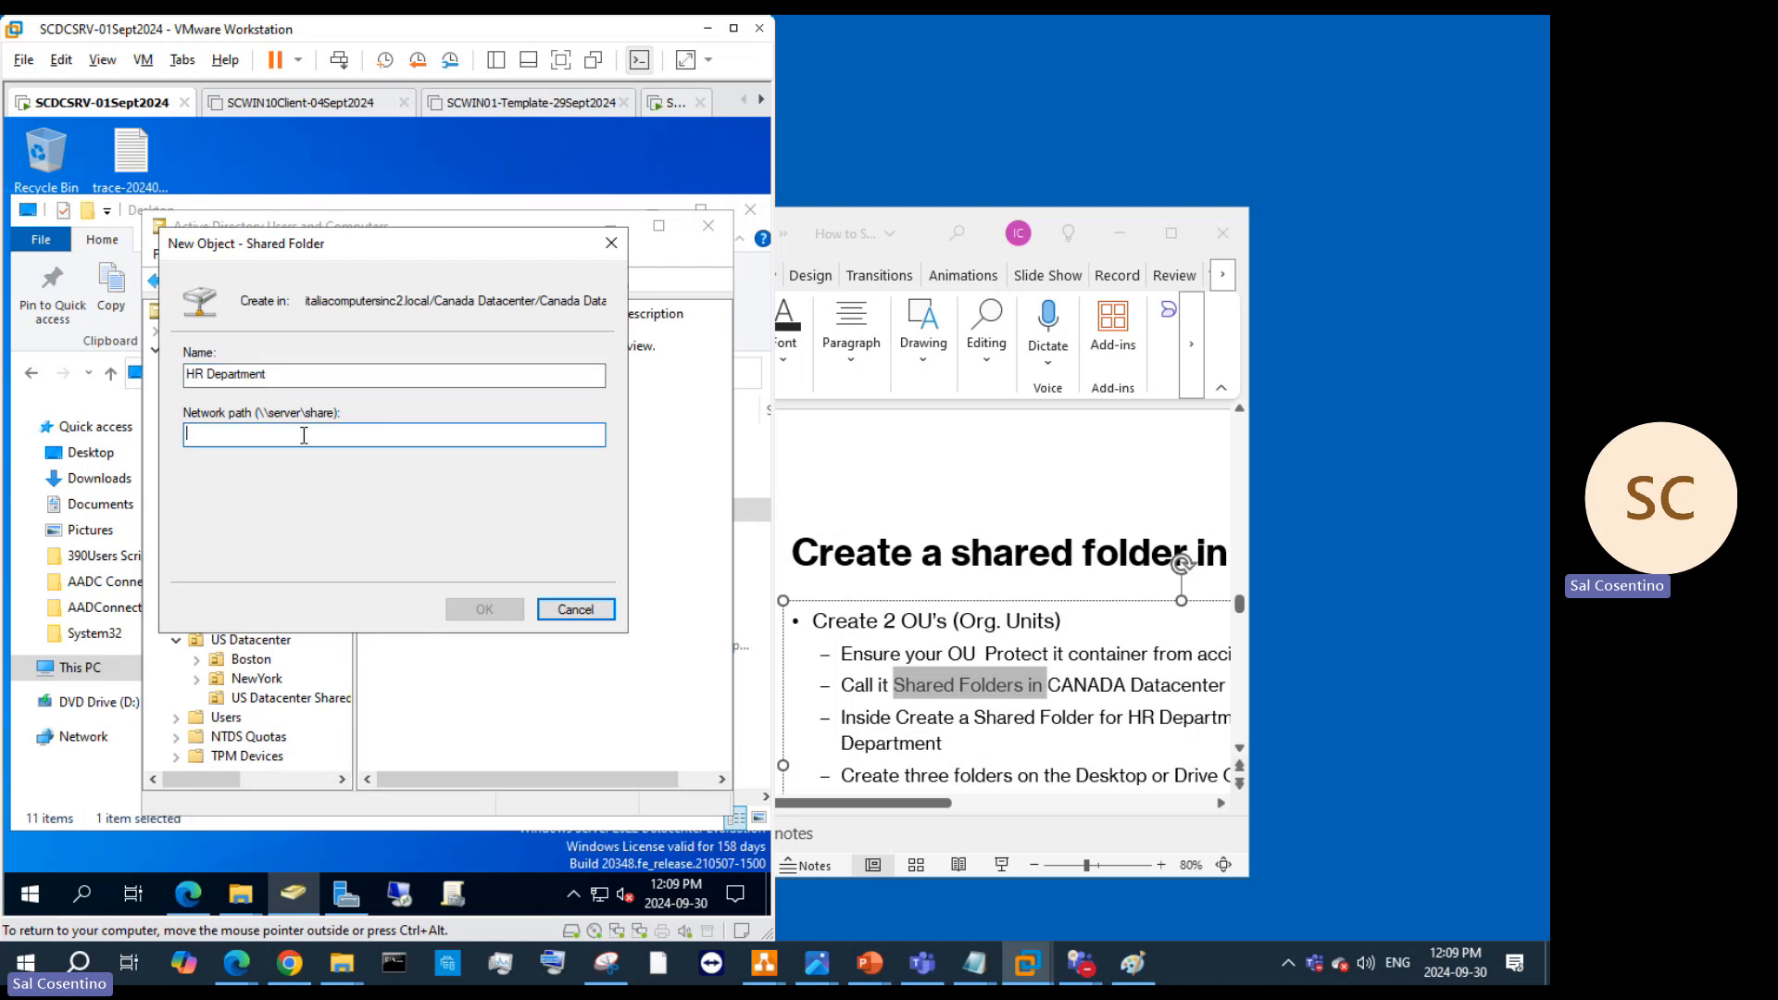
{"action": "type", "text": "\\\\SCDCSRV\\"}
Step: Try browsing \\SCDCSVR\C$ in File Explorer and dismiss the resulting network error
{"action": "left_click", "coordinate": [60, 285]}
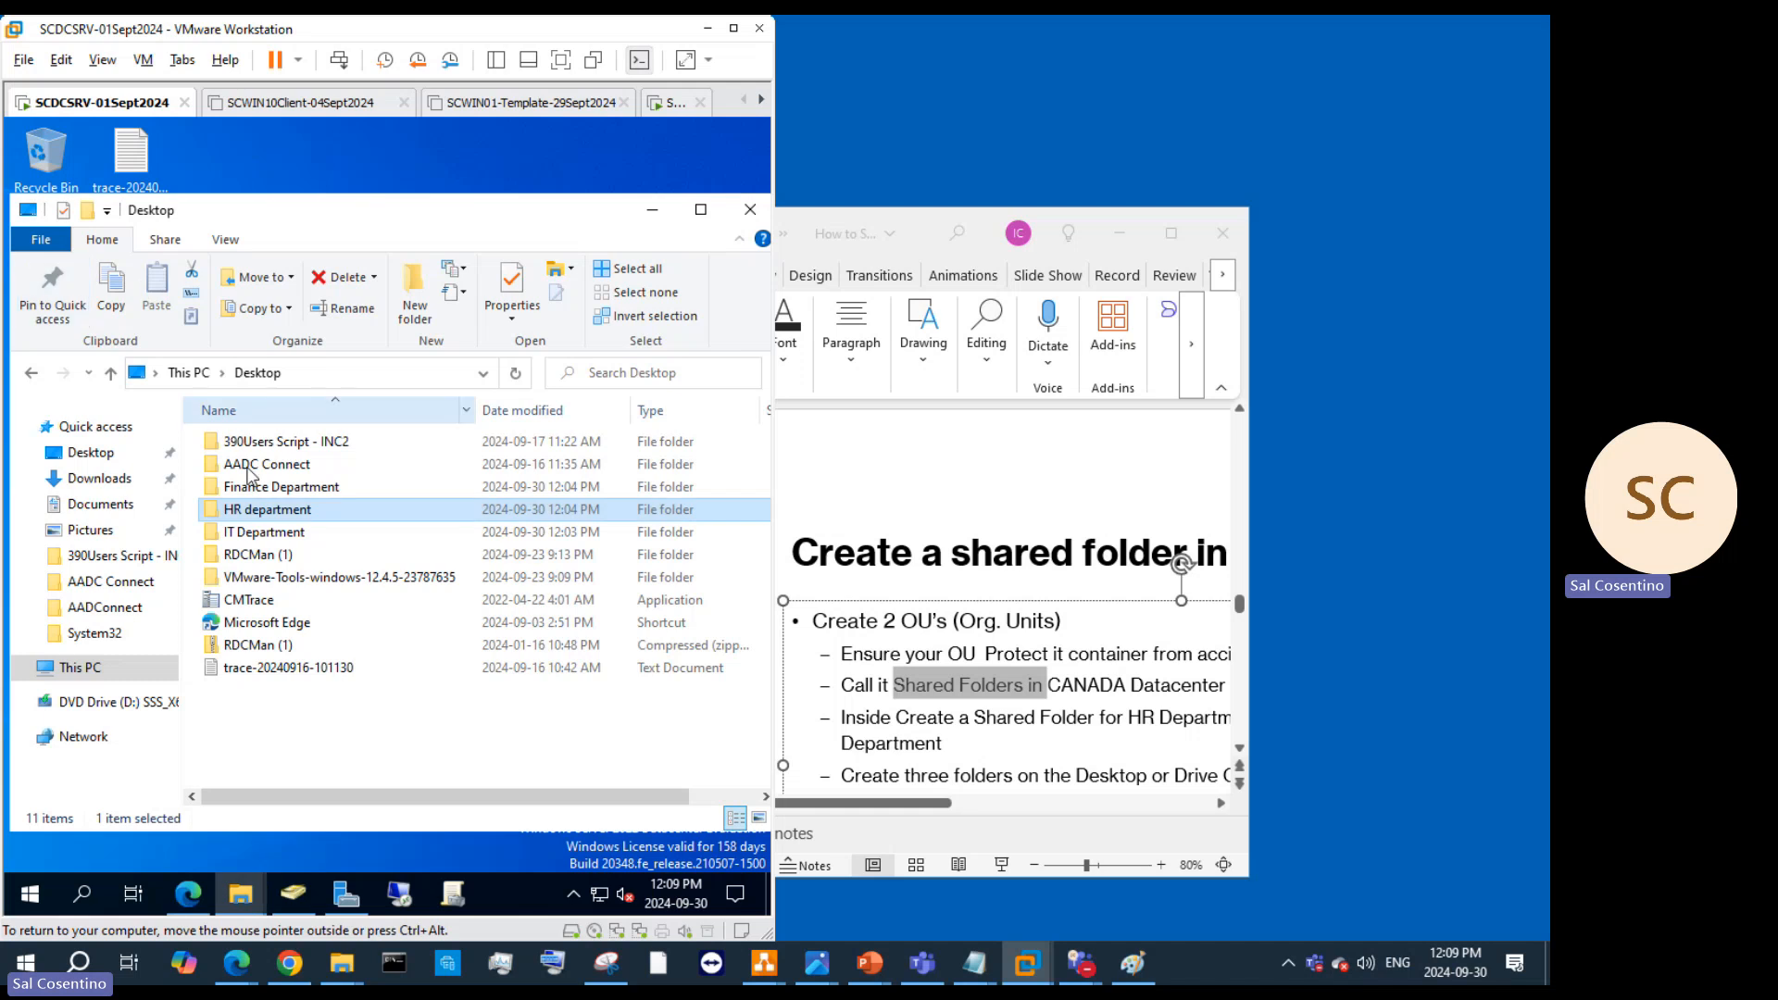
{"action": "left_click", "coordinate": [296, 373]}
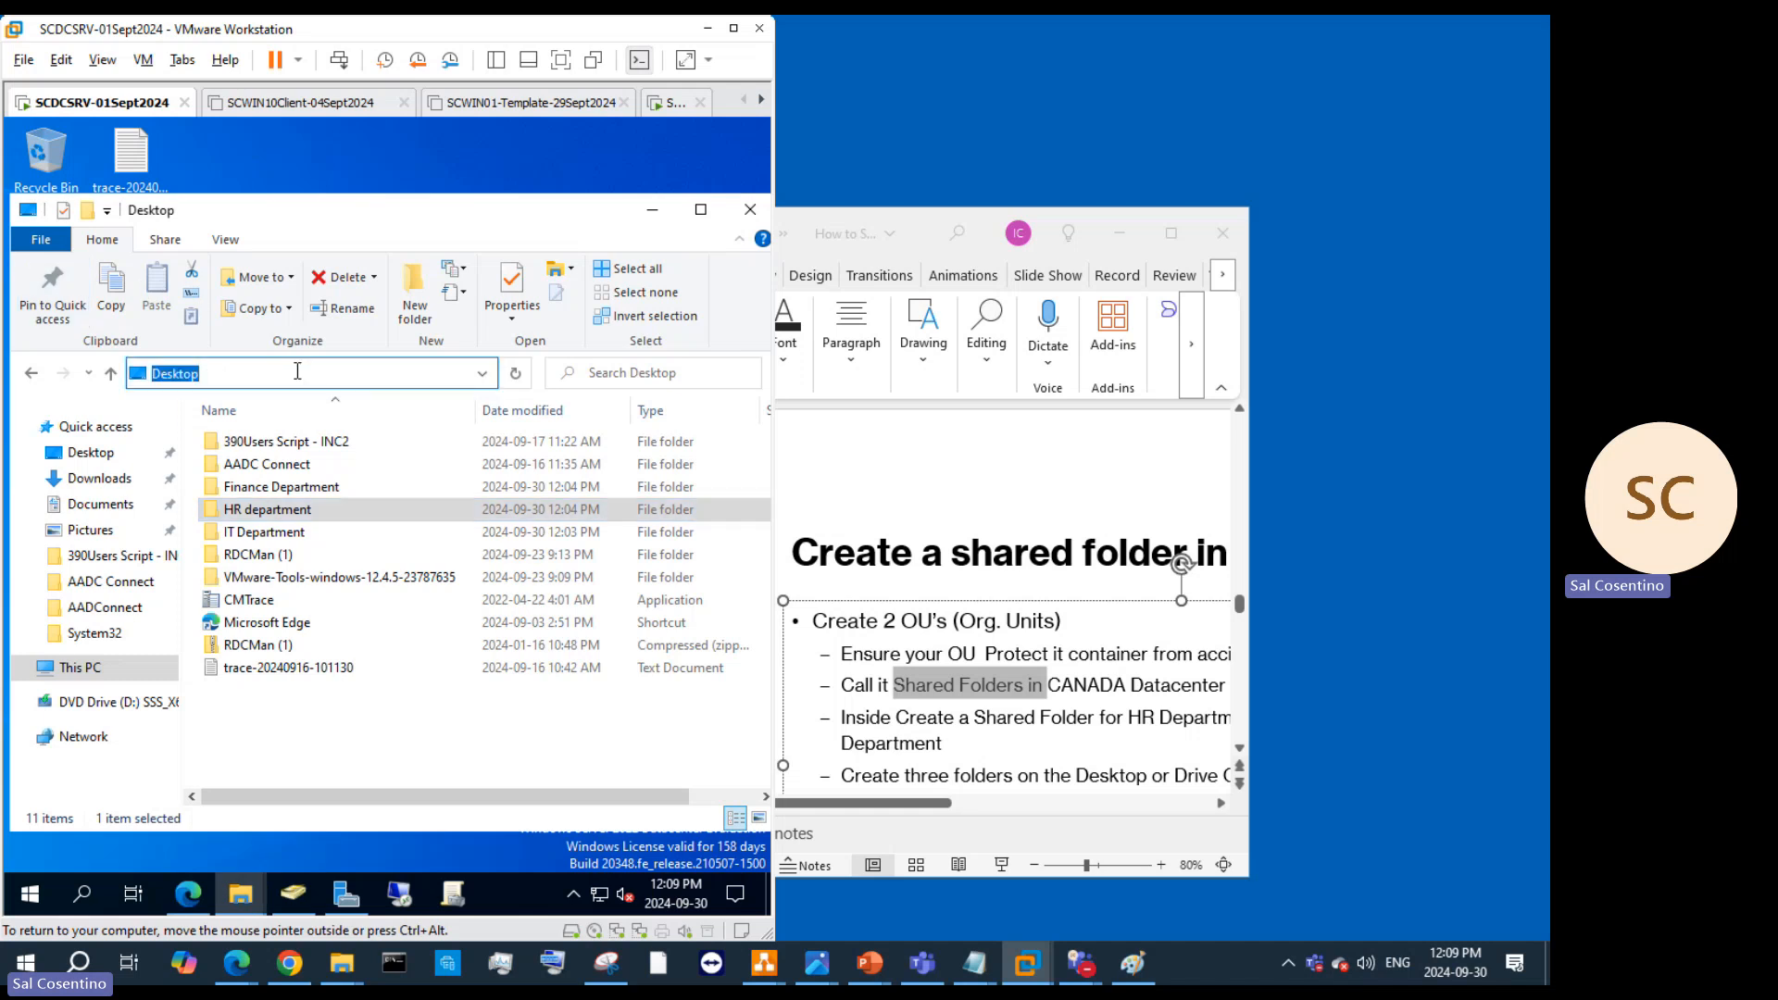
{"action": "type", "text": "\\\\SCDCSR"}
{"action": "key", "text": "BackSpace"}
{"action": "type", "text": "VR\\C$"}
{"action": "key", "text": "Return"}
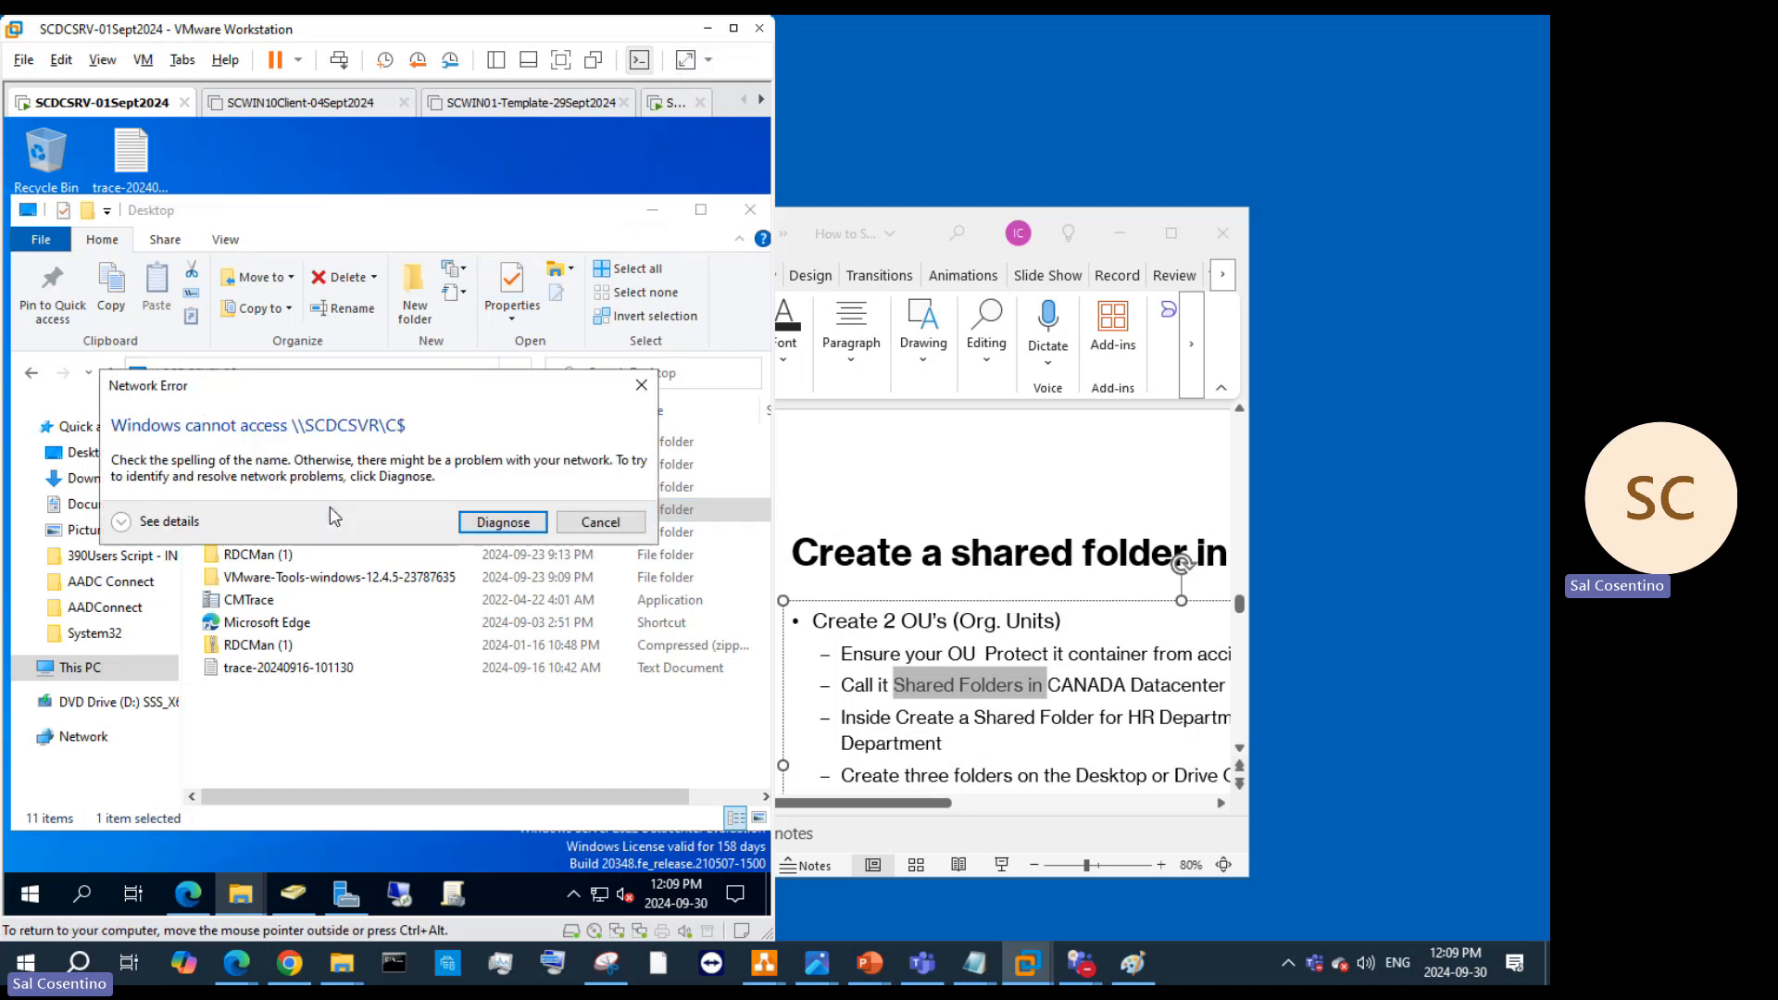
{"action": "left_click", "coordinate": [600, 522]}
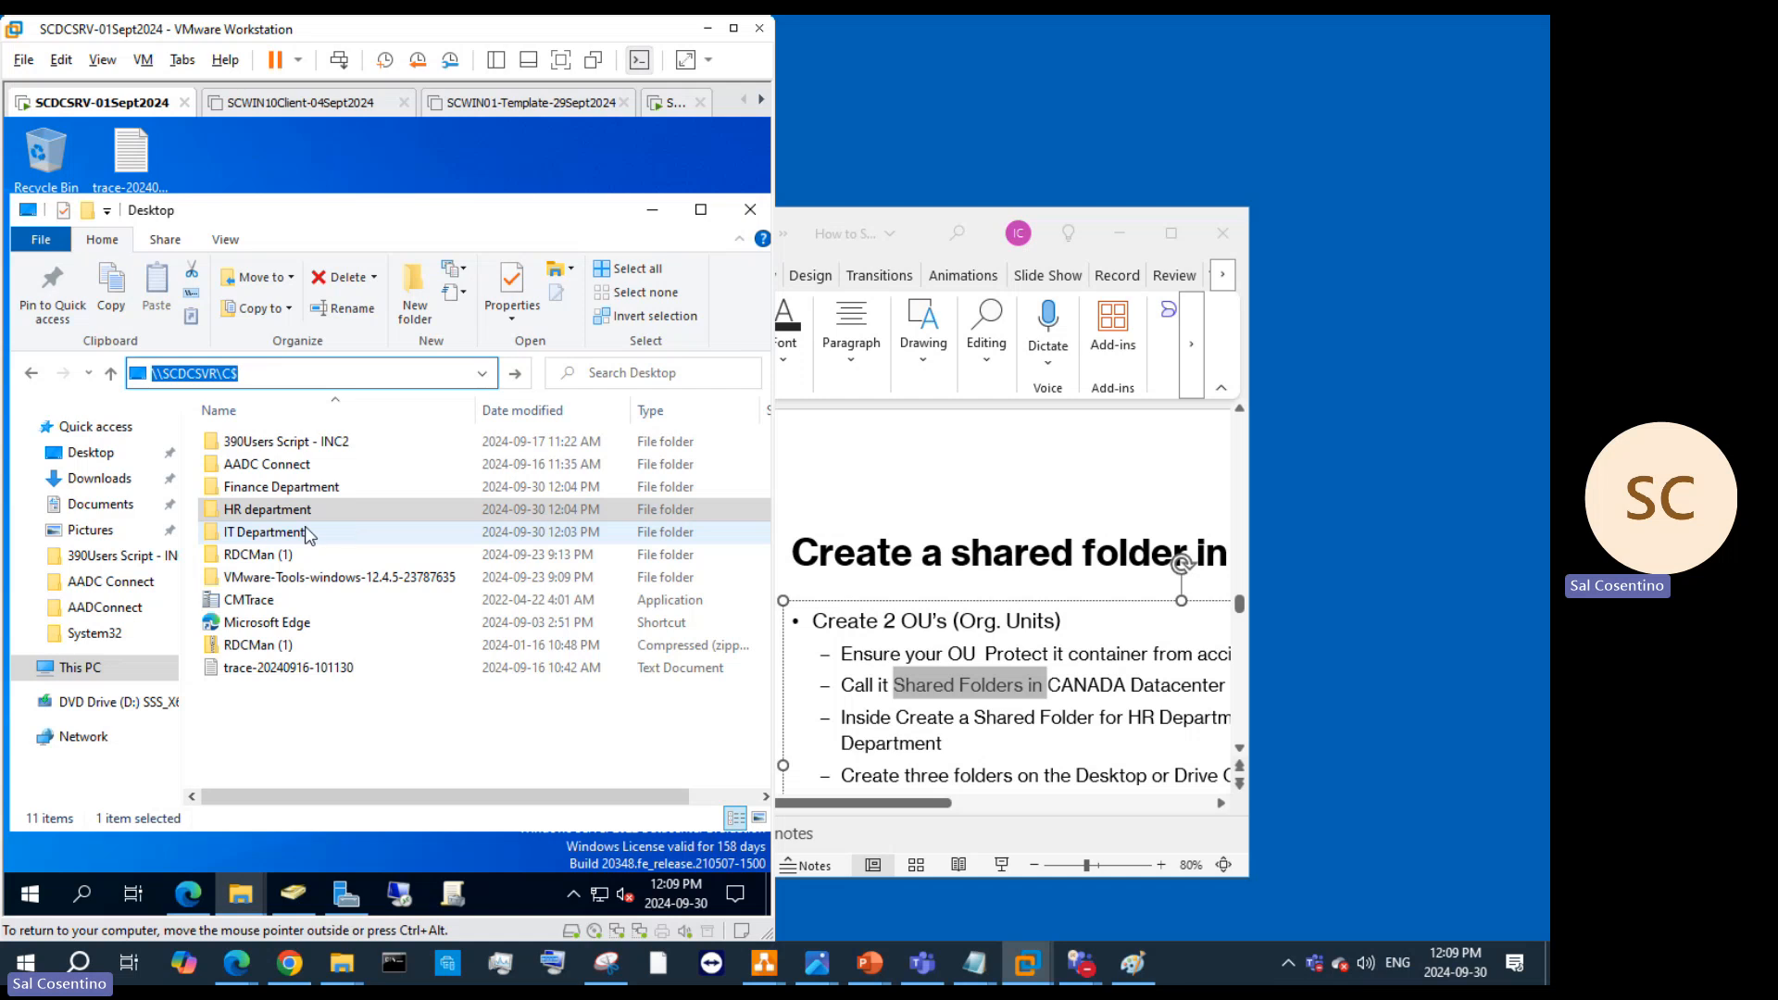
Step: Run hostname in Command Prompt, copy the printed server name, and minimize the window
{"action": "left_click", "coordinate": [76, 894]}
{"action": "type", "text": "cmd promtp"}
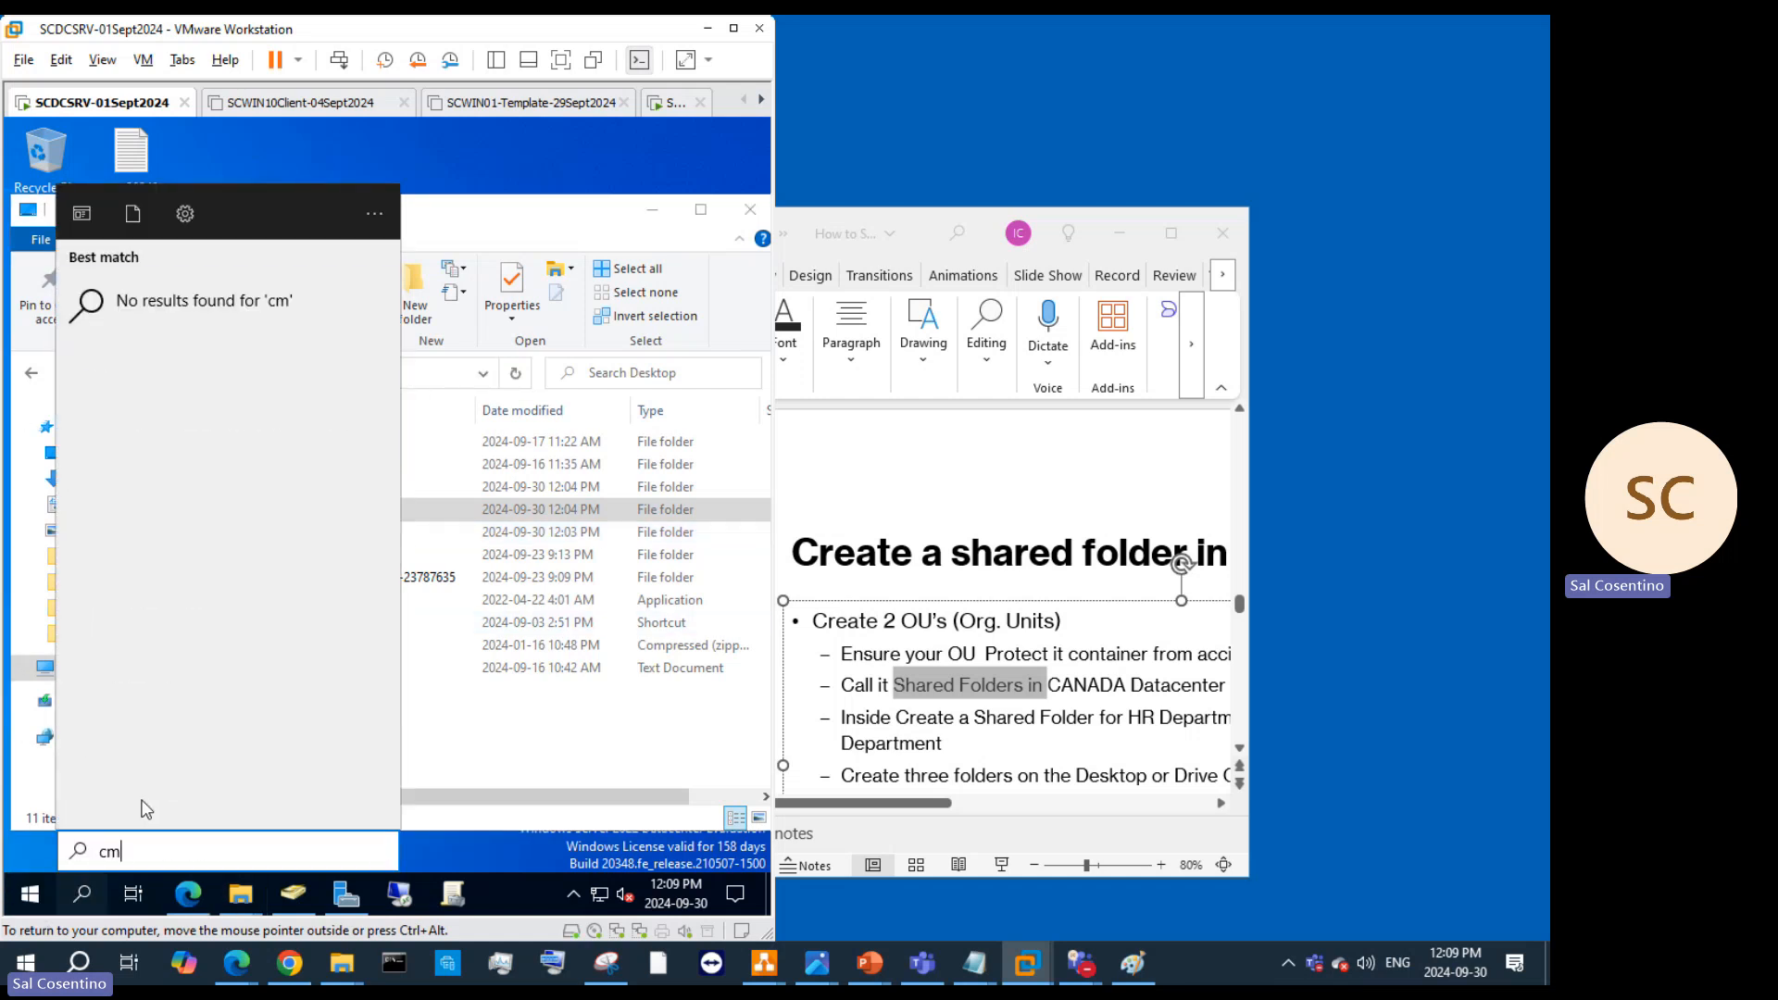
{"action": "key", "text": "BackSpace"}
{"action": "key", "text": "BackSpace"}
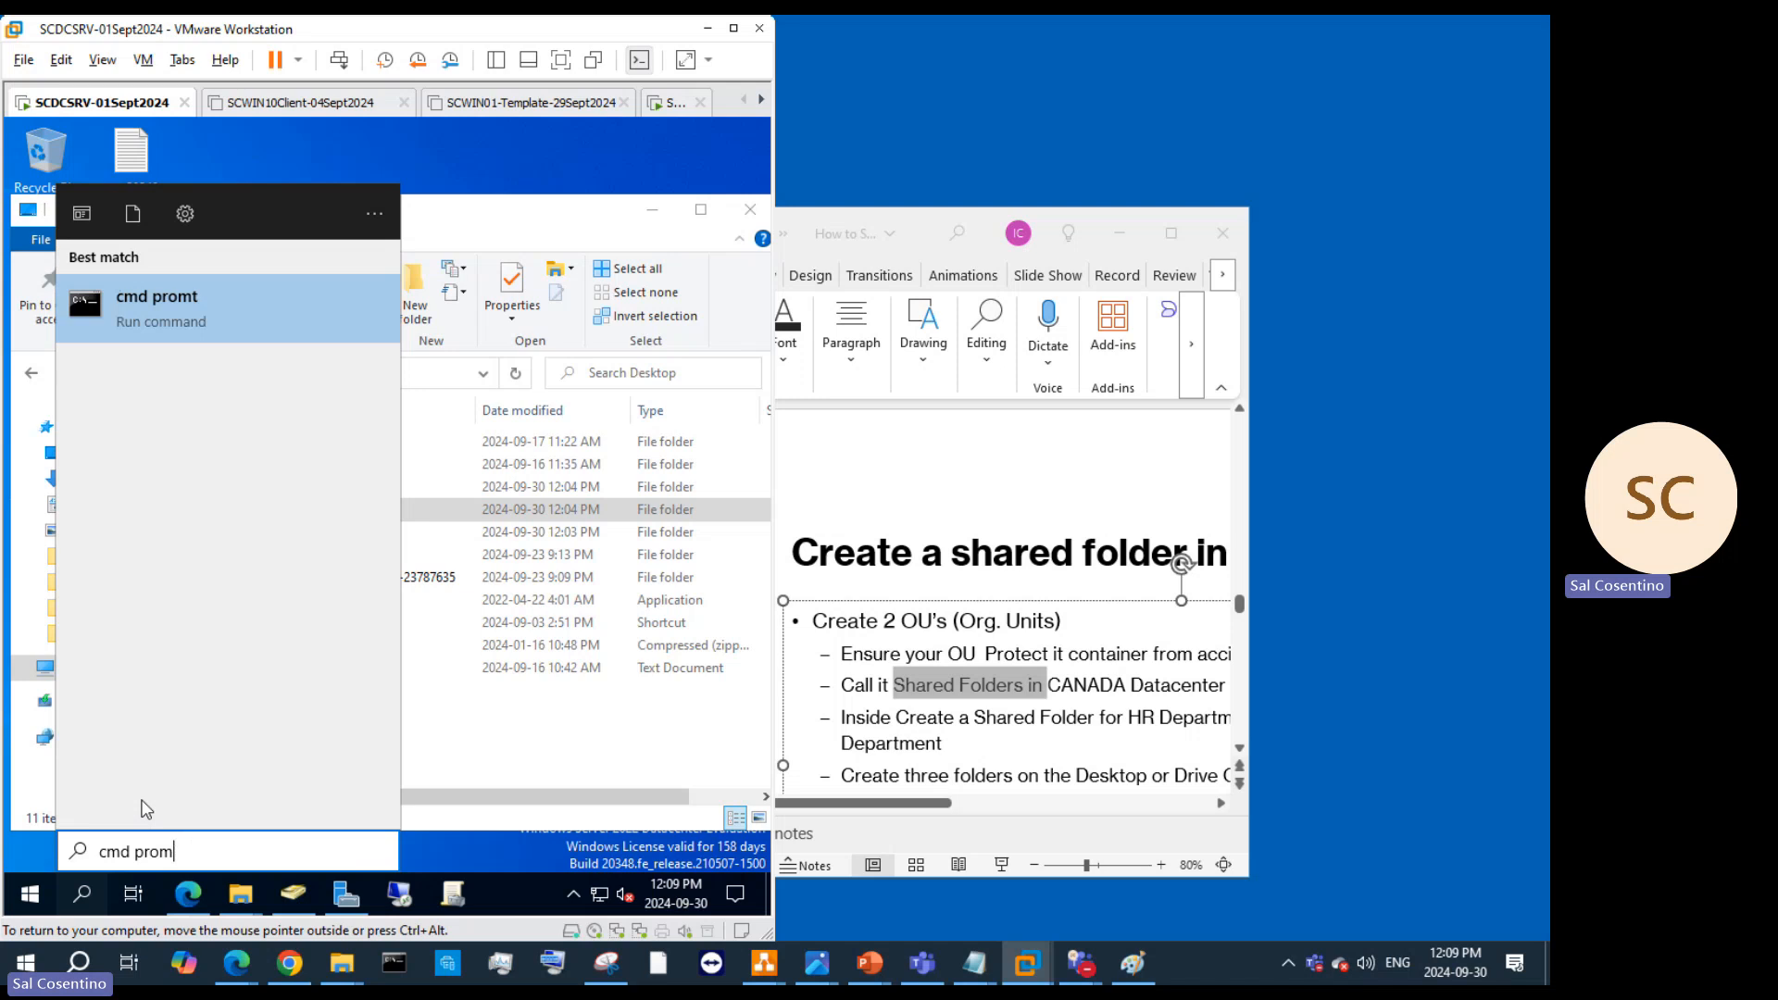
{"action": "key", "text": "Return"}
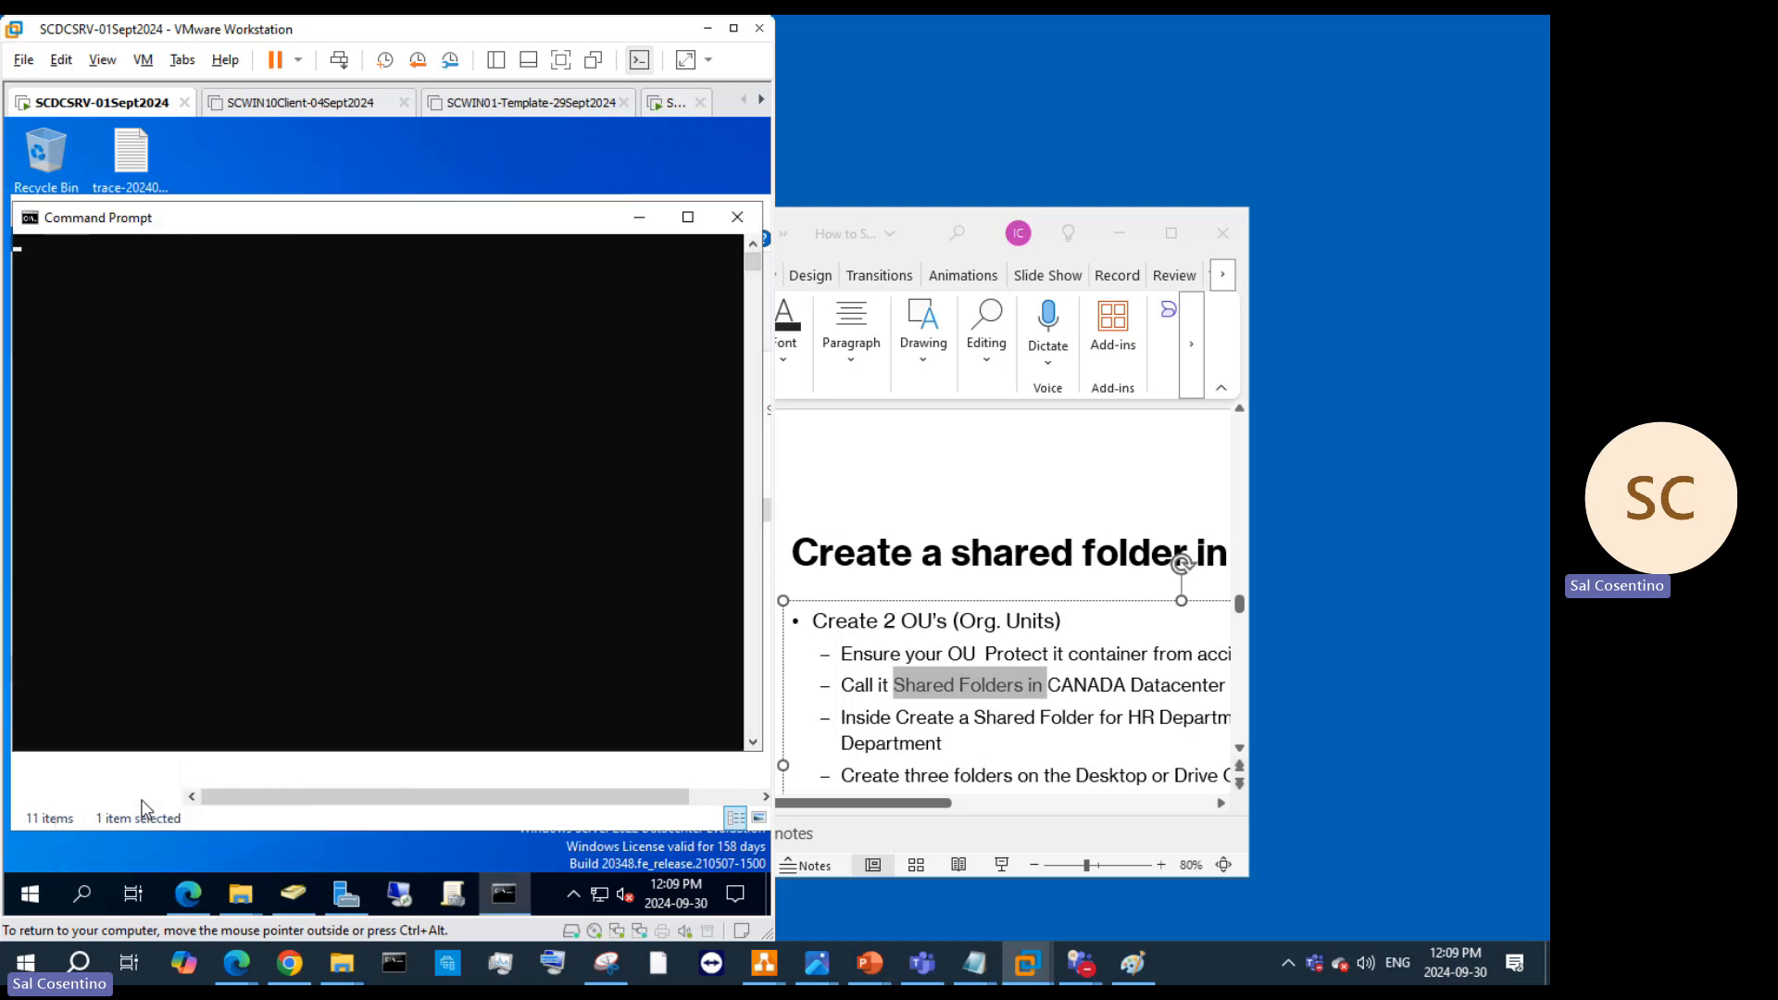
{"action": "type", "text": "hosename"}
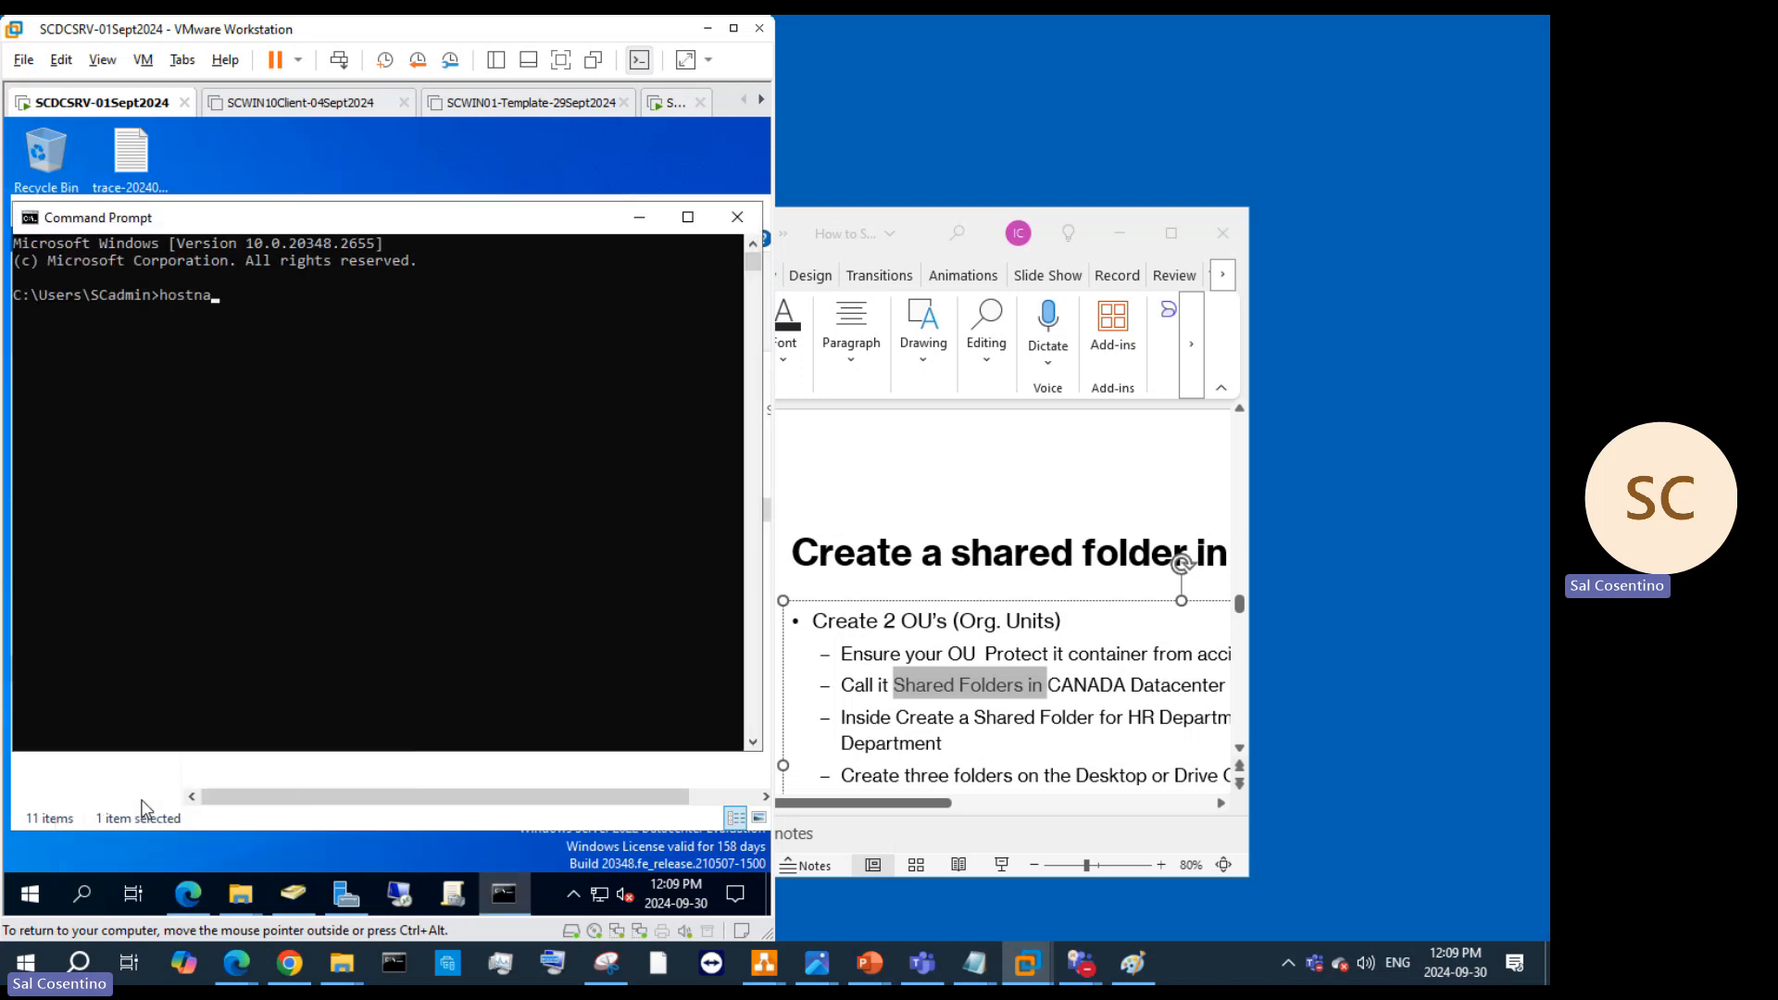
{"action": "key", "text": "Return"}
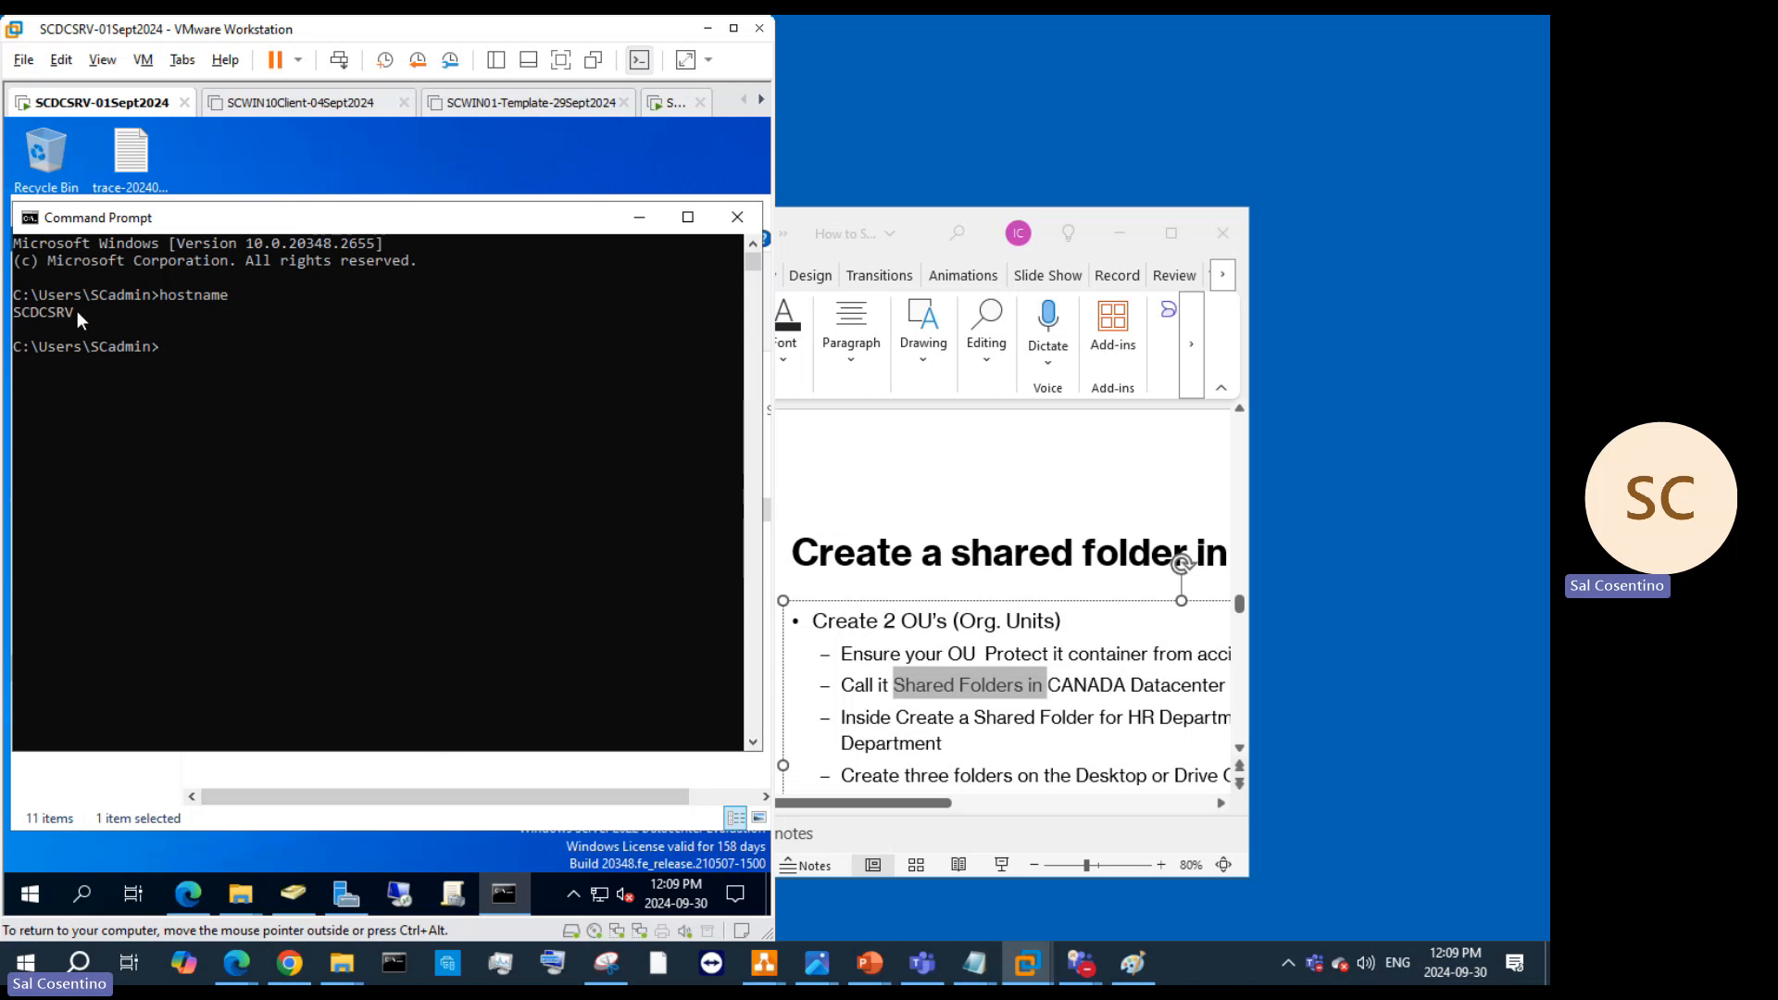
{"action": "left_click_drag", "start_coordinate": [76, 311], "coordinate": [15, 317]}
{"action": "right_click", "coordinate": [14, 316]}
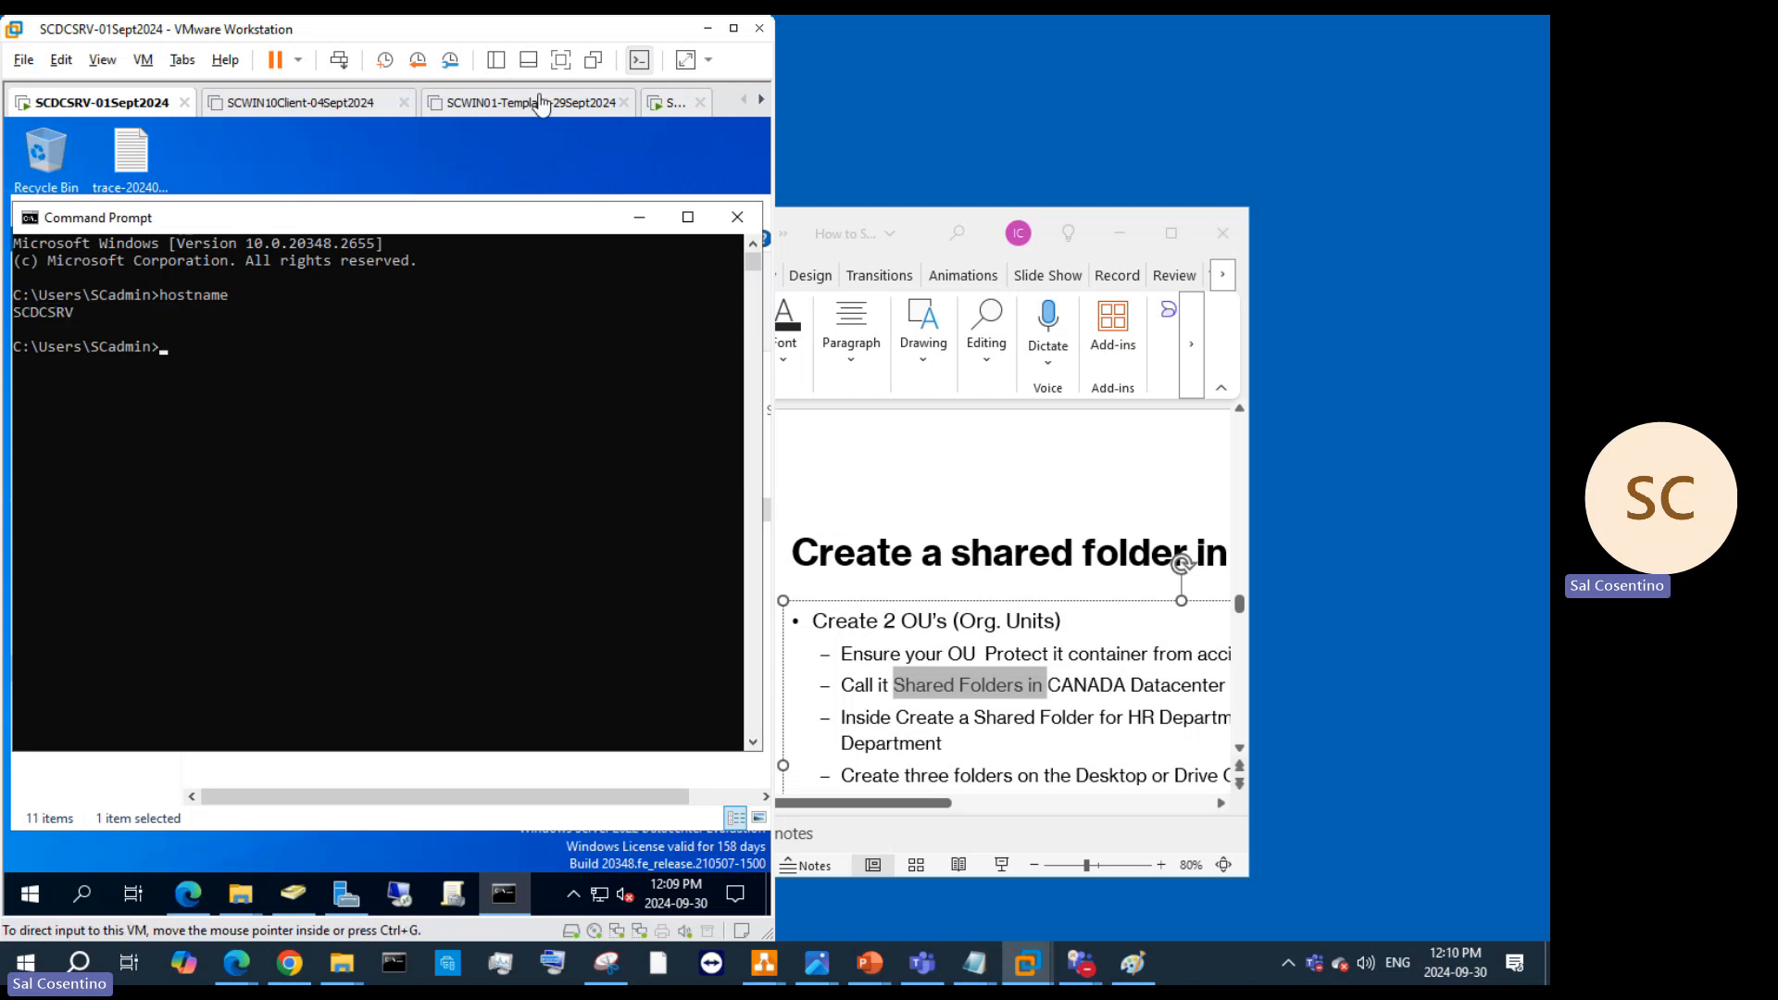
{"action": "left_click", "coordinate": [639, 216]}
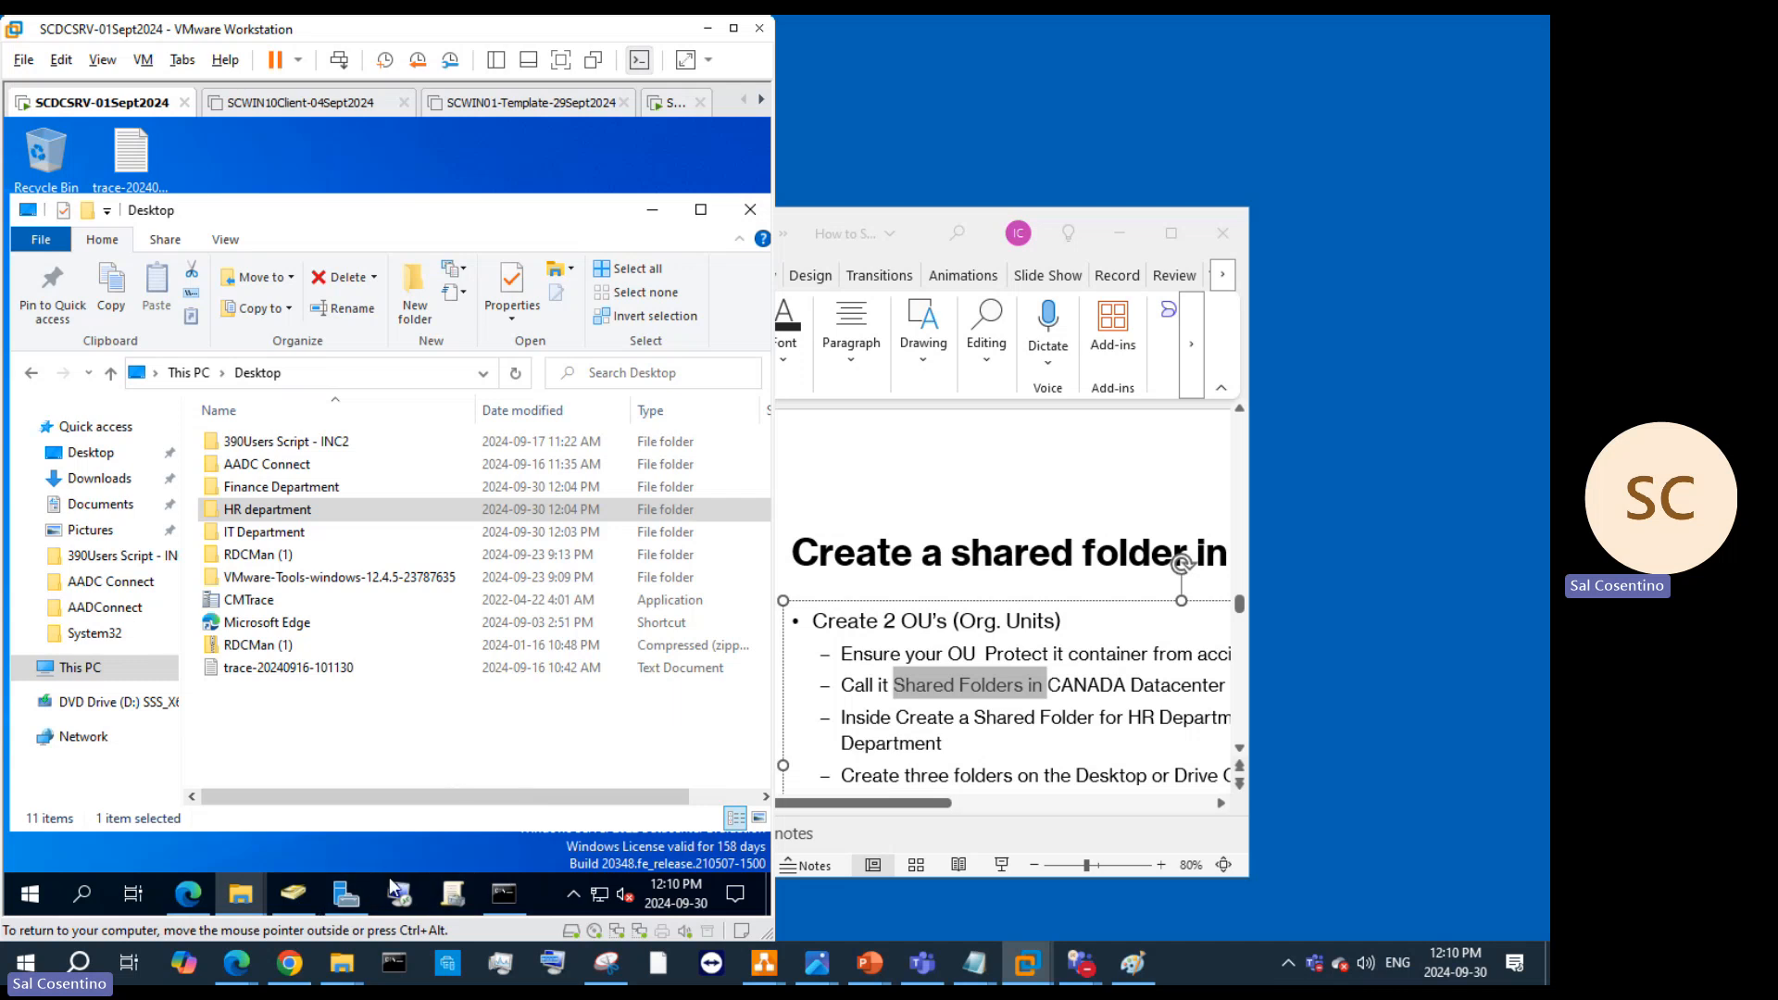
Step: Complete the network path as \\SCDCSRV\HRDepartment and create the HR Department shared folder object
{"action": "left_click", "coordinate": [293, 896]}
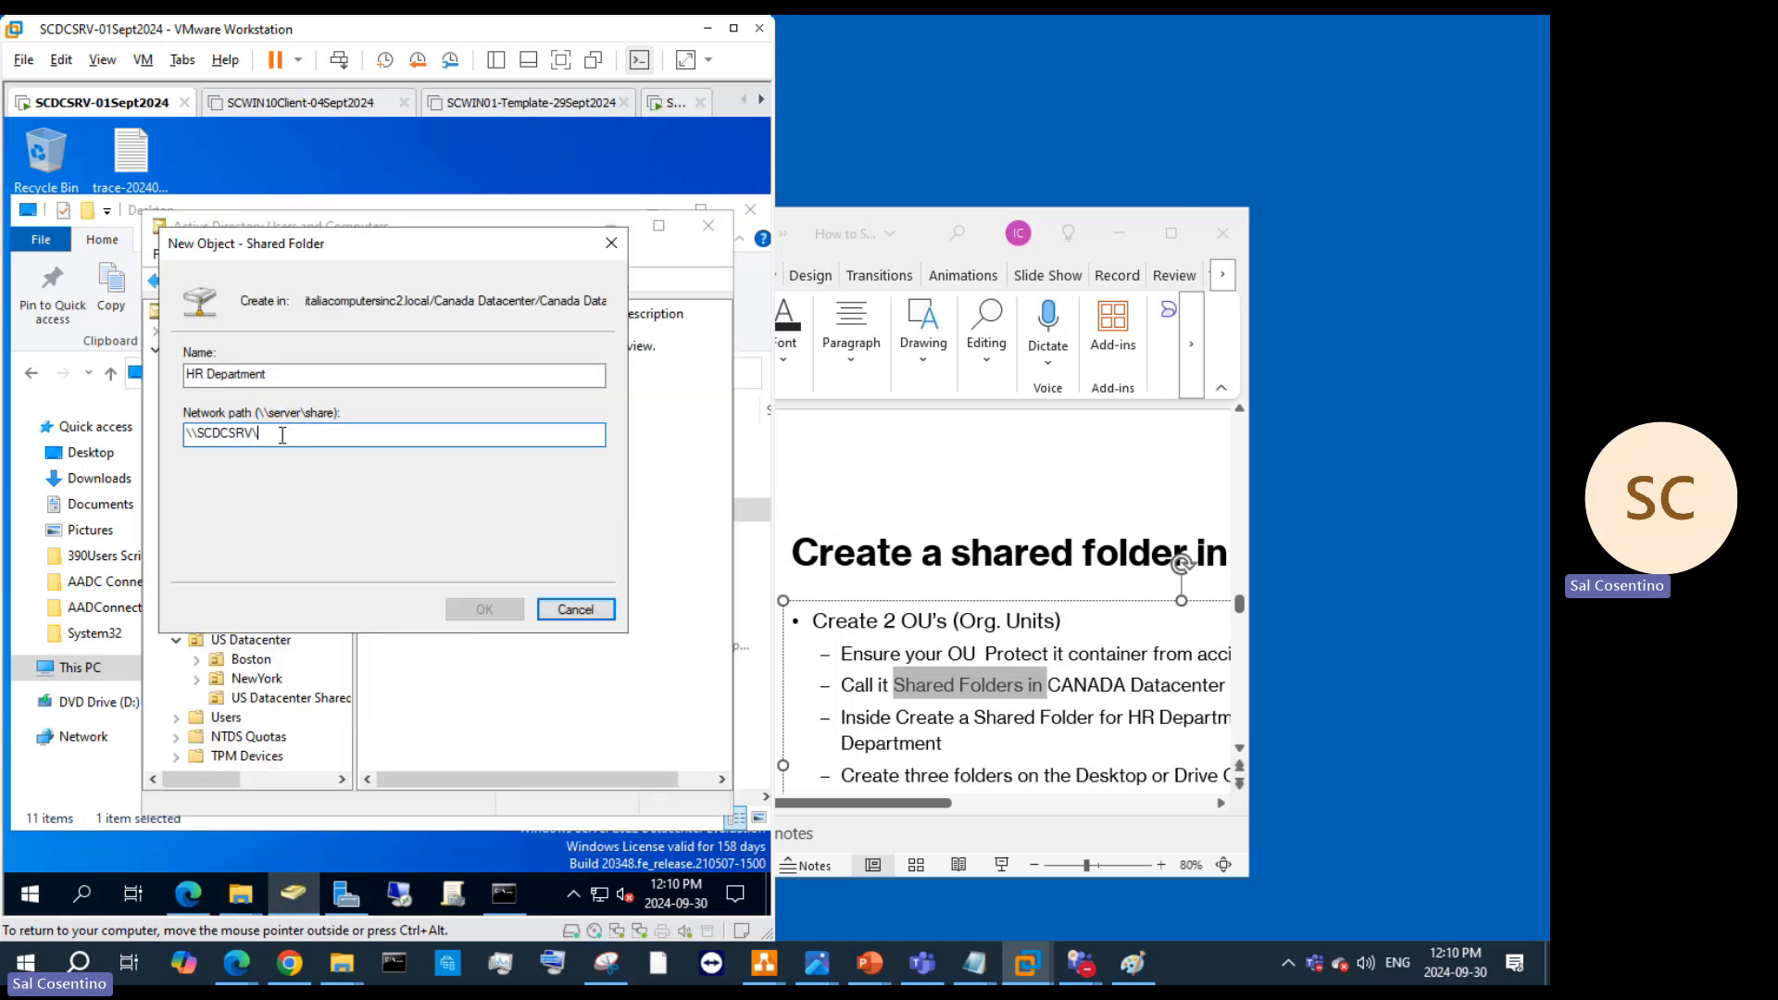
{"action": "left_click_drag", "start_coordinate": [283, 432], "coordinate": [200, 428]}
{"action": "key", "text": "End"}
{"action": "key", "text": "BackSpace"}
{"action": "type", "text": "\\"}
{"action": "type", "text": "HR"}
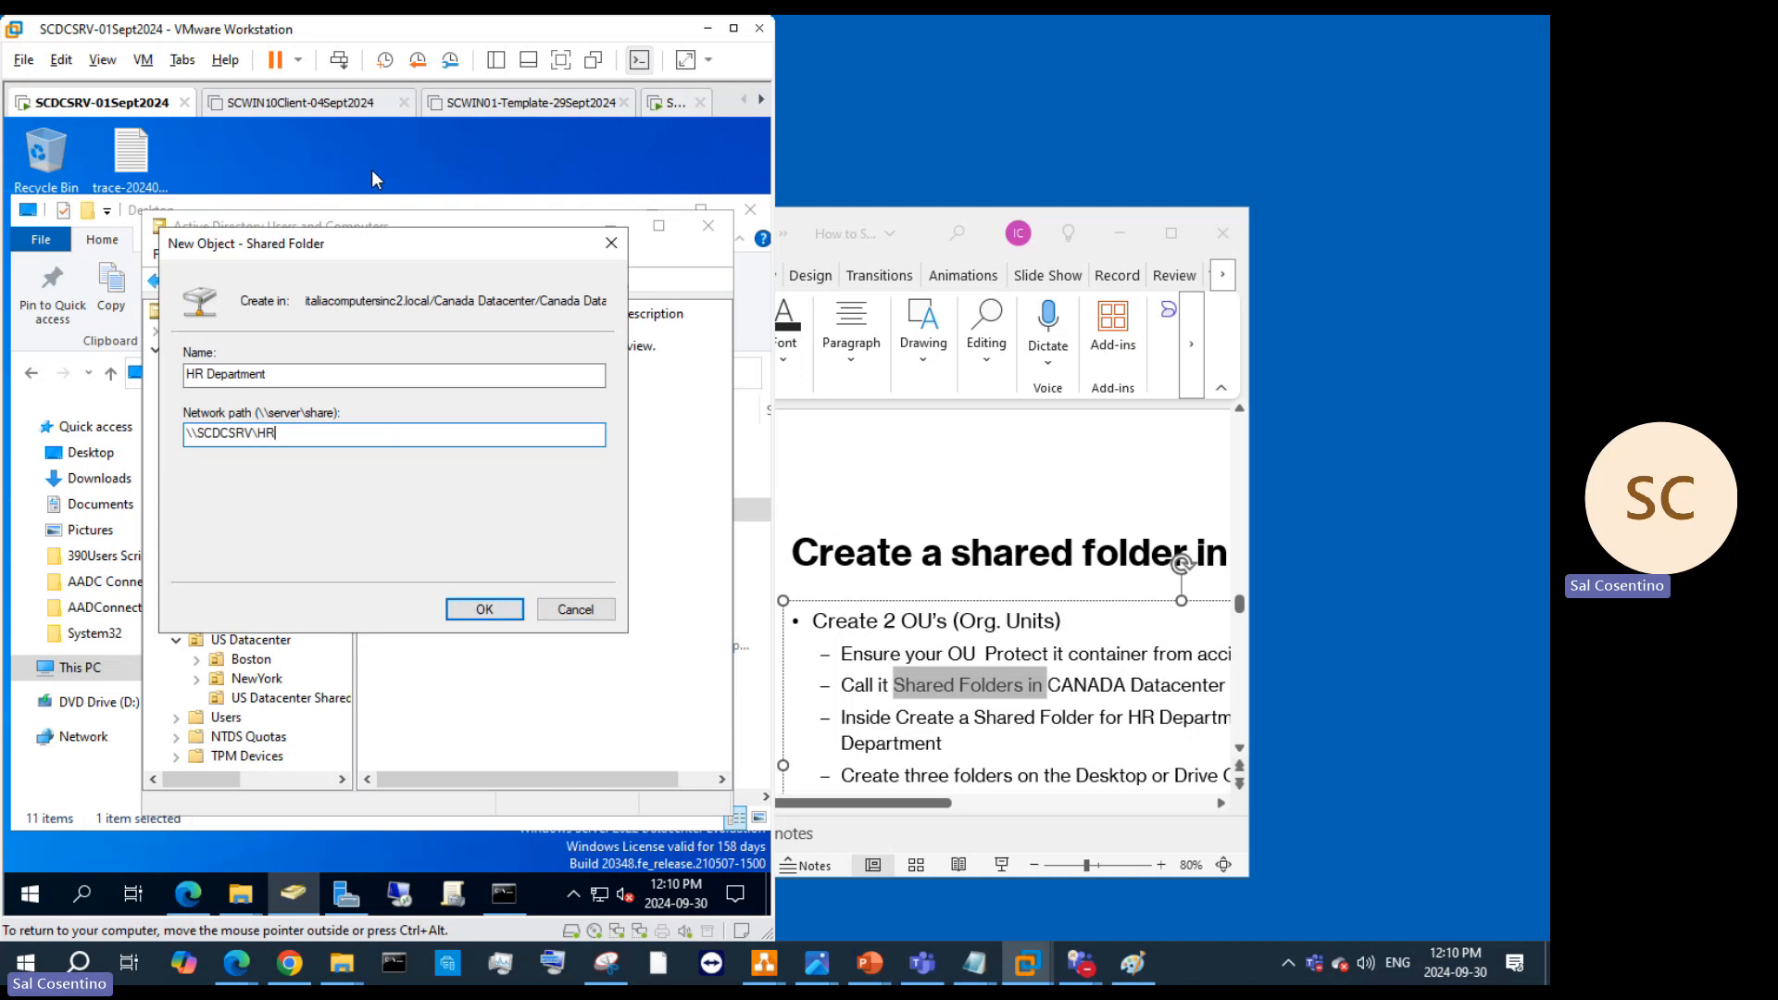
{"action": "type", "text": "Department"}
{"action": "left_click", "coordinate": [481, 608]}
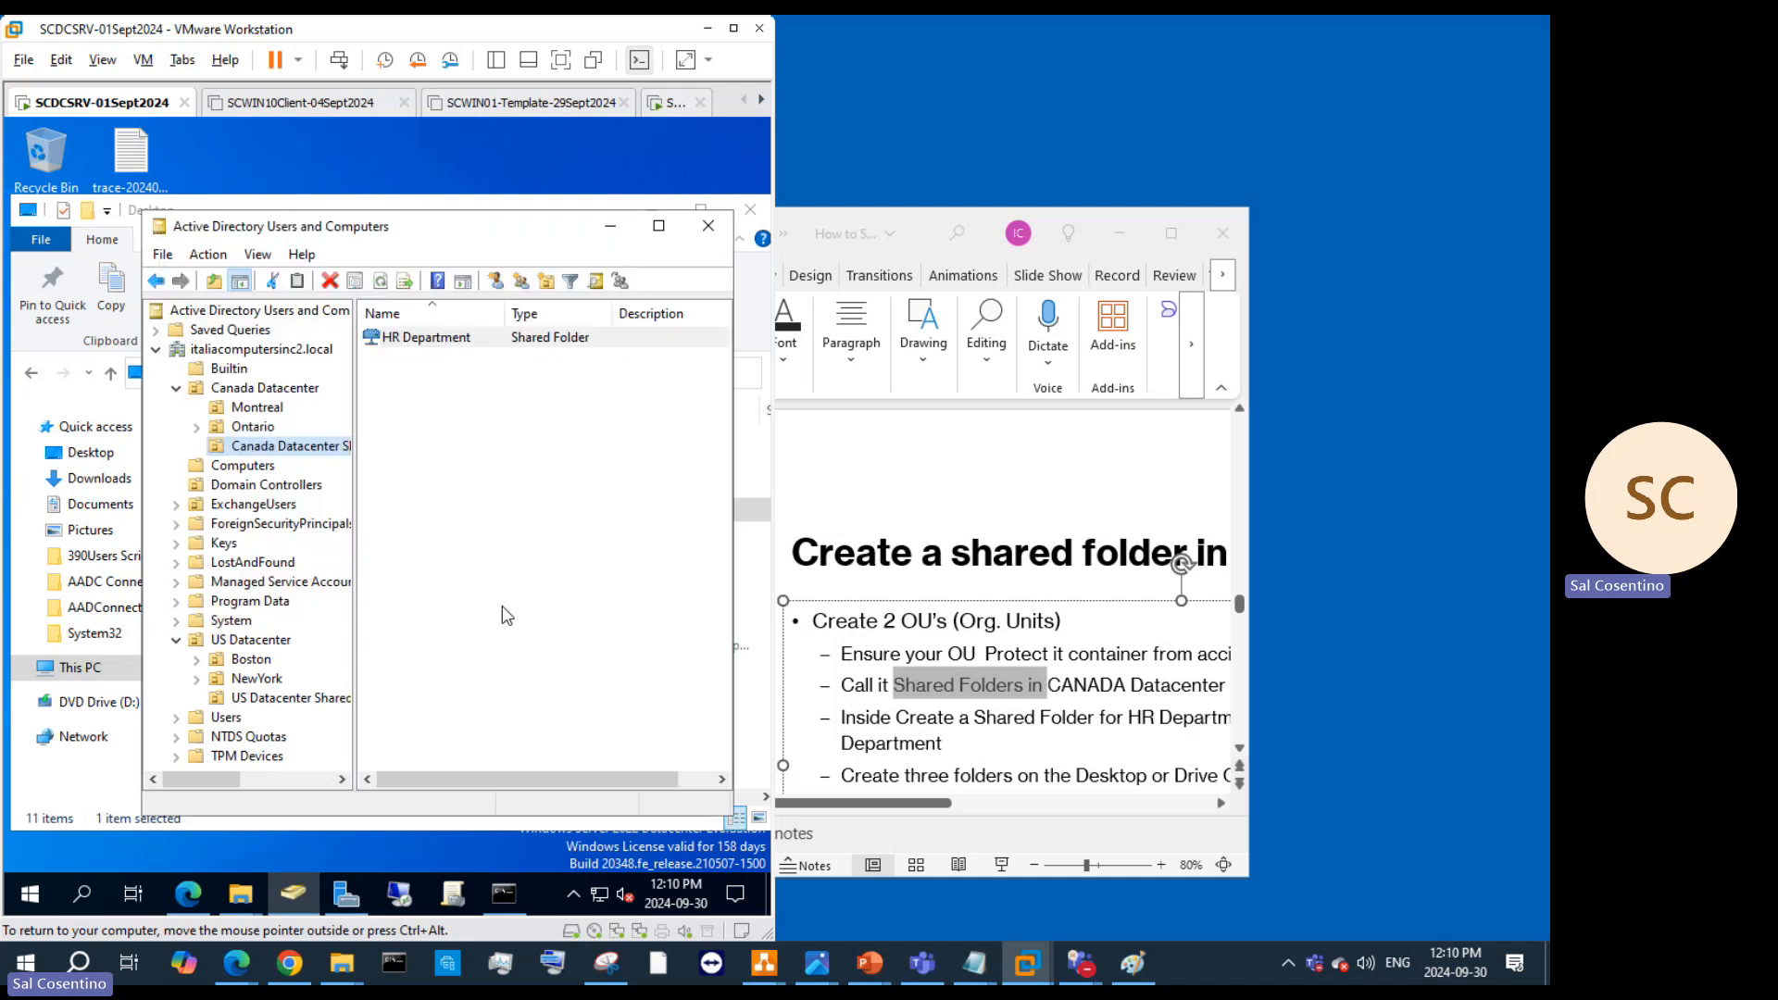
{"action": "right_click", "coordinate": [448, 339]}
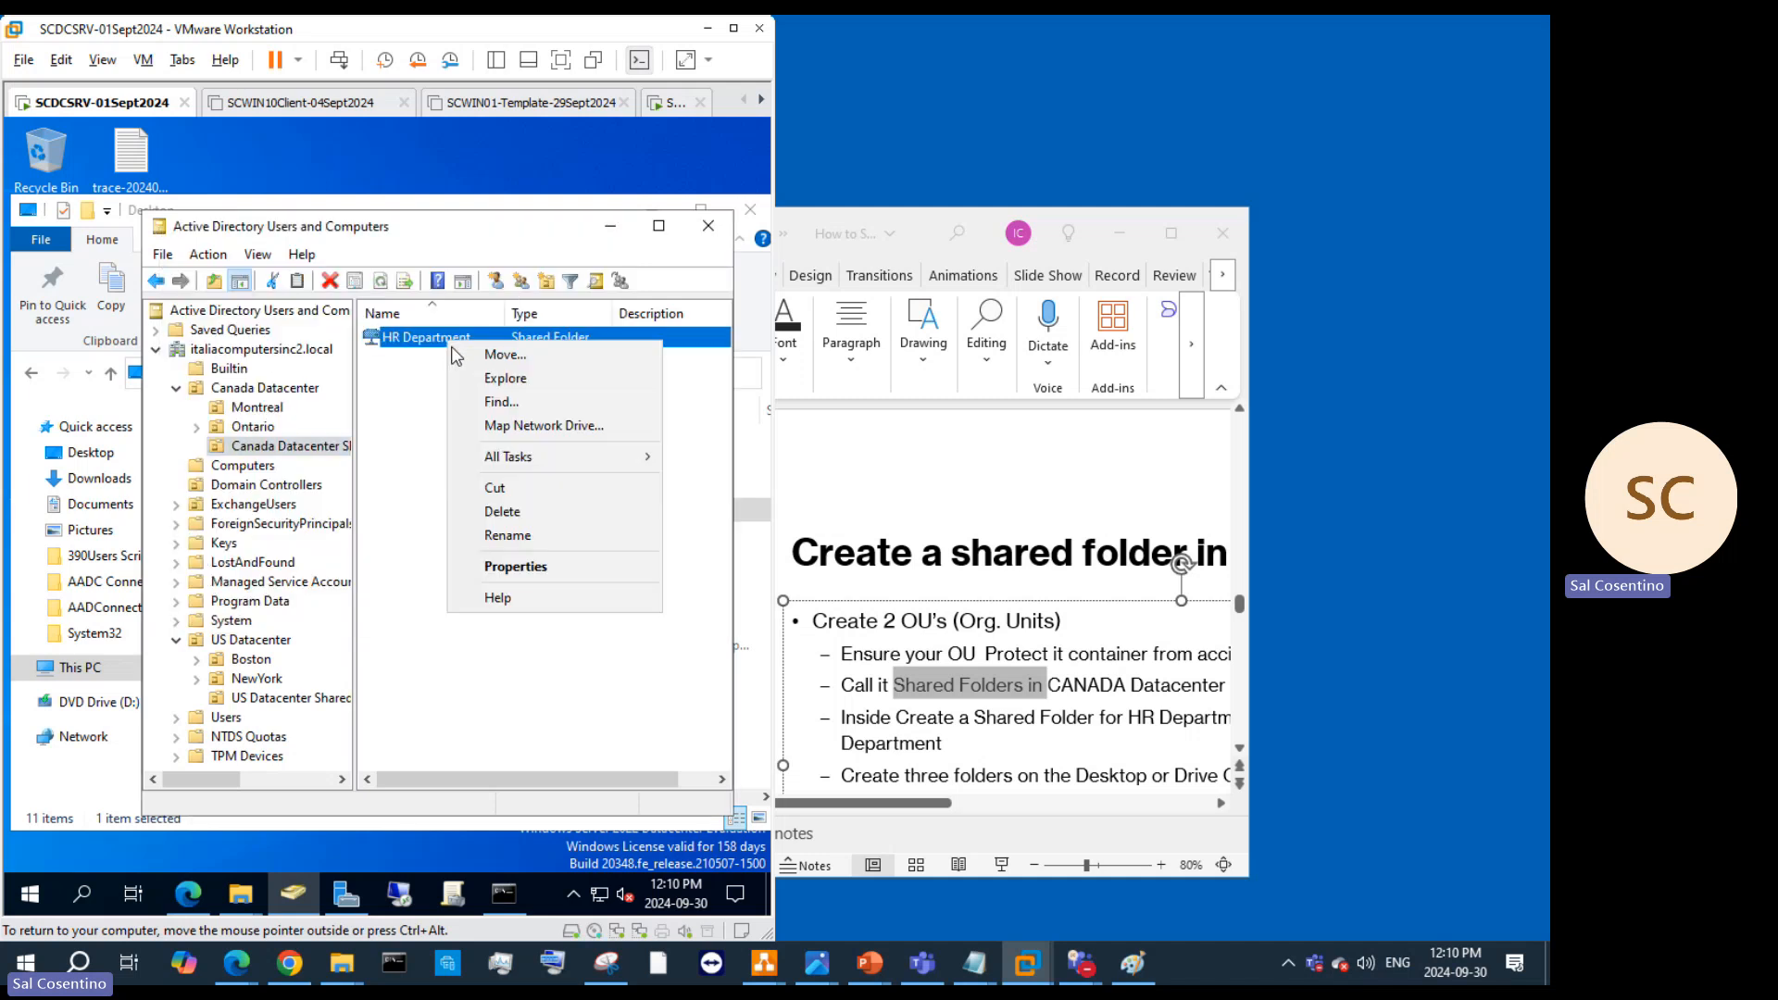
{"action": "left_click", "coordinate": [543, 562]}
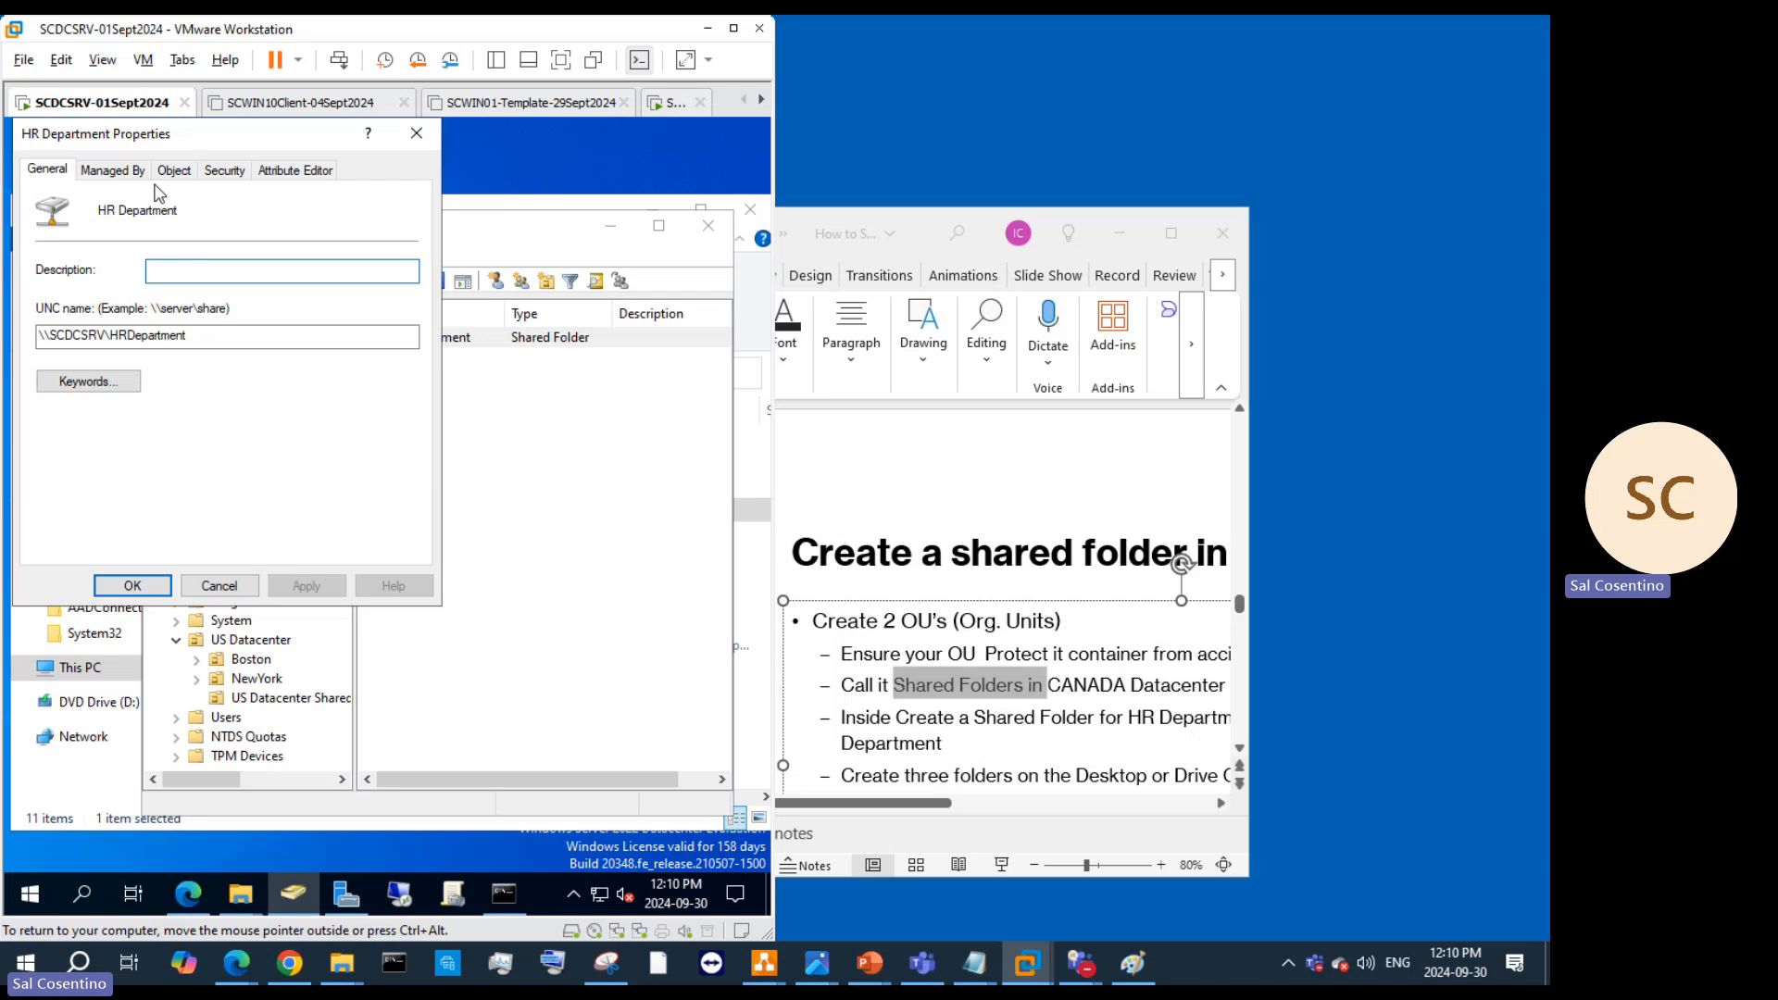
{"action": "left_click", "coordinate": [116, 170]}
{"action": "left_click", "coordinate": [178, 172]}
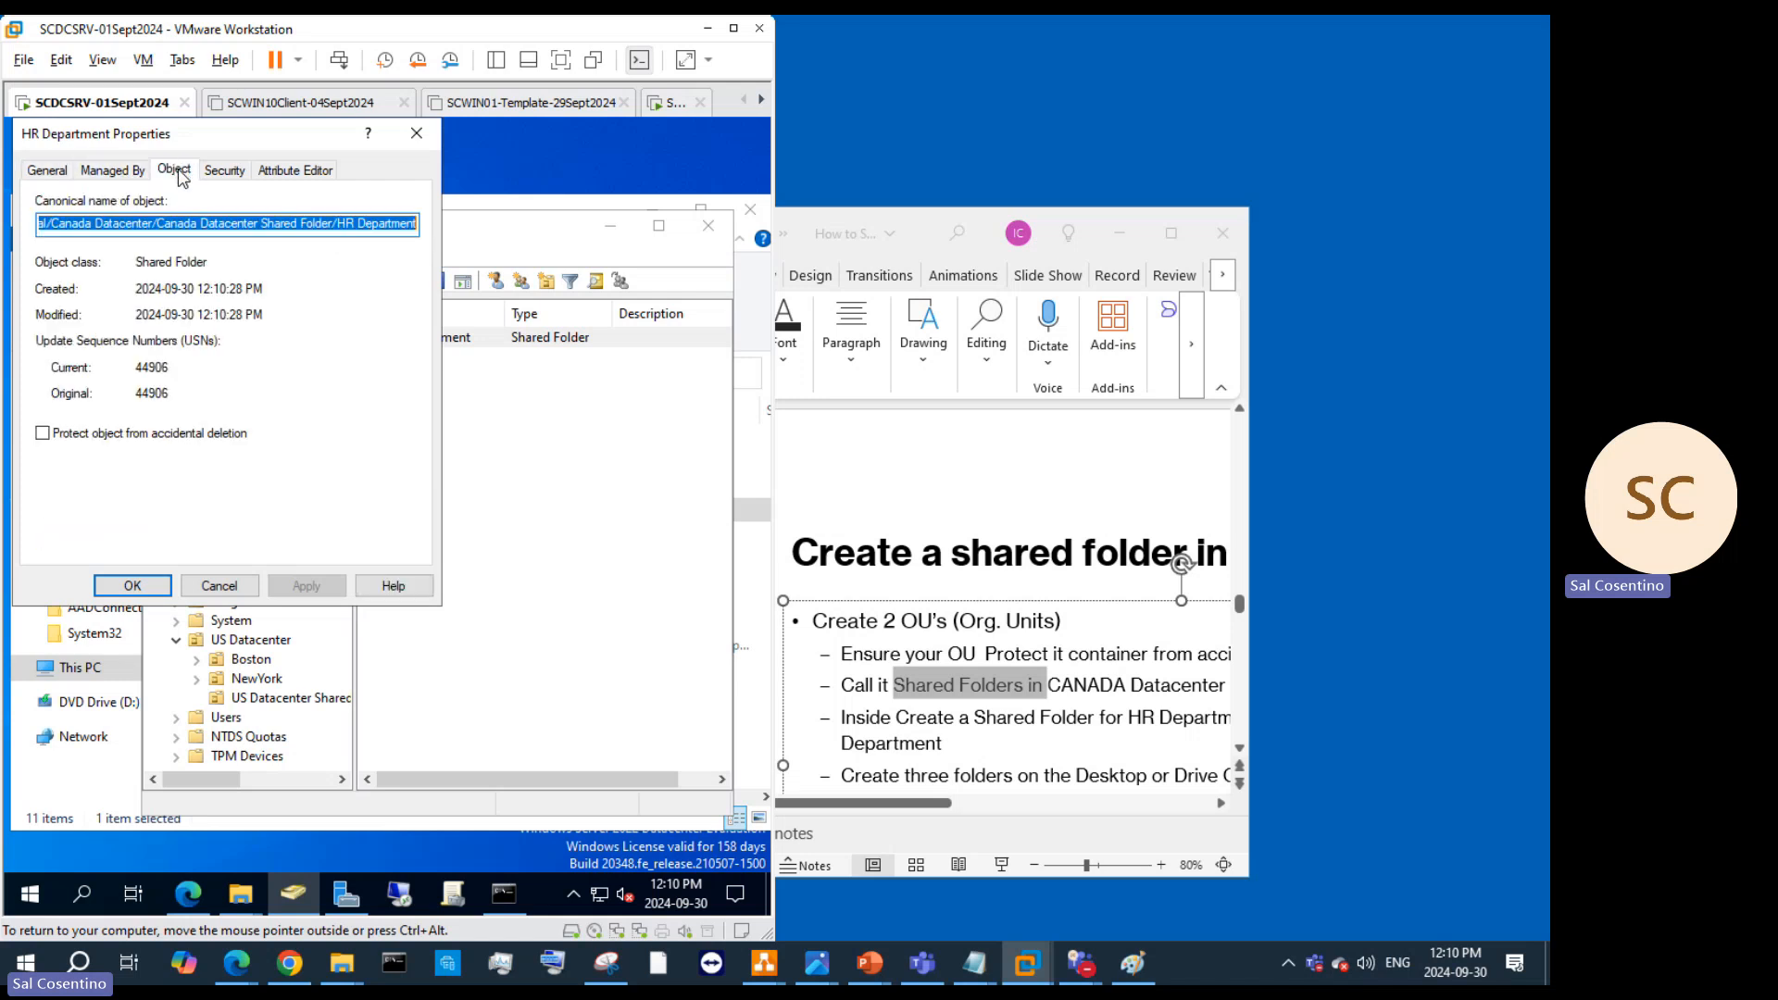
{"action": "left_click", "coordinate": [43, 434]}
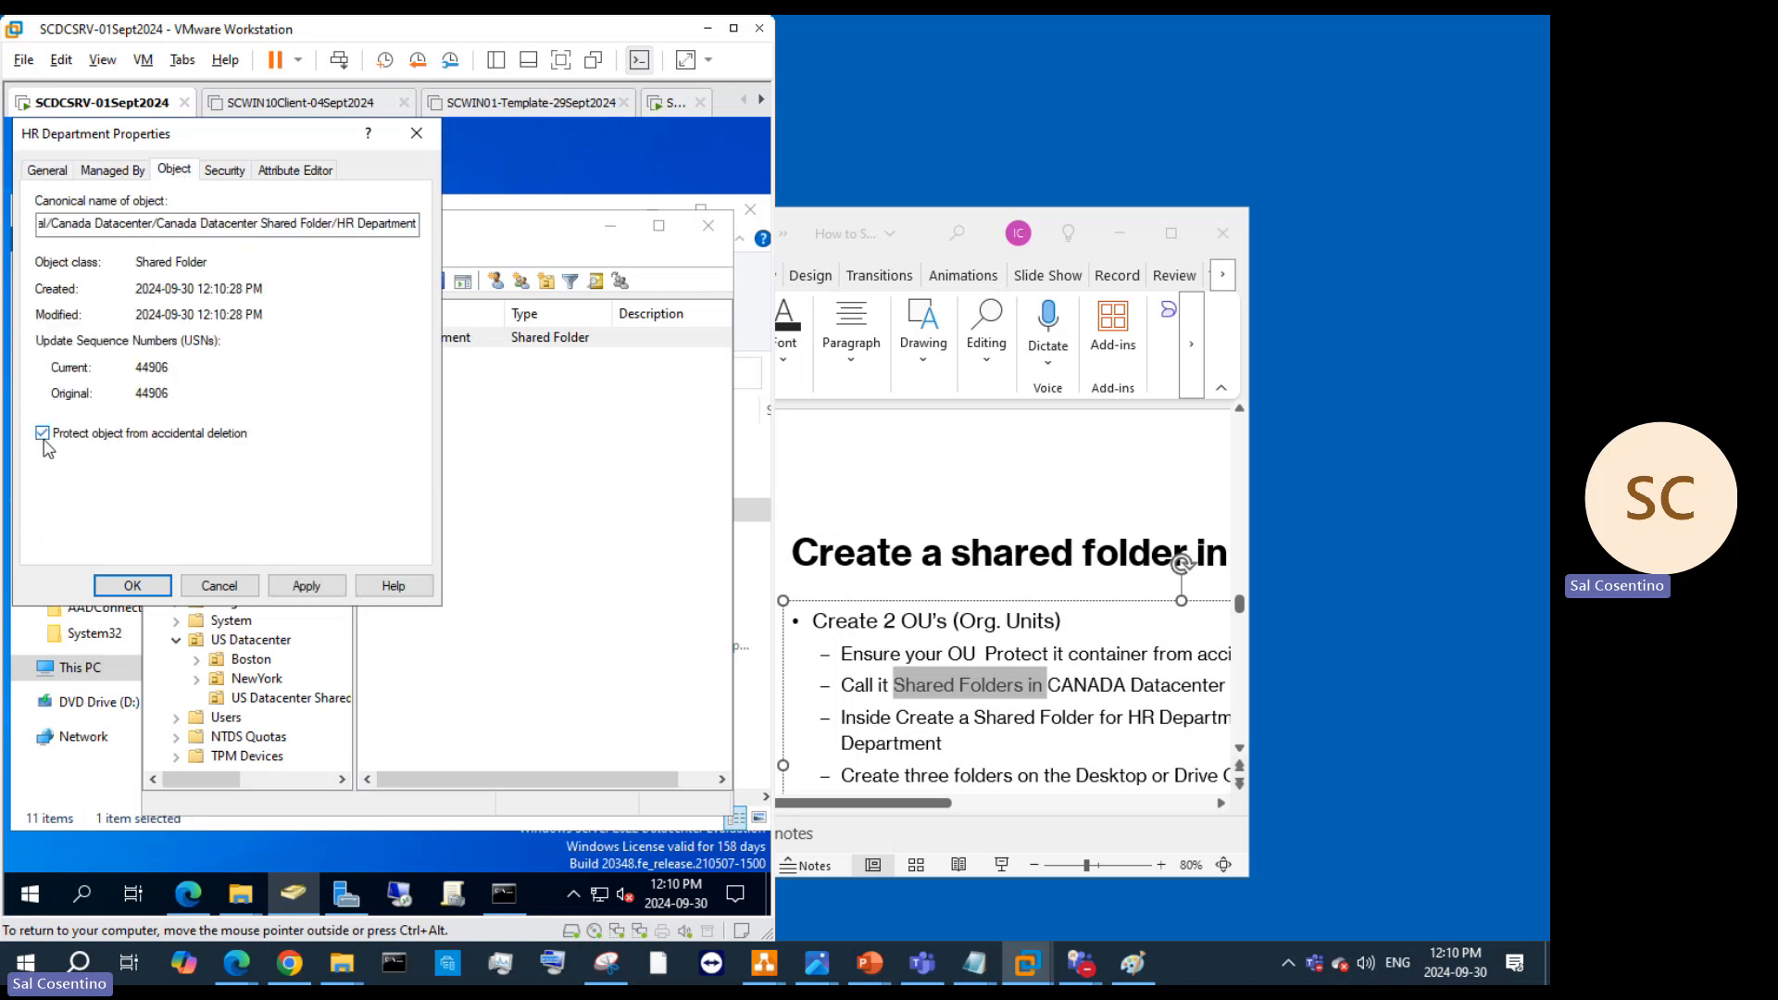
{"action": "left_click", "coordinate": [223, 171]}
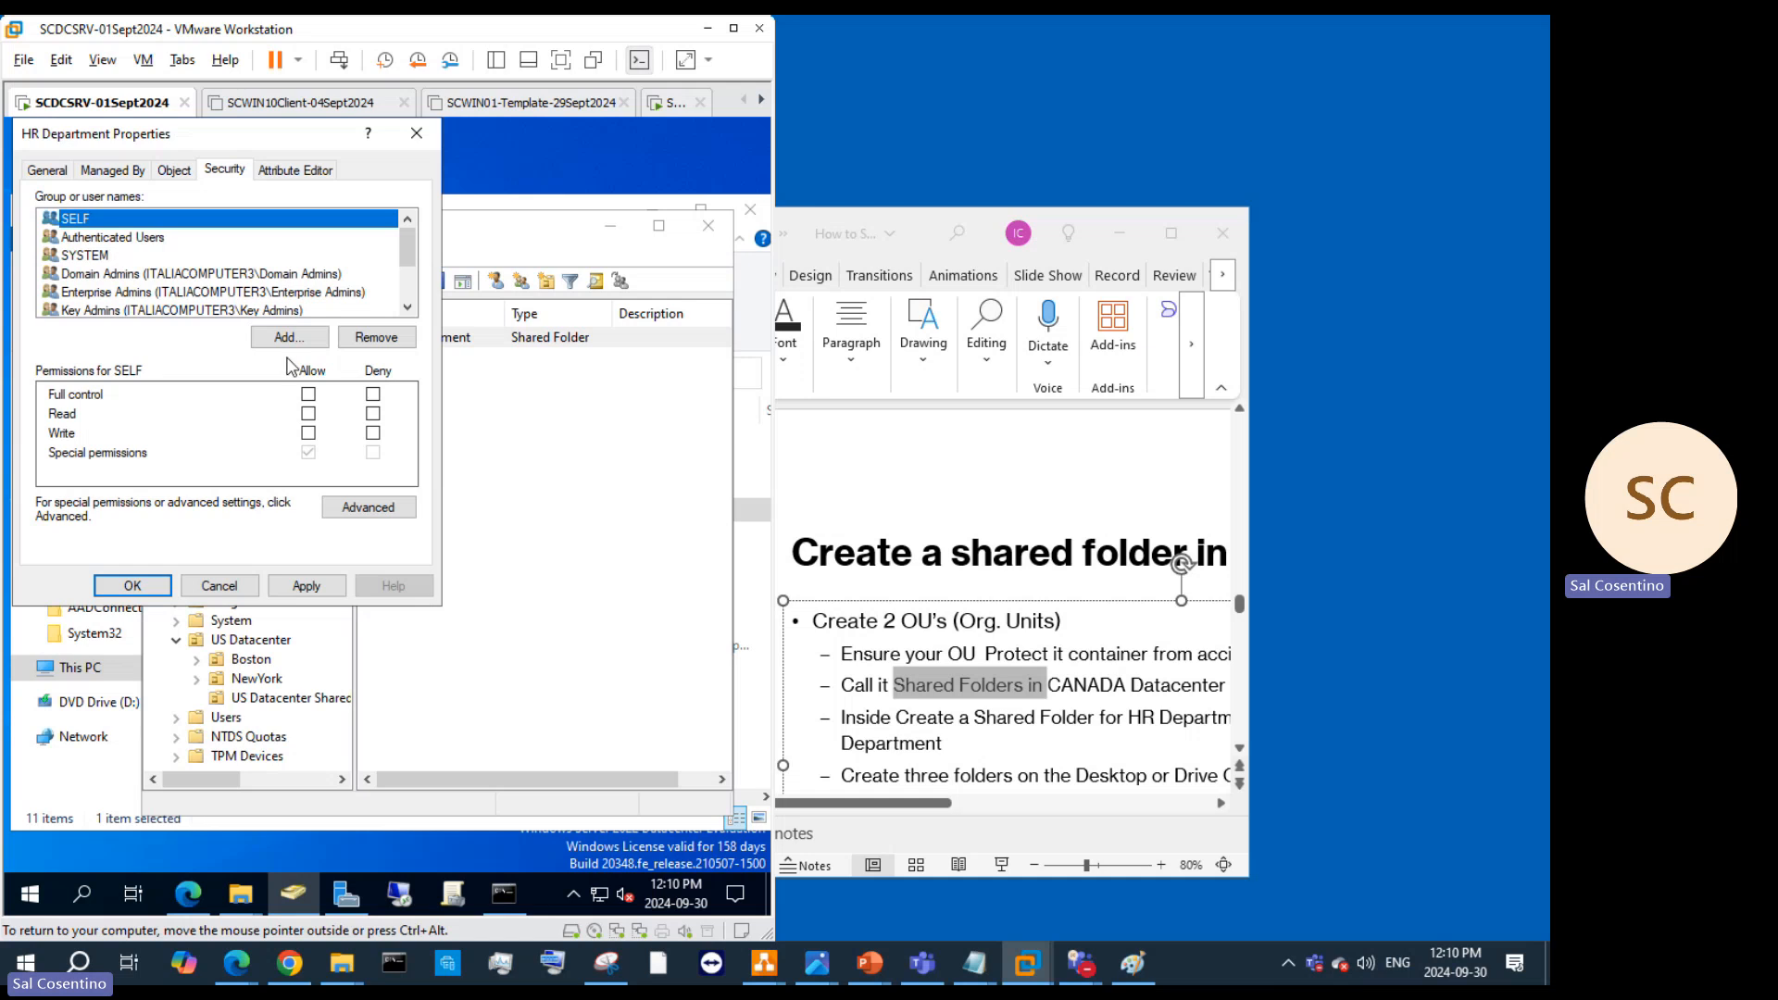
{"action": "scroll", "coordinate": [175, 233], "scroll_direction": "down", "scroll_amount": 2}
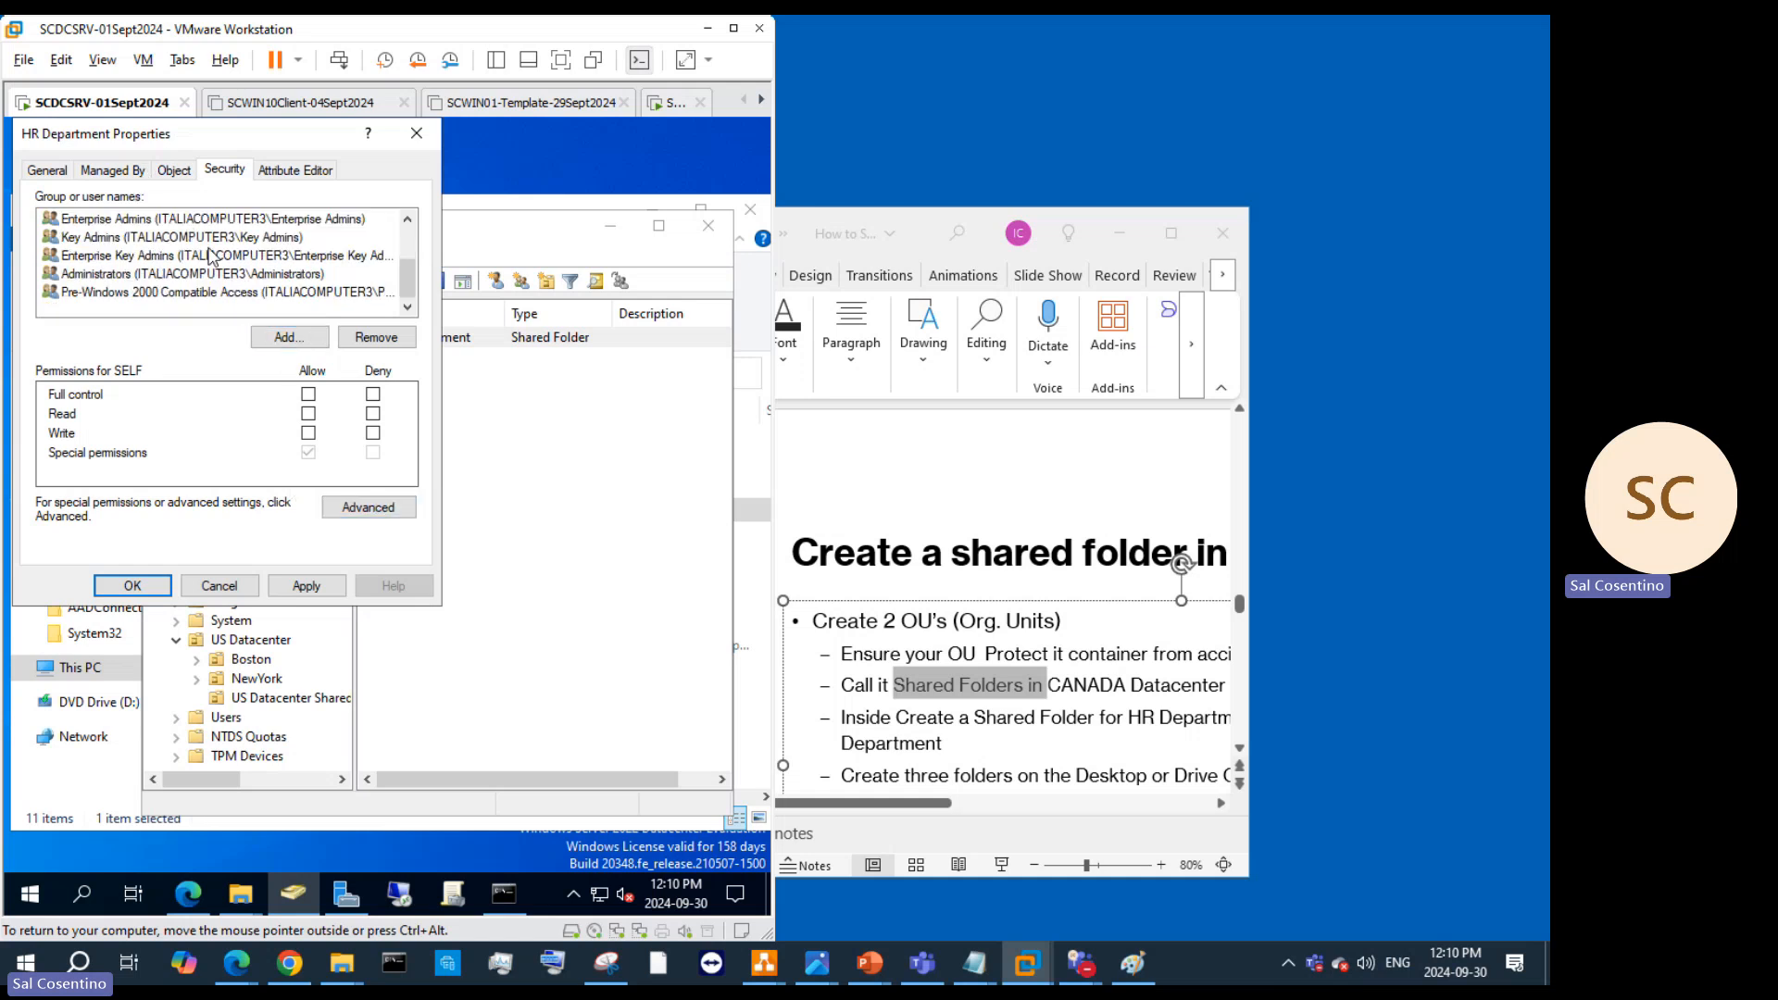
{"action": "scroll", "coordinate": [213, 259], "scroll_direction": "up", "scroll_amount": 2}
{"action": "left_click", "coordinate": [283, 170]}
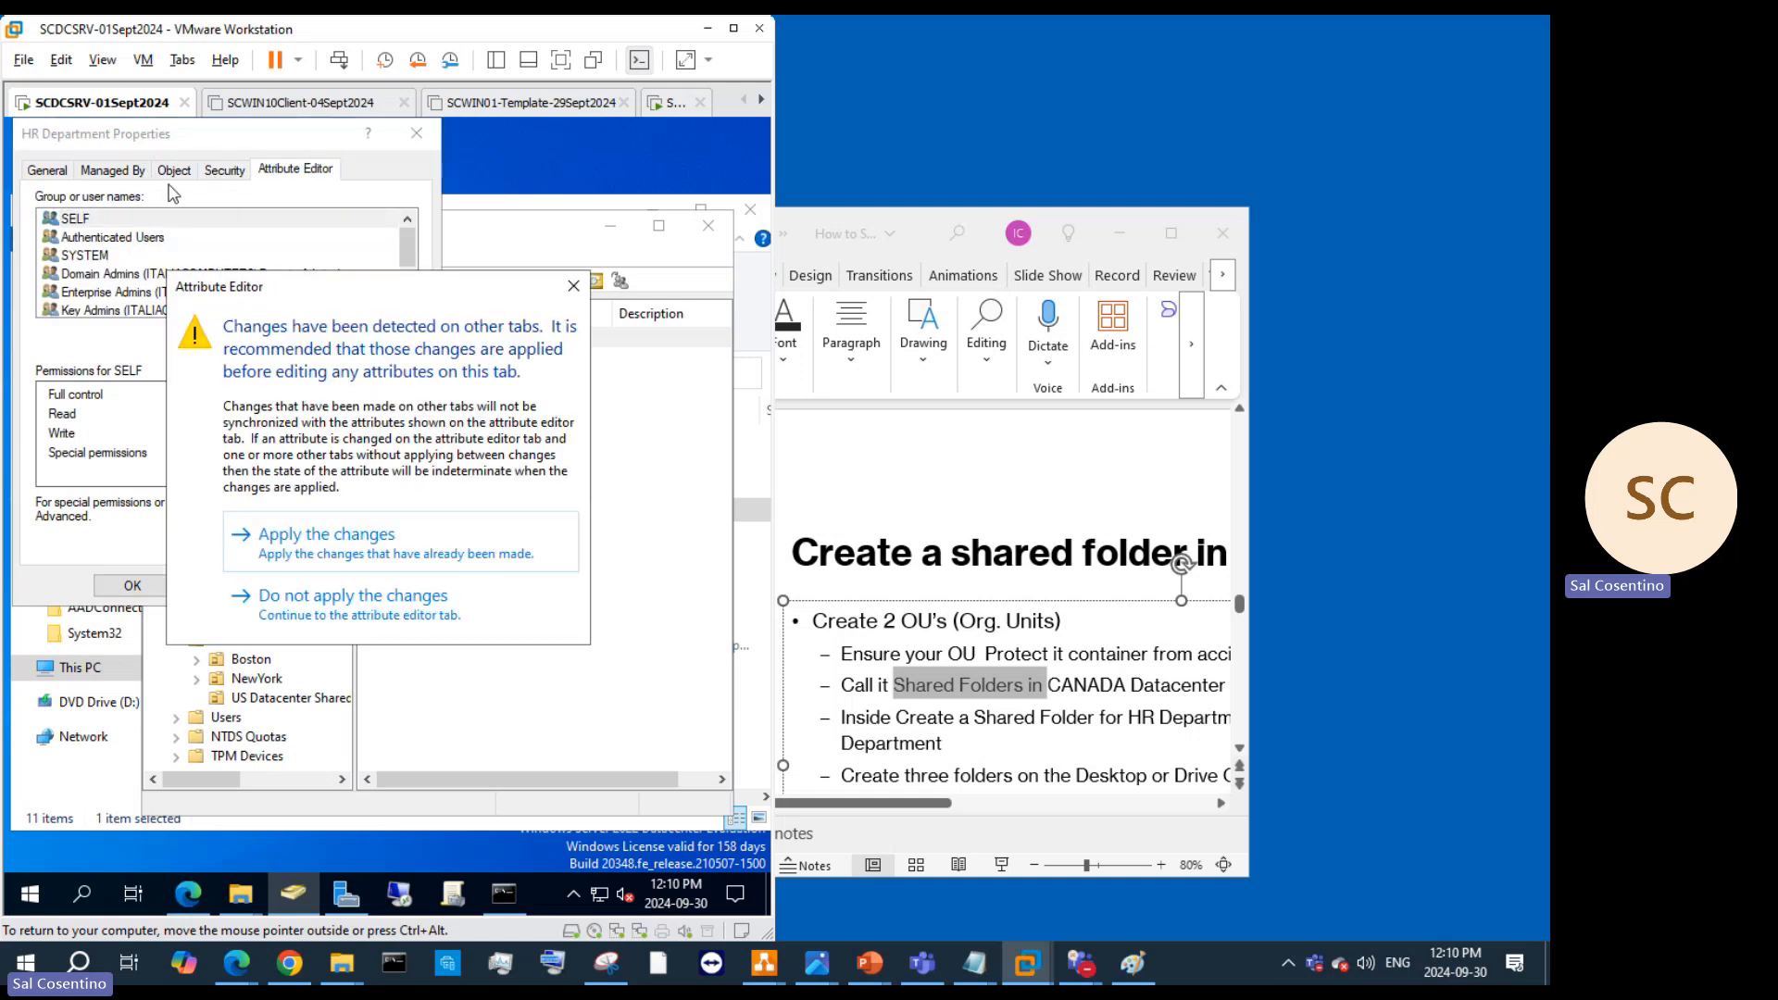
{"action": "left_click", "coordinate": [457, 596]}
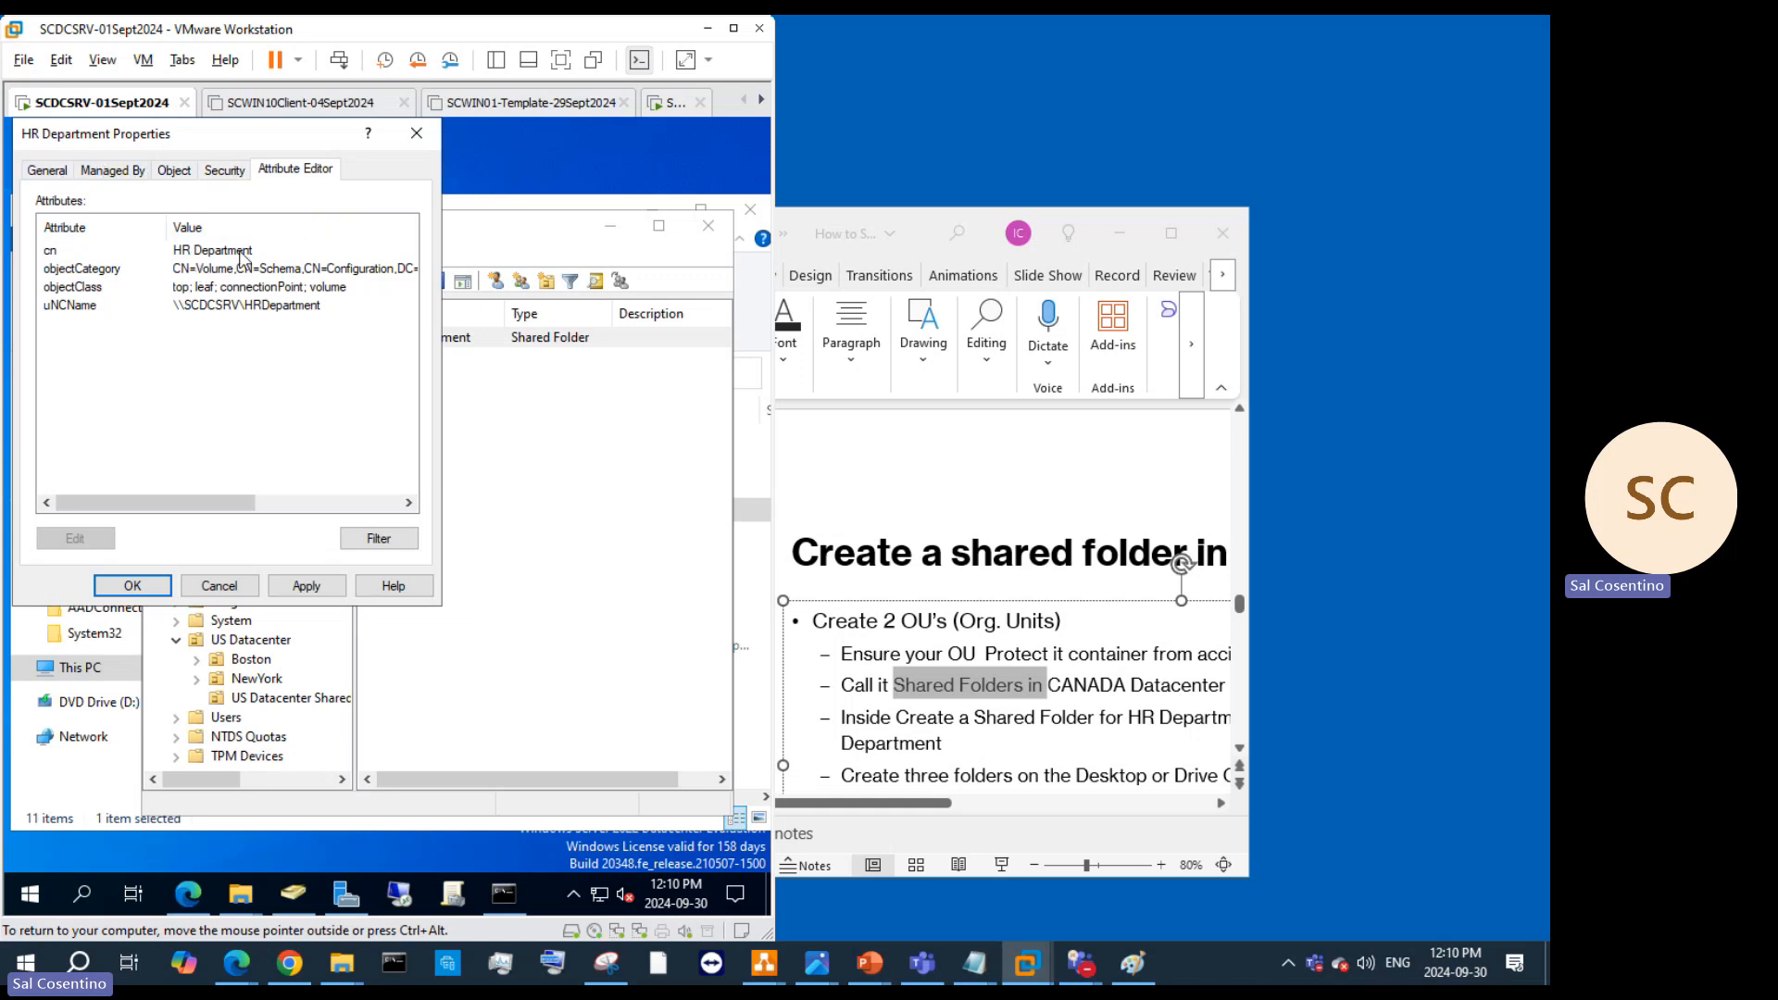
{"action": "left_click", "coordinate": [395, 546]}
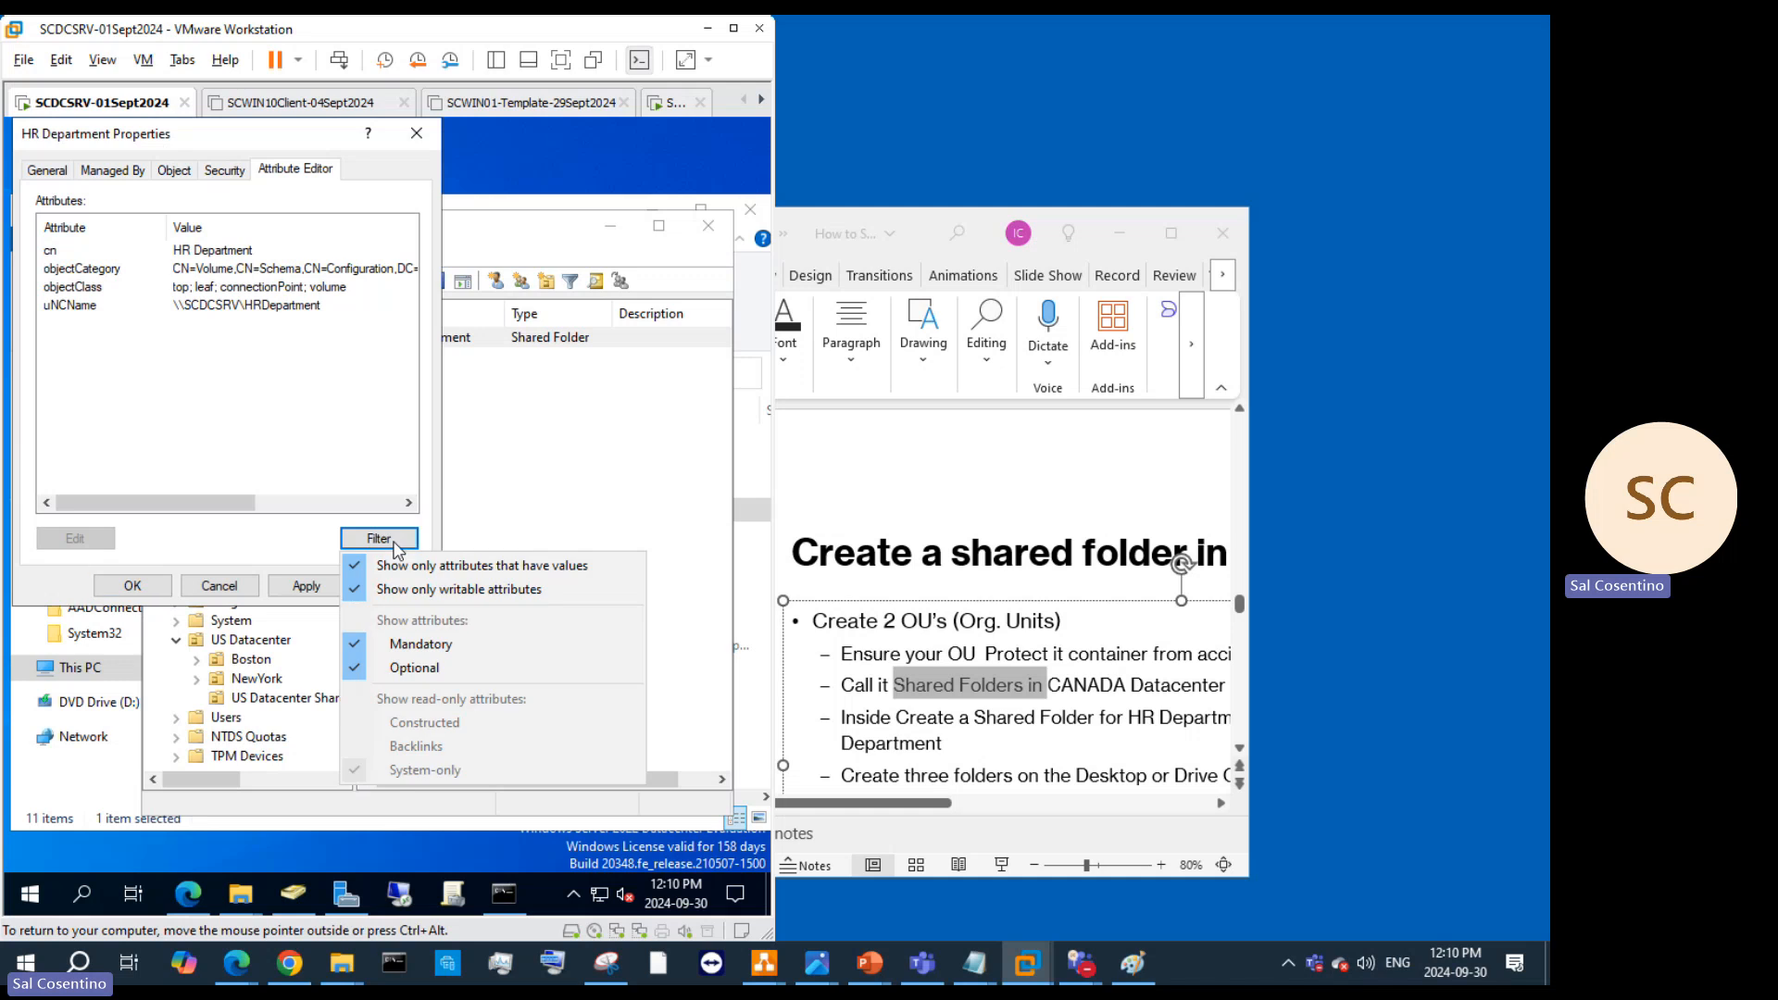
{"action": "left_click", "coordinate": [361, 568]}
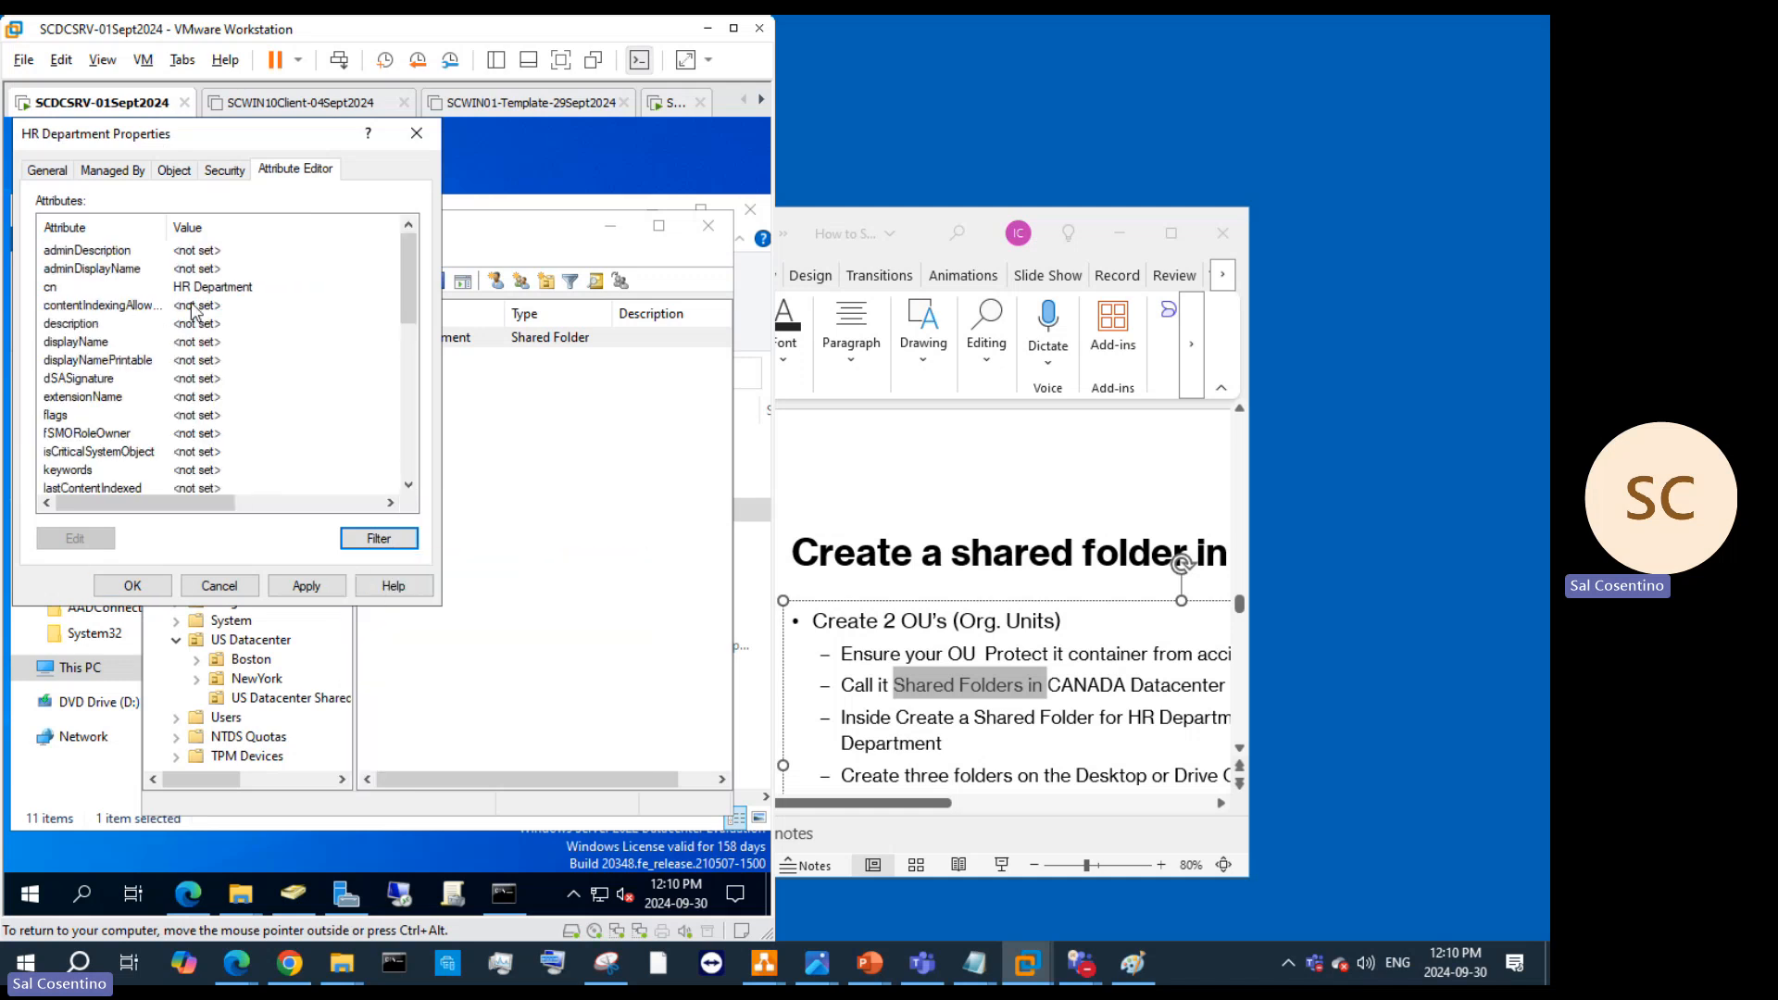
{"action": "scroll", "coordinate": [200, 414], "scroll_direction": "down", "scroll_amount": 4}
{"action": "scroll", "coordinate": [199, 414], "scroll_direction": "up", "scroll_amount": 4}
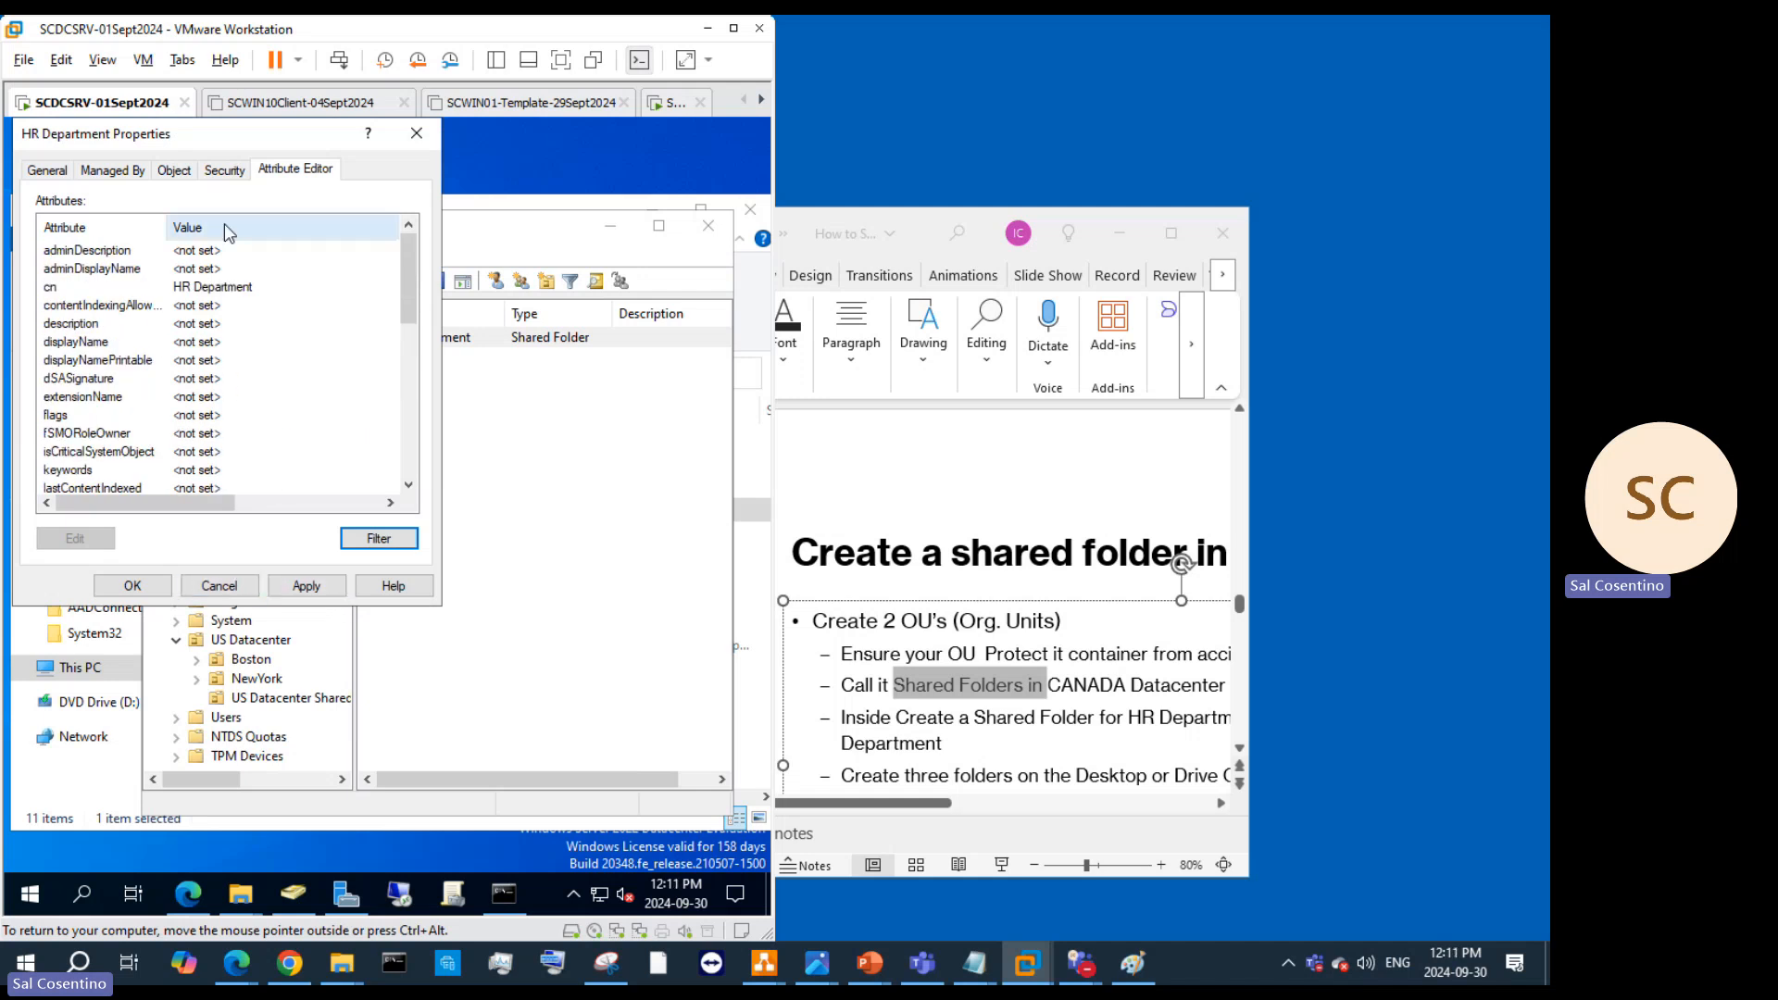
{"action": "scroll", "coordinate": [268, 322], "scroll_direction": "down", "scroll_amount": 5}
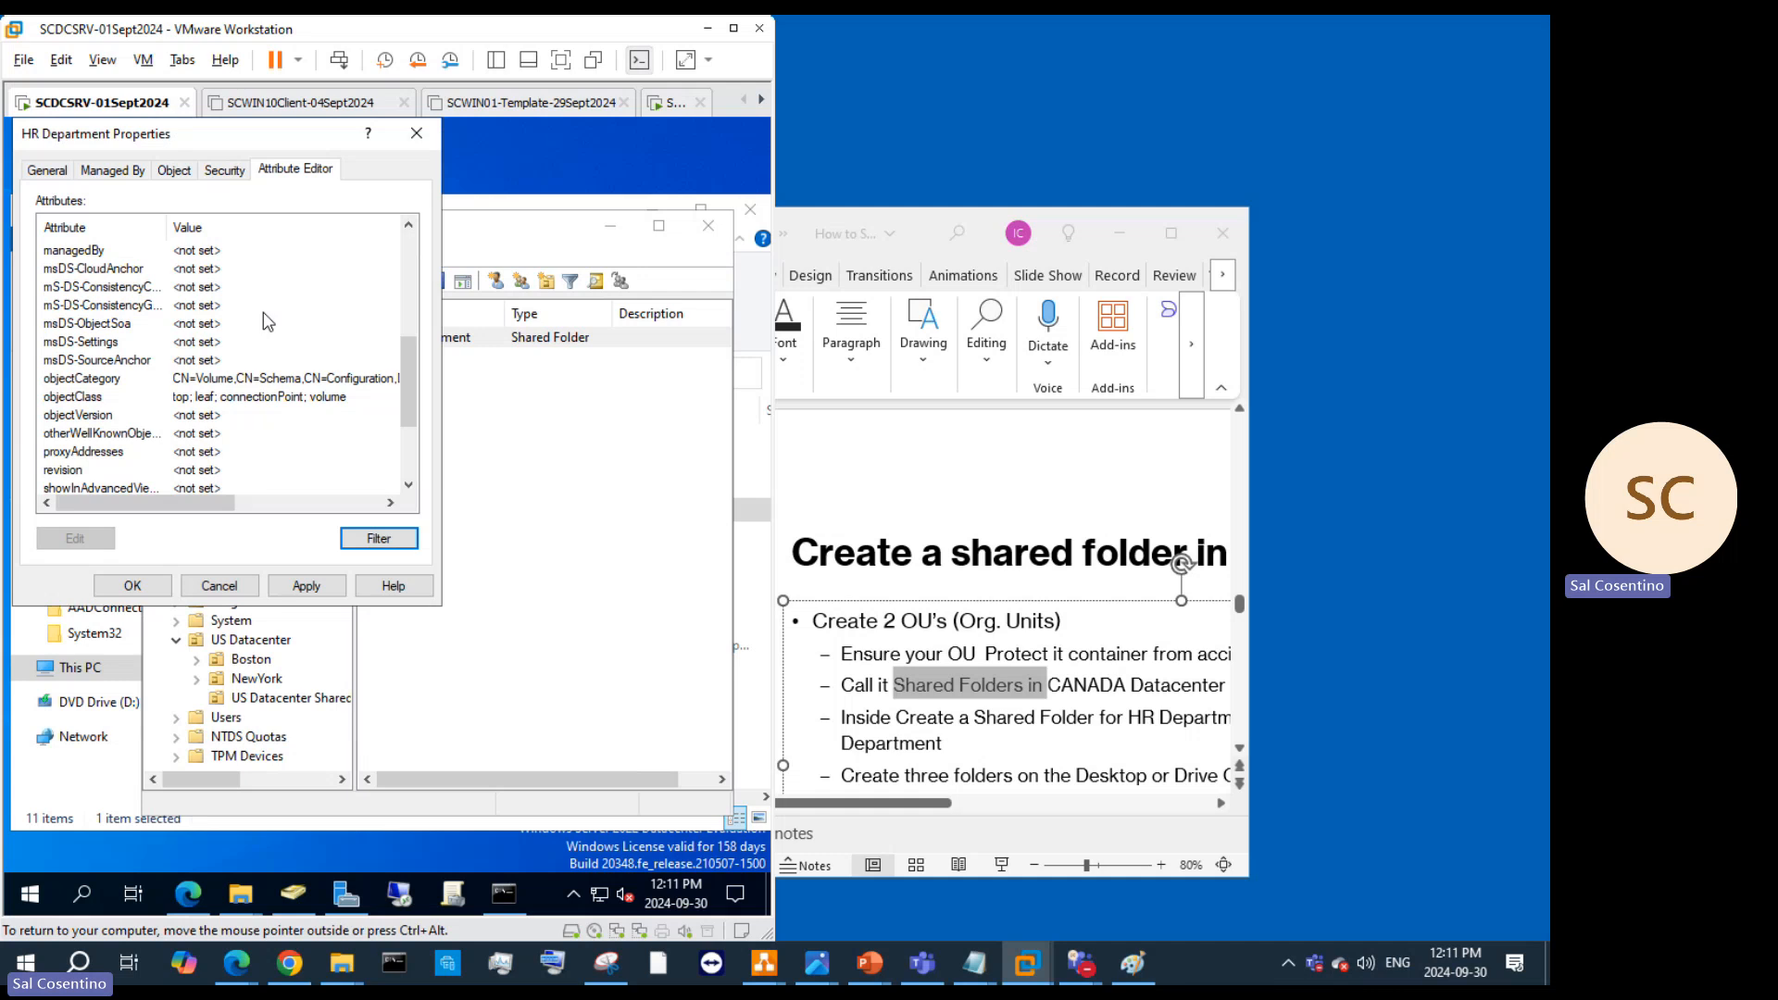
{"action": "scroll", "coordinate": [268, 322], "scroll_direction": "down", "scroll_amount": 3}
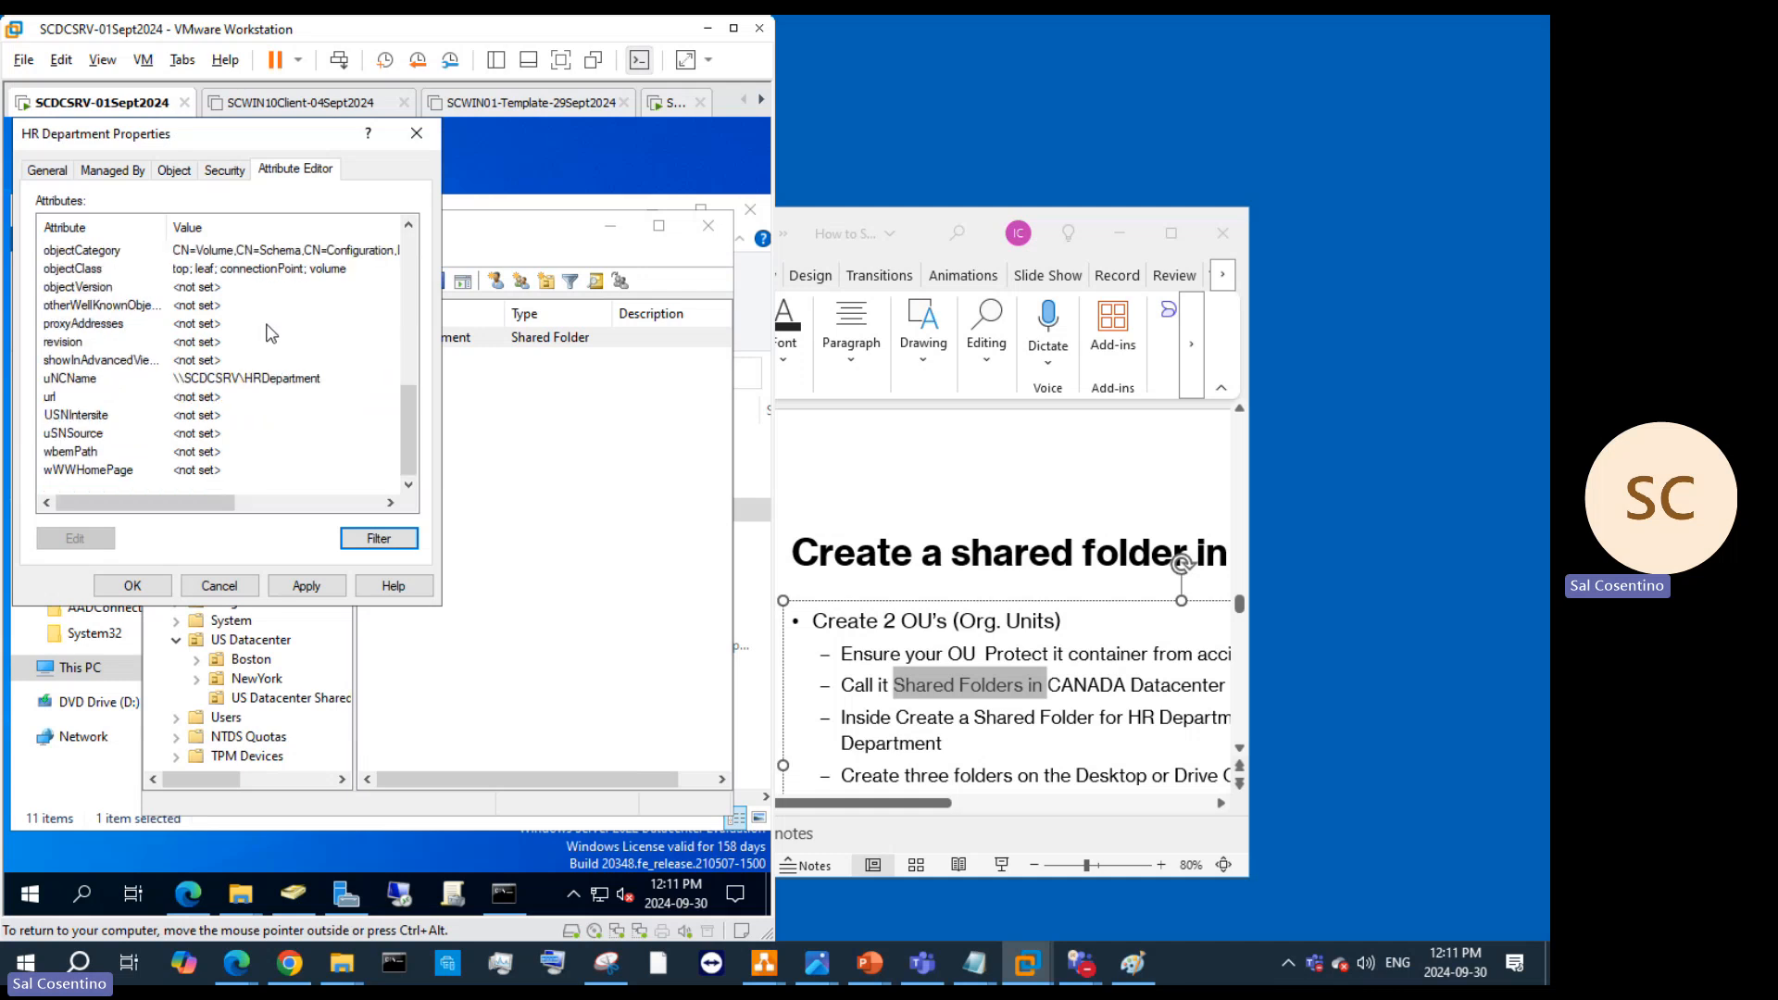
{"action": "left_click", "coordinate": [256, 593]}
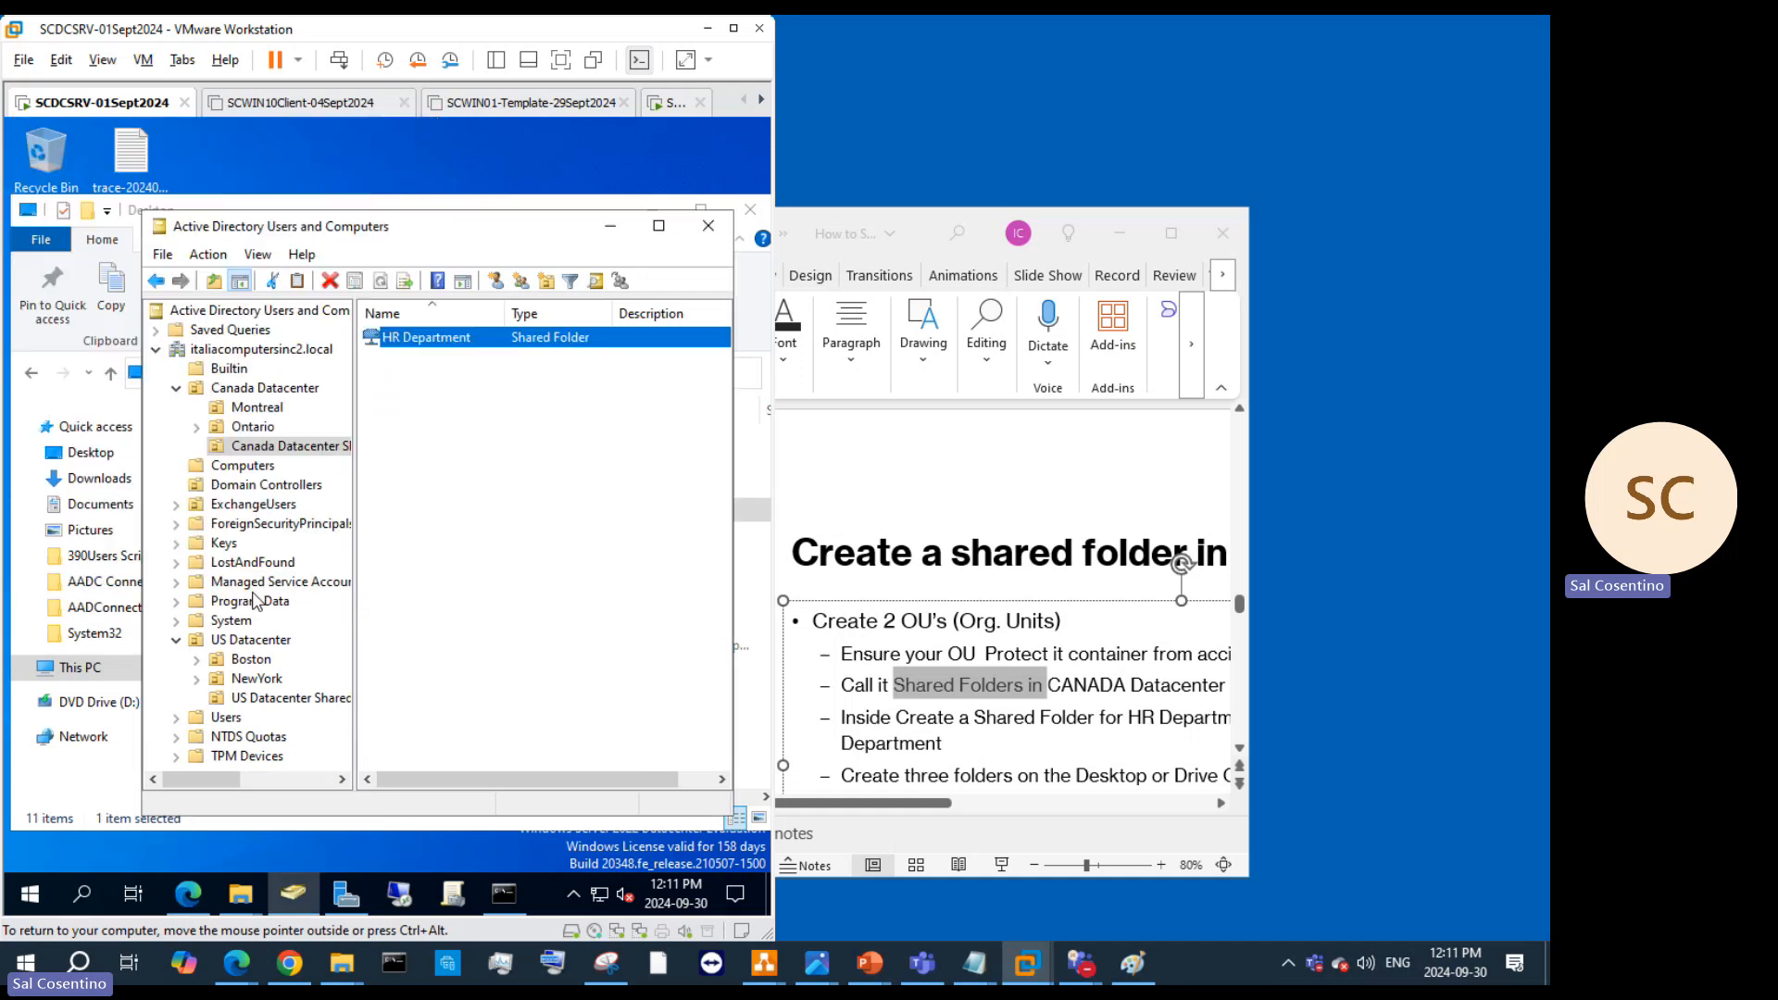
Step: Create an 'IT Department' shared folder object pointing to \\SCDCSRV\IT Department
{"action": "right_click", "coordinate": [311, 450]}
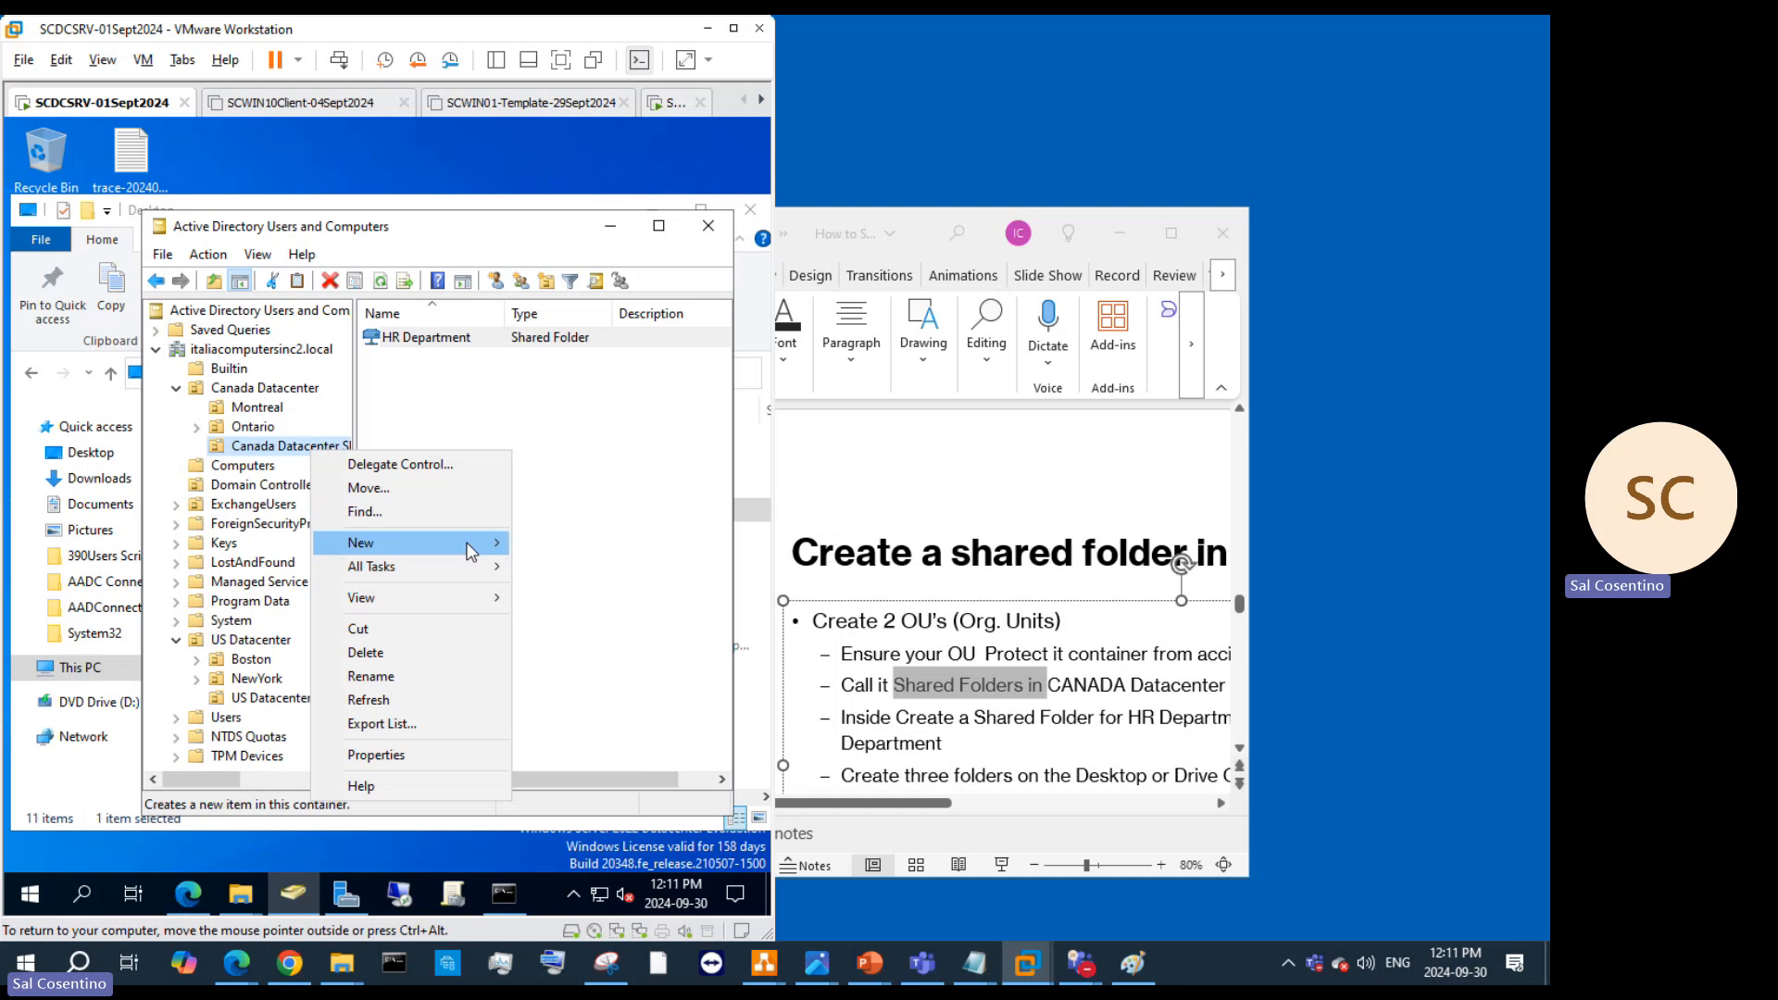
{"action": "mouse_move", "coordinate": [468, 544]}
{"action": "left_click", "coordinate": [153, 778]}
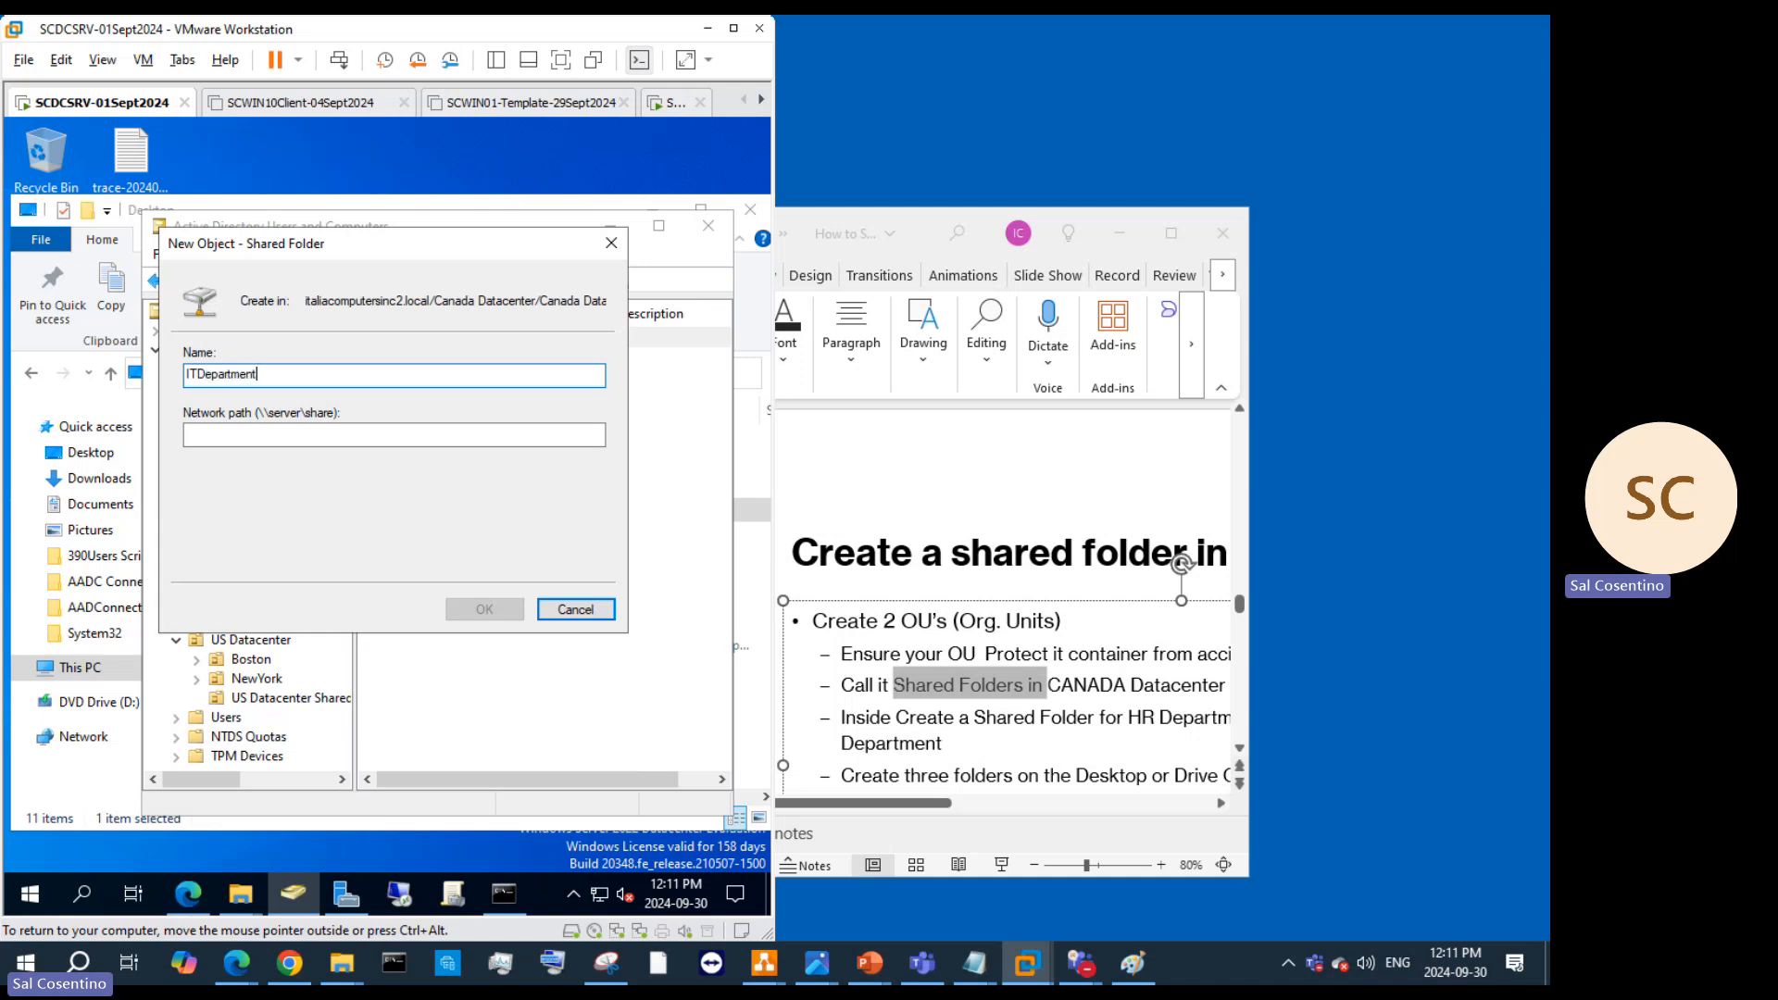
{"action": "left_click", "coordinate": [199, 375]}
{"action": "left_click", "coordinate": [220, 433]}
{"action": "type", "text": "\\\\"}
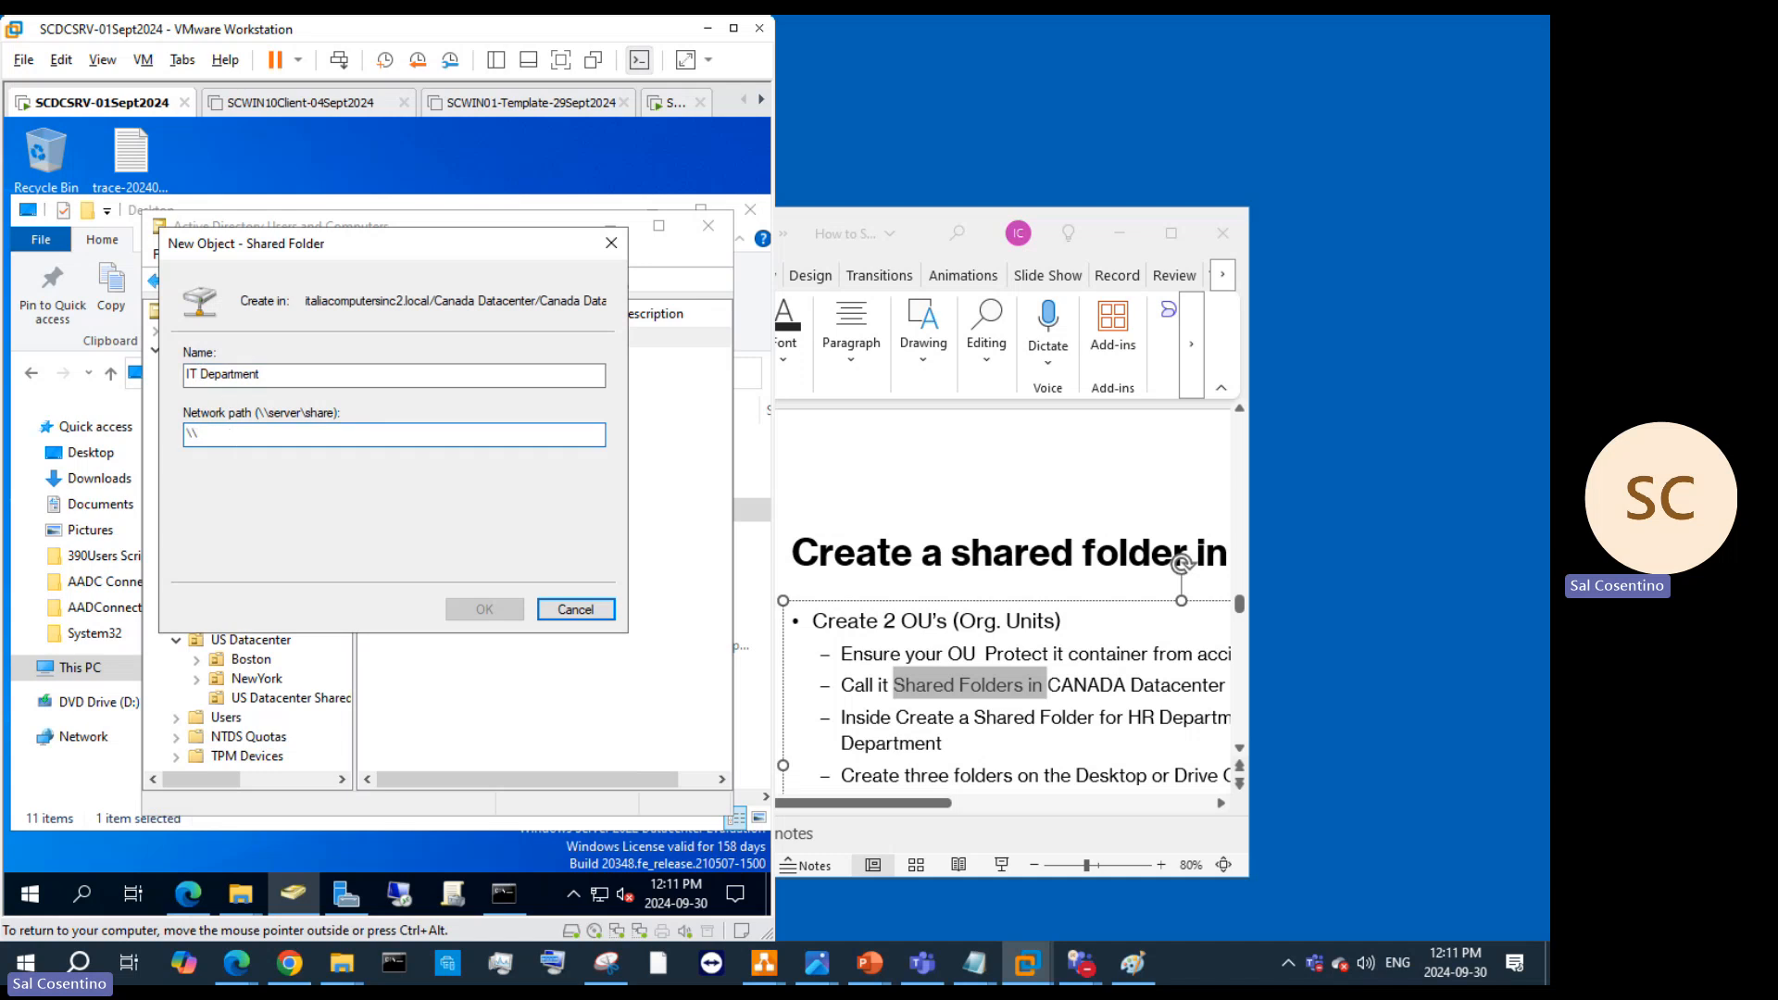
{"action": "type", "text": "SCDCSRV\\I"}
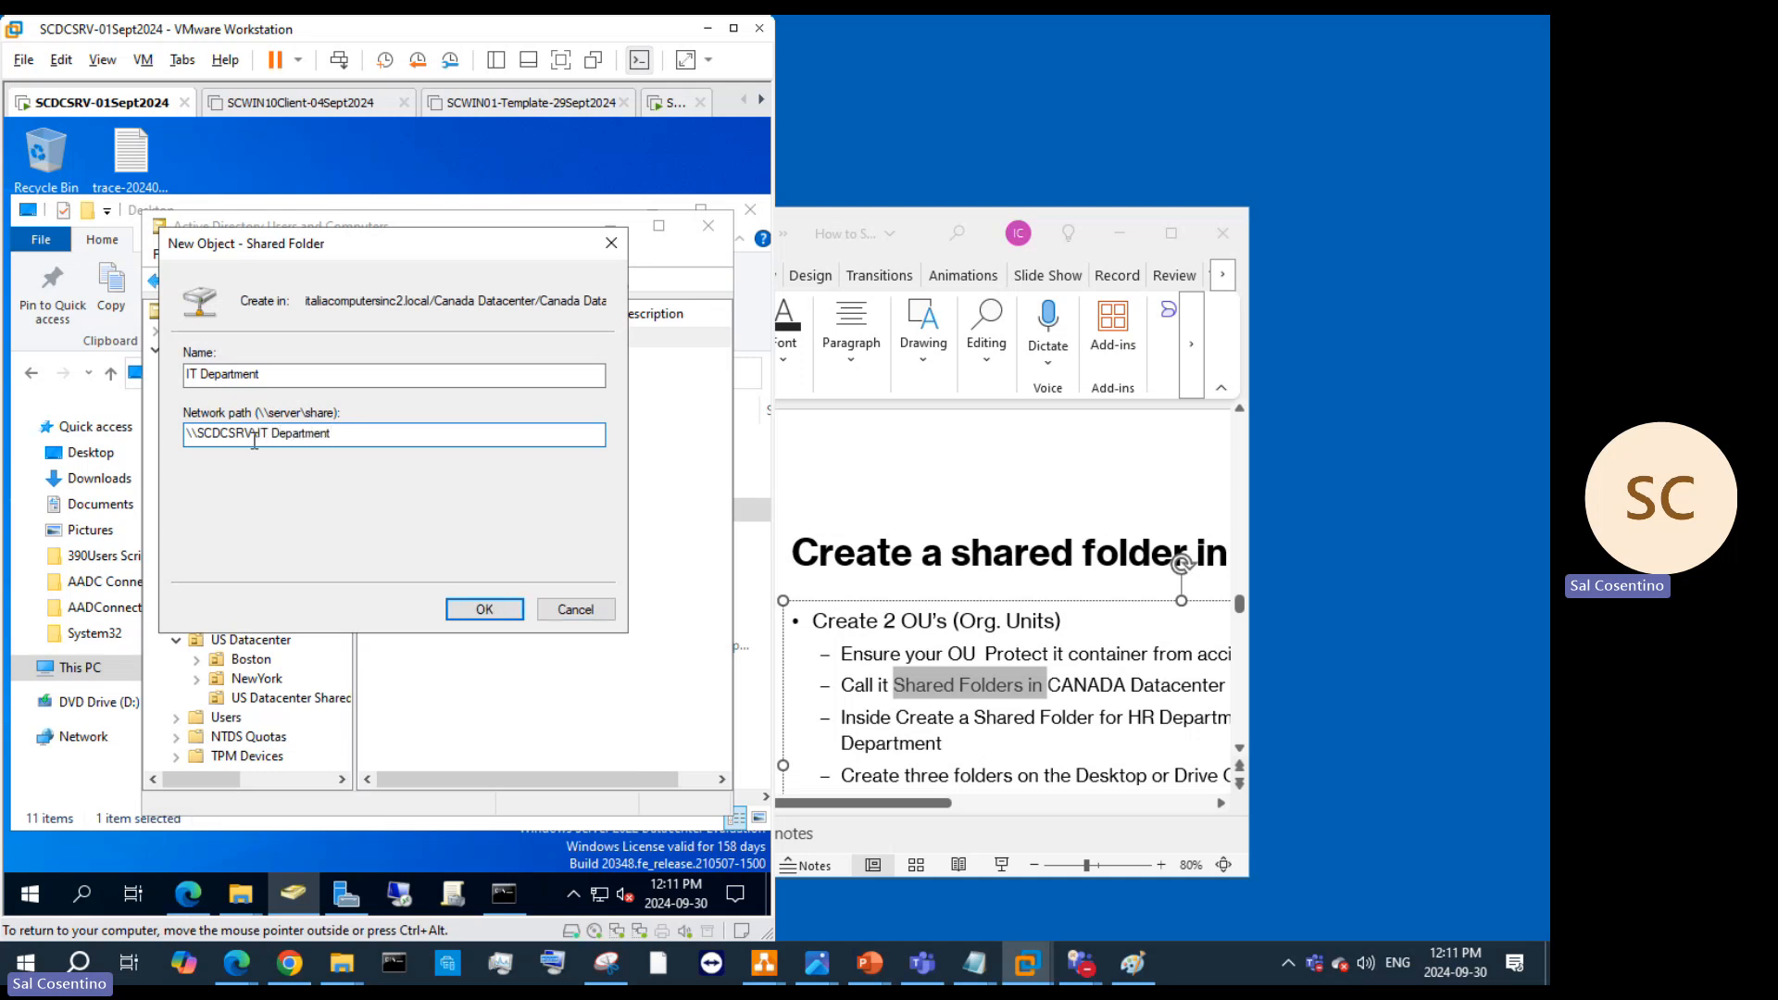
{"action": "type", "text": "T Department"}
{"action": "left_click", "coordinate": [484, 608]}
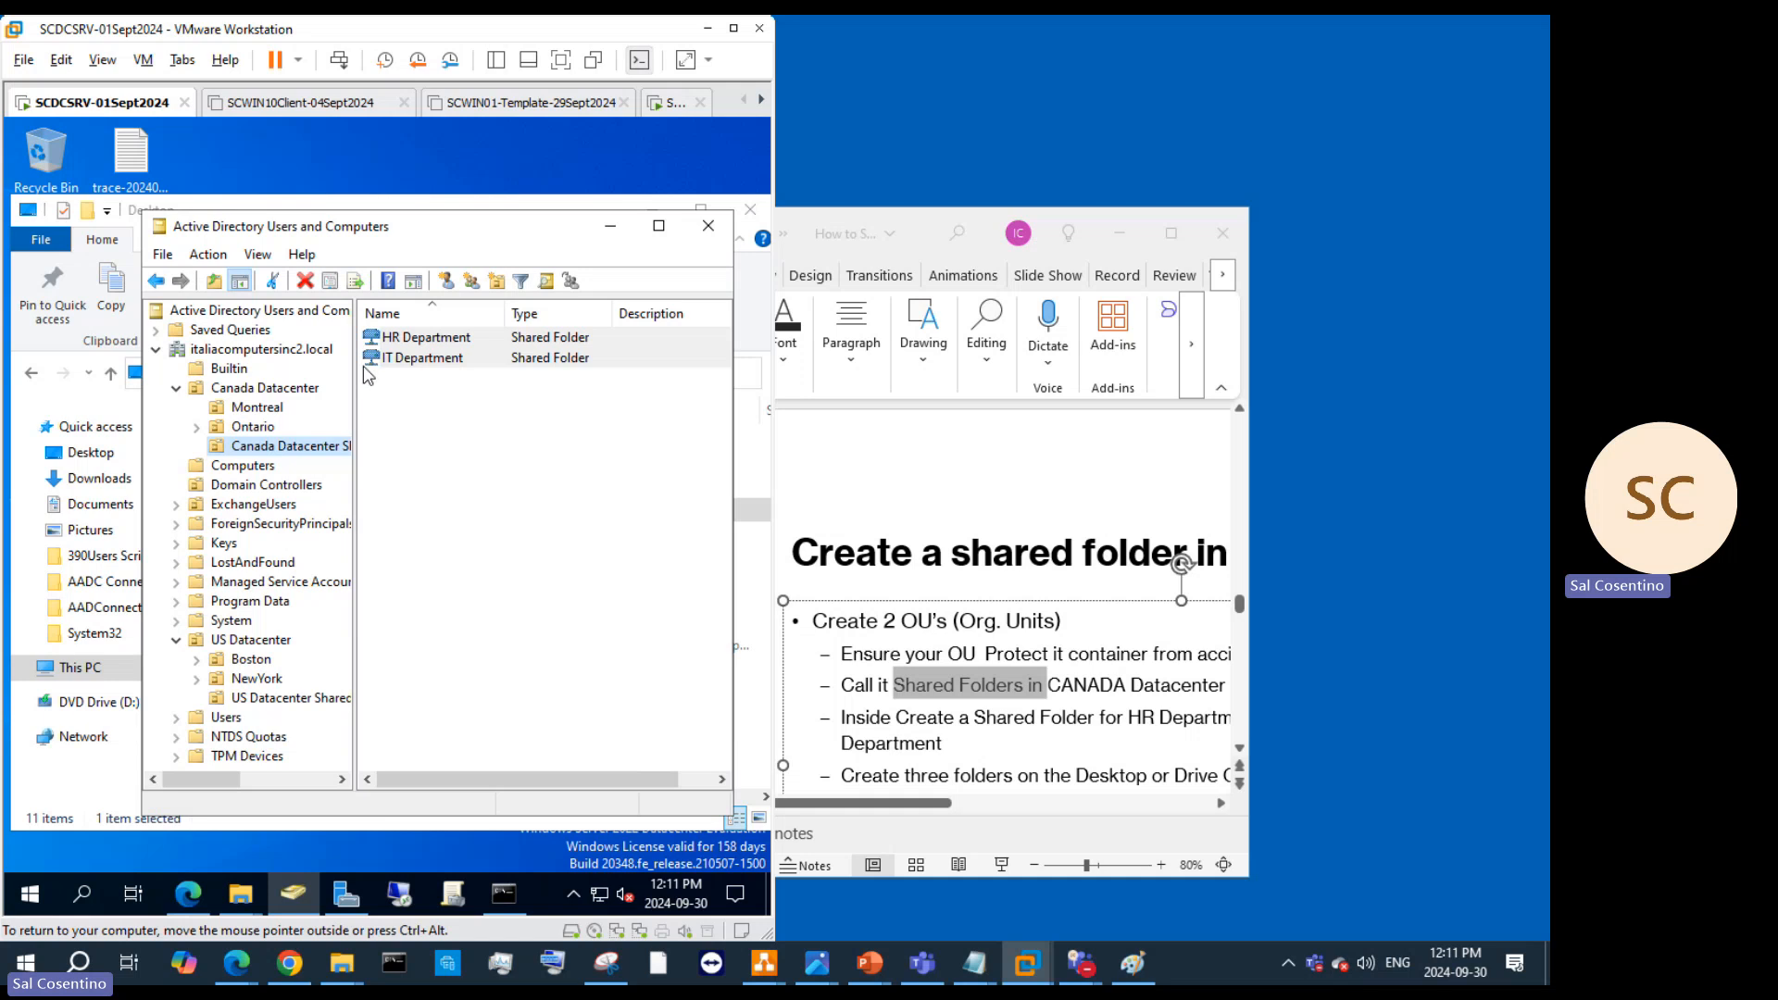
{"action": "left_click", "coordinate": [265, 171]}
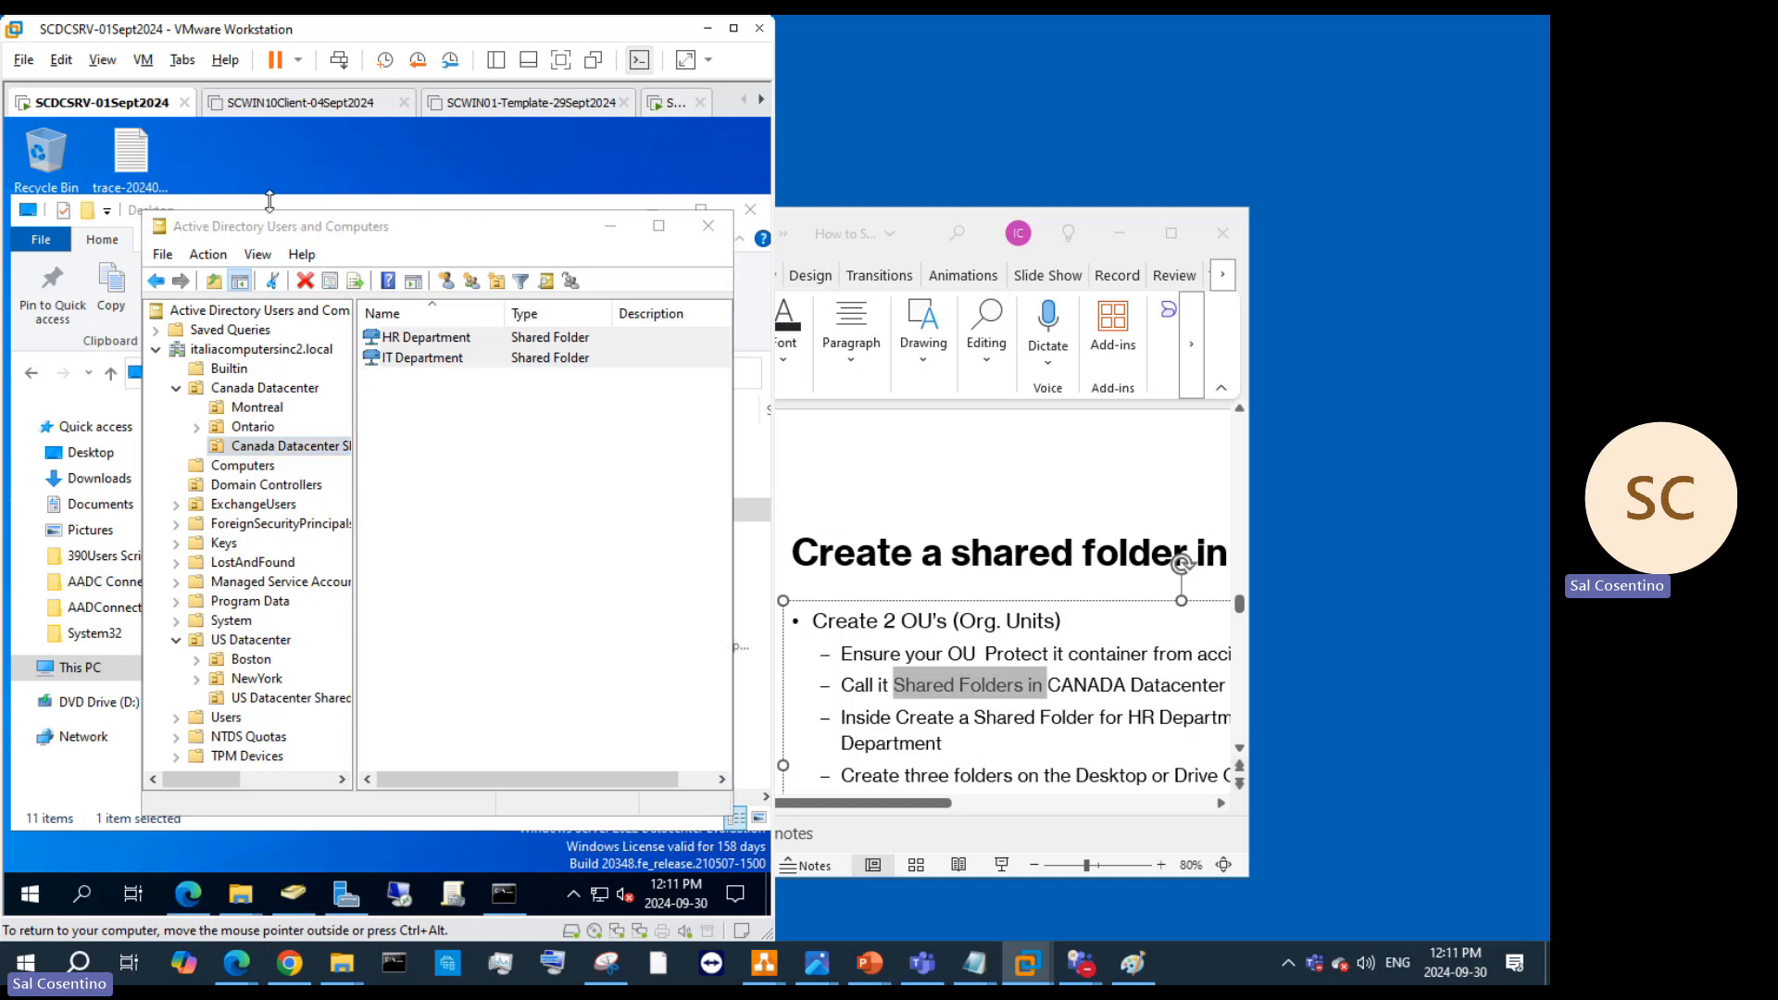
Step: Select the HR department folder's network path on its Sharing tab, then close its properties
{"action": "left_click", "coordinate": [130, 222]}
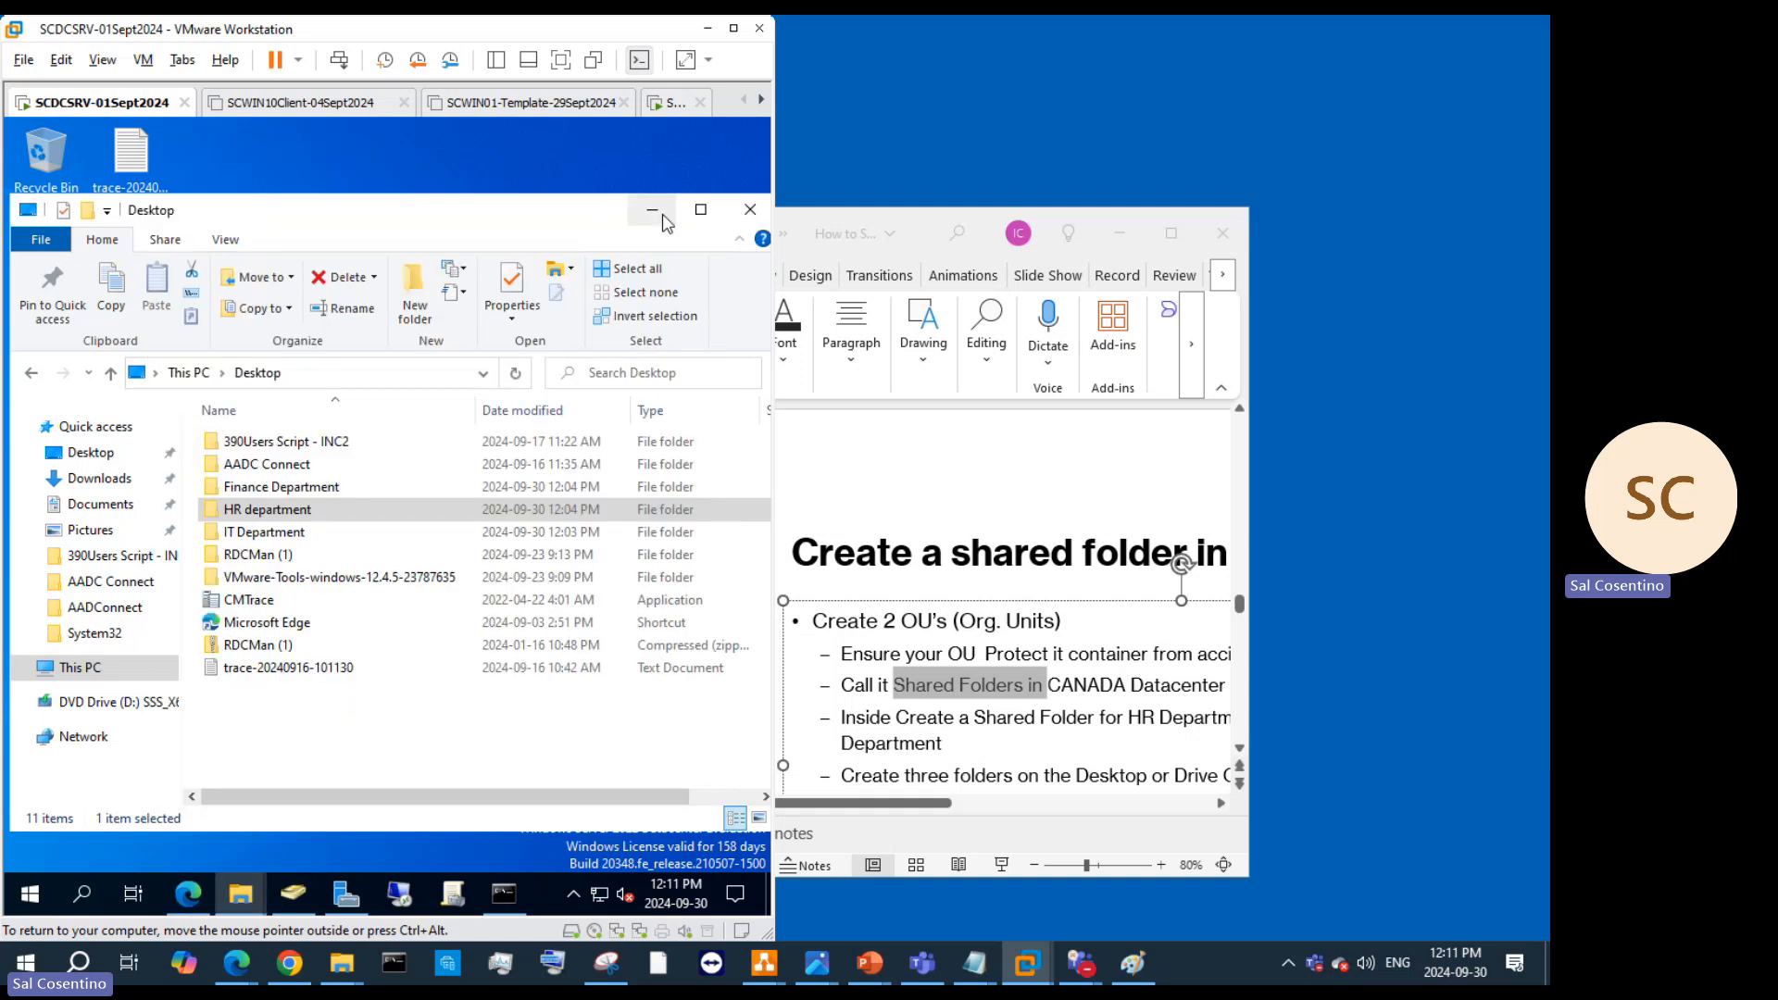
{"action": "right_click", "coordinate": [252, 509]}
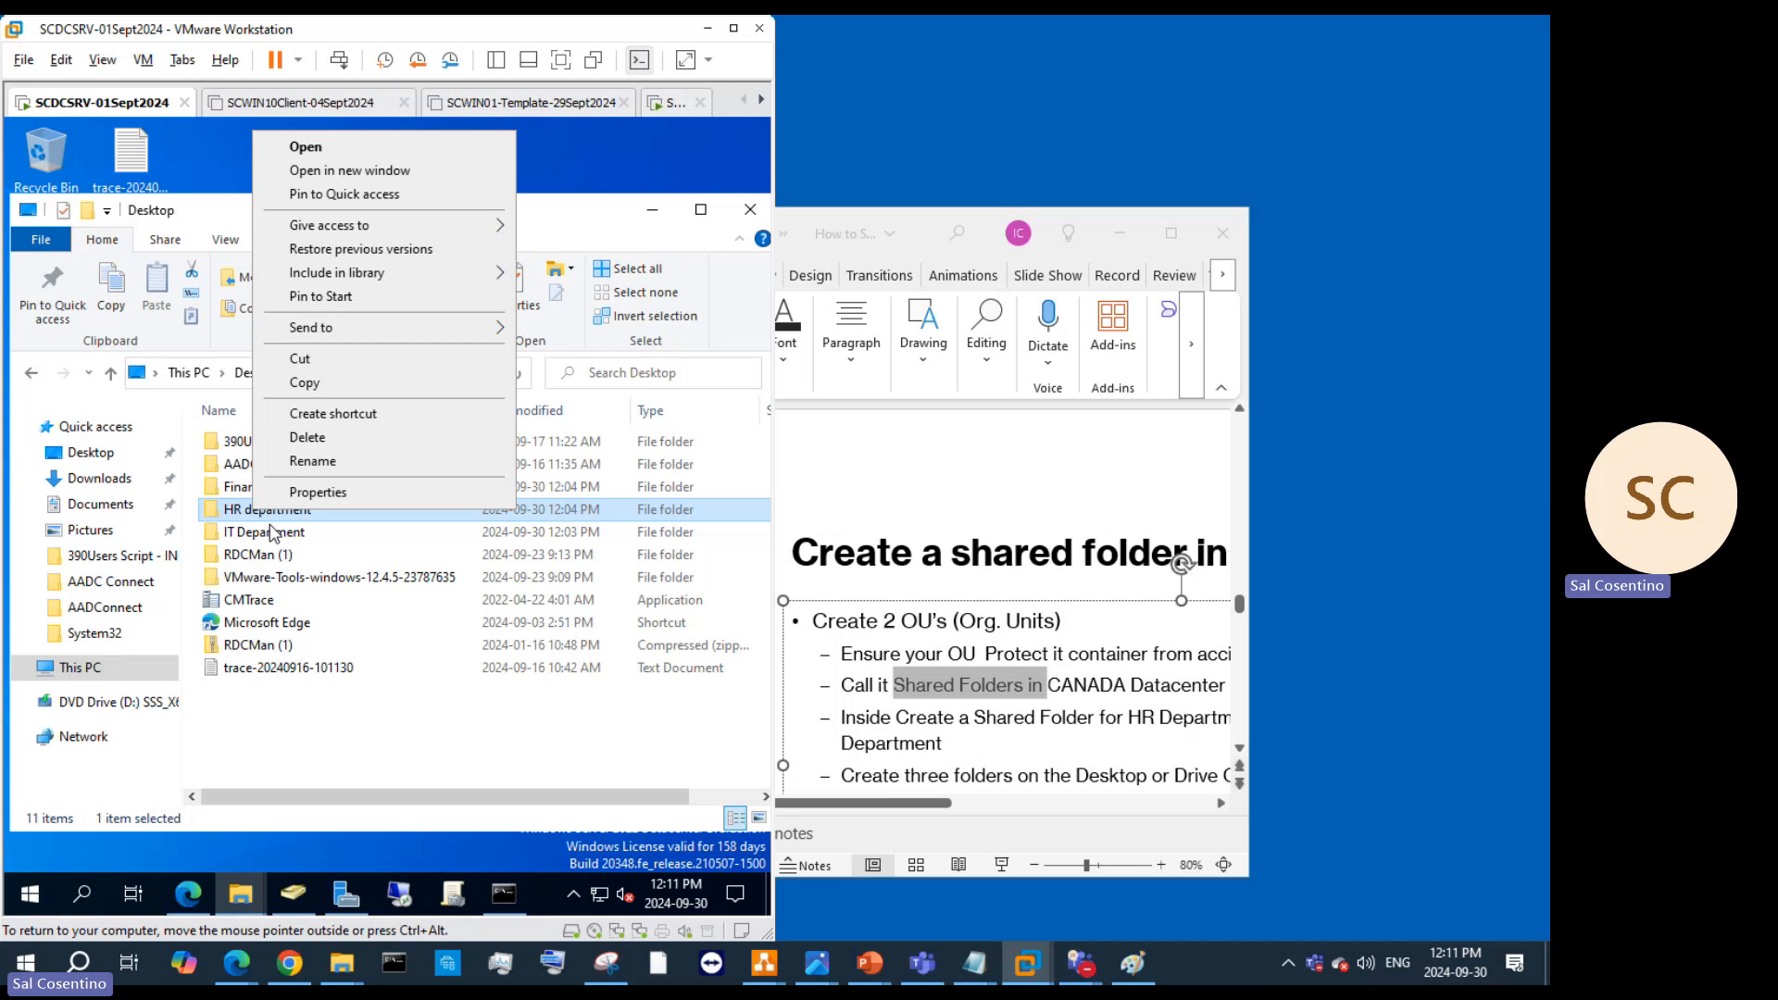
{"action": "left_click", "coordinate": [335, 496]}
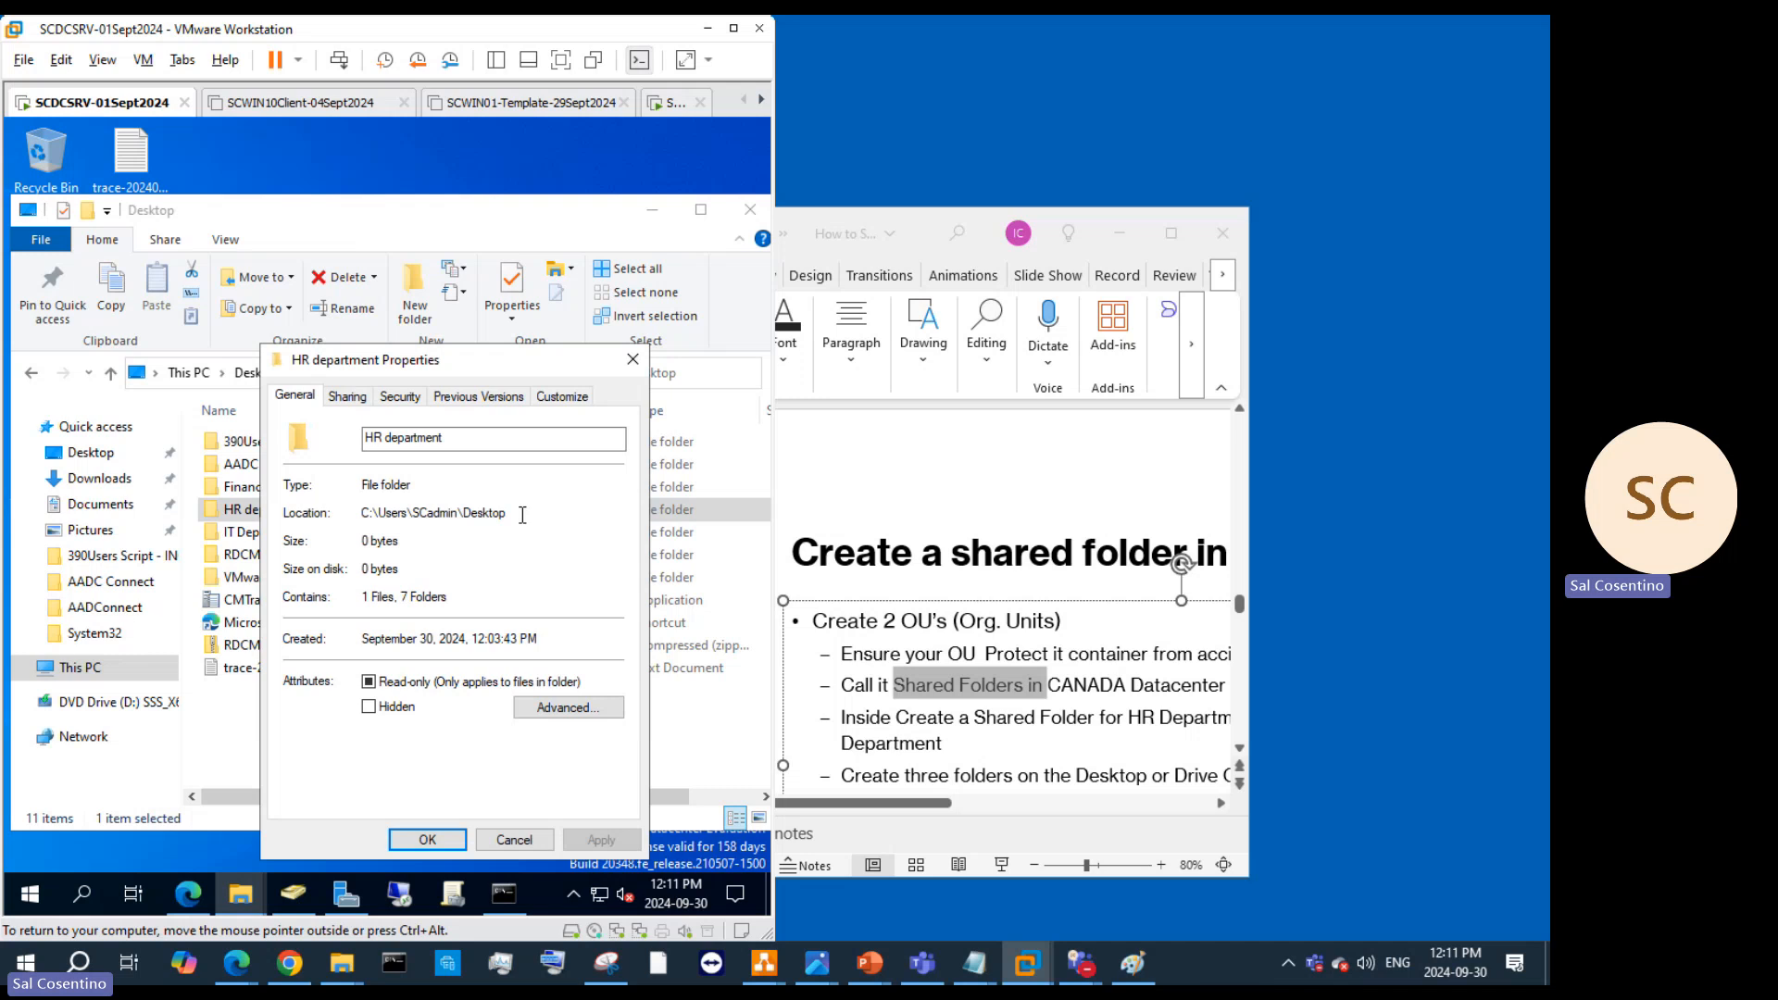
{"action": "left_click", "coordinate": [398, 396]}
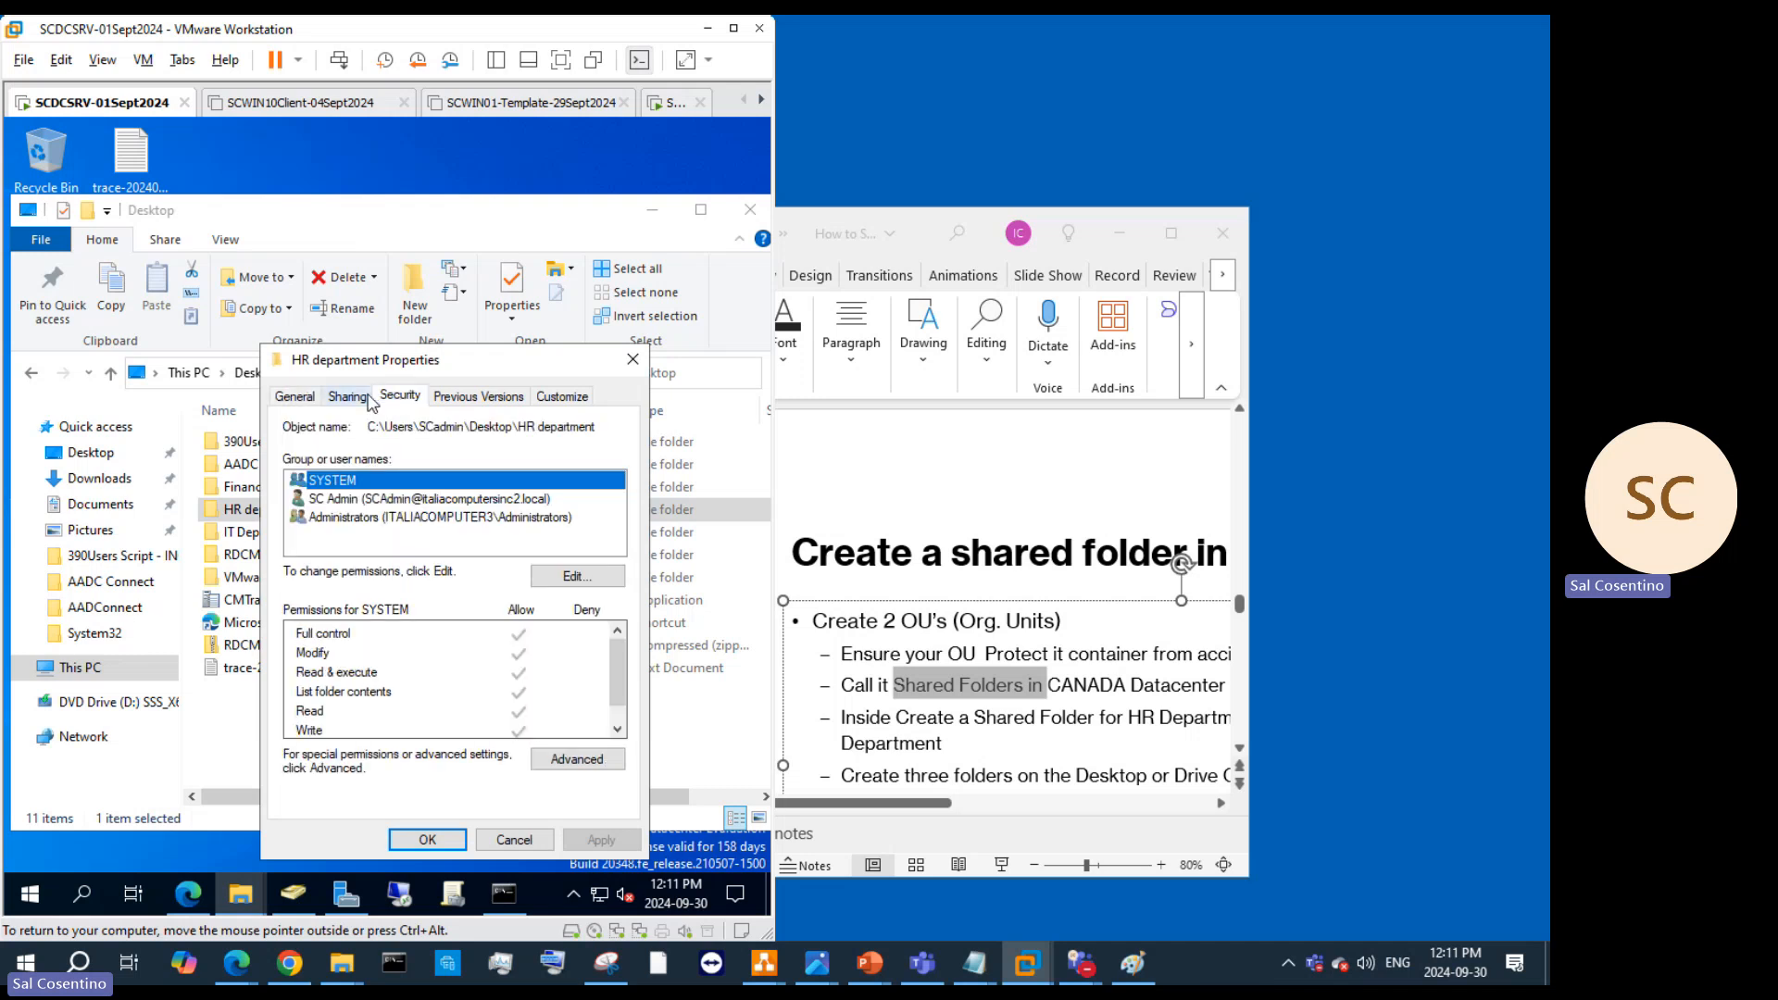
{"action": "left_click", "coordinate": [368, 396]}
{"action": "left_click_drag", "start_coordinate": [591, 514], "coordinate": [284, 513]}
{"action": "key", "text": "ctrl+c"}
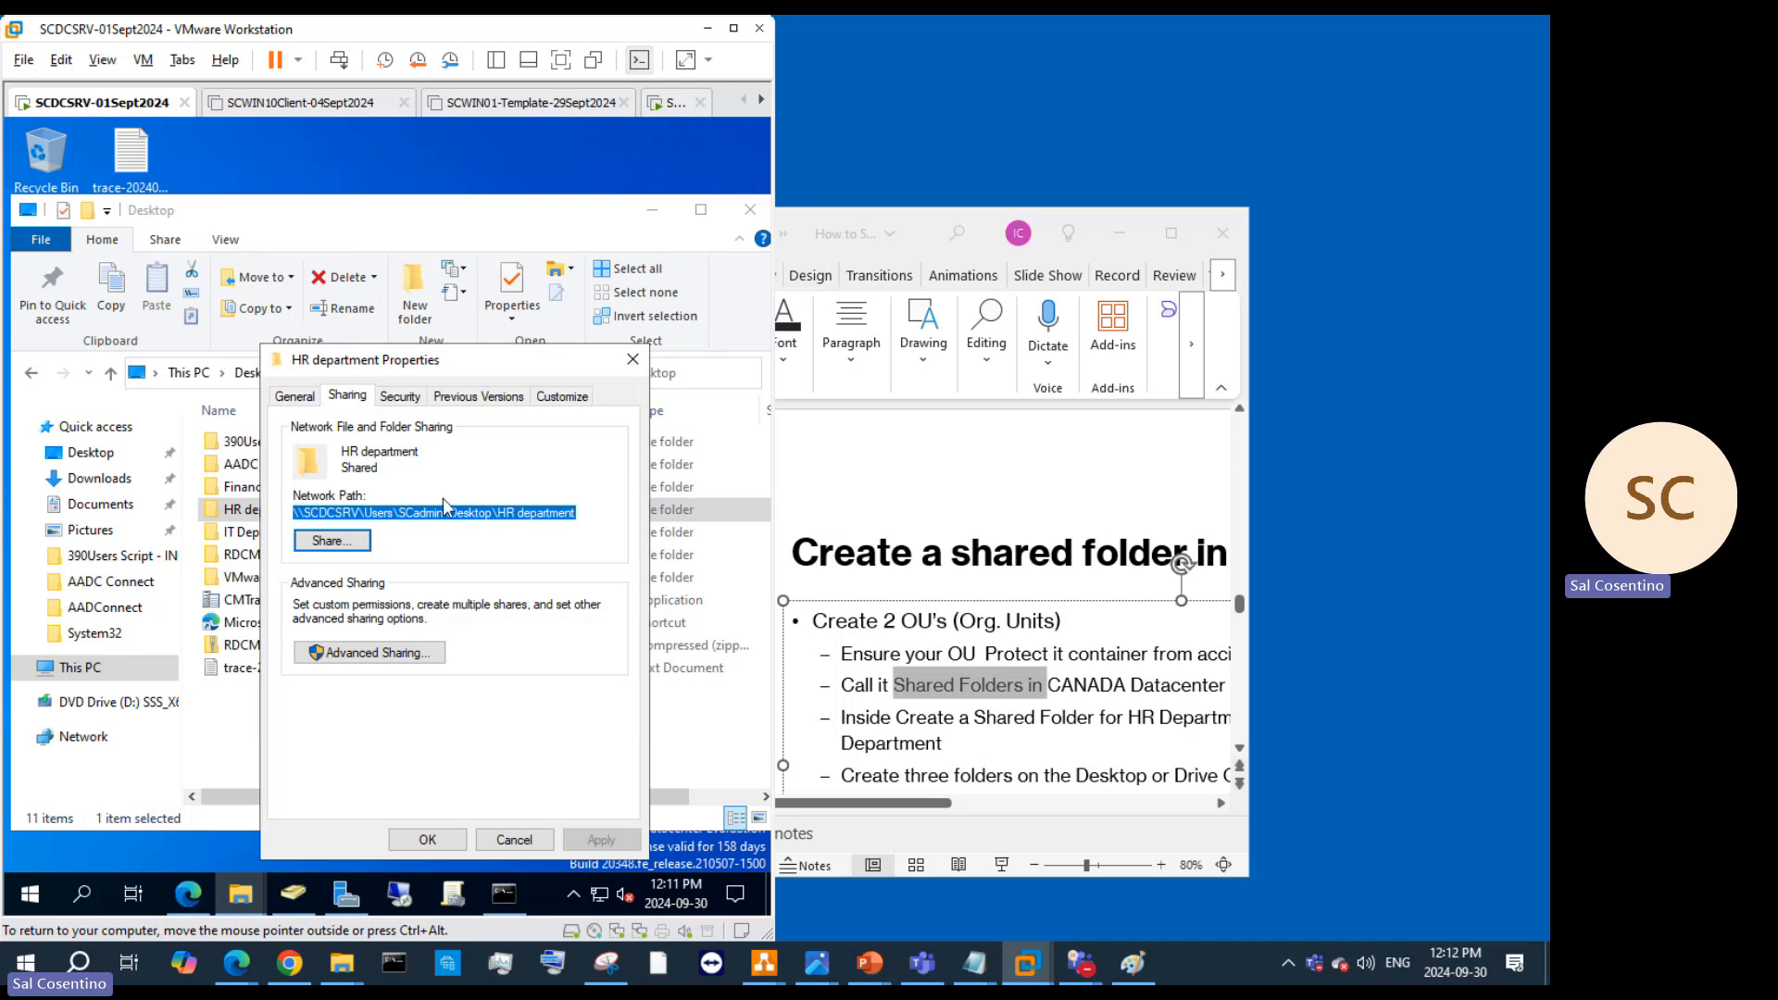
{"action": "left_click", "coordinate": [654, 213]}
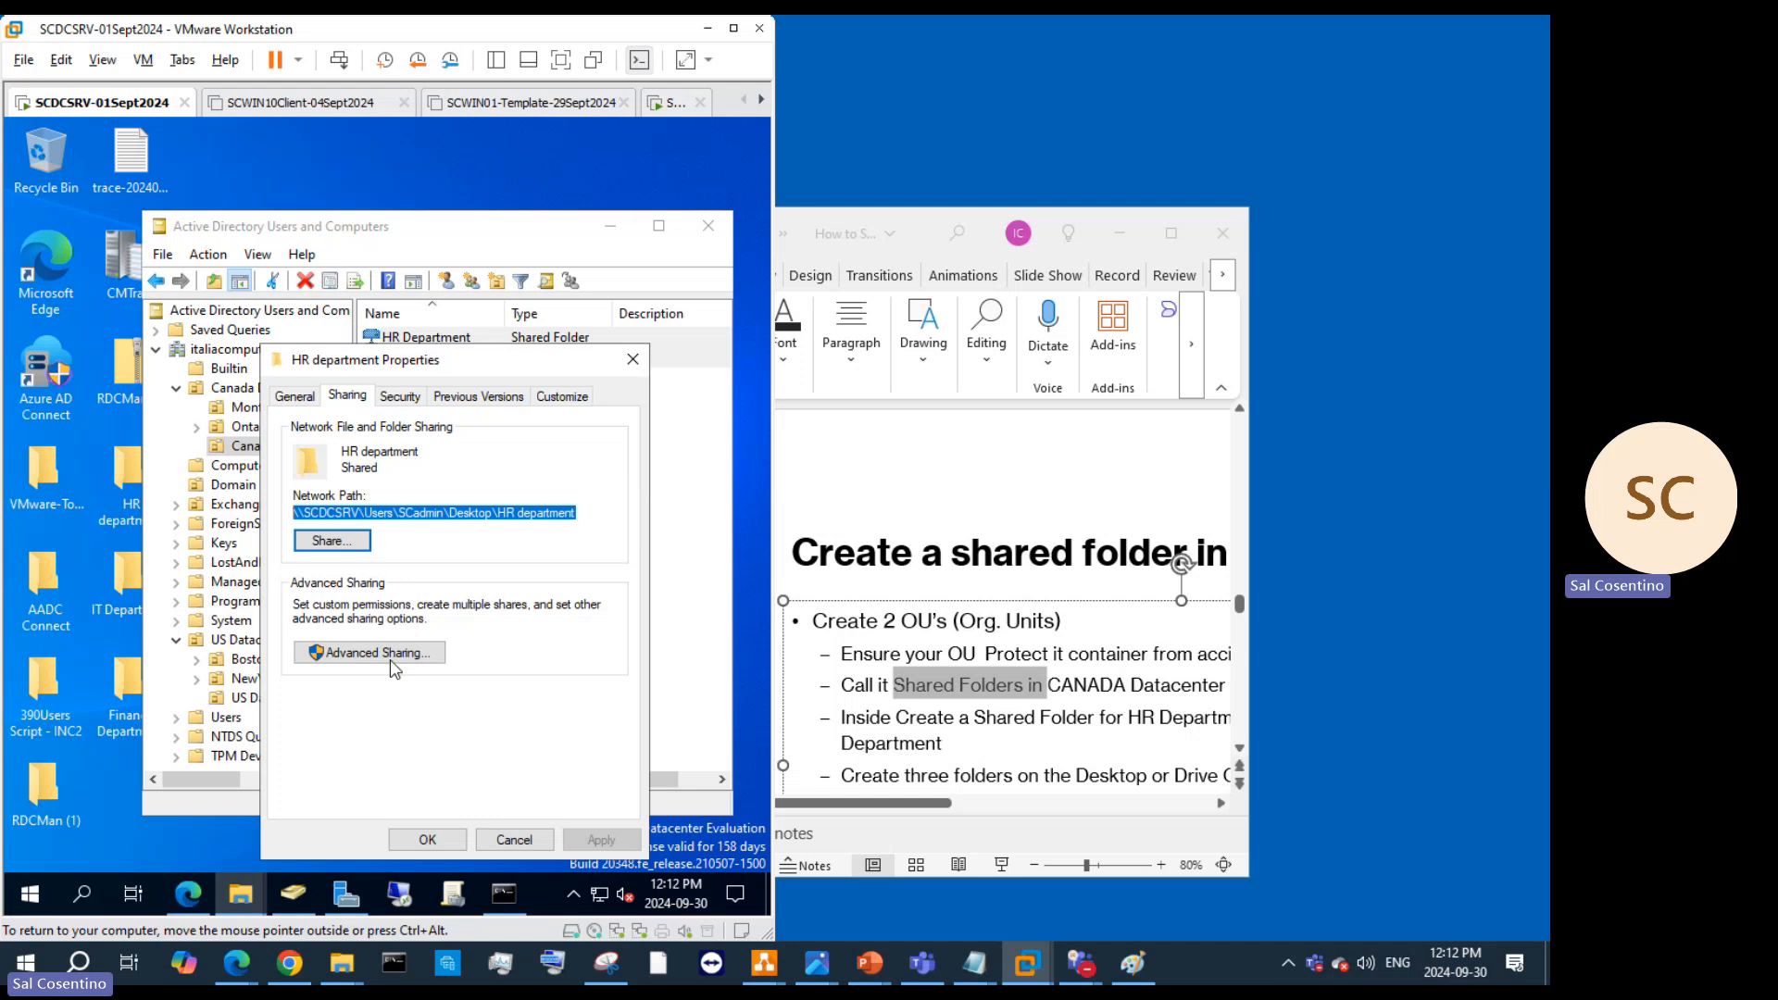
{"action": "left_click", "coordinate": [640, 369]}
{"action": "left_click", "coordinate": [461, 360]}
Step: Open the IT Department shared folder object's properties and select its UNC name
{"action": "right_click", "coordinate": [462, 362]}
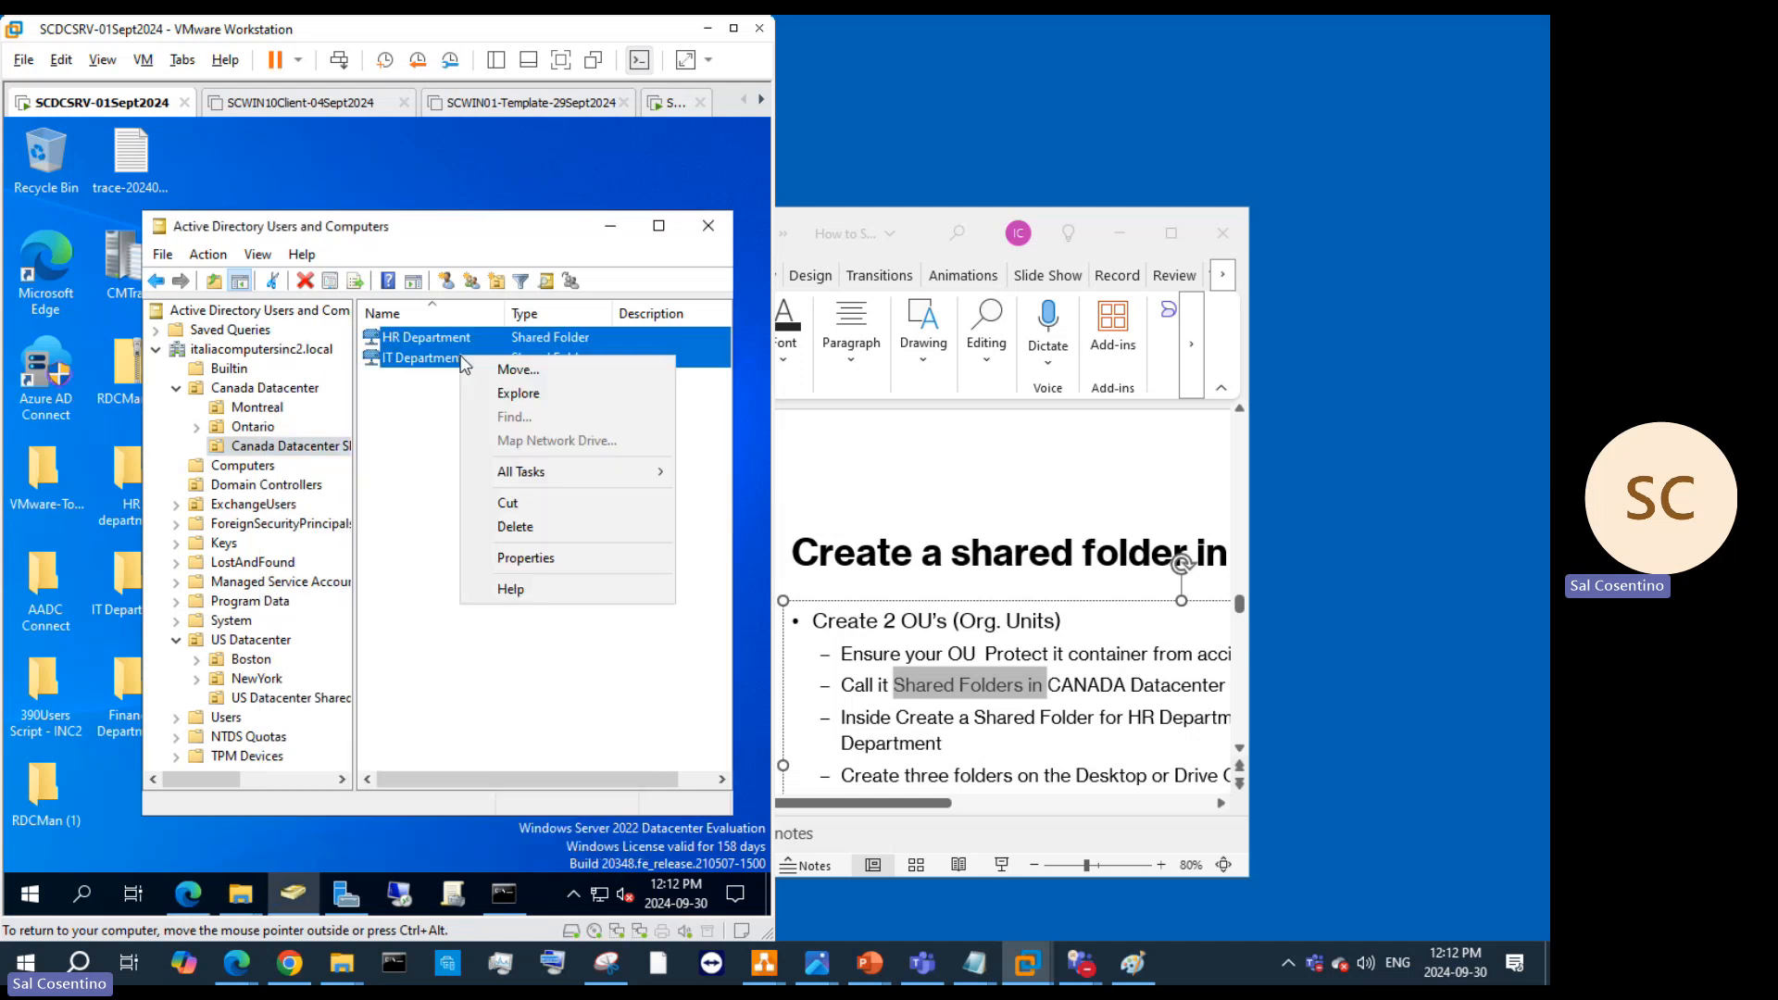
{"action": "left_click", "coordinate": [410, 394]}
{"action": "right_click", "coordinate": [429, 358]}
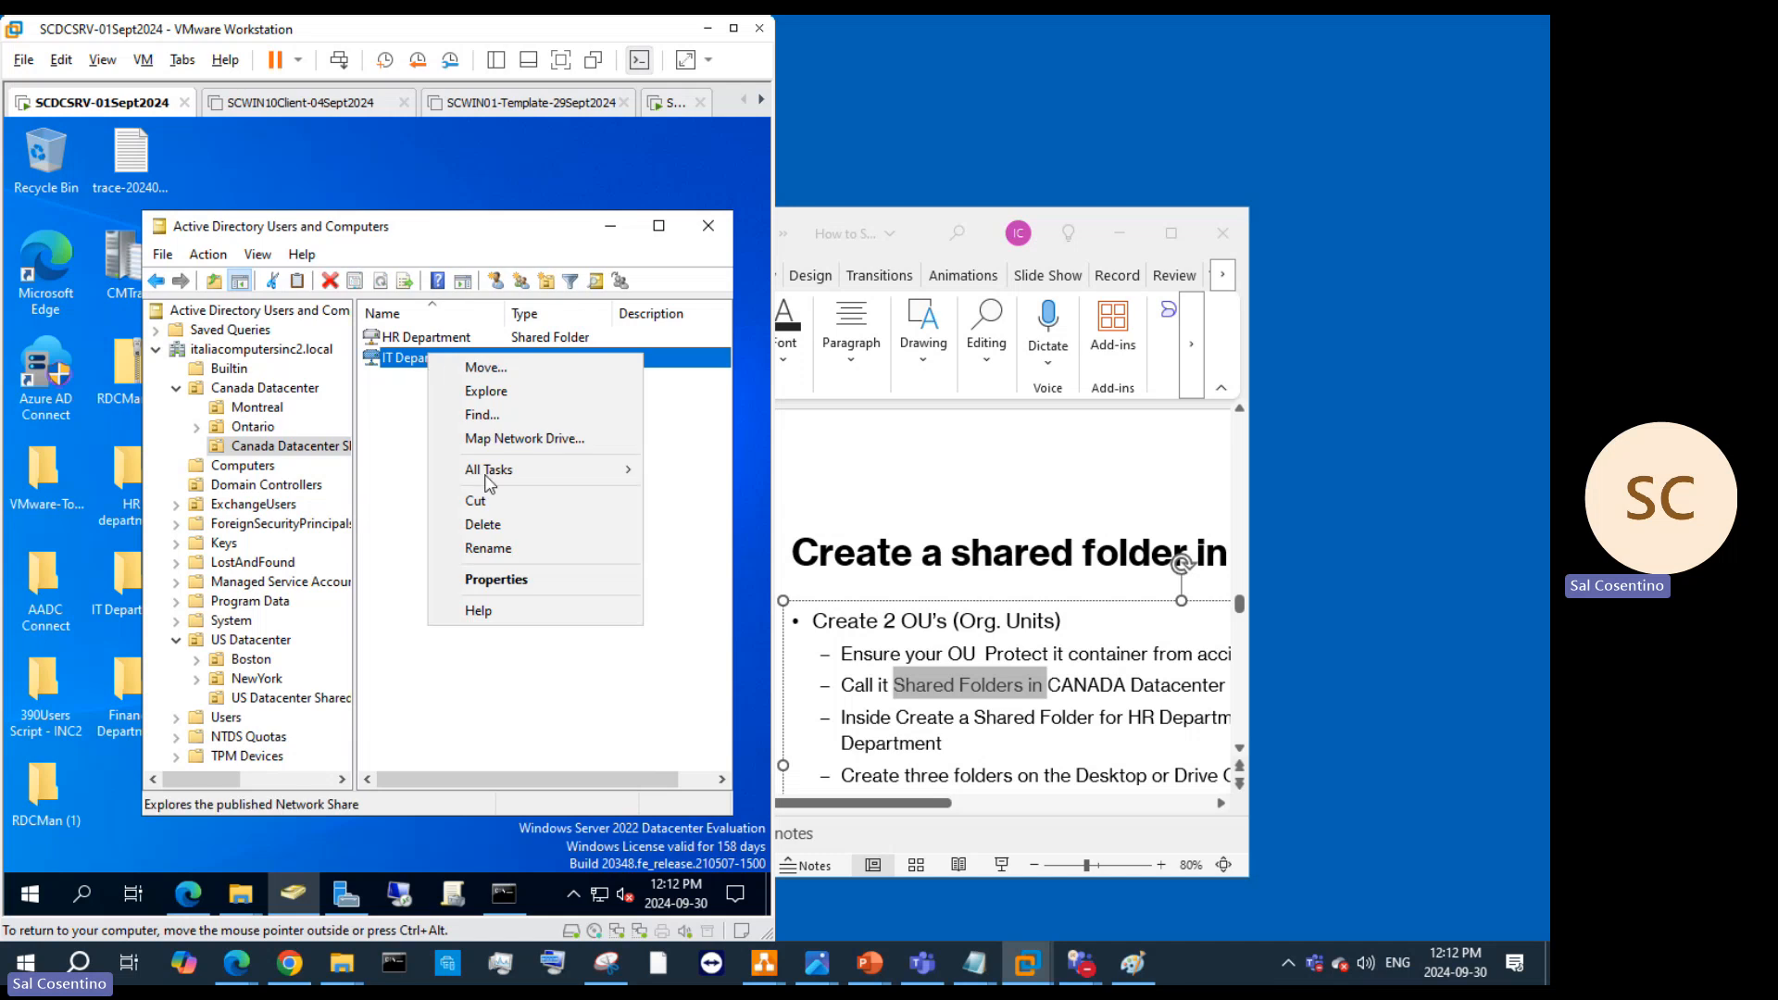
{"action": "left_click", "coordinate": [500, 580]}
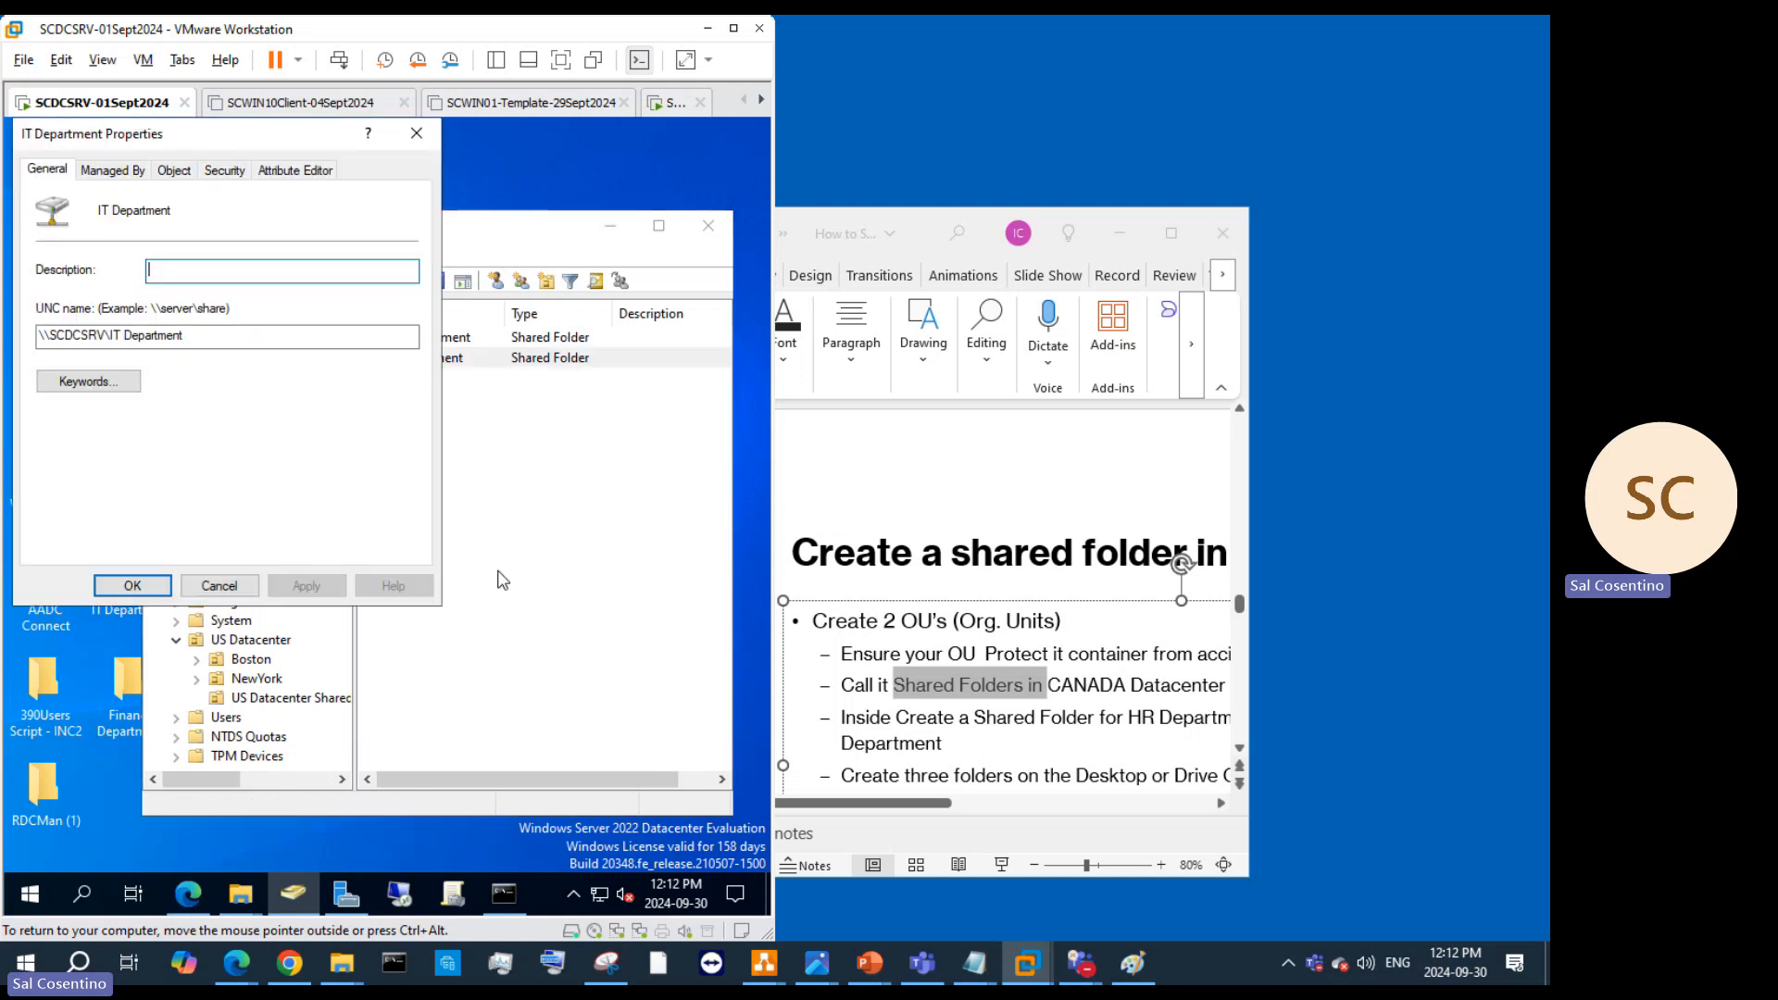
{"action": "left_click", "coordinate": [225, 338]}
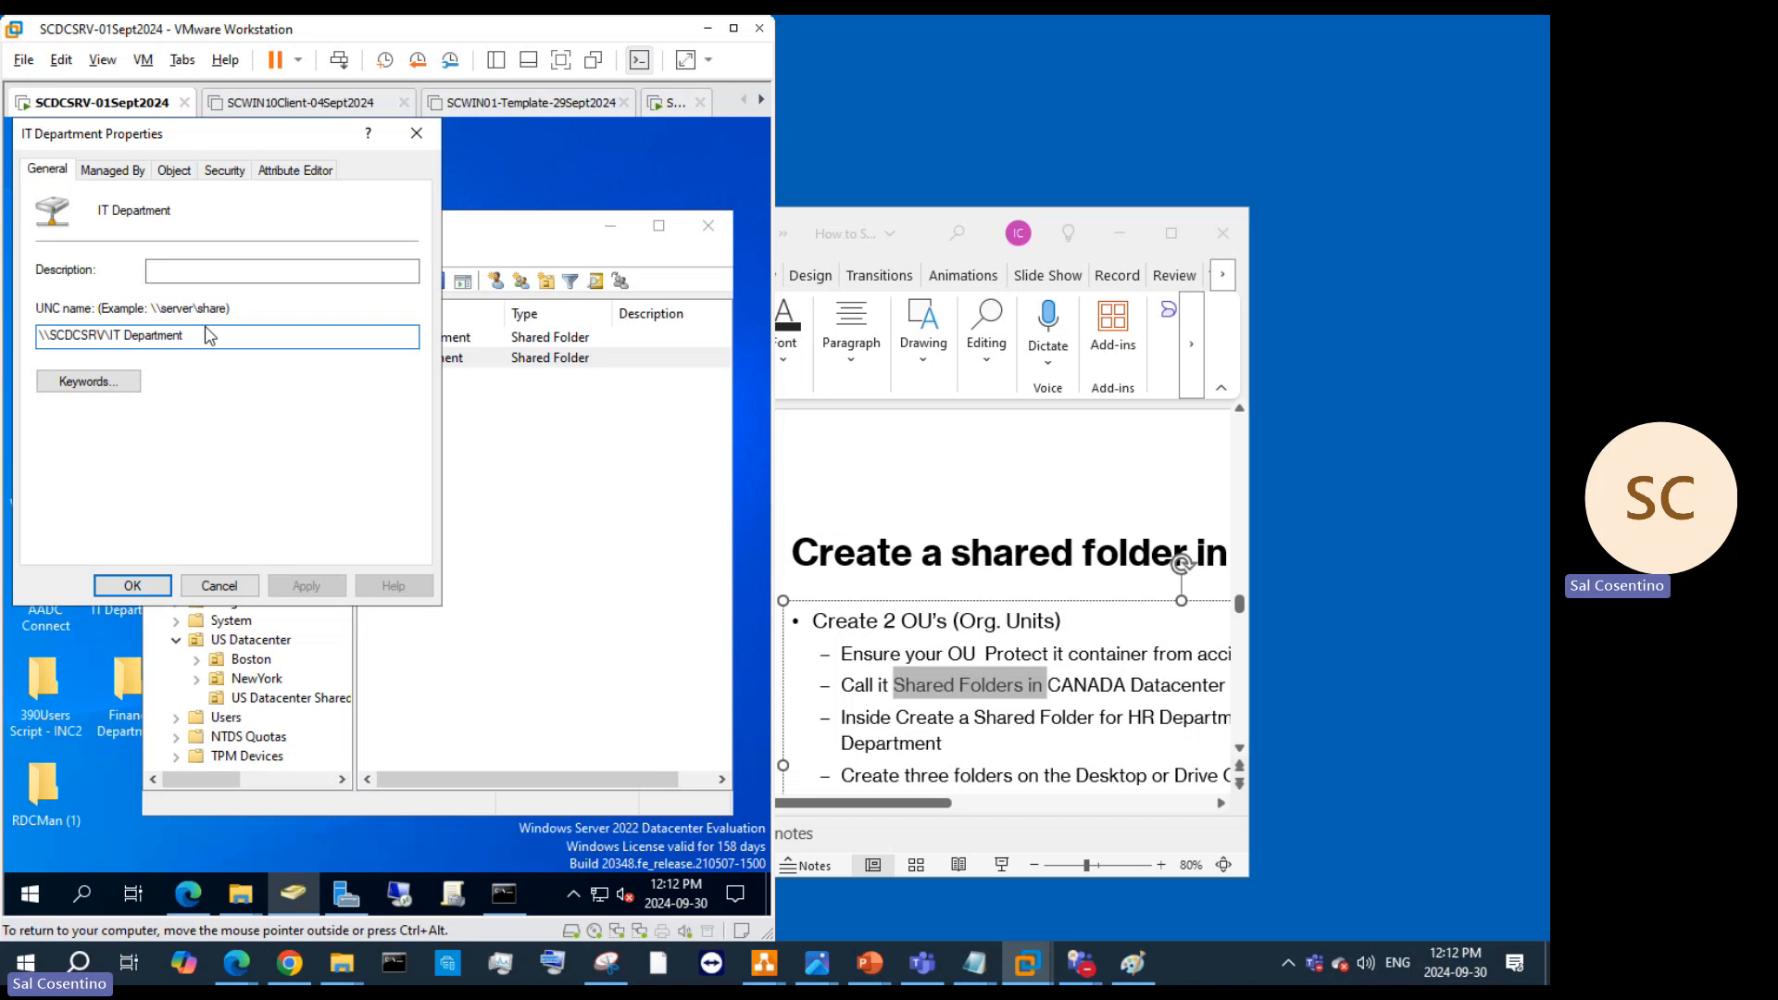
{"action": "left_click_drag", "start_coordinate": [209, 336], "coordinate": [4, 330]}
Step: Paste the HR department folder path into the UNC name and bring up the Desktop window
{"action": "key", "text": "super"}
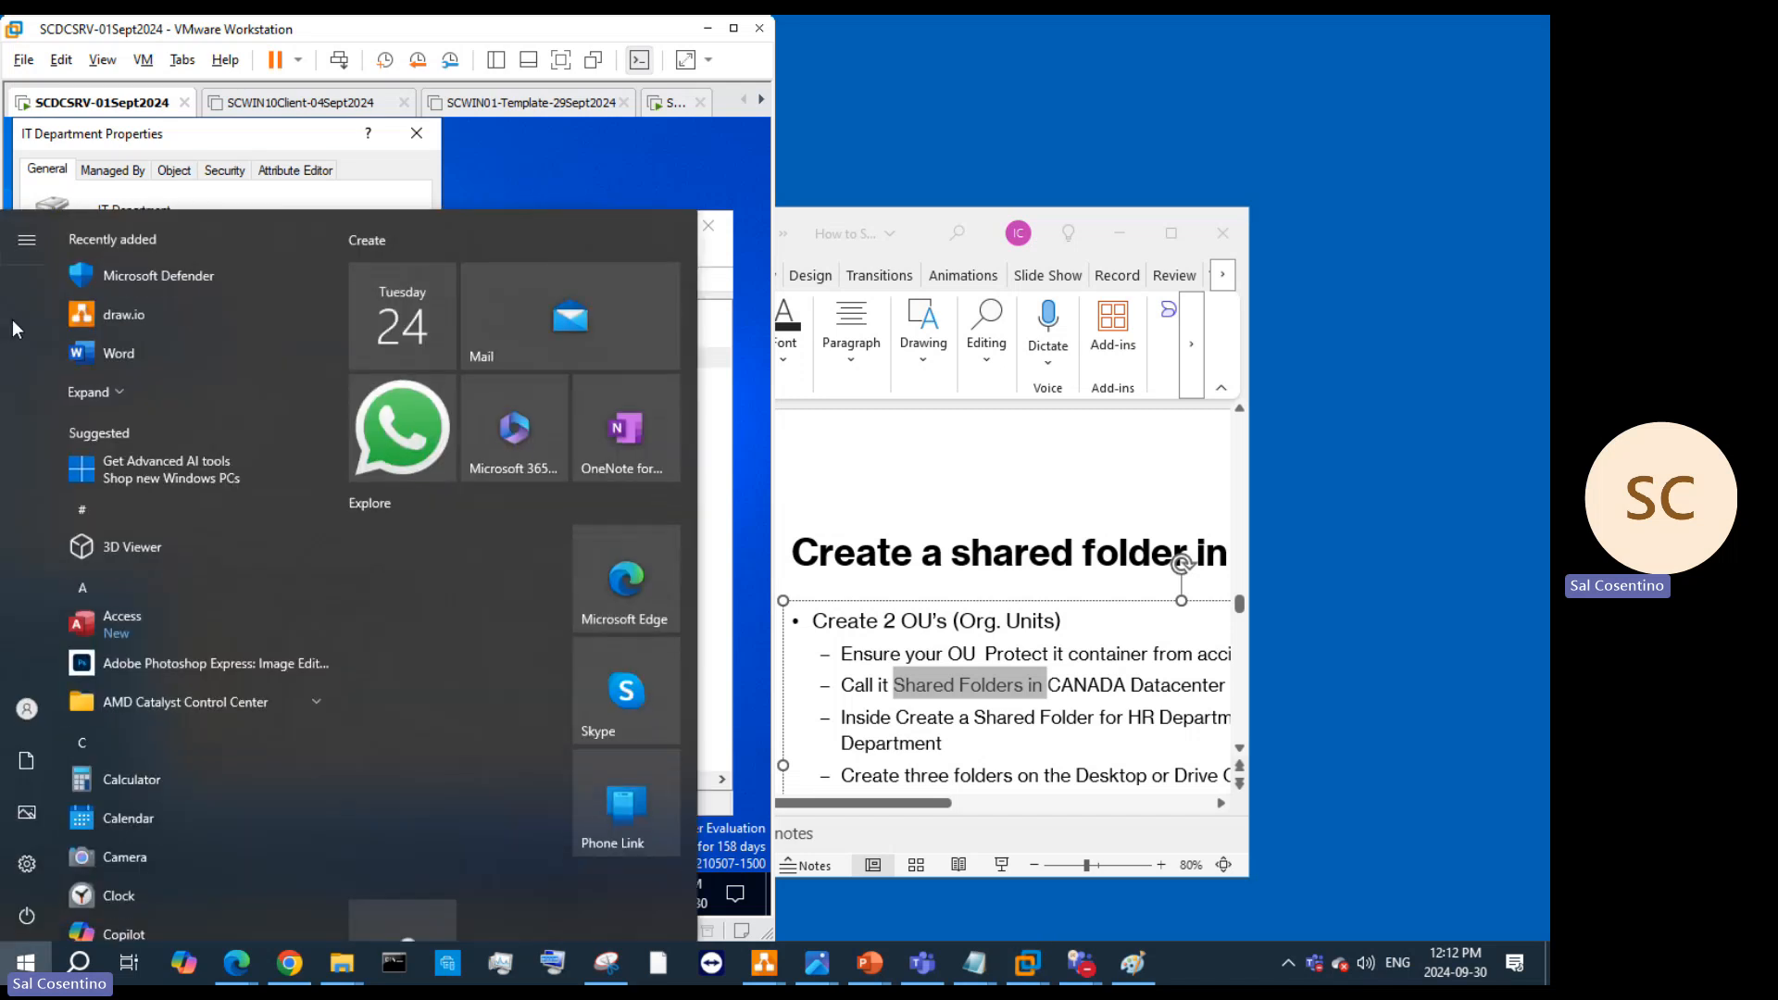
{"action": "left_click", "coordinate": [378, 203]}
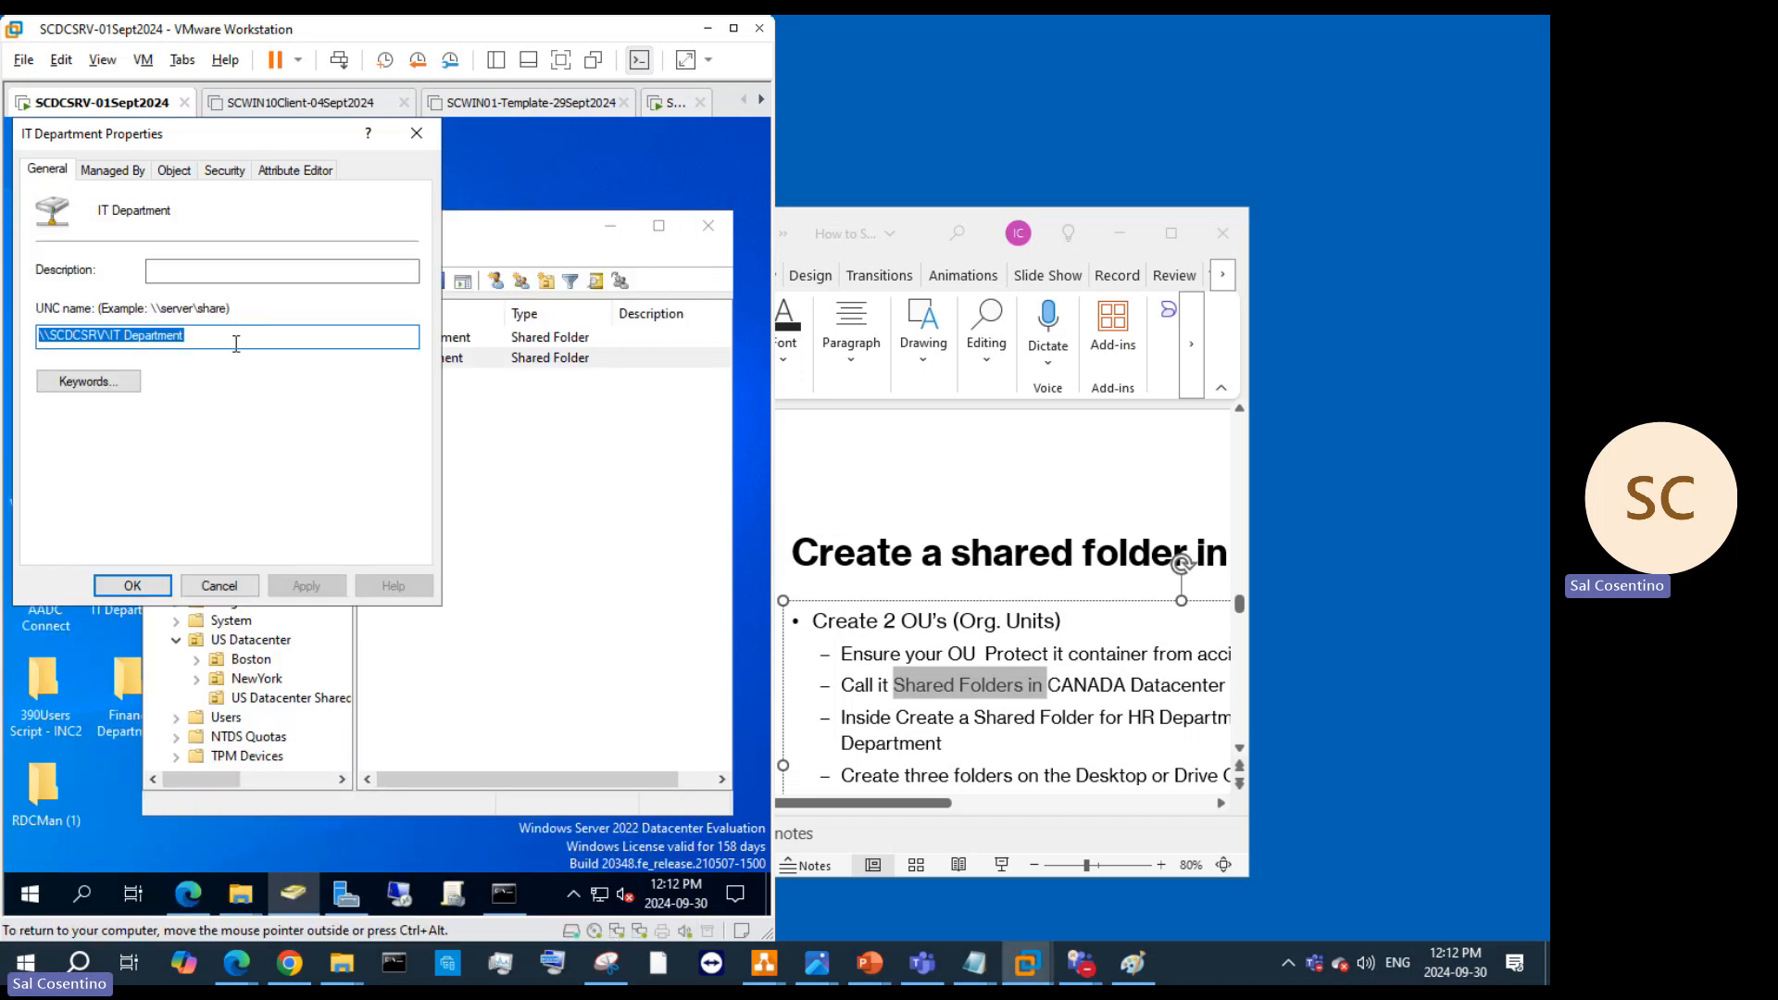
{"action": "key", "text": "ctrl+v"}
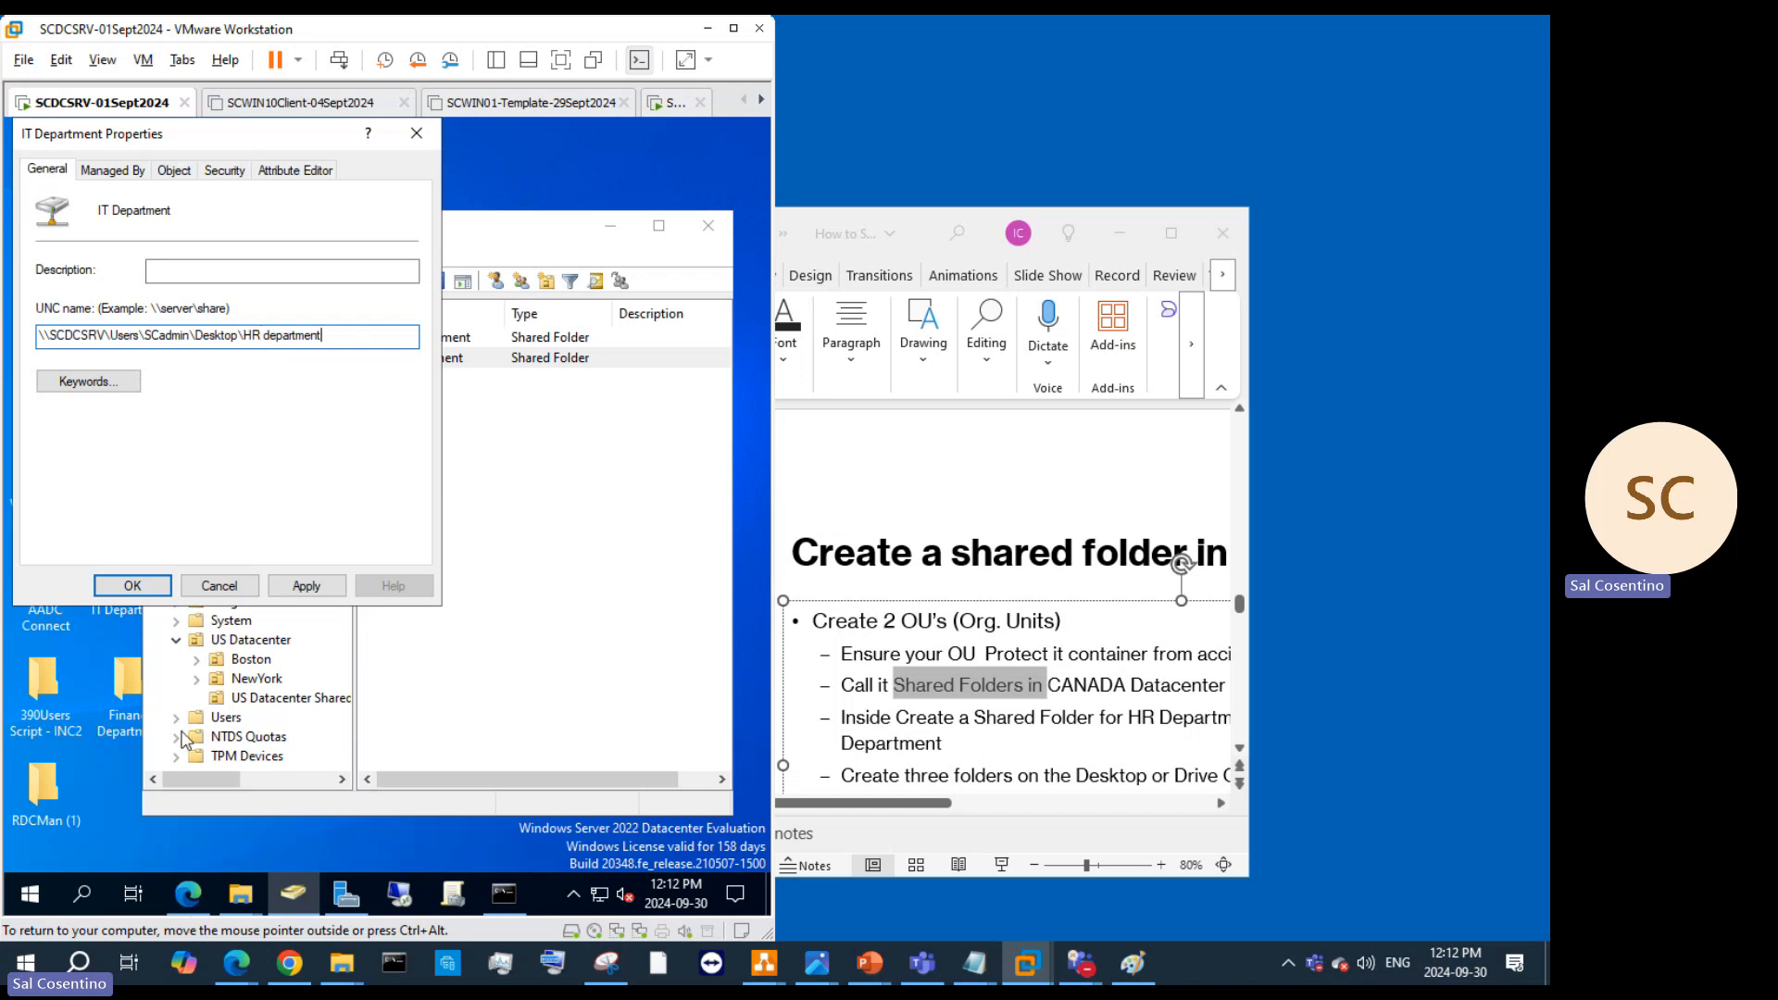
{"action": "left_click", "coordinate": [240, 894]}
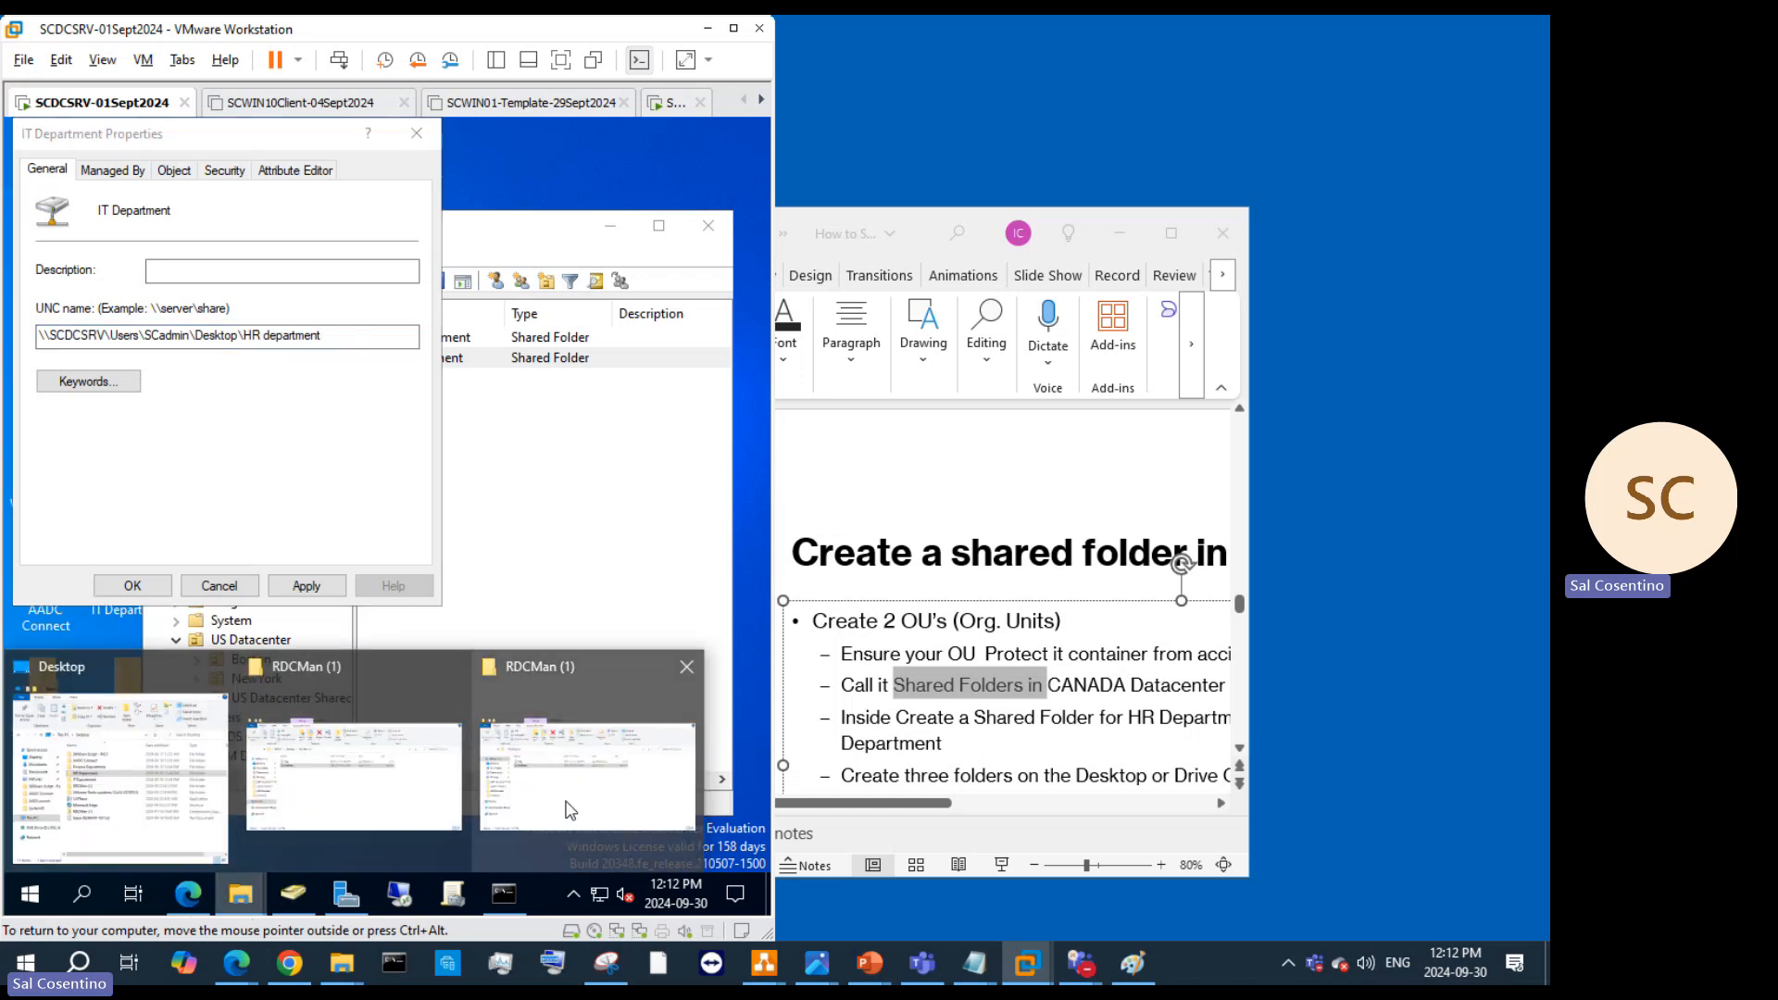
{"action": "left_click", "coordinate": [139, 805]}
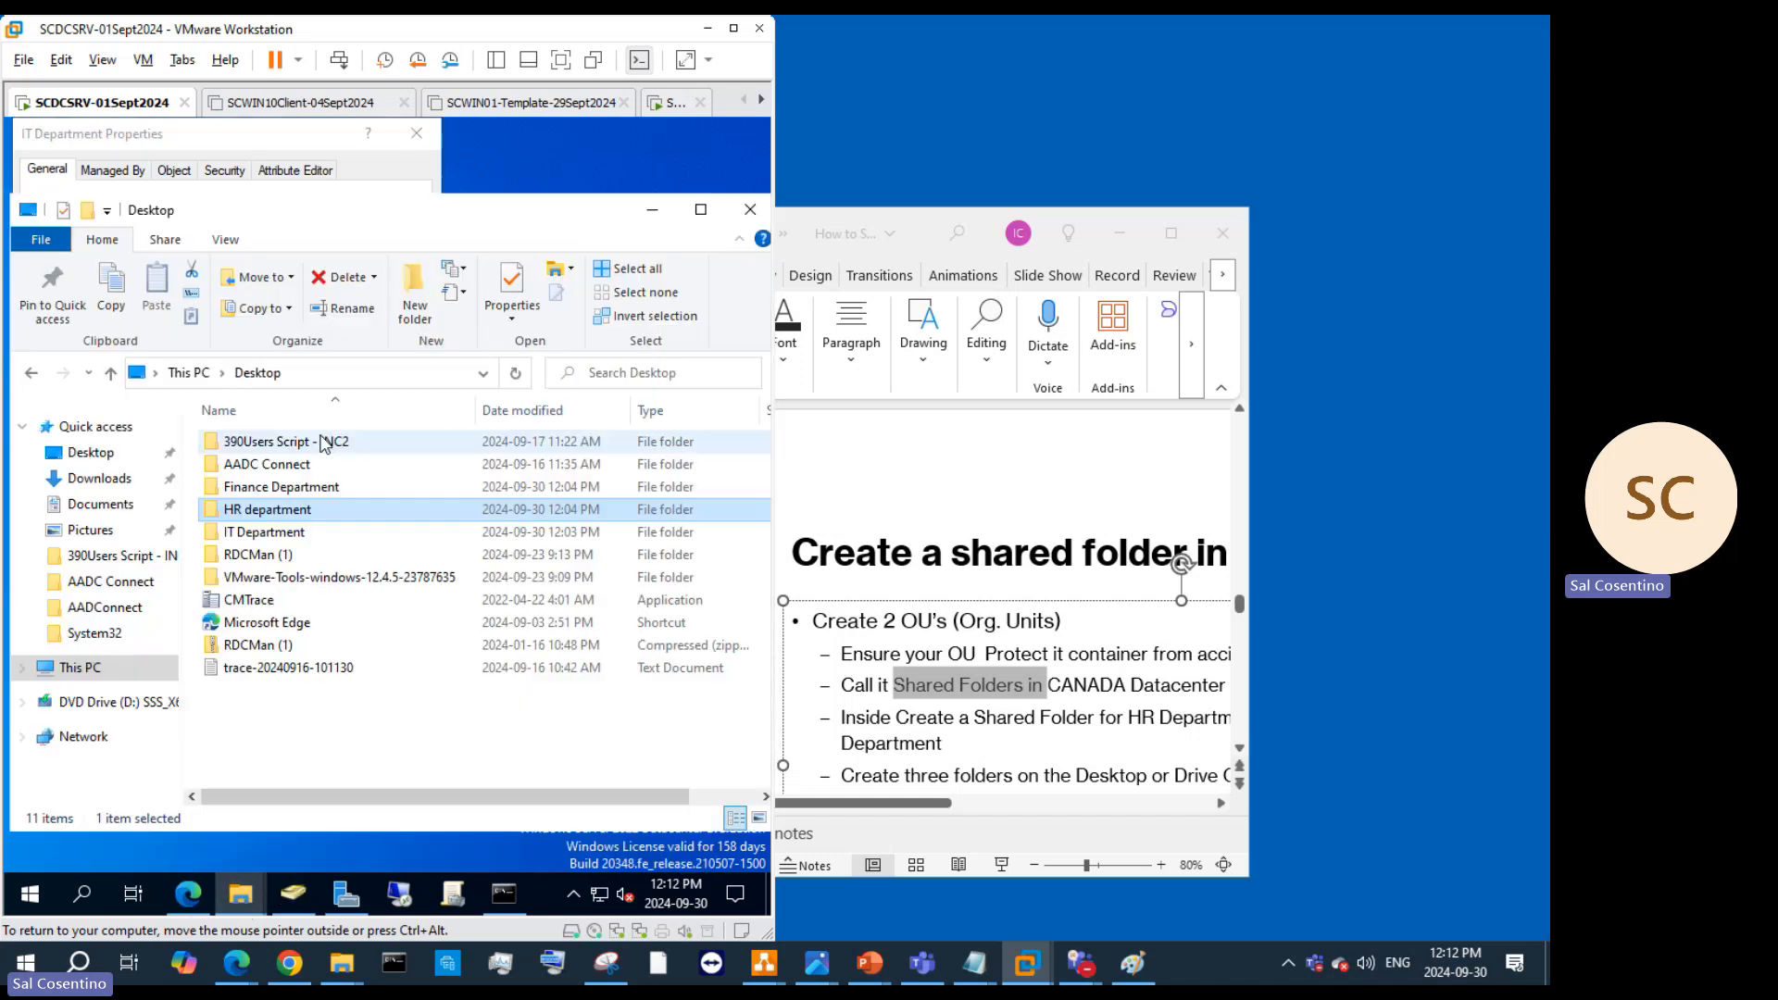
Step: Copy the IT Department folder's network path and share the folder with Everyone
{"action": "right_click", "coordinate": [294, 528]}
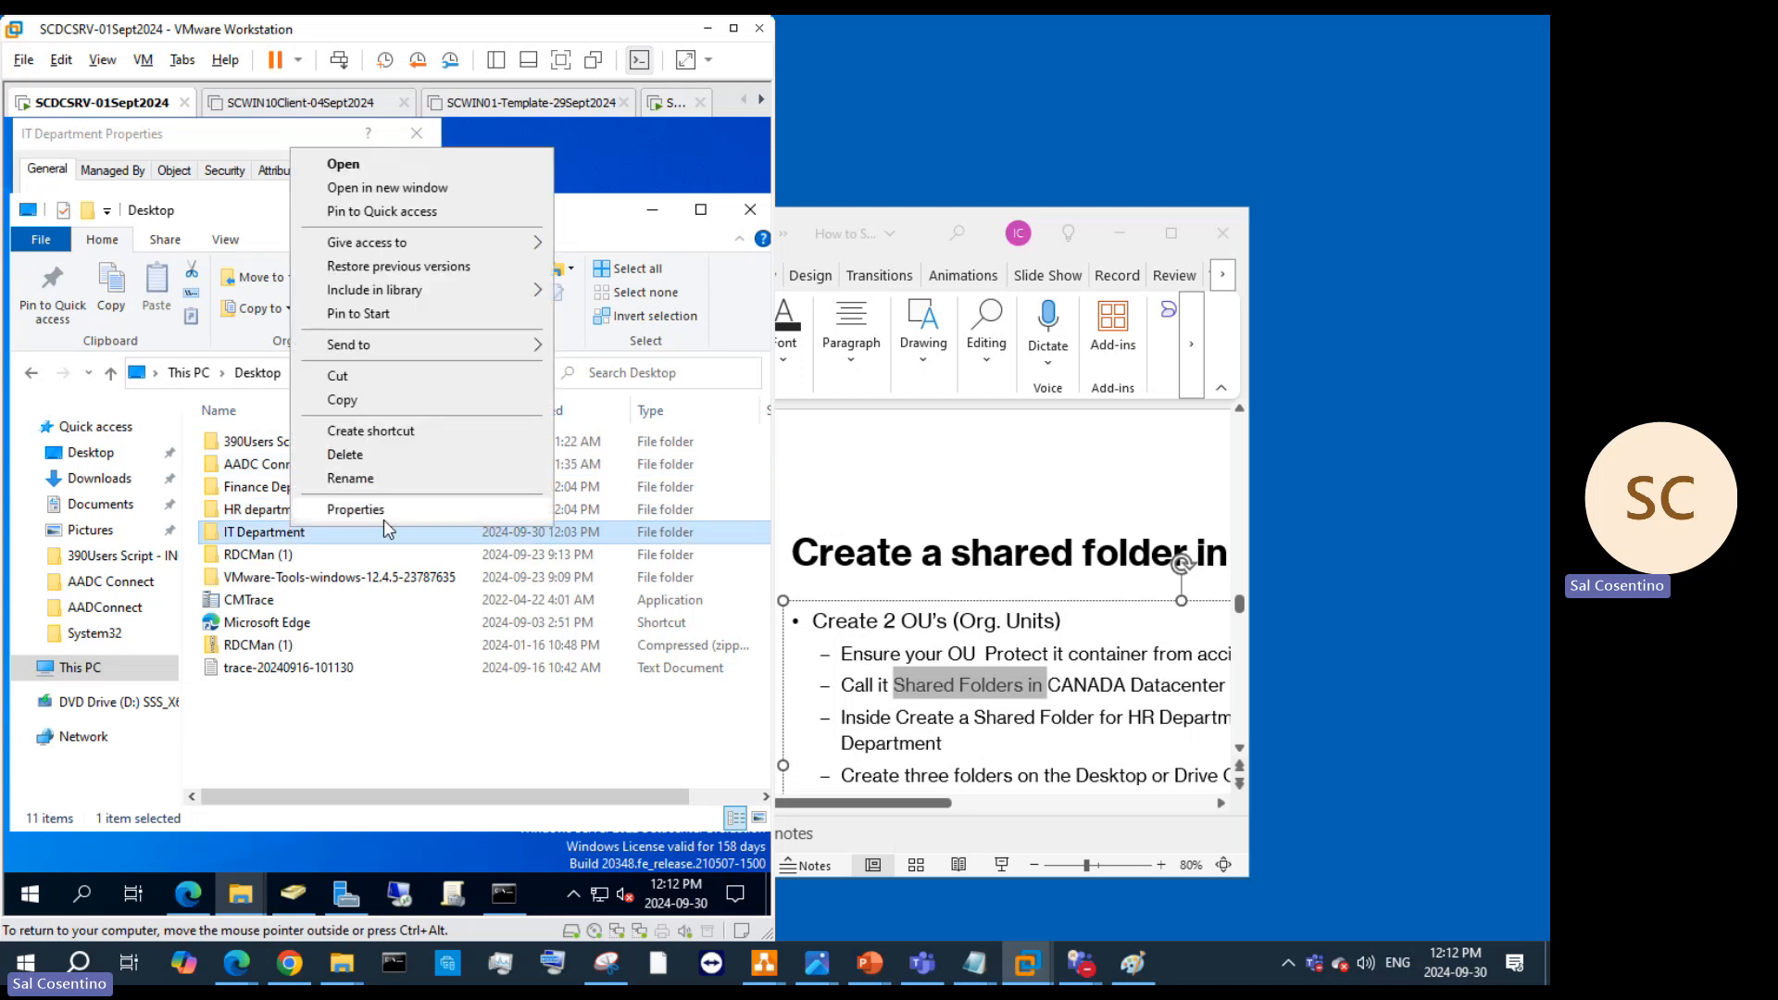
{"action": "left_click", "coordinate": [383, 511]}
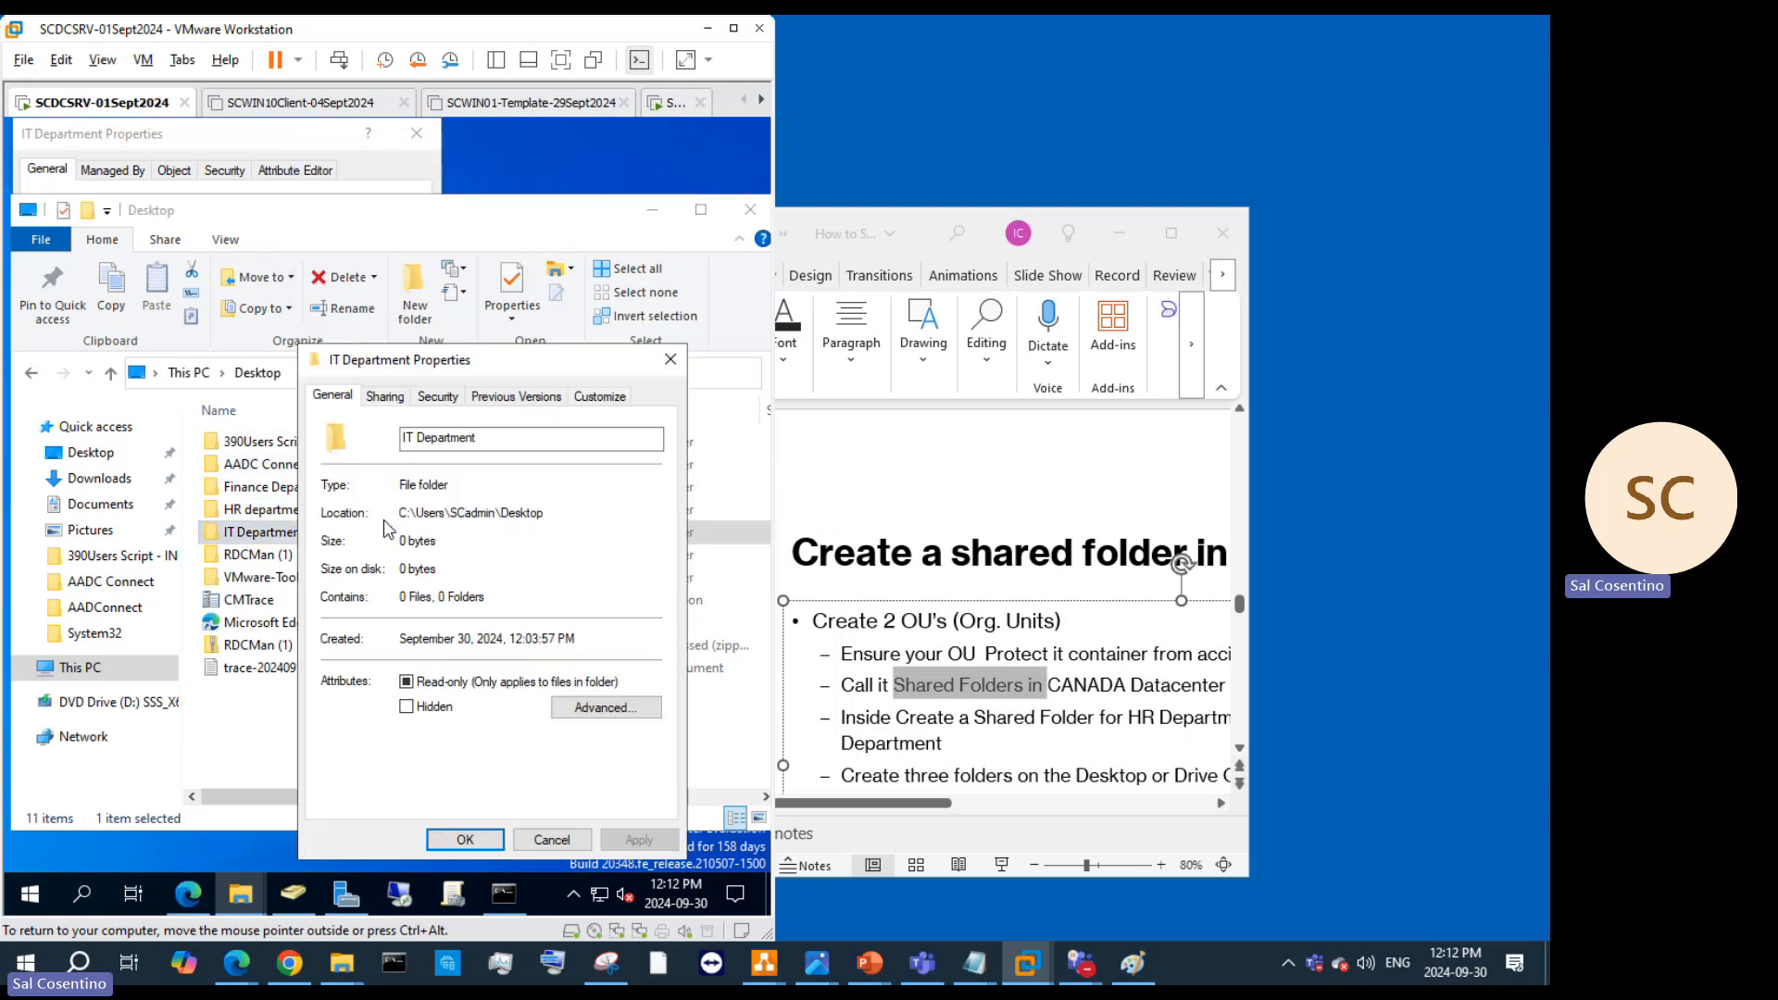
{"action": "left_click", "coordinate": [383, 395]}
{"action": "left_click_drag", "start_coordinate": [608, 512], "coordinate": [283, 517]}
{"action": "key", "text": "ctrl+c"}
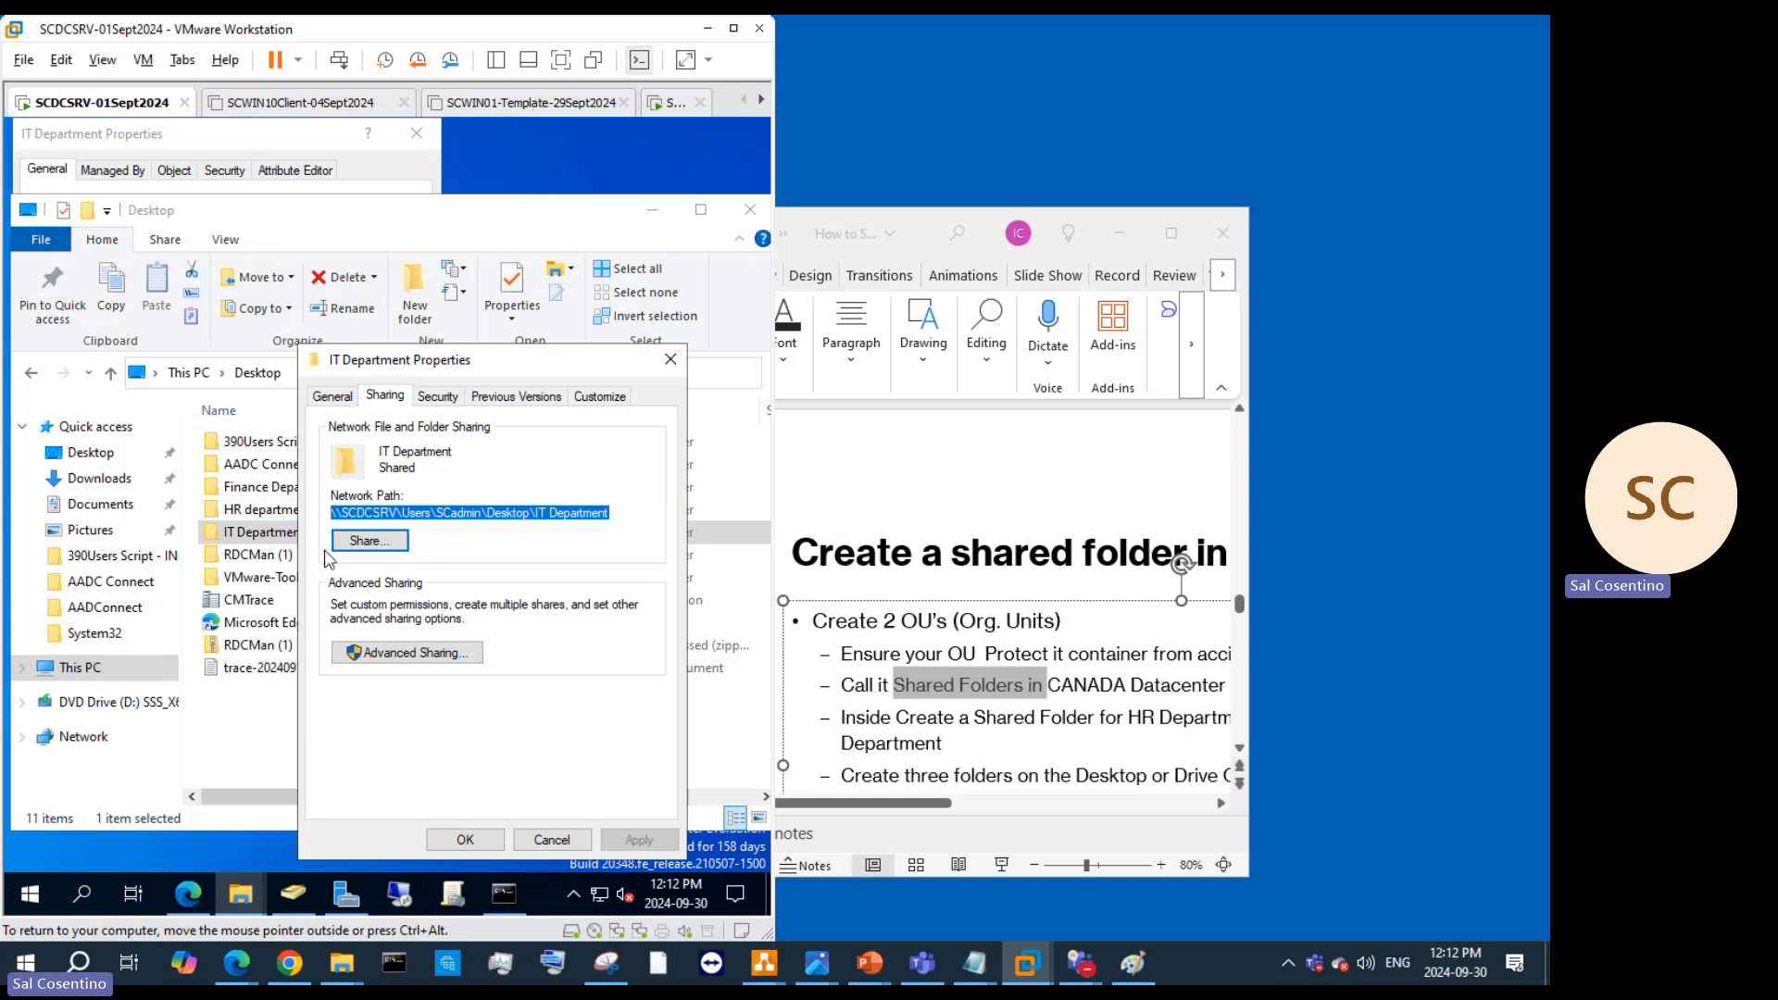
{"action": "left_click", "coordinate": [393, 545]}
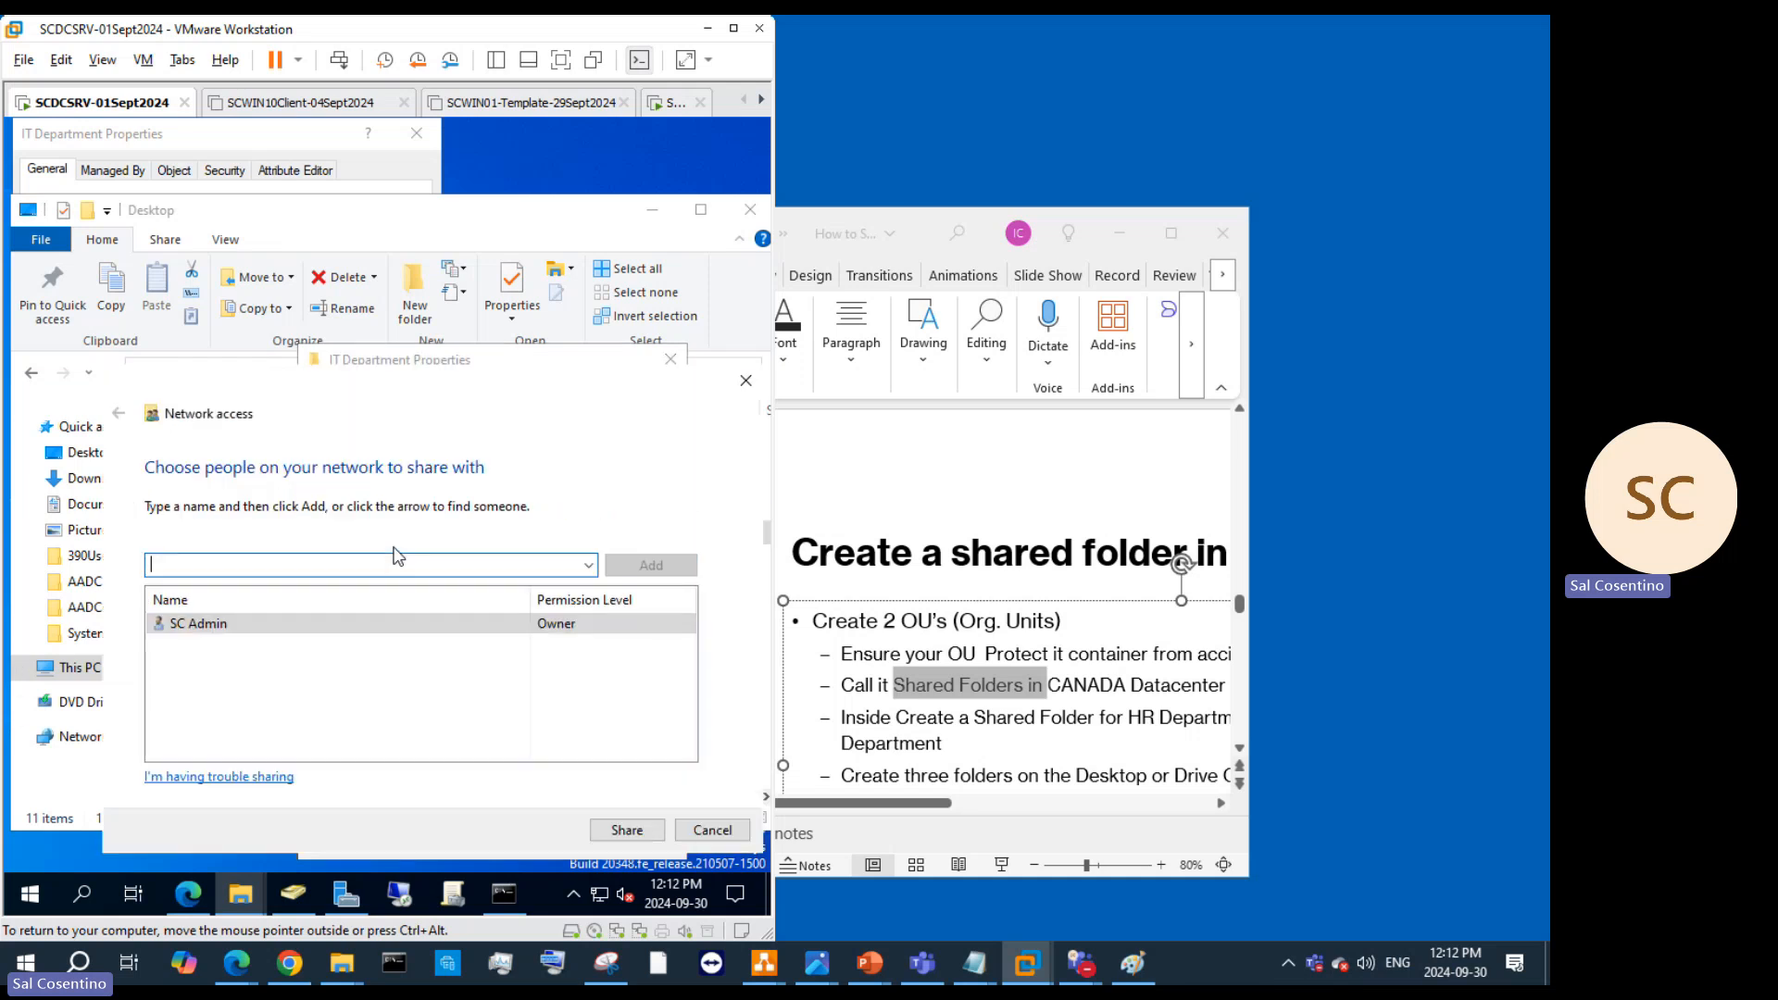
{"action": "left_click", "coordinate": [589, 565]}
{"action": "left_click", "coordinate": [503, 584]}
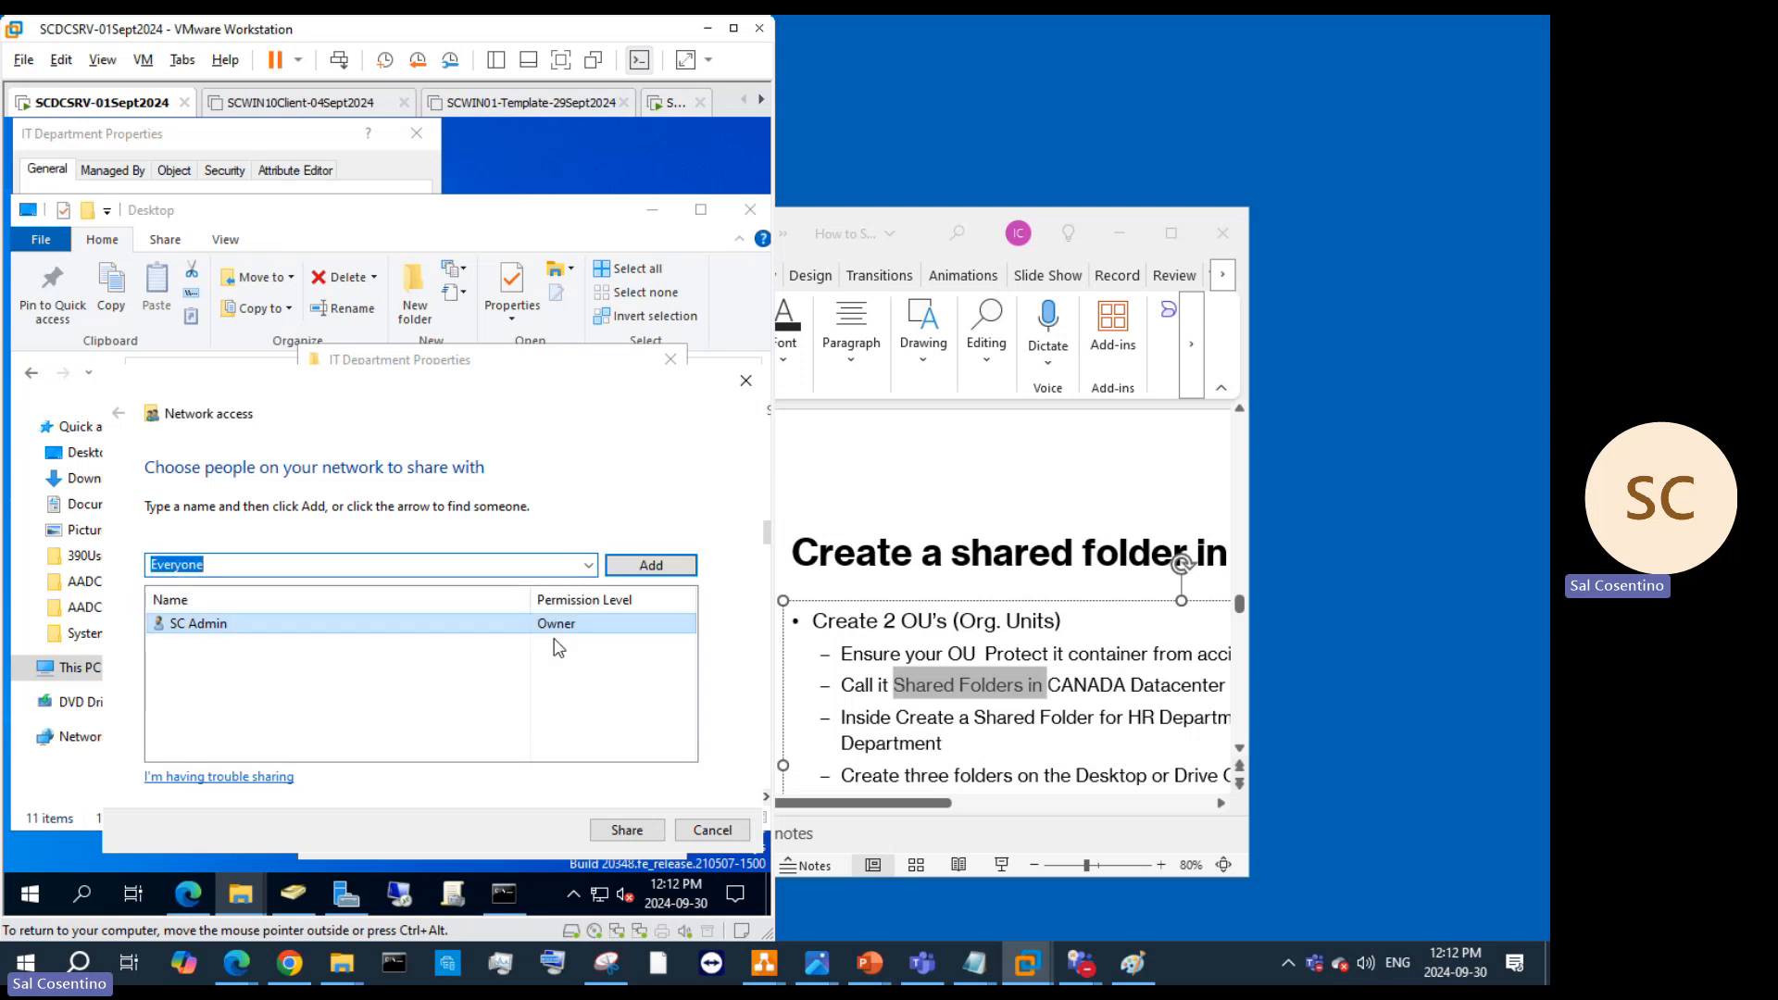
{"action": "left_click", "coordinate": [625, 832]}
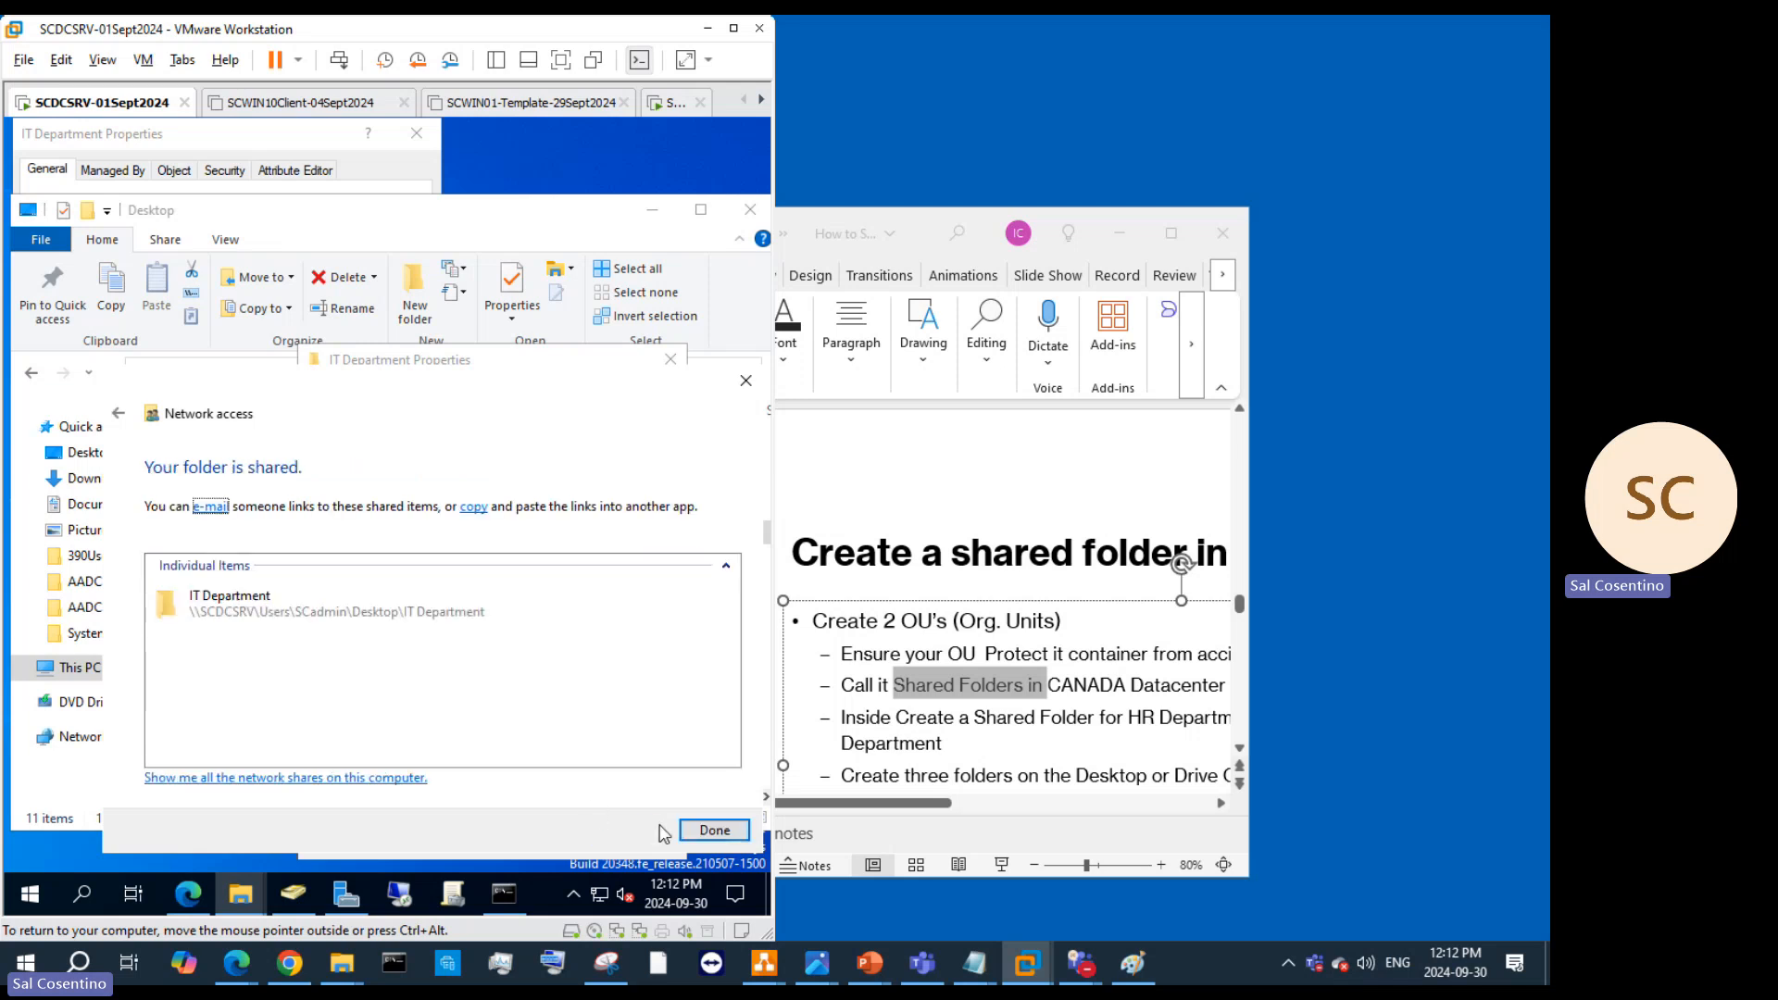
{"action": "left_click", "coordinate": [690, 829]}
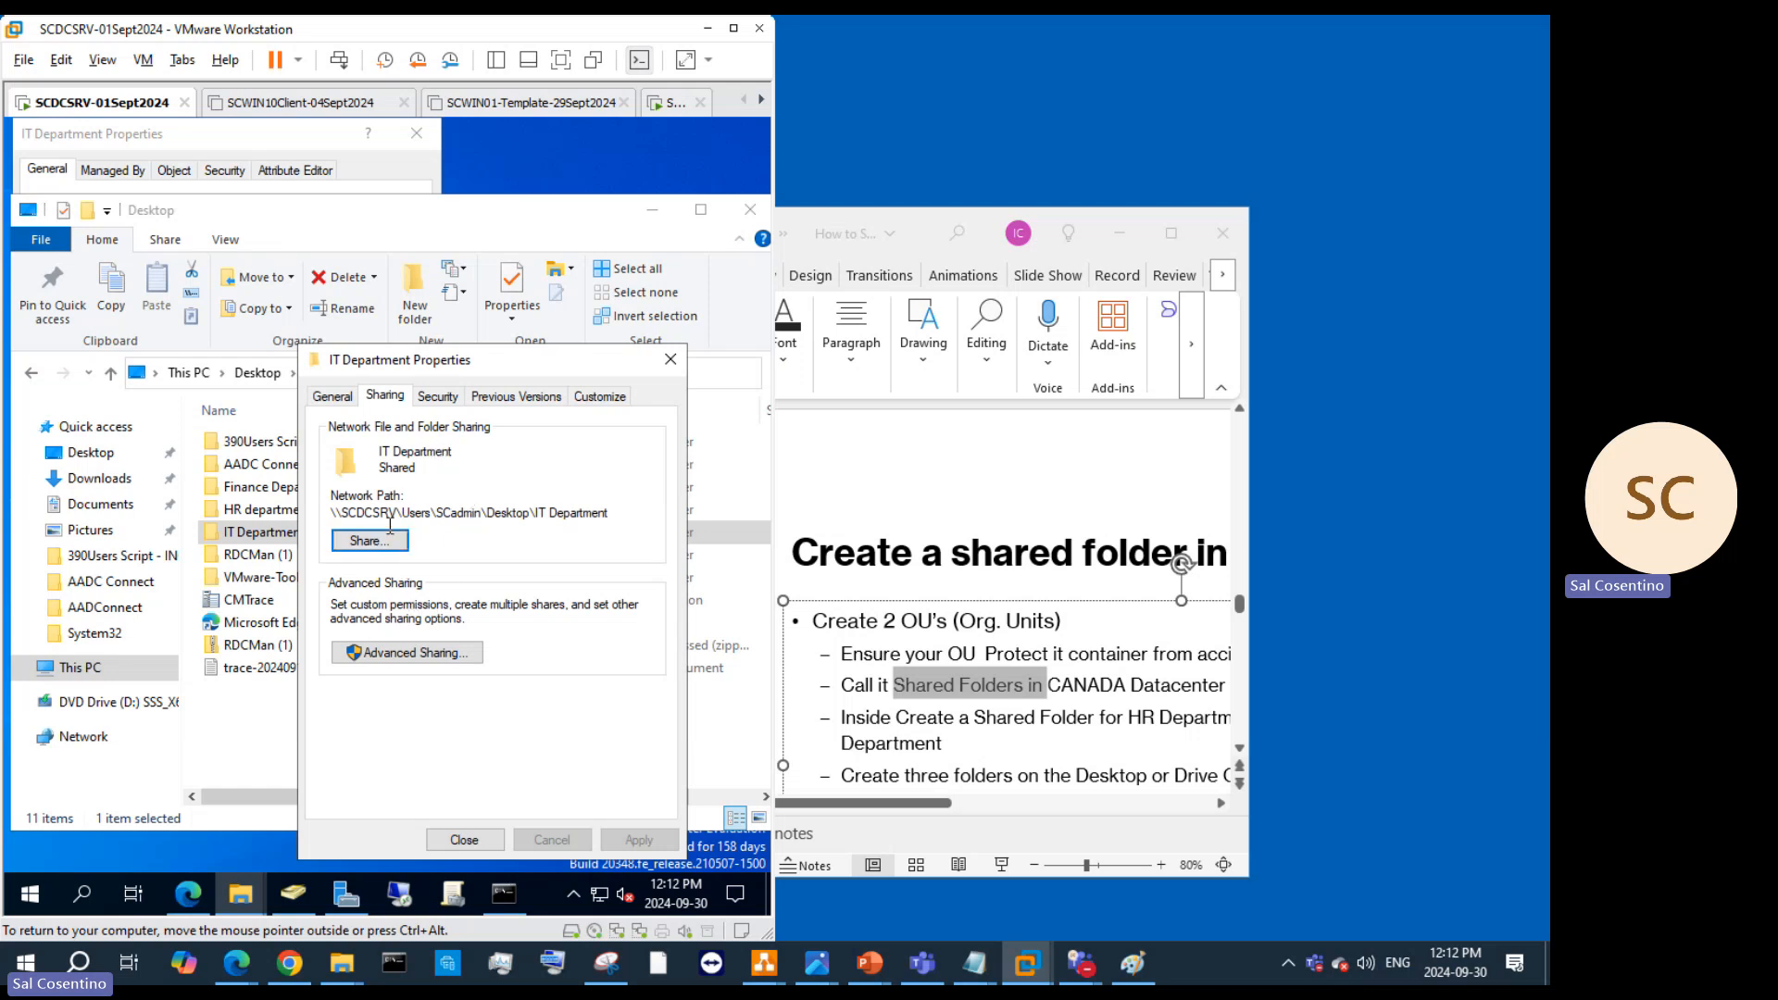
{"action": "left_click", "coordinate": [463, 842]}
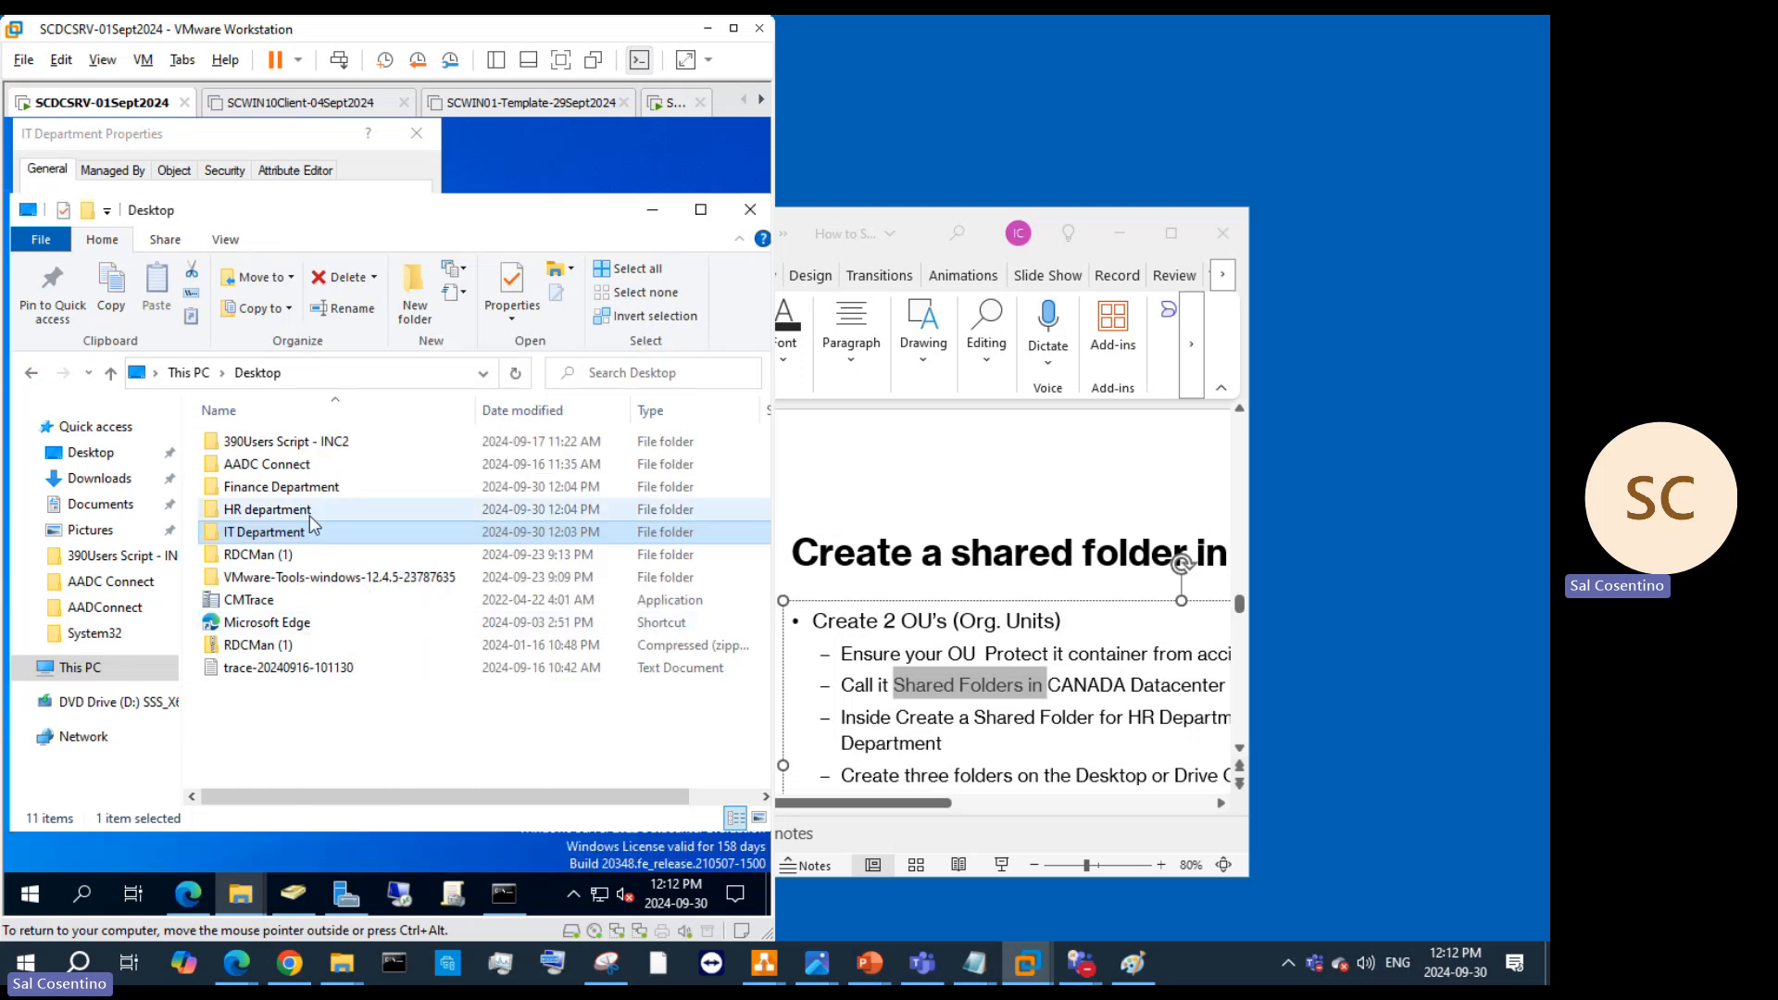
Step: Paste the IT Department folder path into the UNC name and enable protection from accidental deletion
{"action": "left_click", "coordinate": [294, 144]}
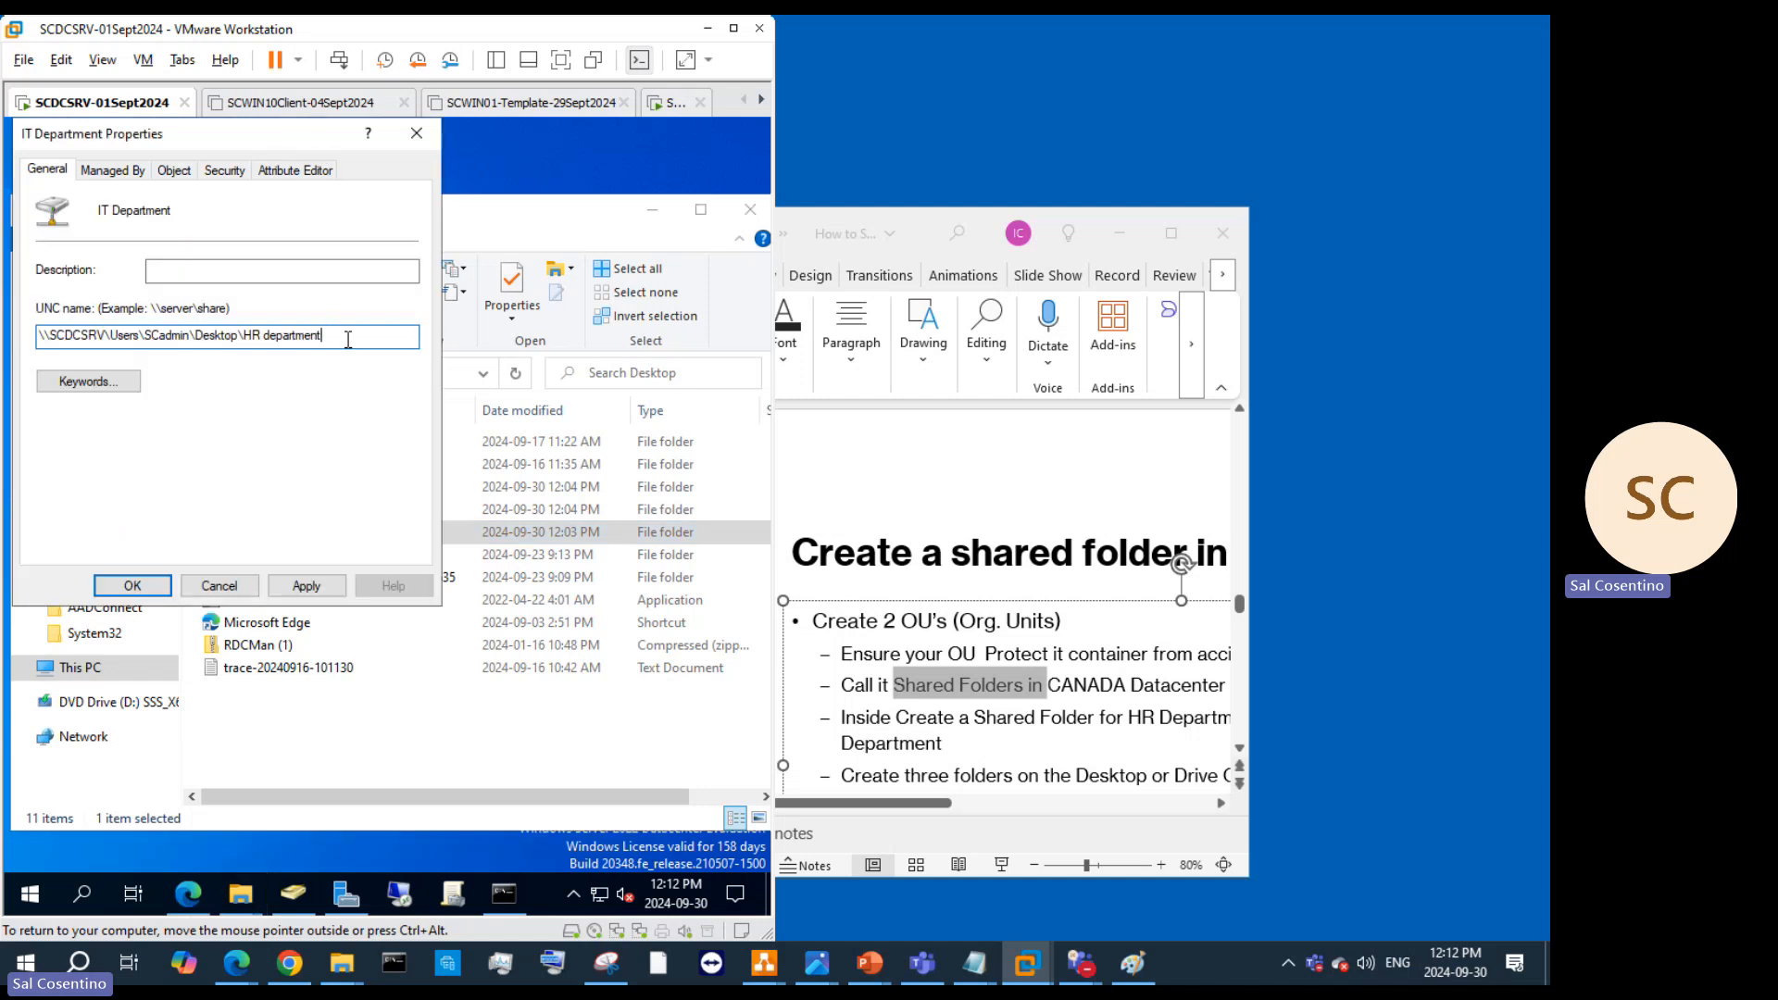
{"action": "key", "text": "ctrl+a"}
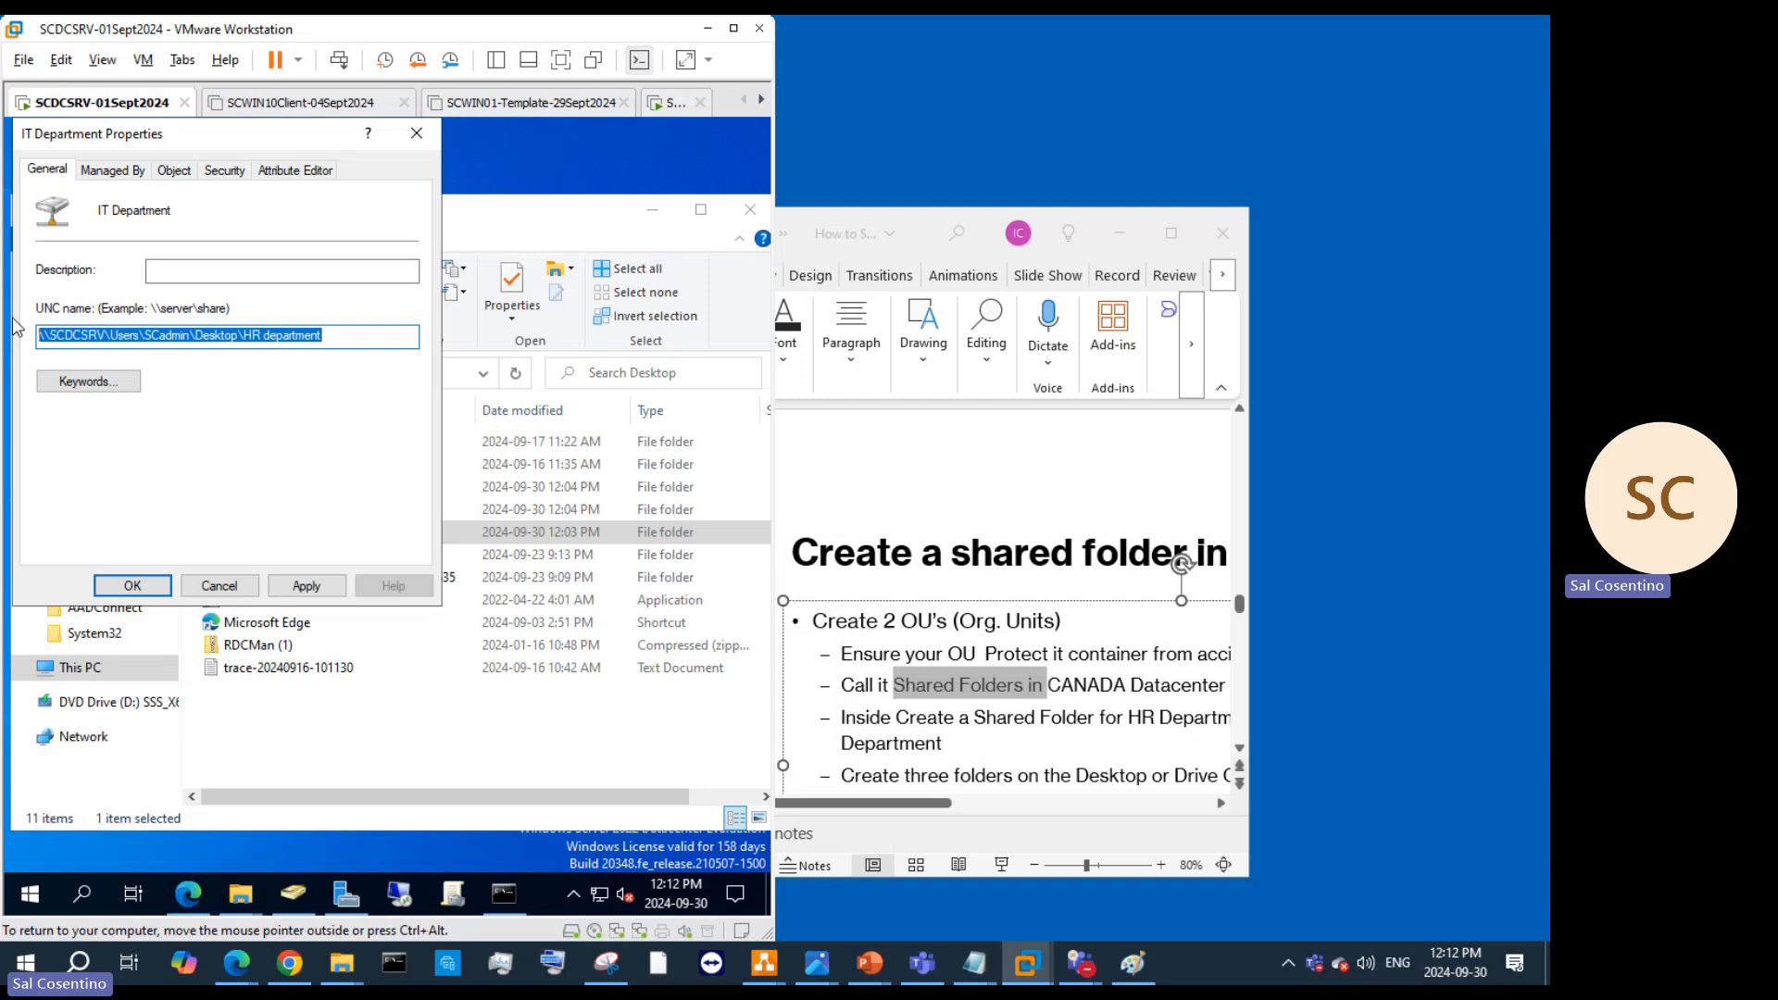
{"action": "key", "text": "ctrl+v"}
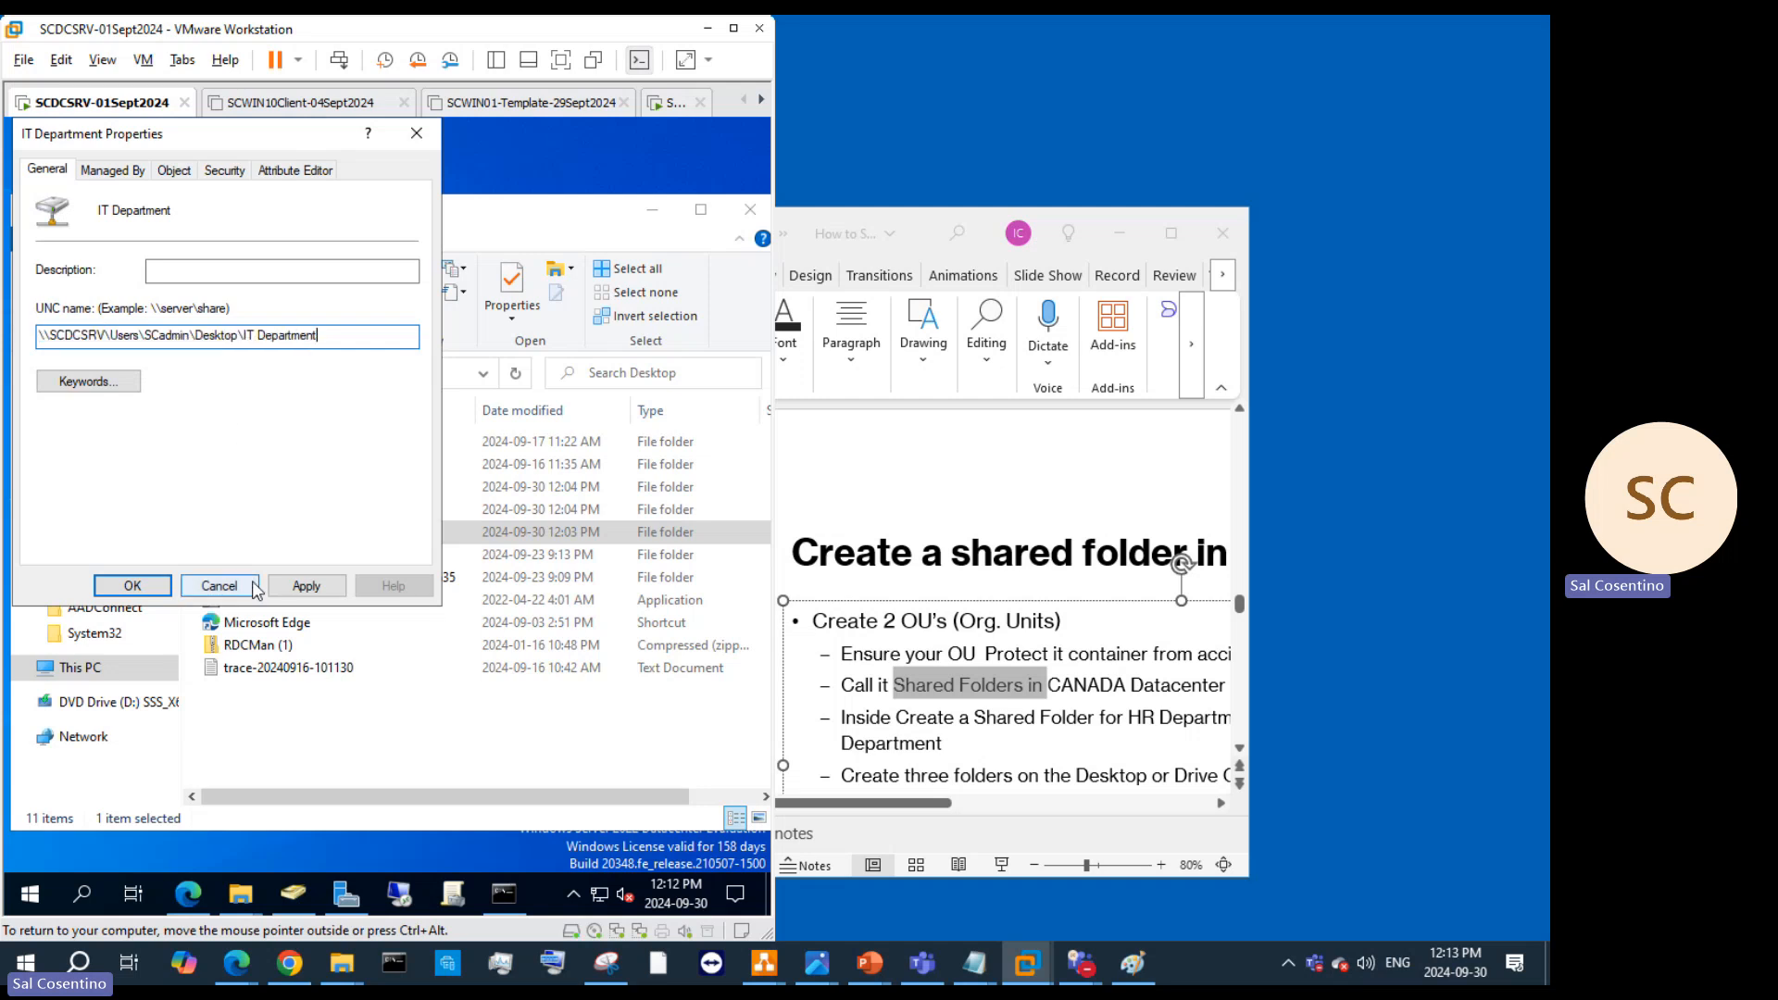
{"action": "left_click", "coordinate": [132, 387]}
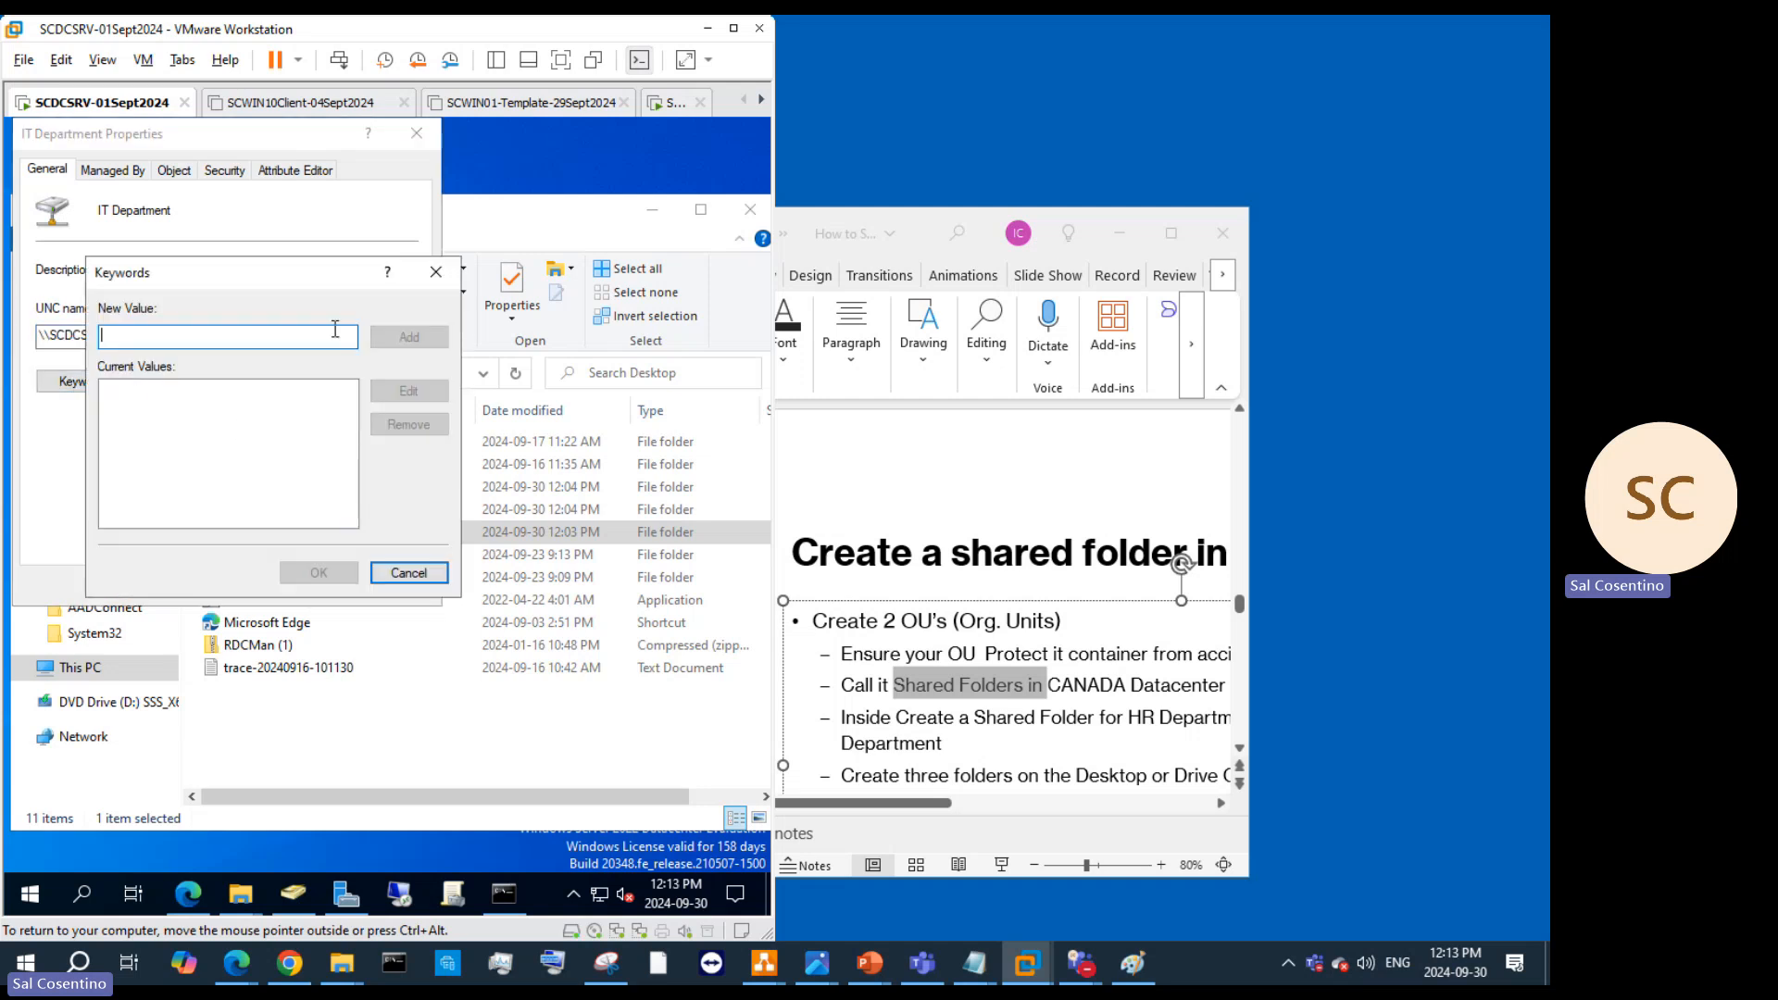
{"action": "left_click", "coordinate": [436, 274]}
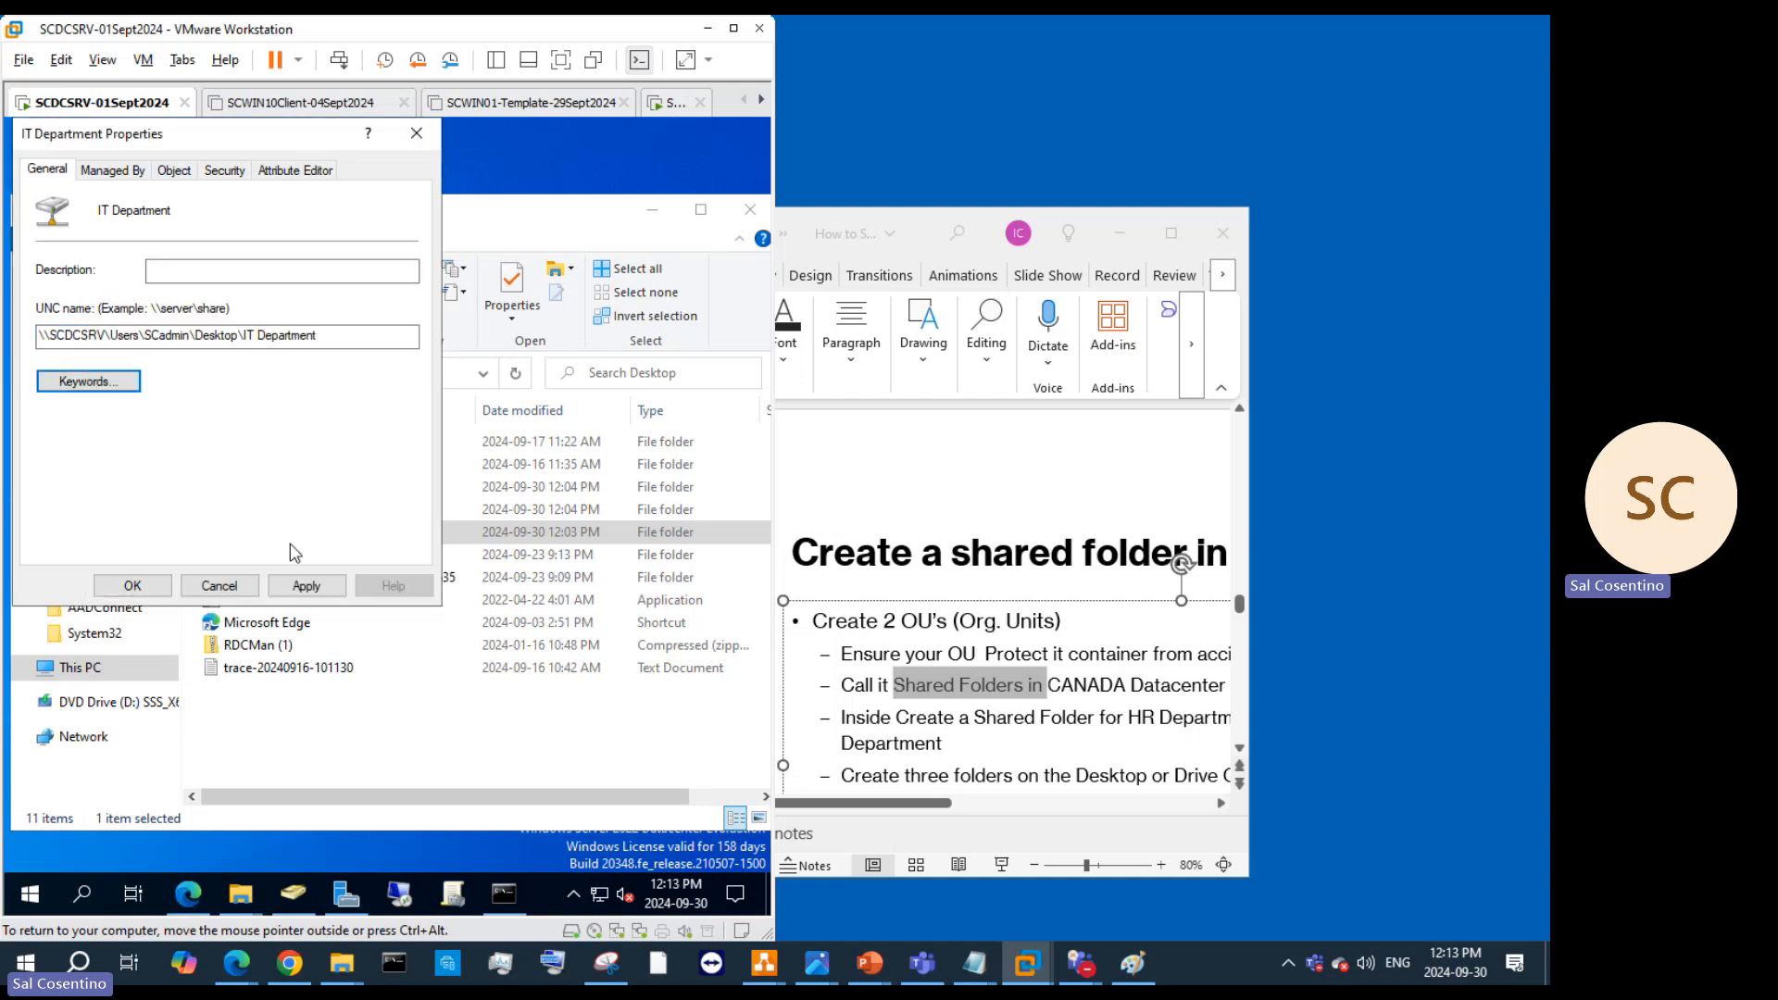
{"action": "left_click", "coordinate": [188, 170]}
{"action": "left_click", "coordinate": [44, 433]}
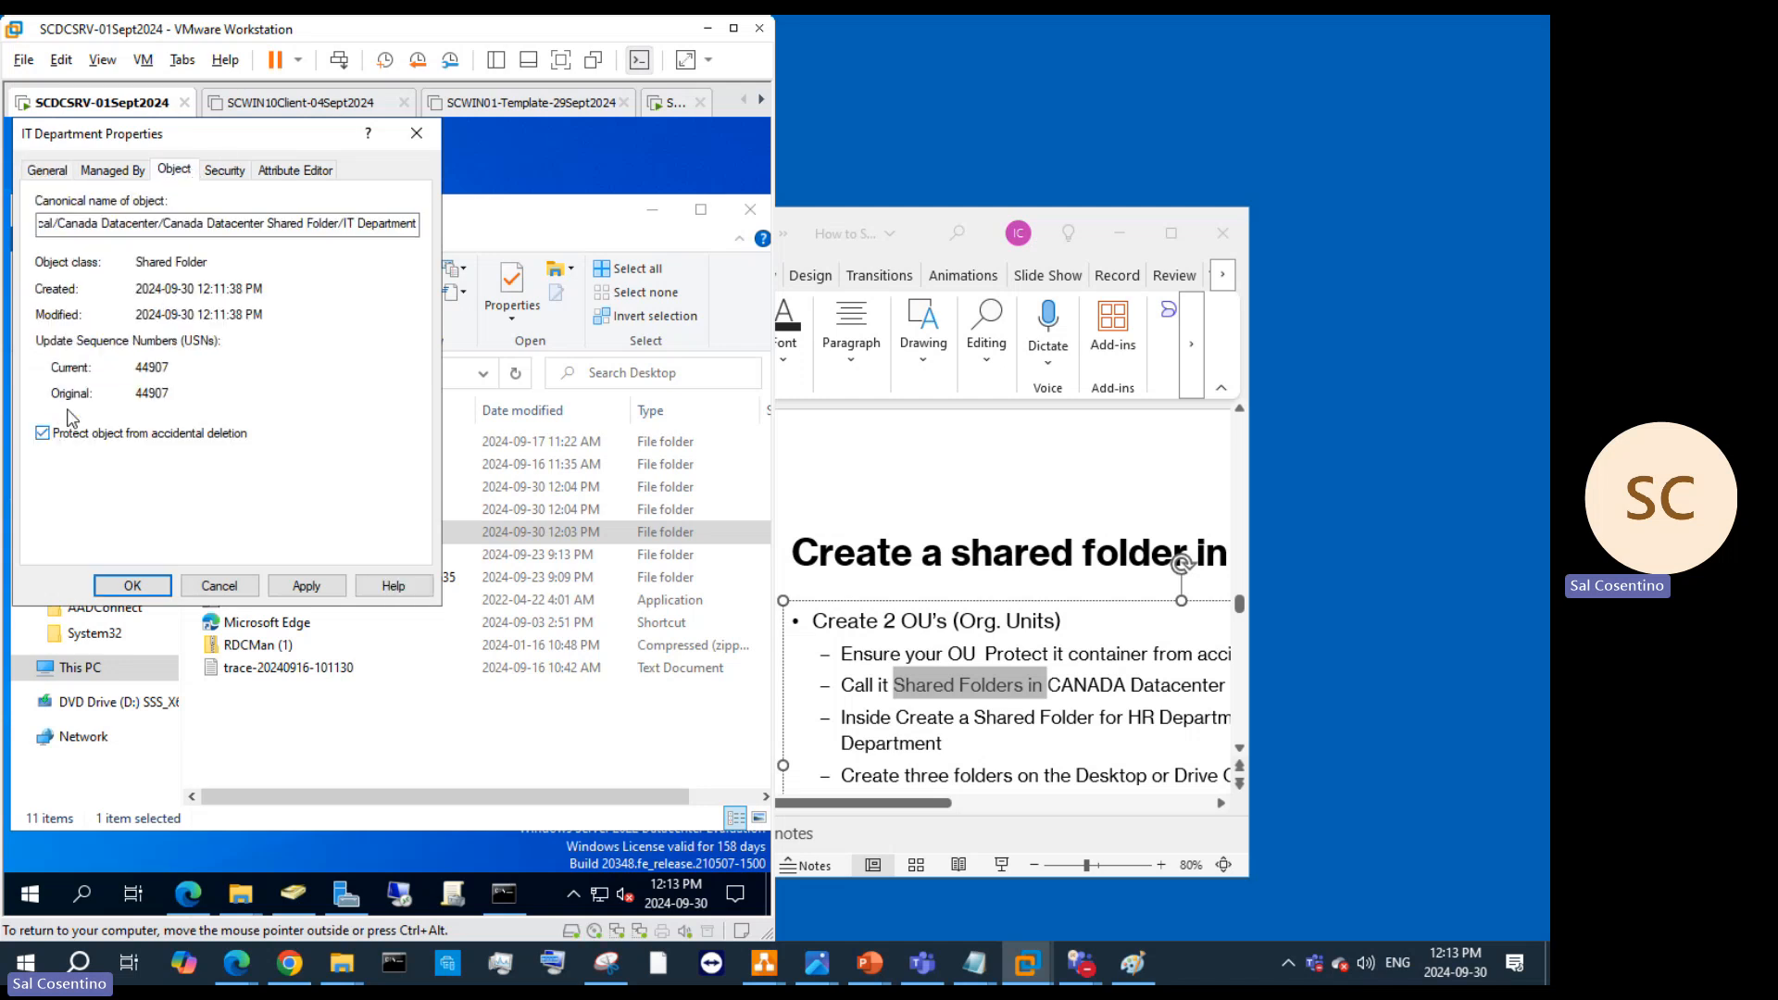
Step: Review the object's security and advanced permissions, then apply the pending changes
{"action": "left_click", "coordinate": [223, 171]}
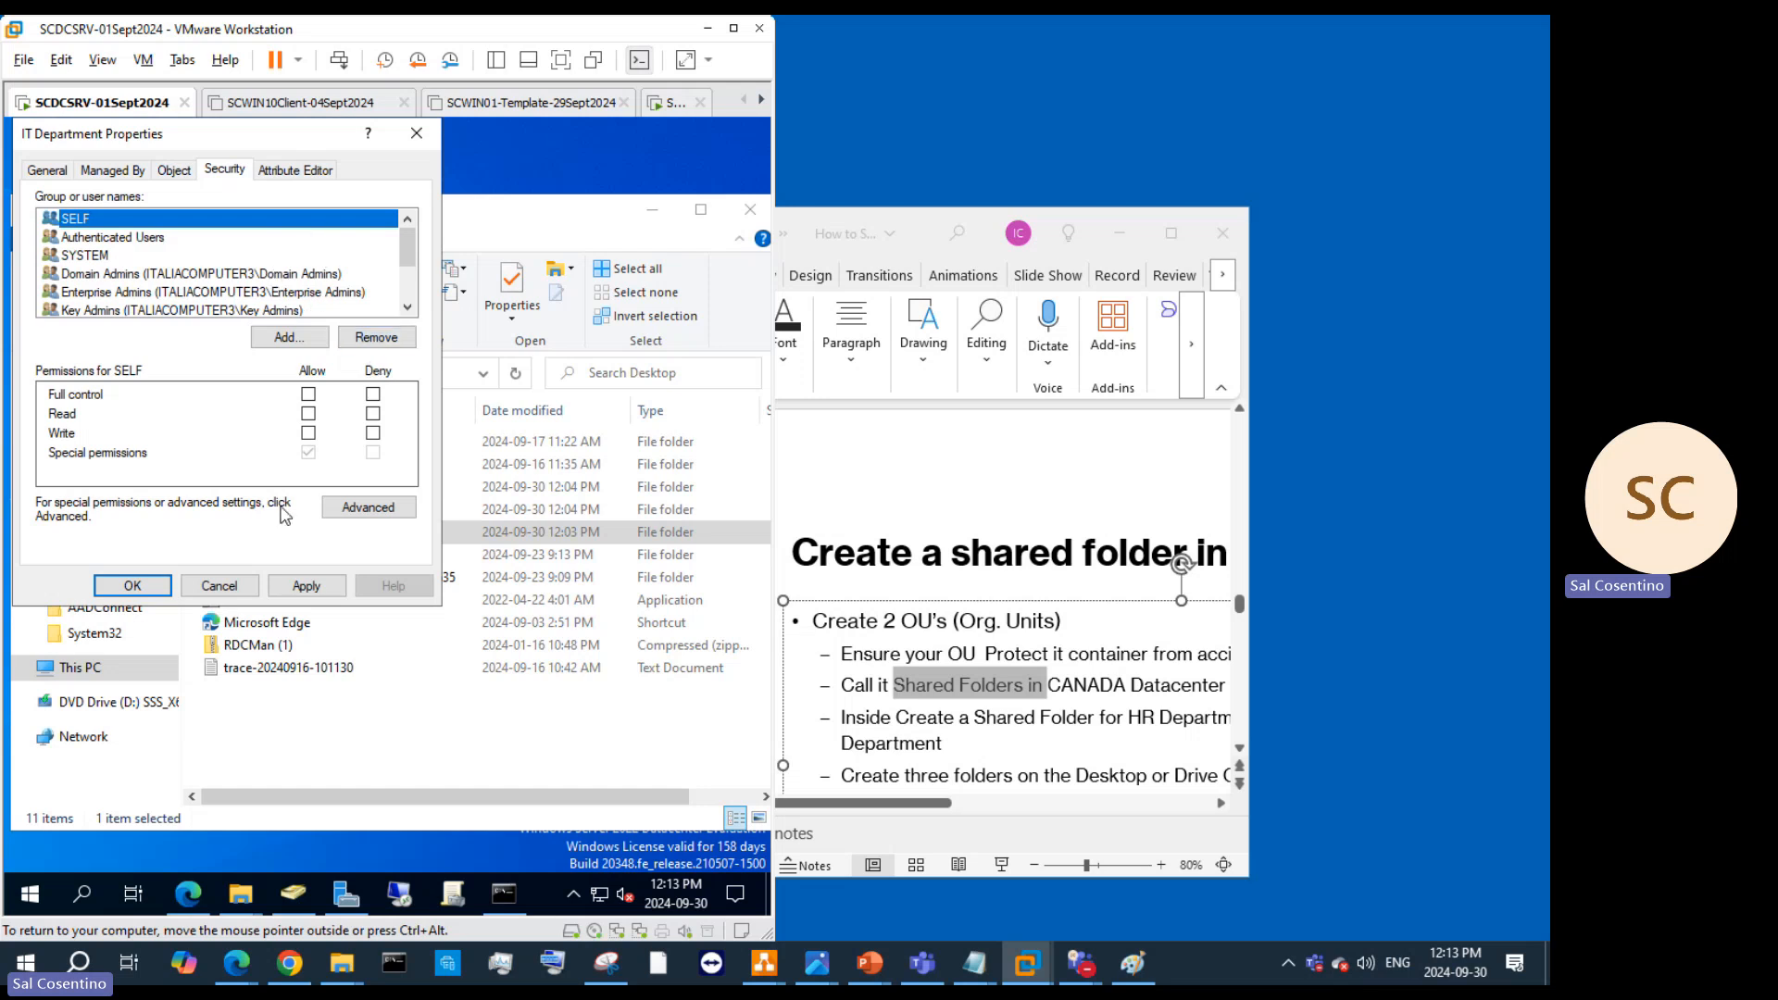
{"action": "left_click", "coordinate": [343, 515]}
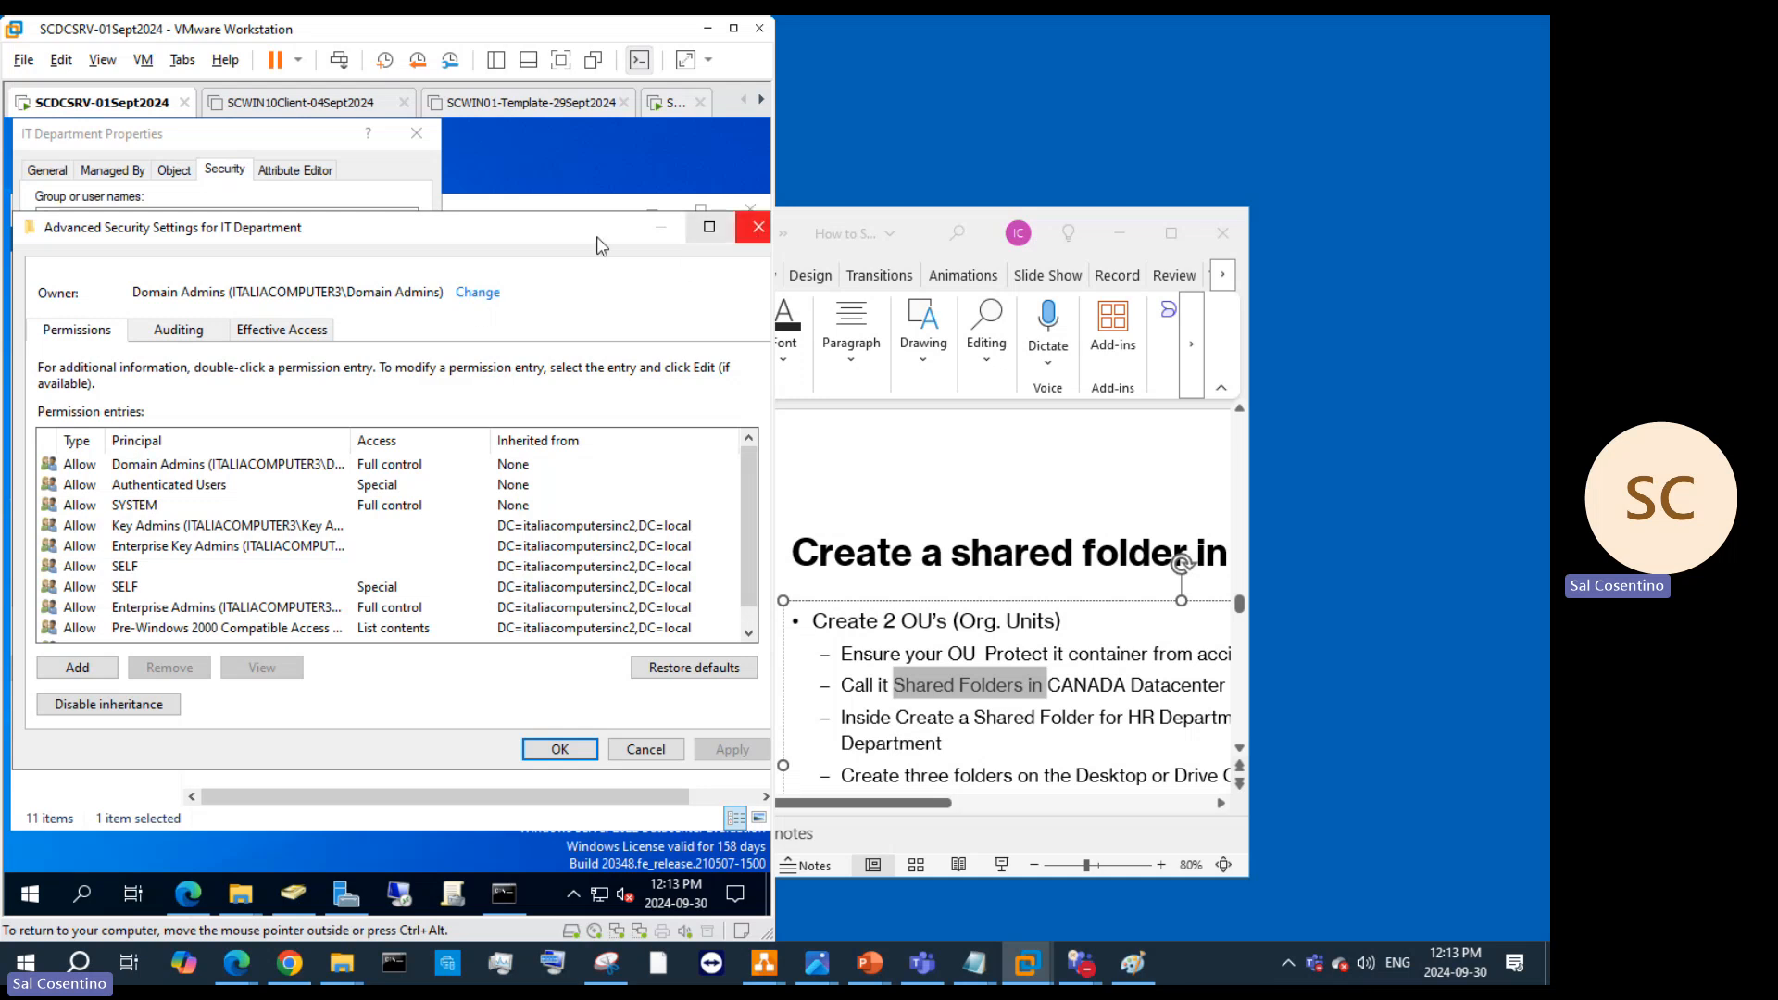
{"action": "left_click", "coordinate": [758, 228]}
{"action": "left_click", "coordinate": [306, 169]}
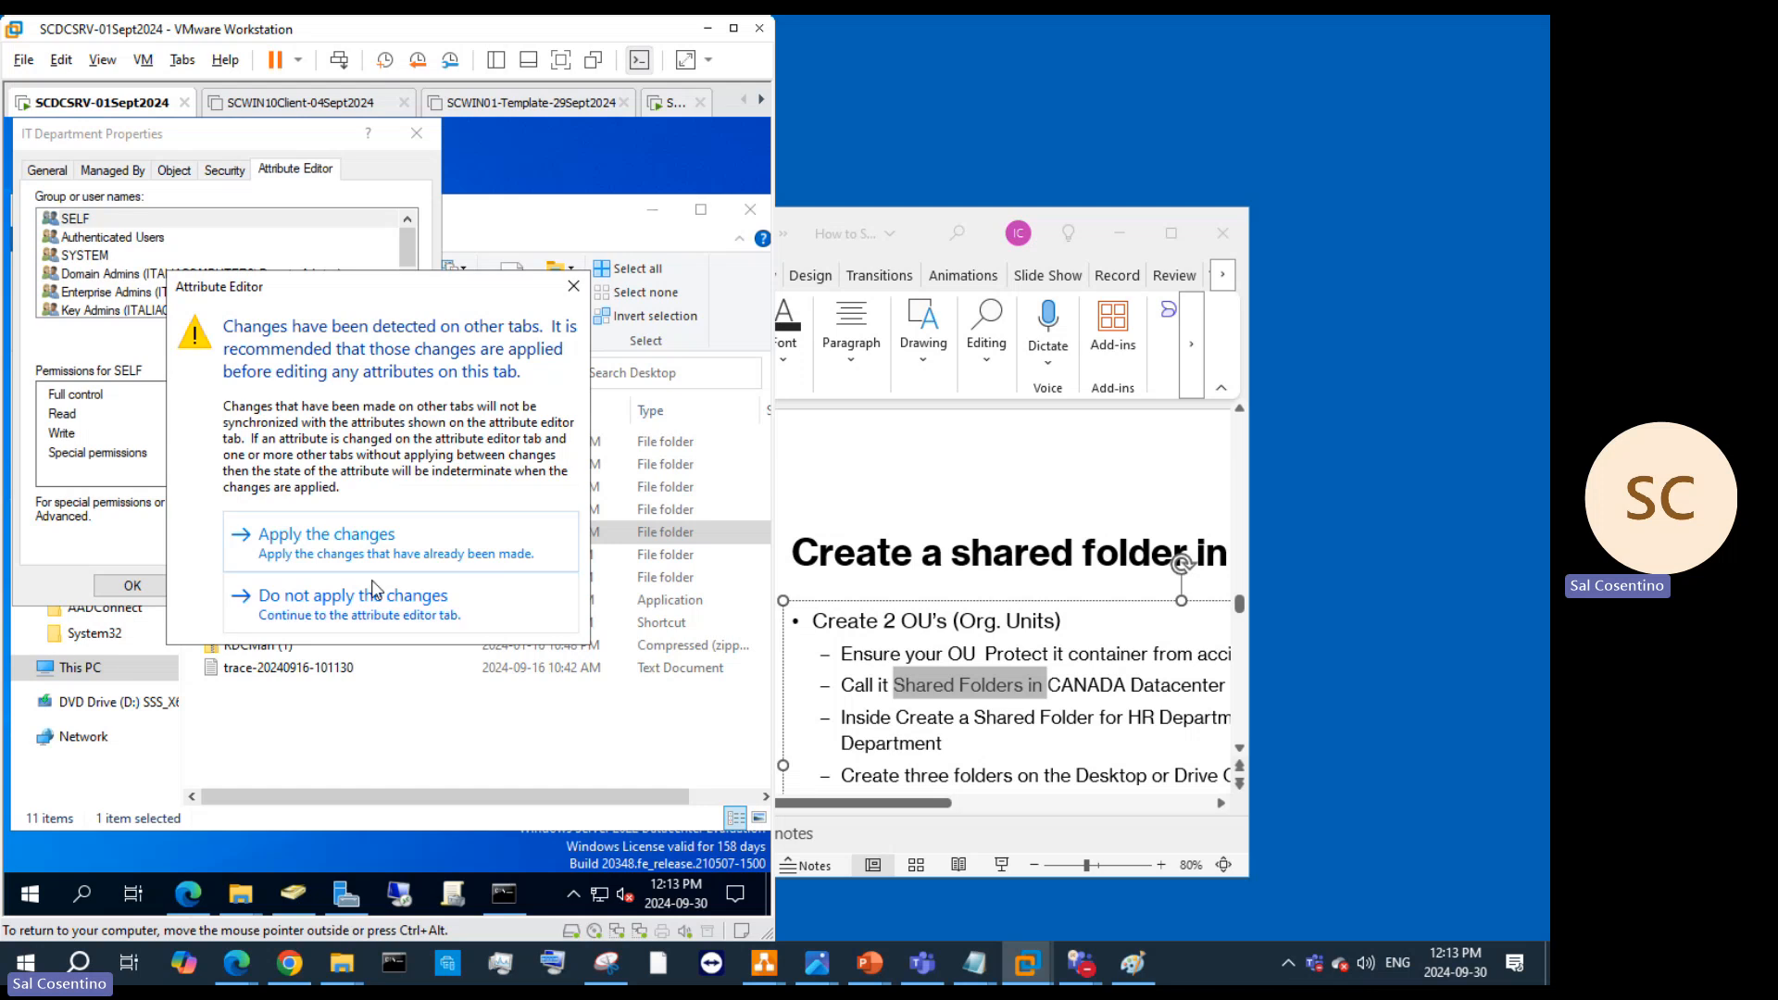
{"action": "left_click", "coordinate": [322, 559]}
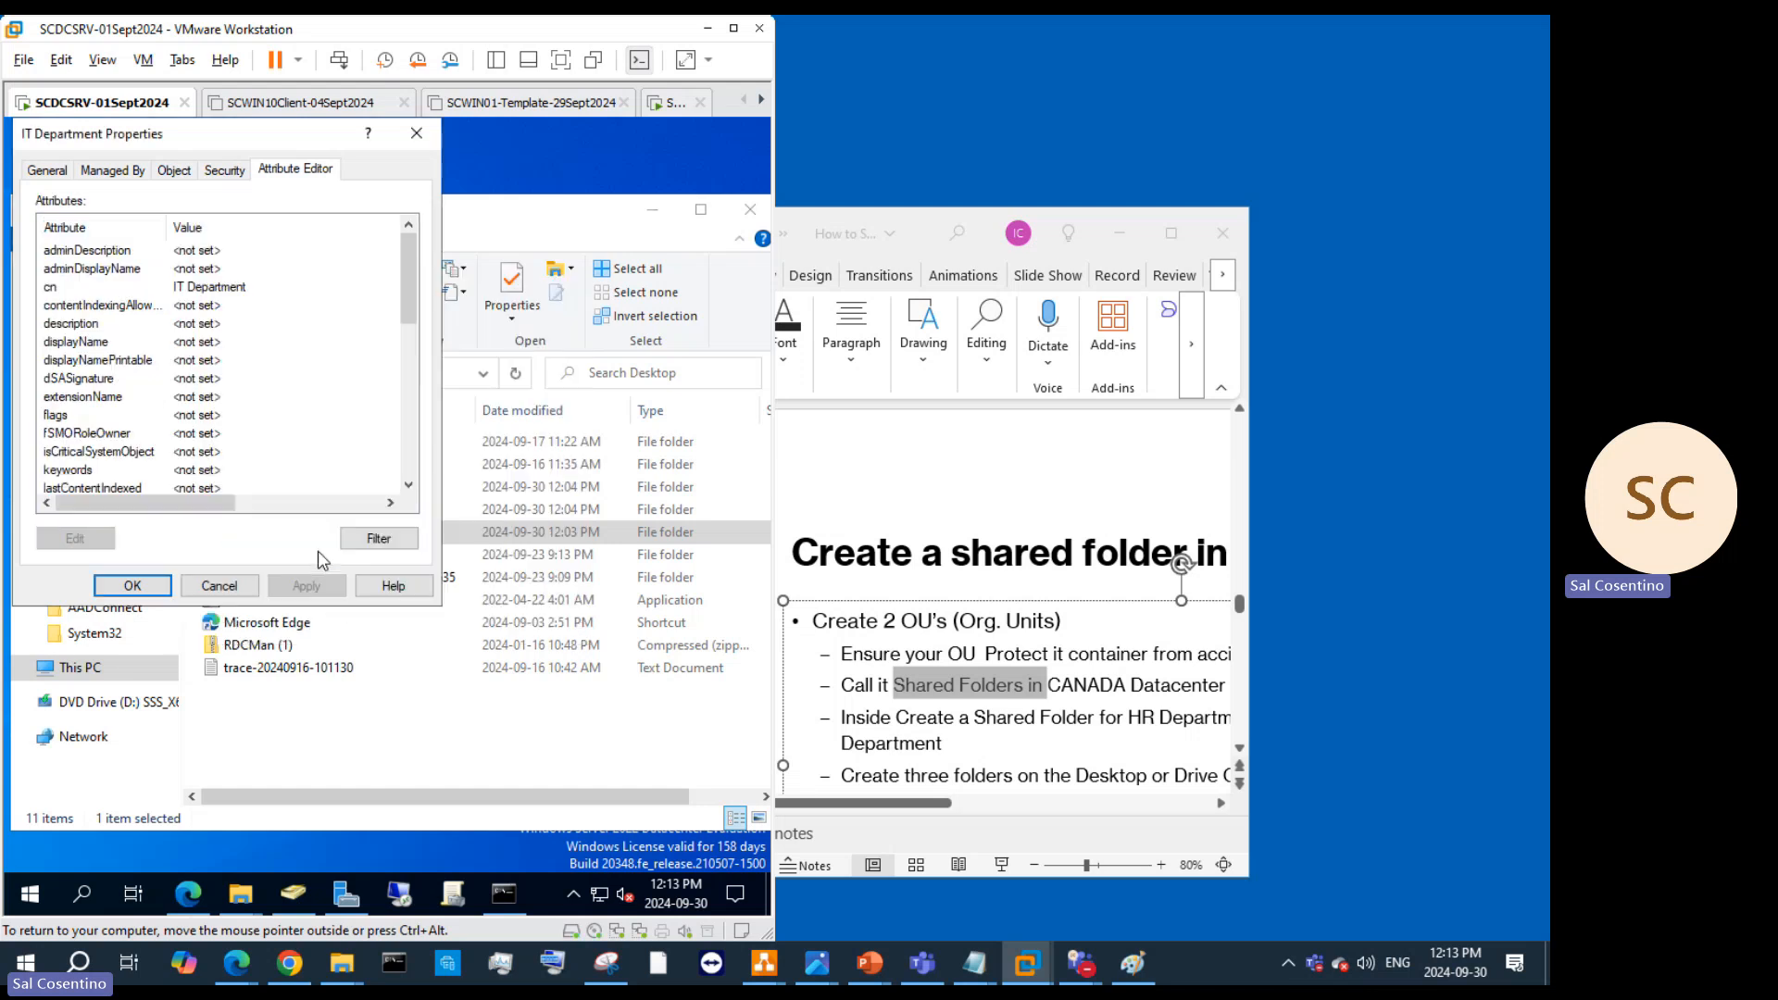
Step: Inspect the attribute list and Managed By tab, then close the IT Department properties
{"action": "scroll", "coordinate": [257, 372], "scroll_direction": "down", "scroll_amount": 4}
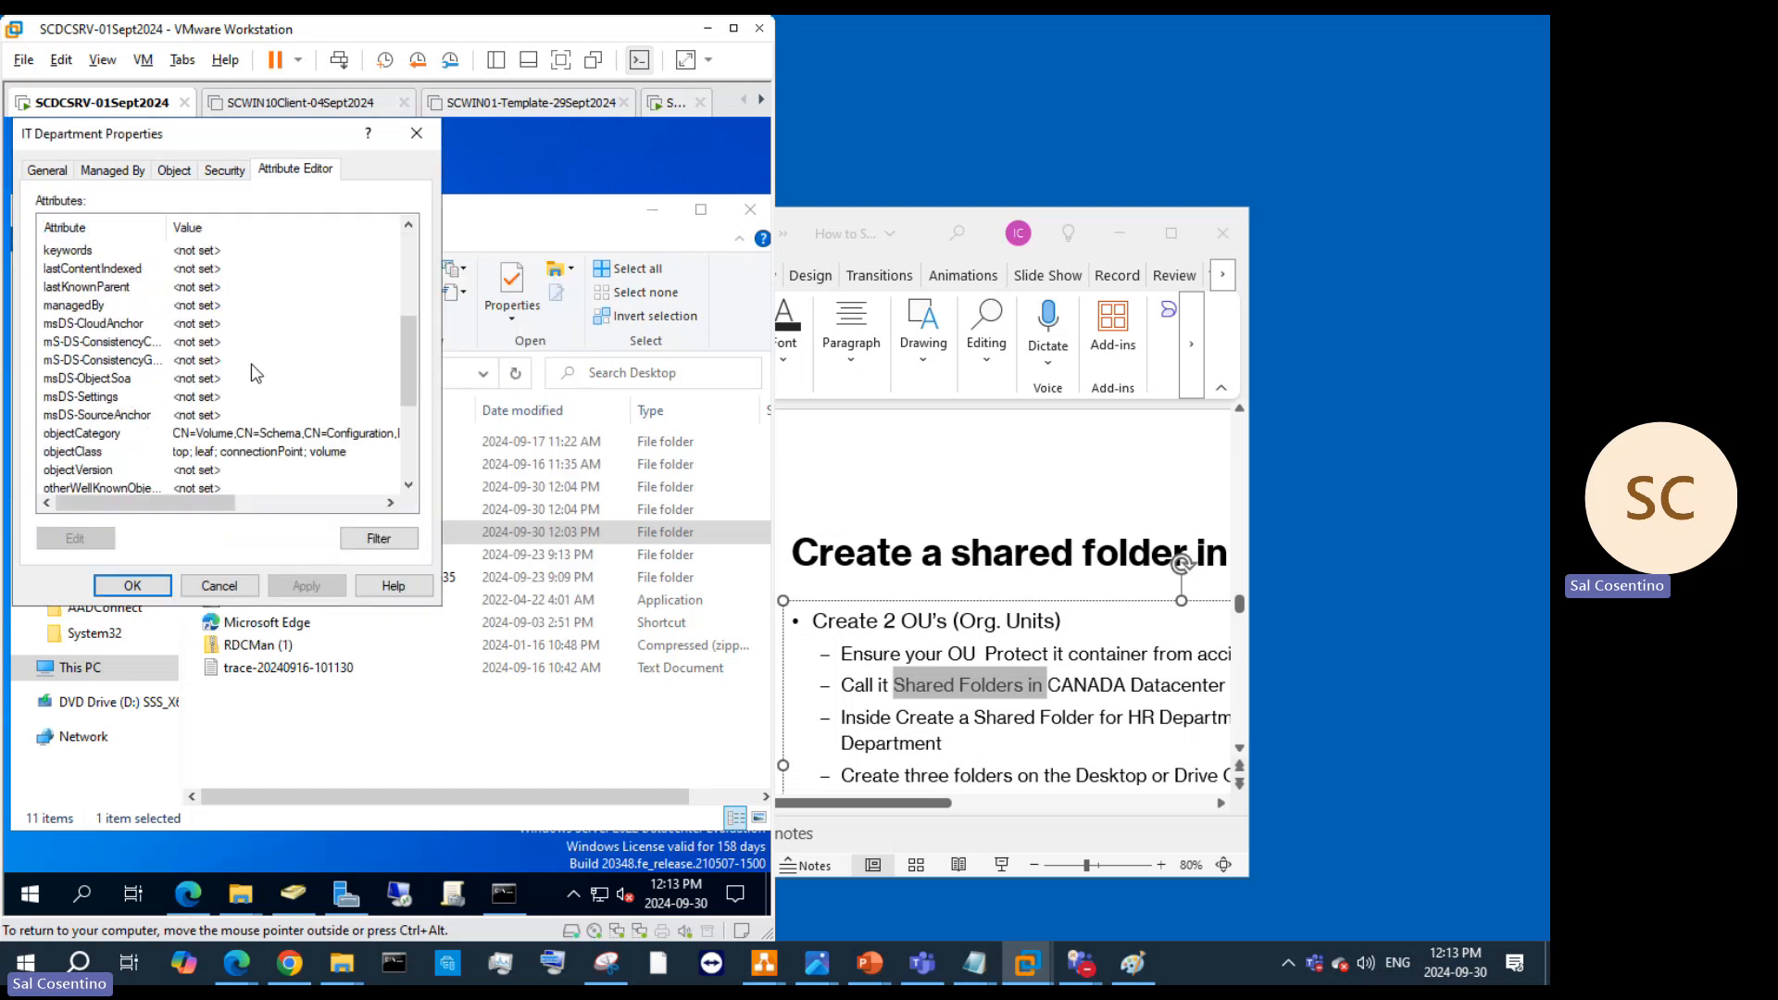
{"action": "scroll", "coordinate": [251, 363], "scroll_direction": "down", "scroll_amount": 3}
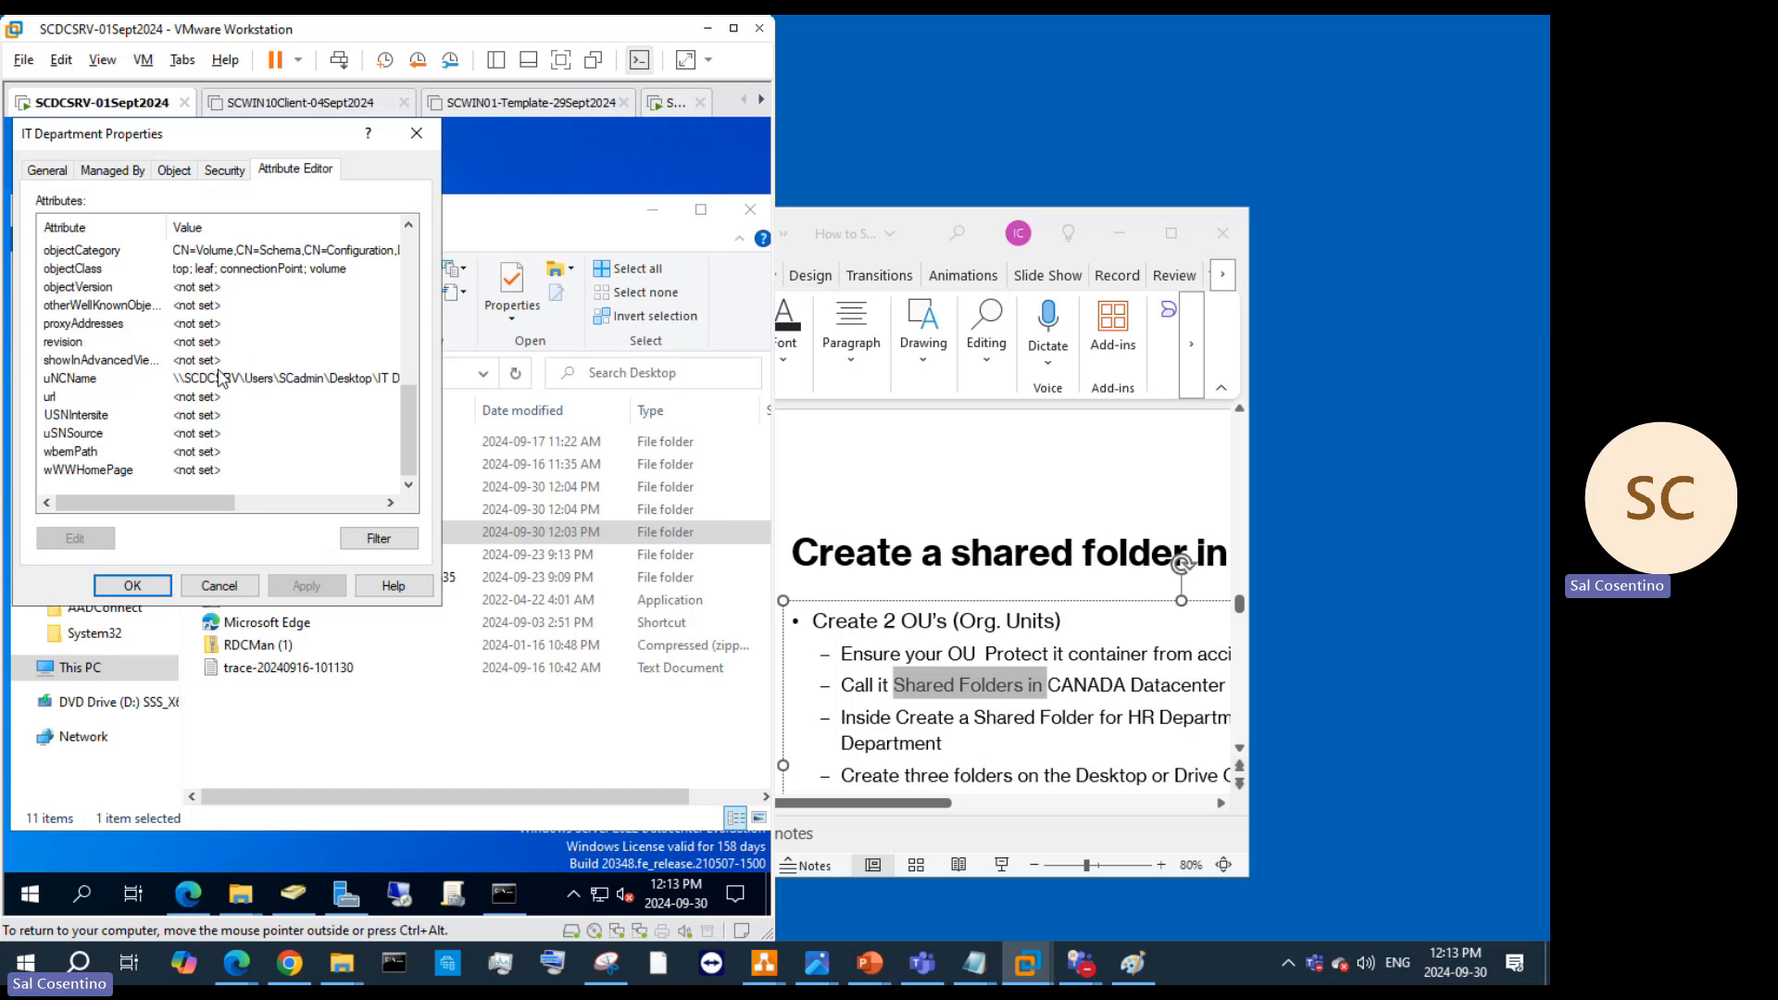
{"action": "scroll", "coordinate": [236, 389], "scroll_direction": "up", "scroll_amount": 3}
{"action": "scroll", "coordinate": [250, 403], "scroll_direction": "up", "scroll_amount": 2}
{"action": "scroll", "coordinate": [263, 418], "scroll_direction": "down", "scroll_amount": 3}
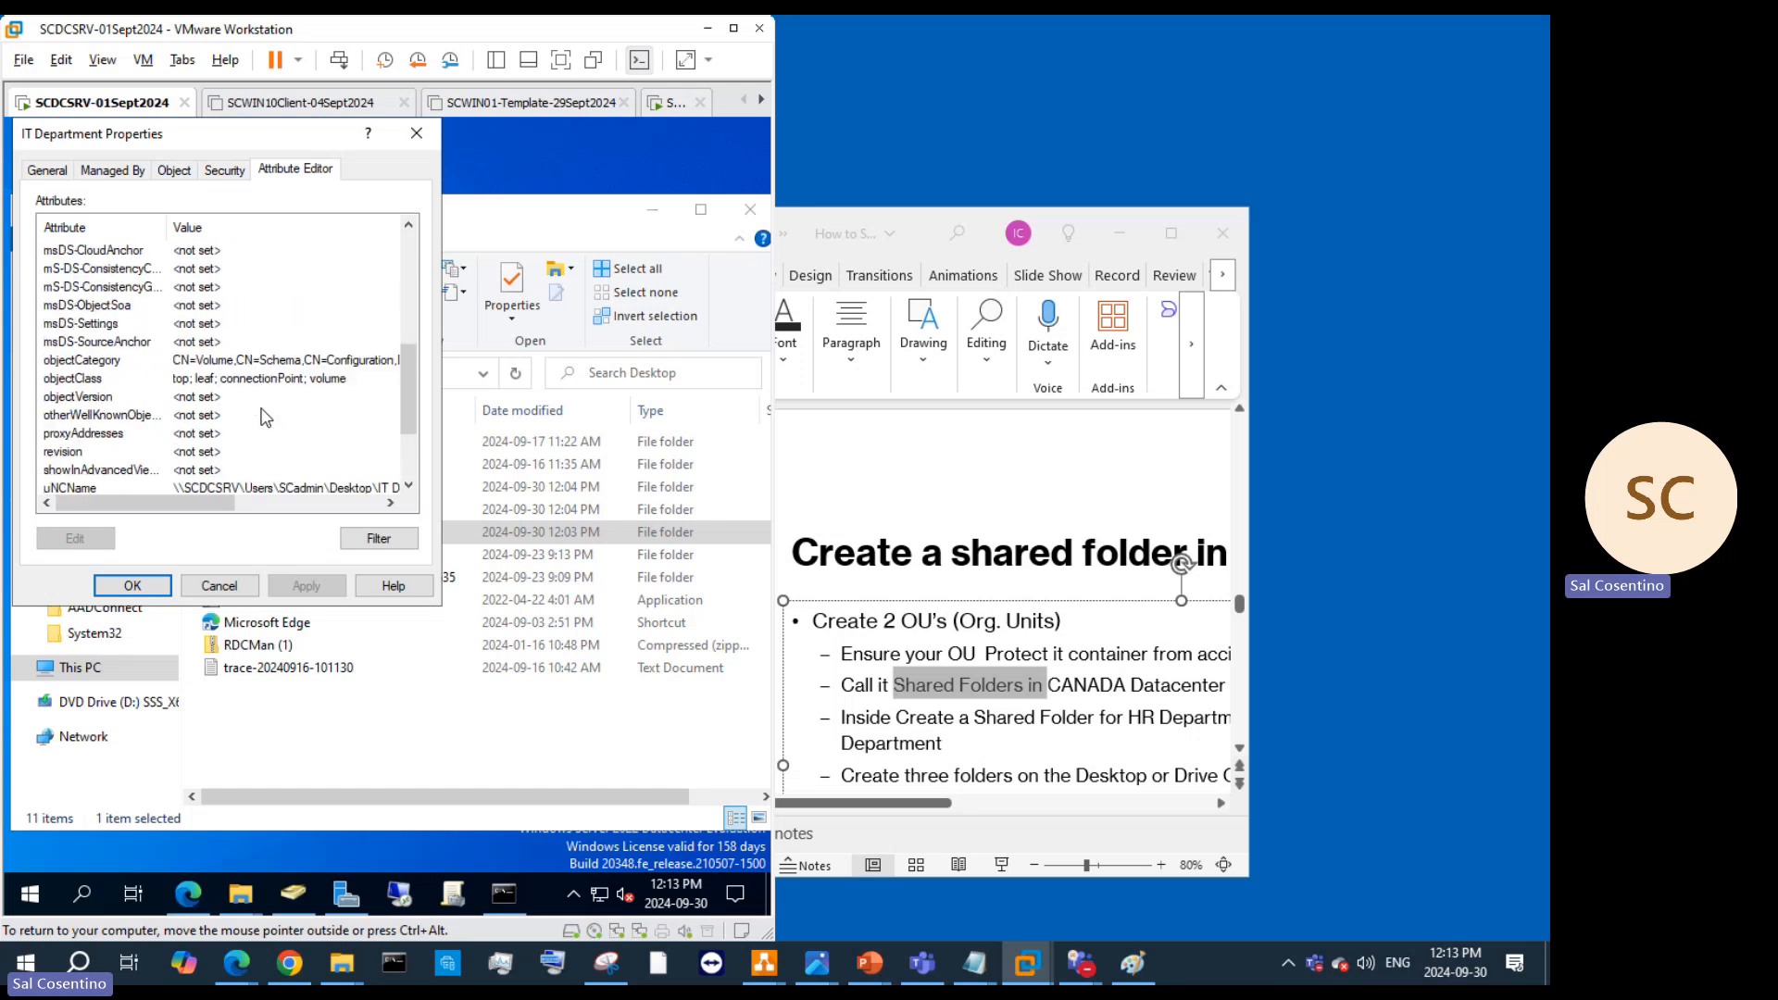
{"action": "scroll", "coordinate": [275, 412], "scroll_direction": "up", "scroll_amount": 10}
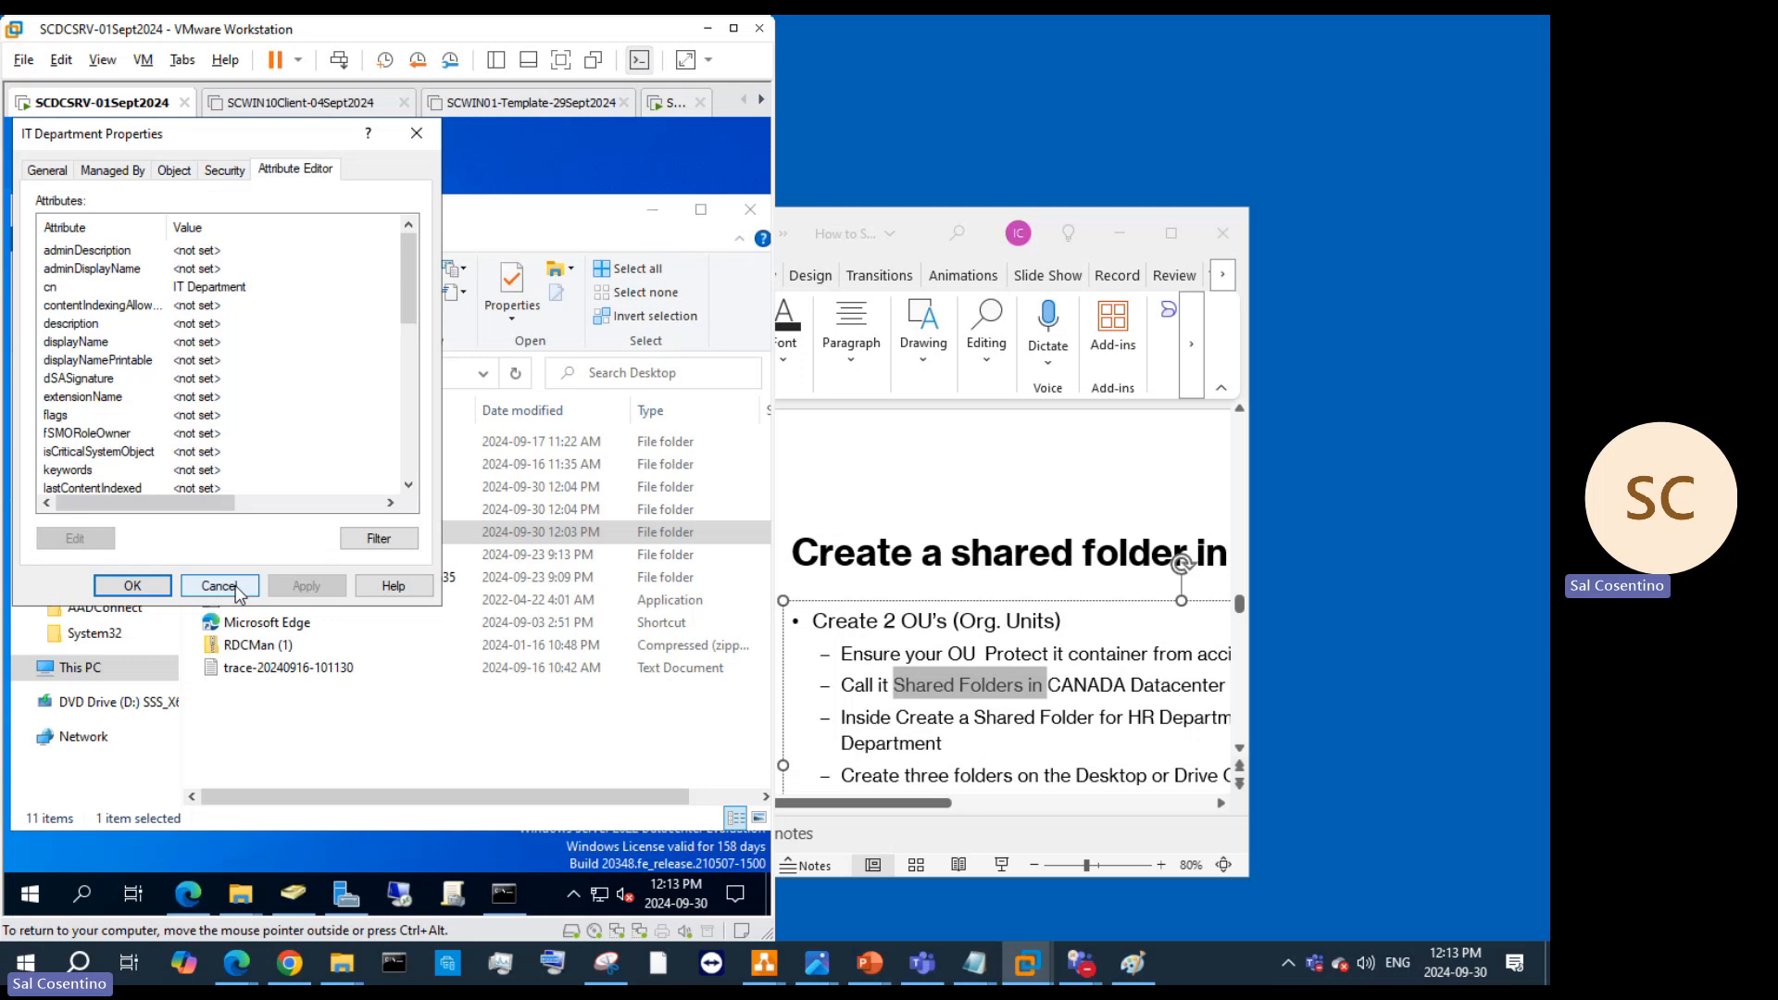
{"action": "left_click", "coordinate": [126, 347]}
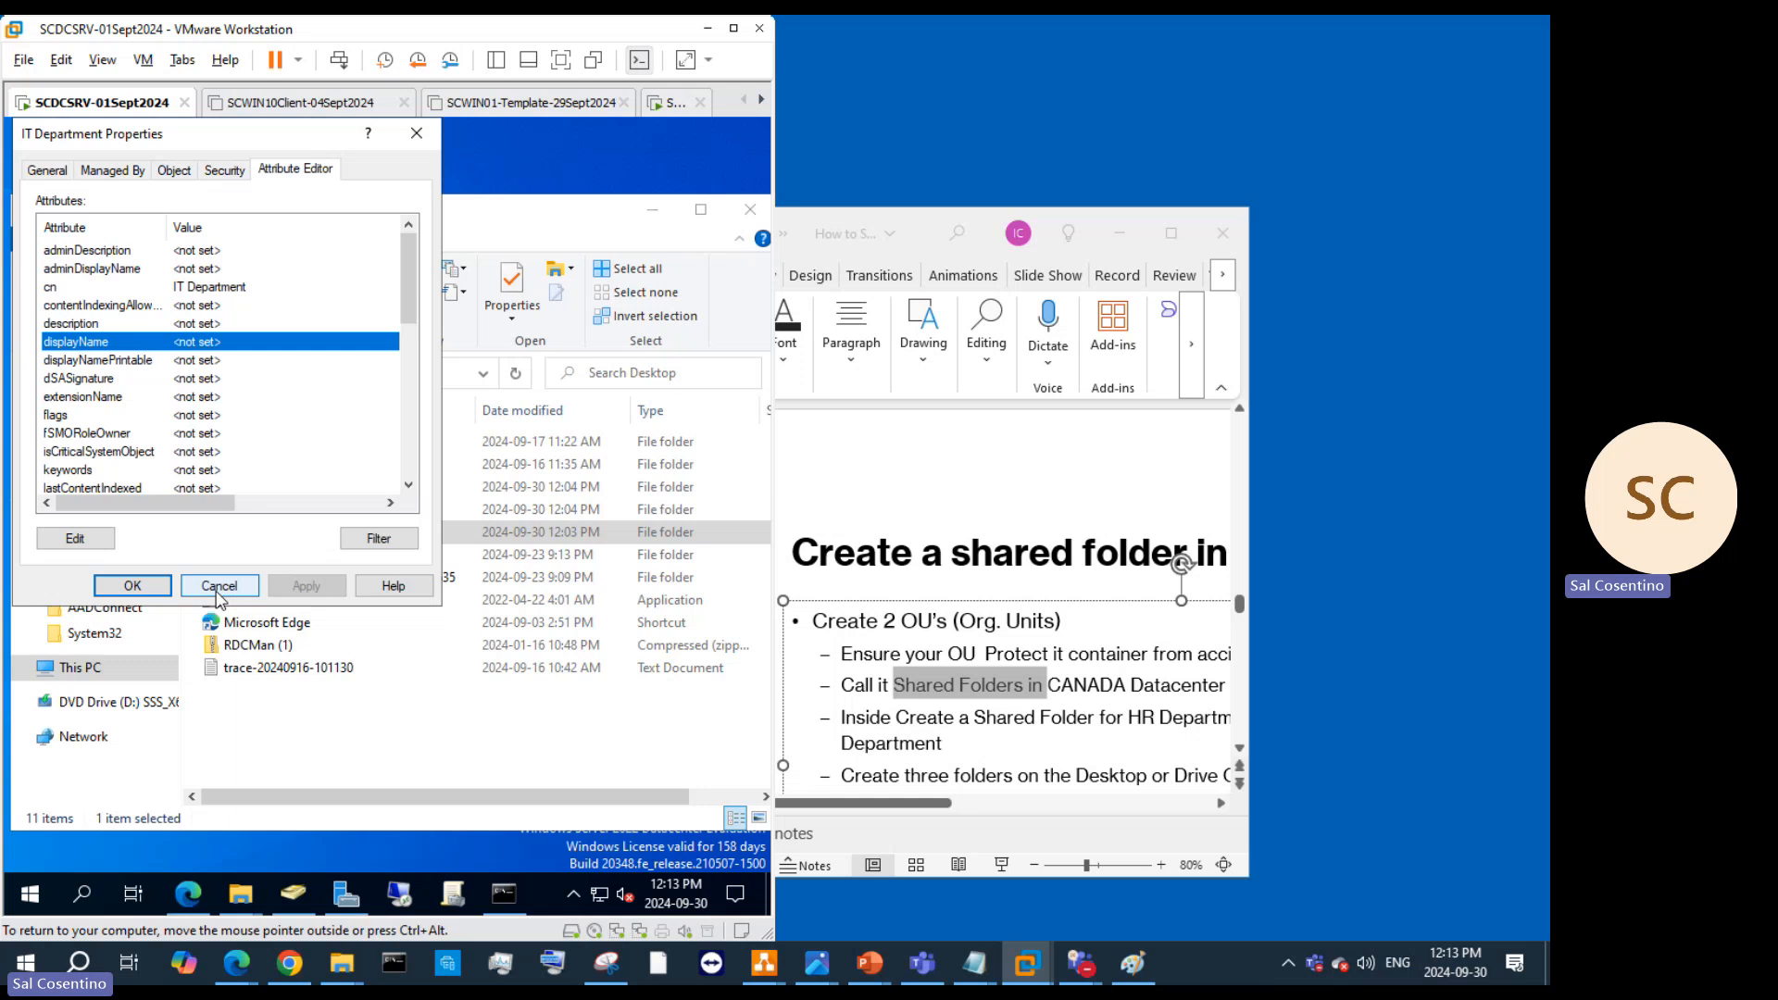
{"action": "left_click", "coordinate": [137, 170]}
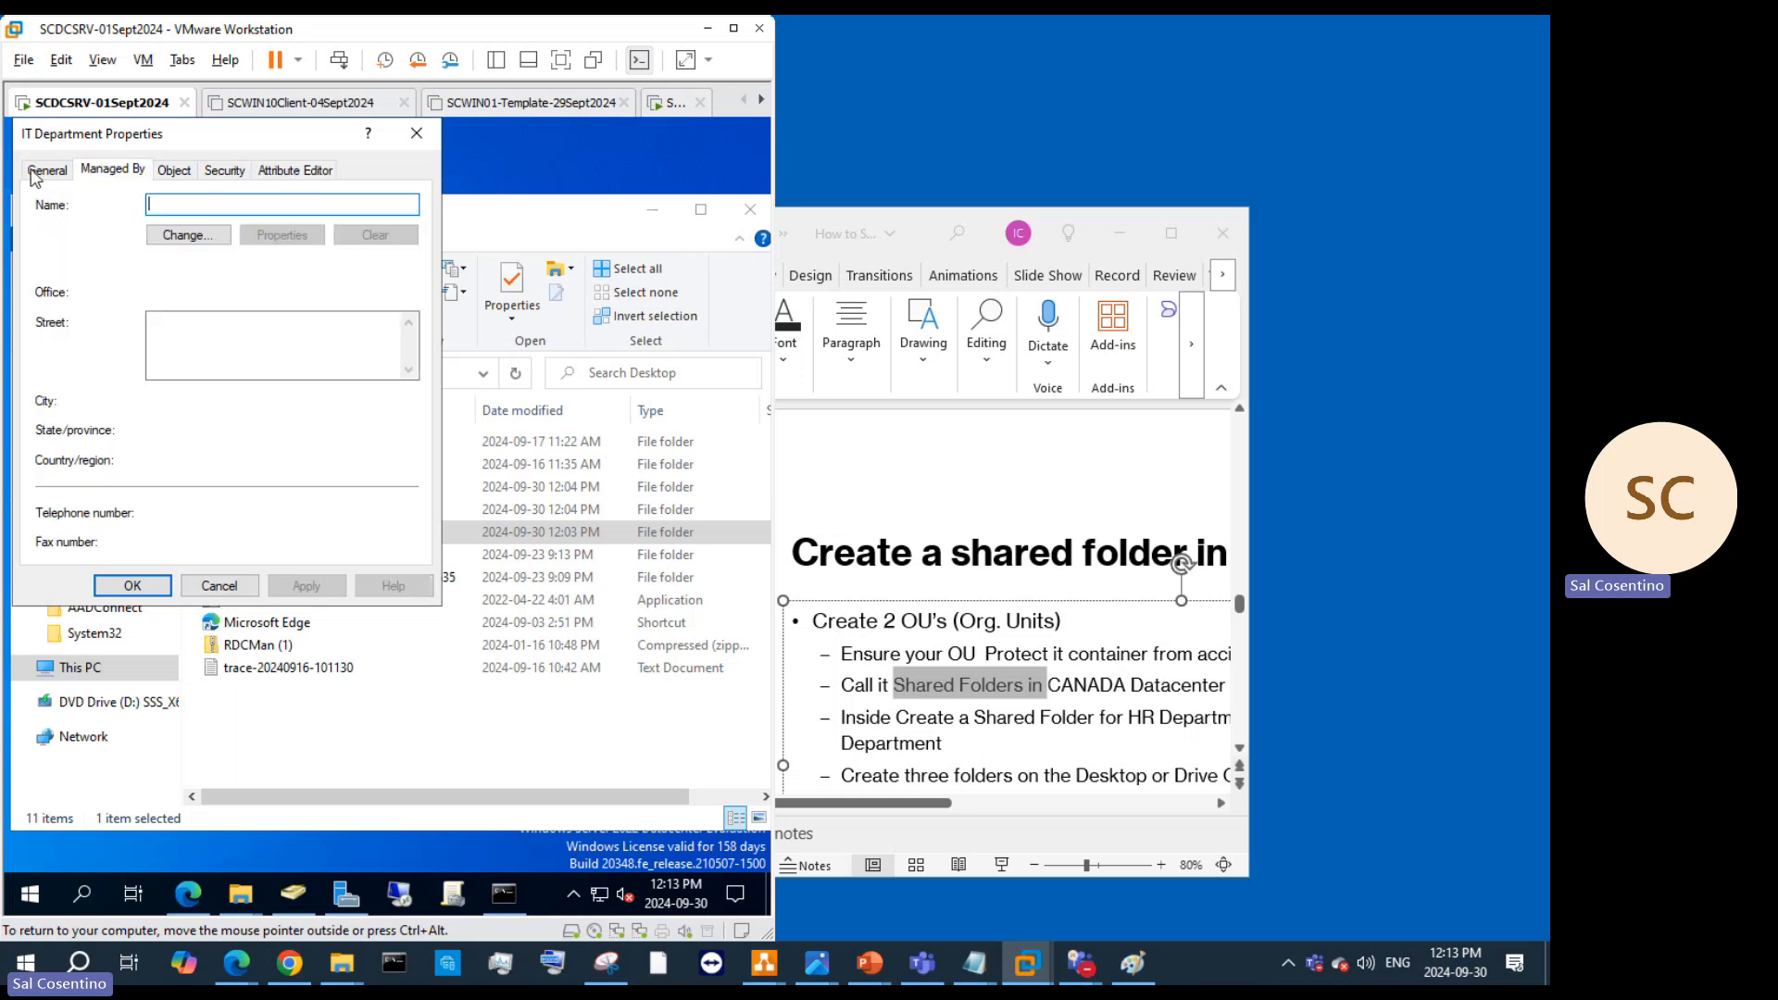
{"action": "left_click", "coordinate": [37, 175]}
{"action": "left_click", "coordinate": [120, 176]}
{"action": "left_click", "coordinate": [44, 180]}
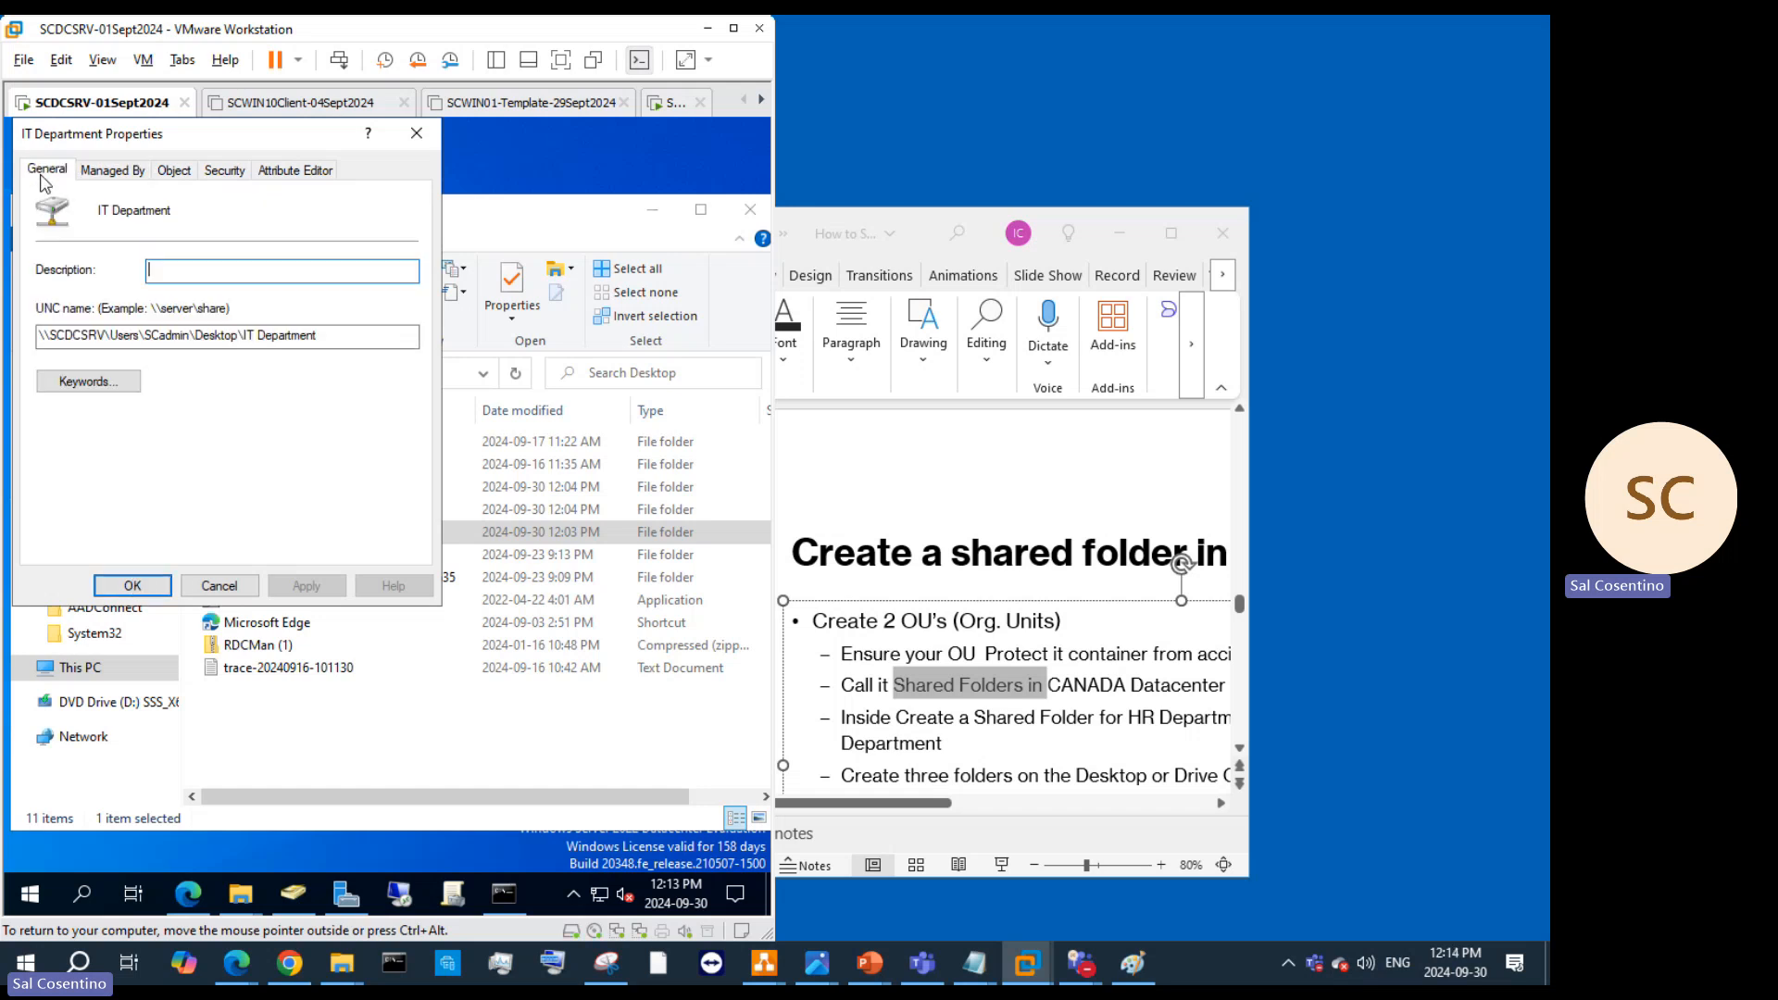
{"action": "left_click", "coordinate": [132, 586]}
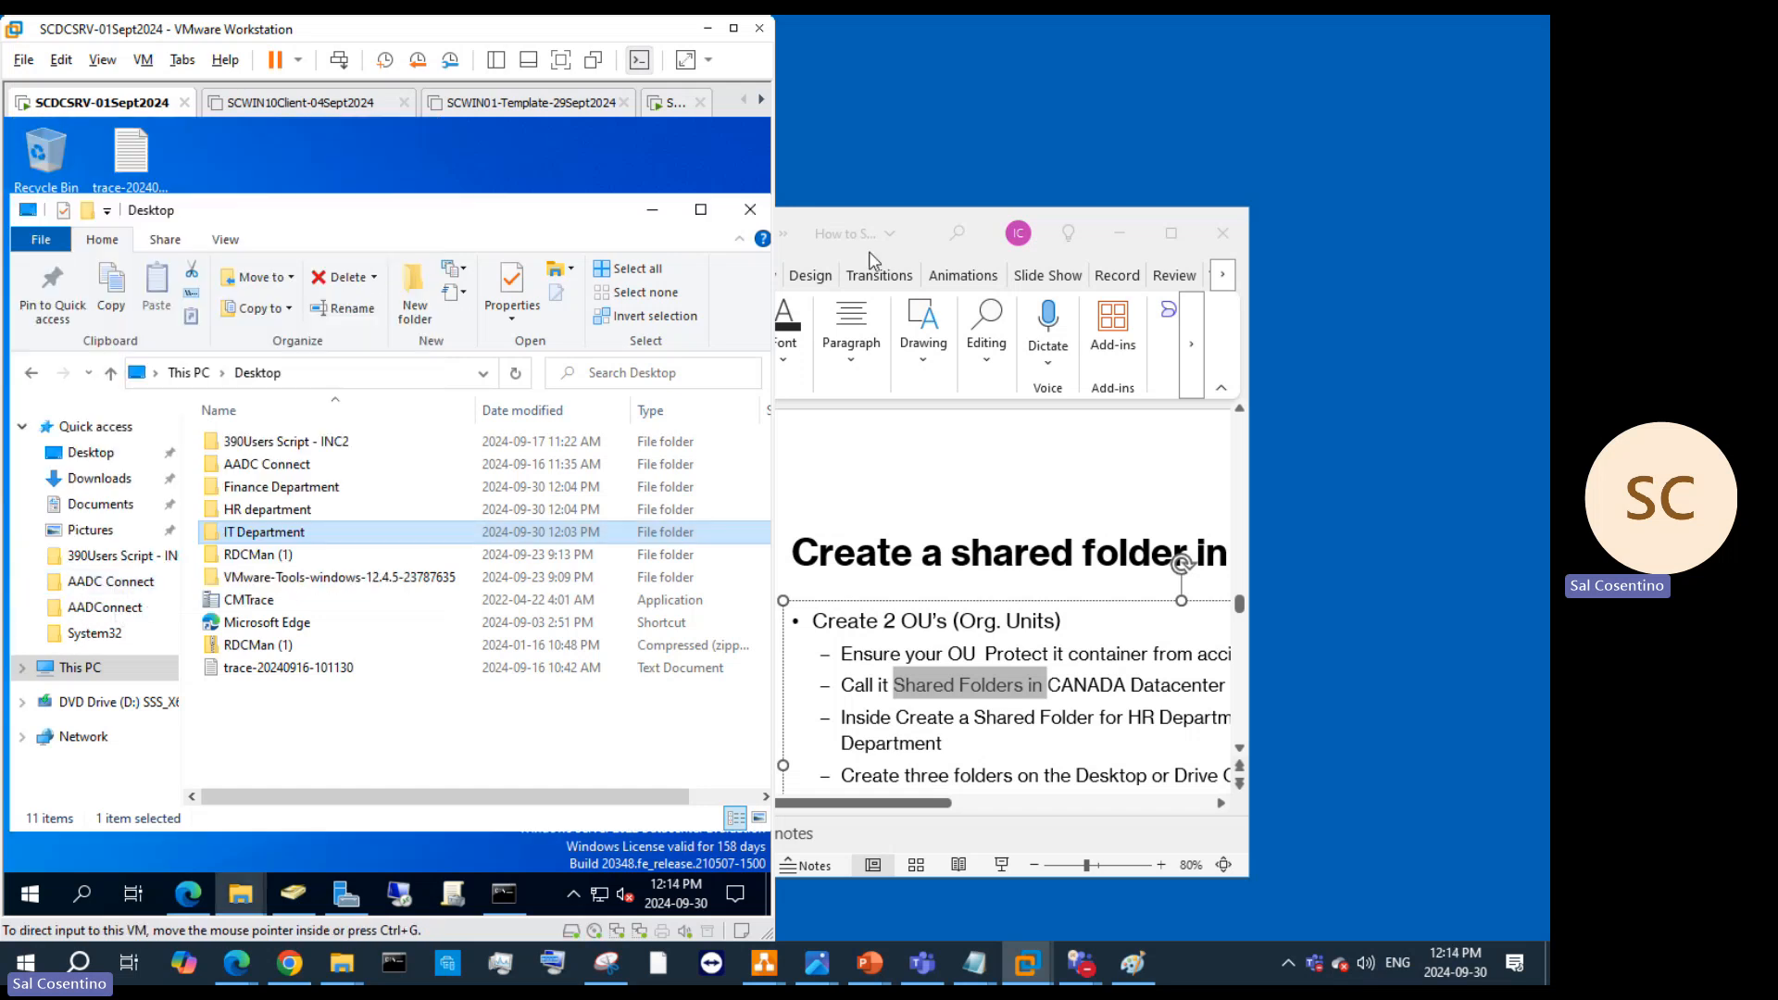
Step: Open the HR Department shared folder object's Properties and drag the dialog over the ADUC window
{"action": "left_click", "coordinate": [652, 209]}
{"action": "left_click", "coordinate": [446, 344]}
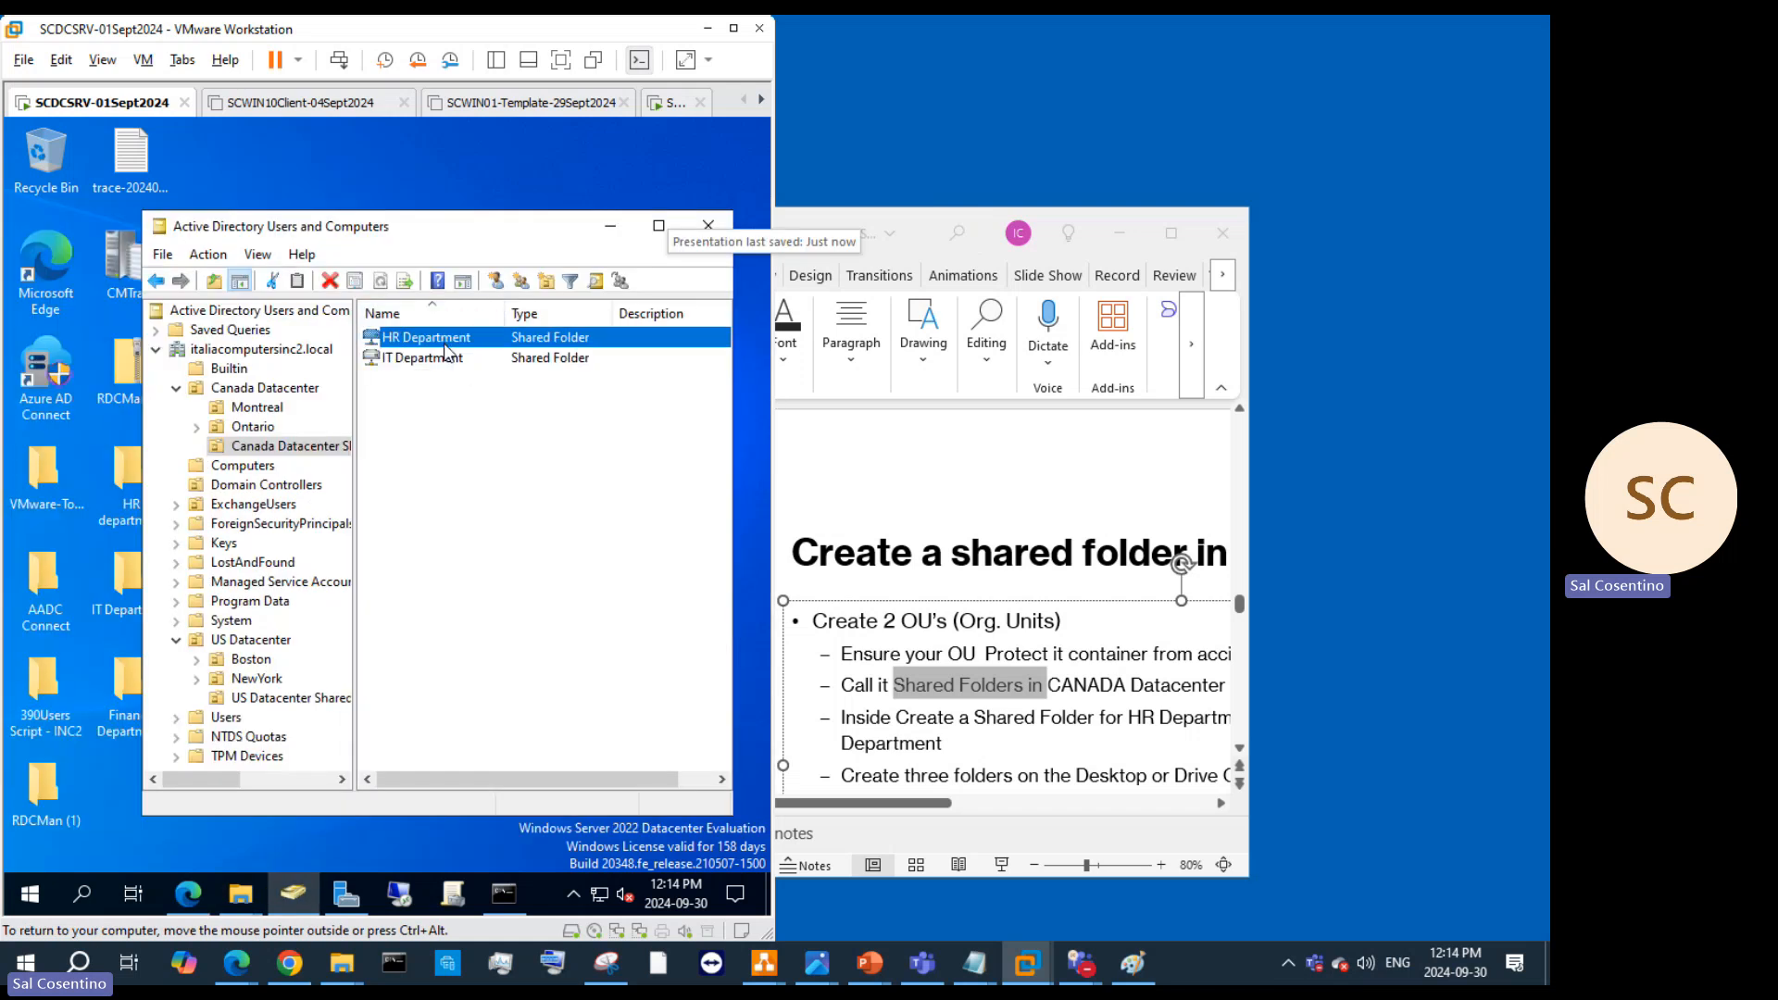
{"action": "right_click", "coordinate": [446, 352]}
{"action": "left_click", "coordinate": [509, 576]}
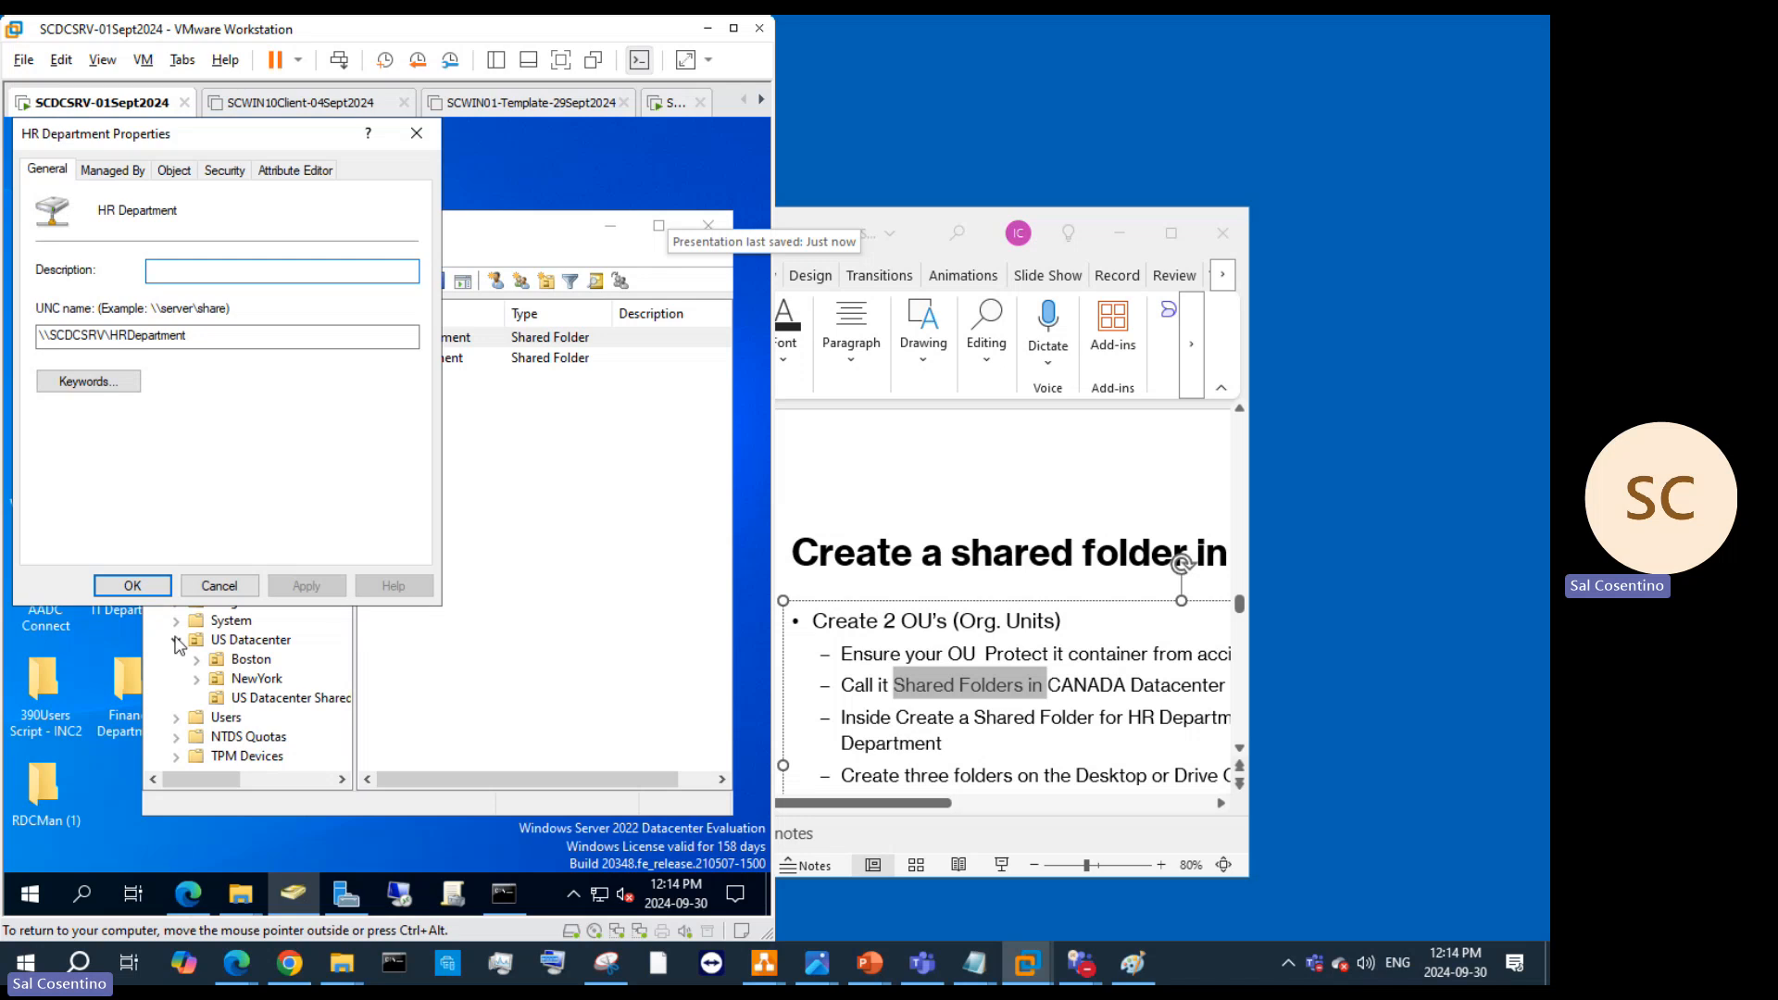
{"action": "left_click", "coordinate": [104, 768]}
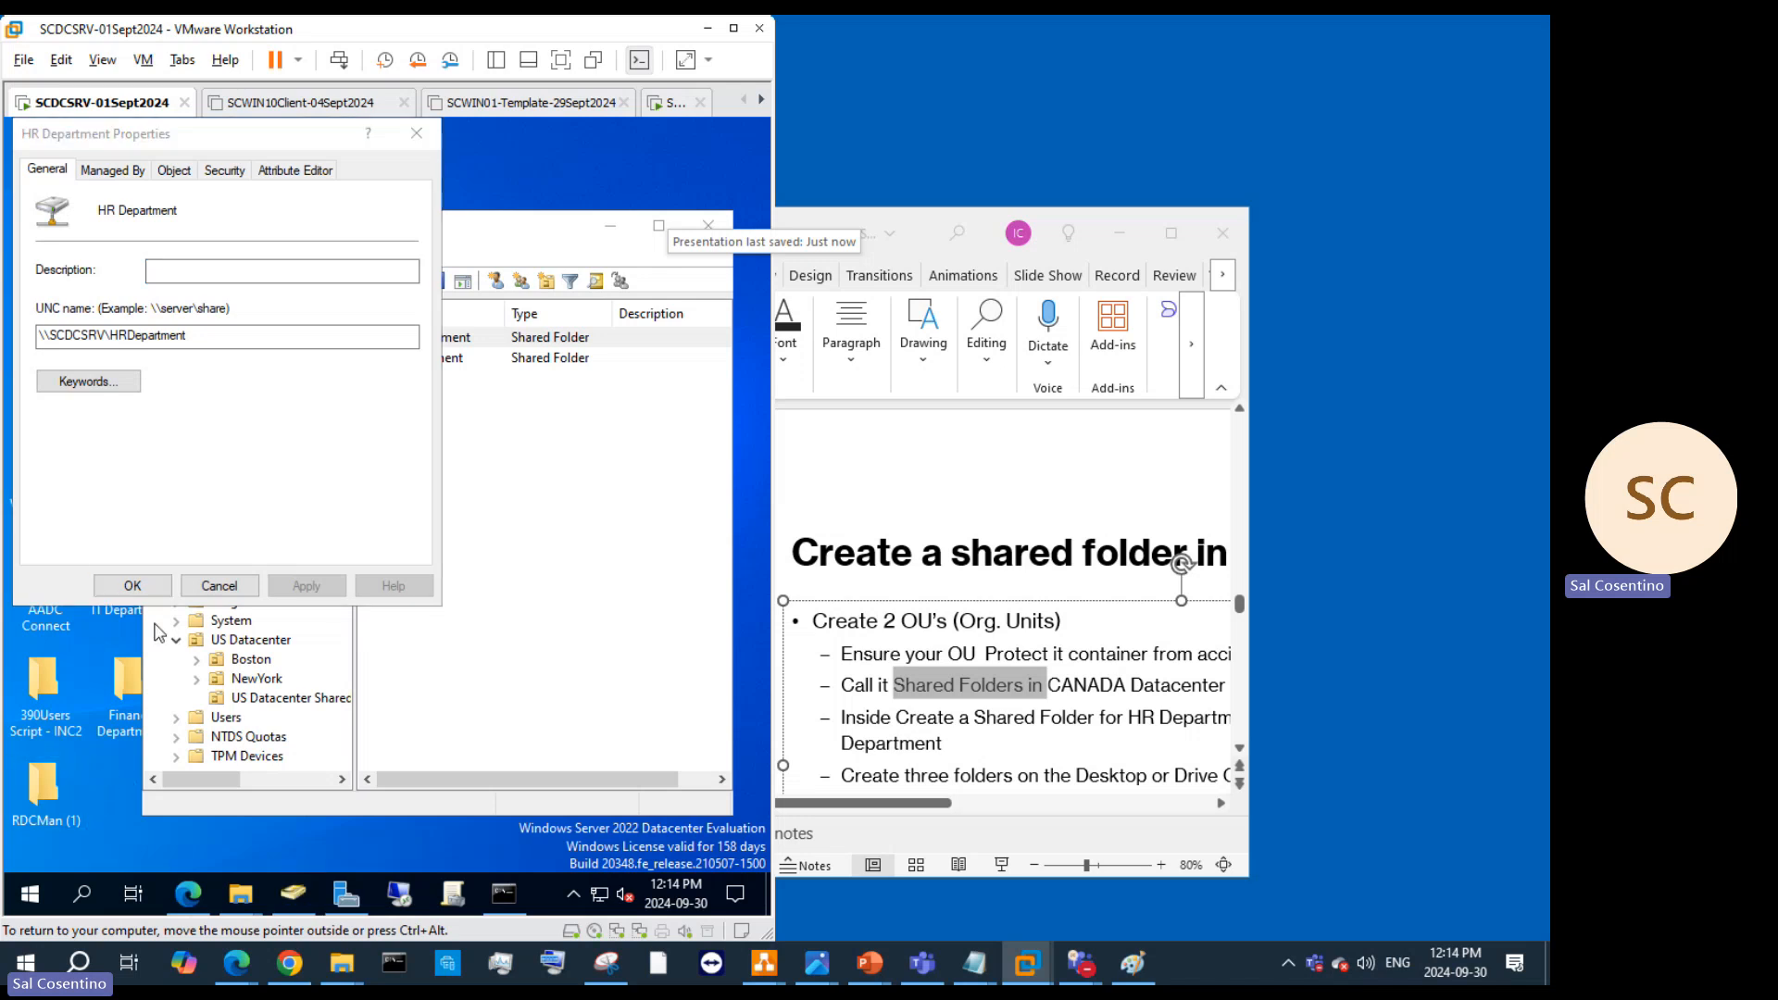
{"action": "left_click_drag", "start_coordinate": [181, 138], "coordinate": [500, 224]}
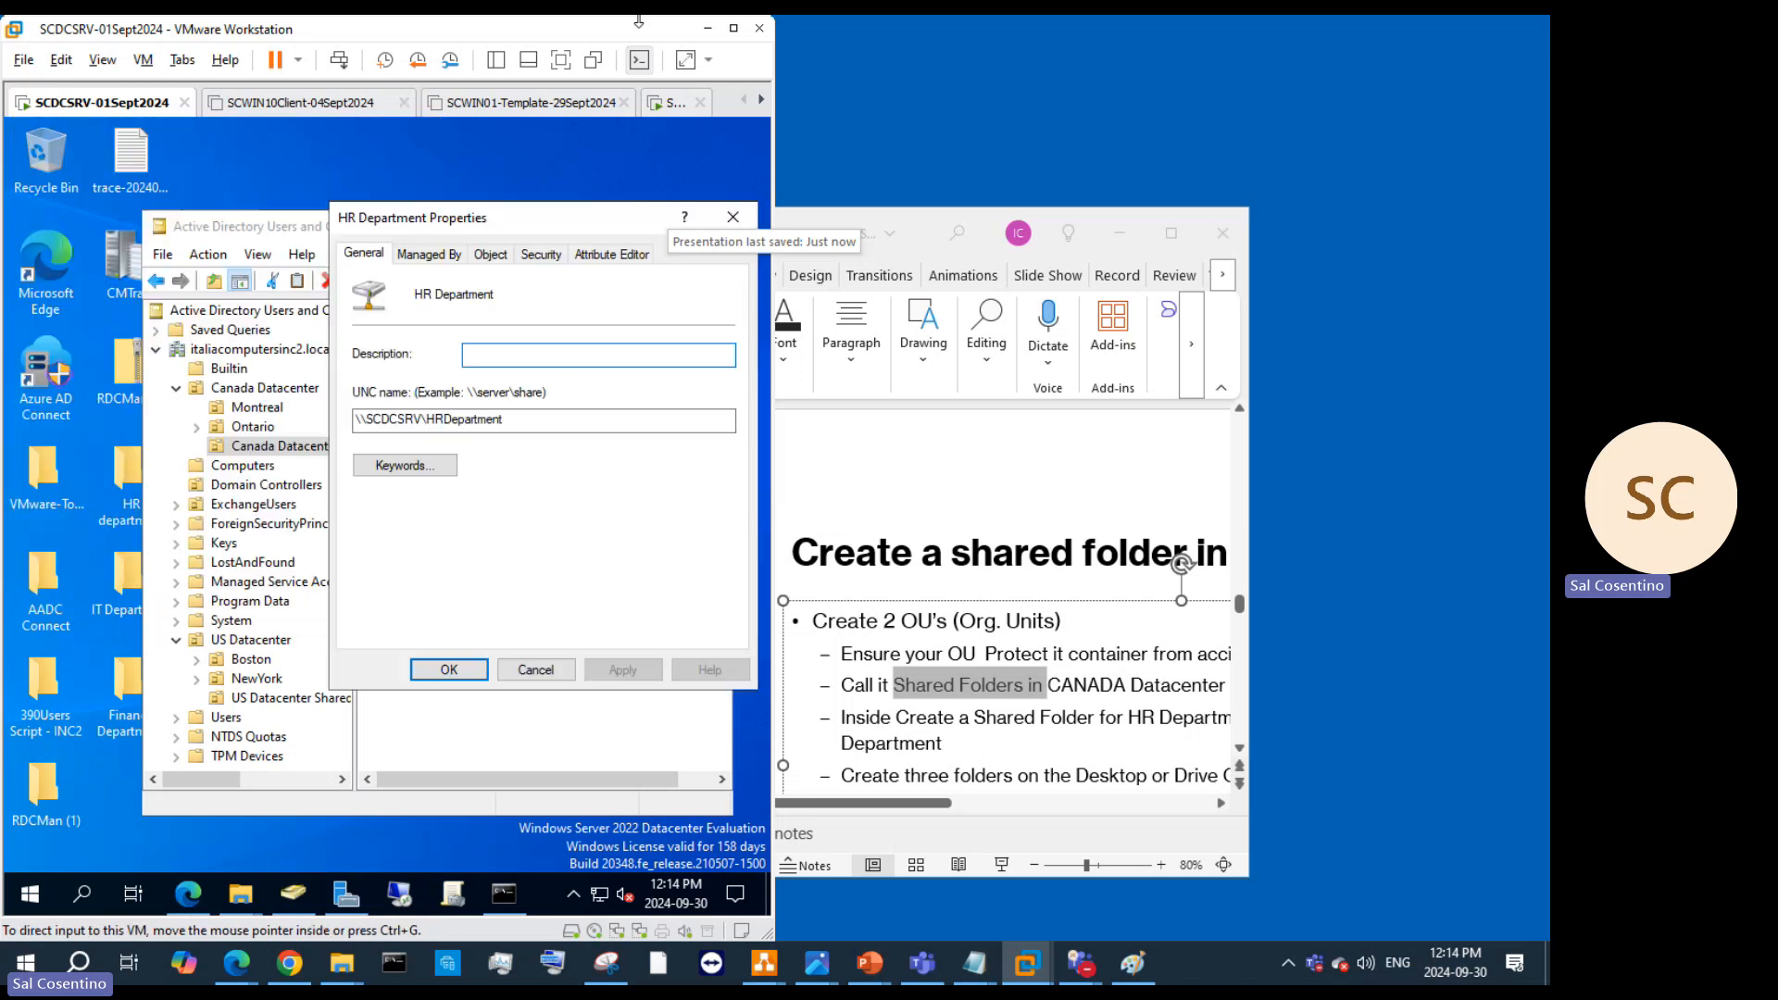
Step: Maximize the VM window and share the HR department desktop folder with Everyone
{"action": "left_click", "coordinate": [734, 29]}
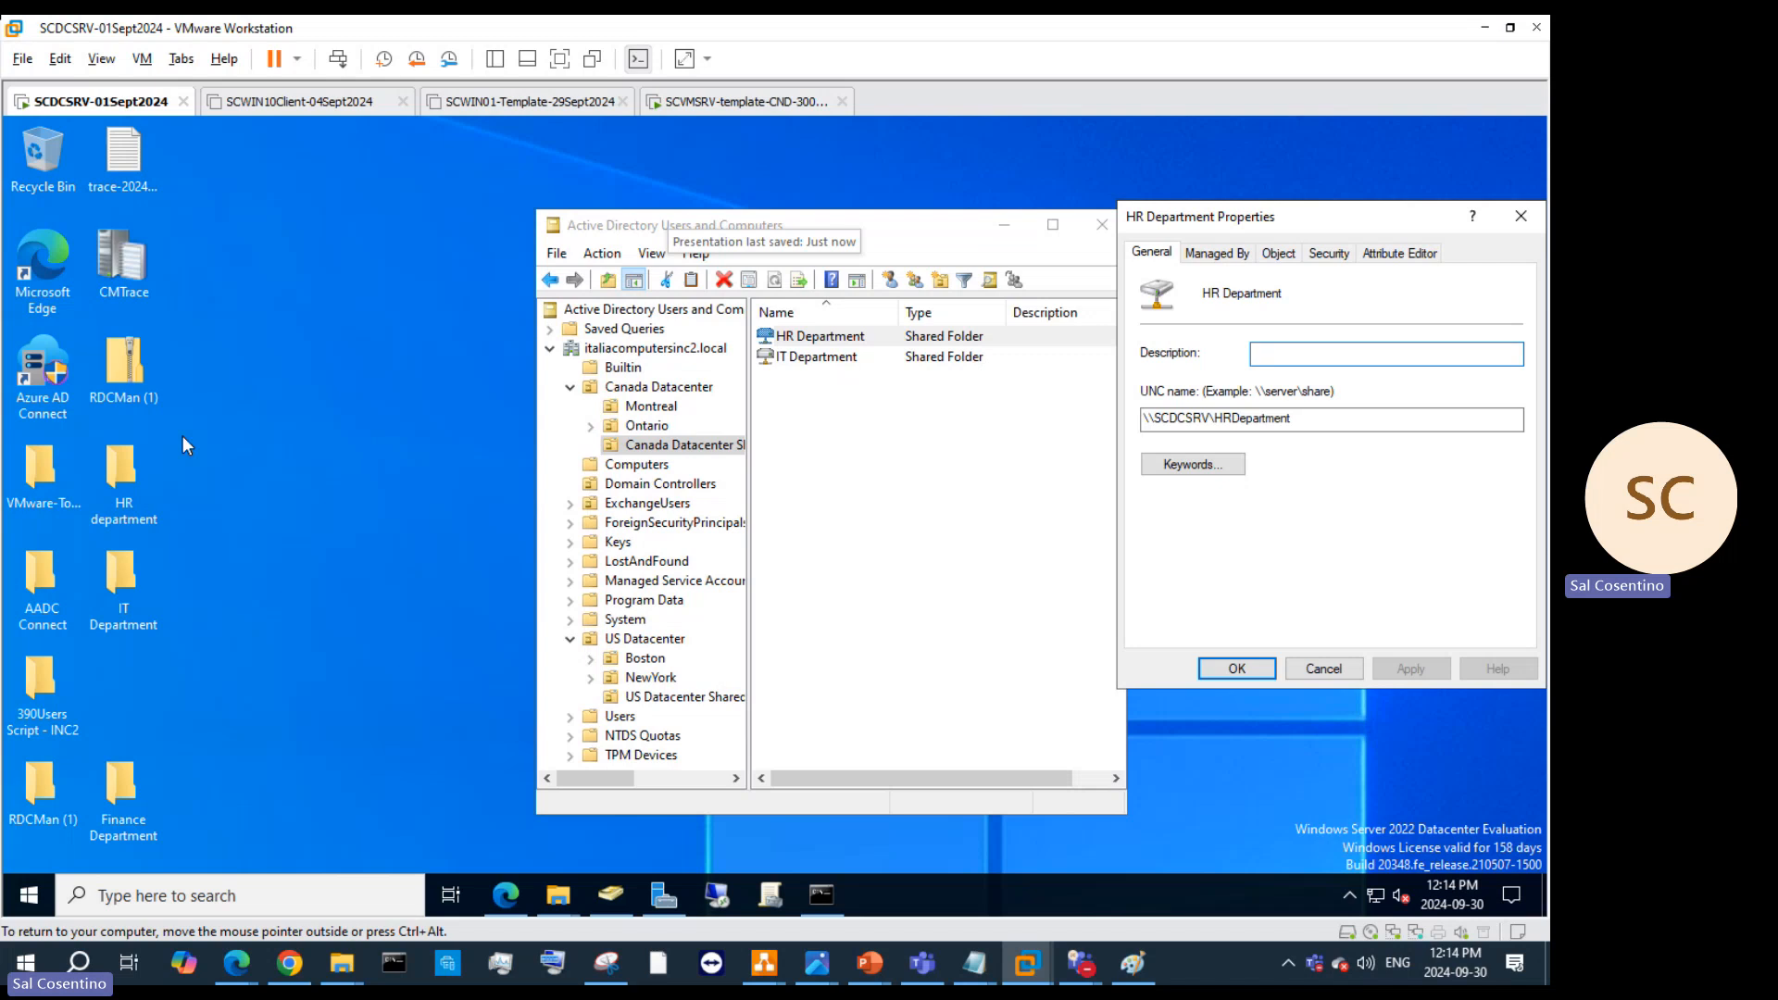
{"action": "right_click", "coordinate": [119, 479]}
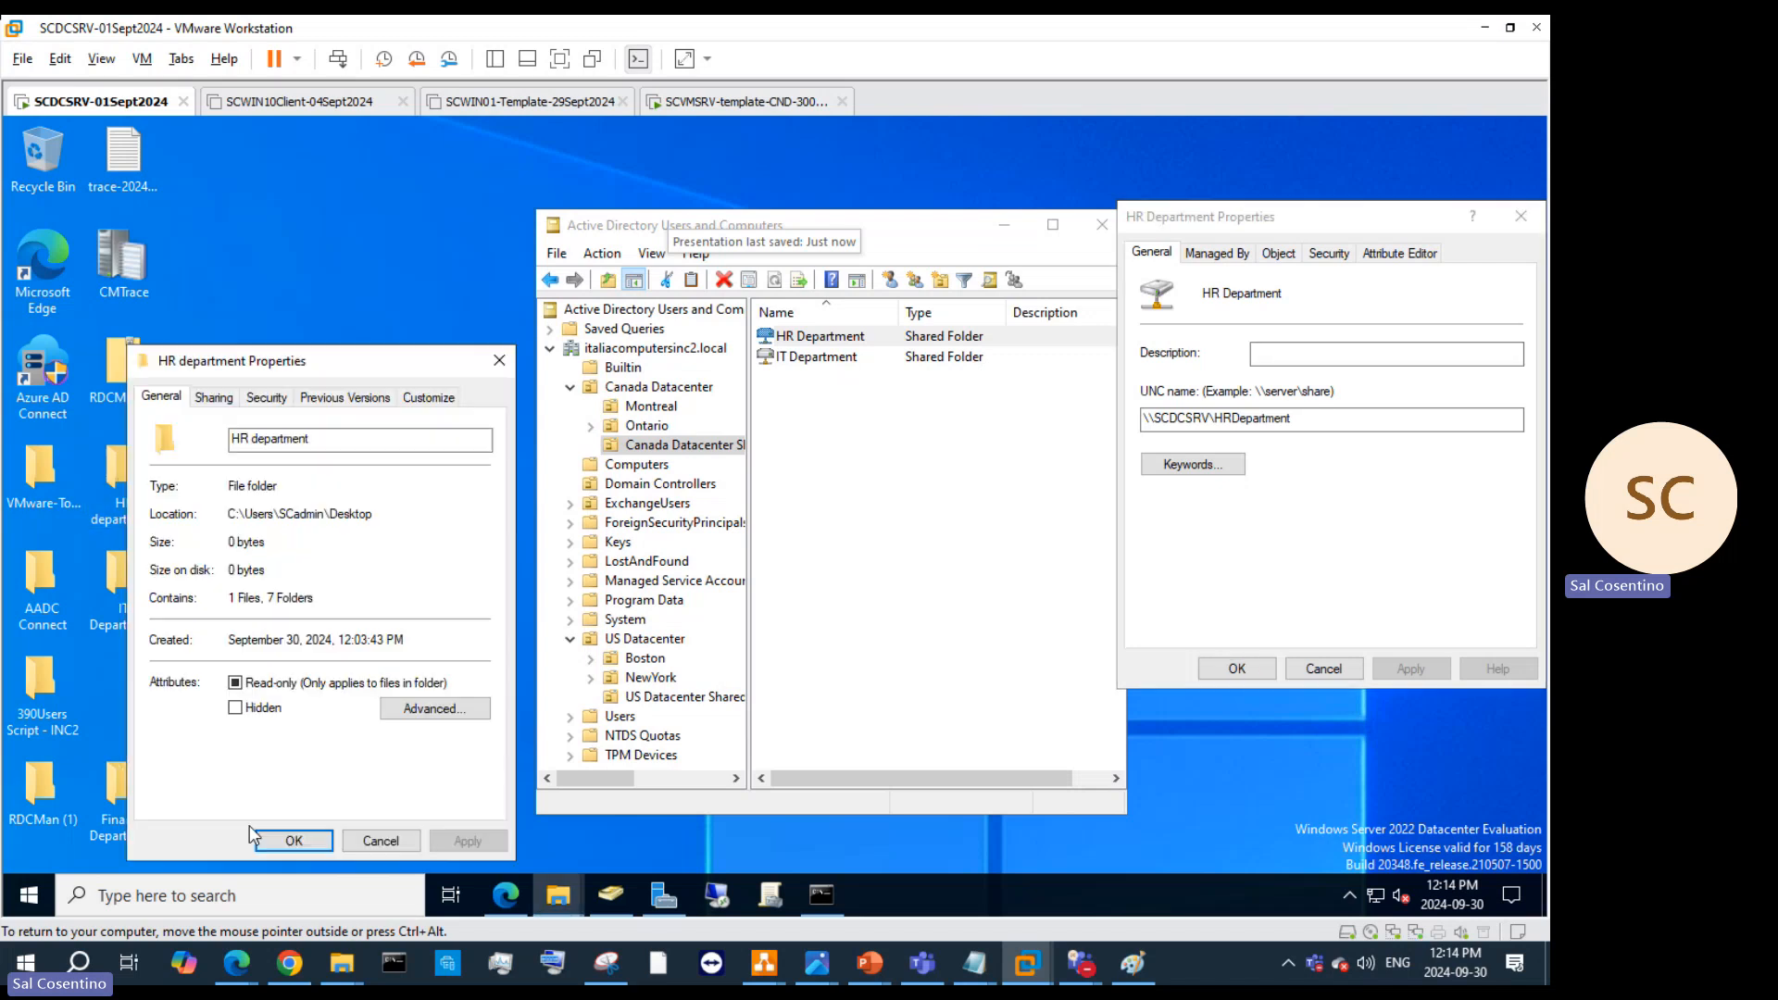
{"action": "left_click", "coordinate": [185, 818]}
{"action": "left_click", "coordinate": [214, 397]}
{"action": "left_click", "coordinate": [193, 544]}
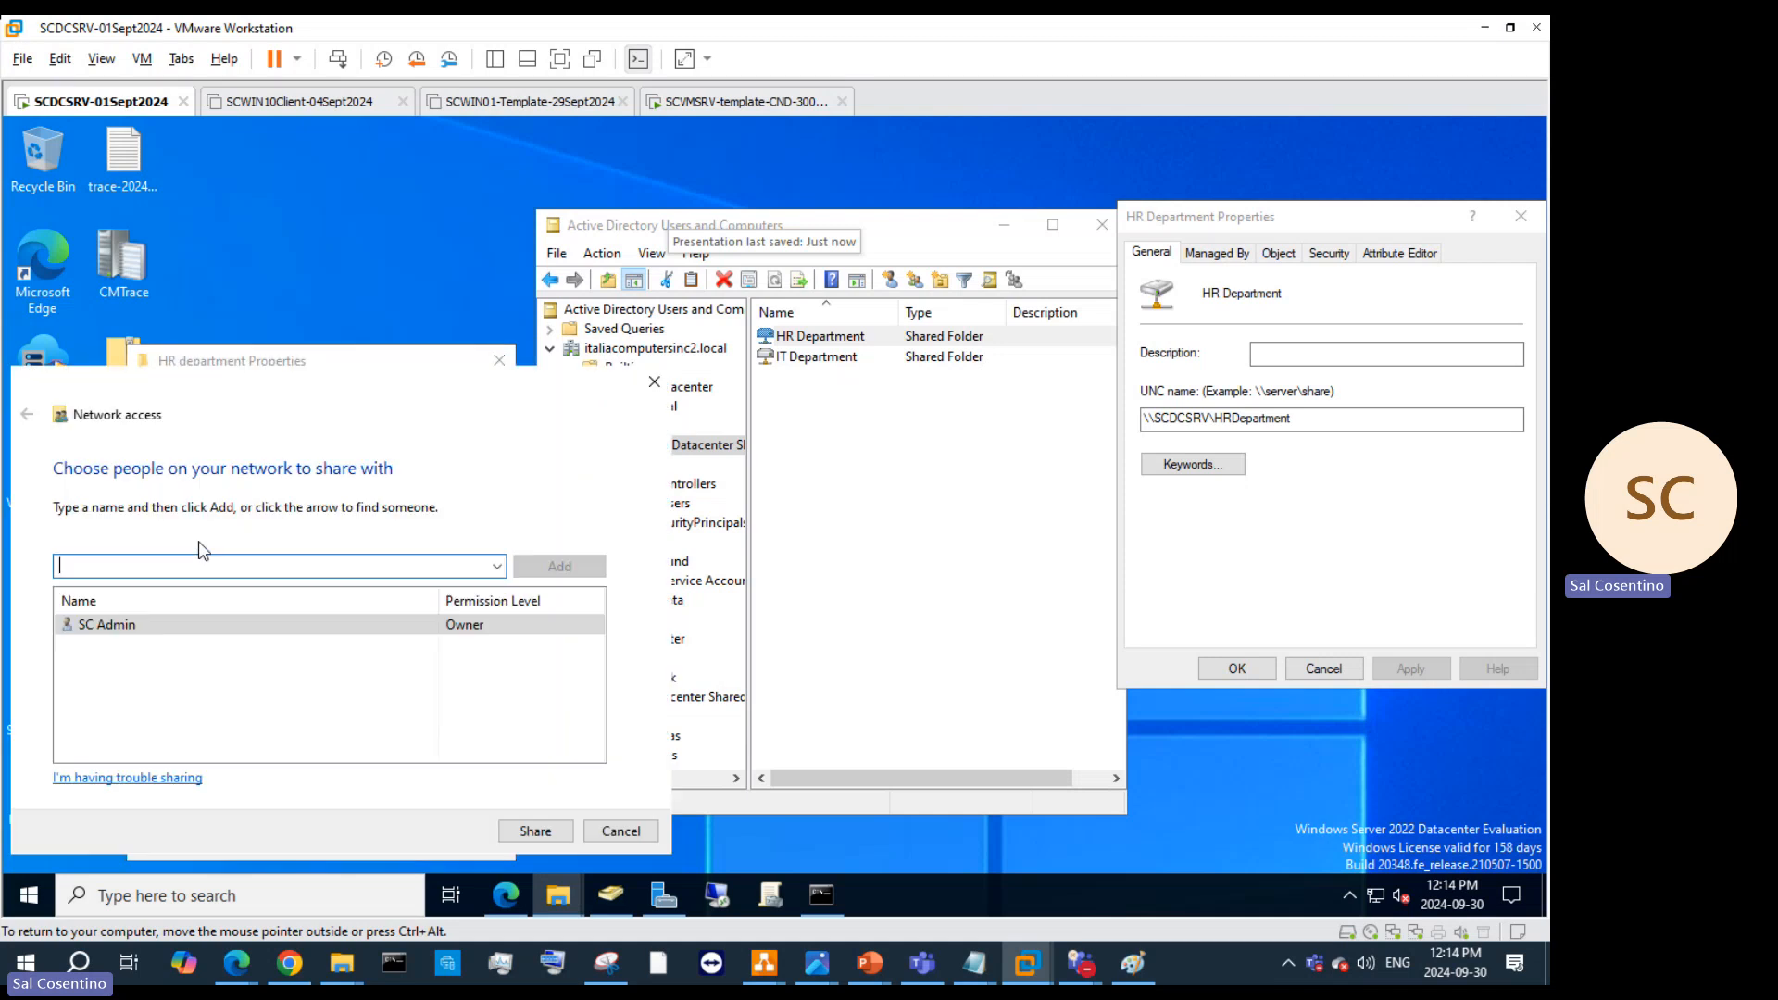
{"action": "left_click", "coordinate": [497, 566]}
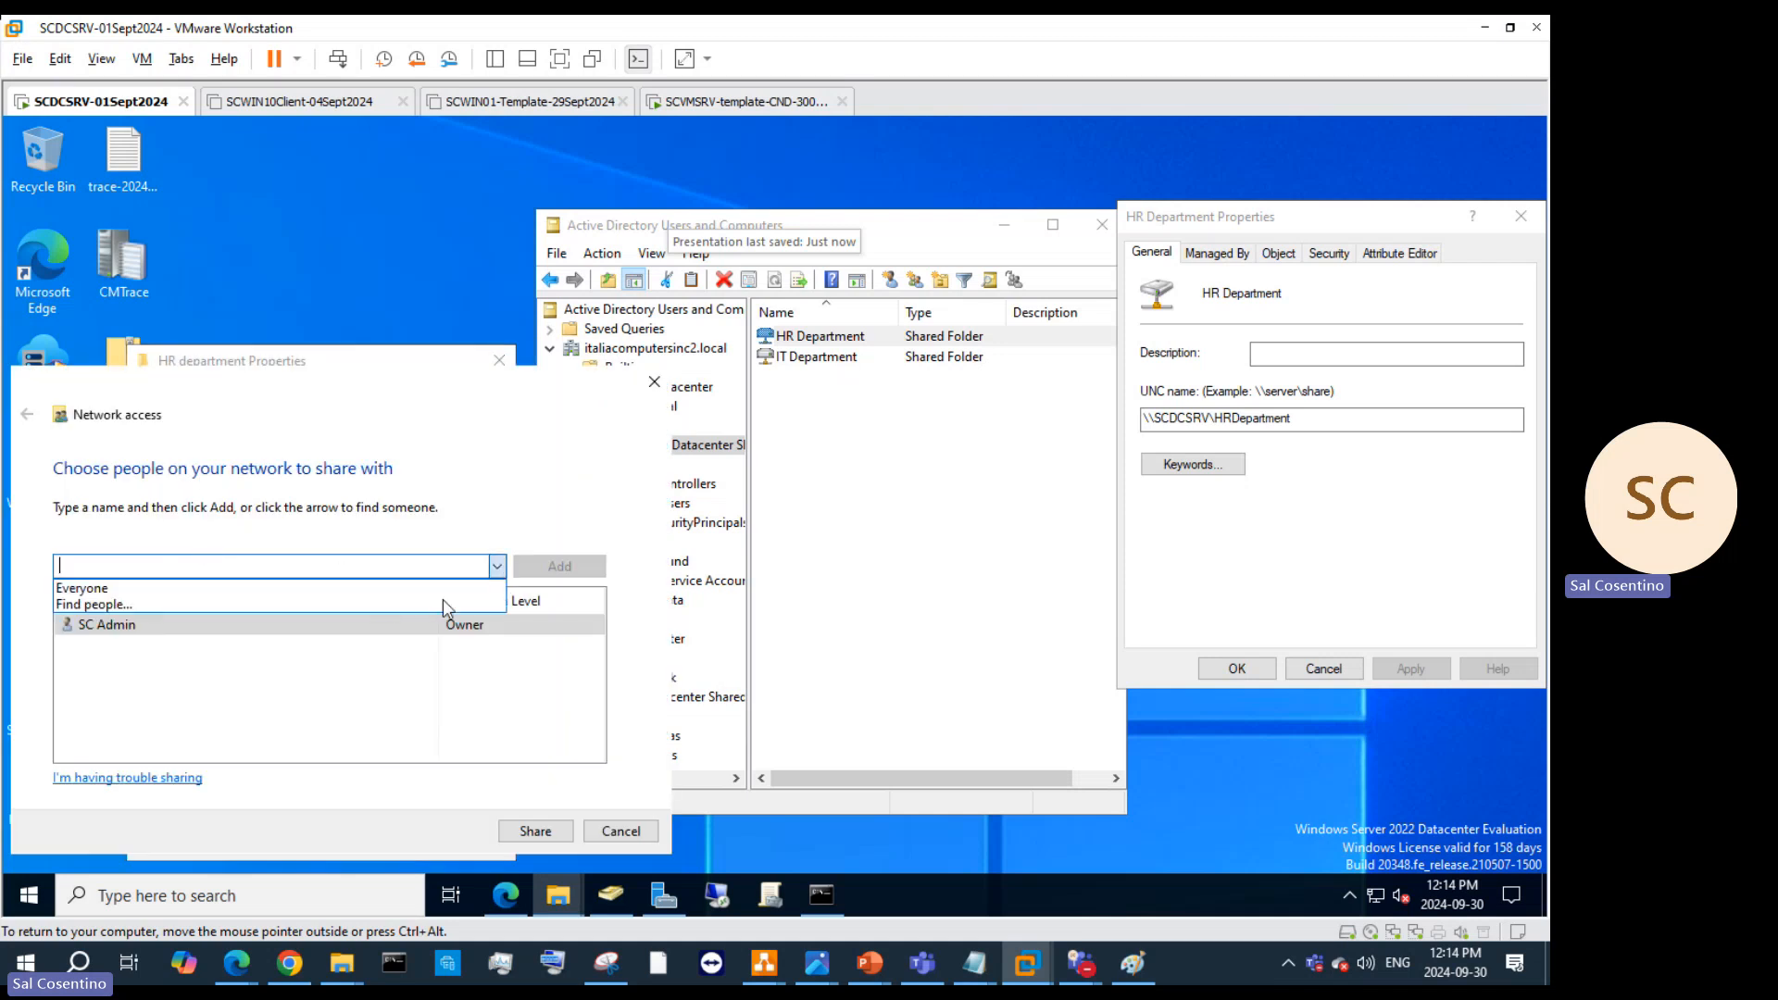
{"action": "left_click", "coordinate": [363, 590]}
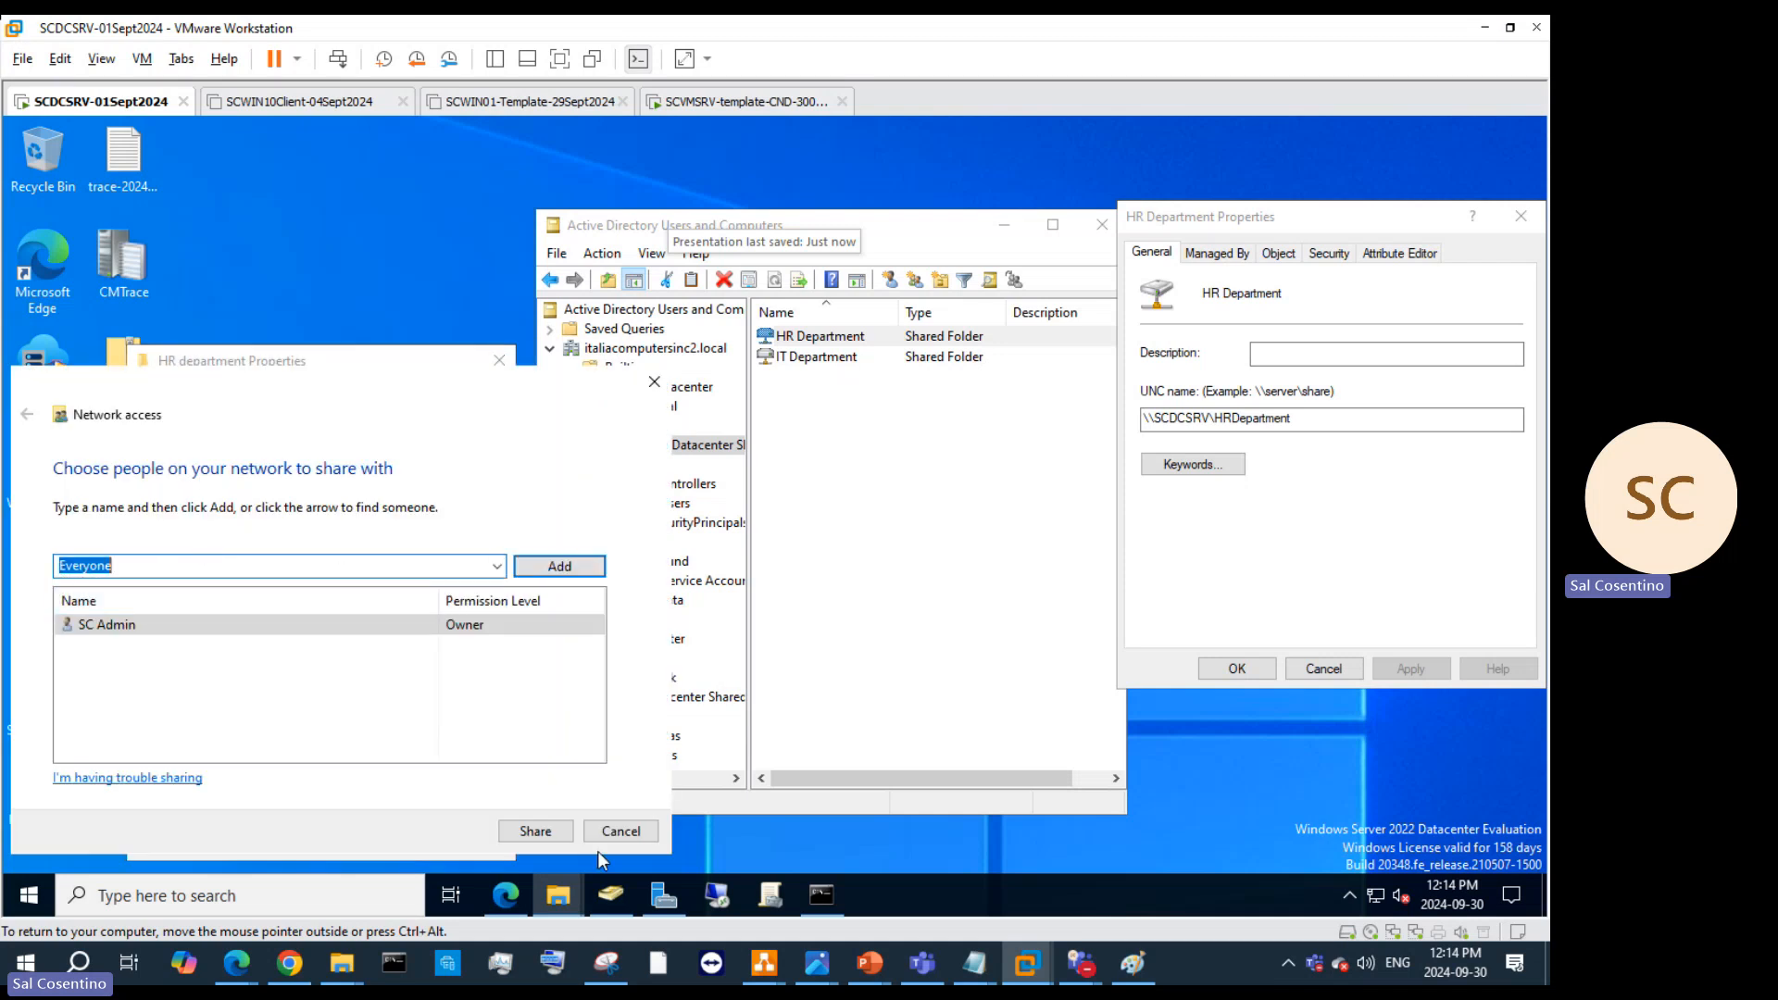
{"action": "left_click", "coordinate": [553, 833]}
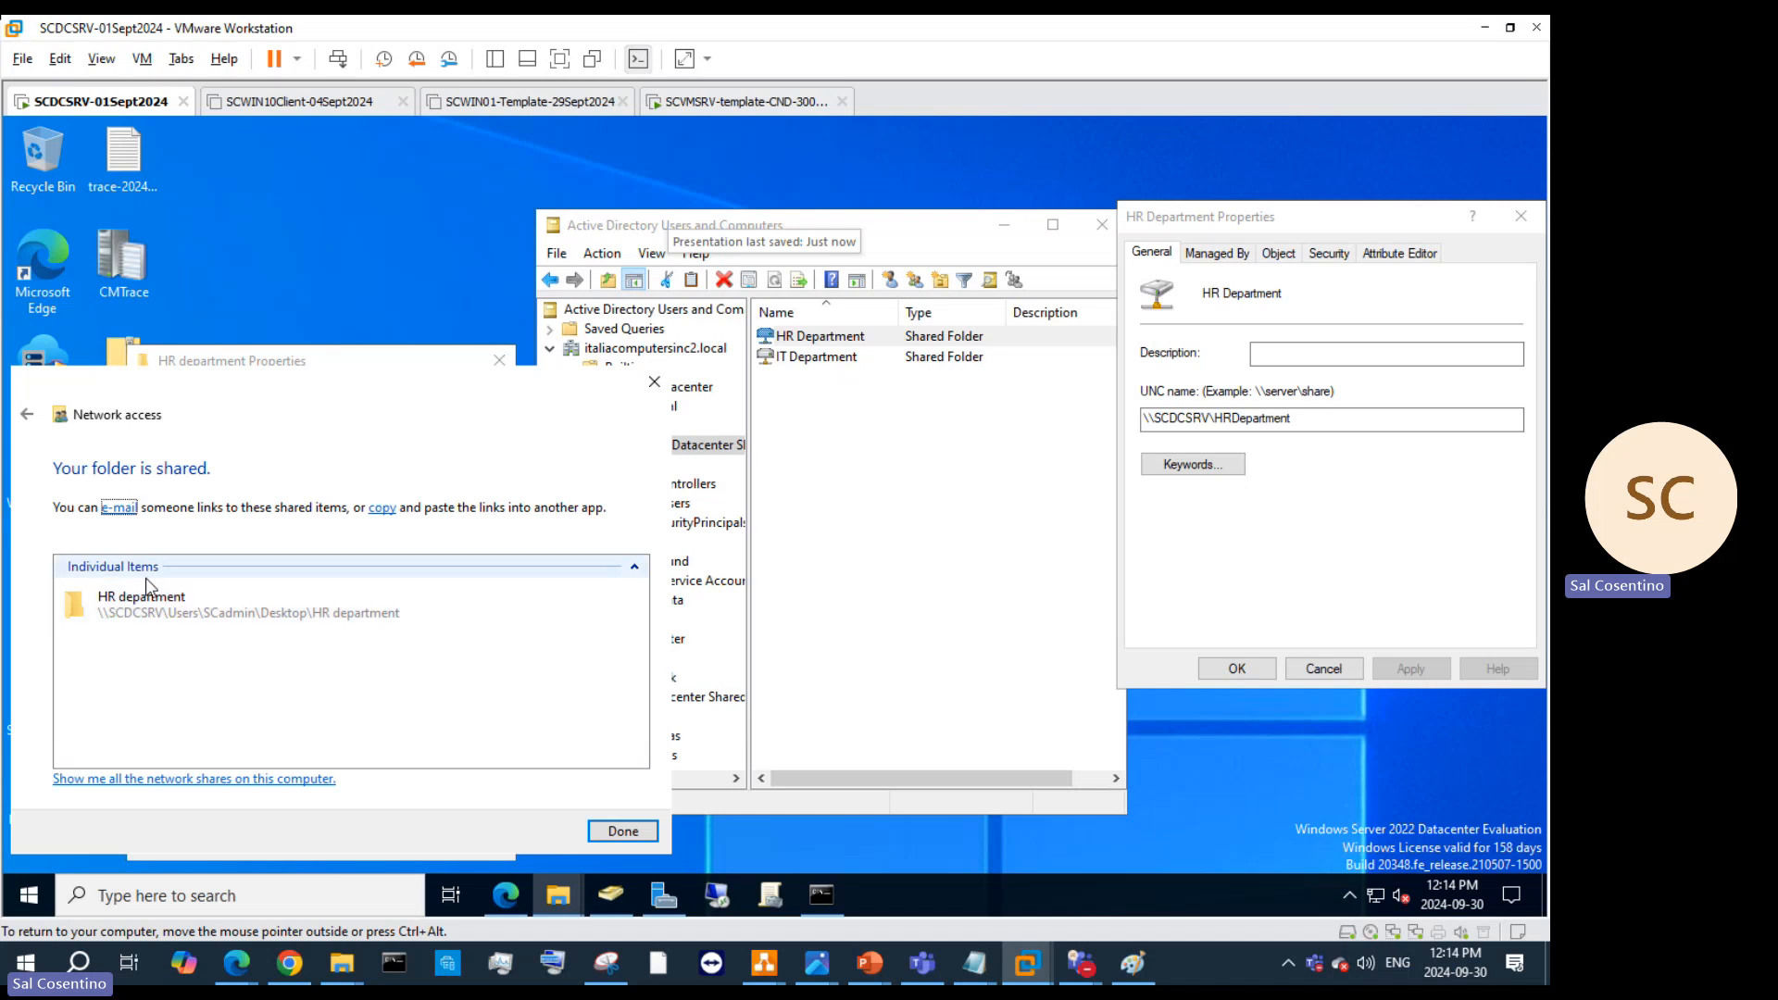
Step: Paste the HR department folder's network path over the object's existing UNC name
{"action": "left_click", "coordinate": [641, 836]}
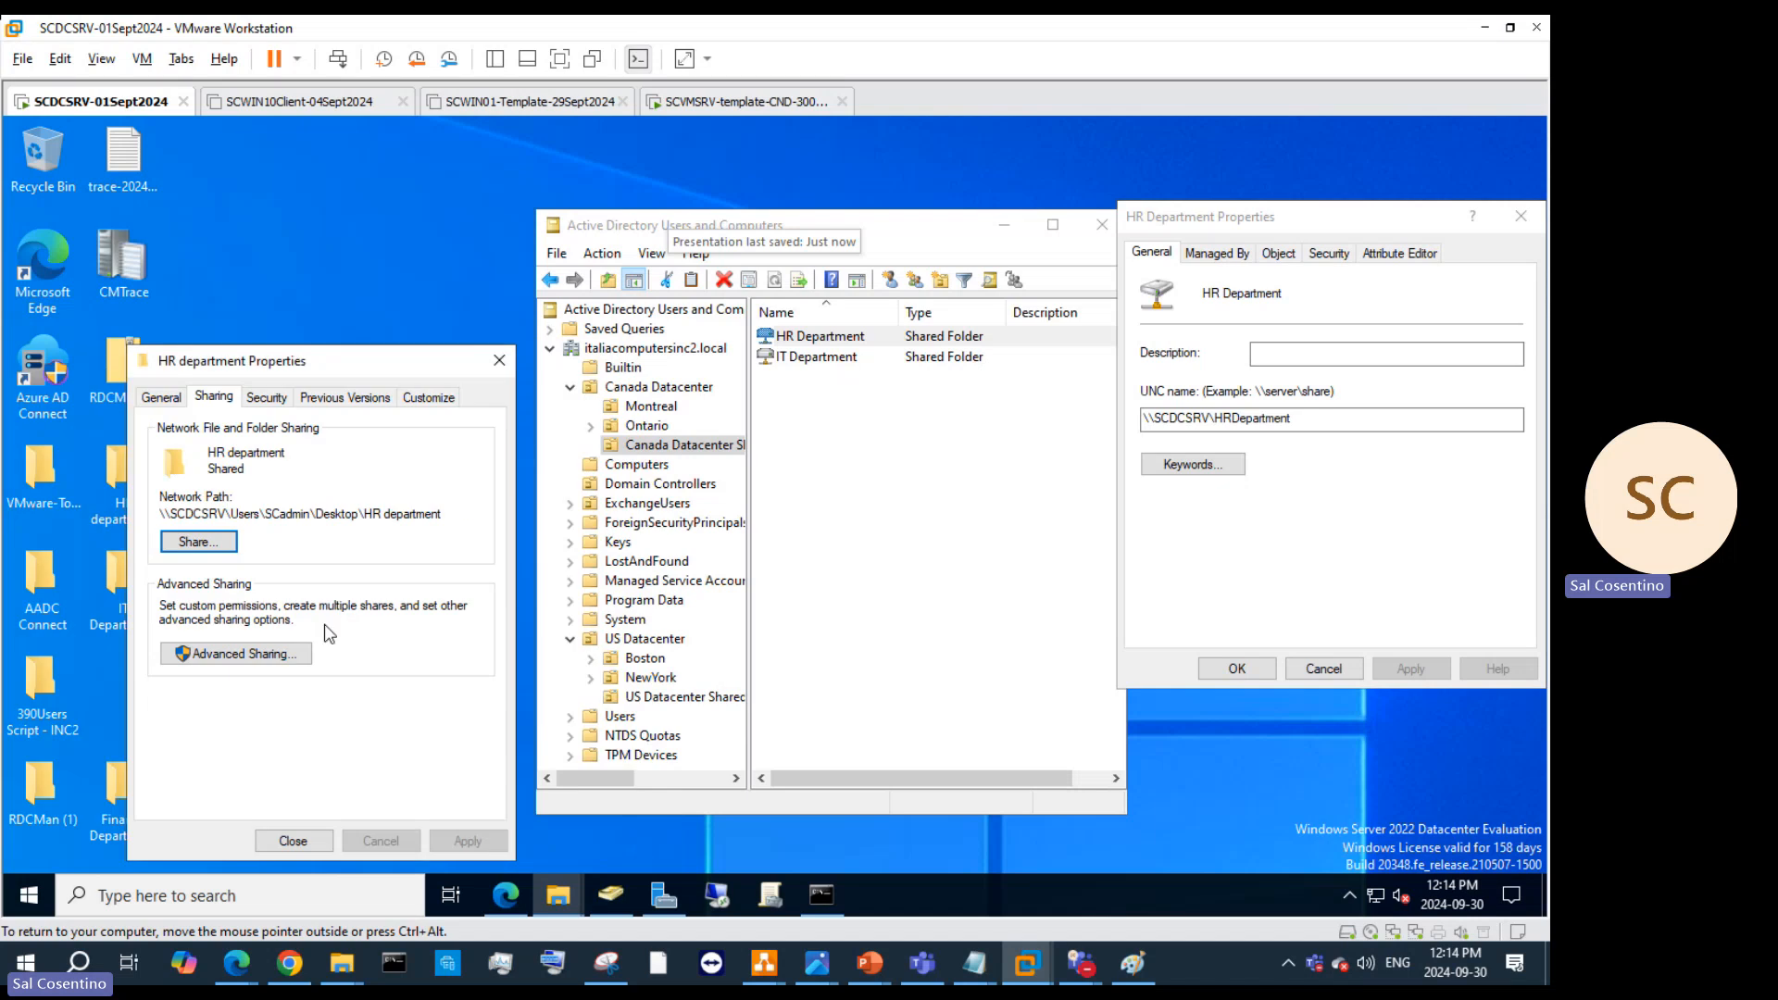
{"action": "left_click_drag", "start_coordinate": [441, 515], "coordinate": [141, 517]}
{"action": "key", "text": "ctrl+c"}
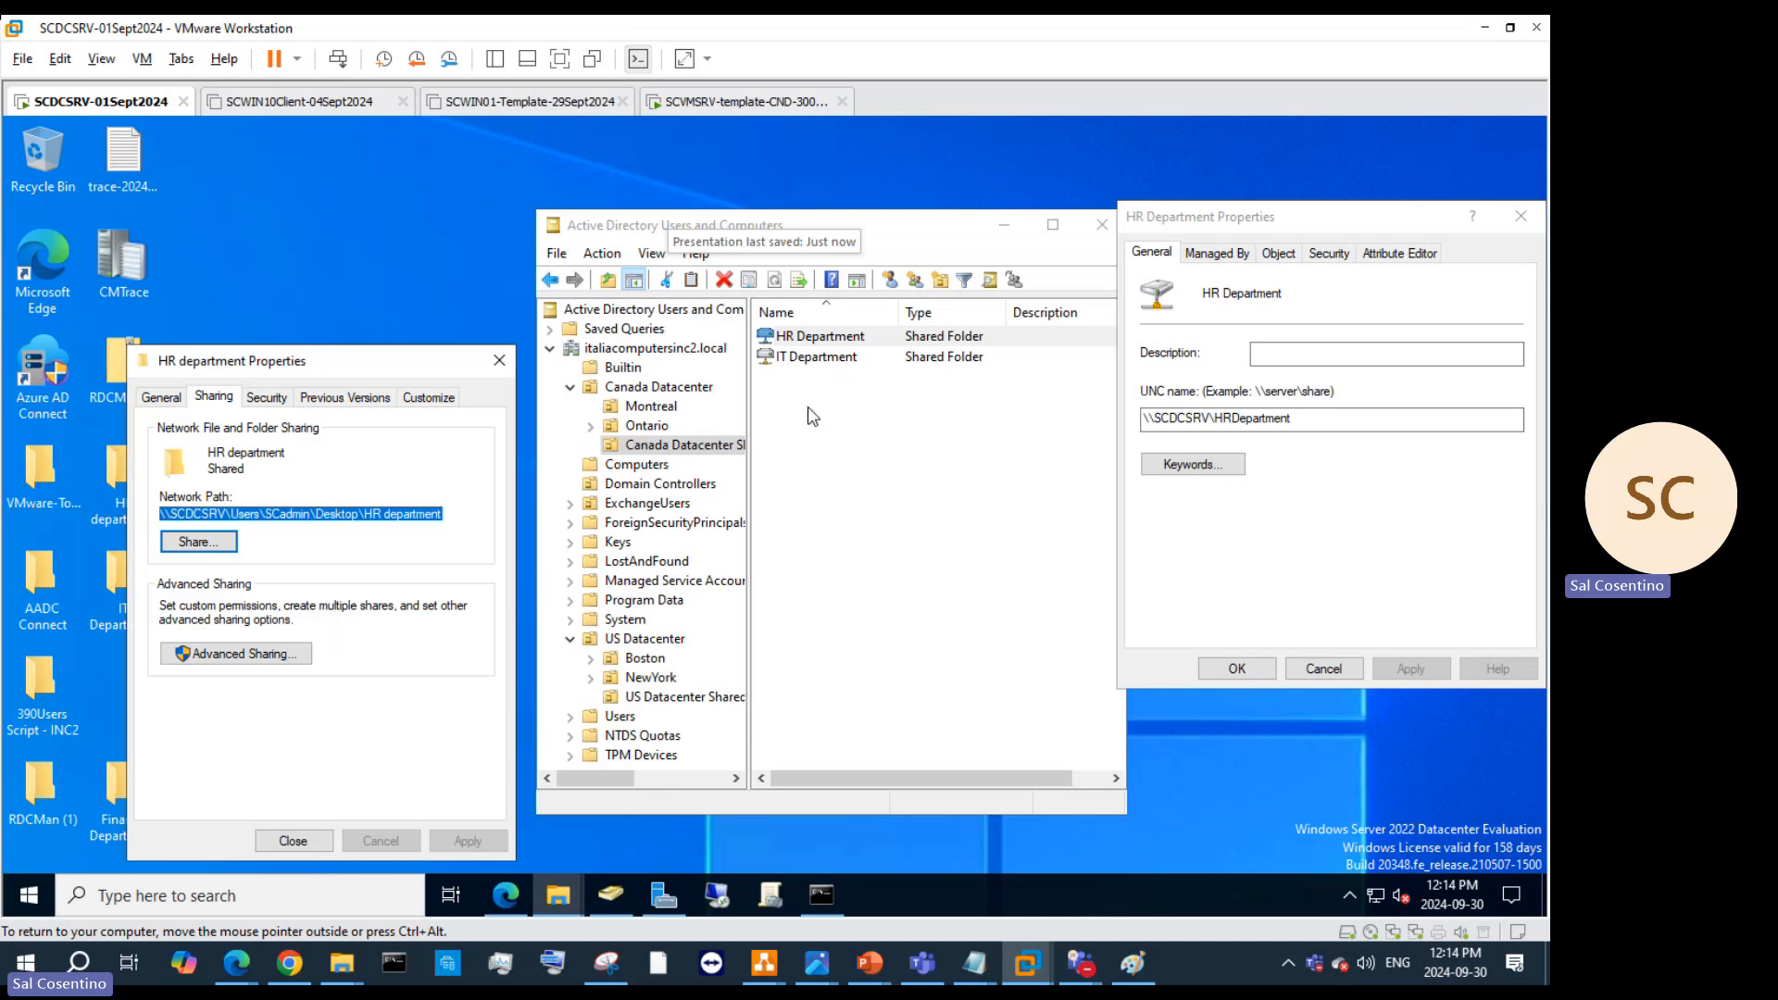
{"action": "left_click_drag", "start_coordinate": [1333, 421], "coordinate": [1017, 400]}
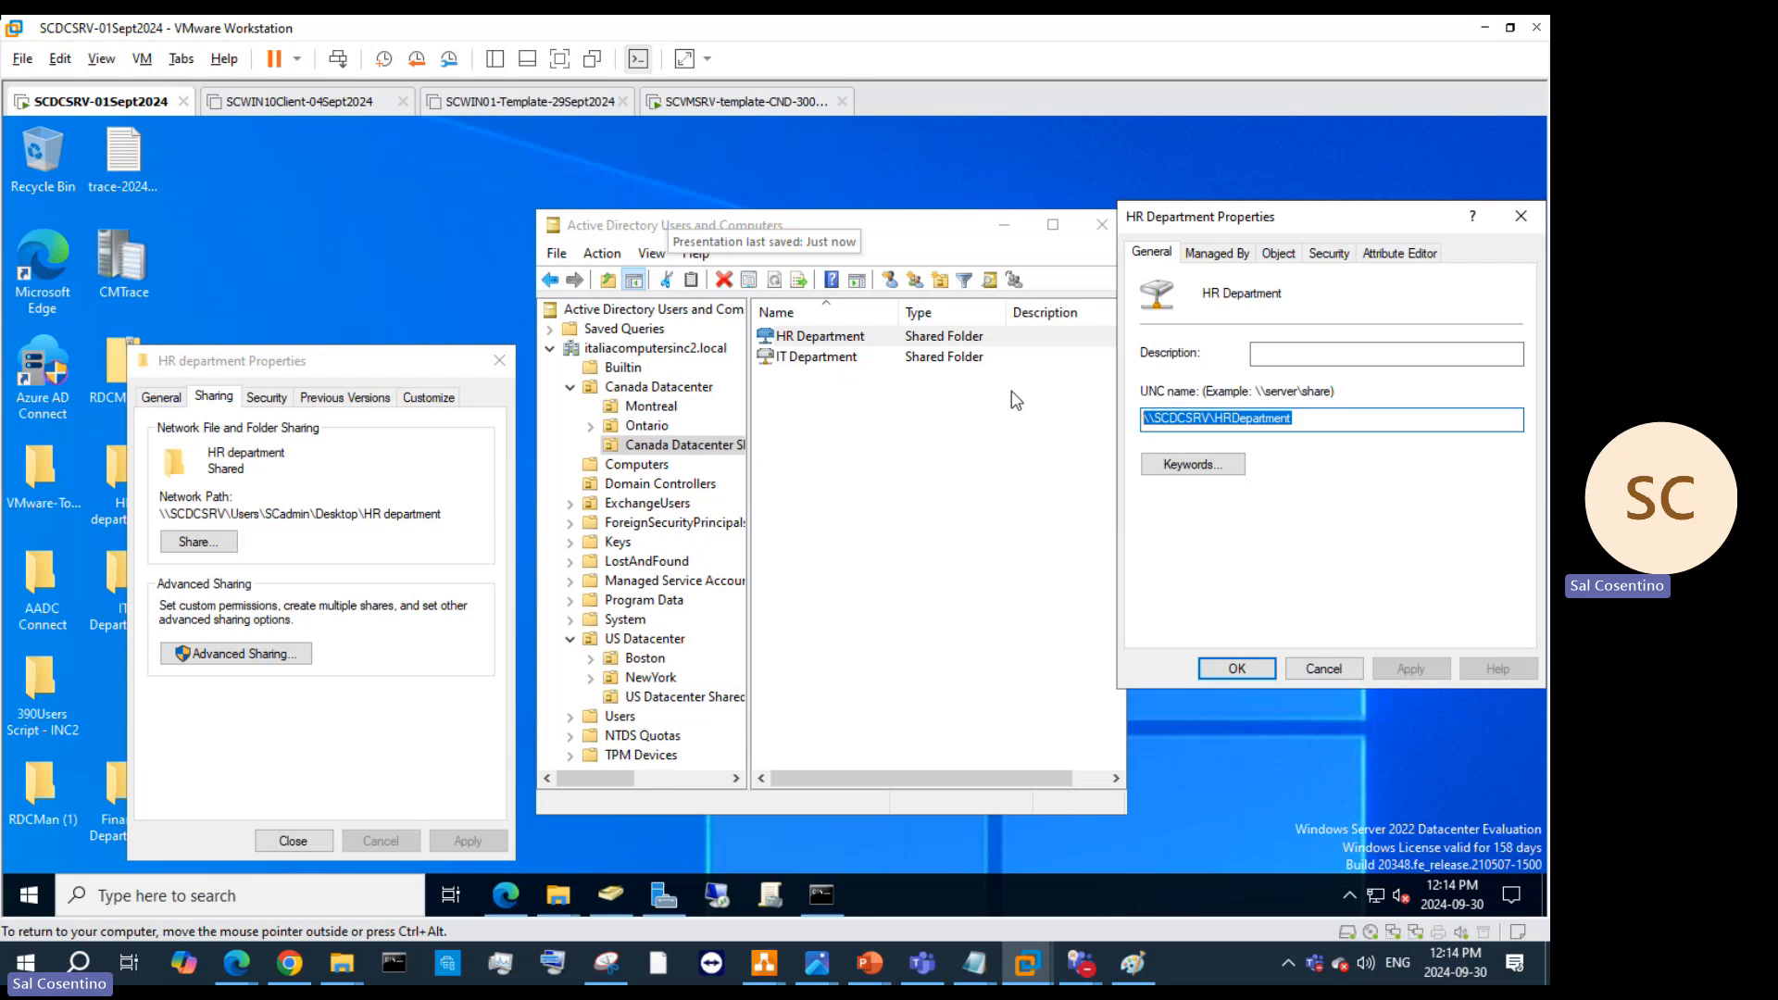
{"action": "key", "text": "ctrl+v"}
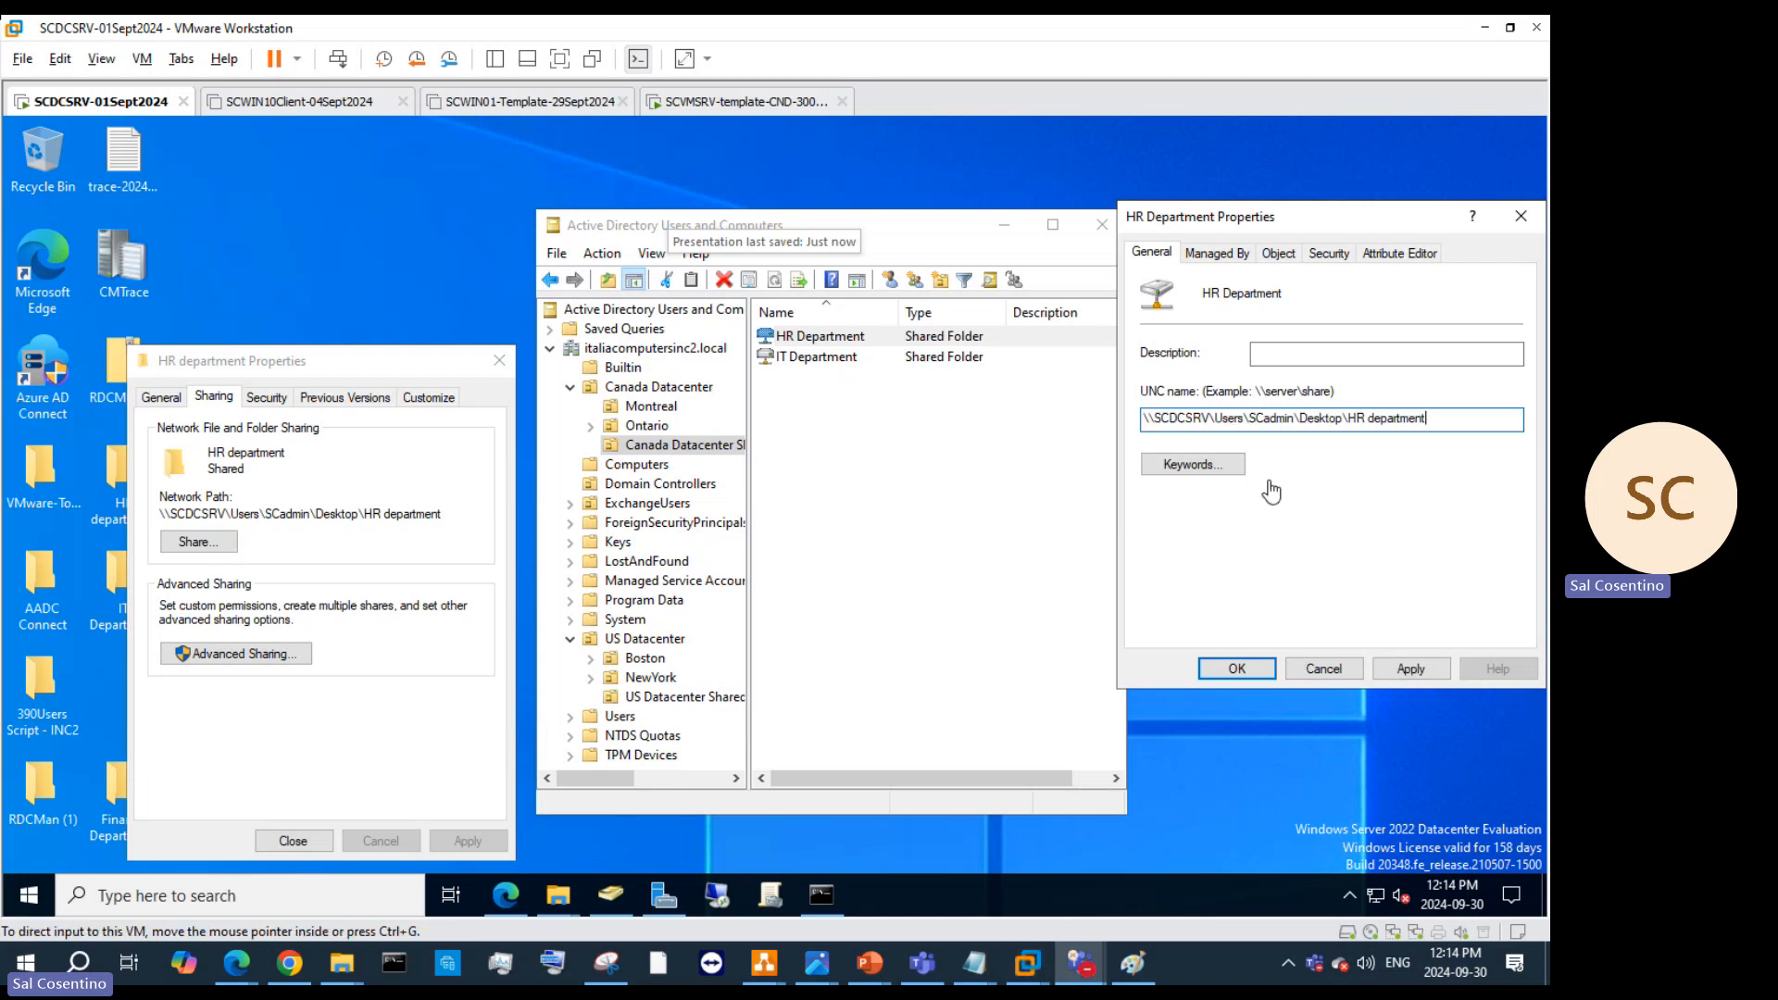
Step: Protect the HR Department object from accidental deletion, then apply and close its properties
{"action": "left_click", "coordinate": [1278, 253]}
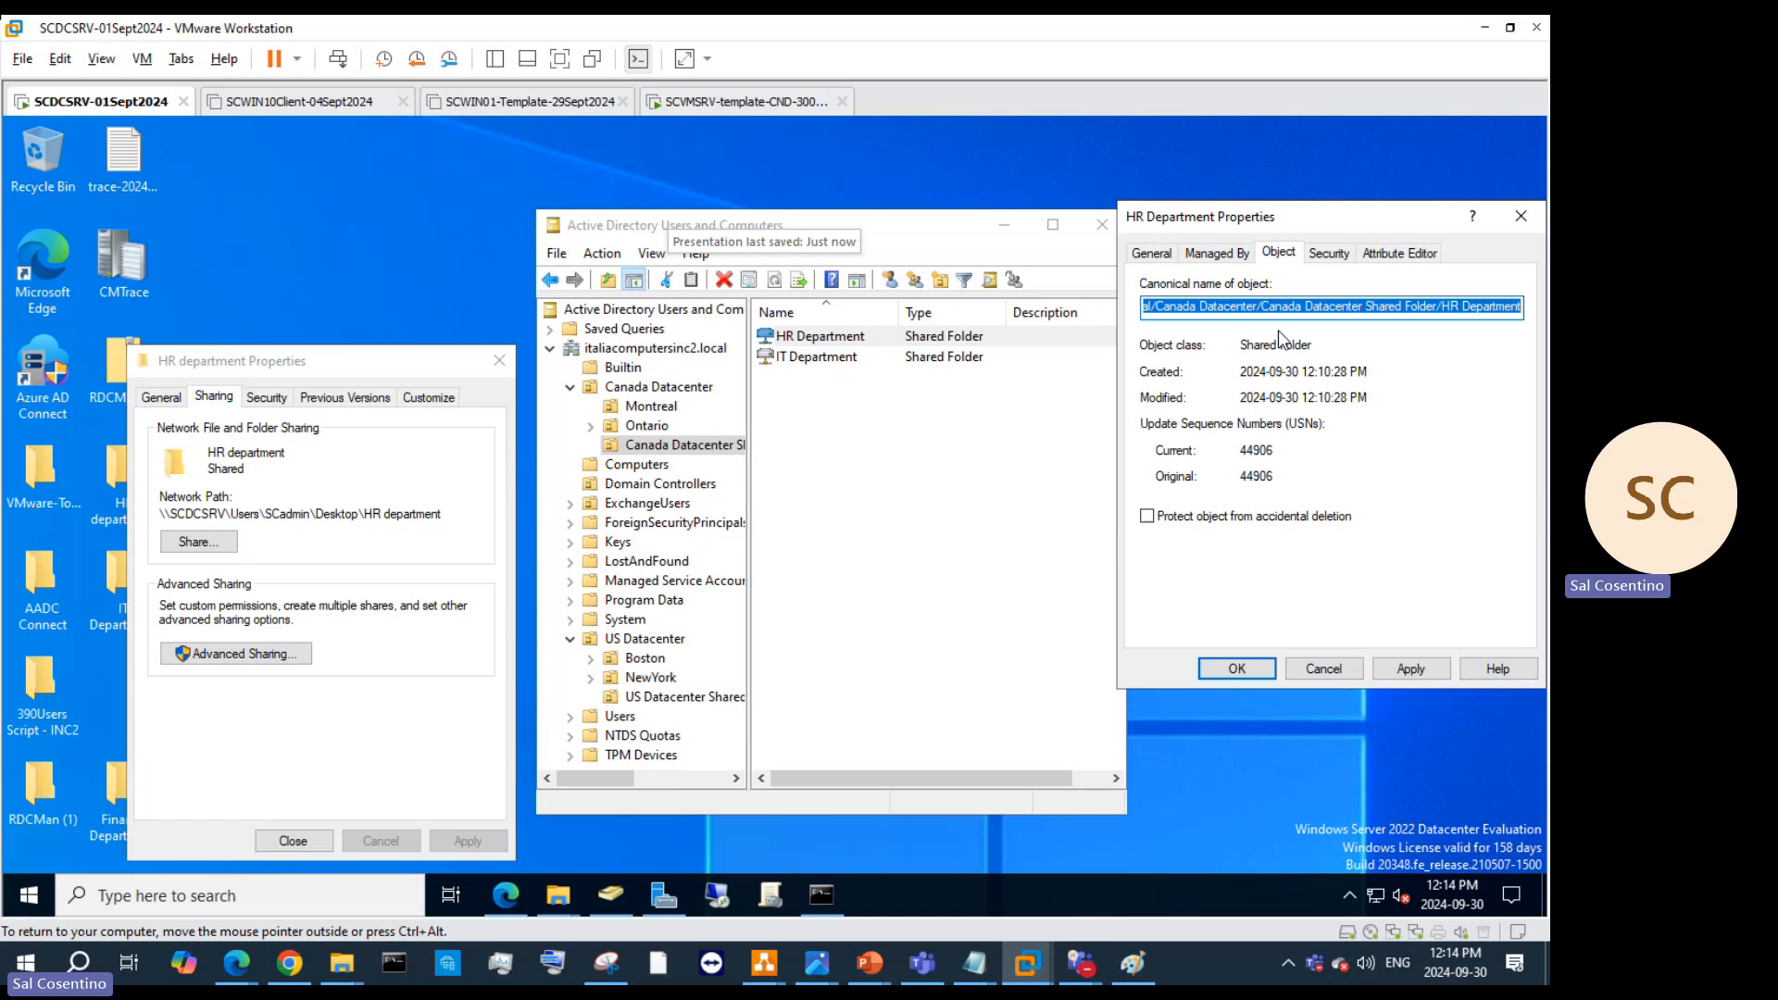
{"action": "left_click", "coordinate": [1146, 516]}
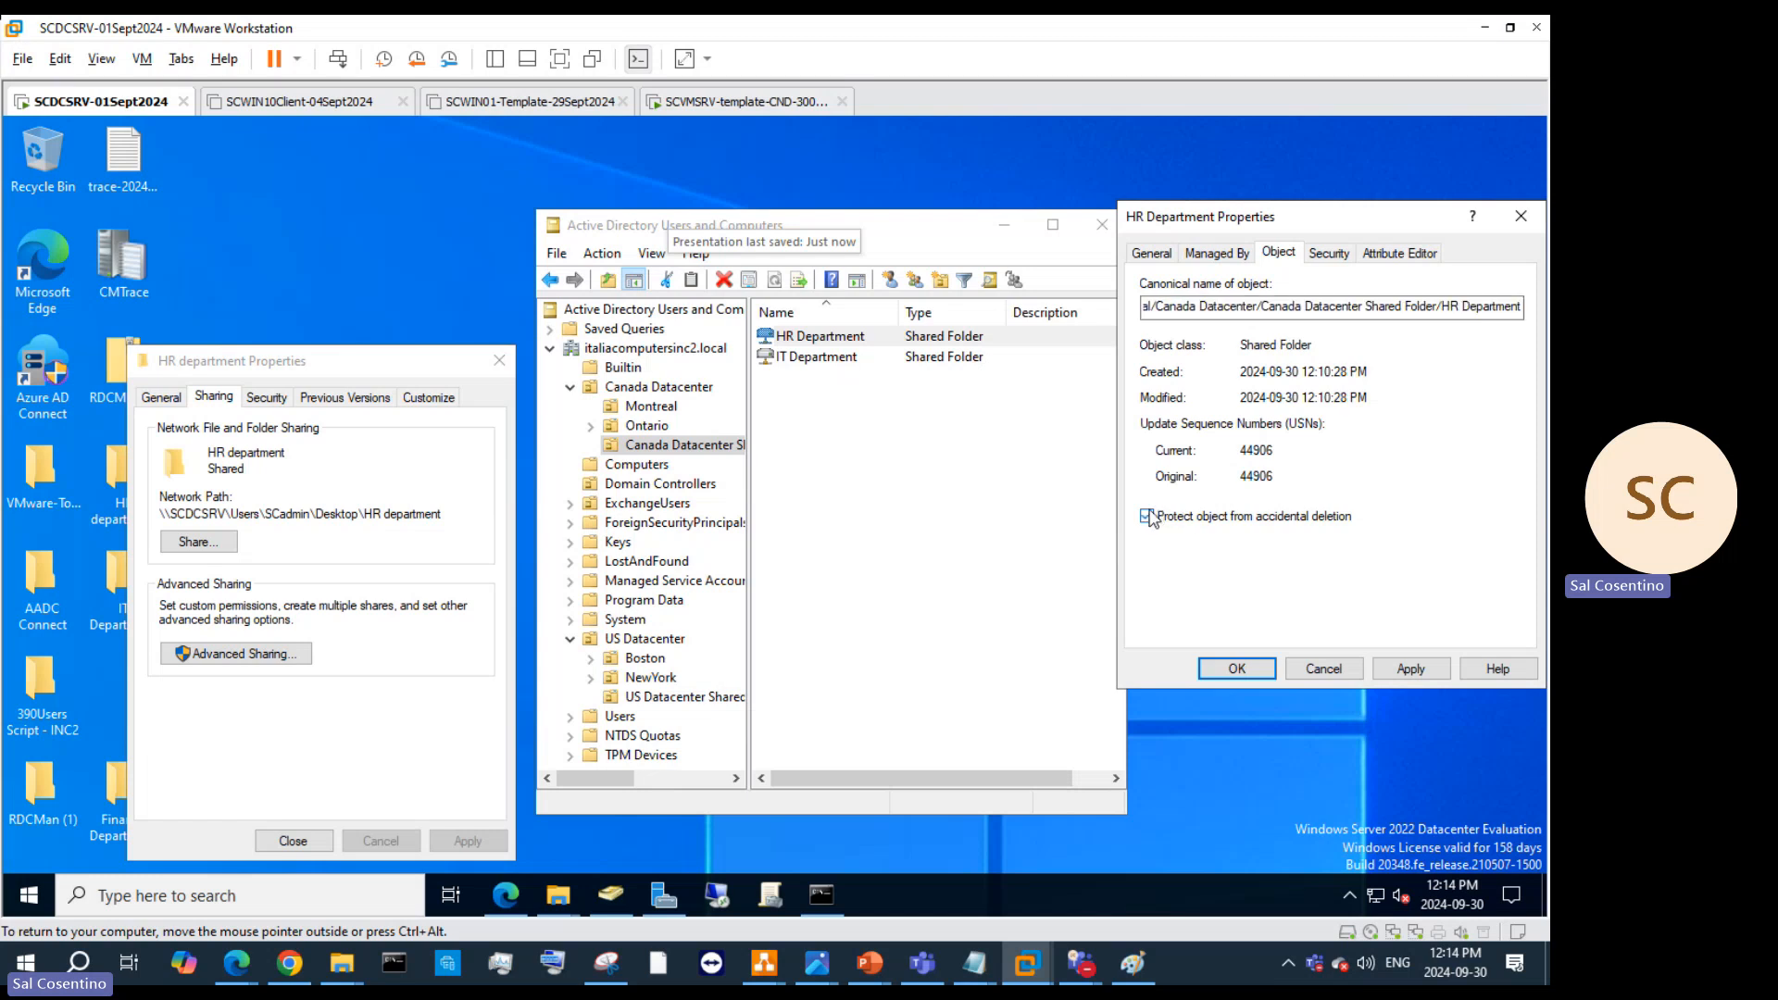
{"action": "left_click", "coordinate": [1410, 668]}
{"action": "left_click", "coordinate": [1234, 669]}
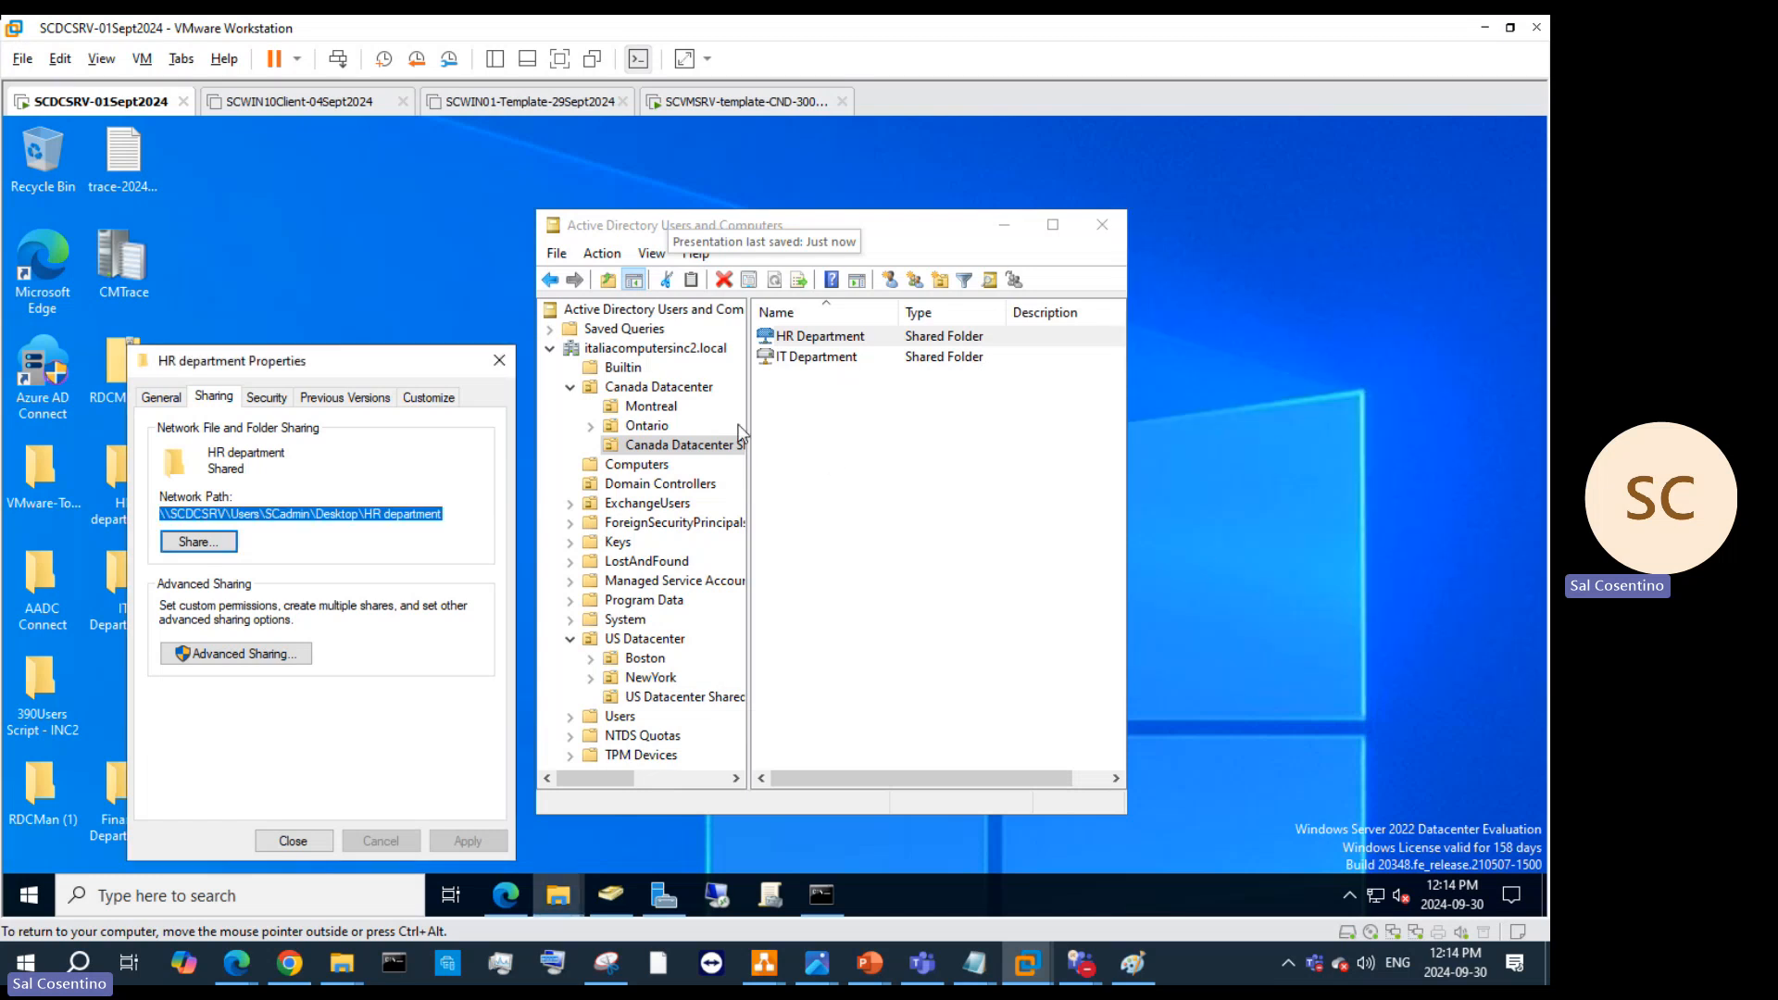
Step: Start a new Shared Folder object in the Canada Datacenter Shared Folder OU
{"action": "right_click", "coordinate": [707, 451]}
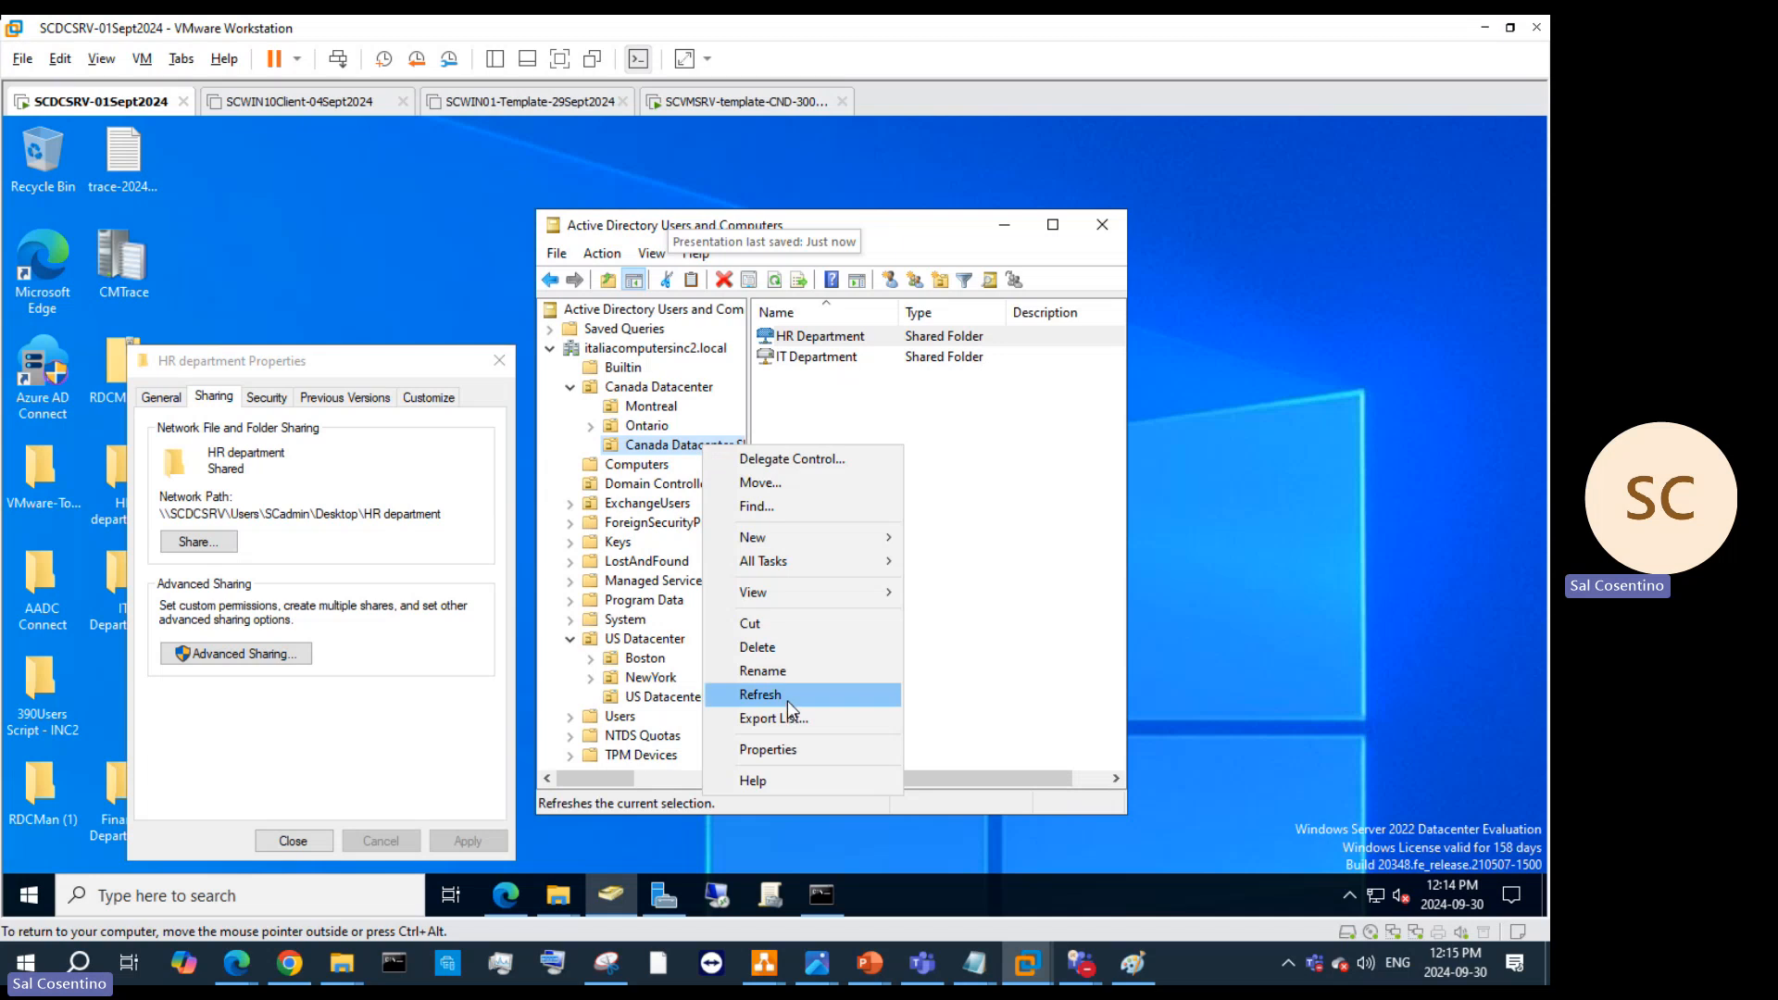
{"action": "mouse_move", "coordinate": [825, 537]}
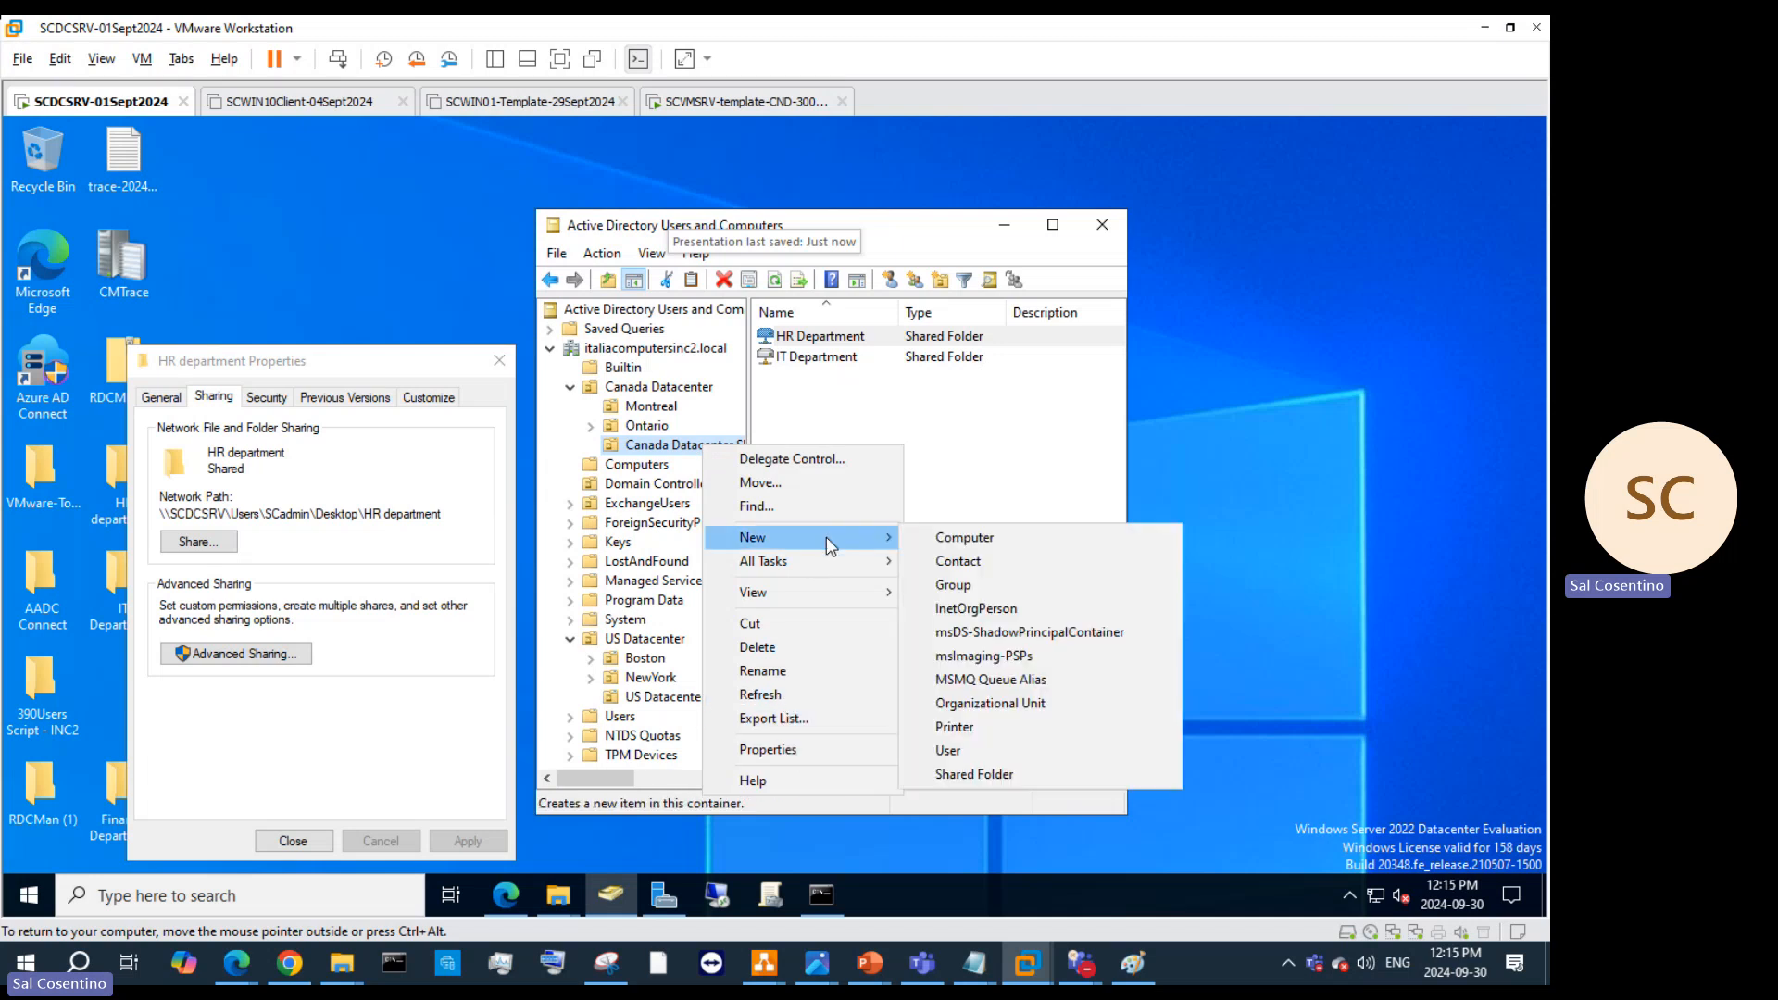
{"action": "left_click", "coordinate": [991, 777]}
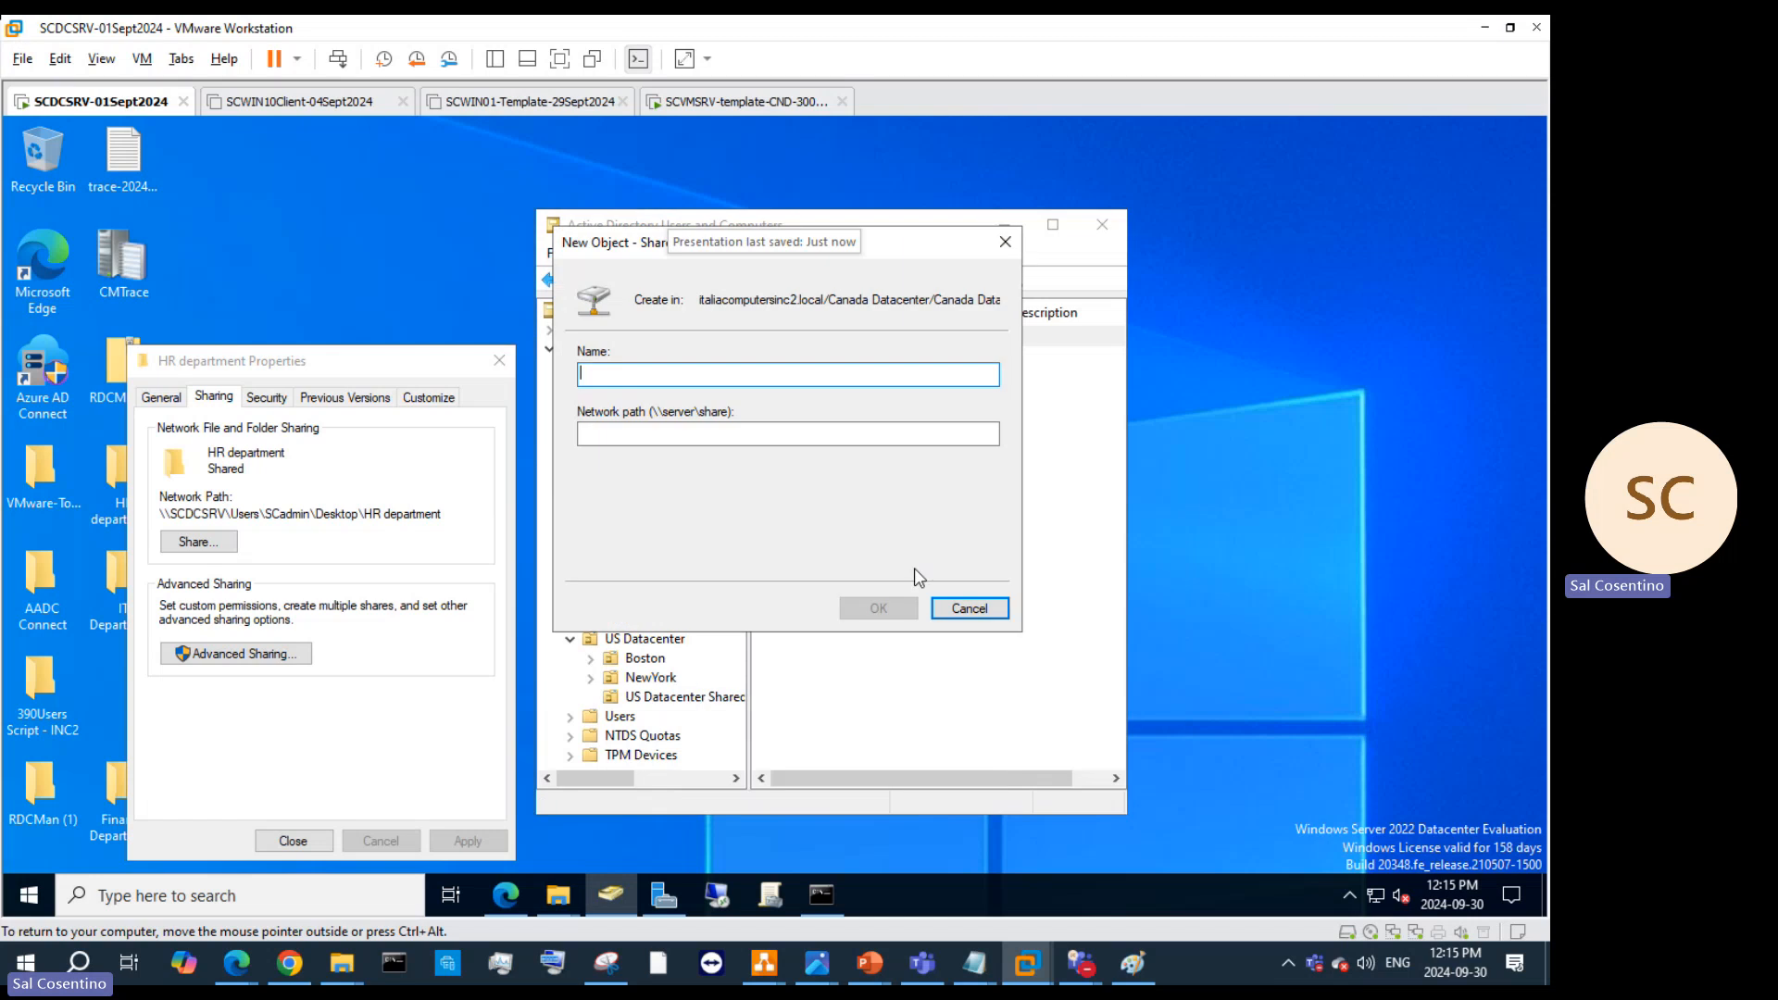
{"action": "type", "text": "H"}
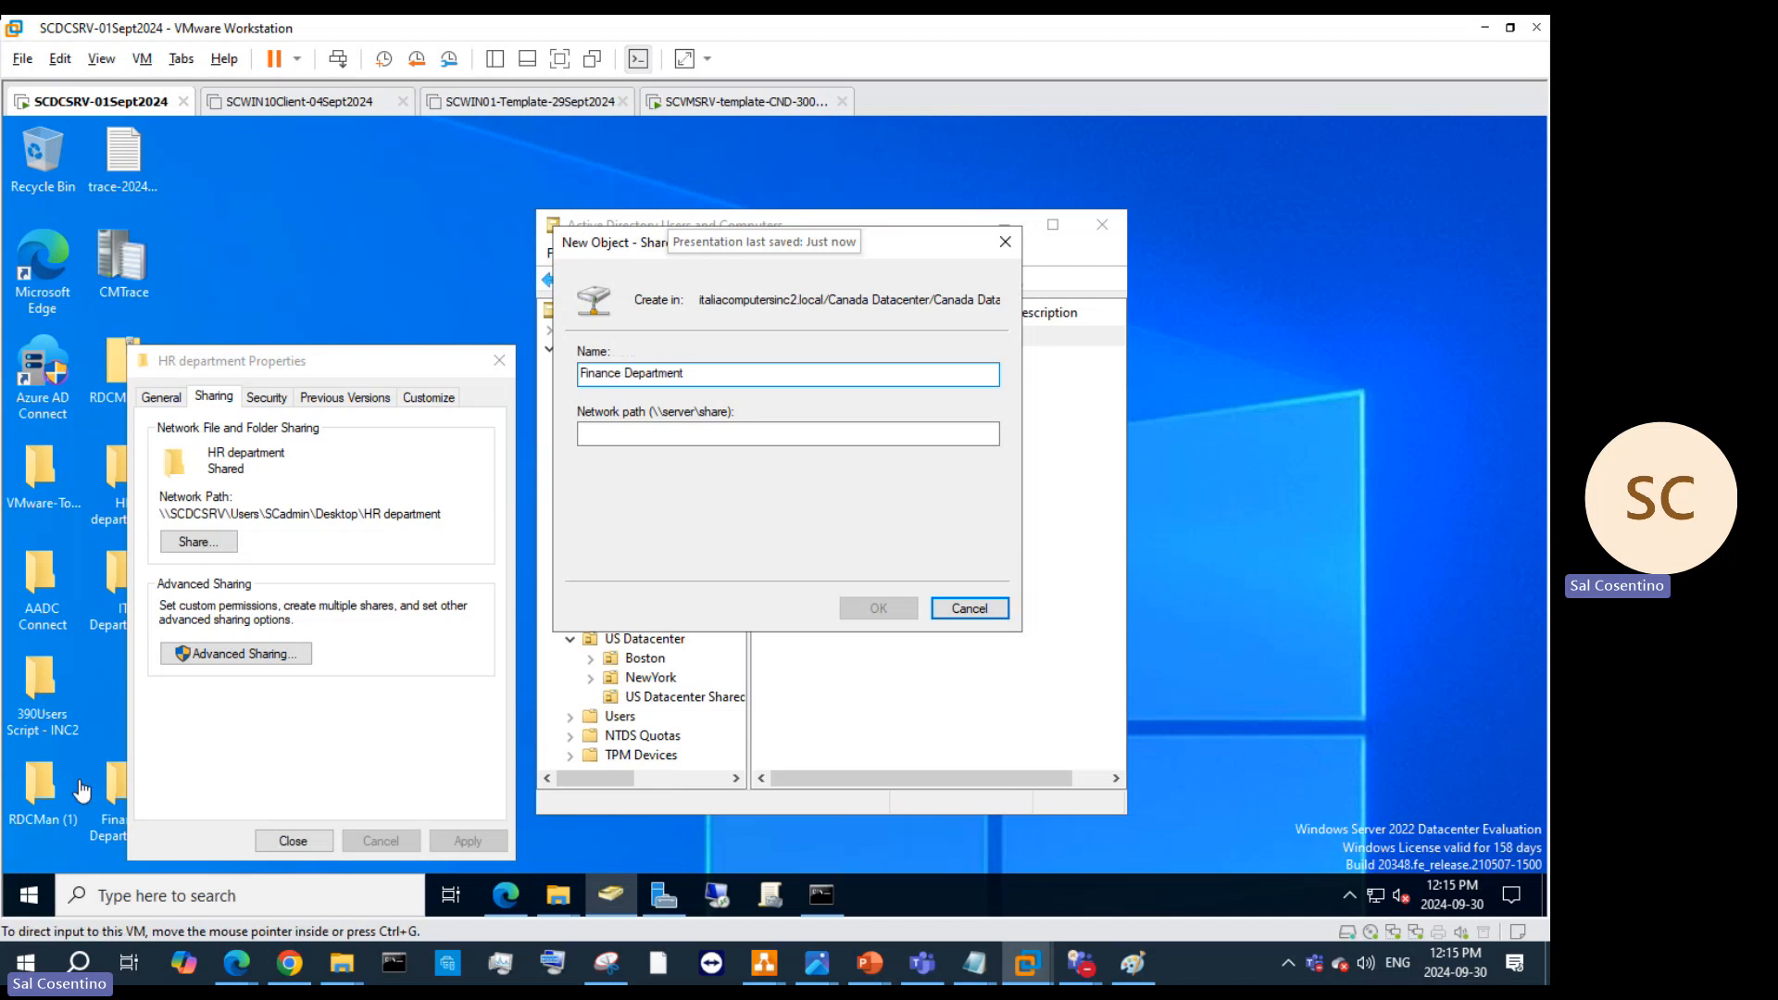
Step: Paste the Finance Department folder's network path into the new object and create it
{"action": "left_click", "coordinate": [319, 829]}
{"action": "right_click", "coordinate": [136, 787]}
{"action": "left_click", "coordinate": [199, 771]}
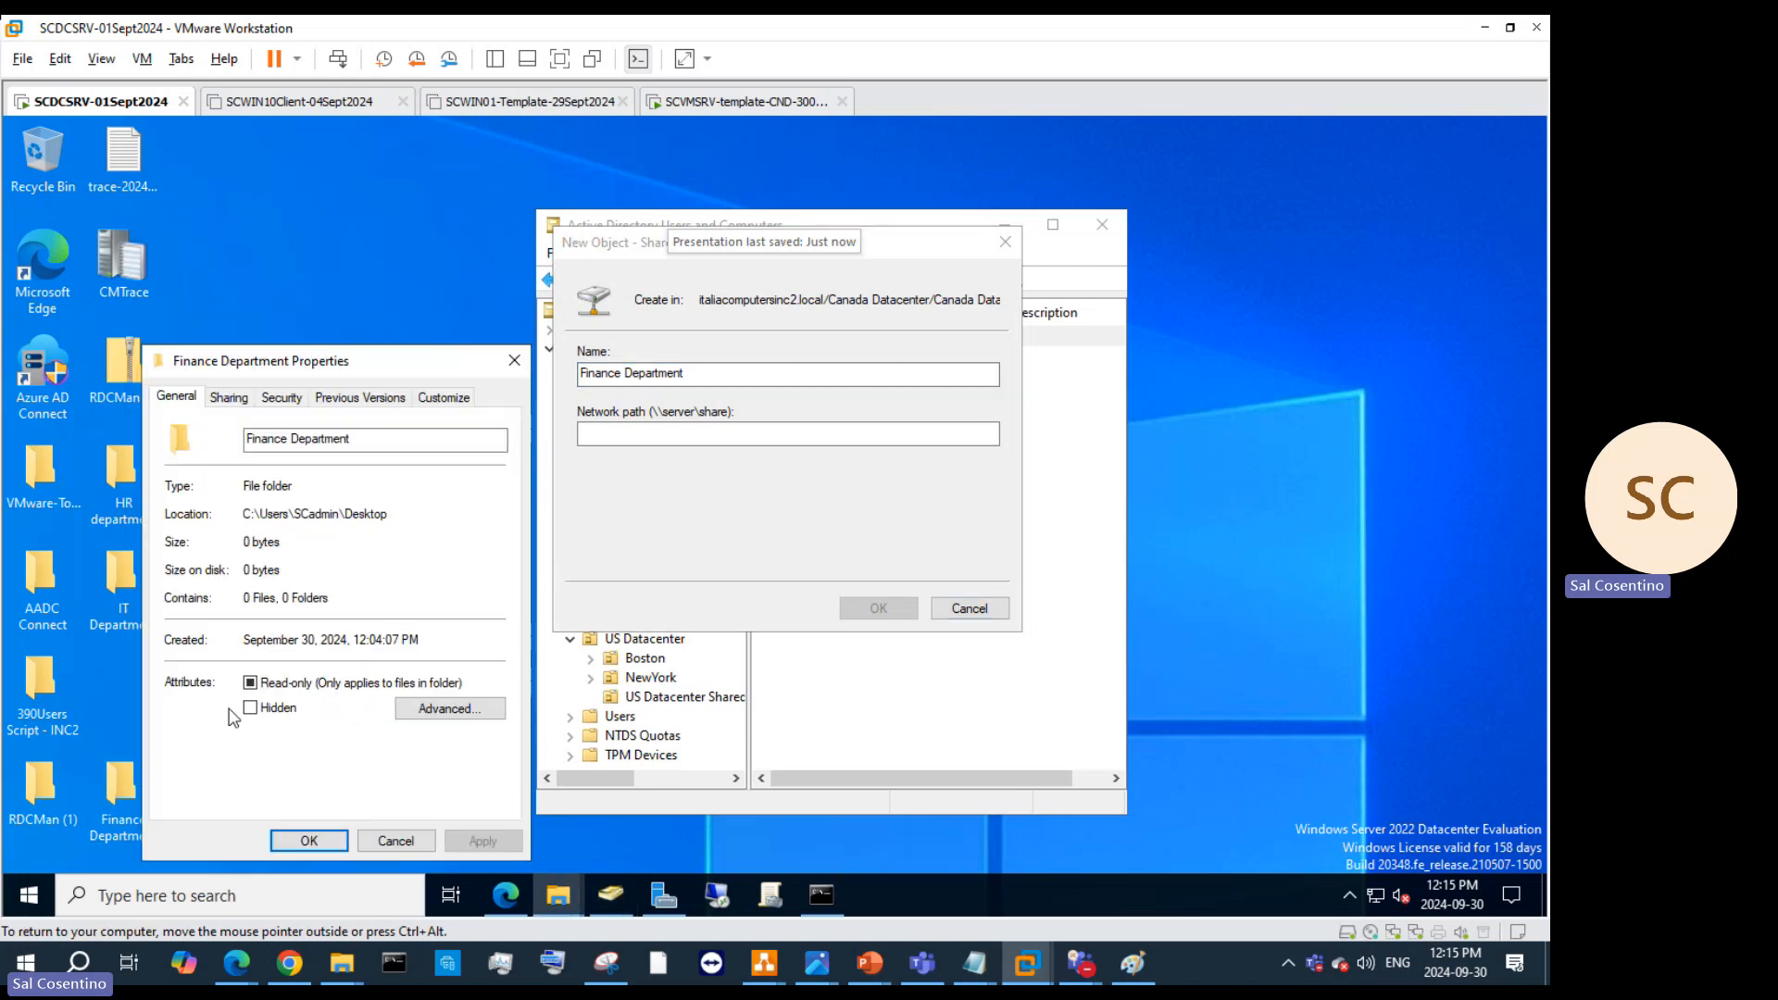
{"action": "left_click", "coordinate": [244, 398]}
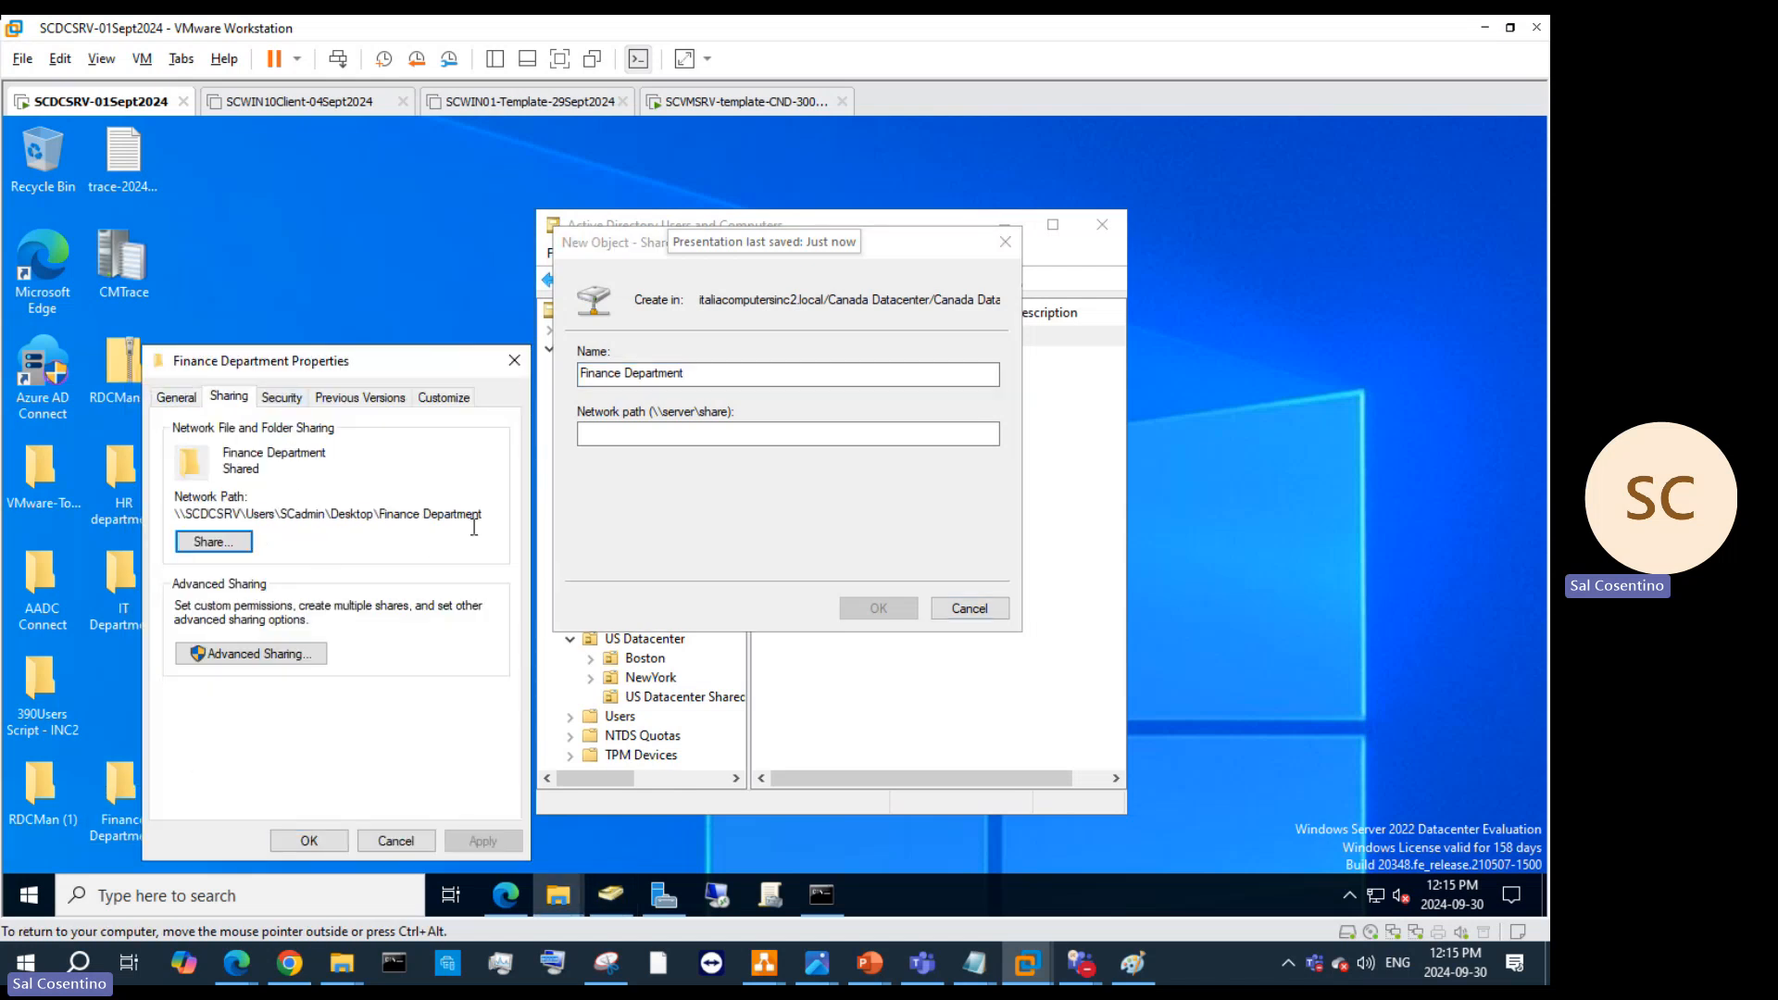
{"action": "left_click_drag", "start_coordinate": [508, 515], "coordinate": [123, 516]}
{"action": "key", "text": "ctrl+c"}
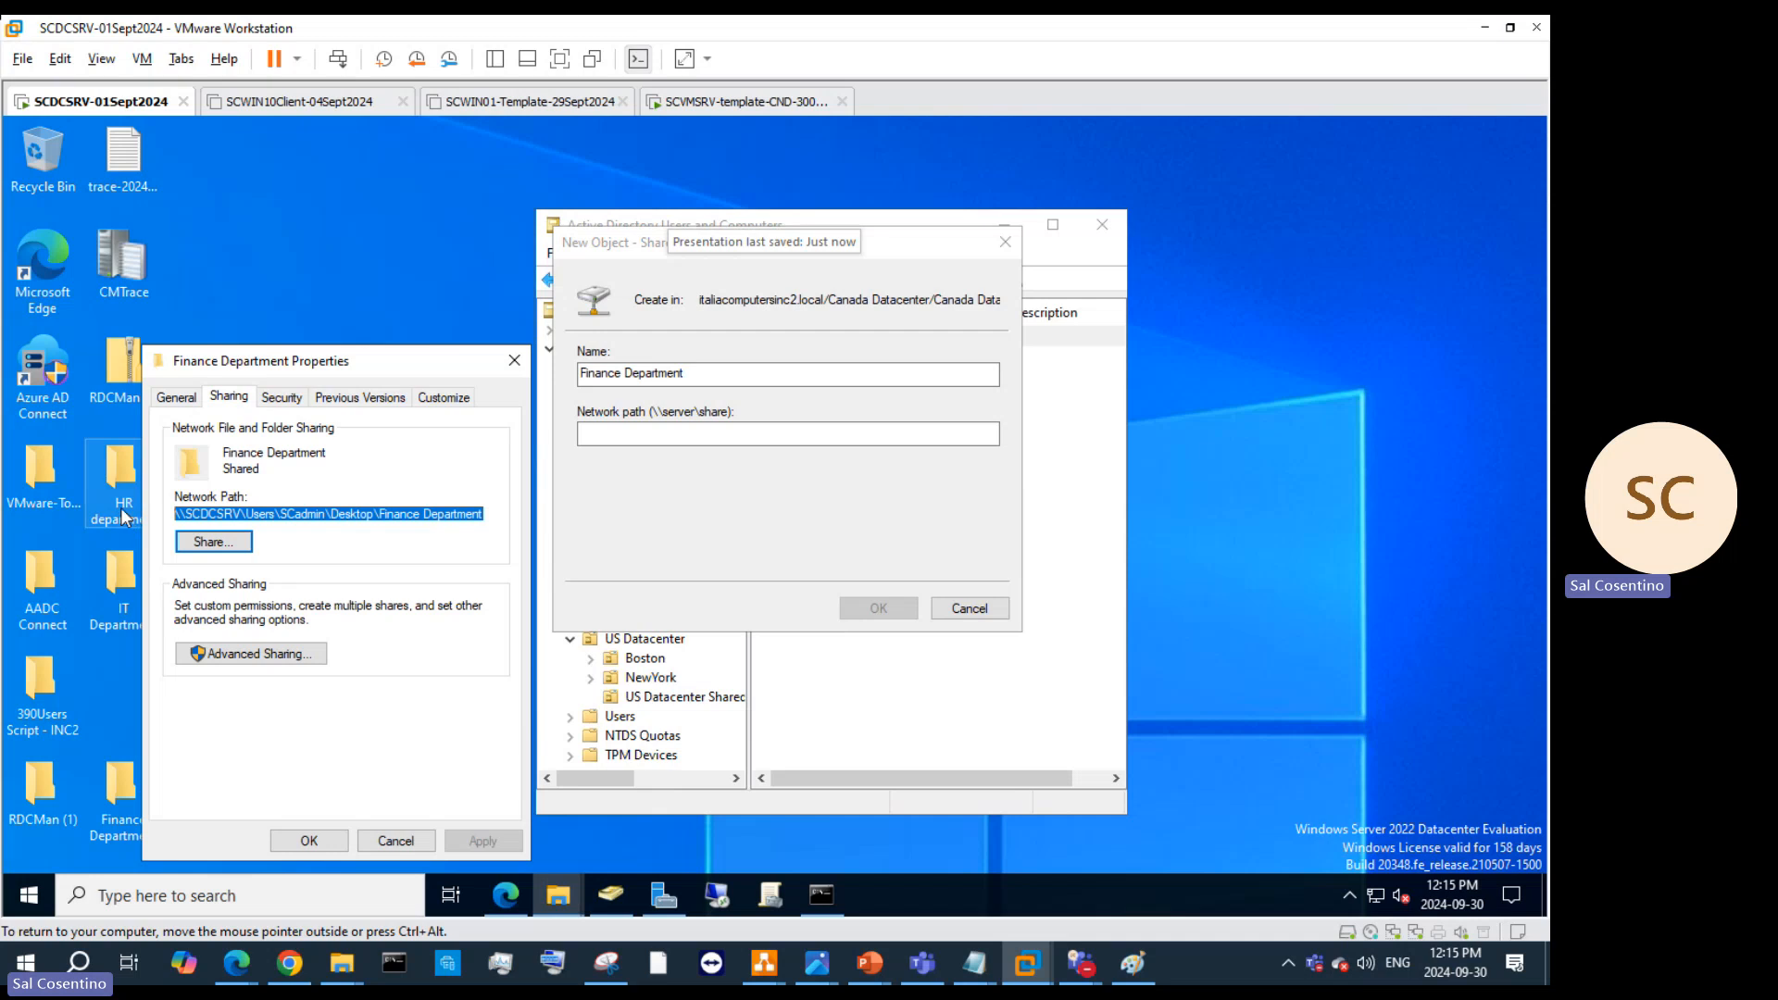
{"action": "left_click", "coordinate": [625, 434]}
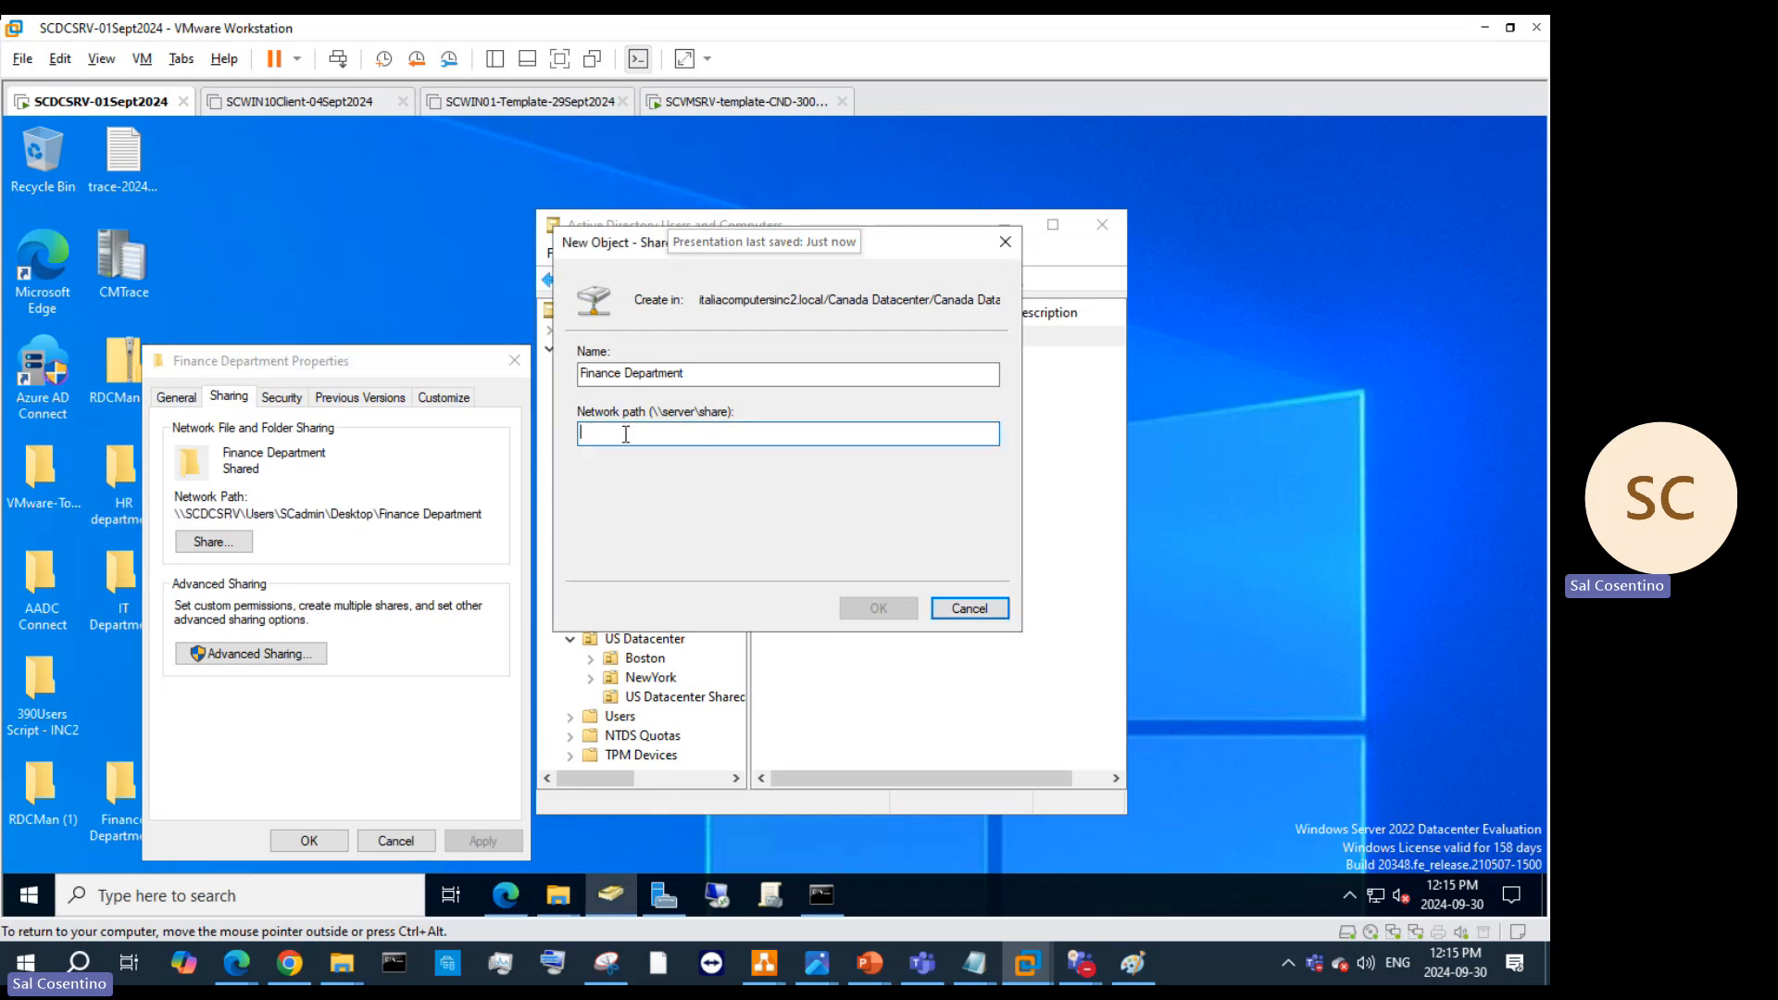
{"action": "key", "text": "ctrl+v"}
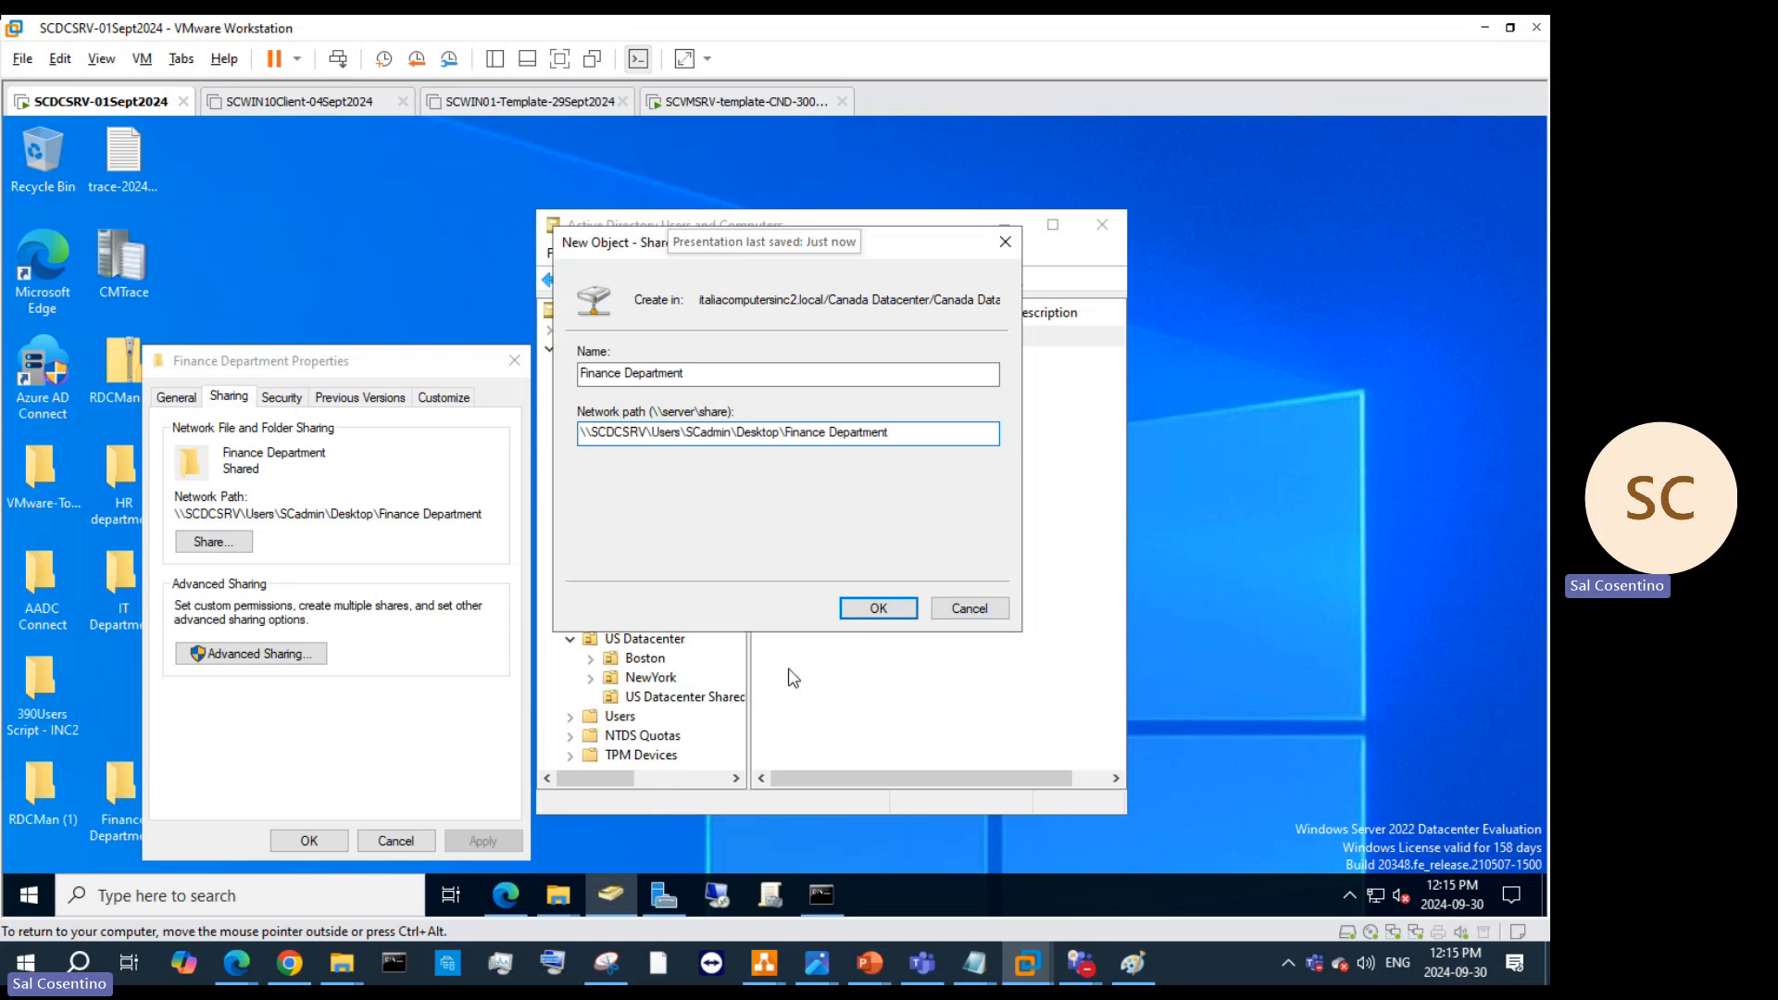
{"action": "left_click", "coordinate": [854, 613]}
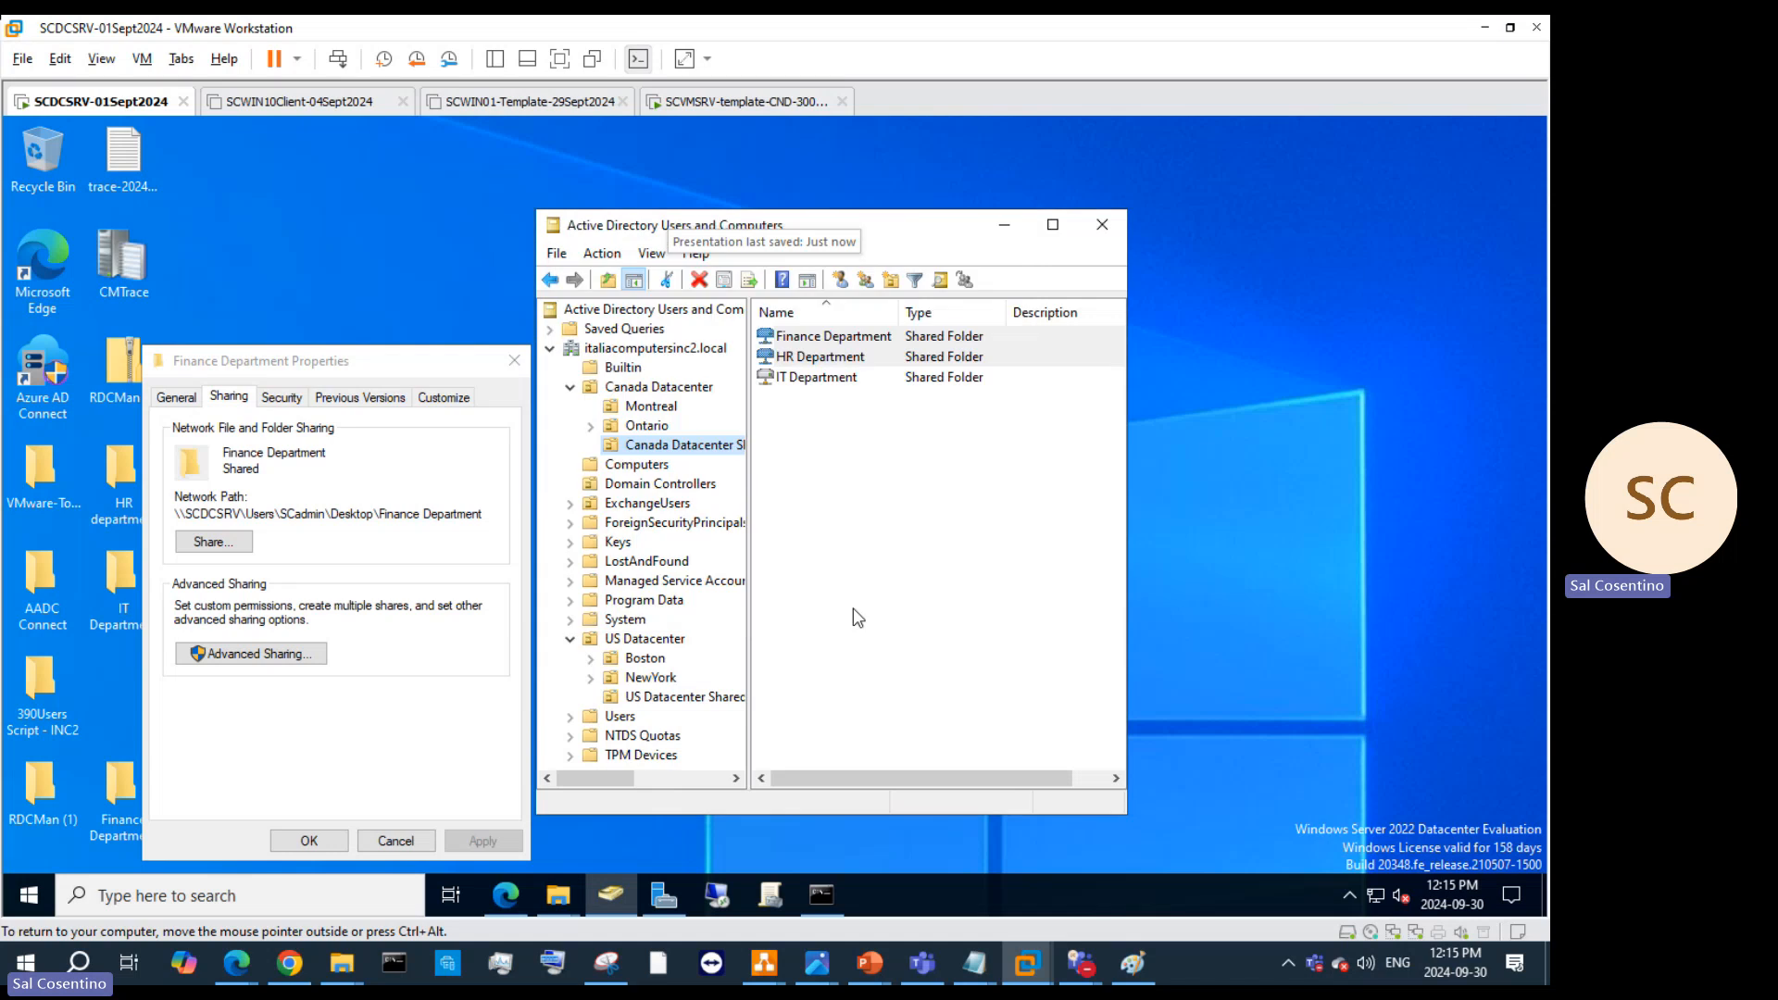
Step: Select the US Datacenter Shared Folder OU and bring up its context menu
{"action": "right_click", "coordinate": [829, 343]}
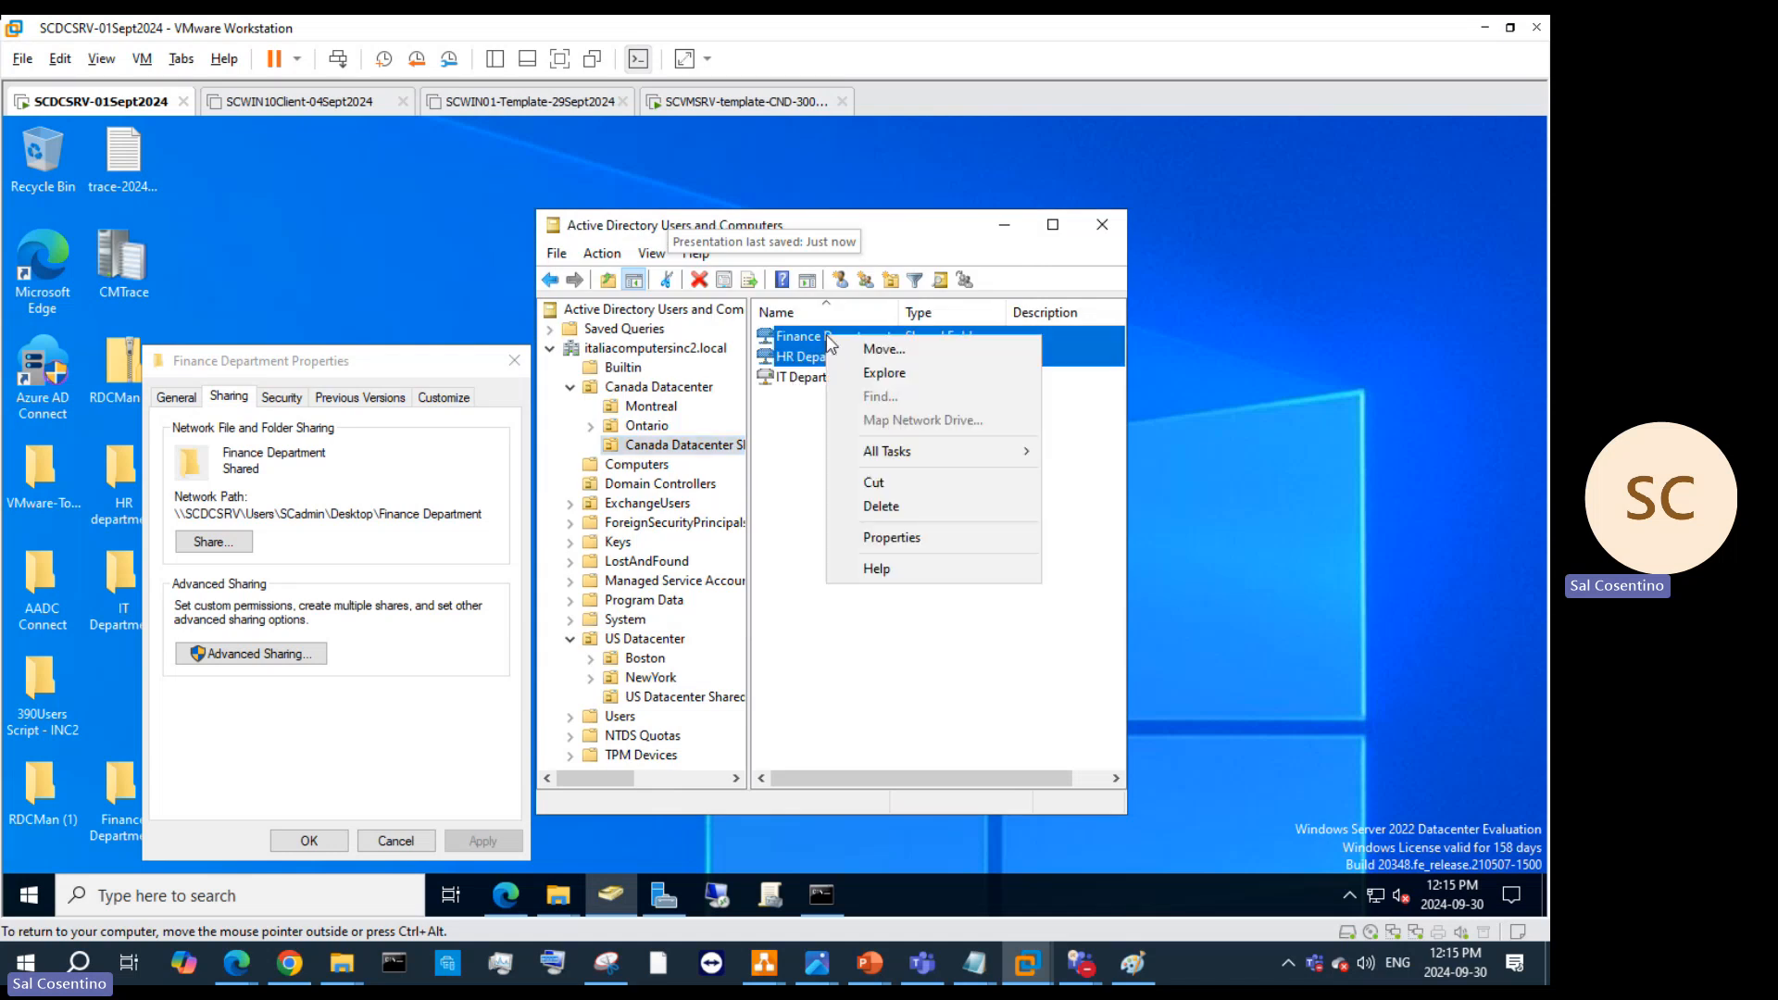
{"action": "left_click", "coordinate": [796, 499]}
{"action": "left_click", "coordinate": [673, 698]}
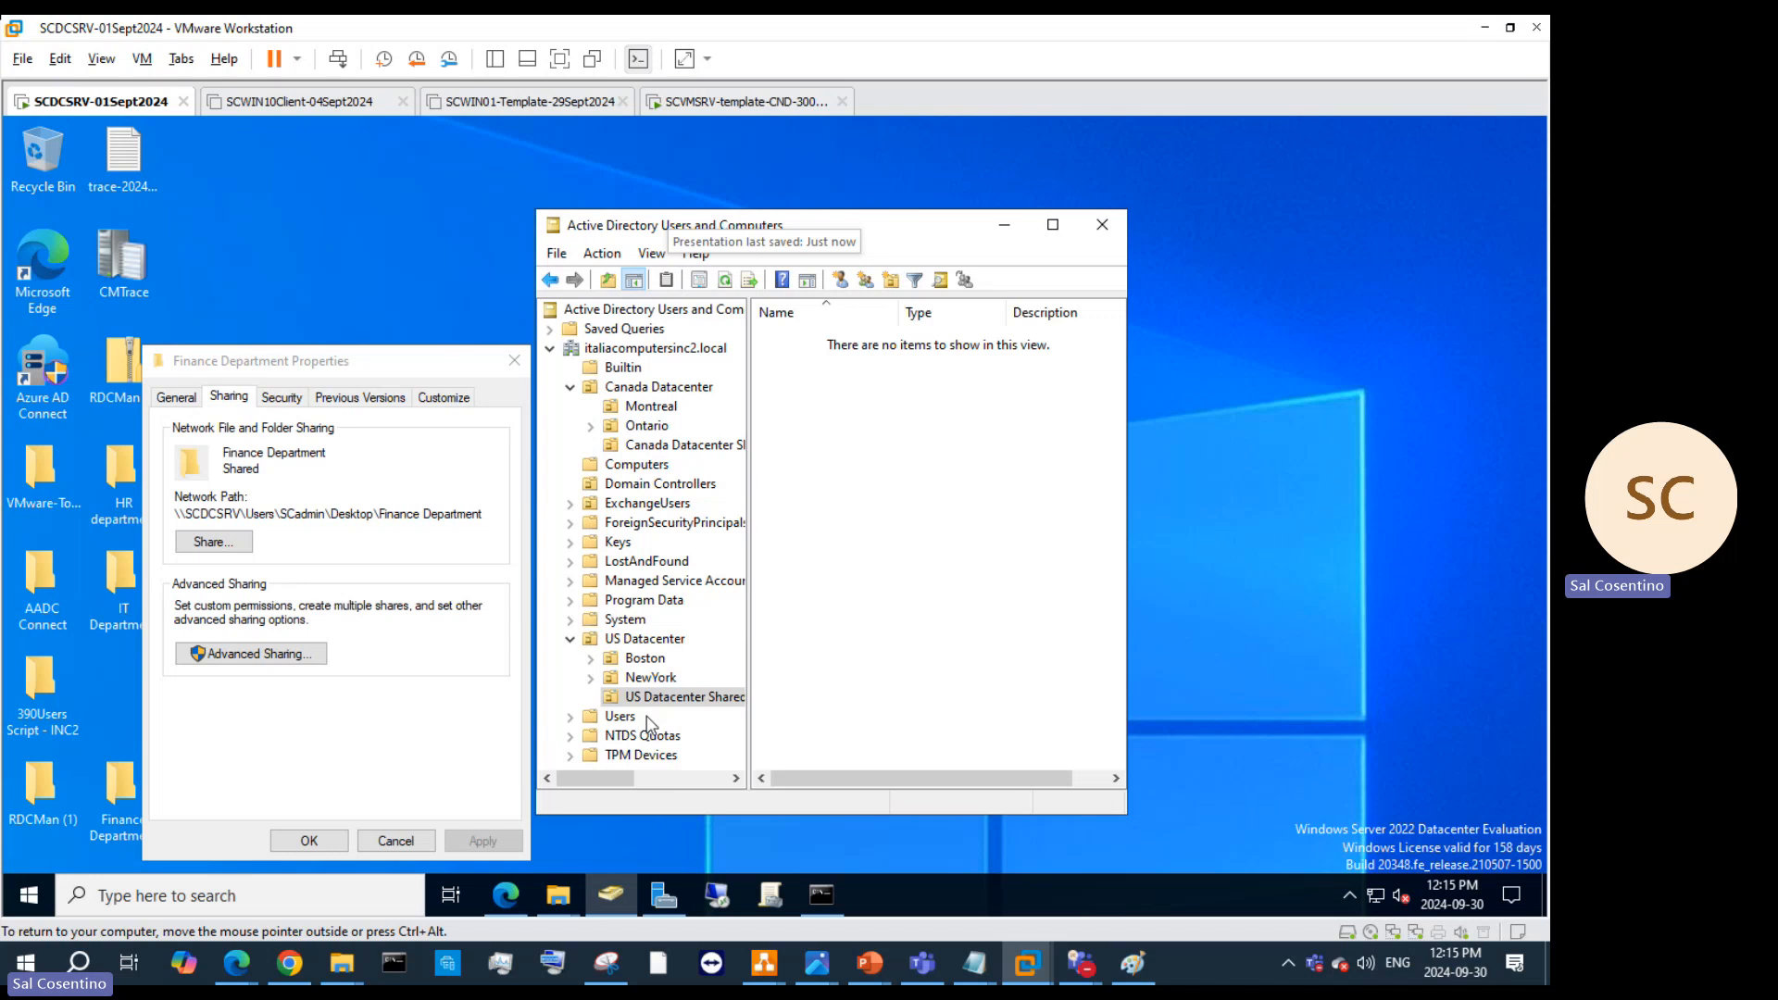
{"action": "right_click", "coordinate": [669, 697]}
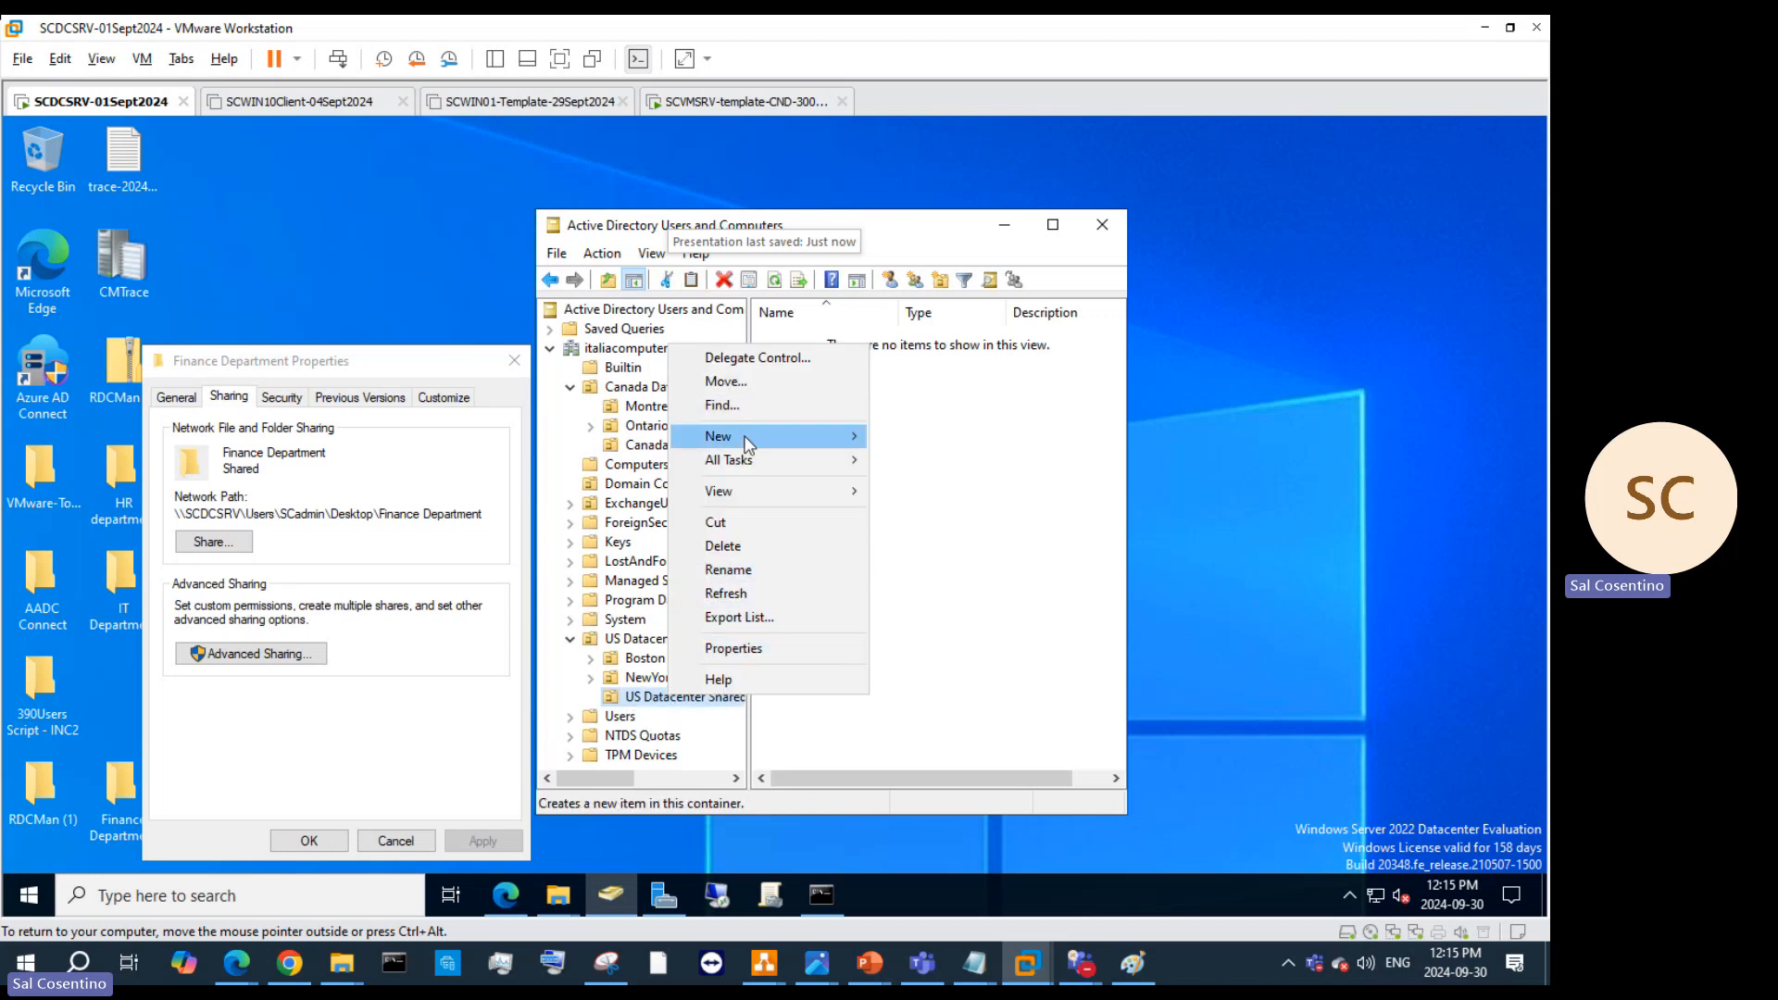
Step: Create a new Shared Folder object in the US Datacenter OU named 'Marketing Department'
{"action": "mouse_move", "coordinate": [838, 436]}
{"action": "left_click", "coordinate": [940, 673]}
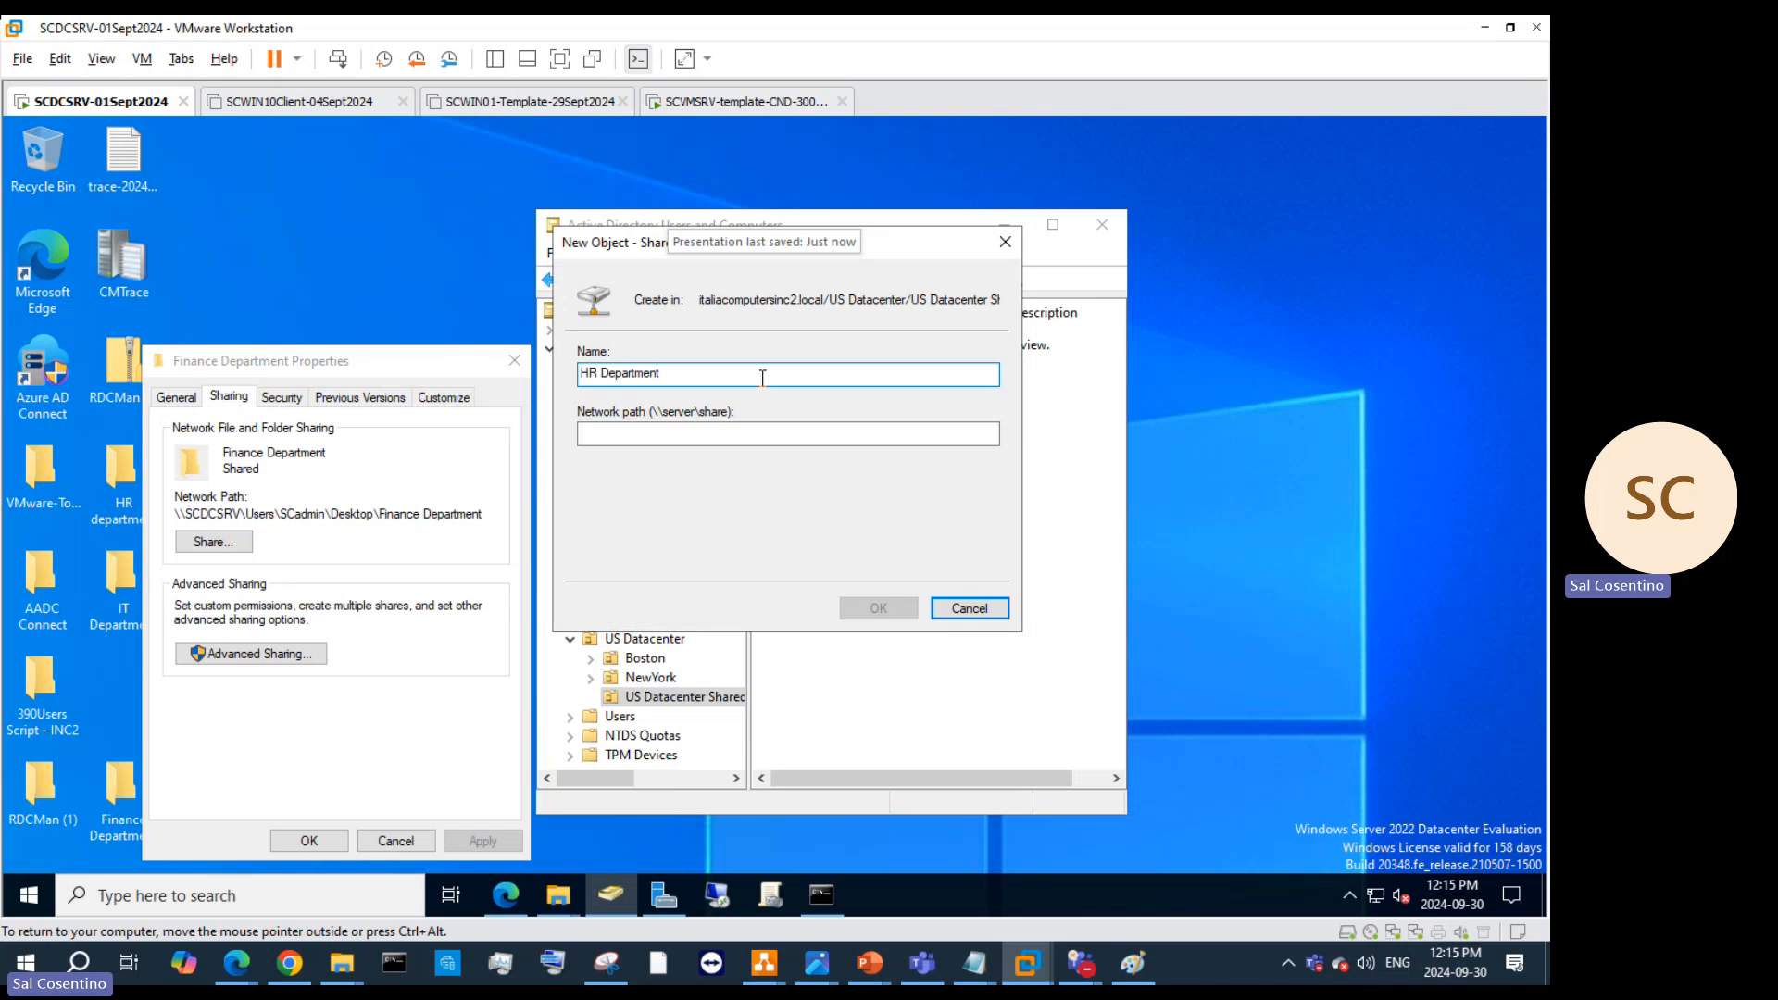
{"action": "type", "text": "HR Department"}
{"action": "double_click", "coordinate": [589, 373]}
{"action": "type", "text": "Fiancen"}
{"action": "left_click_drag", "start_coordinate": [624, 373], "coordinate": [560, 375]}
{"action": "type", "text": "Marketing"}
Step: Close Finance Department Properties and add a desktop folder named 'Marketing Department'
{"action": "left_click", "coordinate": [310, 839]}
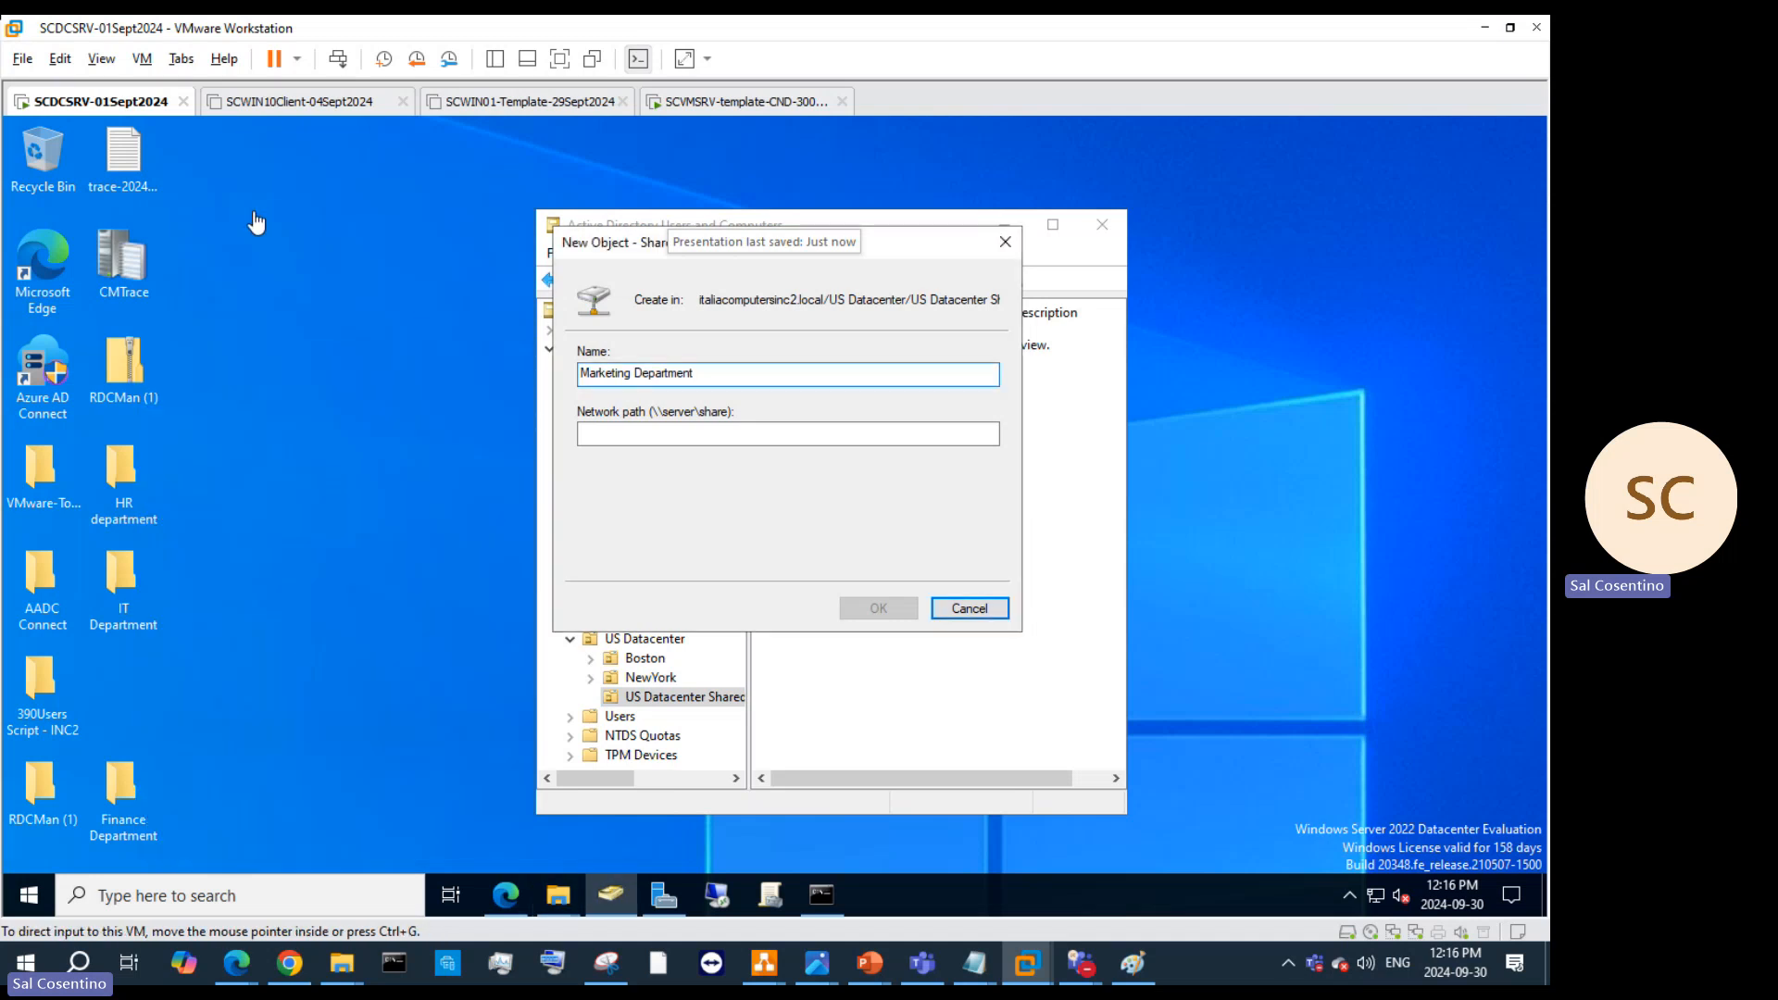
{"action": "right_click", "coordinate": [246, 225]}
{"action": "mouse_move", "coordinate": [370, 394]}
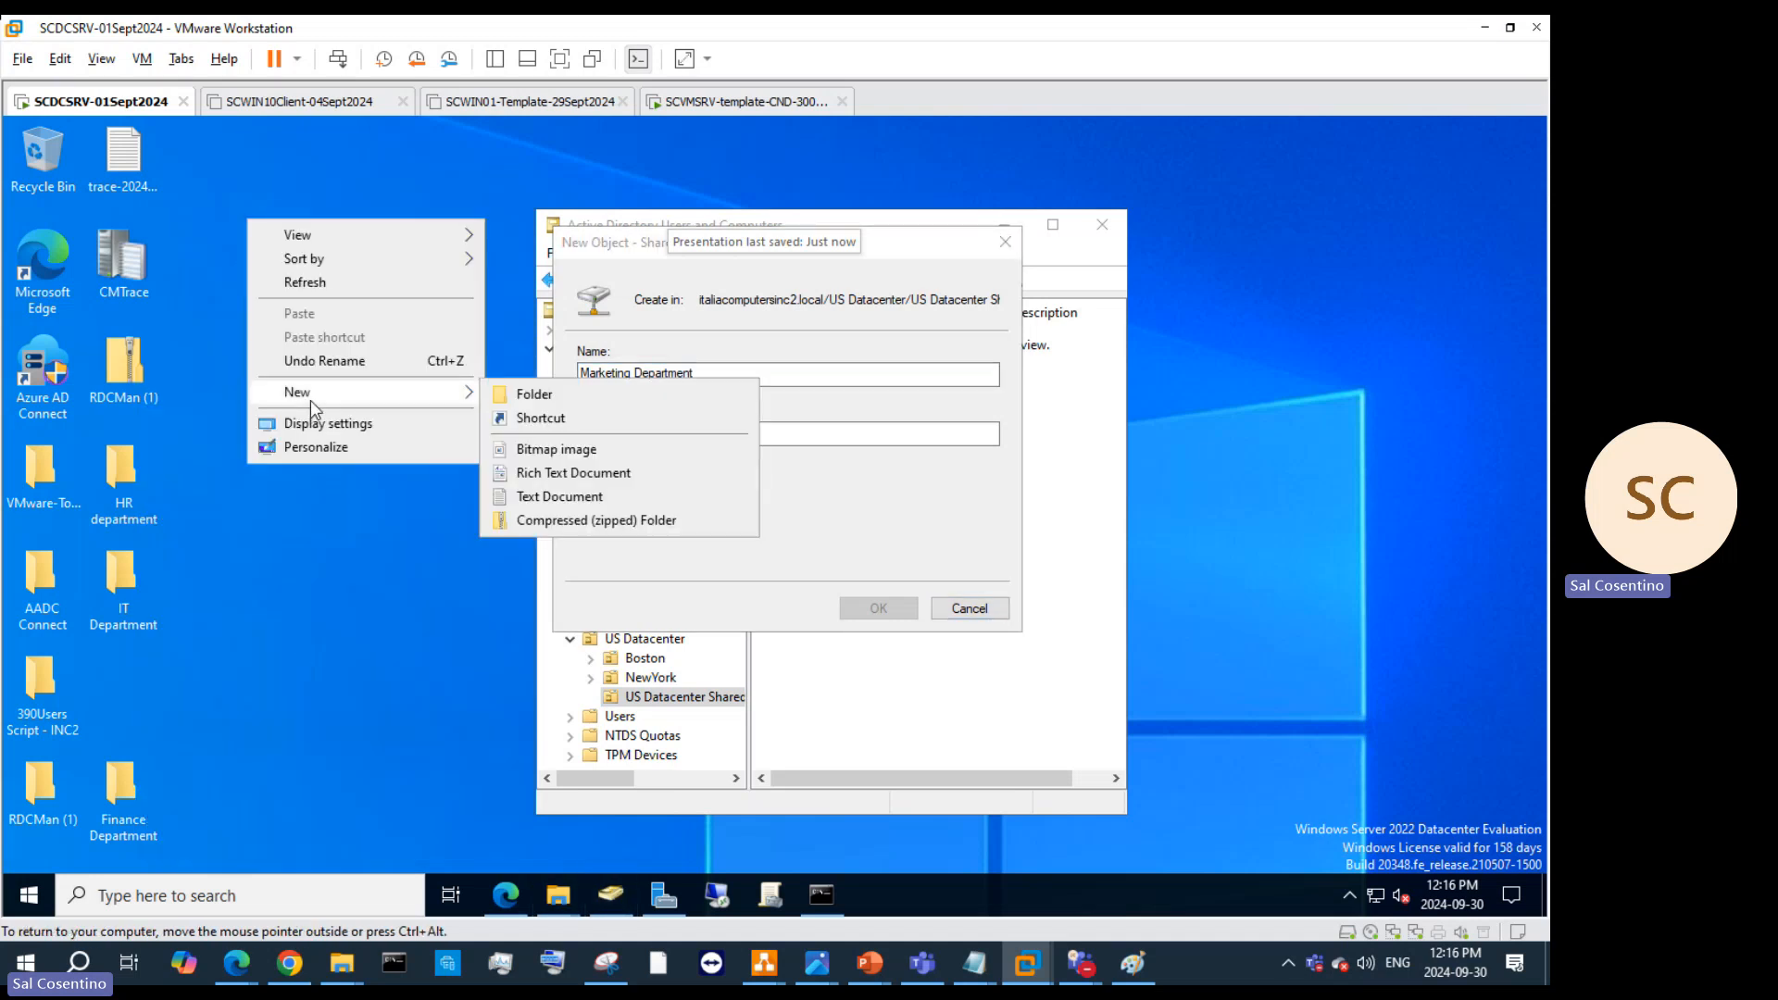
{"action": "left_click", "coordinate": [505, 394]}
{"action": "type", "text": "M"}
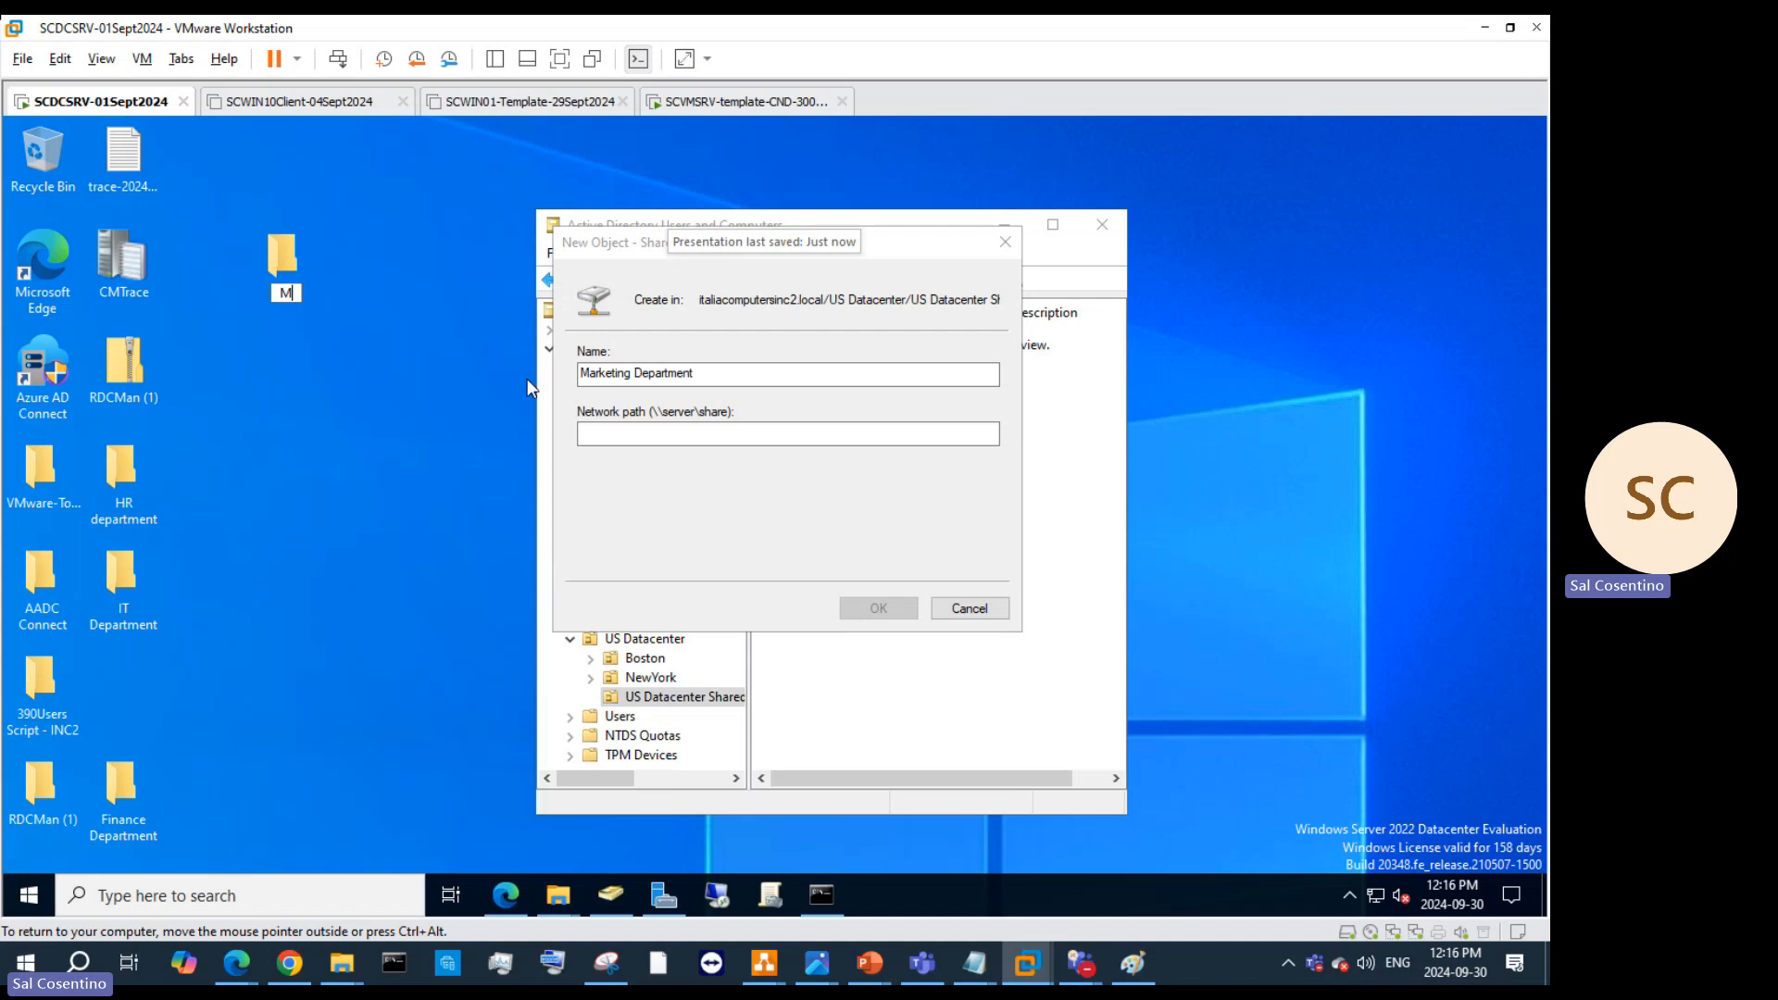
{"action": "type", "text": "Martketing"}
{"action": "left_click", "coordinate": [290, 296]}
{"action": "key", "text": "BackSpace"}
{"action": "type", "text": "department"}
{"action": "double_click", "coordinate": [275, 306]}
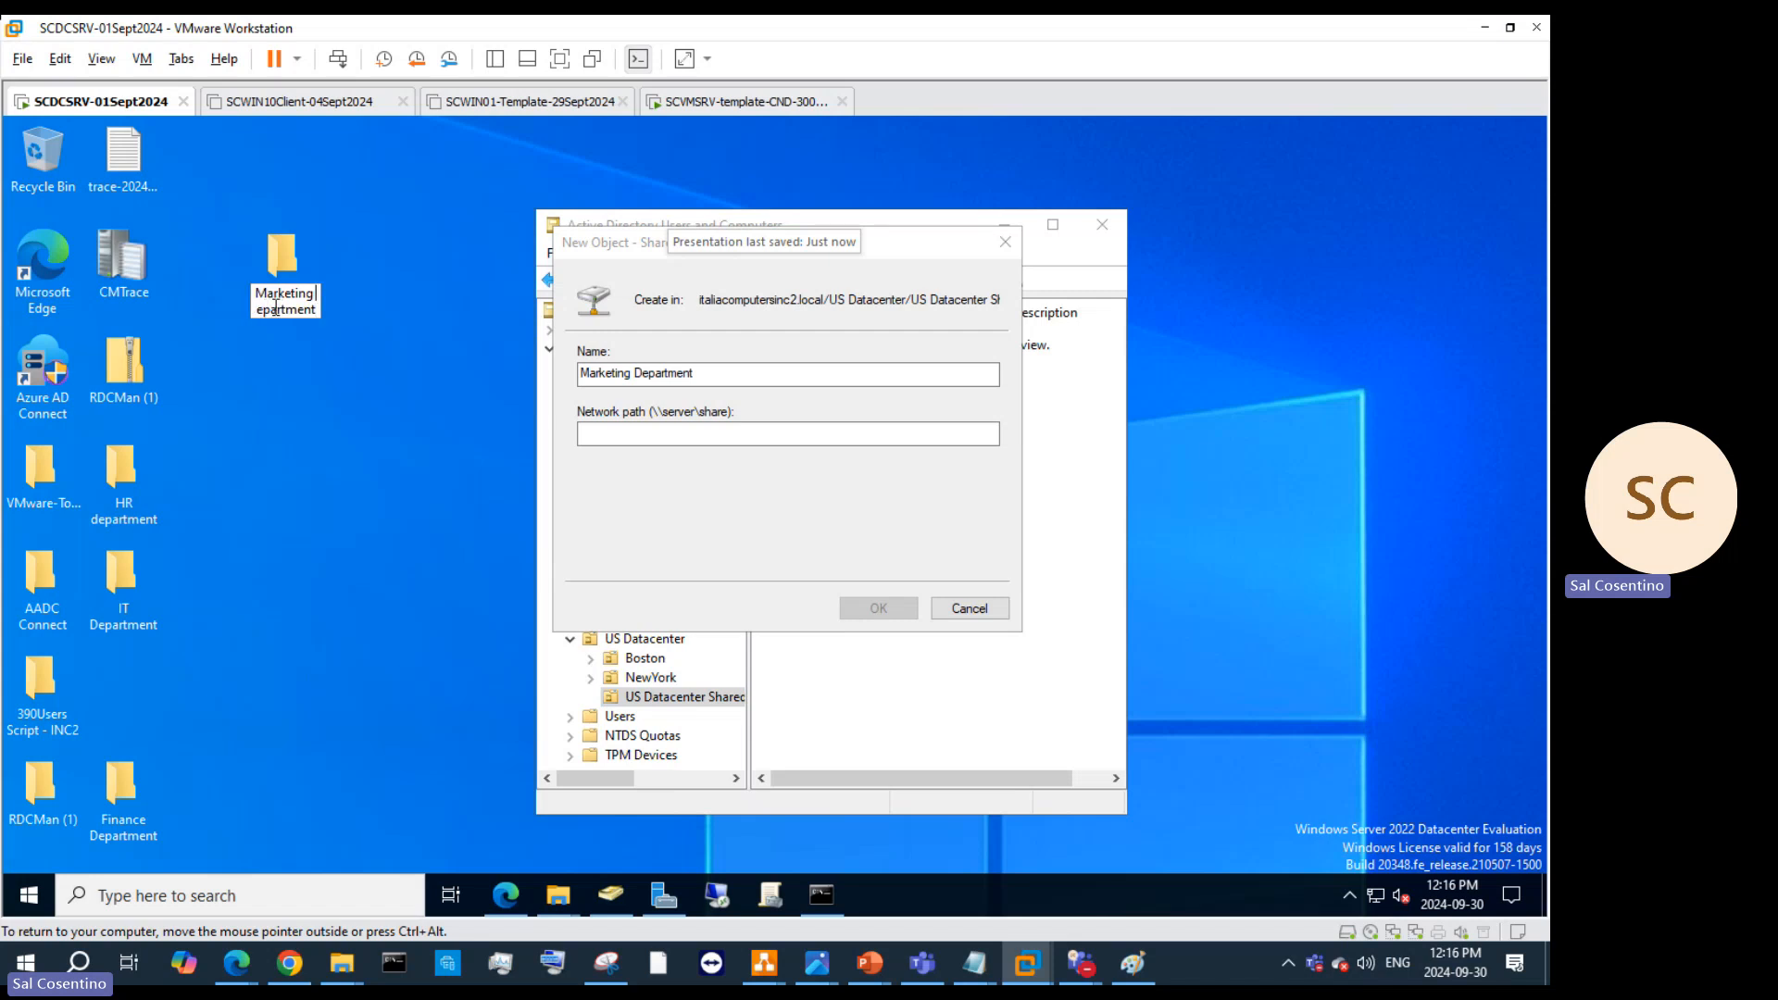
{"action": "type", "text": "Department"}
{"action": "key", "text": "Return"}
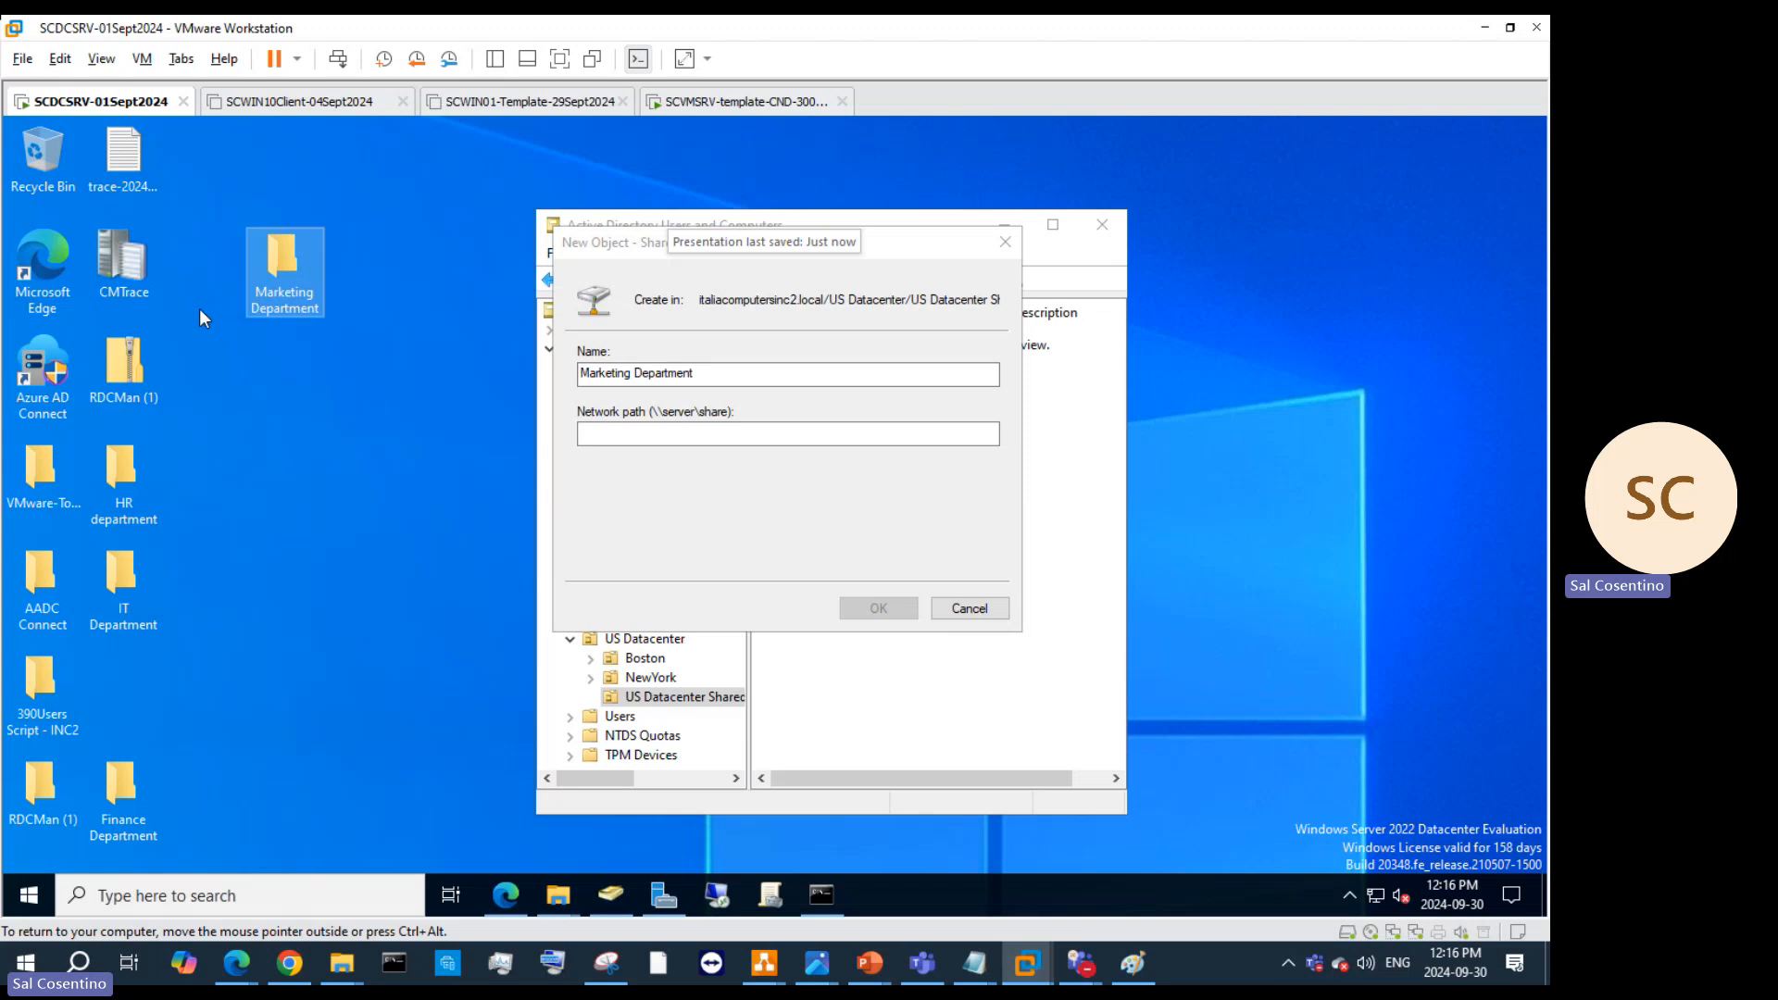
Step: Share the Marketing Department folder with Everyone at Read/Write permission
{"action": "right_click", "coordinate": [265, 276]}
{"action": "left_click", "coordinate": [344, 613]}
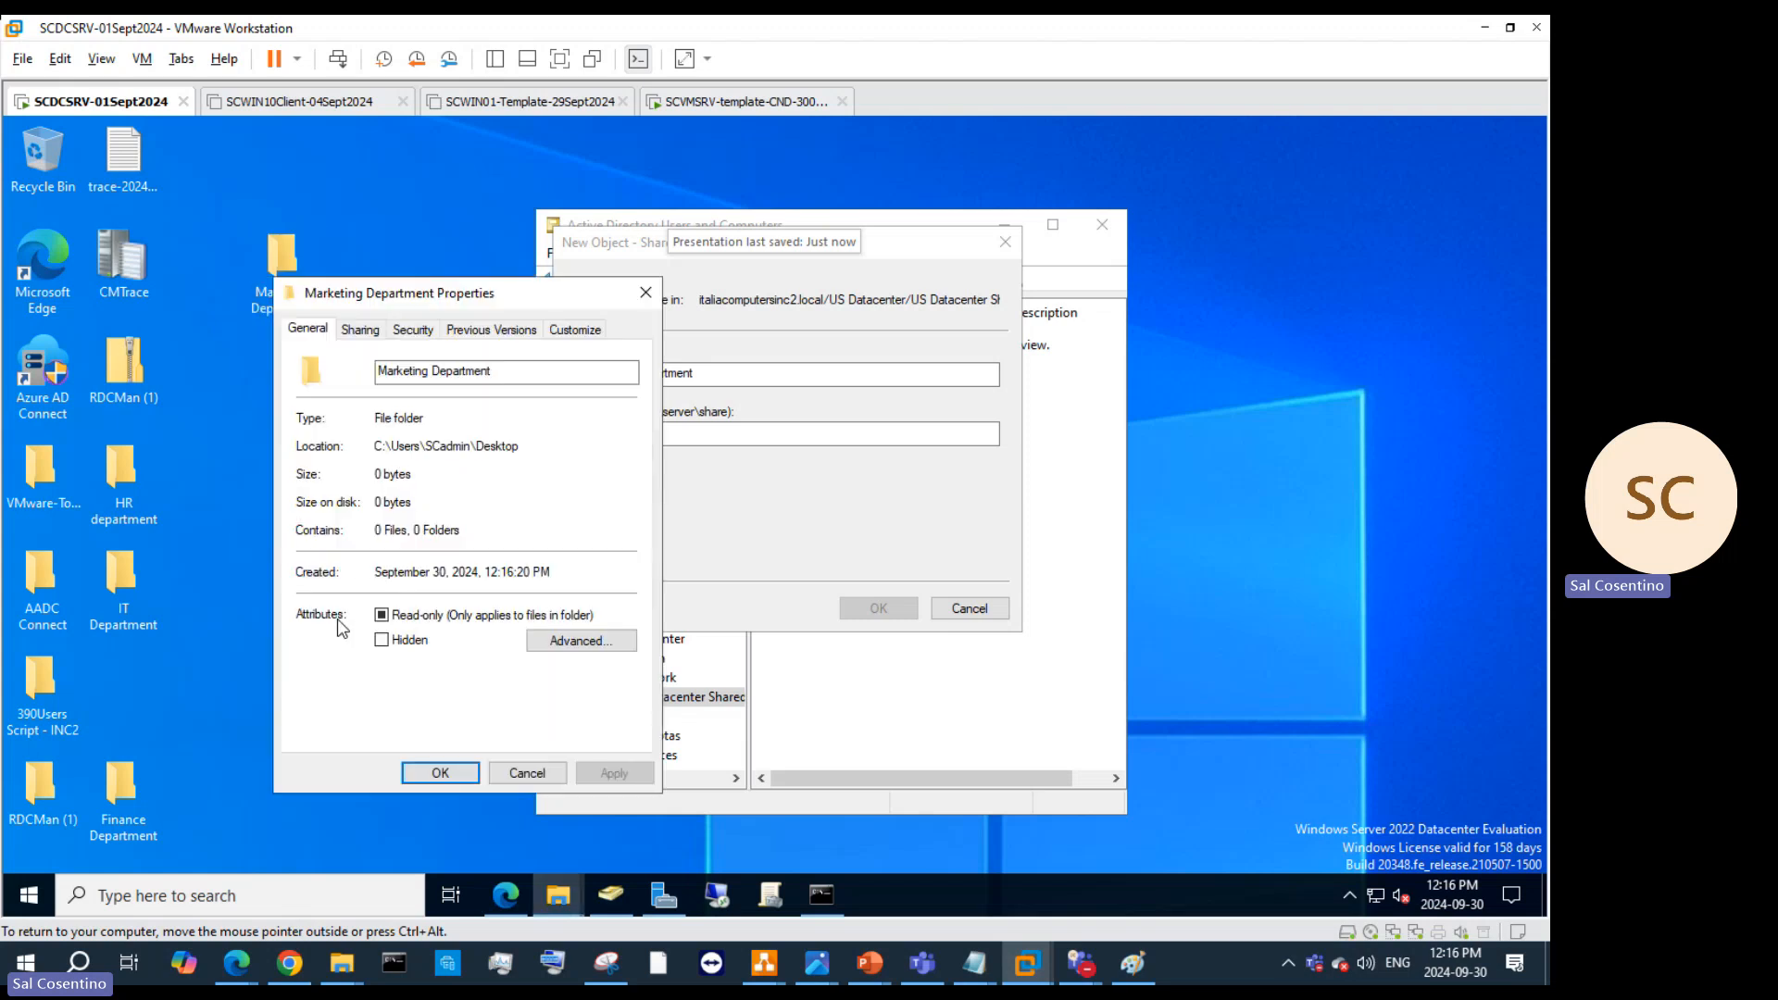
{"action": "left_click", "coordinate": [361, 331]}
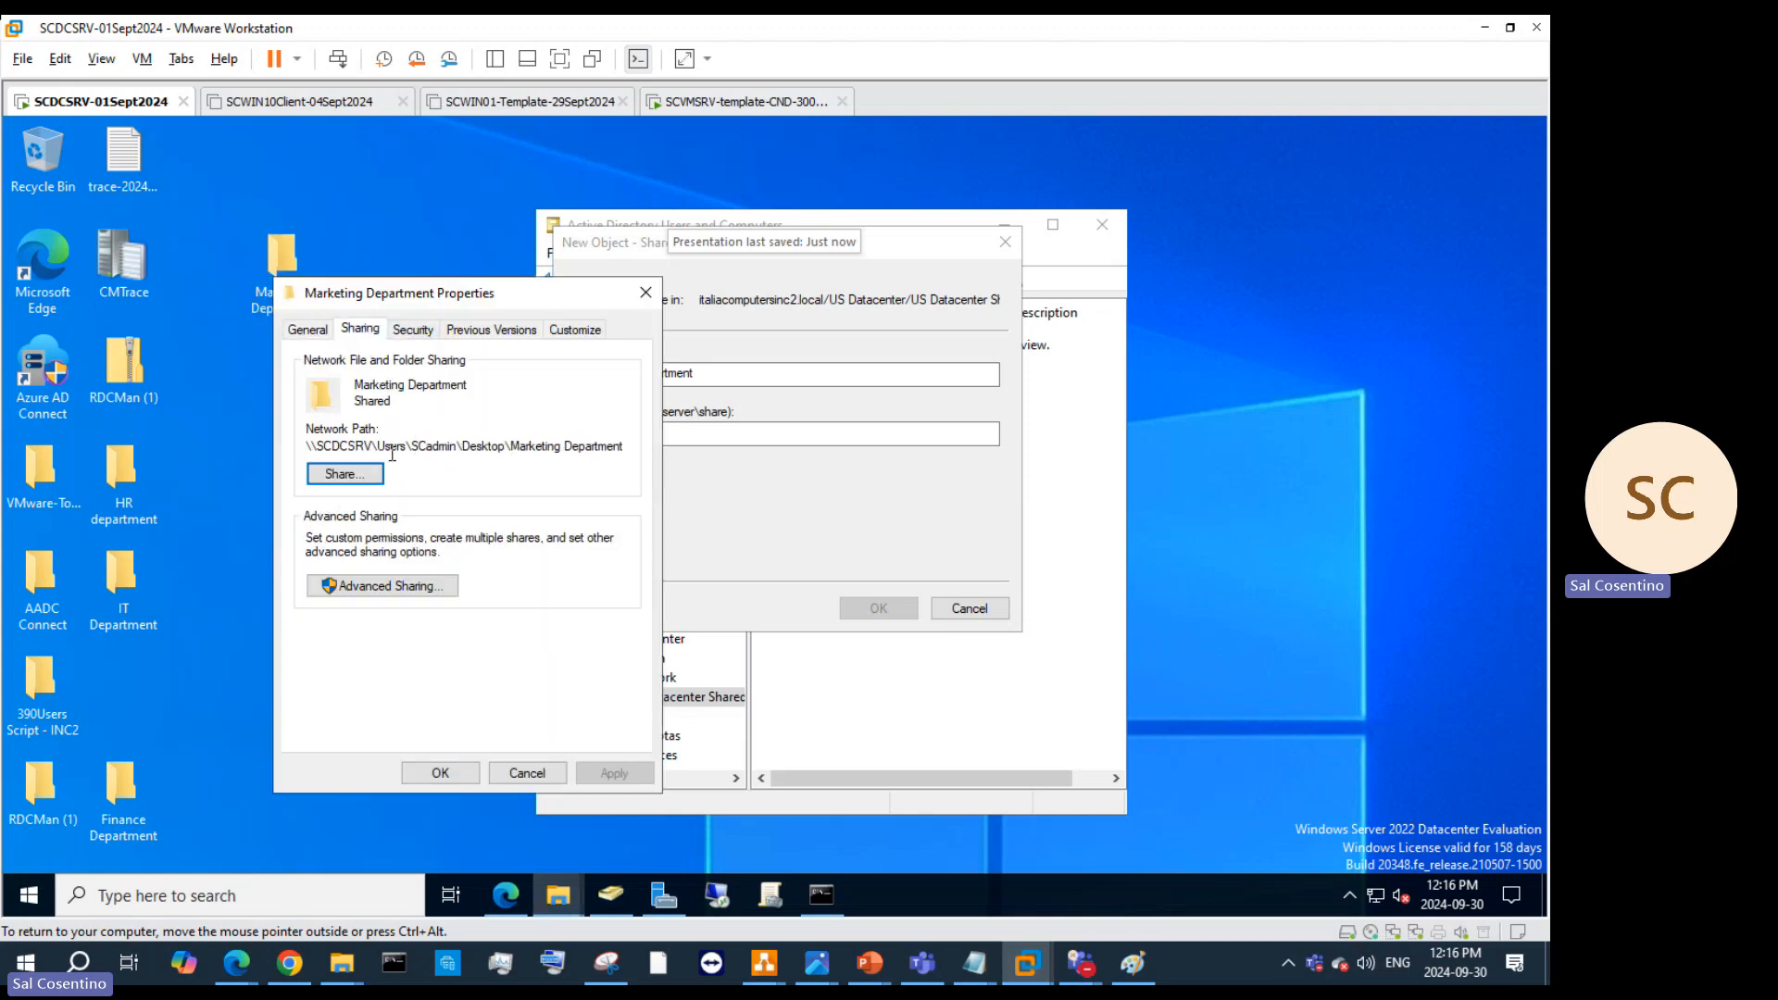
{"action": "left_click", "coordinate": [344, 474]}
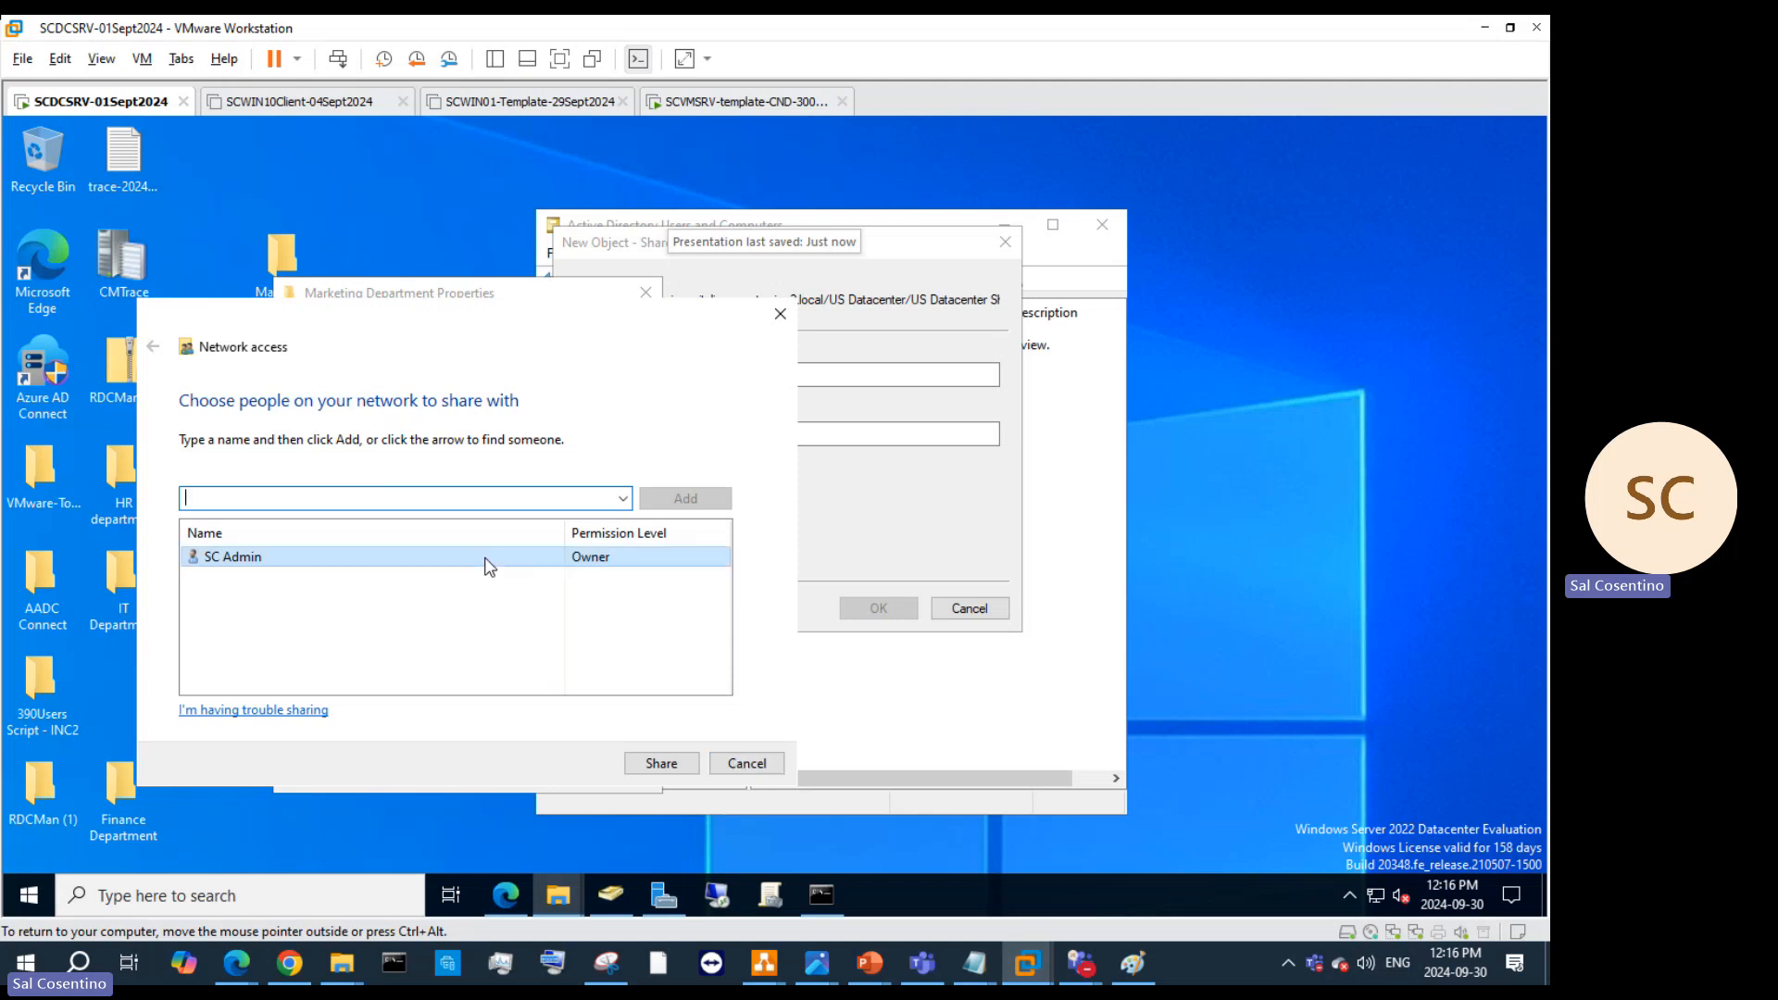
{"action": "left_click", "coordinate": [622, 499]}
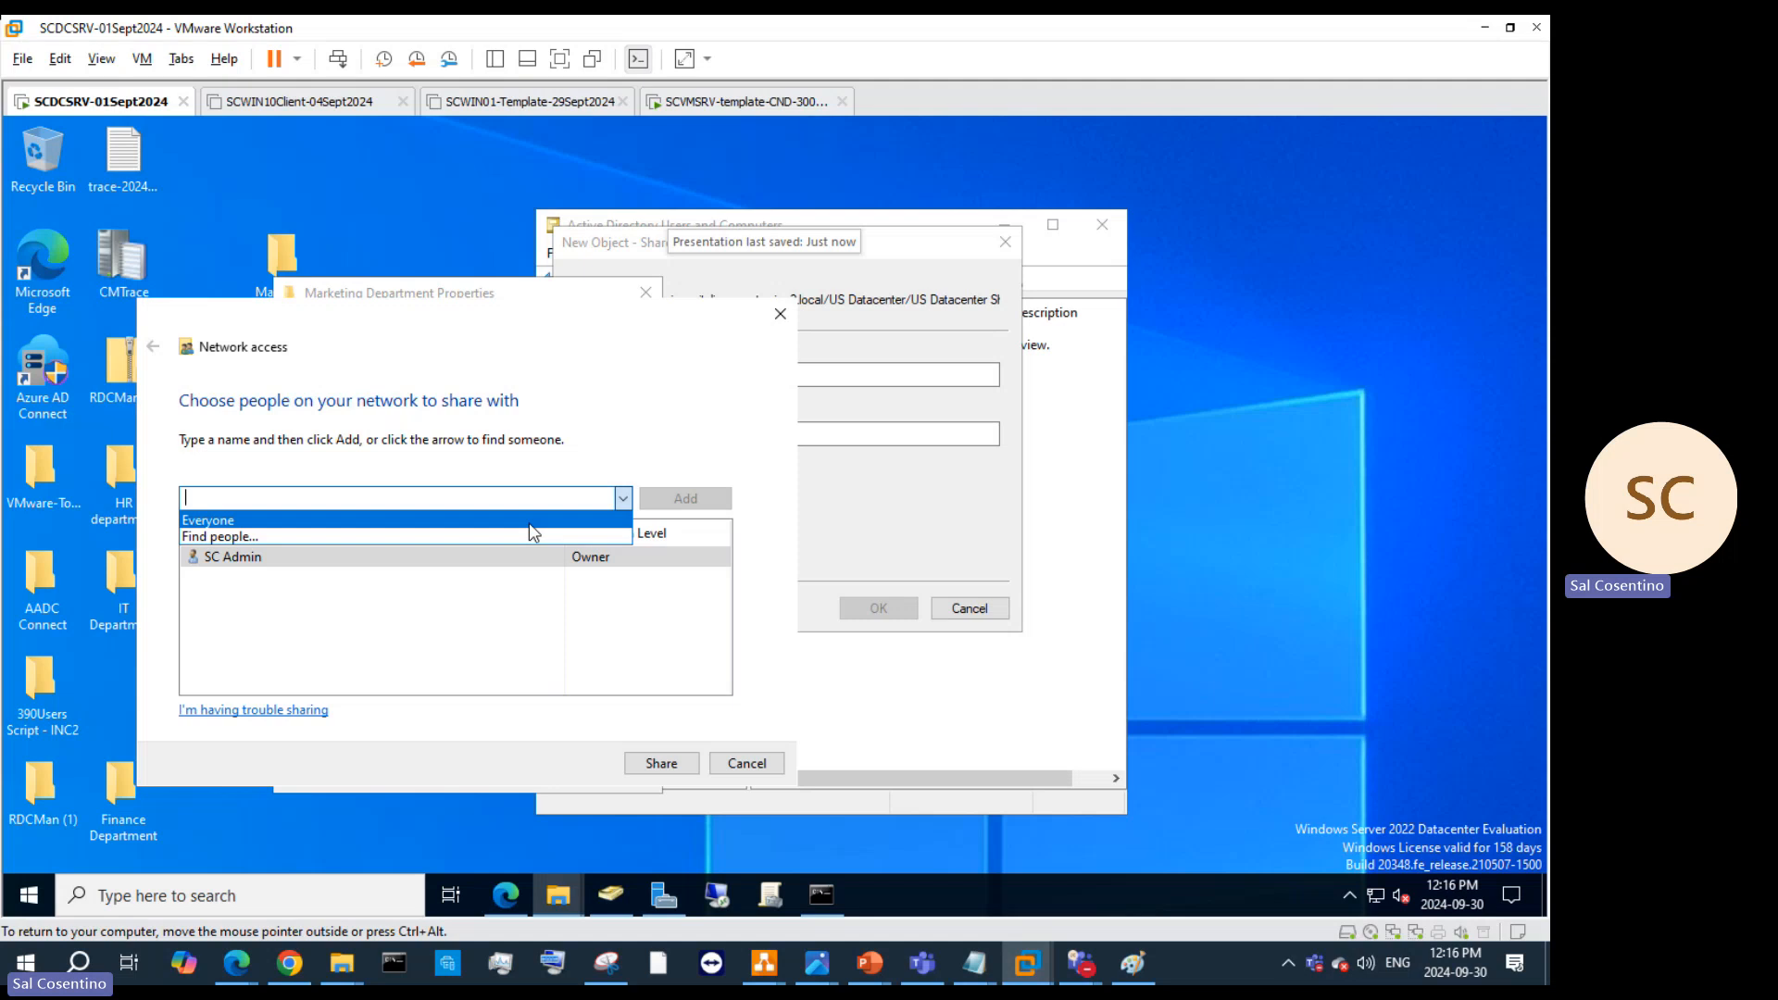
{"action": "left_click", "coordinate": [529, 522]}
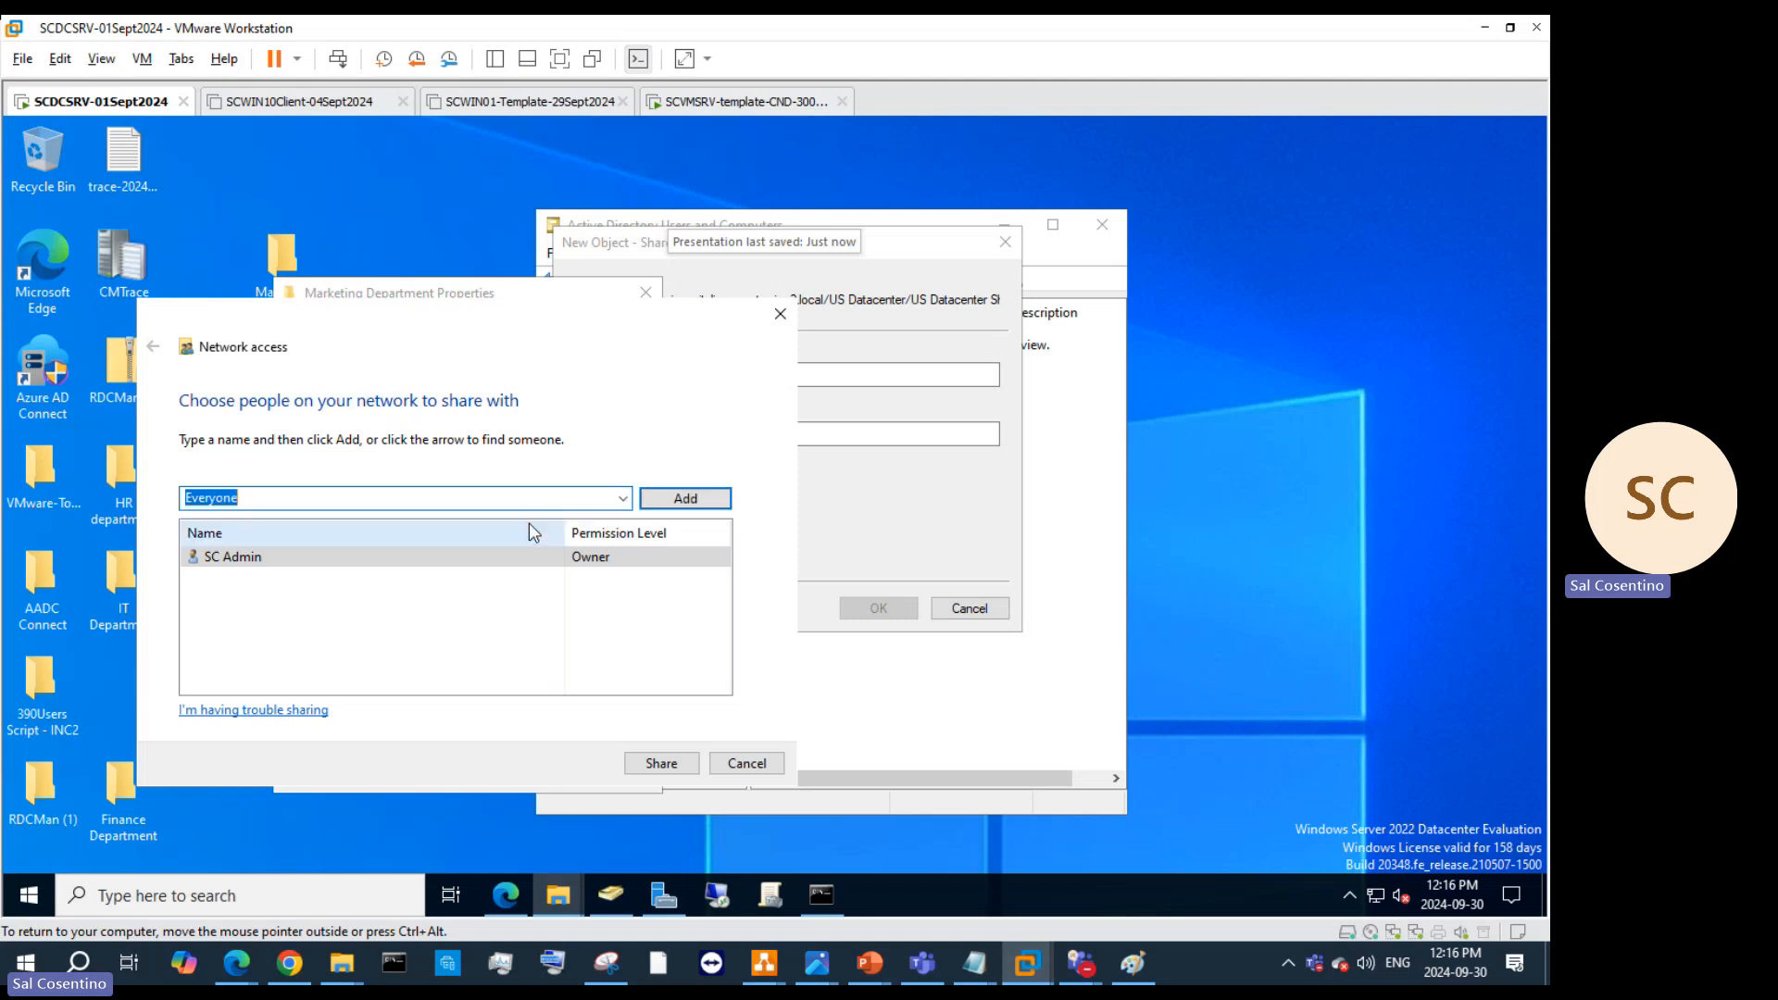
{"action": "left_click", "coordinate": [676, 505]}
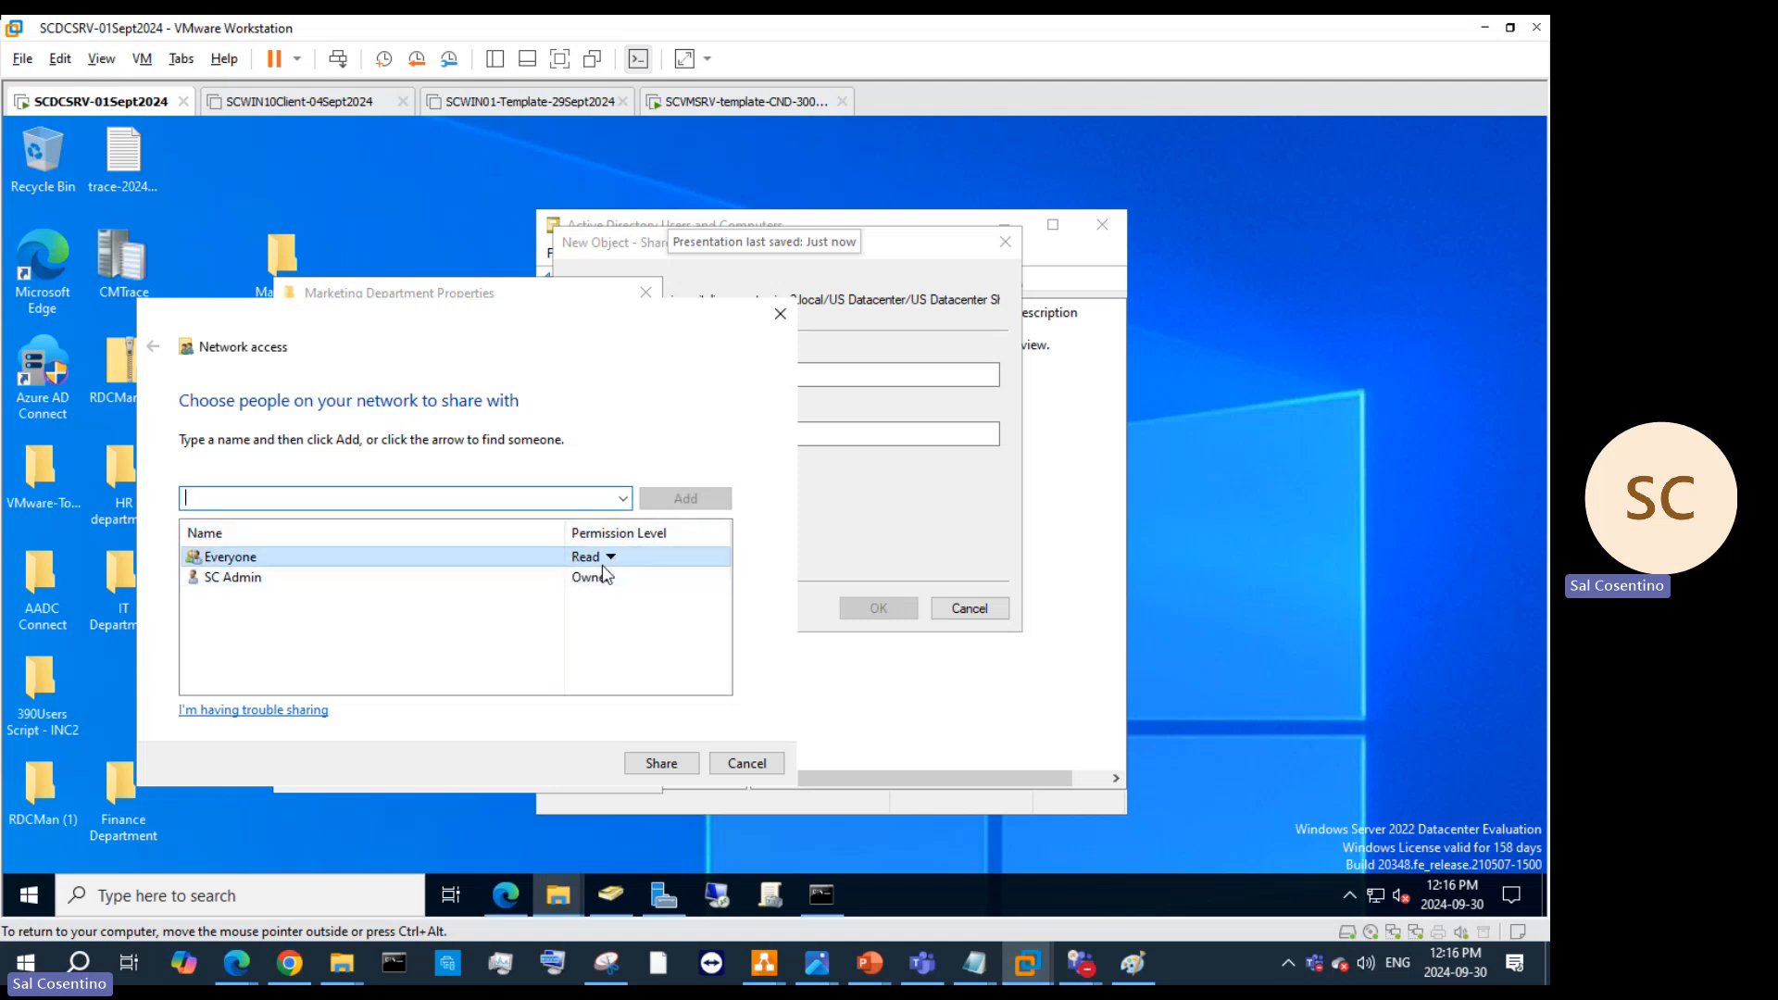
{"action": "left_click", "coordinate": [608, 558]}
{"action": "left_click", "coordinate": [661, 586]}
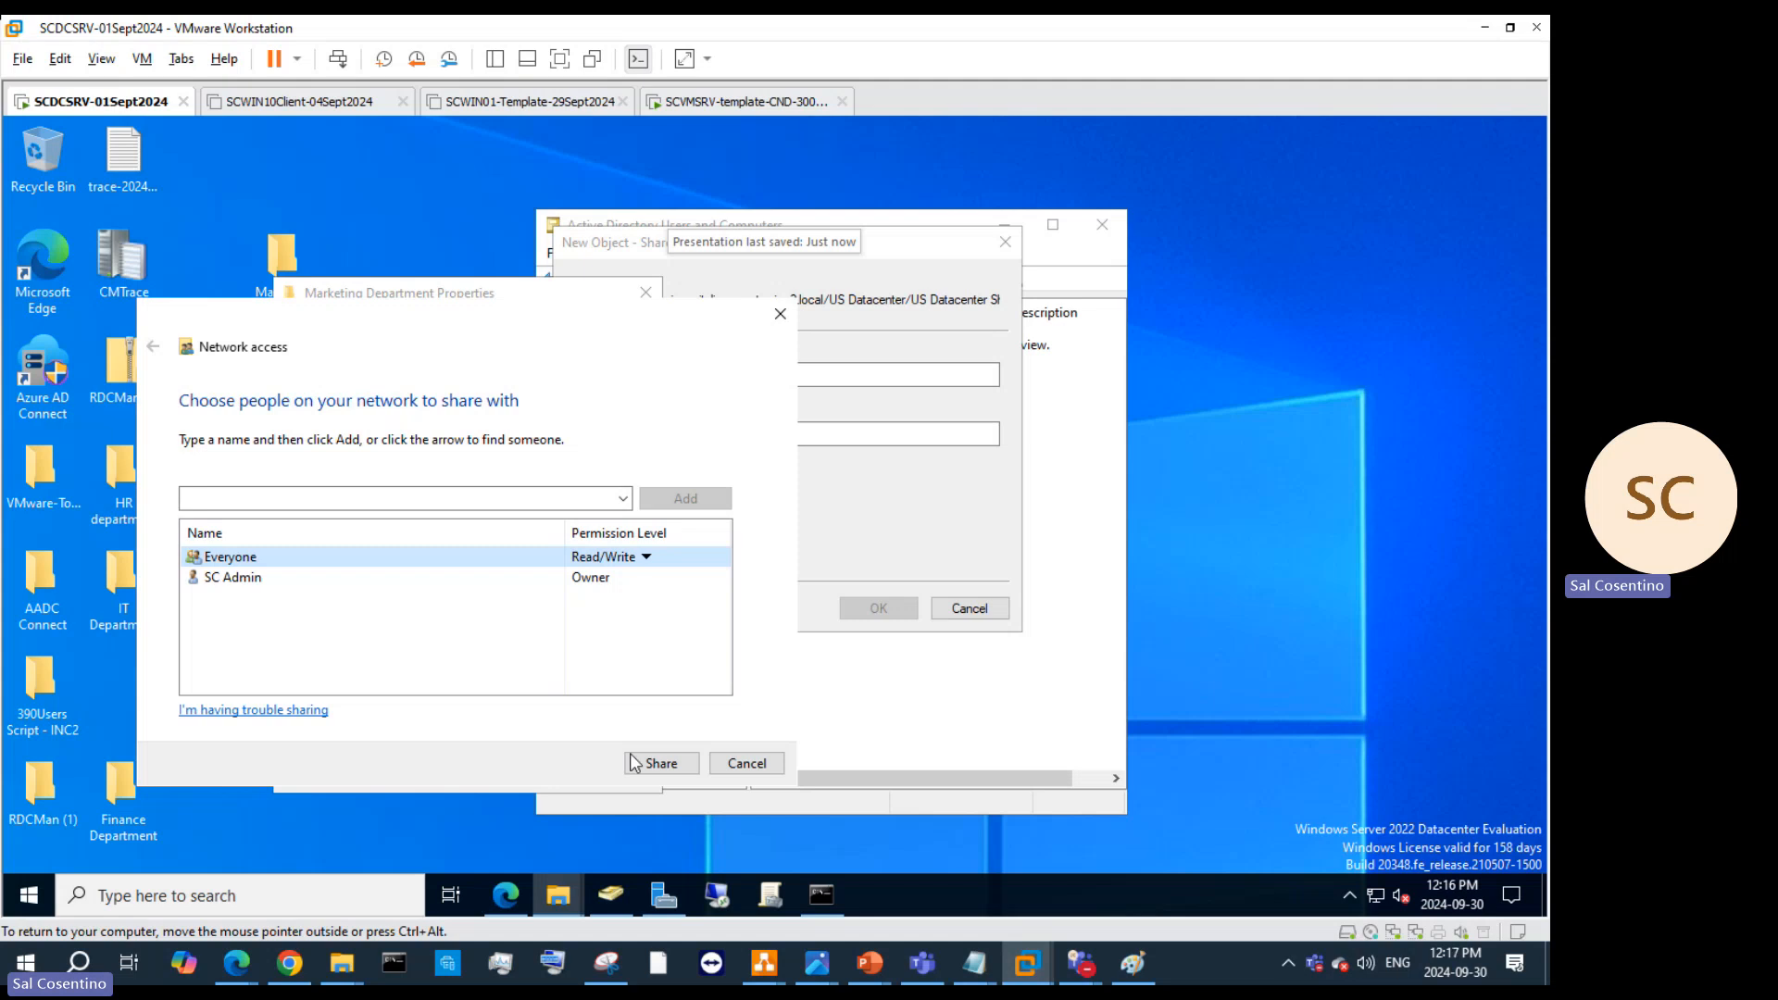
{"action": "left_click", "coordinate": [604, 579]}
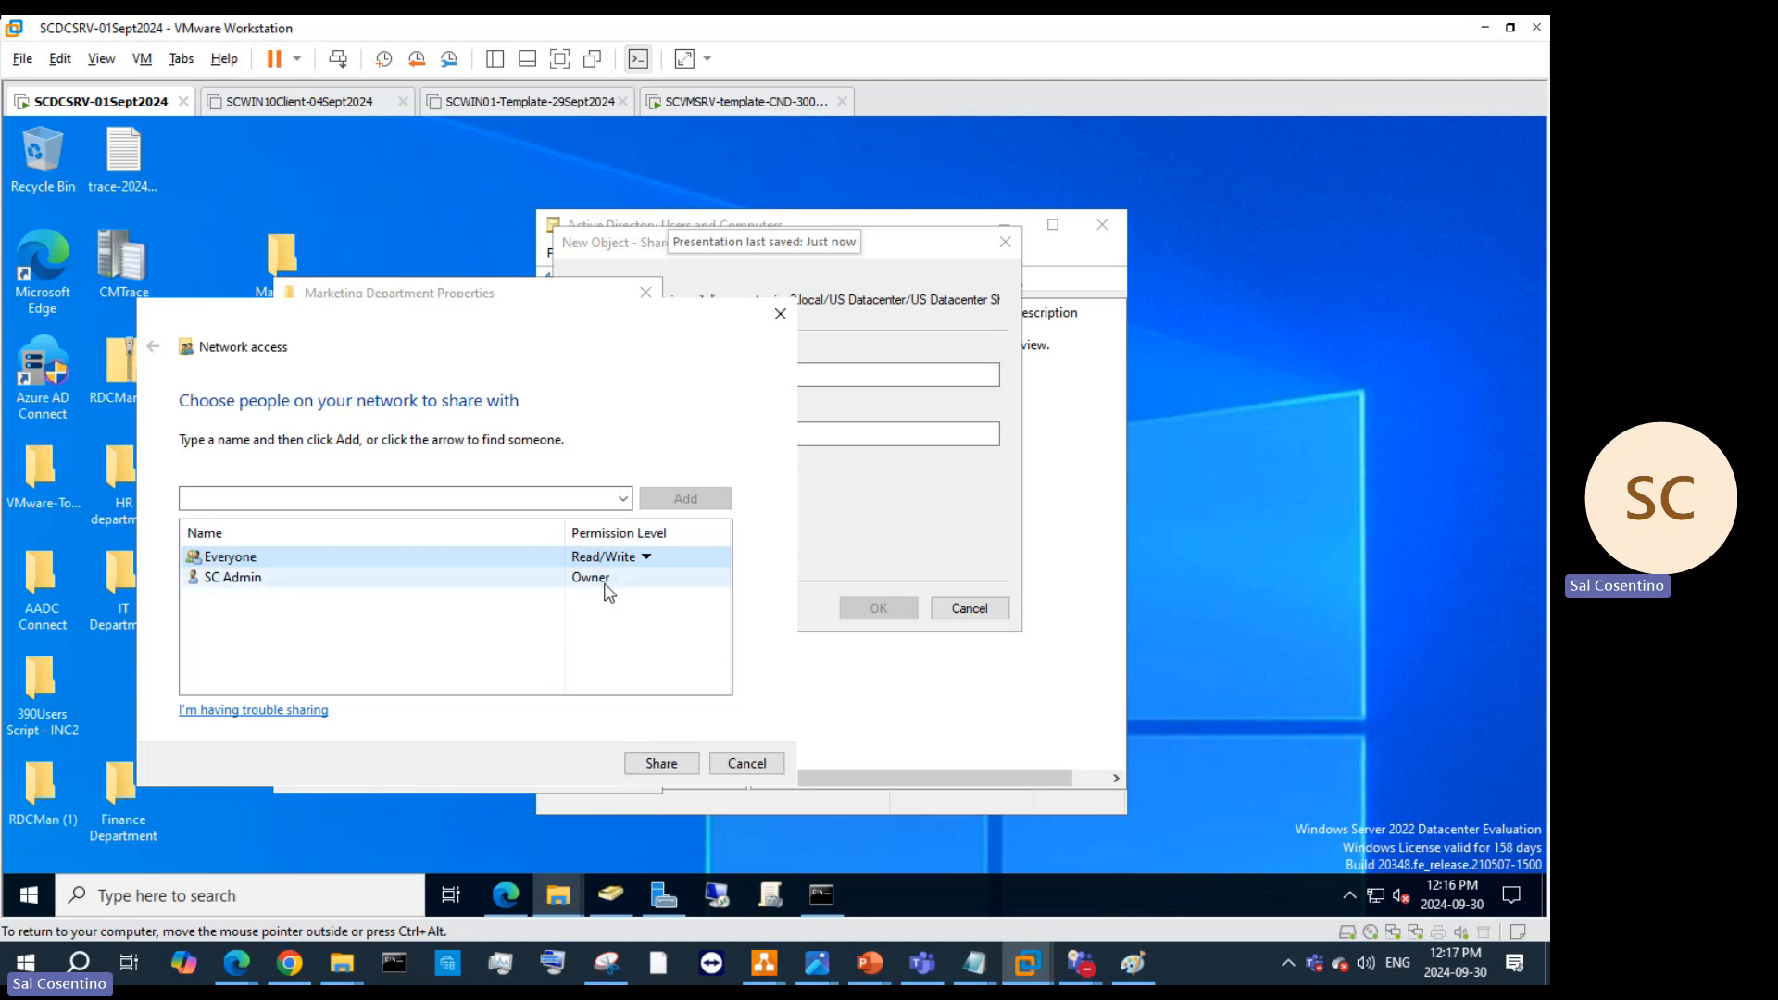
{"action": "left_click", "coordinate": [675, 761]}
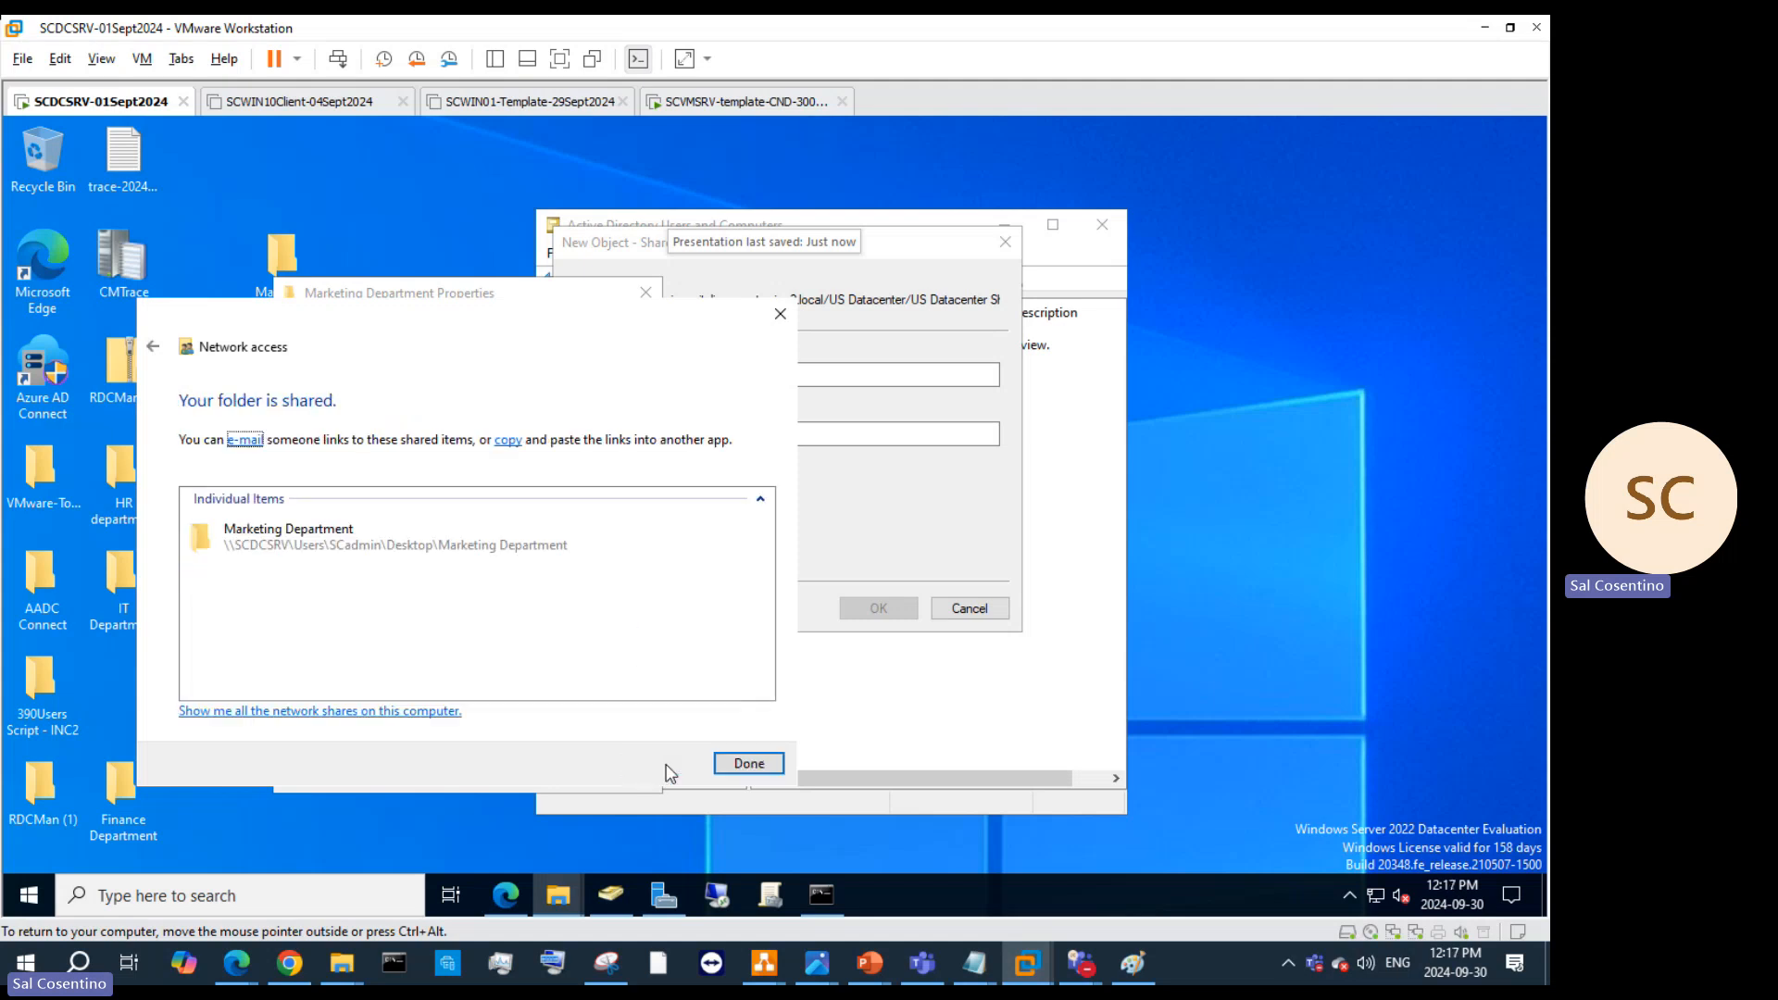
Step: Paste the folder's share link into the Network path, replacing the file:// prefix with \\SCDCSRV
{"action": "right_click", "coordinate": [589, 556]}
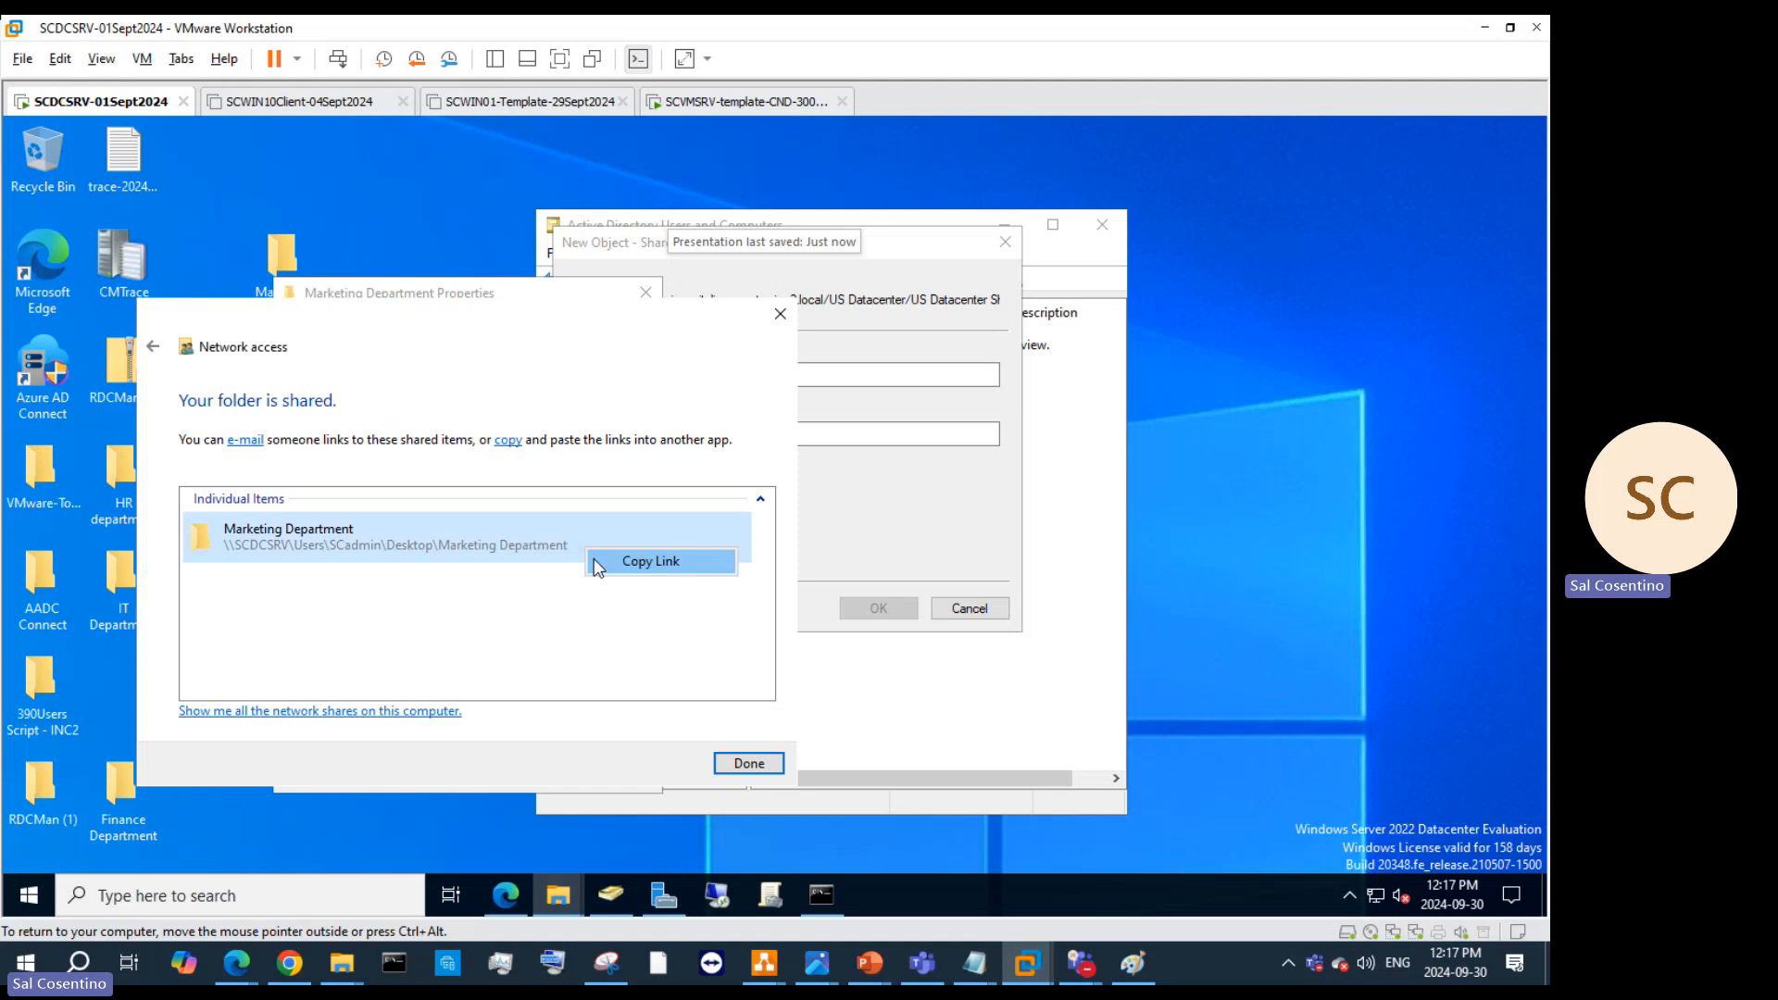
{"action": "left_click", "coordinate": [630, 560]}
{"action": "left_click", "coordinate": [838, 456]}
{"action": "left_click", "coordinate": [796, 437]}
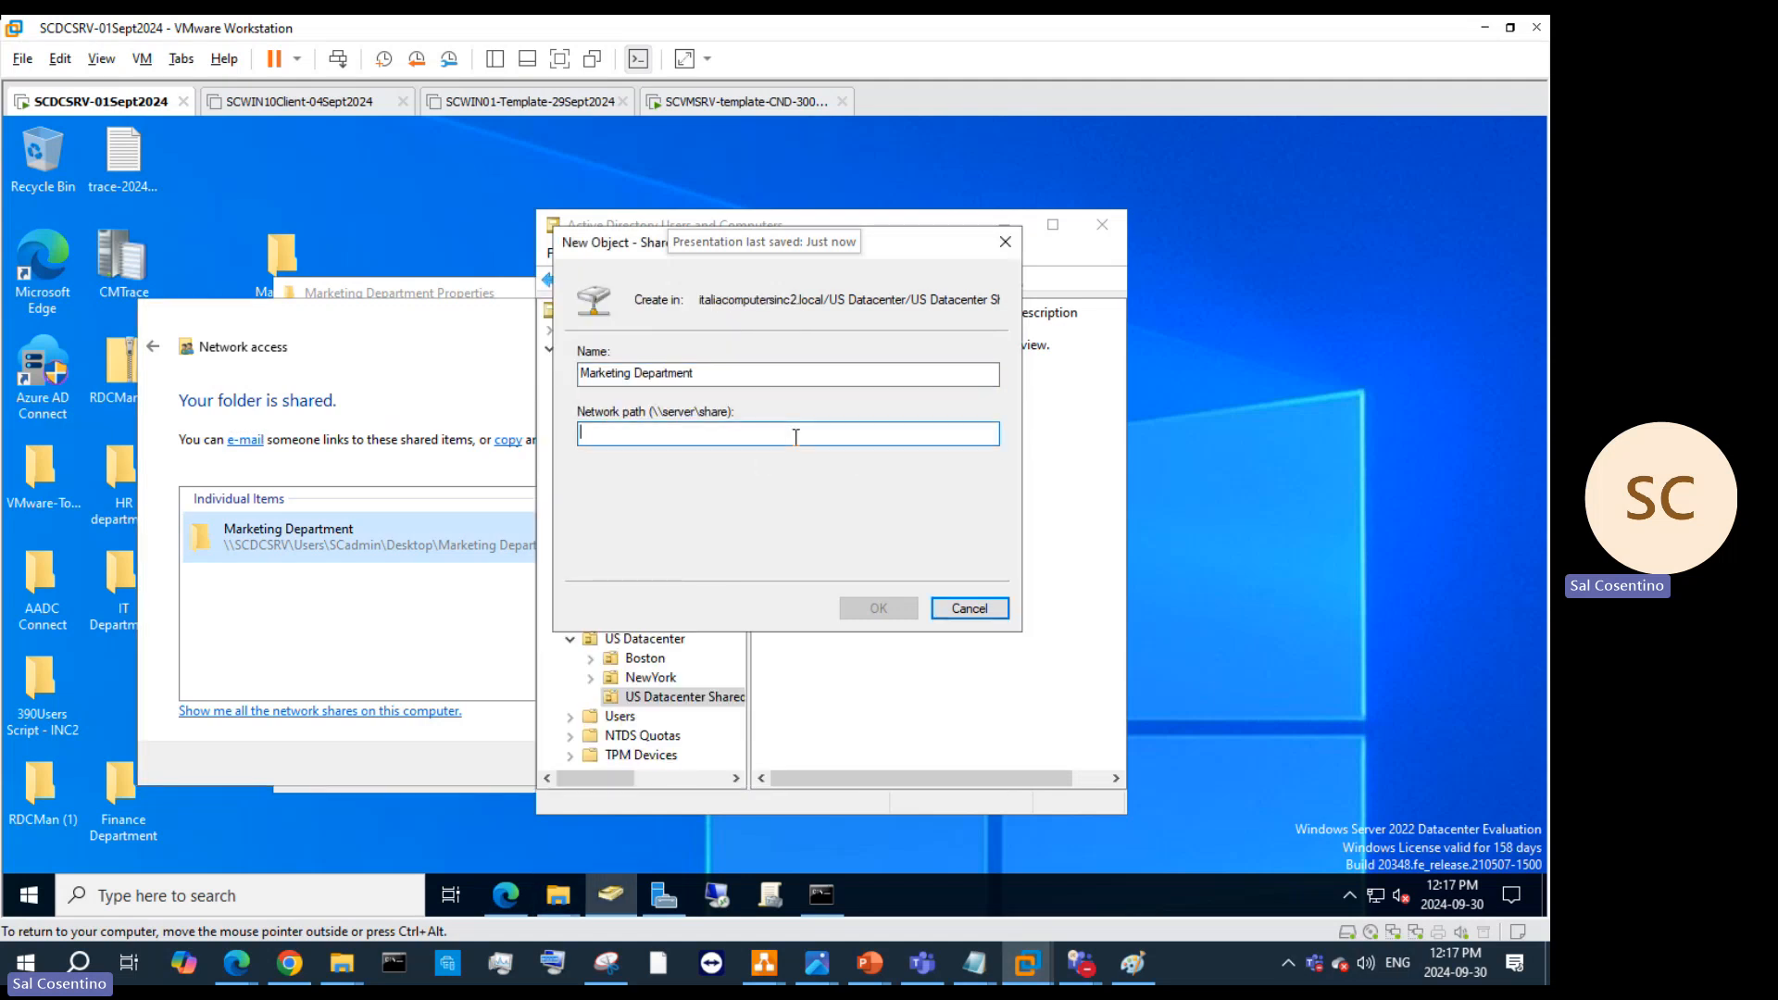
{"action": "type", "text": "Marketing Department (file://SCDCSRV/Users/SCadmin/Desktop/Marketing%20Department)"}
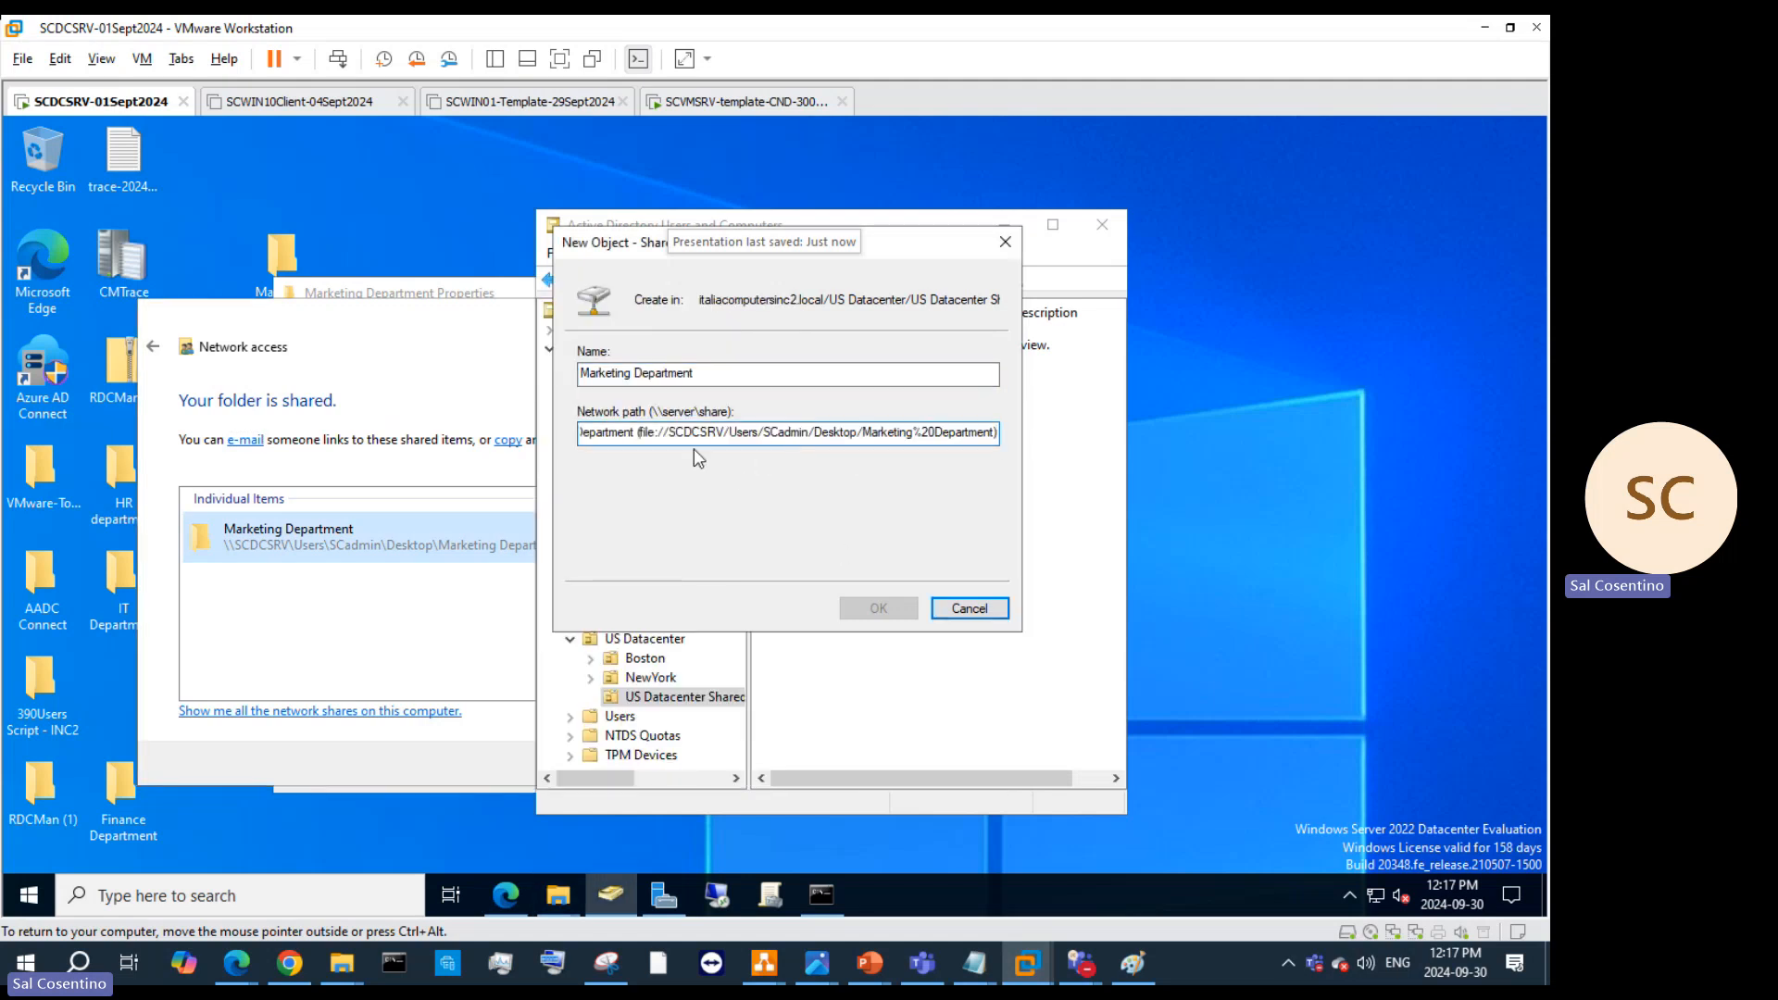
{"action": "left_click_drag", "start_coordinate": [670, 434], "coordinate": [415, 405]}
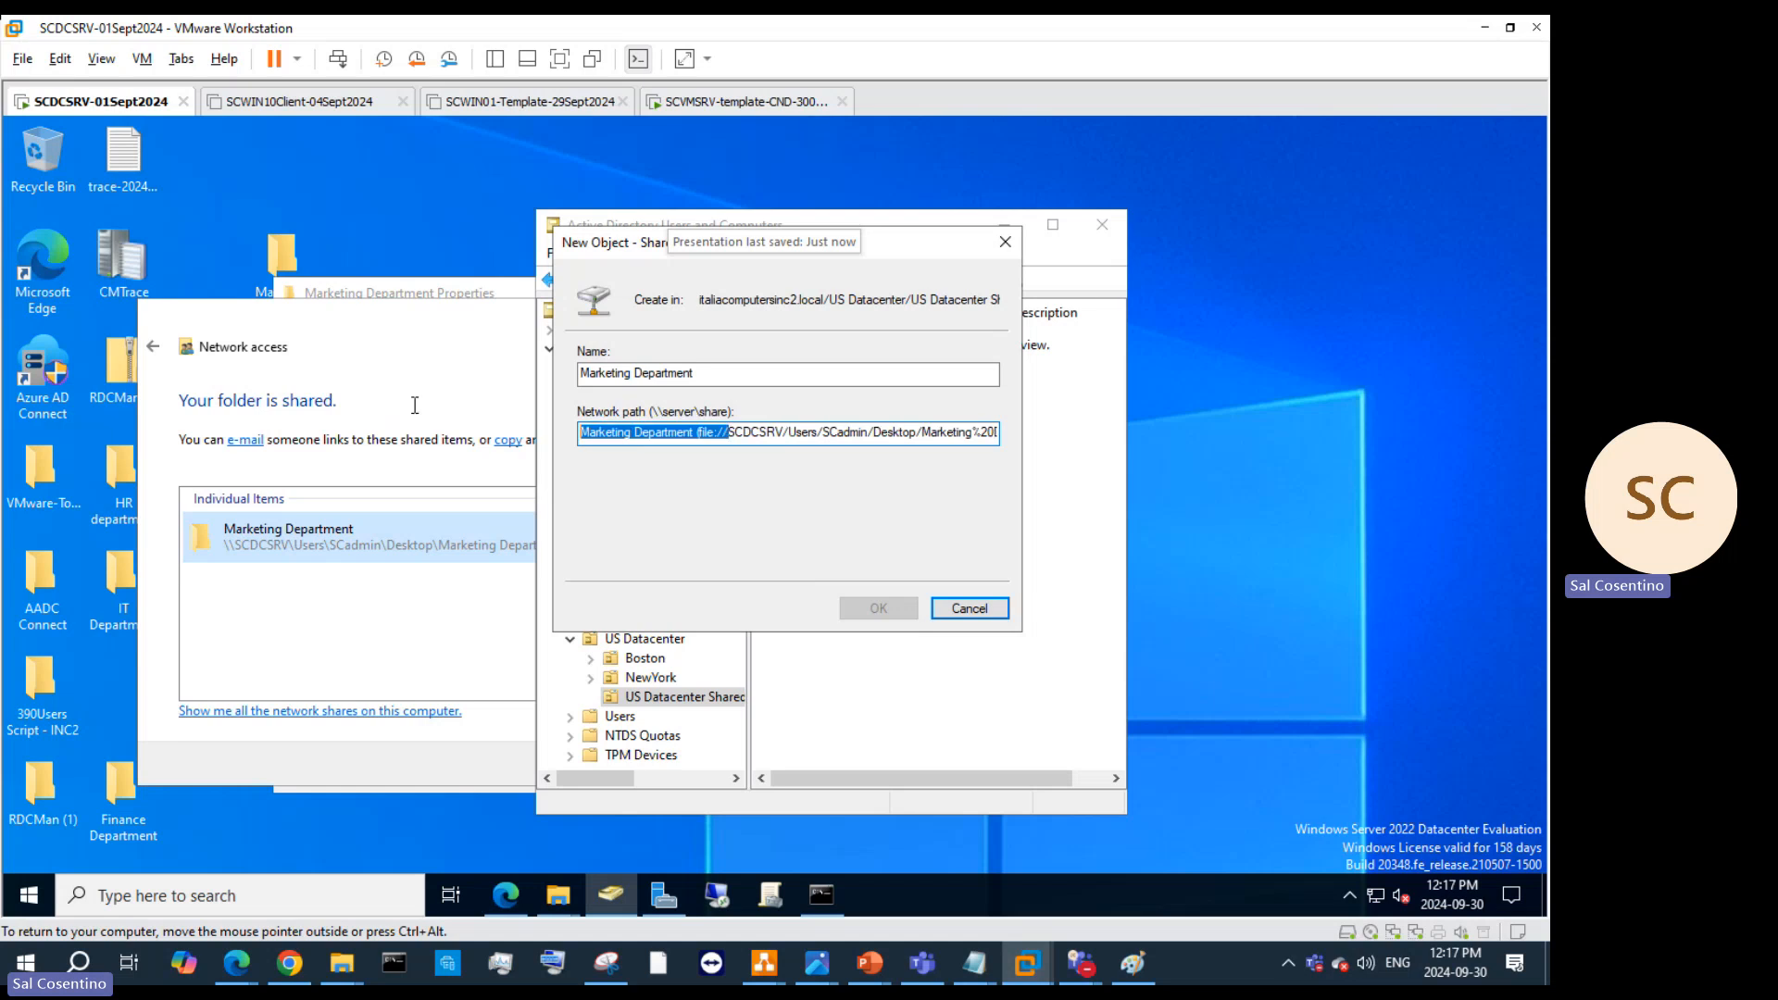
{"action": "key", "text": "BackSpace"}
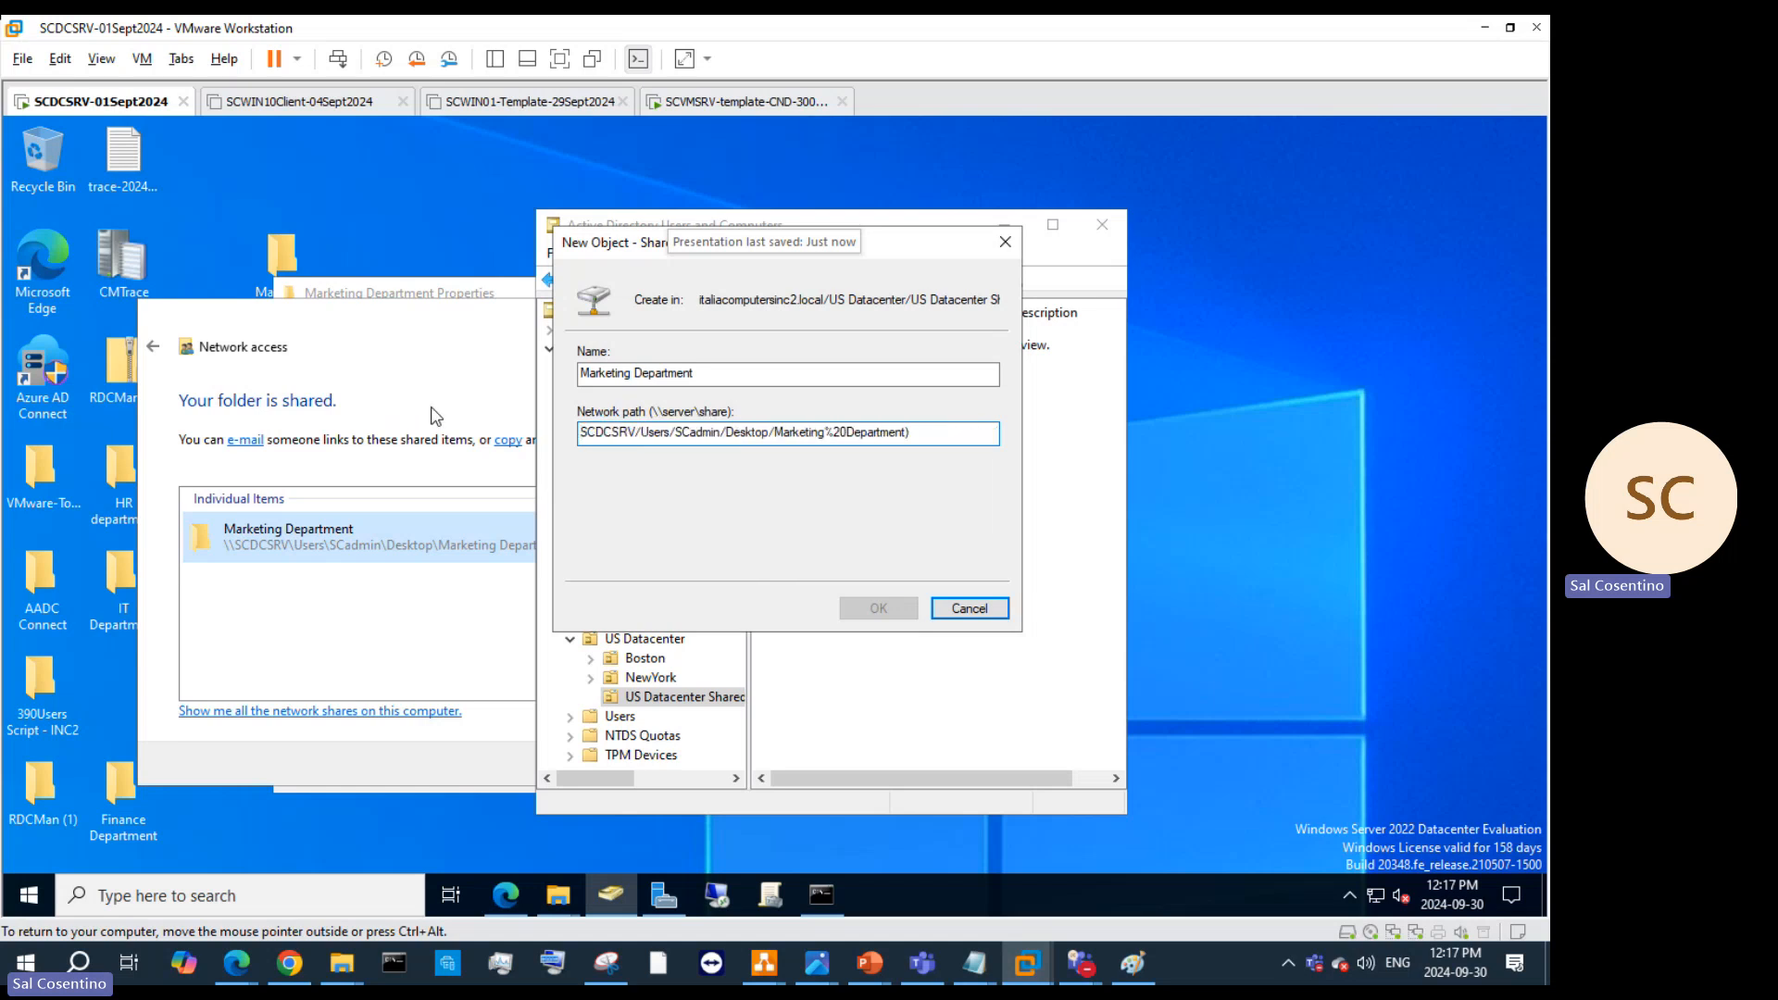
{"action": "type", "text": "\\\\"}
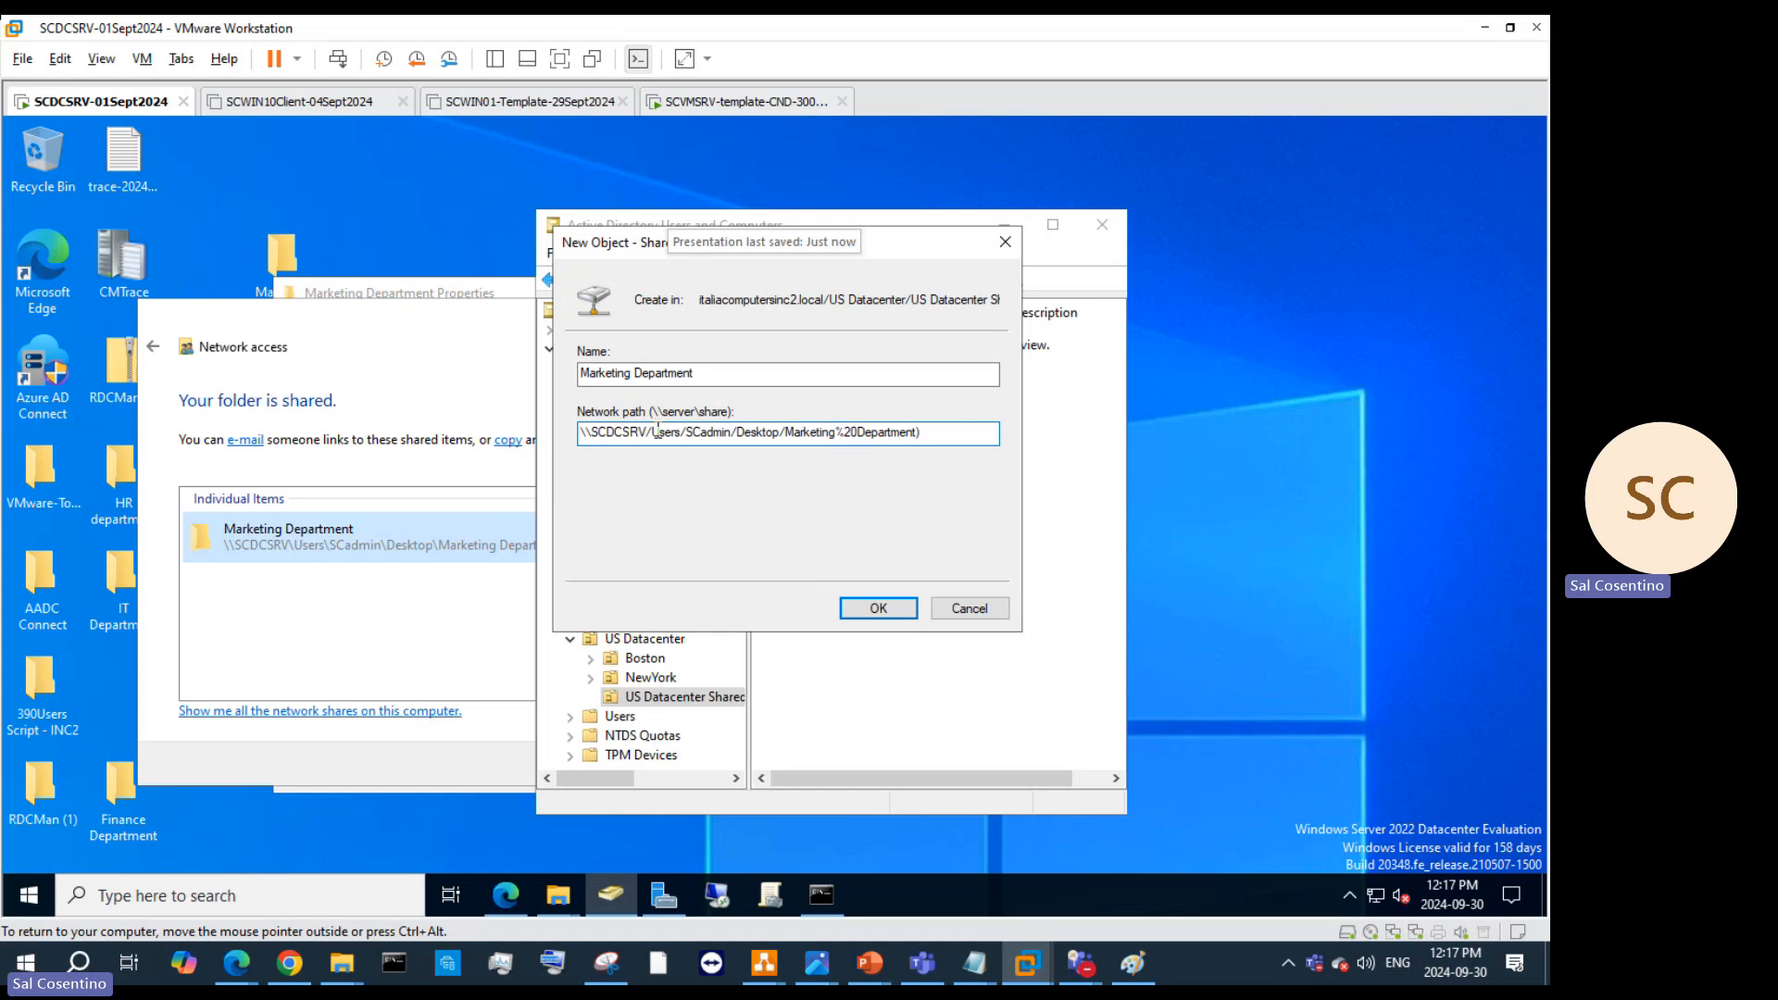
{"action": "left_click", "coordinate": [657, 432]}
{"action": "key", "text": "BackSpace"}
{"action": "type", "text": "\\"}
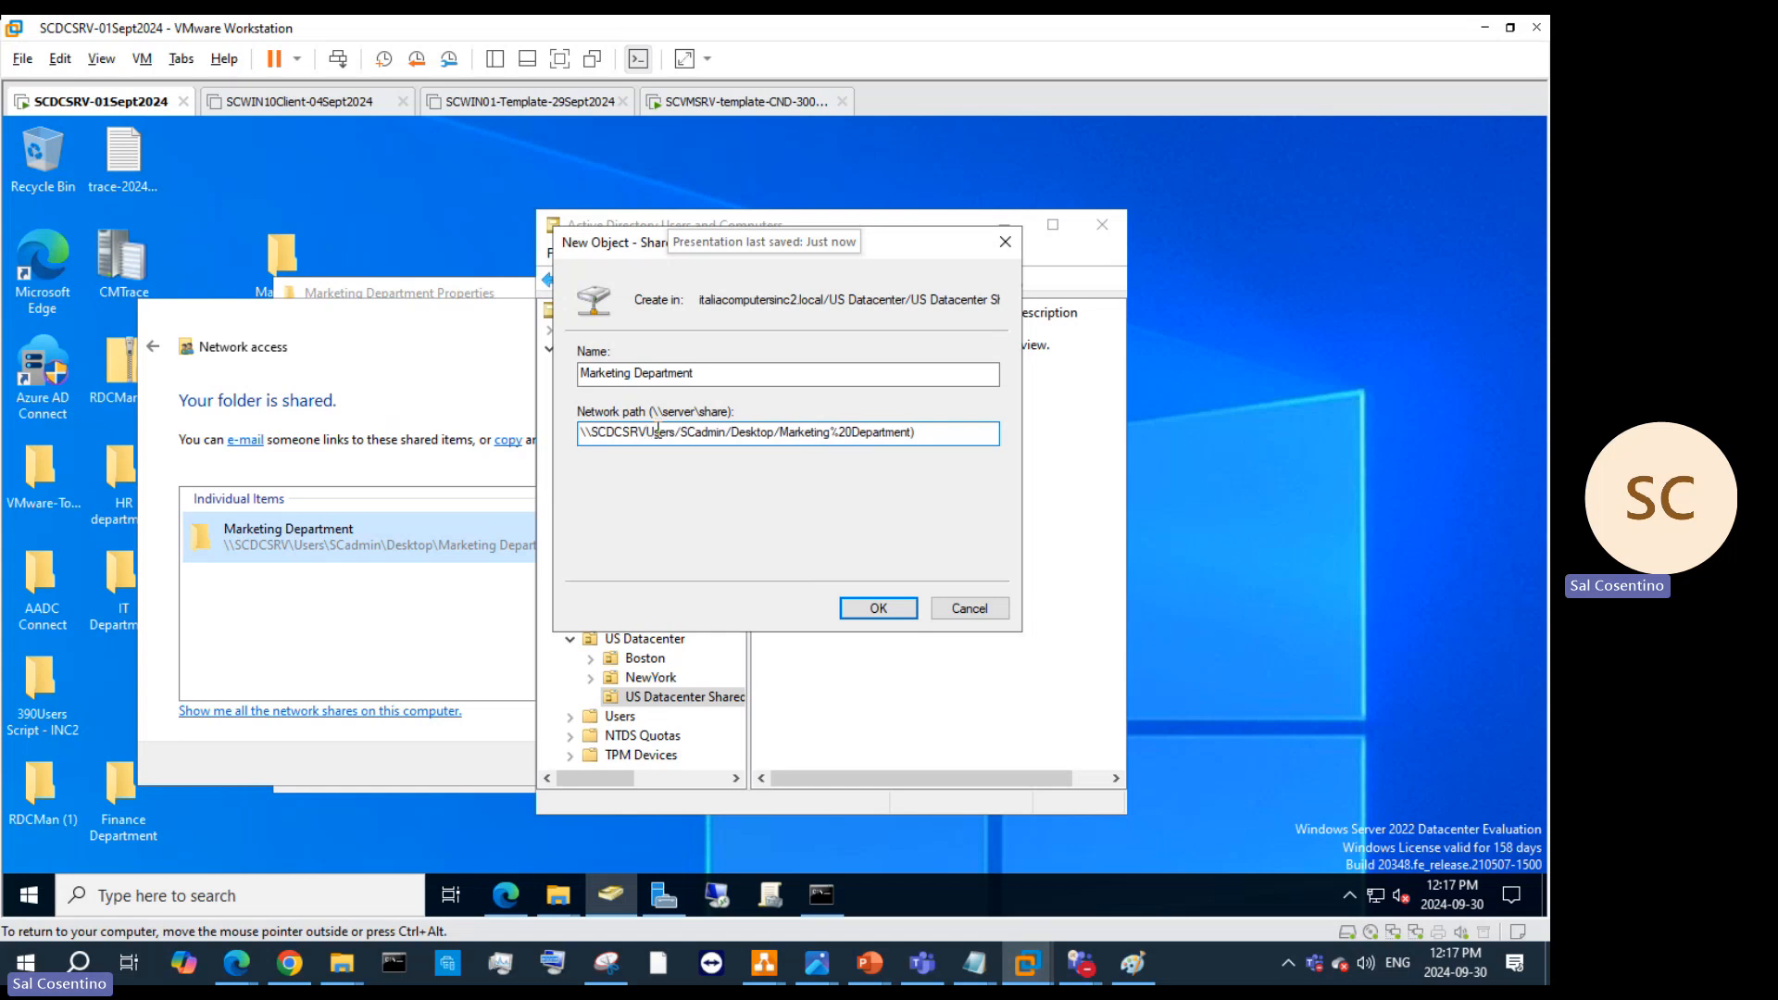
{"action": "type", "text": "\\"}
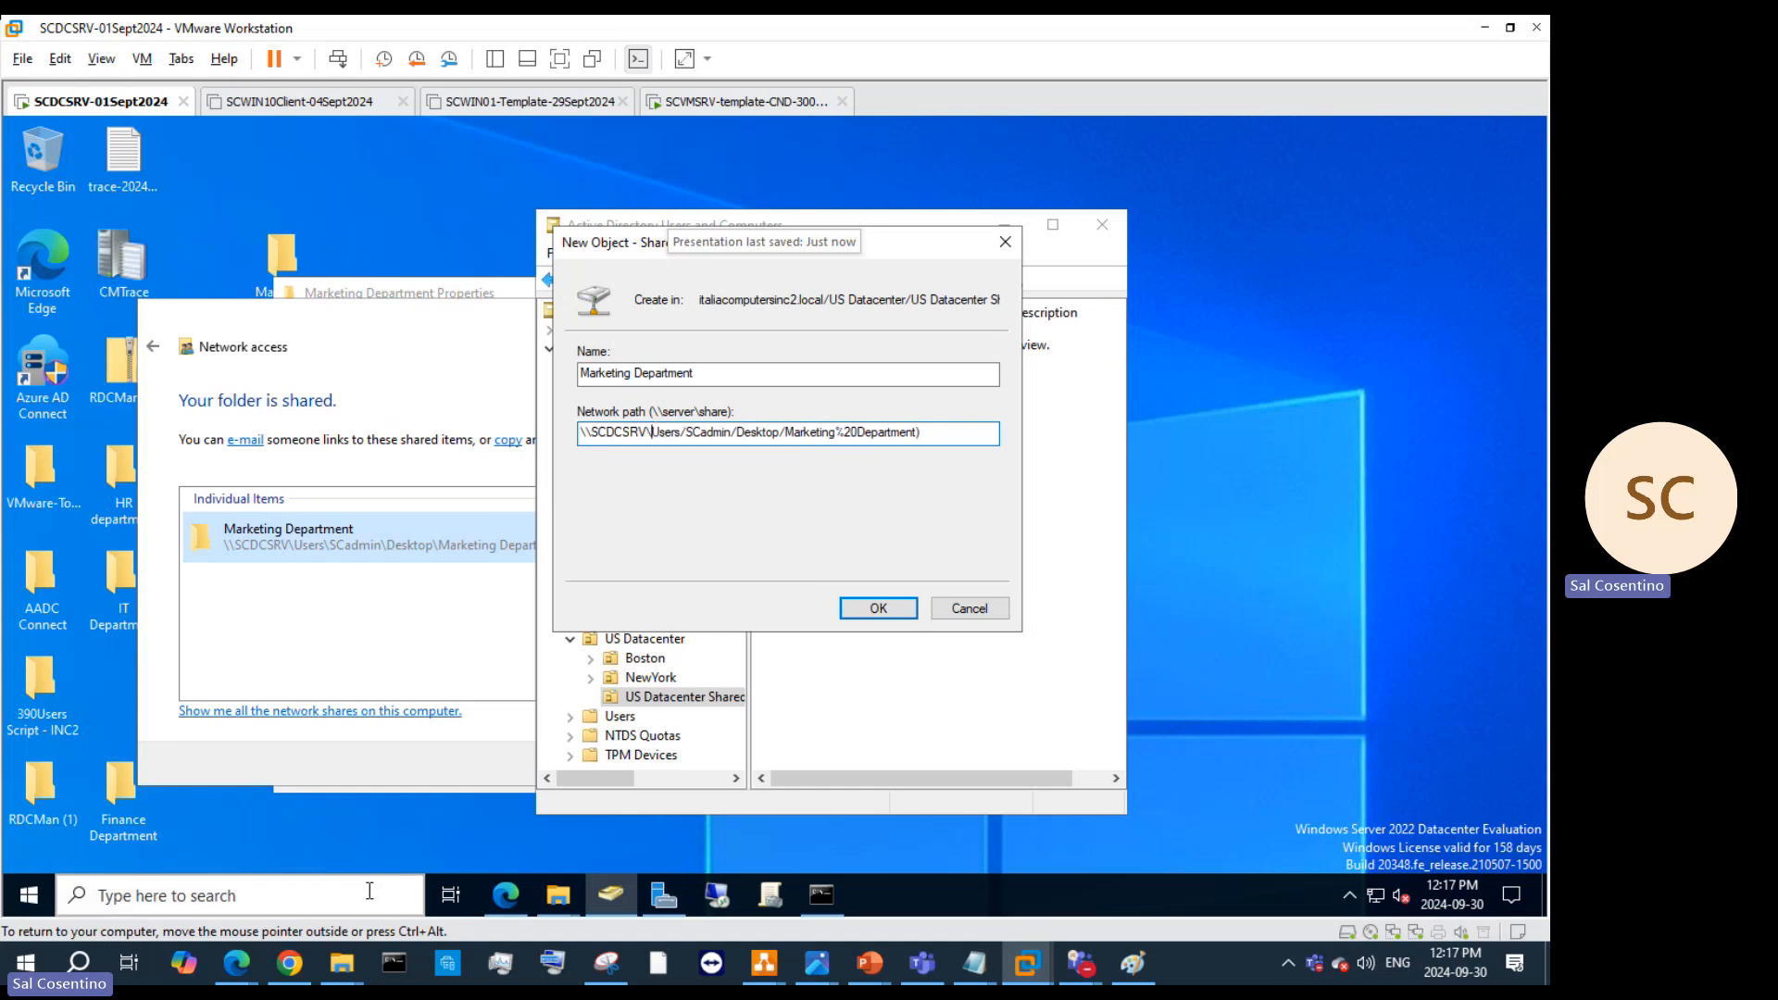
{"action": "right_click", "coordinate": [295, 227]}
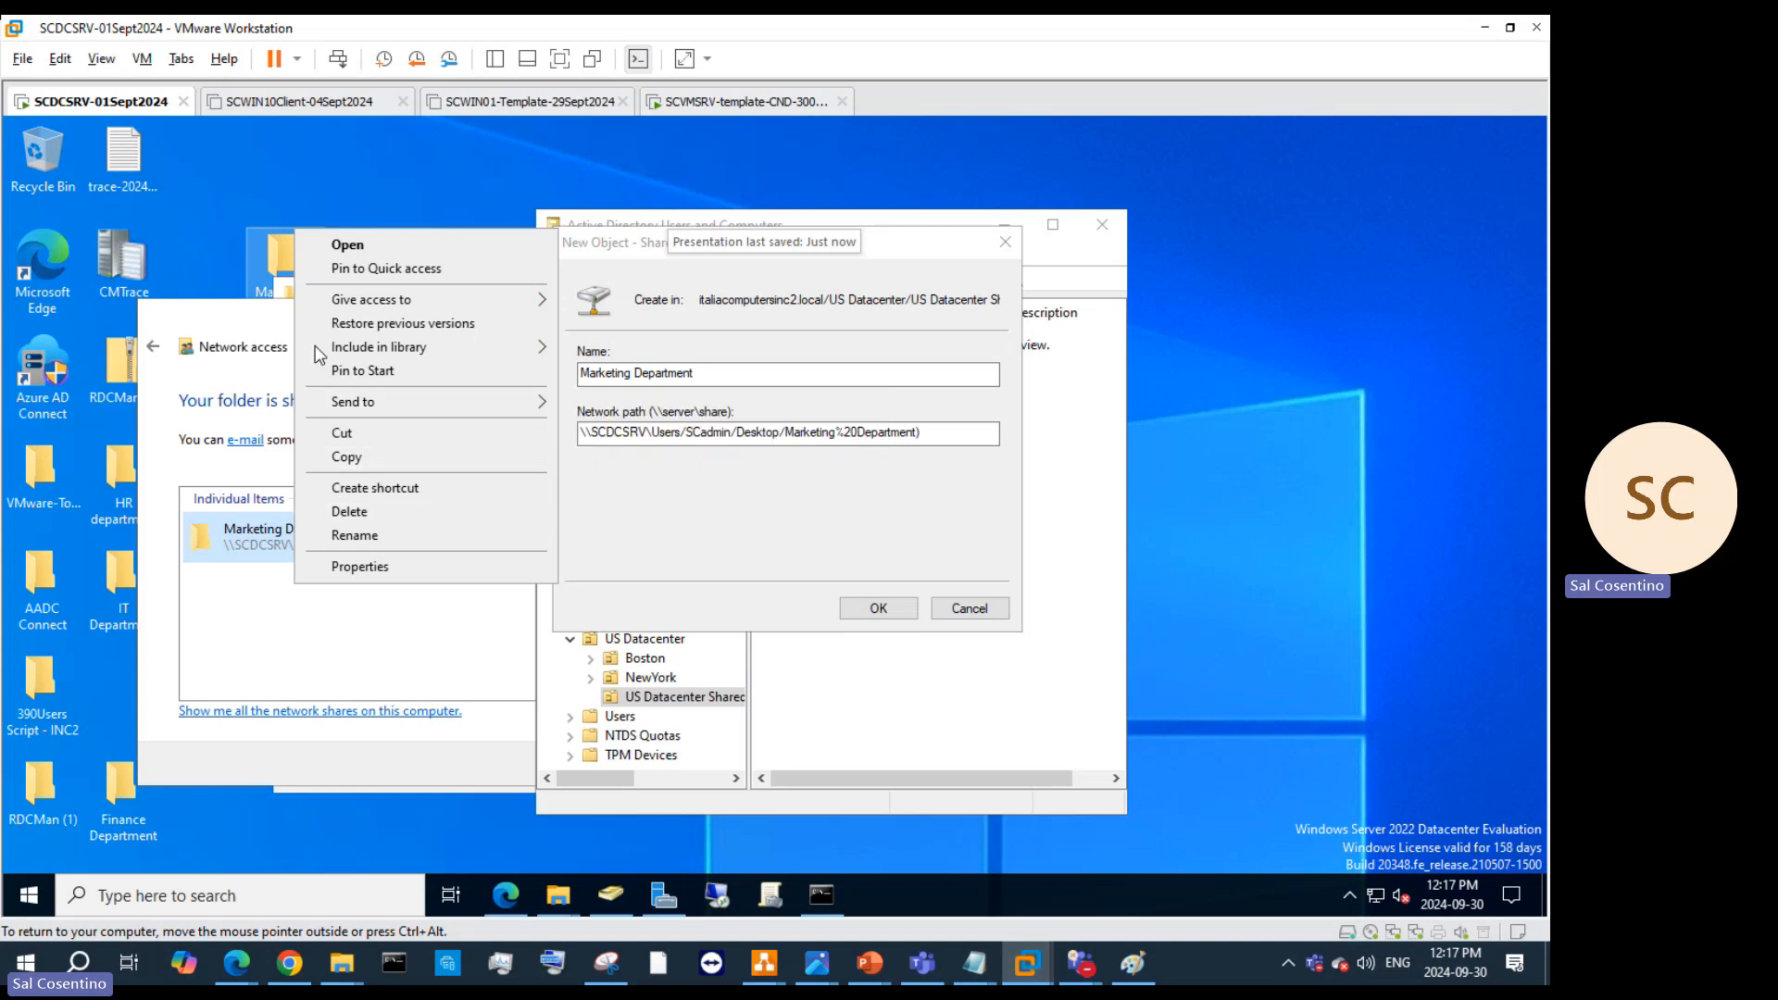
Step: Create Drawings, Accounts and Advertisments subfolders inside the Marketing Department folder
{"action": "left_click", "coordinate": [347, 244]}
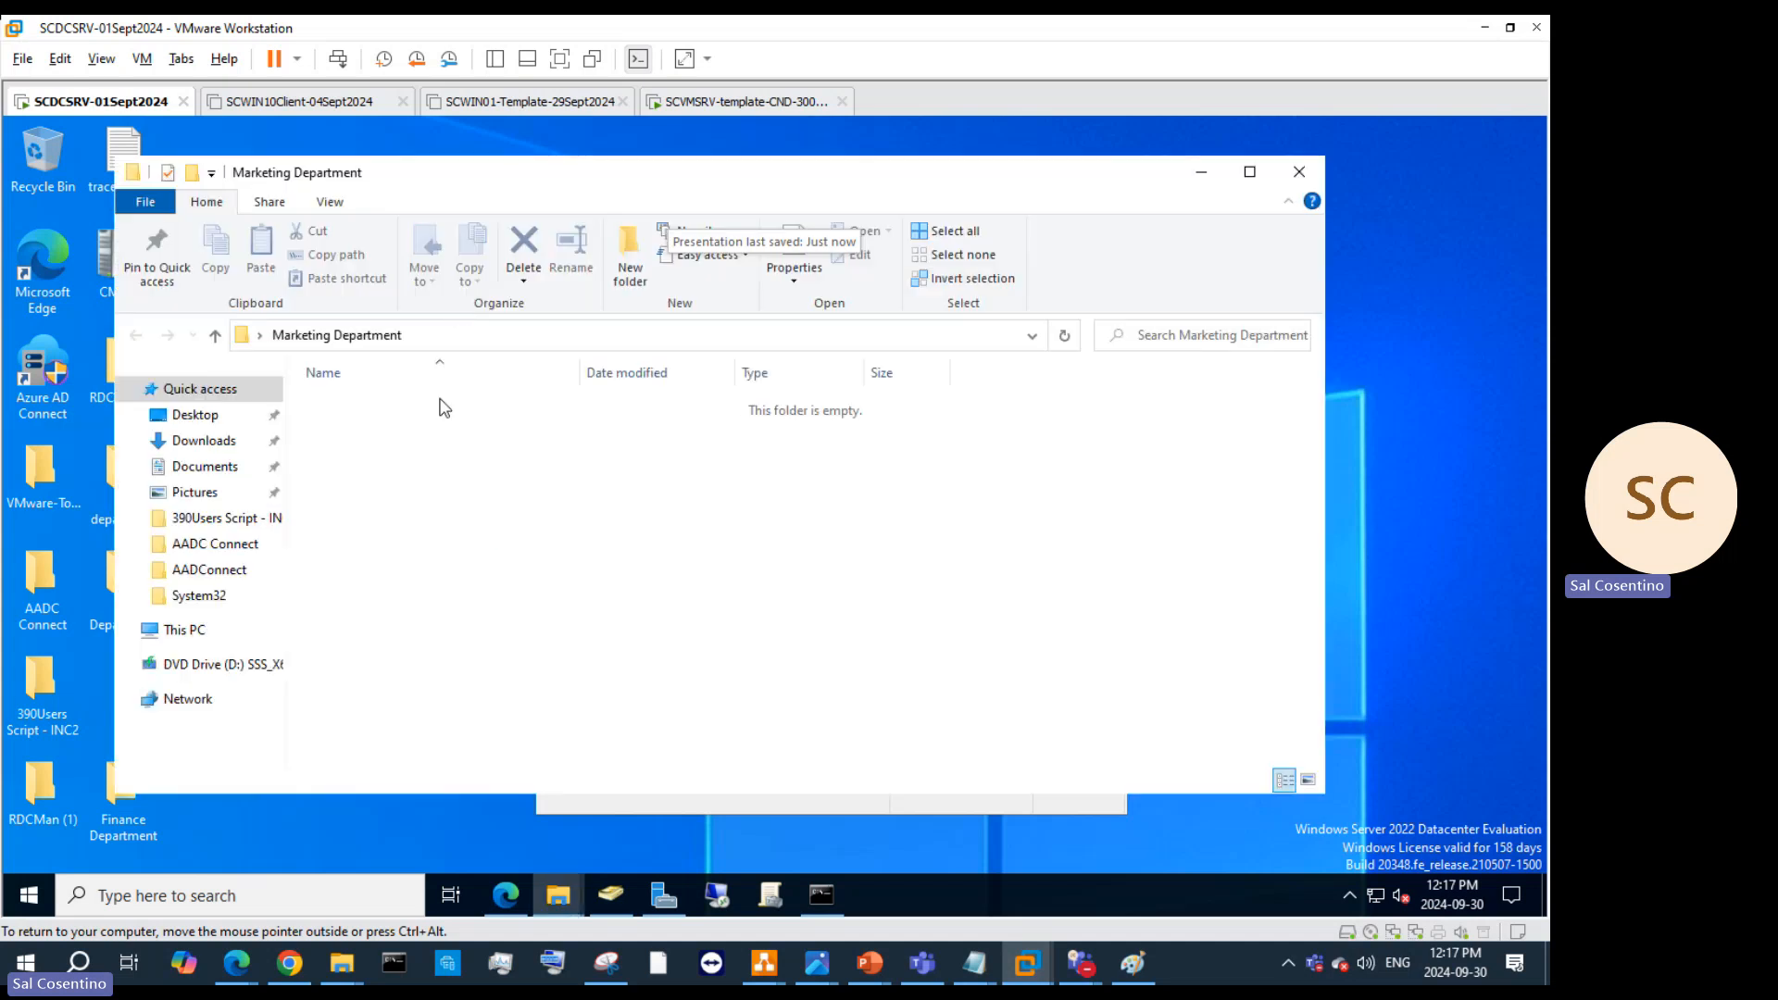
{"action": "left_click", "coordinate": [628, 257]}
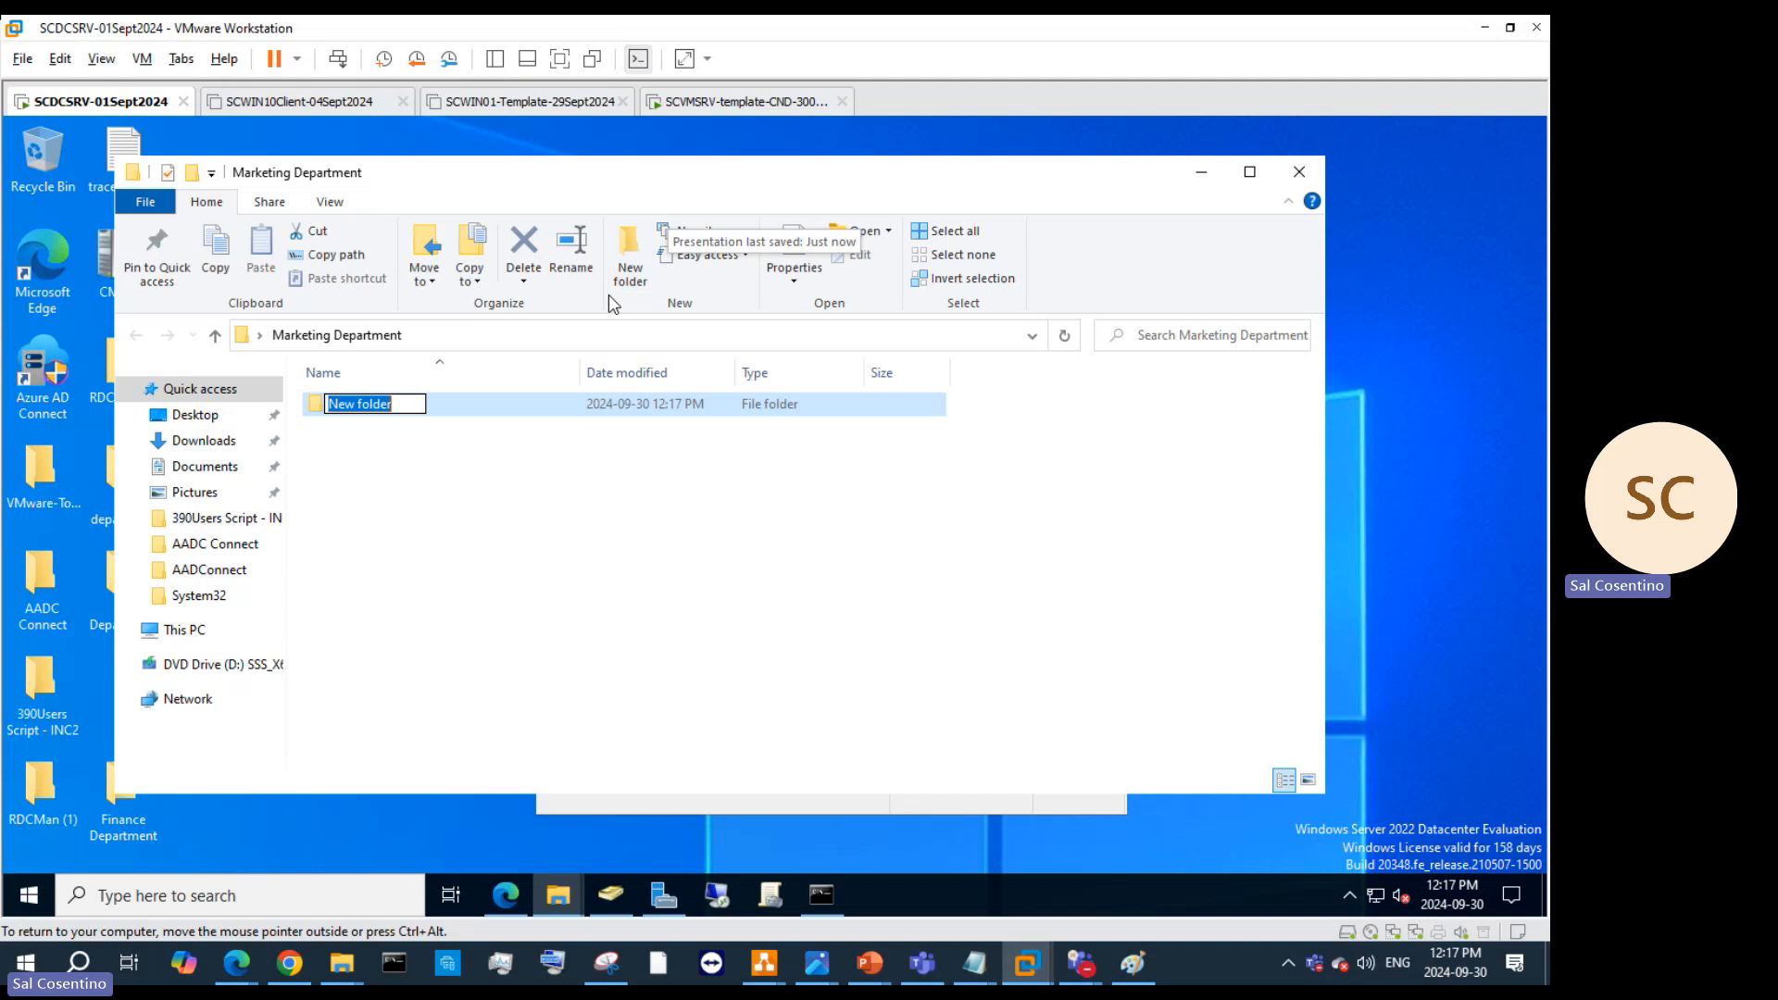
{"action": "type", "text": "Drawings"}
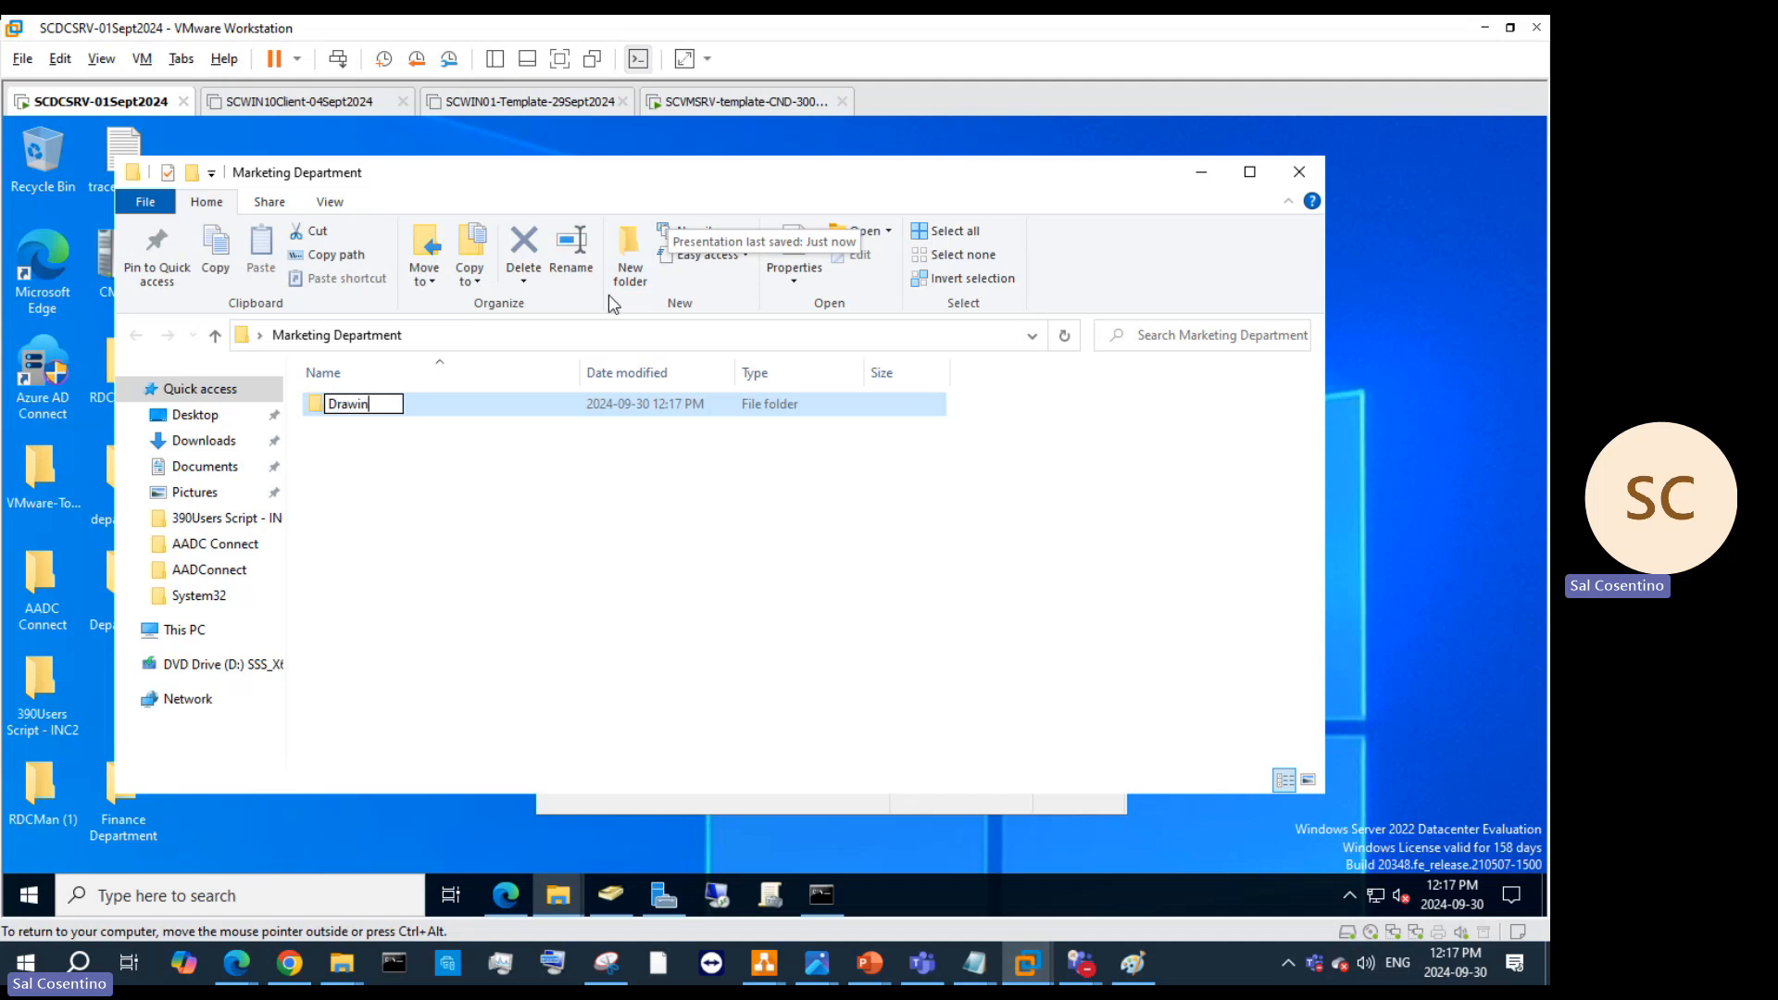
{"action": "left_click", "coordinate": [489, 567]}
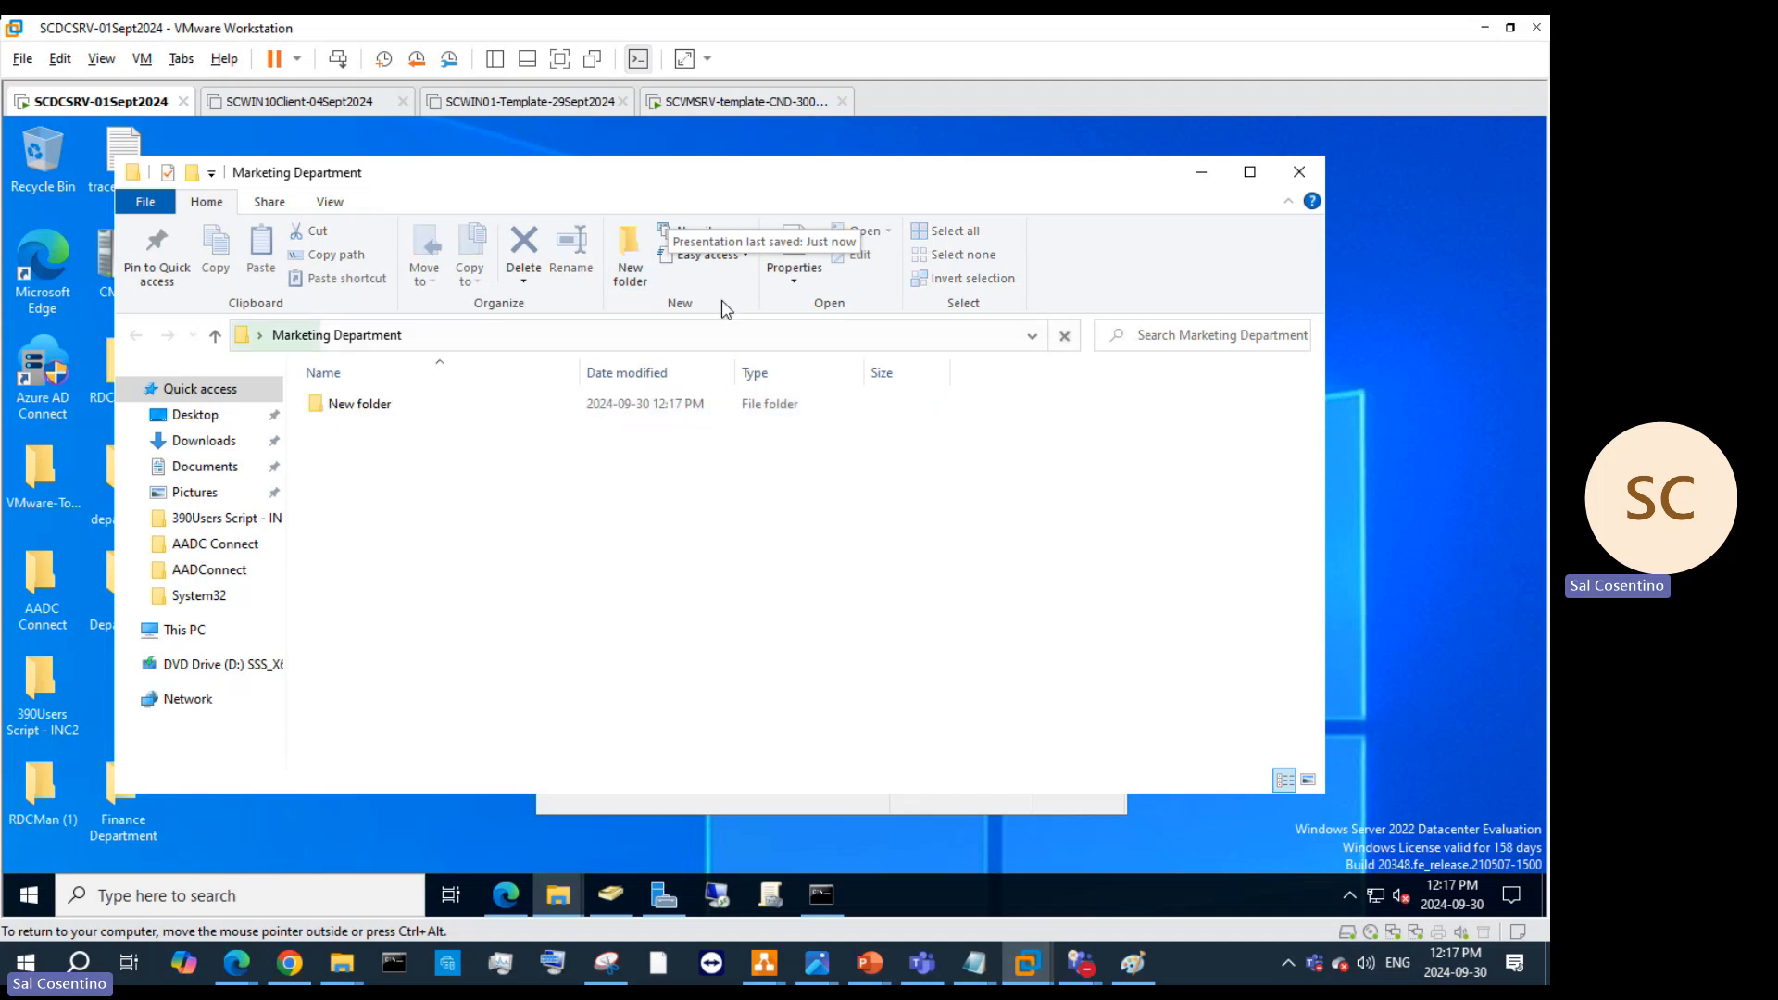
{"action": "left_click", "coordinate": [628, 276]}
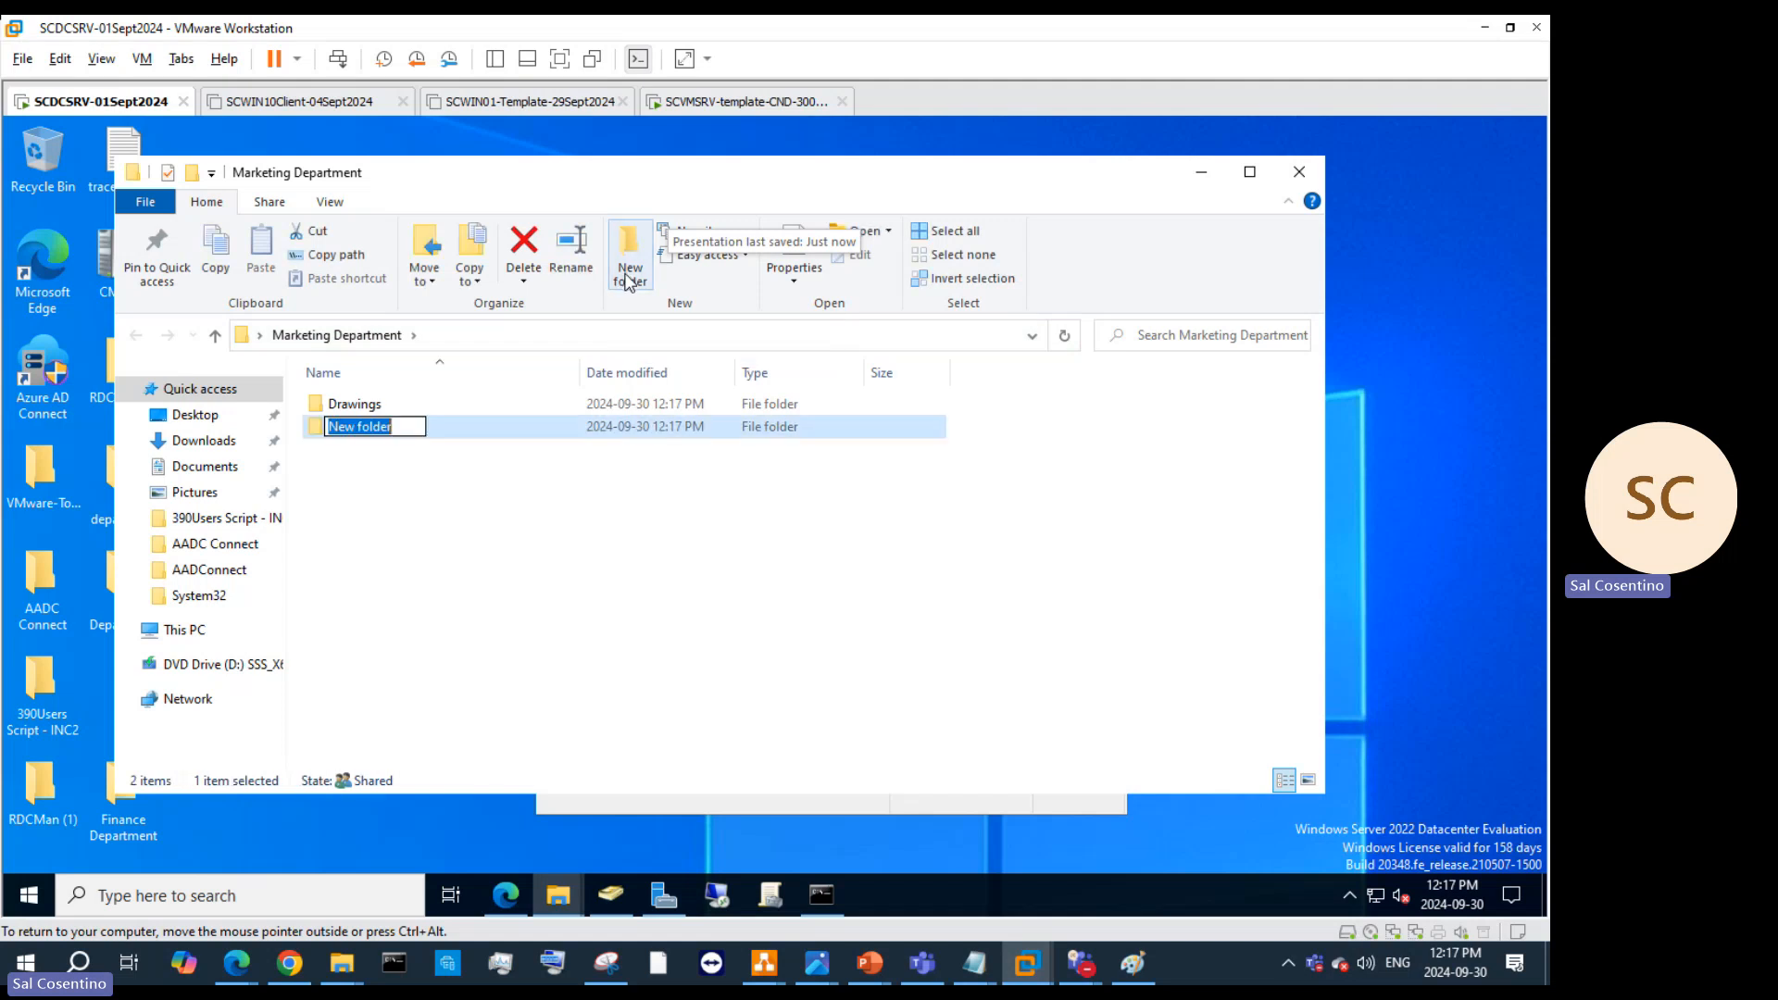
{"action": "type", "text": "Accounts"}
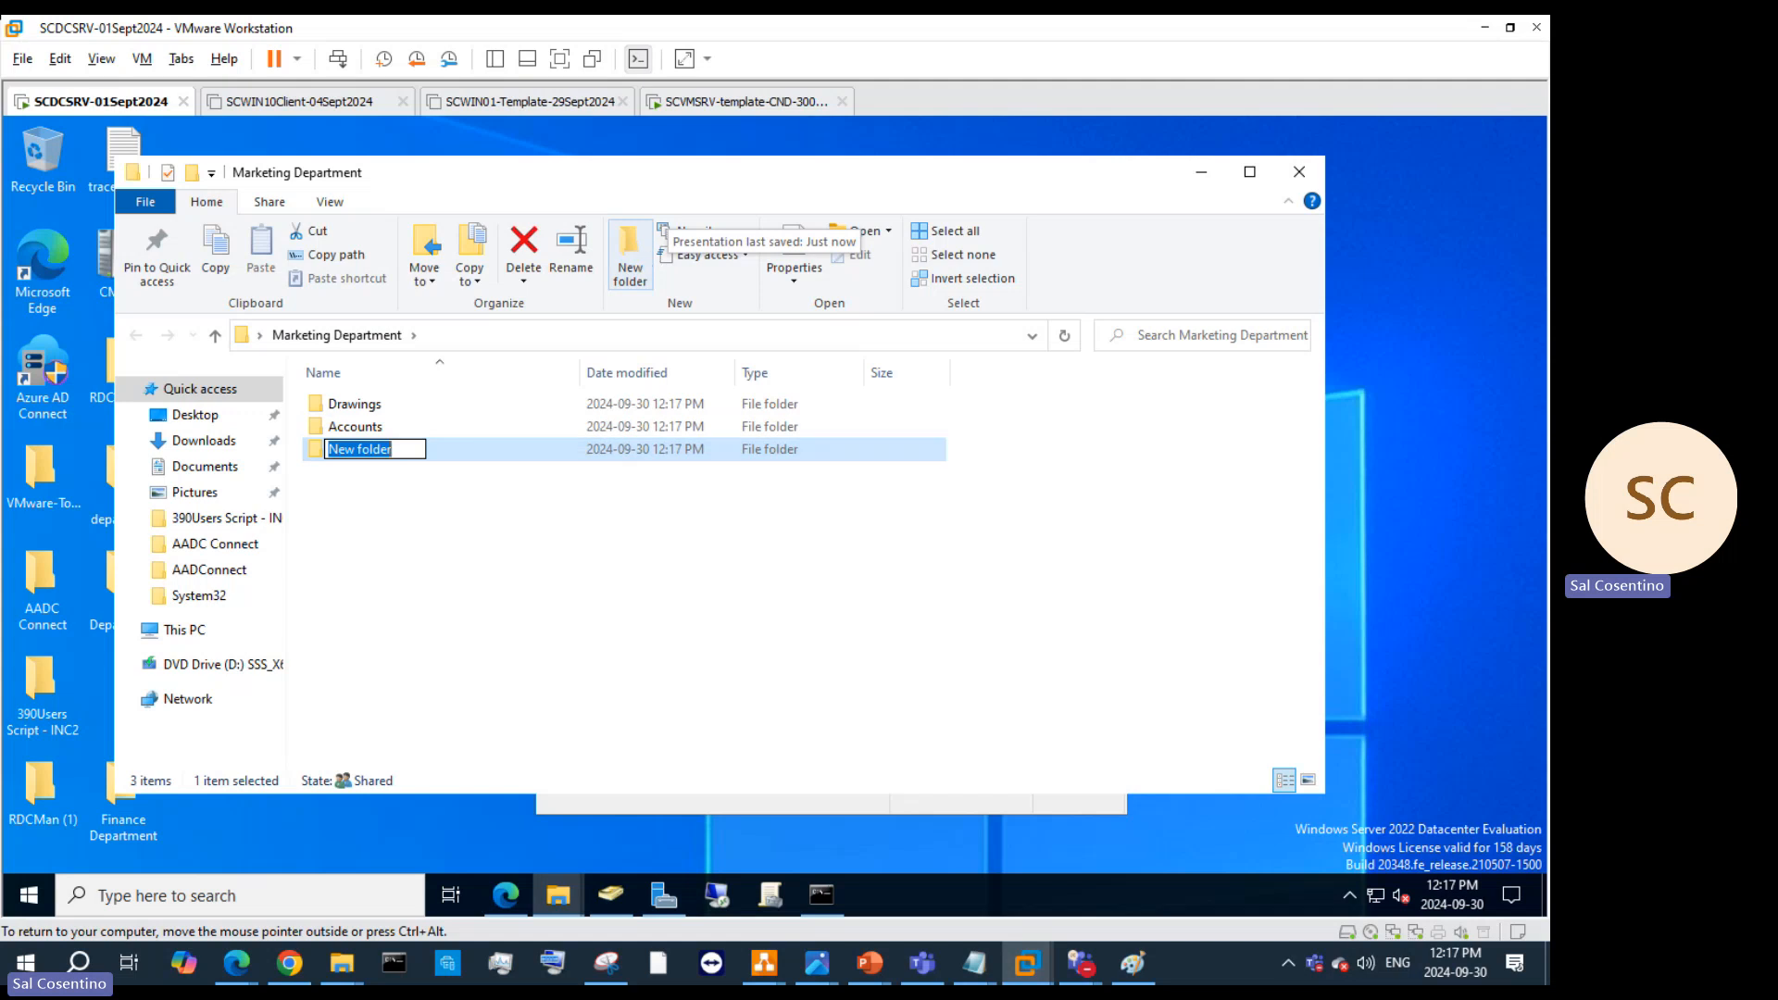
{"action": "type", "text": "Adver"}
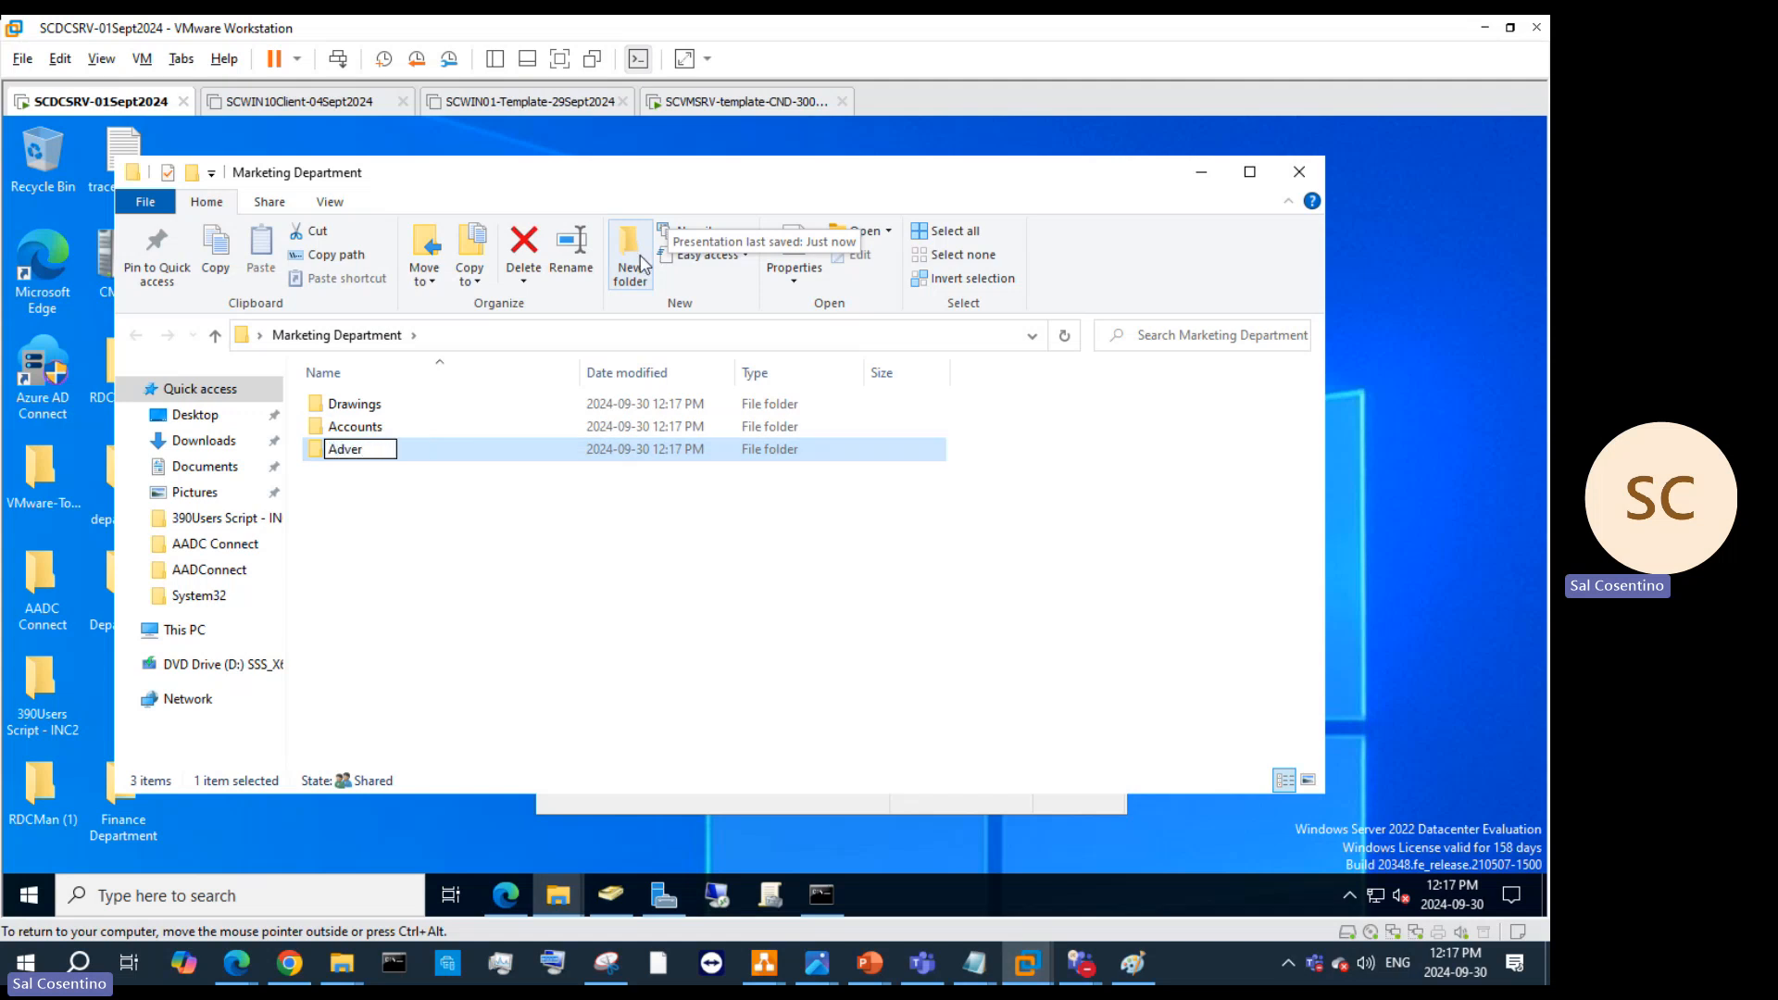
{"action": "type", "text": "tisments"}
{"action": "left_click", "coordinate": [611, 603]}
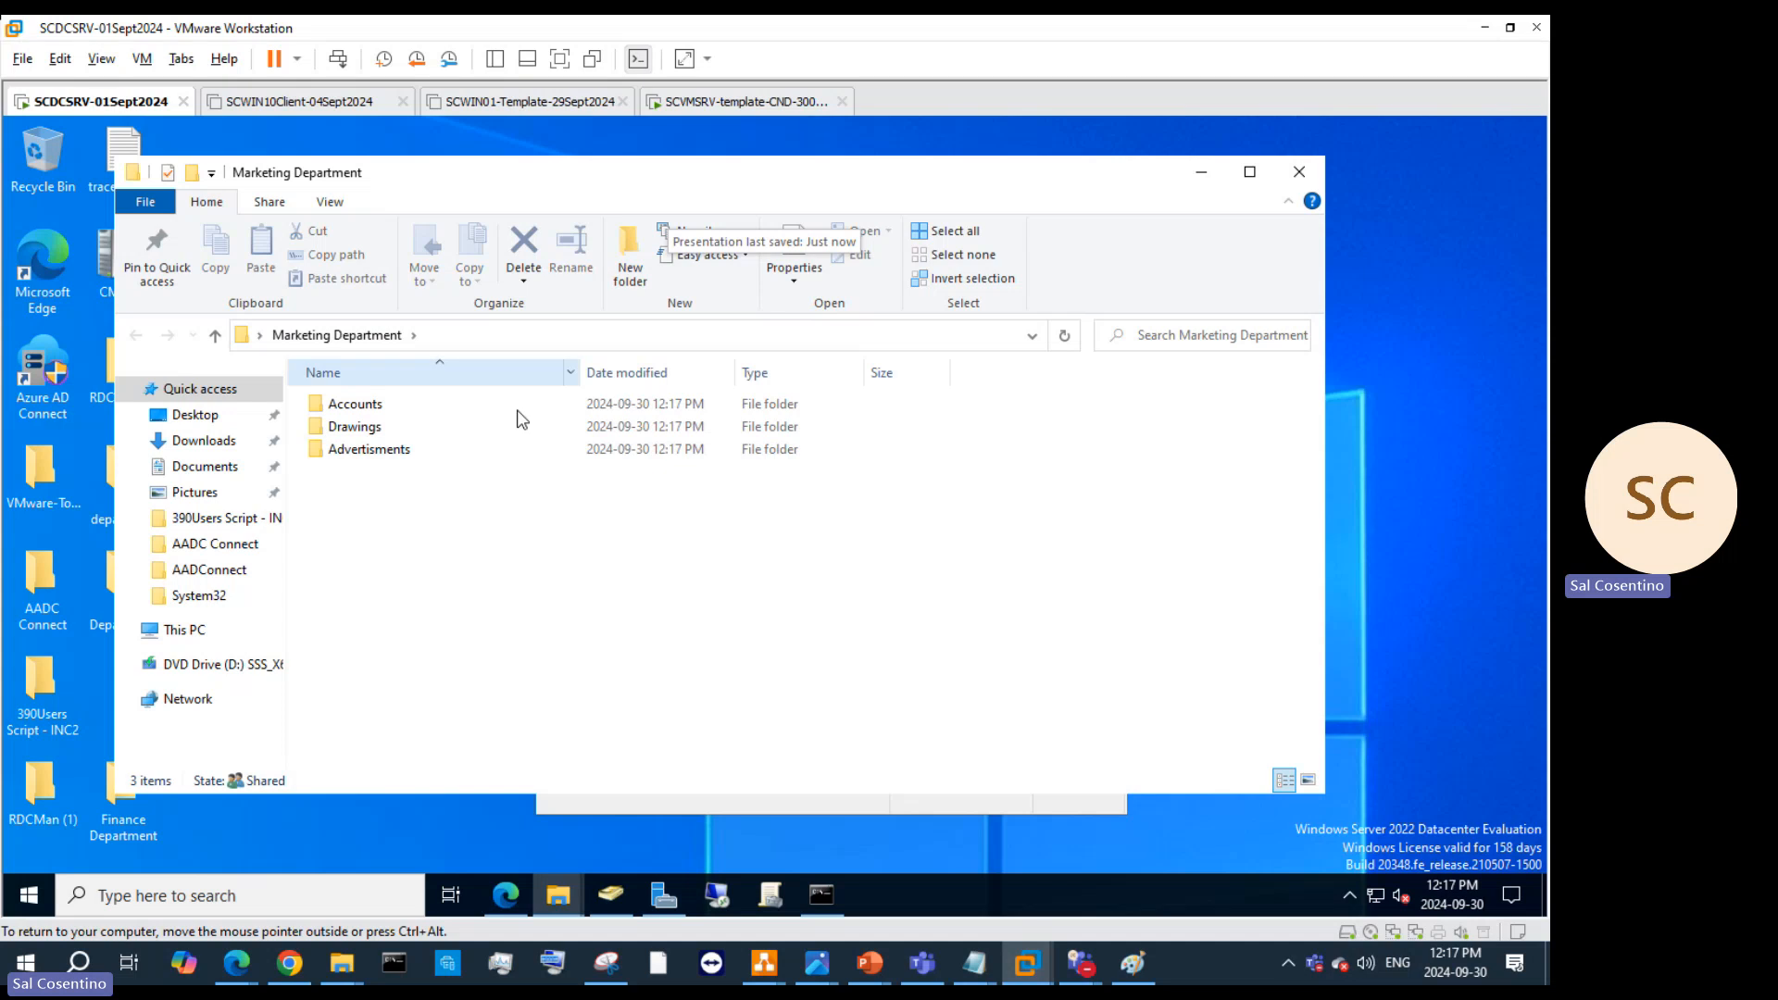
Step: Minimize Explorer and change the '/' after Users, SCadmin and Desktop in the Network path to '\'
{"action": "left_click", "coordinate": [1207, 176]}
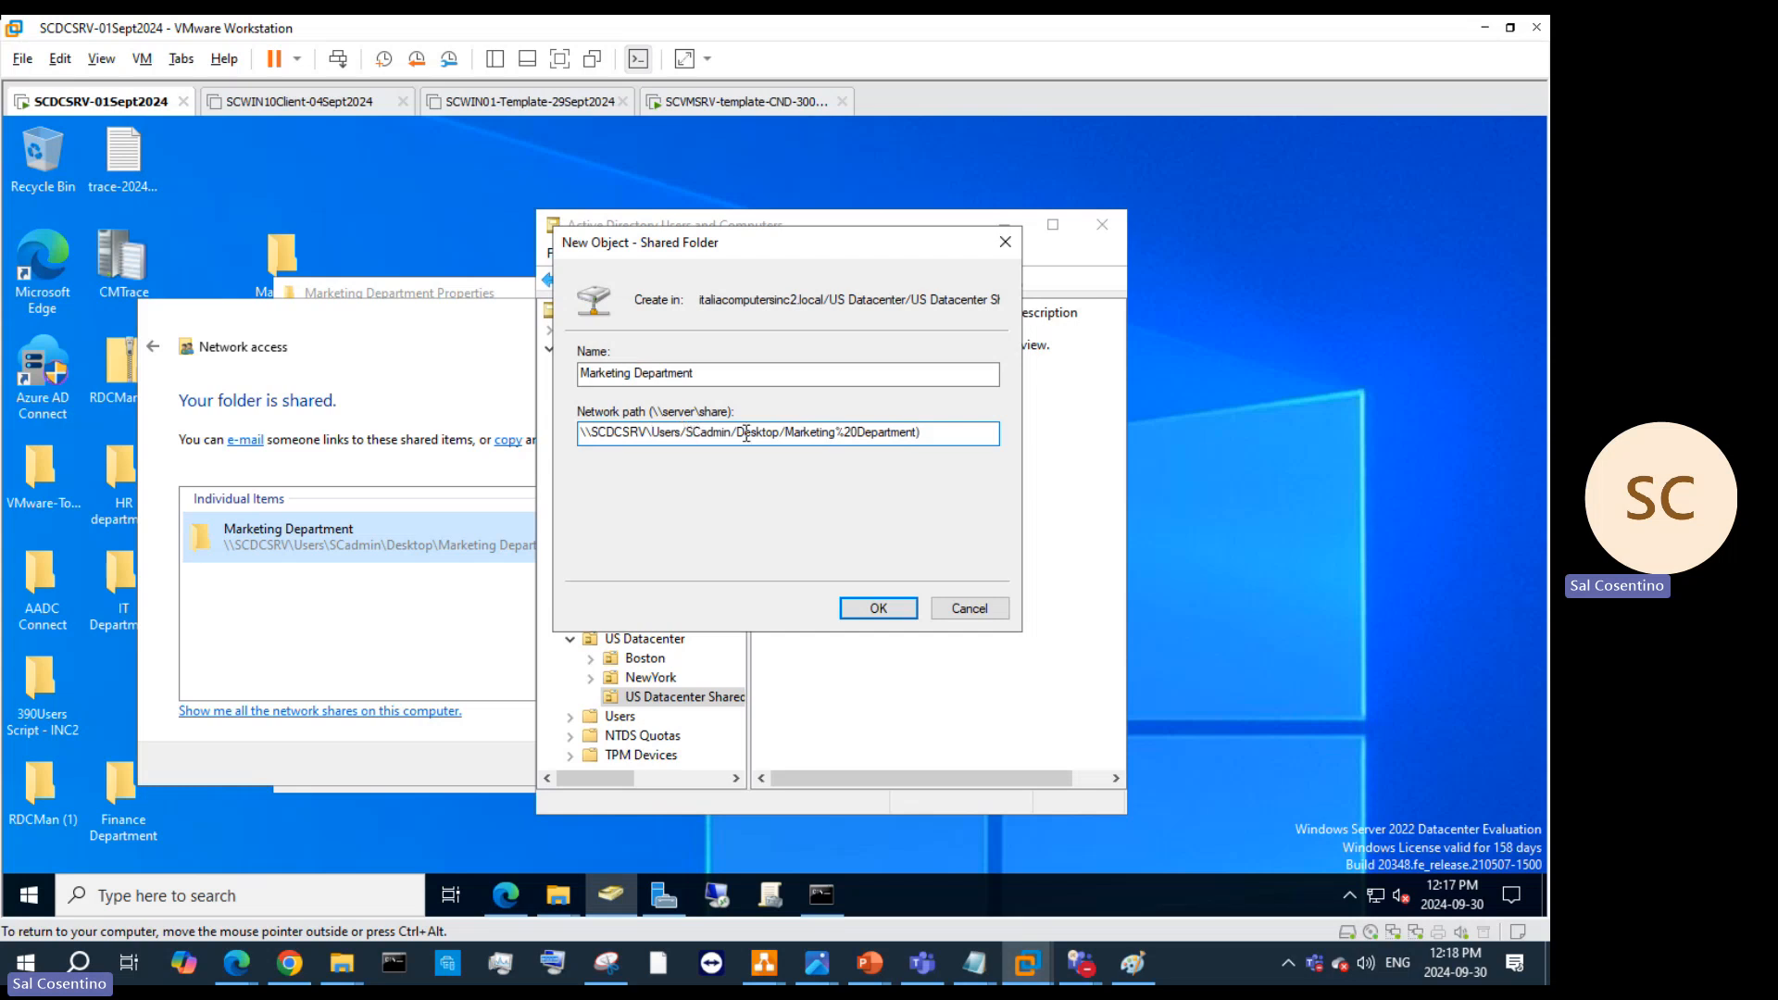
{"action": "key", "text": "BackSpace"}
{"action": "type", "text": "\\"}
{"action": "key", "text": "BackSpace"}
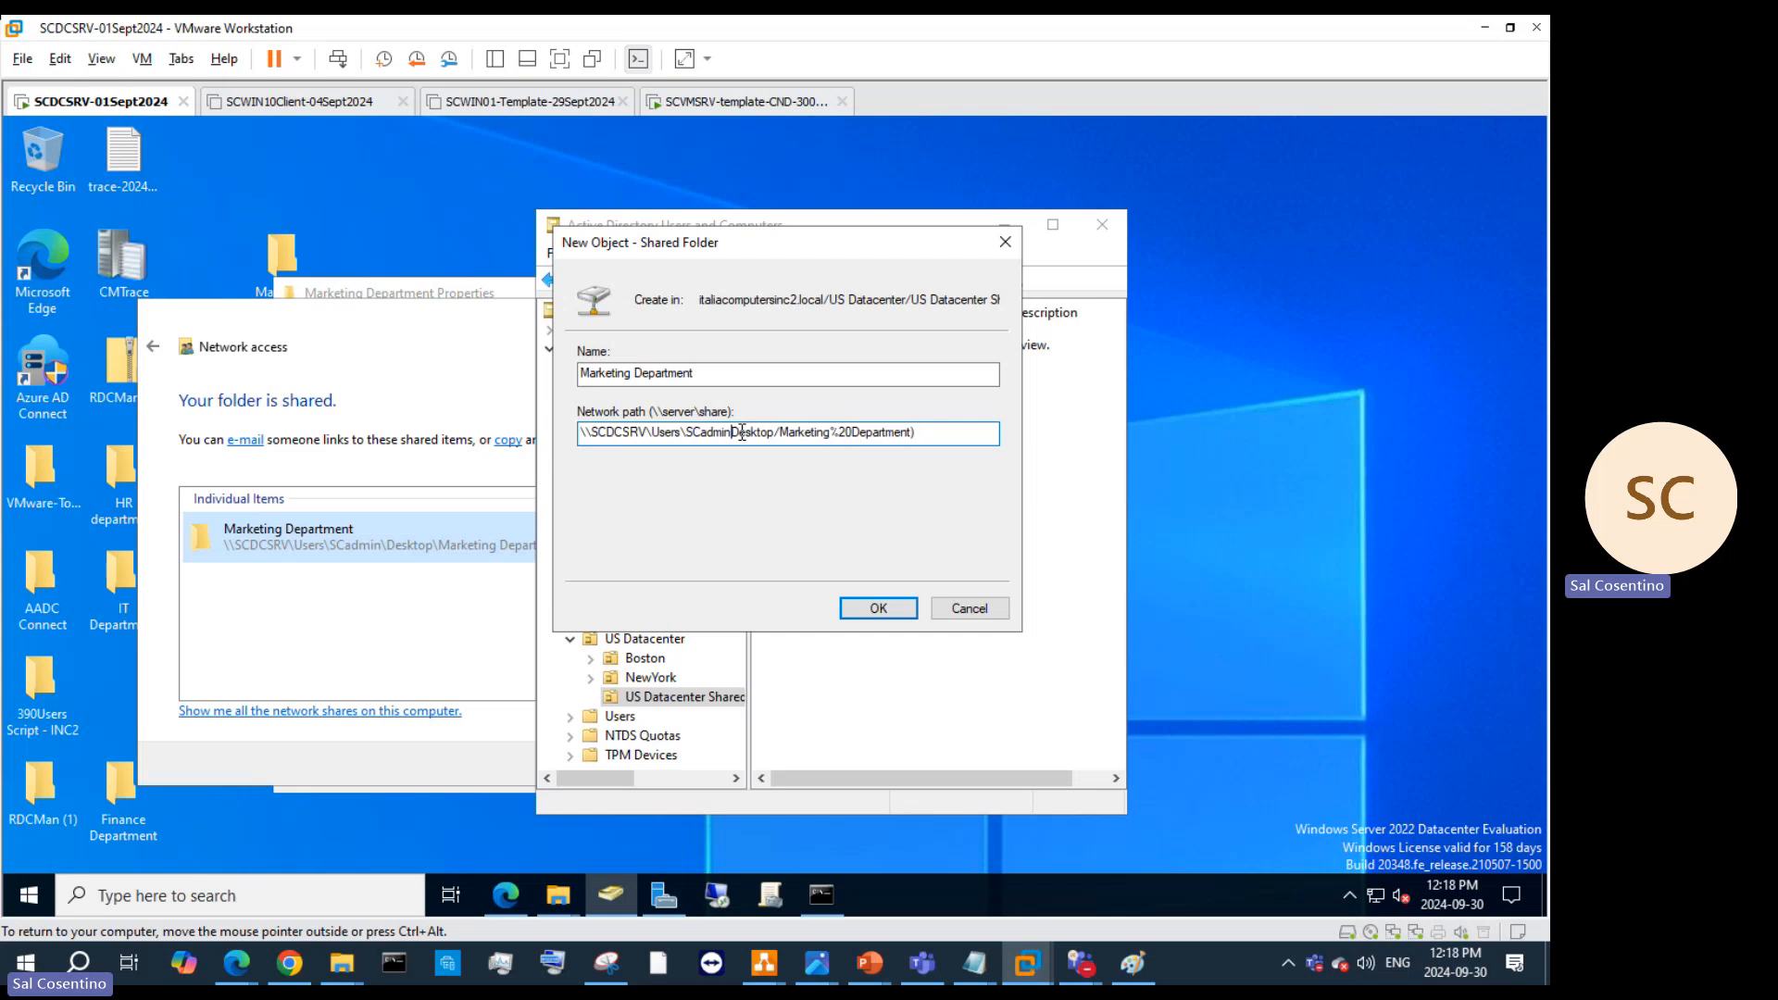
{"action": "type", "text": "\\"}
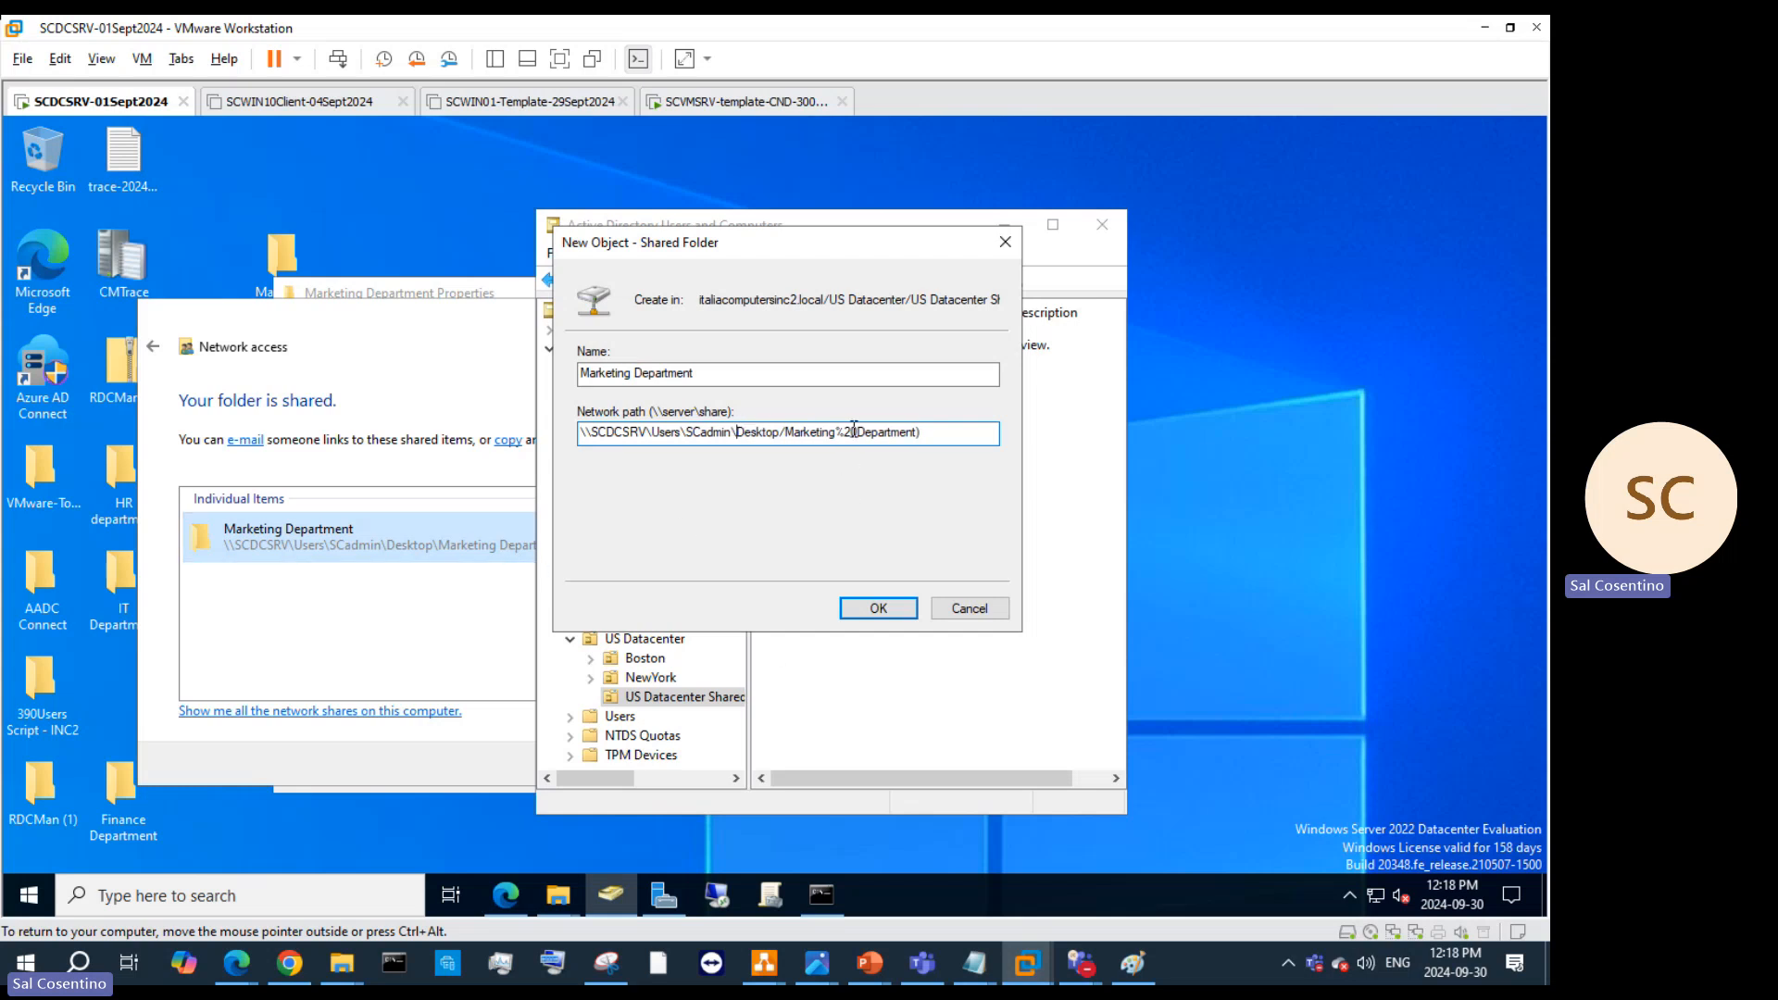
{"action": "left_click", "coordinate": [785, 432]}
{"action": "key", "text": "BackSpace"}
{"action": "type", "text": "\\"}
Step: In a new Edge tab, open the pasted Marketing Department file path, trimmed of its label and parenthesis
{"action": "left_click", "coordinate": [508, 889]}
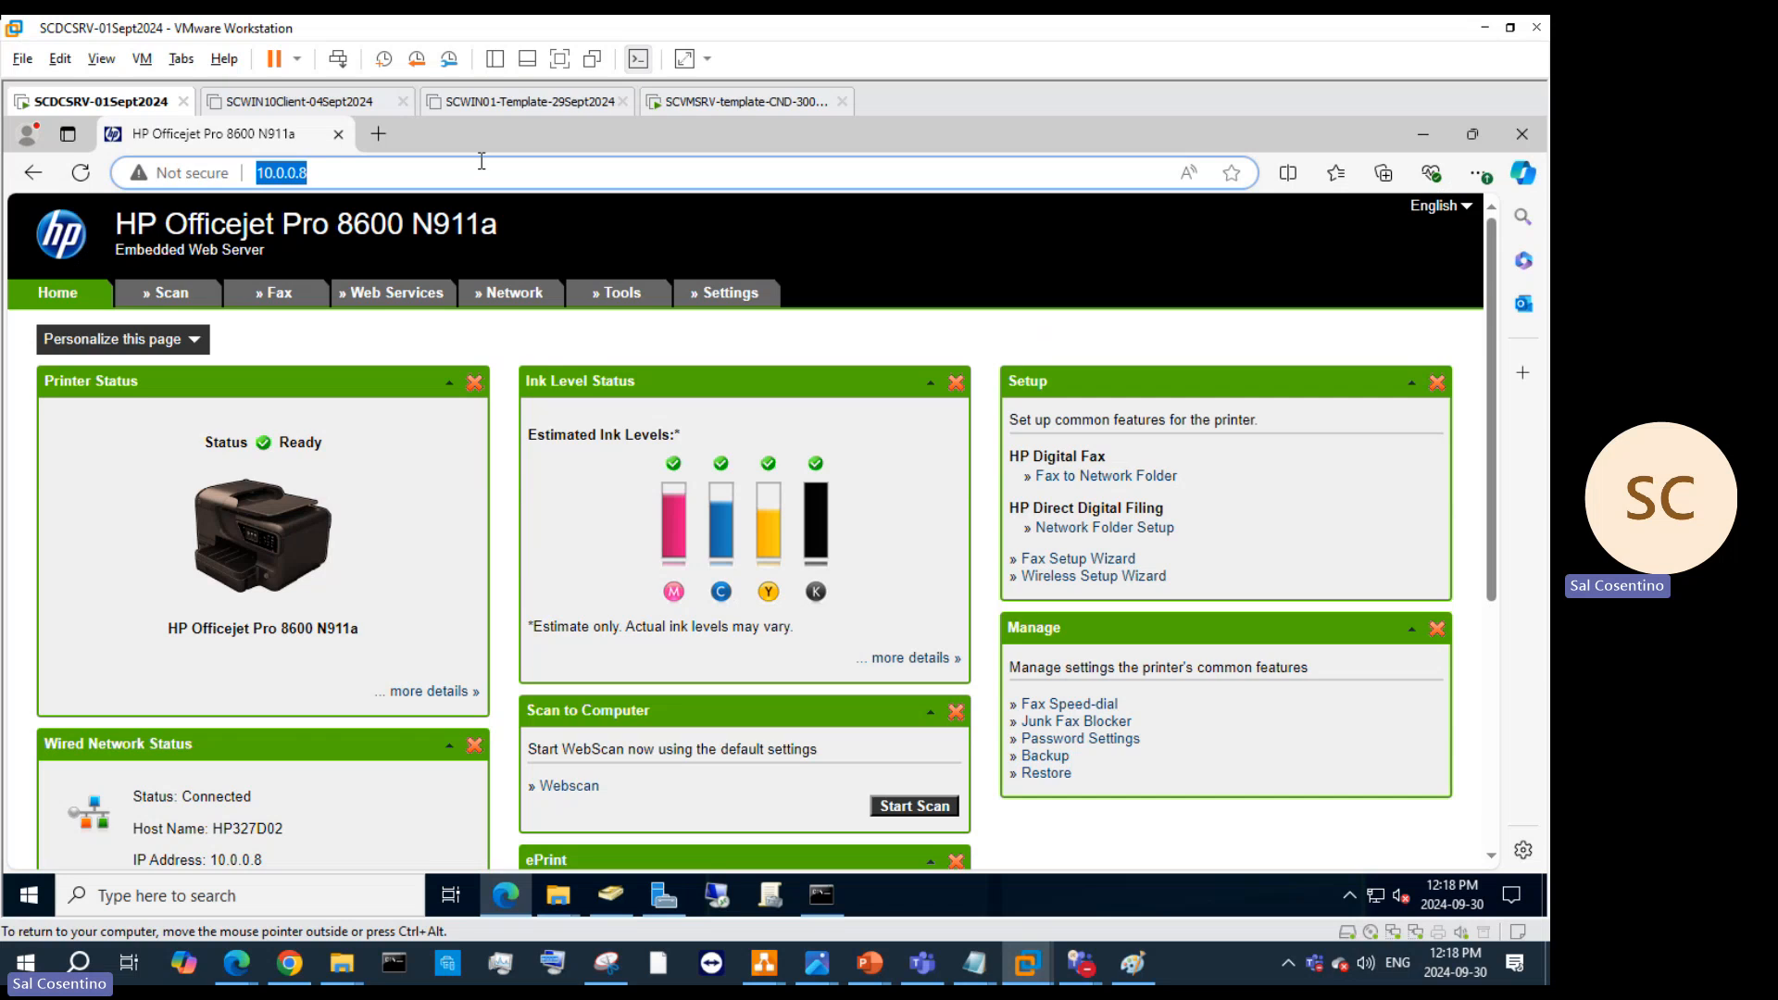
{"action": "left_click", "coordinate": [378, 133]}
{"action": "right_click", "coordinate": [365, 172]}
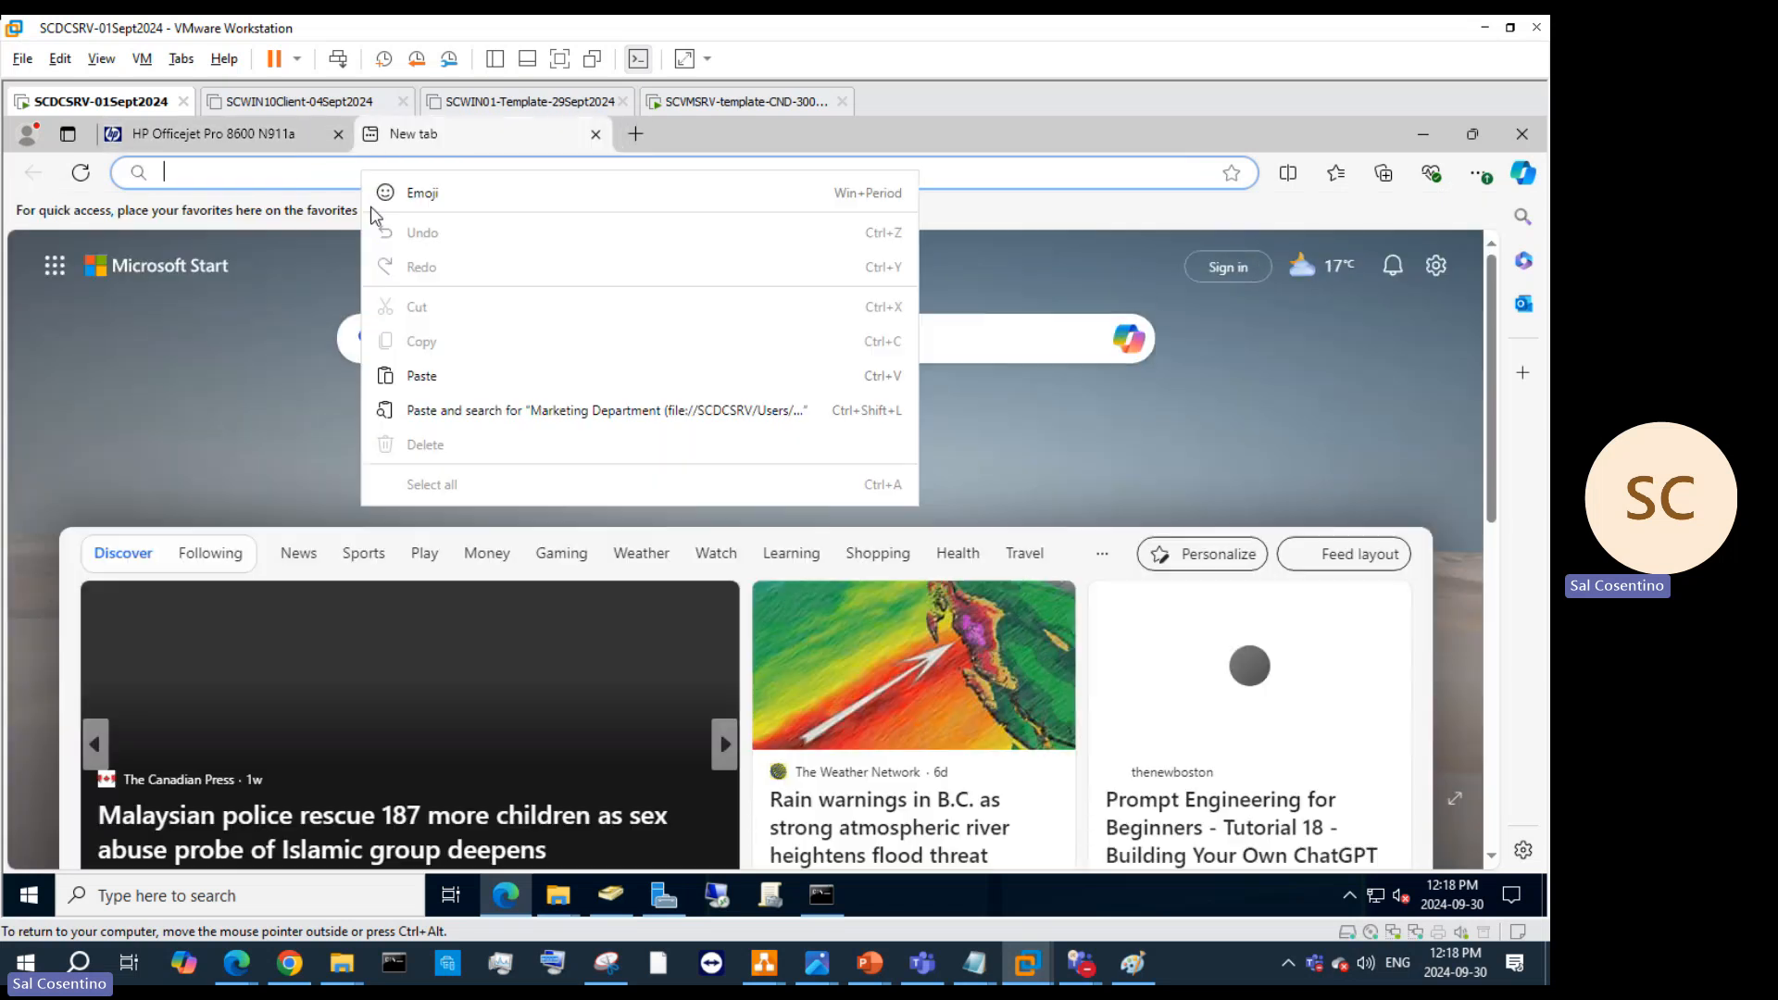
{"action": "left_click", "coordinate": [437, 375]}
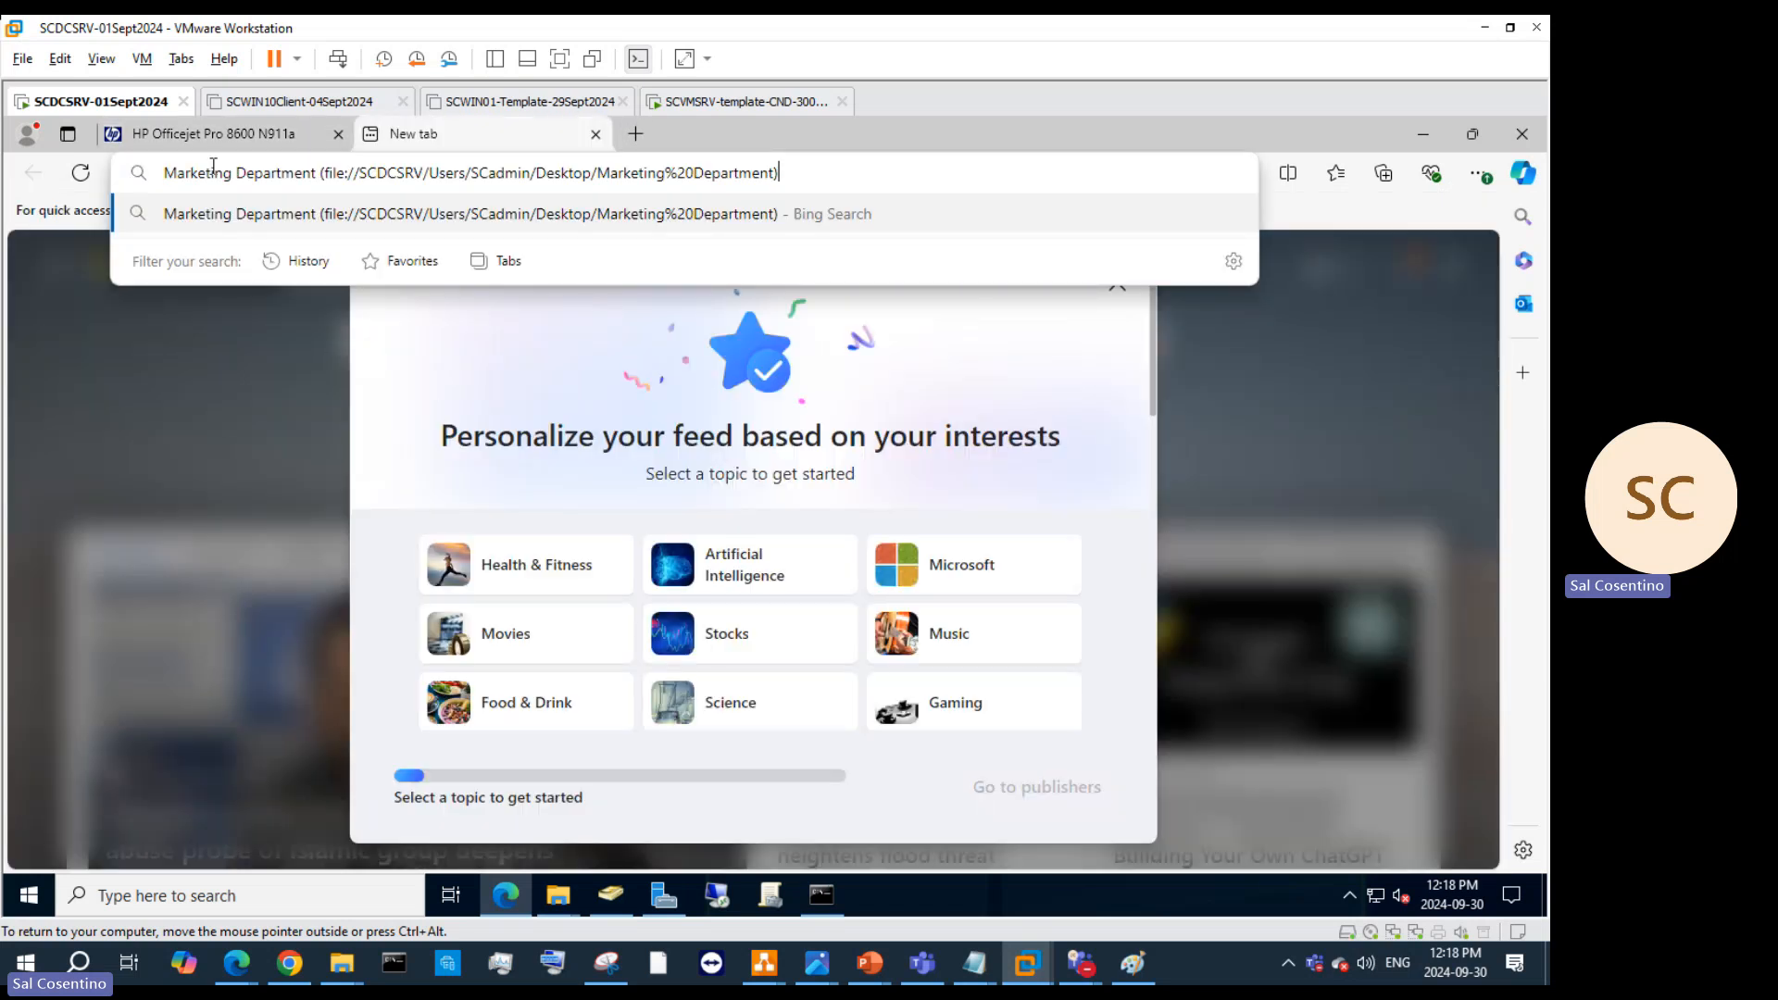
{"action": "left_click_drag", "start_coordinate": [326, 172], "coordinate": [163, 173]}
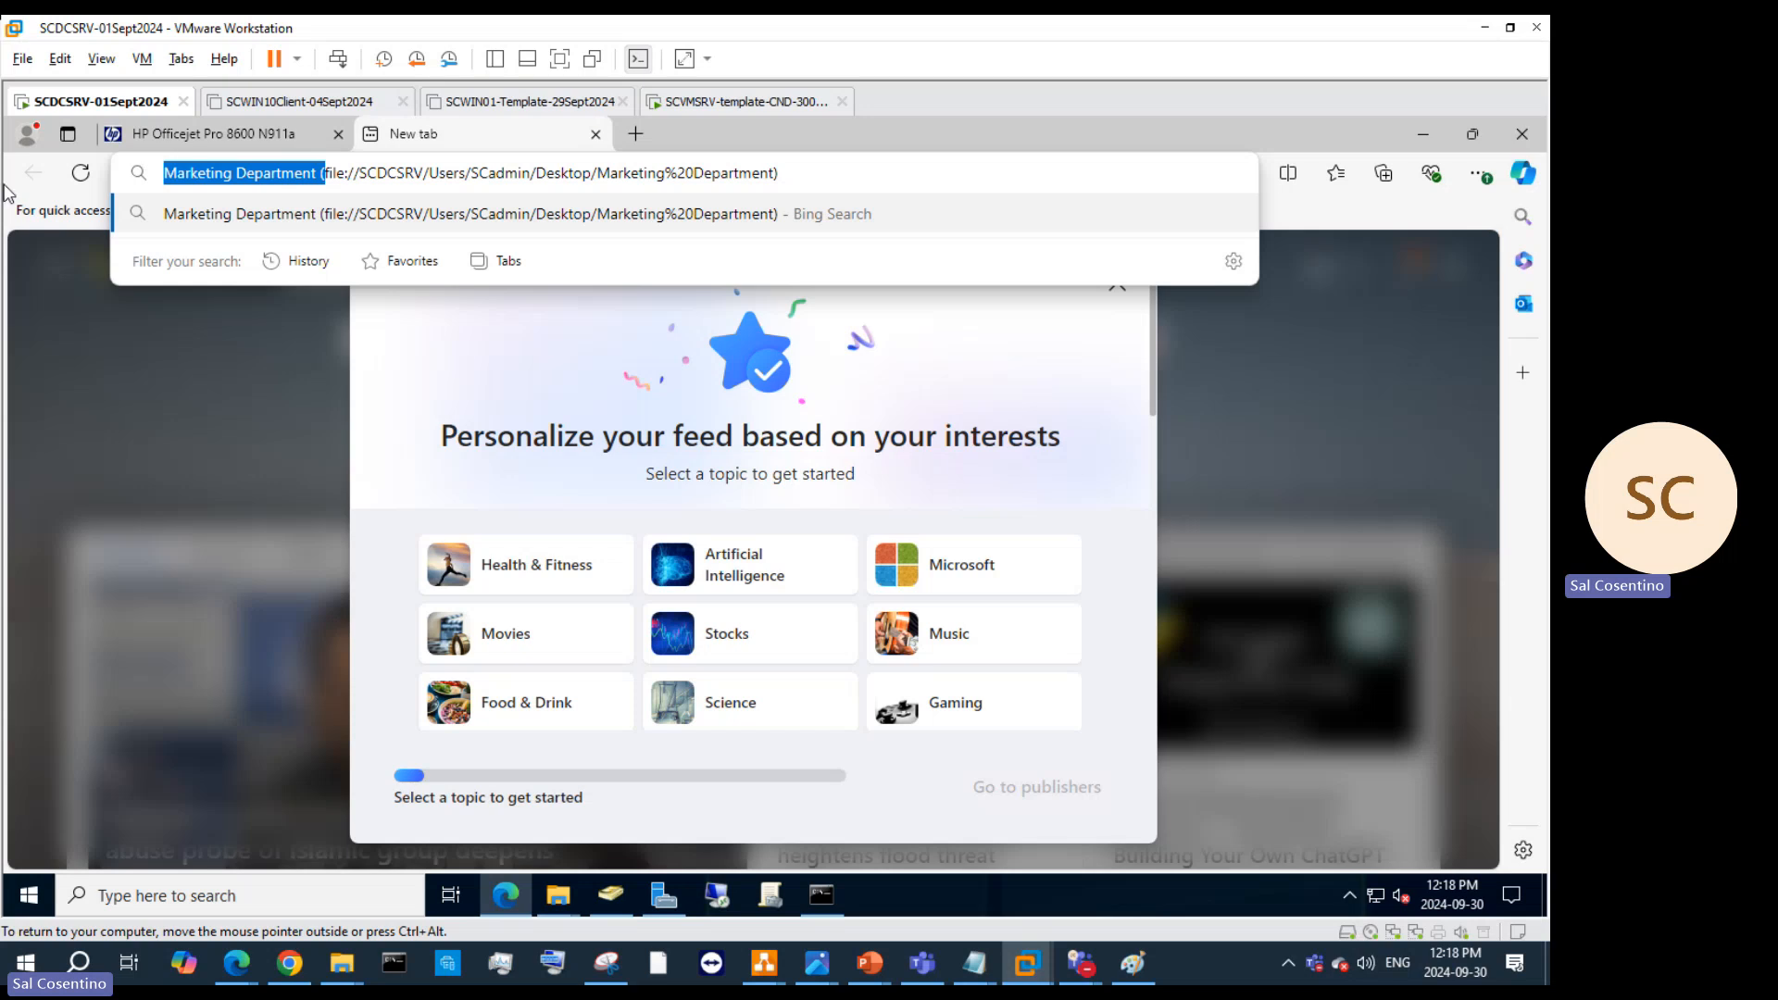
{"action": "key", "text": "BackSpace"}
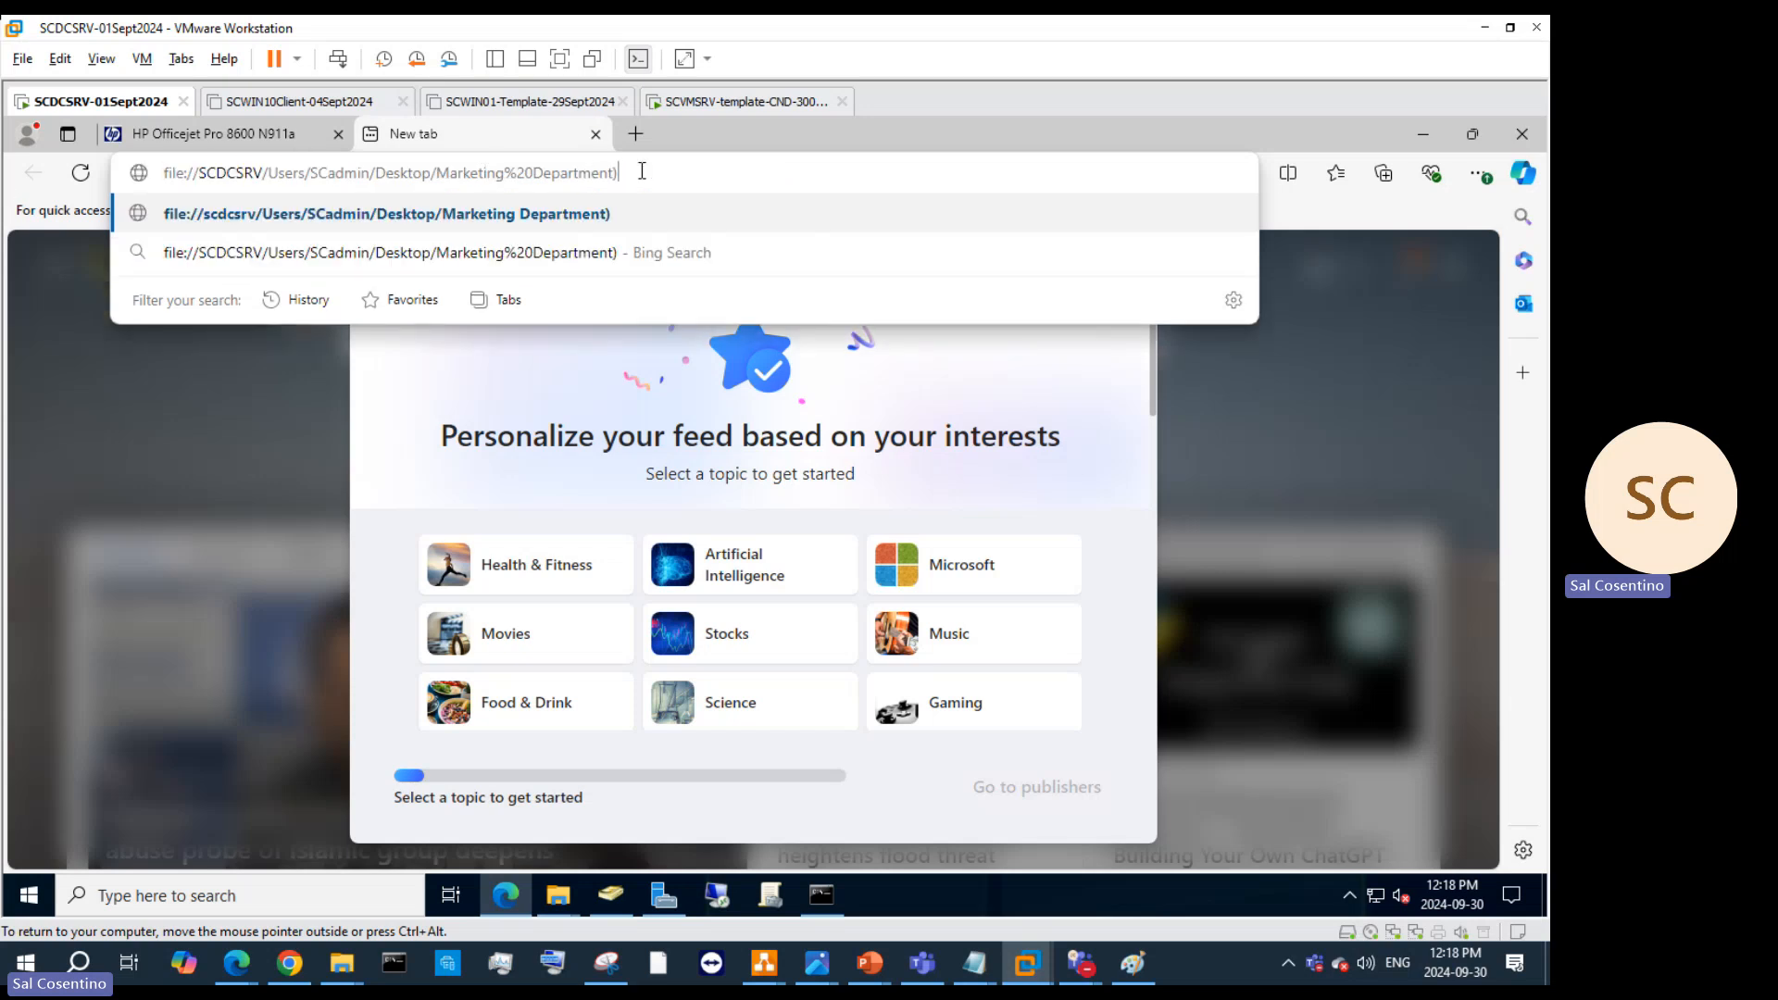
{"action": "key", "text": "BackSpace"}
{"action": "key", "text": "Return"}
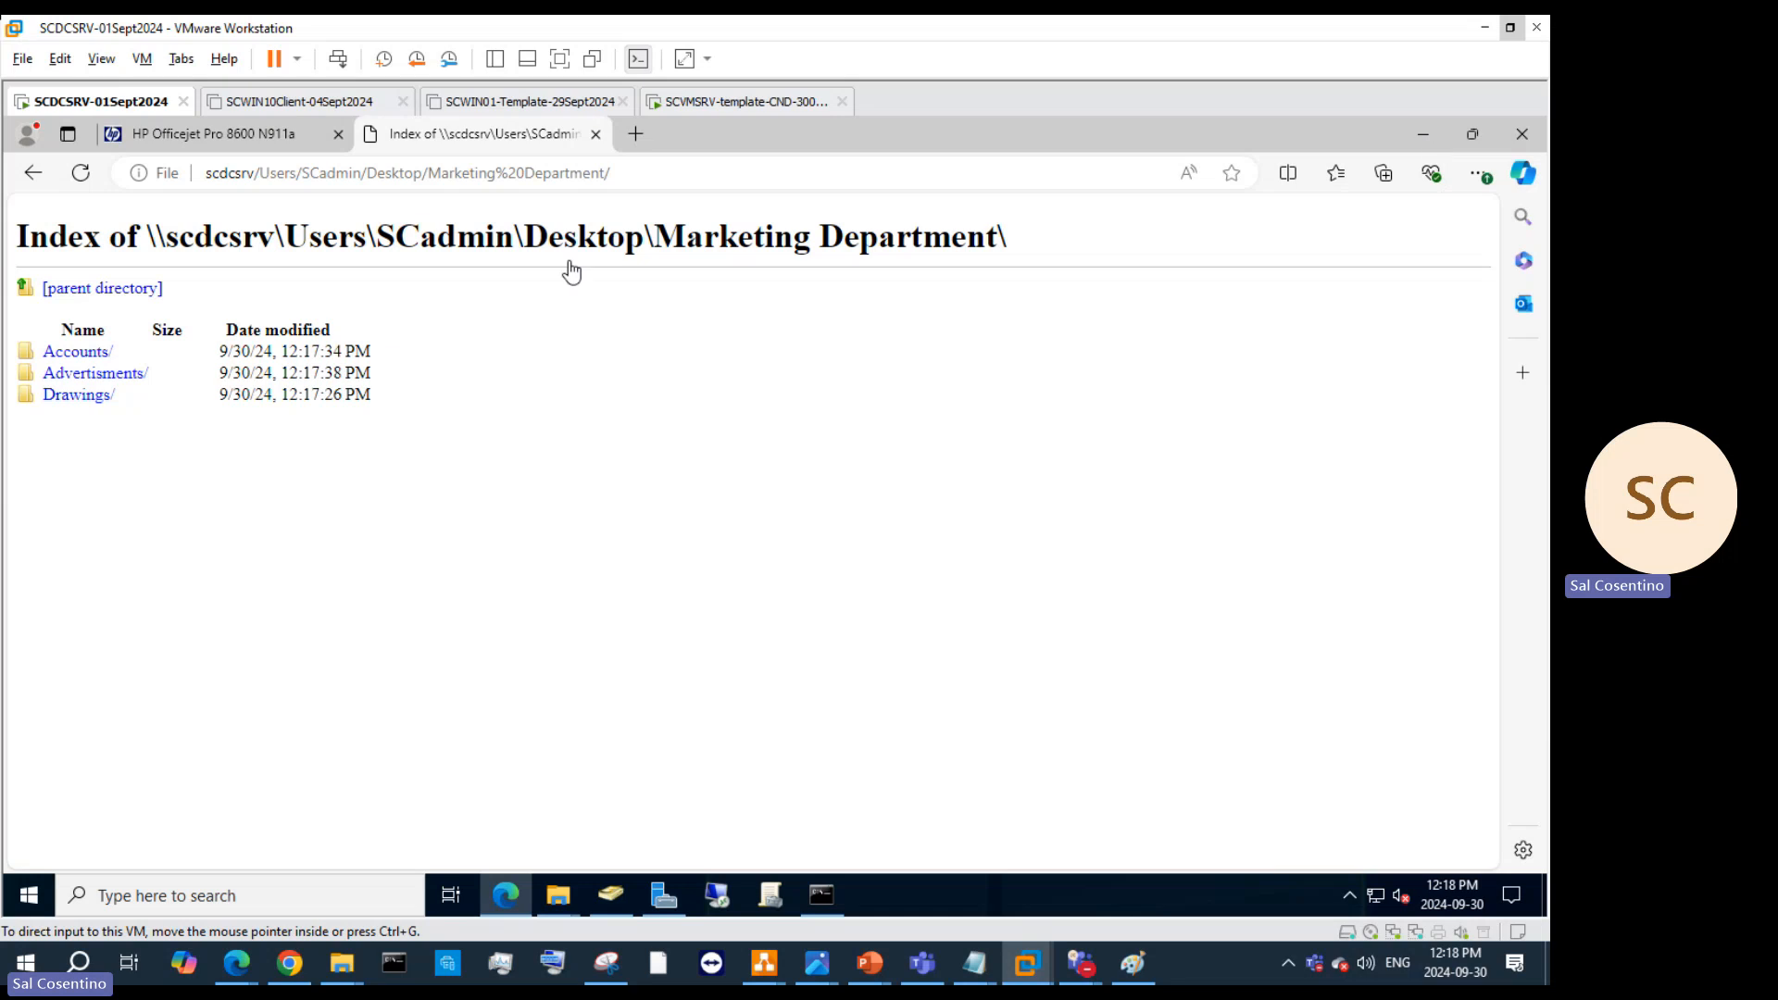
Step: Open the Marketing Department folder's properties and cancel the sharing wizard
{"action": "left_click", "coordinate": [1427, 137]}
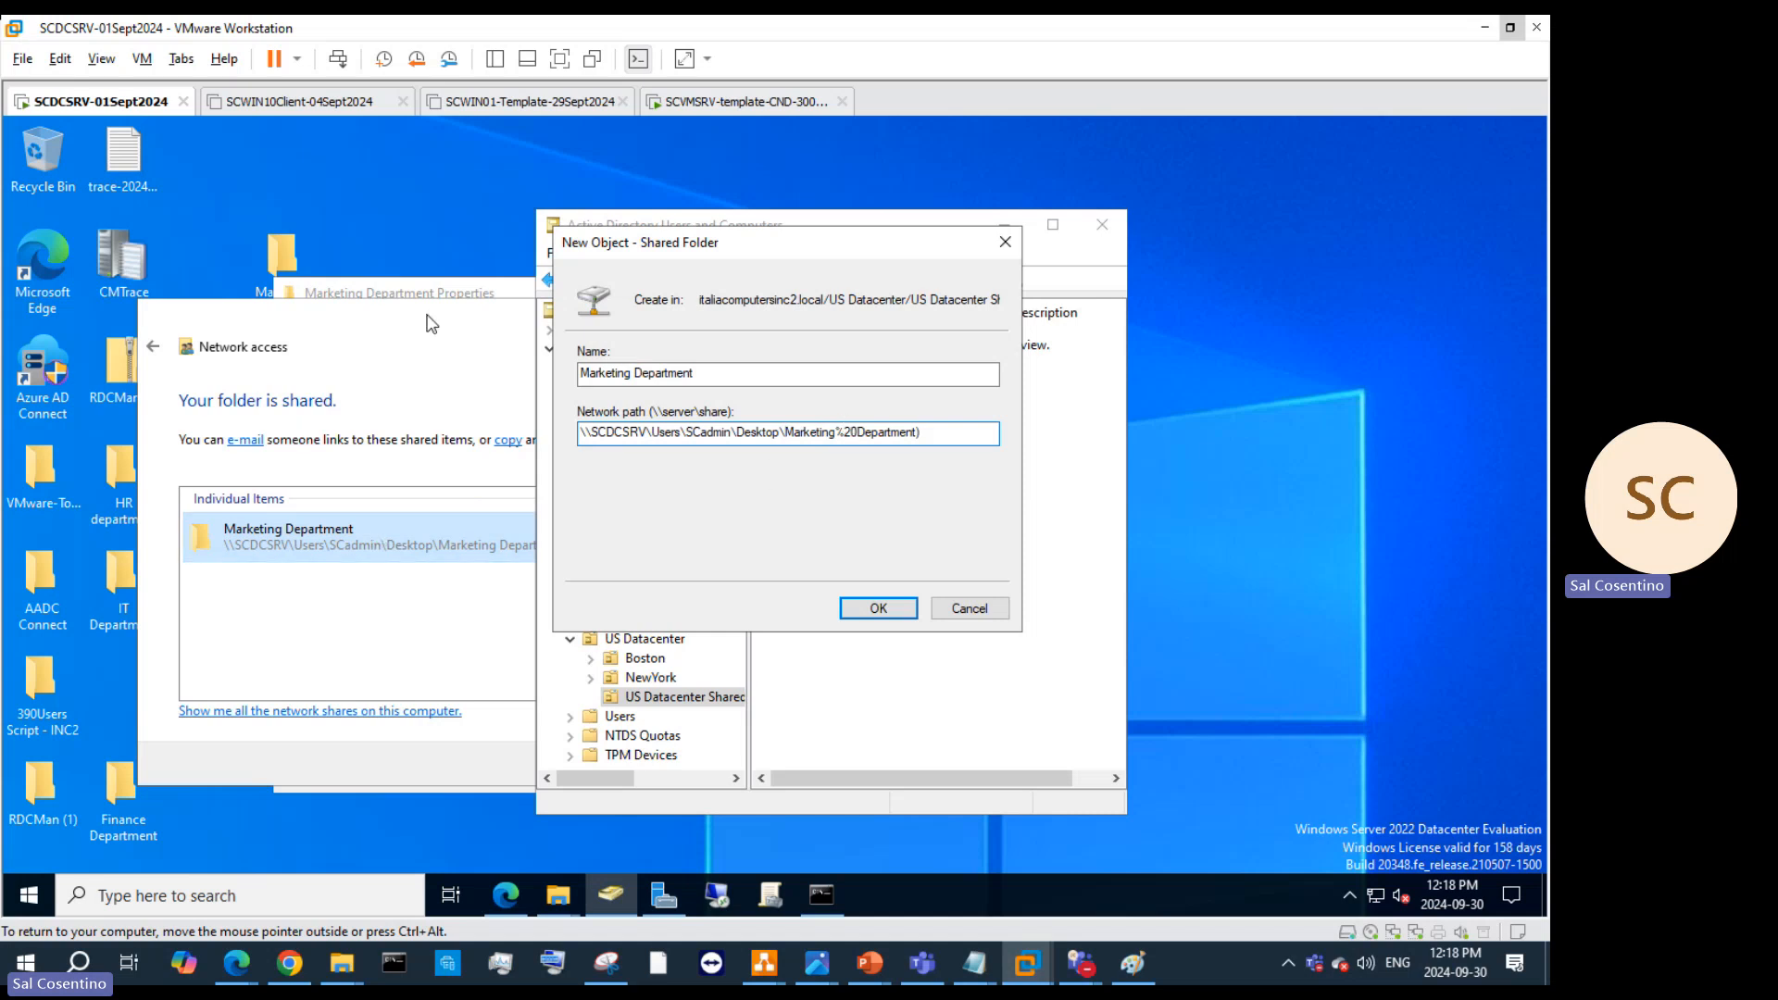
{"action": "right_click", "coordinate": [298, 243]}
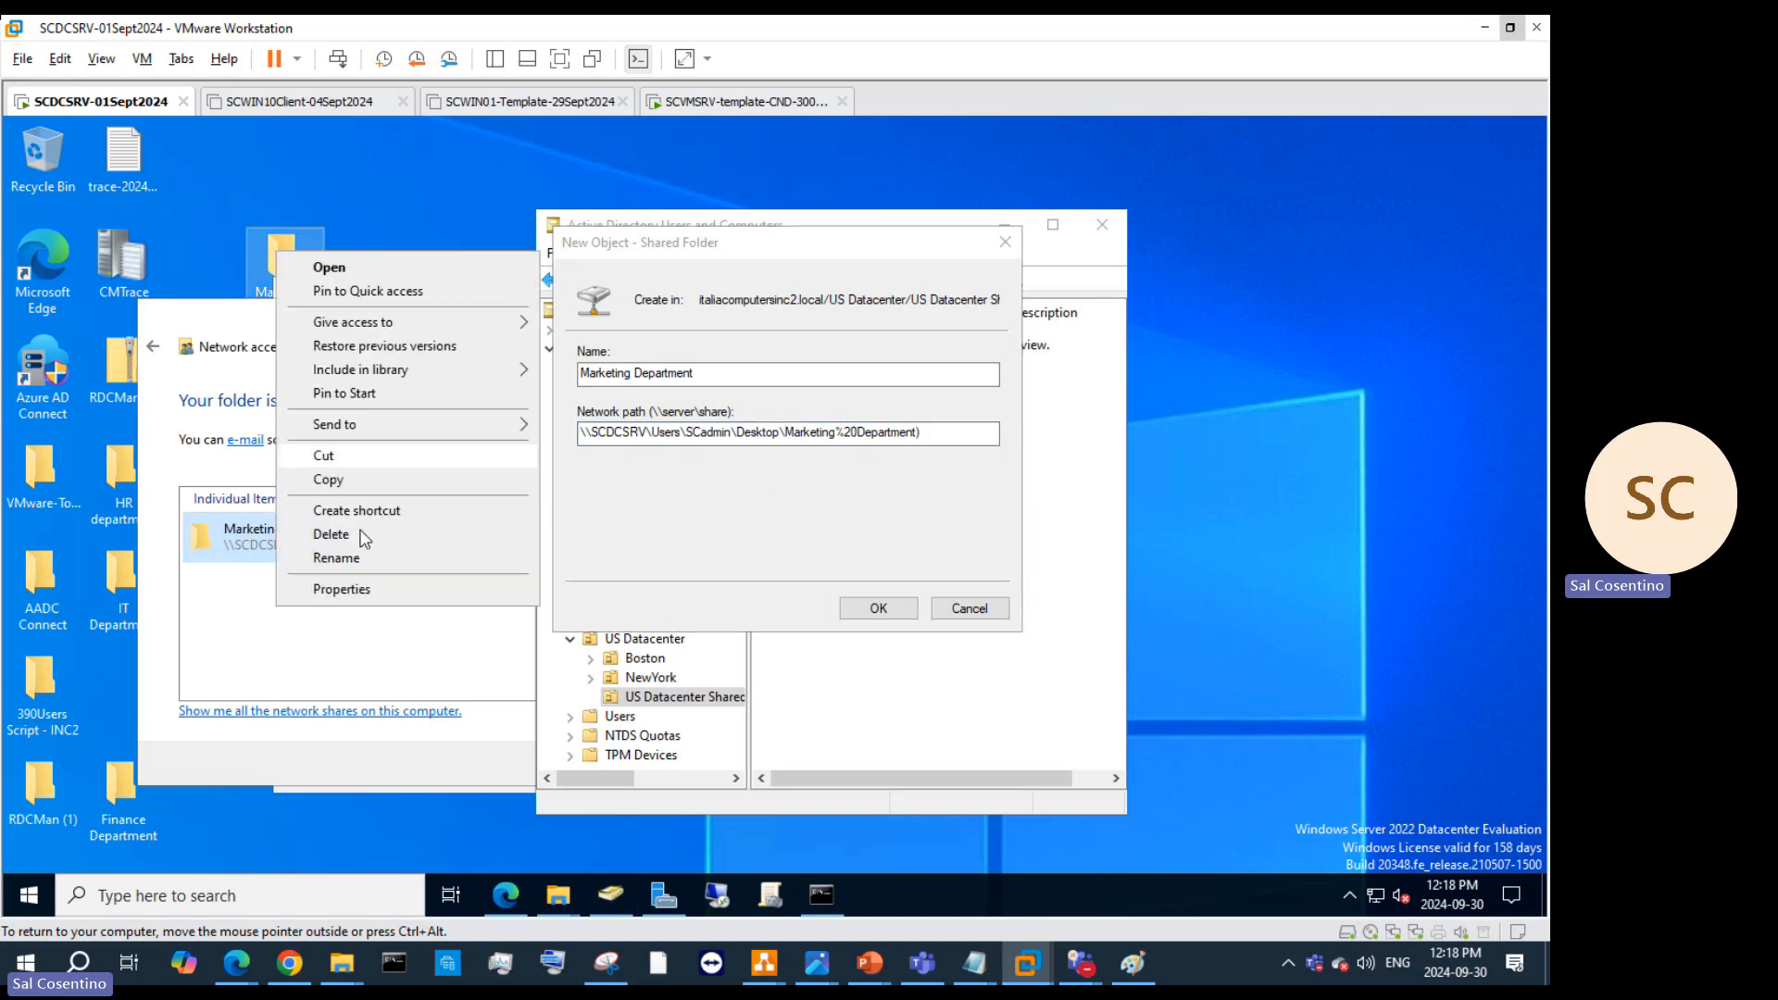
{"action": "left_click", "coordinate": [362, 593]}
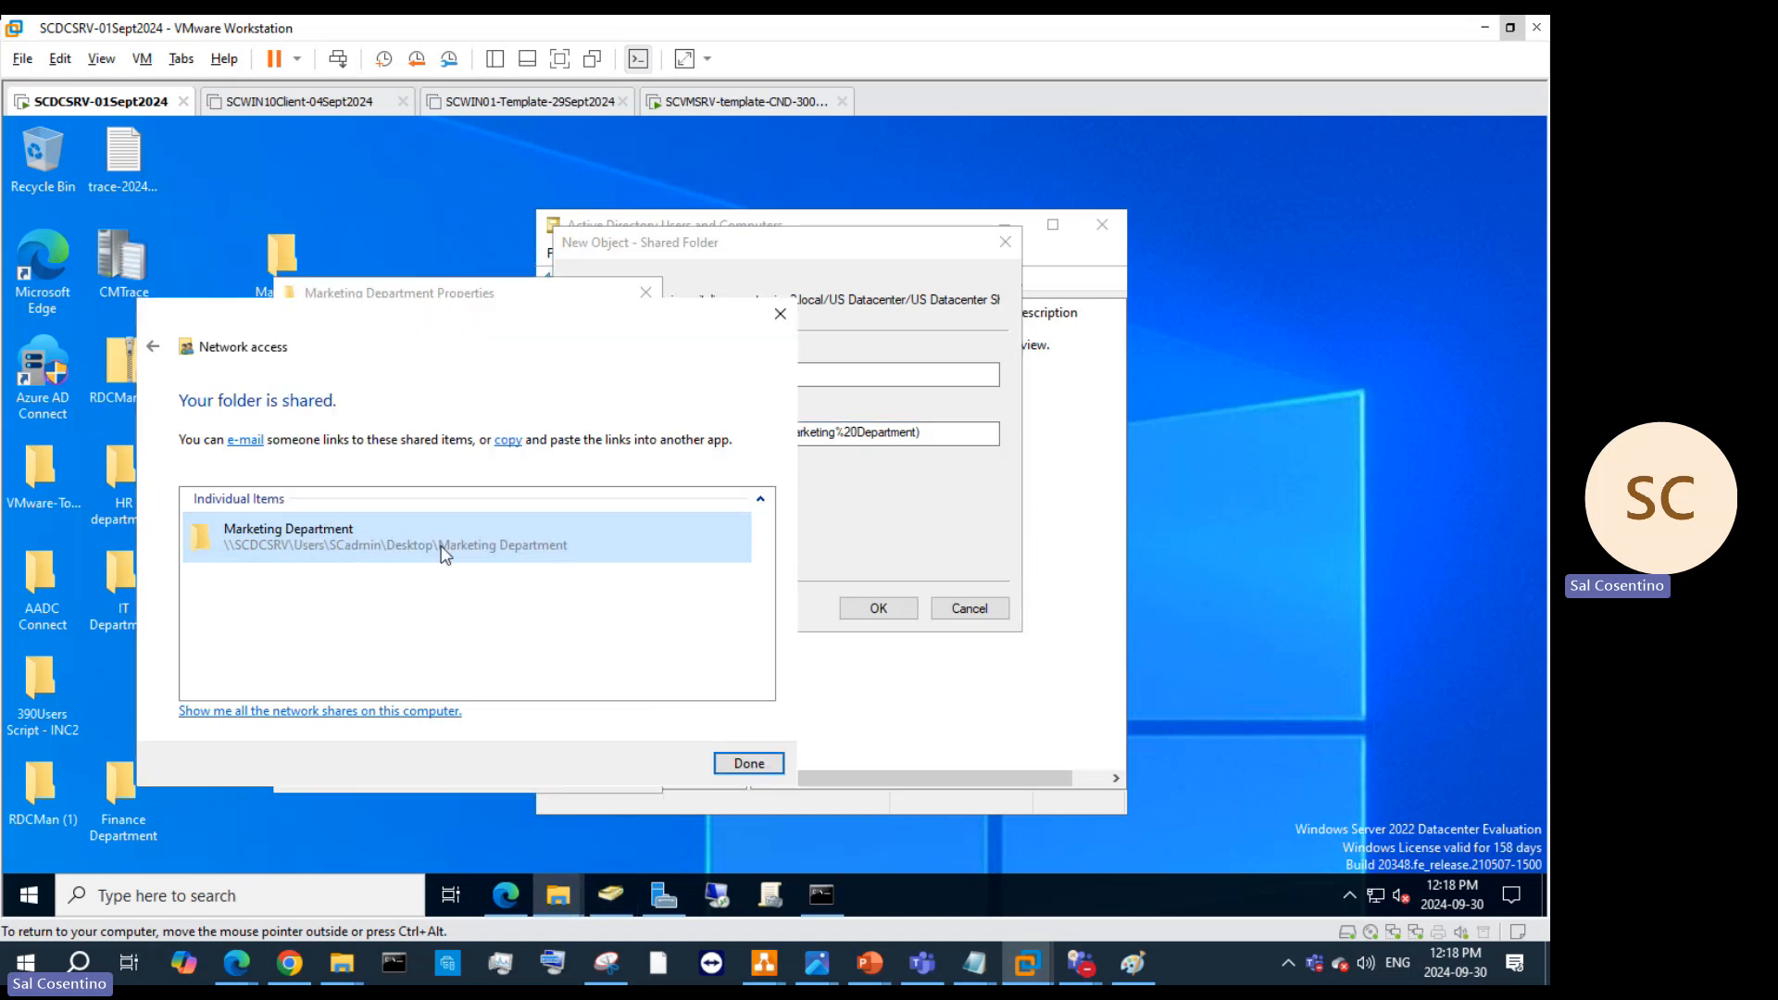
{"action": "left_click", "coordinate": [157, 350]}
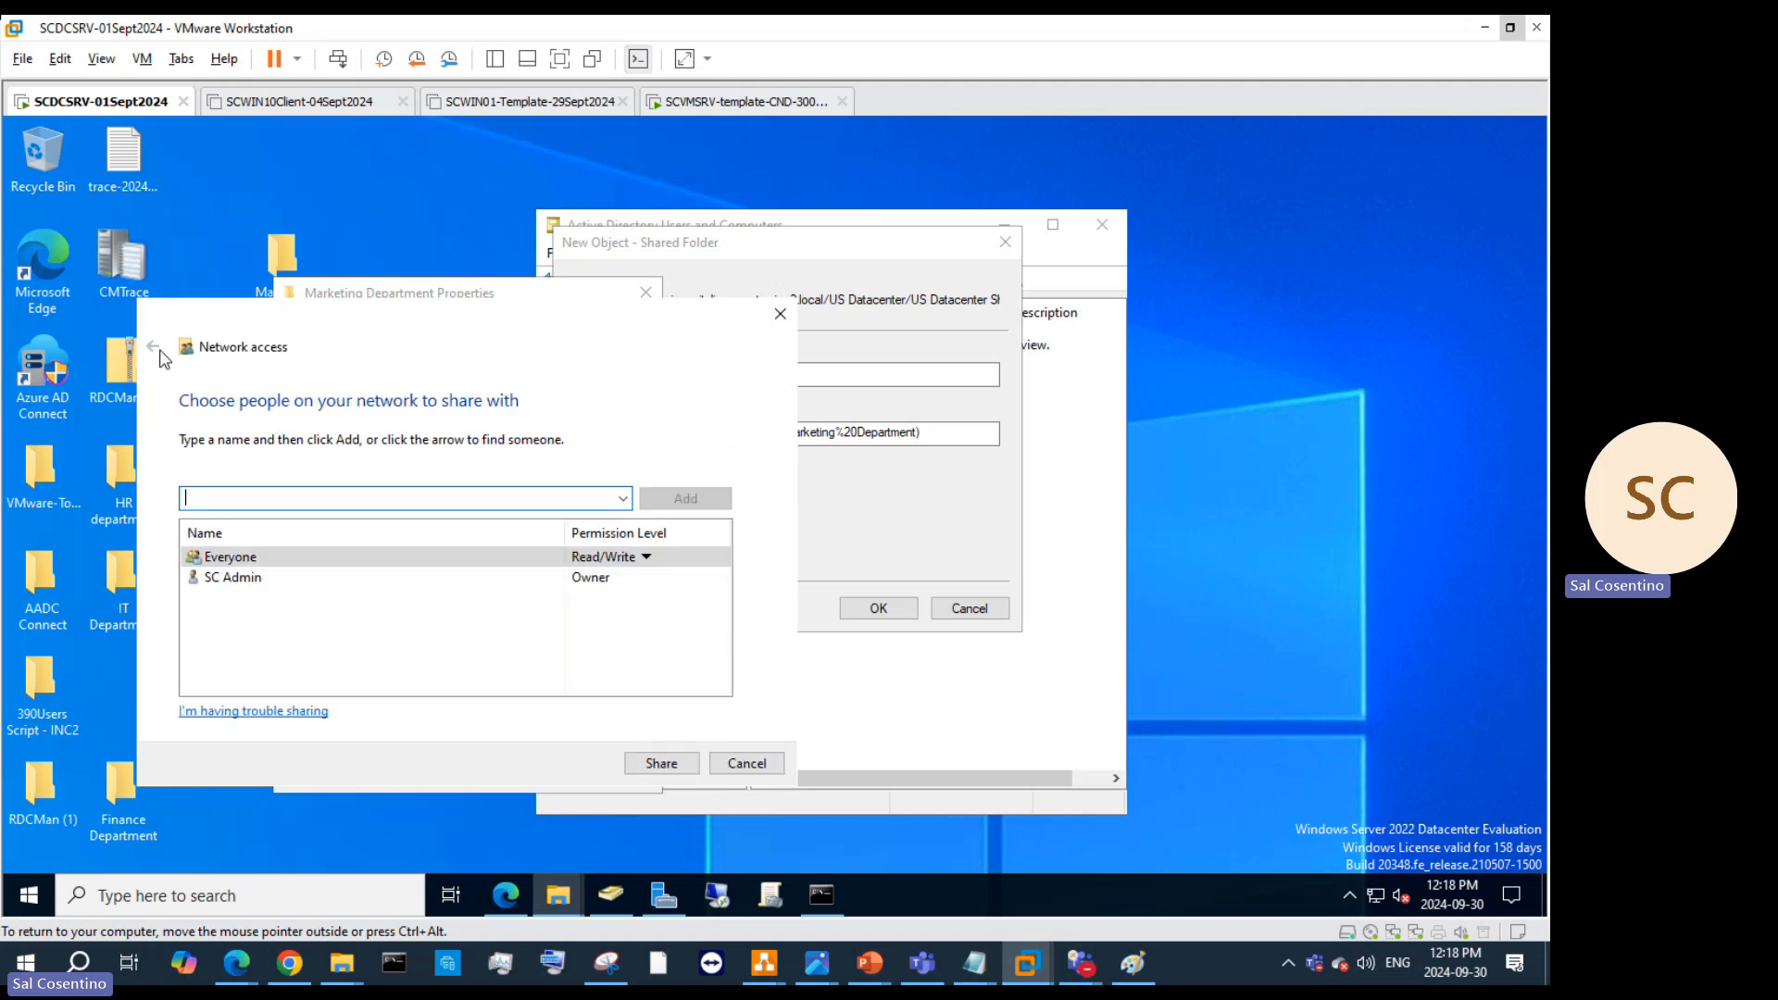
{"action": "left_click", "coordinate": [741, 765]}
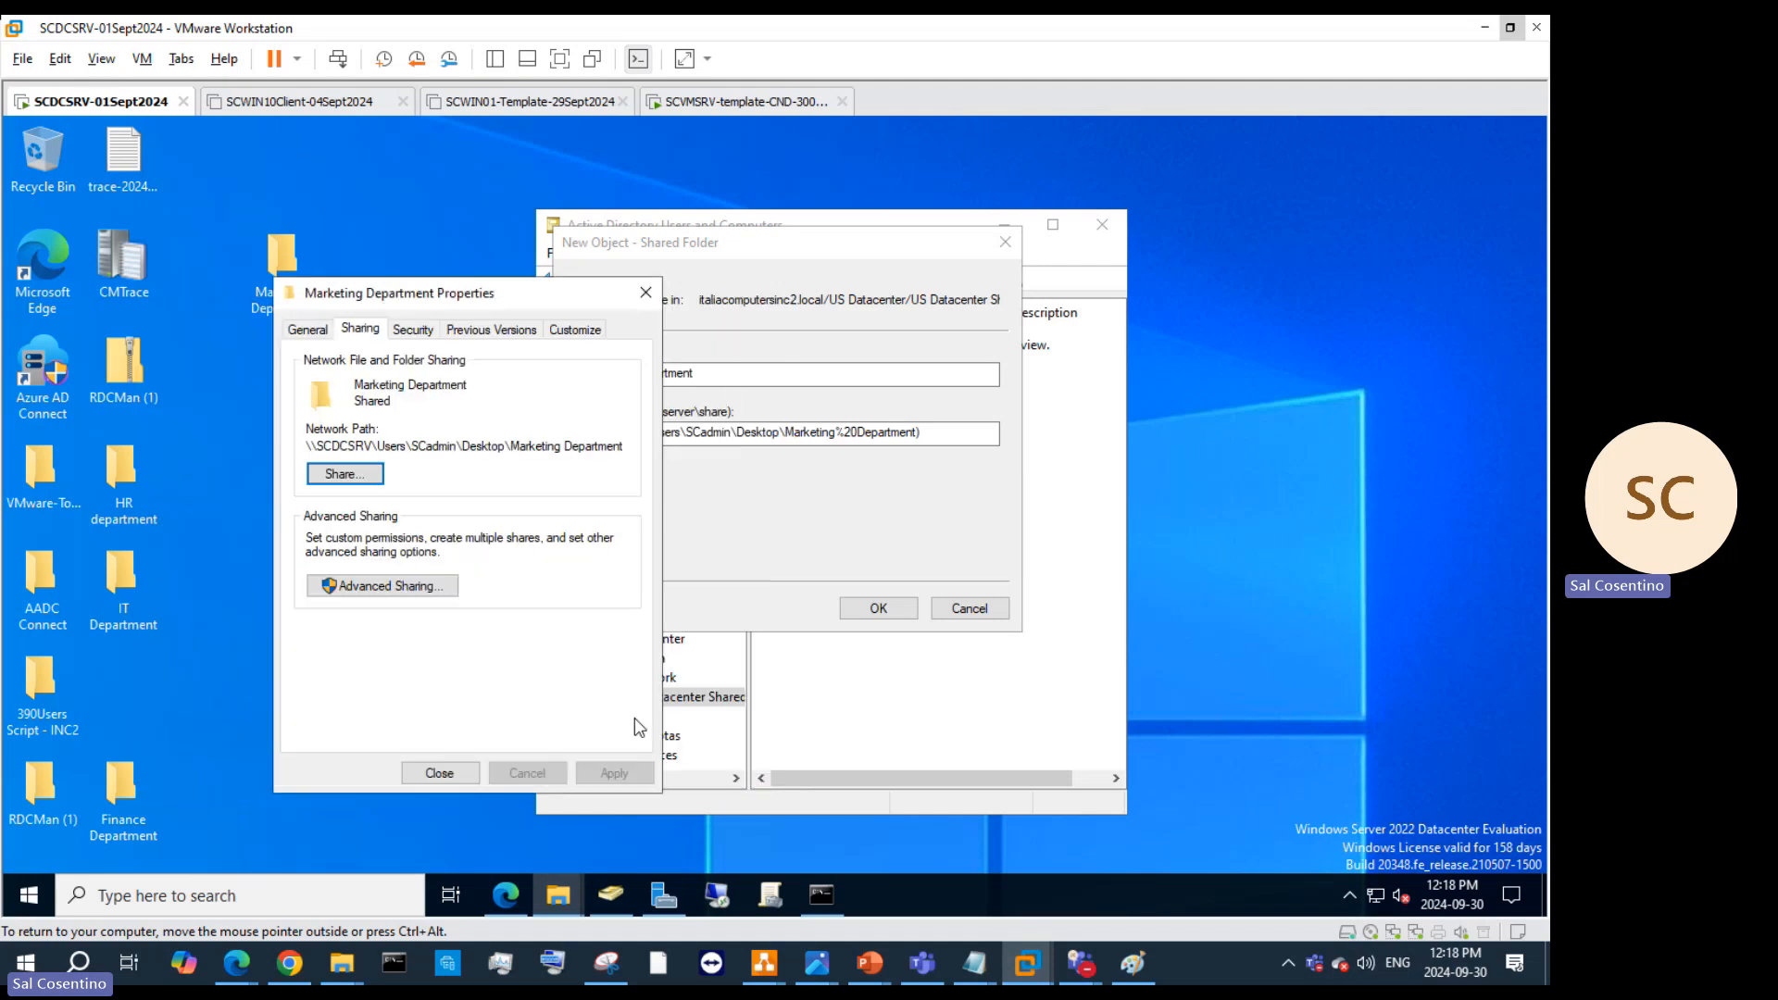
Step: Check the network path on the Sharing tab and create the Marketing Department shared folder object
{"action": "left_click", "coordinate": [309, 332]}
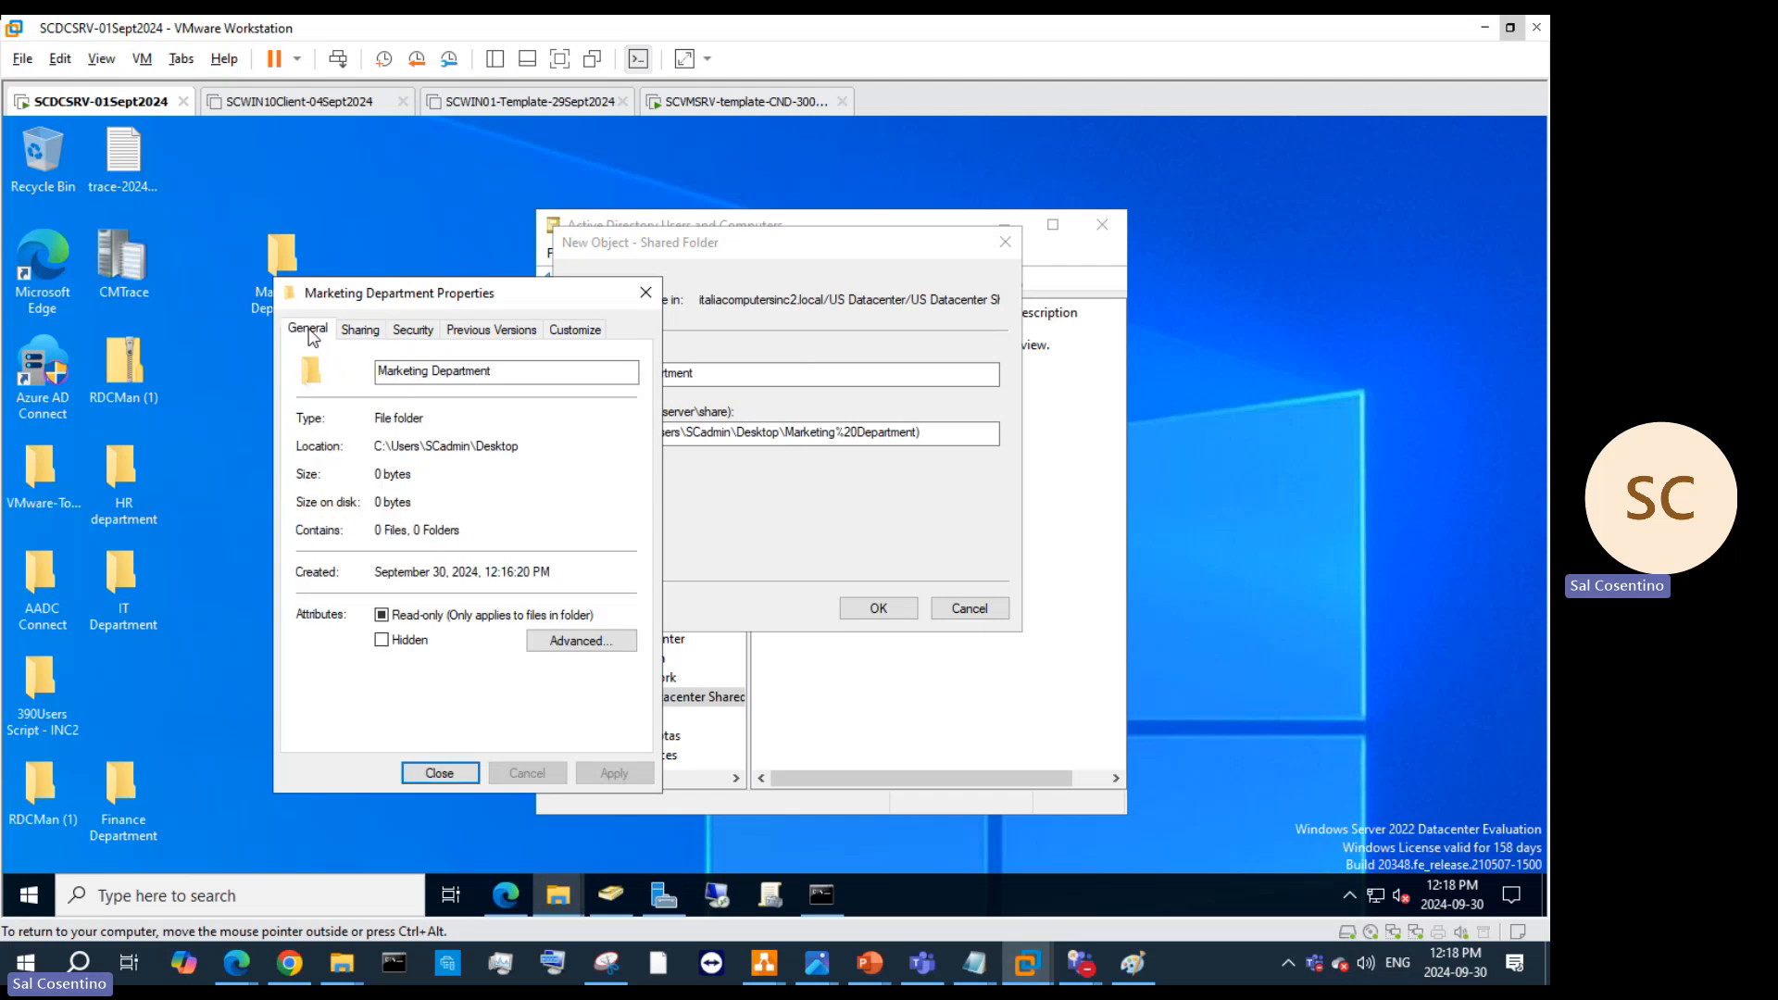
{"action": "left_click", "coordinate": [360, 331]}
{"action": "left_click_drag", "start_coordinate": [624, 446], "coordinate": [223, 448]}
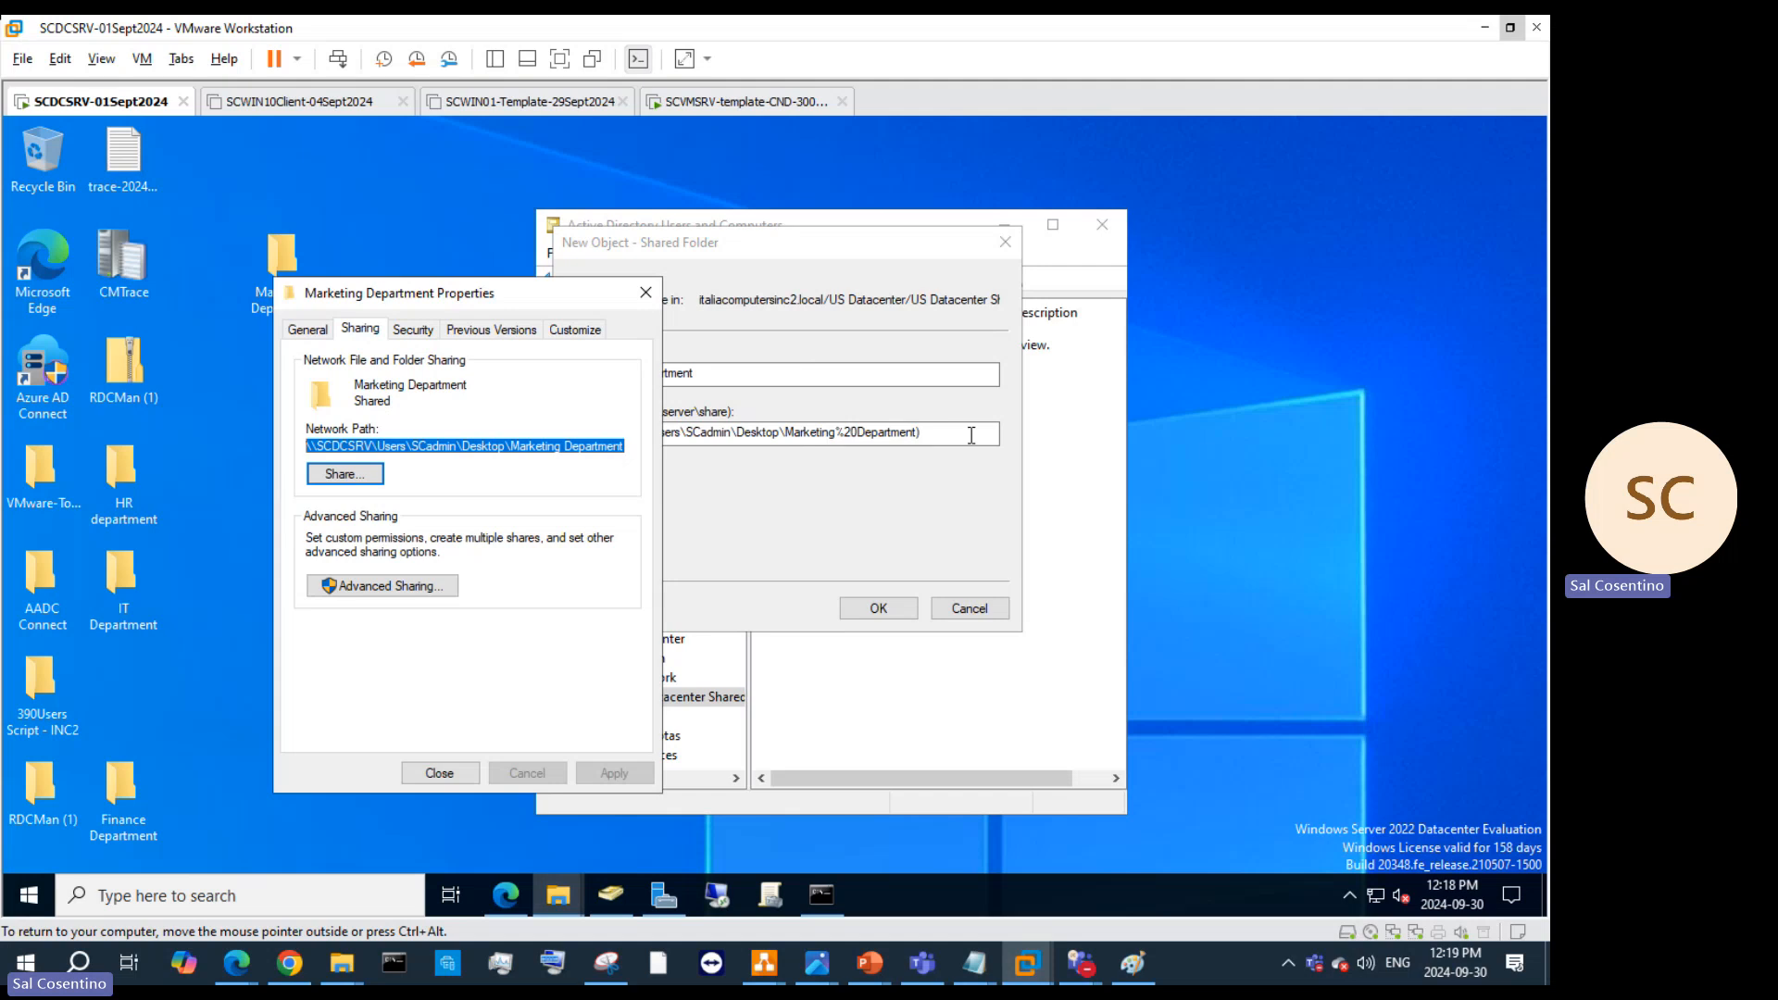
{"action": "left_click_drag", "start_coordinate": [971, 435], "coordinate": [435, 445]}
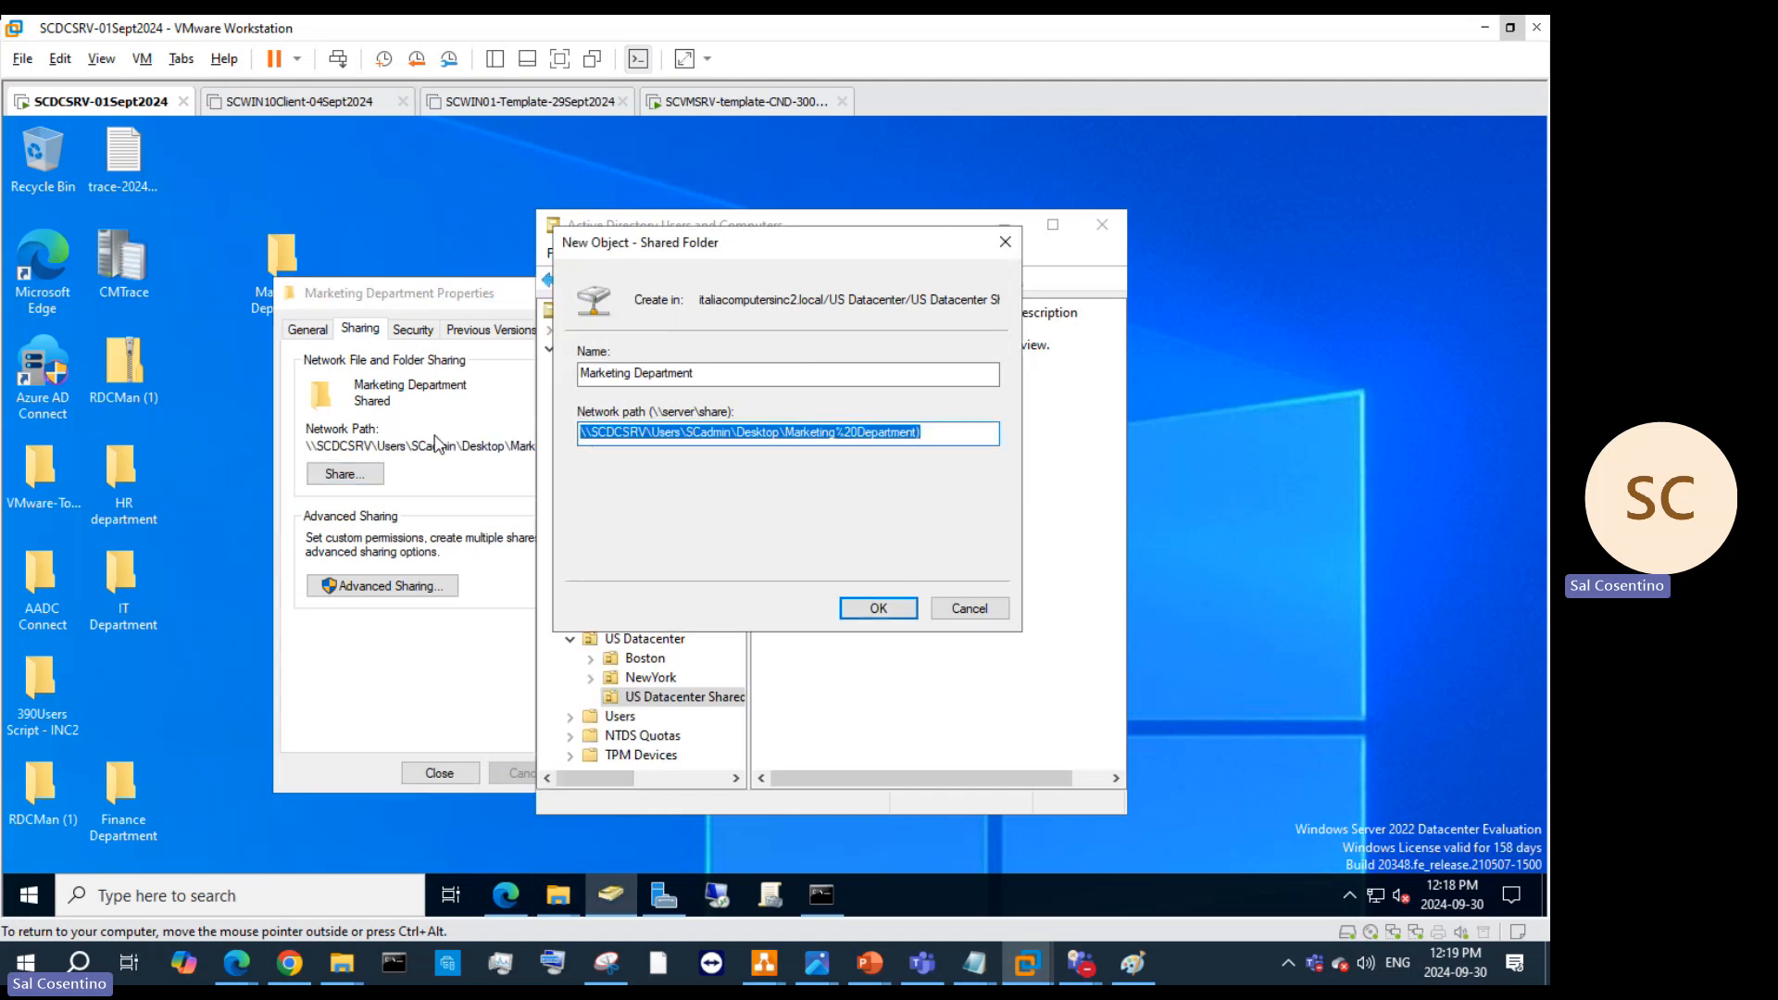
{"action": "left_click", "coordinate": [875, 611]}
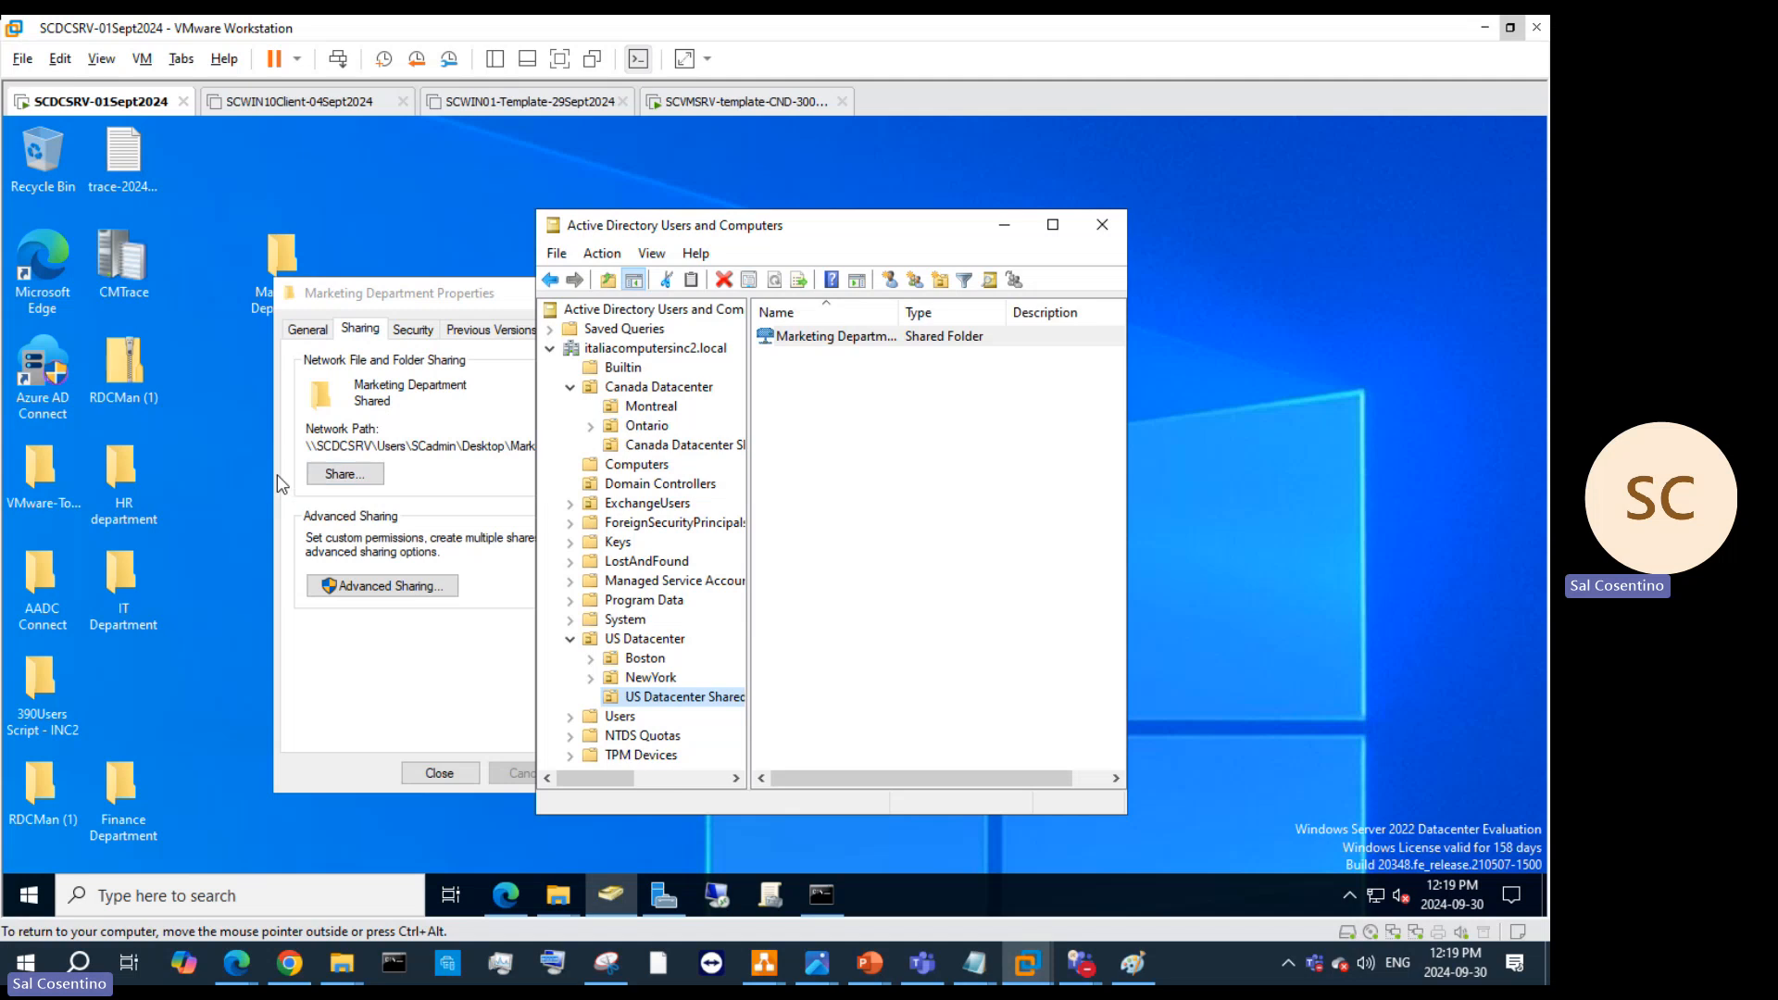
Step: Create a new folder on the desktop and close the Marketing Department properties window
{"action": "right_click", "coordinate": [239, 363]}
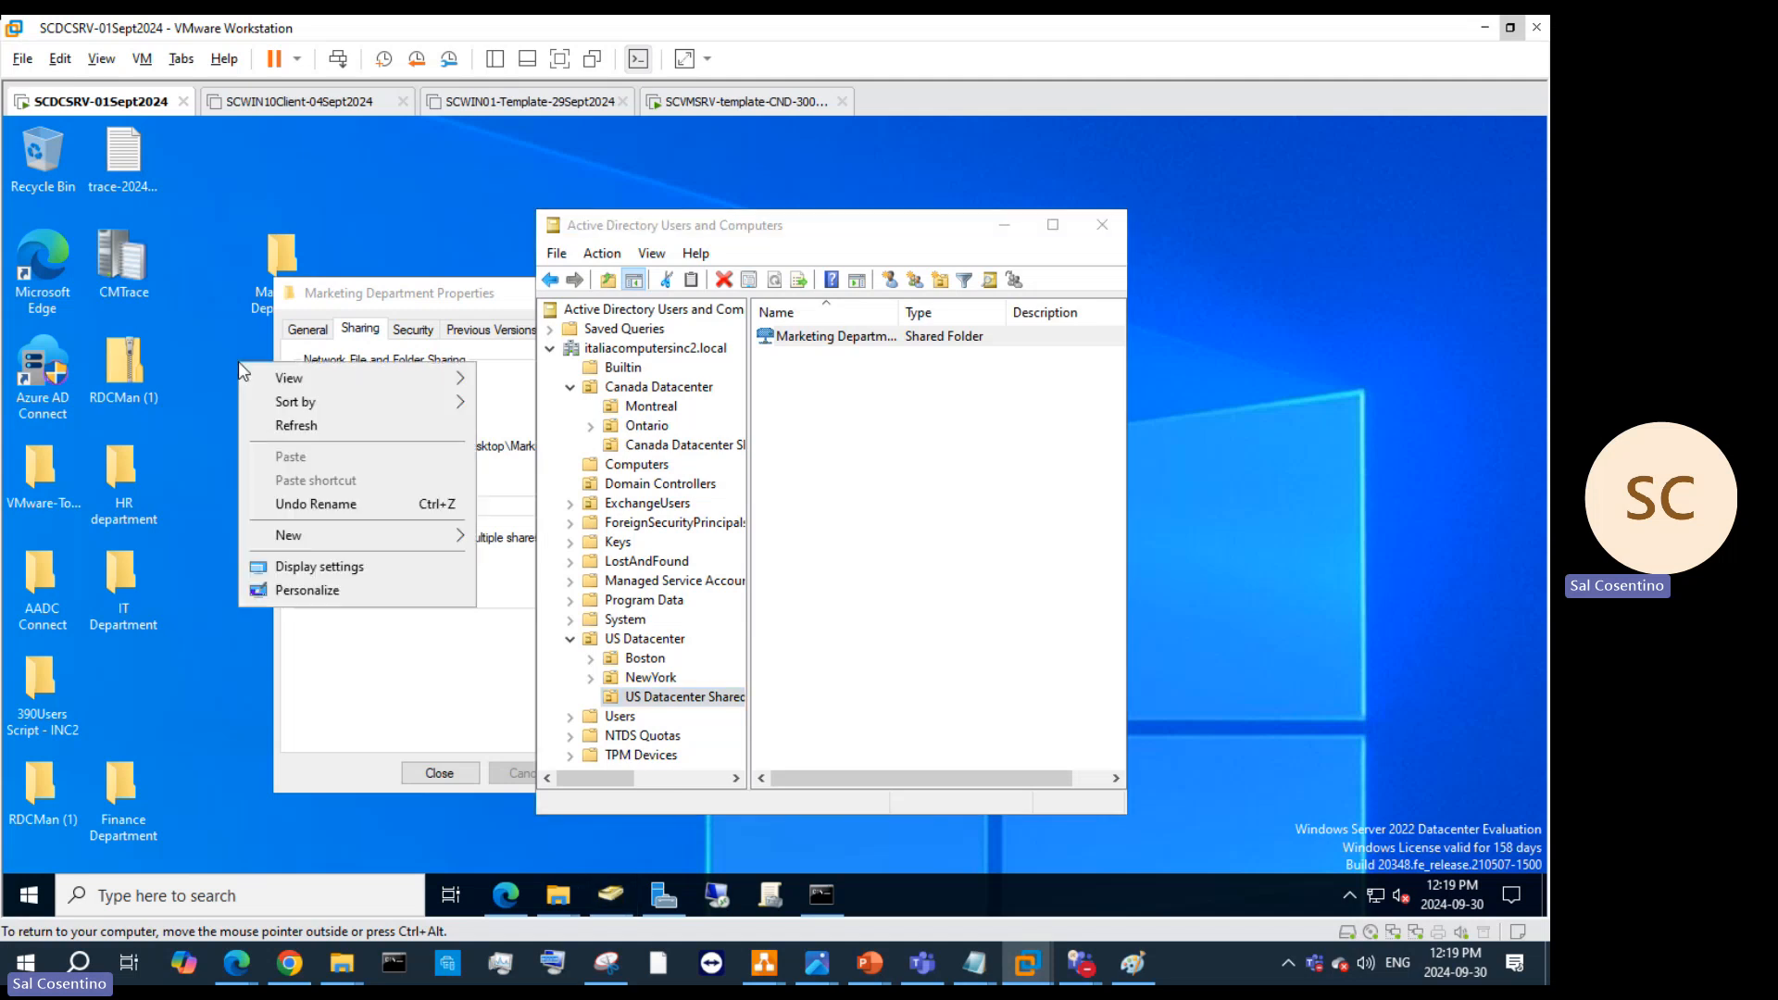
{"action": "mouse_move", "coordinate": [329, 537]}
{"action": "left_click", "coordinate": [525, 538]}
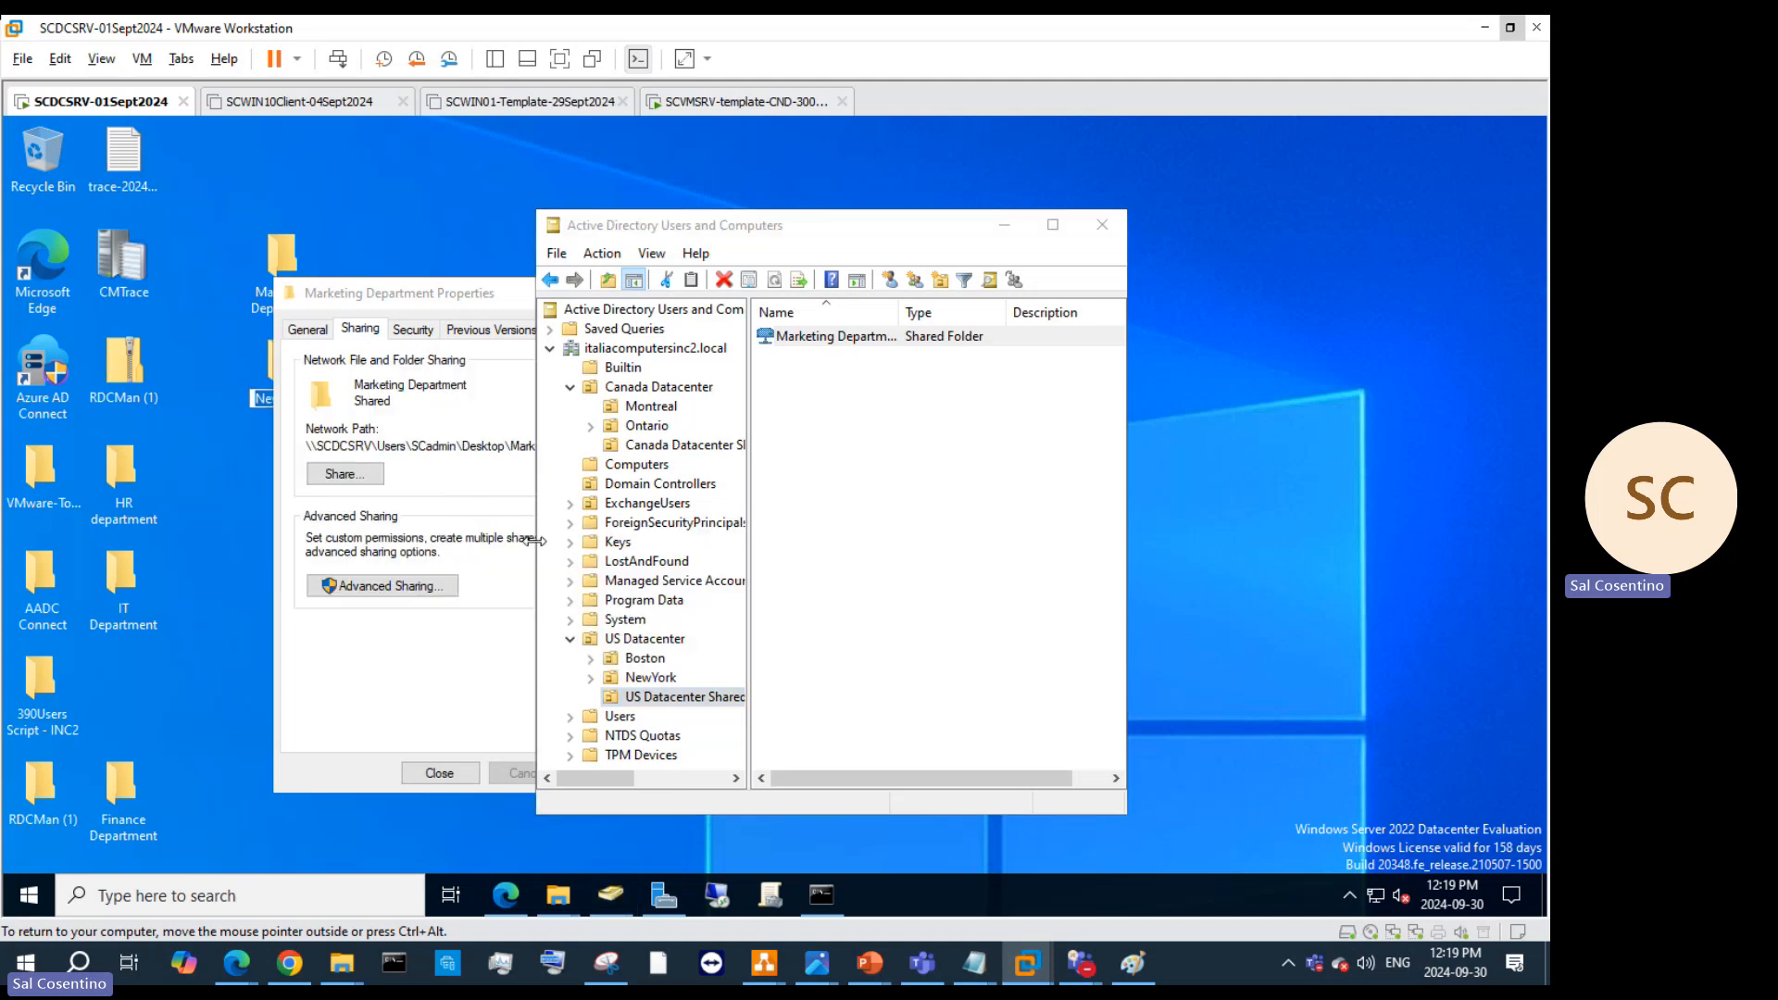
{"action": "key", "text": "BackSpace"}
{"action": "left_click_drag", "start_coordinate": [415, 294], "coordinate": [1115, 355]}
{"action": "left_click", "coordinate": [1350, 355]}
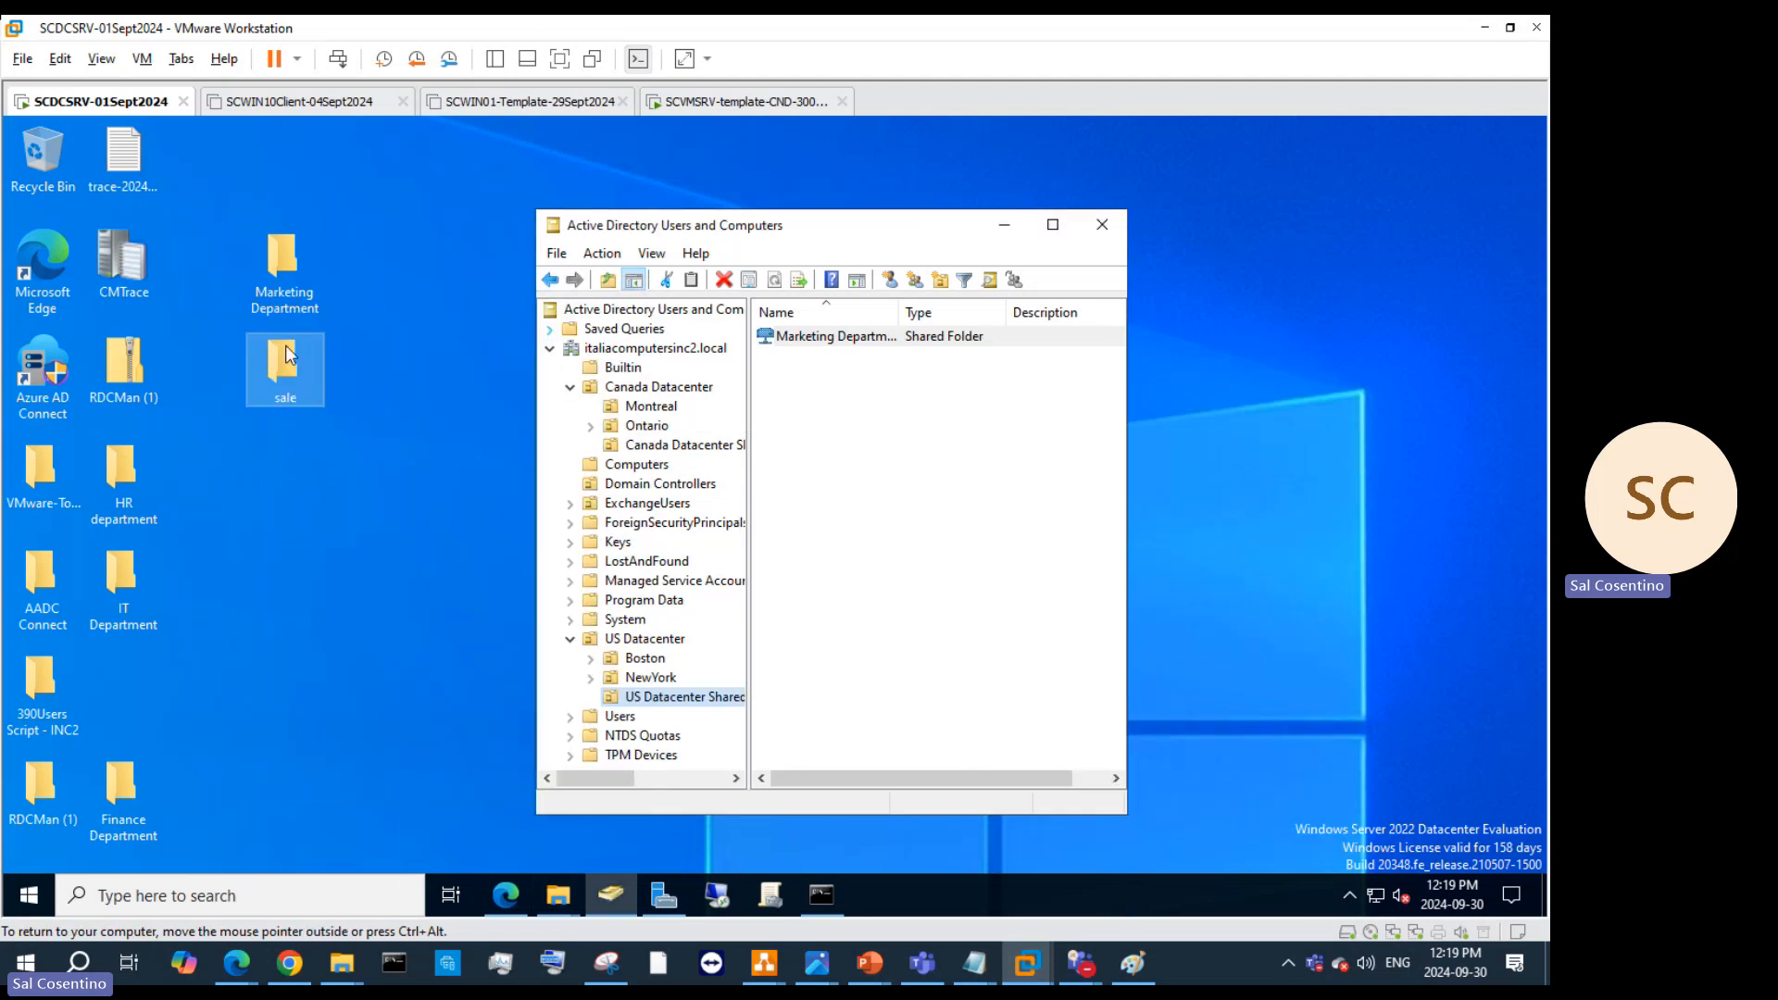
Step: Rename the new desktop folder to 'Sale'
{"action": "right_click", "coordinate": [278, 360]}
{"action": "left_click", "coordinate": [337, 665]}
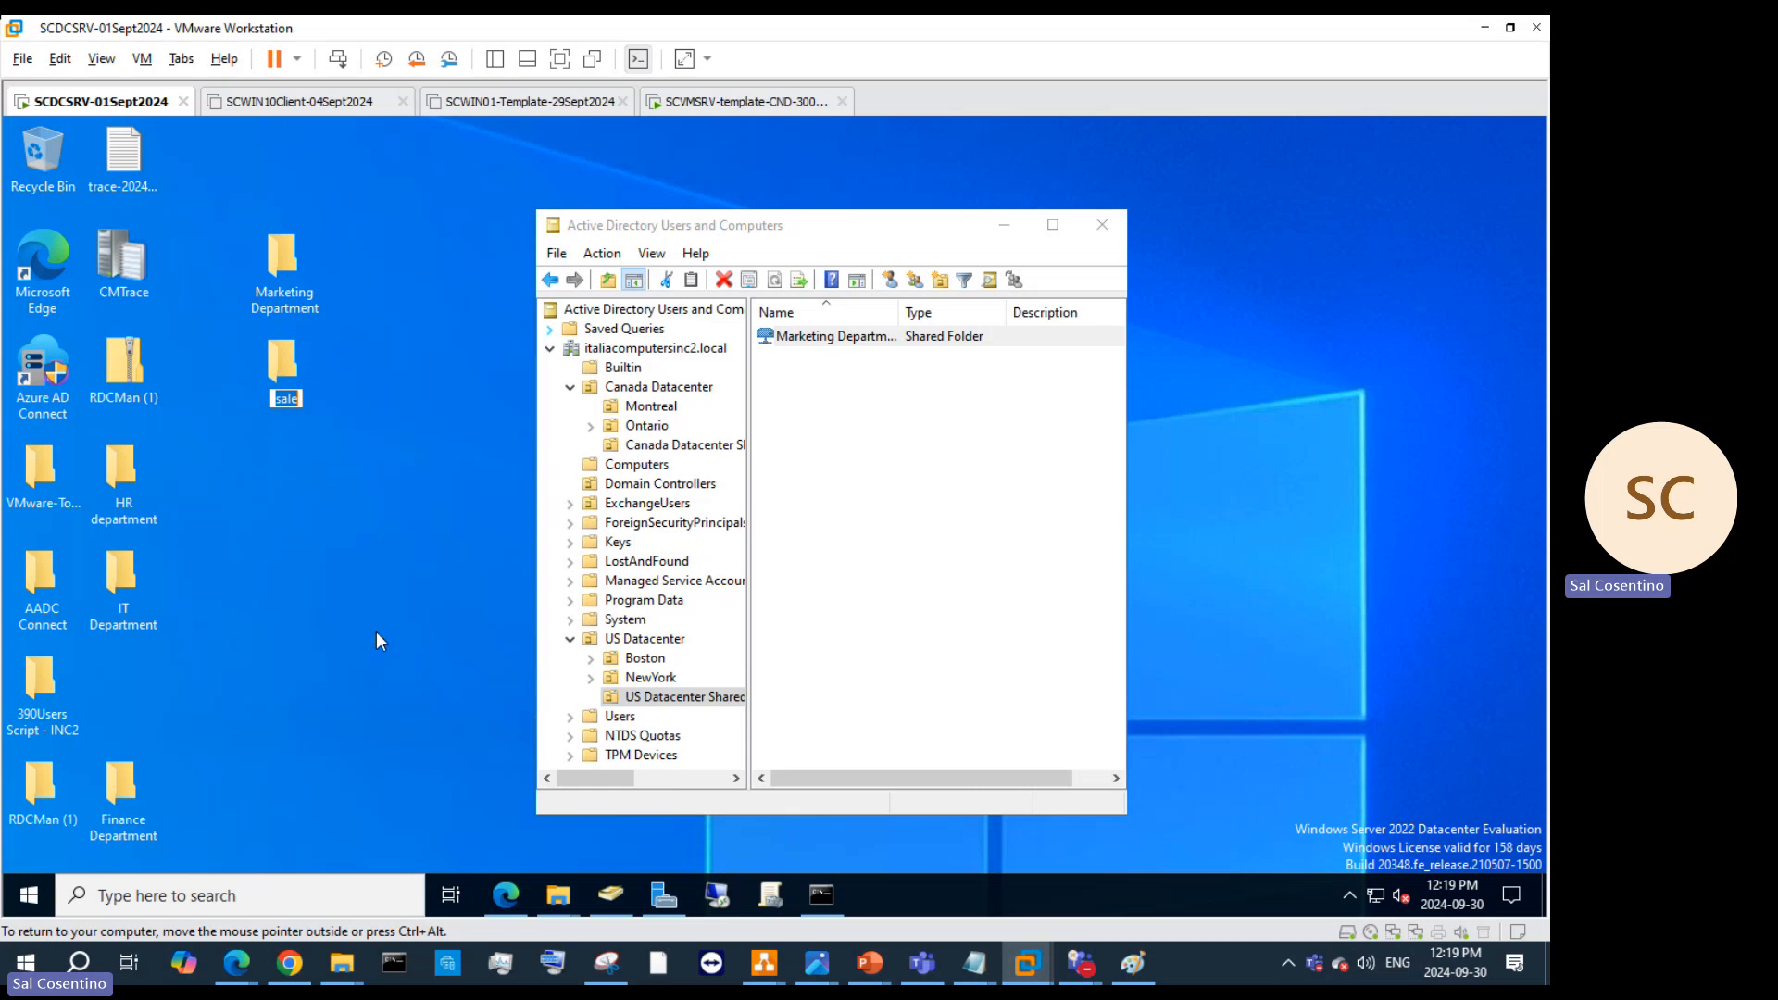
{"action": "type", "text": "Sale"}
{"action": "key", "text": "Return"}
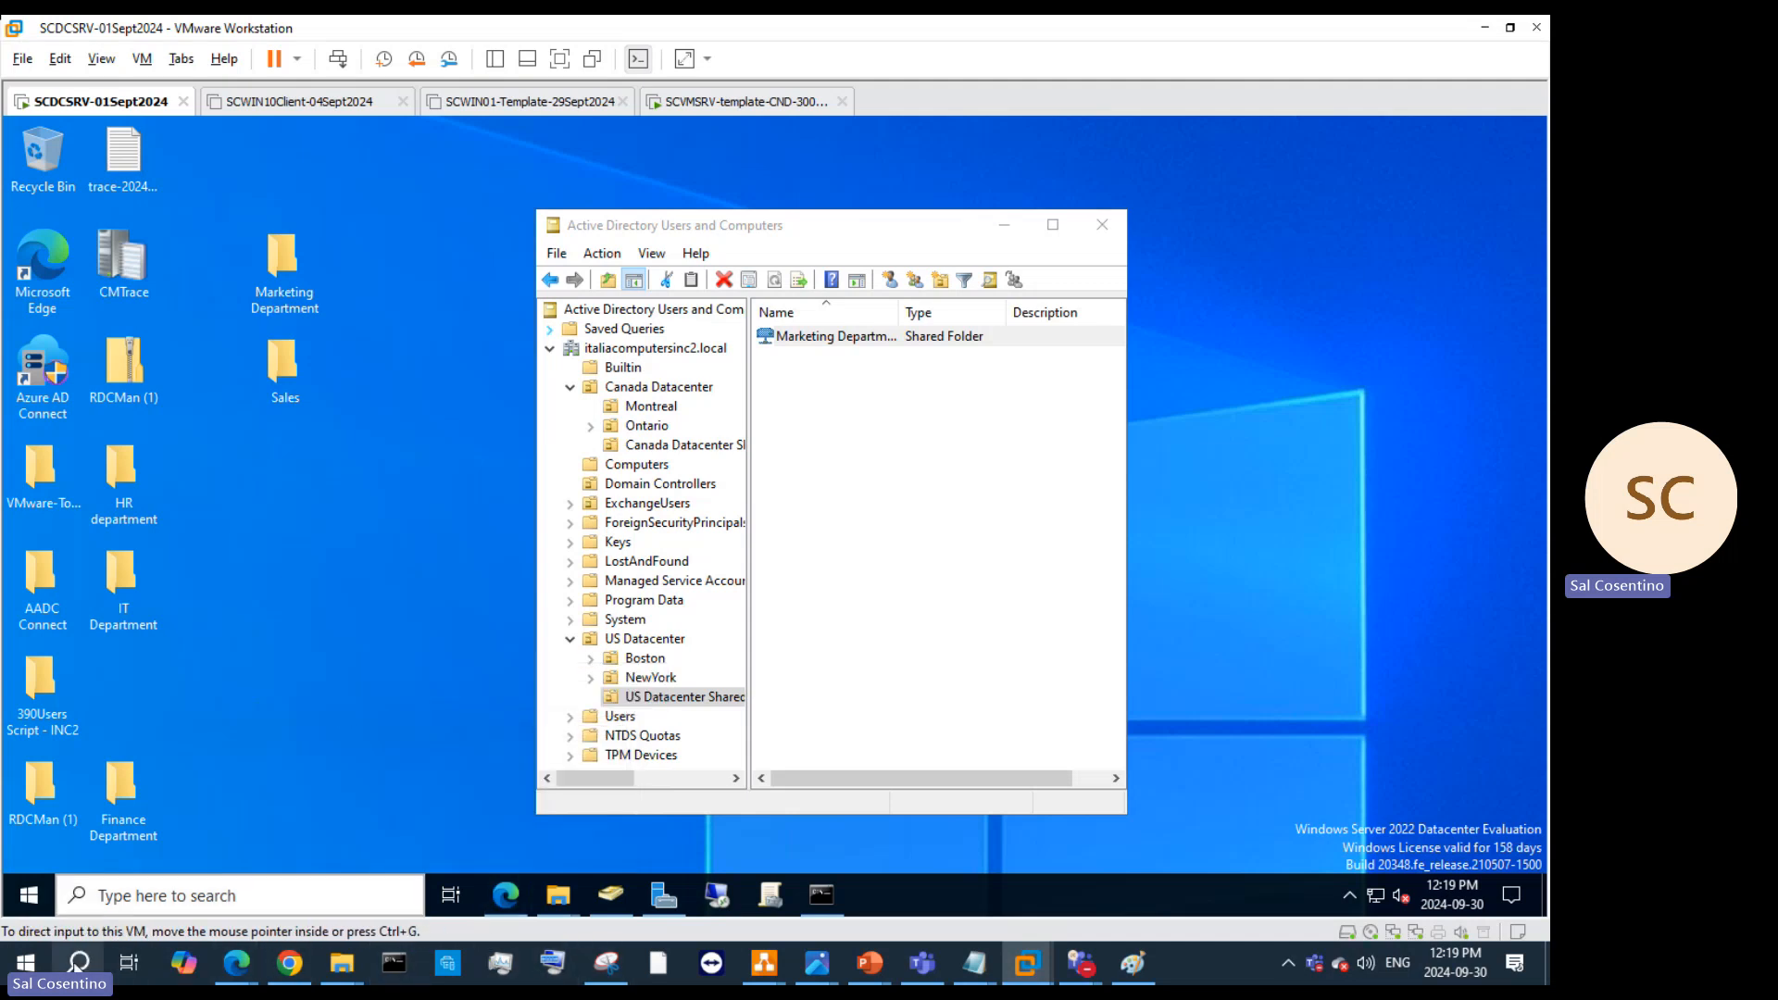
Step: Dismiss the search panel and notification icons, then select the Sales folder on the VM desktop
{"action": "left_click", "coordinate": [78, 962]}
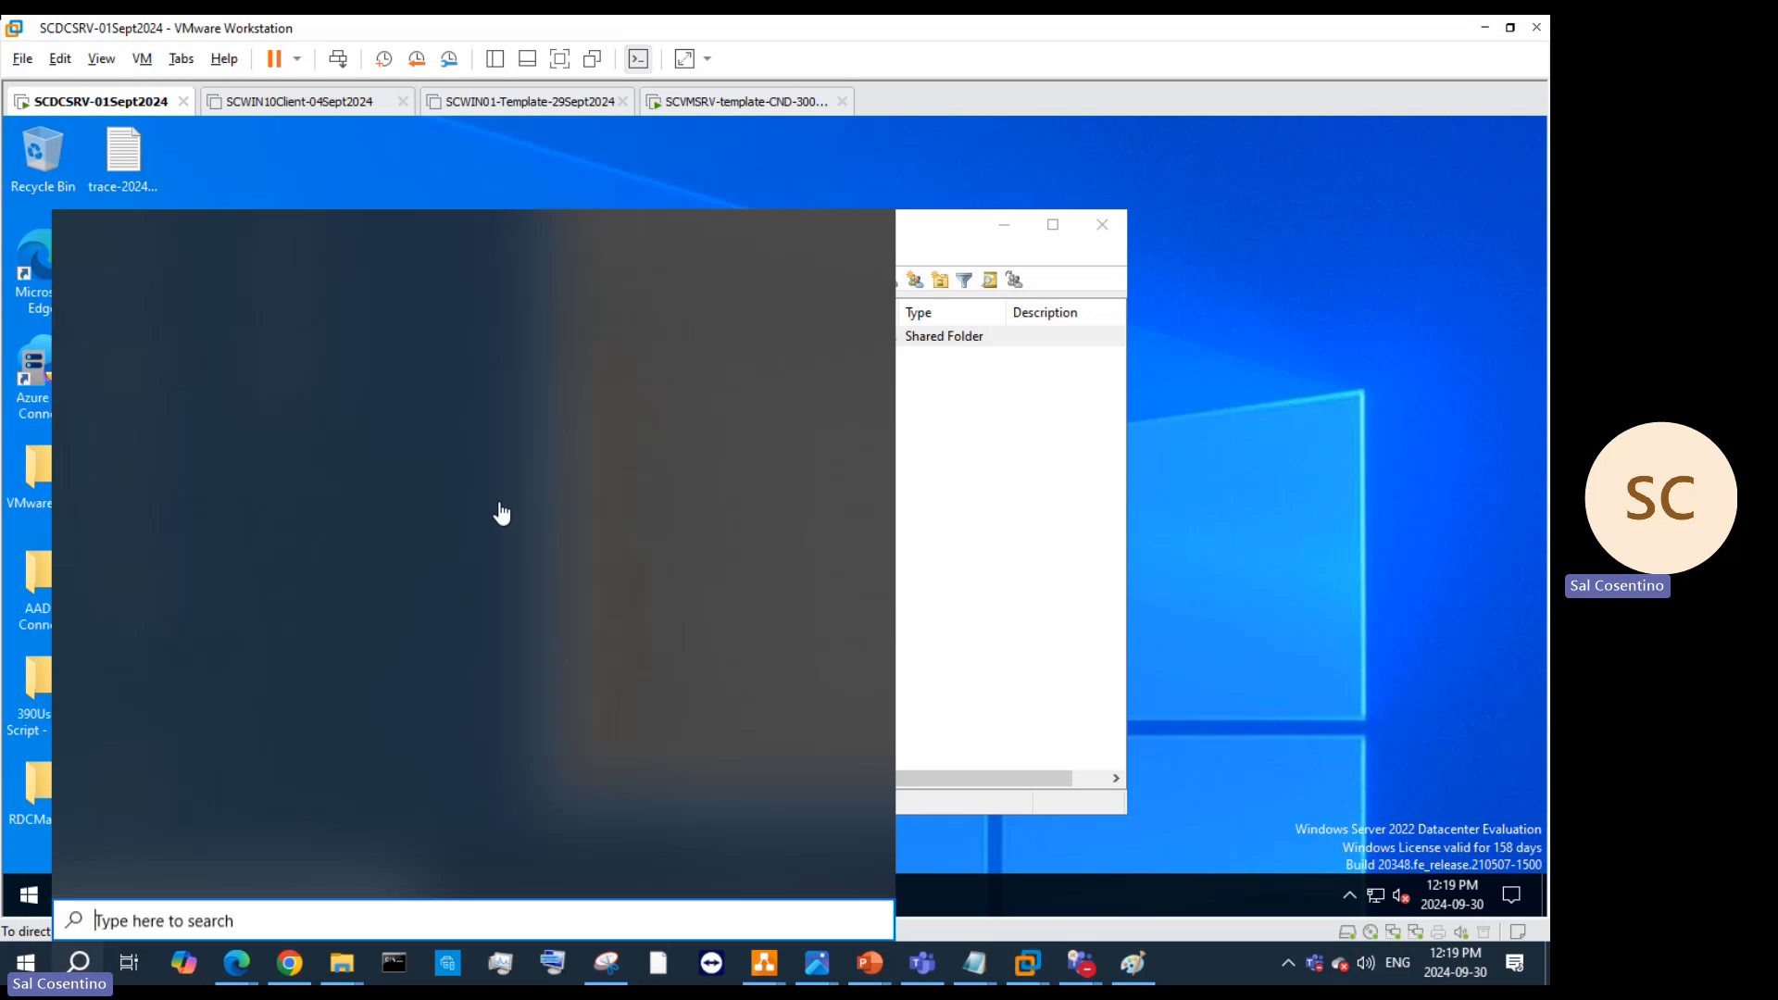
{"action": "key", "text": "Escape"}
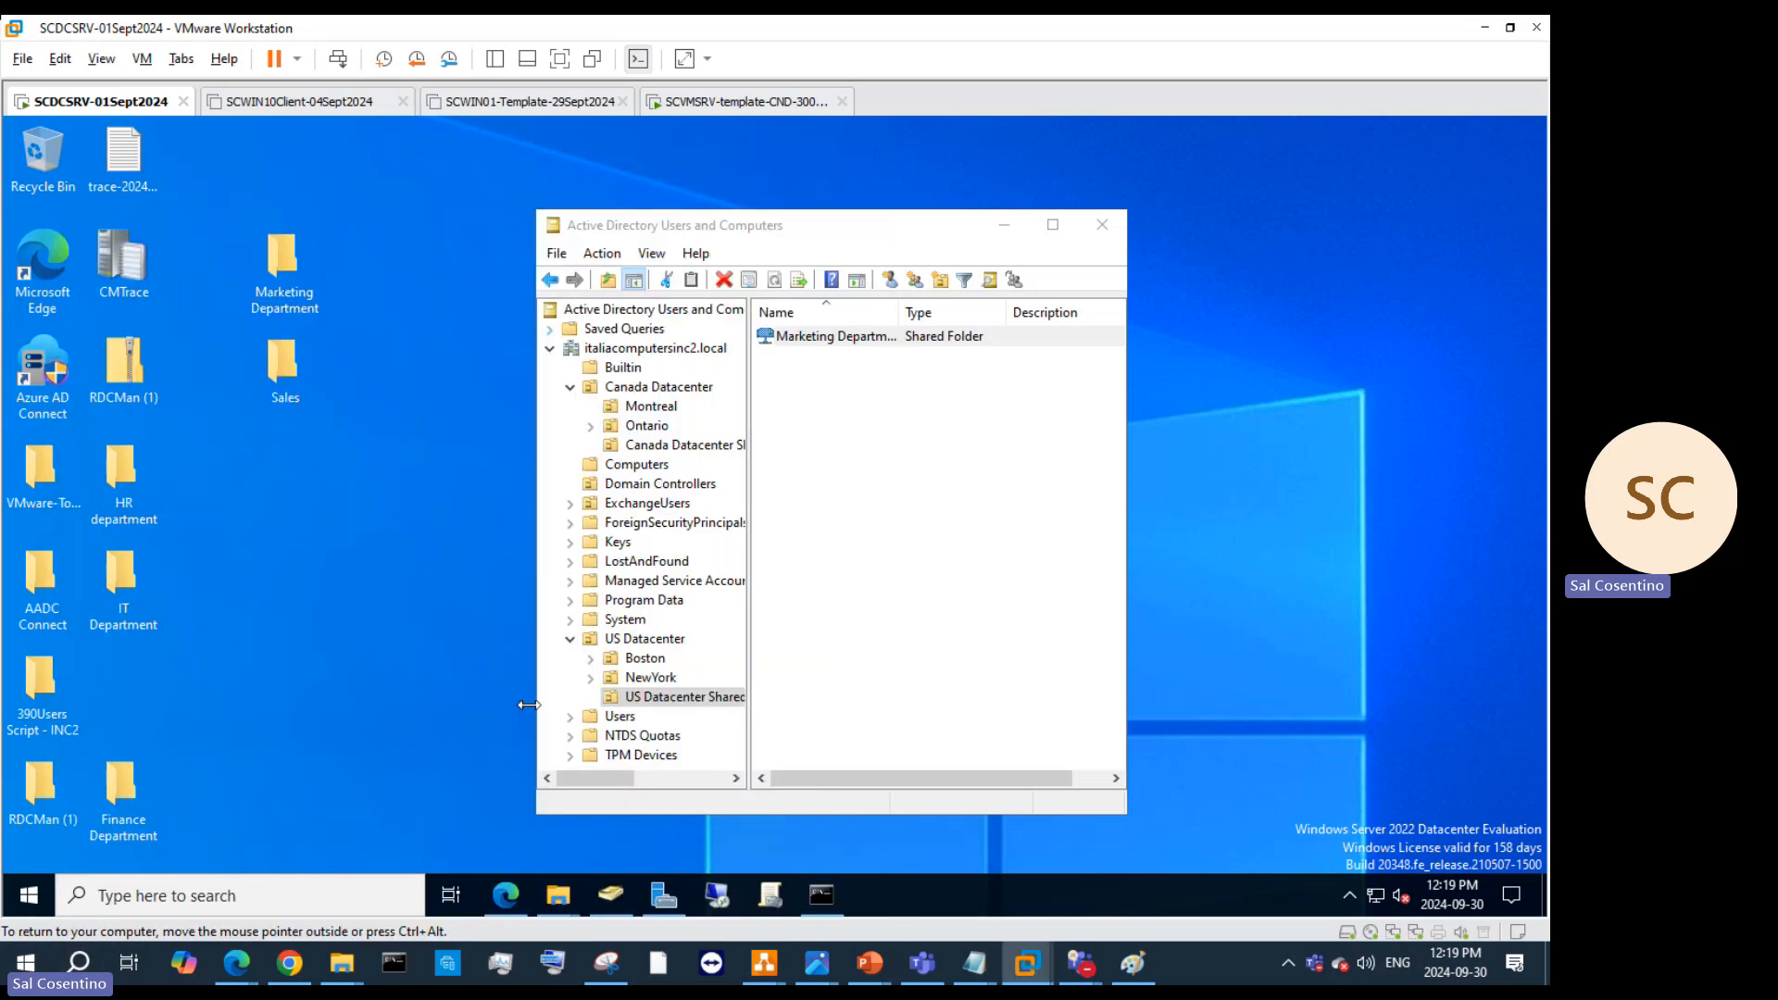
{"action": "left_click", "coordinate": [1290, 963]}
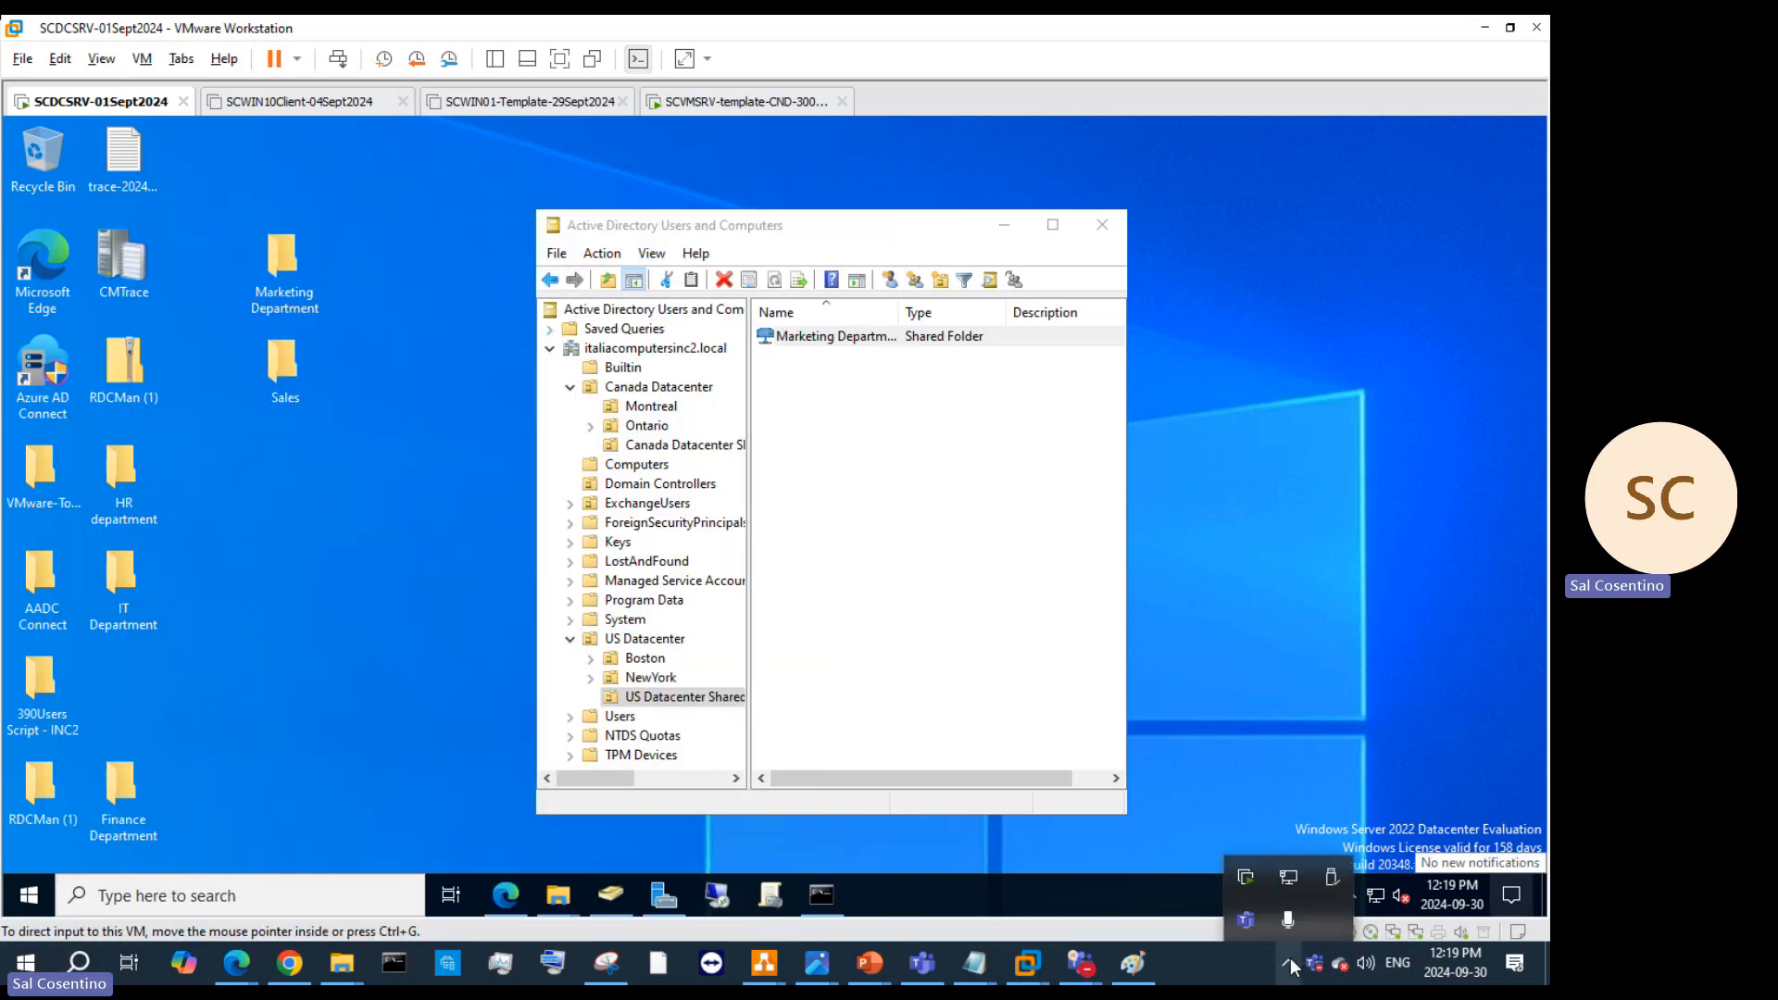
{"action": "left_click", "coordinate": [258, 558]}
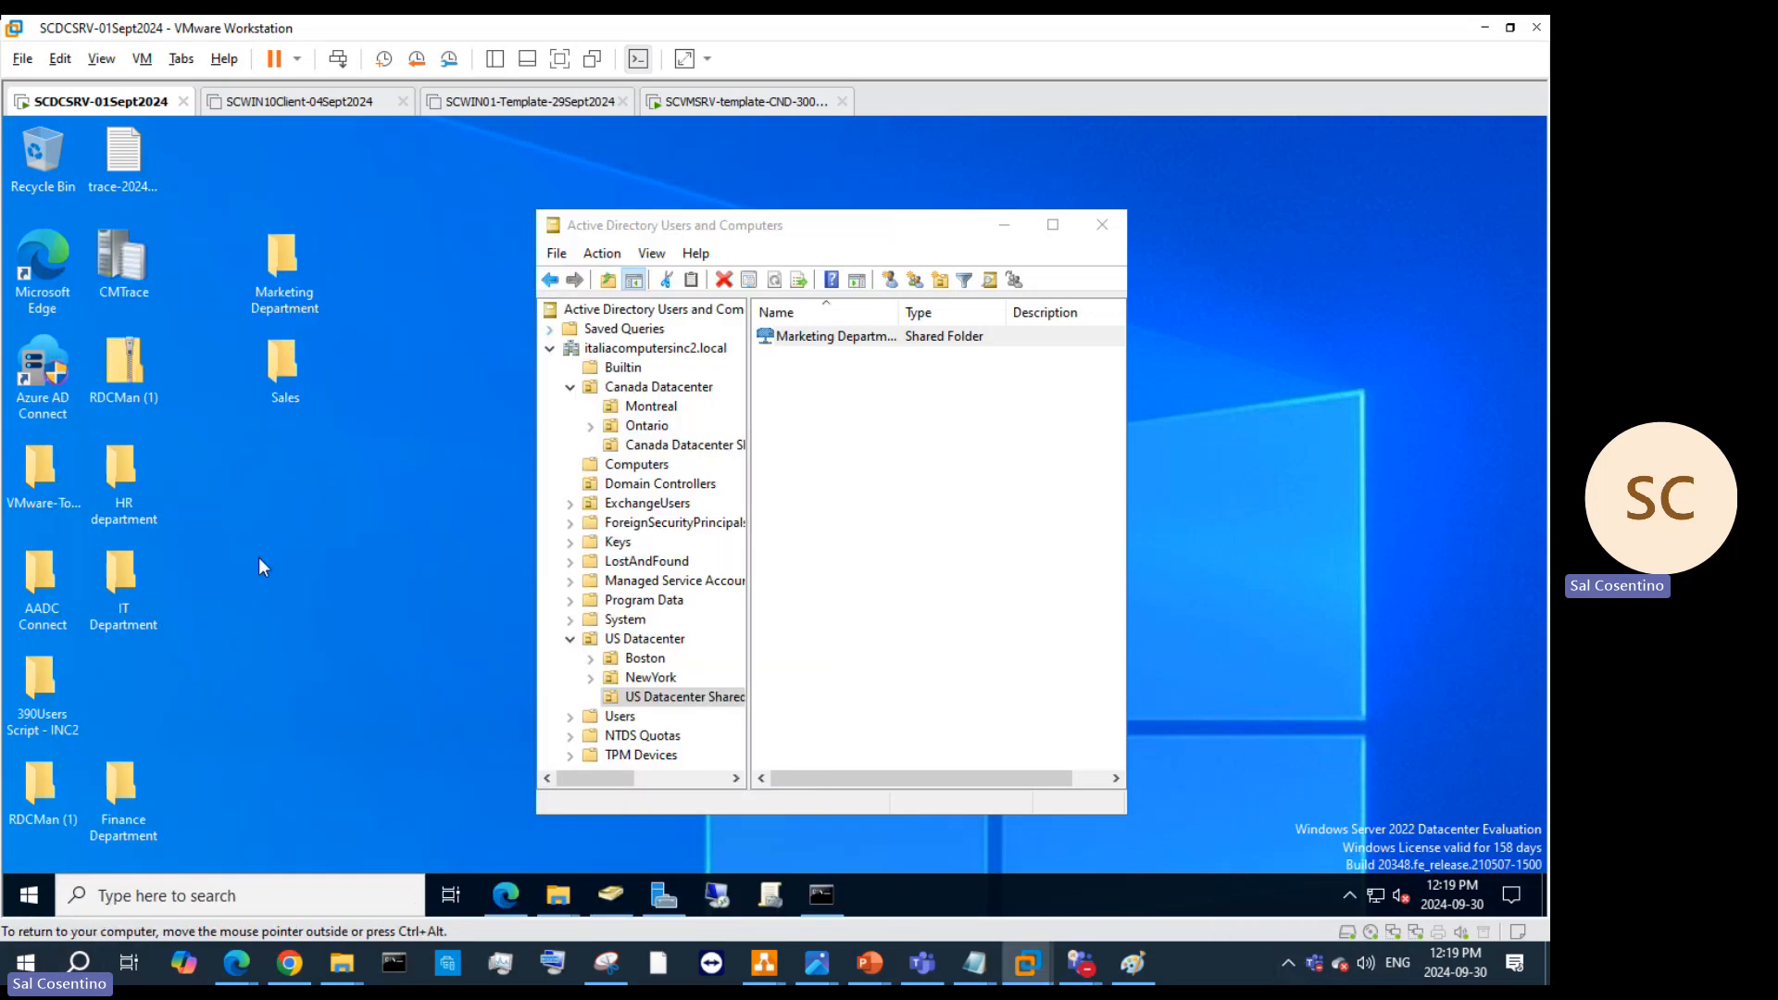
{"action": "left_click", "coordinate": [279, 359]}
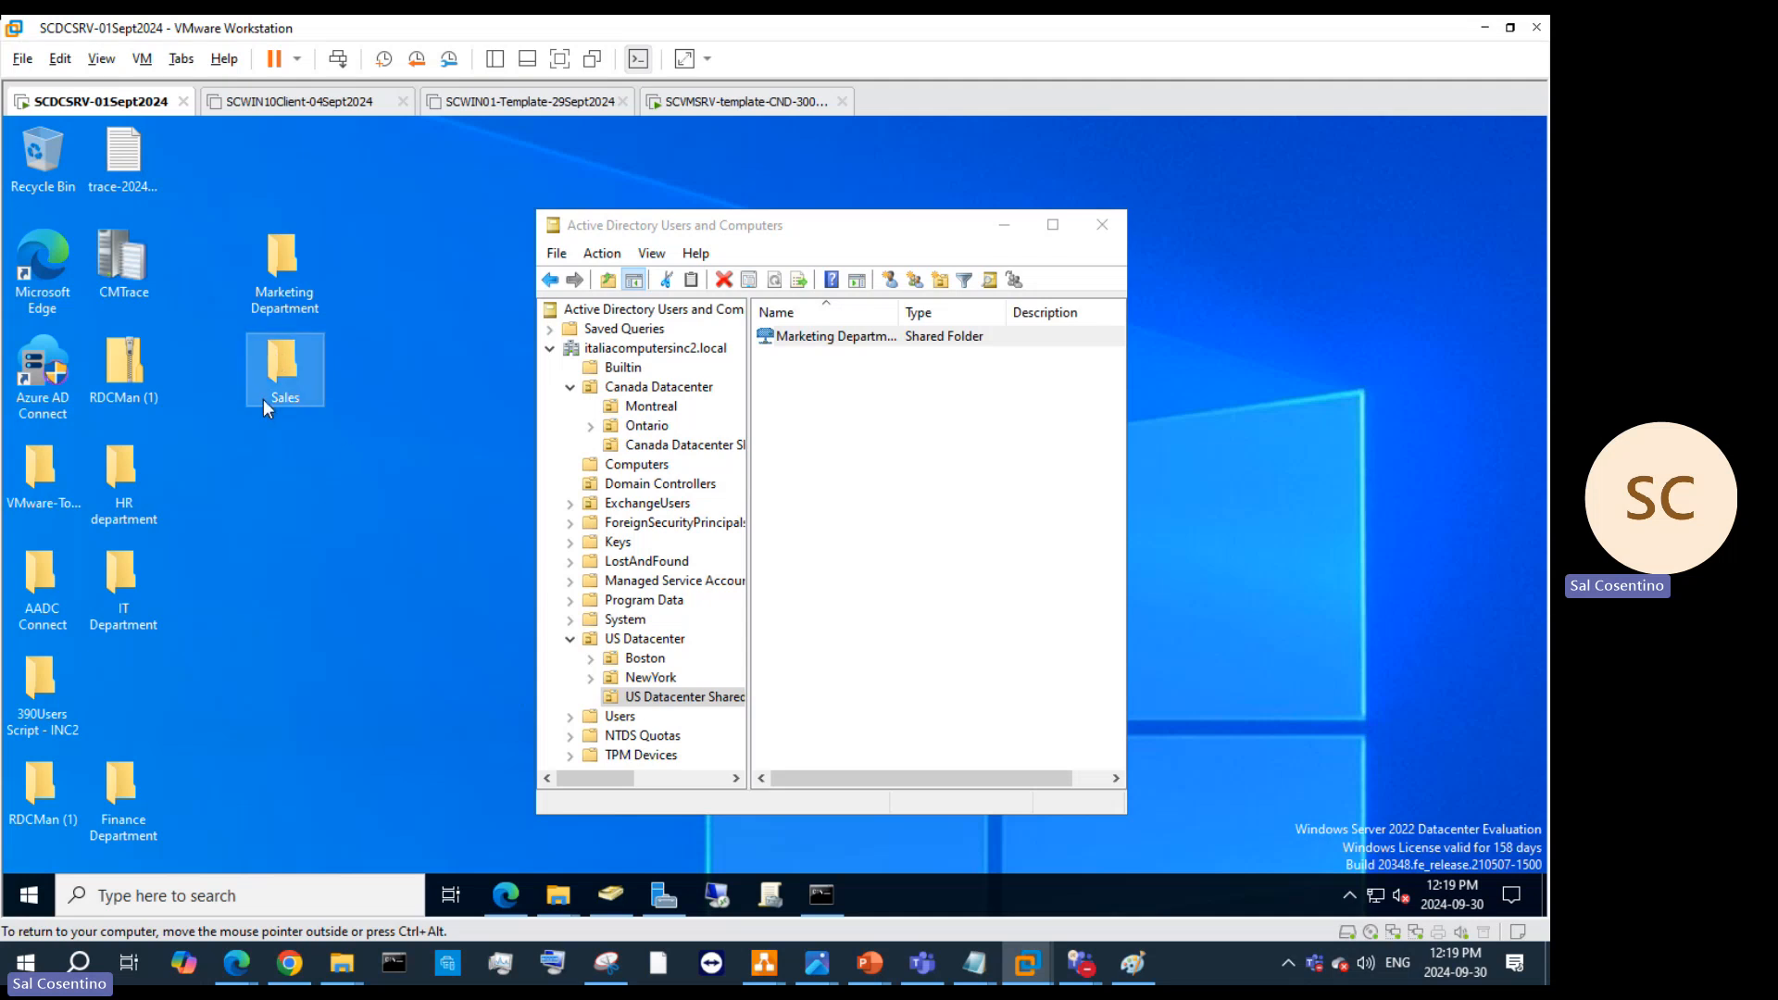
Step: Open Sales and add a new text document and a new compressed (zipped) folder
{"action": "double_click", "coordinate": [275, 378]}
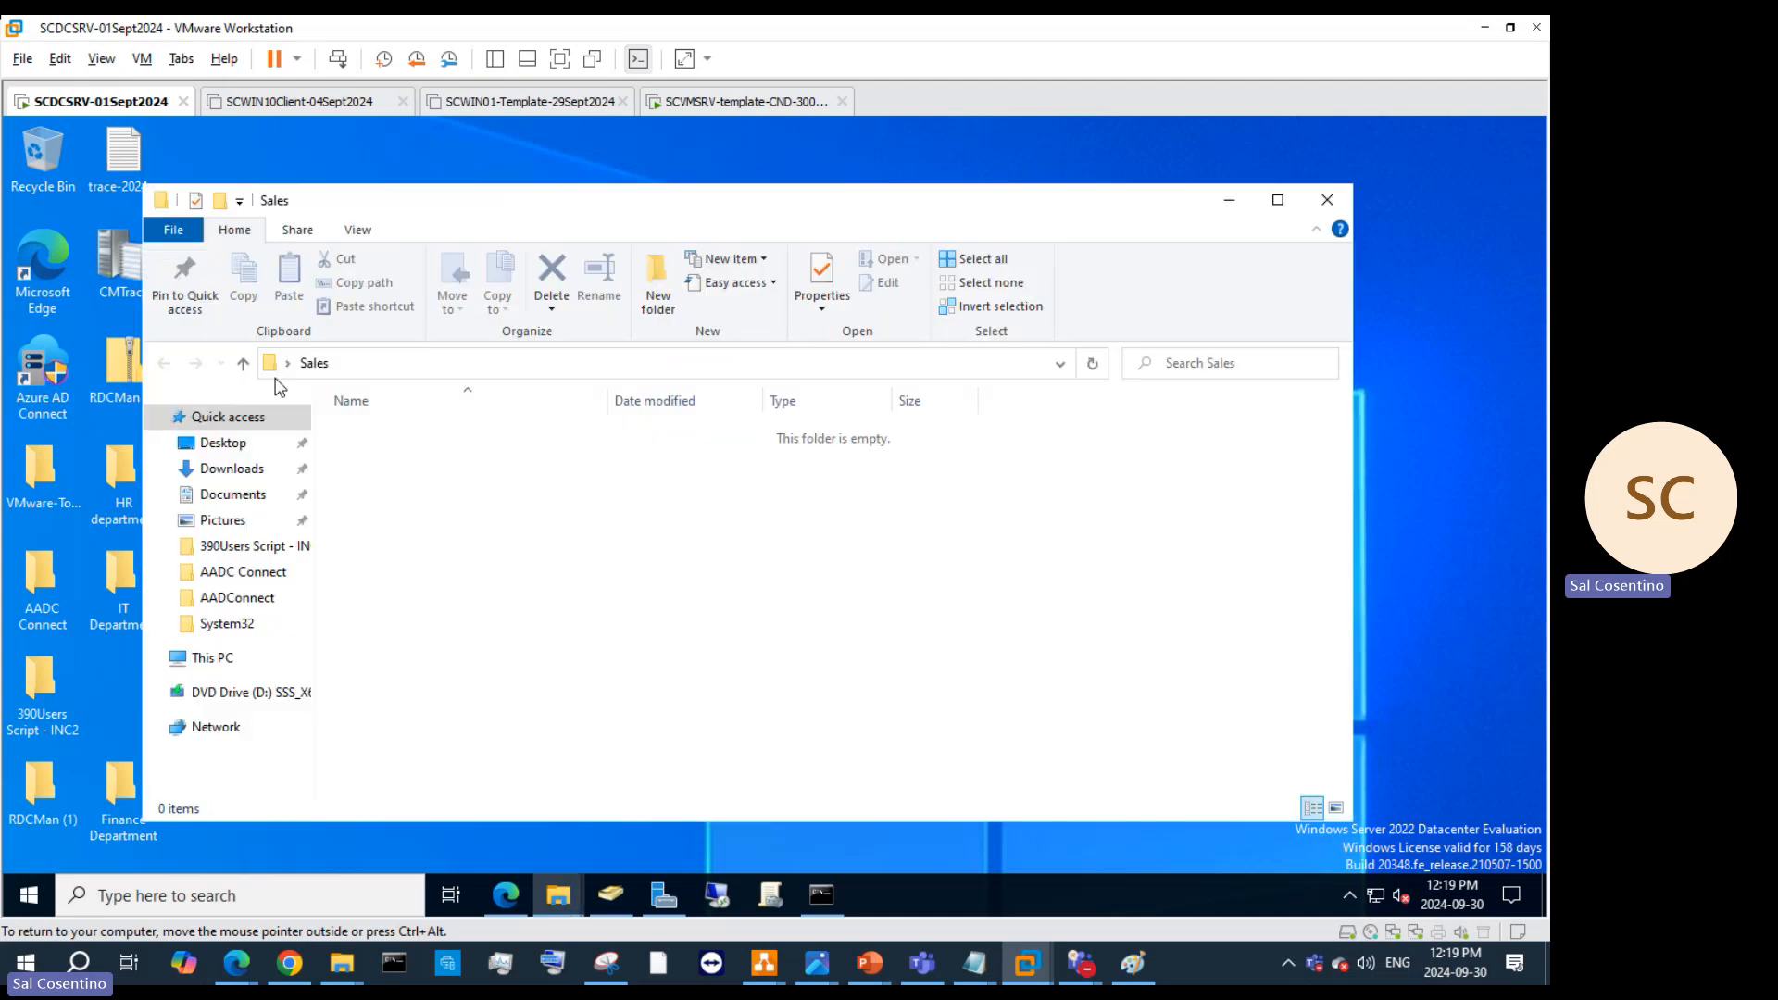
{"action": "right_click", "coordinate": [421, 471]}
{"action": "mouse_move", "coordinate": [531, 730]}
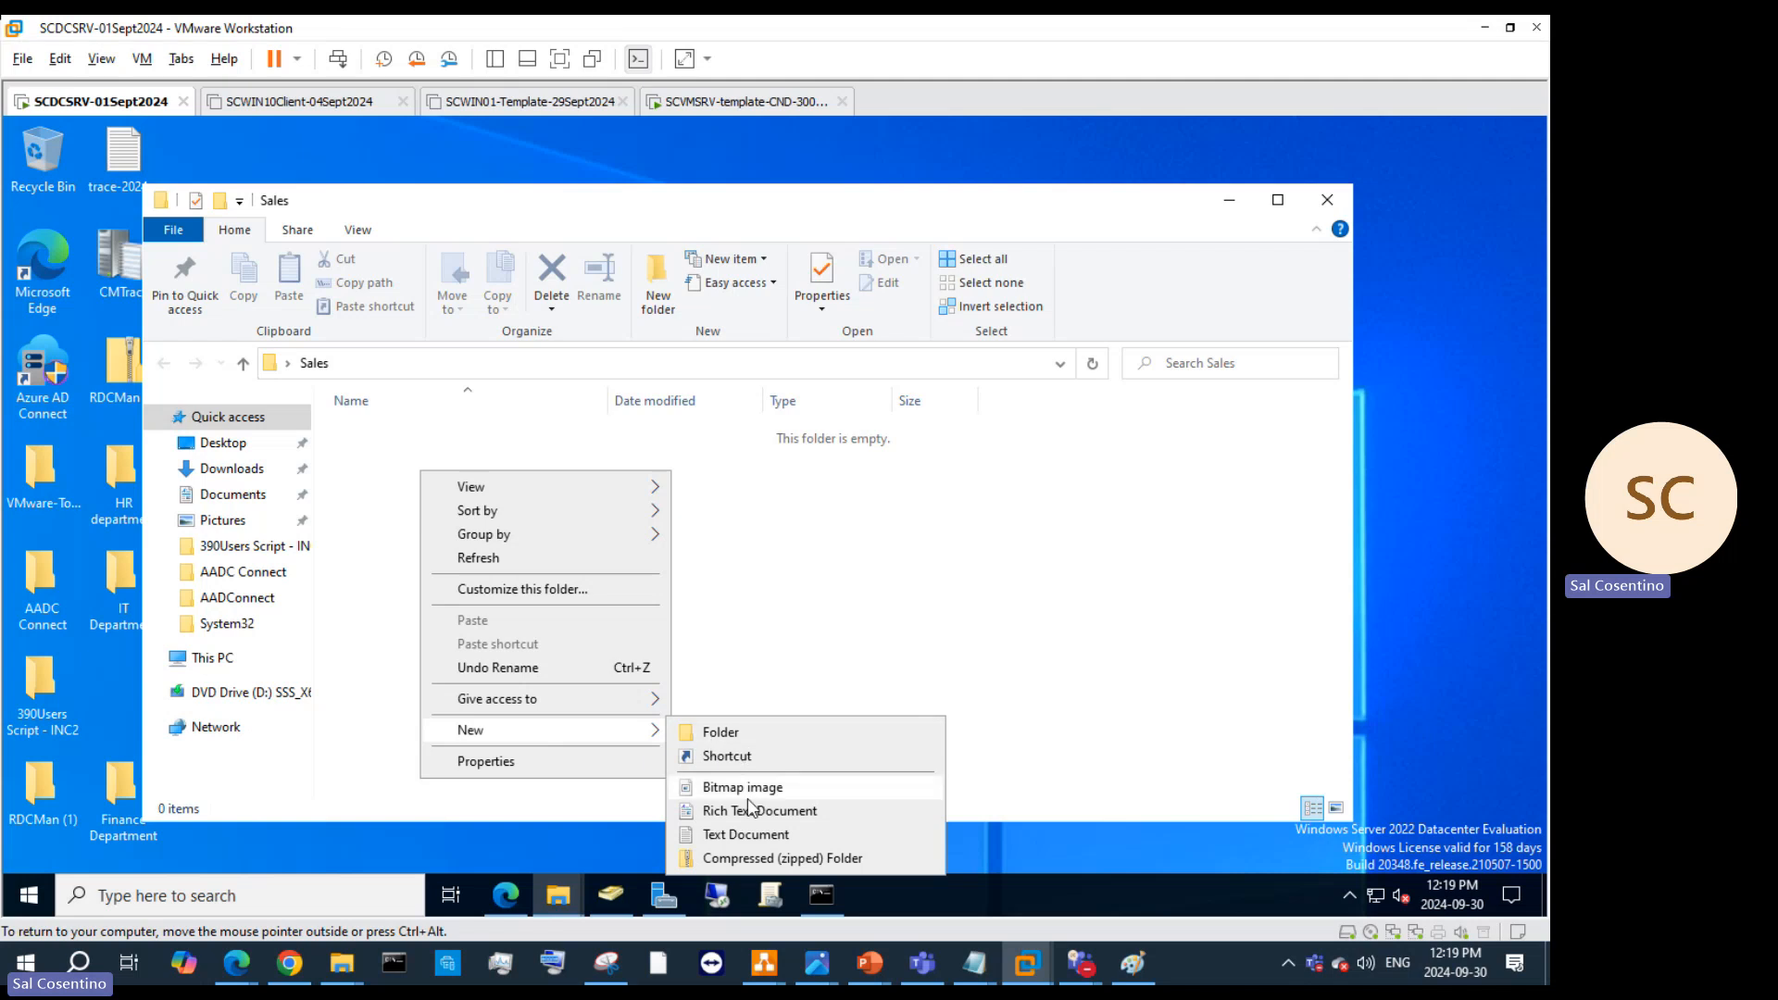
{"action": "left_click", "coordinate": [746, 836]}
{"action": "right_click", "coordinate": [464, 545]}
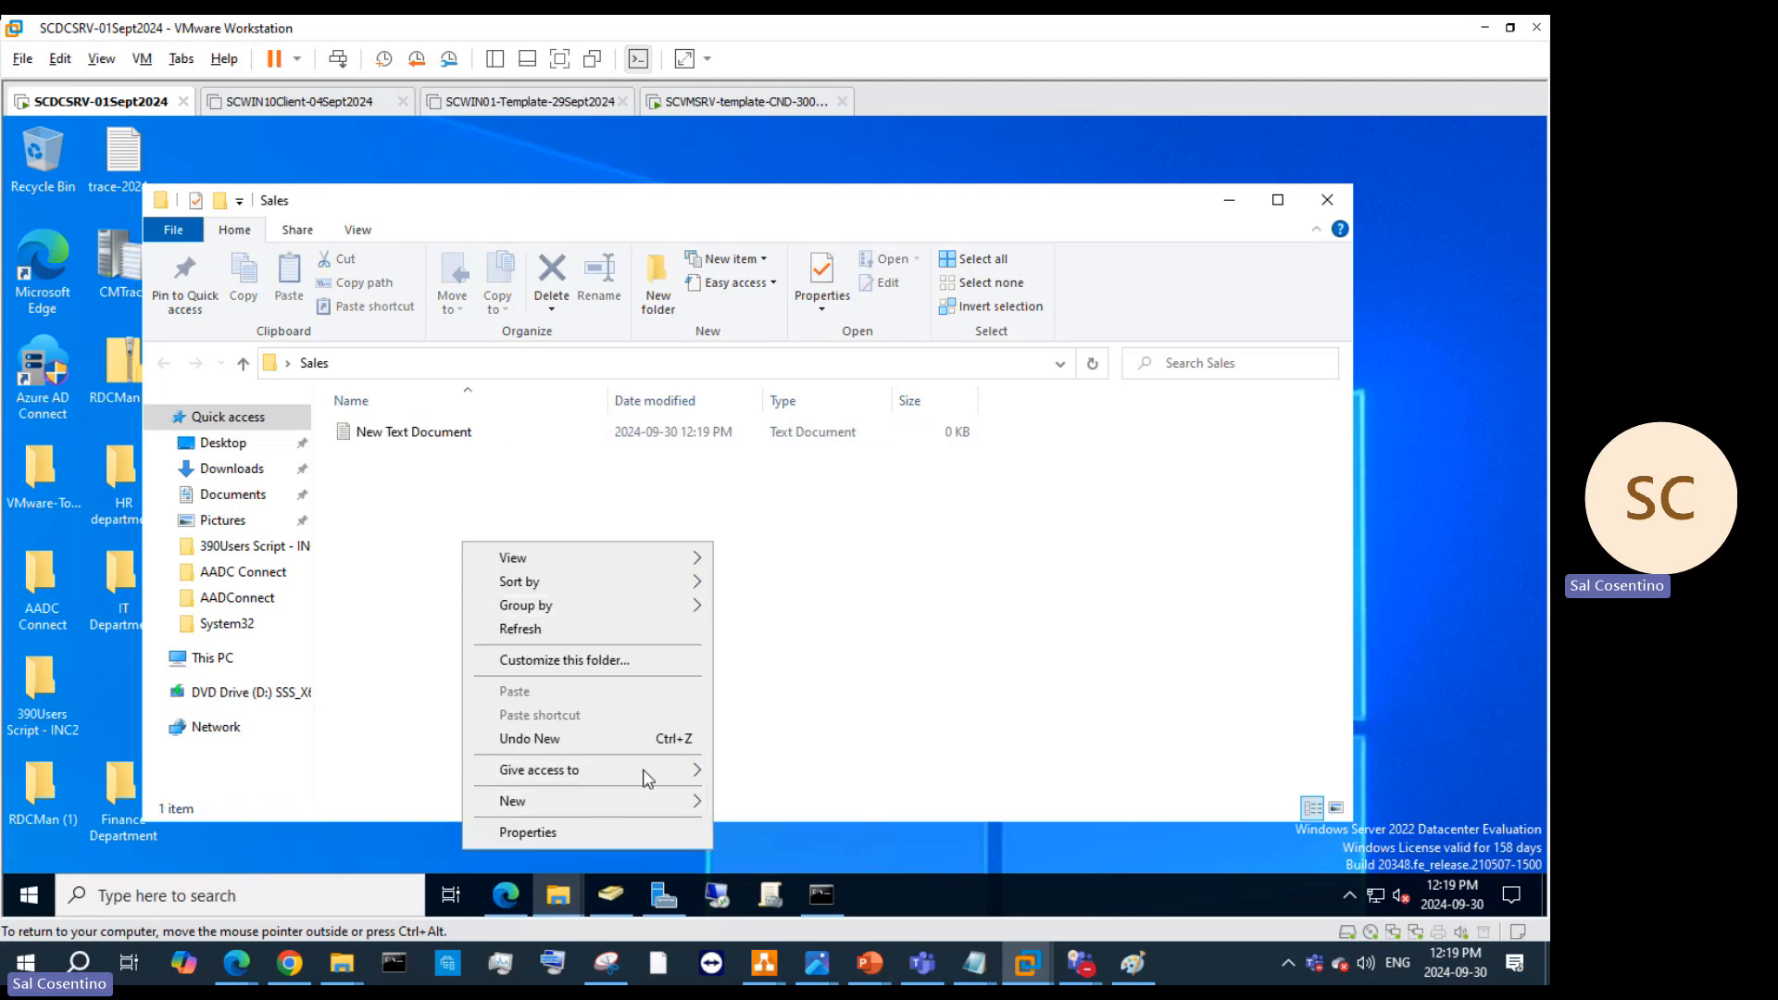
{"action": "mouse_move", "coordinate": [647, 803]}
{"action": "left_click", "coordinate": [835, 802]}
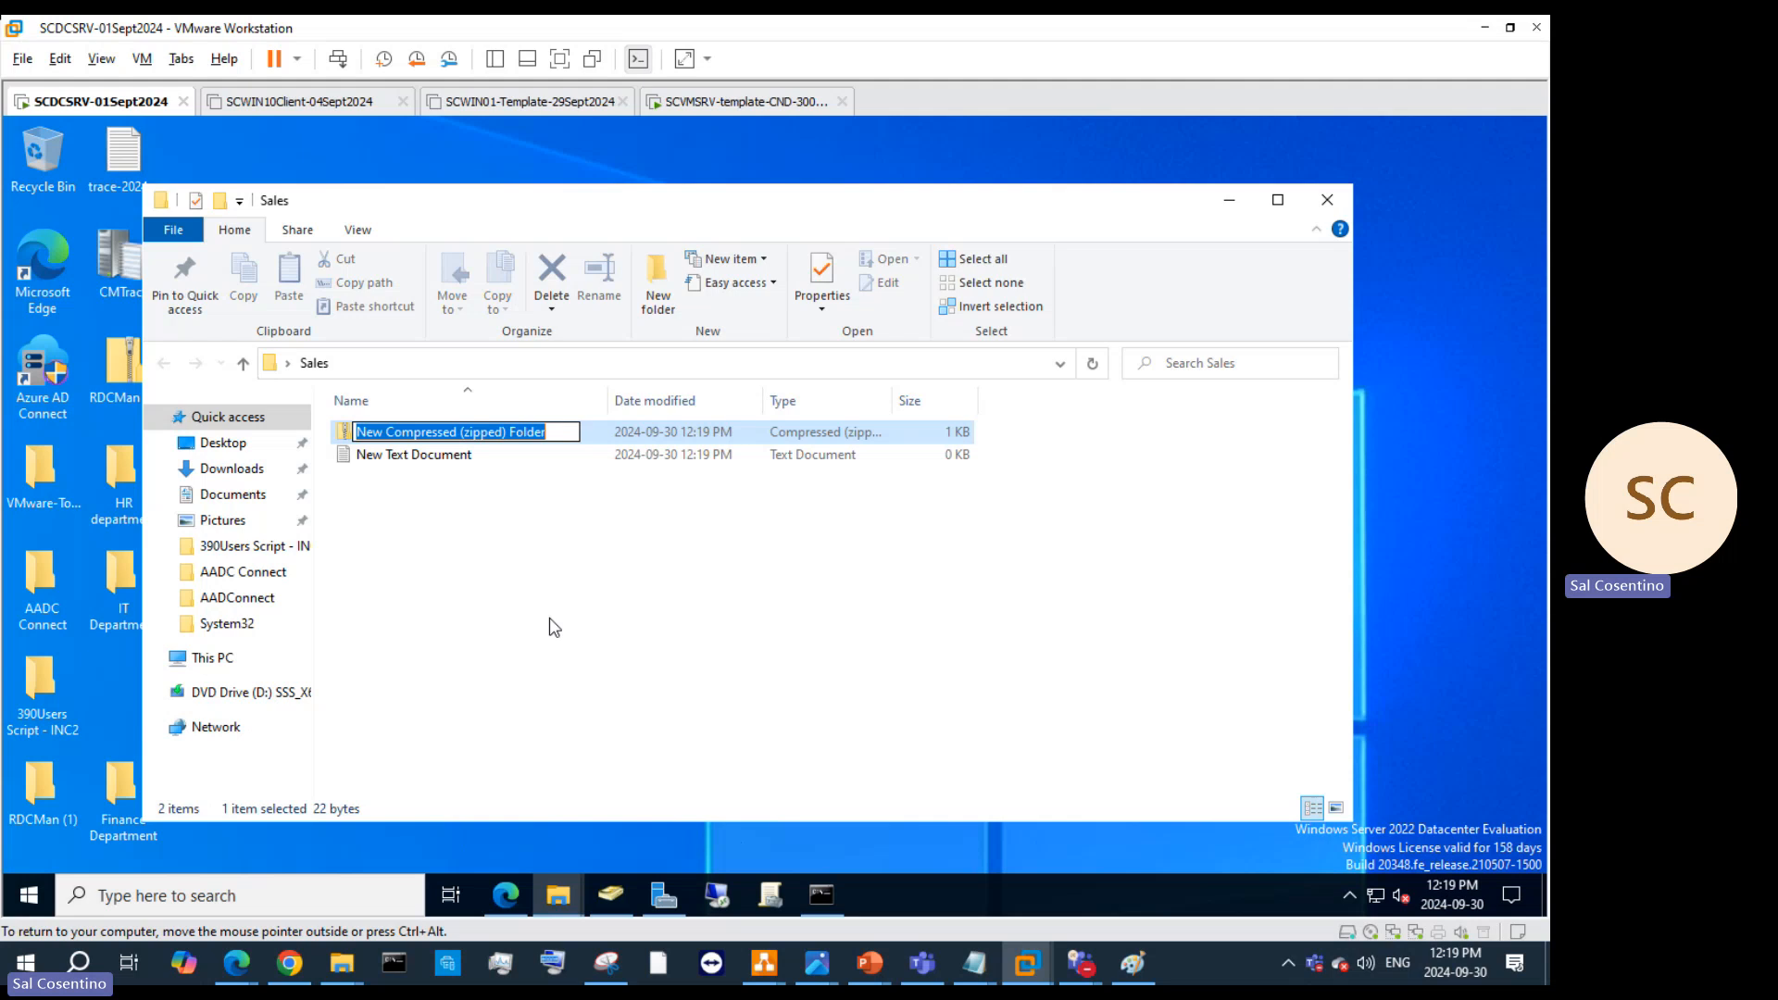
Step: Abandon a new shortcut, then add a new bitmap image with its default name to Sales
{"action": "right_click", "coordinate": [454, 530]}
{"action": "mouse_move", "coordinate": [623, 789]}
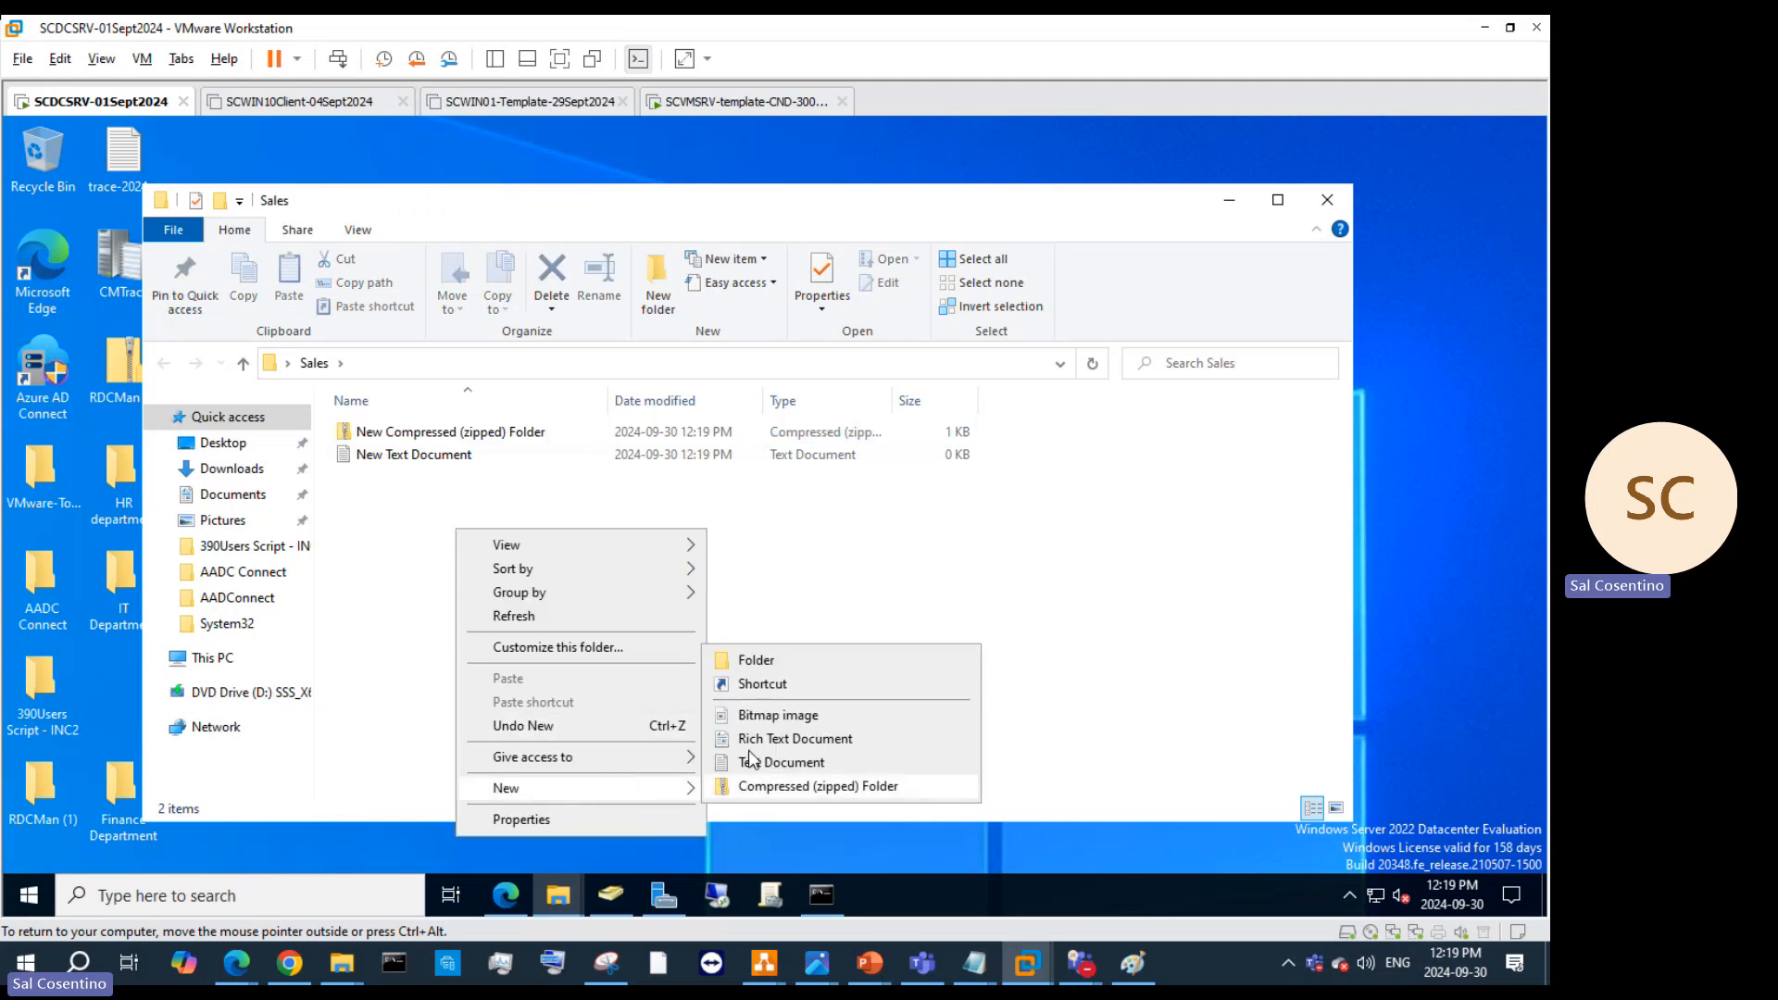
{"action": "left_click", "coordinate": [759, 682]}
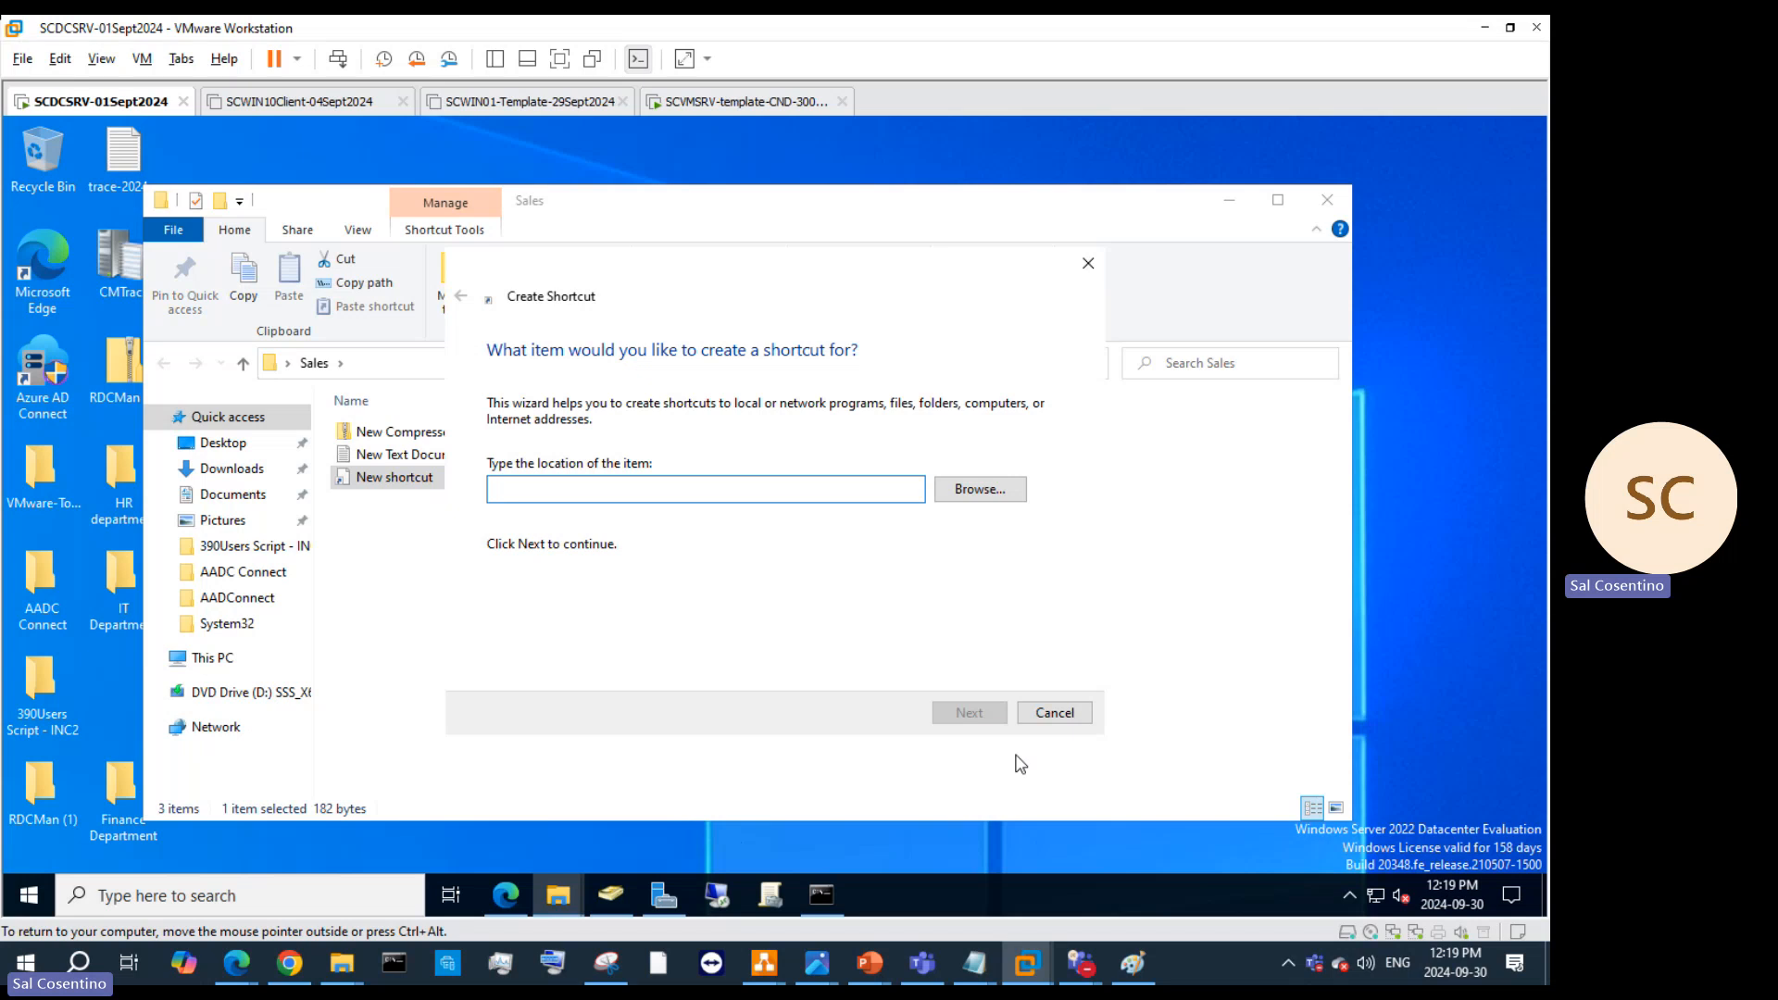
{"action": "left_click", "coordinate": [1054, 713]}
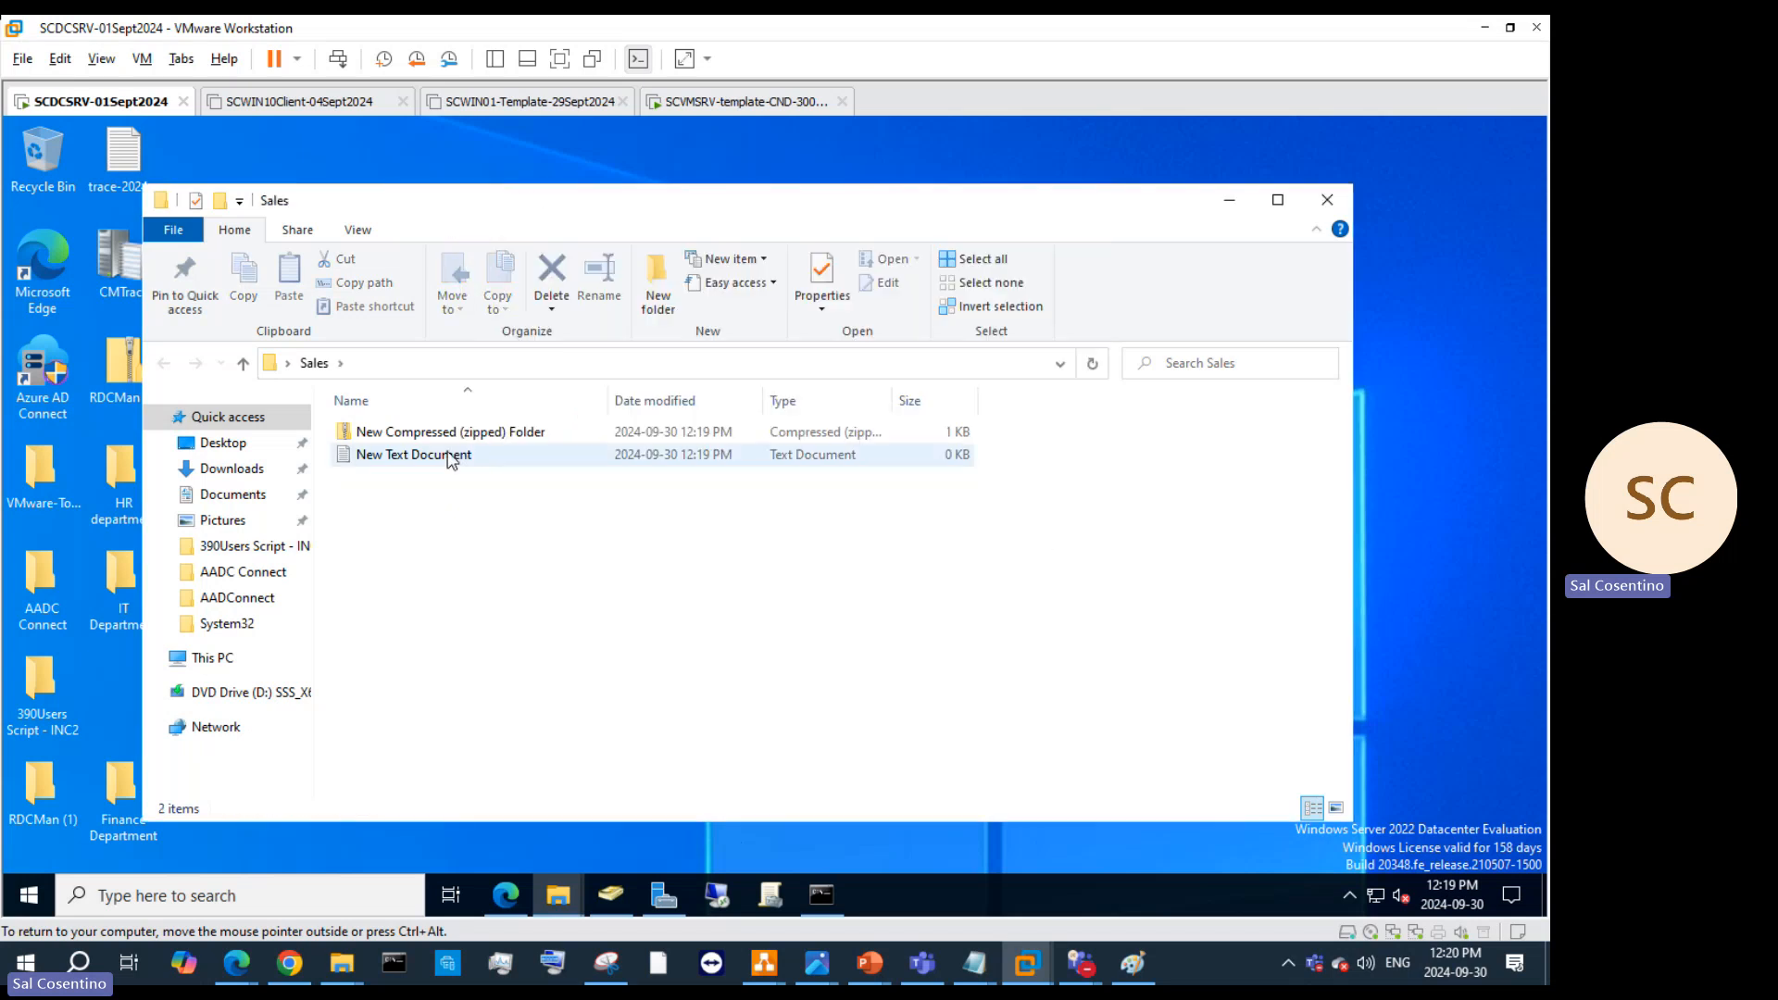
{"action": "right_click", "coordinate": [419, 497]}
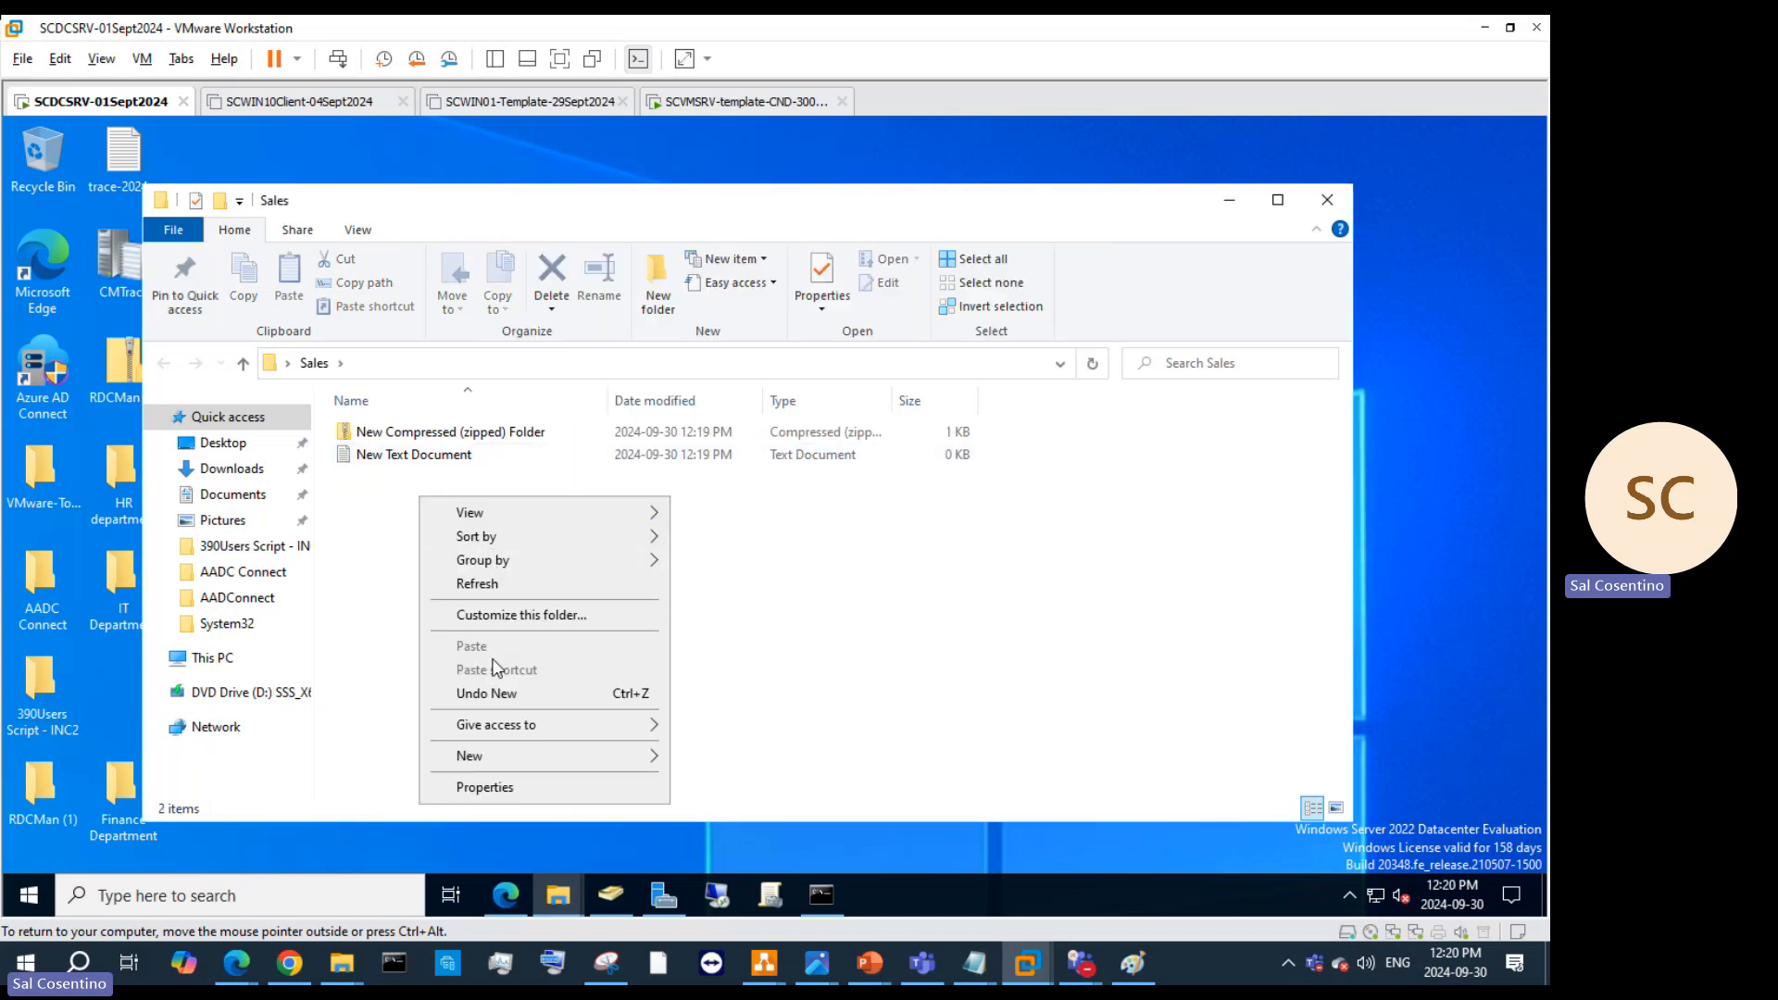
{"action": "mouse_move", "coordinate": [555, 757]}
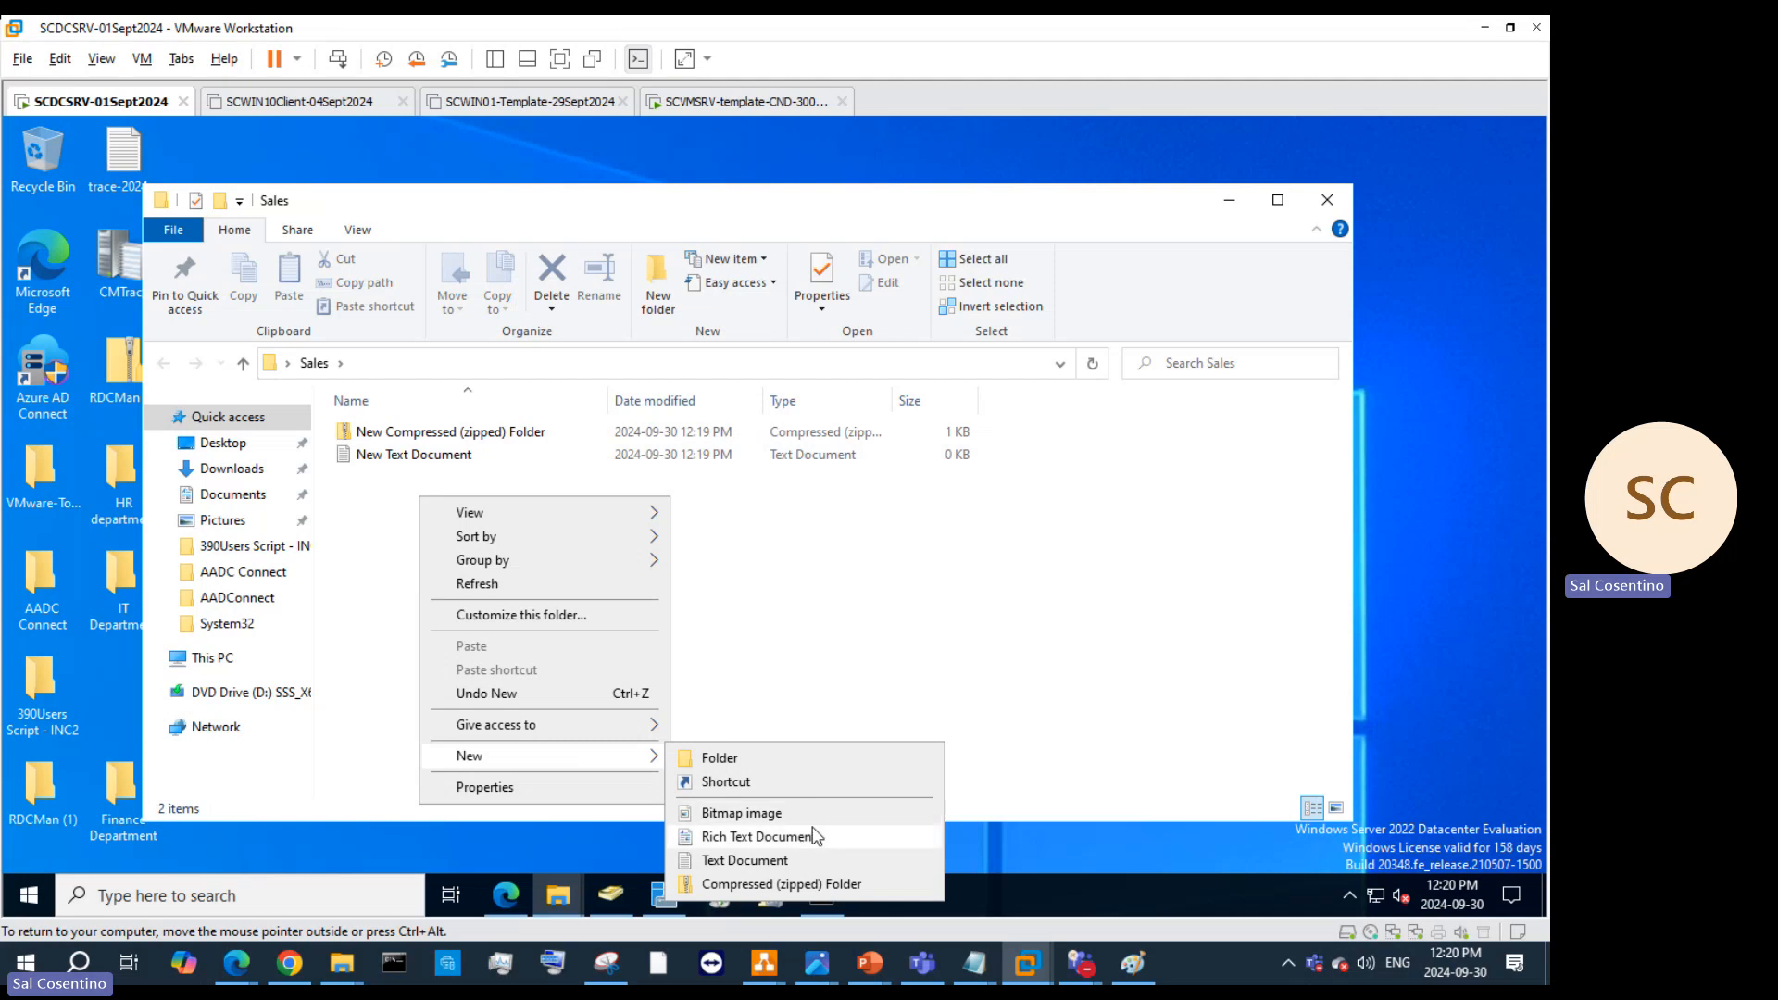
{"action": "left_click", "coordinate": [807, 811]}
{"action": "left_click", "coordinate": [613, 593]}
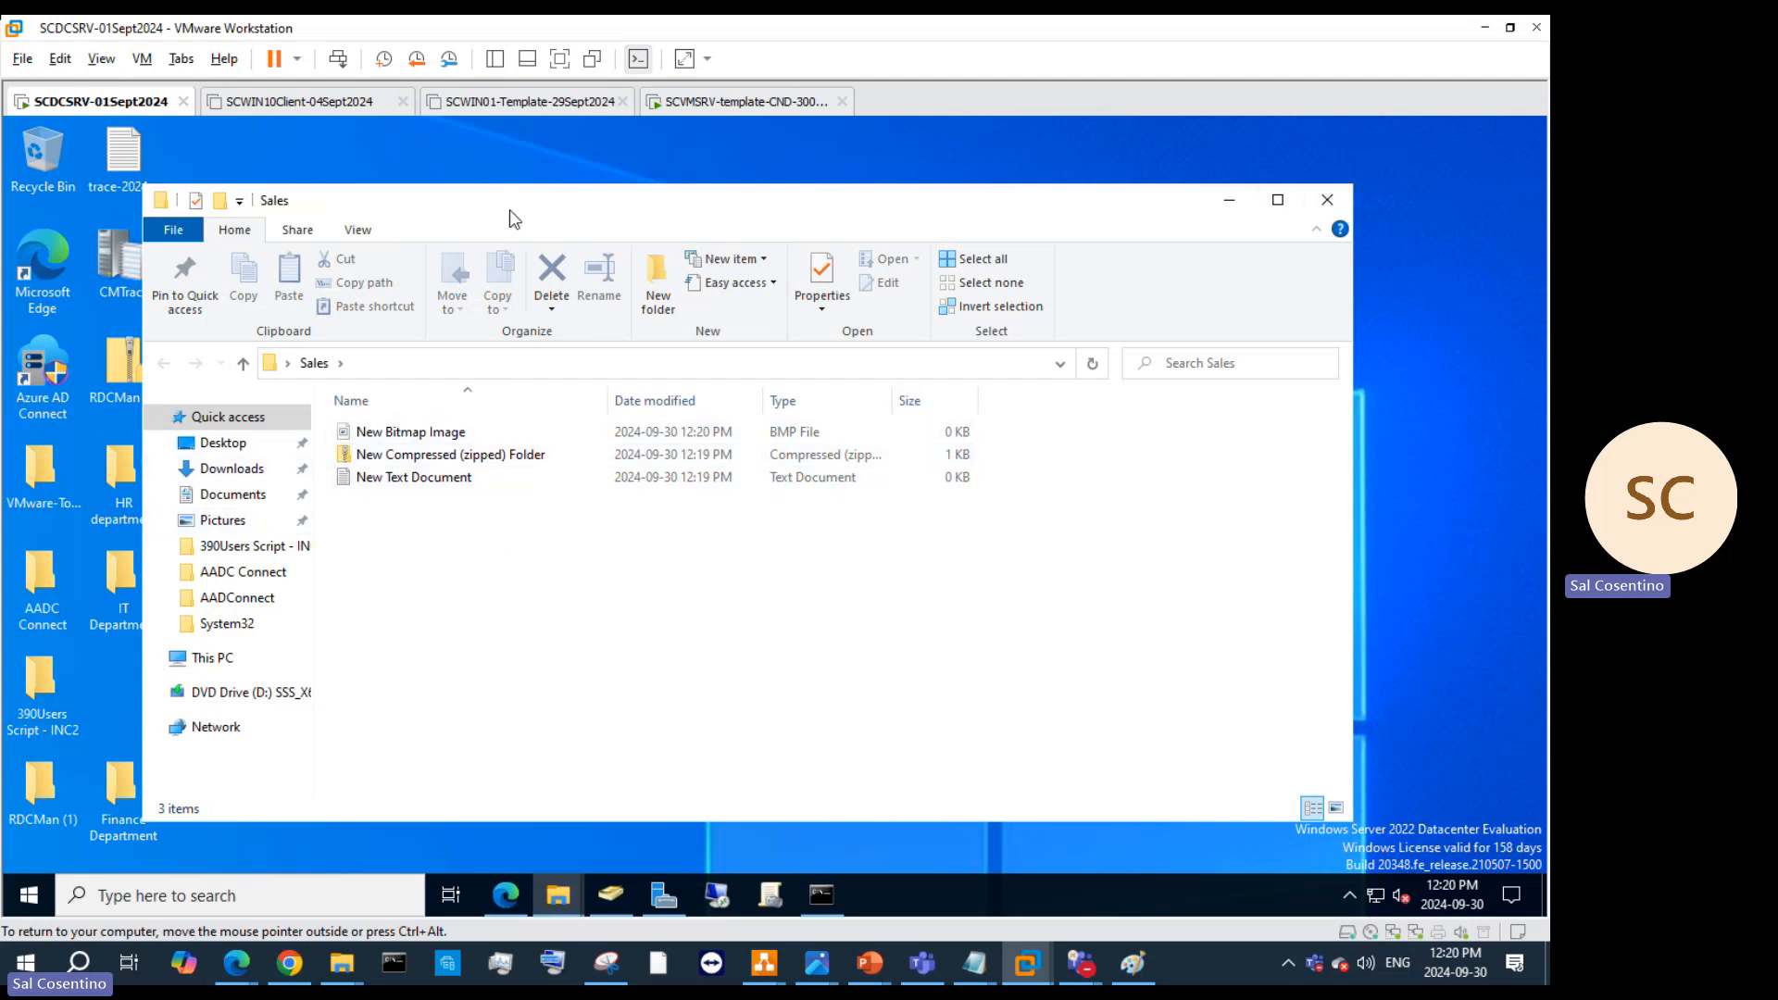
Step: Move the Sales window aside and rearrange the Marketing Department and Sales desktop icons
{"action": "left_click_drag", "start_coordinate": [505, 219], "coordinate": [665, 219]}
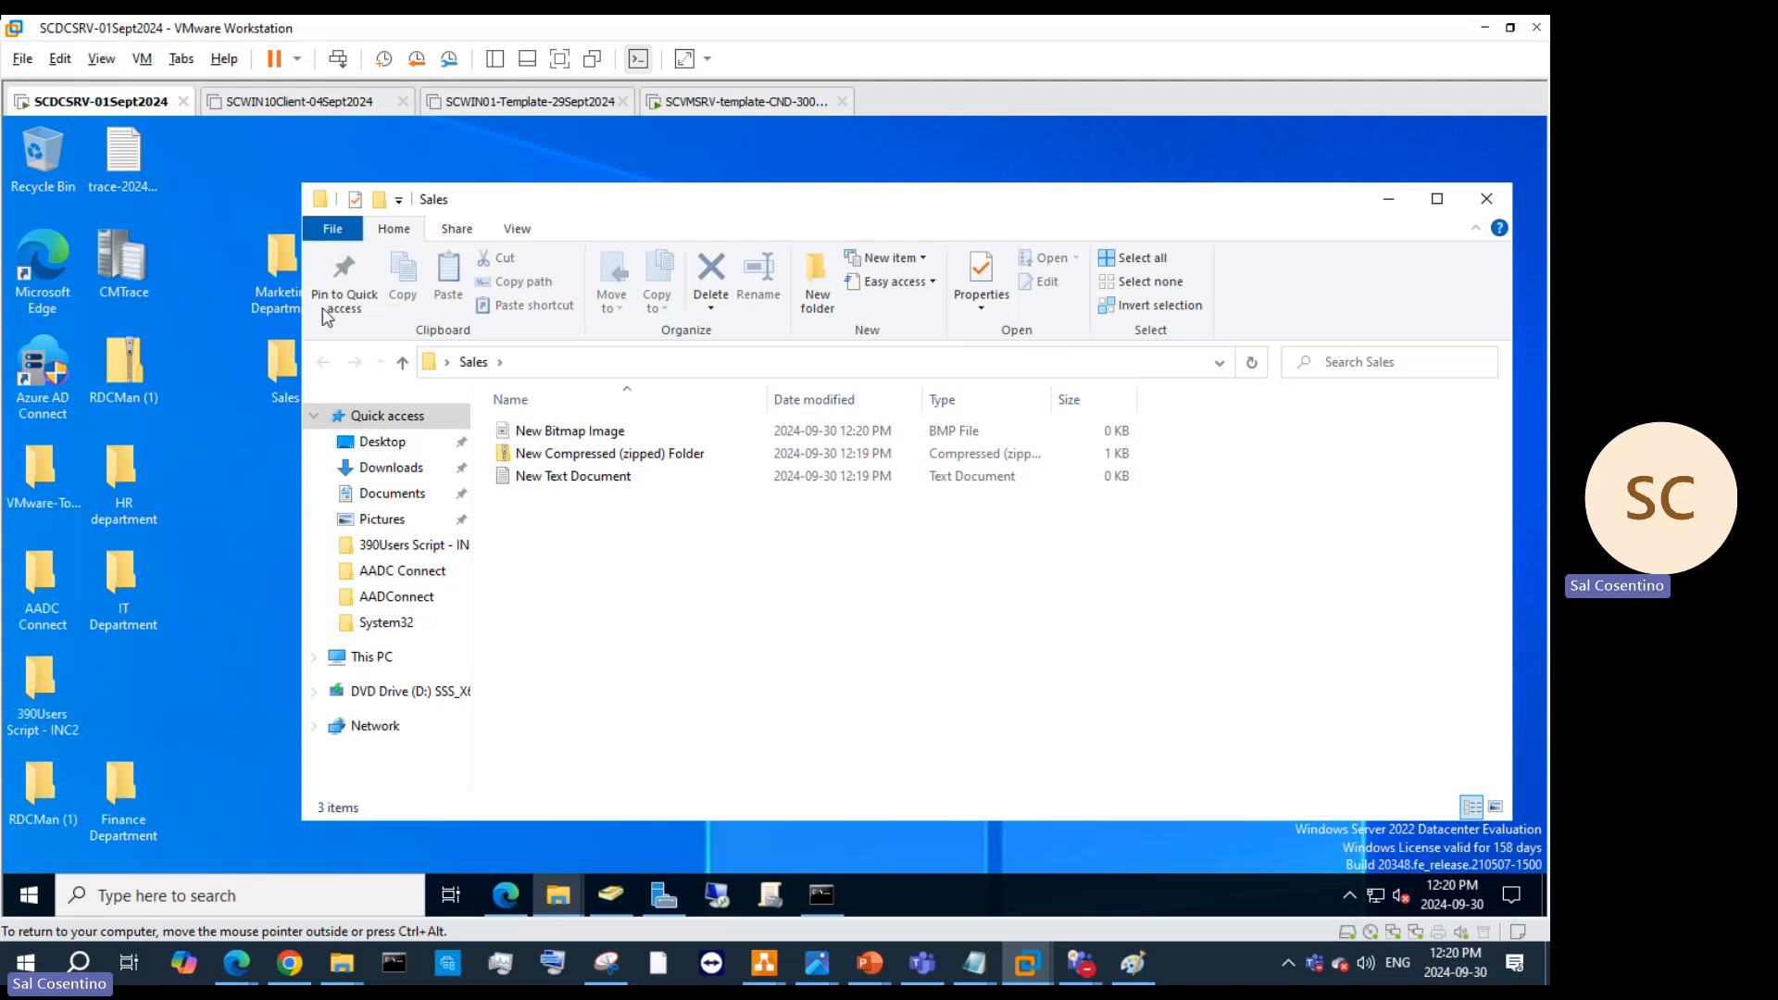
{"action": "left_click_drag", "start_coordinate": [288, 276], "coordinate": [209, 276]}
{"action": "left_click_drag", "start_coordinate": [280, 366], "coordinate": [118, 691]}
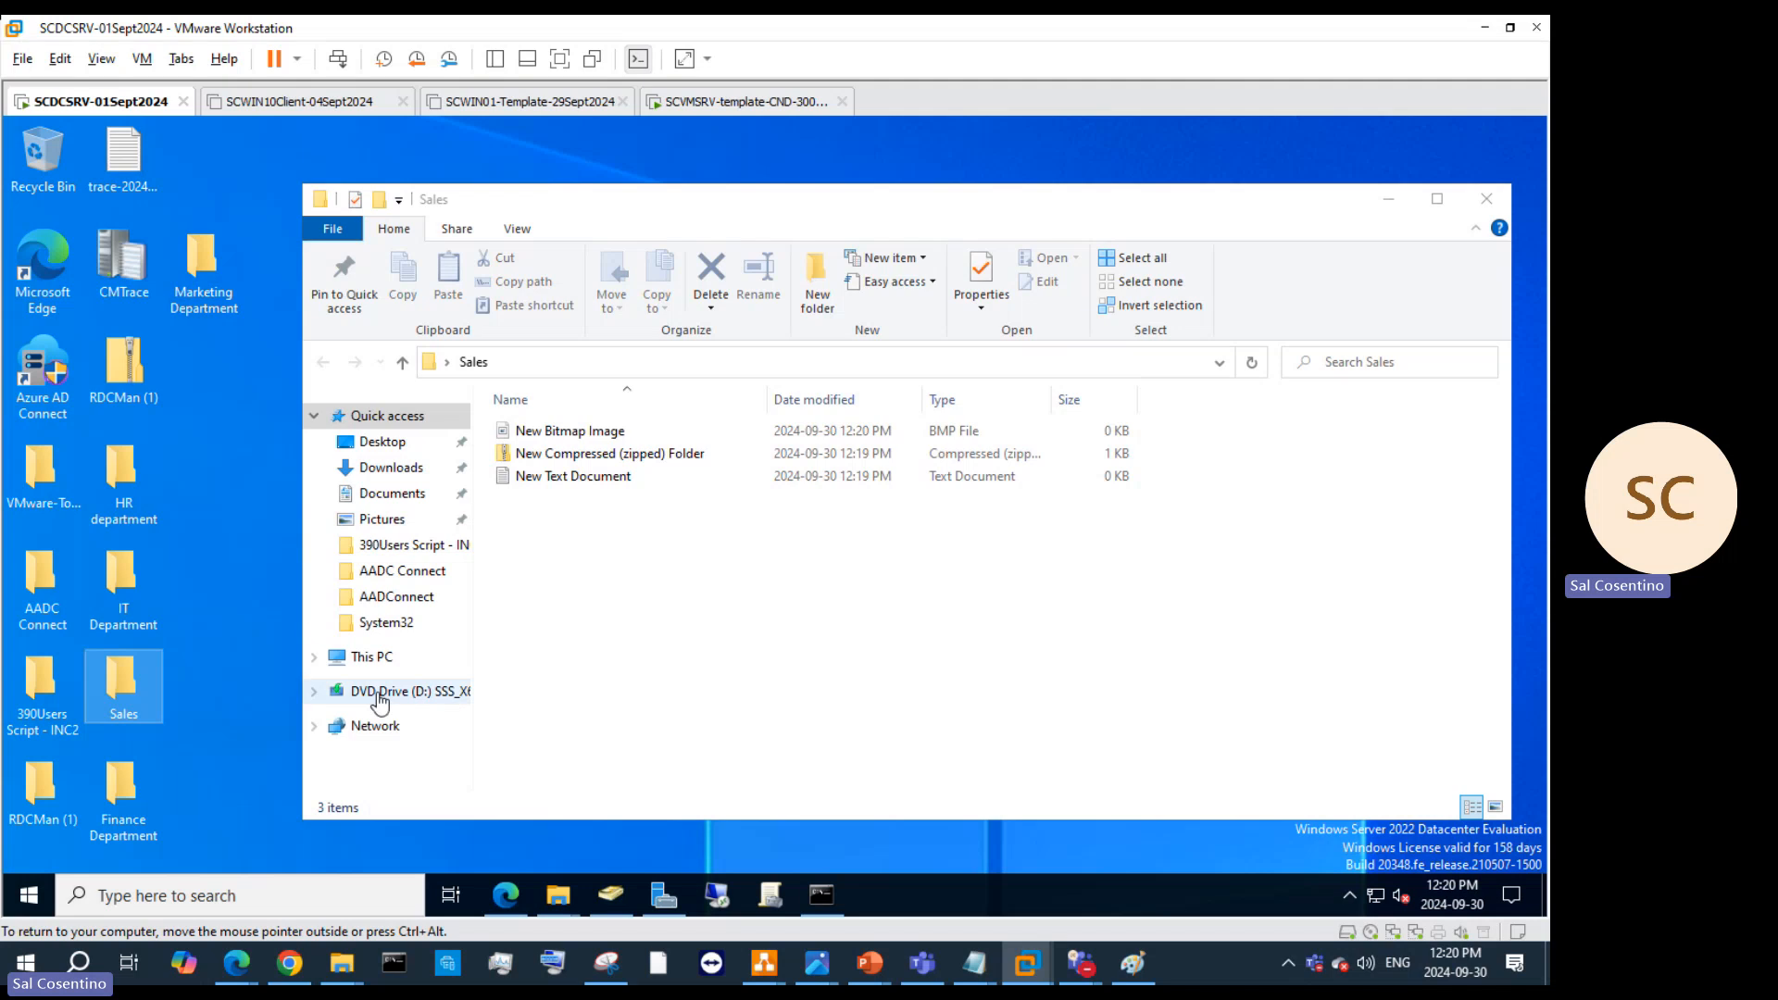
Step: Browse from This PC to the Applications folder on the Shared Folders (Z:) drive
{"action": "left_click", "coordinate": [375, 658]}
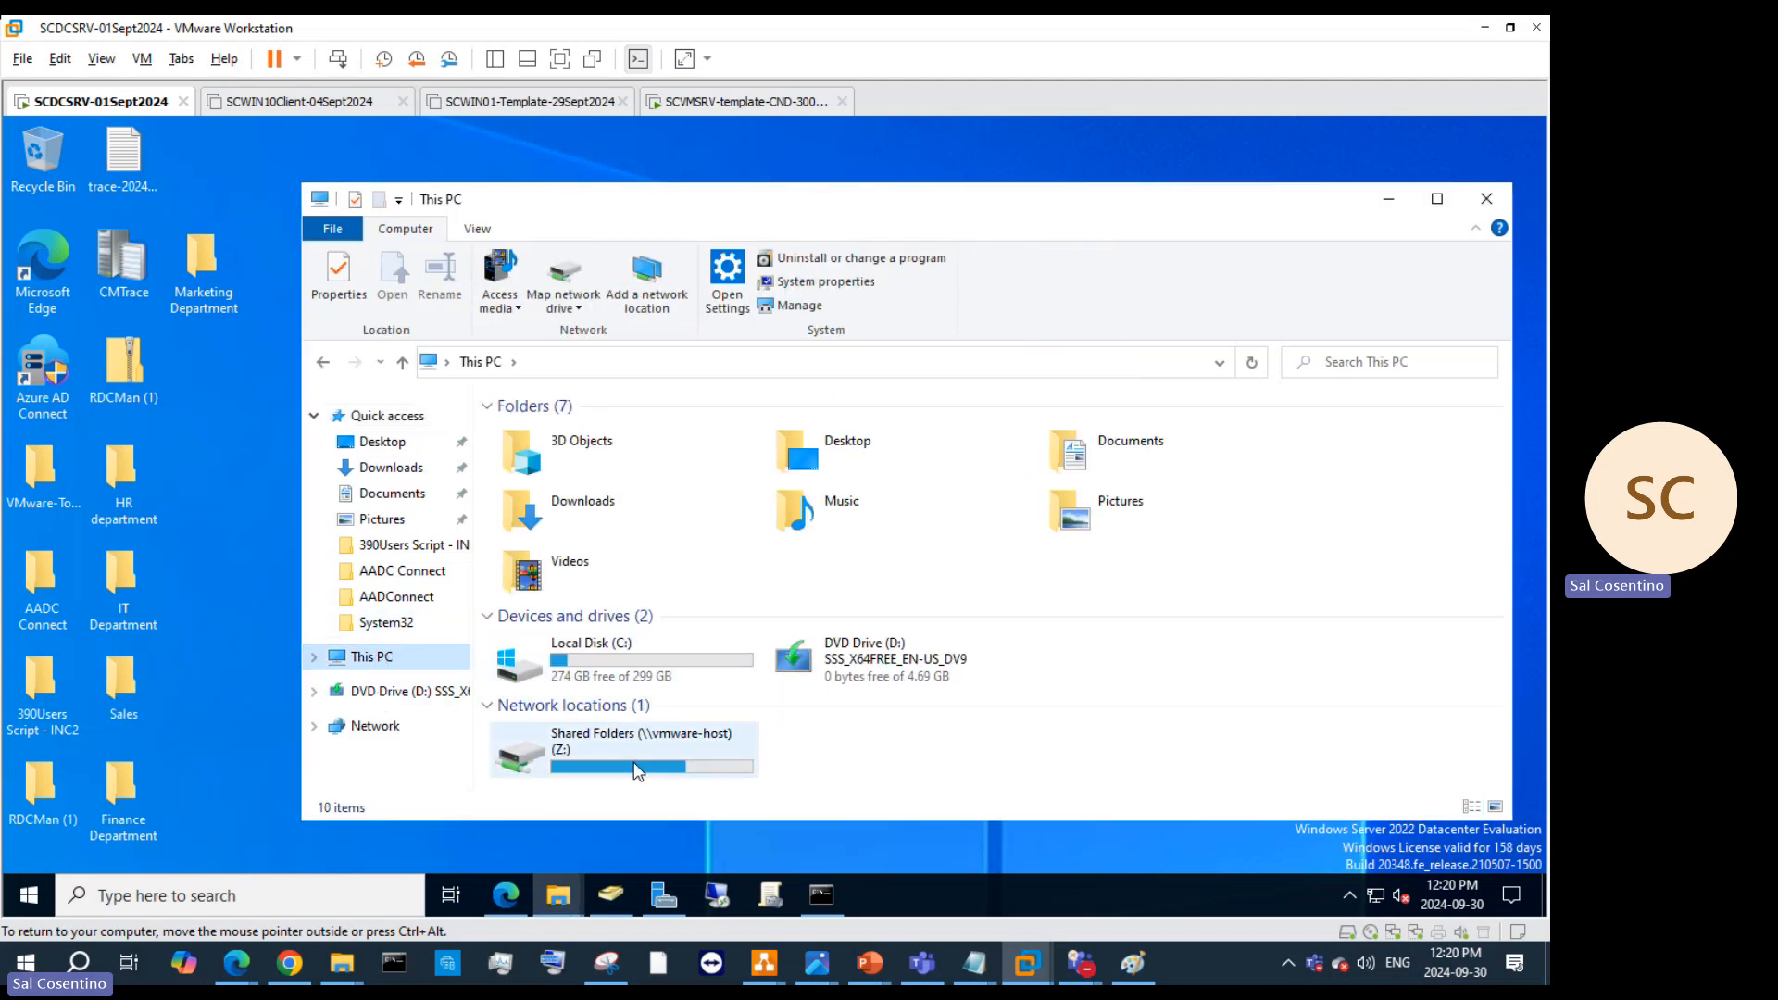
{"action": "double_click", "coordinate": [683, 778]}
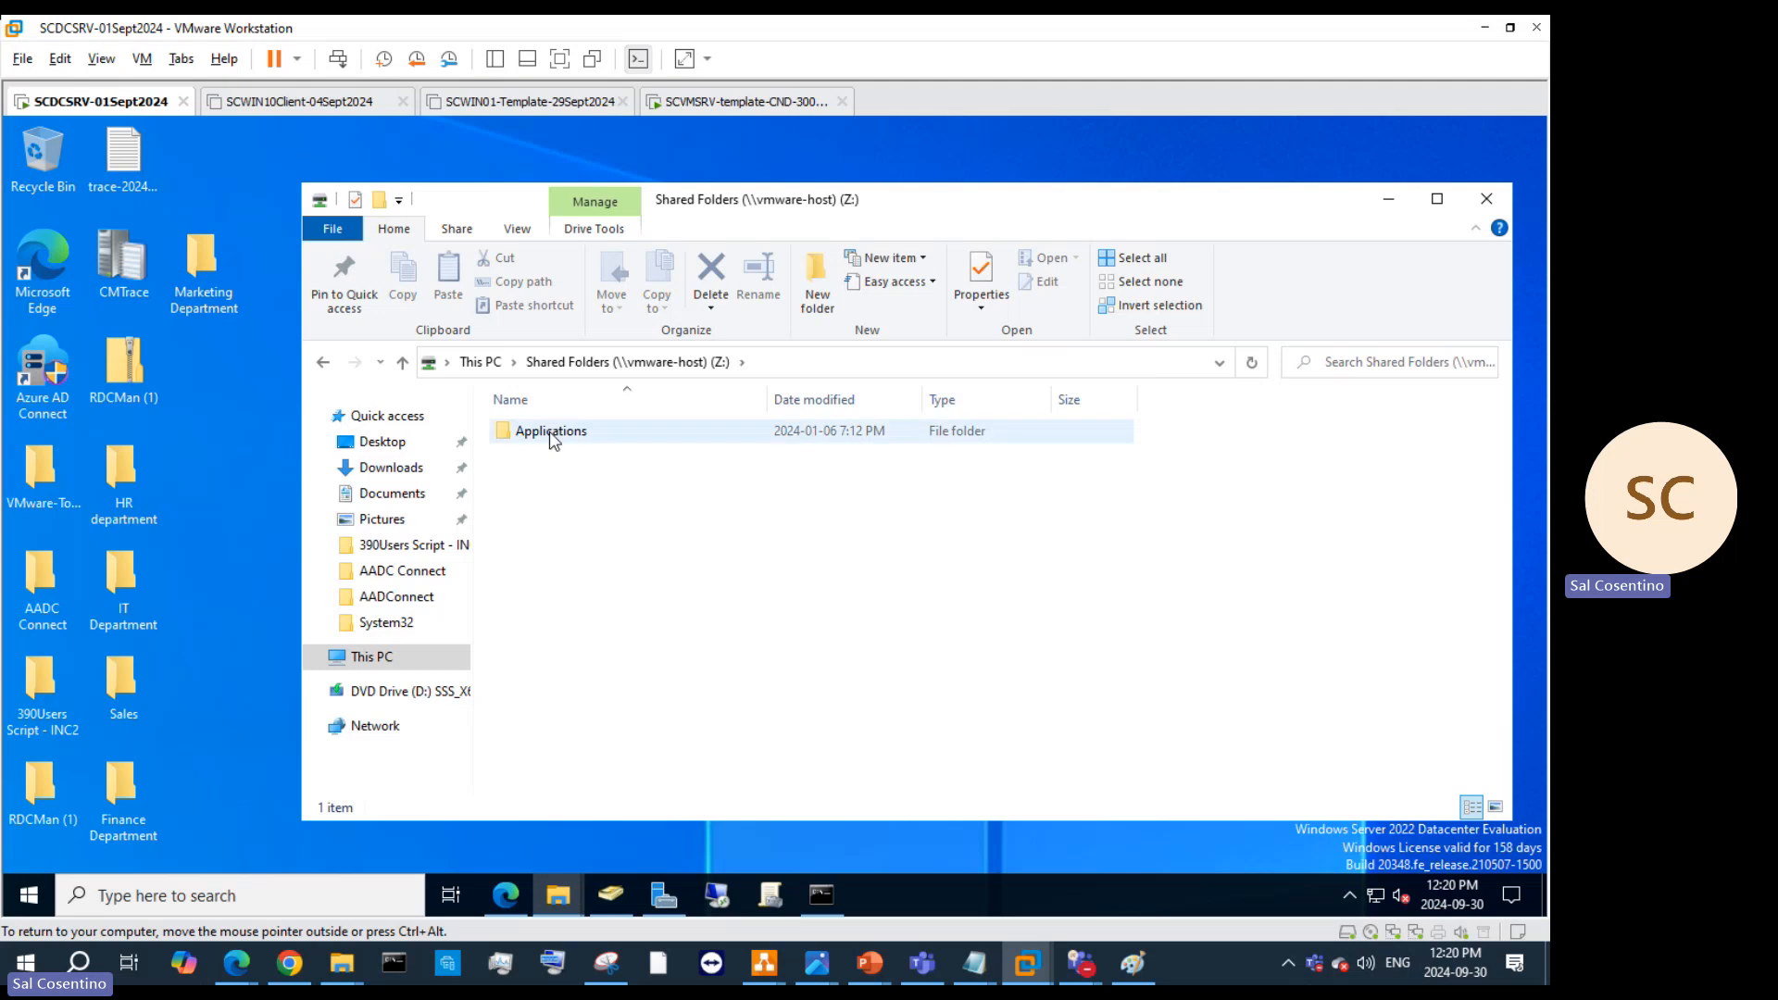
{"action": "double_click", "coordinate": [551, 437]}
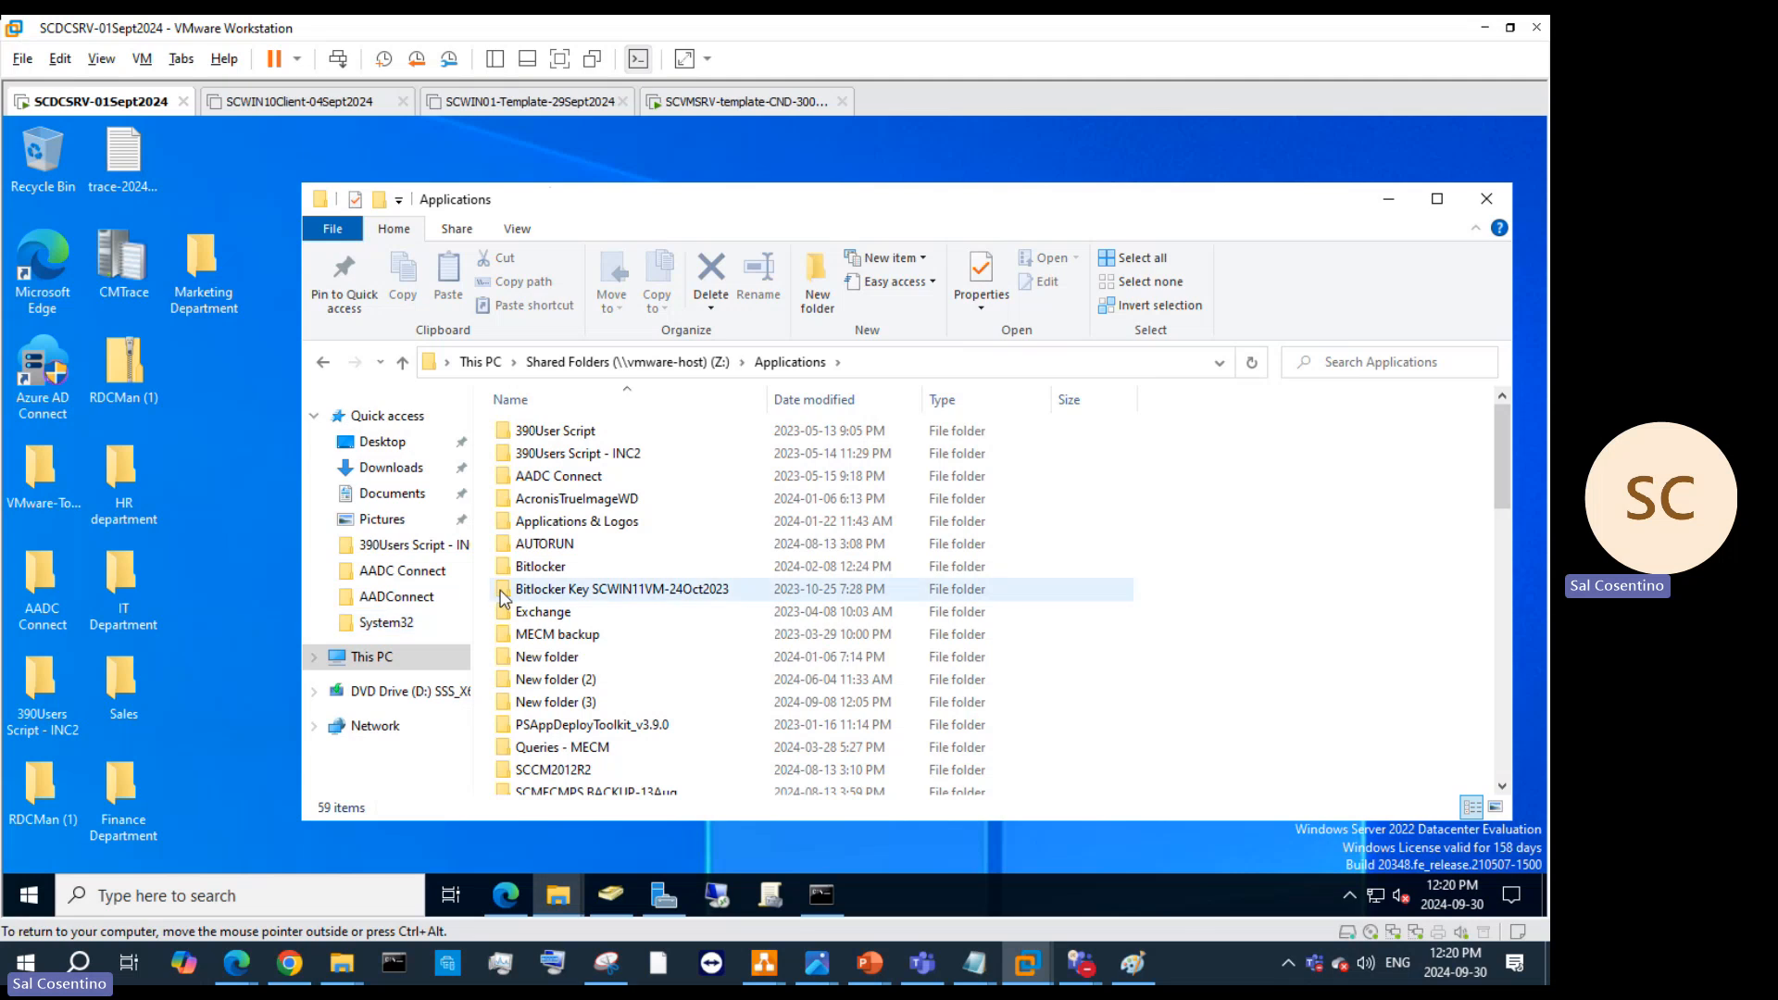
Step: Start a new Shared Folder object in the US Datacenter shared OU
{"action": "left_click", "coordinate": [1385, 199]}
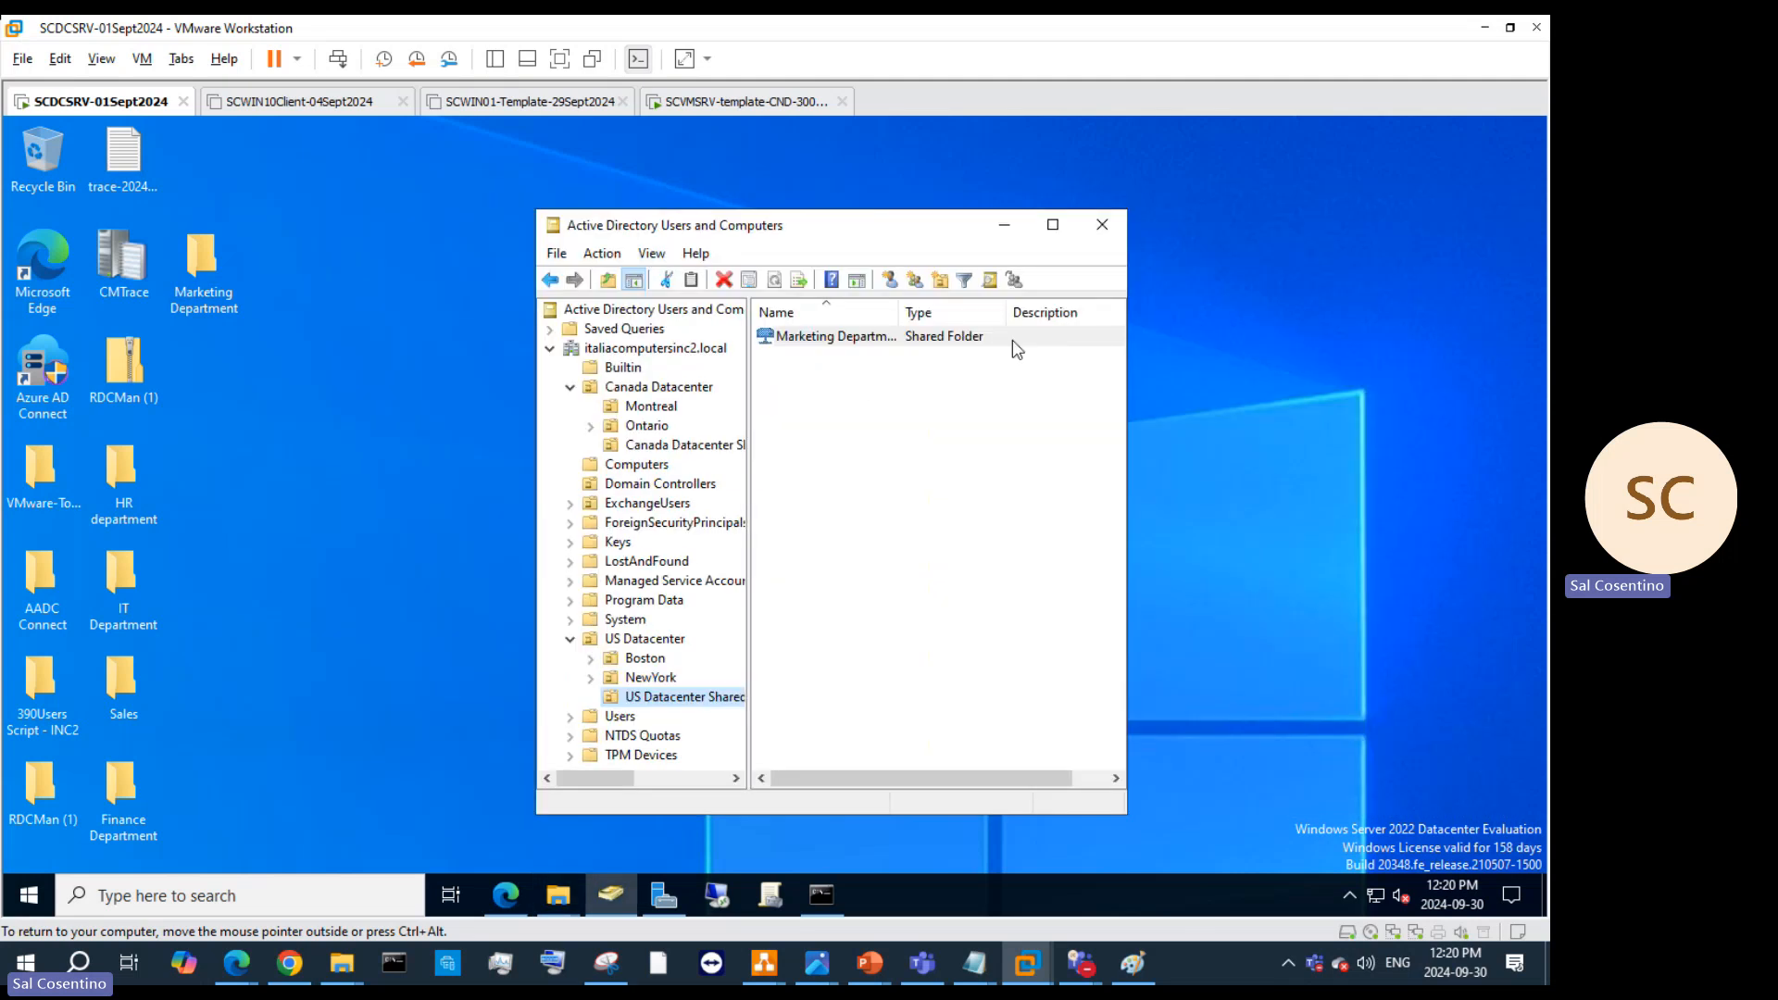
{"action": "right_click", "coordinate": [674, 702]}
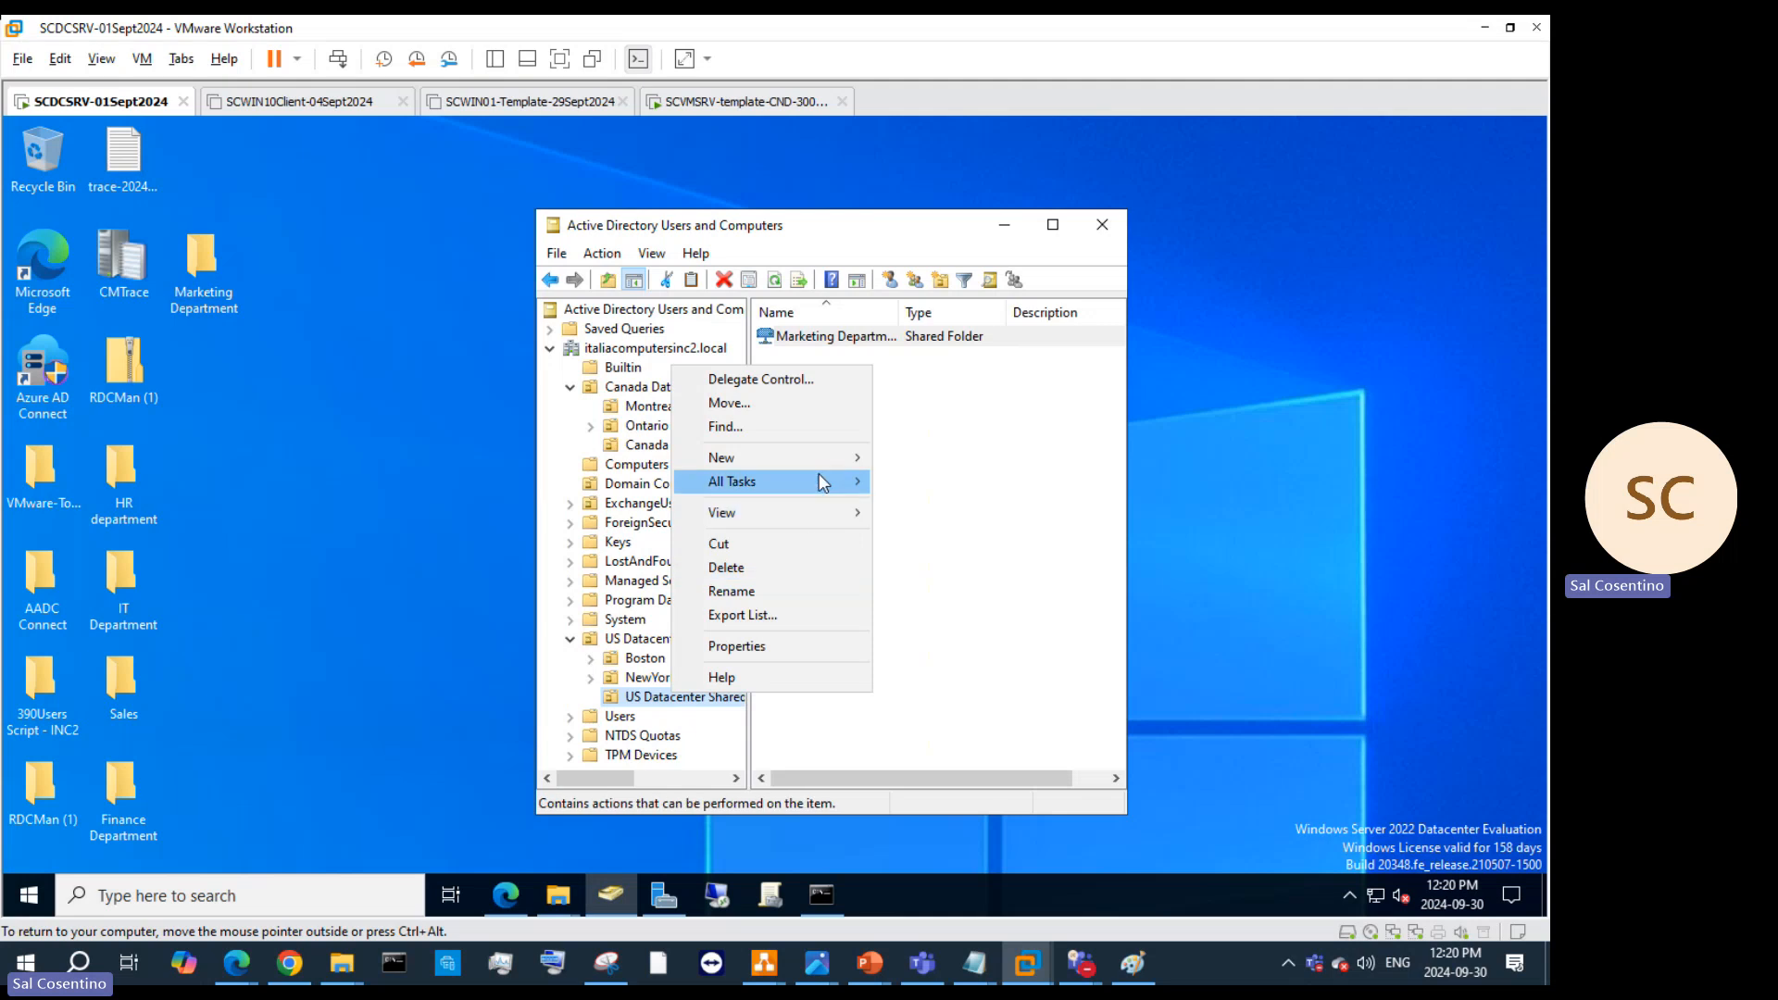
{"action": "mouse_move", "coordinate": [833, 457]}
{"action": "left_click", "coordinate": [940, 690]}
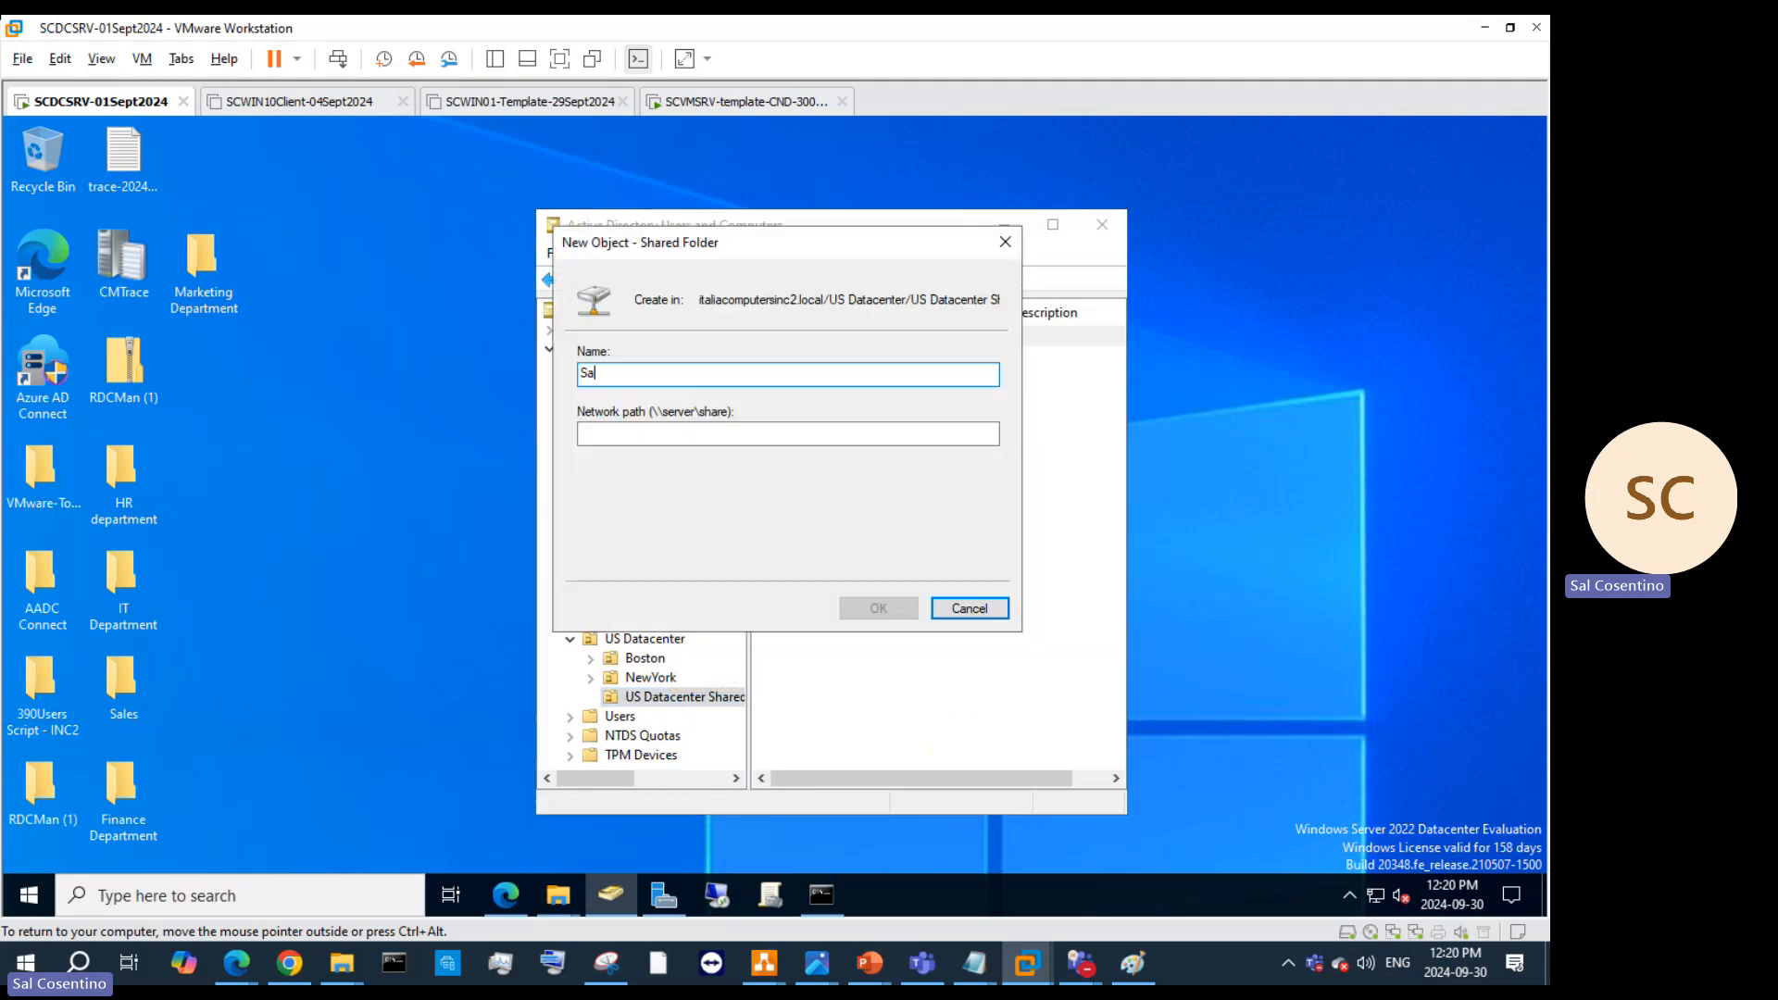
Step: Copy the Sales folder's network path from its Sharing tab into the new object's path field
{"action": "right_click", "coordinate": [102, 709]}
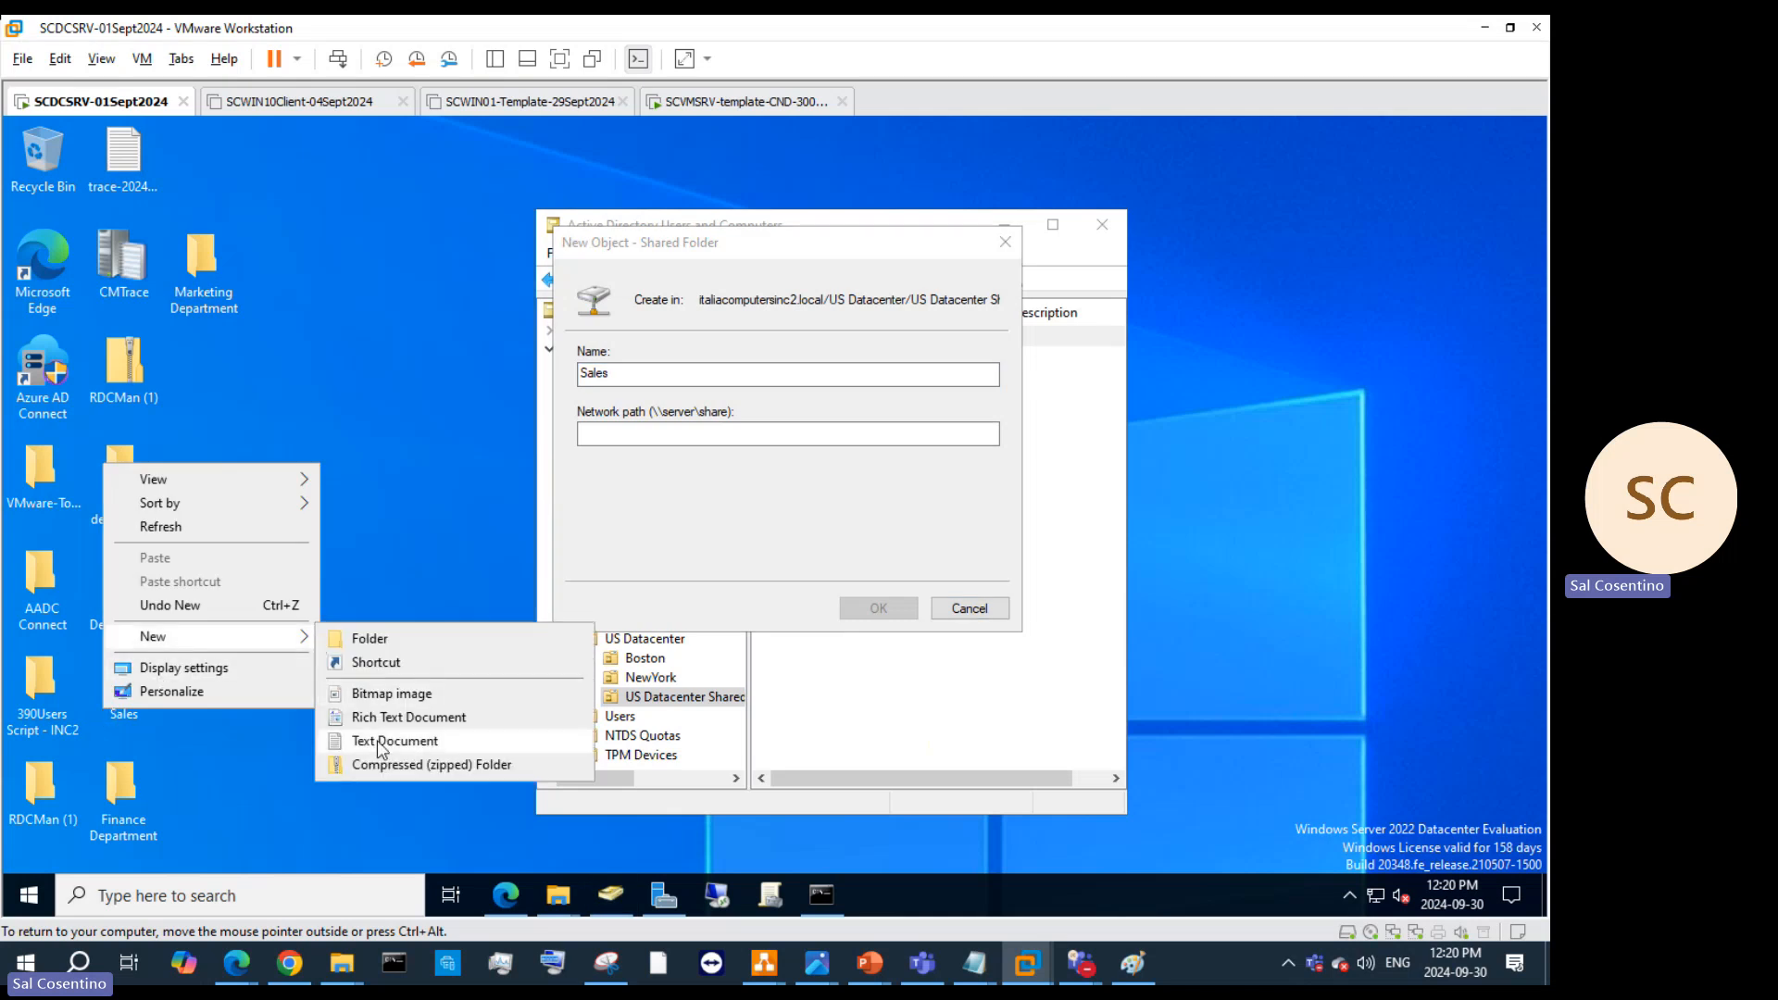
{"action": "left_click", "coordinate": [132, 716]}
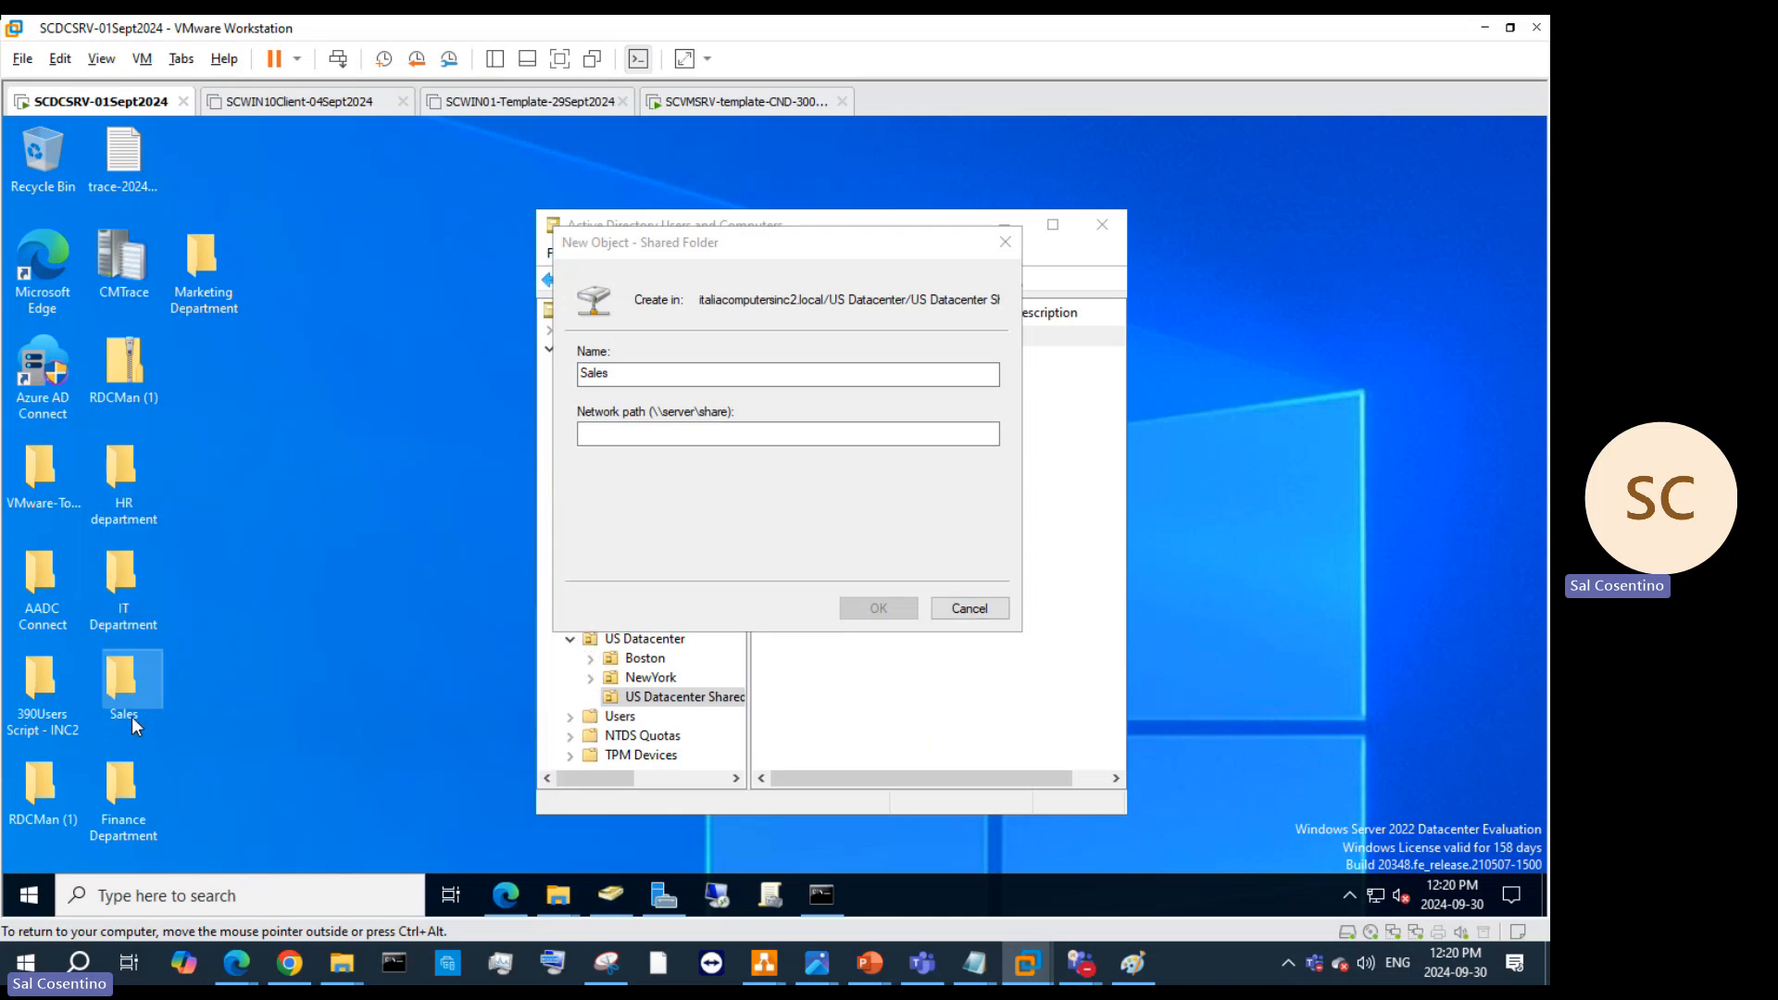
{"action": "right_click", "coordinate": [132, 717]}
{"action": "left_click", "coordinate": [209, 700]}
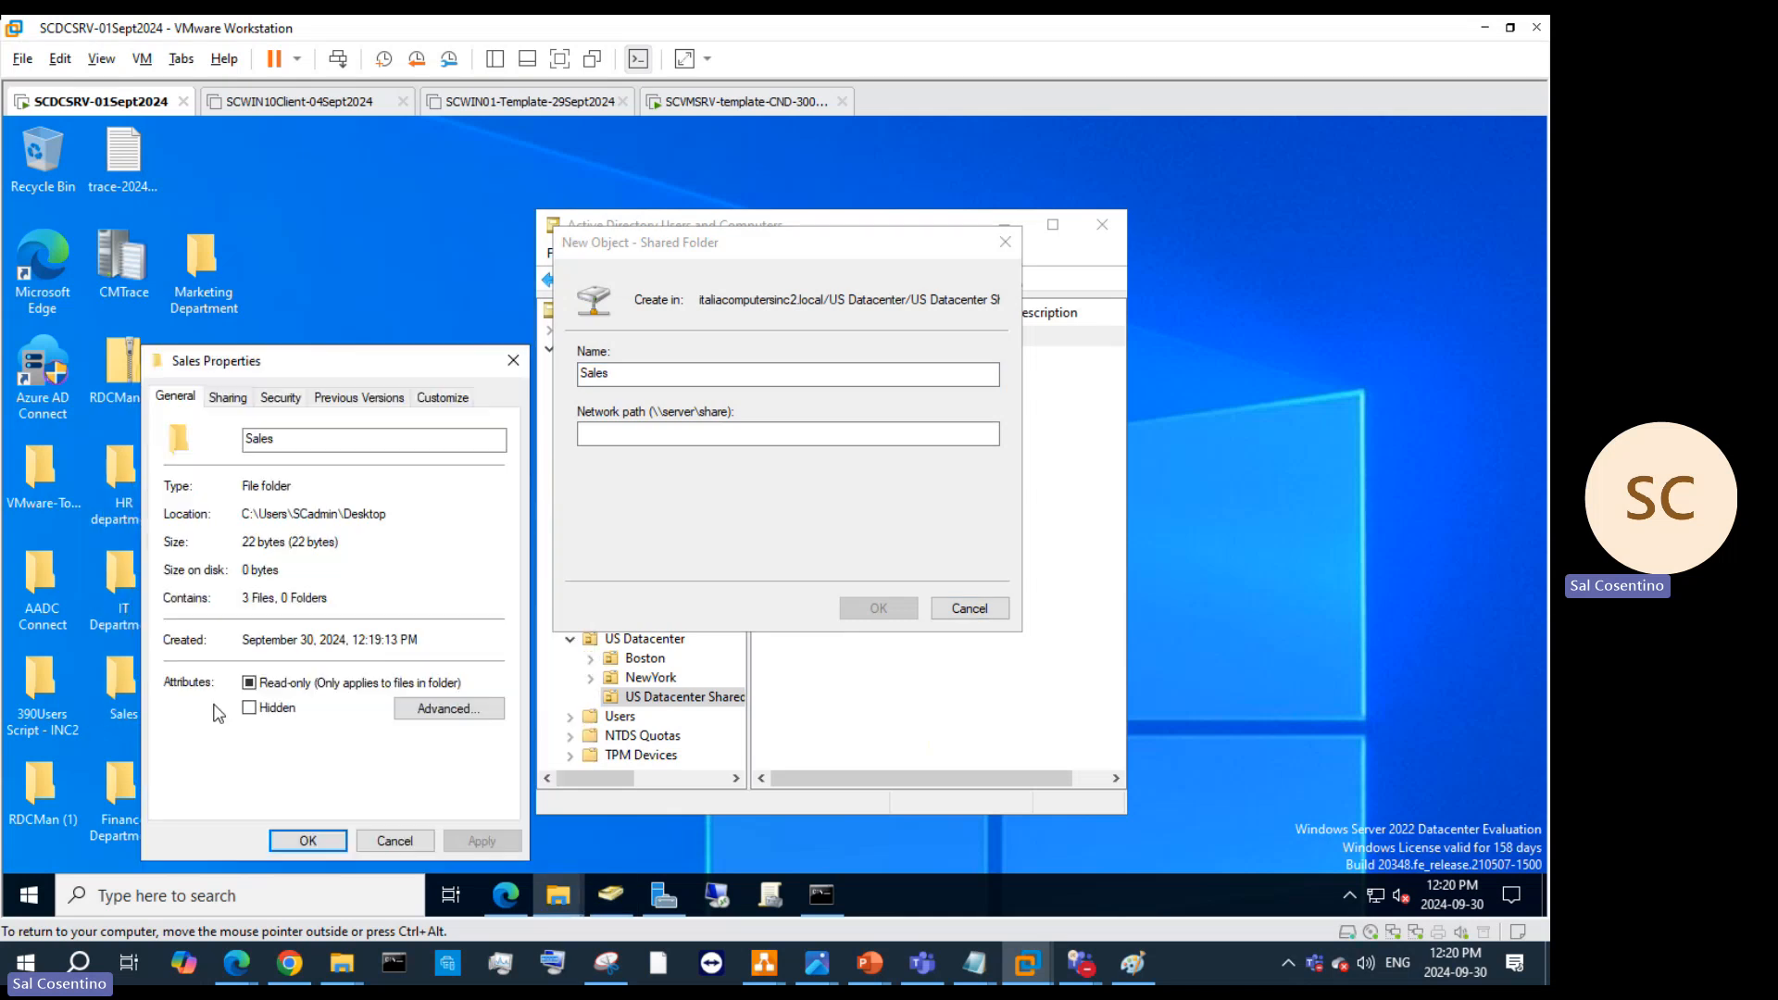
{"action": "left_click", "coordinate": [227, 397]}
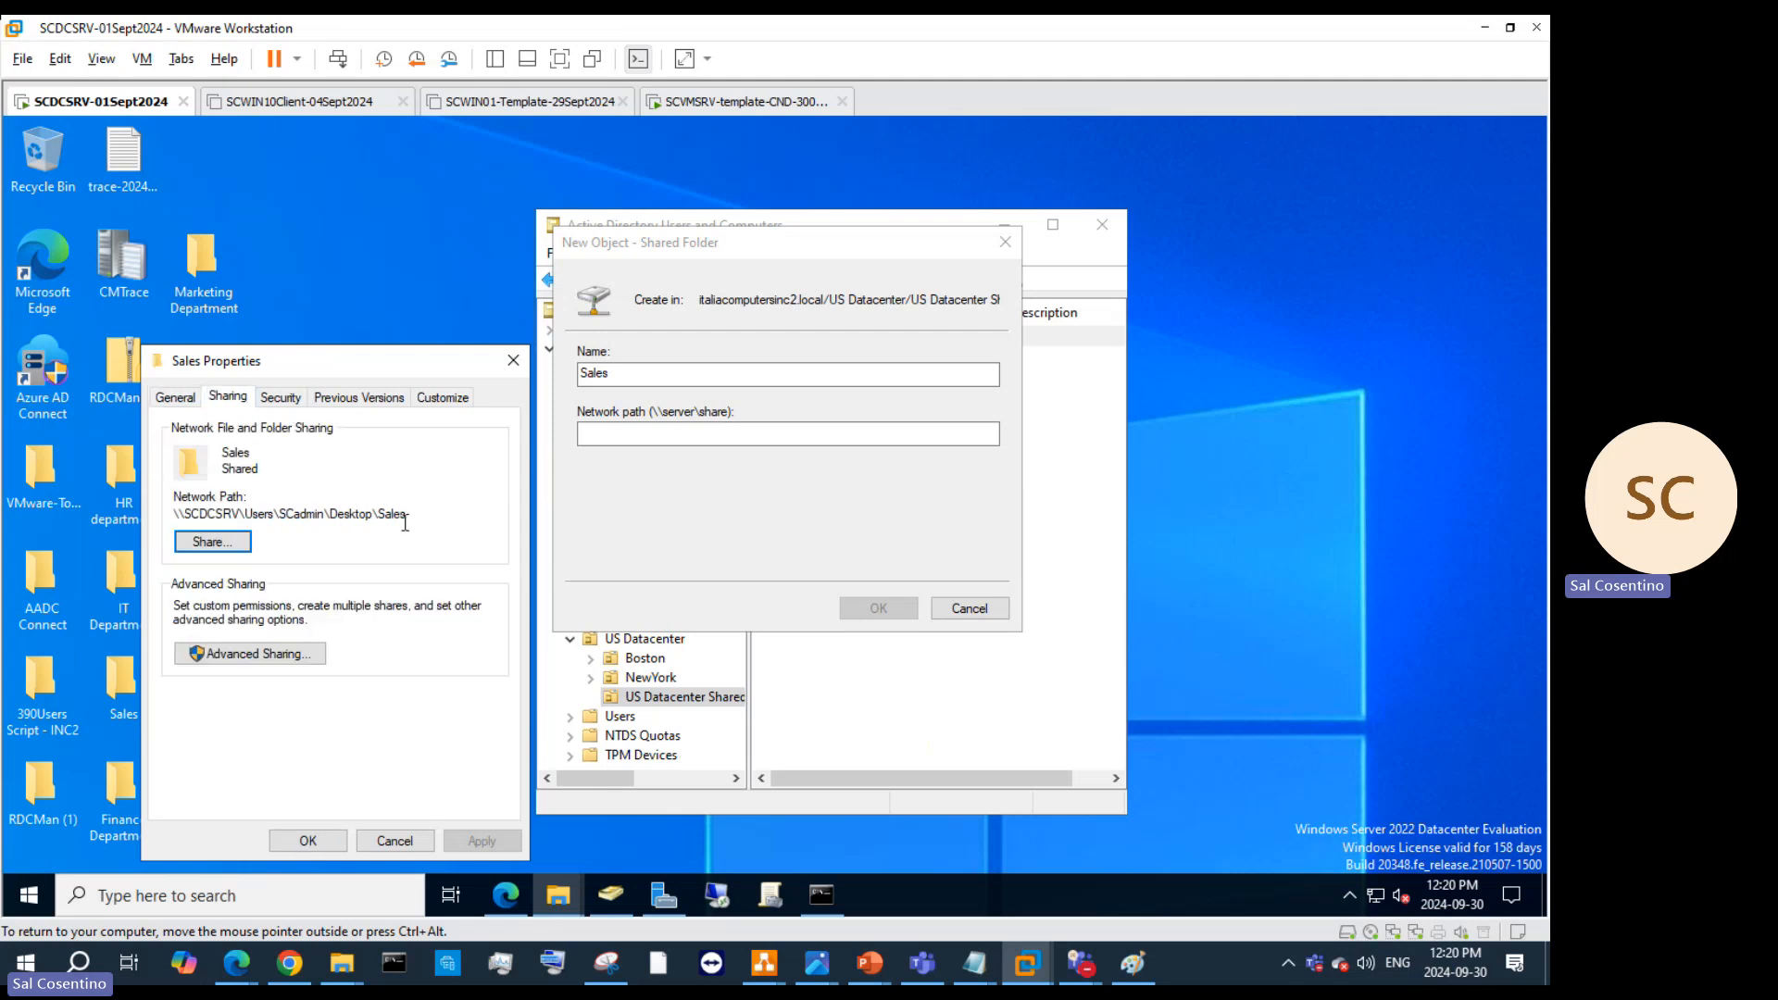
{"action": "left_click_drag", "start_coordinate": [414, 513], "coordinate": [184, 500]}
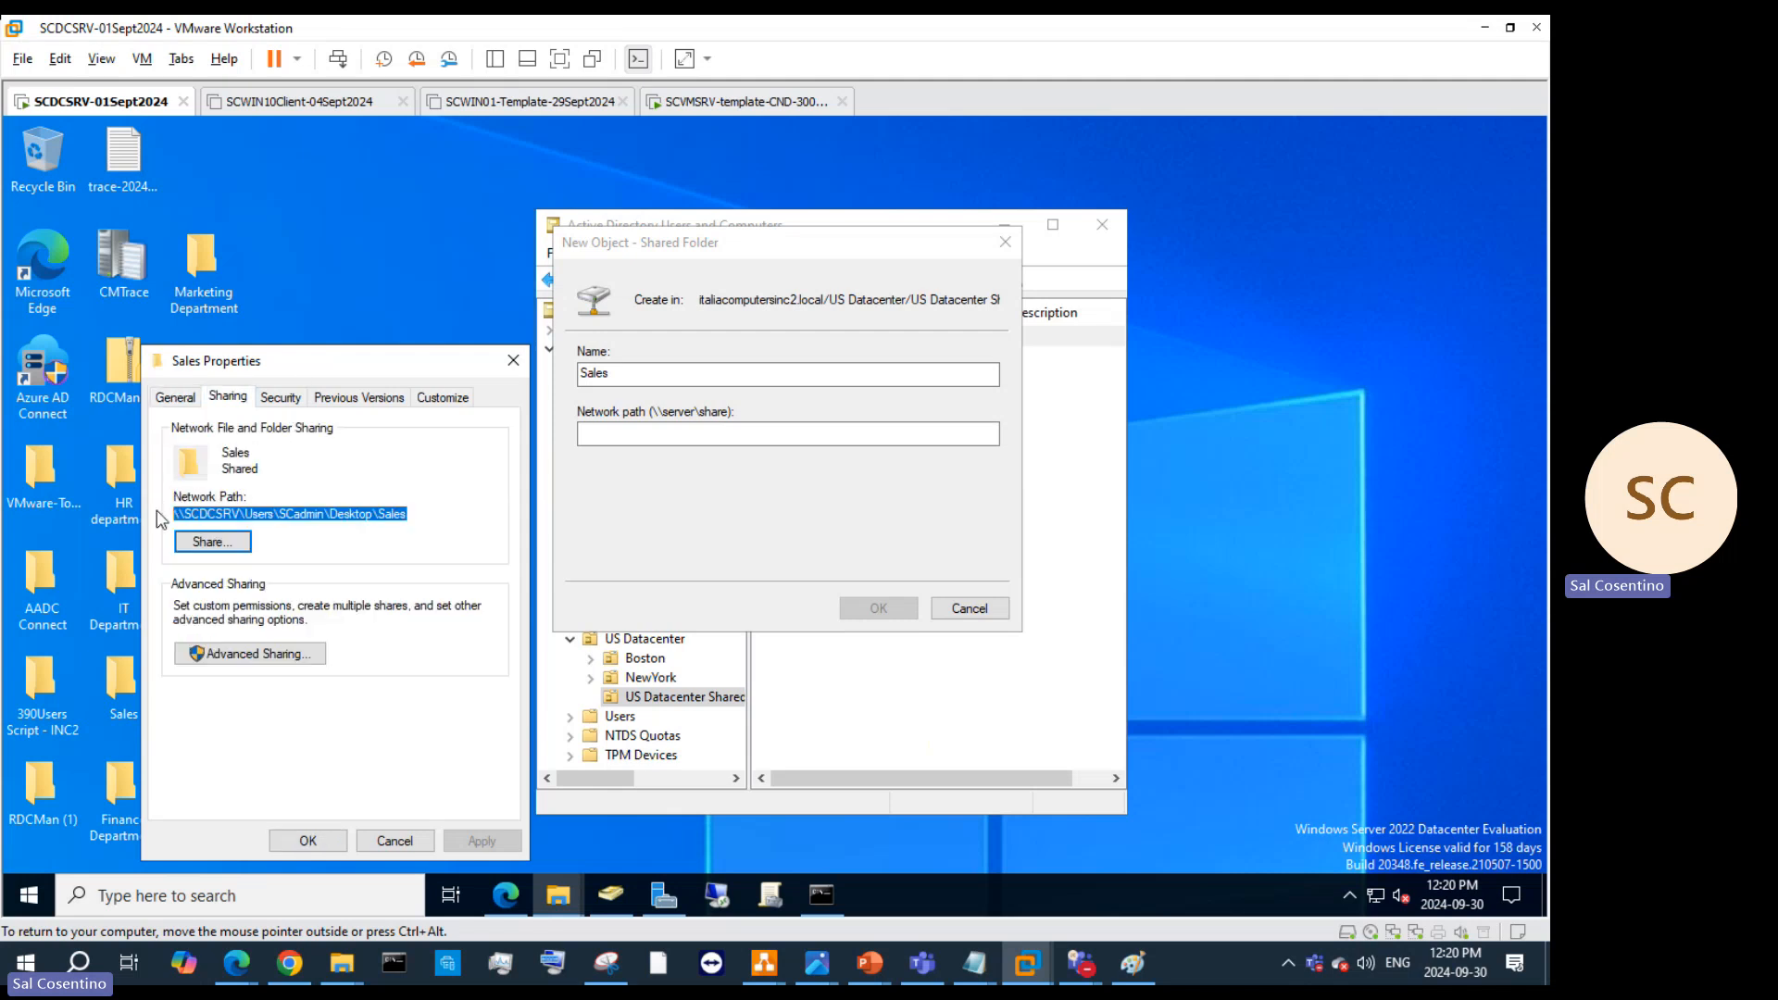
{"action": "left_click", "coordinate": [649, 435]}
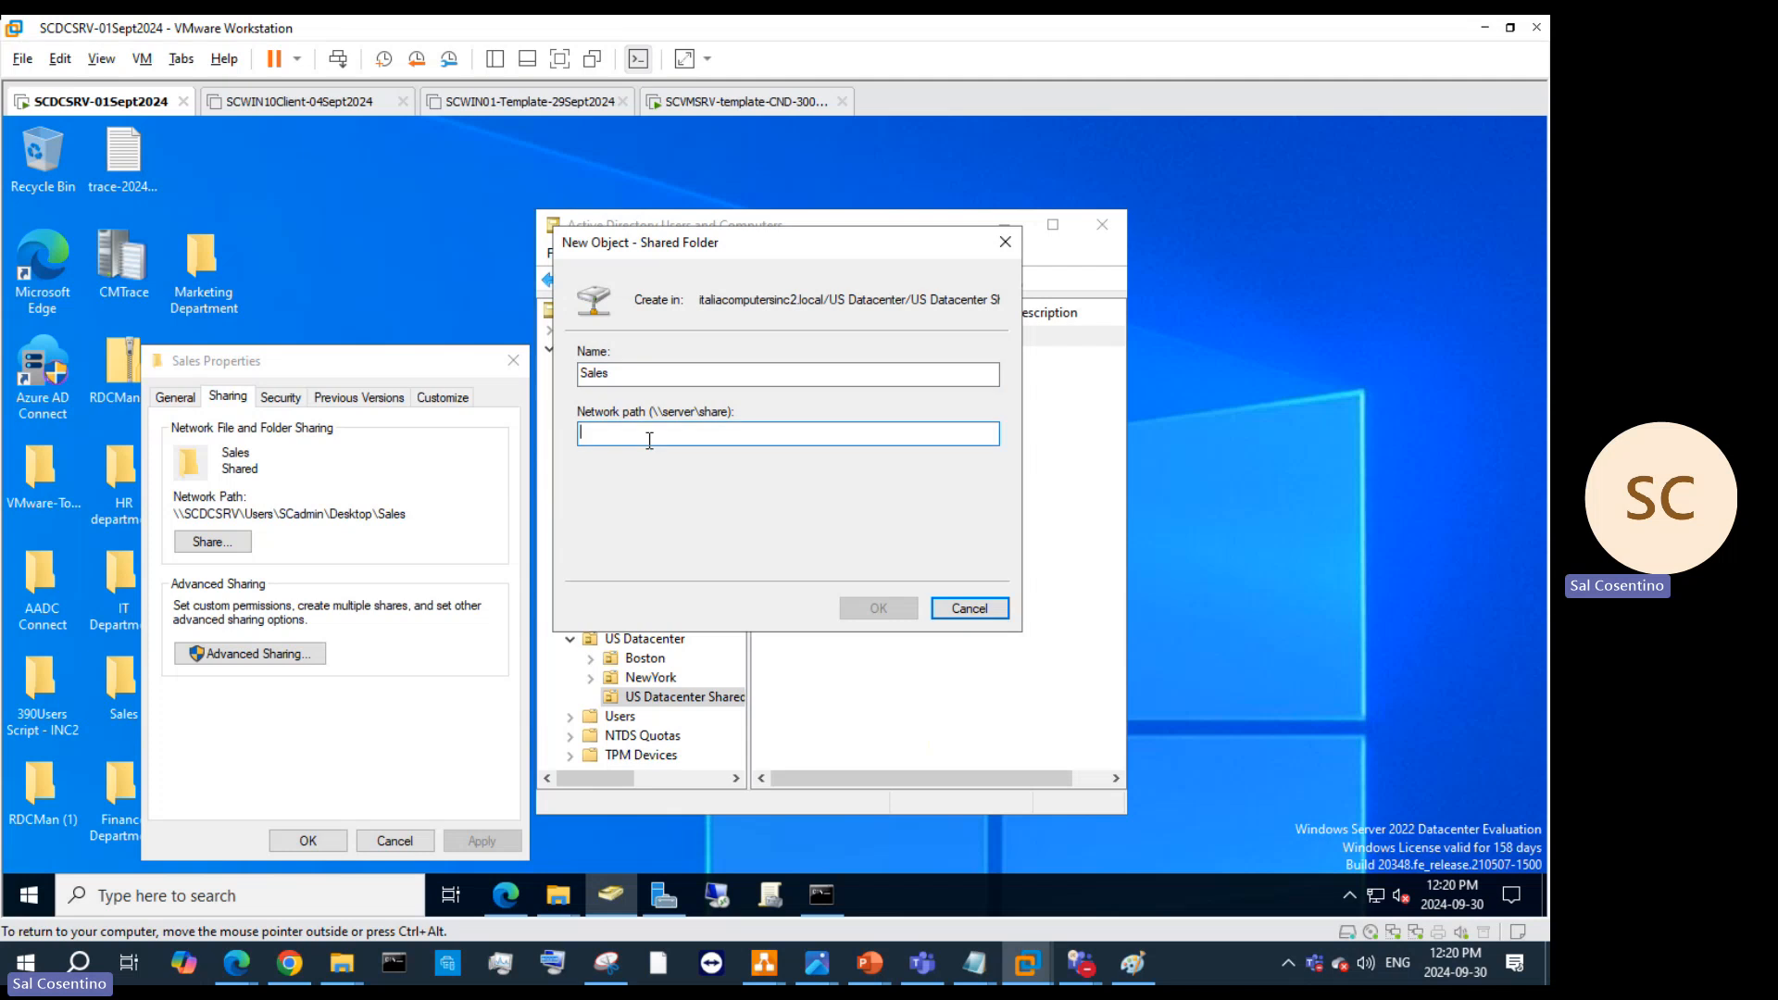
{"action": "type", "text": "\\\\SCDCSRV\\Users\\SCadmin\\Desktop\\Sales"}
Step: Share the Sales folder with network users and copy the link to the Sales share
{"action": "left_click", "coordinate": [212, 542]}
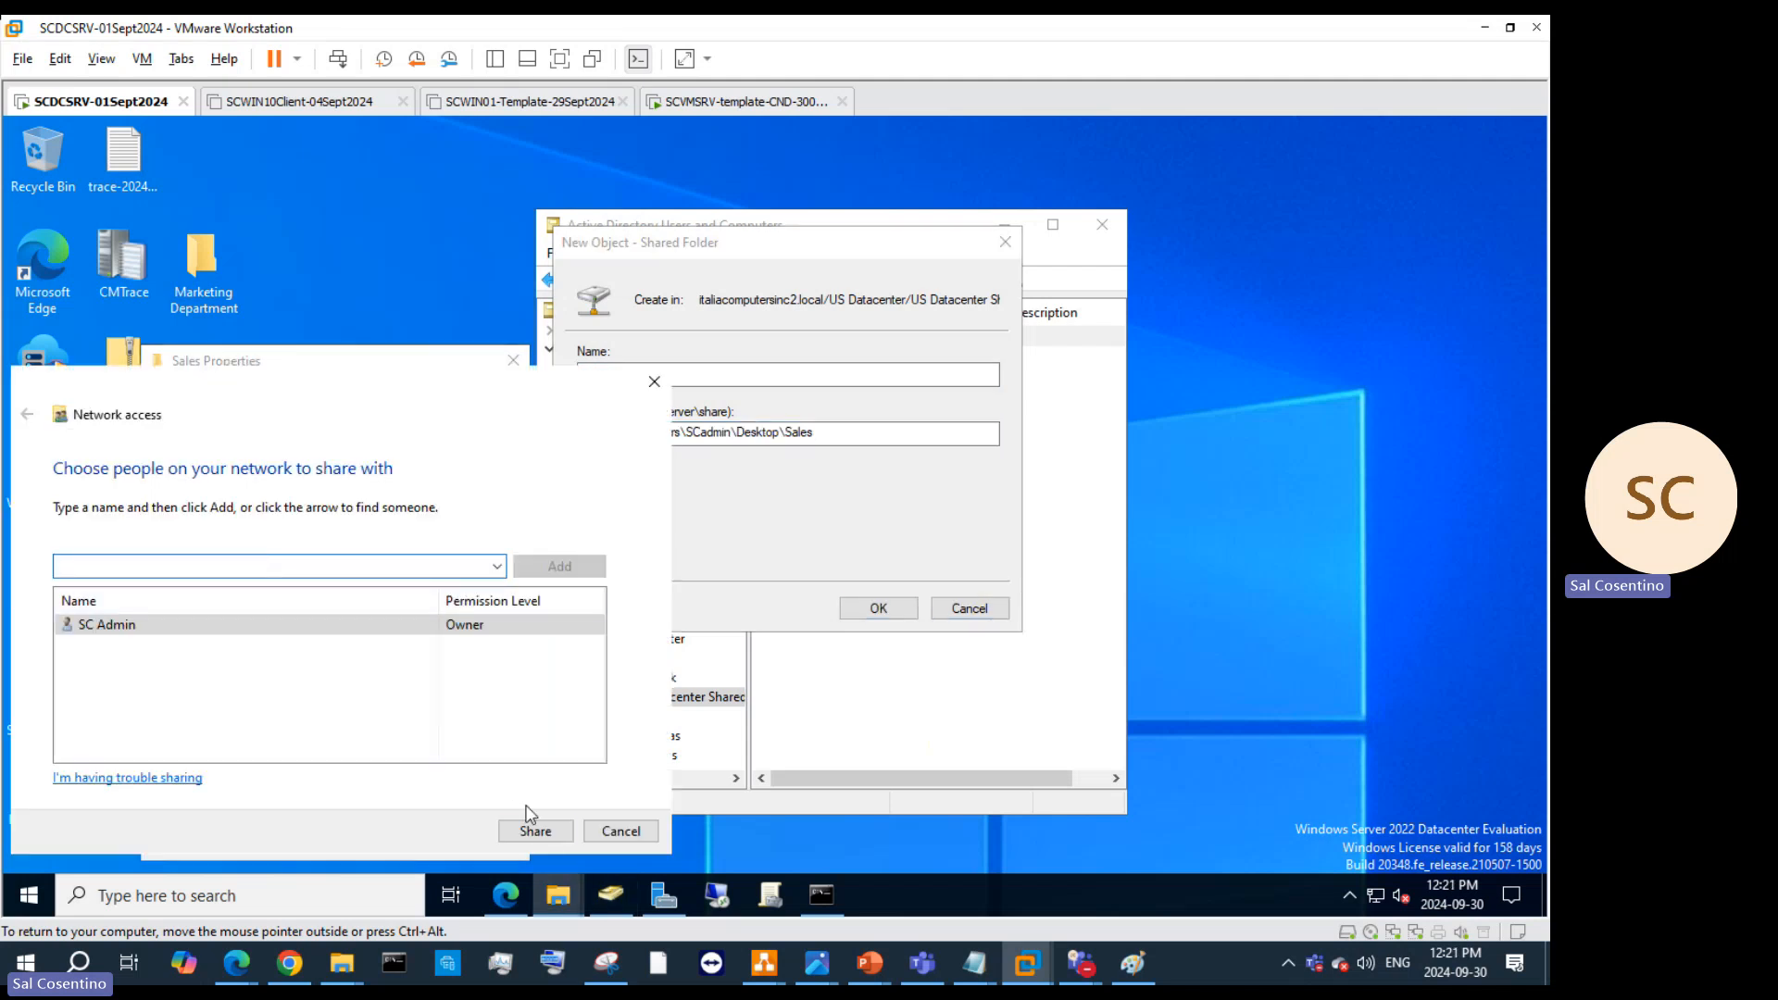
{"action": "left_click", "coordinate": [546, 831]}
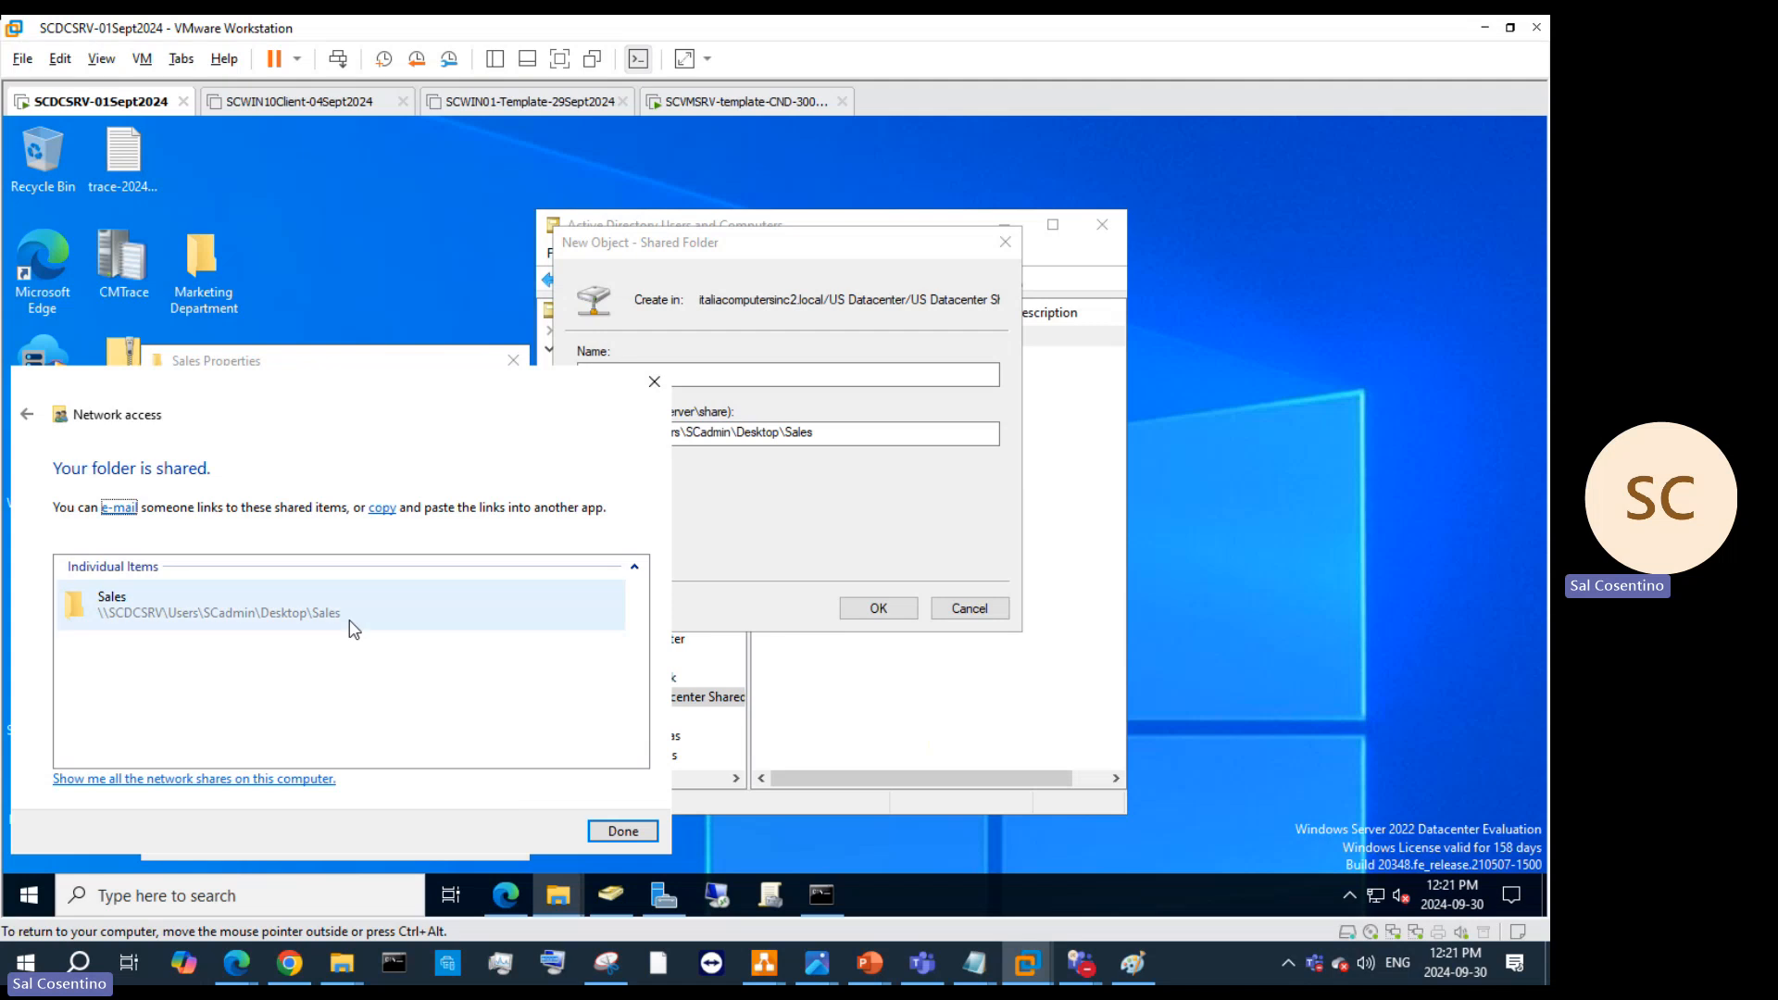
{"action": "left_click", "coordinate": [331, 615]}
{"action": "right_click", "coordinate": [285, 615]}
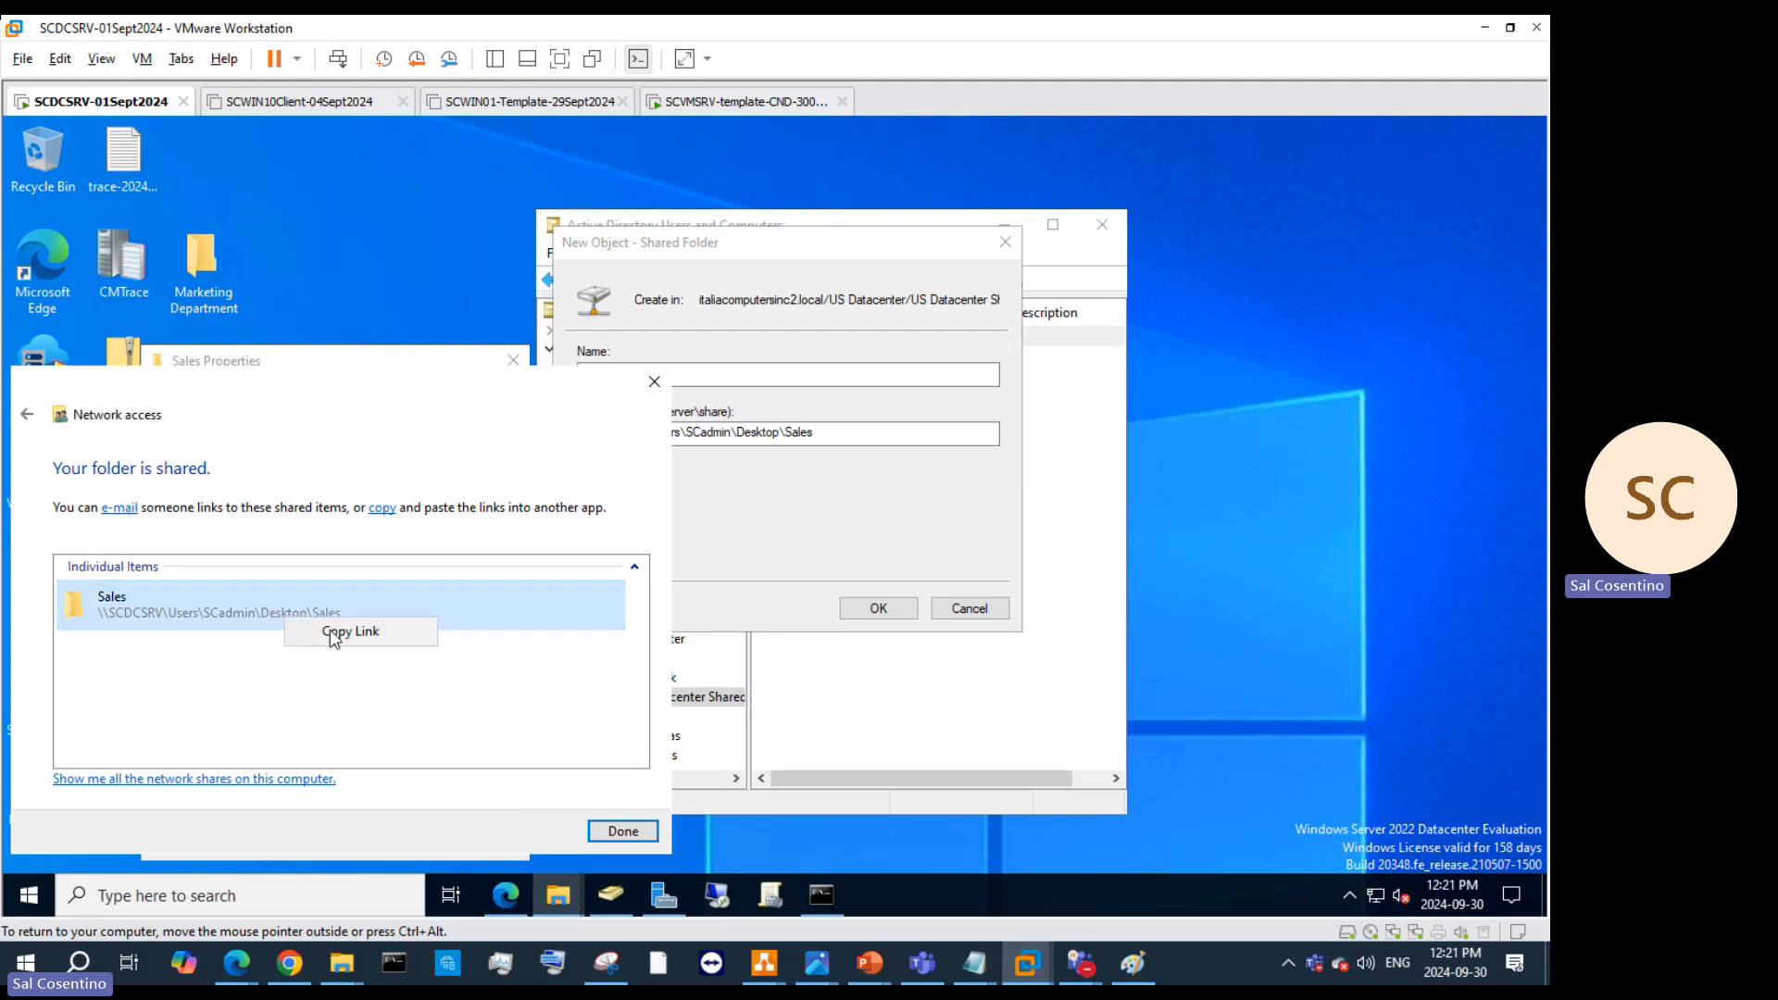
{"action": "left_click", "coordinate": [332, 634]}
Step: Paste the Sales share link into Edge's address bar, strip 'Sales (' and ')', and open it
{"action": "left_click", "coordinate": [504, 895]}
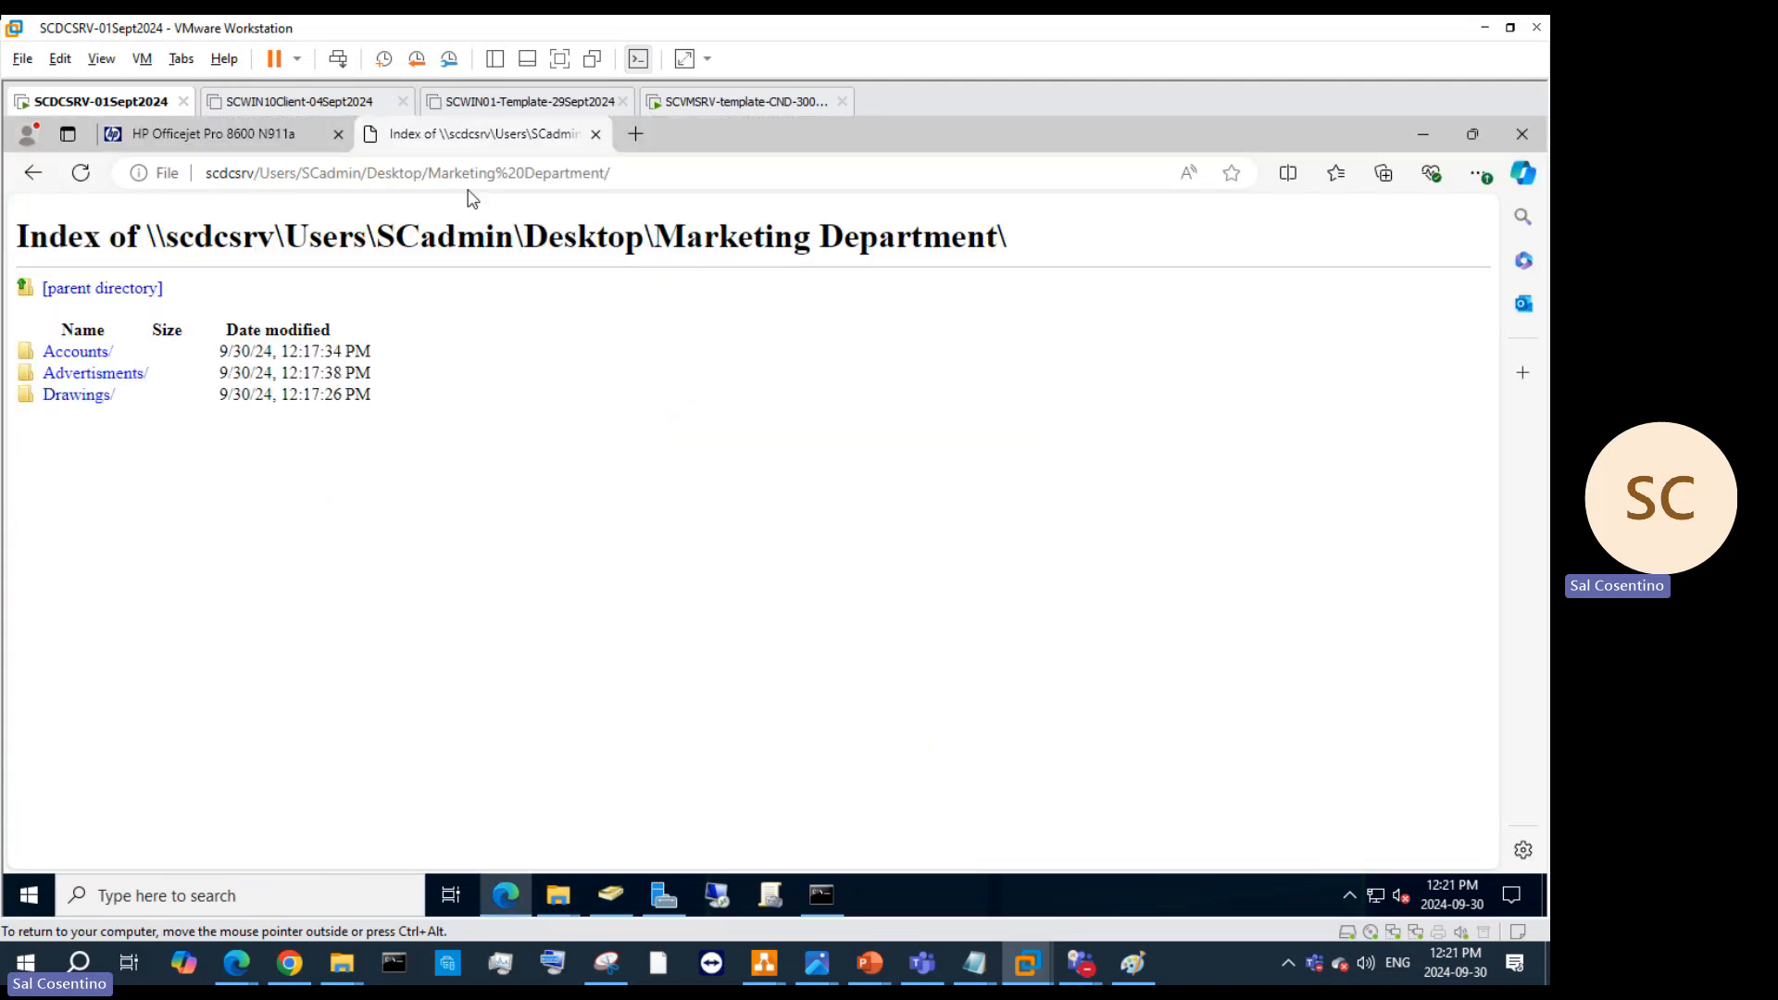
{"action": "left_click", "coordinate": [471, 168]}
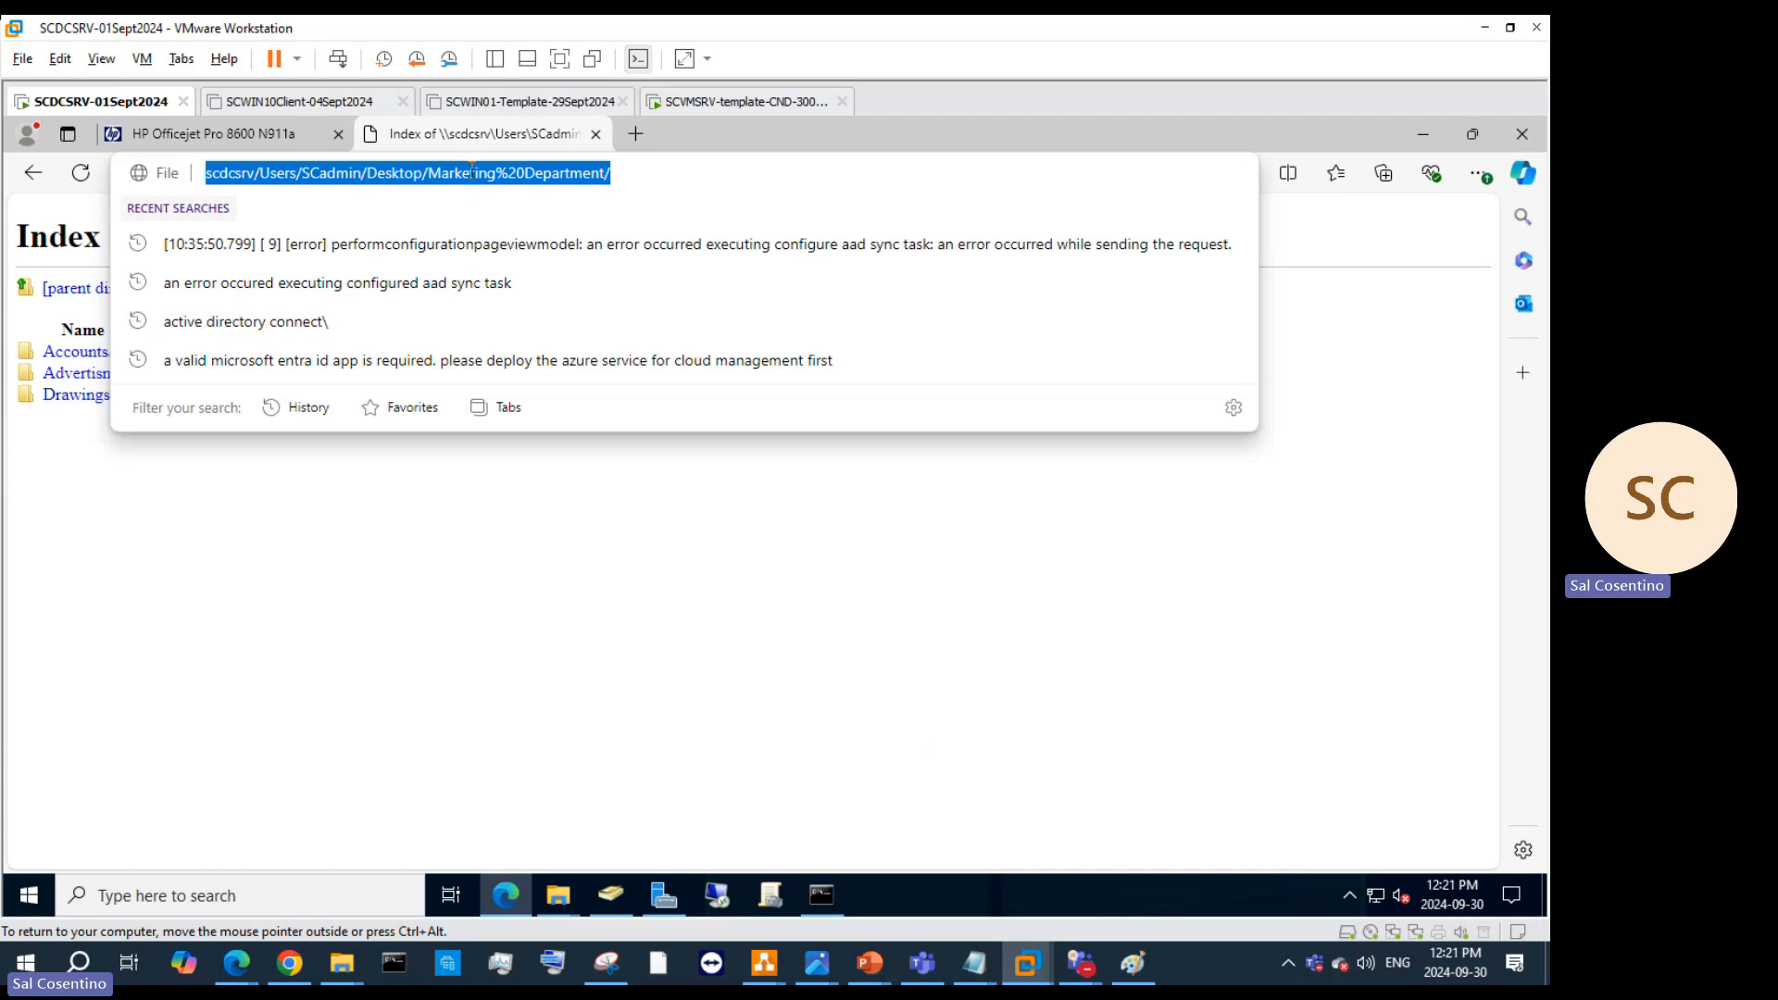
{"action": "type", "text": "Sales (file://SCDCSRV/Users/SCadmin/Desktop/Sales)"}
{"action": "key", "text": "BackSpace"}
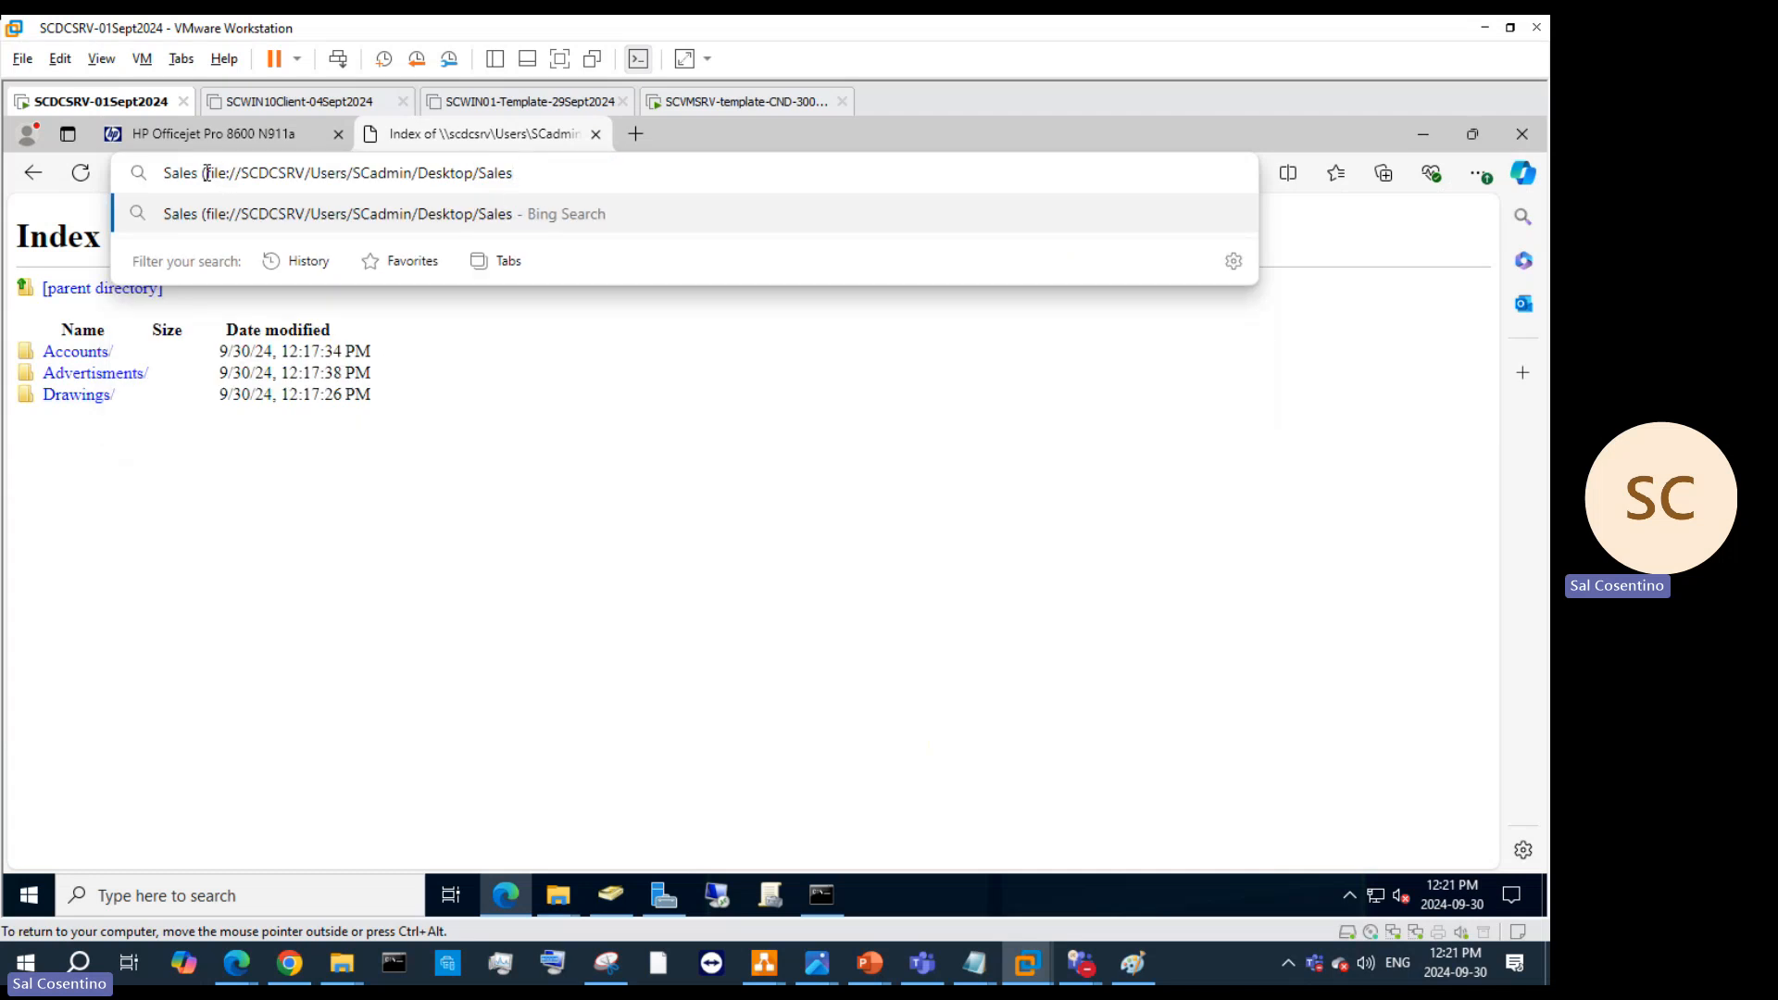
{"action": "left_click_drag", "start_coordinate": [206, 173], "coordinate": [131, 173]}
{"action": "key", "text": "BackSpace"}
{"action": "key", "text": "Return"}
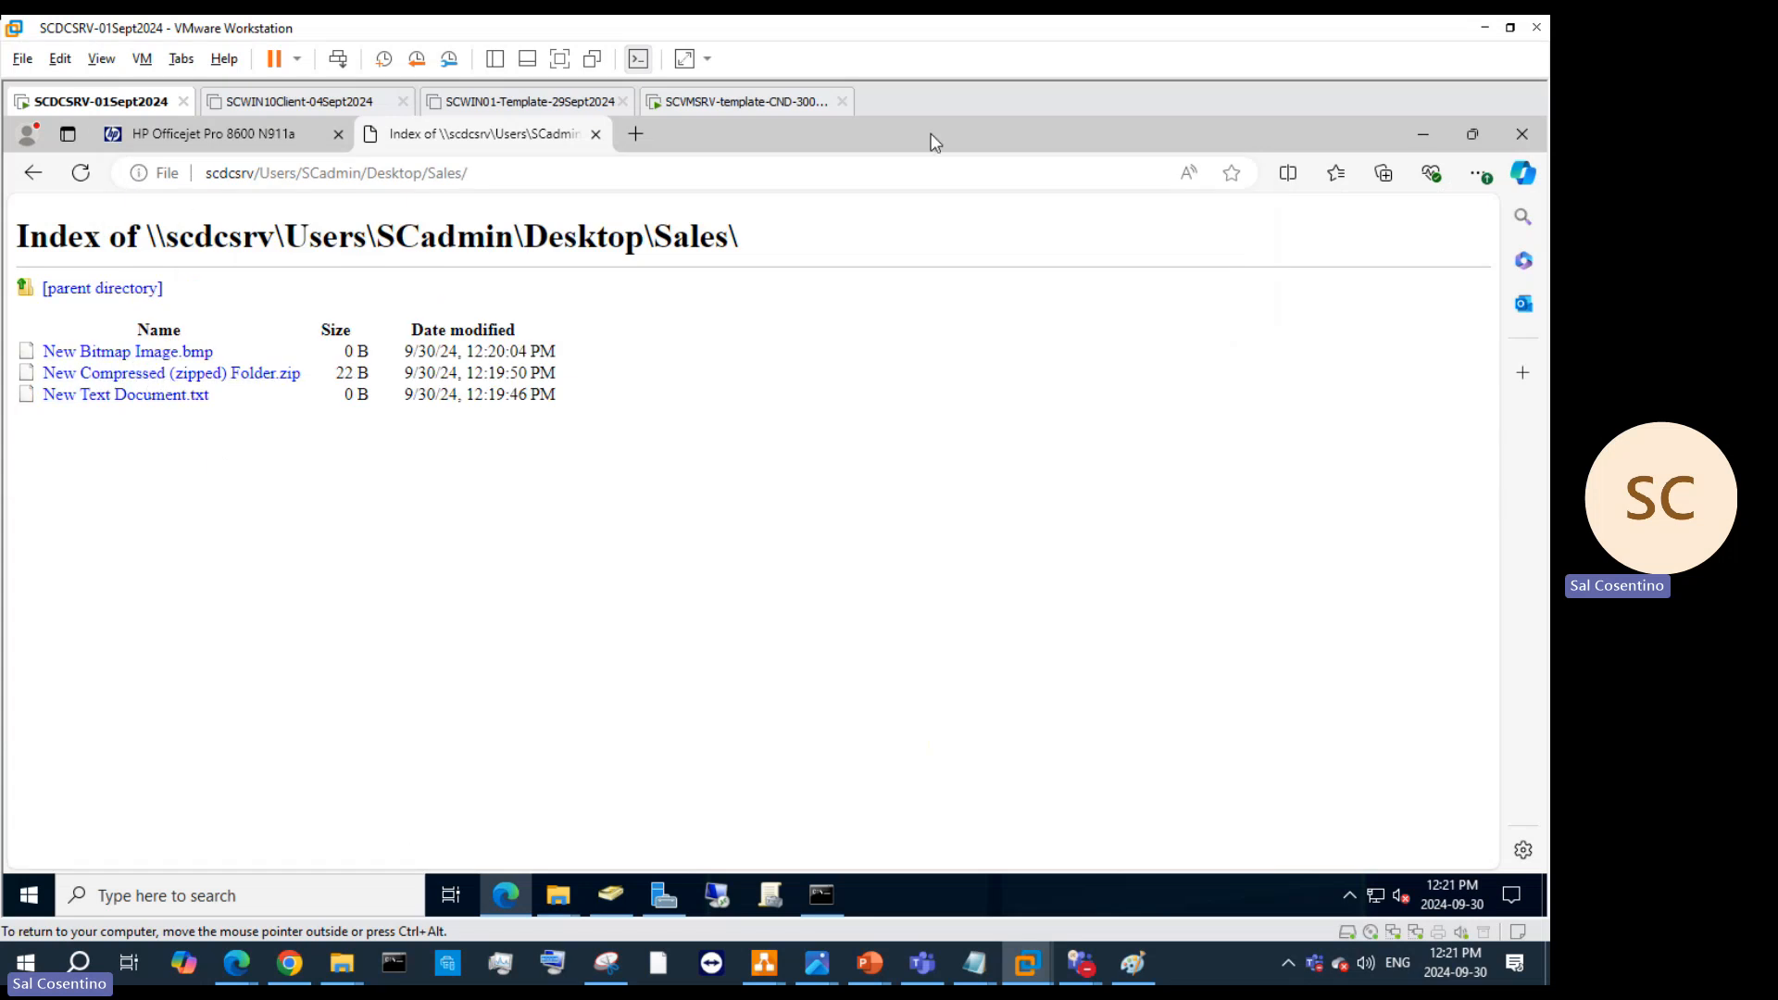
Step: Dismiss the sharing confirmation and create the Sales shared folder object
{"action": "left_click", "coordinate": [1422, 134]}
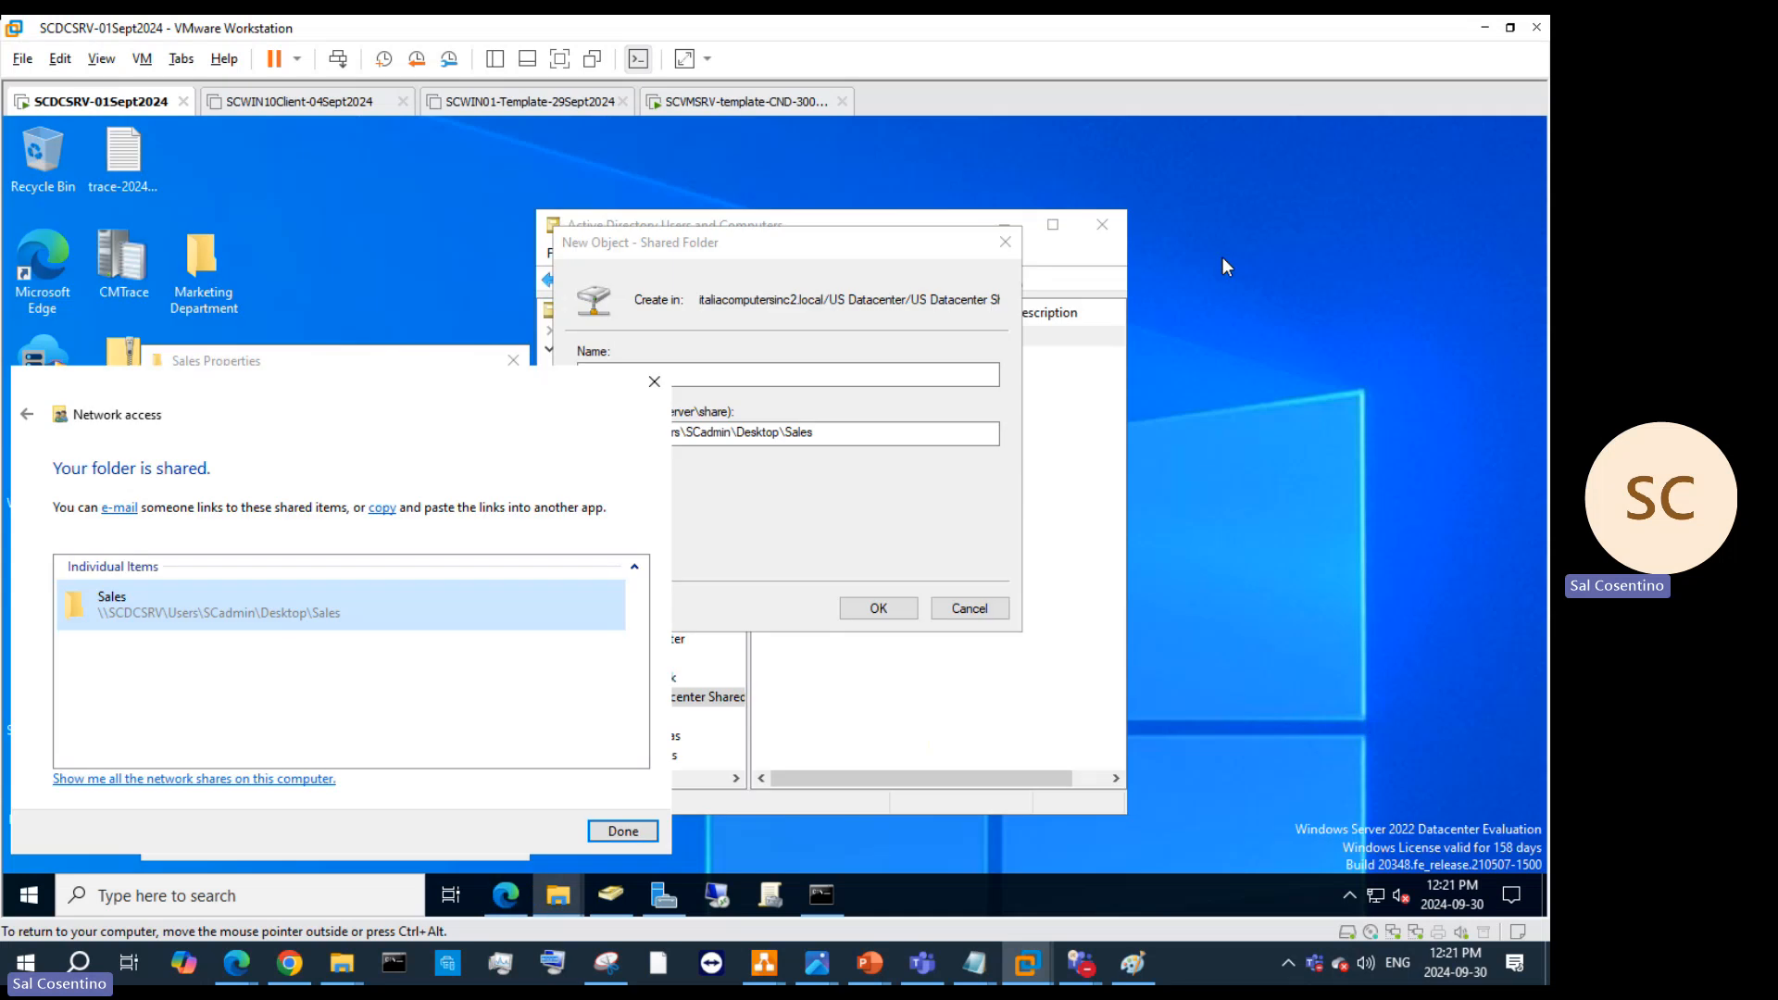
{"action": "left_click", "coordinate": [623, 830]}
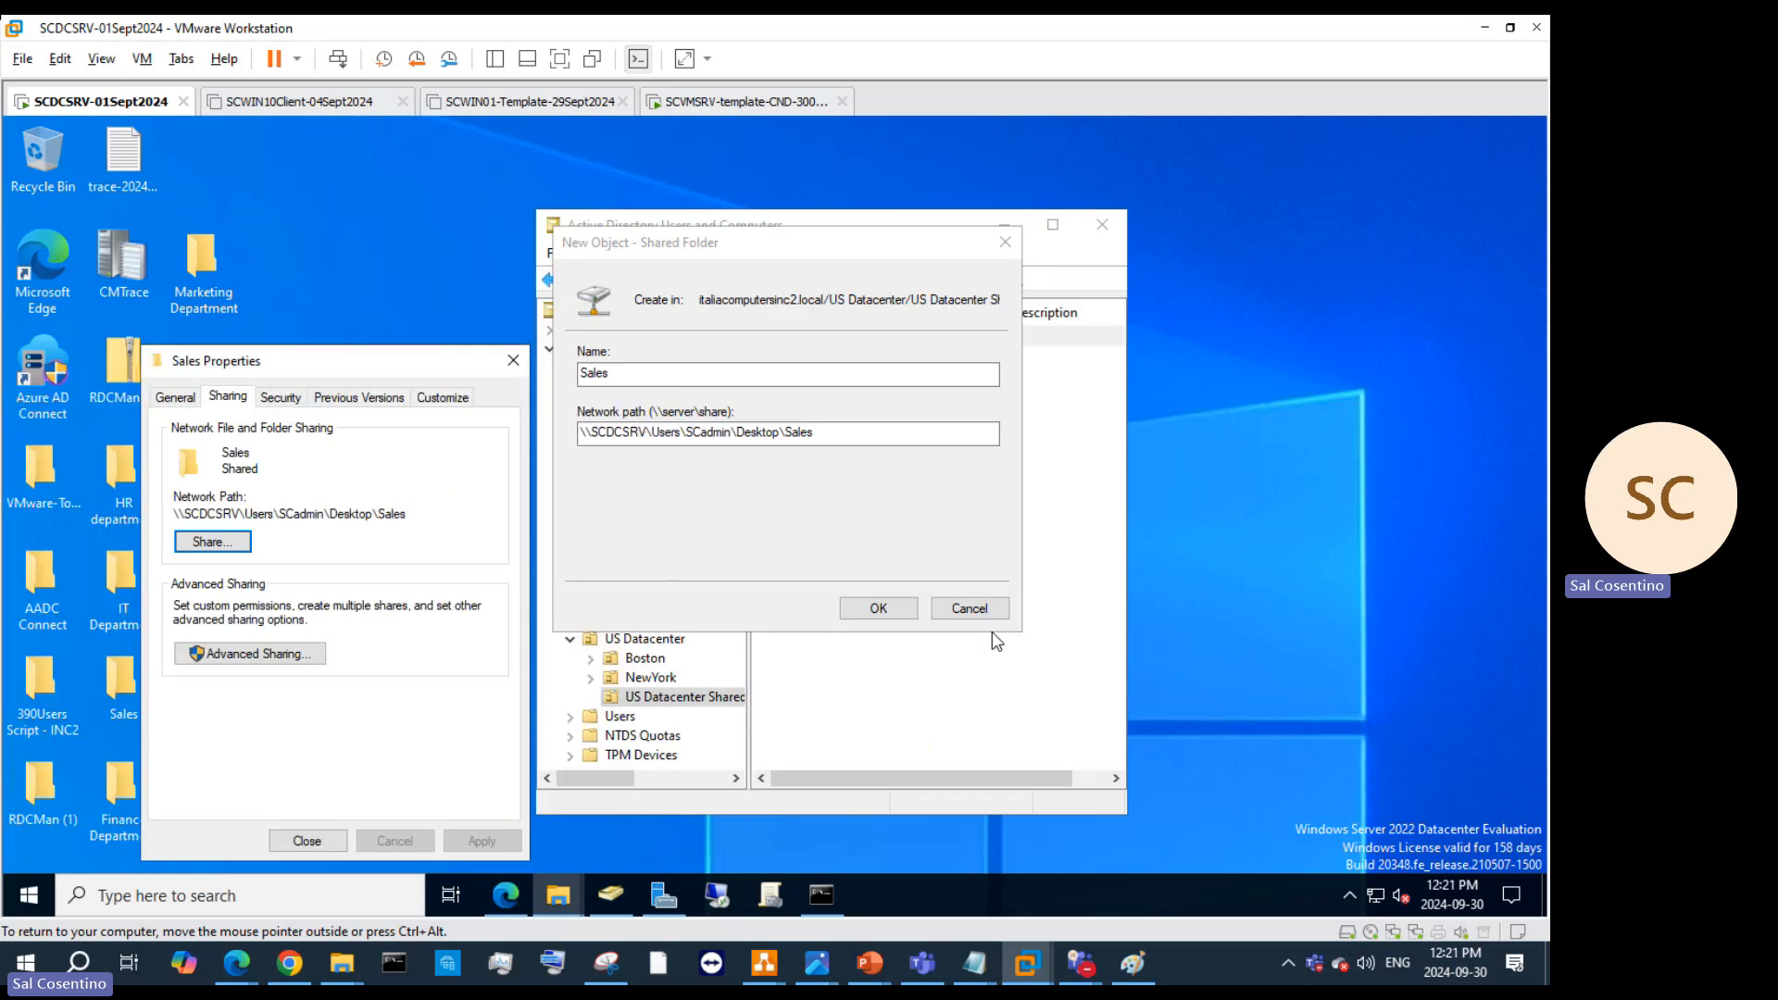
{"action": "left_click", "coordinate": [875, 608]}
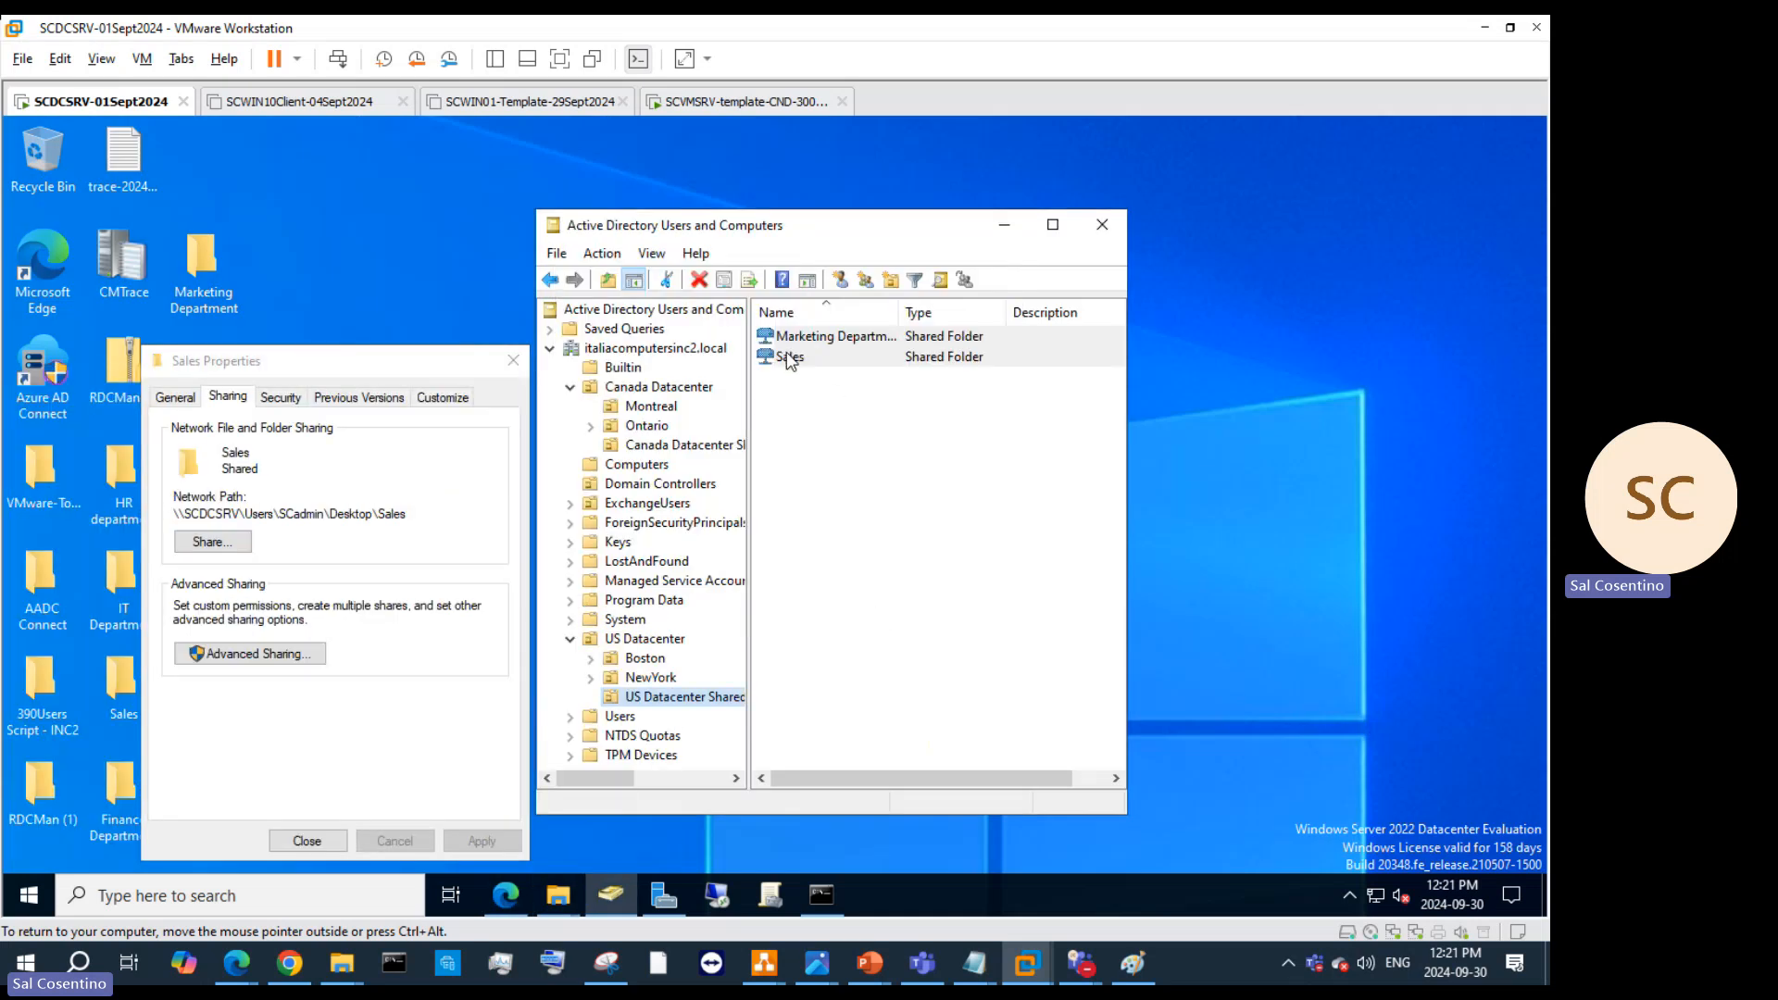
Step: Open and close properties for both shared folder objects, then bring up the Sales object's actions
{"action": "right_click", "coordinate": [788, 360]}
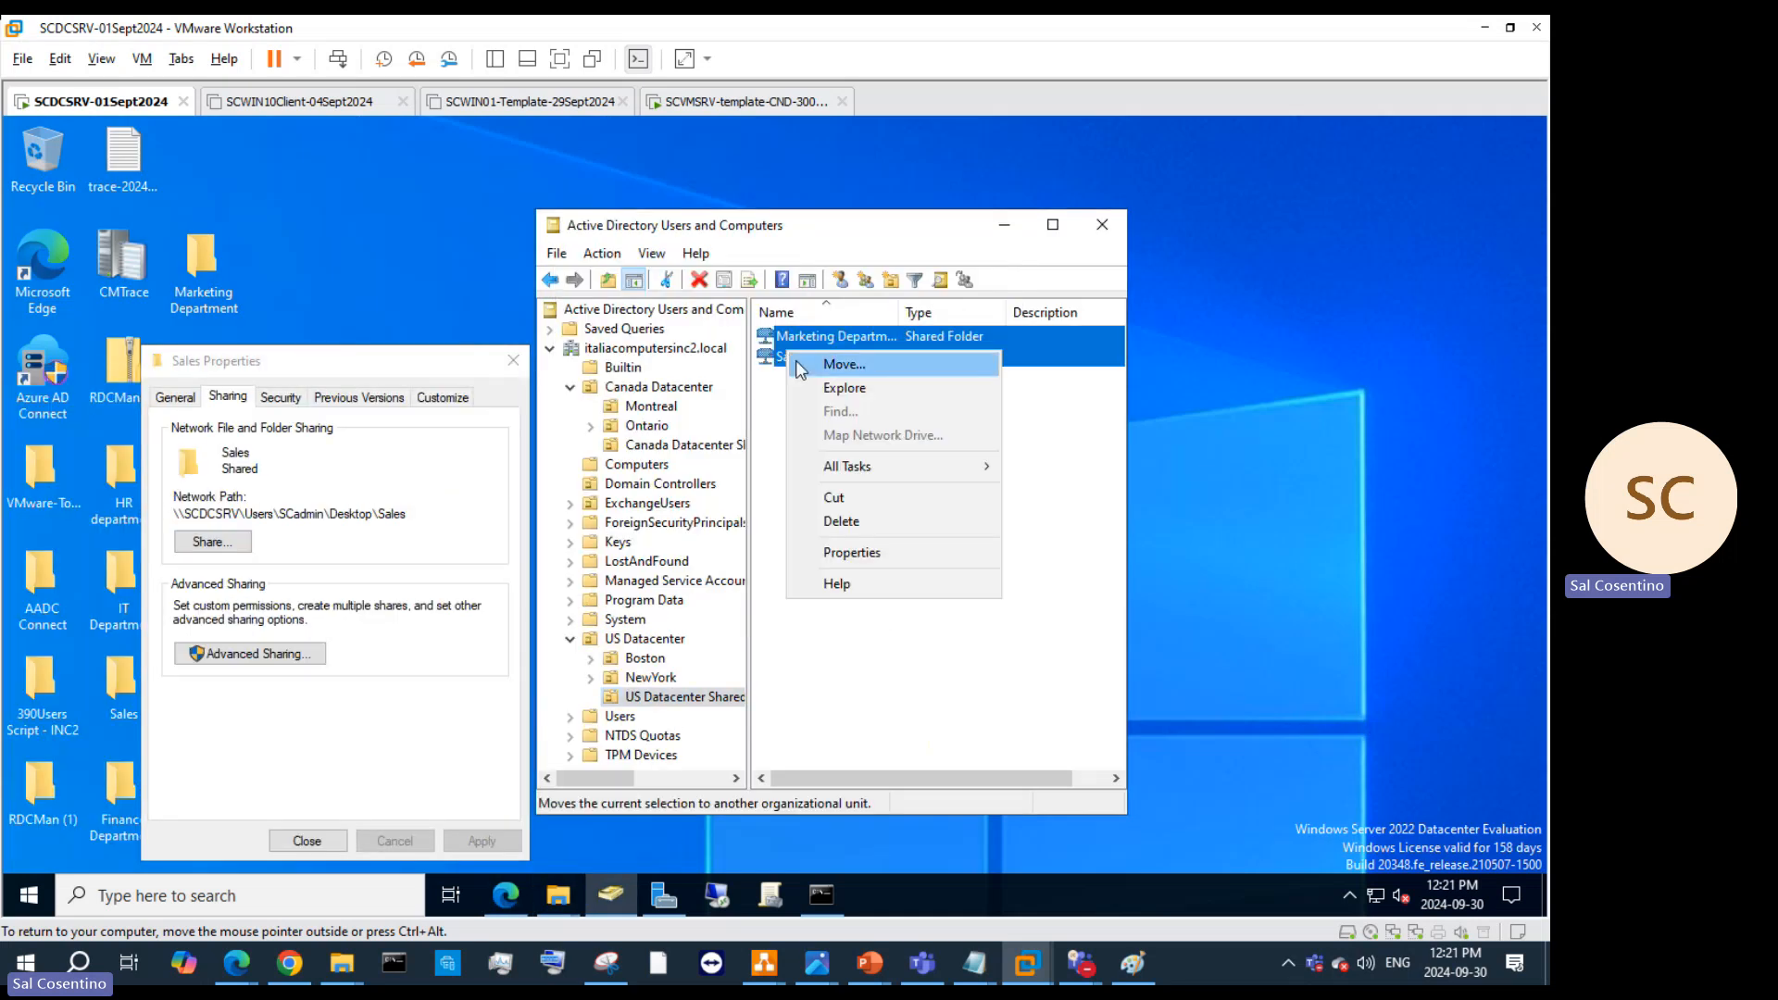
{"action": "left_click", "coordinate": [842, 554]}
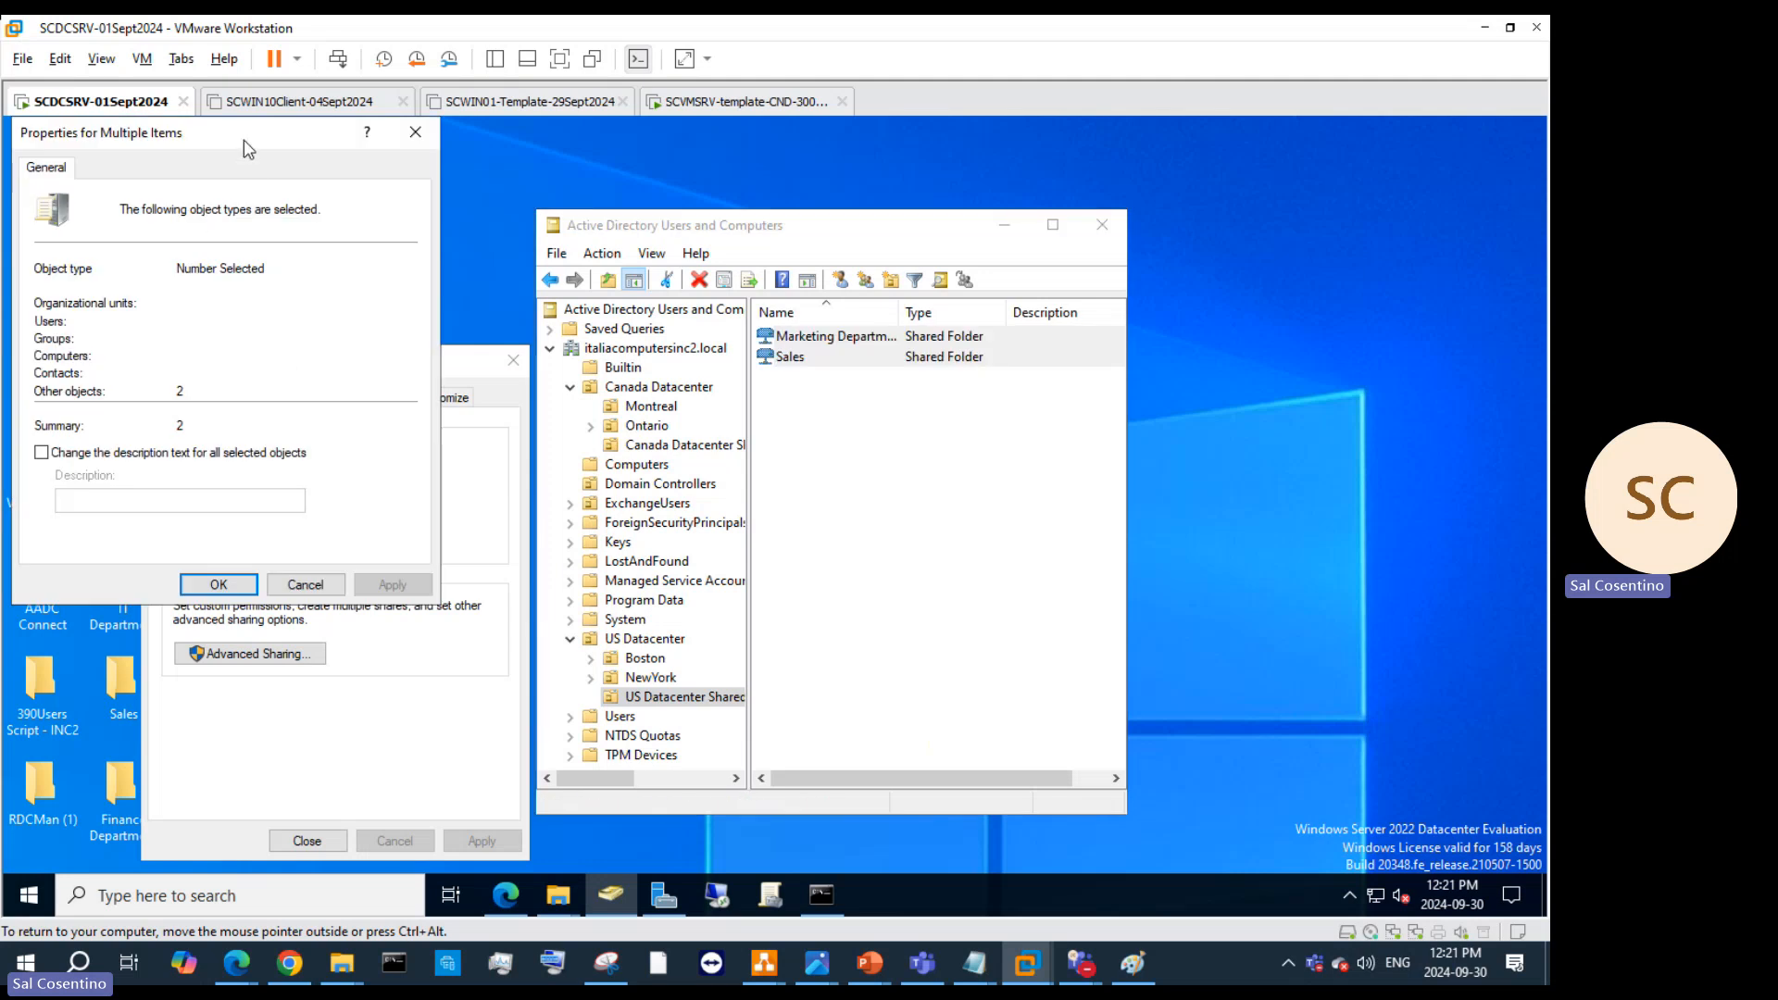
{"action": "left_click_drag", "start_coordinate": [243, 141], "coordinate": [400, 199]}
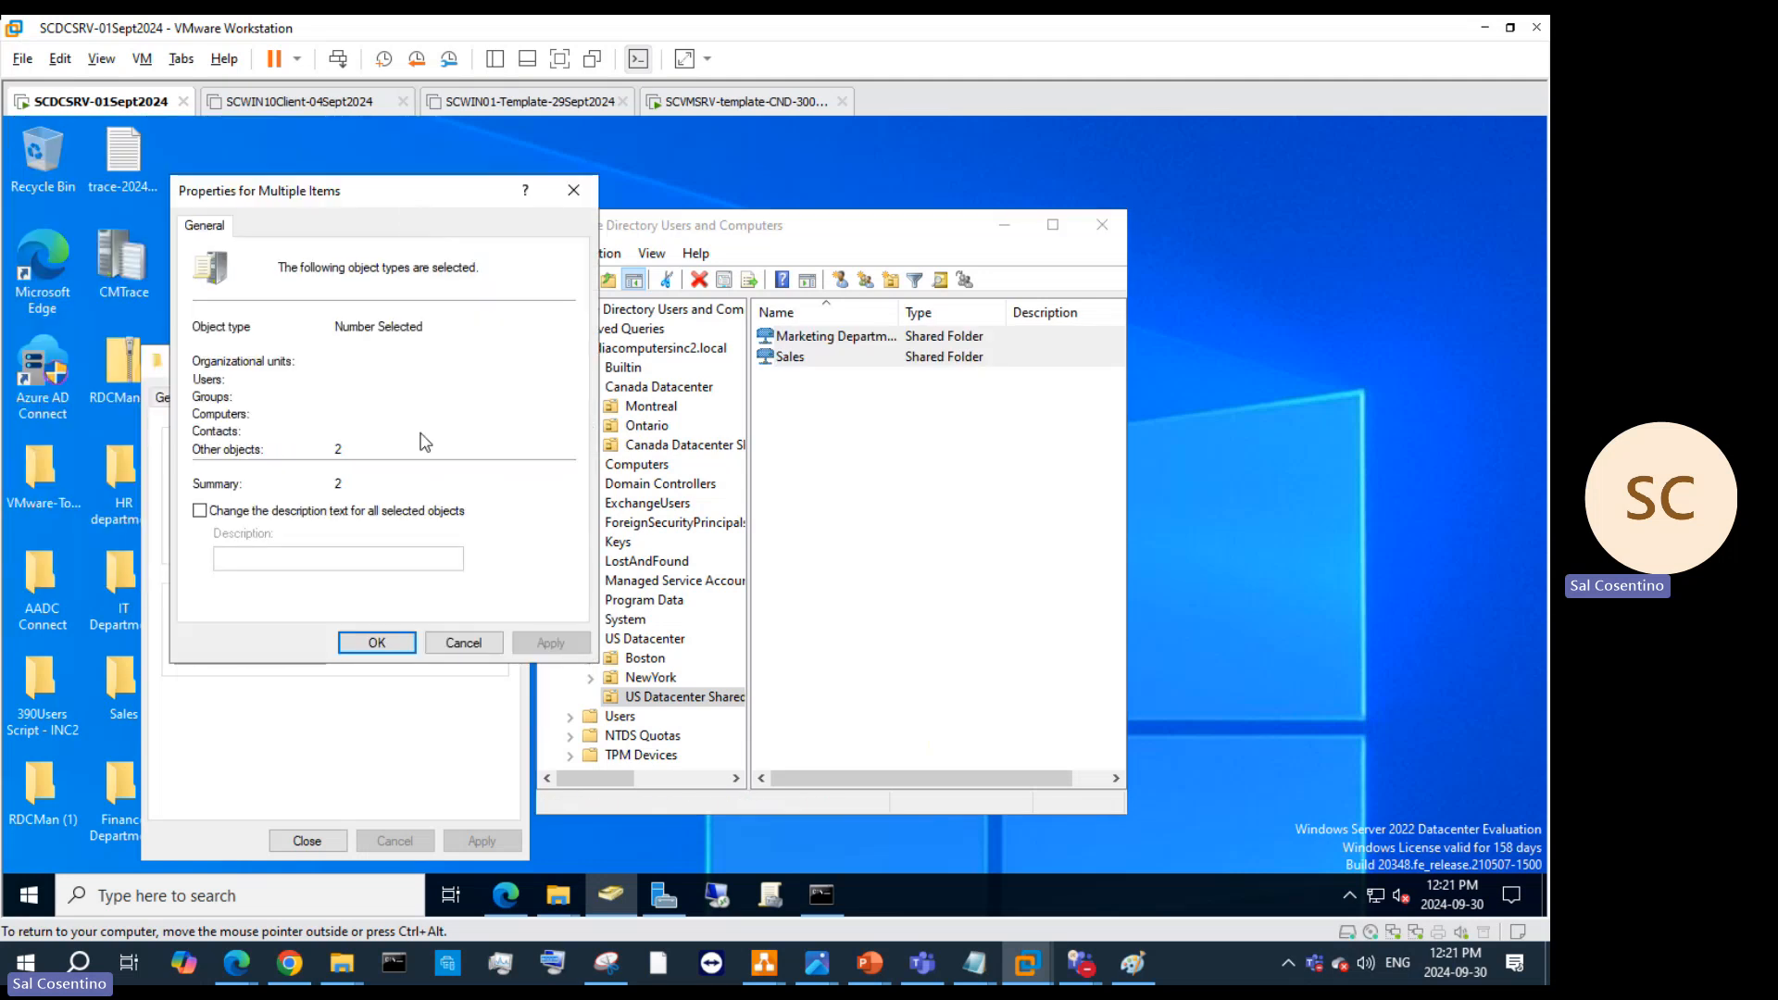
{"action": "left_click", "coordinate": [201, 512]}
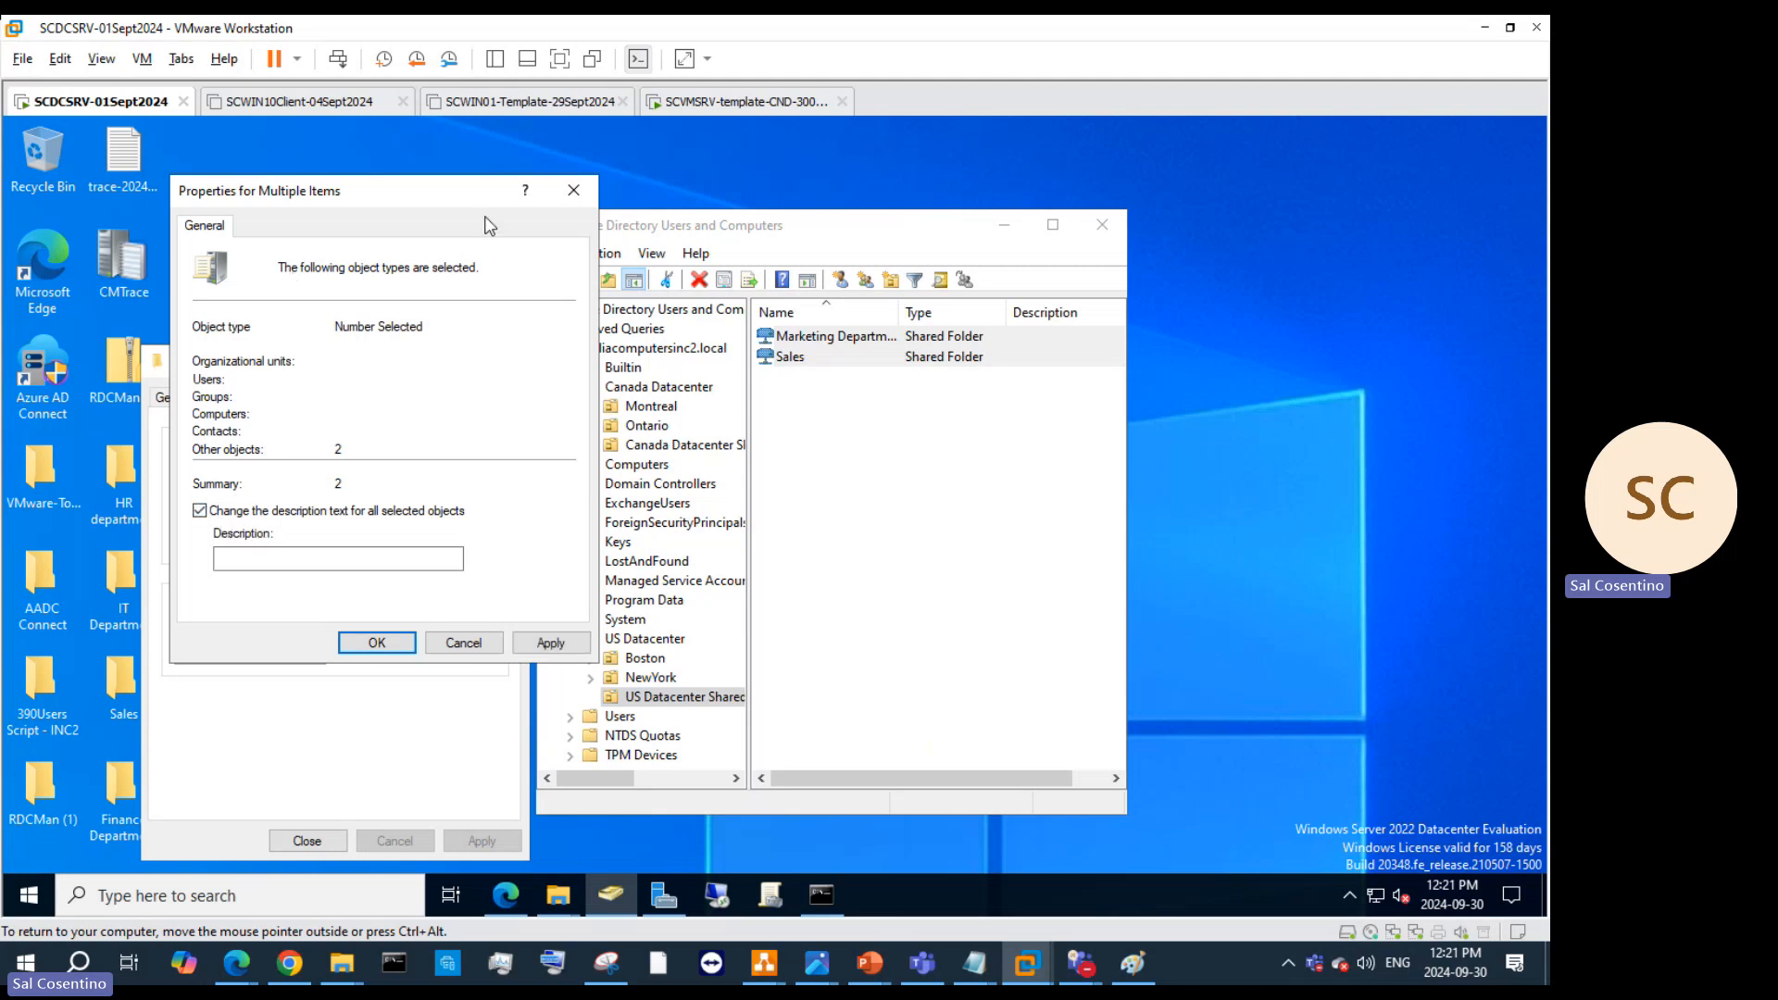
{"action": "left_click", "coordinate": [574, 189]}
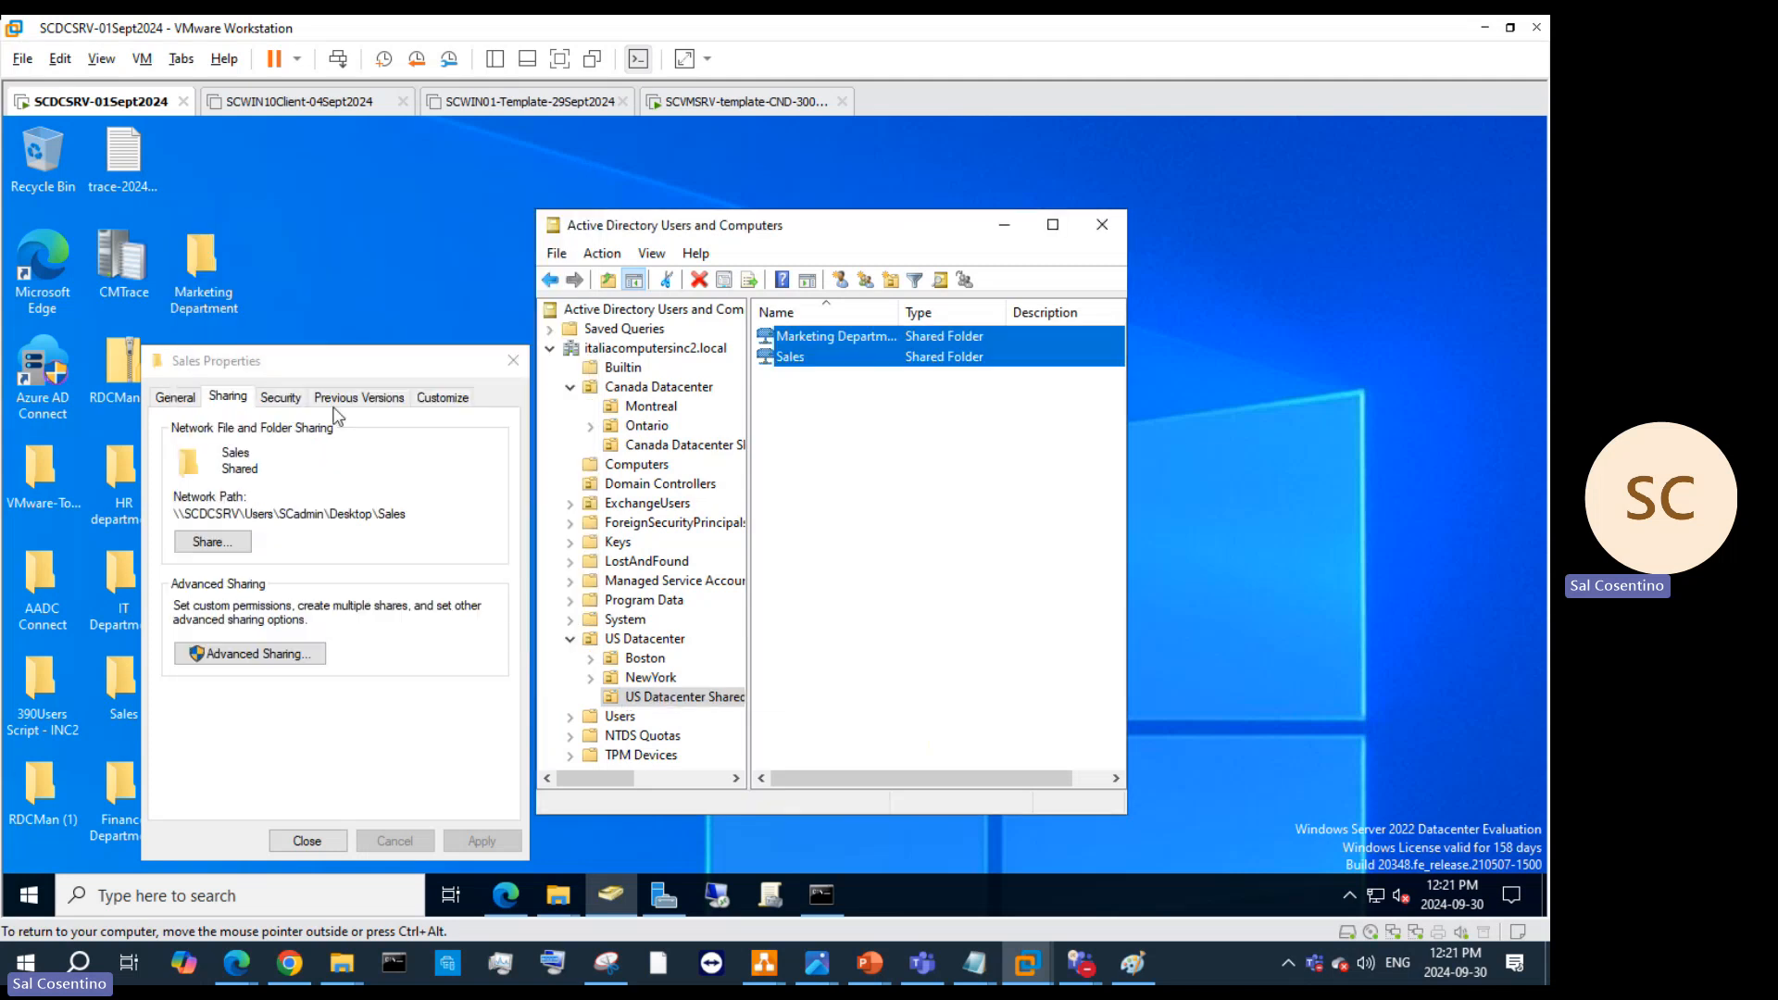
{"action": "right_click", "coordinate": [814, 351]}
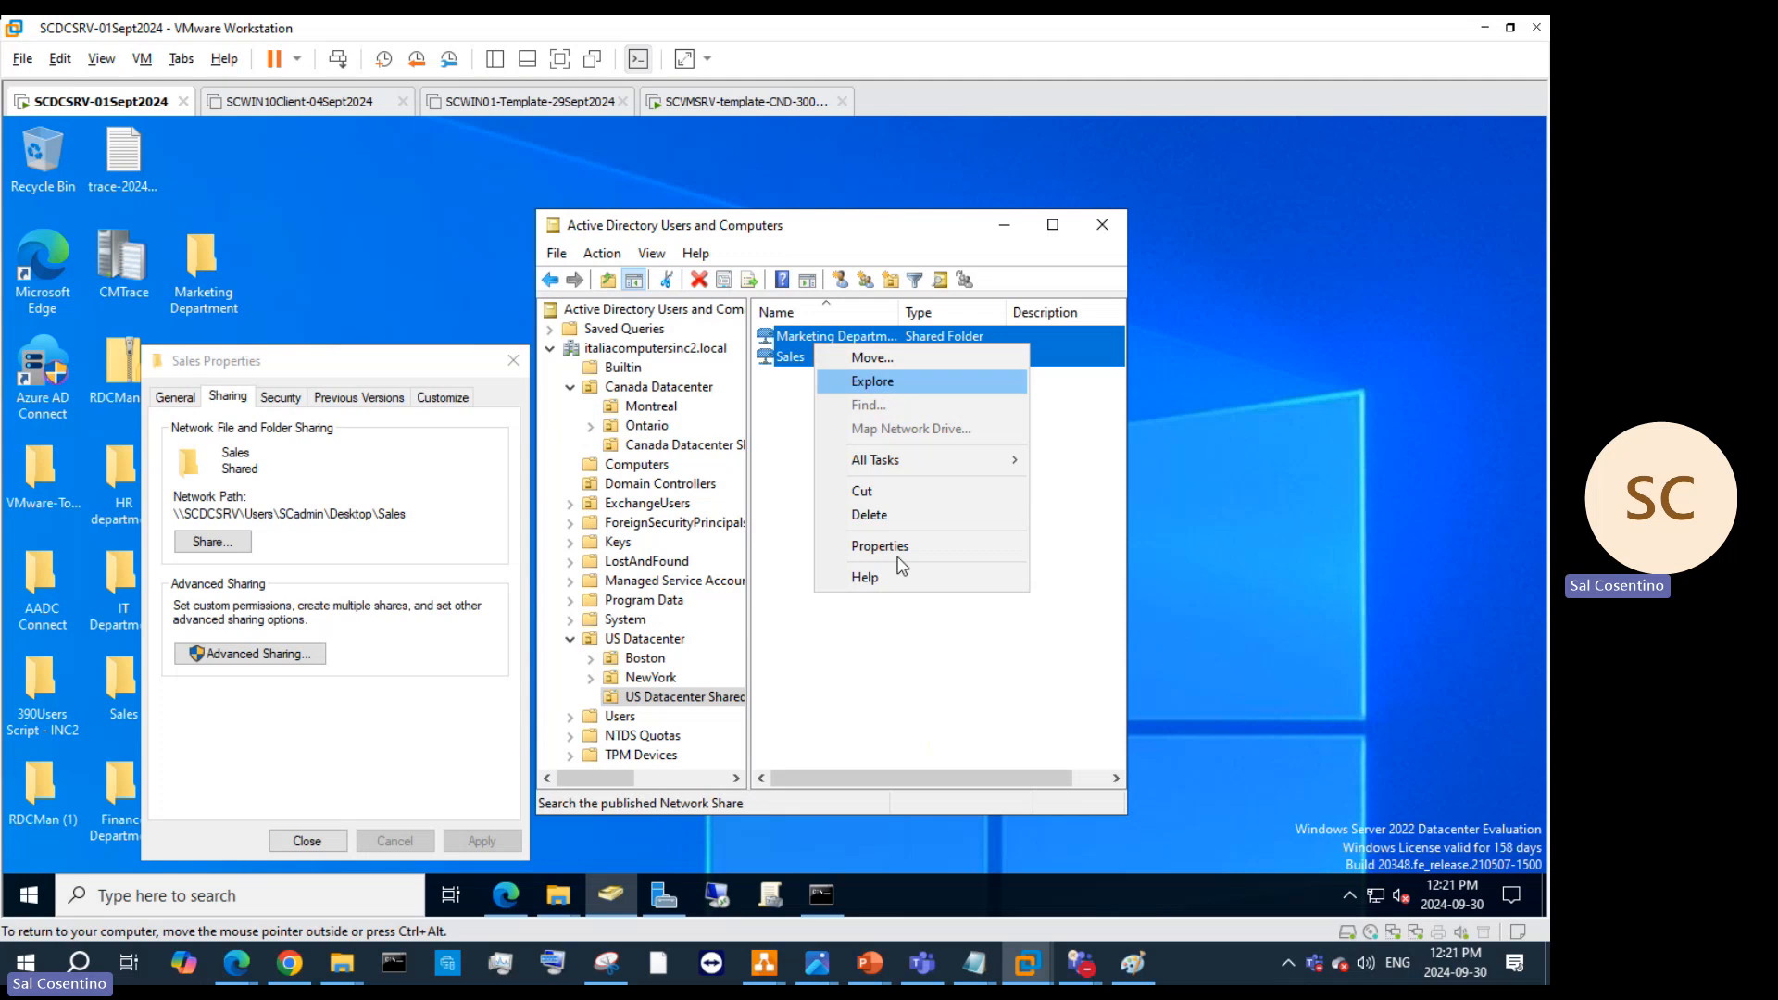
{"action": "left_click", "coordinate": [817, 358]}
{"action": "left_click", "coordinate": [817, 361]}
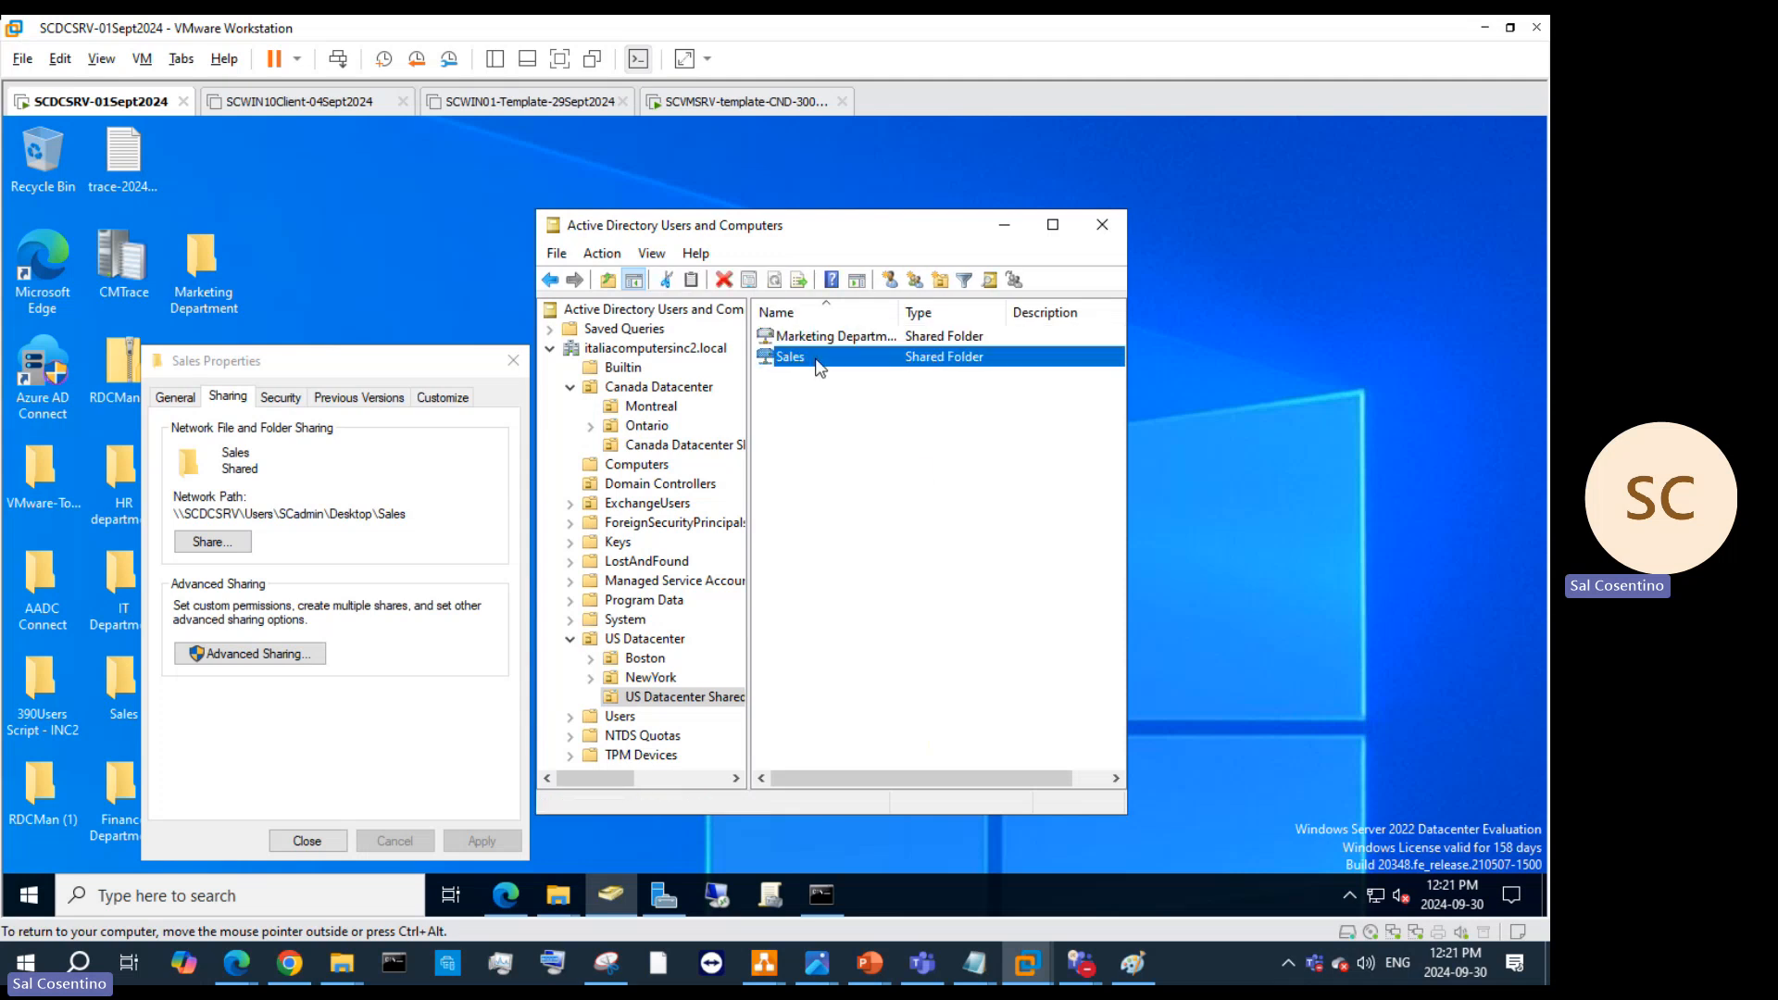
{"action": "right_click", "coordinate": [818, 361]}
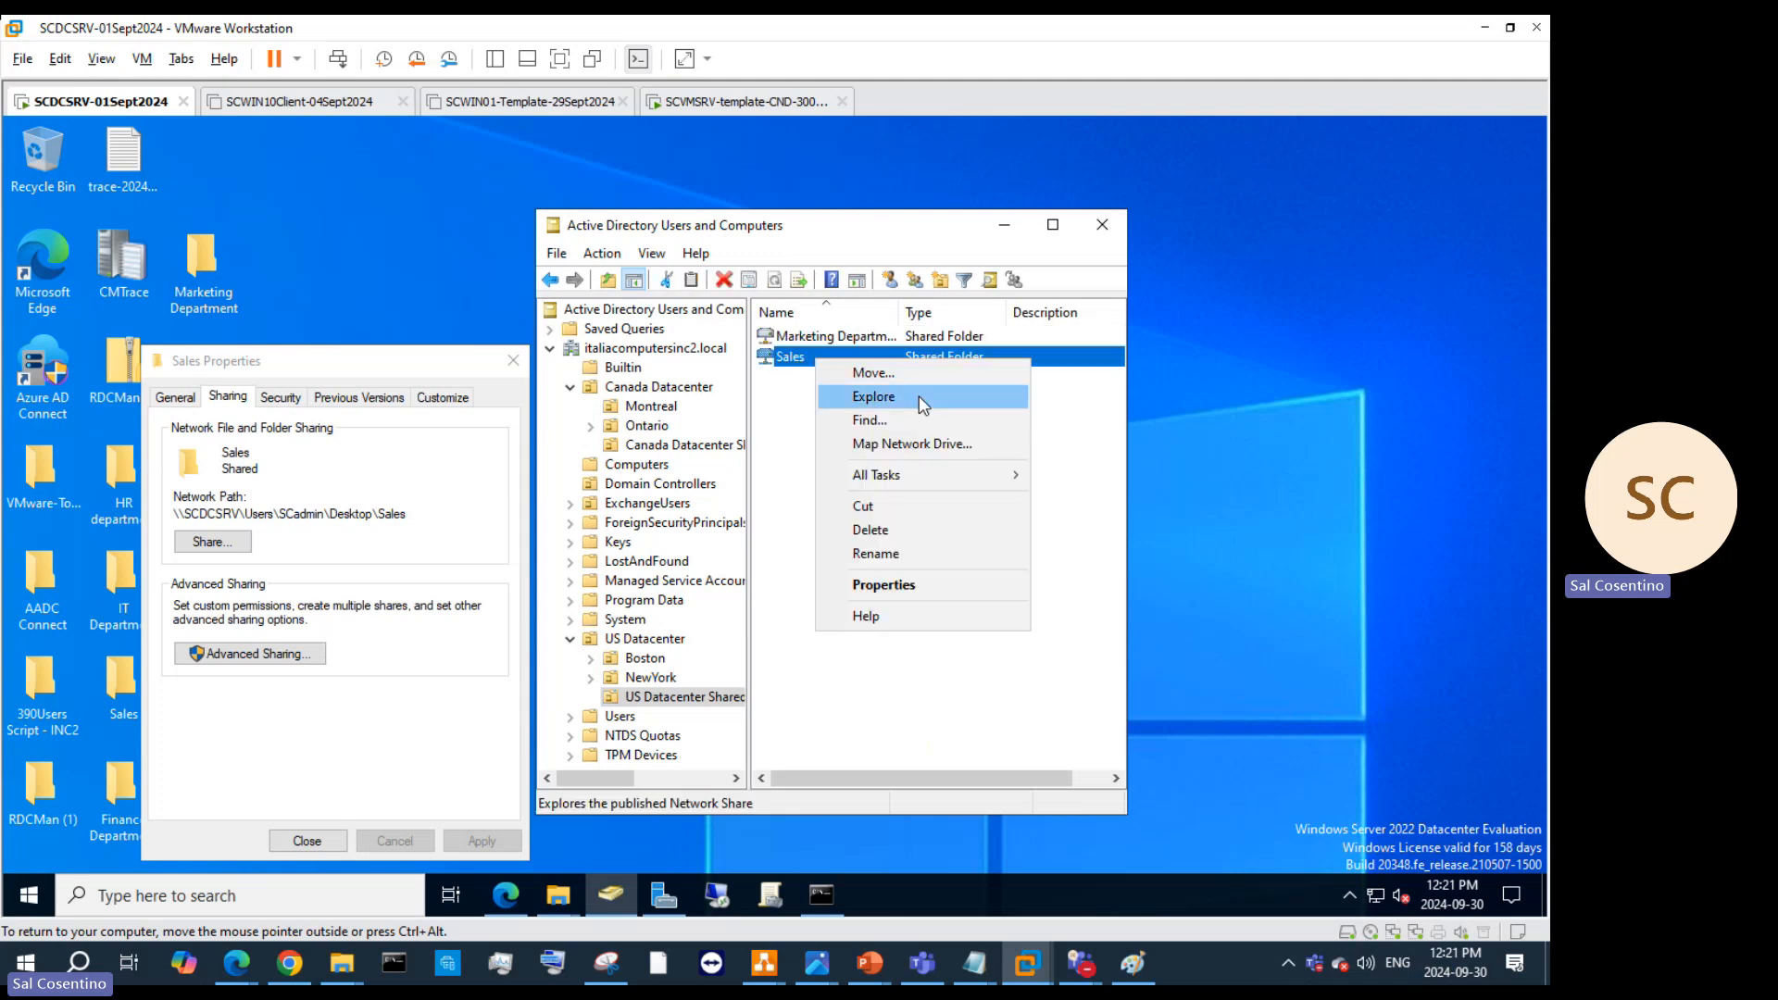
Step: Use Map Network Drive to map the Sales share to Y:, then close Sales Properties
{"action": "left_click", "coordinate": [931, 445]}
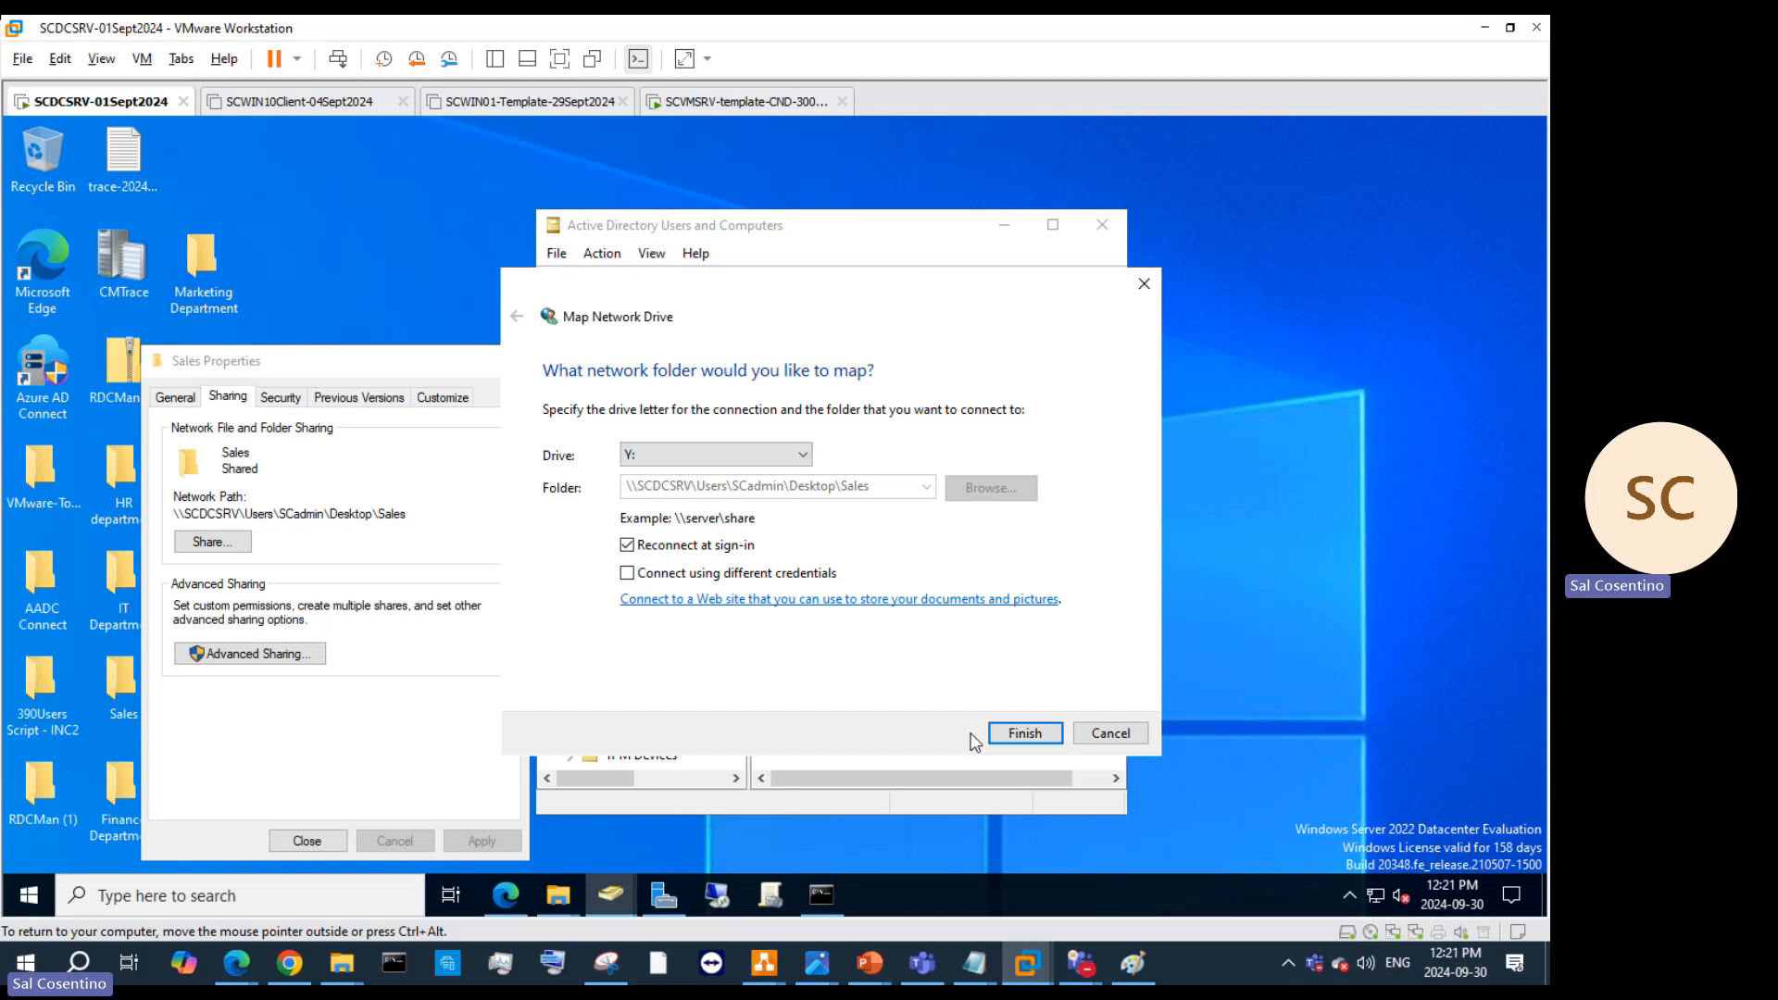
{"action": "left_click", "coordinate": [1025, 733]}
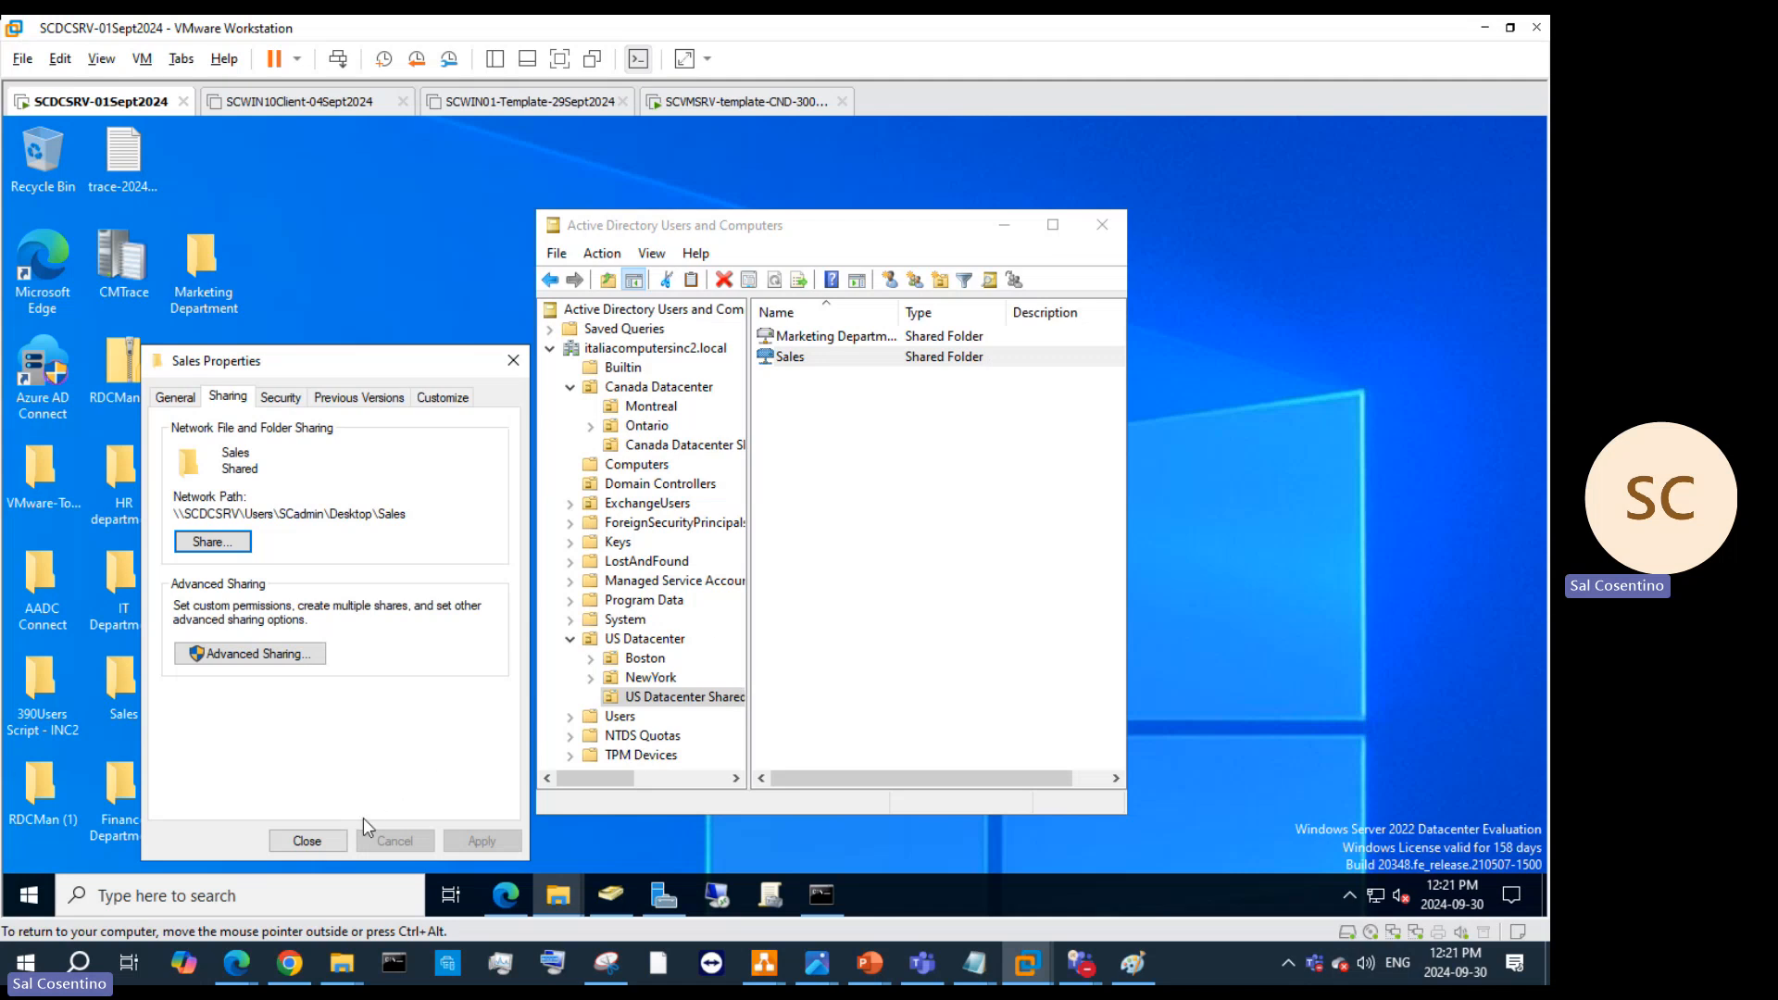
{"action": "left_click", "coordinate": [308, 841]}
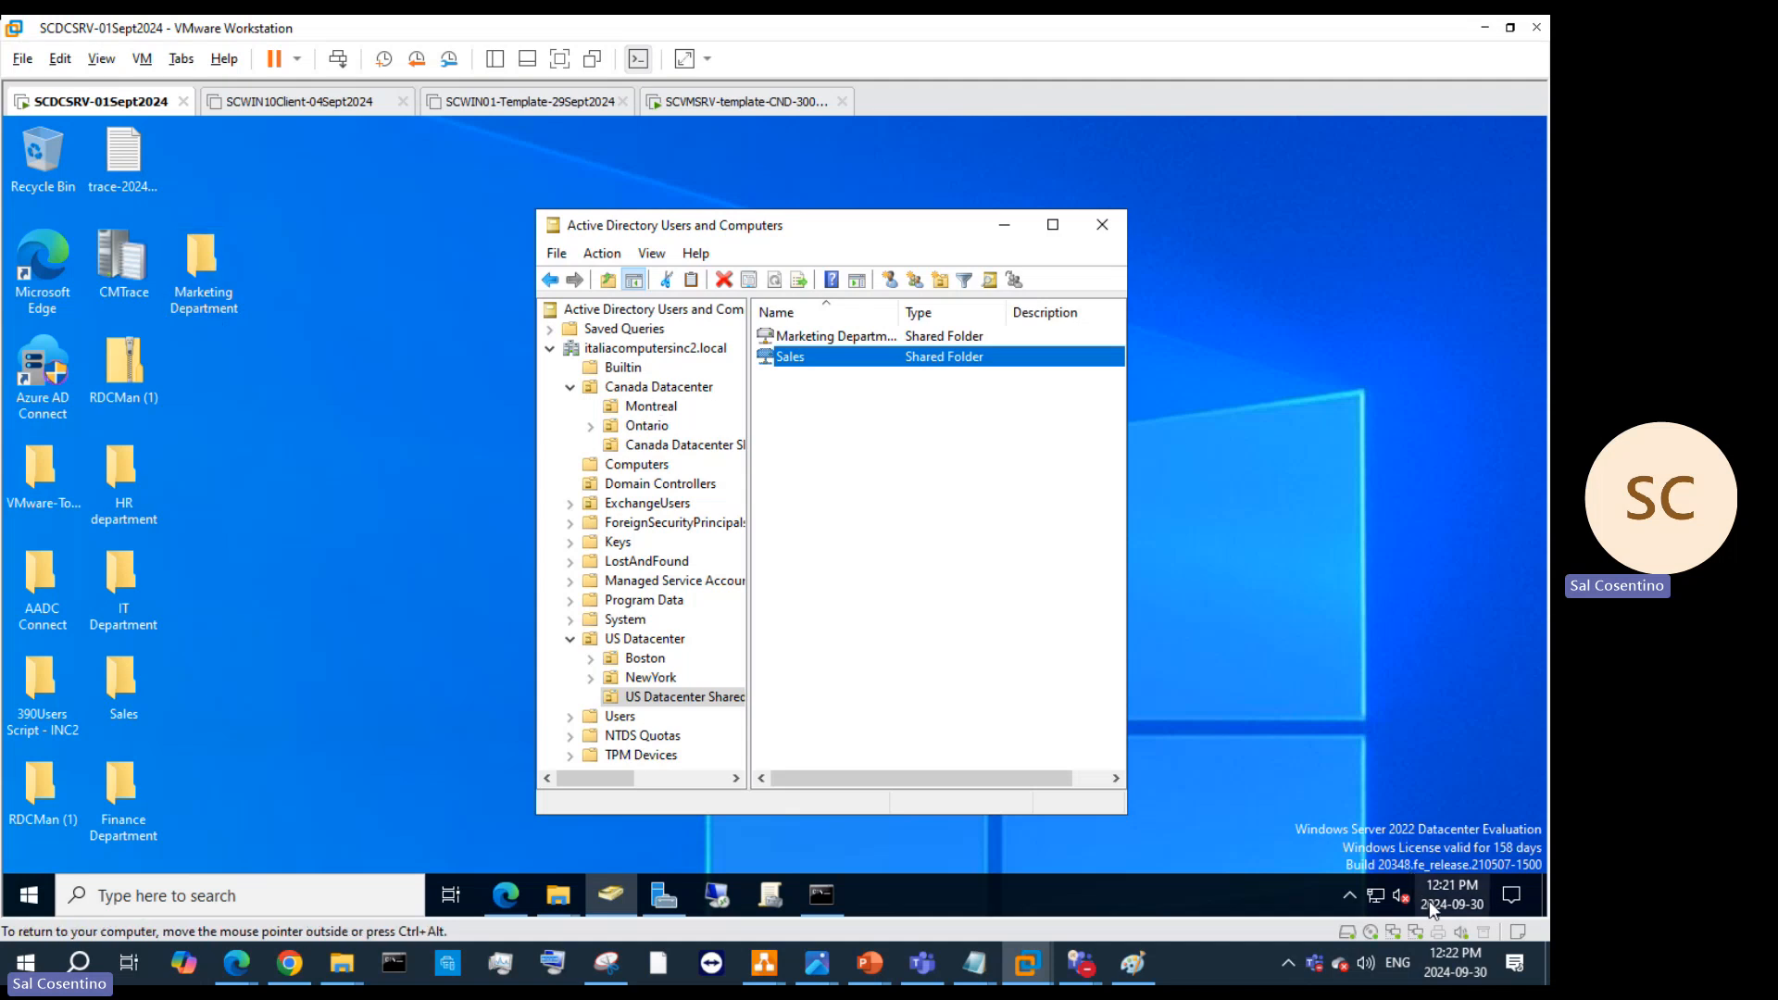
Step: Close the Active Directory Users and Computers window
{"action": "mouse_move", "coordinate": [1388, 904]}
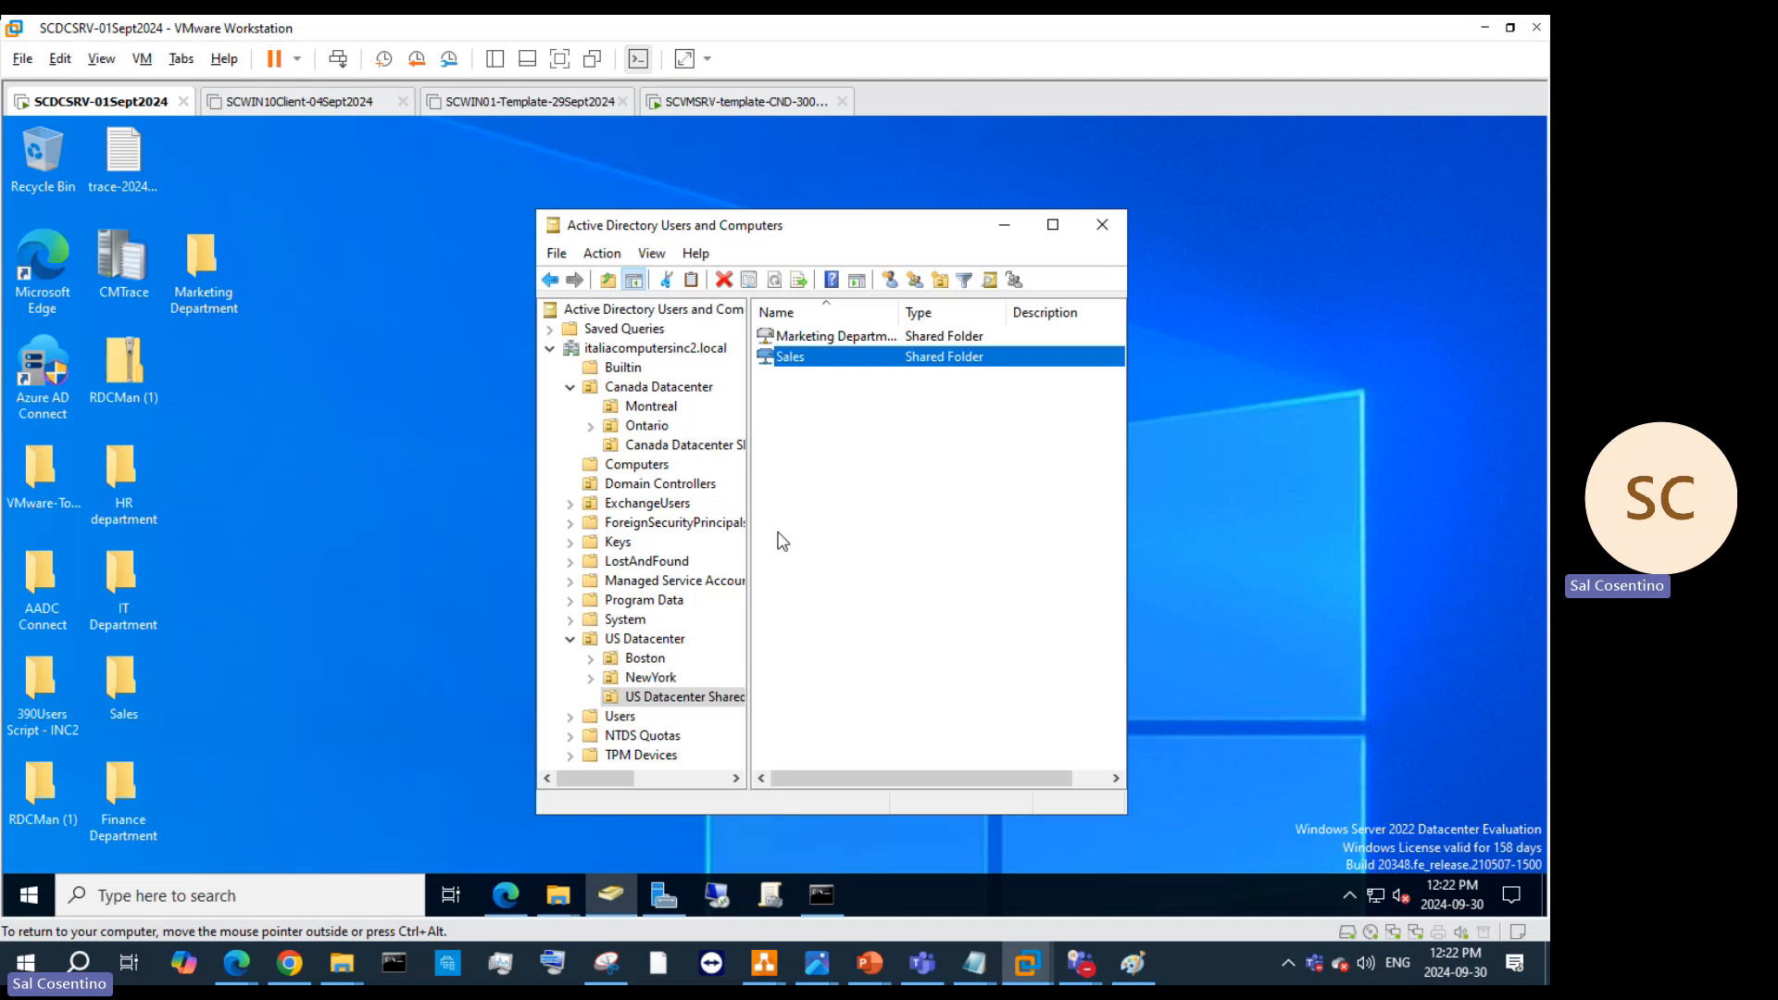
{"action": "left_click", "coordinate": [1088, 222]}
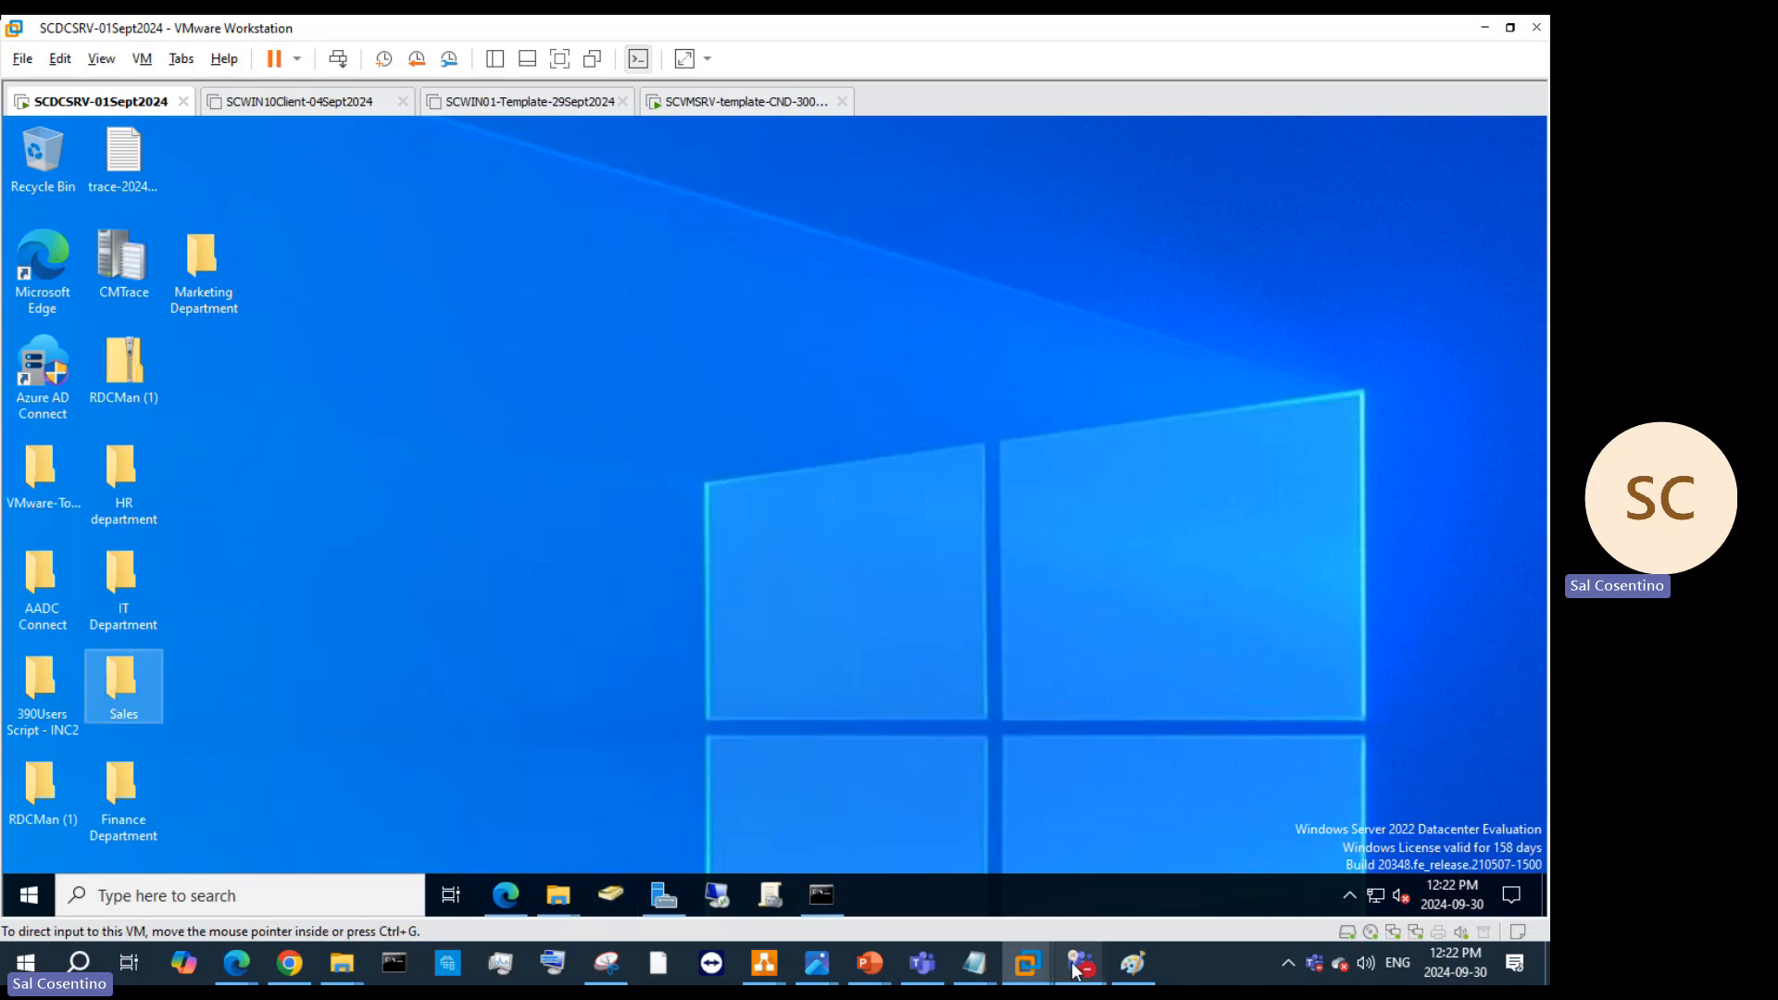
Step: Check the Teams meeting window, then minimize it
{"action": "mouse_move", "coordinate": [1076, 968]}
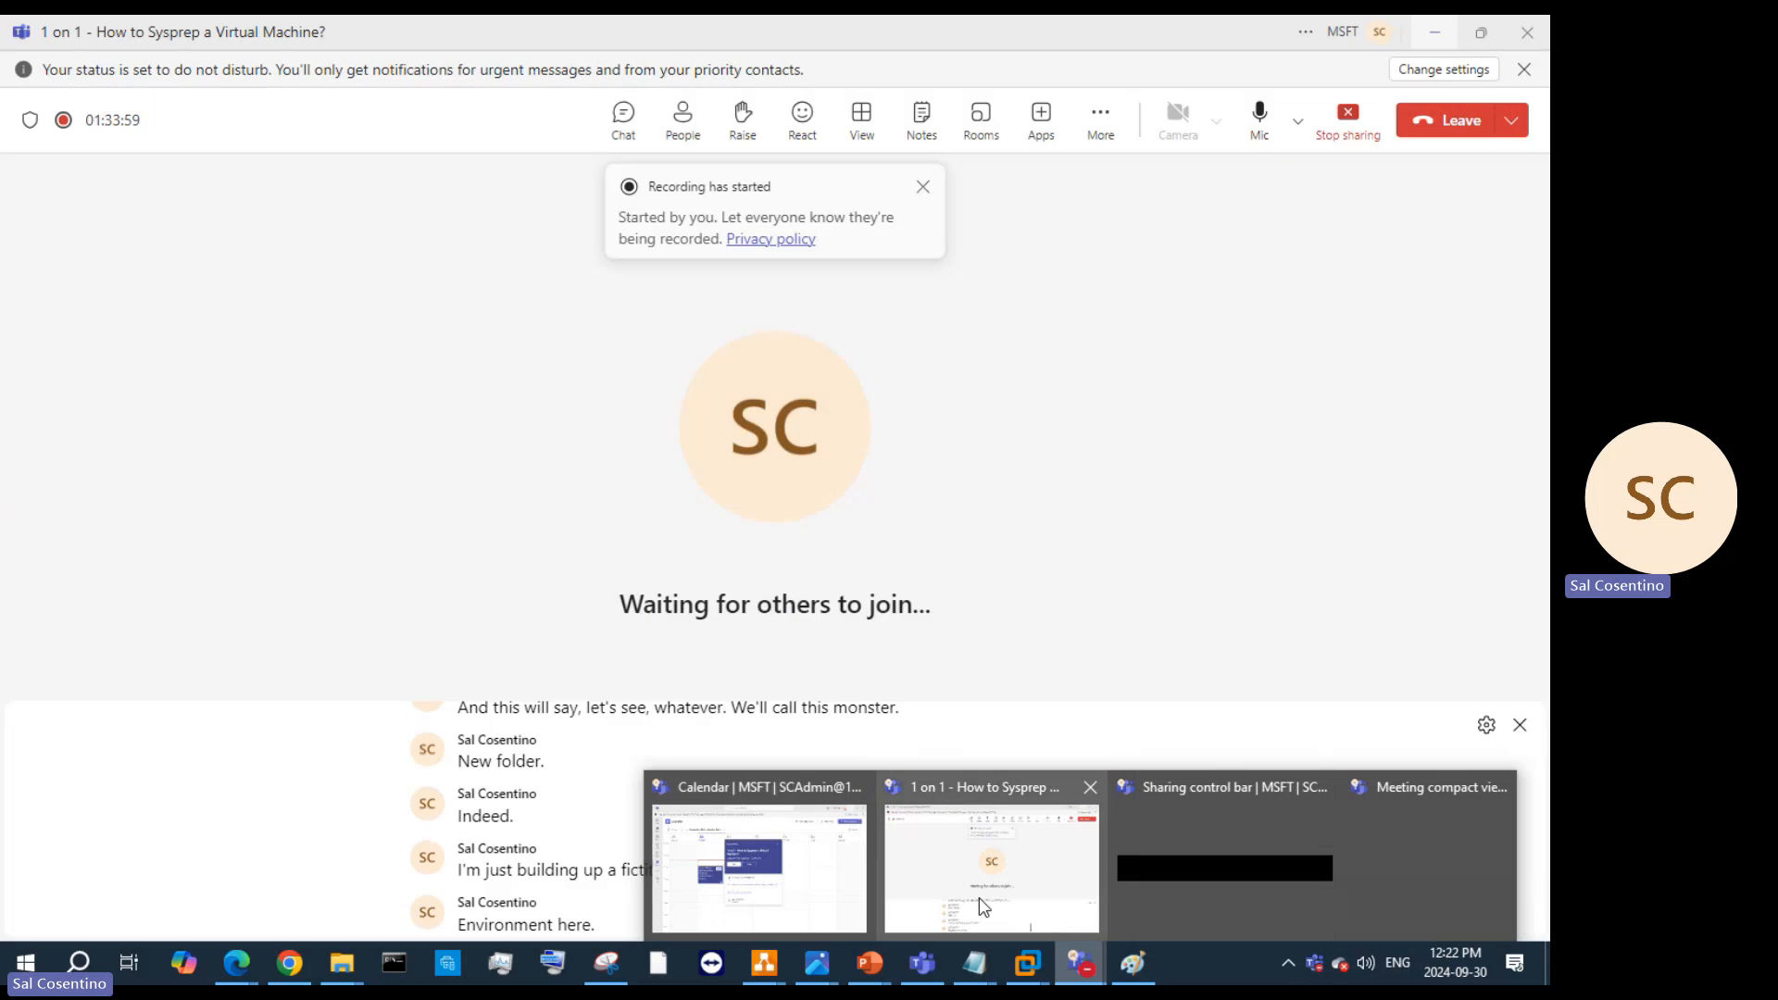
{"action": "left_click", "coordinate": [987, 898]}
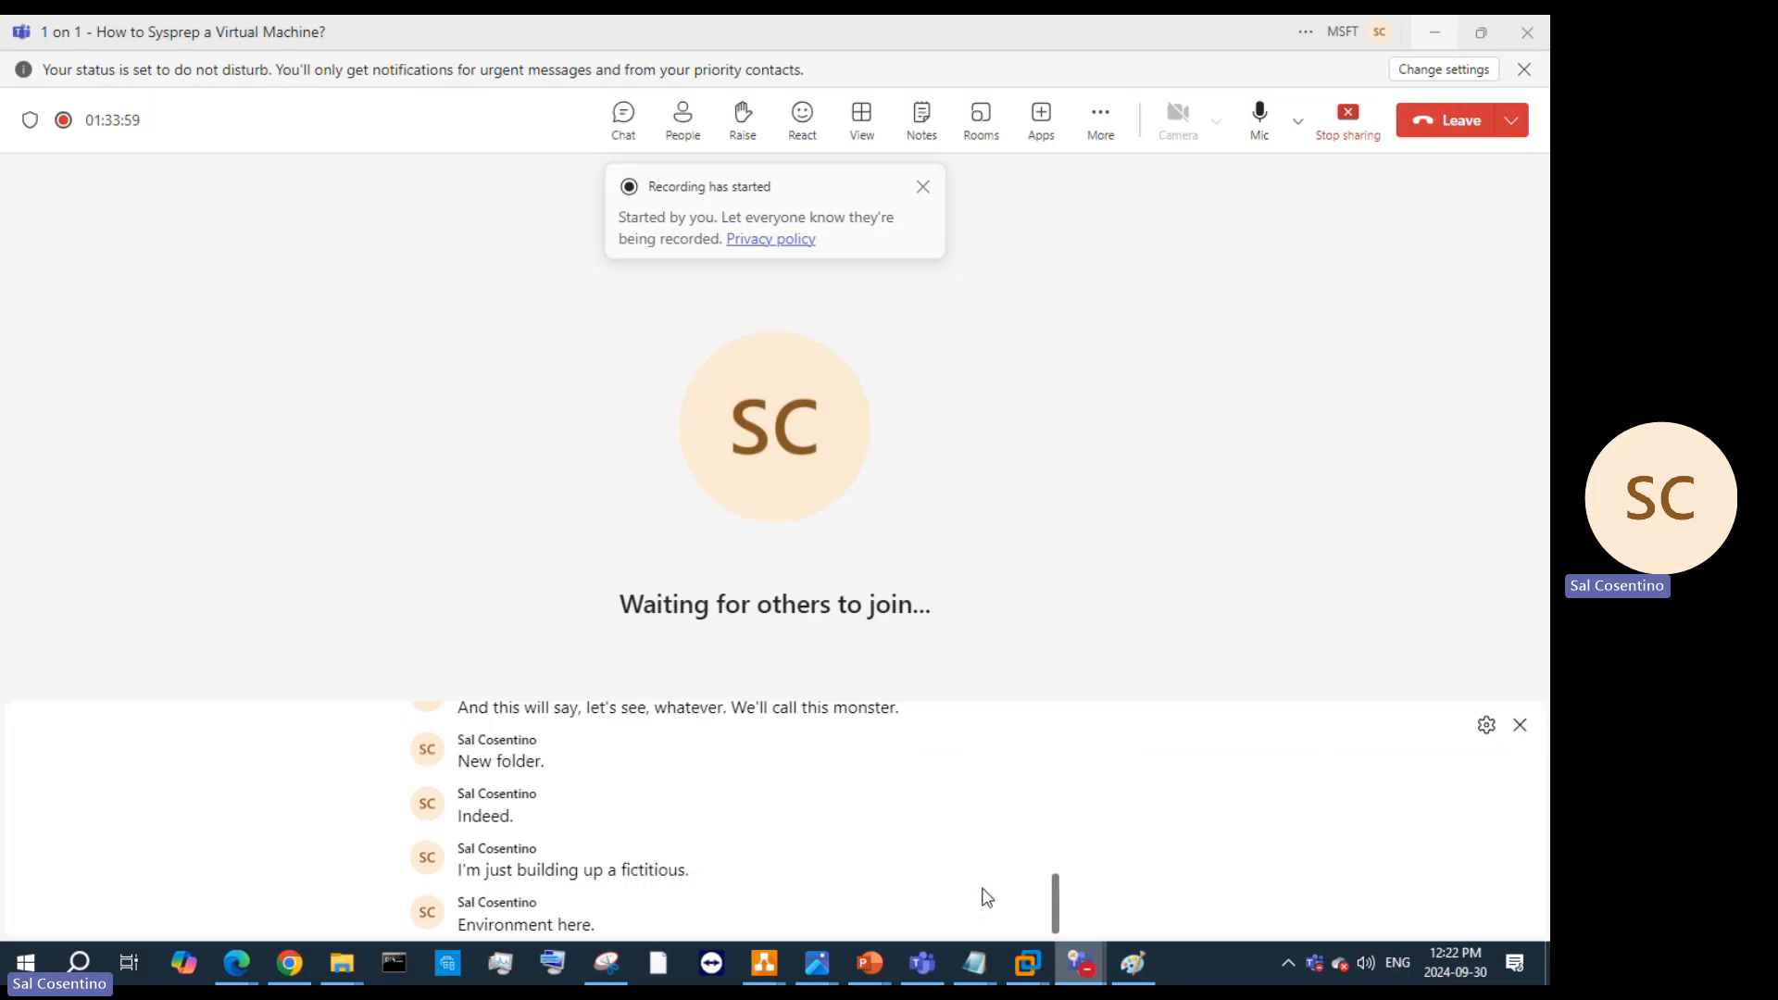
{"action": "left_click", "coordinate": [1438, 35]}
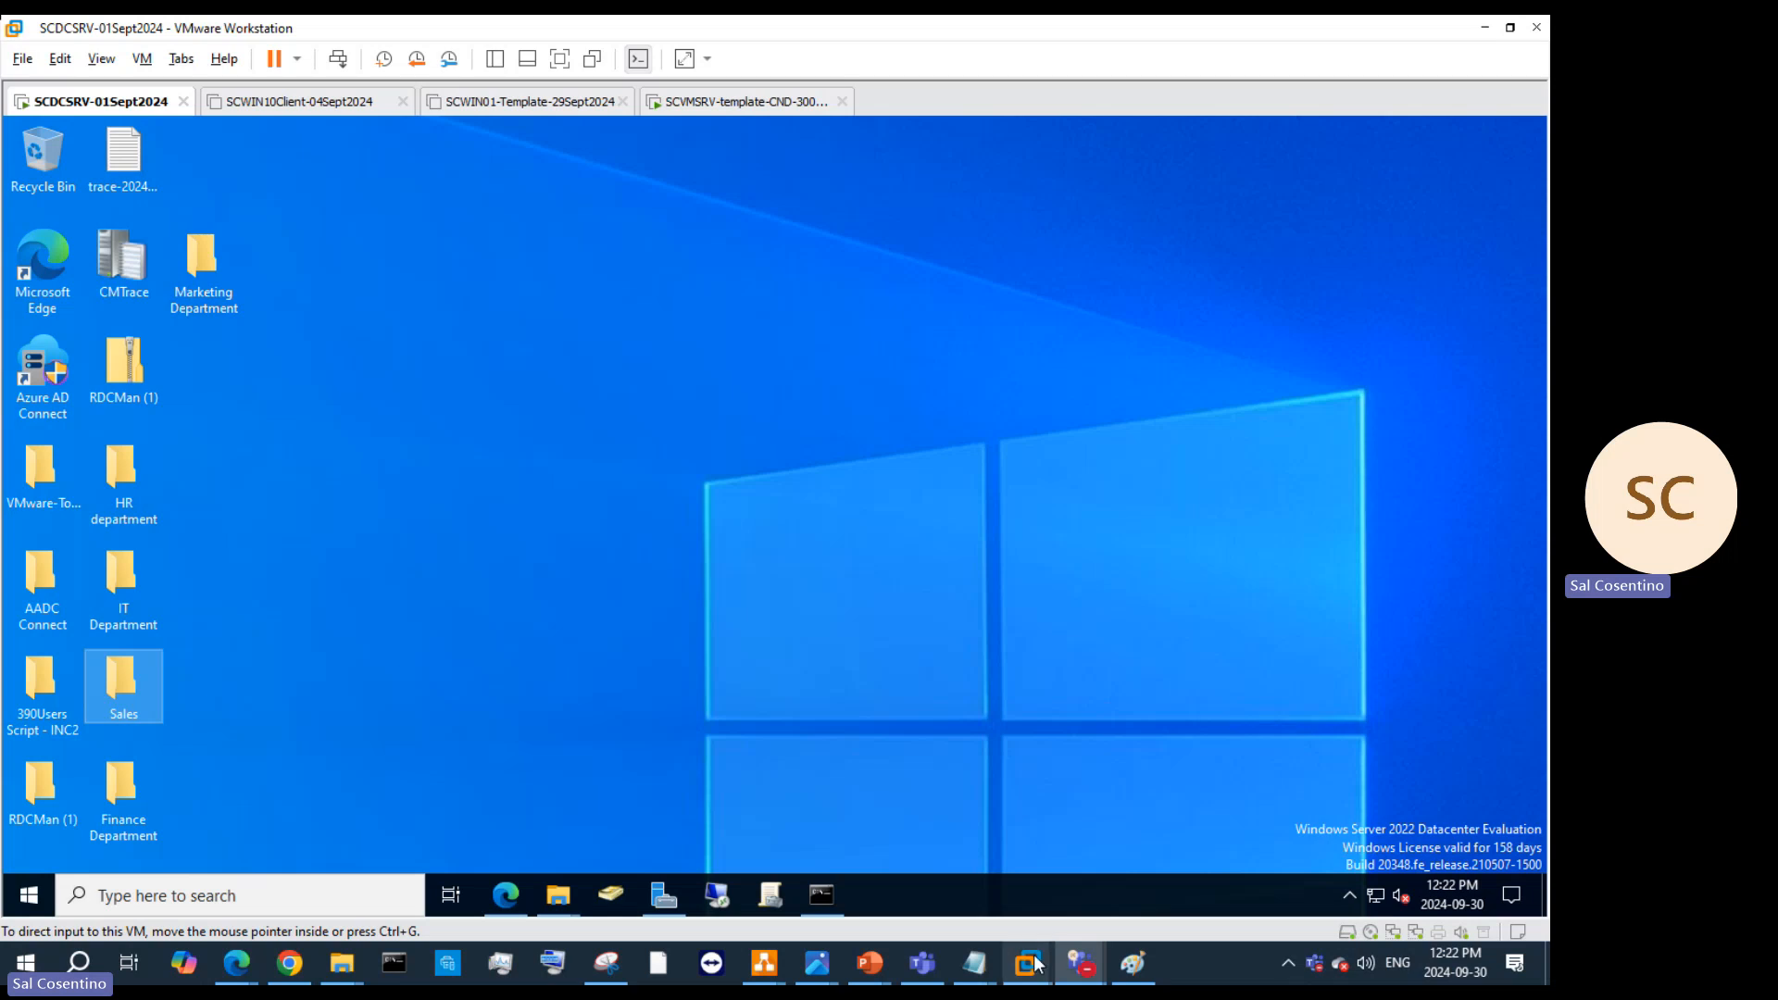
Step: On SCVMSRV-template-CND-300924, show the Sysprep deck full-screen at slide 21, Templates
{"action": "mouse_move", "coordinate": [1027, 965]}
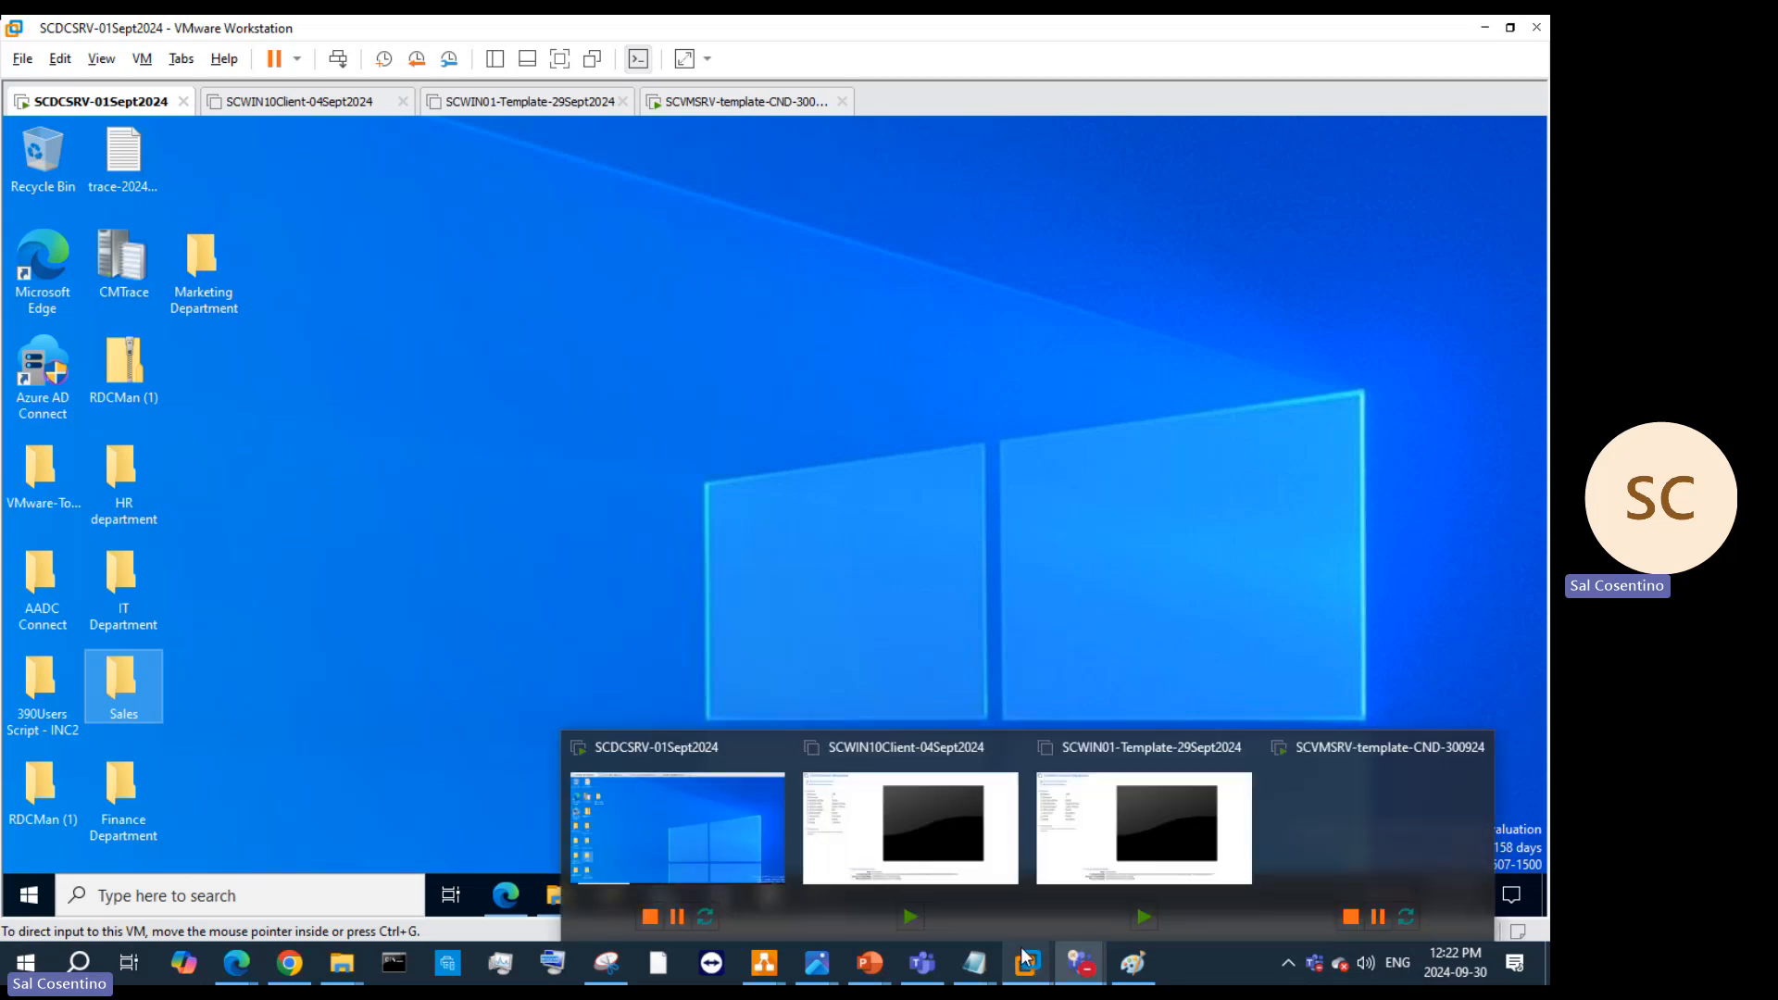
{"action": "left_click", "coordinate": [1334, 825]}
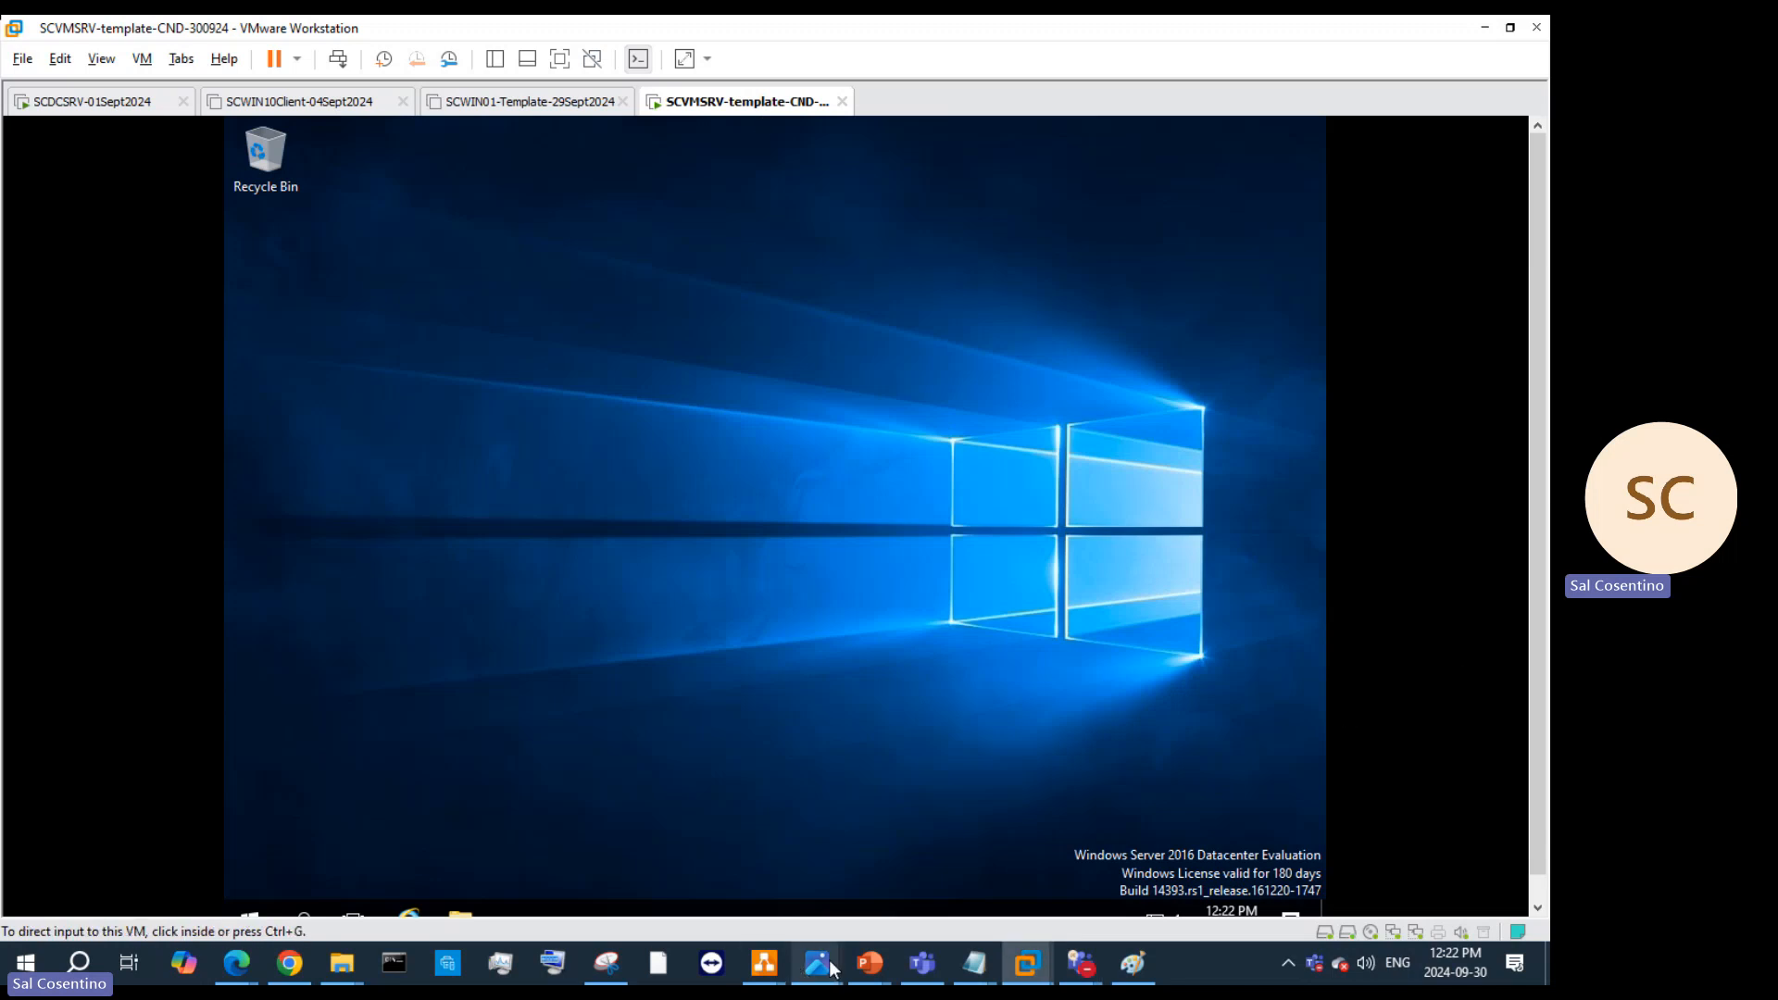
{"action": "mouse_move", "coordinate": [870, 965]}
{"action": "left_click", "coordinate": [1389, 889]}
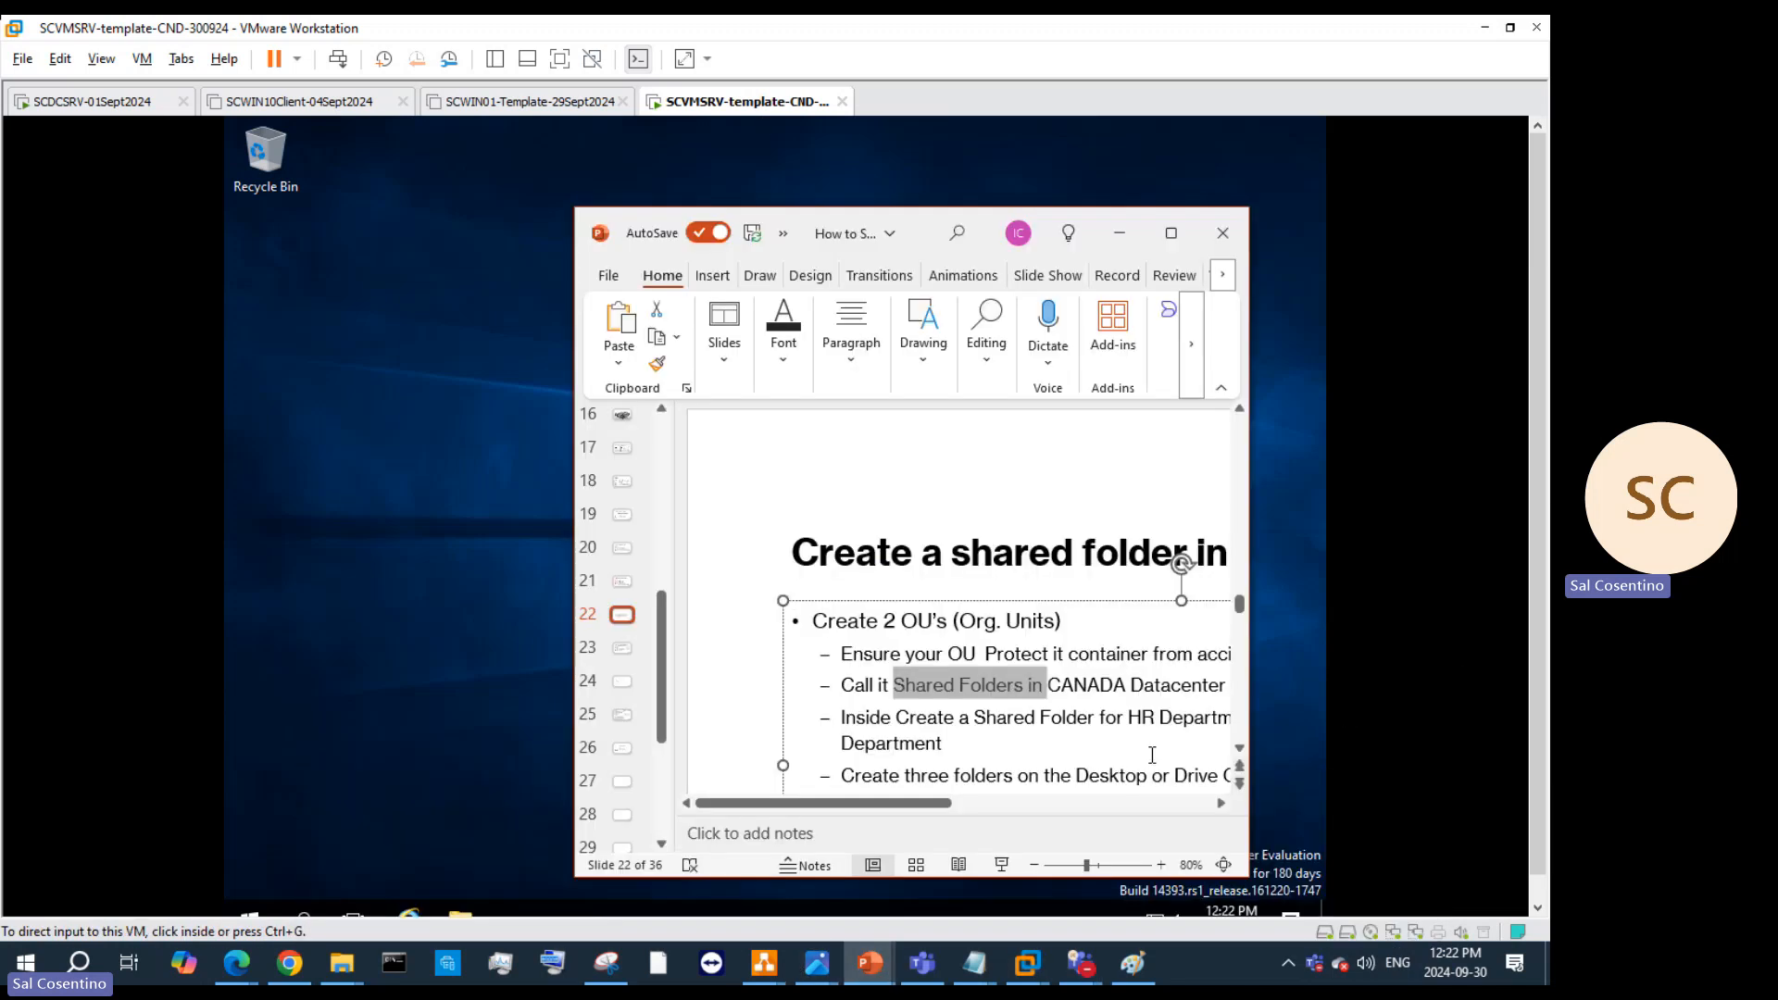
{"action": "left_click", "coordinate": [634, 589]}
{"action": "left_click", "coordinate": [1171, 233]}
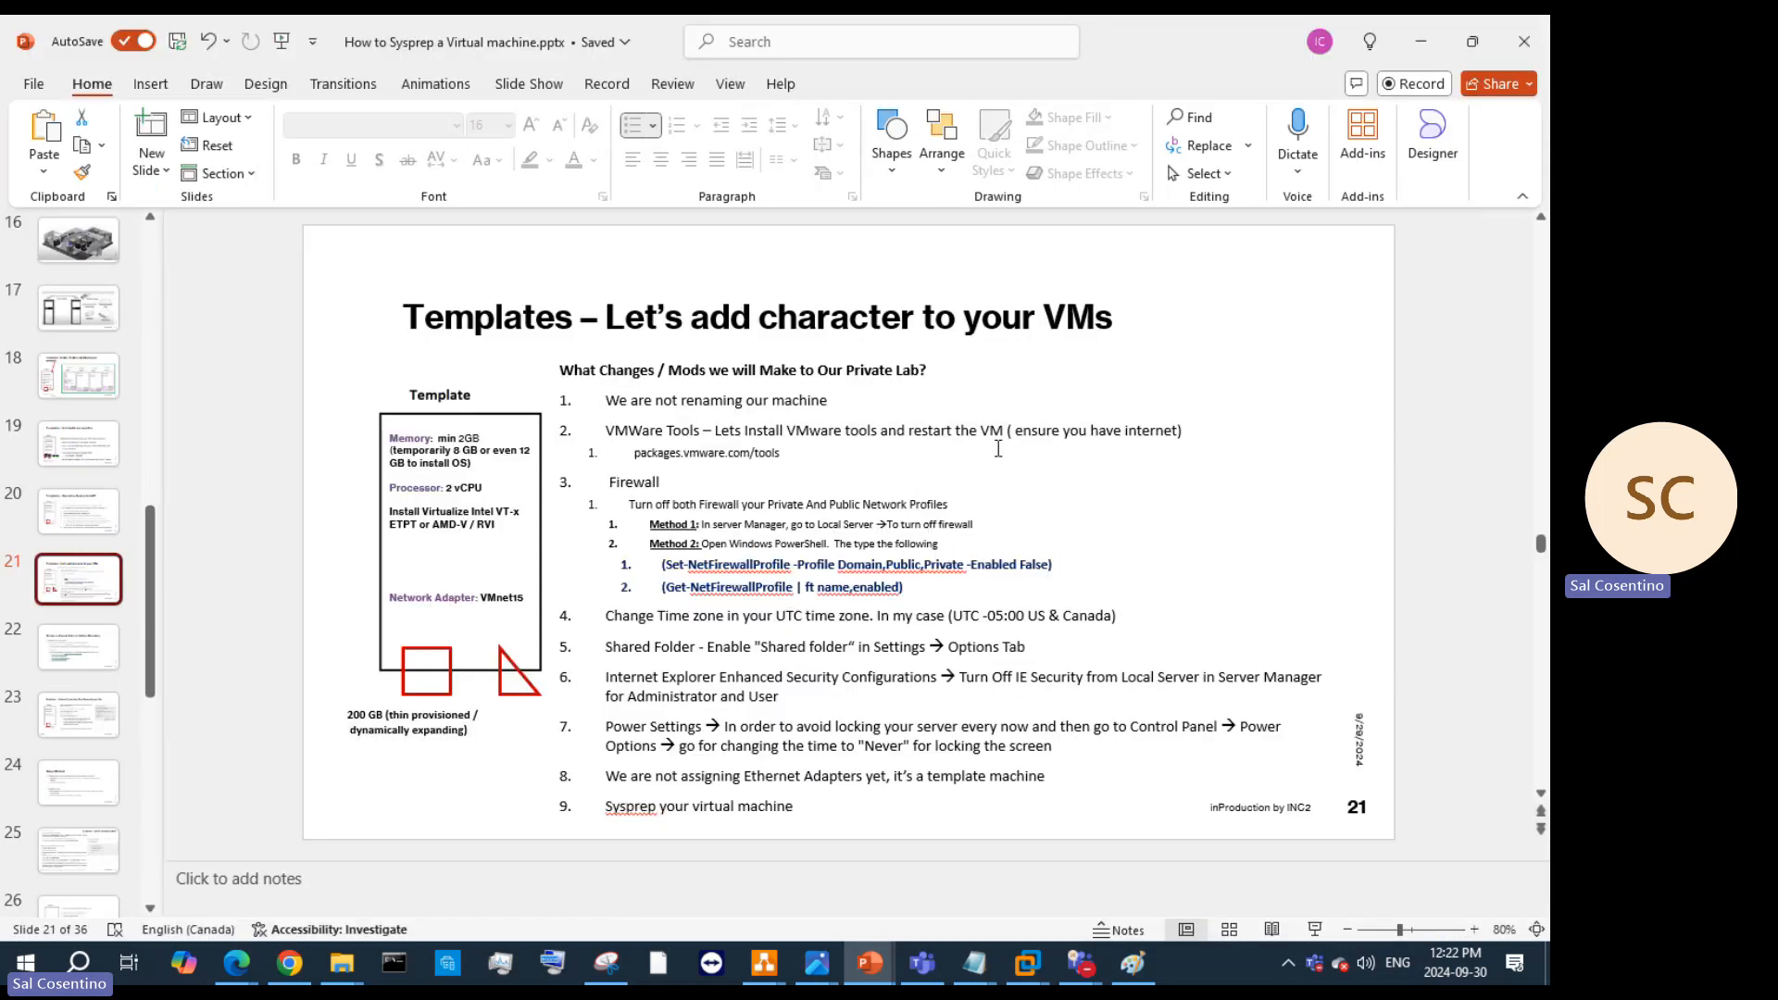
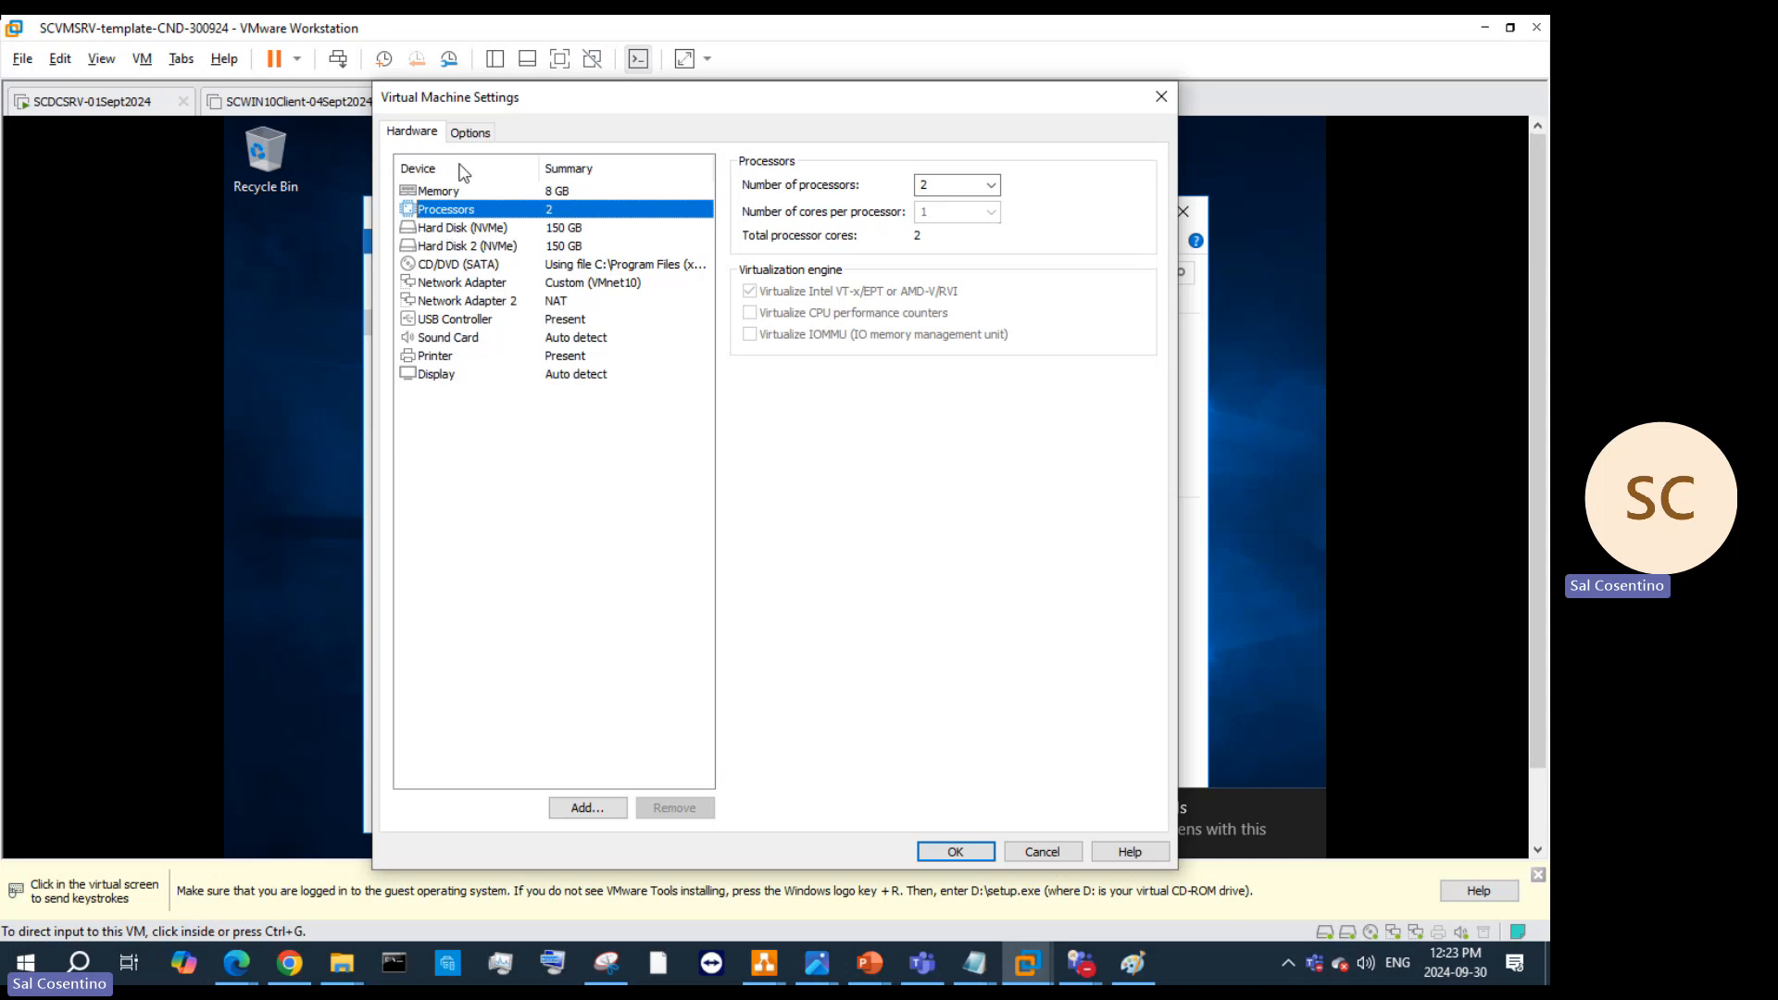
Step: Review the VM's Shared Folders options, then cancel the settings without changes
{"action": "left_click", "coordinate": [467, 133]}
{"action": "left_click", "coordinate": [480, 230]}
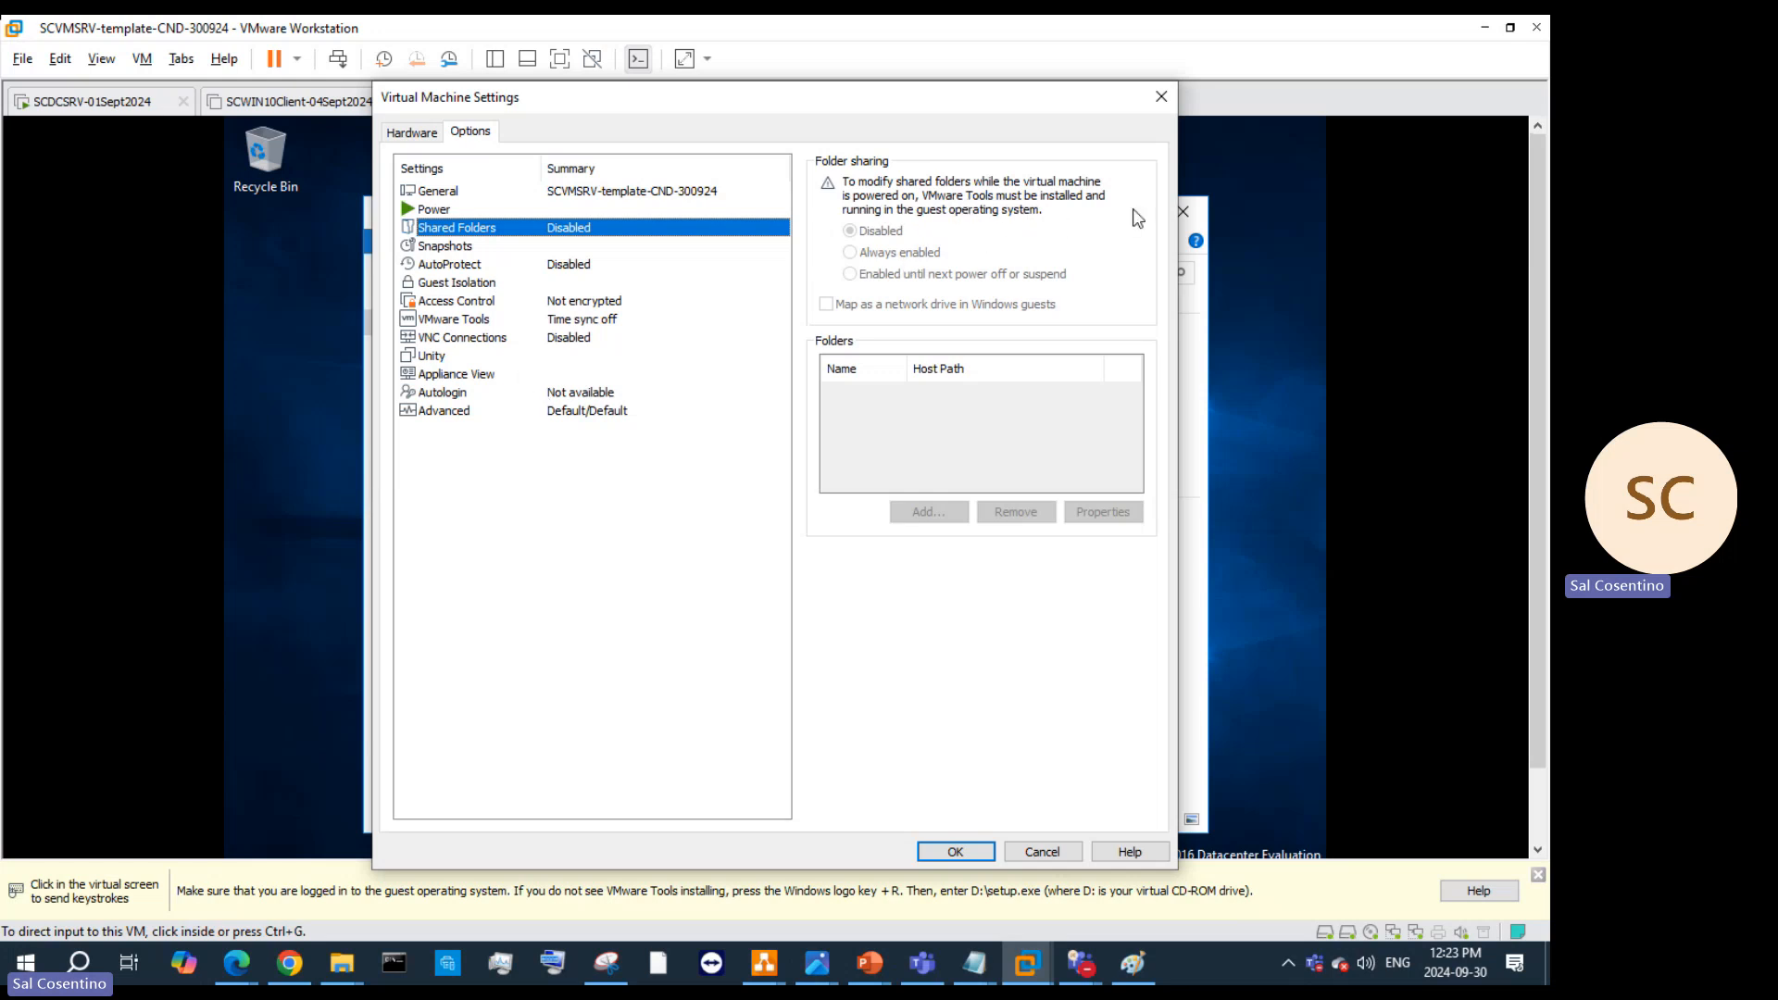
{"action": "left_click", "coordinate": [1163, 104]}
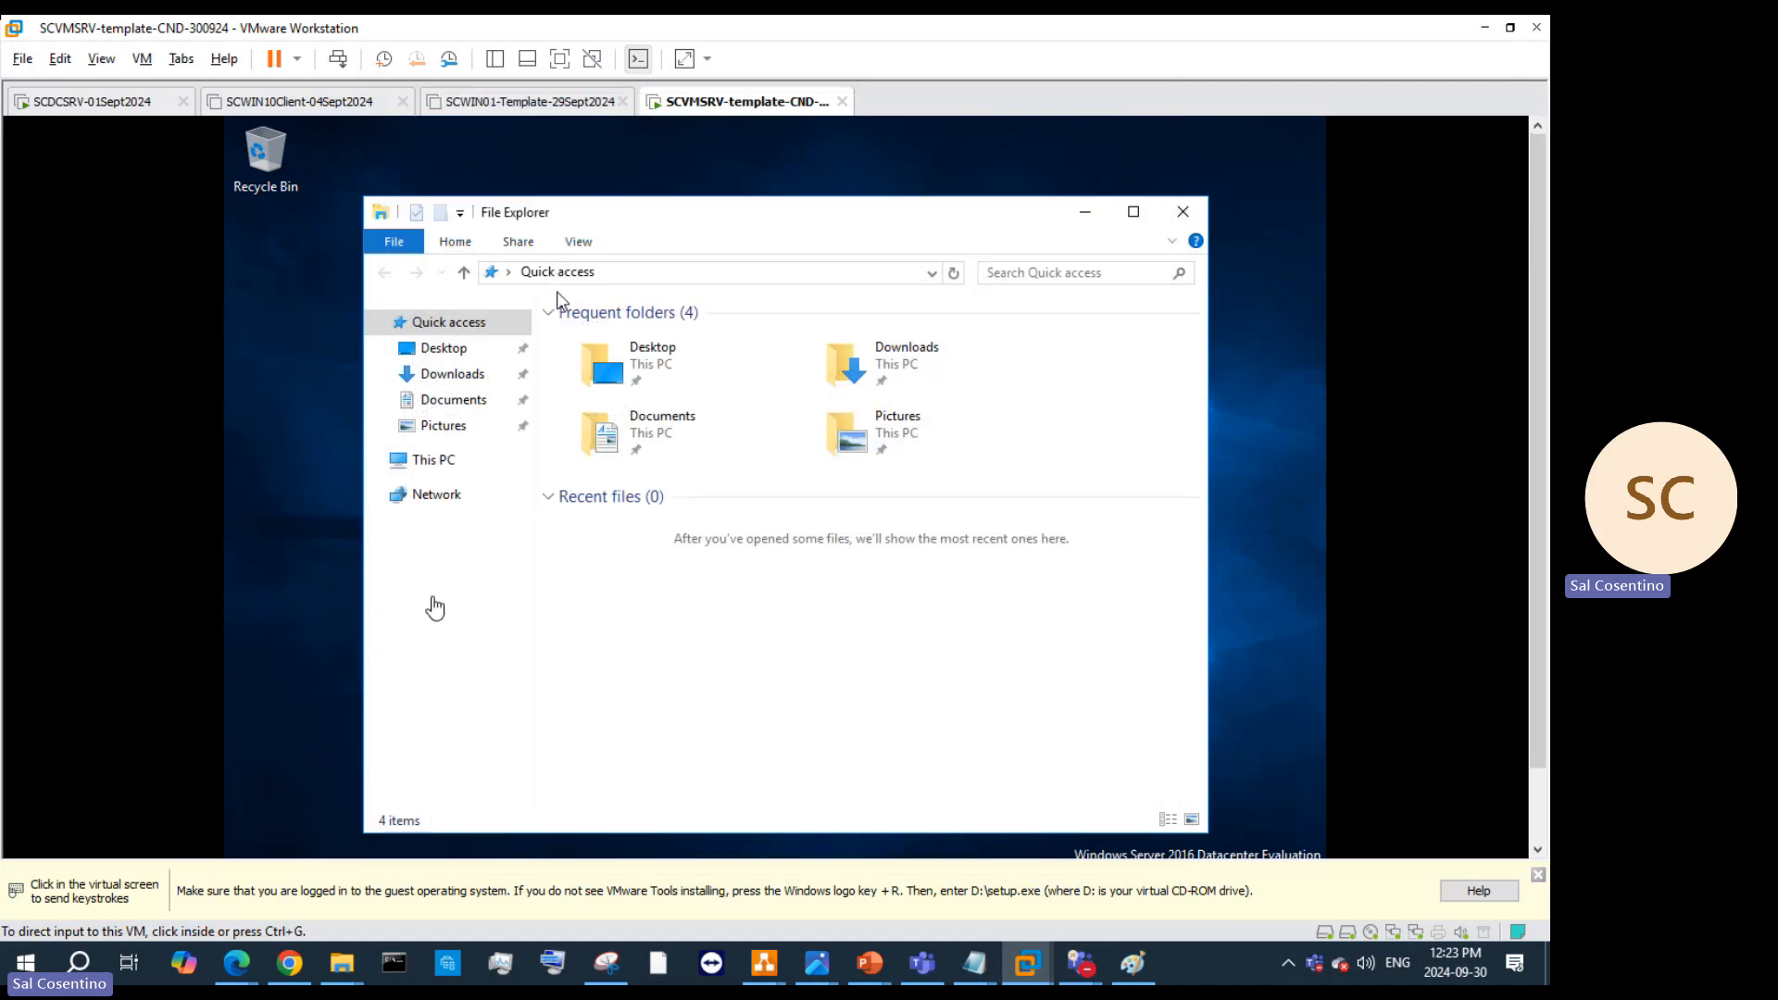
Step: Dismiss the VMware Tools reminder, launch the disc installer from This PC, and decline the UAC prompt
{"action": "left_click", "coordinate": [1538, 878]}
{"action": "left_click", "coordinate": [449, 468]}
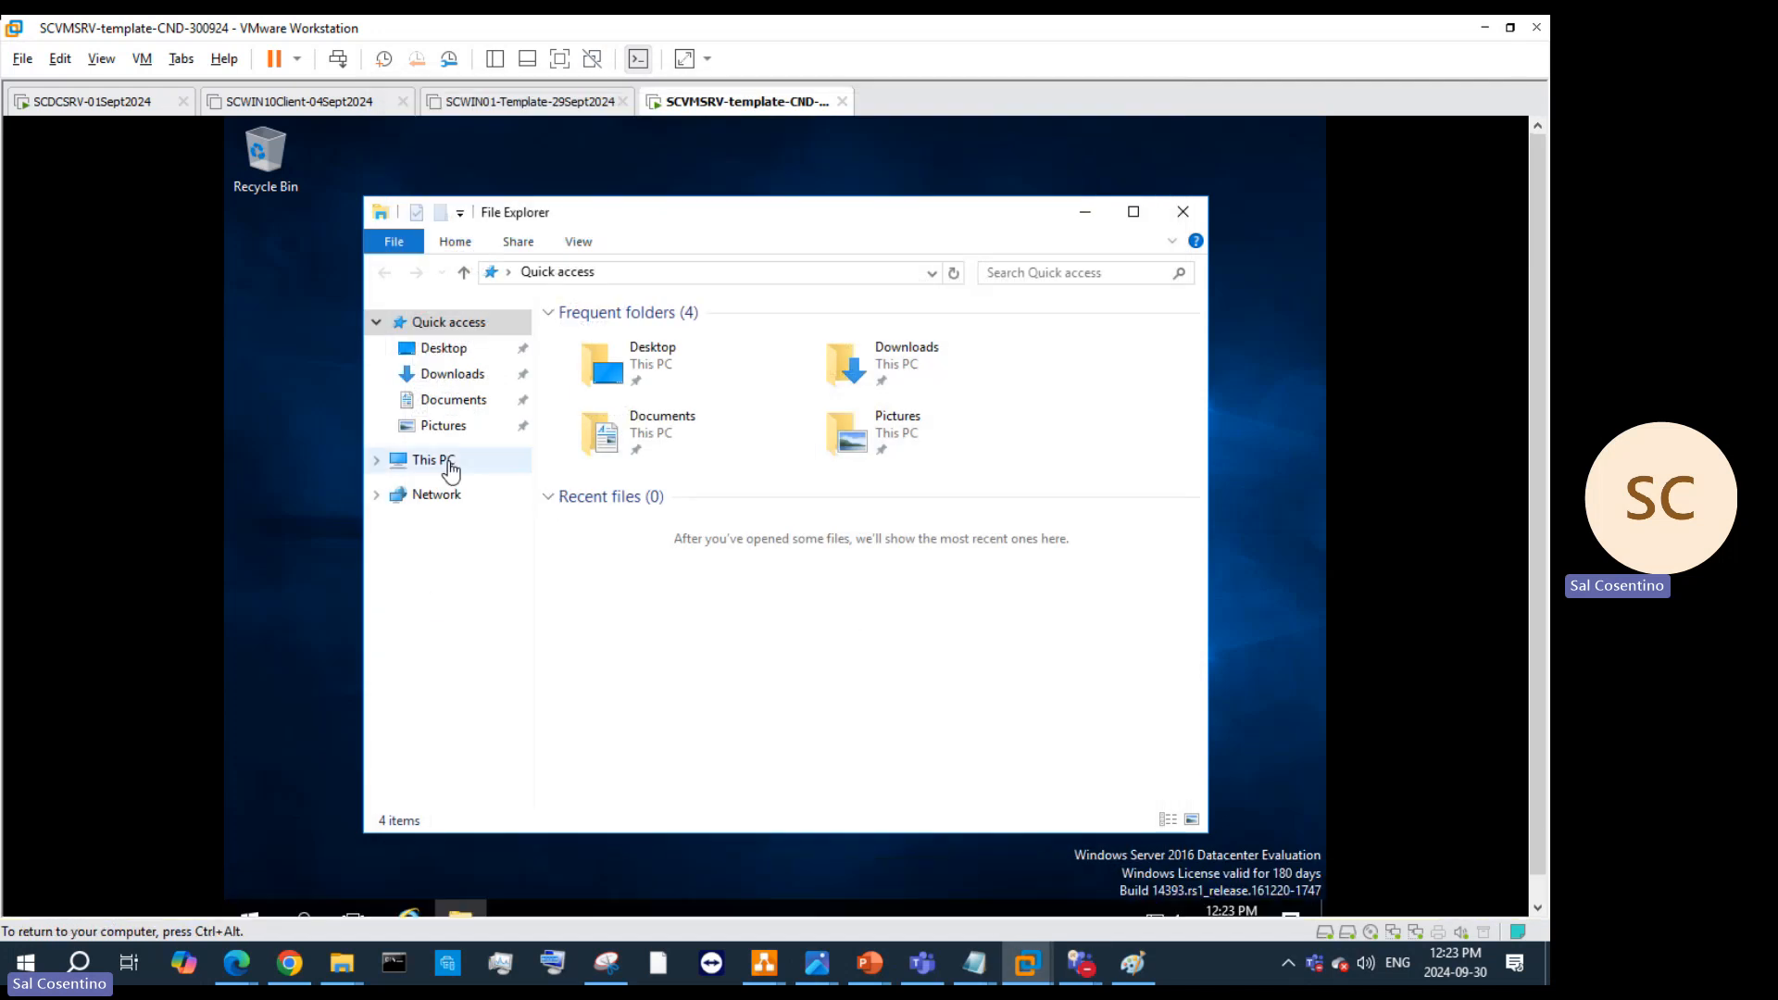
{"action": "double_click", "coordinate": [968, 565]}
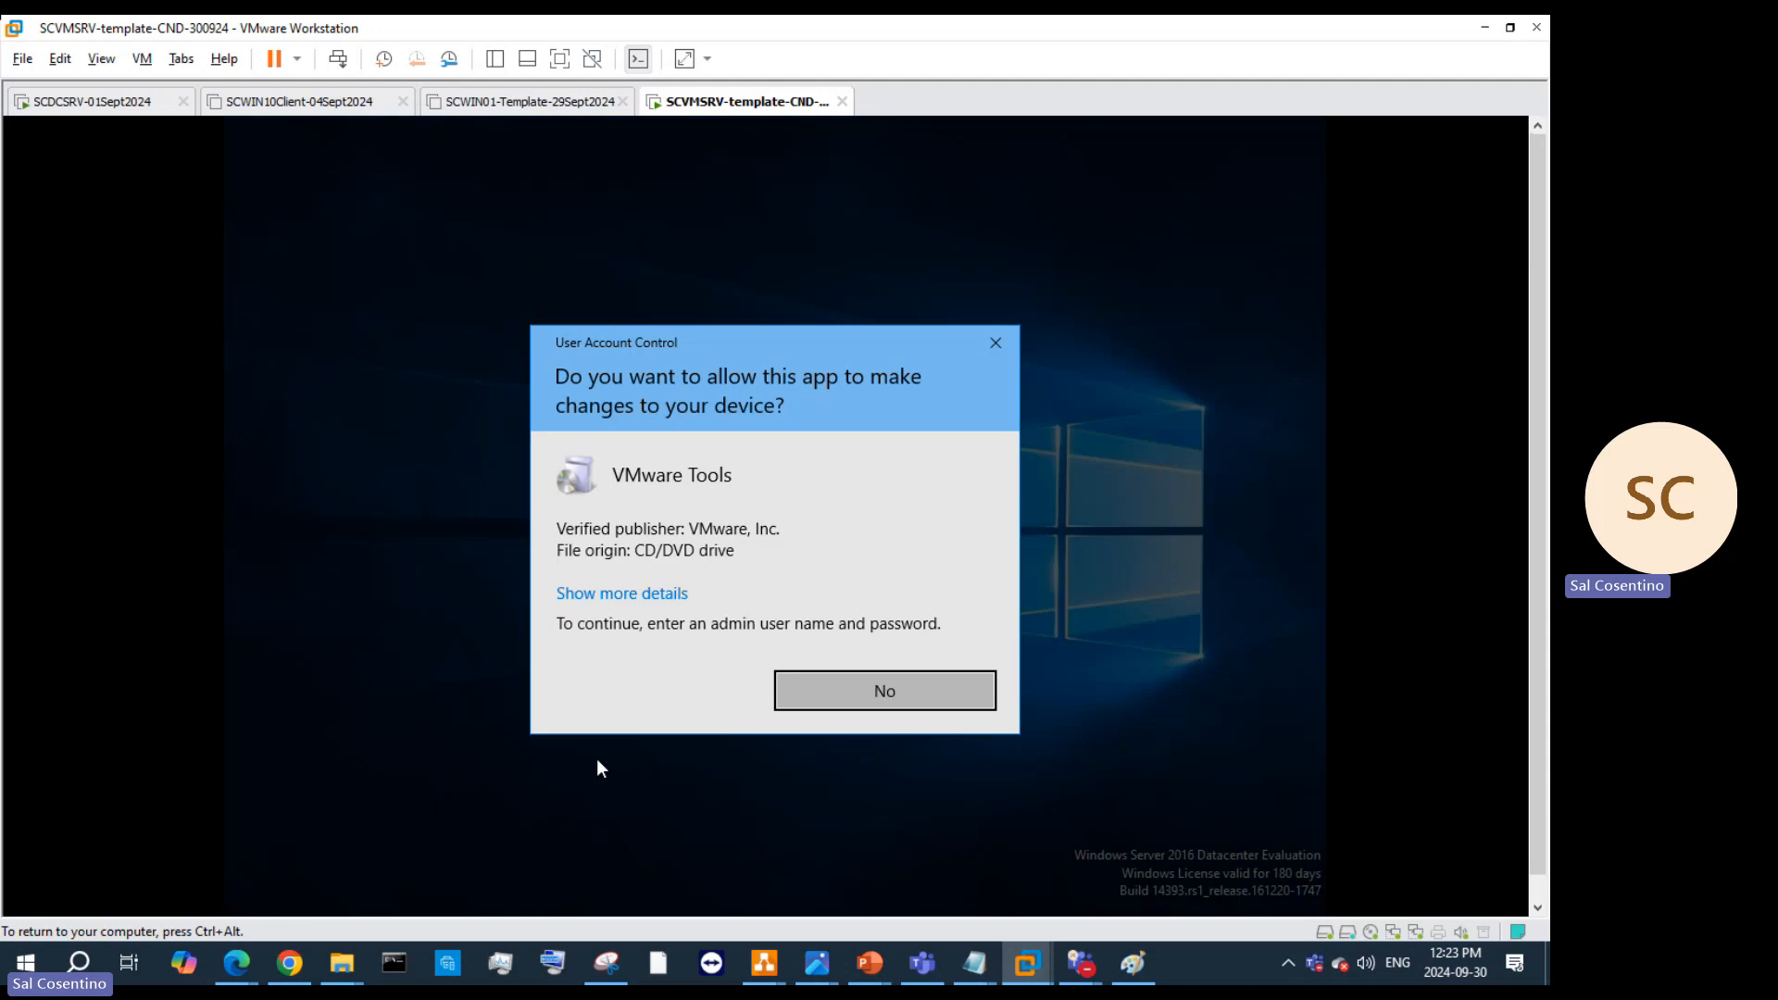
{"action": "left_click", "coordinate": [880, 691]}
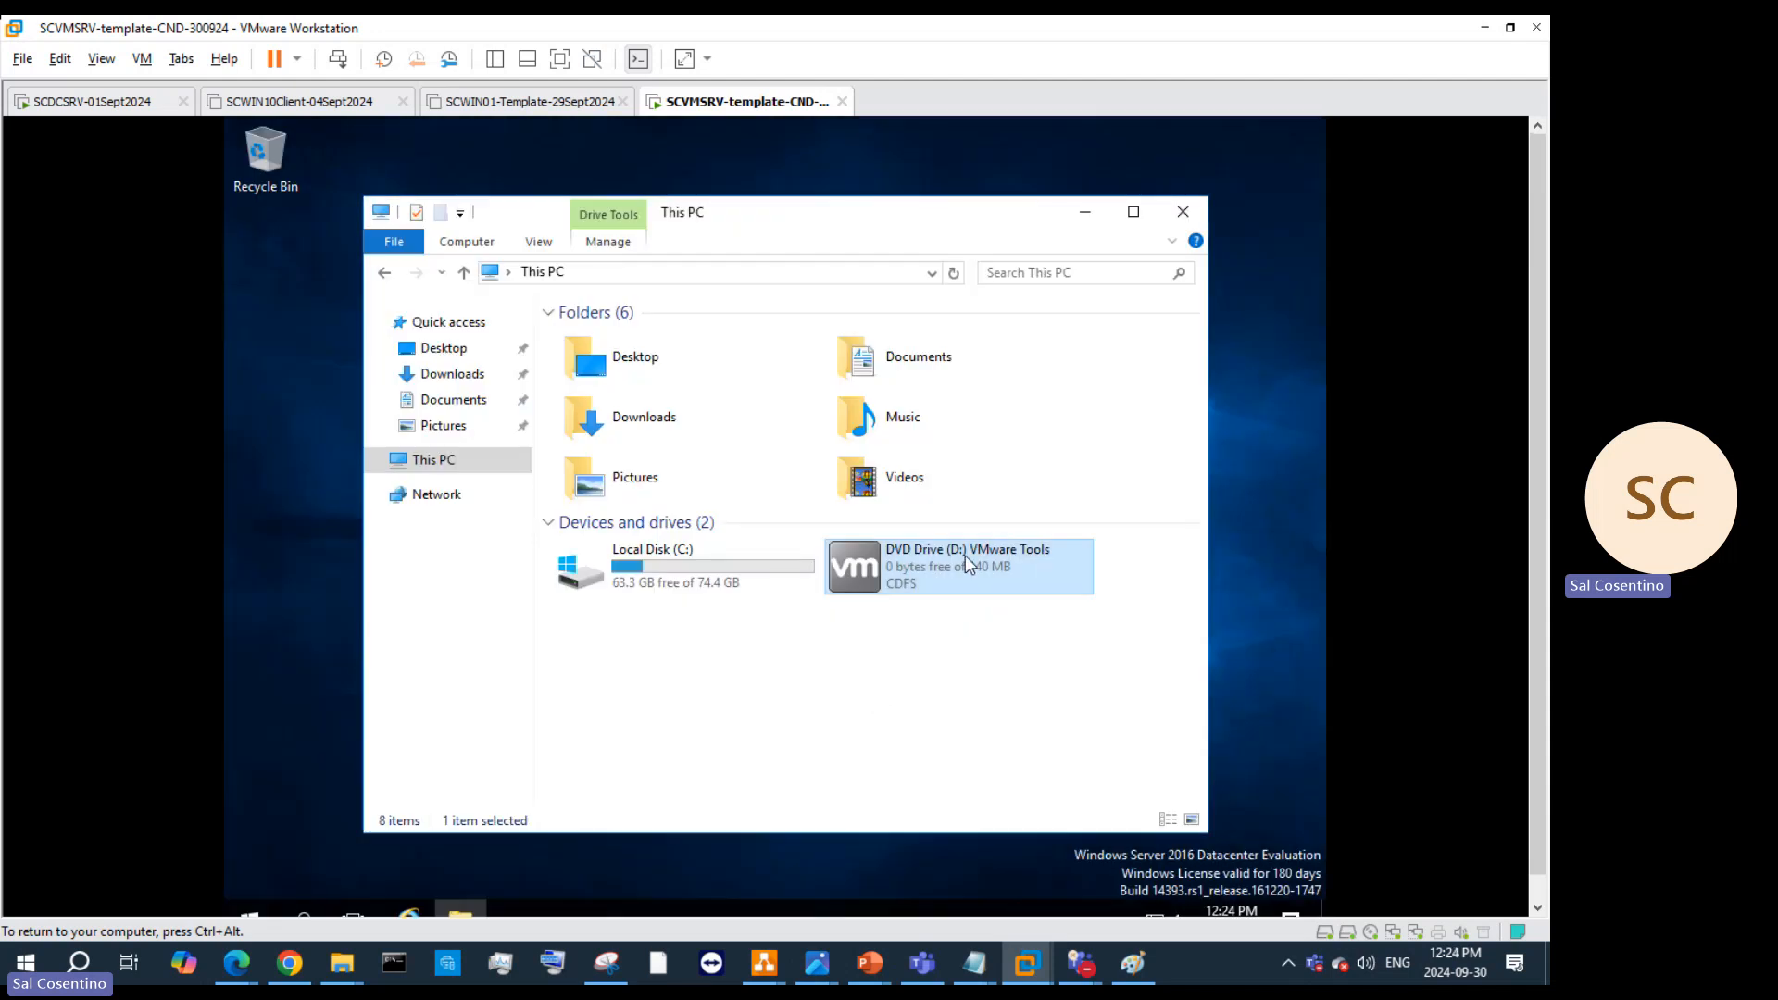
Step: Relaunch the installer, inspect the publisher's certificate, and dismiss the permission prompt
{"action": "double_click", "coordinate": [964, 553]}
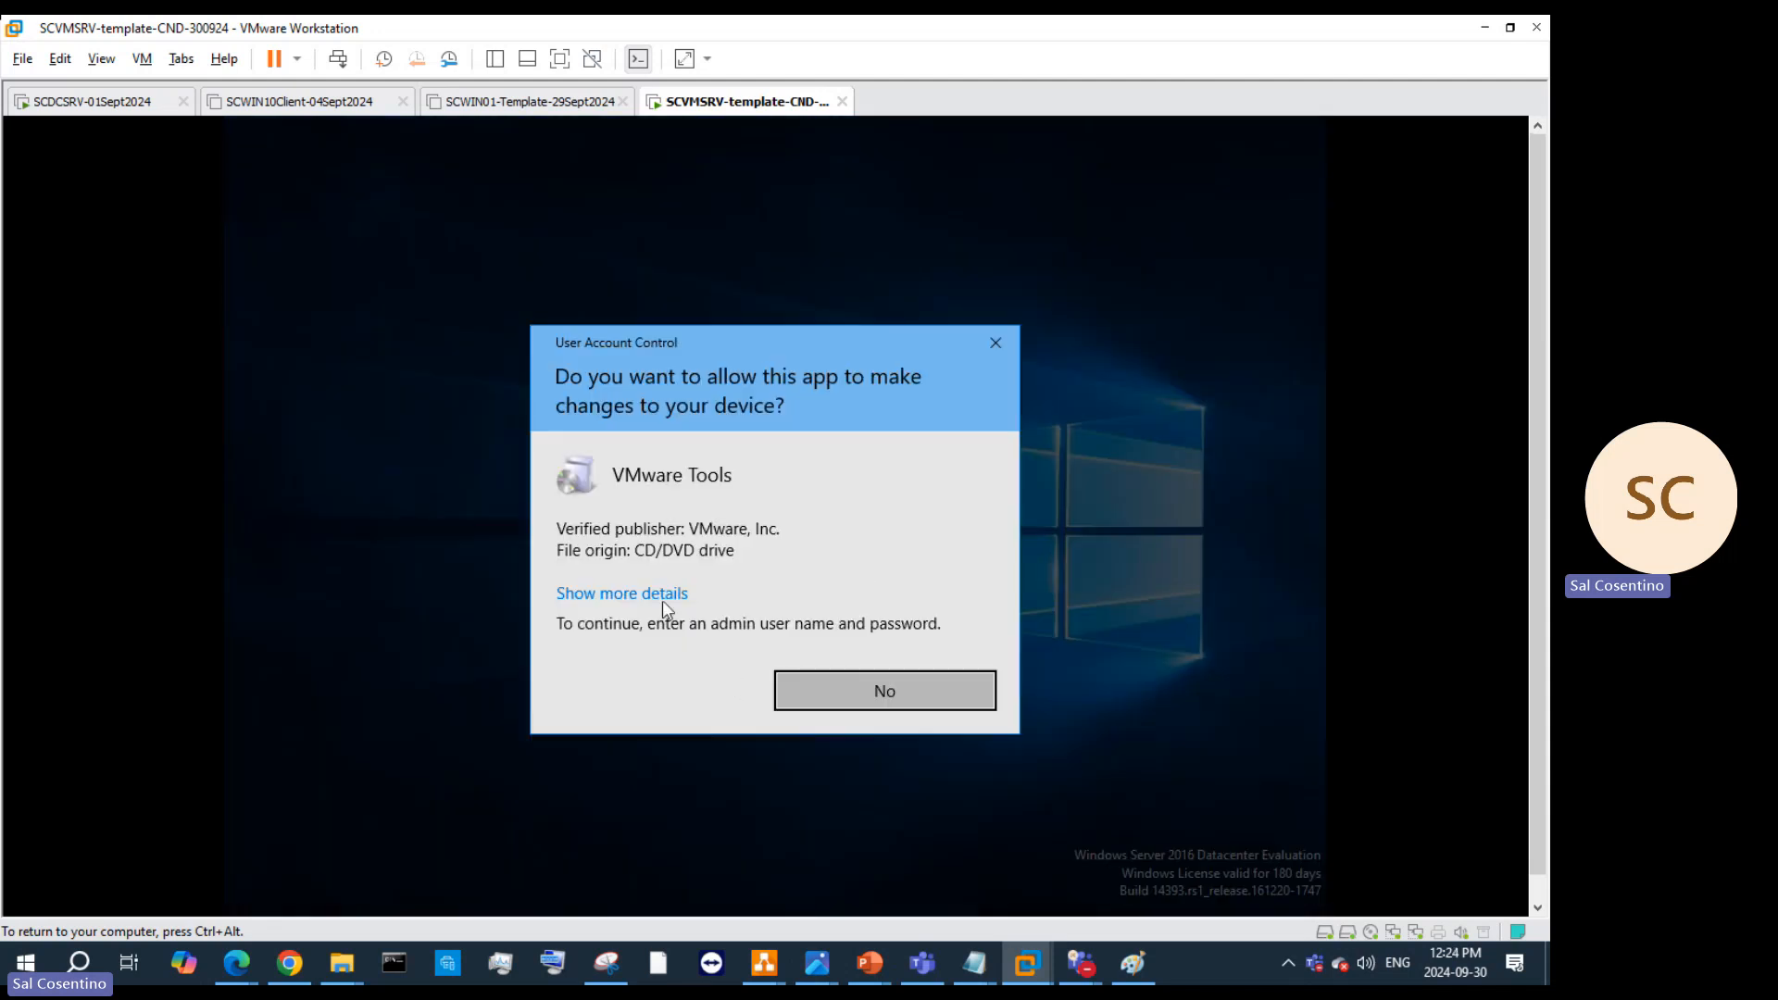
{"action": "left_click", "coordinate": [663, 597]}
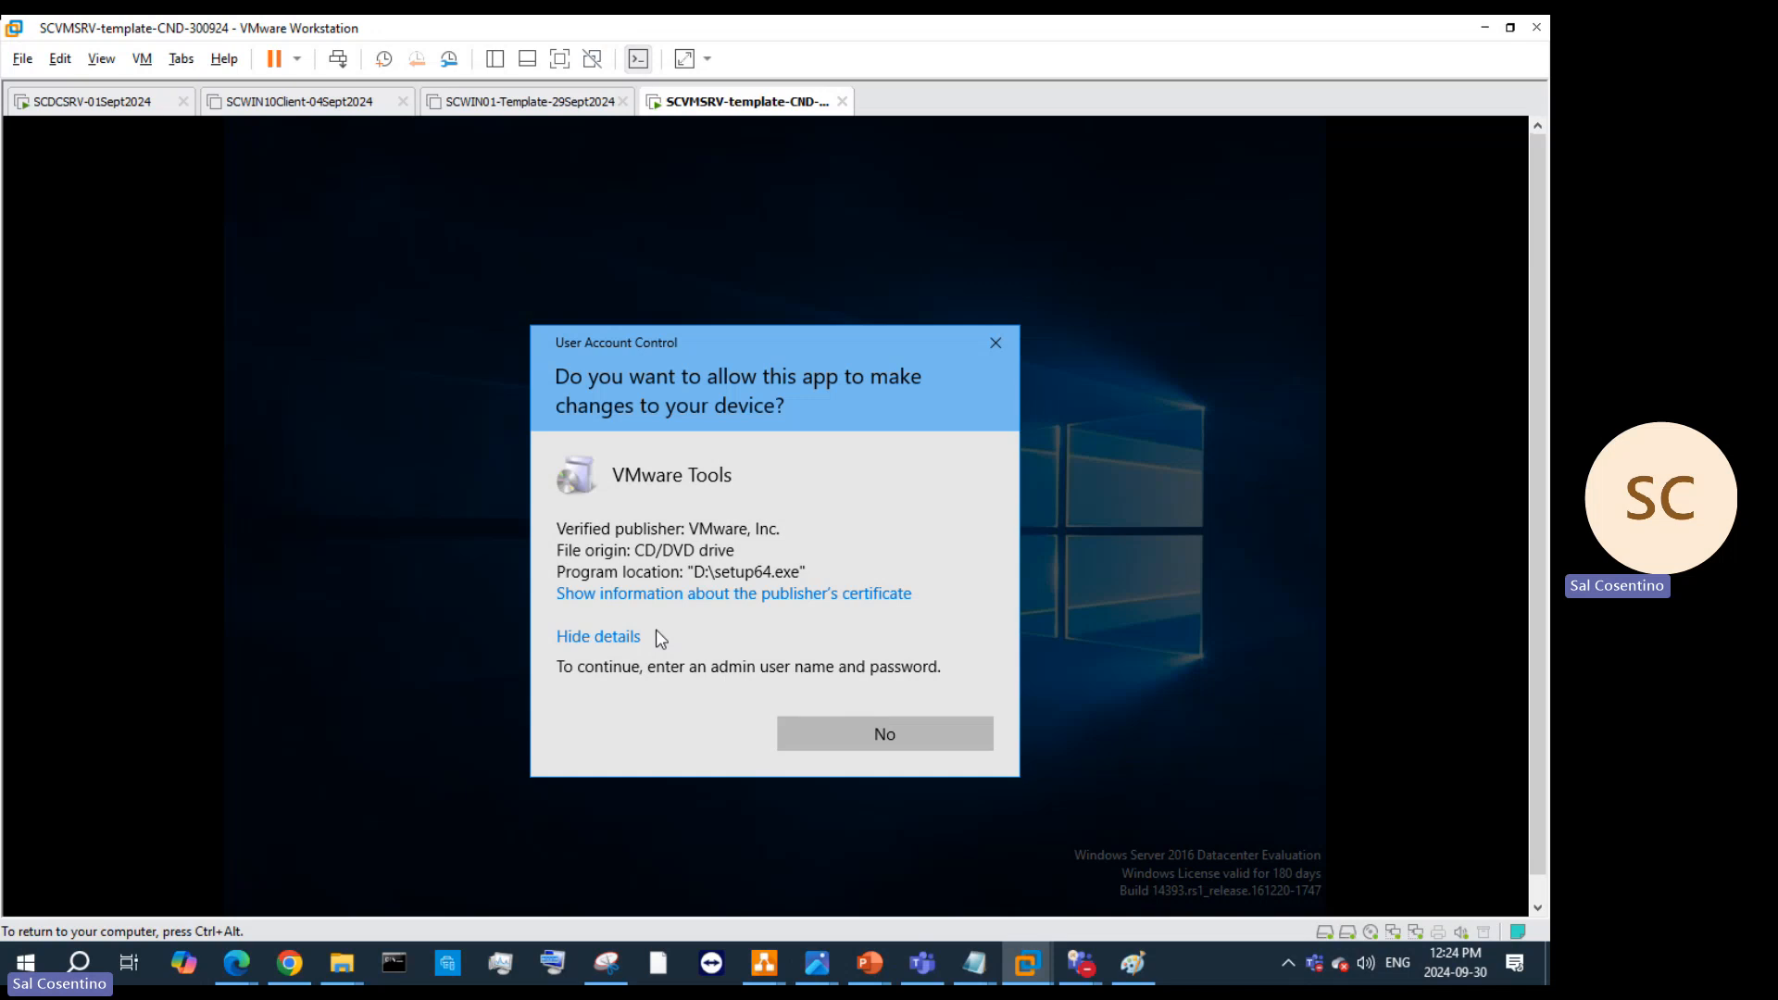
{"action": "left_click", "coordinate": [733, 596]}
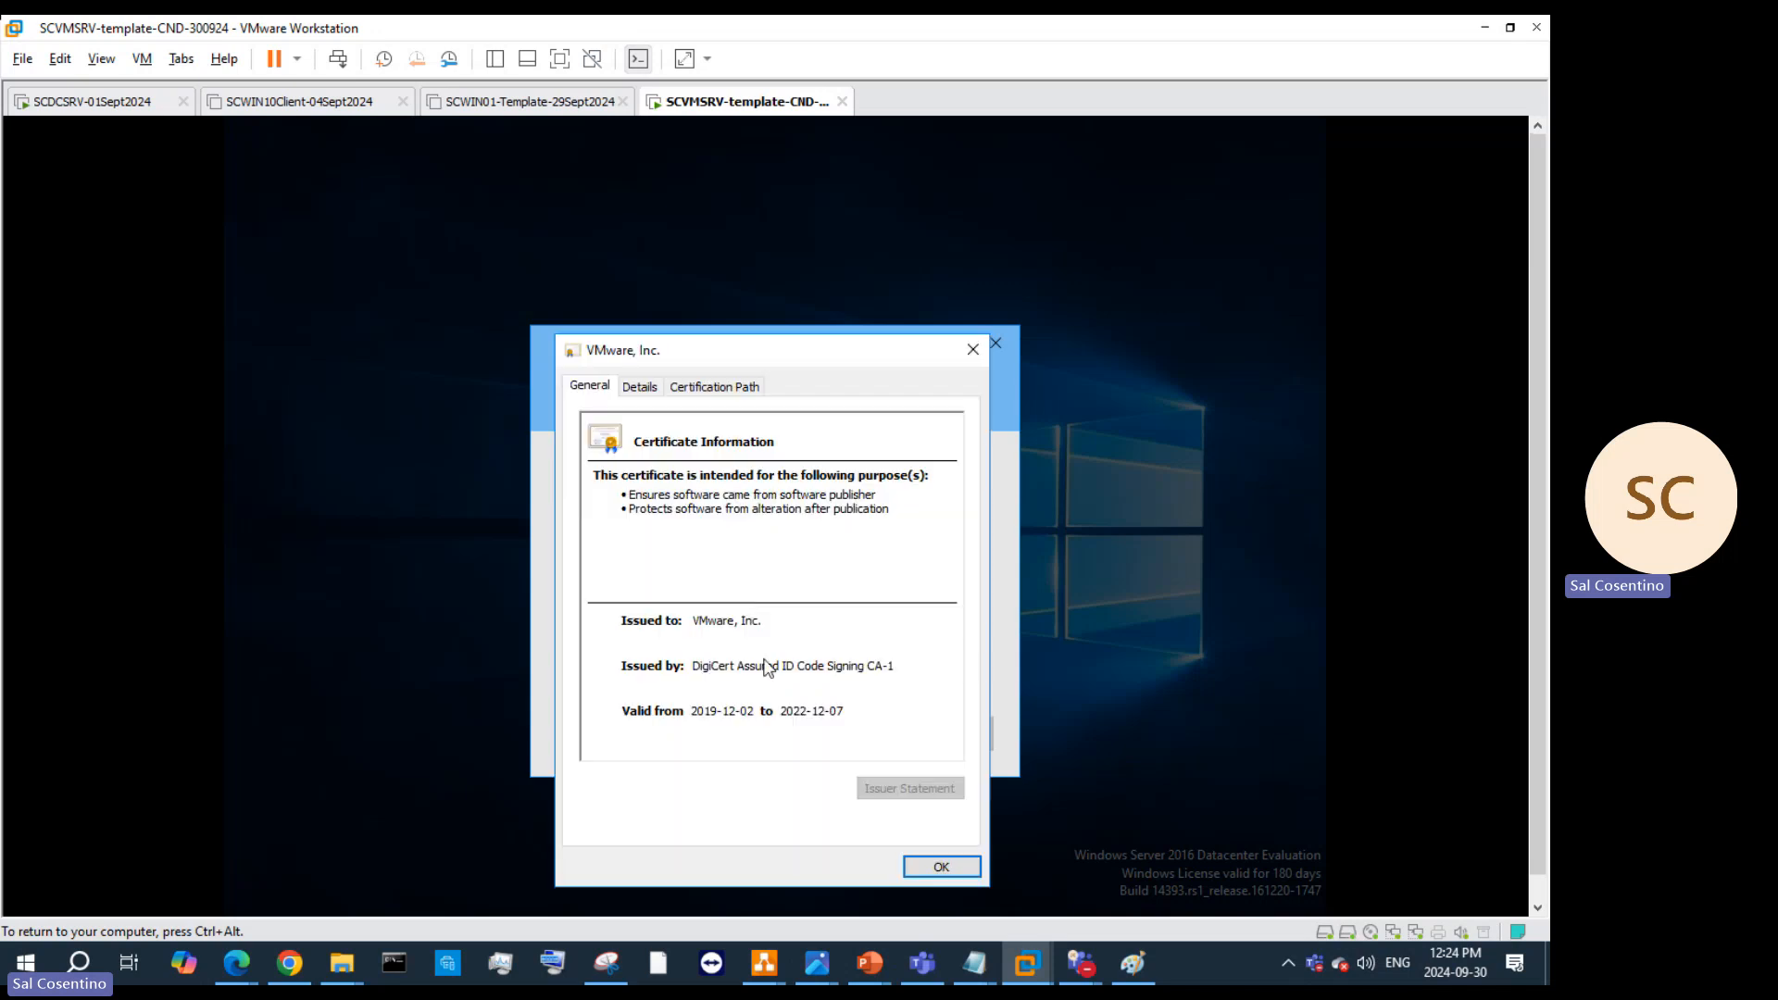
{"action": "left_click", "coordinate": [947, 865]}
{"action": "left_click", "coordinate": [1018, 335]}
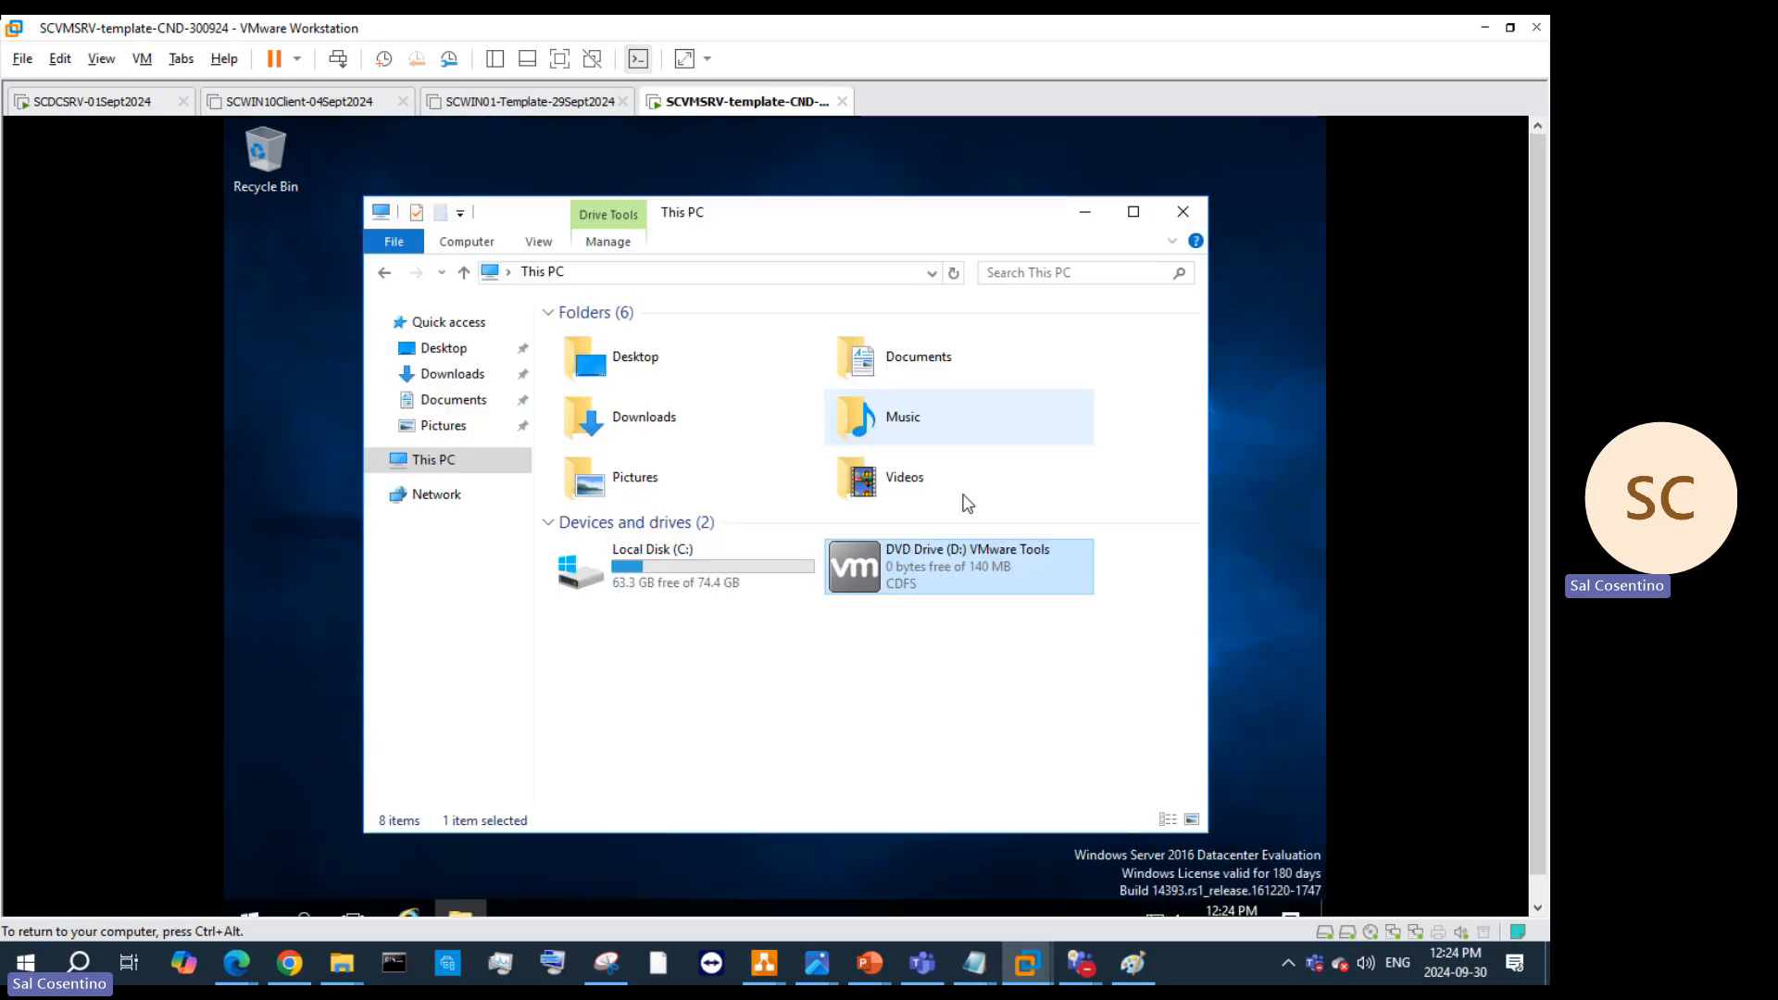
Step: Try running setup64.exe through the disc's AutoPlay and install options, declining each permission prompt
{"action": "right_click", "coordinate": [919, 572]}
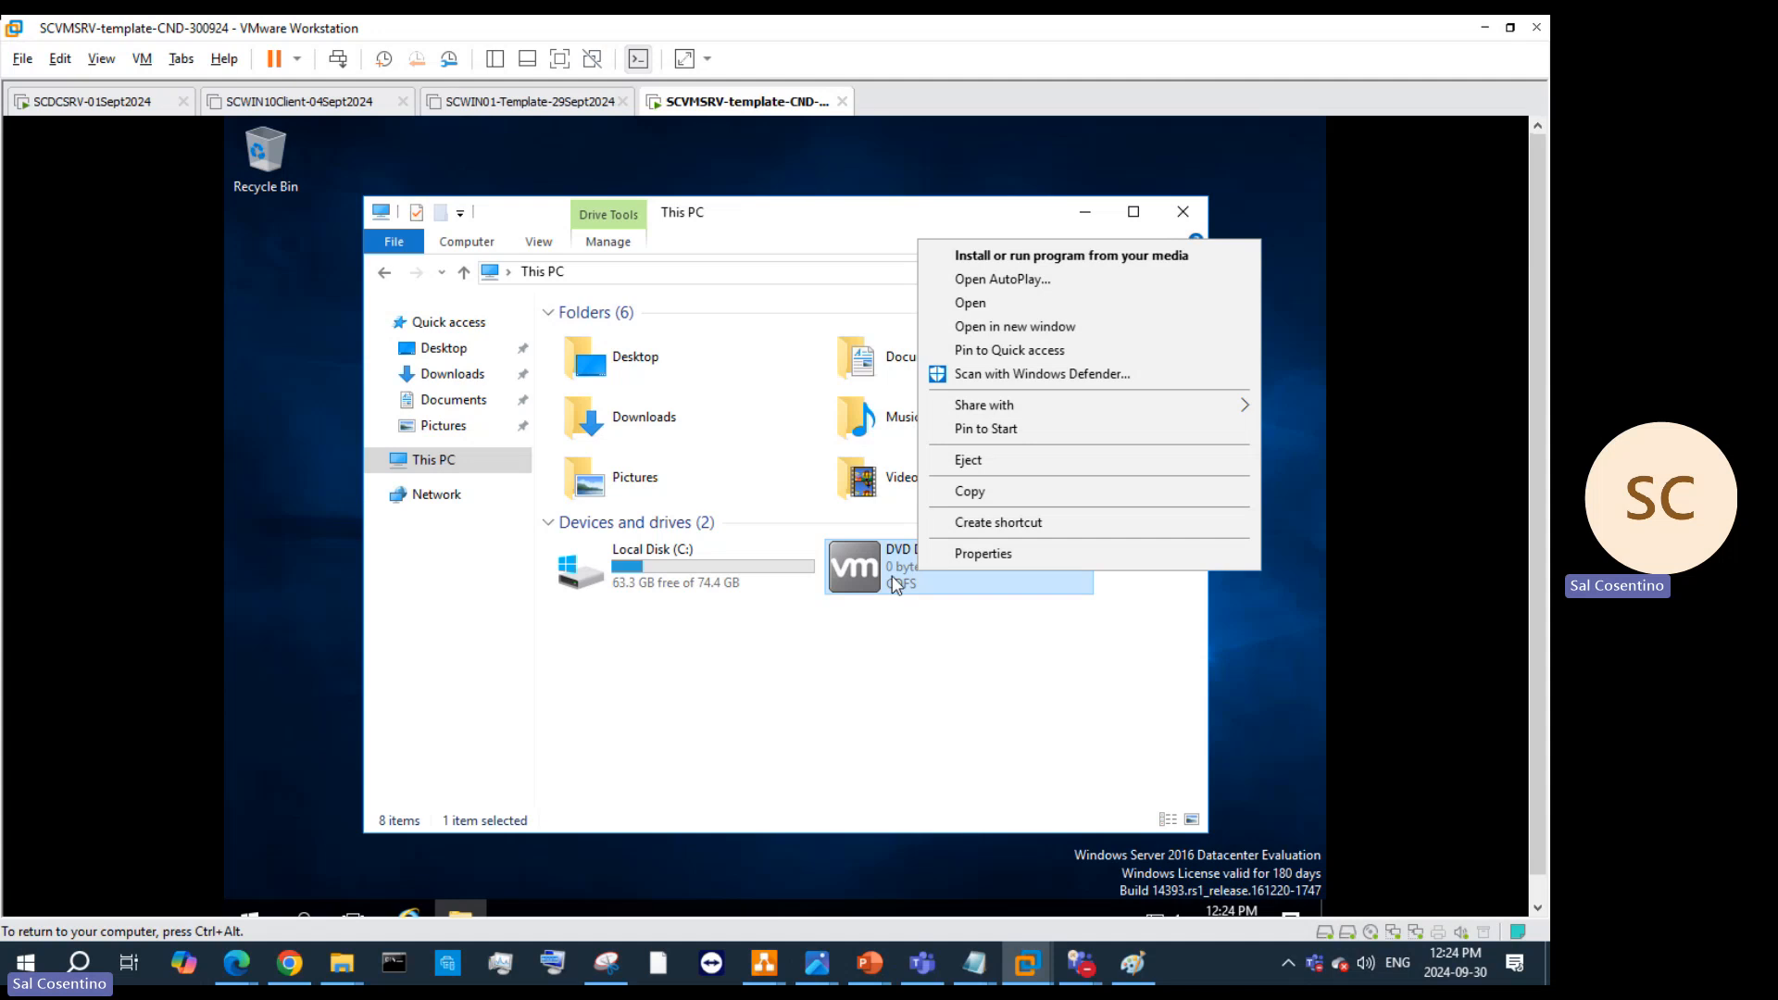
{"action": "left_click", "coordinate": [1114, 277]}
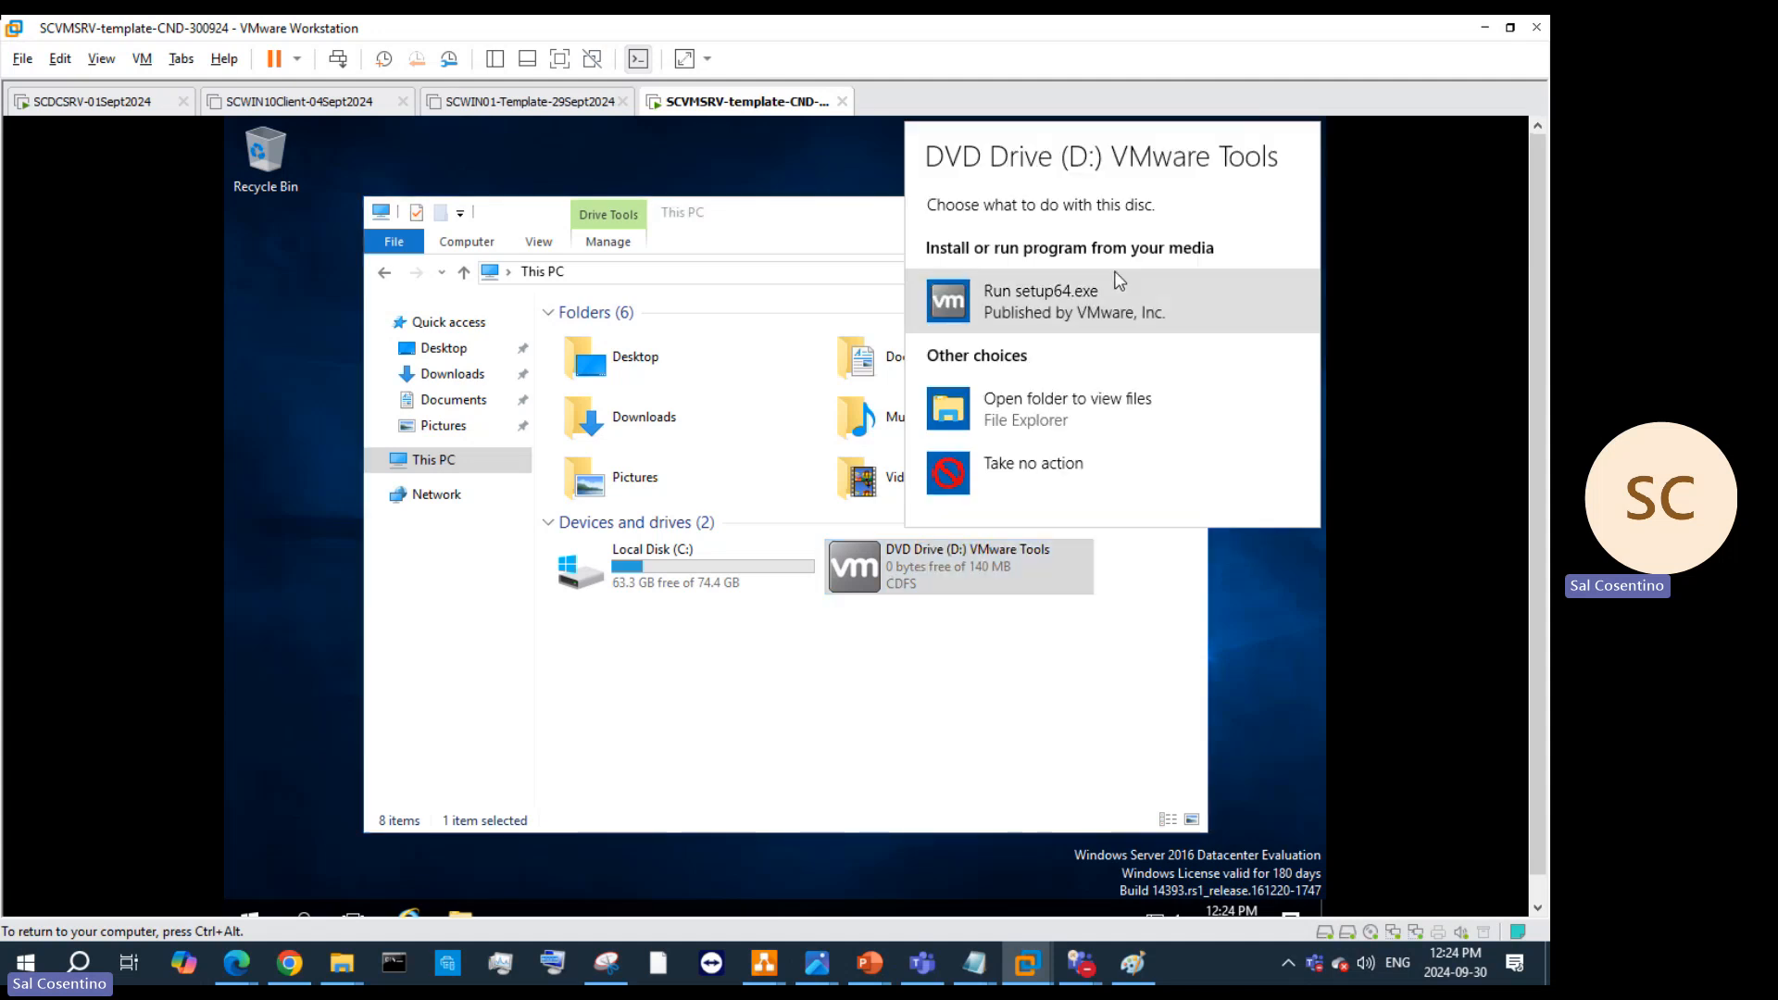
{"action": "left_click", "coordinate": [1007, 306]}
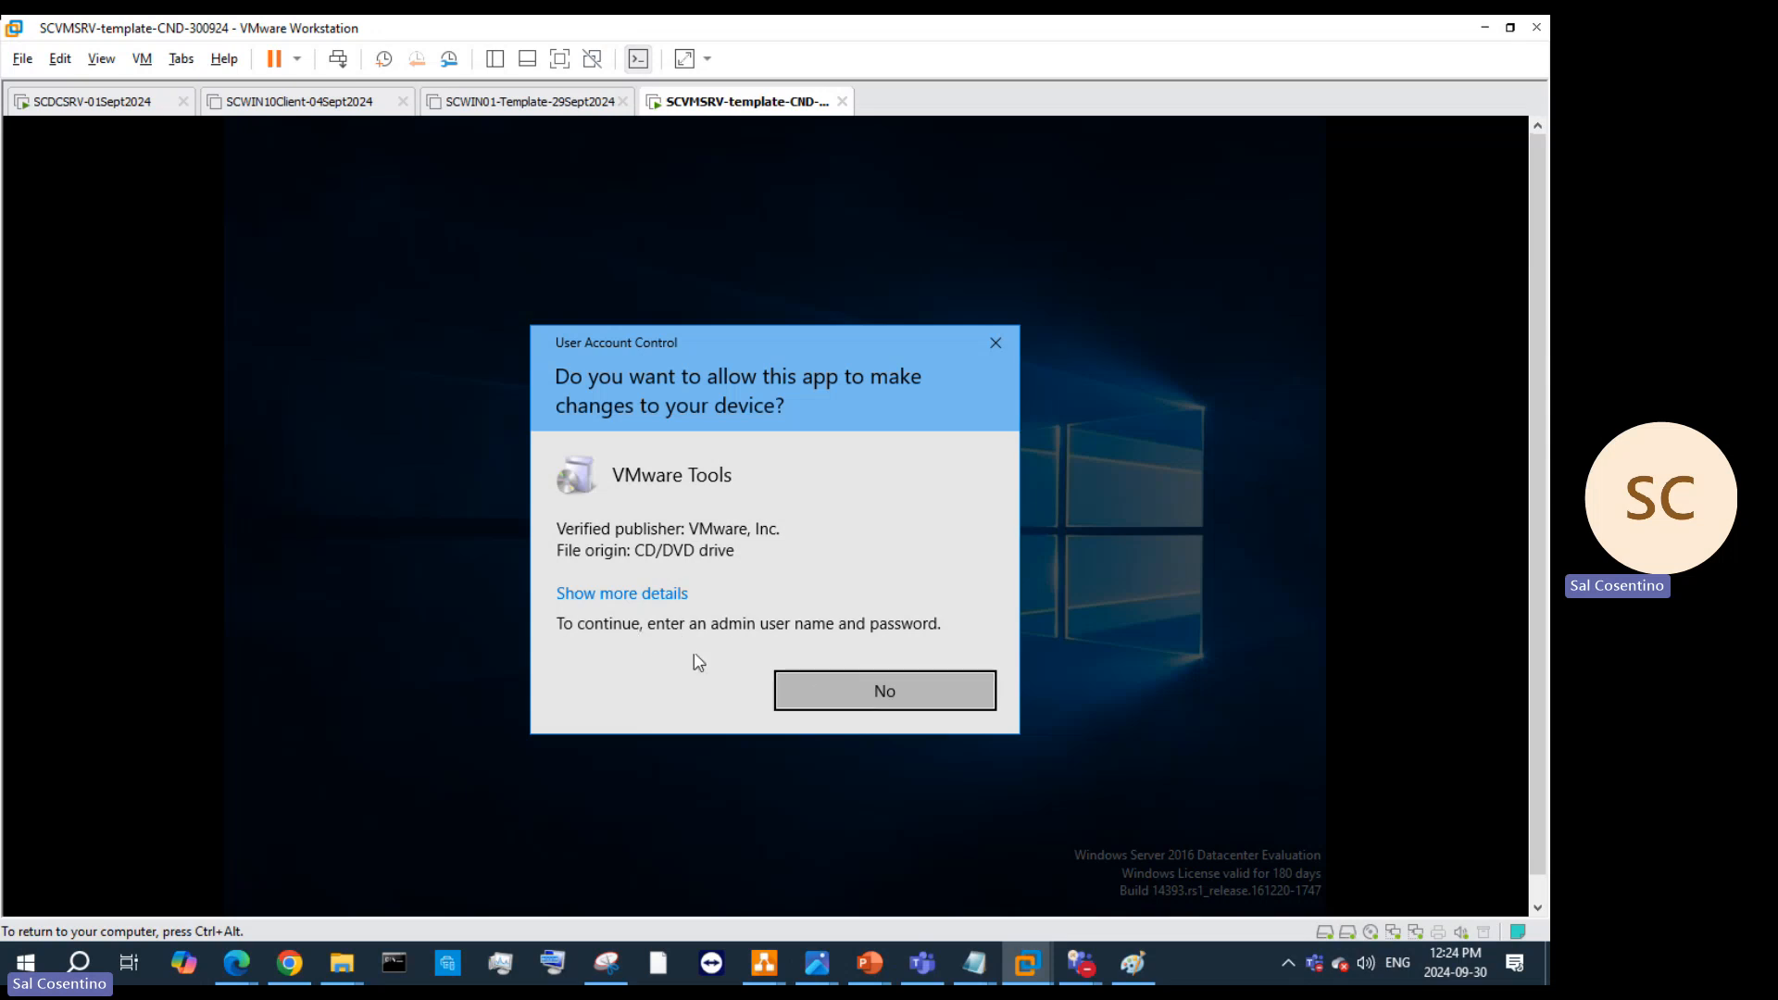
{"action": "left_click", "coordinate": [595, 596]}
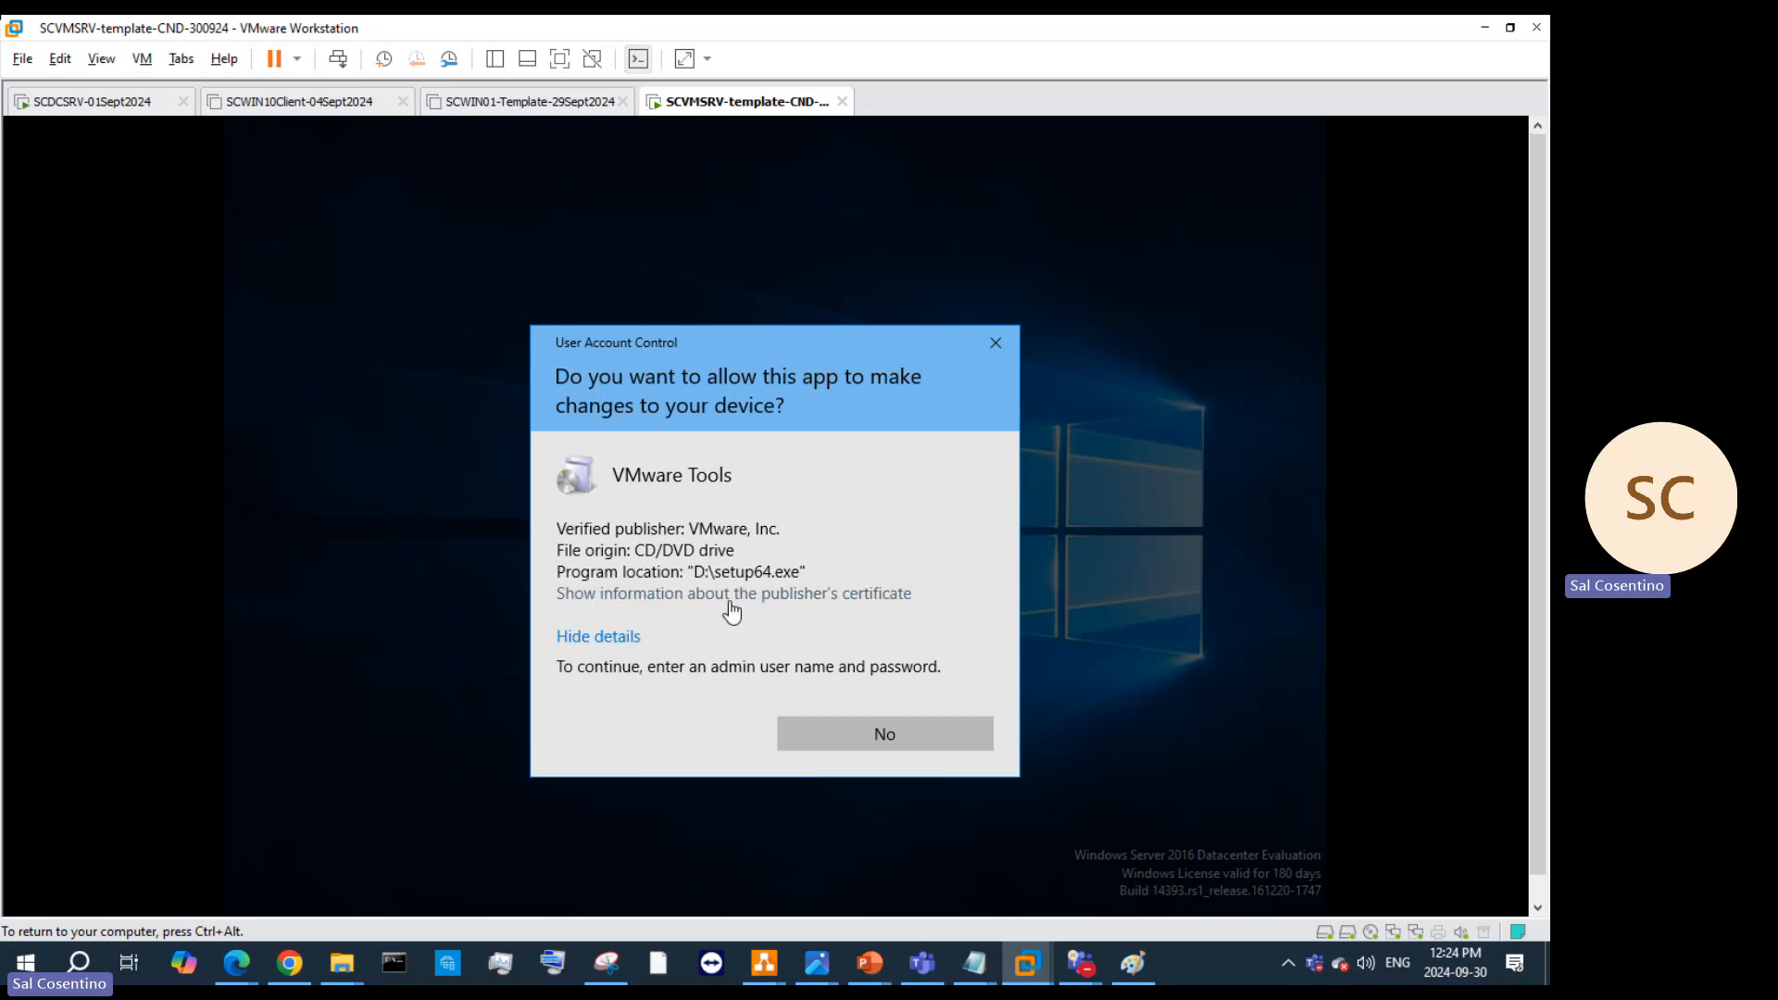
{"action": "left_click", "coordinate": [975, 328]}
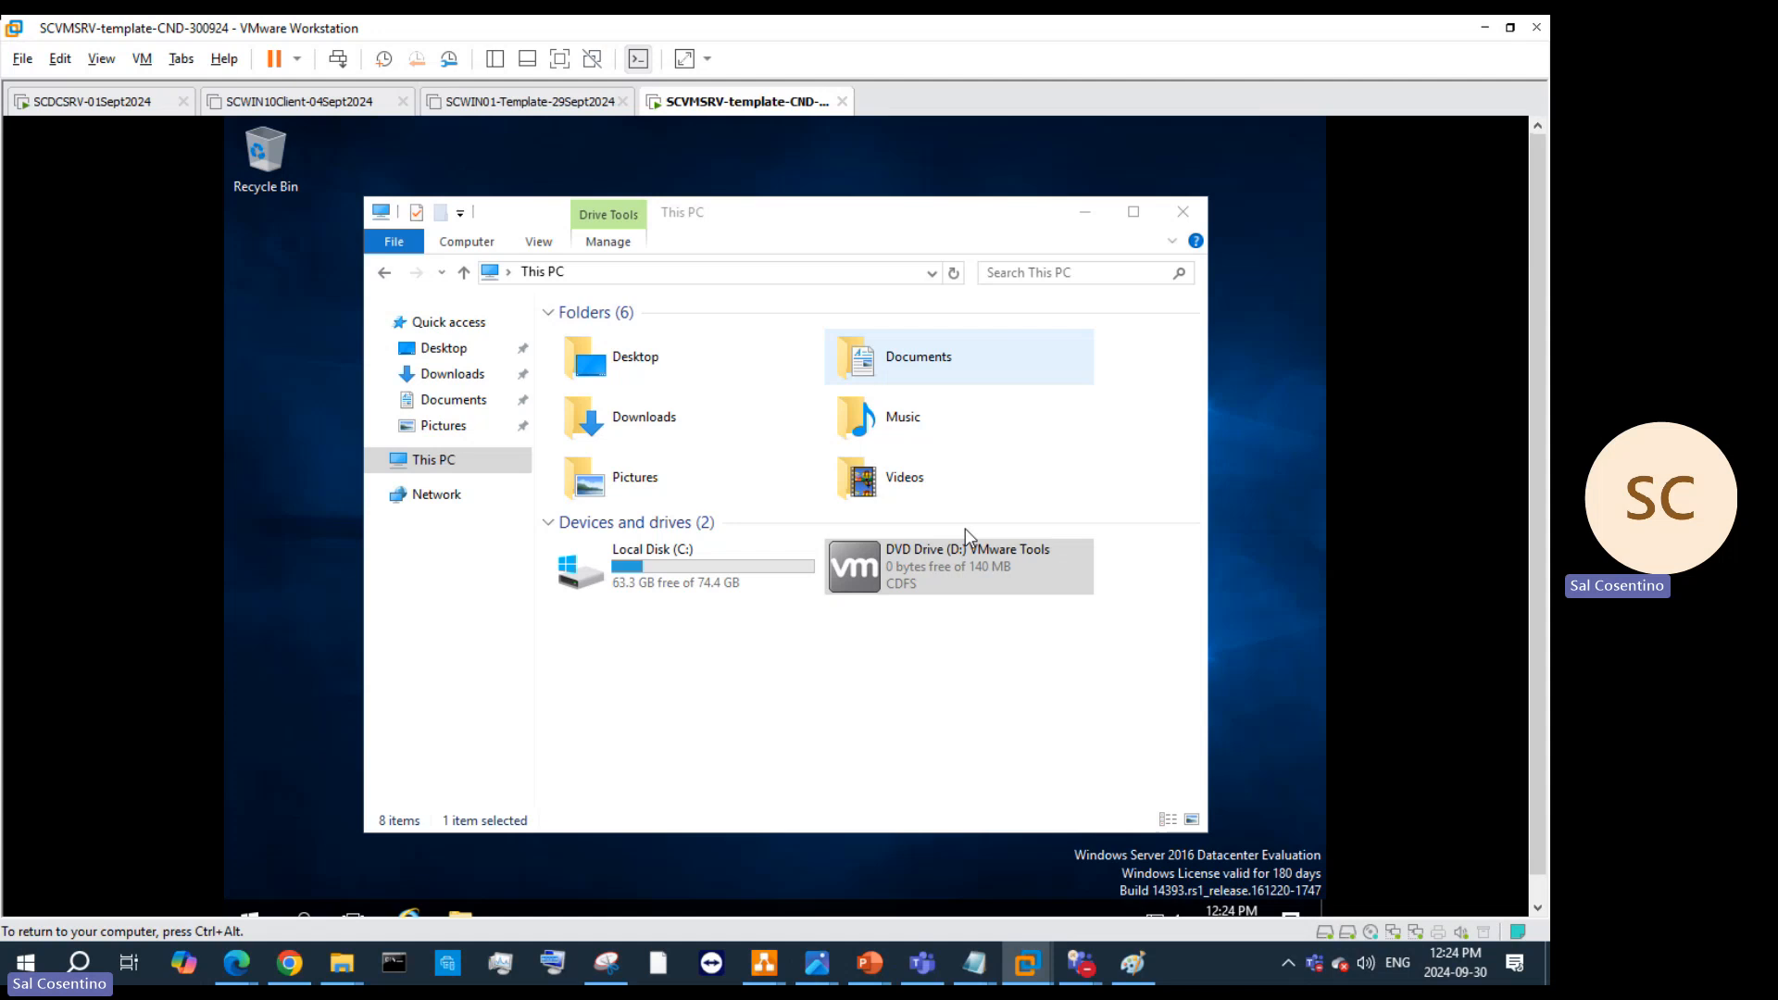
{"action": "right_click", "coordinate": [905, 569]}
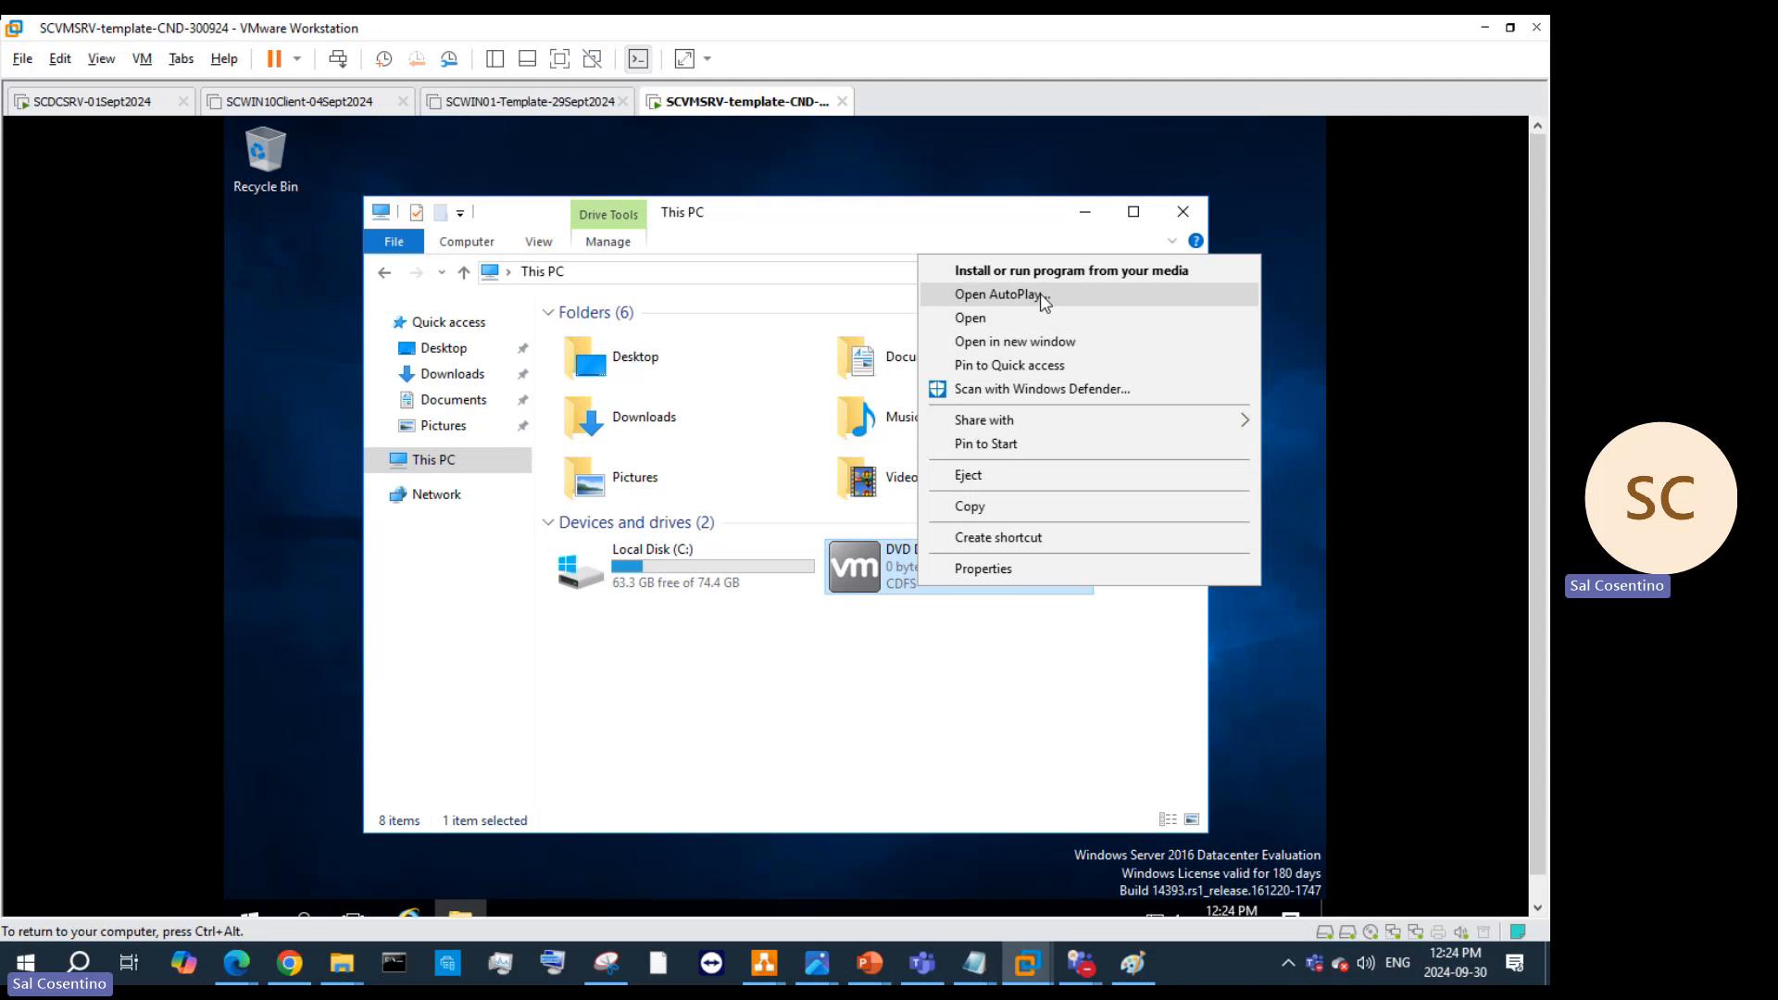
{"action": "left_click", "coordinate": [1070, 272]}
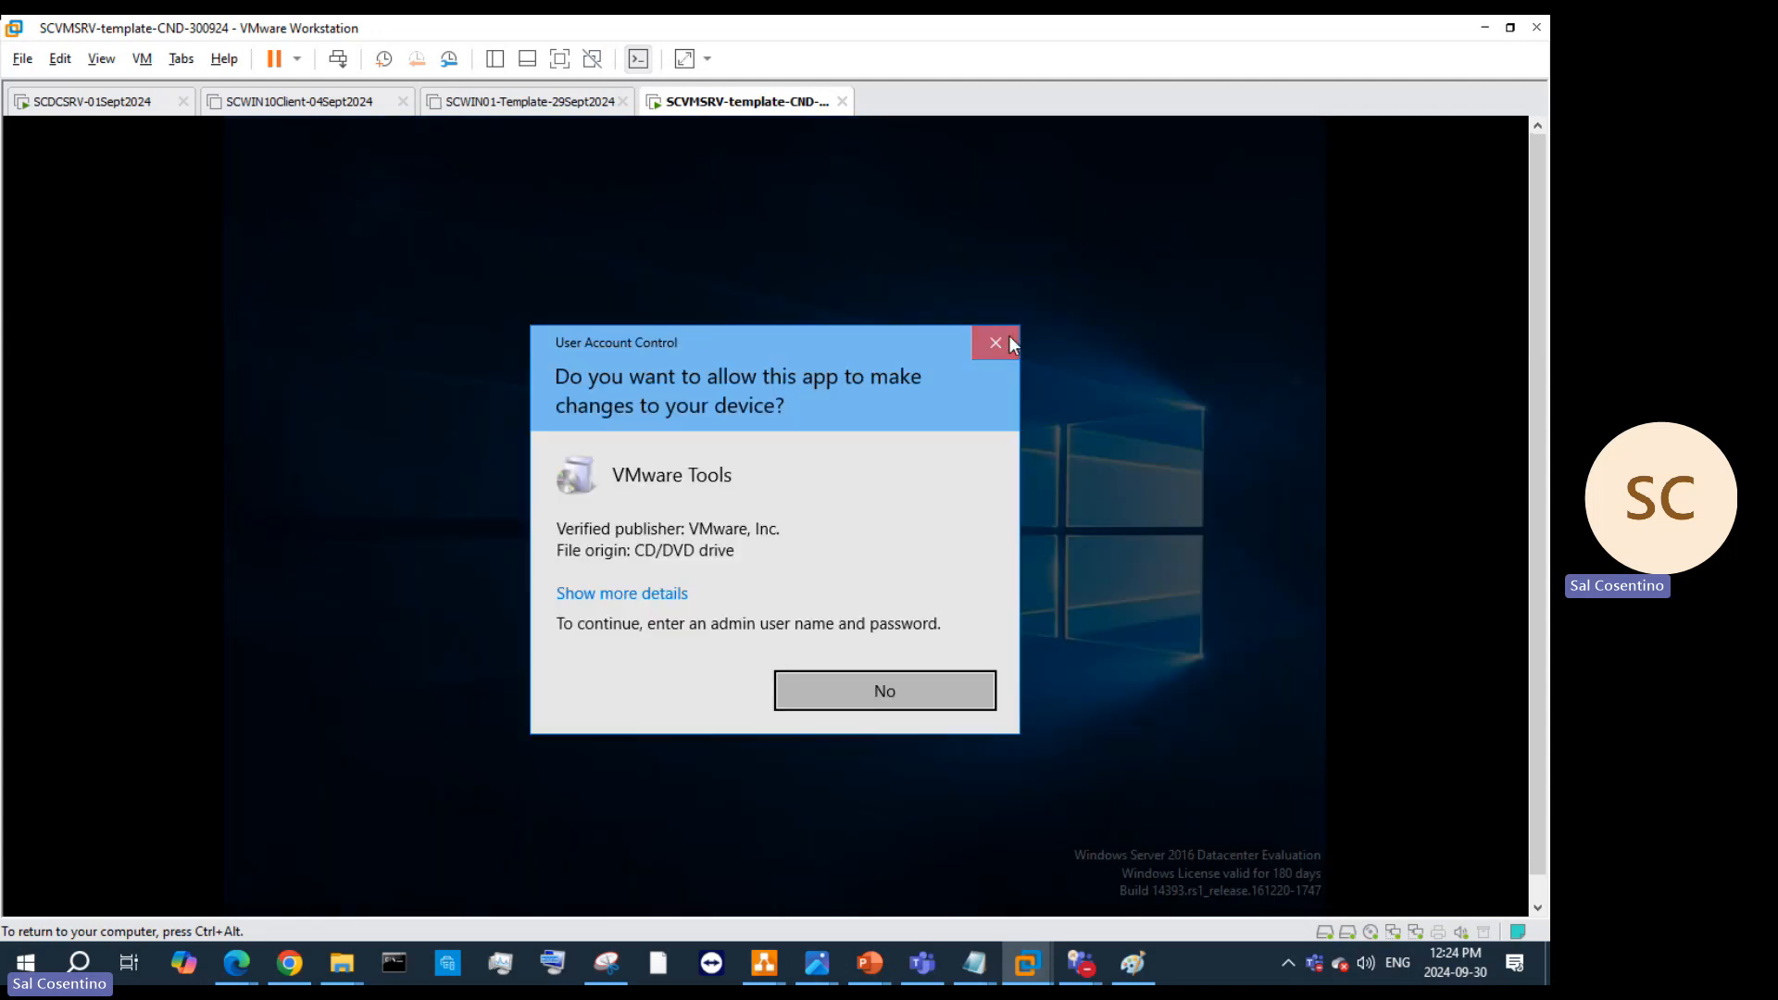
{"action": "left_click", "coordinate": [1009, 339]}
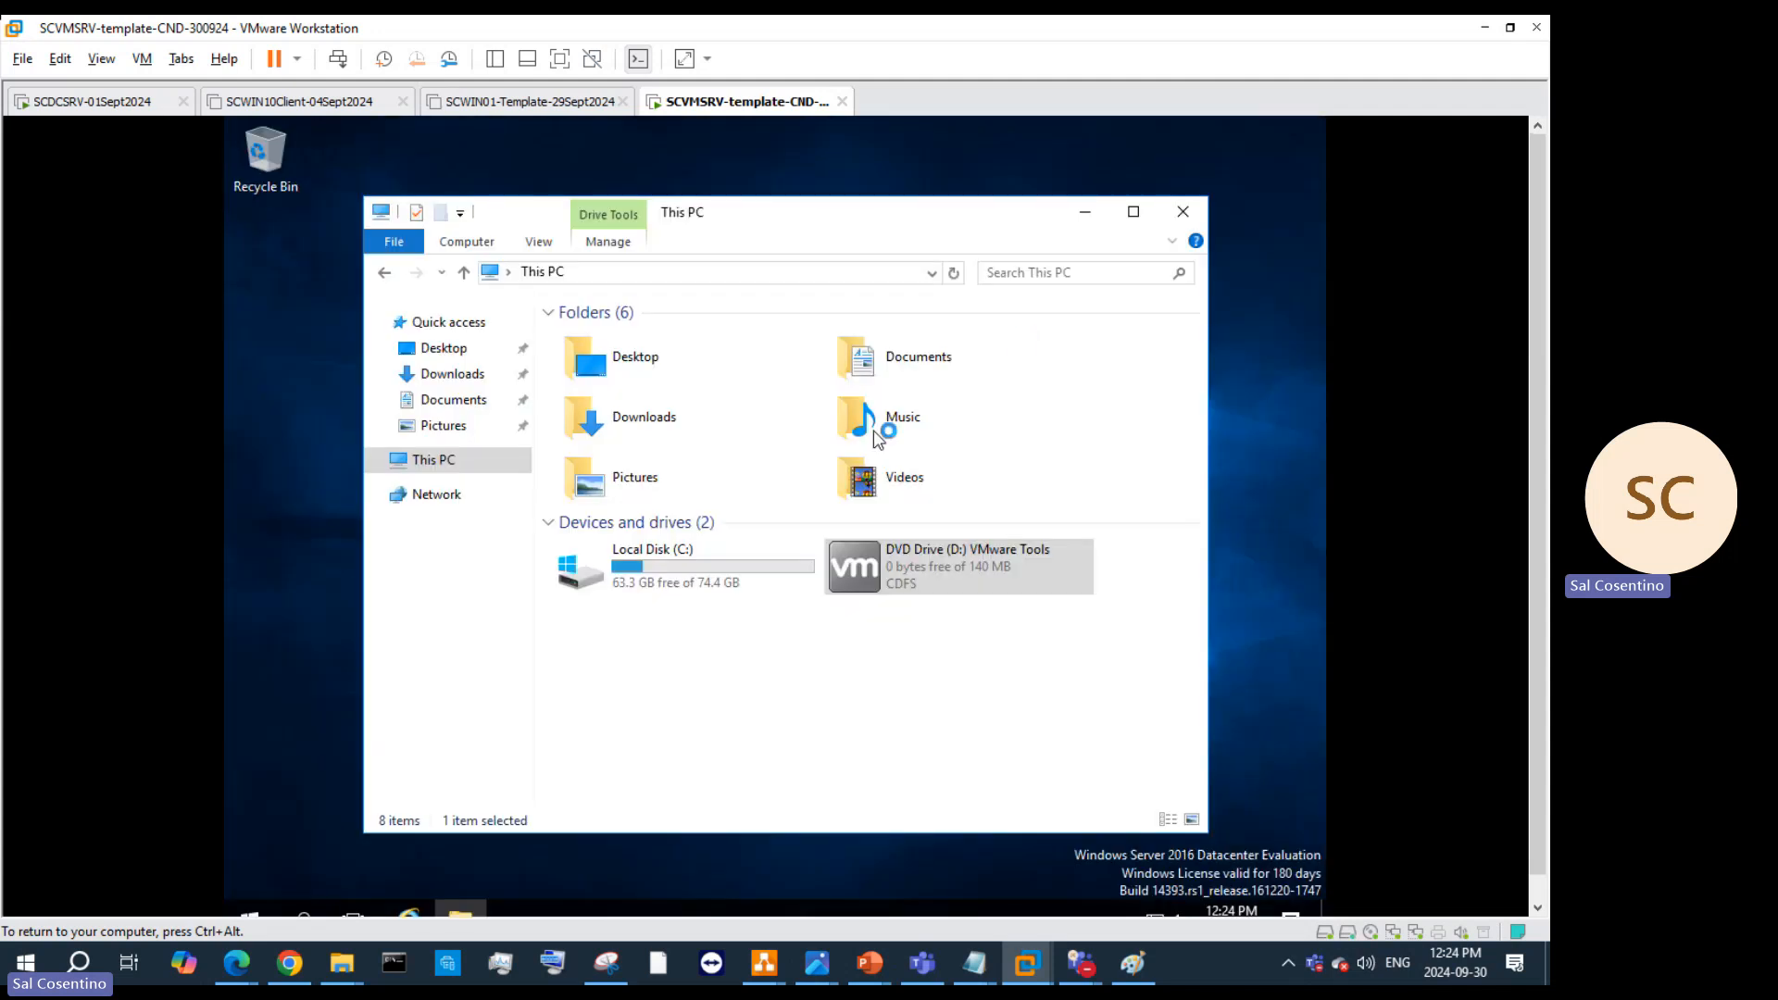
Step: Open the disc's files, run setup64 as administrator, decline the prompt, and close the DVD window
{"action": "right_click", "coordinate": [894, 575]}
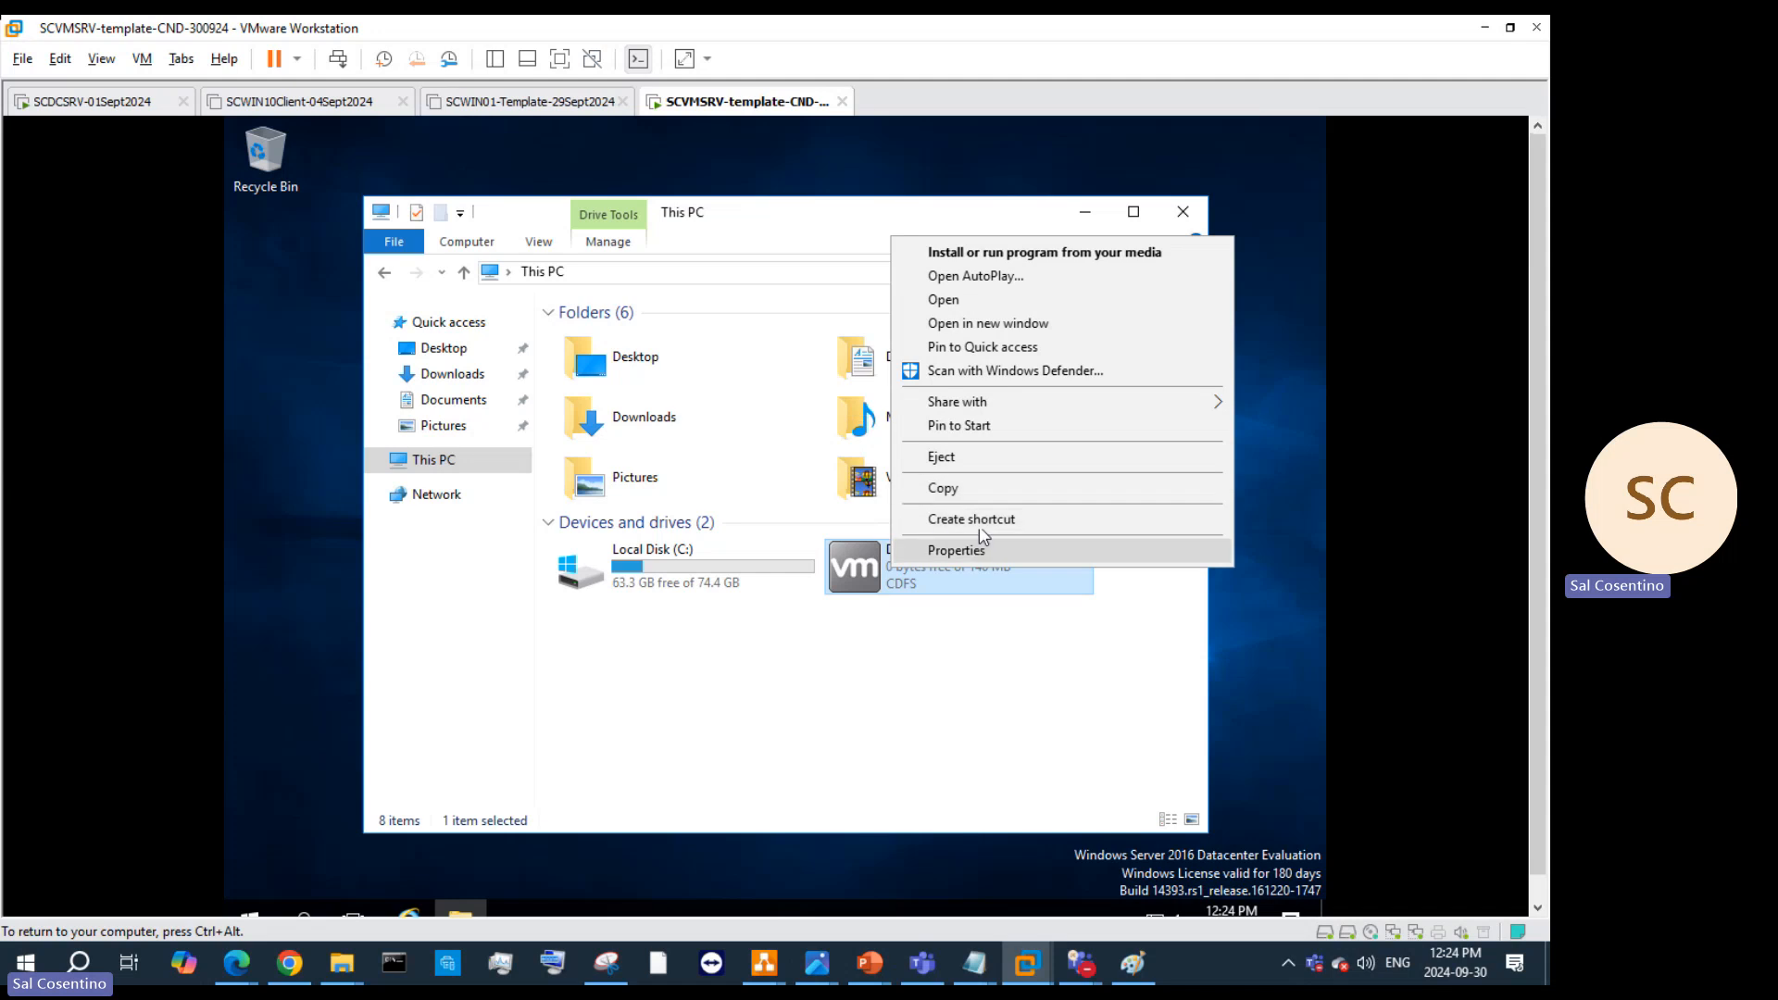
{"action": "left_click", "coordinate": [1007, 330]}
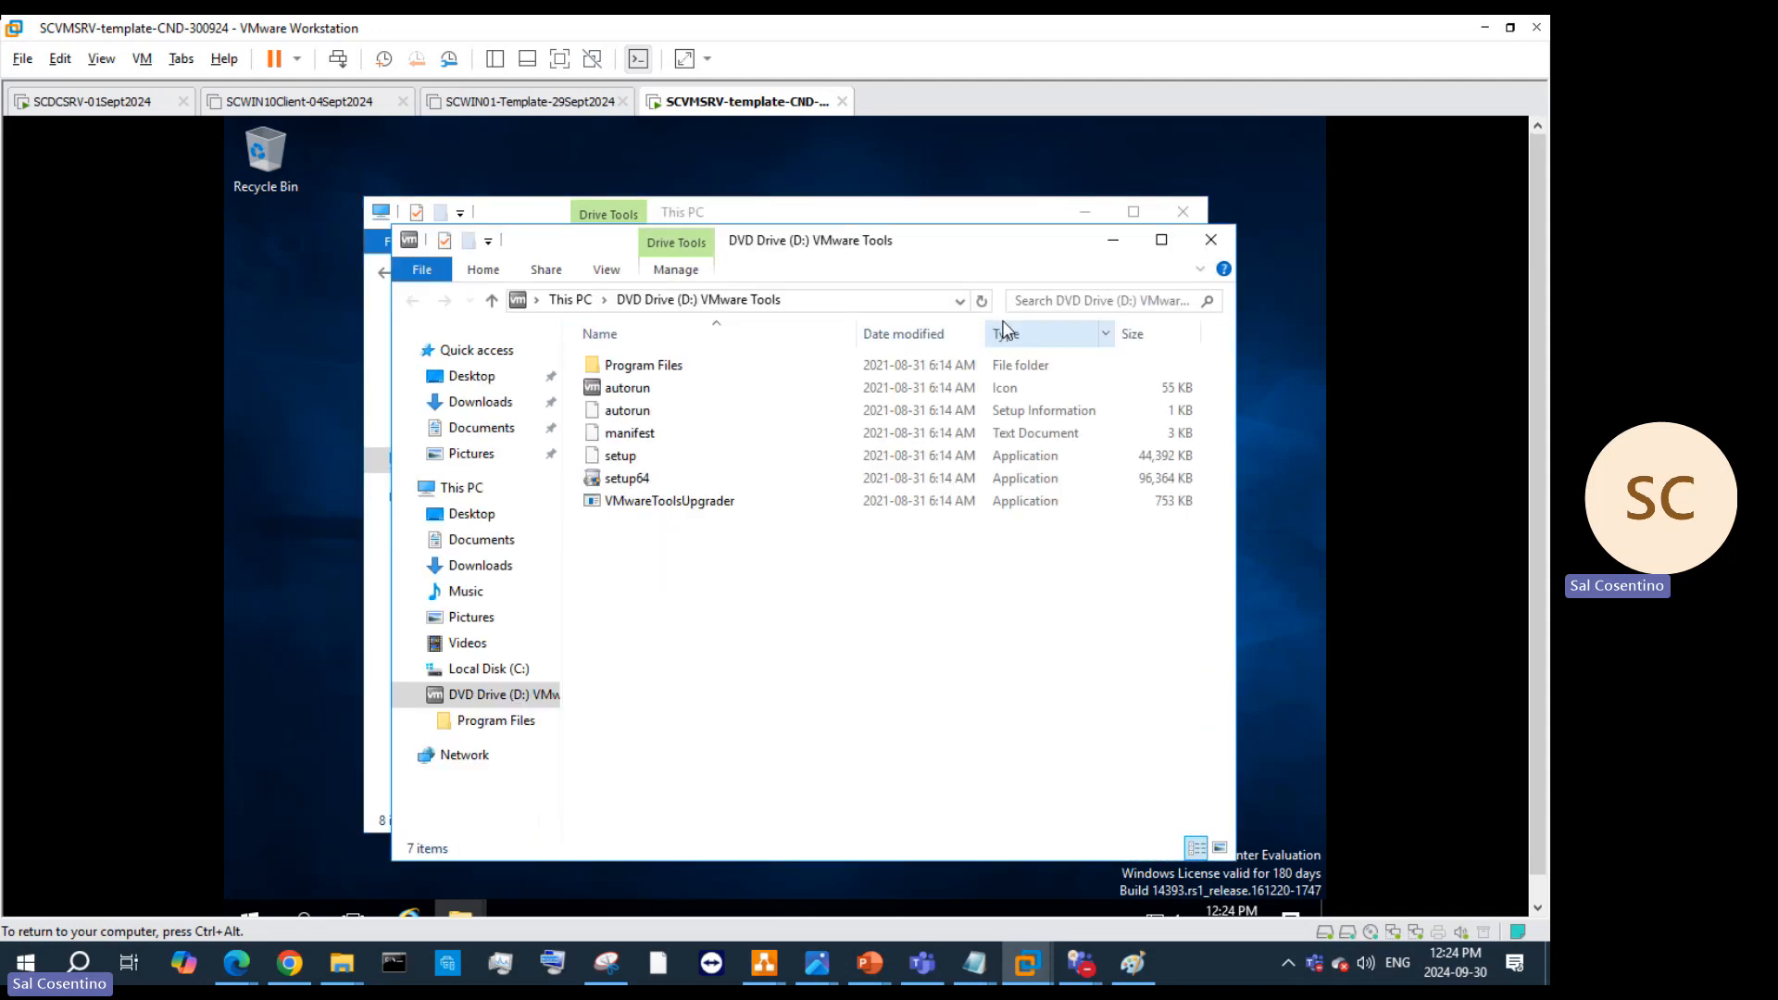
{"action": "right_click", "coordinate": [680, 483]}
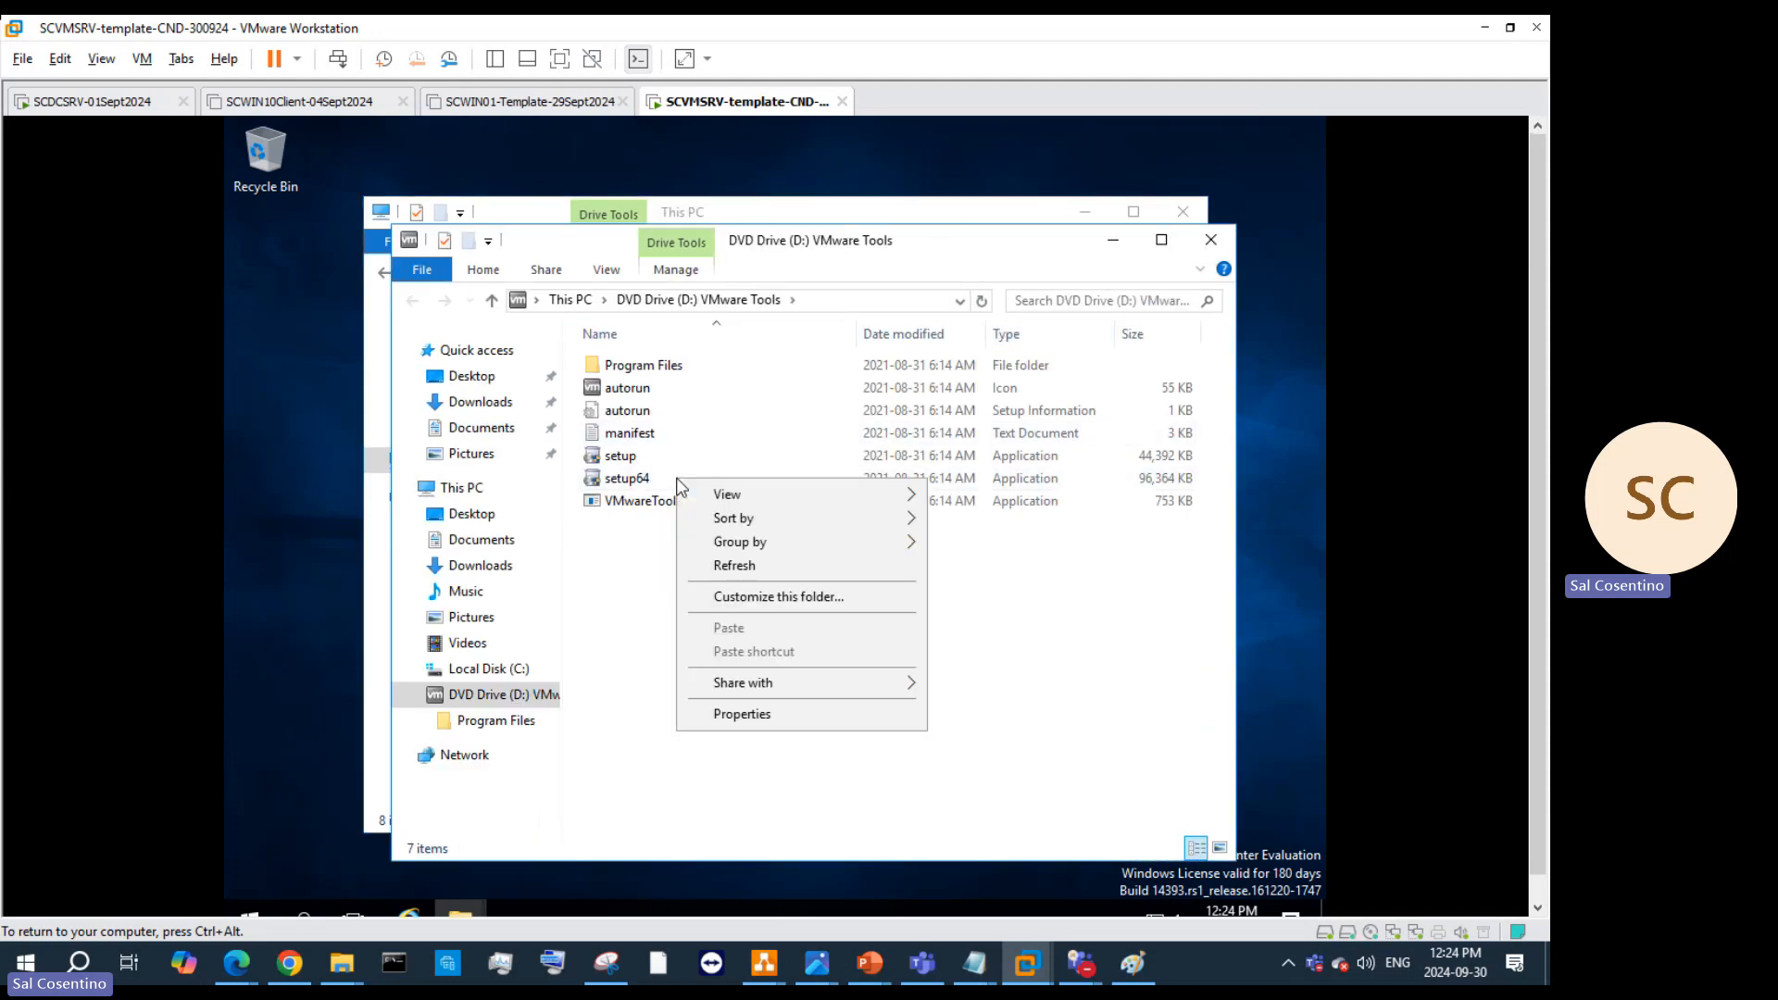
{"action": "left_click", "coordinate": [603, 490]}
{"action": "right_click", "coordinate": [601, 485]}
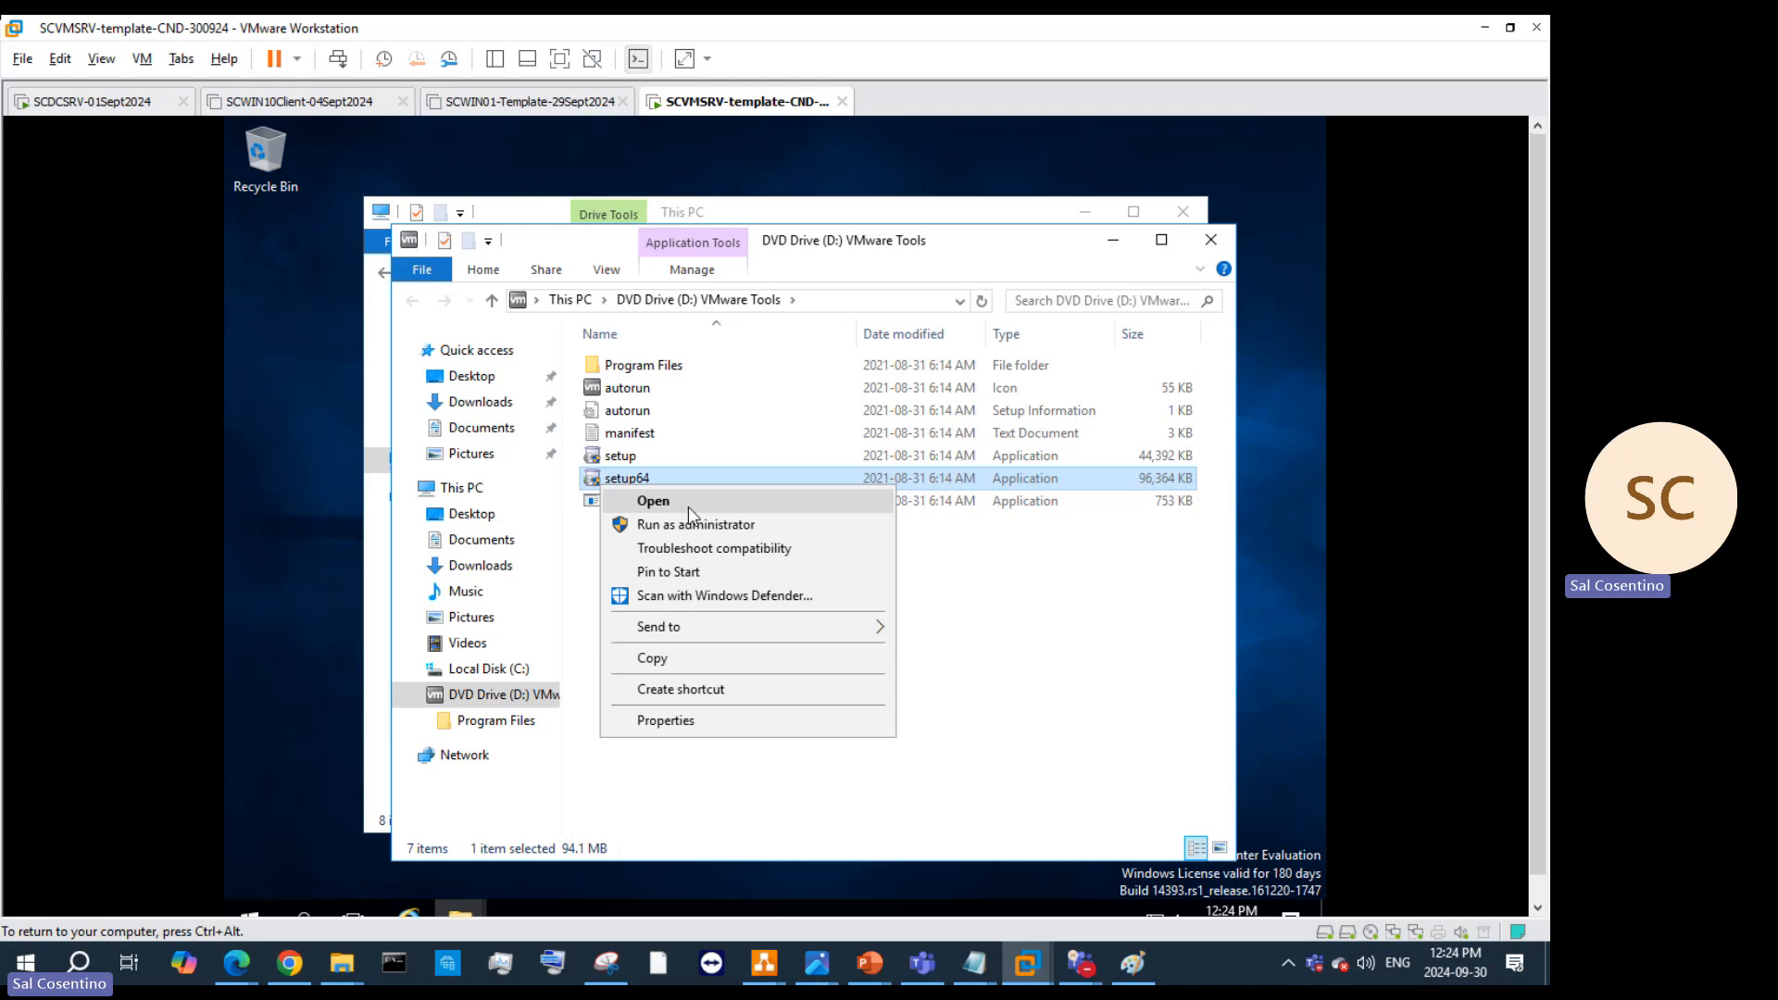
{"action": "left_click", "coordinate": [698, 520]}
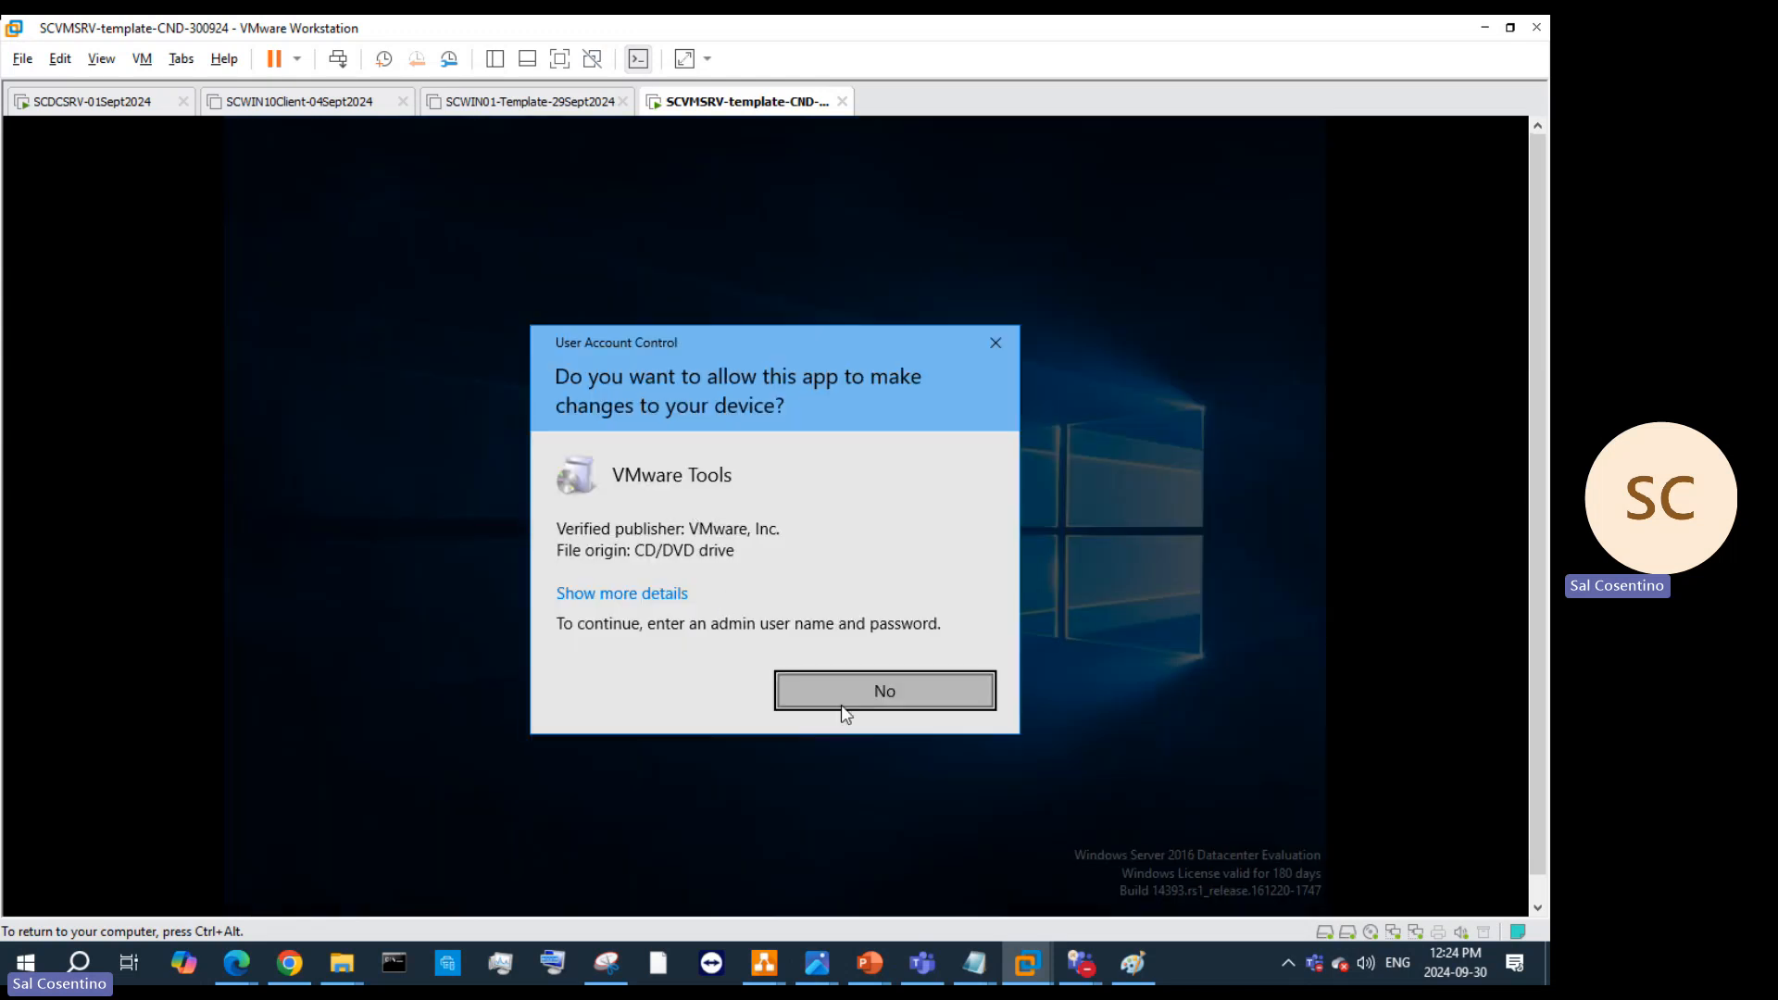
{"action": "left_click", "coordinate": [649, 595]}
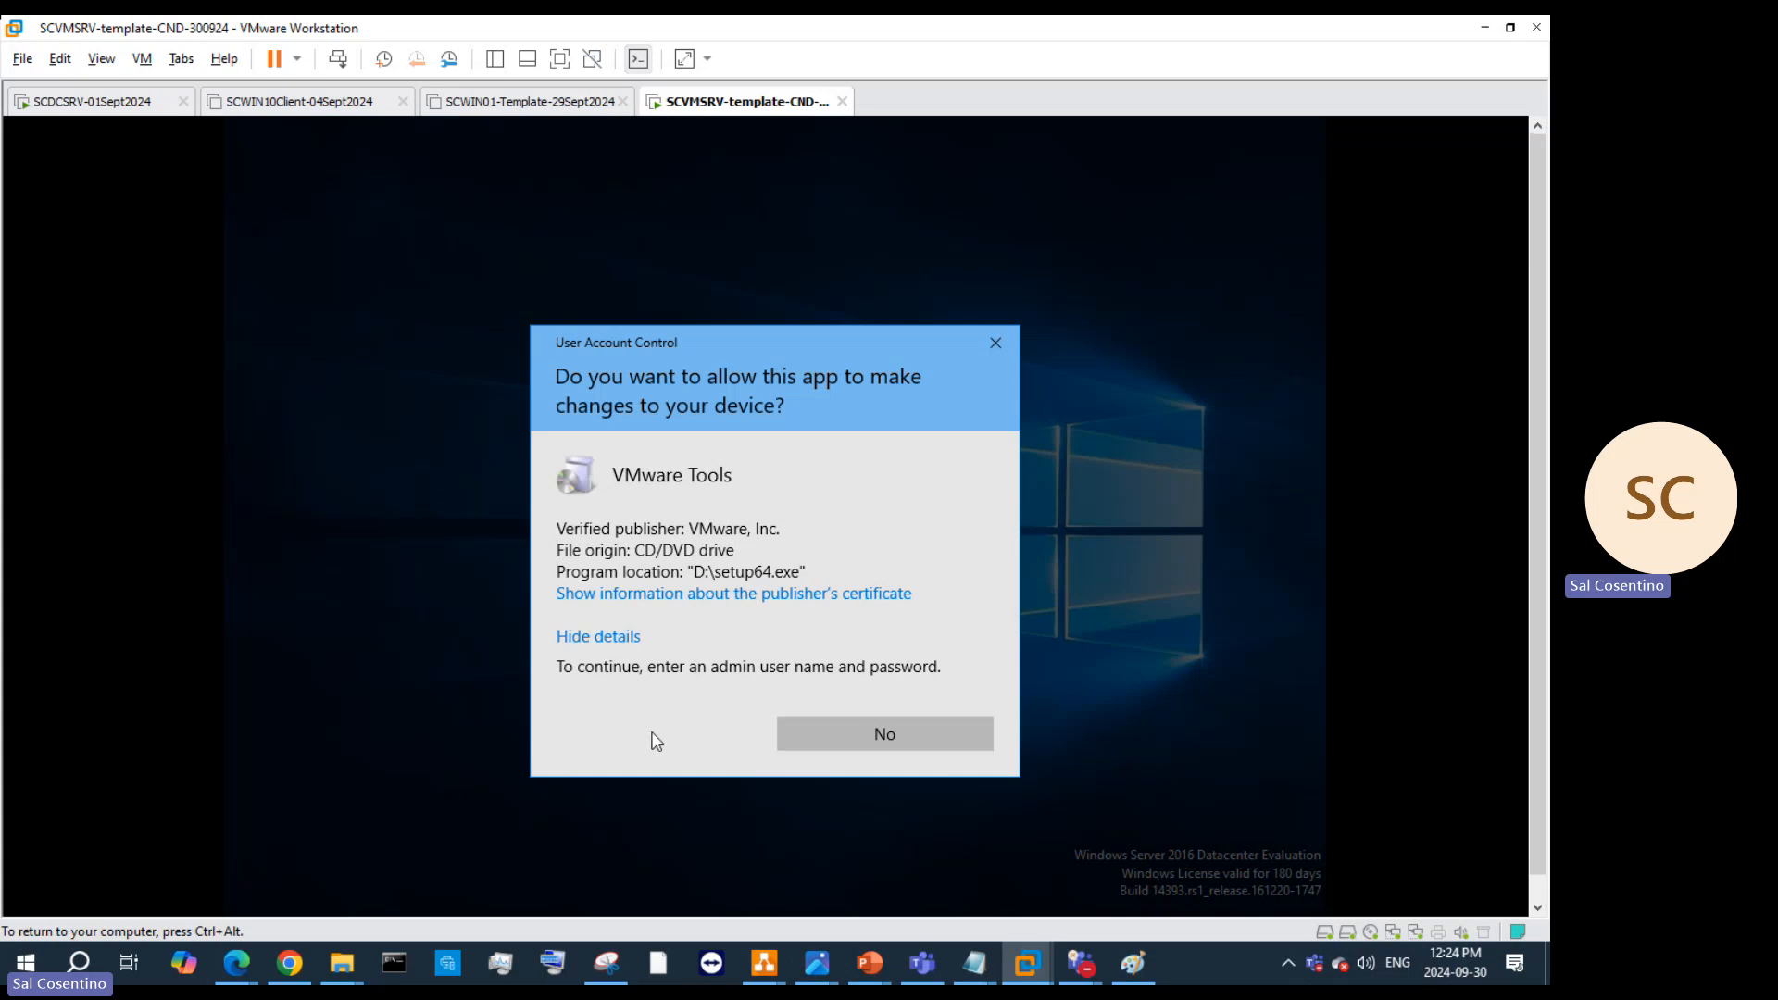
{"action": "left_click", "coordinate": [869, 724]}
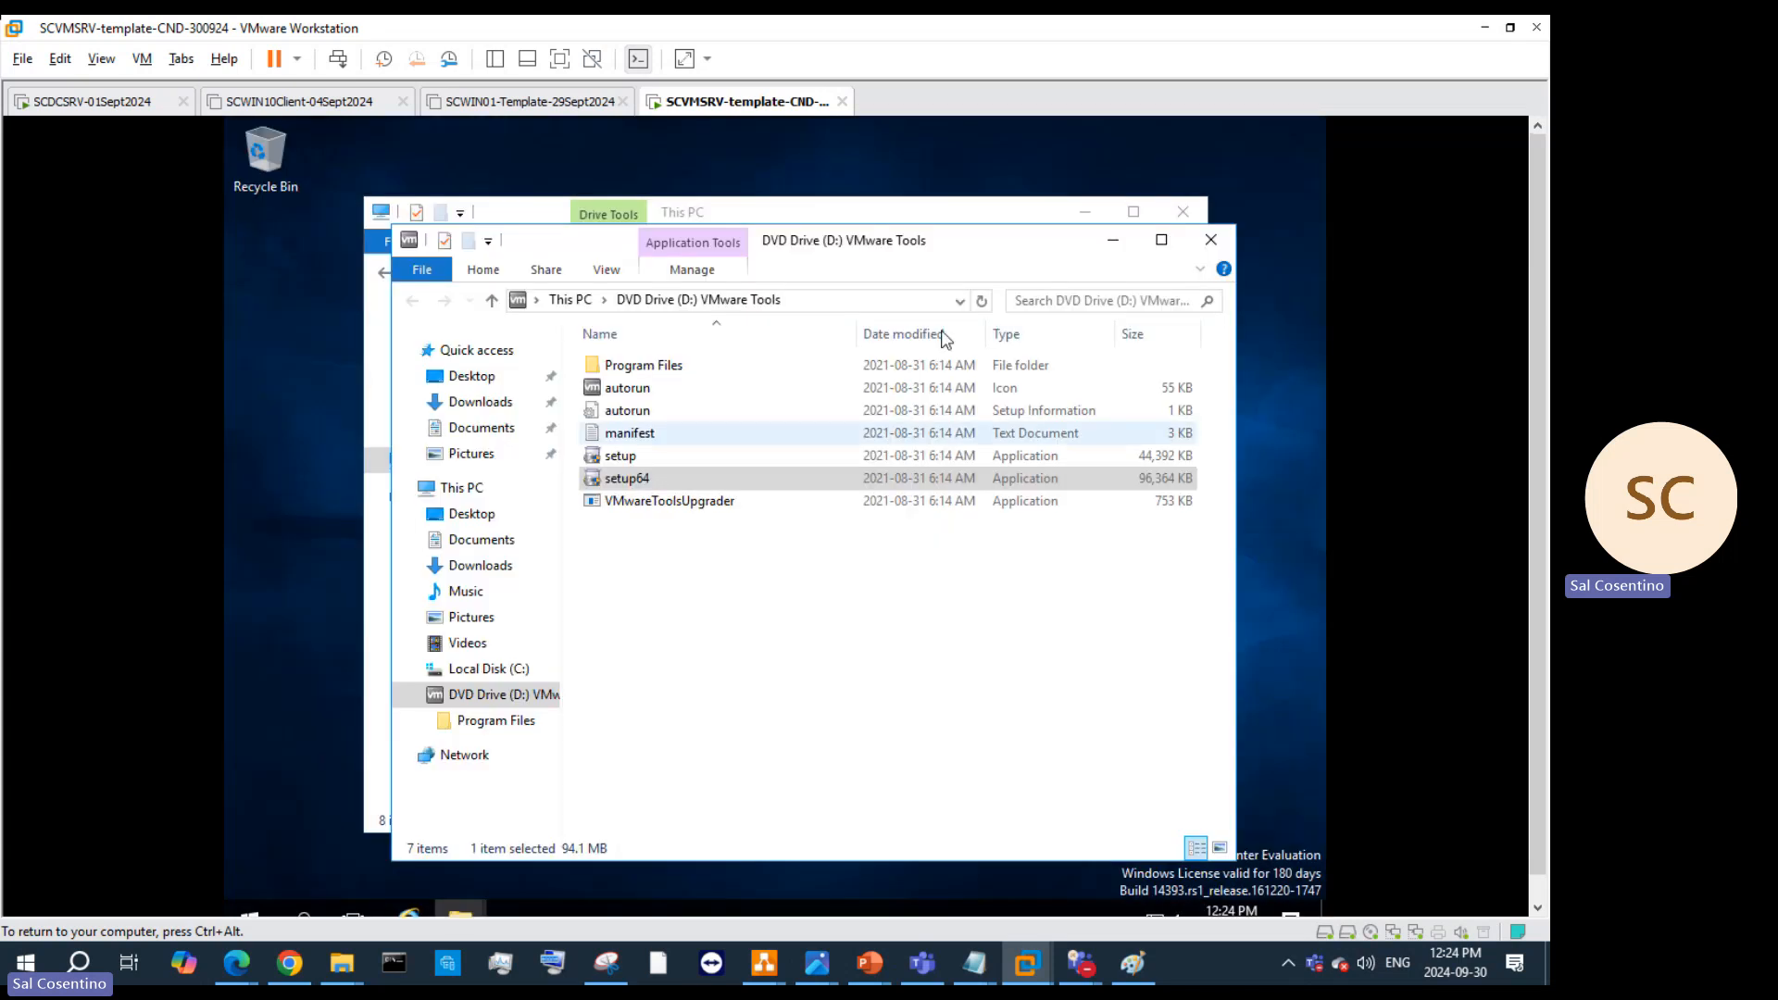
{"action": "left_click", "coordinate": [1210, 239]}
Step: Close the This PC window and look over the guest tab's power options without choosing one
{"action": "left_click", "coordinate": [1184, 211]}
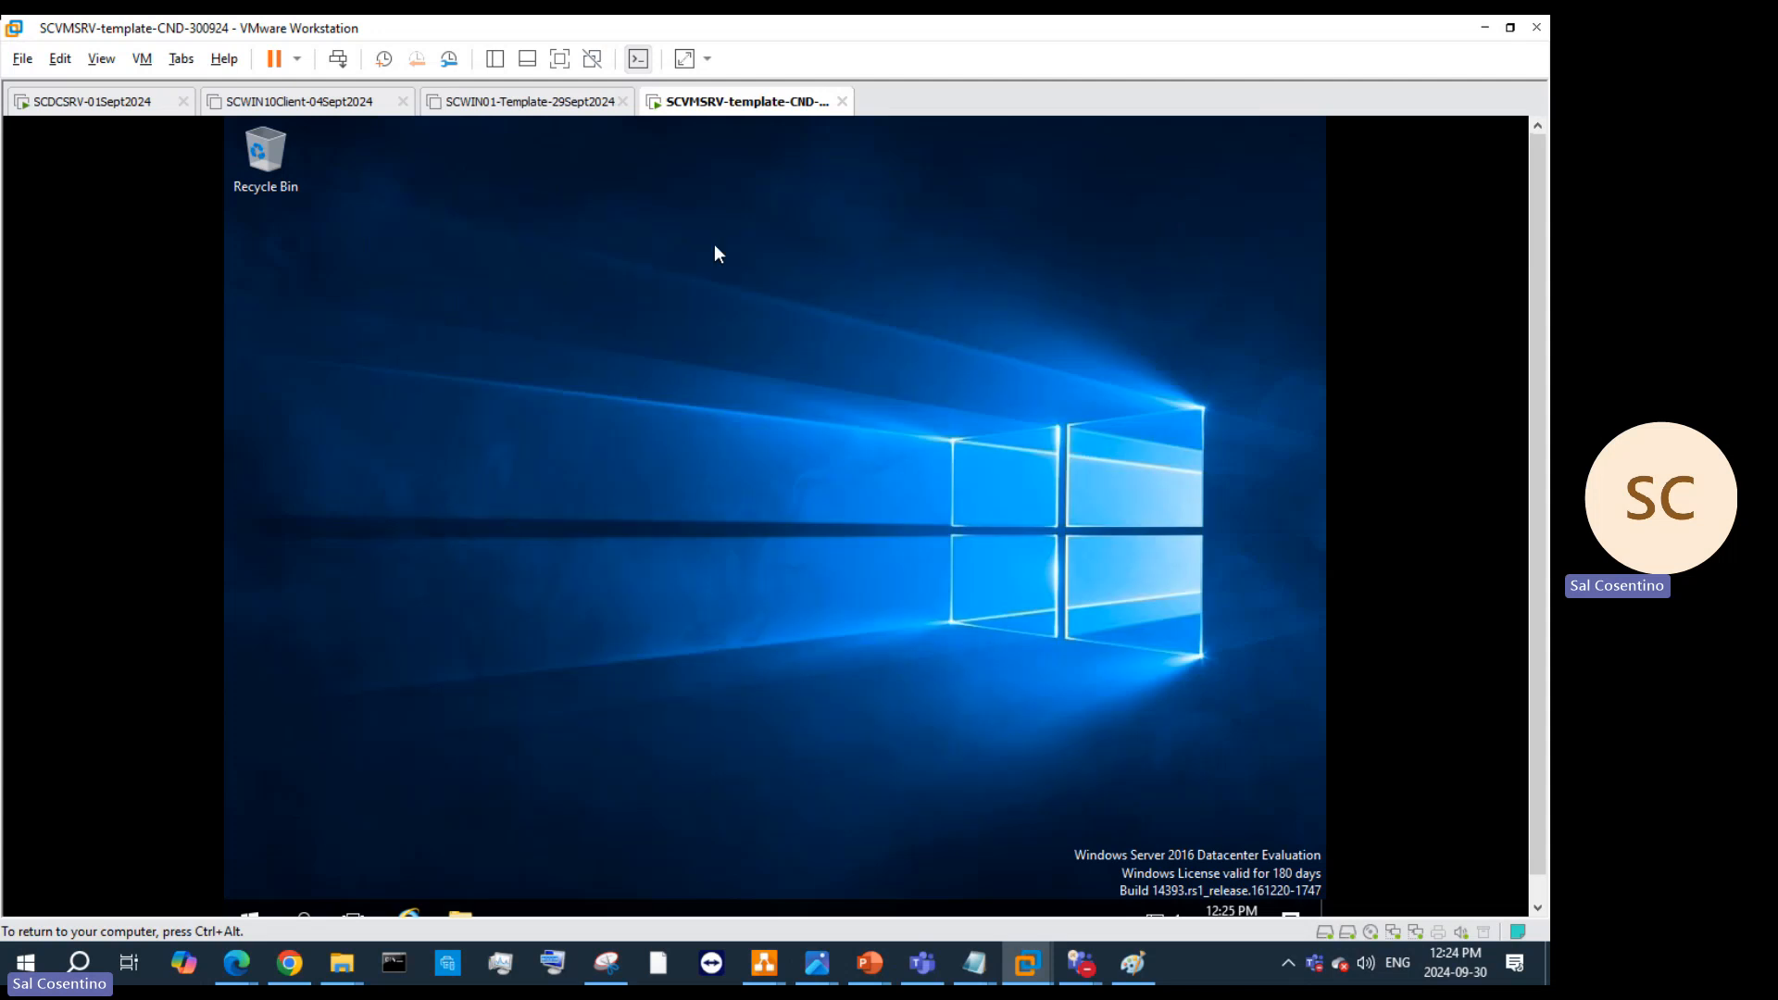
{"action": "right_click", "coordinate": [731, 104]}
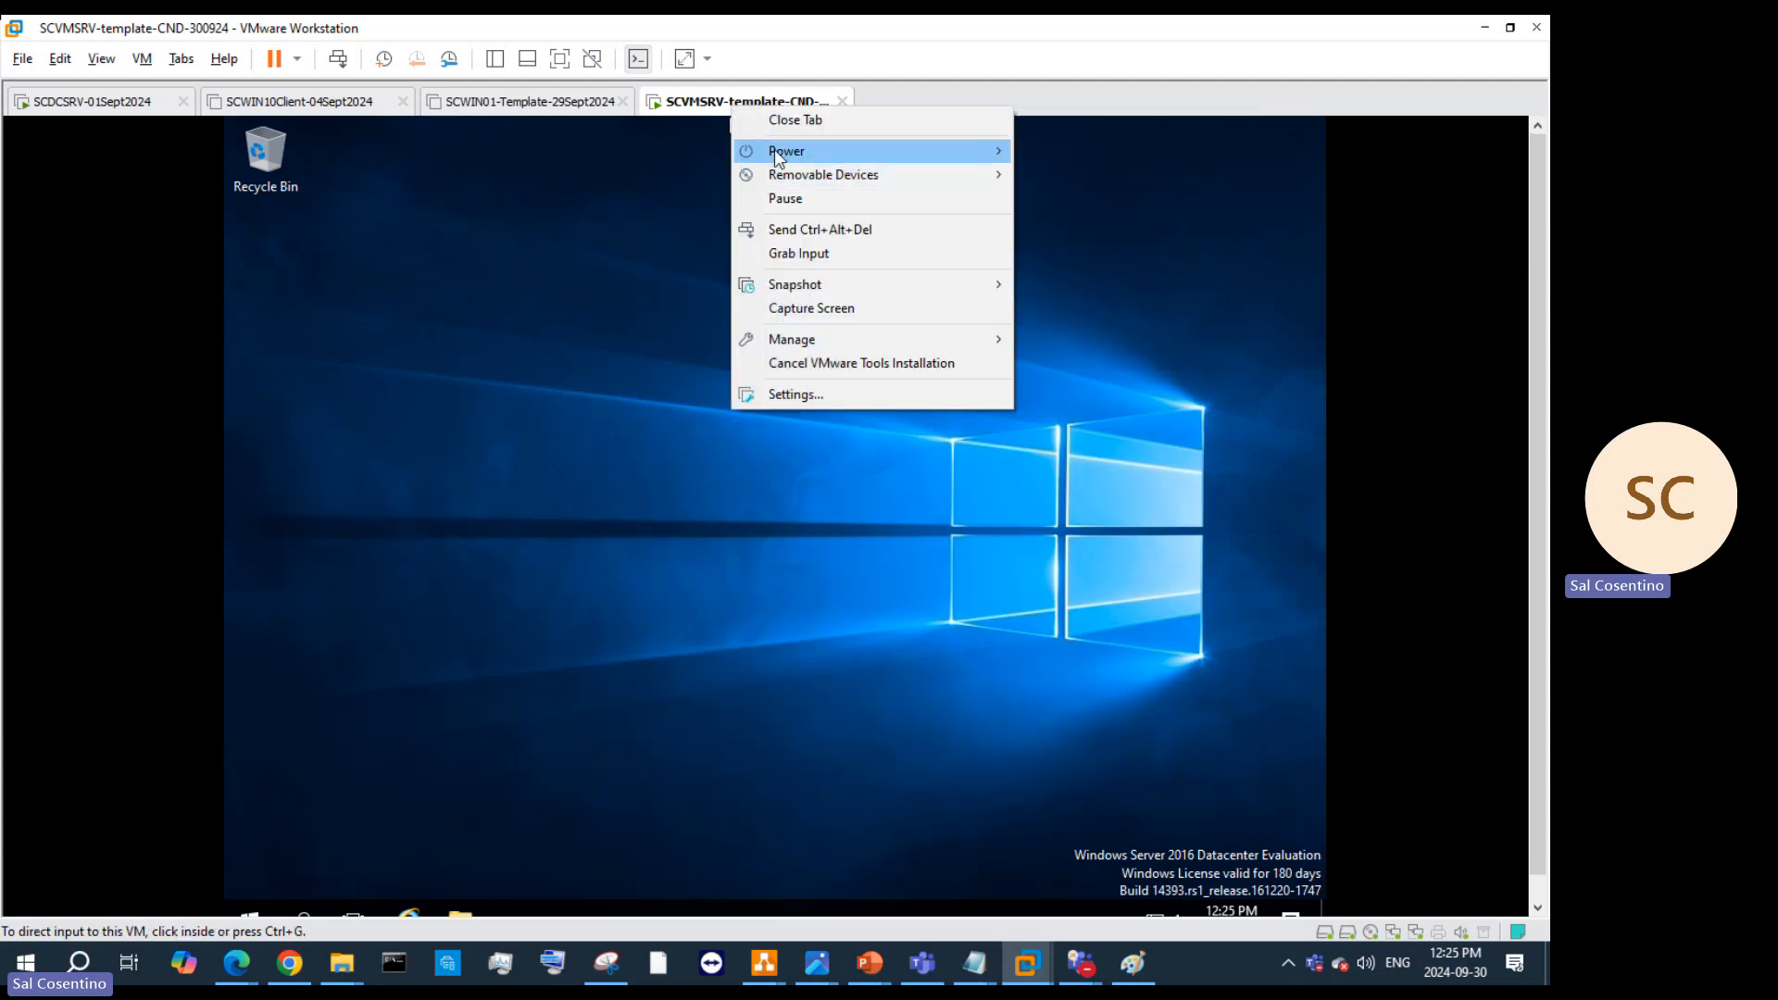
{"action": "mouse_move", "coordinate": [809, 154]}
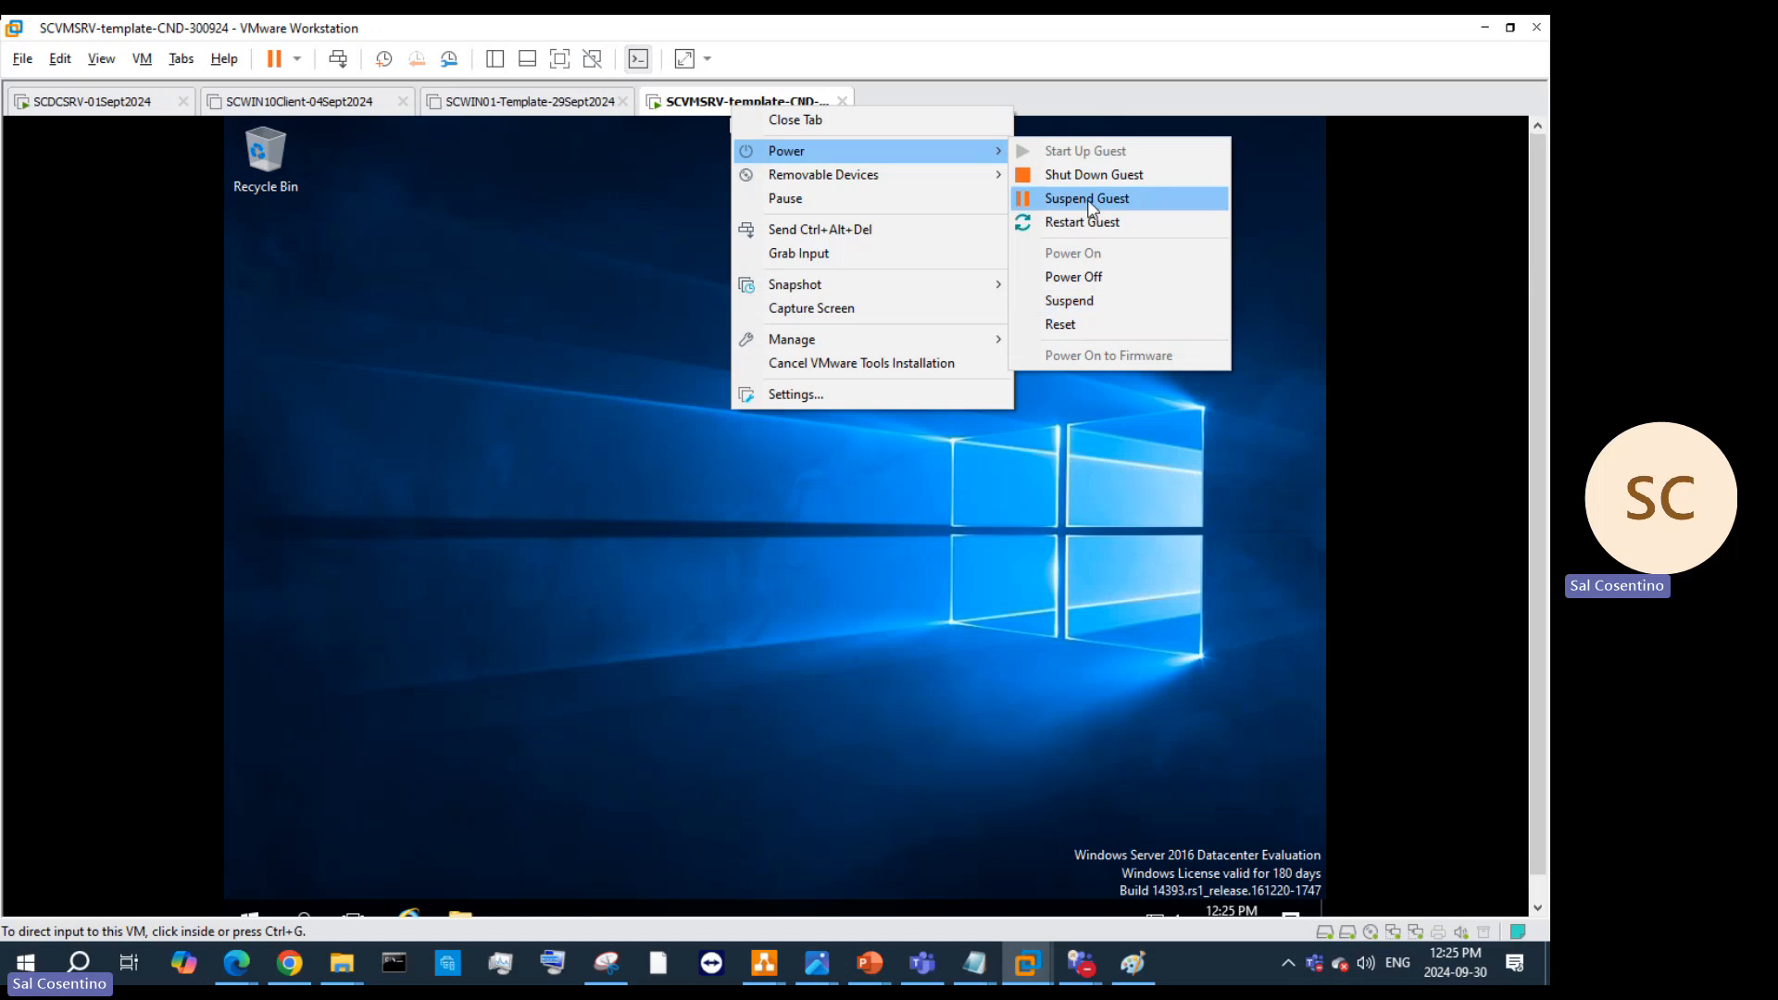
{"action": "left_click", "coordinate": [282, 876]}
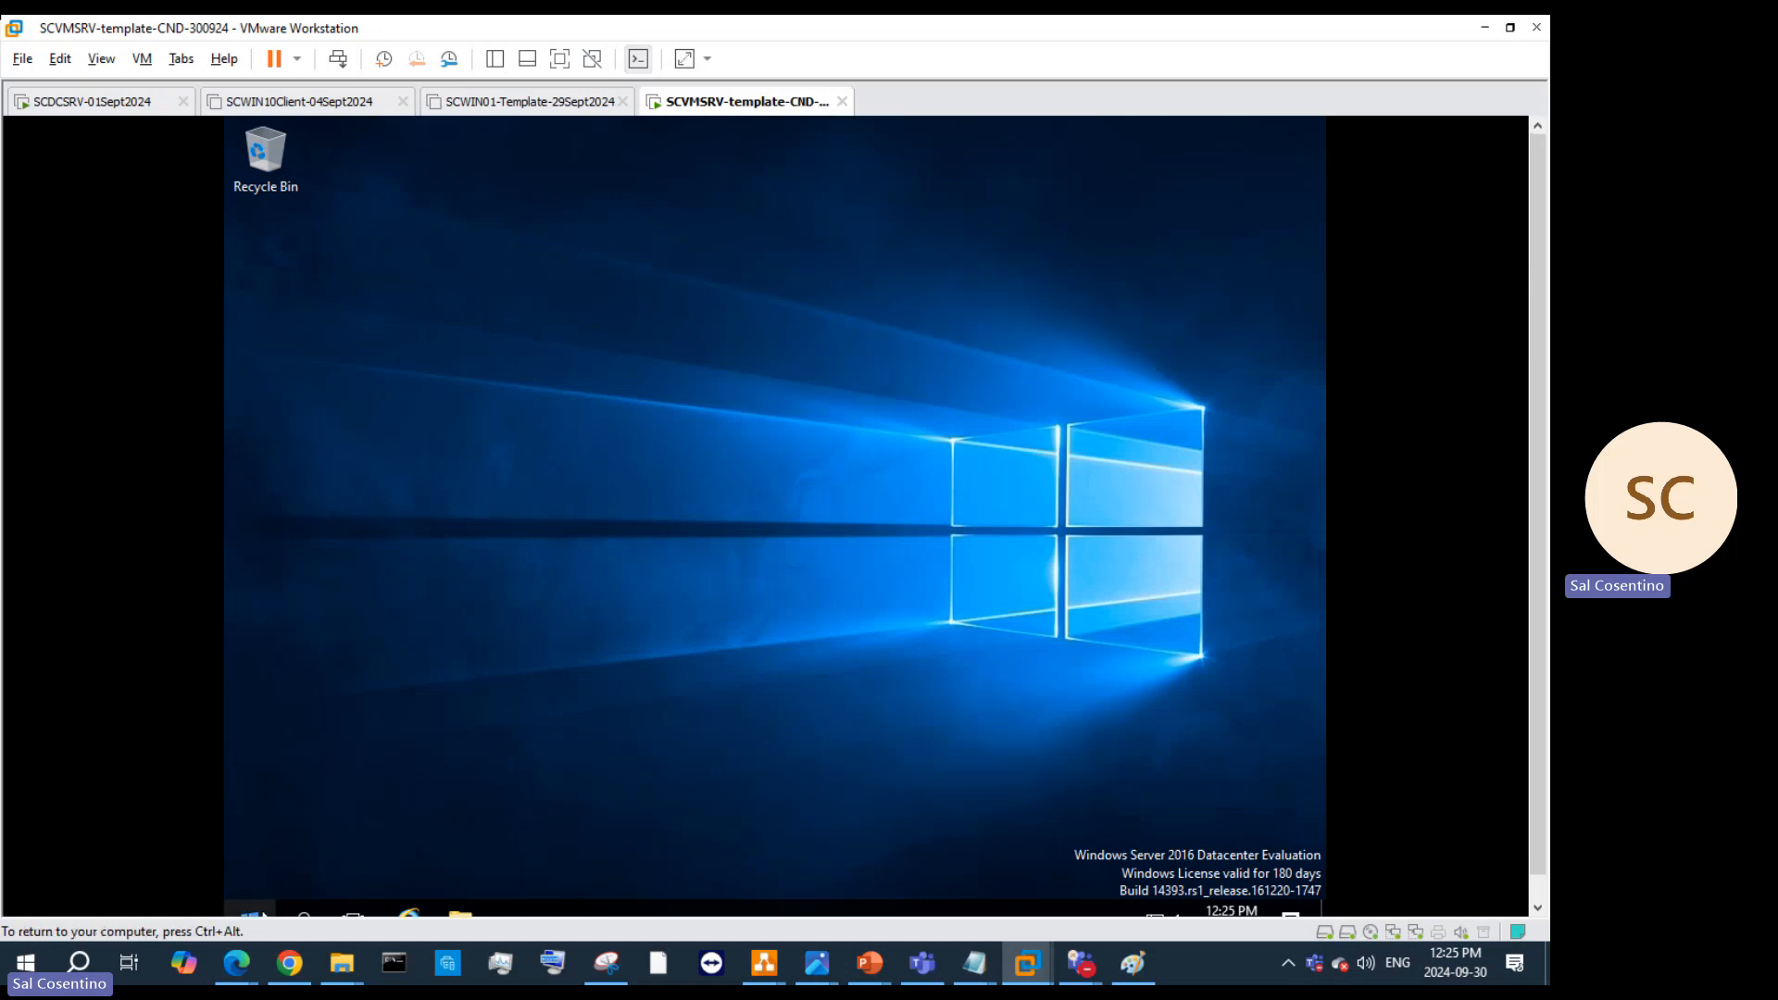
Step: Sign out of the guest through the Start menu's user options
{"action": "left_click", "coordinate": [259, 914]}
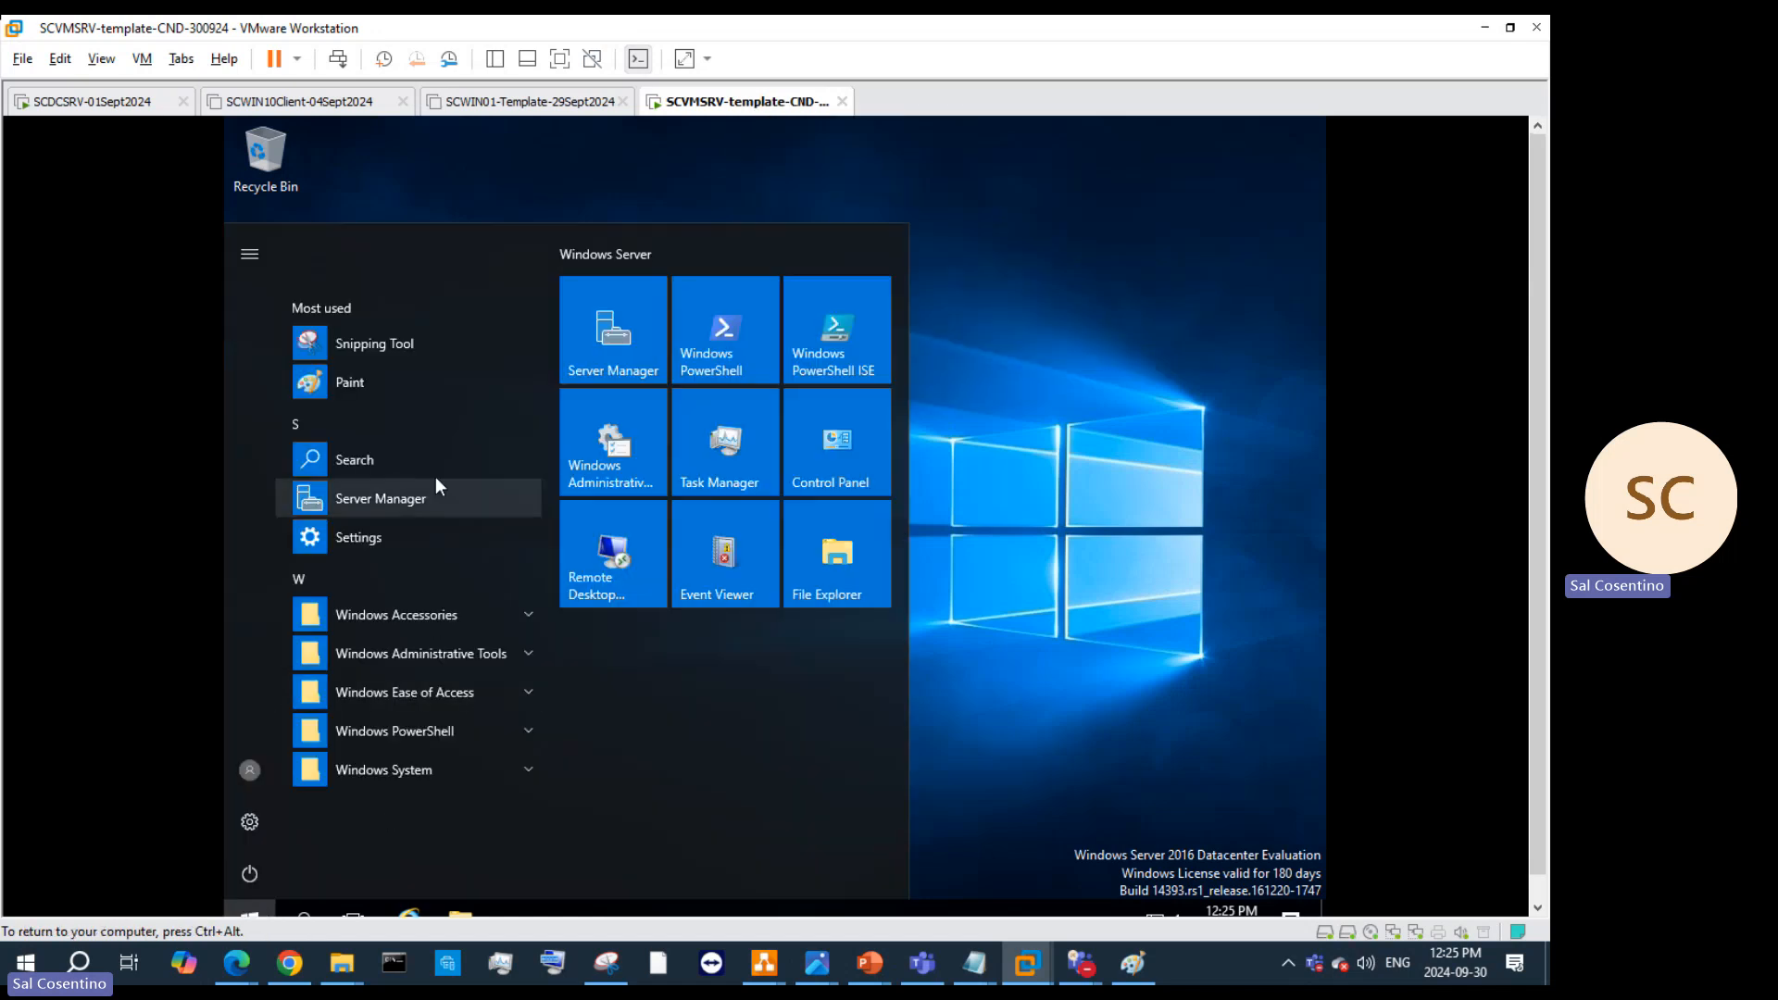
{"action": "left_click", "coordinate": [246, 783]}
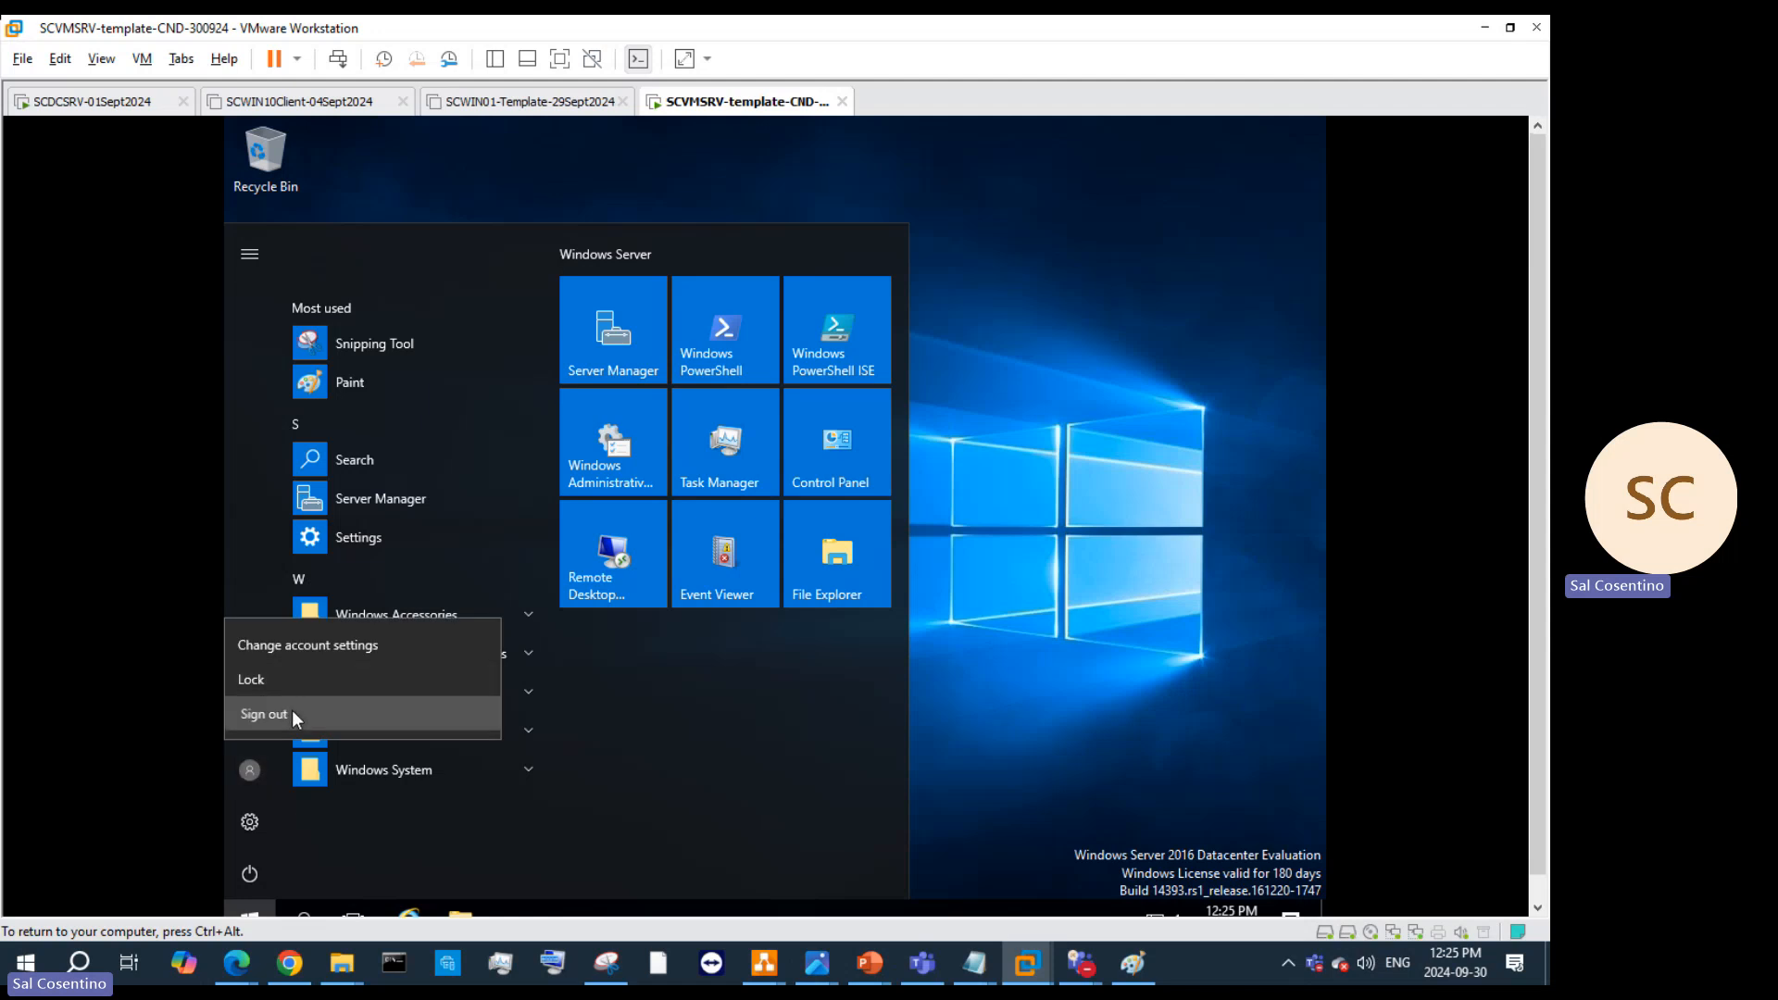
{"action": "left_click", "coordinate": [265, 714]}
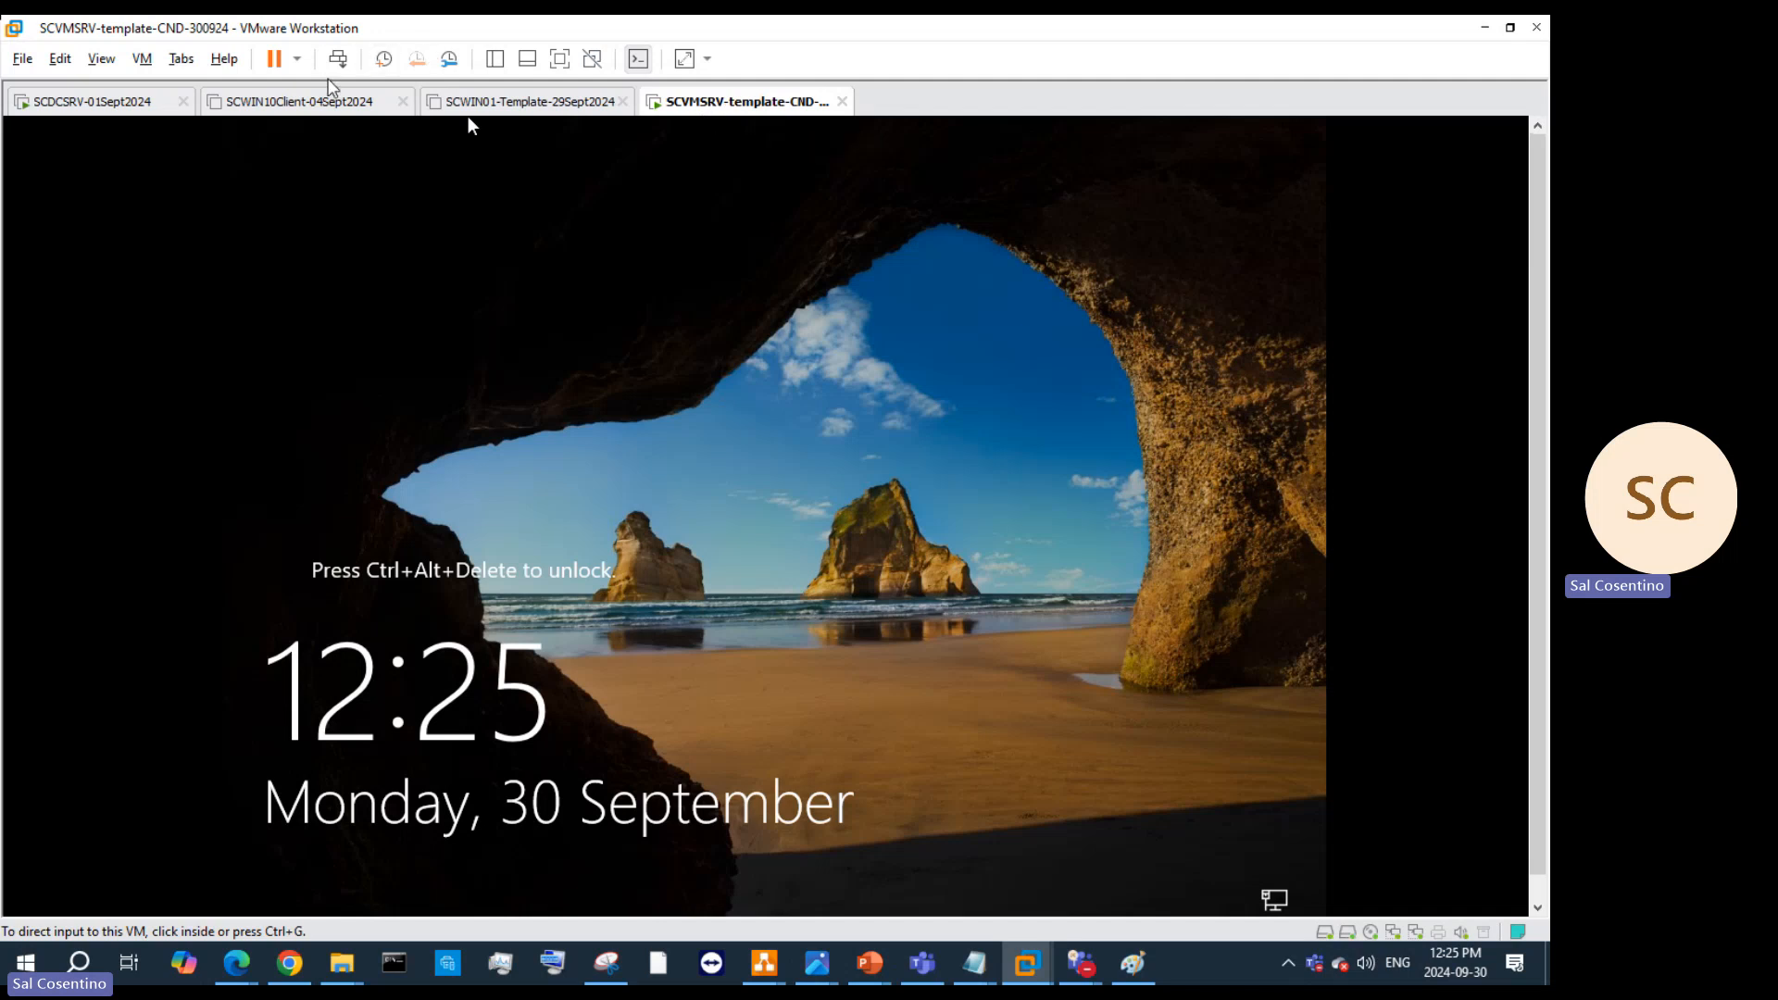
Step: Sign back in with the admin password and search the guest for 'compu'
{"action": "left_click", "coordinate": [338, 59]}
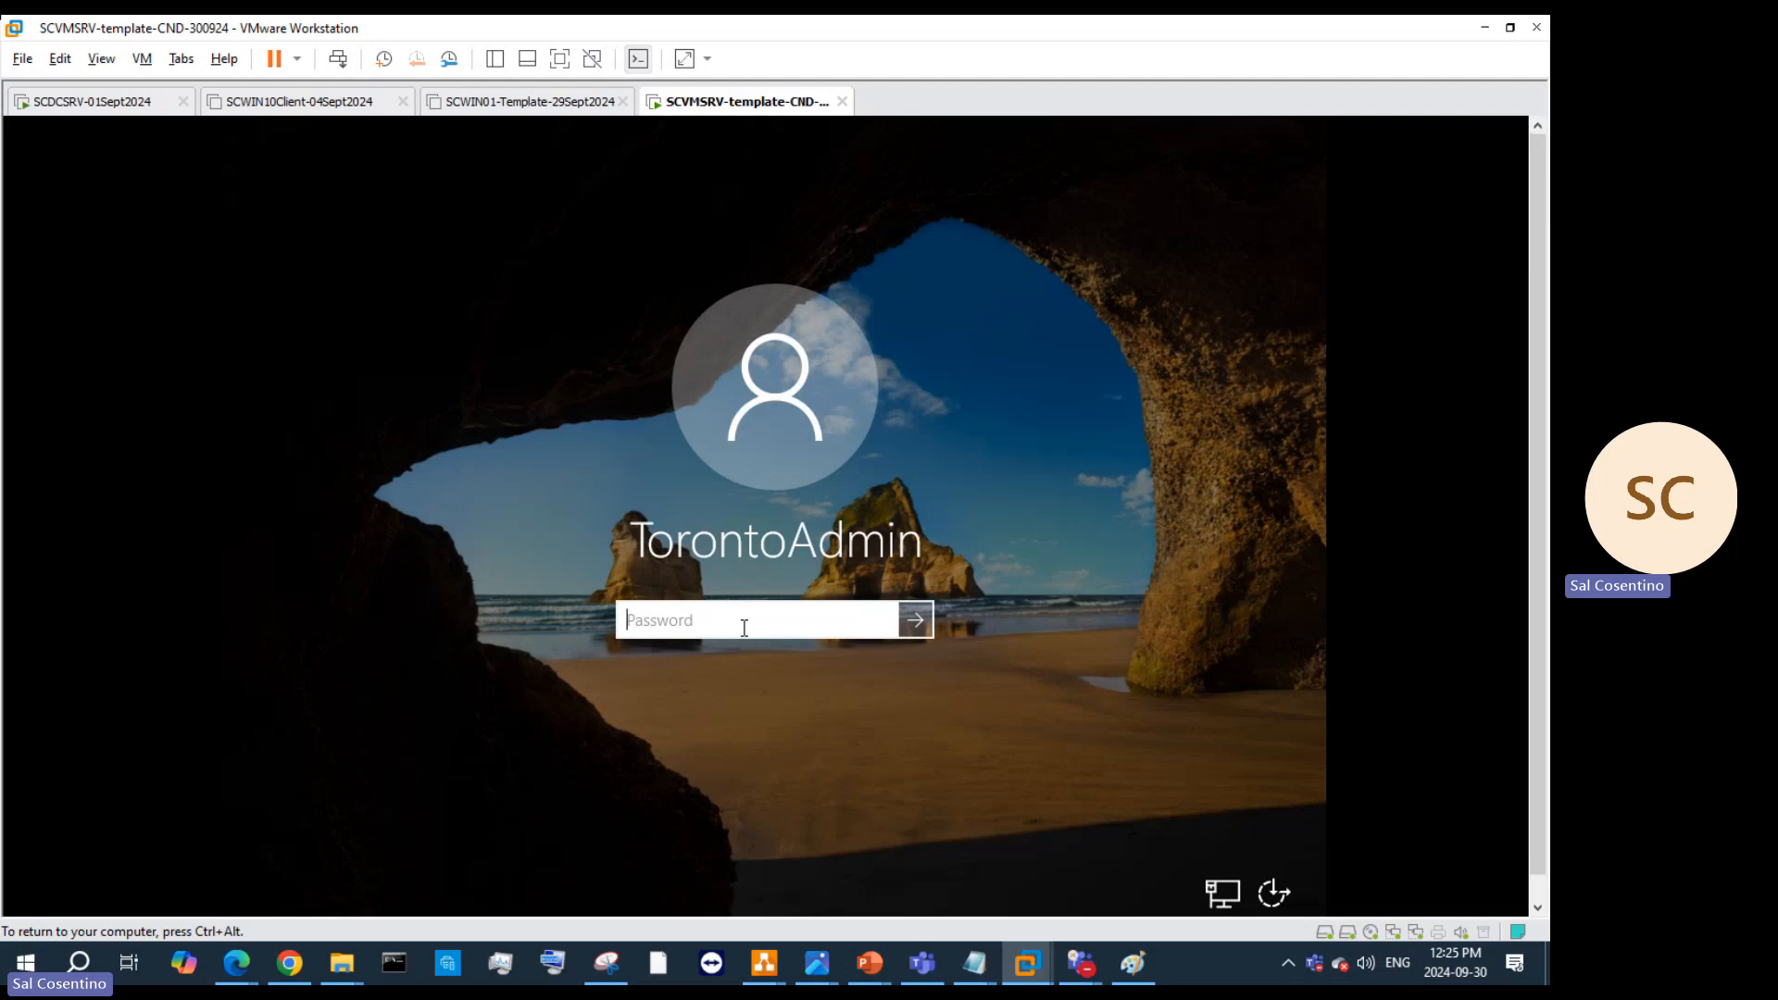
{"action": "key", "text": "Return"}
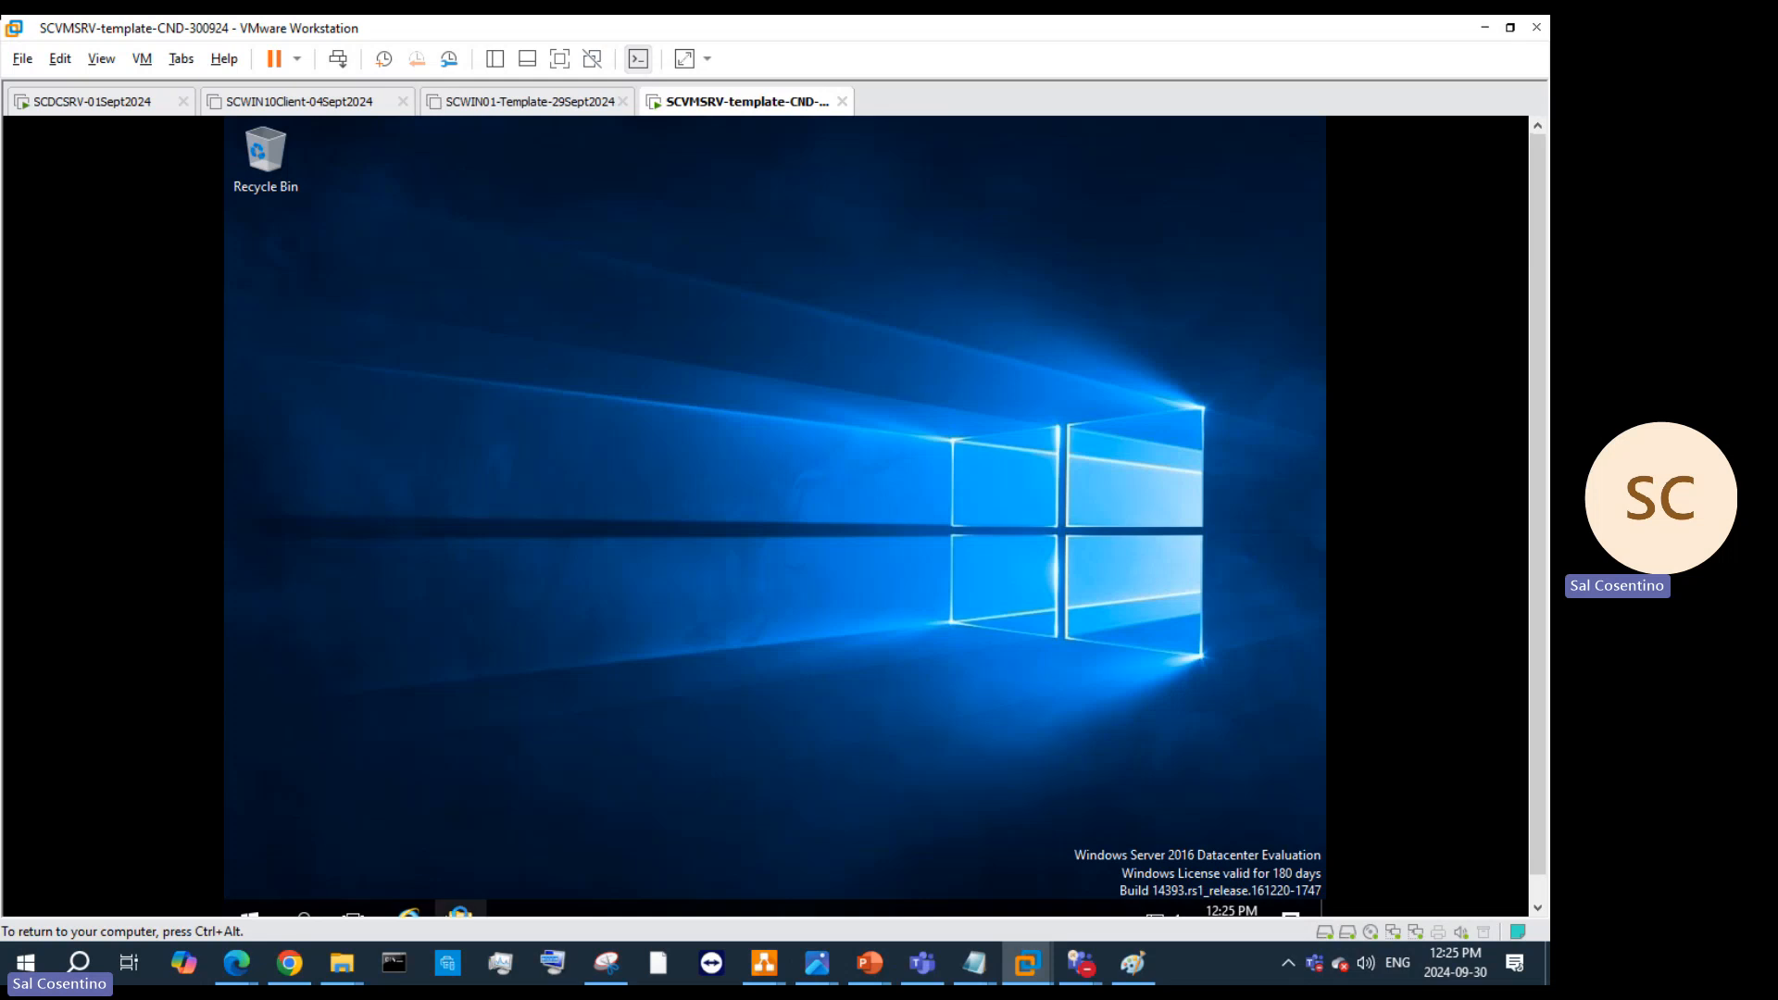
{"action": "left_click", "coordinate": [295, 913]}
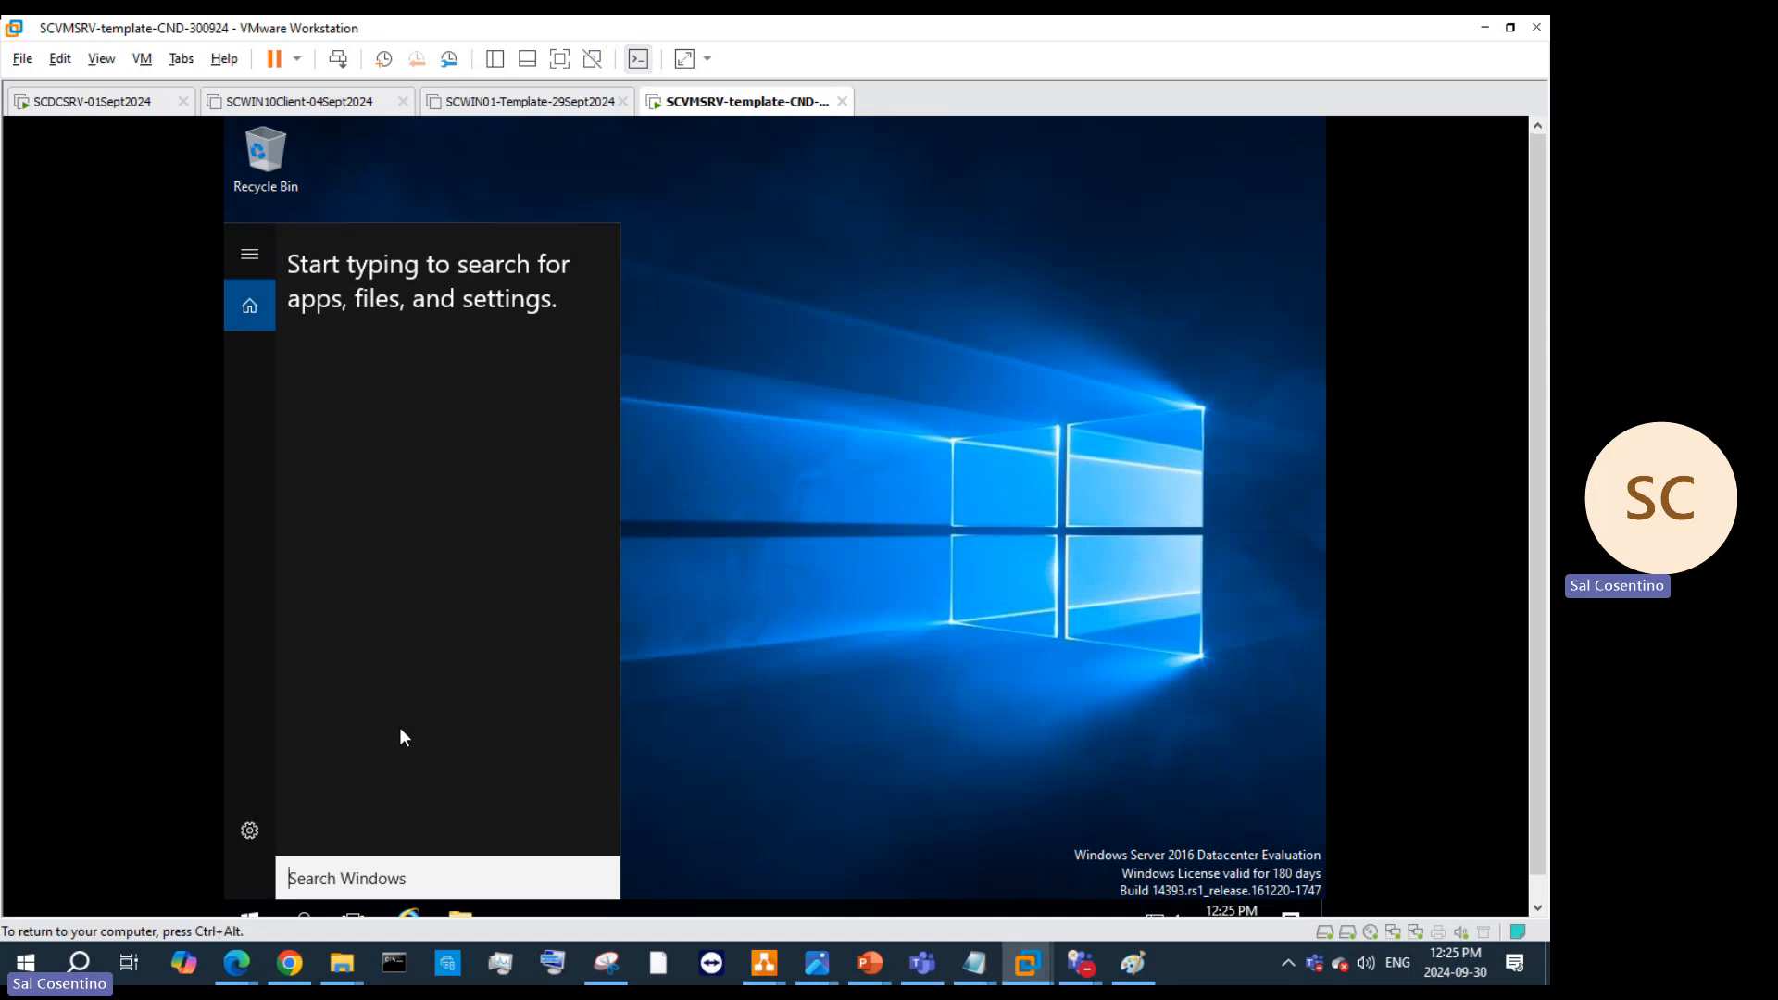
{"action": "type", "text": "compu"}
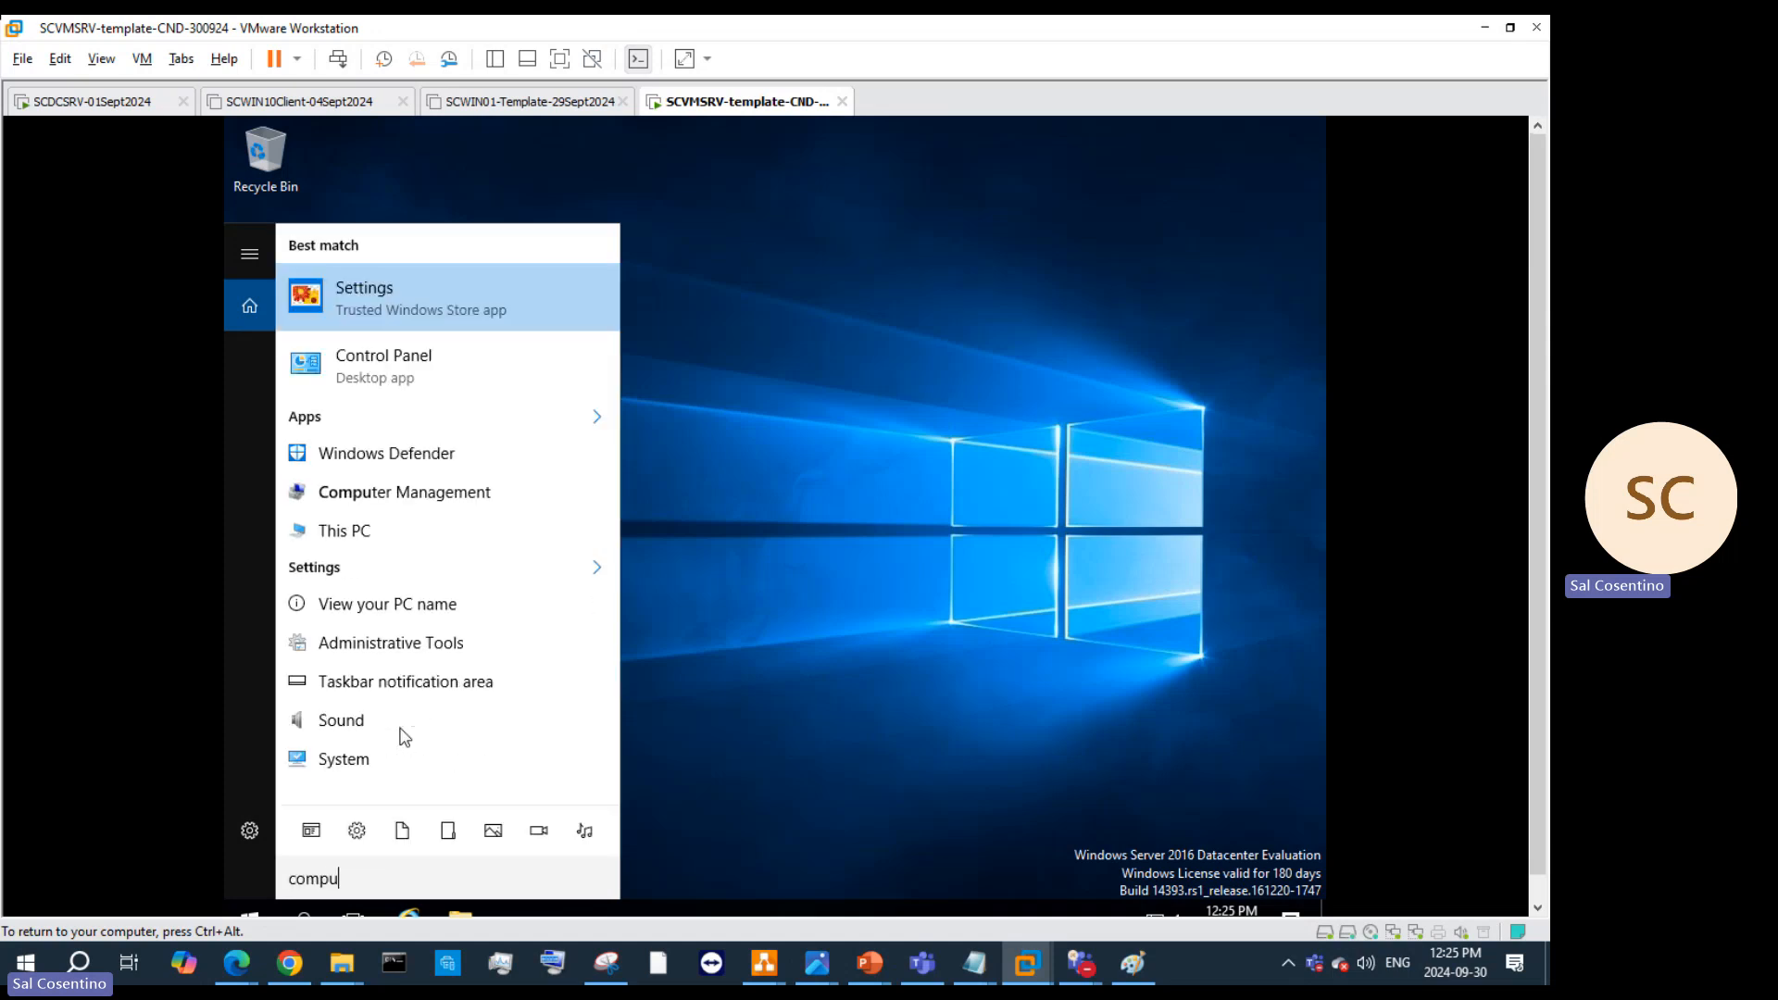
Step: Open the Administrator account's properties under Local Users and Groups > Users in Computer Management
{"action": "left_click", "coordinate": [542, 477]}
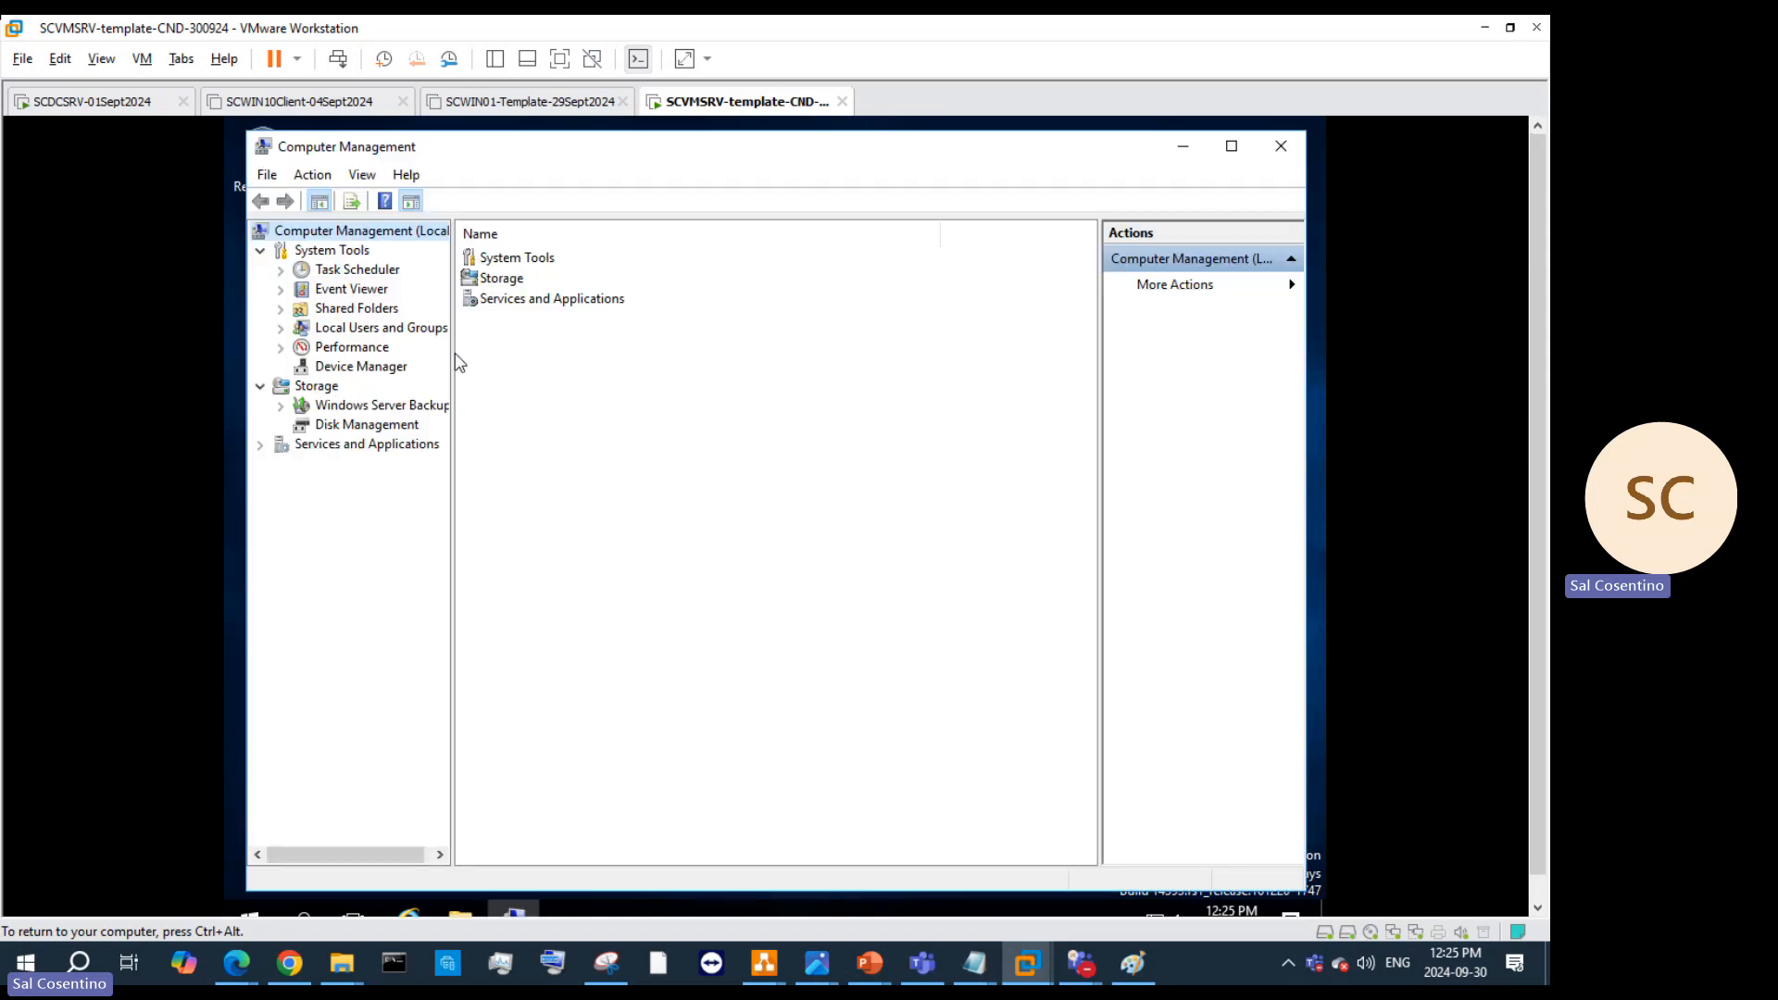
{"action": "left_click", "coordinate": [339, 329]}
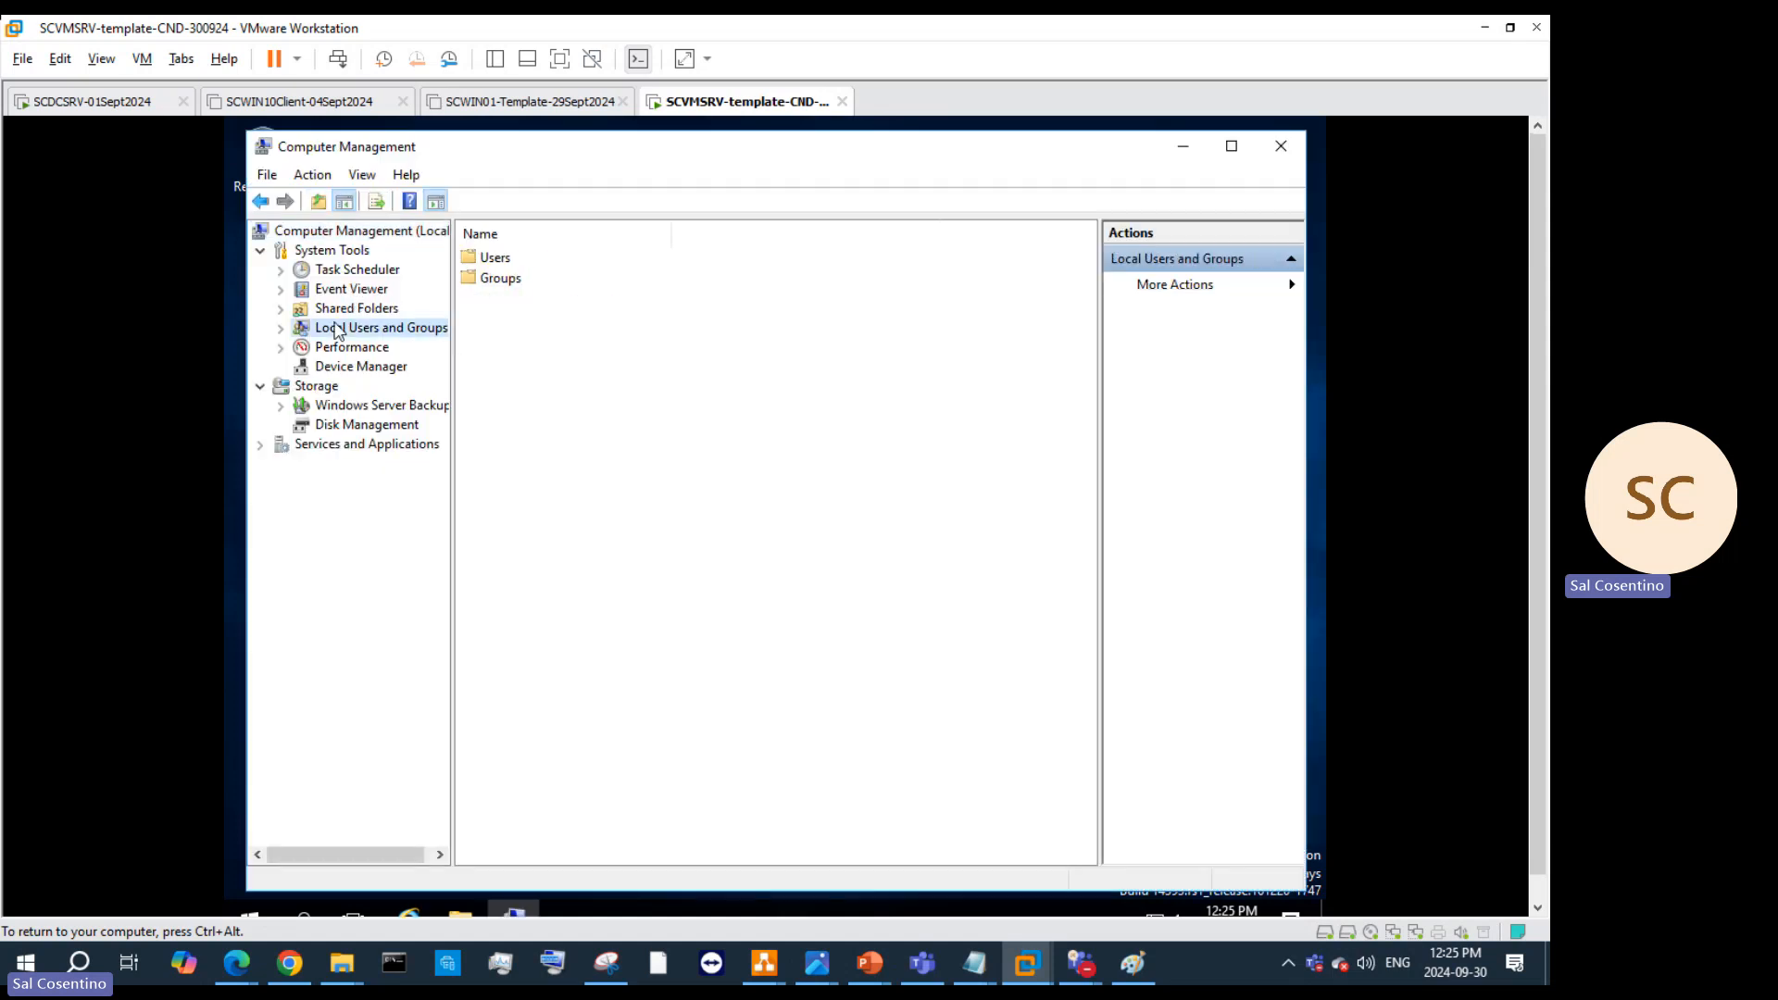
{"action": "left_click", "coordinate": [503, 263]}
{"action": "double_click", "coordinate": [504, 265]}
{"action": "left_click", "coordinate": [514, 257]}
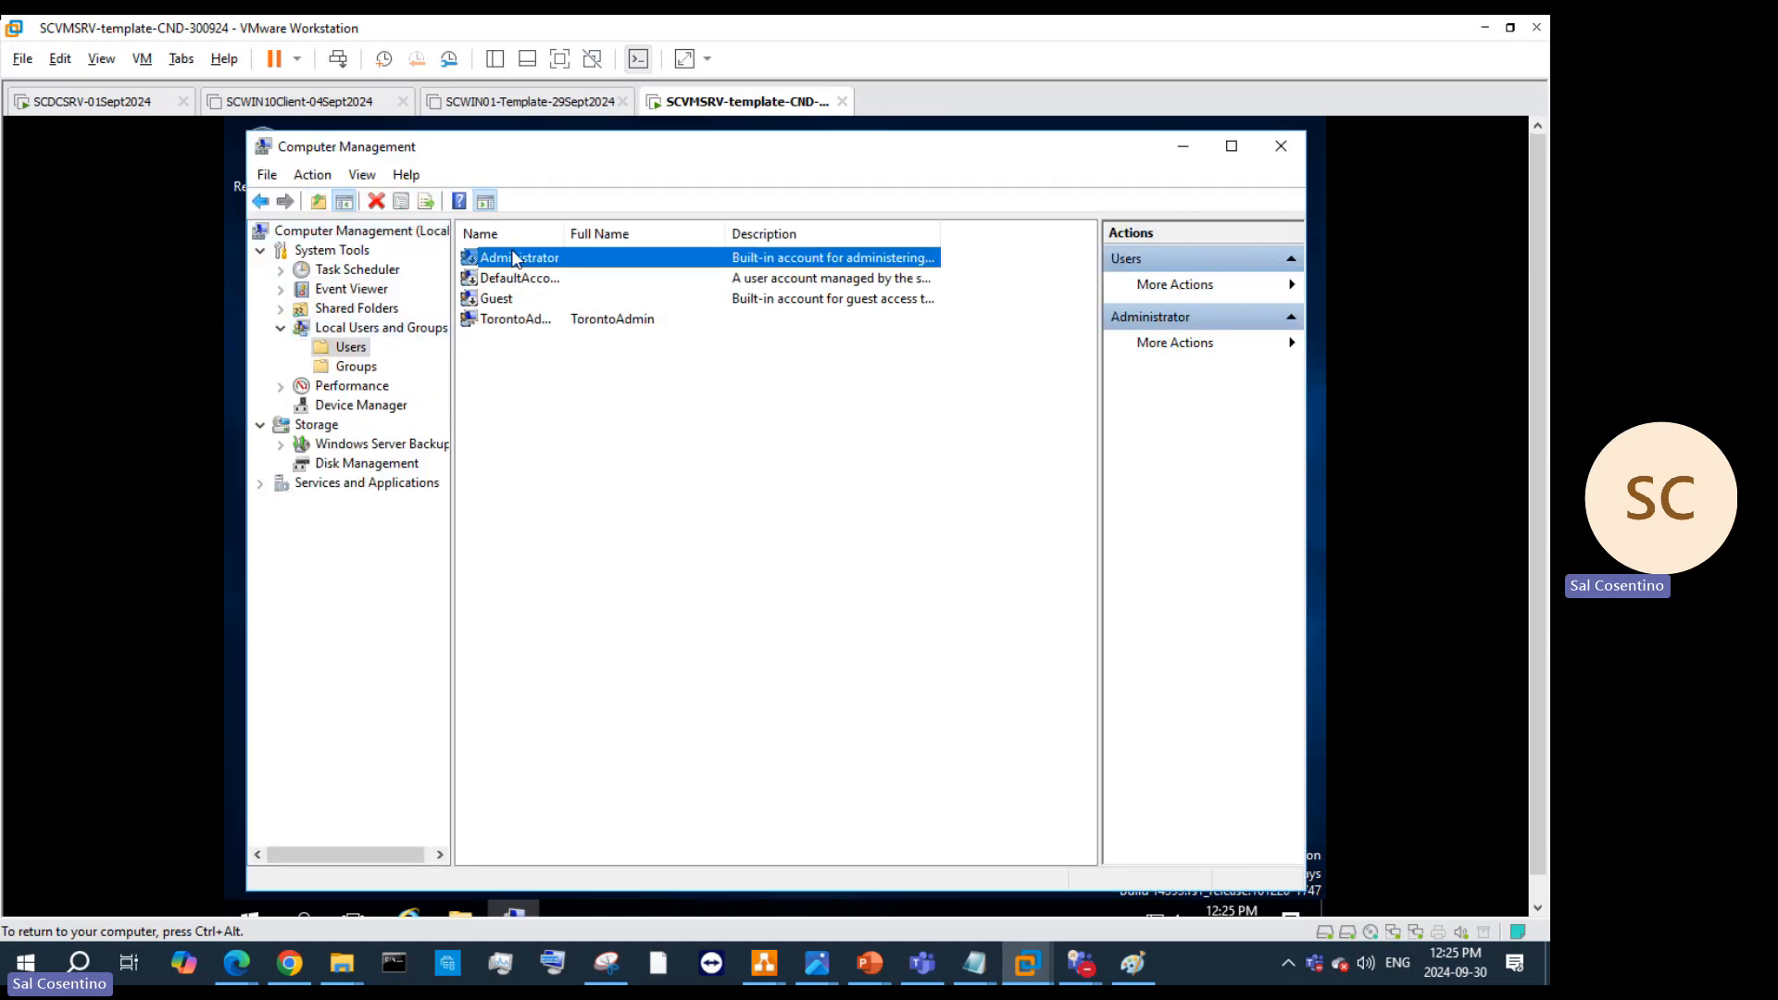
{"action": "right_click", "coordinate": [514, 256]}
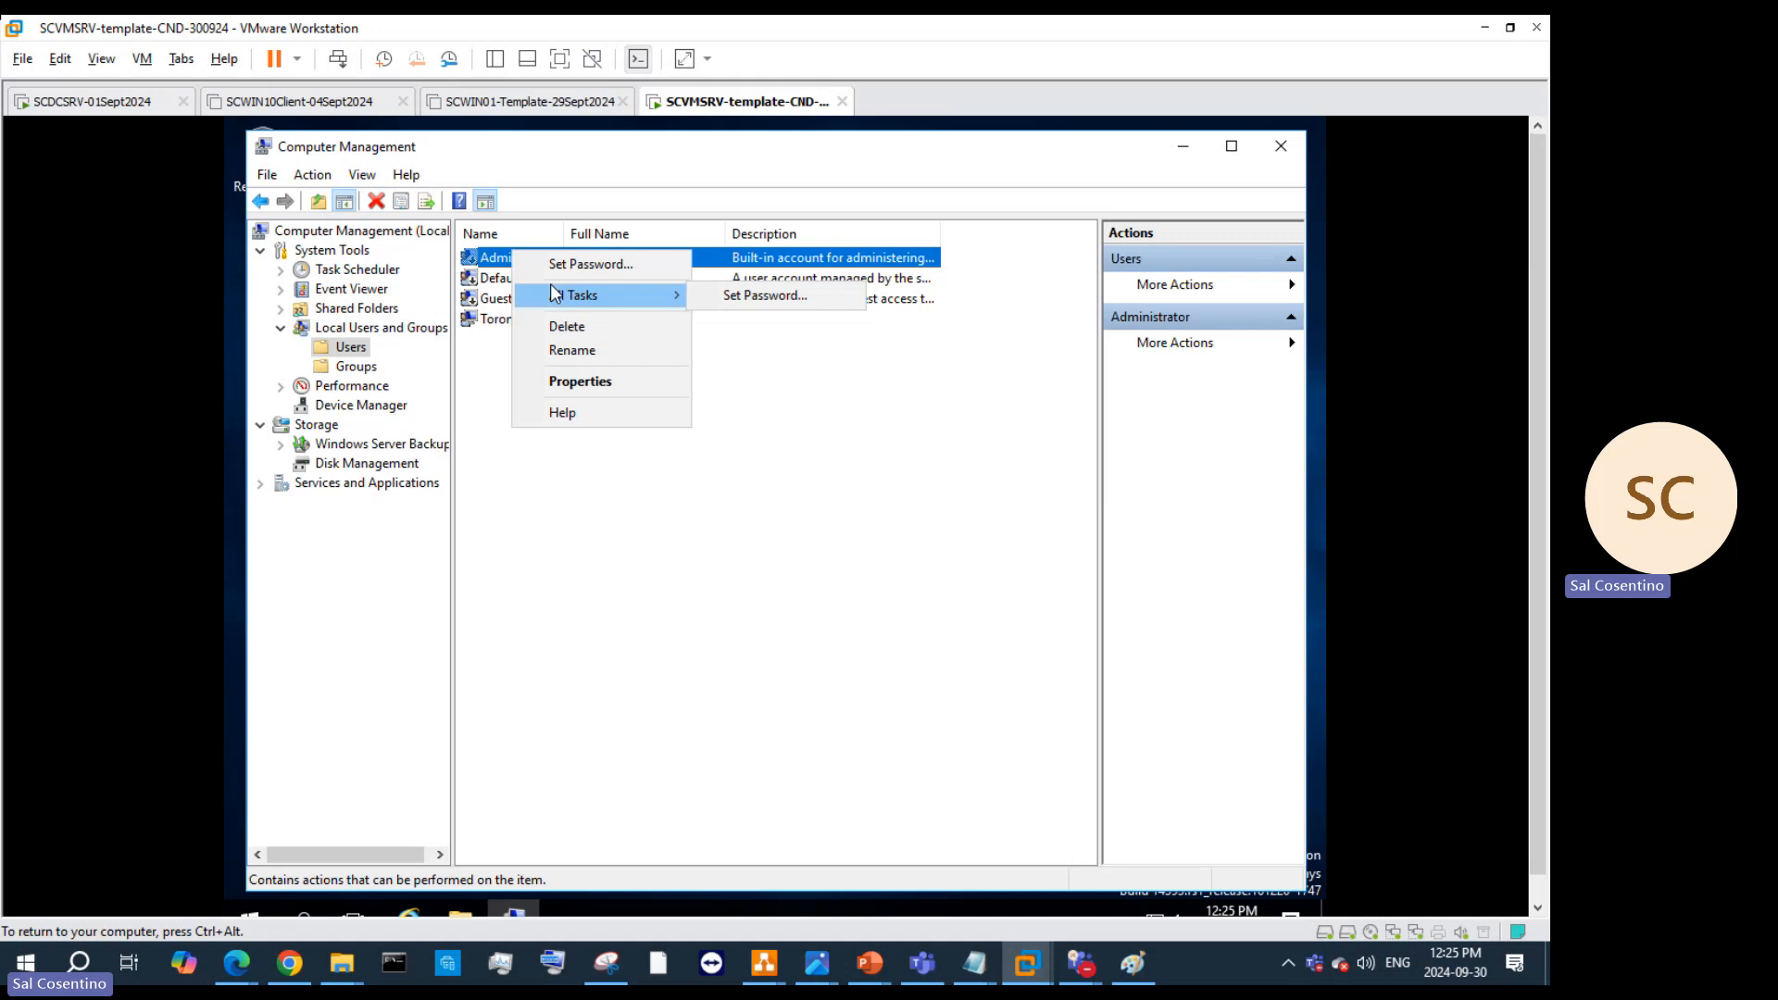
{"action": "left_click", "coordinate": [567, 382]}
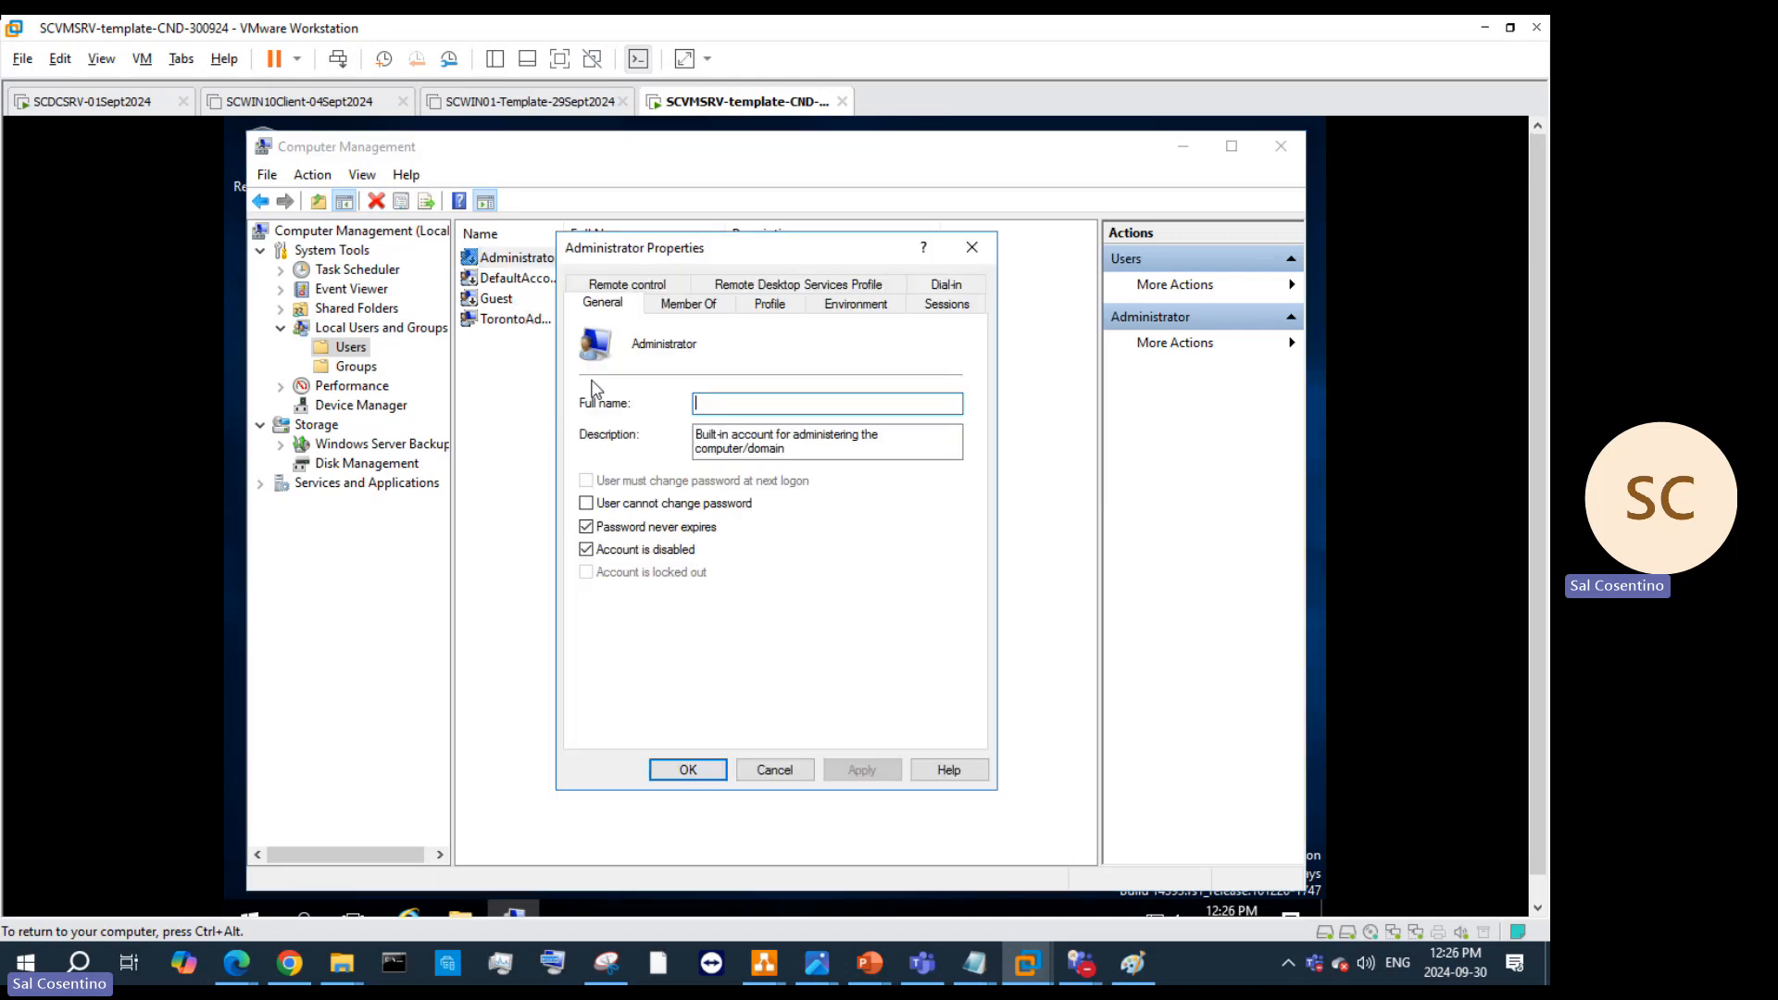
Step: Clear 'Account is disabled', dismiss the Access is denied errors on Apply and OK, and view Member Of
{"action": "left_click", "coordinate": [600, 552]}
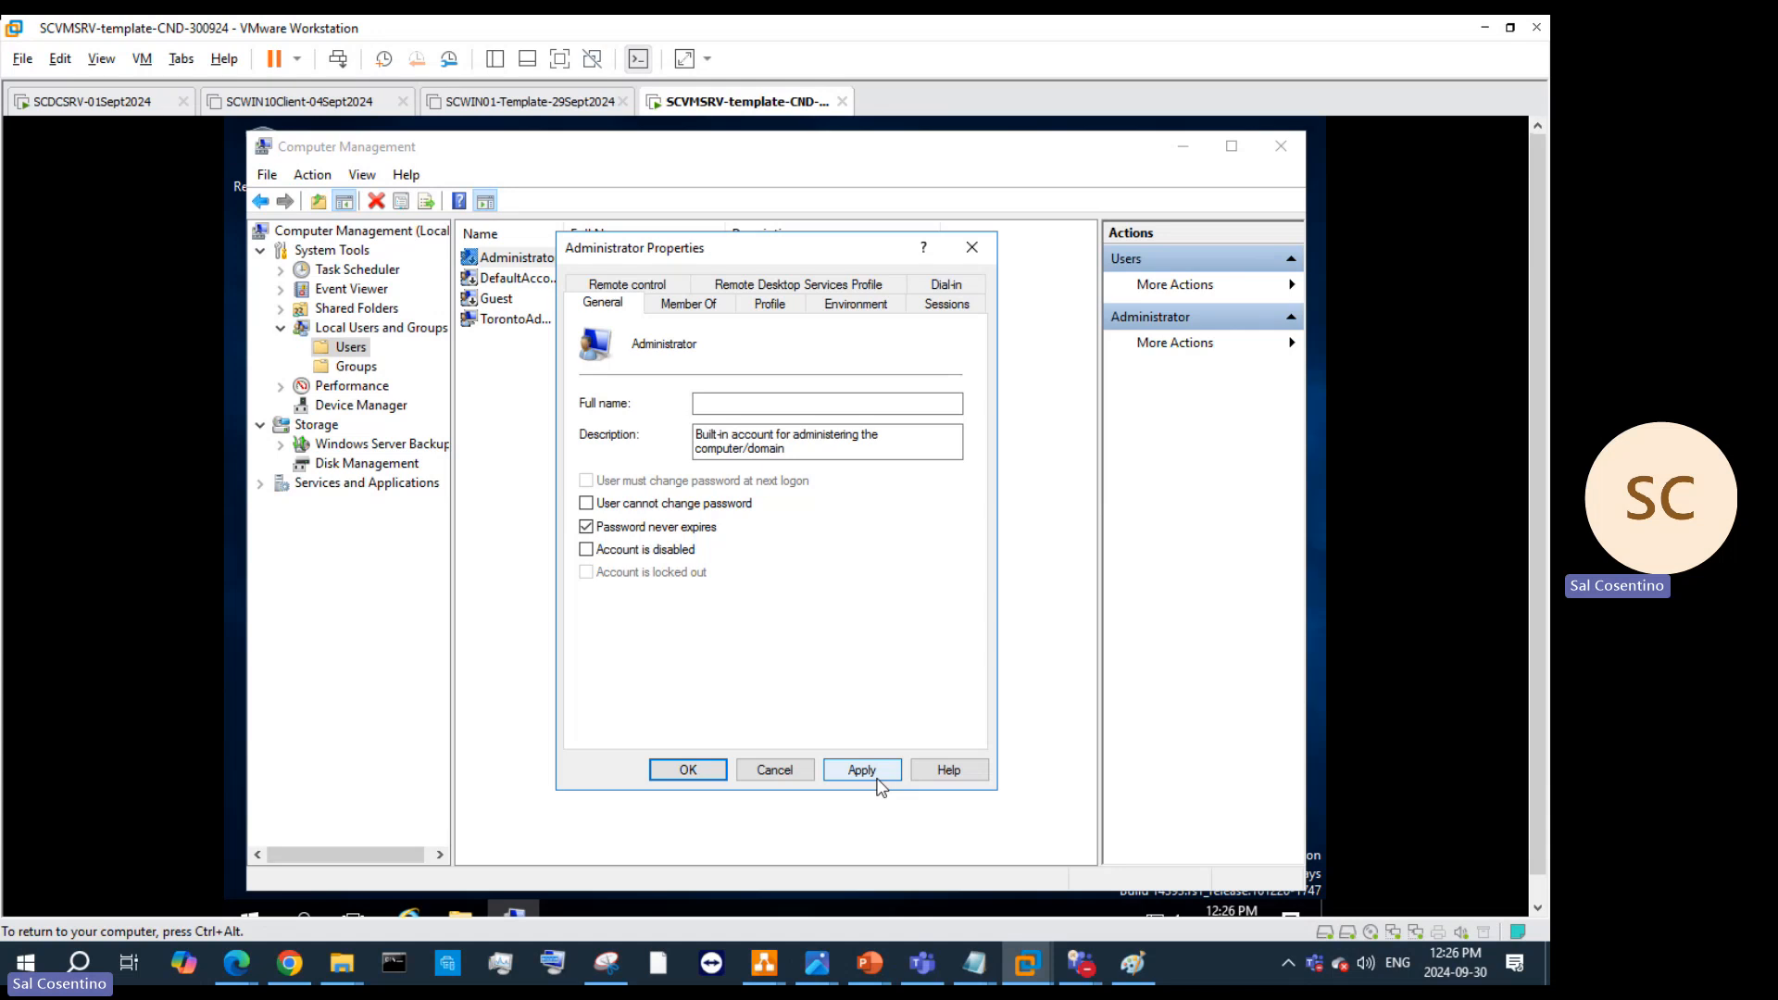
{"action": "left_click", "coordinate": [876, 778]}
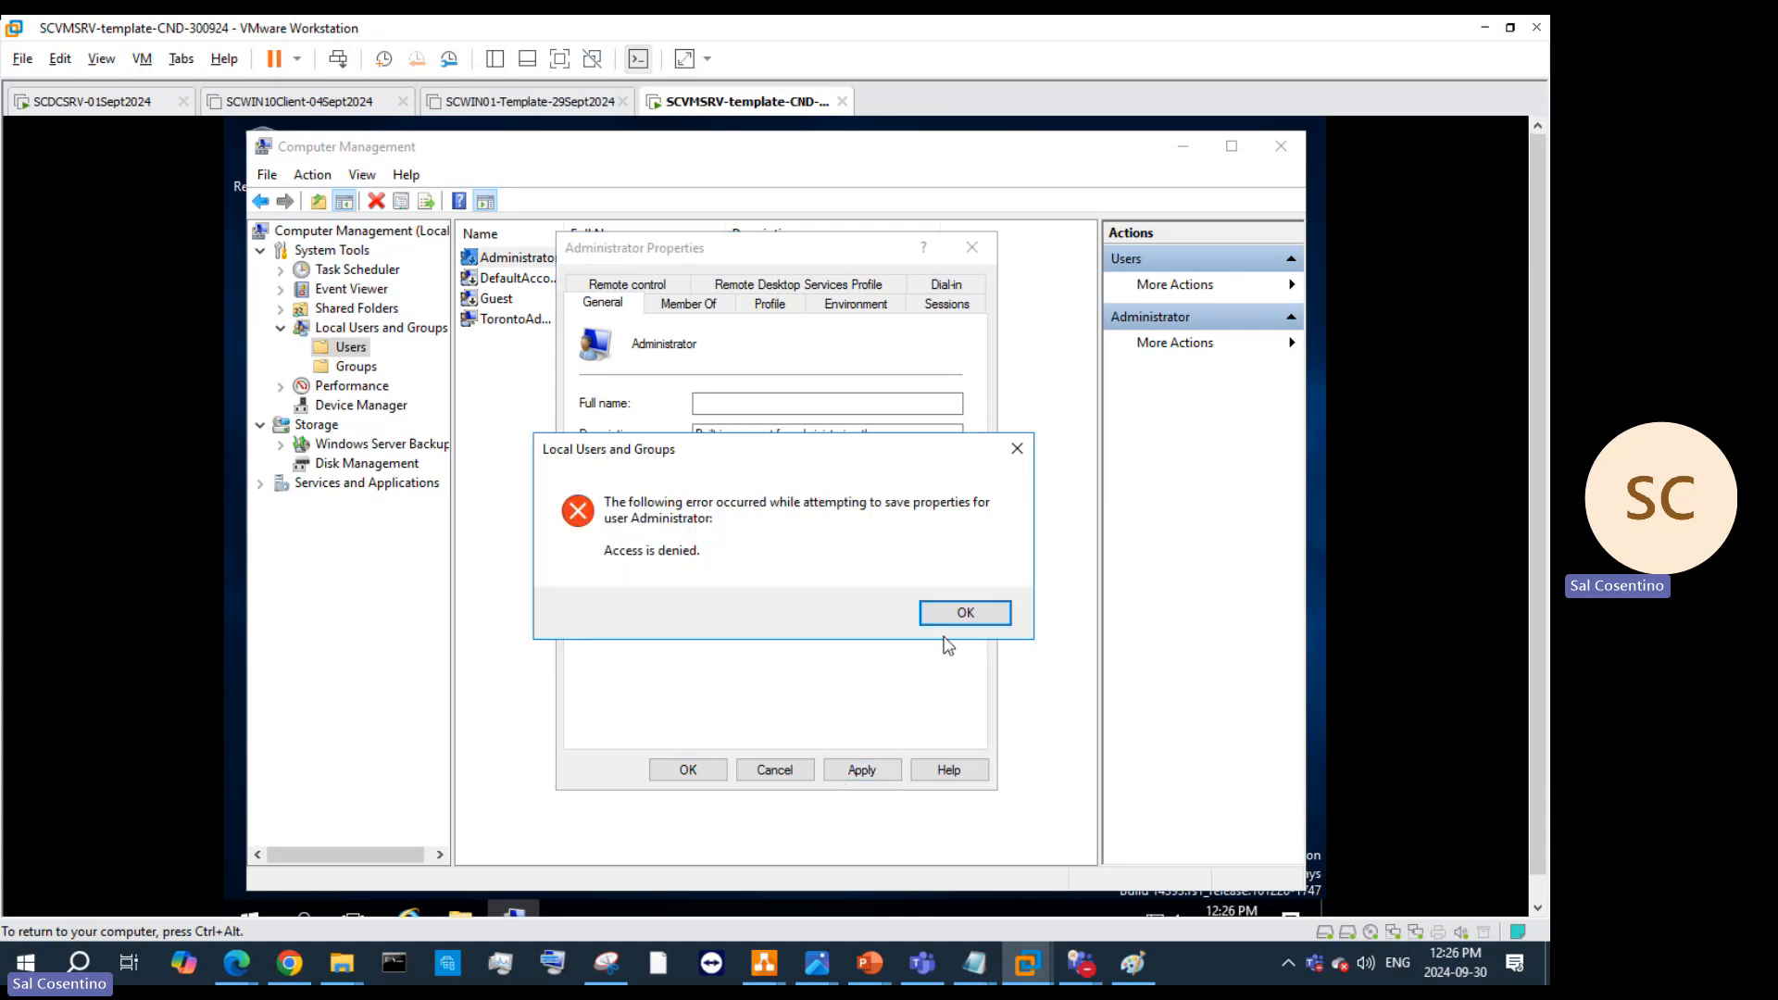
{"action": "left_click", "coordinate": [965, 615]}
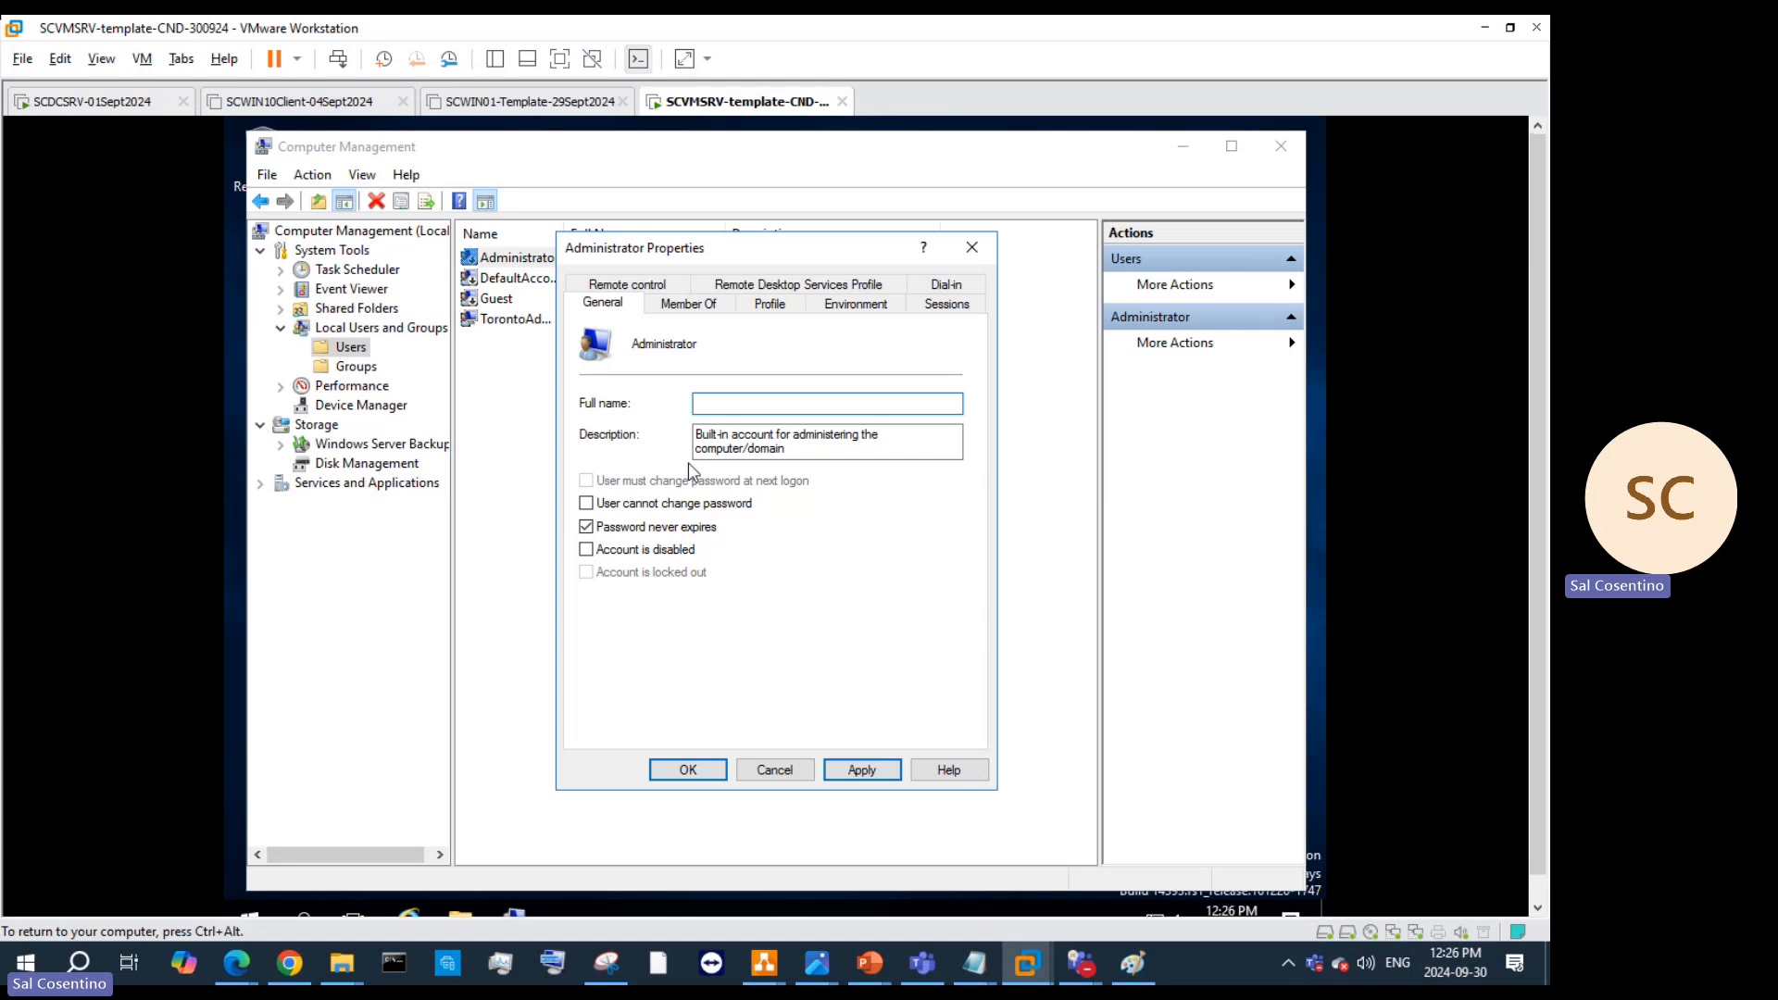
{"action": "left_click", "coordinate": [696, 772]}
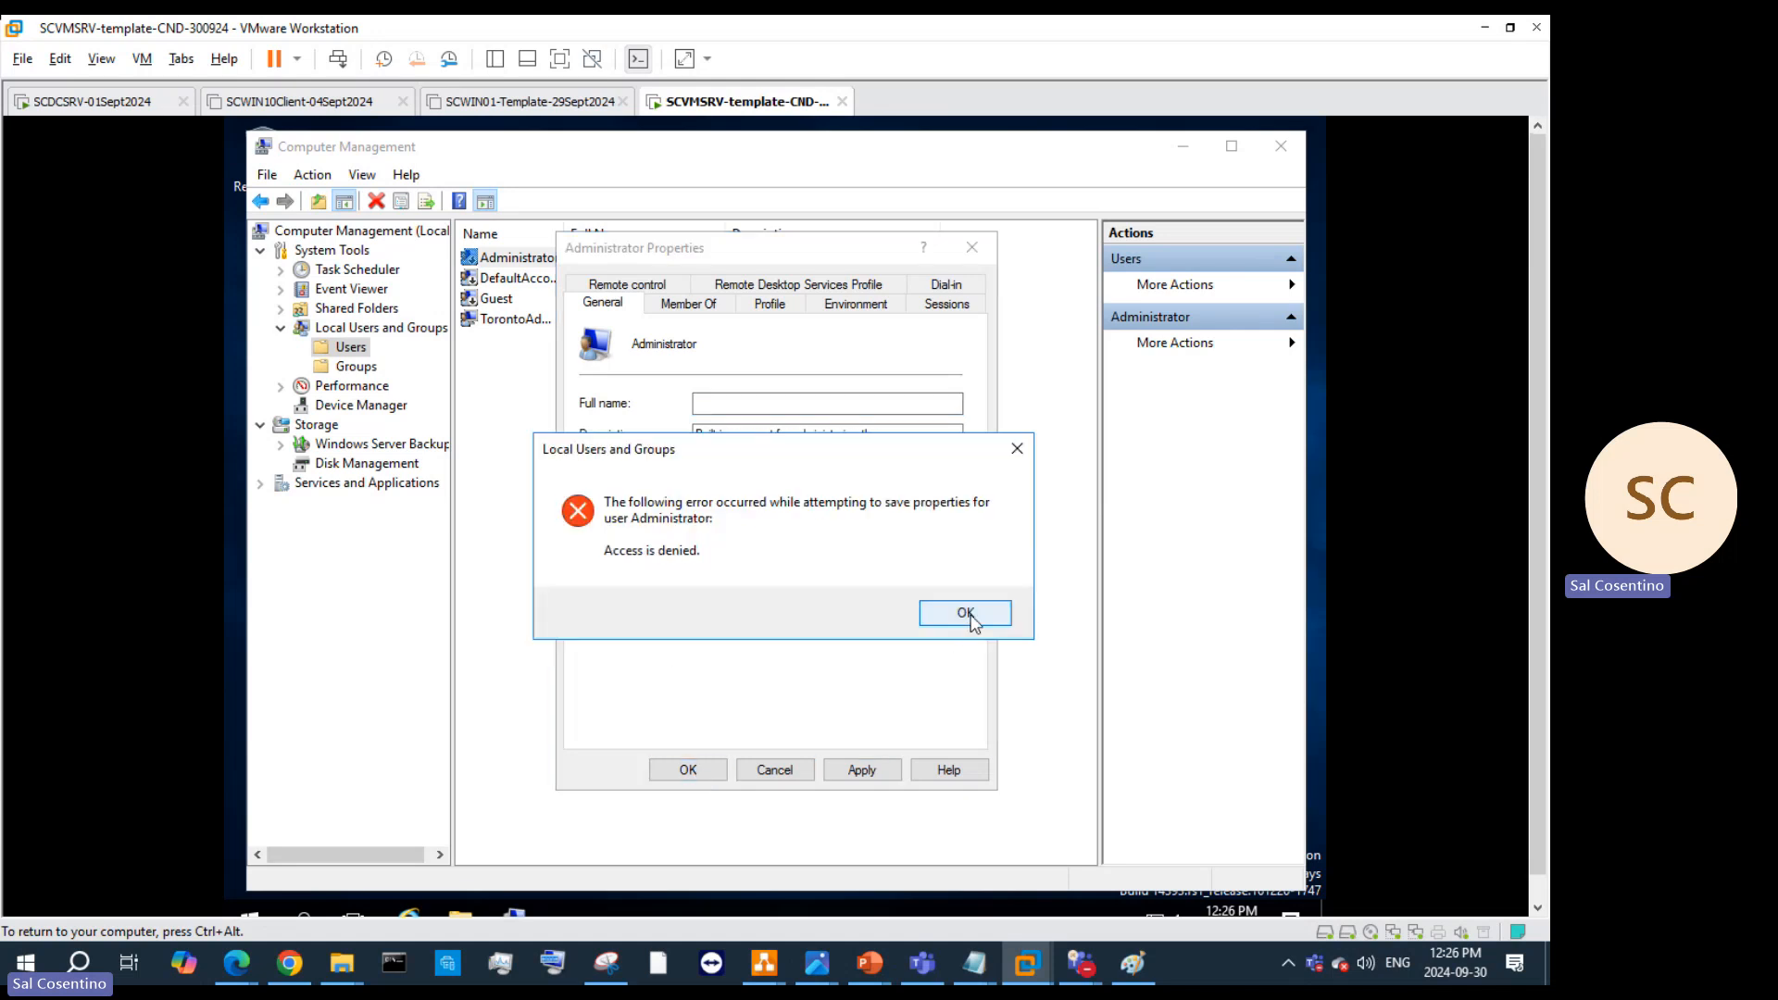
{"action": "left_click", "coordinate": [965, 613]}
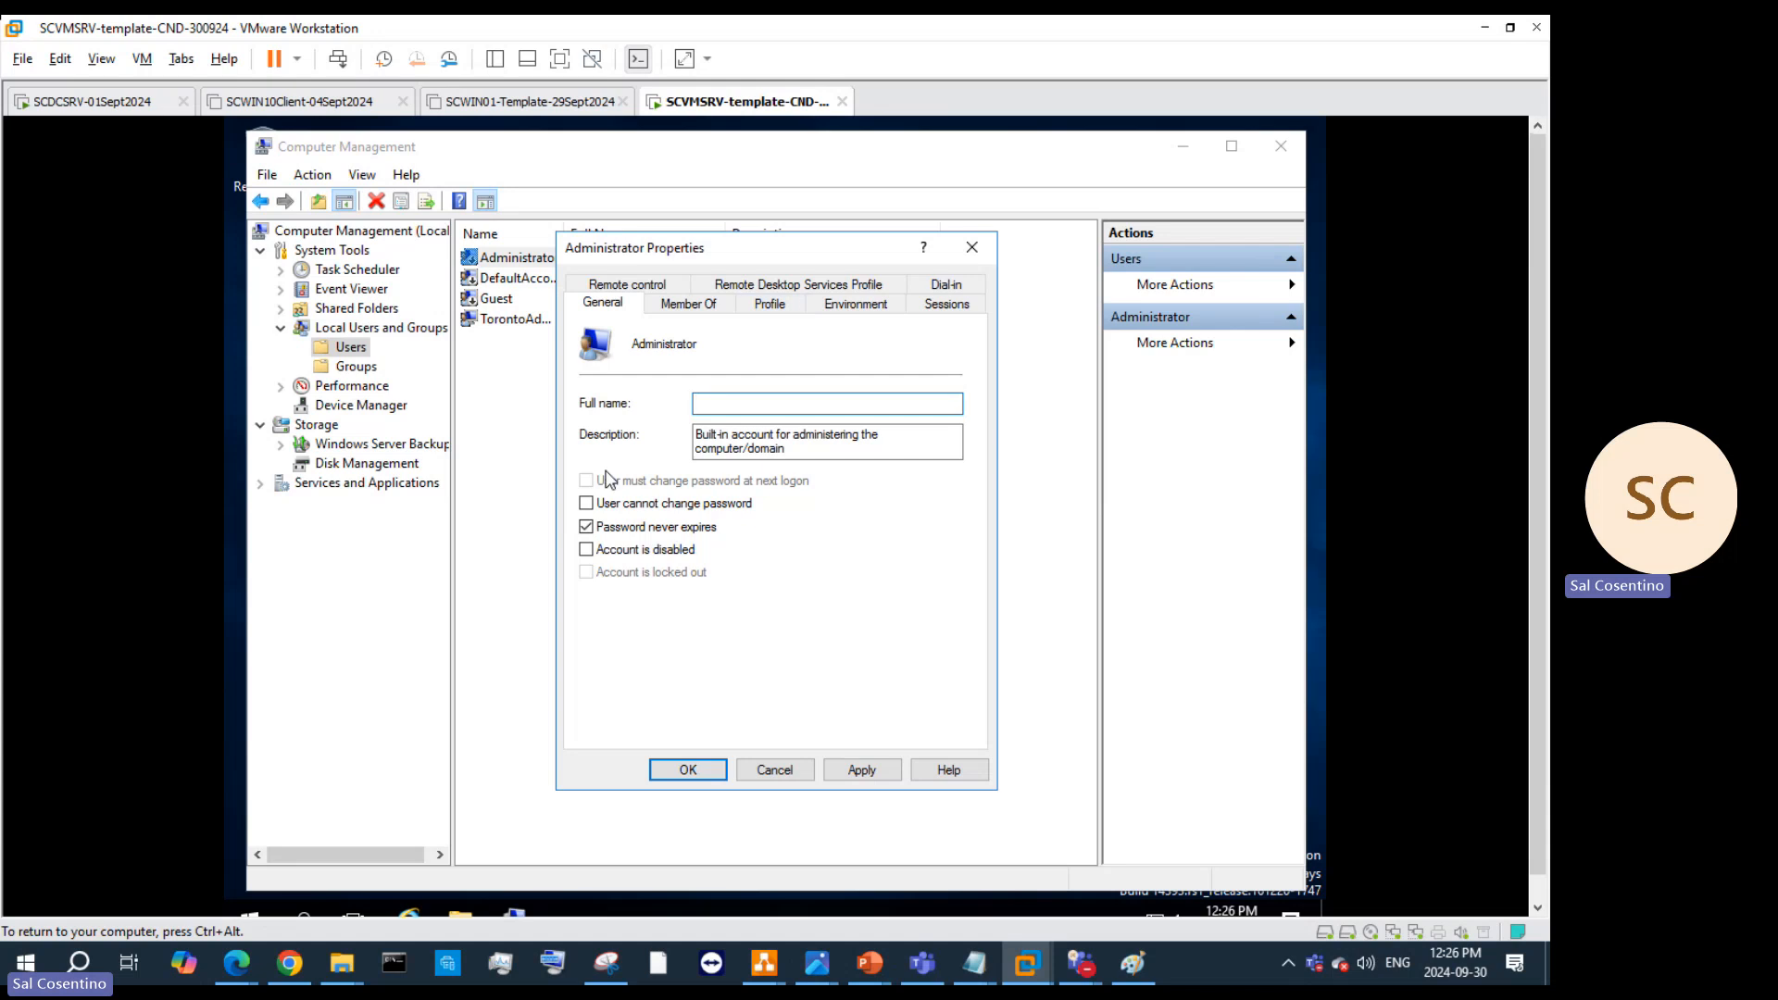
{"action": "left_click", "coordinate": [706, 313]}
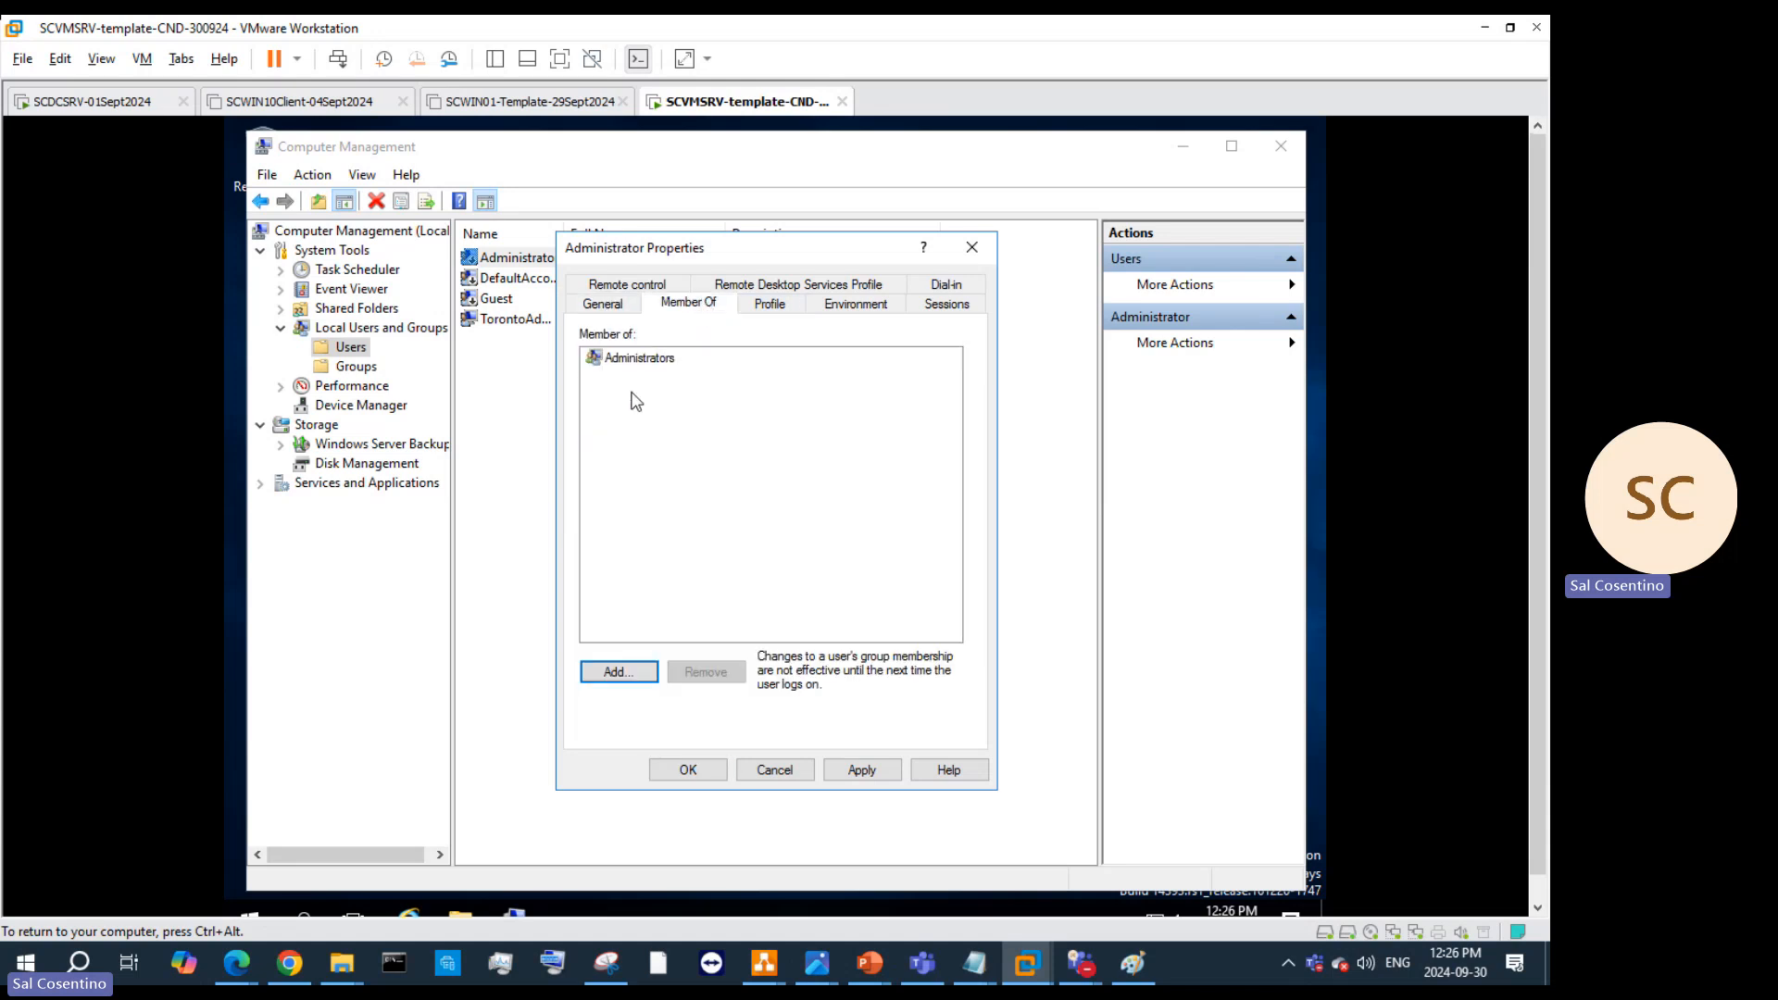
Step: Try adding Administrator to a 'Toron' group, which isn't found, and cancel the group selection
{"action": "left_click", "coordinate": [643, 361]}
{"action": "left_click", "coordinate": [618, 672]}
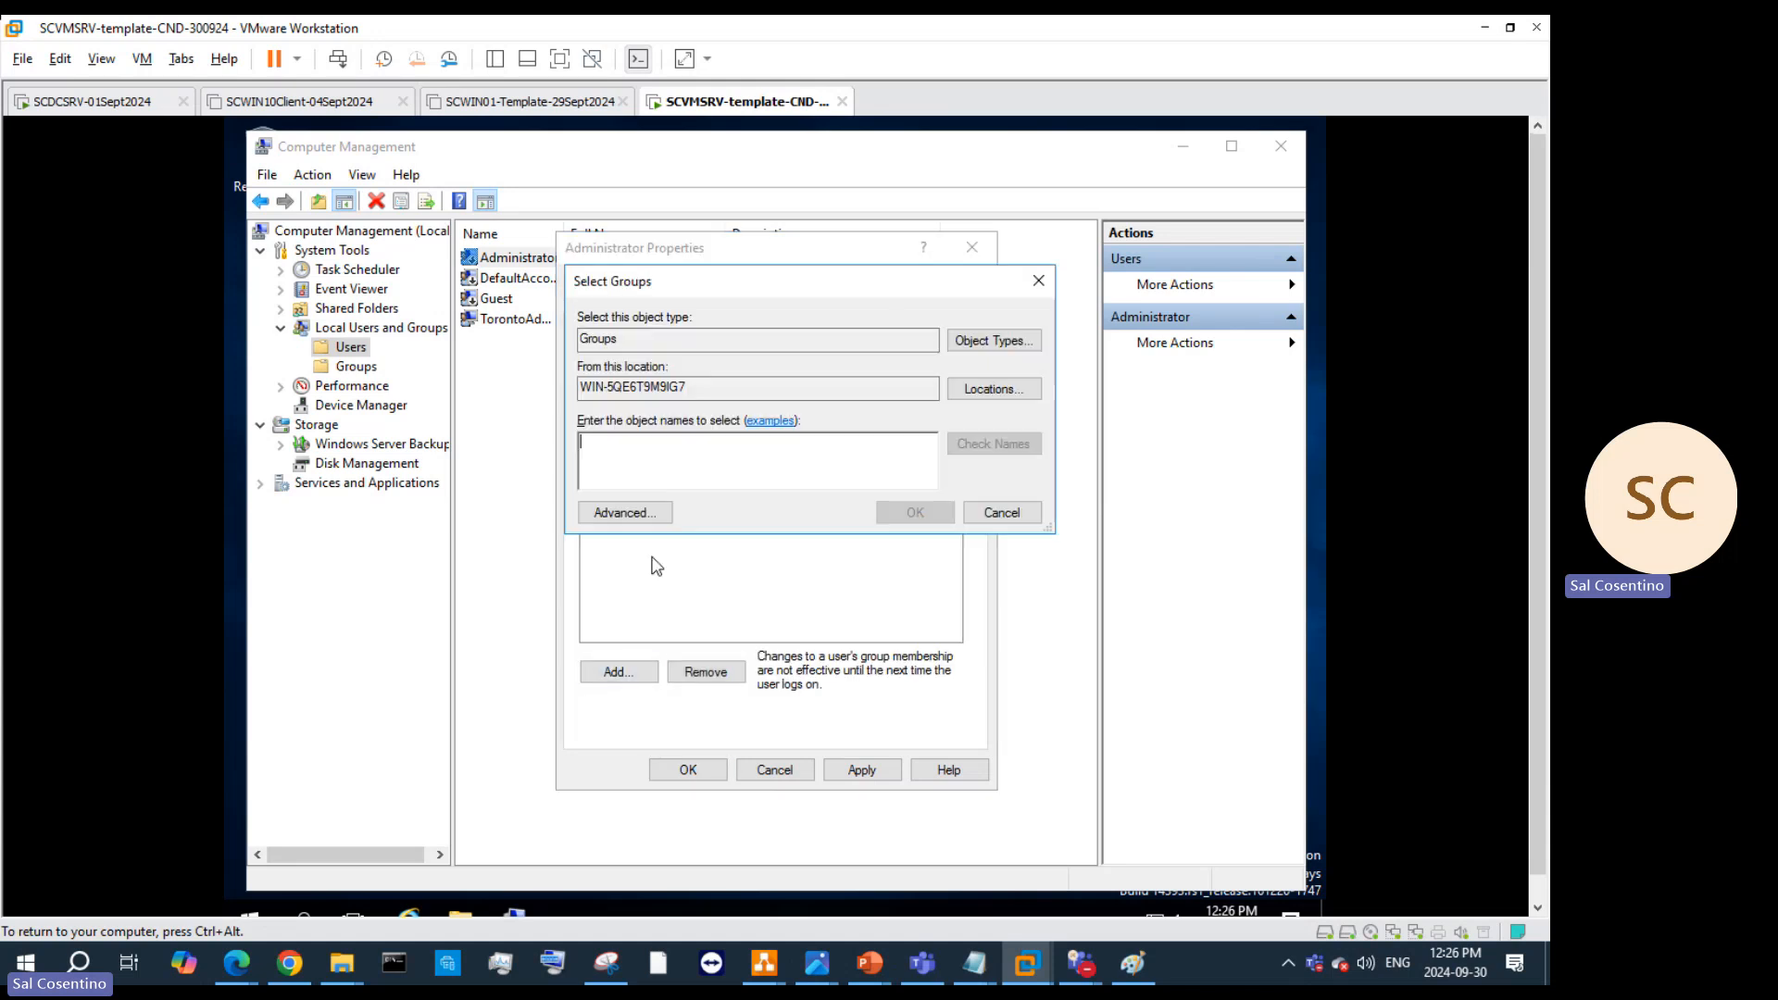
{"action": "type", "text": "Toron"}
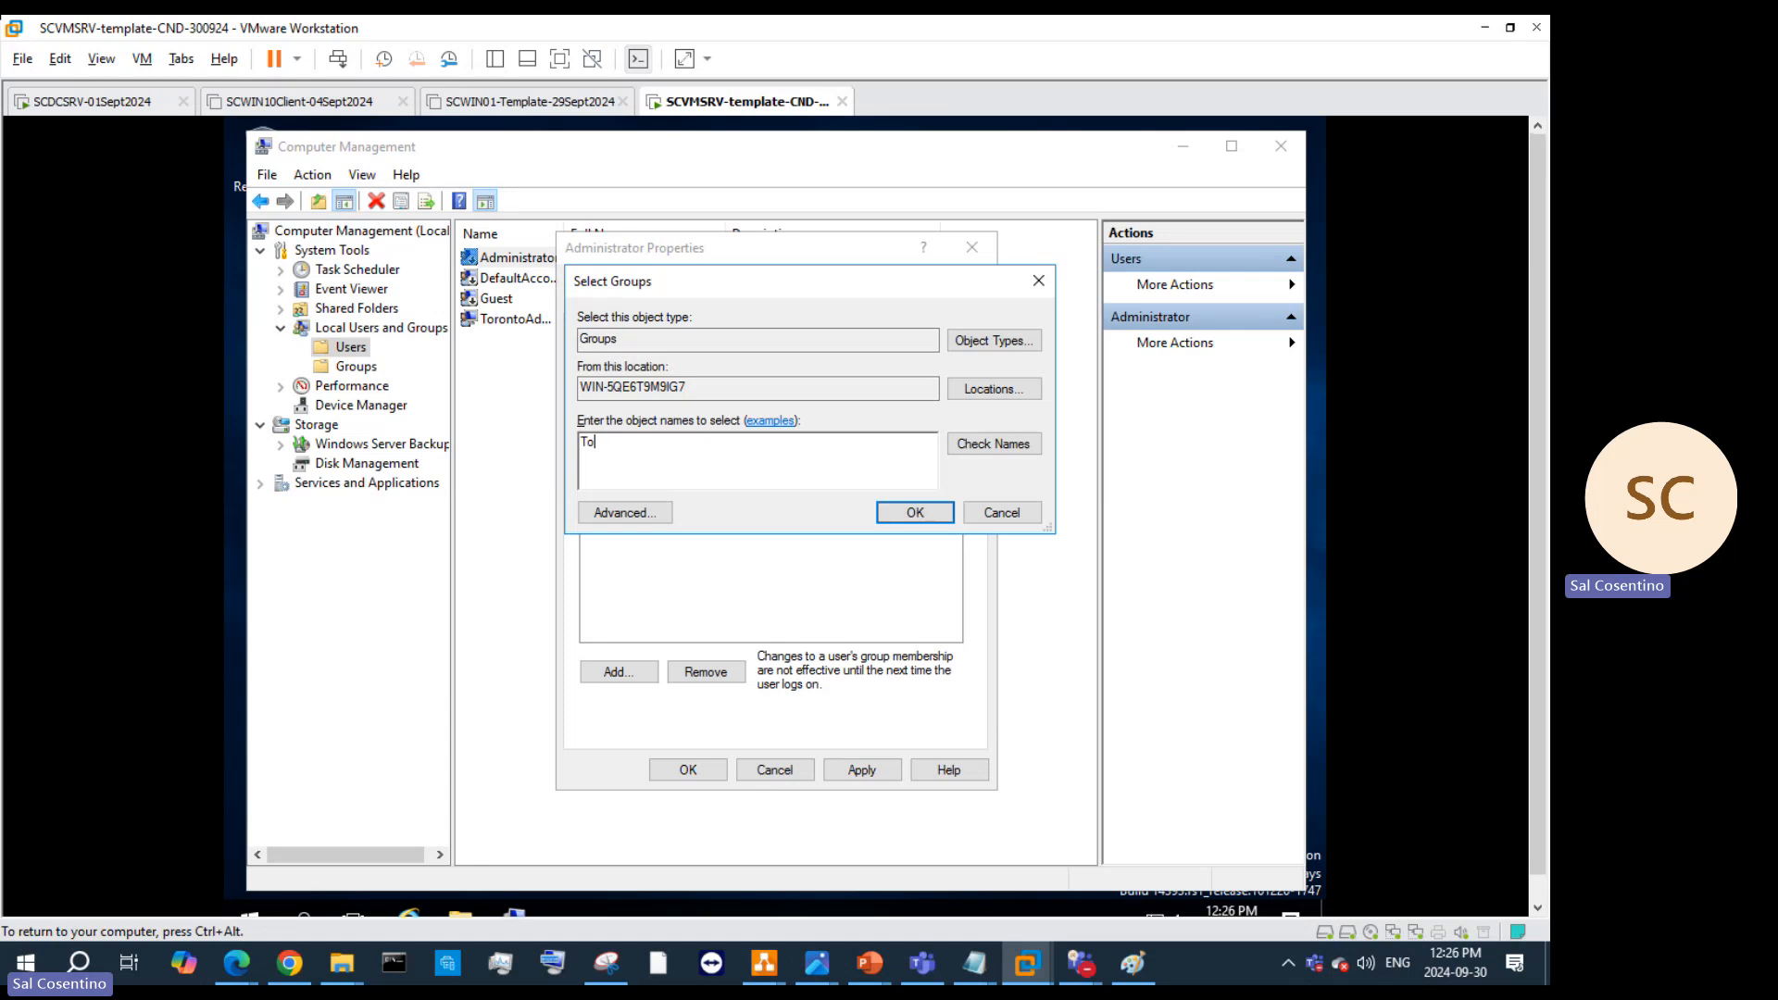
{"action": "left_click", "coordinate": [993, 444]}
{"action": "left_click", "coordinate": [1037, 630]}
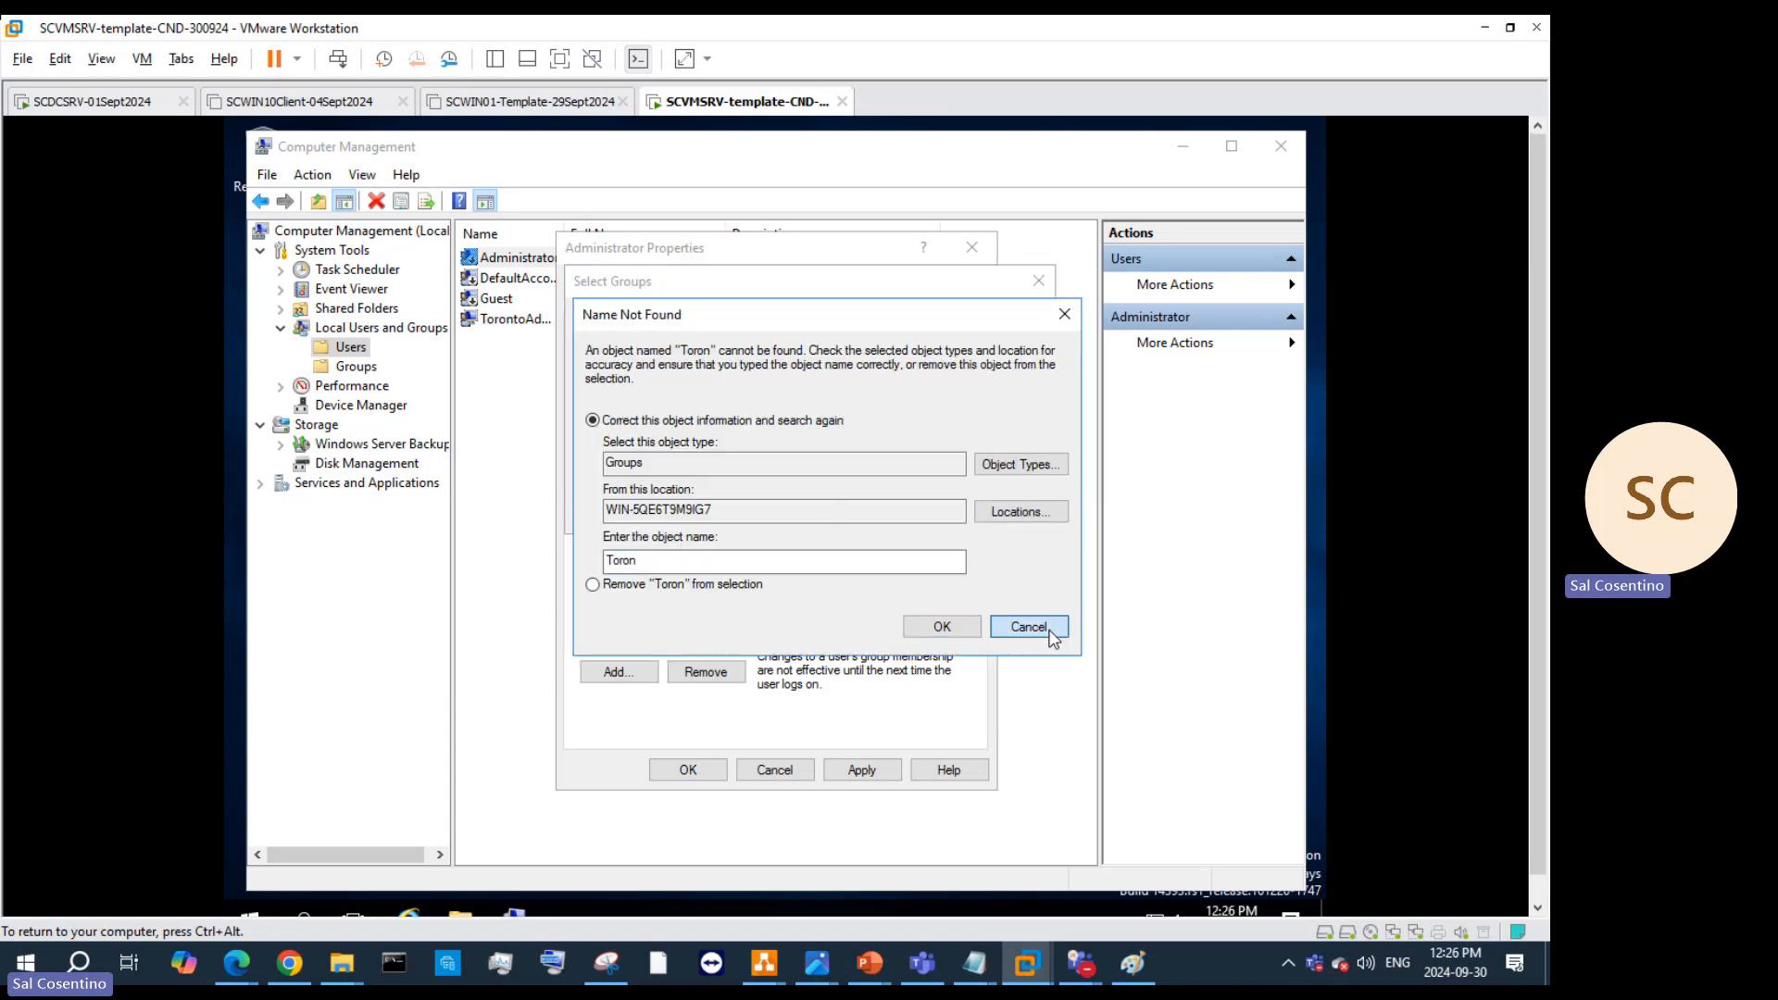
{"action": "left_click", "coordinate": [1016, 342]}
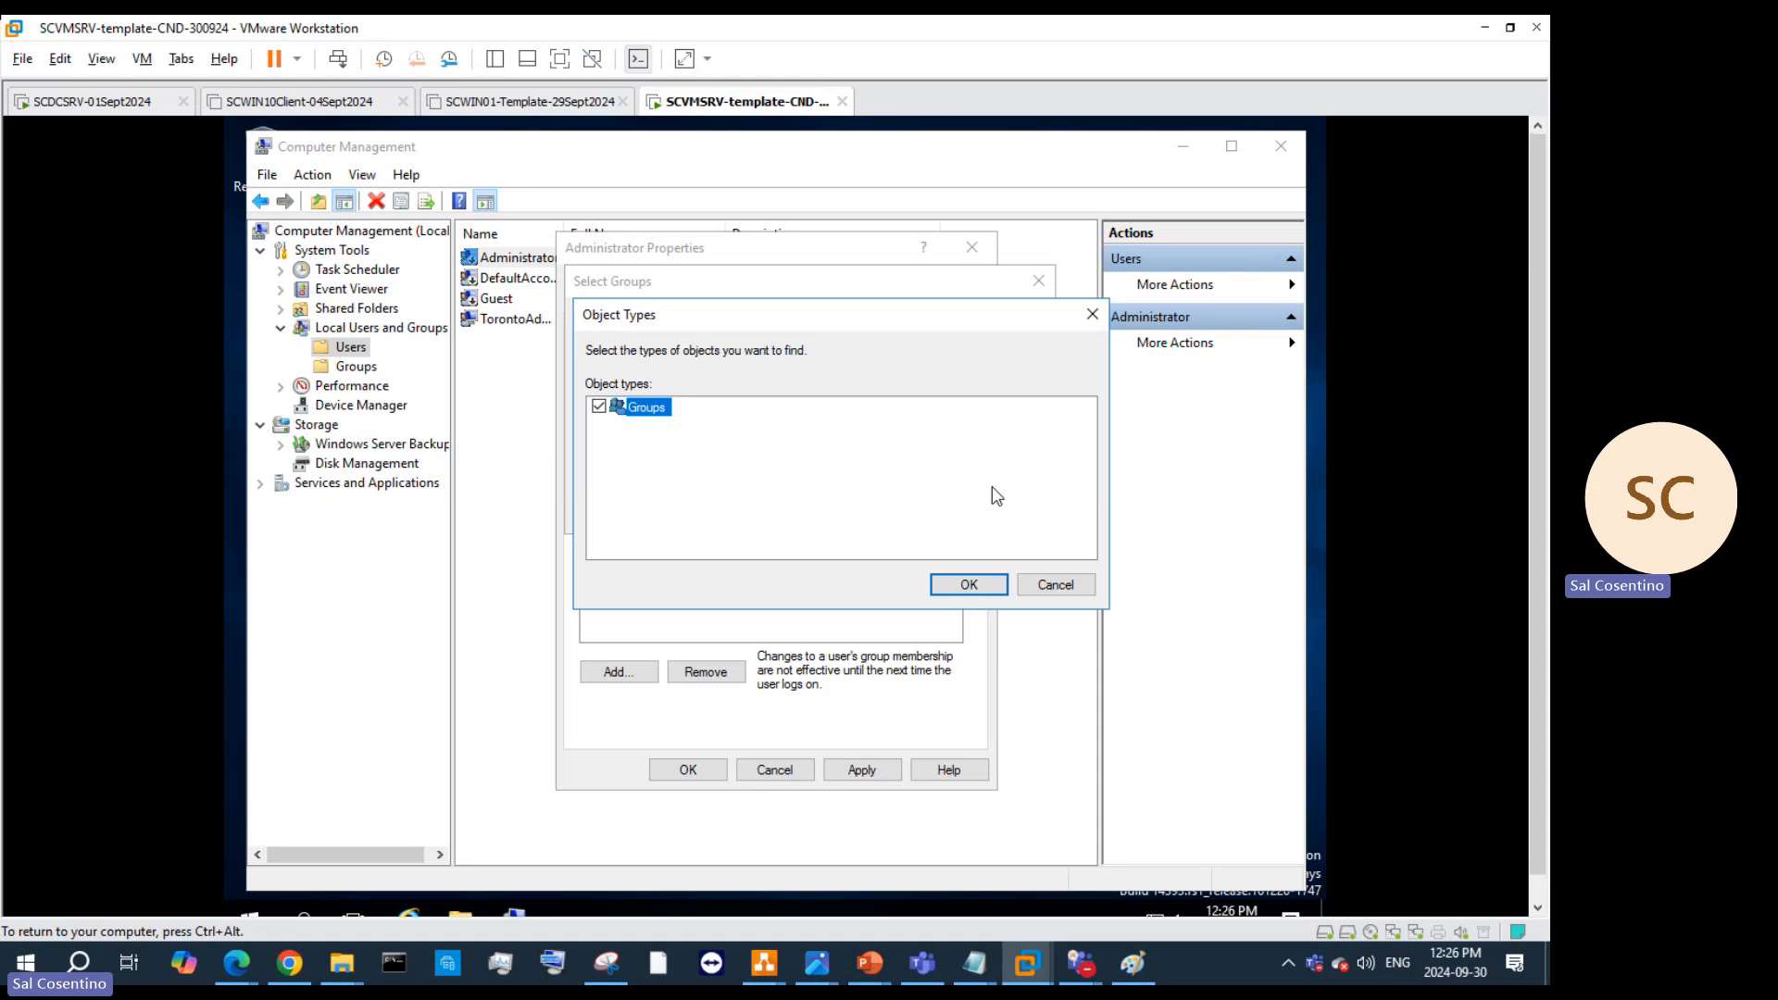
{"action": "left_click", "coordinate": [1058, 585]}
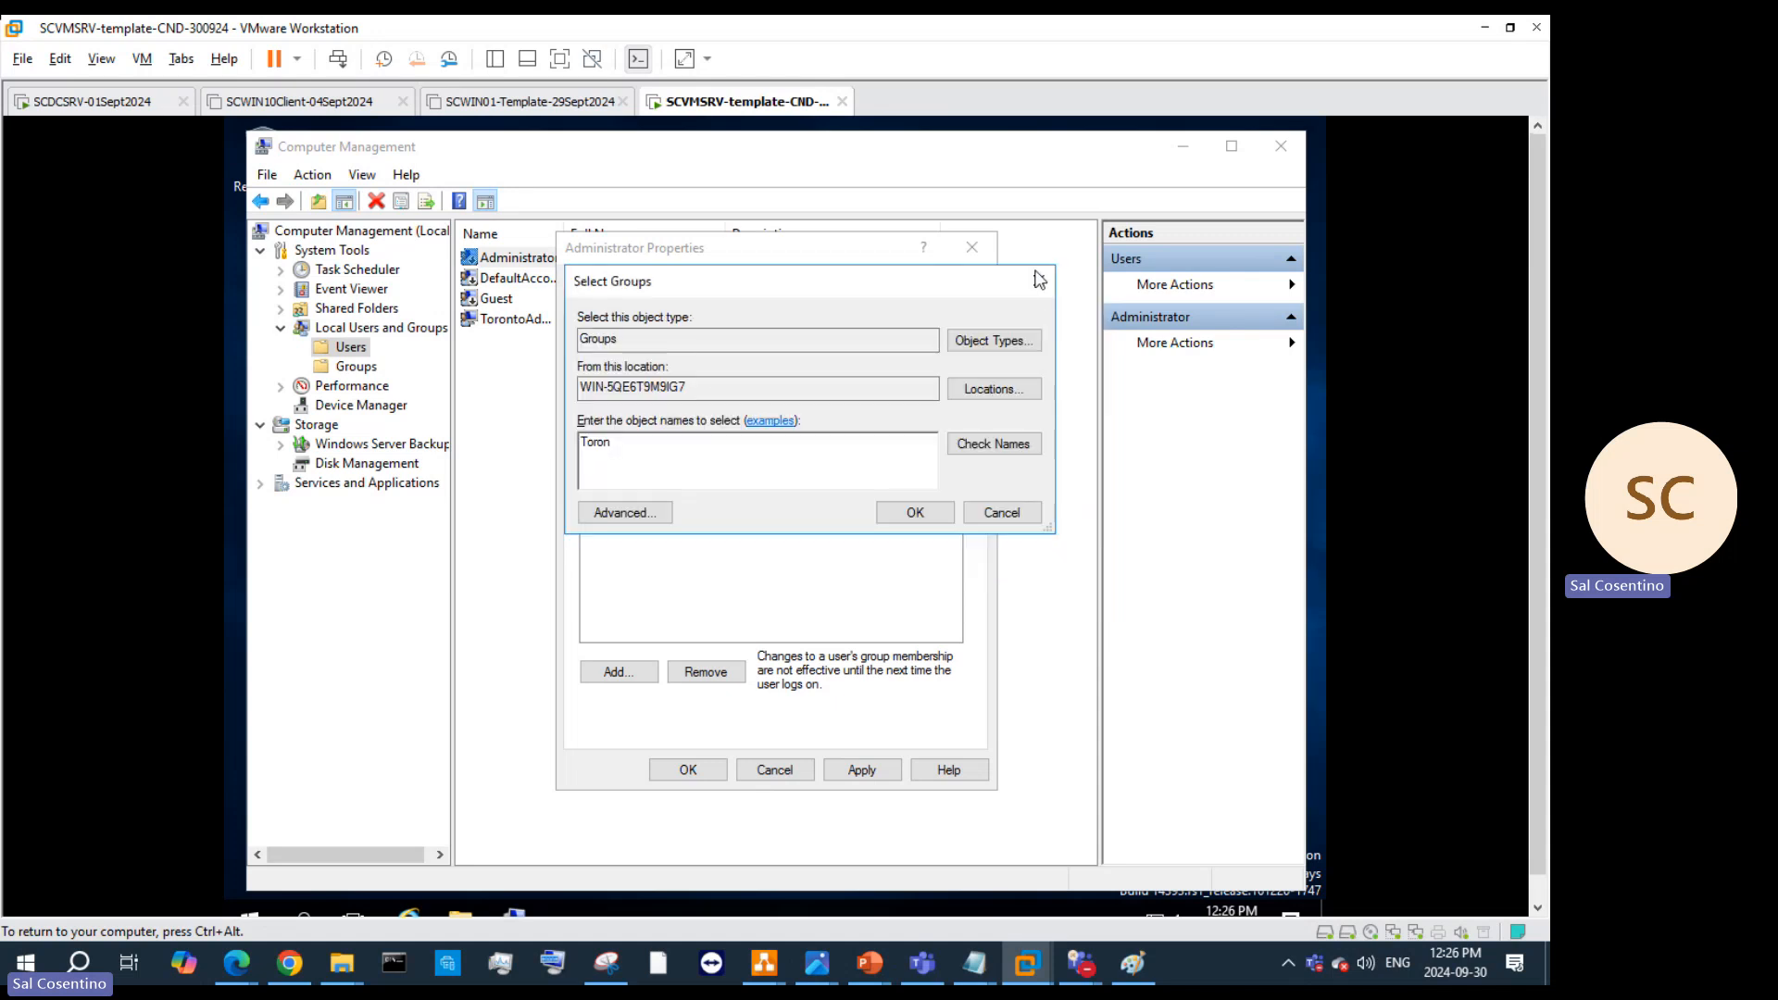
{"action": "left_click", "coordinate": [1038, 280]}
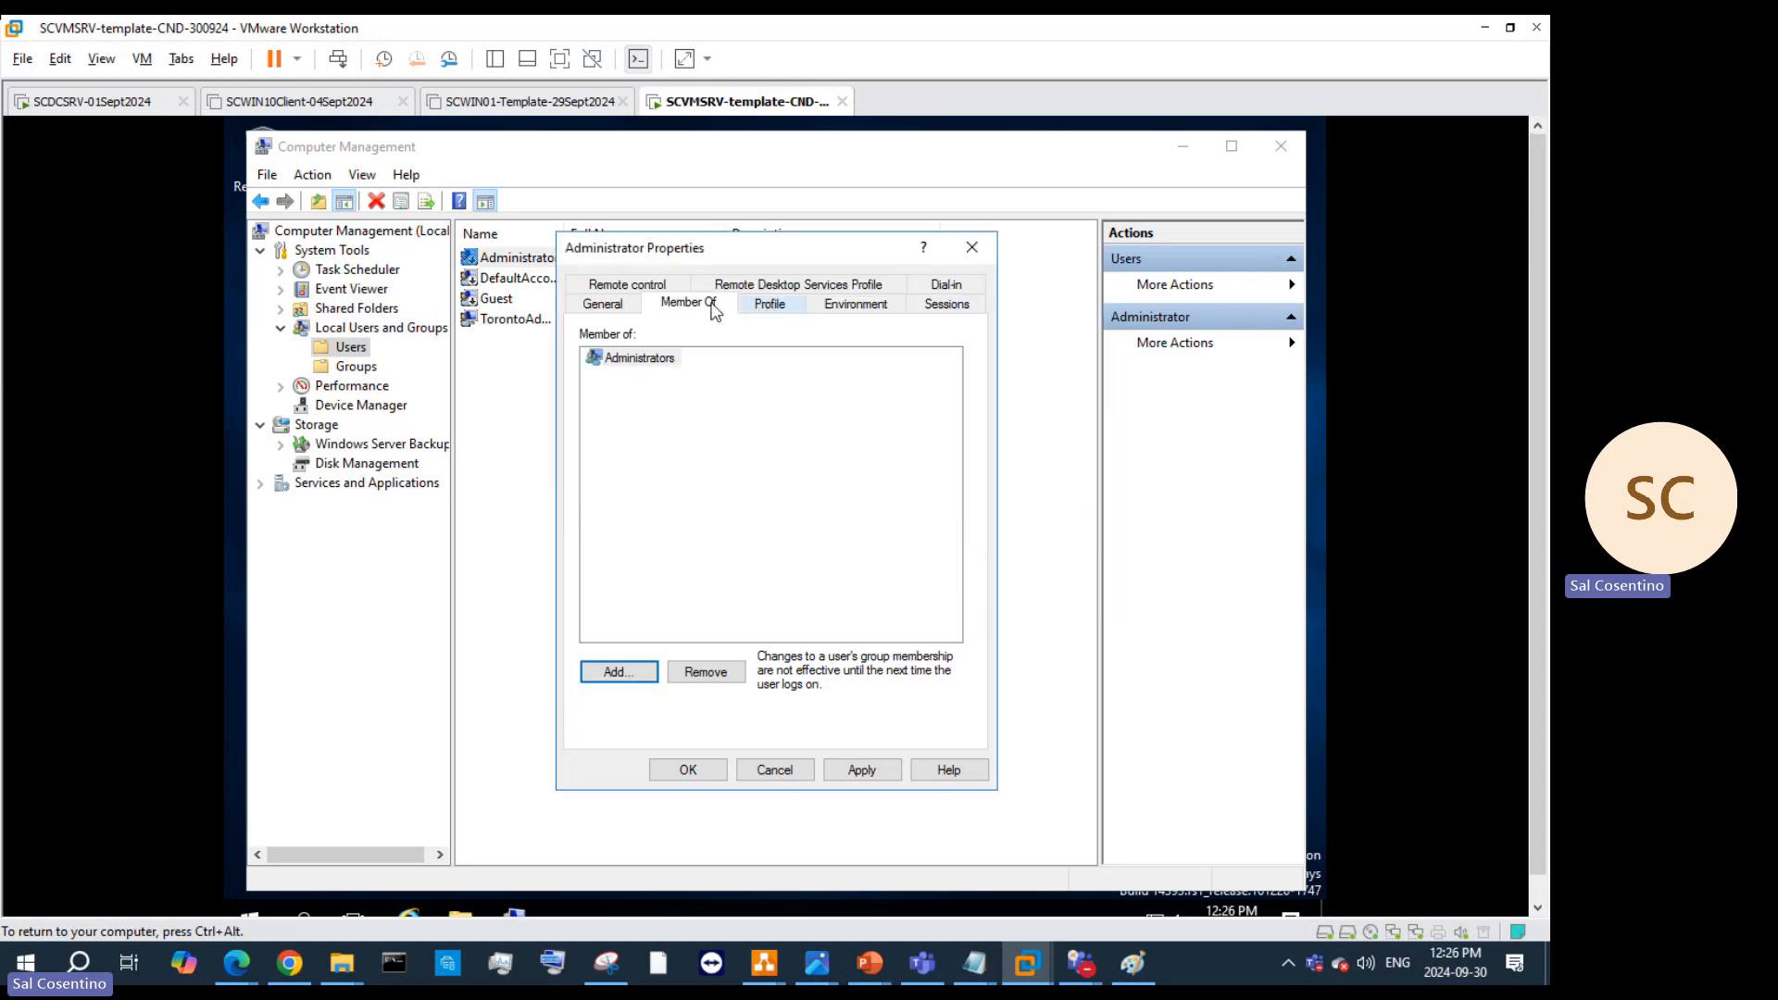
Step: Check 'Password never expires', get Access is denied on Apply and OK, and close the properties
{"action": "left_click", "coordinate": [607, 304]}
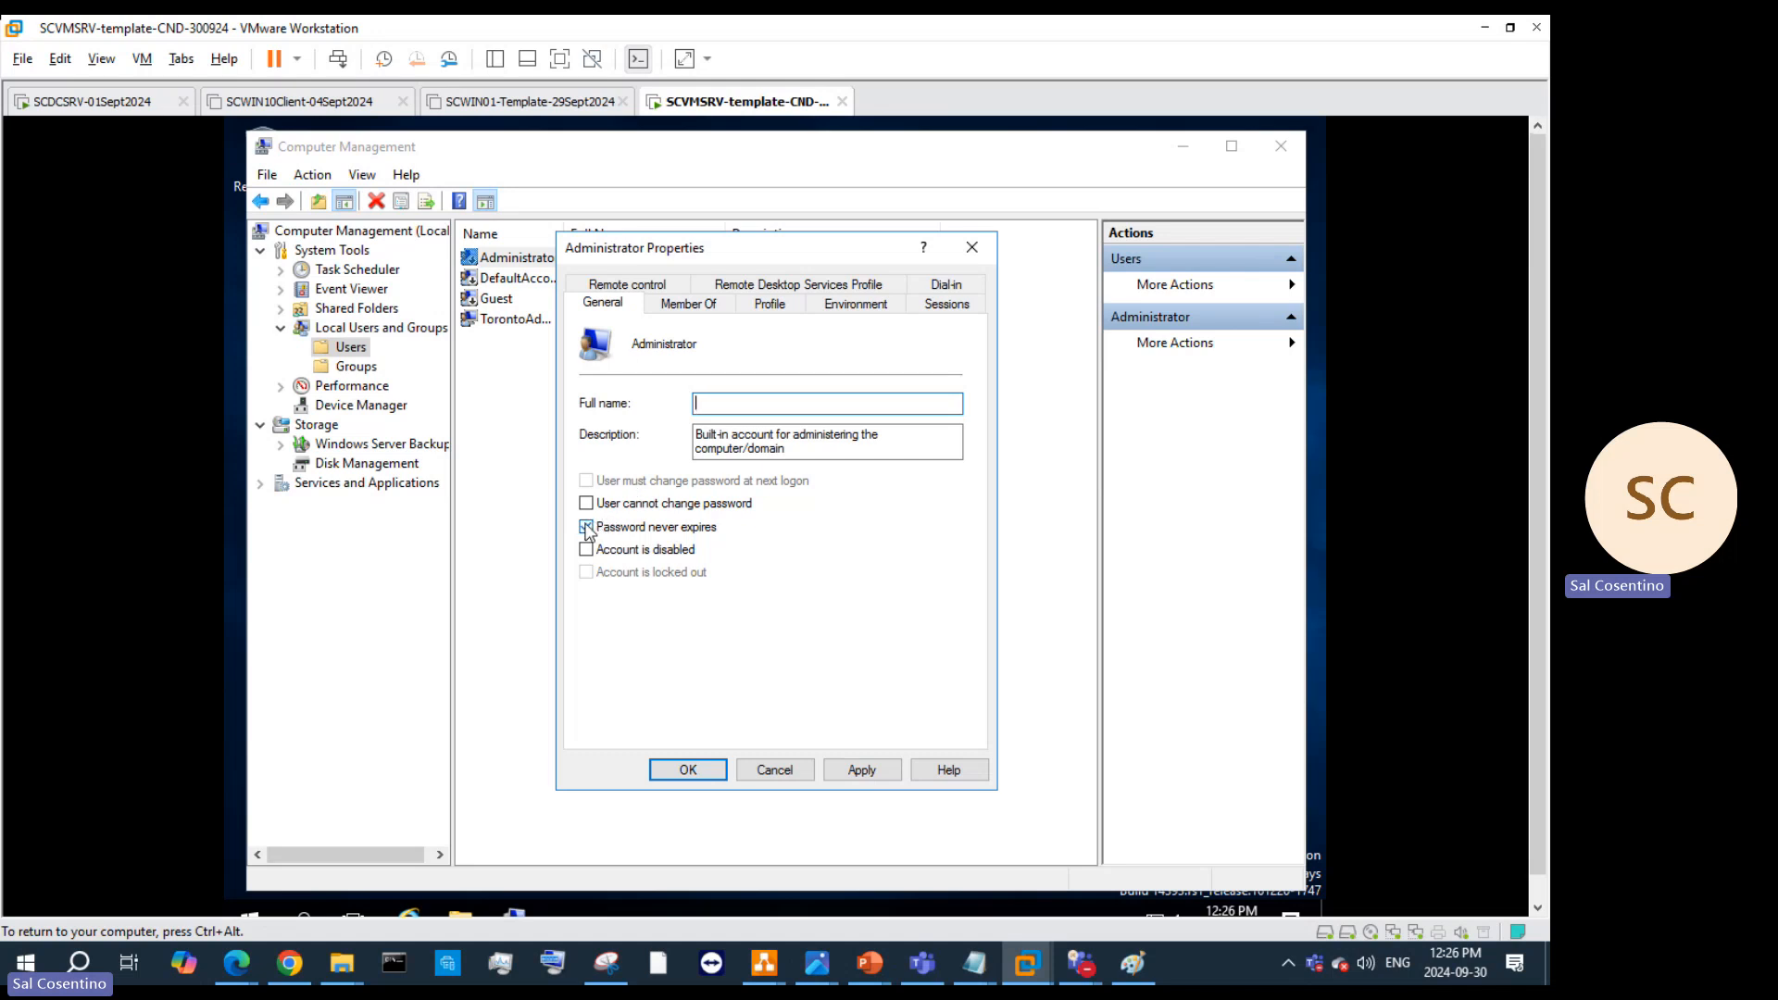
{"action": "left_click", "coordinate": [586, 526]}
{"action": "left_click", "coordinate": [861, 771]}
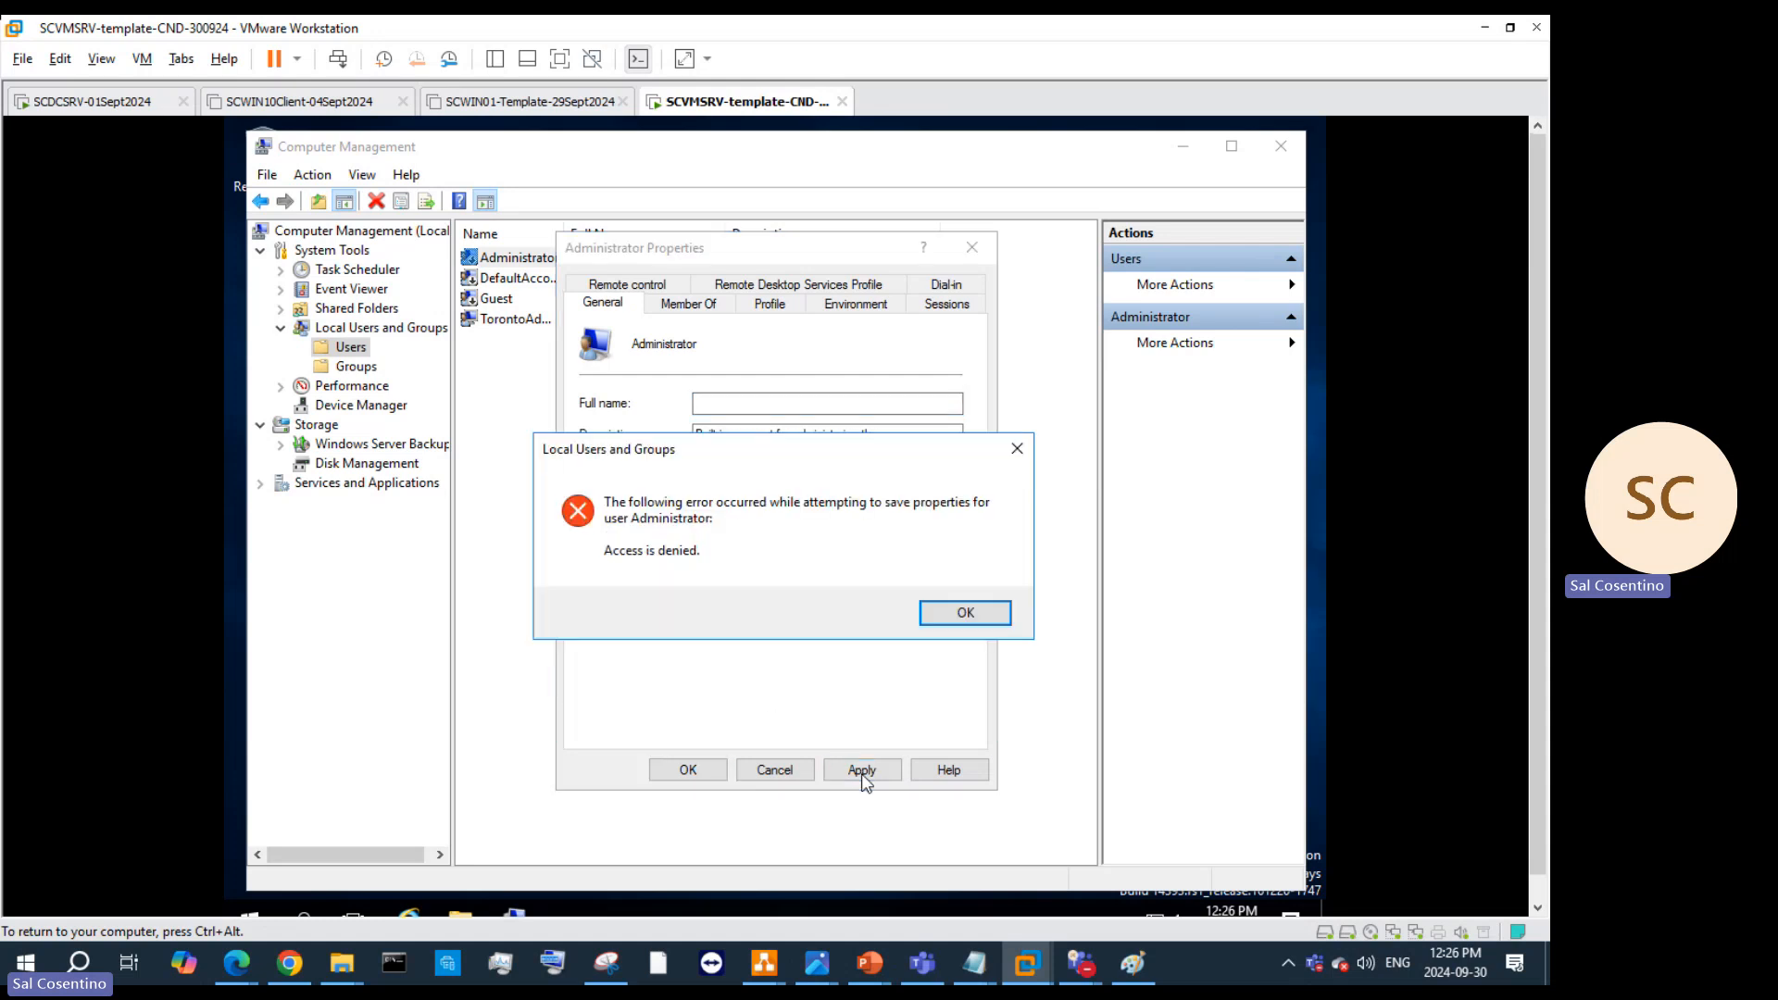
{"action": "left_click", "coordinate": [986, 615]}
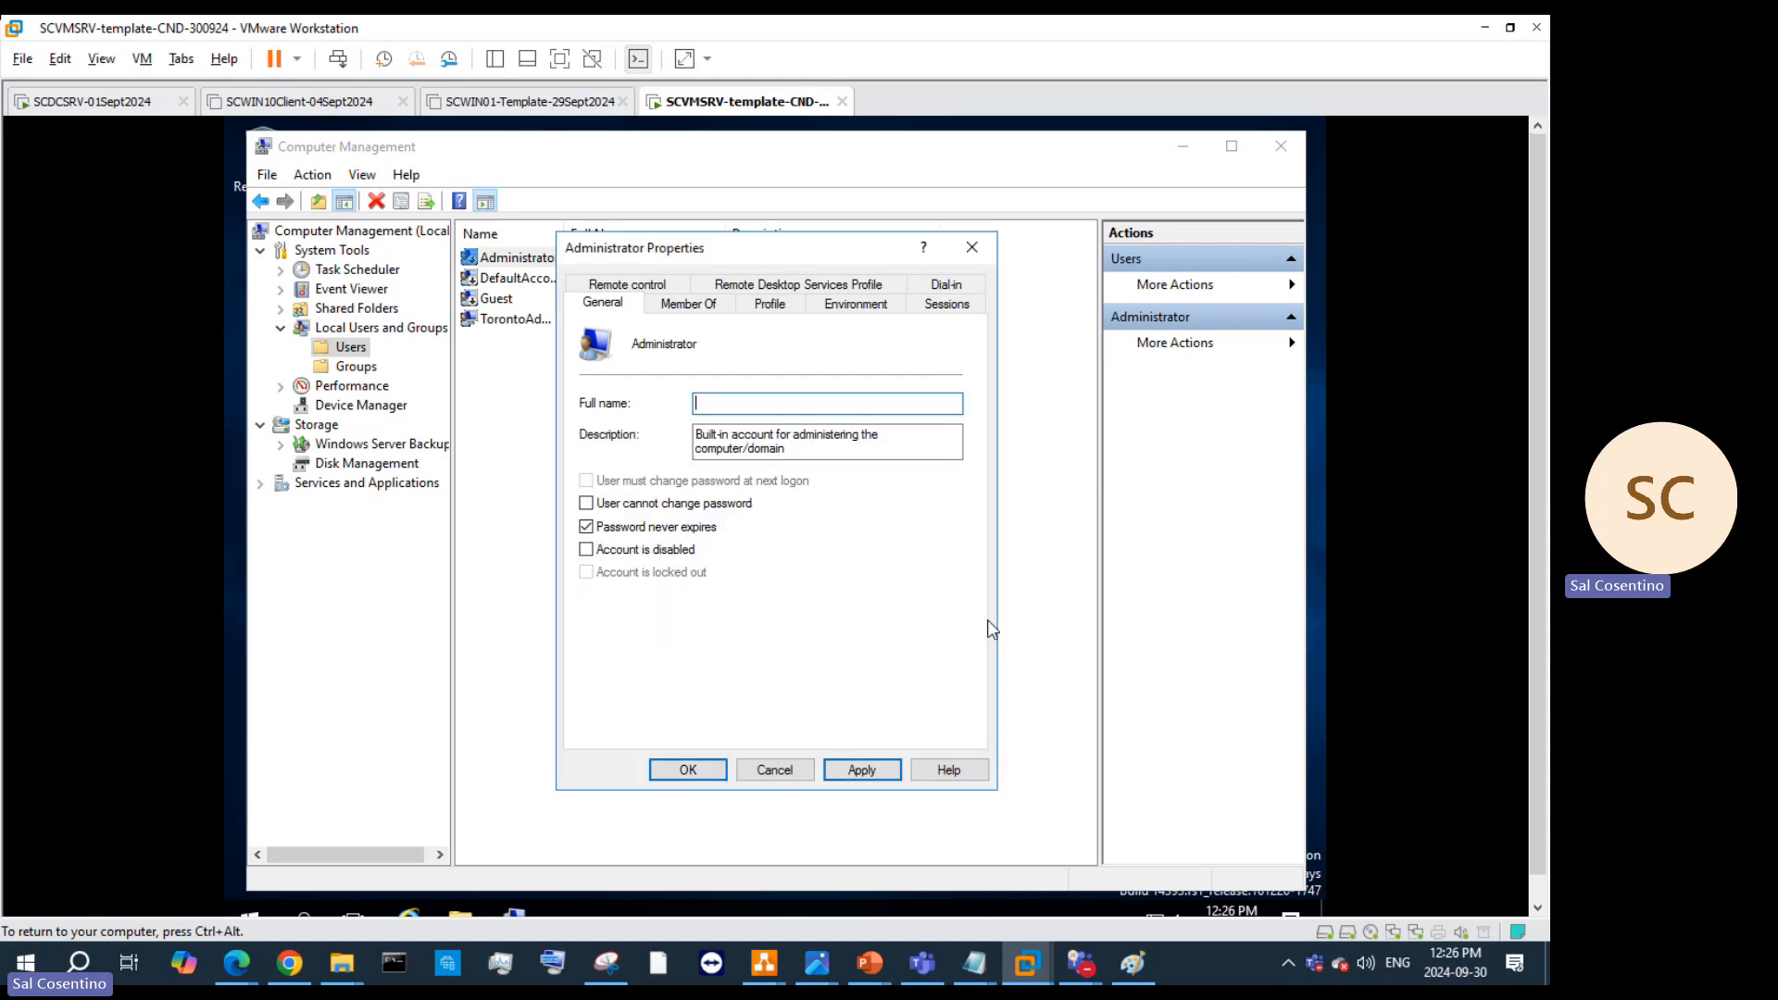
{"action": "left_click", "coordinate": [688, 770]}
{"action": "left_click", "coordinate": [966, 613]}
{"action": "left_click", "coordinate": [971, 247]}
{"action": "left_click", "coordinate": [569, 324]}
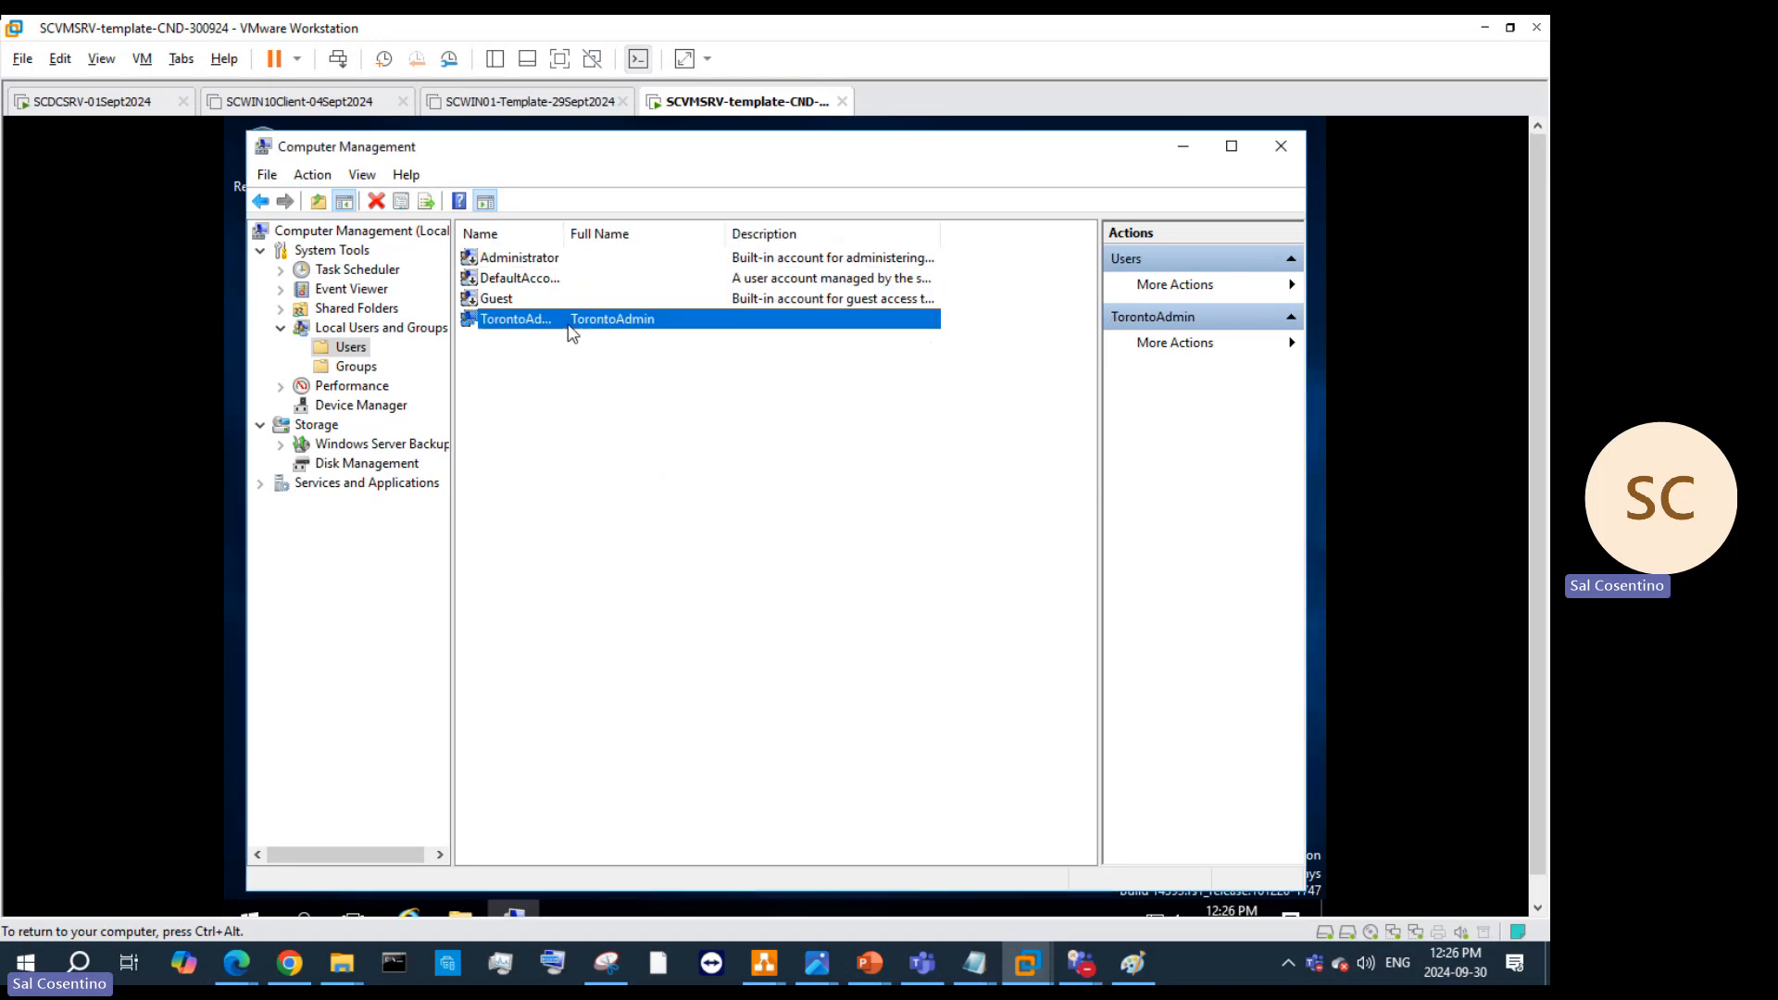
{"action": "right_click", "coordinate": [570, 331]}
{"action": "left_click", "coordinate": [675, 461]}
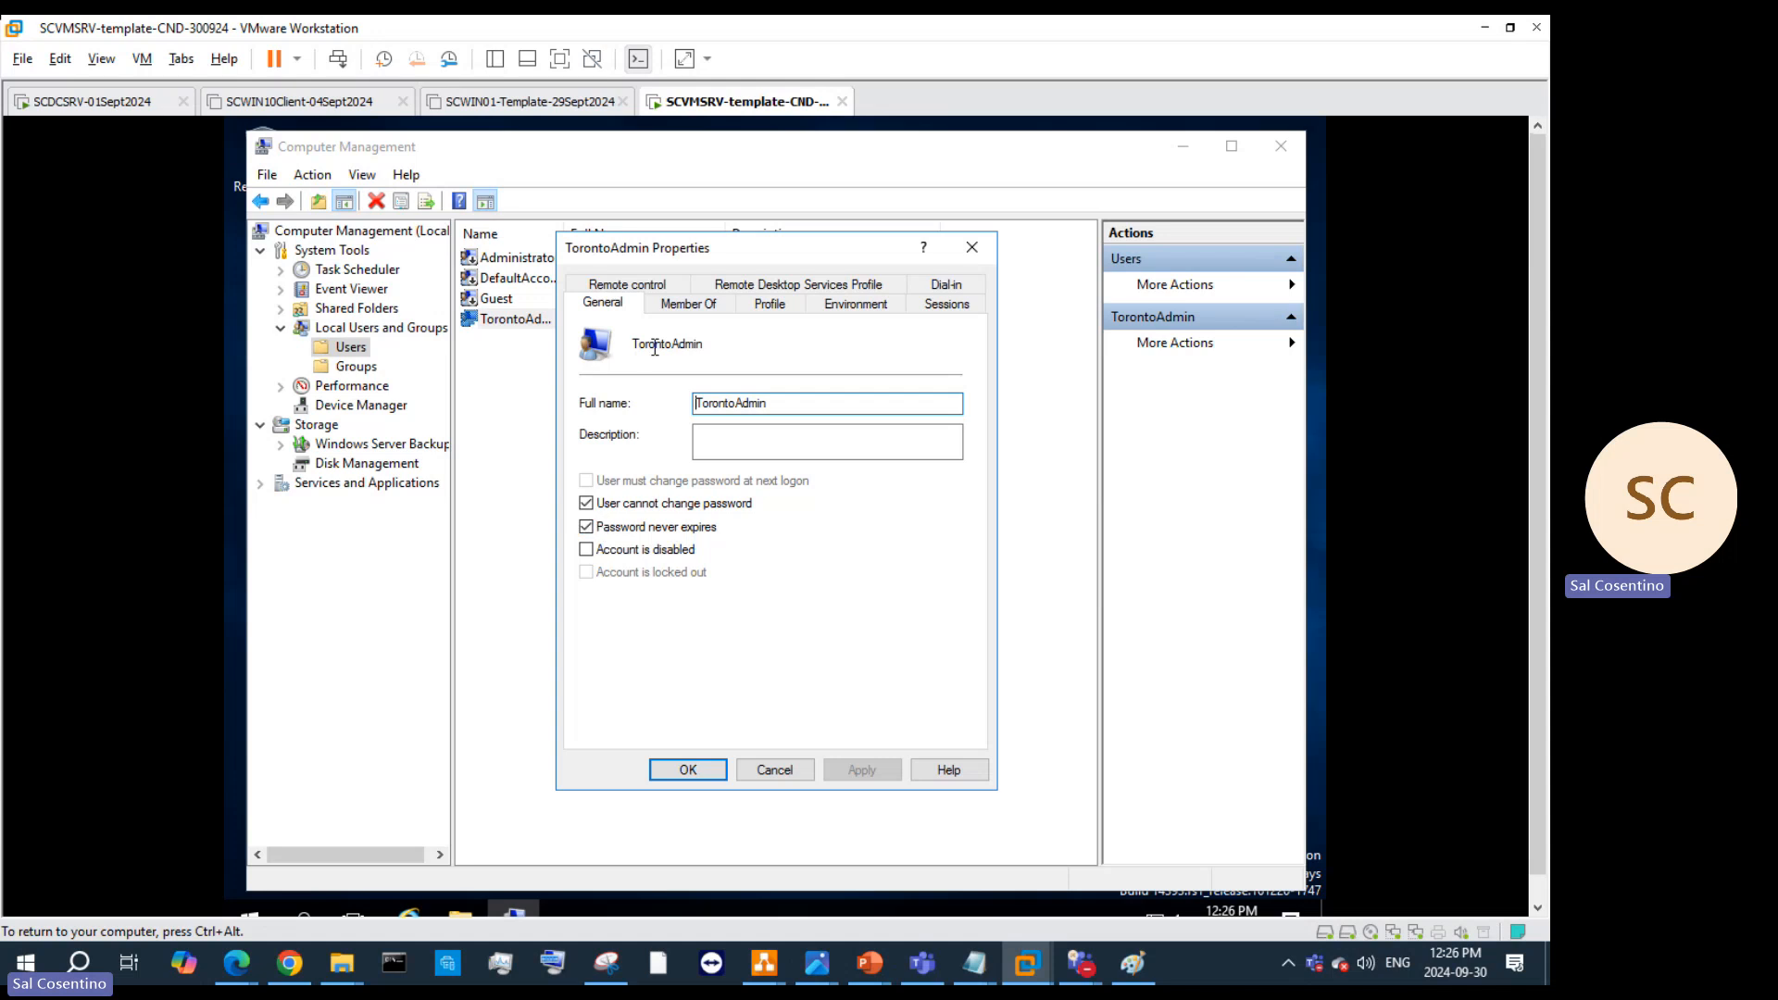
{"action": "left_click", "coordinate": [704, 306]}
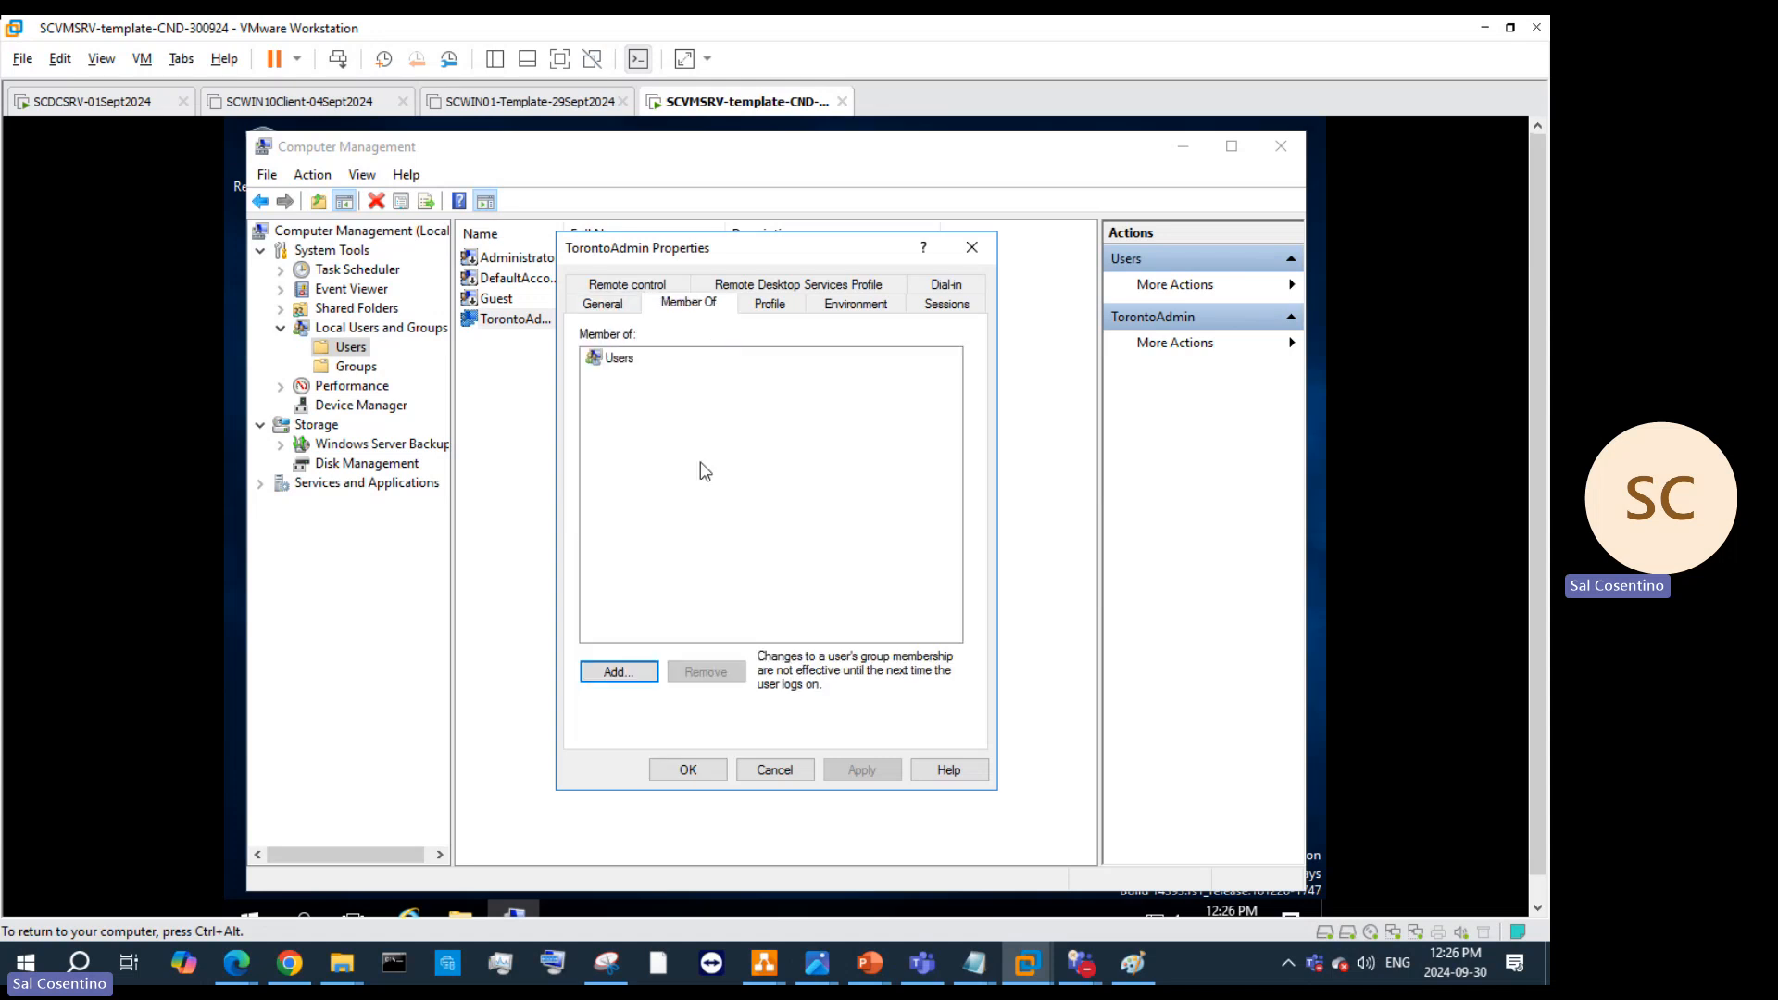
{"action": "left_click", "coordinate": [617, 672]}
{"action": "type", "text": "Adm"}
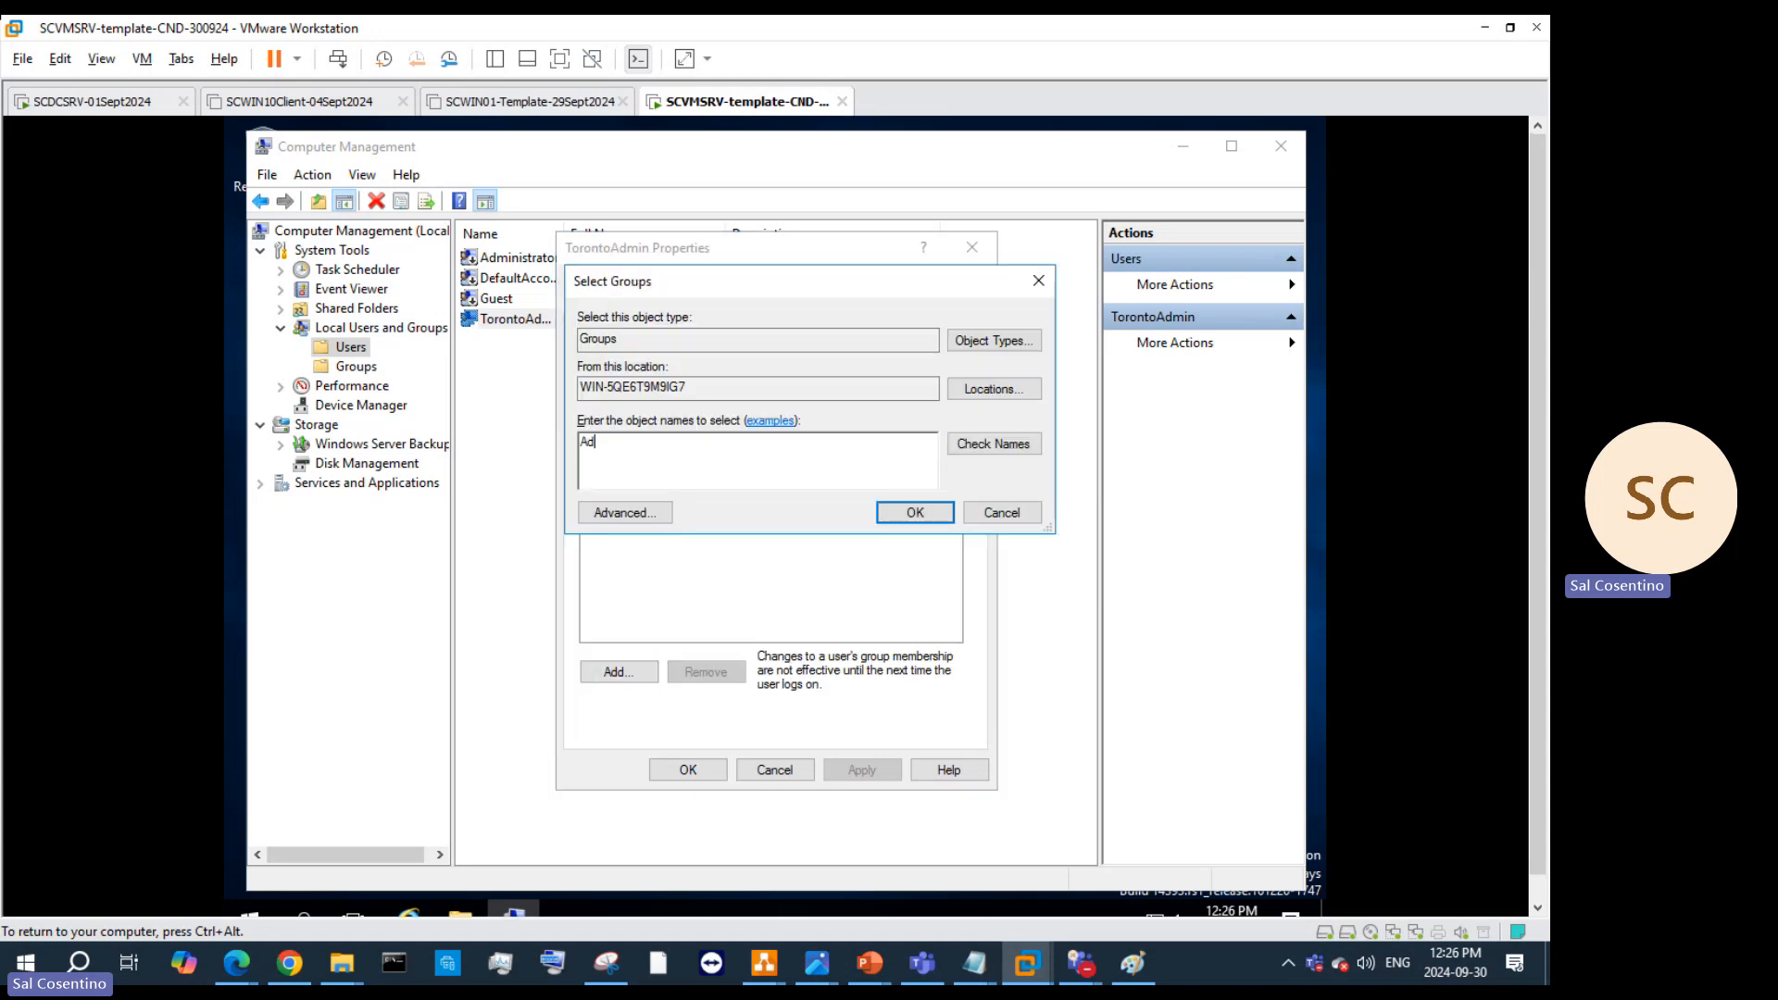
{"action": "left_click", "coordinate": [996, 446]}
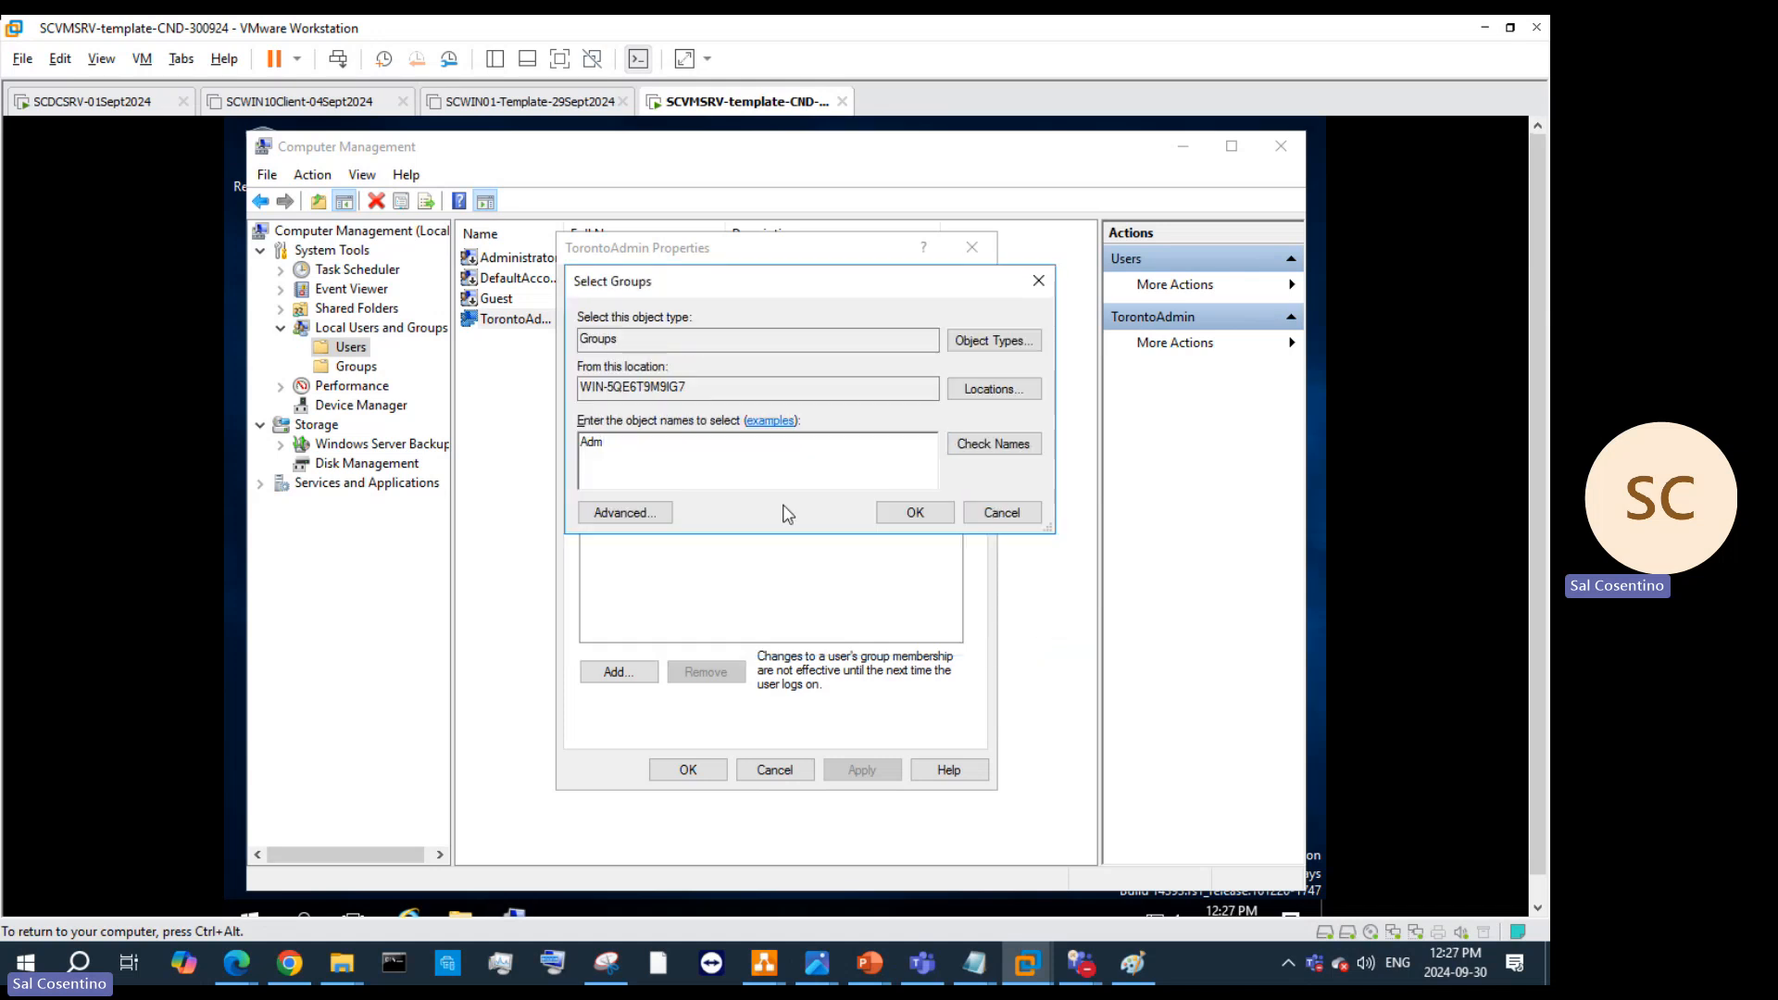
{"action": "left_click", "coordinate": [979, 511]}
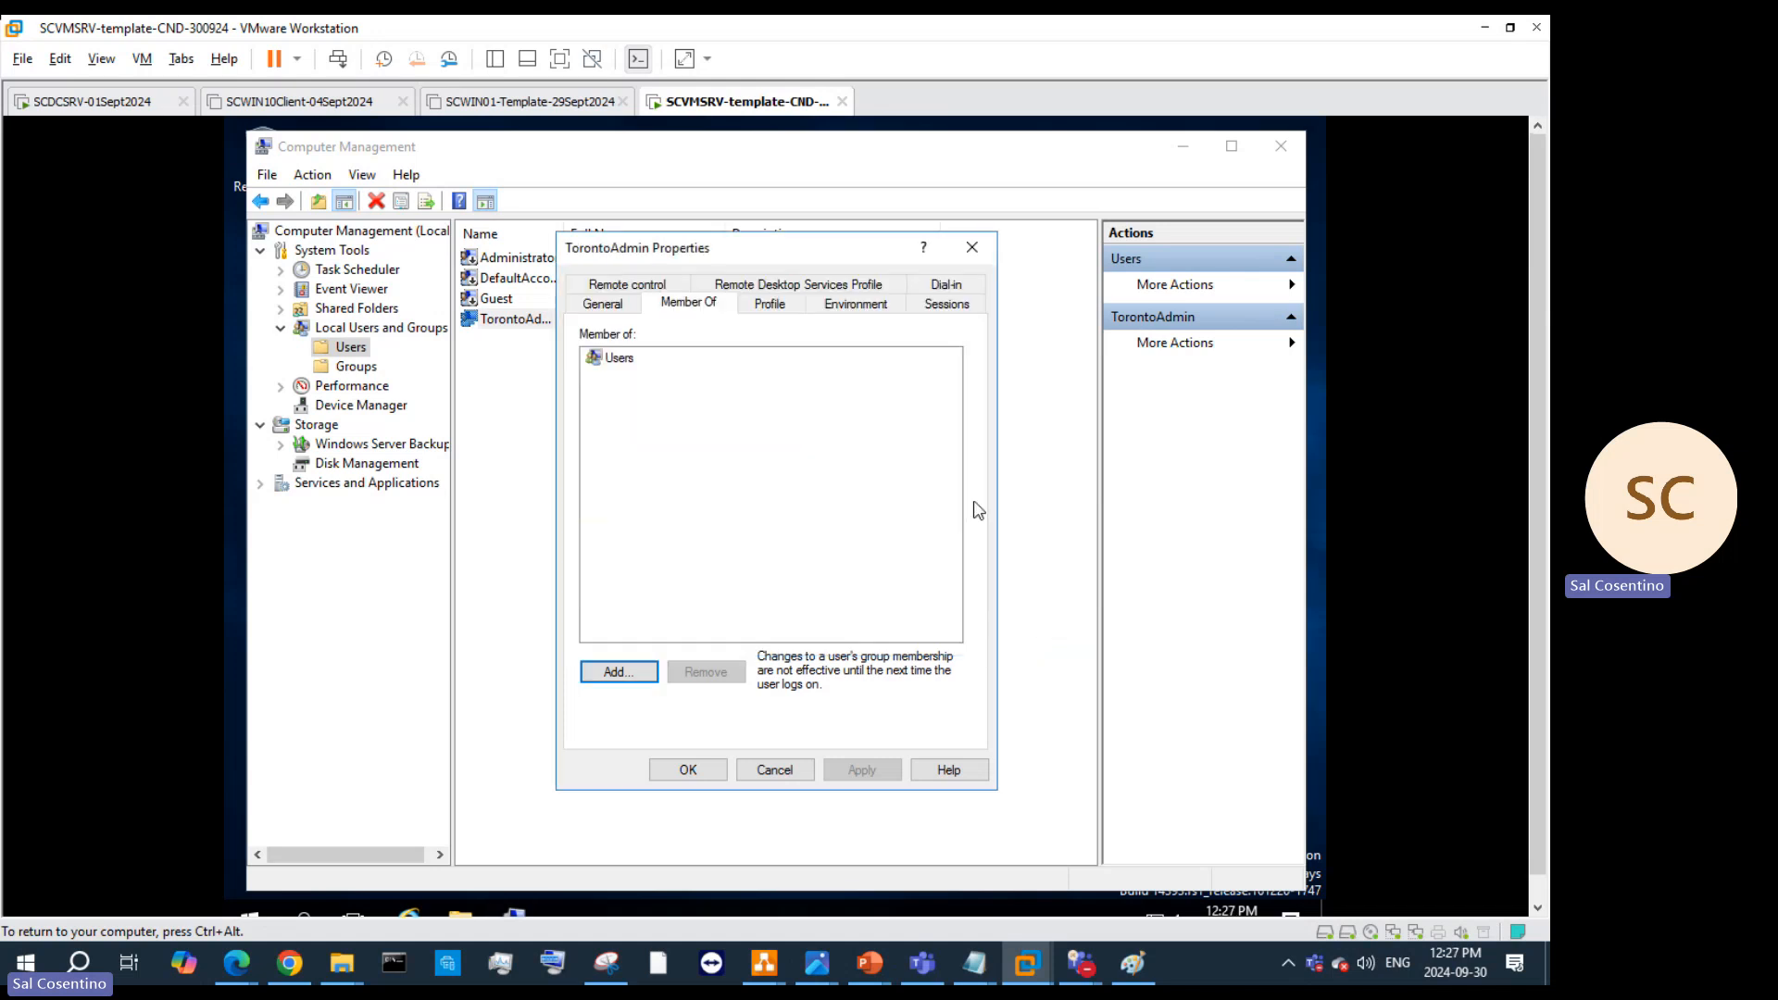
{"action": "left_click", "coordinate": [971, 247]}
{"action": "right_click", "coordinate": [645, 330]}
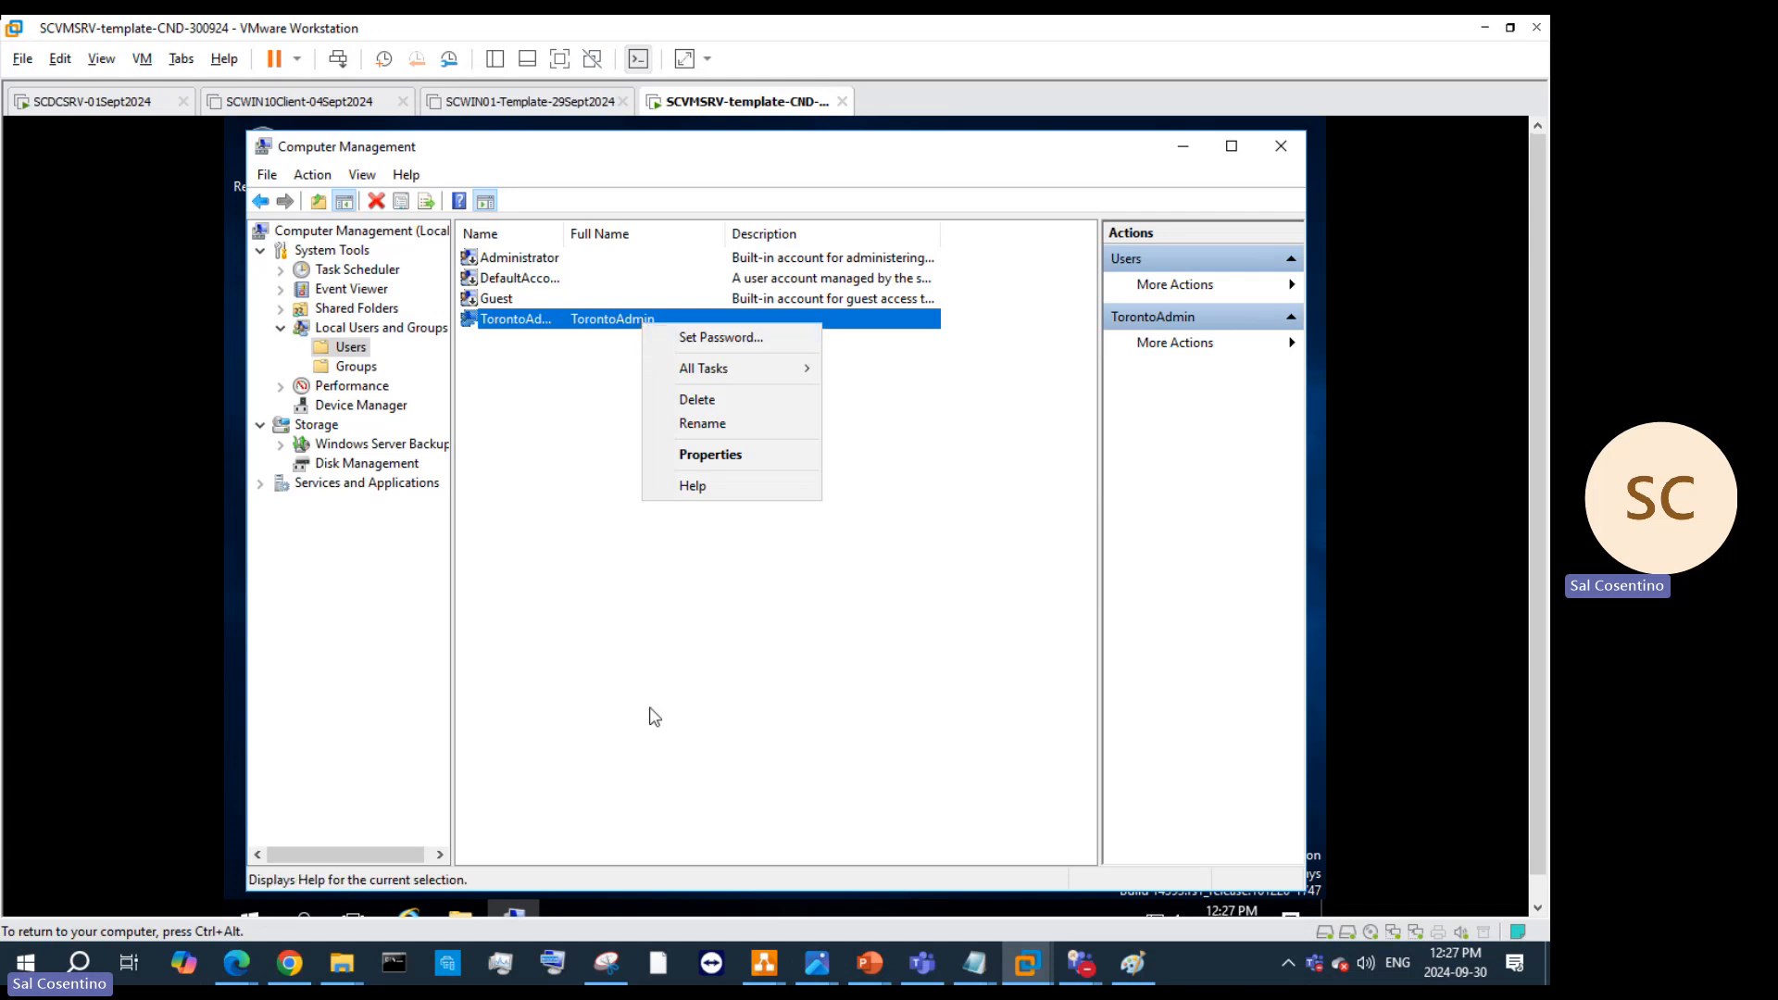
Step: Open Command Prompt via search and run net user TorontoAdmin /active:yes
{"action": "left_click", "coordinate": [302, 918]}
{"action": "type", "text": "cmd"}
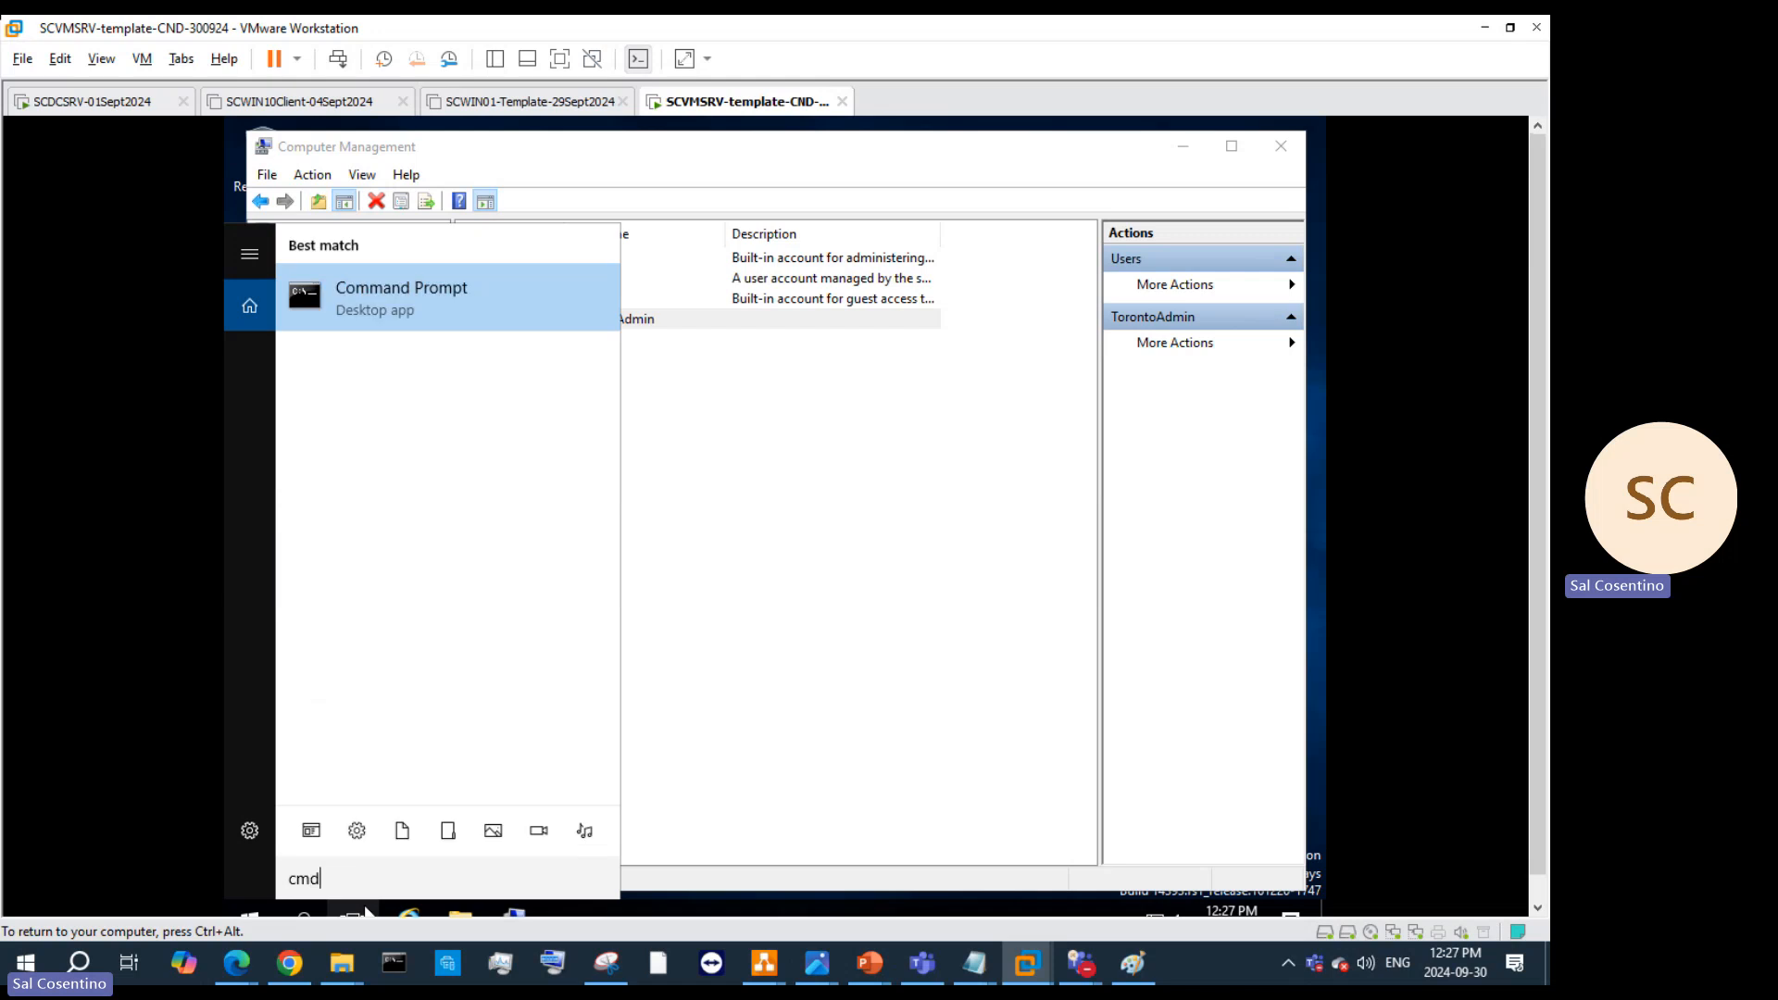
{"action": "key", "text": "Return"}
{"action": "type", "text": "net user"}
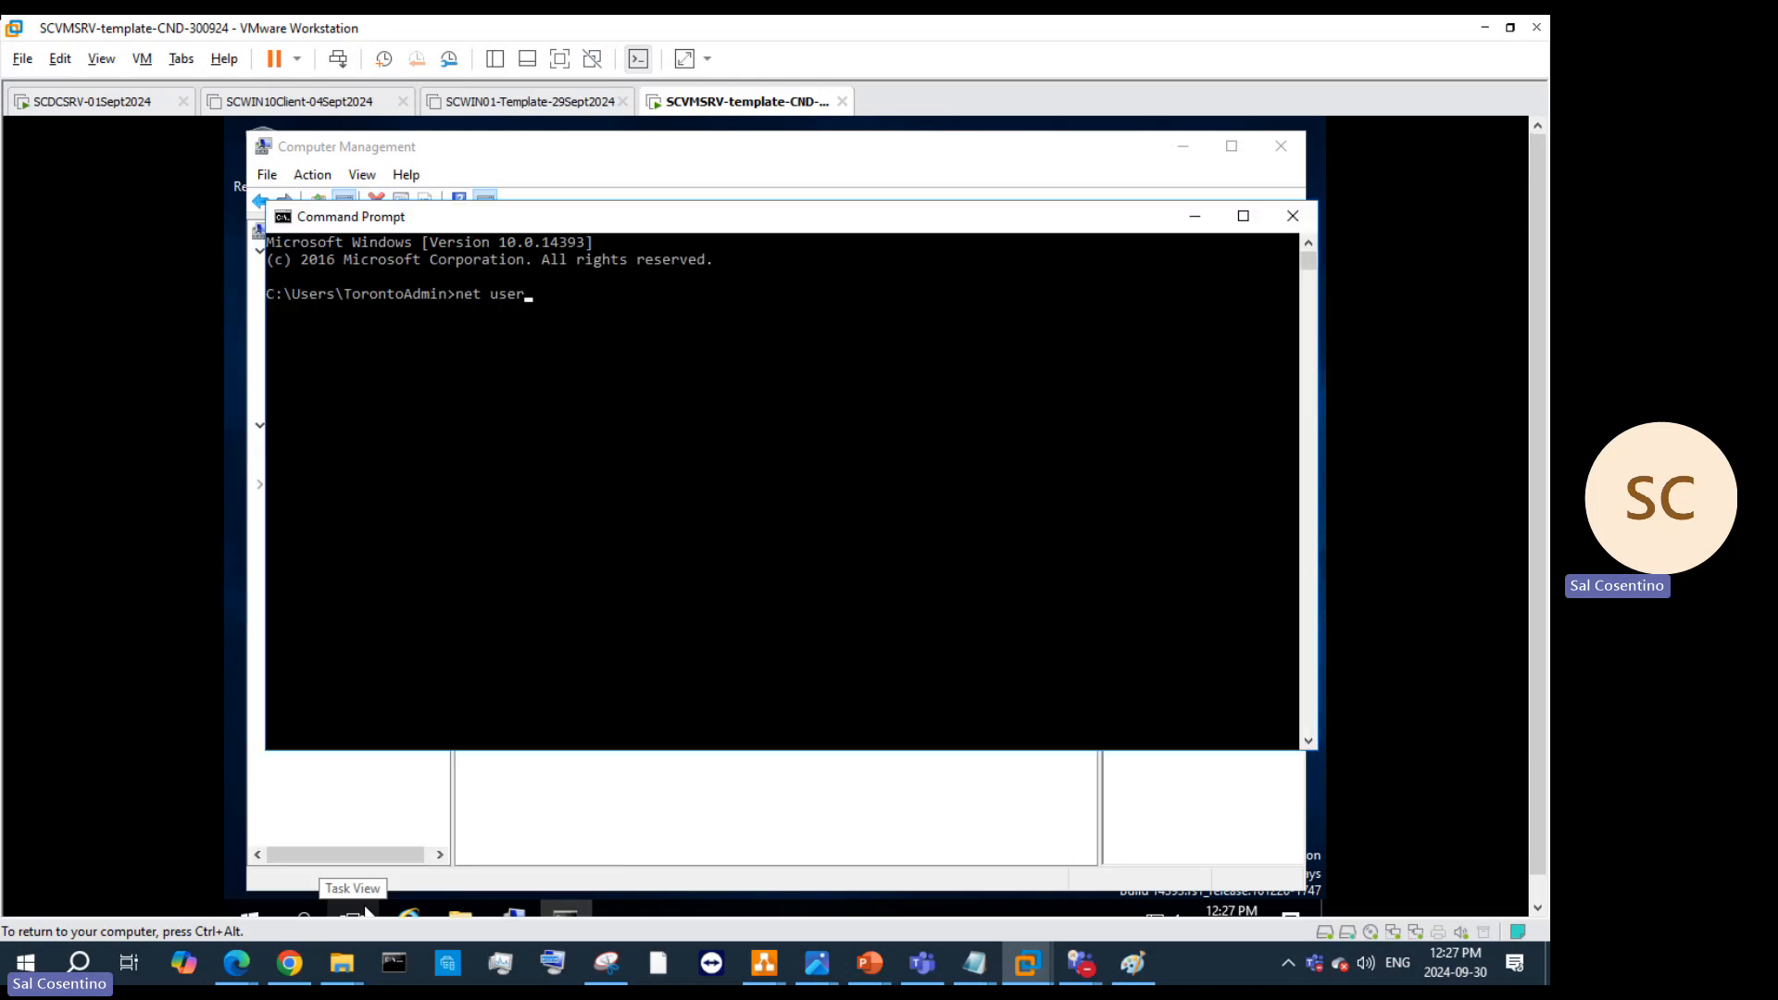
{"action": "type", "text": " TorontoAdmin"}
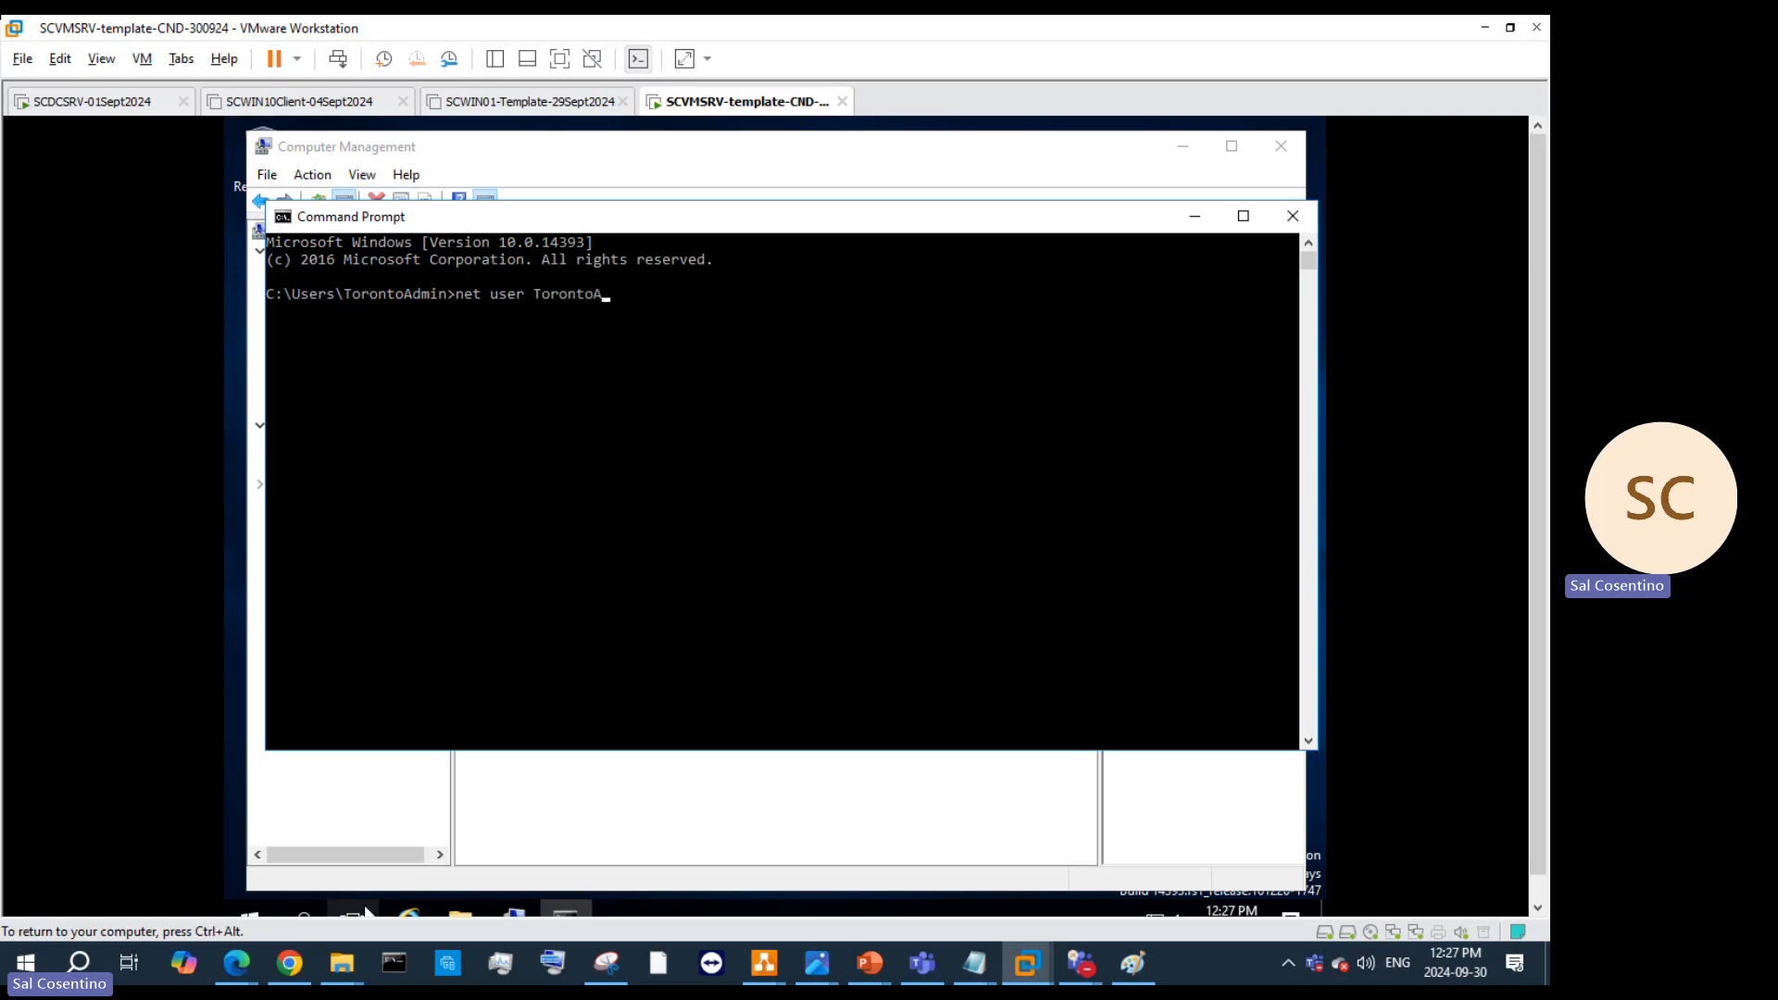
{"action": "type", "text": " /active:yes"}
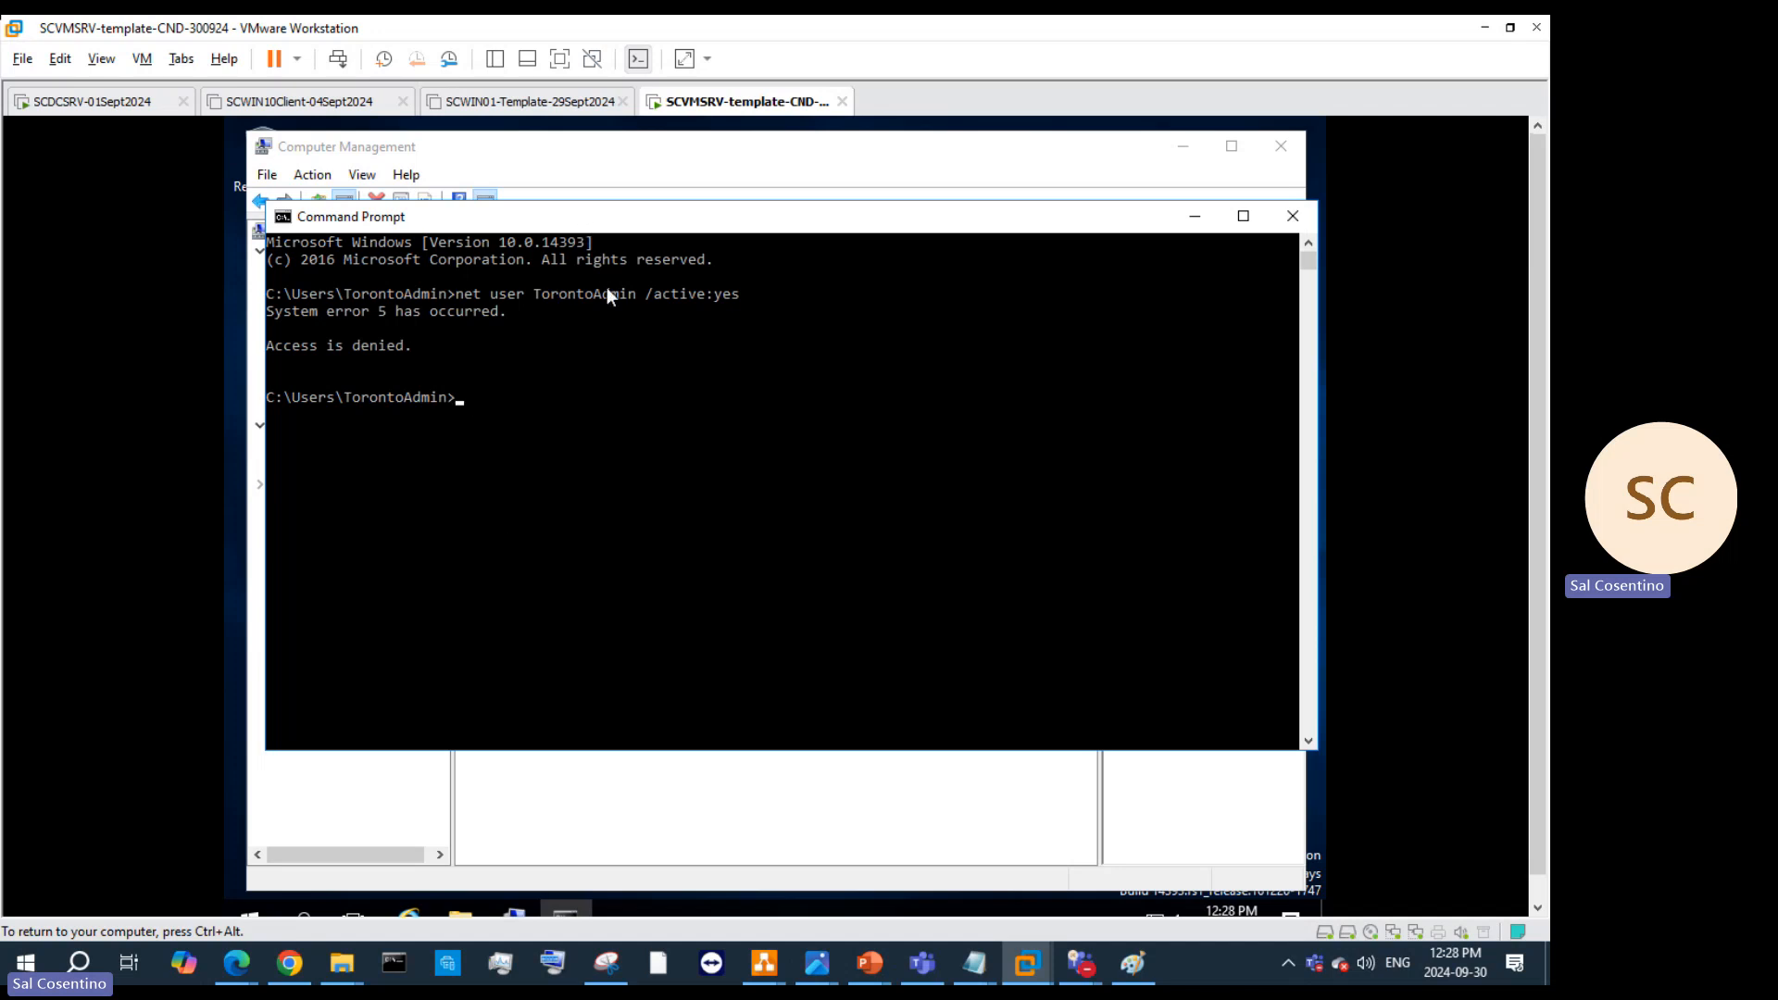
Step: Recall the net user command and erase the TorontoAdmin name to edit it
{"action": "key", "text": "Up"}
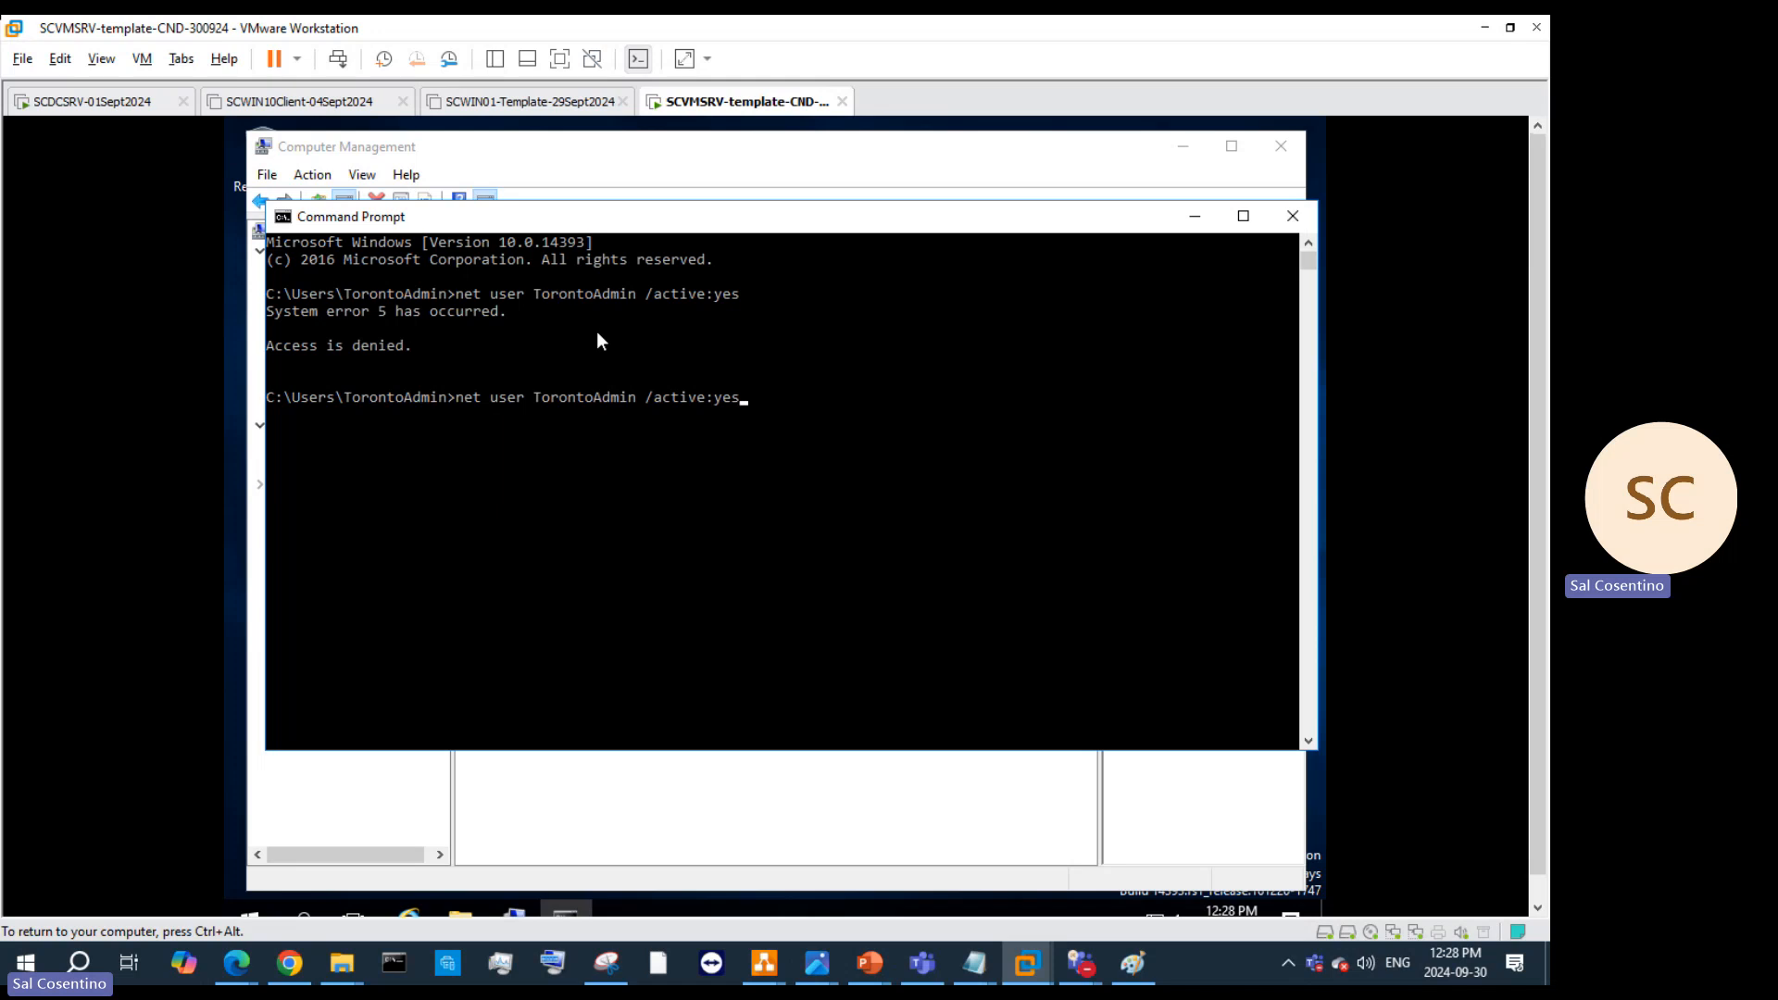
{"action": "key", "text": "Left"}
{"action": "key", "text": "Left"}
{"action": "key", "text": "BackSpace"}
{"action": "key", "text": "BackSpace"}
{"action": "key", "text": "BackSpace"}
{"action": "key", "text": "BackSpace"}
{"action": "key", "text": "BackSpace"}
{"action": "key", "text": "BackSpace"}
{"action": "key", "text": "BackSpace"}
{"action": "key", "text": "BackSpace"}
{"action": "key", "text": "BackSpace"}
{"action": "key", "text": "BackSpace"}
{"action": "key", "text": "BackSpace"}
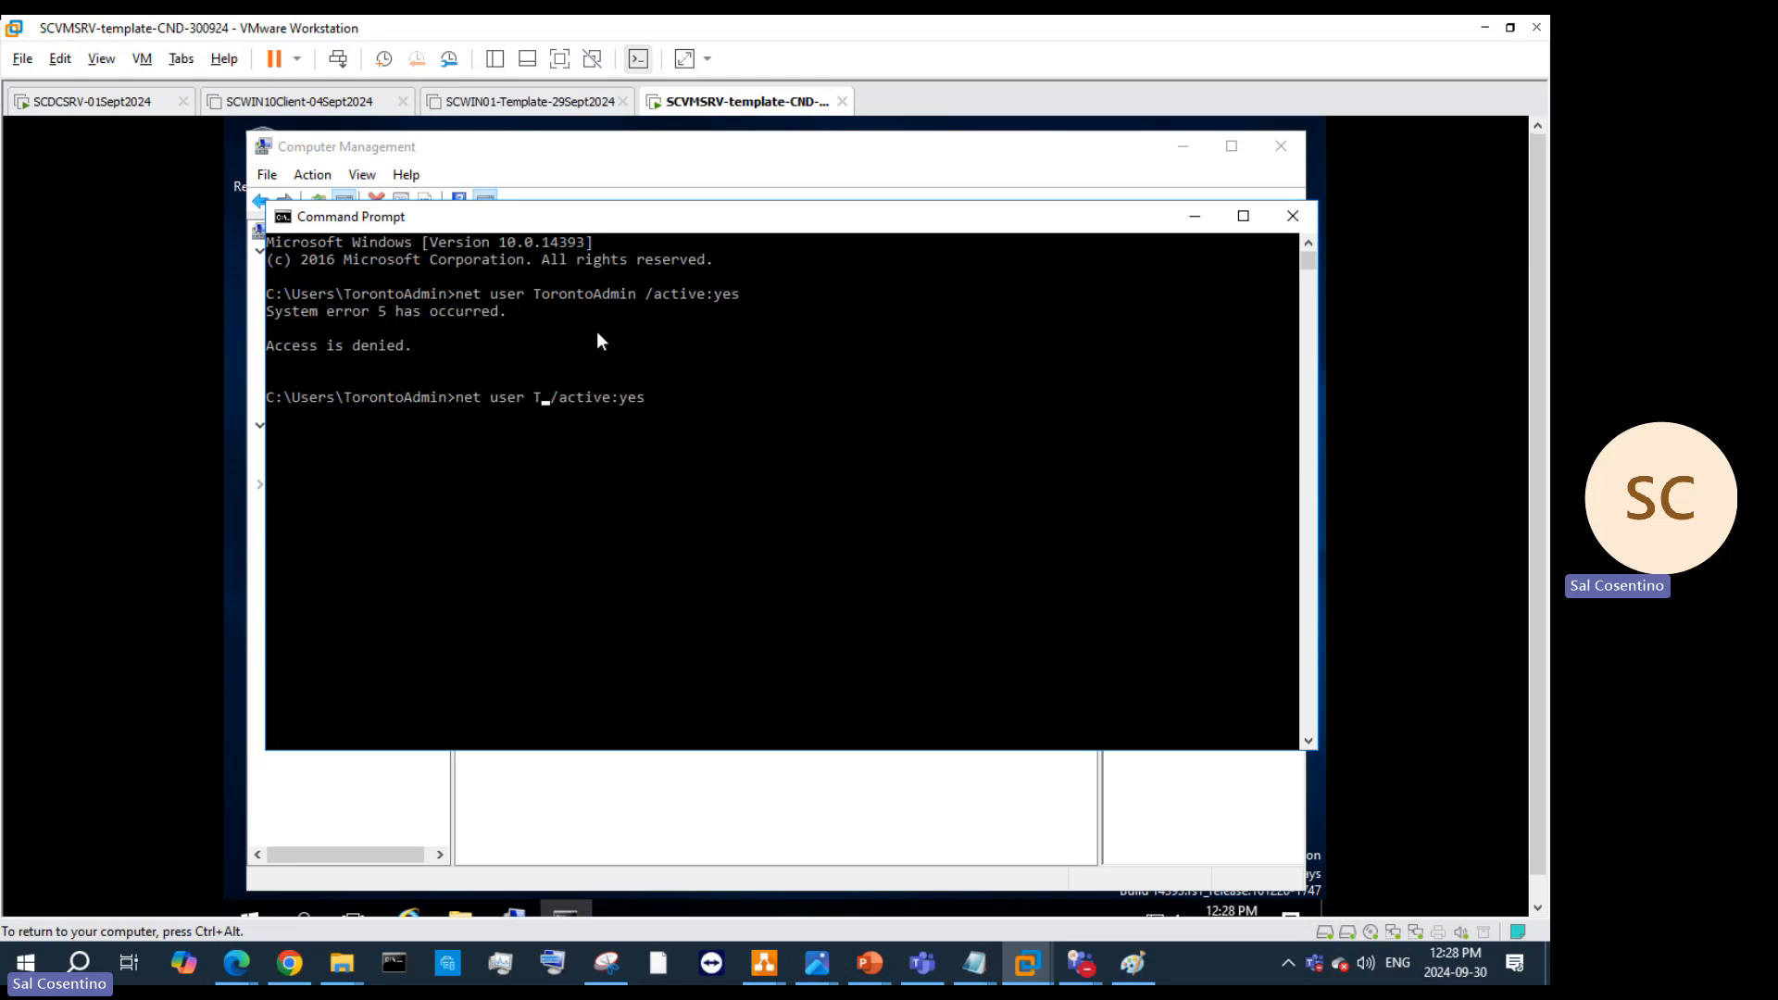
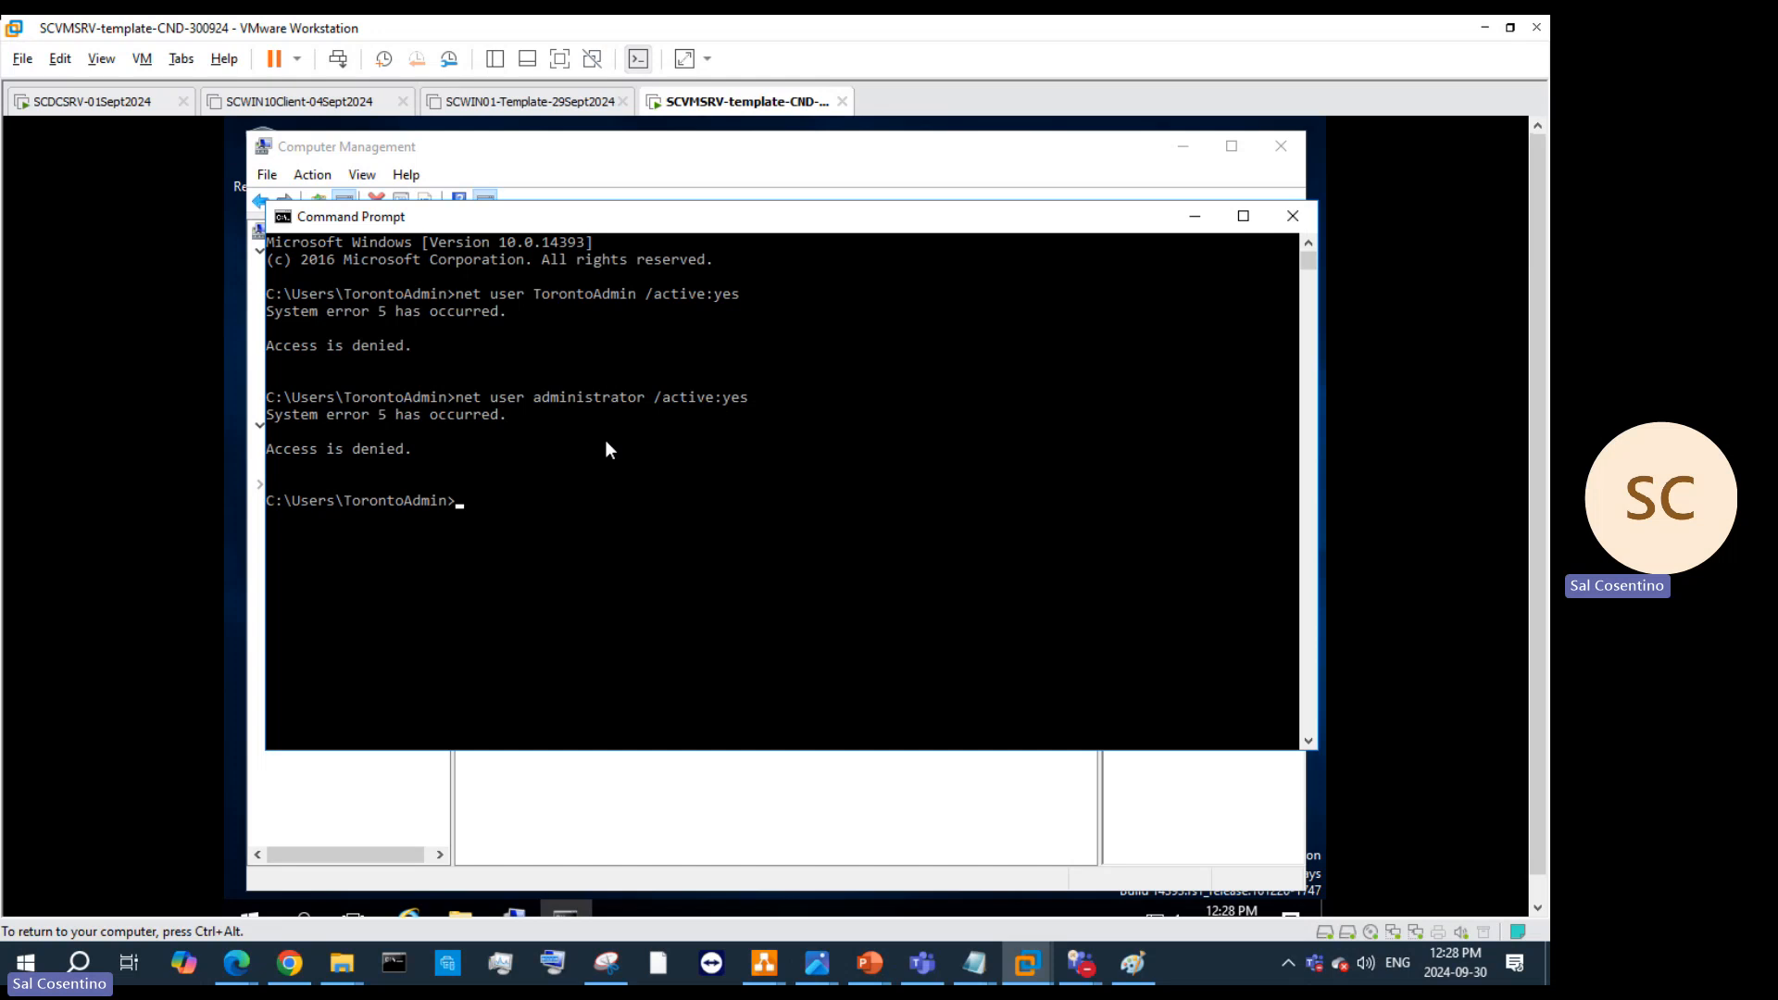
Step: Close the failed Command Prompt and launch Command Prompt as administrator from Start search
{"action": "left_click", "coordinate": [1292, 216]}
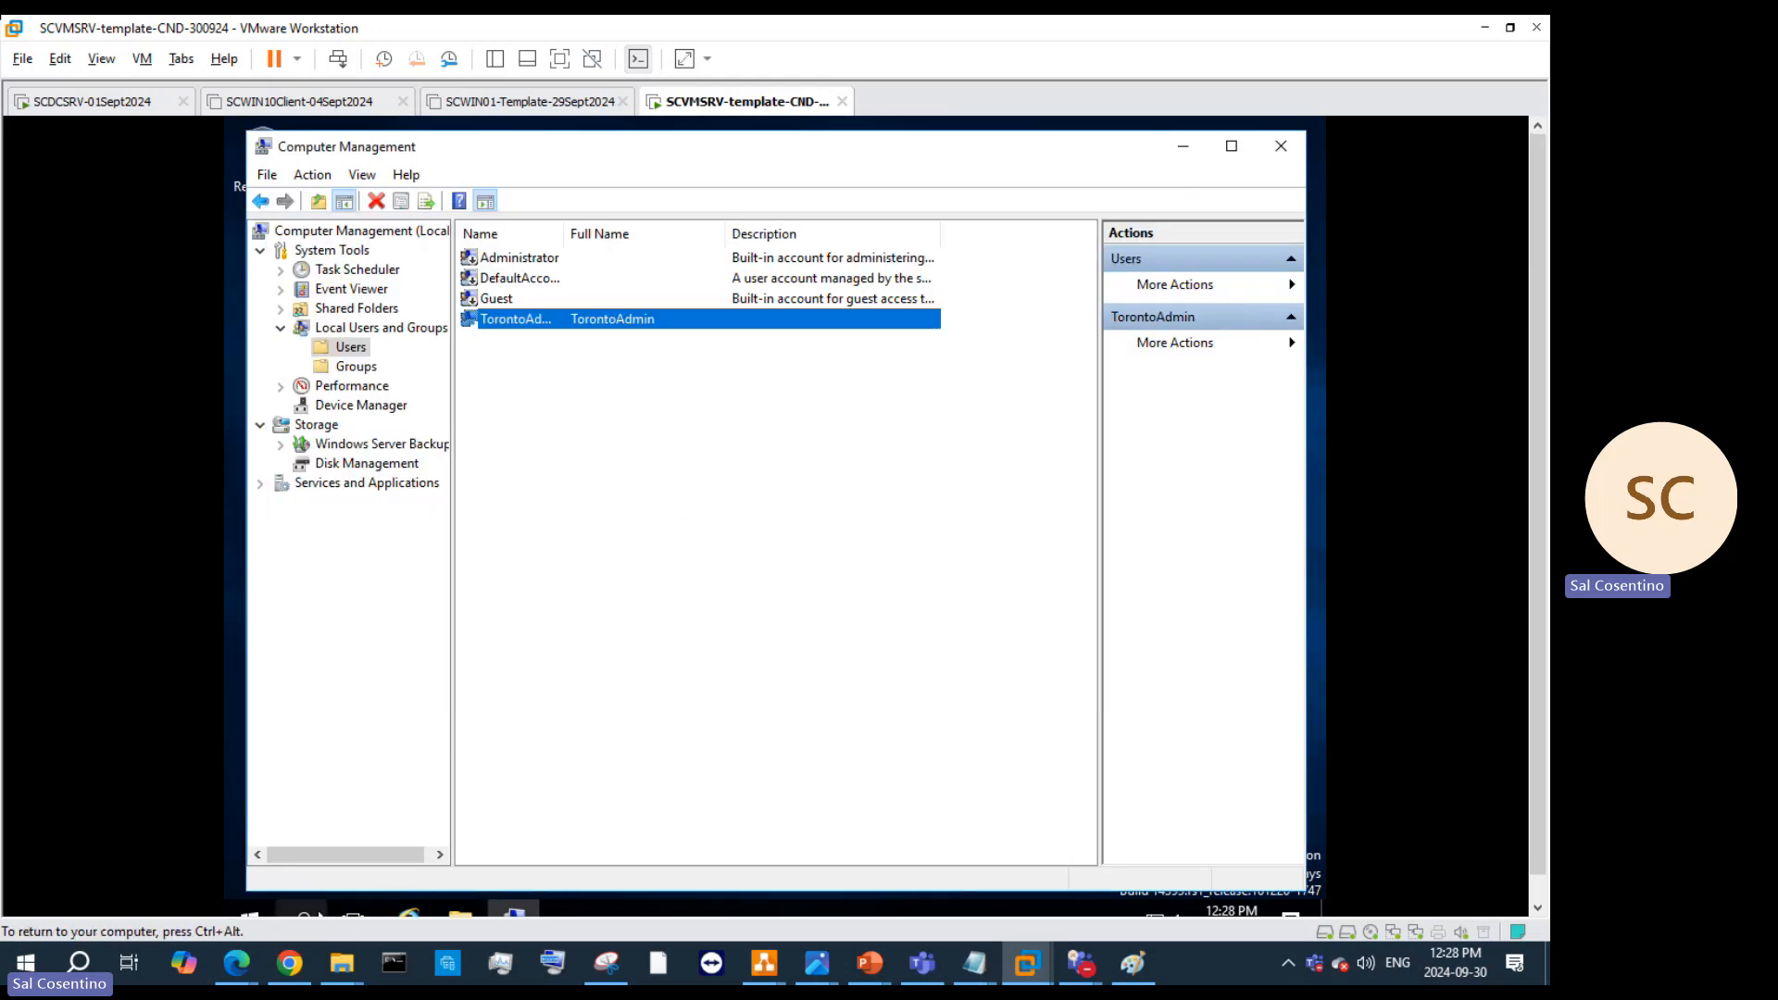
{"action": "left_click", "coordinate": [248, 915]}
{"action": "type", "text": "cmd"}
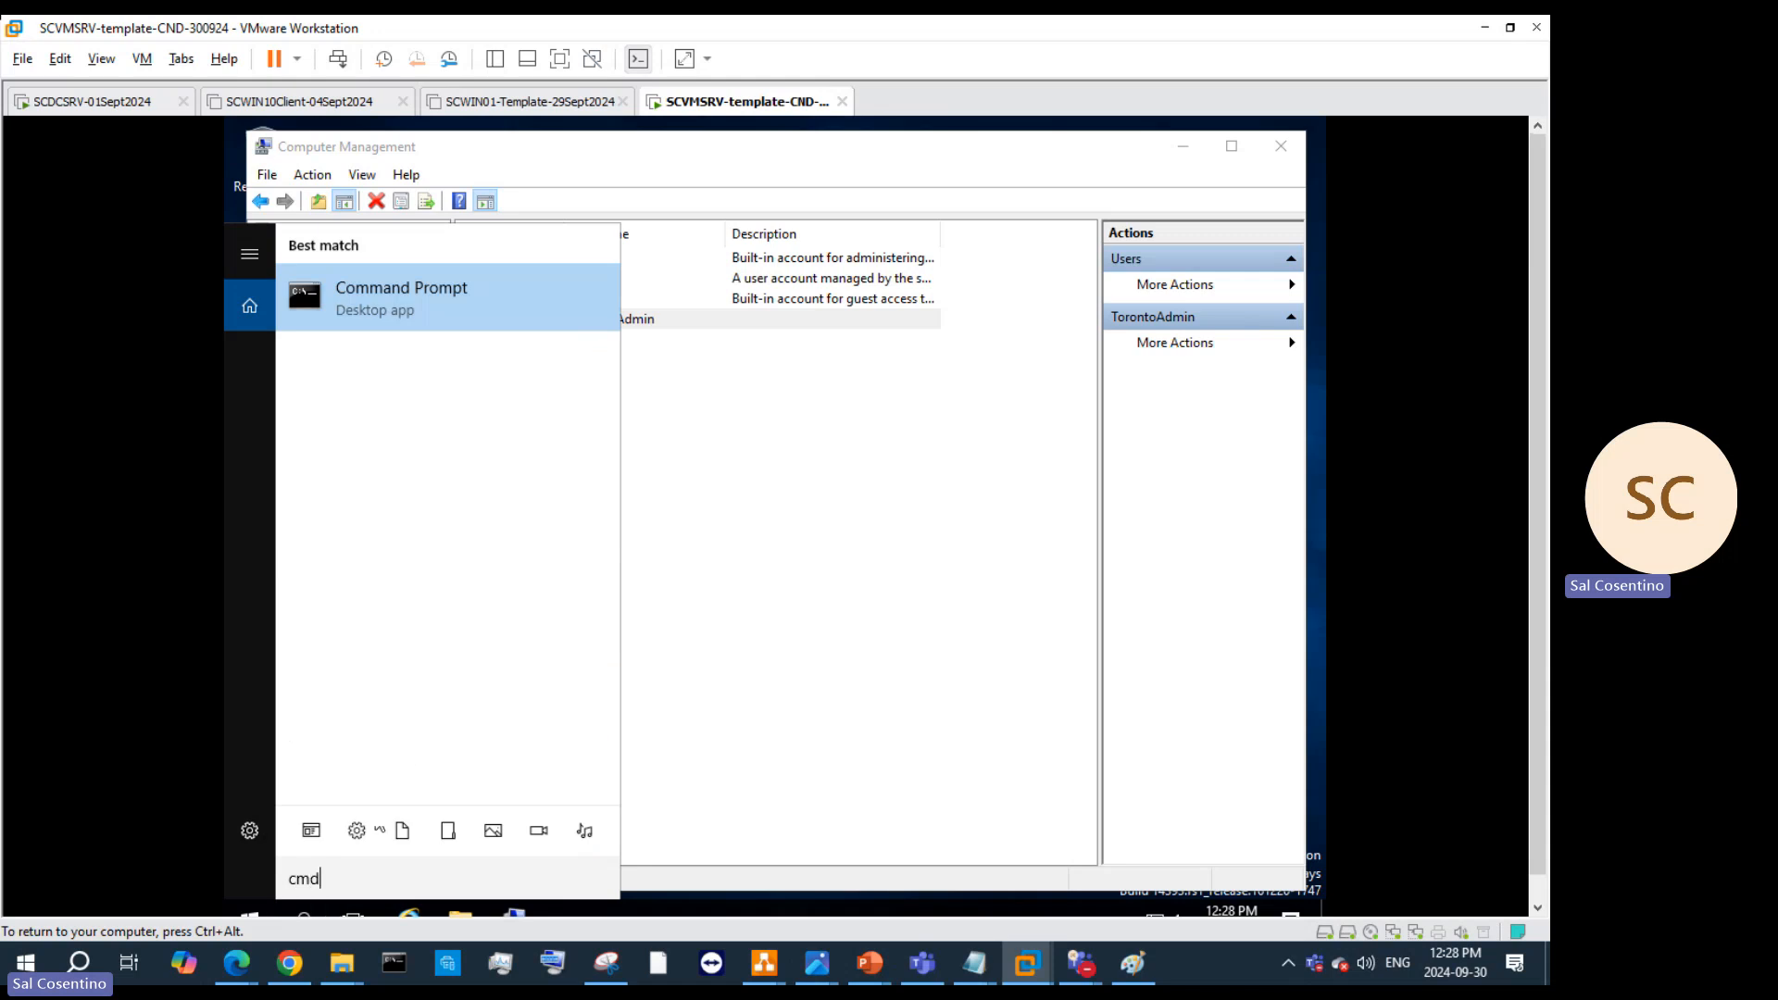
{"action": "right_click", "coordinate": [523, 317]}
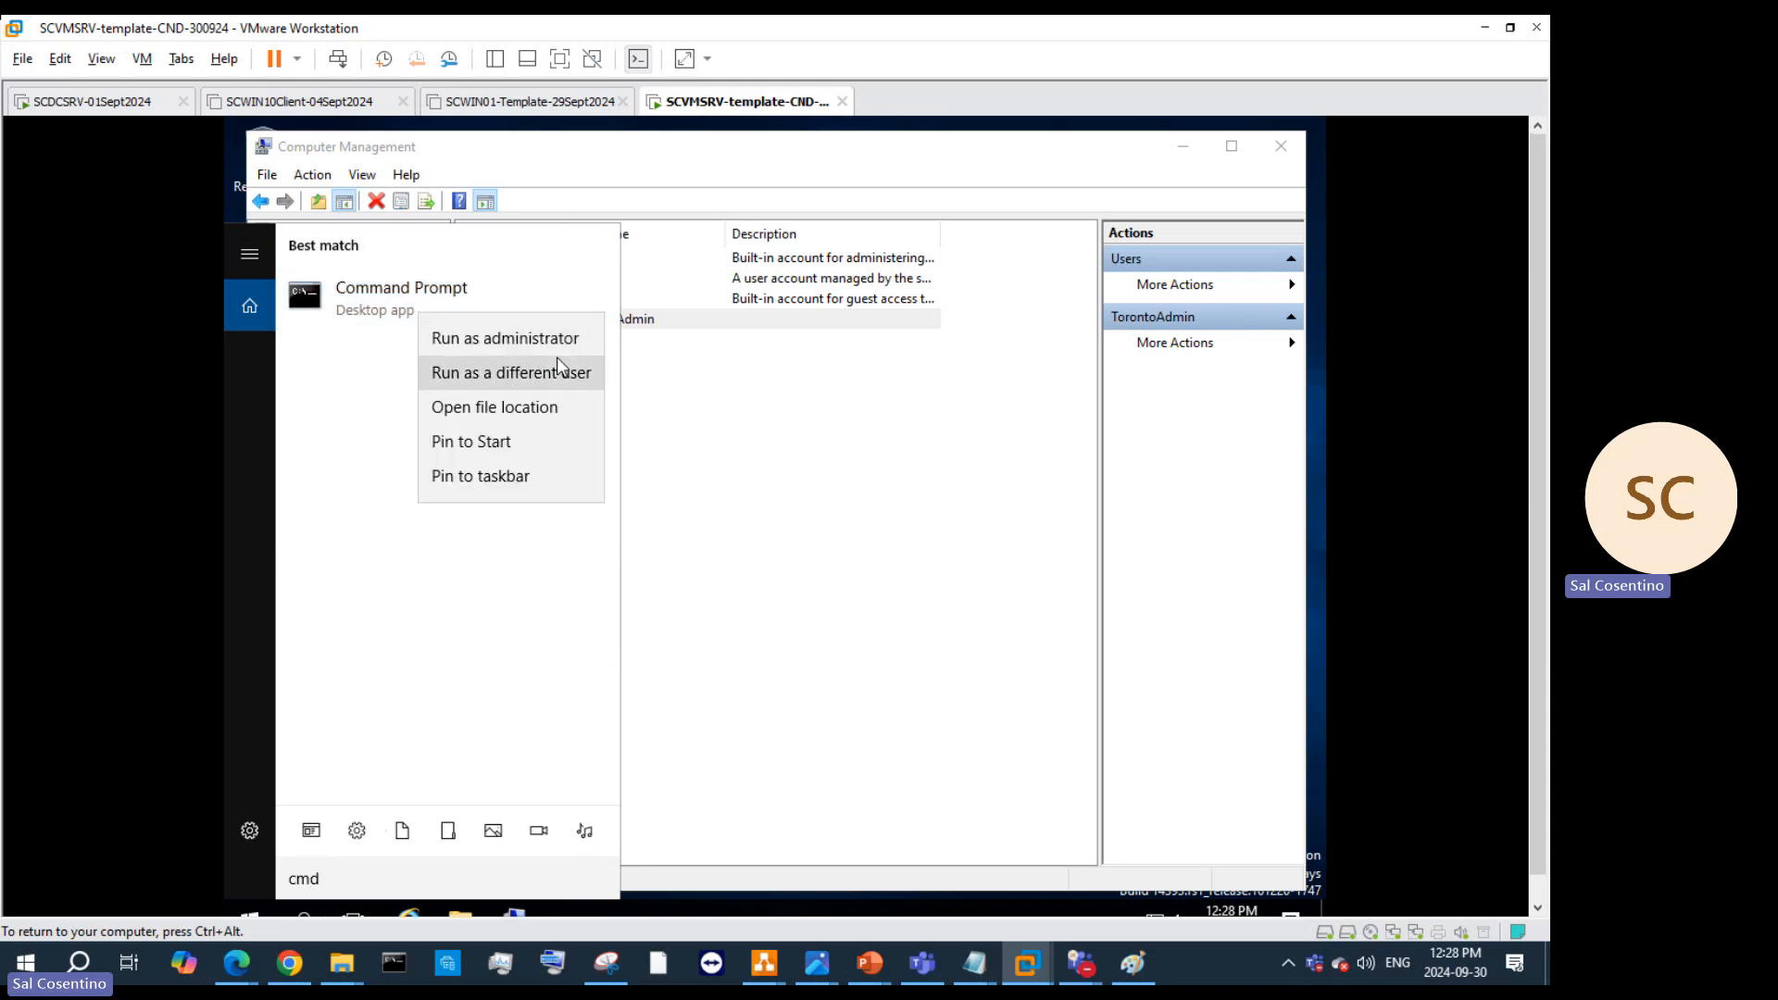
{"action": "left_click", "coordinate": [561, 341]}
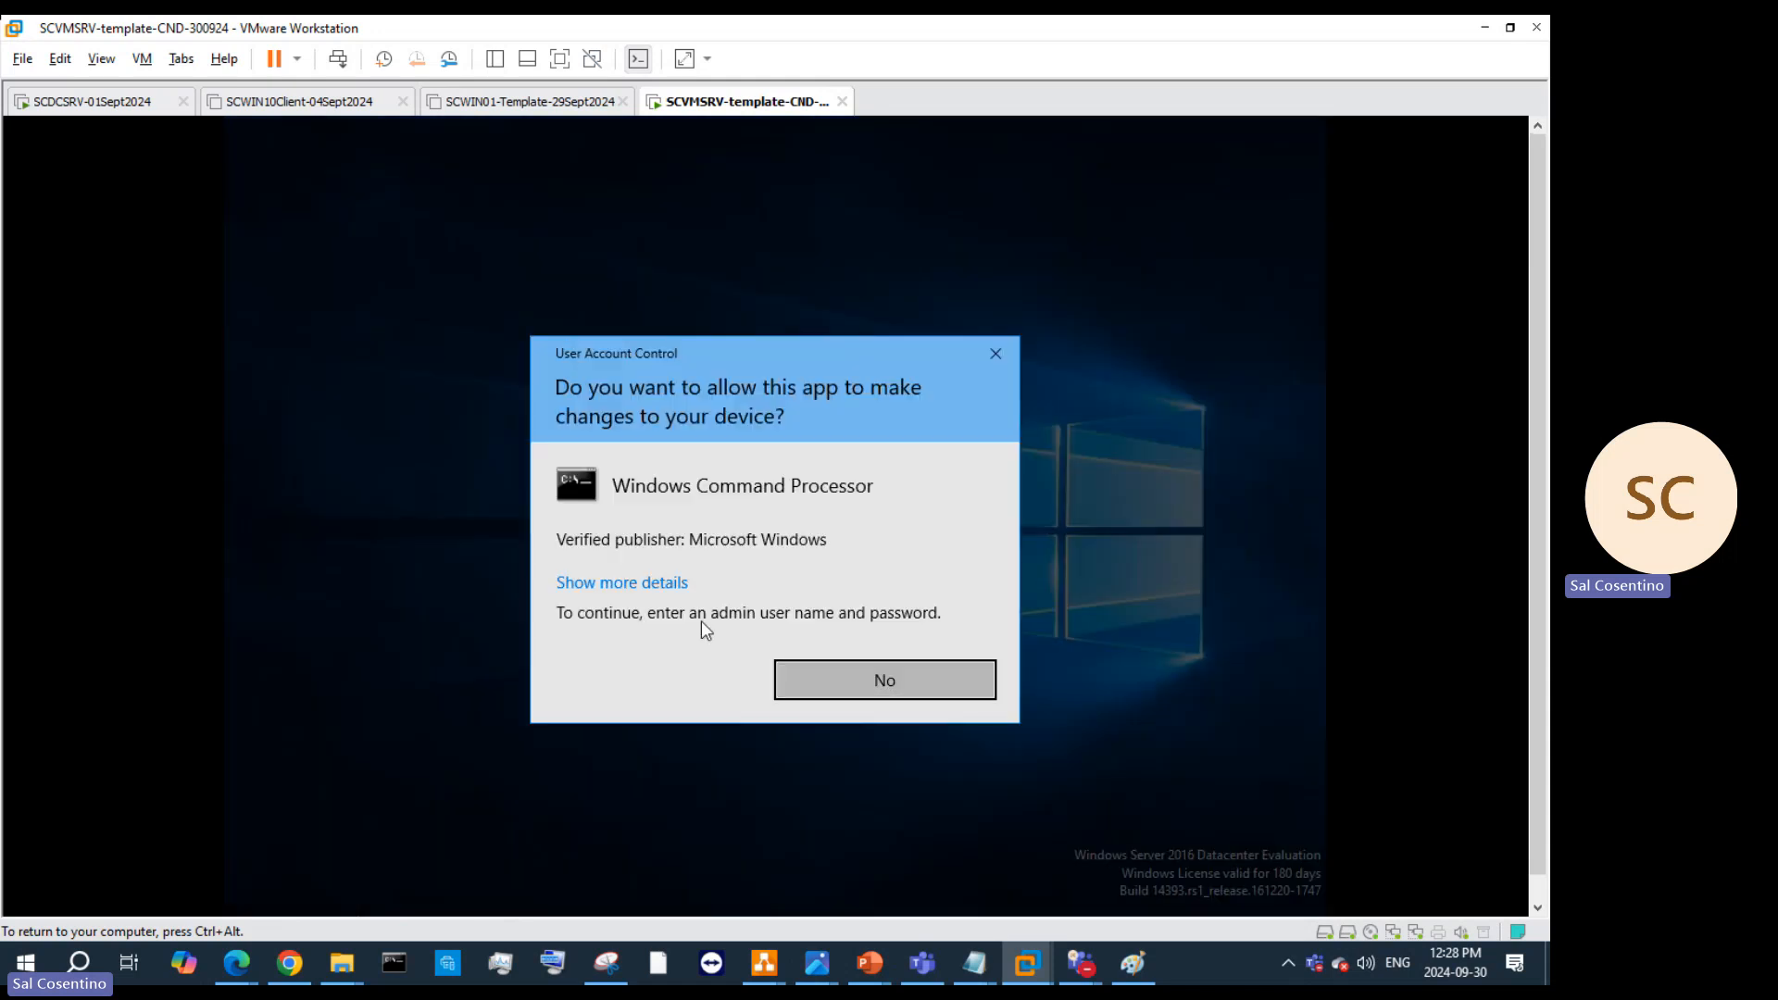
Step: Inspect the UAC details and publisher certificate, then decline the elevation with No
{"action": "left_click", "coordinate": [608, 584]}
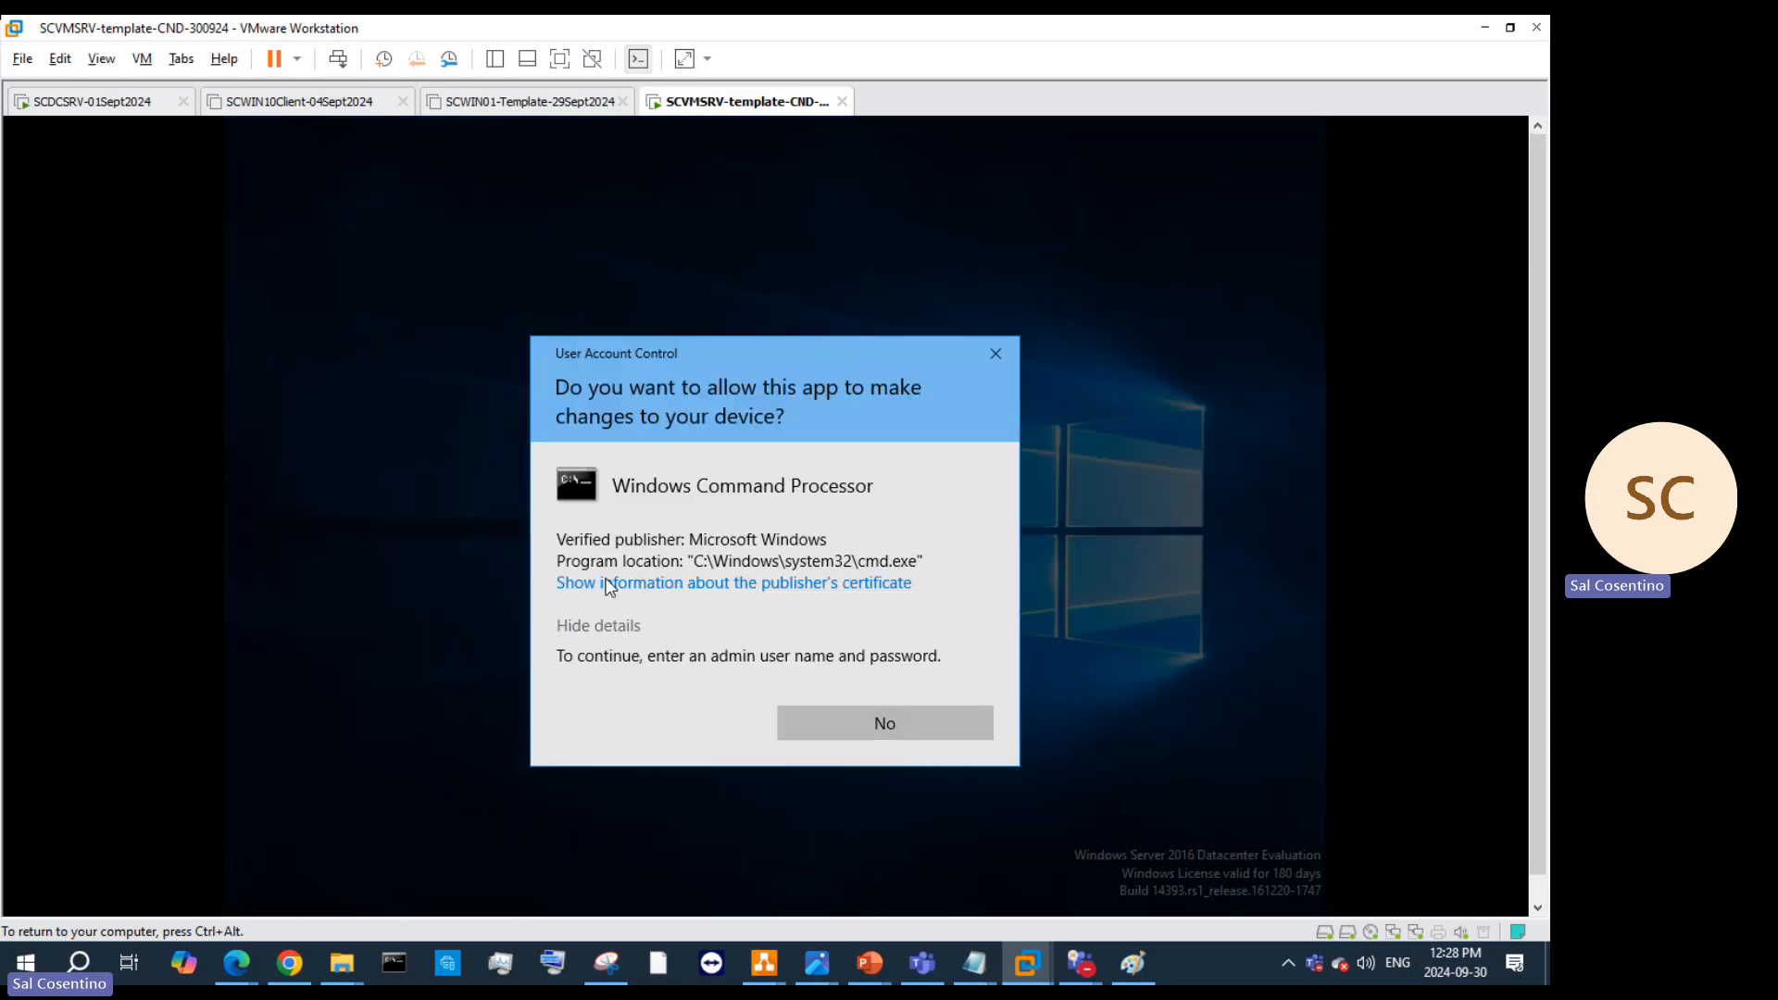
{"action": "left_click", "coordinate": [678, 585]}
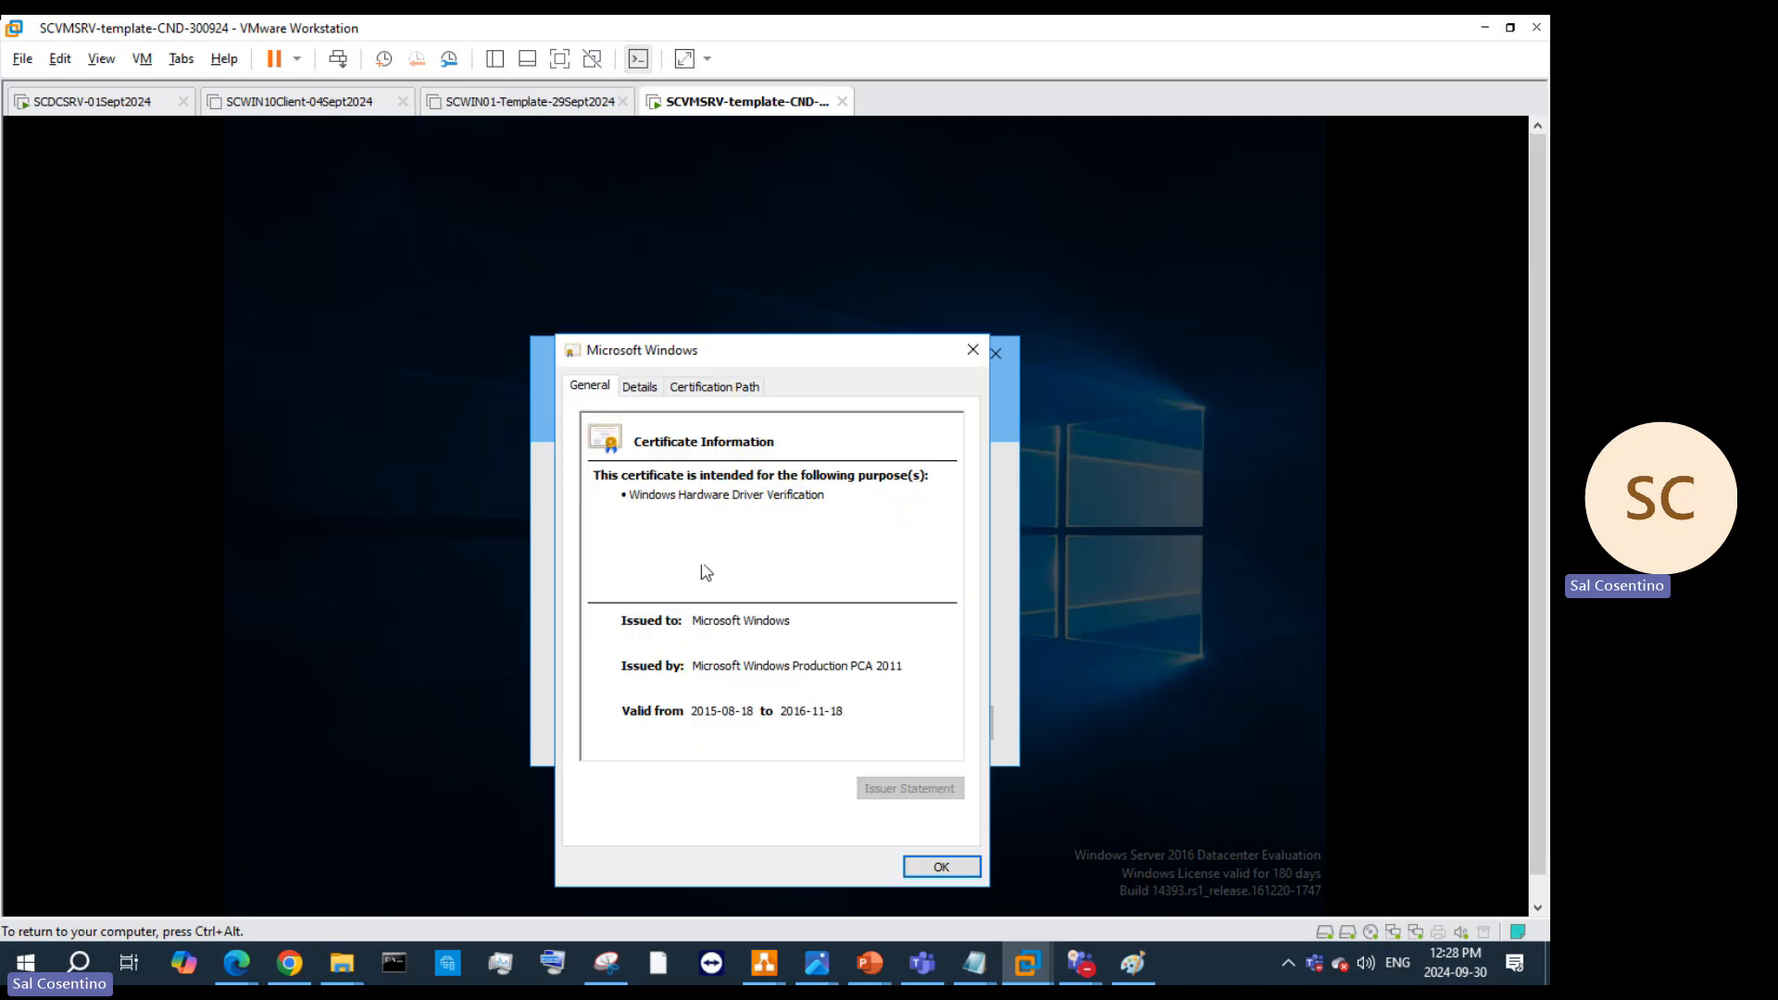
{"action": "left_click", "coordinate": [972, 351]}
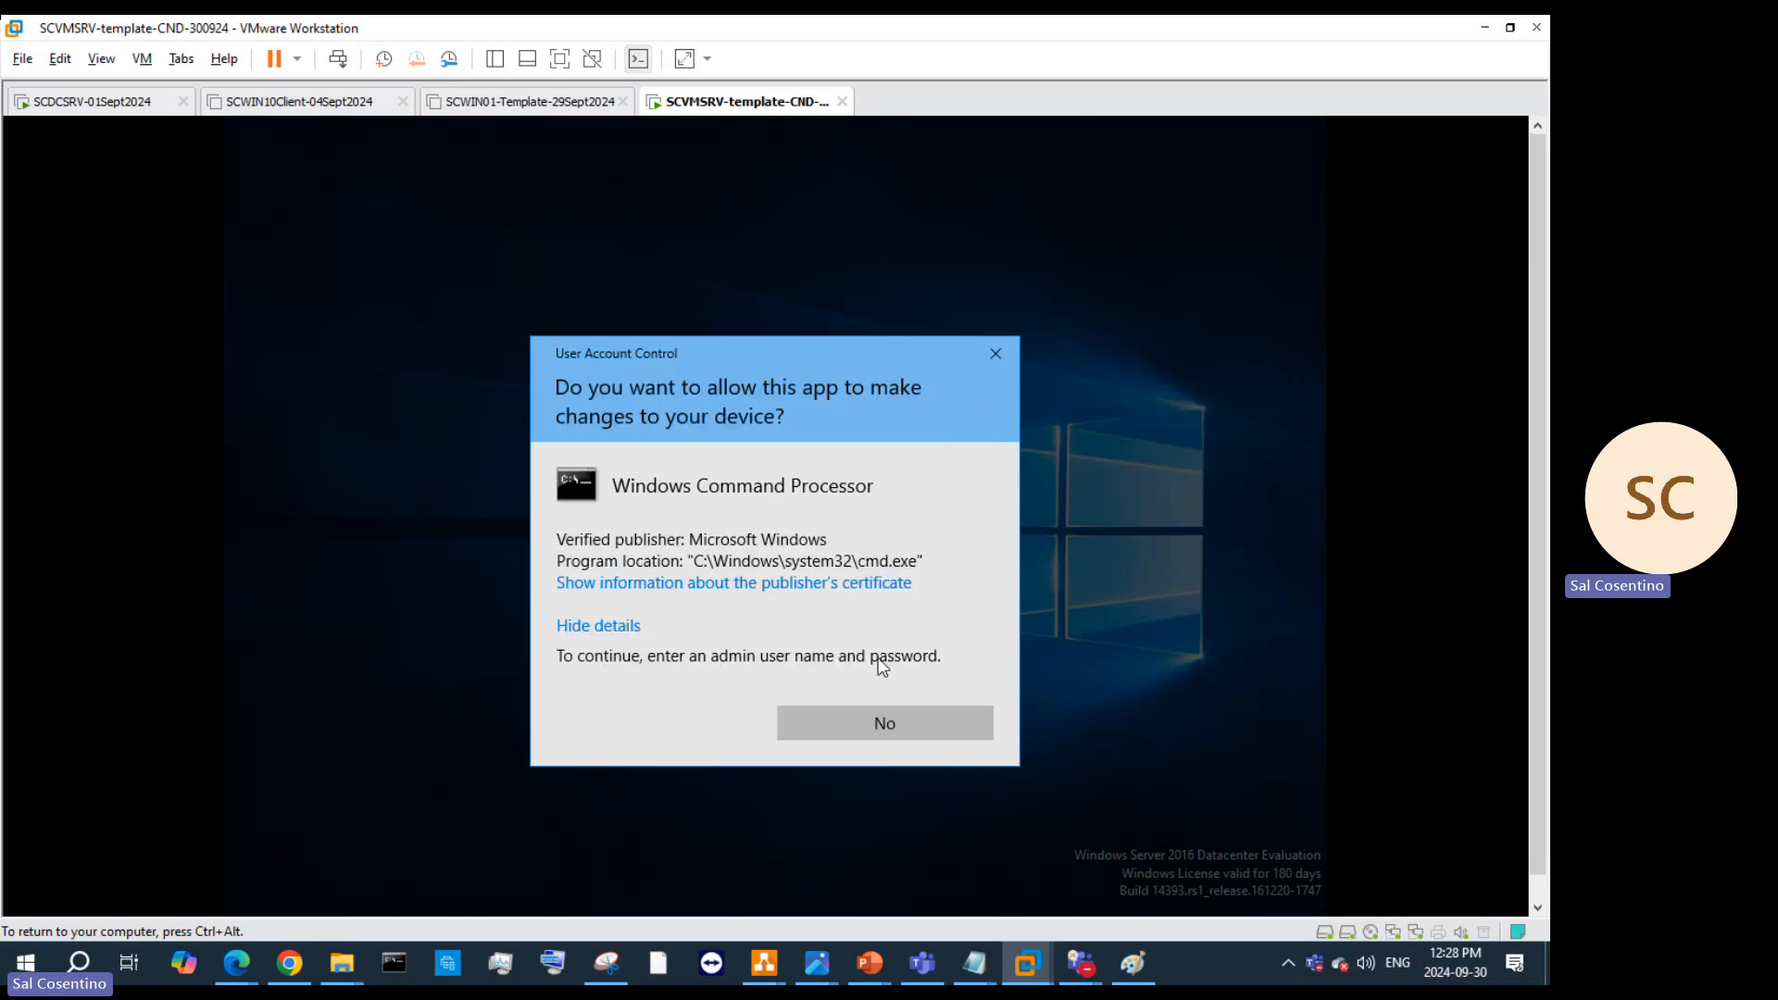
{"action": "left_click", "coordinate": [994, 355]}
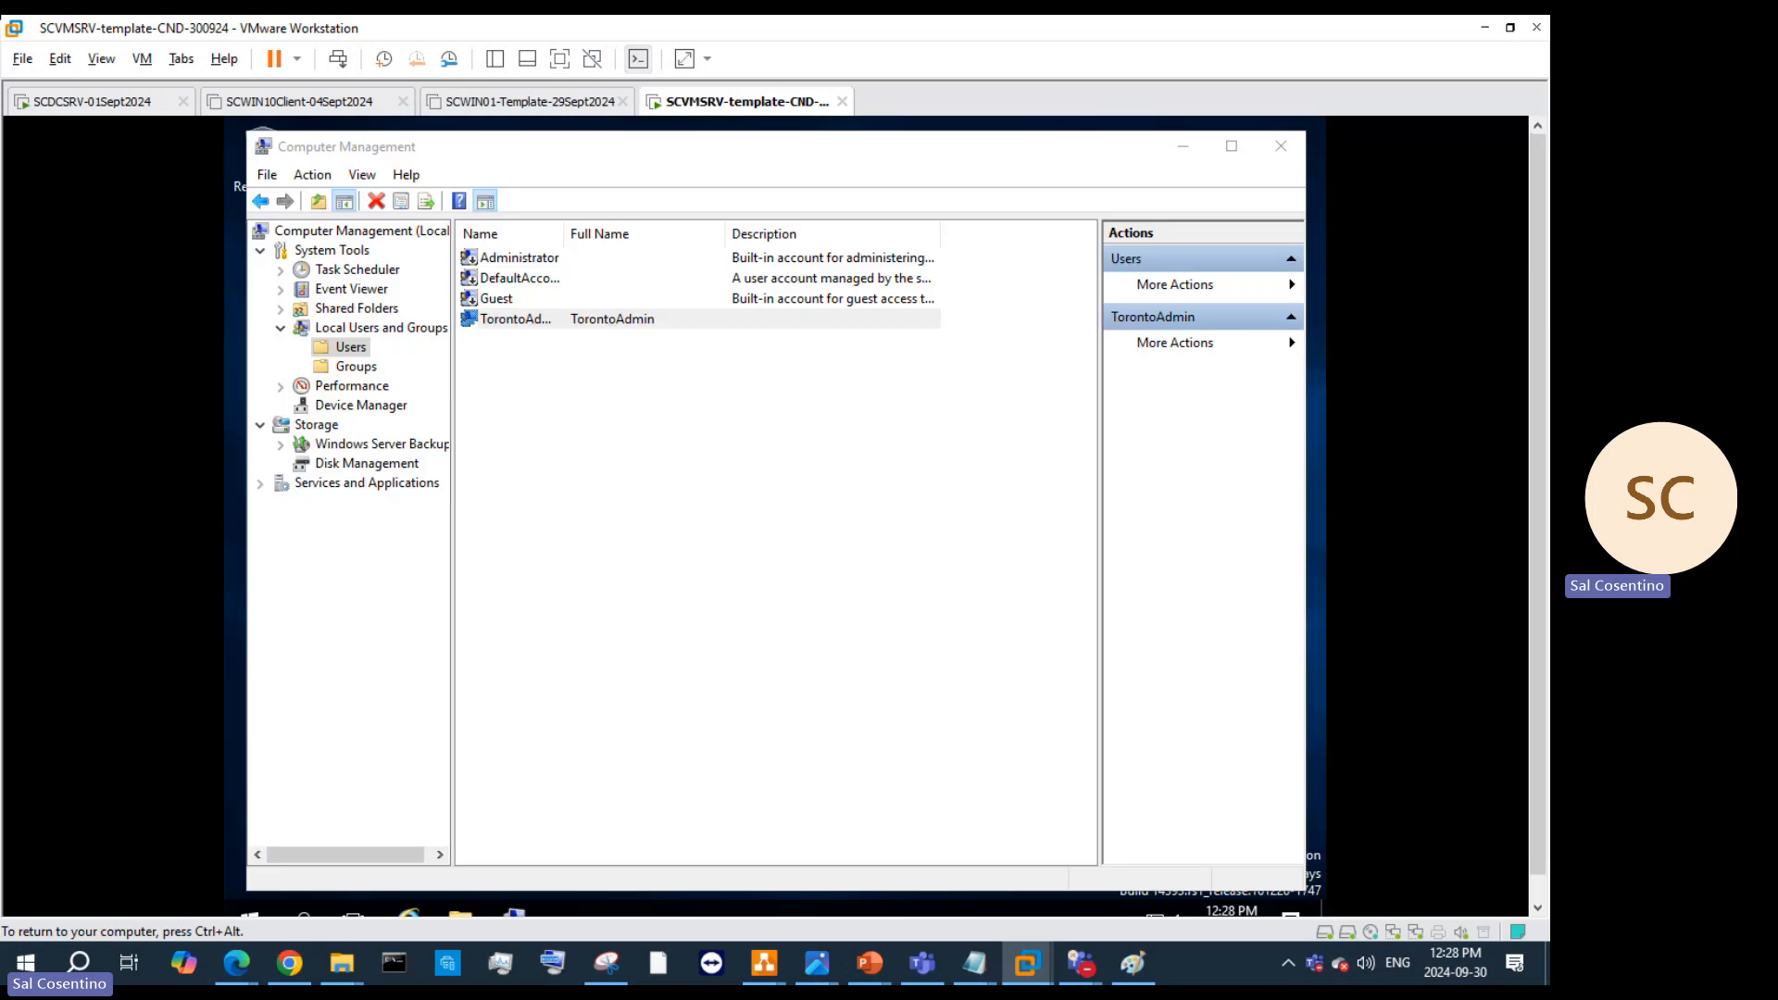
{"action": "left_click", "coordinate": [309, 921]}
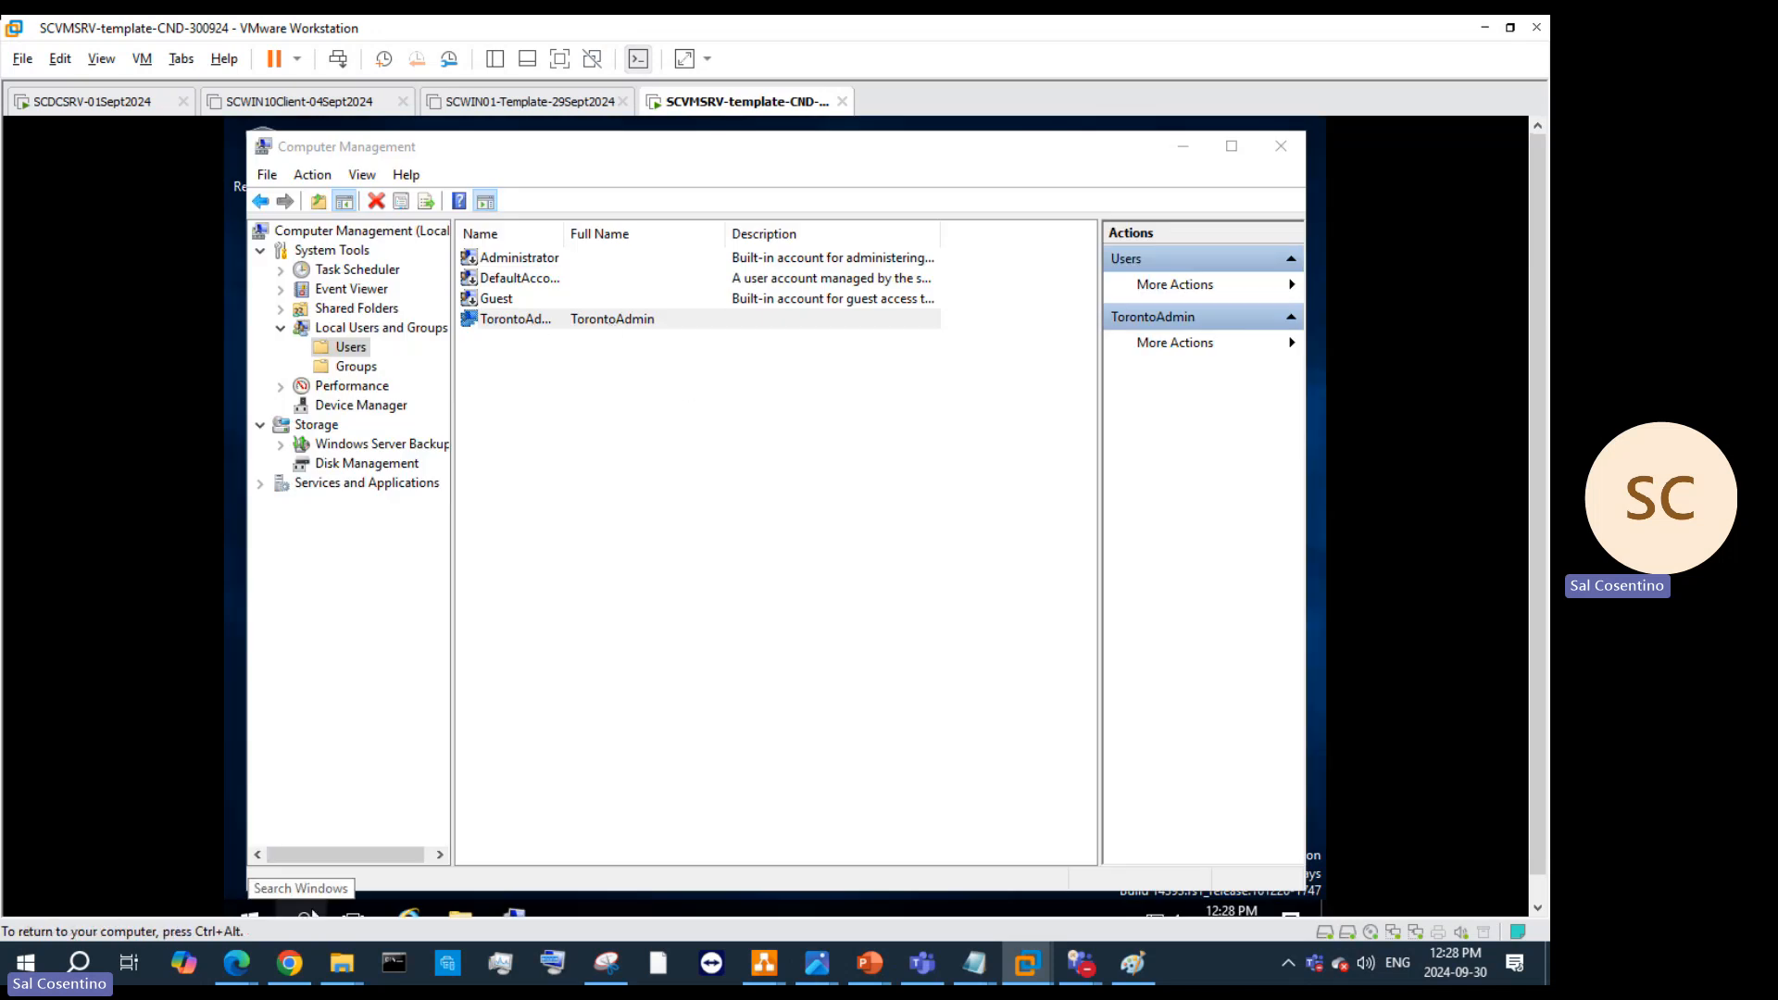
{"action": "type", "text": "o"}
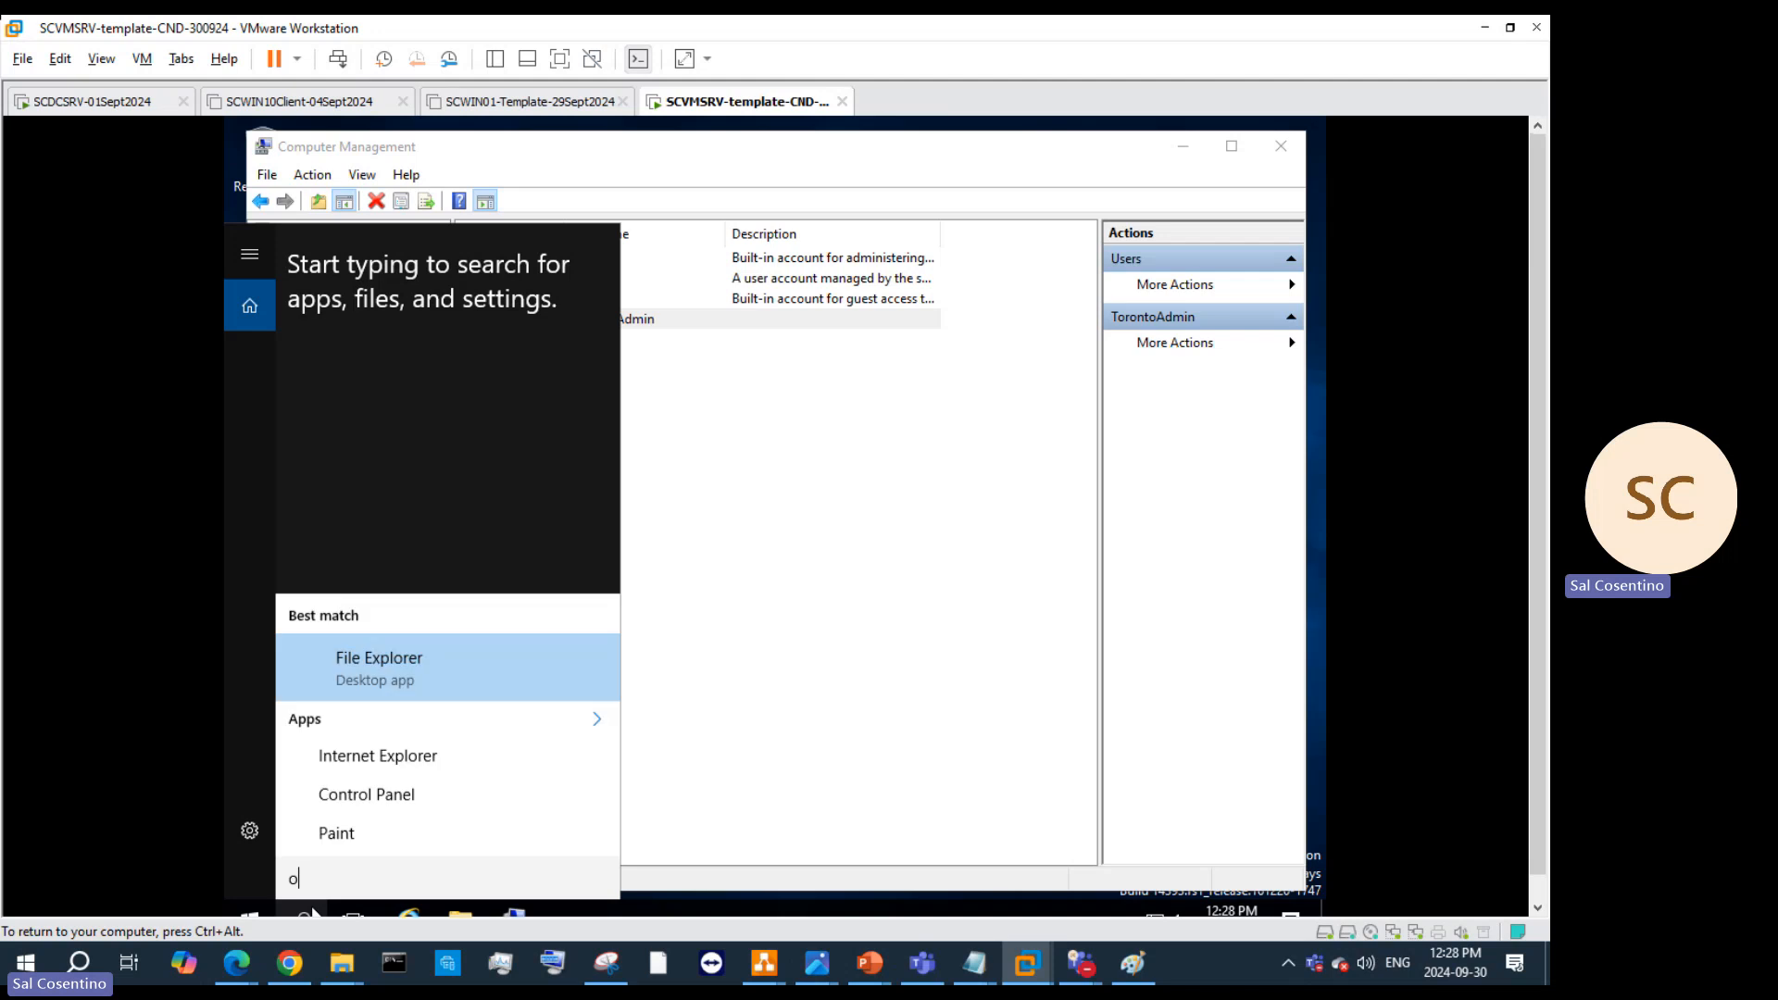
{"action": "type", "text": "c"}
{"action": "key", "text": "BackSpace"}
{"action": "key", "text": "BackSpace"}
{"action": "type", "text": "control userpas"}
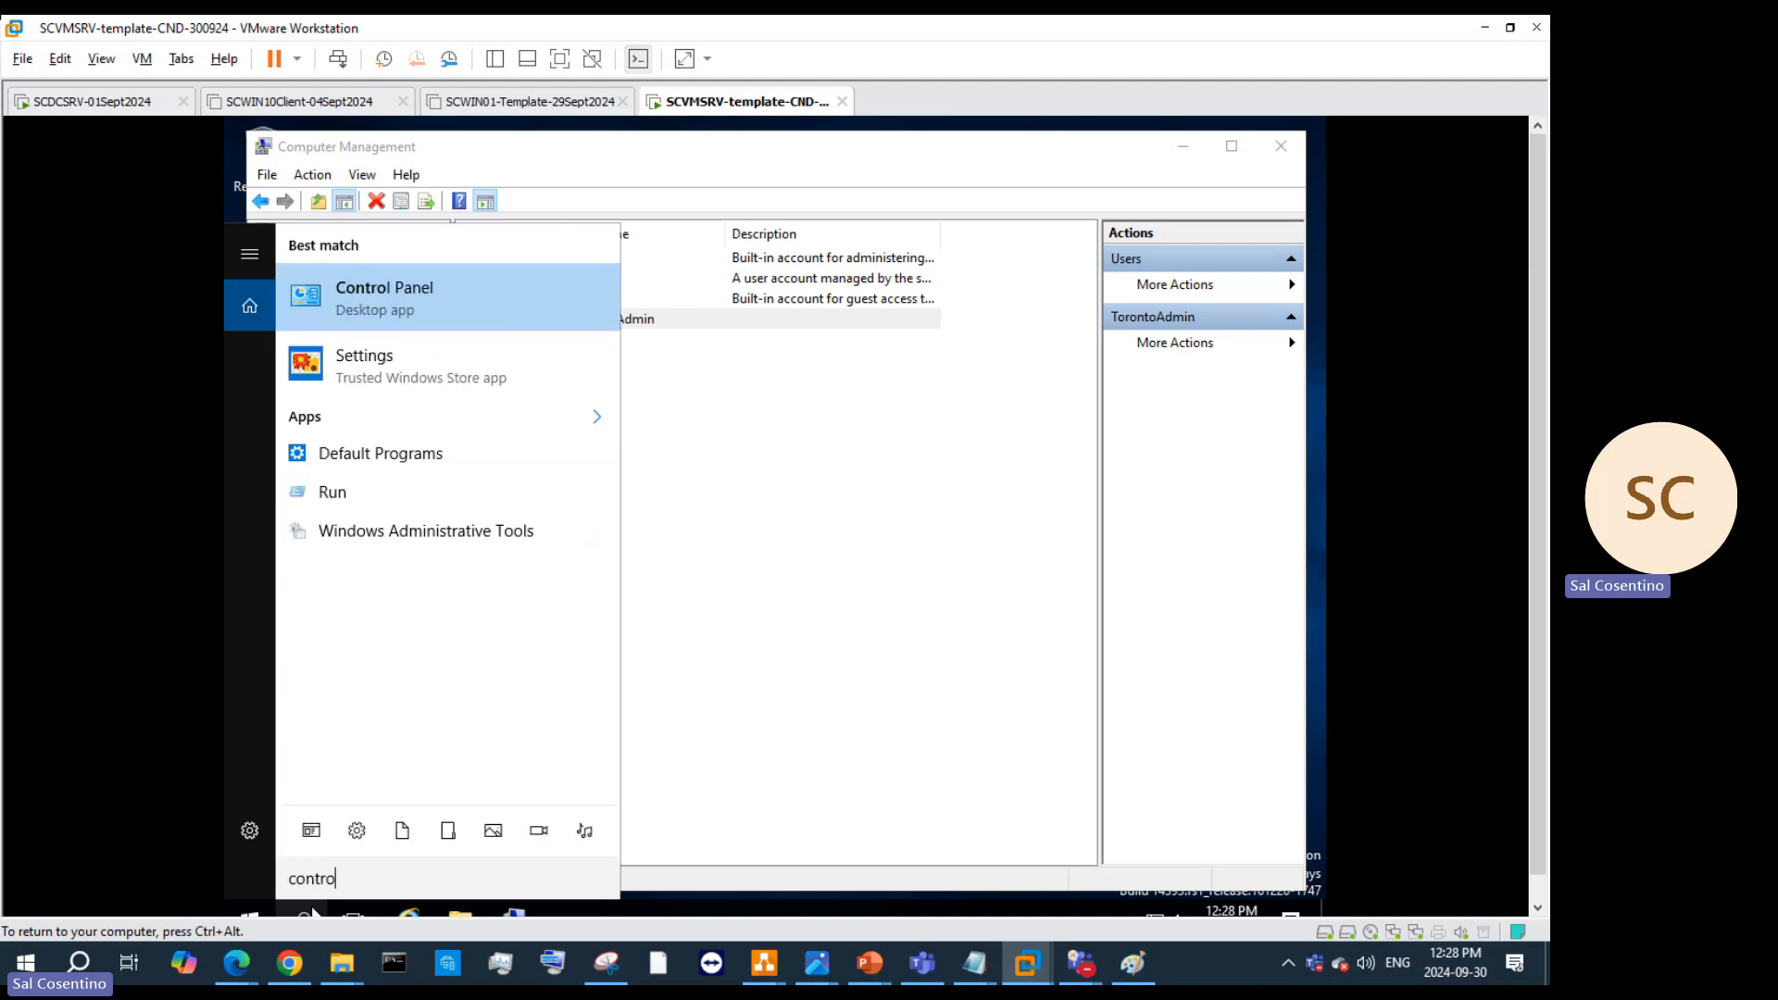
{"action": "type", "text": "swords2"}
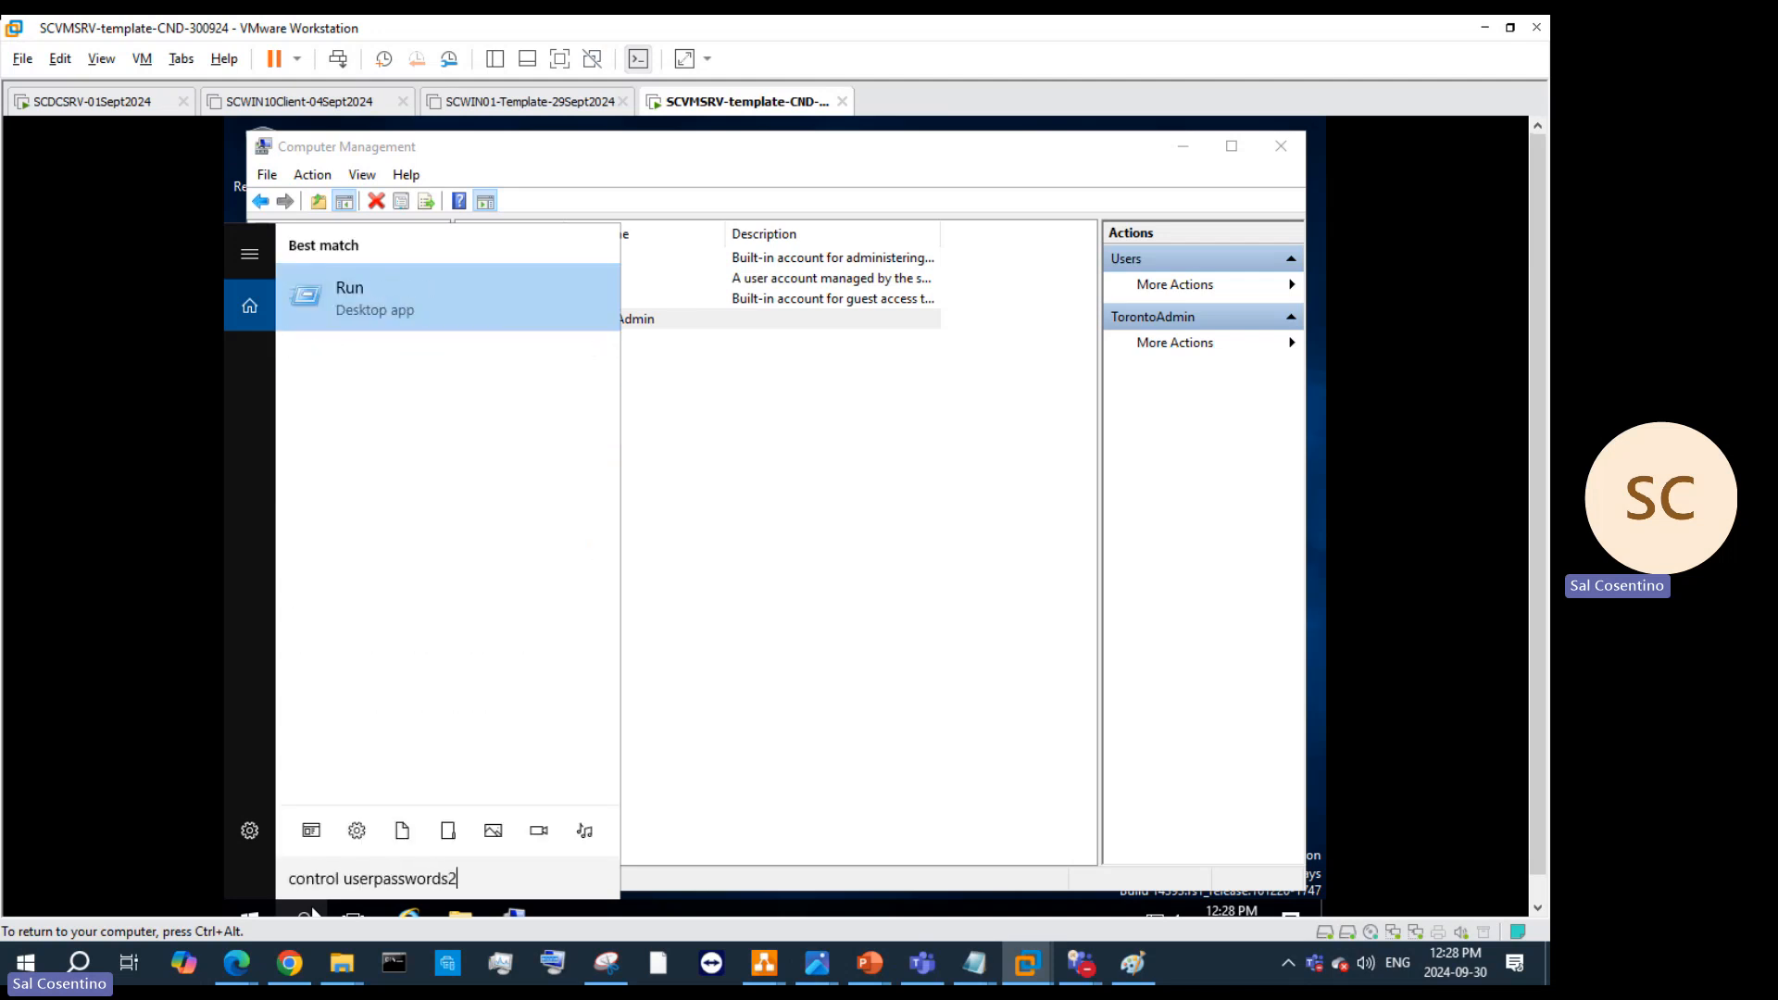
{"action": "key", "text": "Return"}
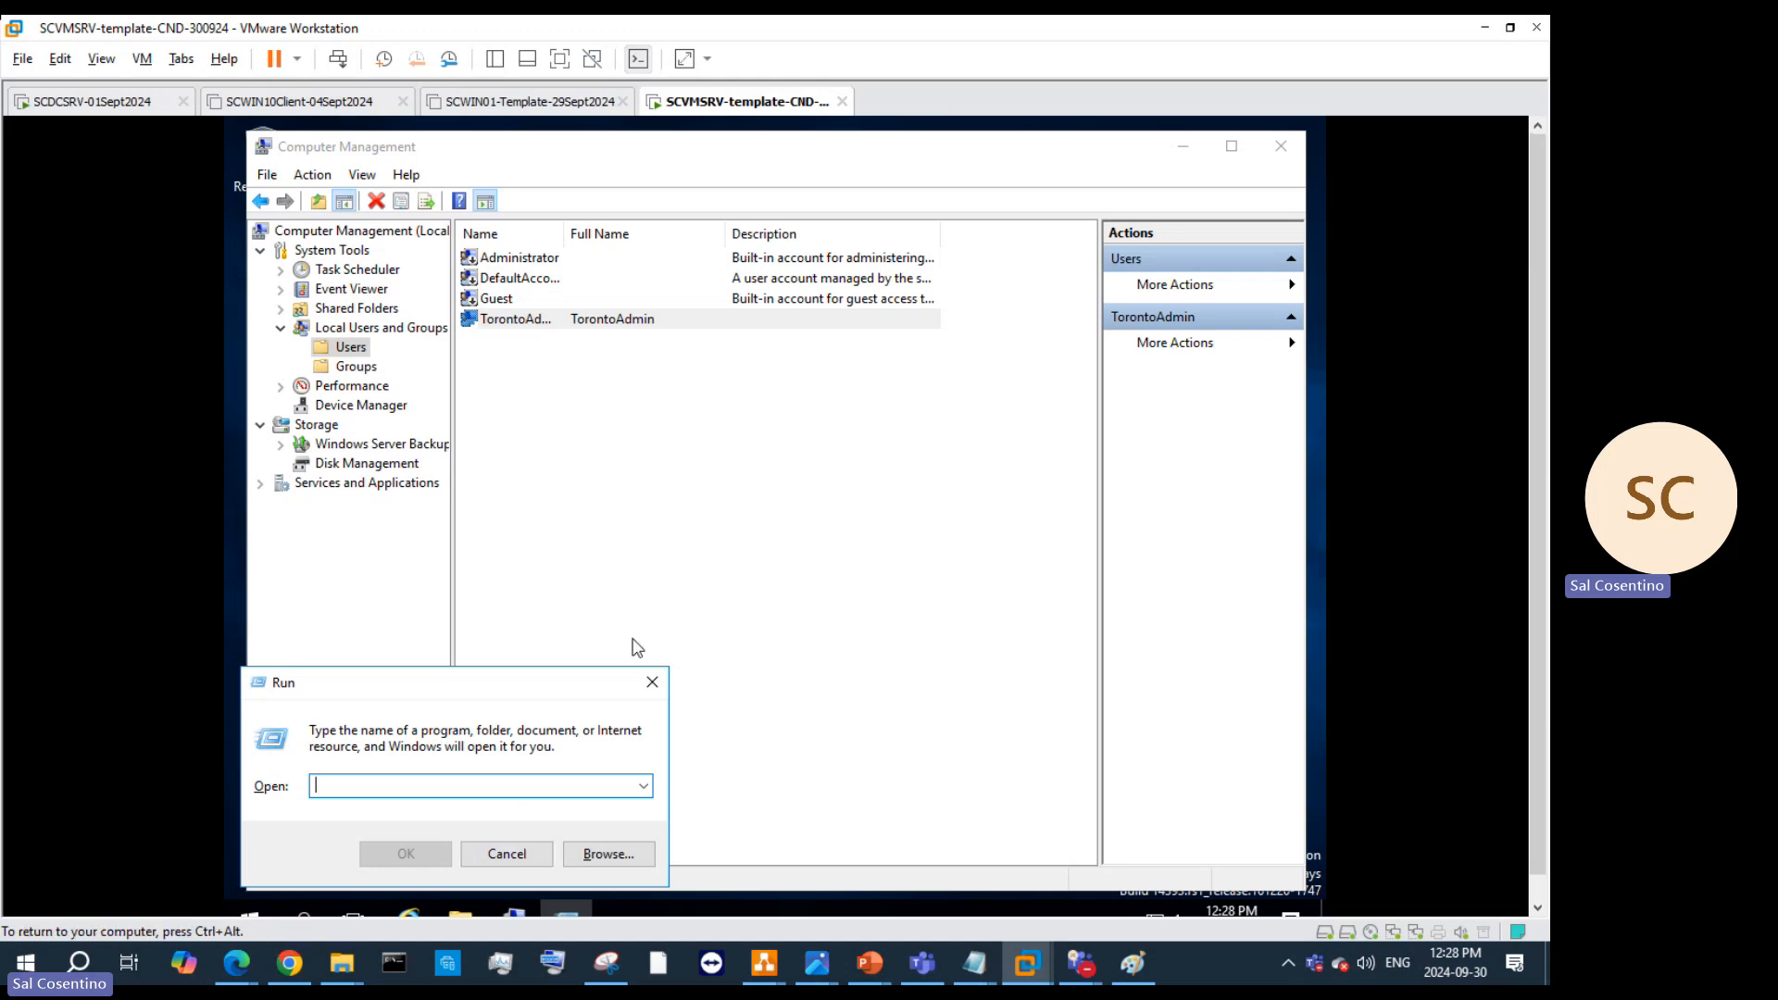
{"action": "left_click", "coordinate": [652, 681]}
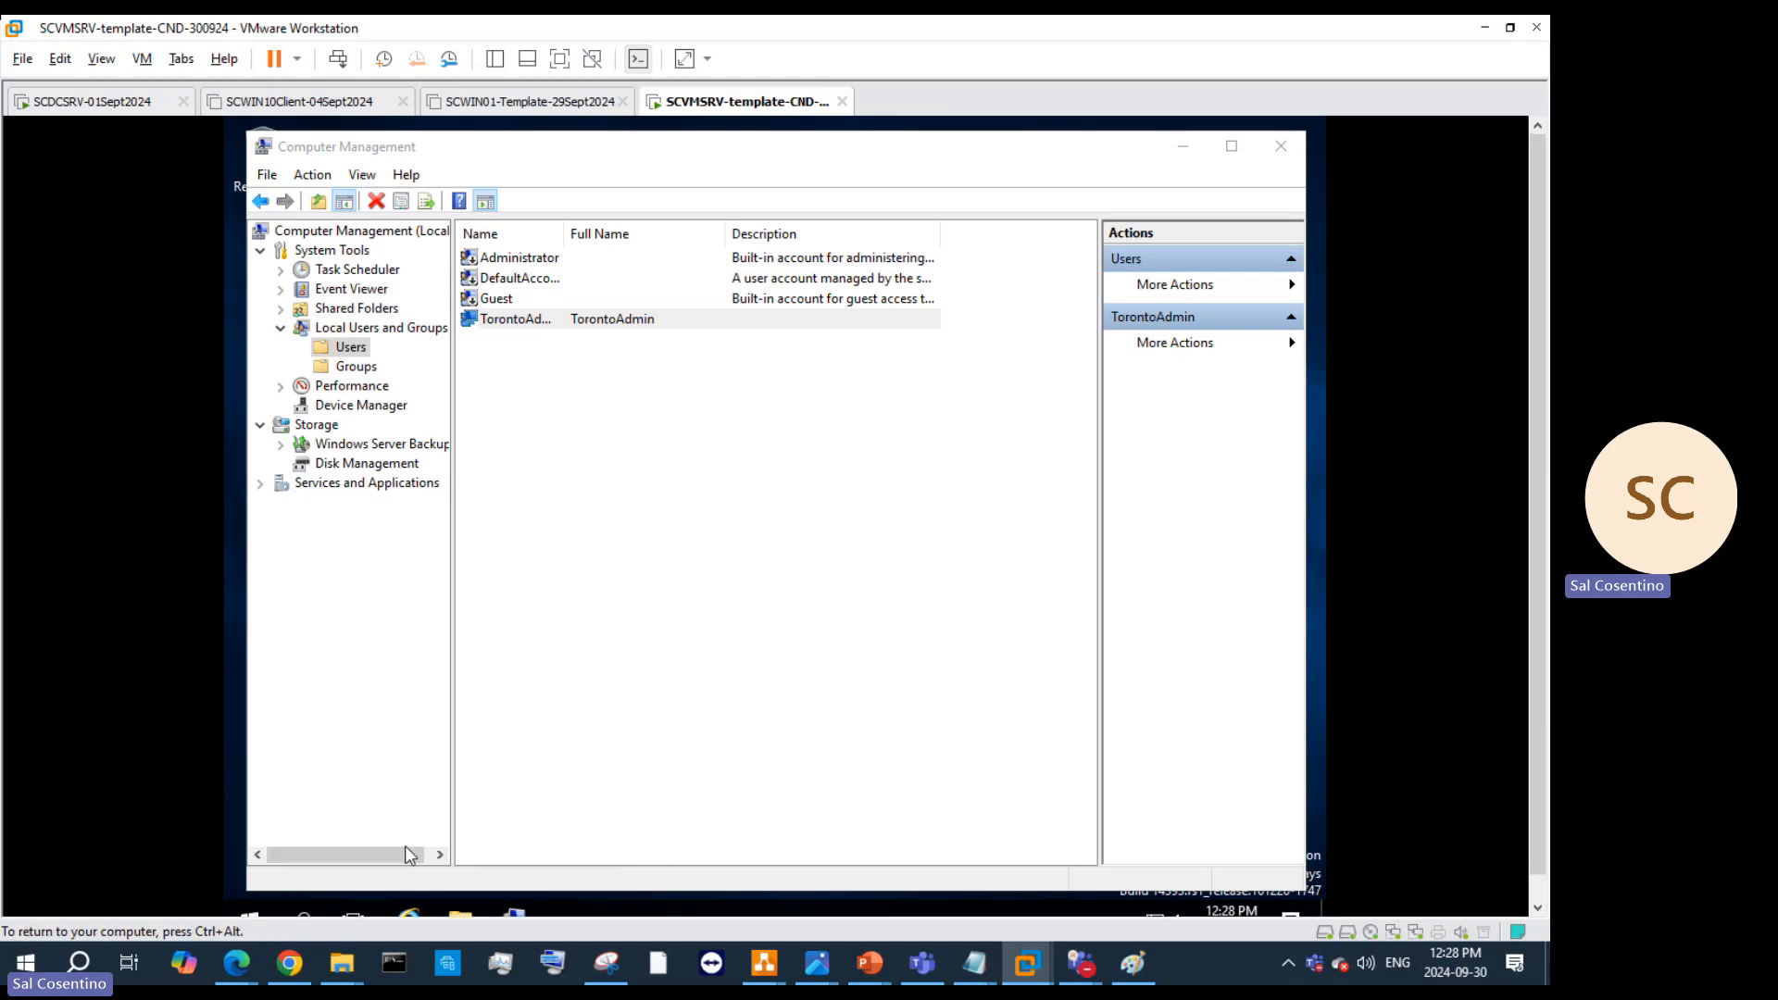
{"action": "right_click", "coordinate": [252, 915]}
{"action": "left_click", "coordinate": [353, 800]}
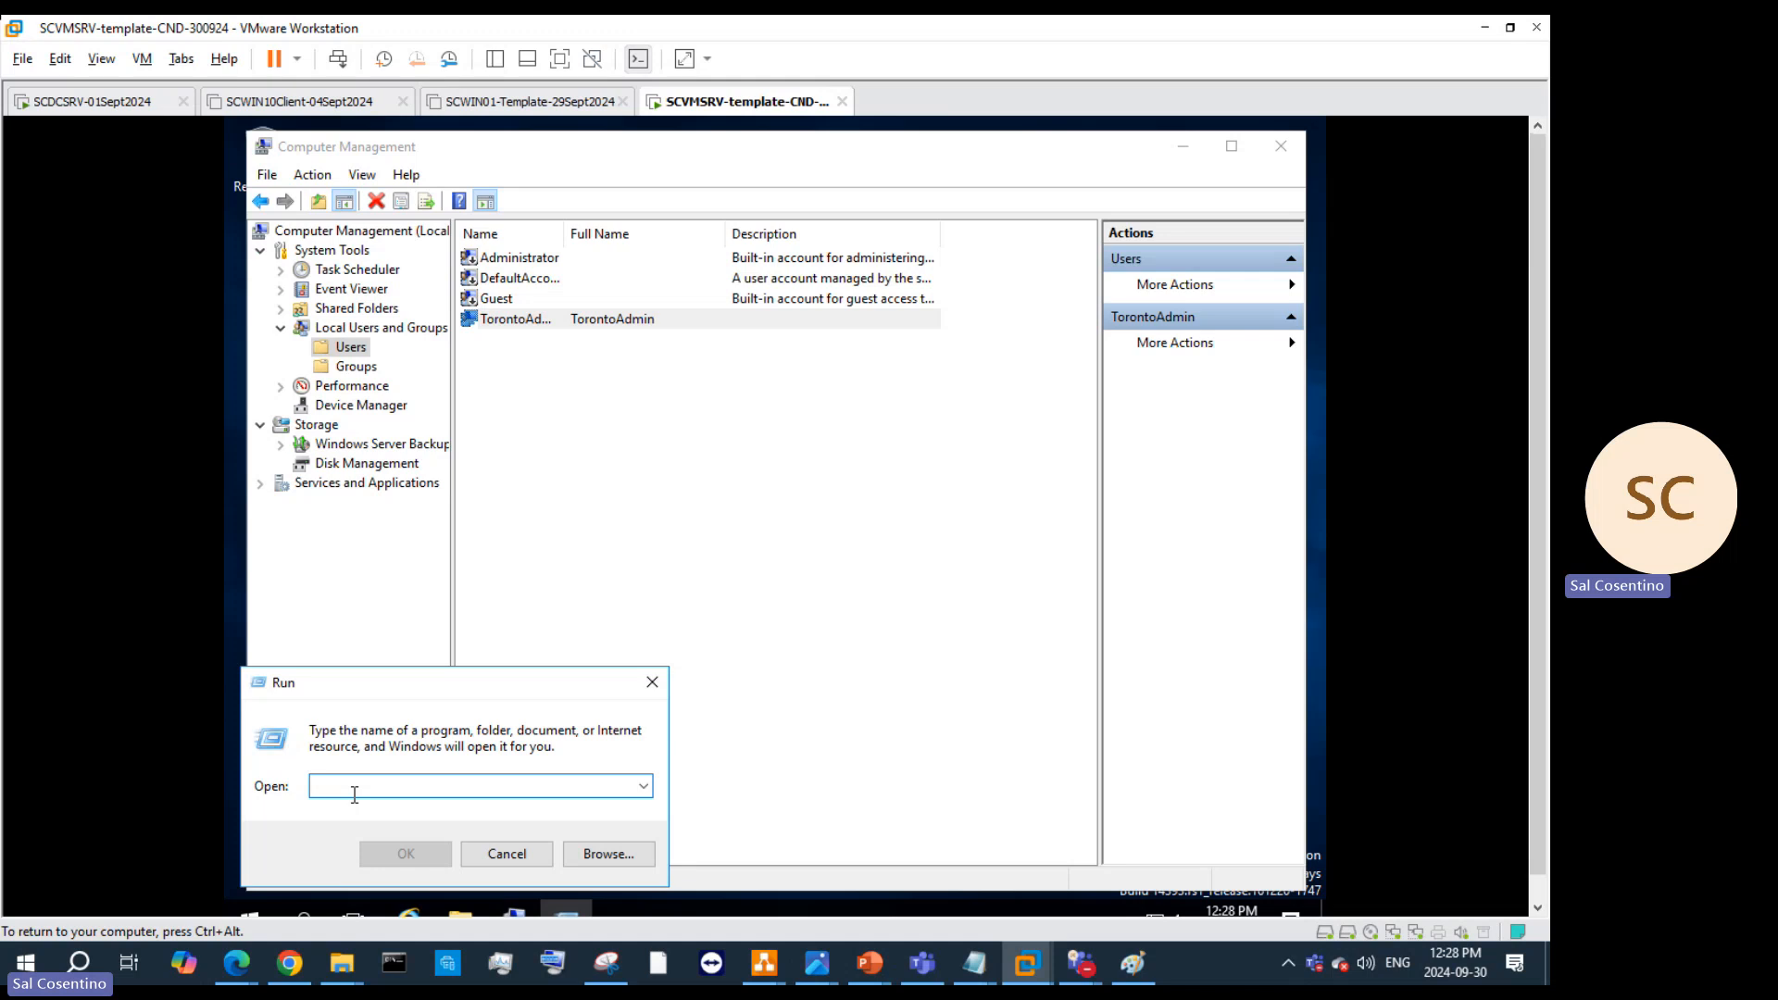
{"action": "type", "text": "control u"}
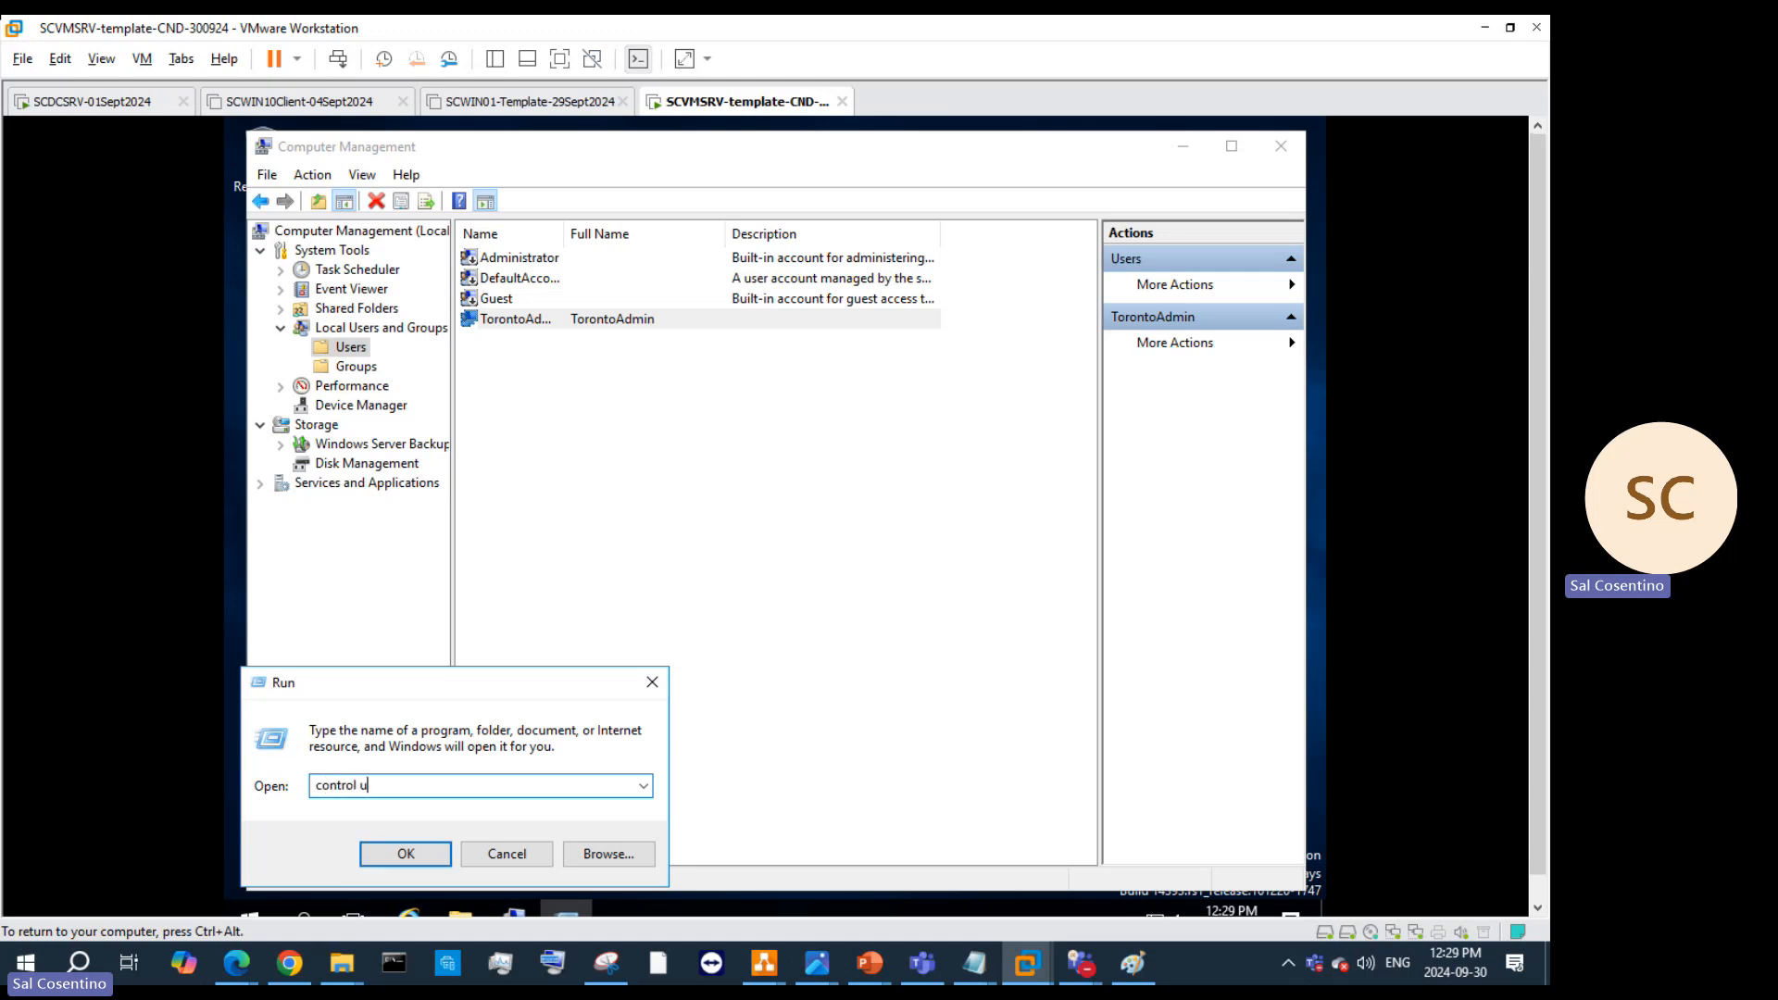
{"action": "type", "text": "serpasswords2"}
{"action": "key", "text": "Return"}
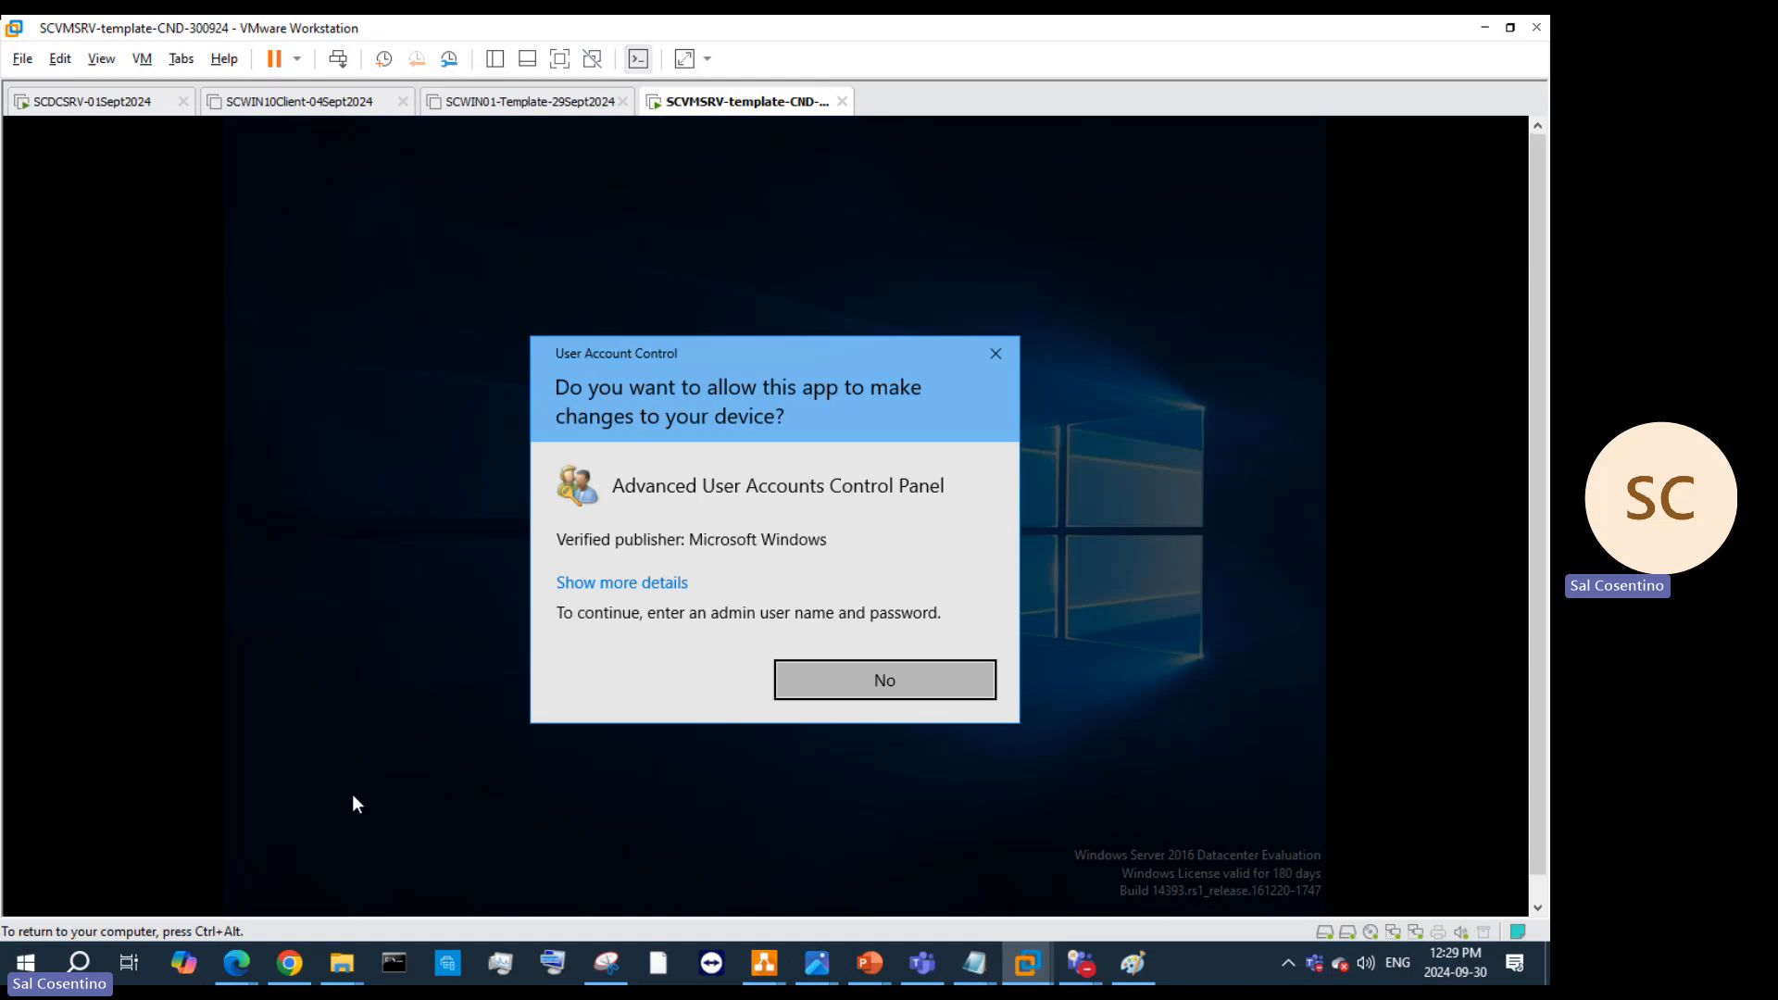
{"action": "left_click", "coordinate": [635, 582]}
{"action": "left_click", "coordinate": [649, 590]}
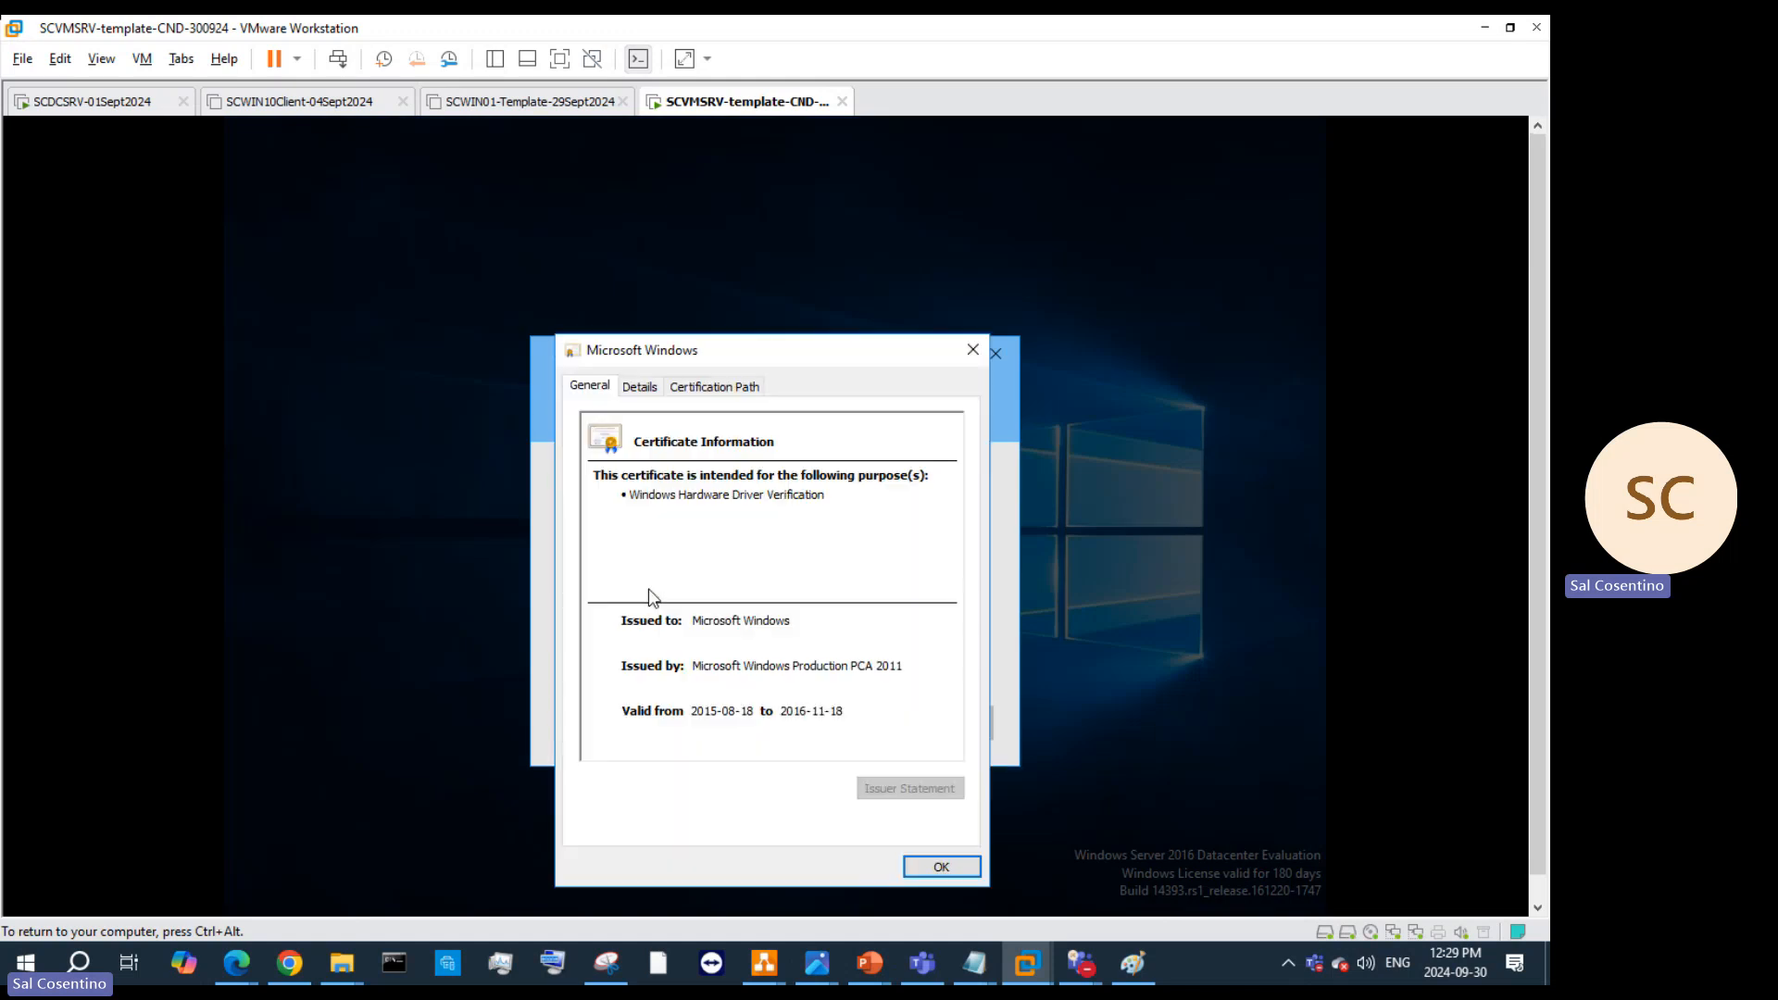
{"action": "left_click", "coordinate": [963, 359]}
{"action": "left_click", "coordinate": [876, 727]}
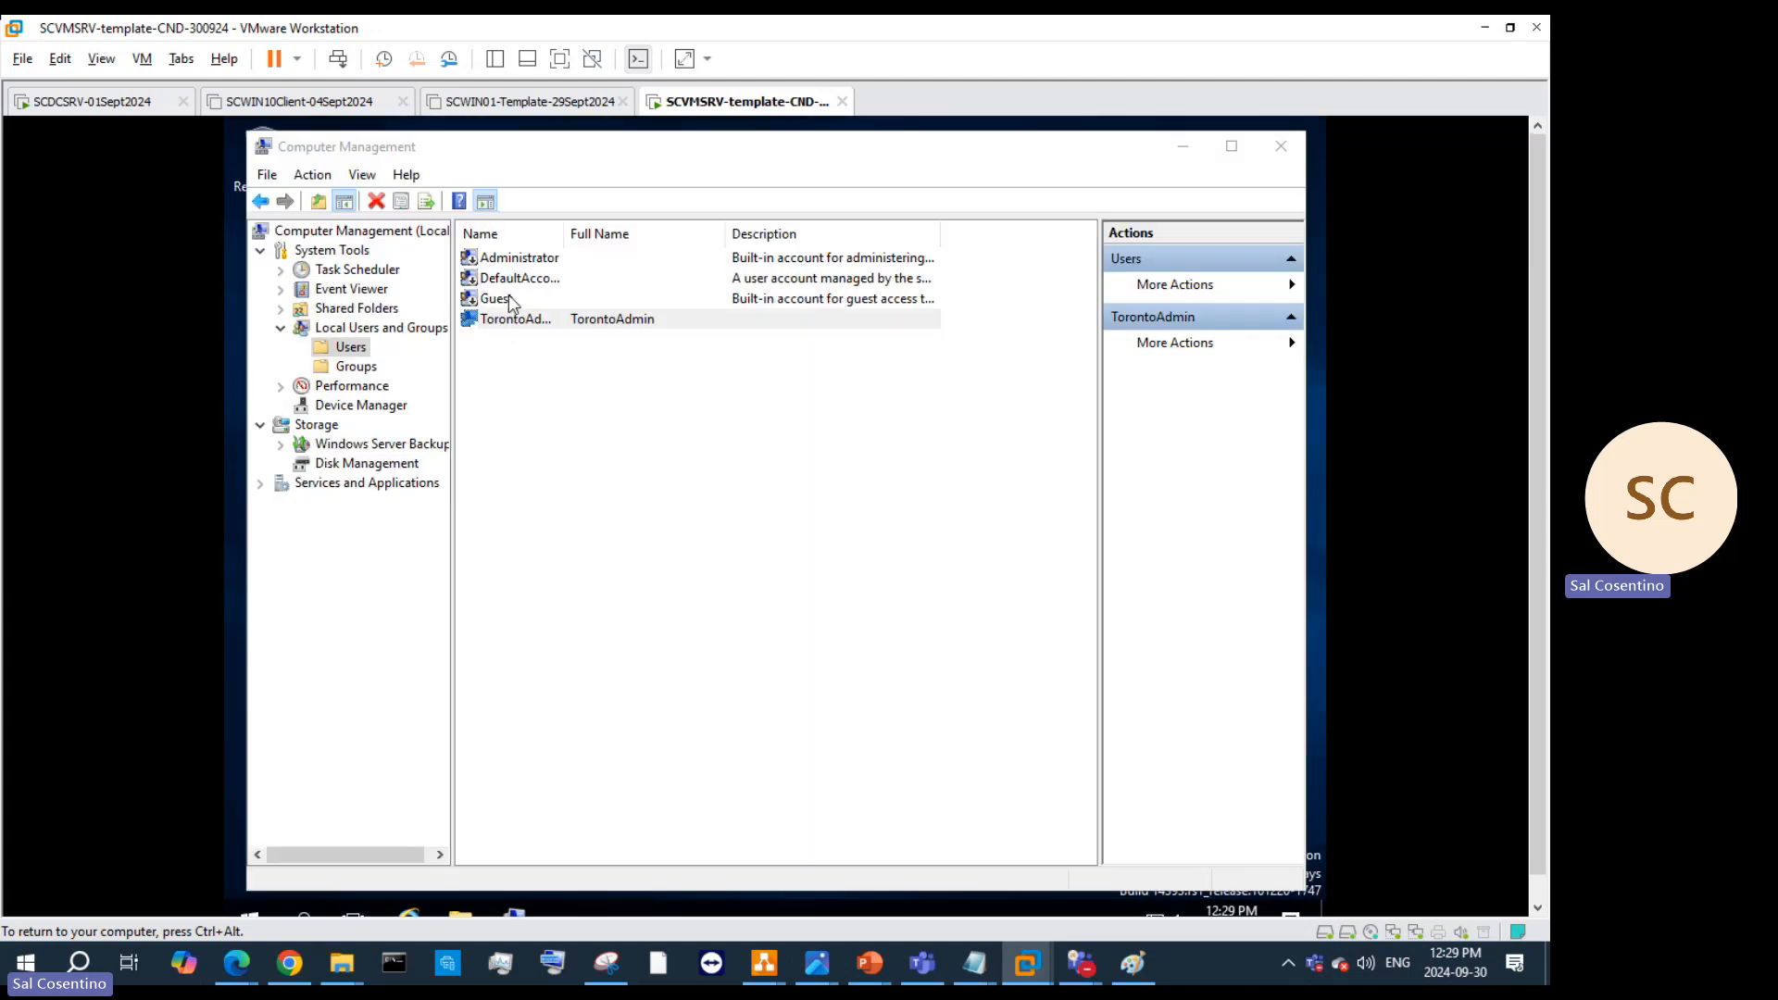
{"action": "left_click", "coordinate": [517, 263]}
{"action": "right_click", "coordinate": [518, 265]}
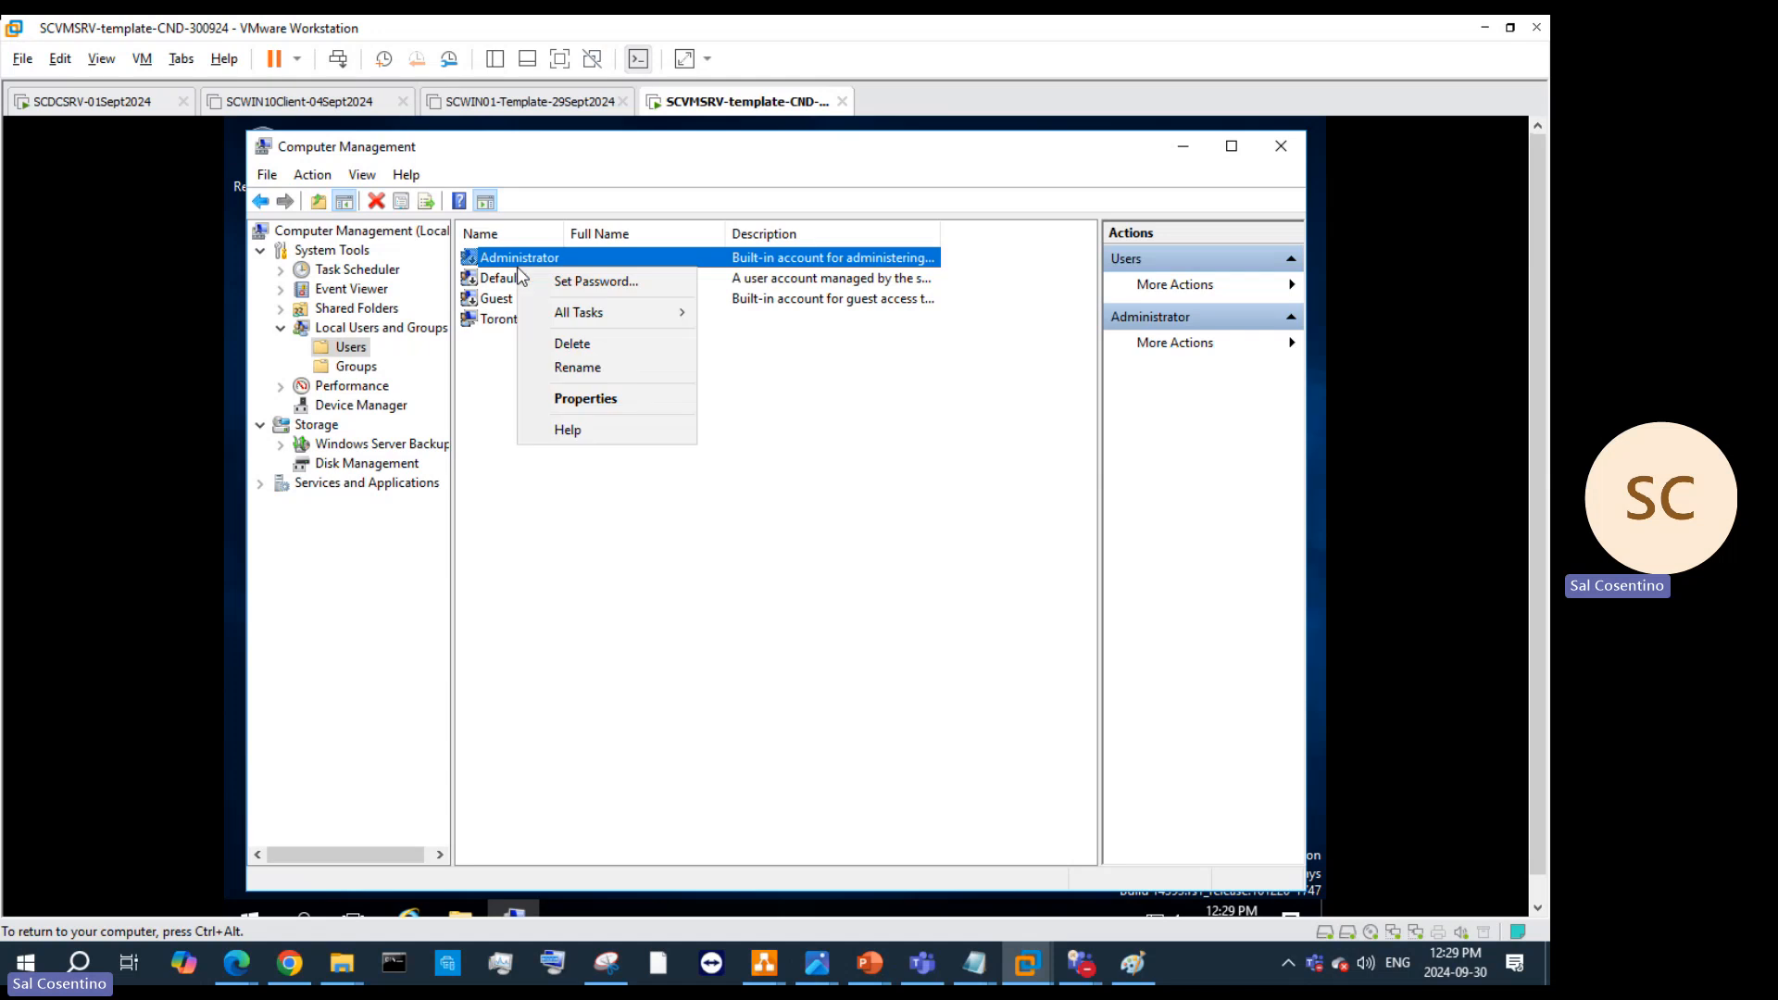
{"action": "mouse_move", "coordinate": [588, 321]}
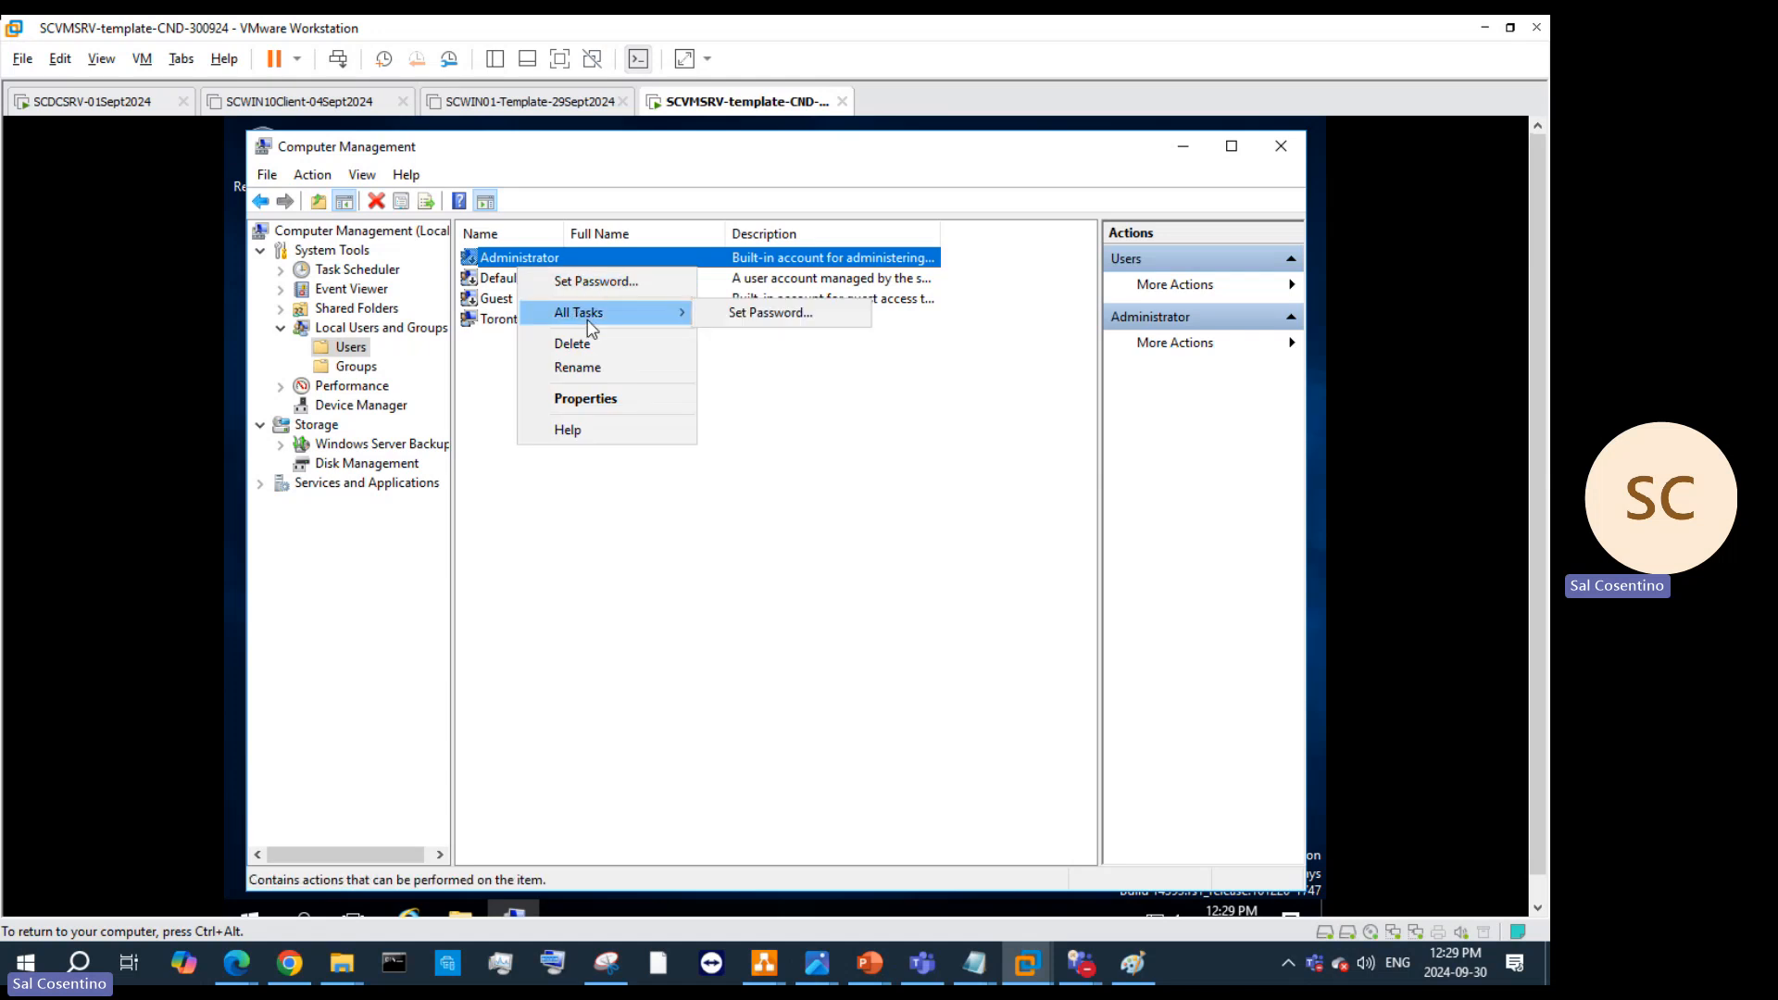
{"action": "left_click", "coordinate": [741, 312]}
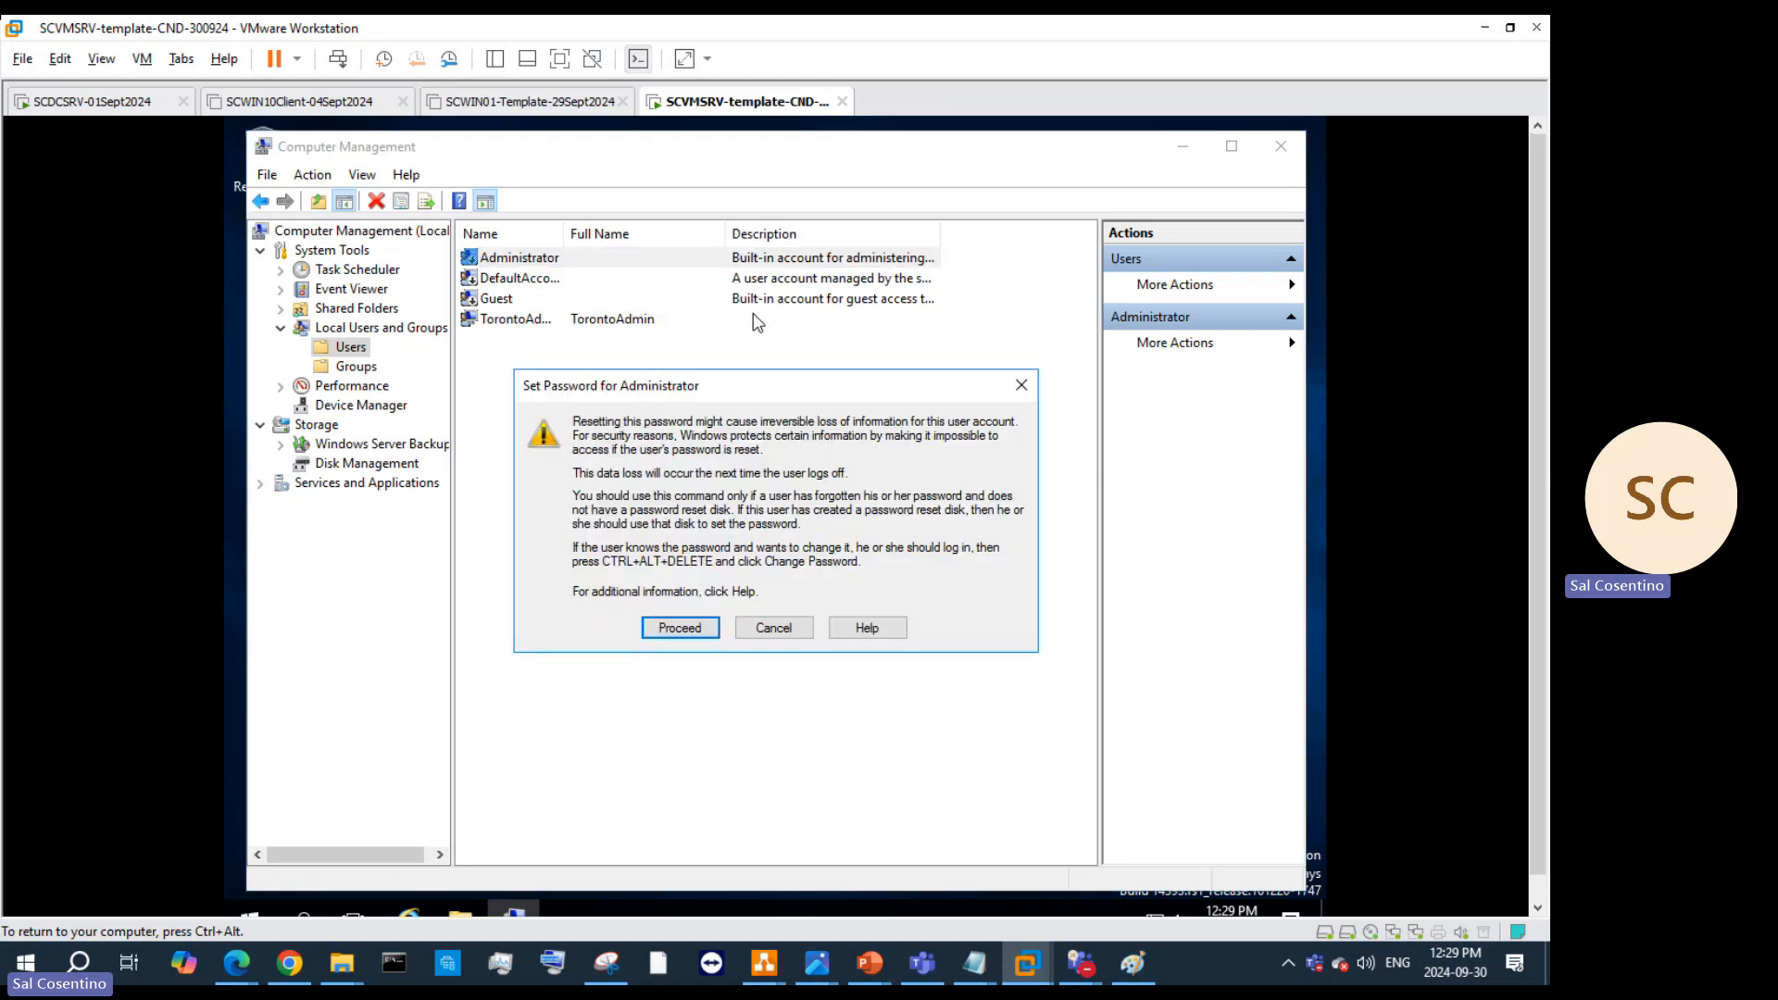
{"action": "left_click", "coordinate": [681, 628]}
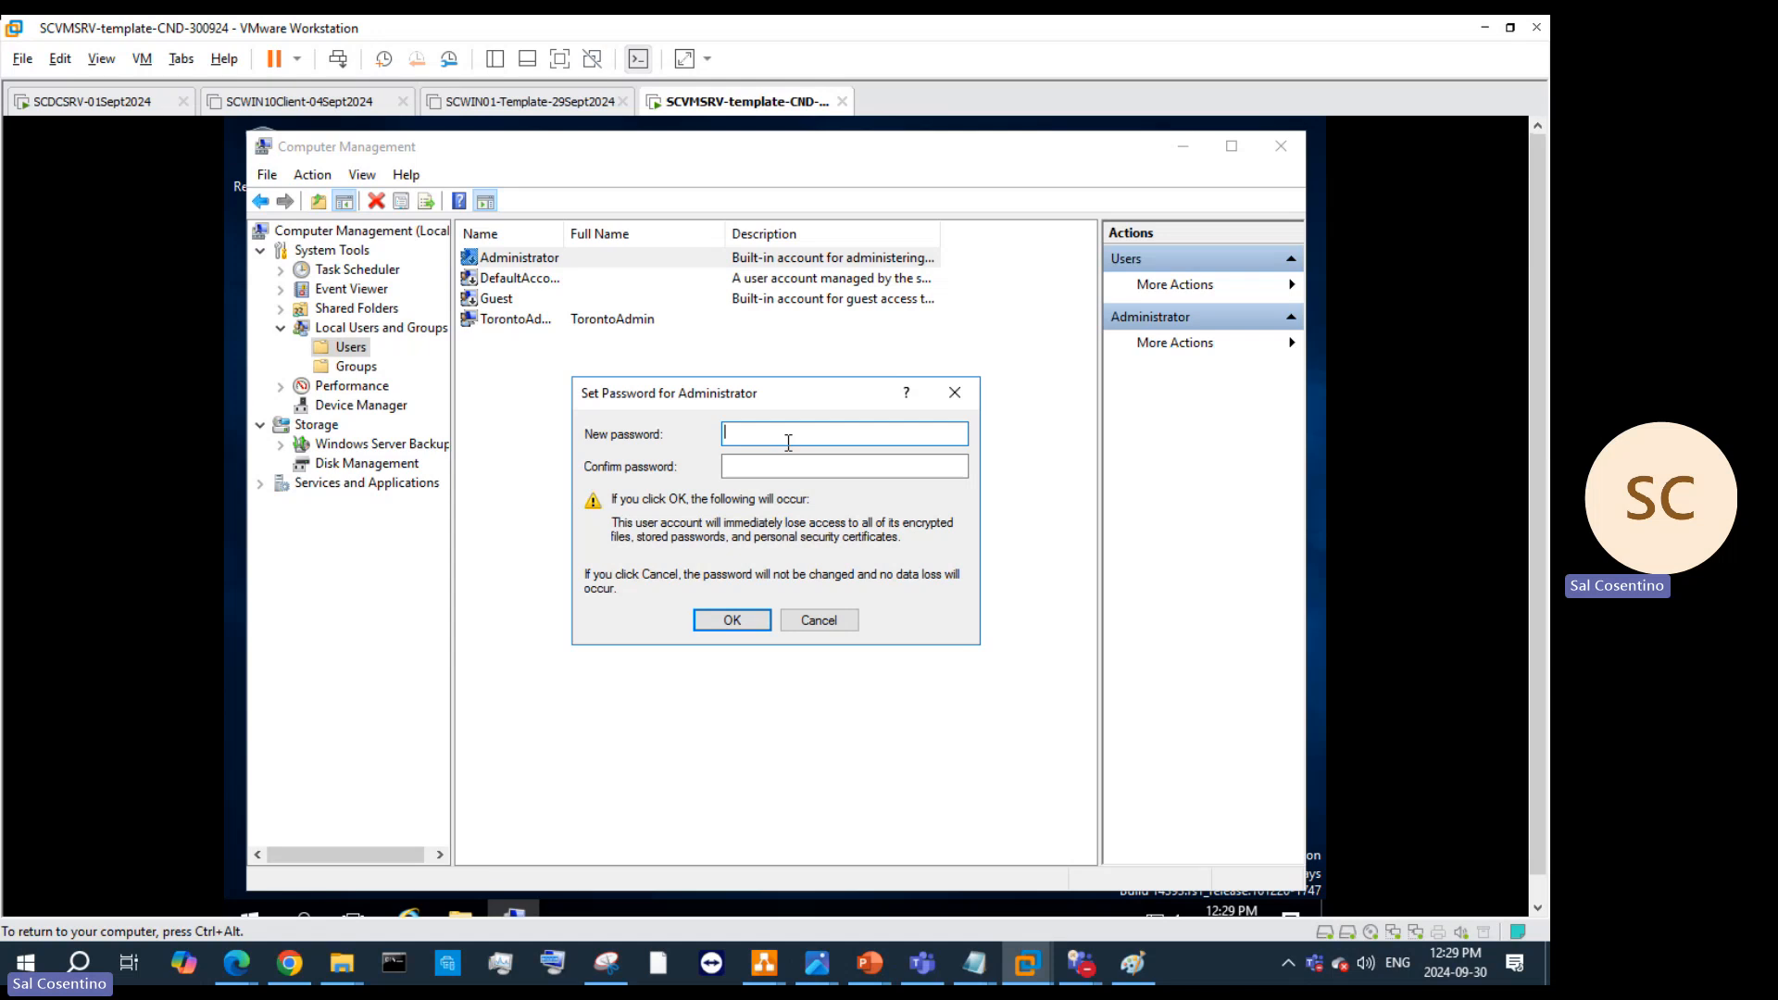
{"action": "type", "text": "•••••••••••••••"}
{"action": "left_click", "coordinate": [802, 469]}
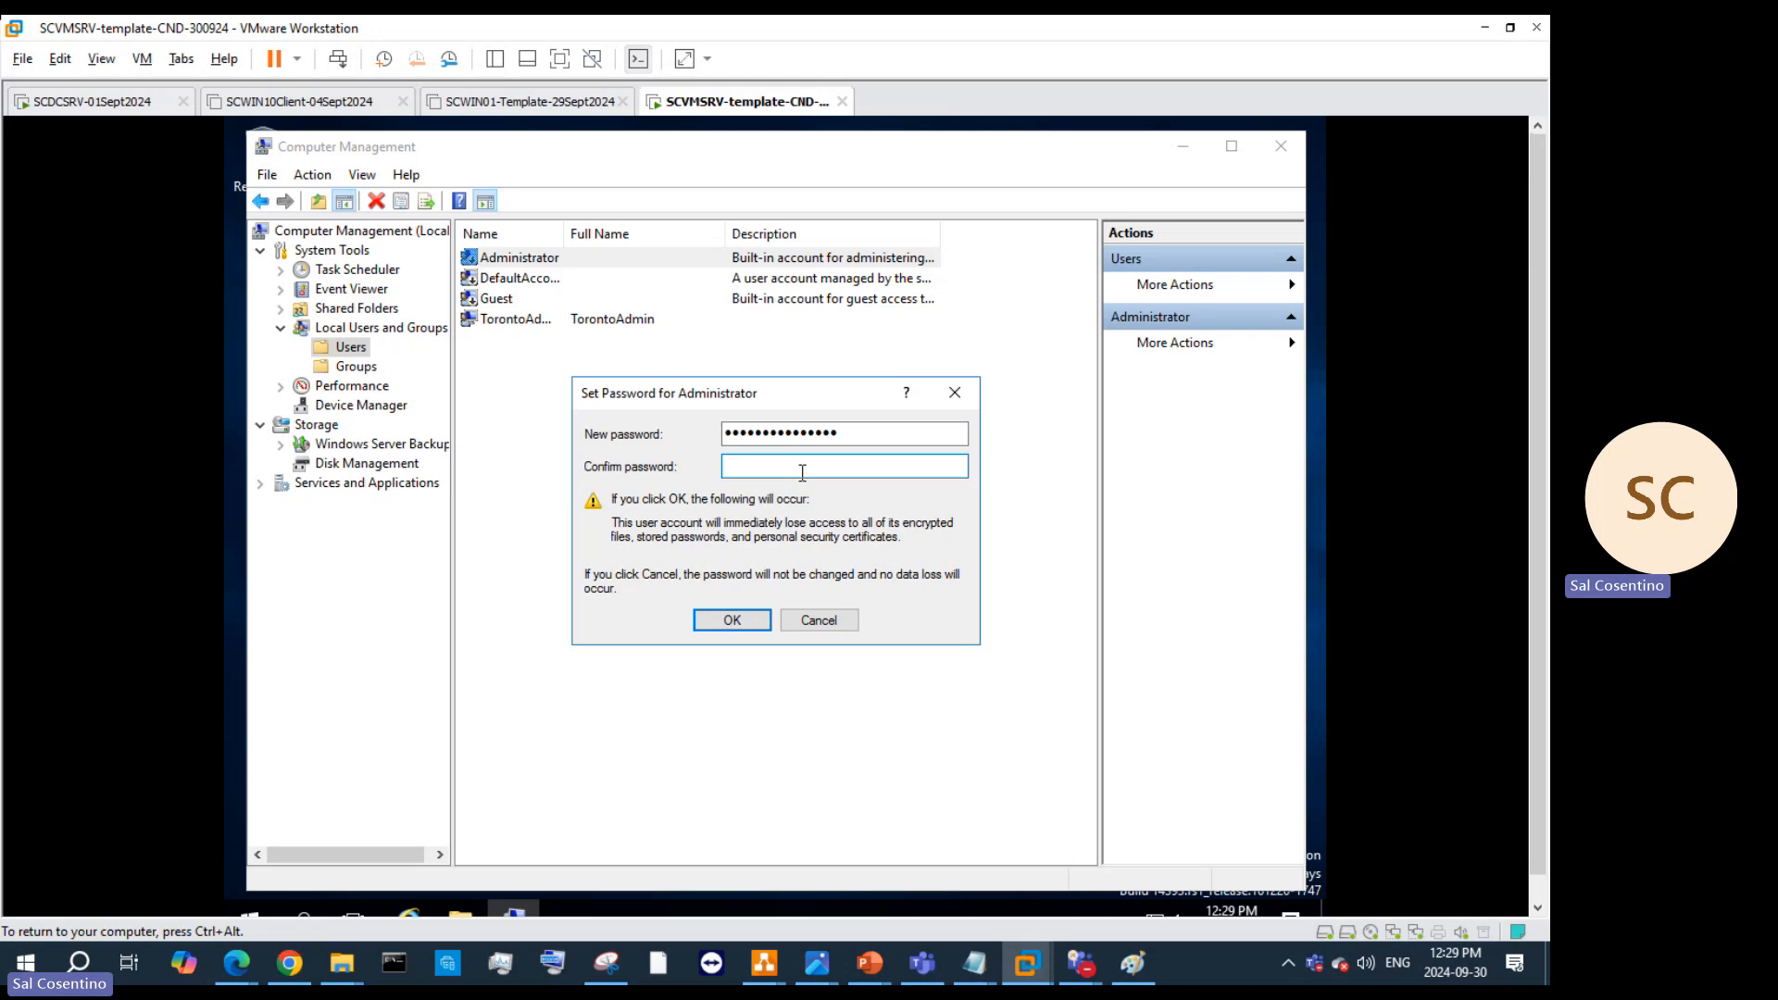
{"action": "type", "text": "•••••••••••••••"}
{"action": "key", "text": "Return"}
{"action": "left_click", "coordinate": [959, 583]}
{"action": "left_click", "coordinate": [955, 393]}
{"action": "left_click", "coordinate": [585, 321]}
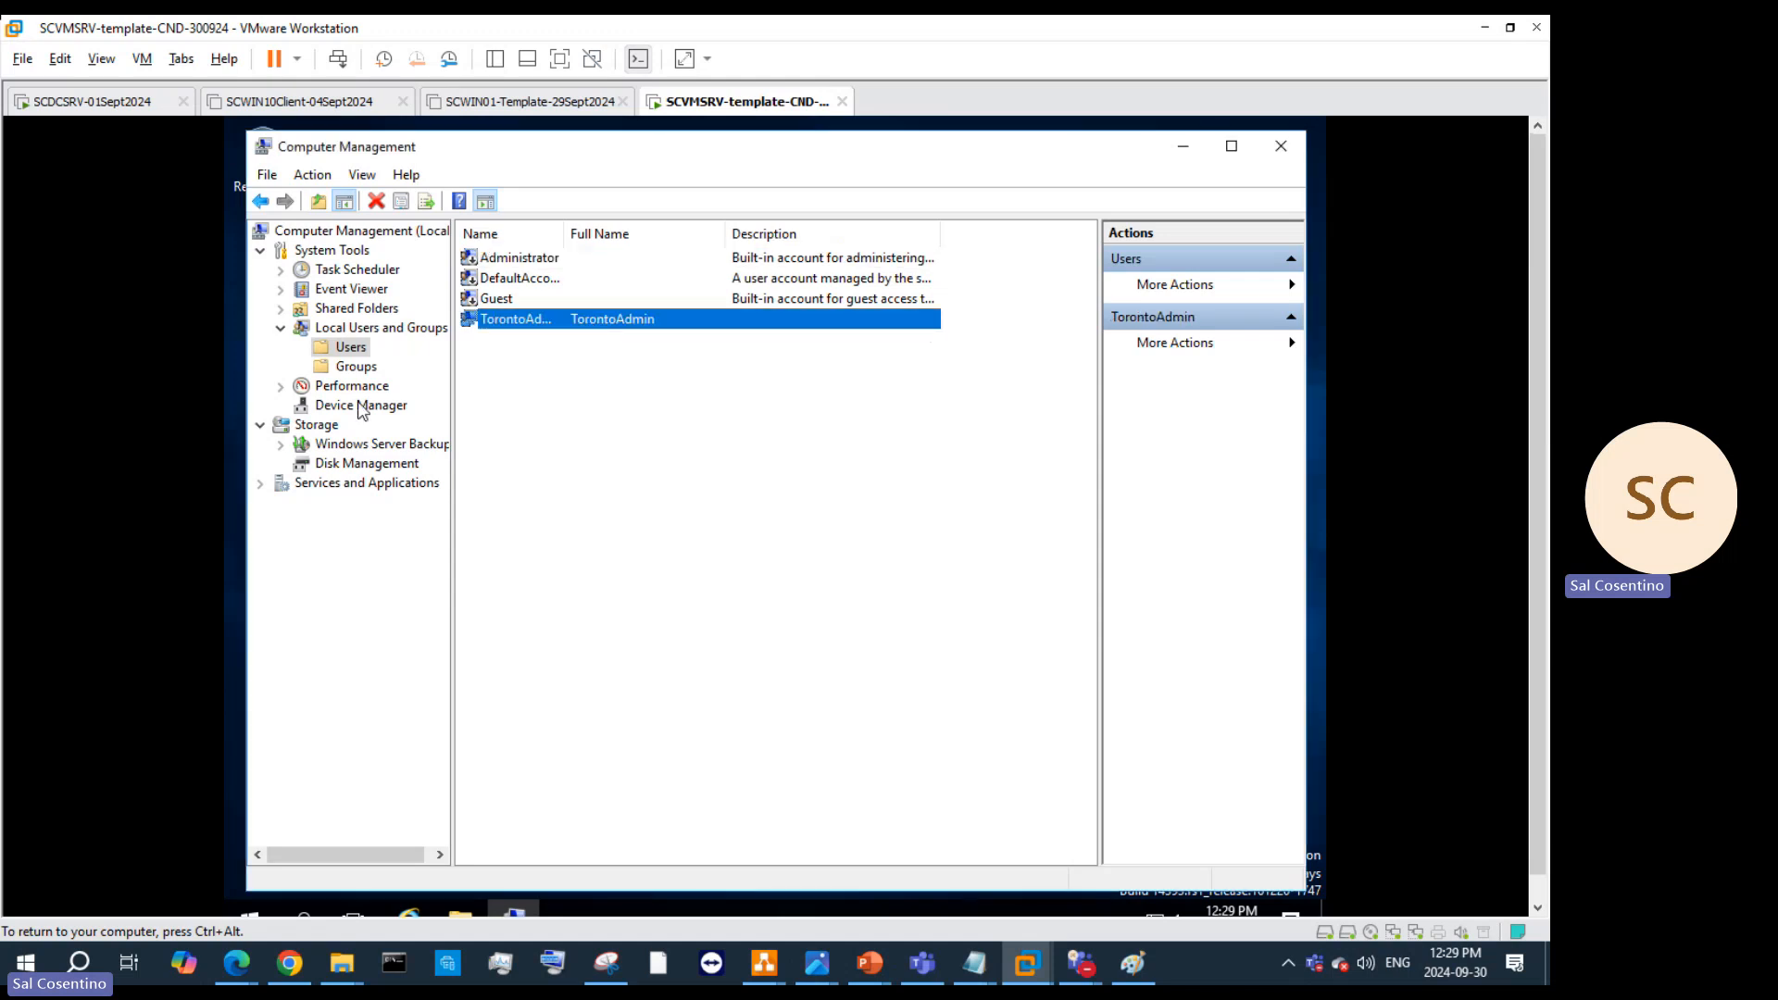
Step: Open the Administrators and then the Users group properties from the Groups list
{"action": "left_click", "coordinate": [361, 368]}
{"action": "double_click", "coordinate": [522, 278]}
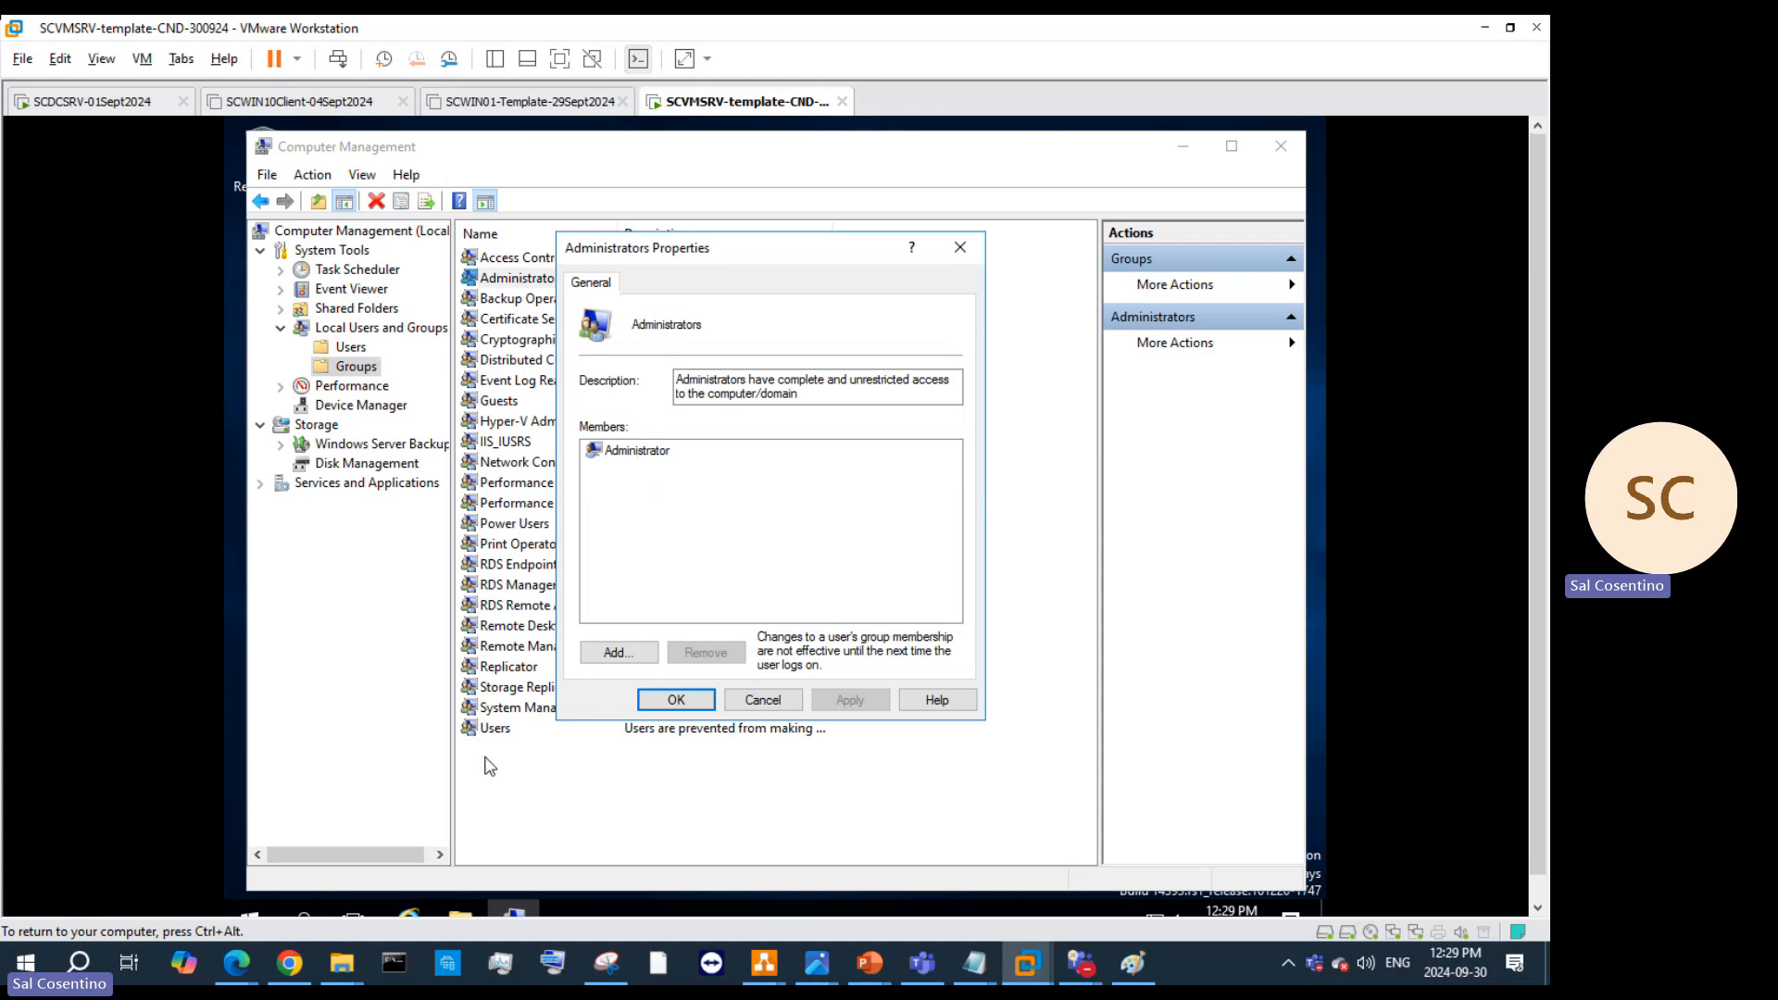
{"action": "double_click", "coordinate": [495, 729]}
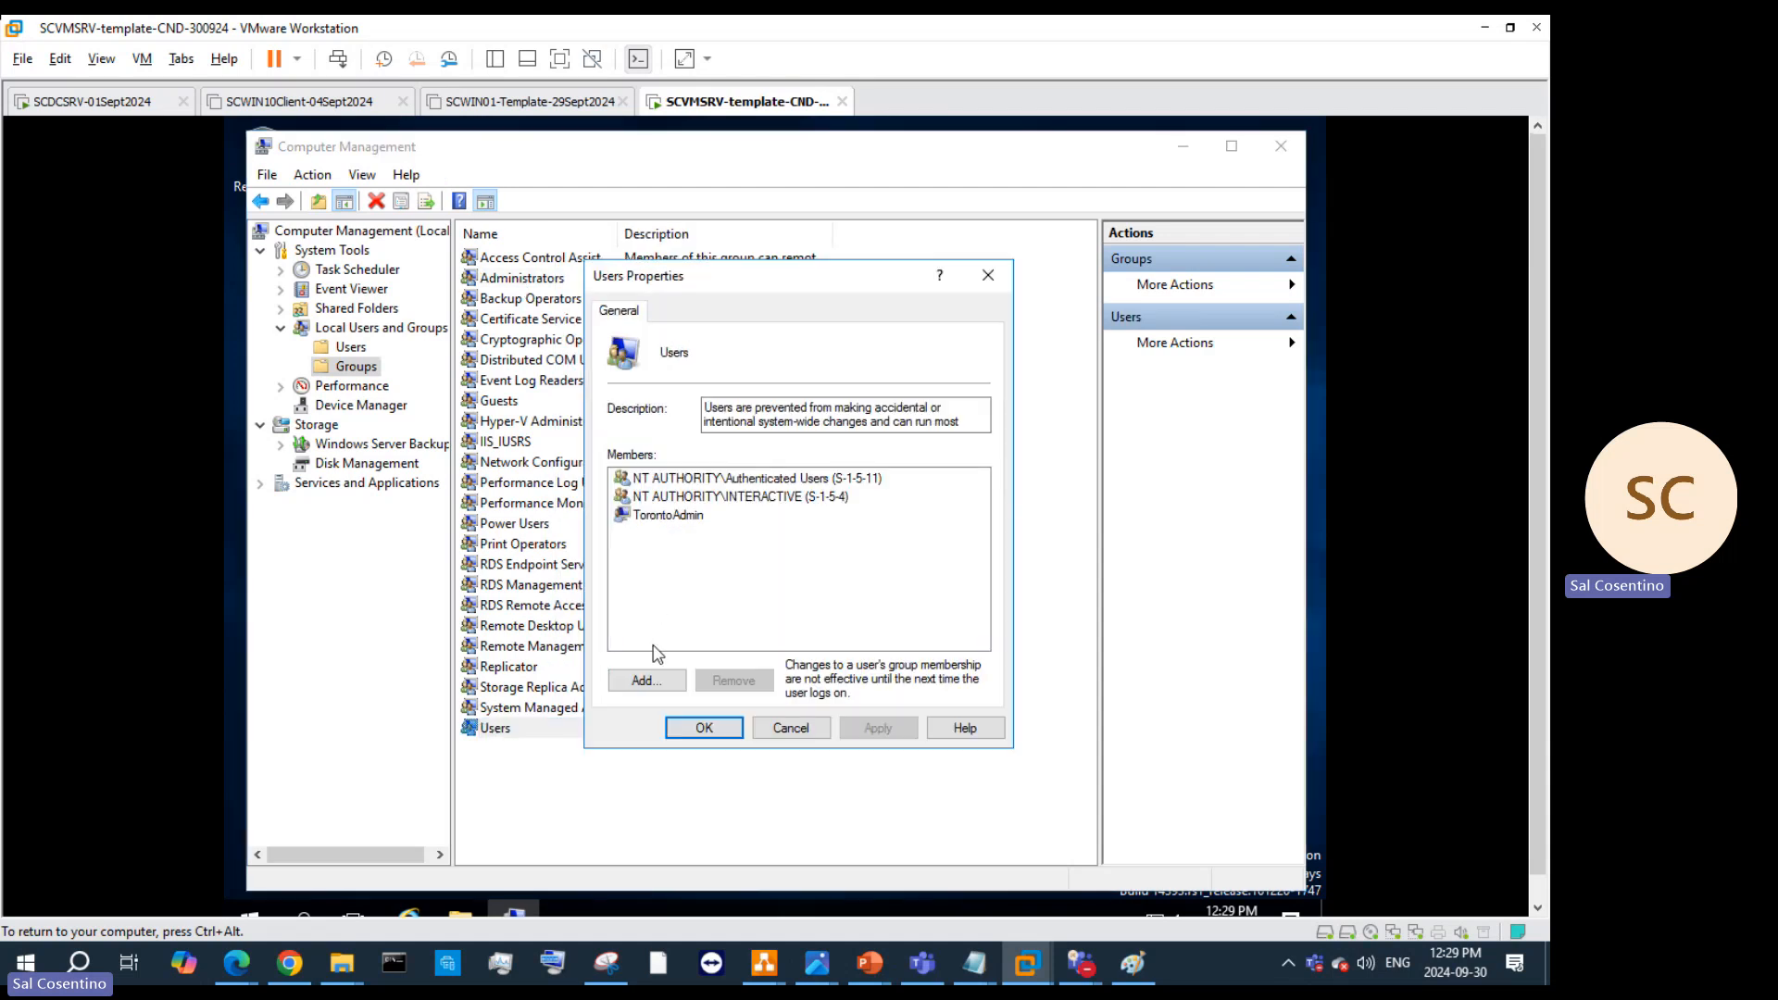
Step: Try adding 'Admin' to the Users group, cancel when not found, and close Users Properties
{"action": "left_click", "coordinate": [646, 681]}
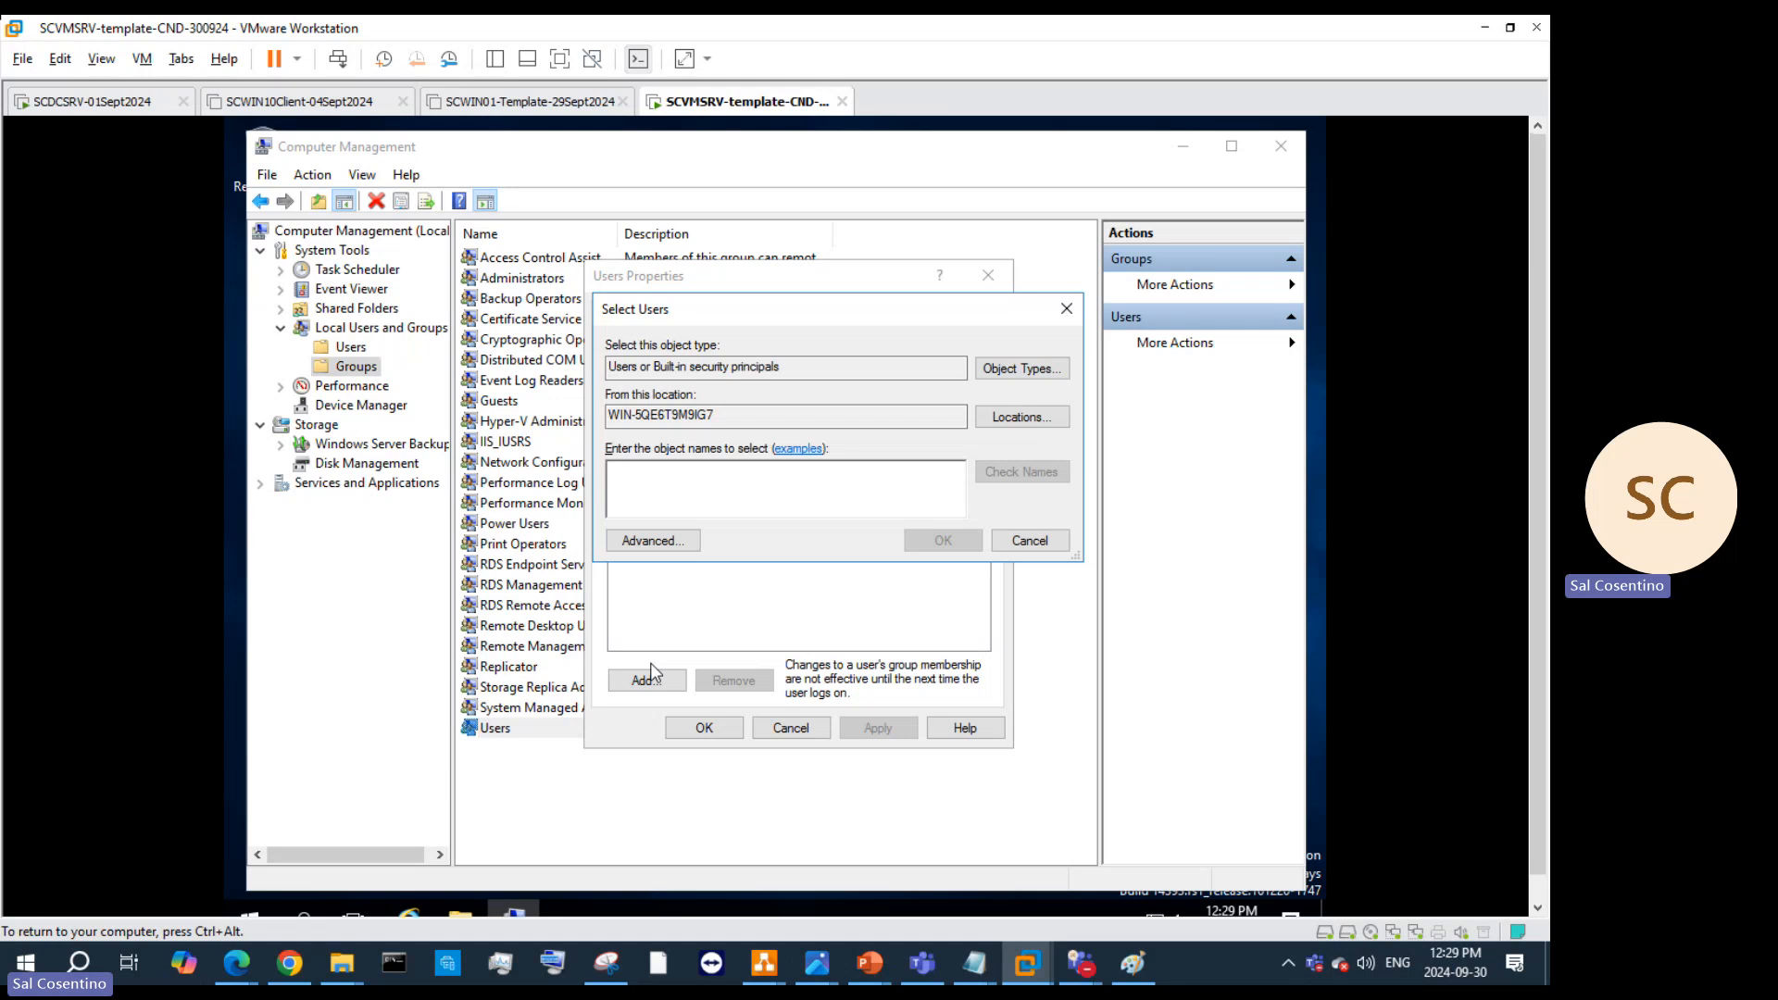
{"action": "type", "text": "Admin"}
{"action": "key", "text": "Return"}
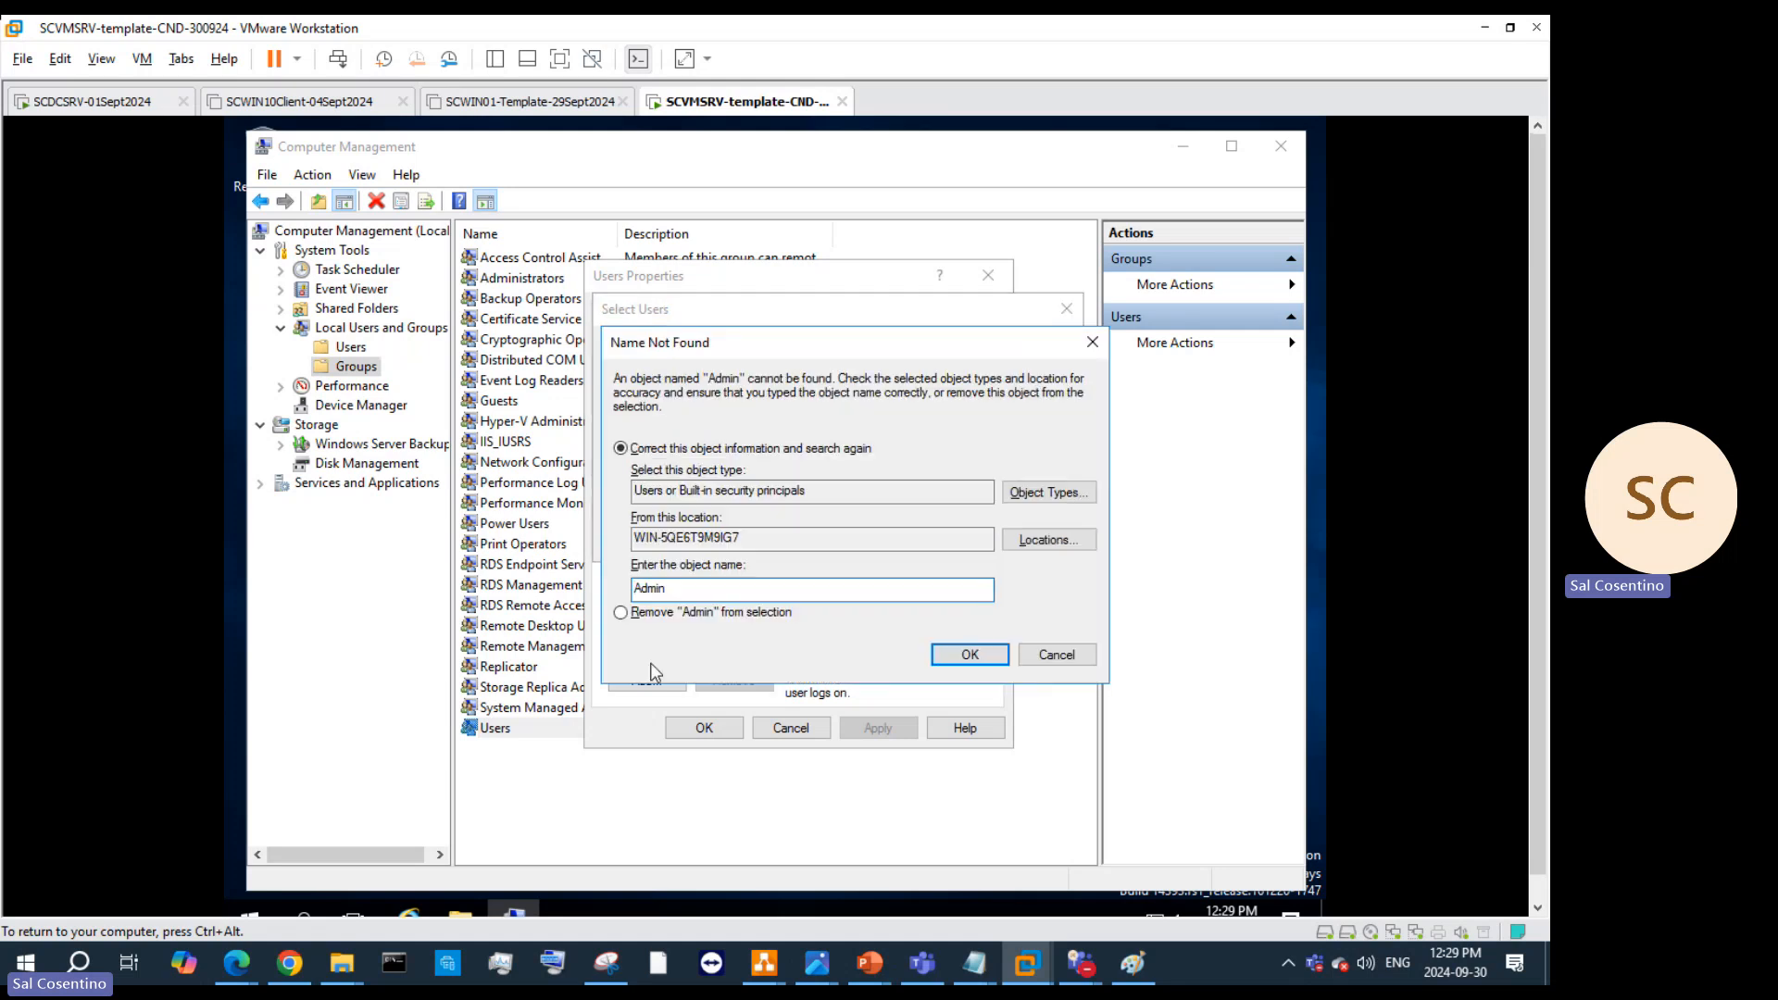
{"action": "left_click", "coordinate": [1052, 653]}
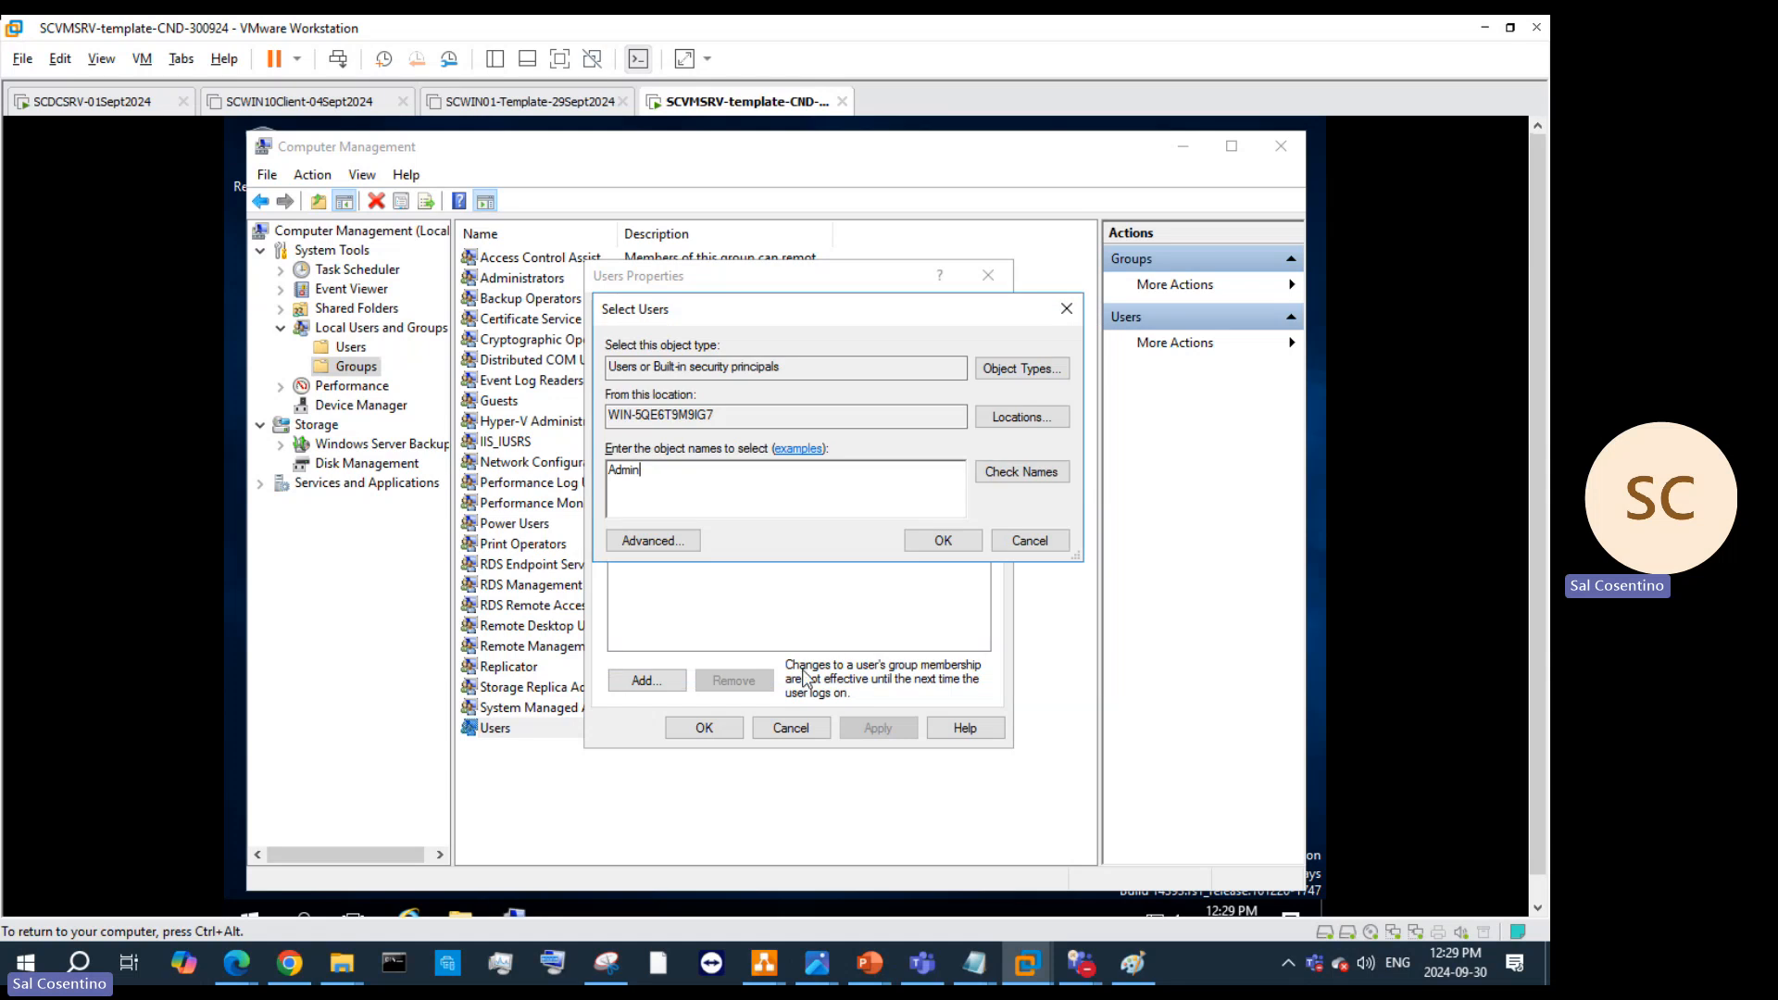
{"action": "left_click", "coordinate": [1029, 540]}
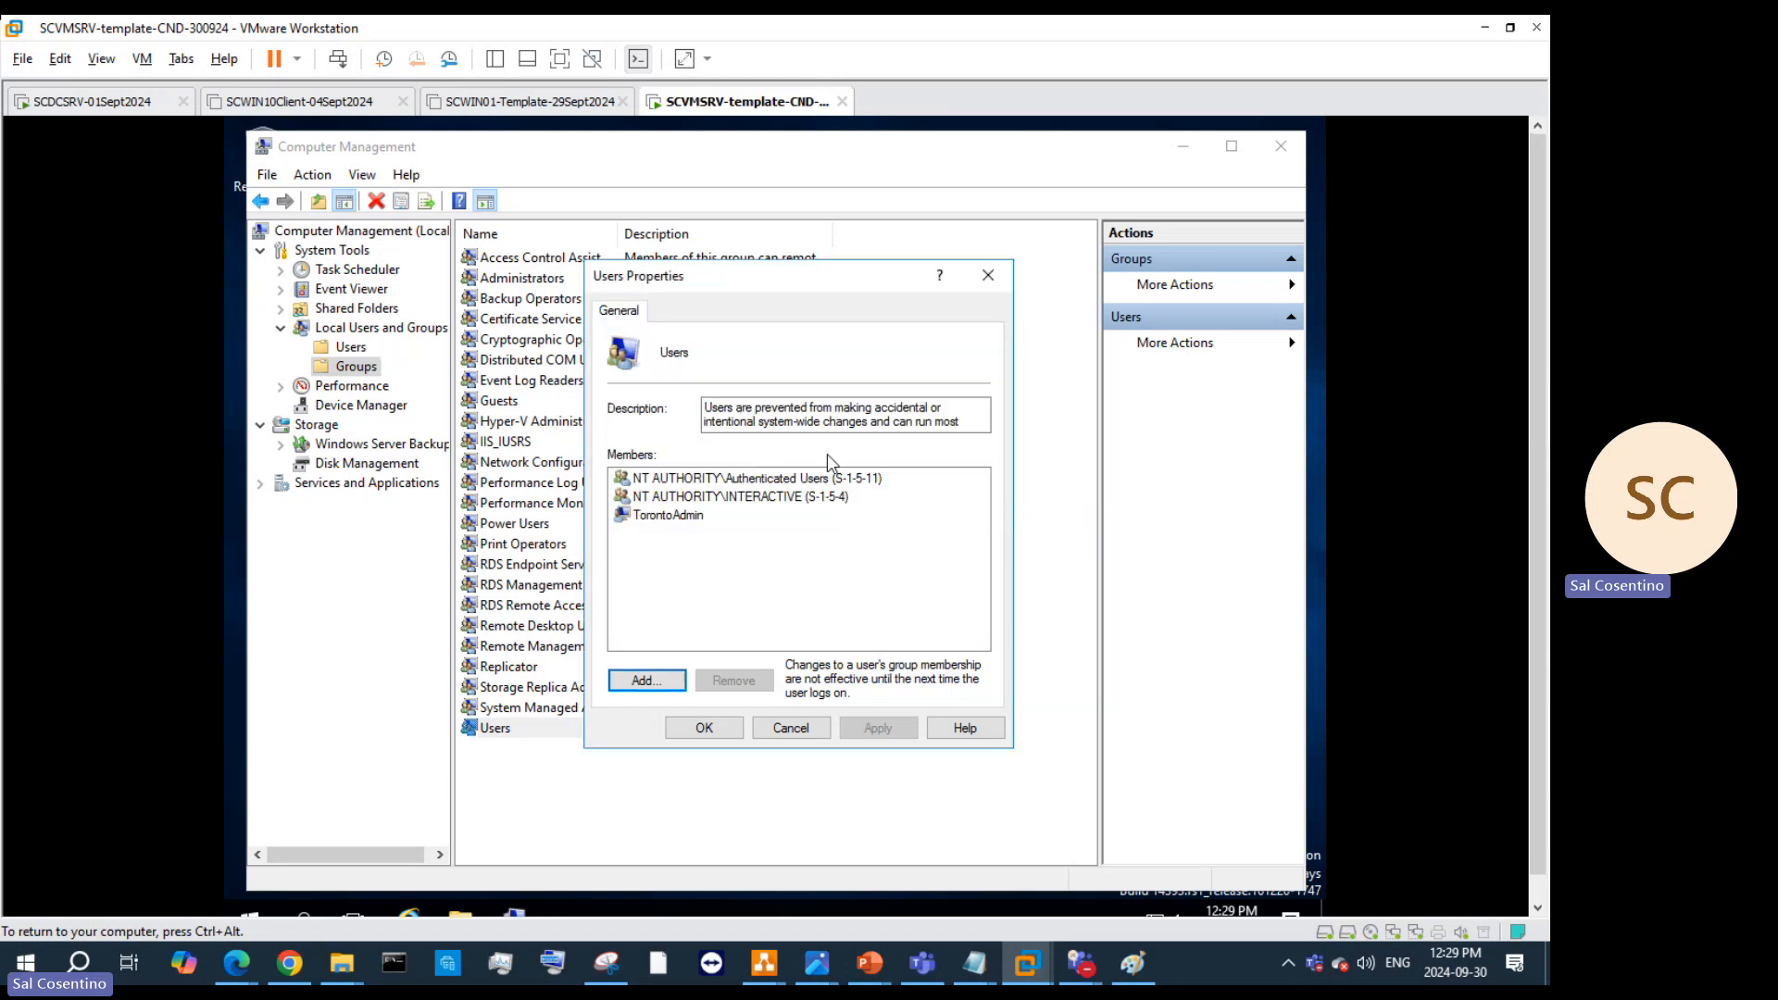
{"action": "left_click", "coordinate": [705, 516]}
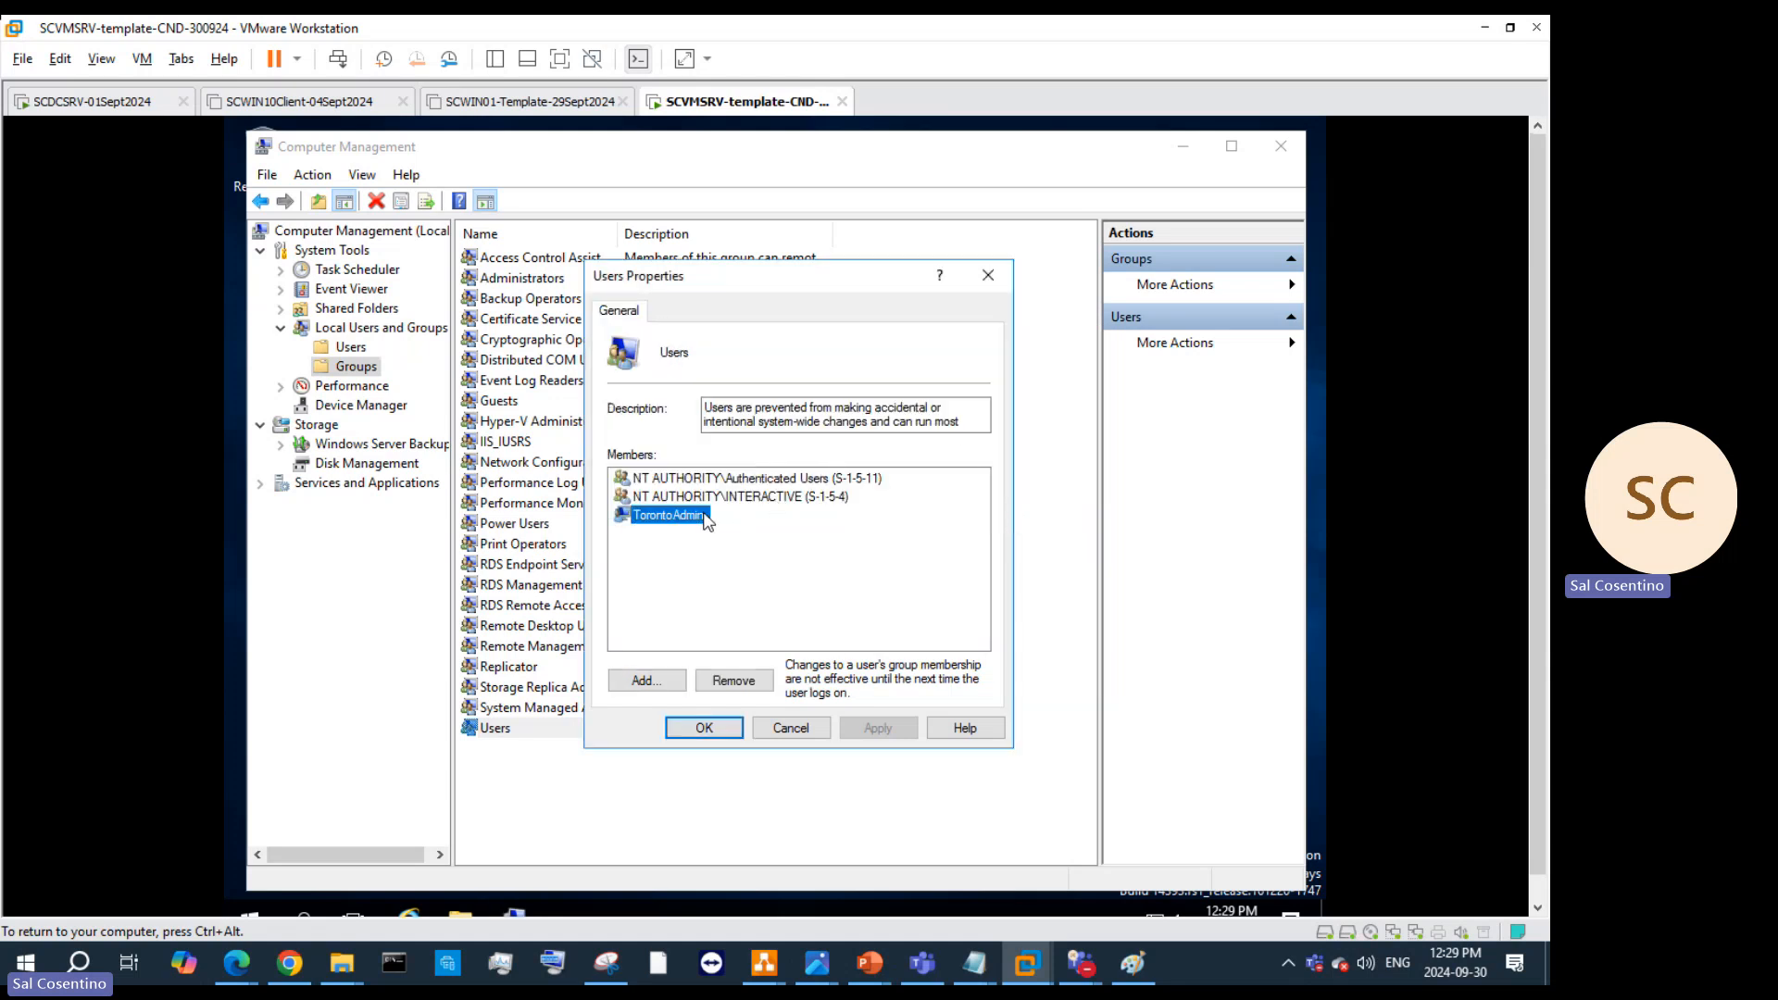
{"action": "left_click", "coordinate": [989, 273]}
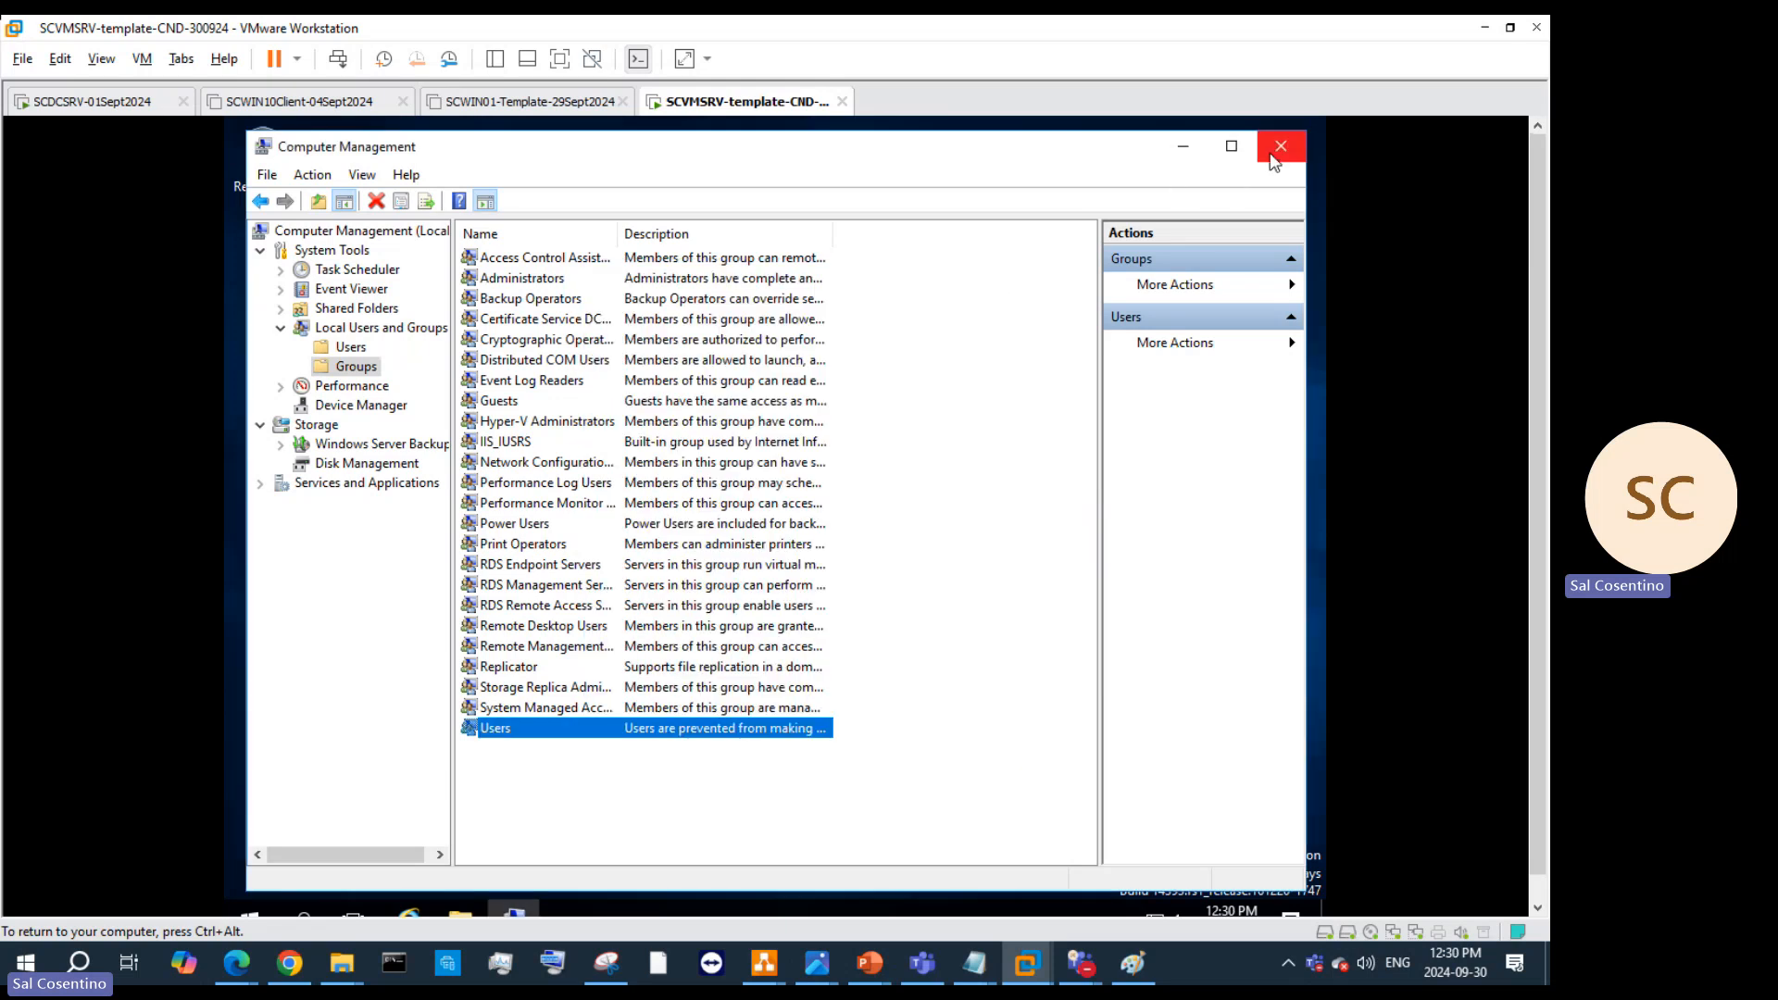
{"action": "left_click", "coordinate": [501, 279]}
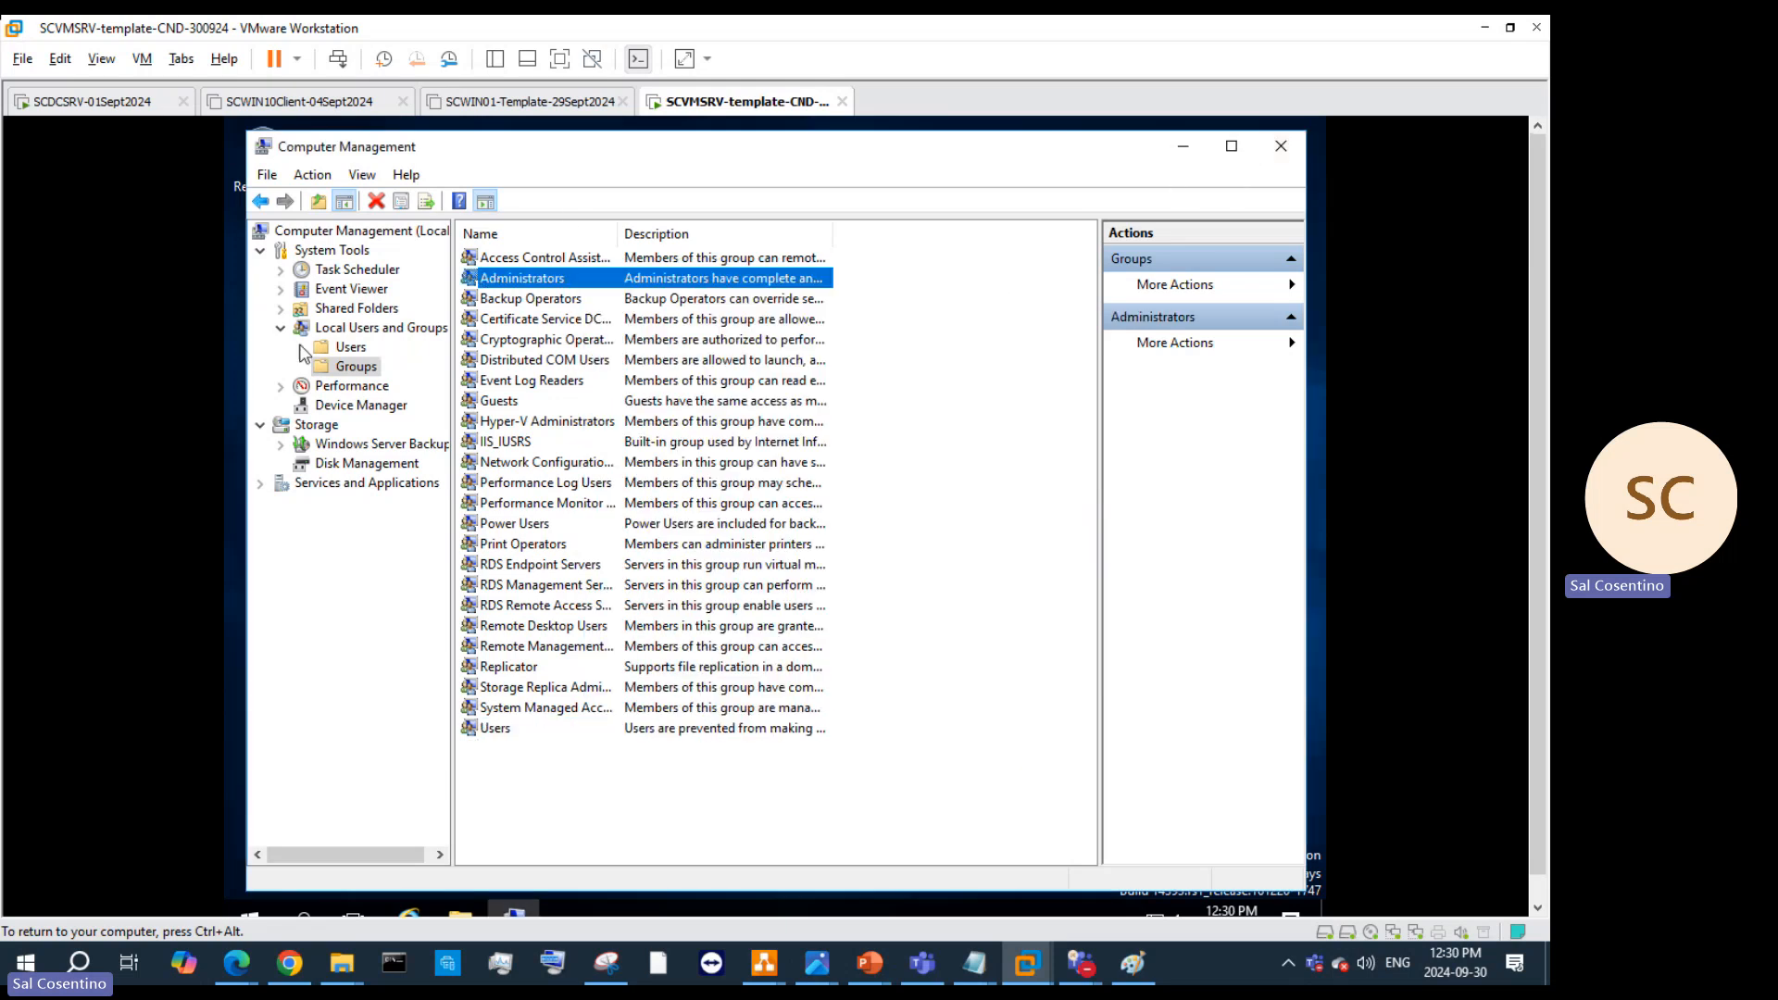
Step: Uncheck 'Account is disabled' for Administrator, apply, and dismiss the Access is denied error
{"action": "left_click", "coordinate": [348, 348]}
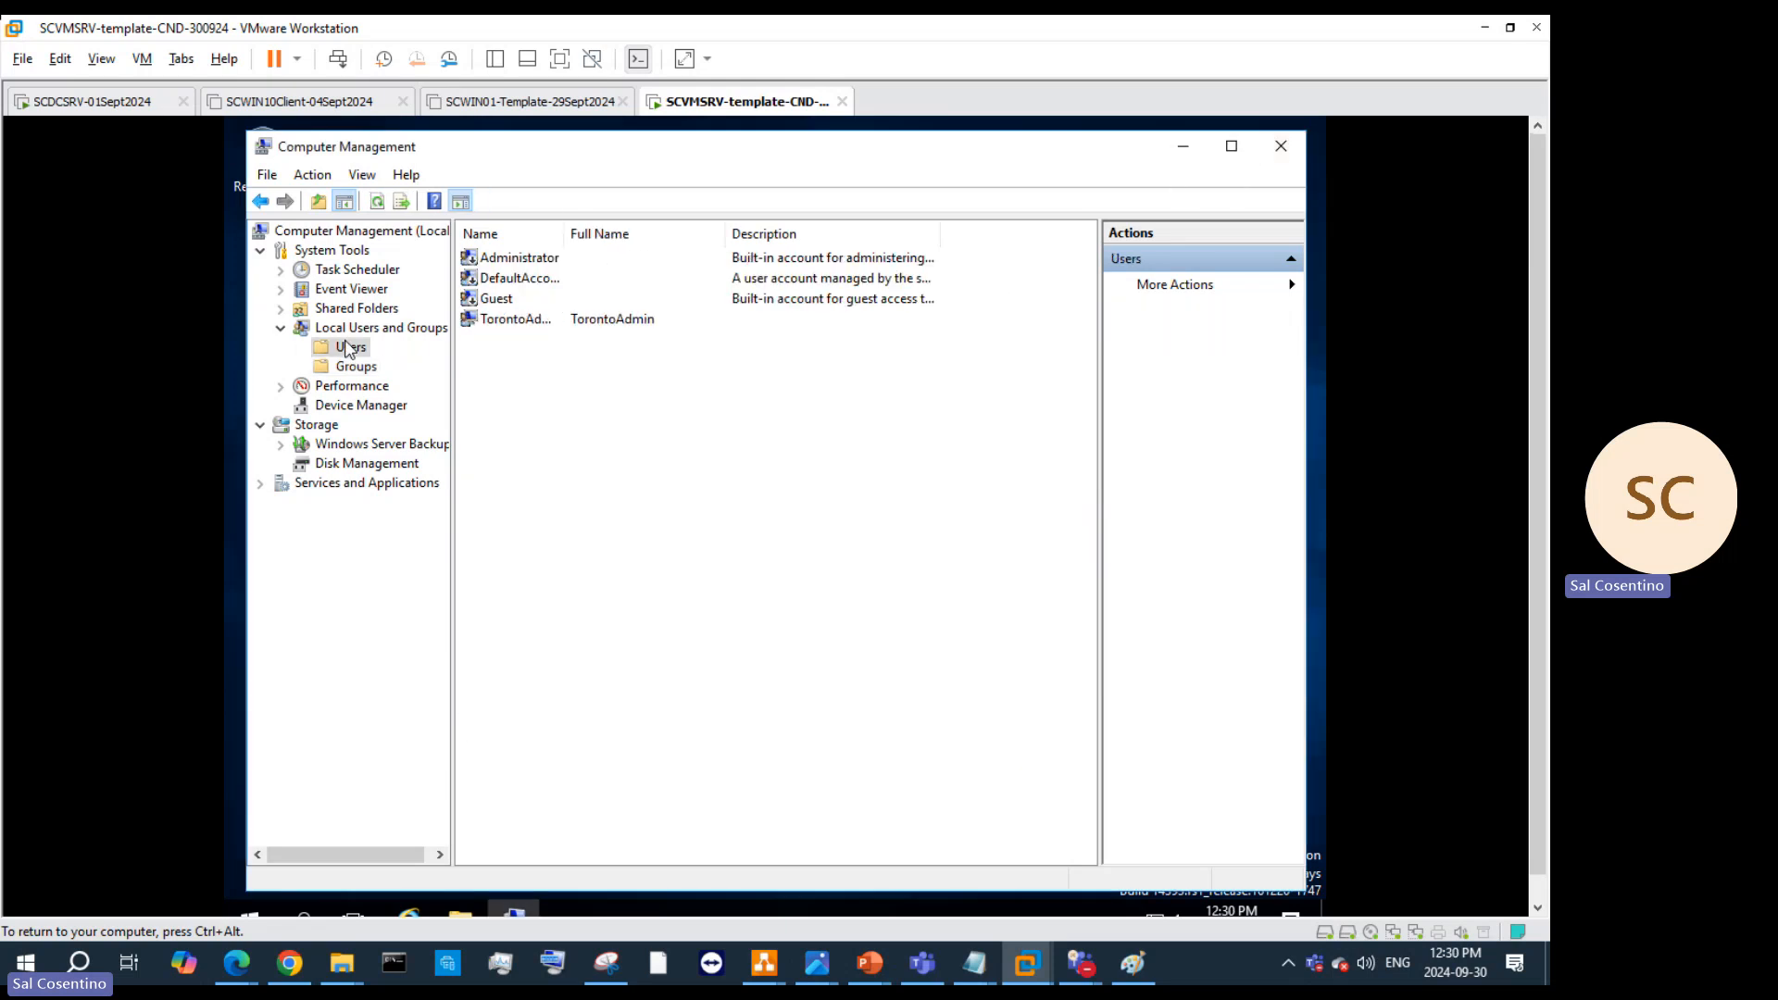
{"action": "right_click", "coordinate": [536, 260]}
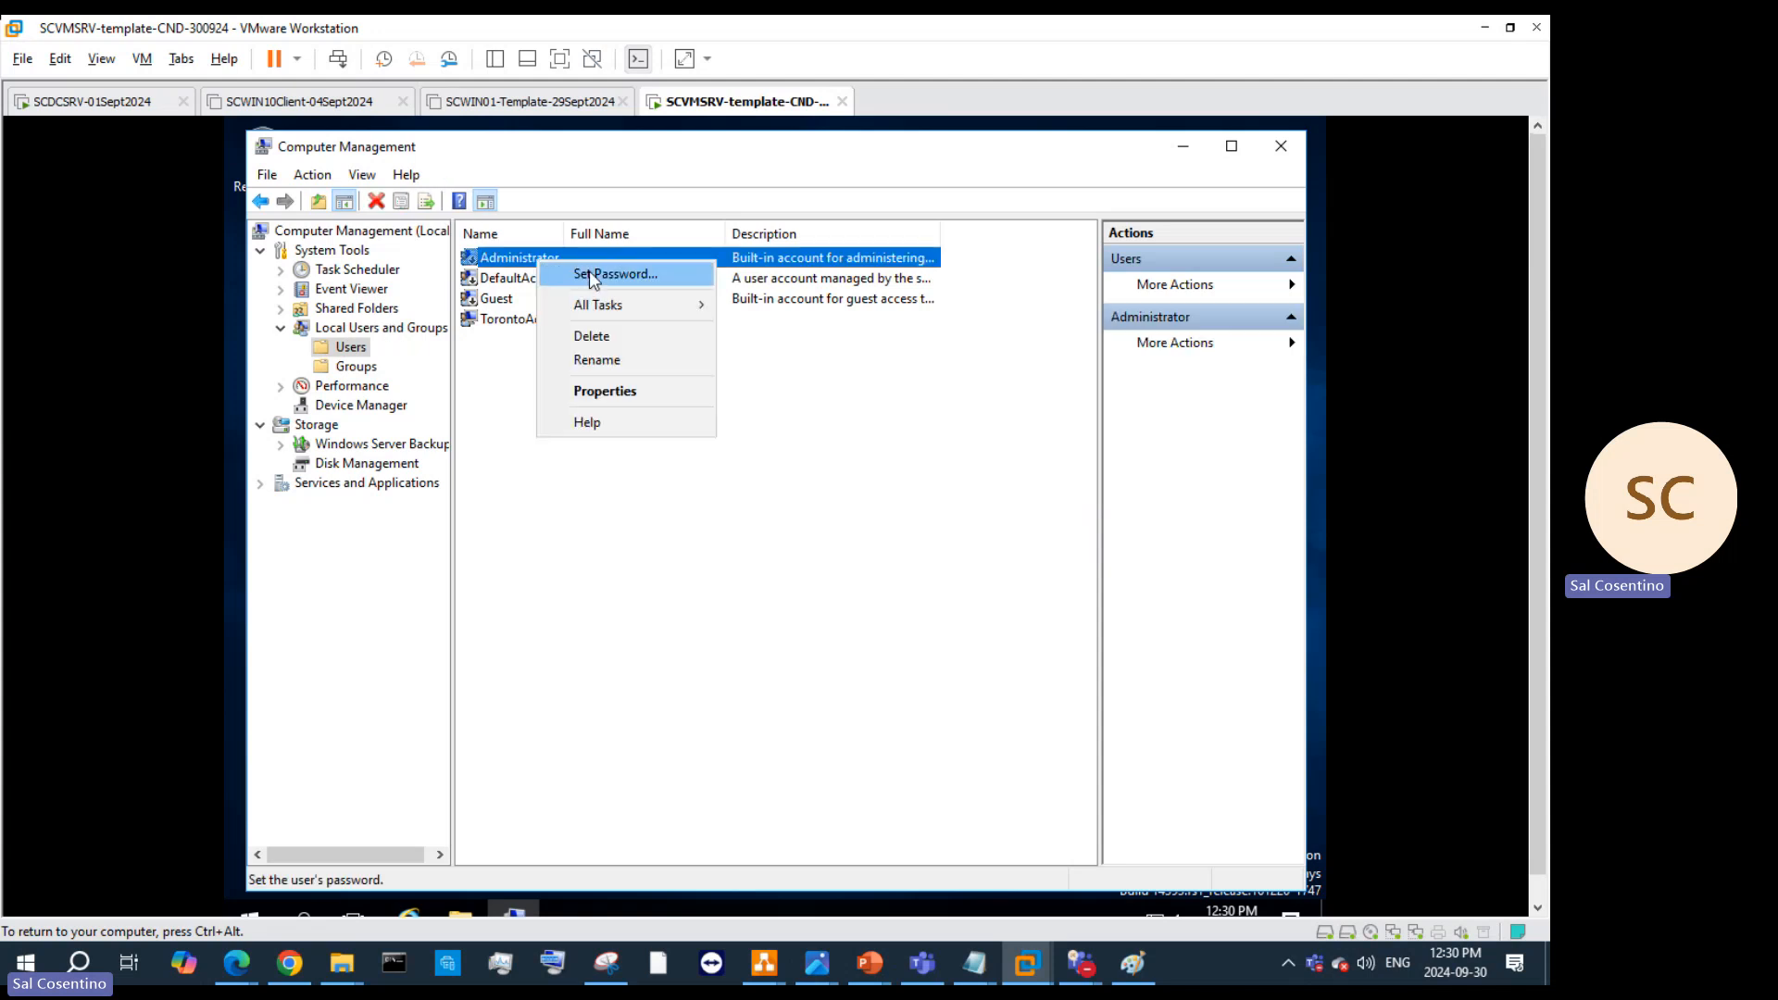
{"action": "left_click", "coordinate": [620, 390]}
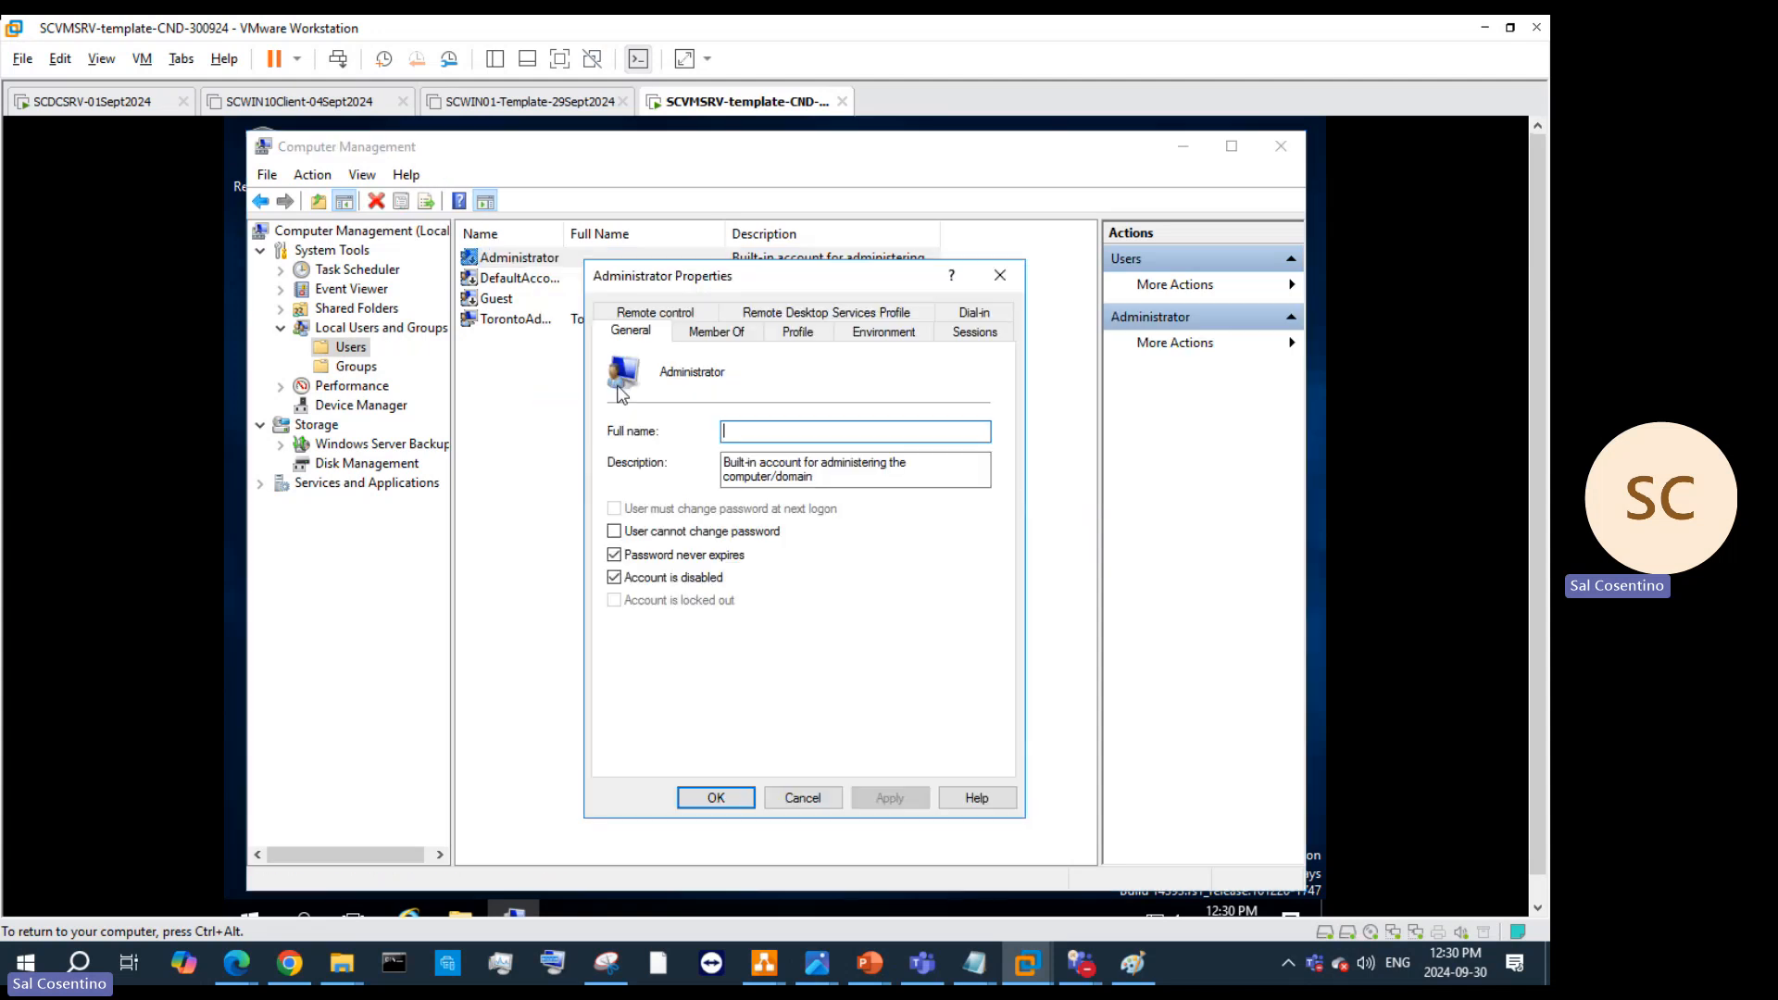
{"action": "left_click", "coordinate": [613, 577]}
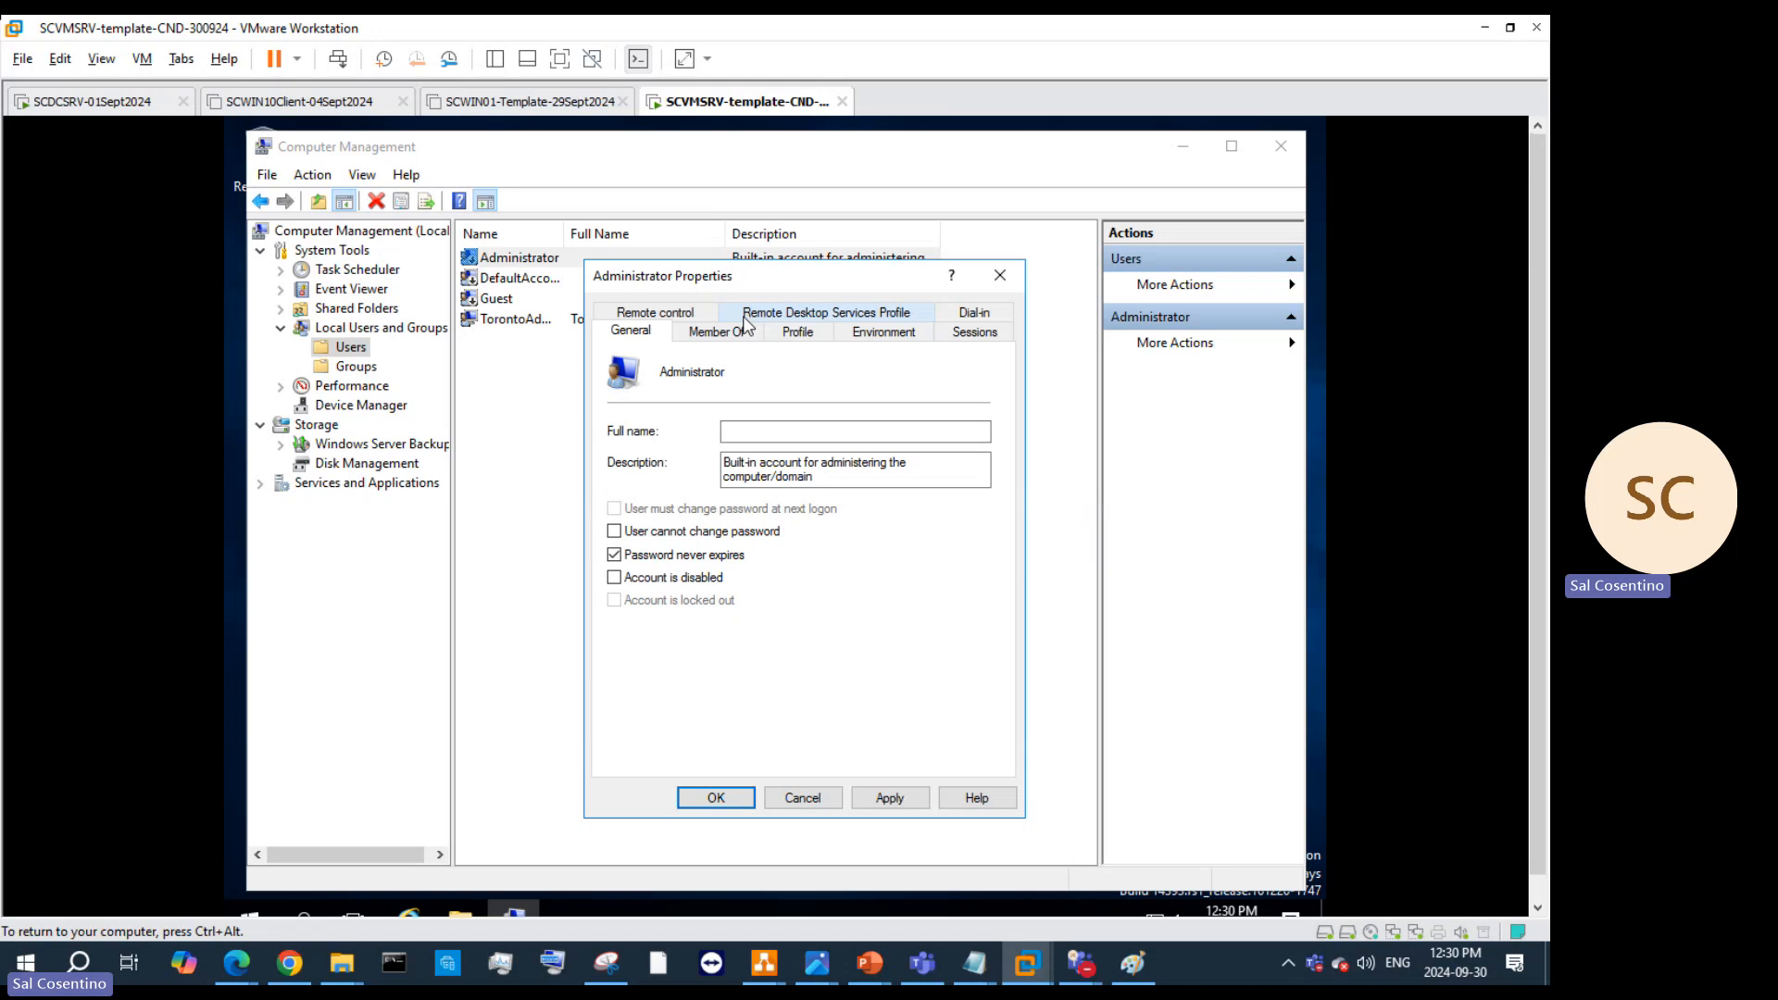
{"action": "left_click", "coordinate": [875, 798]}
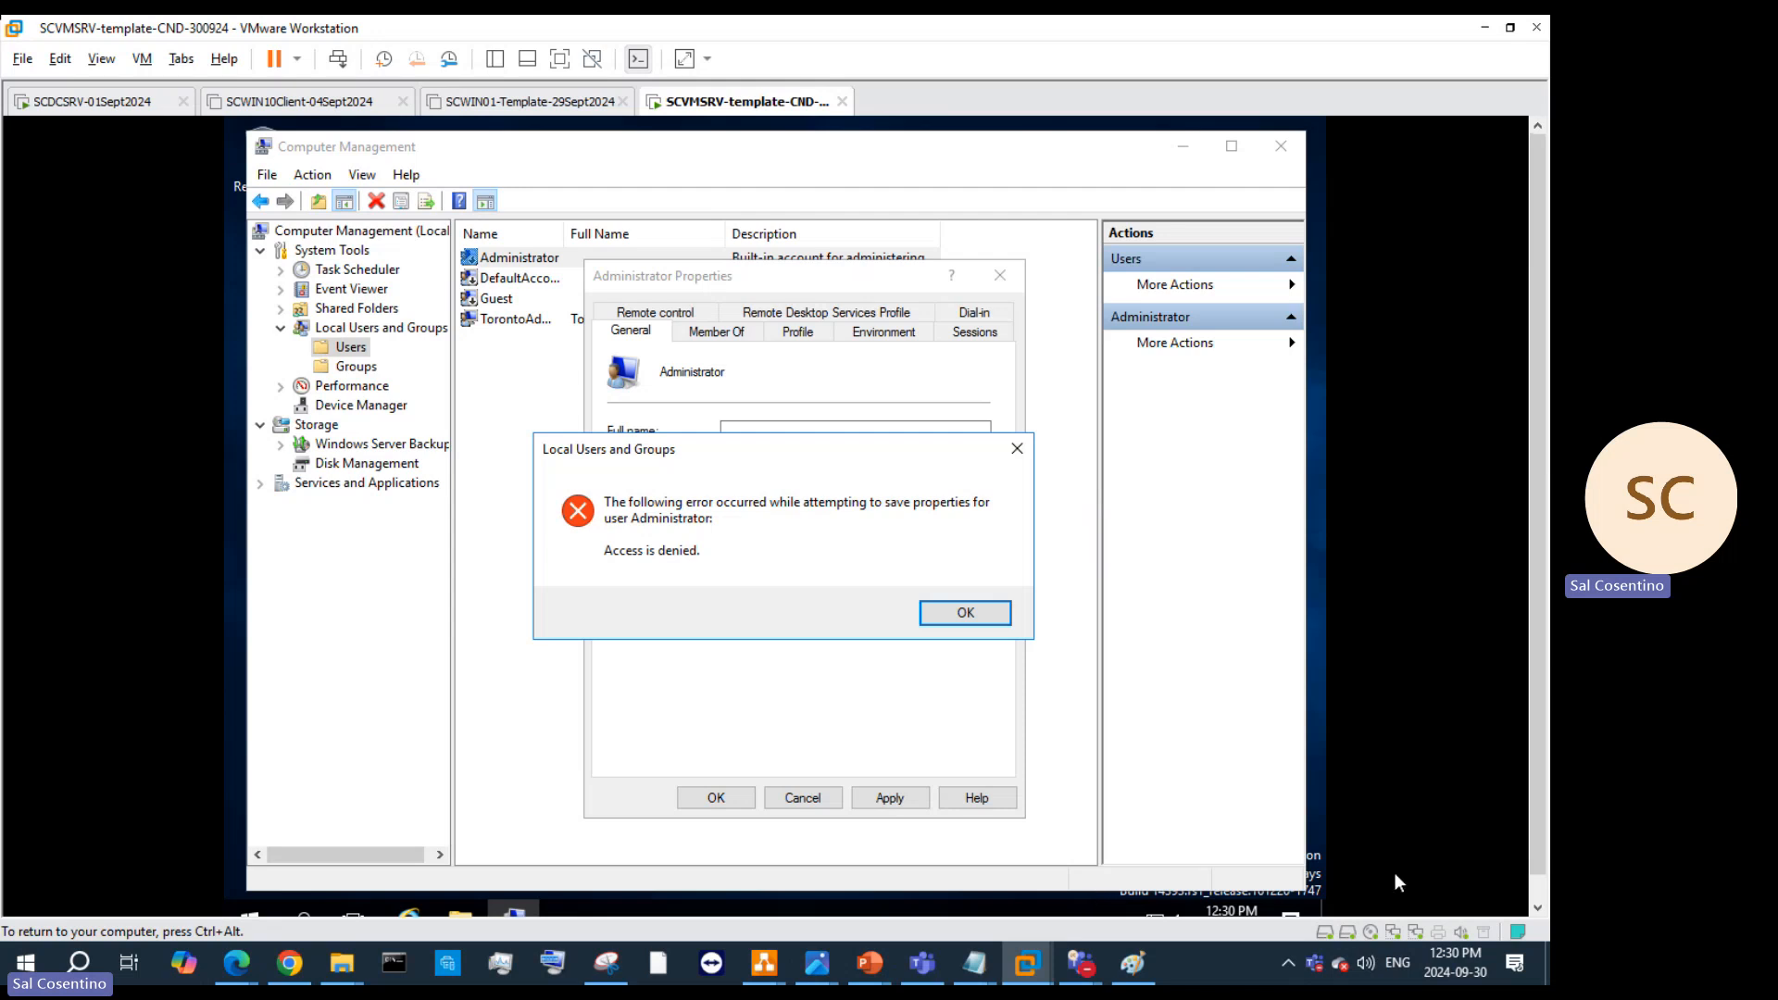
{"action": "left_click", "coordinate": [965, 613]}
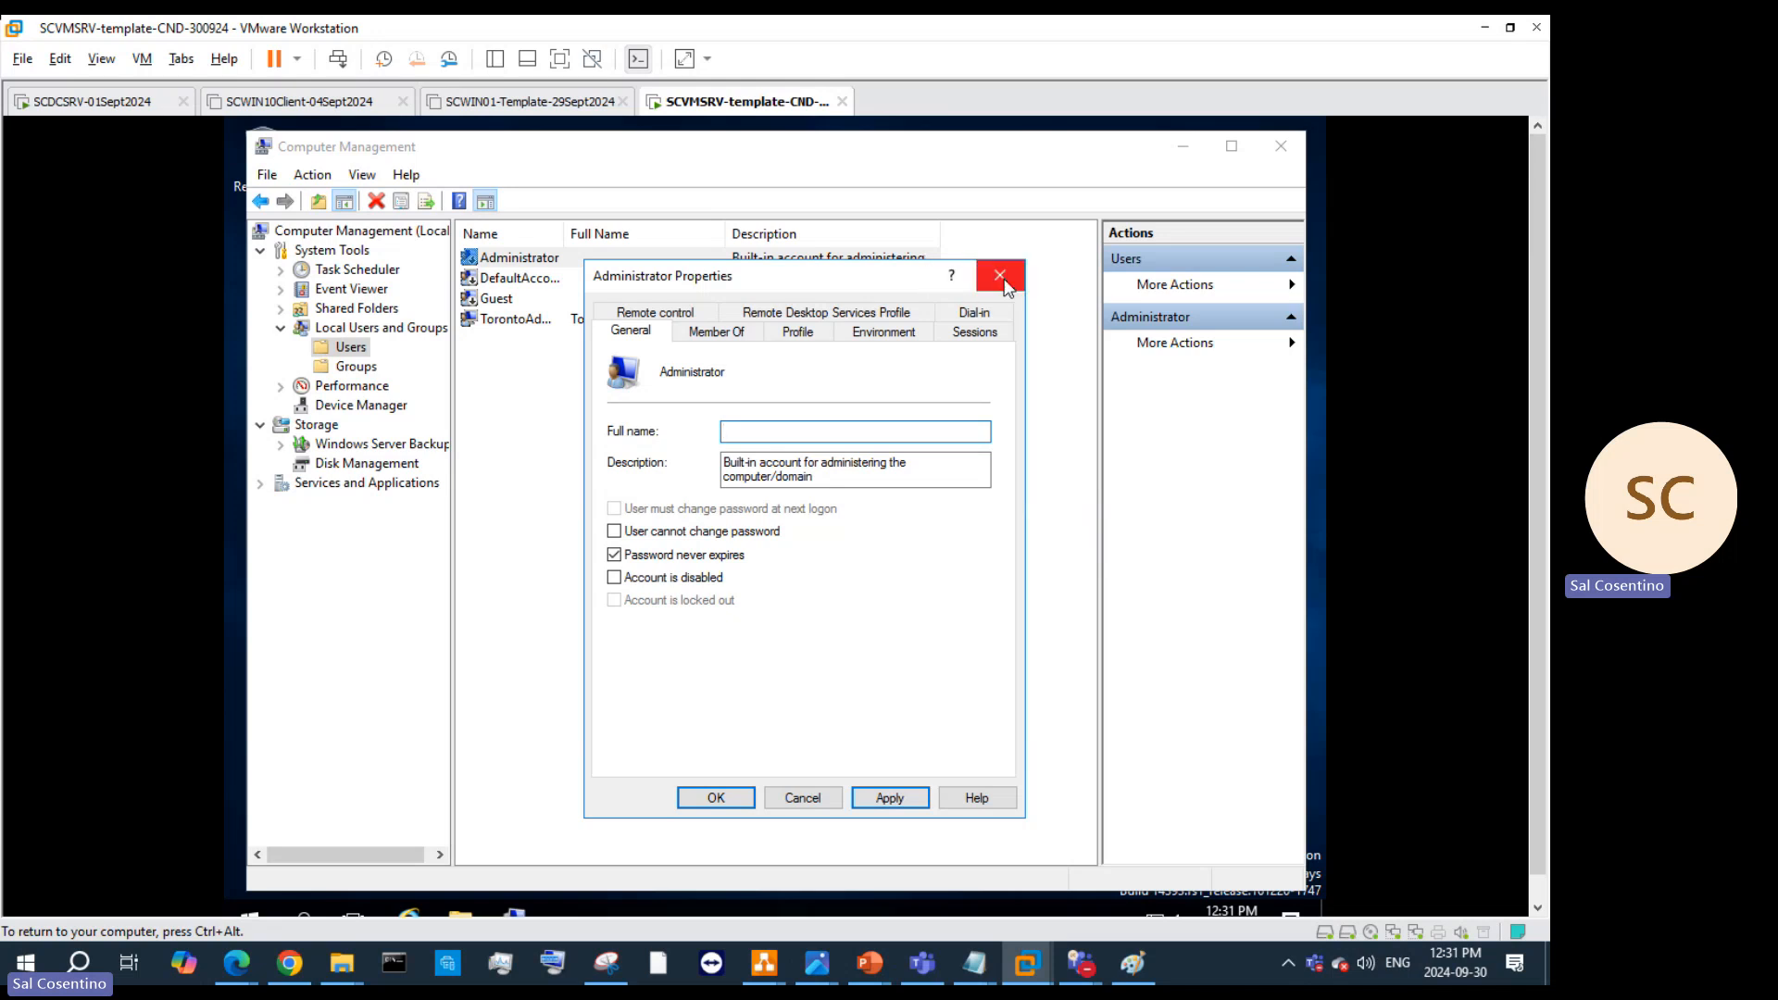
{"action": "left_click", "coordinate": [1000, 276]}
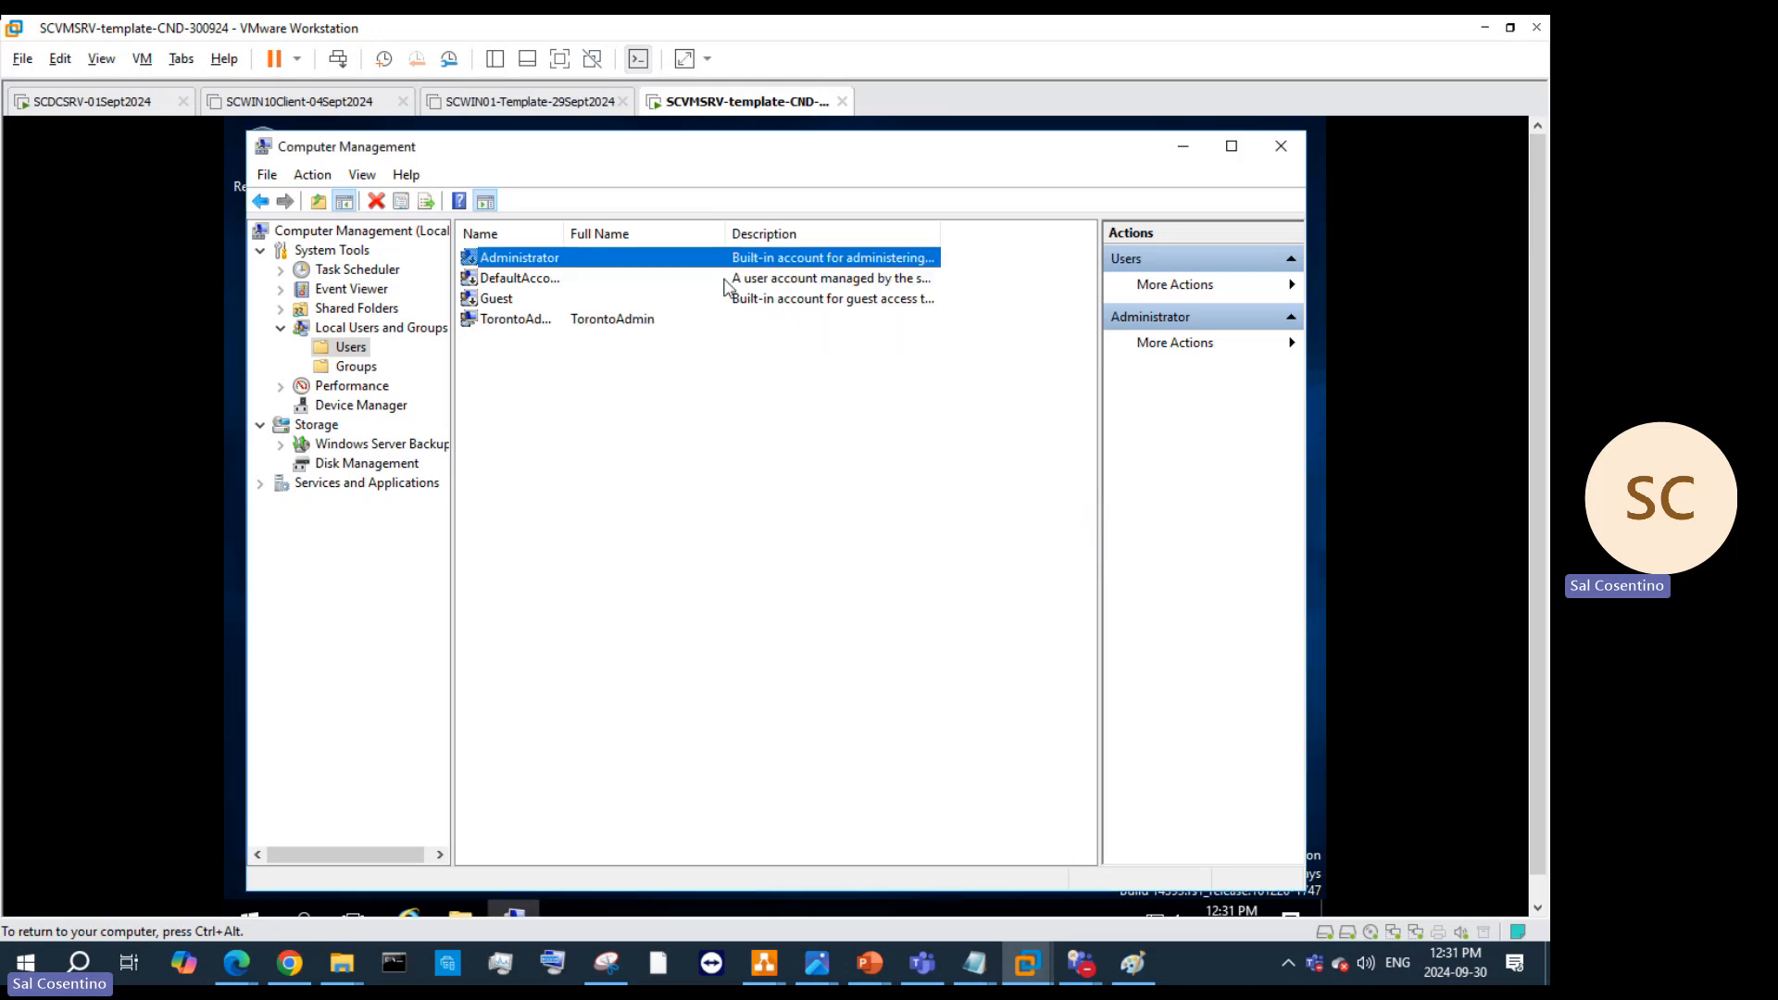
Step: Try Set Password on Administrator, cancel it, and minimize Computer Management
{"action": "right_click", "coordinate": [530, 258]}
{"action": "left_click", "coordinate": [580, 269]}
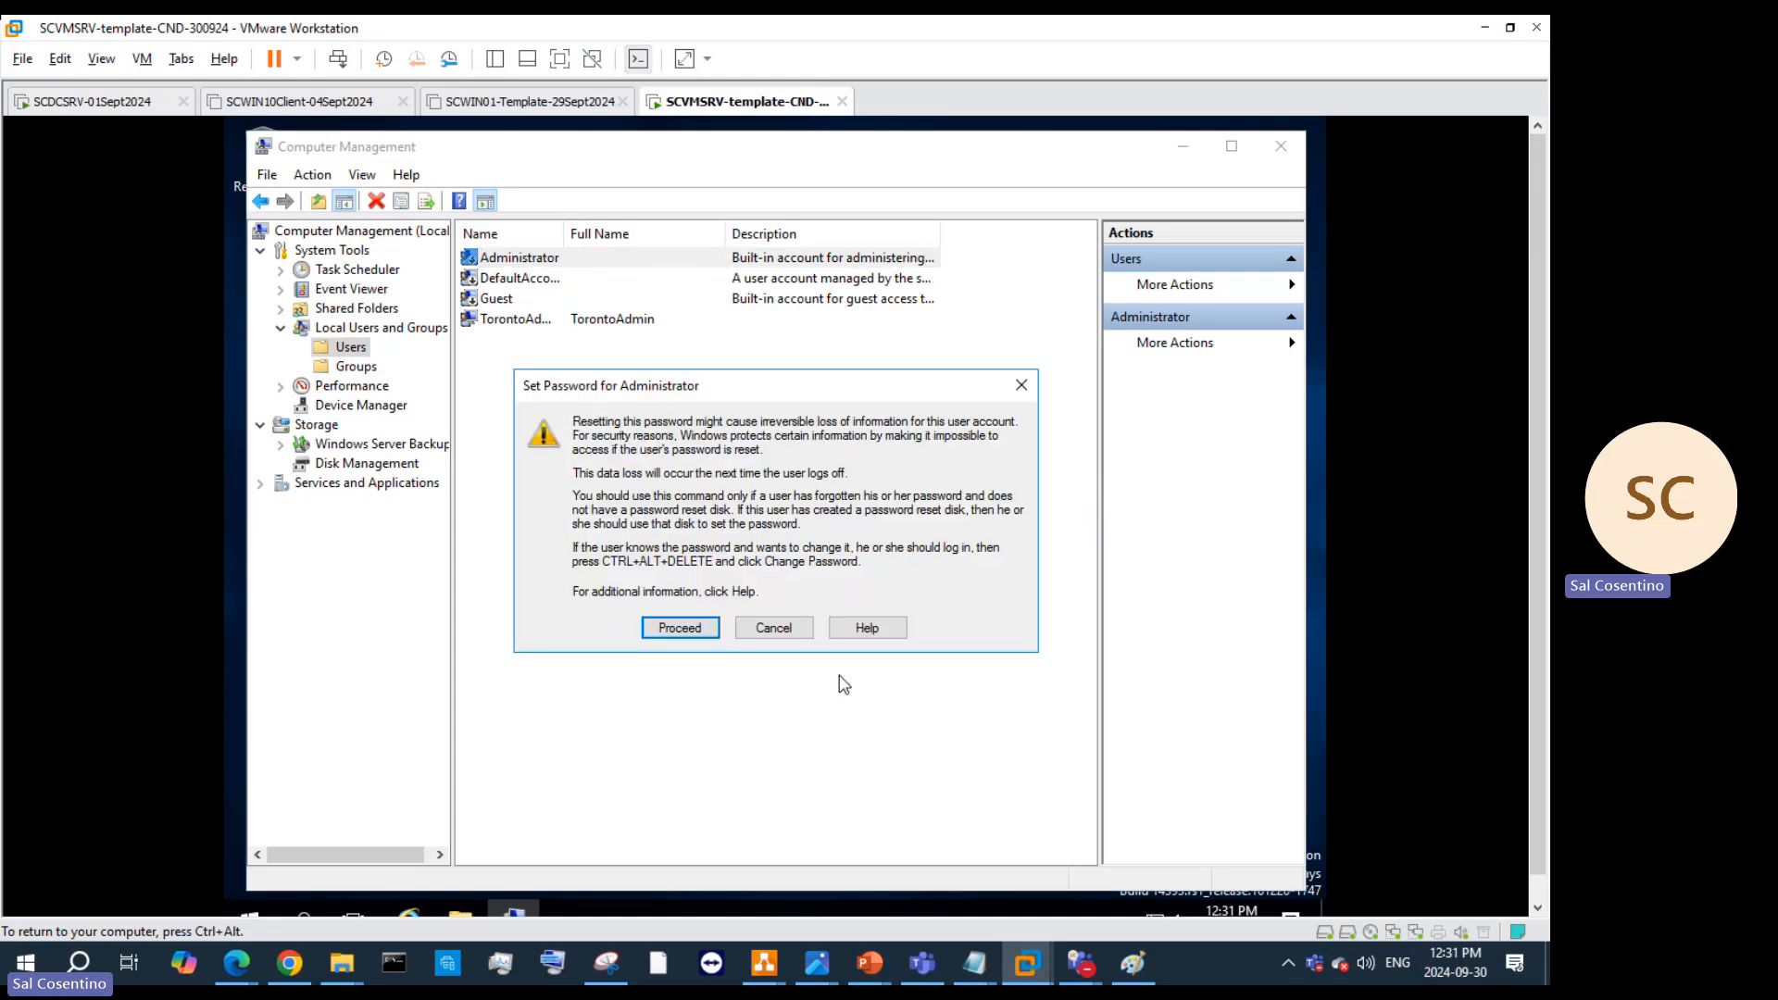
{"action": "left_click", "coordinate": [756, 635]}
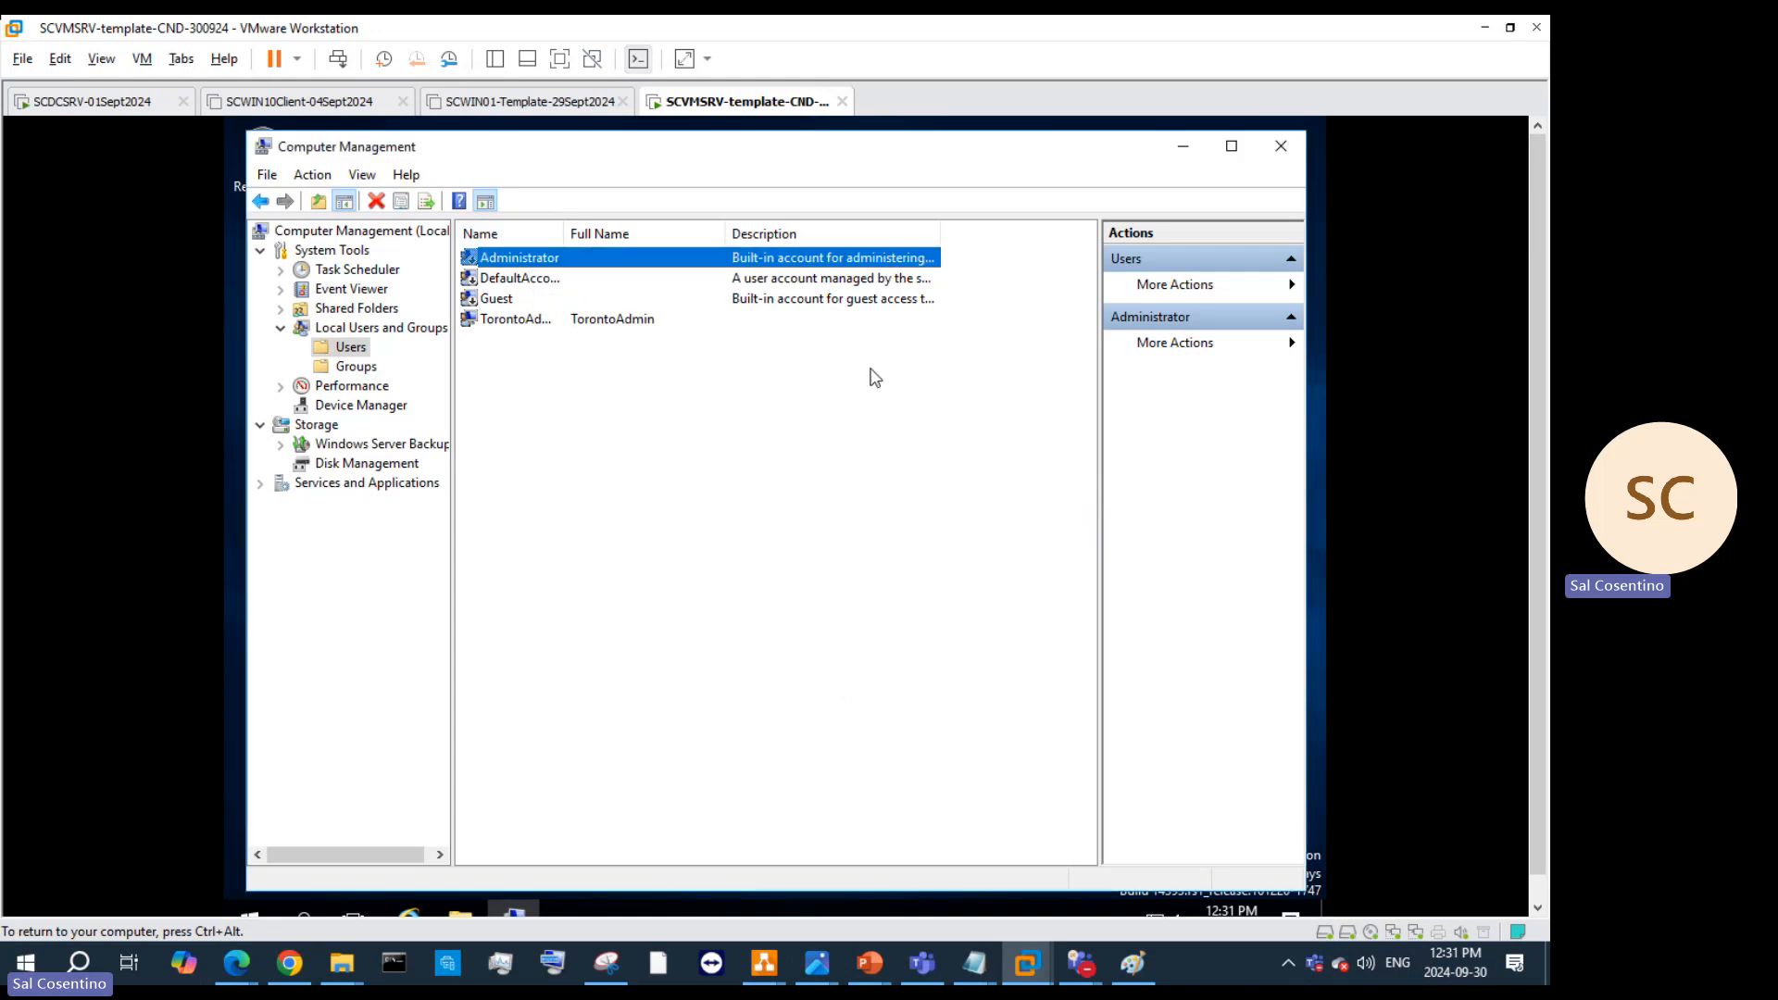
{"action": "left_click", "coordinate": [1183, 146]}
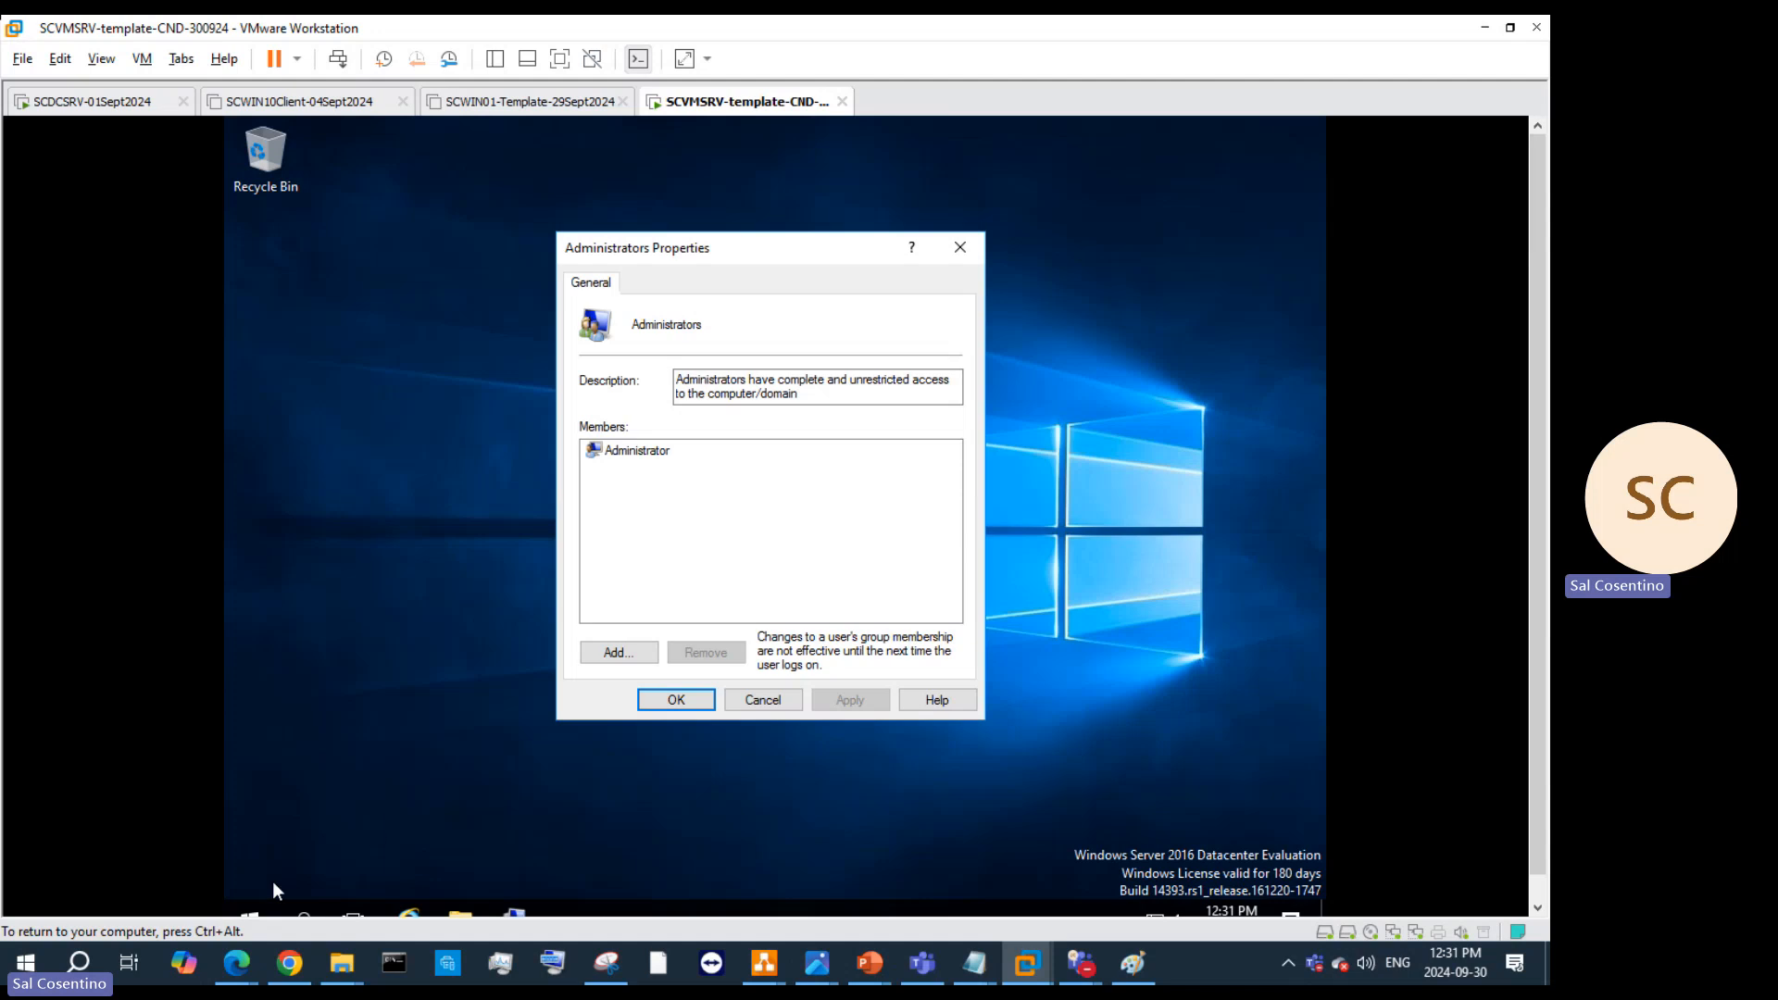
Step: Lock the guest via Ctrl+Alt+Del and bring up the TorontoAdmin password box
{"action": "right_click", "coordinate": [263, 903]}
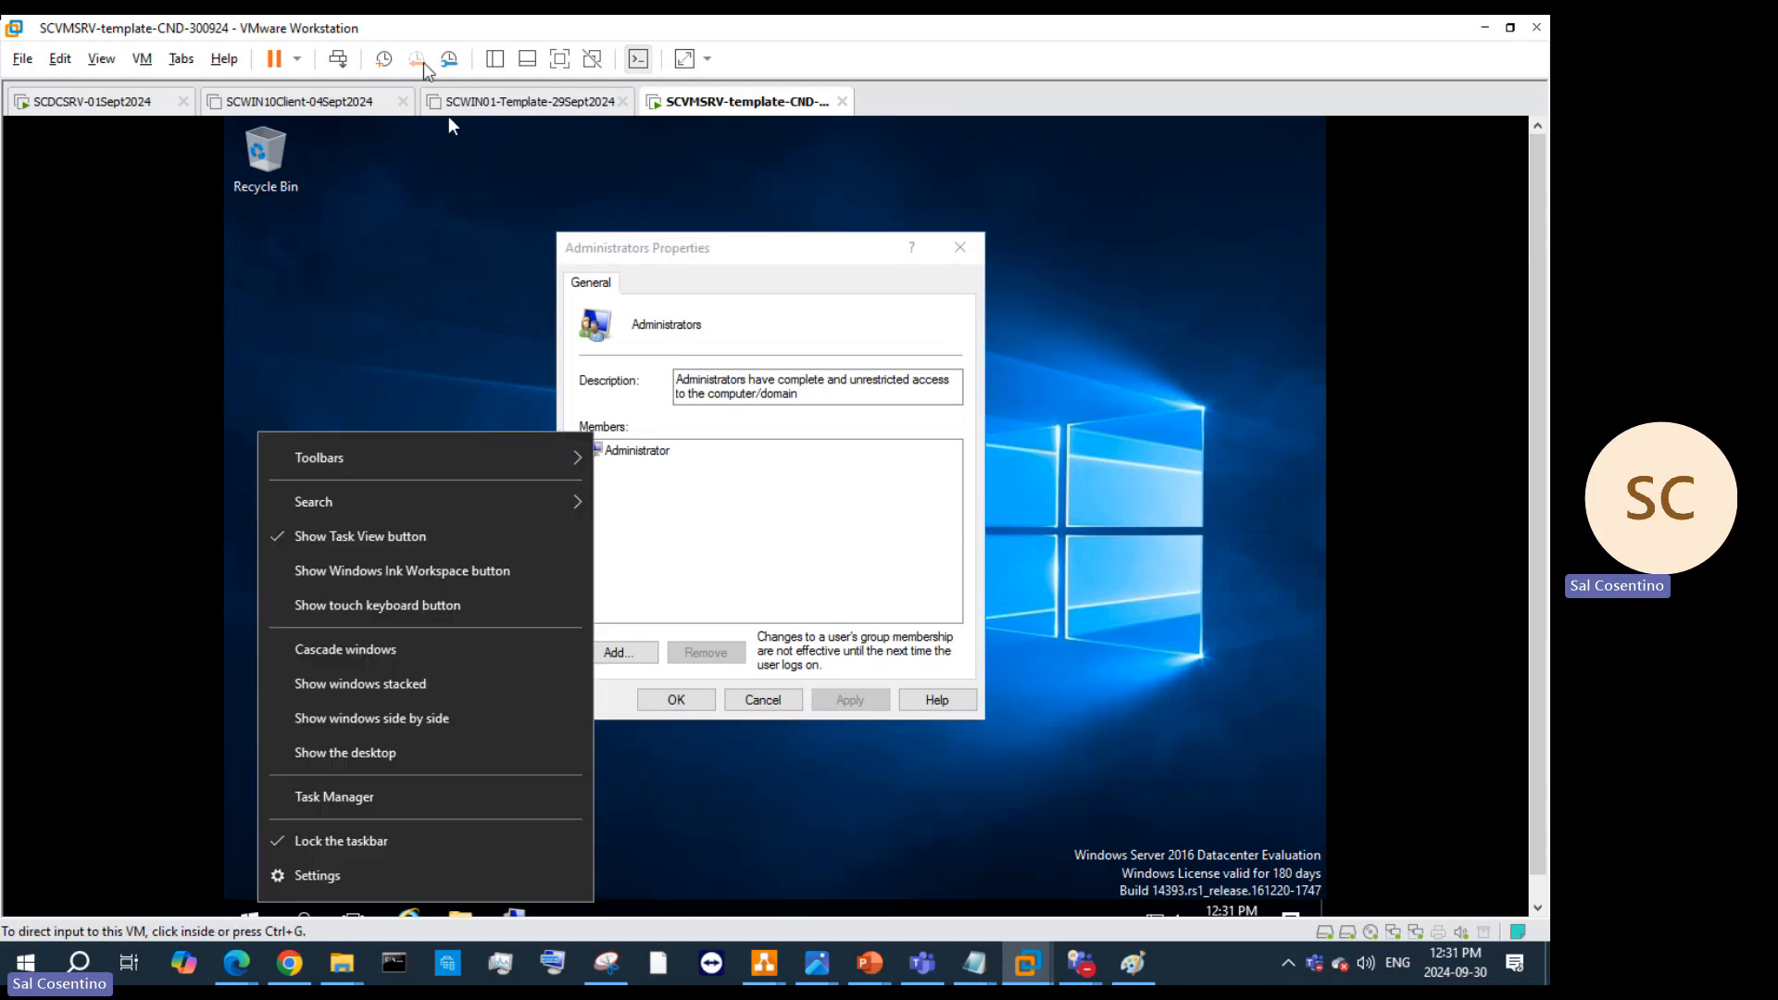
{"action": "left_click", "coordinate": [349, 61]}
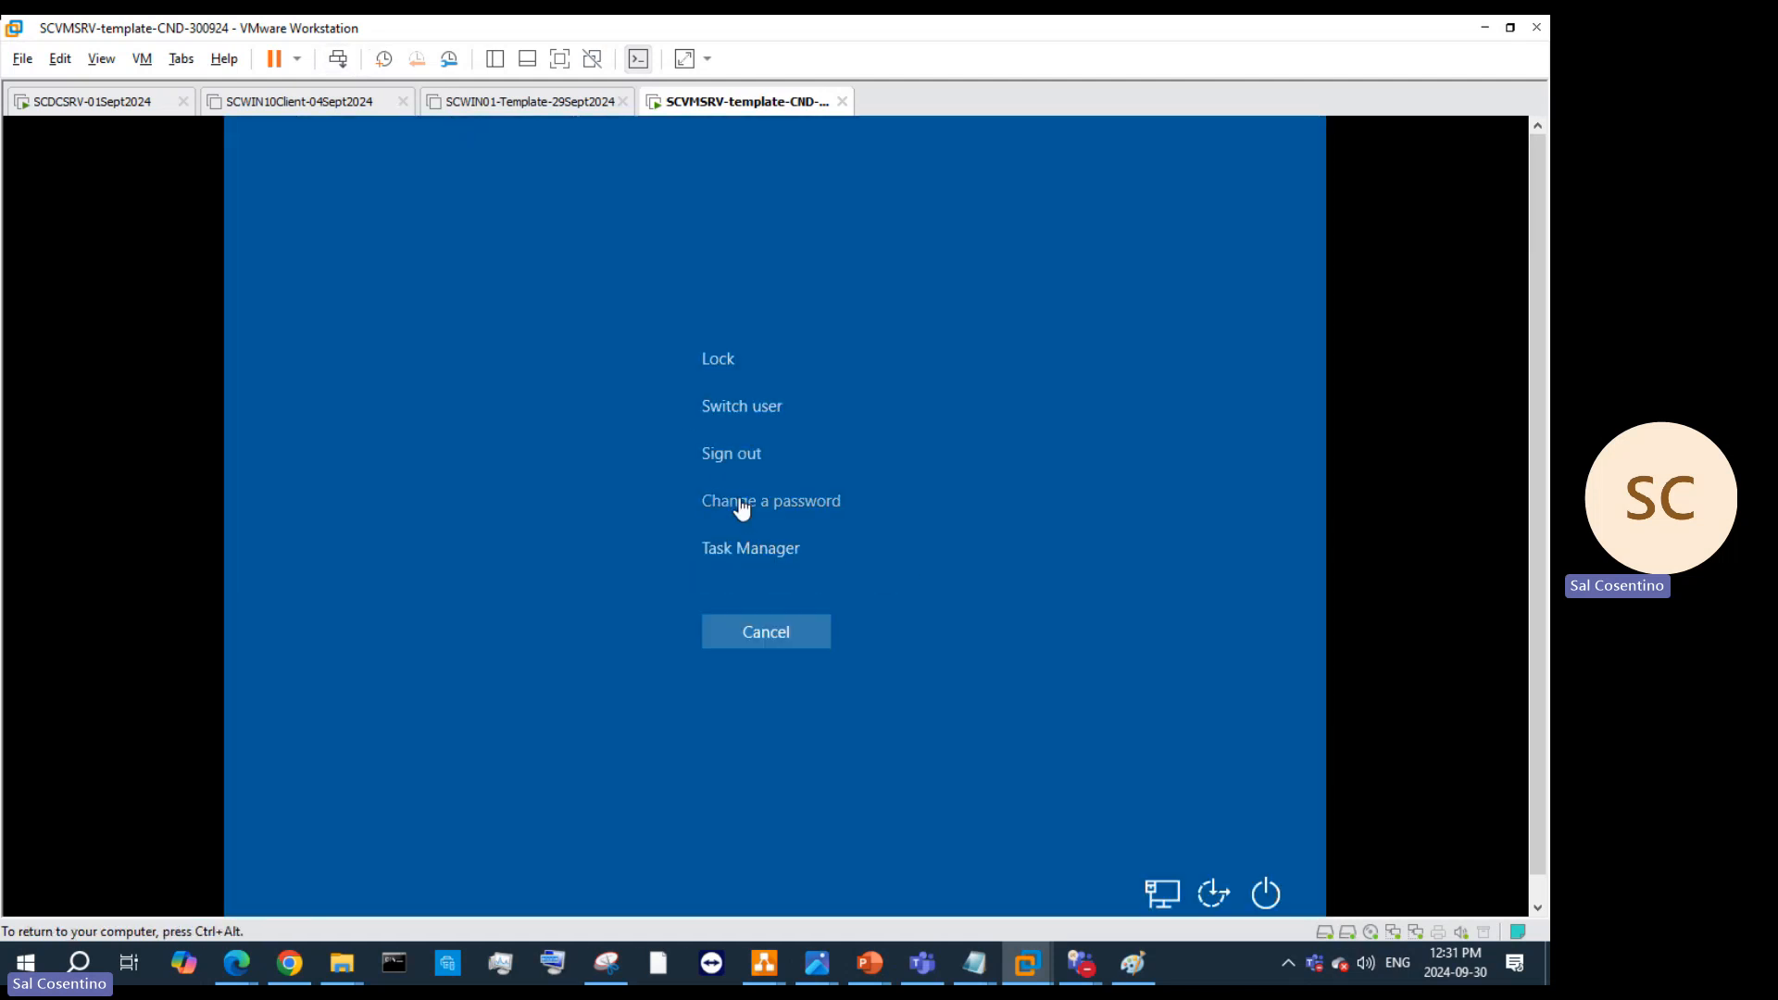
{"action": "left_click", "coordinate": [723, 359]}
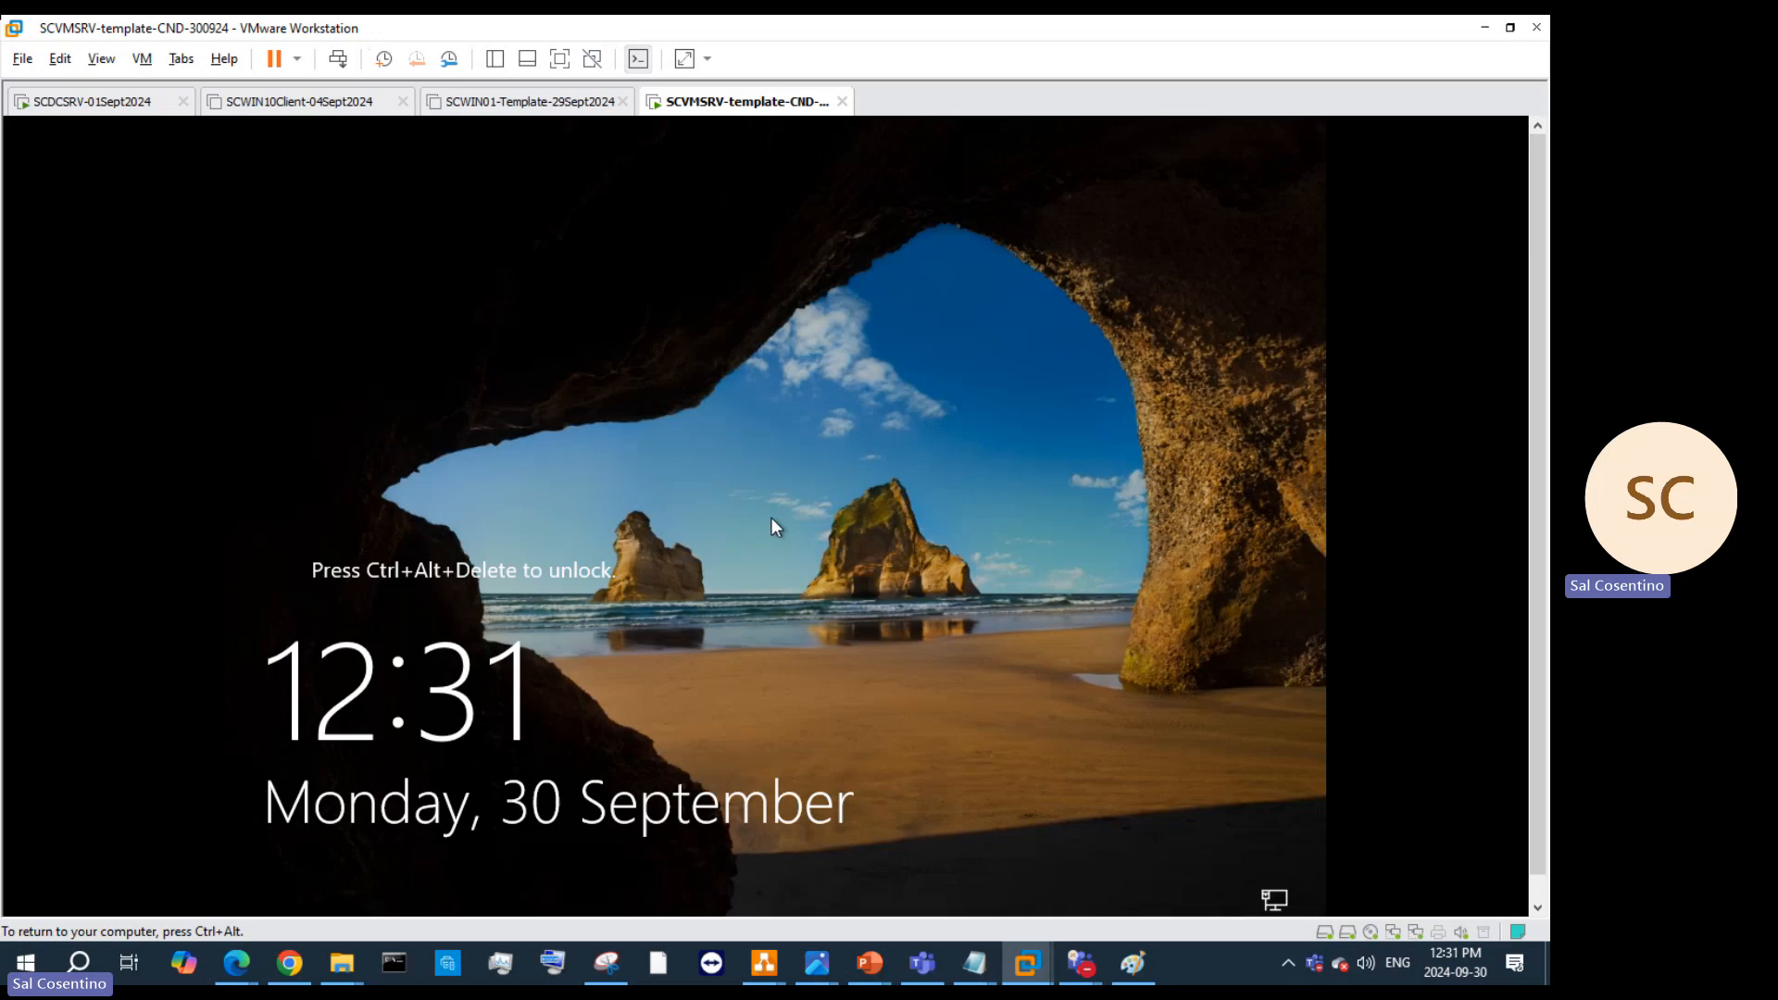
{"action": "left_click", "coordinate": [682, 119]}
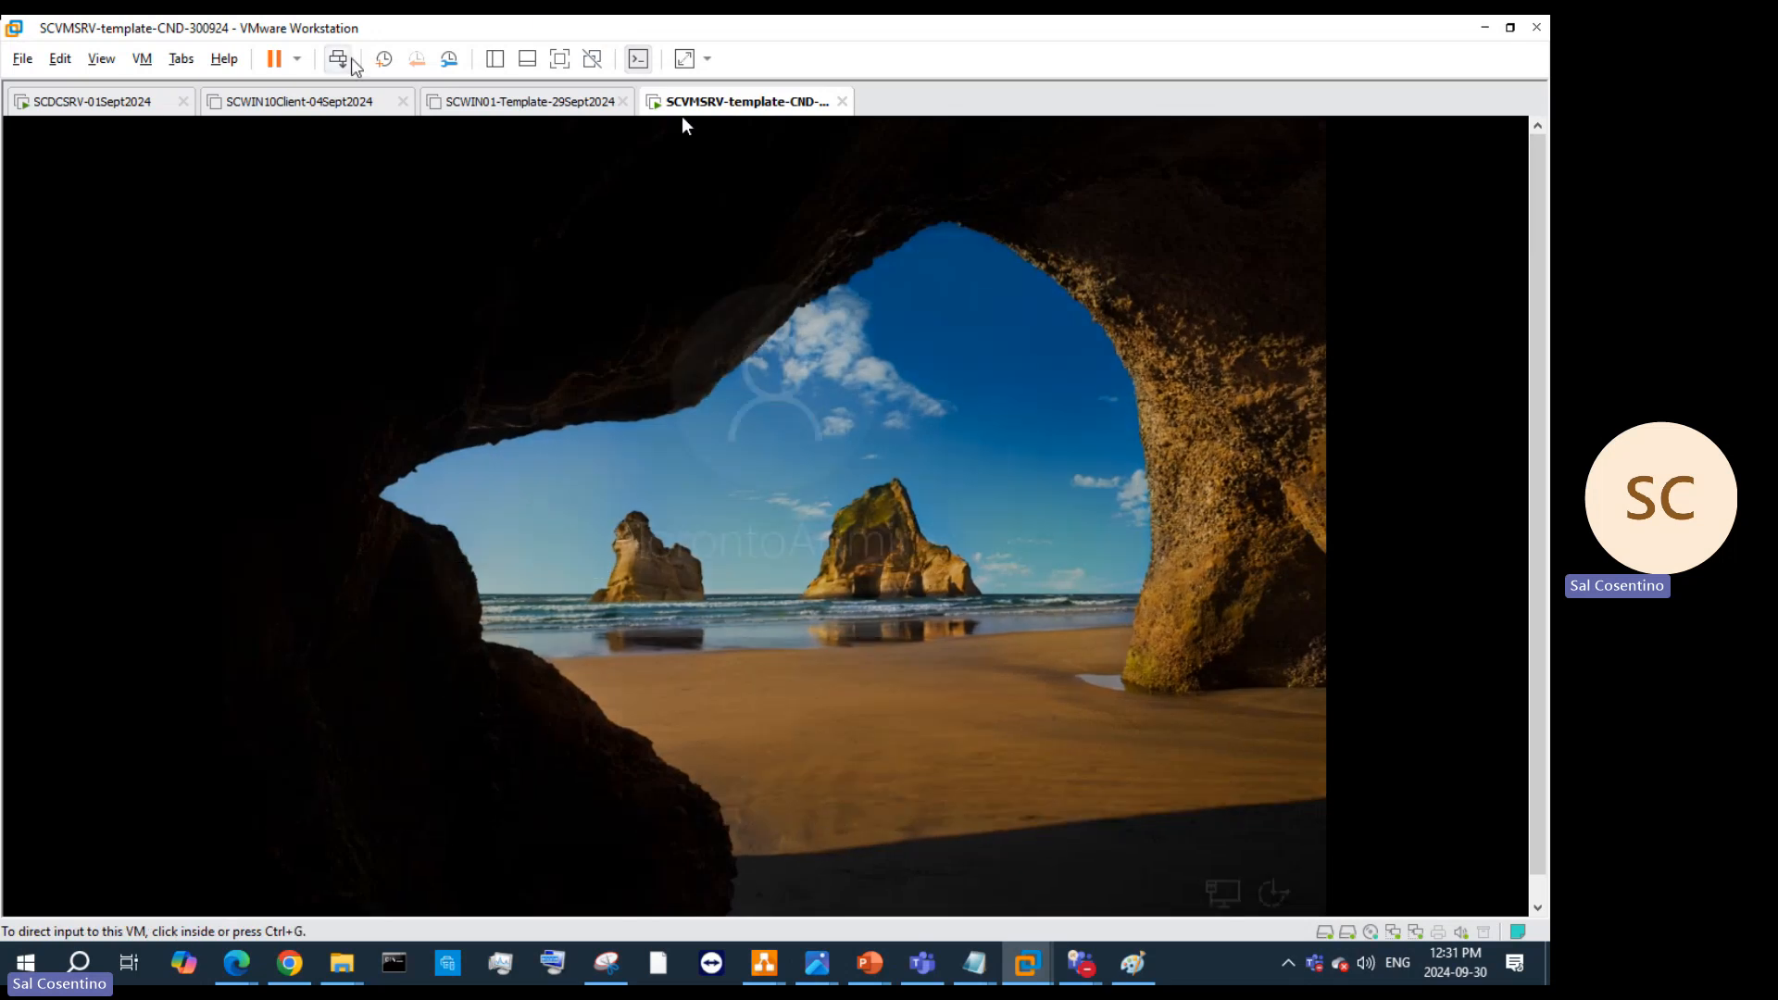
{"action": "left_click", "coordinate": [840, 626]}
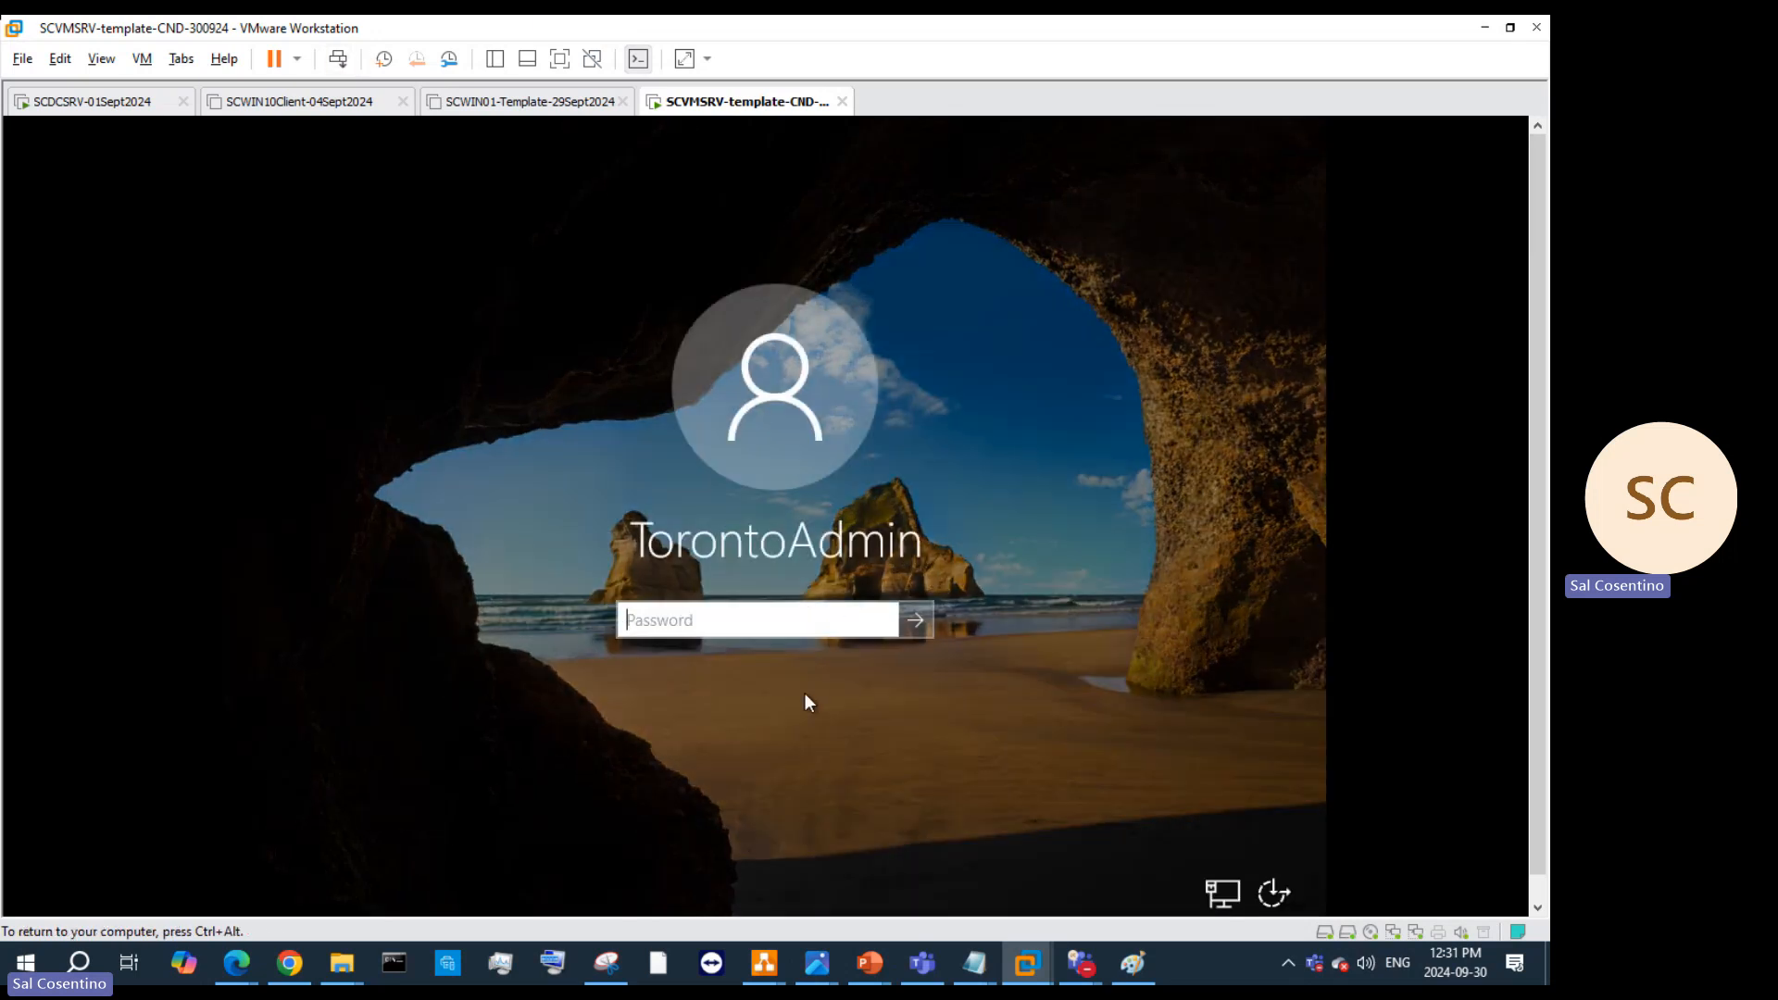
{"action": "key", "text": "ctrl+alt"}
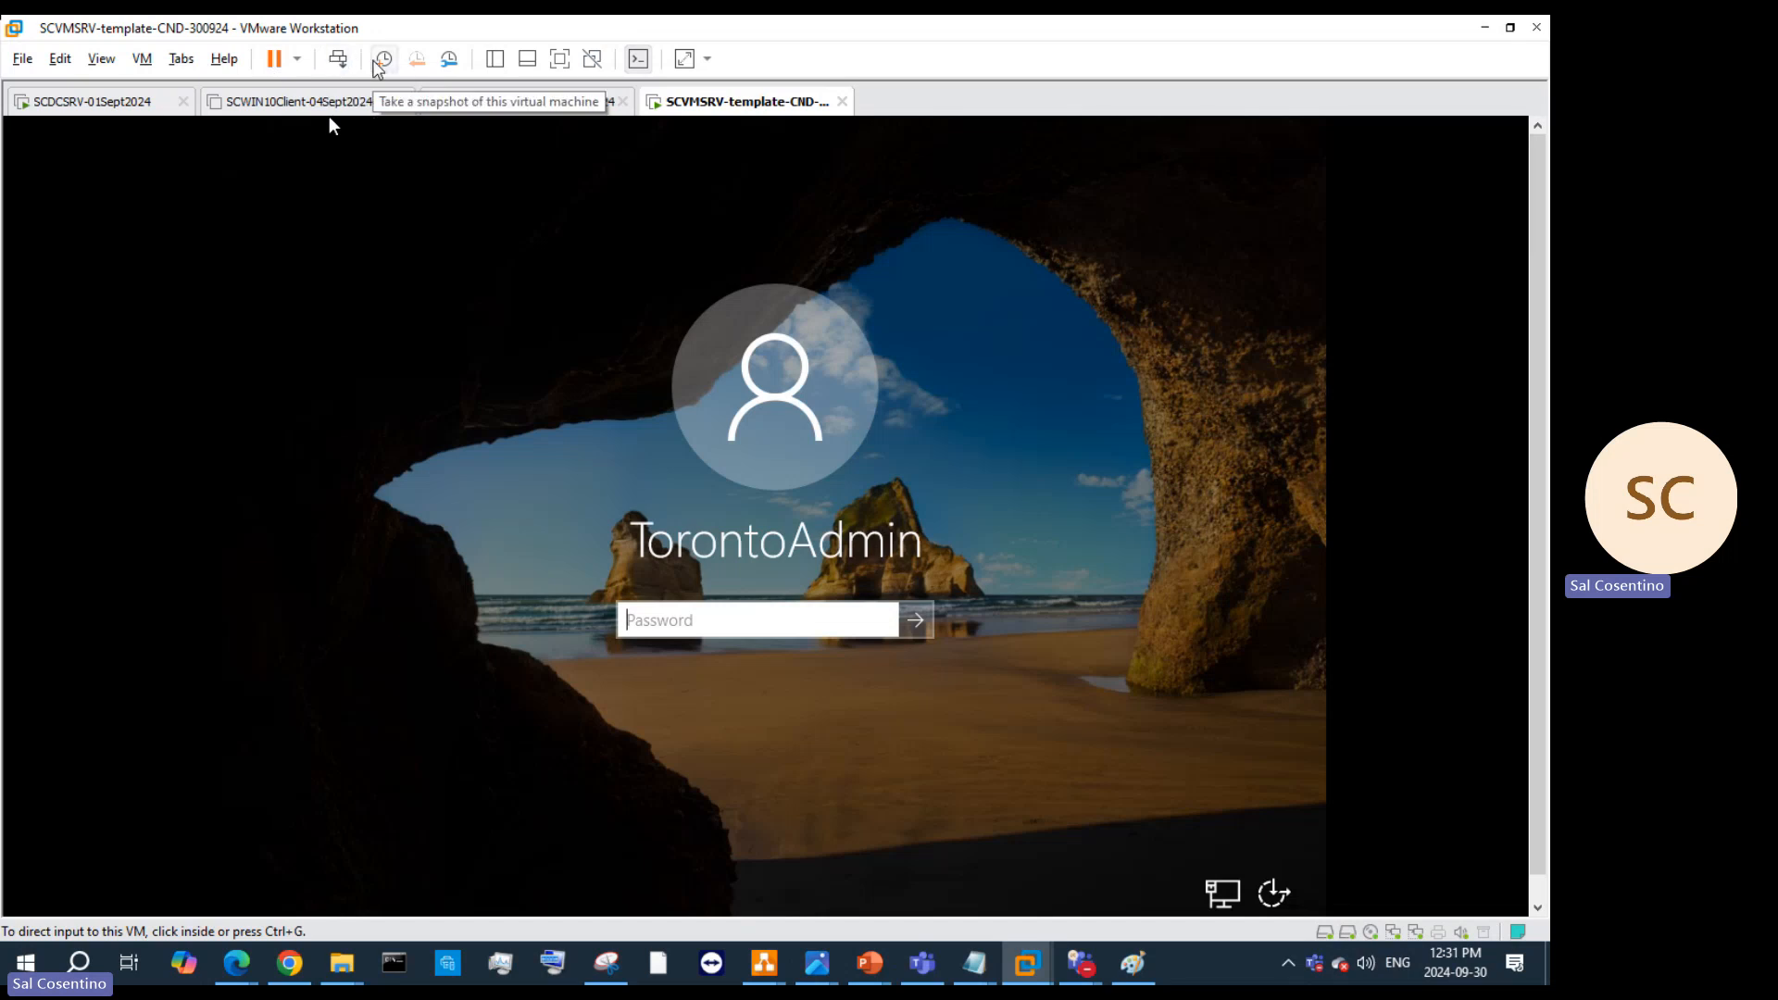
{"action": "left_click", "coordinate": [779, 622]}
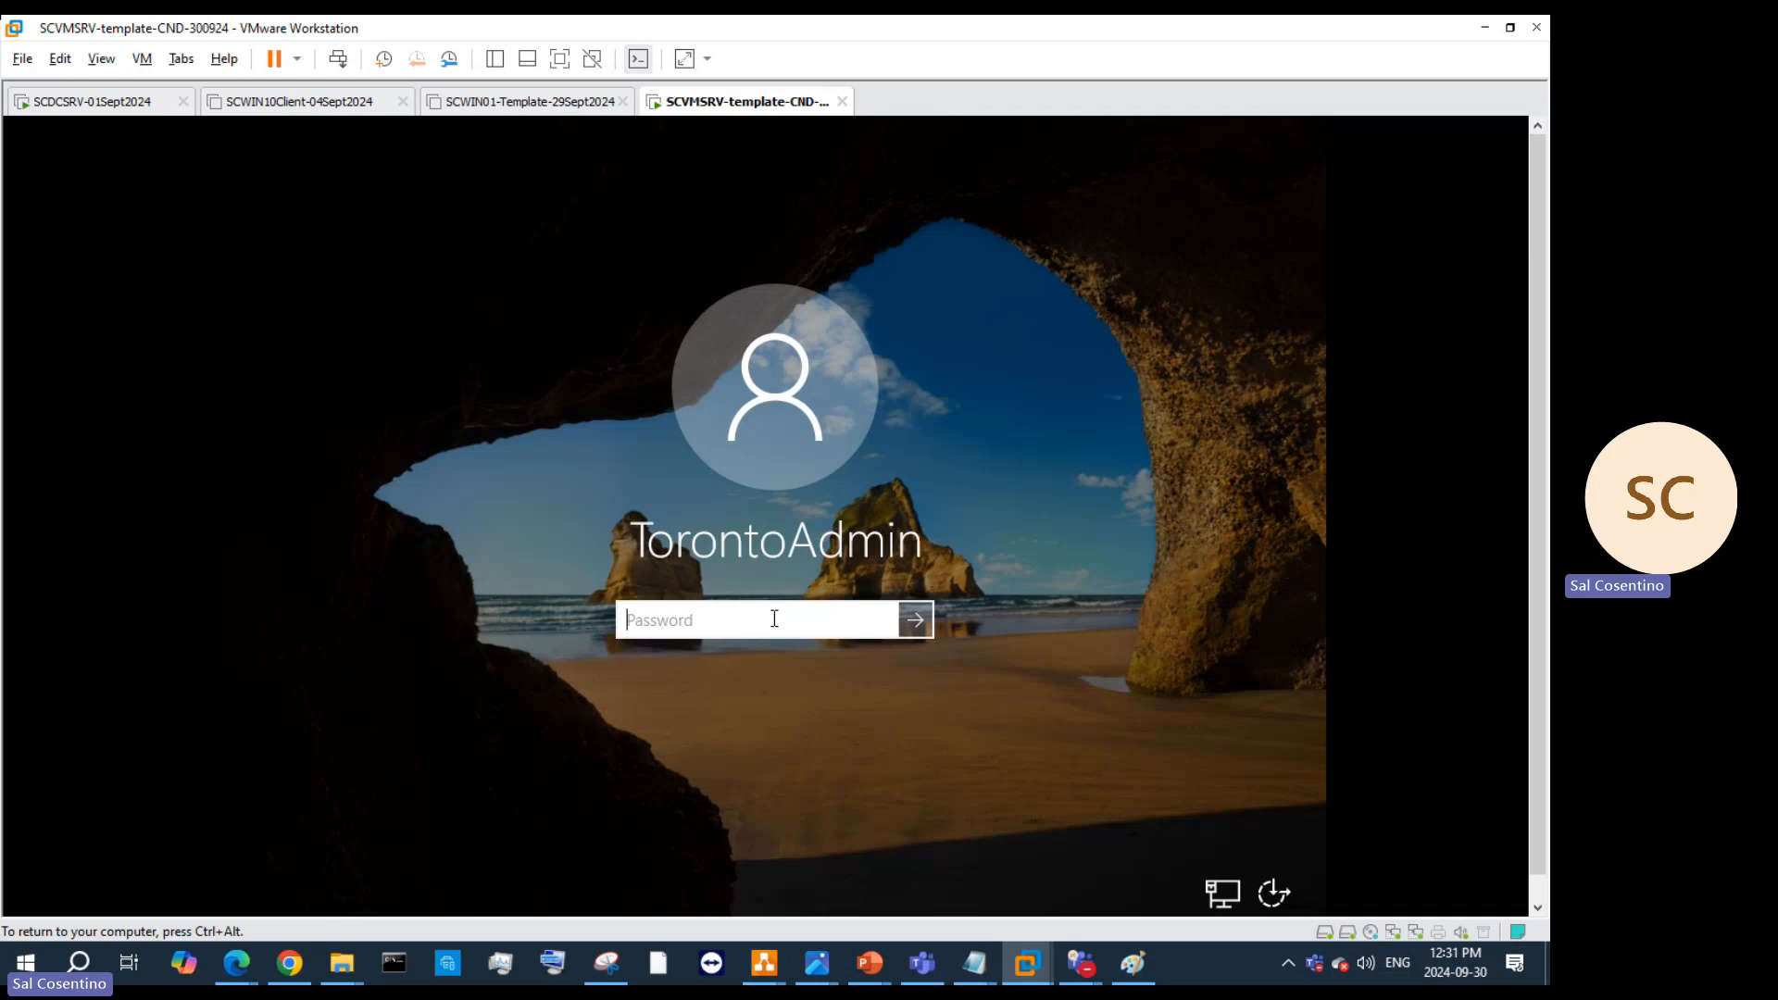
{"action": "key", "text": "ctrl+alt"}
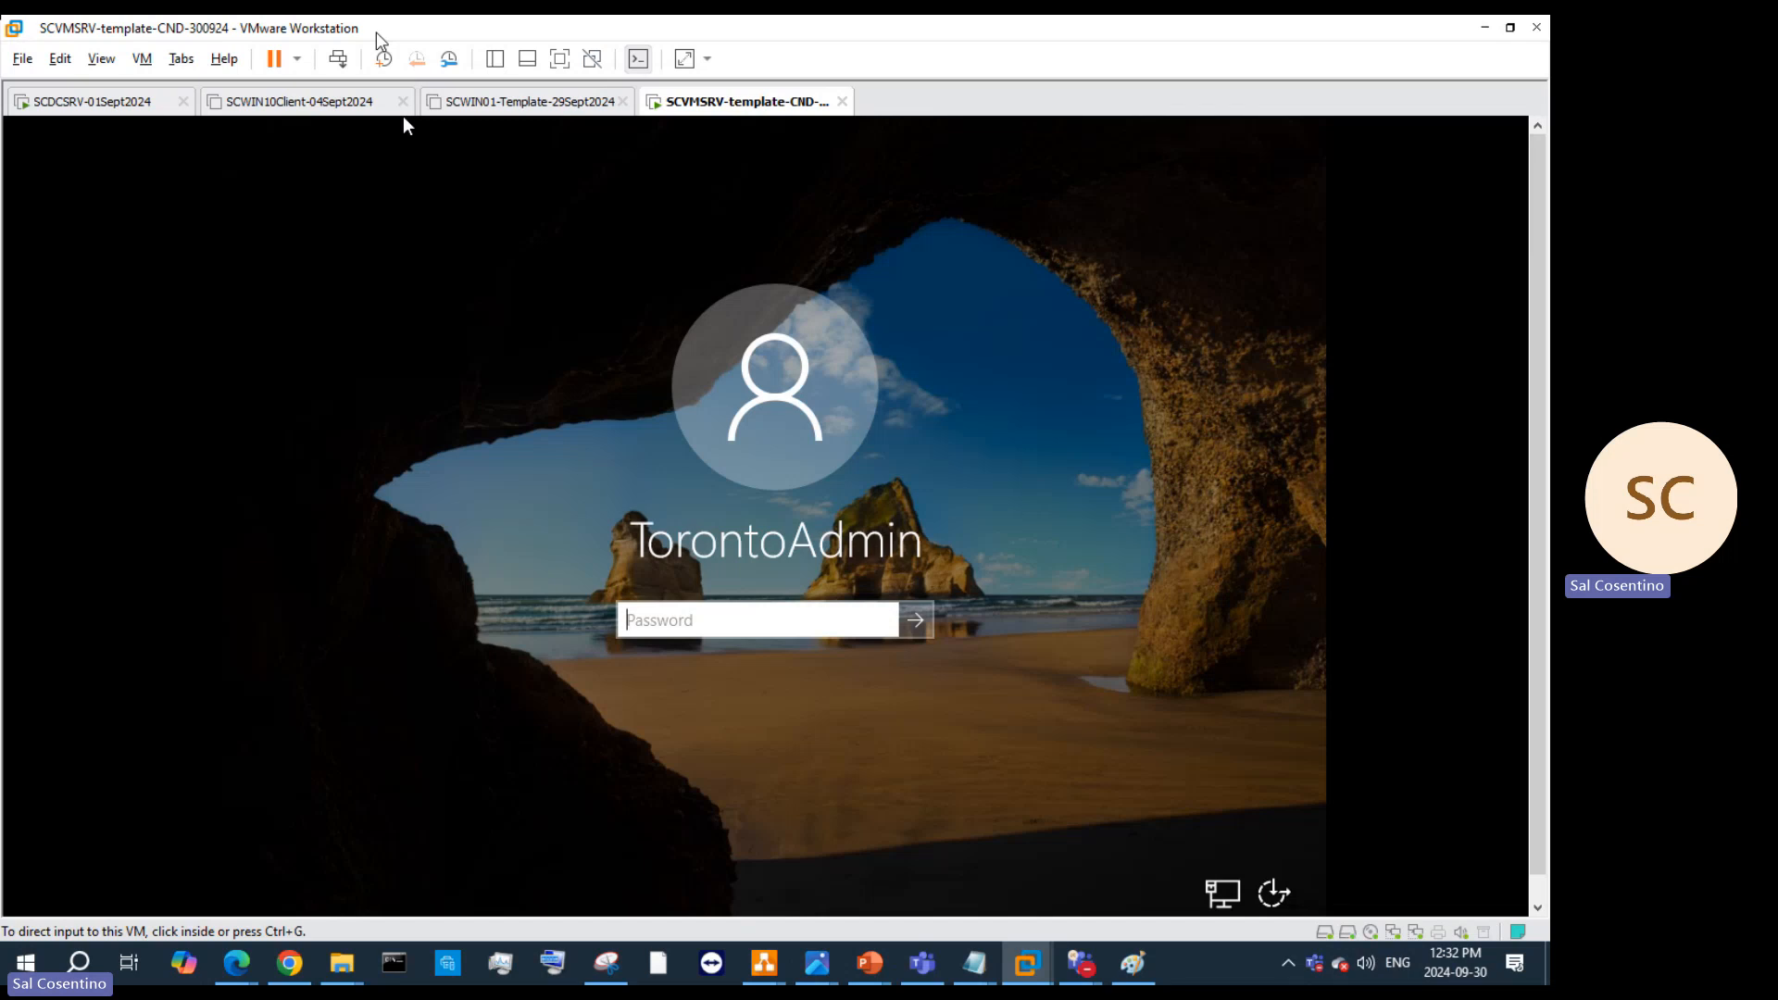
{"action": "left_click", "coordinate": [741, 199]}
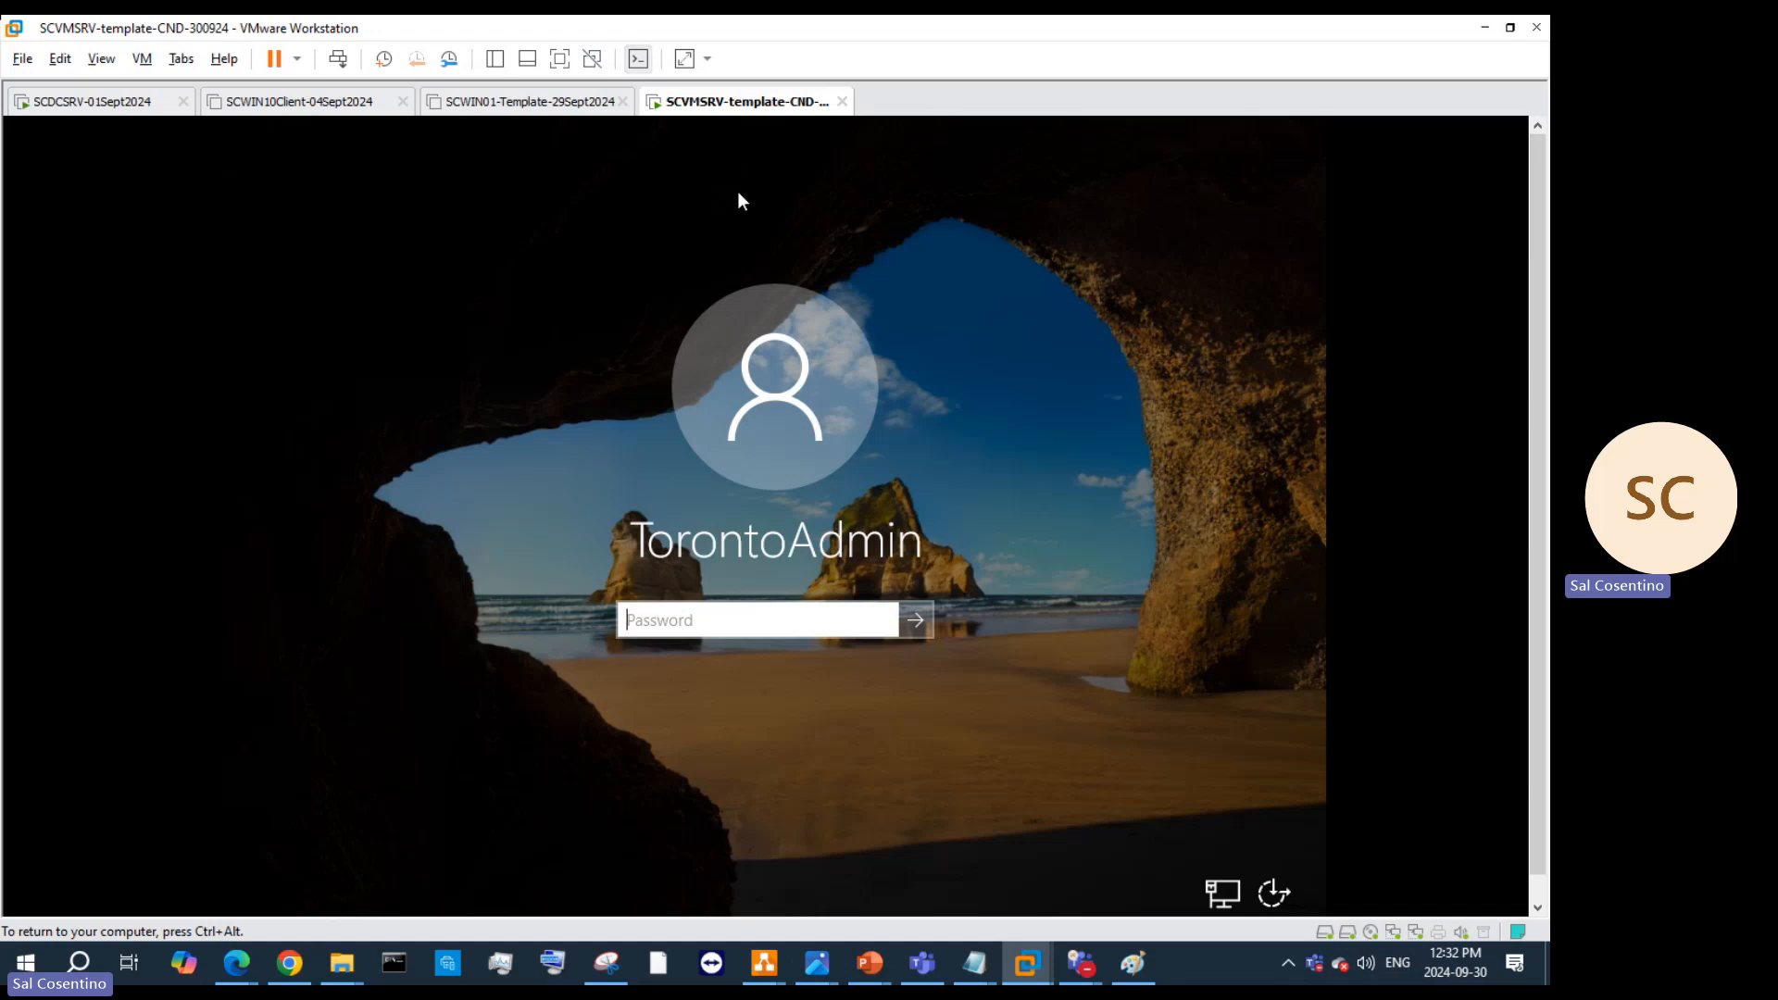
Step: Sign in as TorontoAdmin with its password and cancel the Administrators group properties
{"action": "left_click", "coordinate": [721, 629]}
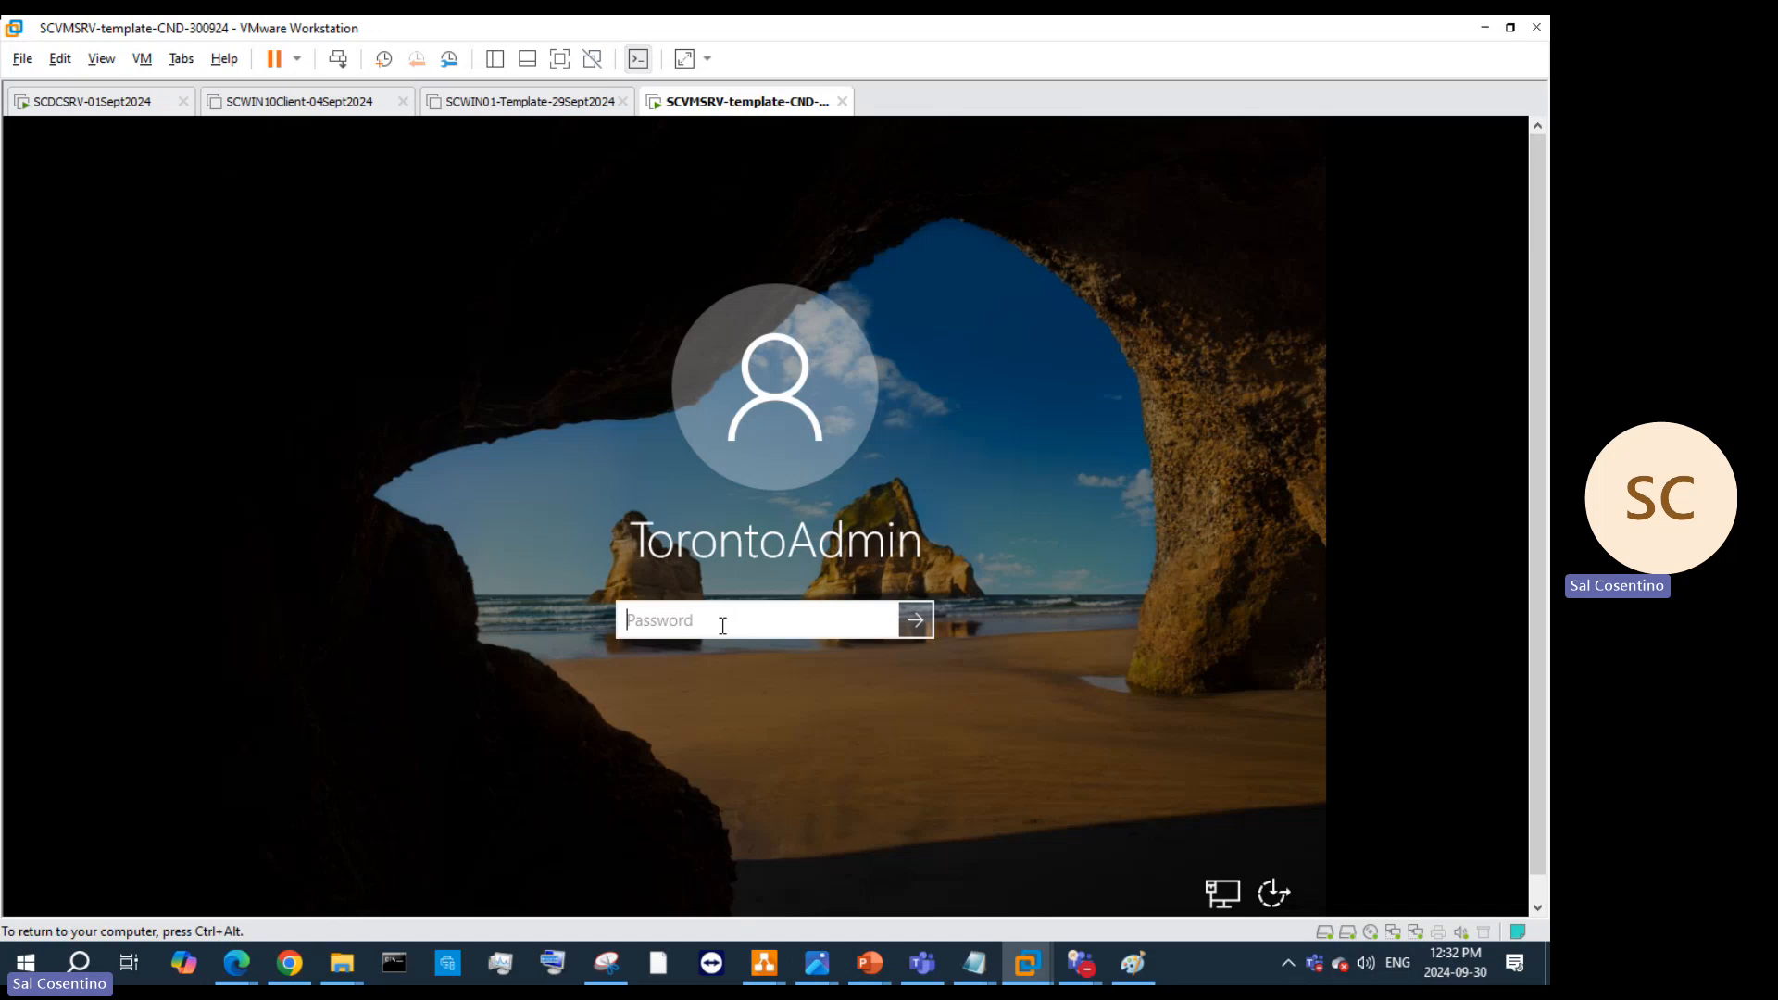
{"action": "type", "text": "****************"}
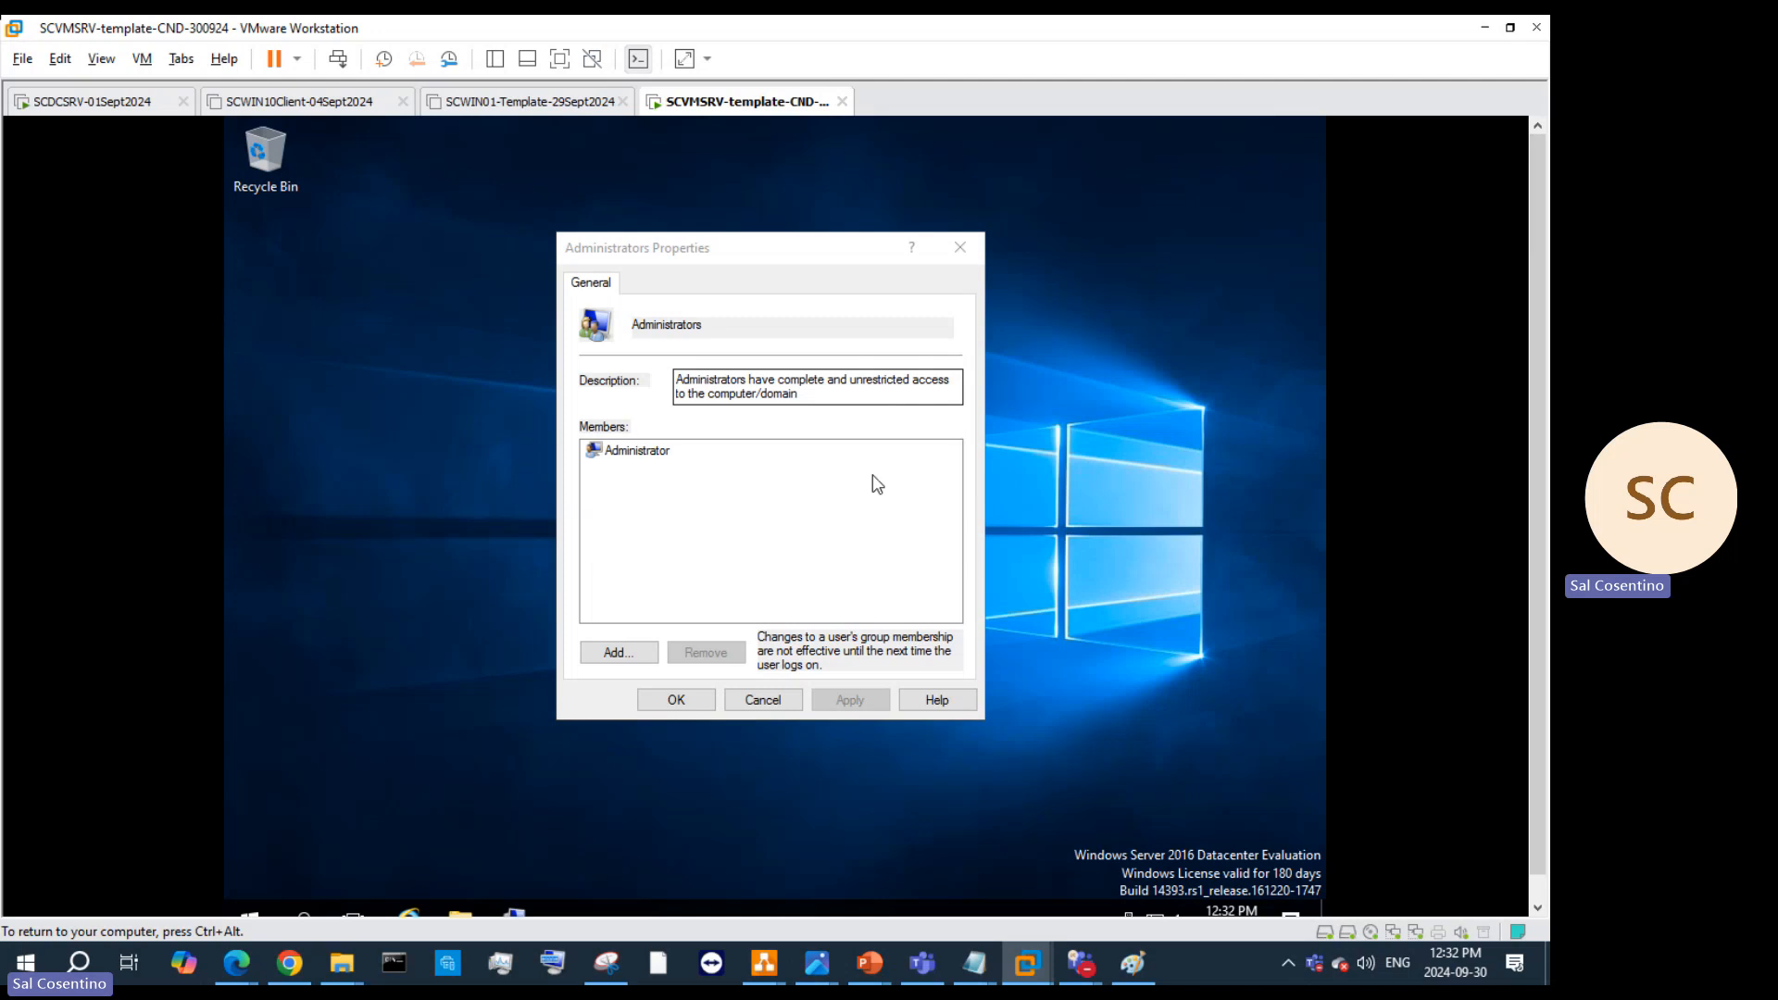
{"action": "left_click", "coordinate": [634, 455]}
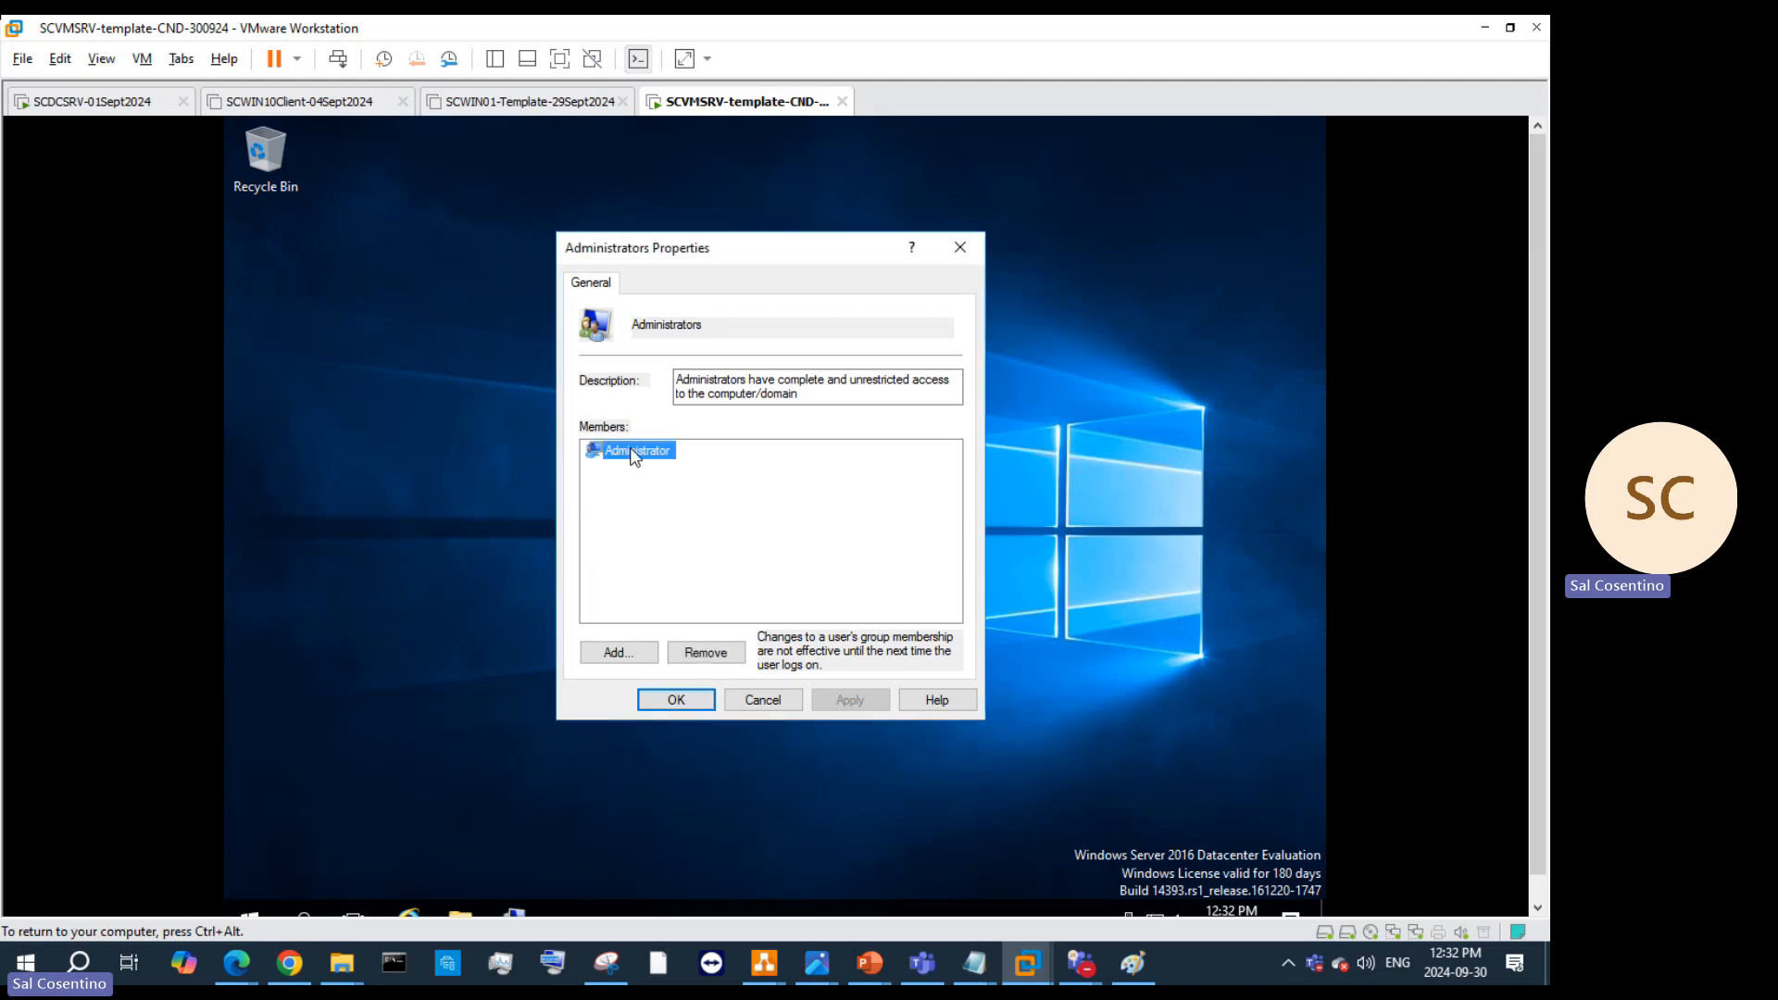
{"action": "left_click", "coordinate": [763, 700]}
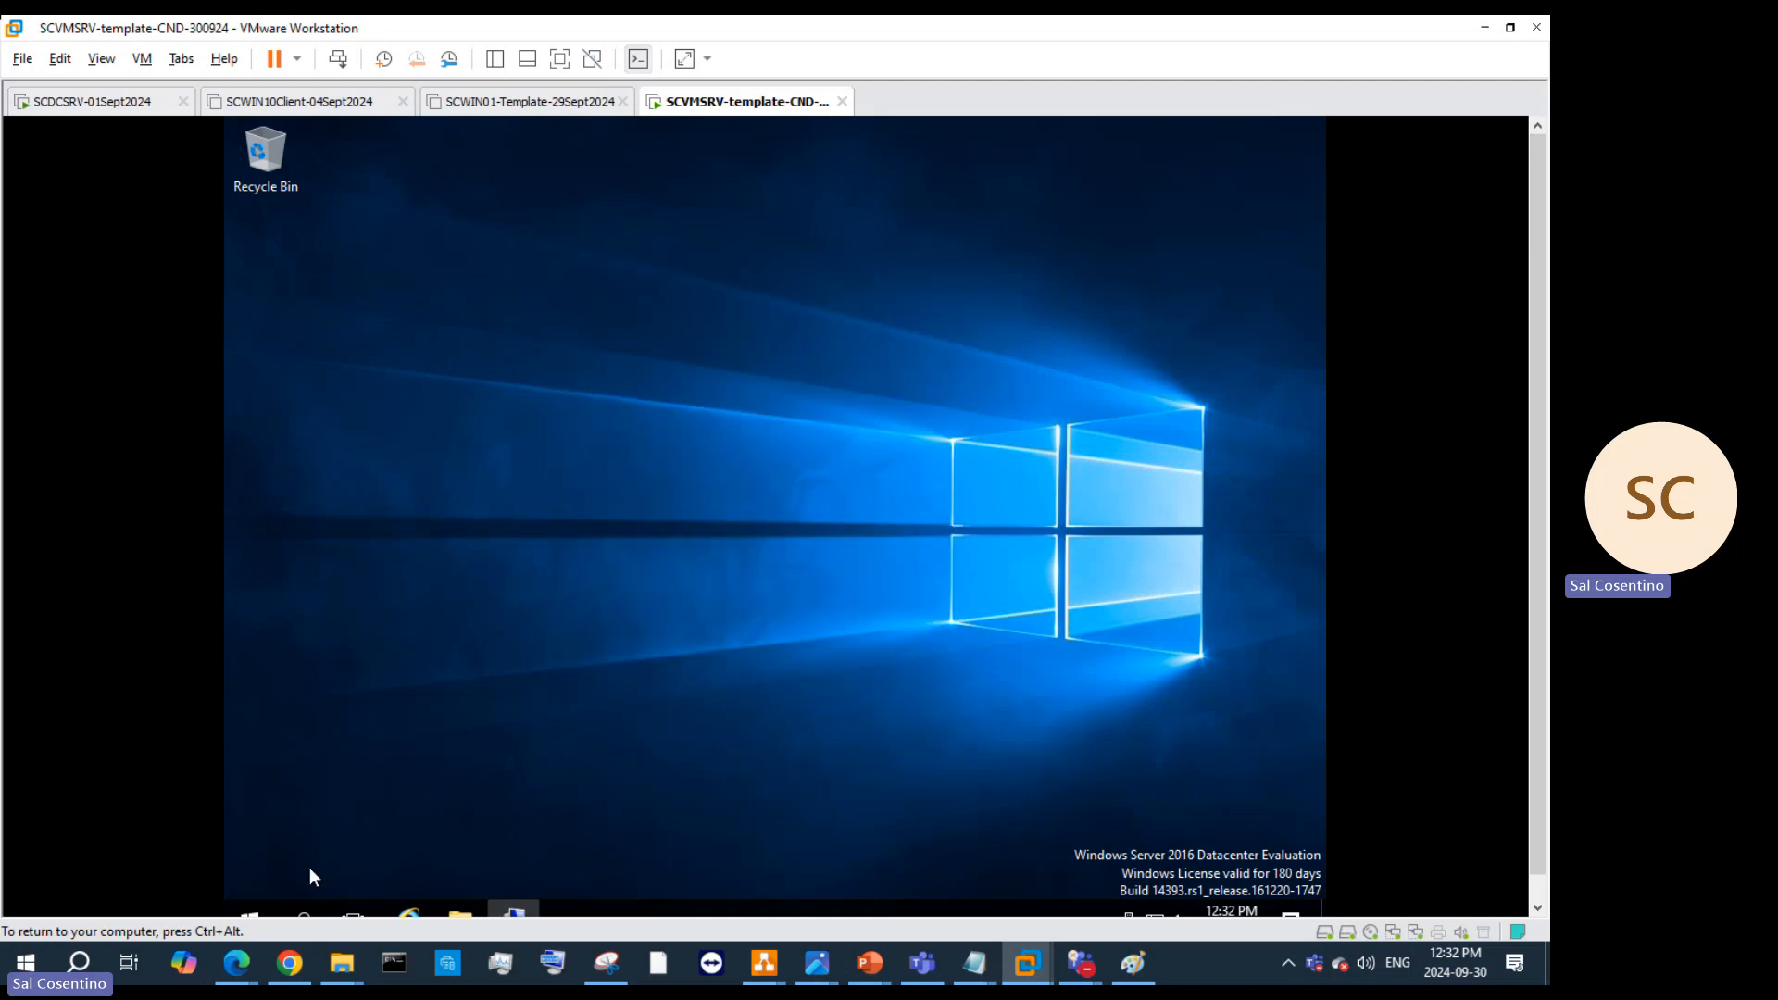
{"action": "left_click", "coordinate": [261, 907]}
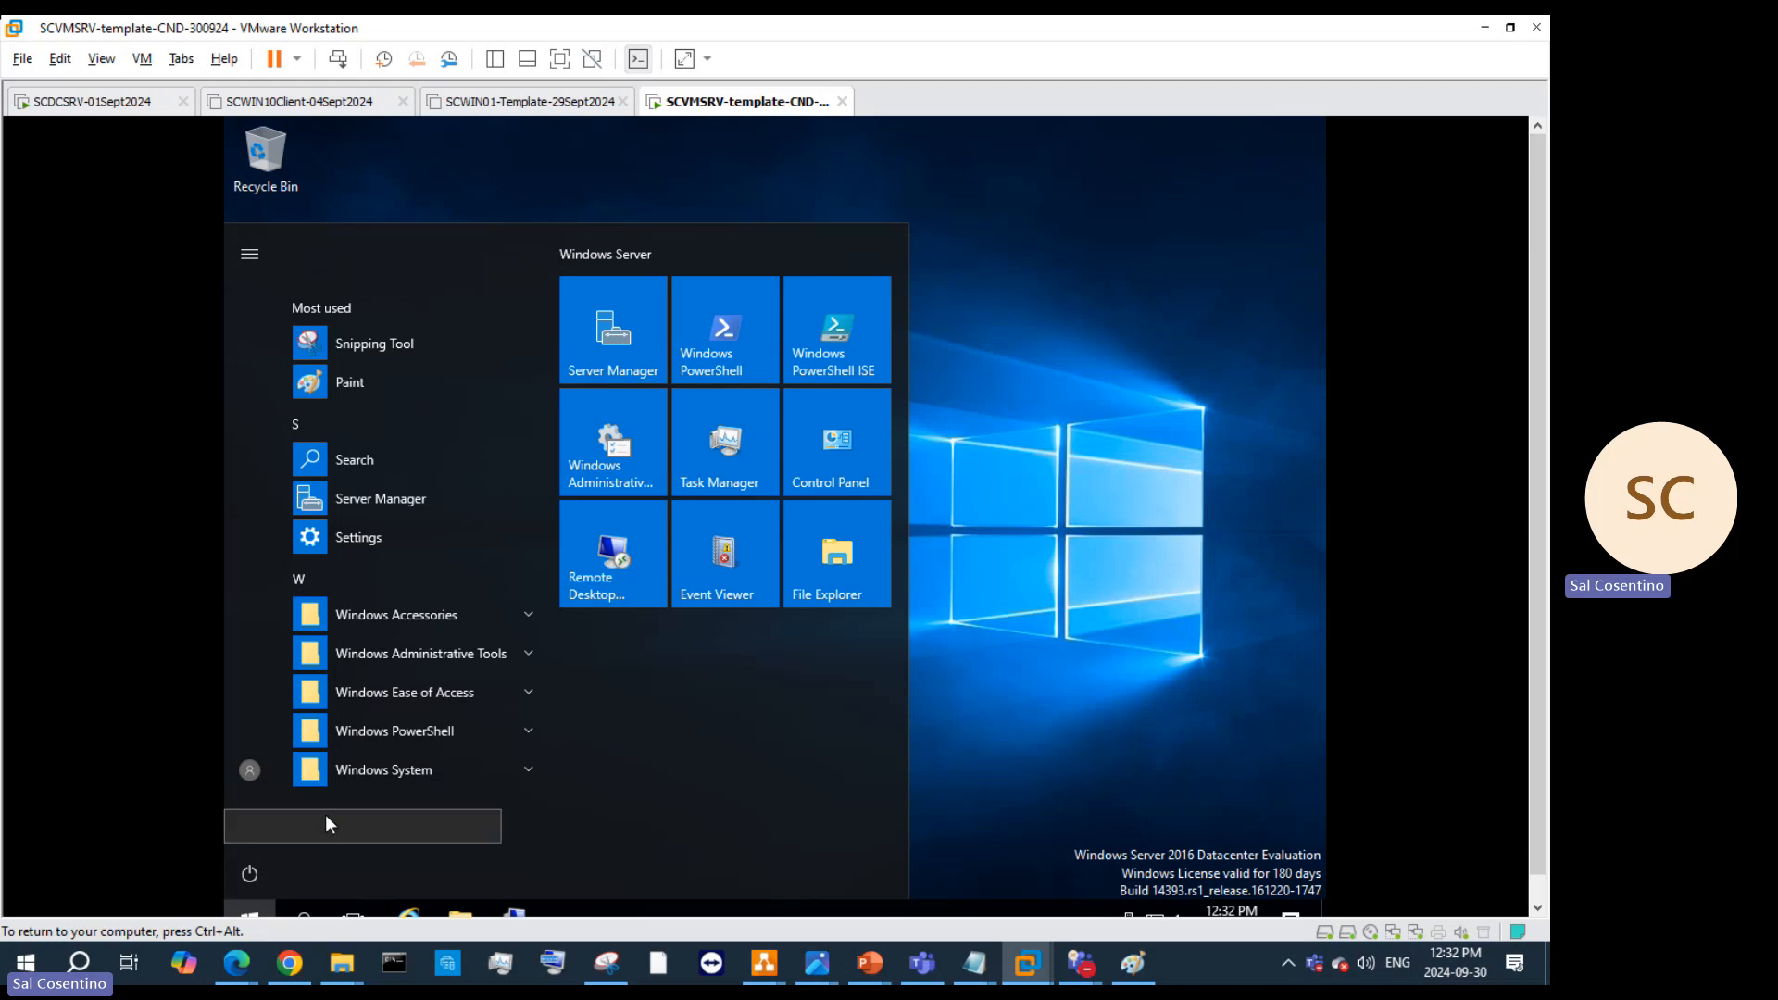
Step: Run net user administrator /active:yes in Windows PowerShell, get Access is denied, and close it
{"action": "left_click", "coordinate": [699, 341]}
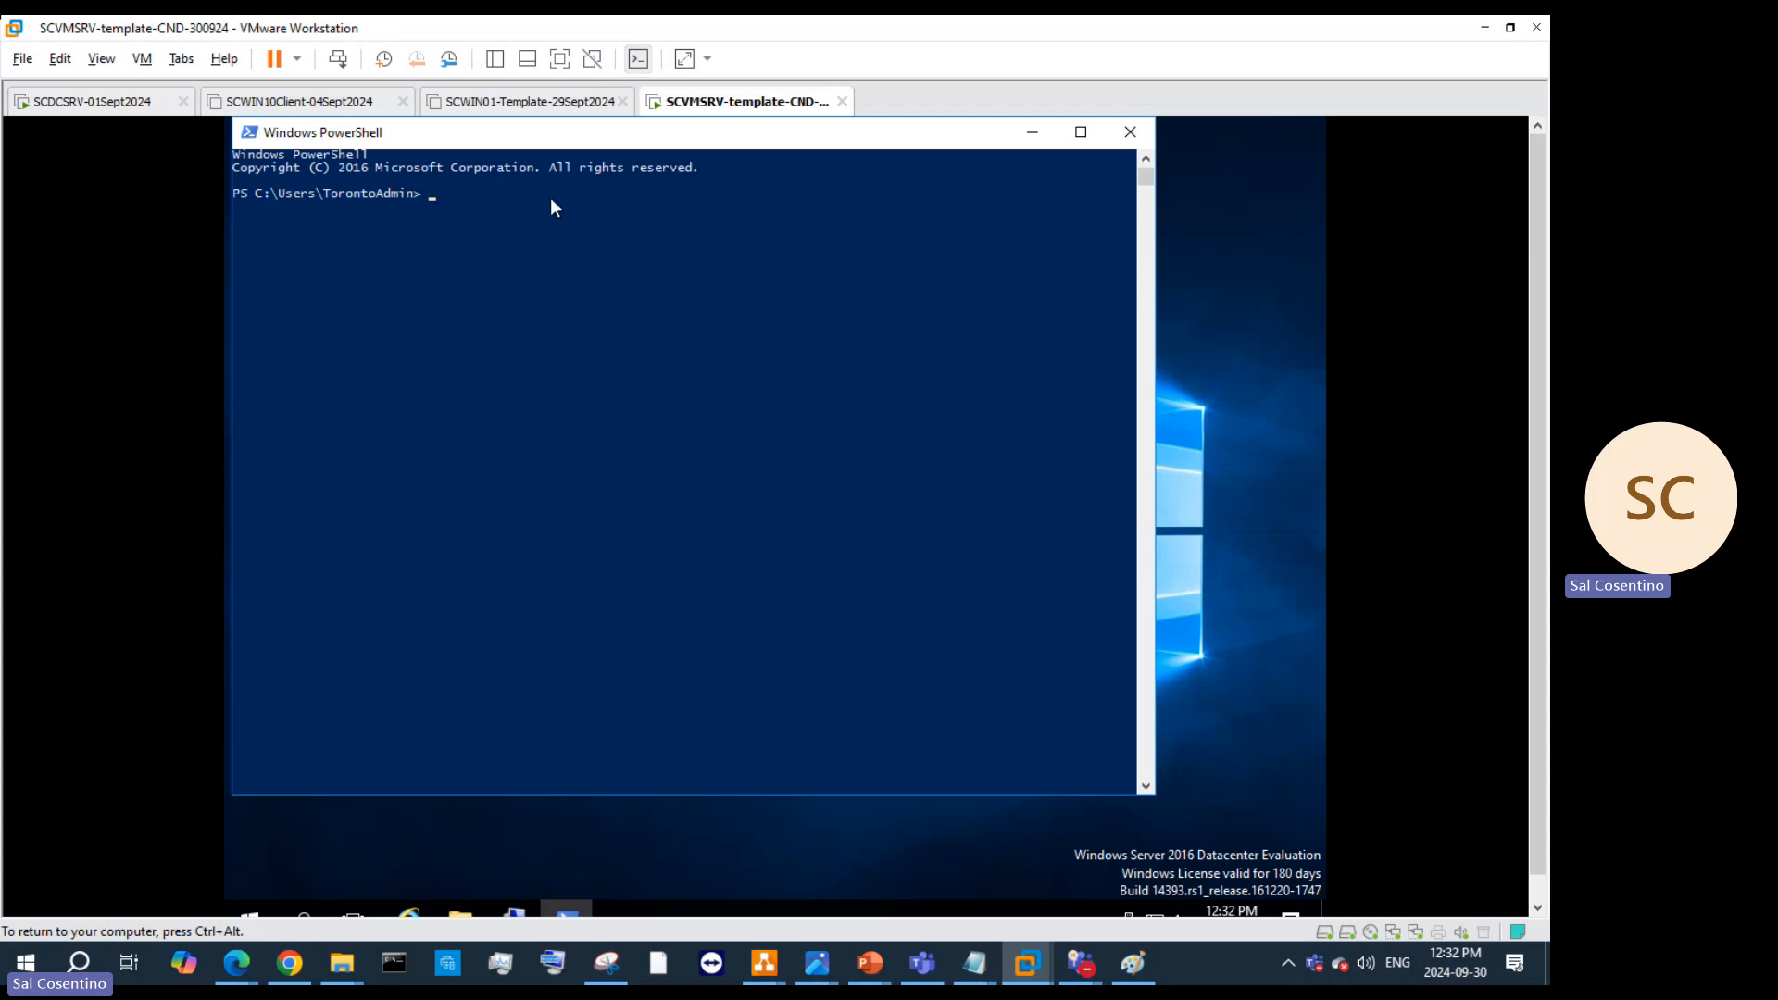
{"action": "type", "text": "net user"}
{"action": "type", "text": "administrator /active:yes"}
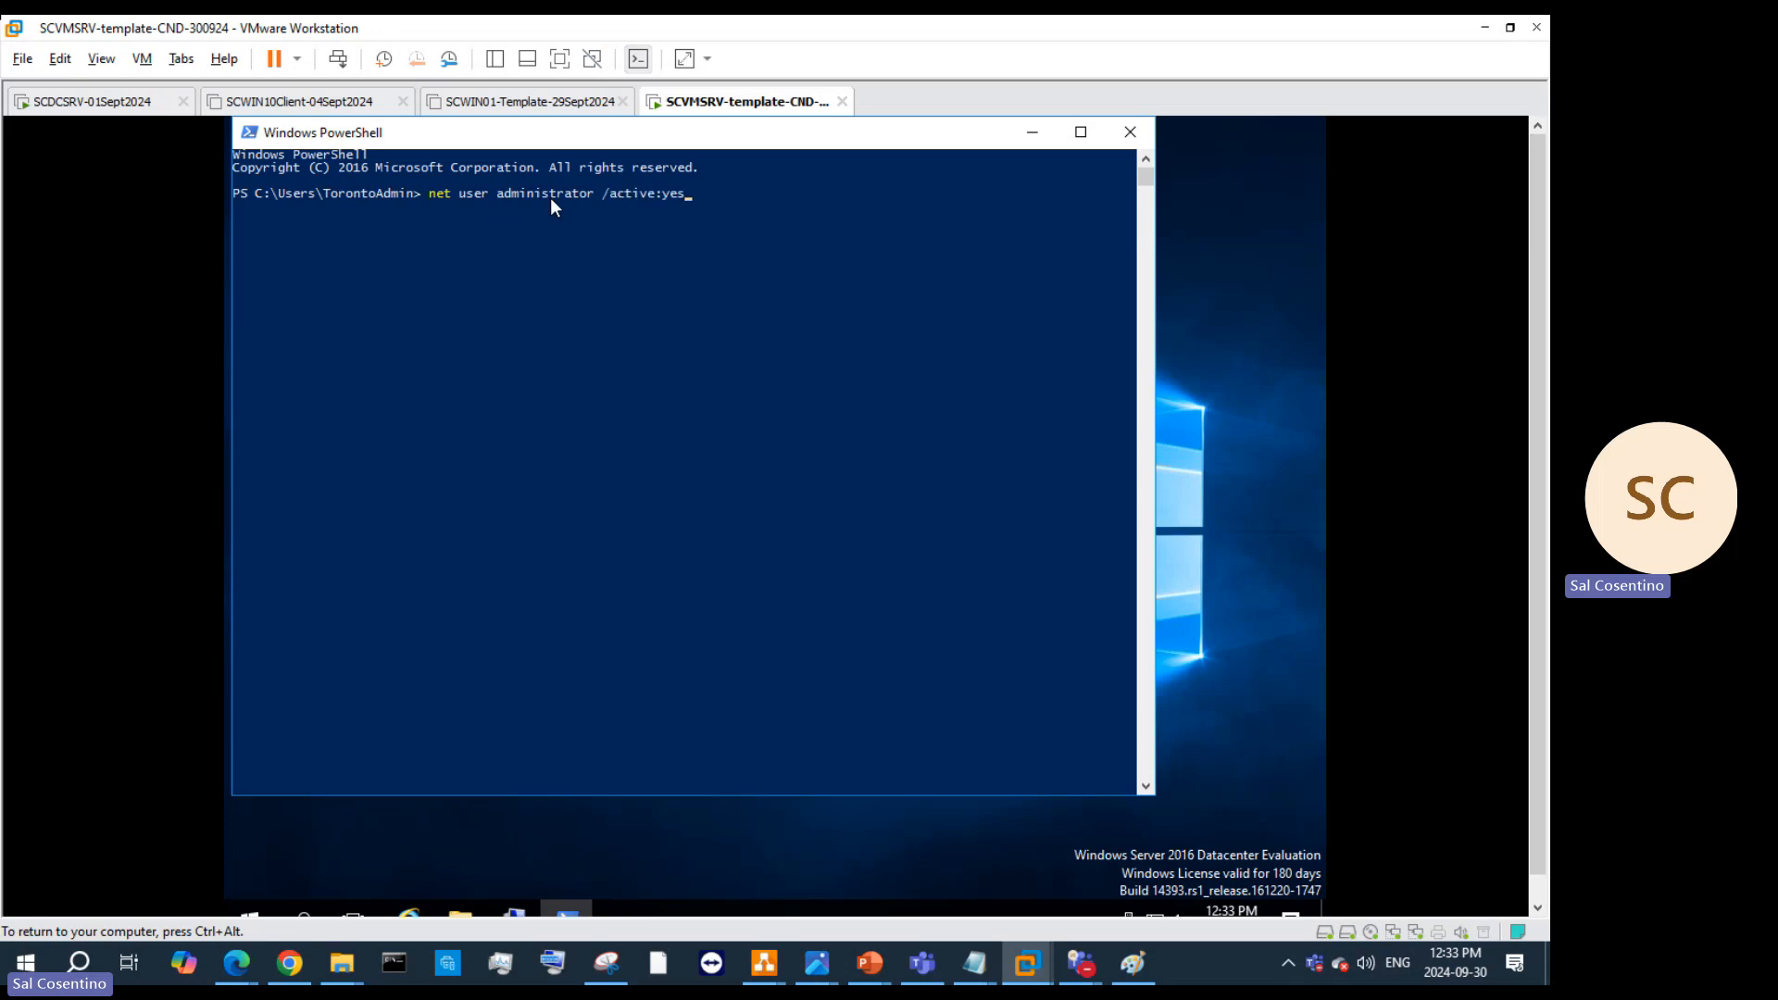
{"action": "key", "text": "Return"}
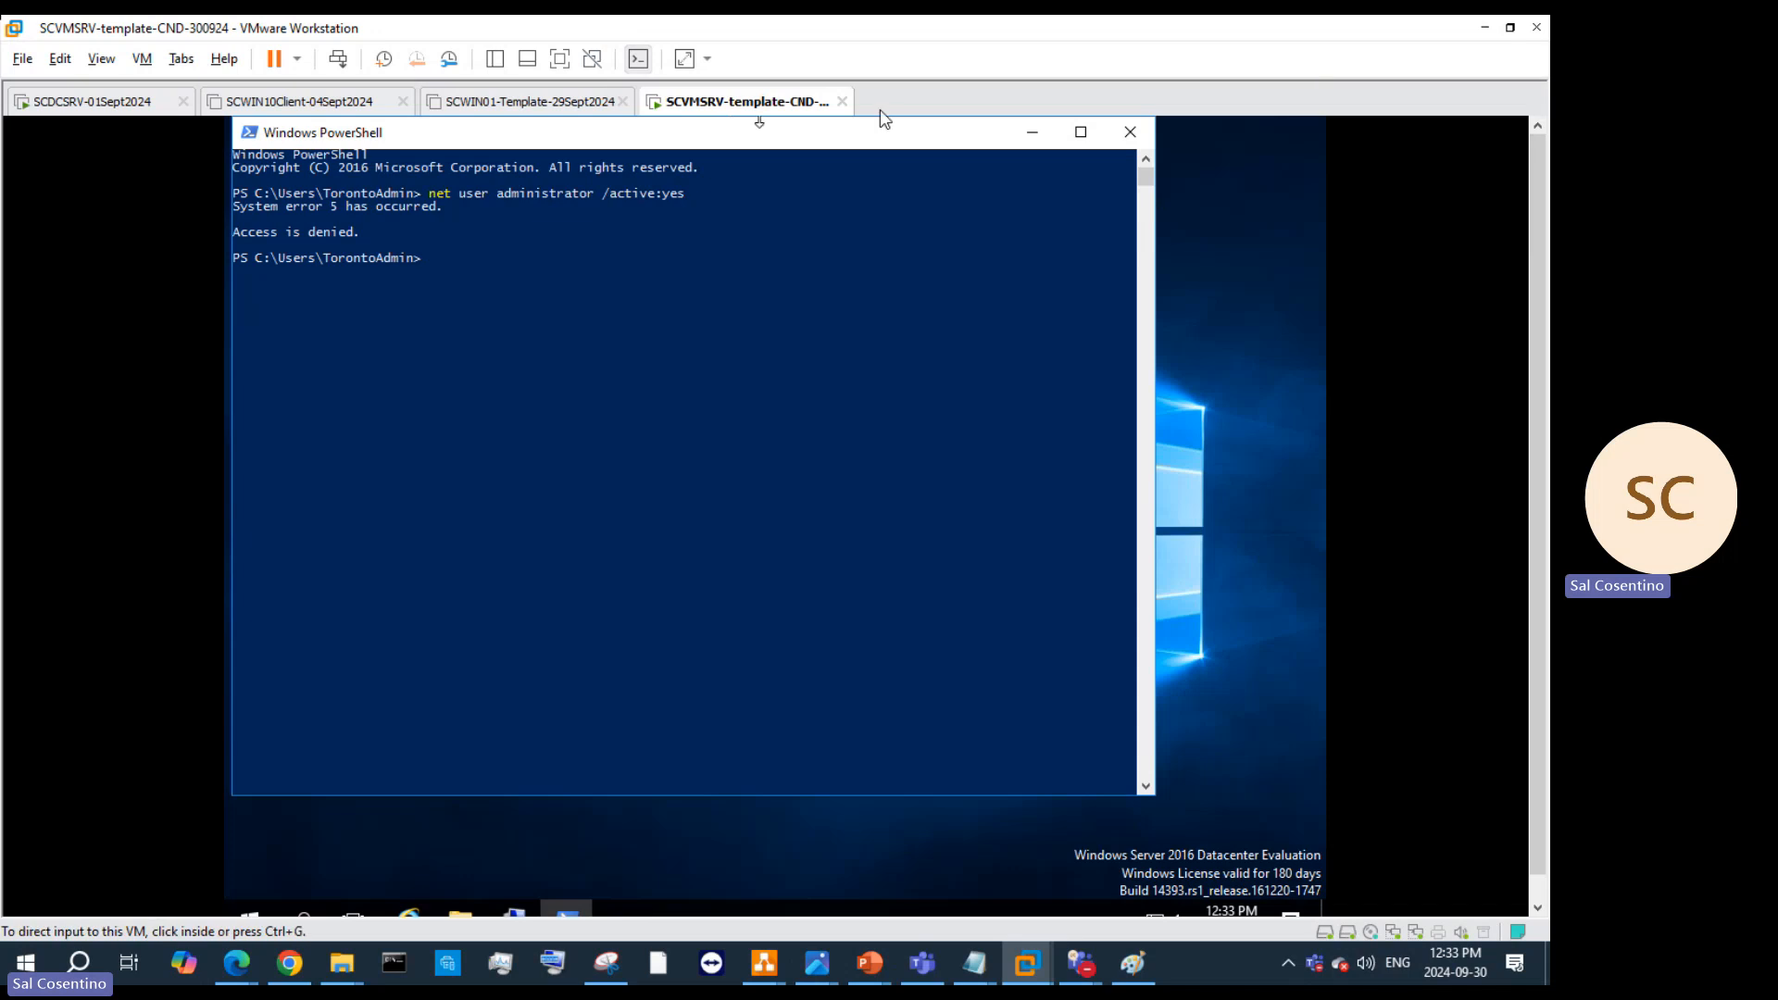
{"action": "left_click", "coordinate": [1126, 132]}
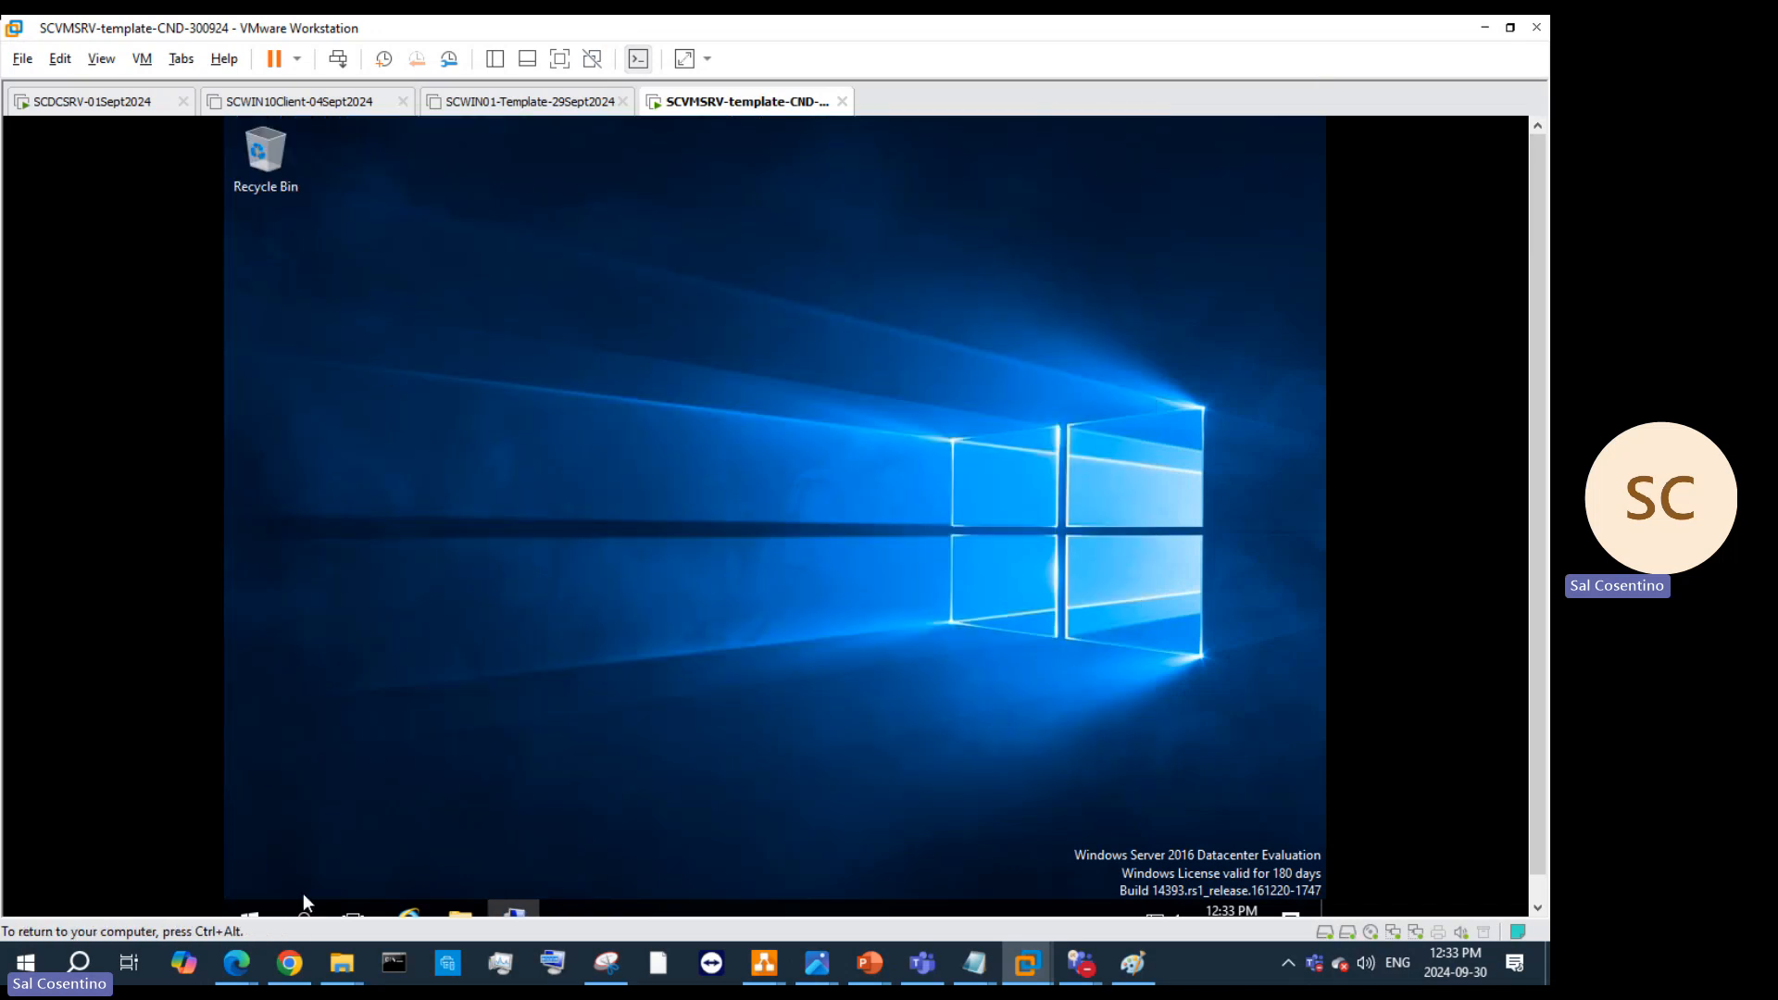
Step: Choose Run as Administrator for Windows PowerShell, expand the UAC details, and answer No
{"action": "left_click", "coordinate": [263, 909]}
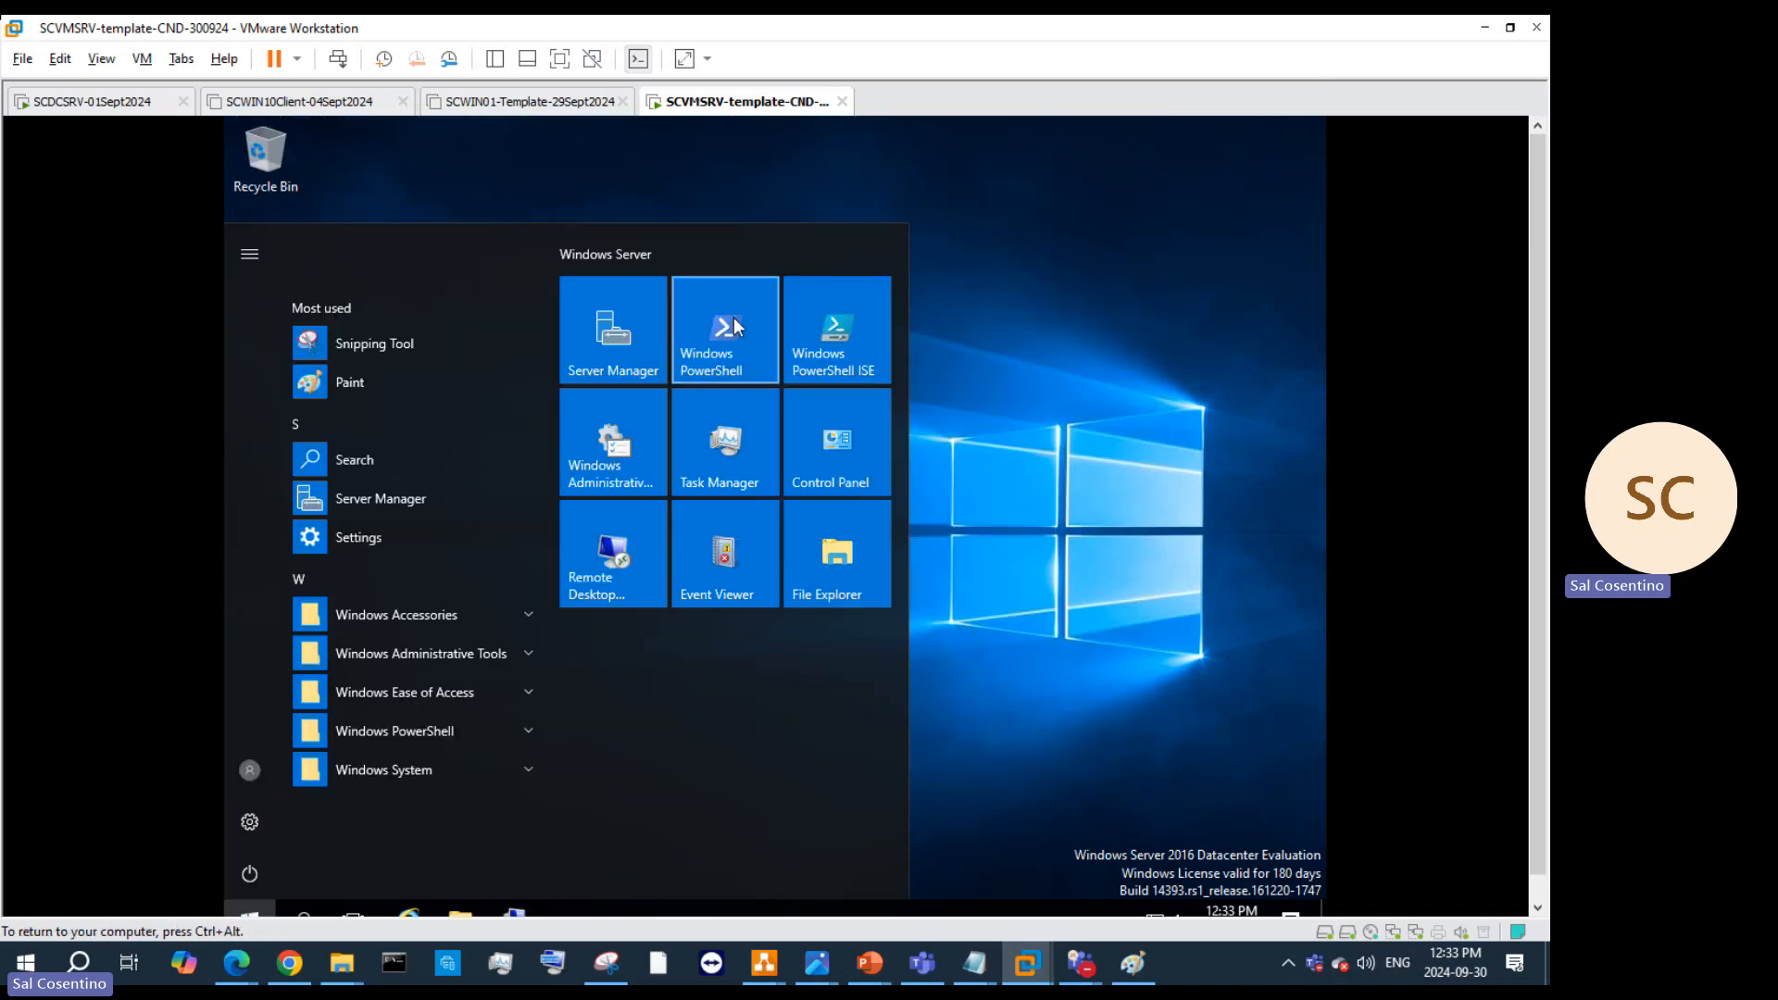
{"action": "right_click", "coordinate": [733, 316]}
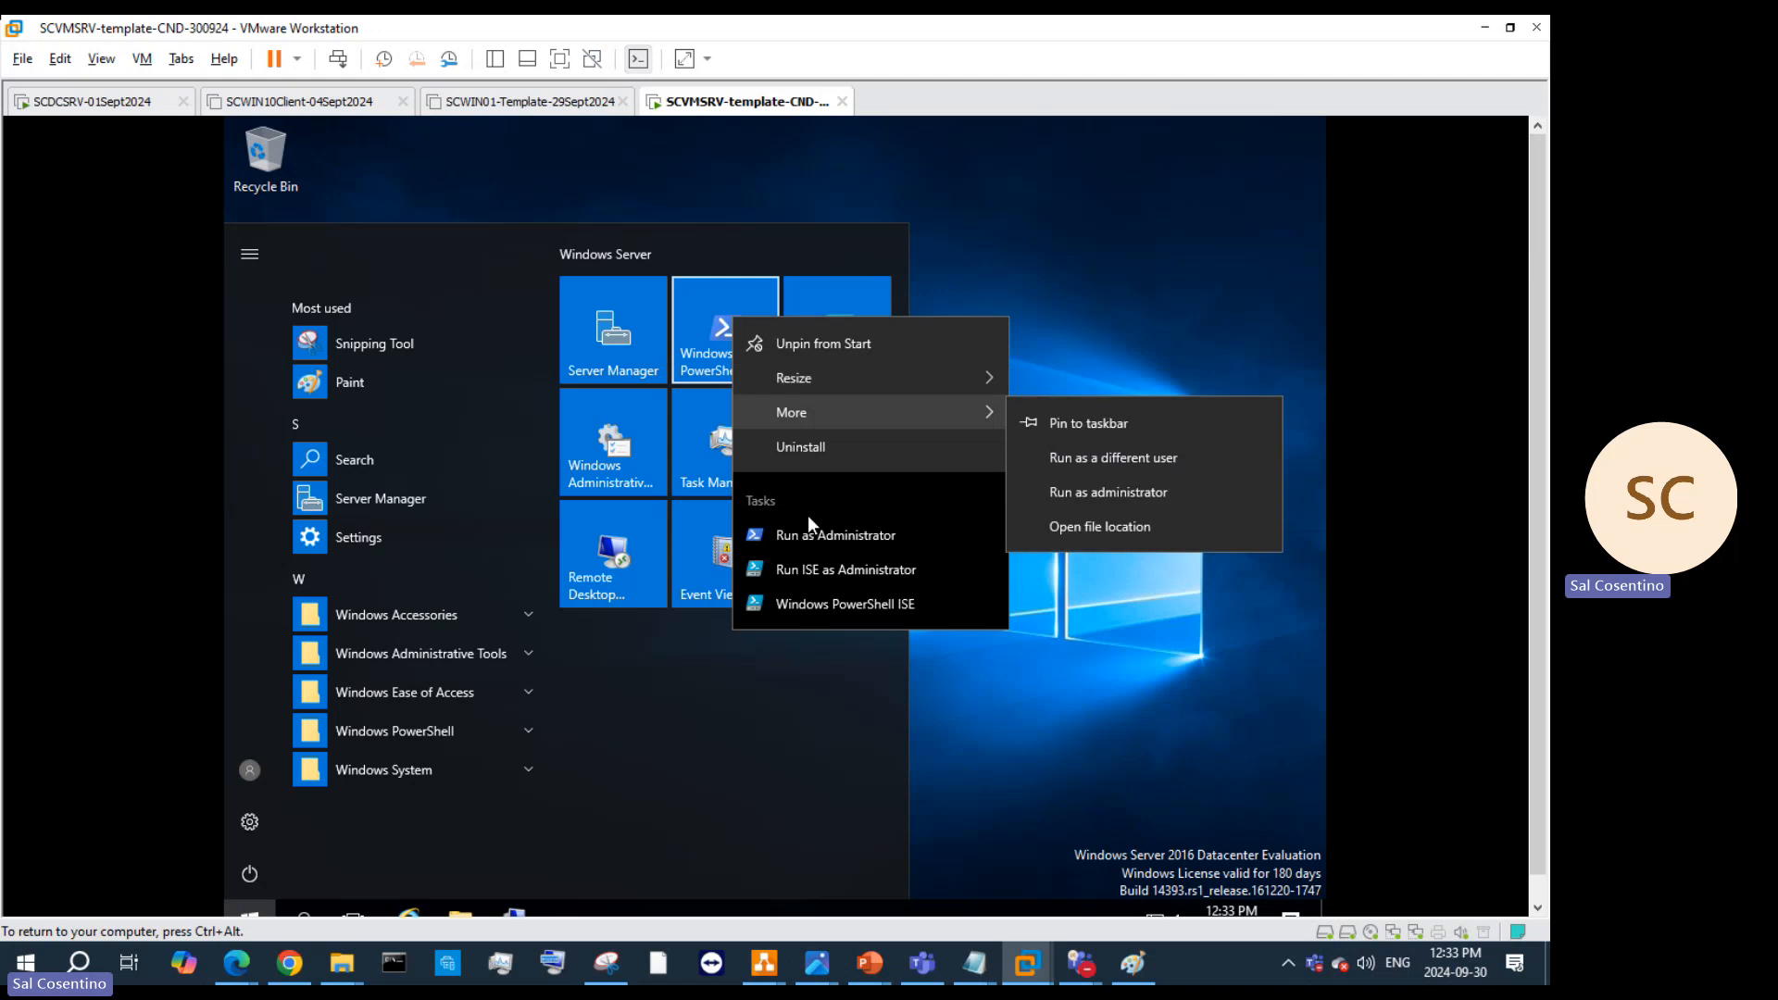
{"action": "left_click", "coordinate": [821, 539]}
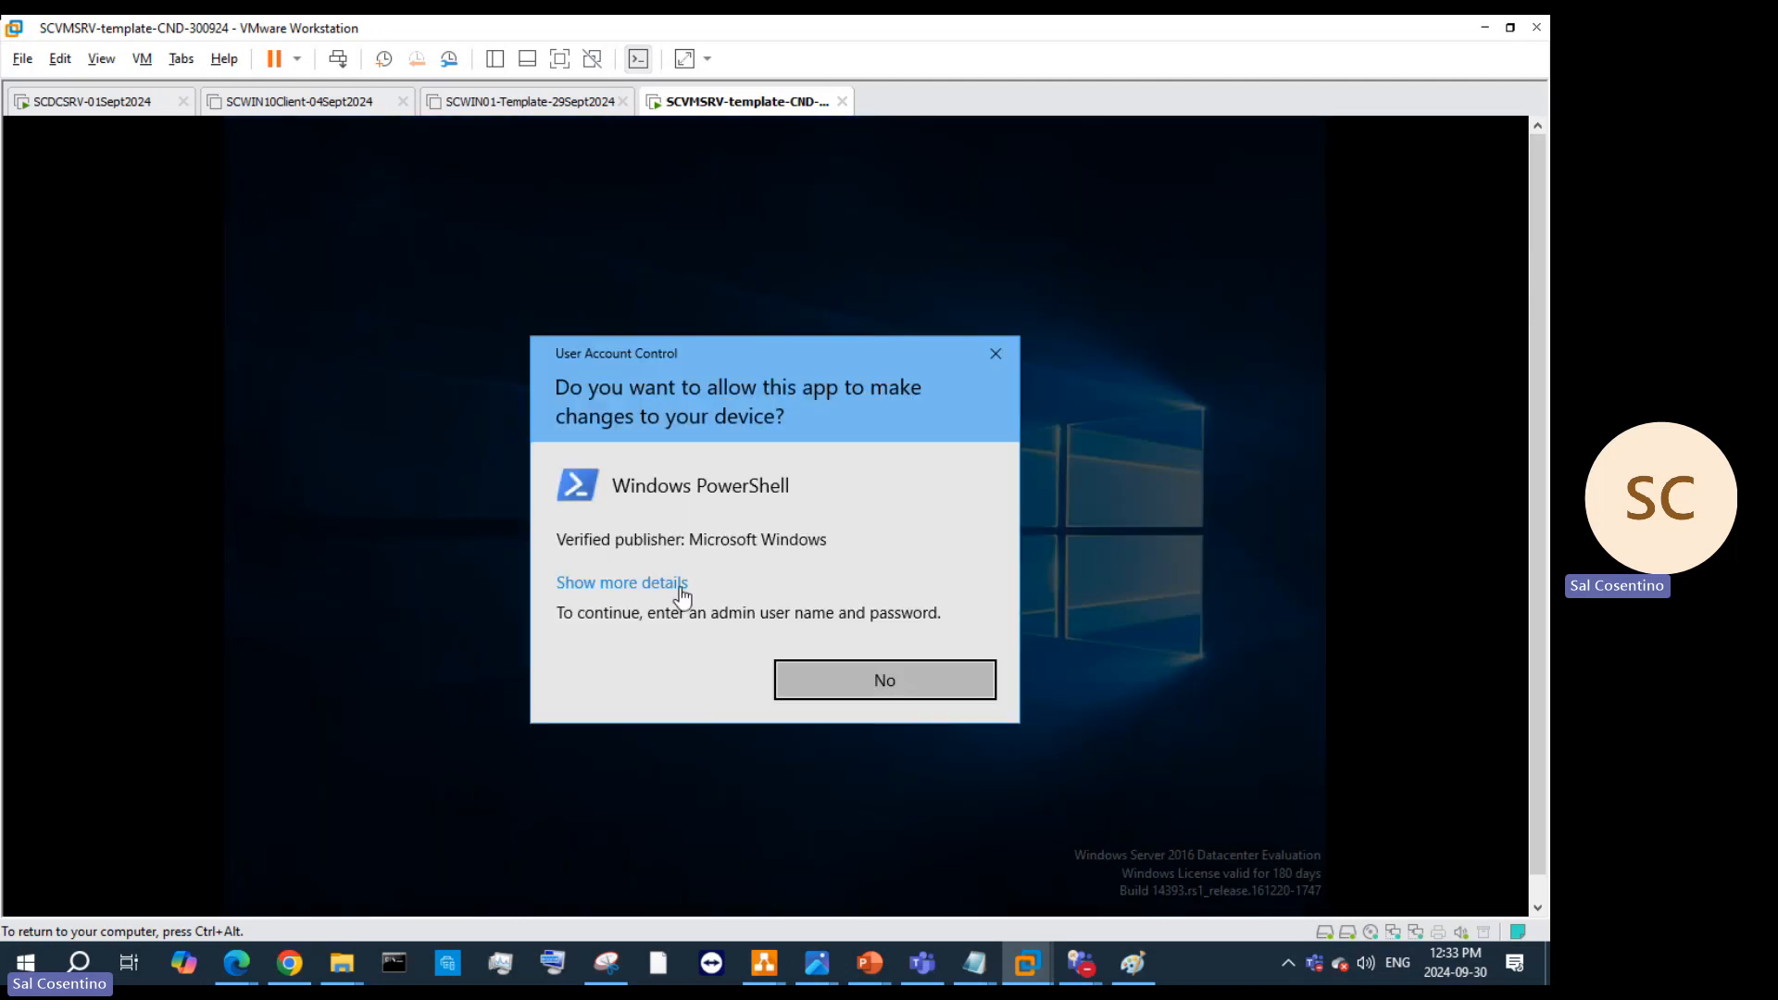
{"action": "left_click", "coordinate": [647, 584]}
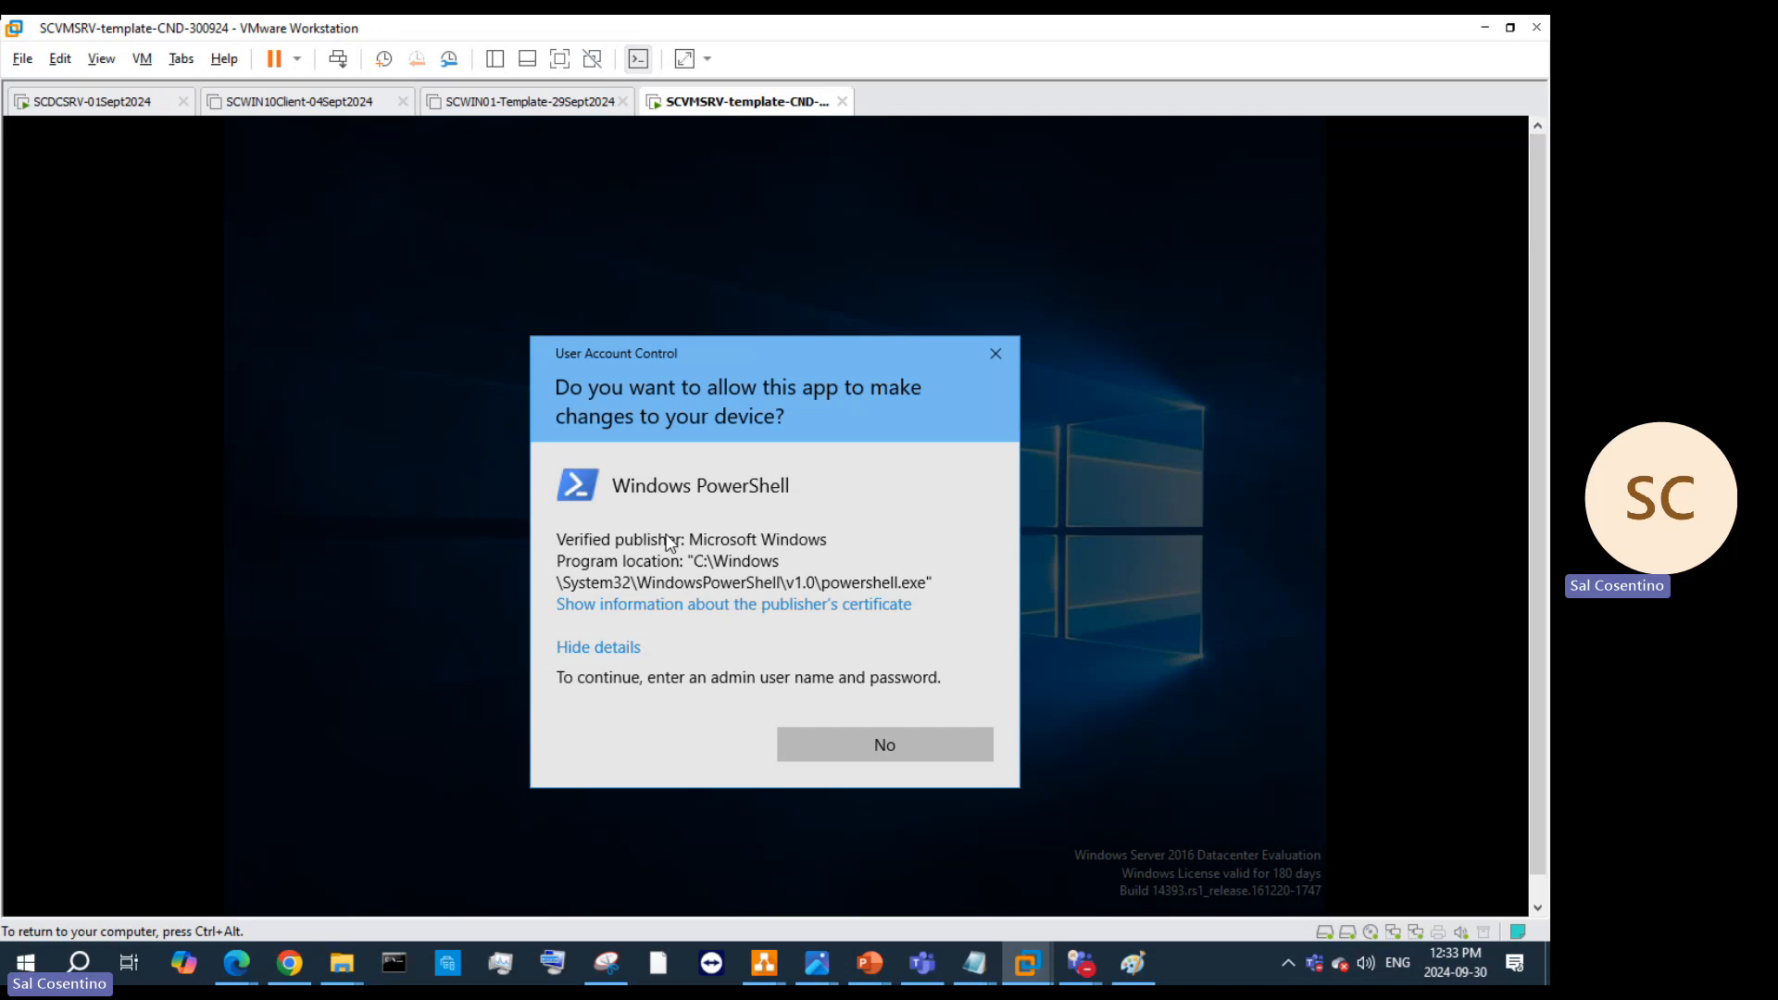
{"action": "left_click", "coordinate": [881, 747]}
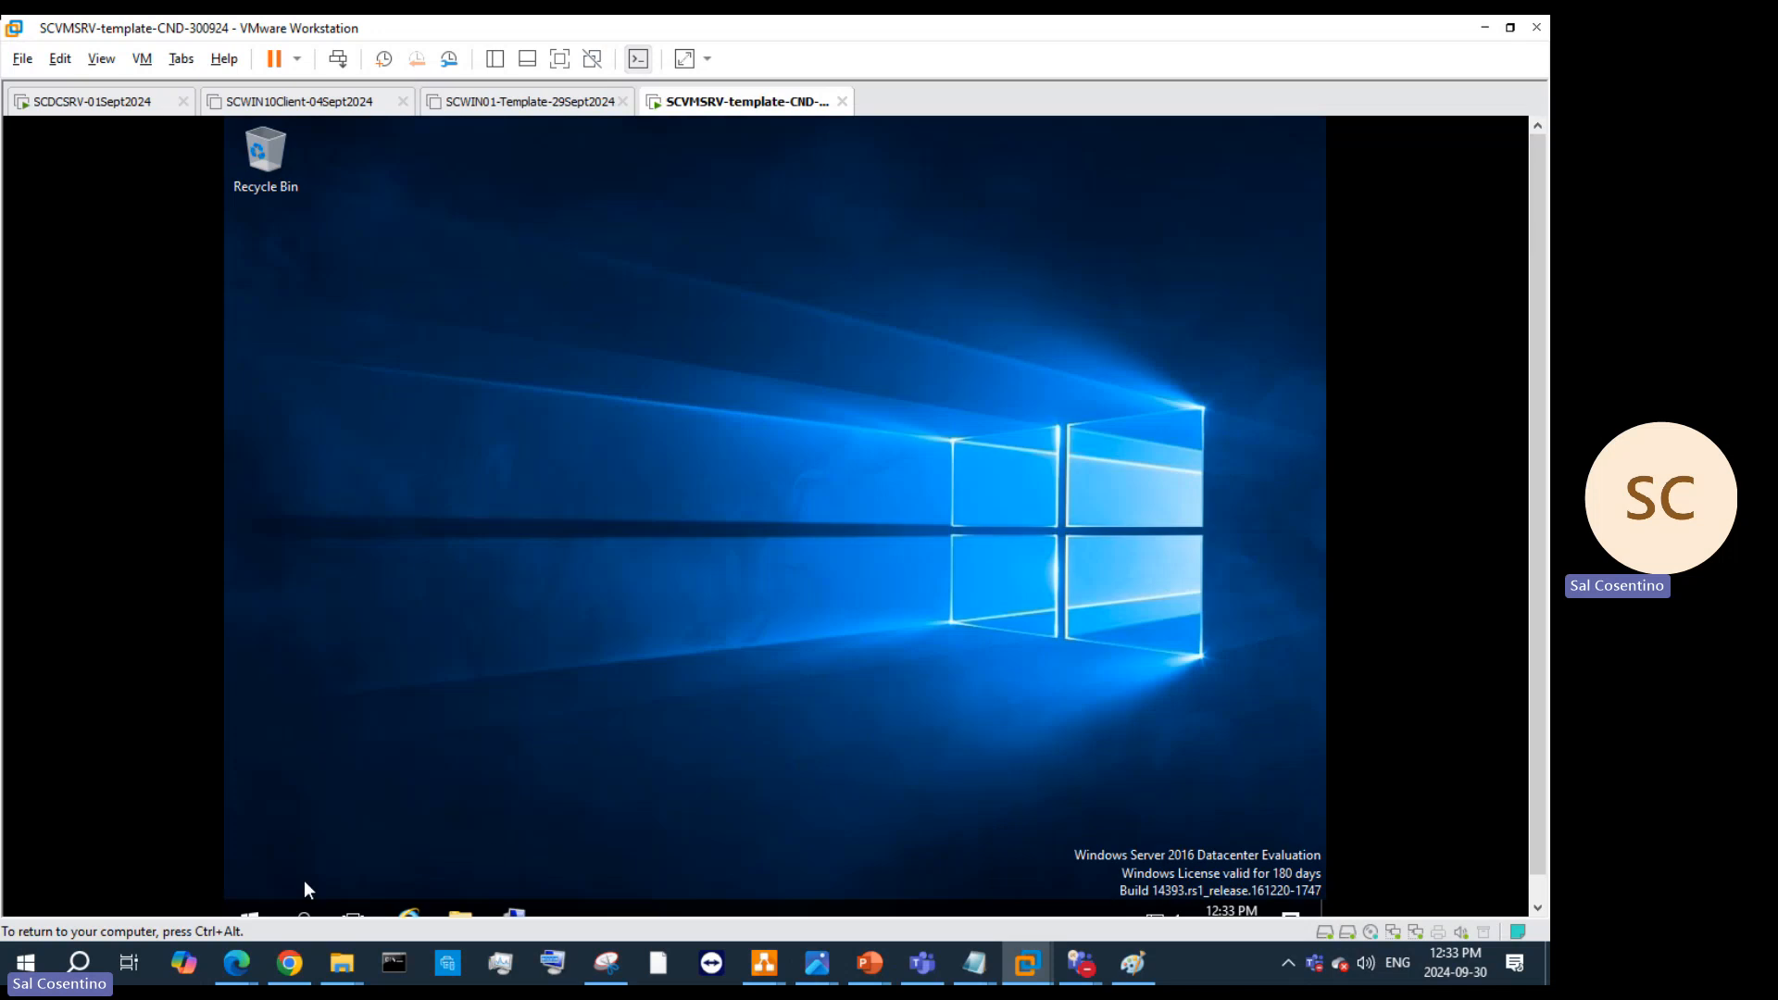
Step: Run control userpasswords2 from the Run dialog
{"action": "key", "text": "super"}
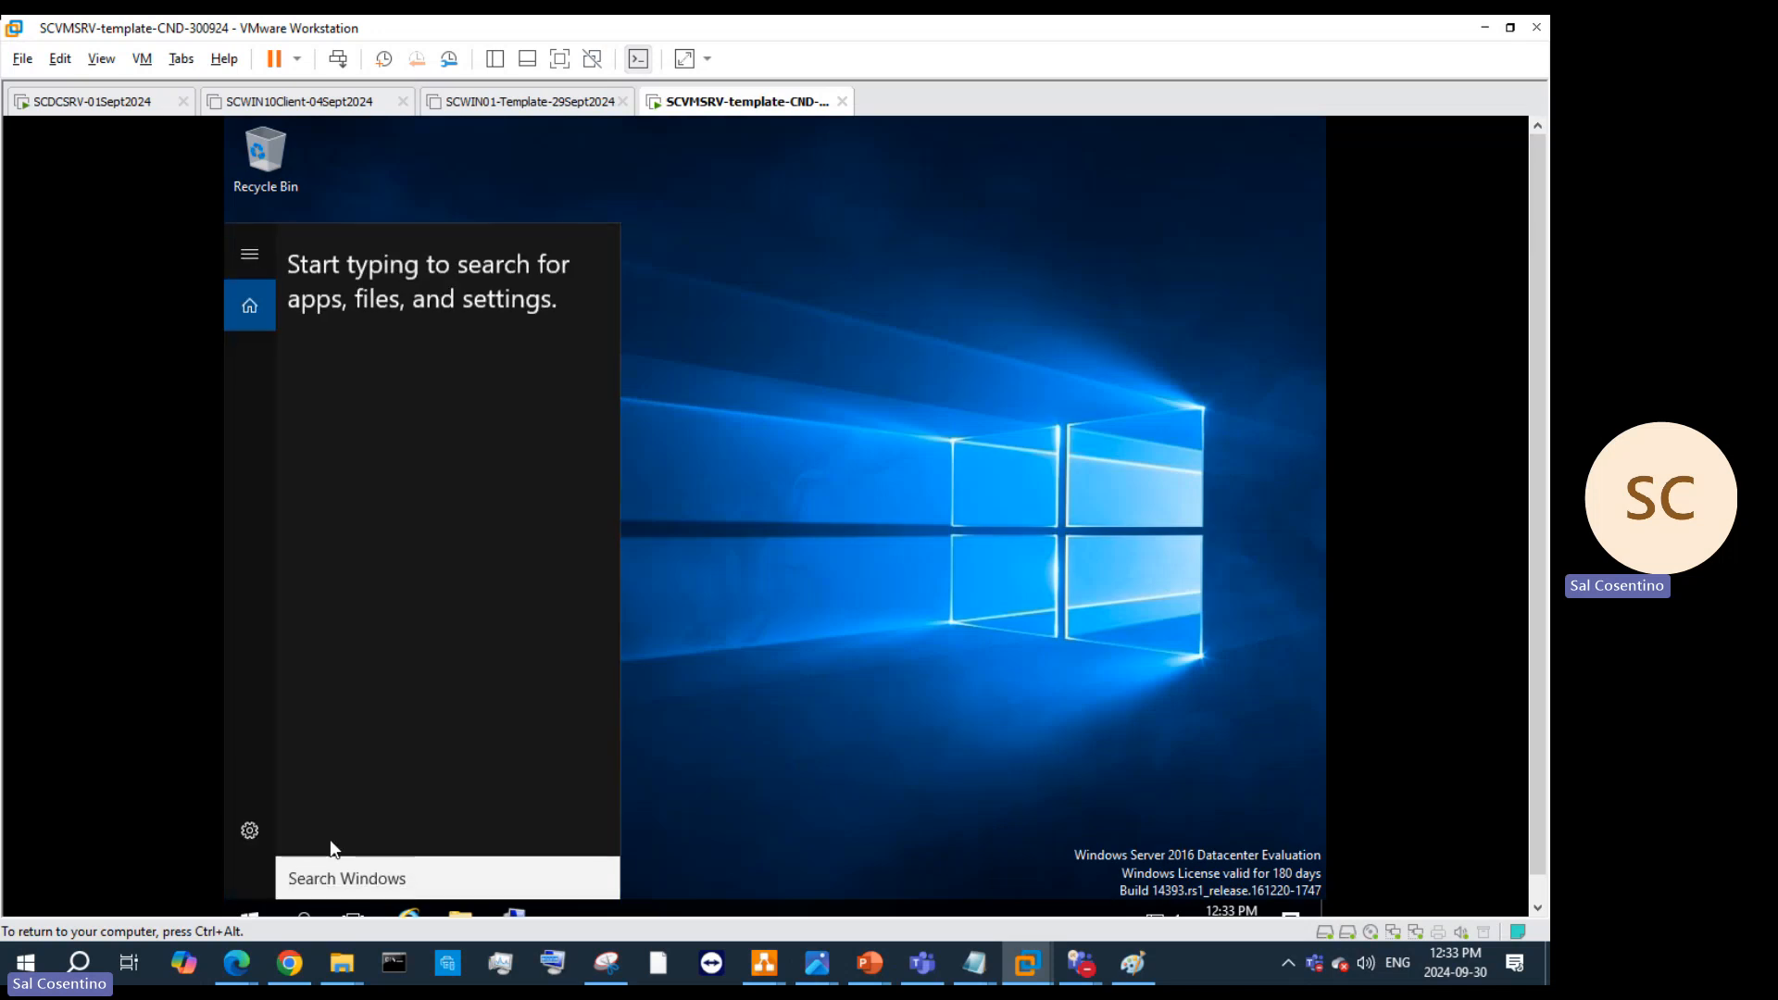
{"action": "type", "text": "control"}
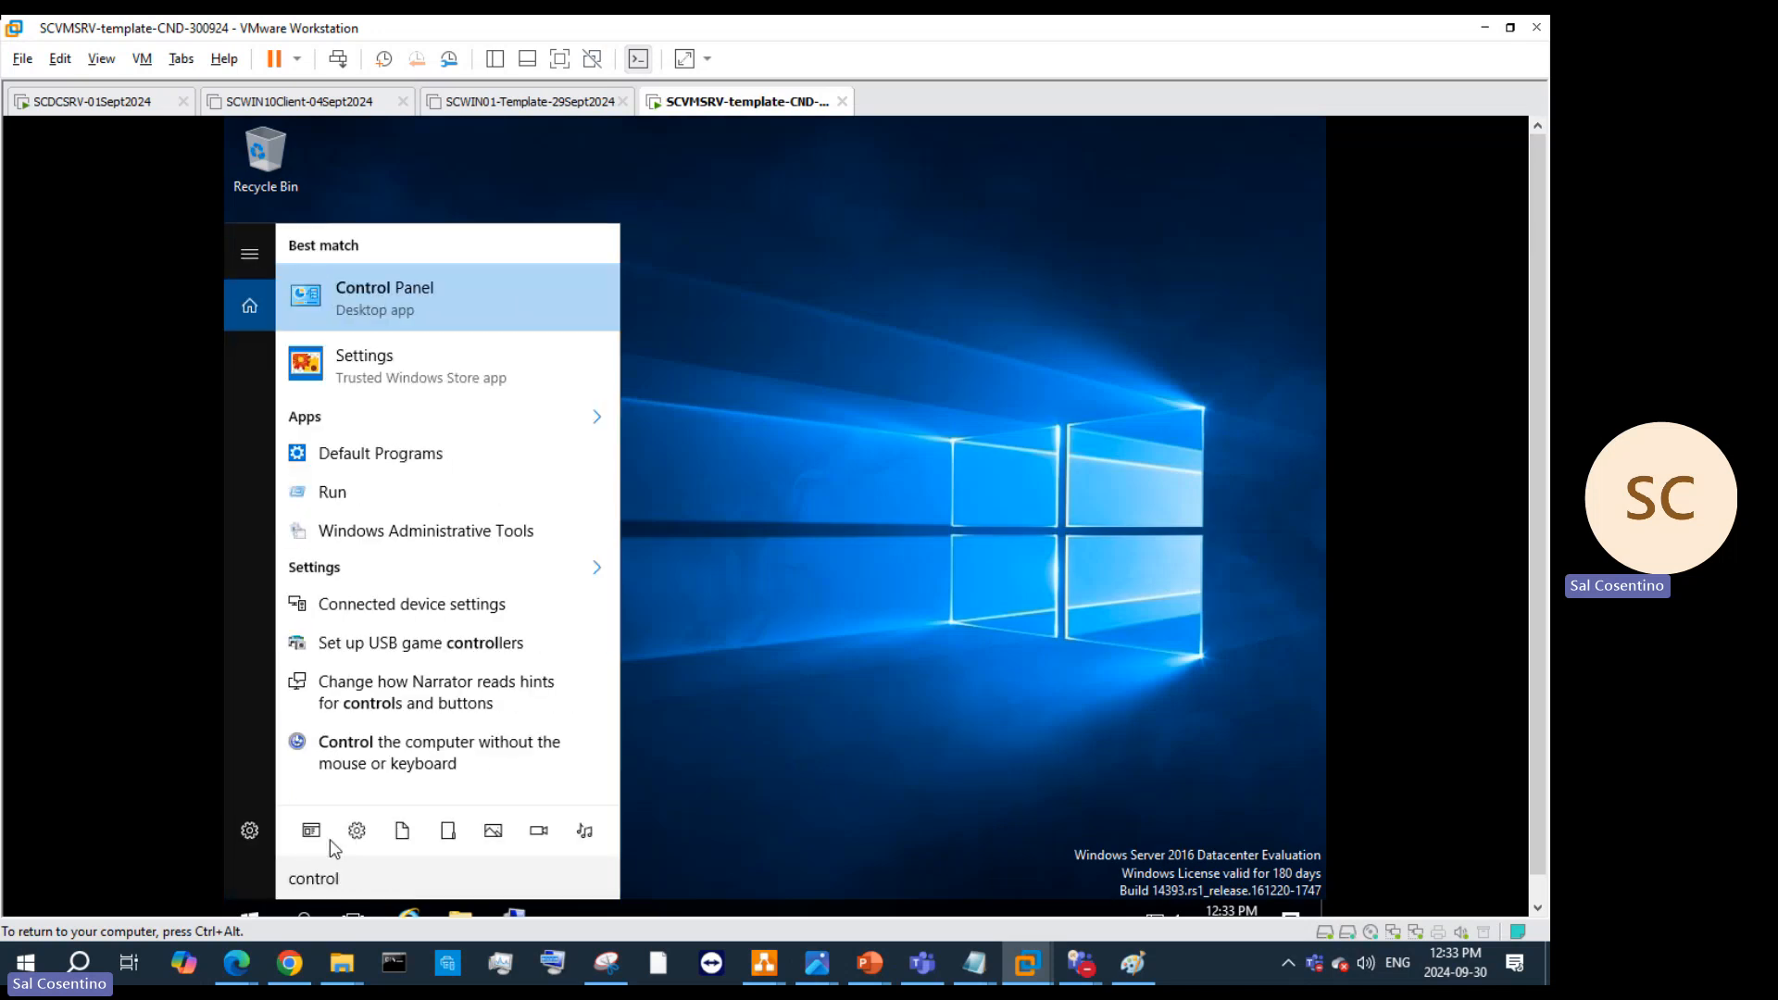
{"action": "type", "text": "usero"}
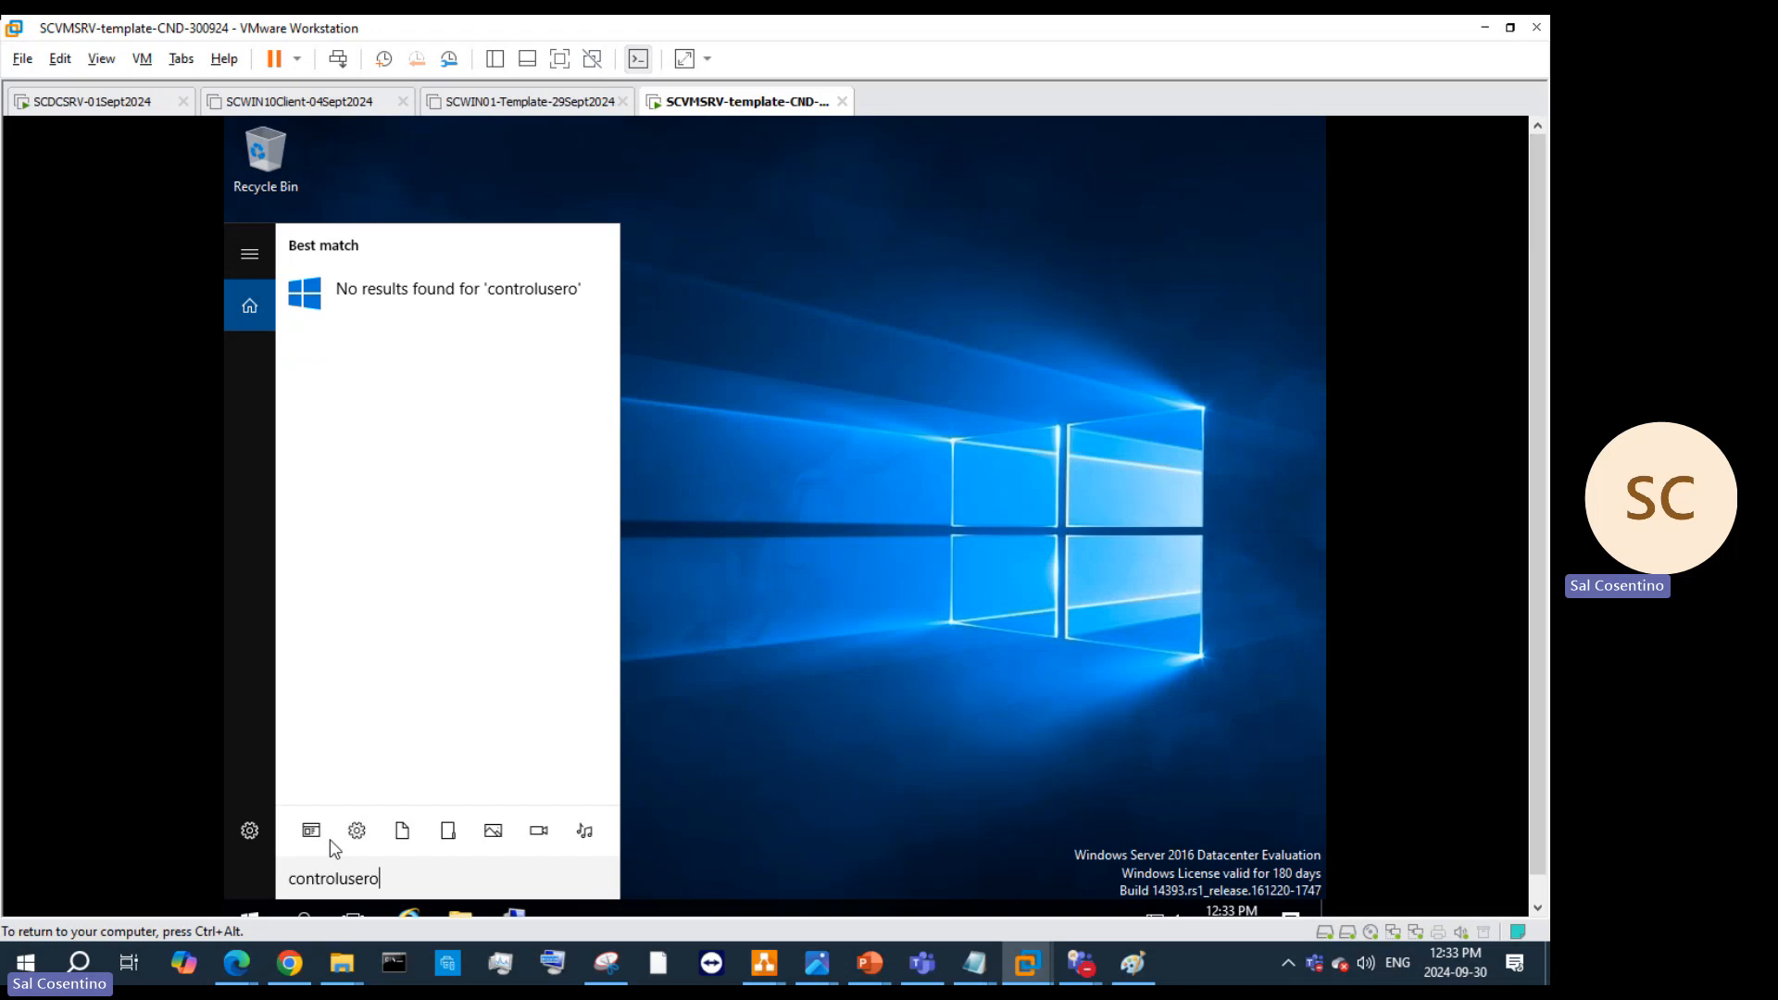
{"action": "key", "text": "BackSpace"}
{"action": "key", "text": "BackSpace"}
{"action": "key", "text": "BackSpace"}
{"action": "key", "text": "BackSpace"}
{"action": "key", "text": "BackSpace"}
{"action": "key", "text": "BackSpace"}
{"action": "key", "text": "BackSpace"}
{"action": "key", "text": "BackSpace"}
{"action": "key", "text": "BackSpace"}
{"action": "key", "text": "BackSpace"}
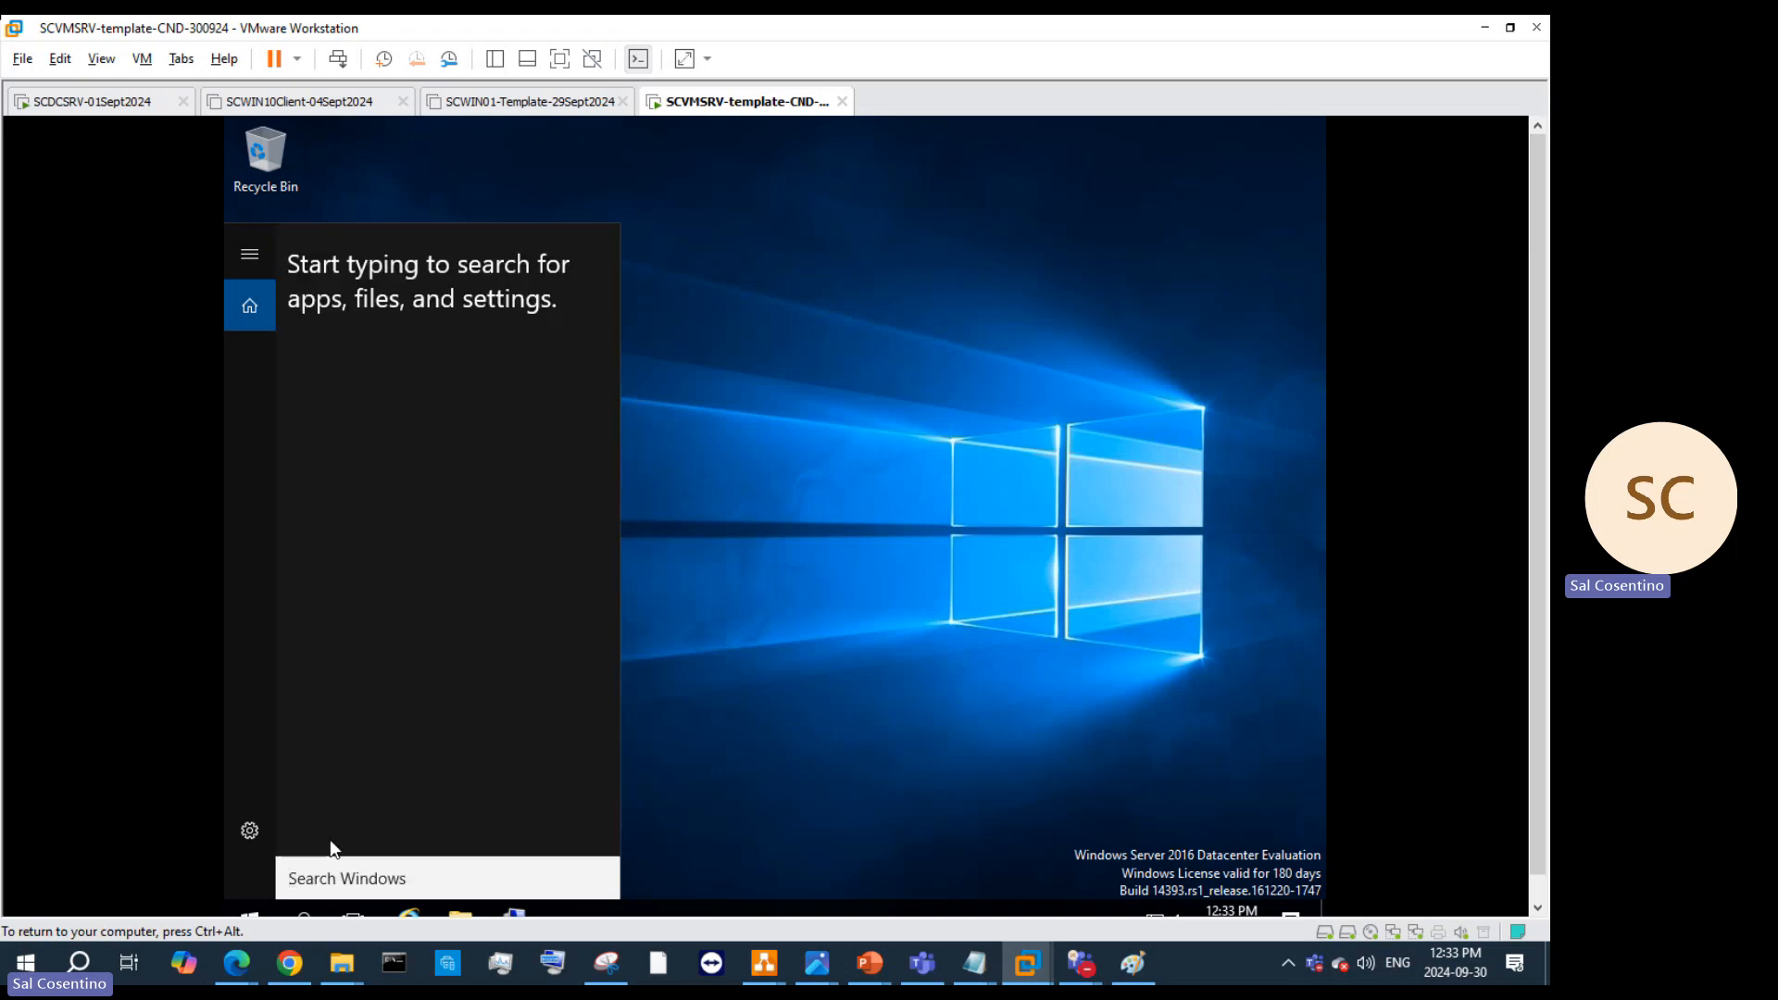
{"action": "key", "text": "super+r"}
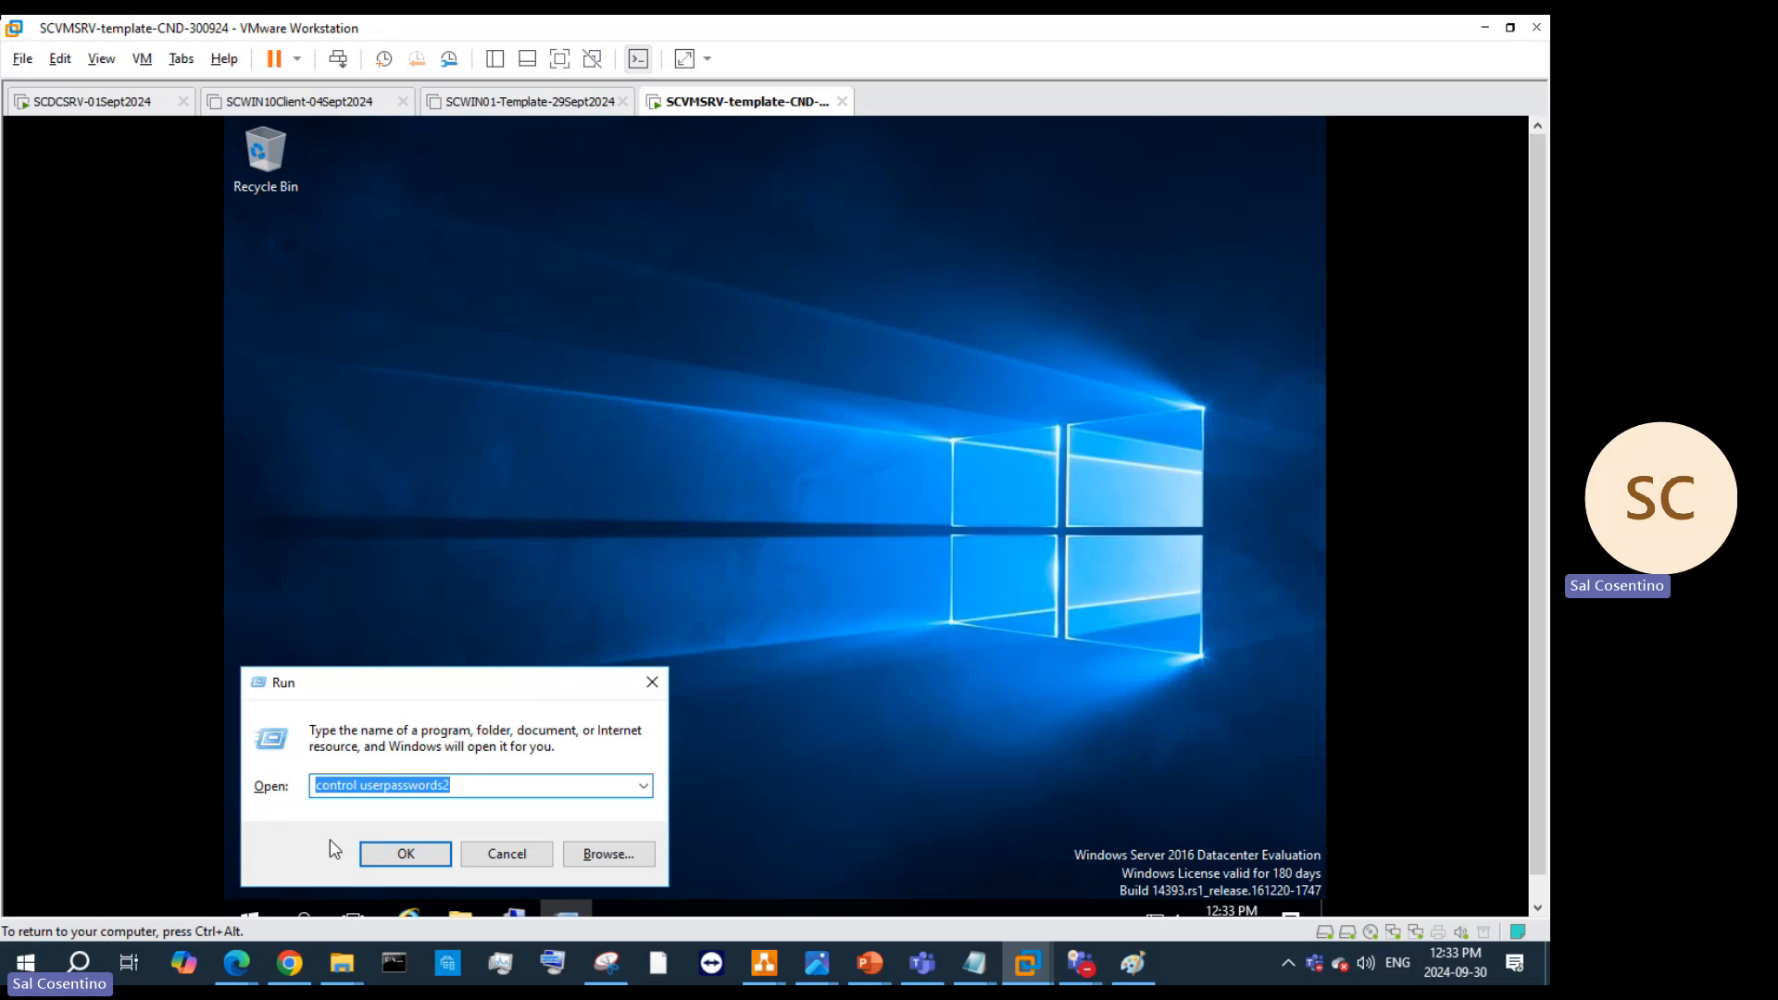
{"action": "left_click", "coordinate": [496, 790]}
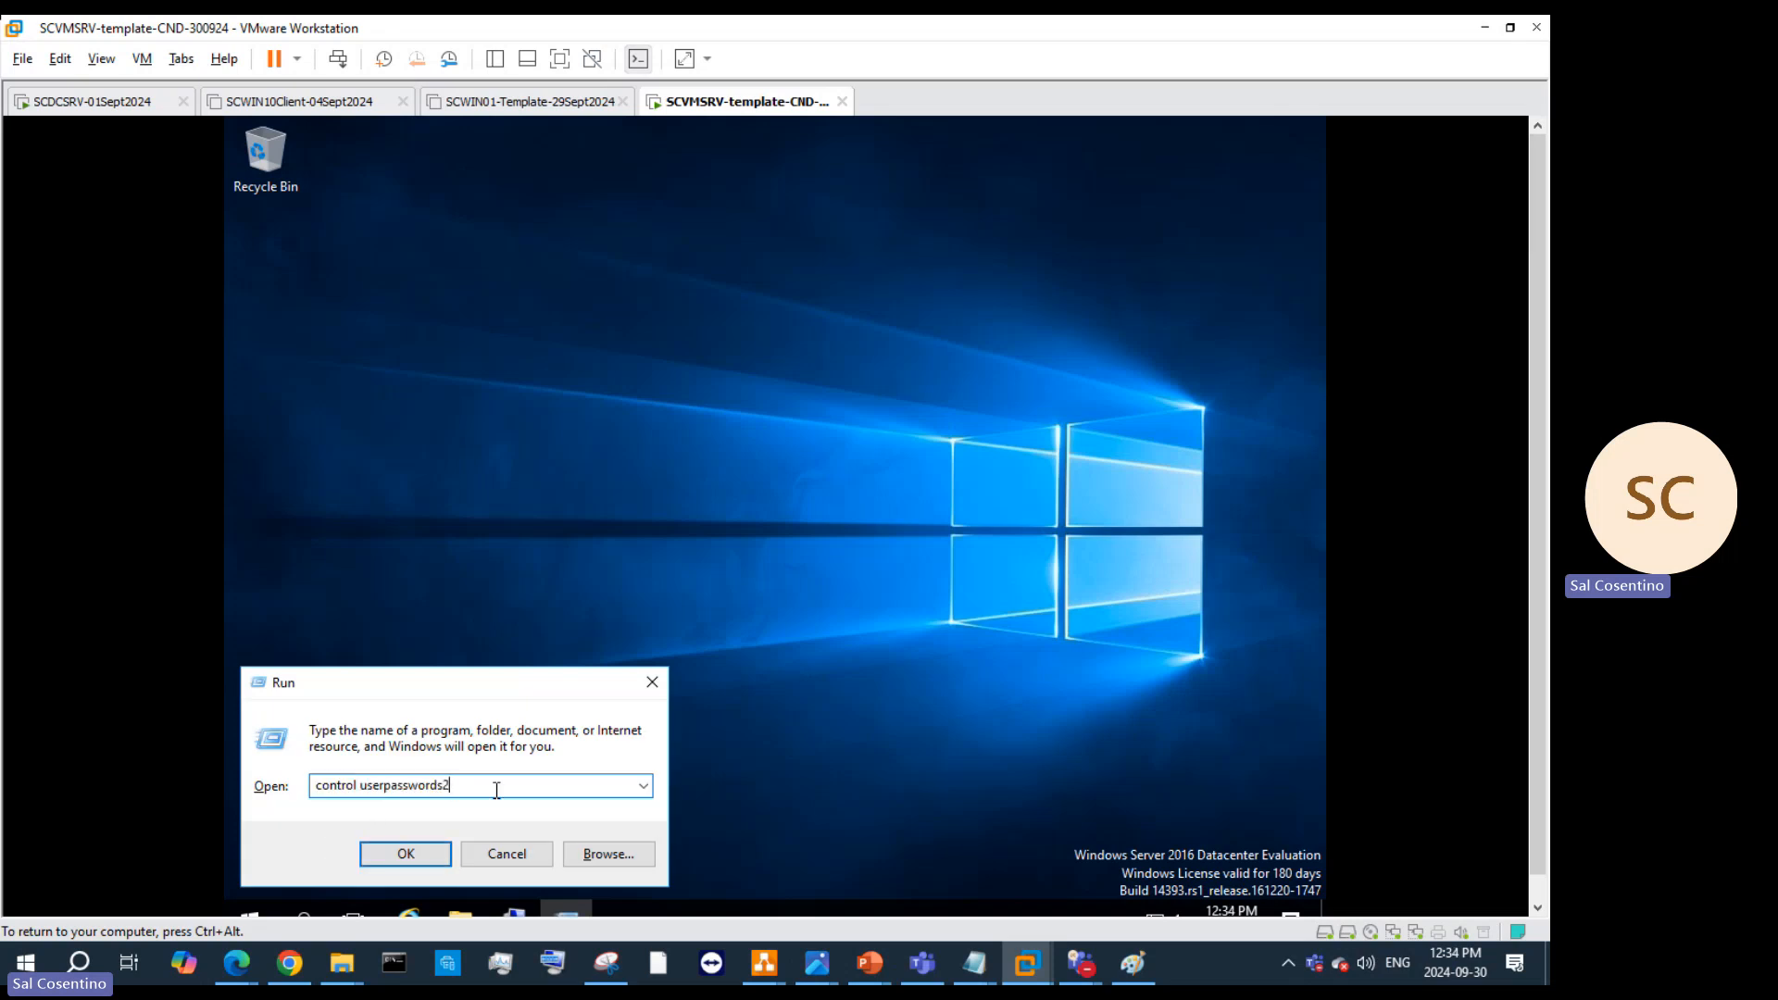
{"action": "key", "text": "Return"}
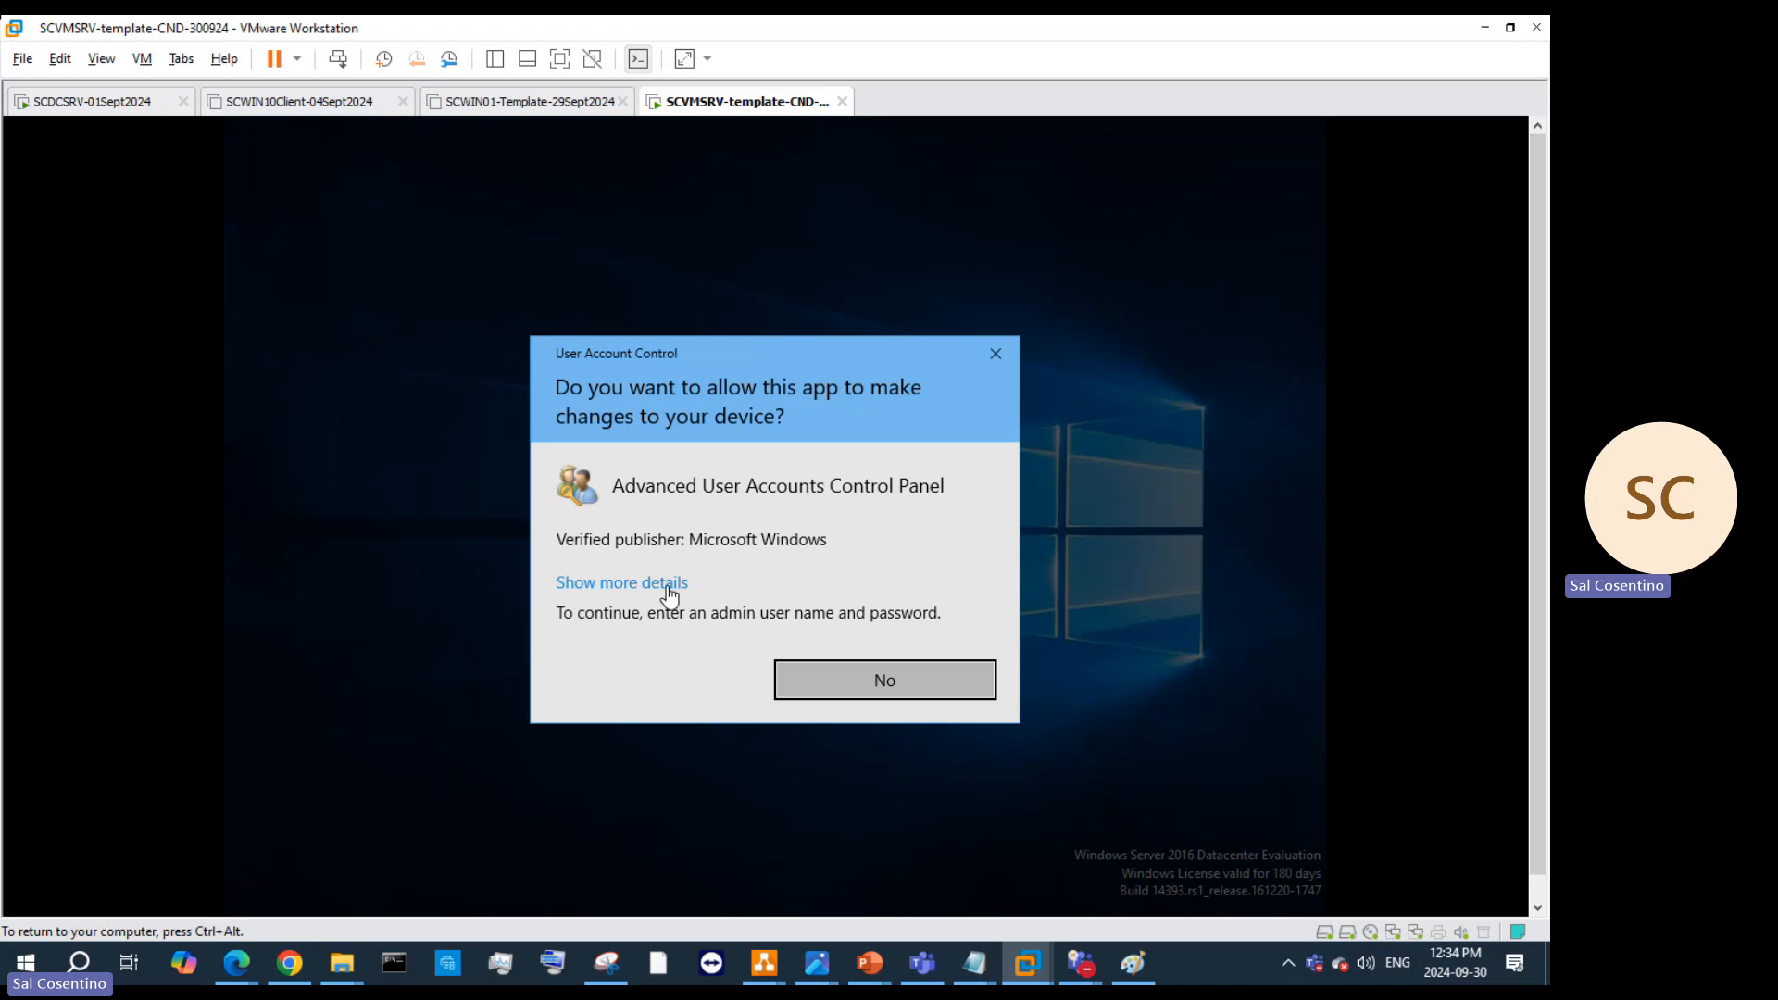
Step: Expand the netplwiz.exe UAC details and view then close the publisher certificate
{"action": "left_click", "coordinate": [628, 583]}
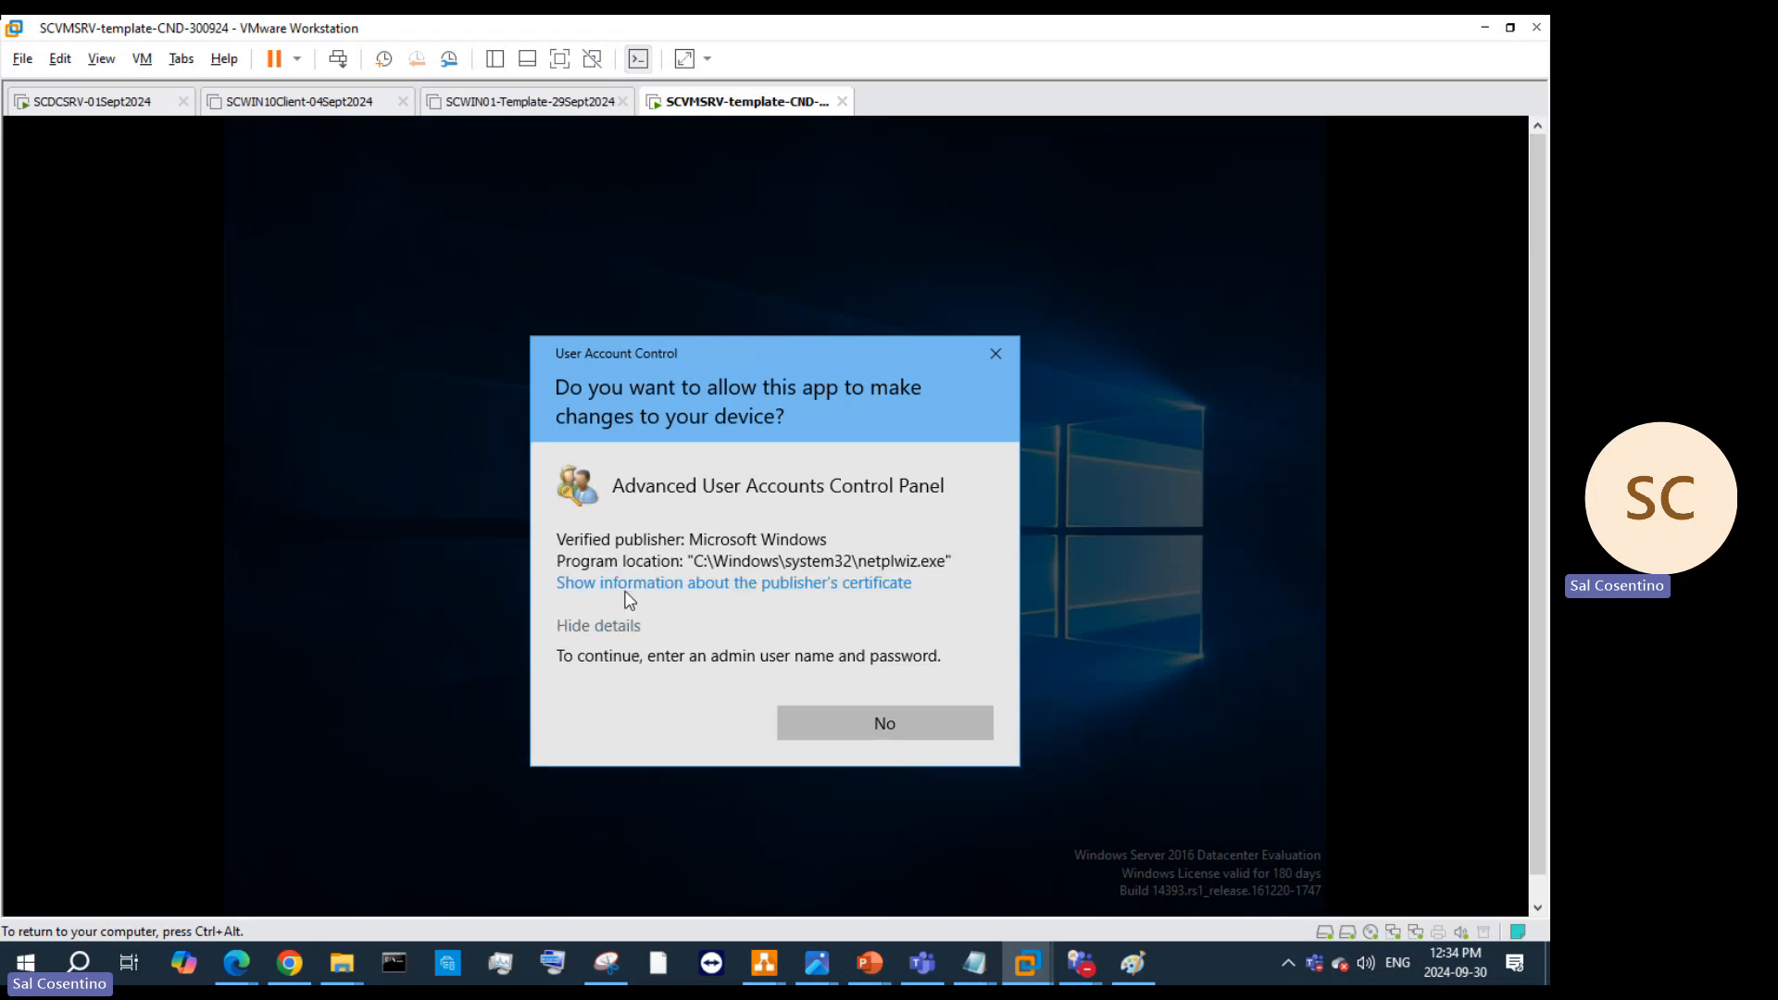
{"action": "left_click", "coordinate": [695, 583]}
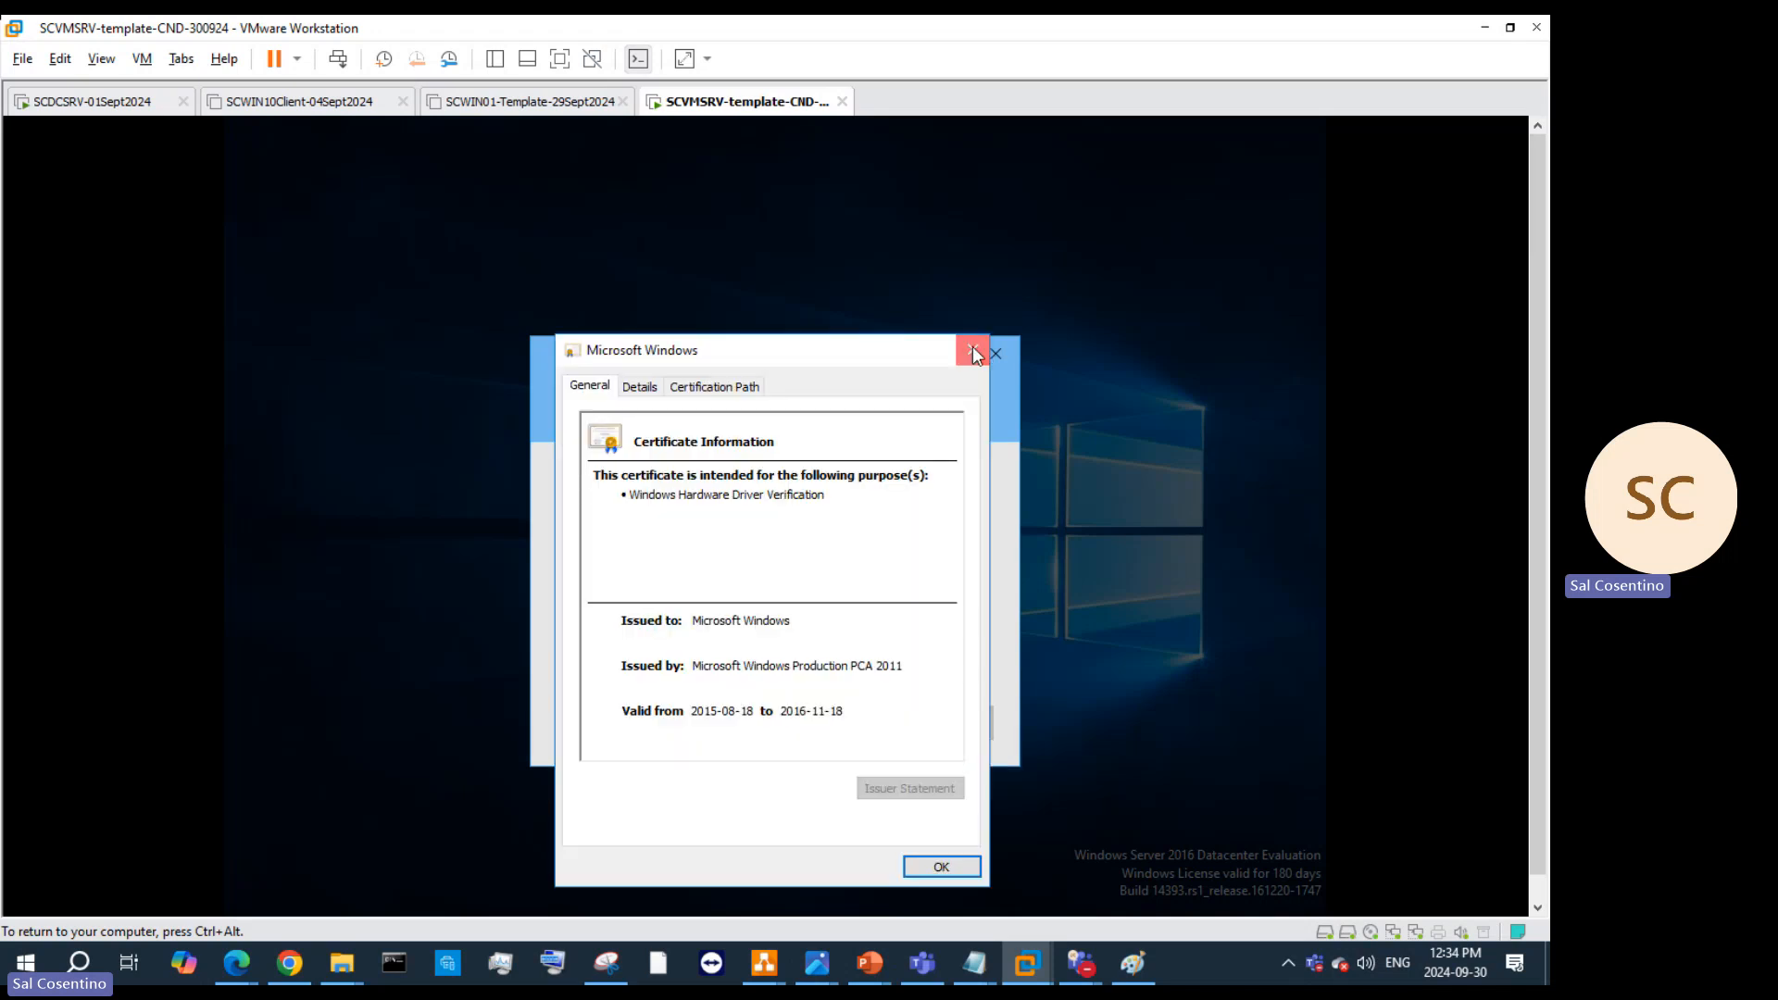
{"action": "left_click", "coordinate": [972, 348]}
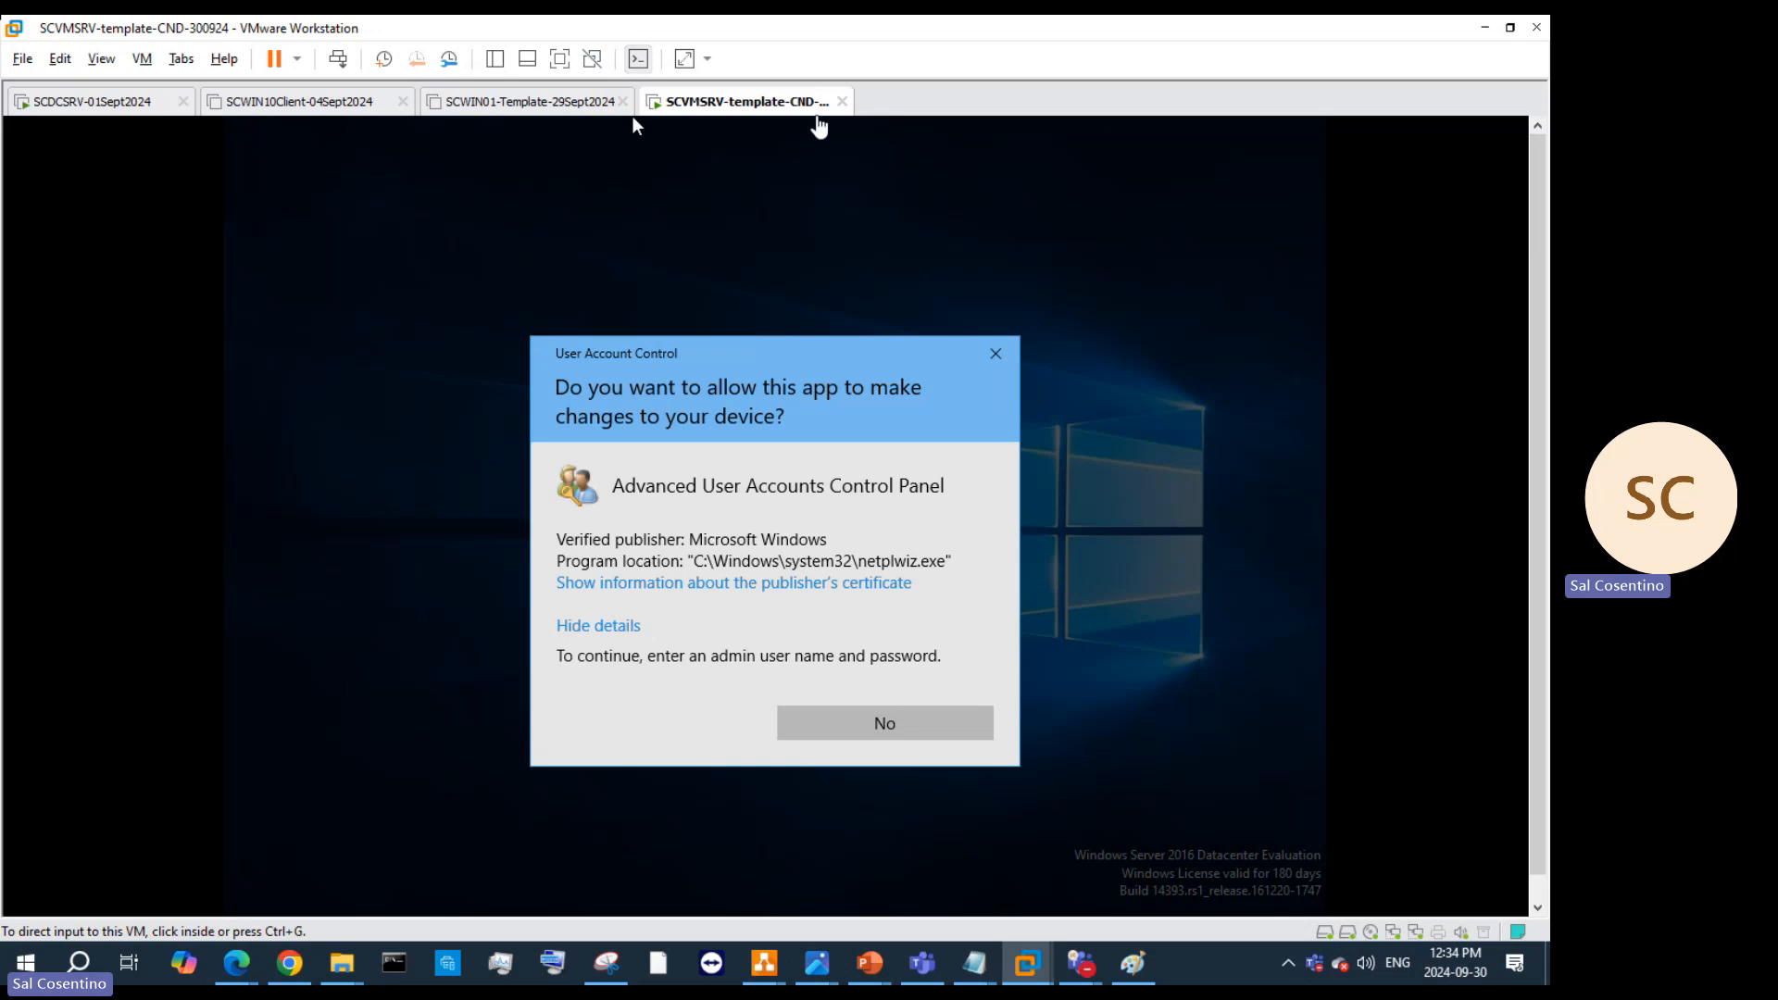
Step: Cancel closing the running SCVMSRV tab and switch between it and SCWIN01-Template
{"action": "left_click", "coordinate": [841, 104]}
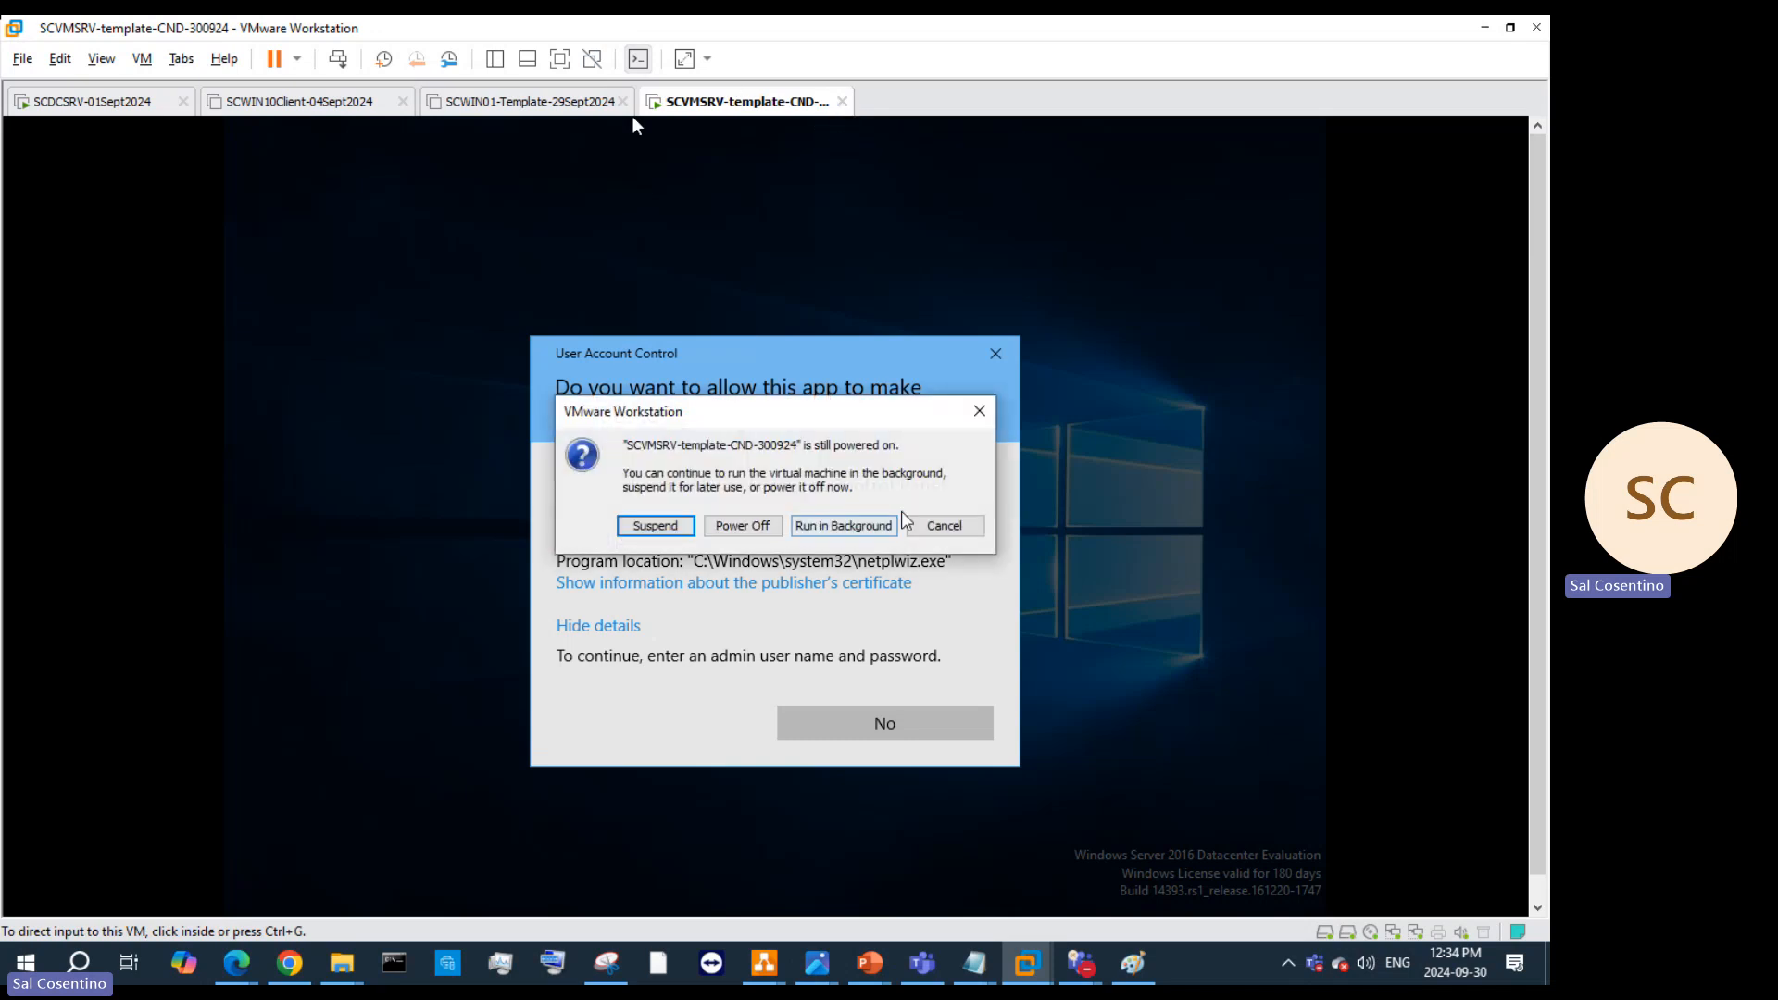
{"action": "left_click", "coordinate": [936, 526]}
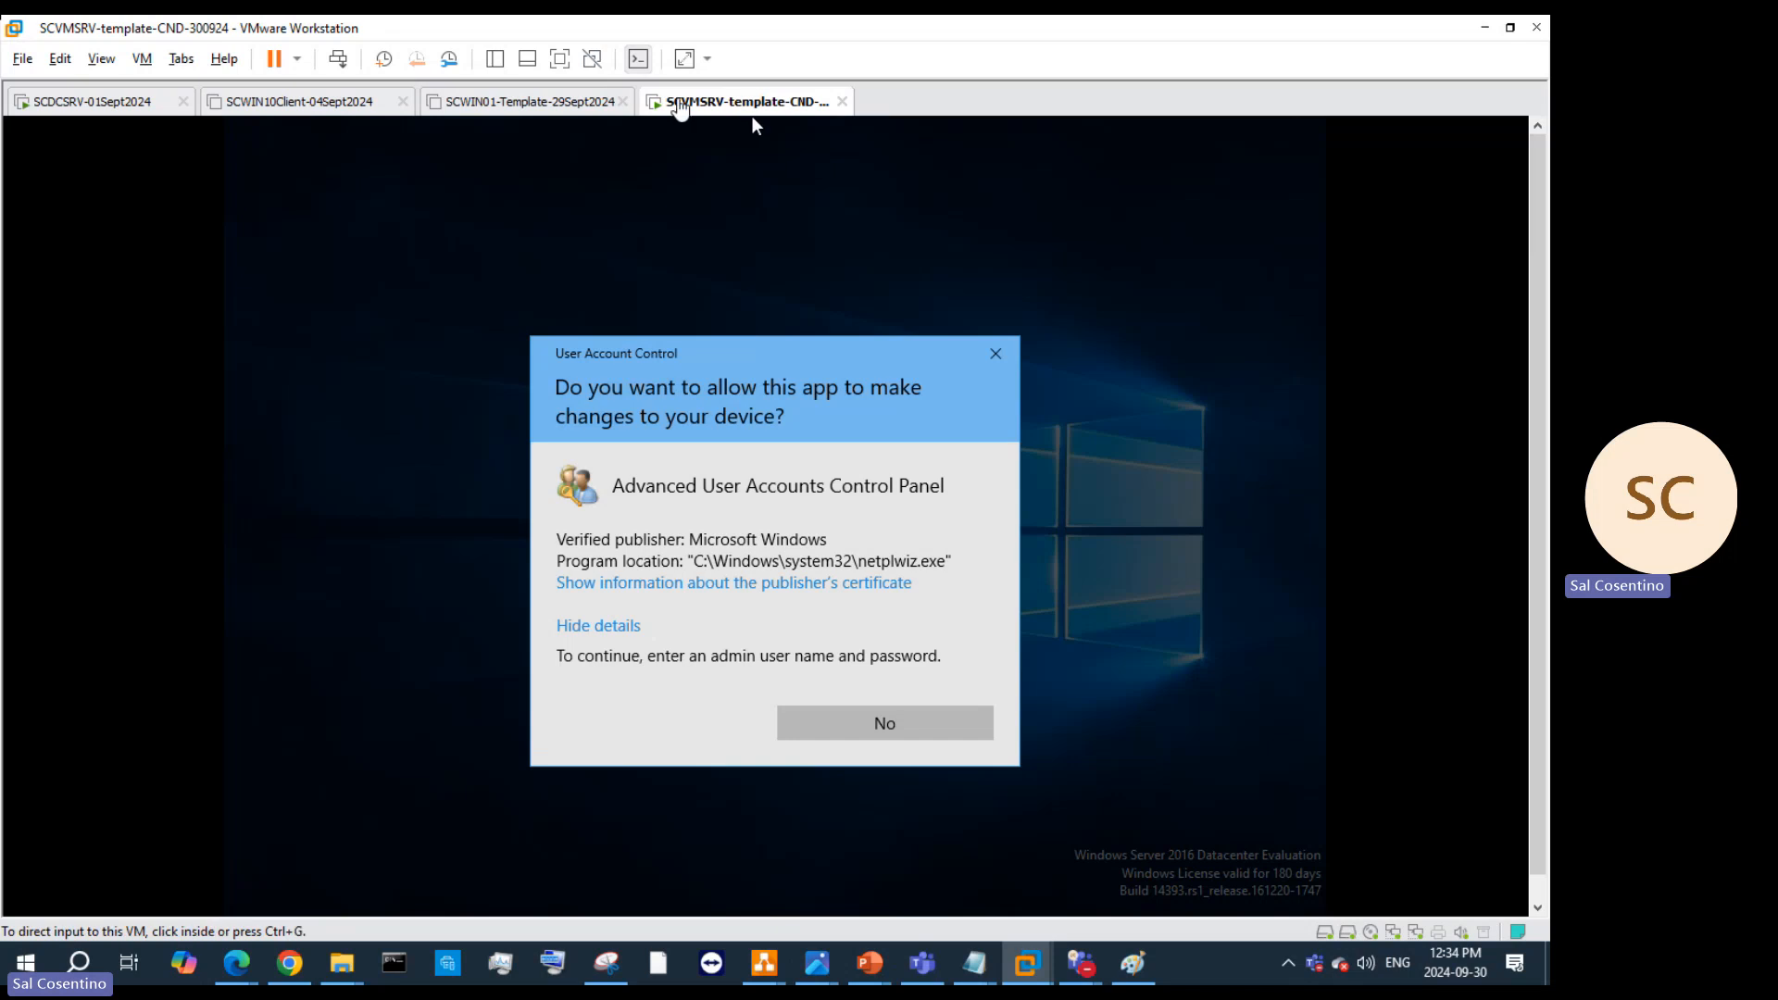
{"action": "left_click", "coordinate": [534, 103]}
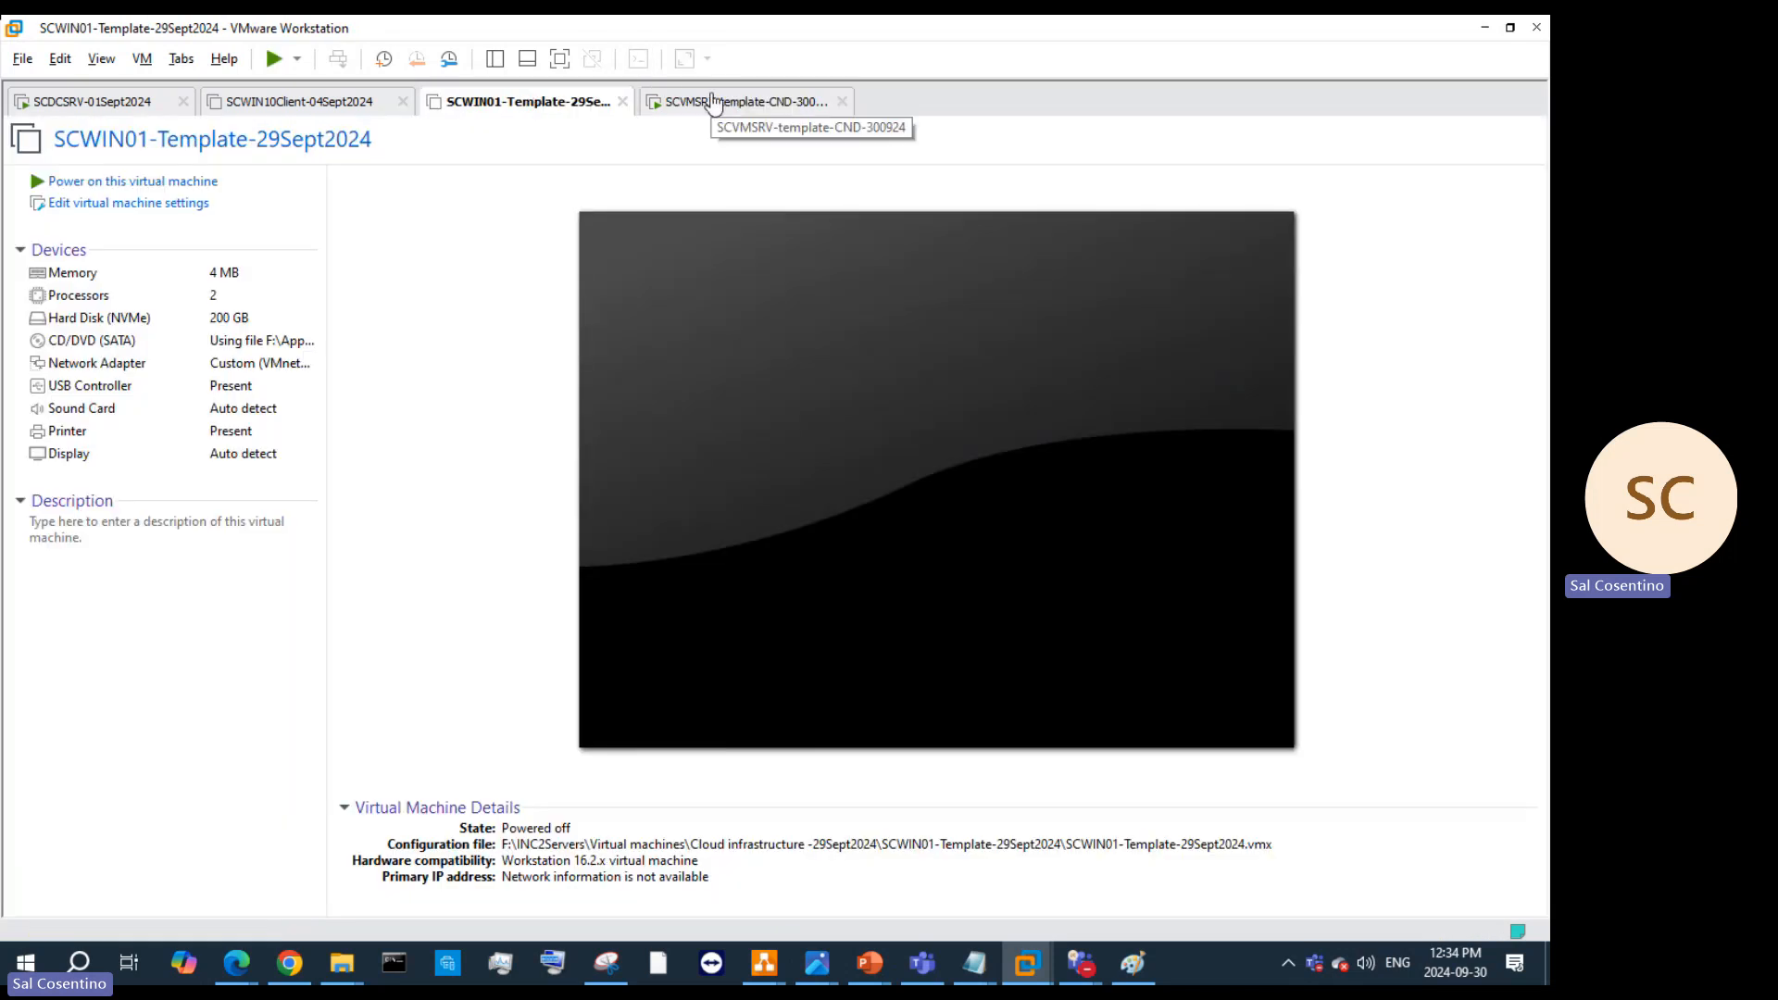
{"action": "left_click", "coordinate": [713, 102]}
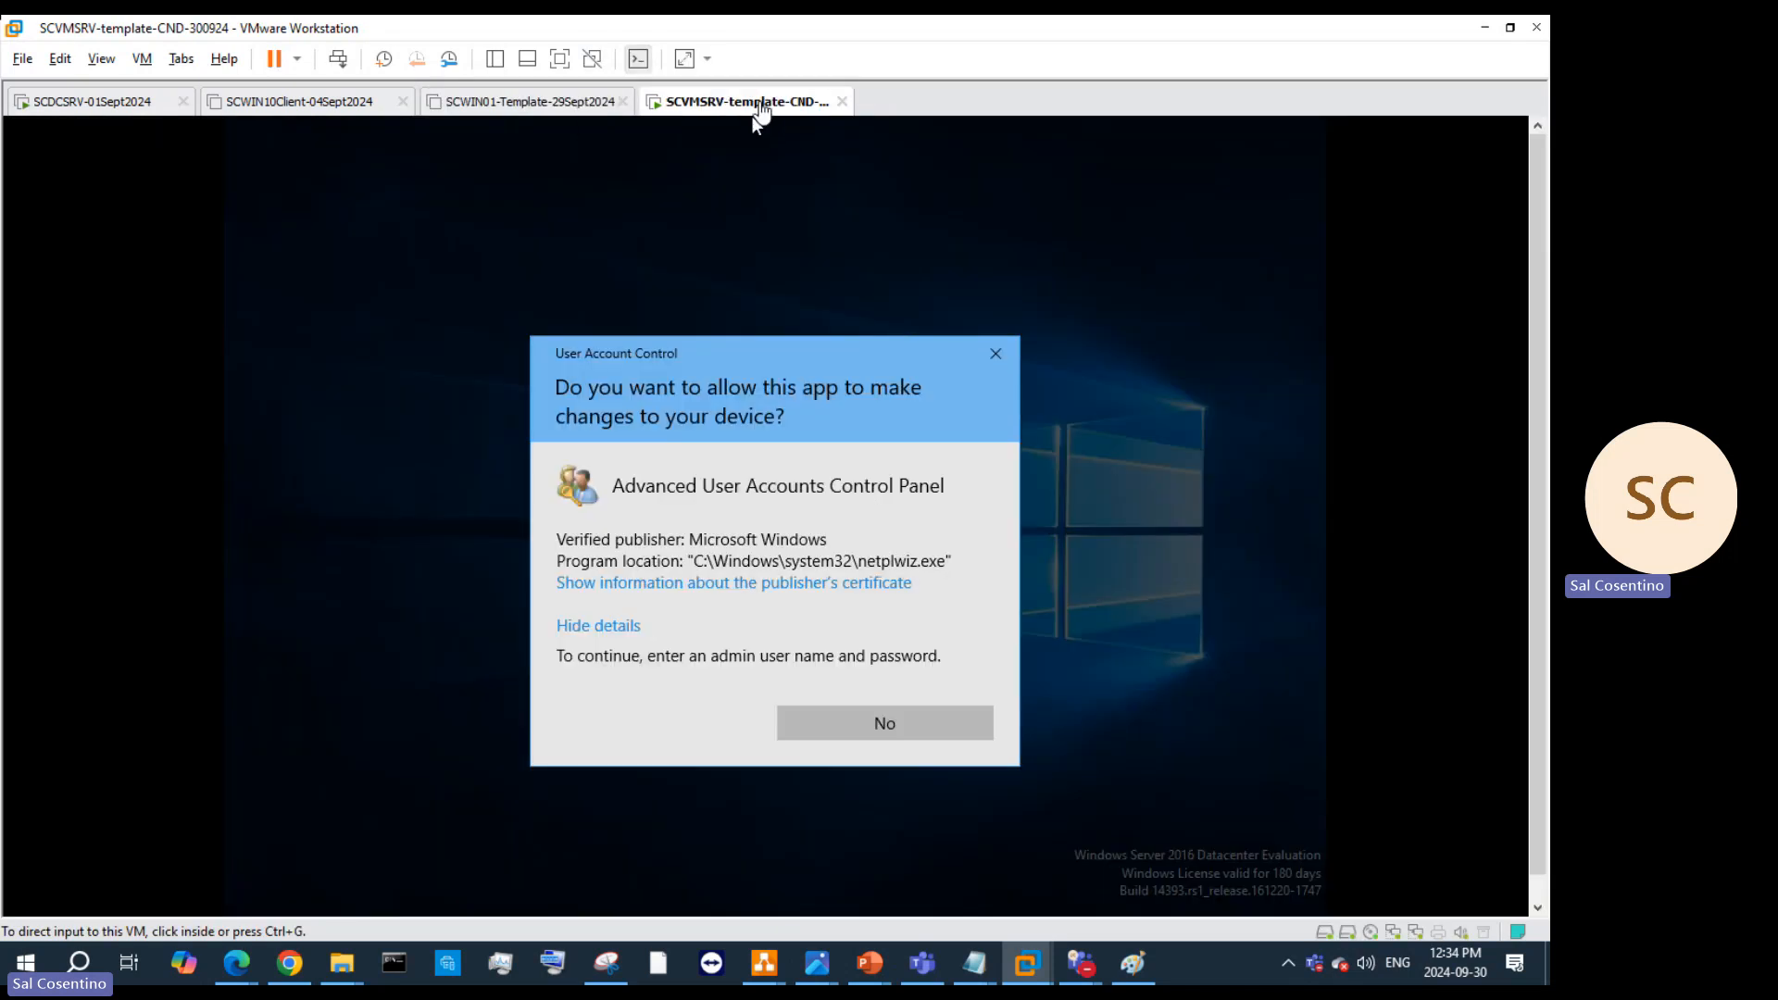
{"action": "left_click", "coordinate": [532, 103]}
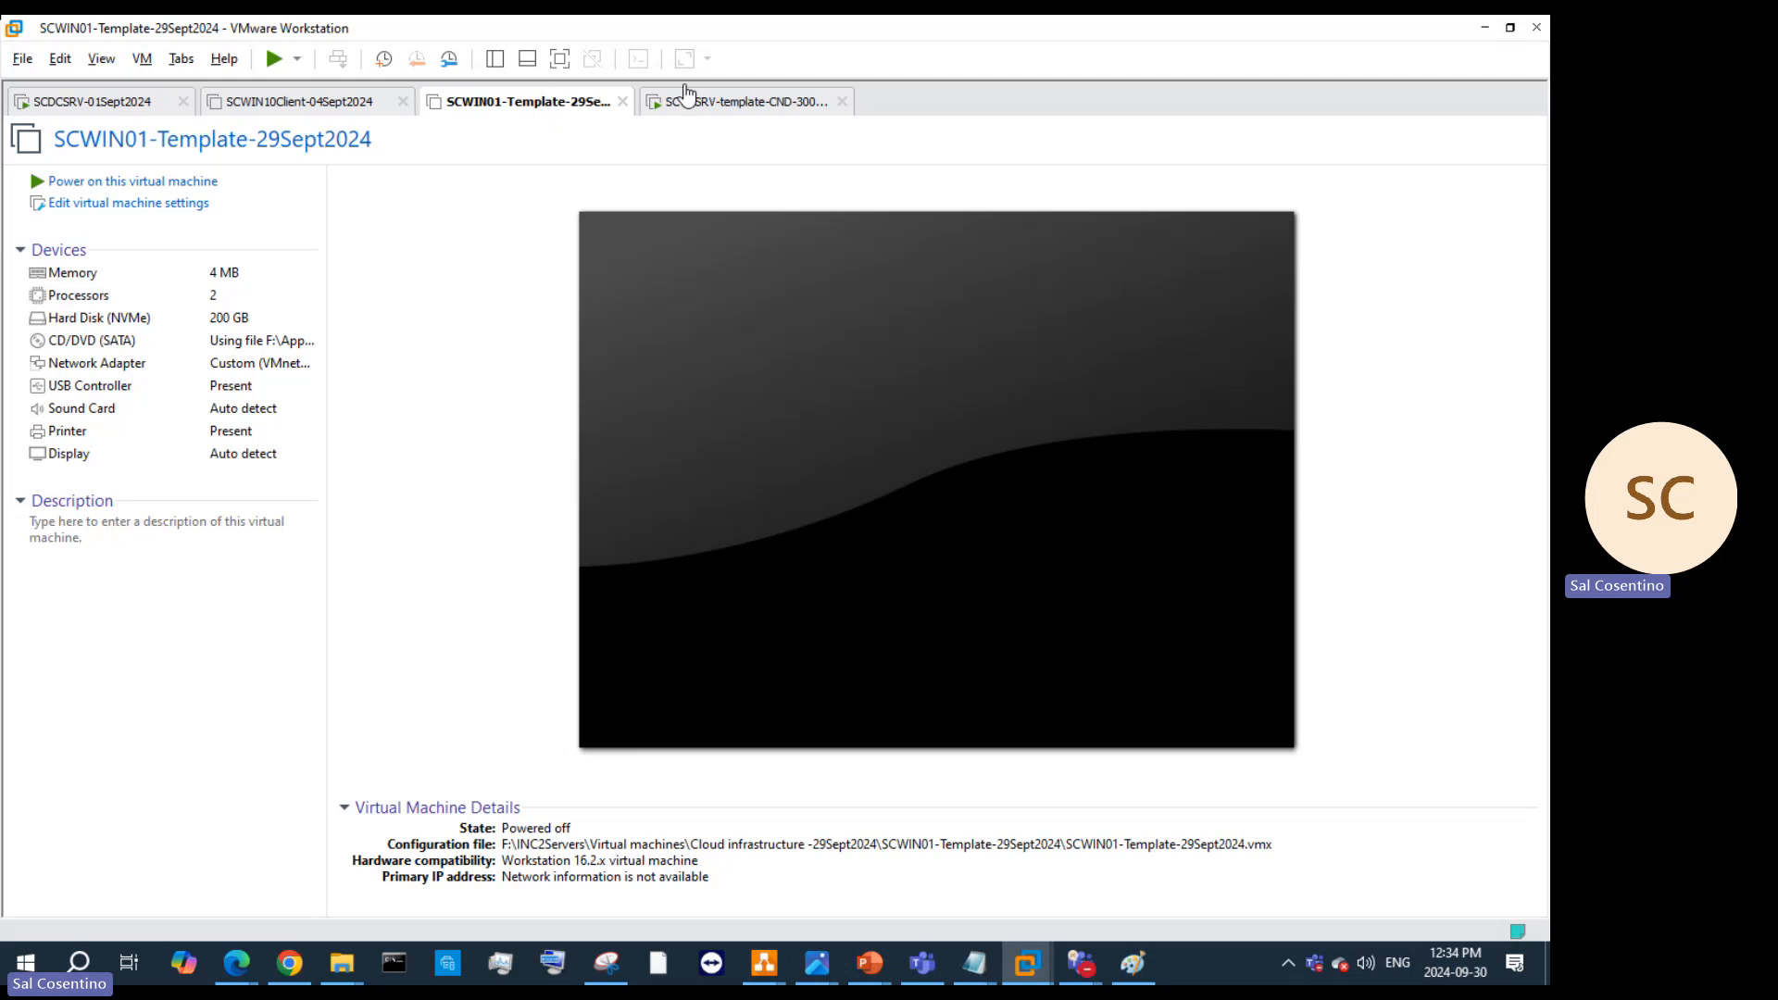
{"action": "left_click", "coordinate": [752, 109]}
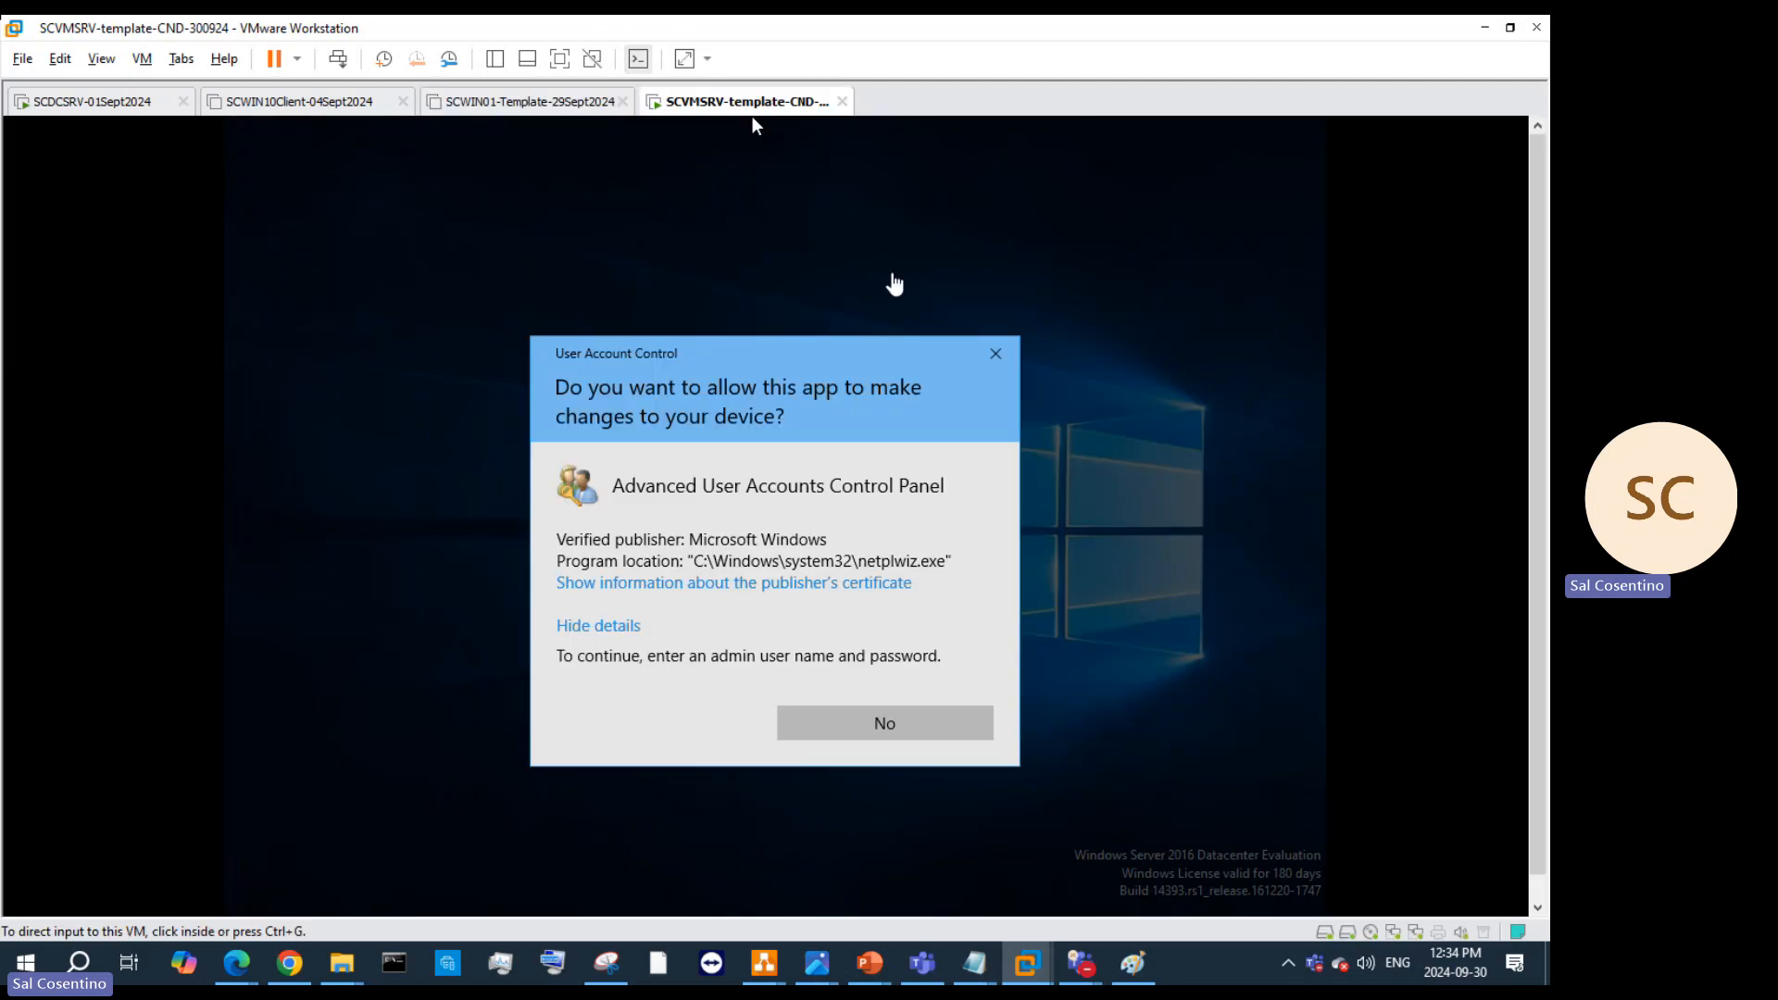
Step: Minimize Teams, then open SCWIN01-Template's memory settings showing 4 MB
{"action": "mouse_move", "coordinate": [1074, 963]}
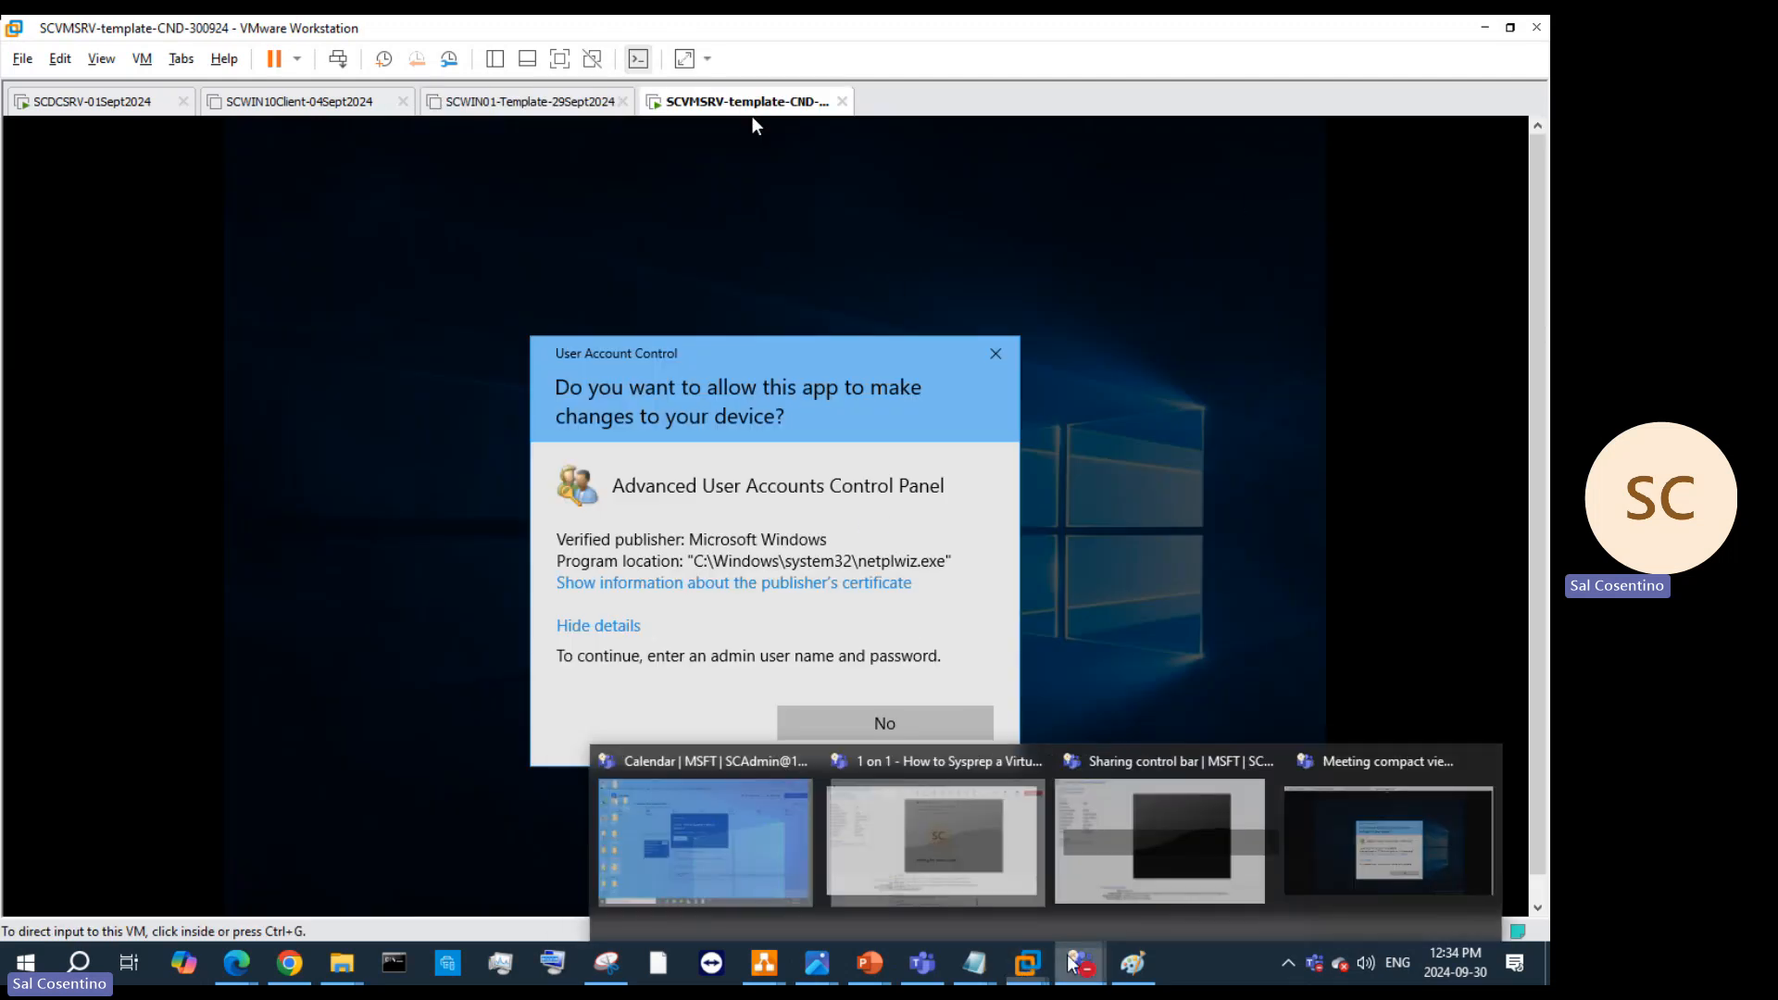
{"action": "left_click", "coordinate": [1005, 875]}
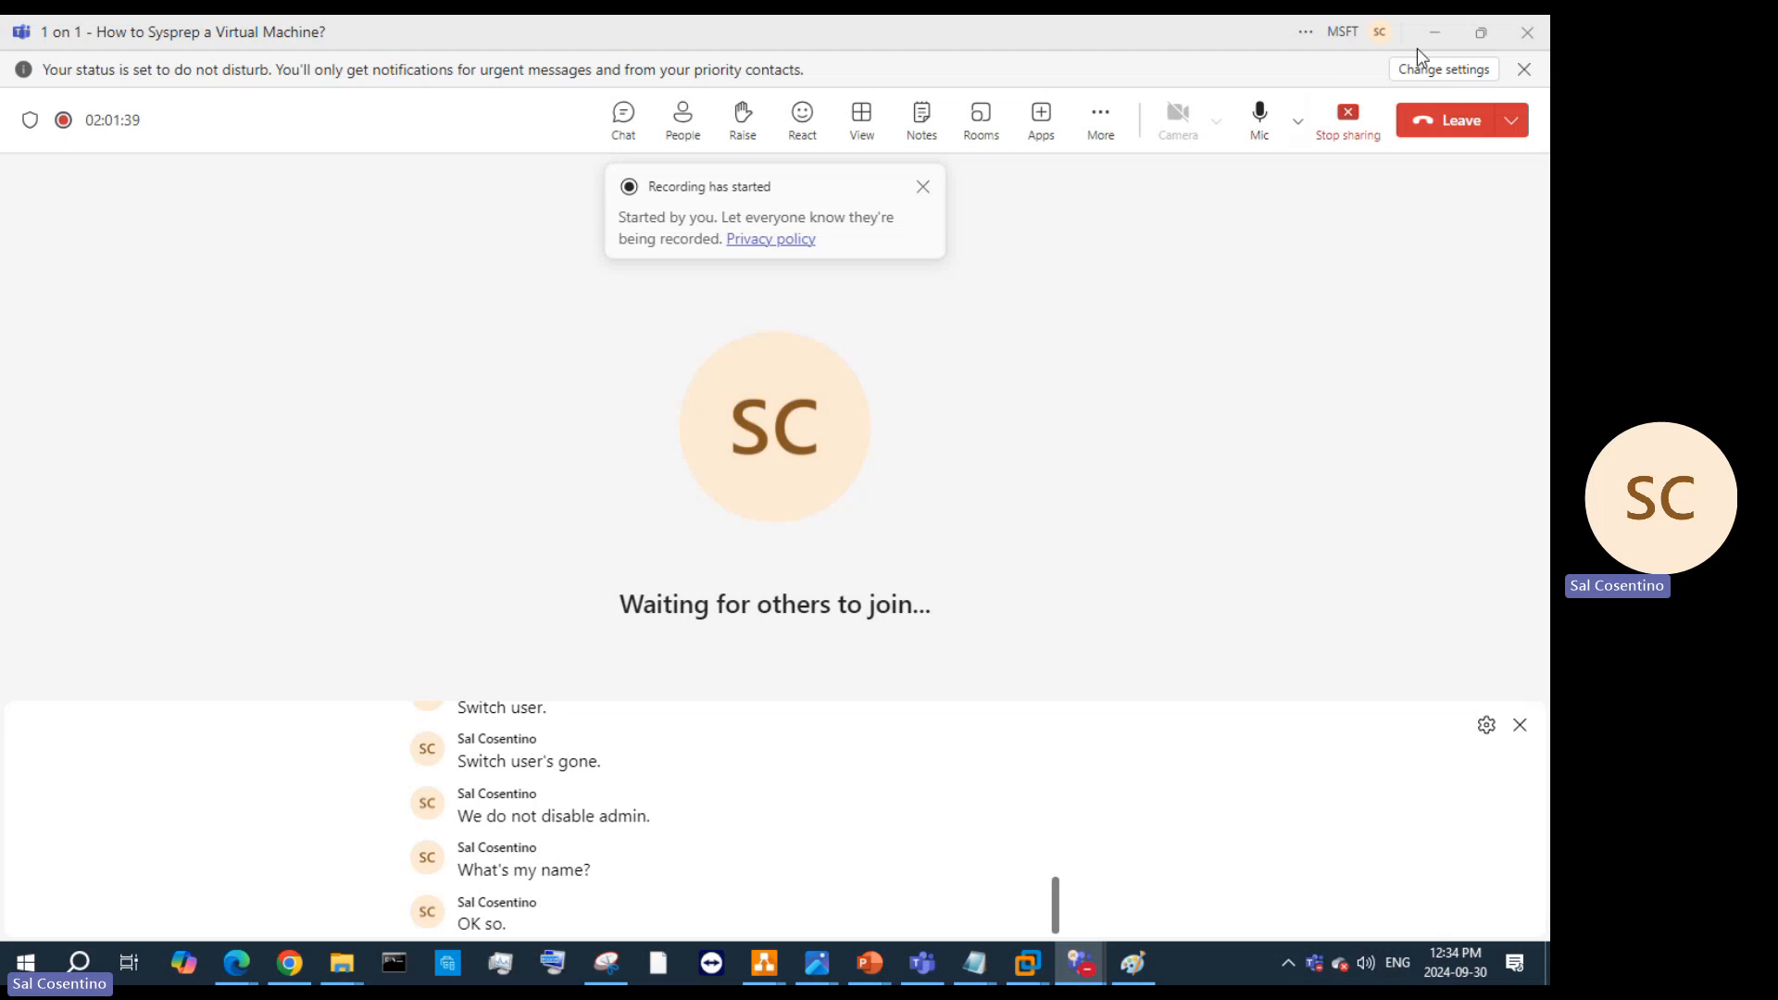
{"action": "left_click", "coordinate": [1443, 32]}
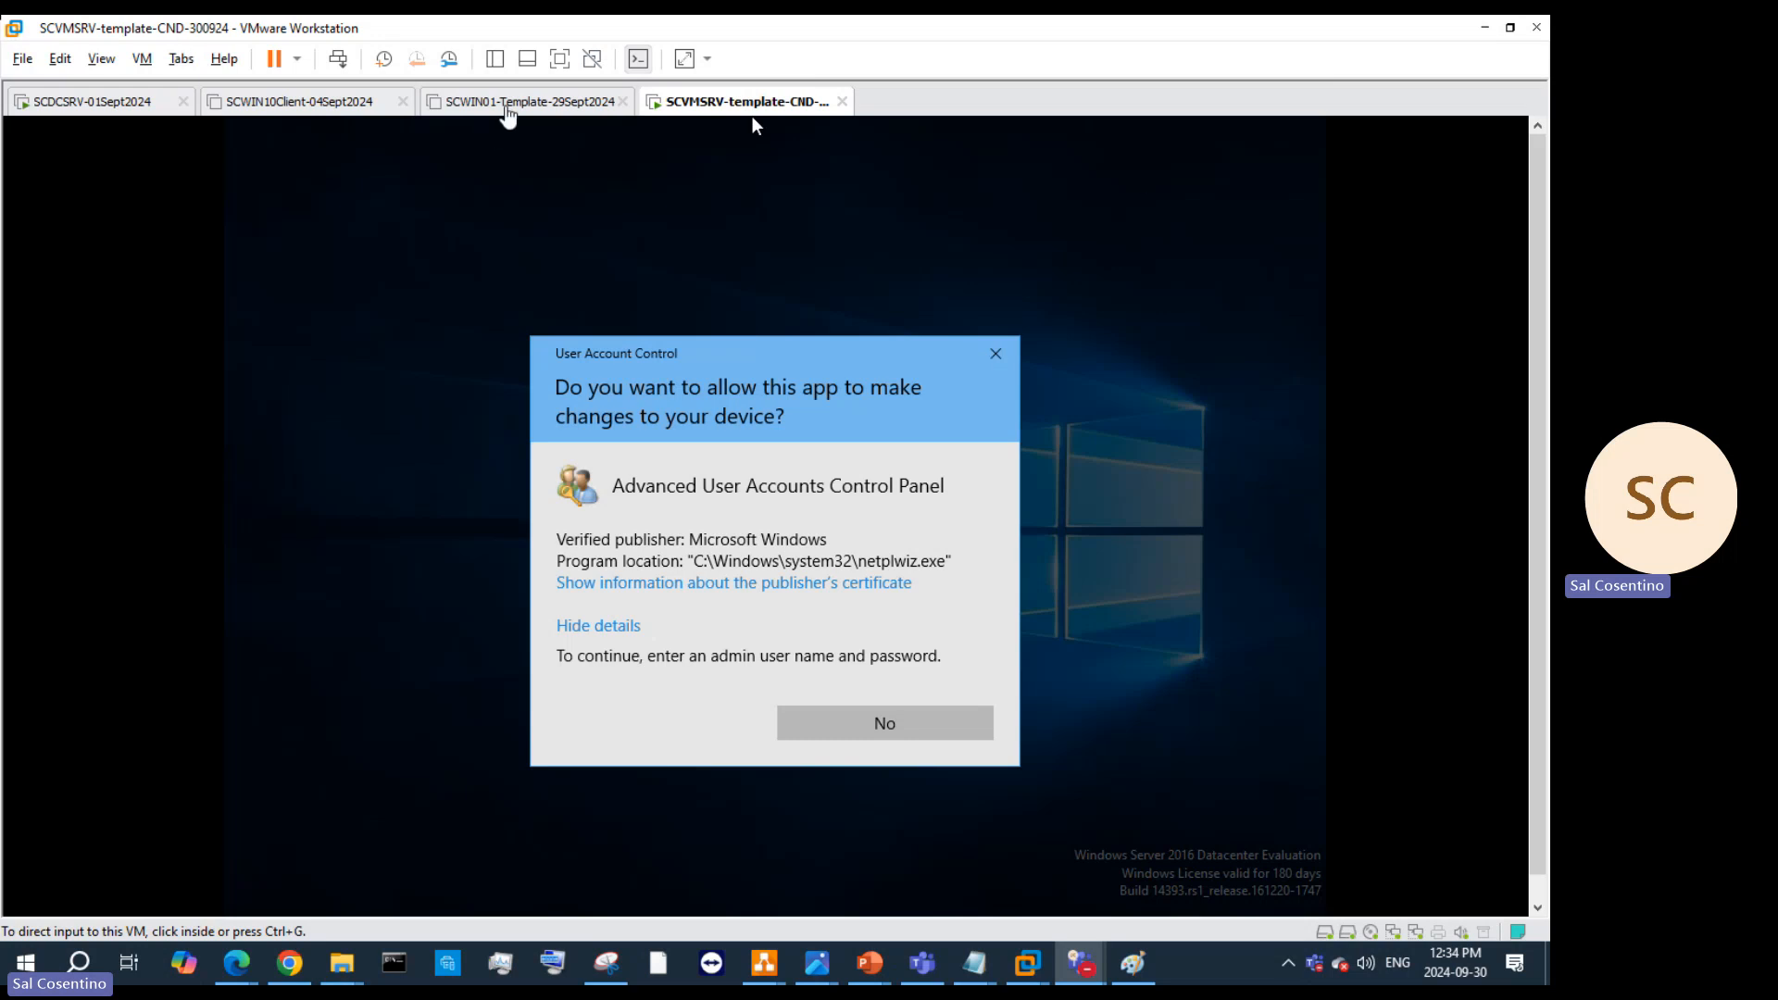
{"action": "left_click", "coordinate": [529, 107]}
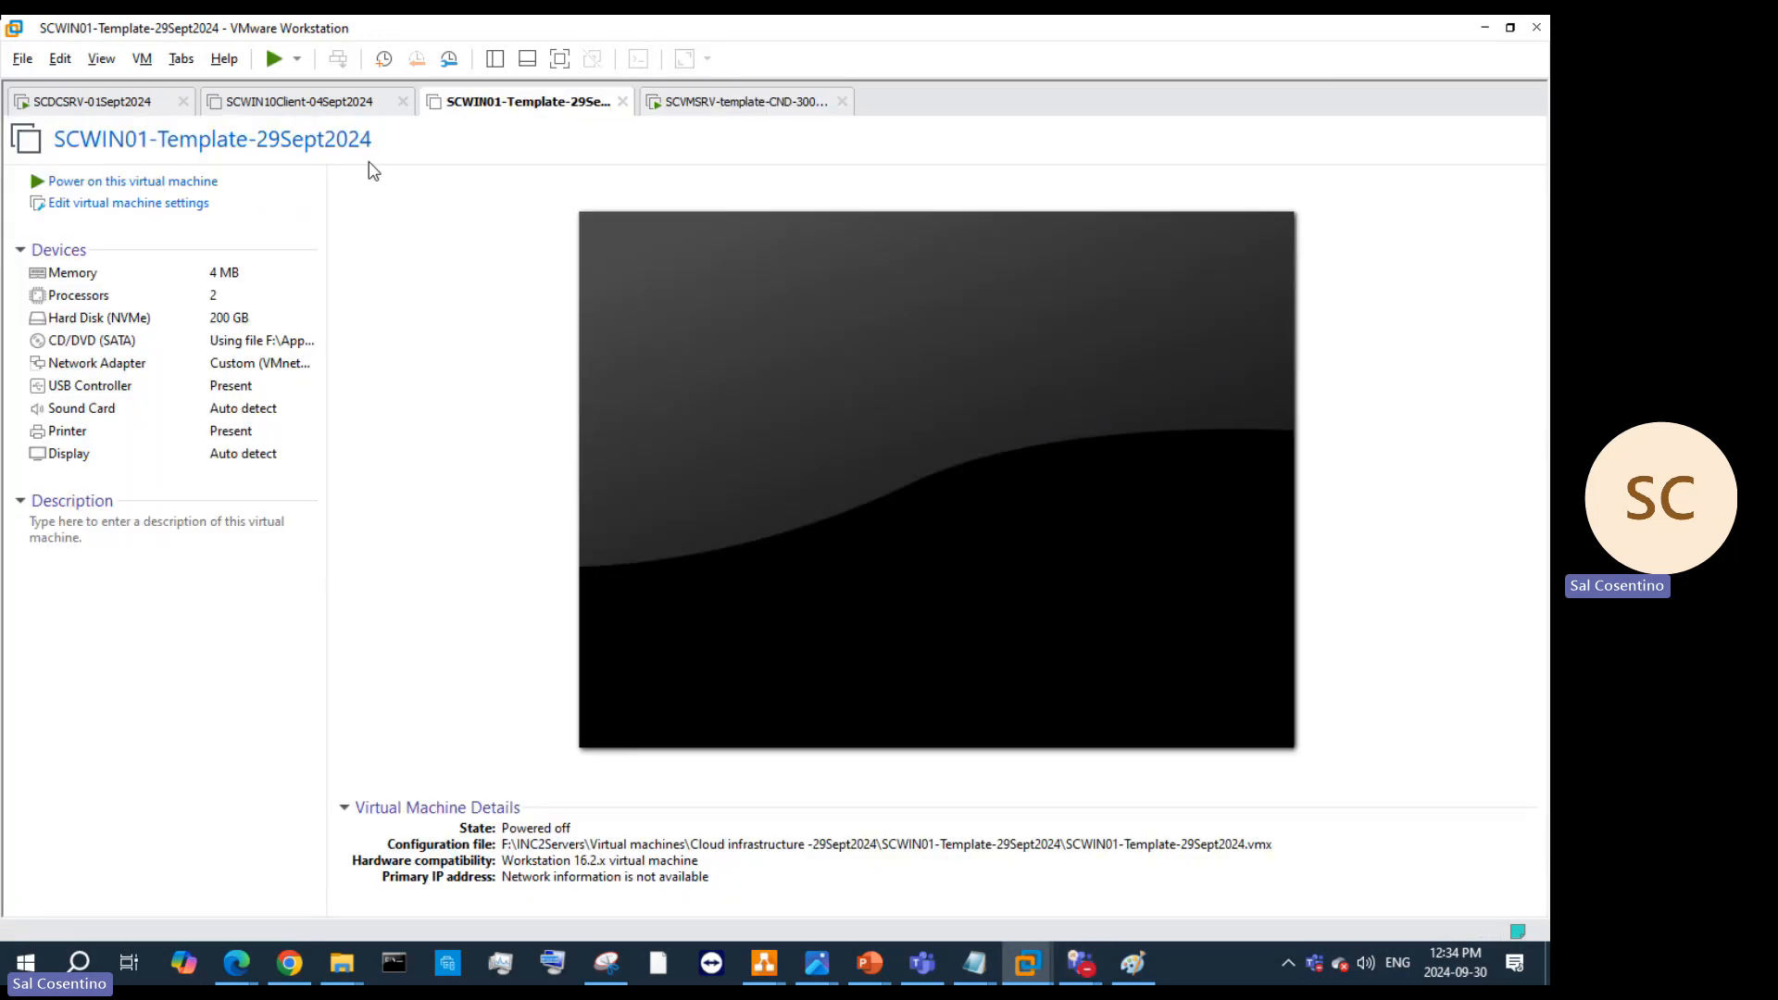
{"action": "double_click", "coordinate": [248, 276]}
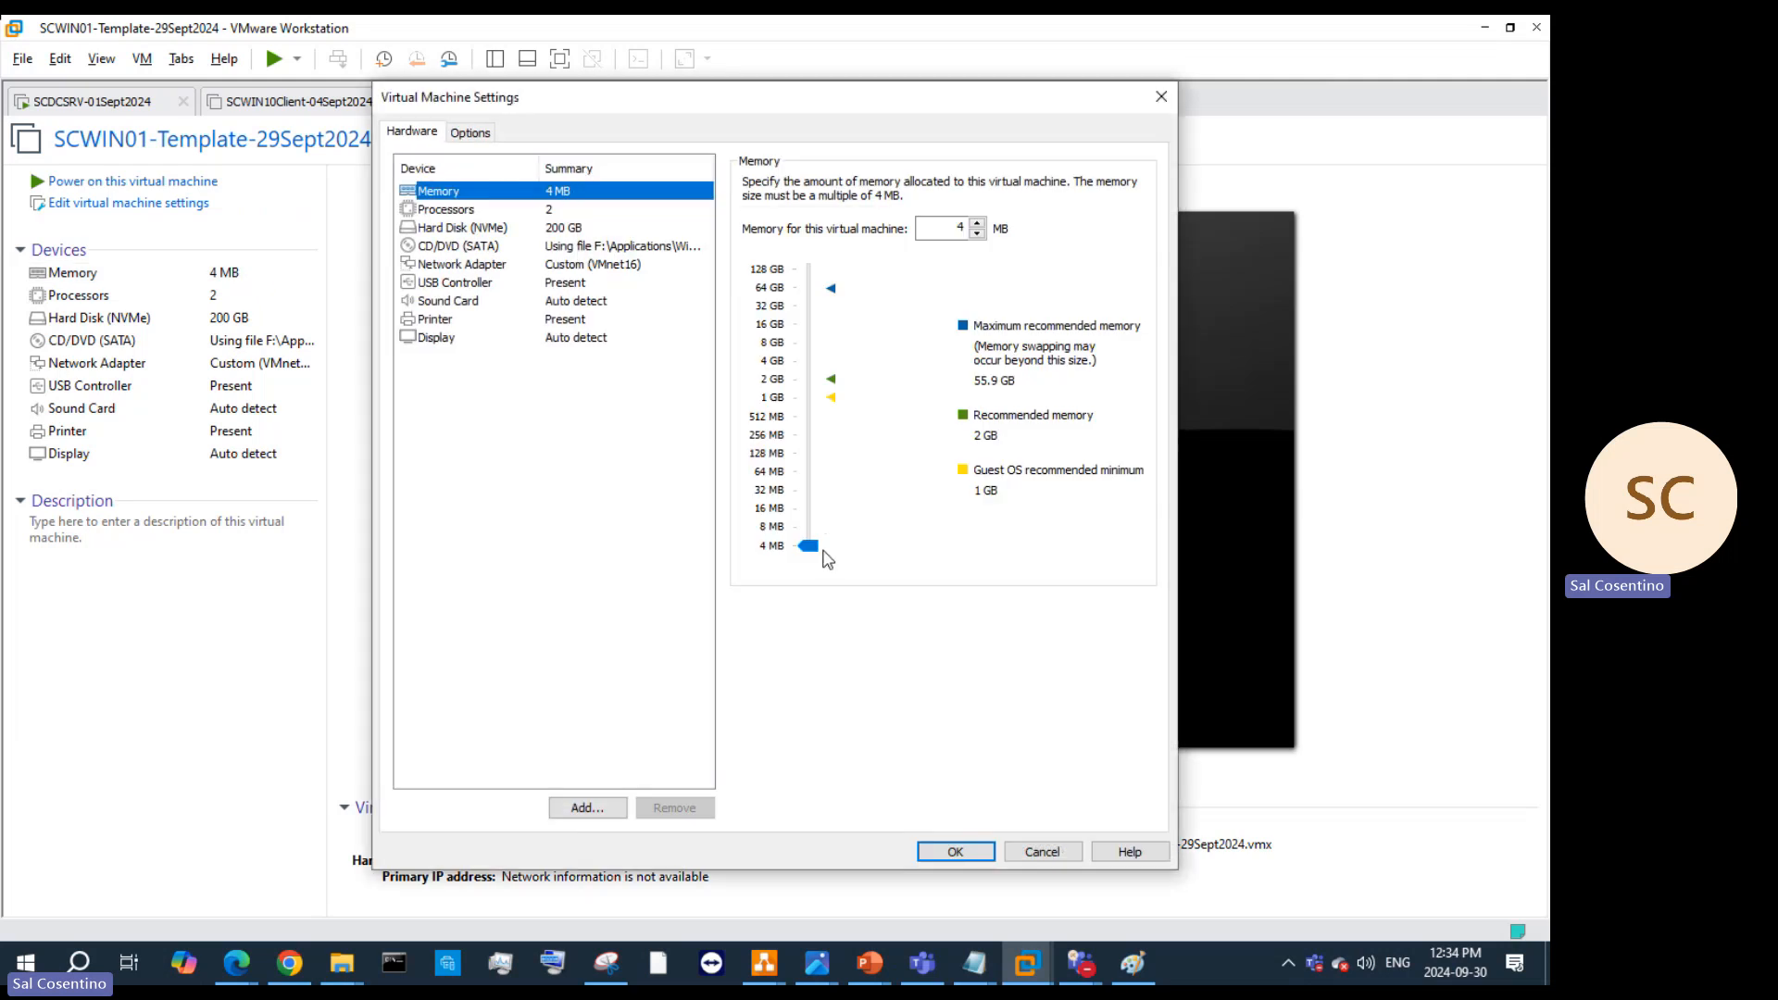
Step: Drag the memory slider to 8192 MB (8 GB) for SCWIN01-Template and save with OK
{"action": "left_click_drag", "start_coordinate": [820, 548], "coordinate": [808, 326]}
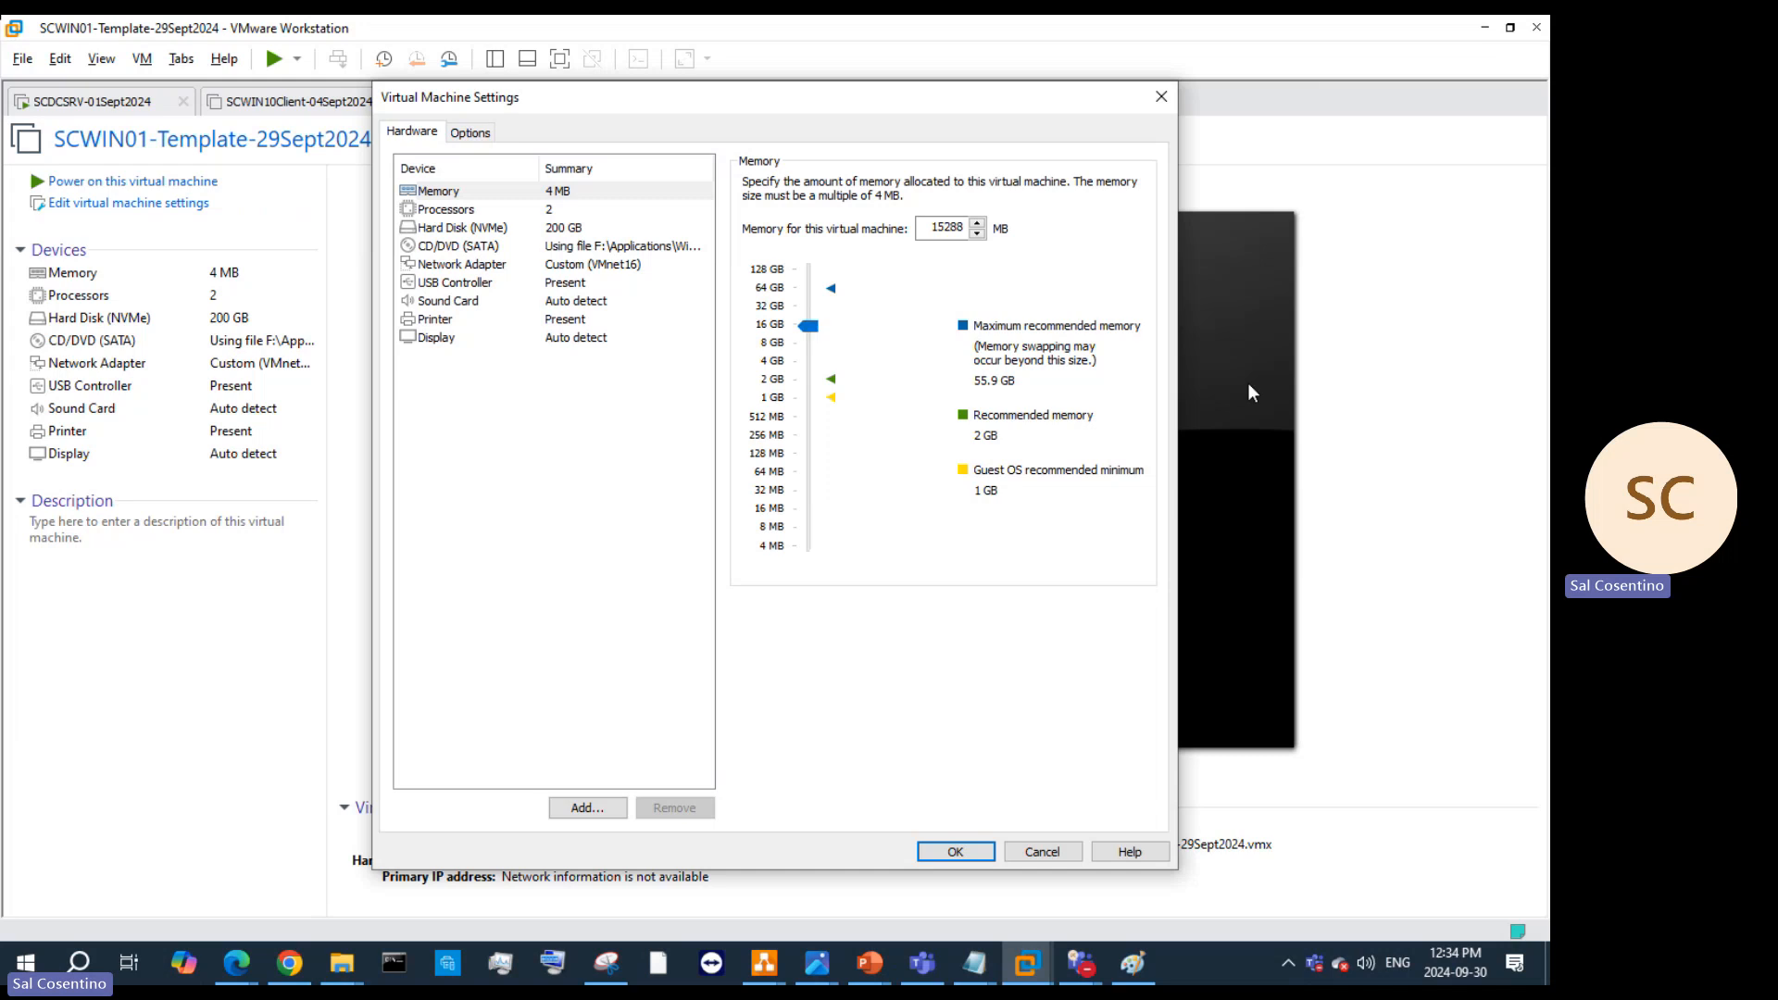
{"action": "left_click", "coordinate": [810, 344]}
{"action": "left_click", "coordinate": [973, 846]}
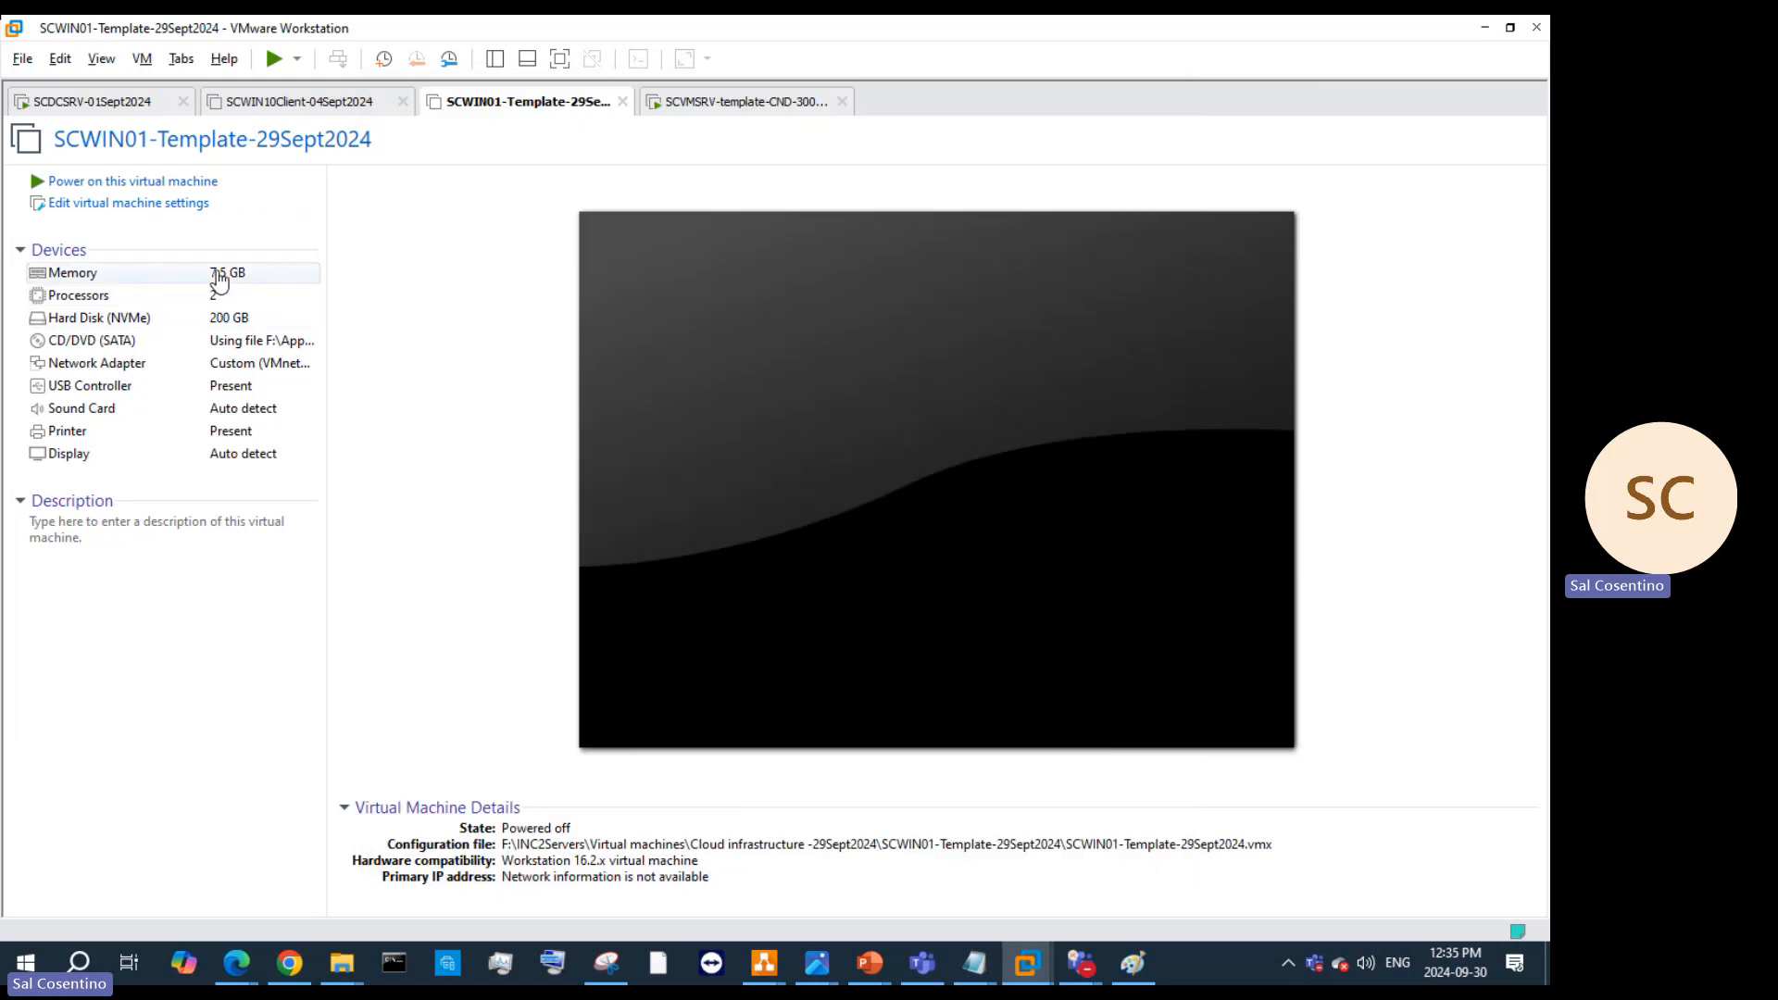
{"action": "double_click", "coordinate": [220, 277]}
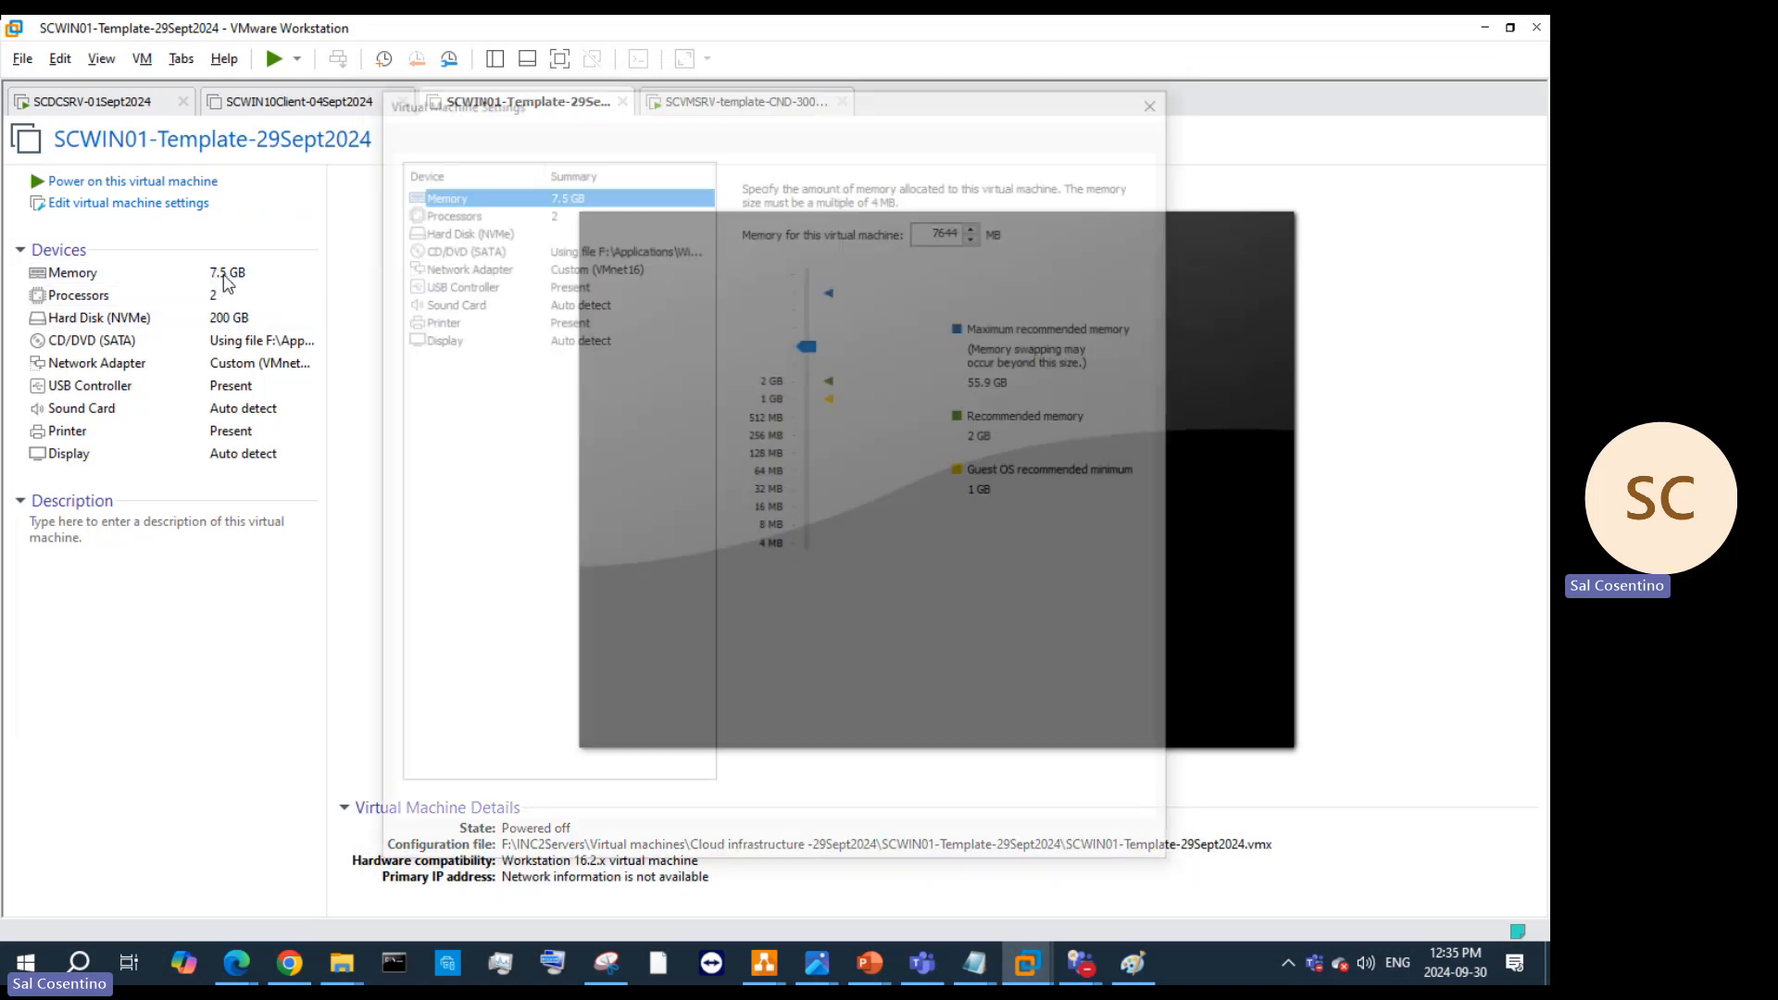
{"action": "left_click", "coordinate": [808, 344]}
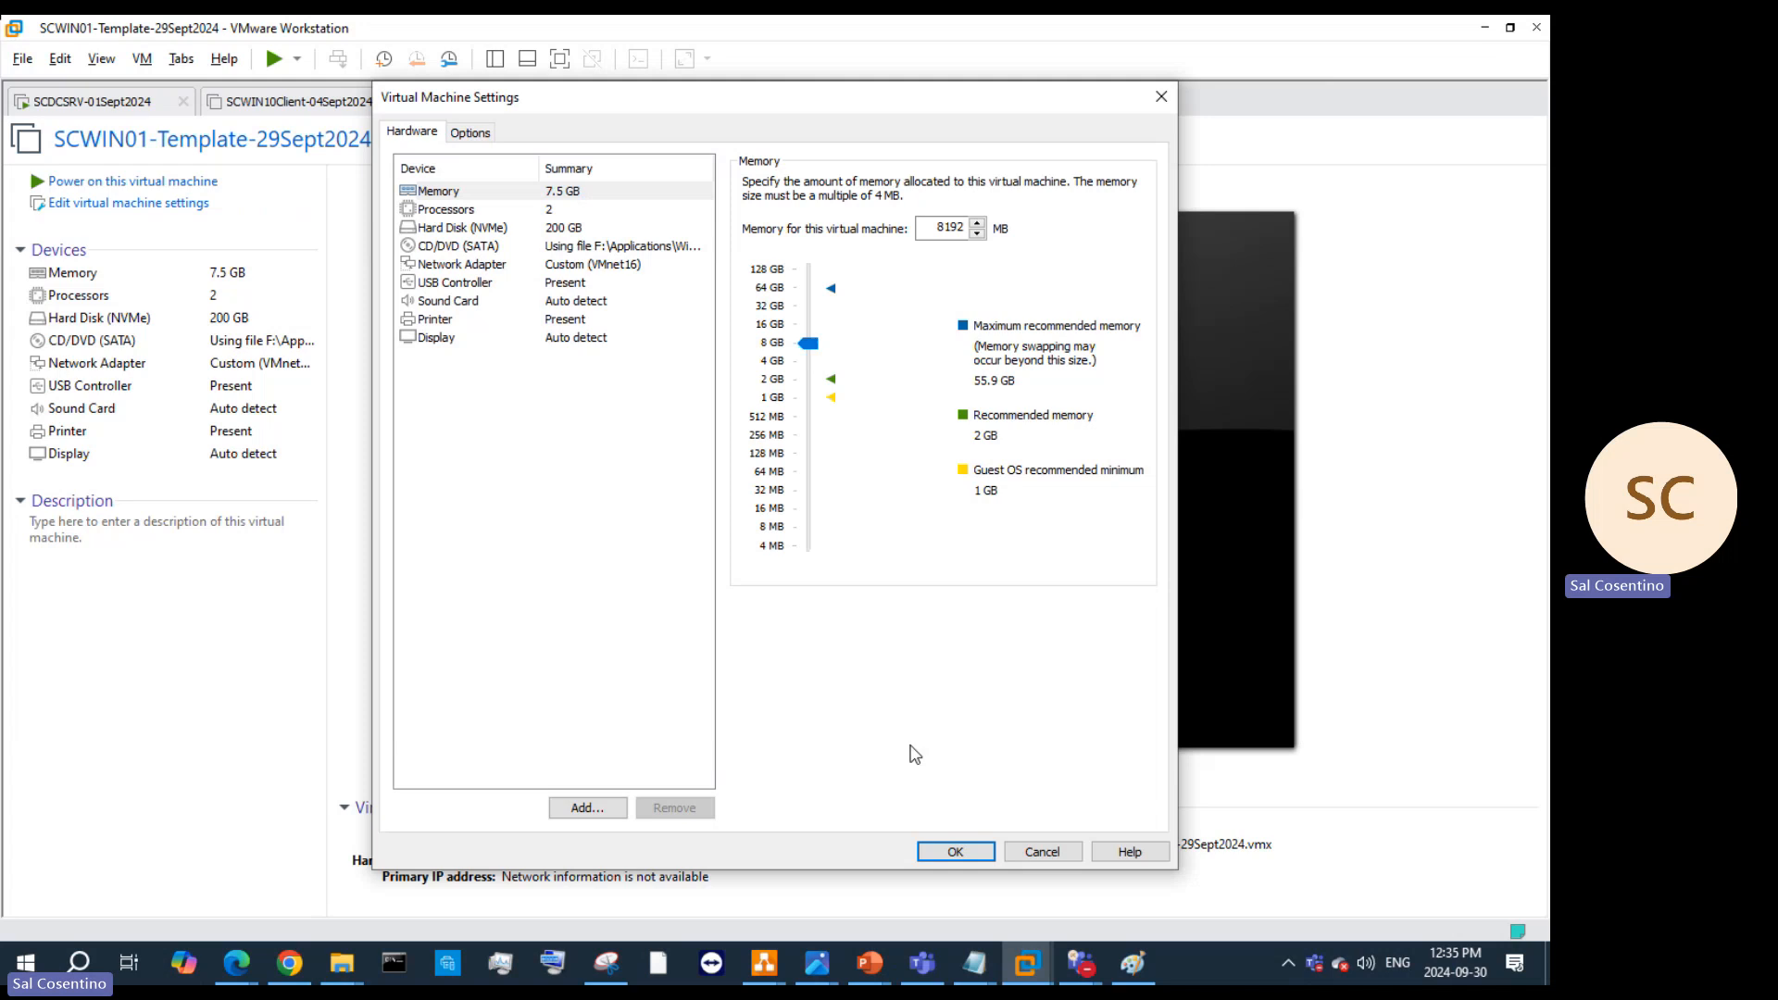
{"action": "left_click", "coordinate": [972, 853]}
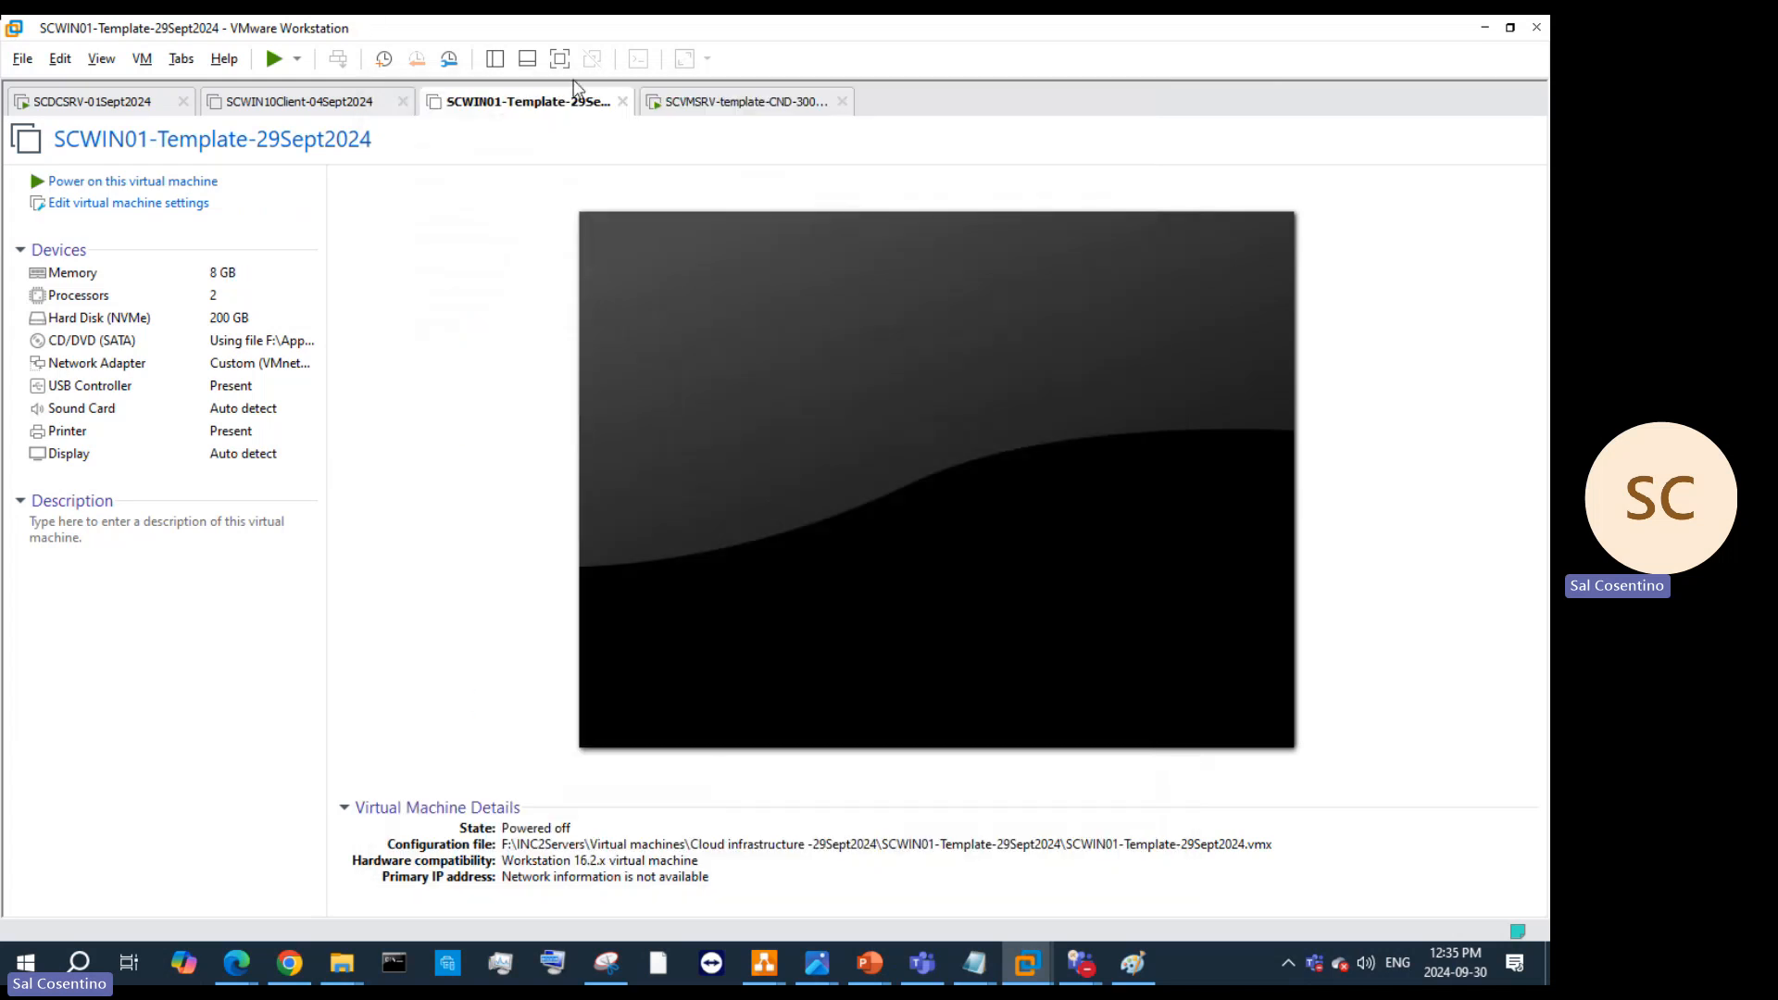
Step: Shut down the SCVMSRV-template-CND-300924 guest, glance at the SCWIN01 tab, then return to SCVMSRV
{"action": "left_click", "coordinate": [663, 103]}
{"action": "right_click", "coordinate": [666, 98]}
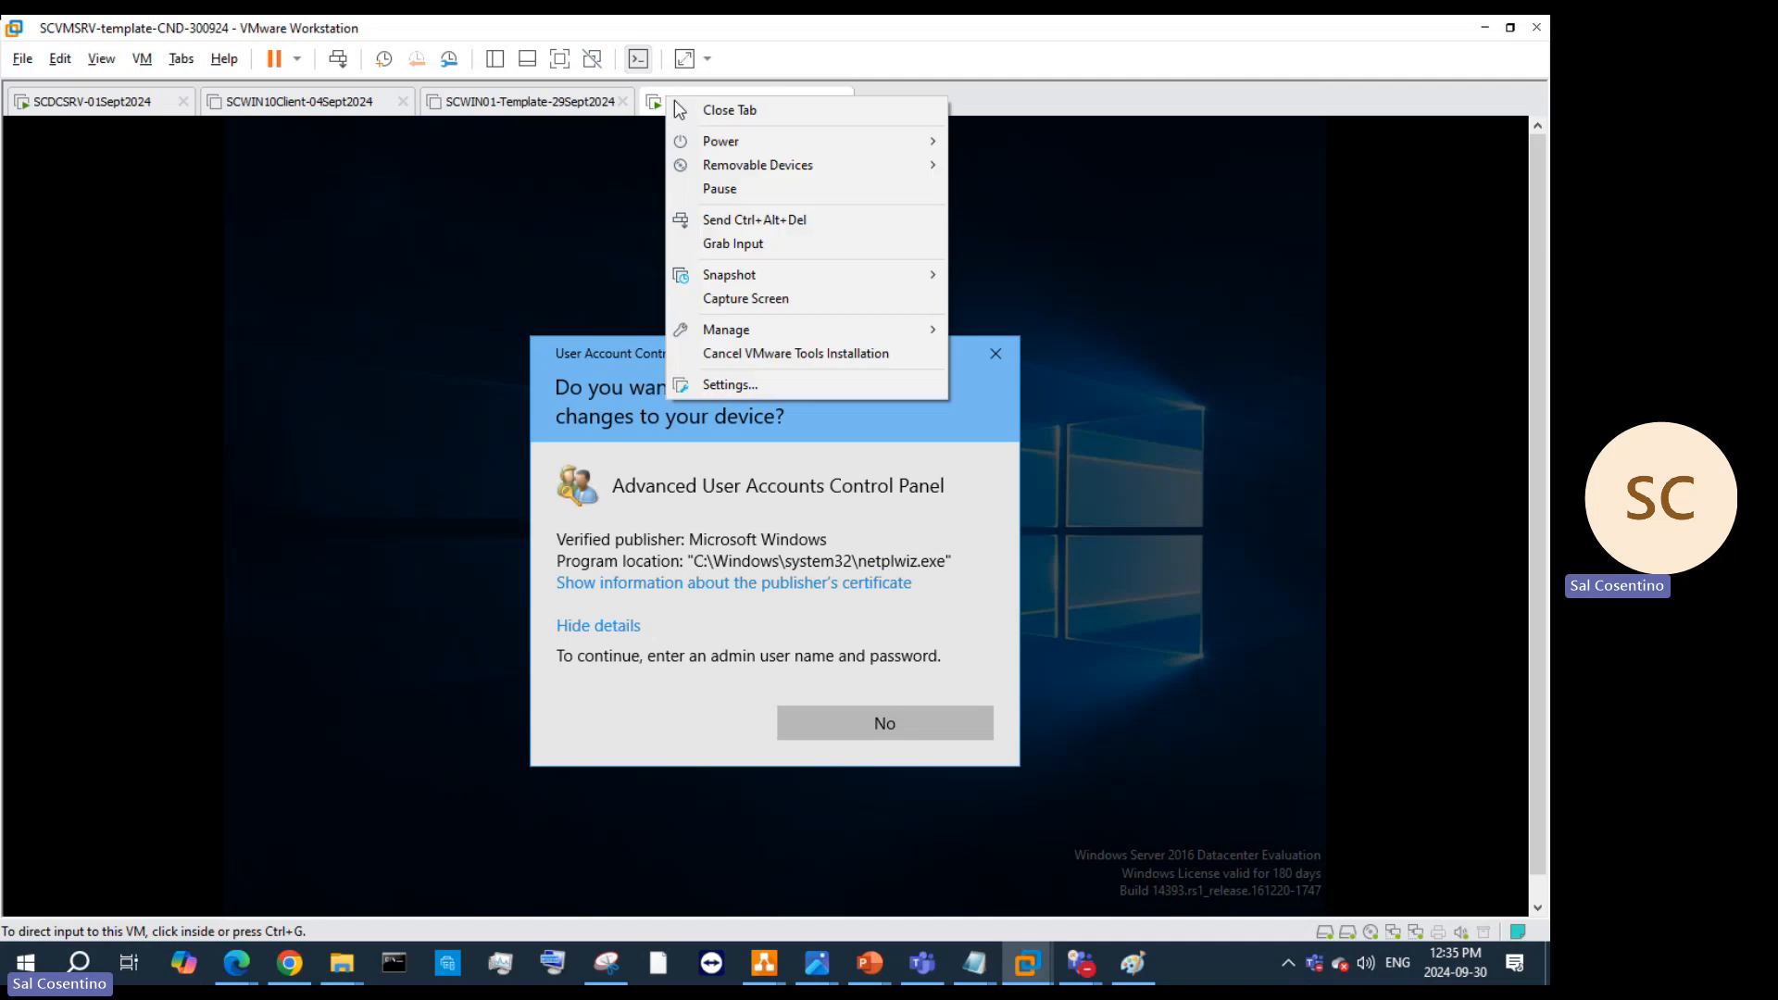
{"action": "mouse_move", "coordinate": [728, 139]}
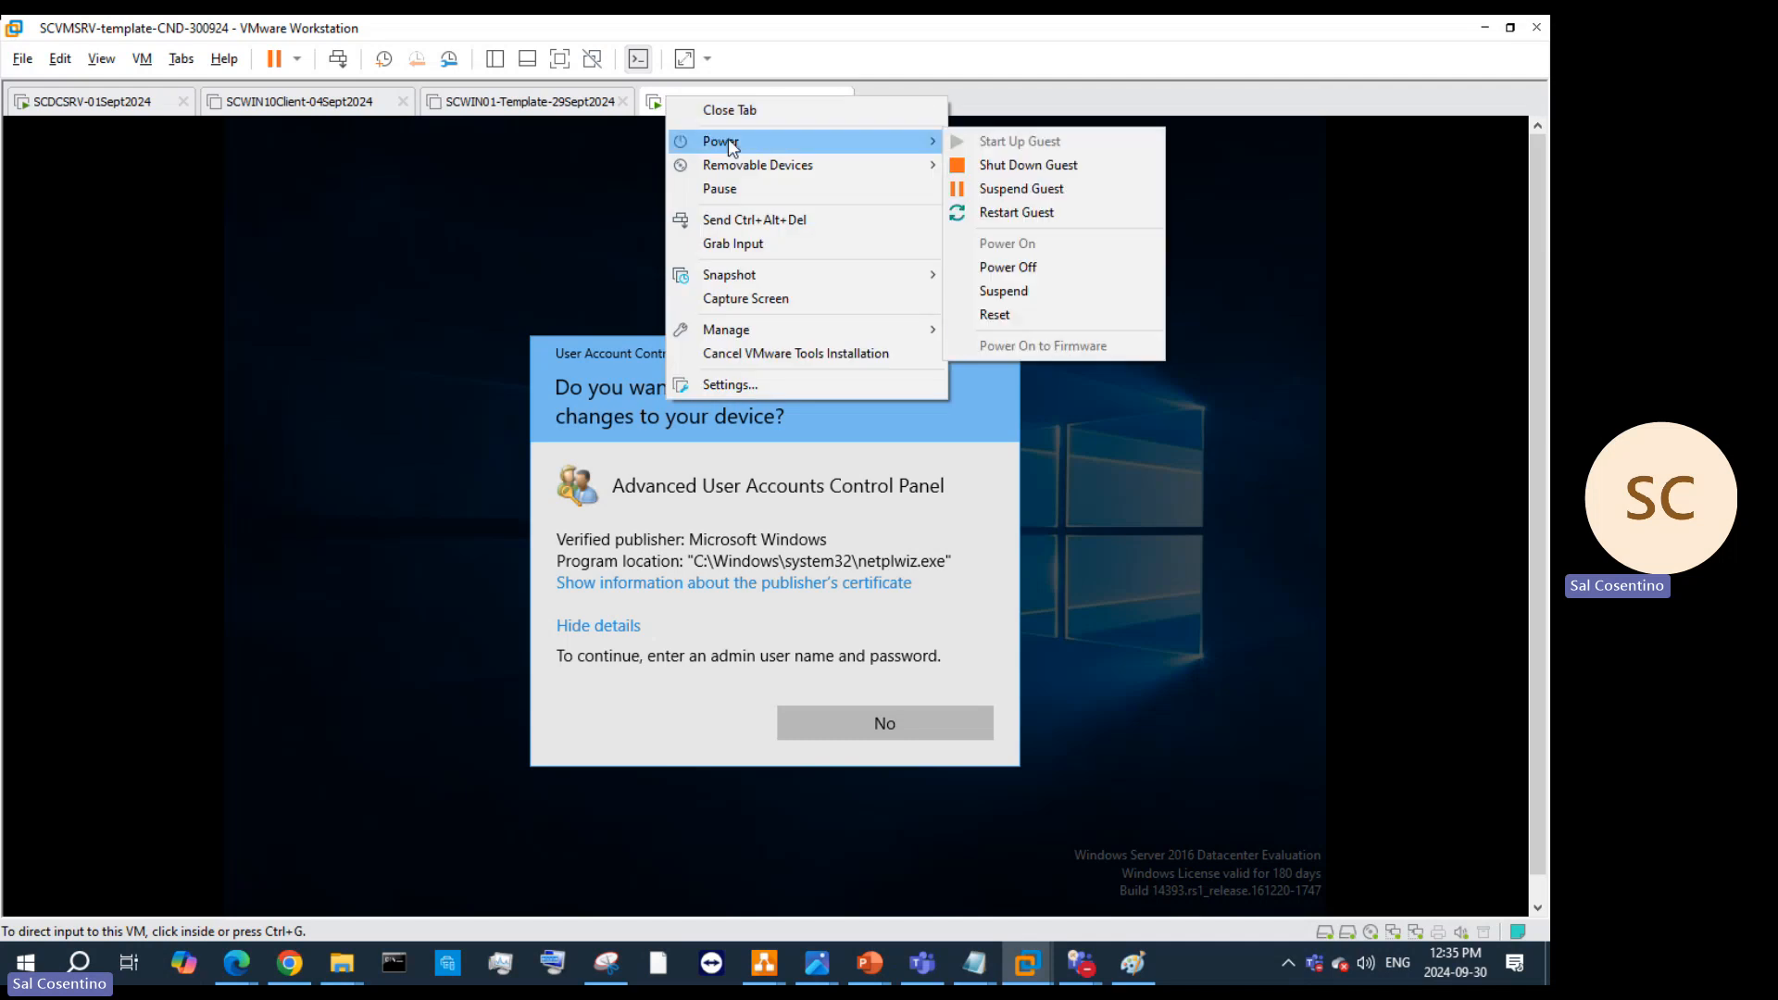
{"action": "left_click", "coordinate": [1072, 167]}
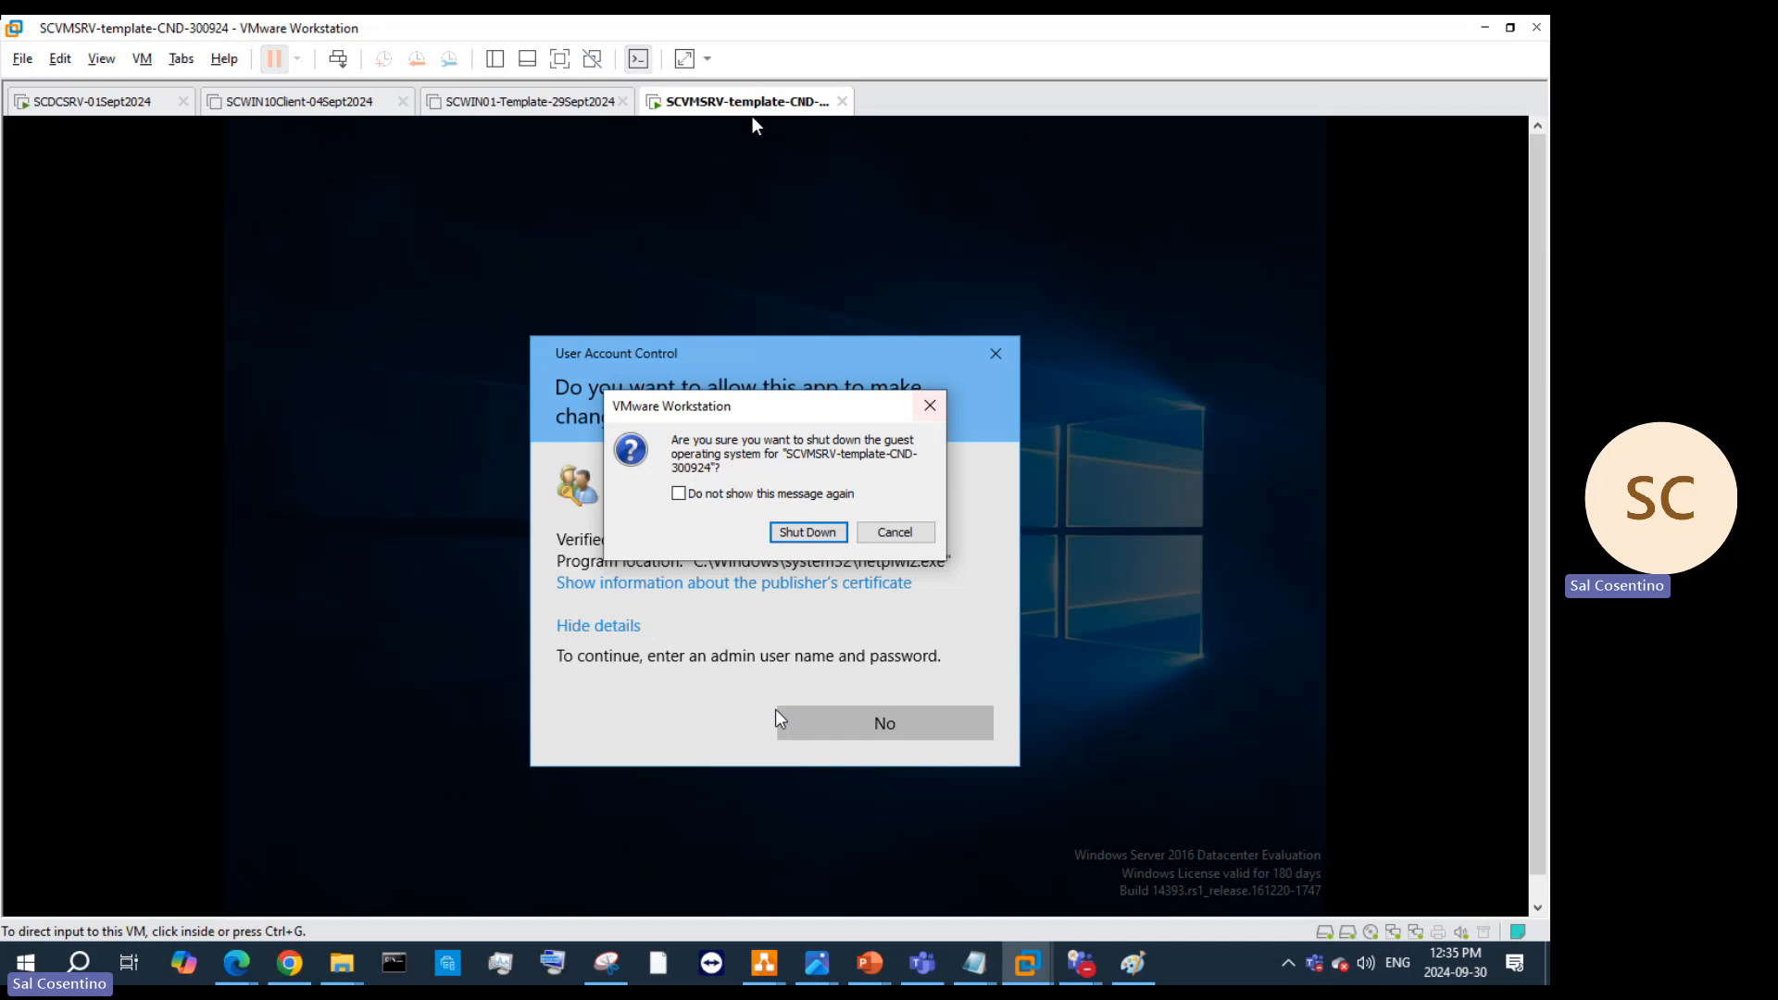
{"action": "left_click", "coordinate": [819, 533]}
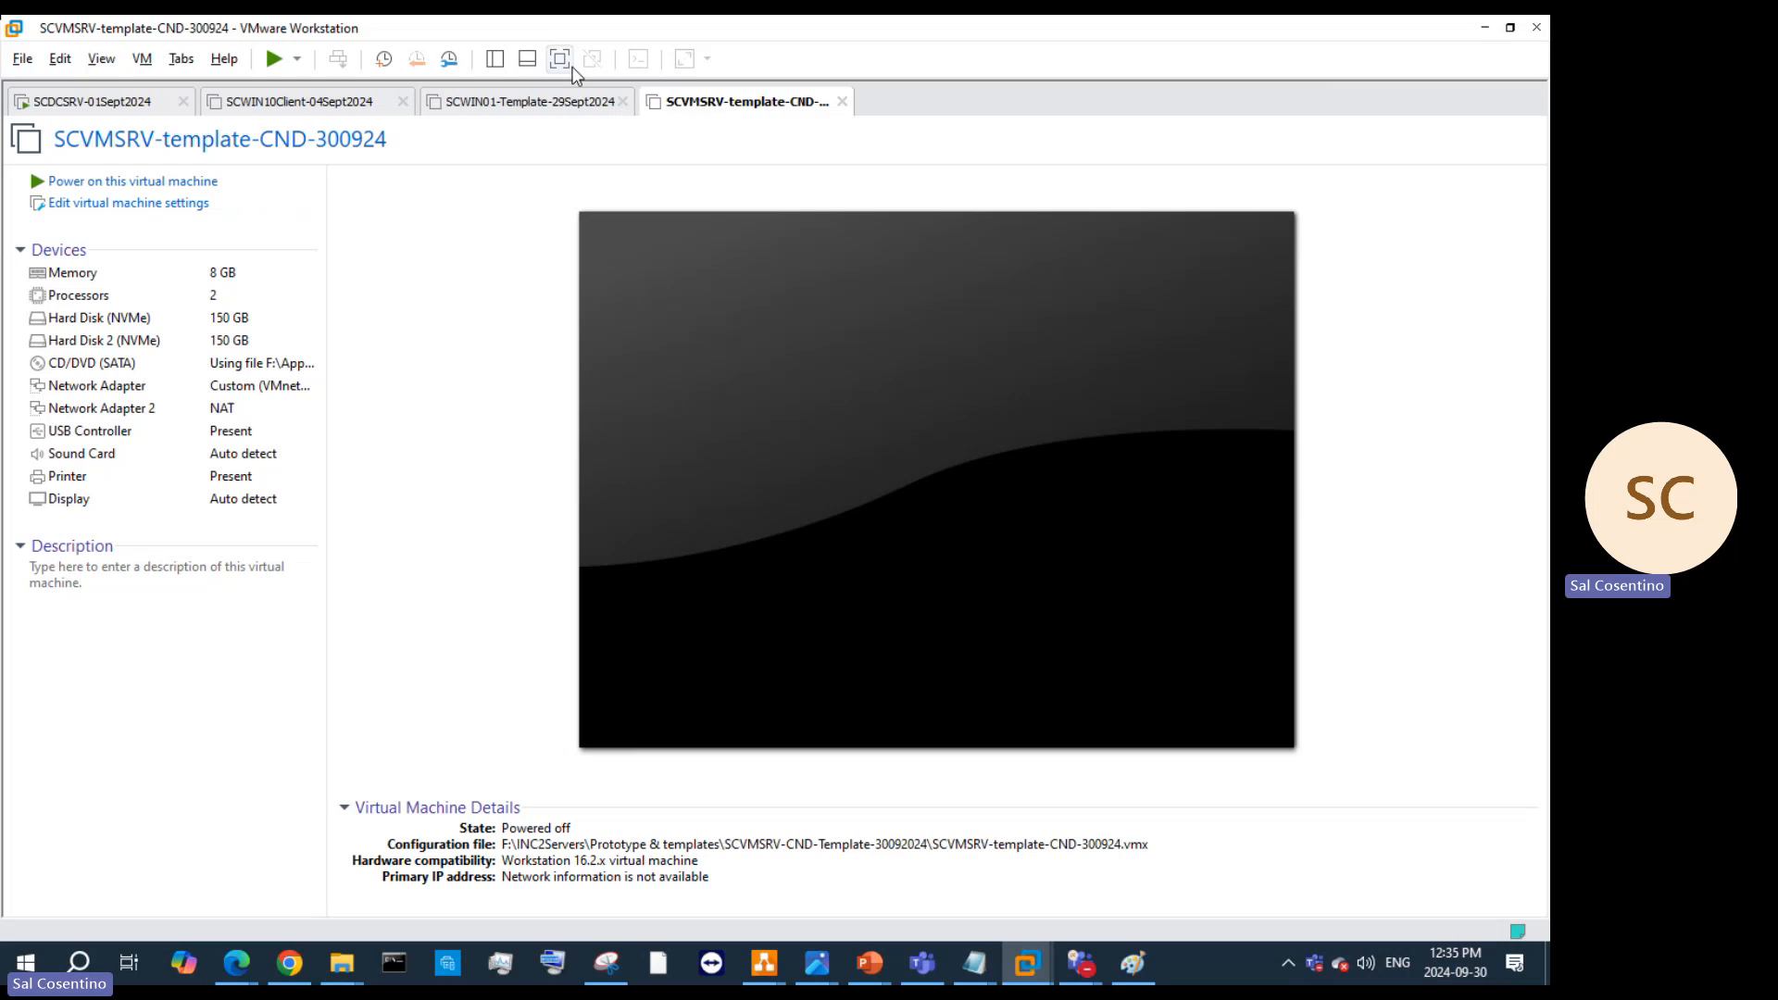
{"action": "left_click", "coordinate": [498, 102]}
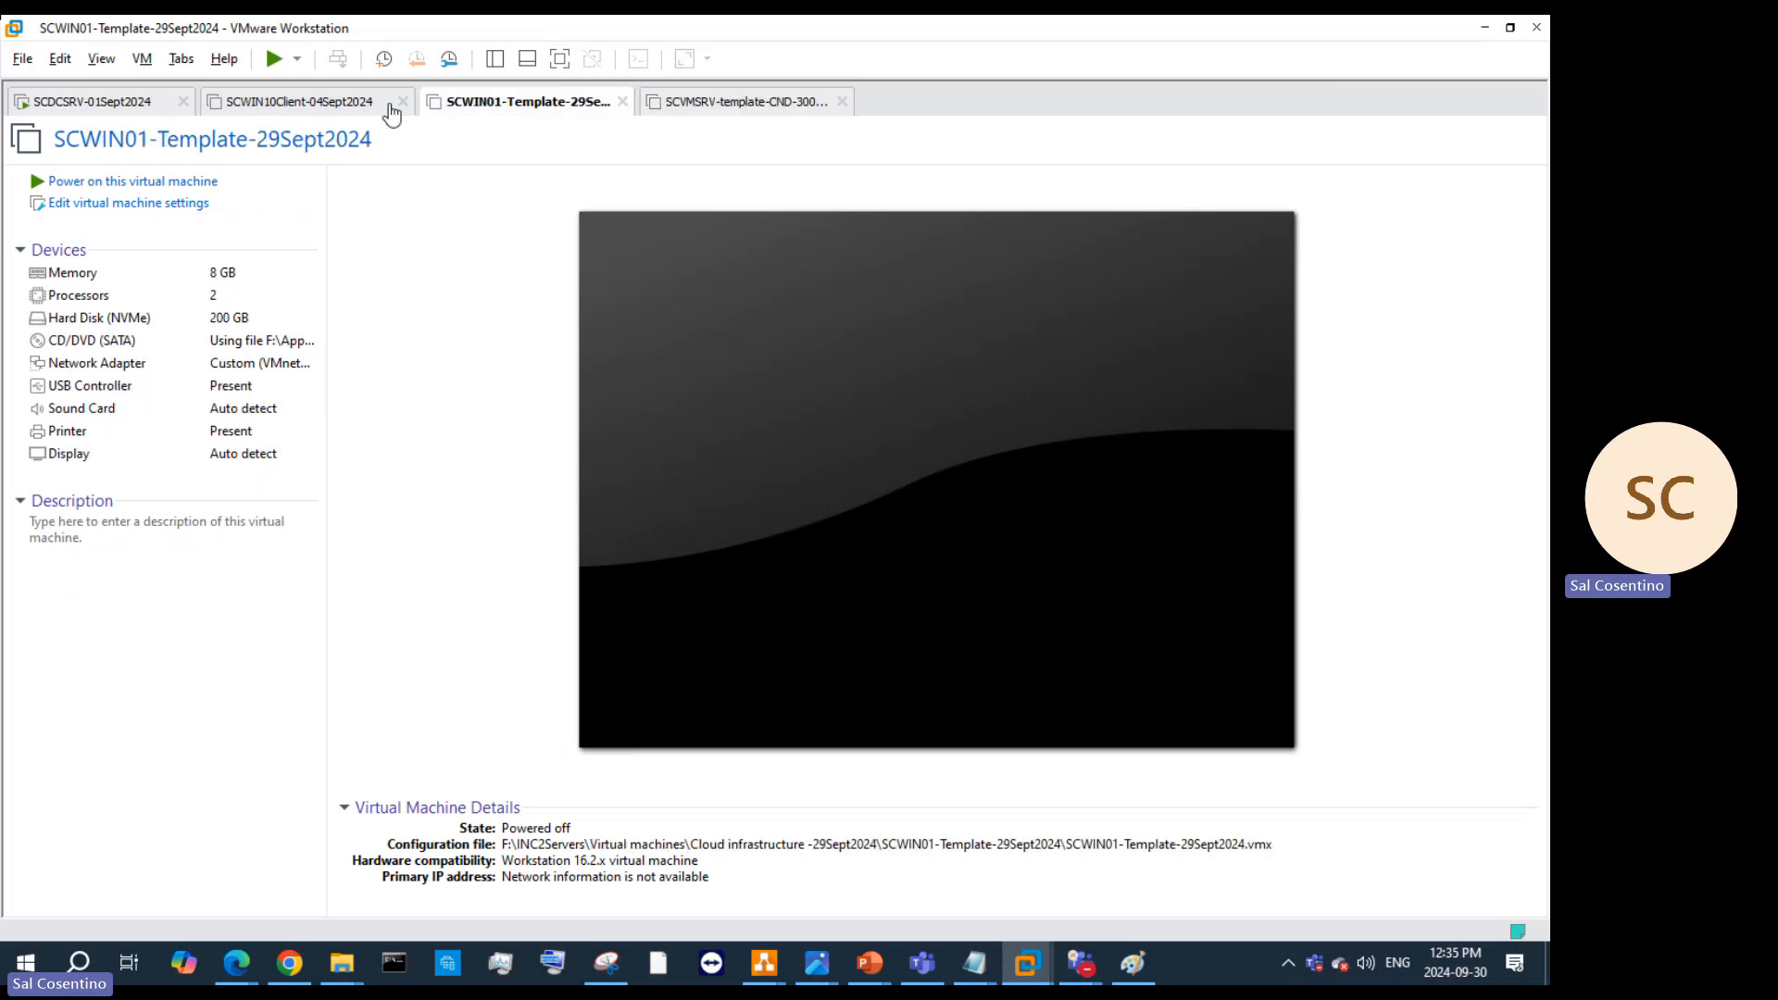
{"action": "left_click", "coordinate": [745, 109]}
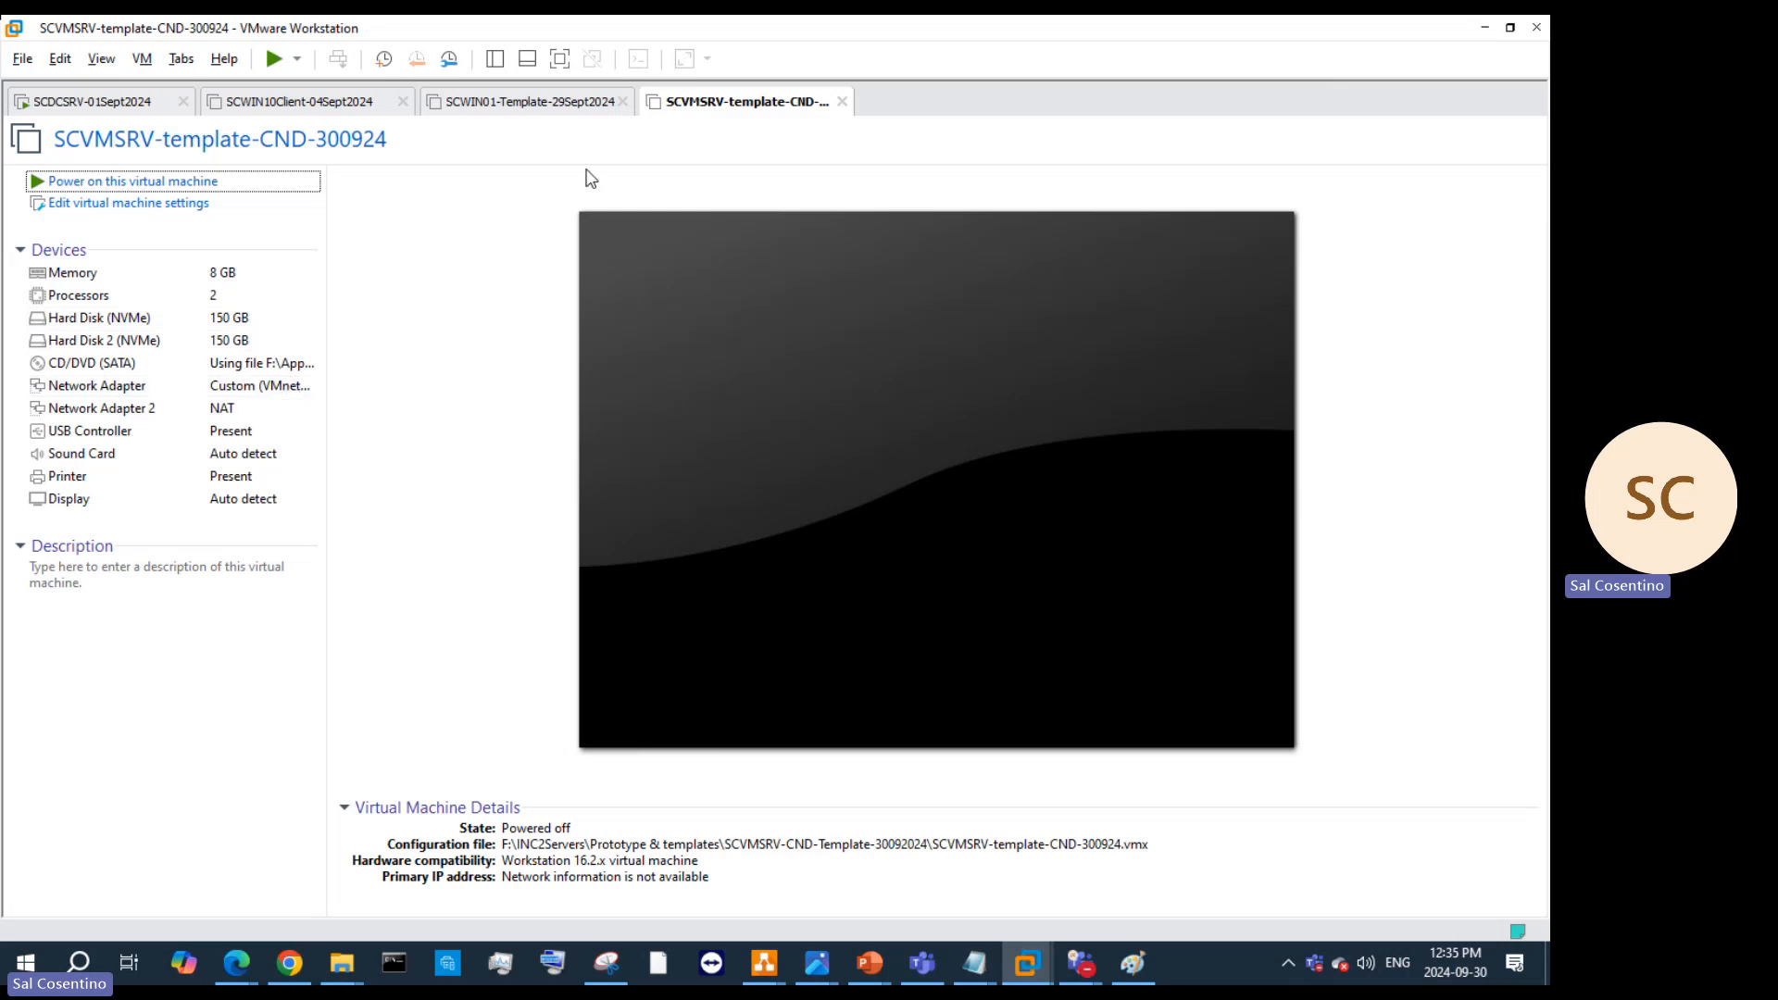
{"action": "left_click", "coordinate": [495, 58]}
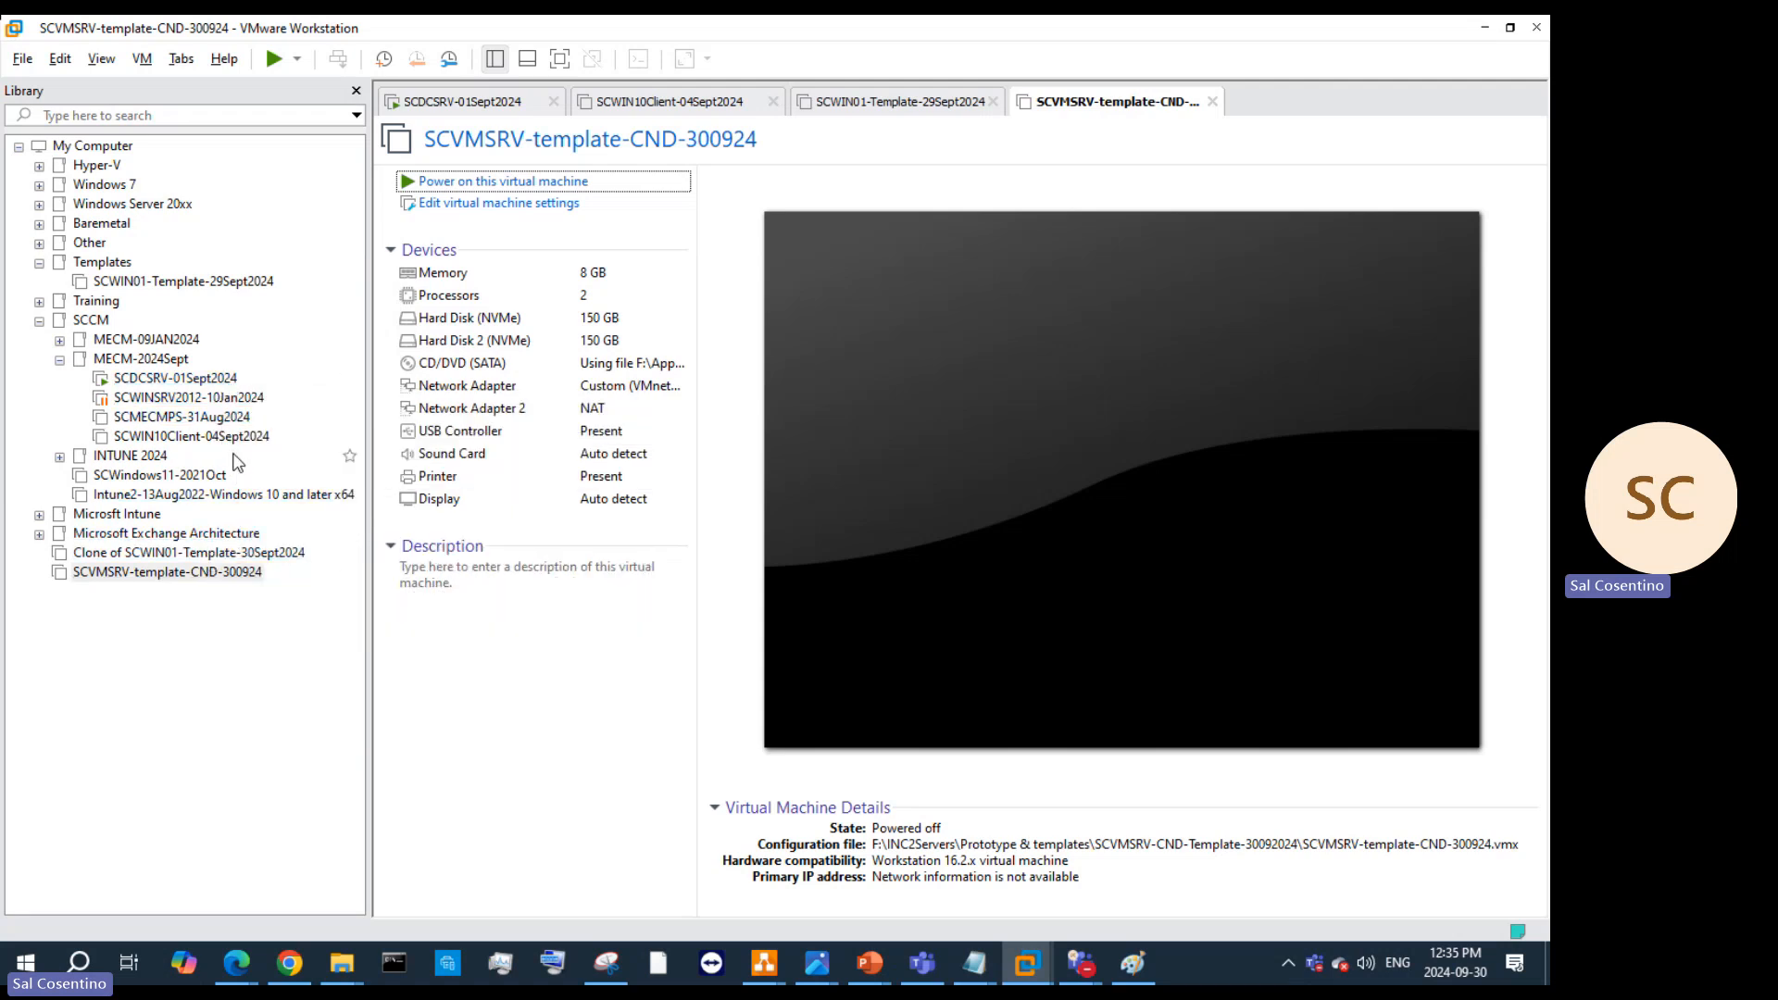
{"action": "left_click", "coordinate": [209, 283]}
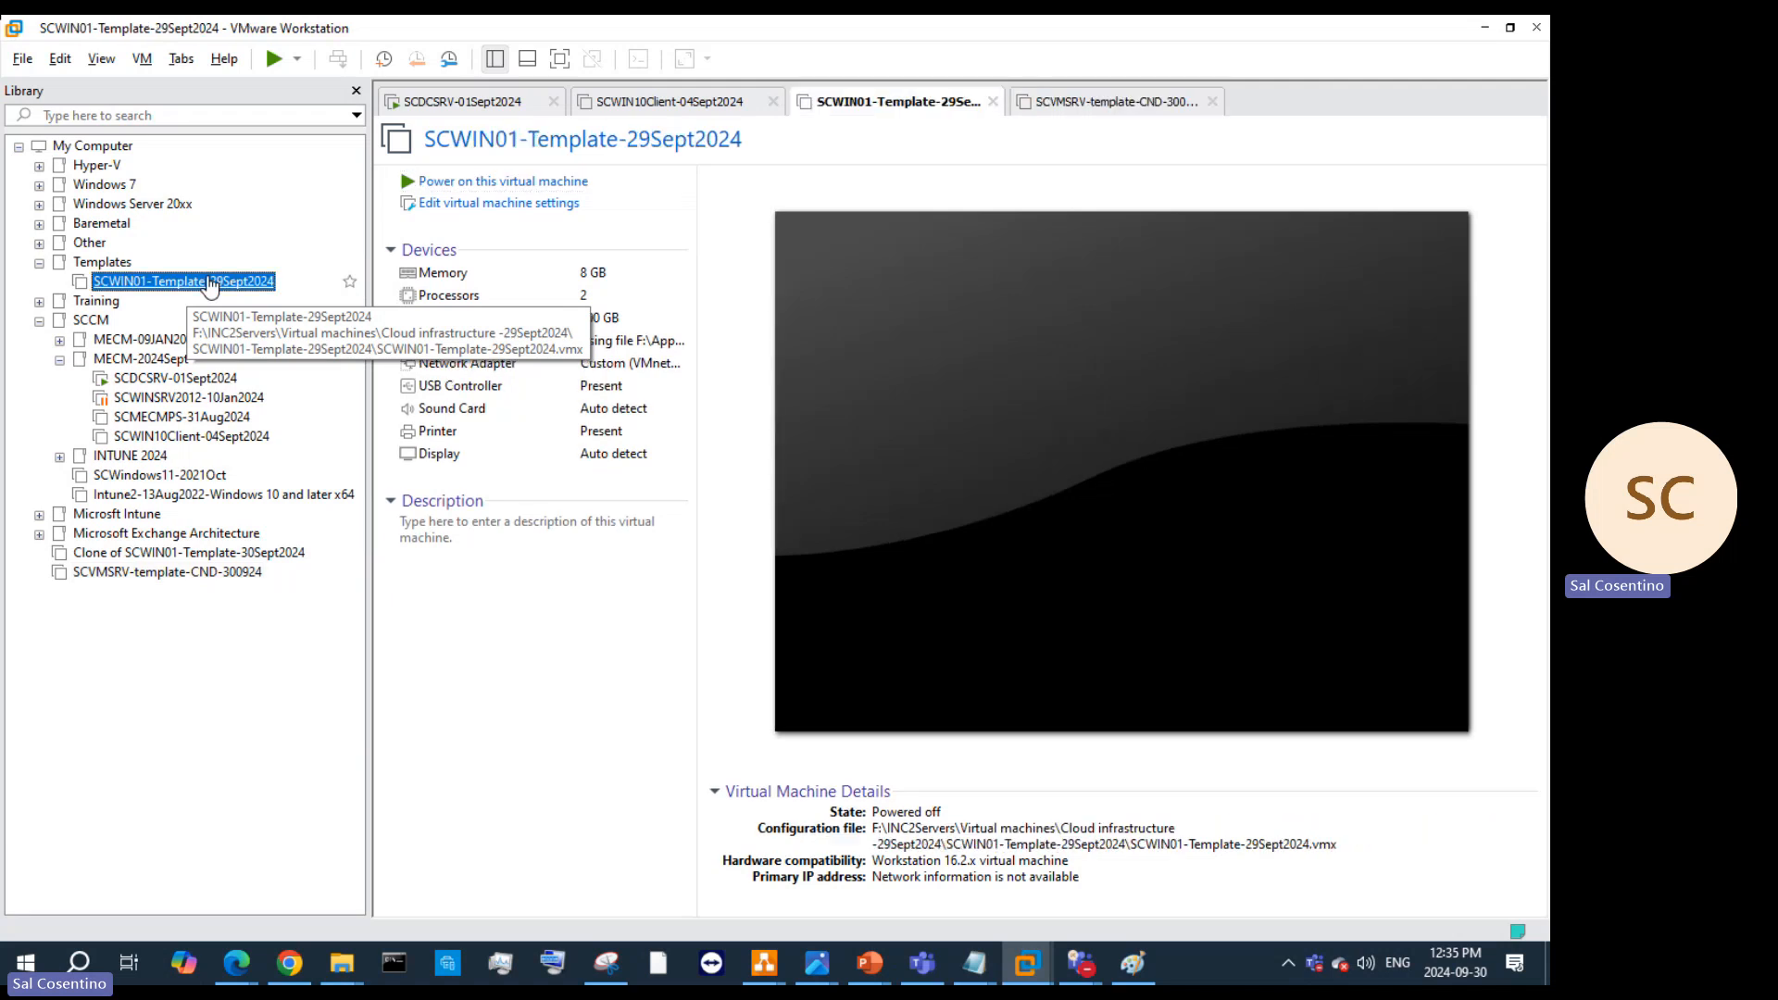
{"action": "left_click", "coordinate": [356, 91]}
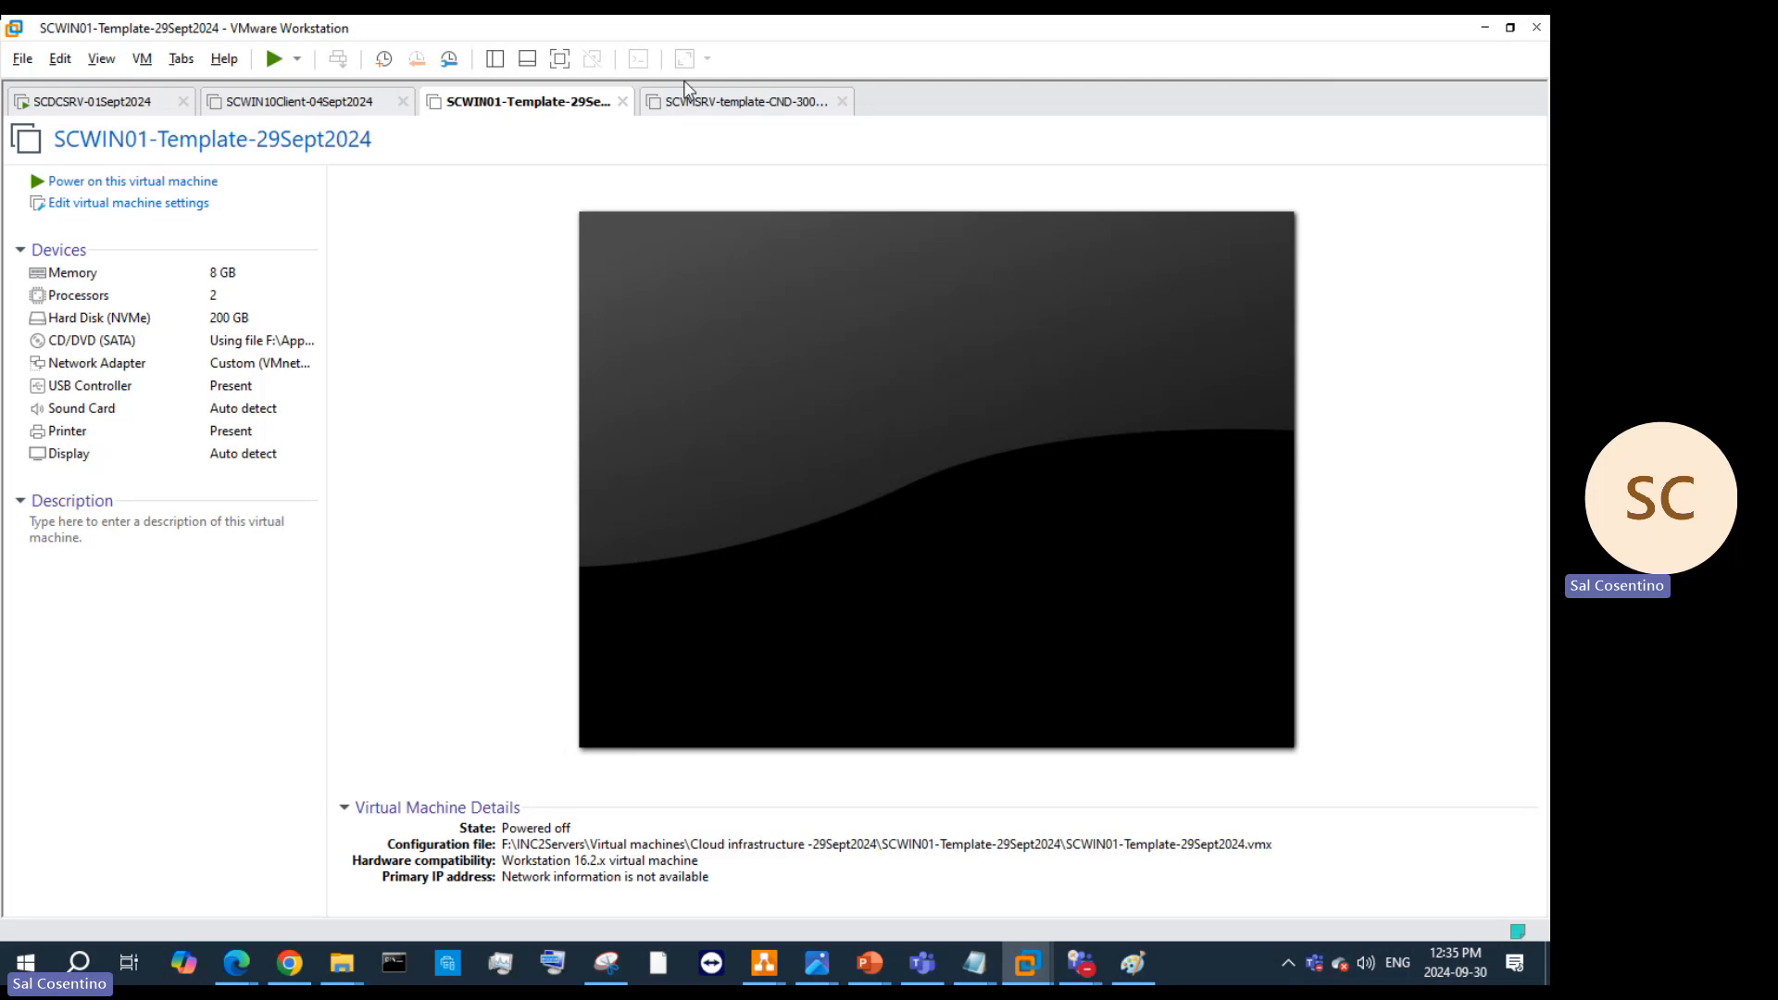
{"action": "left_click", "coordinate": [722, 105]}
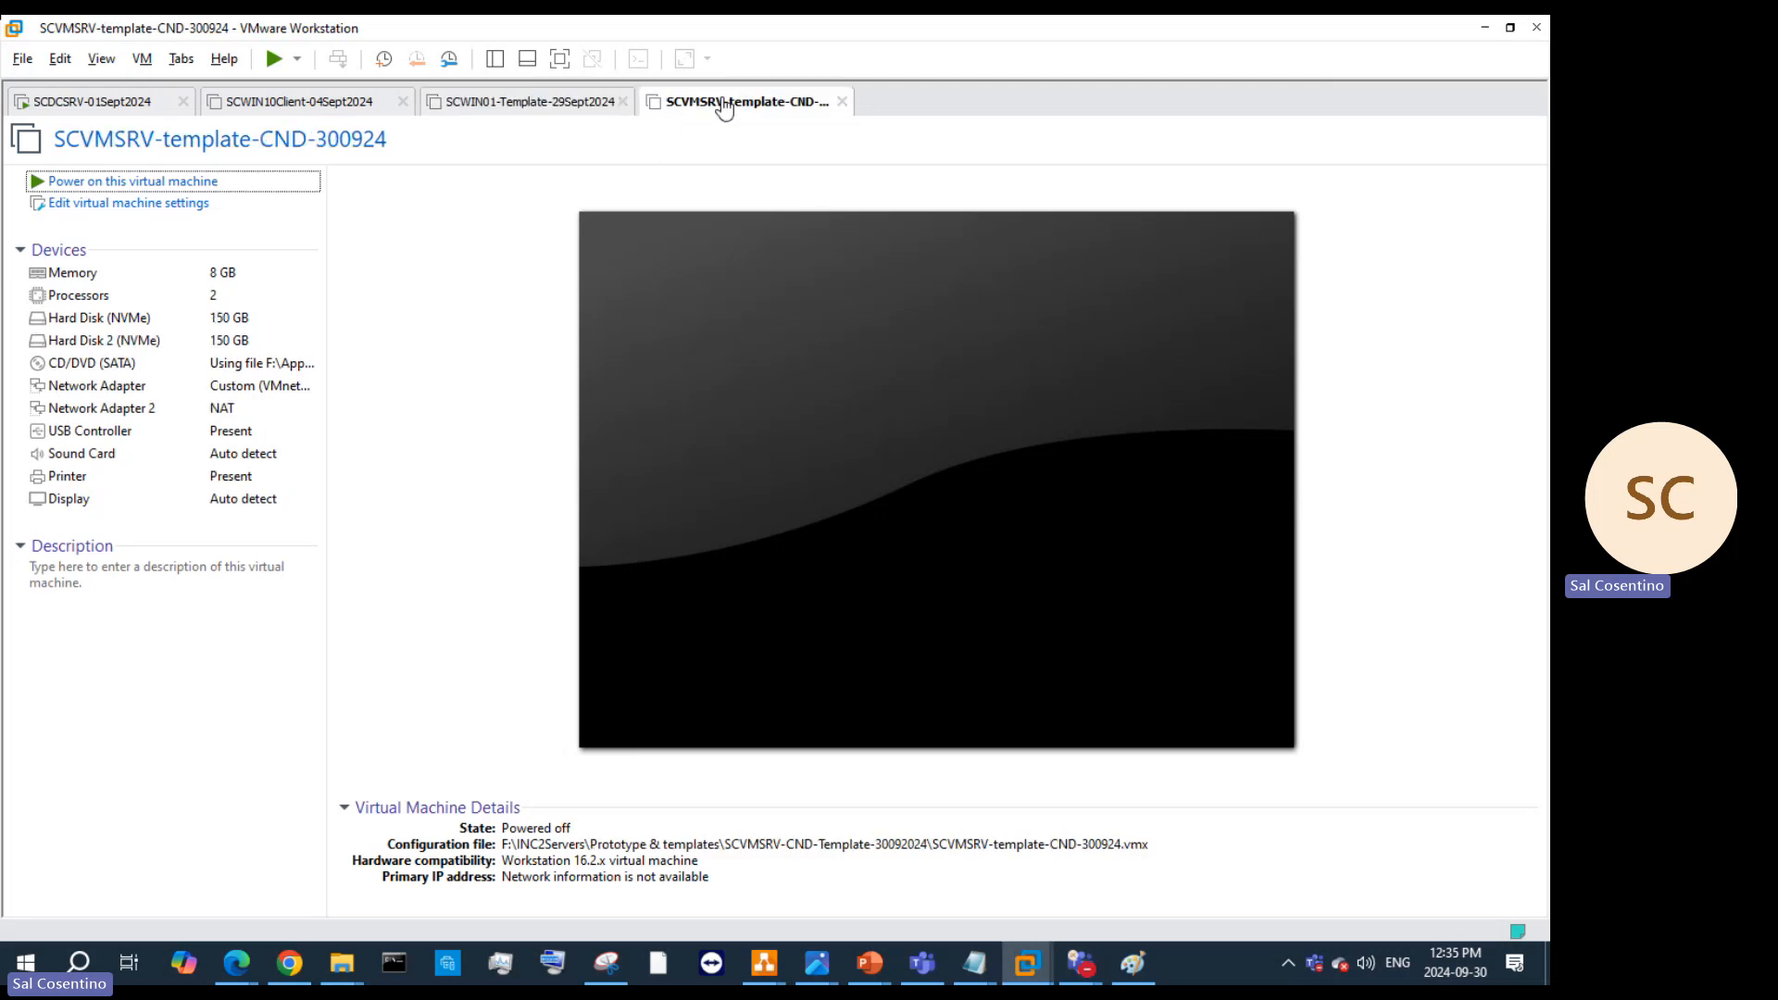
{"action": "left_click", "coordinate": [529, 107]}
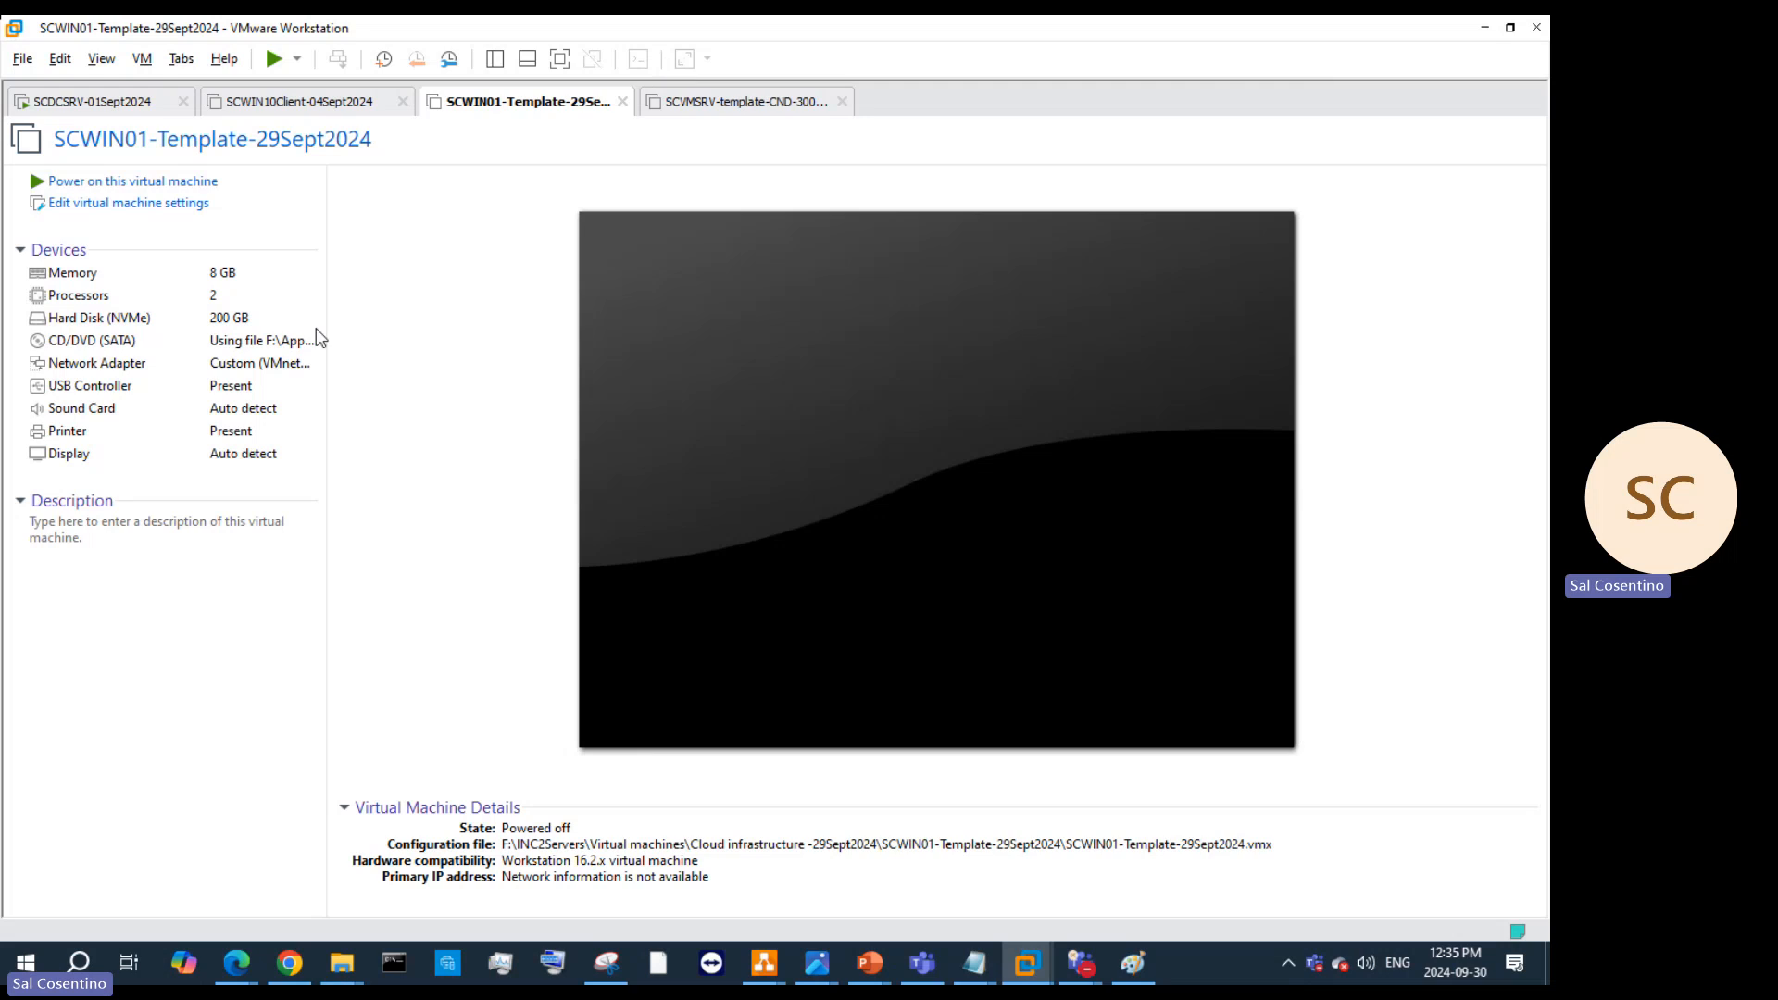
{"action": "left_click", "coordinate": [749, 109]}
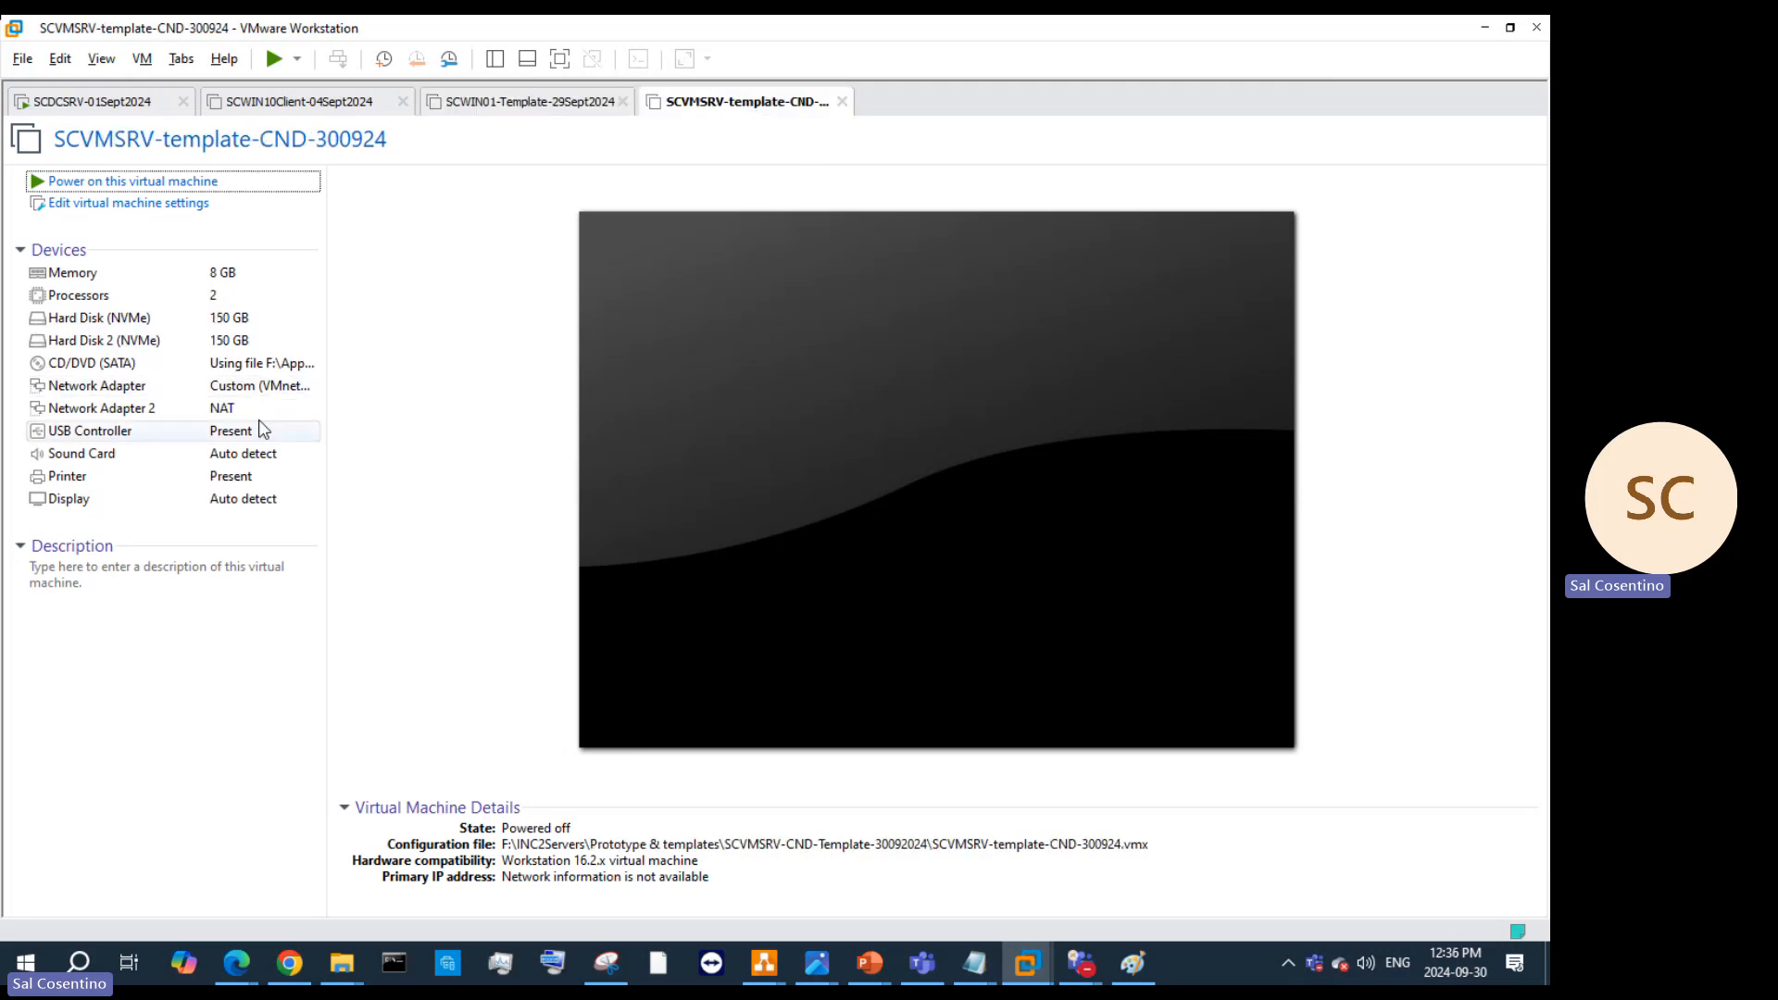
{"action": "left_click", "coordinate": [266, 386]}
{"action": "key", "text": "Return"}
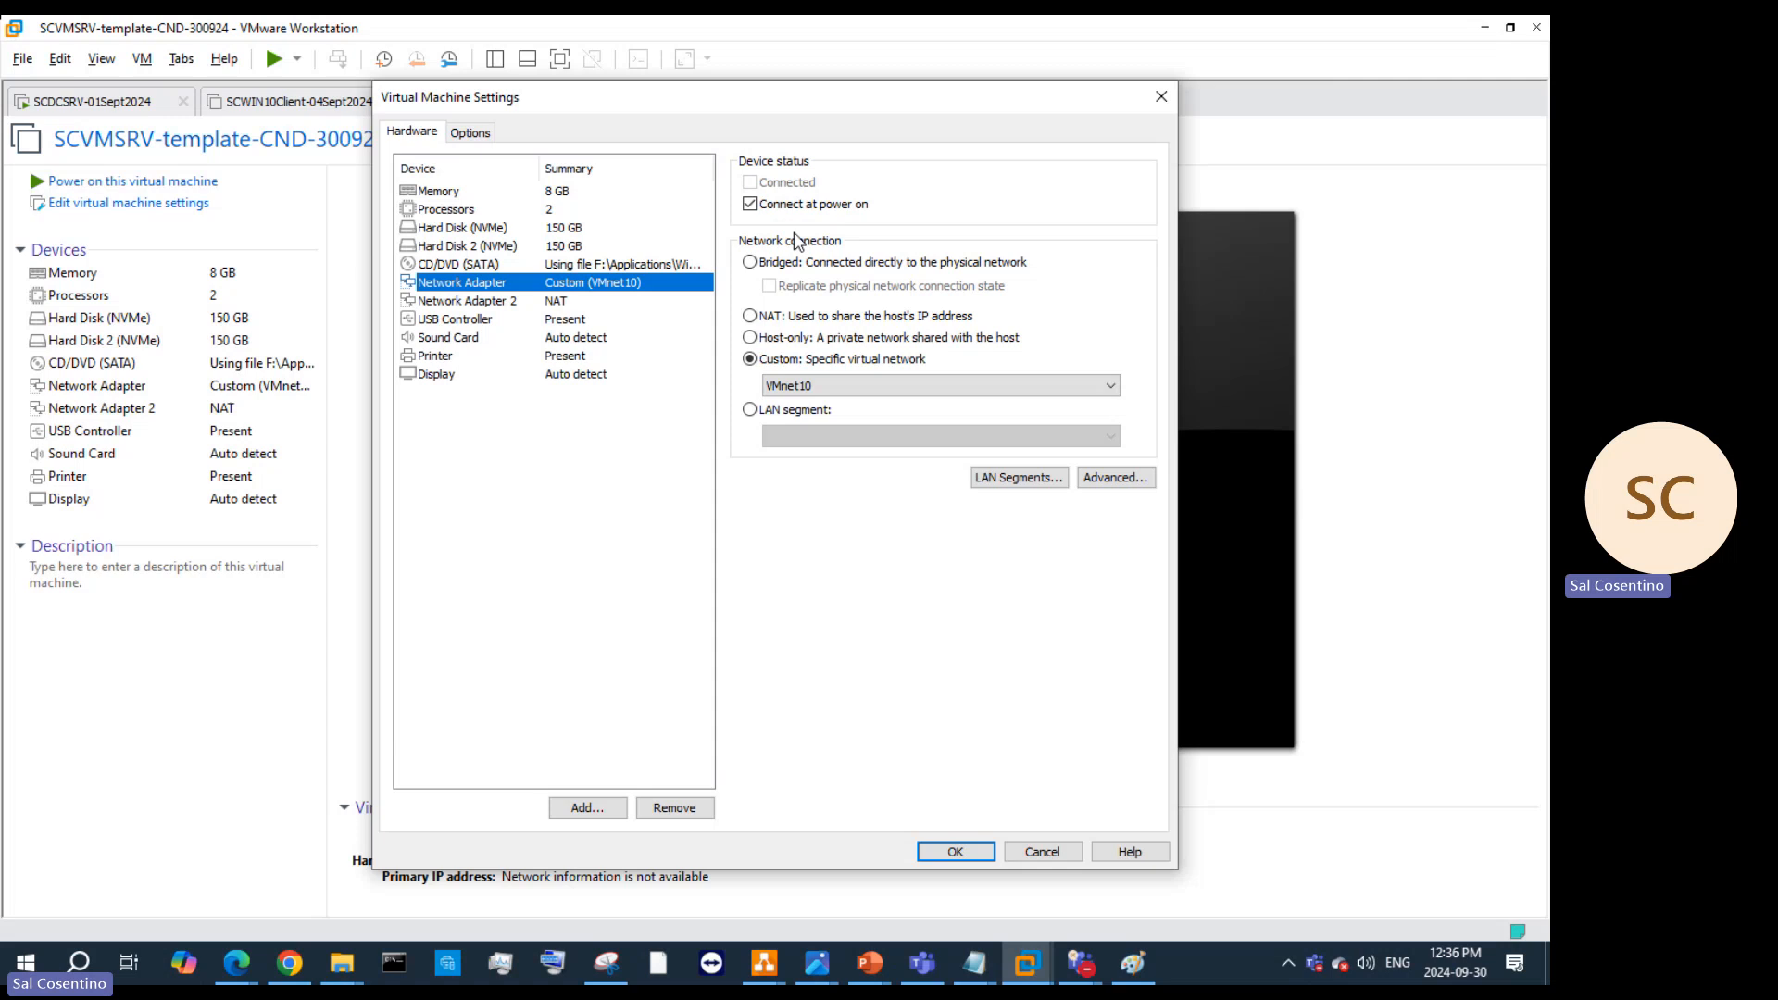
{"action": "left_click", "coordinate": [1161, 96]}
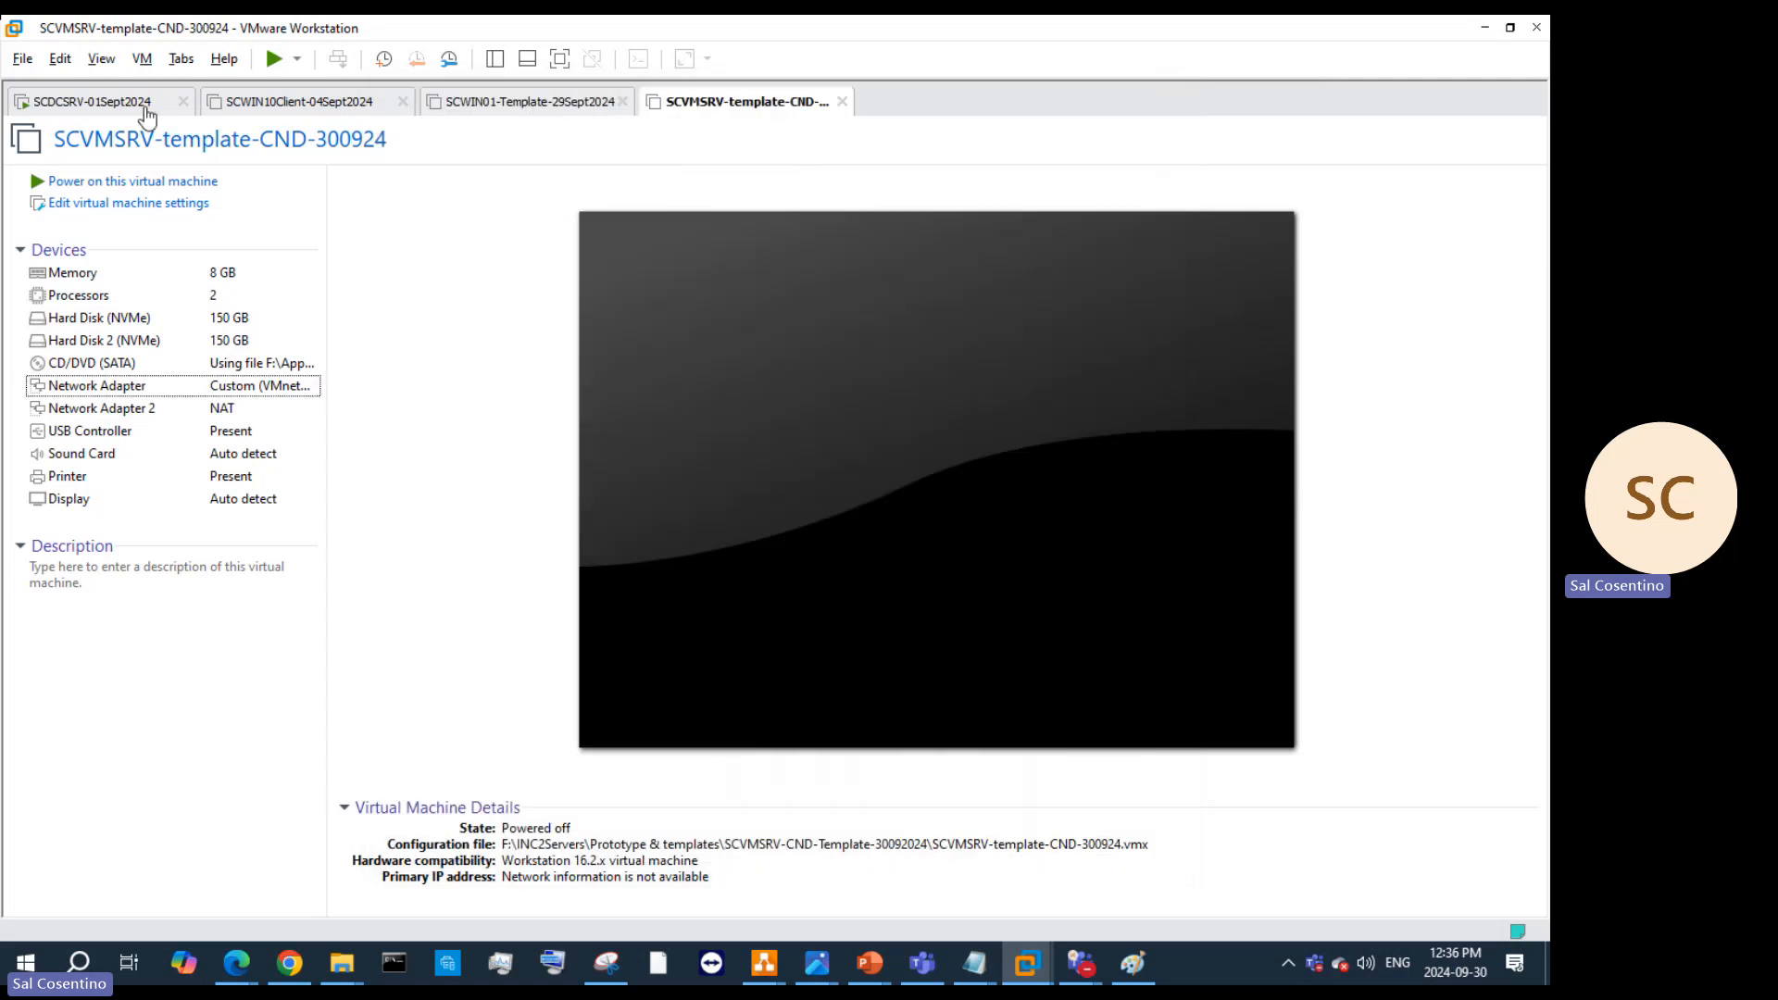
{"action": "left_click", "coordinate": [224, 107]}
{"action": "left_click", "coordinate": [467, 104]}
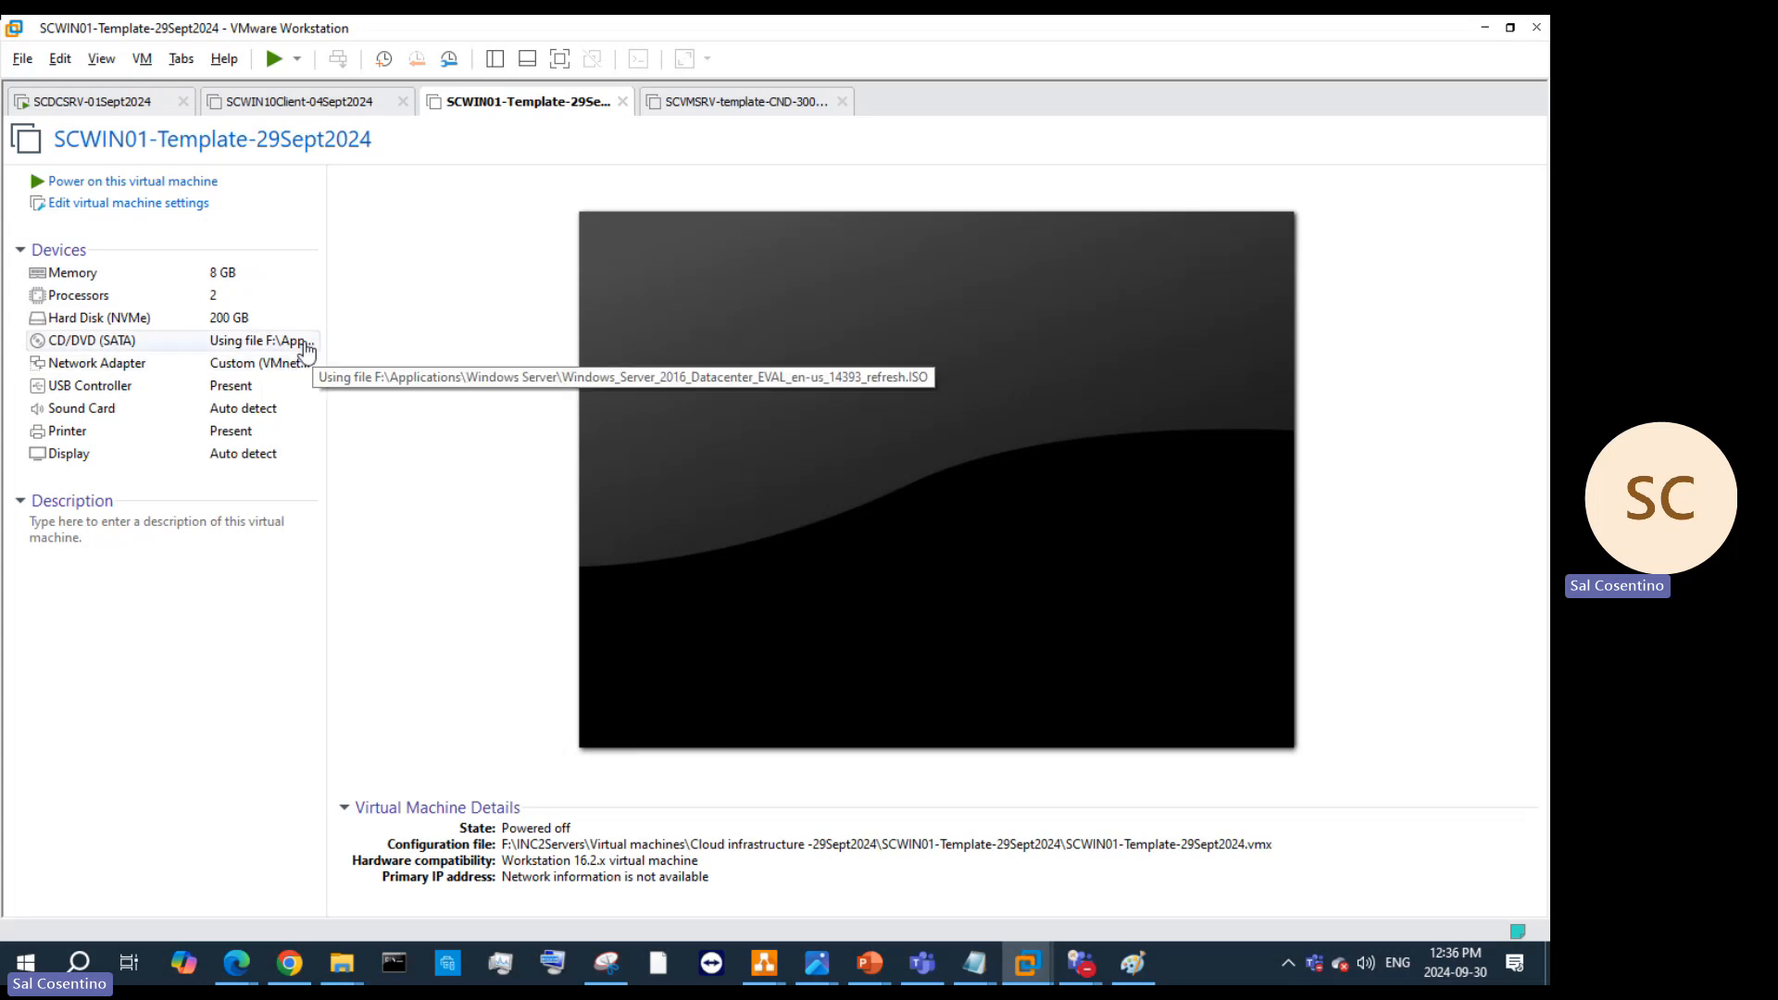
{"action": "left_click", "coordinate": [690, 101]}
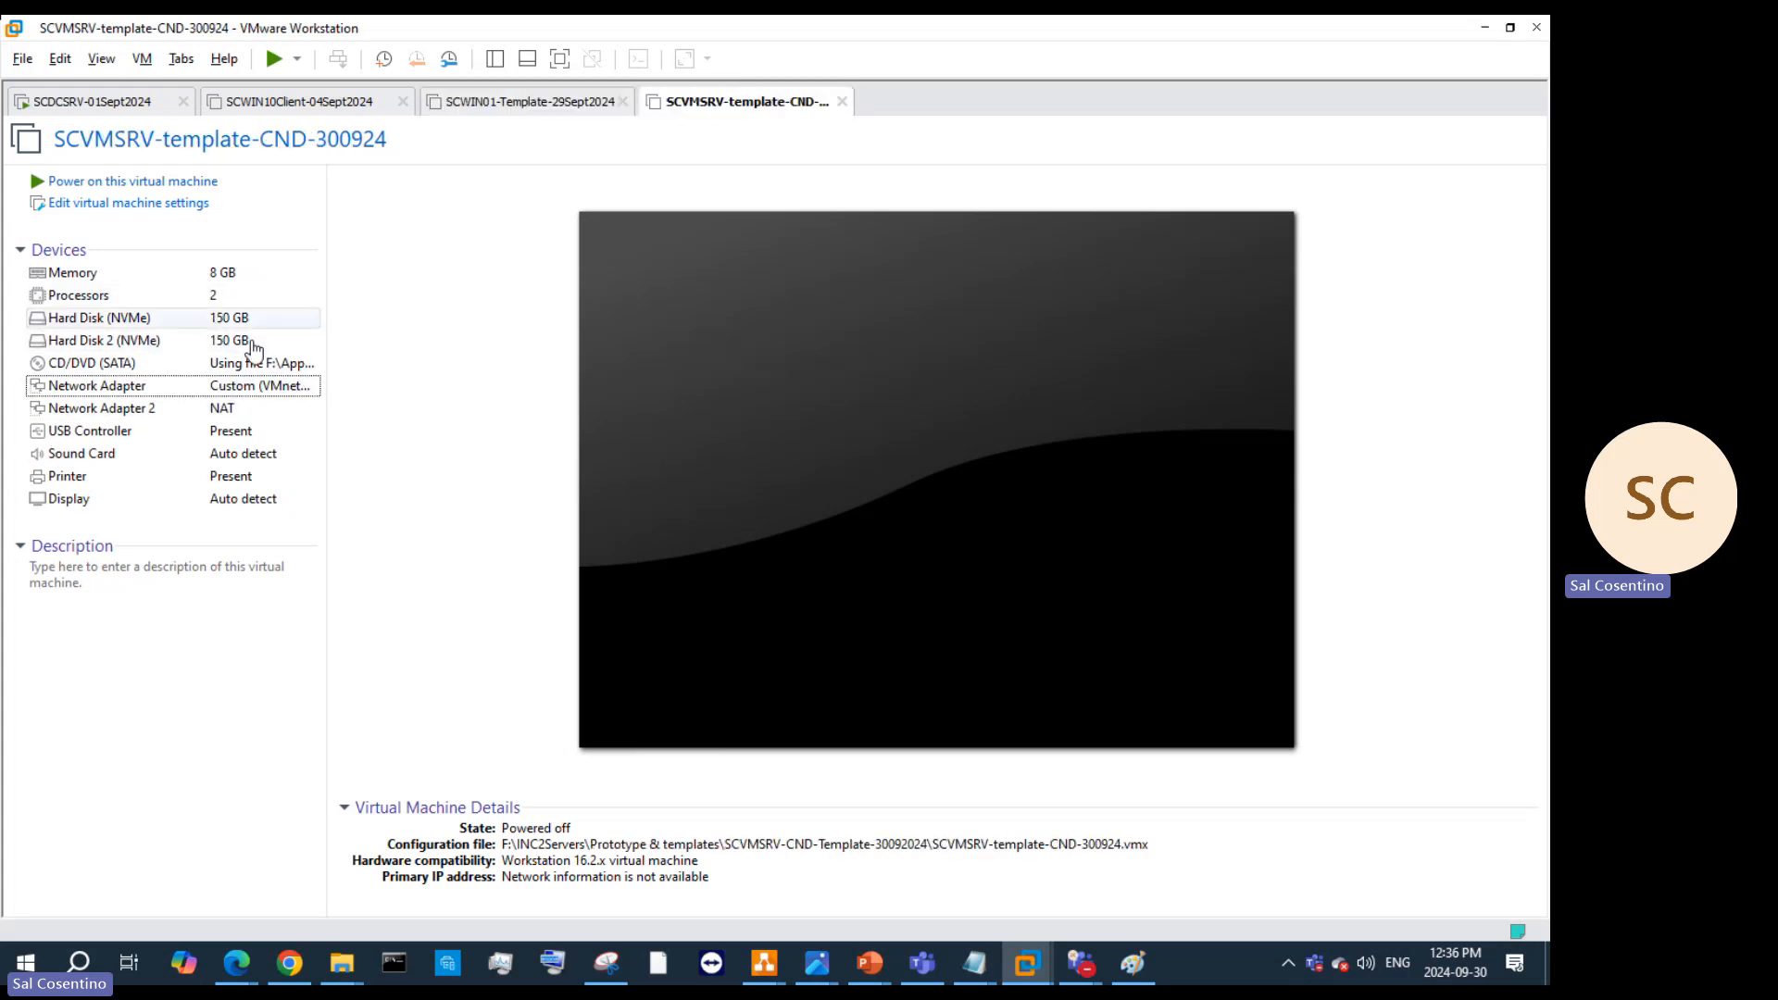
Step: Show the powered-off SCWIN01-Template-29Sept2024 summary: 8 GB memory, 2 processors, 200 GB NVMe disk
{"action": "left_click", "coordinate": [488, 103]}
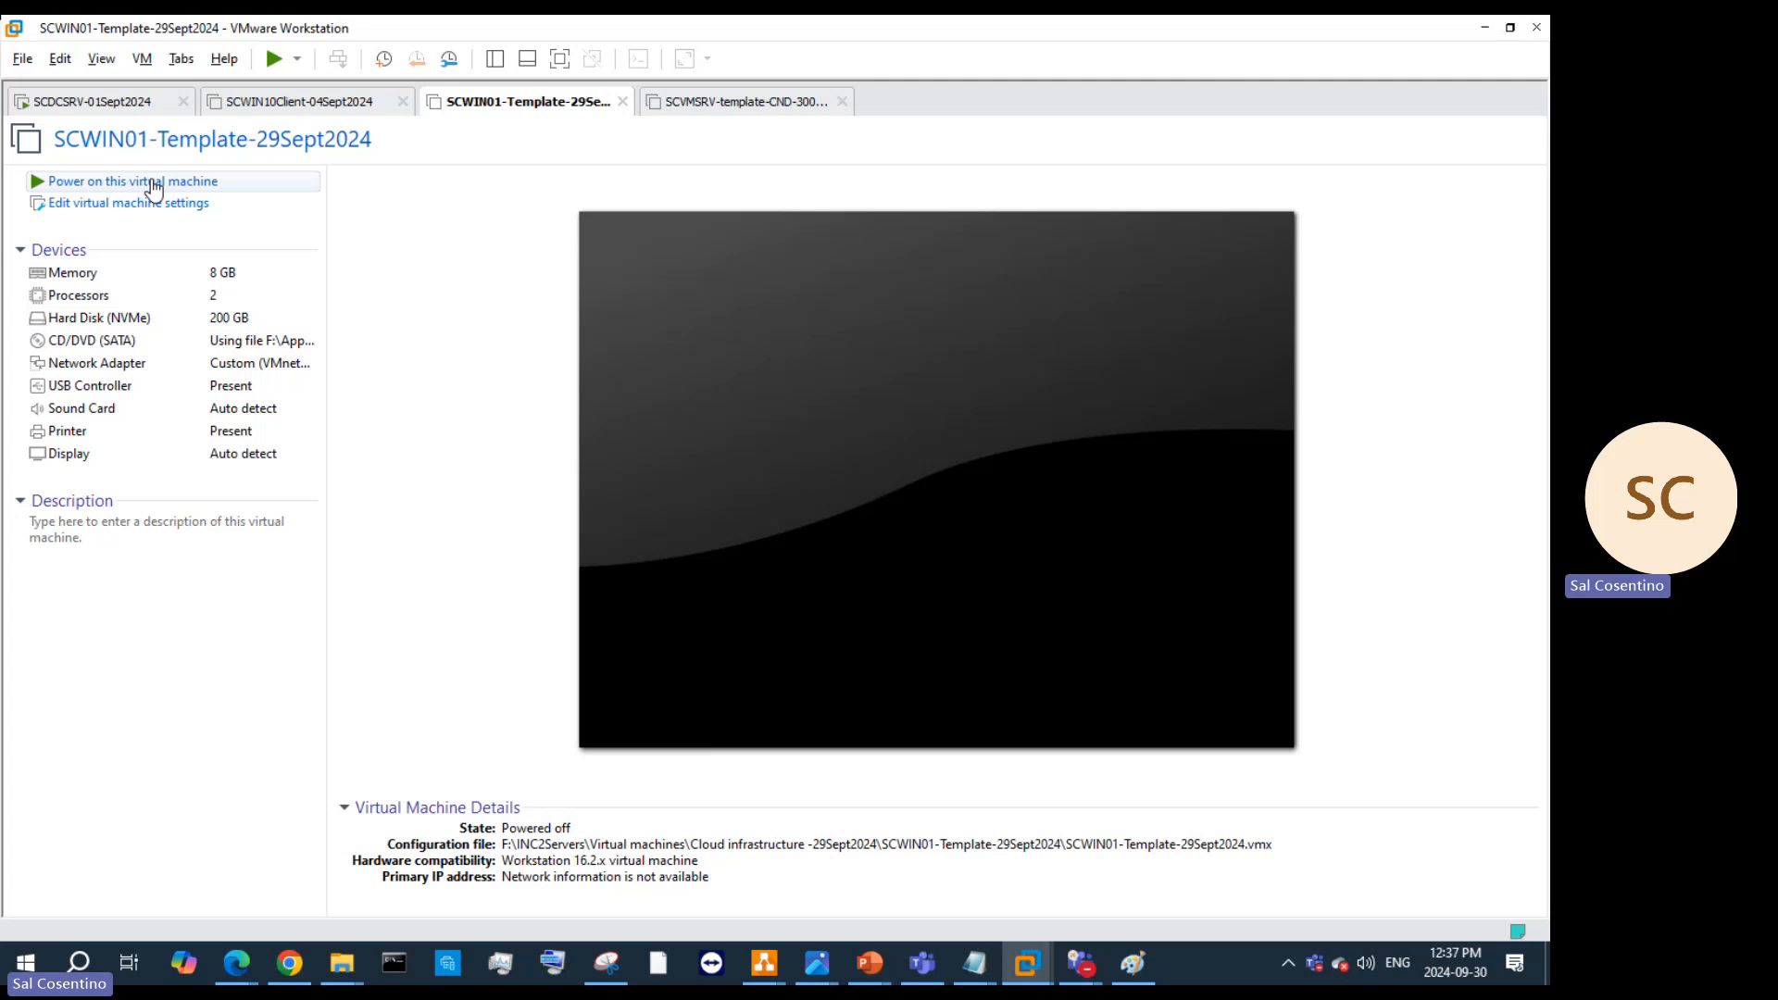
Step: Open the SCWIN01 template's Processors settings, then bring the Paint network diagram forward
{"action": "left_click", "coordinate": [734, 104]}
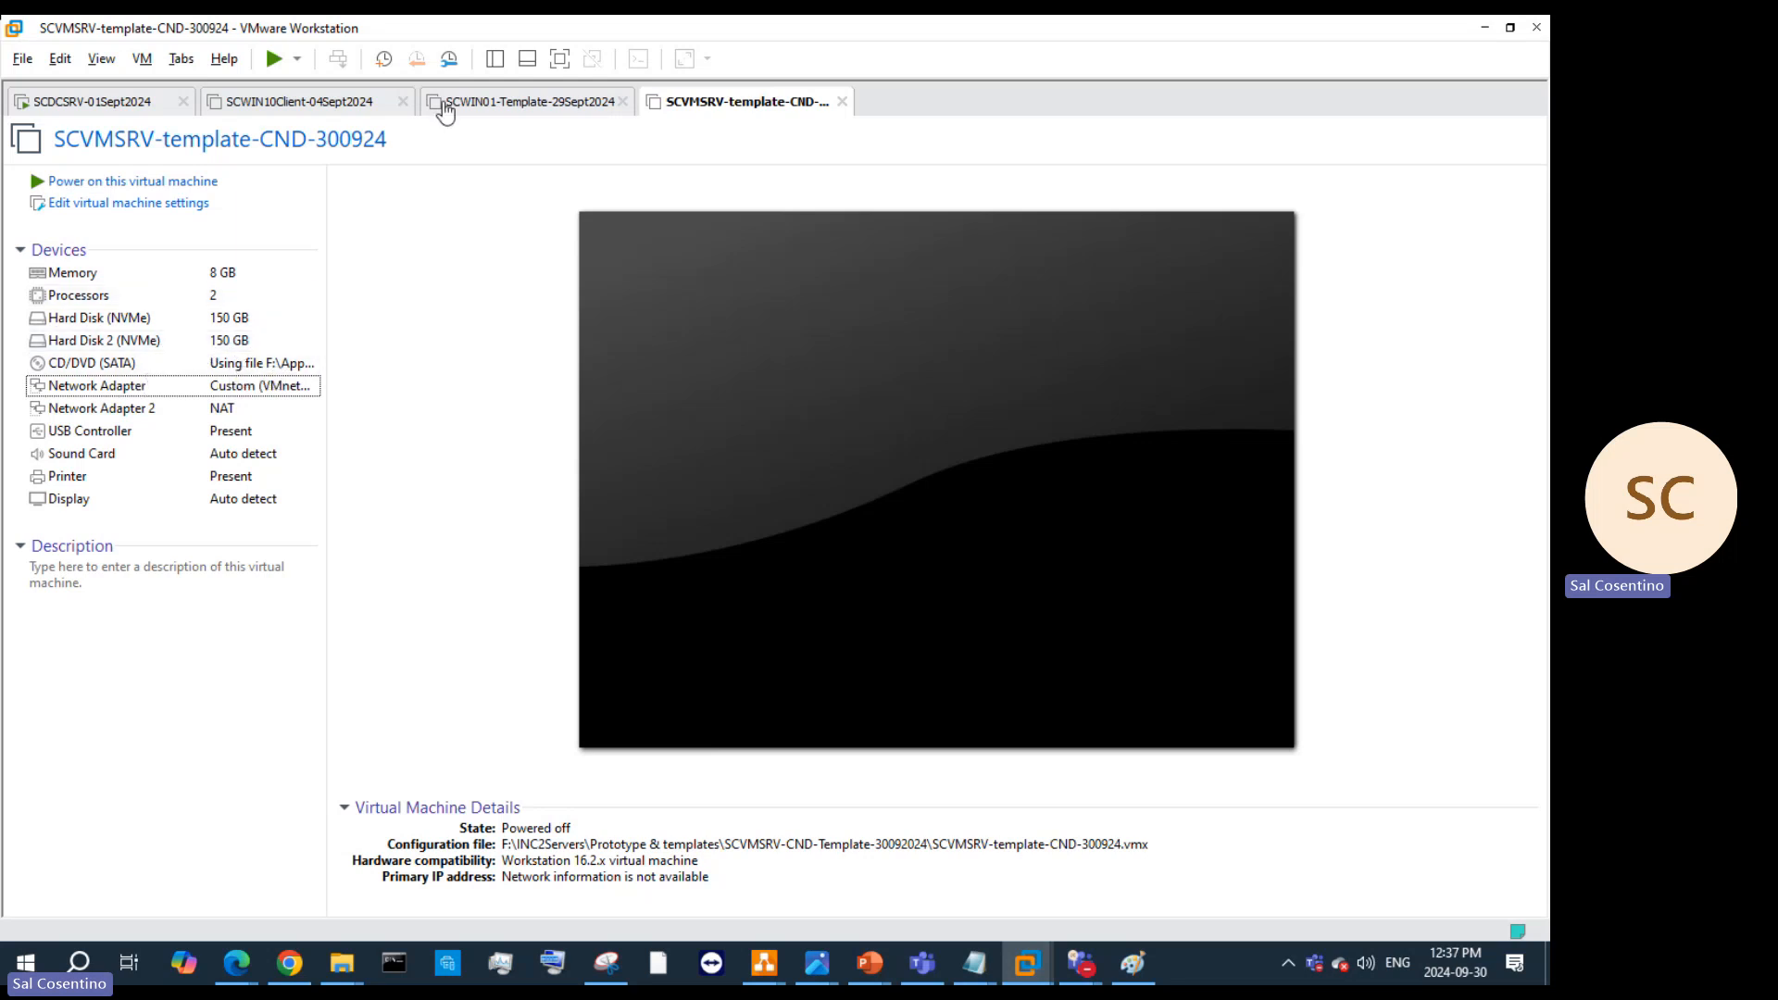
{"action": "left_click", "coordinate": [498, 104]}
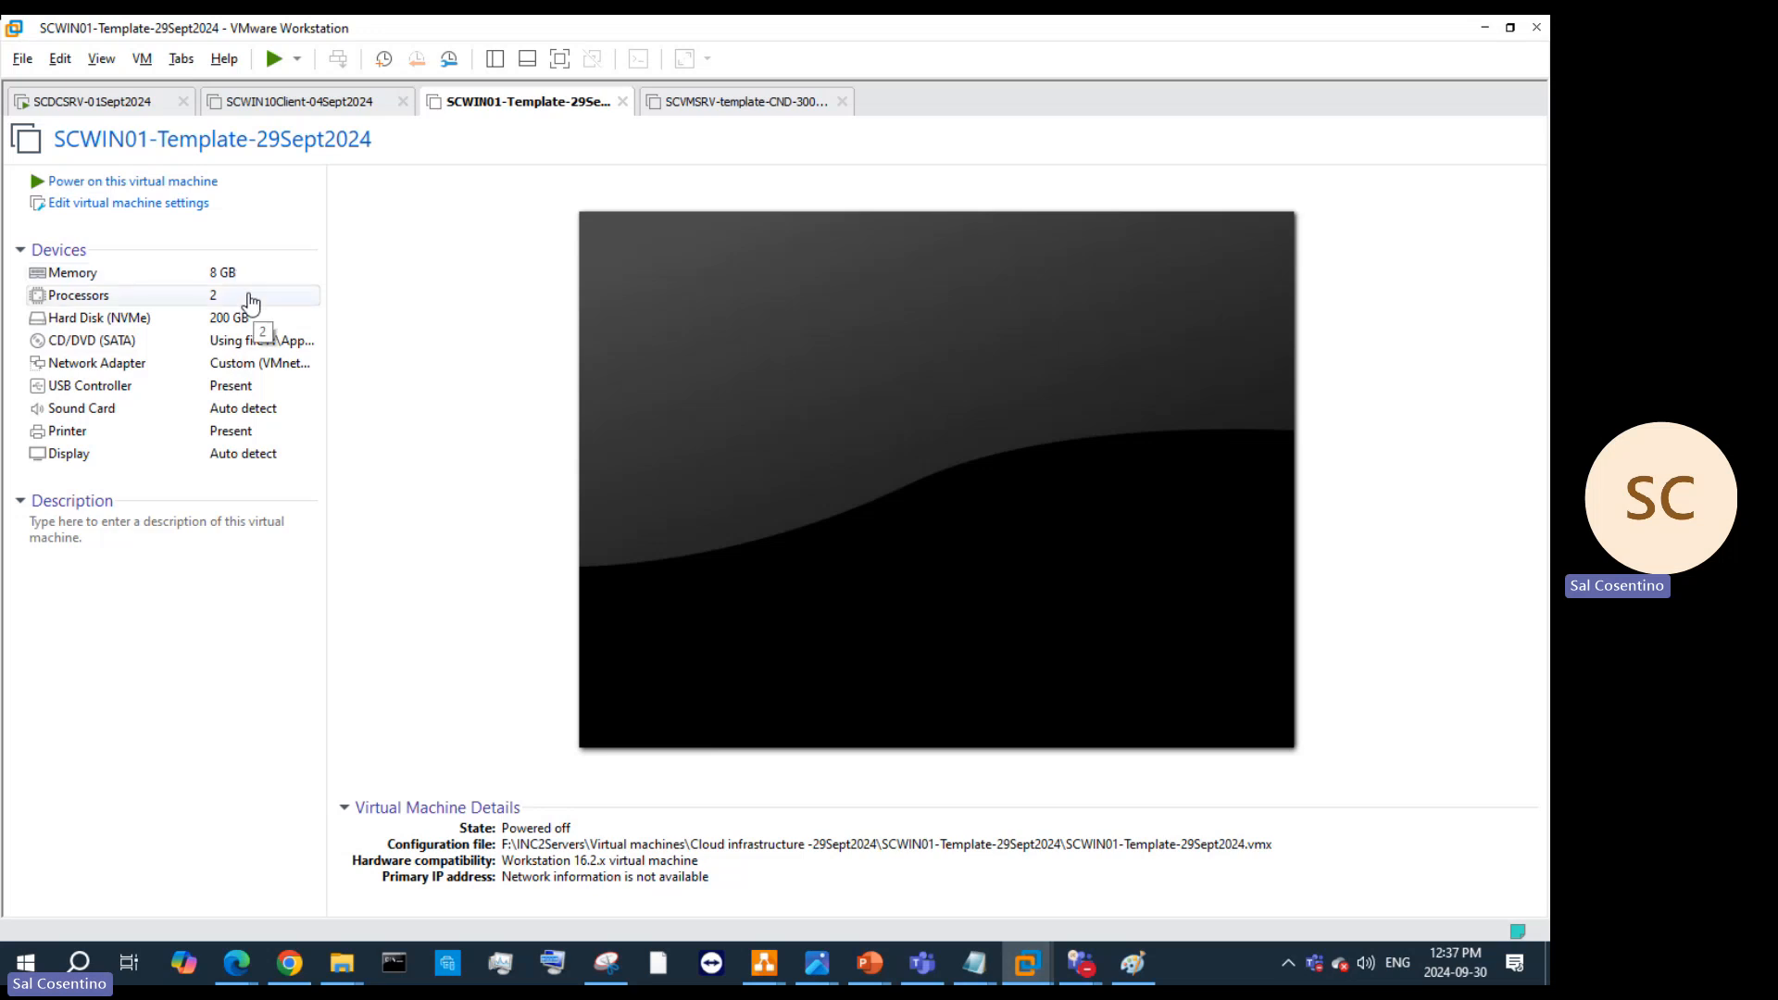
{"action": "left_click", "coordinate": [246, 298]}
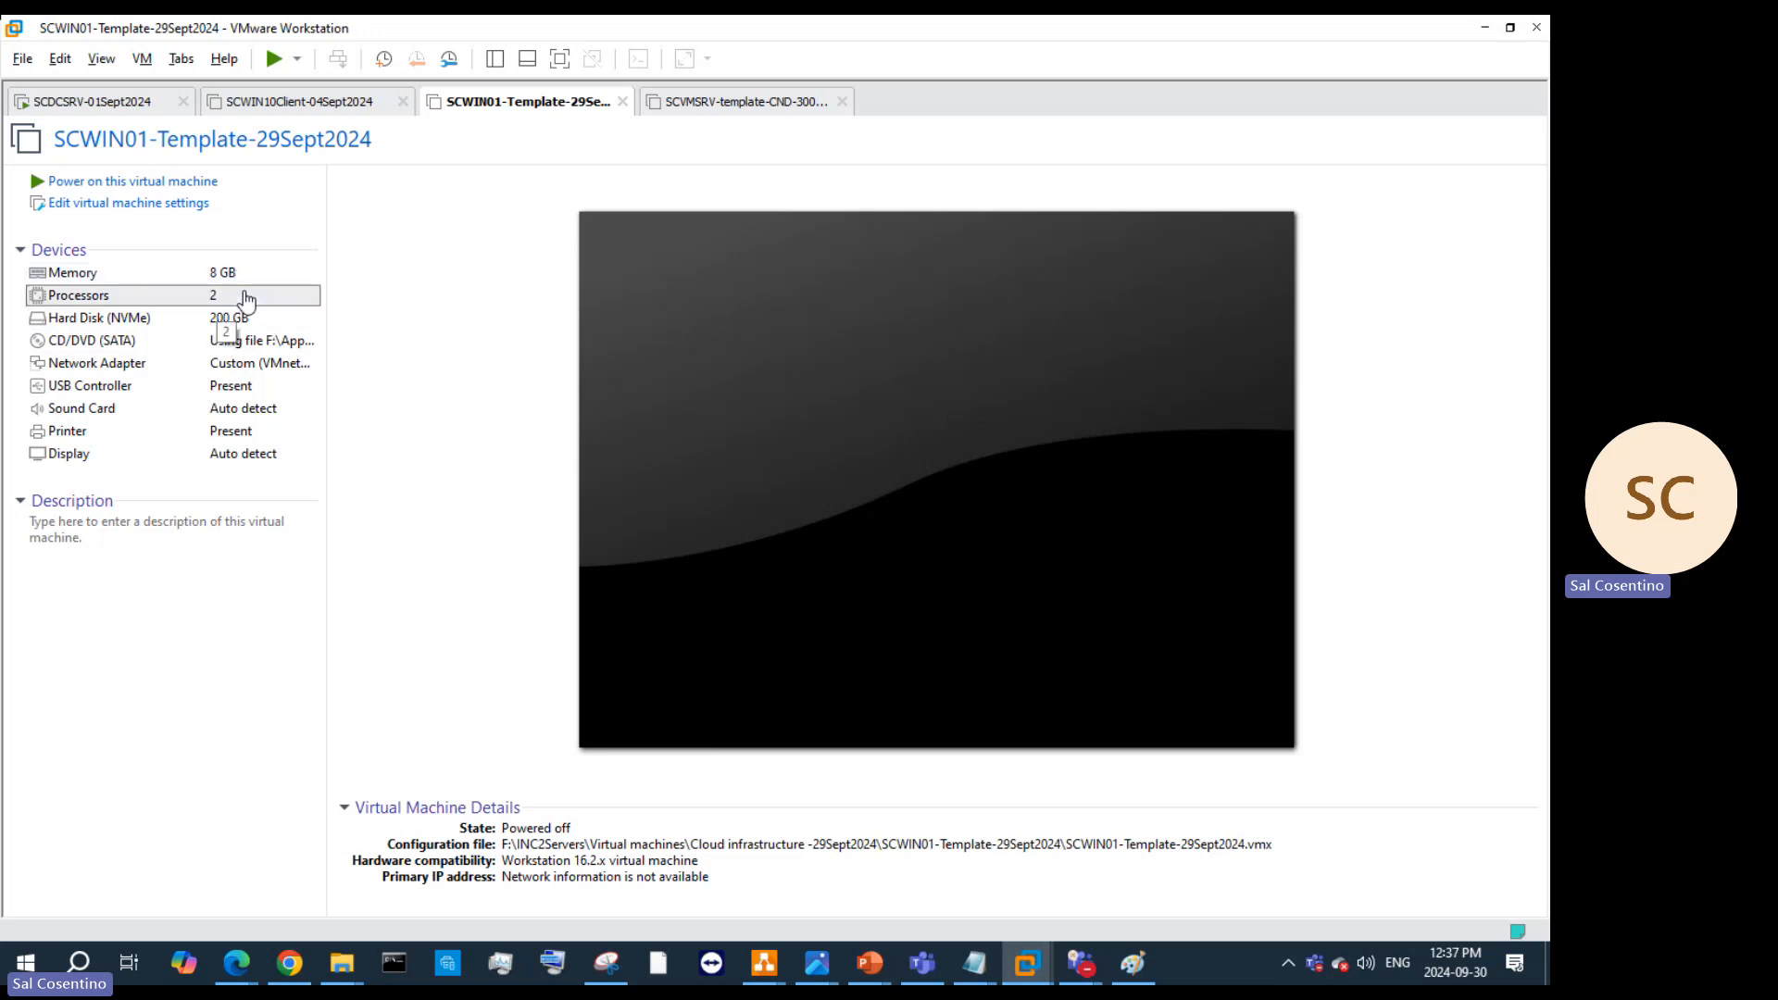
{"action": "double_click", "coordinate": [245, 299]}
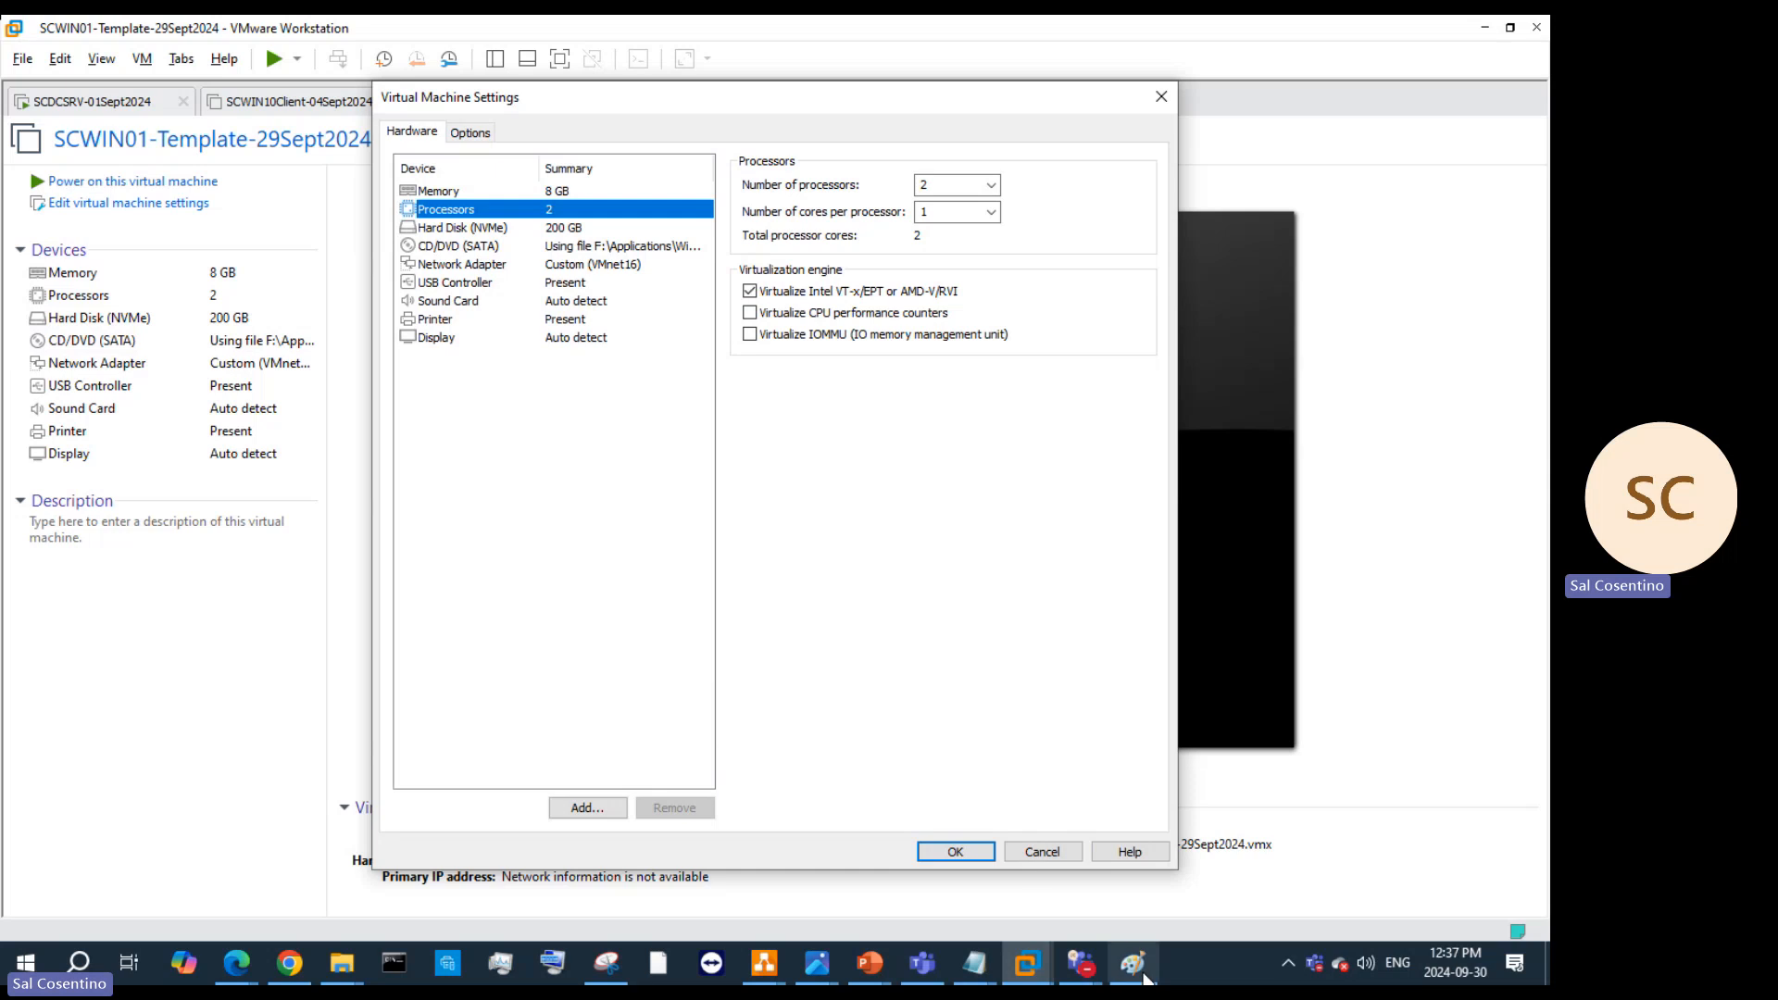
{"action": "left_click", "coordinate": [1133, 963]}
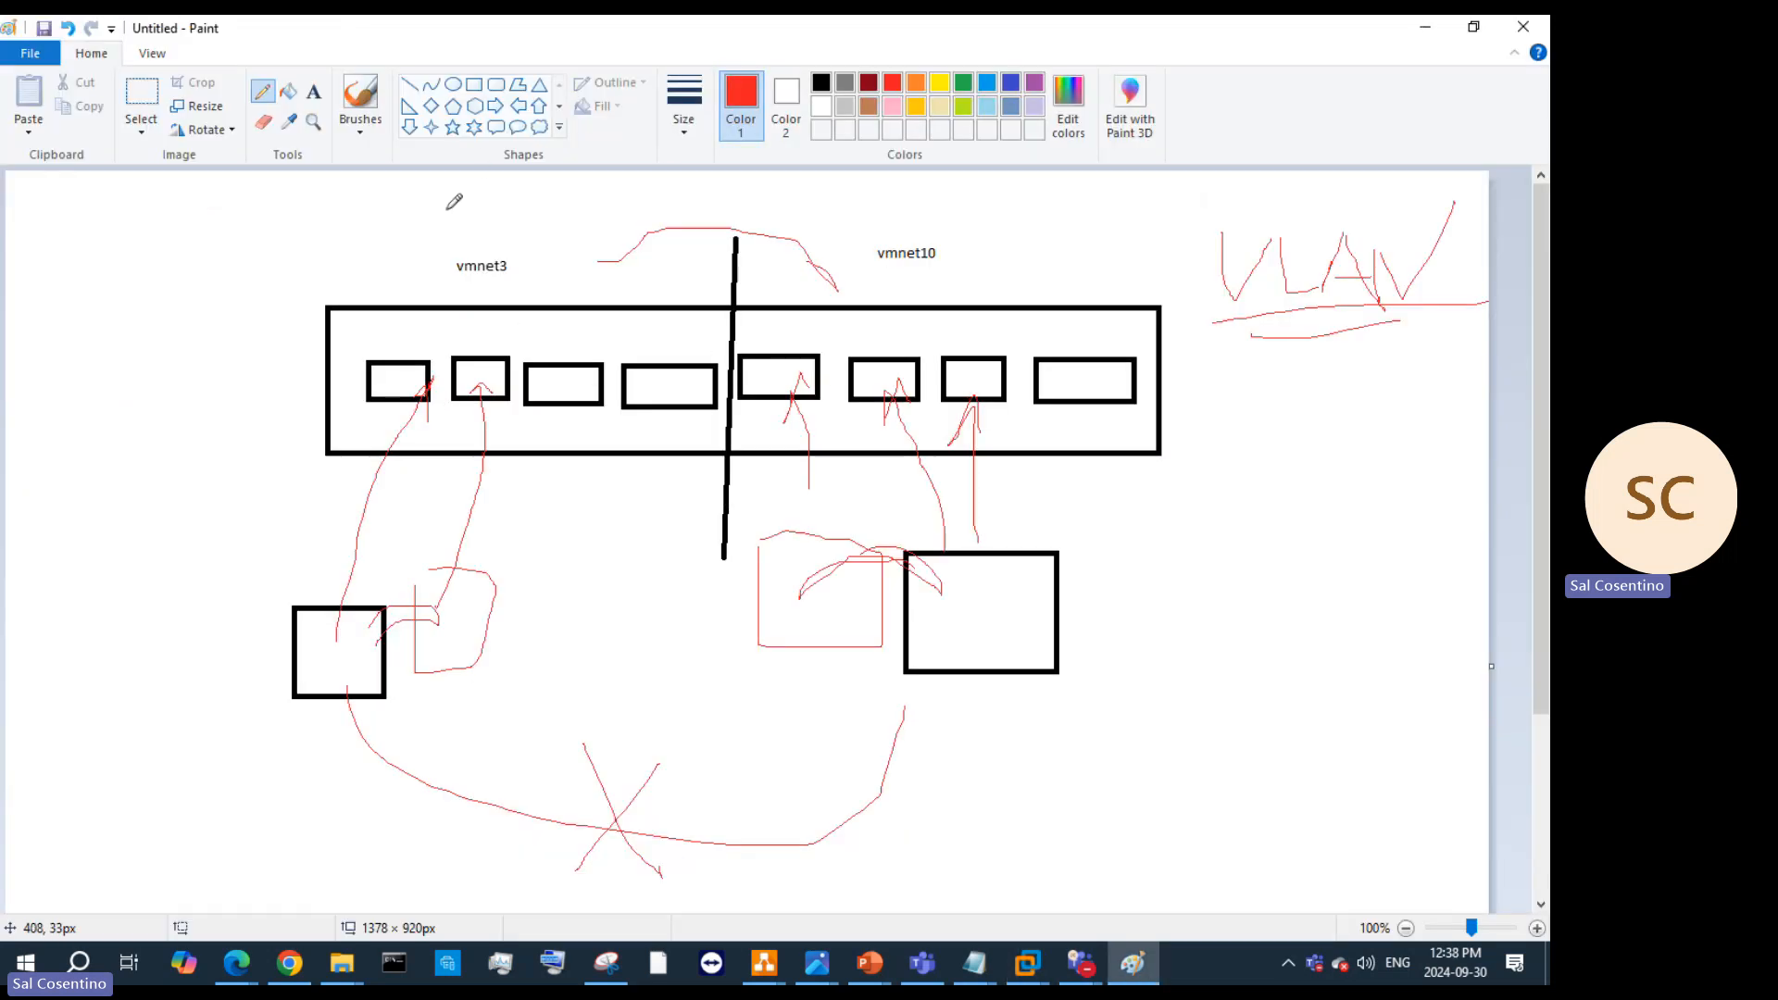
Step: Circle vmnet10 in red, arrow the boxes to the fourth switch port, link the left and right boxes
{"action": "mouse_move", "coordinate": [979, 246]}
{"action": "left_mouse_down"}
{"action": "mouse_move", "coordinate": [860, 250]}
{"action": "mouse_move", "coordinate": [956, 226]}
{"action": "left_mouse_up"}
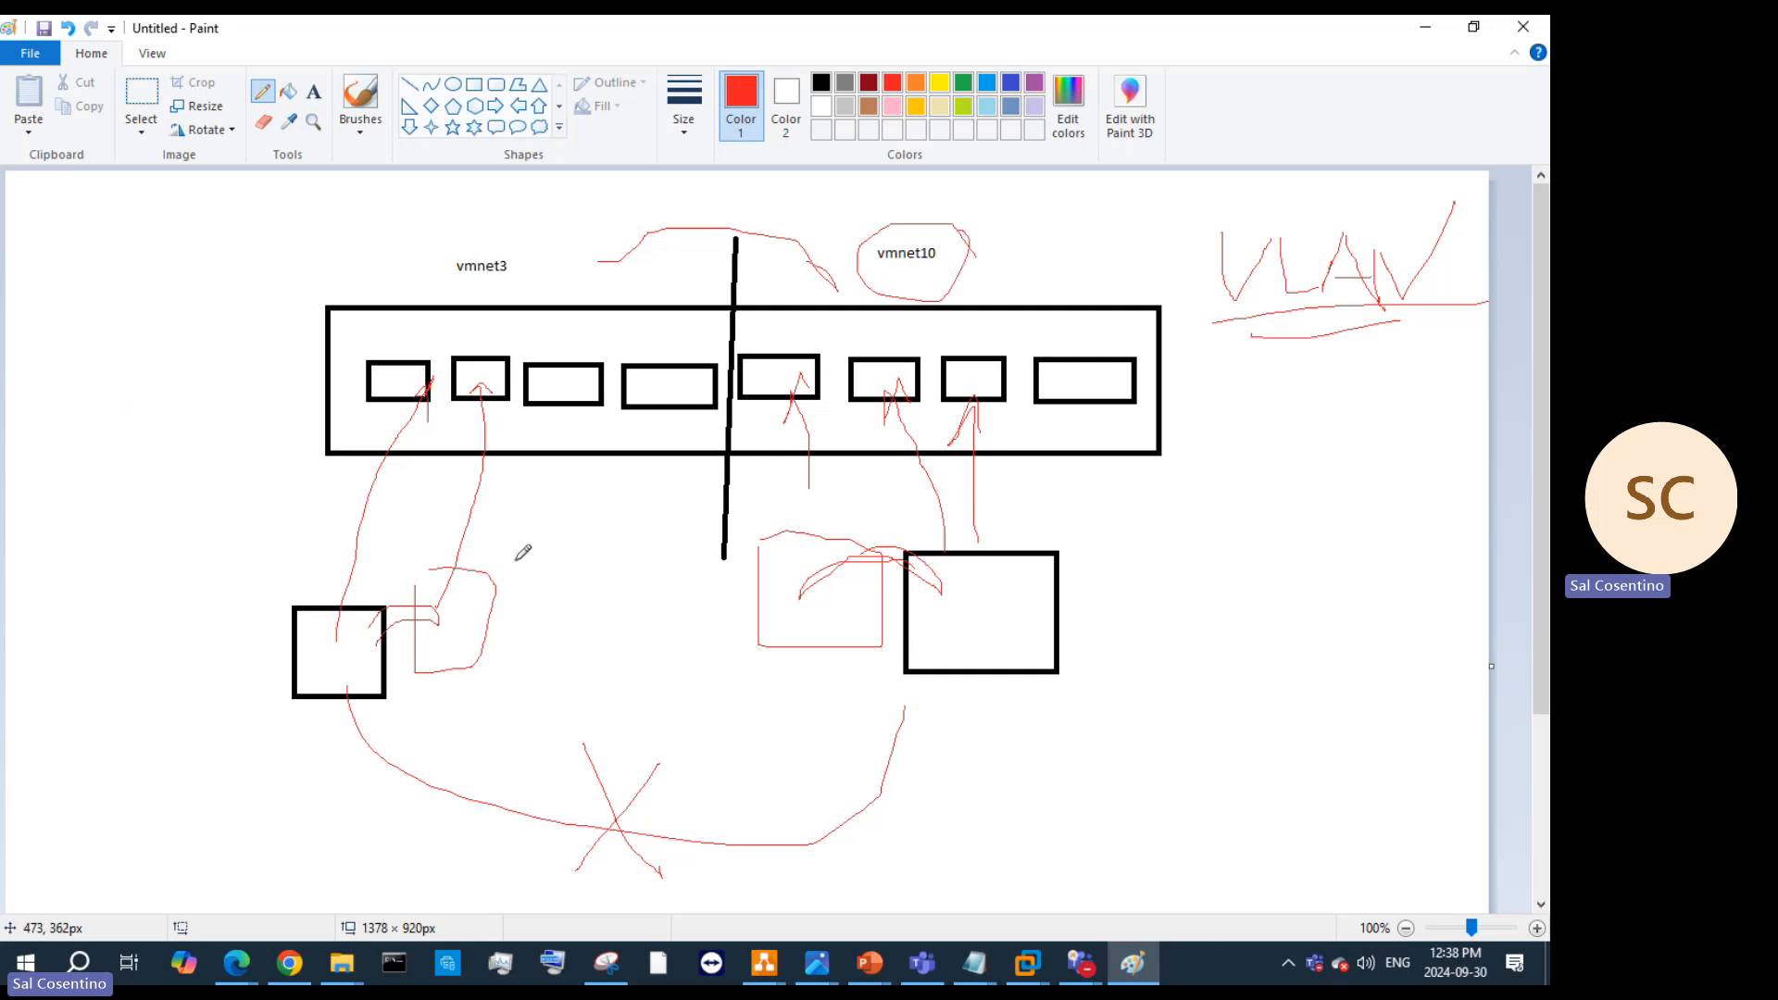
{"action": "mouse_move", "coordinate": [515, 561]}
{"action": "left_mouse_down"}
{"action": "mouse_move", "coordinate": [516, 596]}
{"action": "mouse_move", "coordinate": [569, 624]}
{"action": "mouse_move", "coordinate": [489, 540]}
{"action": "left_mouse_up"}
{"action": "mouse_move", "coordinate": [296, 709]}
{"action": "left_mouse_down"}
{"action": "mouse_move", "coordinate": [274, 780]}
{"action": "mouse_move", "coordinate": [401, 746]}
{"action": "mouse_move", "coordinate": [274, 714]}
{"action": "left_mouse_up"}
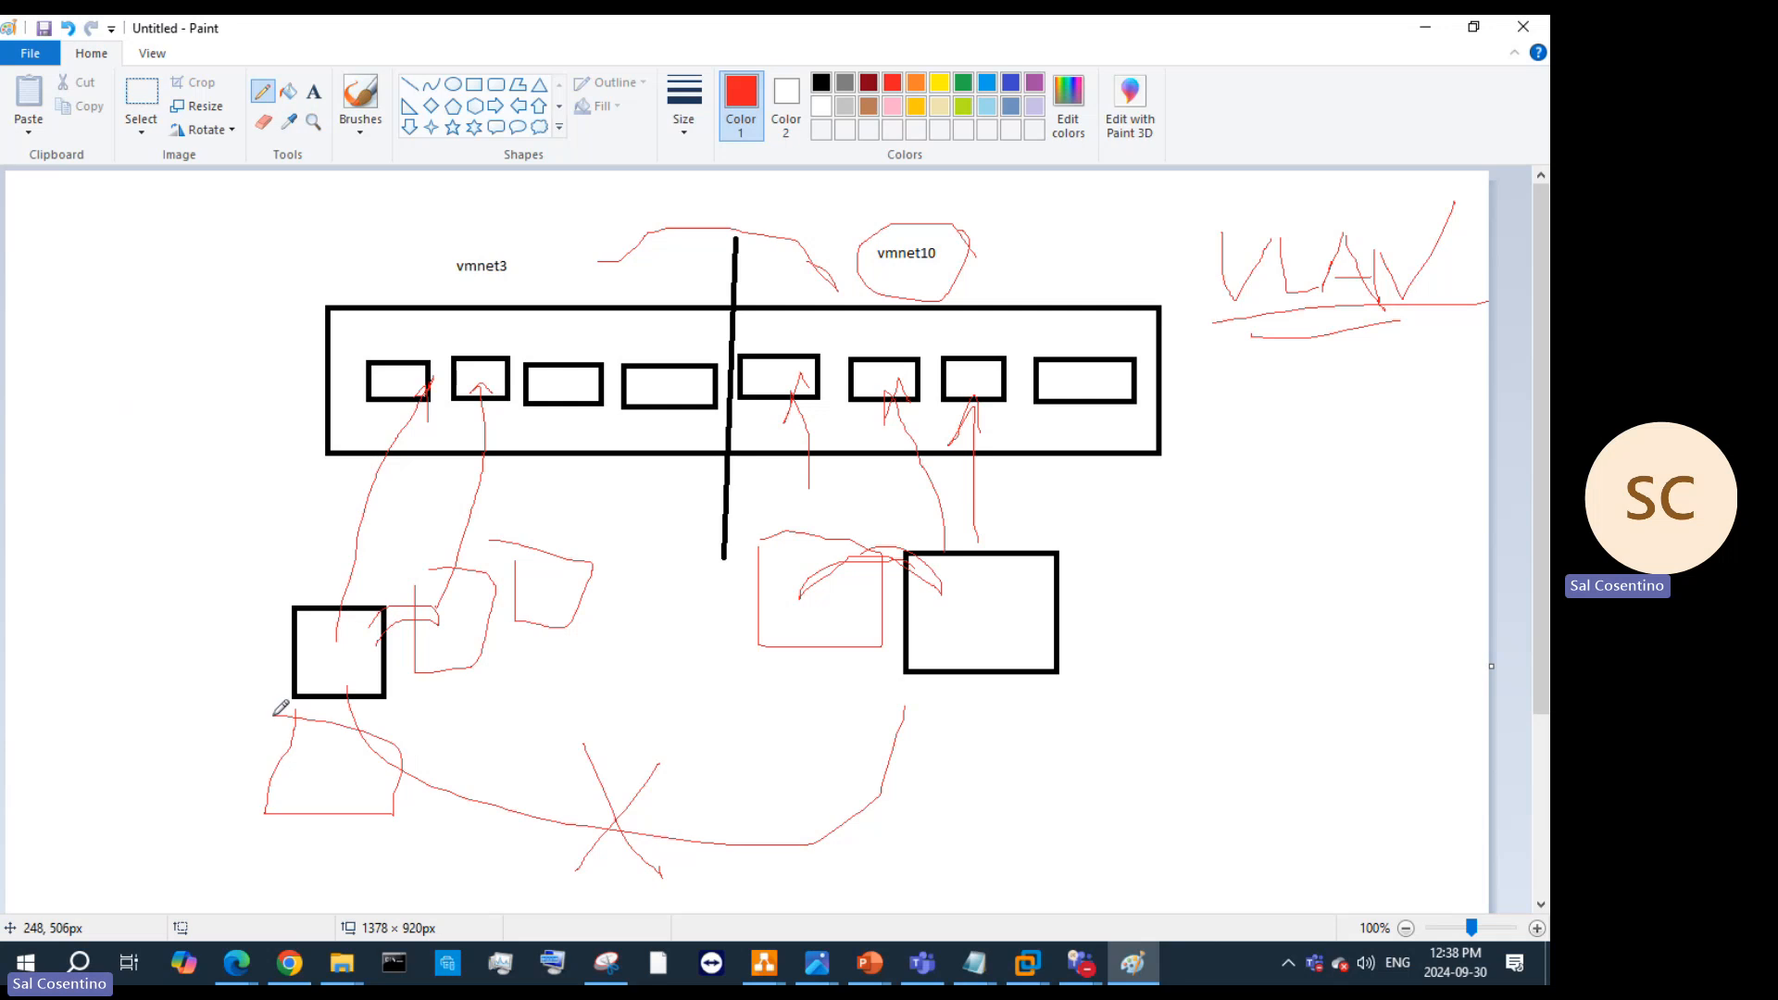
{"action": "mouse_move", "coordinate": [355, 772]}
{"action": "left_mouse_down"}
{"action": "mouse_move", "coordinate": [544, 774]}
{"action": "mouse_move", "coordinate": [671, 422]}
{"action": "mouse_move", "coordinate": [663, 400]}
{"action": "mouse_move", "coordinate": [683, 419]}
{"action": "left_mouse_up"}
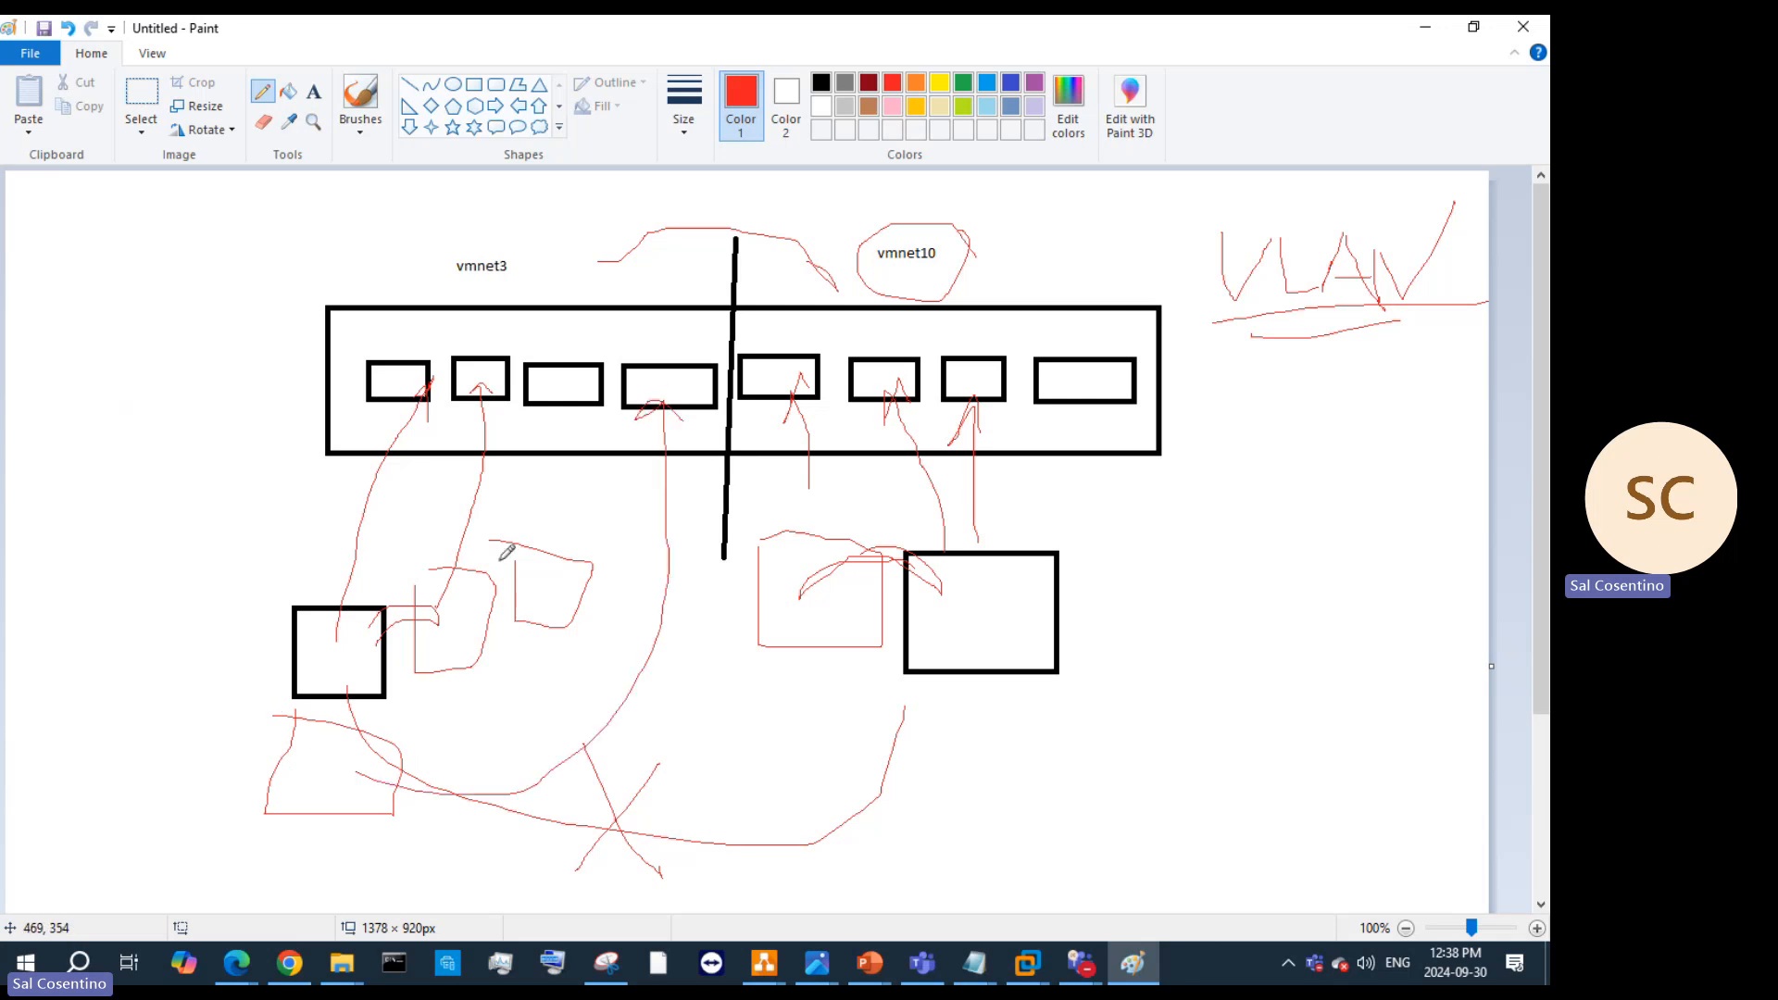
{"action": "mouse_move", "coordinate": [558, 600]}
{"action": "left_mouse_down"}
{"action": "mouse_move", "coordinate": [620, 518]}
{"action": "mouse_move", "coordinate": [611, 388]}
{"action": "mouse_move", "coordinate": [576, 421]}
{"action": "mouse_move", "coordinate": [593, 436]}
{"action": "left_mouse_up"}
{"action": "mouse_move", "coordinate": [720, 440]}
{"action": "left_mouse_down"}
{"action": "mouse_move", "coordinate": [301, 805]}
{"action": "mouse_move", "coordinate": [381, 473]}
{"action": "left_mouse_up"}
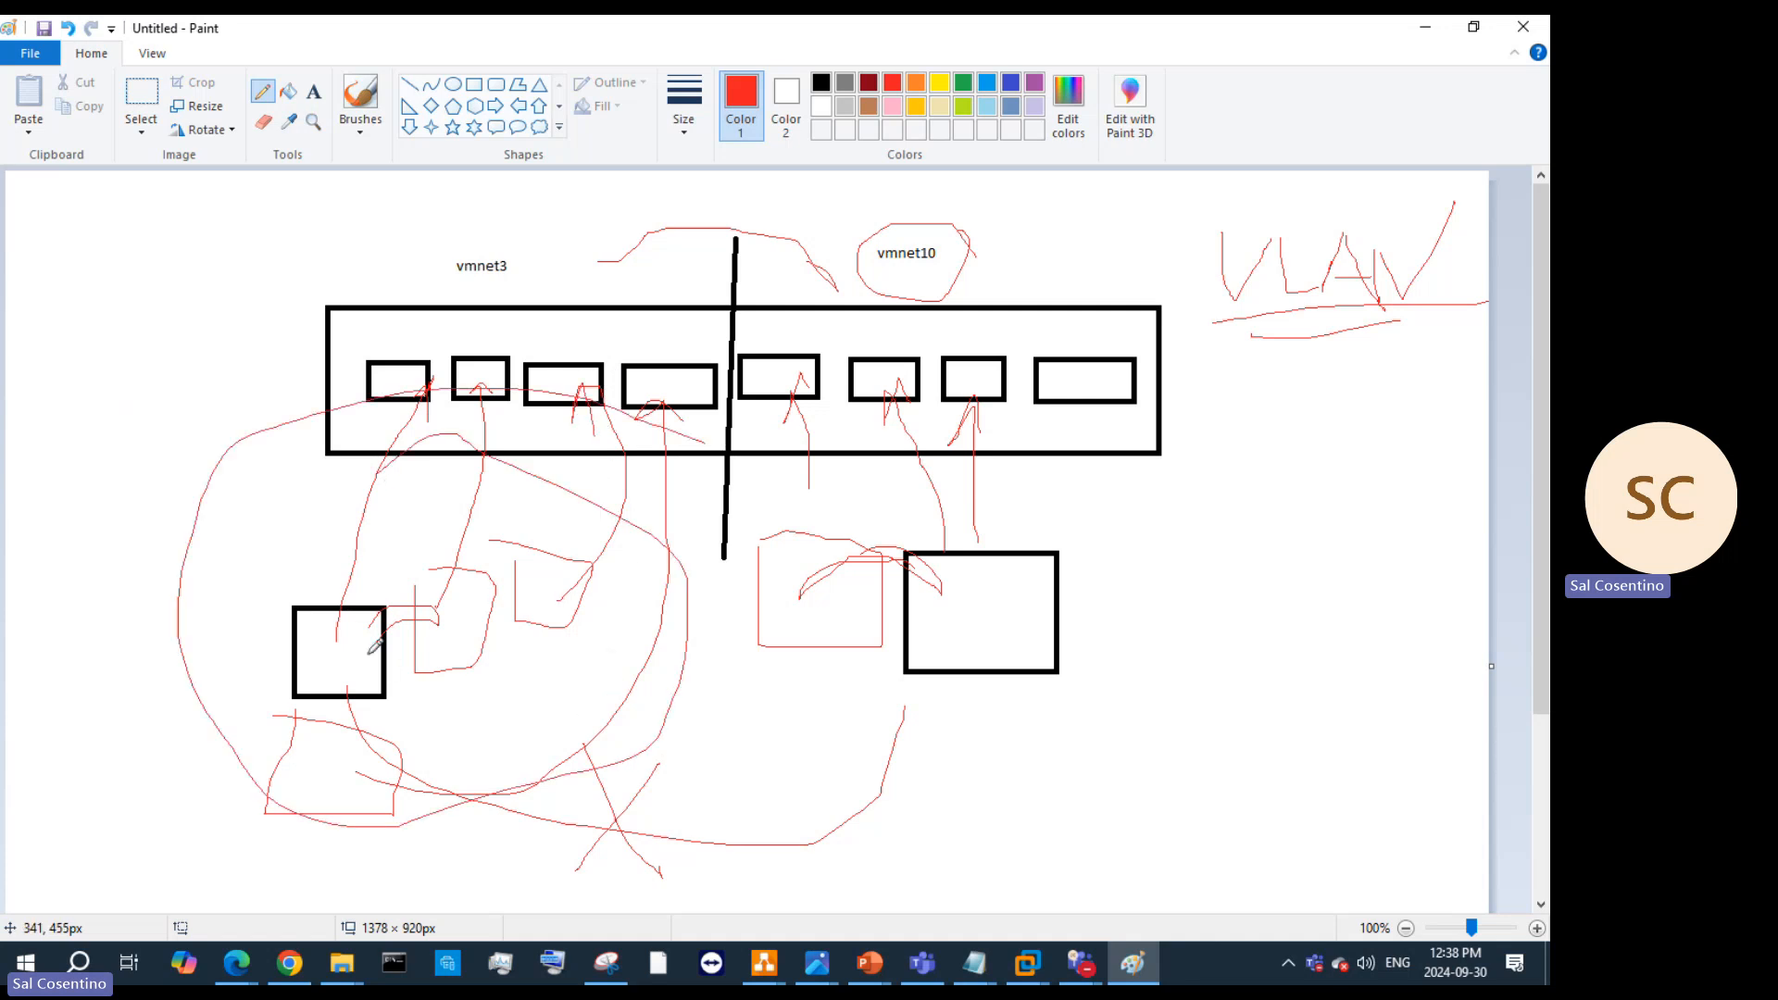
{"action": "mouse_move", "coordinate": [363, 650]}
{"action": "left_mouse_down"}
{"action": "mouse_move", "coordinate": [373, 714]}
{"action": "mouse_move", "coordinate": [897, 837]}
{"action": "mouse_move", "coordinate": [982, 643]}
{"action": "mouse_move", "coordinate": [1030, 690]}
{"action": "left_mouse_up"}
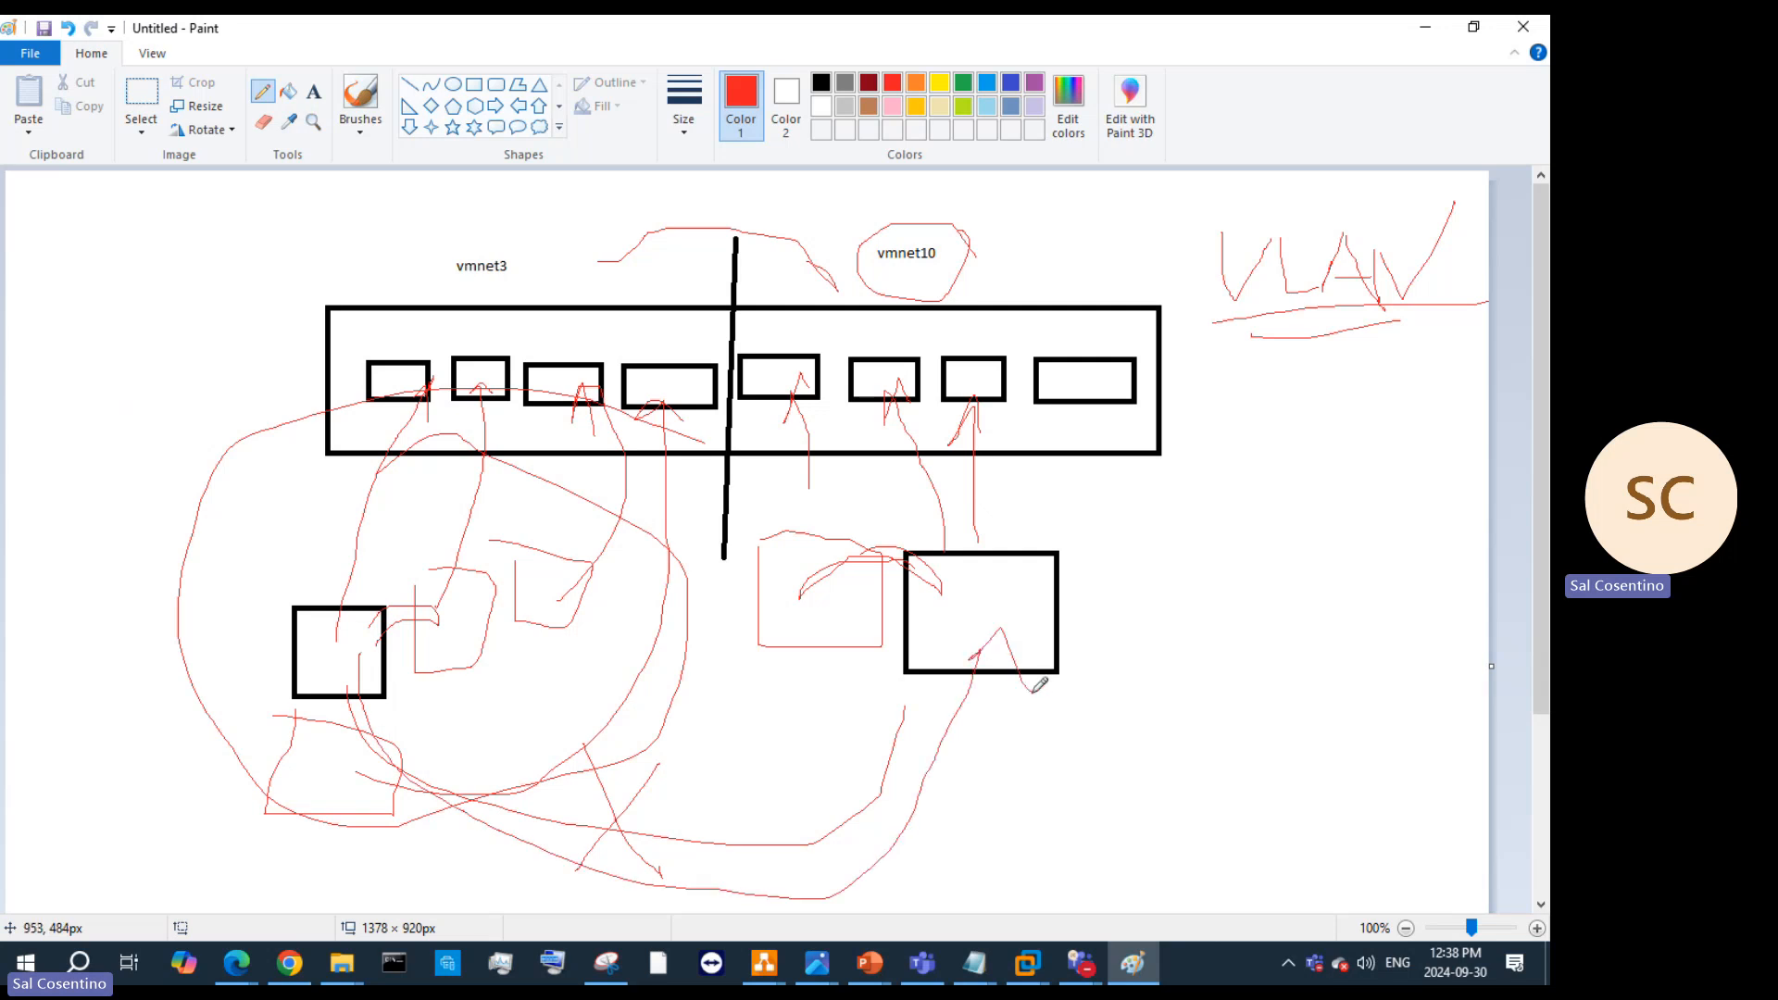
{"action": "left_click", "coordinate": [1425, 27]}
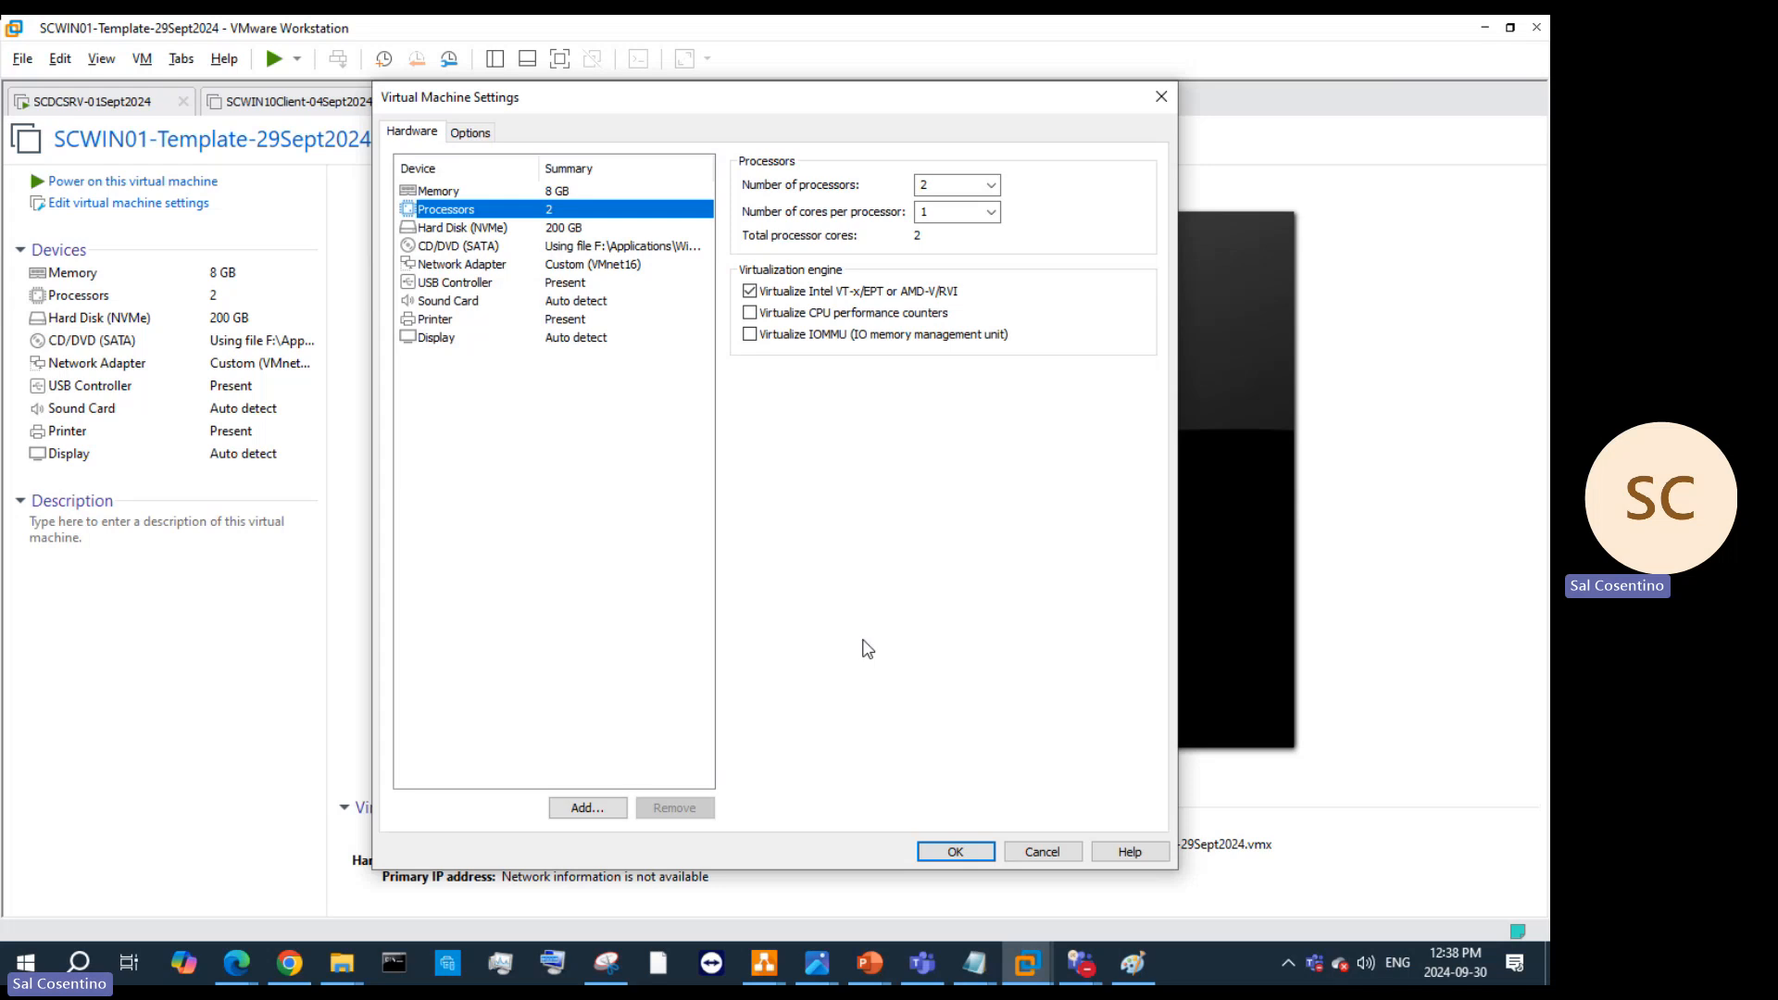
Step: Save the processor settings with OK and power on SCWIN01-Template-29Sept2024
{"action": "left_click", "coordinate": [954, 853]}
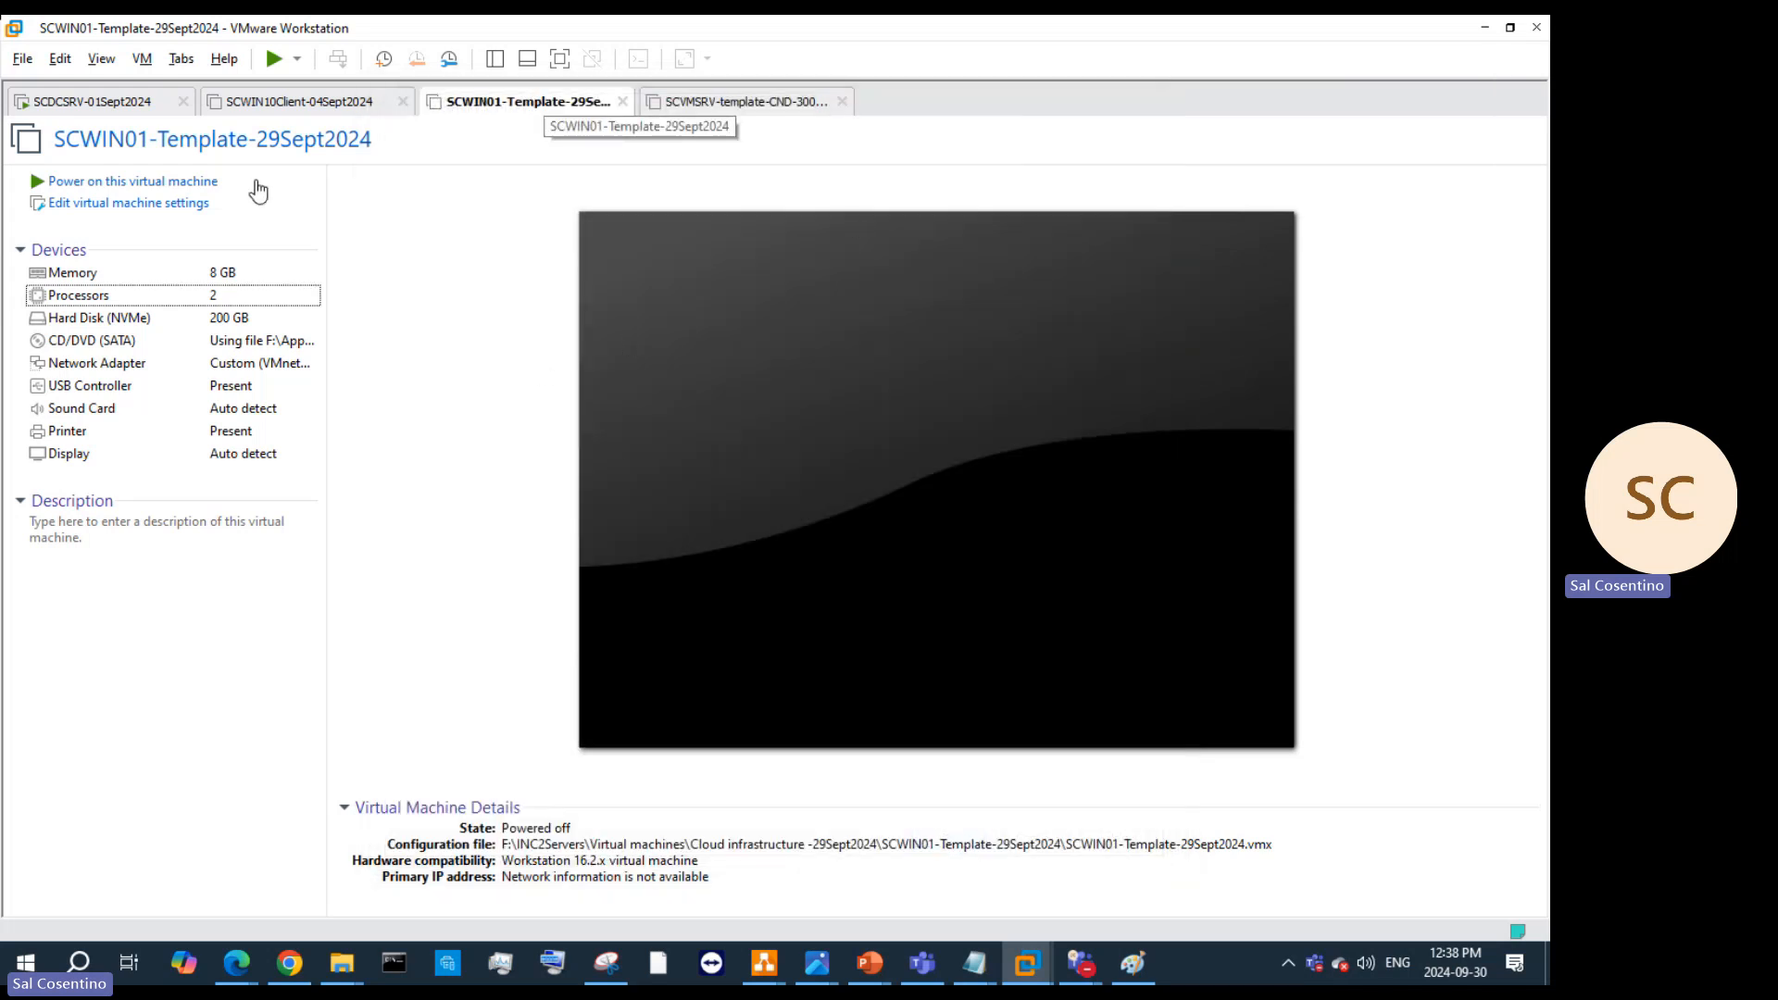
{"action": "left_click", "coordinate": [130, 183]}
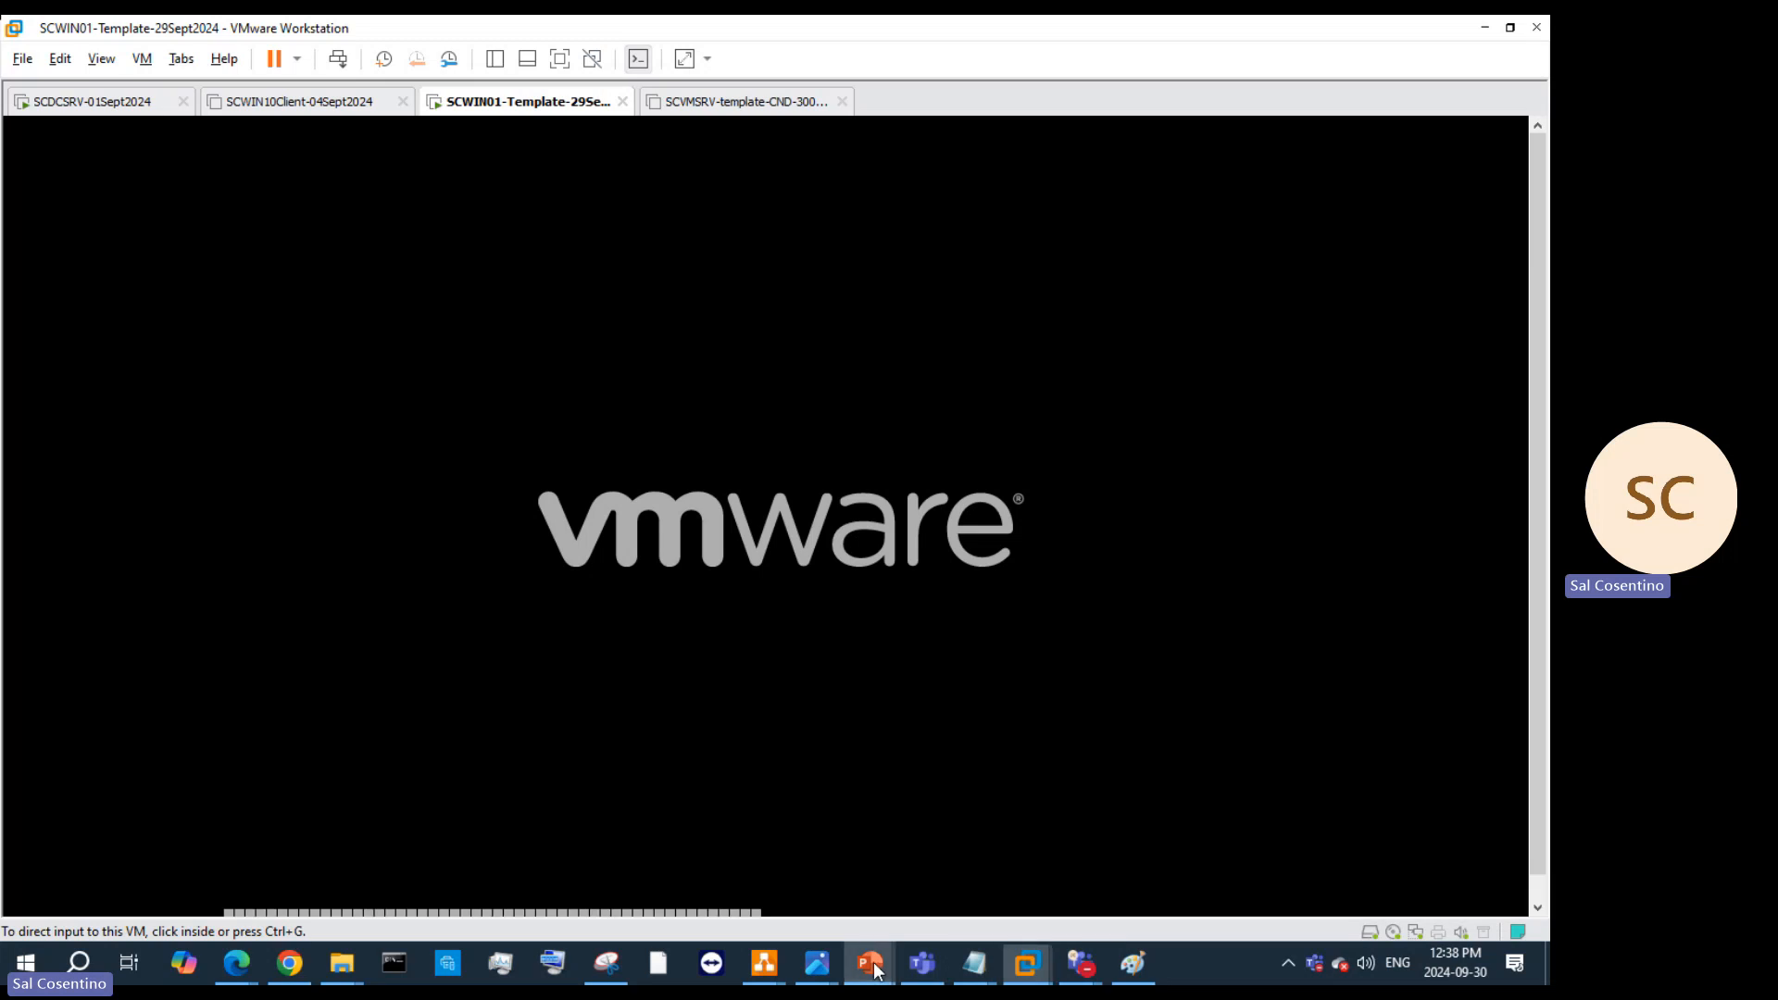
Step: Review slide 21 'Templates – Let's add character to your VMs' of the Sysprep deck, then hide PowerPoint
{"action": "mouse_move", "coordinate": [868, 963]}
{"action": "left_click", "coordinate": [1317, 874]}
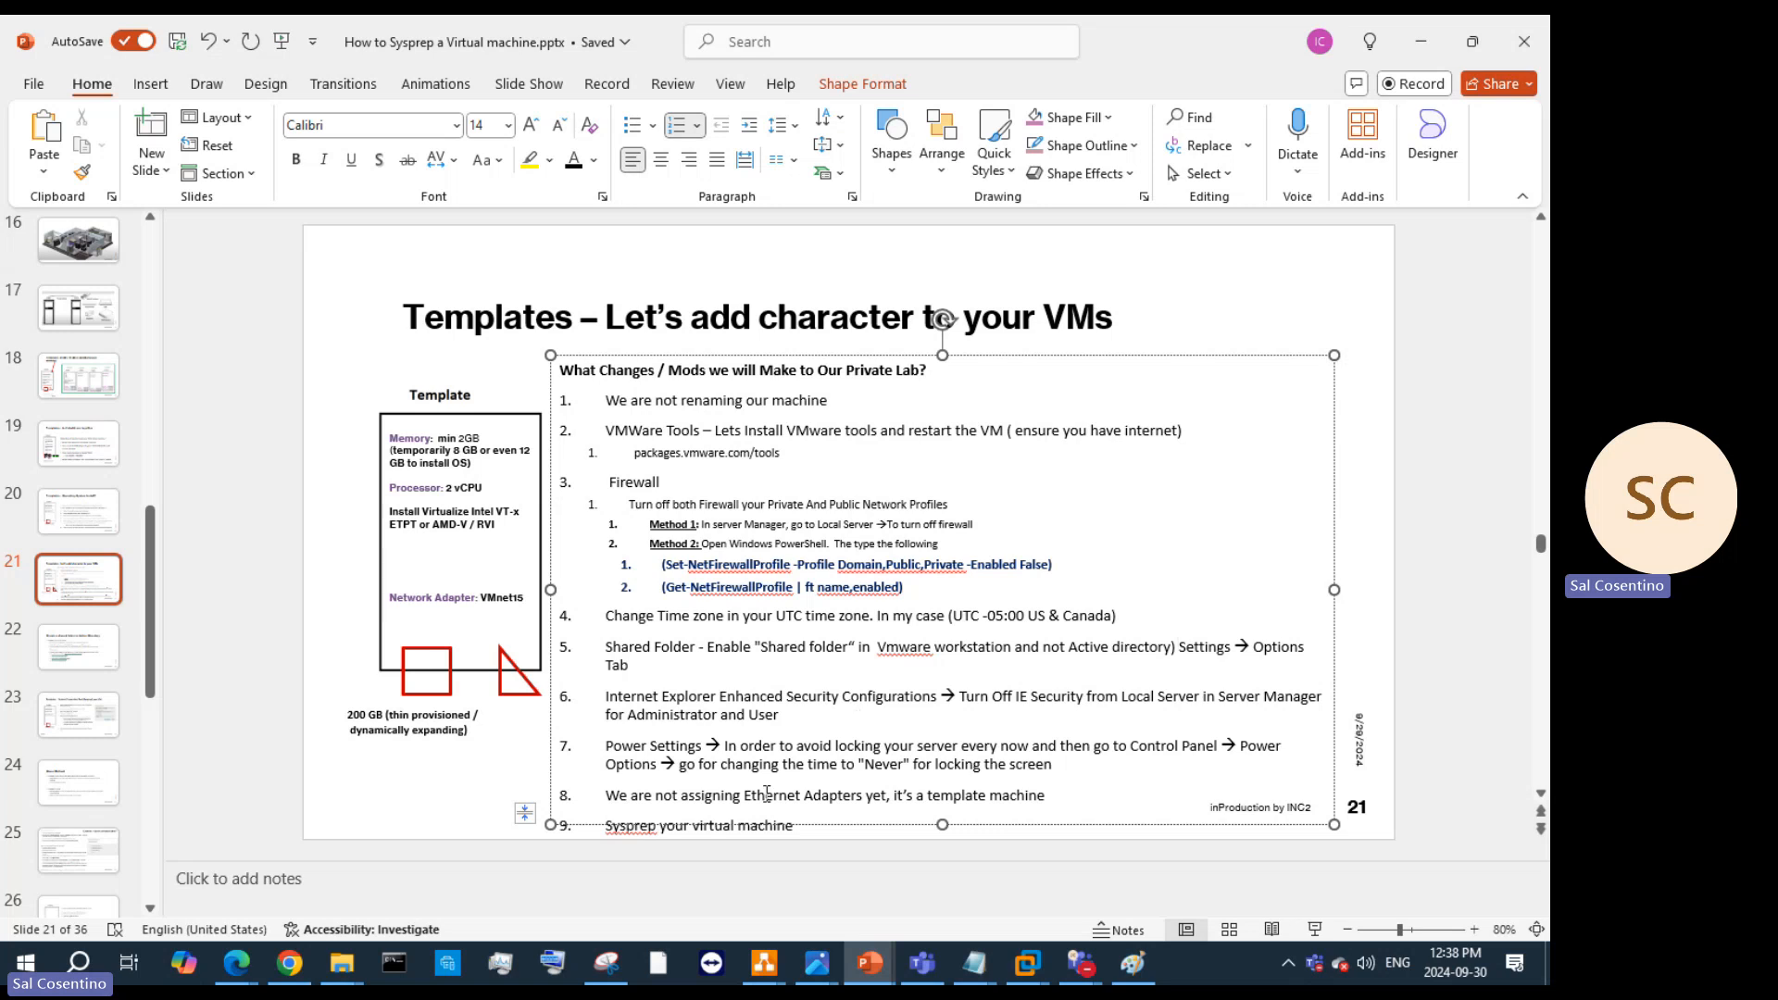
{"action": "left_click", "coordinate": [1420, 41]}
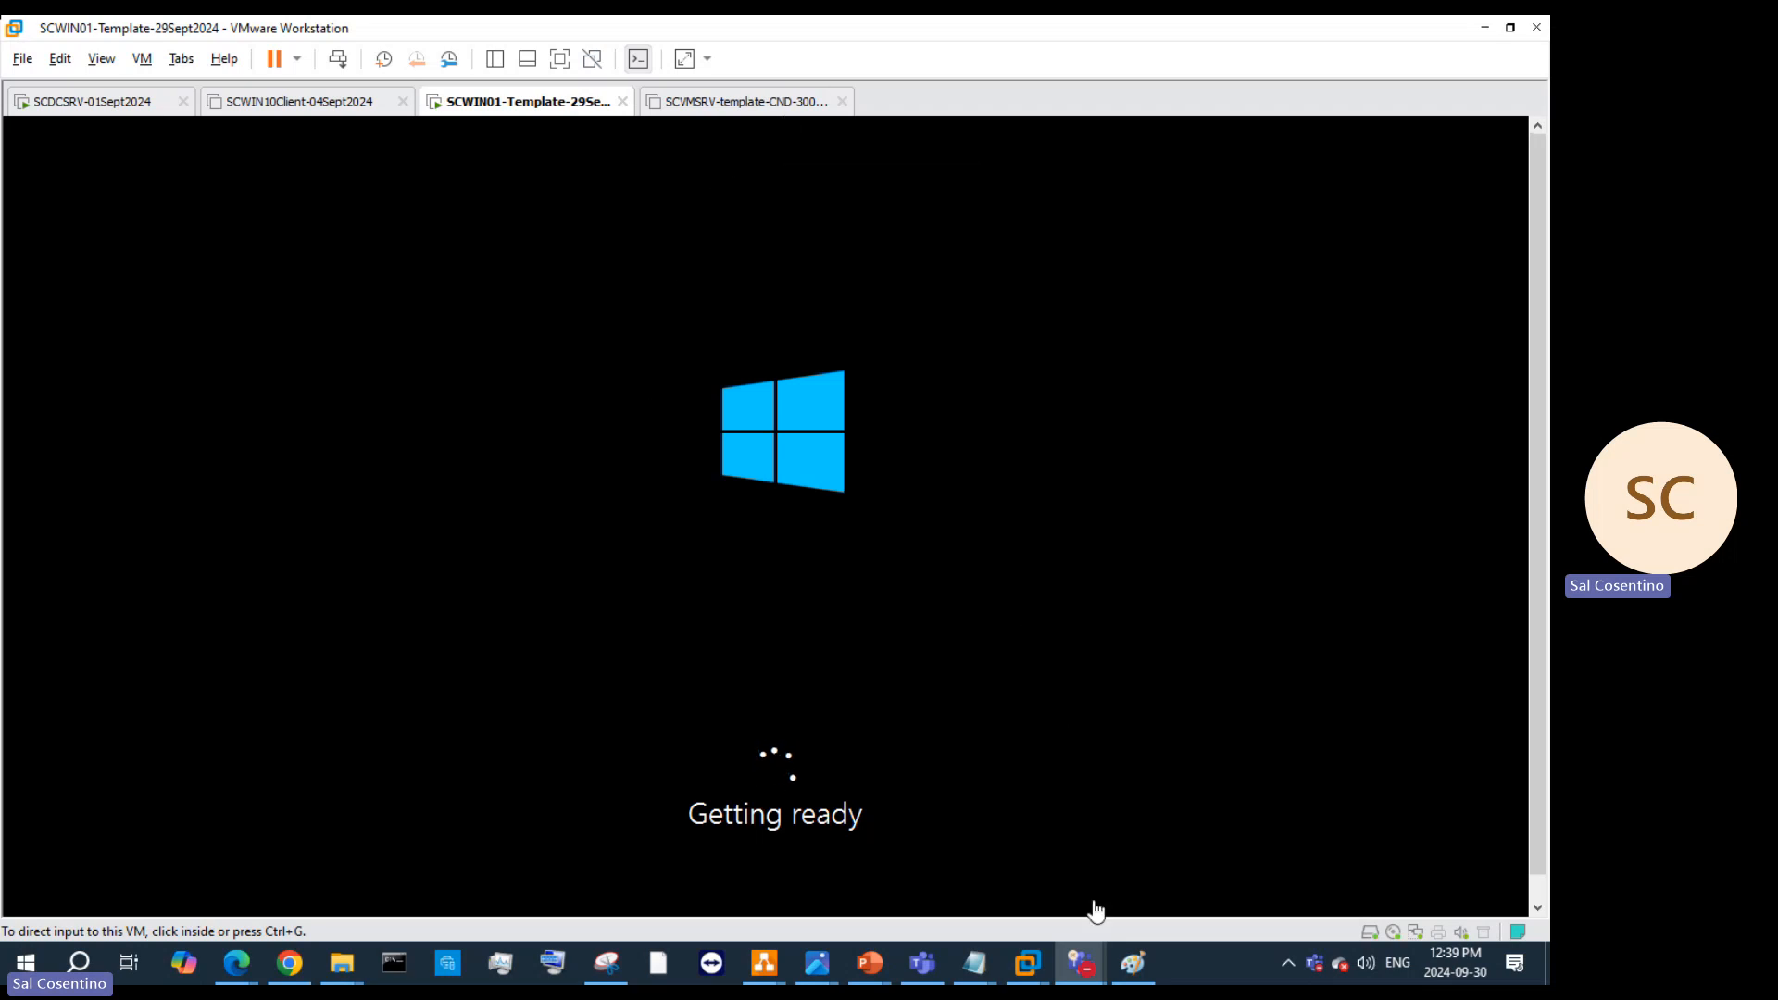
Step: Let the VM boot to the 'Hi there' page preset to Canada, English (Canada), US keyboard
{"action": "left_click", "coordinate": [1080, 963]}
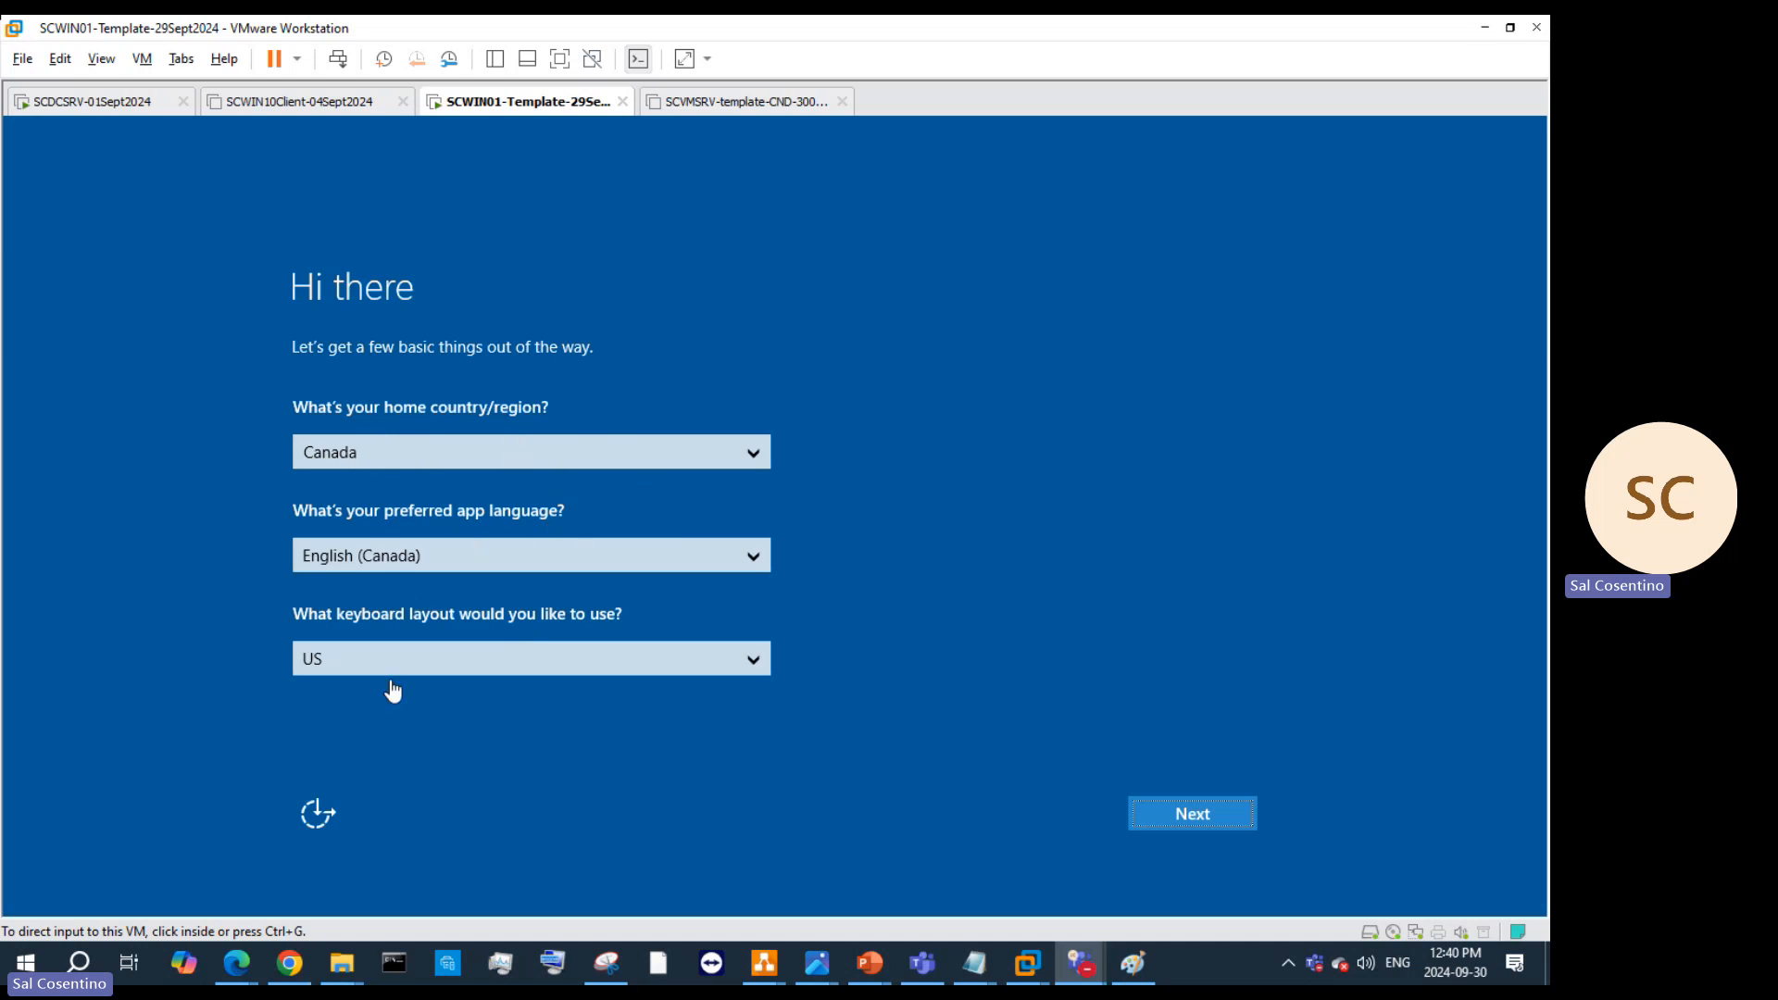
Step: Accept the region, language and keyboard defaults and the Windows license terms
{"action": "left_click", "coordinate": [1172, 819]}
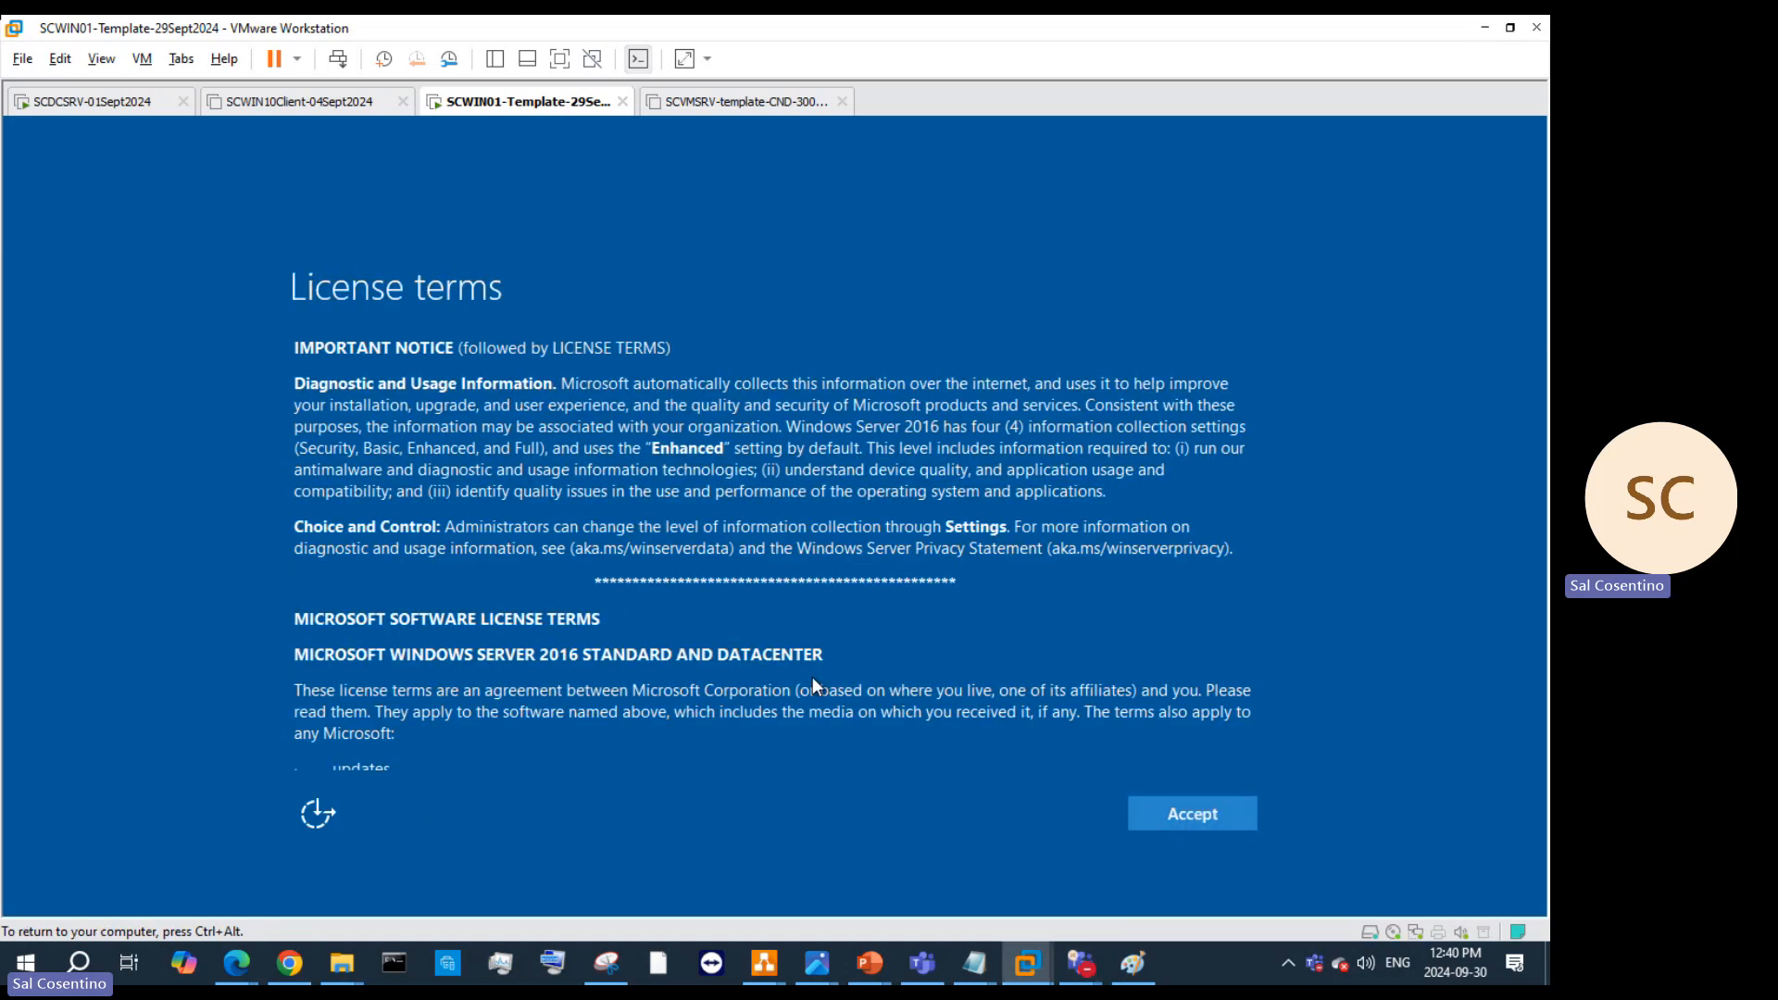
{"action": "scroll", "coordinate": [838, 570], "scroll_direction": "down", "scroll_amount": 4}
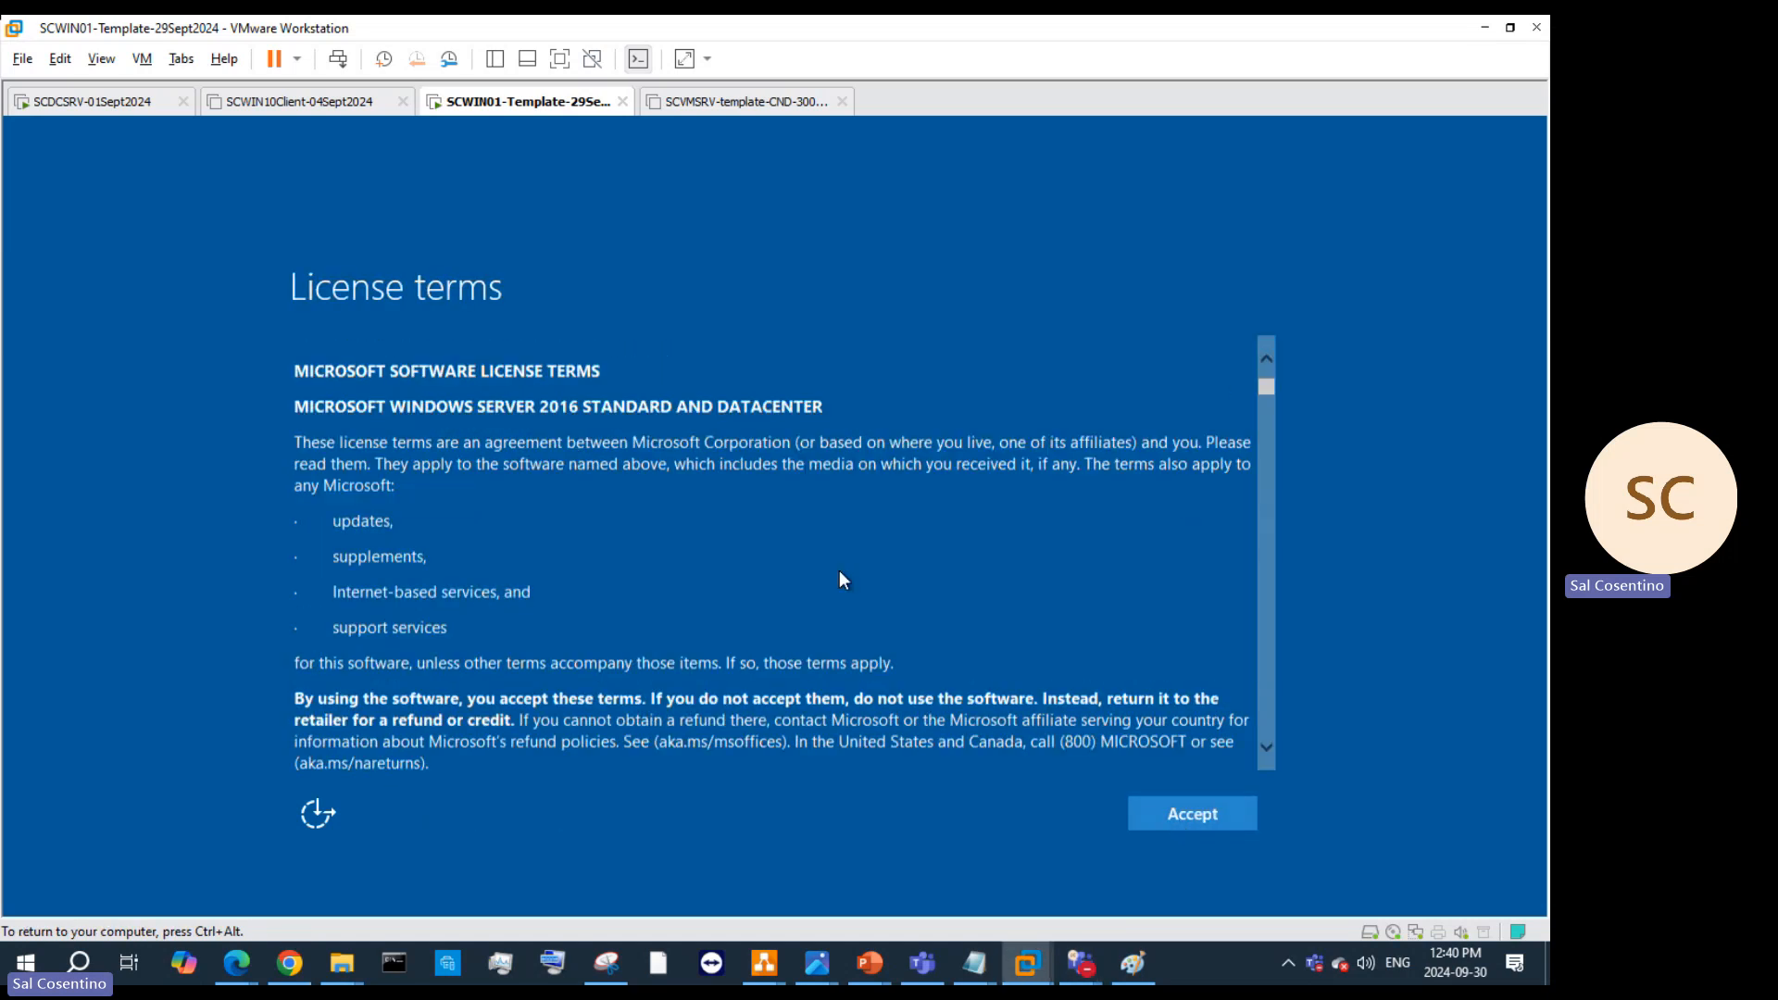
{"action": "left_click", "coordinate": [1184, 812]}
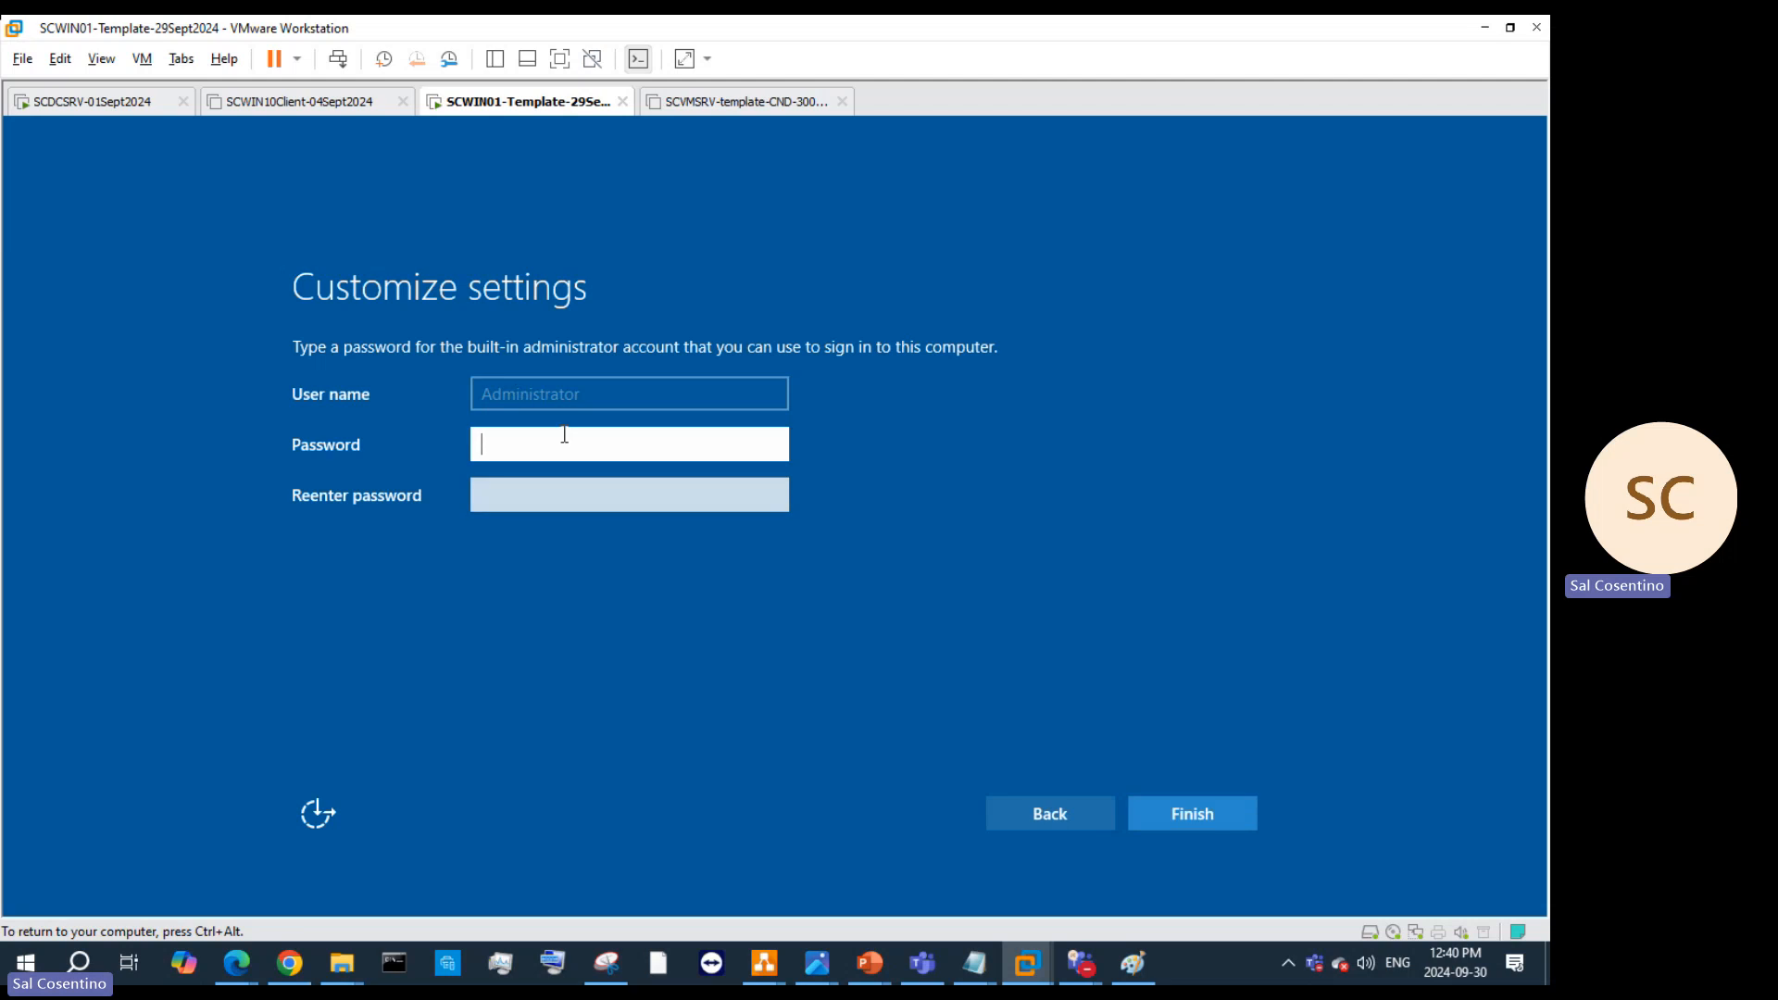
{"action": "type", "text": "****"}
{"action": "key", "text": "BackSpace"}
{"action": "key", "text": "BackSpace"}
{"action": "key", "text": "BackSpace"}
{"action": "key", "text": "BackSpace"}
Step: Unmute the microphone in the meeting window, then minimize it to return to setup
{"action": "key", "text": "ctrl+alt"}
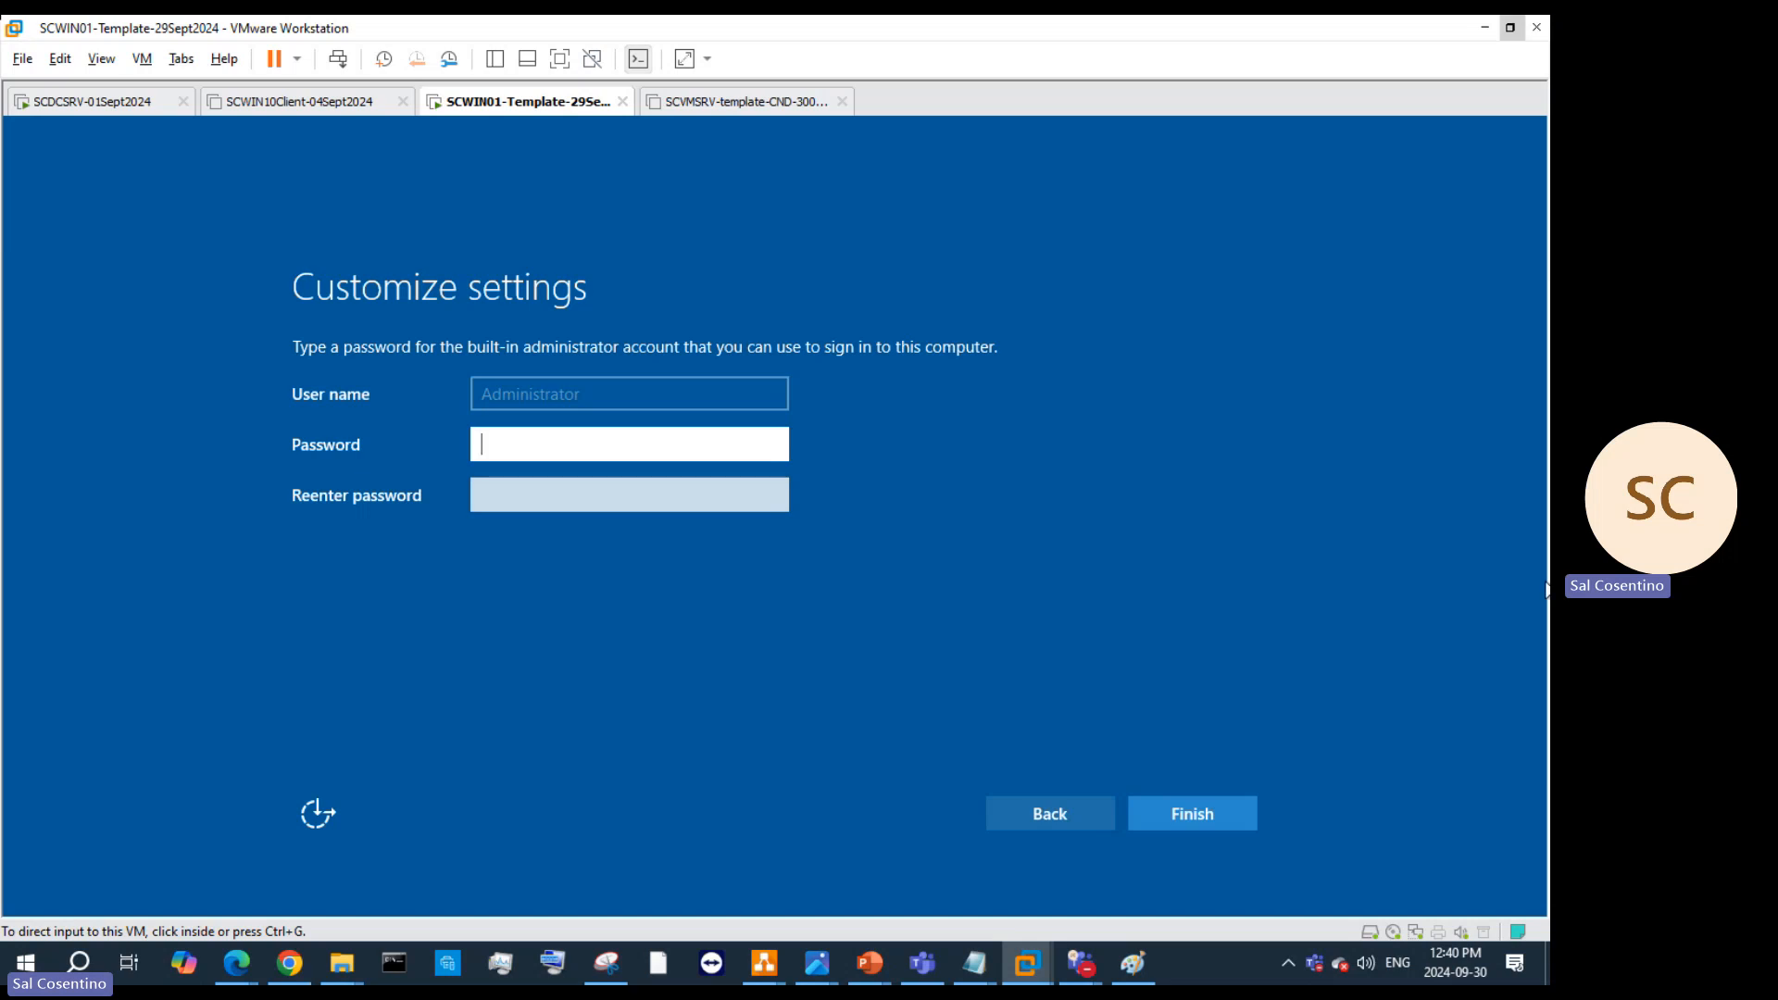
{"action": "mouse_move", "coordinate": [1088, 971]}
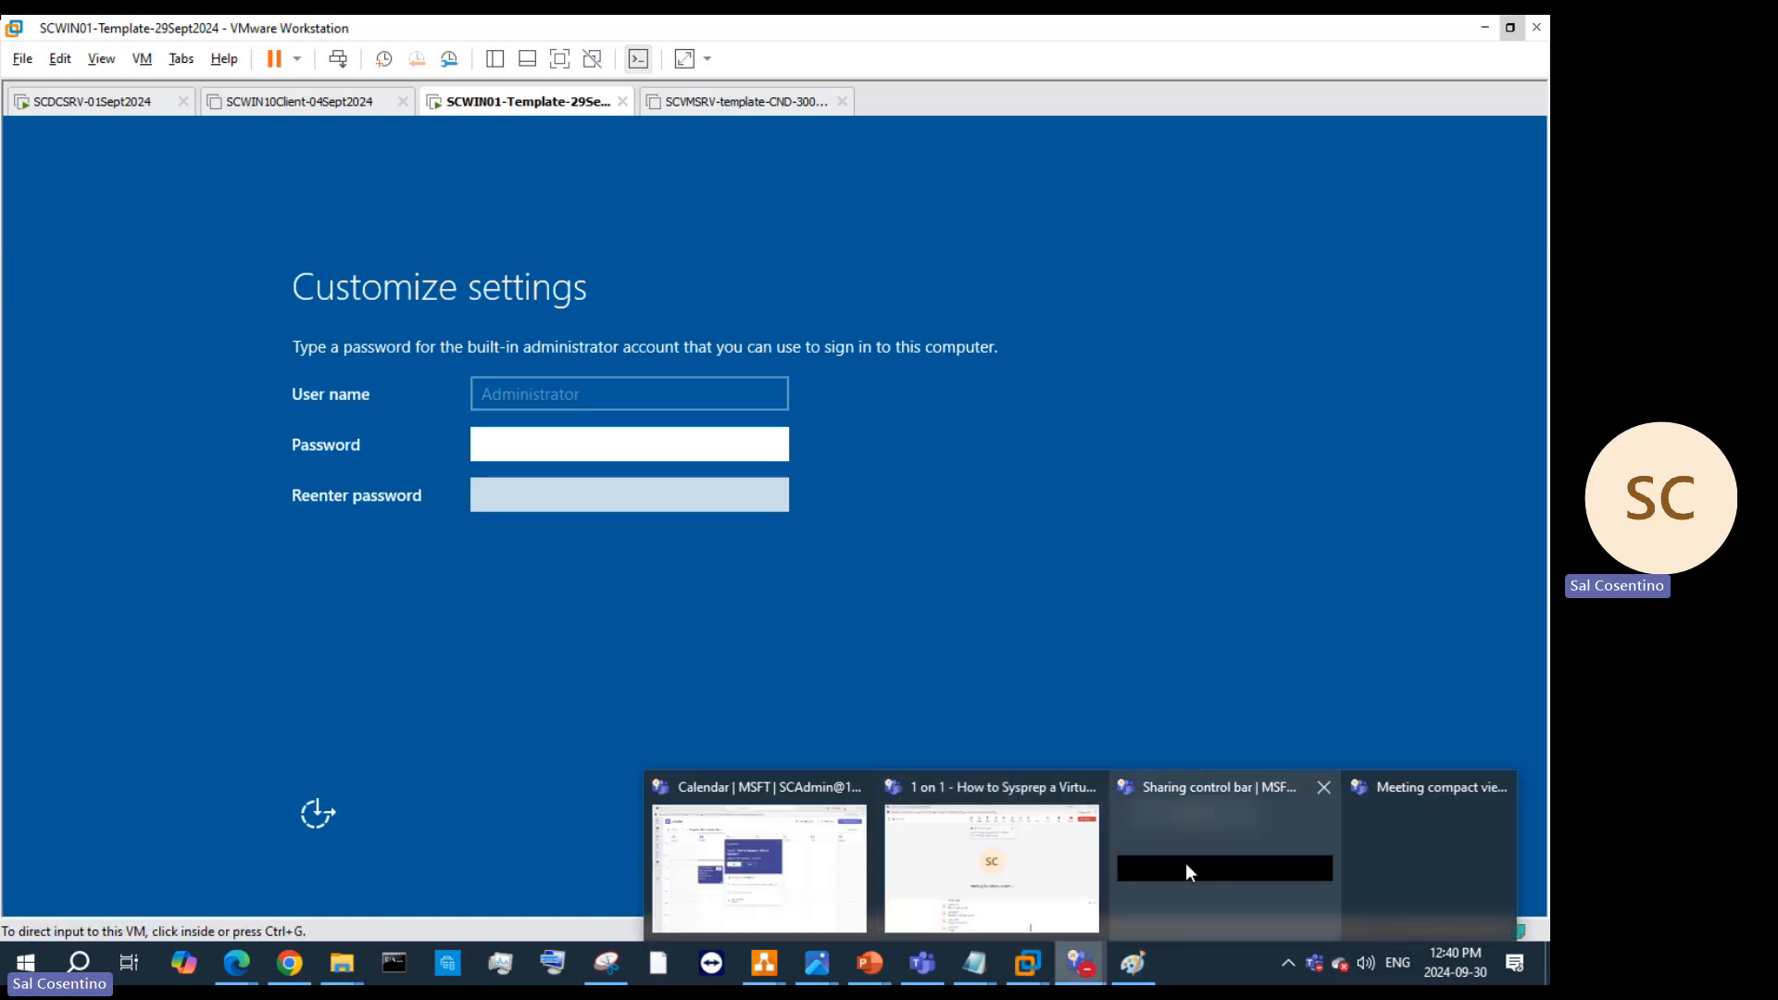
{"action": "left_click", "coordinate": [1074, 834]}
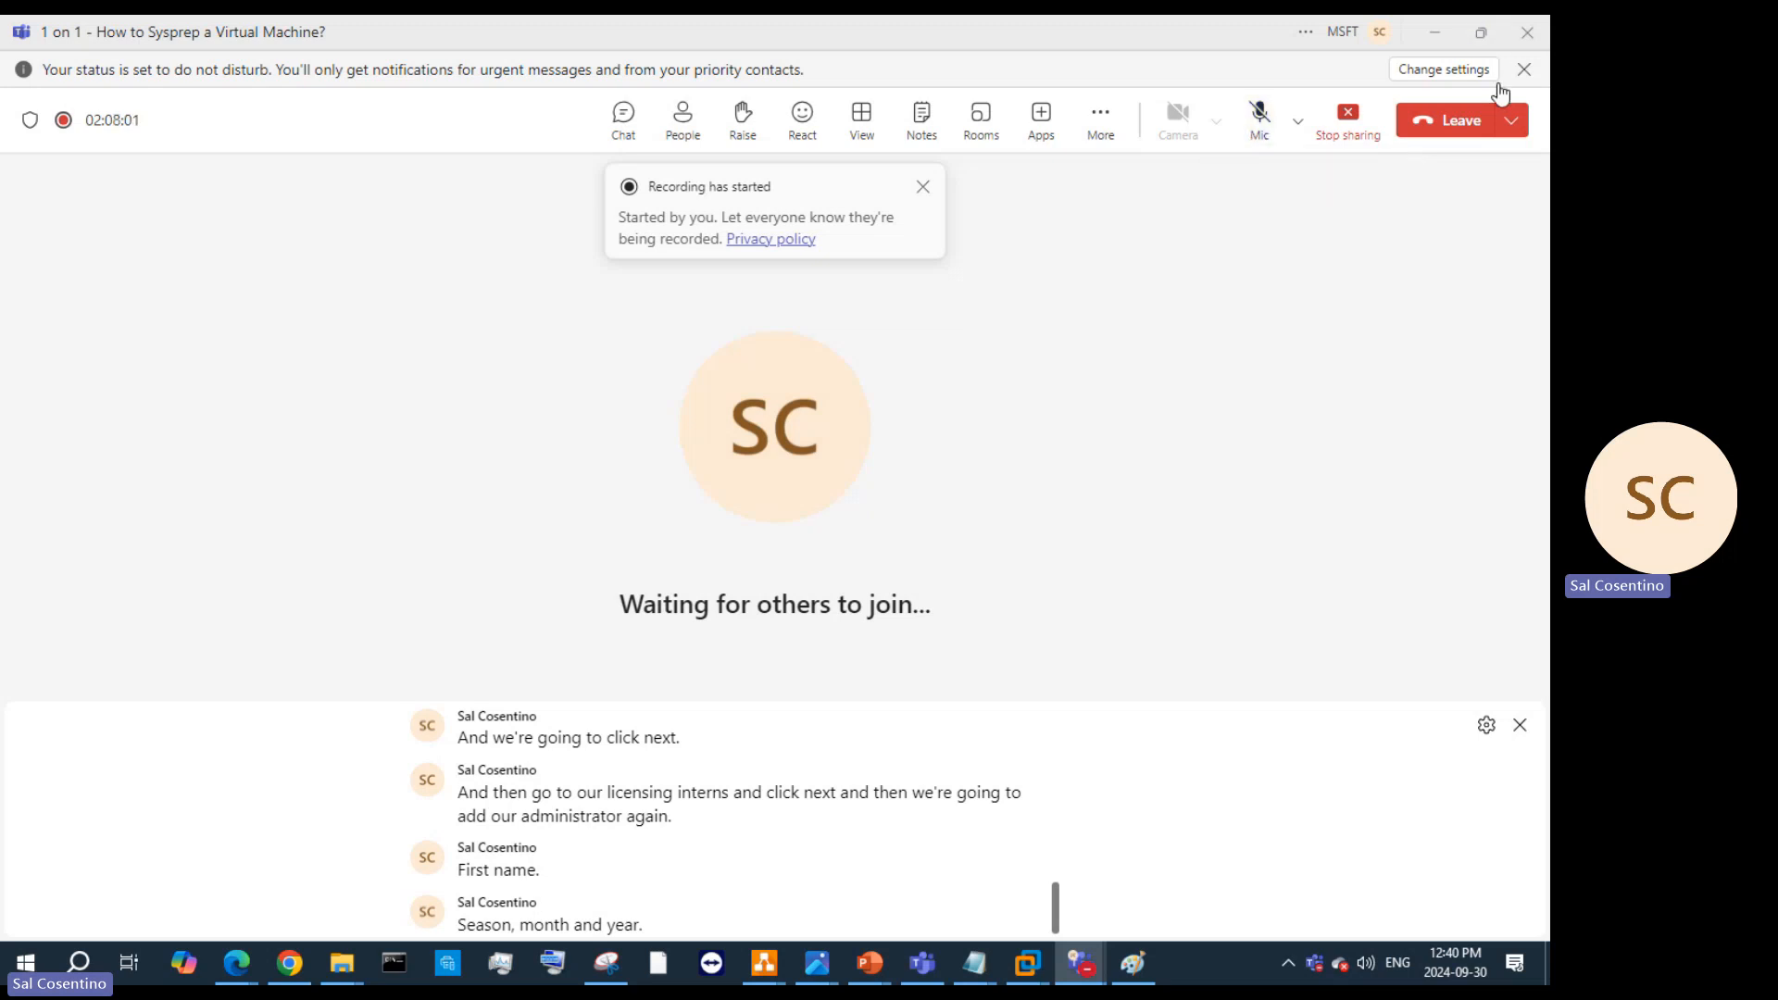
{"action": "left_click", "coordinate": [1264, 123]}
{"action": "left_click", "coordinate": [1435, 33]}
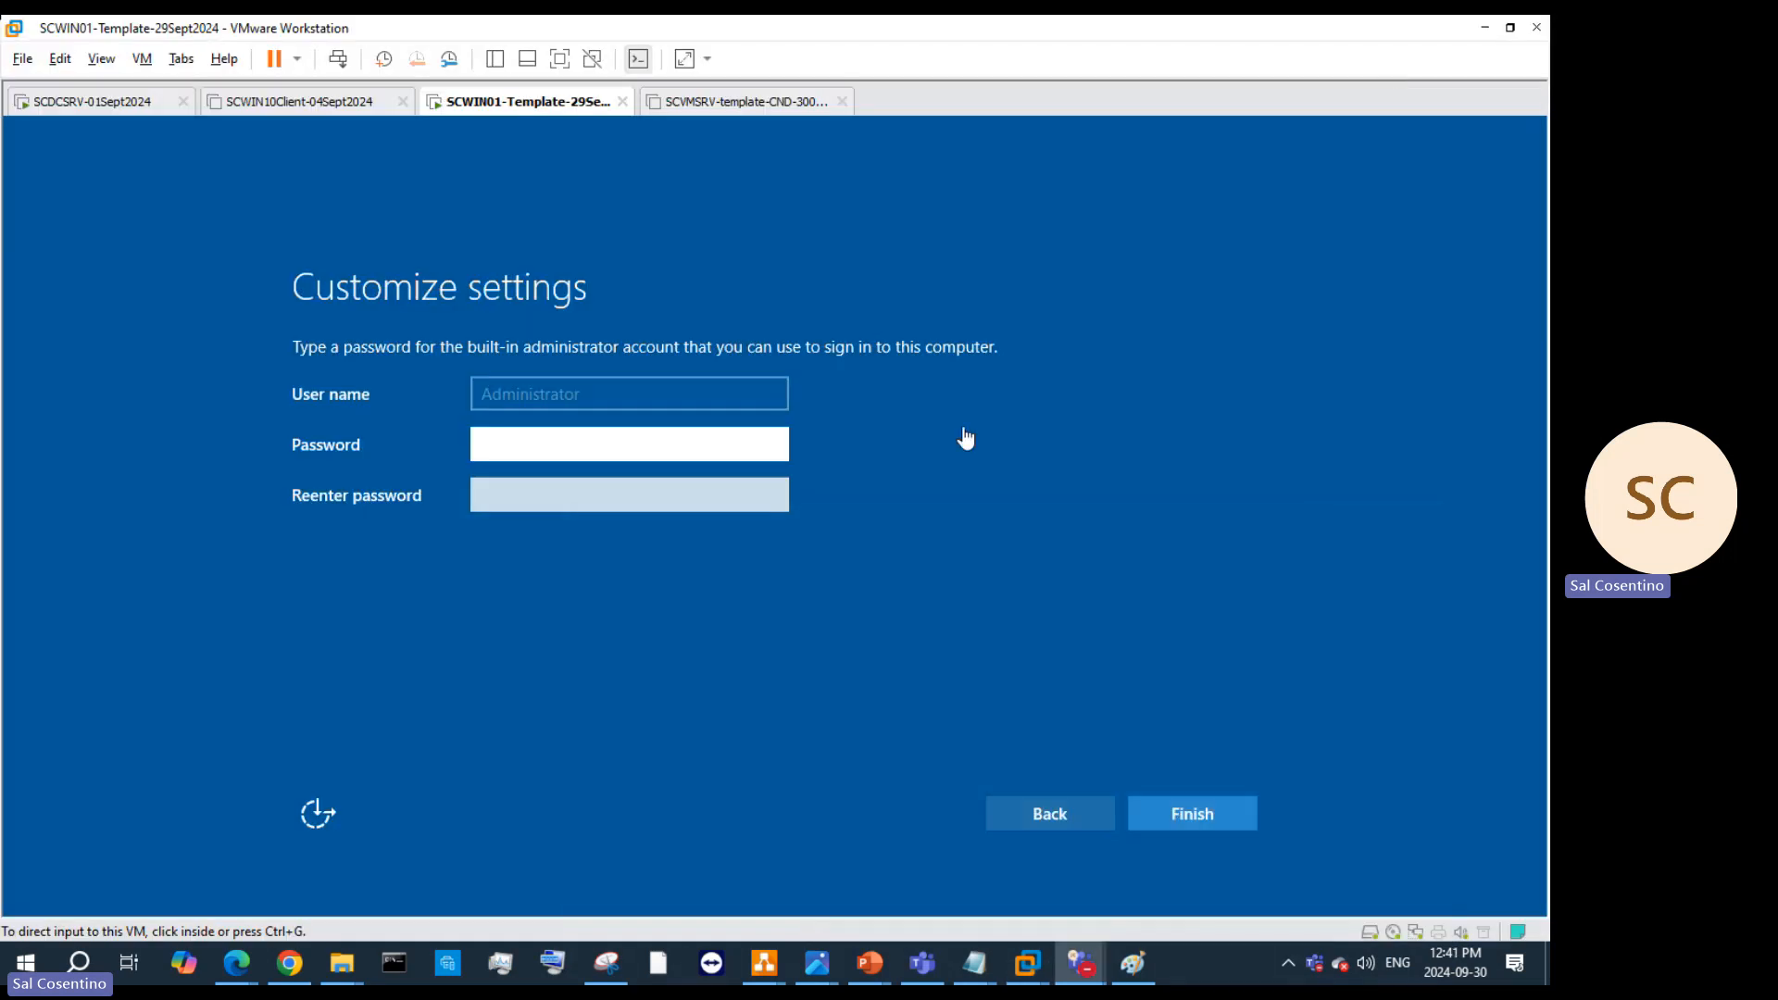
Step: Enter and re-enter the built-in Administrator password, revealing it to verify the match
{"action": "left_click", "coordinate": [688, 444]}
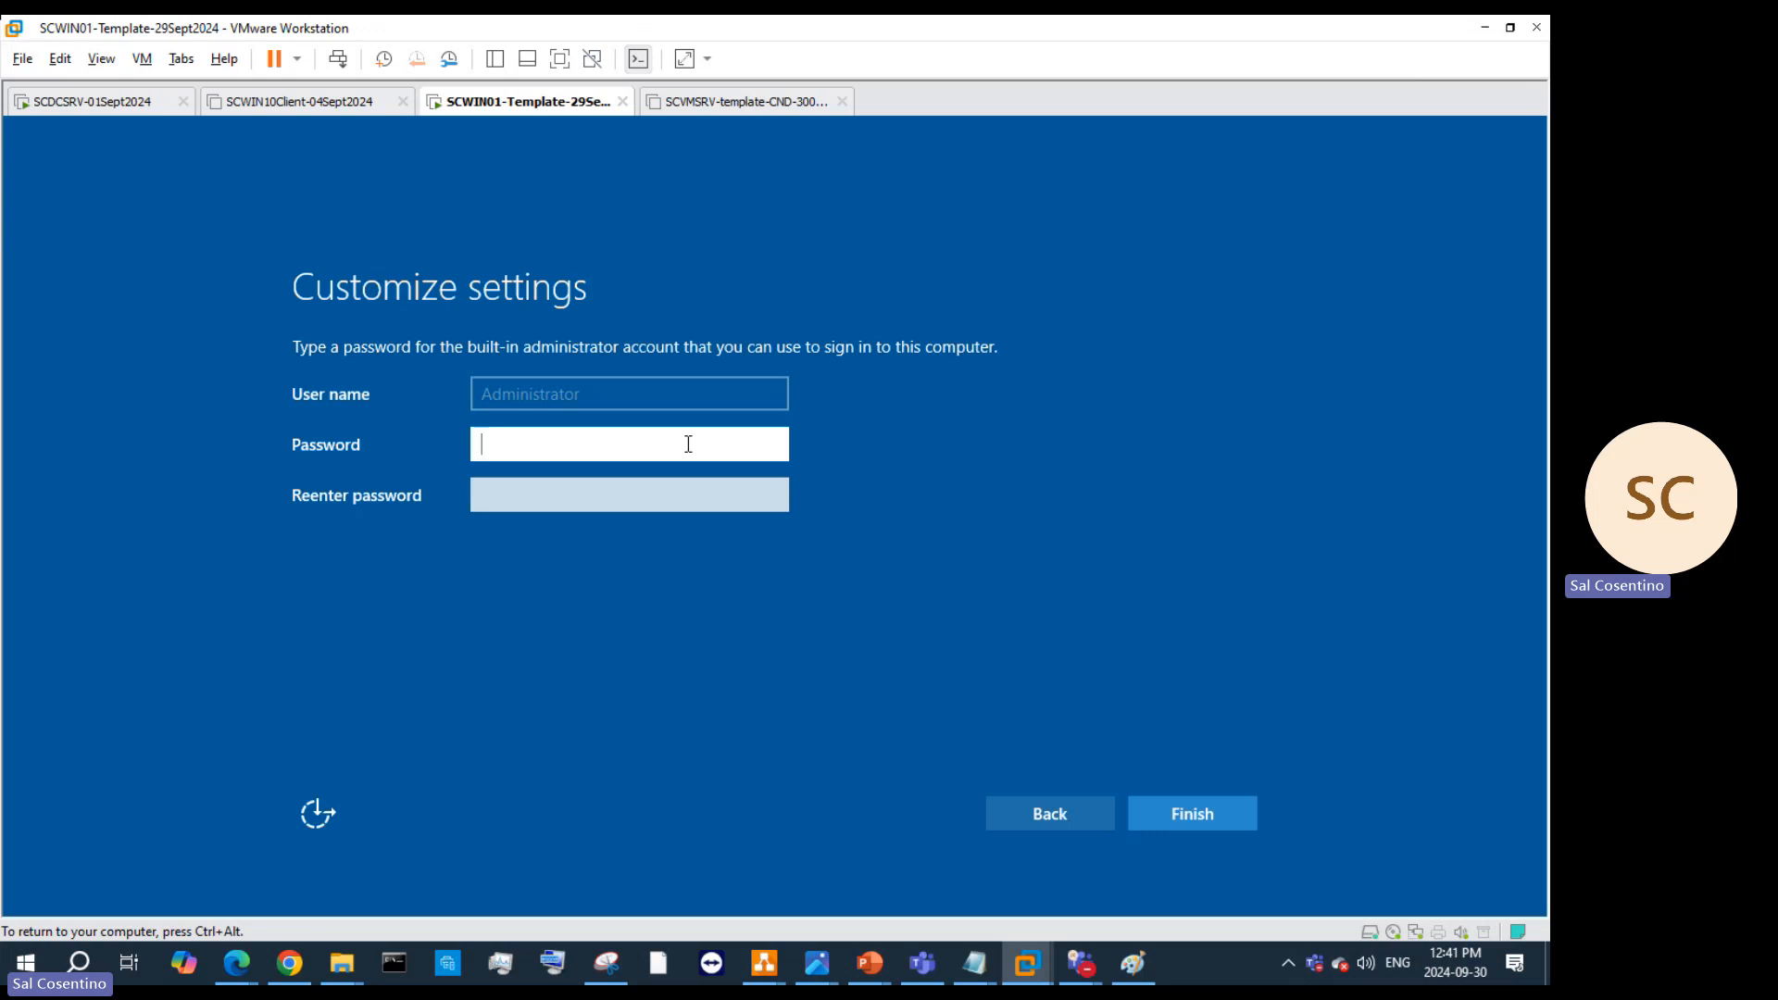
{"action": "type", "text": "***************"}
{"action": "left_click", "coordinate": [631, 506]}
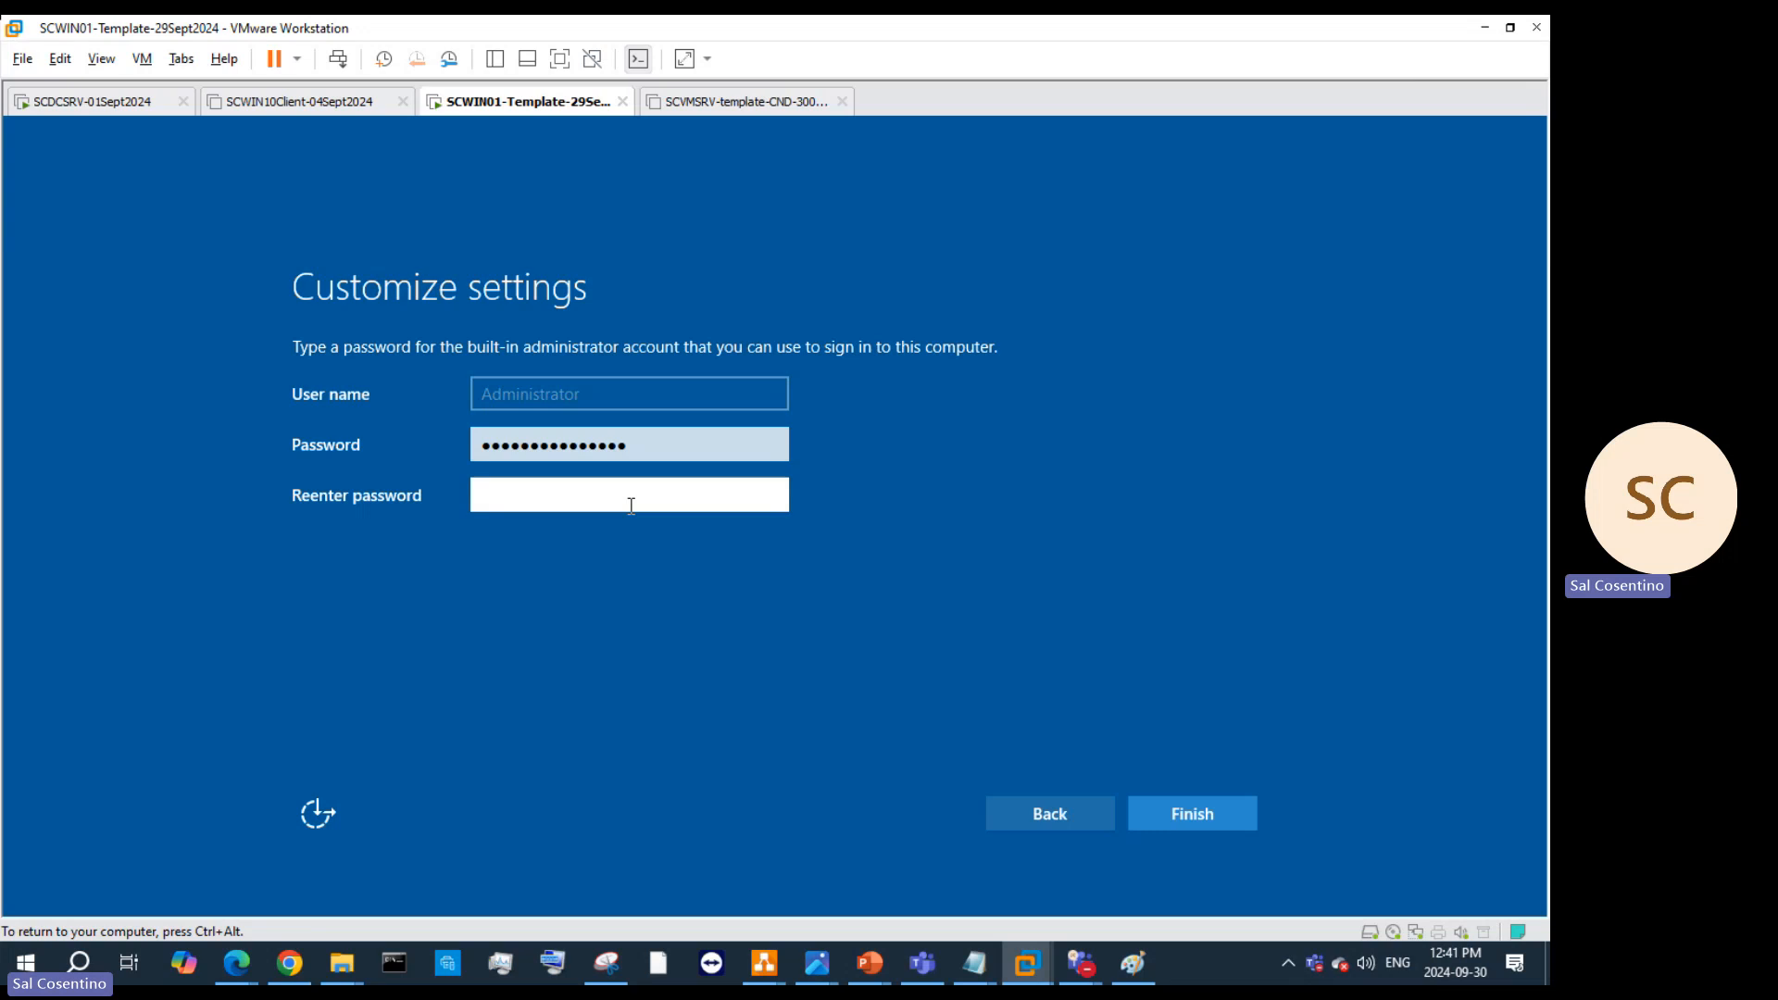
{"action": "type", "text": "****************"}
{"action": "left_click", "coordinate": [775, 493]}
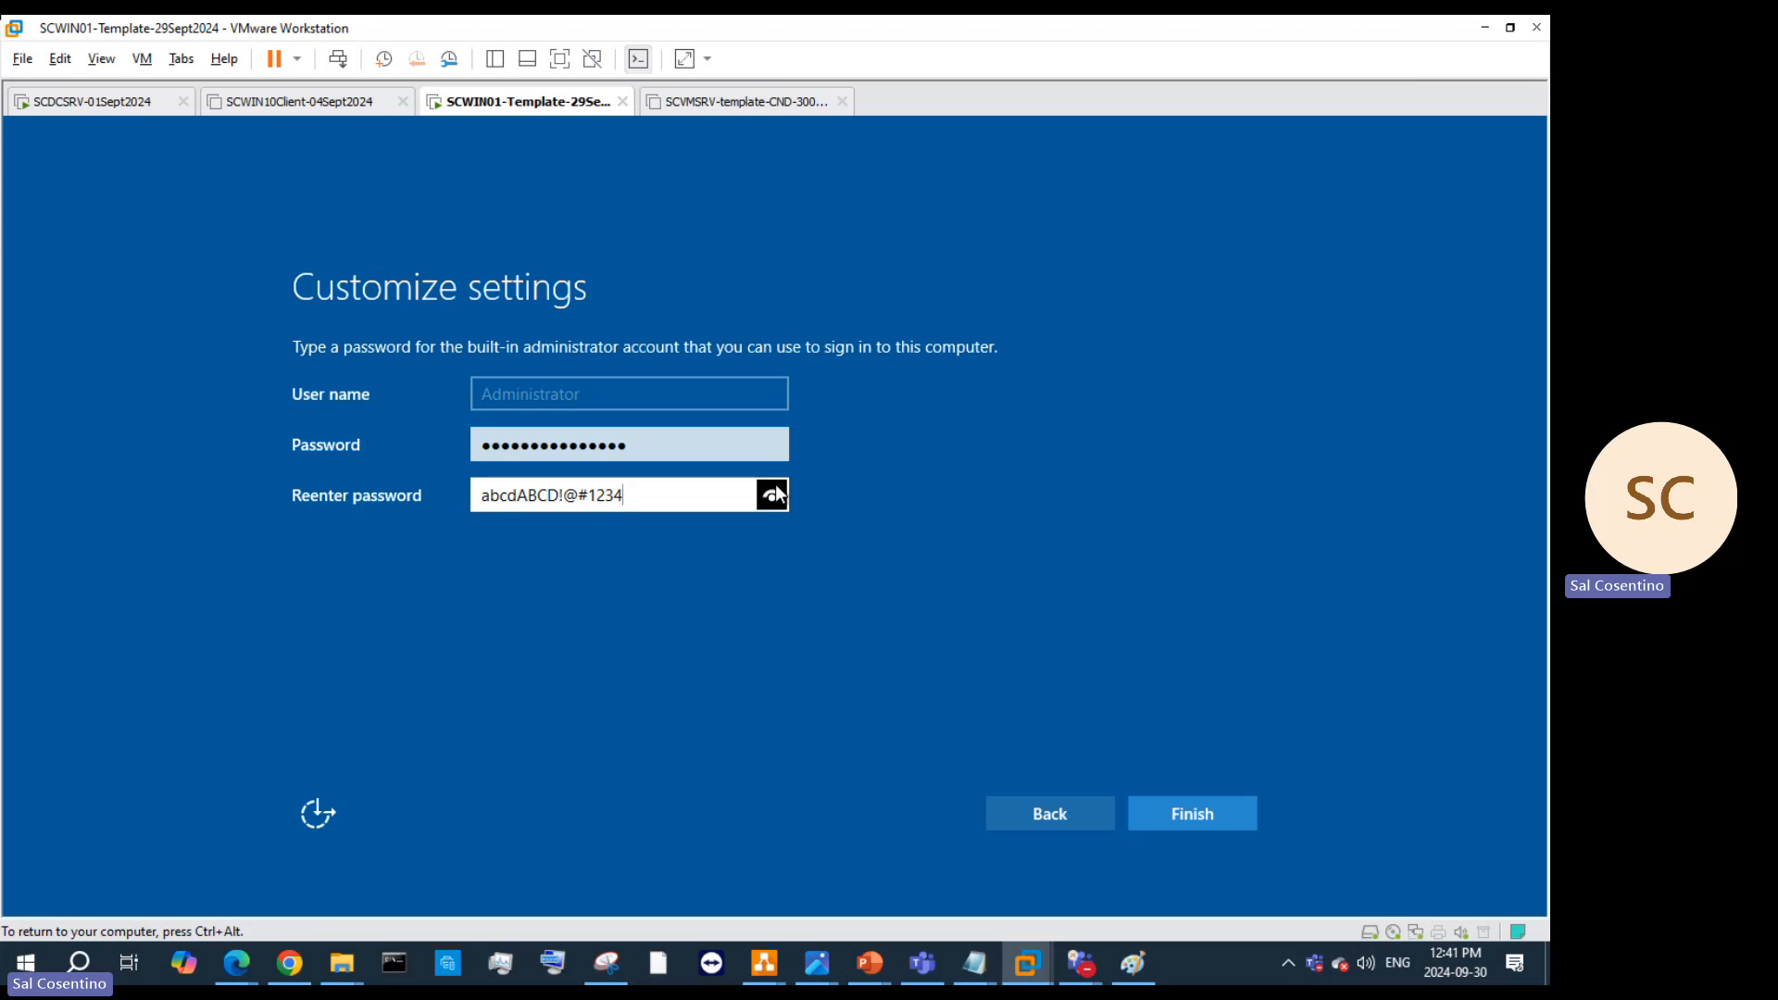
{"action": "key", "text": "ctrl+alt"}
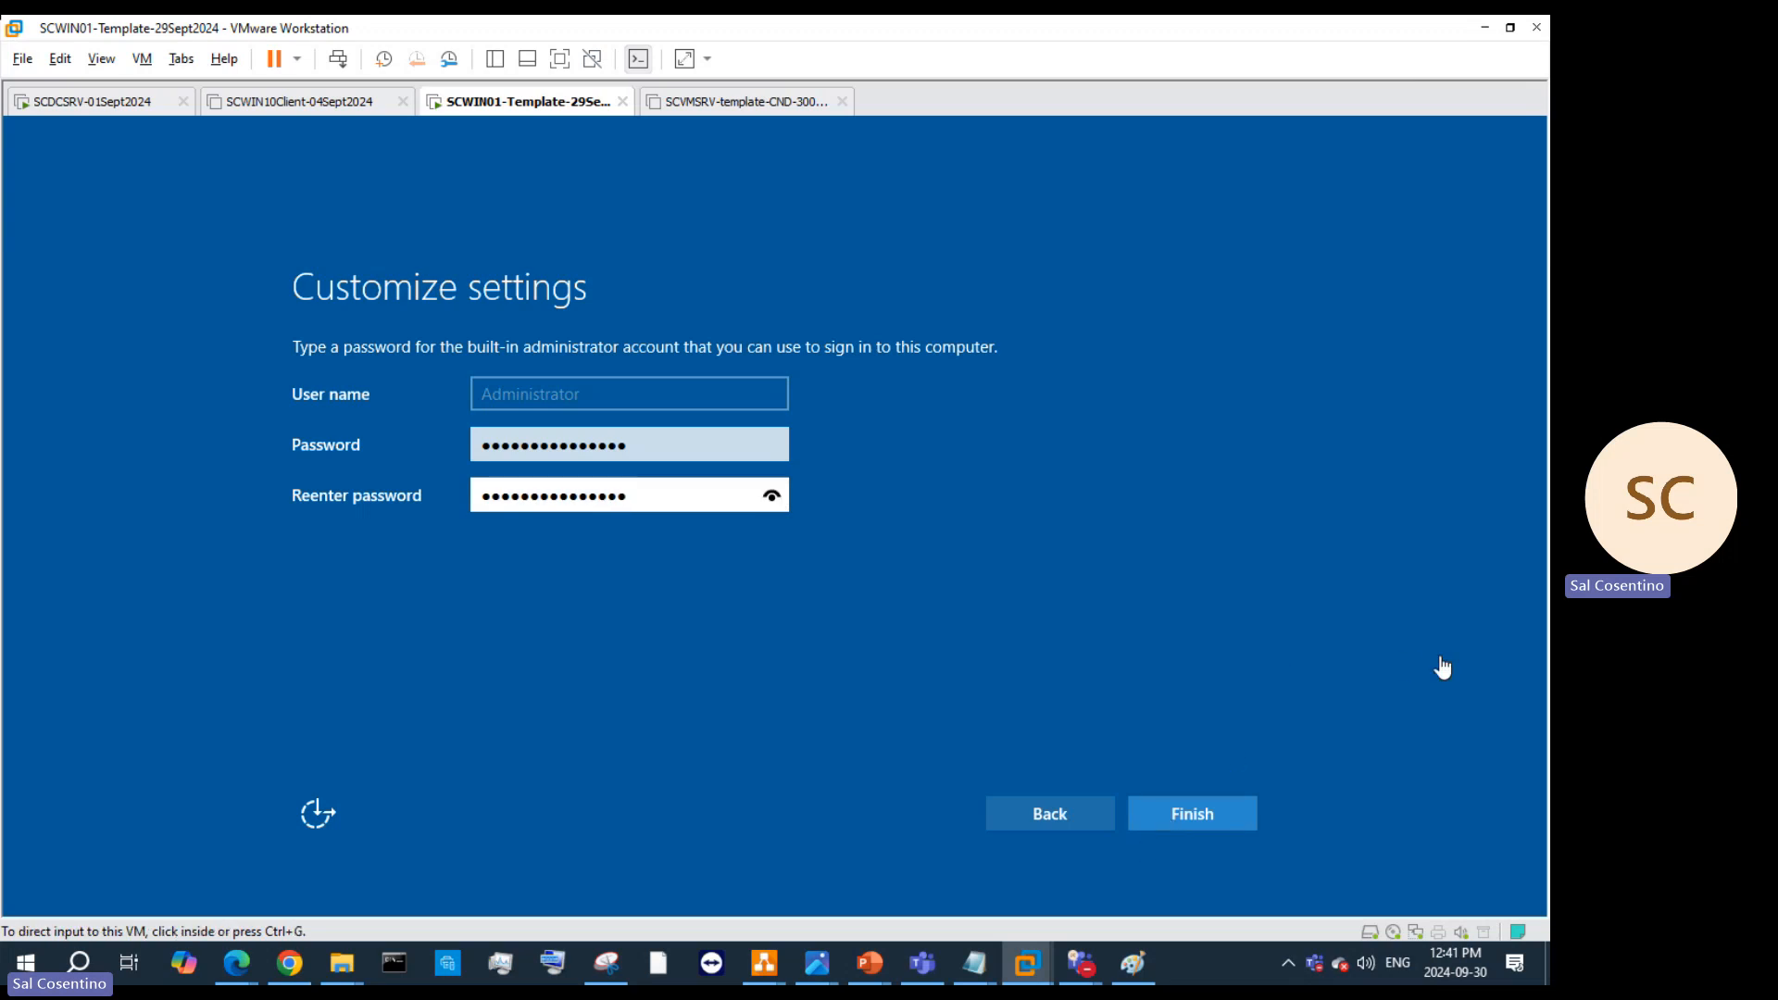
{"action": "key", "text": "alt+Tab"}
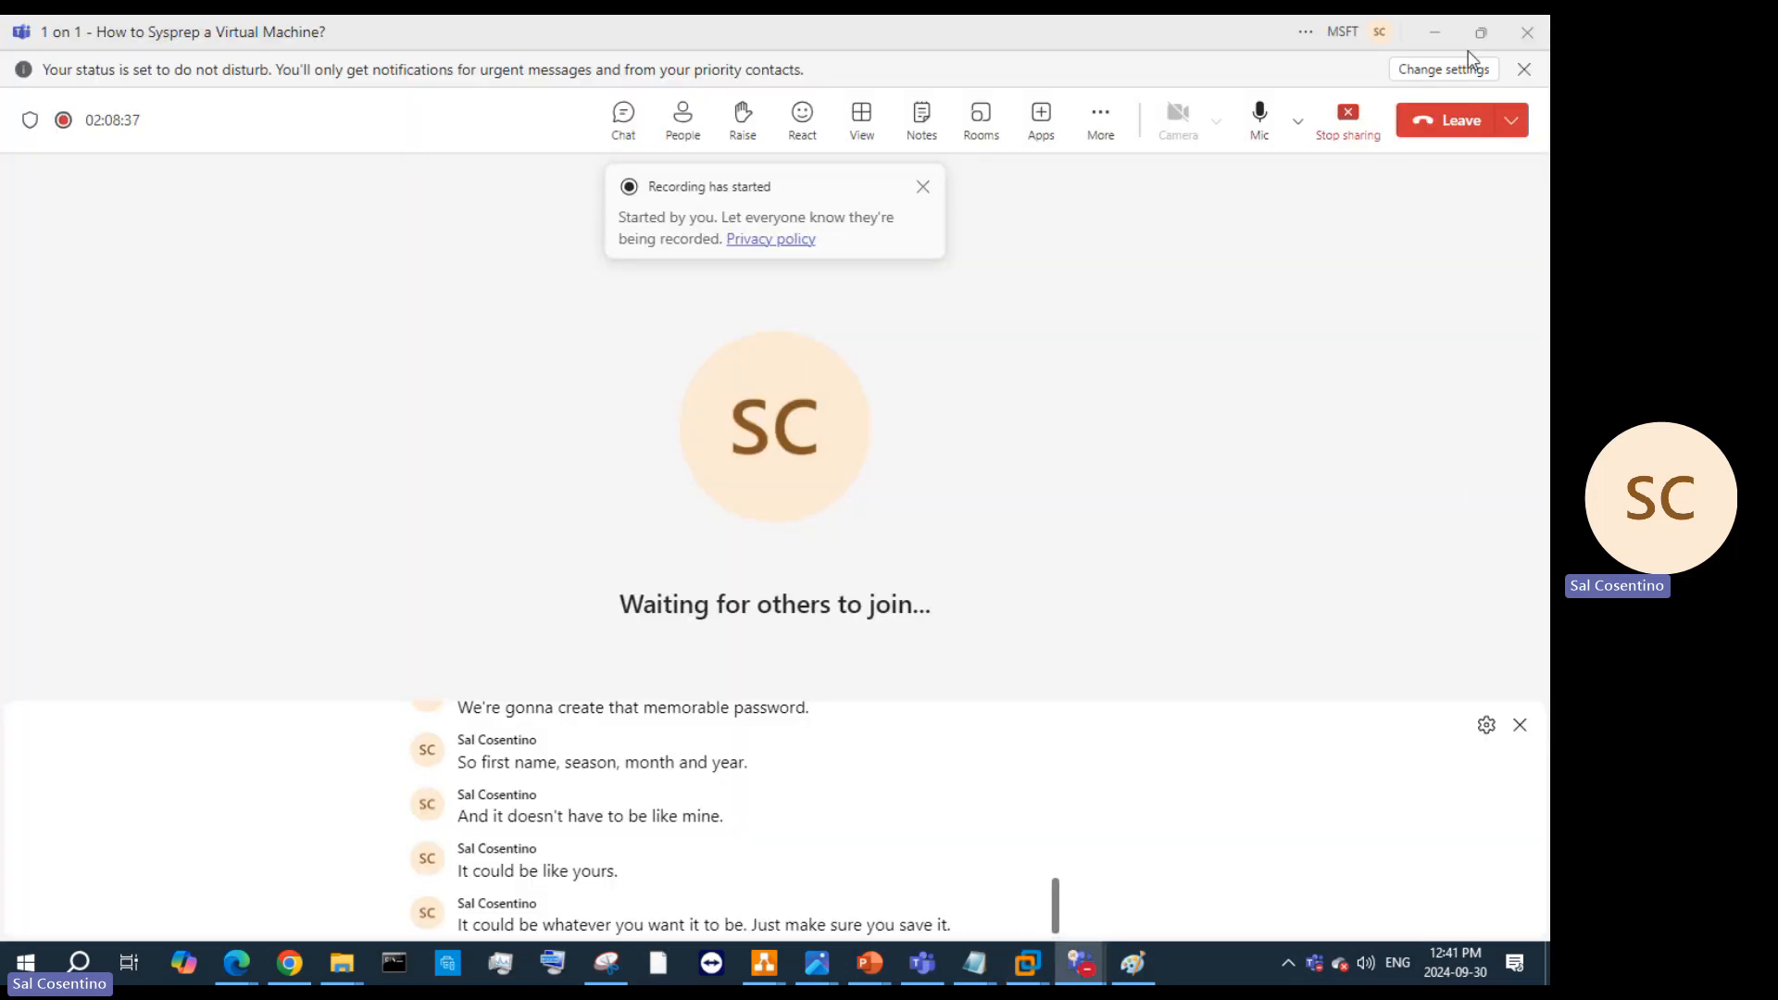
{"action": "left_click", "coordinate": [1434, 32]}
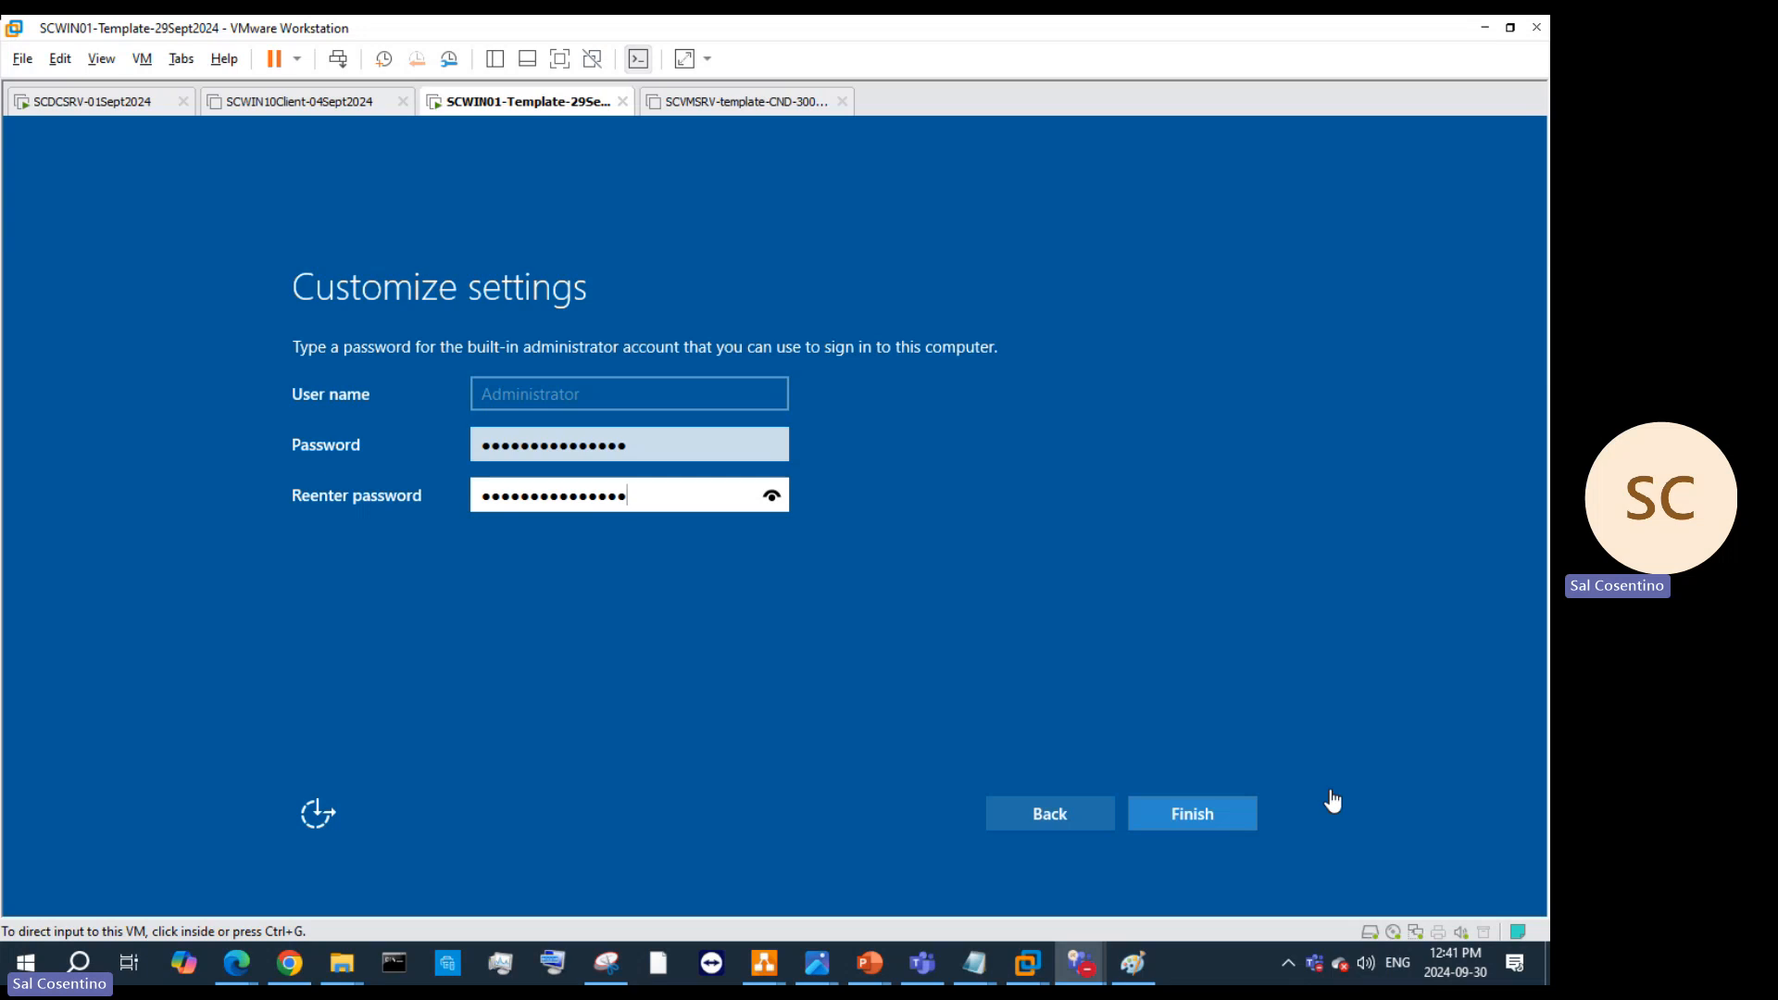
{"action": "left_click", "coordinate": [1170, 822]}
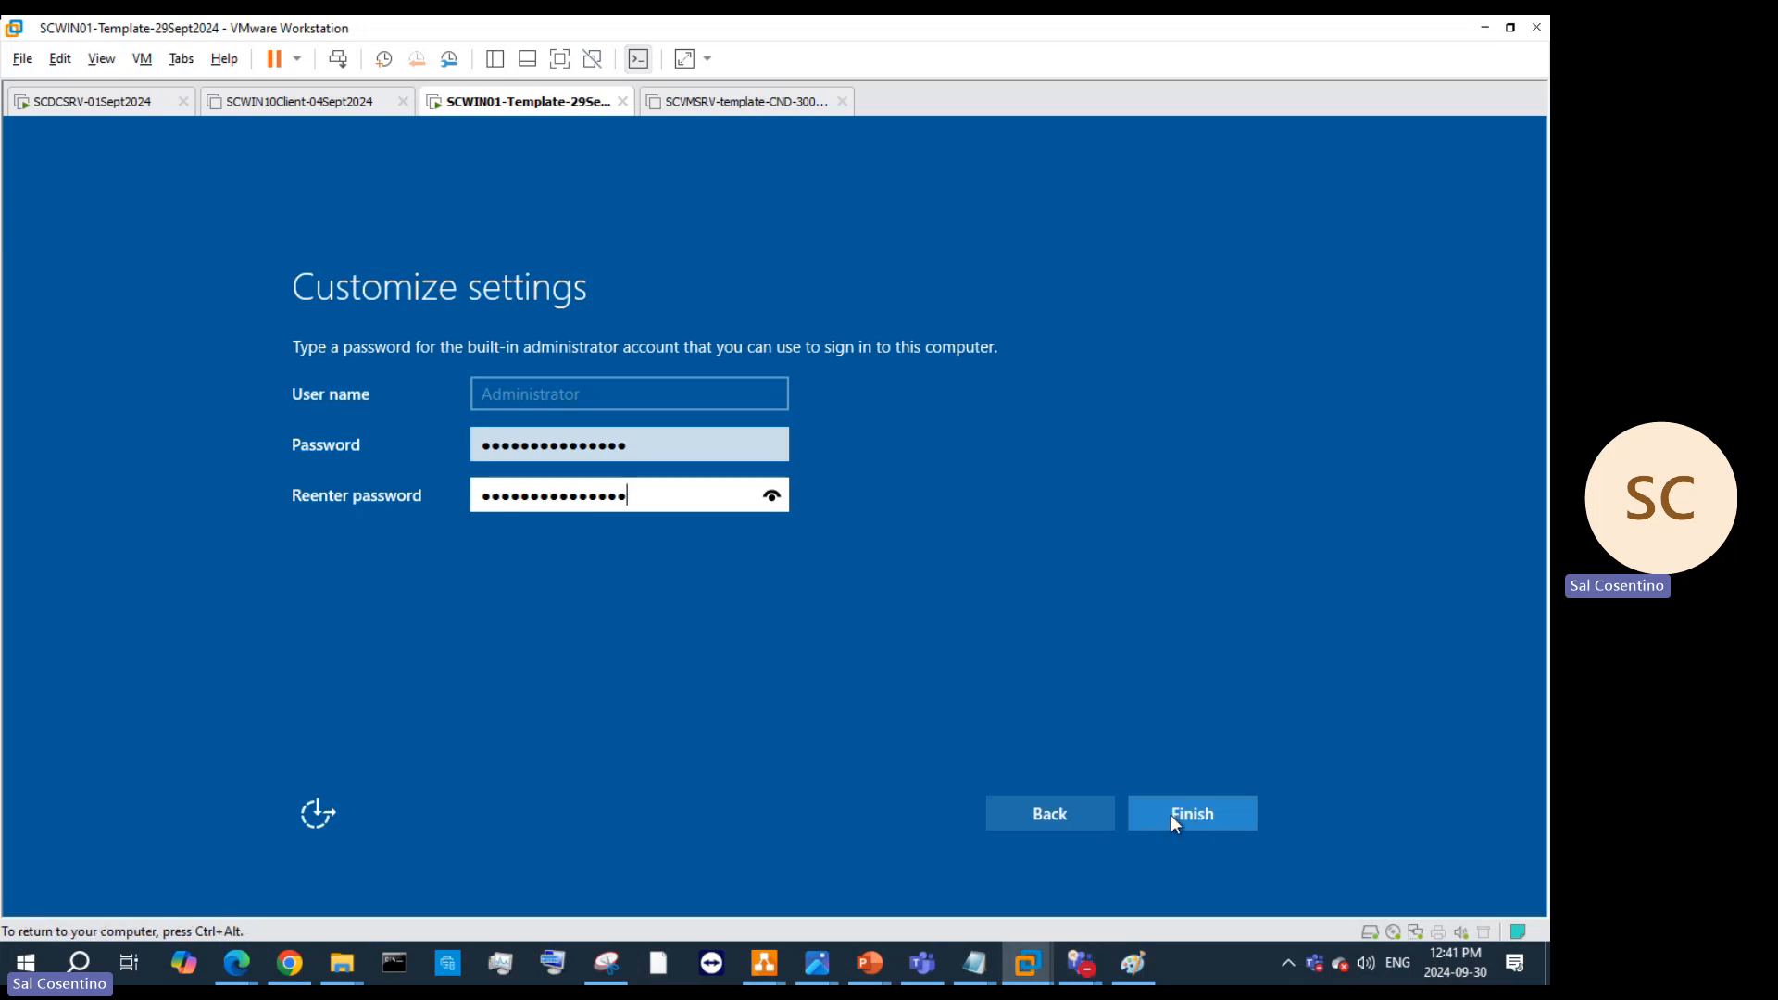
Step: Finish setup and sign in as Administrator with the new password, reaching Server Manager's Dashboard
{"action": "left_click", "coordinate": [1174, 813]}
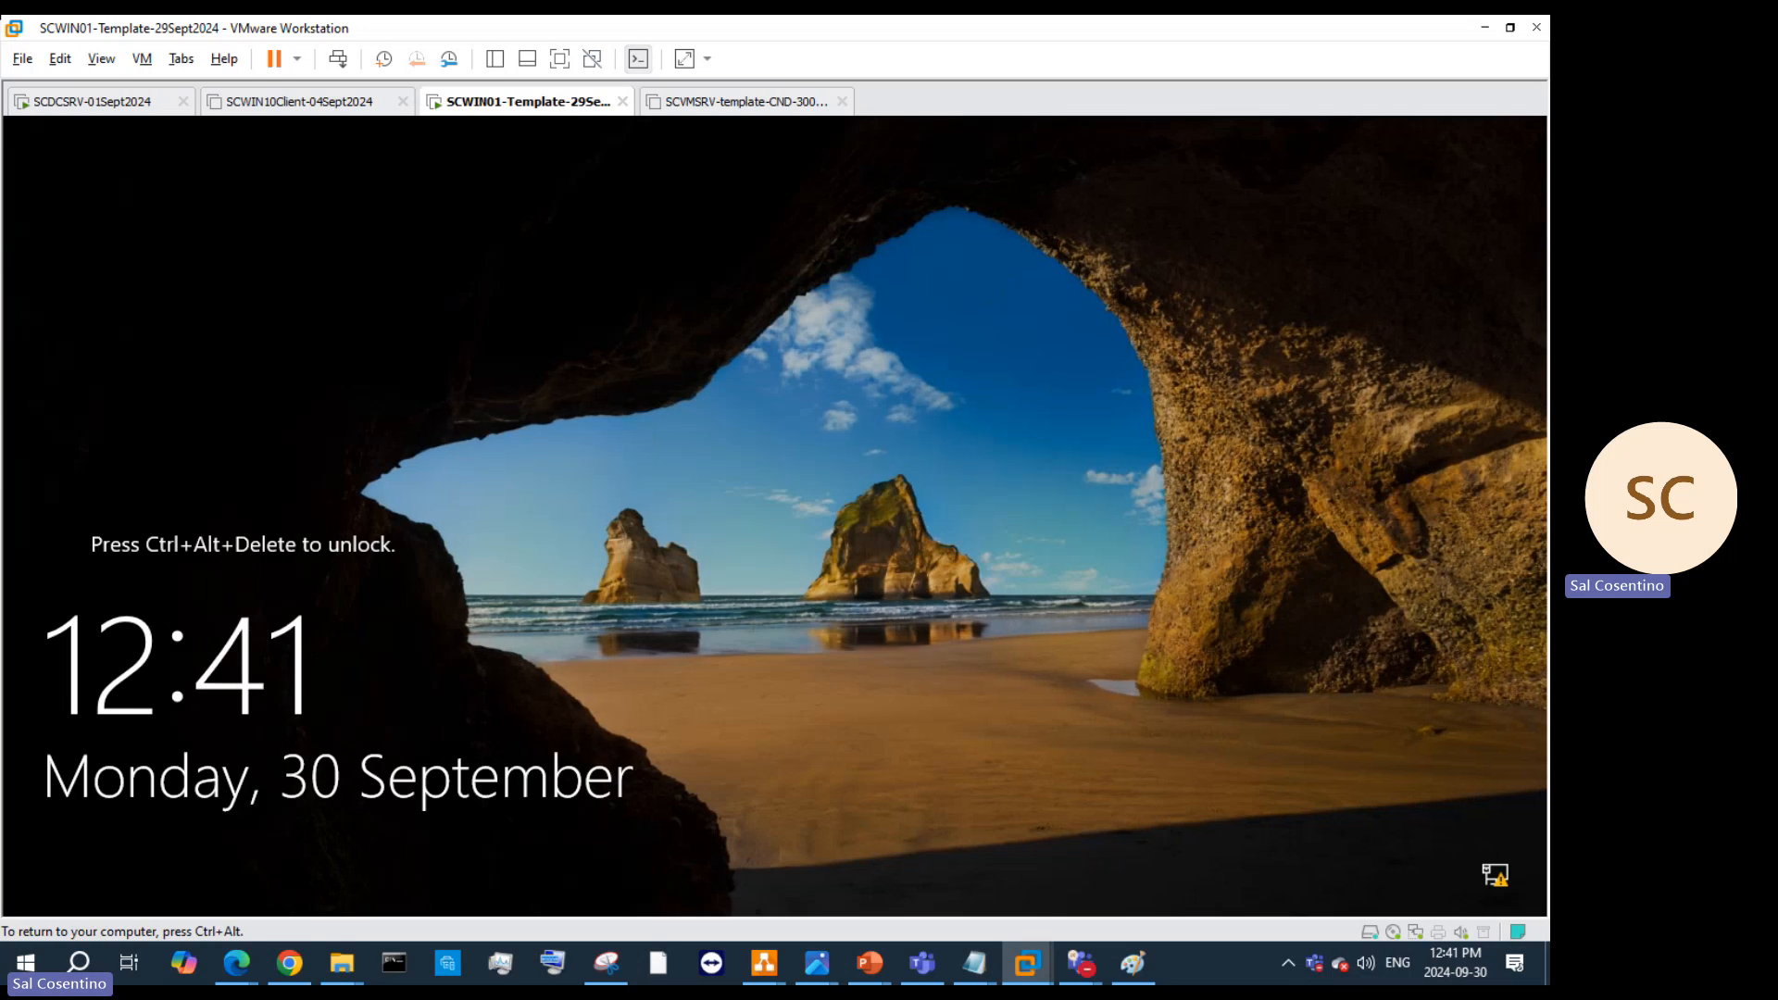
{"action": "left_click", "coordinate": [338, 61]}
{"action": "left_click", "coordinate": [741, 592]}
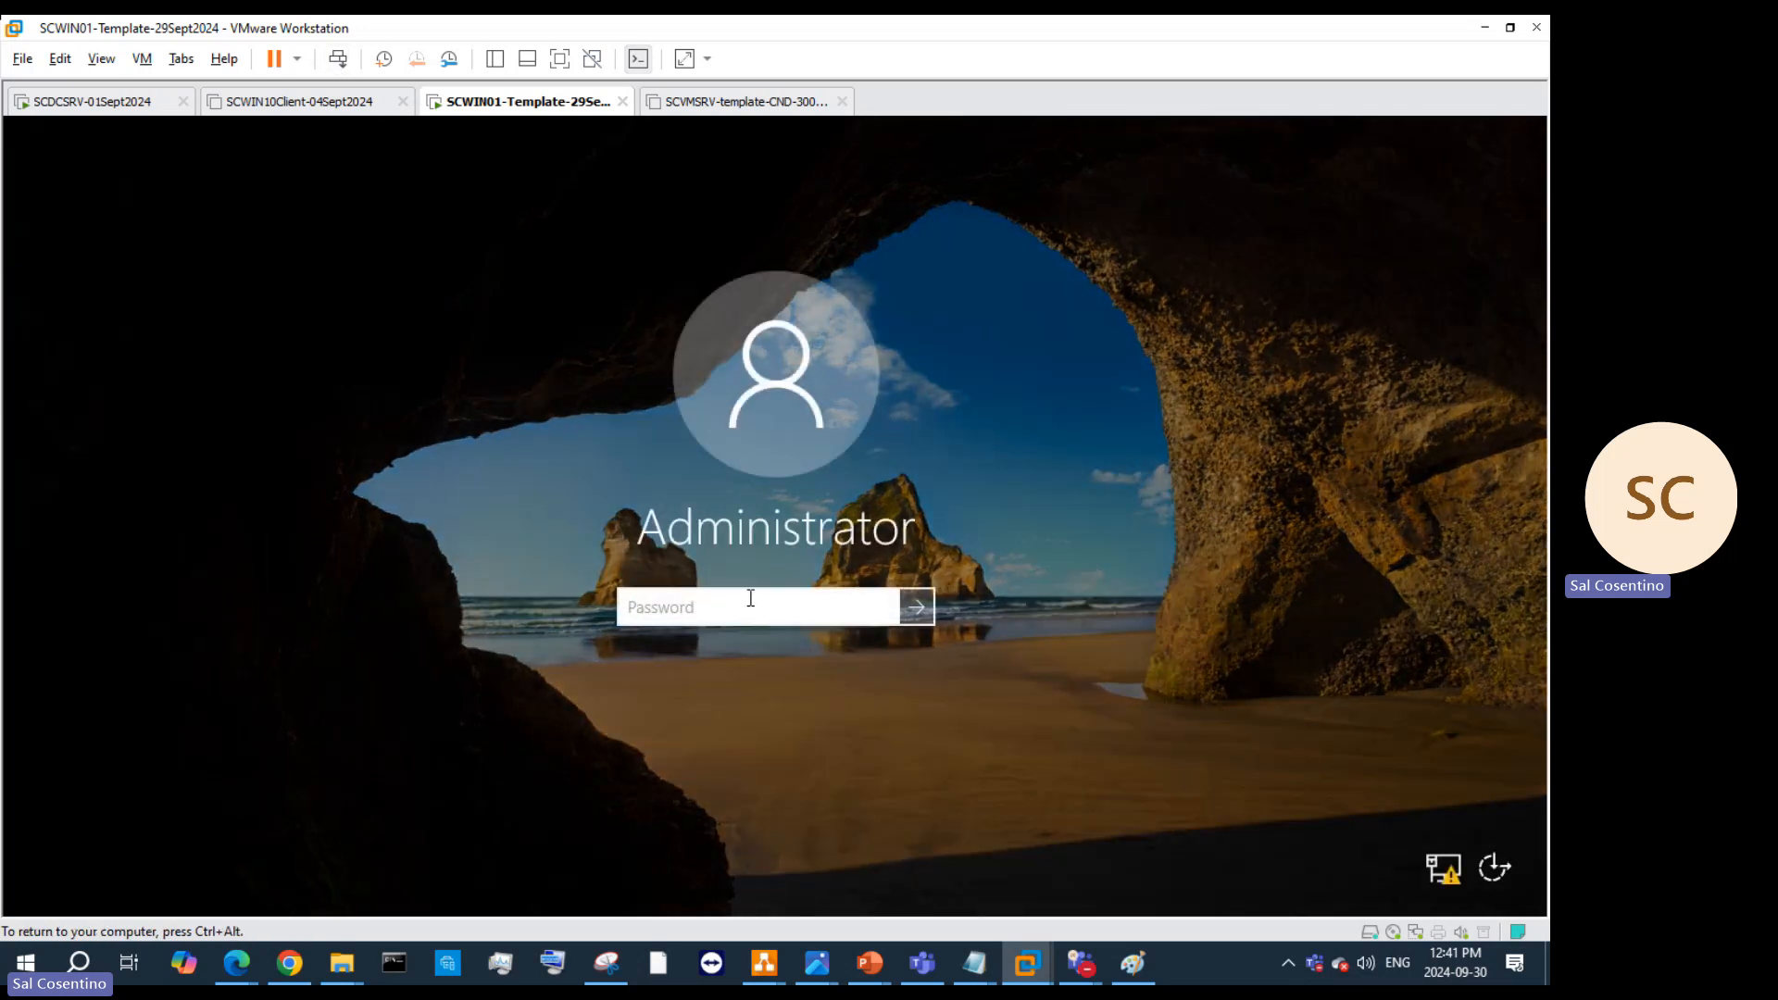
{"action": "key", "text": "ctrl+alt"}
{"action": "type", "text": "***************"}
{"action": "key", "text": "Return"}
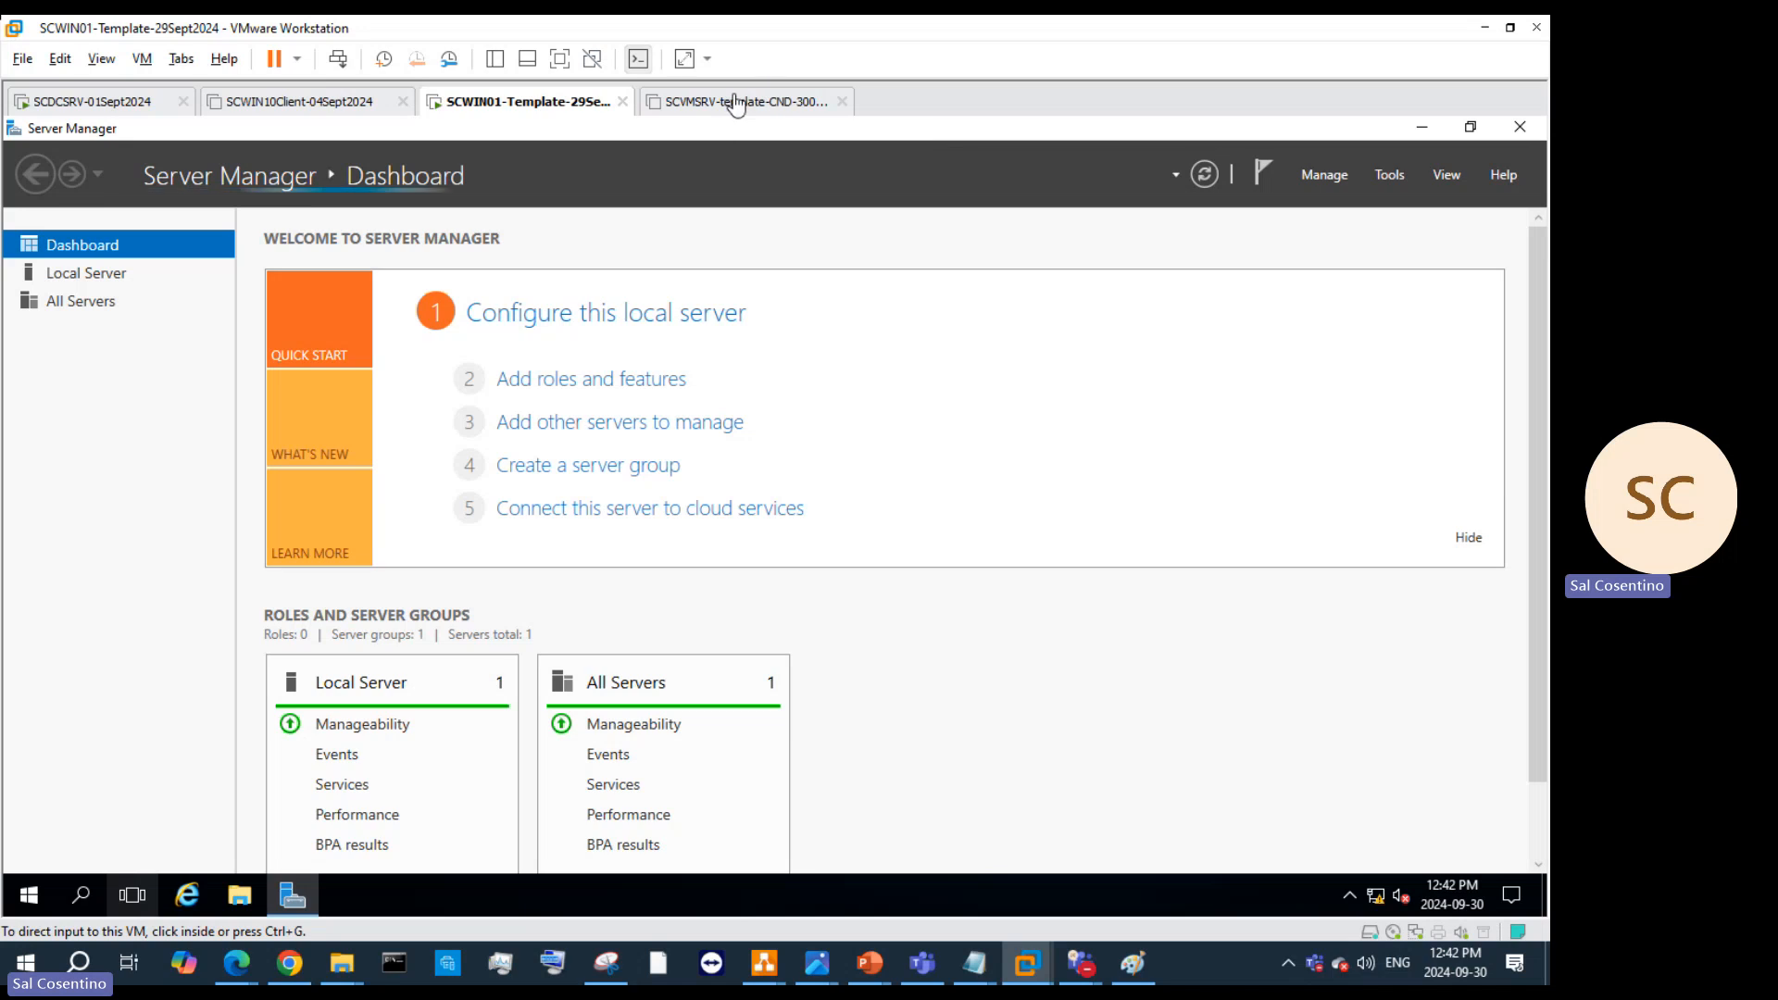
Step: Try entering 'control userpassword2' in Windows search, then clear it and close search
{"action": "left_click", "coordinate": [96, 884]}
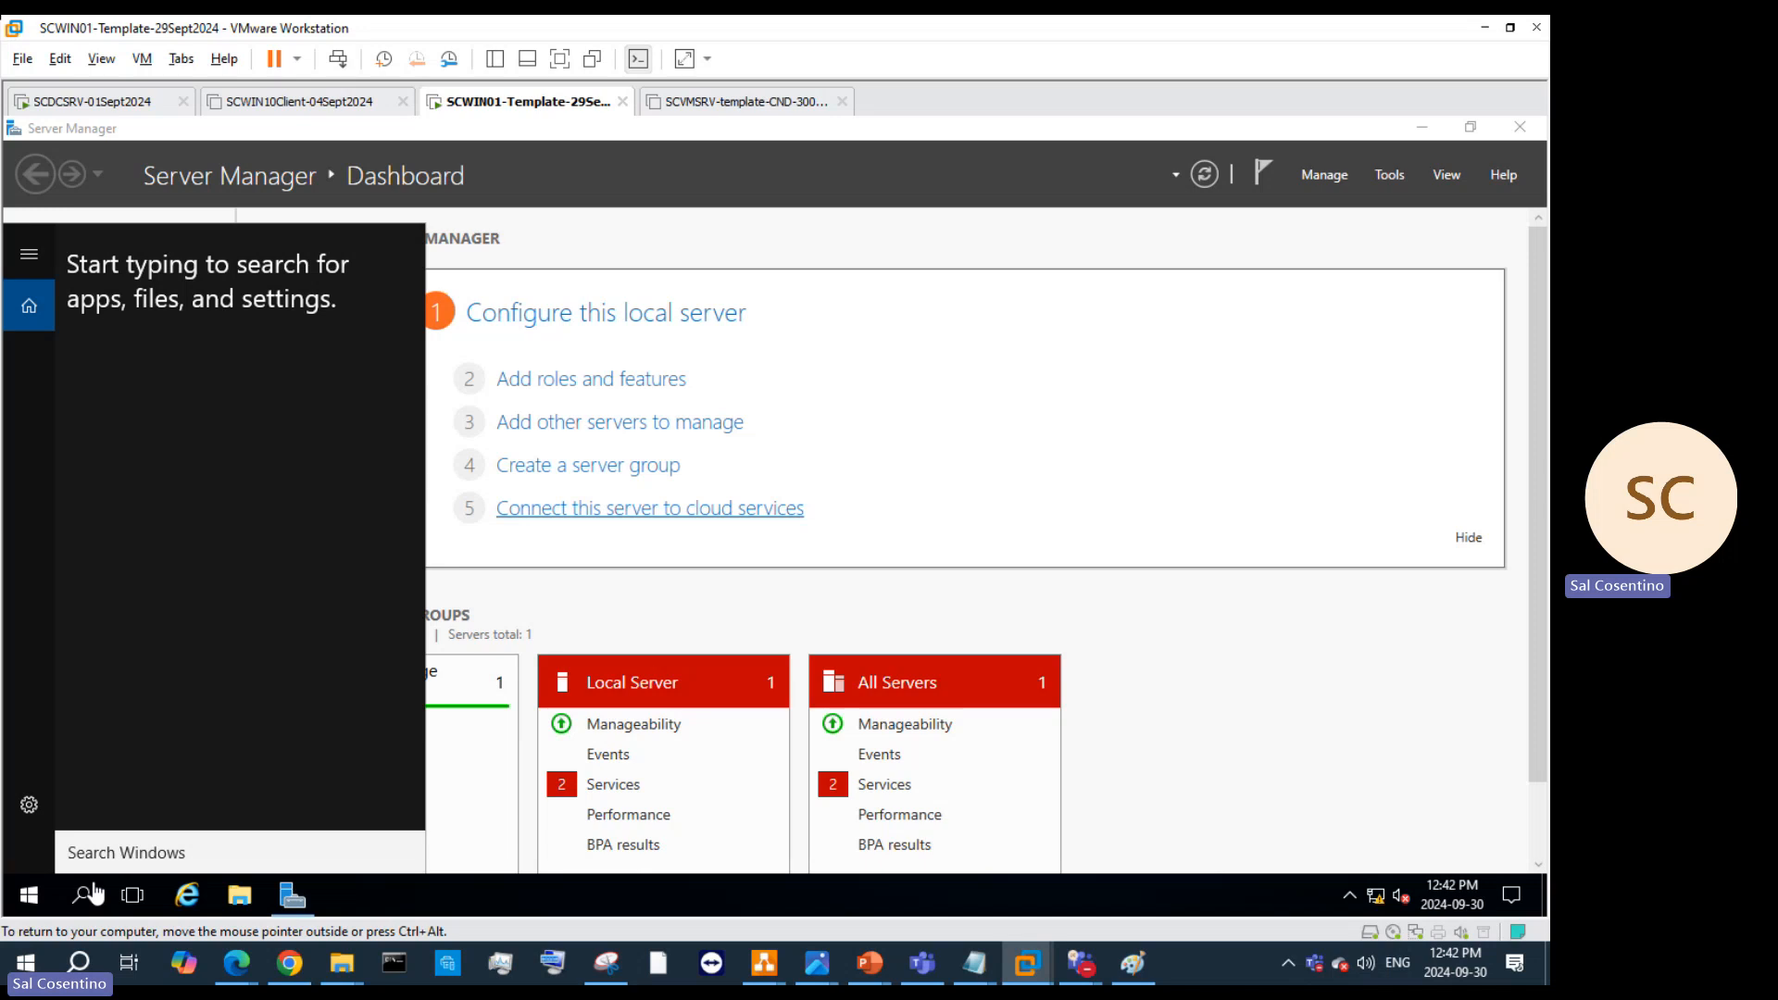
{"action": "type", "text": "c"}
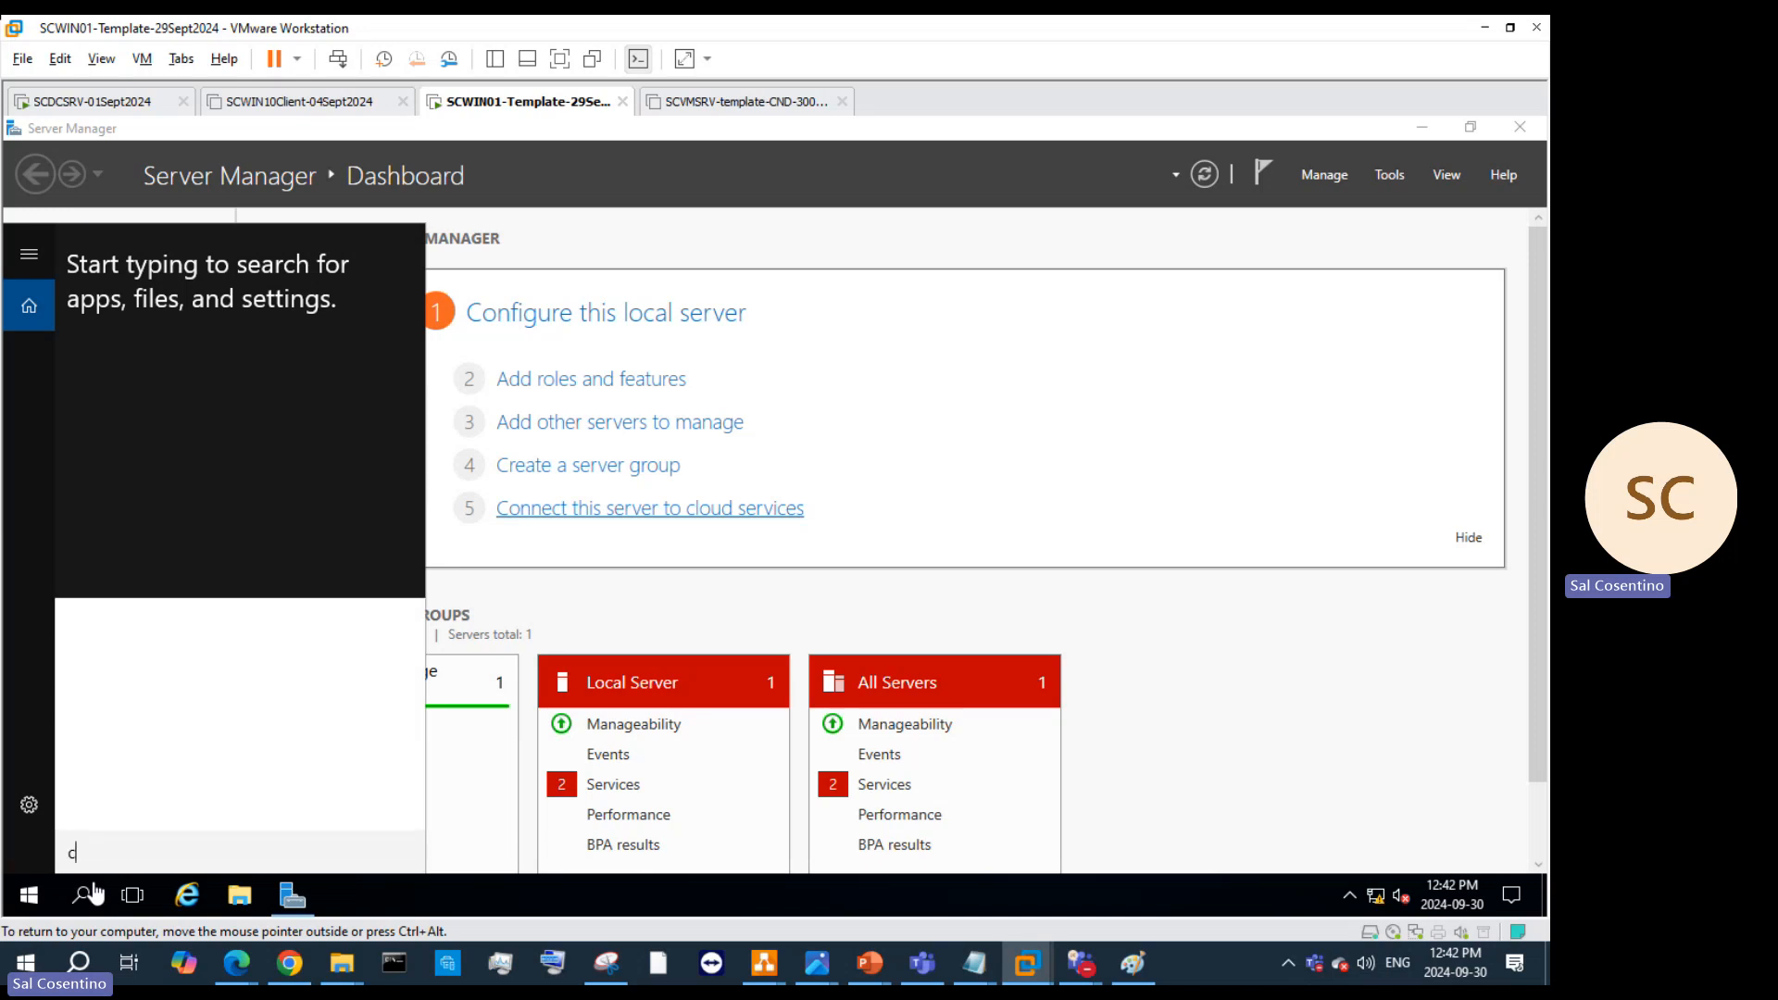
{"action": "type", "text": "ontrol"}
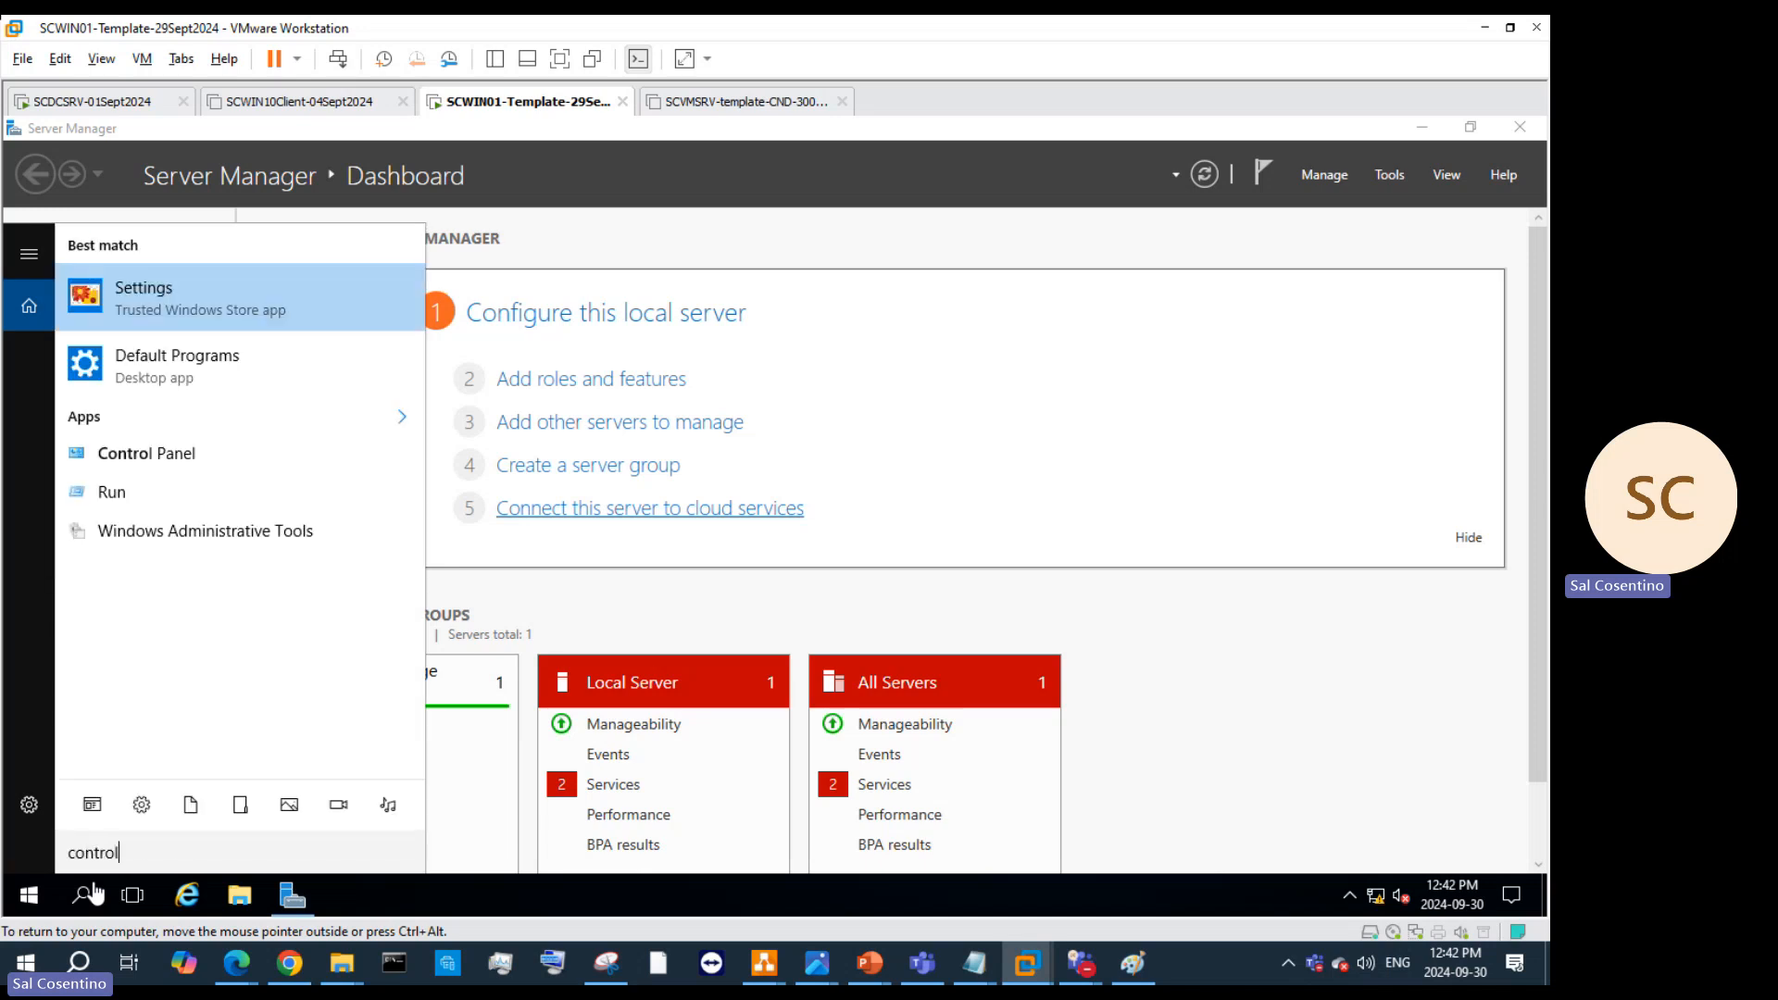
{"action": "type", "text": " password2"}
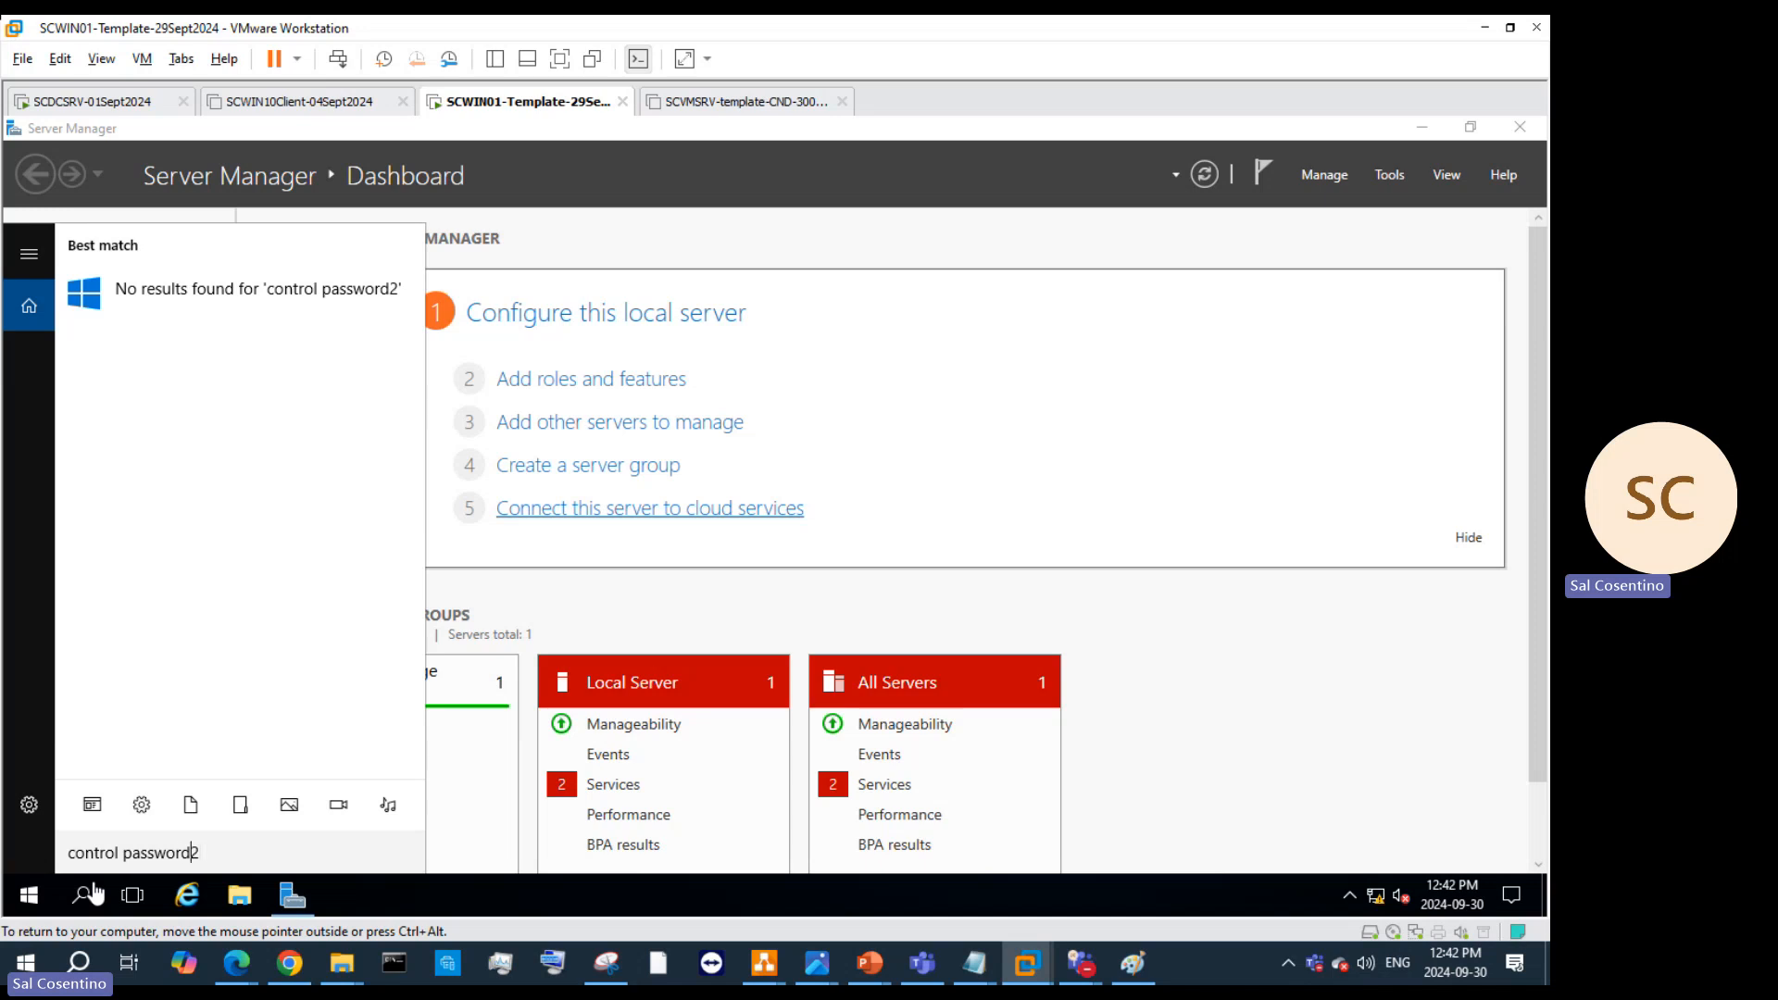
{"action": "key", "text": "Left"}
{"action": "key", "text": "Left"}
{"action": "key", "text": "Left"}
{"action": "key", "text": "Left"}
{"action": "key", "text": "Left"}
{"action": "key", "text": "Left"}
{"action": "key", "text": "Left"}
{"action": "key", "text": "Left"}
{"action": "type", "text": "user"}
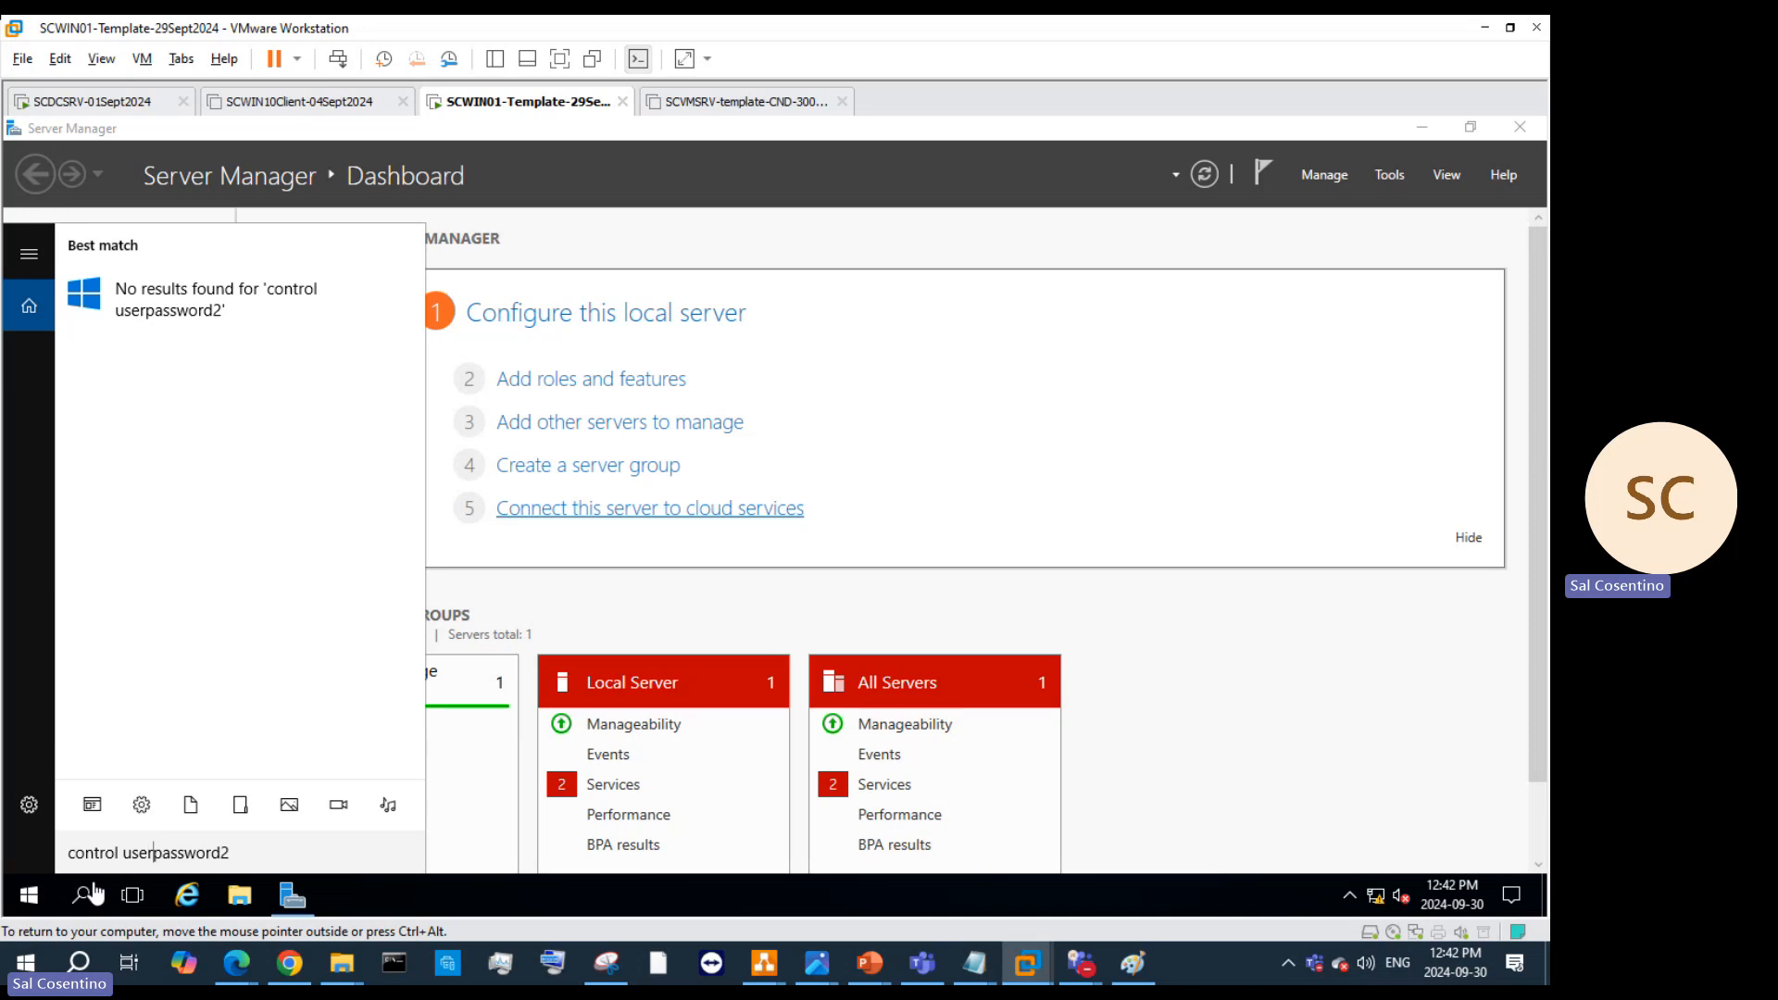
{"action": "left_click", "coordinate": [241, 854]}
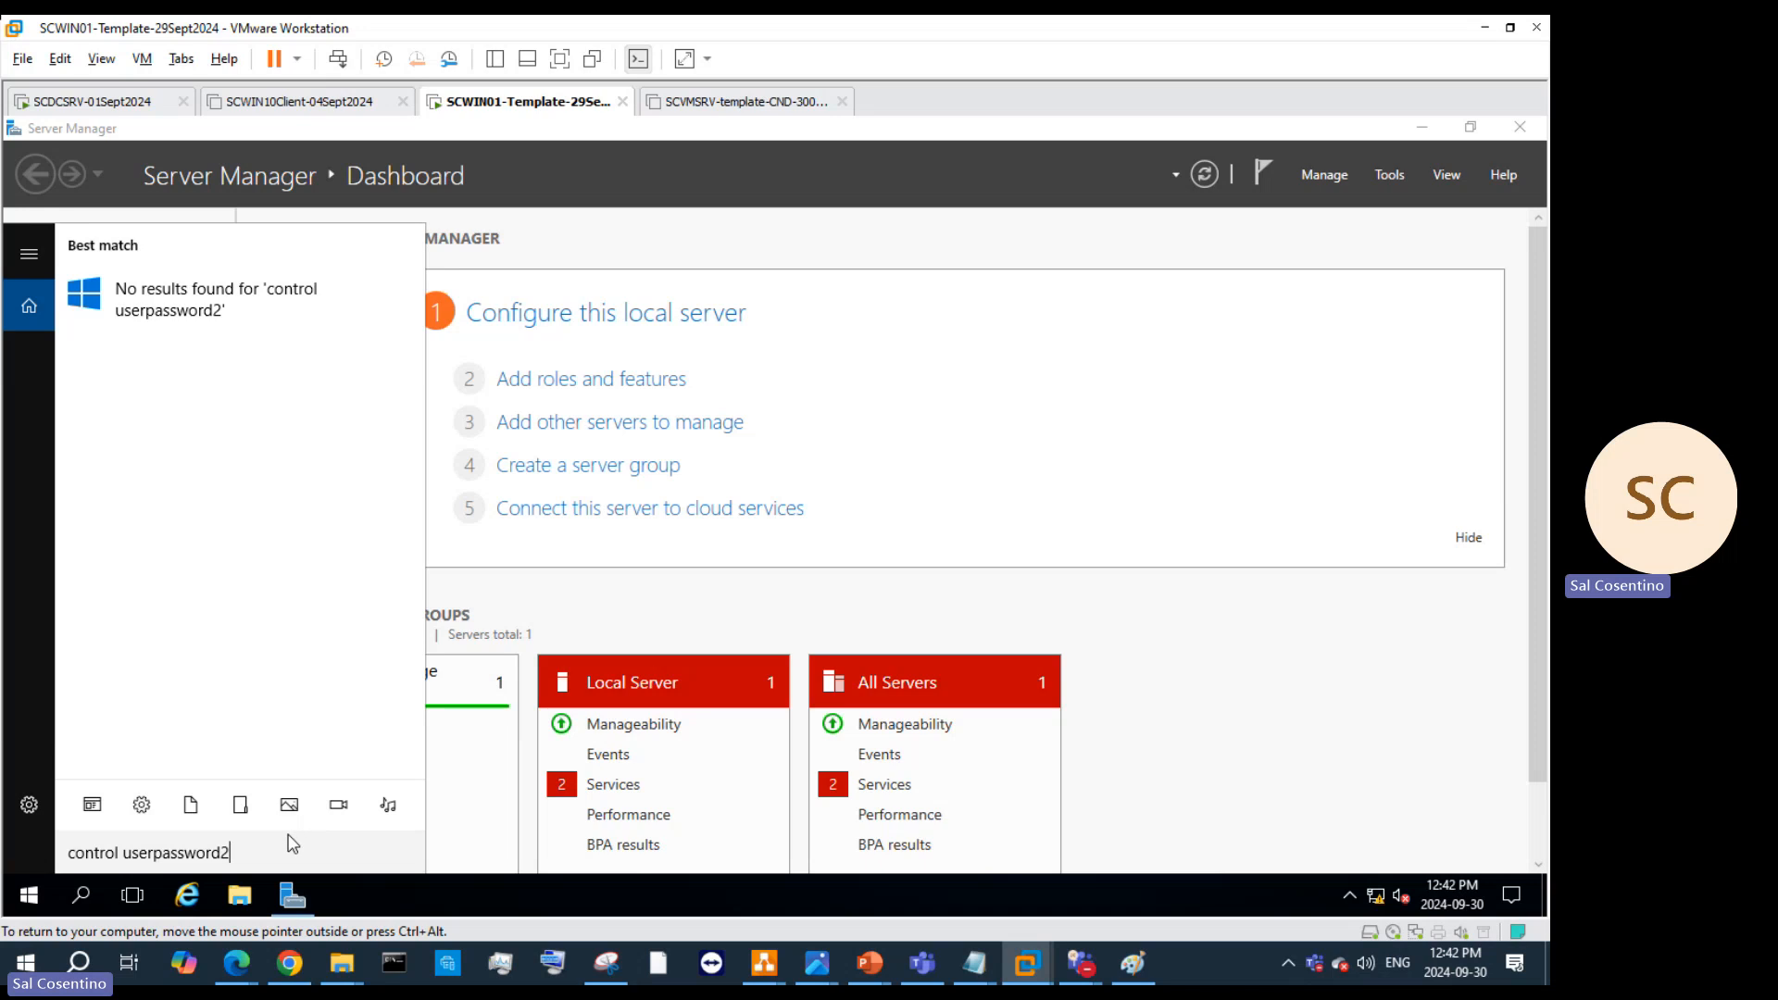
{"action": "left_click_drag", "start_coordinate": [270, 850], "coordinate": [7, 854]}
{"action": "key", "text": "ctrl+c"}
{"action": "key", "text": "BackSpace"}
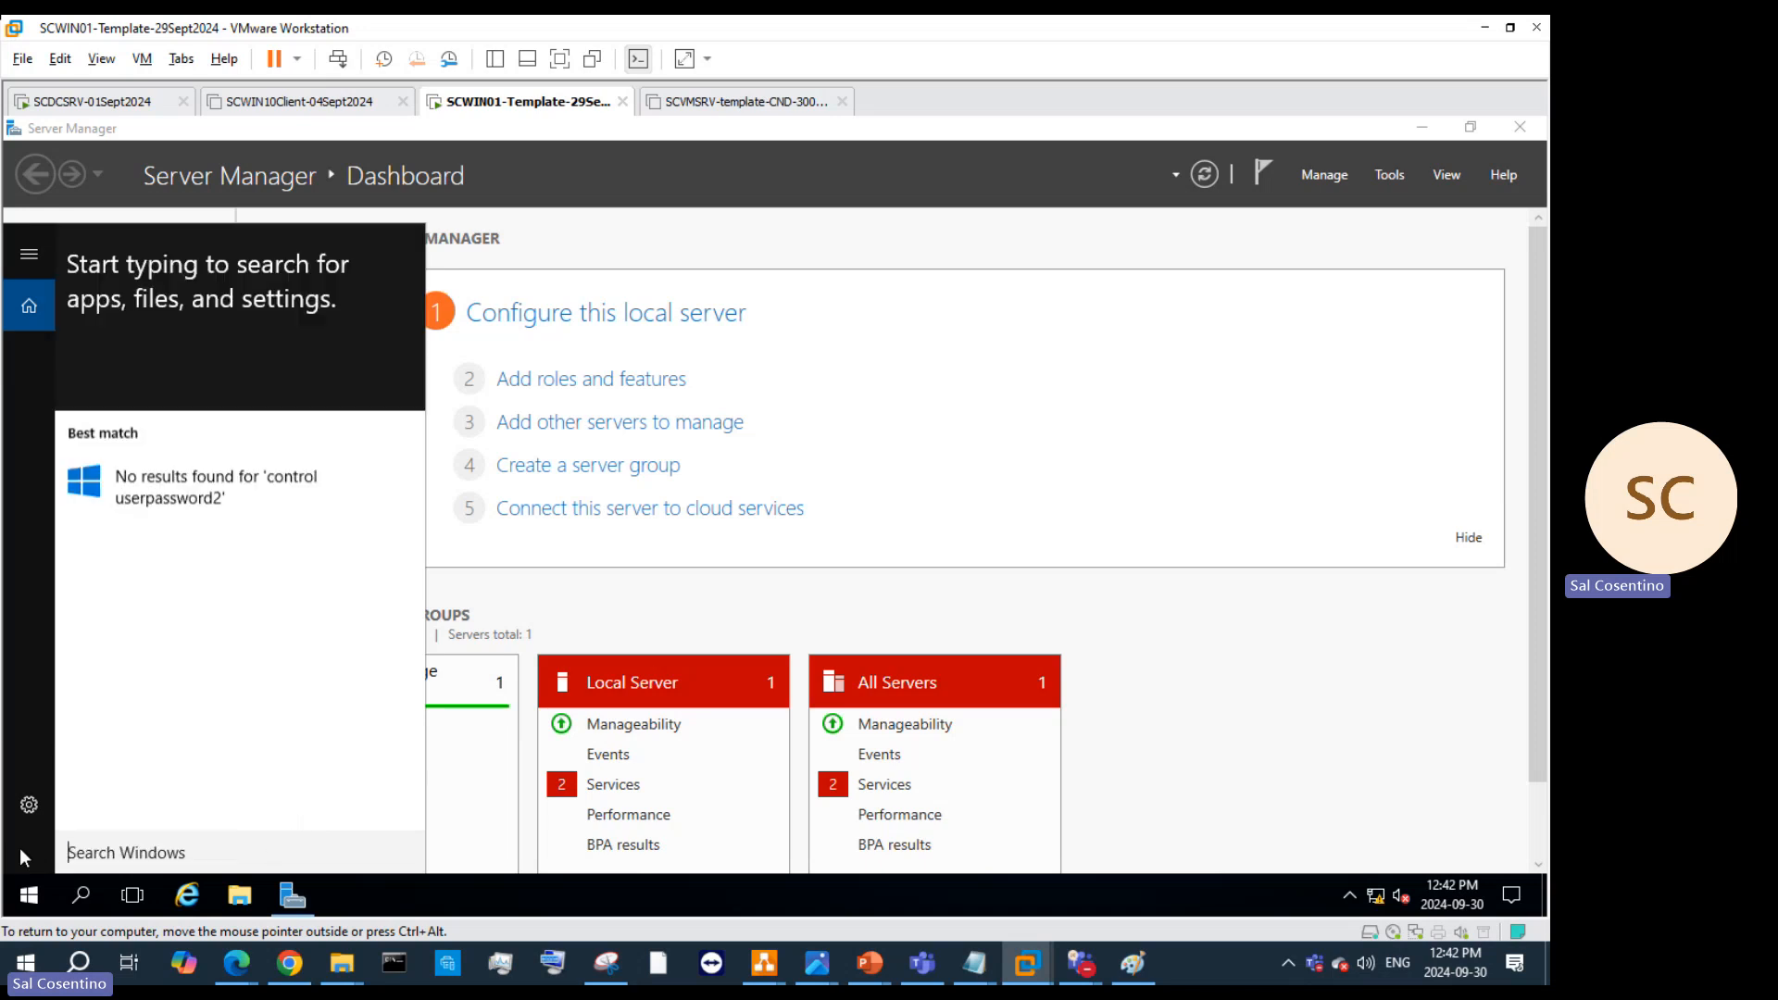
{"action": "left_click", "coordinate": [912, 578]}
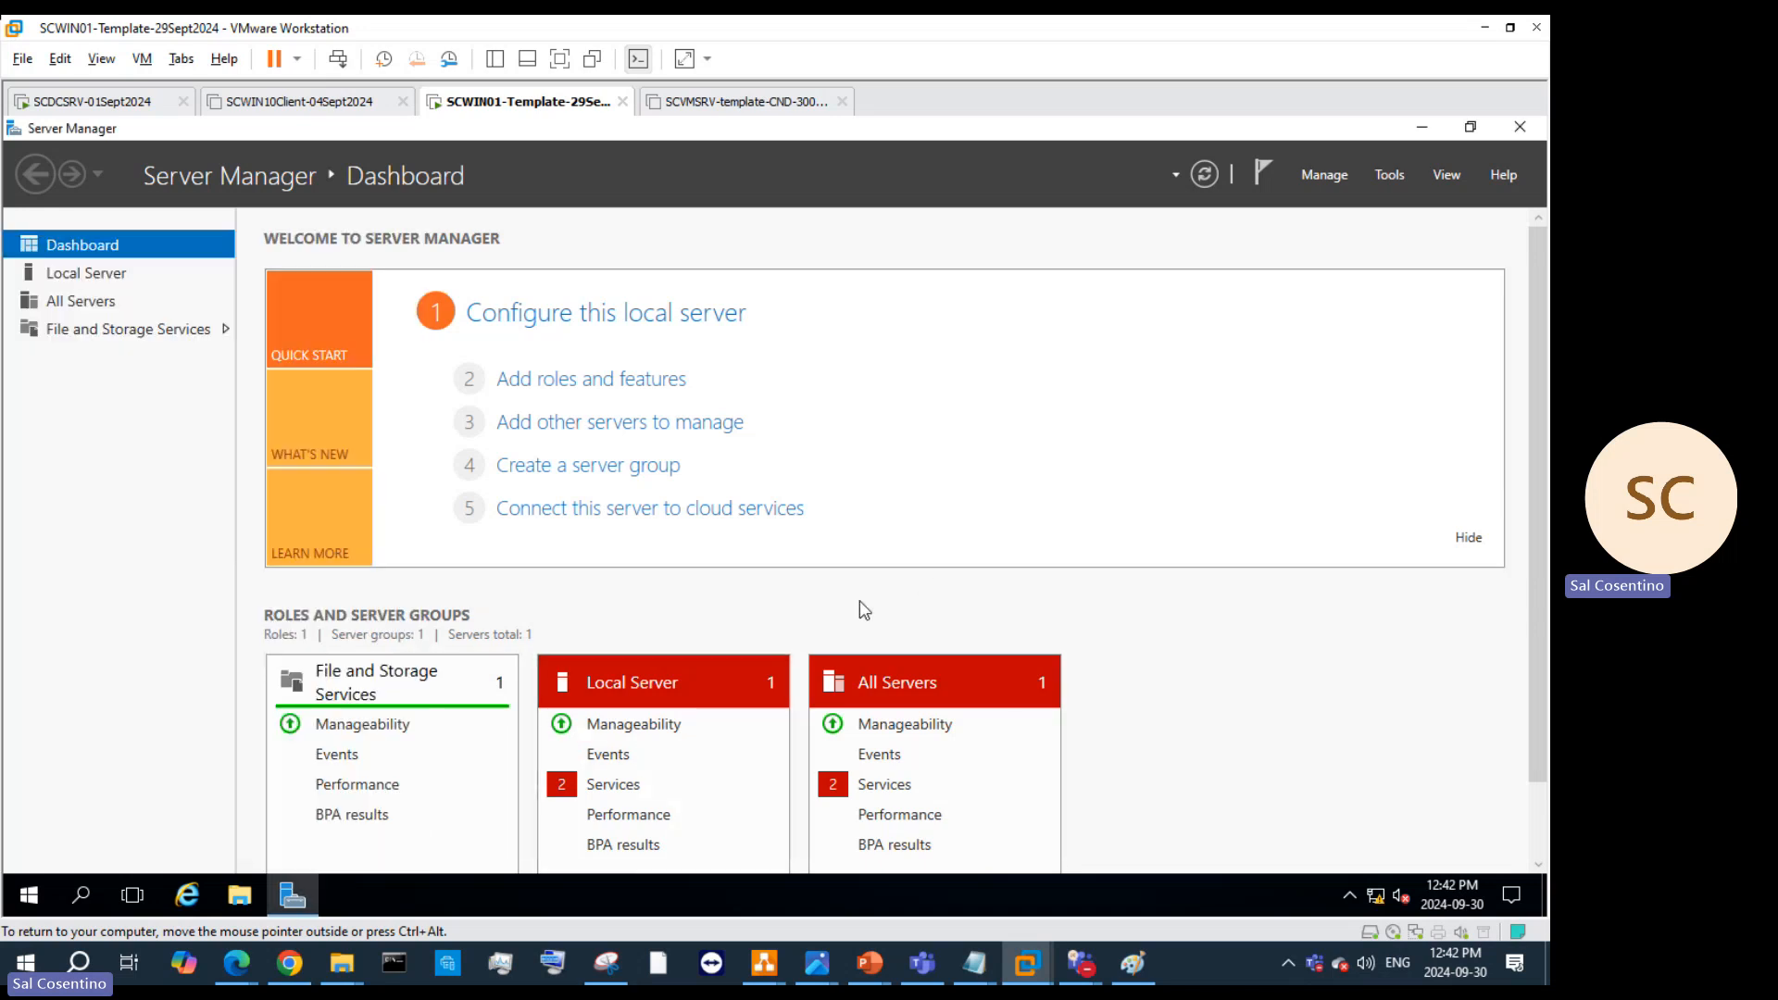
Step: Paste control userpassword2 into Run, minimize Server Manager, and reopen Run from the Start right-click menu
{"action": "key", "text": "super+r"}
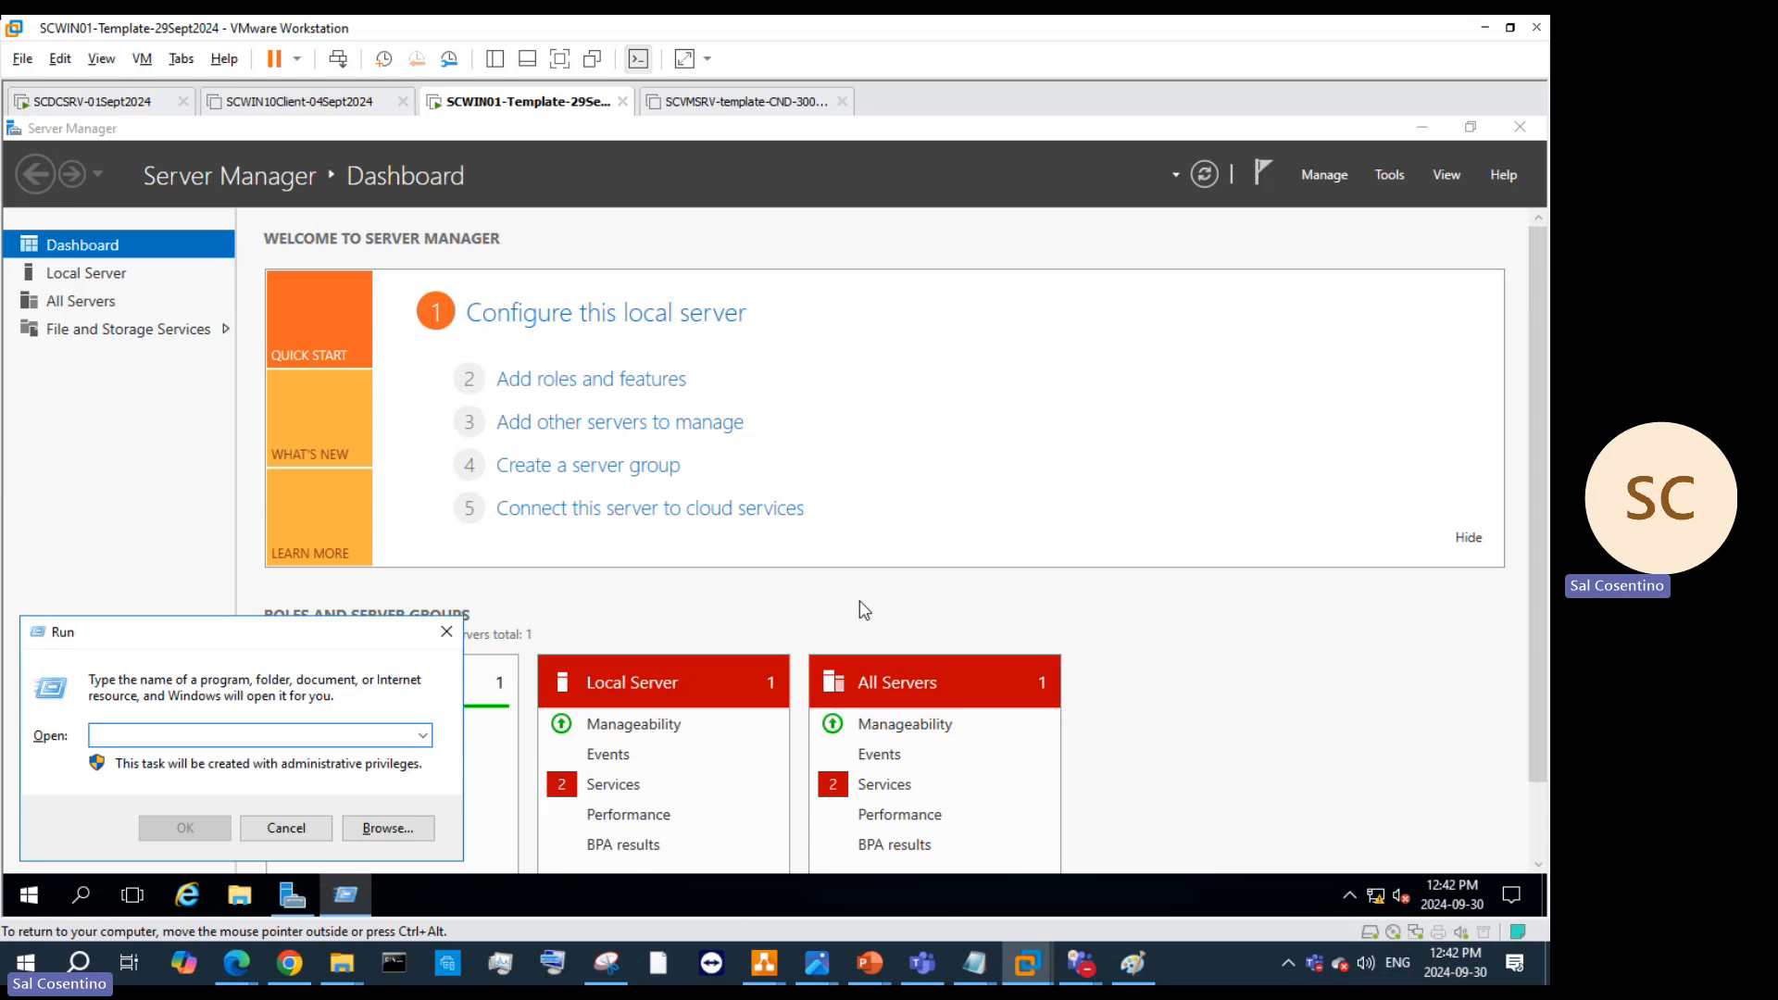
{"action": "key", "text": "ctrl+v"}
{"action": "key", "text": "Return"}
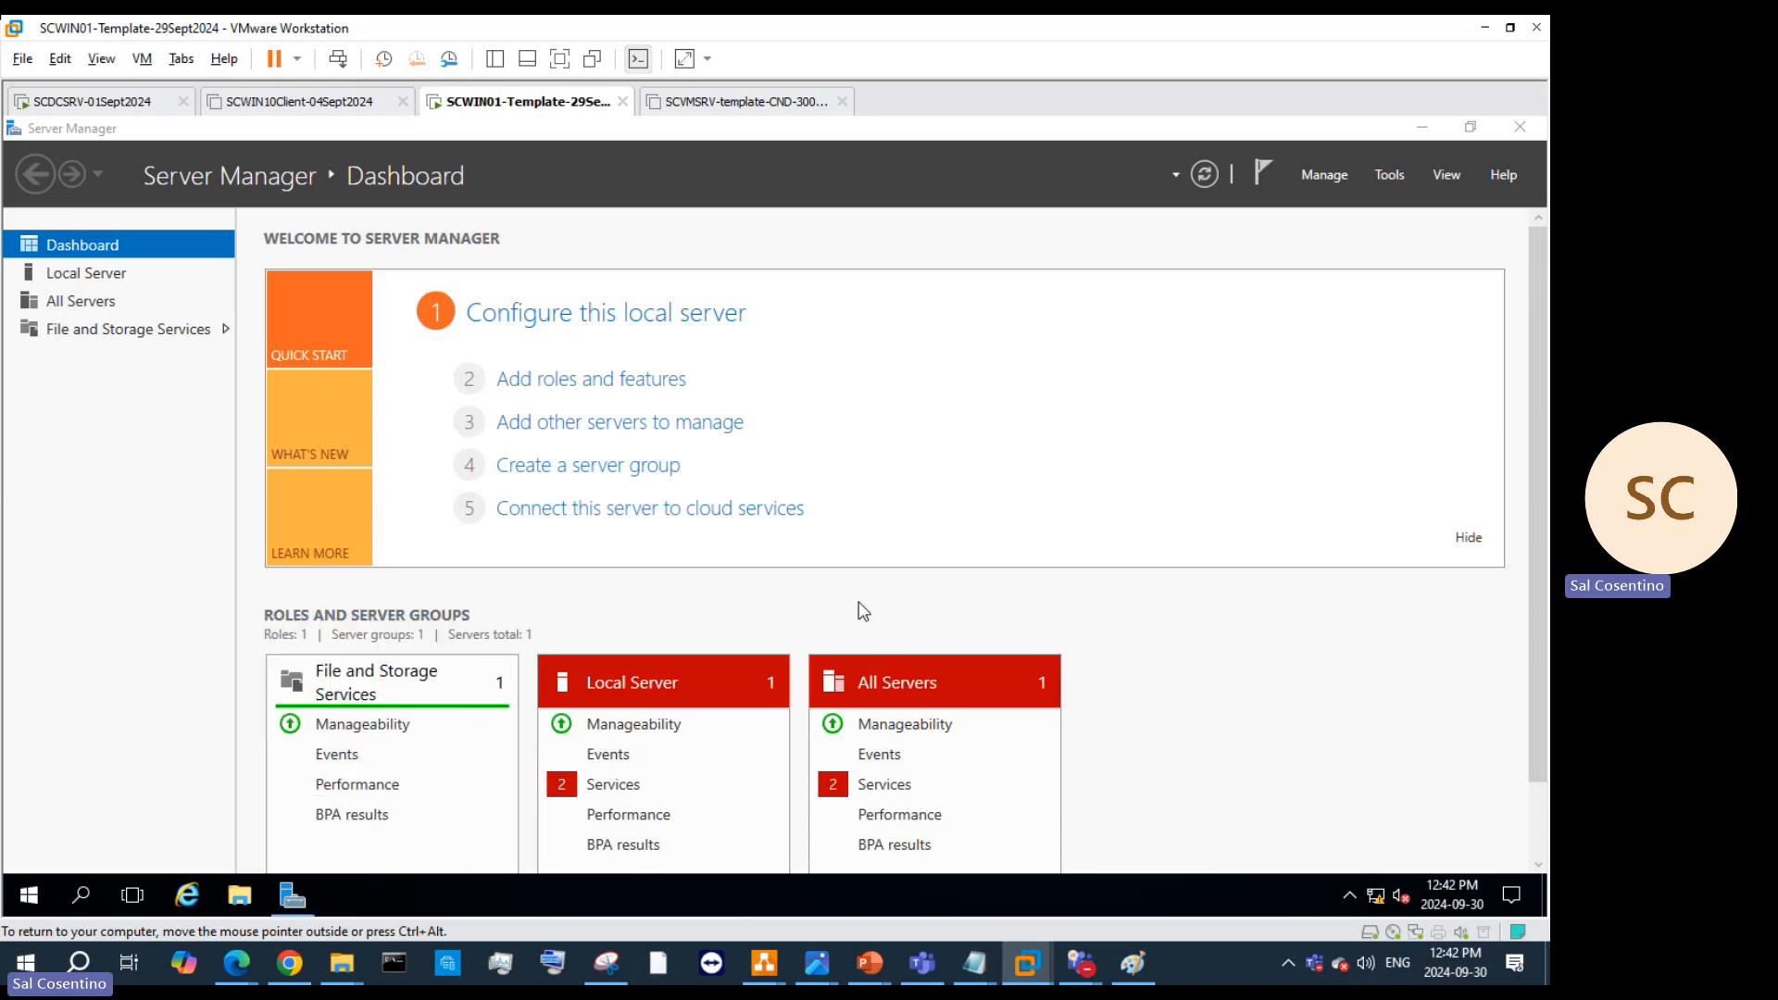
{"action": "left_click", "coordinate": [1426, 127]}
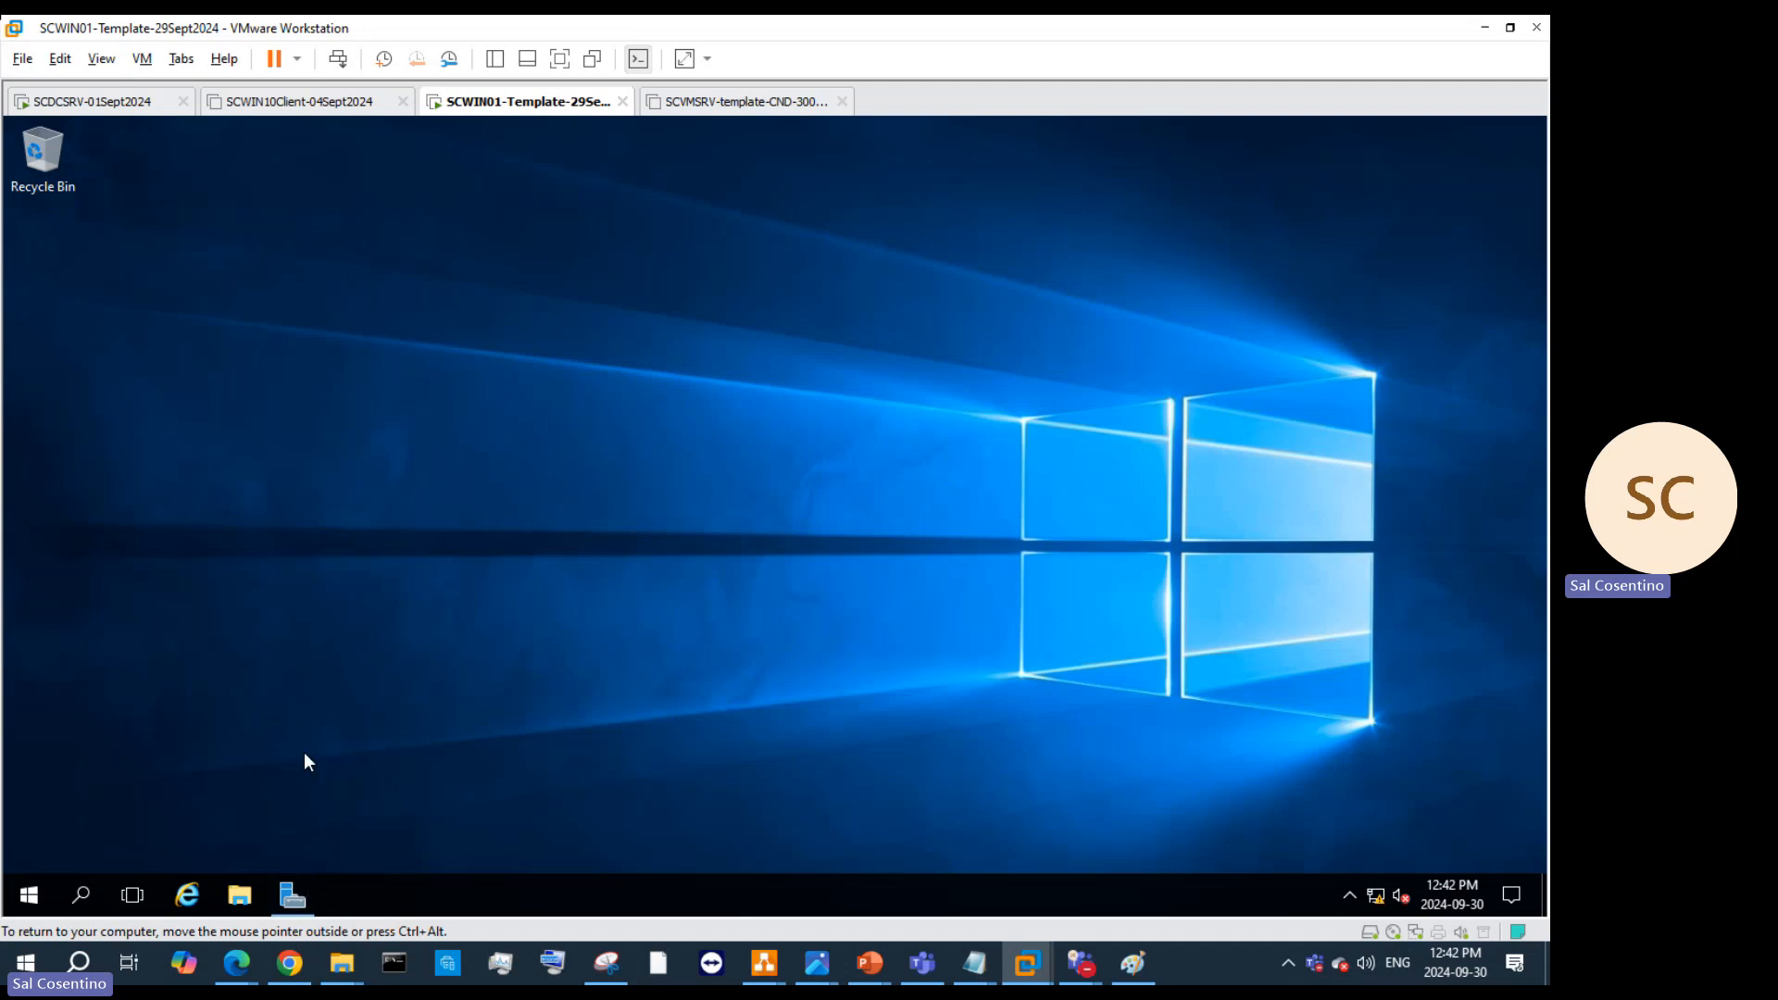
{"action": "right_click", "coordinate": [40, 887]}
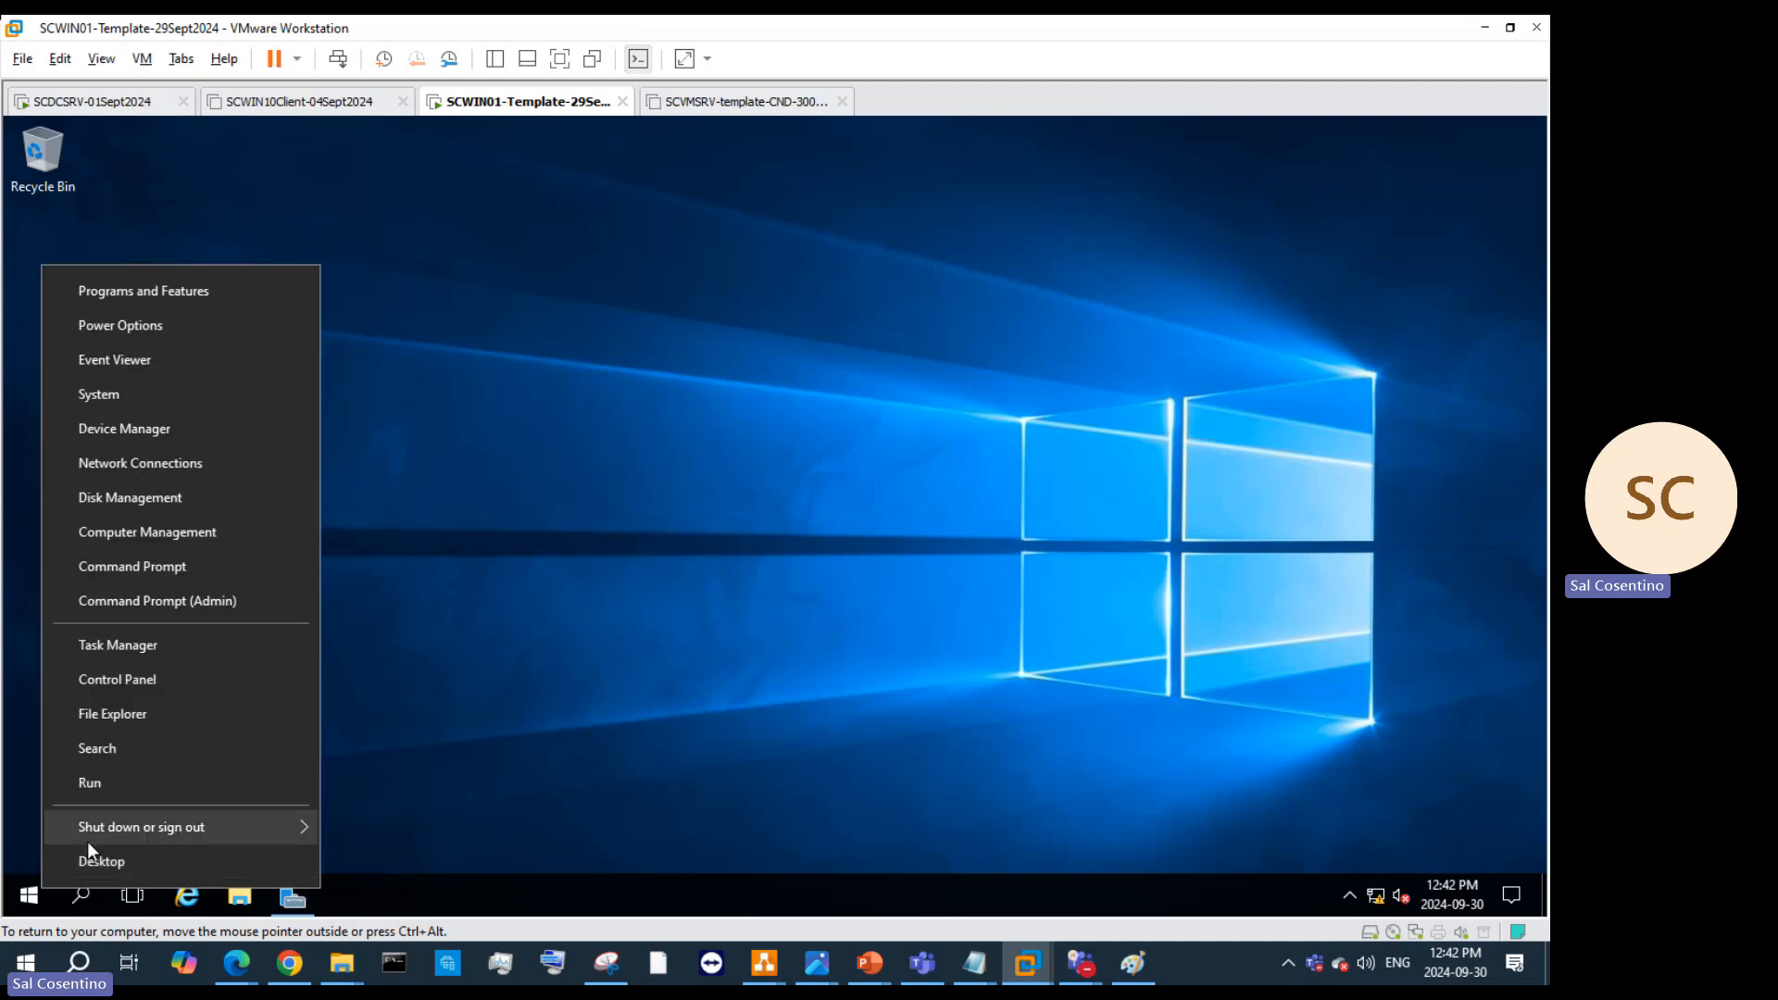
{"action": "left_click", "coordinate": [143, 780]}
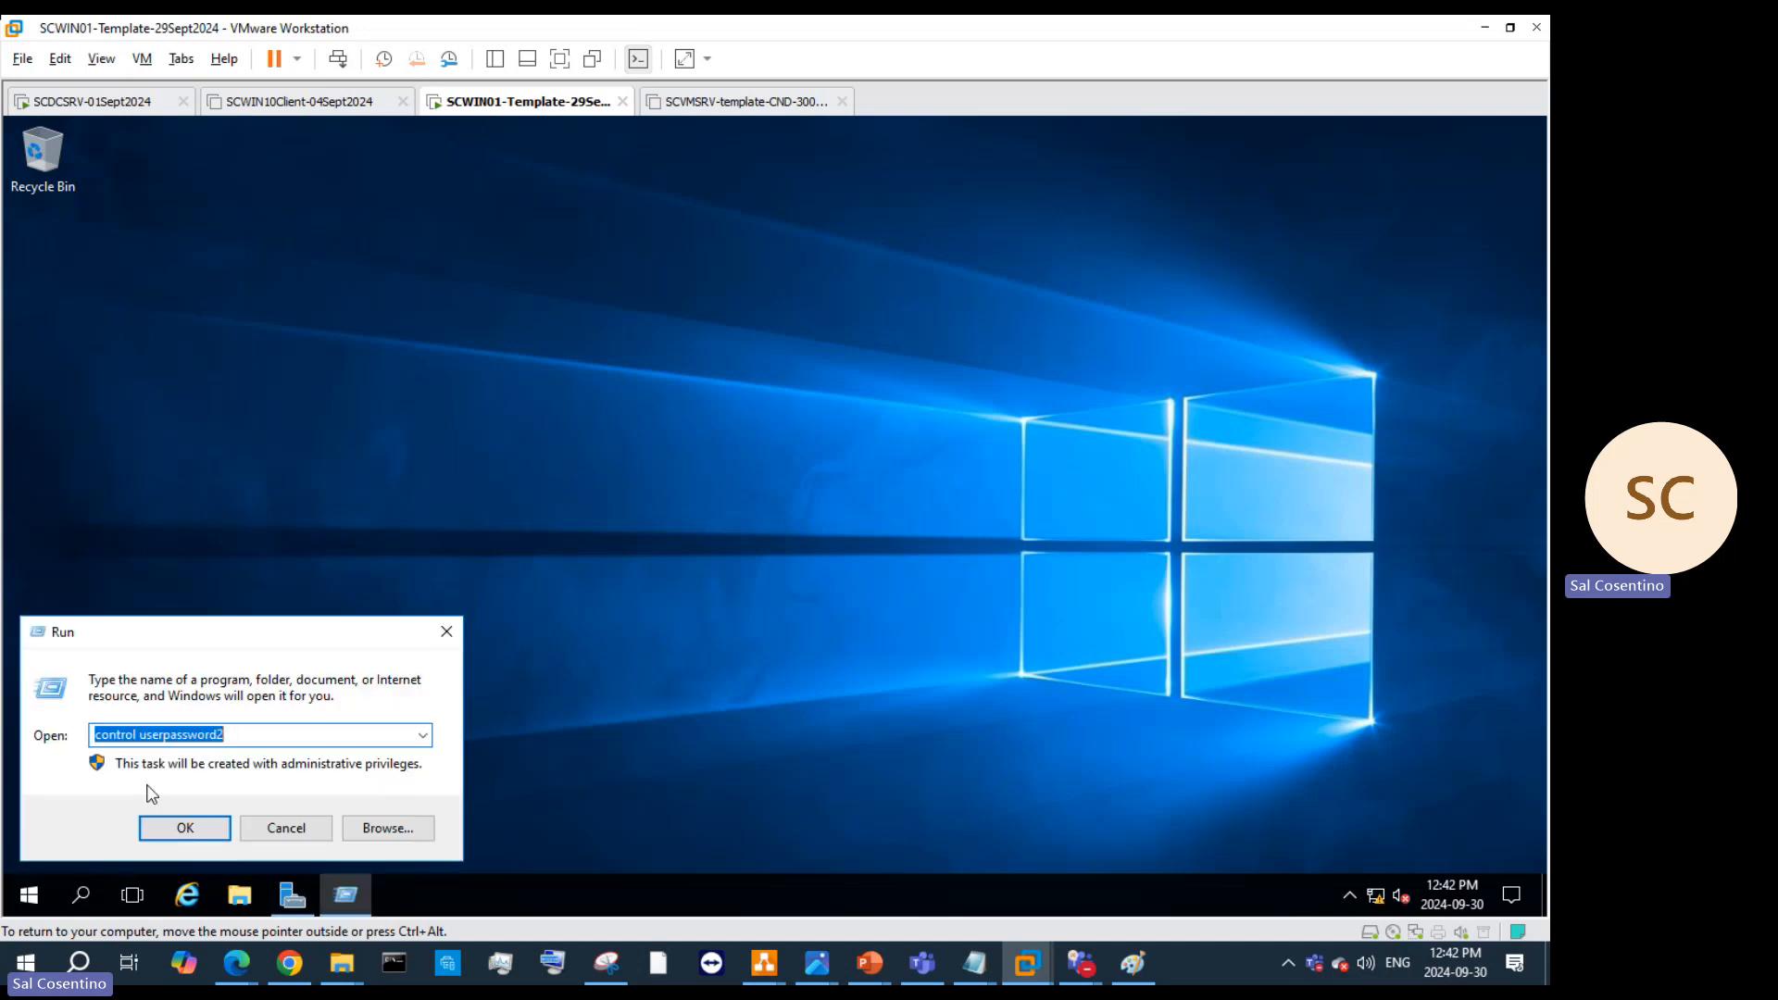
Step: Open User Accounts and start a new local user named TorontoAdmin
{"action": "left_click", "coordinate": [219, 736]}
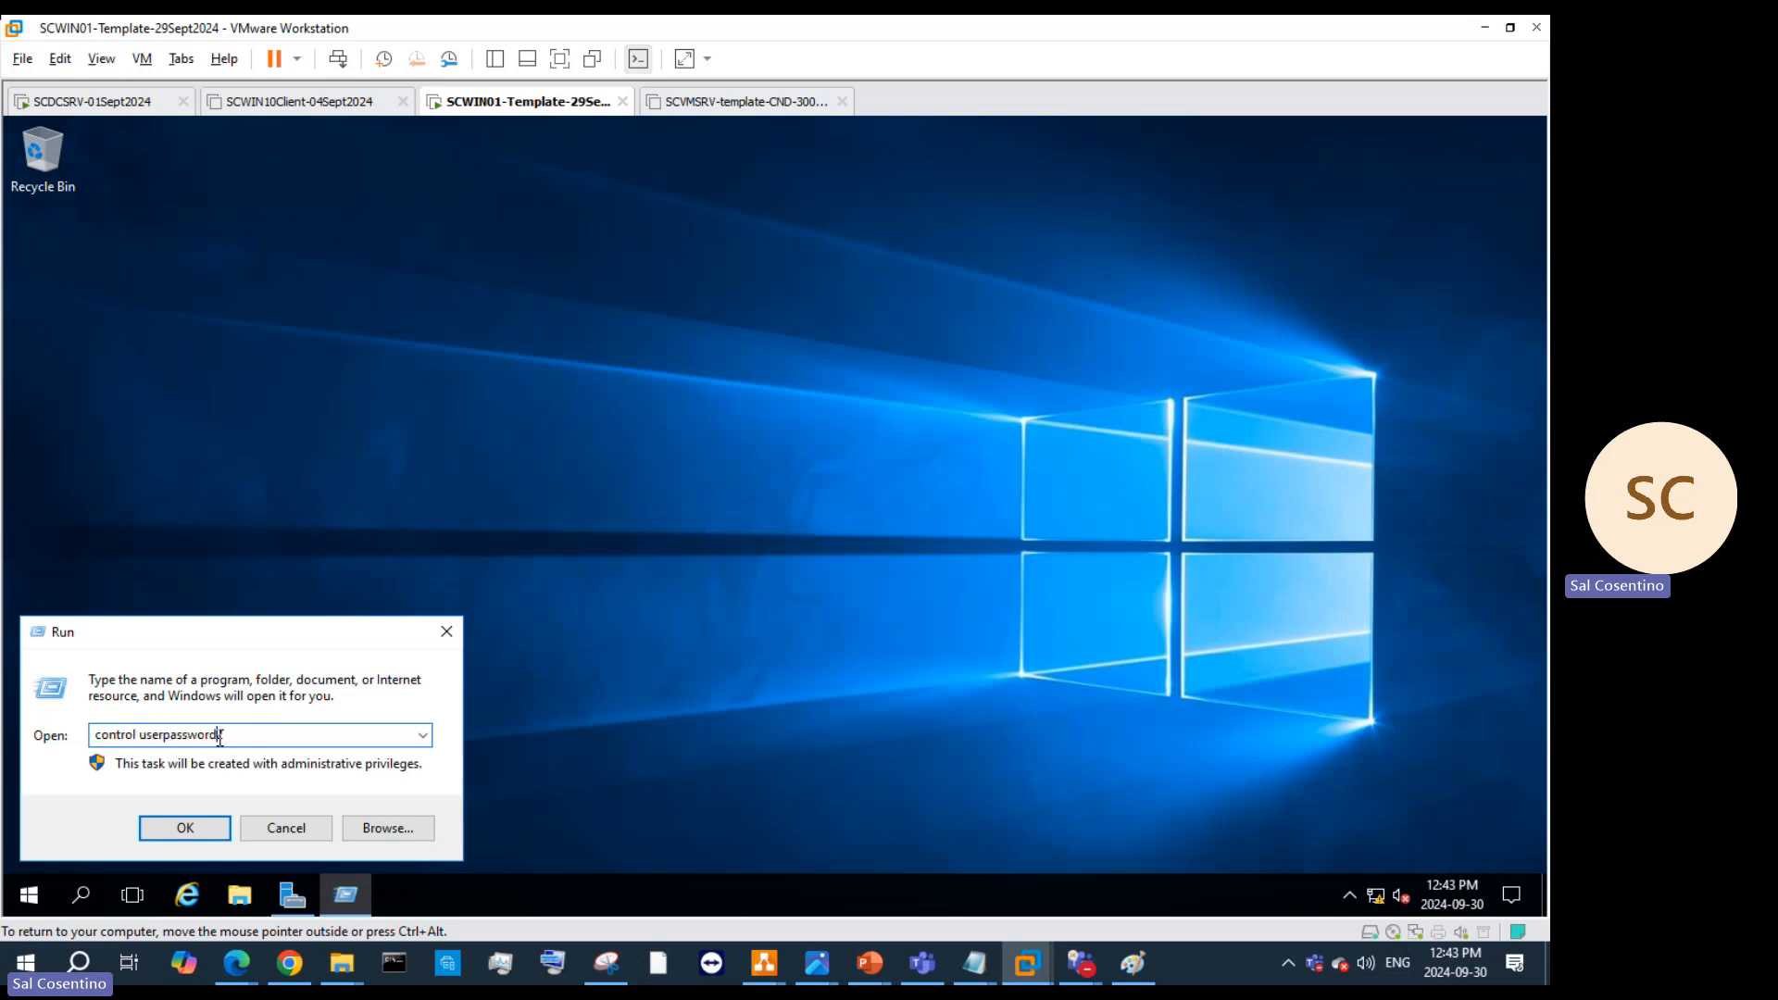
{"action": "key", "text": "Return"}
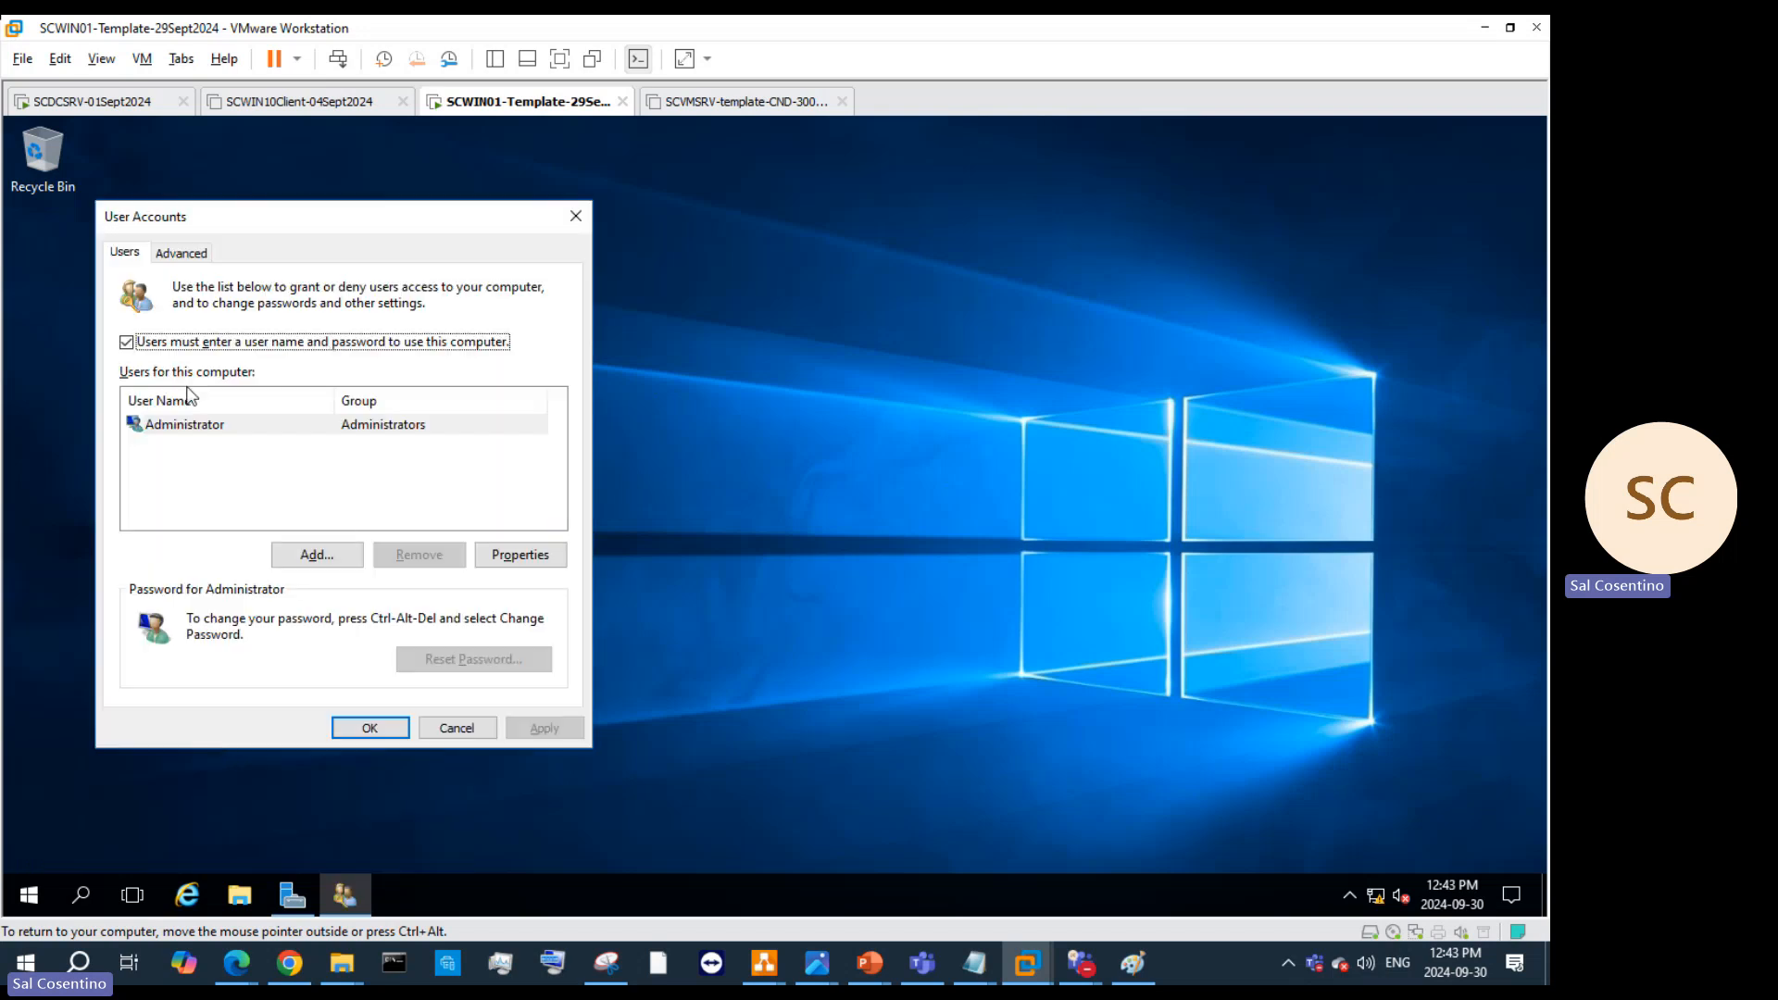
{"action": "left_click", "coordinate": [311, 556]}
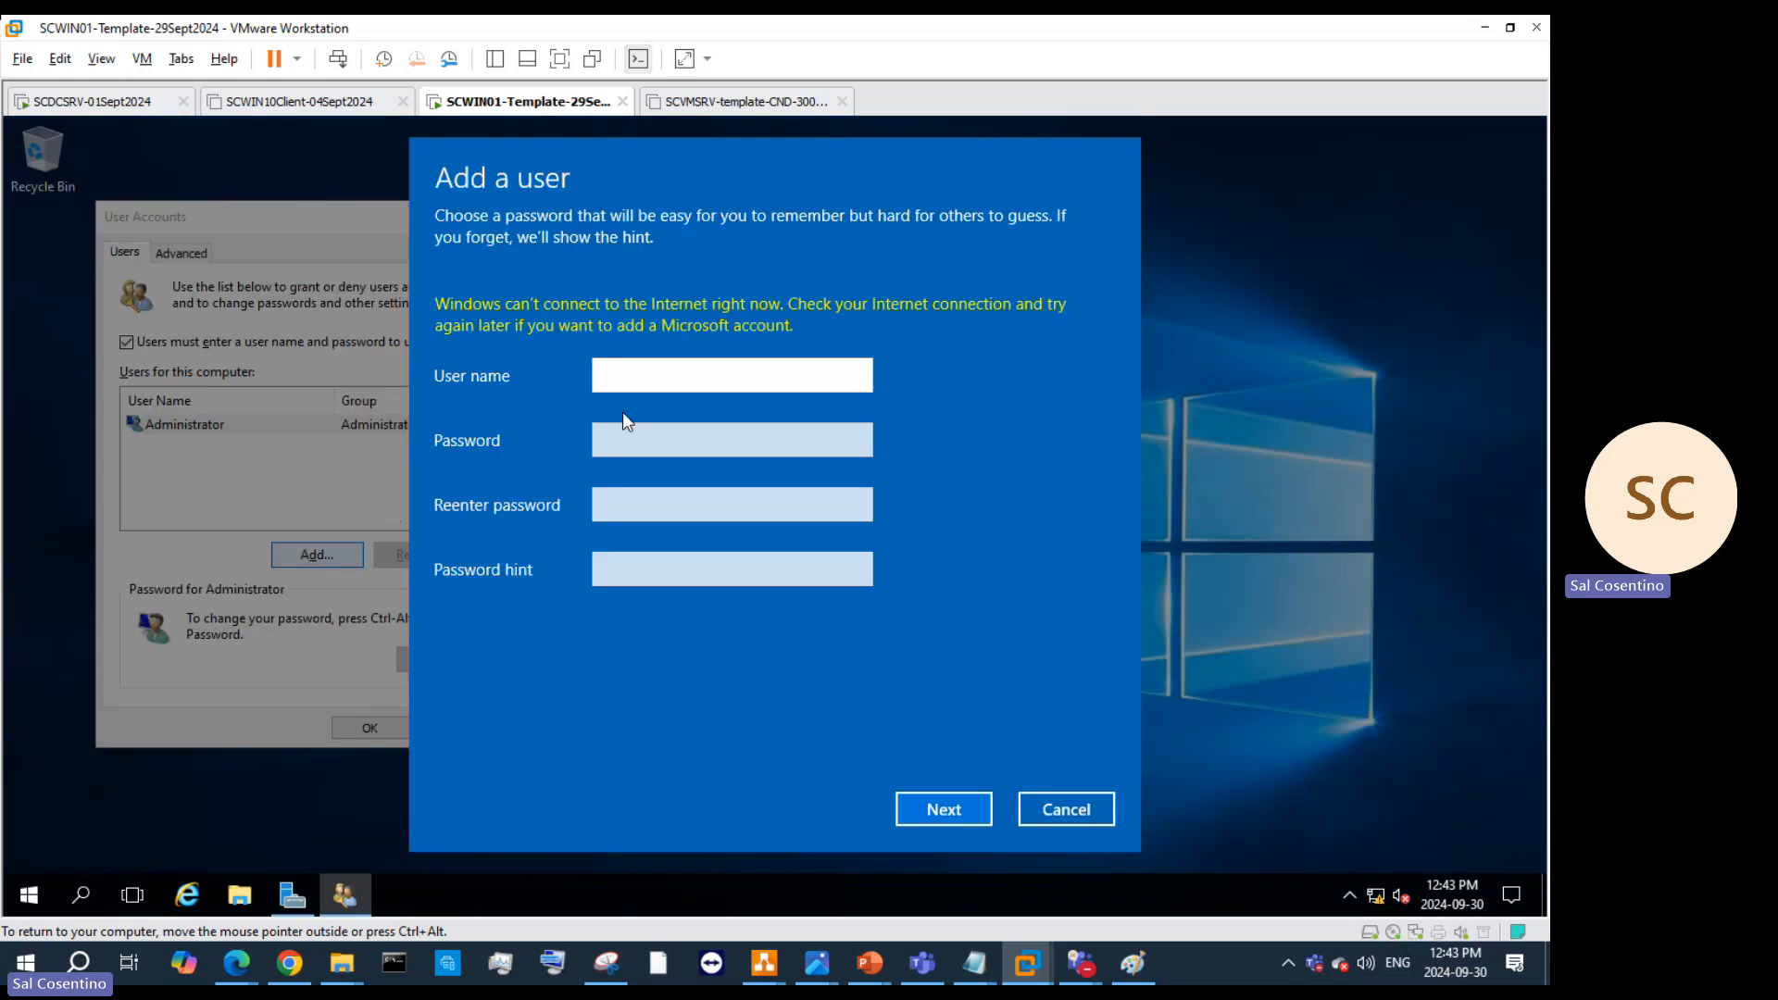
{"action": "type", "text": "TorontoAdmin"}
{"action": "key", "text": "Tab"}
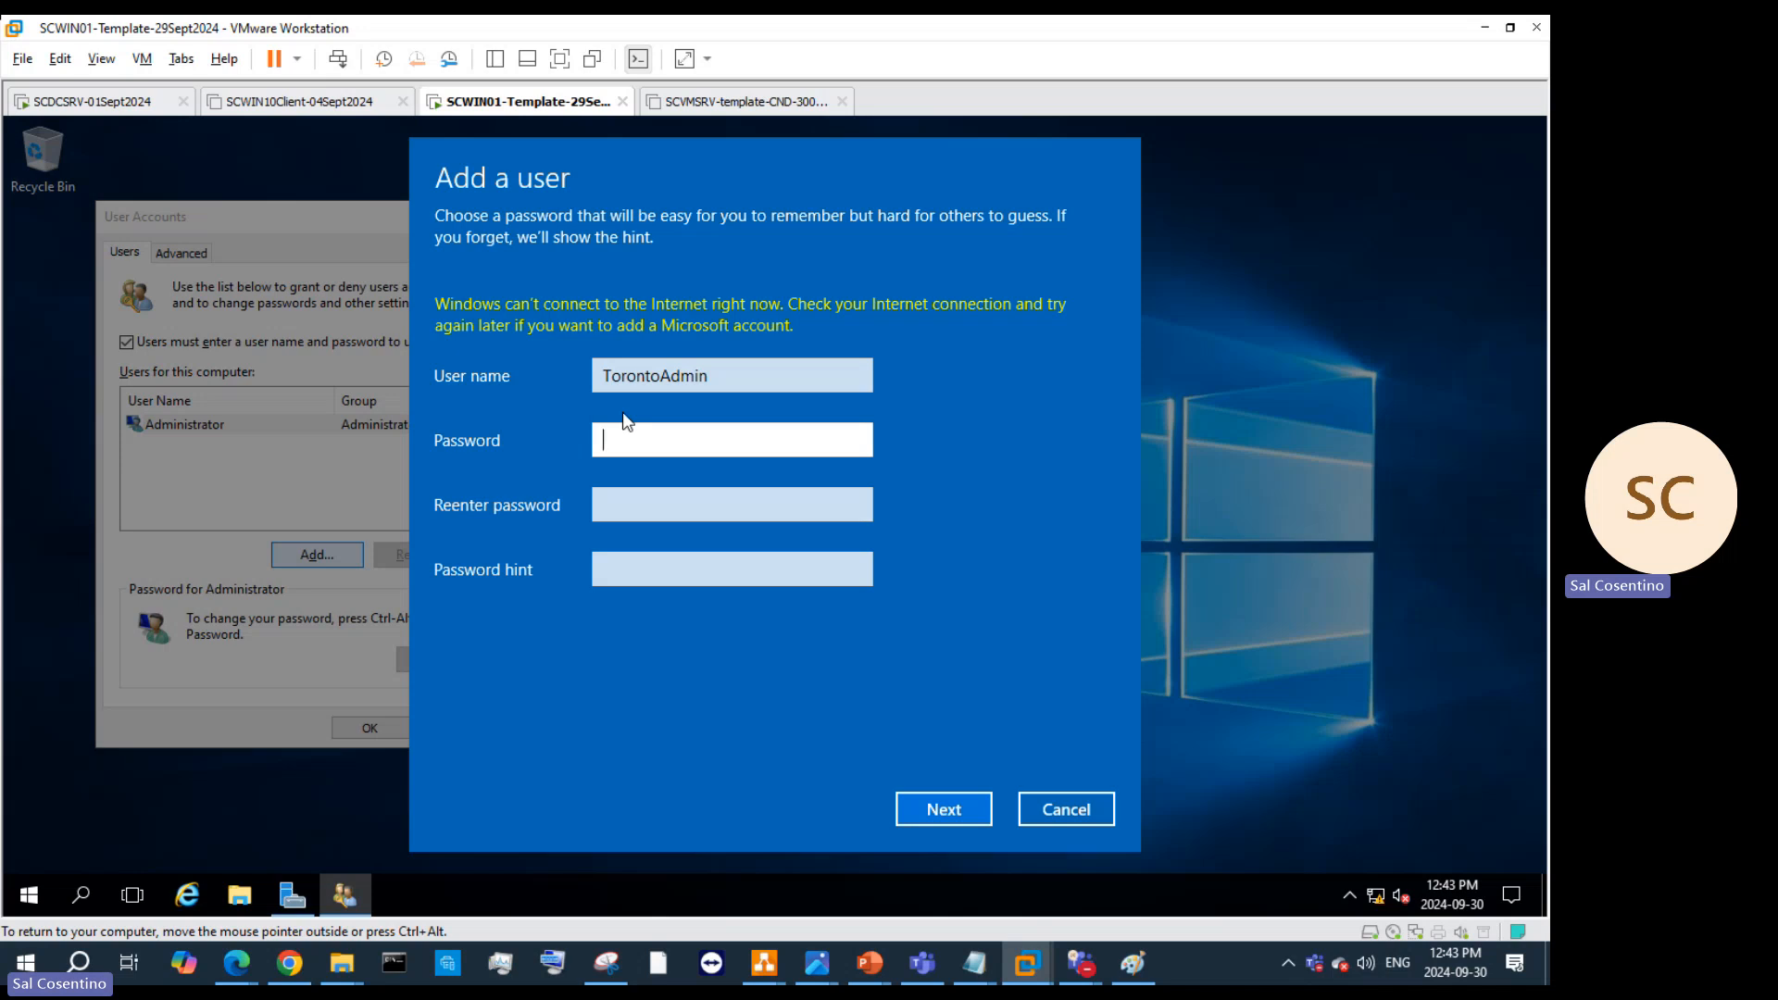
Step: Enter and confirm TorontoAdmin's password, add a password hint, and continue
{"action": "type", "text": "••••••••••••••••"}
{"action": "left_click", "coordinate": [688, 497]}
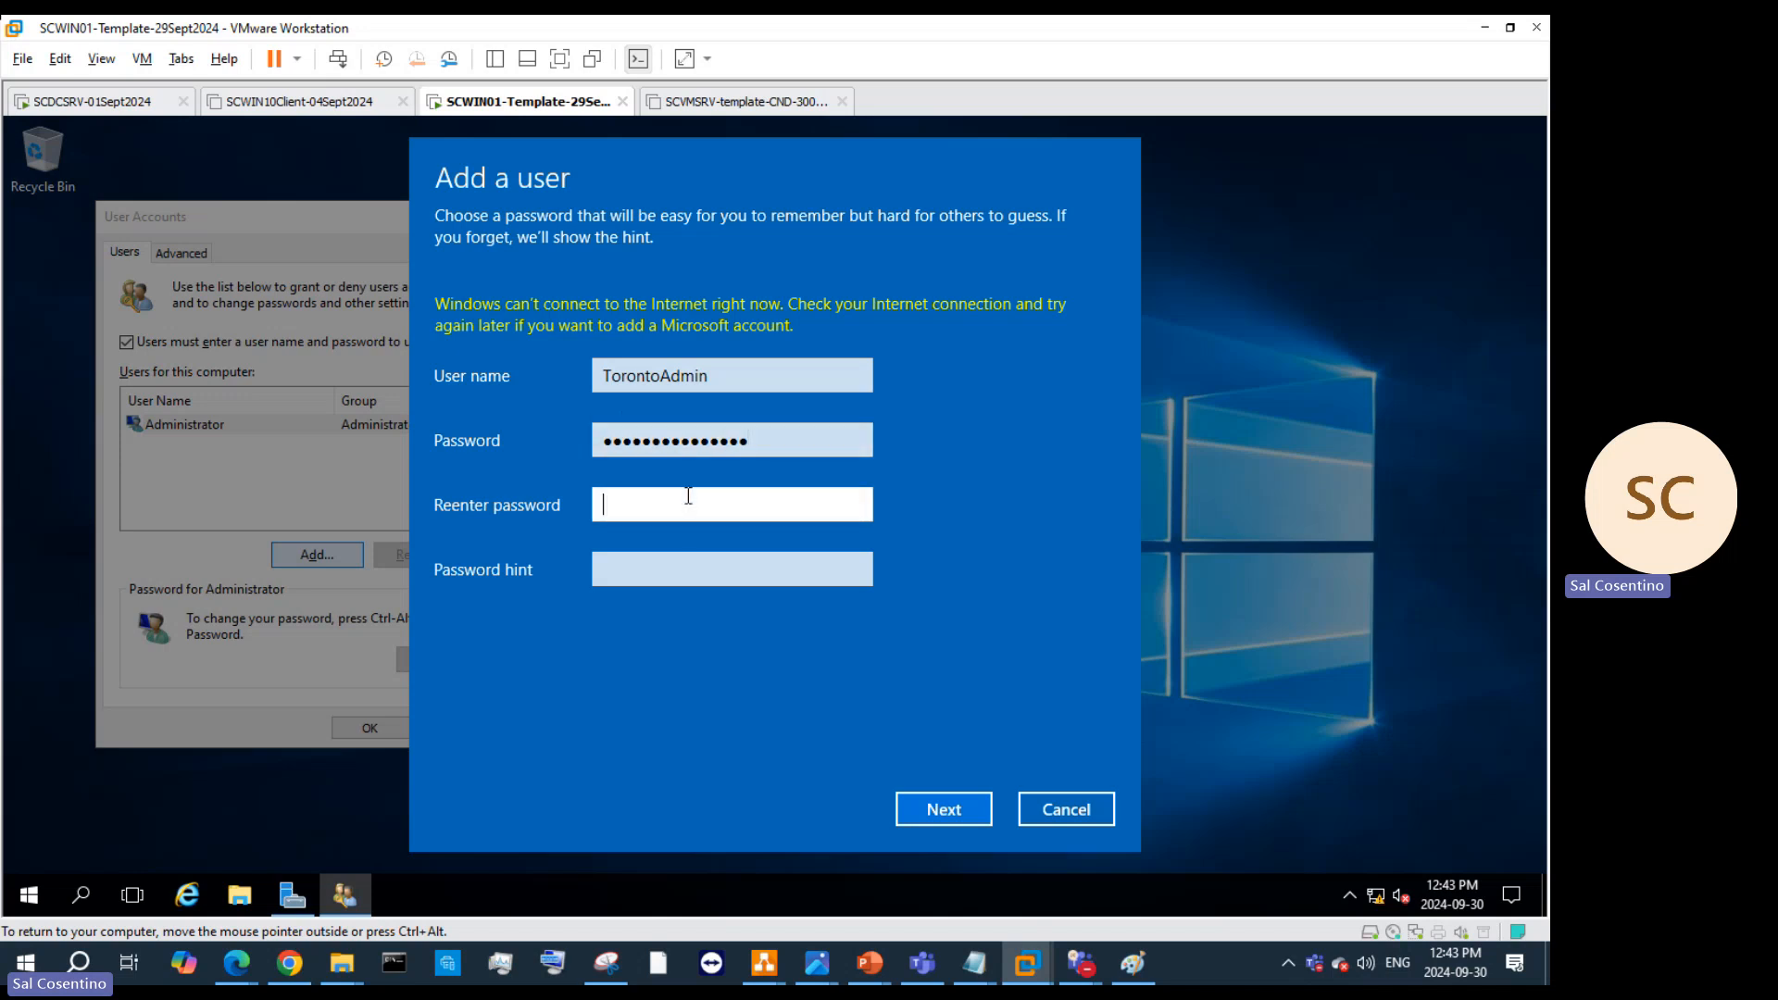
{"action": "type", "text": "•••••••••••••••"}
{"action": "left_click", "coordinate": [677, 565]}
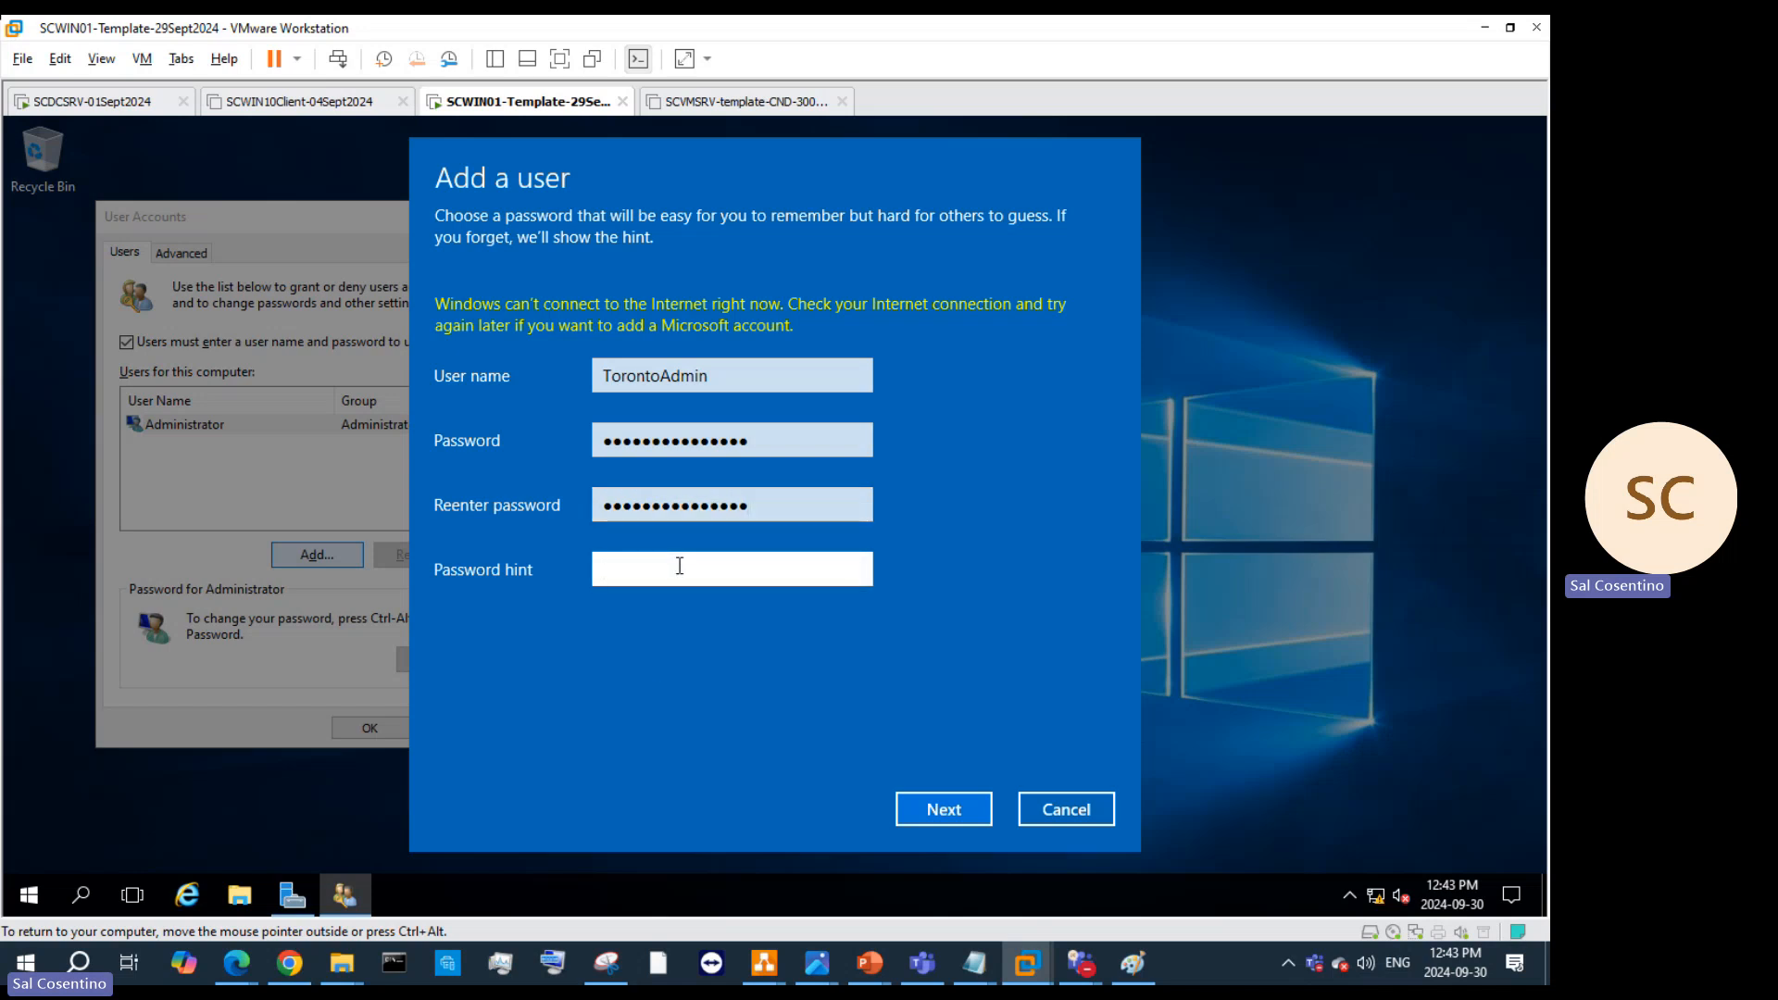
{"action": "type", "text": "super memorable"}
{"action": "left_click", "coordinate": [954, 809]}
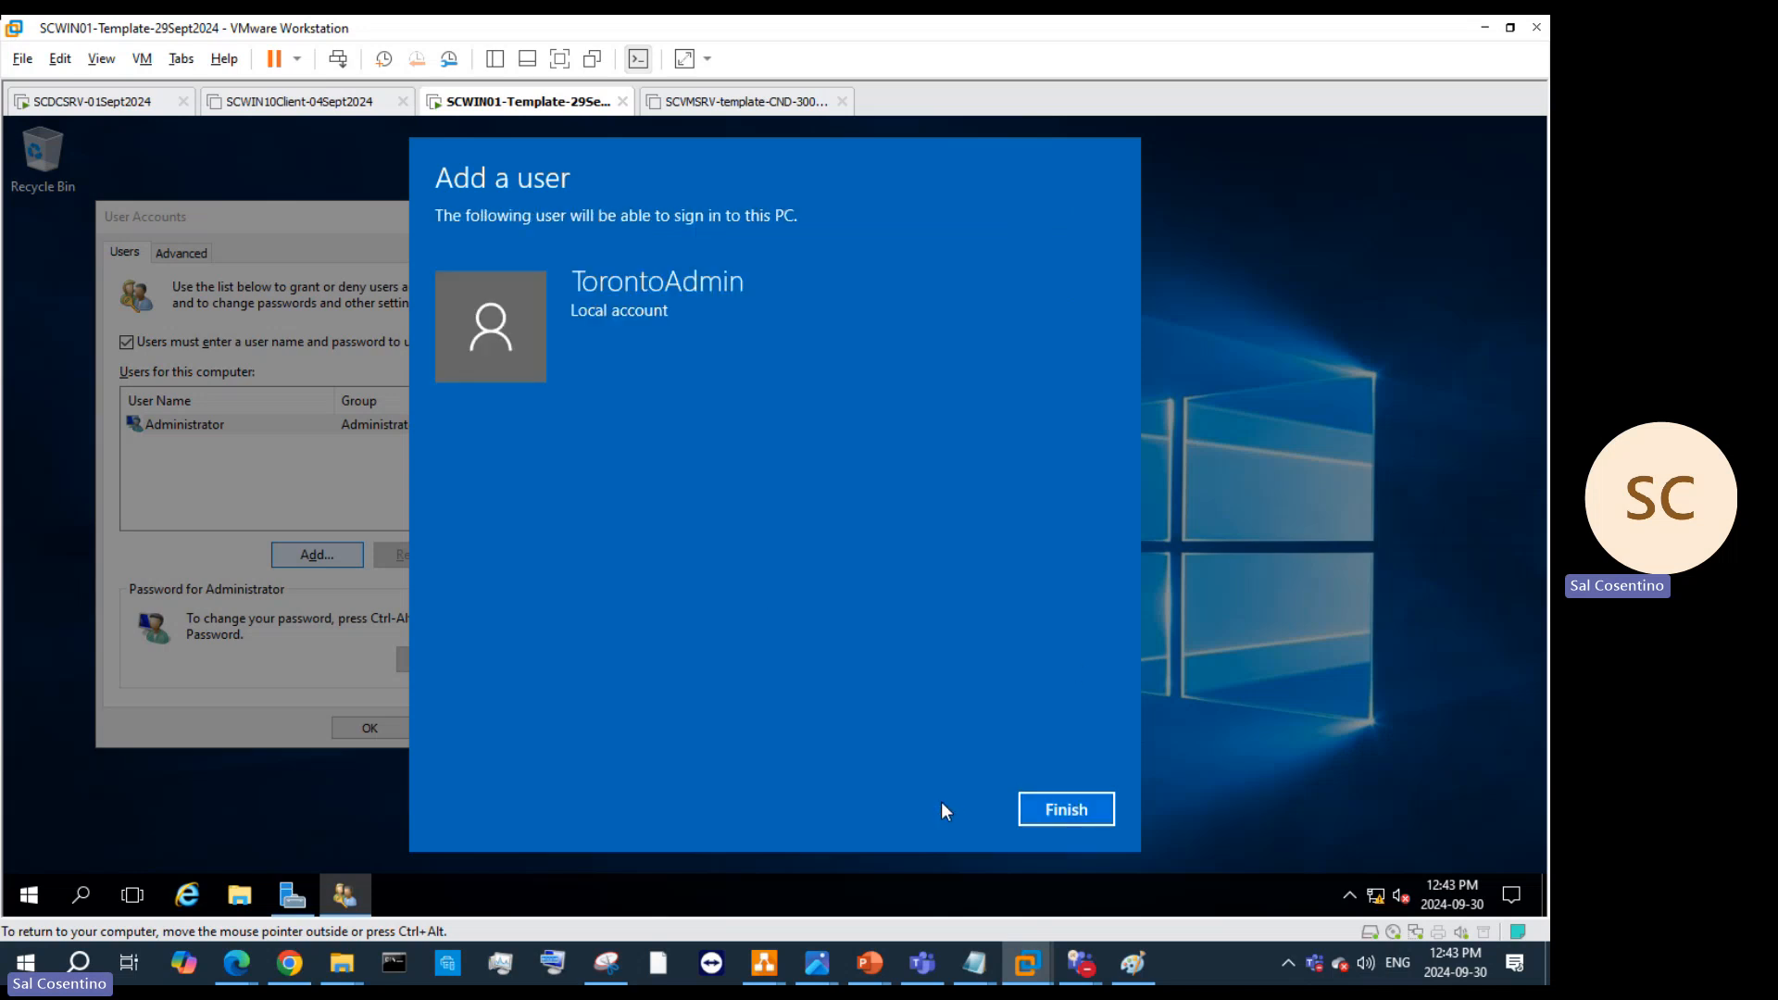
Step: Finish creating TorontoAdmin and give it Administrator group membership
{"action": "left_click", "coordinate": [1088, 822]}
{"action": "left_click", "coordinate": [349, 446]}
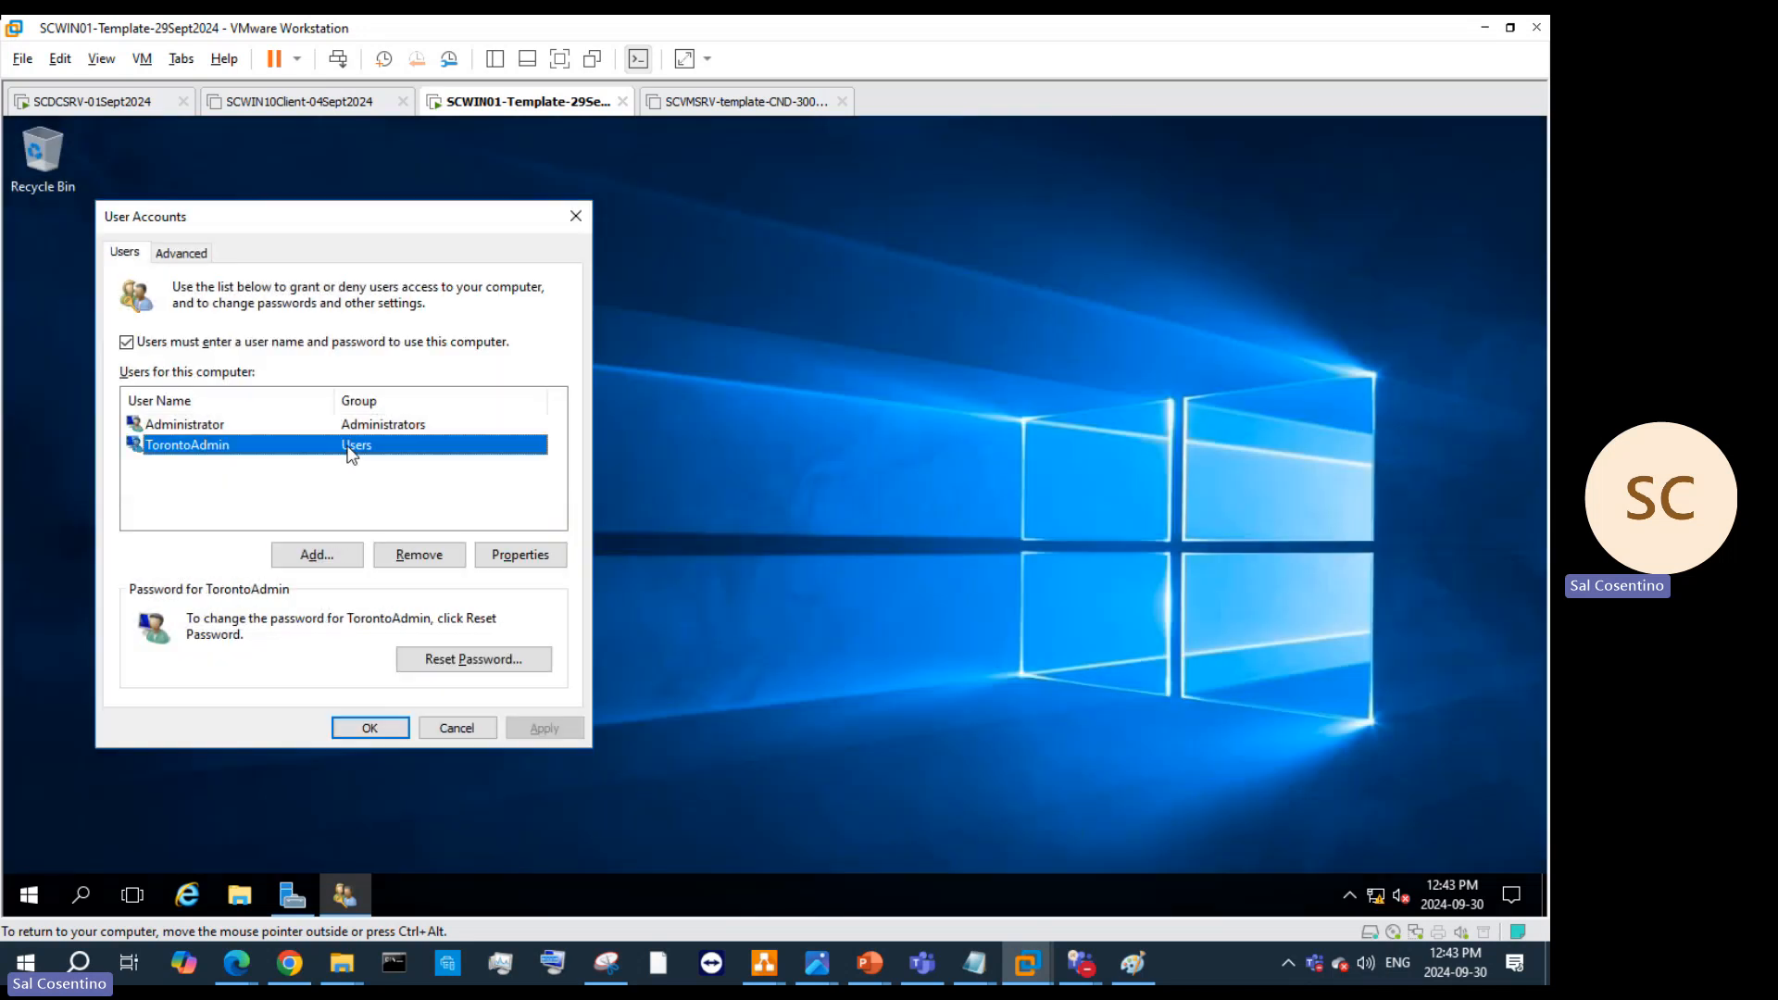
{"action": "left_click", "coordinate": [535, 556]}
{"action": "left_click", "coordinate": [232, 339]}
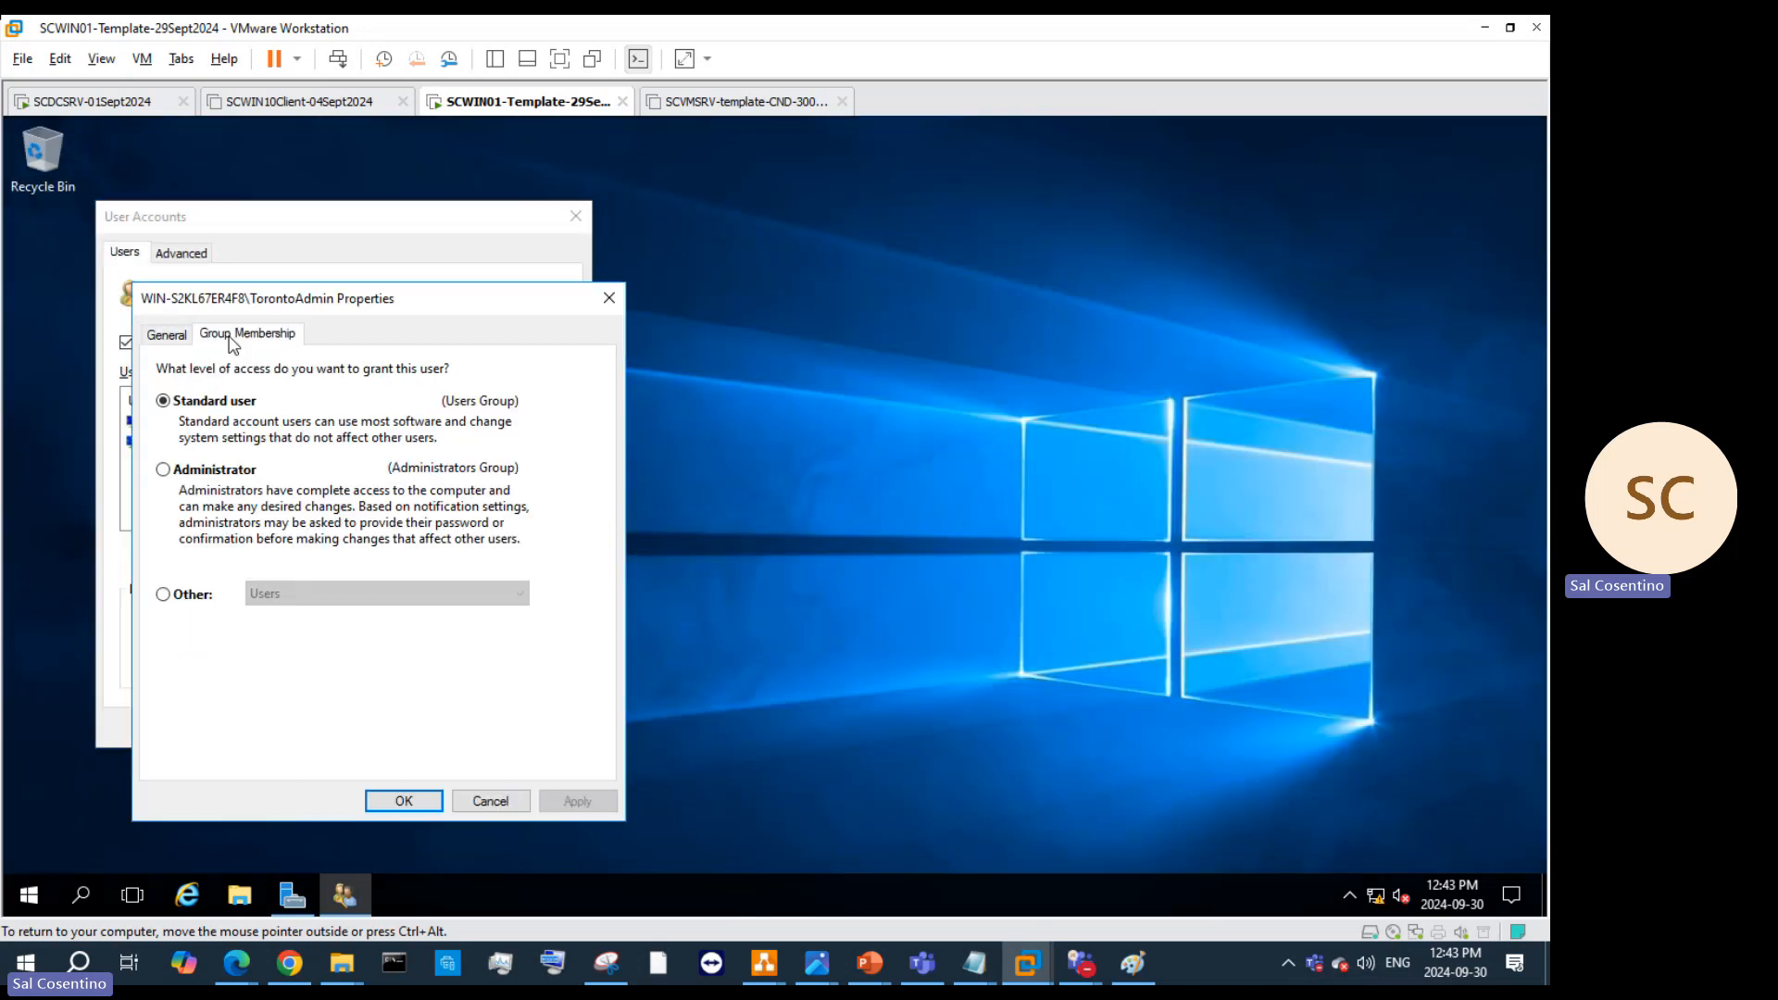
{"action": "left_click", "coordinate": [164, 469]}
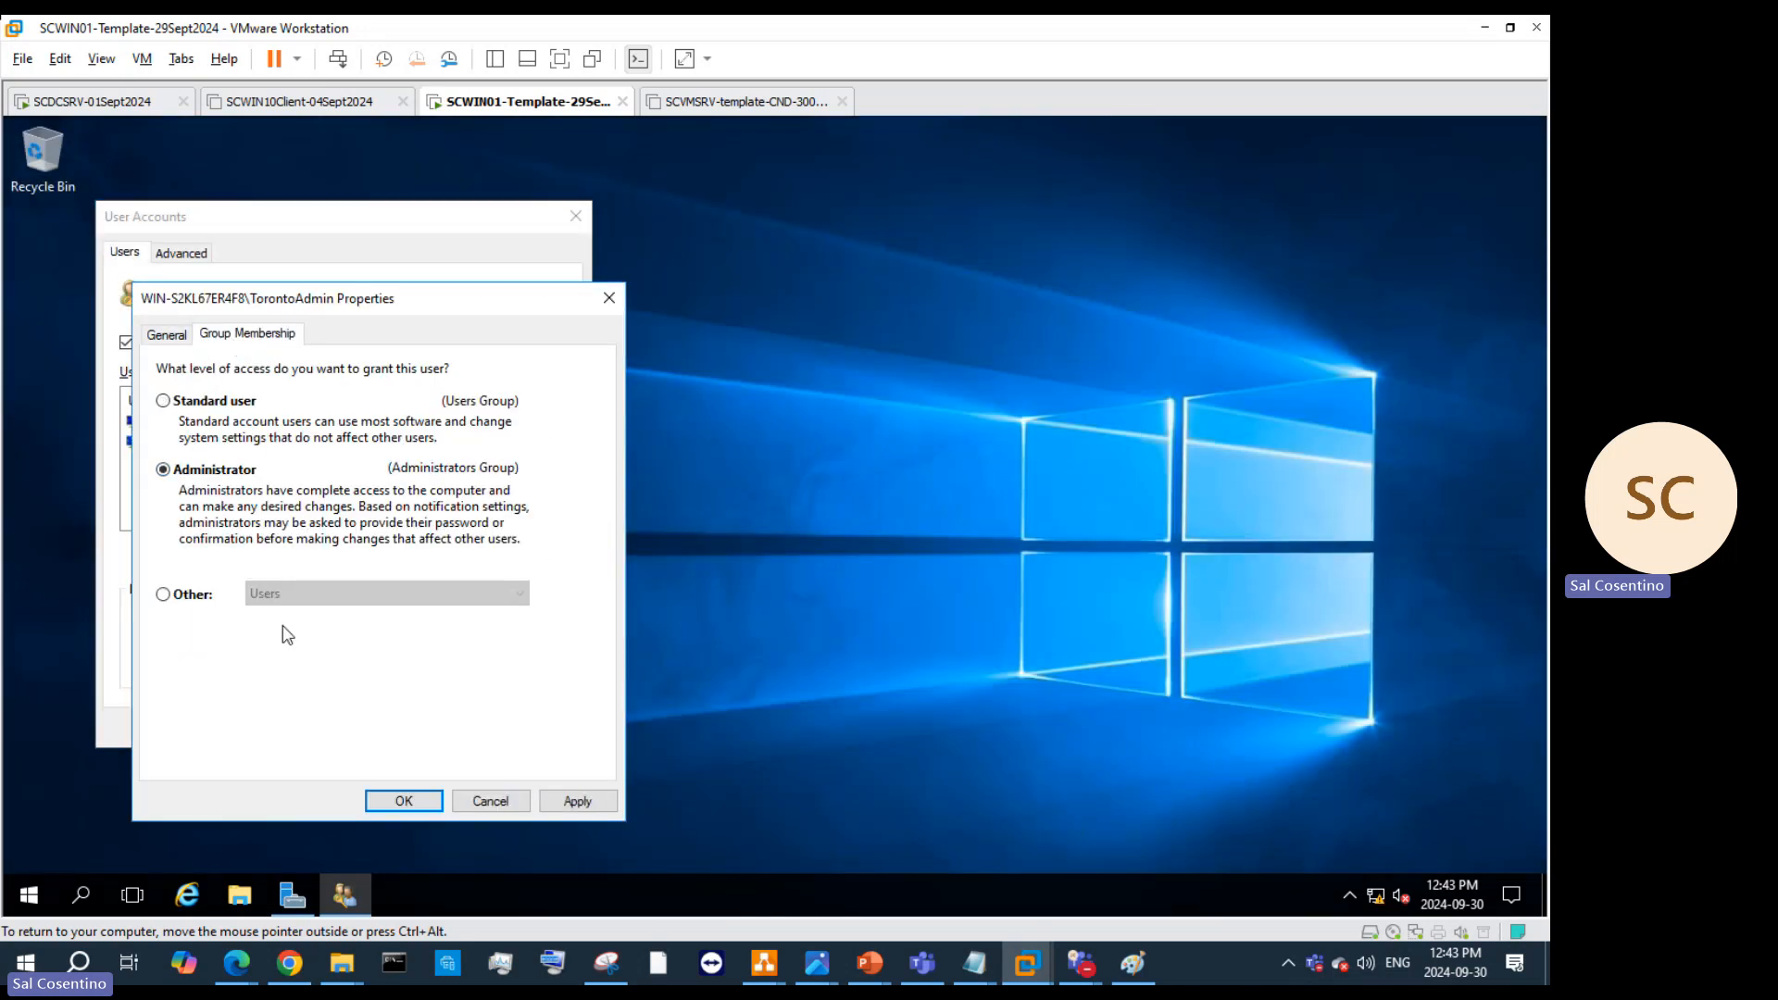
{"action": "left_click", "coordinate": [605, 807]}
{"action": "left_click", "coordinate": [404, 802]}
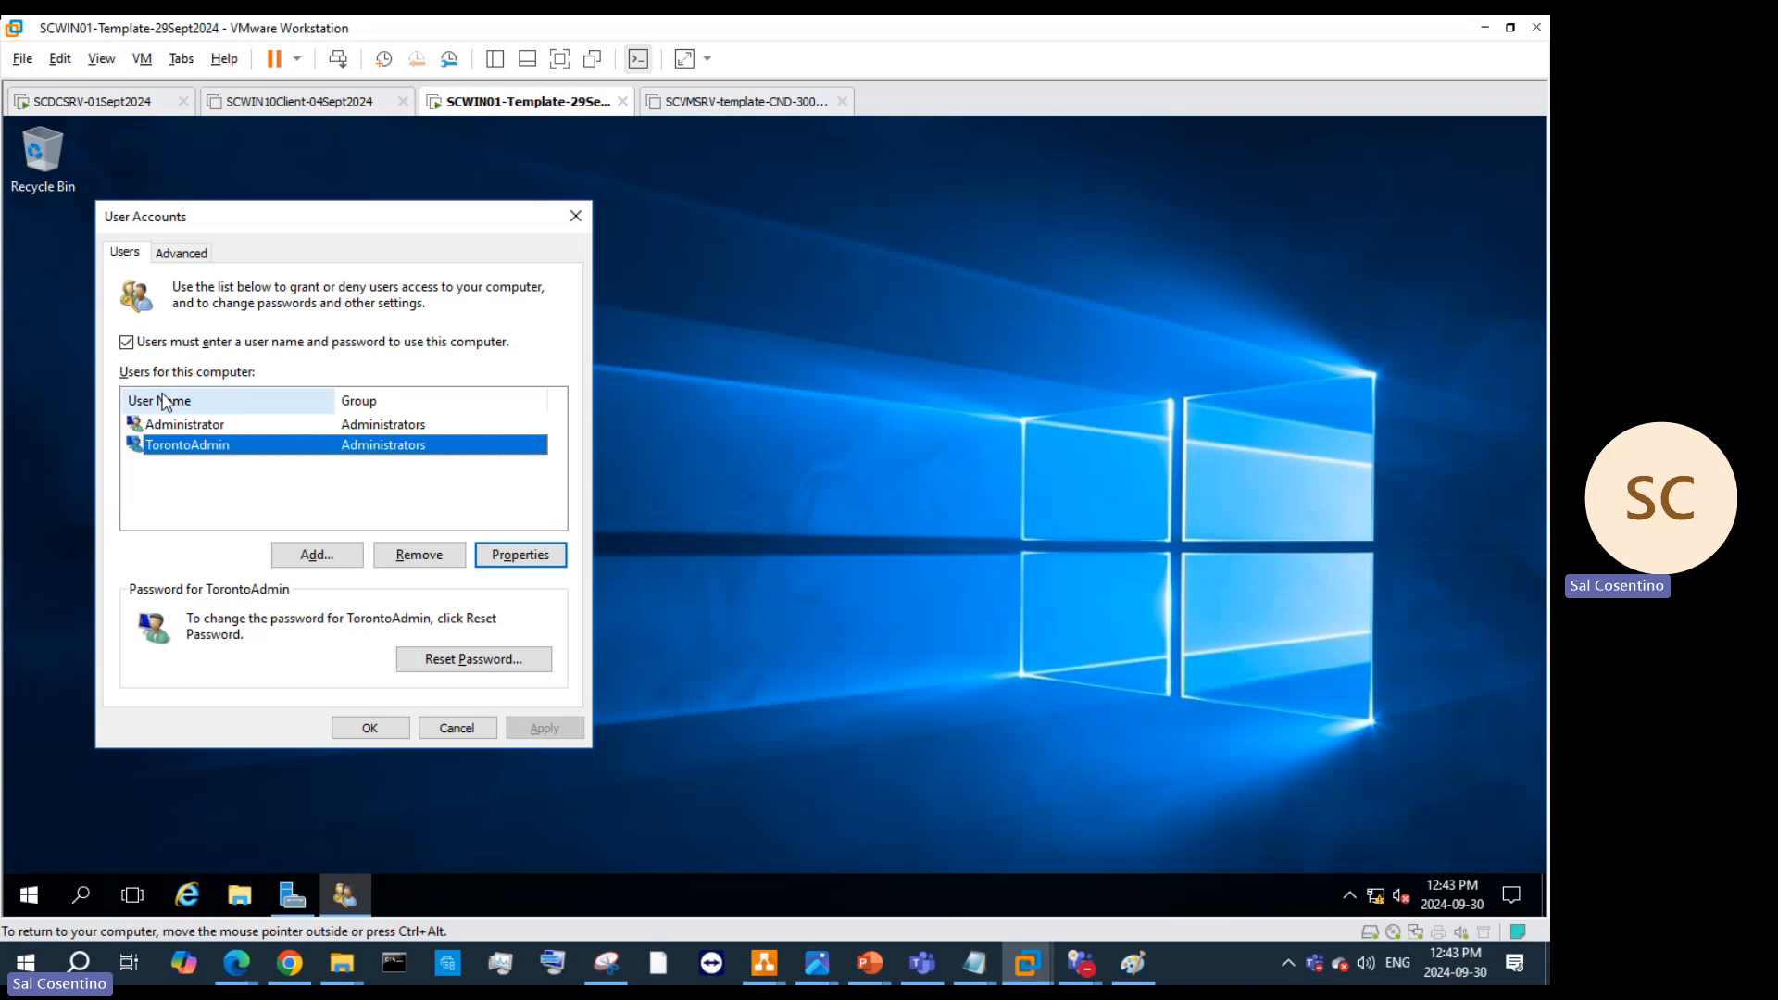
Step: Review the built-in Administrator's group membership and the advanced options, then close User Accounts
{"action": "left_click", "coordinate": [198, 426]}
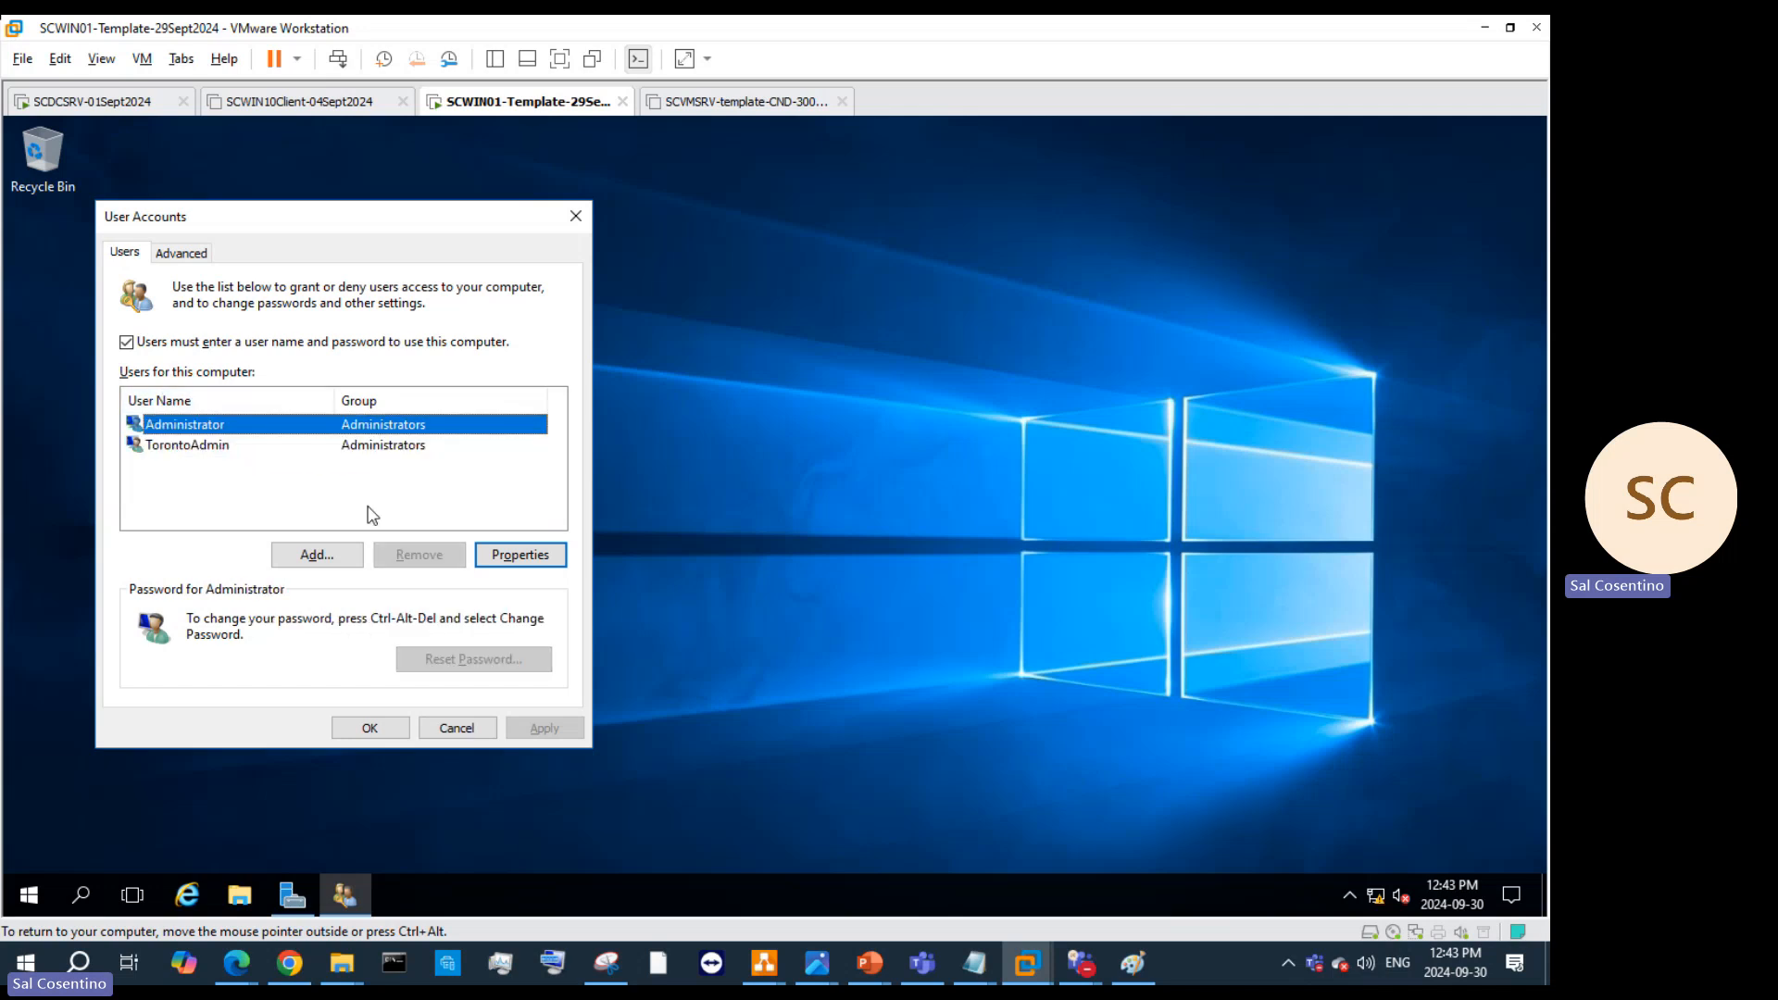
{"action": "left_click", "coordinate": [490, 560]}
{"action": "left_click", "coordinate": [231, 335]}
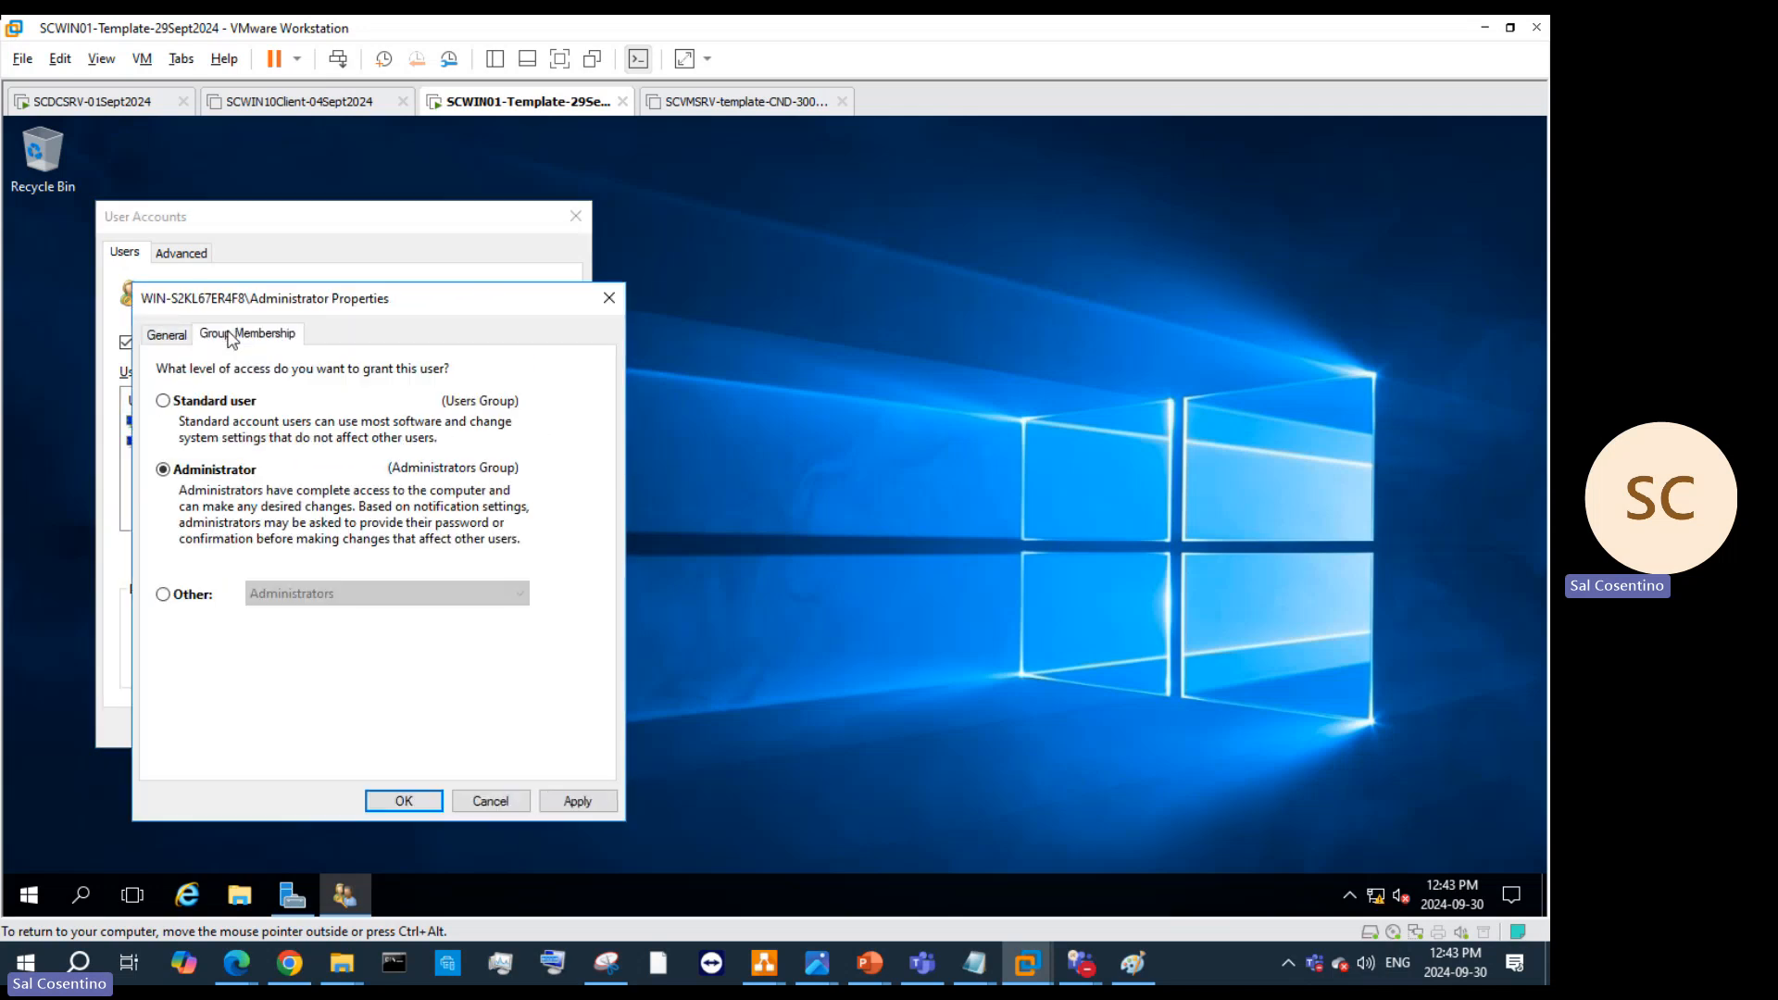
{"action": "left_click", "coordinate": [490, 801]}
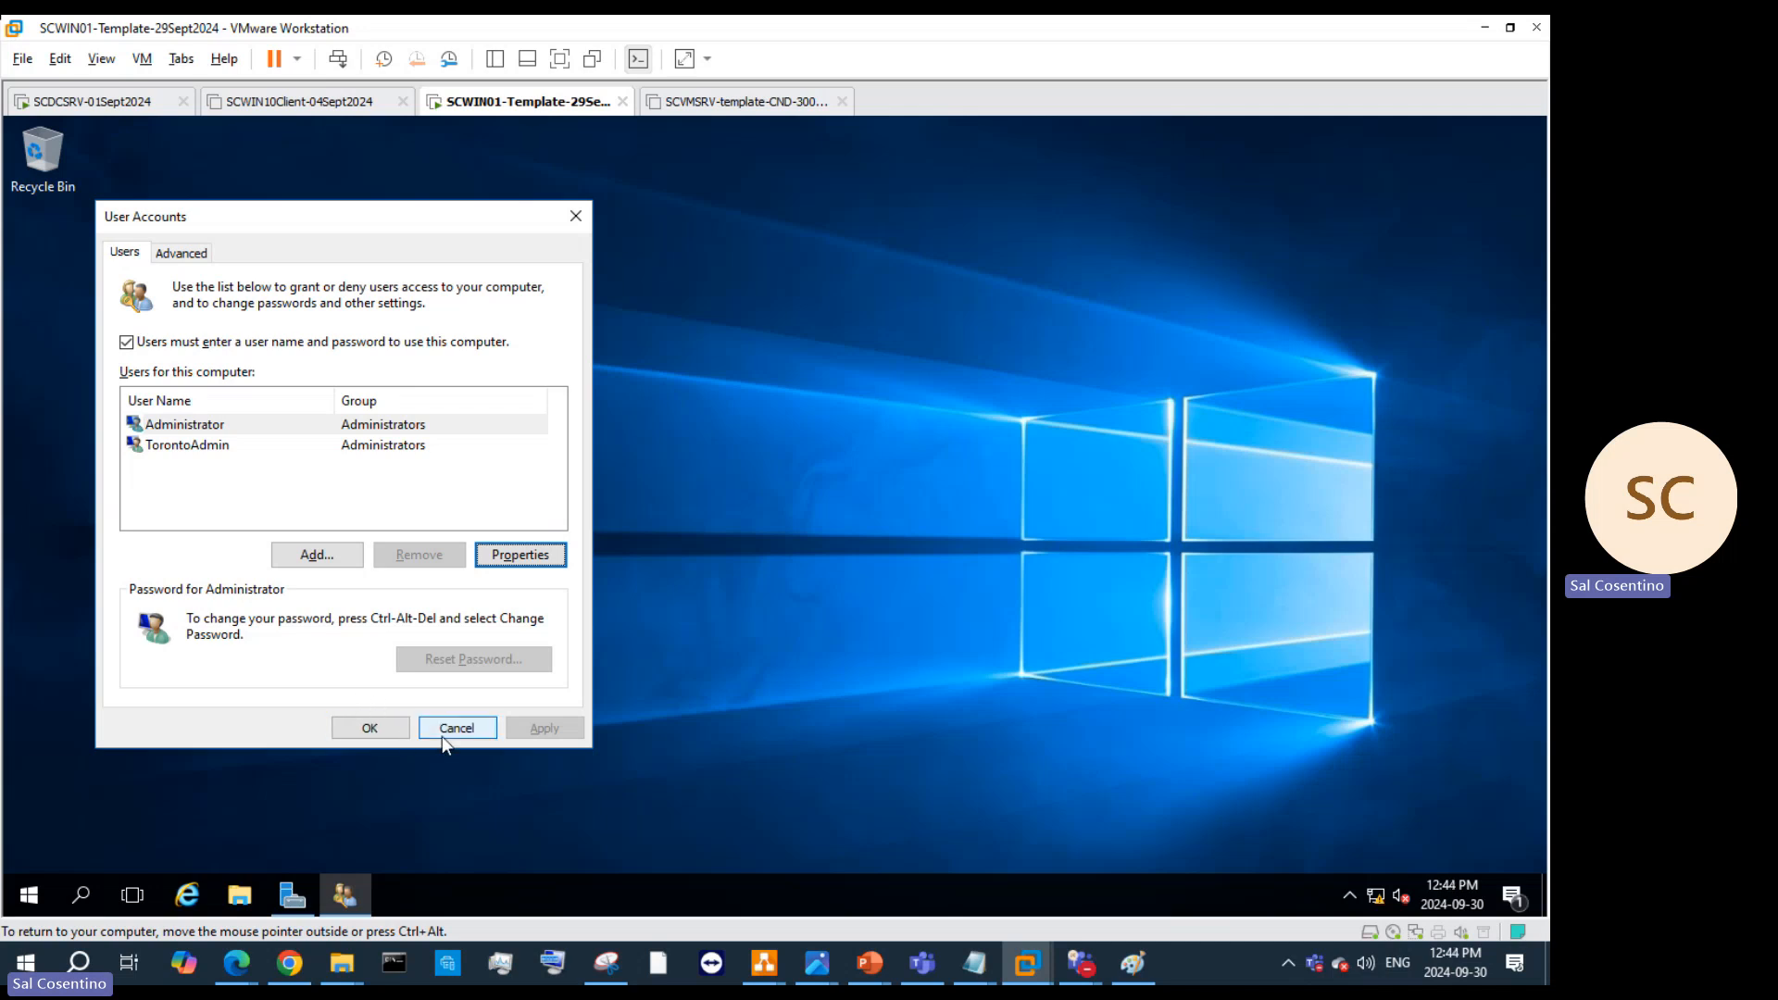
{"action": "left_click", "coordinate": [180, 255]}
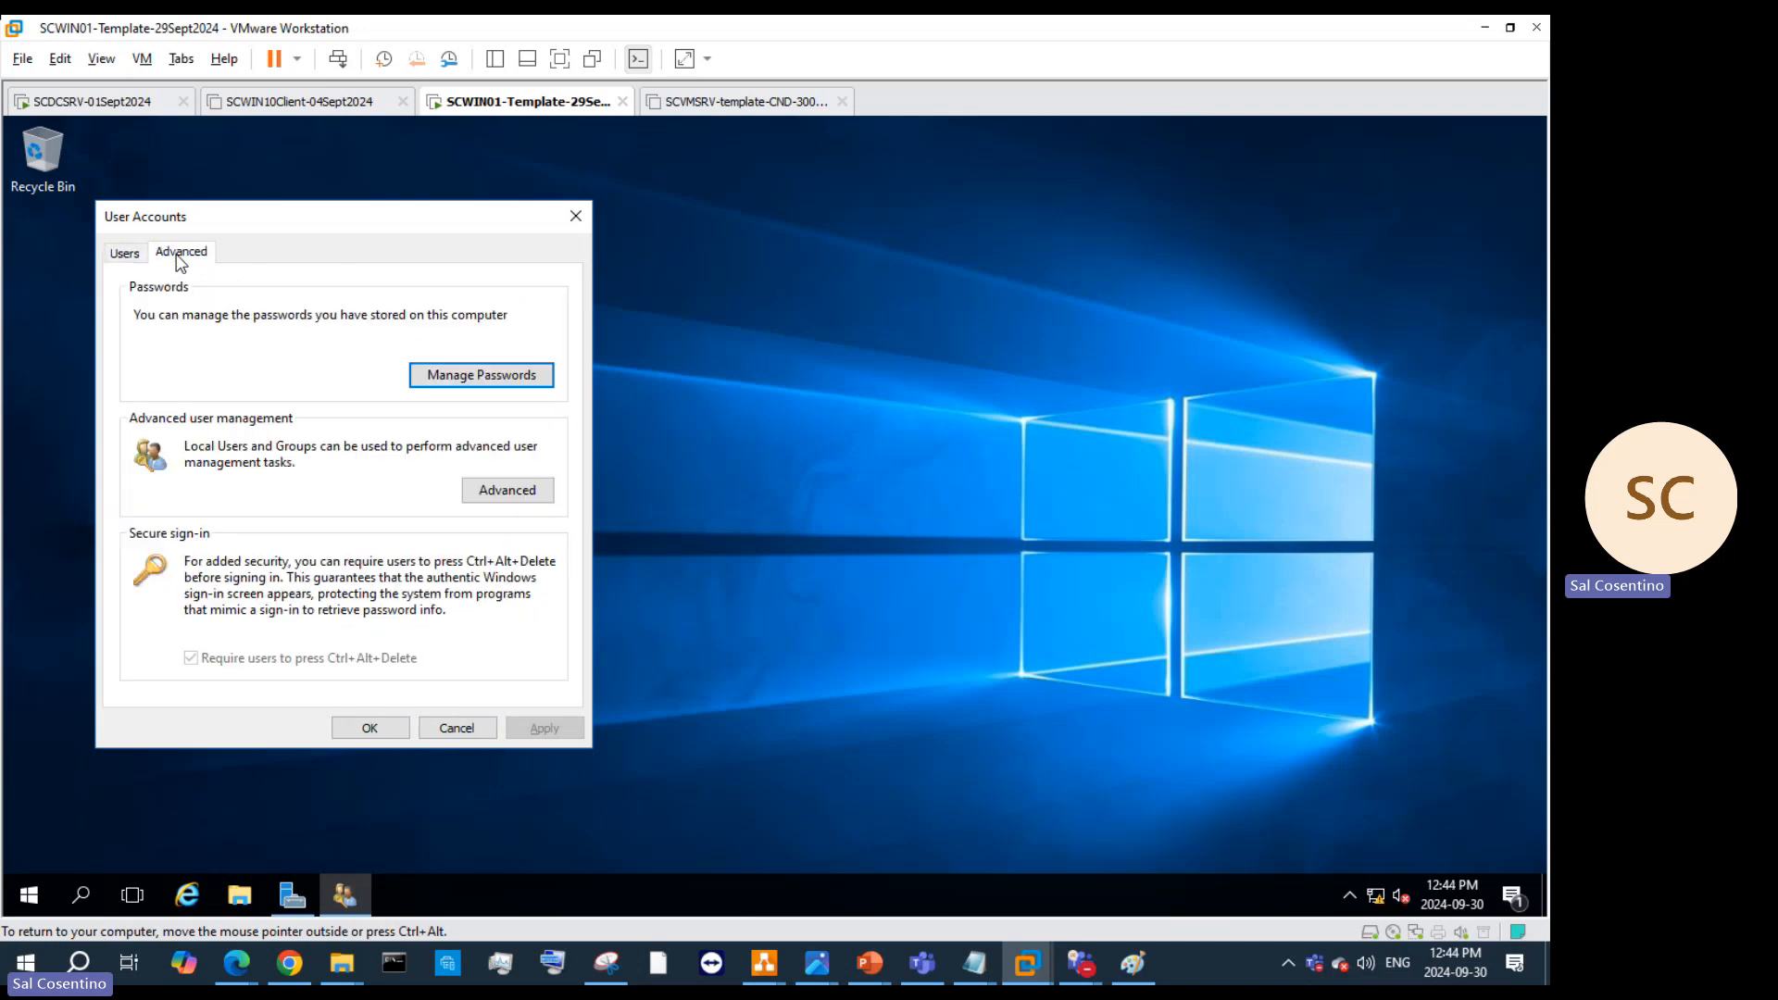
{"action": "left_click", "coordinate": [125, 254]}
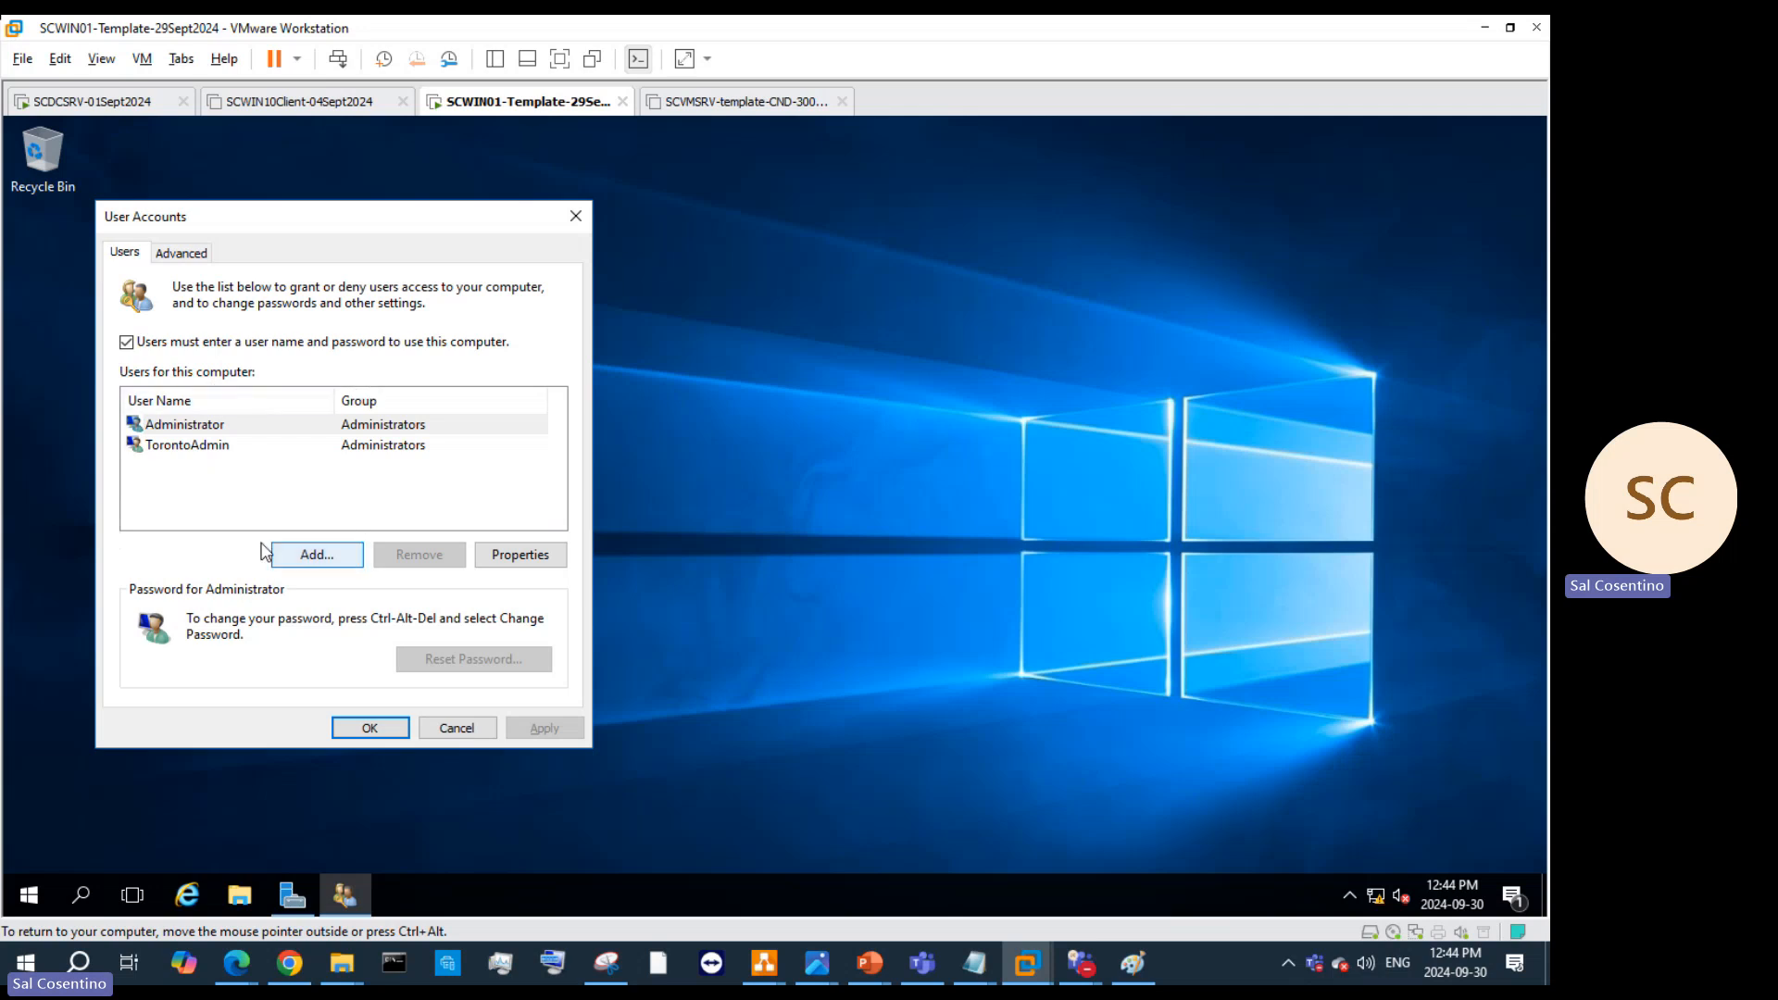
{"action": "left_click", "coordinate": [451, 731]}
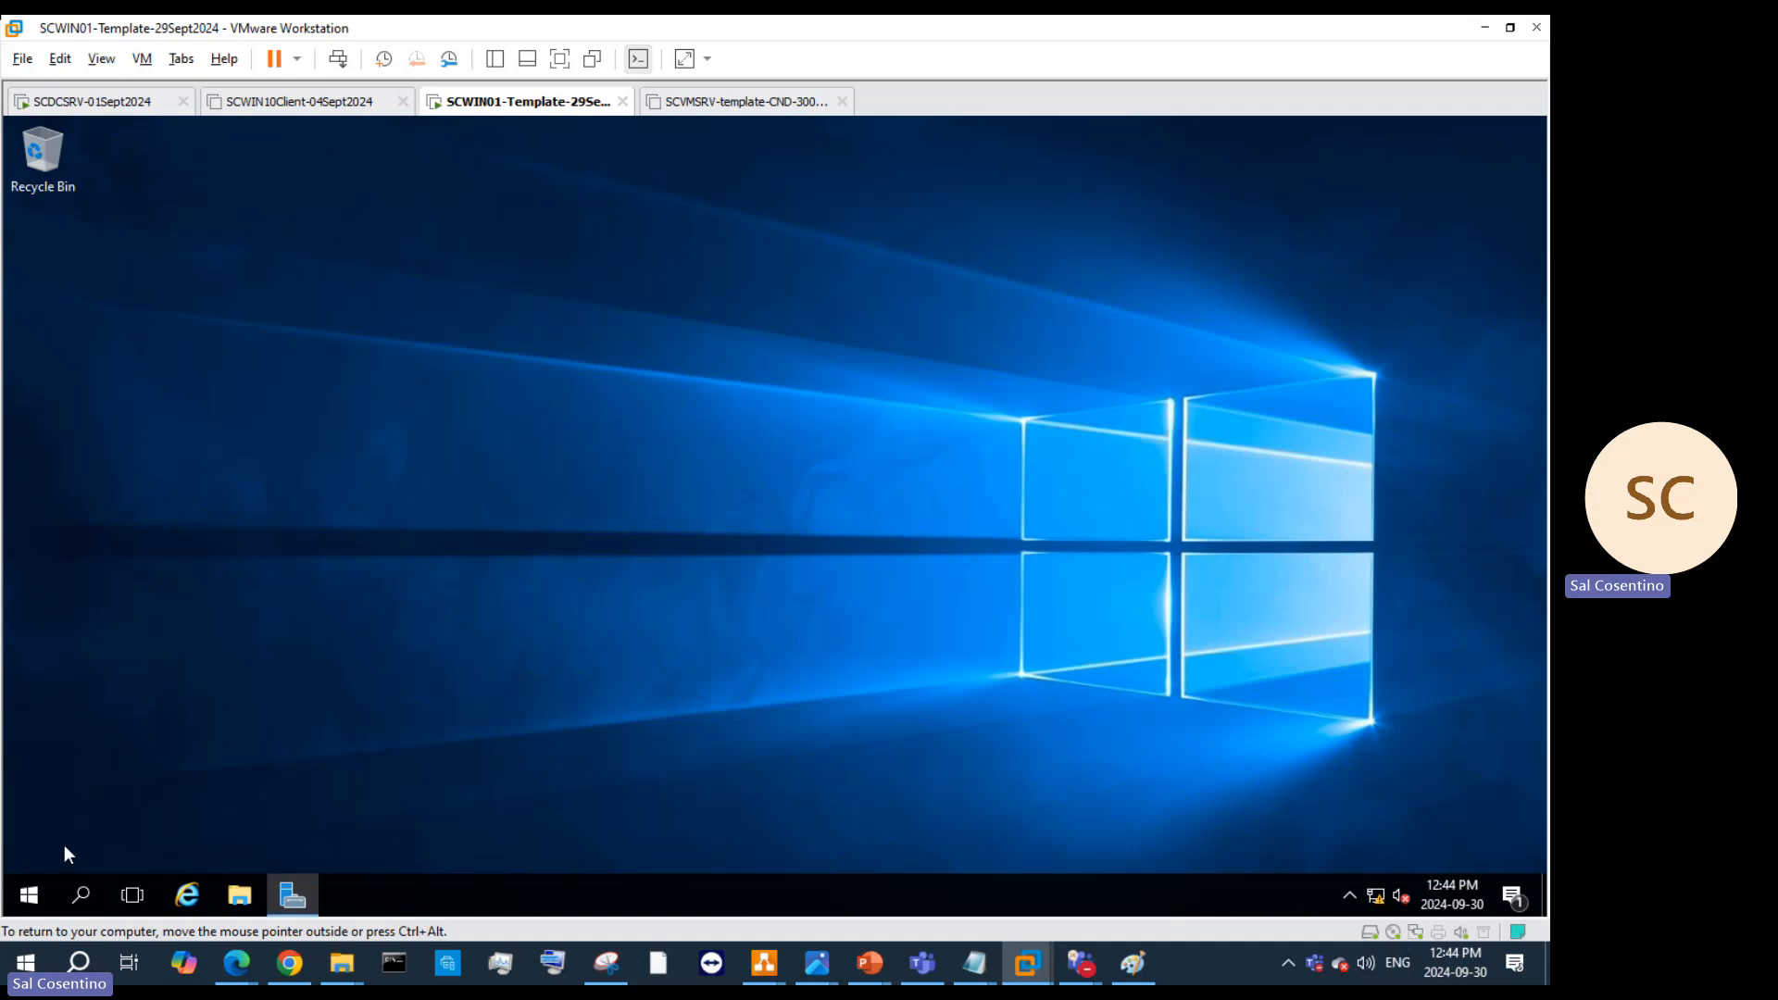
Step: Run net user administrator /active:yes in an elevated Command Prompt, then close it
{"action": "left_click", "coordinate": [79, 898]}
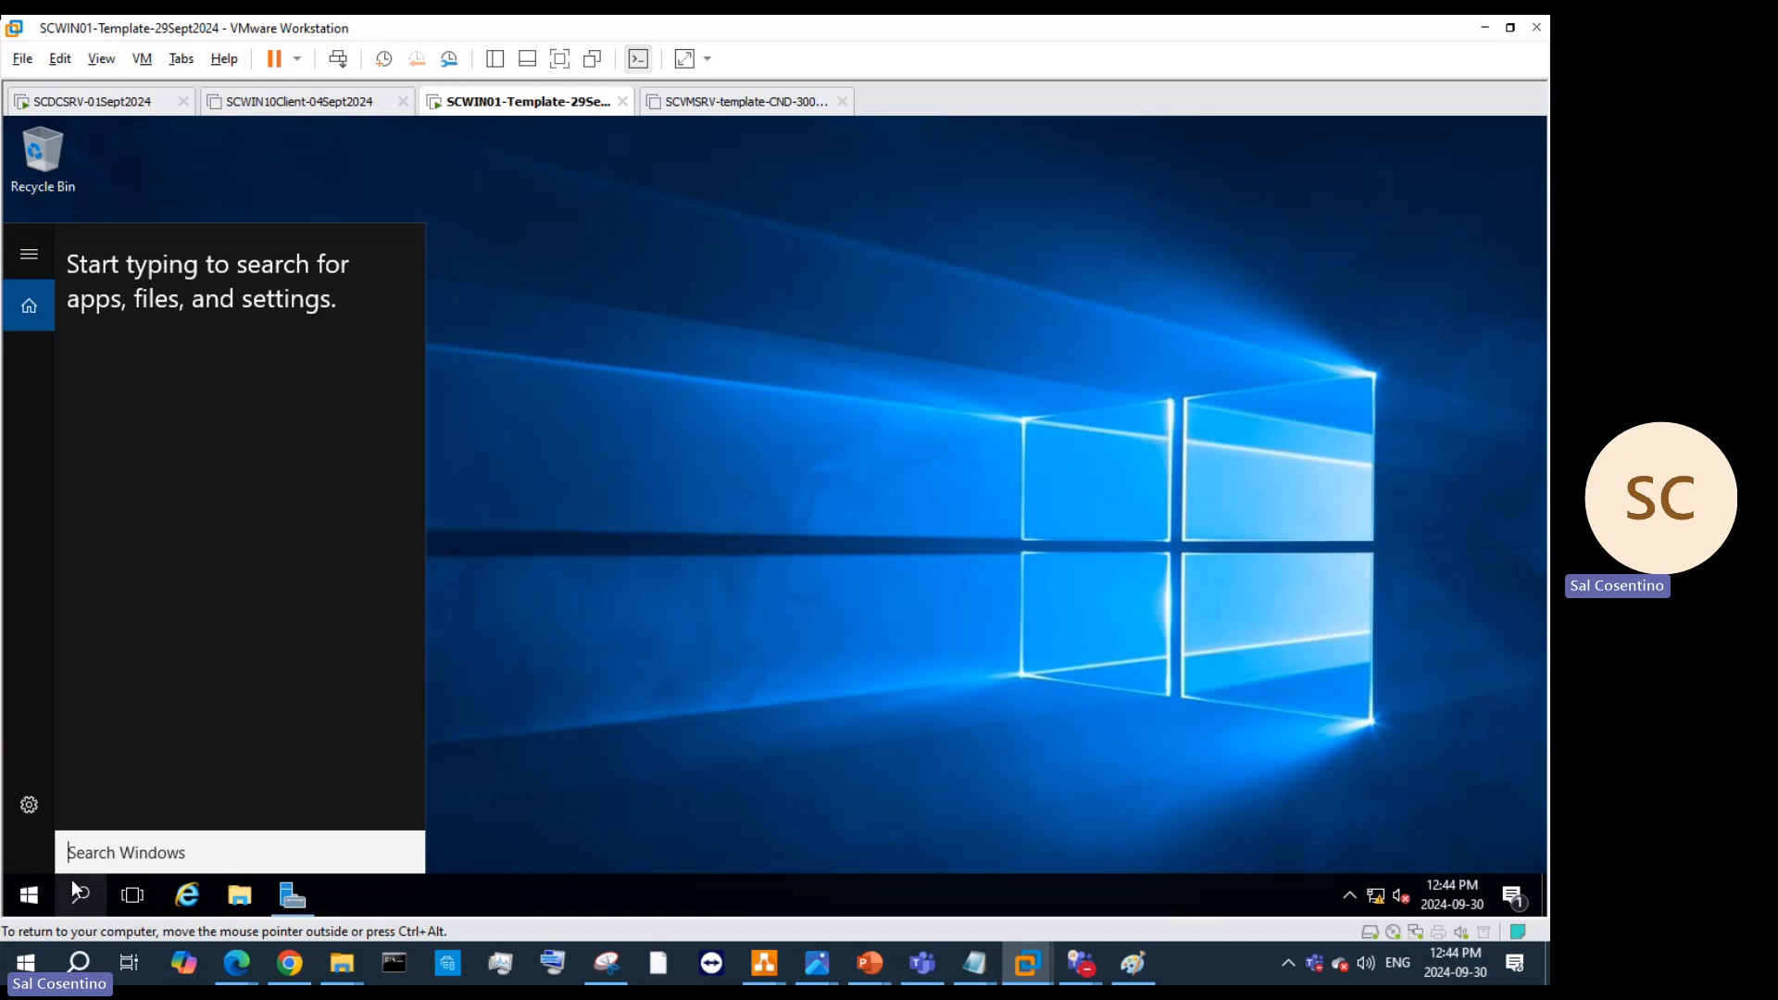
{"action": "type", "text": "cmd"}
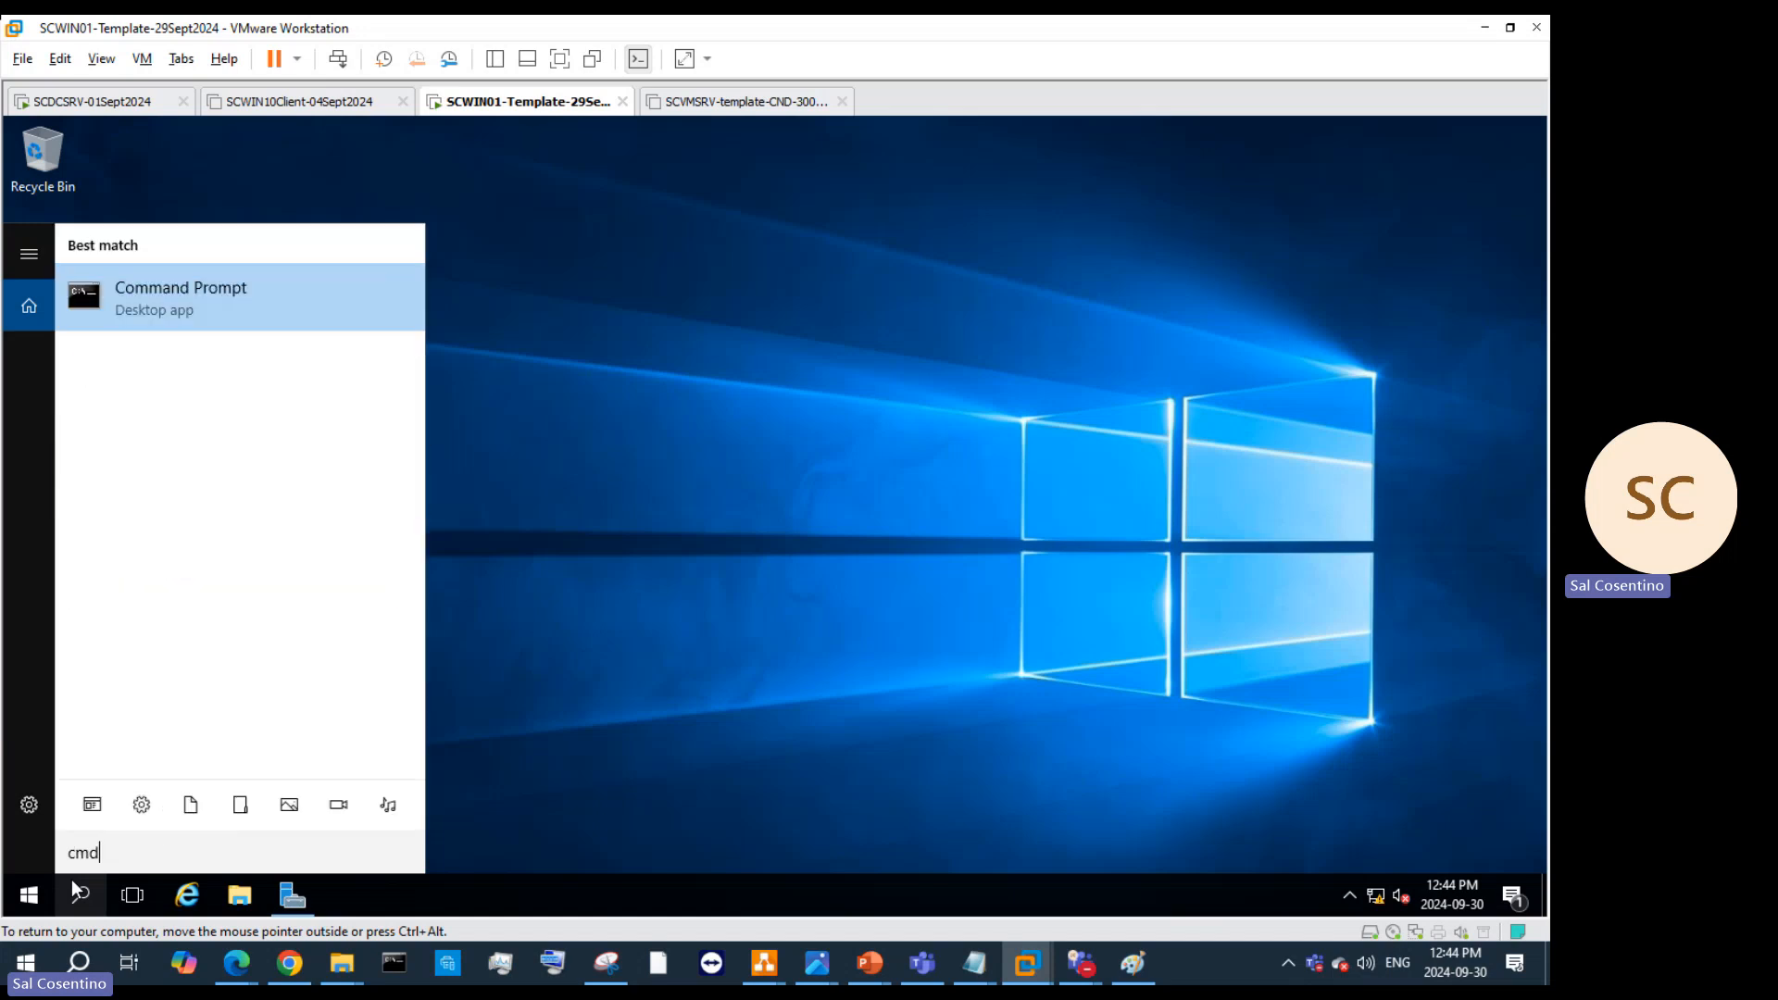
{"action": "key", "text": "BackSpace"}
{"action": "key", "text": "BackSpace"}
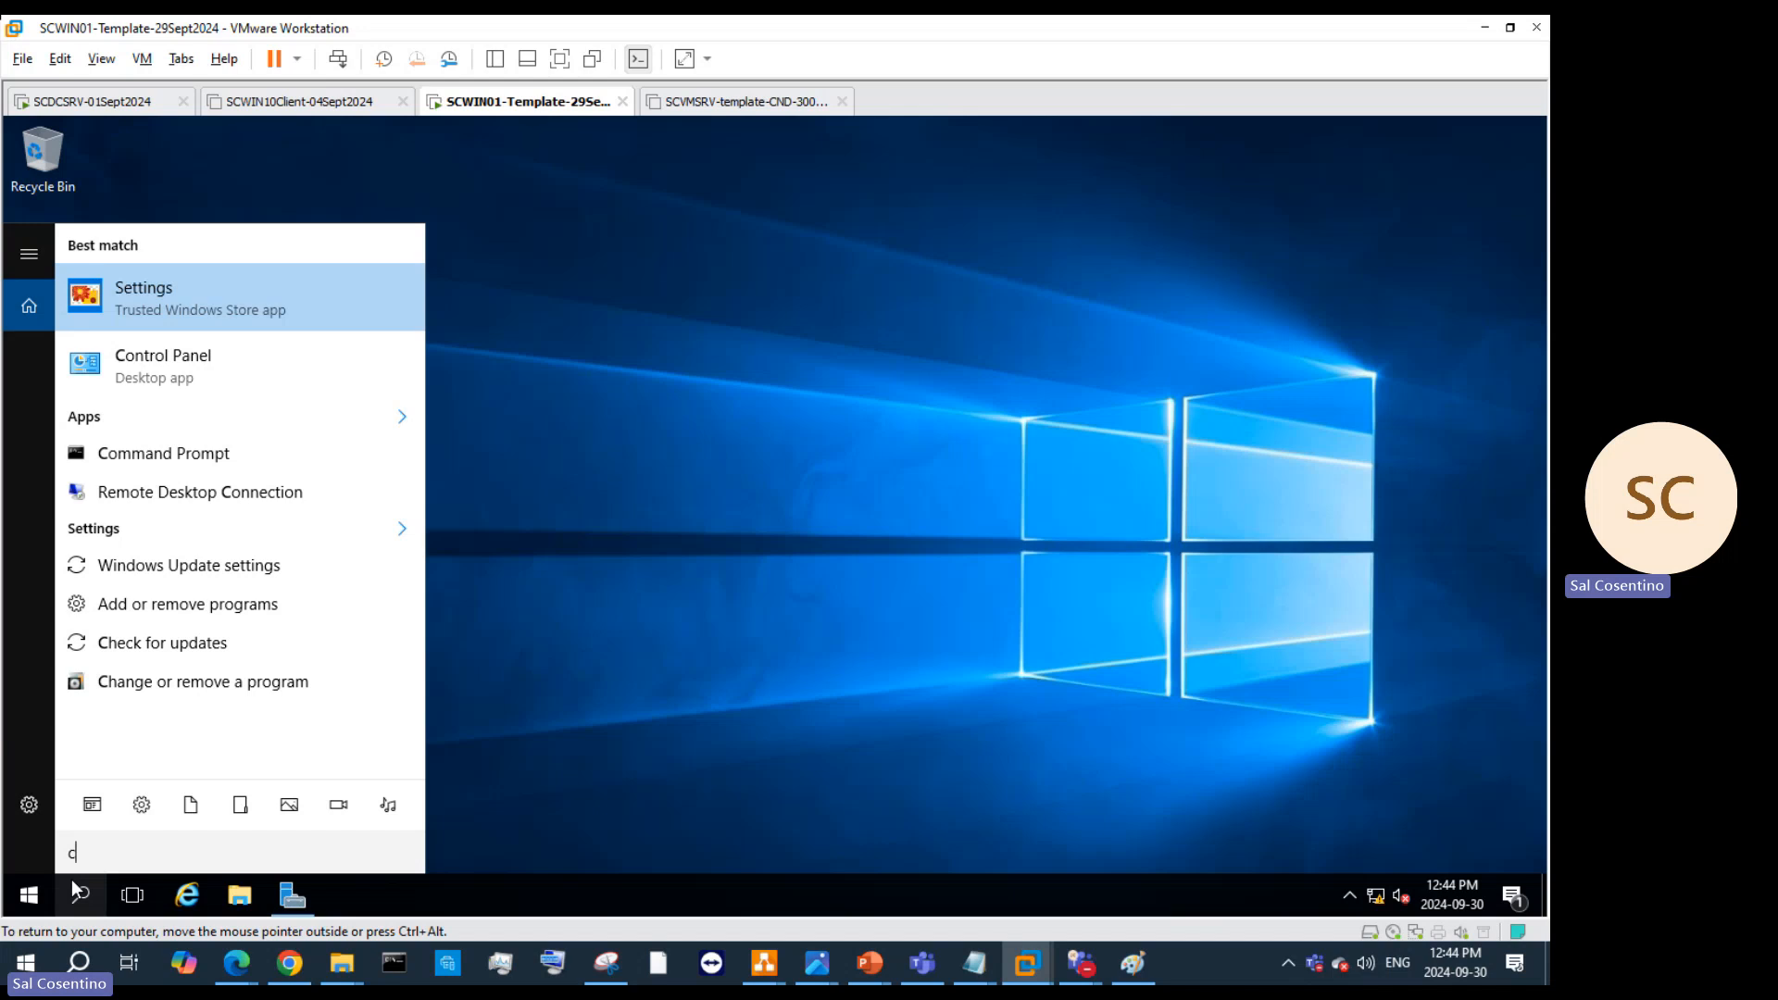
{"action": "type", "text": "md"}
{"action": "key", "text": "Return"}
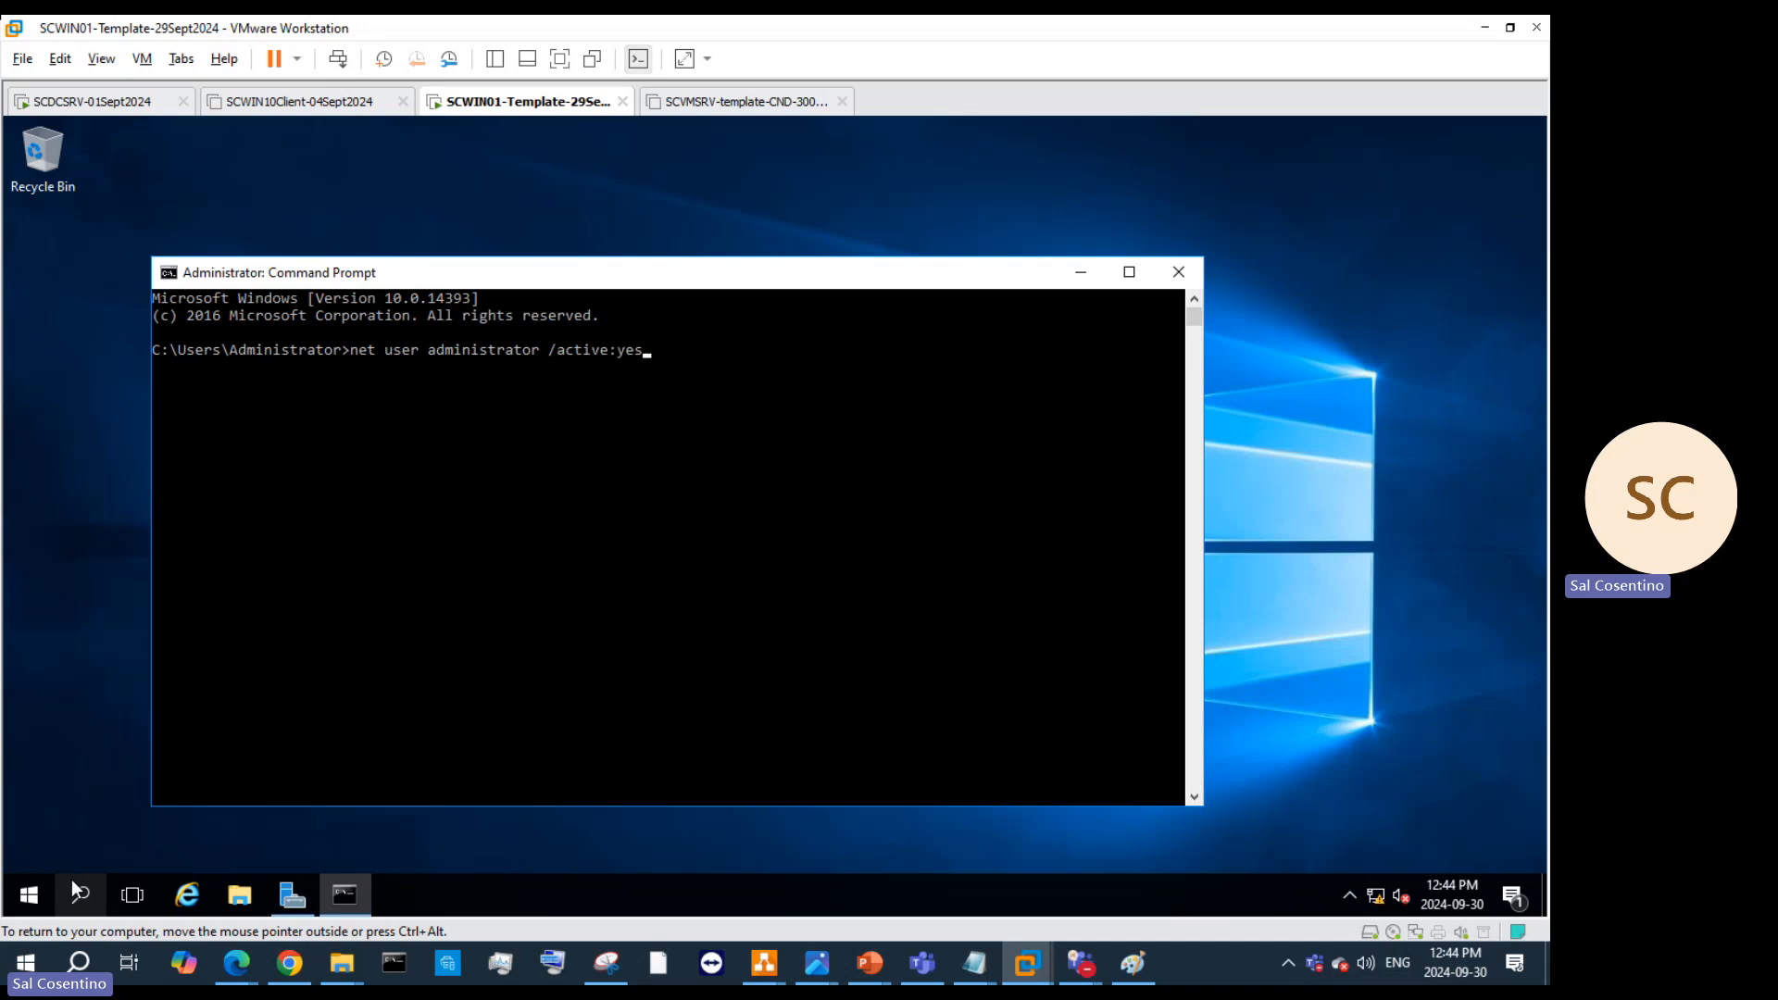
{"action": "key", "text": "Return"}
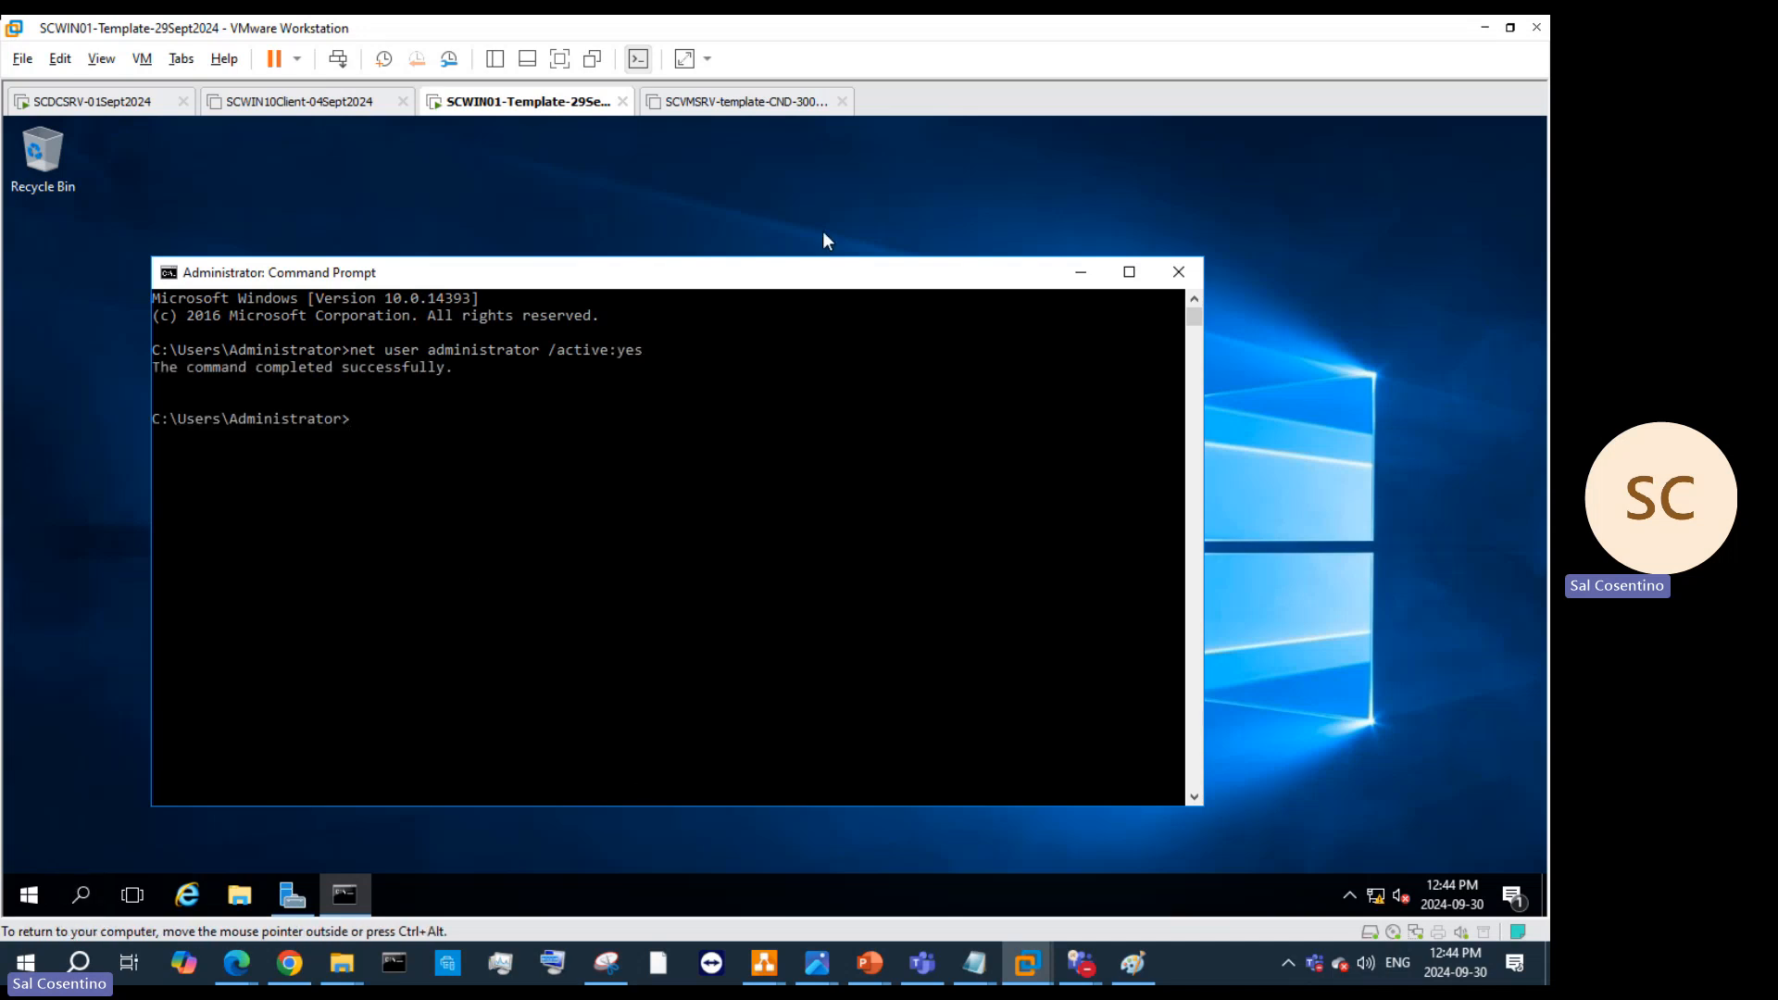
{"action": "left_click", "coordinate": [1177, 271]}
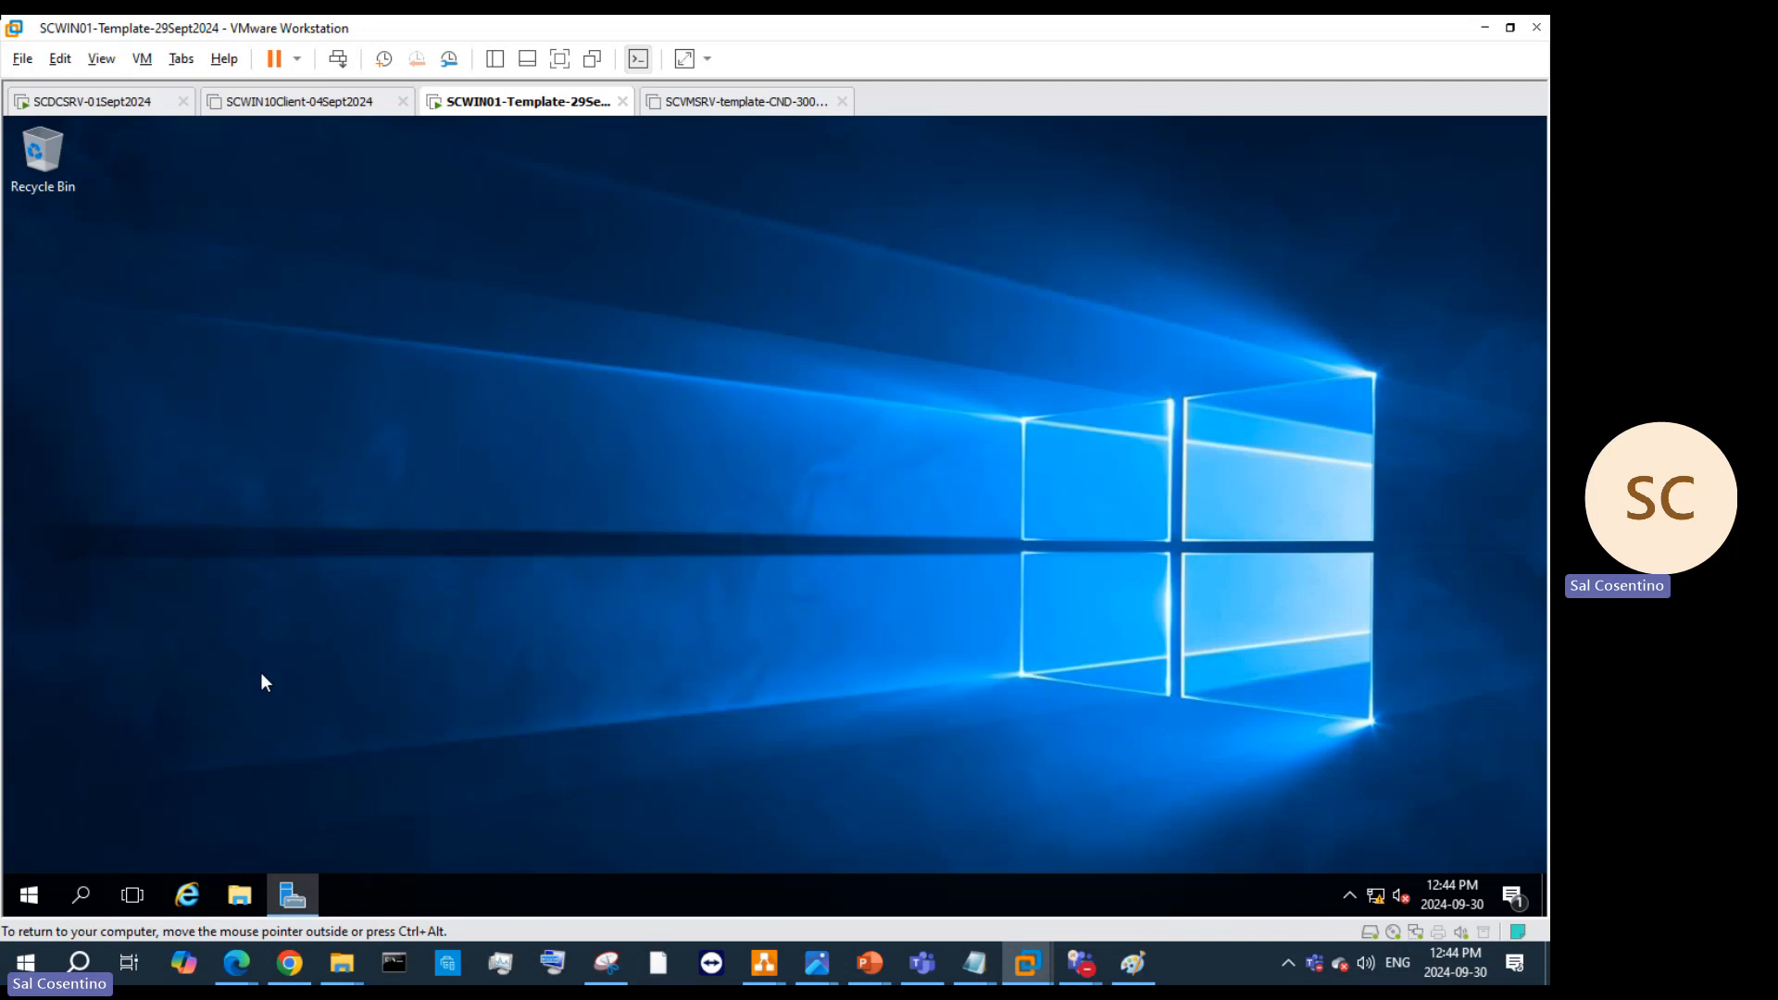
Step: Look through the Start menu, power-user menu and sign-in options, then return to Windows search
{"action": "left_click", "coordinate": [29, 894]}
{"action": "right_click", "coordinate": [29, 896]}
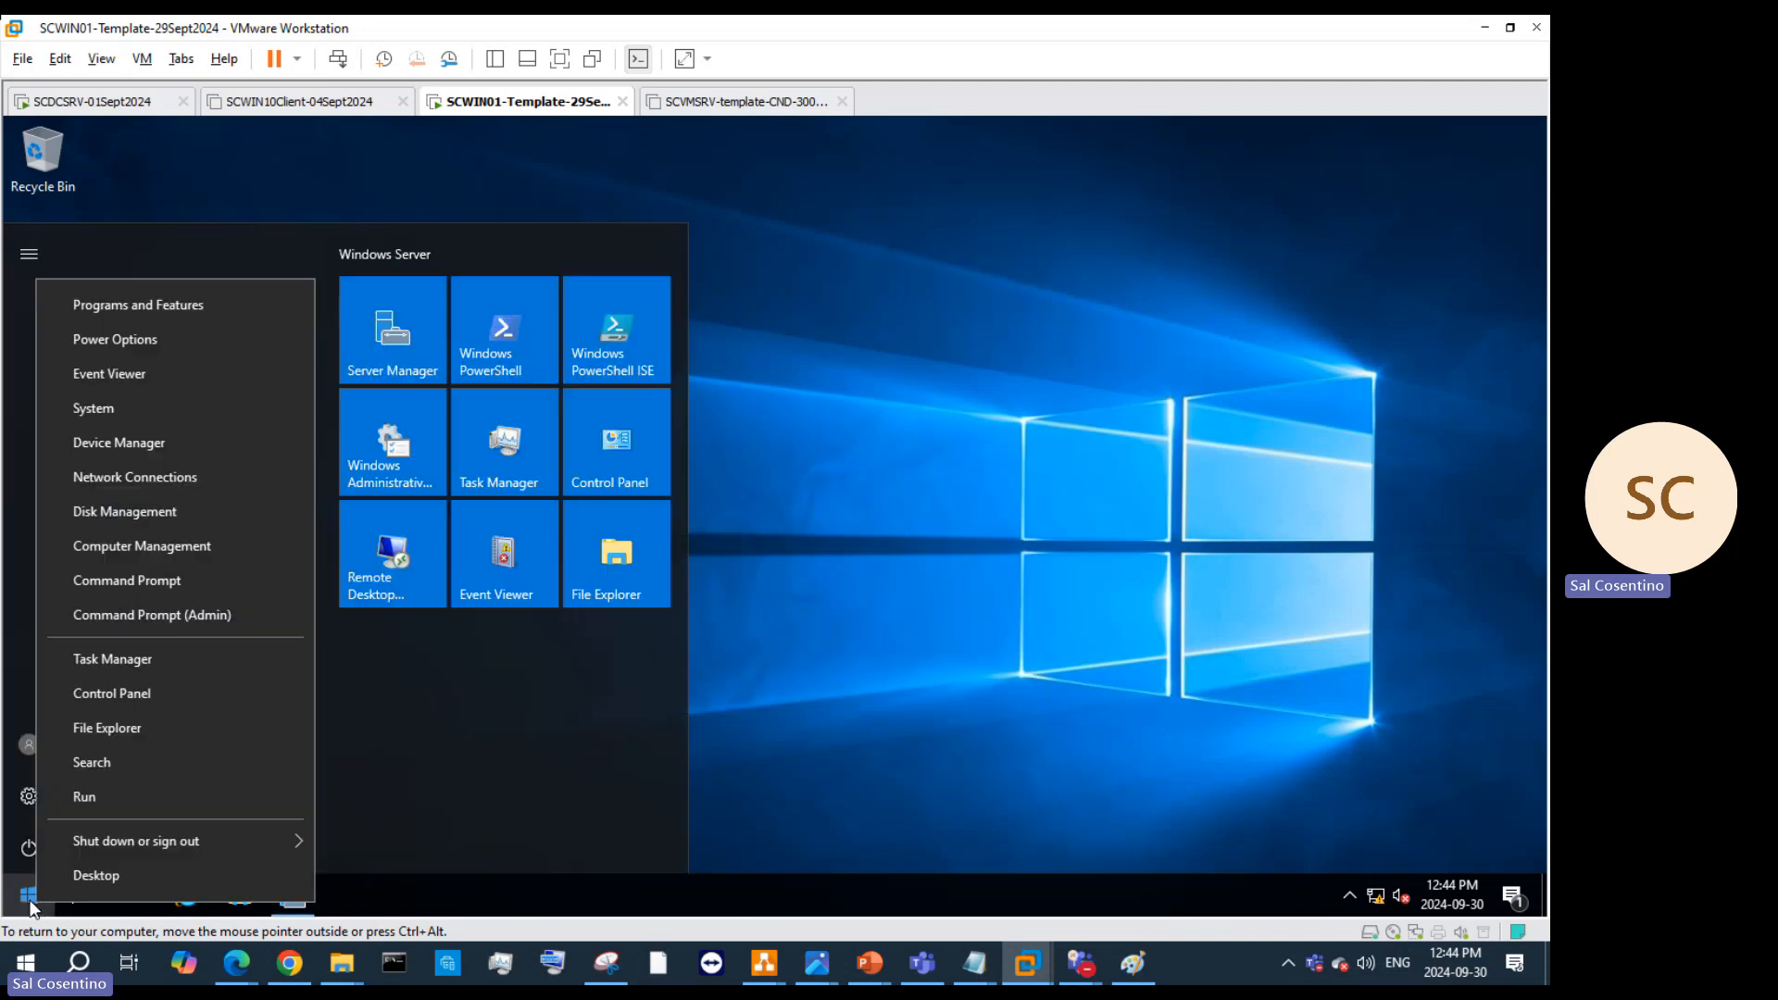
{"action": "left_click", "coordinate": [13, 765]}
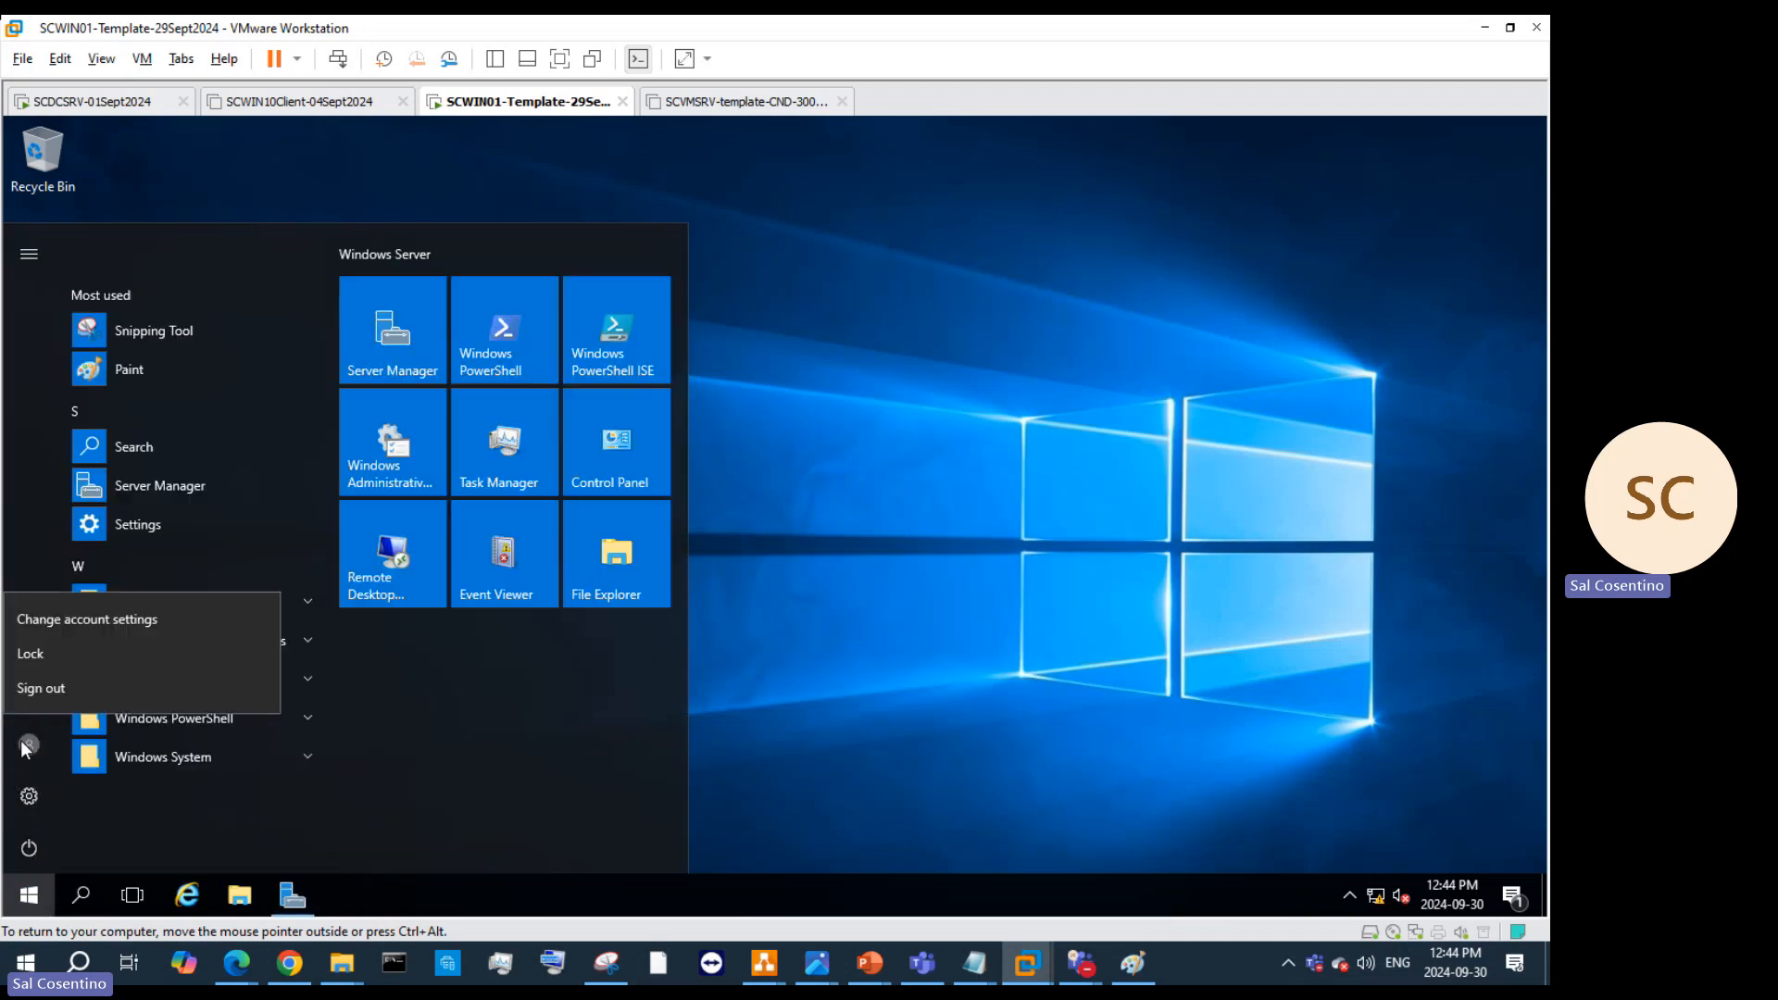
{"action": "left_click", "coordinate": [79, 895]}
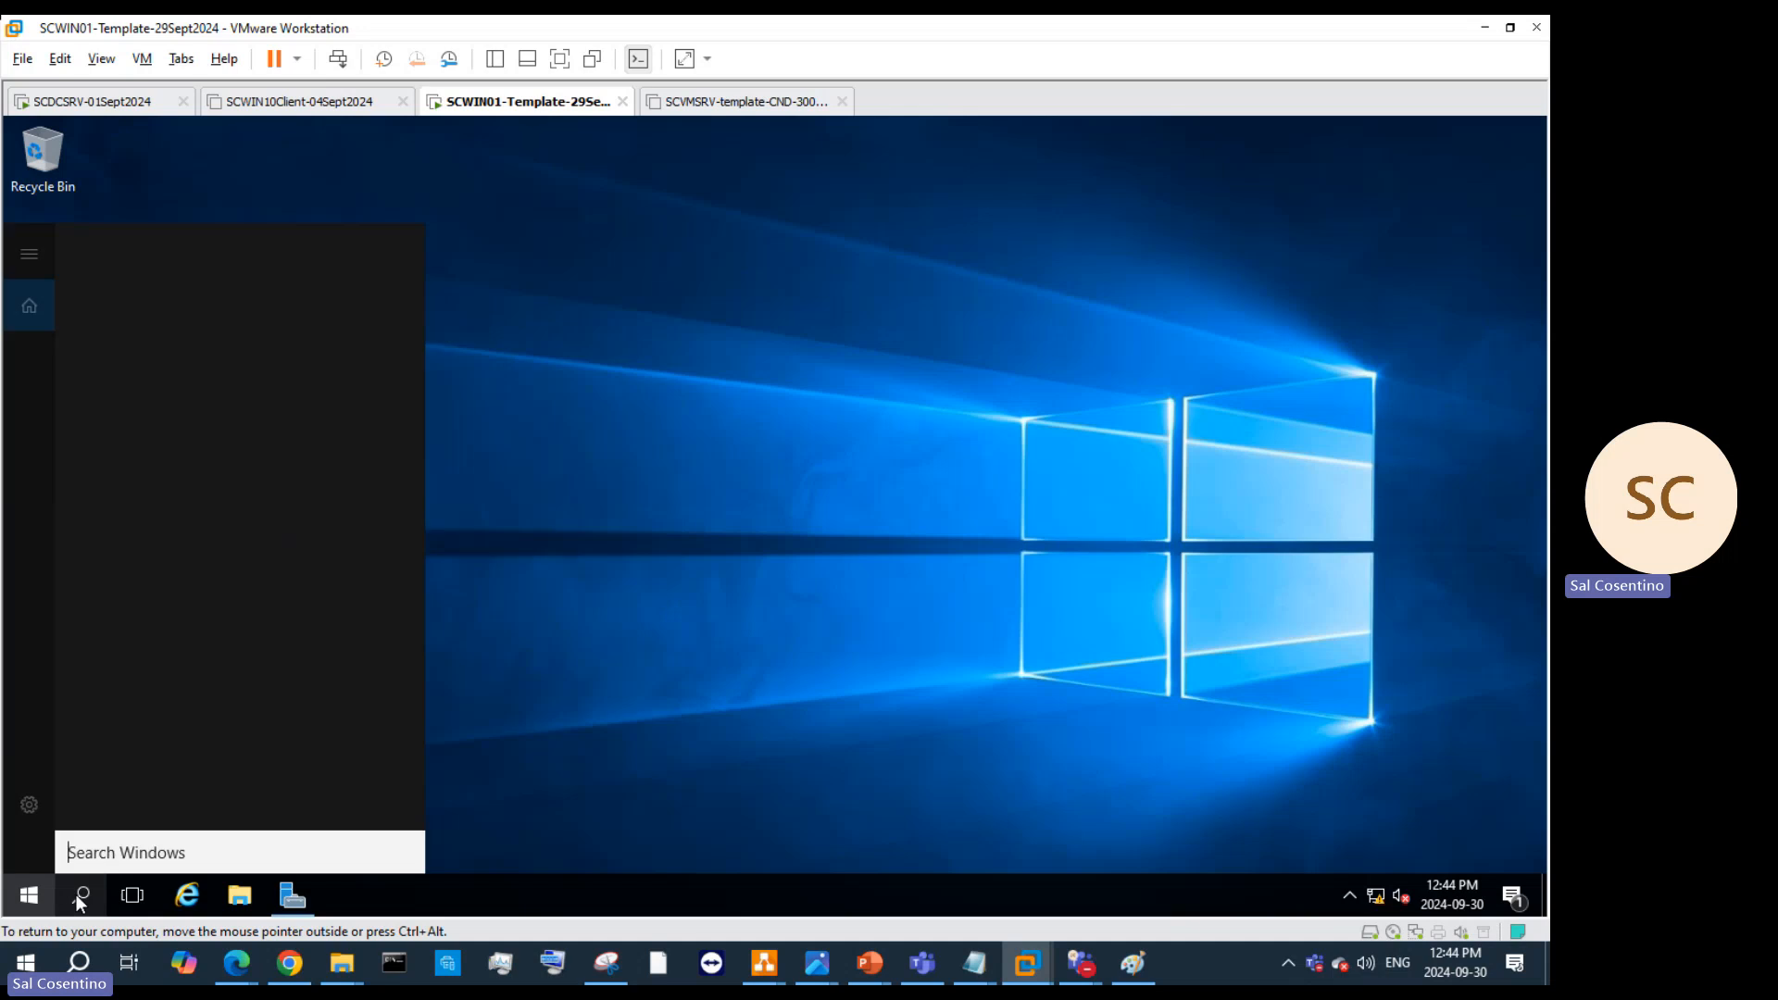
Step: Launch Computer Management from a 'comp' search and expand Local Users and Groups
{"action": "type", "text": "comp"}
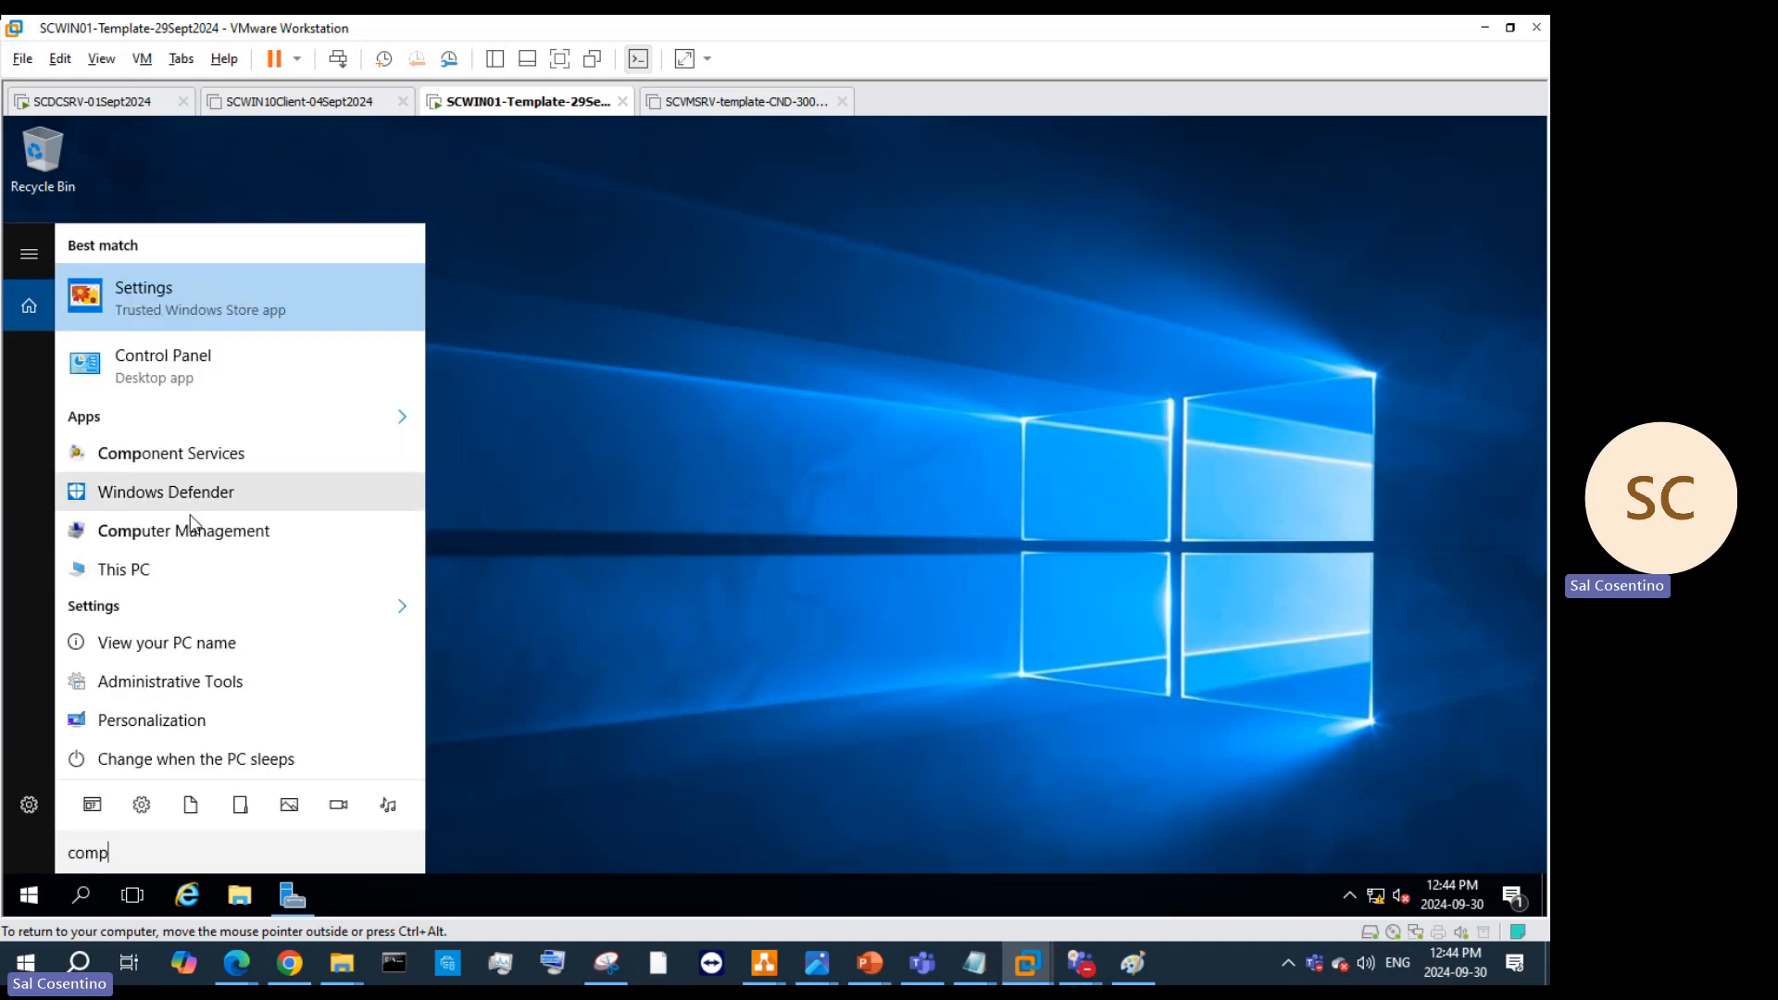
{"action": "left_click", "coordinate": [193, 523]}
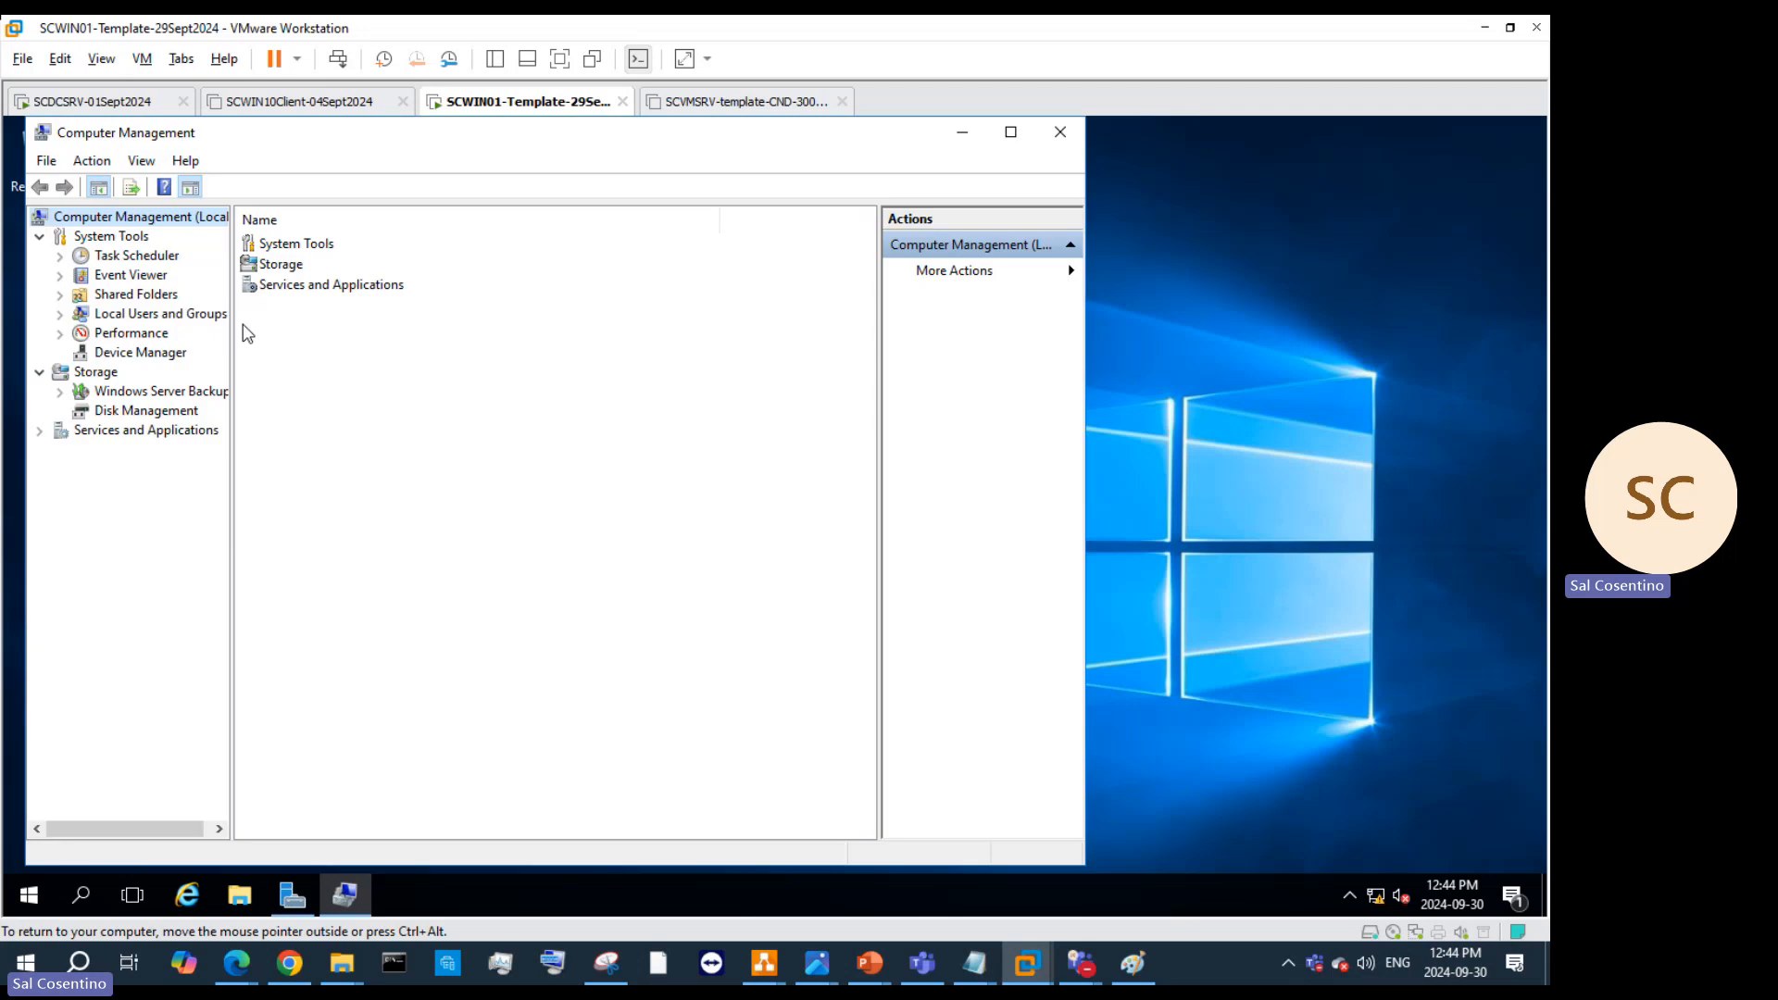
{"action": "left_click", "coordinate": [139, 411]}
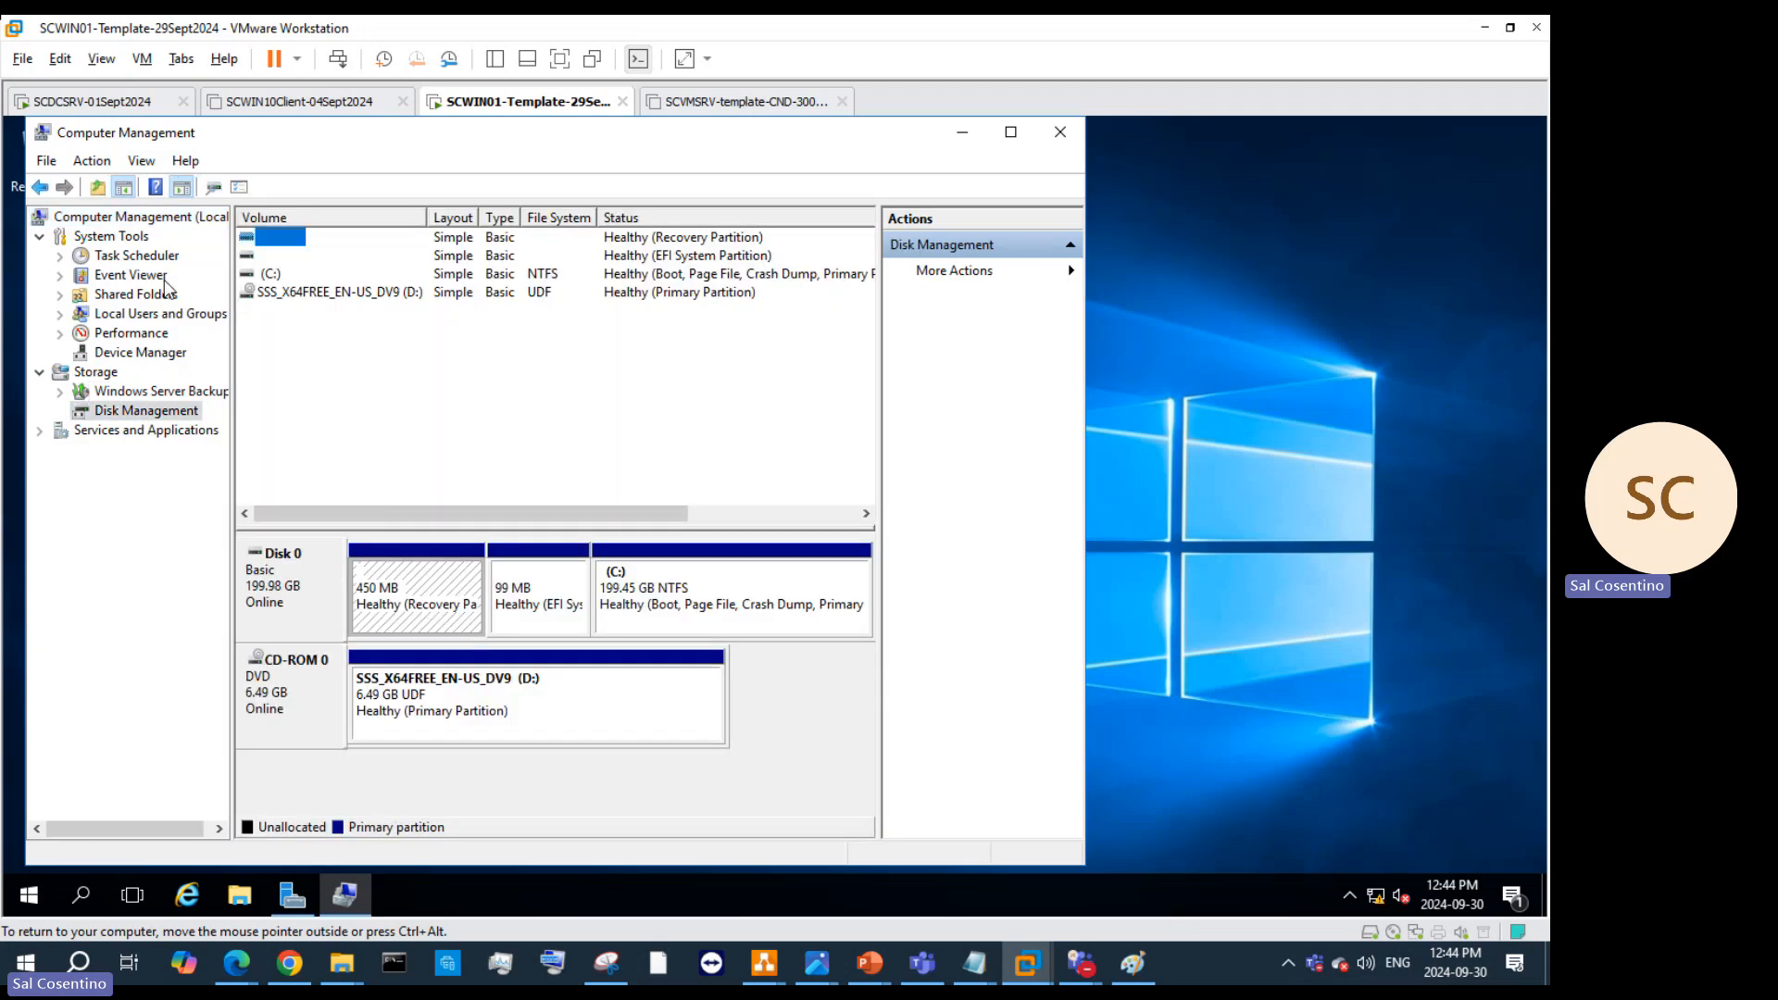
{"action": "left_click", "coordinate": [149, 314]}
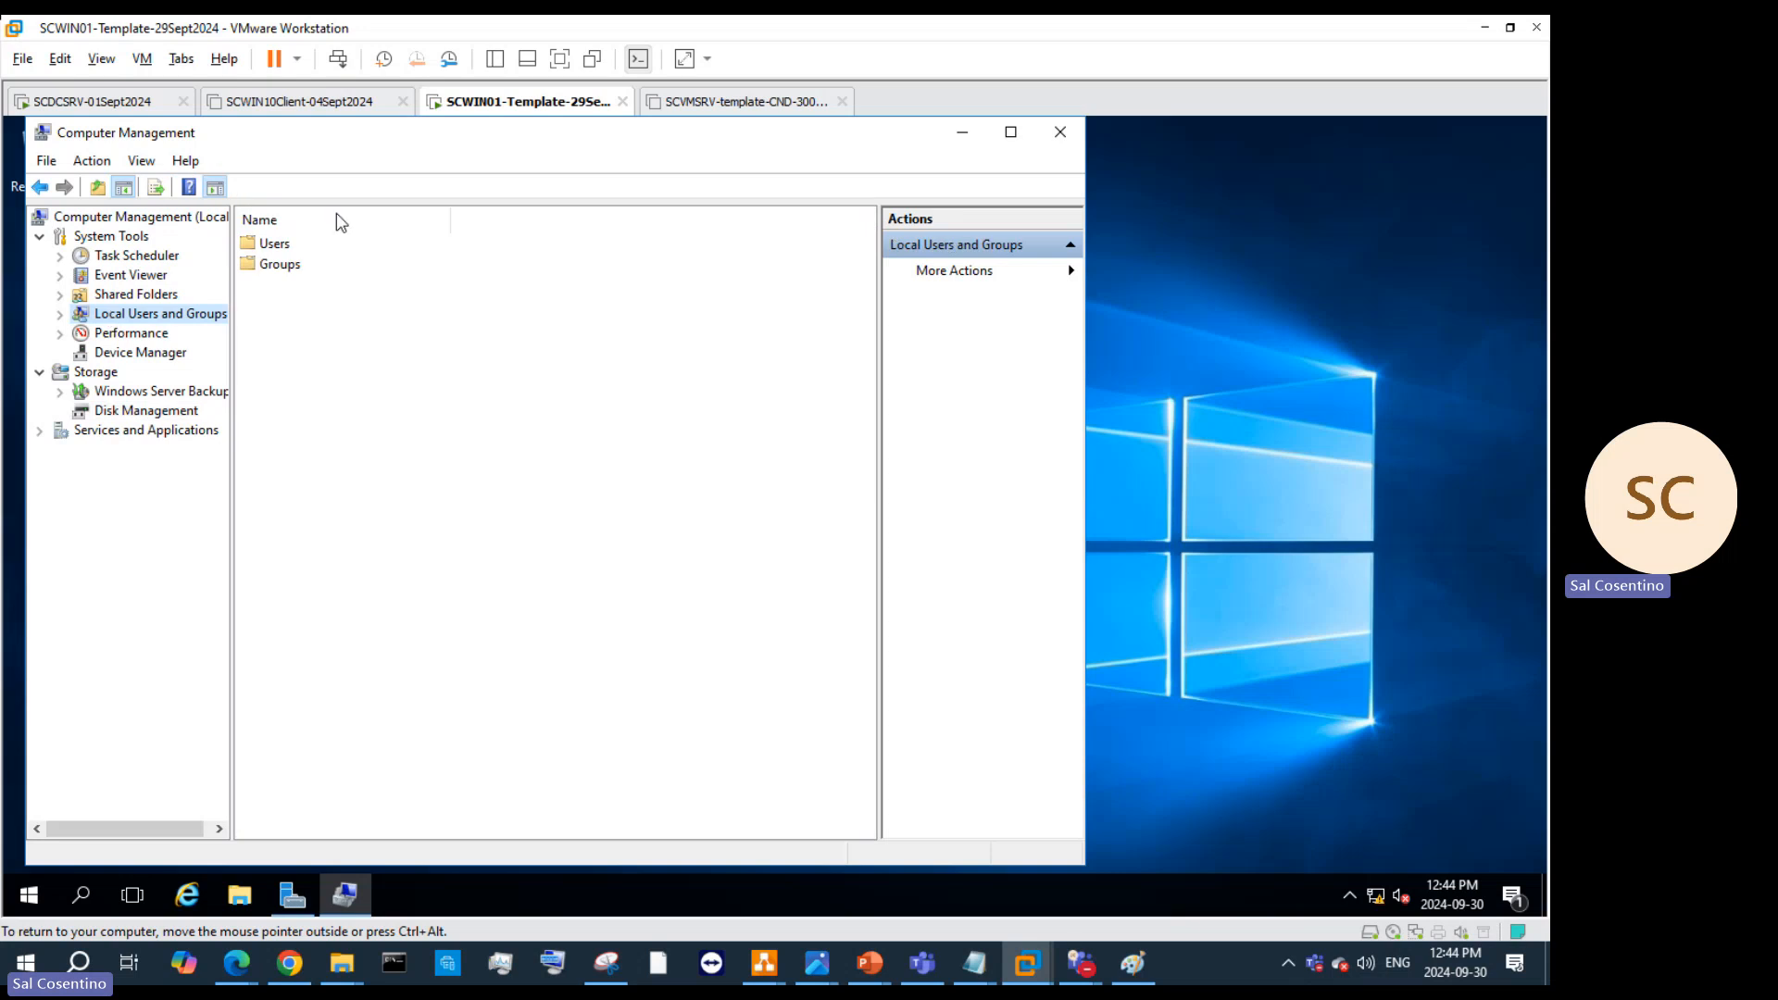
Step: Check the Administrators group's members, then list the local user accounts
{"action": "double_click", "coordinate": [277, 264]}
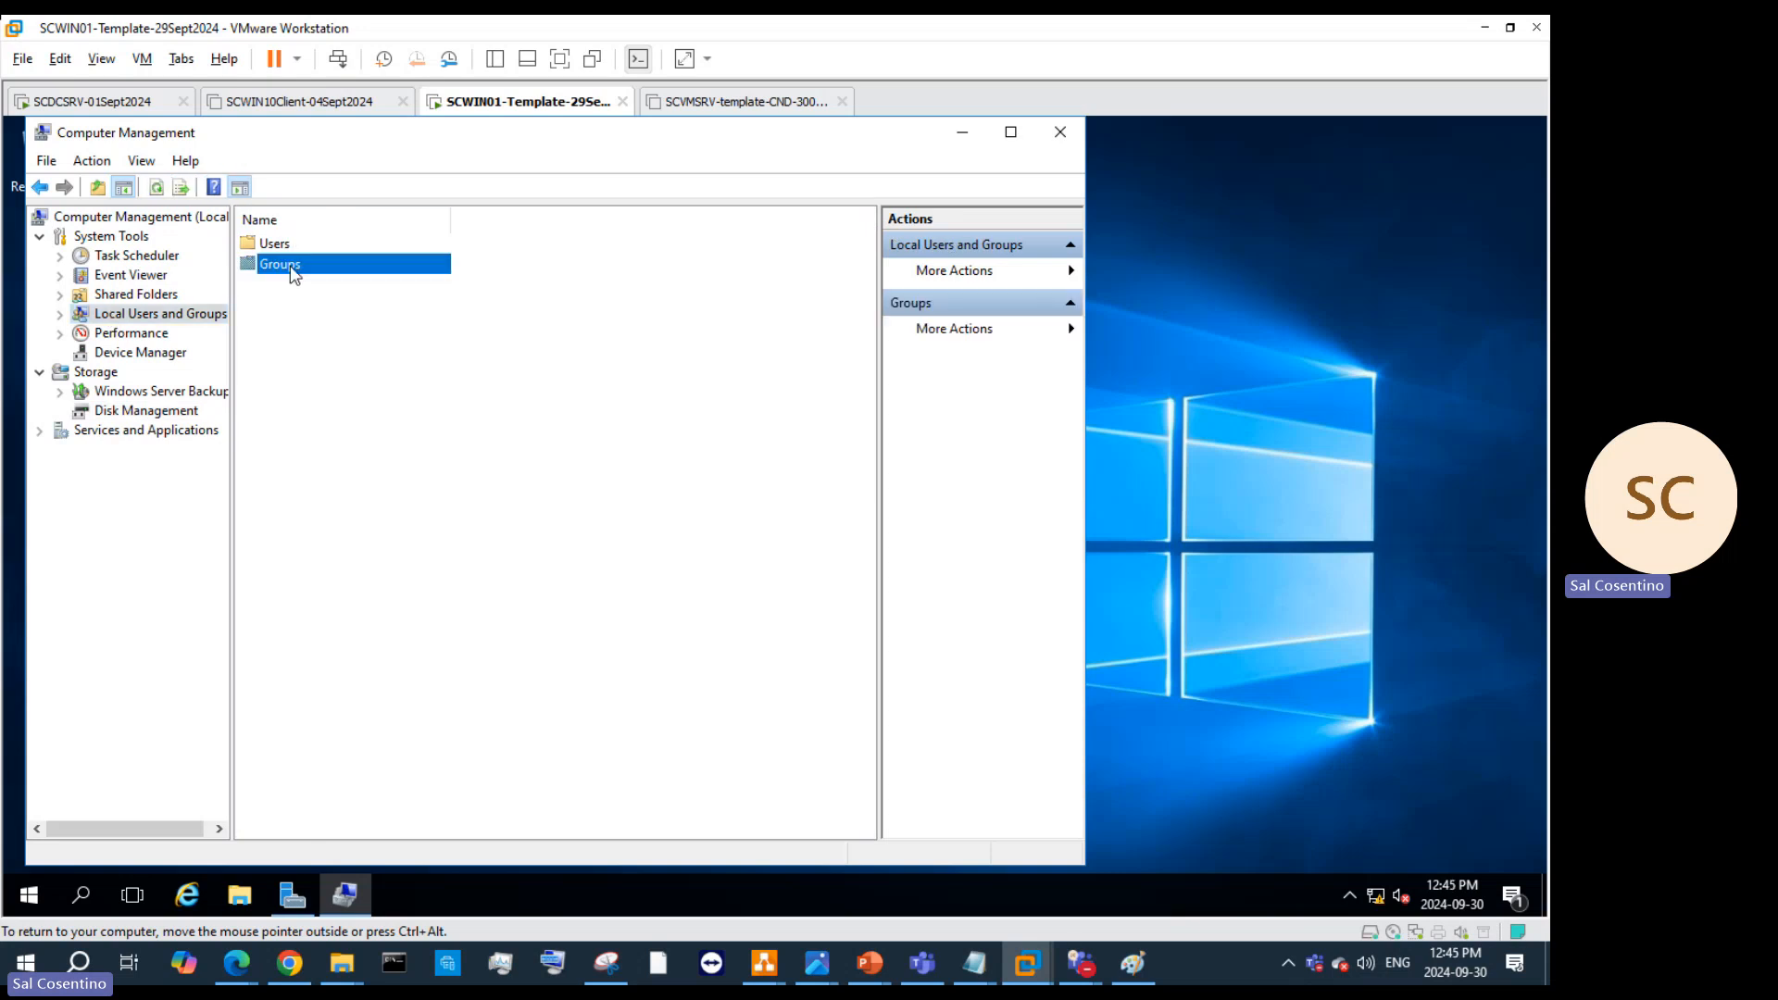
{"action": "double_click", "coordinate": [294, 264]}
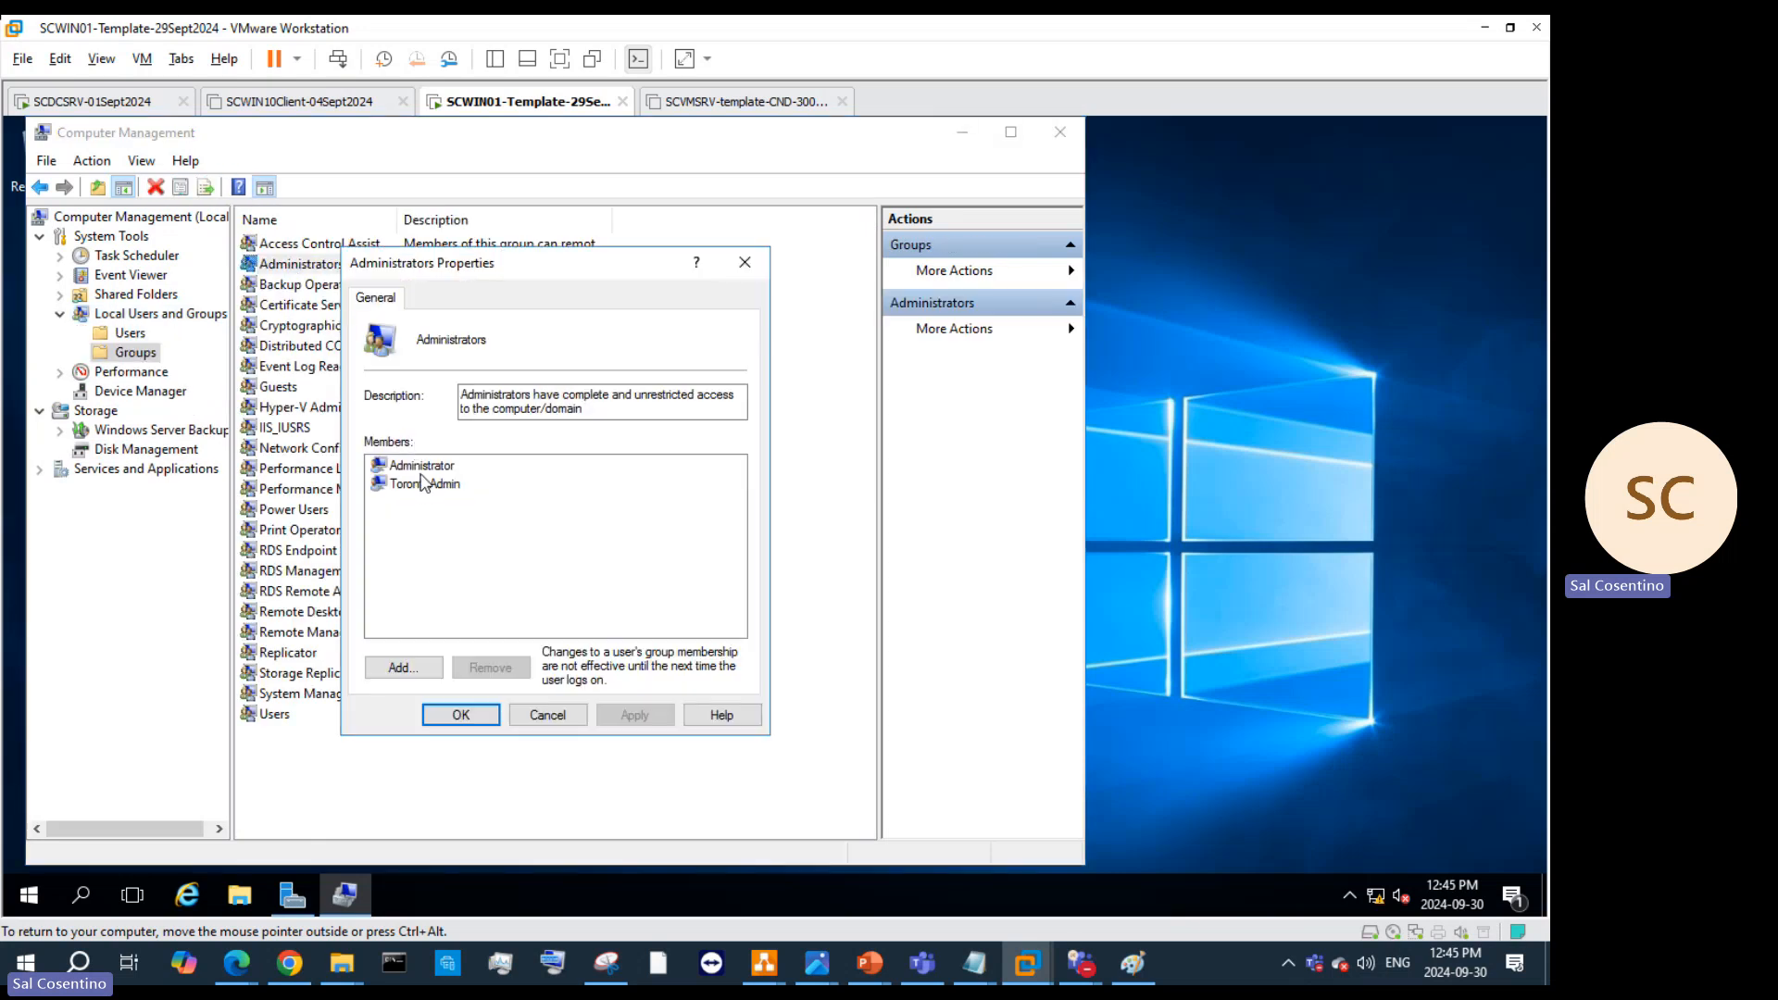
{"action": "left_click", "coordinate": [537, 718]}
{"action": "left_click", "coordinate": [326, 243]}
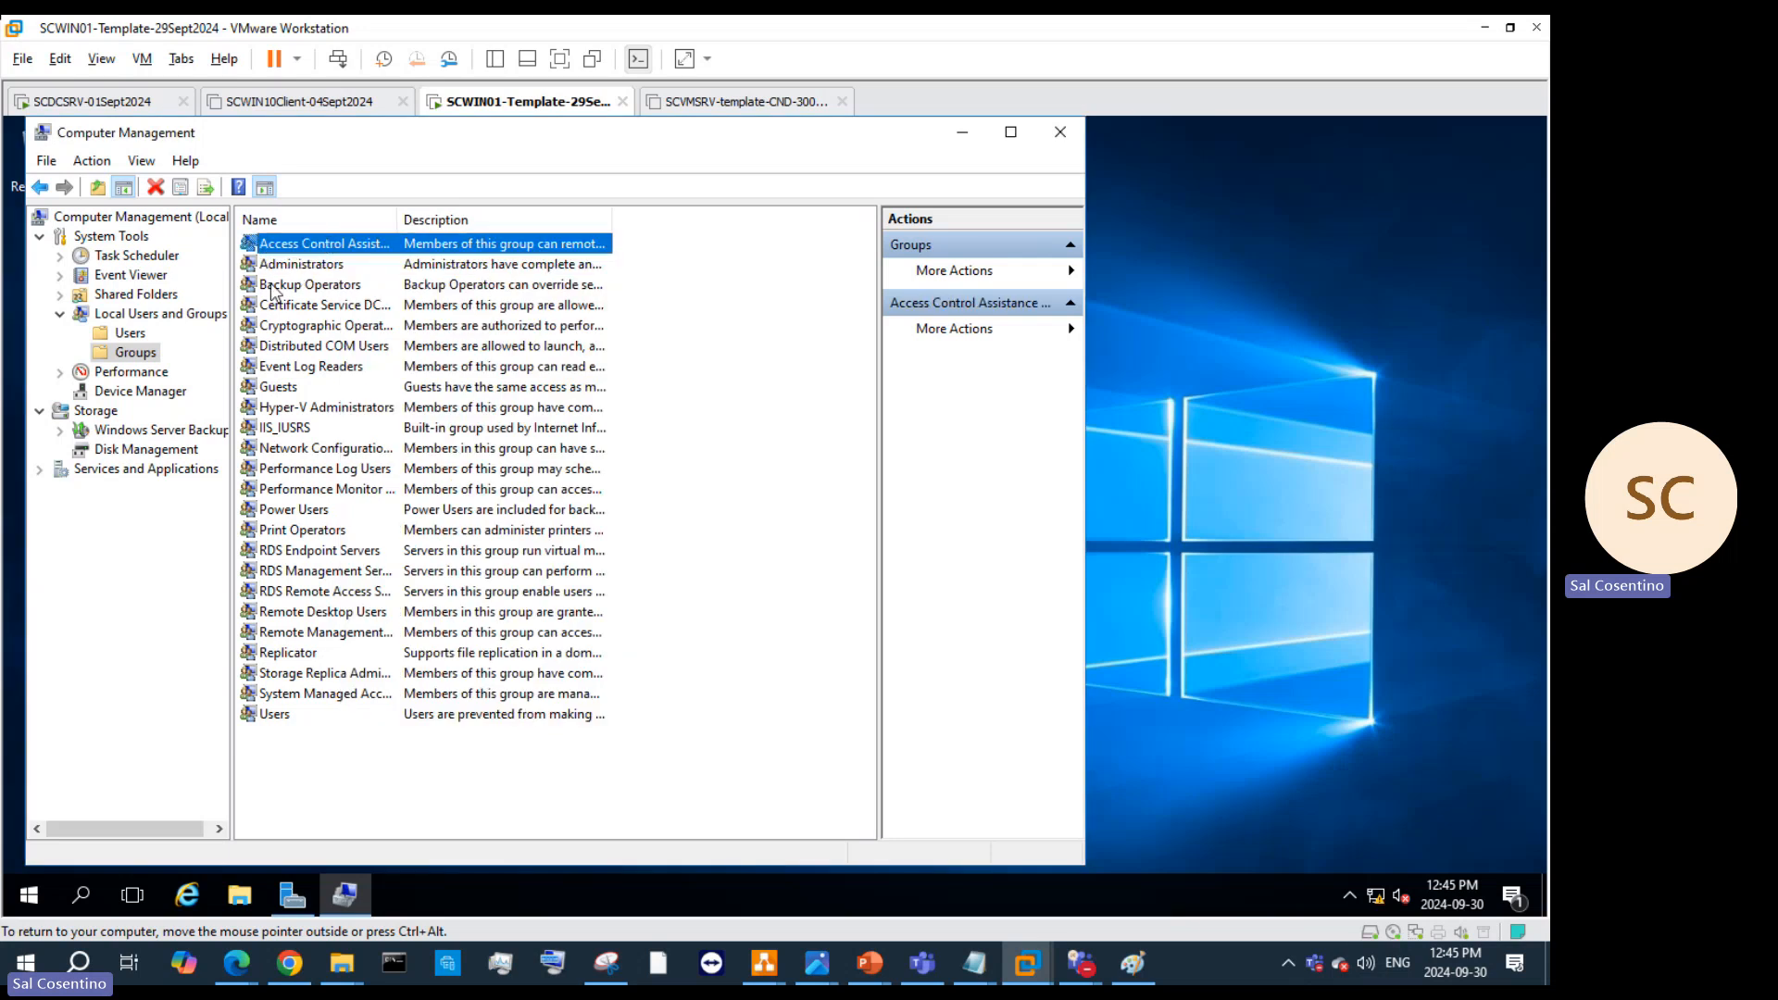
{"action": "left_click", "coordinate": [281, 269]}
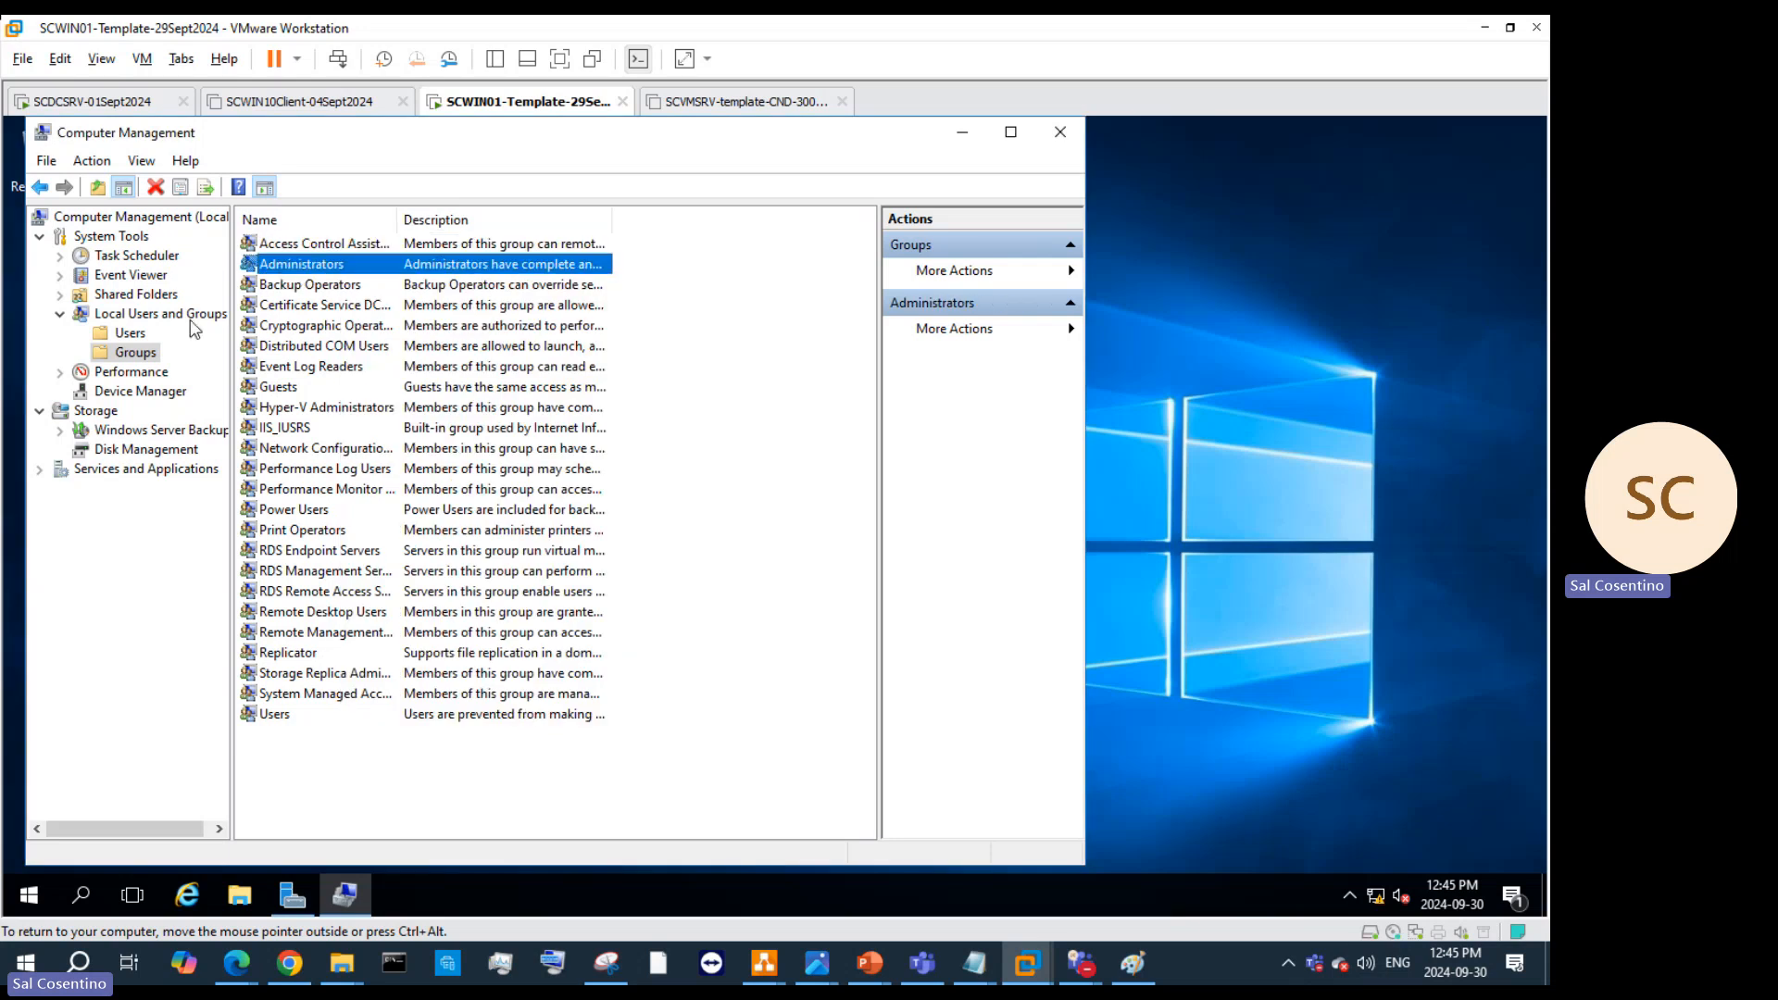
{"action": "left_click", "coordinate": [165, 335]}
{"action": "left_click", "coordinate": [126, 336]}
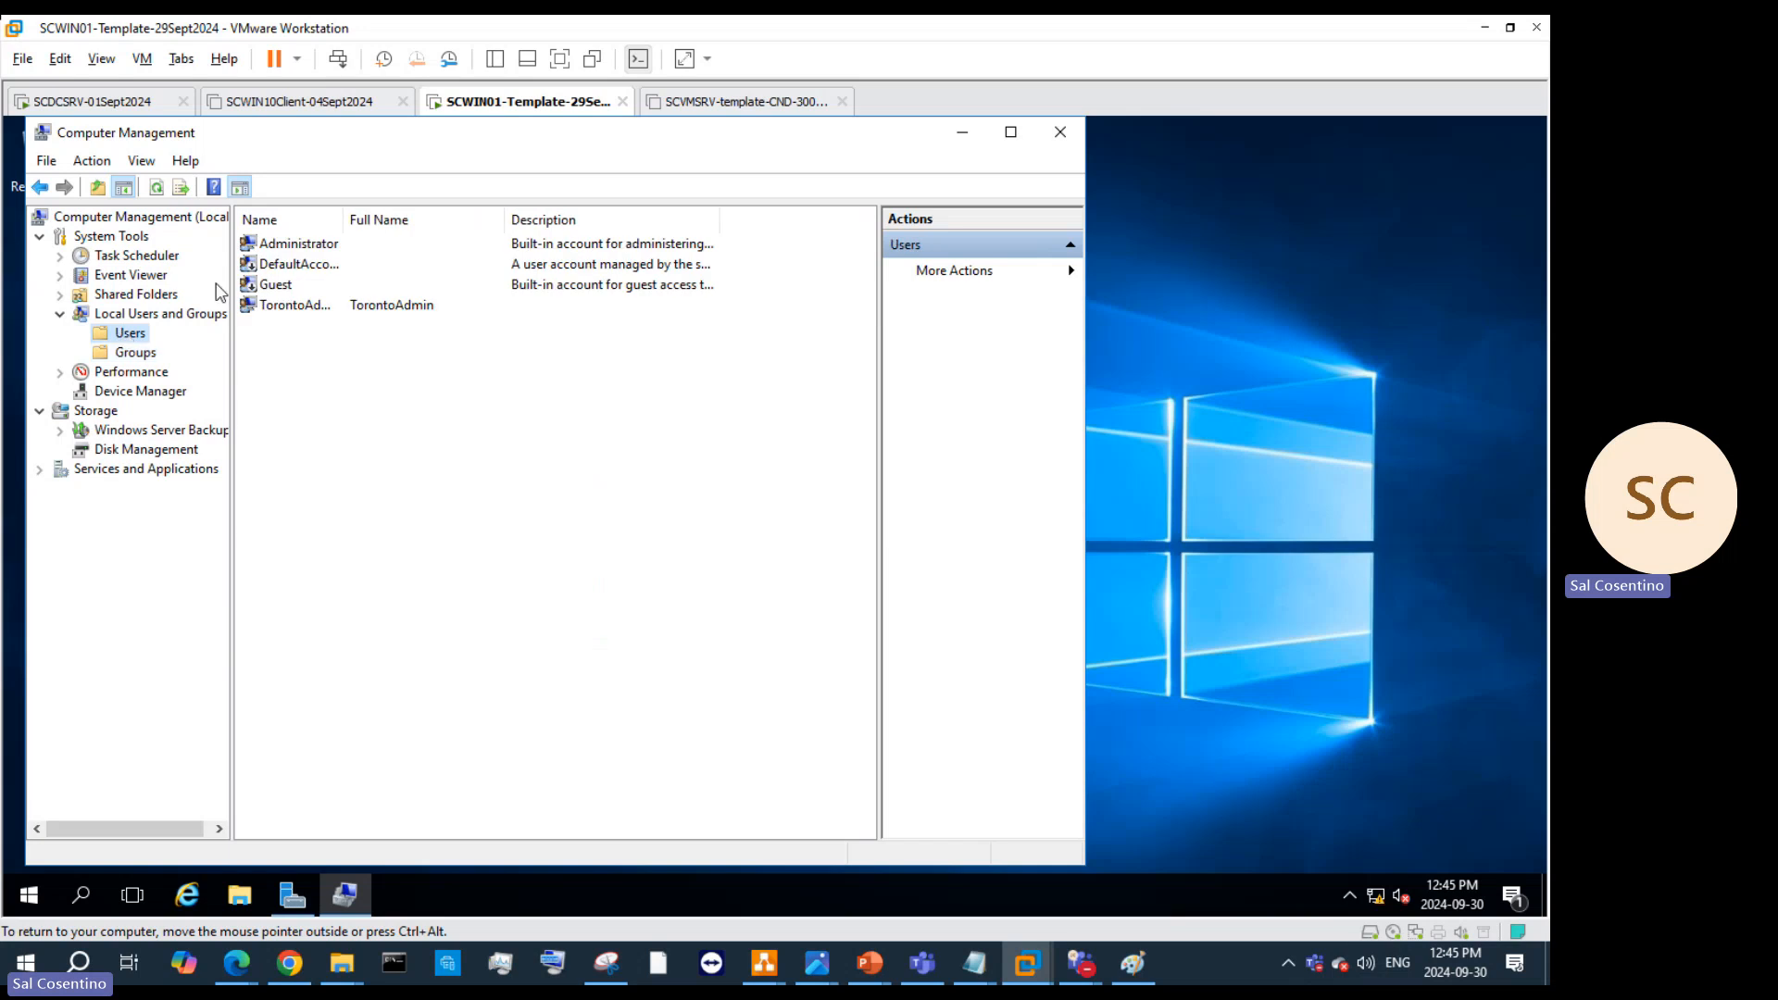
Step: Clear 'User cannot change password' on the built-in Administrator and save its properties
{"action": "left_click", "coordinate": [298, 246]}
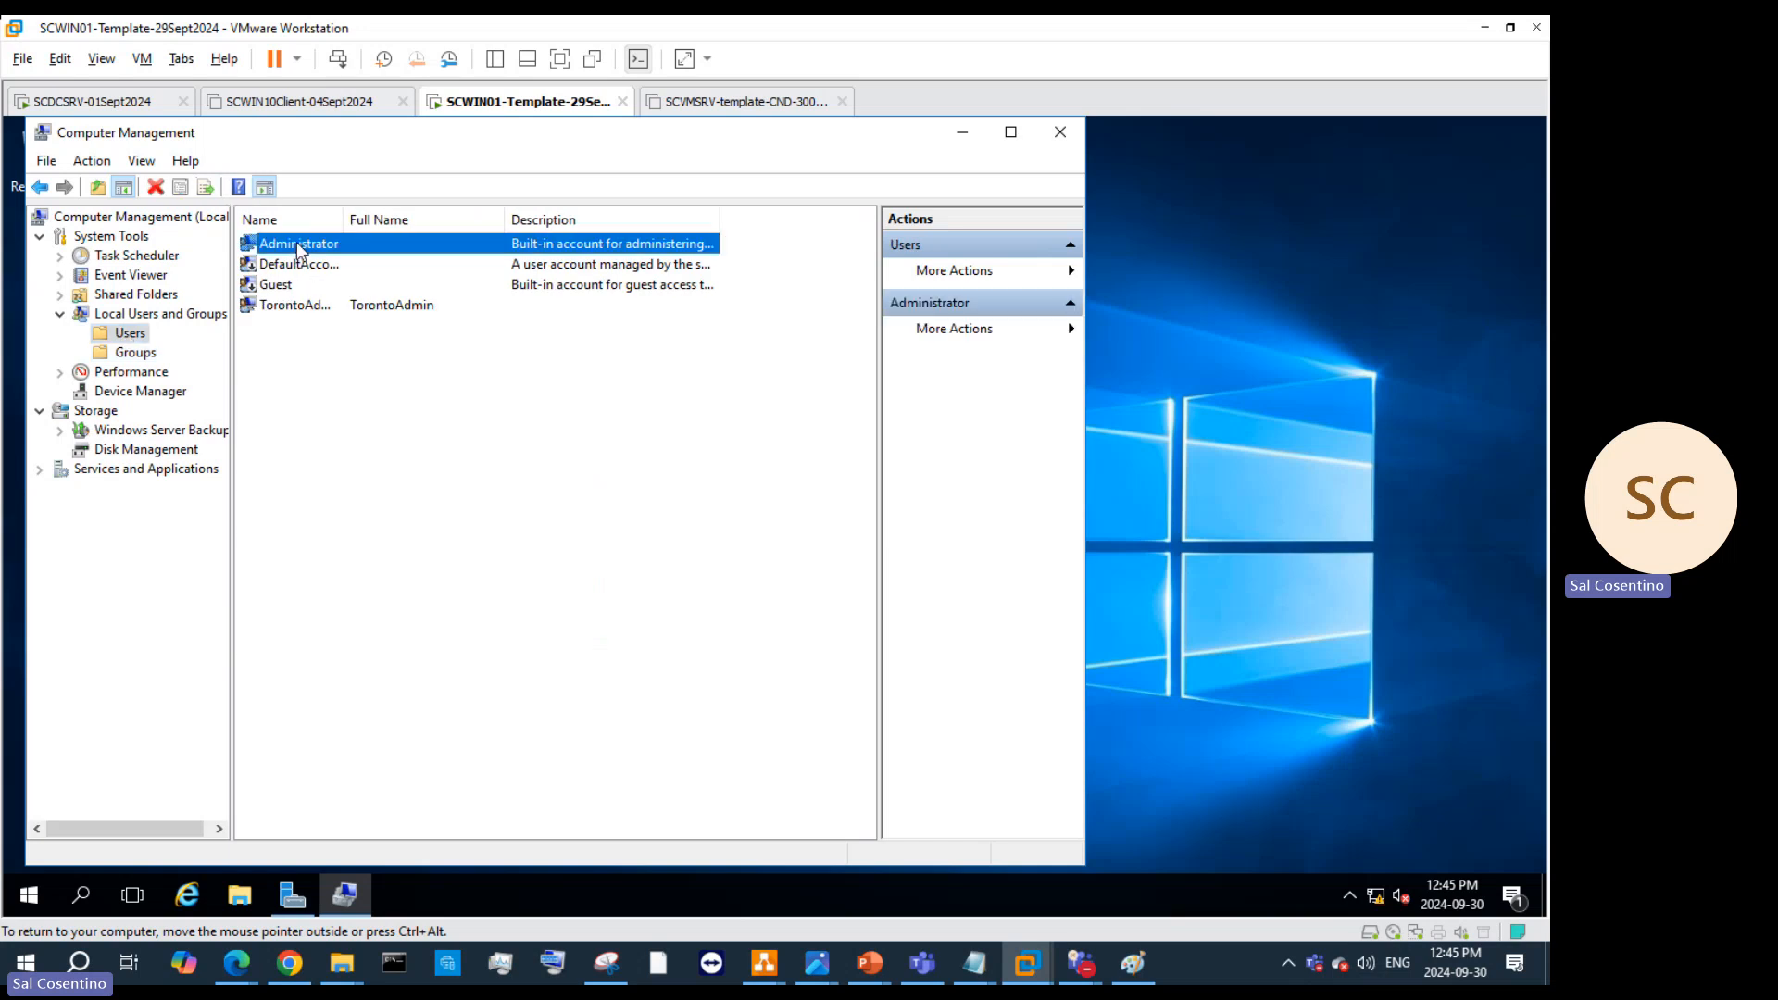
{"action": "right_click", "coordinate": [298, 246]}
{"action": "left_click", "coordinate": [398, 376]}
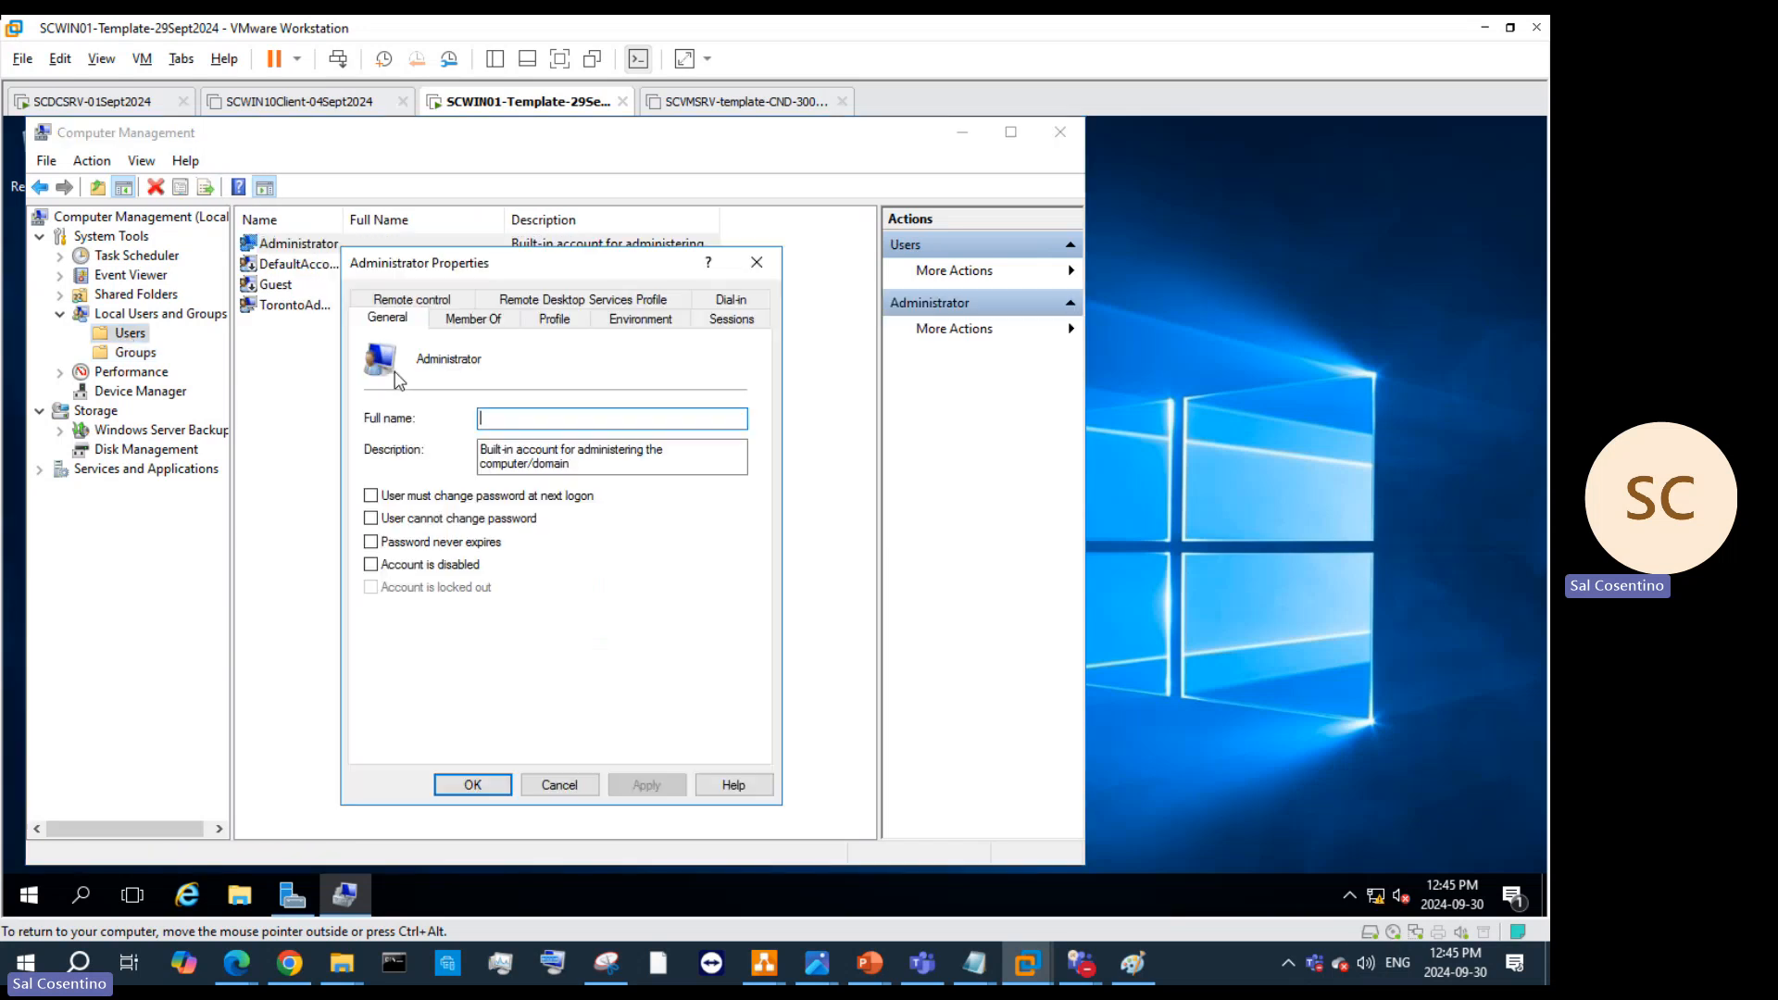
{"action": "left_click", "coordinate": [371, 542]}
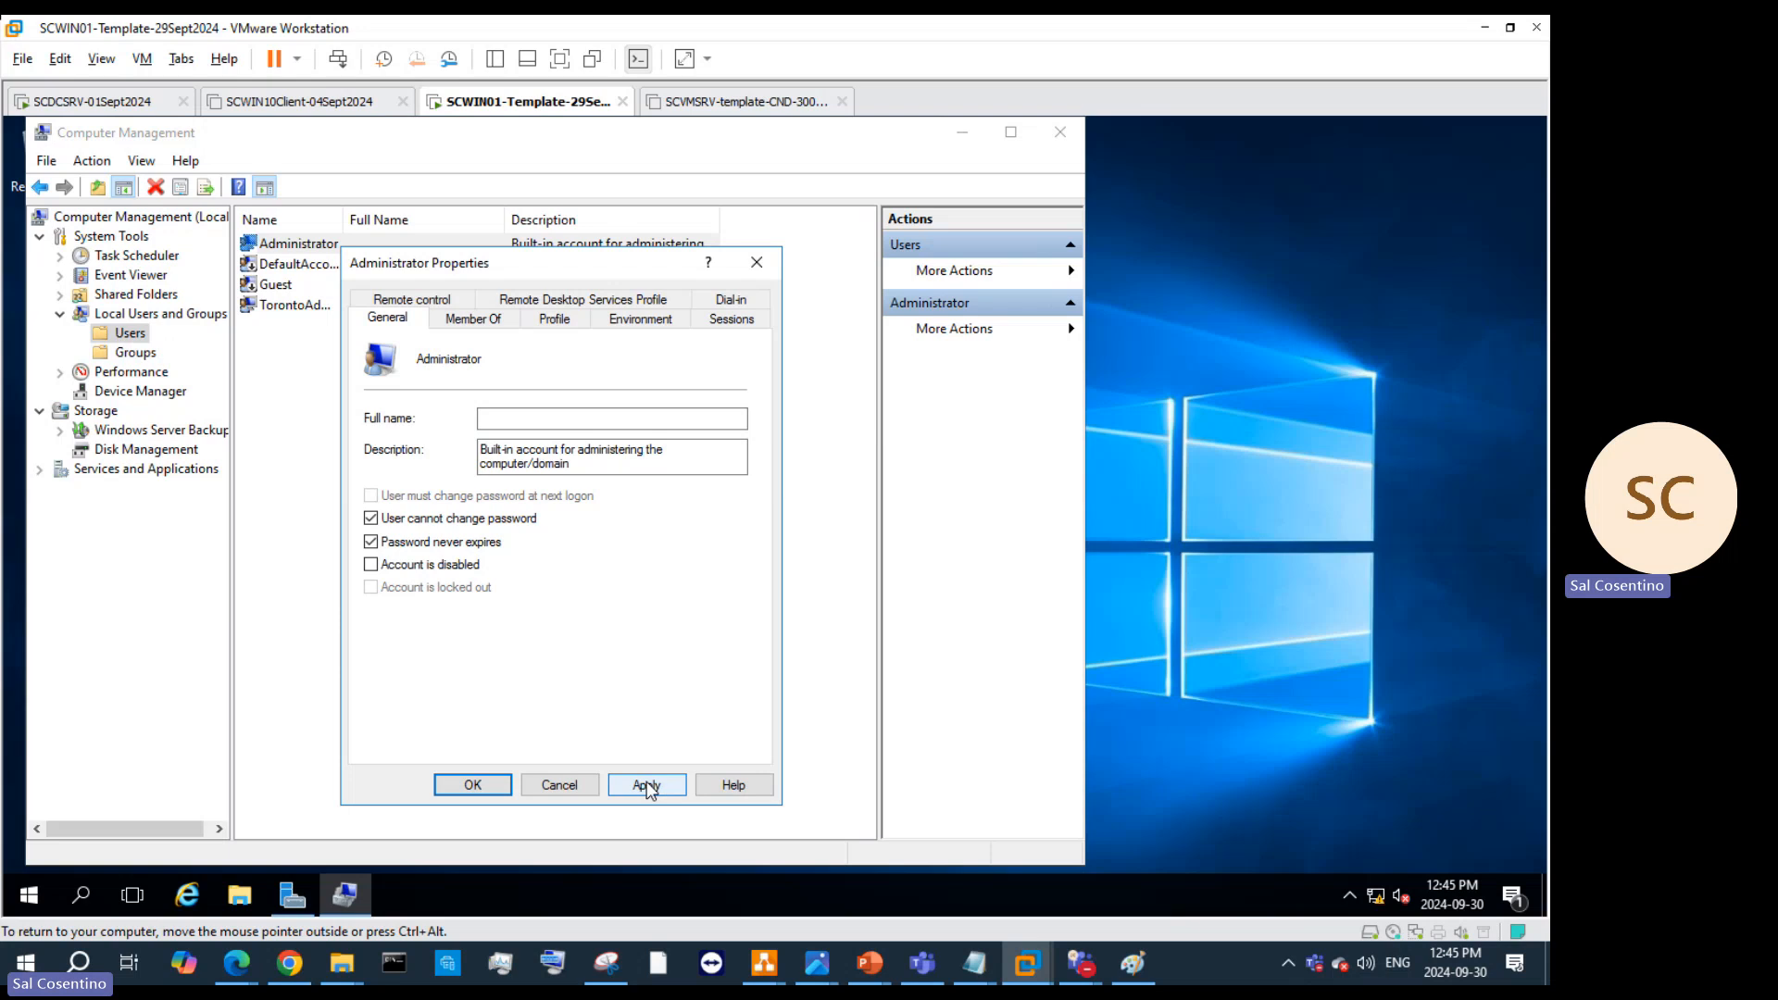
{"action": "left_click", "coordinate": [372, 520]}
{"action": "left_click", "coordinate": [481, 319]}
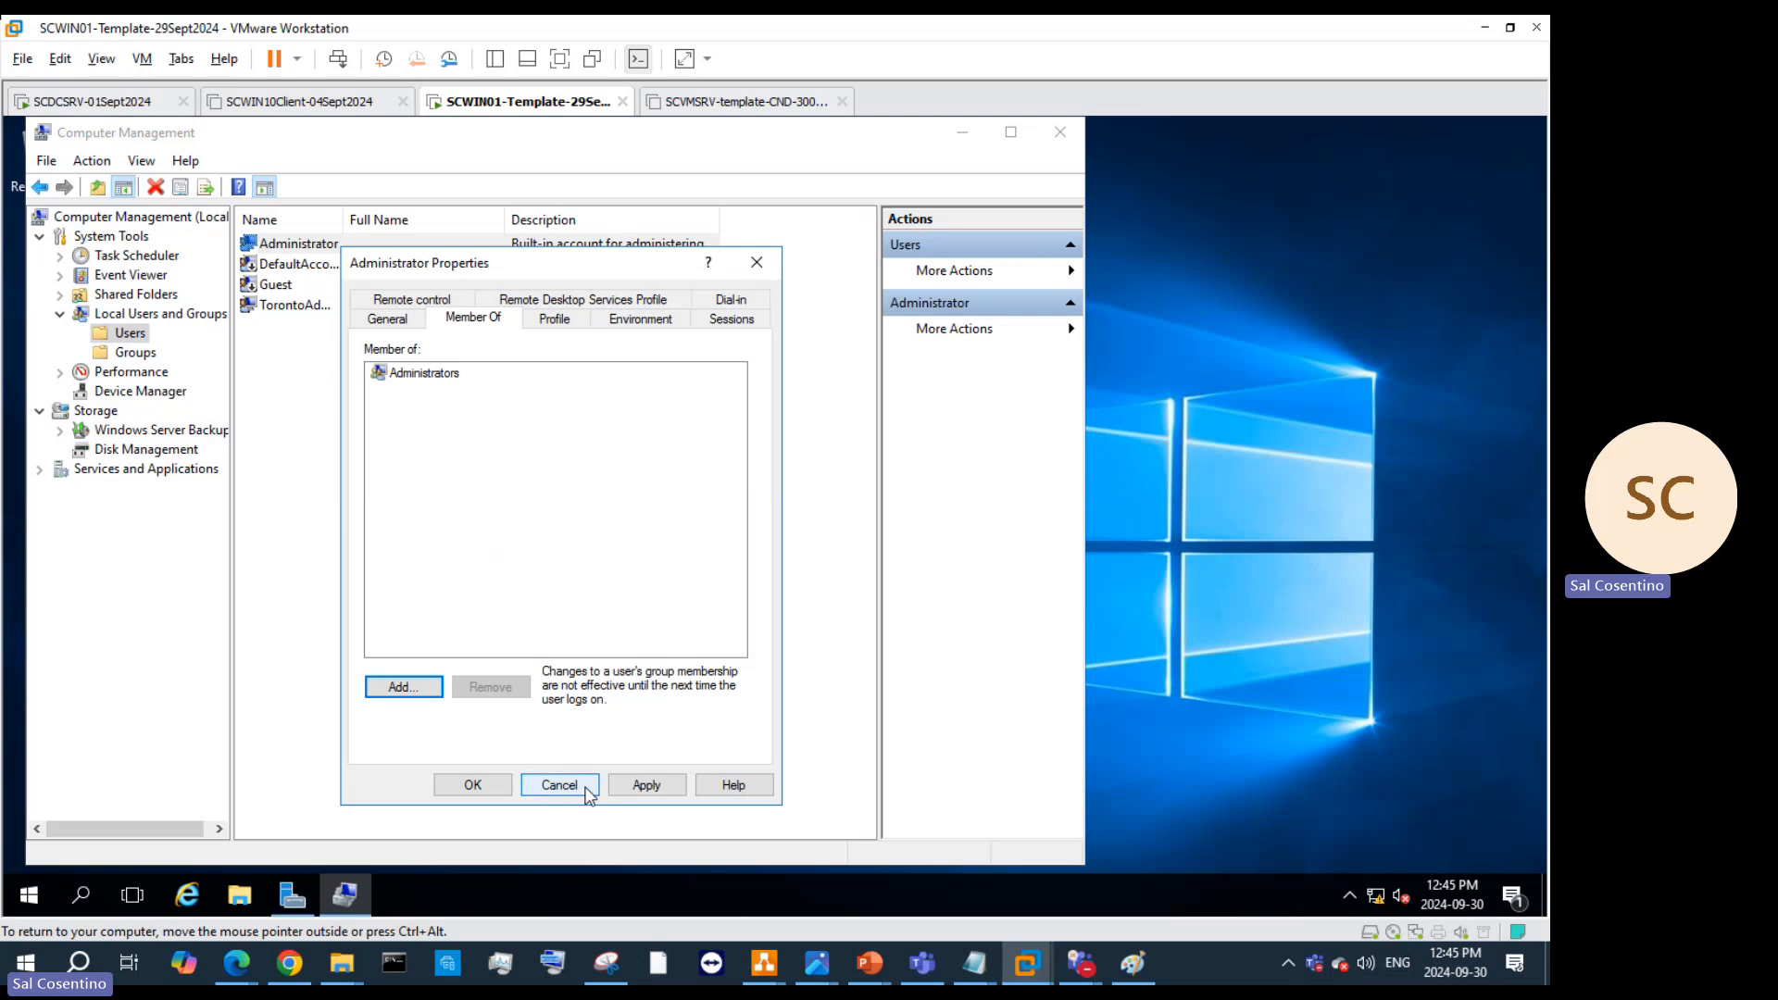
{"action": "left_click", "coordinate": [642, 787]}
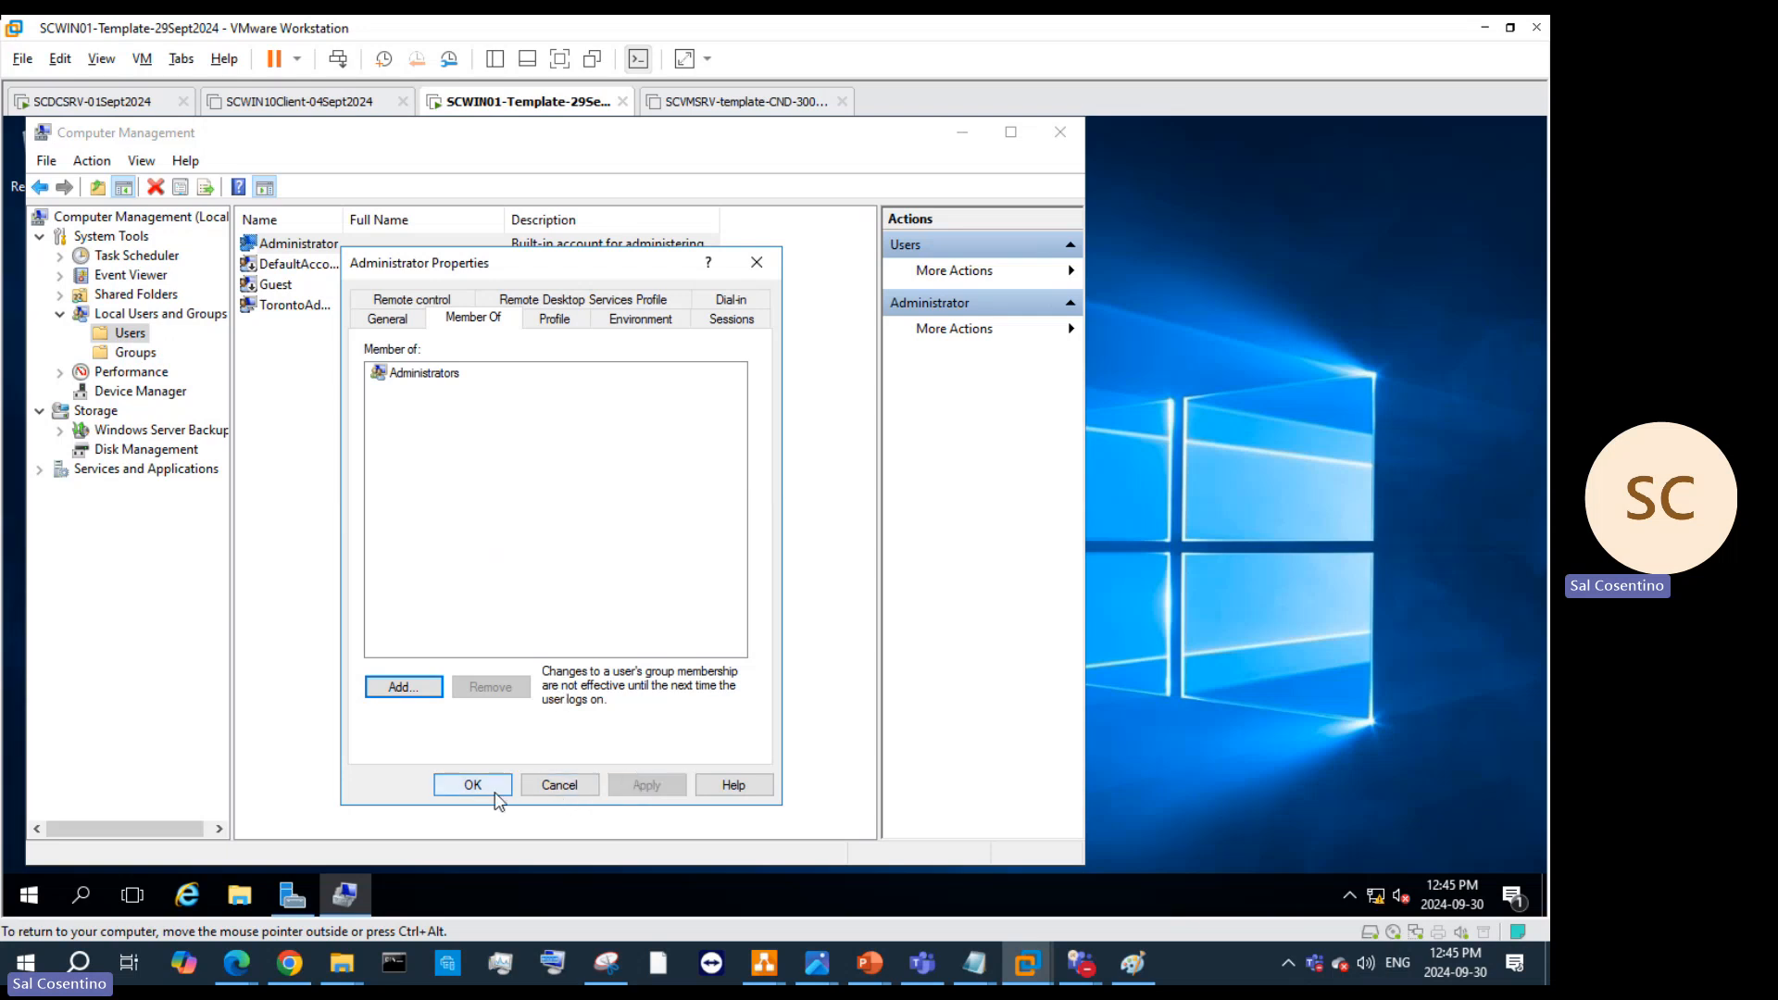
{"action": "left_click", "coordinate": [472, 784]}
Step: Mark the built-in Administrator account 'Account is disabled' and save
{"action": "left_click", "coordinate": [295, 315]}
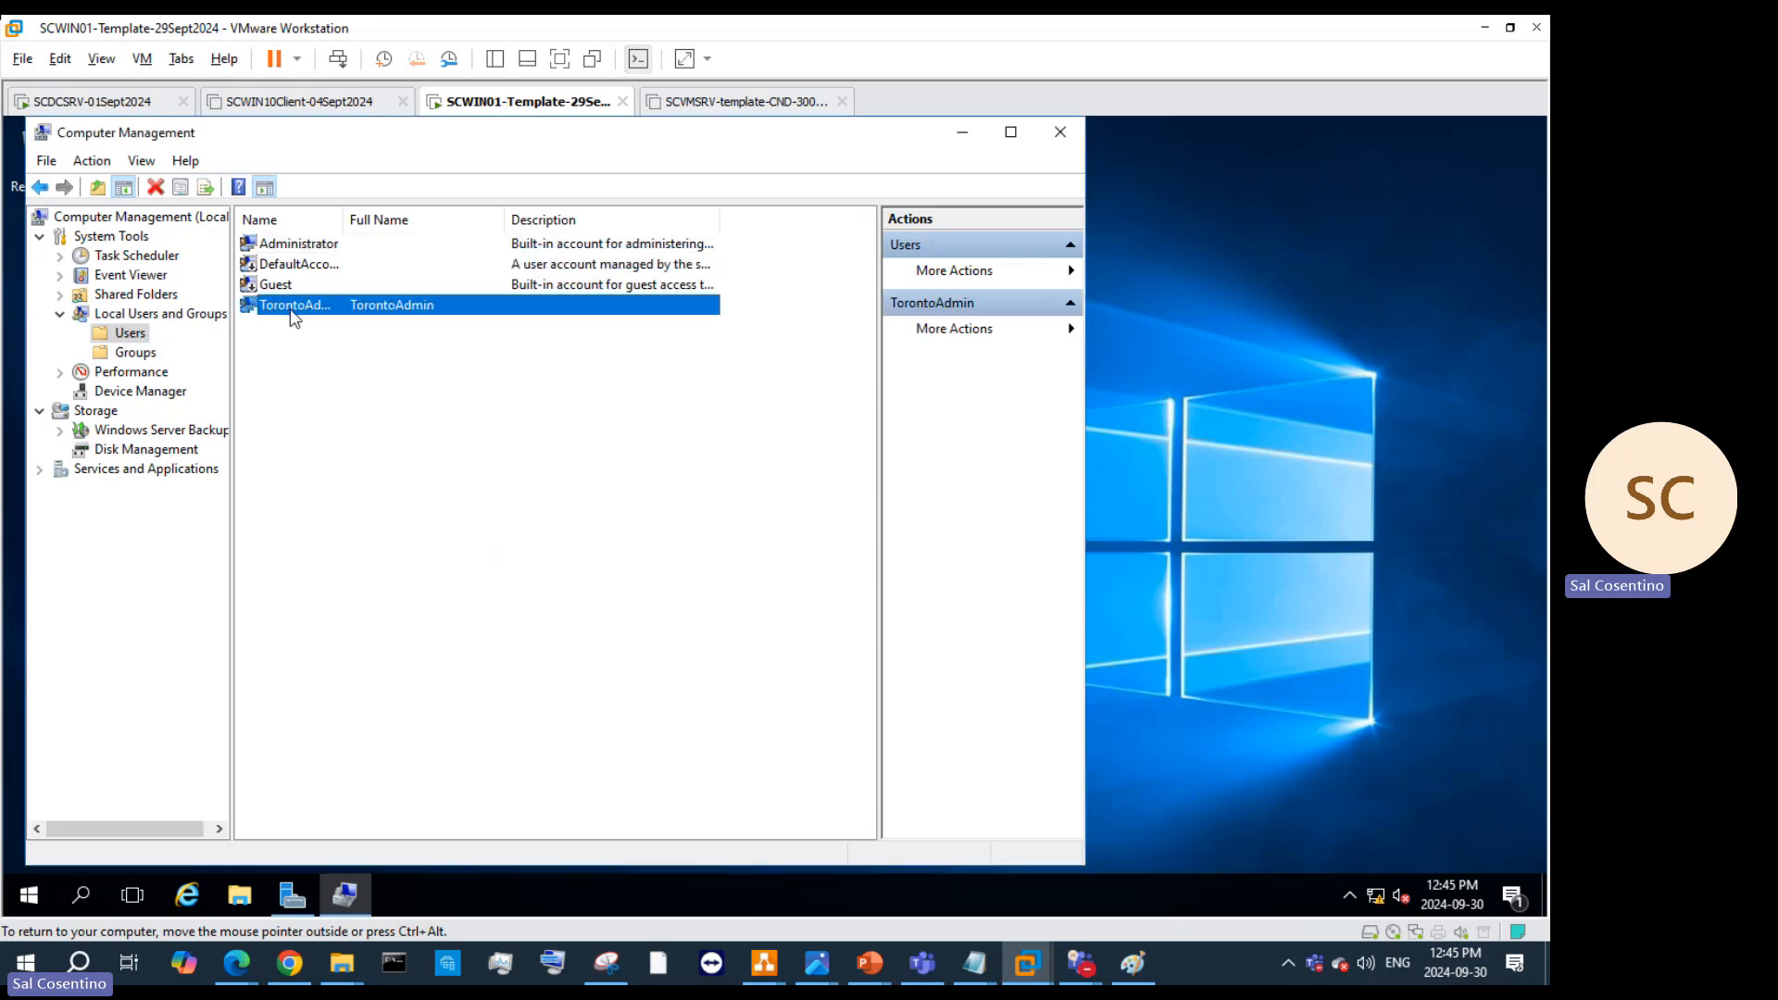
{"action": "right_click", "coordinate": [295, 315]}
{"action": "left_click", "coordinate": [293, 244]}
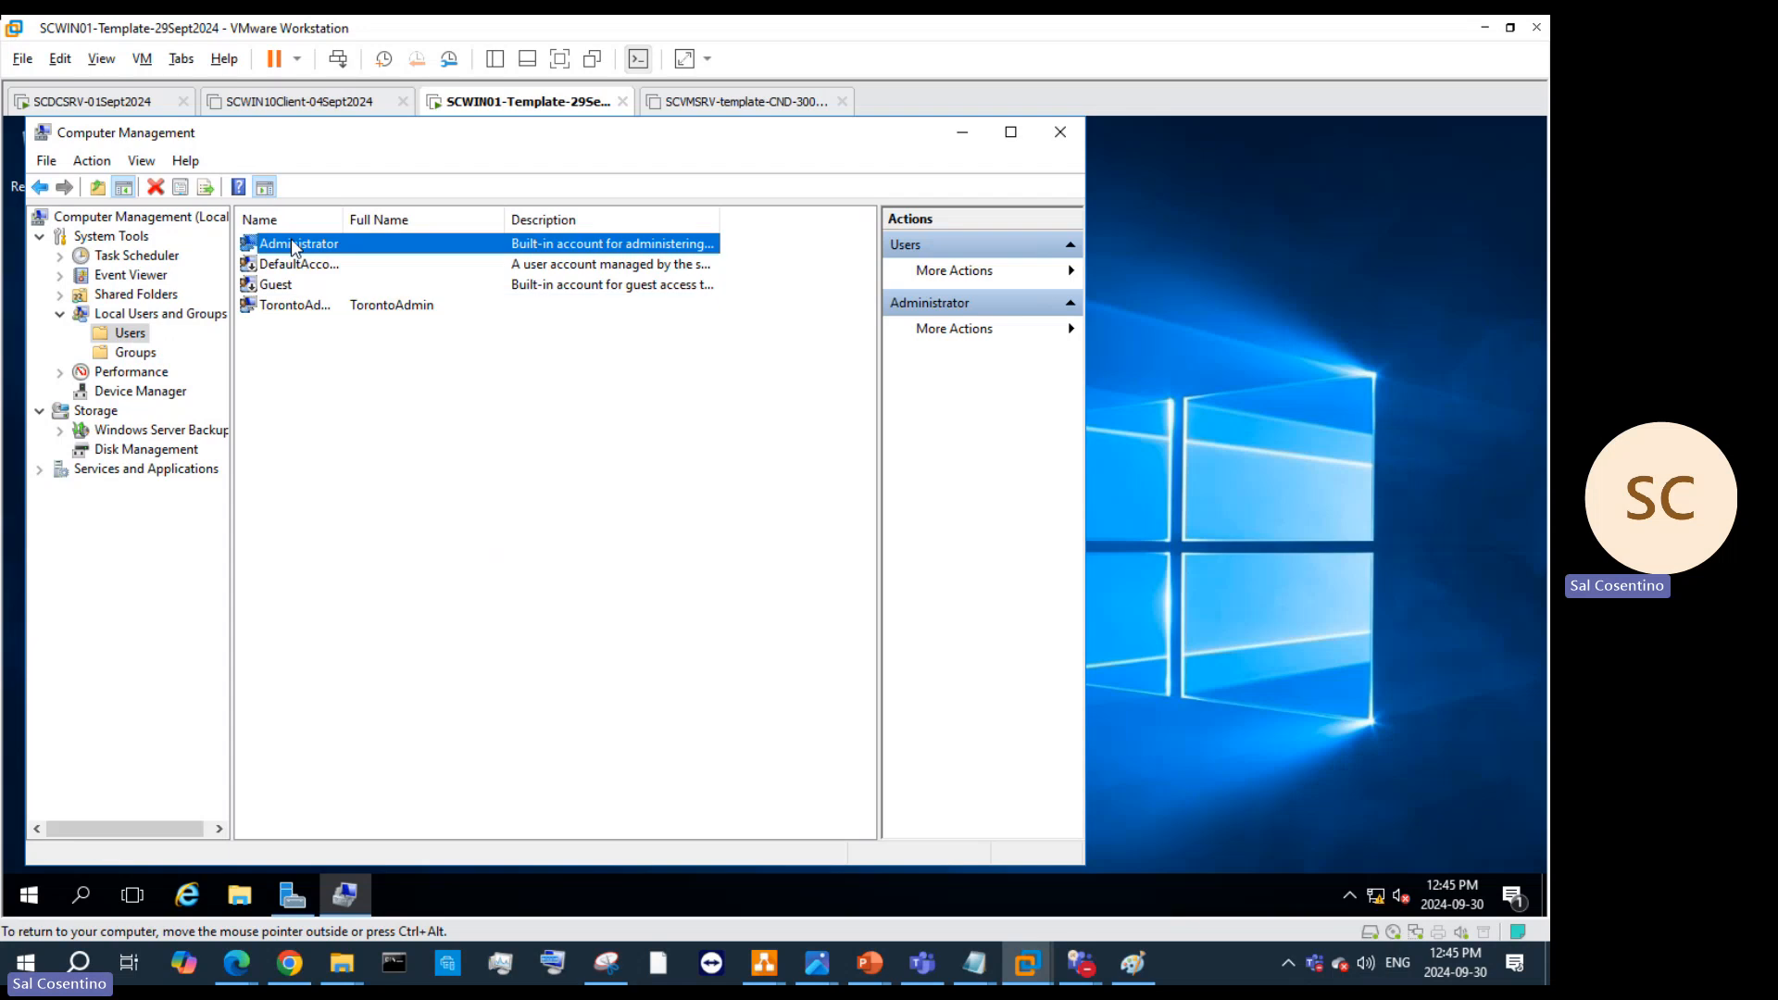
{"action": "right_click", "coordinate": [292, 244]}
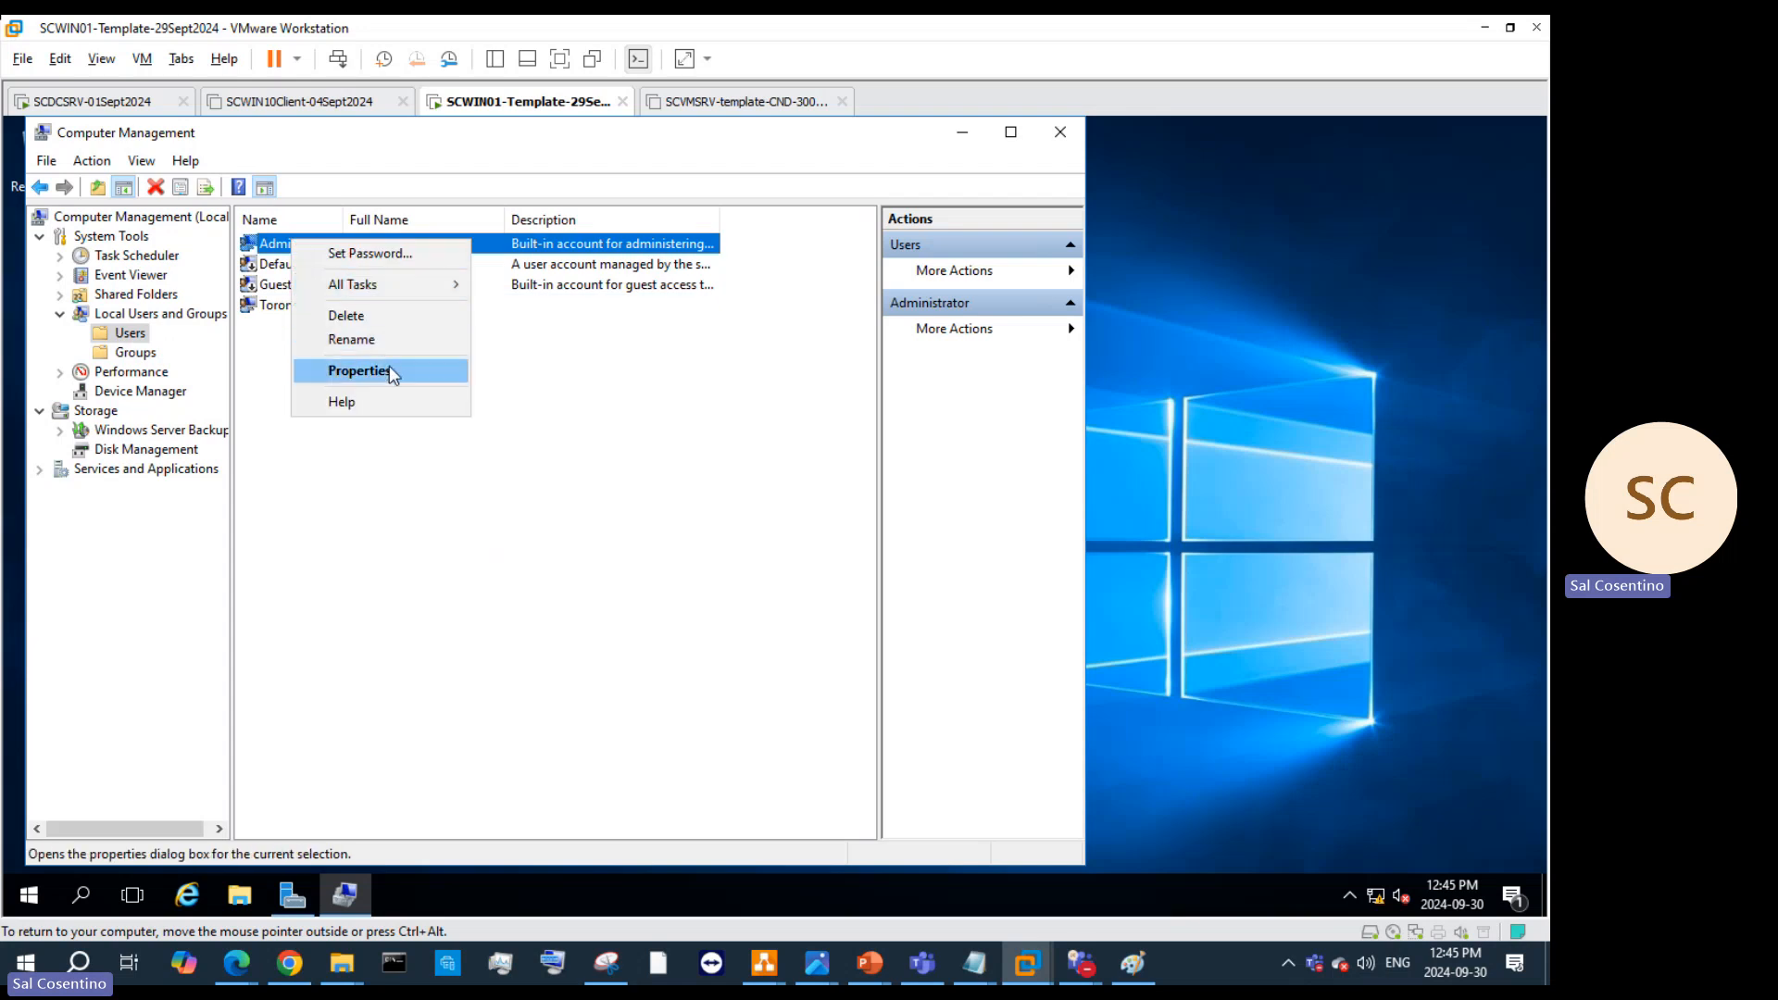
{"action": "left_click", "coordinate": [392, 375]}
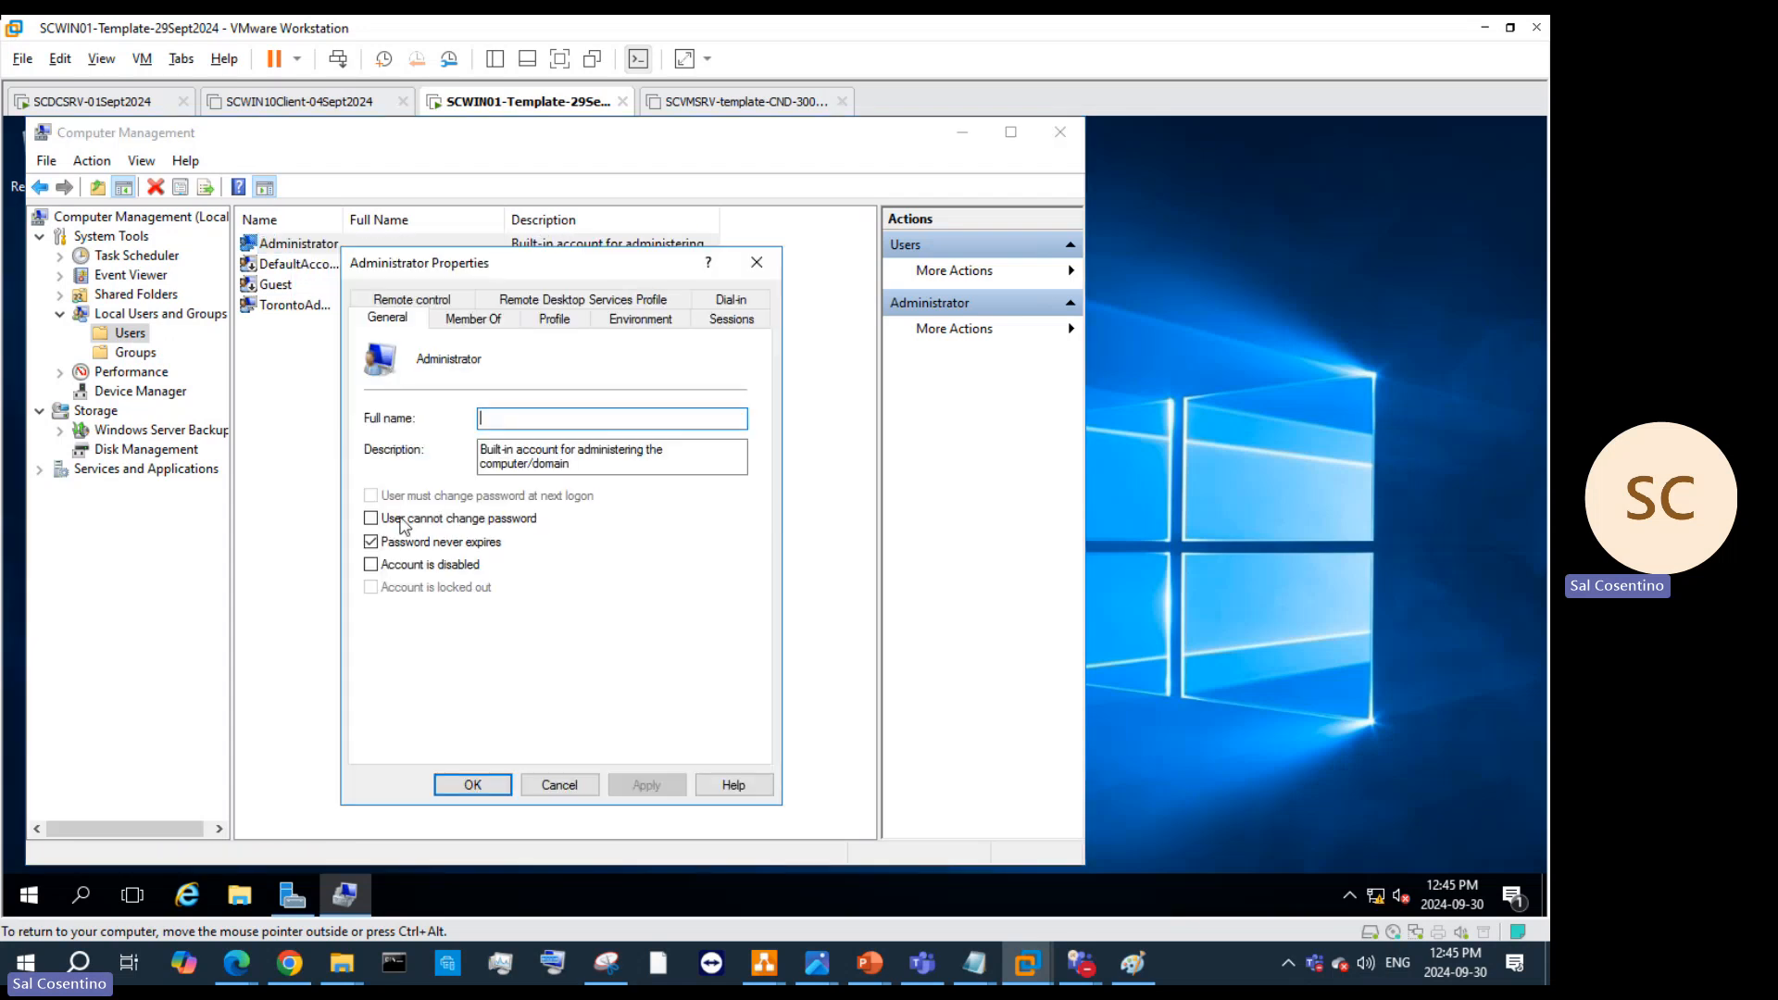
{"action": "left_click", "coordinate": [372, 565]}
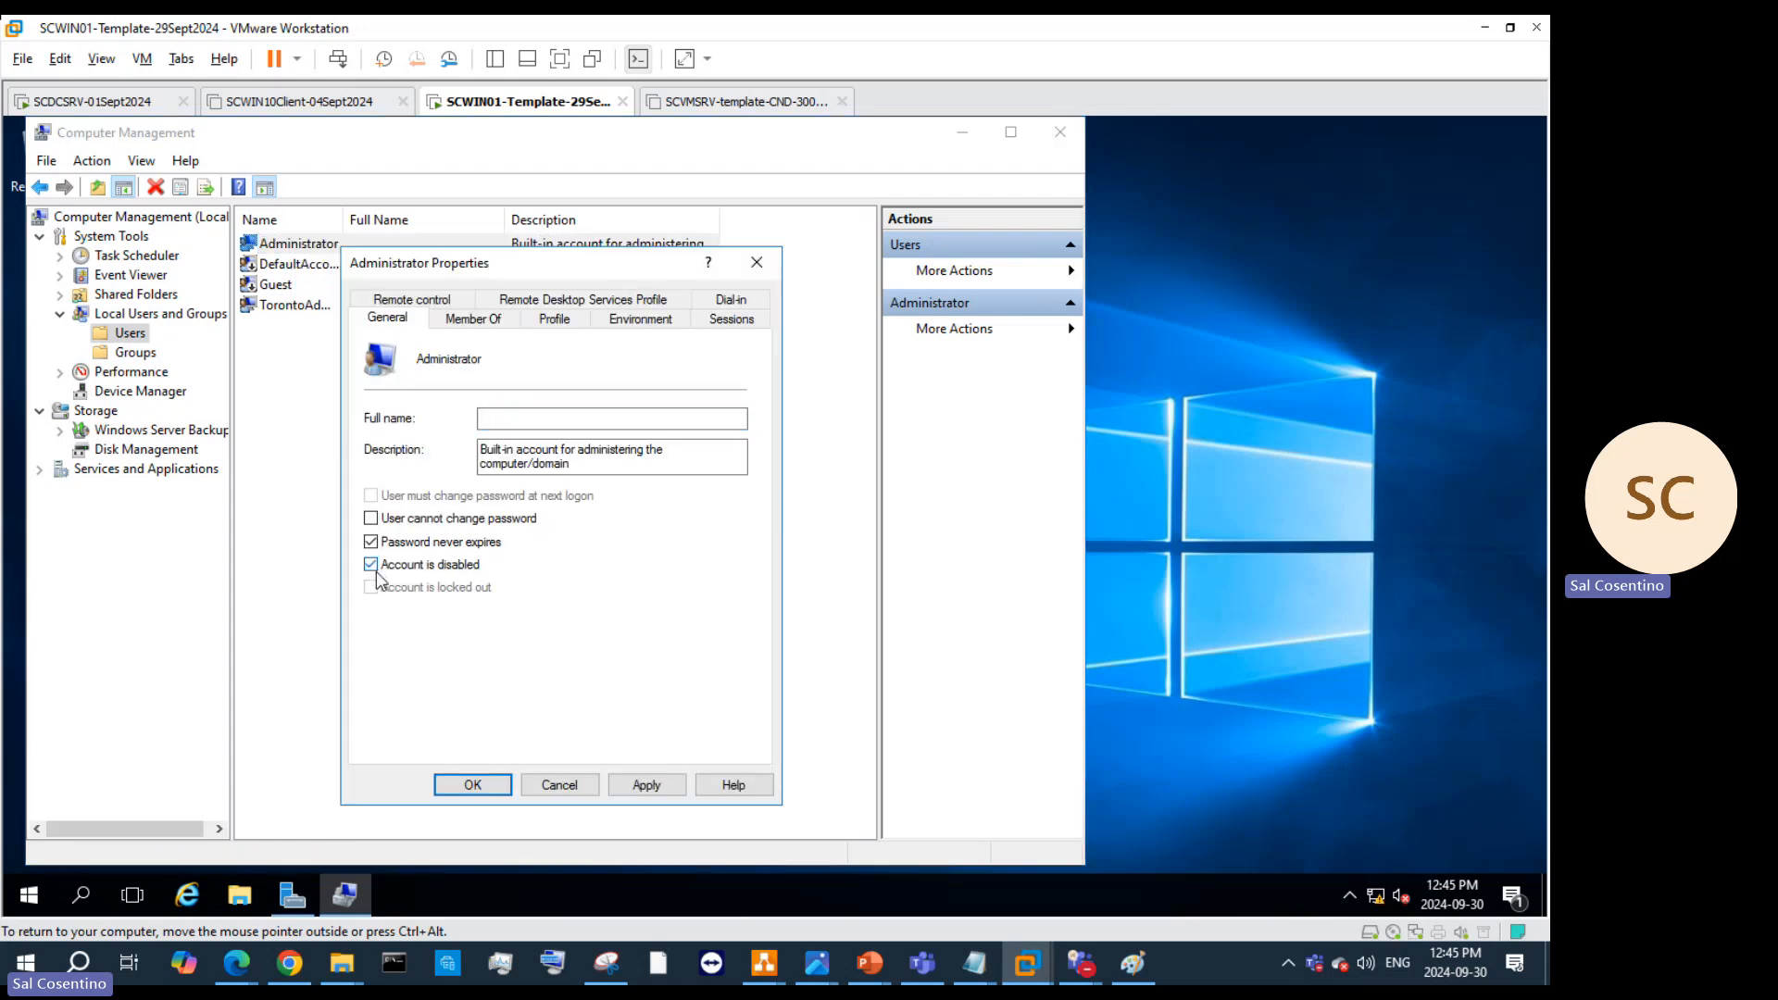
{"action": "left_click", "coordinate": [656, 791]}
{"action": "left_click", "coordinate": [453, 789]}
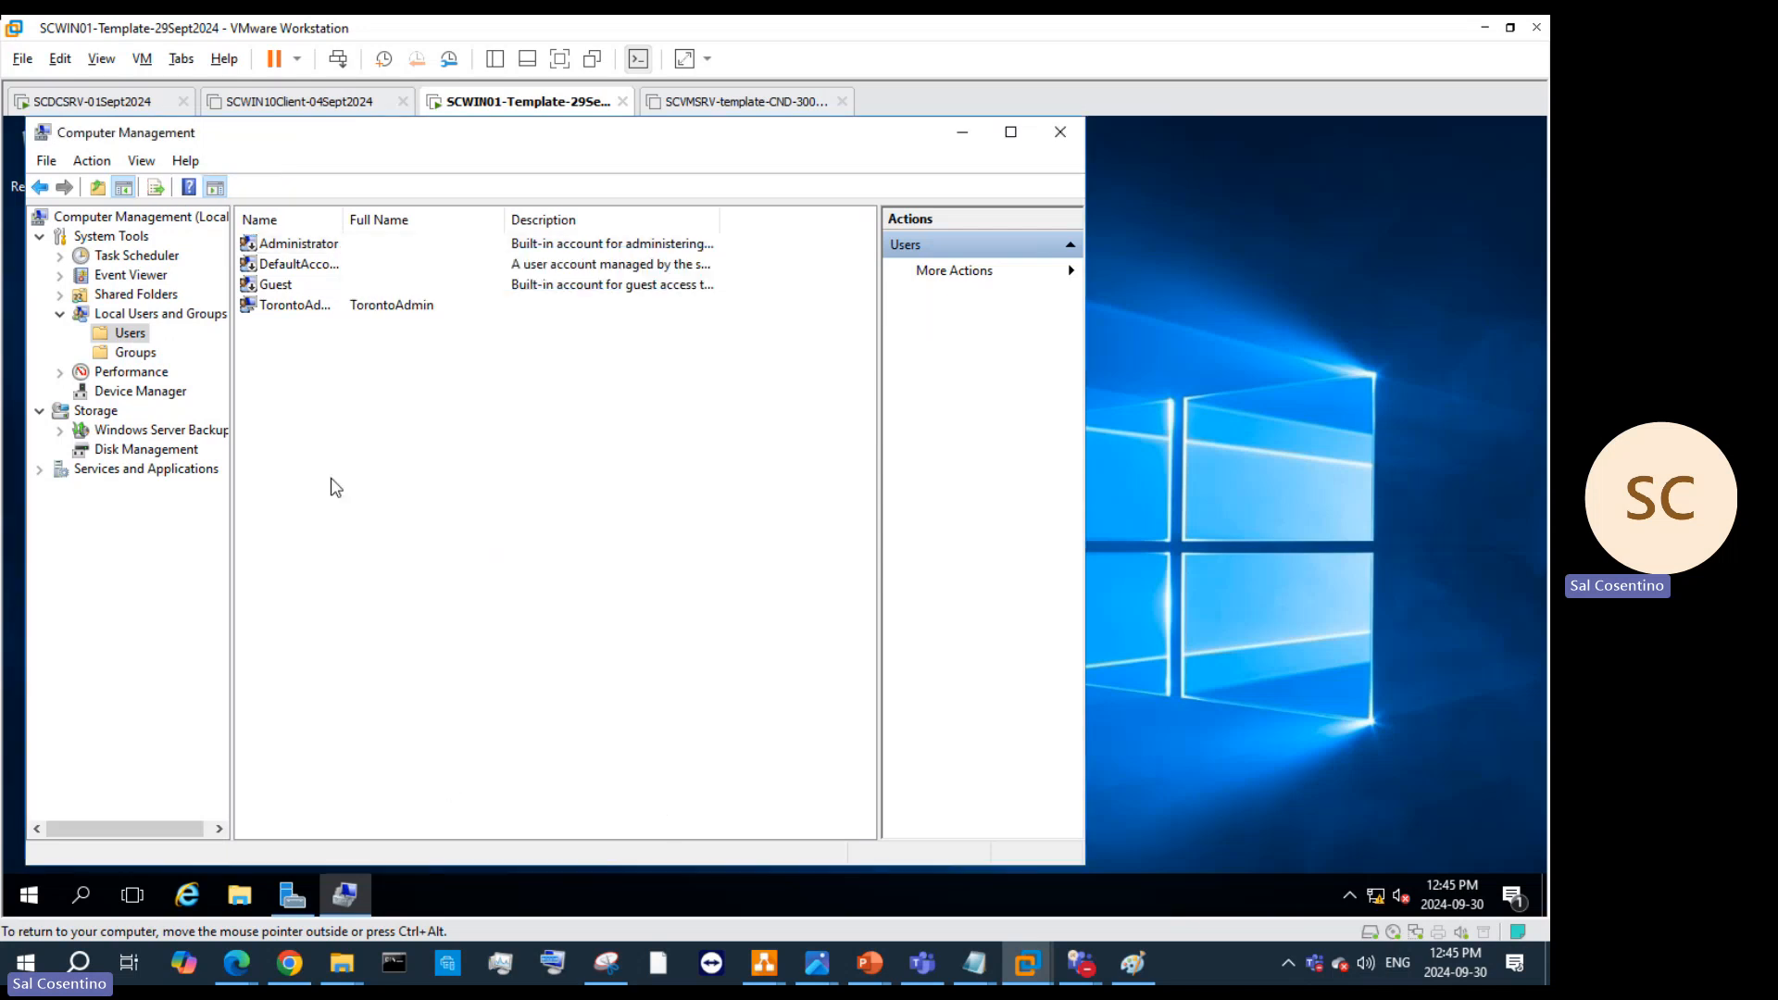
Step: Try setting 'User cannot change password' on TorontoAdmin, dismiss the save errors, close unsaved
{"action": "right_click", "coordinate": [296, 311]}
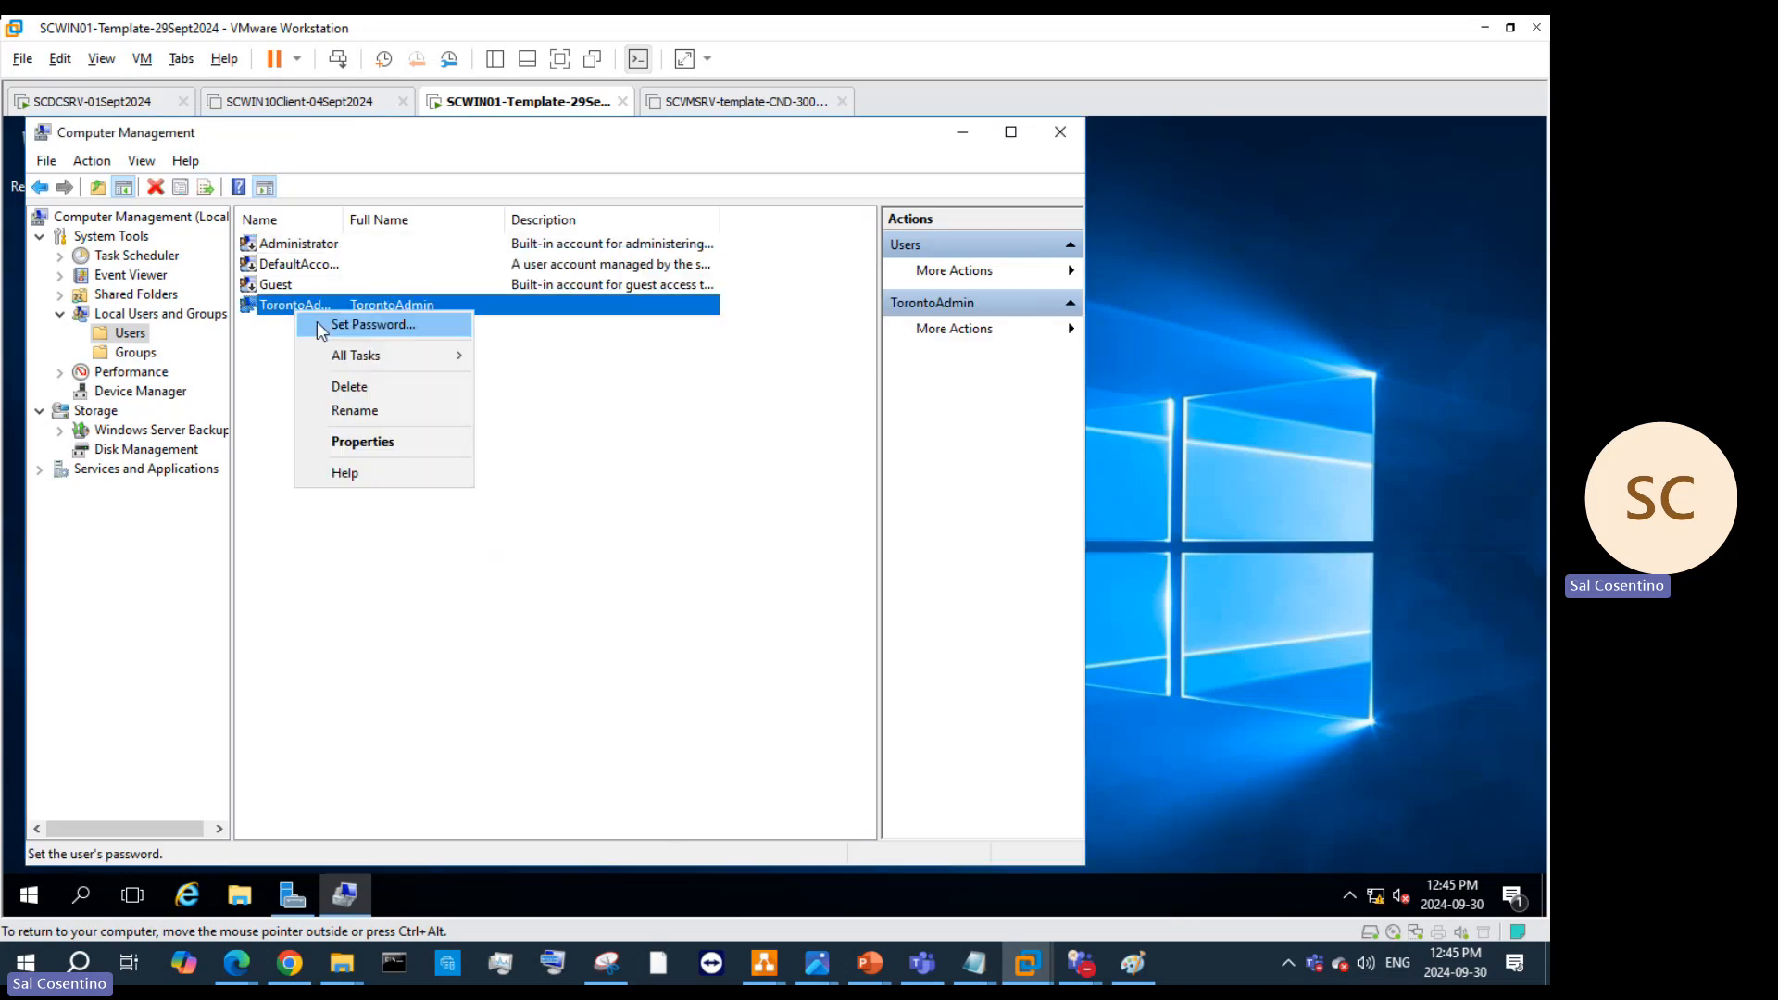
{"action": "left_click", "coordinate": [363, 442]}
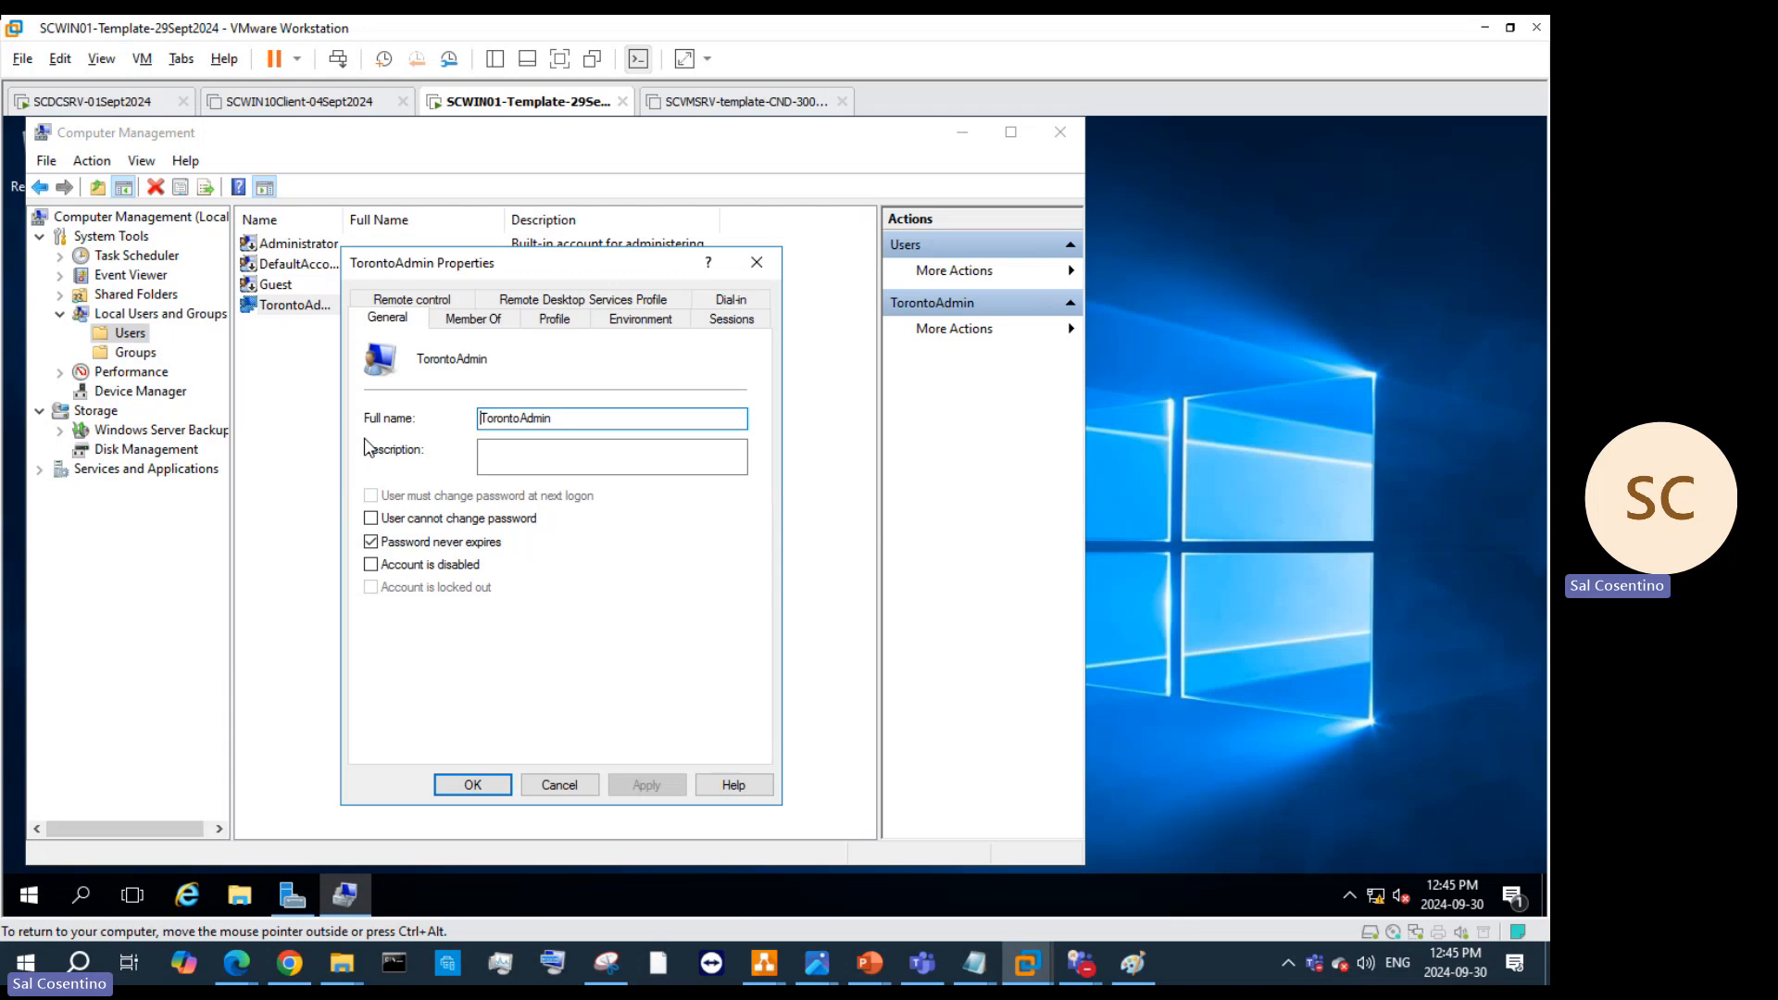
{"action": "left_click", "coordinate": [371, 520]}
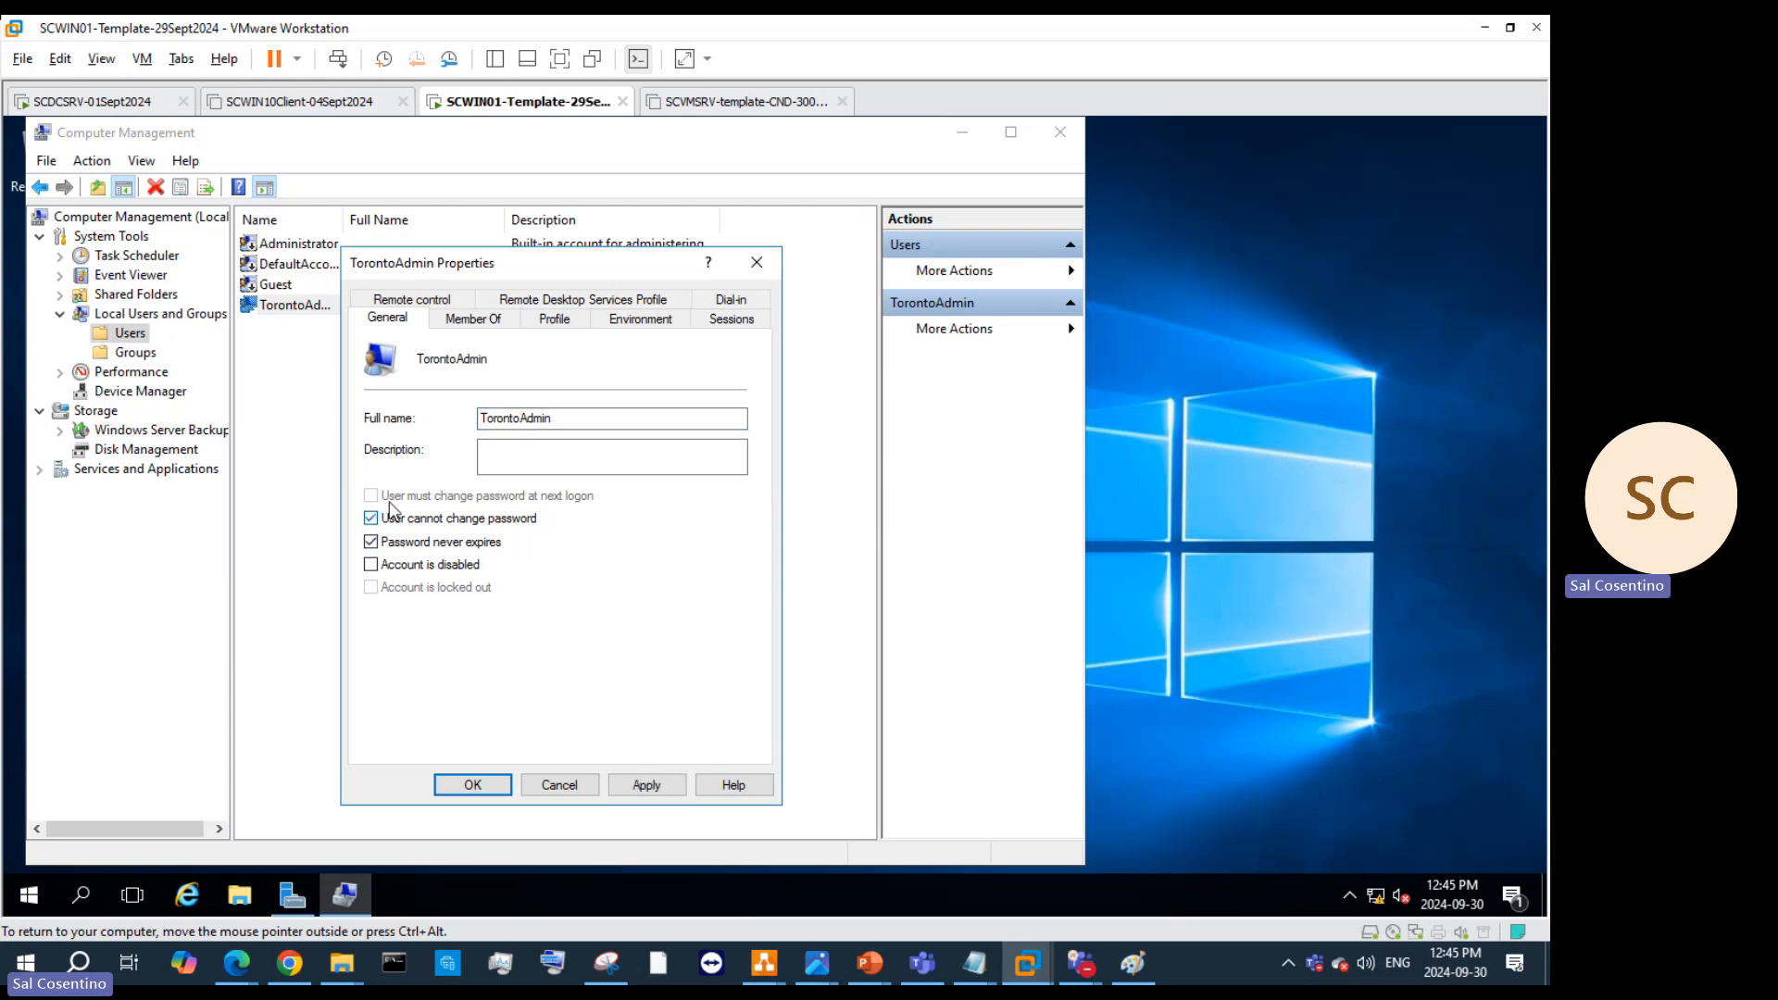
{"action": "left_click", "coordinate": [471, 320]}
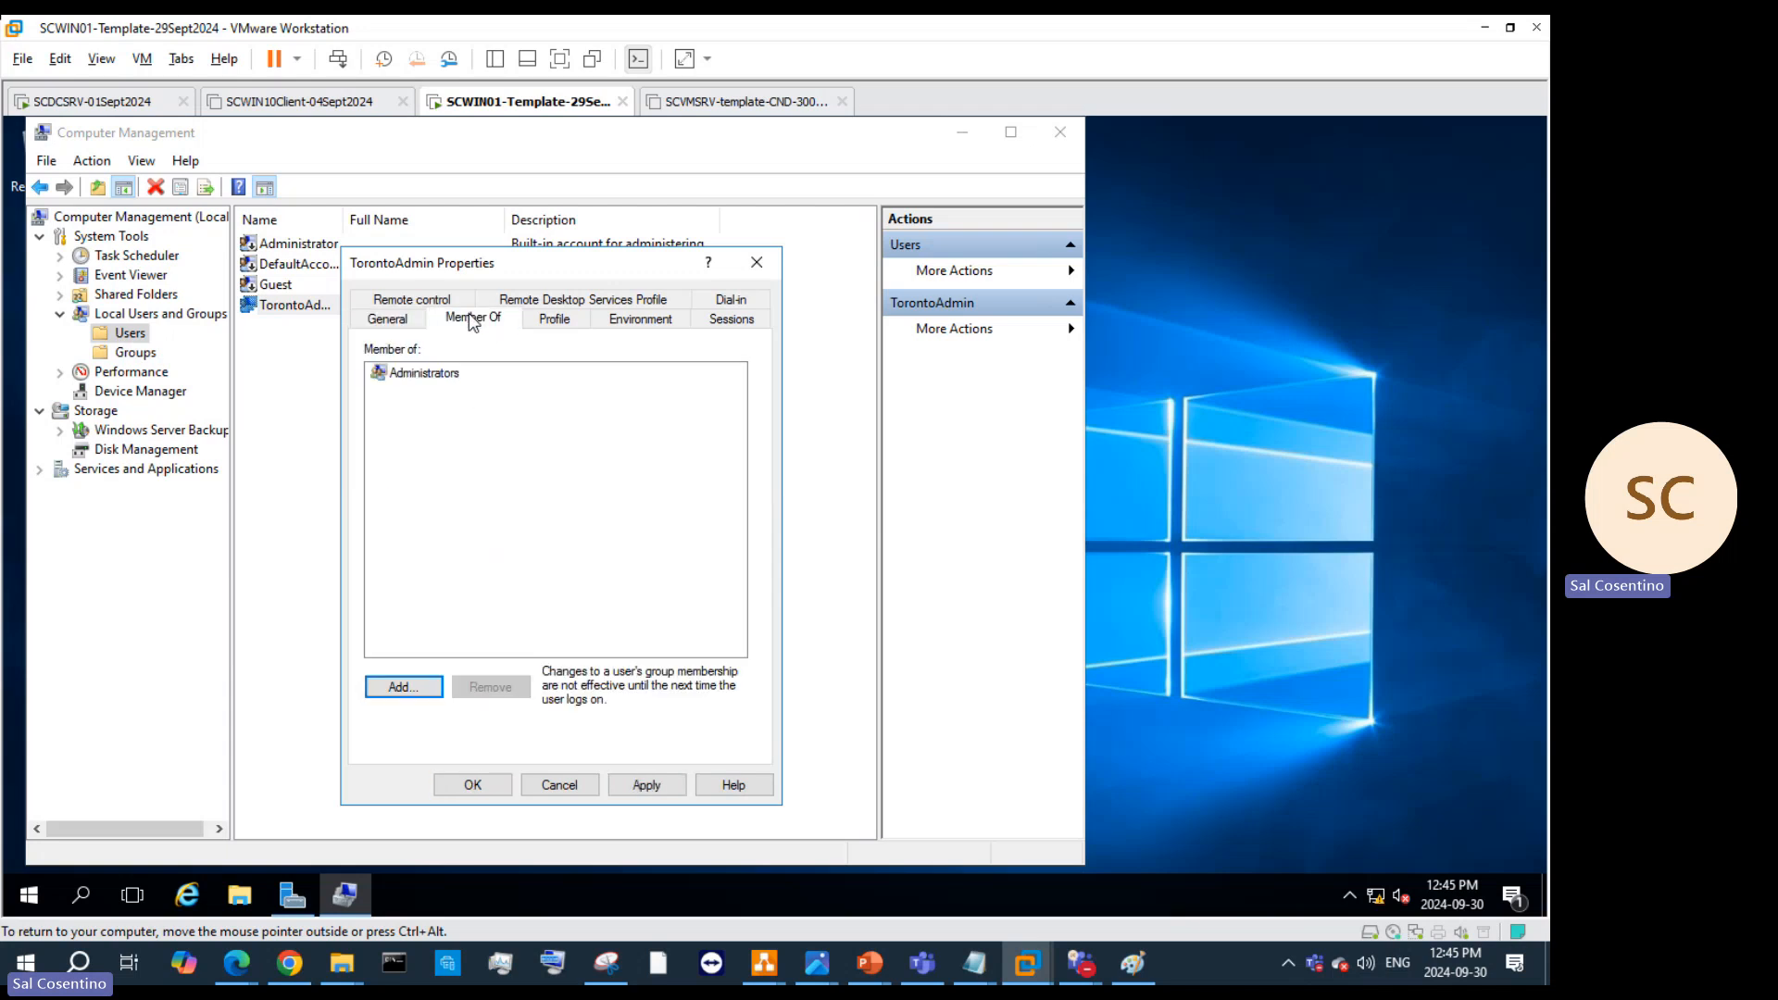
{"action": "left_click", "coordinate": [647, 784]}
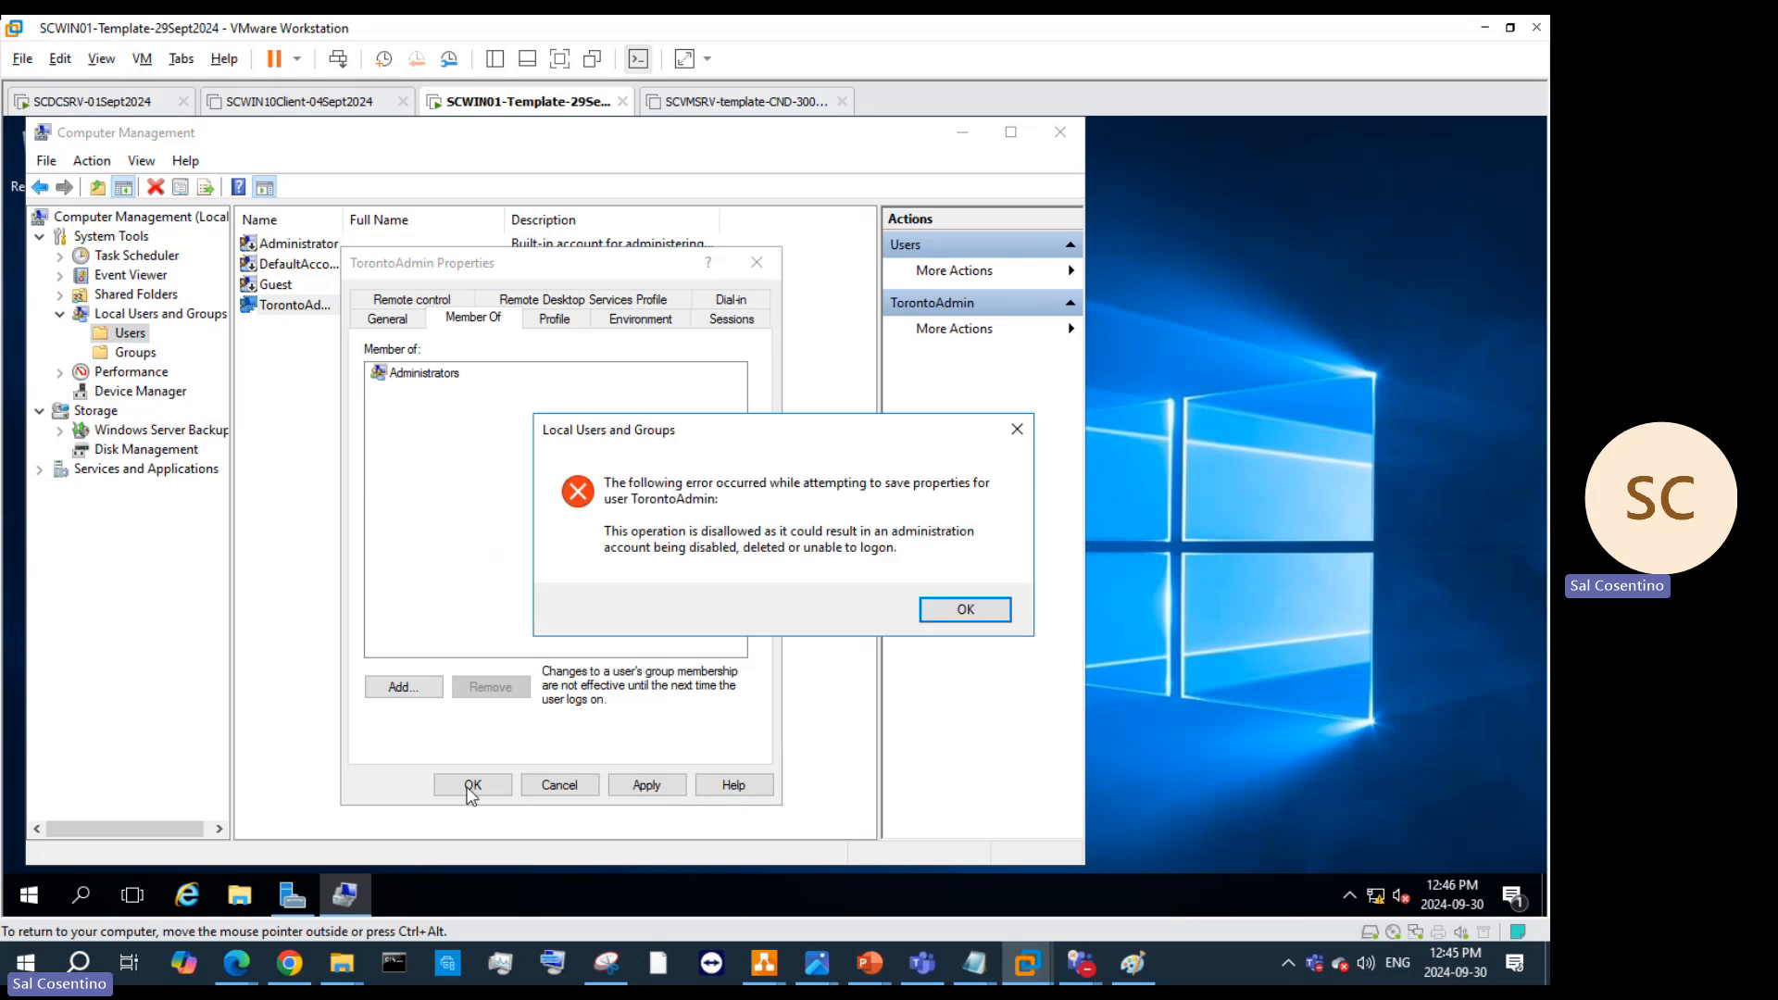
{"action": "left_click", "coordinate": [968, 615]}
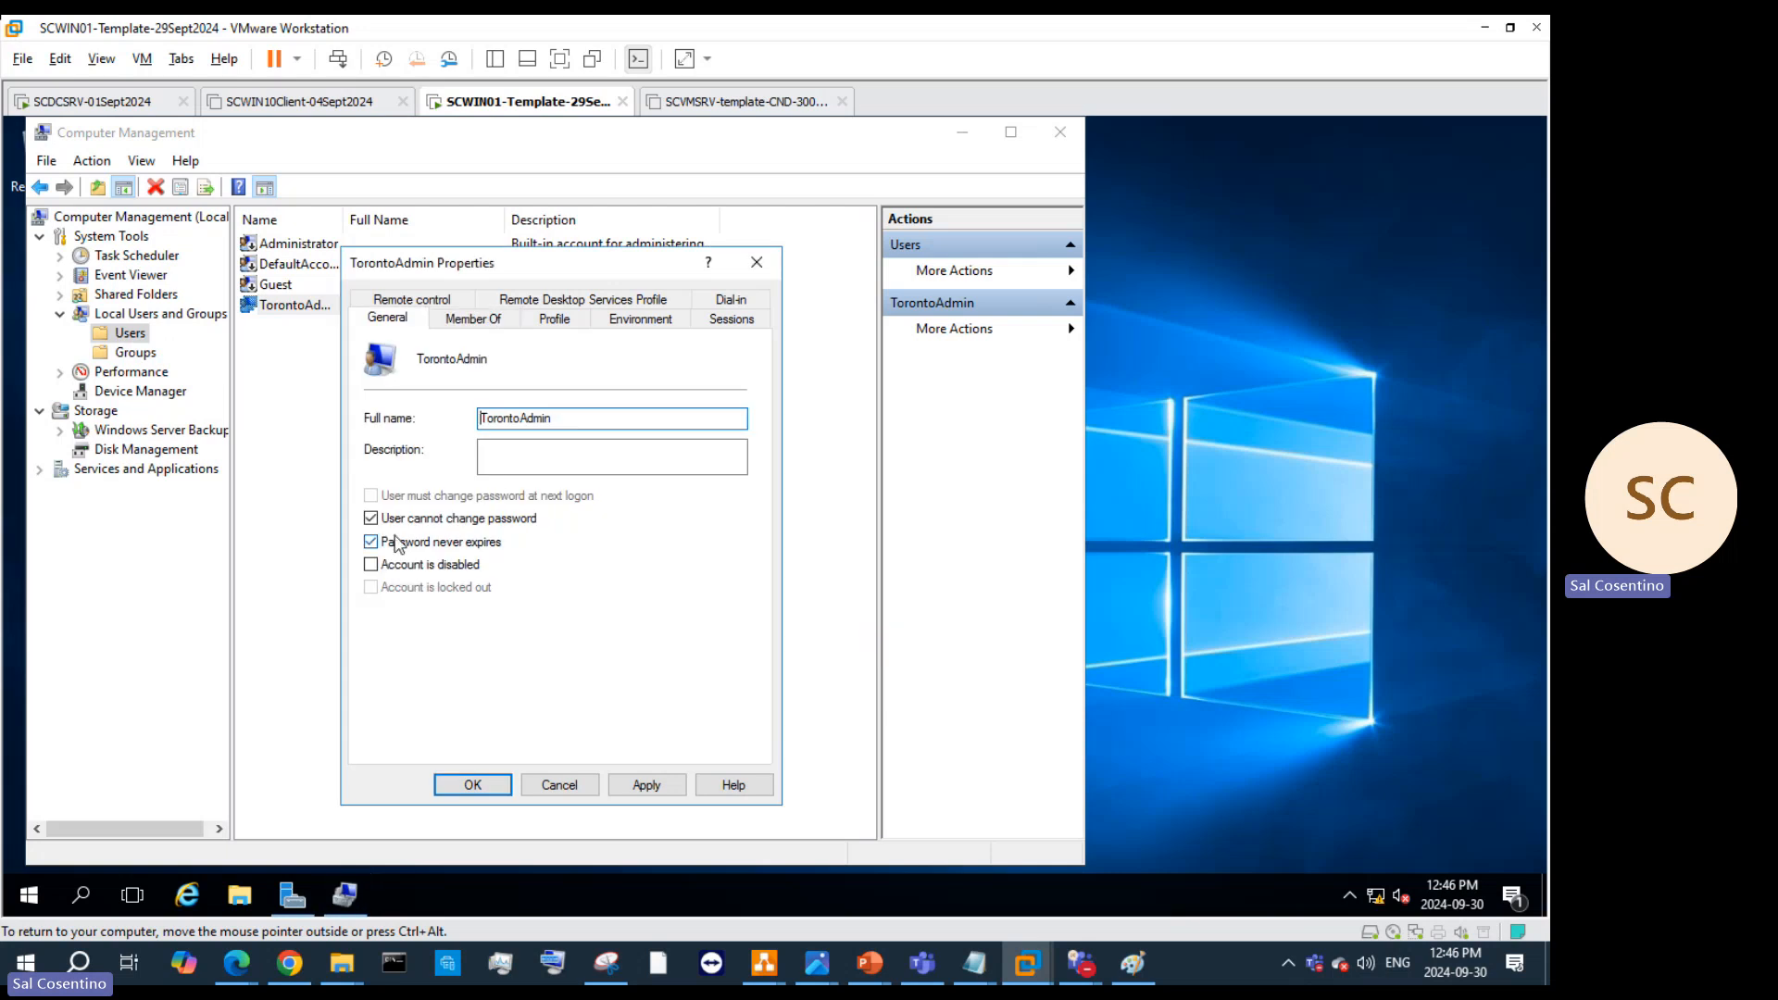
{"action": "left_click", "coordinate": [639, 785]}
{"action": "left_click", "coordinate": [931, 626]}
{"action": "left_click", "coordinate": [756, 262]}
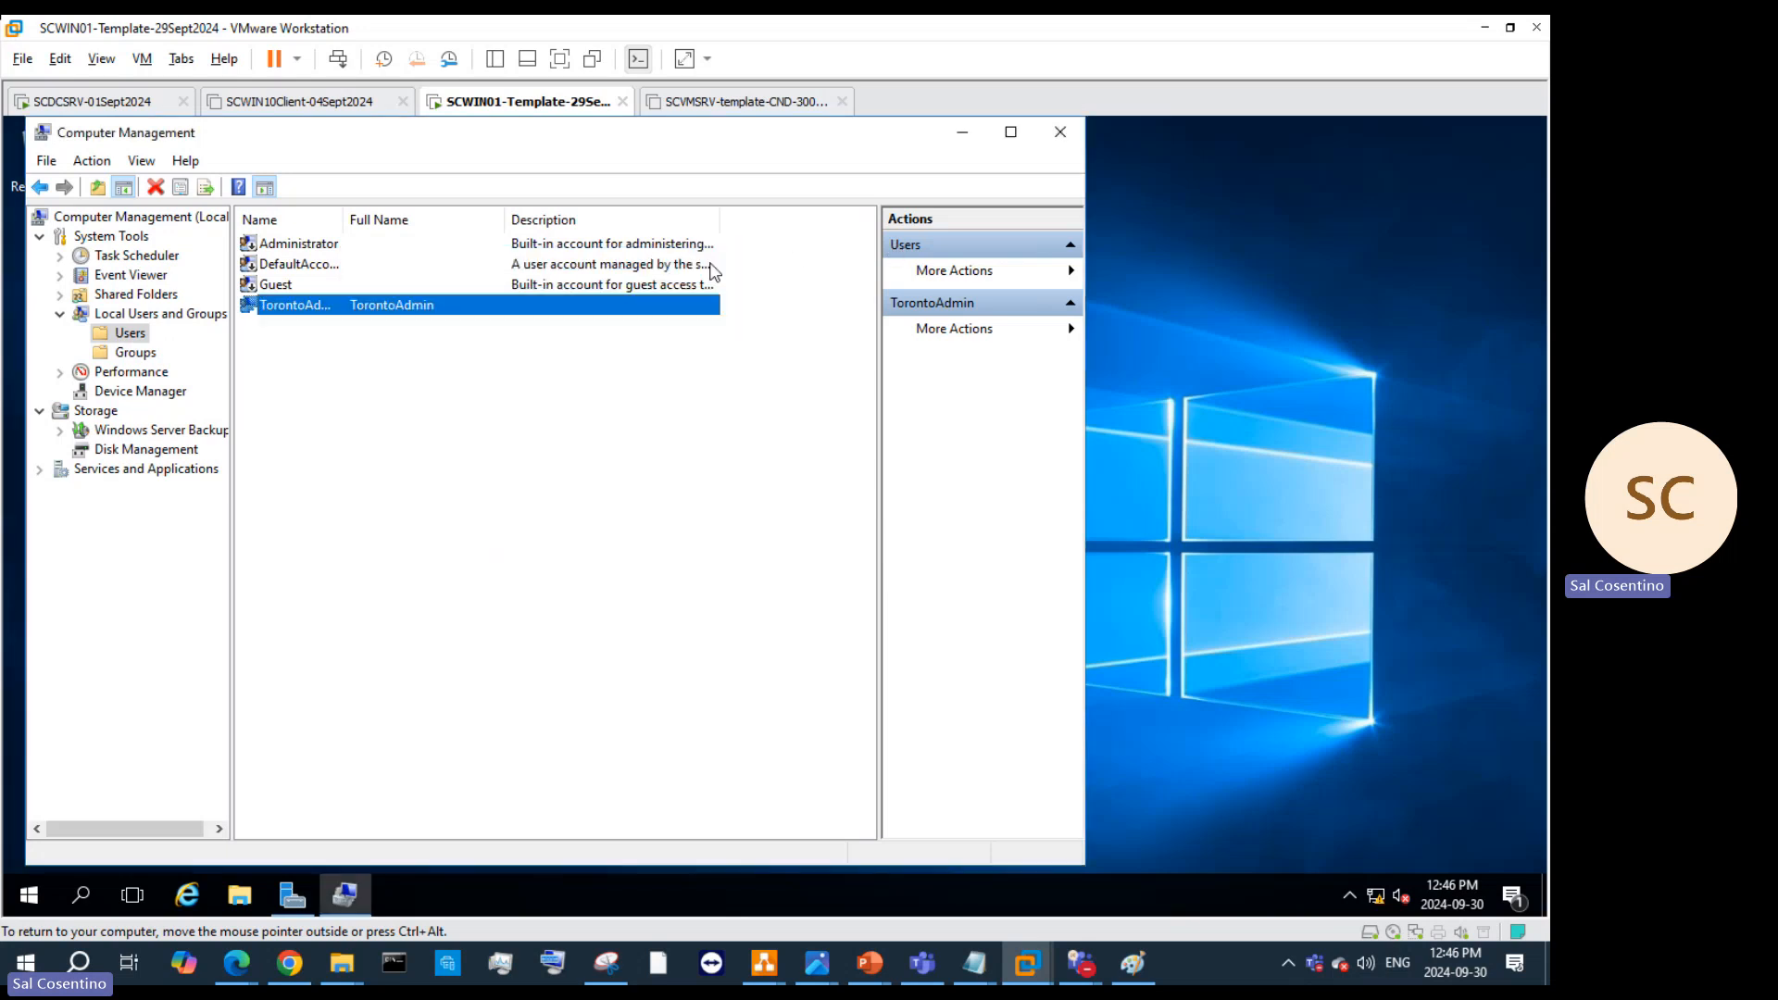
Step: Re-enable the built-in Administrator by clearing 'Account is disabled' and saving
{"action": "left_click", "coordinate": [302, 249]}
{"action": "right_click", "coordinate": [300, 248]}
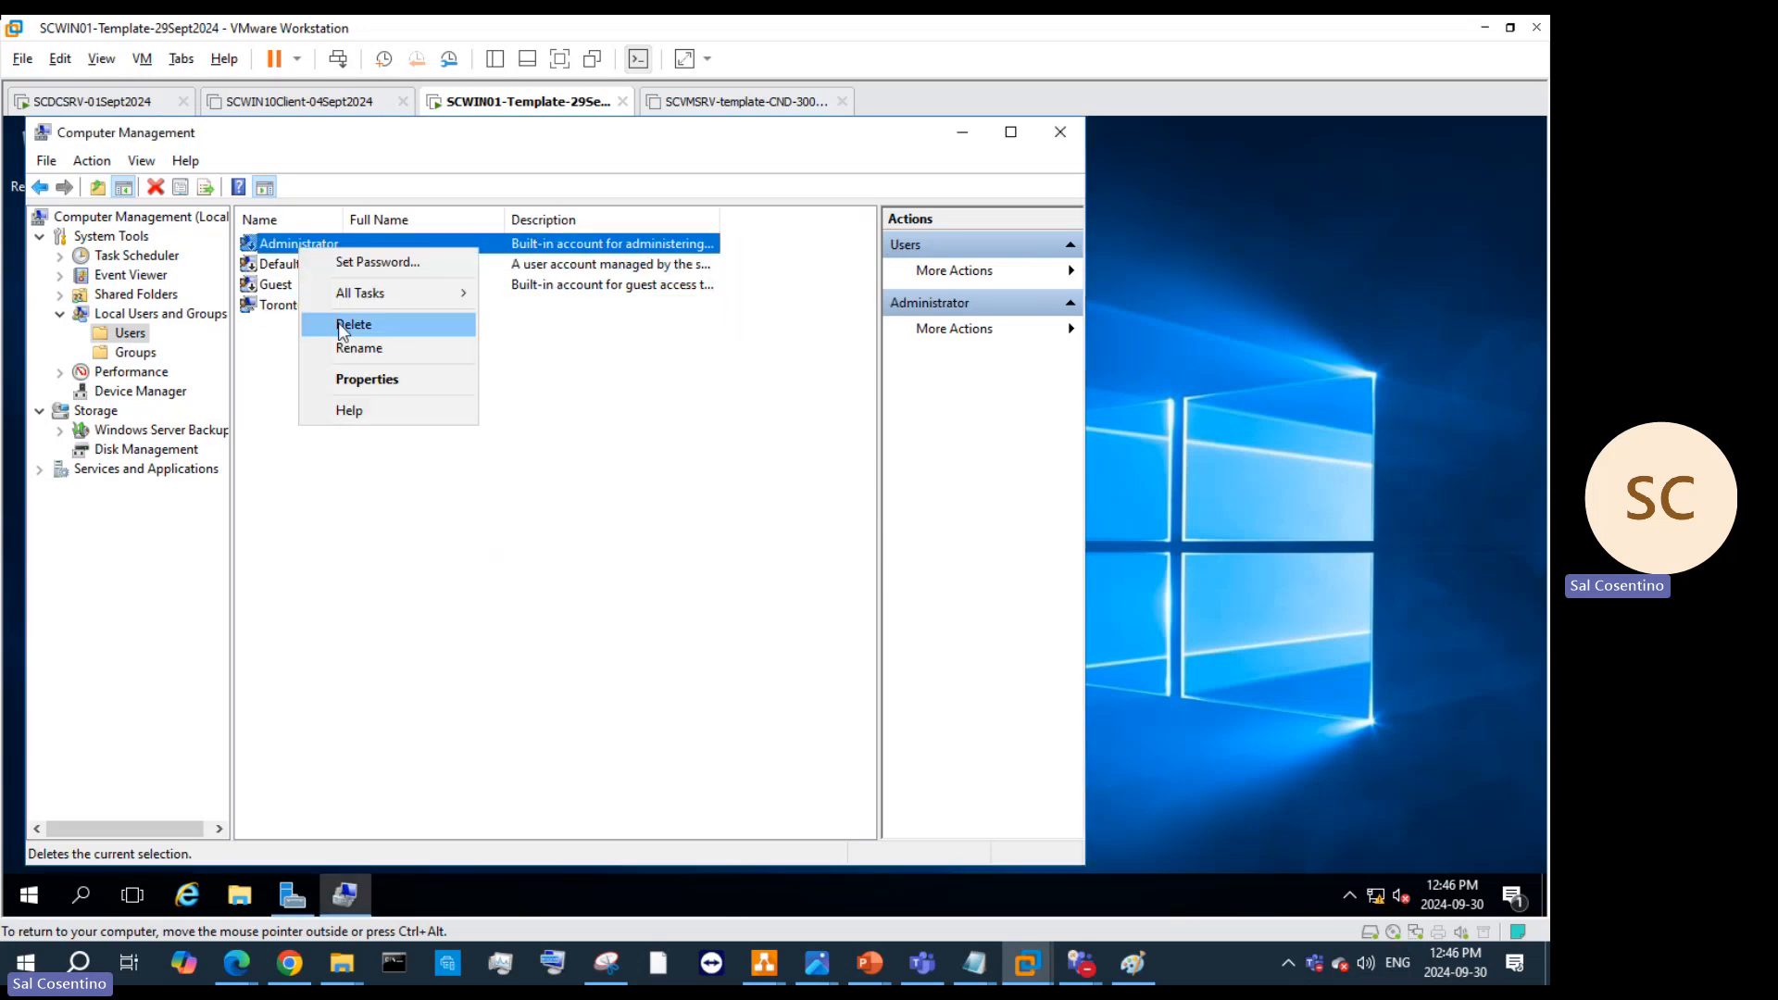
{"action": "left_click", "coordinate": [353, 382]}
{"action": "left_click", "coordinate": [372, 565]}
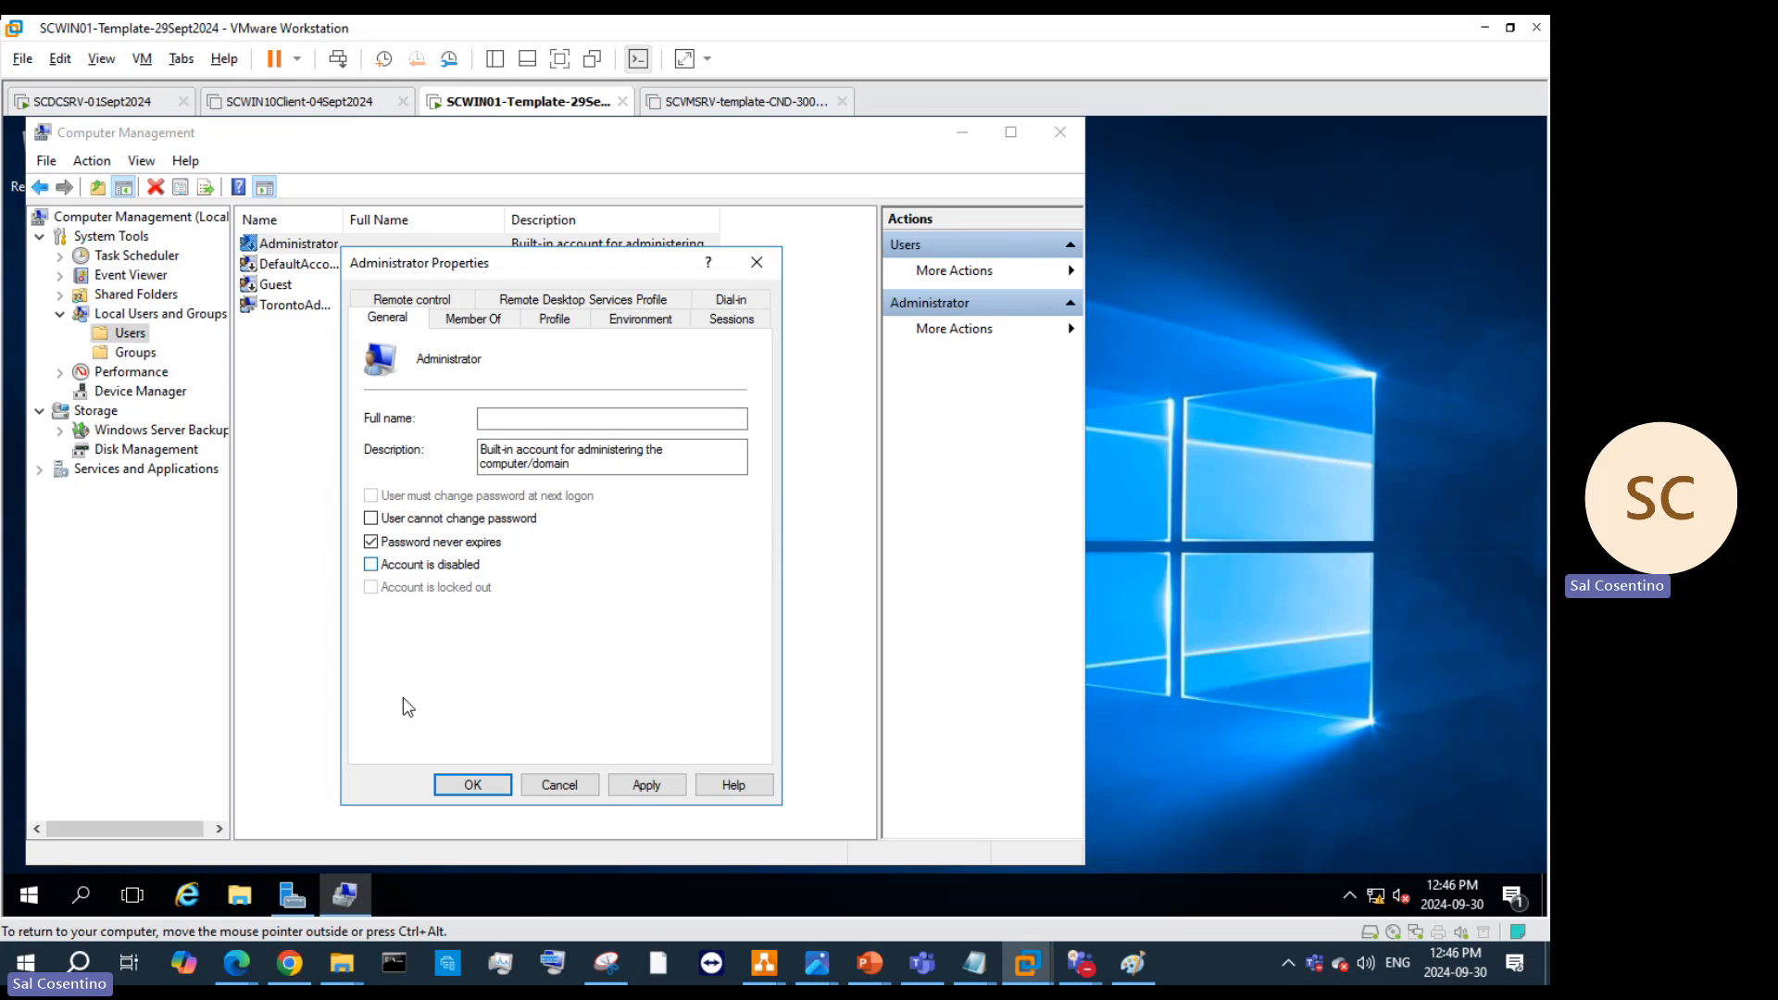
{"action": "left_click", "coordinate": [648, 787]}
{"action": "left_click", "coordinate": [451, 785]}
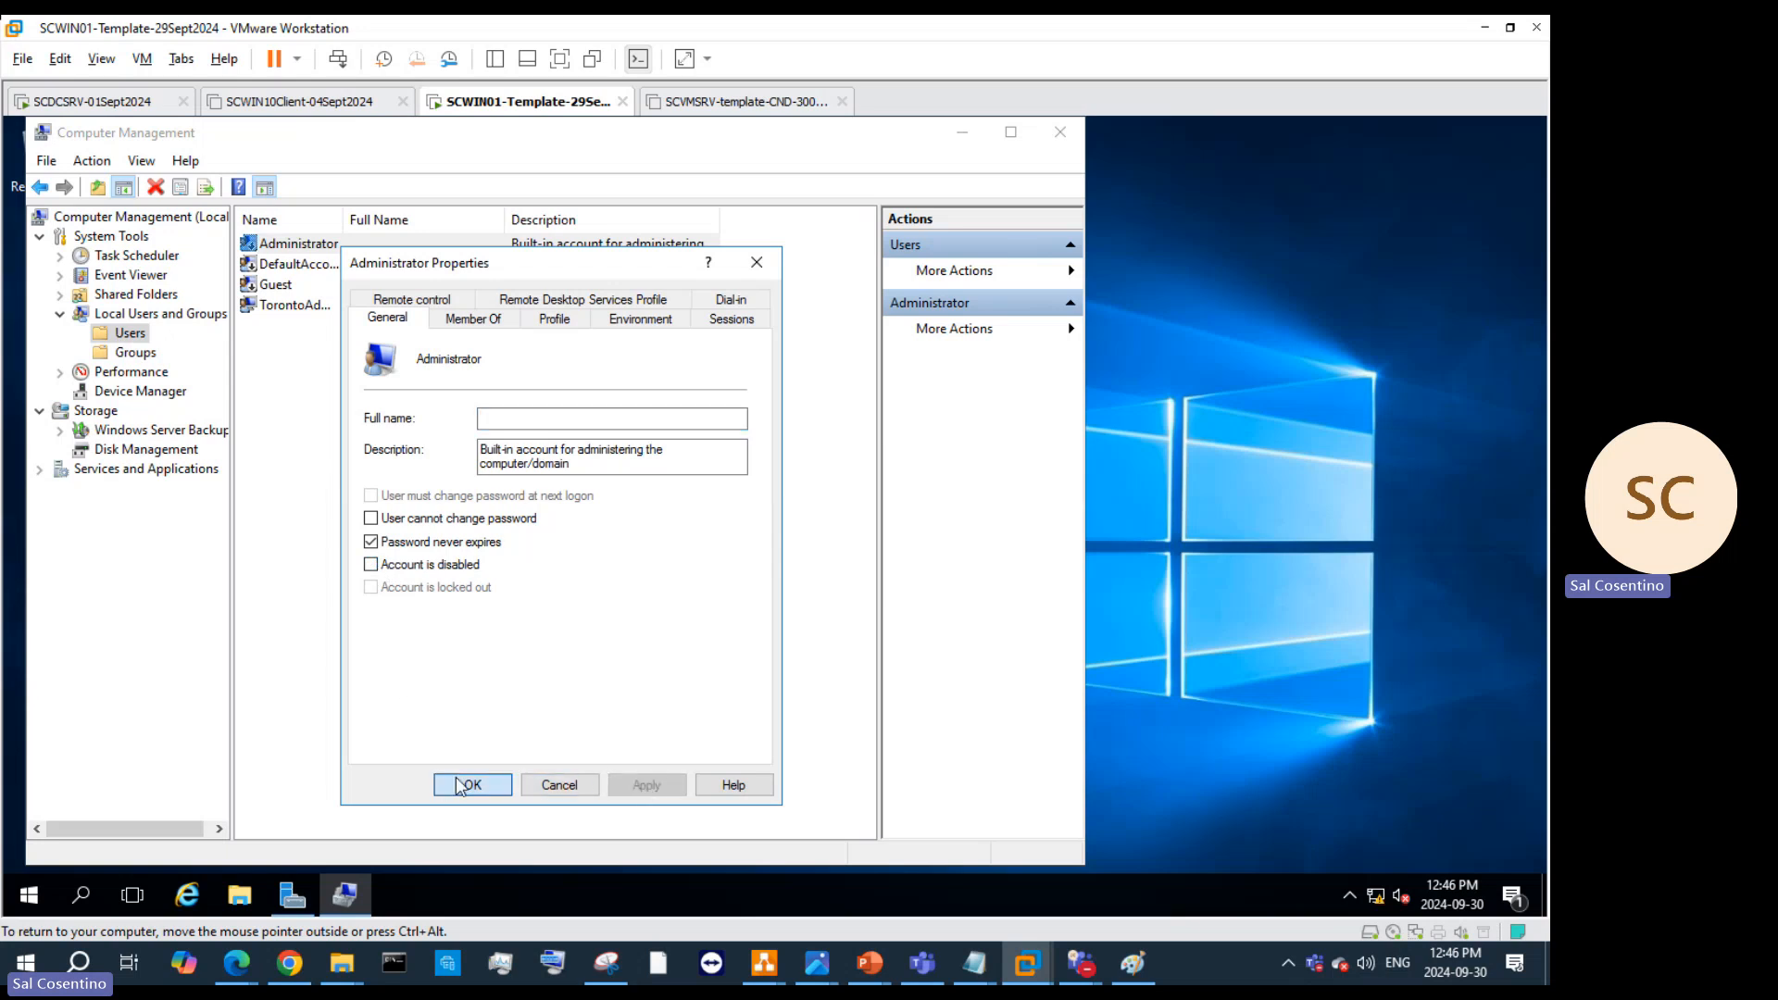
{"action": "left_click", "coordinate": [284, 305]}
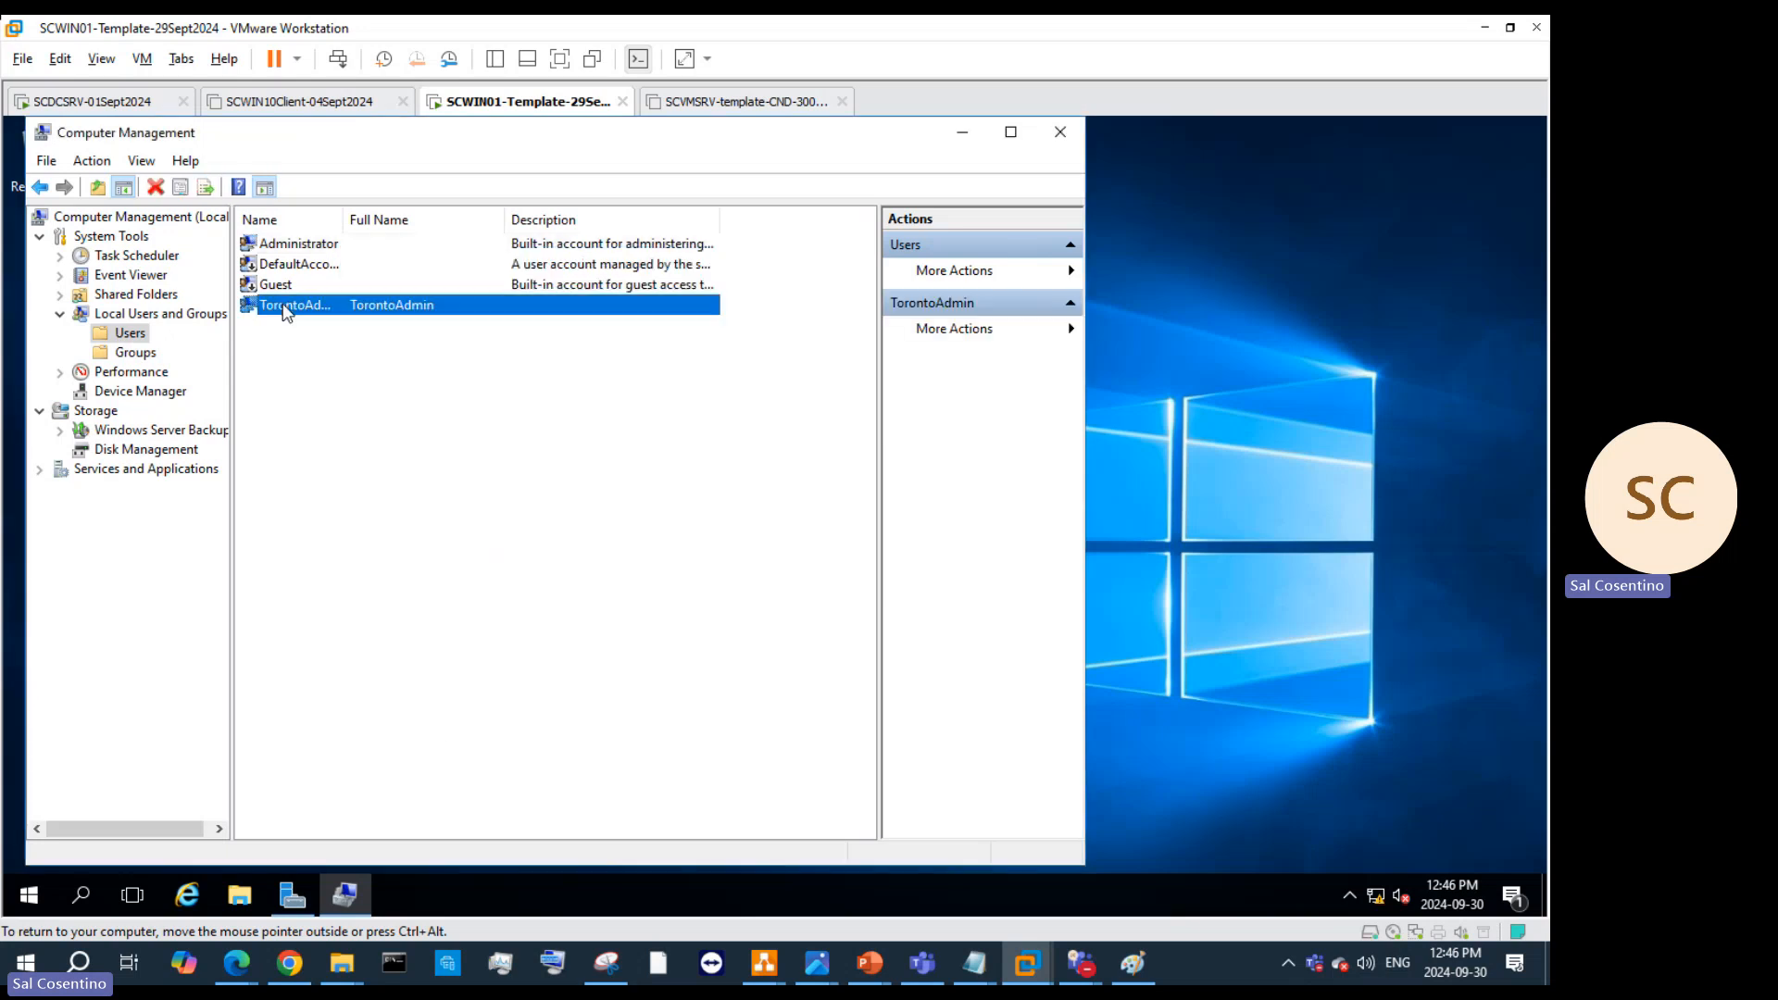
{"action": "right_click", "coordinate": [283, 305]}
{"action": "left_click", "coordinate": [330, 443]}
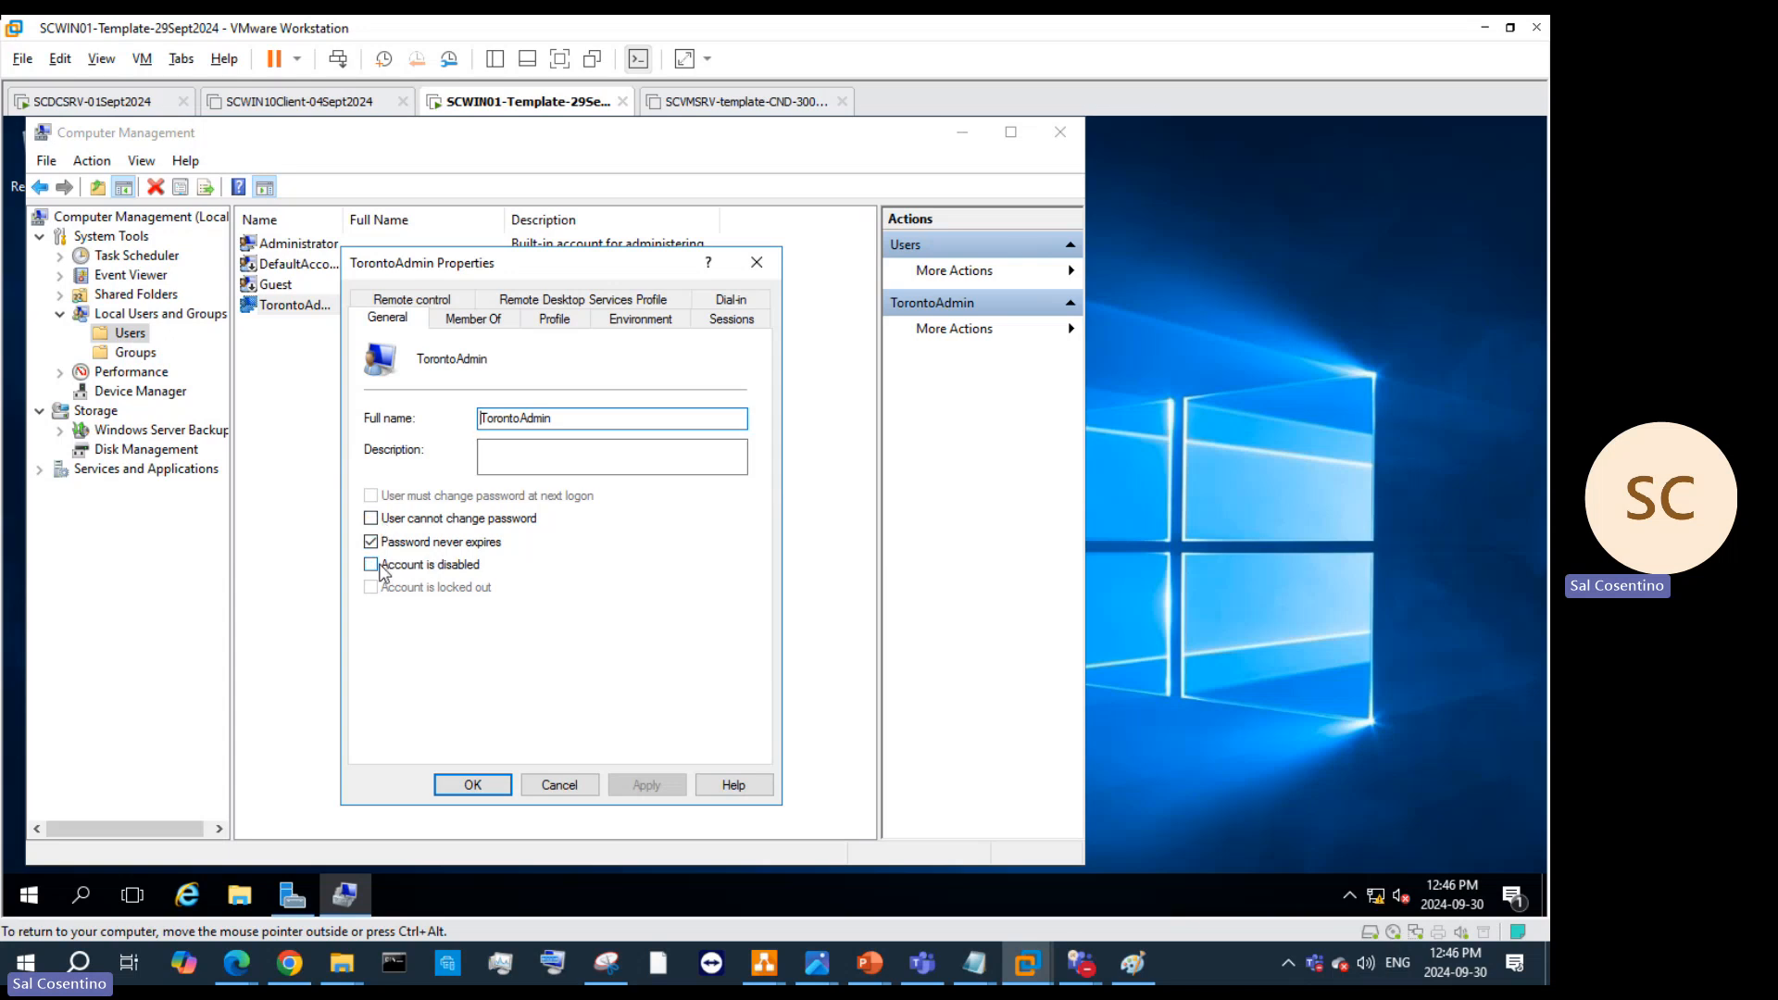
{"action": "left_click", "coordinate": [401, 520]}
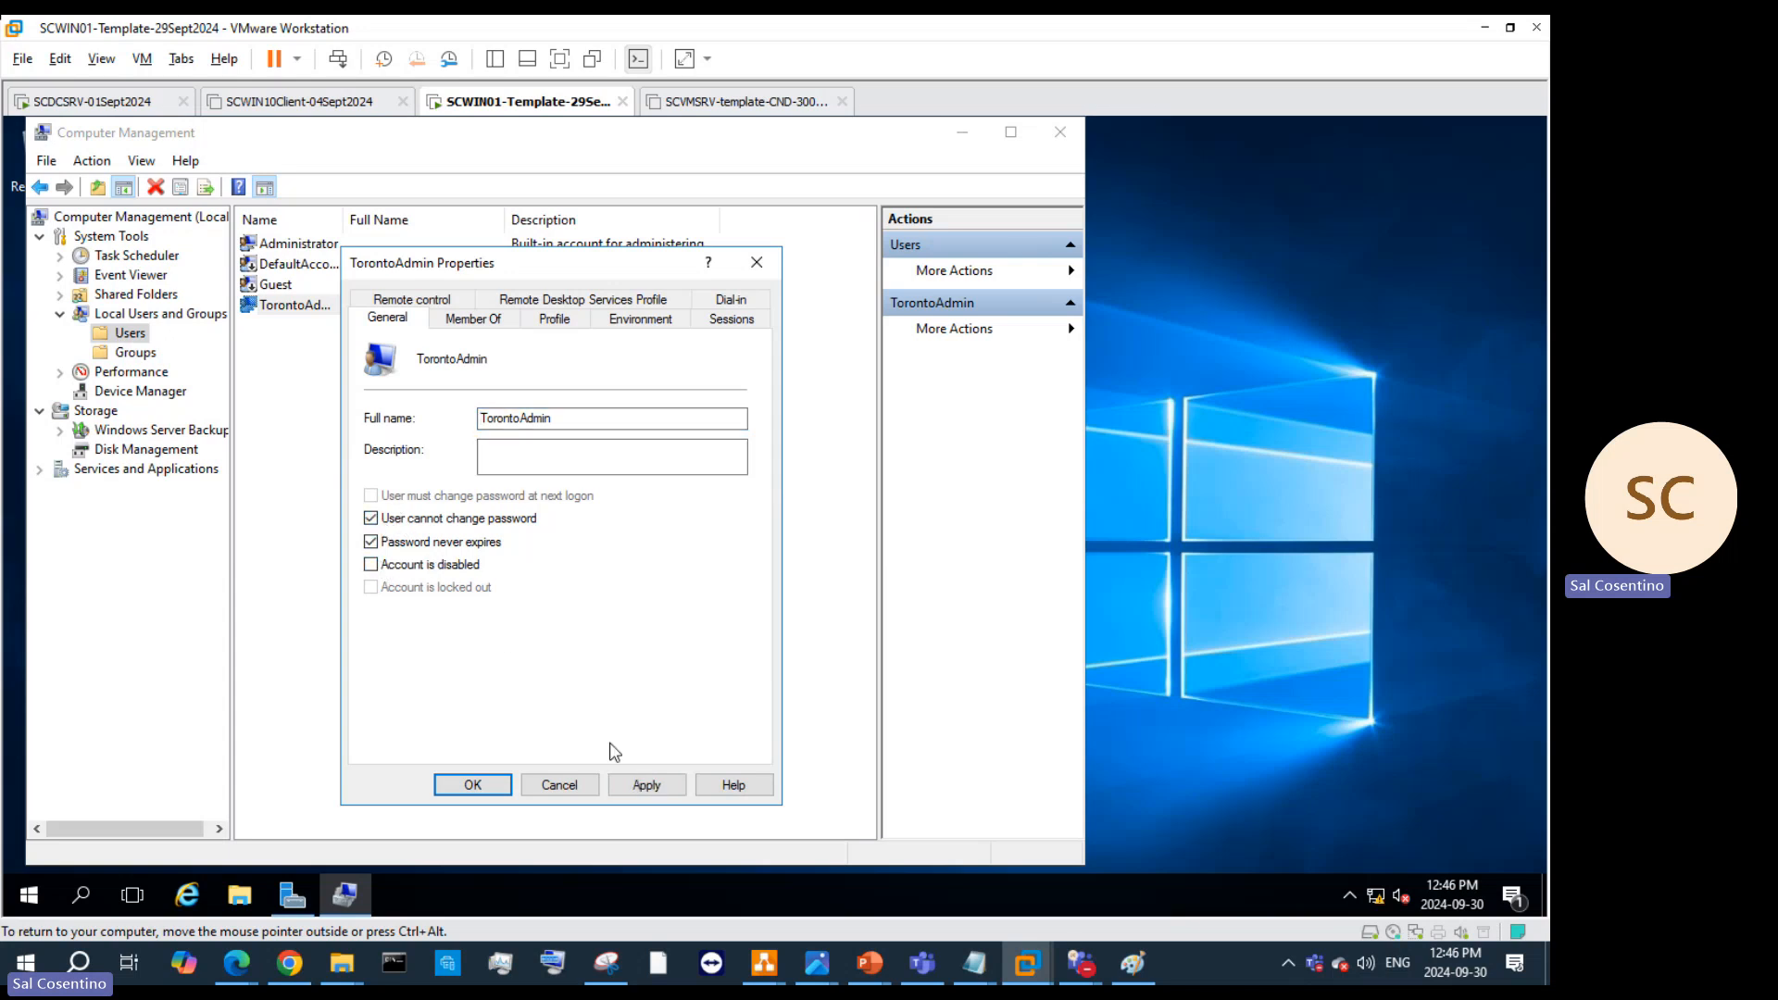
{"action": "left_click", "coordinate": [646, 785]}
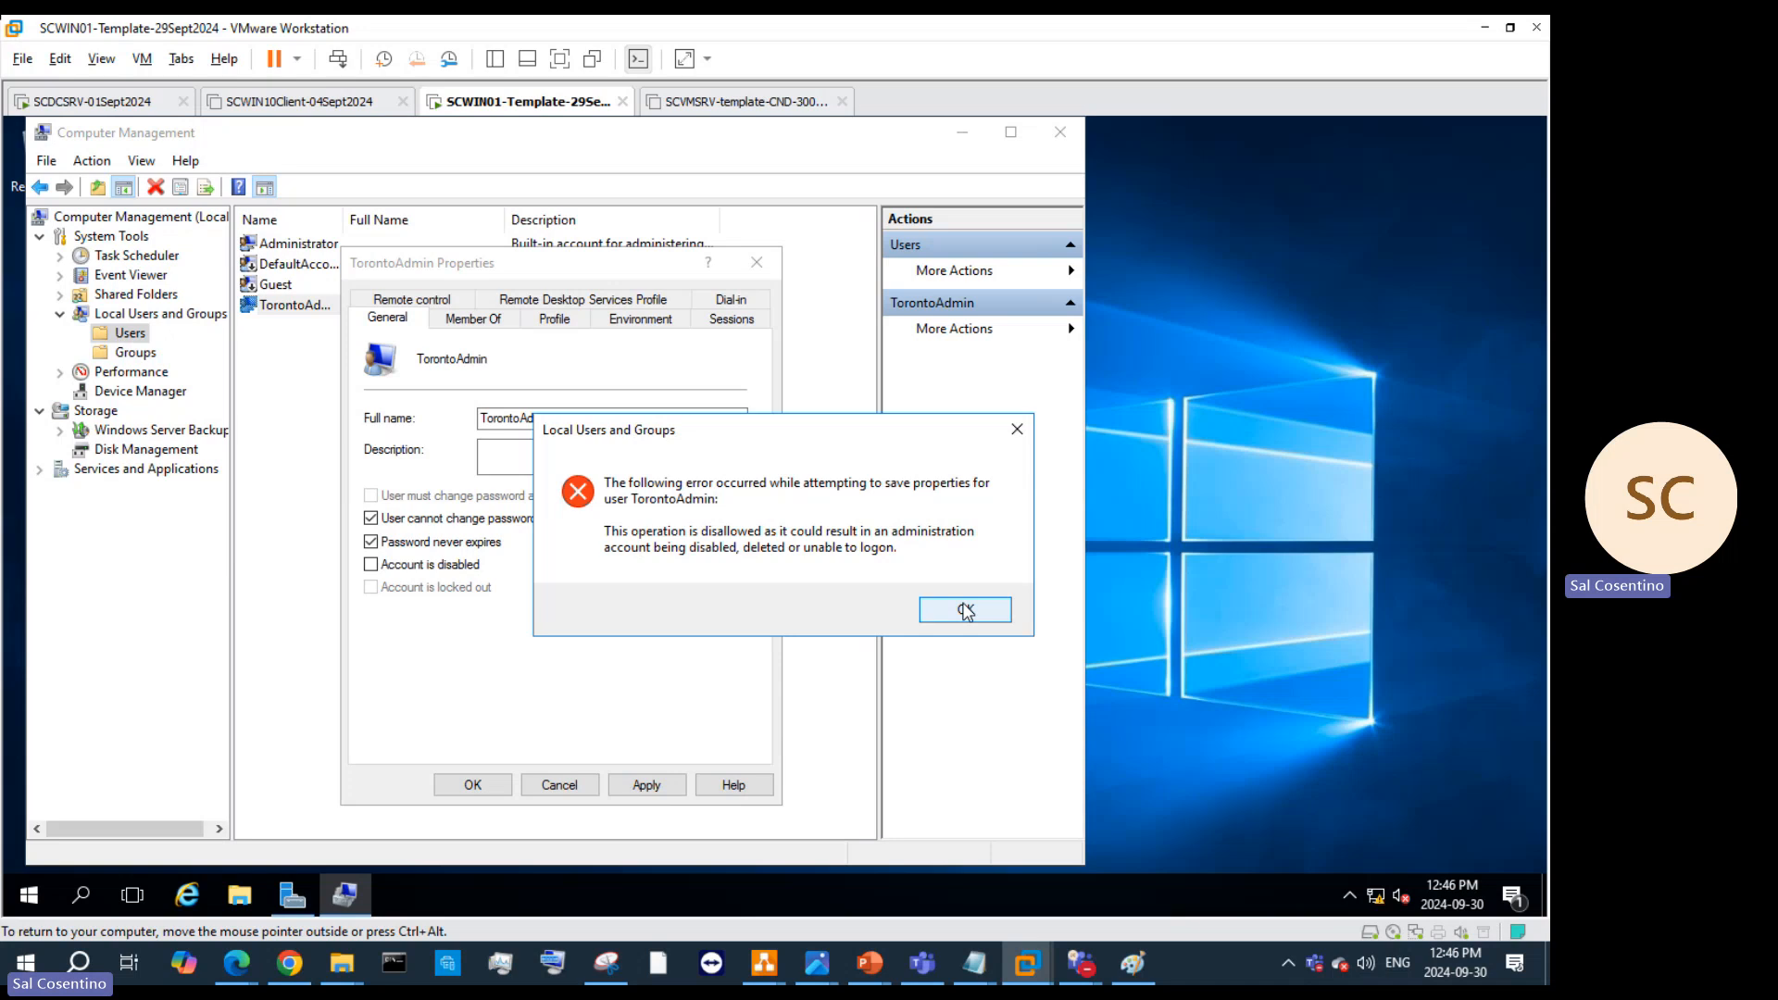
{"action": "left_click", "coordinate": [1016, 431]}
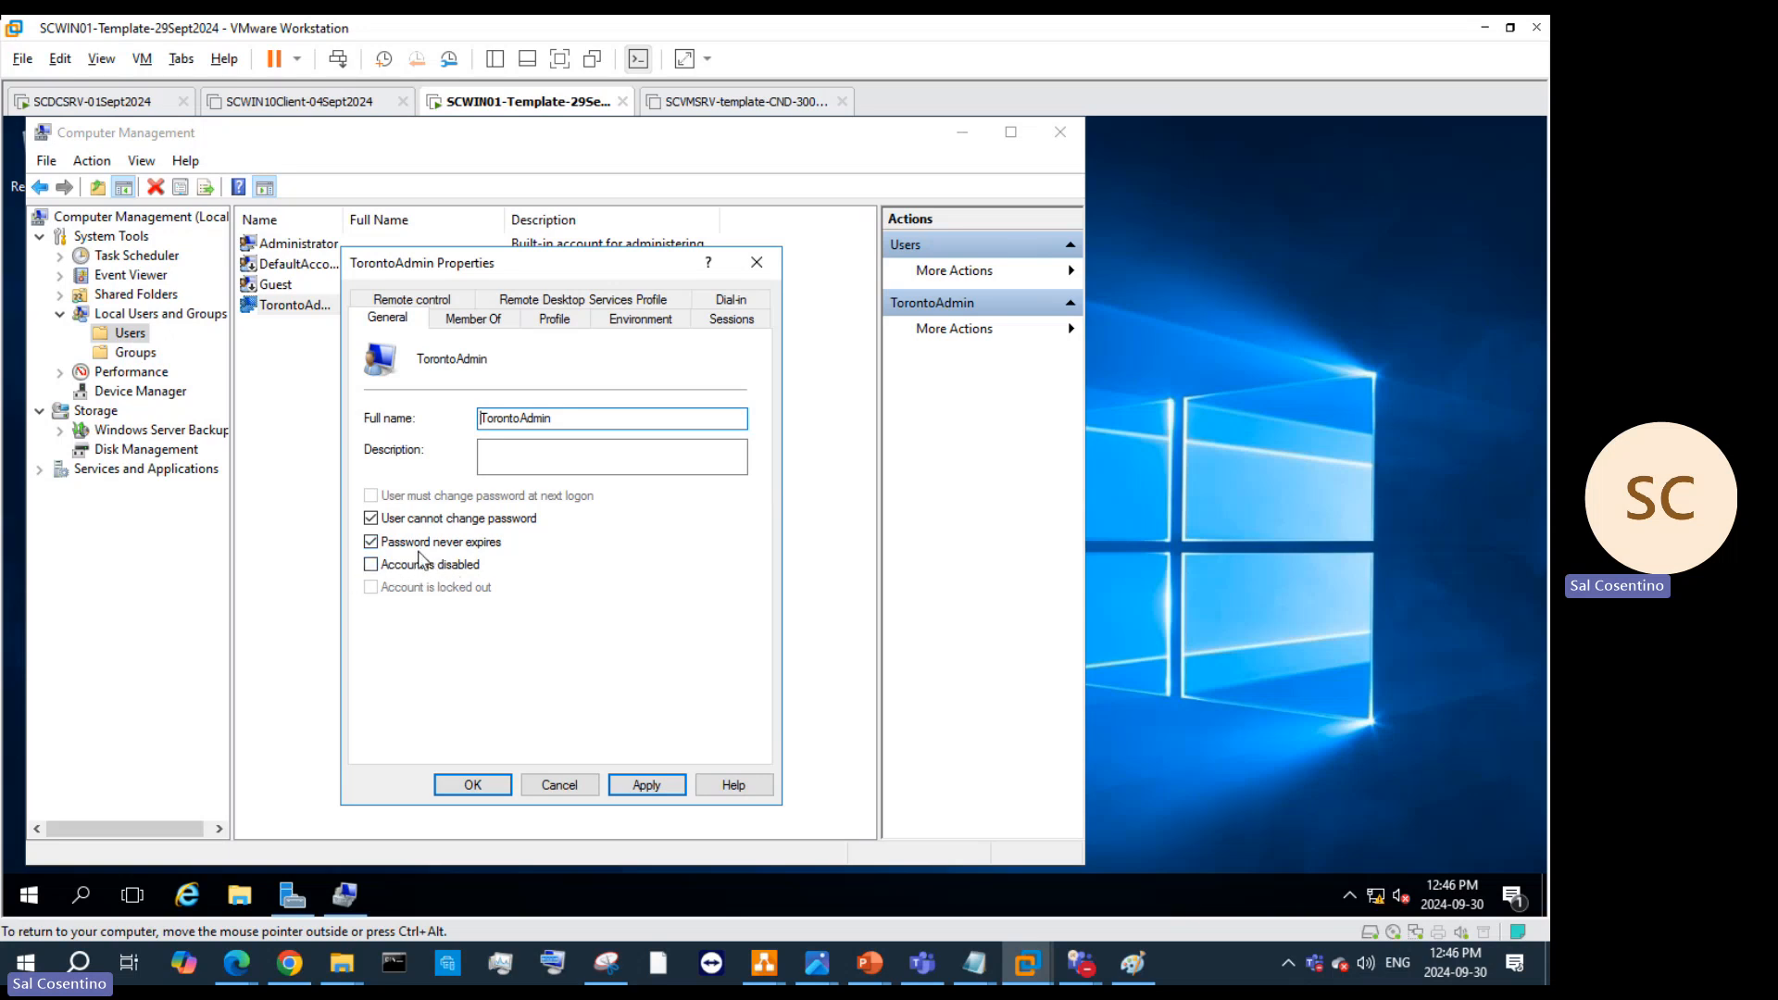
{"action": "left_click", "coordinate": [261, 287]}
{"action": "right_click", "coordinate": [260, 287]}
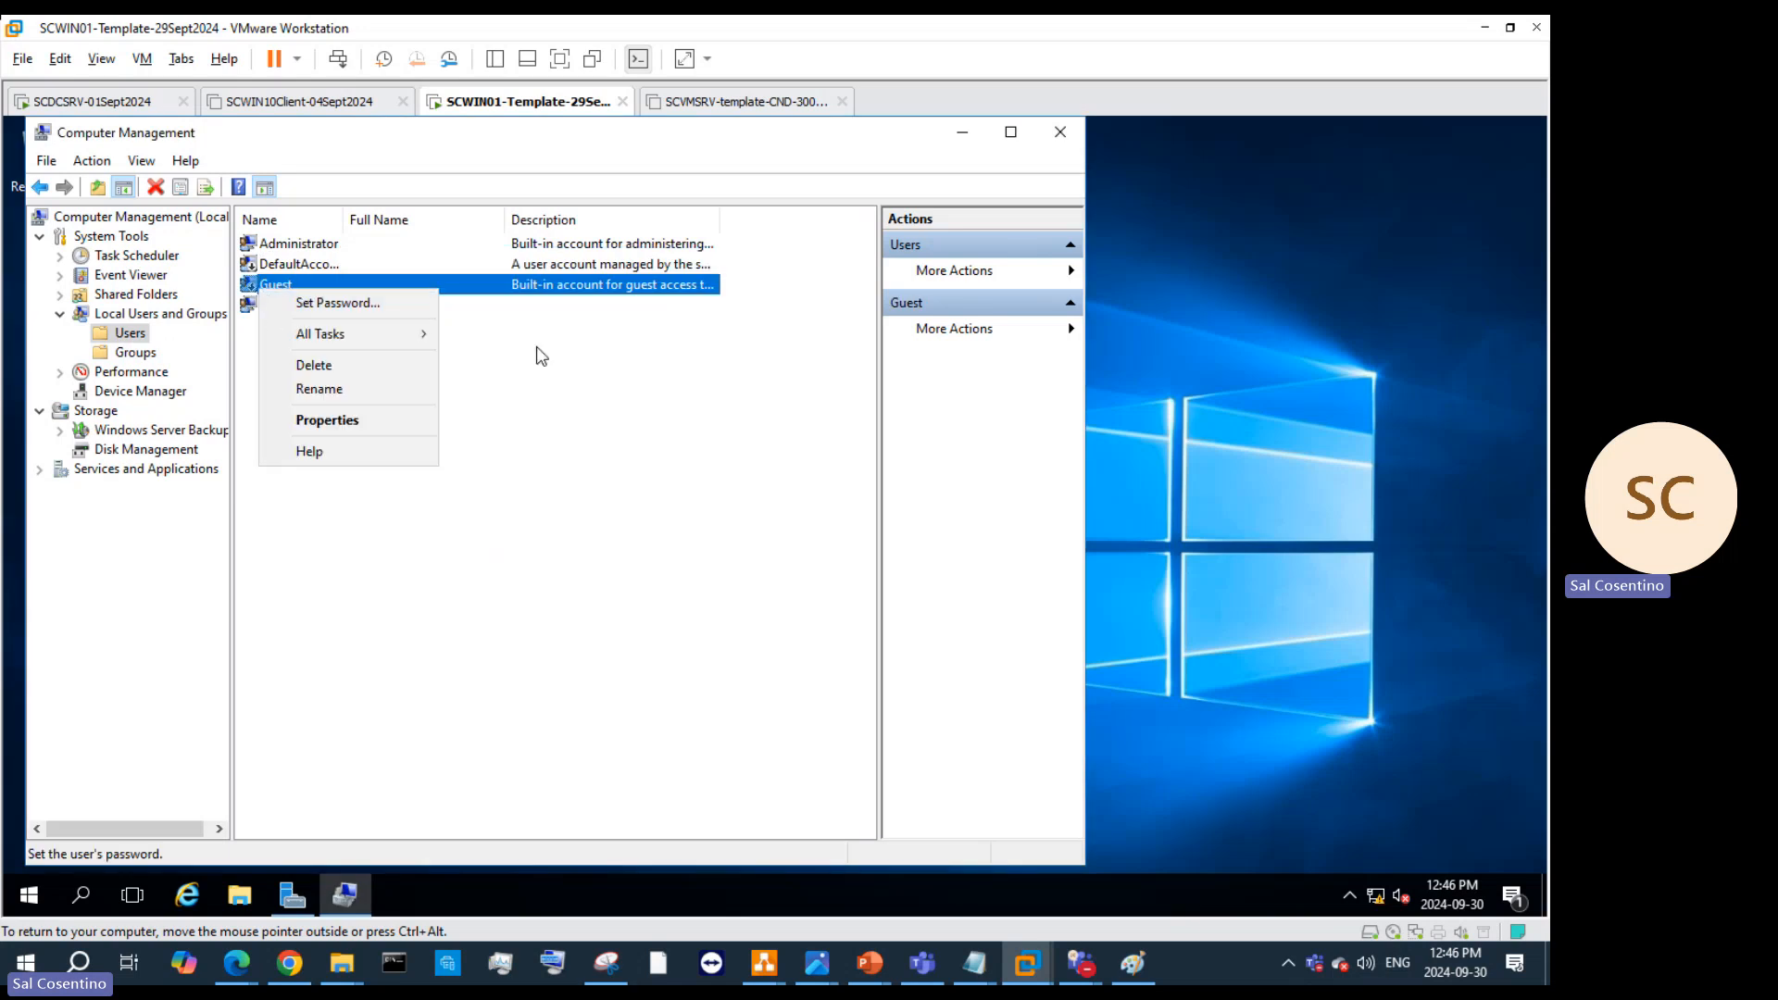
{"action": "left_click", "coordinate": [508, 444]}
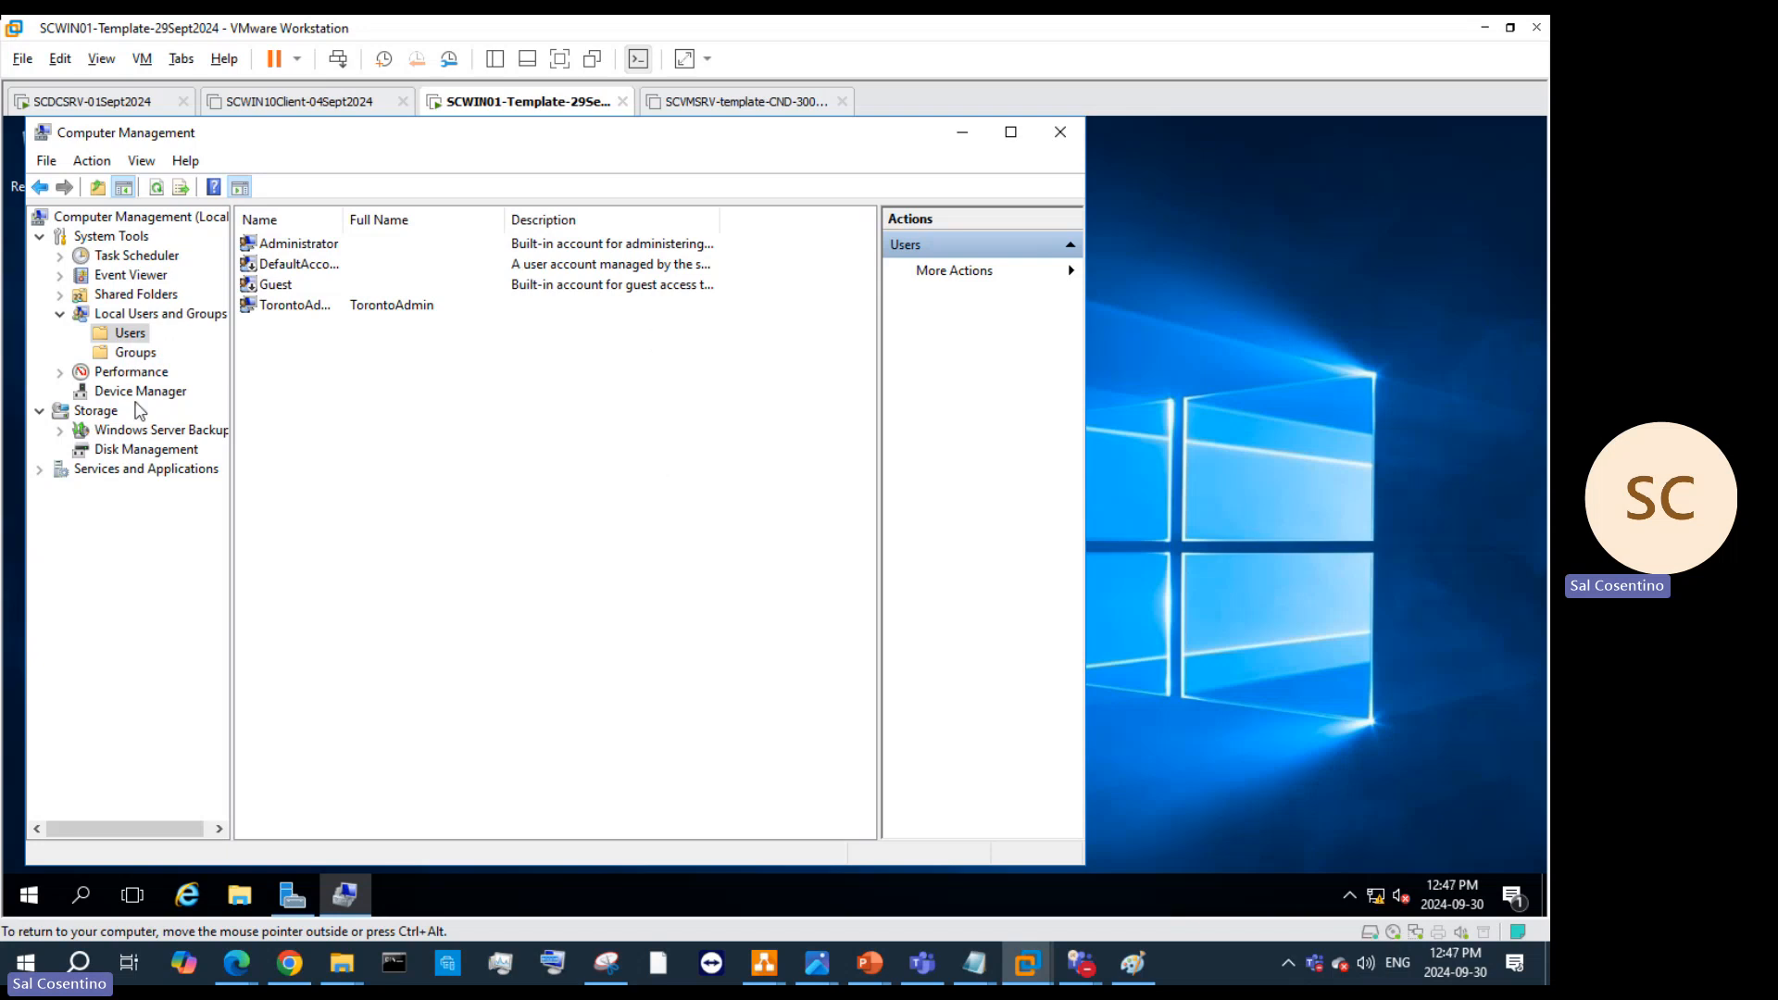
Step: Review TorontoAdmin's account properties, then close the dialog and Computer Management
{"action": "left_click", "coordinate": [304, 309]}
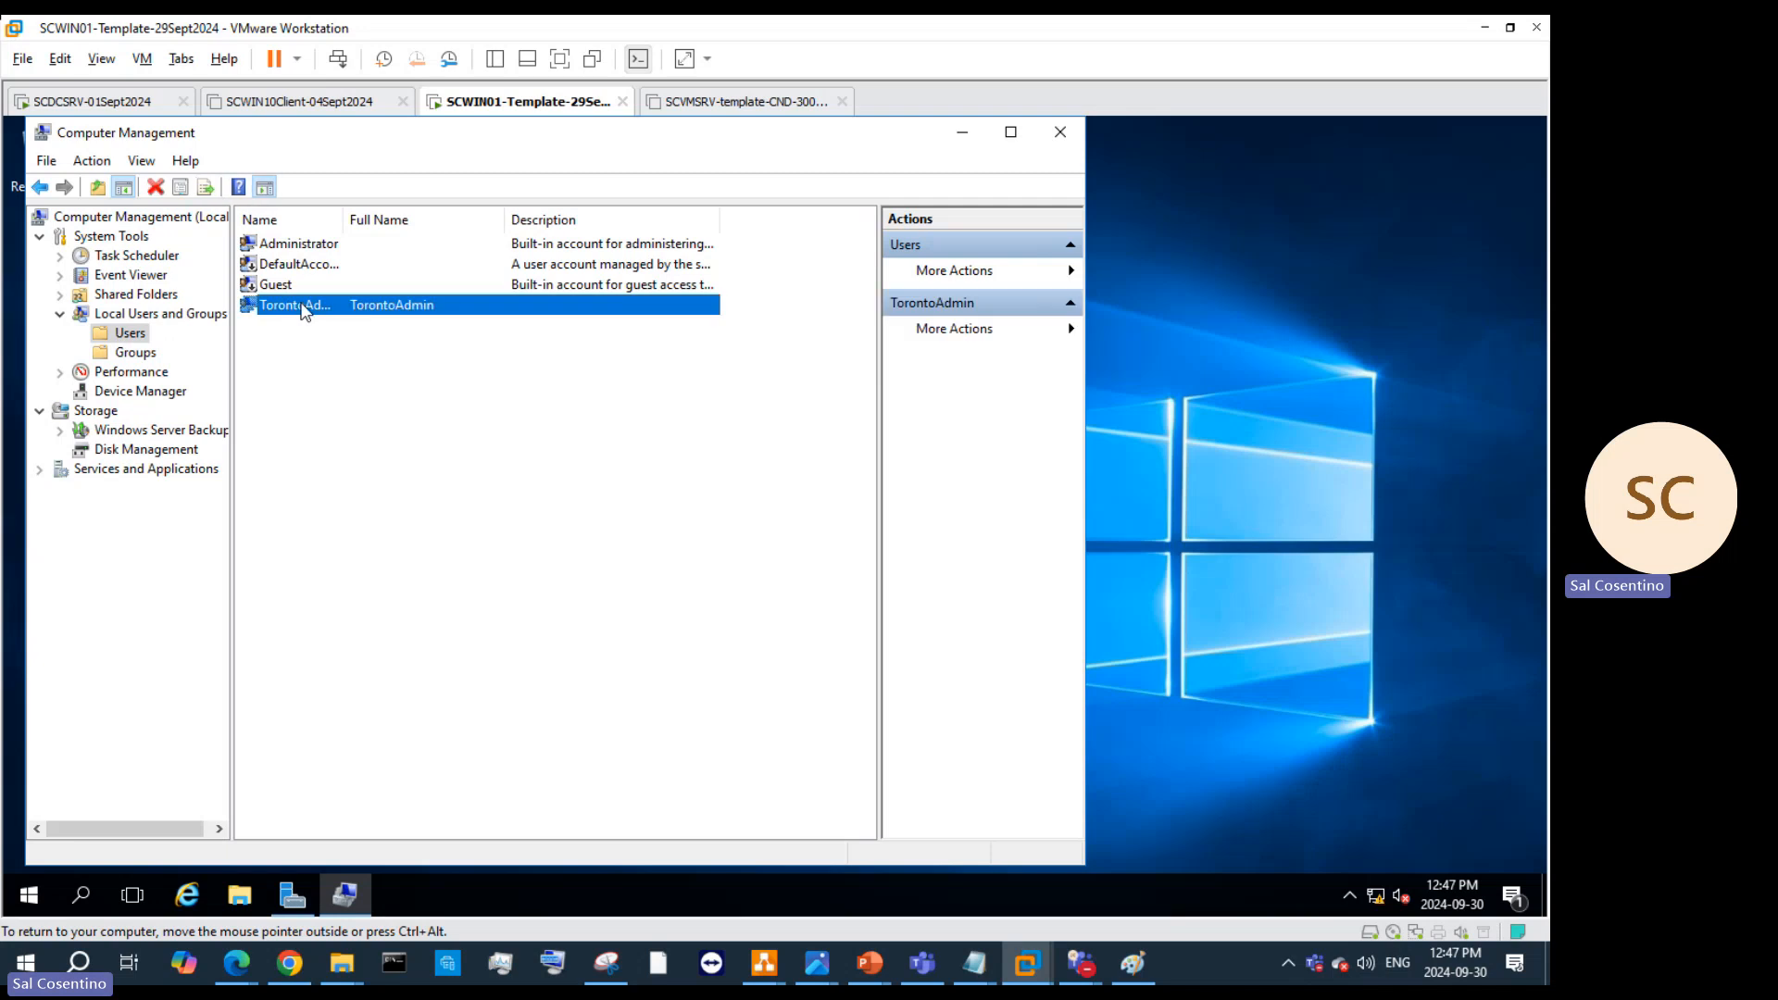
{"action": "double_click", "coordinate": [304, 309]}
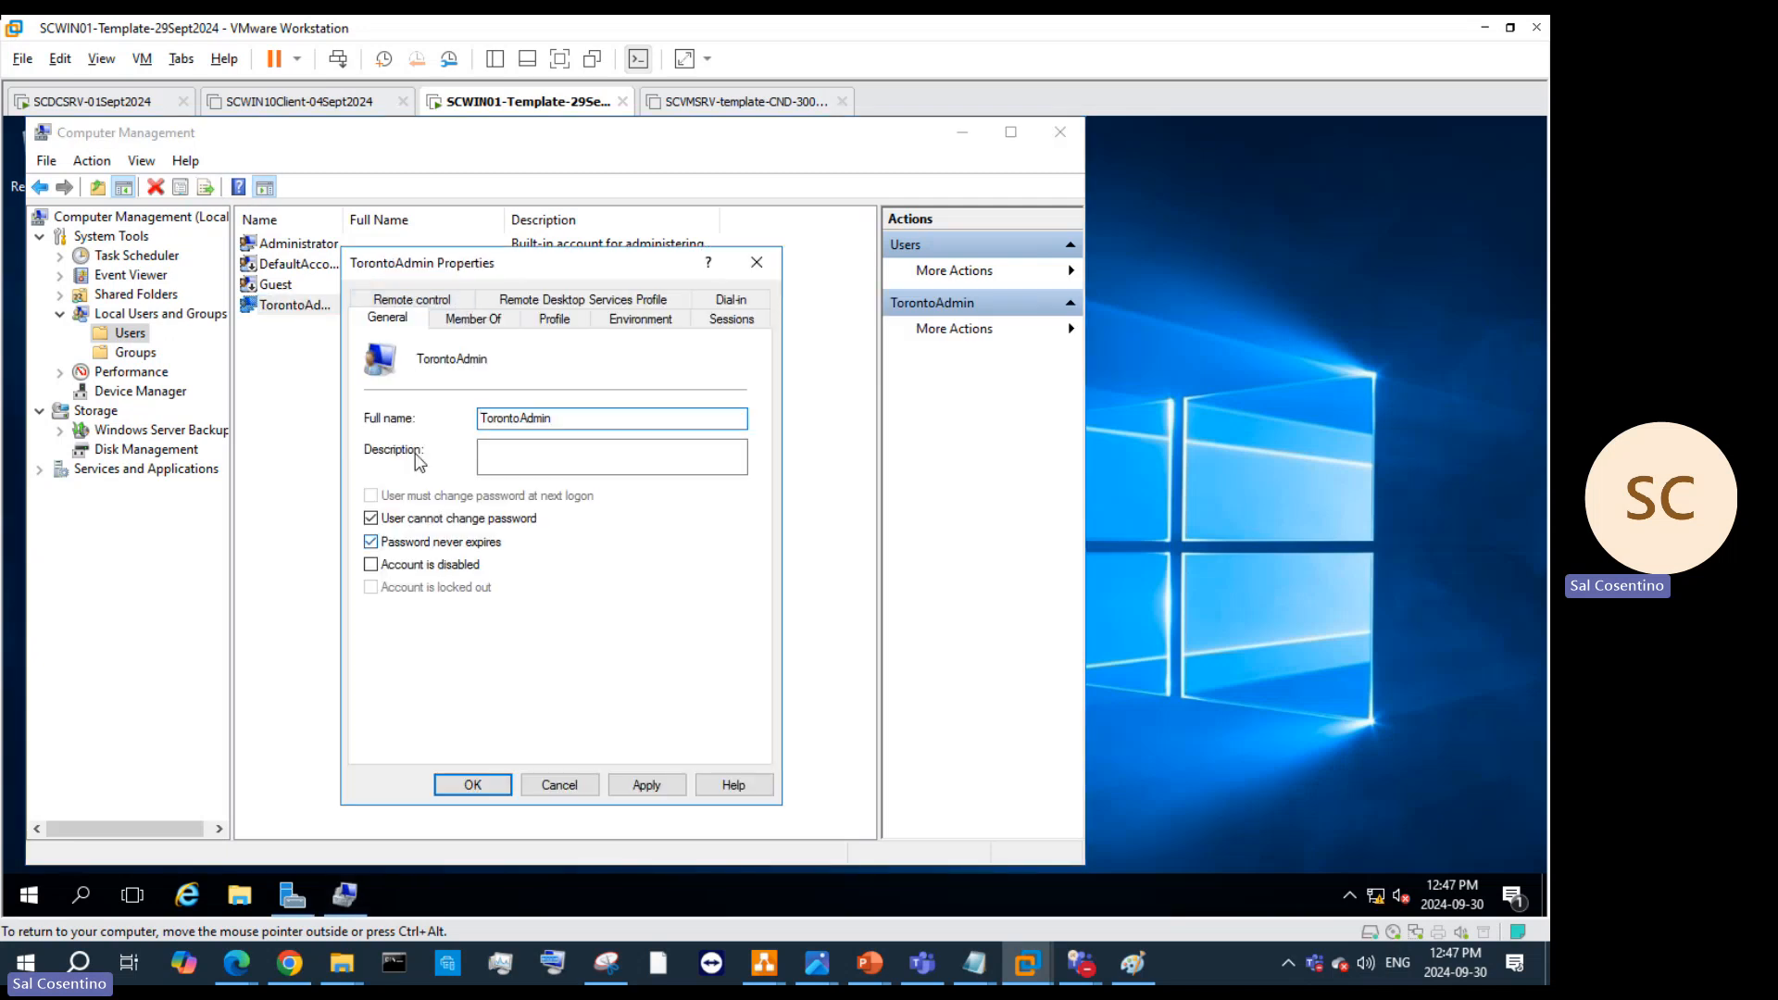
{"action": "left_click", "coordinate": [756, 262]}
{"action": "left_click", "coordinate": [1059, 137]}
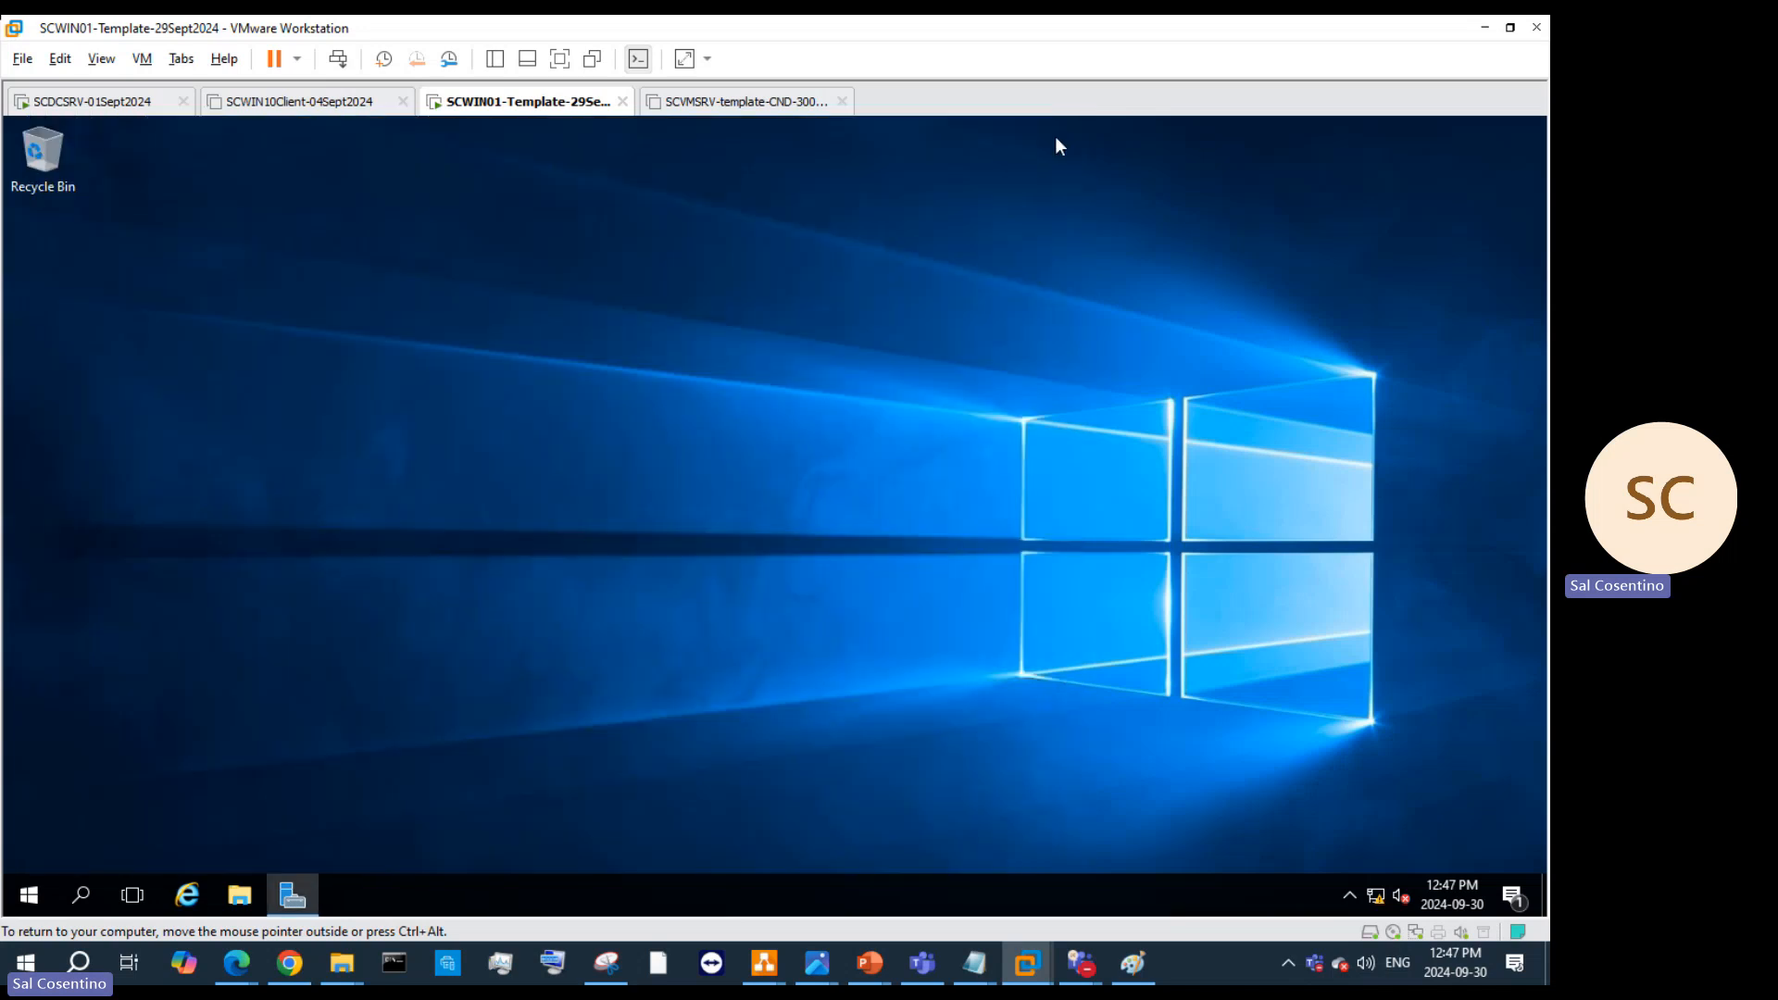
Step: Sign out of the current guest Windows session from the Start menu
{"action": "left_click", "coordinate": [17, 907]}
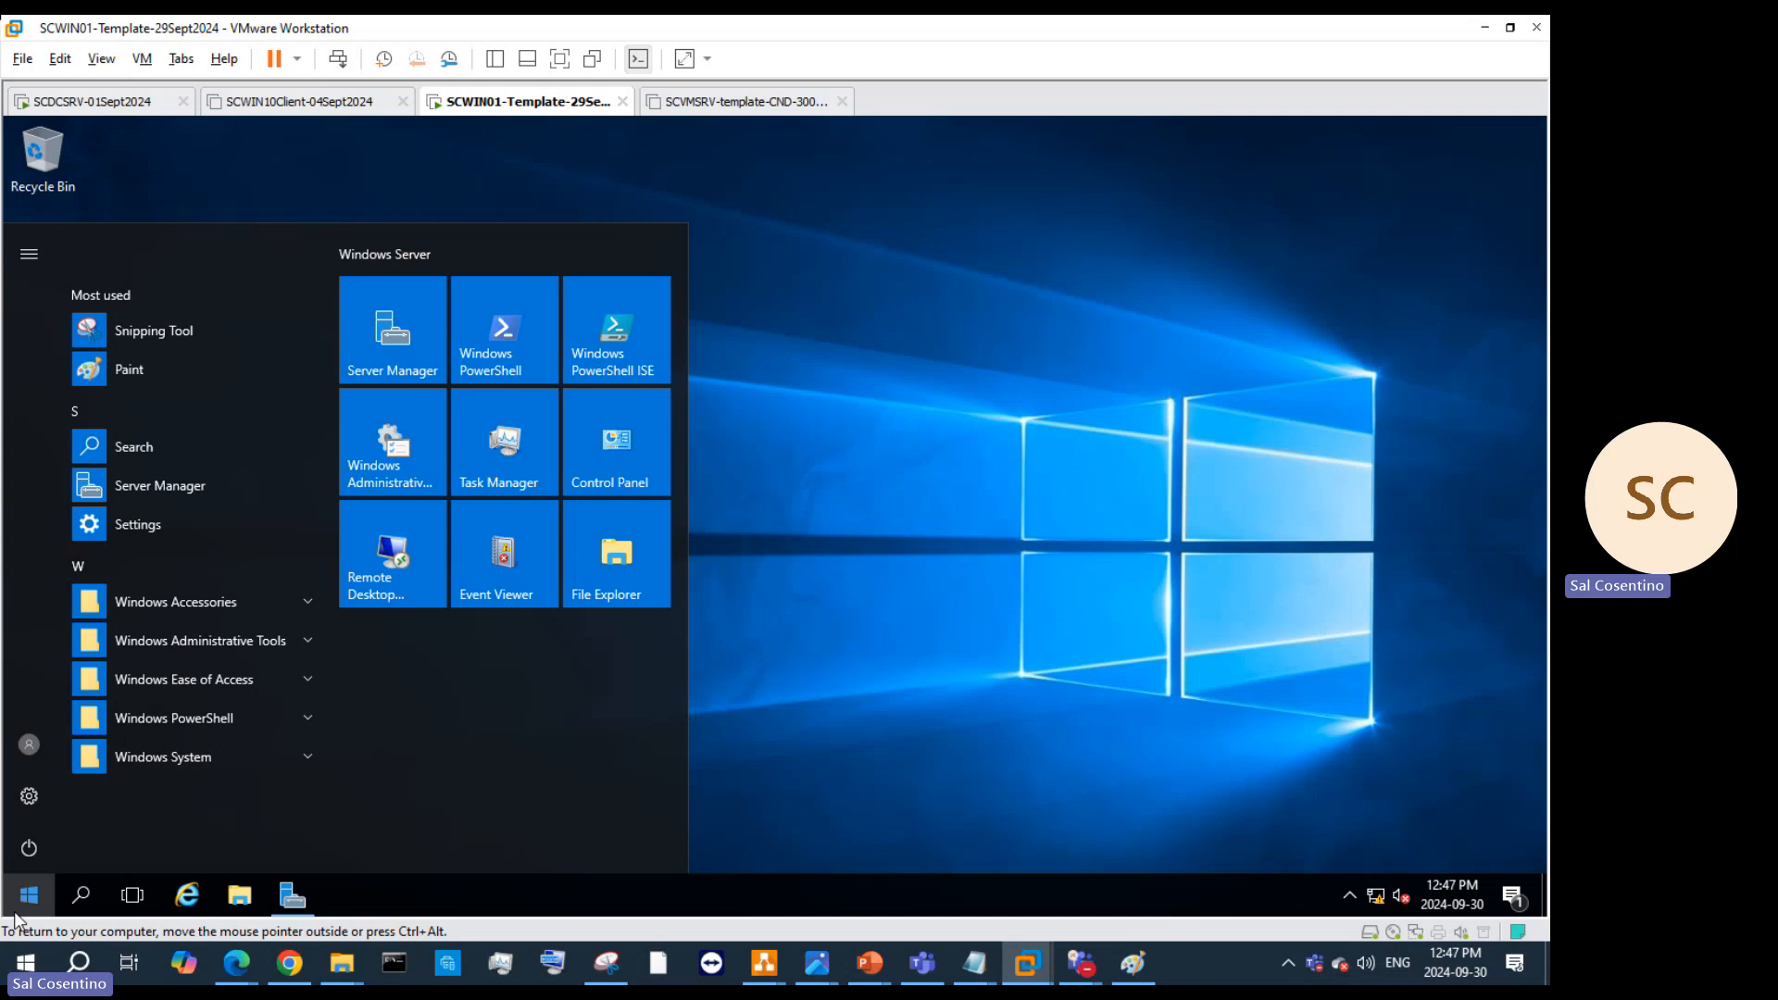
{"action": "left_click", "coordinate": [25, 848]}
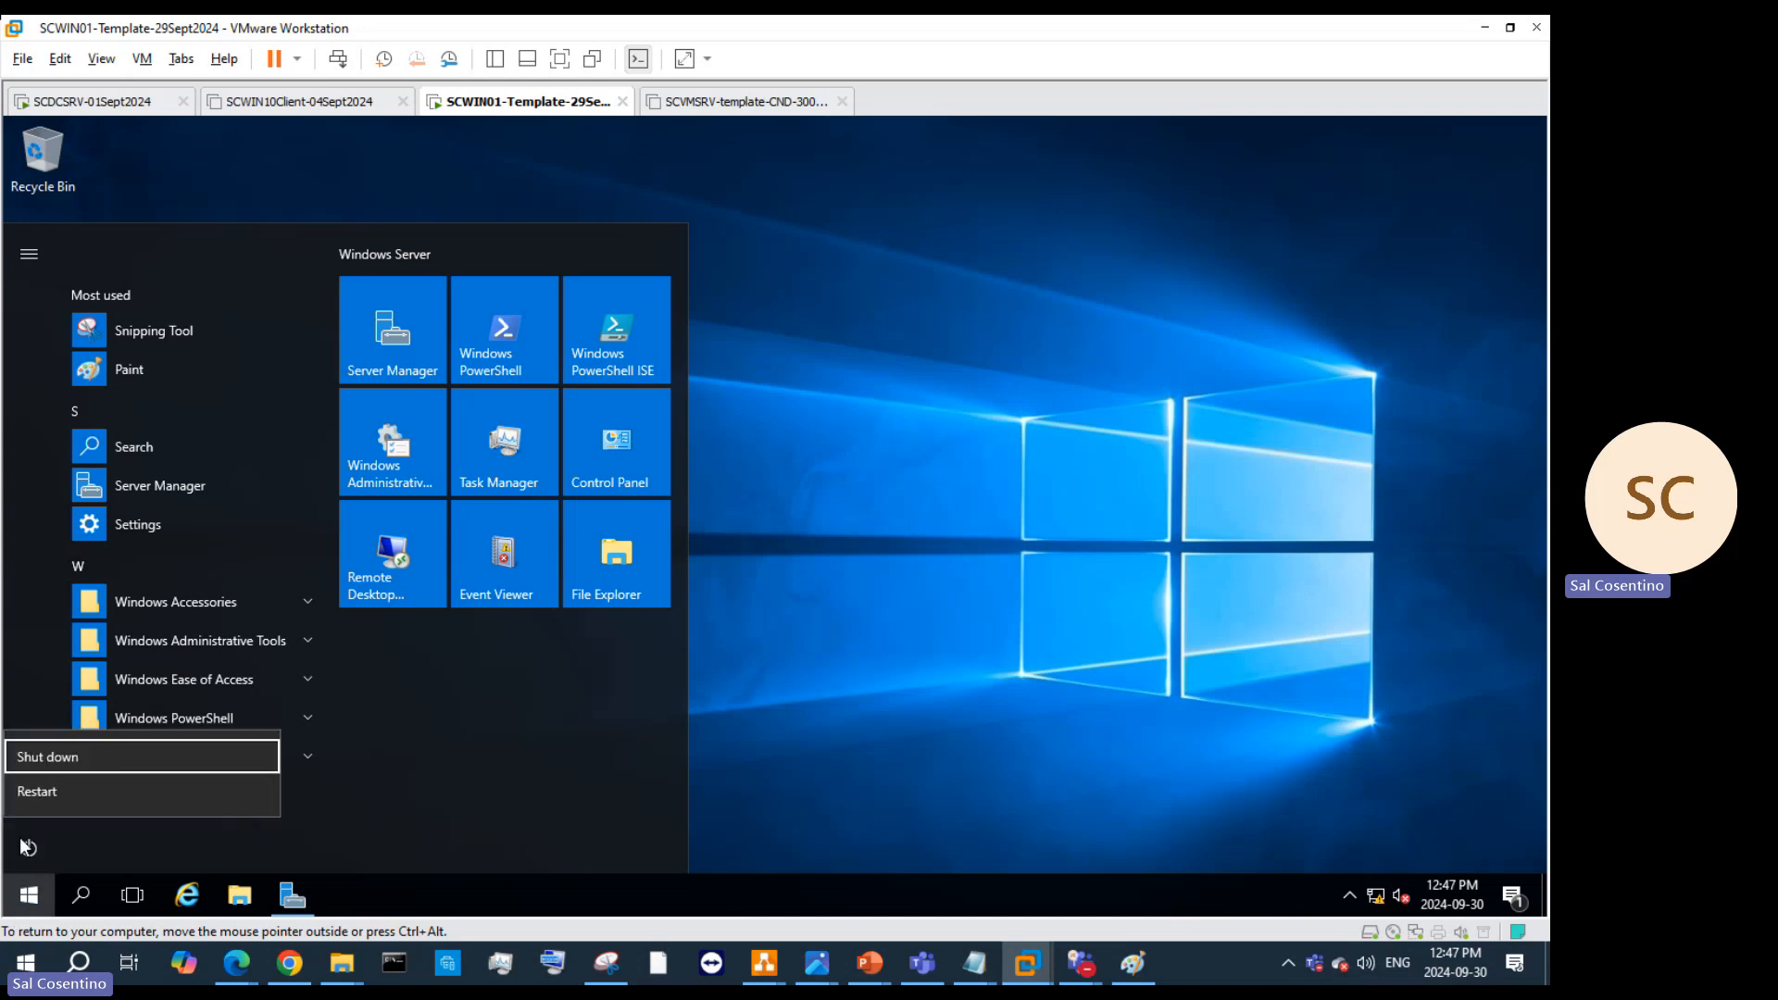
{"action": "left_click", "coordinate": [25, 850]}
{"action": "left_click", "coordinate": [26, 731]}
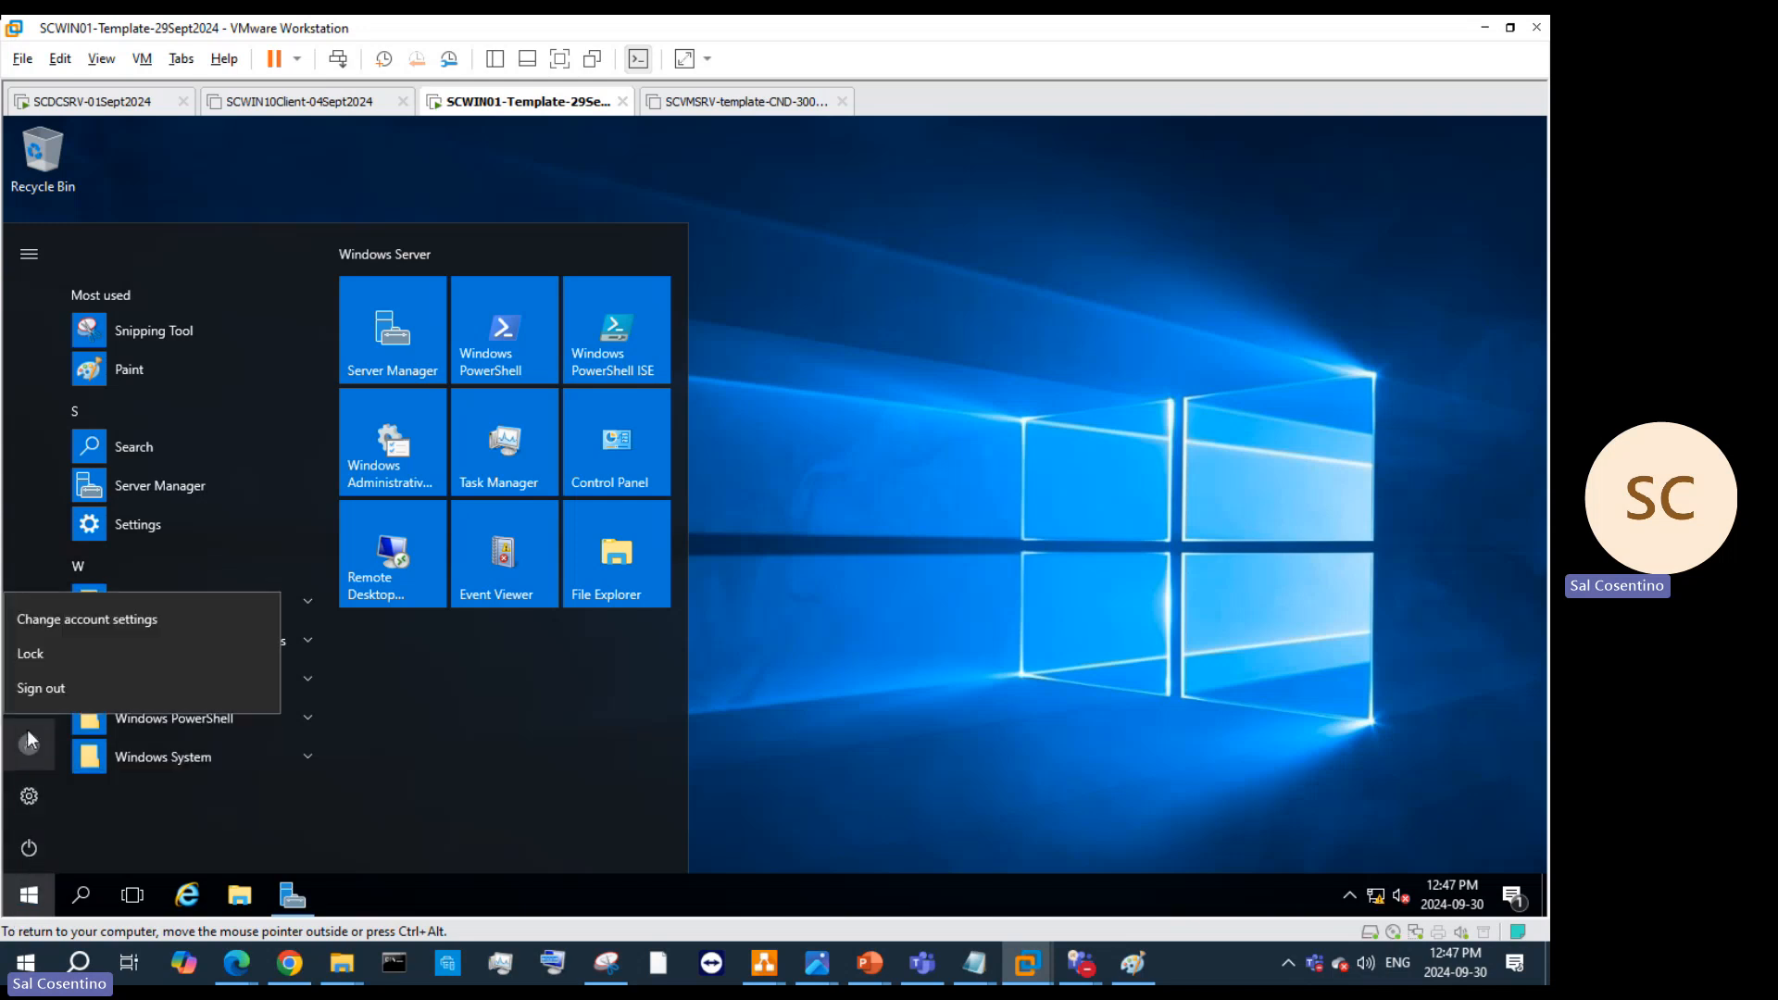
{"action": "left_click", "coordinate": [69, 687]}
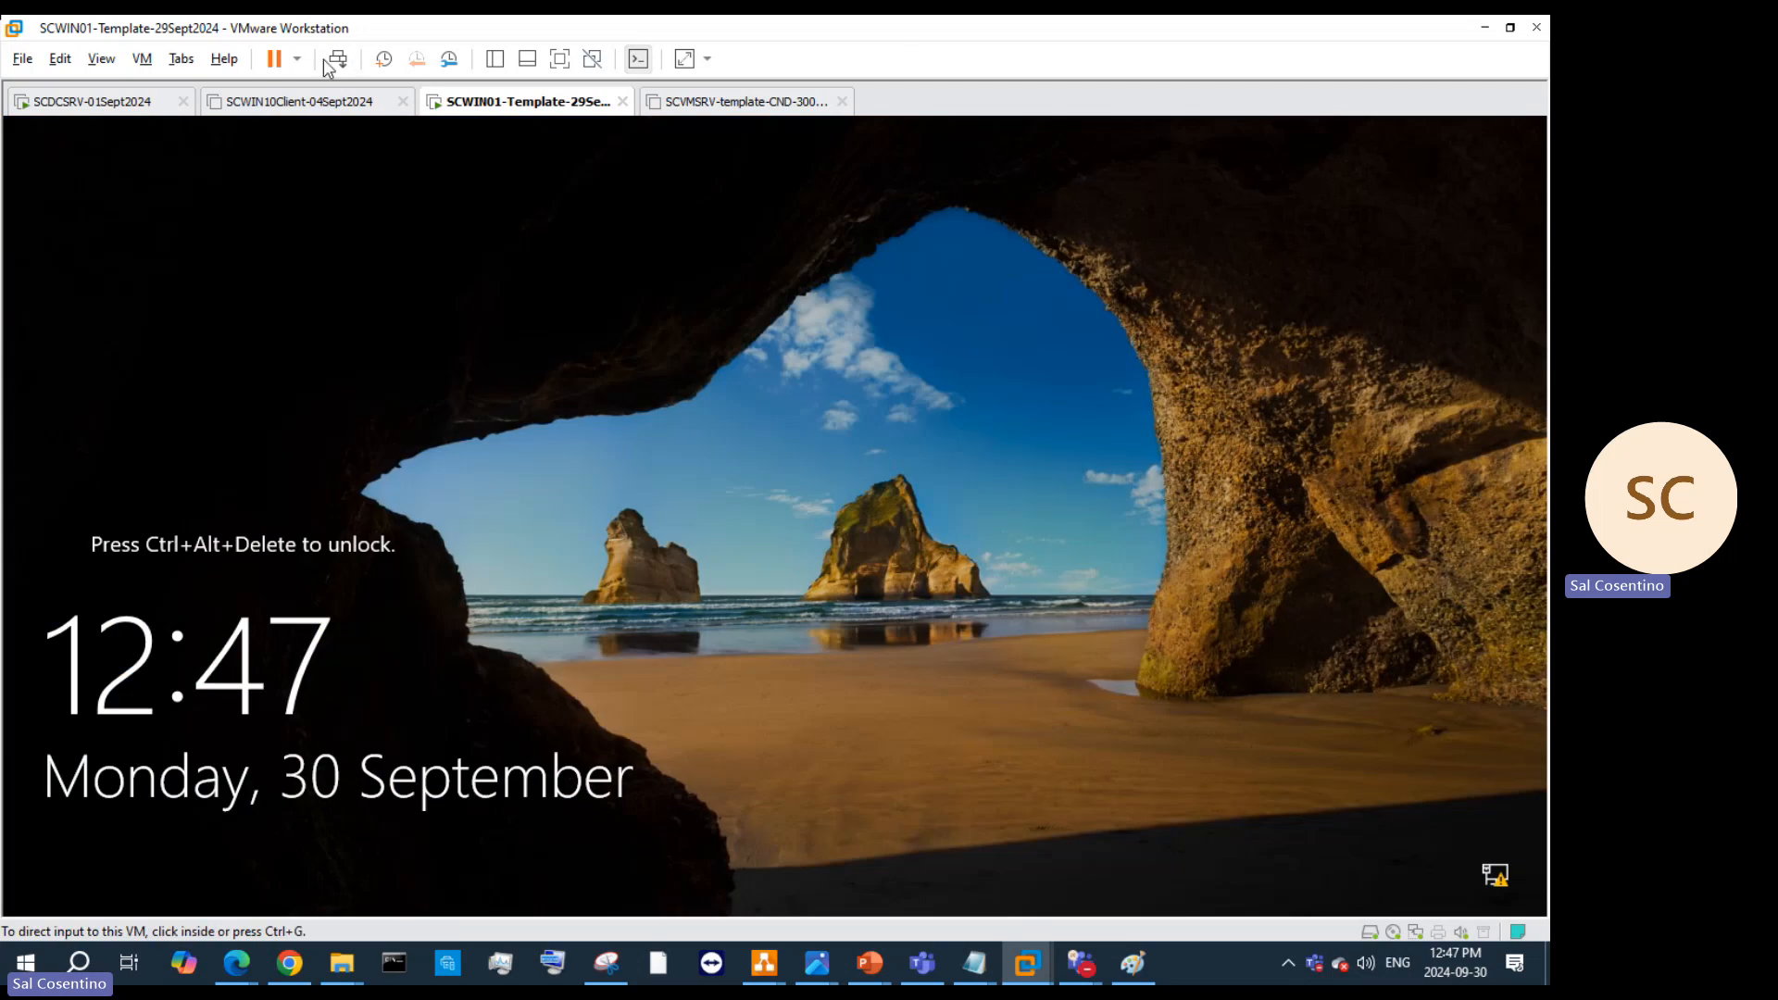
Step: Sign back in to the guest as TorontoAdmin with the account password
{"action": "left_click", "coordinate": [334, 63]}
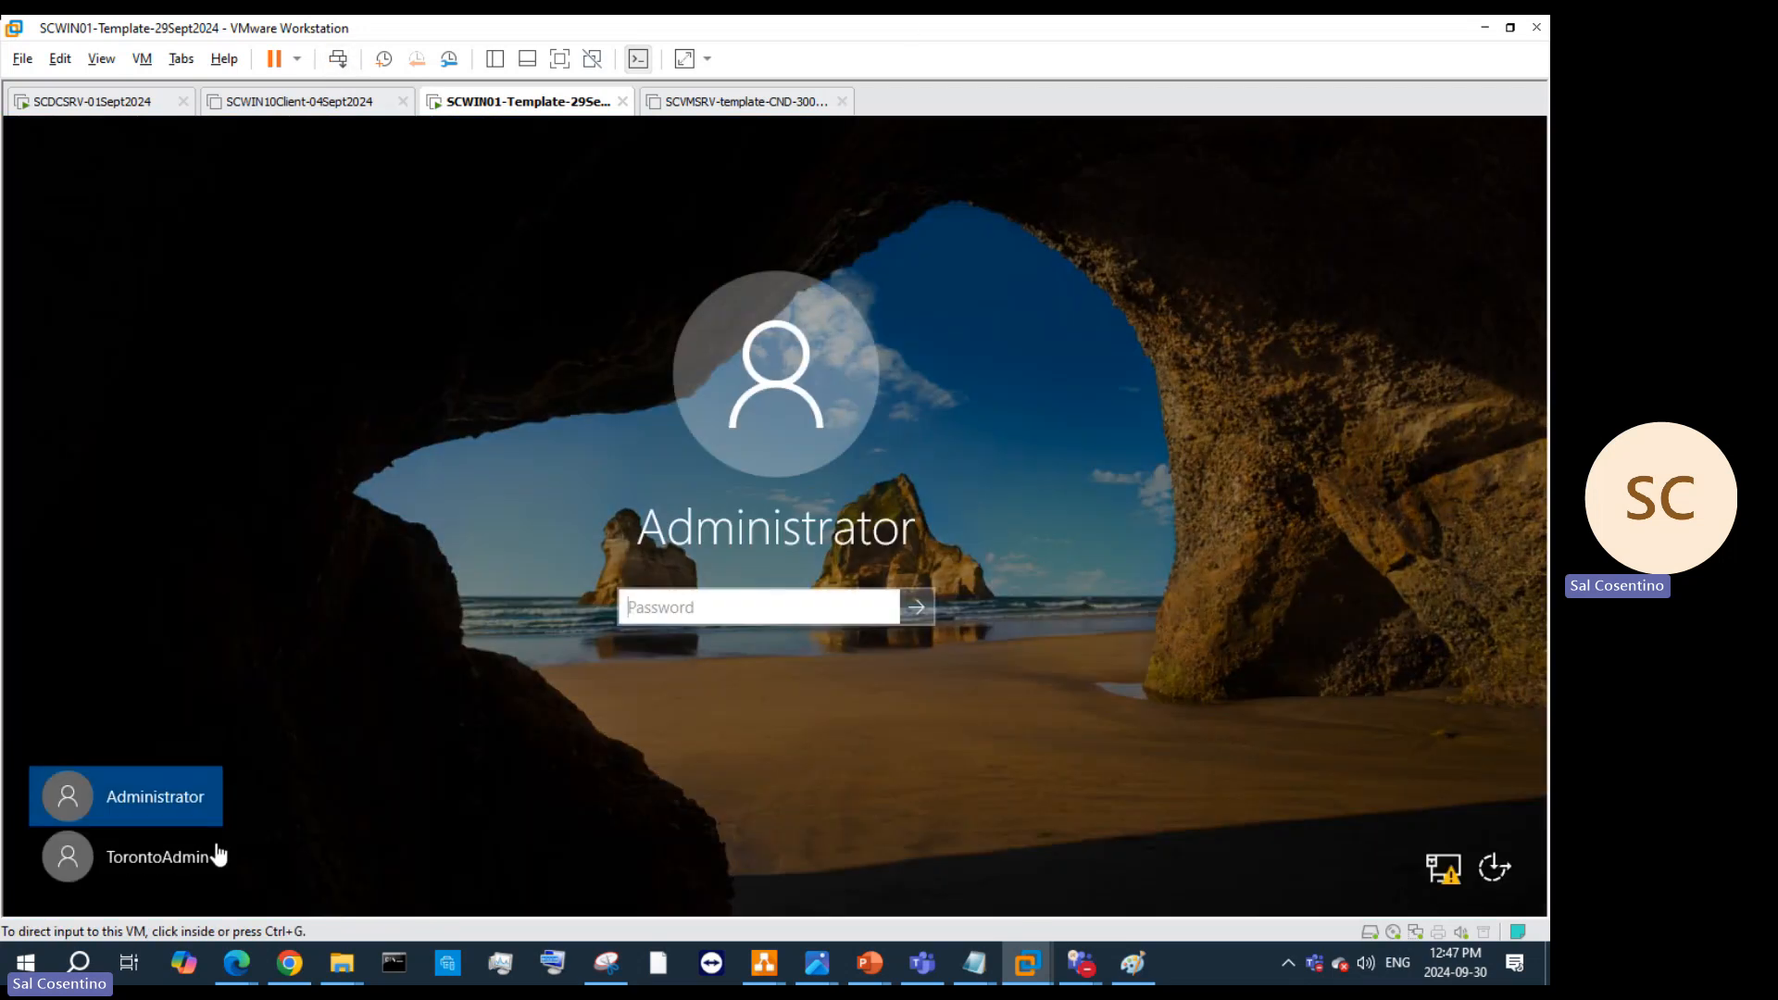
{"action": "left_click", "coordinate": [164, 845]}
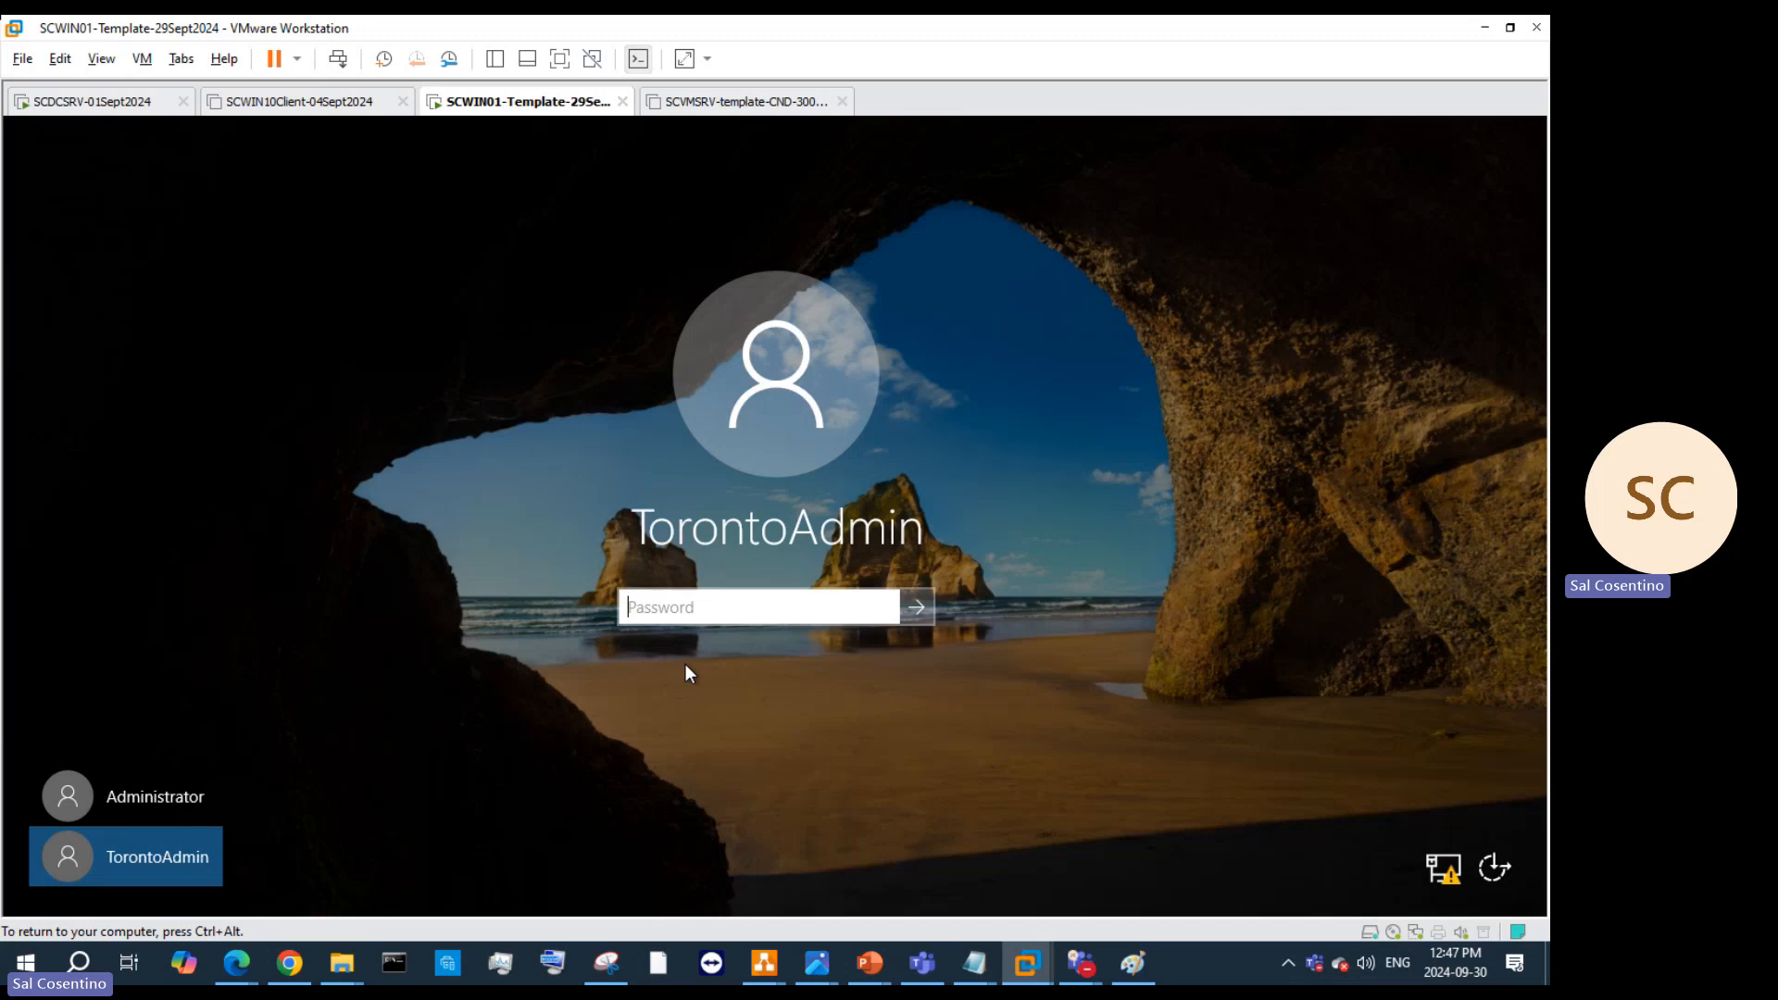
{"action": "left_click", "coordinate": [720, 607]}
{"action": "type", "text": "•"}
{"action": "key", "text": "Return"}
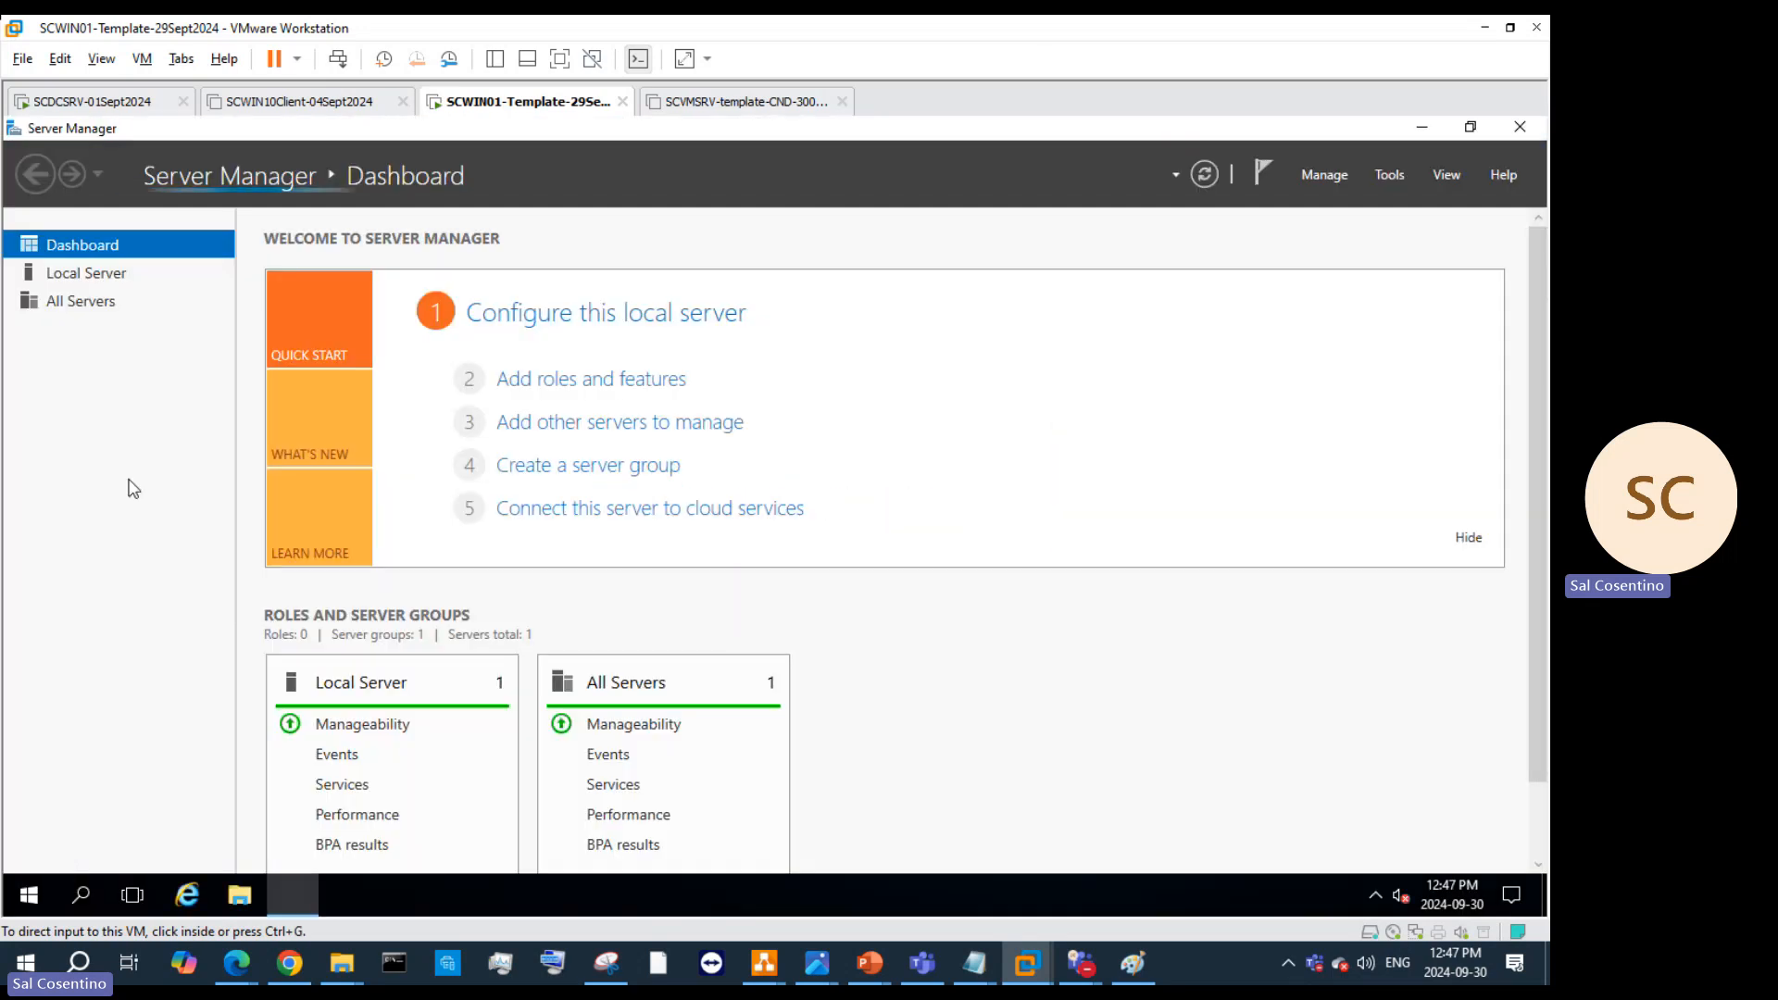
Step: Open Local Server in Server Manager and confirm Windows Firewall is Off
{"action": "left_click", "coordinate": [127, 463]}
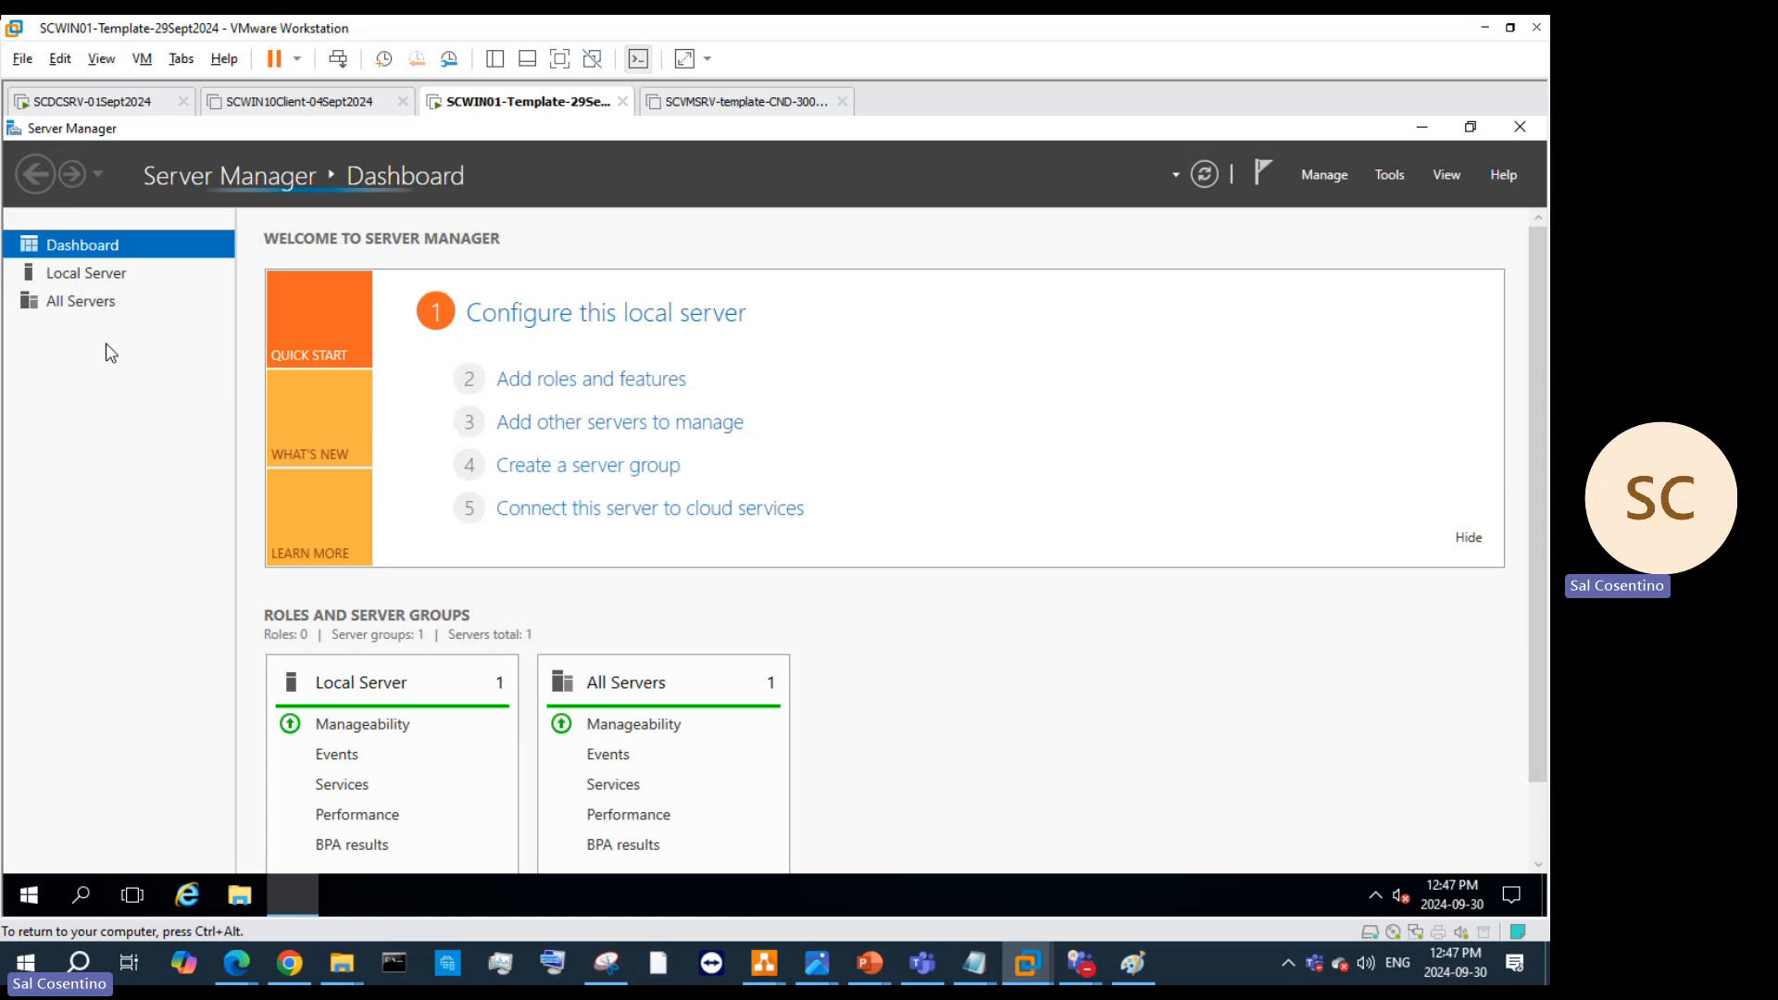
{"action": "left_click", "coordinate": [80, 272]}
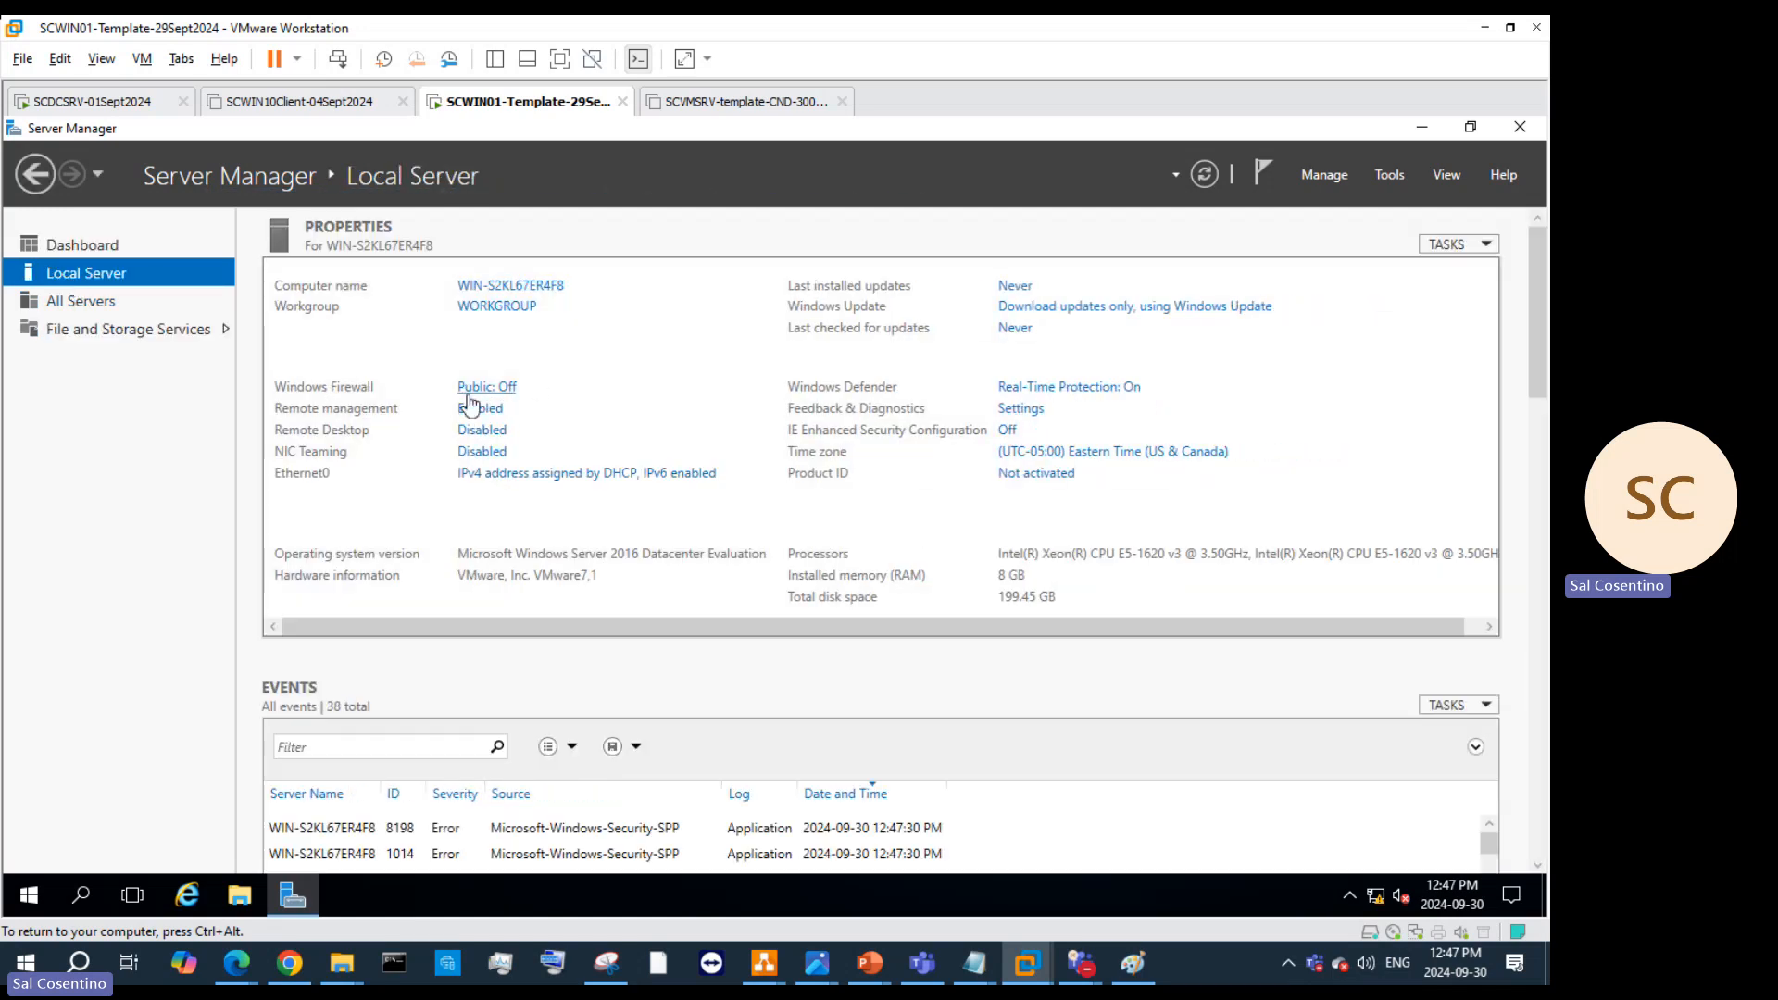
{"action": "left_click", "coordinate": [484, 389]}
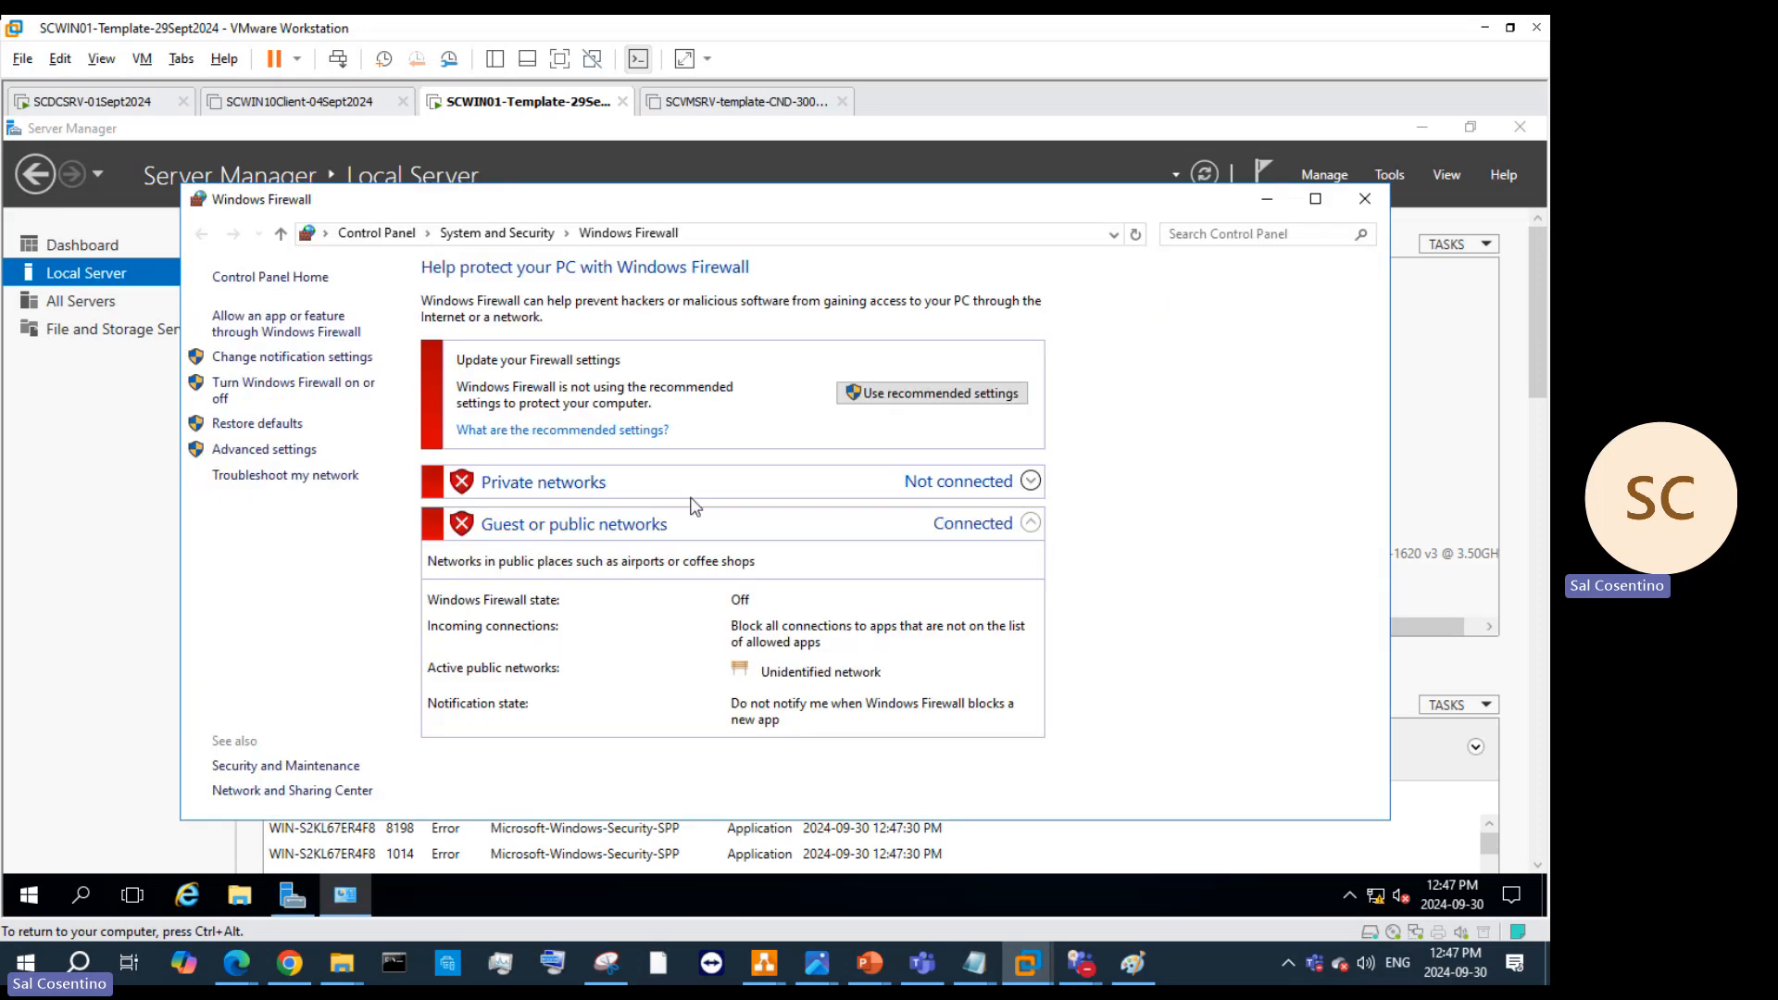
{"action": "left_click", "coordinate": [311, 393]}
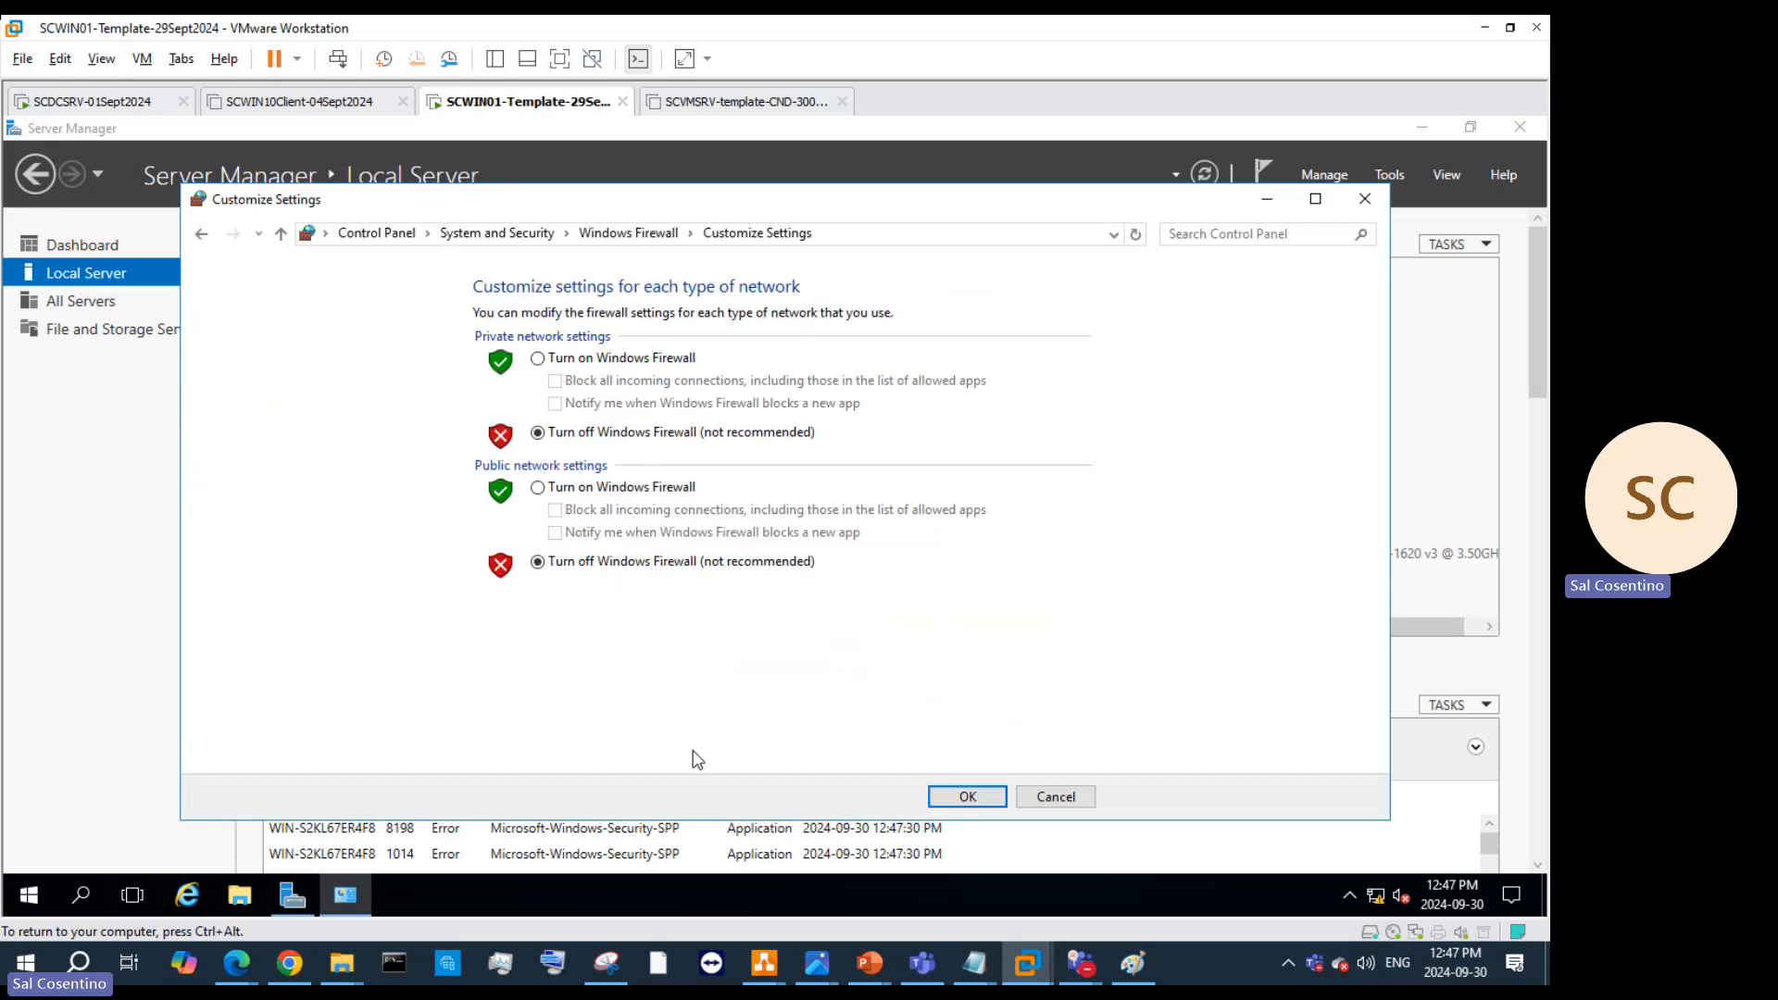
{"action": "left_click", "coordinate": [1365, 199]}
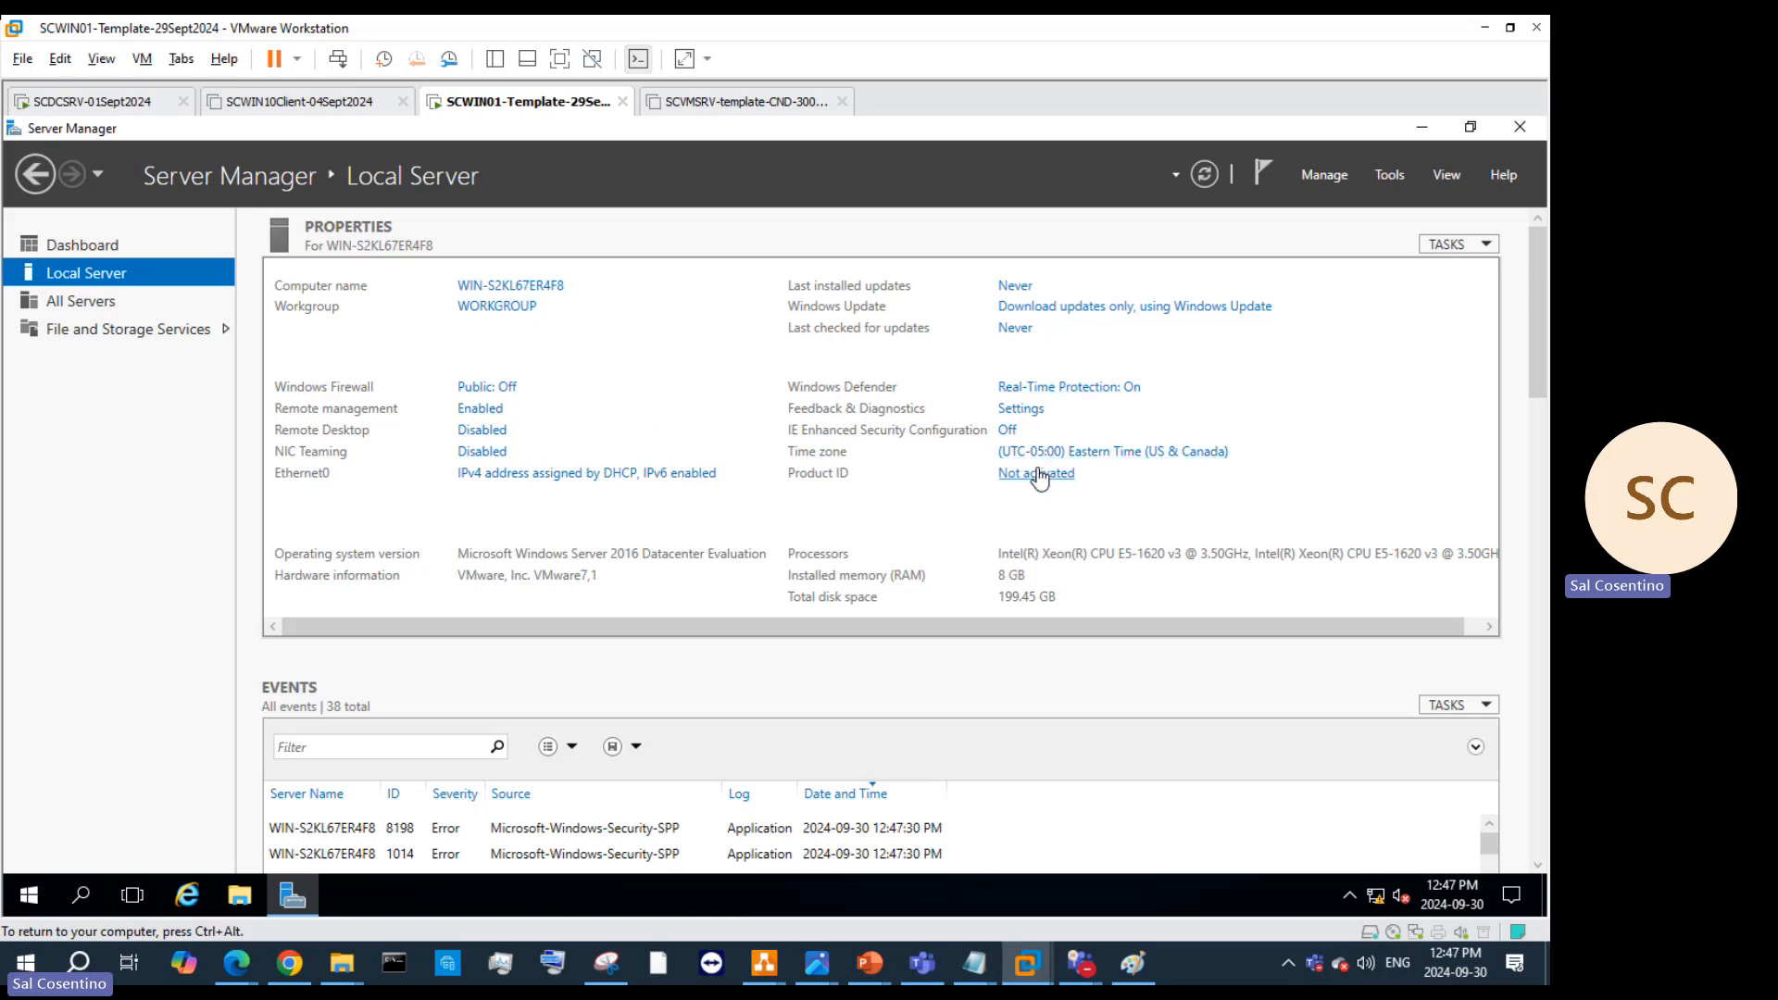
Step: Confirm the Balanced power plan's display-off and sleep are Never, leaving it unchanged
{"action": "right_click", "coordinate": [42, 904]}
{"action": "left_click", "coordinate": [159, 333]}
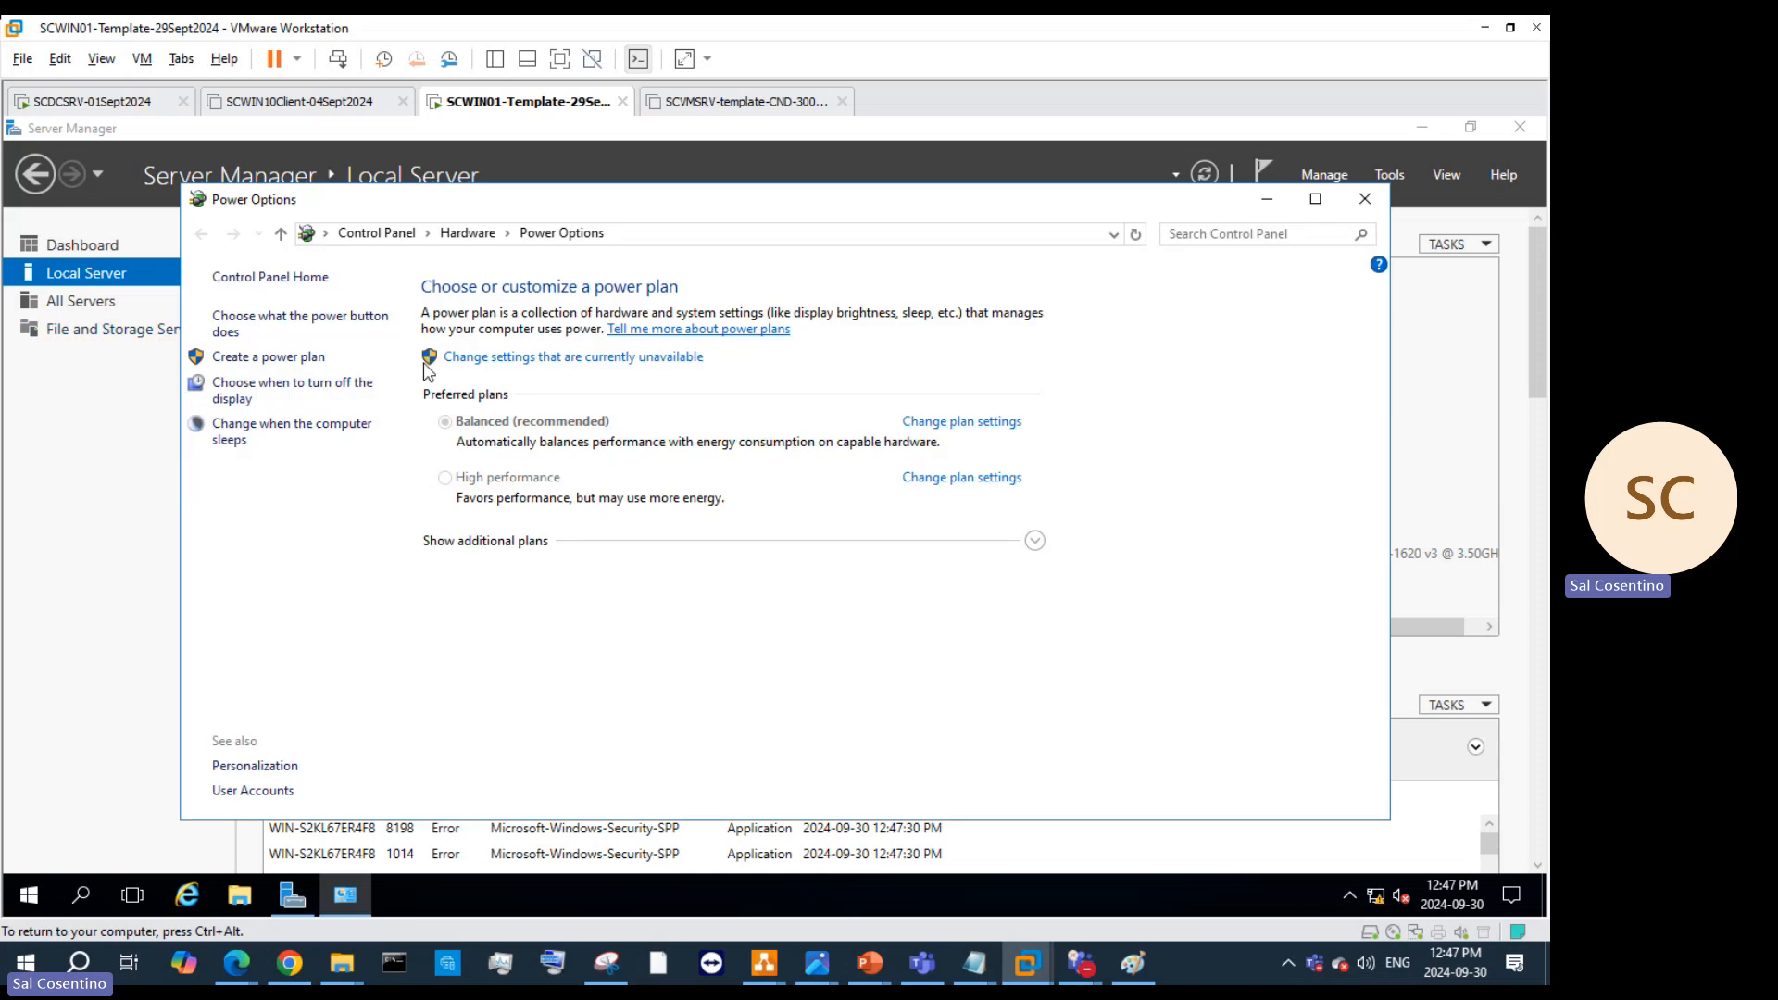
{"action": "left_click", "coordinate": [236, 398]}
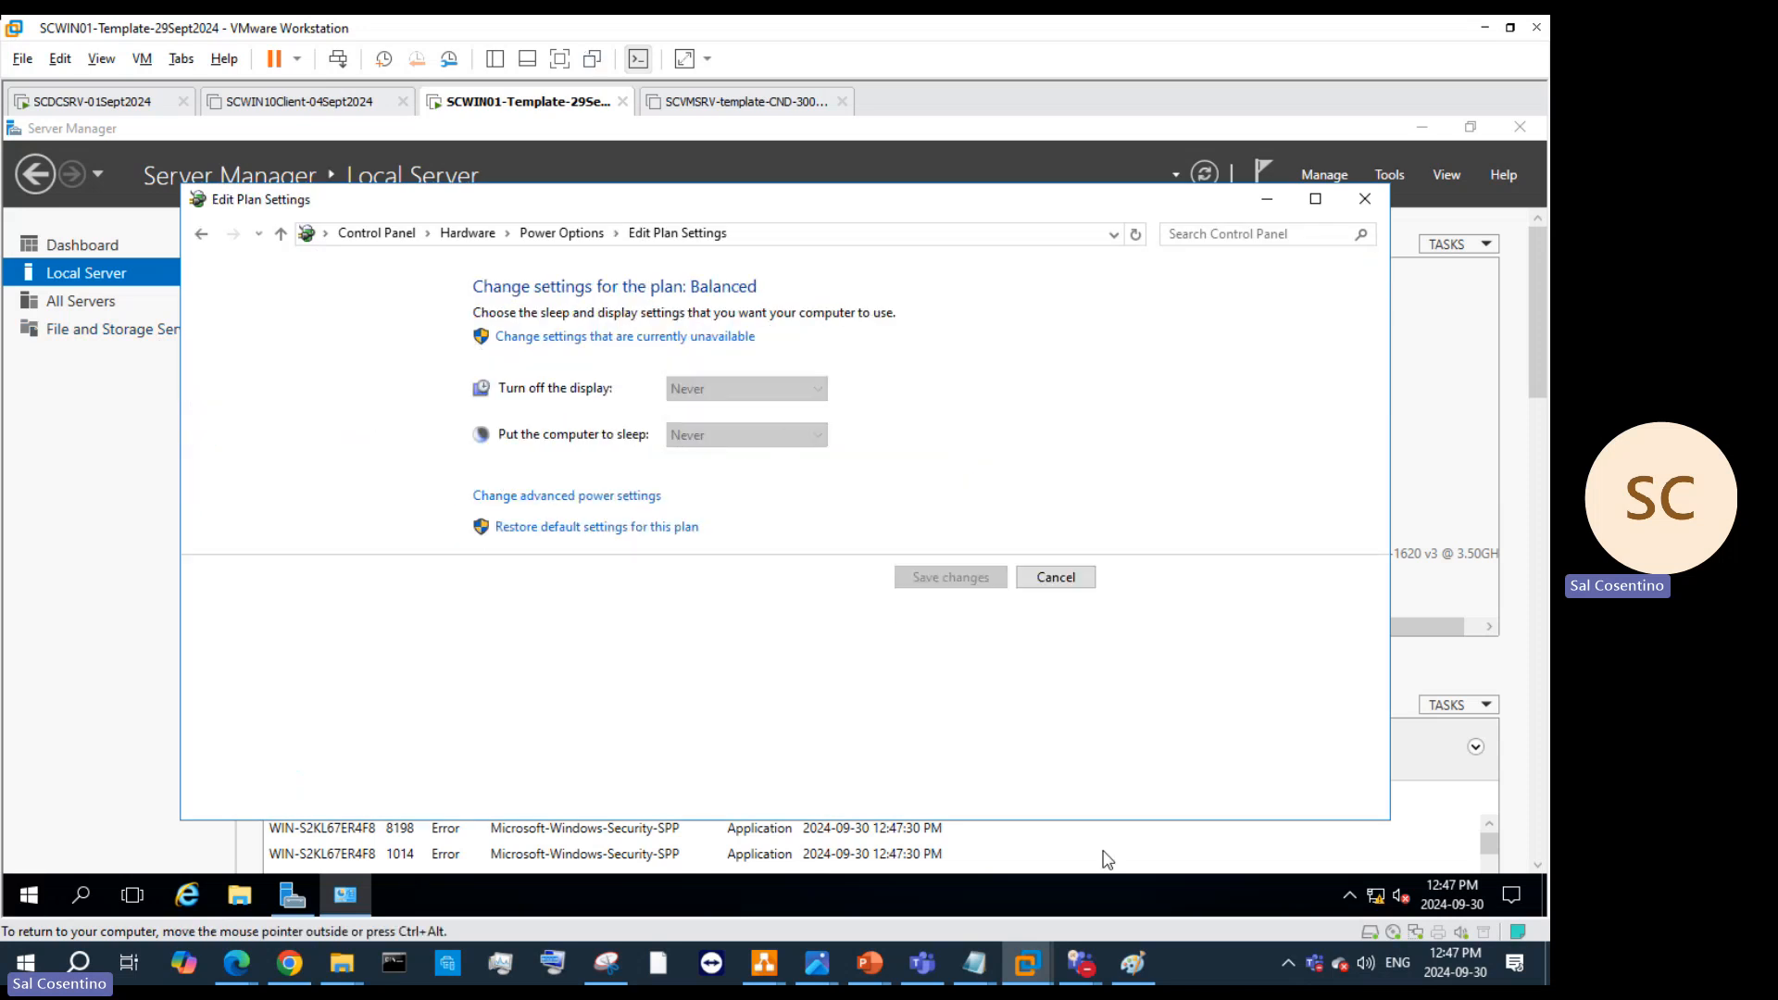
{"action": "left_click", "coordinate": [1074, 581]}
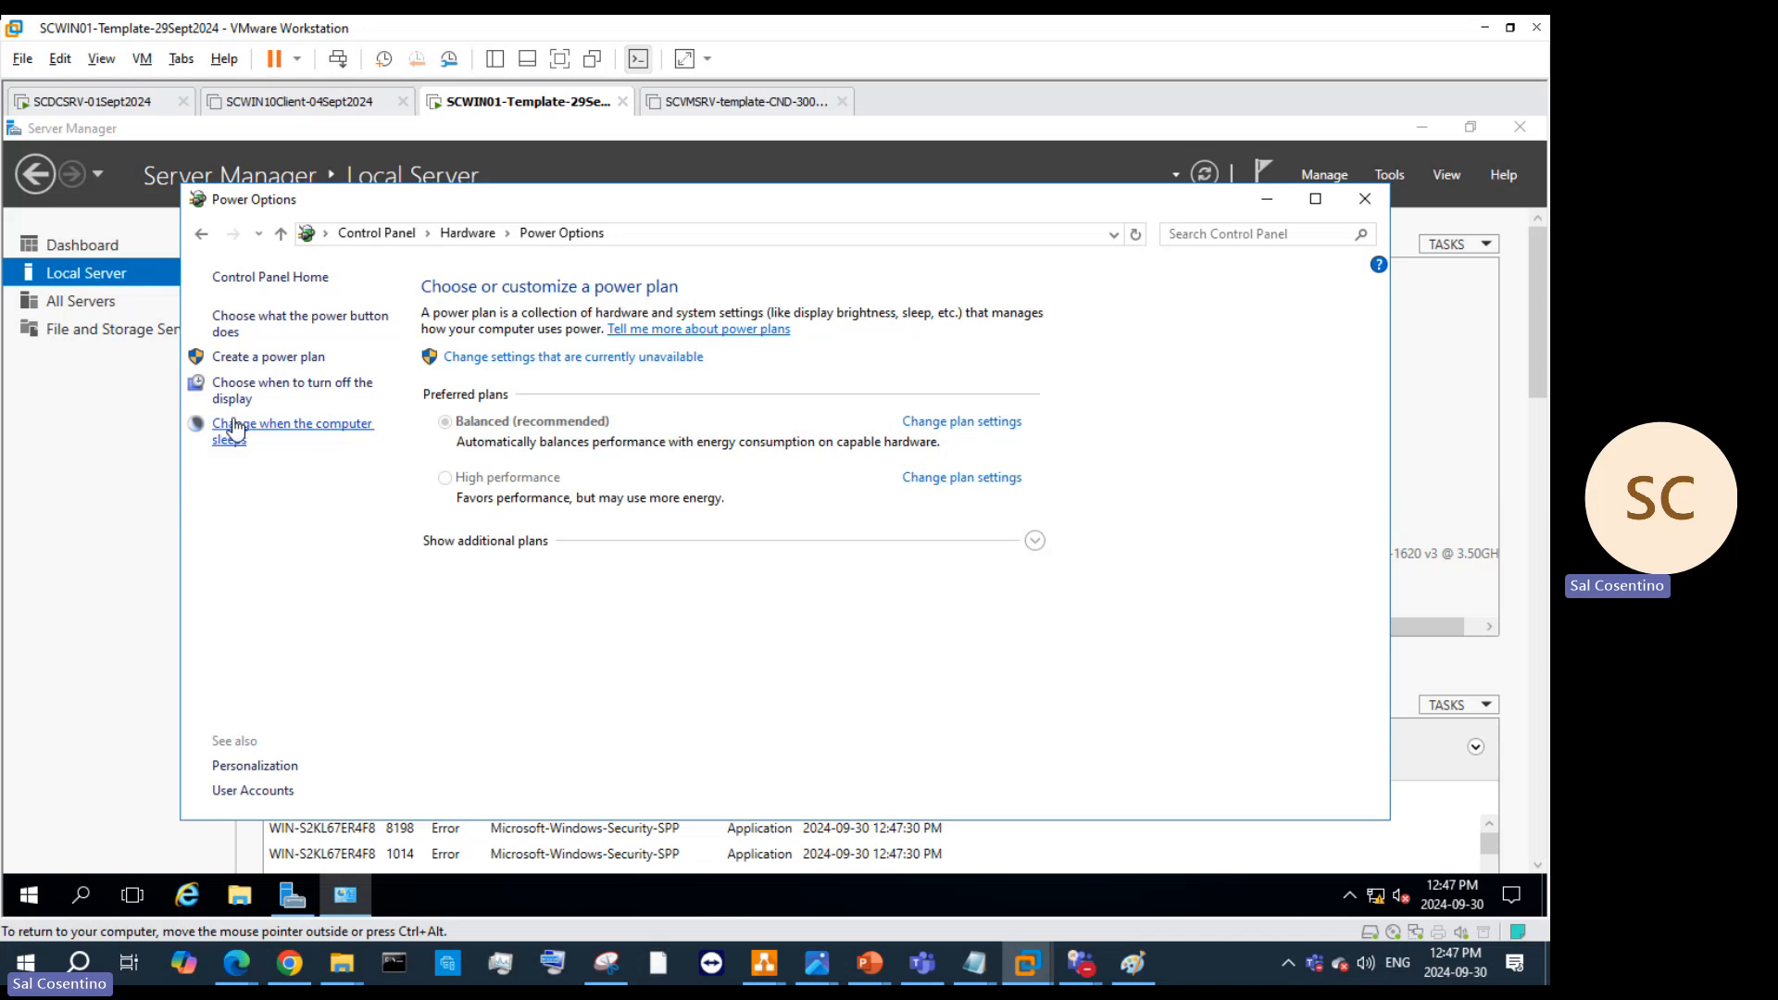
{"action": "left_click", "coordinate": [1368, 202]}
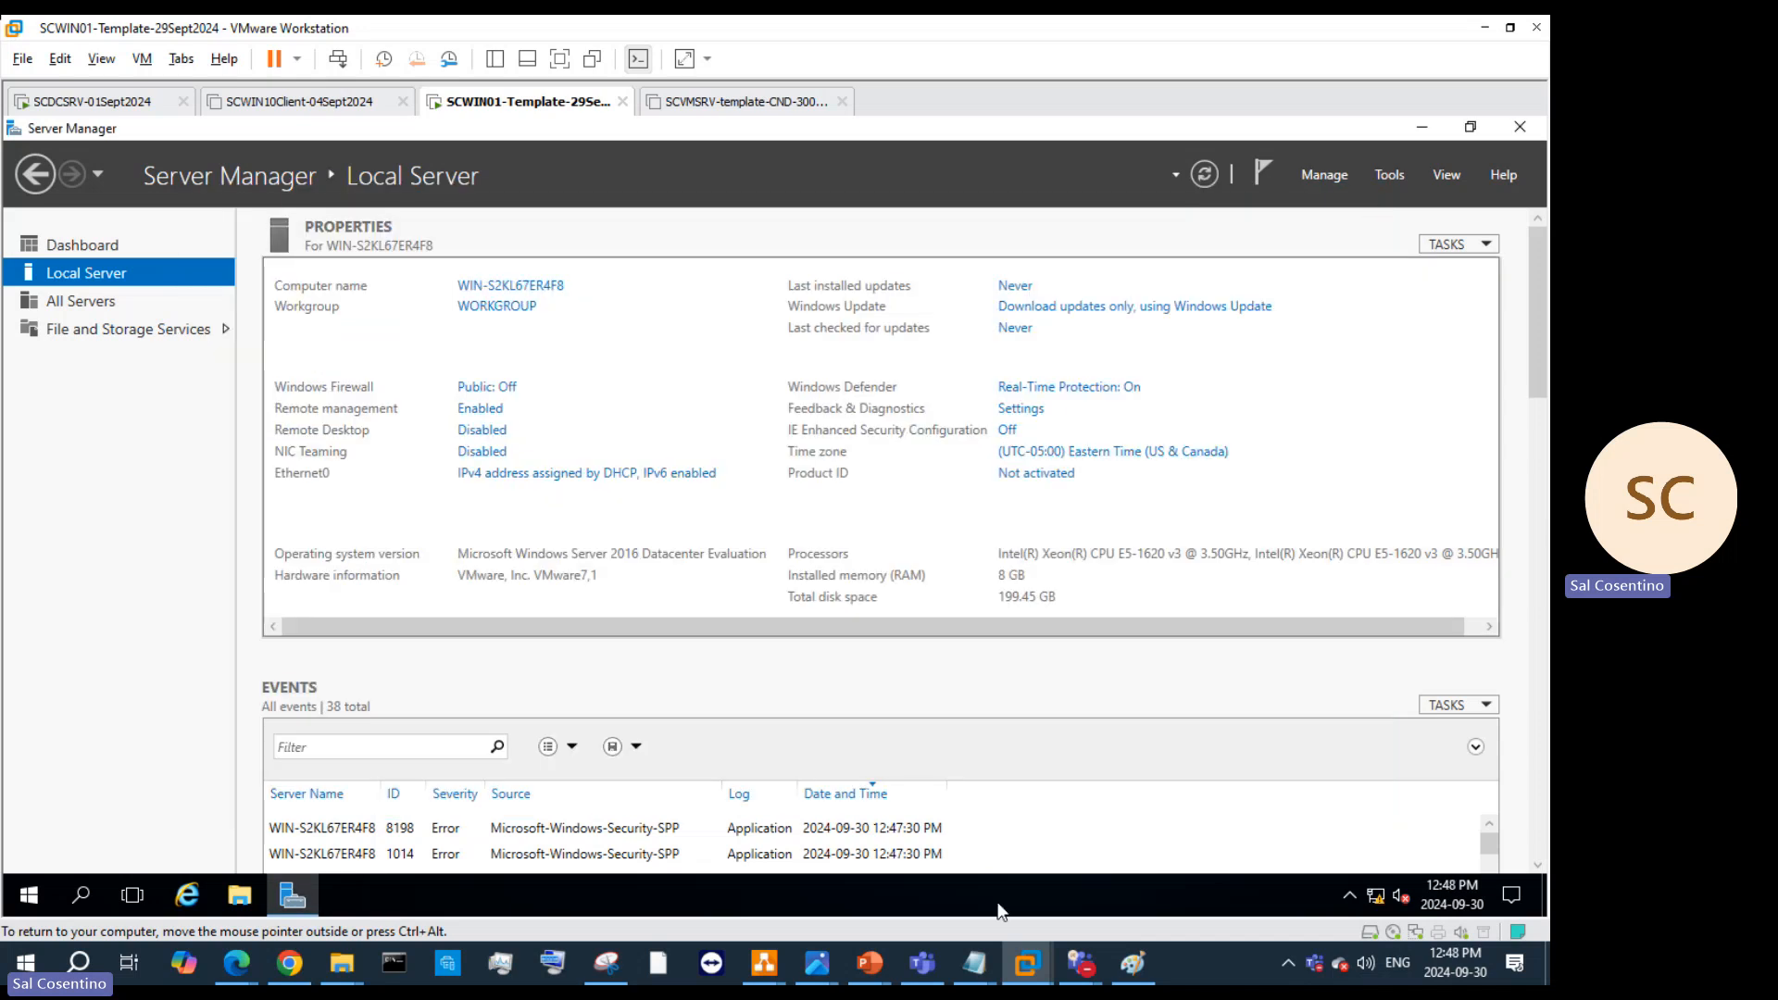
Step: Launch Internet Explorer in the guest and dismiss its setup prompt
{"action": "mouse_move", "coordinate": [869, 963]}
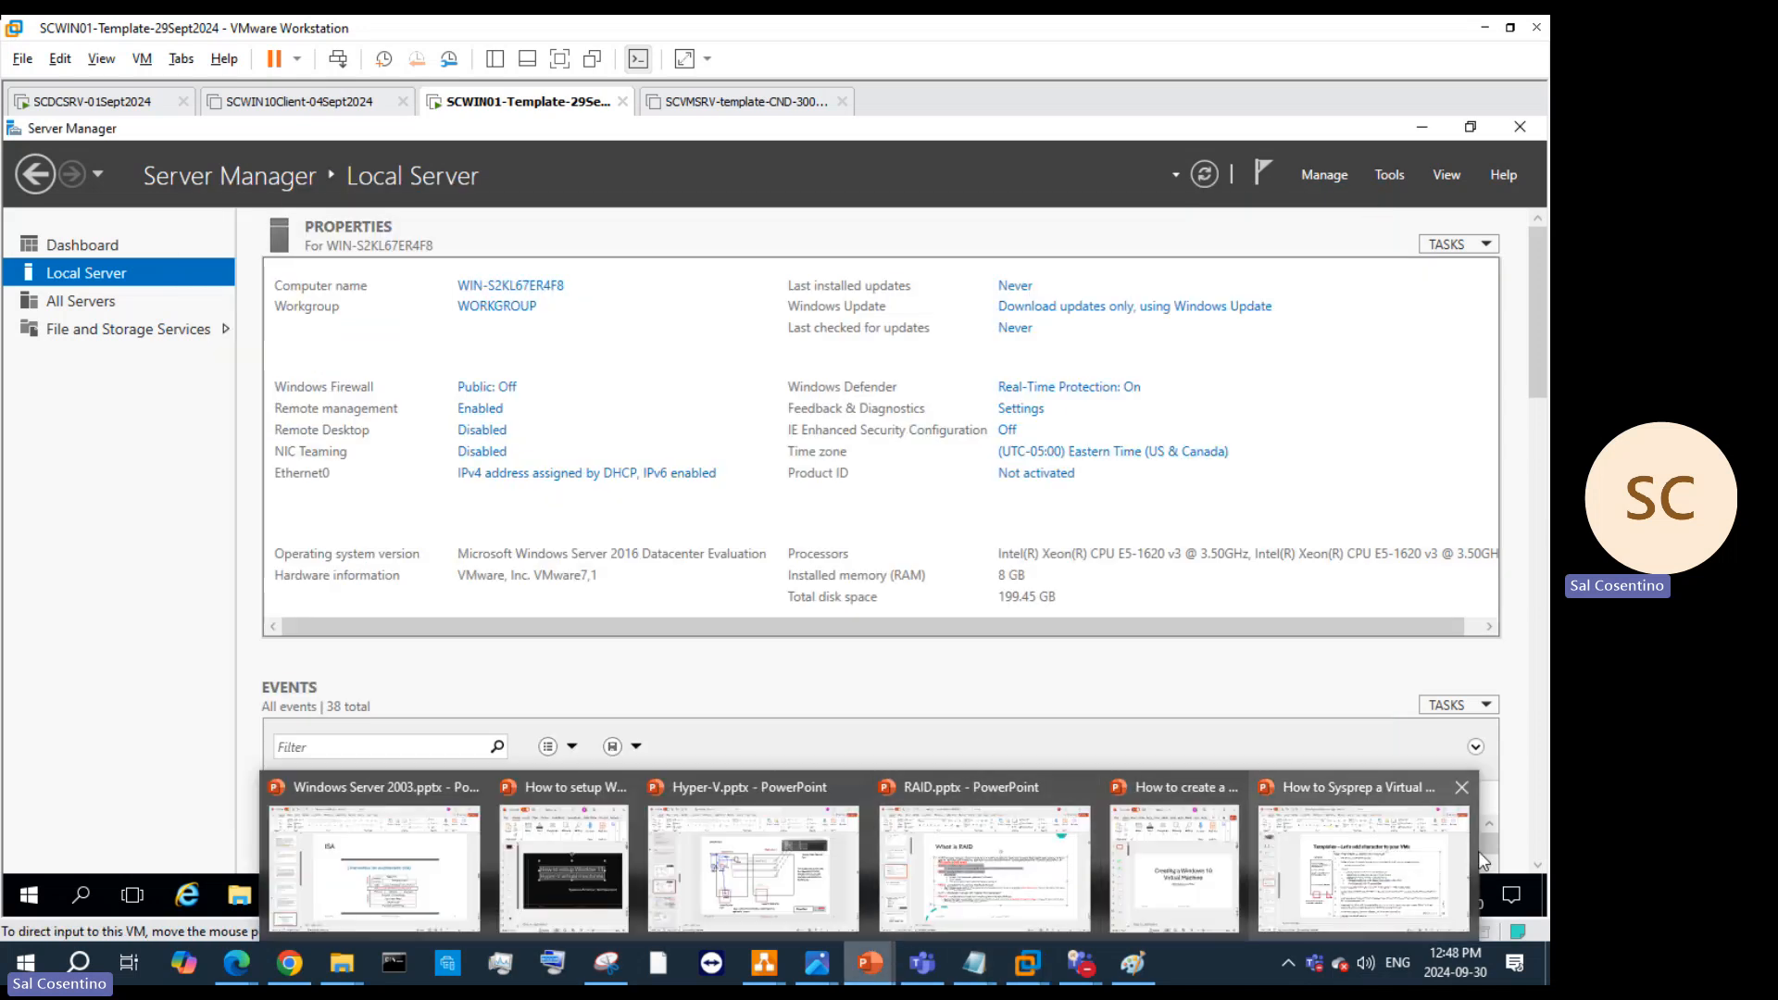
{"action": "right_click", "coordinate": [585, 99]}
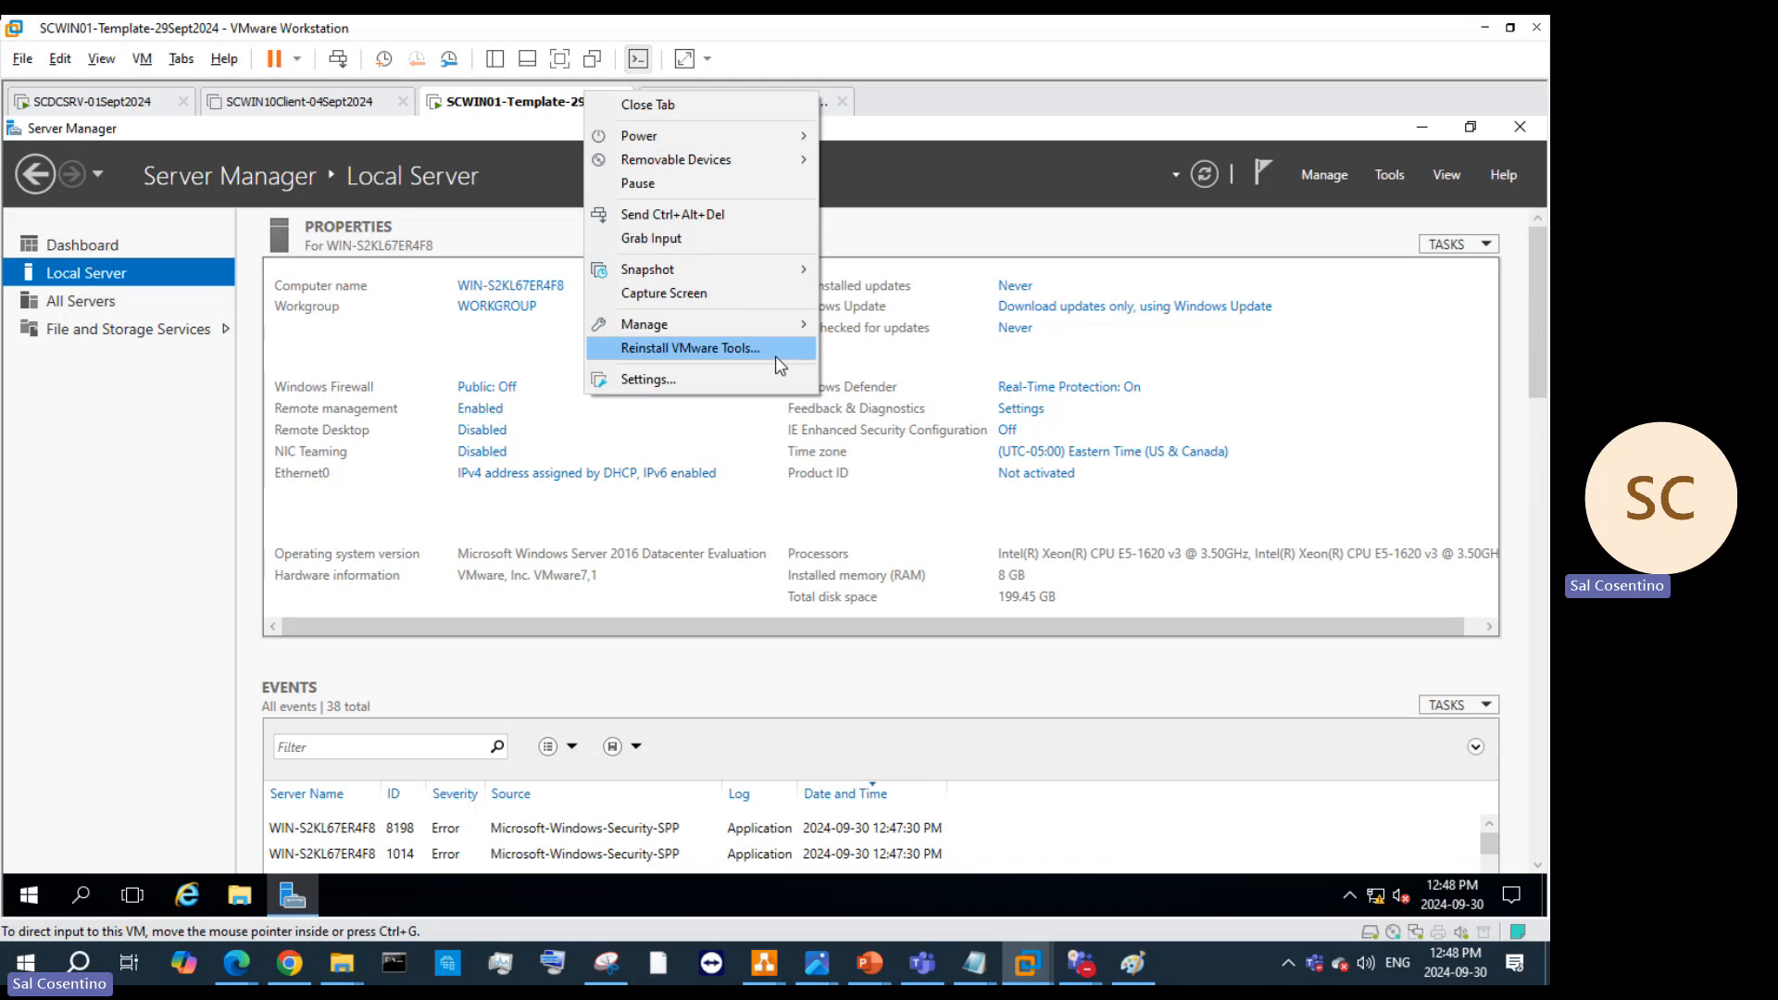
{"action": "left_click", "coordinate": [202, 898]}
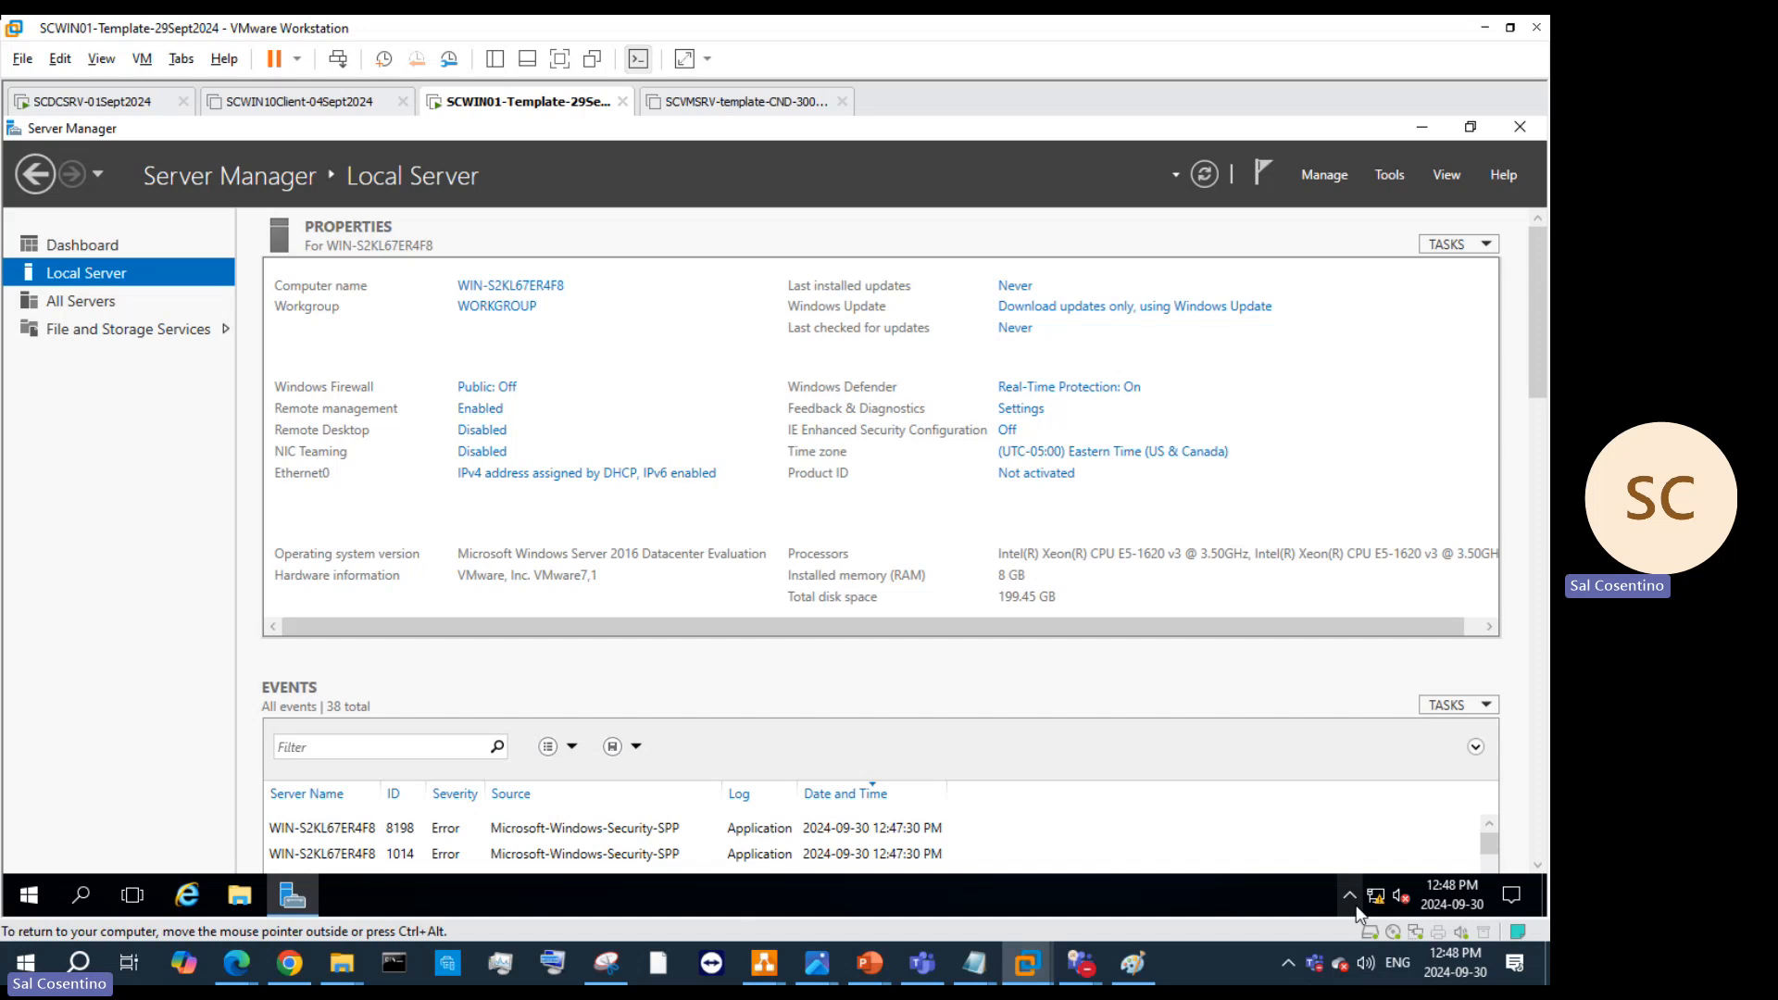
{"action": "left_click", "coordinate": [188, 897]}
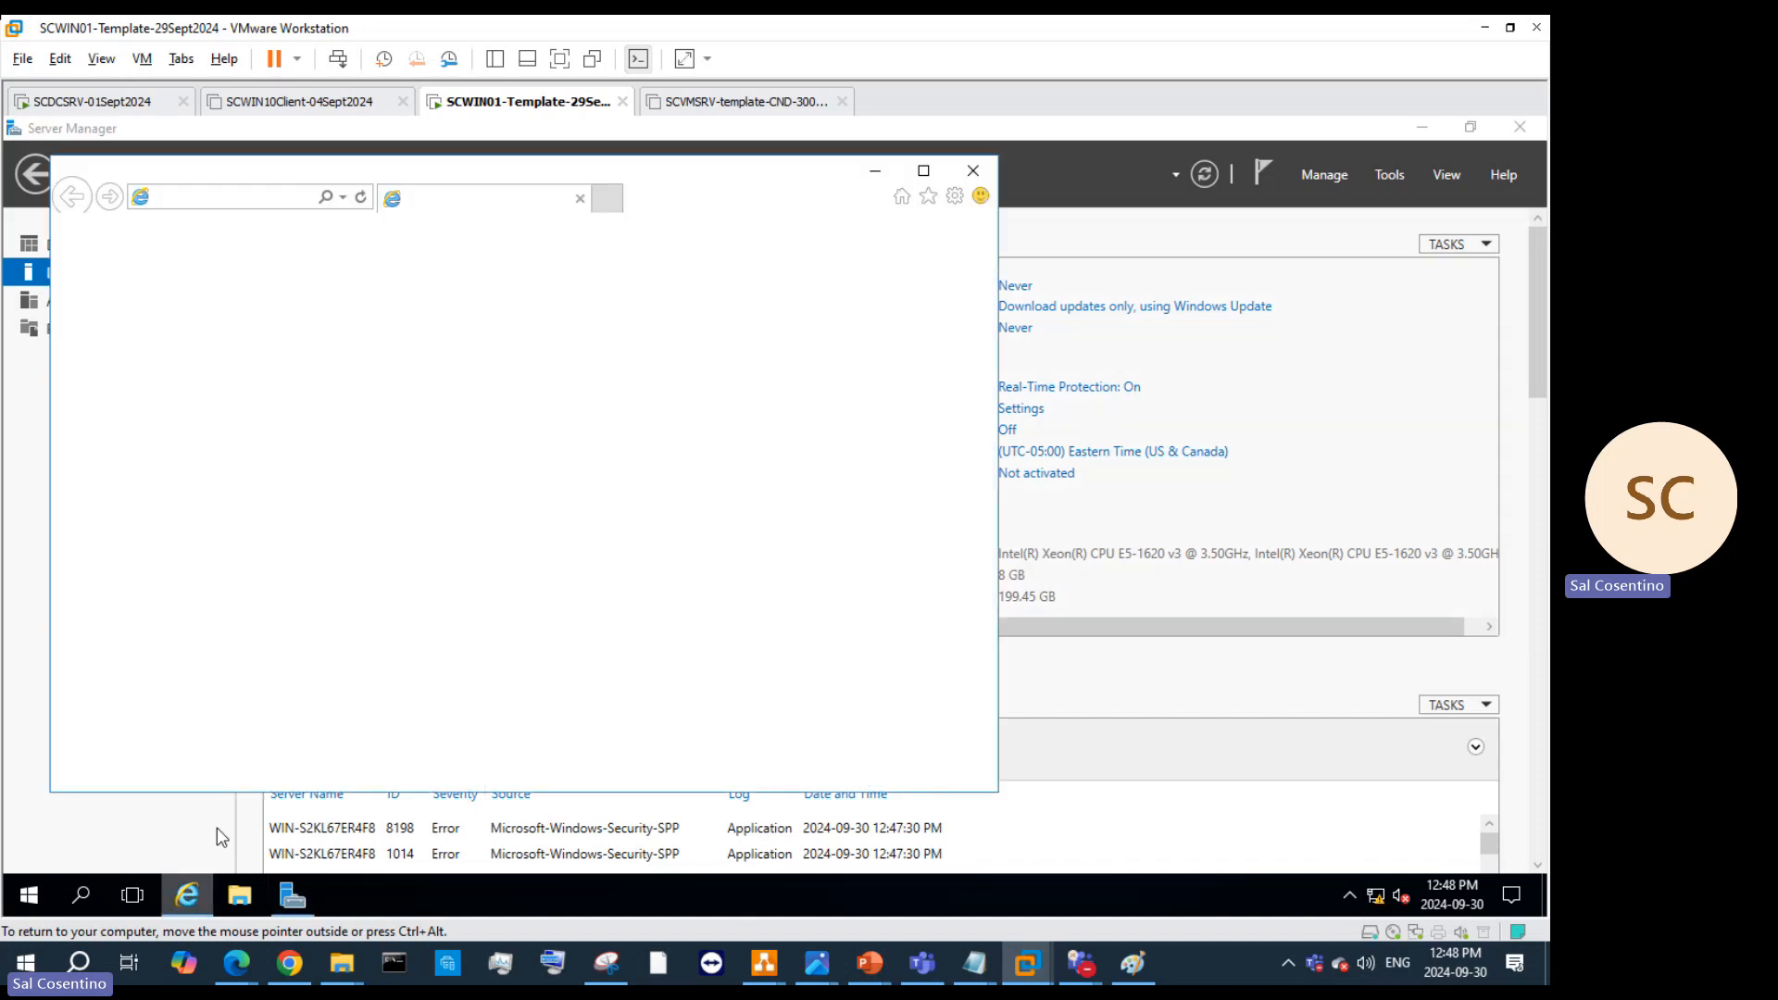
{"action": "left_click", "coordinate": [747, 643]}
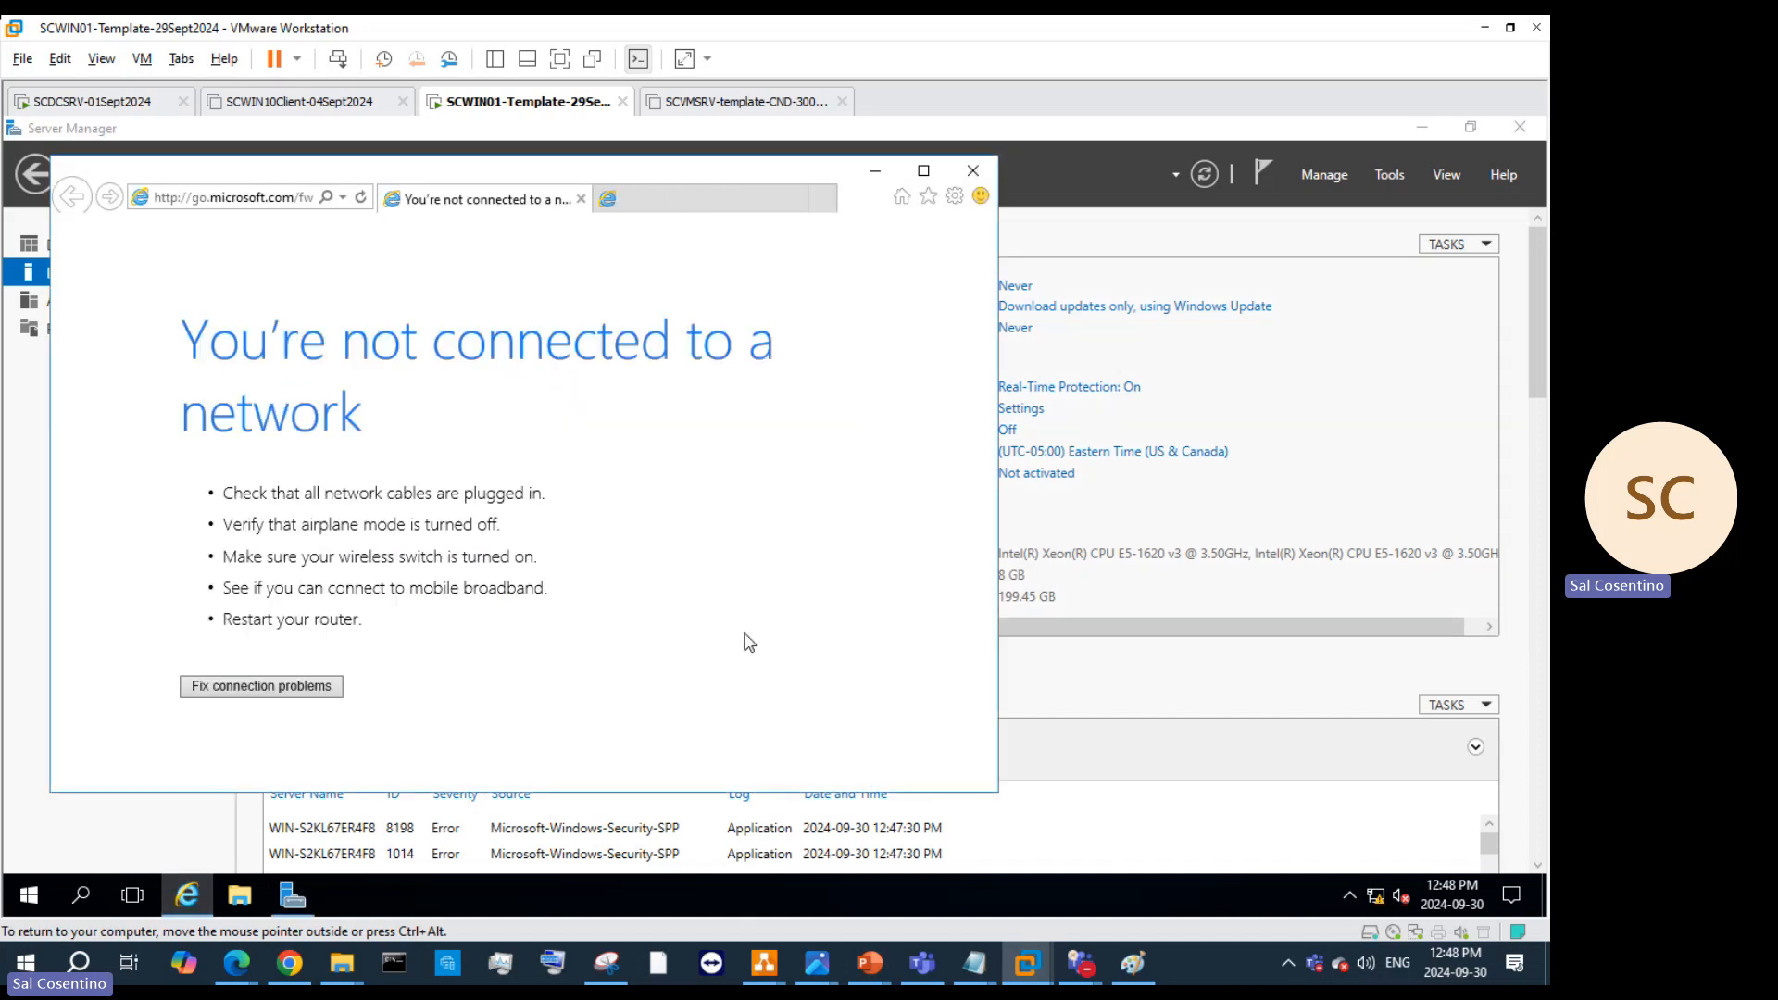
Step: Start reinstalling VMware Tools, close Internet Explorer, and dismiss the DVD drive notification
{"action": "right_click", "coordinate": [557, 100]}
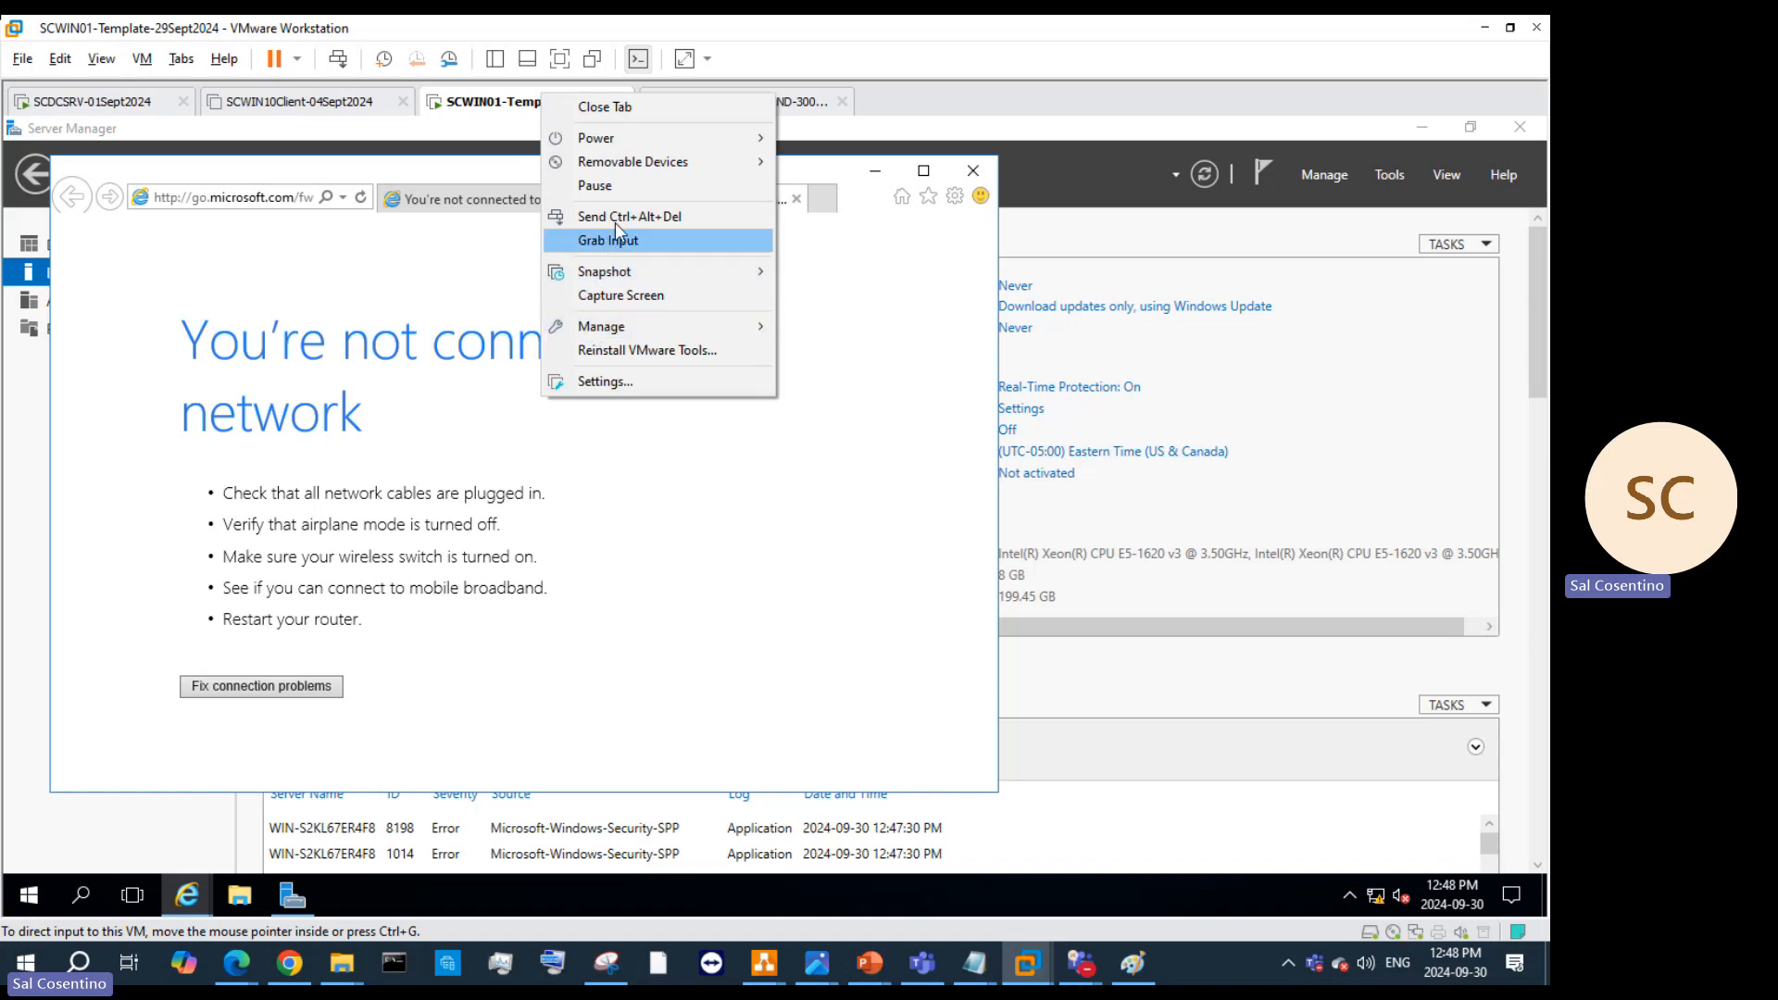
{"action": "left_click", "coordinate": [647, 350]}
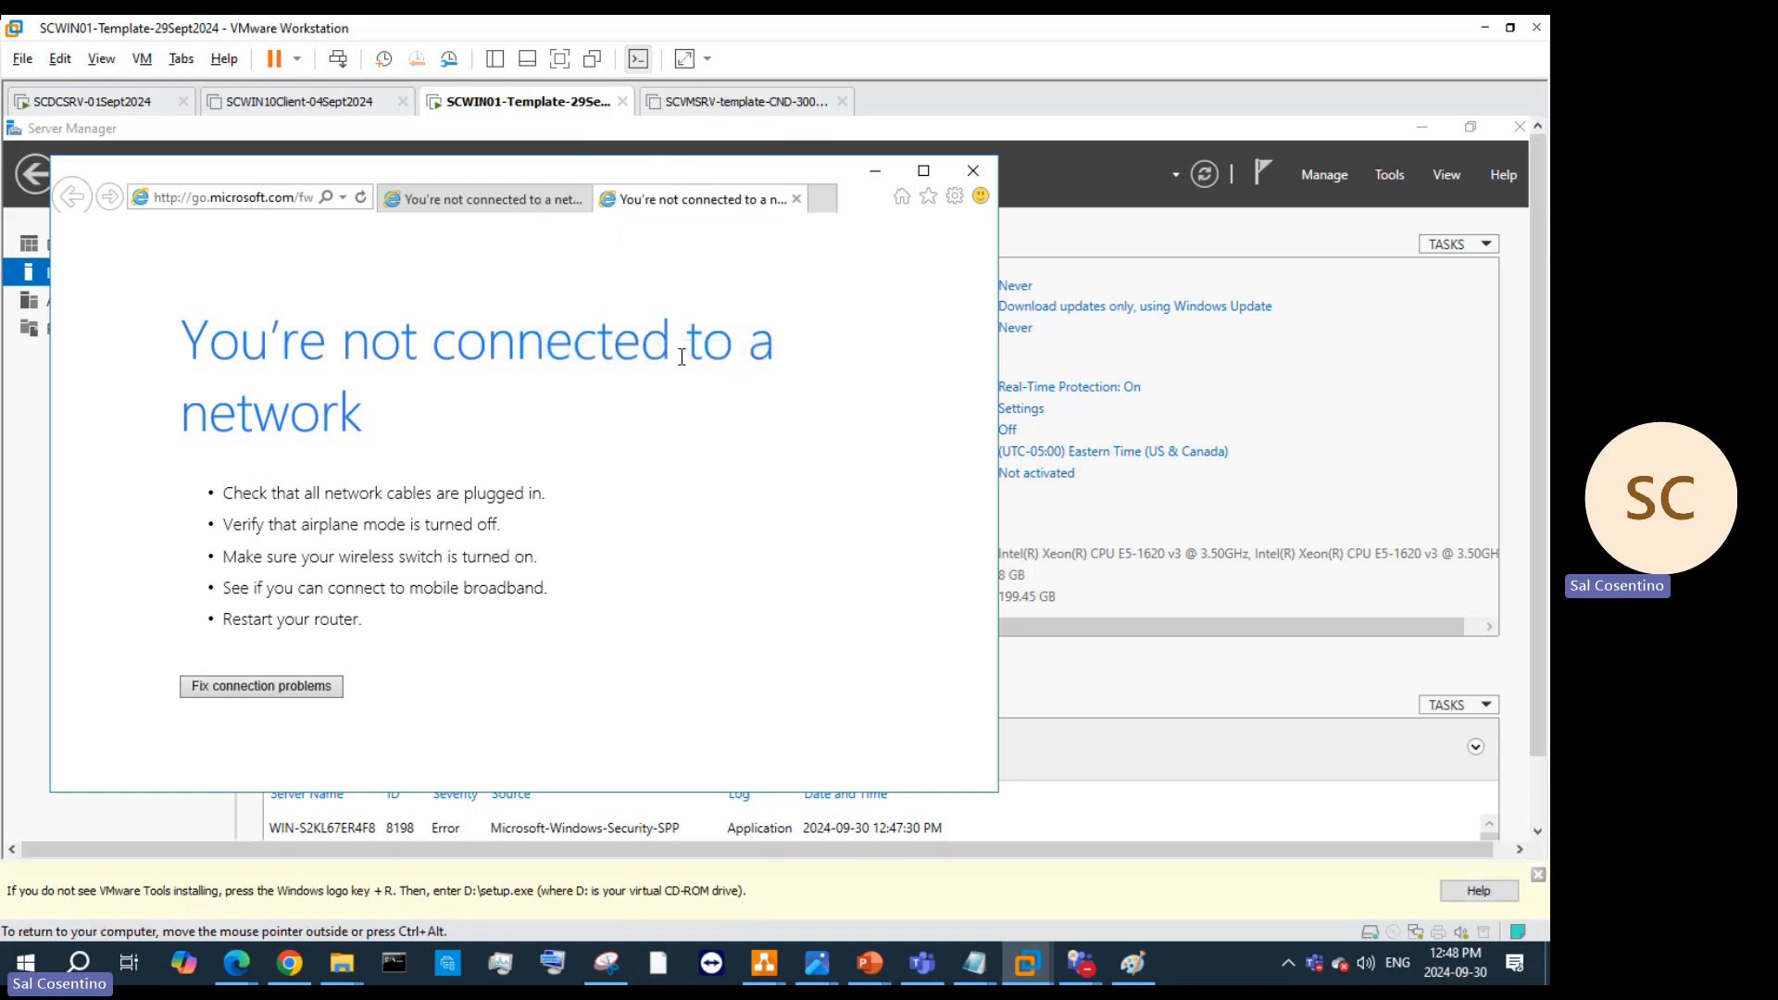
{"action": "left_click", "coordinate": [967, 171]}
{"action": "left_click", "coordinate": [524, 491]}
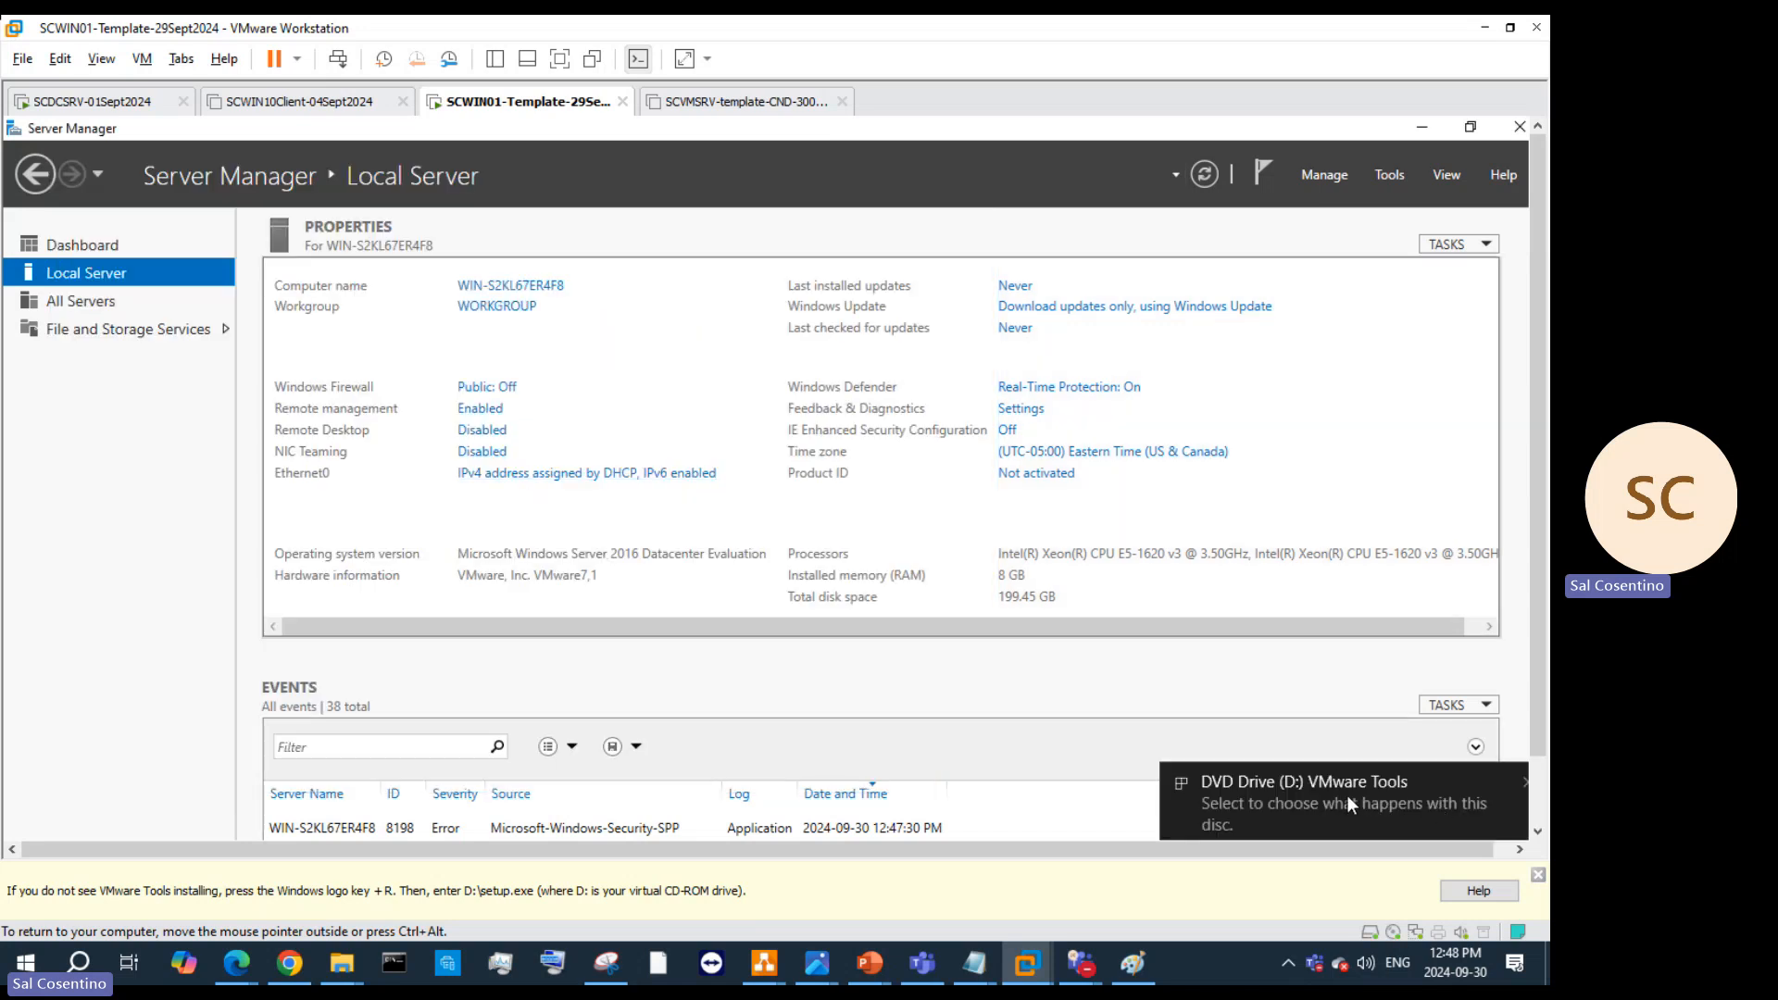
{"action": "left_click", "coordinate": [1526, 787]}
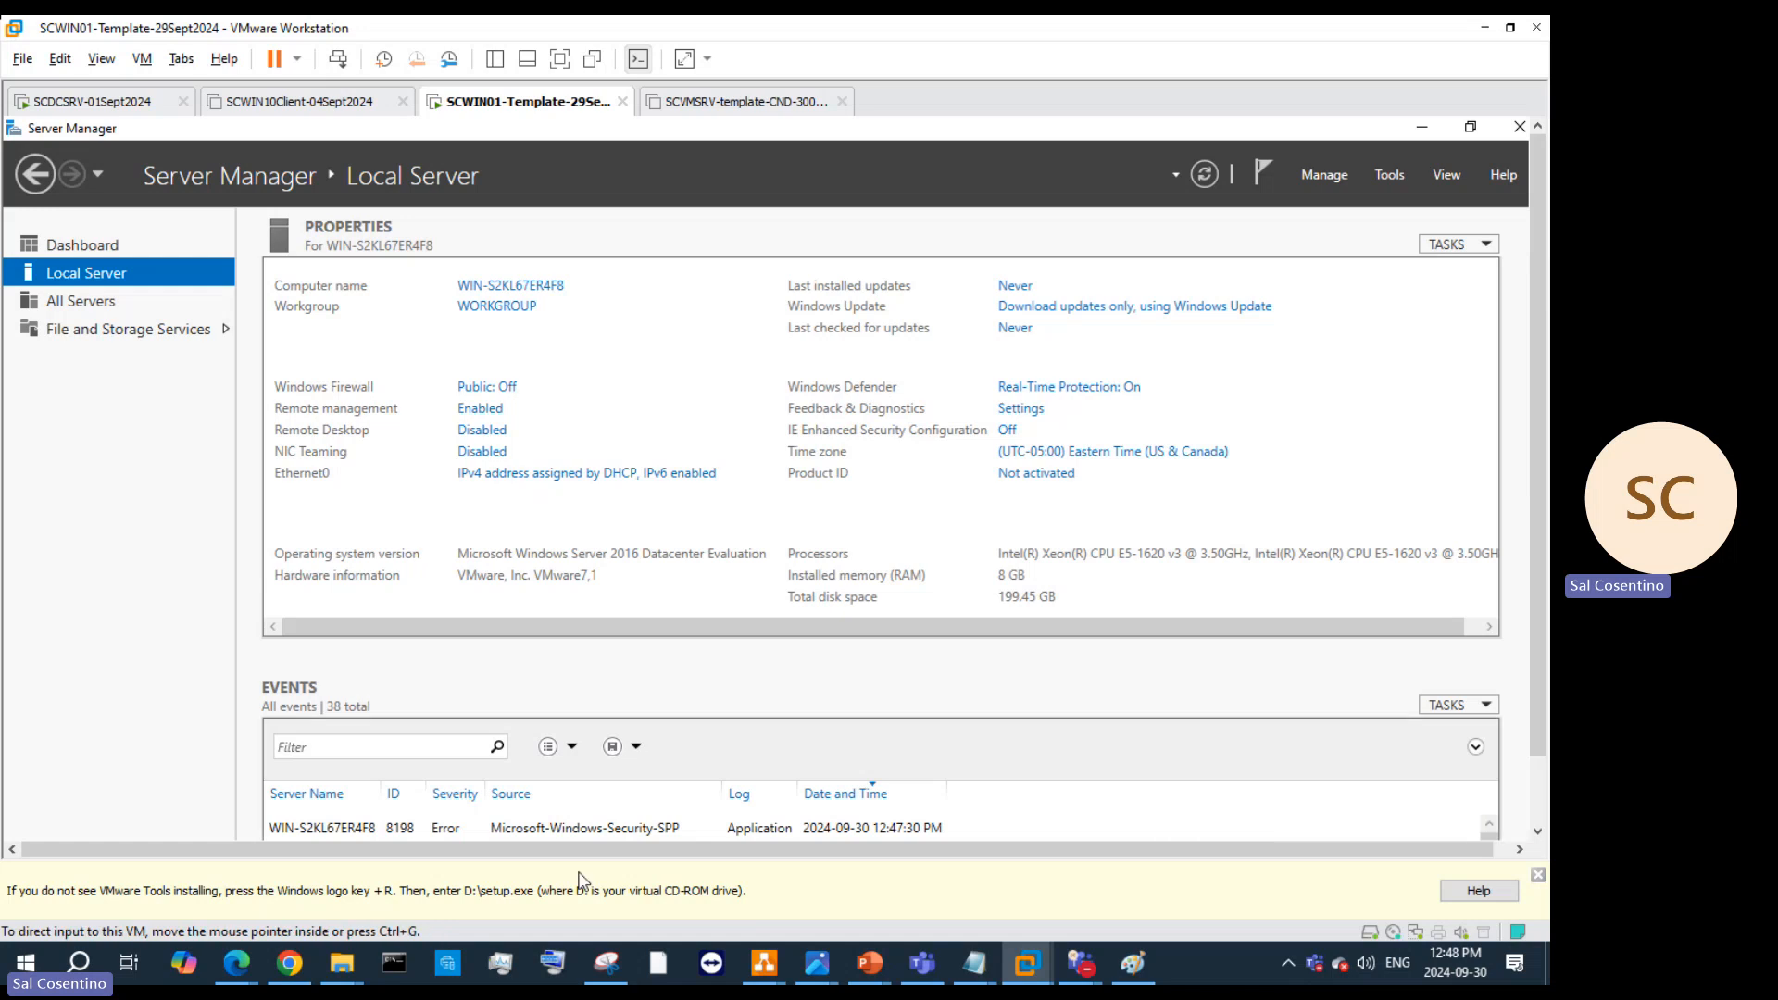
{"action": "right_click", "coordinate": [476, 105]}
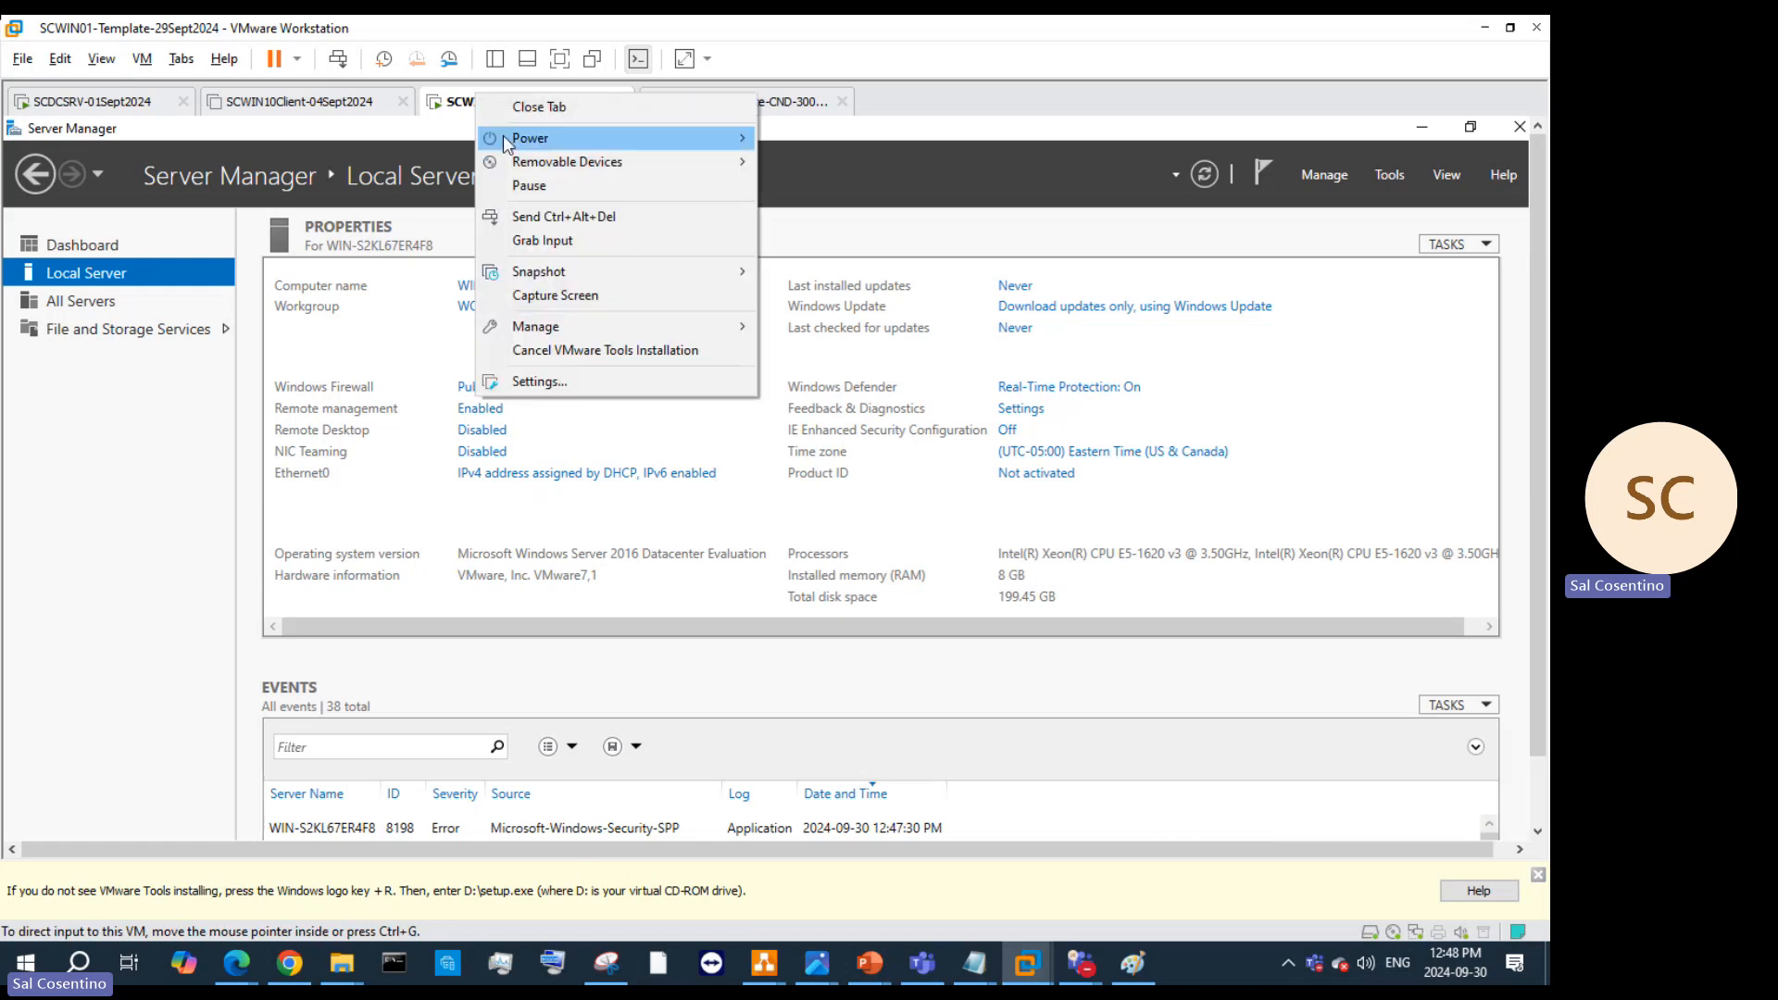
Step: Enable shared folders until next power off, mapped as a network drive in the guest
{"action": "left_click", "coordinate": [613, 382]}
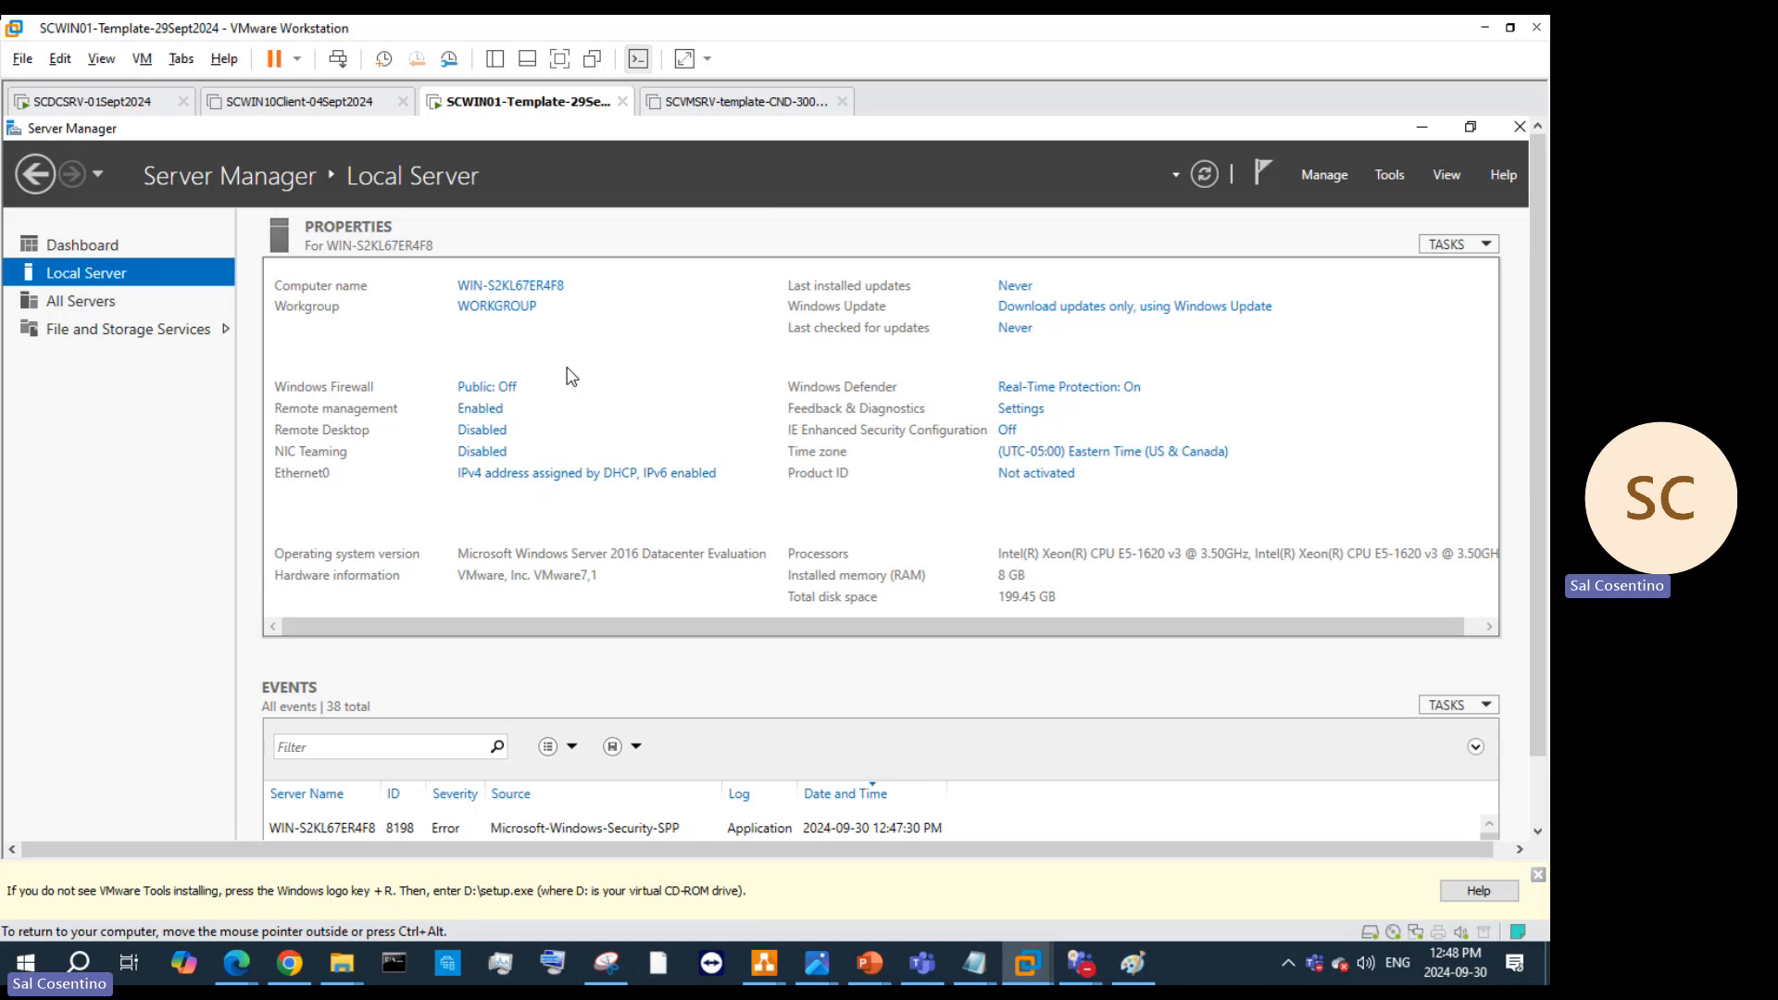
{"action": "left_click", "coordinate": [468, 133]}
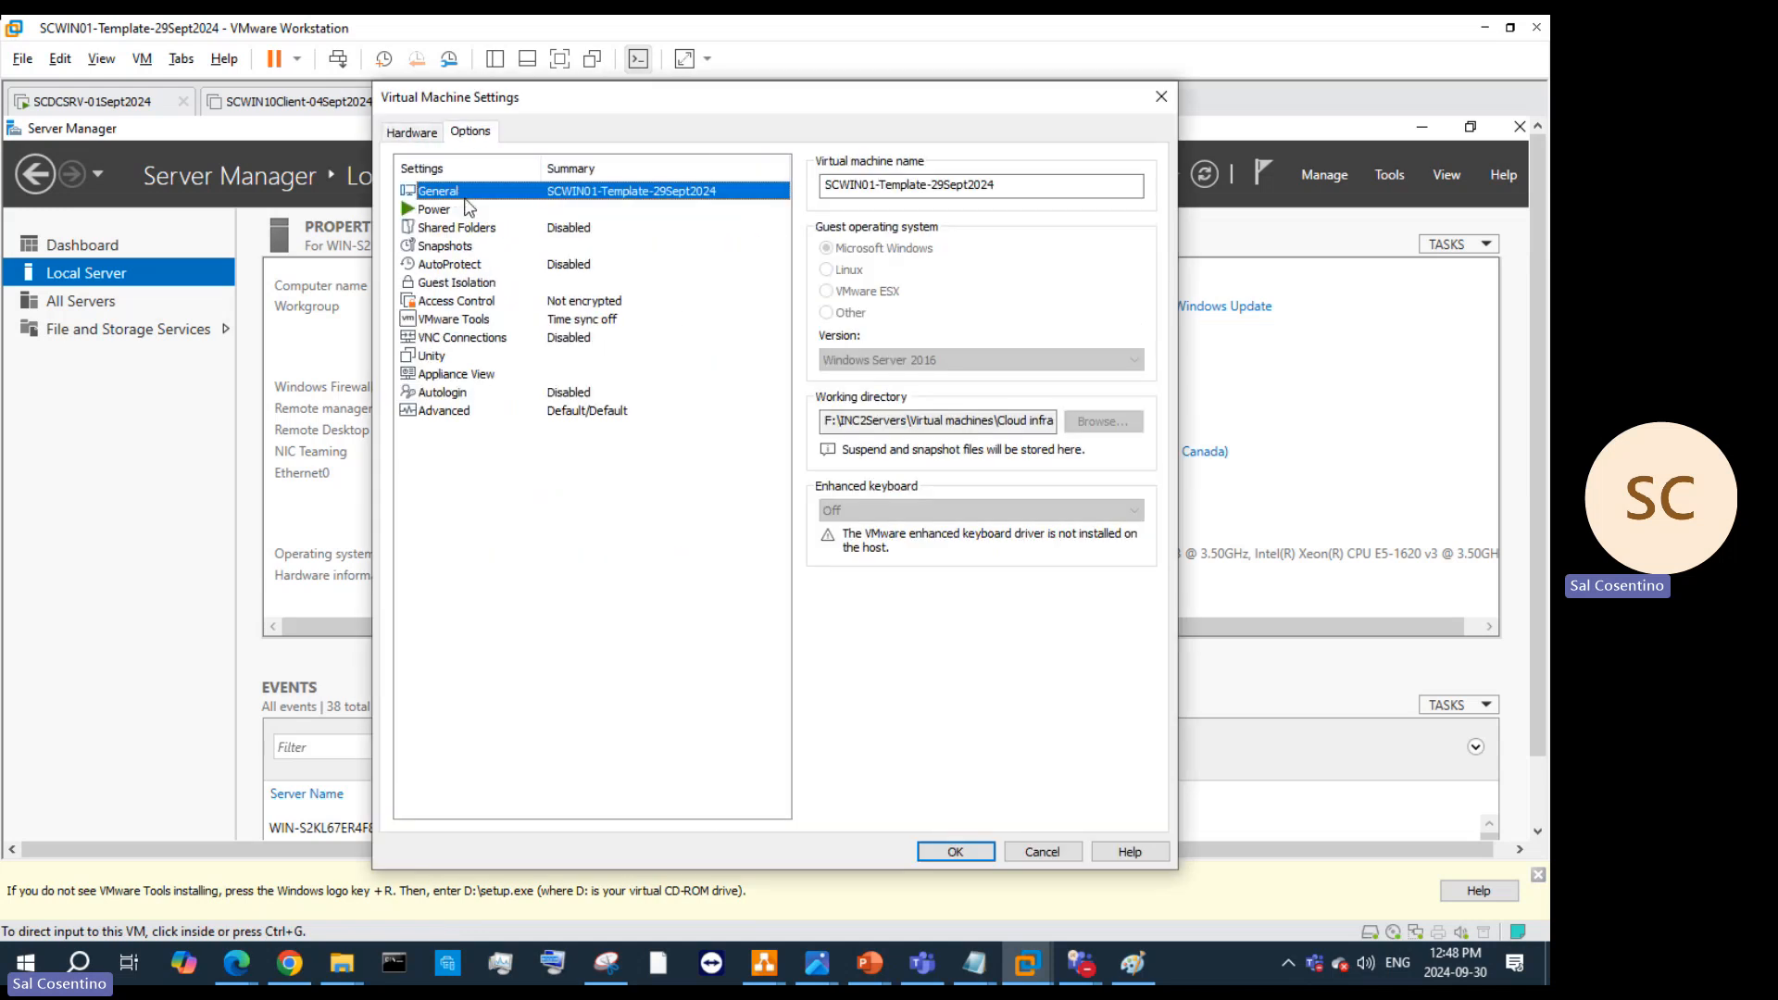
{"action": "left_click", "coordinate": [469, 231]}
{"action": "left_click", "coordinate": [893, 266]}
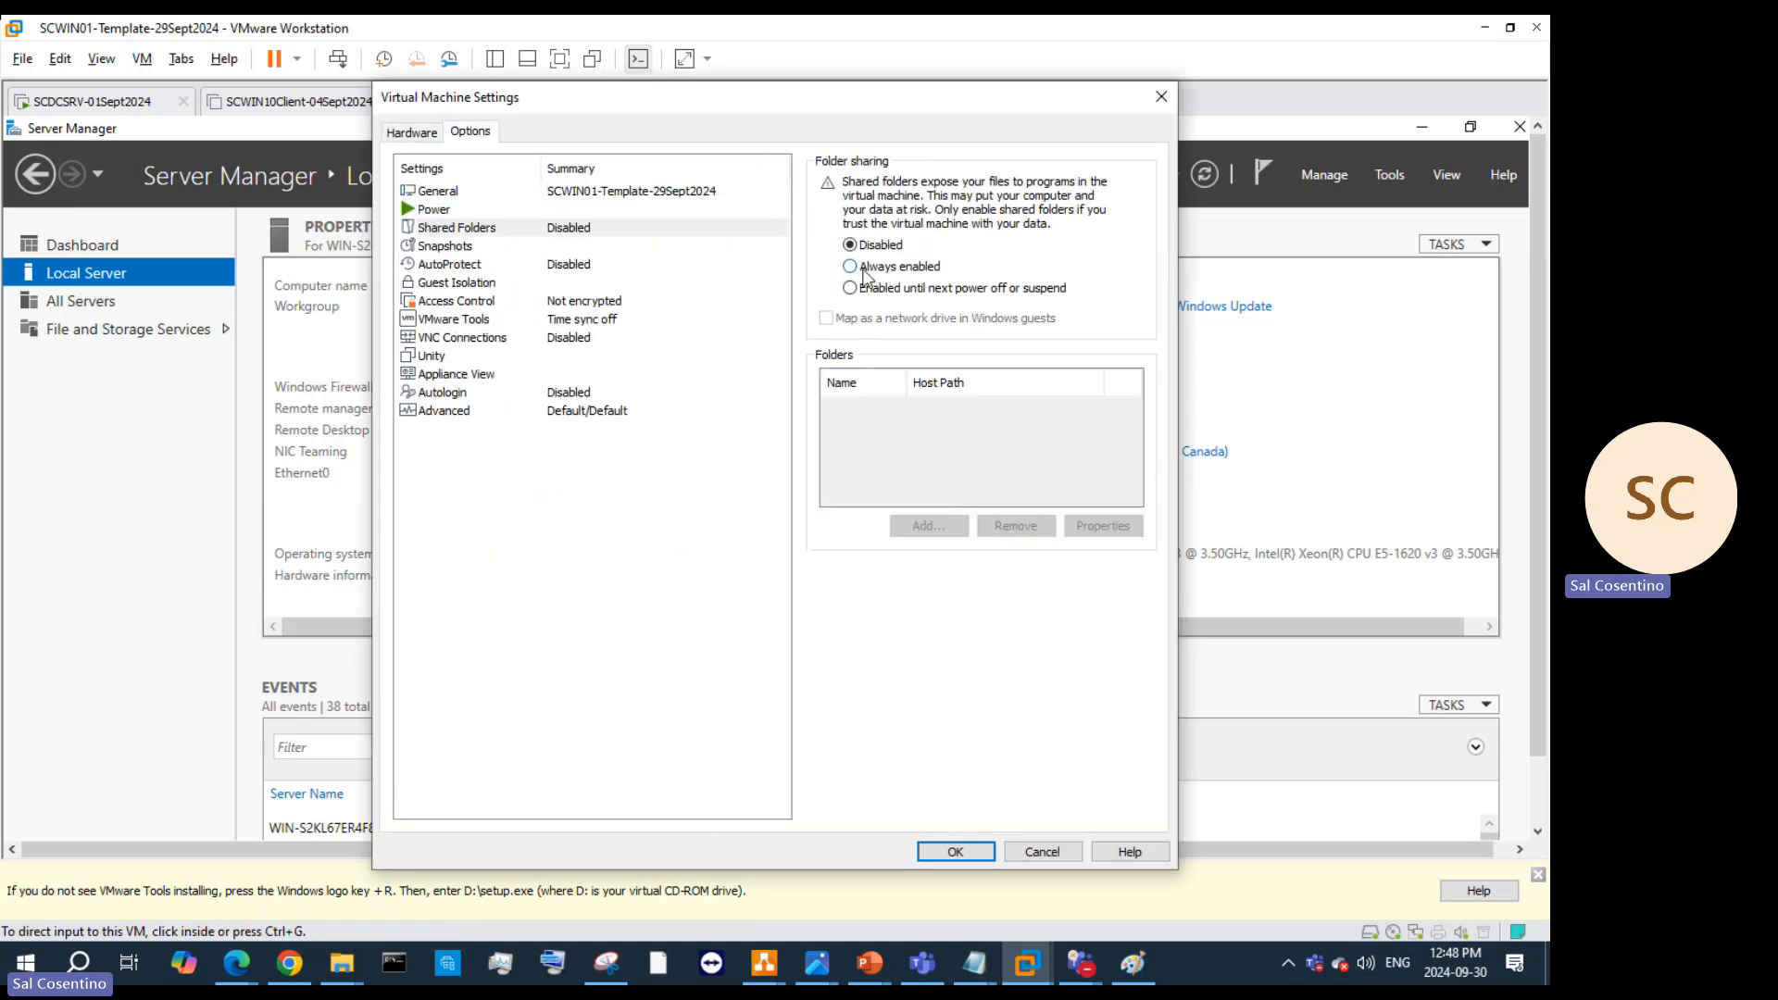
{"action": "left_click", "coordinate": [826, 319]}
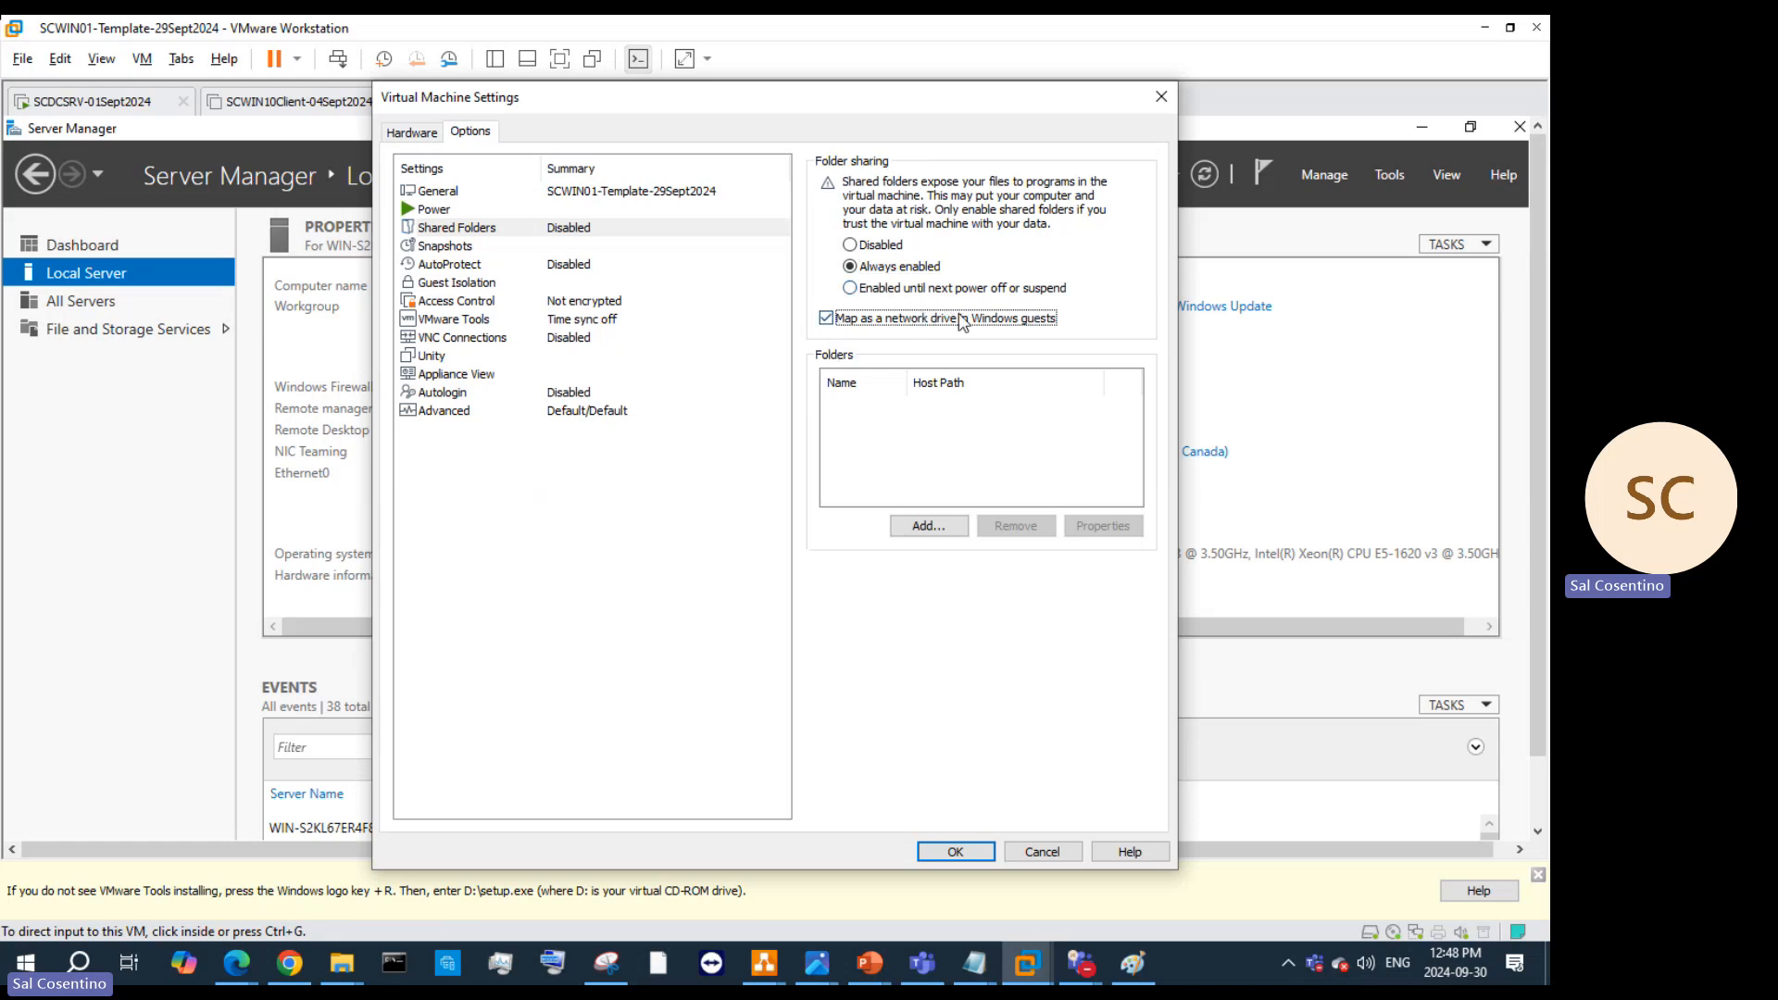
{"action": "left_click", "coordinate": [856, 290]}
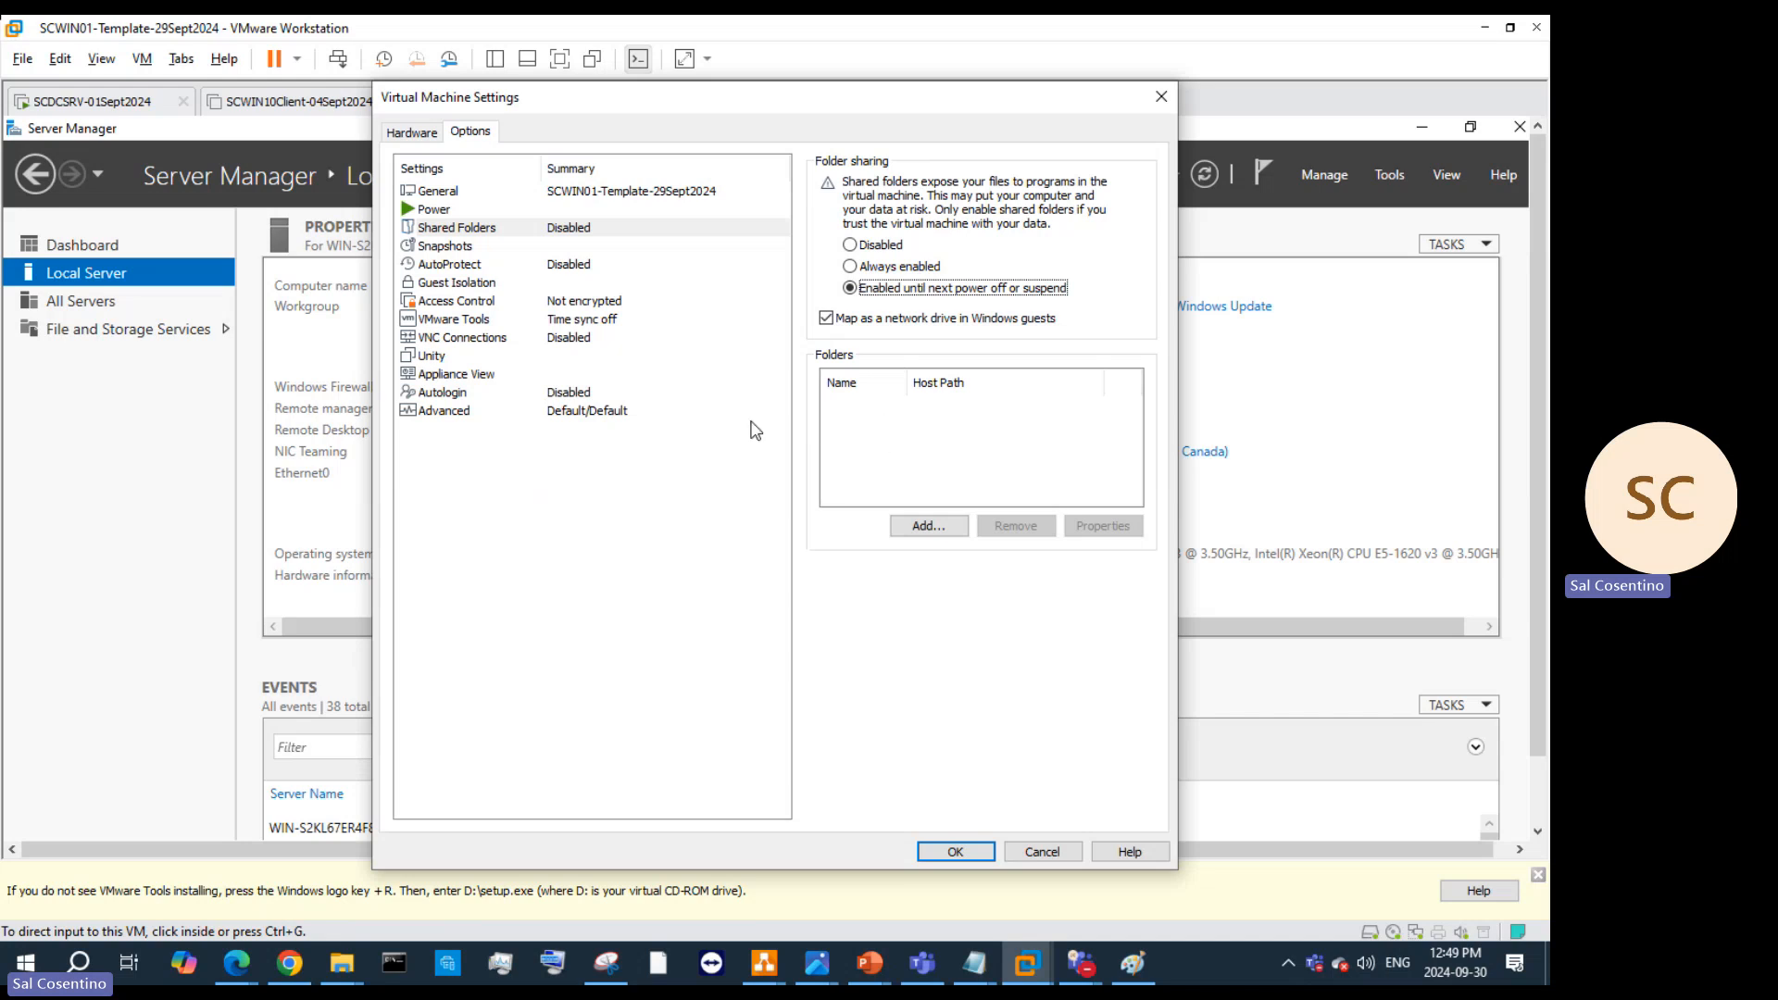
Step: Add a new shared folder pointing to host folder F:\Applications
{"action": "left_click", "coordinate": [900, 526]}
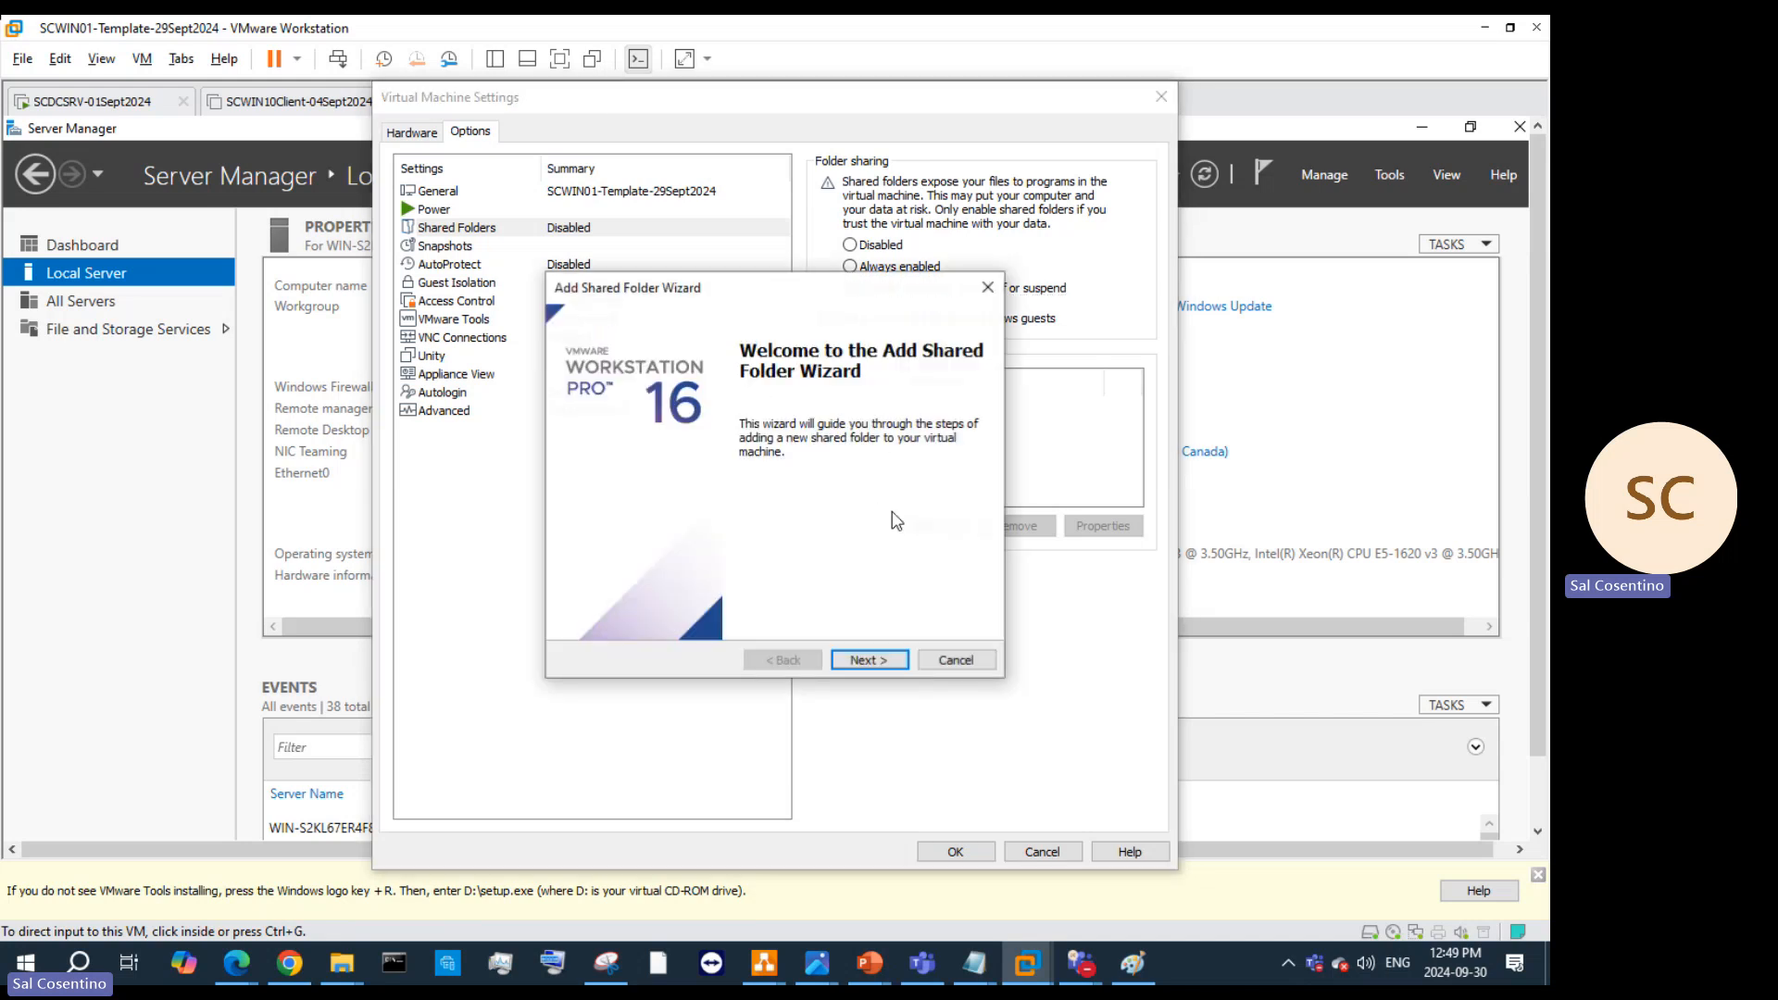
{"action": "left_click", "coordinate": [861, 659]}
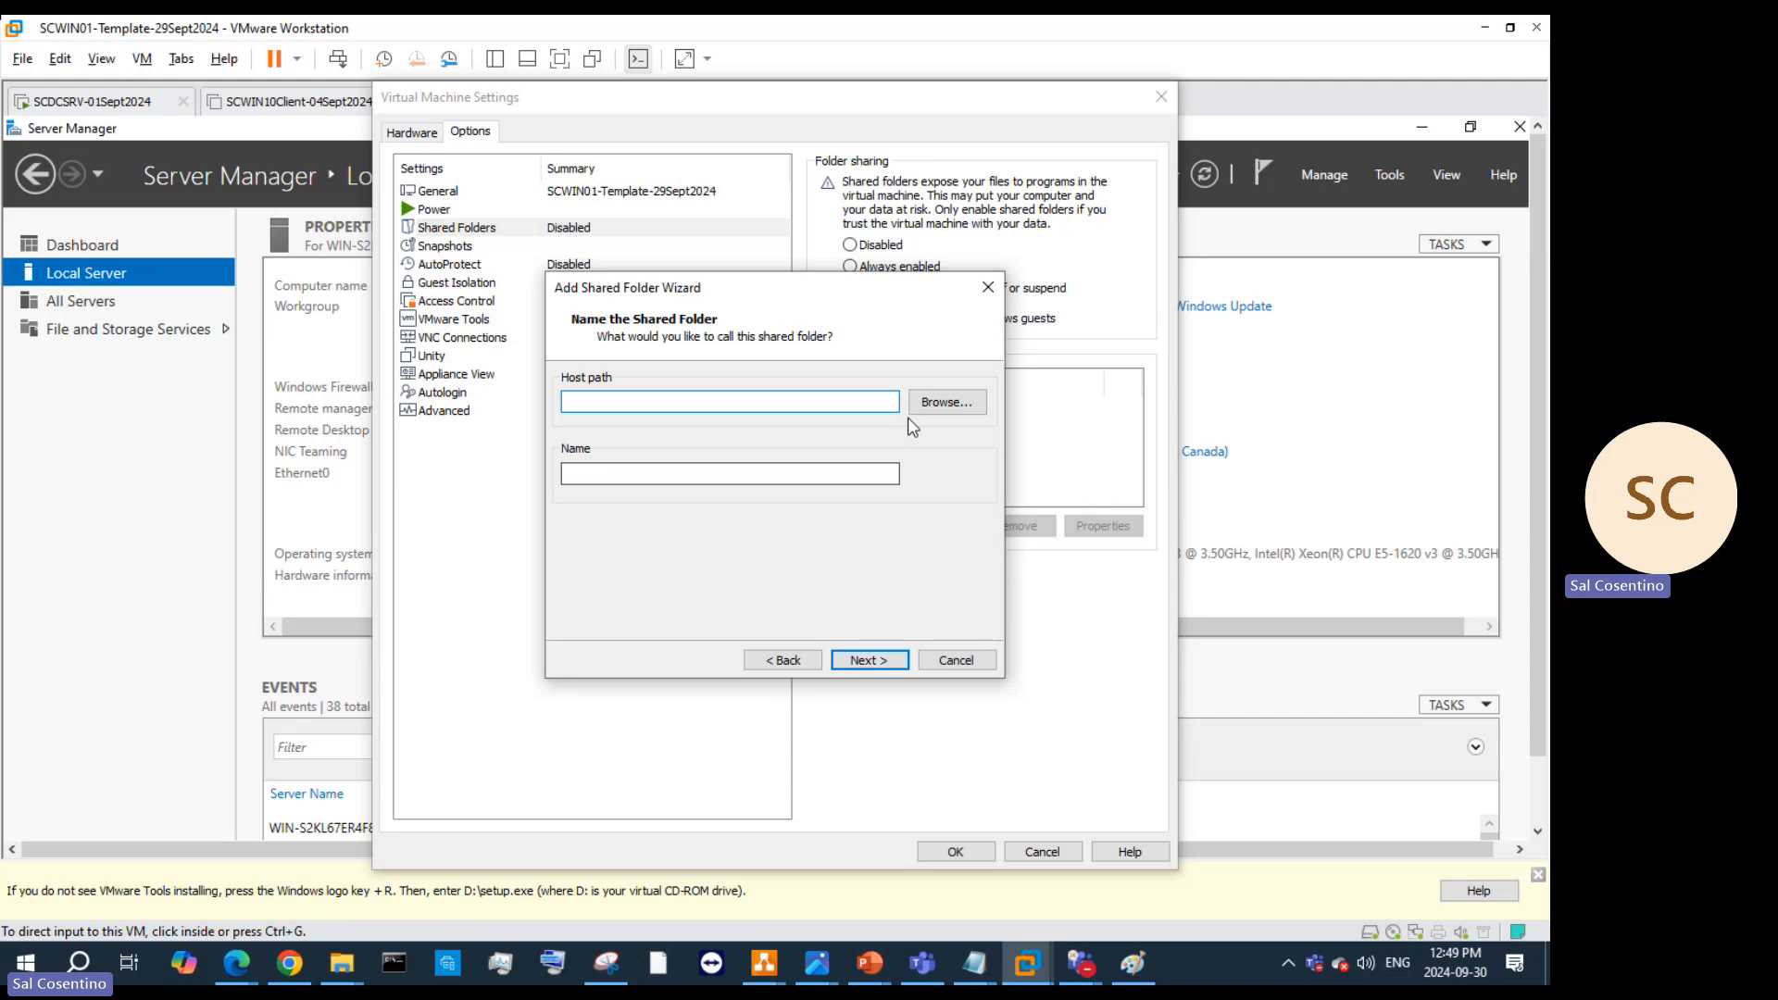
{"action": "left_click", "coordinate": [938, 405]}
{"action": "scroll", "coordinate": [796, 623], "scroll_direction": "down", "scroll_amount": 1}
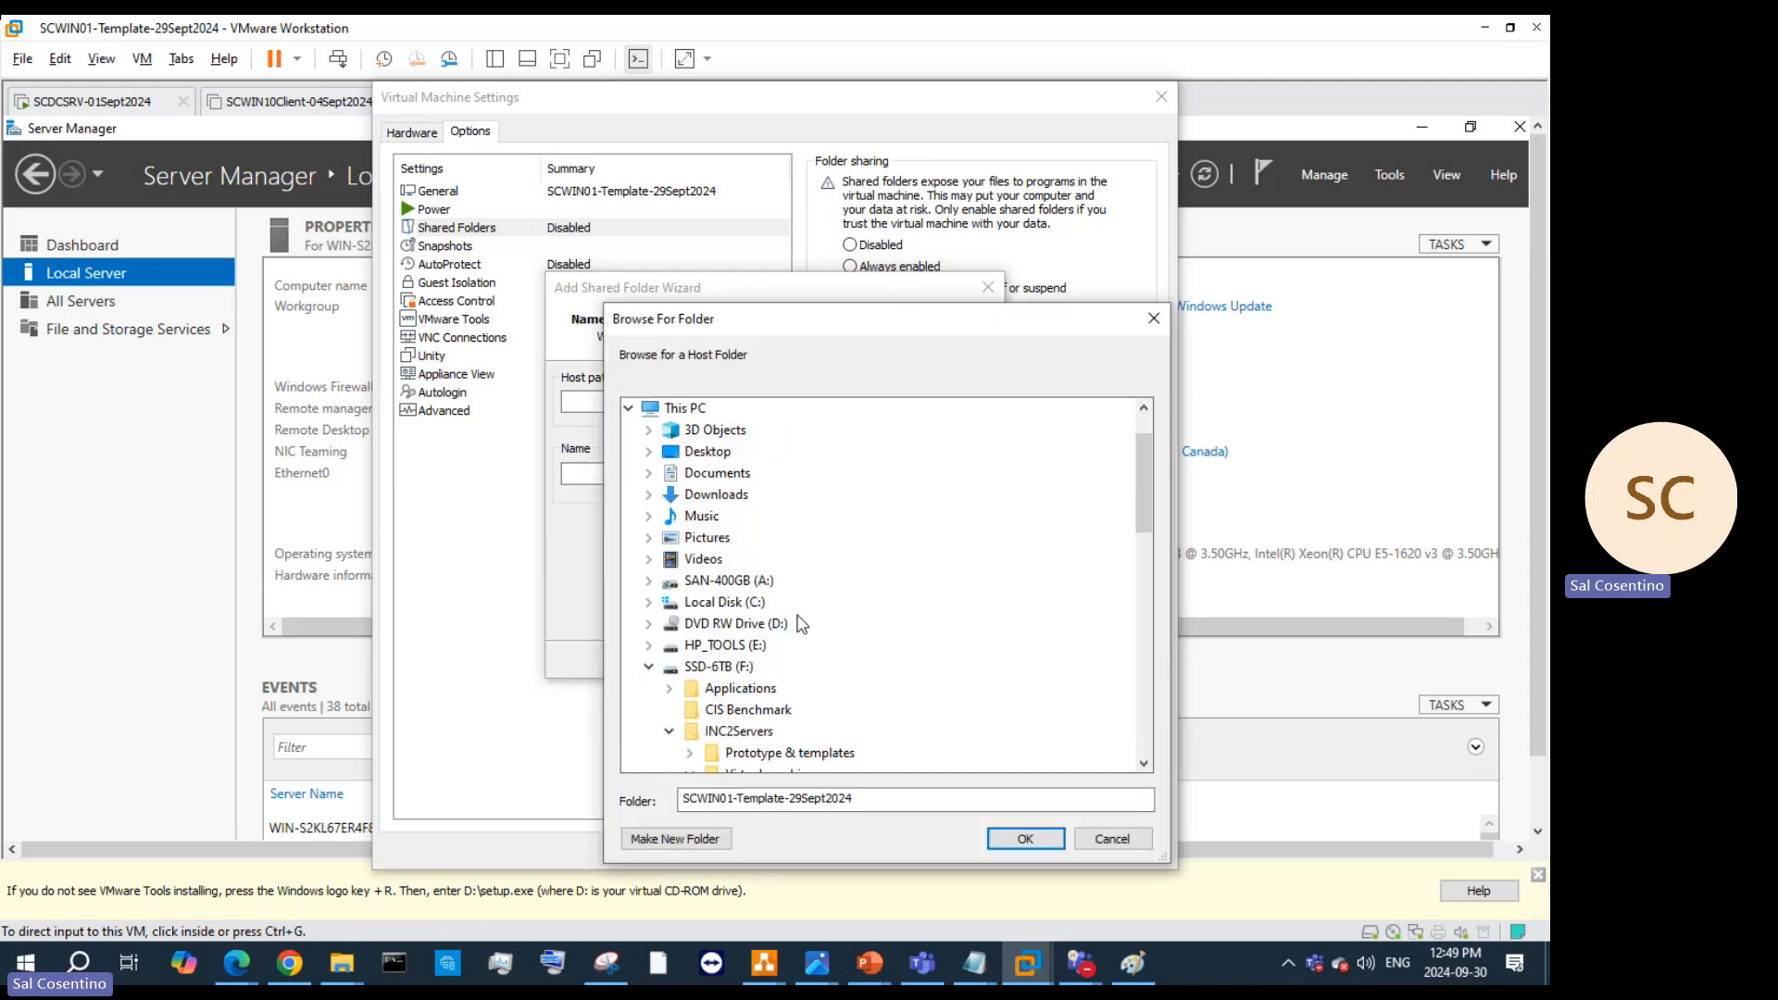
{"action": "scroll", "coordinate": [820, 603], "scroll_direction": "down", "scroll_amount": 4}
{"action": "scroll", "coordinate": [875, 592], "scroll_direction": "up", "scroll_amount": 2}
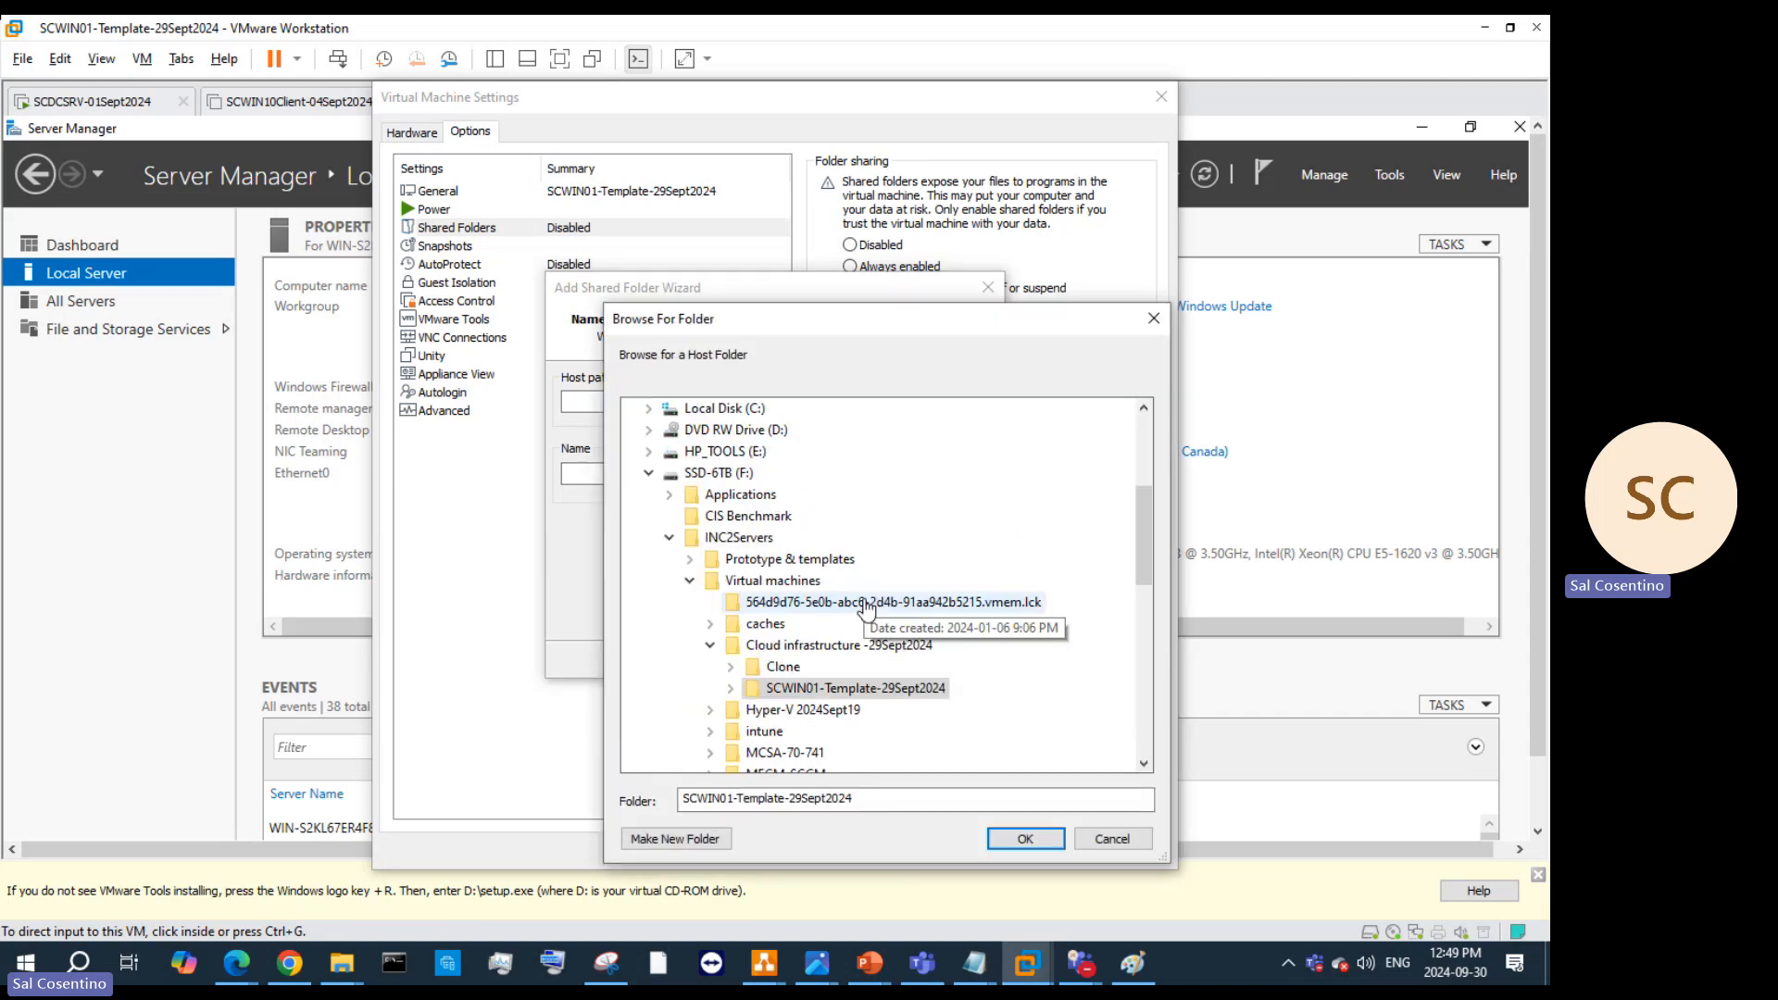
{"action": "scroll", "coordinate": [877, 577], "scroll_direction": "down", "scroll_amount": 2}
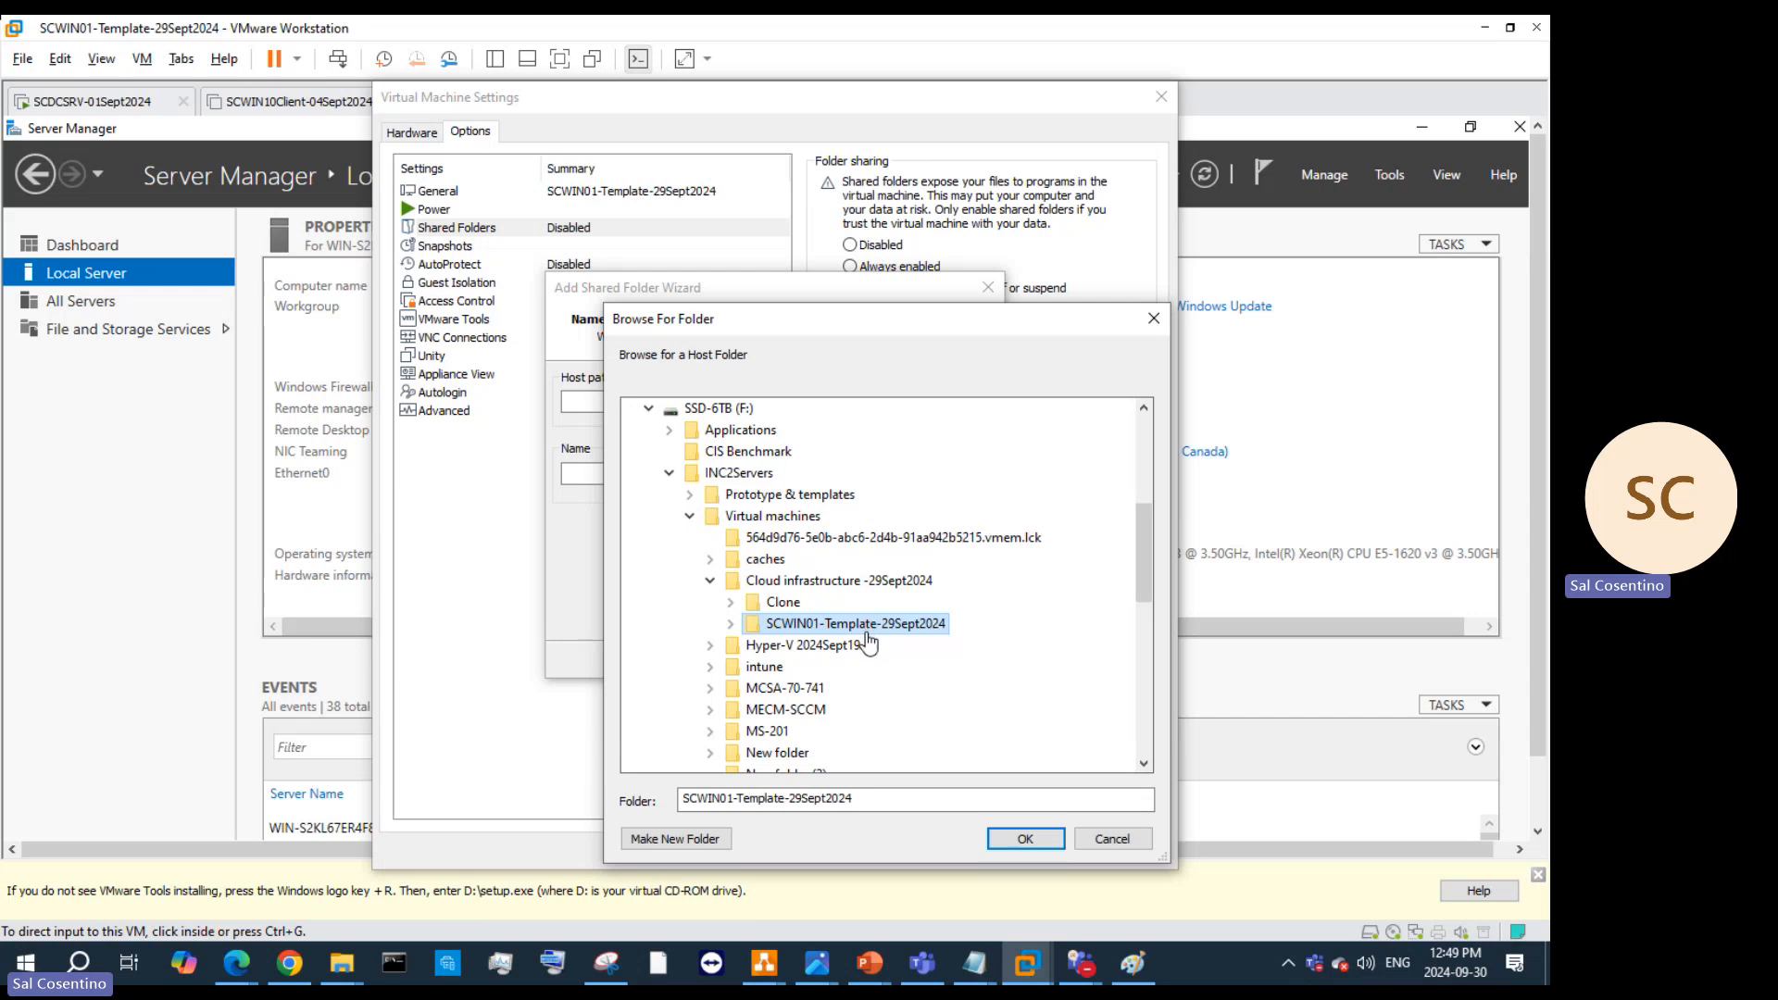
{"action": "double_click", "coordinate": [774, 433]}
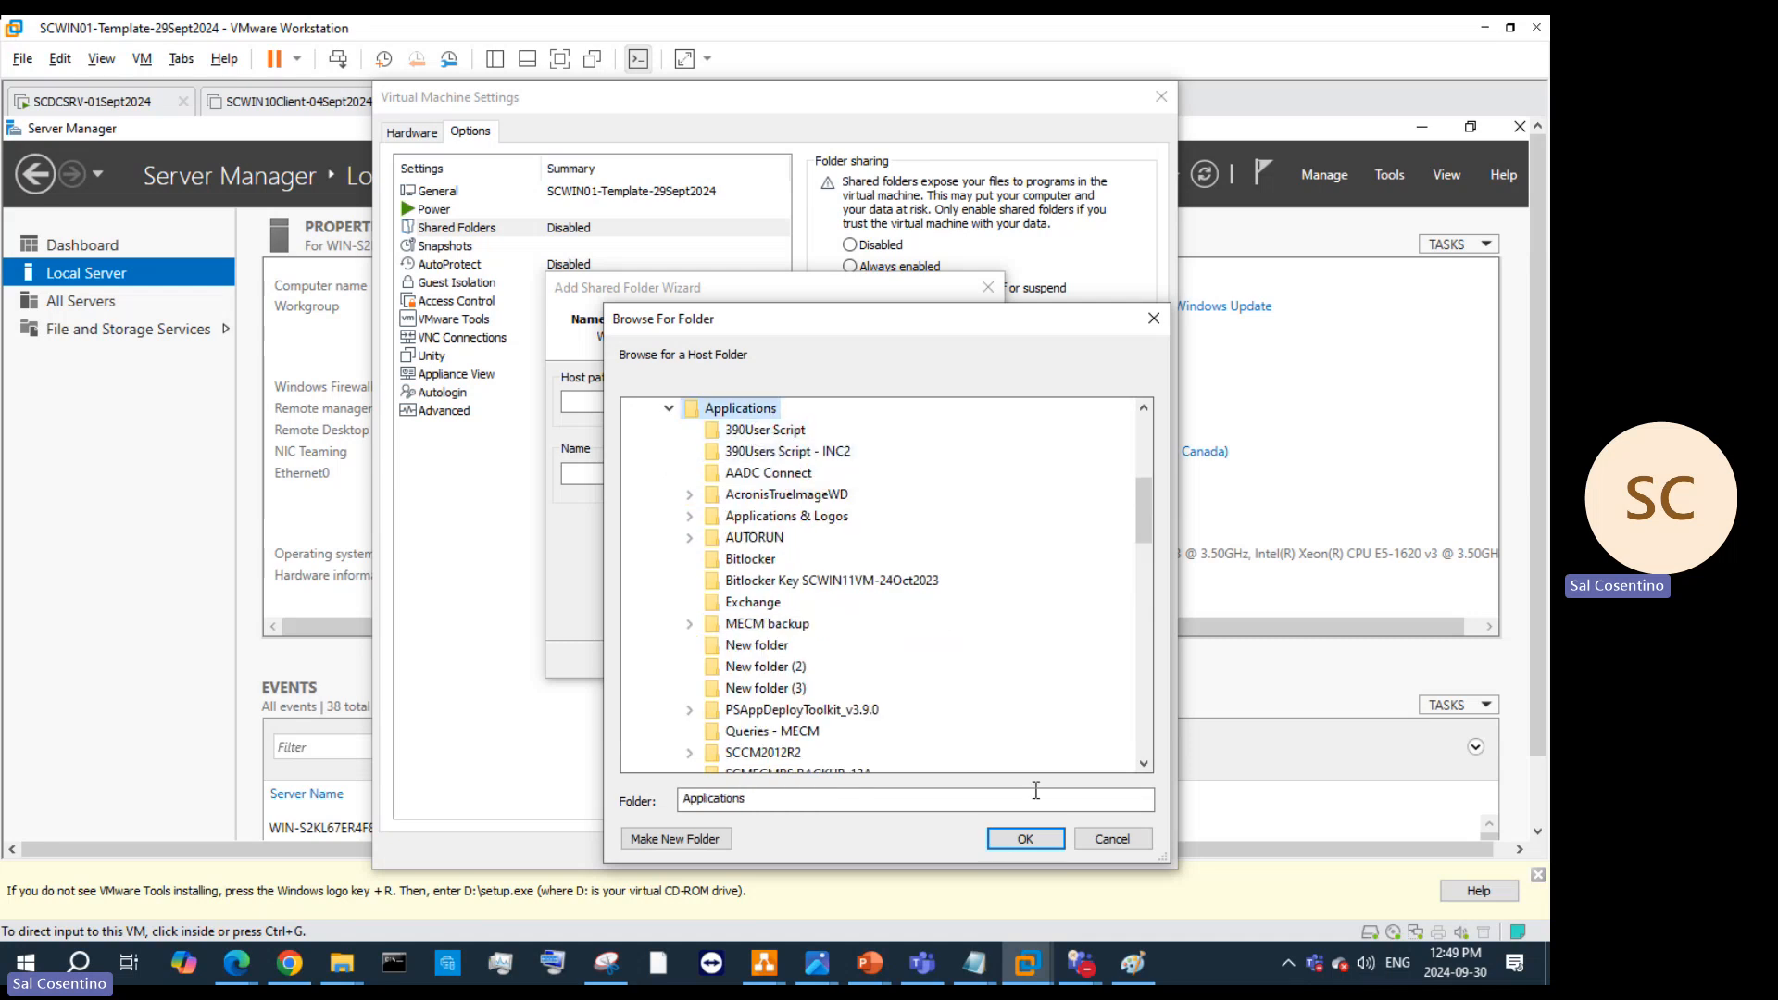
{"action": "left_click", "coordinate": [1026, 839]}
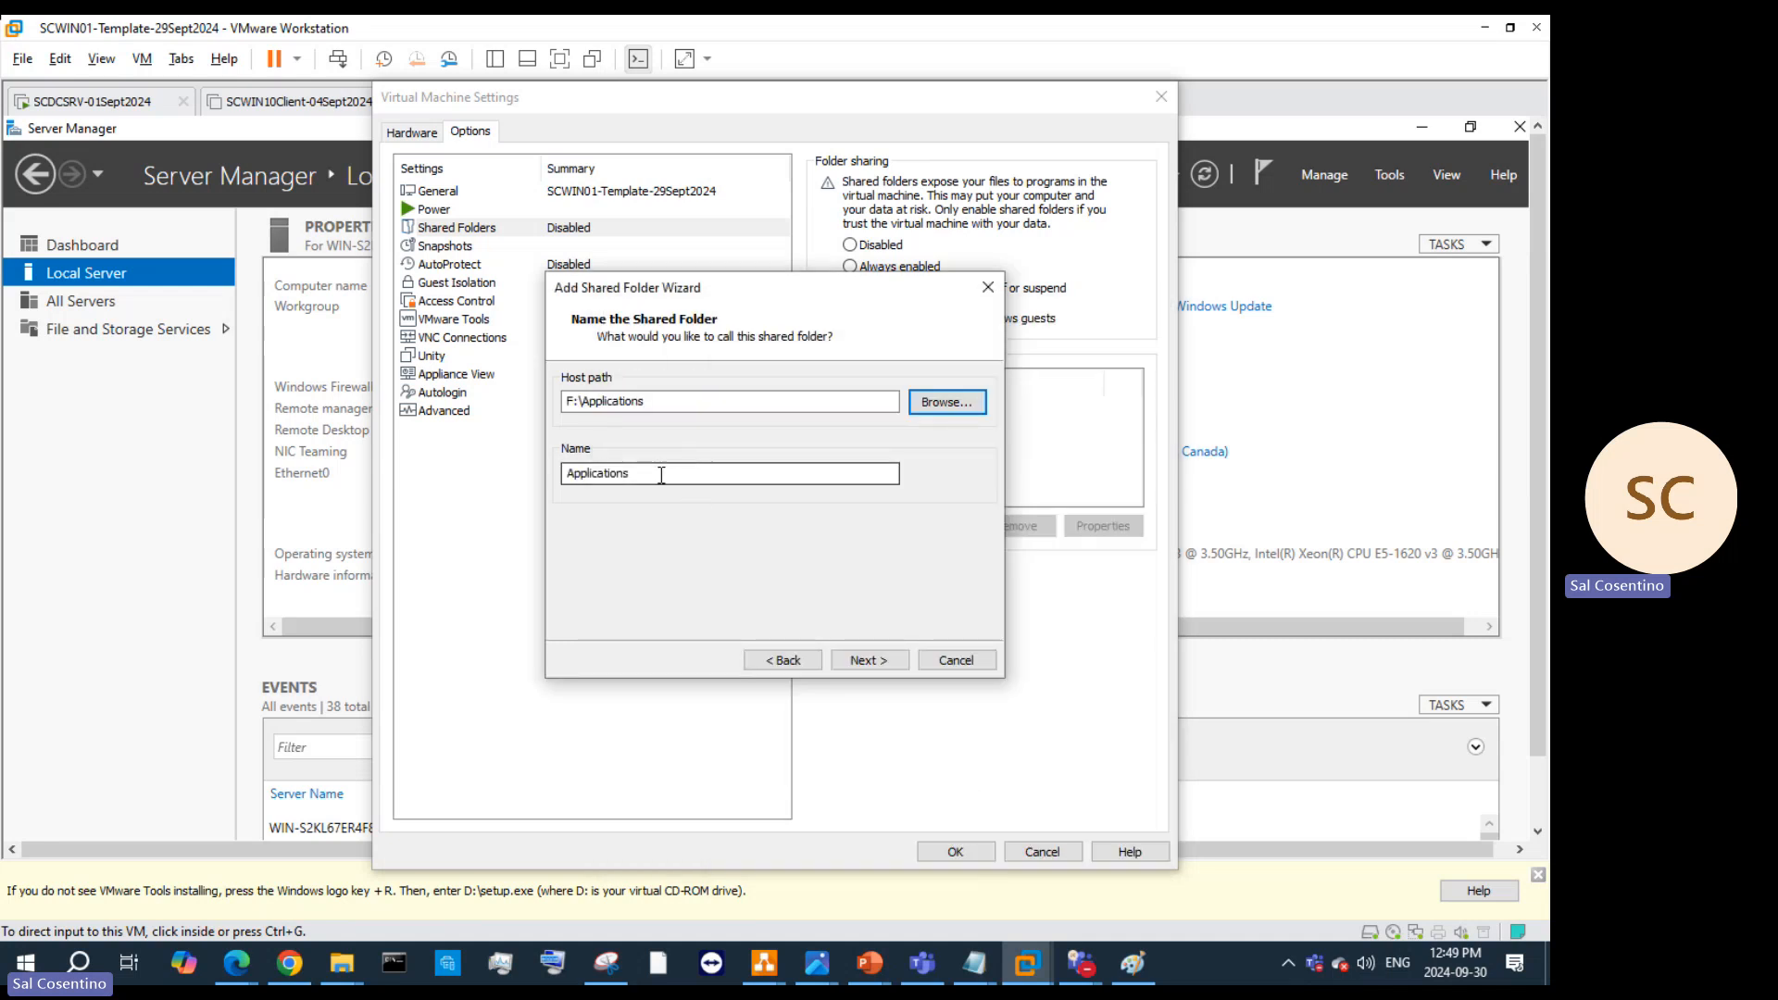
Step: Name the share ApplicationShare, finish the wizard, and save the VM settings
{"action": "left_click_drag", "start_coordinate": [663, 473], "coordinate": [529, 475]}
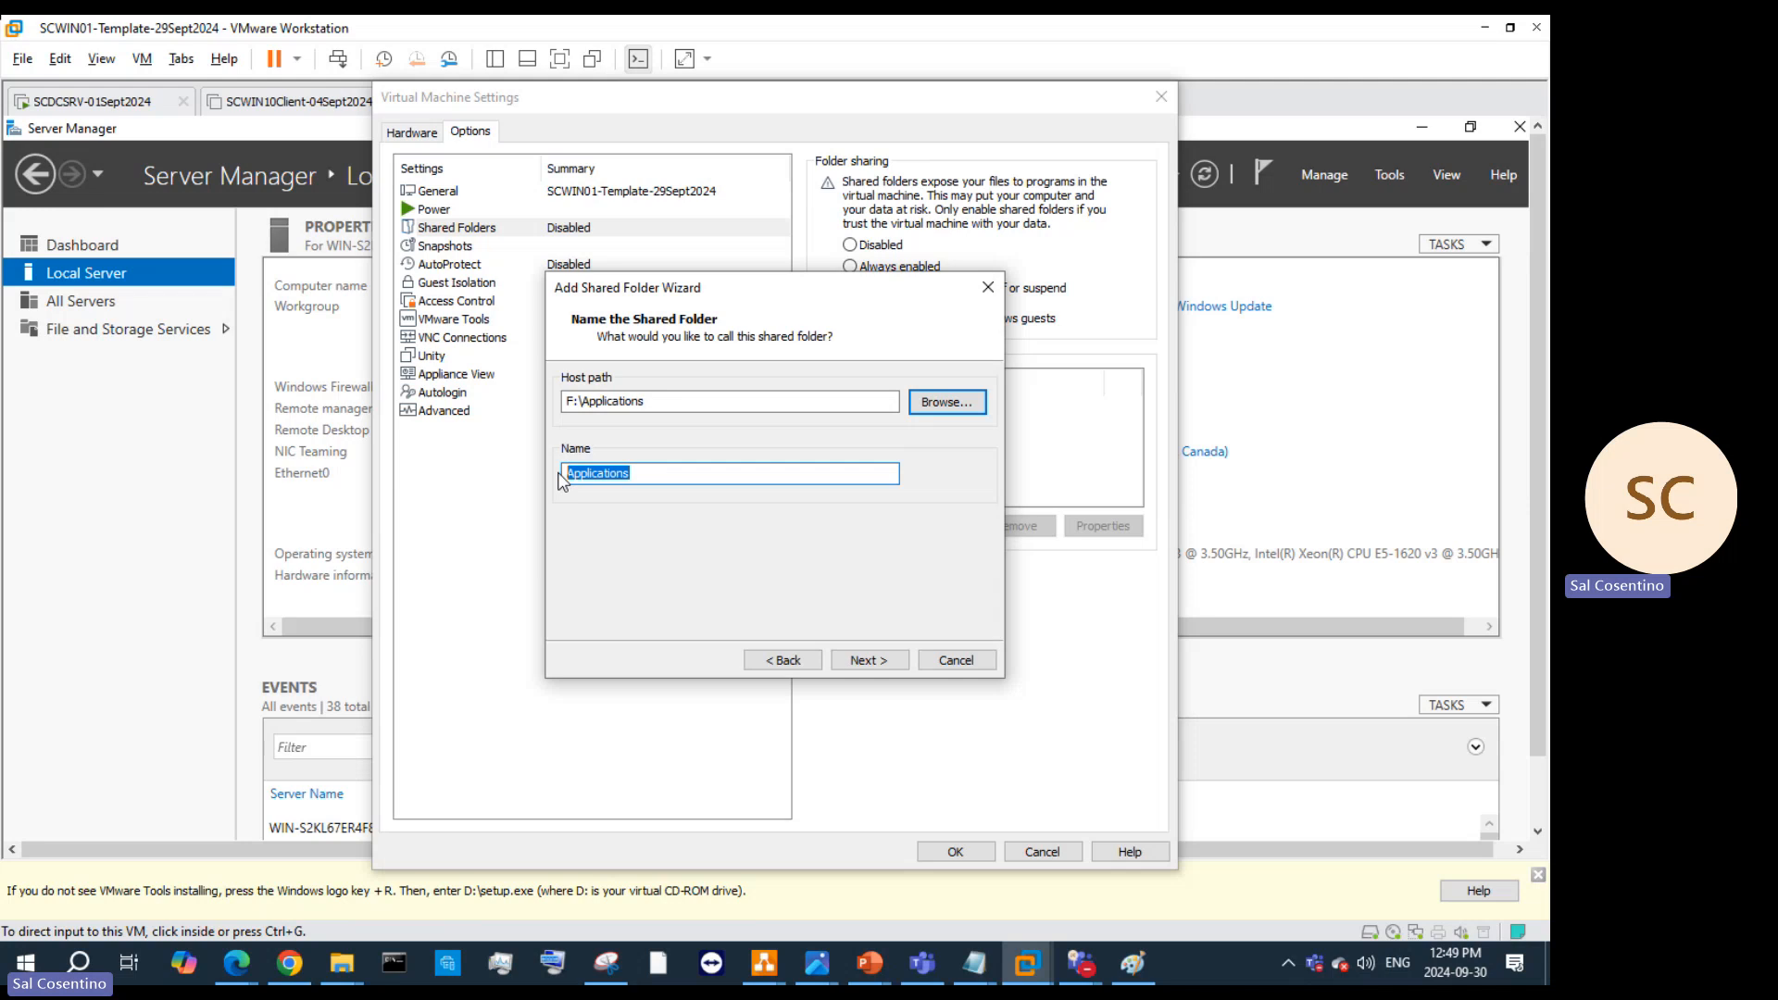
{"action": "type", "text": "A"}
{"action": "left_click", "coordinate": [892, 667]}
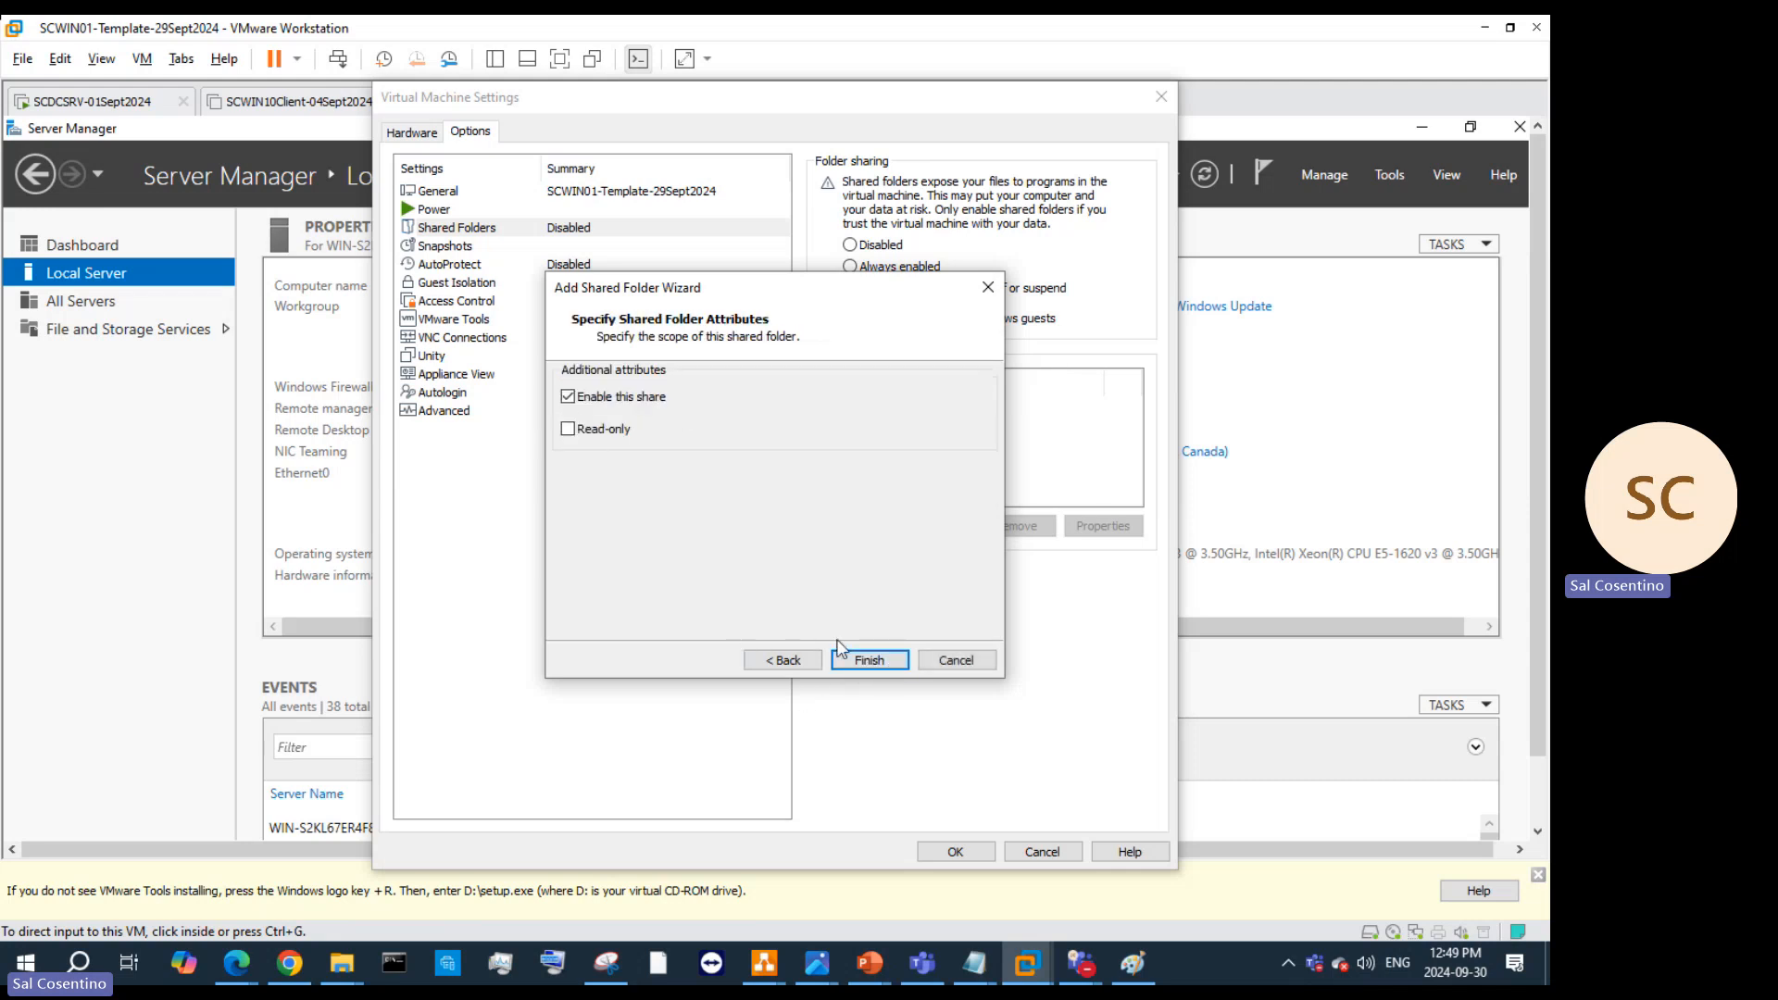
{"action": "left_click", "coordinate": [880, 663]}
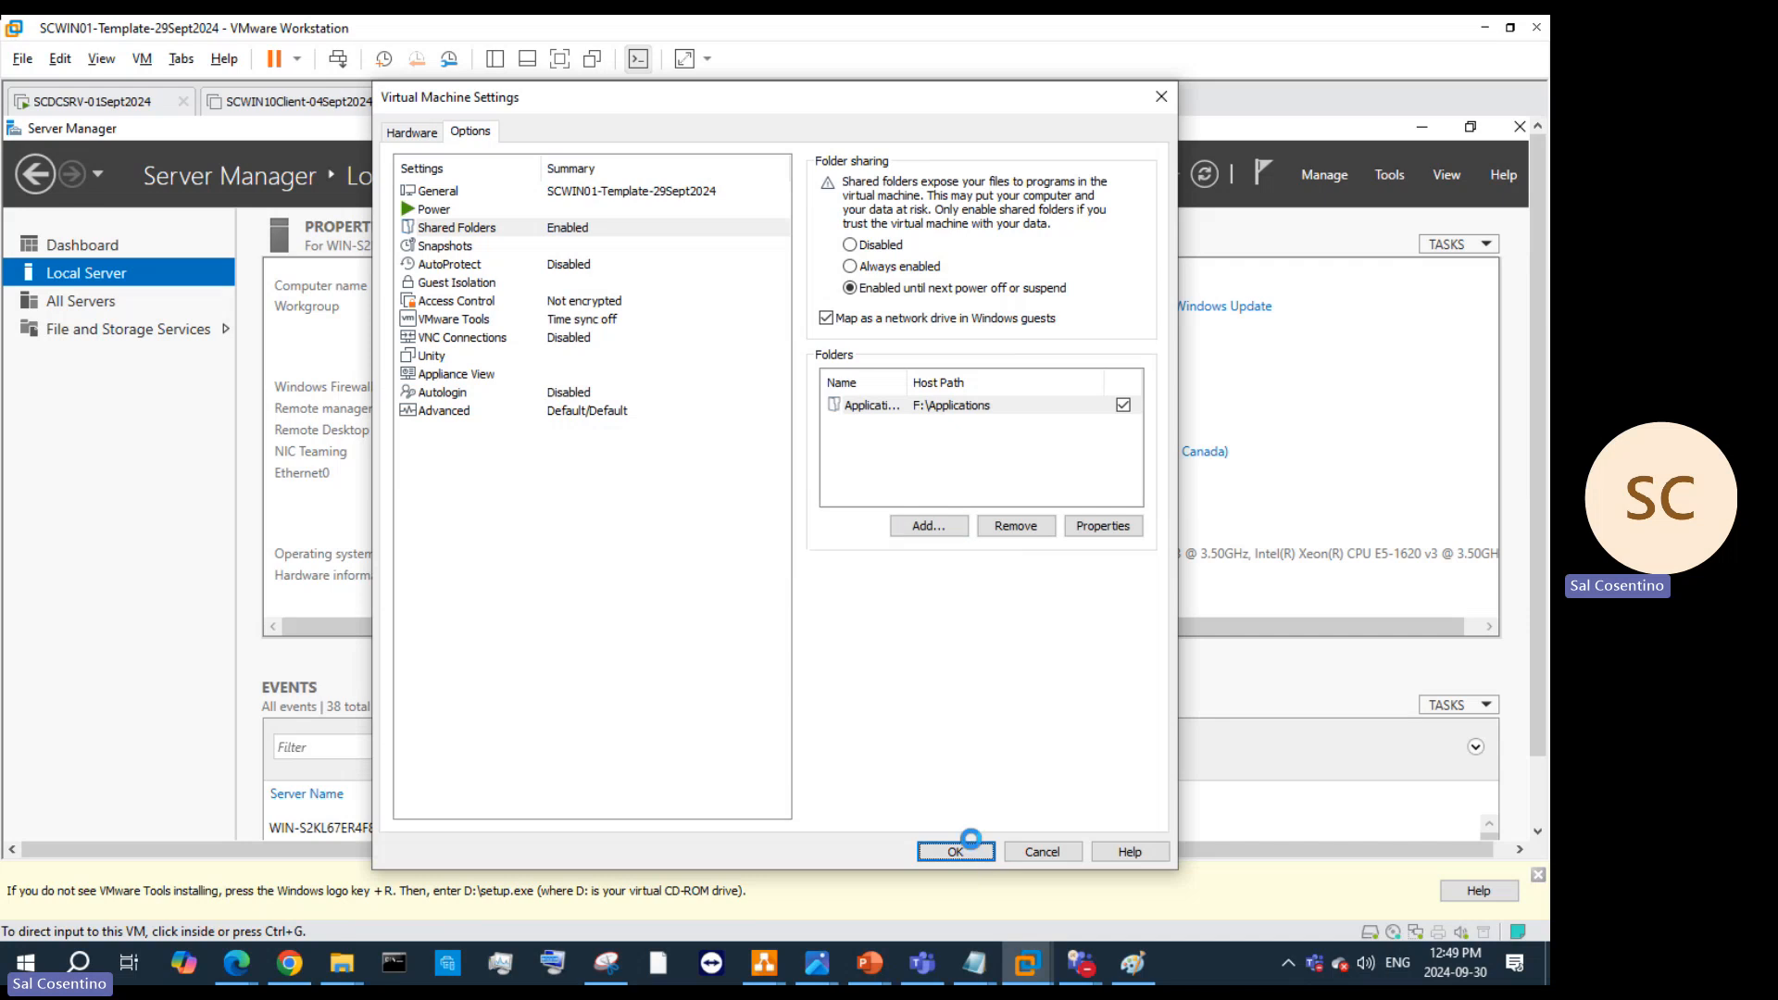
{"action": "left_click", "coordinate": [956, 850]}
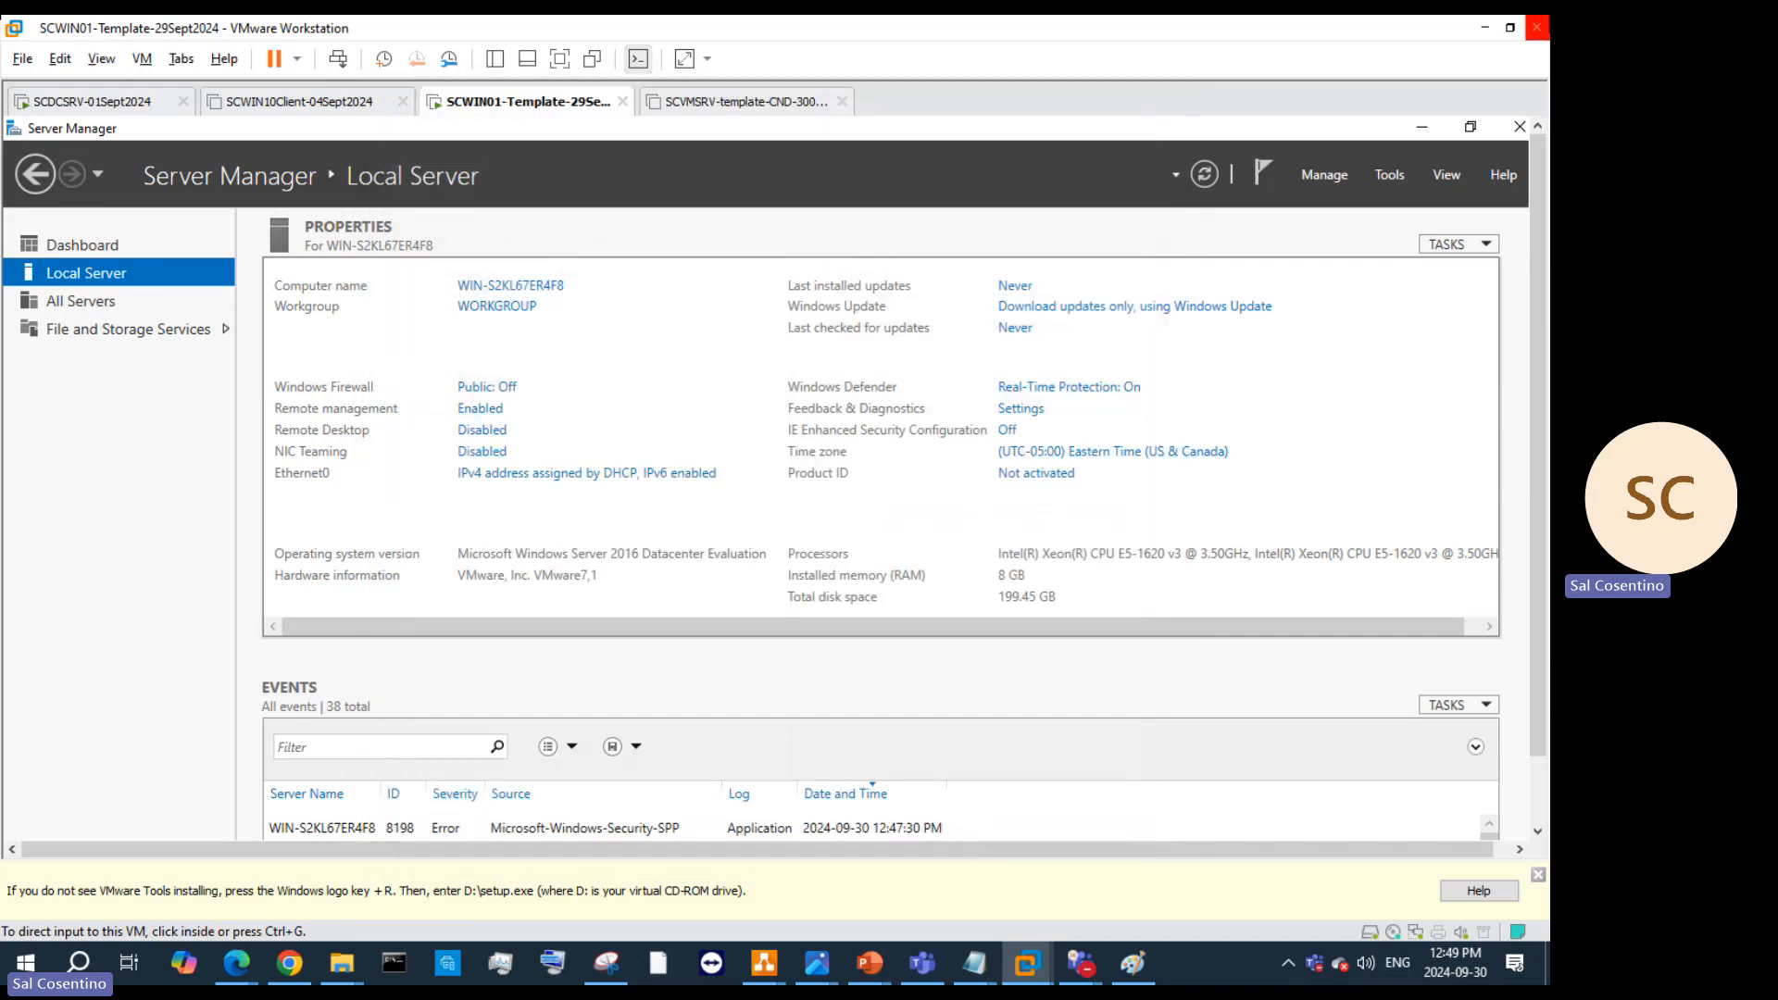
Step: Dismiss the VMware Tools notice and open the guest Run dialog from the Start right-click menu
{"action": "left_click", "coordinate": [1422, 127]}
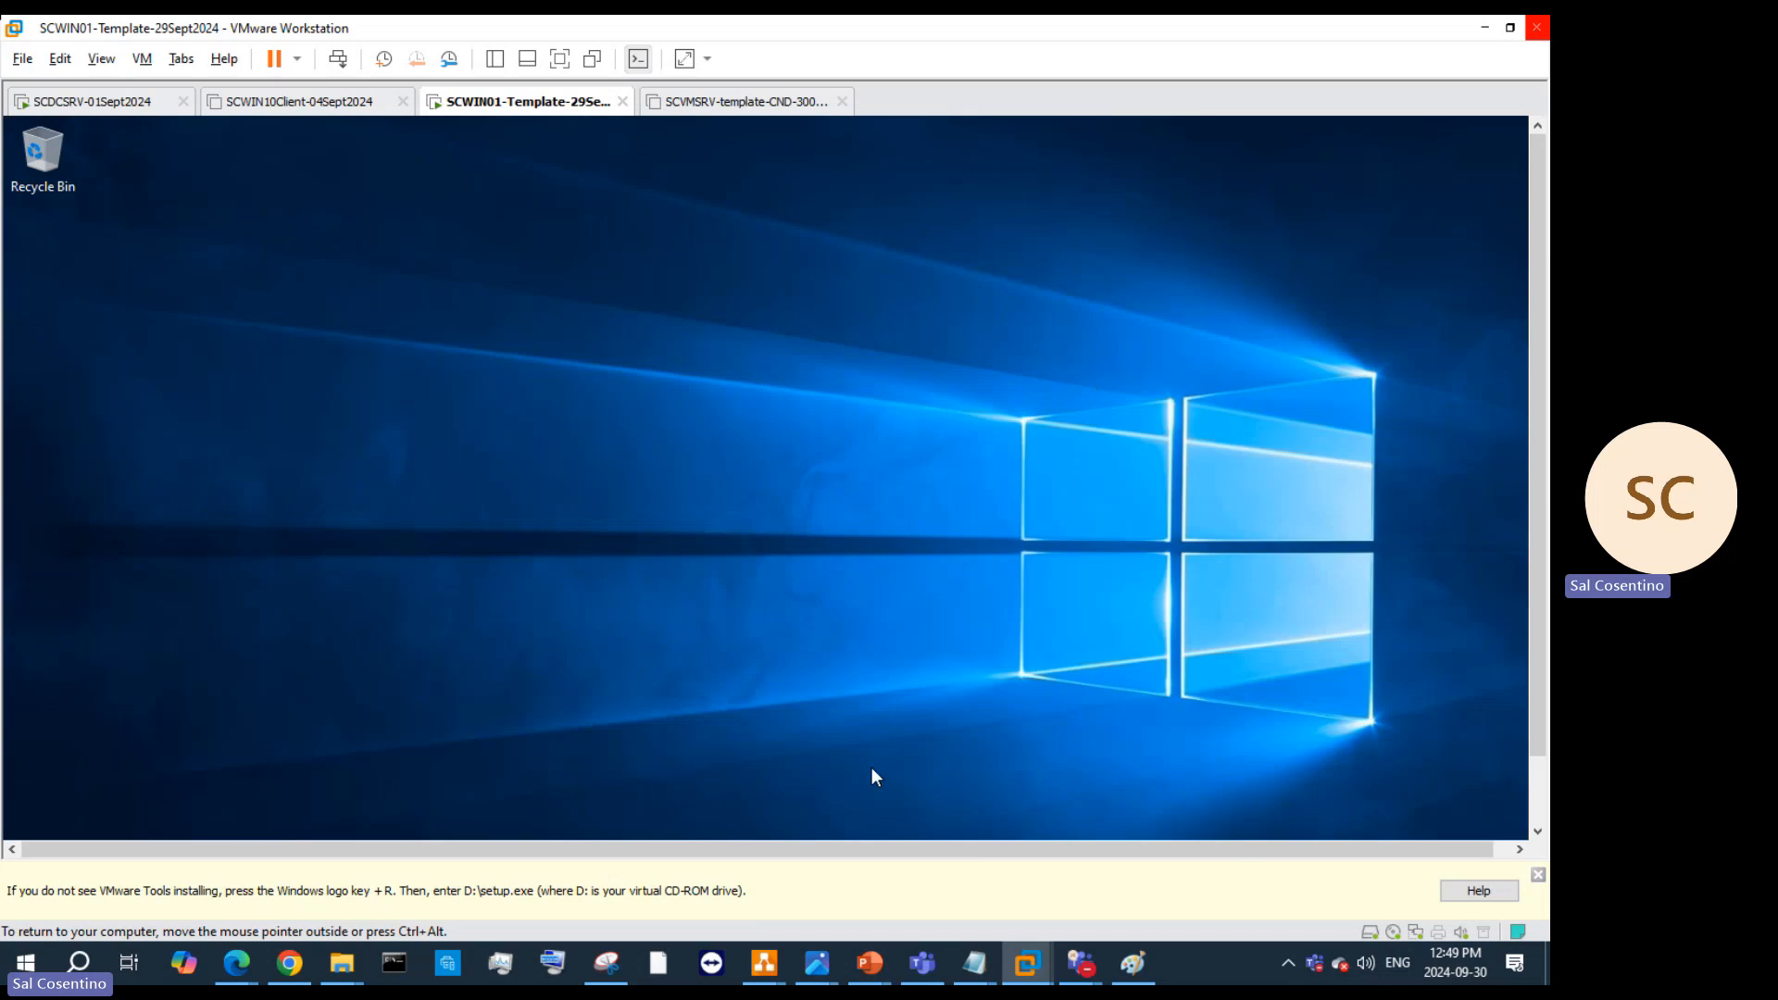
{"action": "left_click", "coordinate": [1537, 875]}
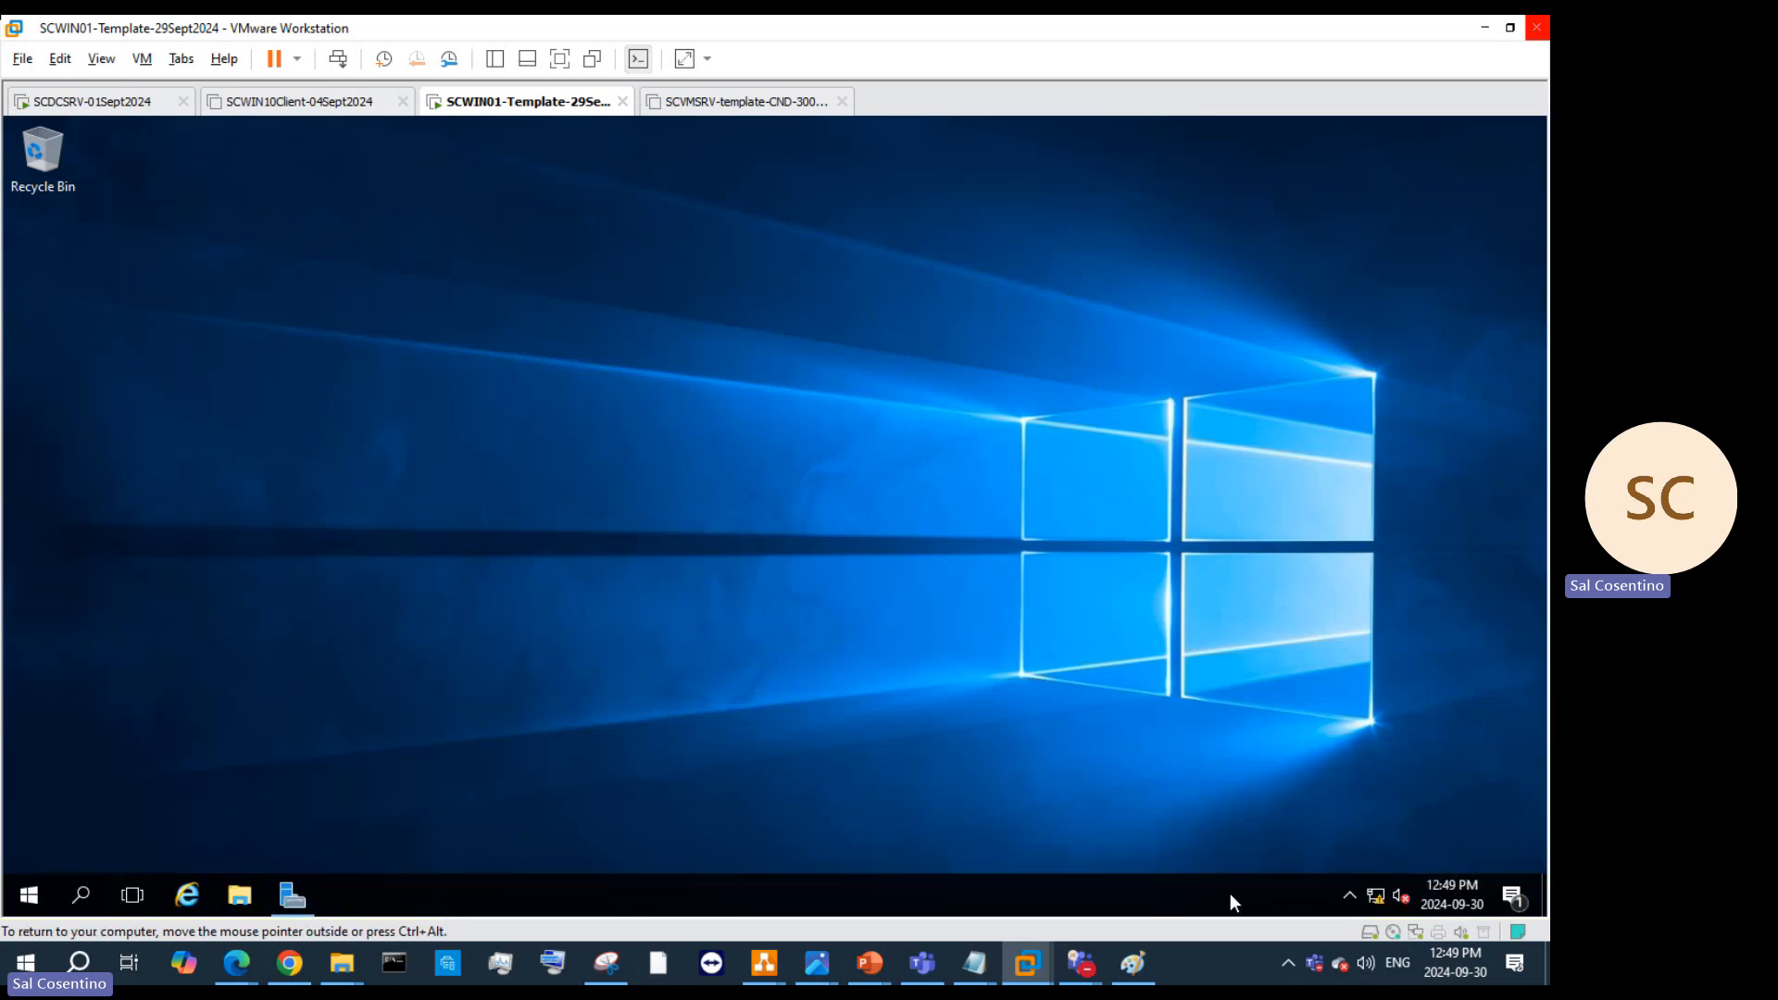
{"action": "left_click", "coordinate": [21, 904]}
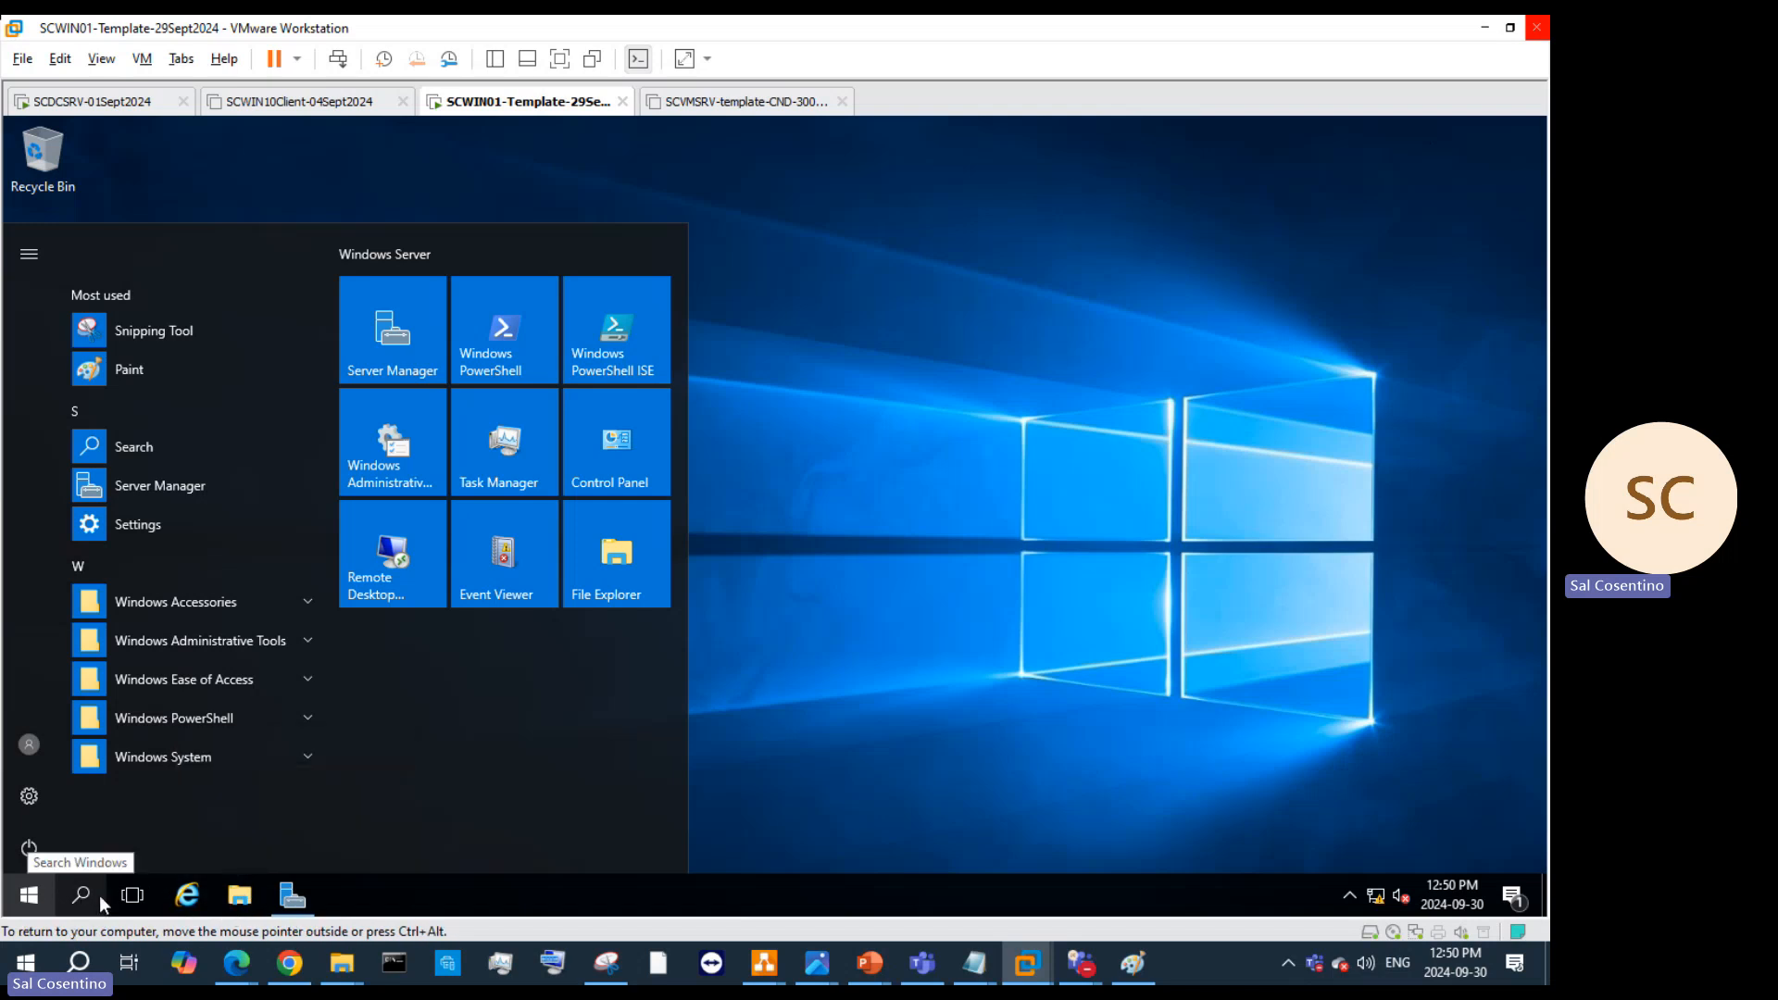
{"action": "right_click", "coordinate": [28, 895]}
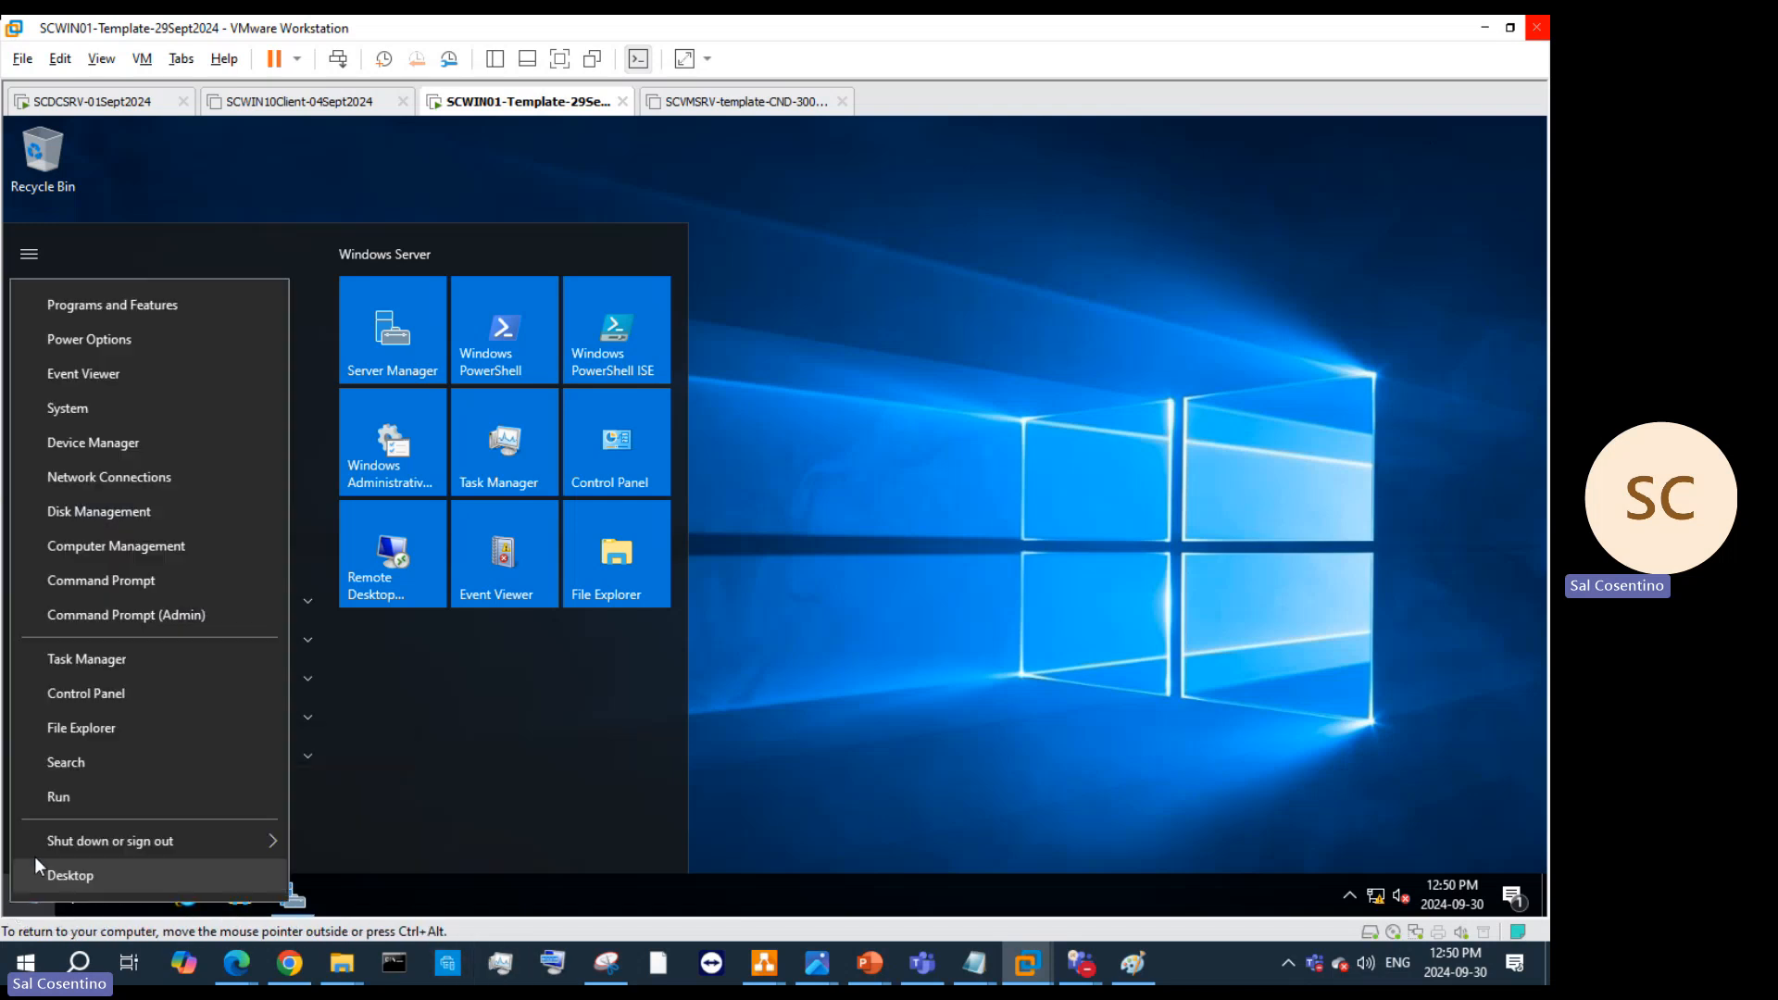
{"action": "left_click", "coordinate": [45, 915]}
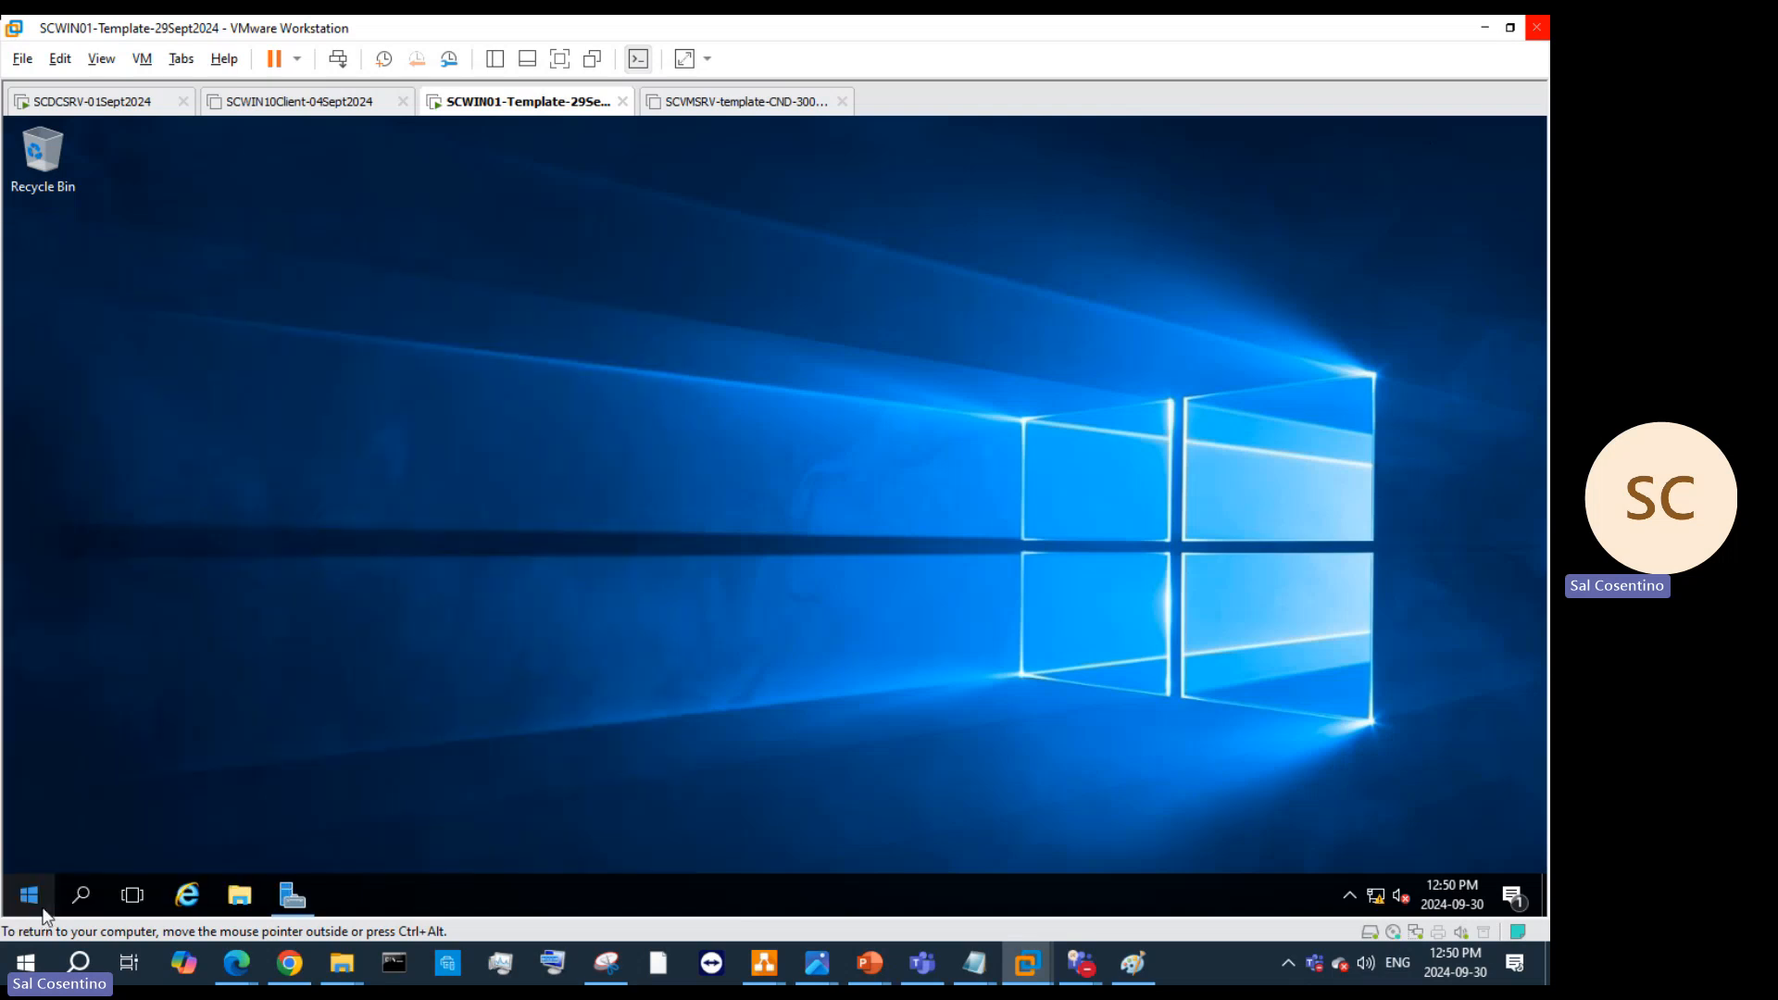
{"action": "right_click", "coordinate": [38, 907]}
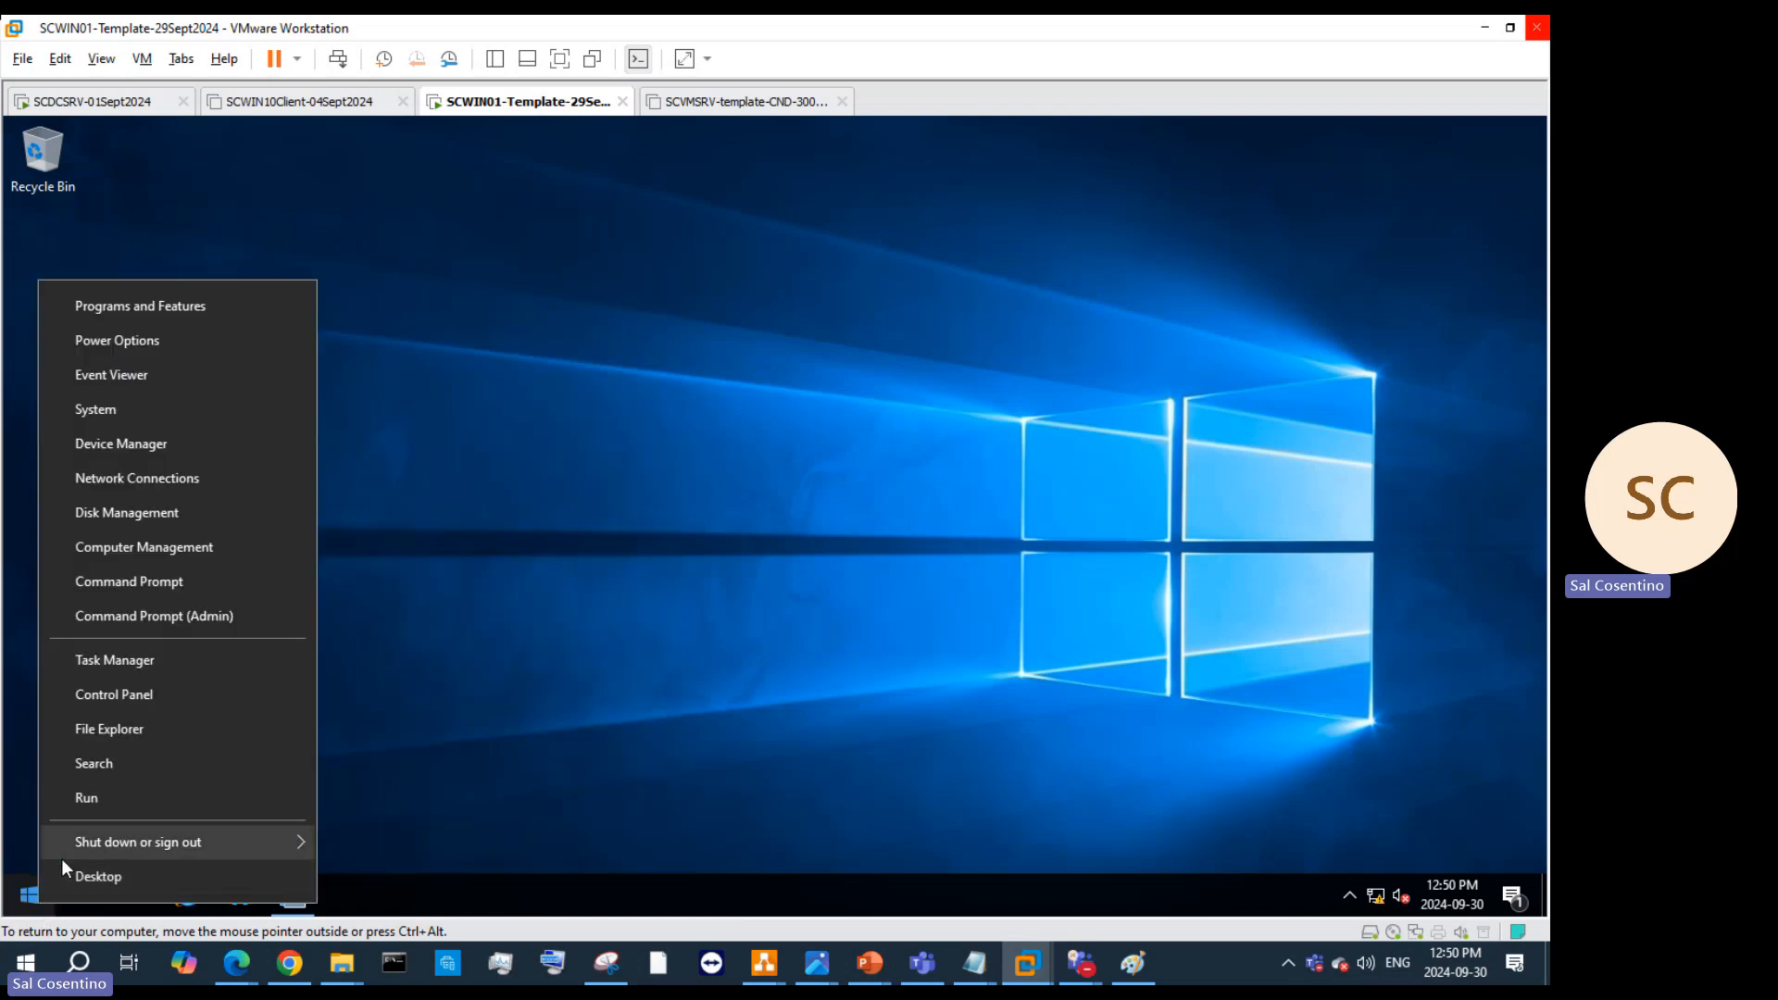
{"action": "mouse_move", "coordinate": [61, 858]}
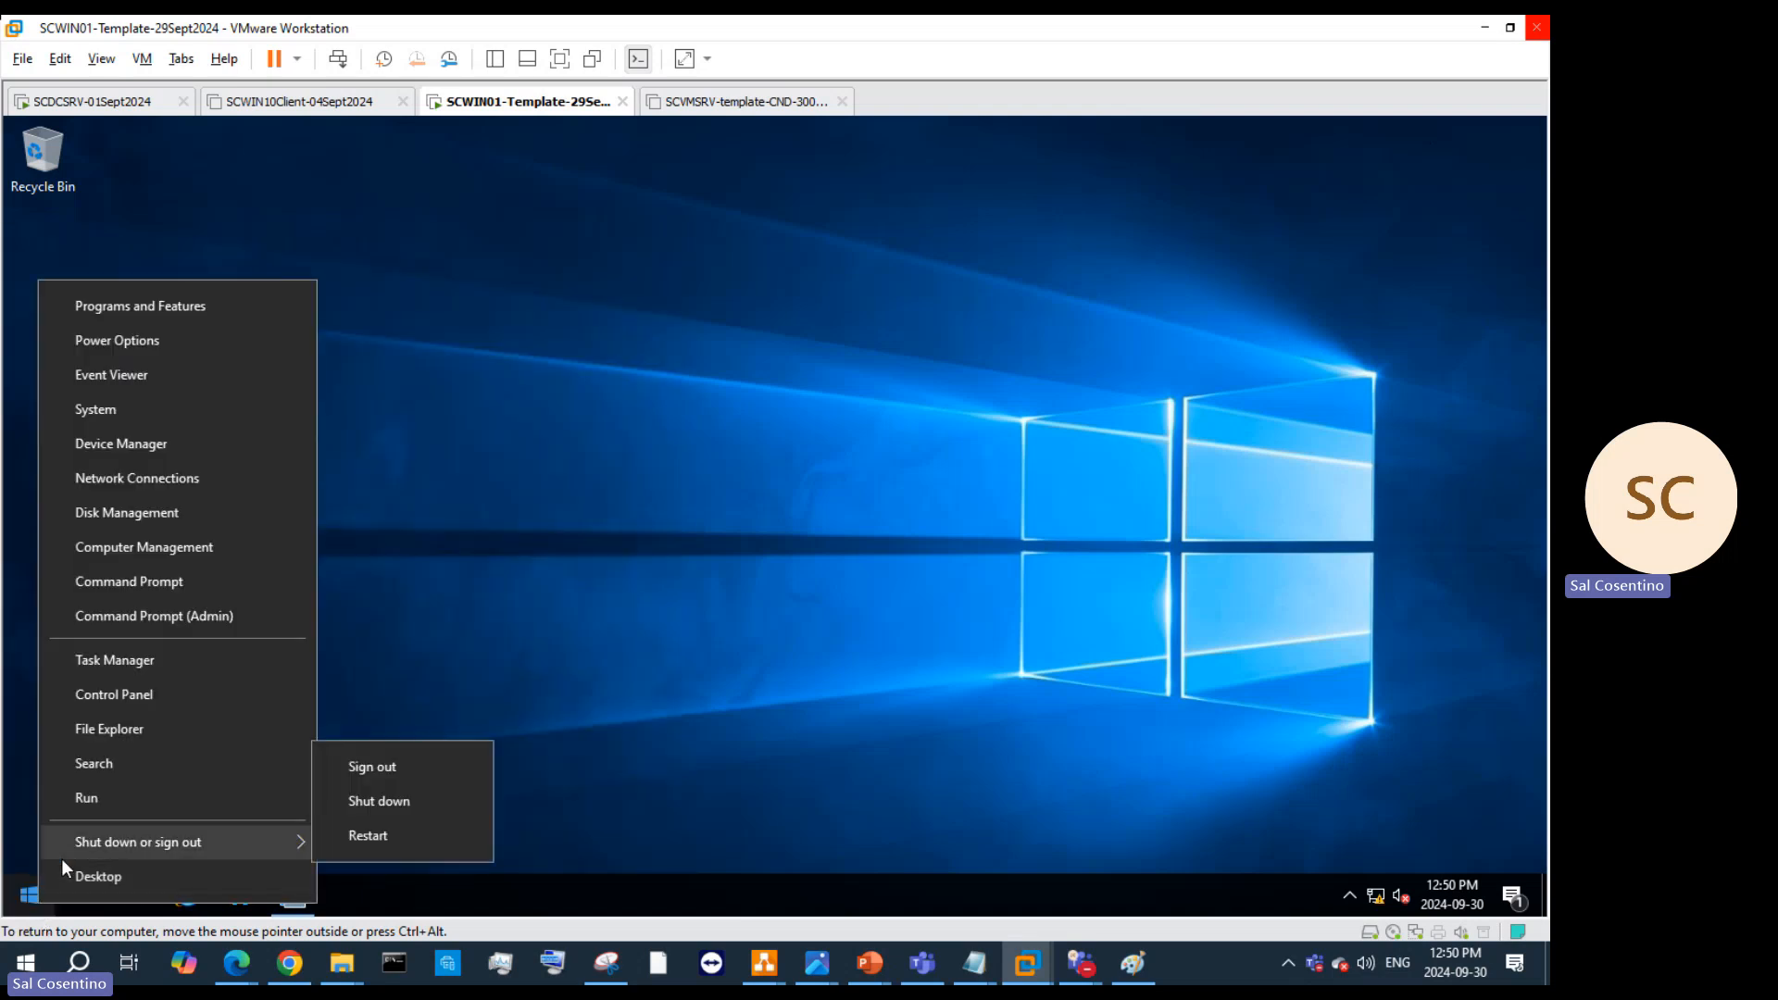
{"action": "left_click", "coordinate": [103, 802]}
Step: Launch cmd, open an elevated Command Prompt, and close the ordinary prompt windows
{"action": "type", "text": "cmd"}
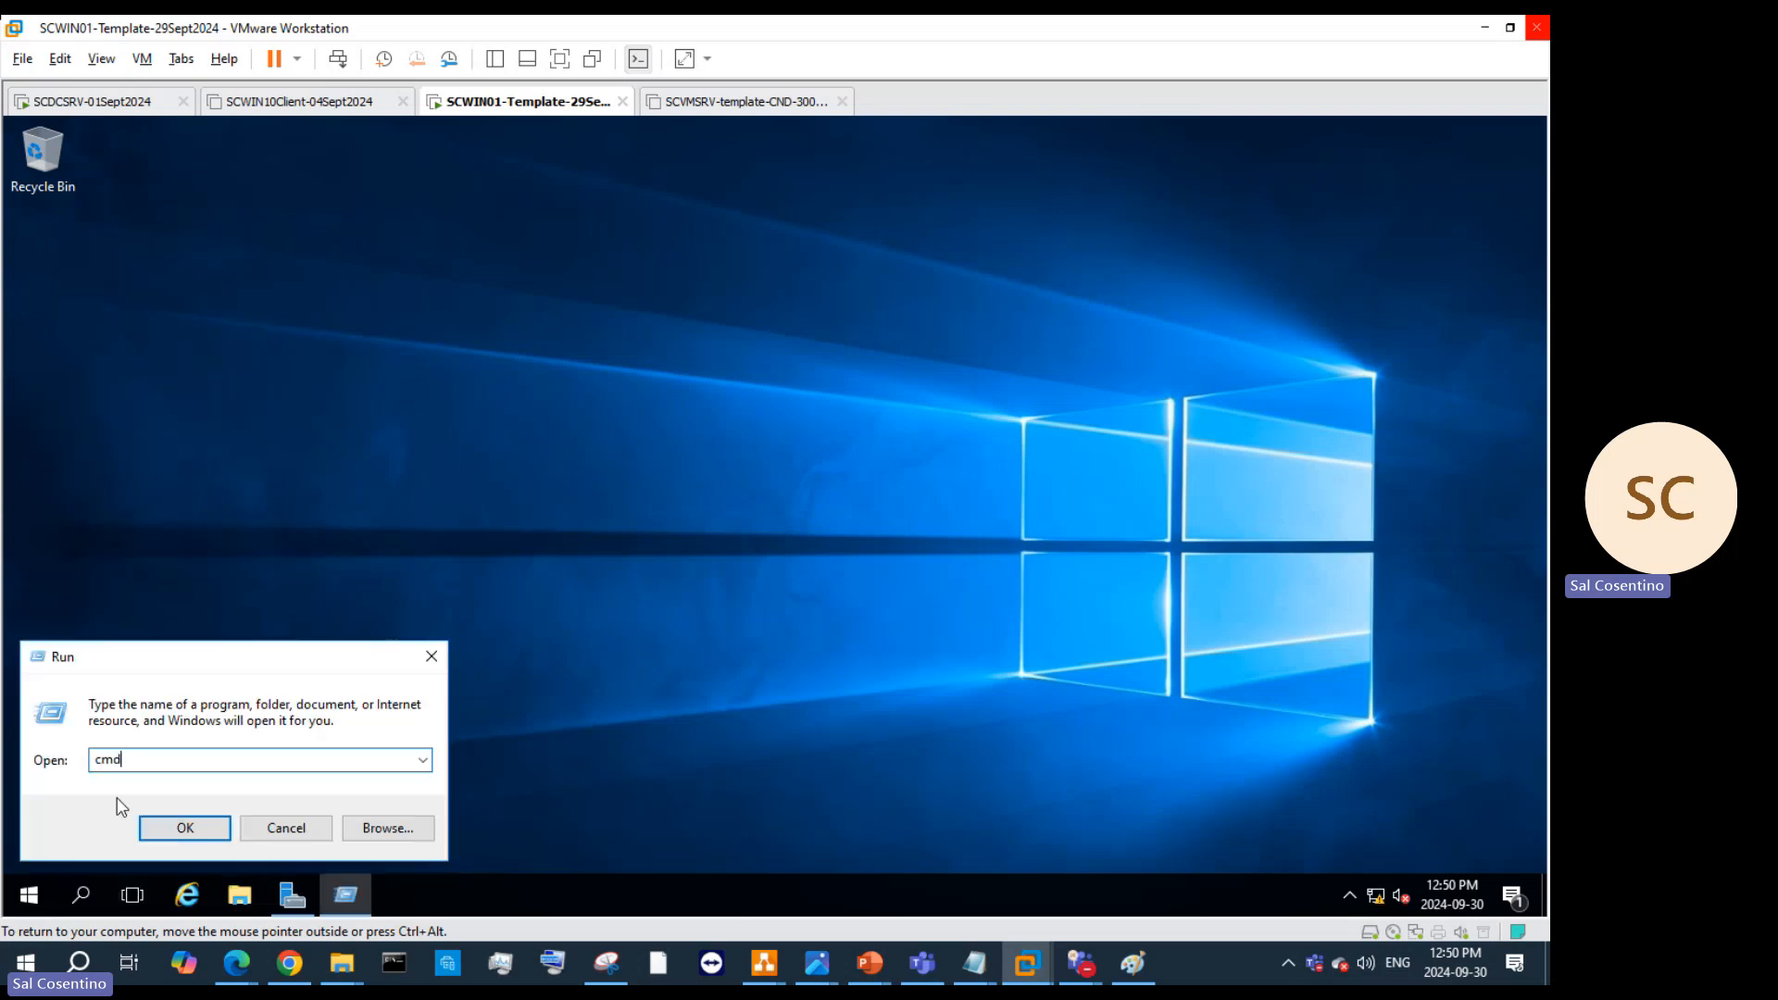
{"action": "left_click", "coordinate": [185, 827]}
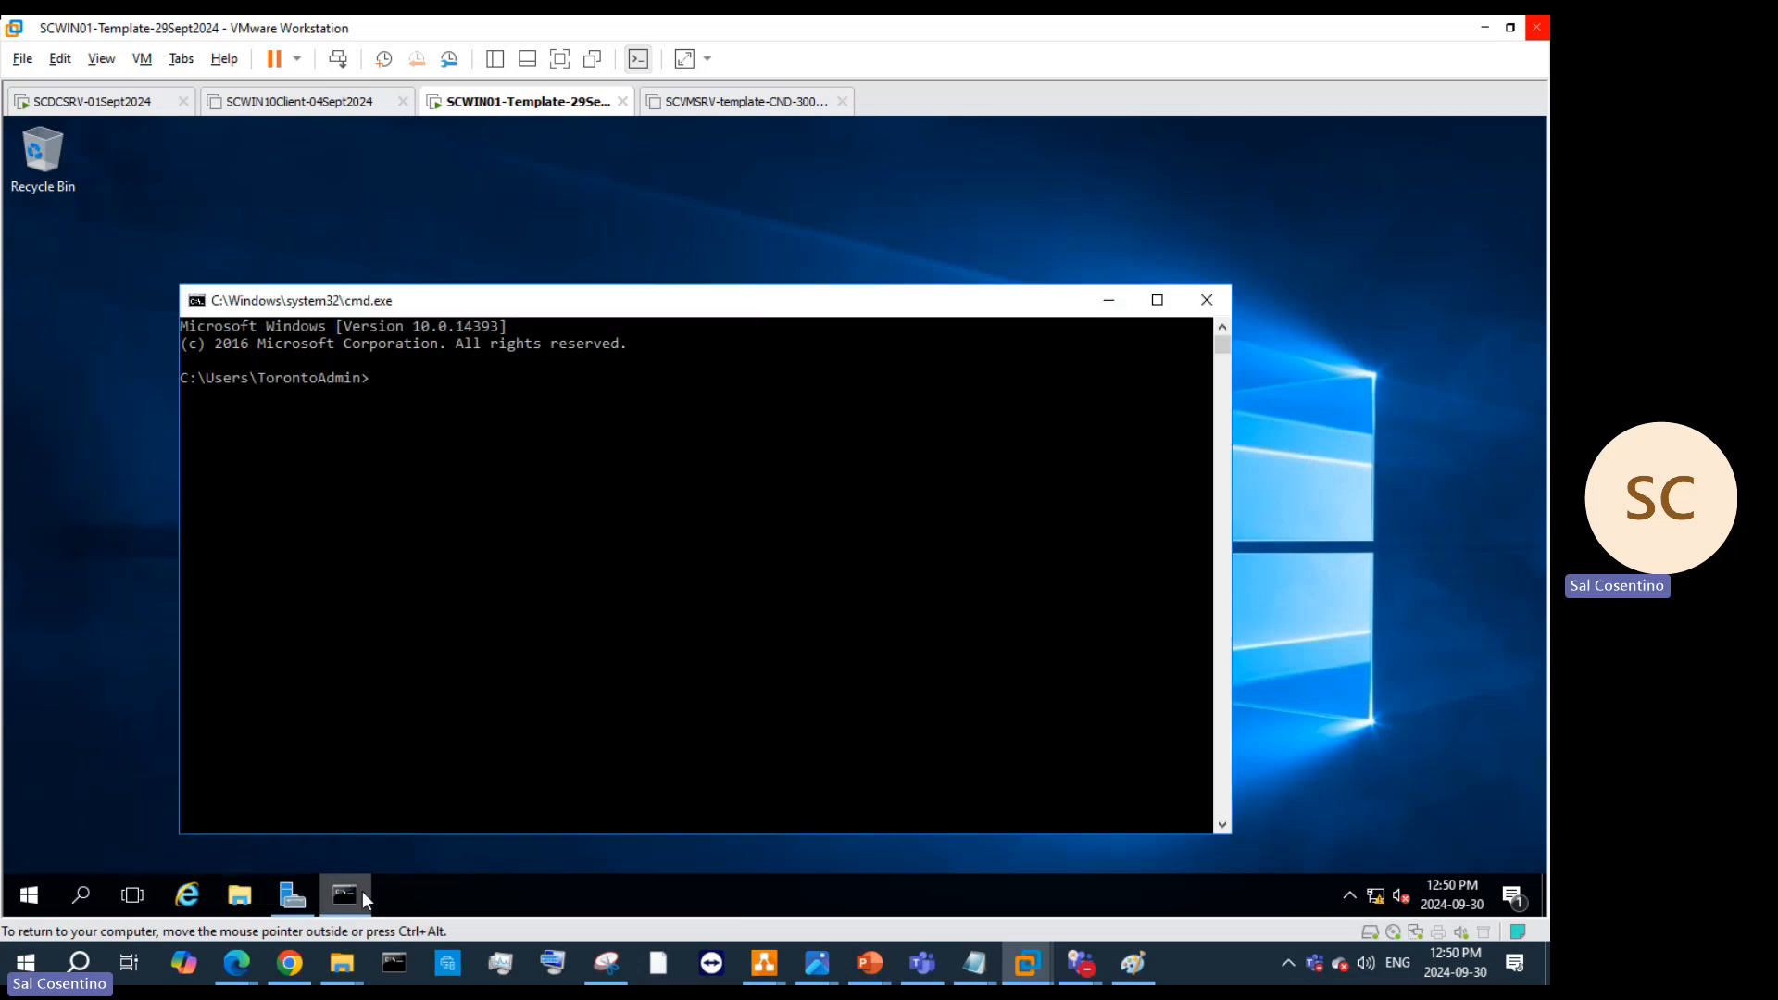
{"action": "right_click", "coordinate": [363, 890]}
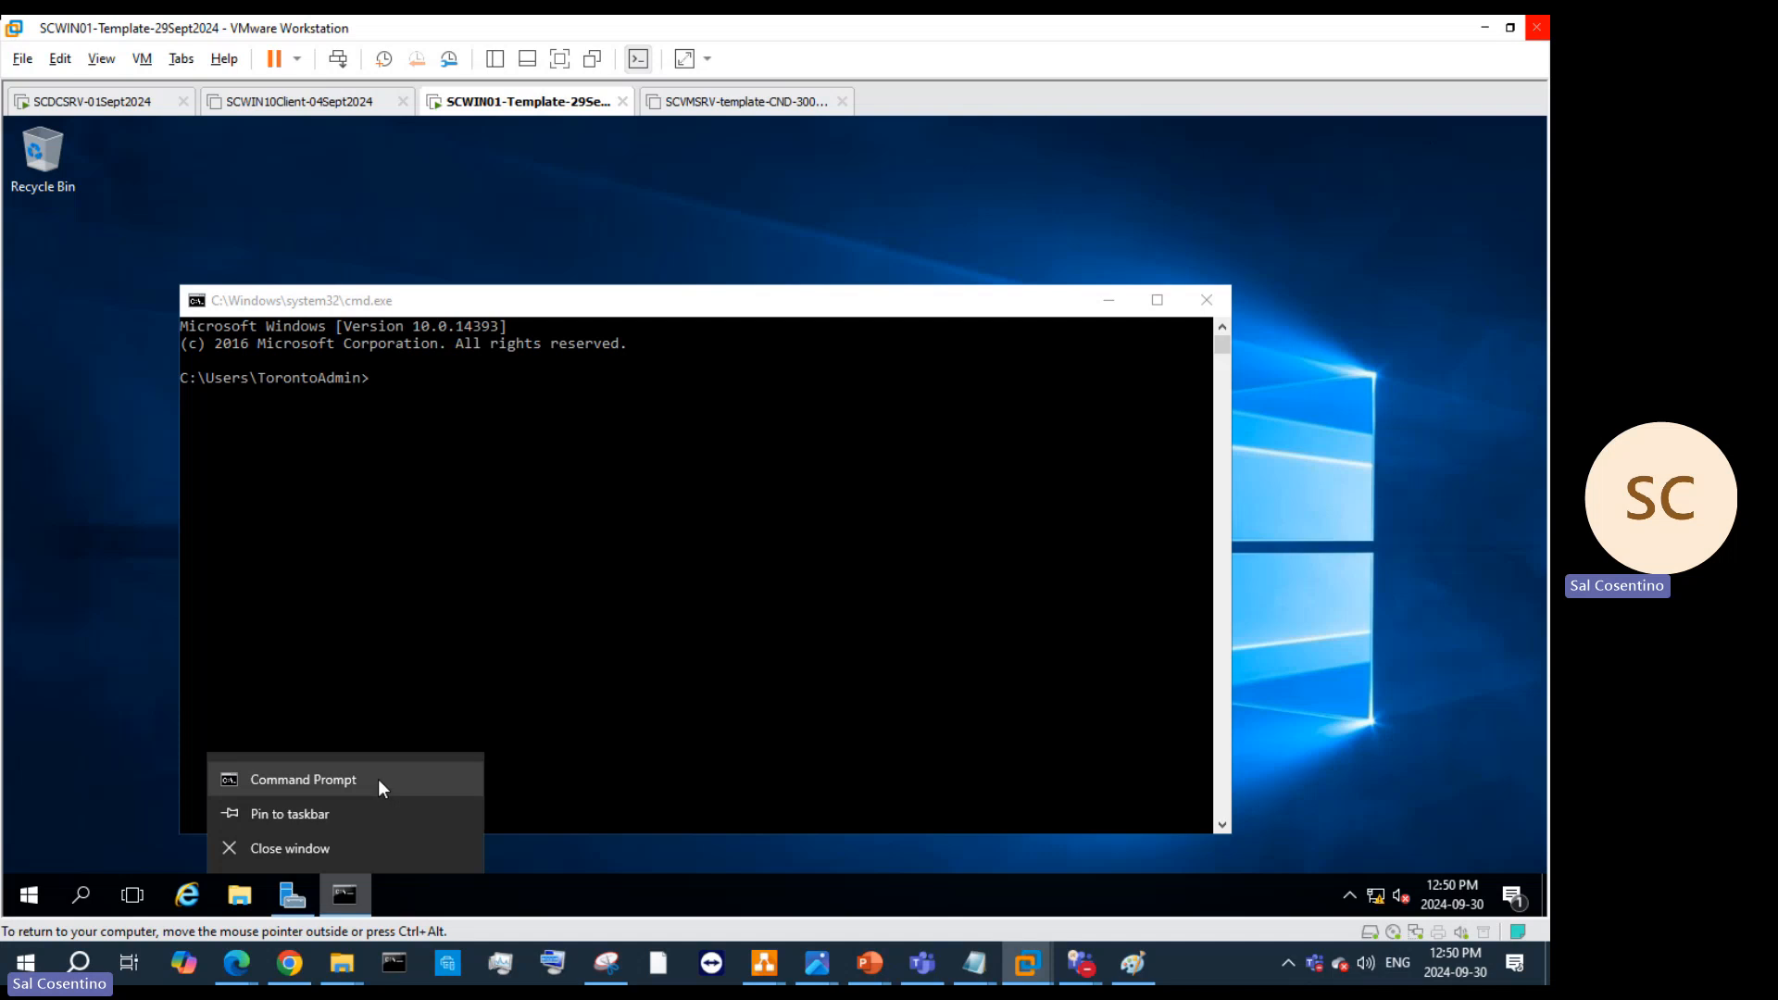
{"action": "left_click", "coordinate": [378, 780]}
{"action": "right_click", "coordinate": [345, 892]}
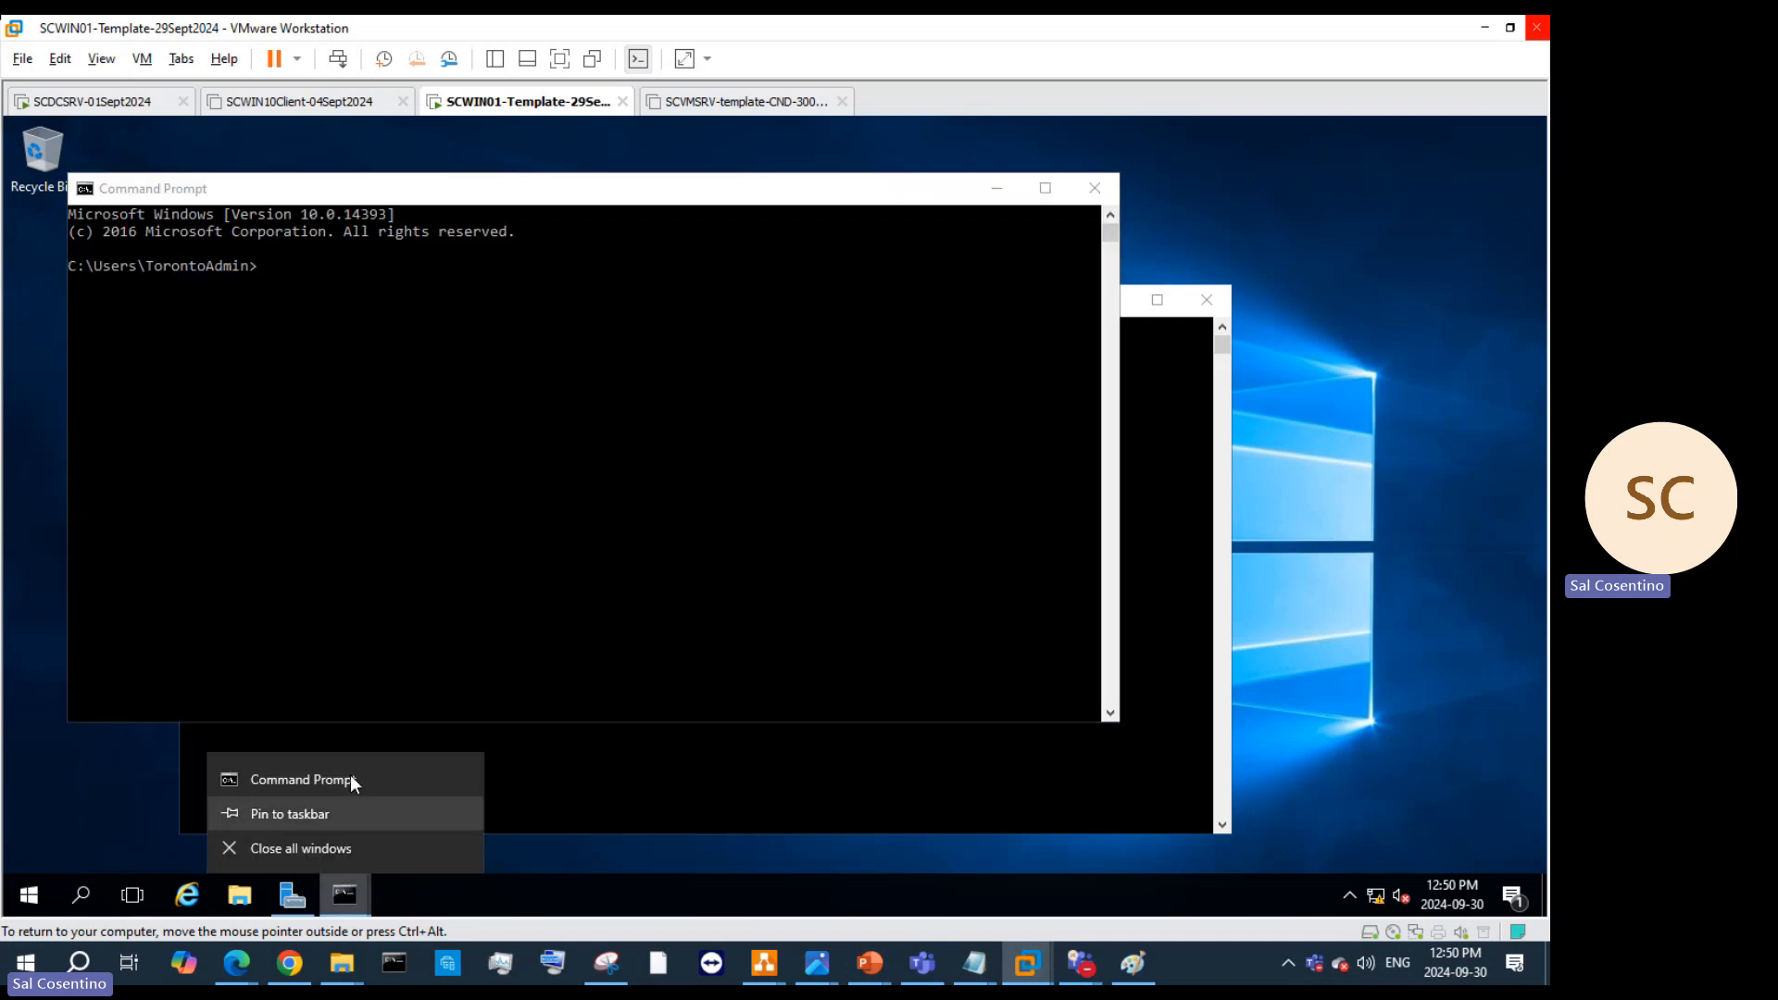
{"action": "right_click", "coordinate": [352, 778]}
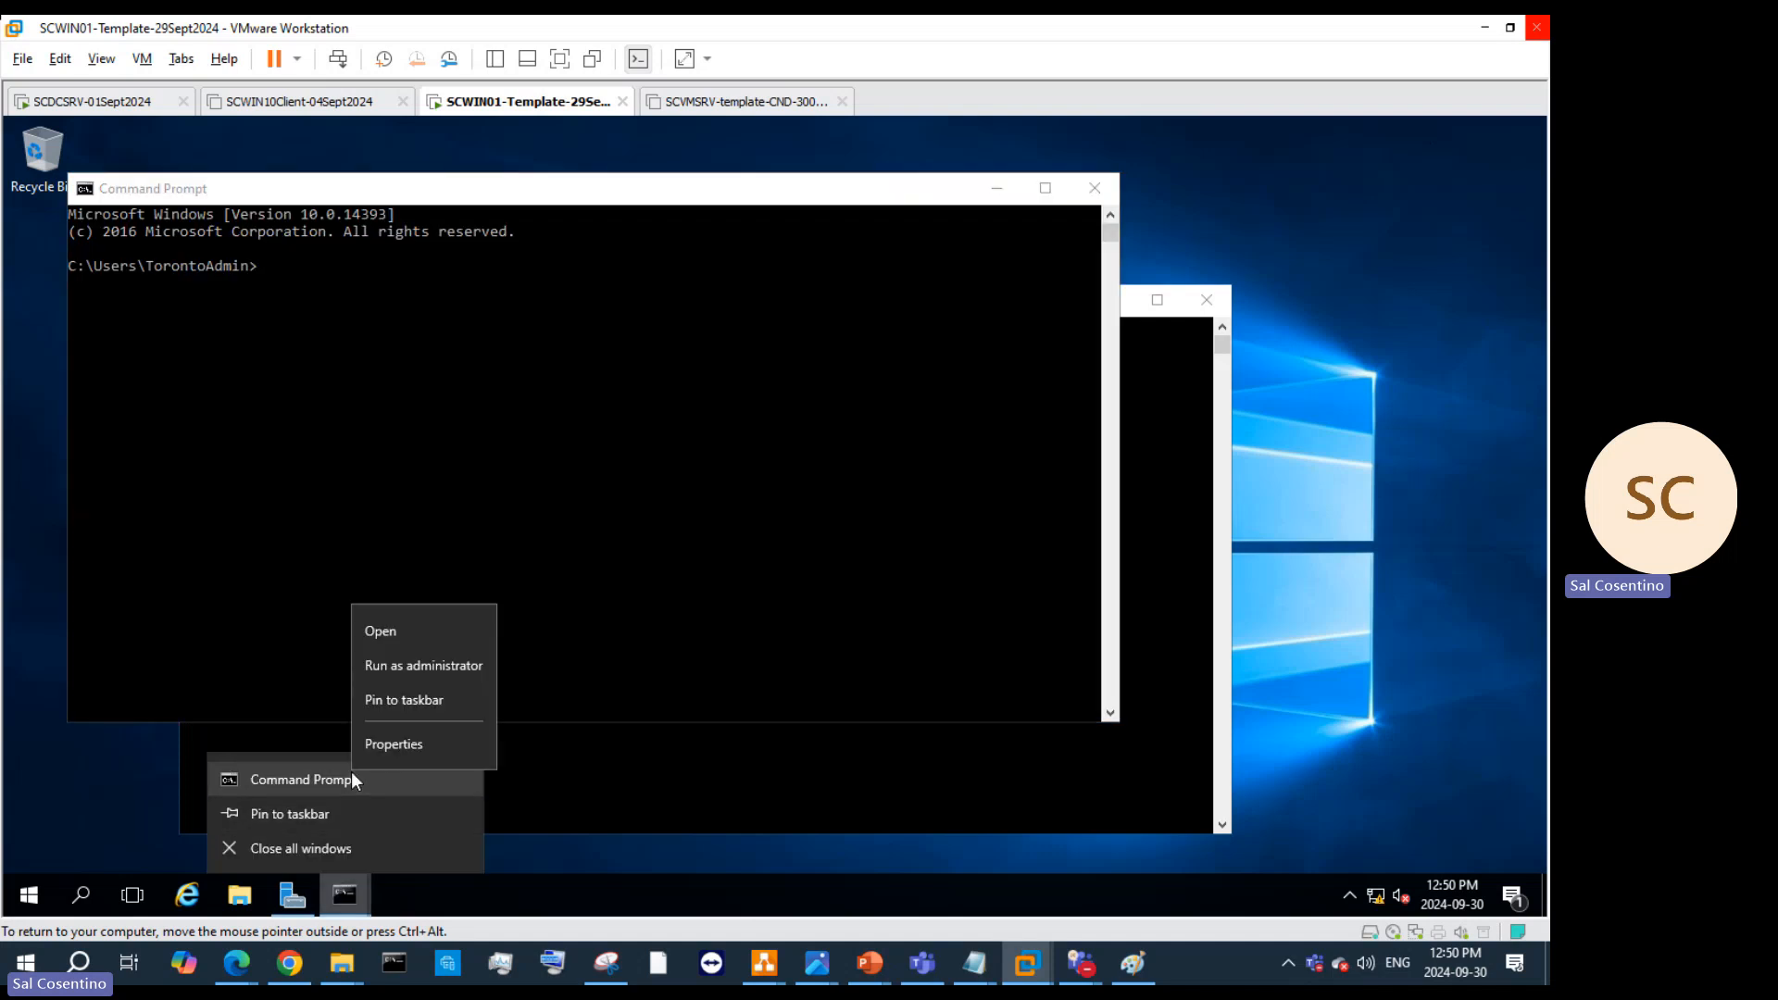
{"action": "left_click", "coordinate": [425, 666]}
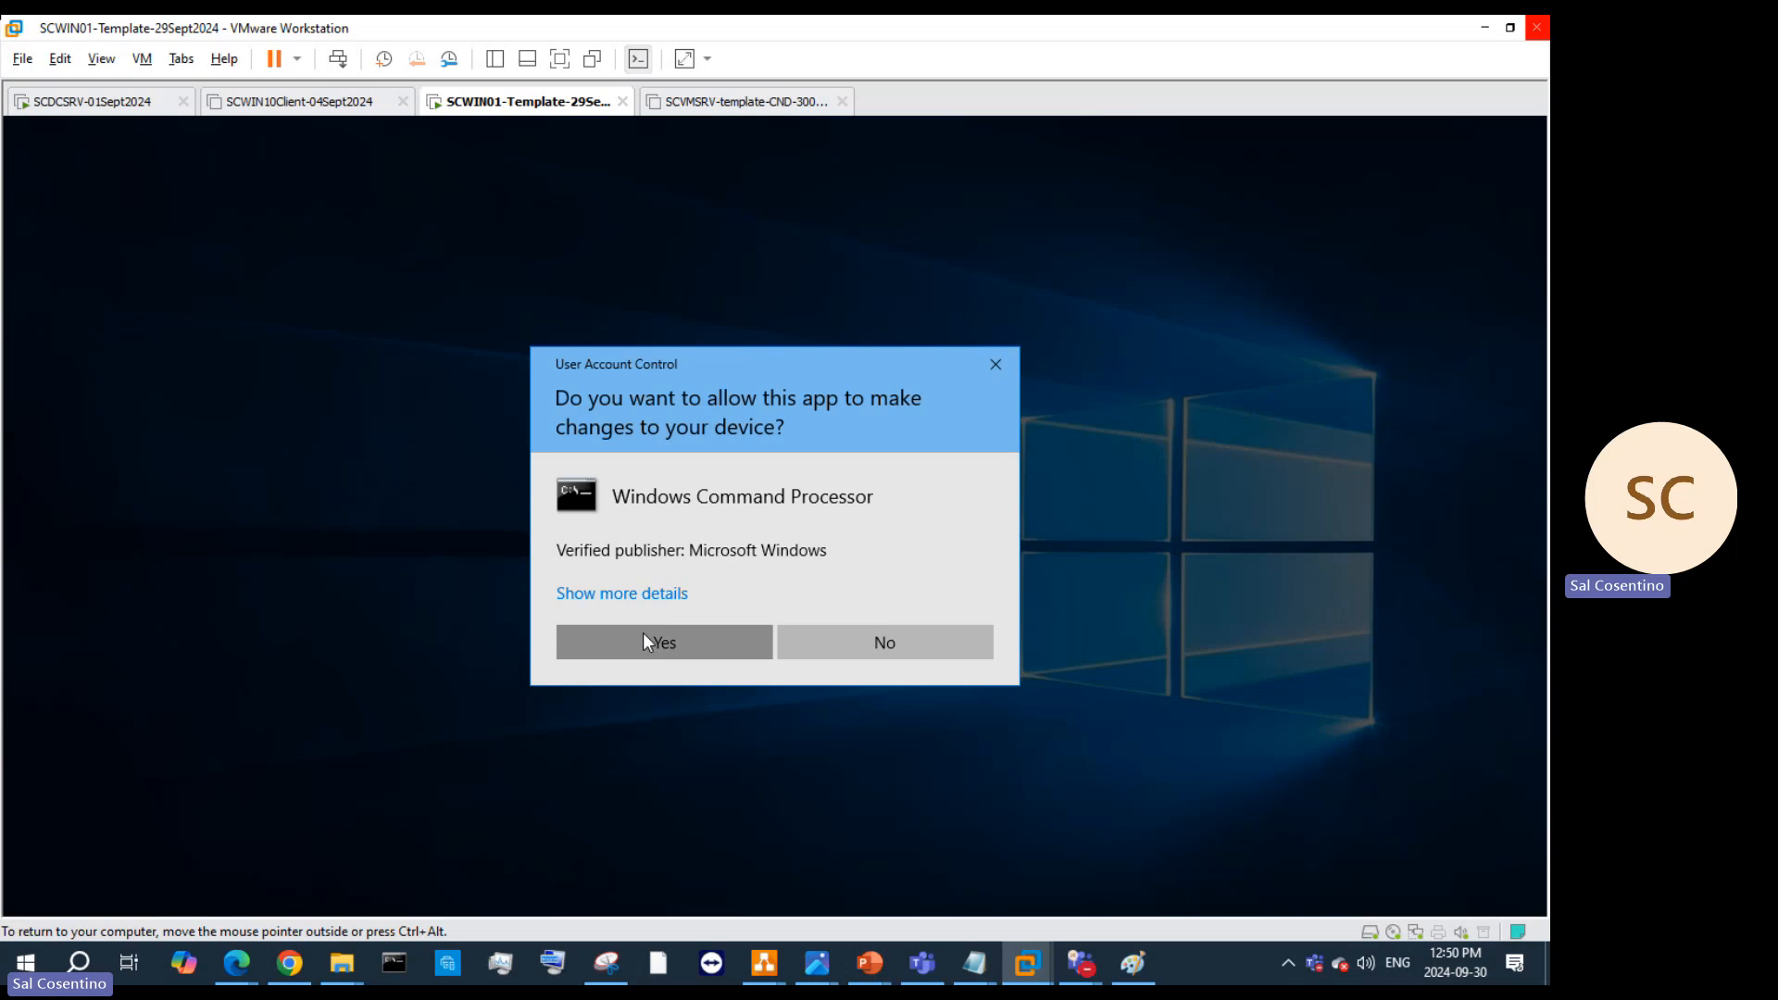
{"action": "left_click", "coordinate": [643, 639]}
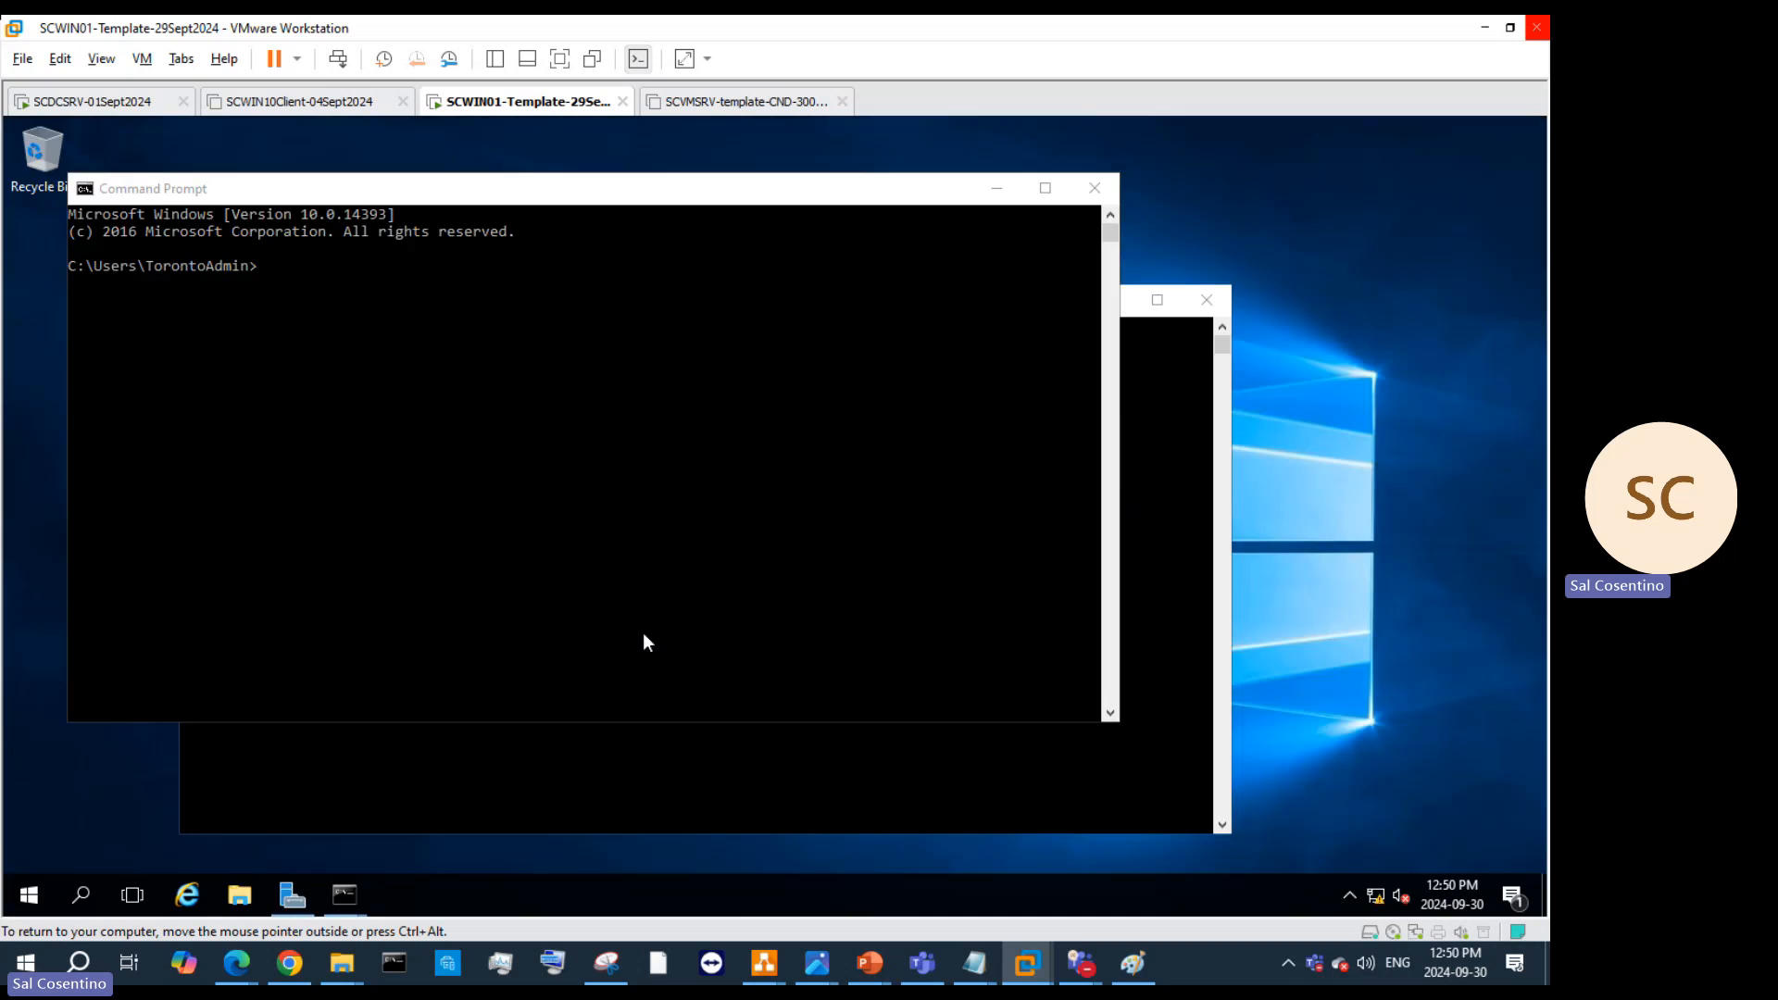
{"action": "left_click", "coordinate": [1095, 189]}
{"action": "left_click", "coordinate": [1206, 299]}
{"action": "left_click_drag", "start_coordinate": [933, 219], "coordinate": [1193, 255]}
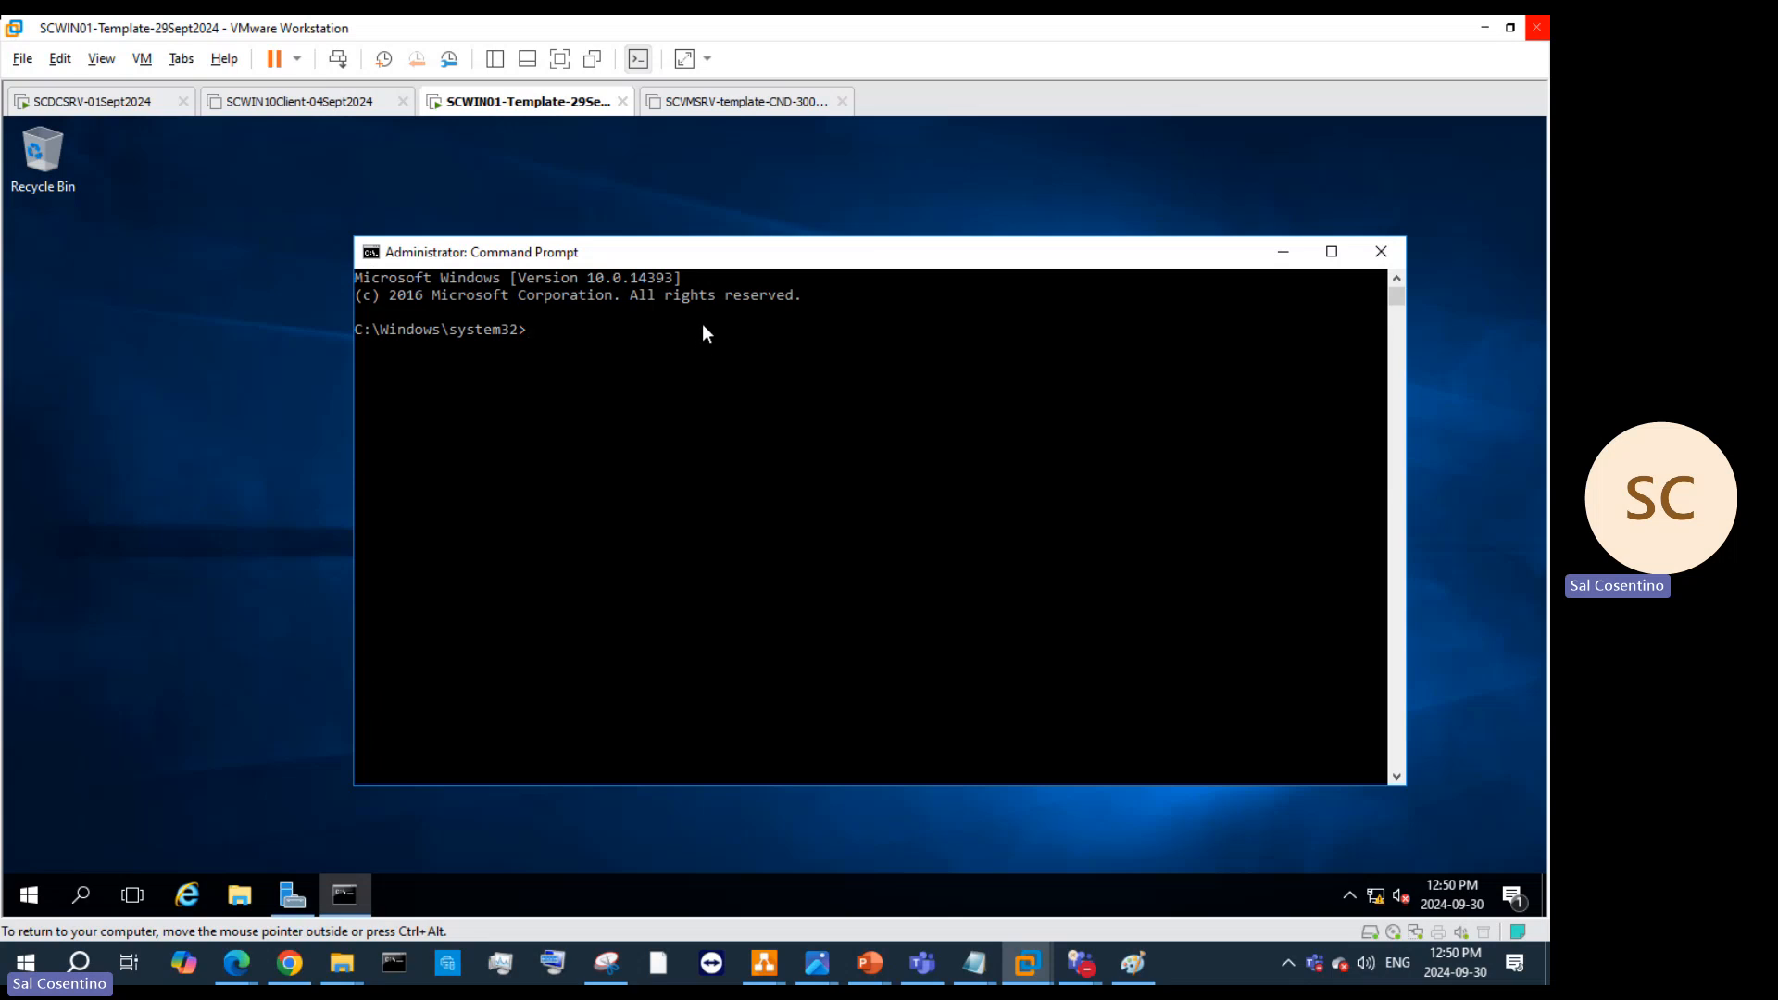
Step: Run hostname and whoami /user to show the computer name and user SID
{"action": "type", "text": "hostname"}
{"action": "key", "text": "Return"}
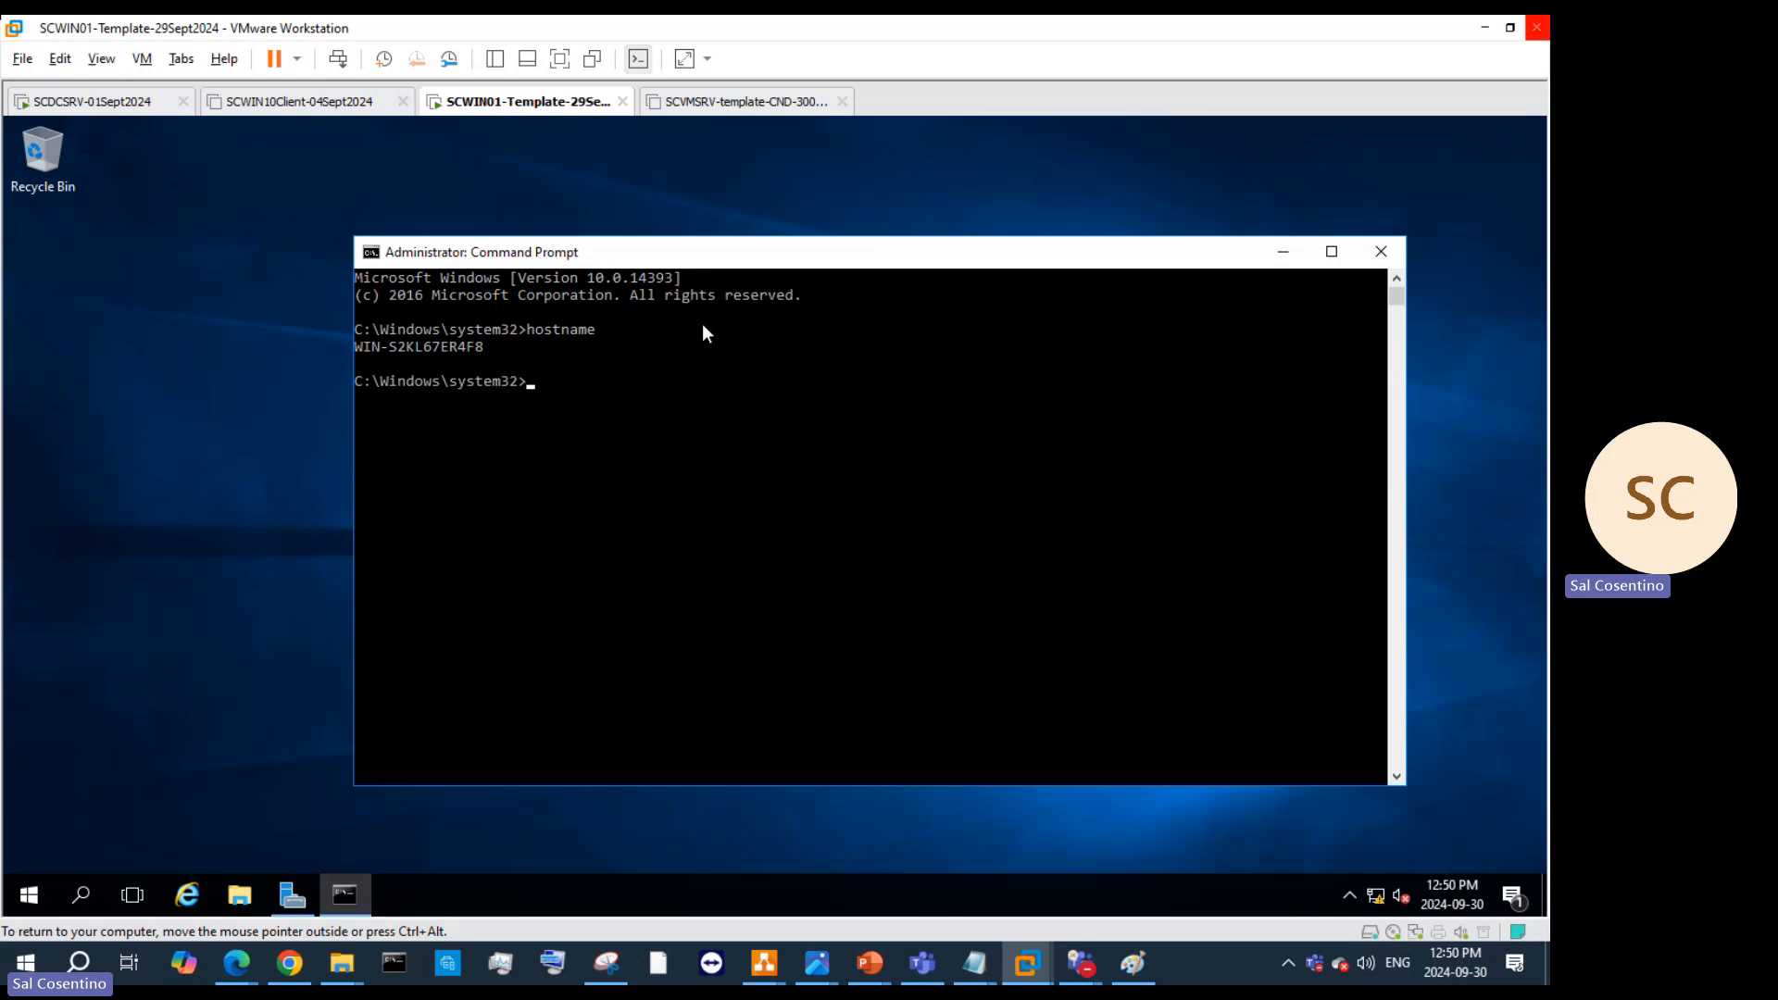
{"action": "type", "text": "whoami /user"}
{"action": "key", "text": "Return"}
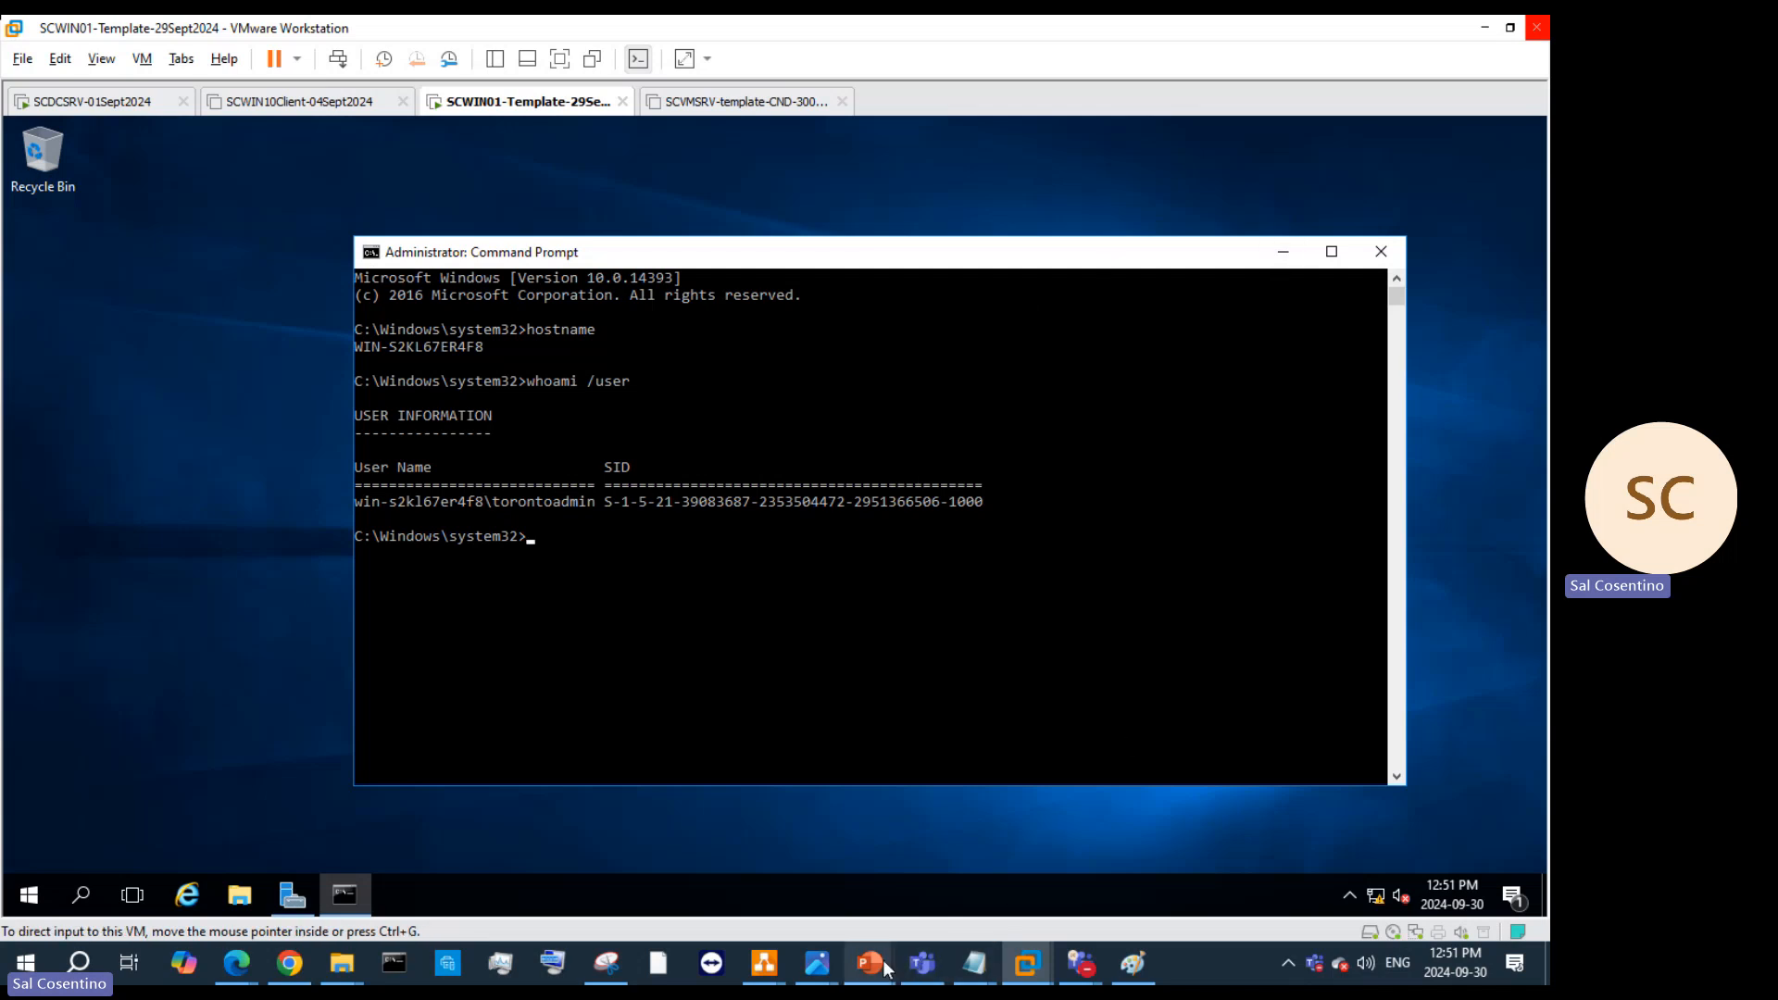
{"action": "mouse_move", "coordinate": [883, 970]}
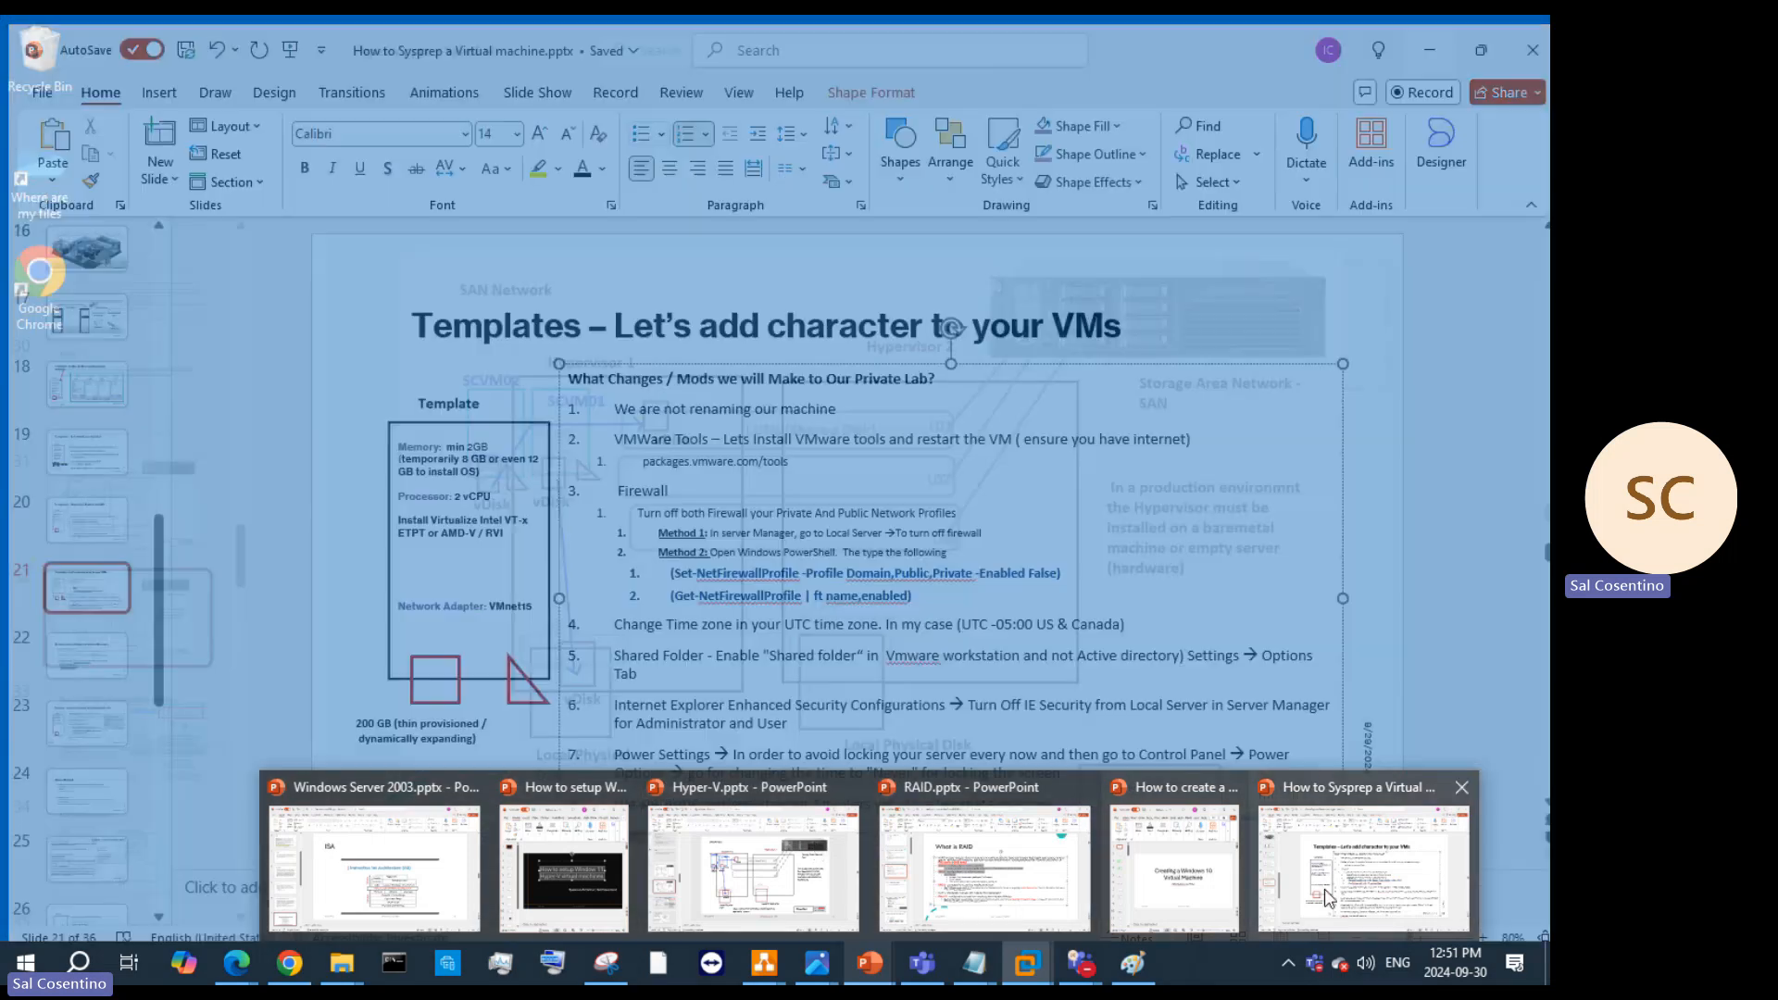
{"action": "left_click", "coordinate": [1326, 896]}
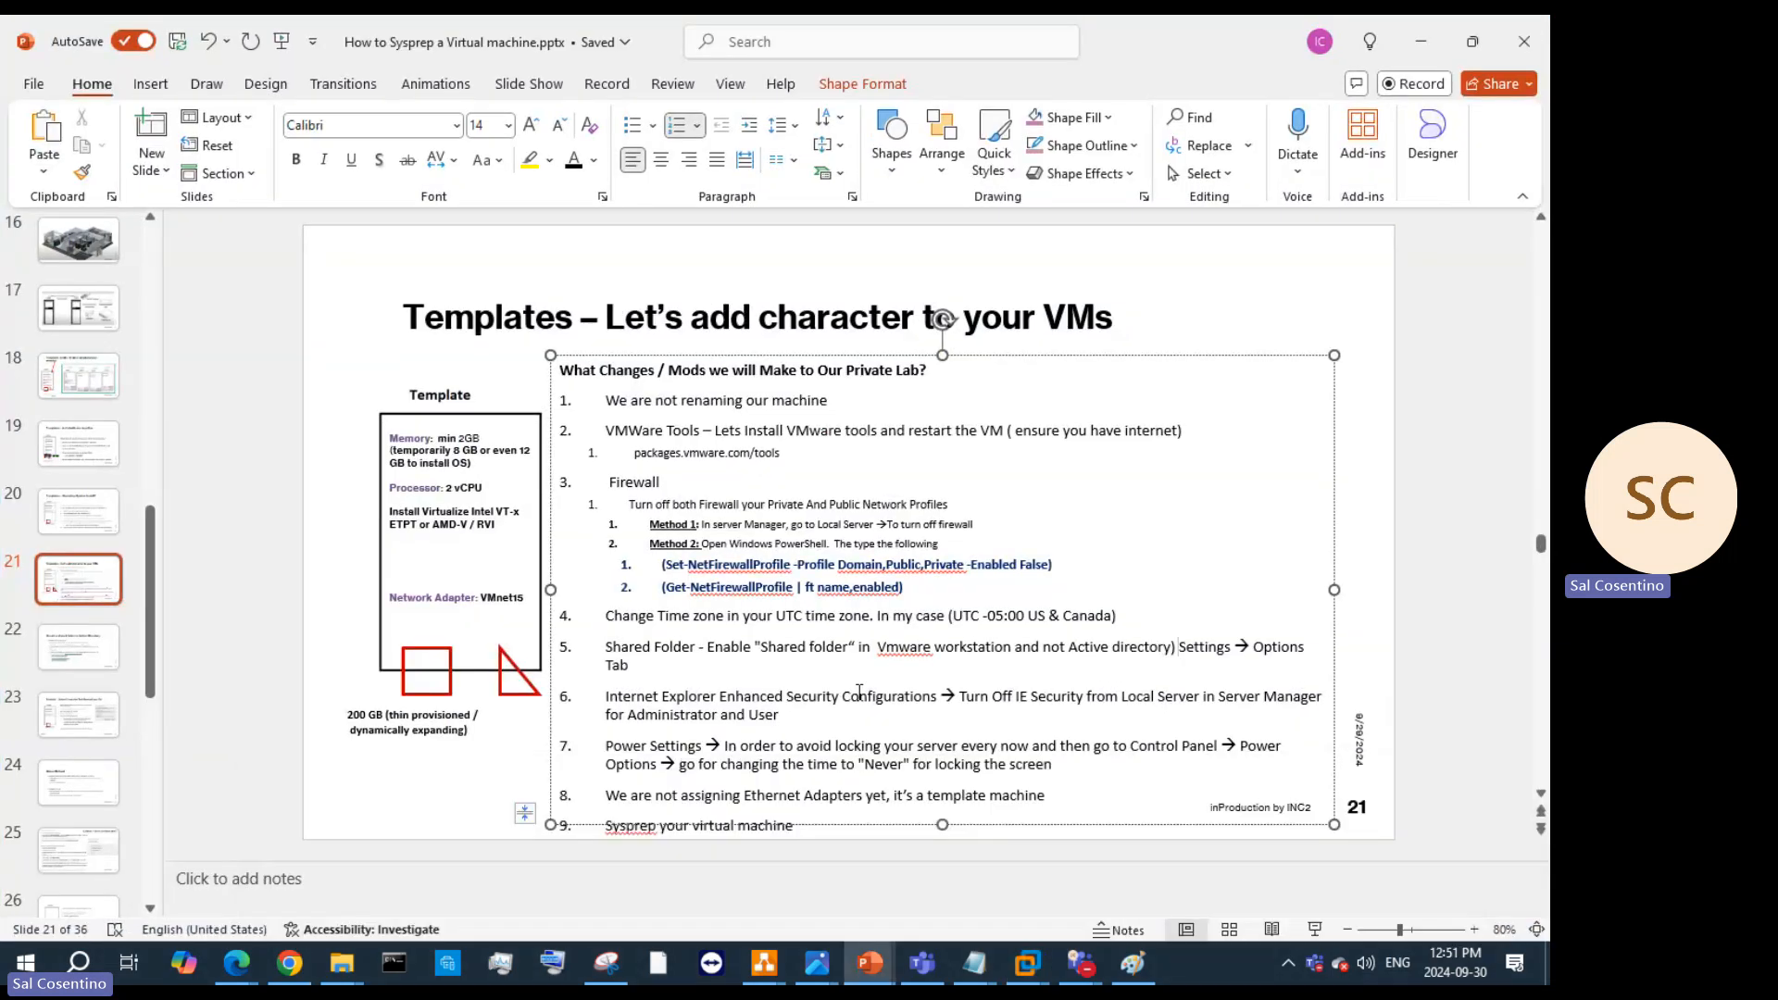
{"action": "left_click", "coordinate": [78, 648]}
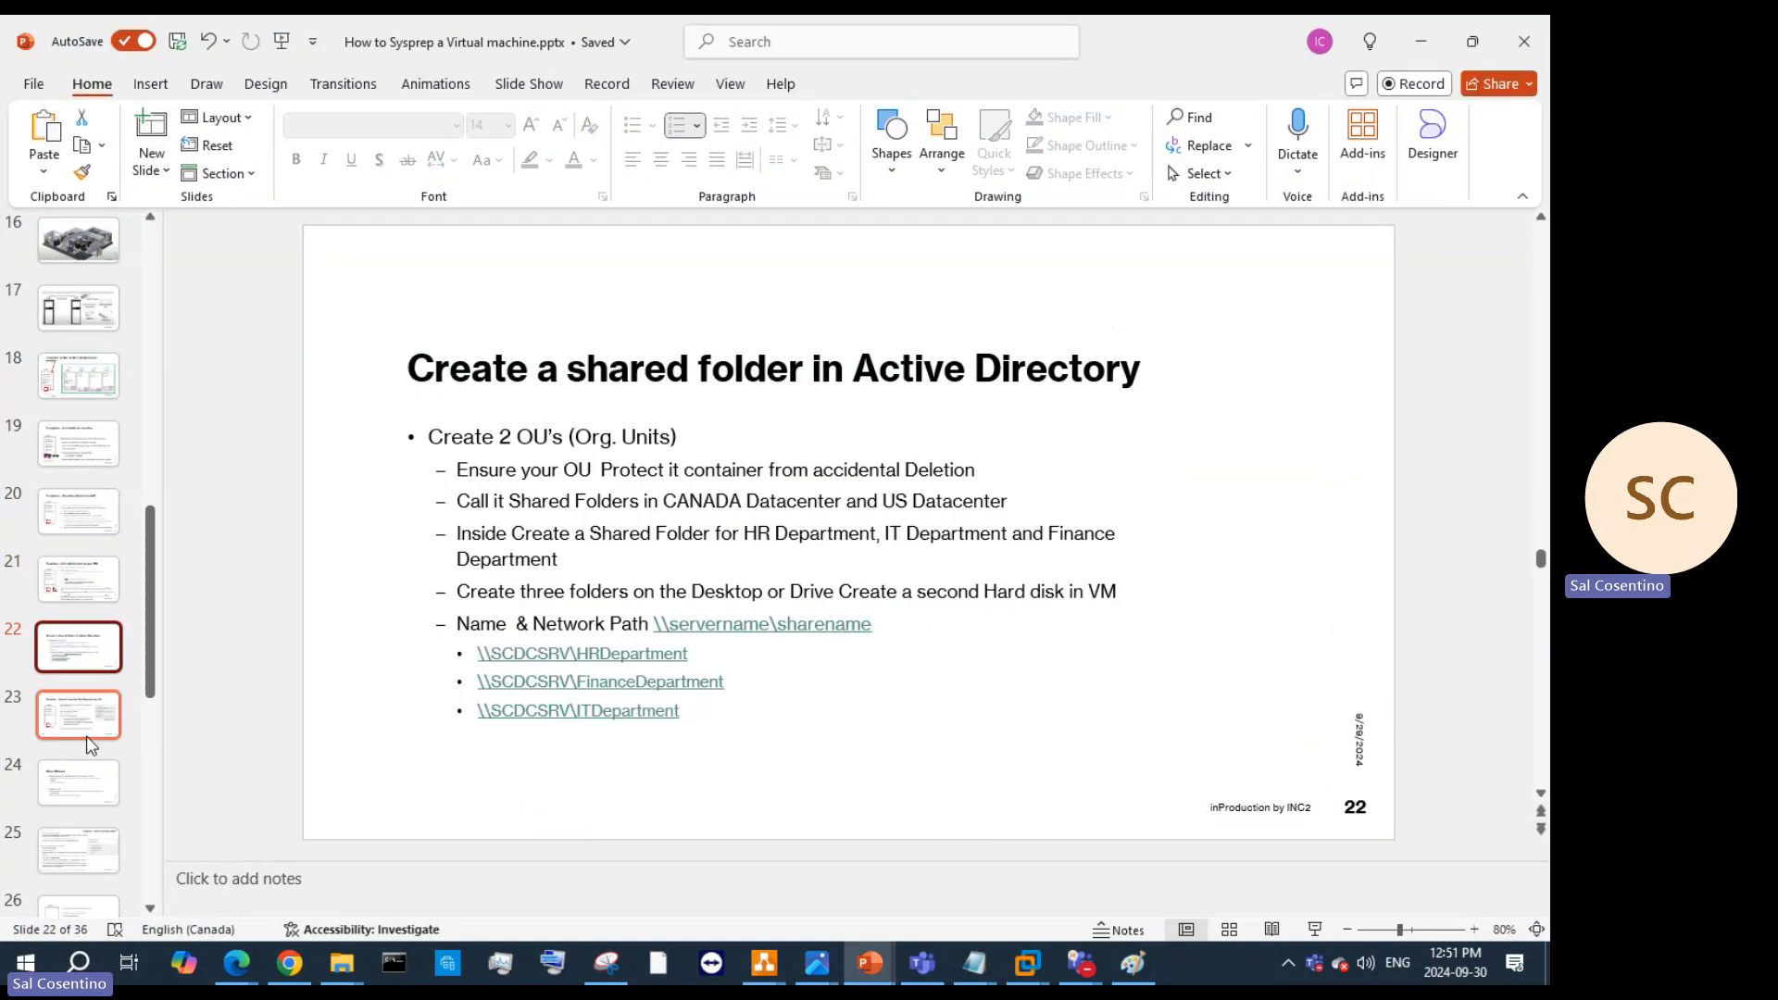
{"action": "left_click", "coordinate": [79, 721]}
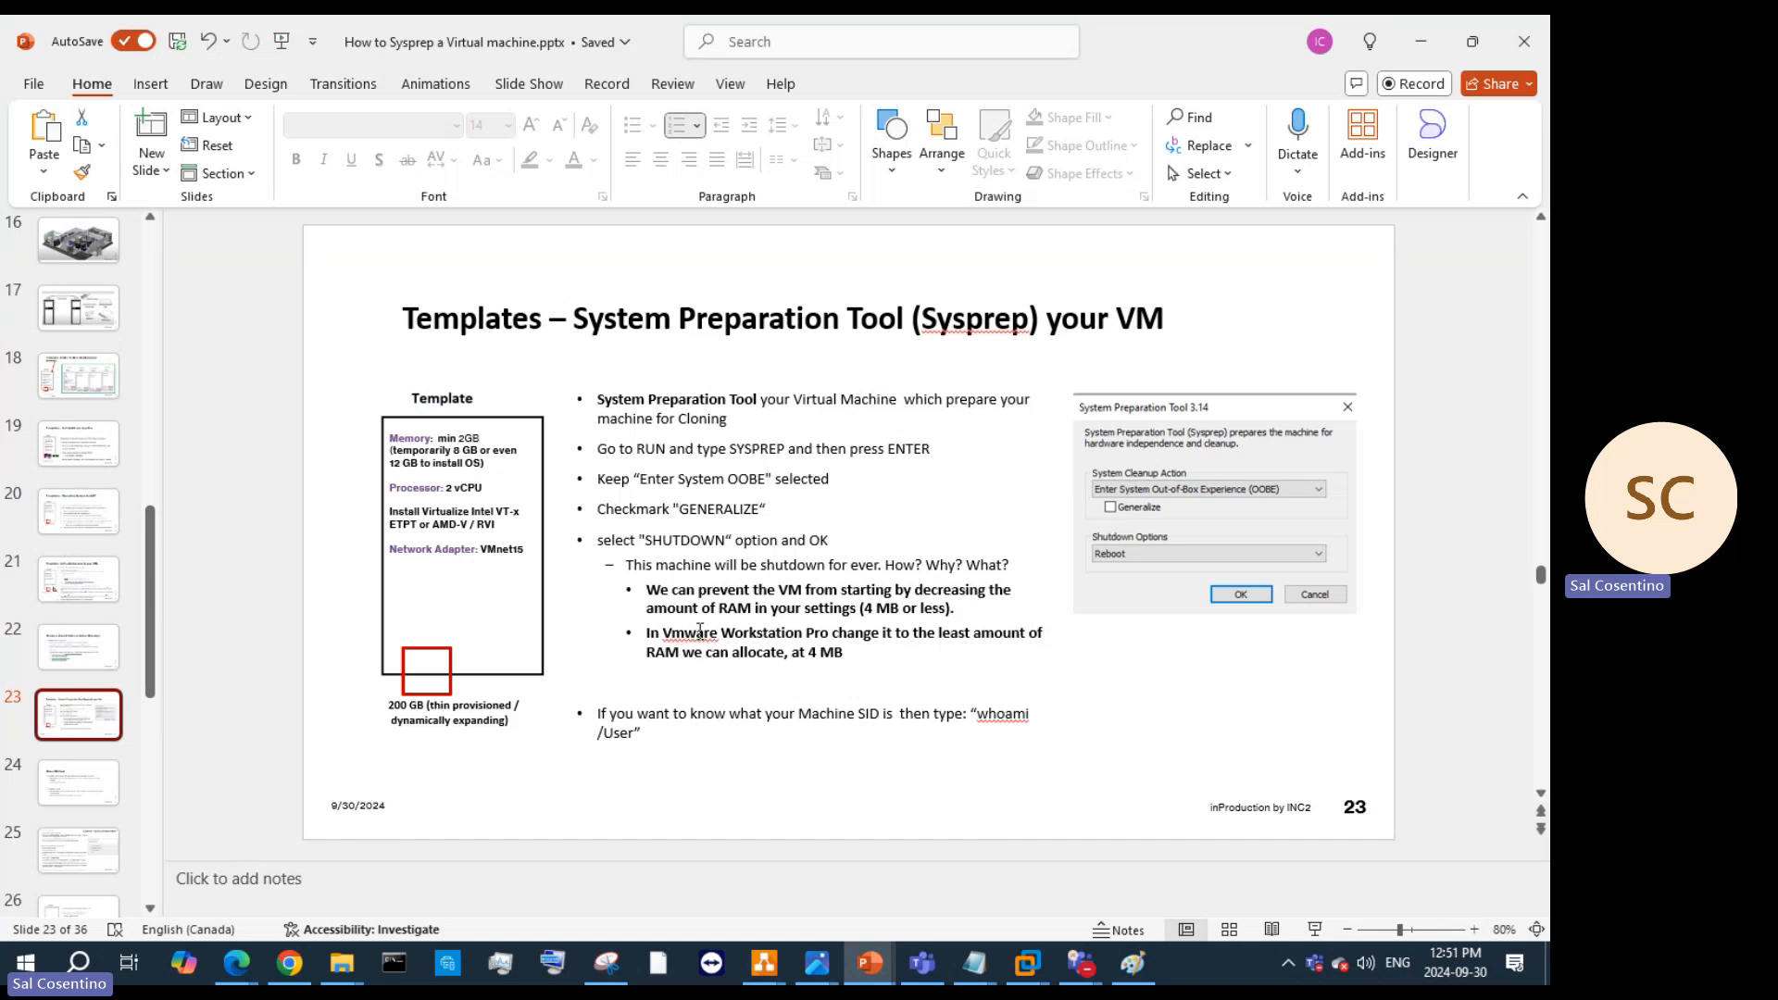
{"action": "left_click", "coordinate": [79, 783]}
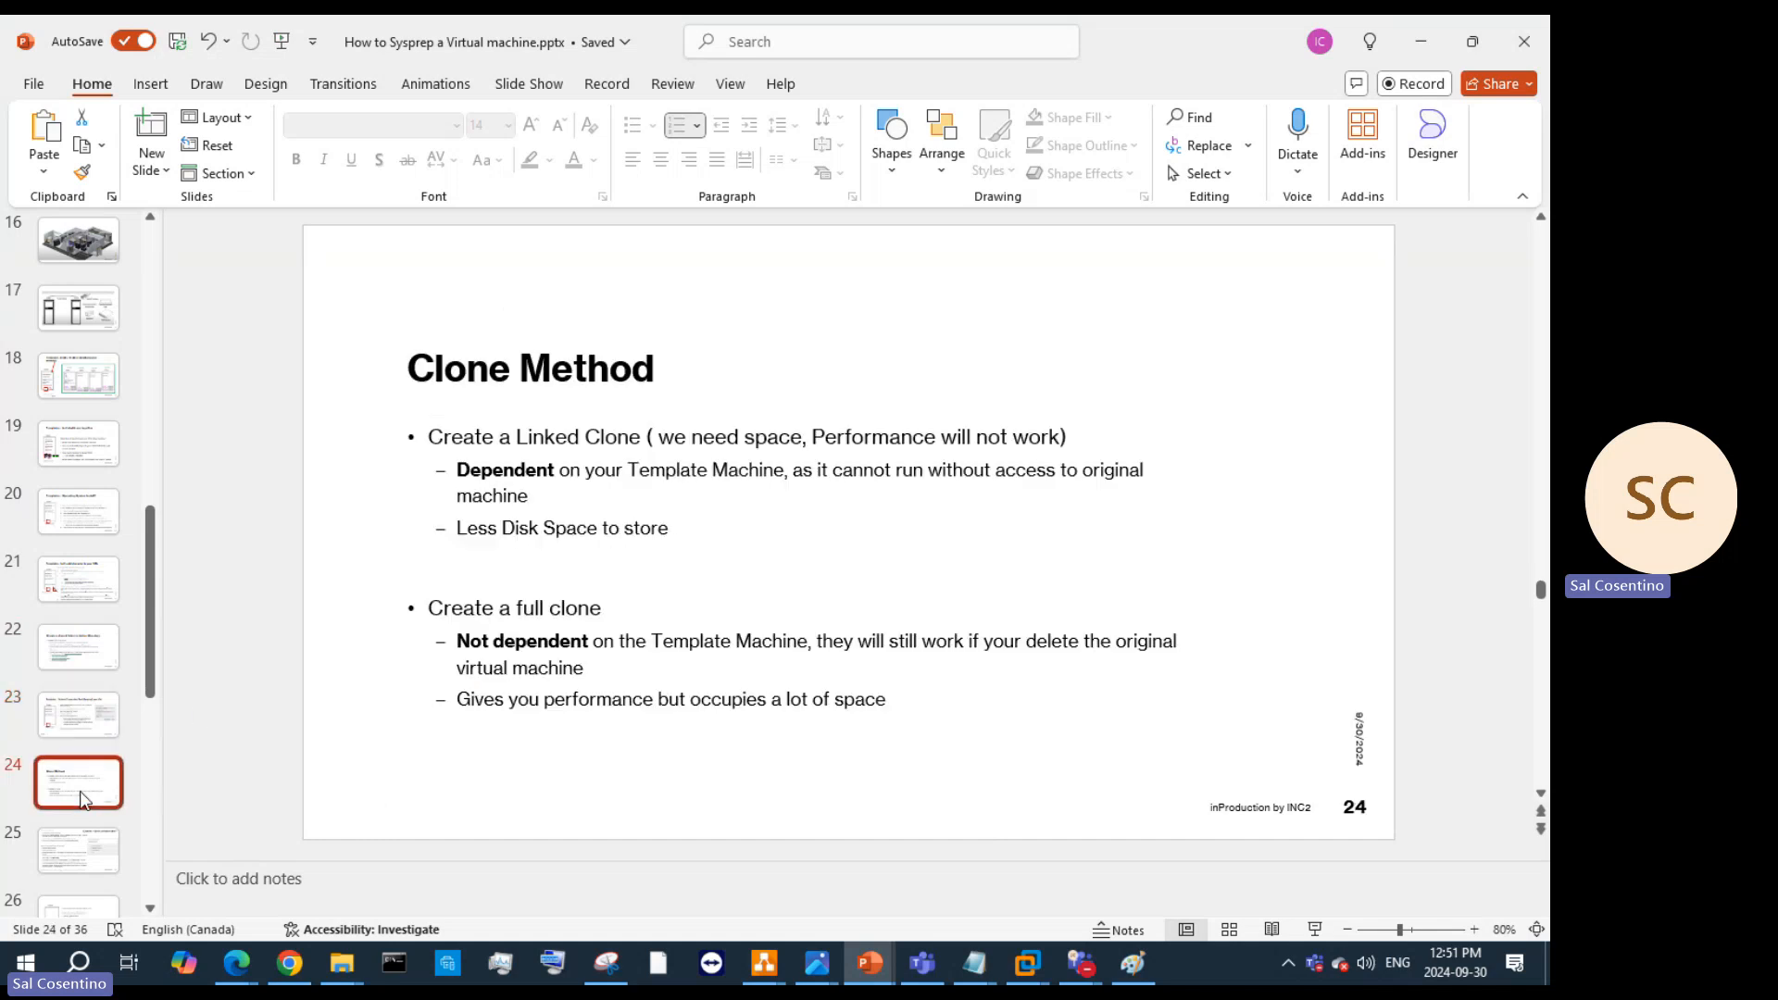
{"action": "left_click", "coordinate": [100, 734]}
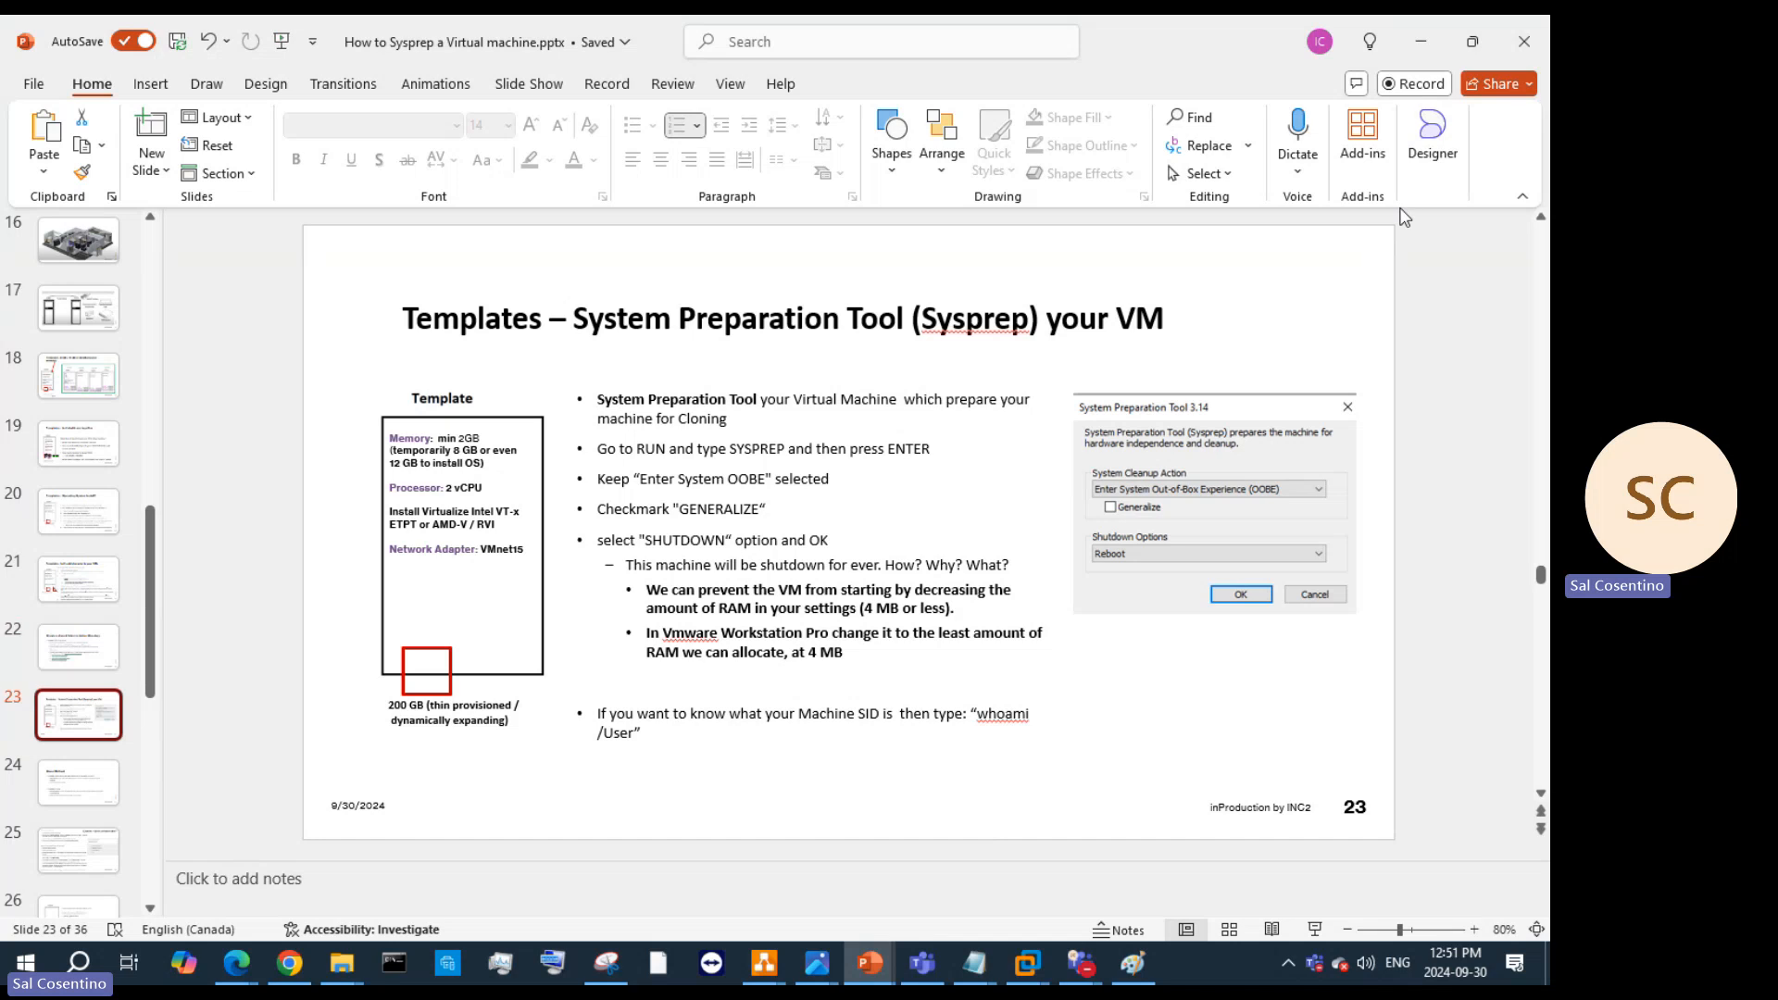
{"action": "left_click", "coordinate": [74, 648]}
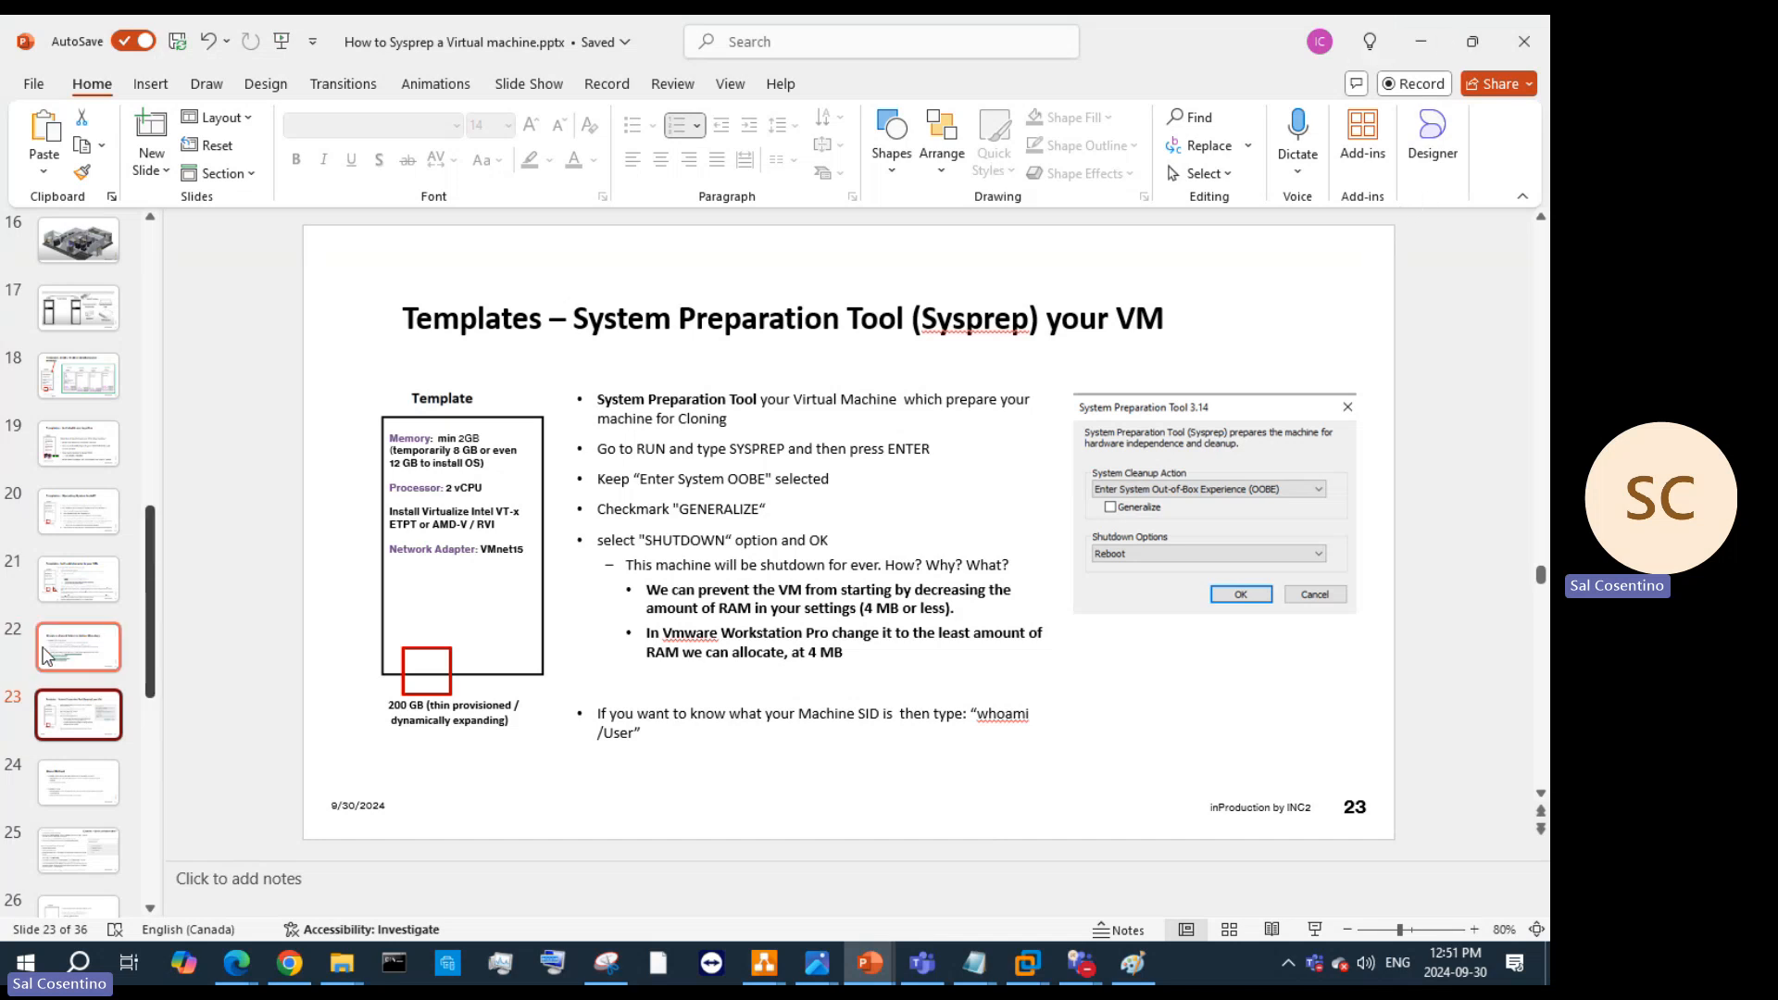
{"action": "left_click", "coordinate": [68, 579]}
{"action": "left_click", "coordinate": [74, 511]}
{"action": "left_click", "coordinate": [74, 579]}
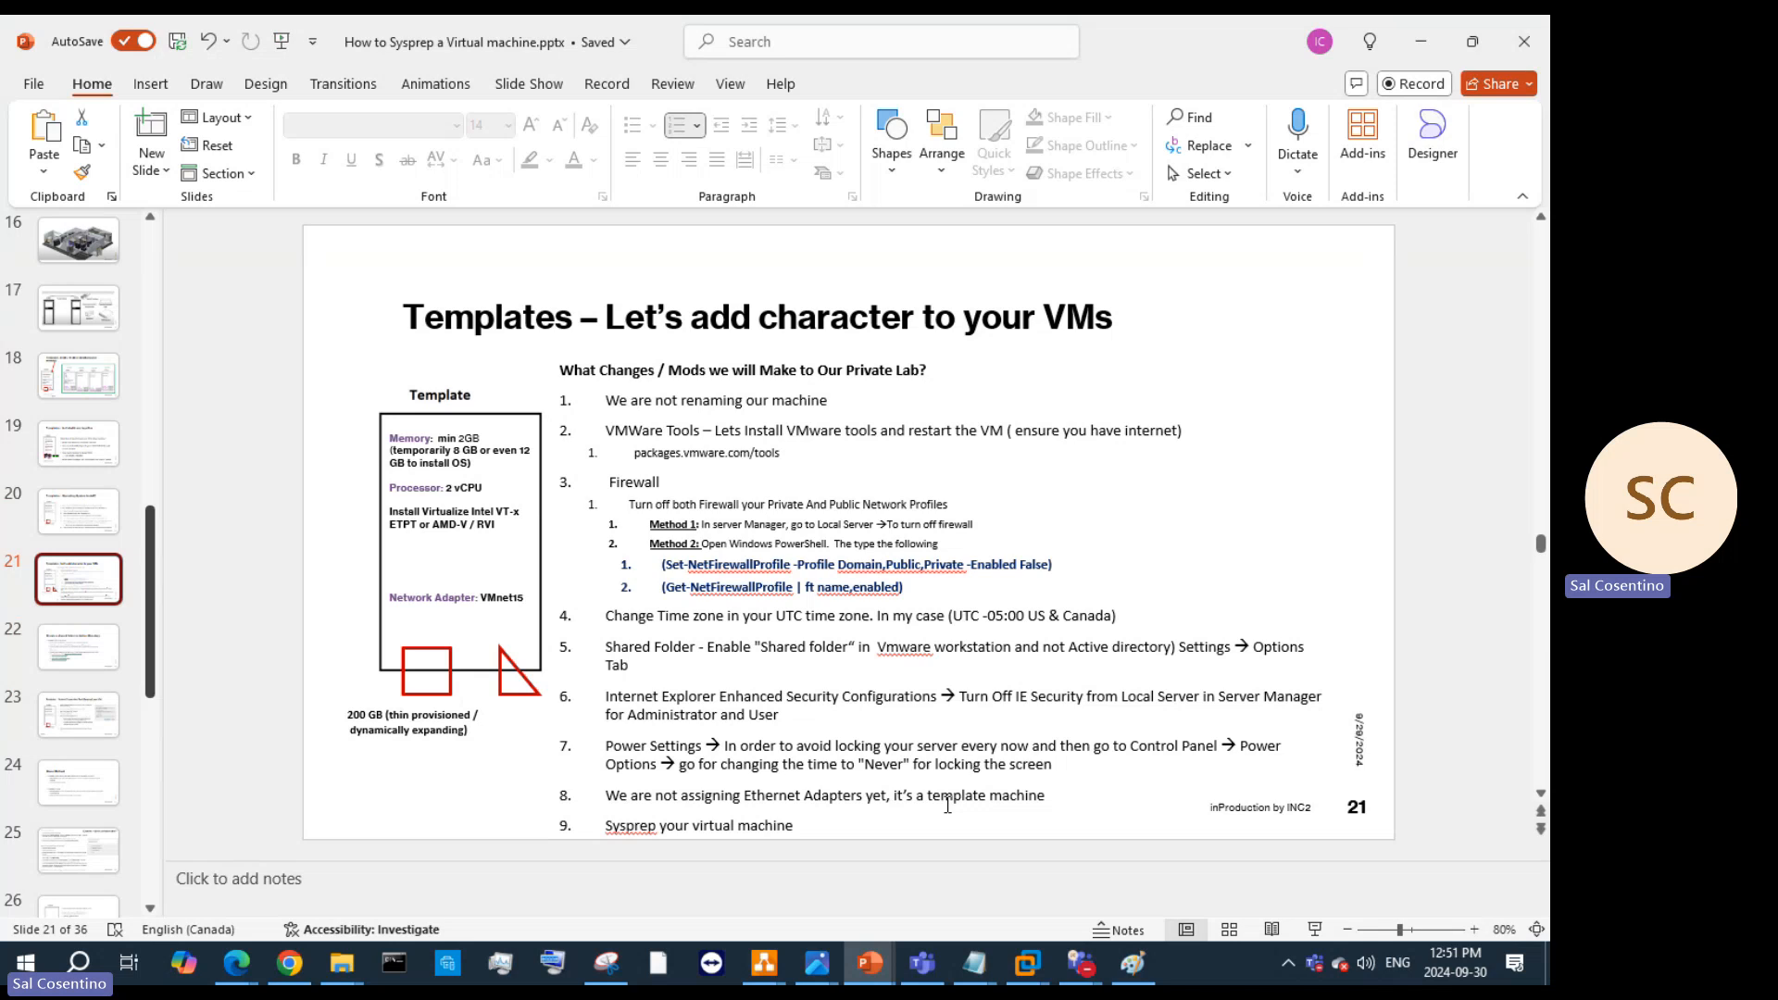
Step: Return to Server Manager in the guest and leave IE Enhanced Security Configuration Off
{"action": "left_click", "coordinate": [1436, 43]}
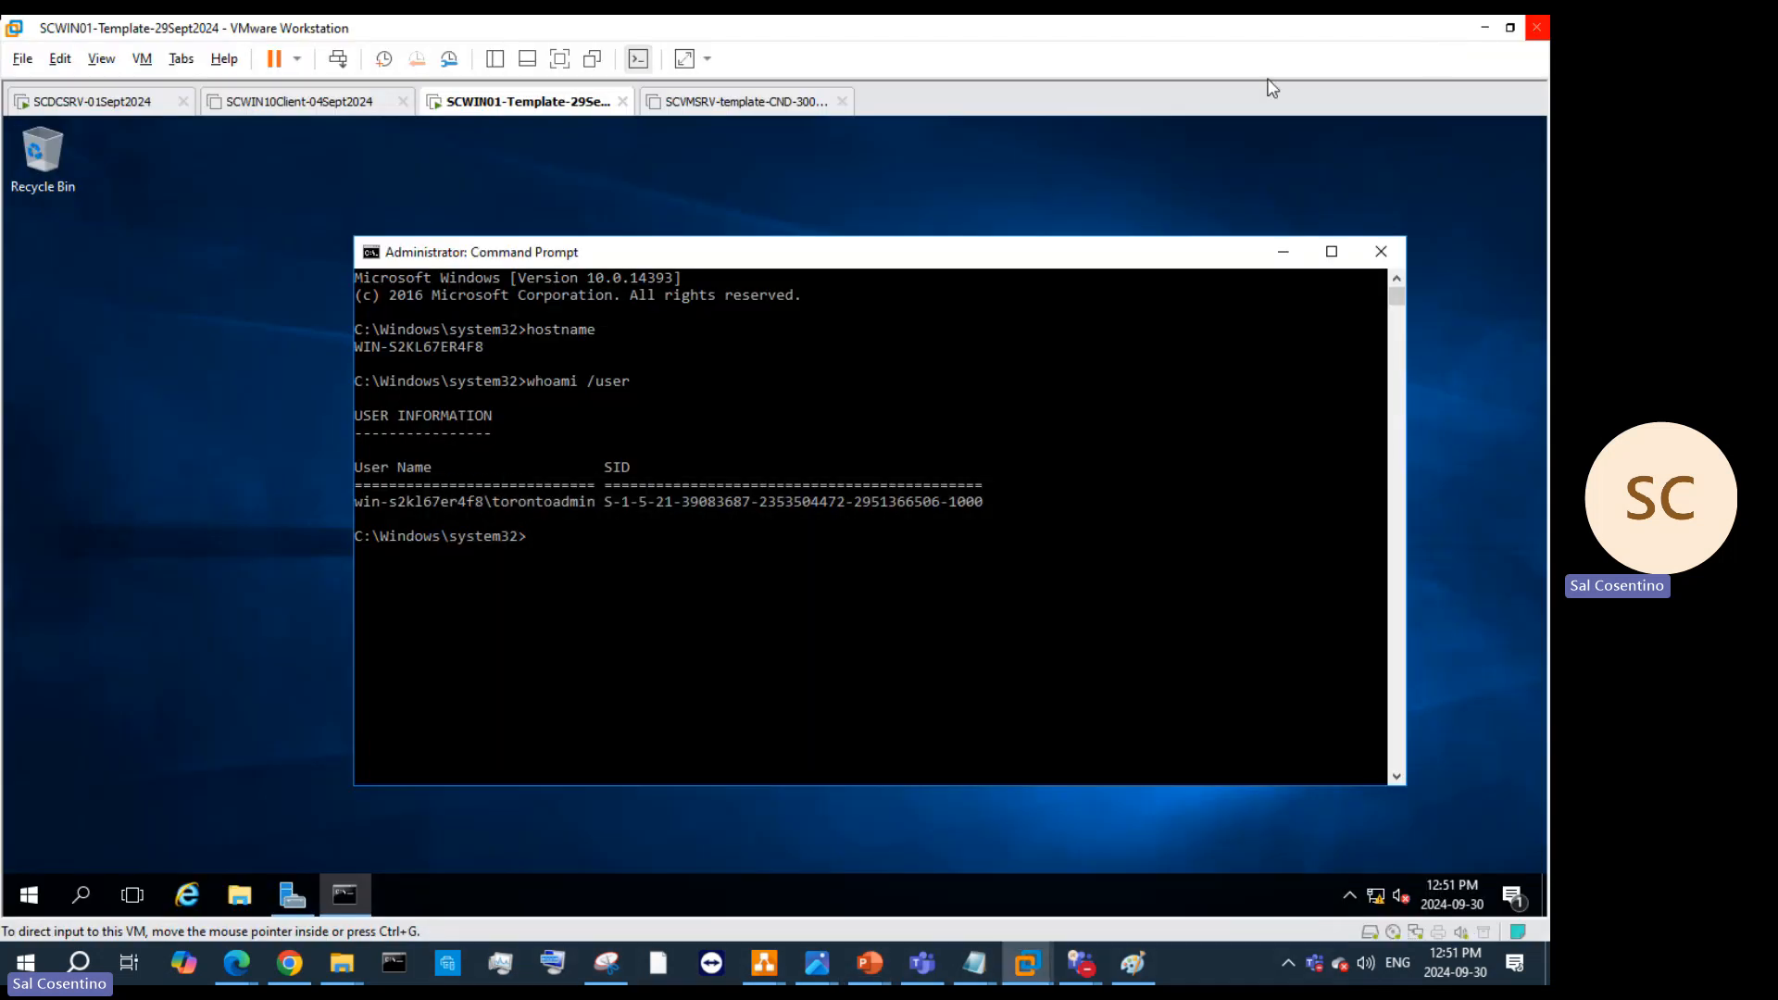
{"action": "right_click", "coordinate": [589, 109]}
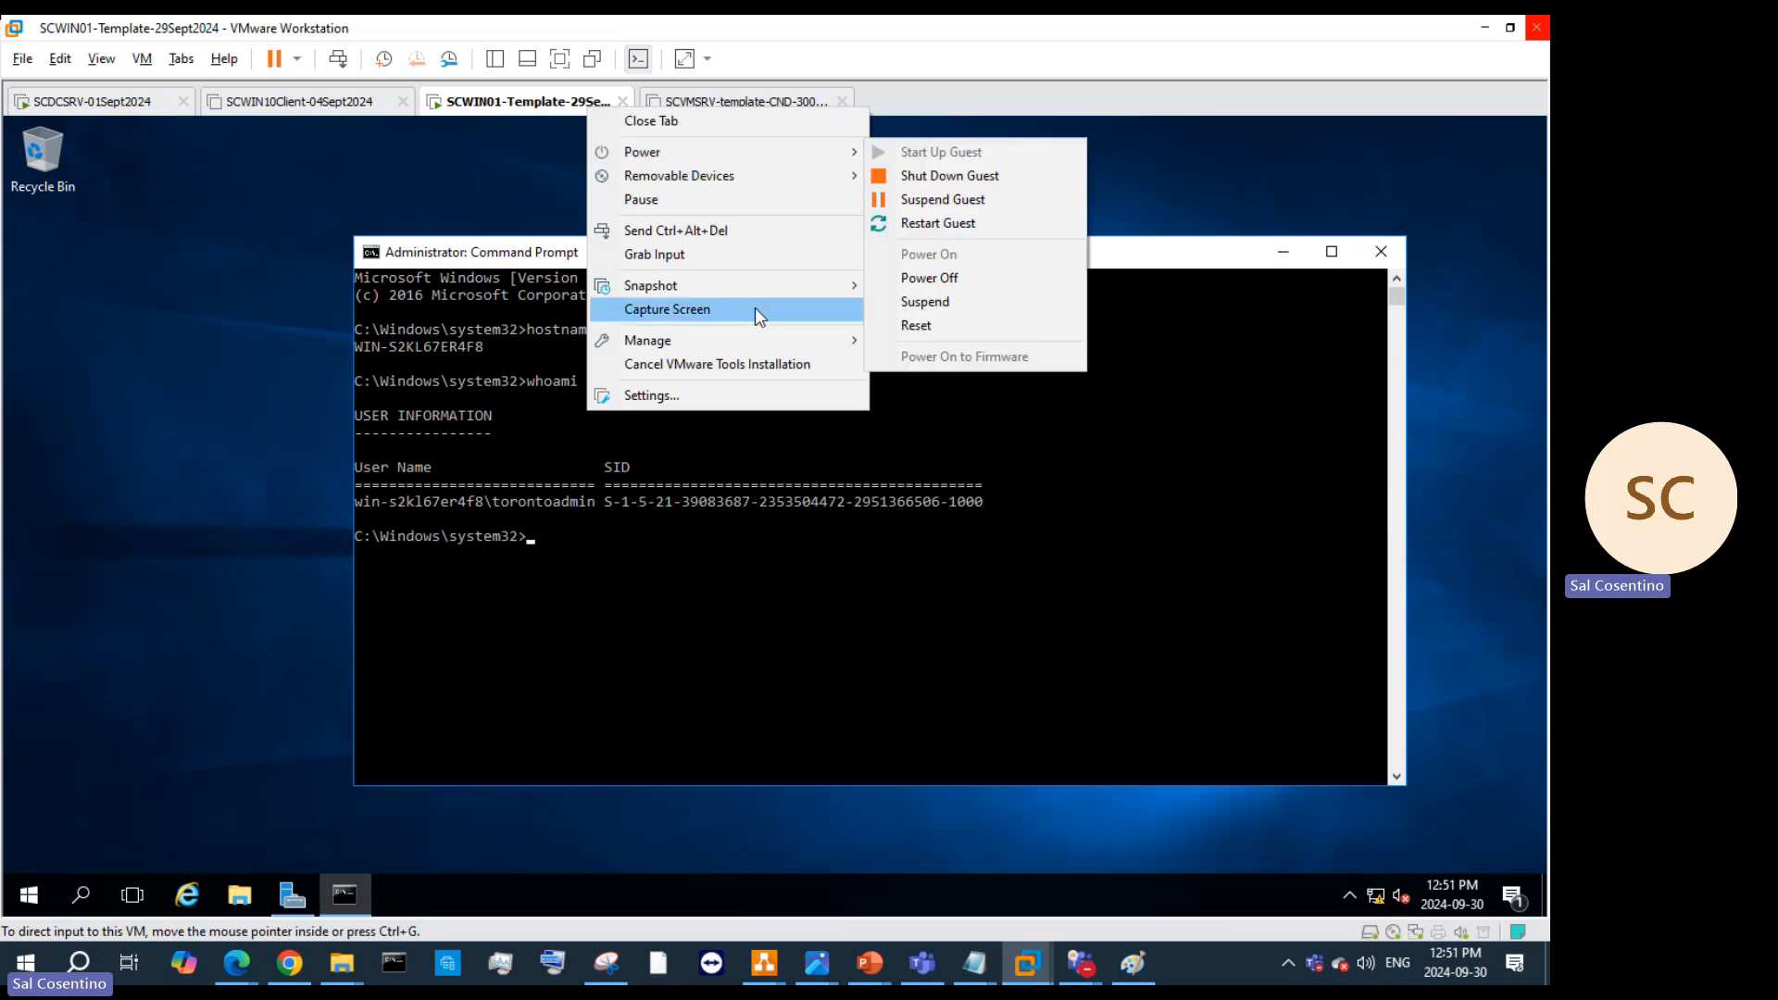
{"action": "left_click", "coordinate": [300, 894]}
{"action": "left_click", "coordinate": [301, 894]}
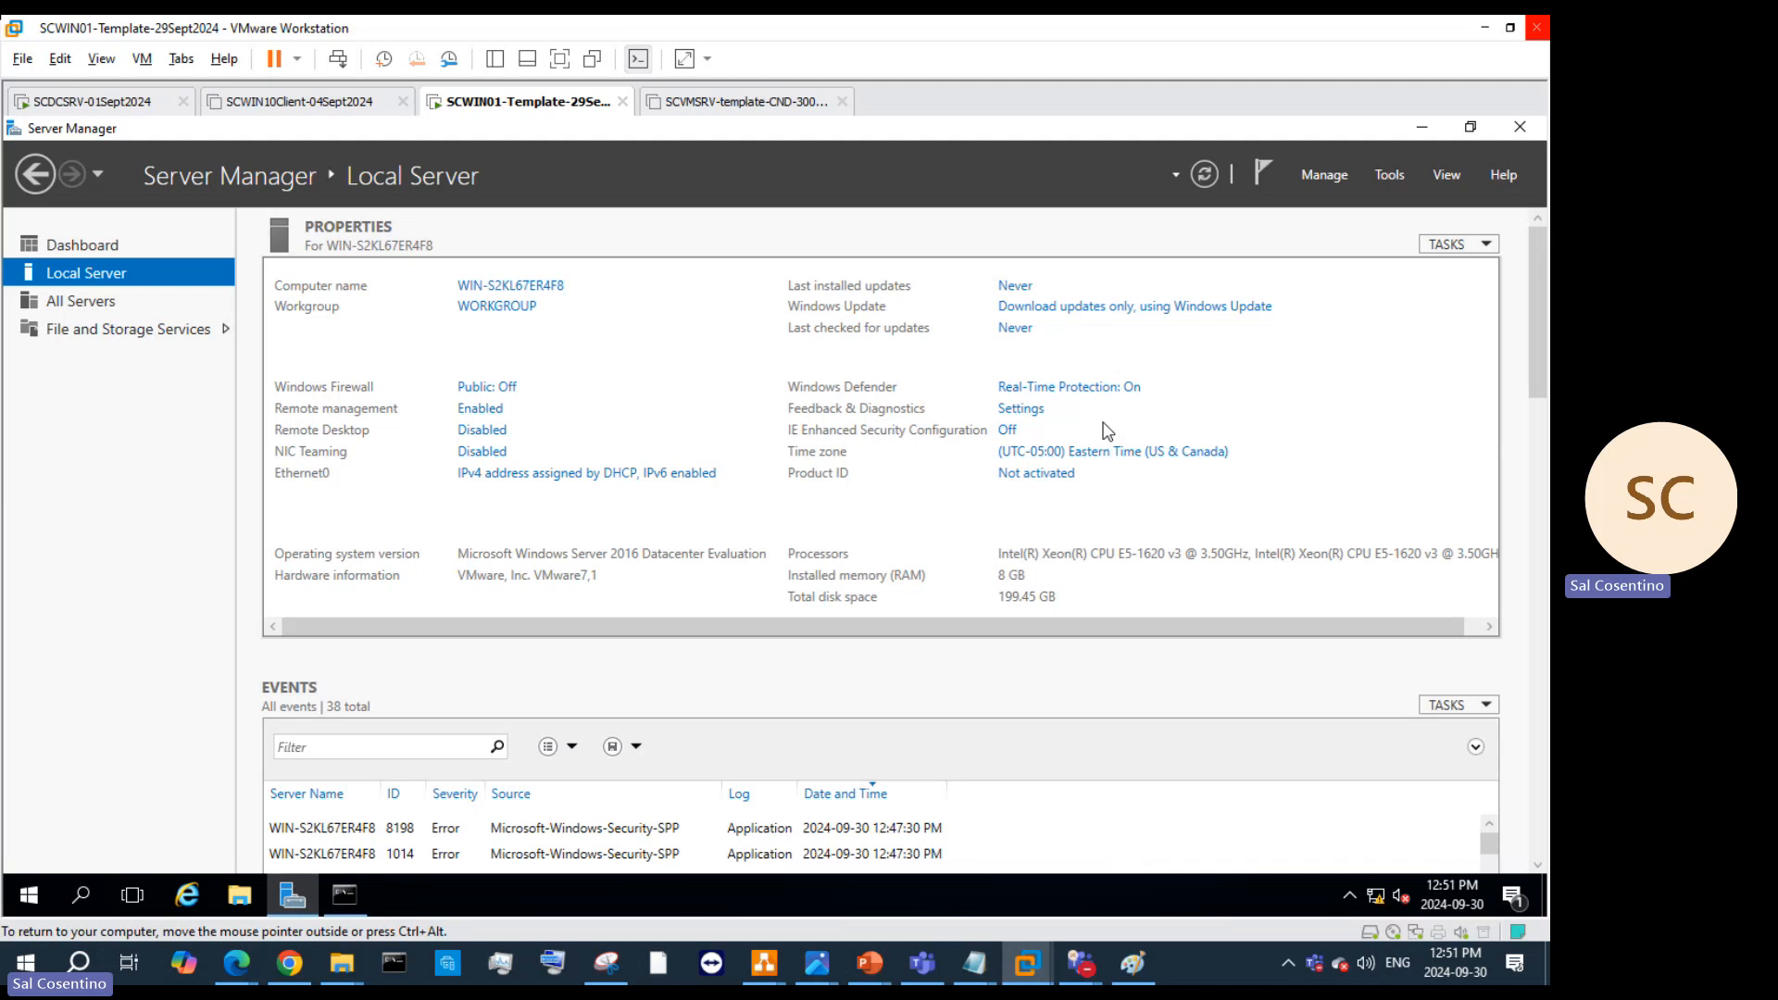
{"action": "left_click", "coordinate": [1007, 431]}
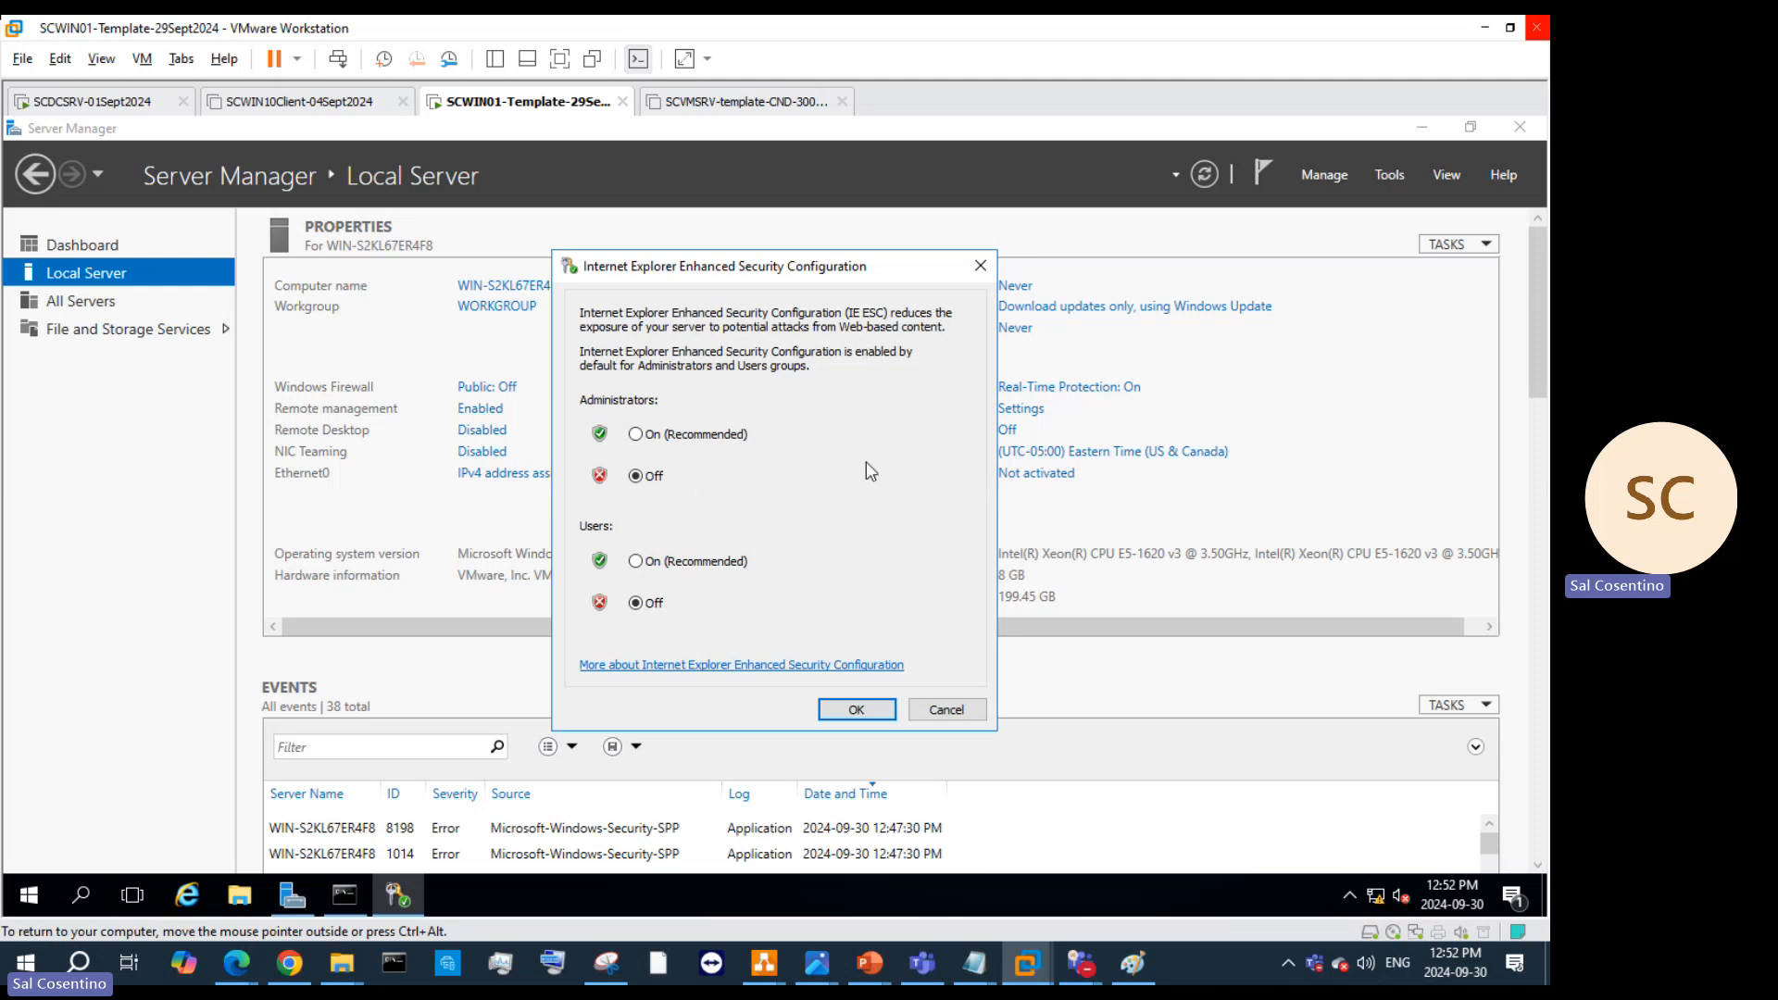
{"action": "left_click", "coordinate": [646, 443]}
{"action": "left_click", "coordinate": [637, 565]}
{"action": "left_click", "coordinate": [644, 477]}
{"action": "left_click", "coordinate": [845, 710]}
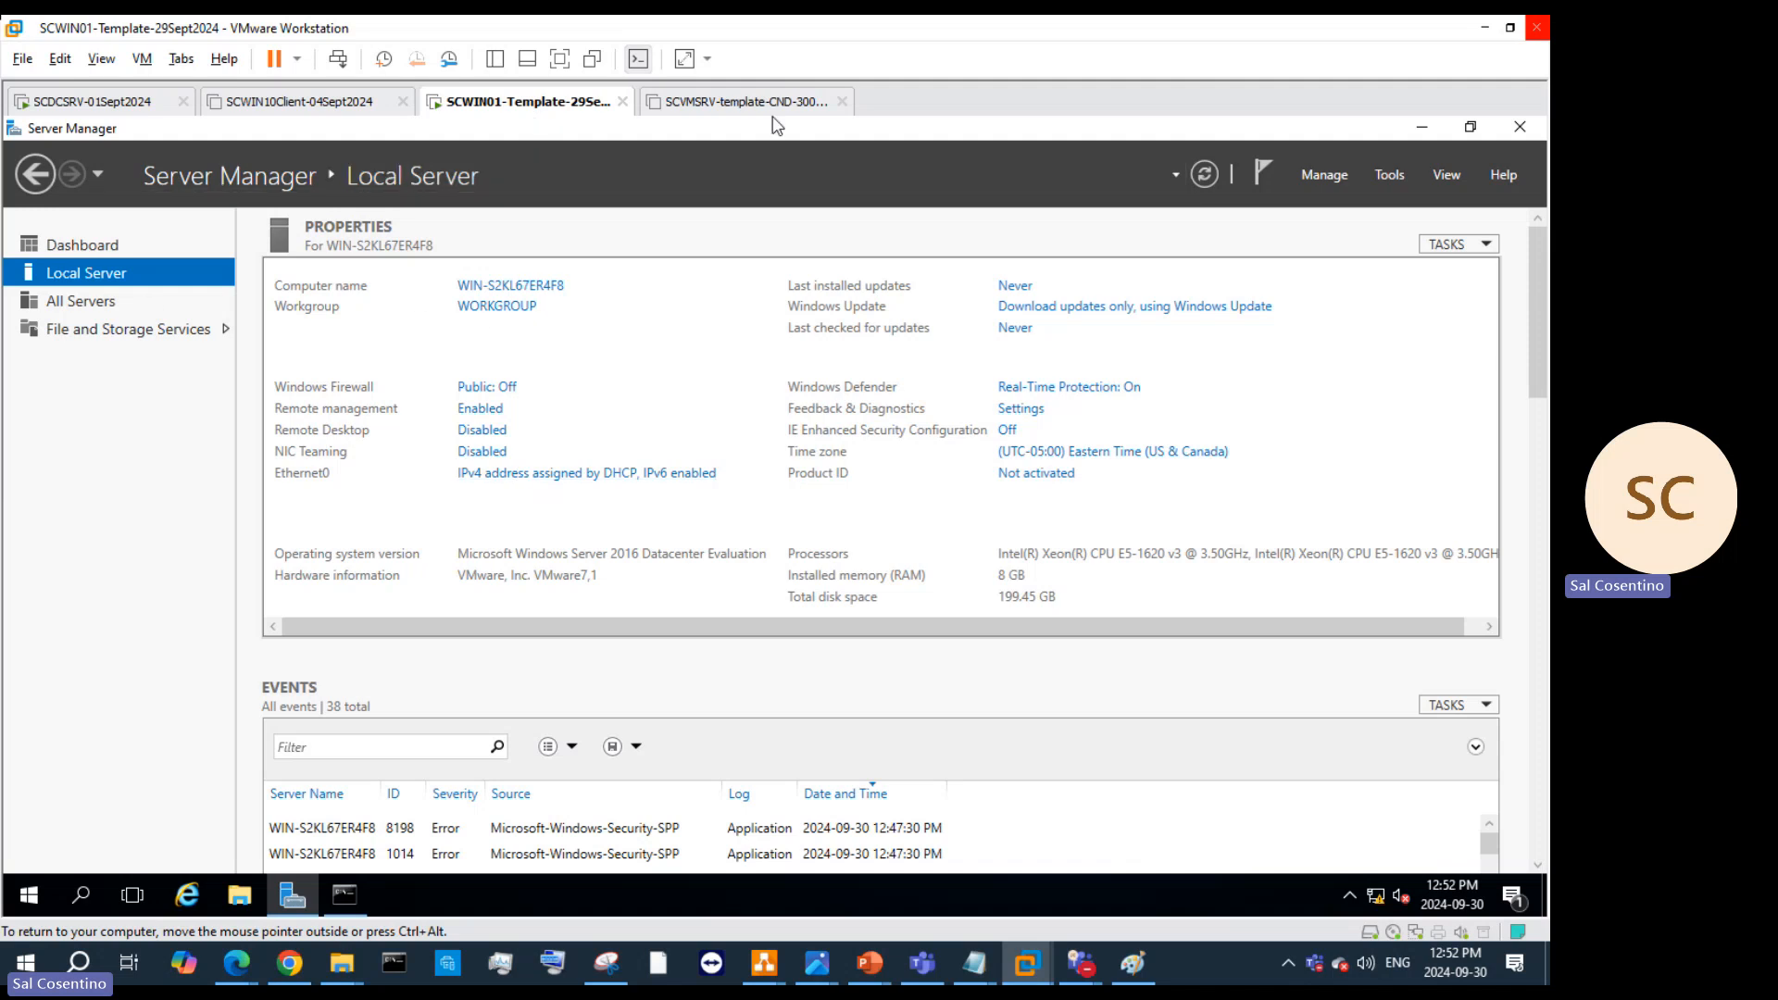
Step: Power off the SCWIN01-Template-29Sept2024 VM from its tab menu and confirm
{"action": "right_click", "coordinate": [555, 113]}
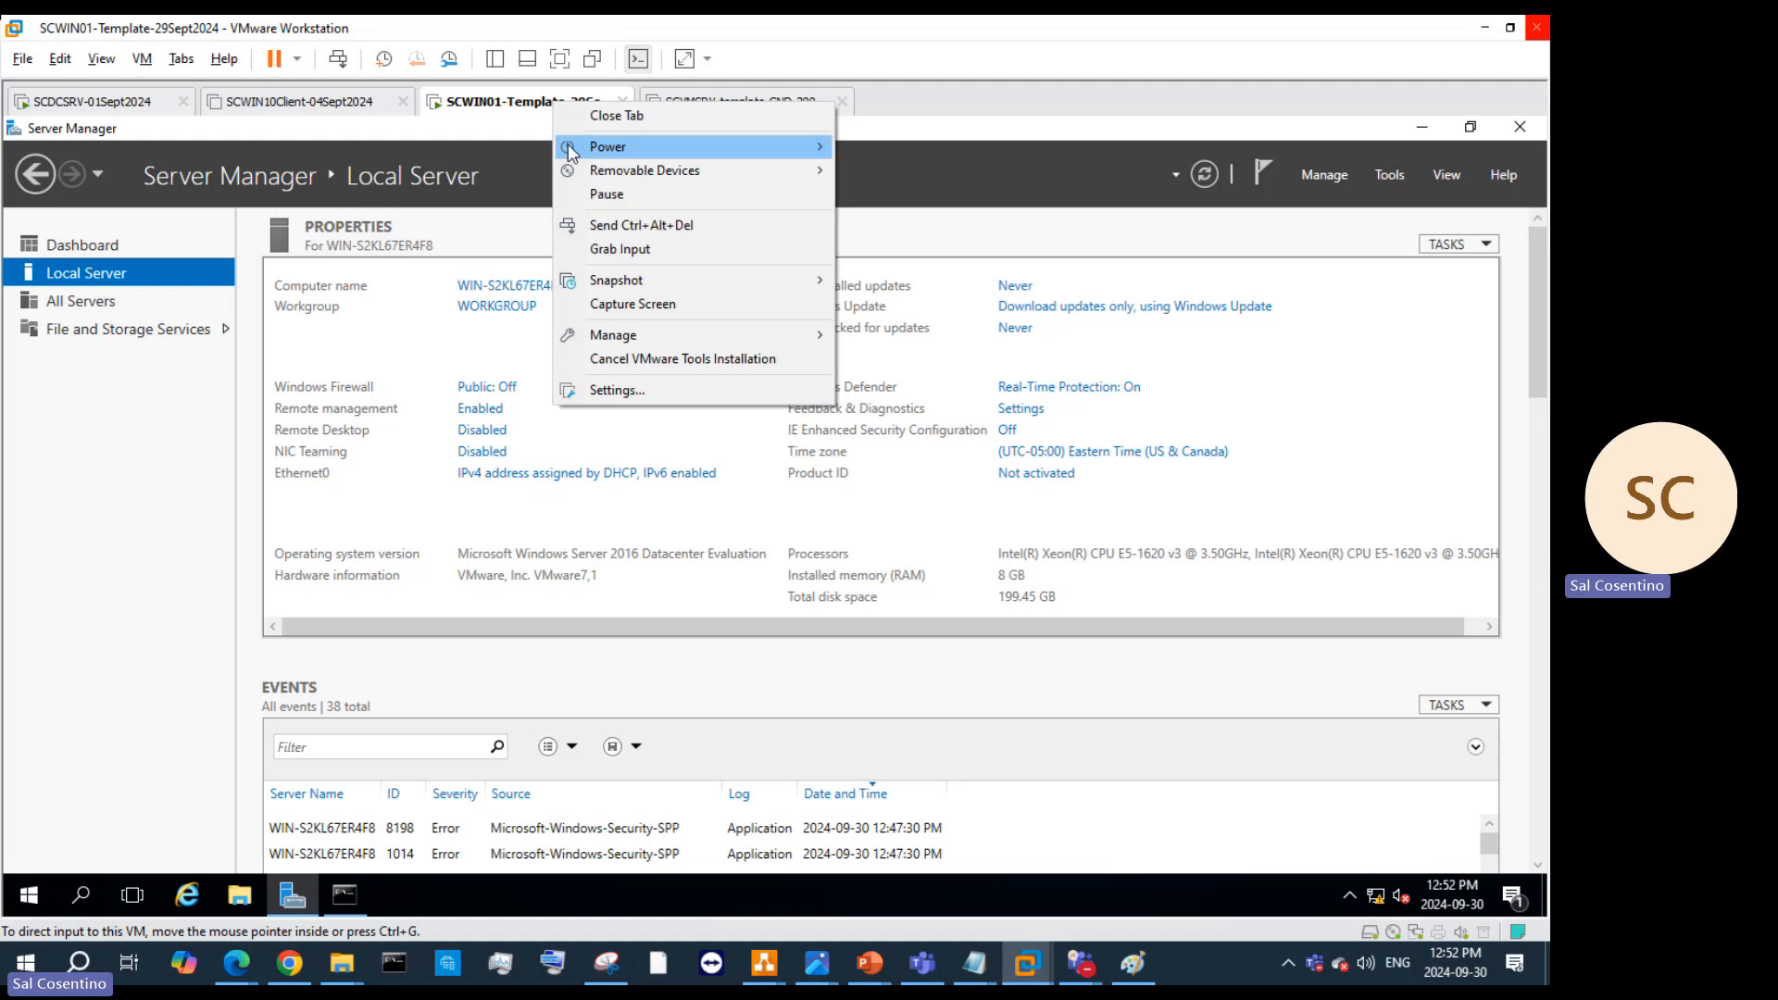
{"action": "mouse_move", "coordinate": [570, 146]}
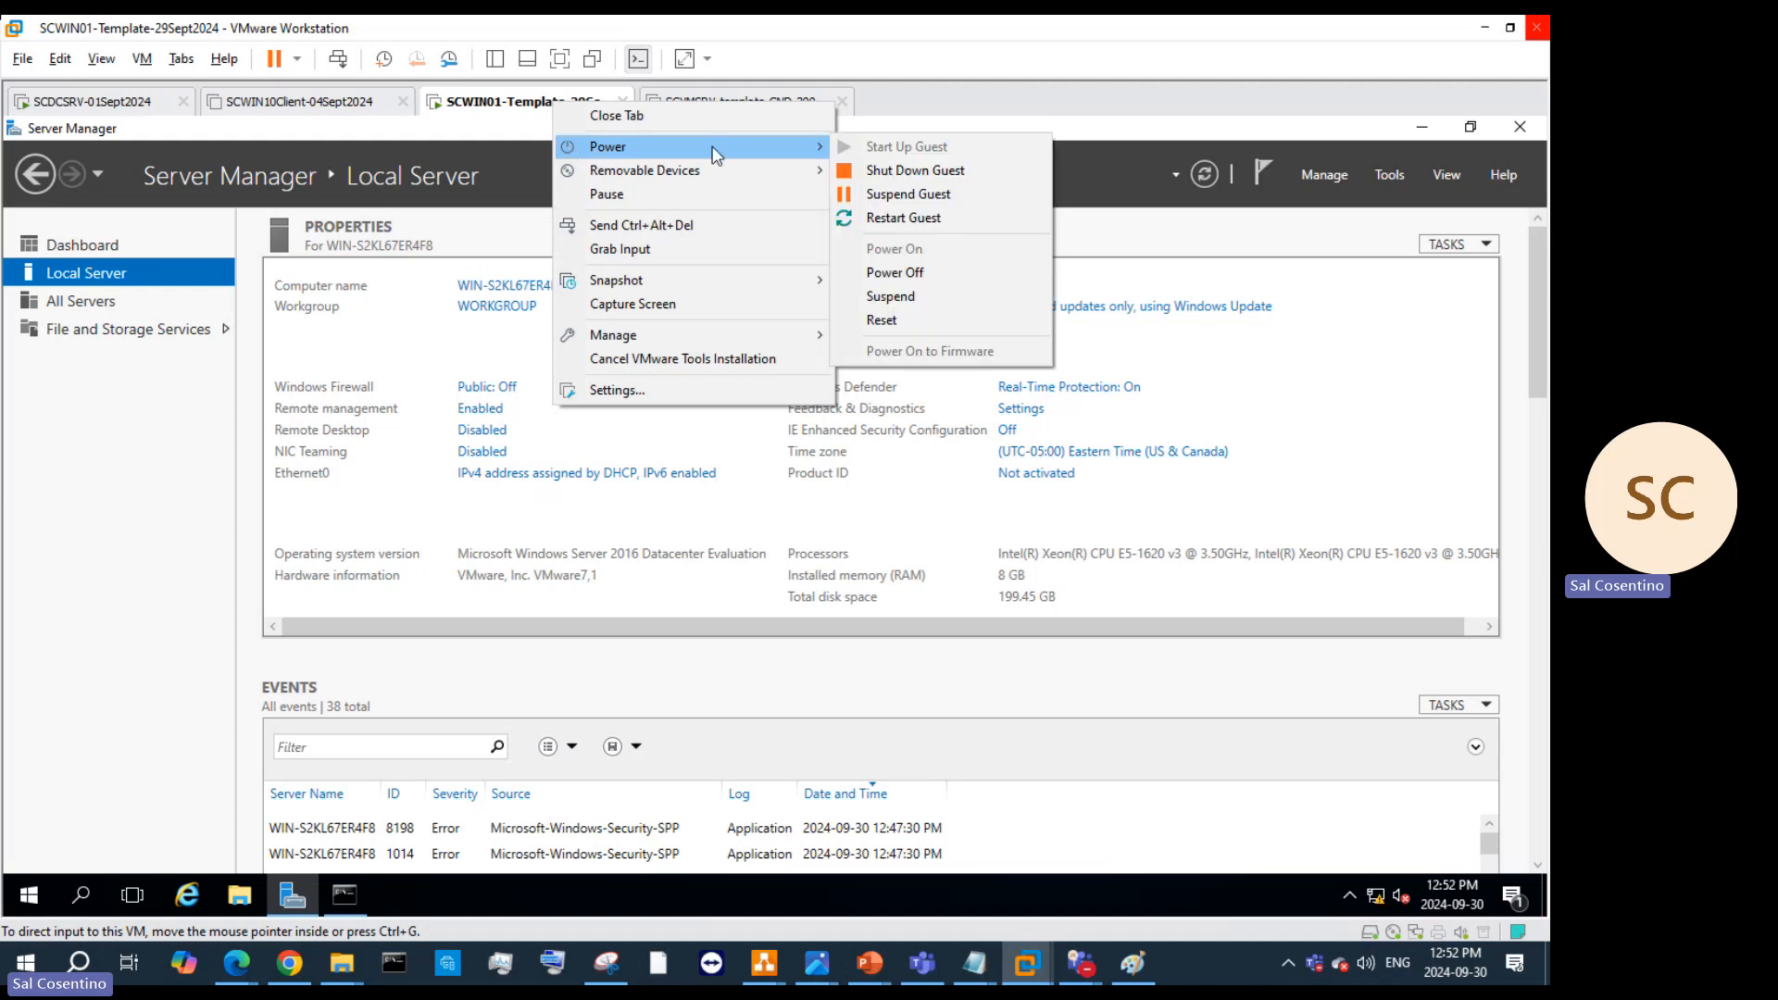
{"action": "left_click", "coordinate": [920, 276]}
{"action": "left_click", "coordinate": [827, 545]}
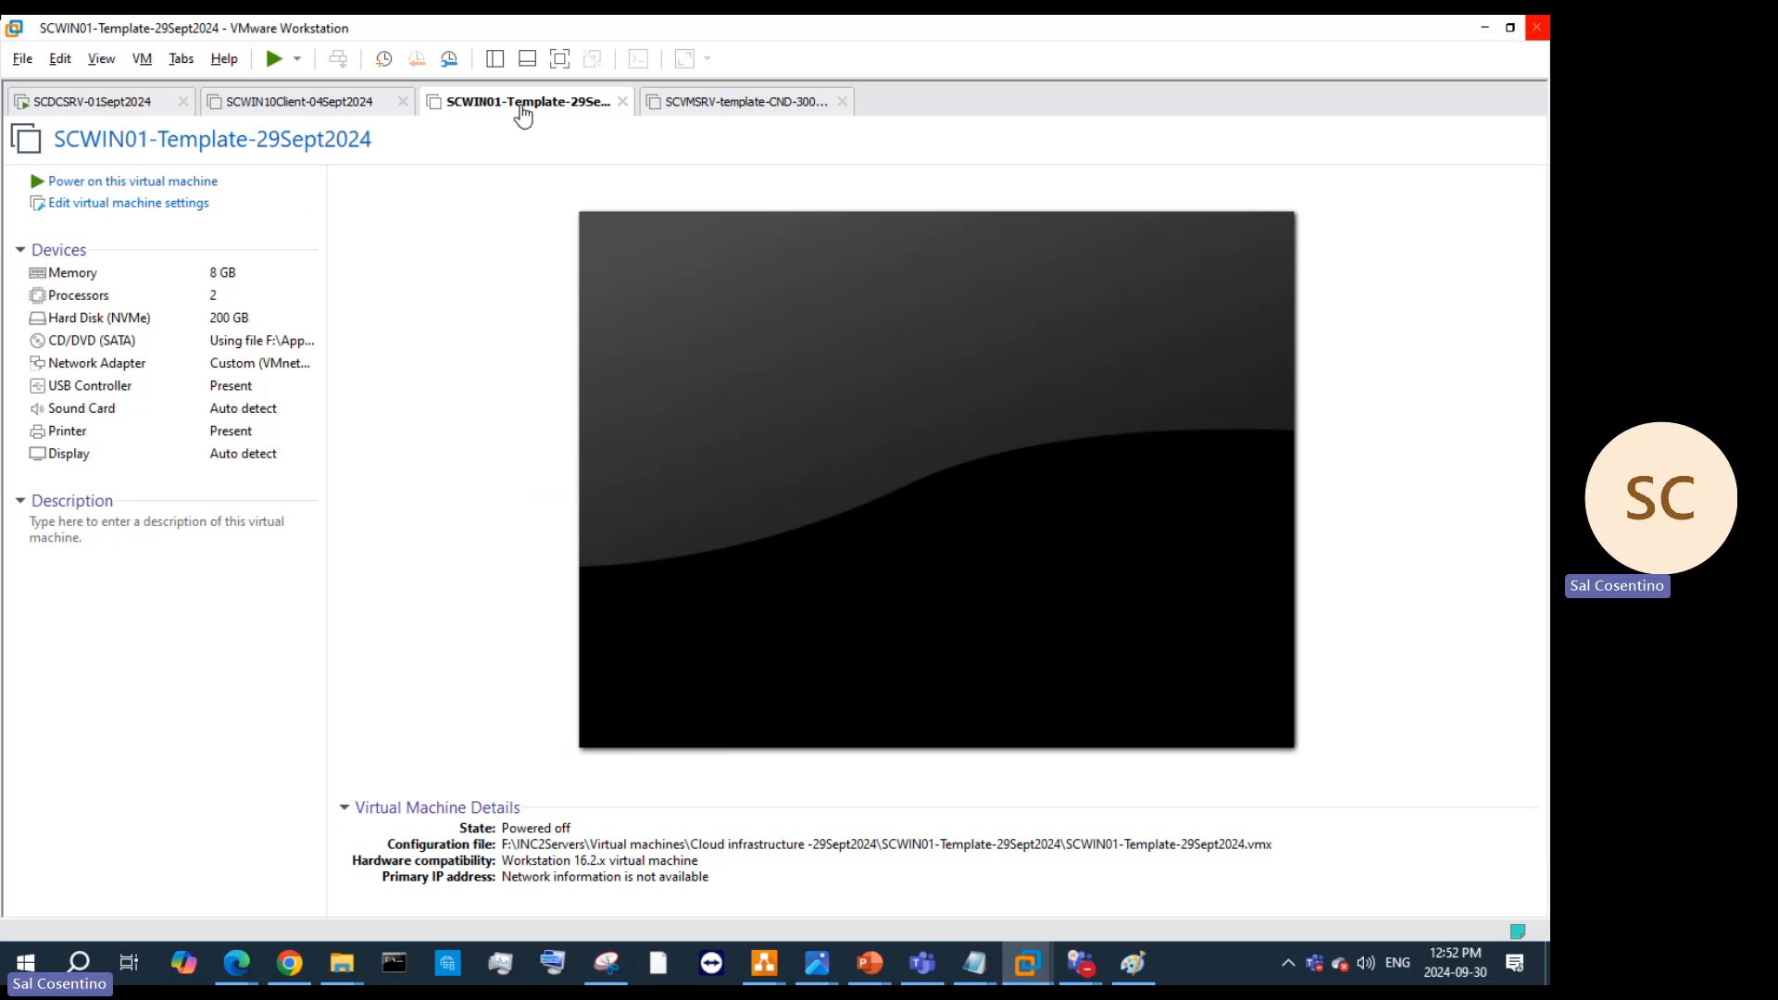
{"action": "right_click", "coordinate": [523, 113]}
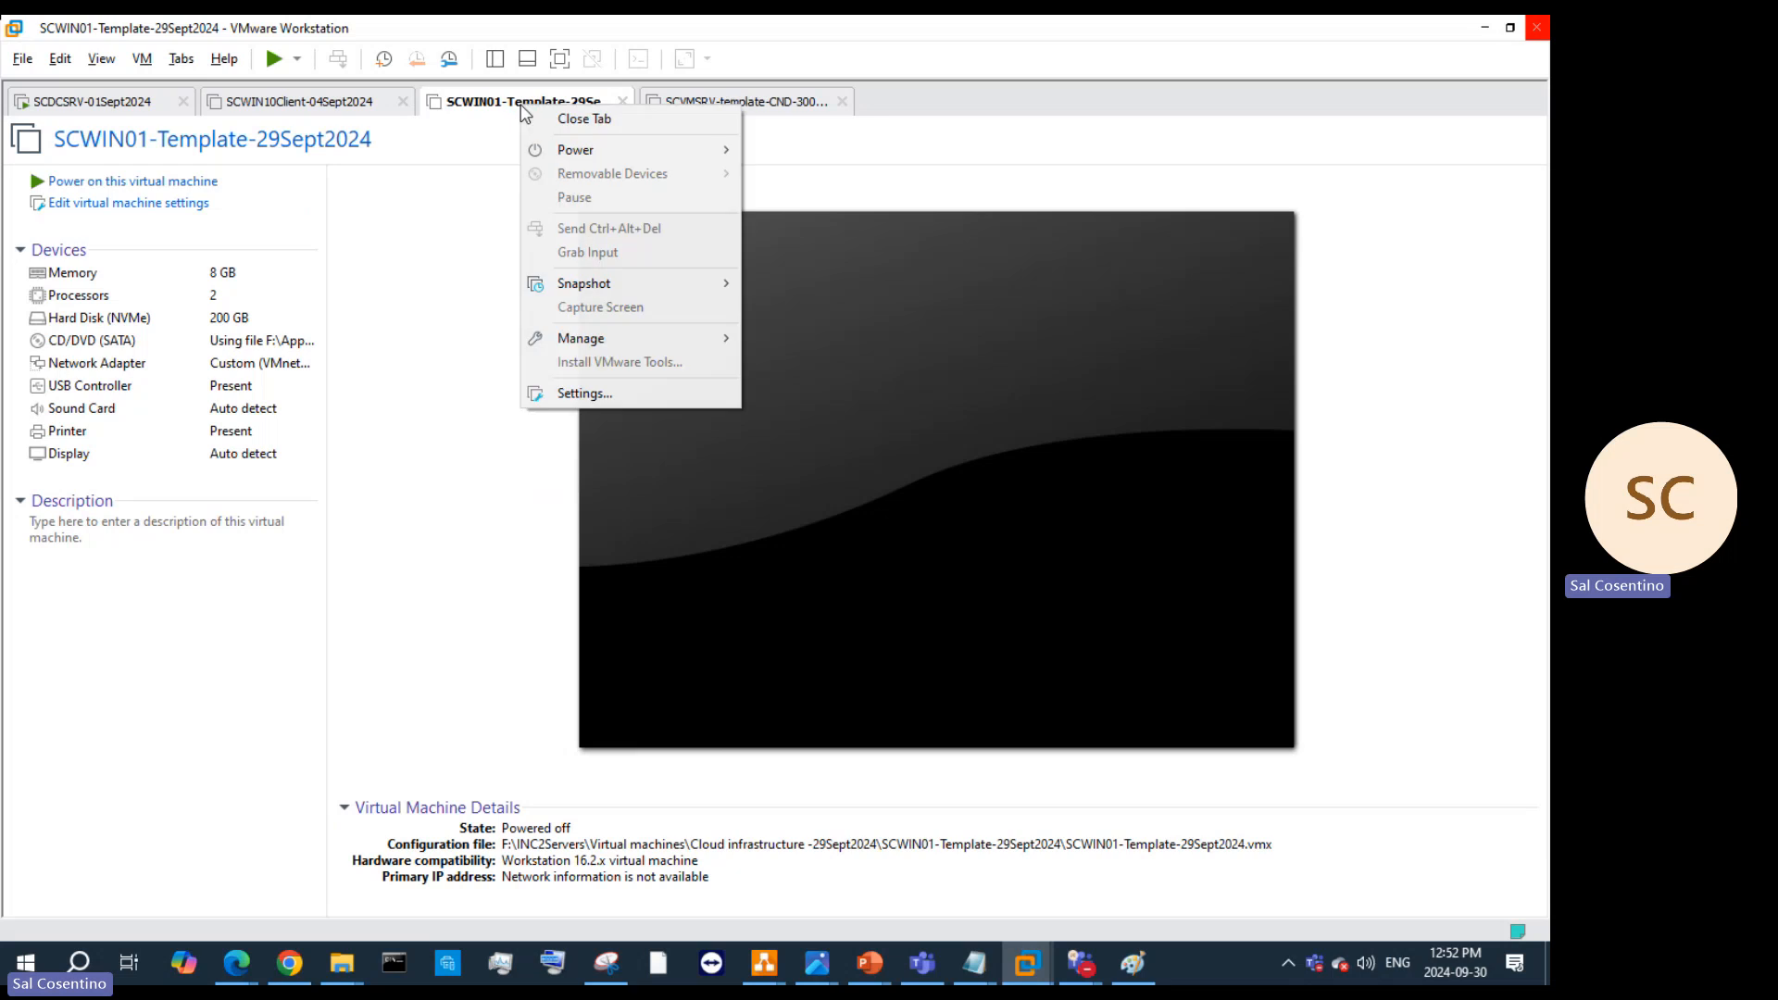
Step: Add a new 150 GB NVMe hard disk named SCWINSRV-Template-29Sept2024-0.vmdk
{"action": "left_click", "coordinate": [597, 397]}
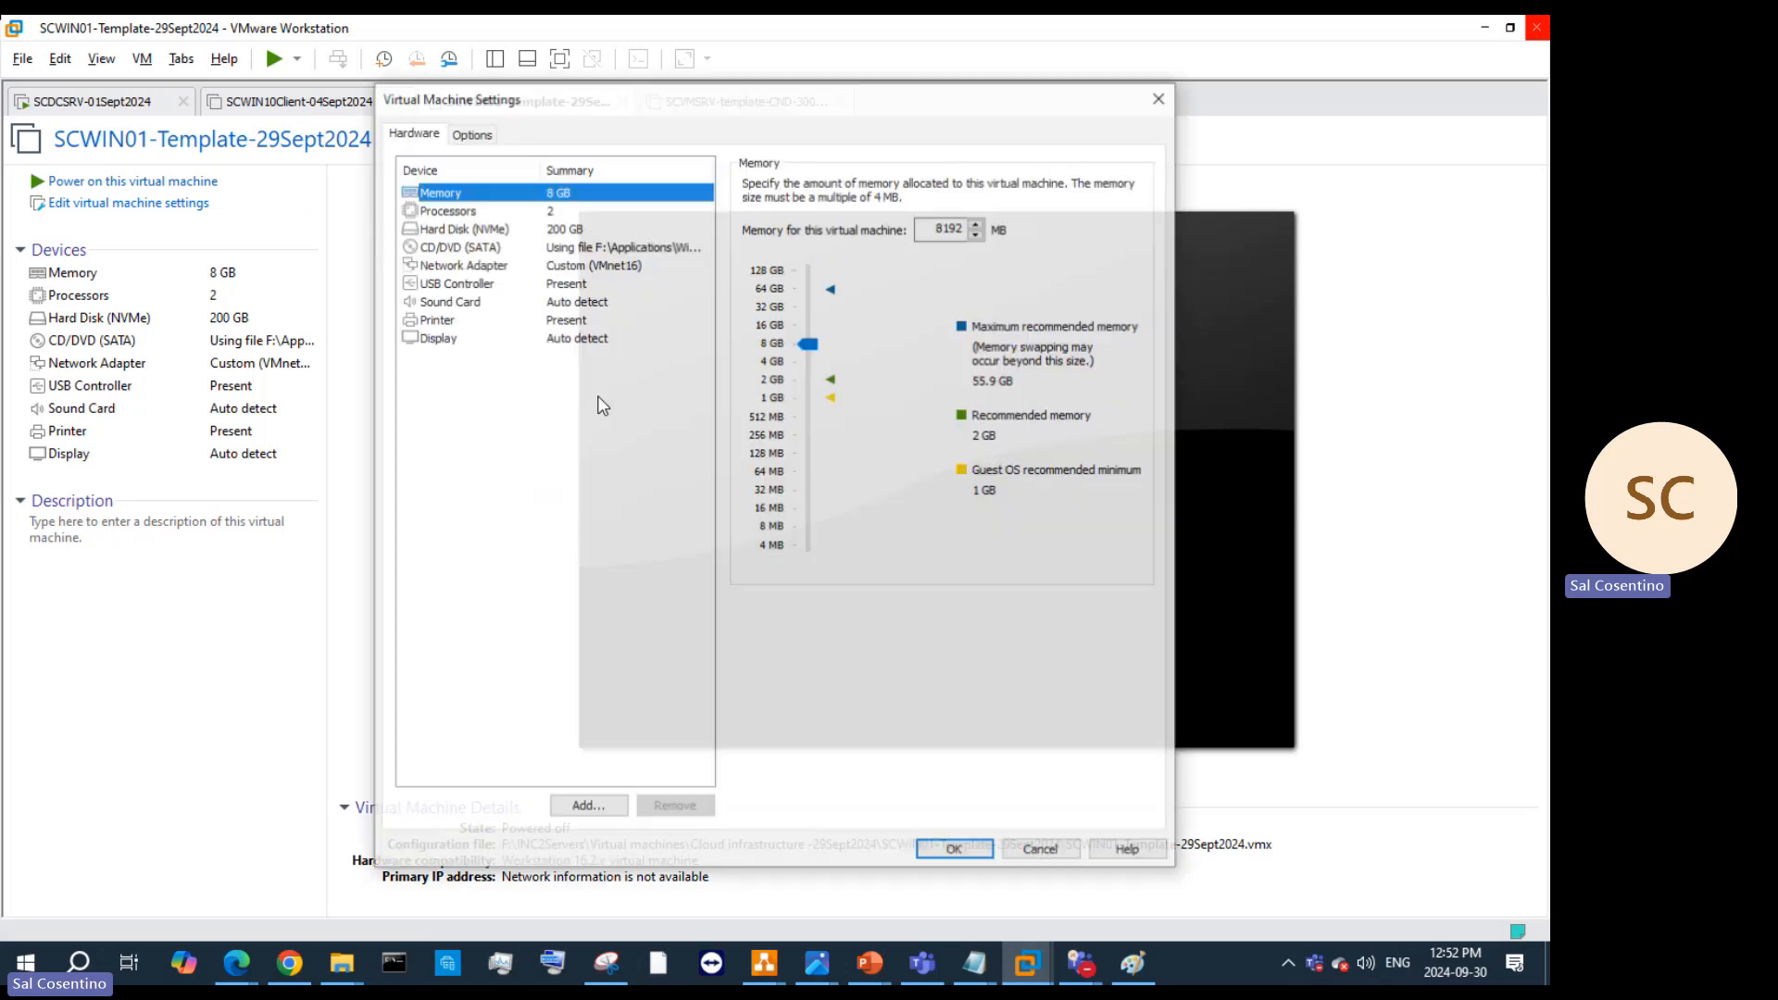
{"action": "left_click", "coordinate": [555, 228]}
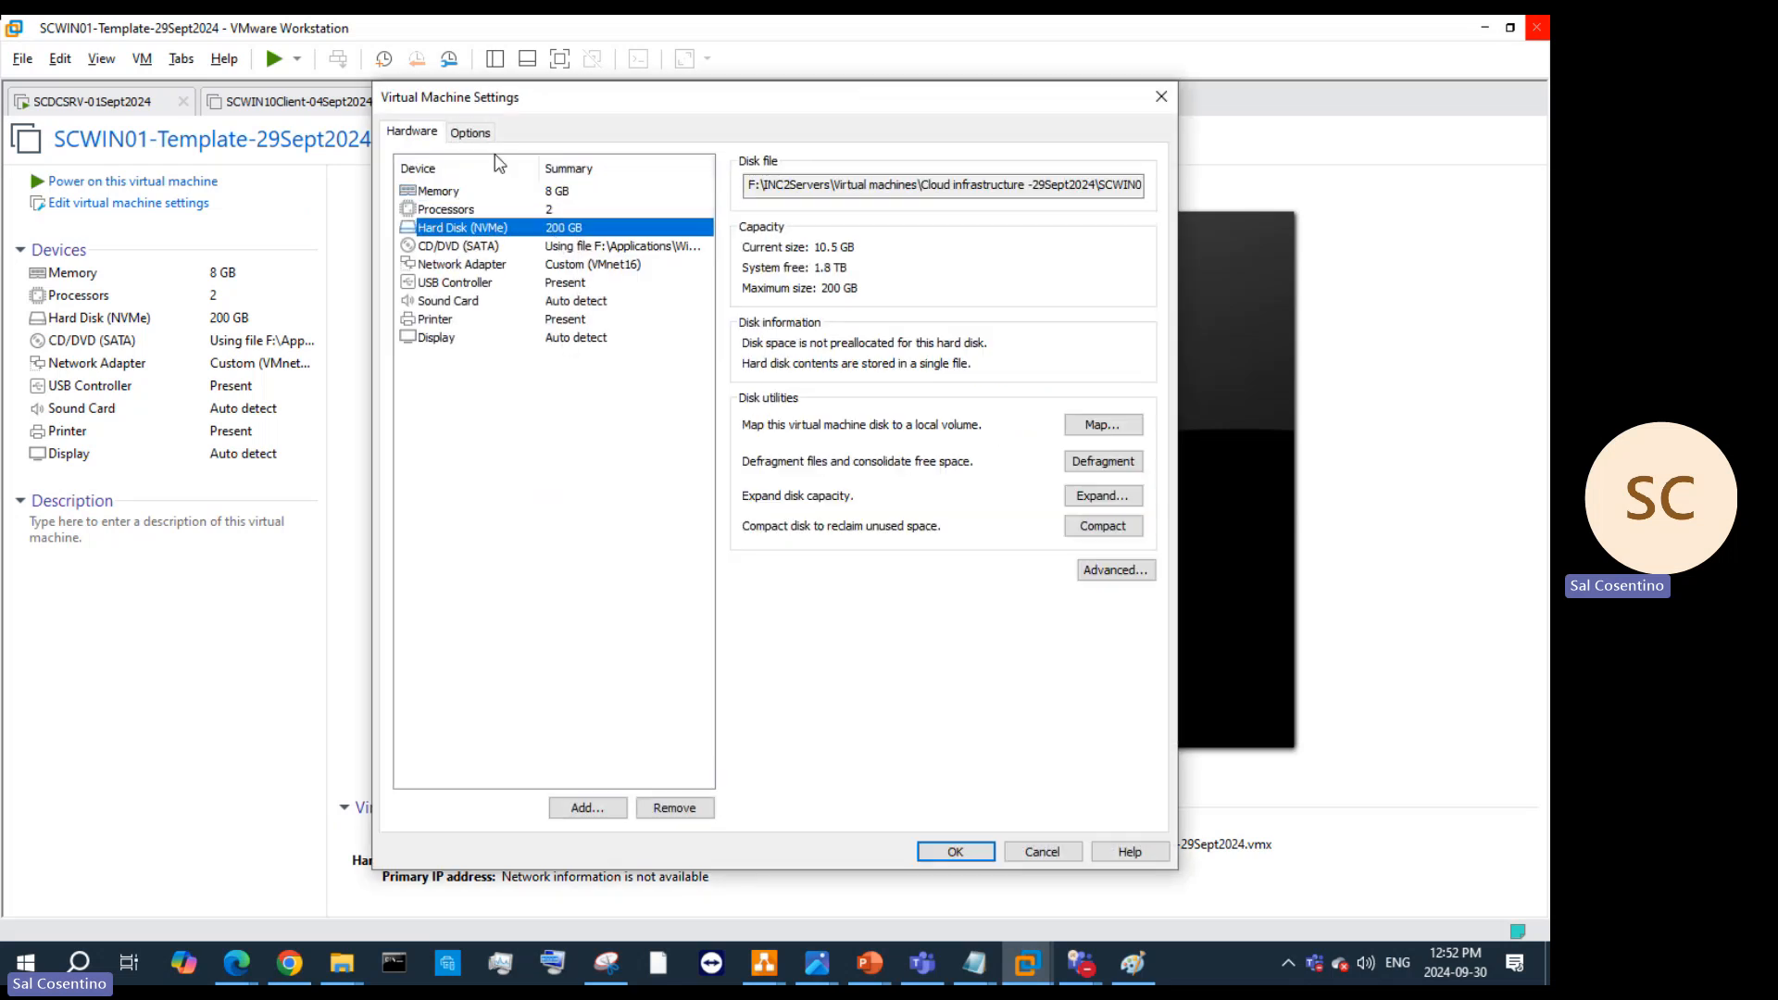
{"action": "left_click", "coordinate": [583, 807]}
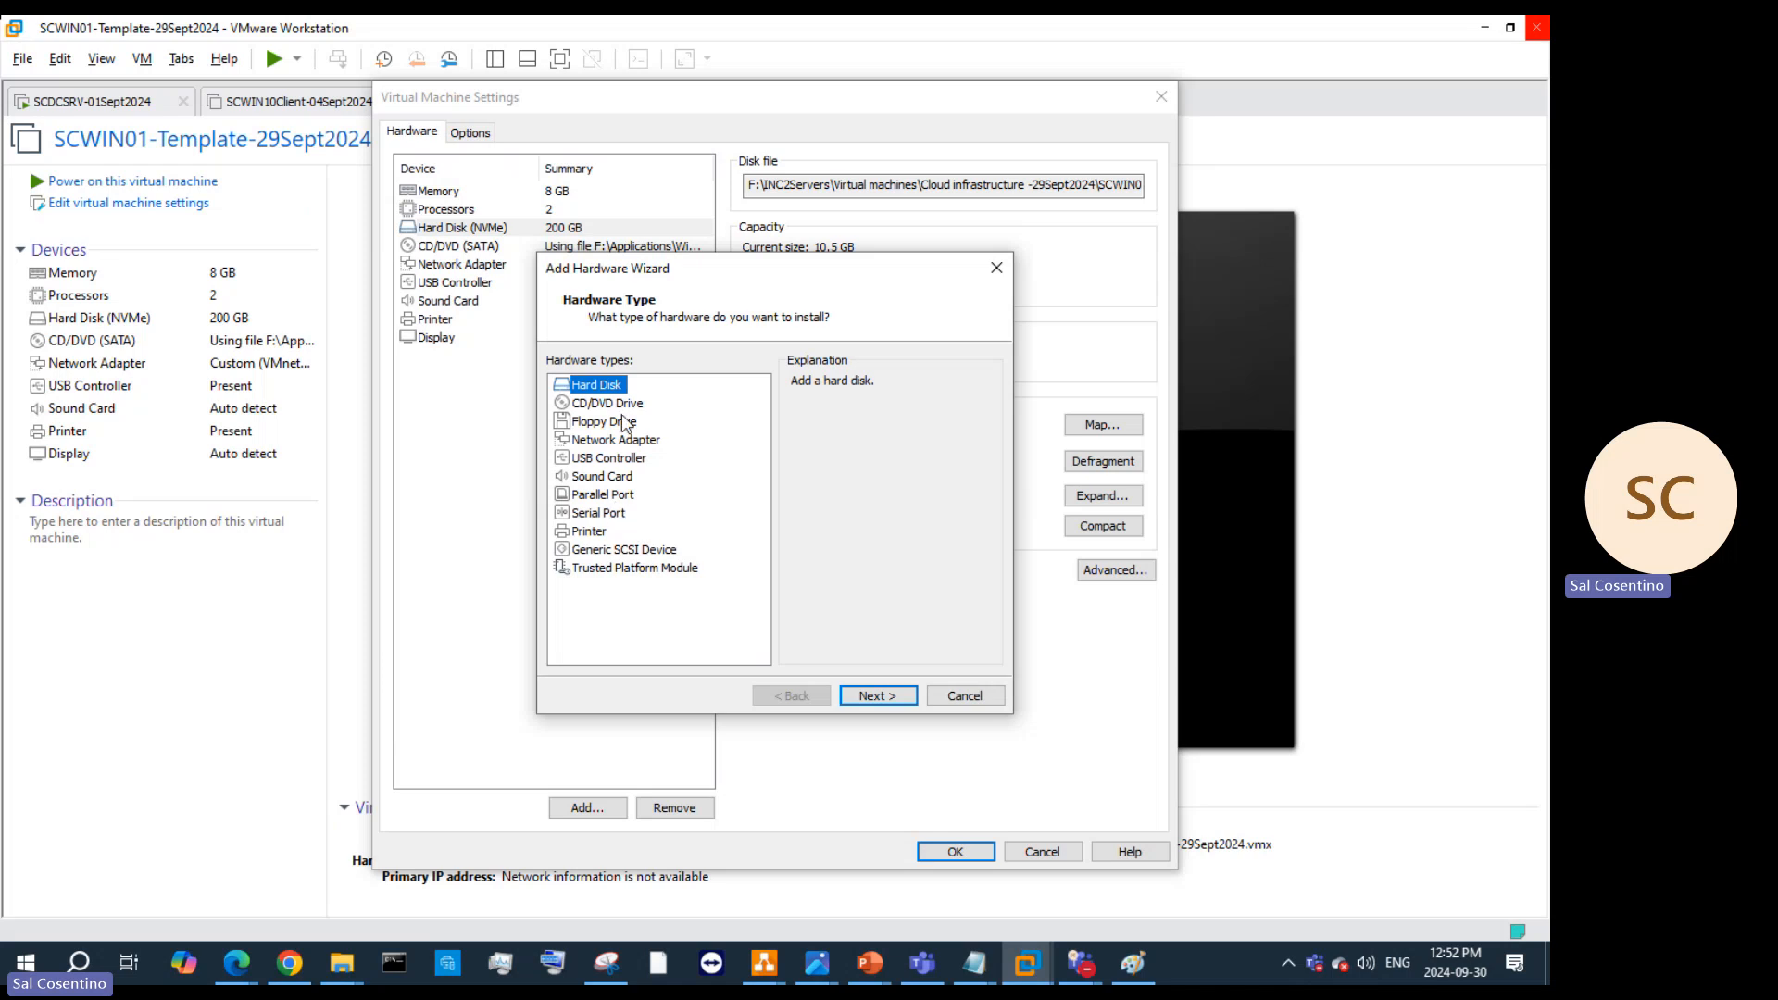
{"action": "left_click", "coordinate": [893, 690]}
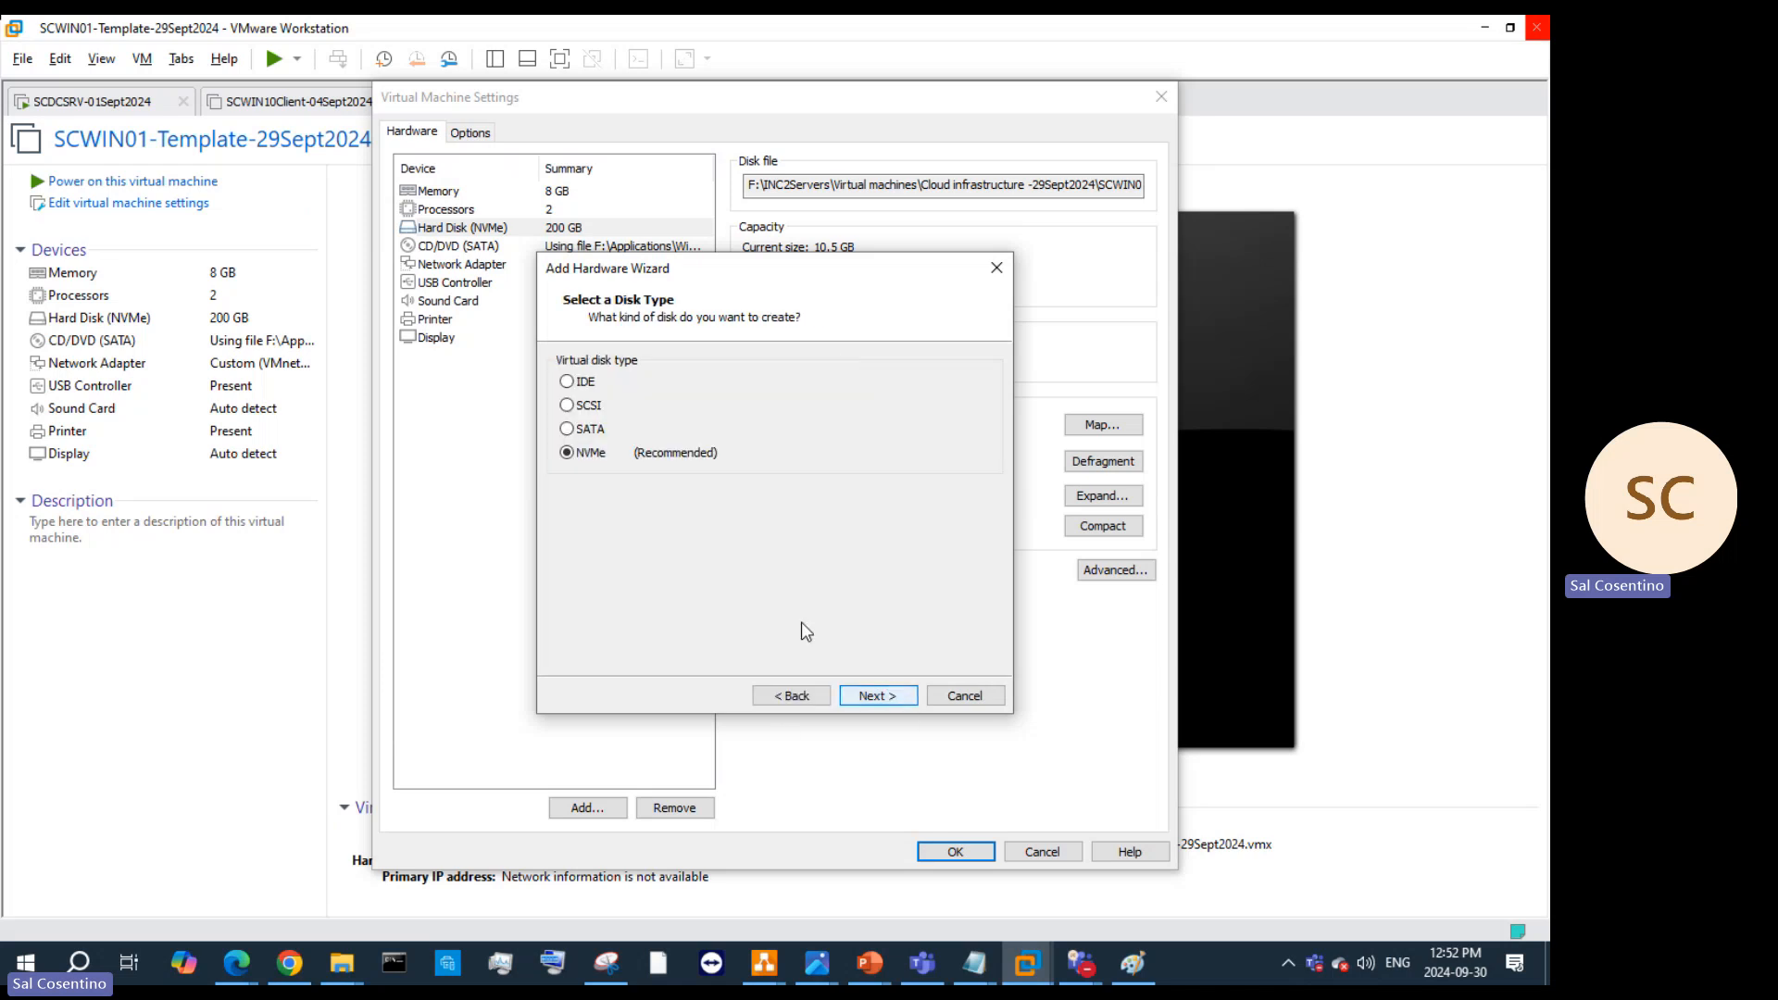
{"action": "left_click", "coordinate": [871, 696]}
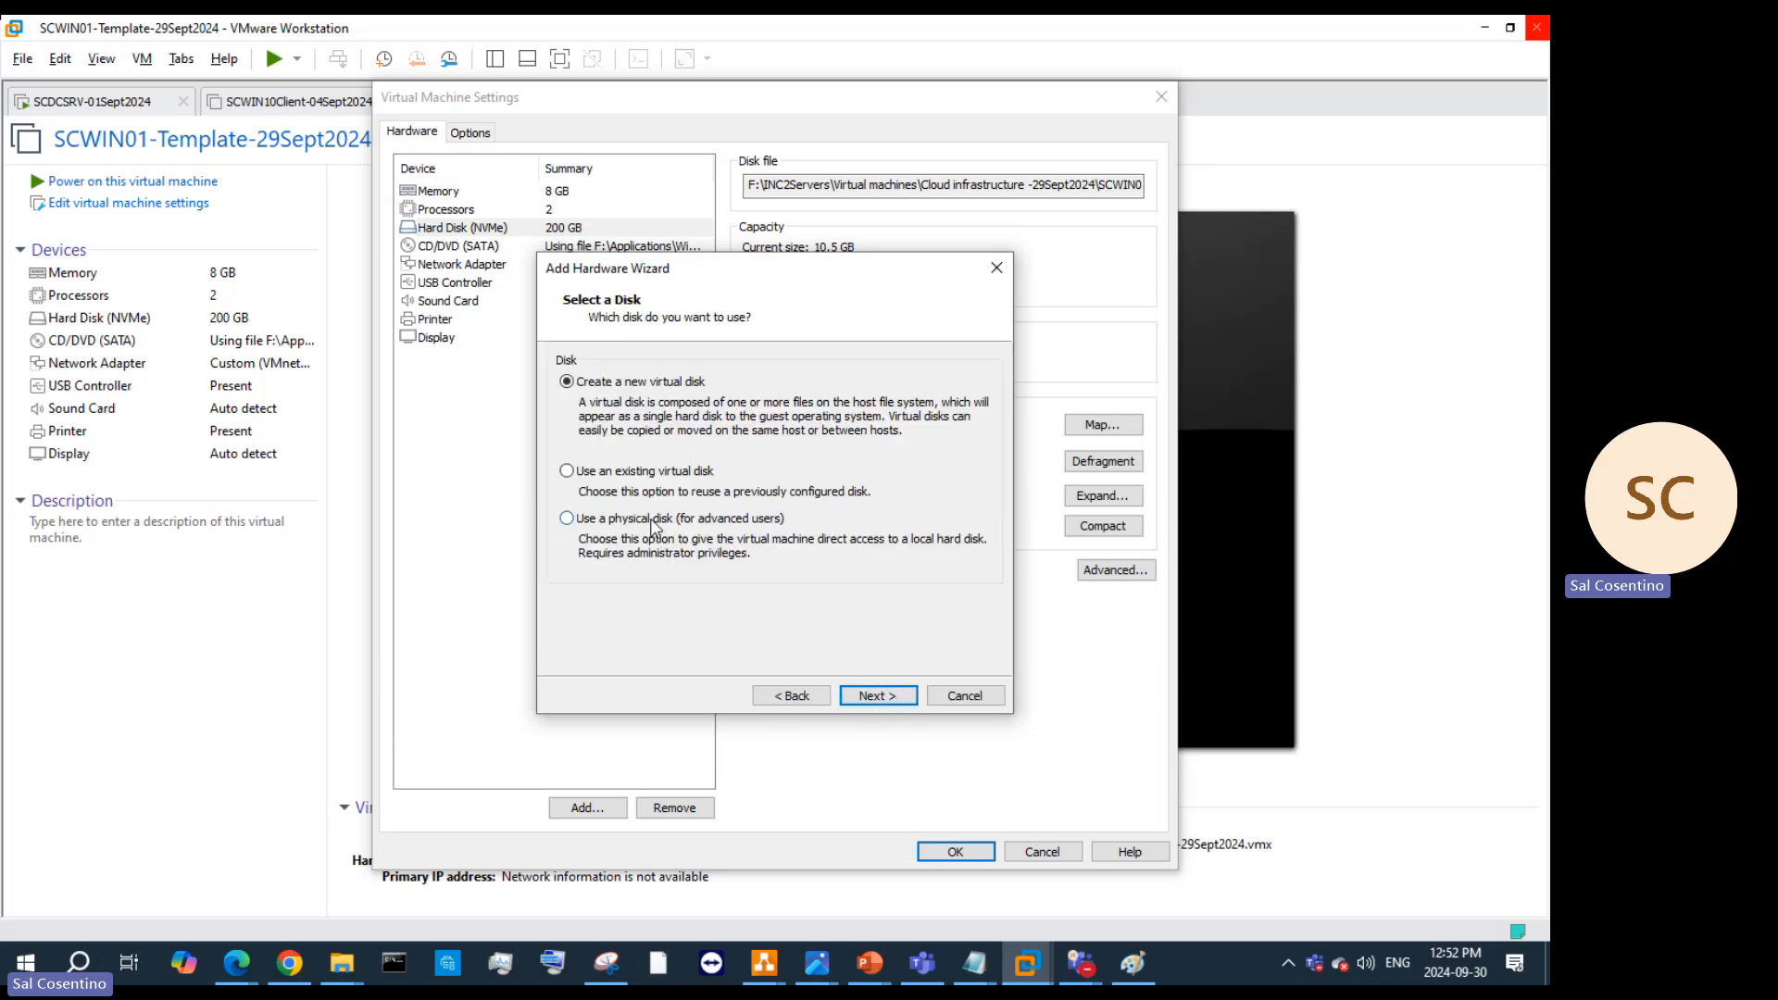
{"action": "left_click", "coordinate": [870, 694]}
{"action": "type", "text": "150"}
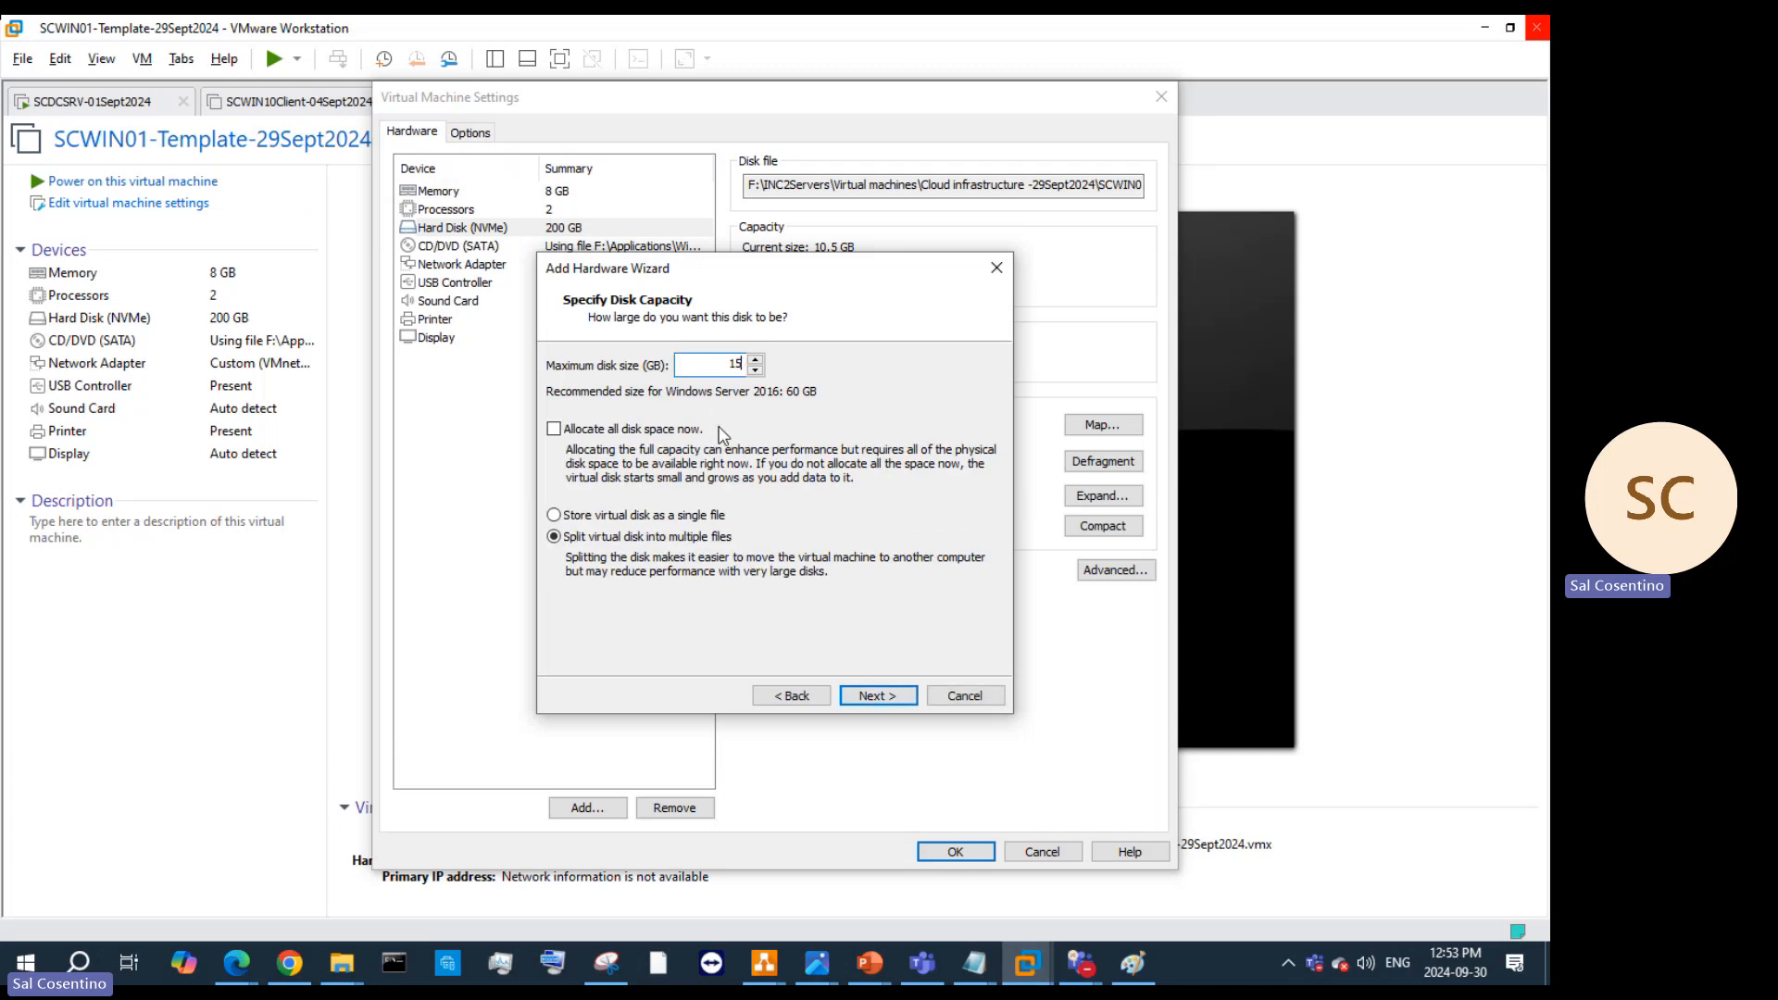
{"action": "left_click", "coordinate": [884, 699]}
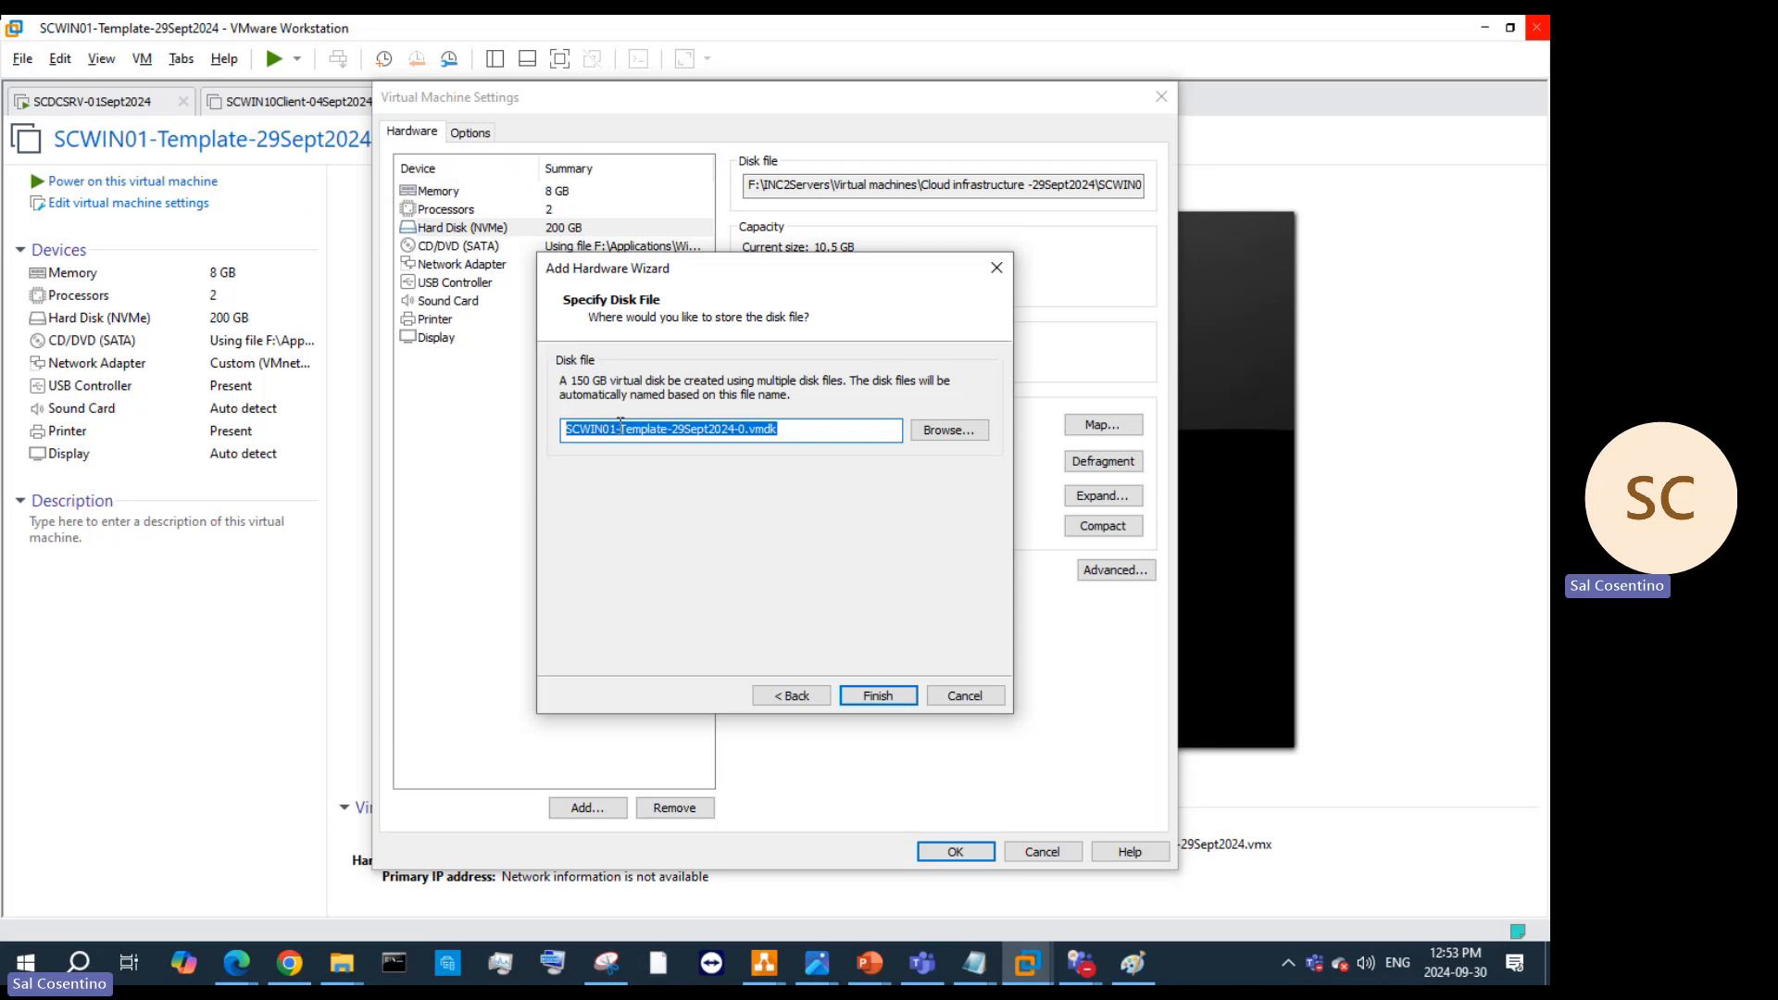
{"action": "left_click_drag", "start_coordinate": [621, 424], "coordinate": [604, 431]}
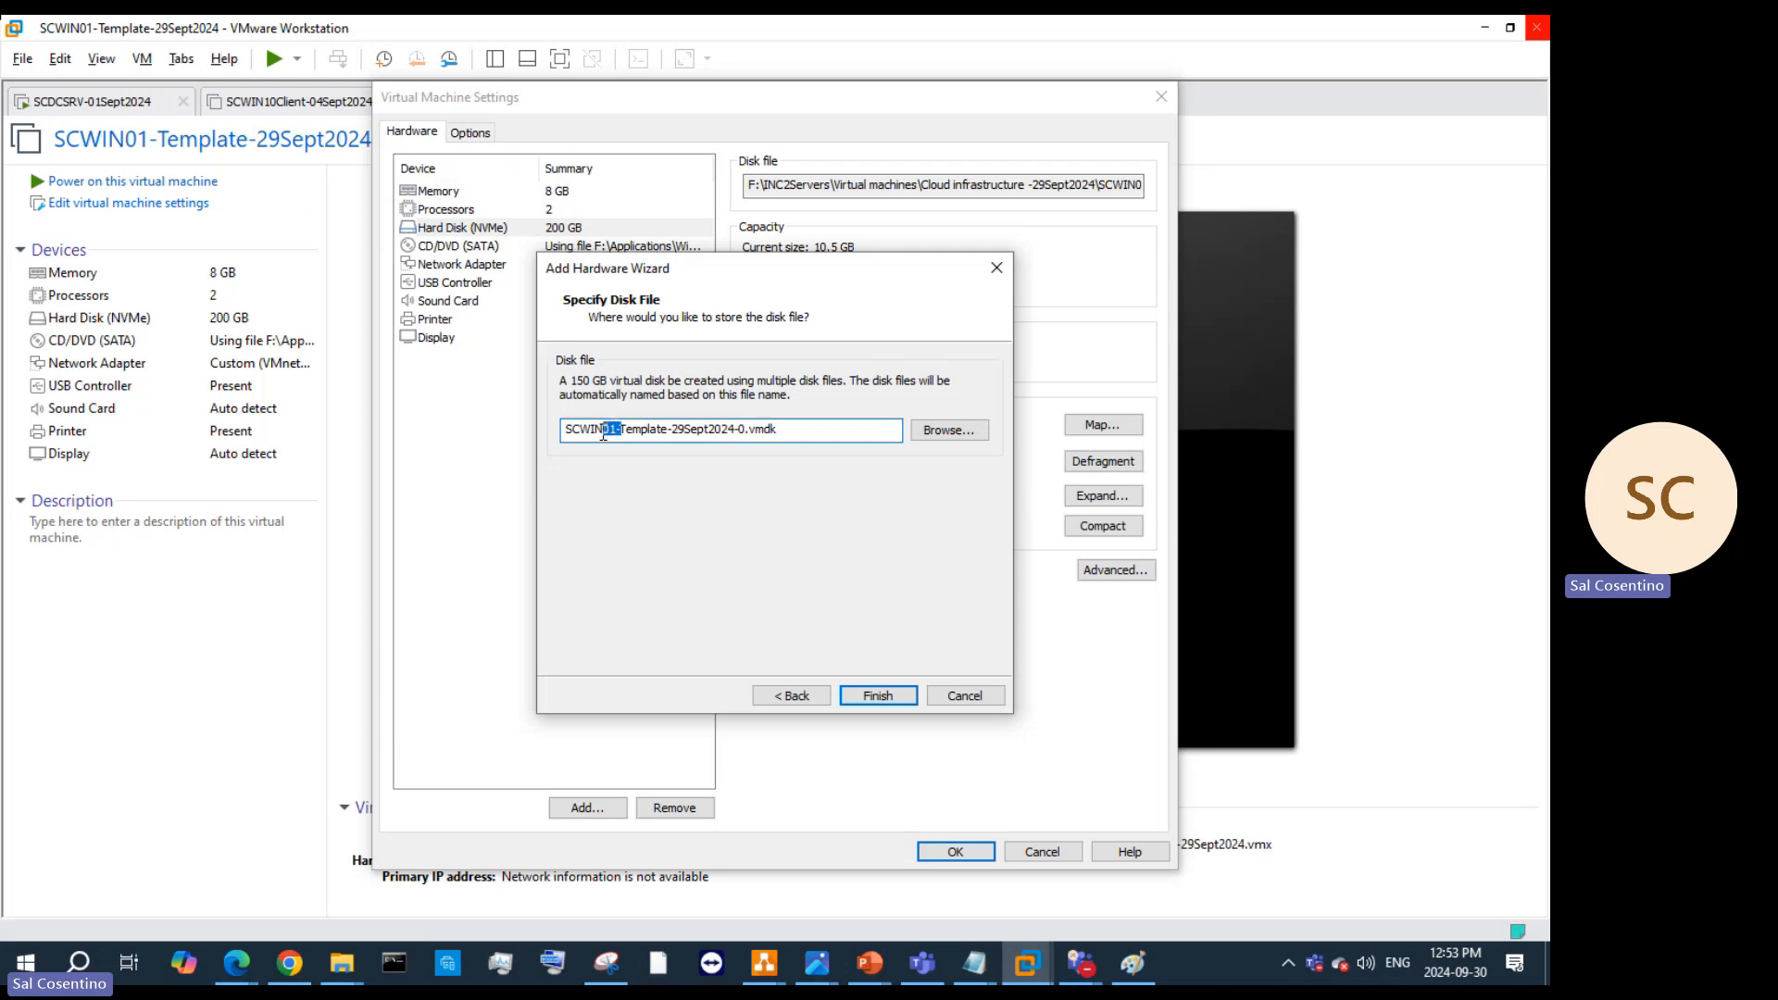
{"action": "type", "text": "SRV-"}
{"action": "left_click", "coordinate": [886, 695]}
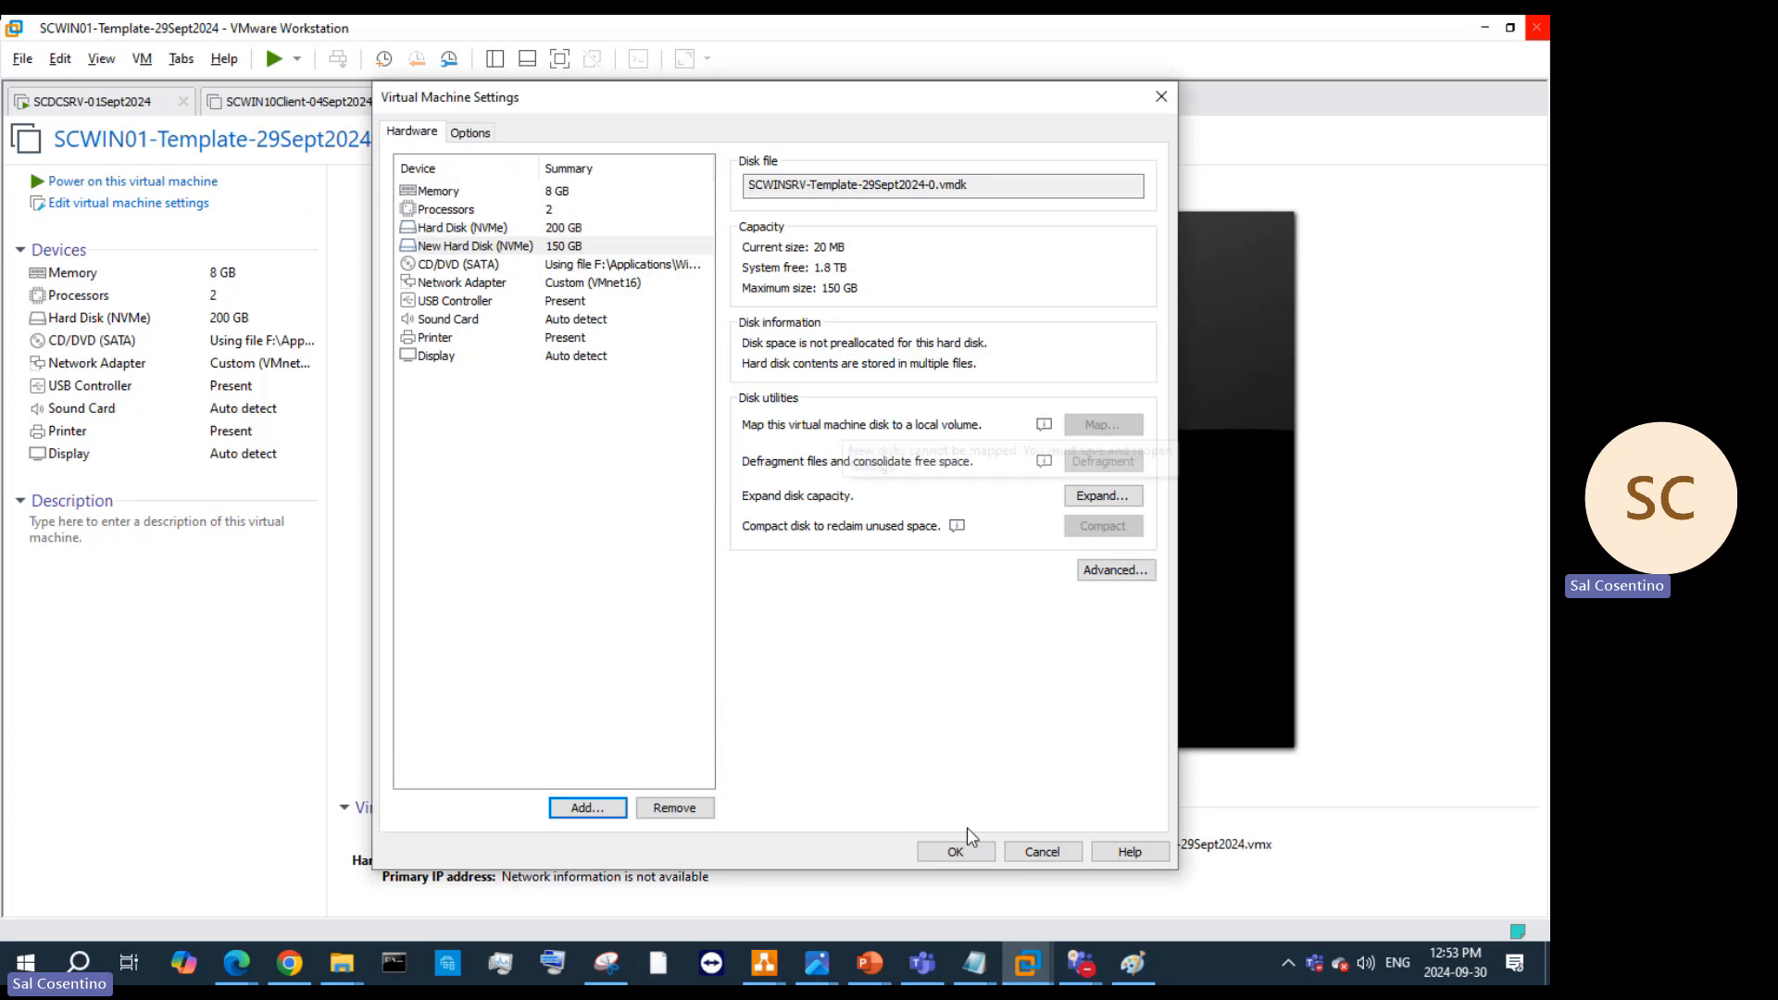
Step: Add a second network adapter set to NAT and save the hardware settings
{"action": "left_click", "coordinate": [601, 288]}
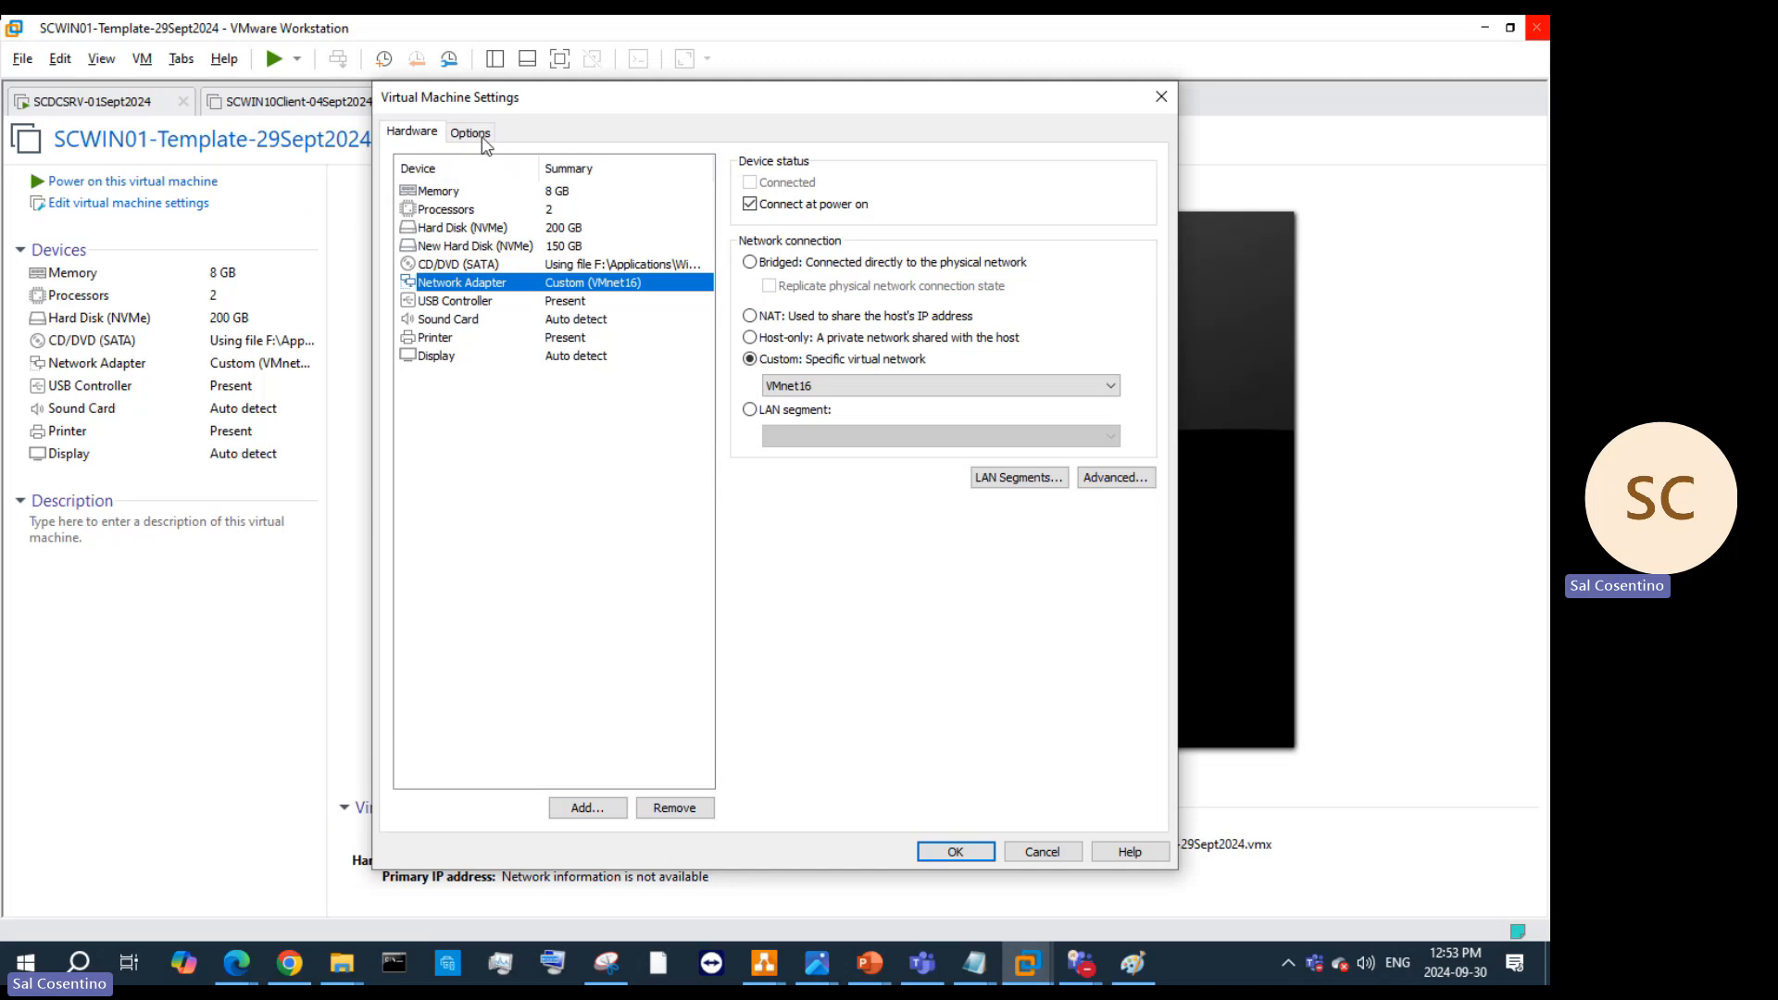
{"action": "left_click", "coordinate": [584, 806]}
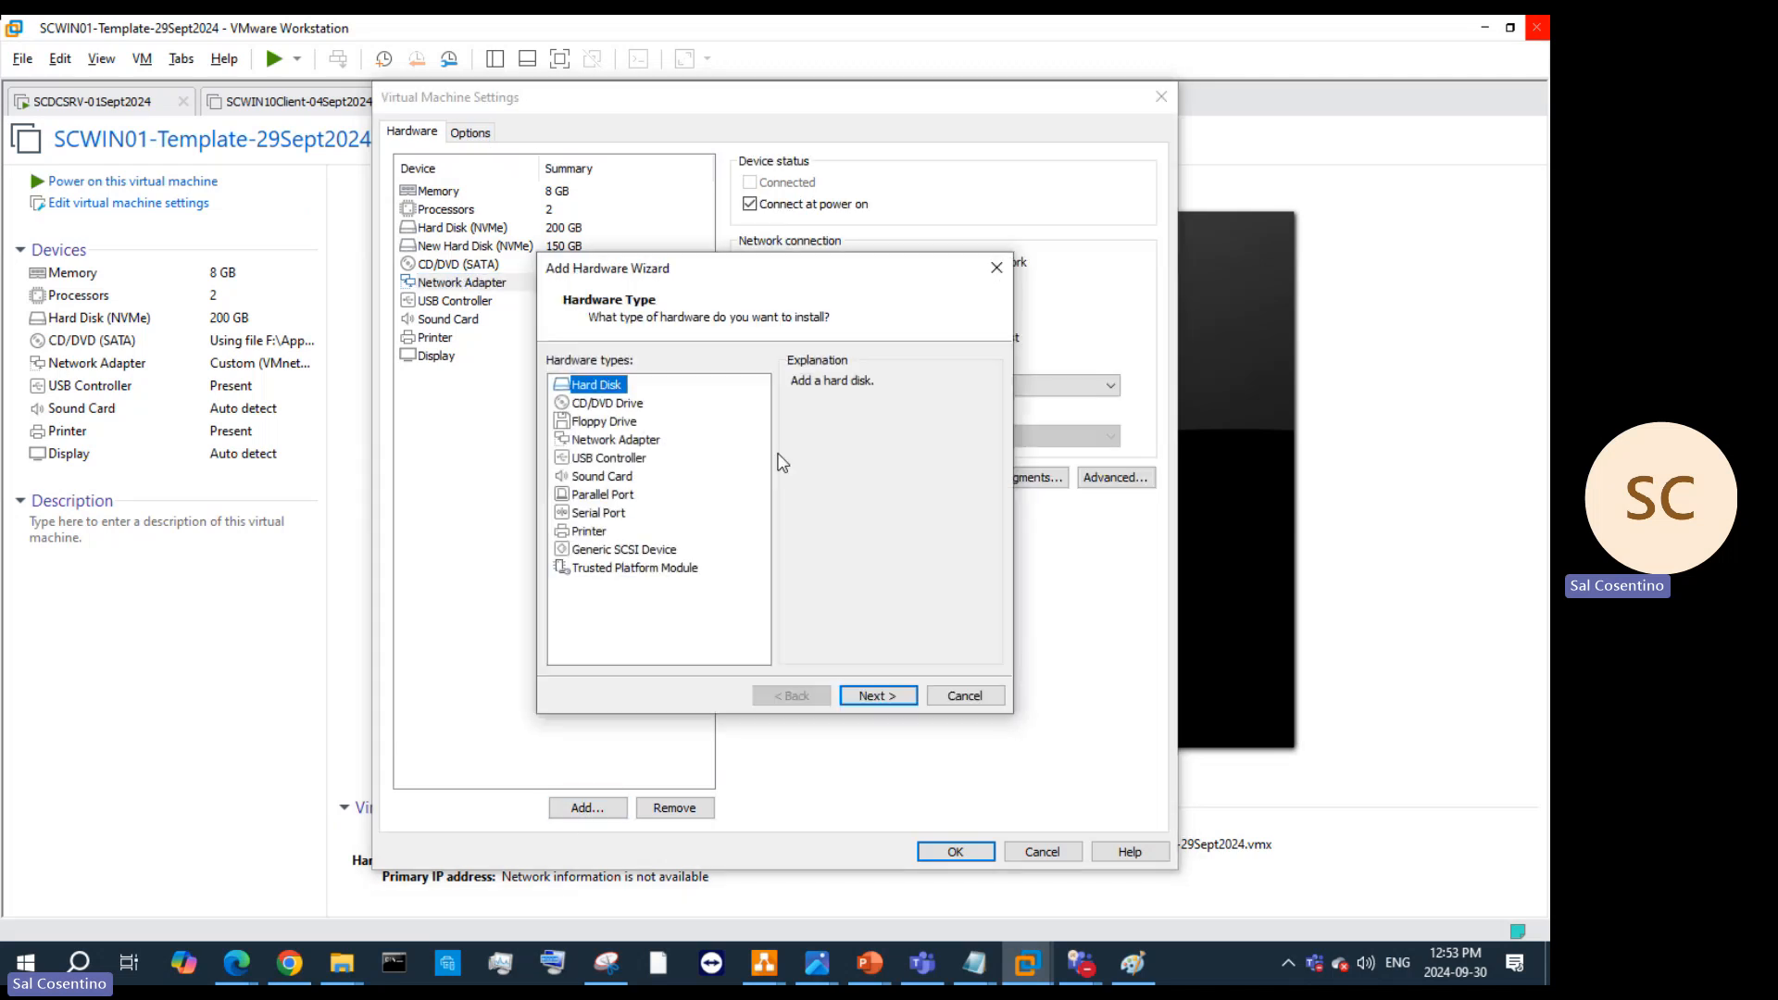
{"action": "left_click", "coordinate": [628, 443]}
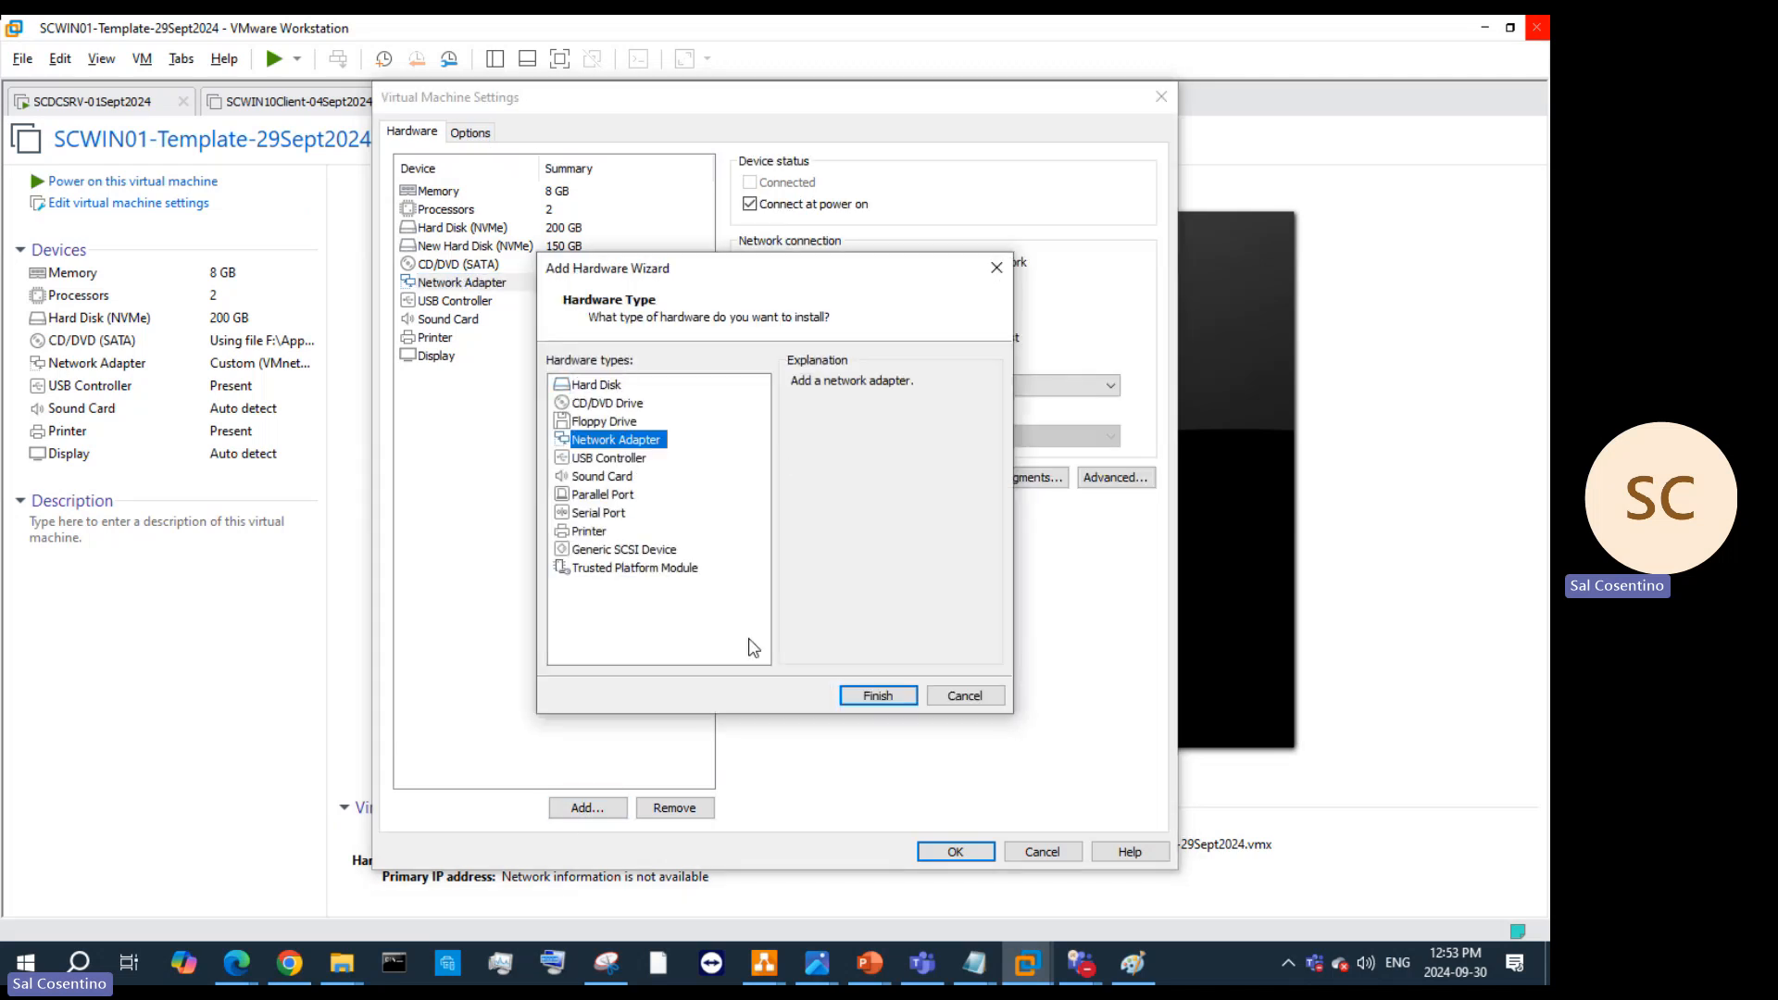
{"action": "left_click", "coordinate": [894, 695]}
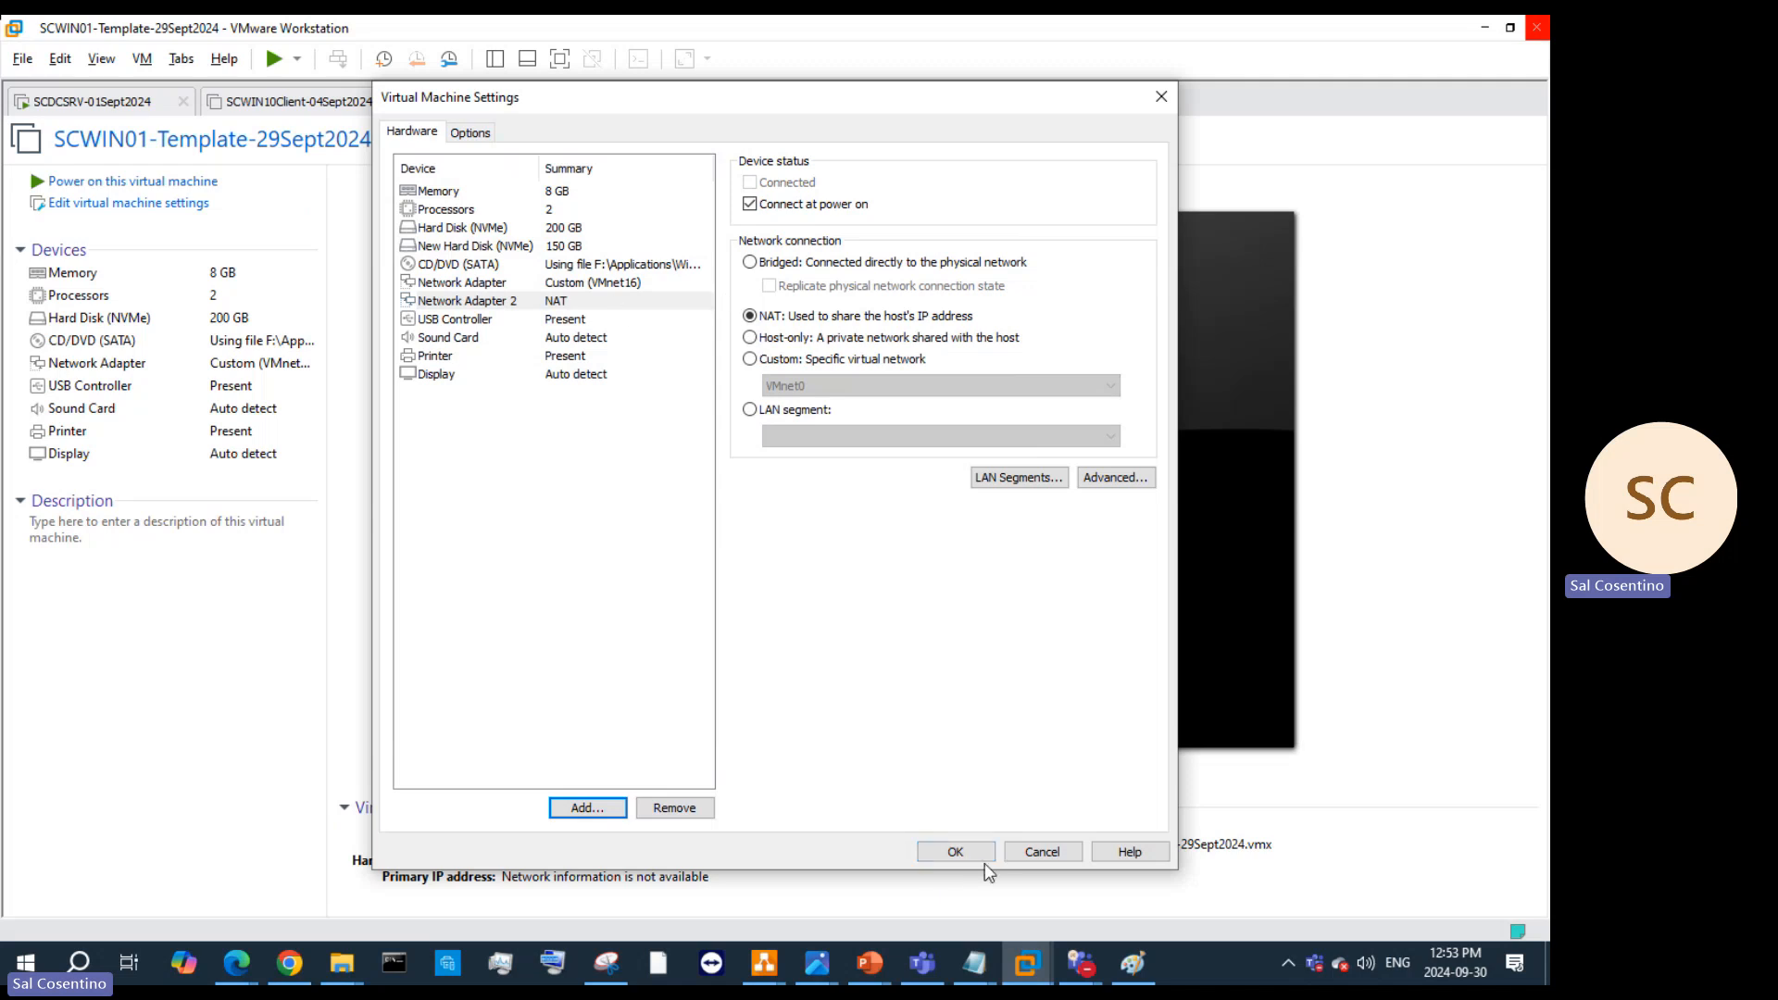
{"action": "left_click", "coordinate": [940, 853]}
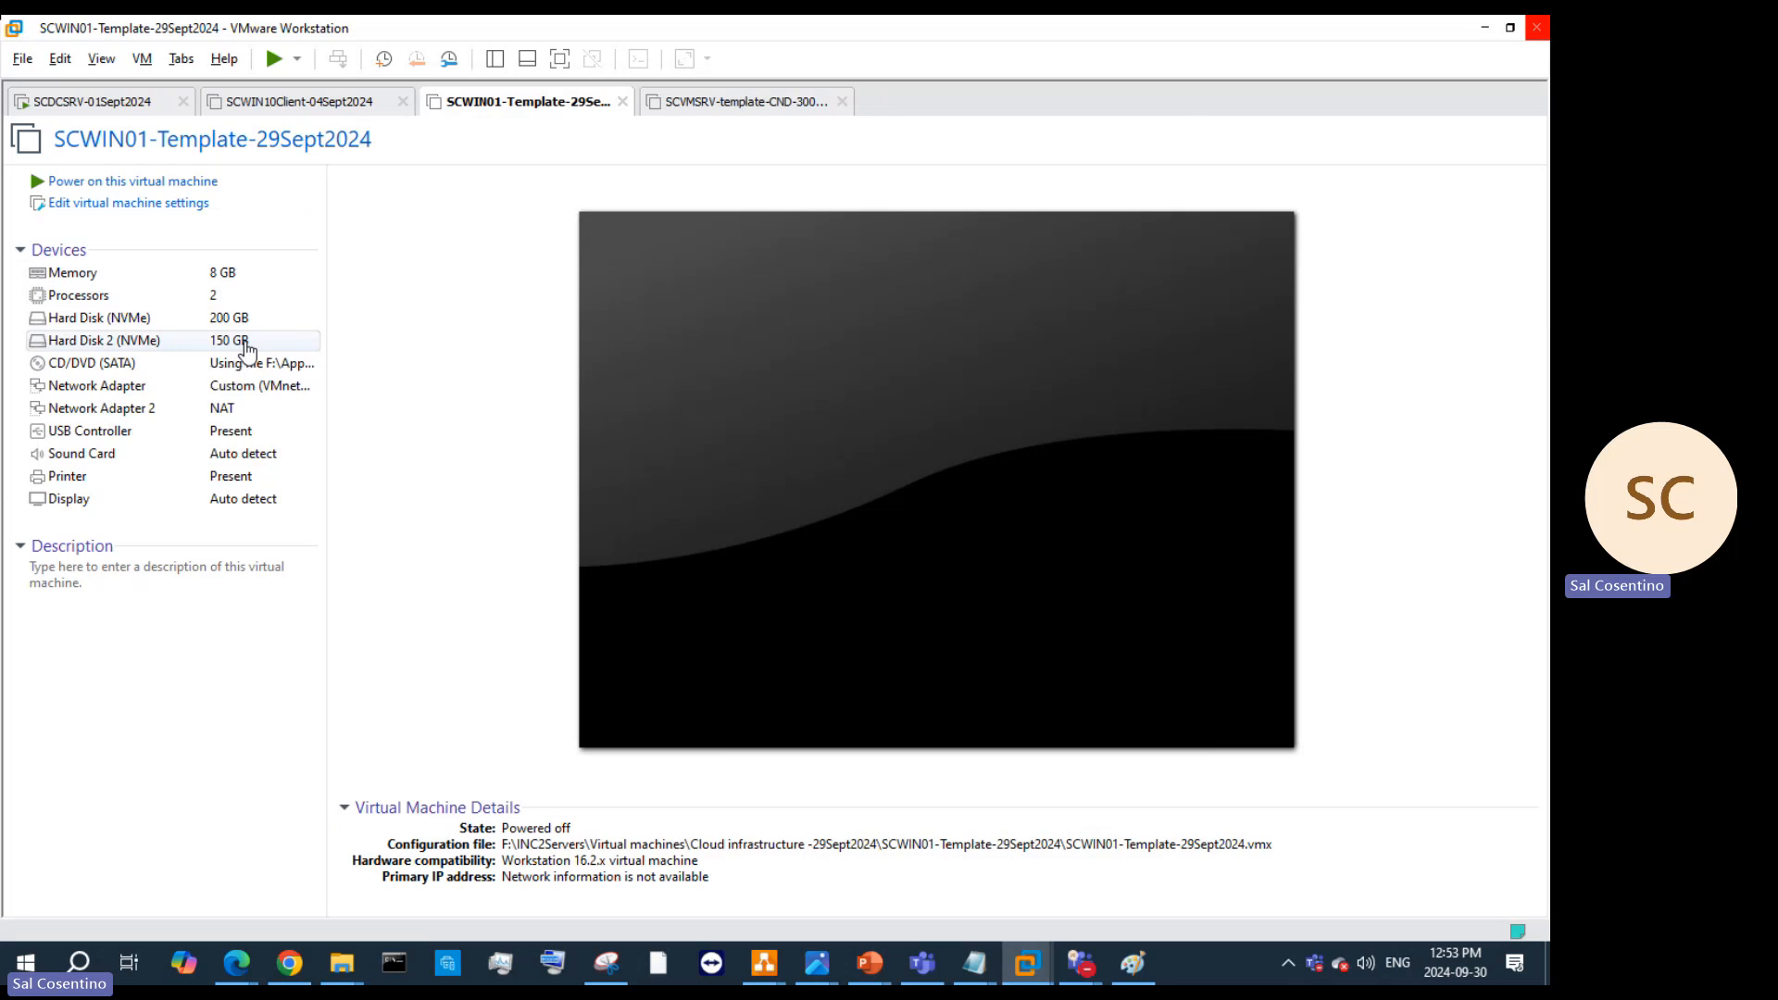
Step: Open the VM's Settings, select the 150 GB Hard Disk 2 (NVMe), and open Expand Disk Capacity
{"action": "right_click", "coordinate": [582, 121]}
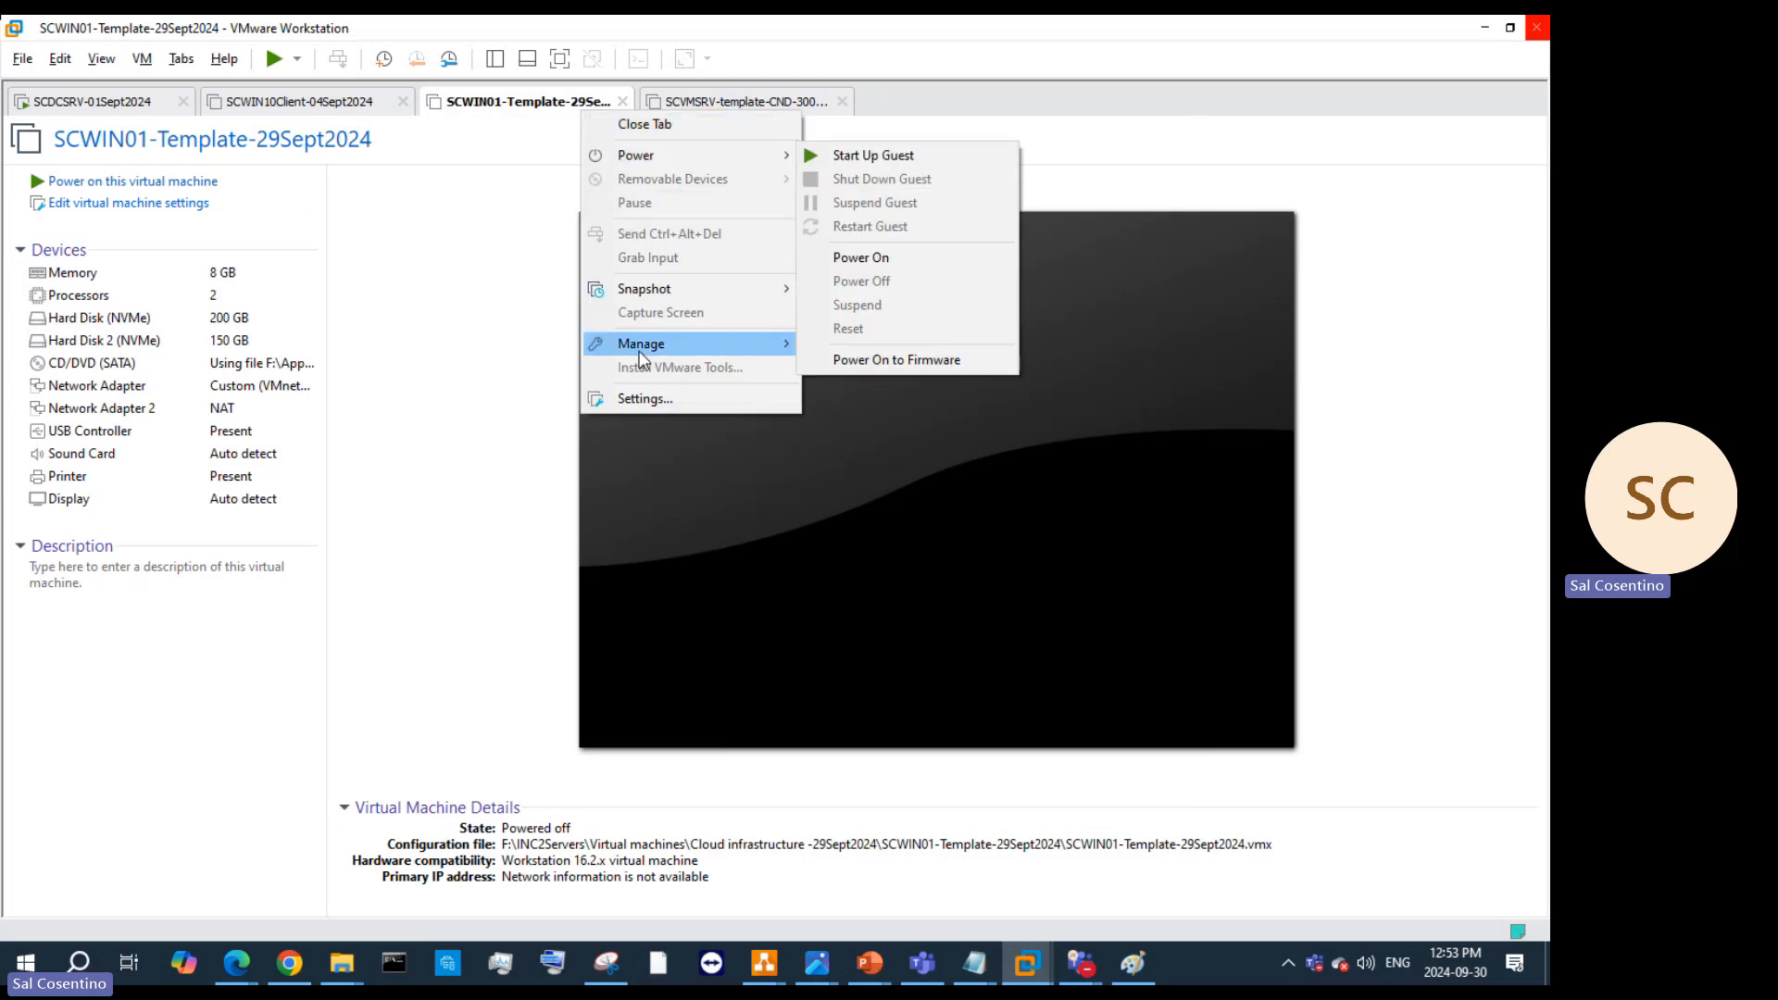
{"action": "left_click", "coordinate": [659, 398]}
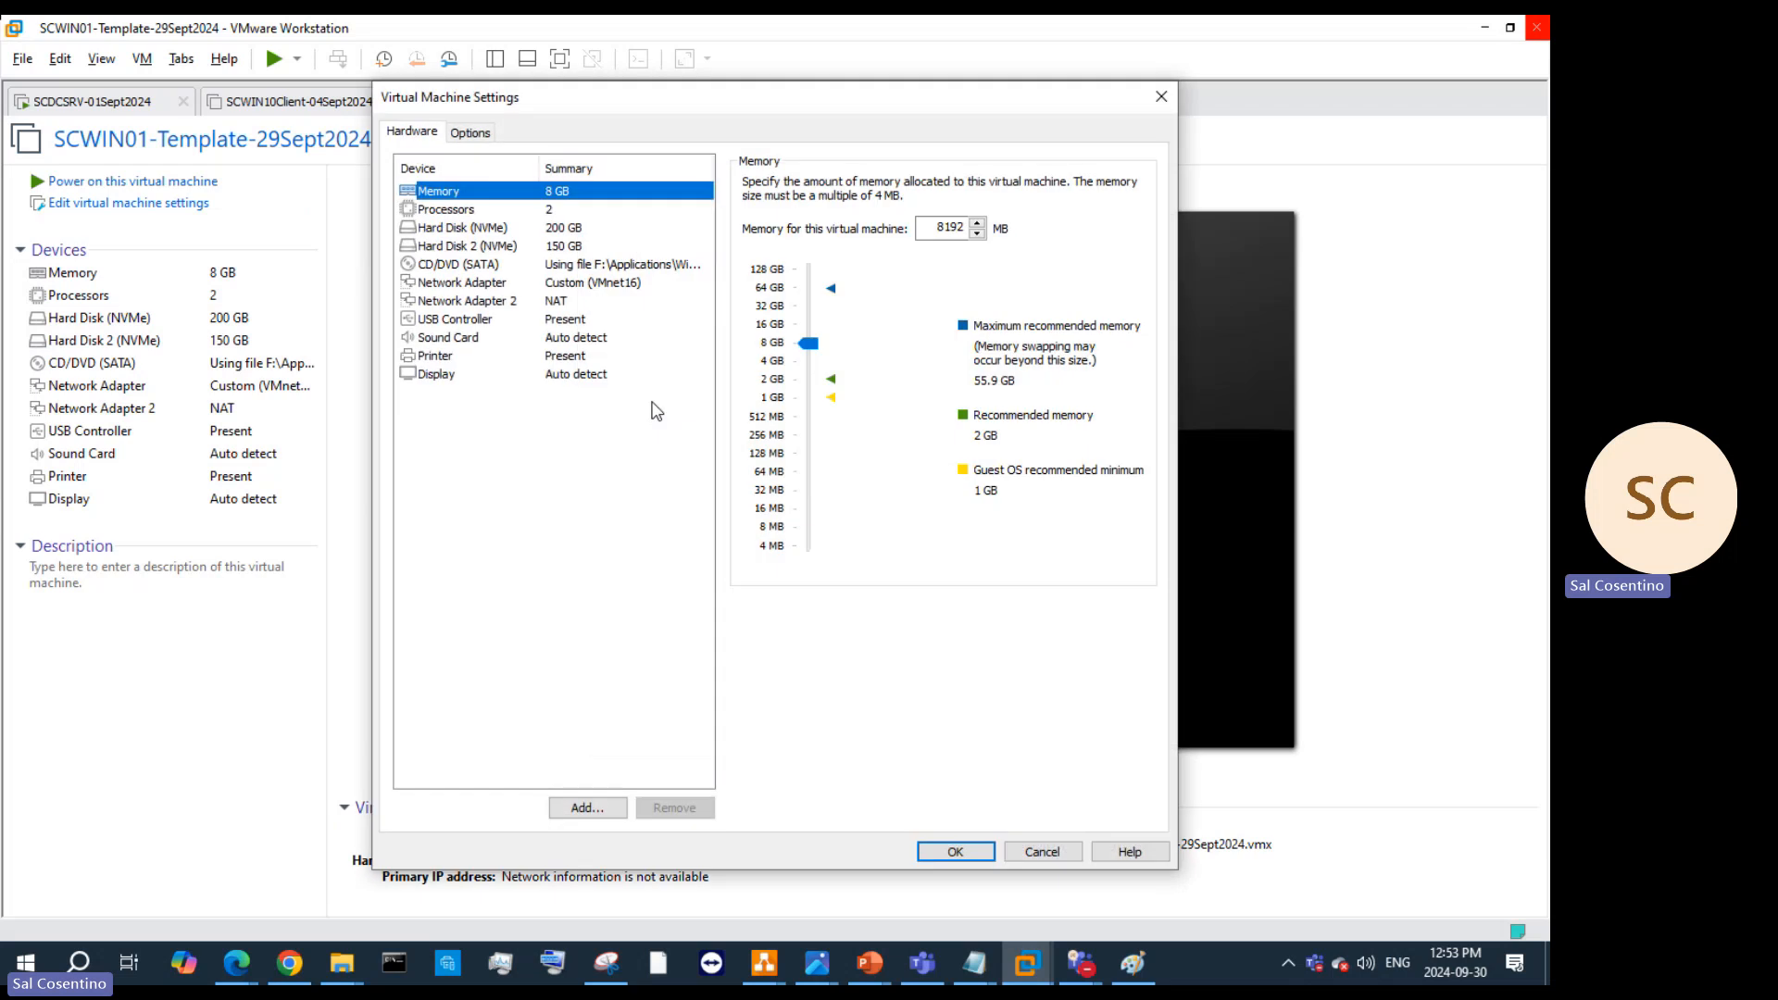
{"action": "left_click", "coordinate": [556, 232]}
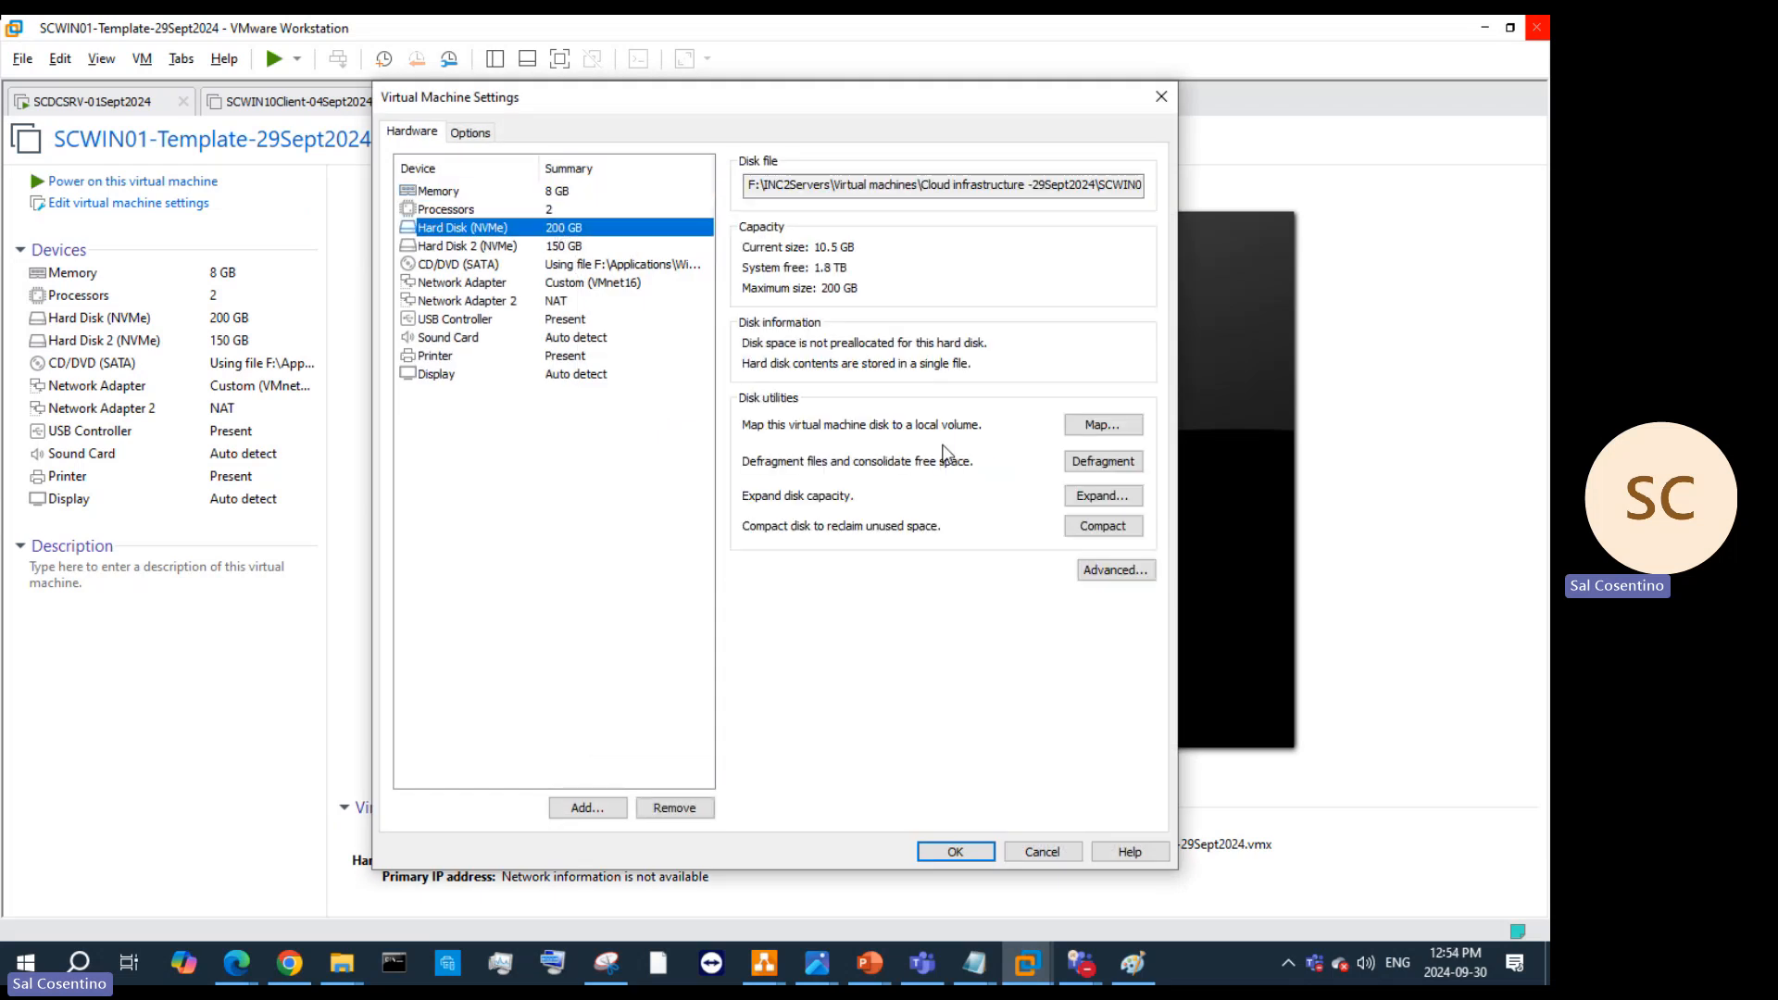
{"action": "left_click", "coordinate": [560, 247]}
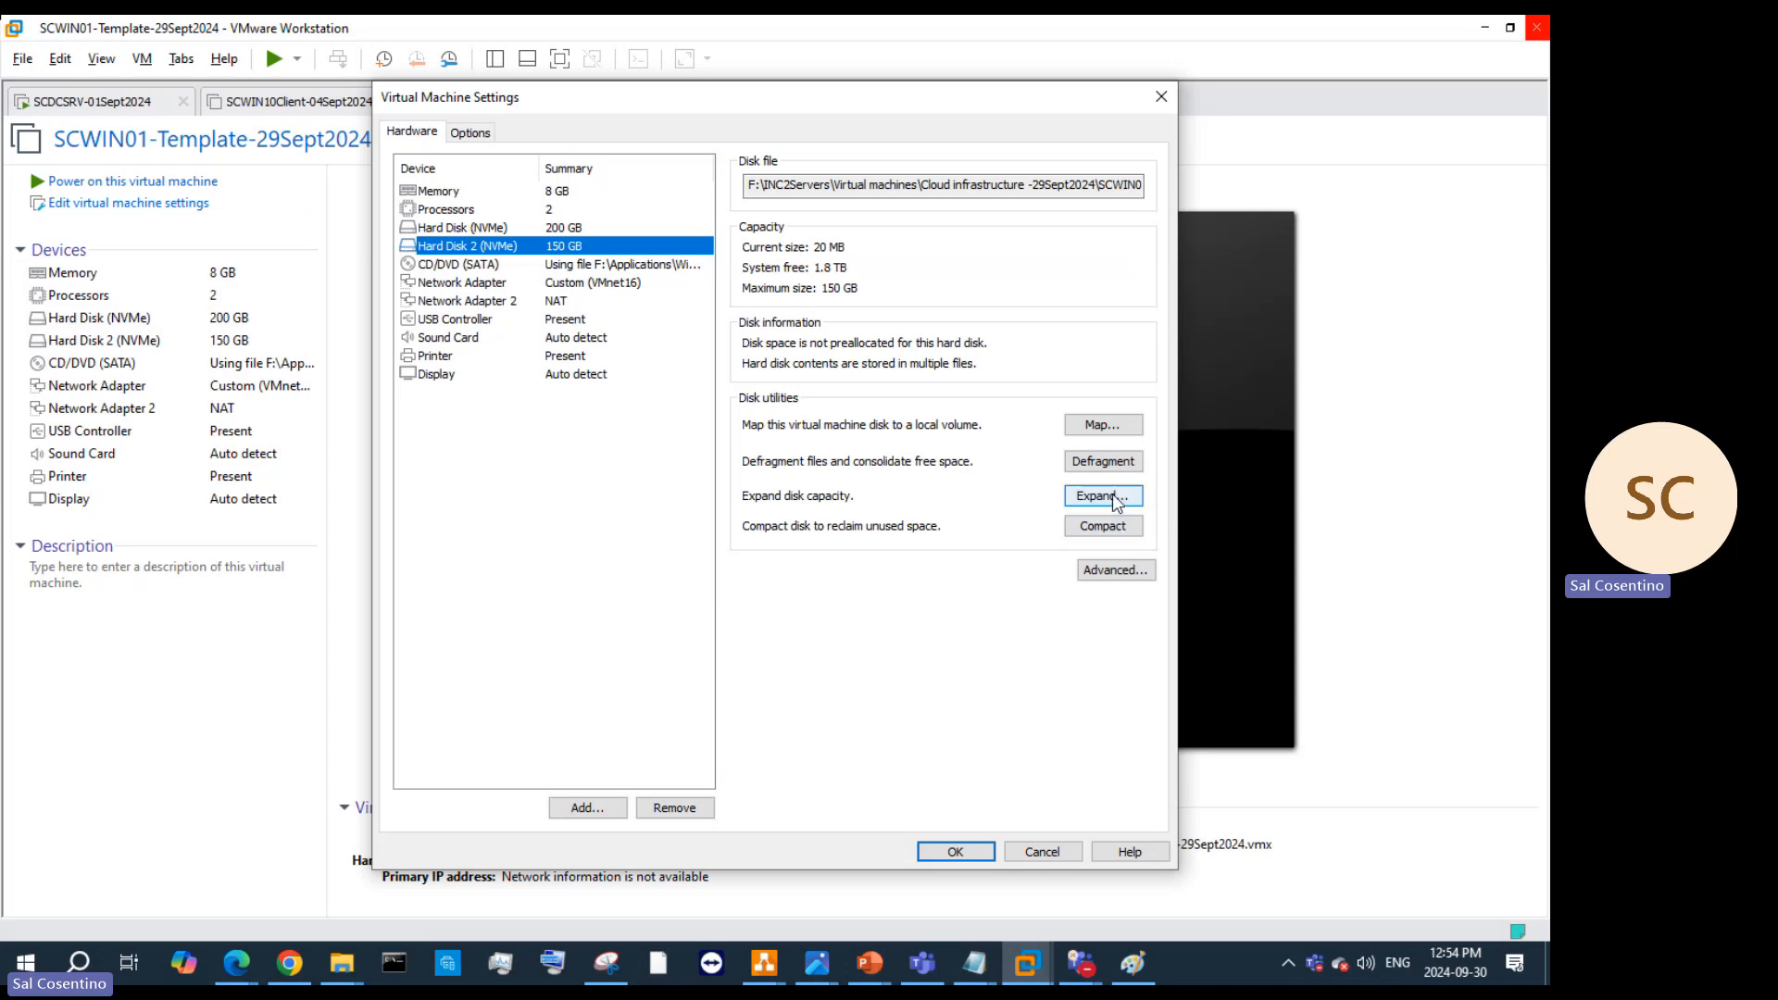
{"action": "left_click", "coordinate": [1102, 496]}
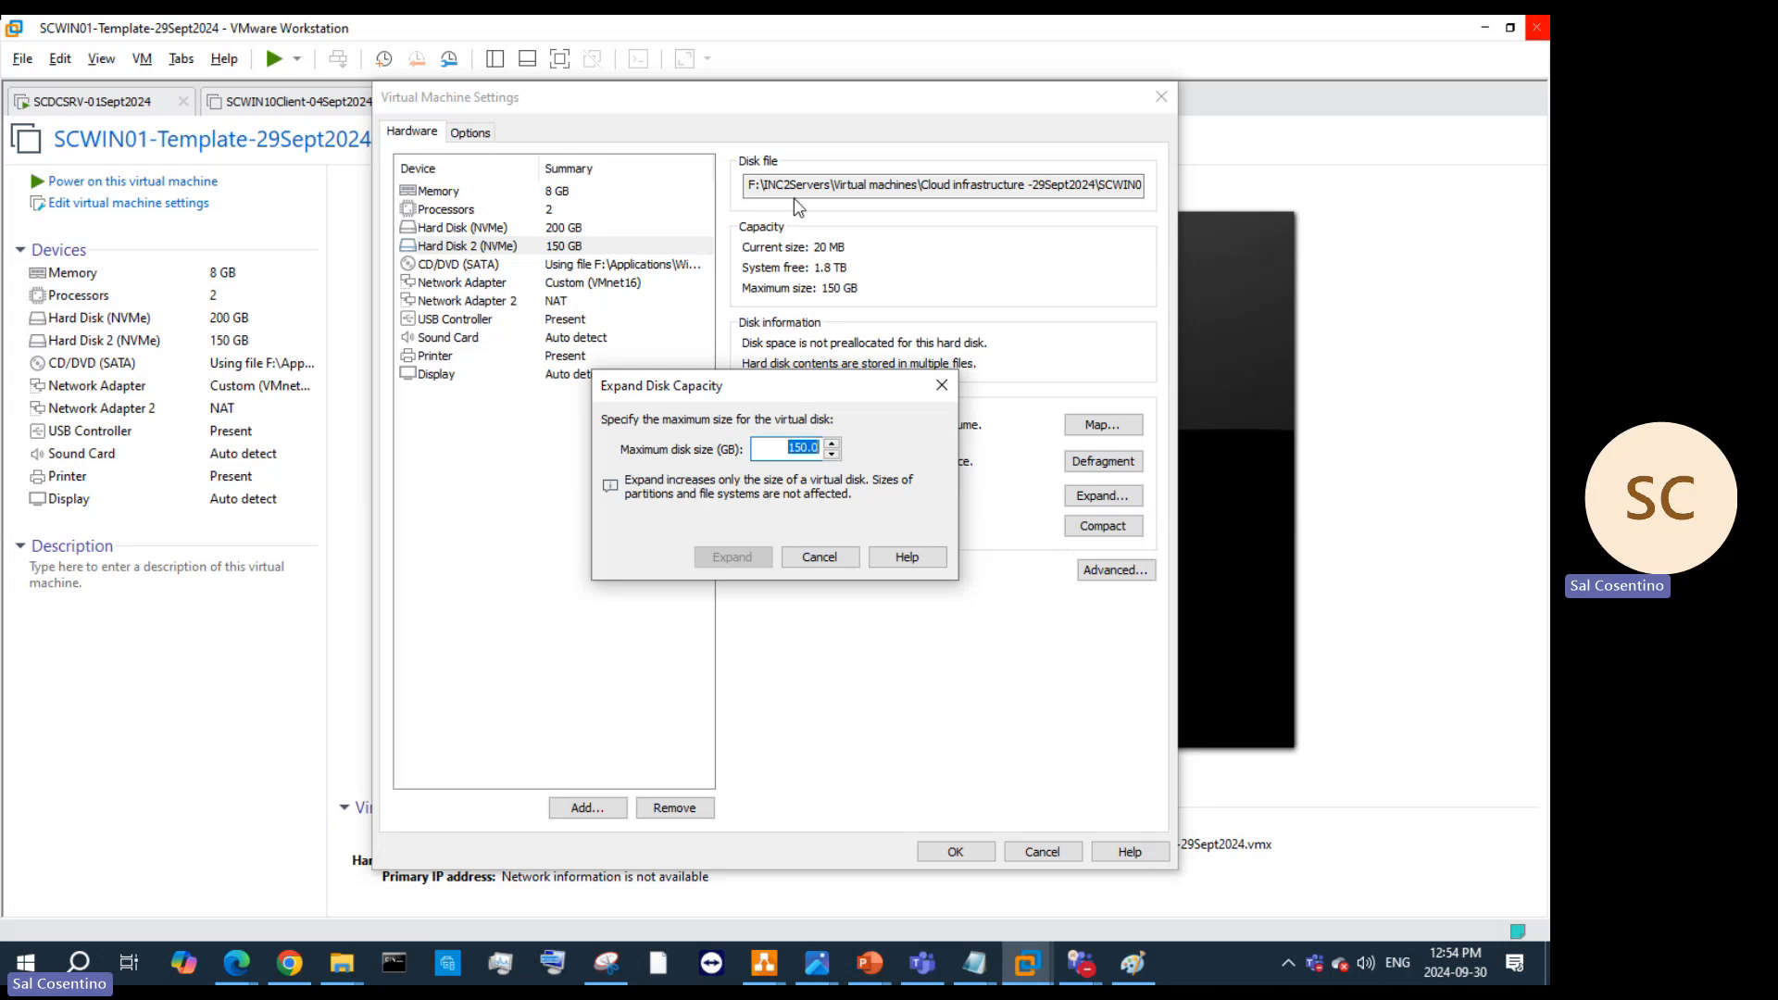
Step: Cancel the expansion and compact the 150 GB second disk
{"action": "left_click", "coordinate": [819, 556]}
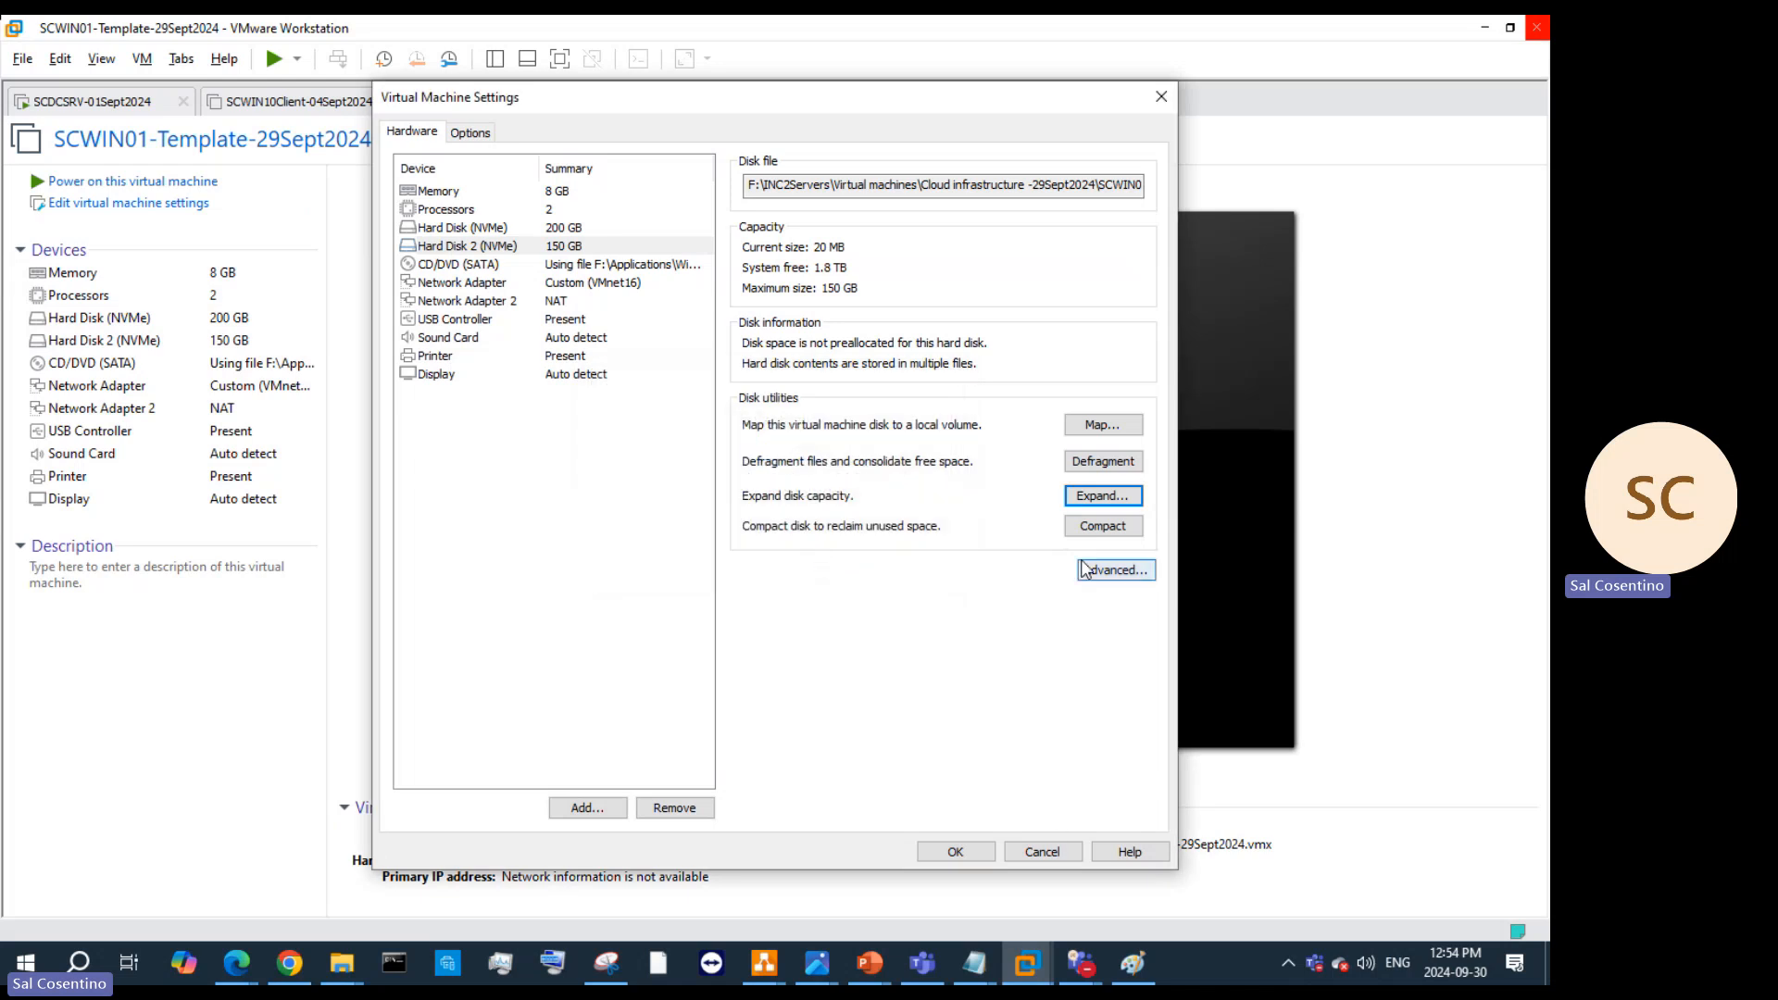
{"action": "left_click", "coordinate": [1100, 527]}
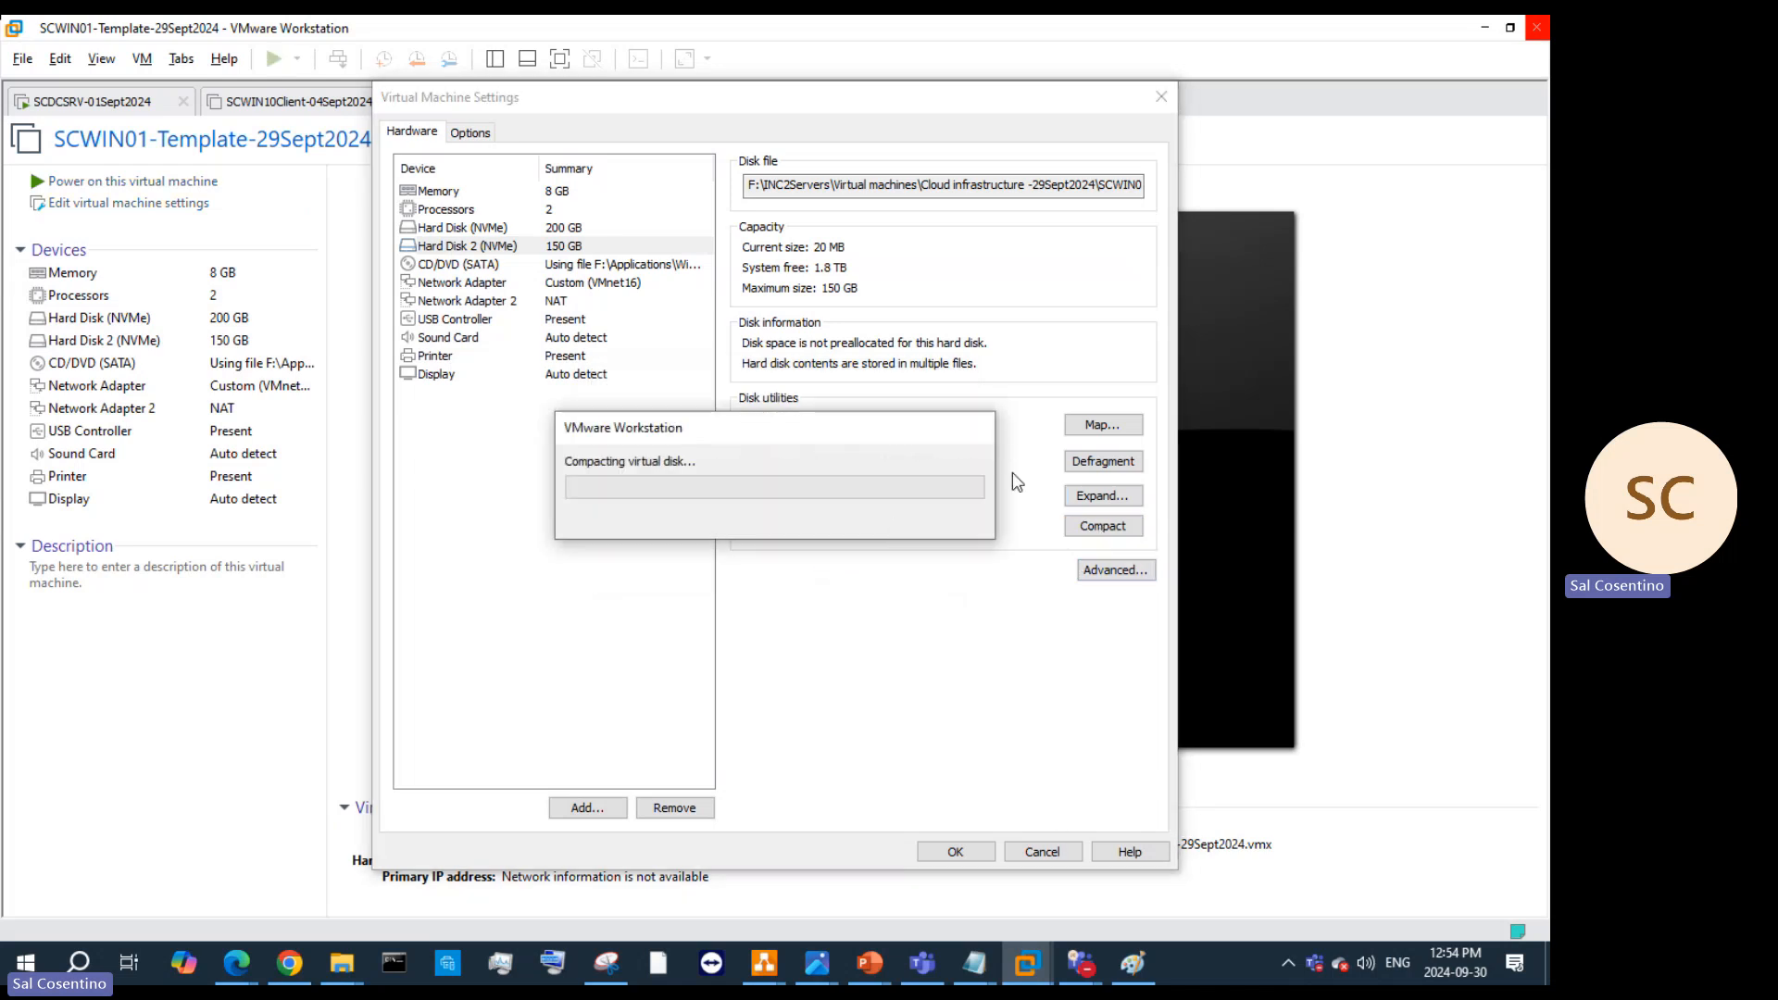
{"action": "left_click", "coordinate": [894, 519]}
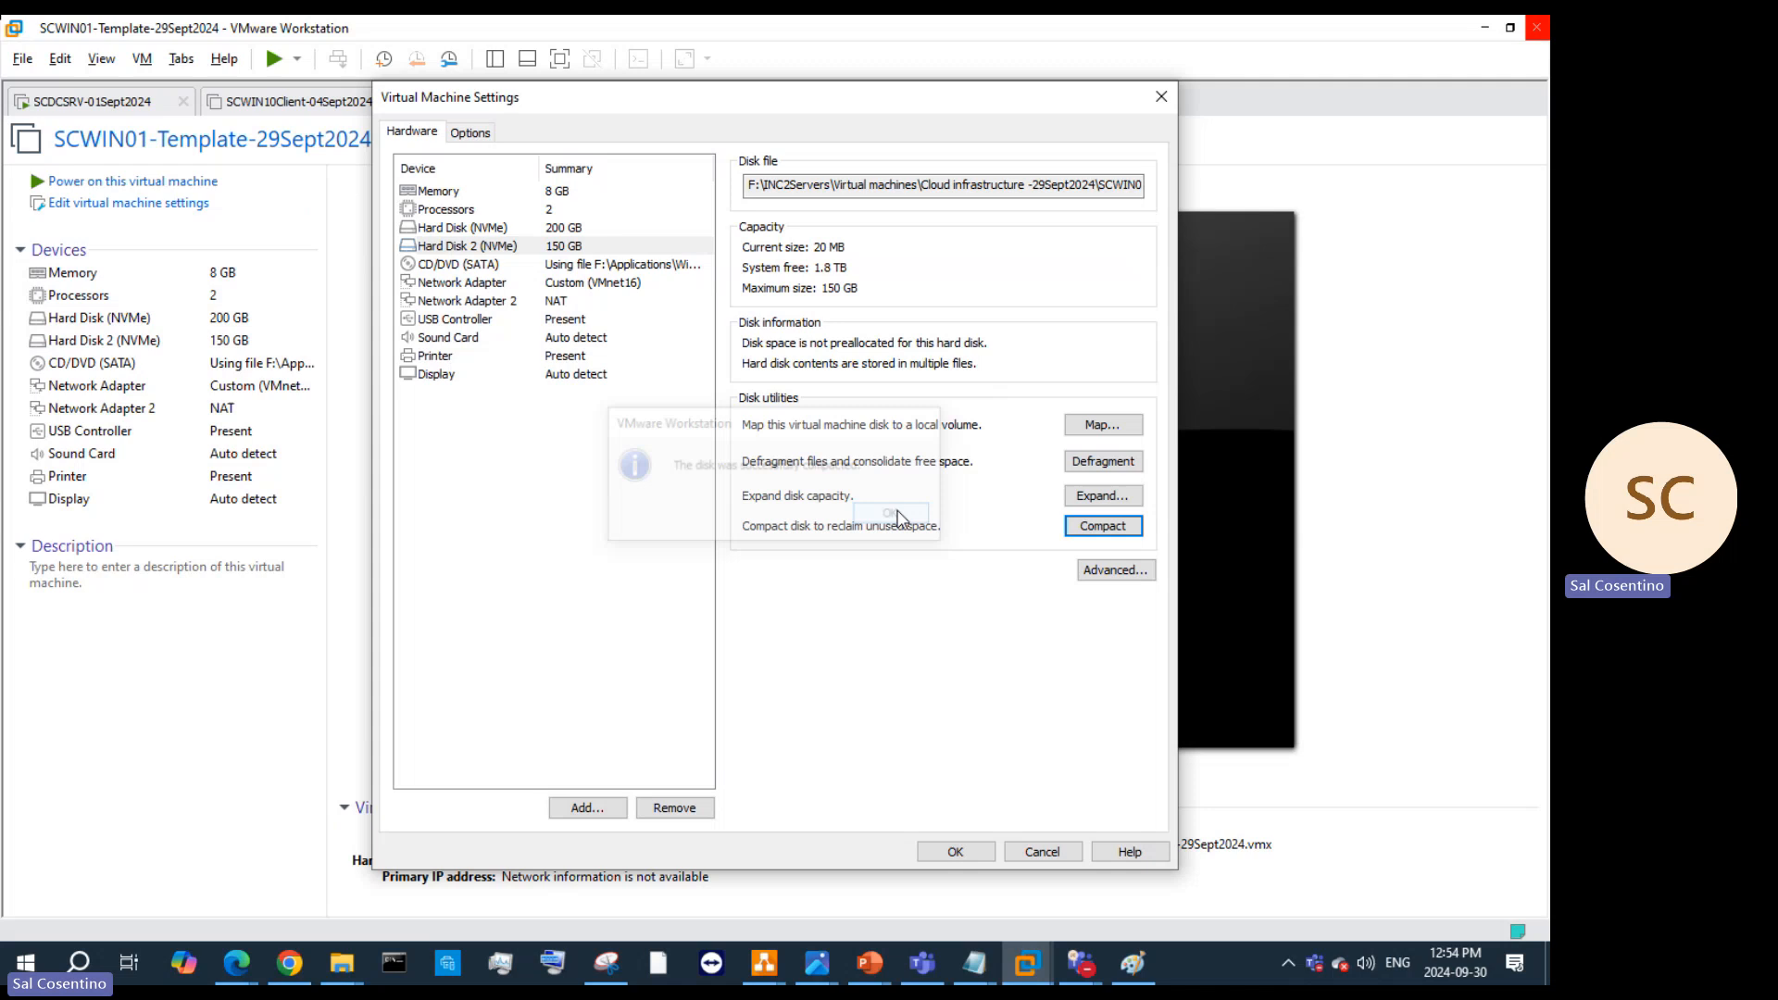
Step: Try mapping the disk to drive Y:, abandon it, and open its advanced settings (NVMe 0:1)
{"action": "left_click", "coordinate": [1114, 432]}
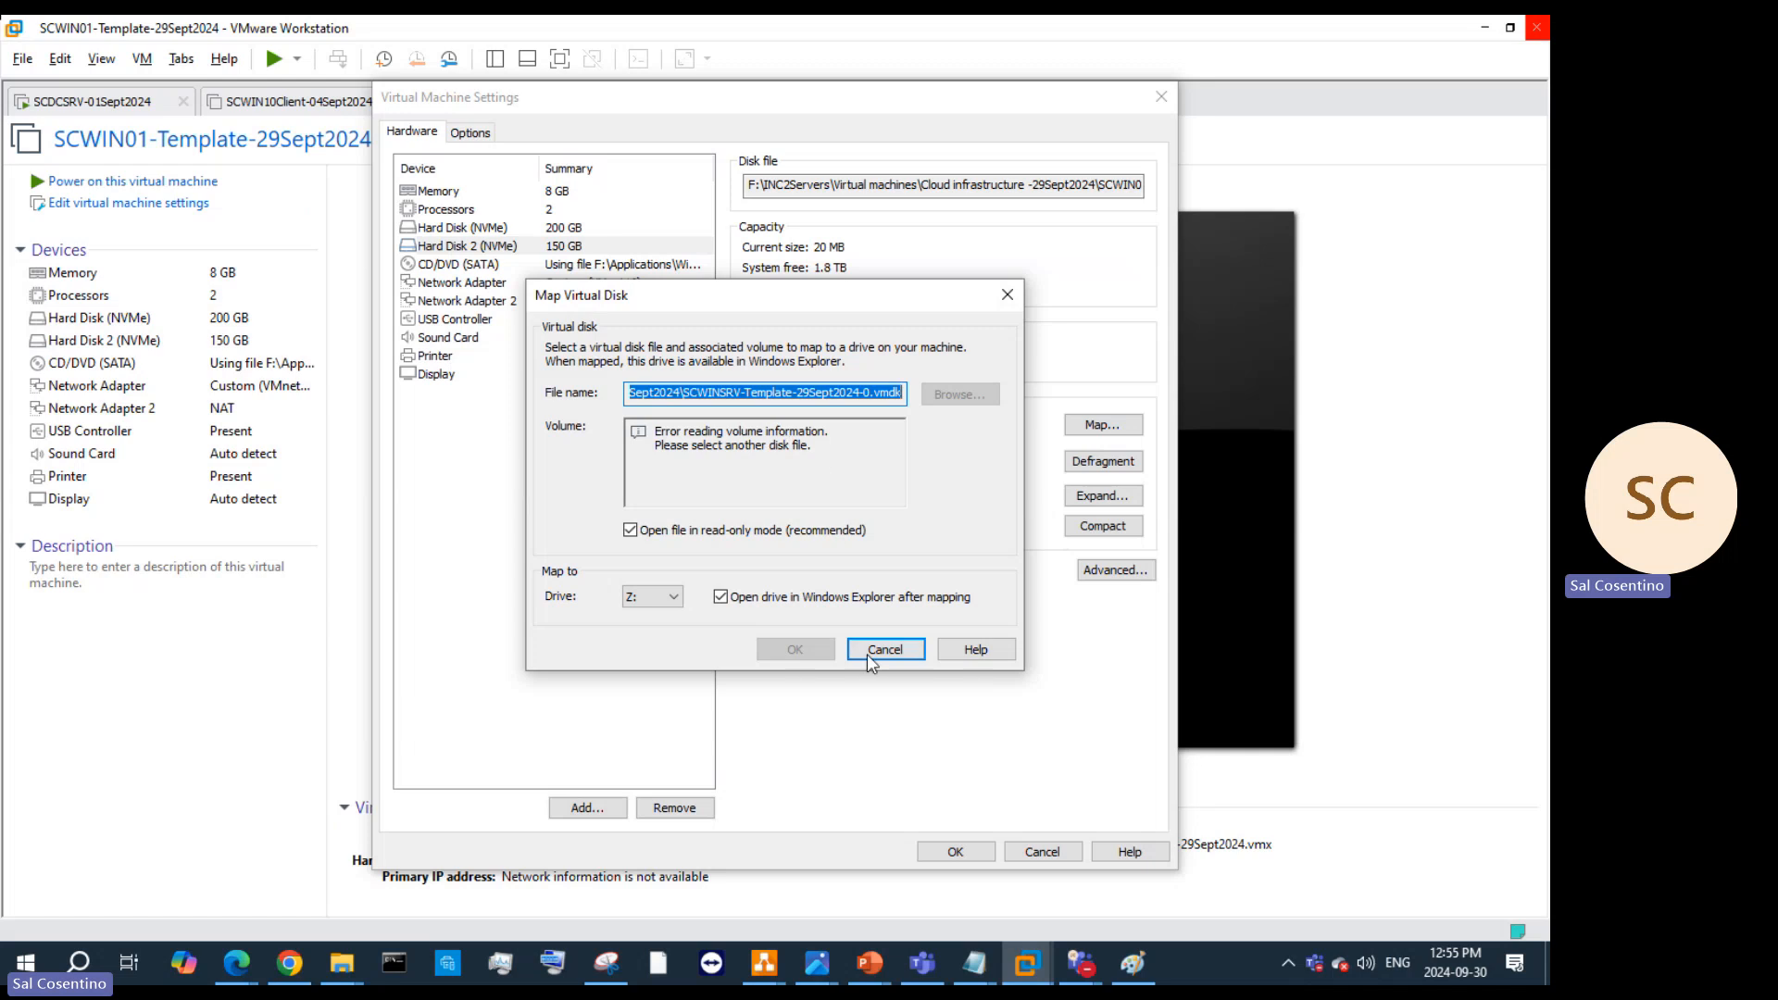
{"action": "left_click", "coordinate": [653, 596]}
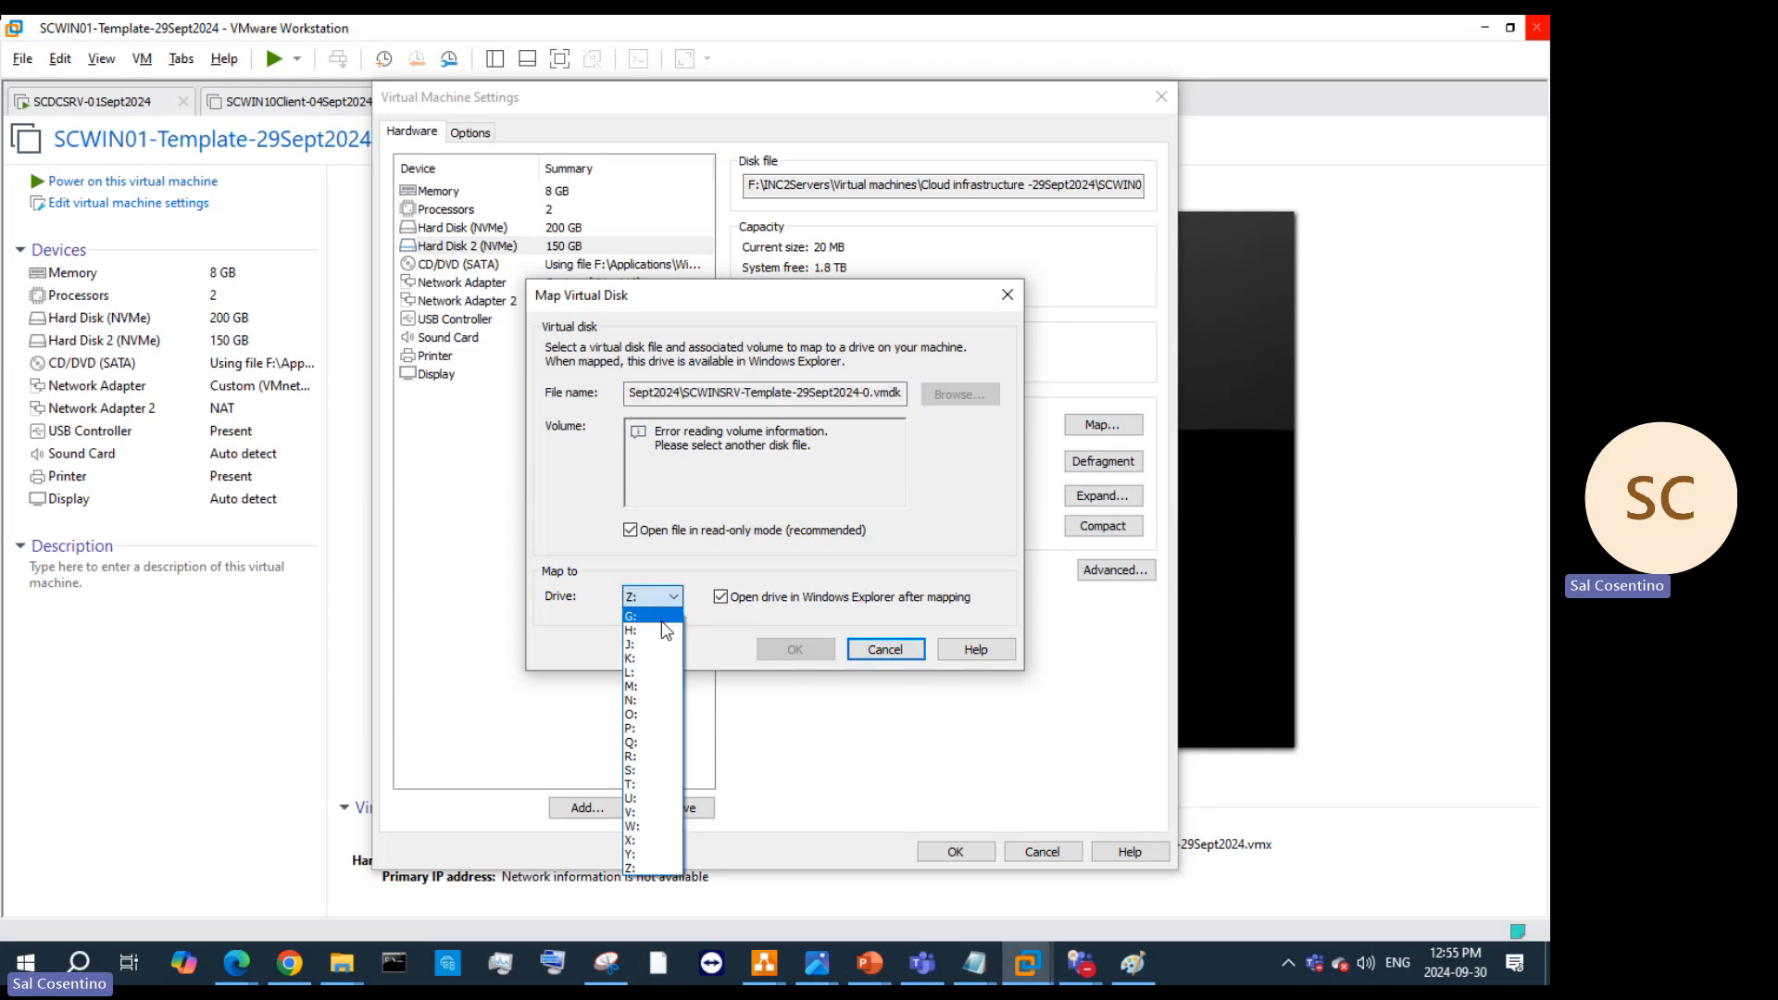
{"action": "left_click", "coordinate": [647, 855]}
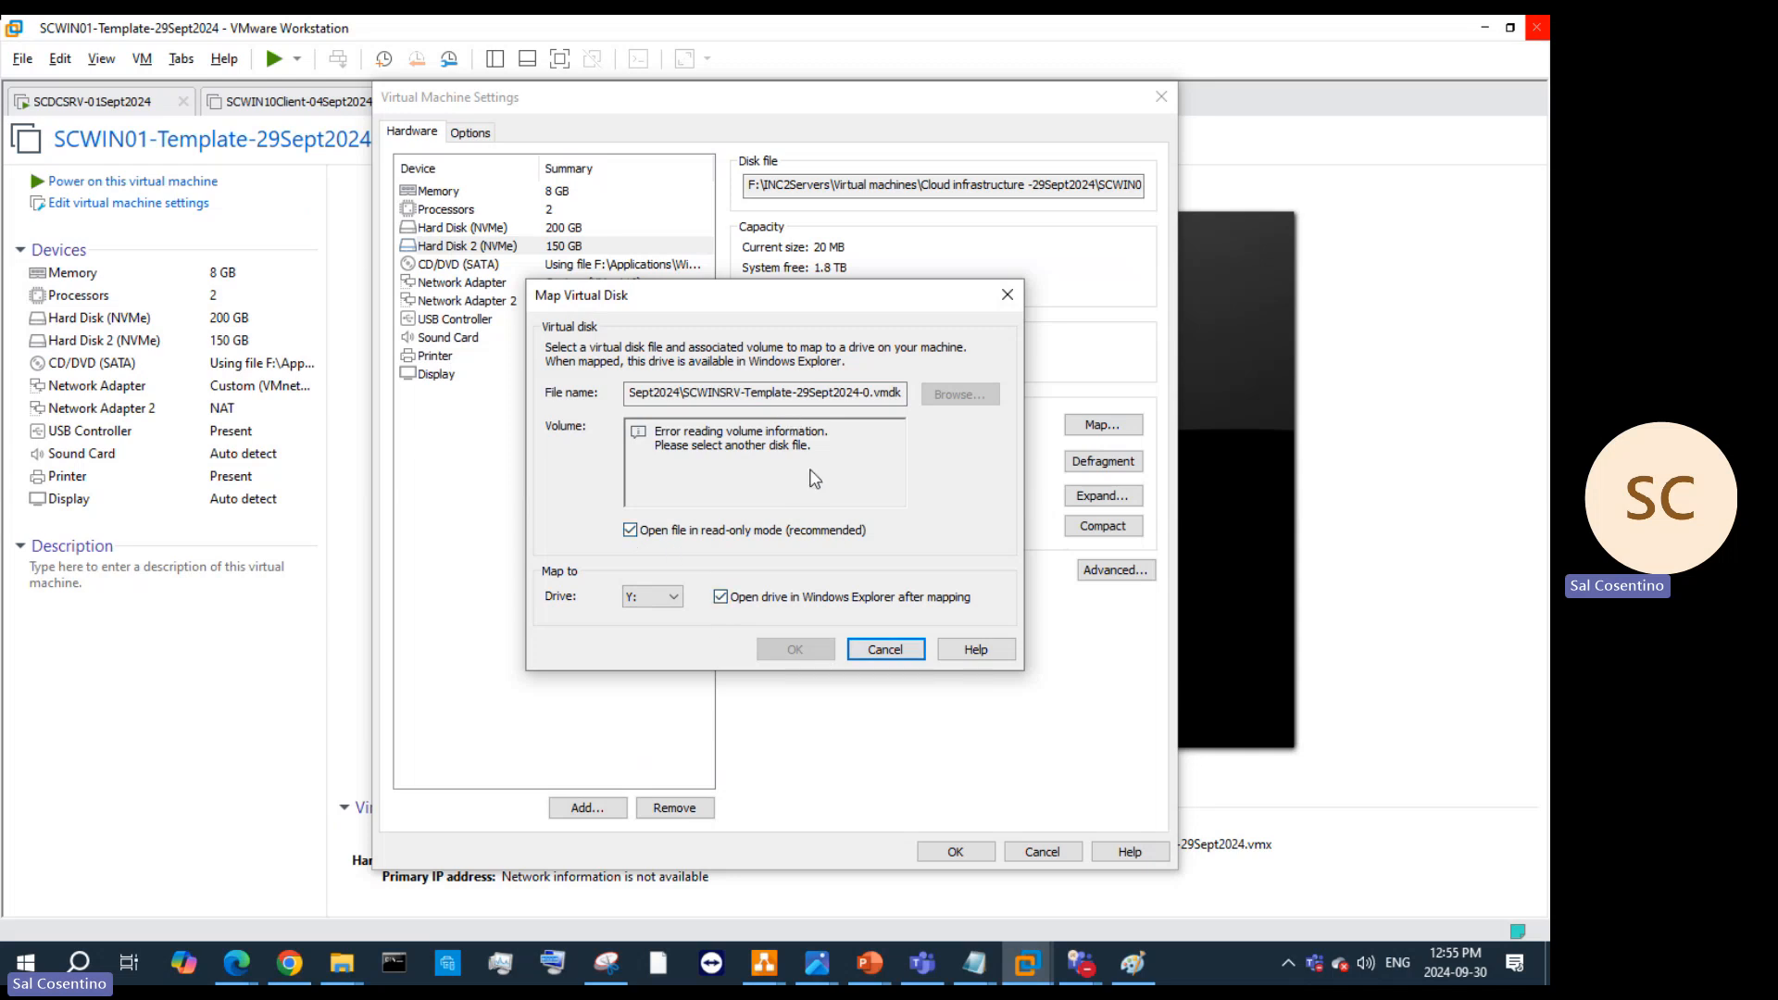
{"action": "left_click", "coordinate": [912, 649]}
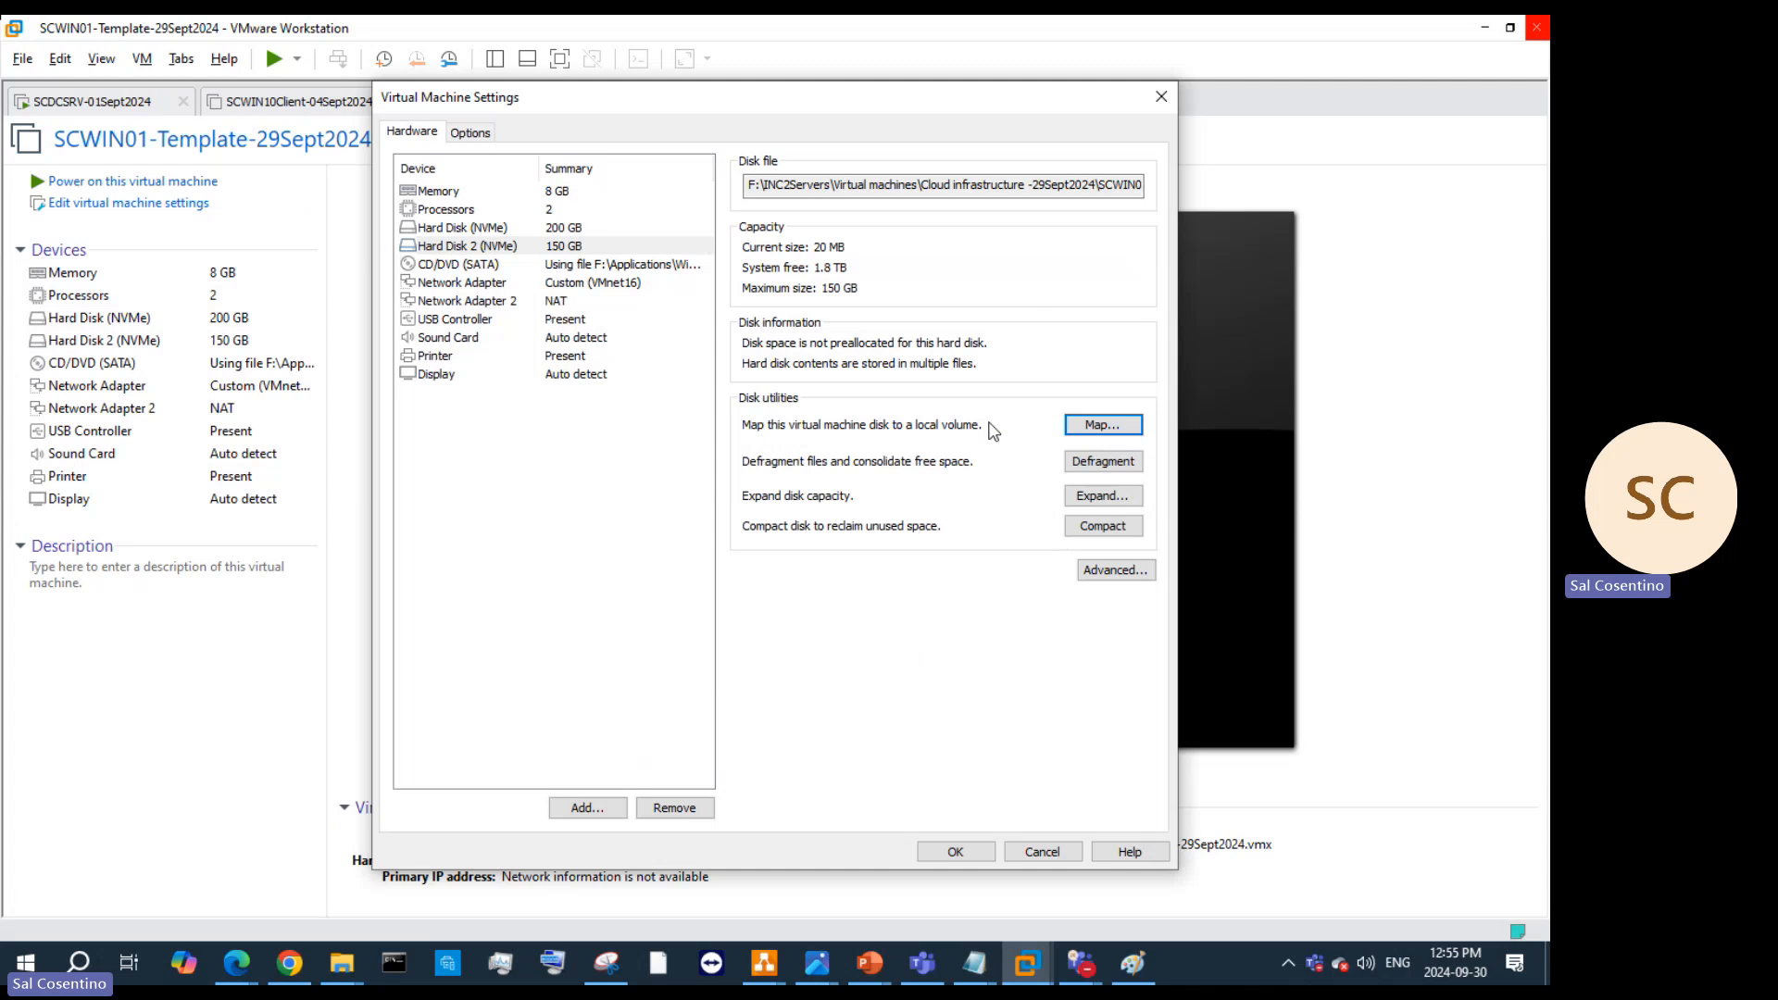
{"action": "left_click", "coordinate": [1112, 567]}
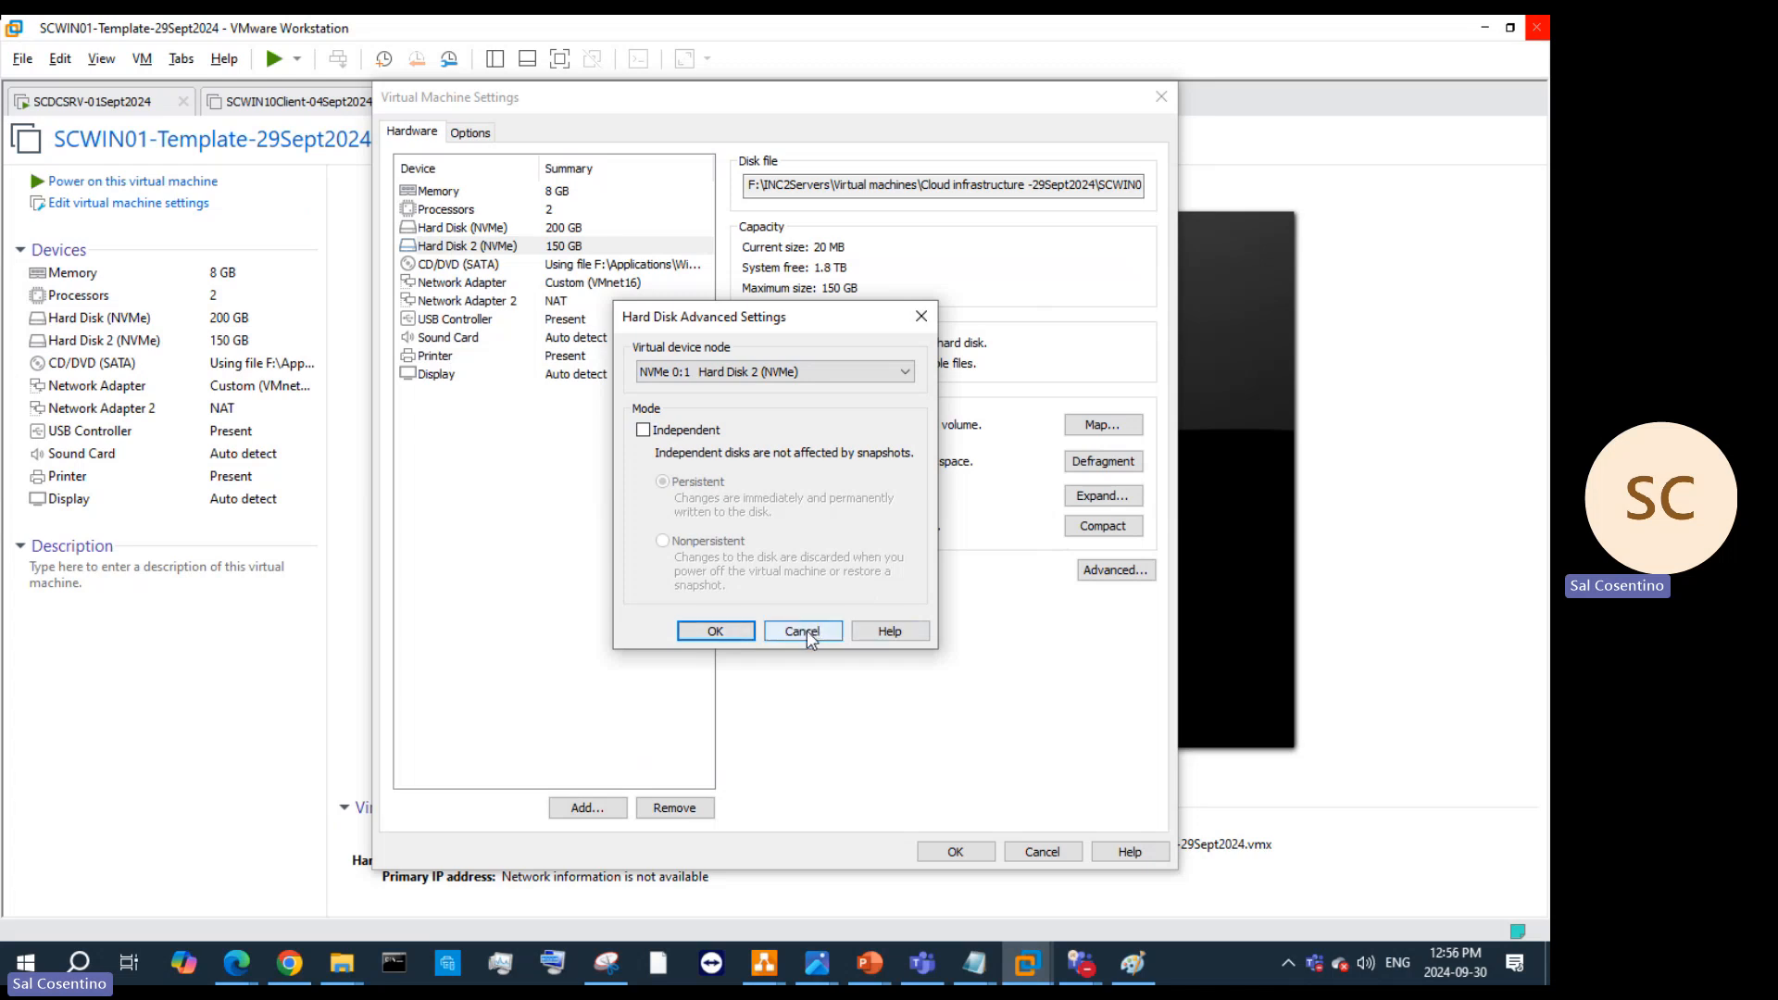
Step: Confirm the advanced and VM settings, then reopen and close the settings without changes
{"action": "left_click", "coordinate": [716, 632]}
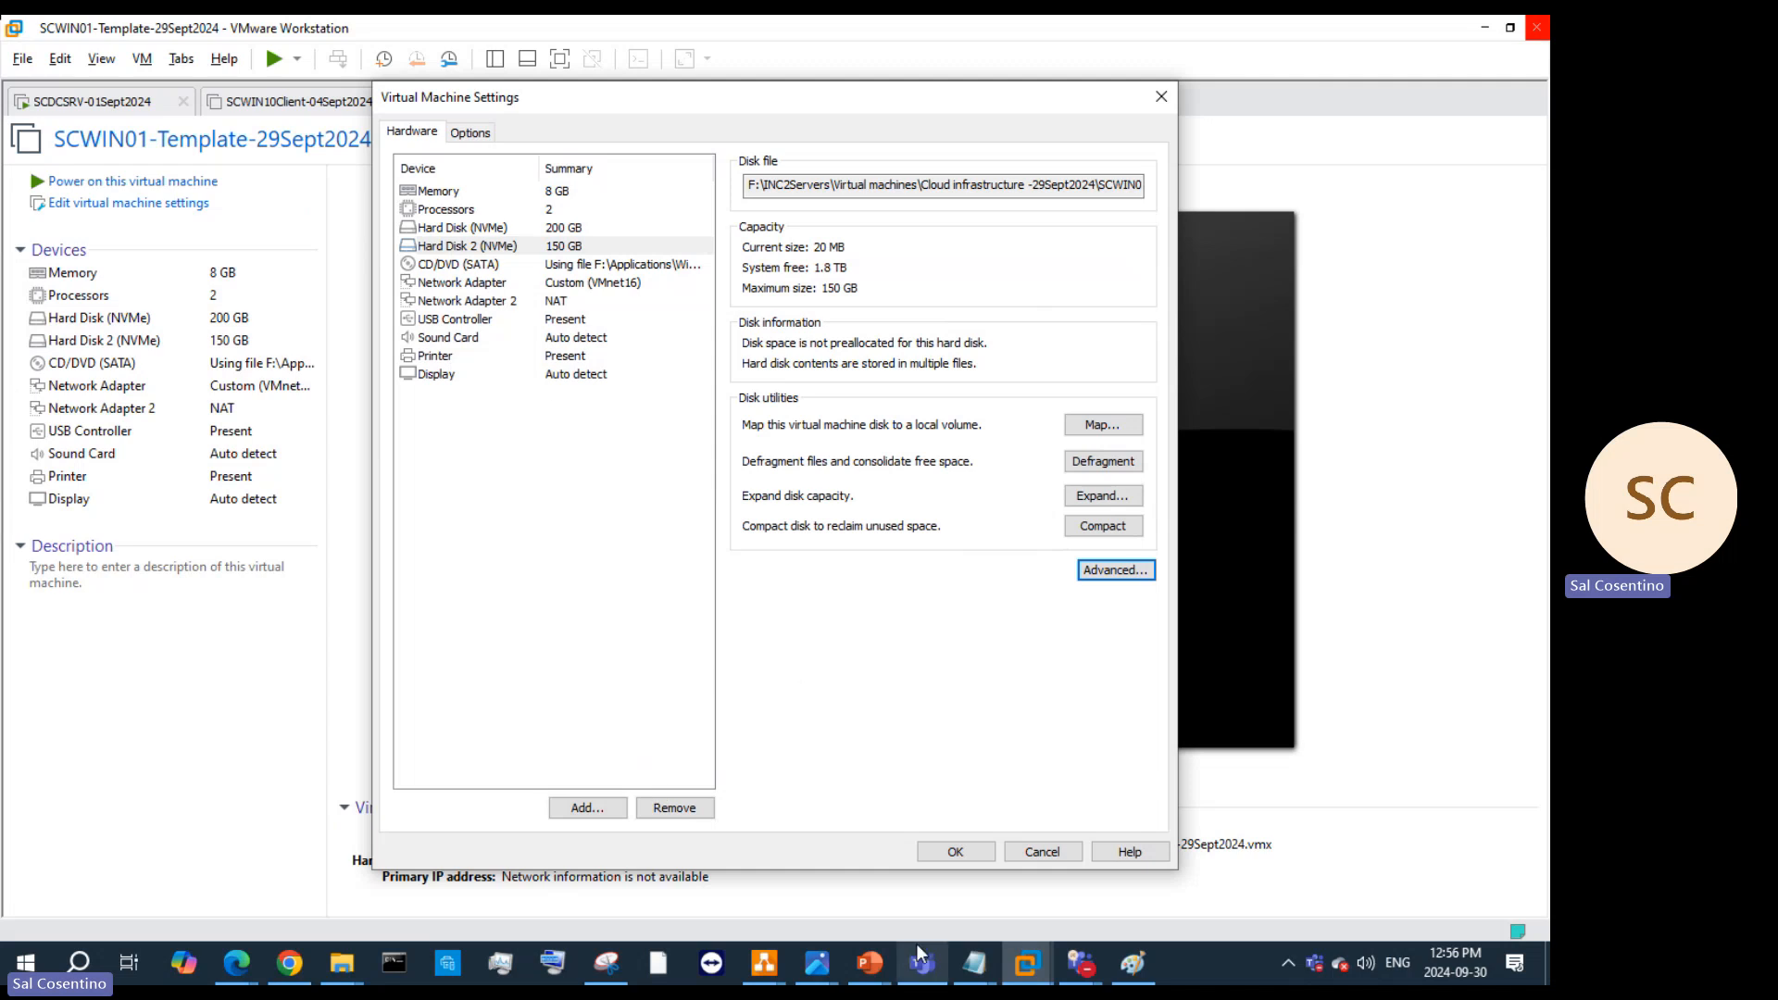
{"action": "left_click", "coordinate": [951, 858]}
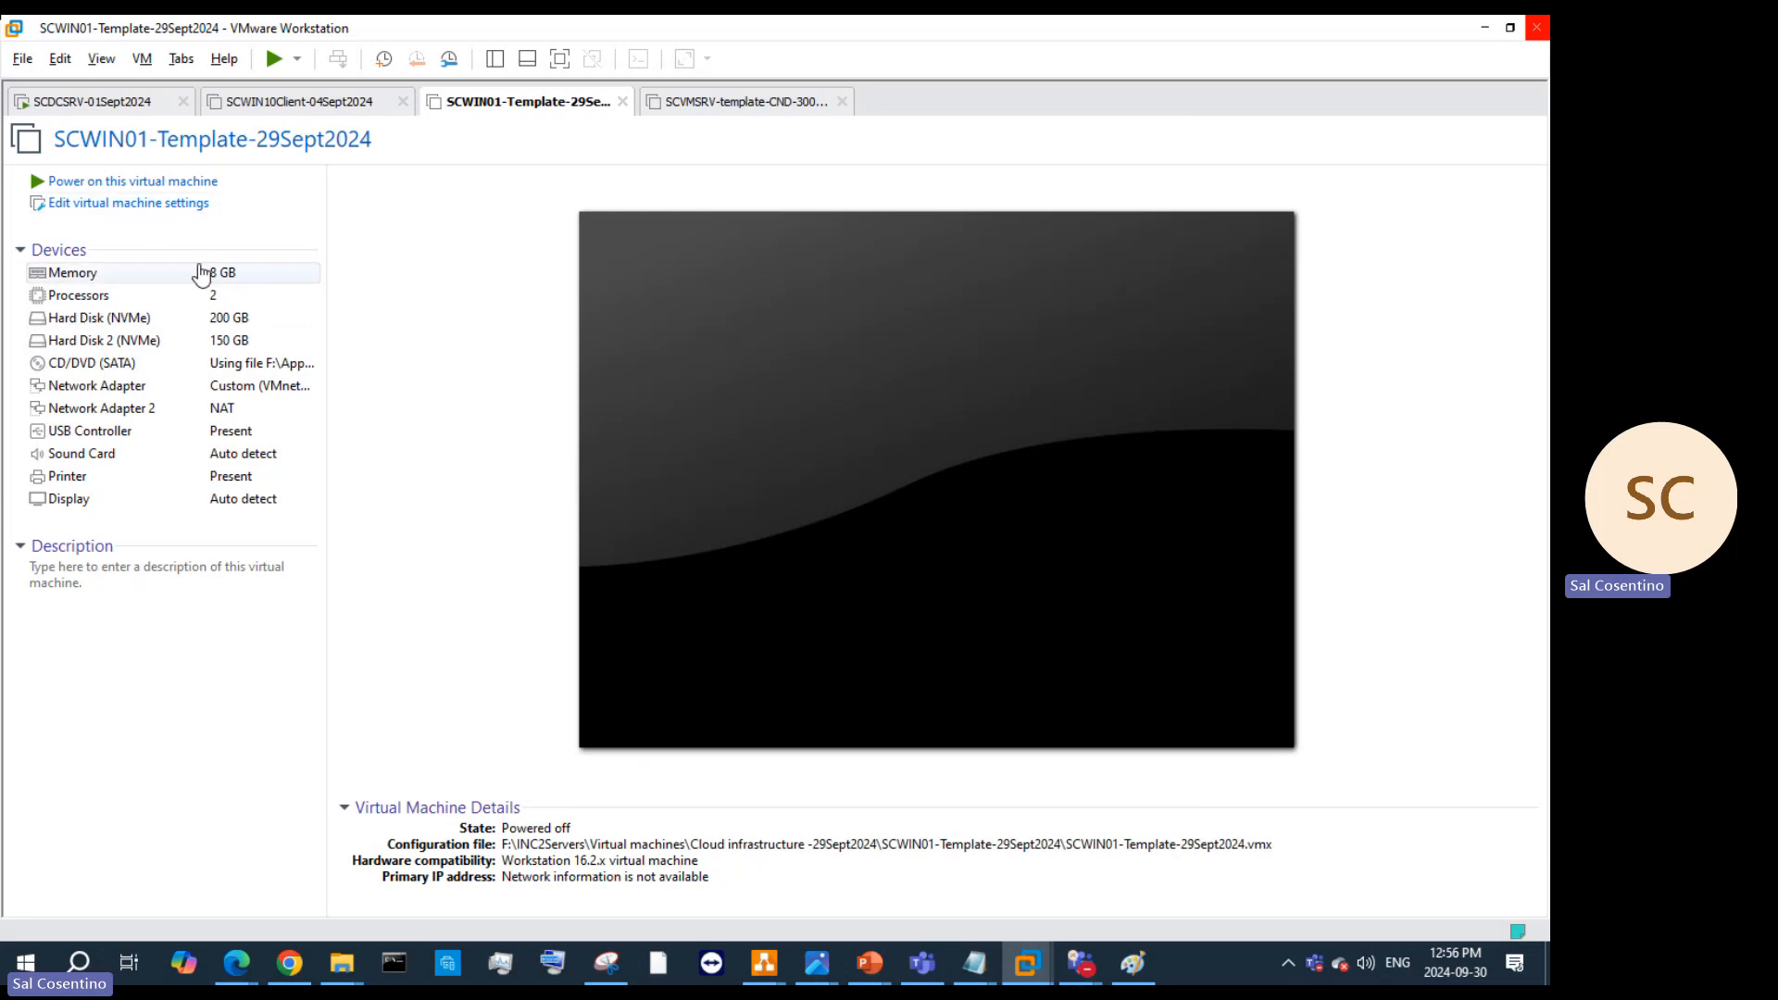
{"action": "left_click", "coordinate": [191, 205]}
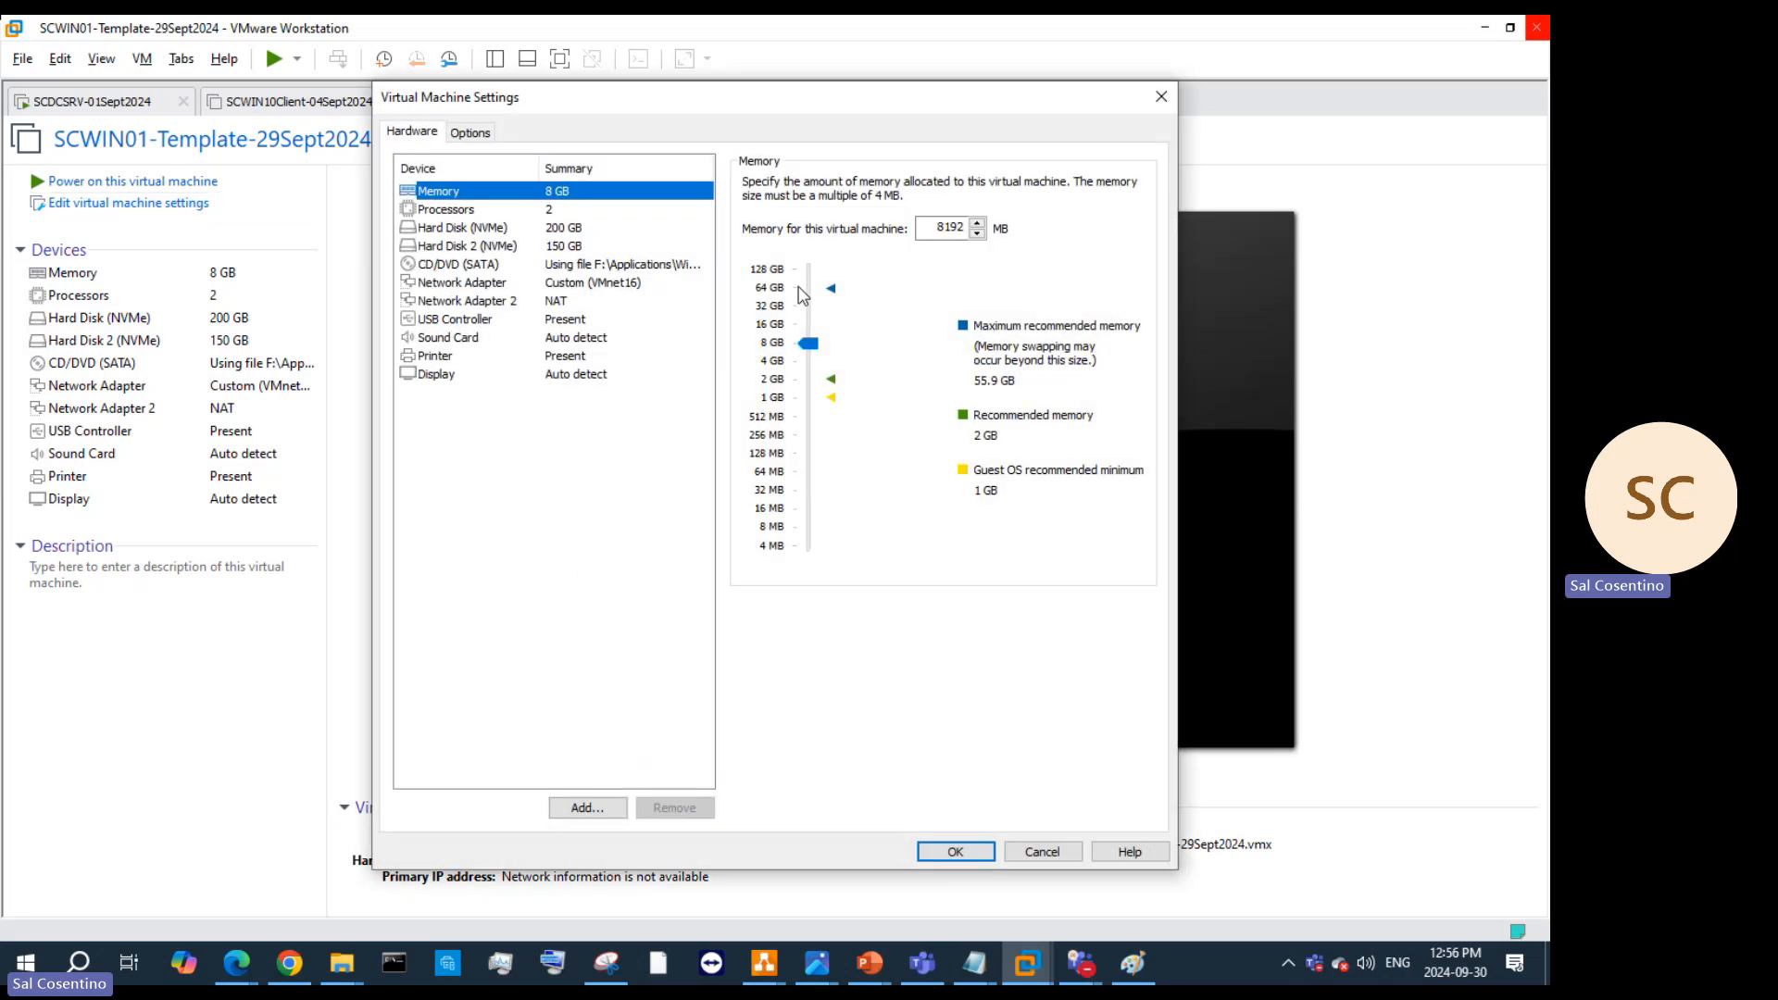
{"action": "left_click", "coordinate": [1159, 100]}
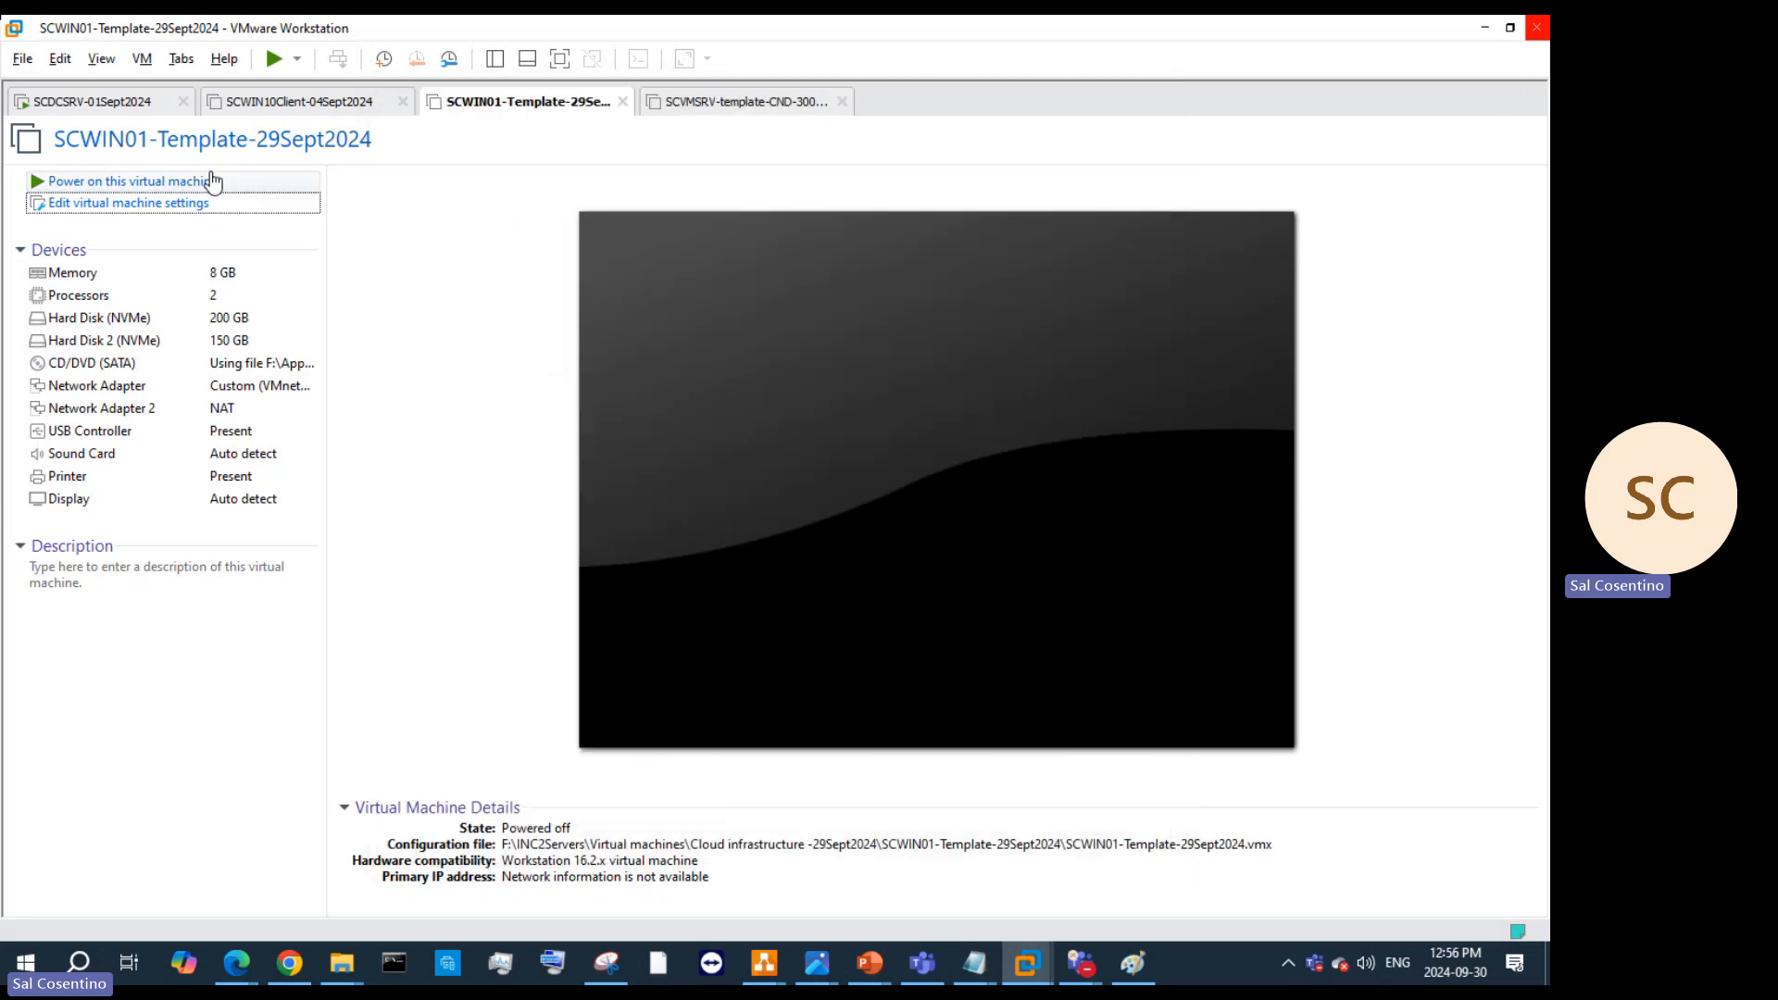
Step: Power on the SCWIN01 template VM and bring the How to Sysprep presentation forward
{"action": "left_click", "coordinate": [215, 179]}
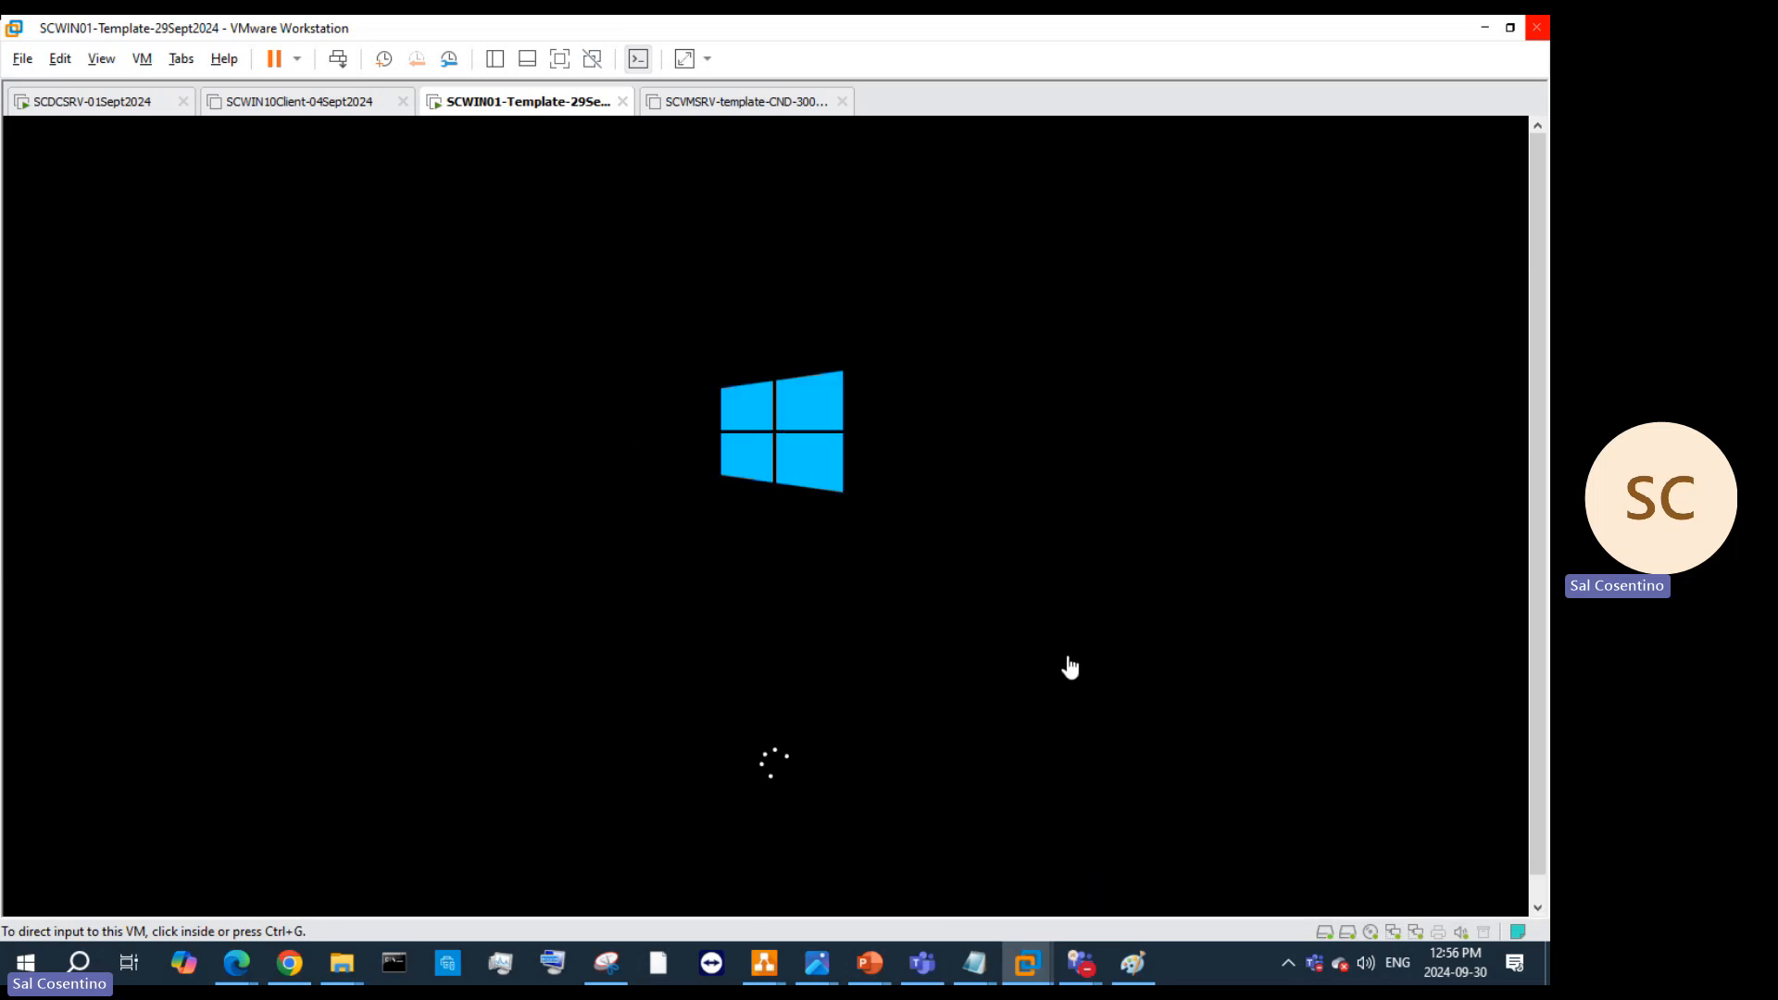
{"action": "mouse_move", "coordinate": [870, 963]}
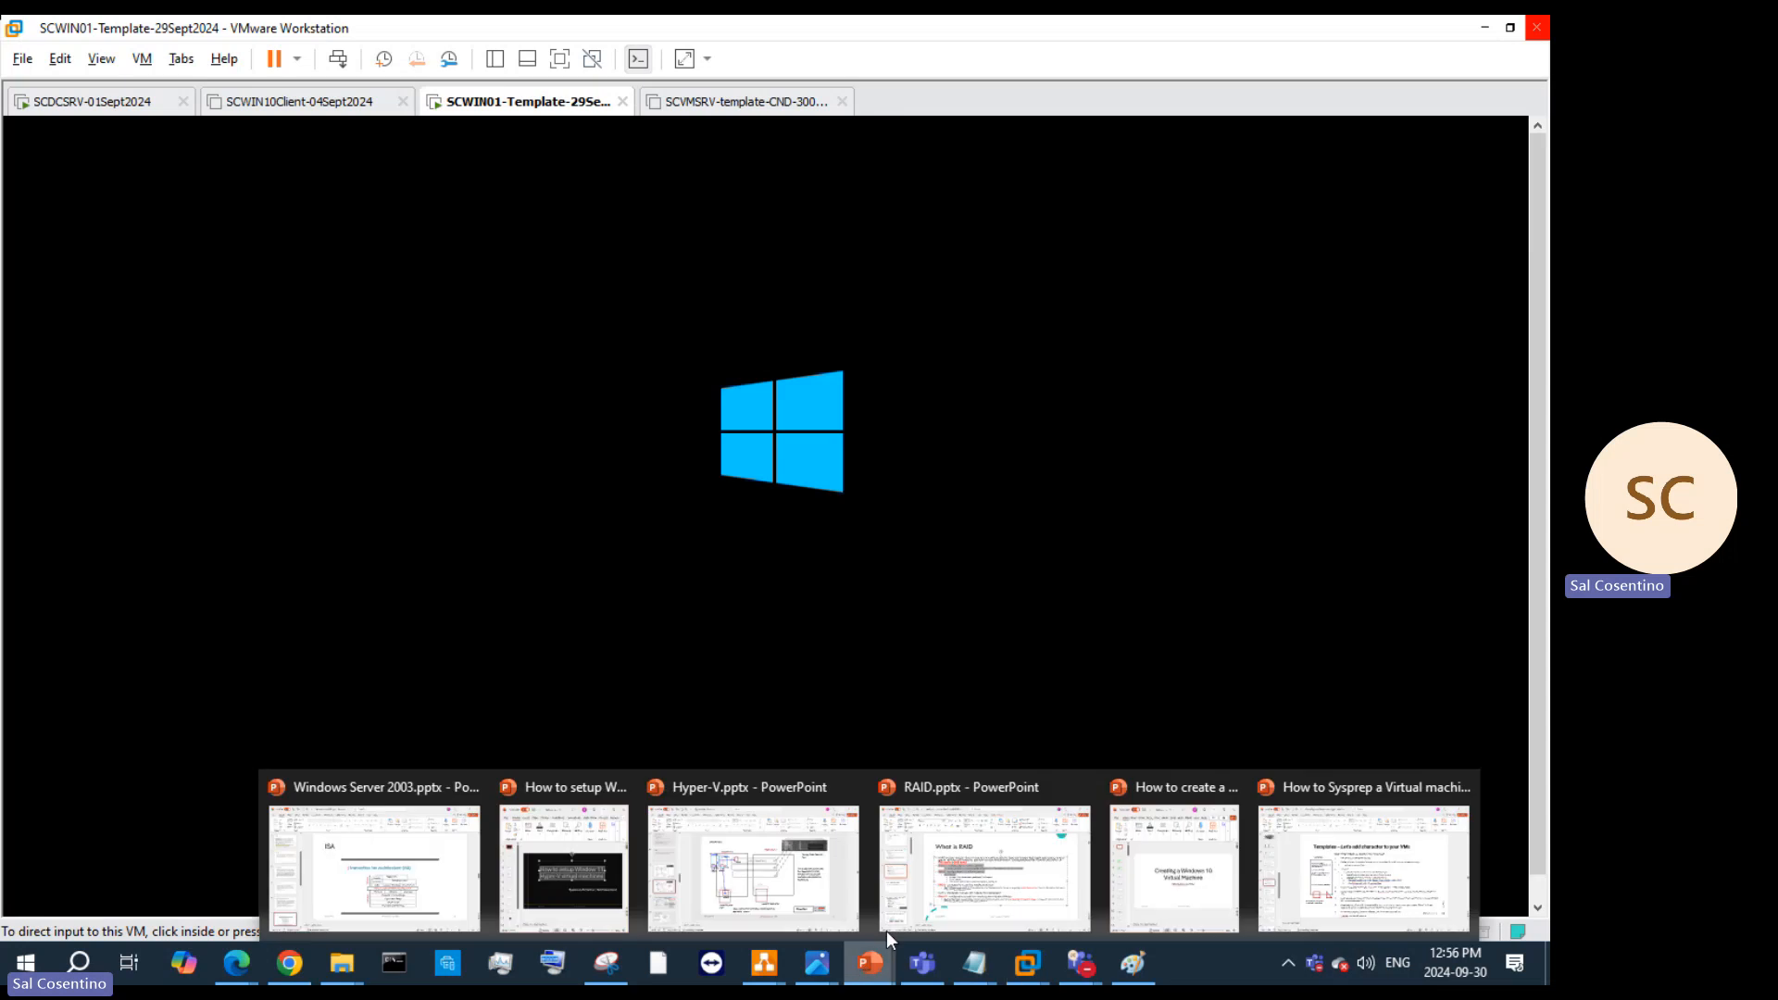
{"action": "left_click", "coordinate": [1371, 861]}
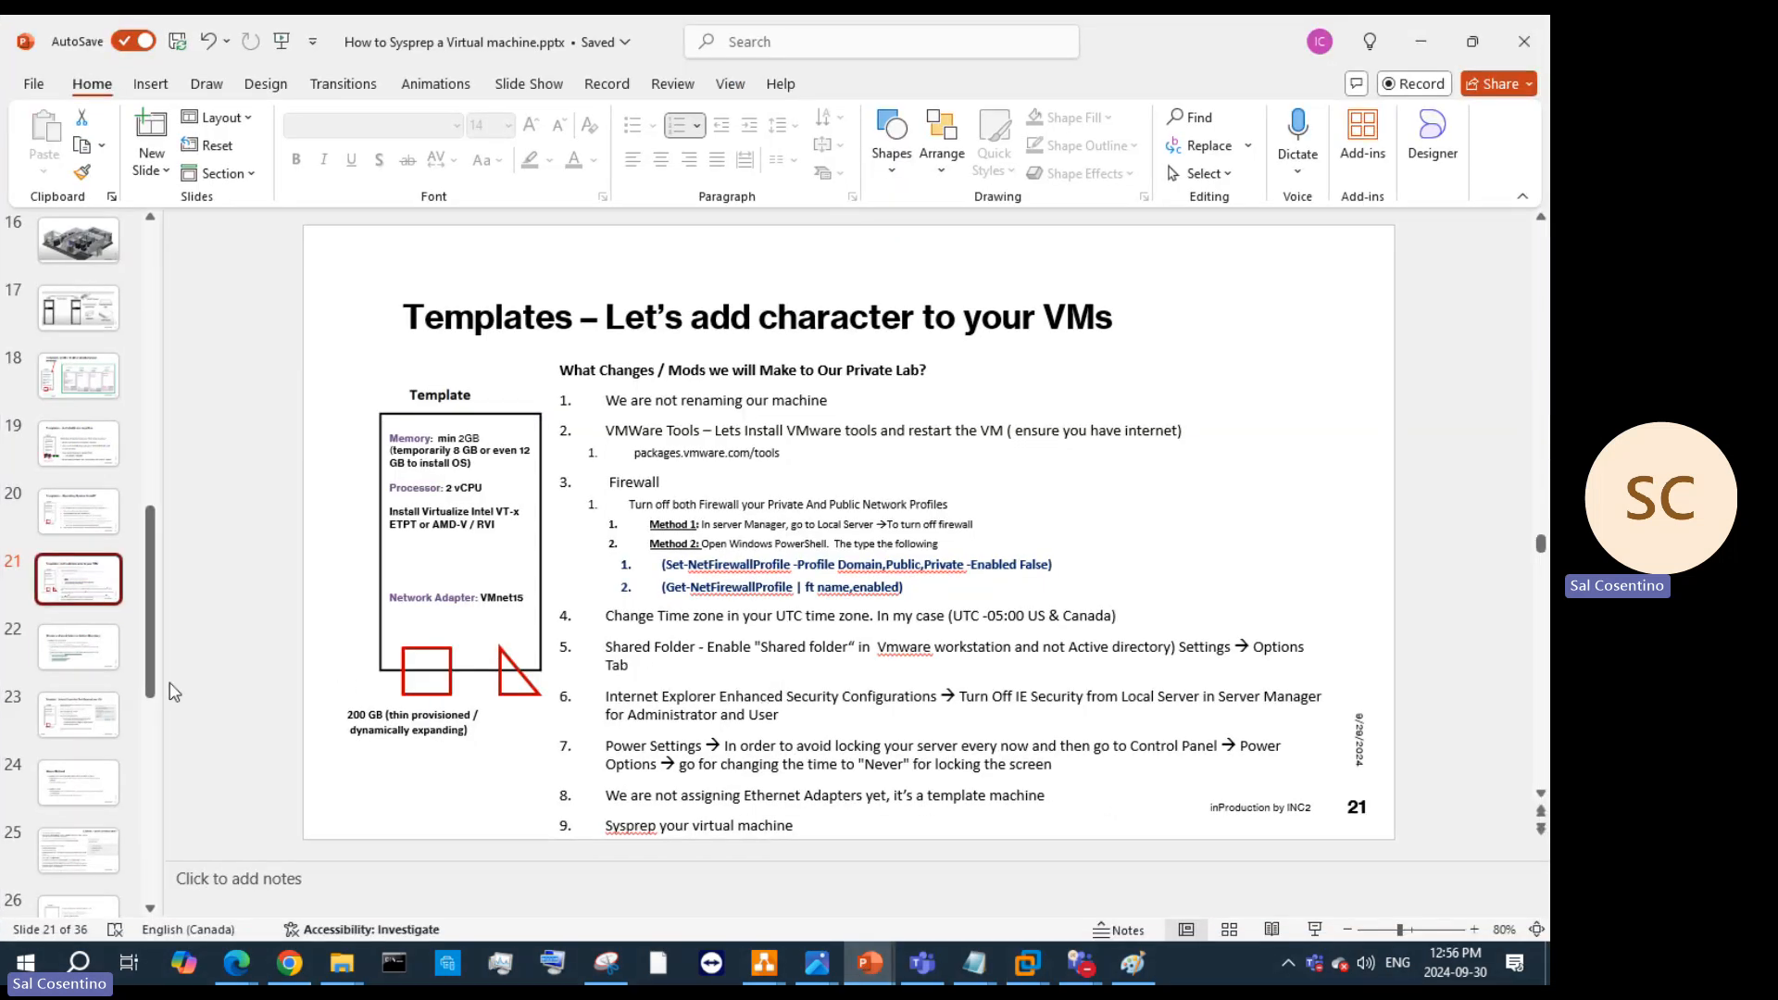
Step: Move through the Sysprep deck to slide 23, select then deselect its step list, and return to VMware
{"action": "left_click", "coordinate": [79, 646]}
{"action": "scroll", "coordinate": [626, 509], "scroll_direction": "down", "scroll_amount": 1}
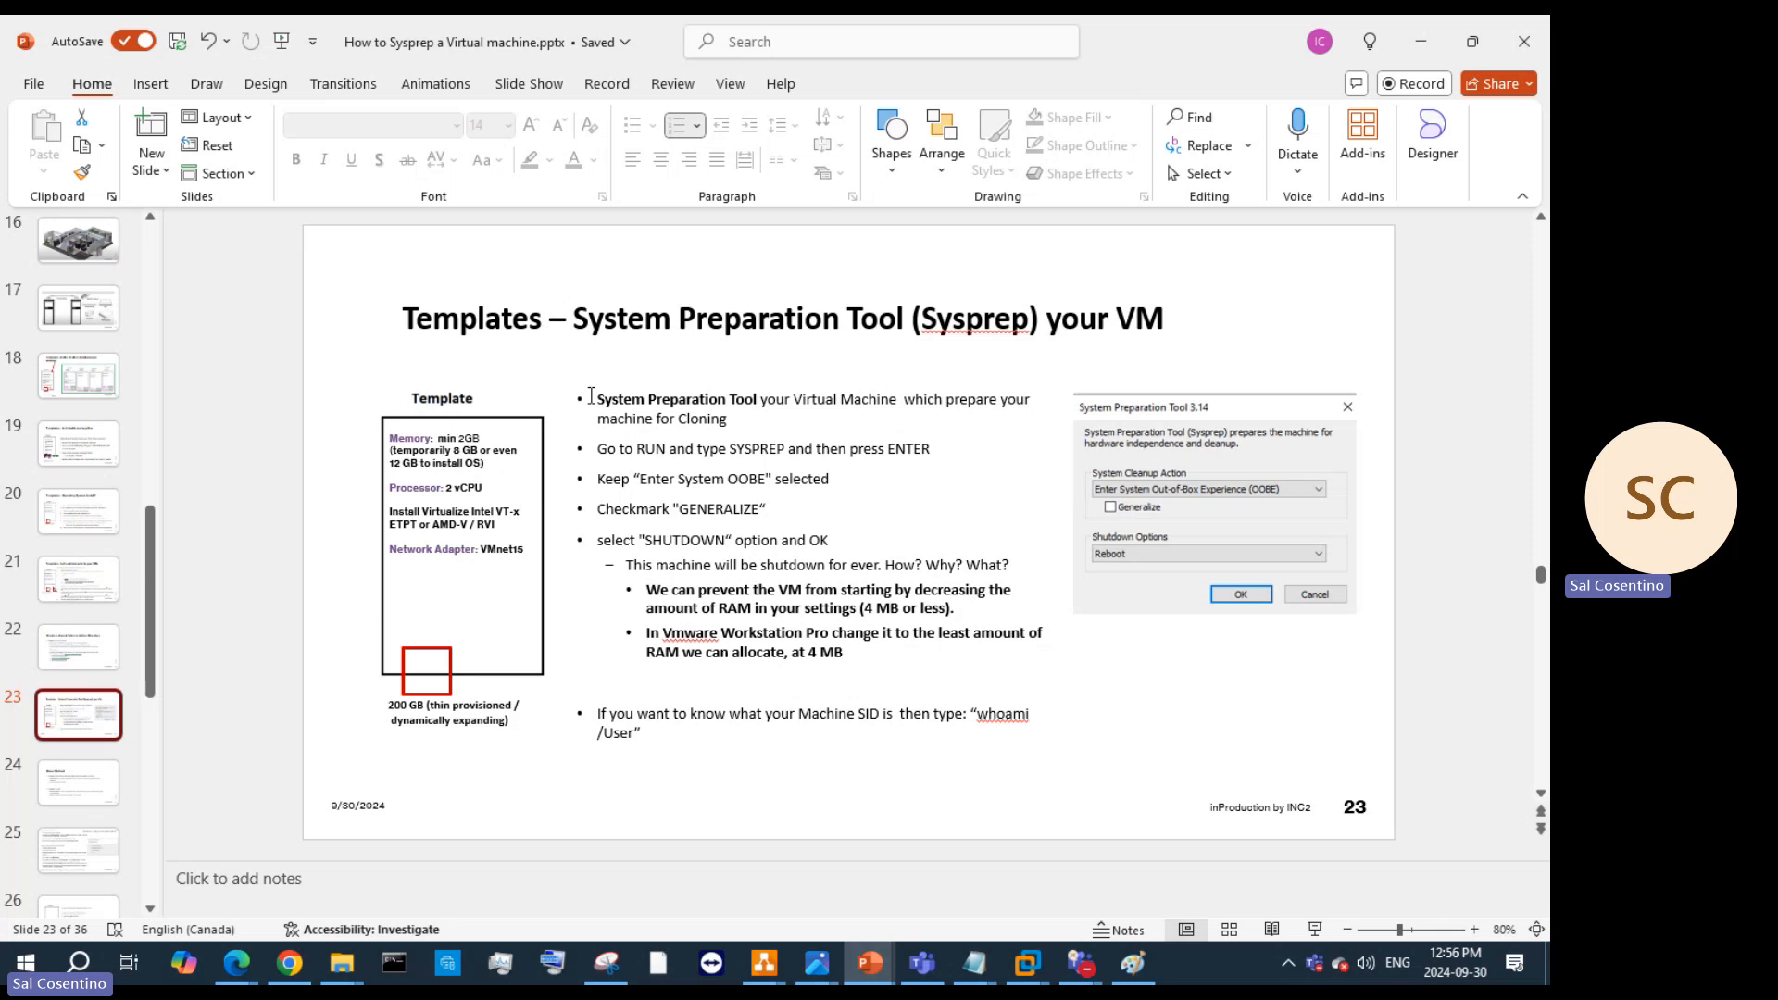
{"action": "left_click_drag", "start_coordinate": [593, 400], "coordinate": [1056, 739]}
{"action": "left_click", "coordinate": [893, 782]}
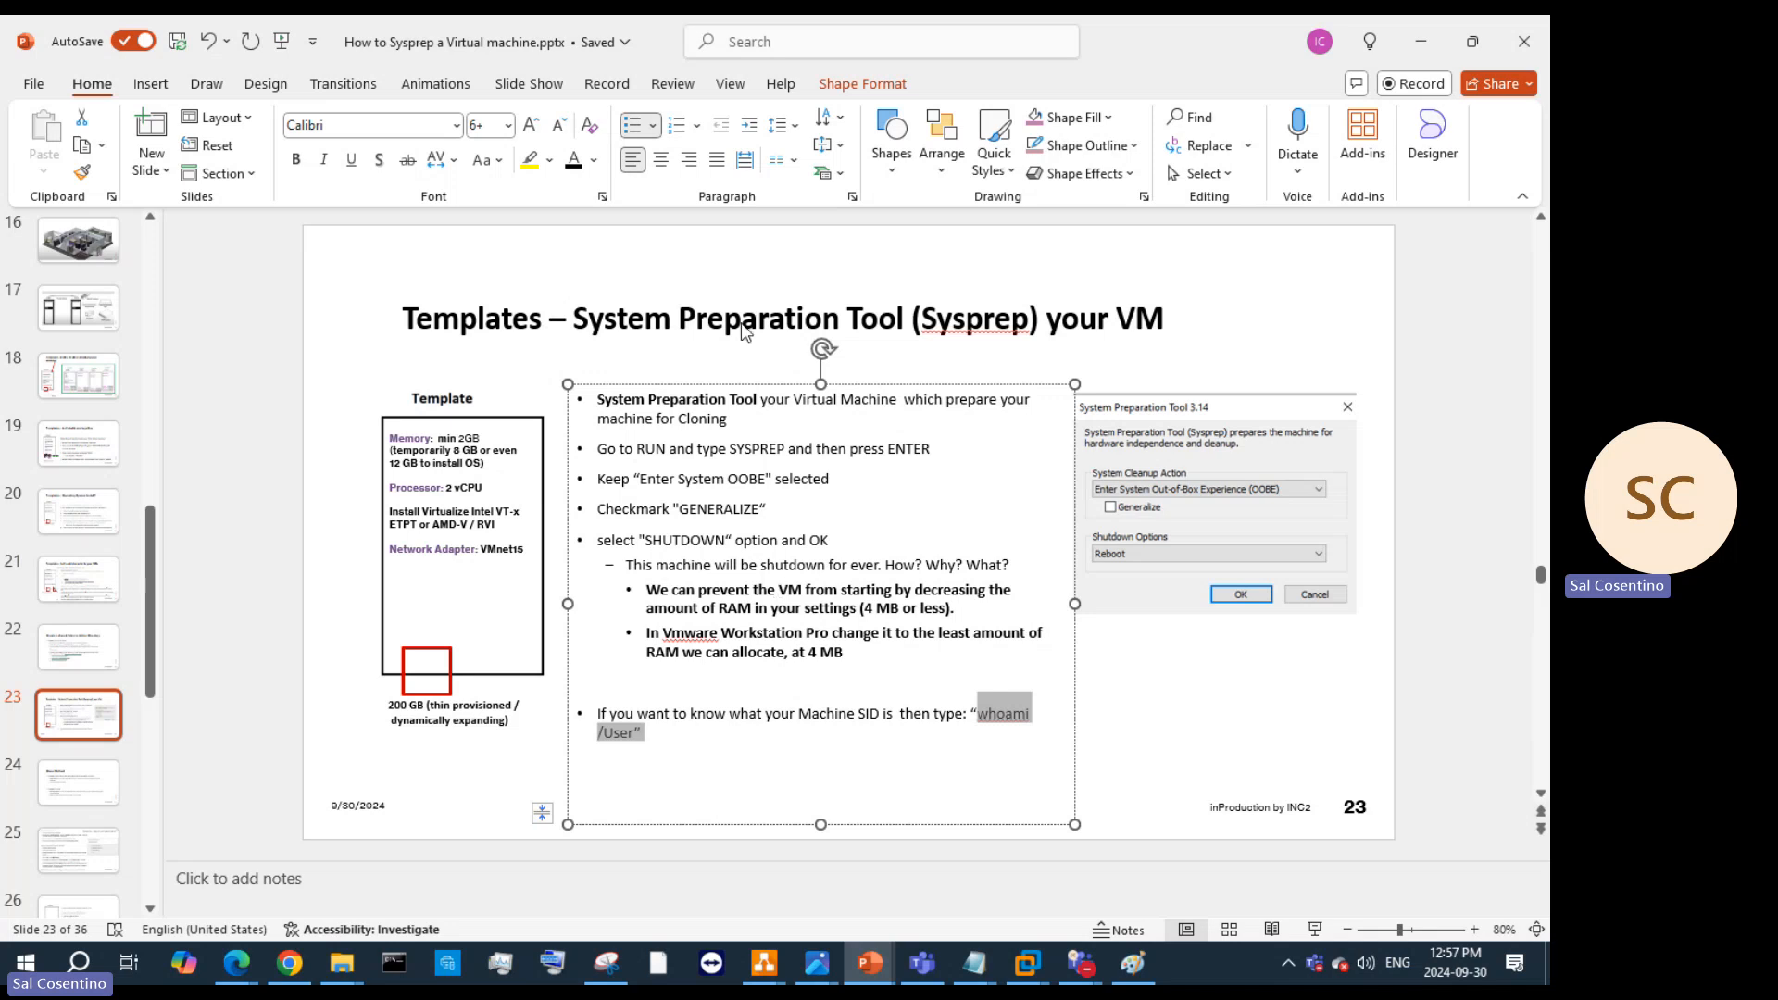
{"action": "left_click", "coordinate": [1026, 963]}
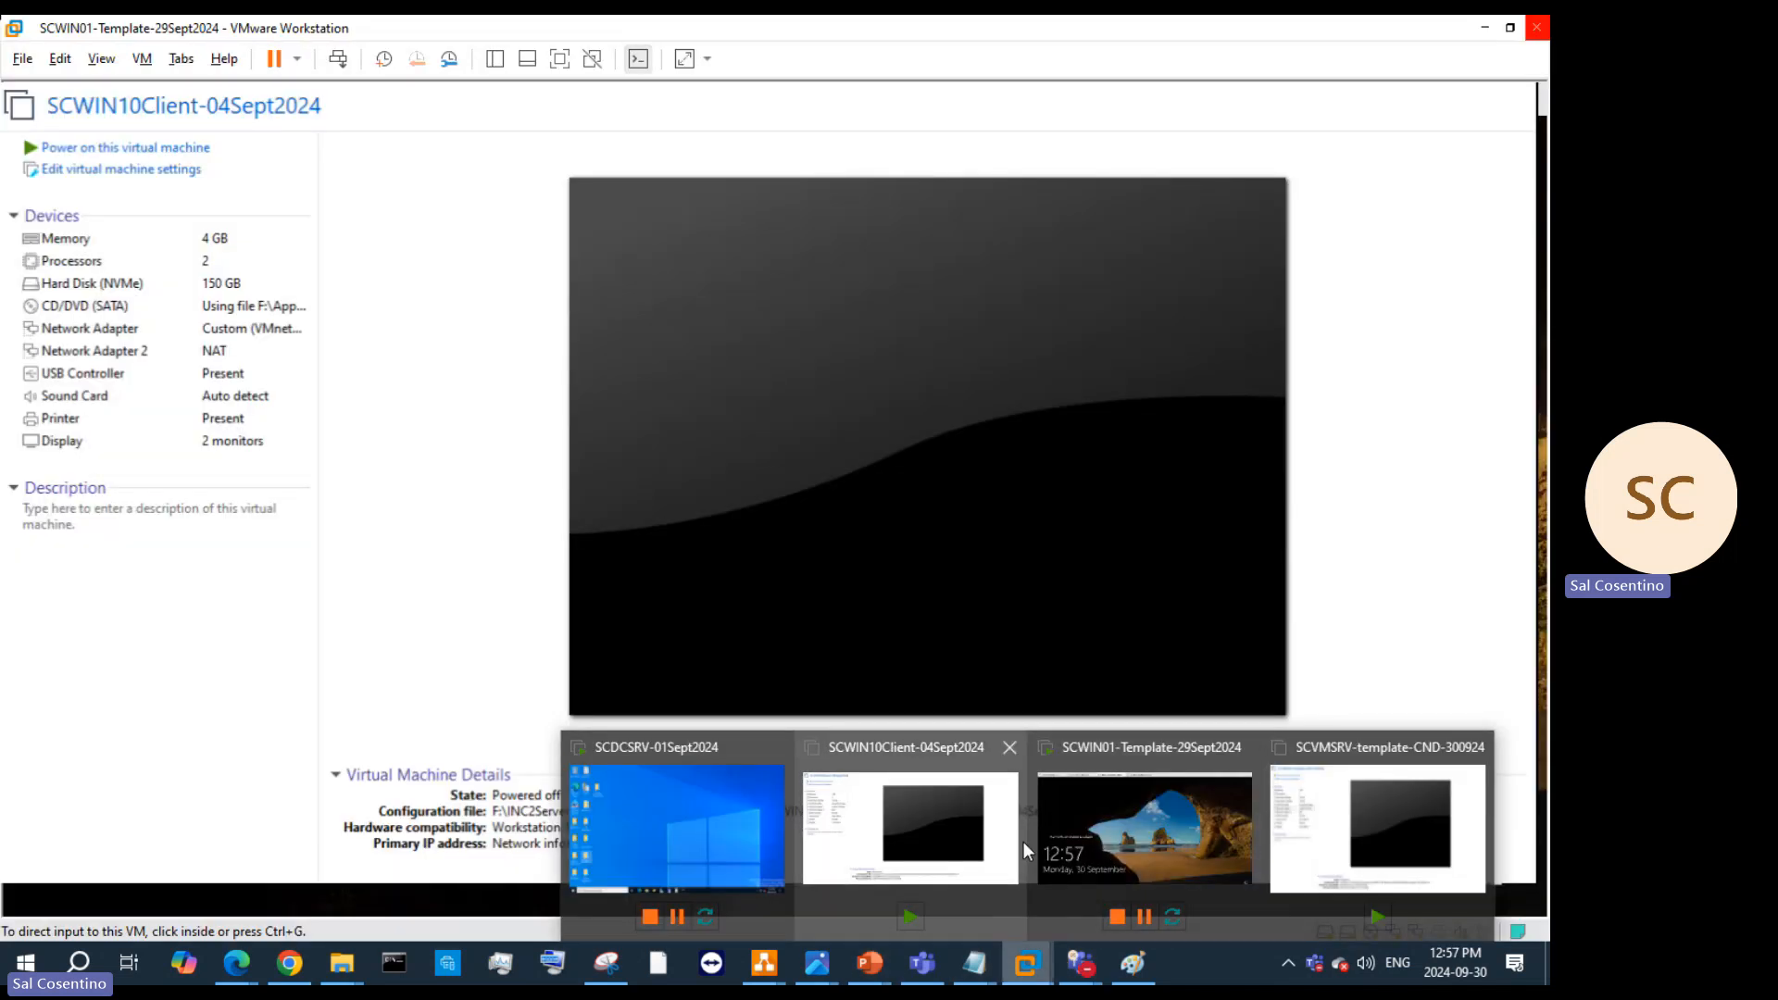
Step: Cancel the SCWIN10Client-04Sept2024 settings, cycle through VM tabs, and close the SCVMSRV-template-CND-300924 tab
{"action": "left_click", "coordinate": [982, 833]}
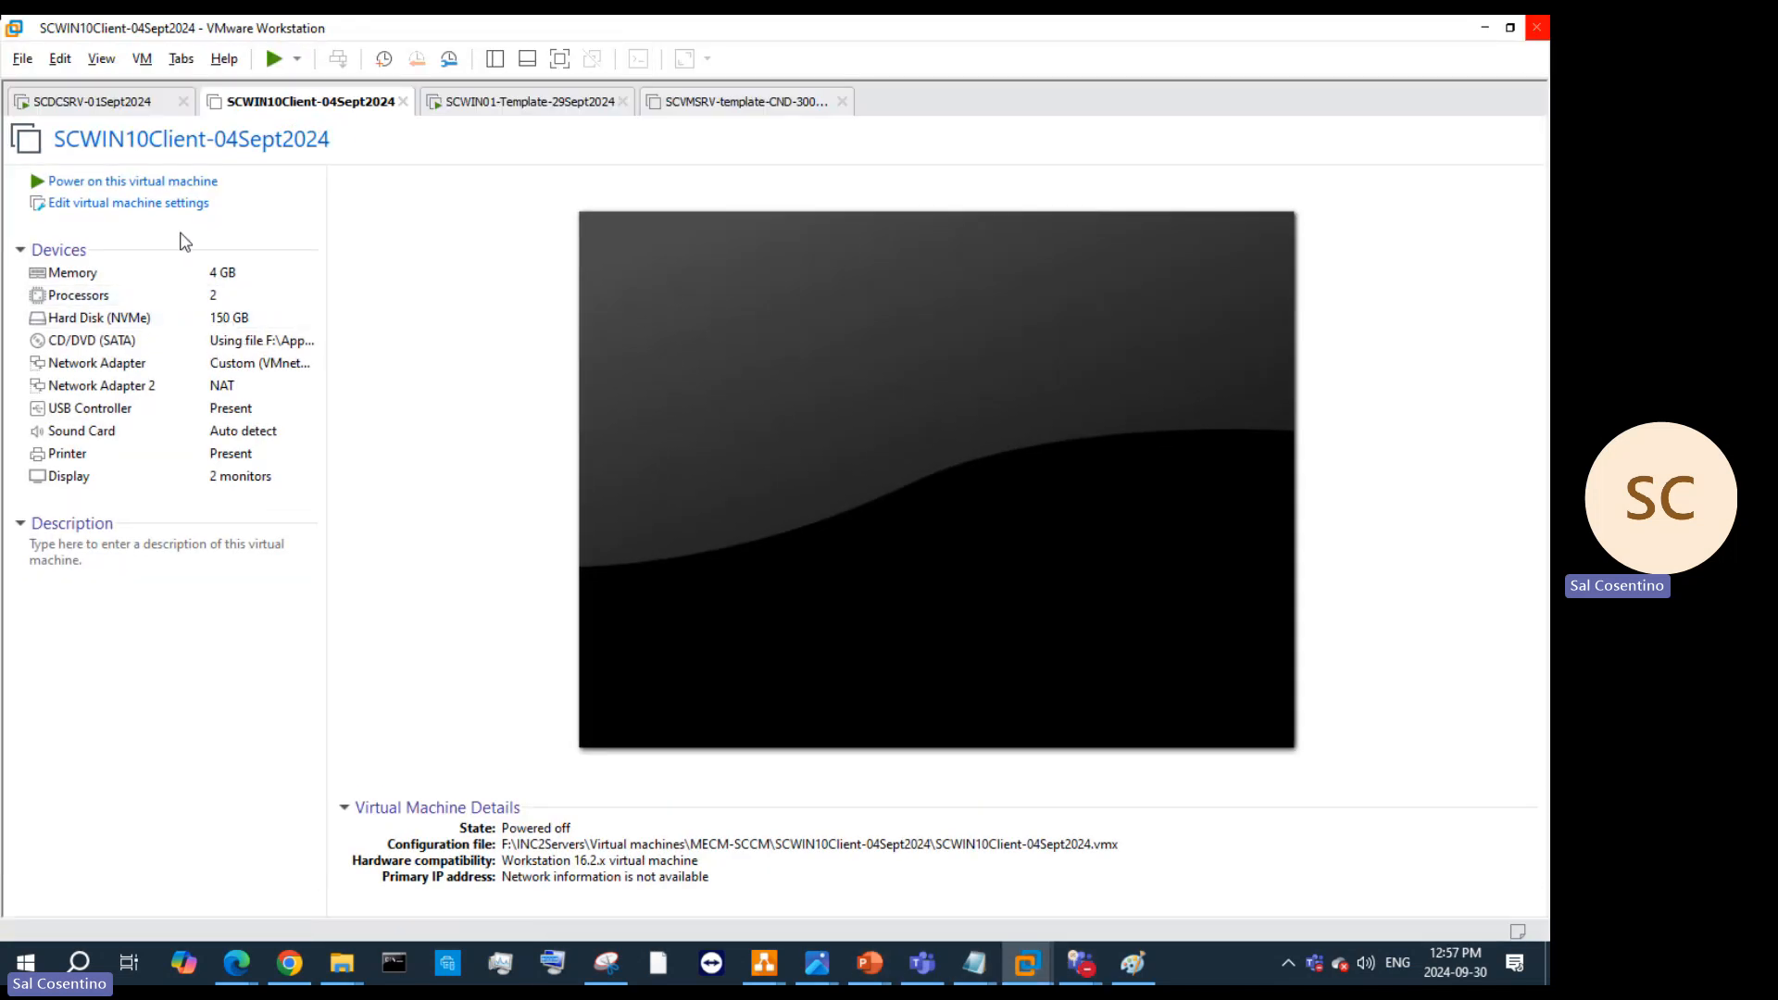
{"action": "left_click", "coordinate": [196, 204]}
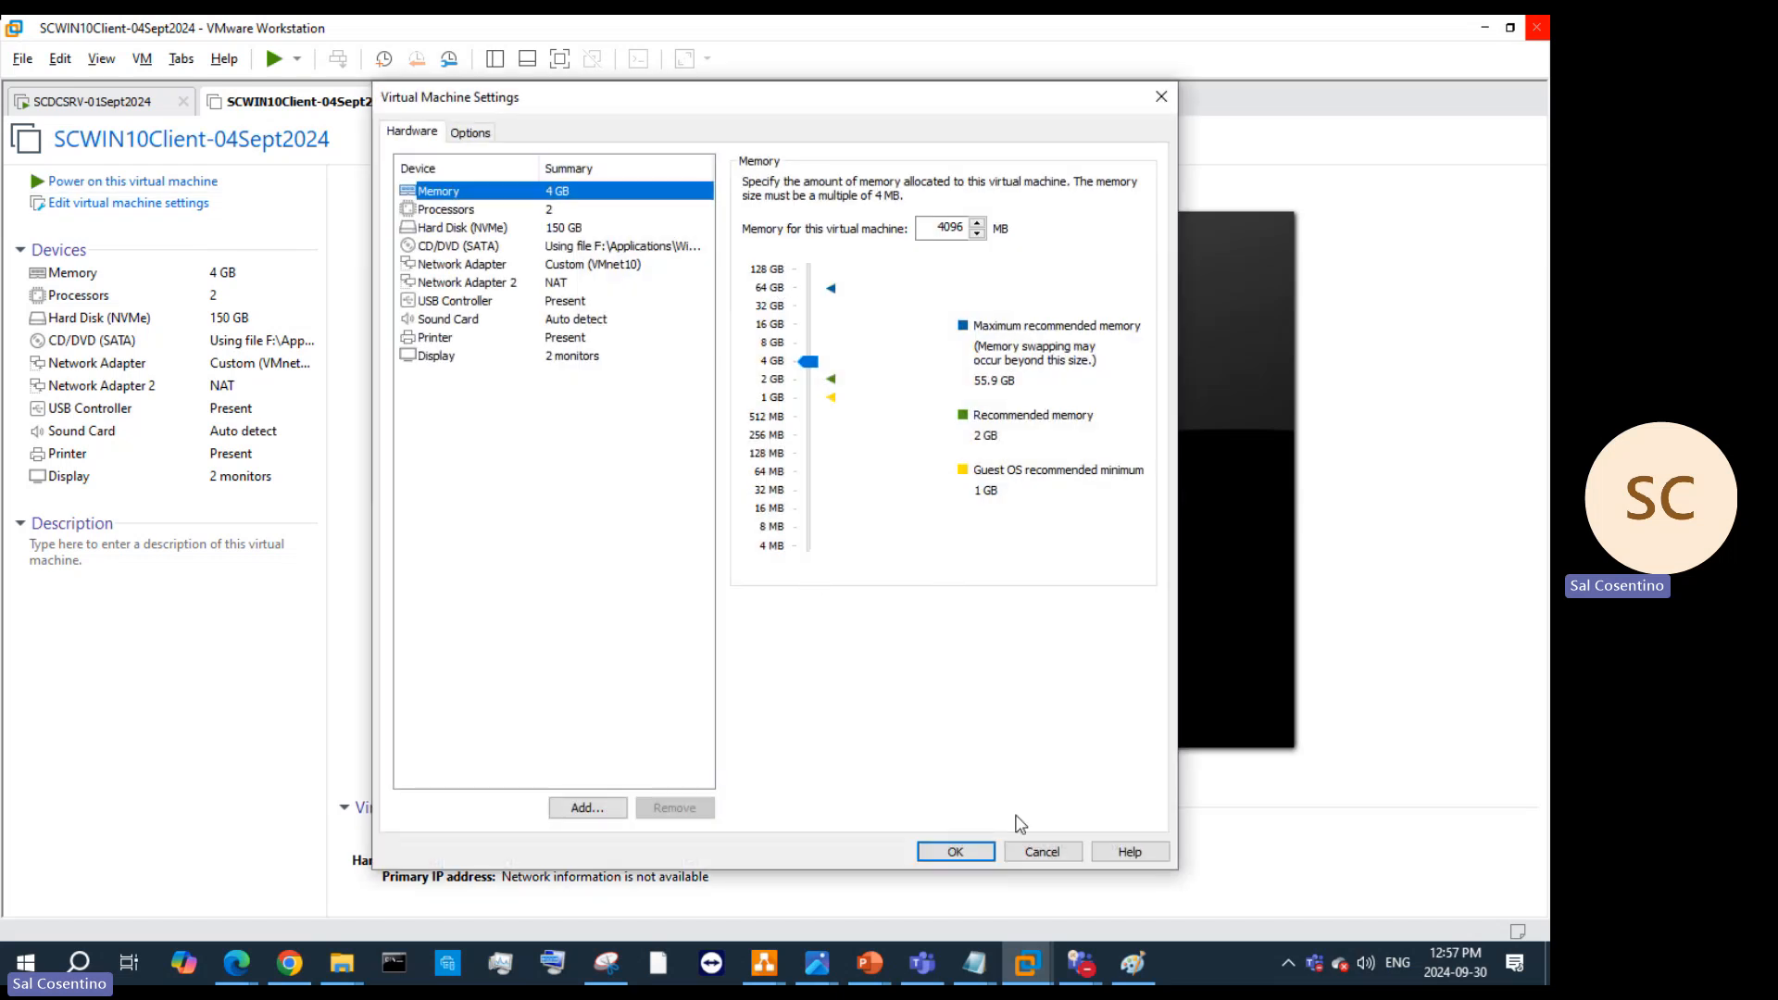
{"action": "left_click", "coordinate": [1031, 851]}
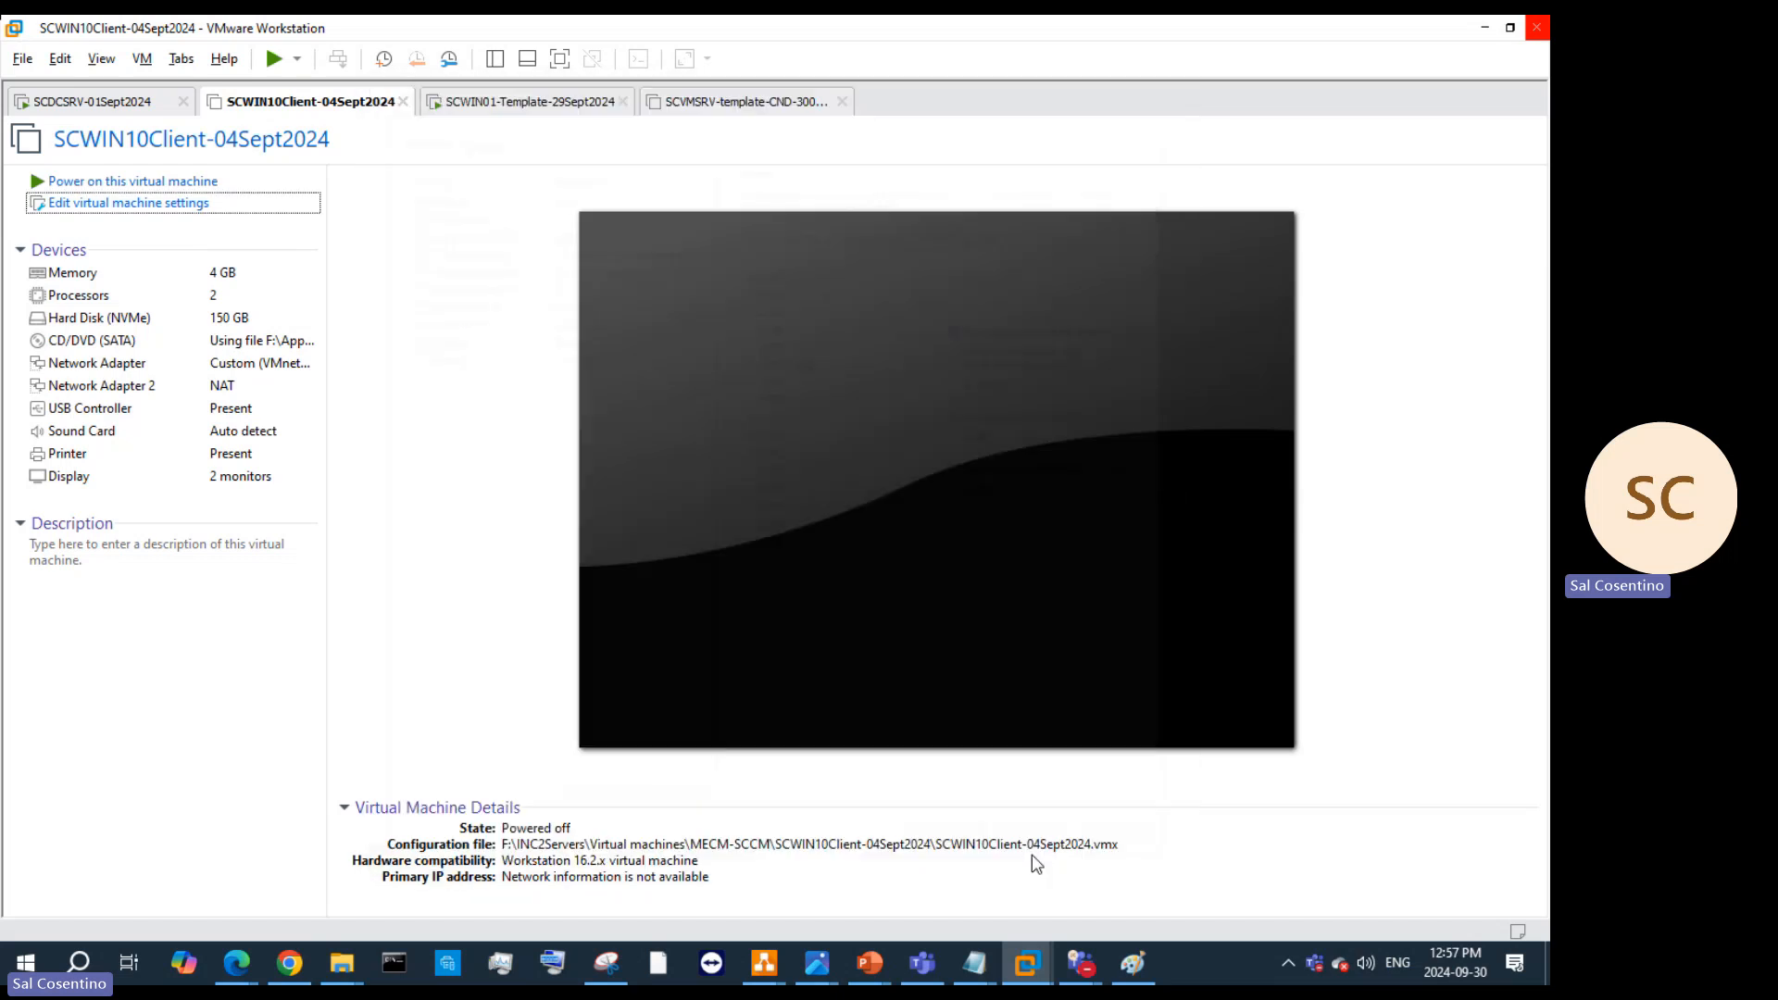
{"action": "left_click", "coordinate": [755, 111]}
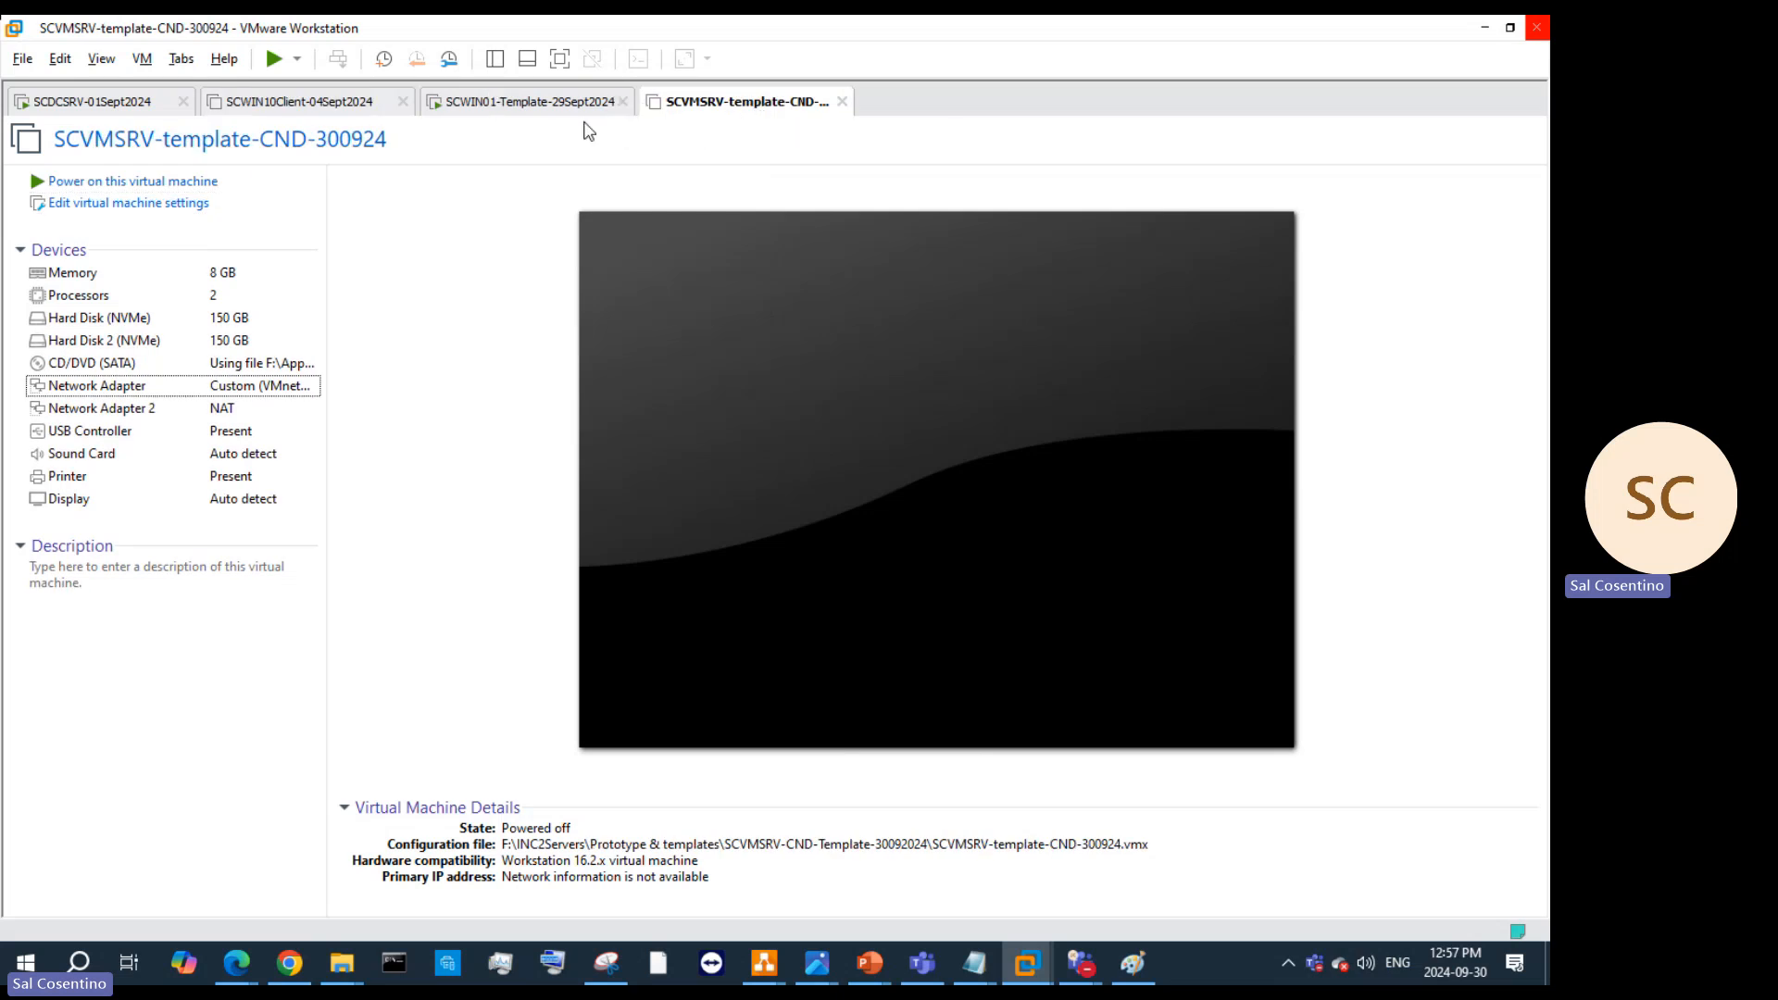
{"action": "left_click", "coordinate": [548, 102]}
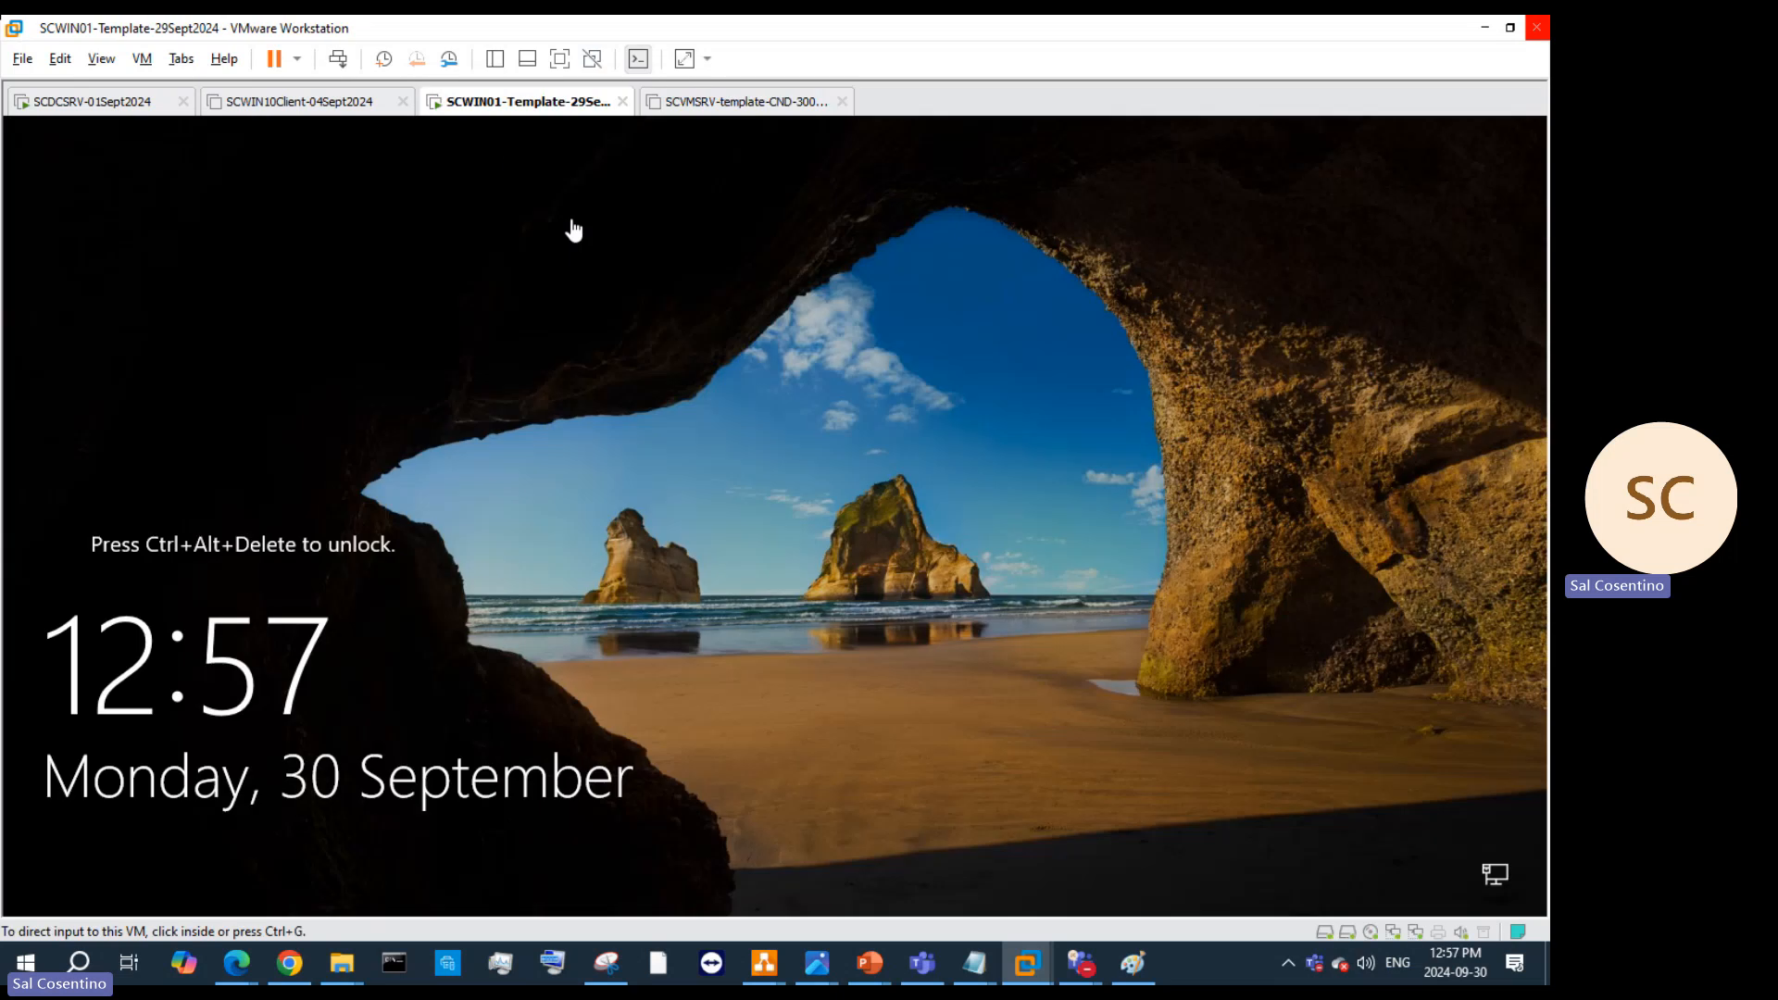
{"action": "left_click", "coordinate": [723, 114]}
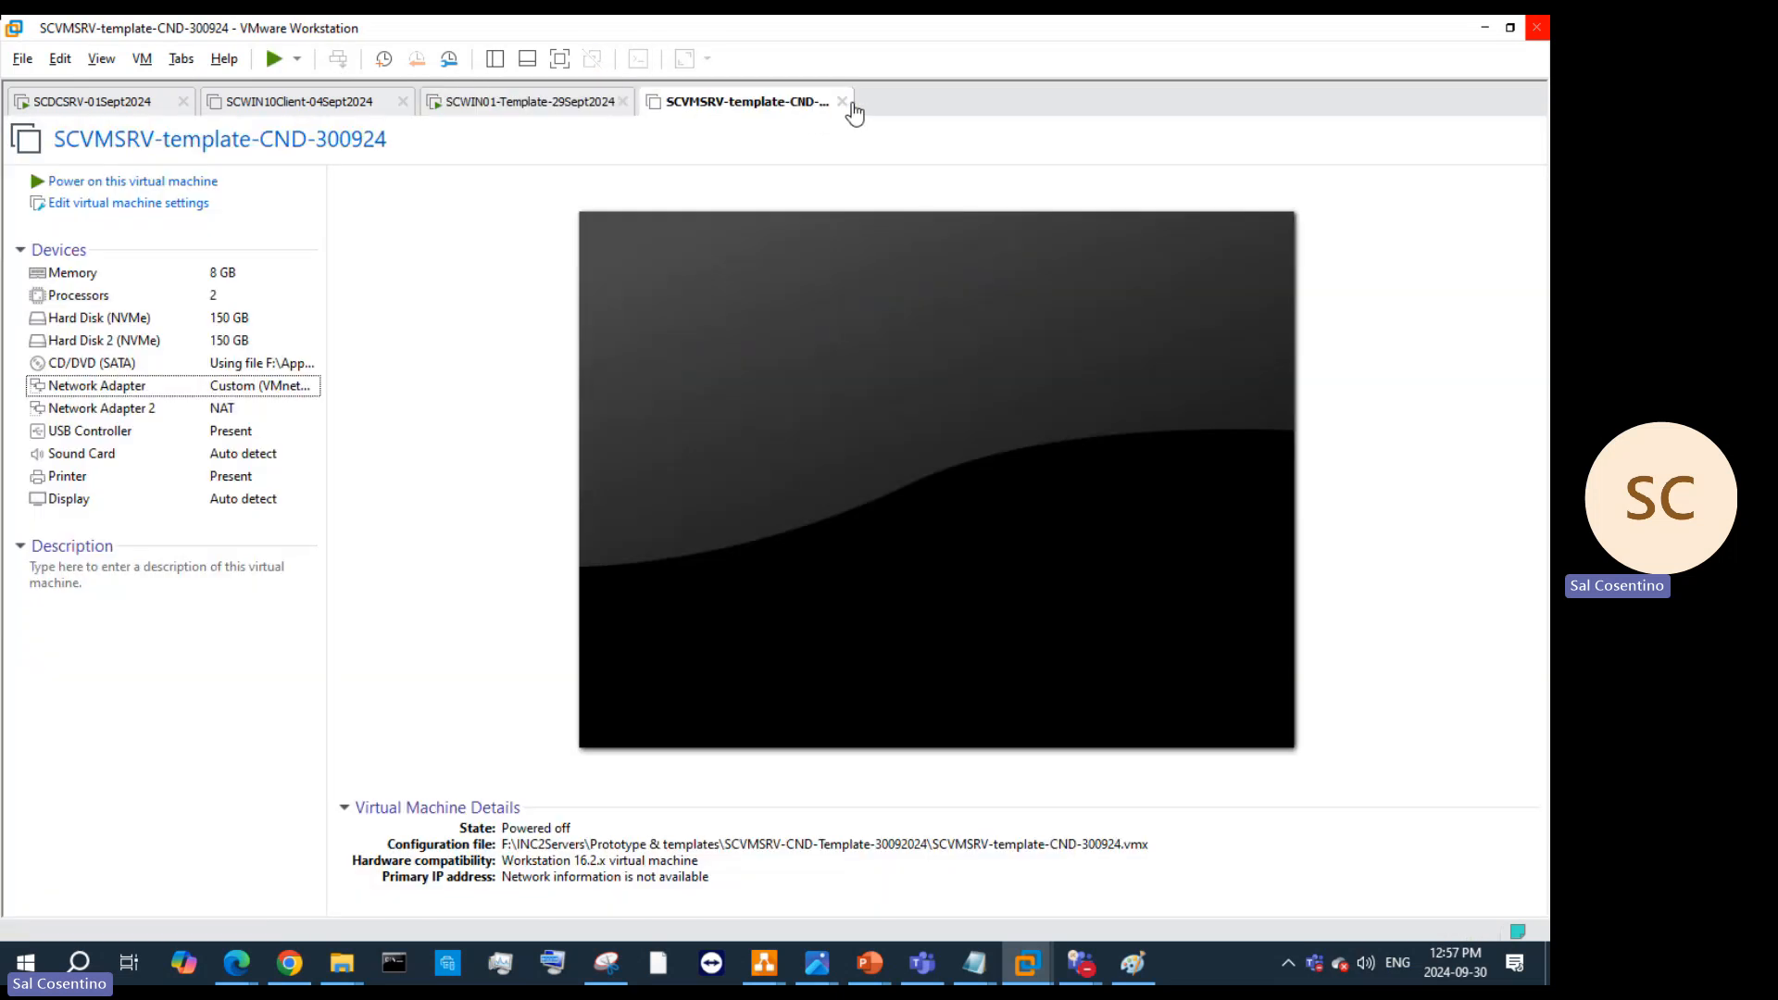
{"action": "left_click", "coordinate": [842, 104]}
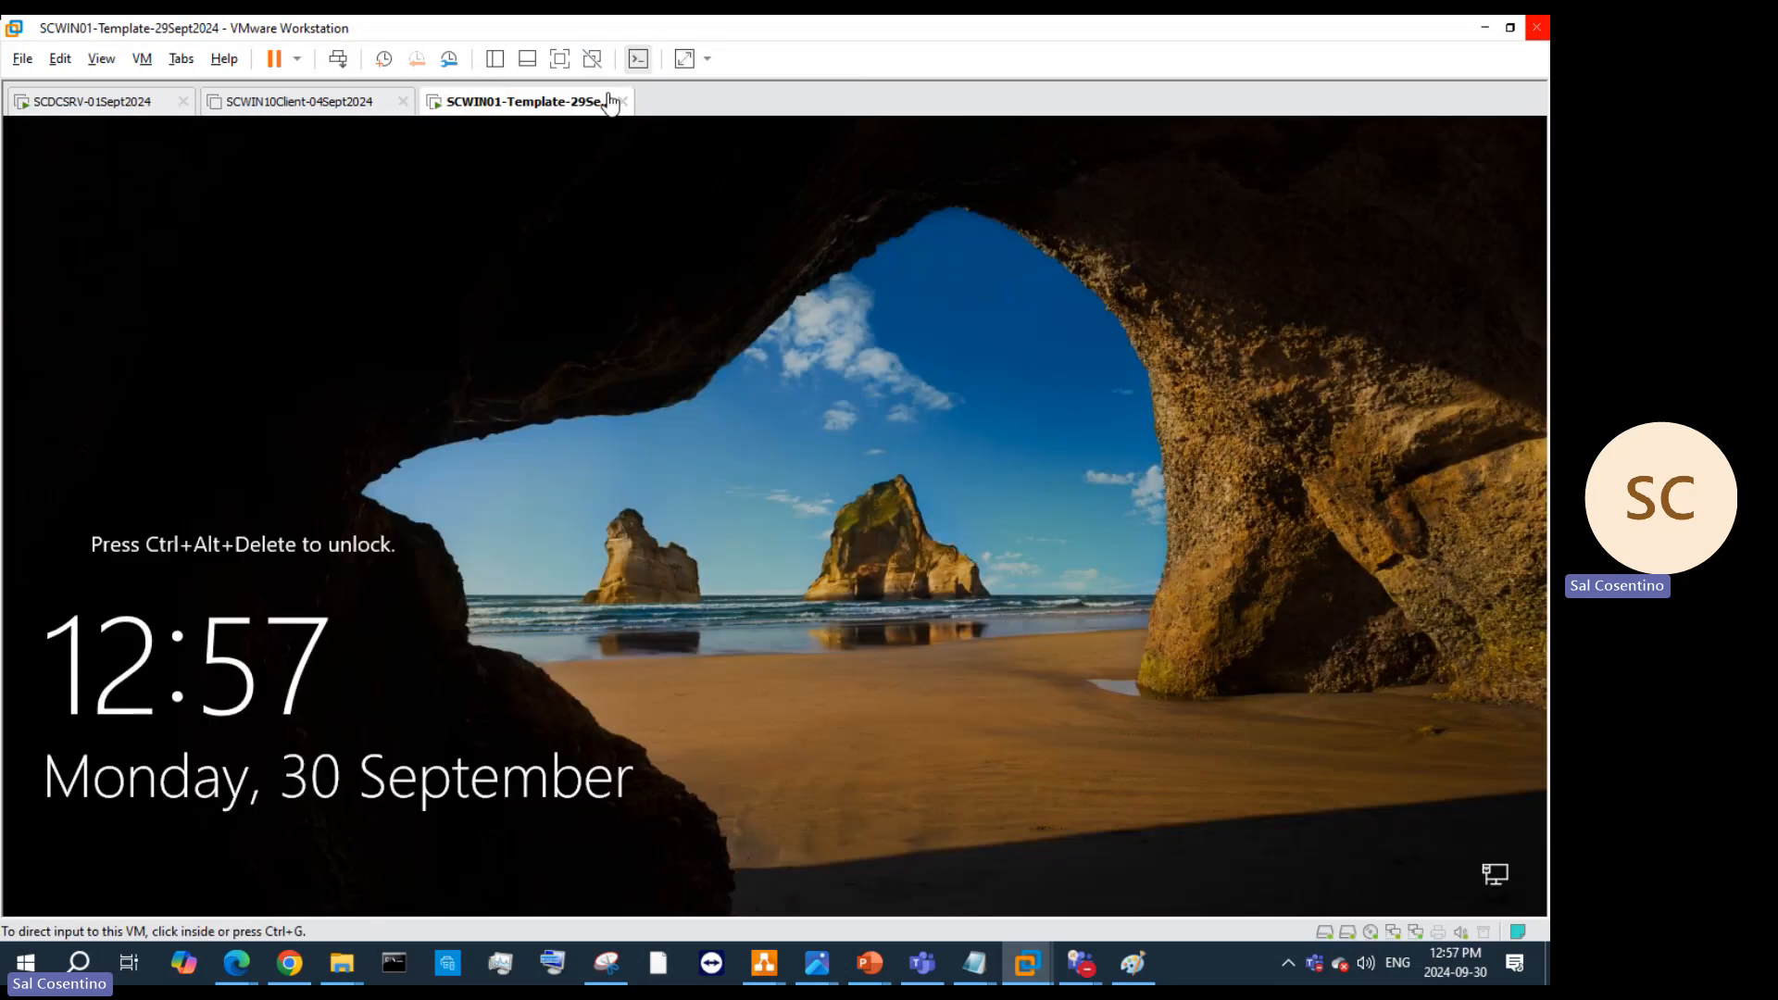
Step: Send Ctrl+Alt+Del to the SCWIN01 template and sign in with the second administrator account's password
{"action": "right_click", "coordinate": [524, 104]}
{"action": "mouse_move", "coordinate": [559, 141]}
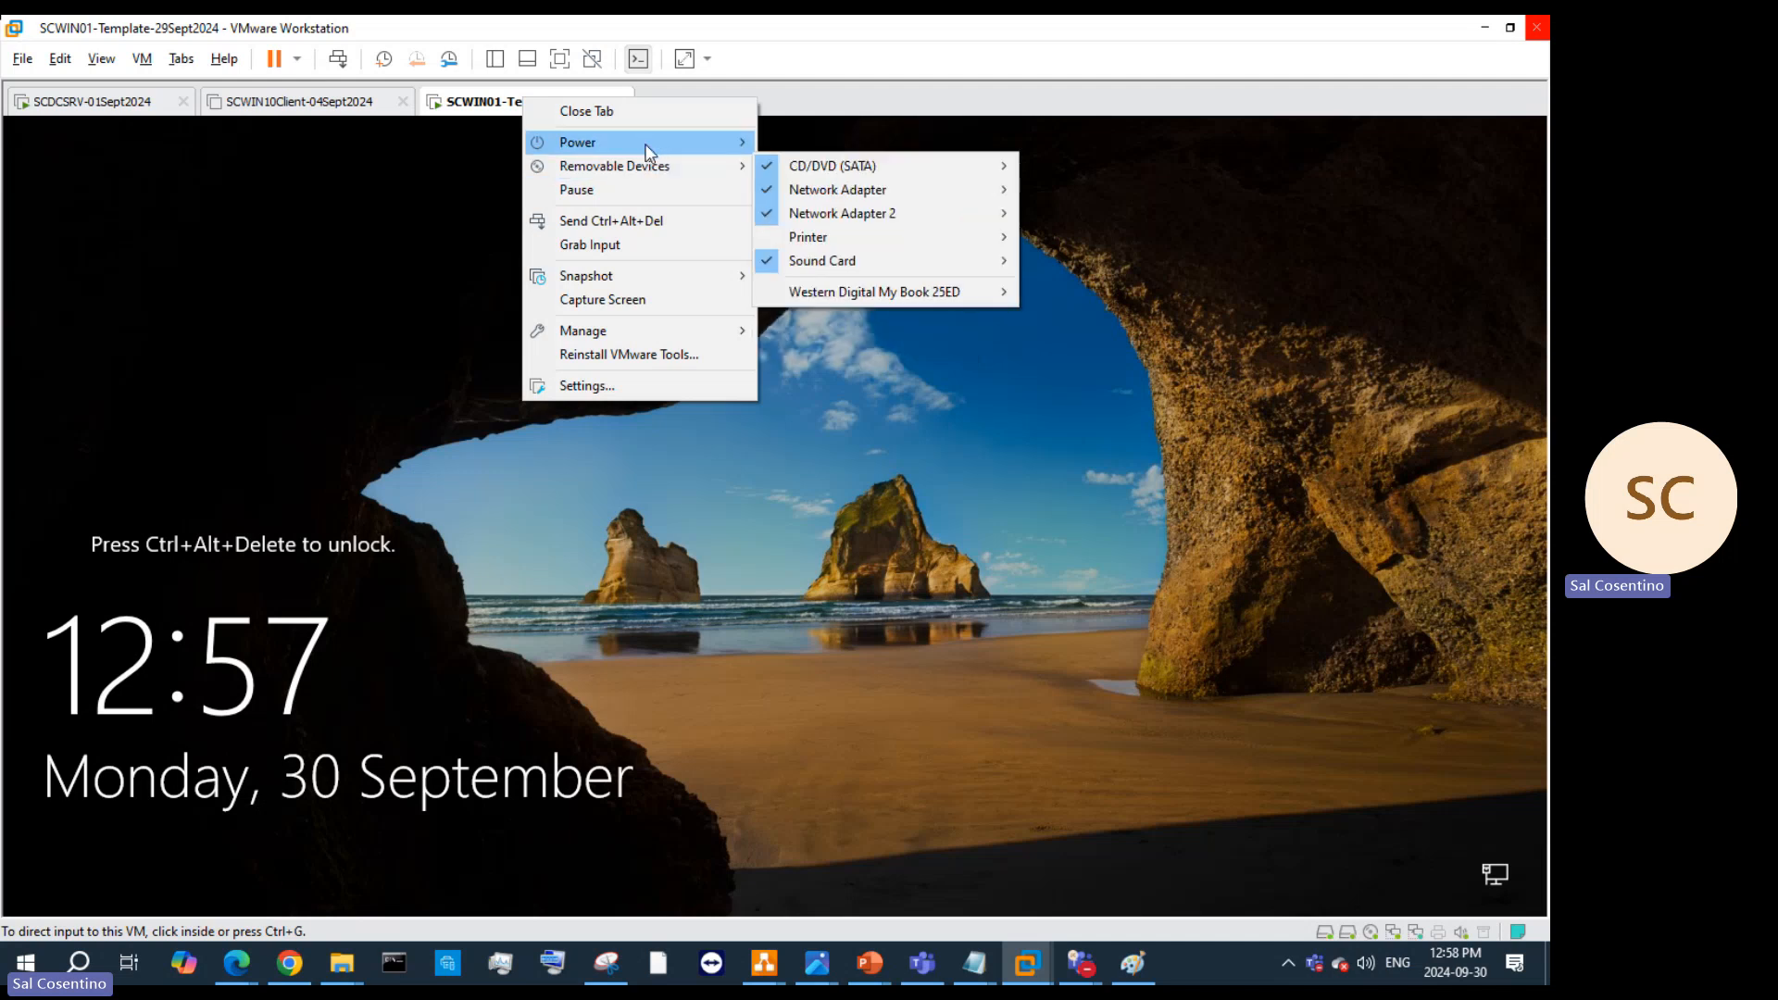
{"action": "mouse_move", "coordinate": [648, 150]}
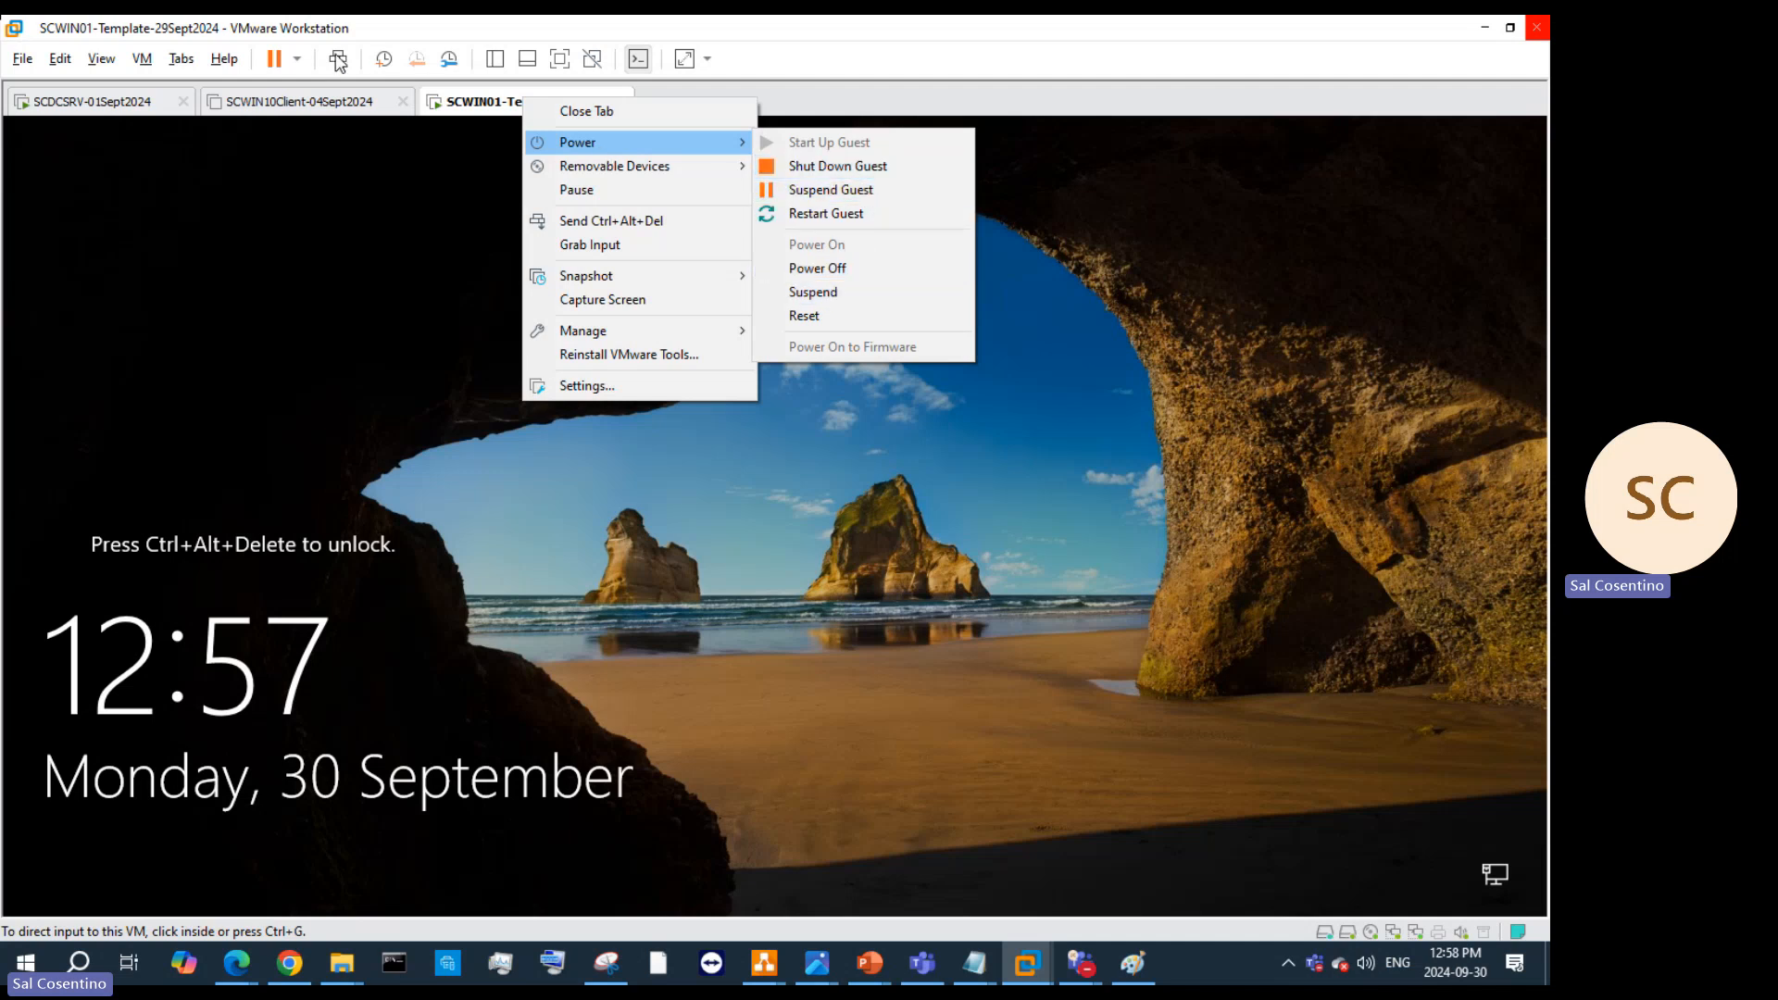
{"action": "left_click", "coordinate": [339, 61]}
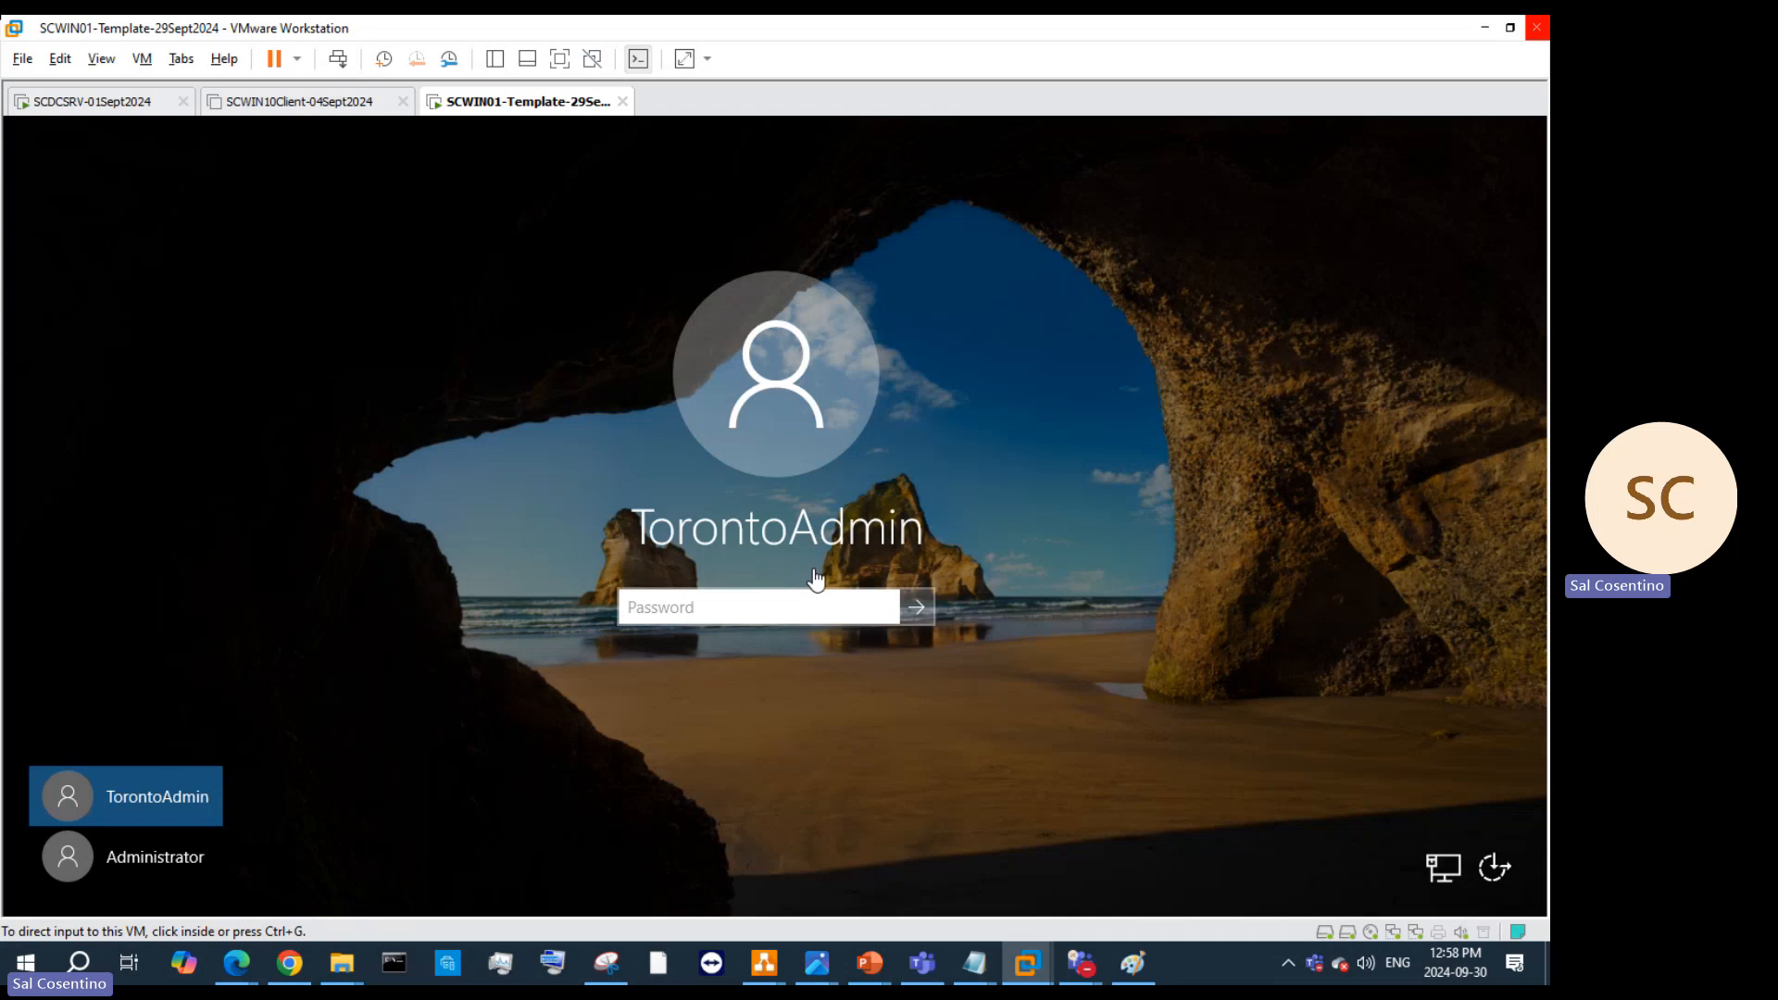
{"action": "left_click", "coordinate": [793, 607]}
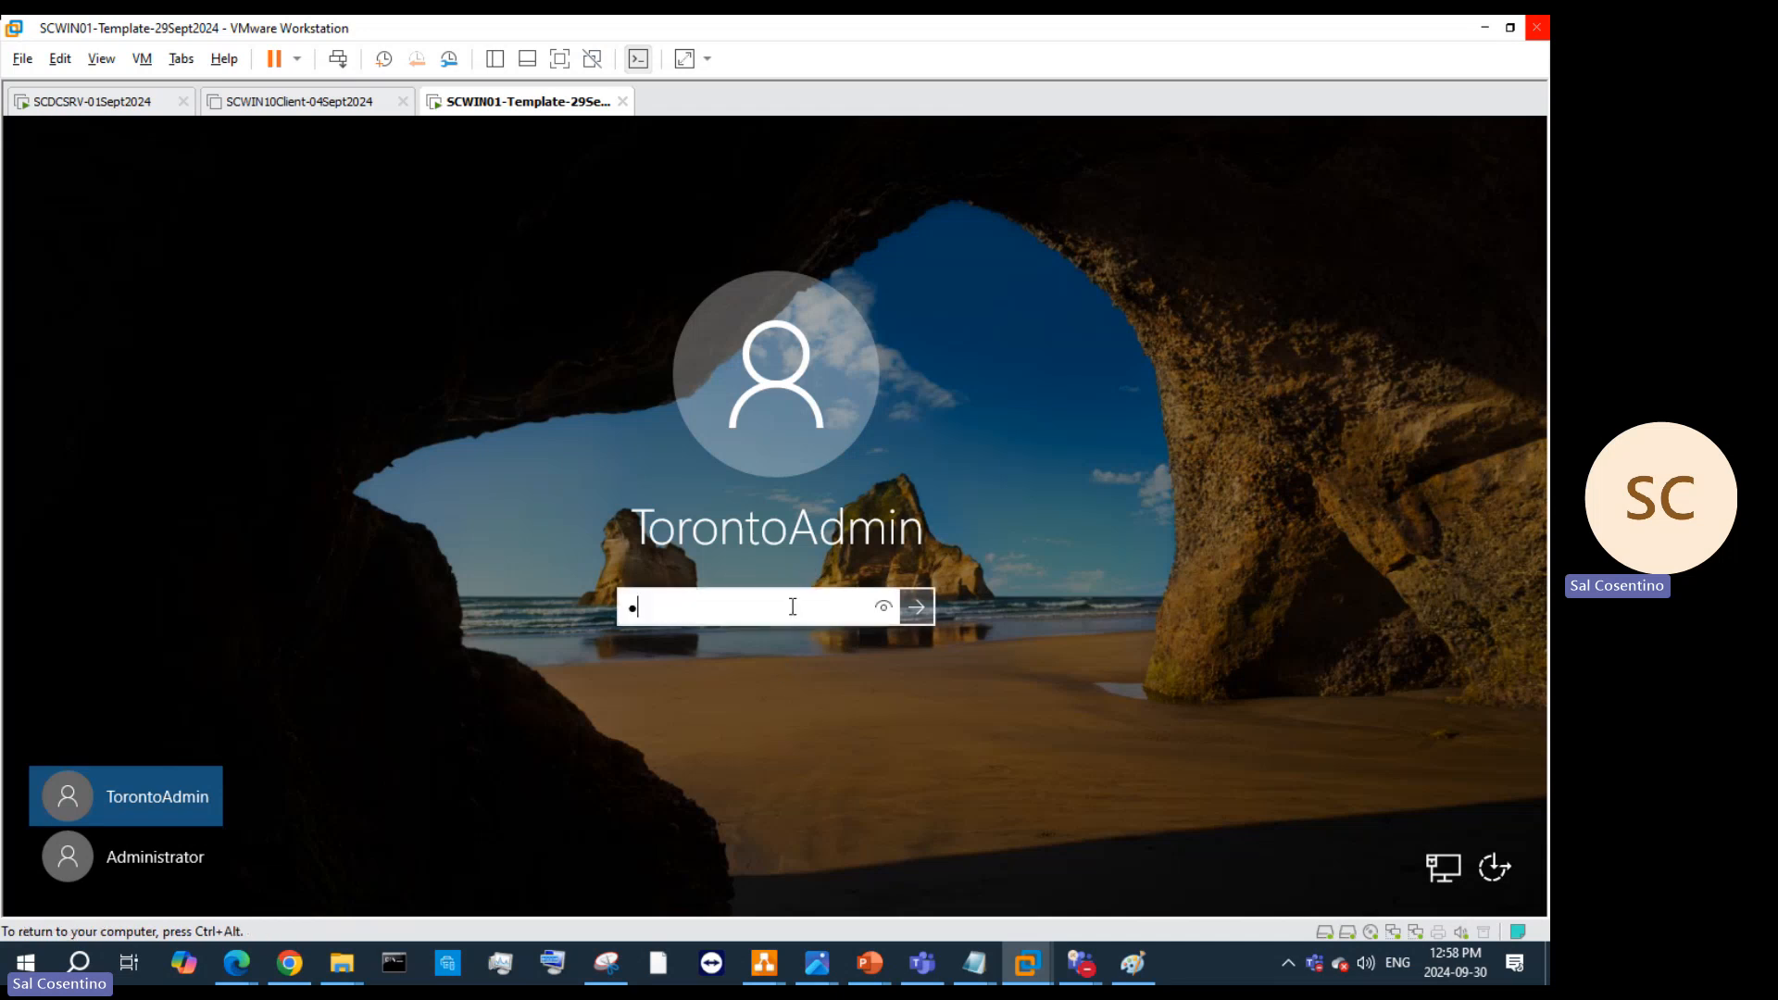
{"action": "key", "text": "Return"}
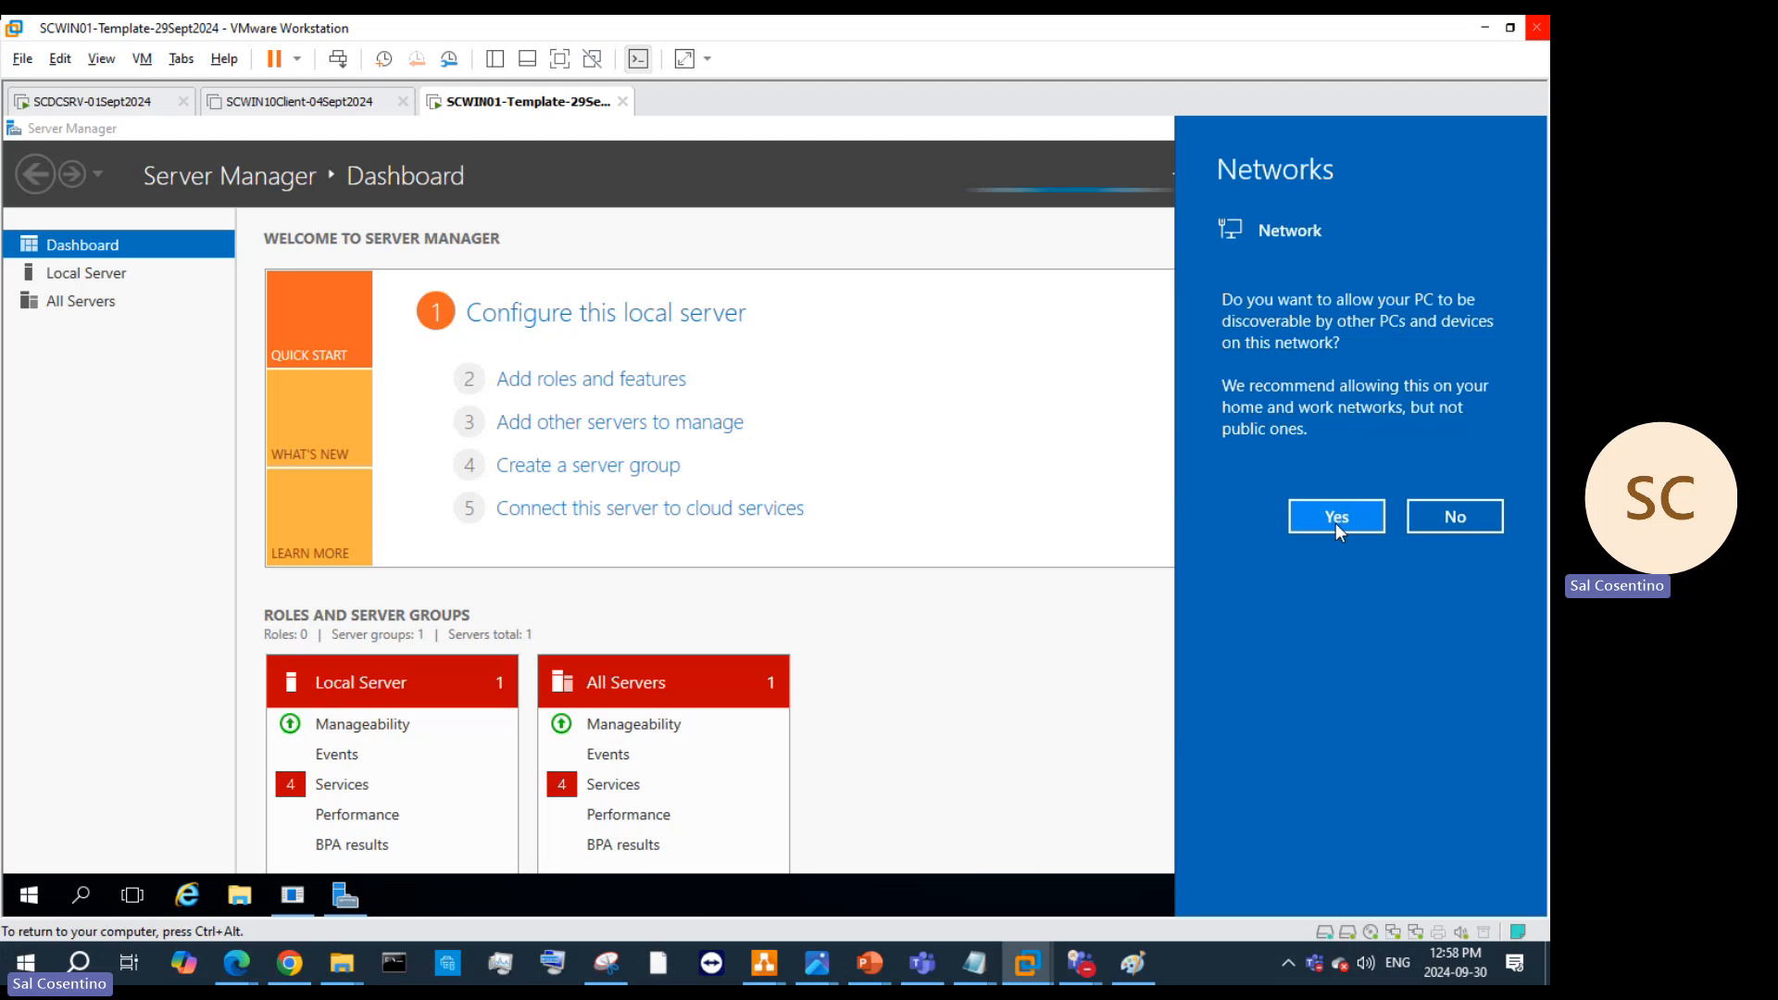
Step: Bring the Sysprep PowerPoint presentation back to the front
{"action": "left_click", "coordinate": [83, 896]}
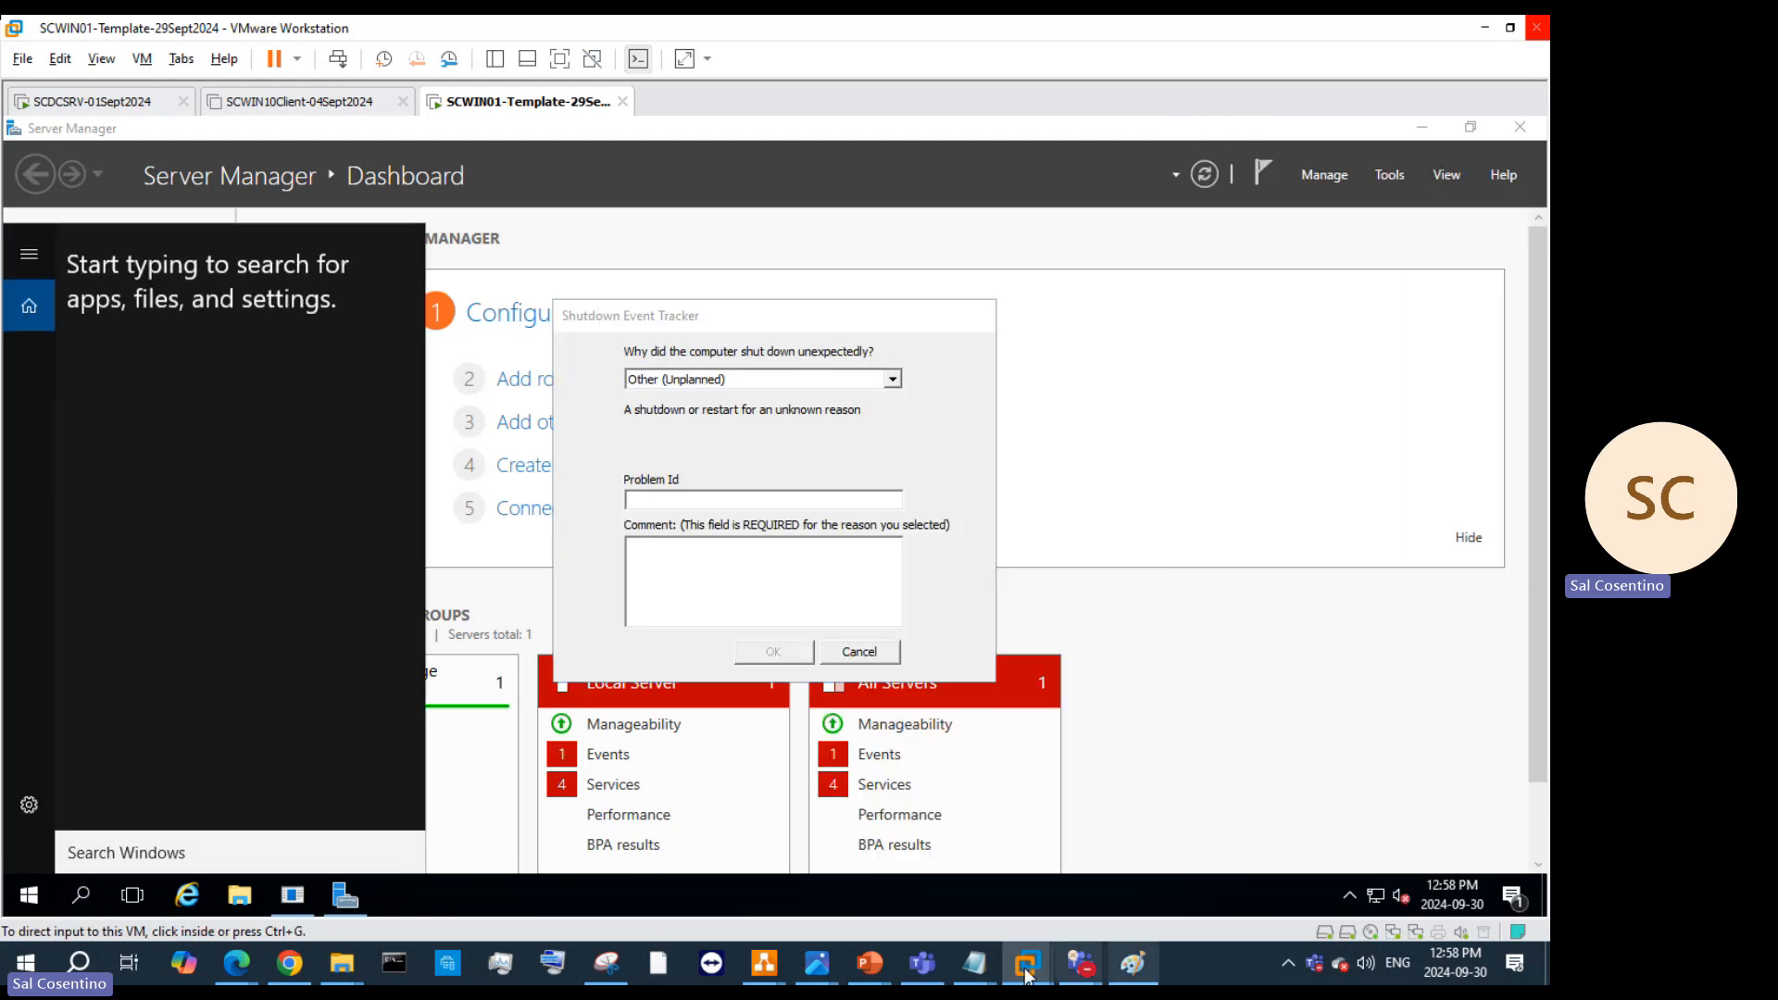
{"action": "mouse_move", "coordinate": [871, 967]}
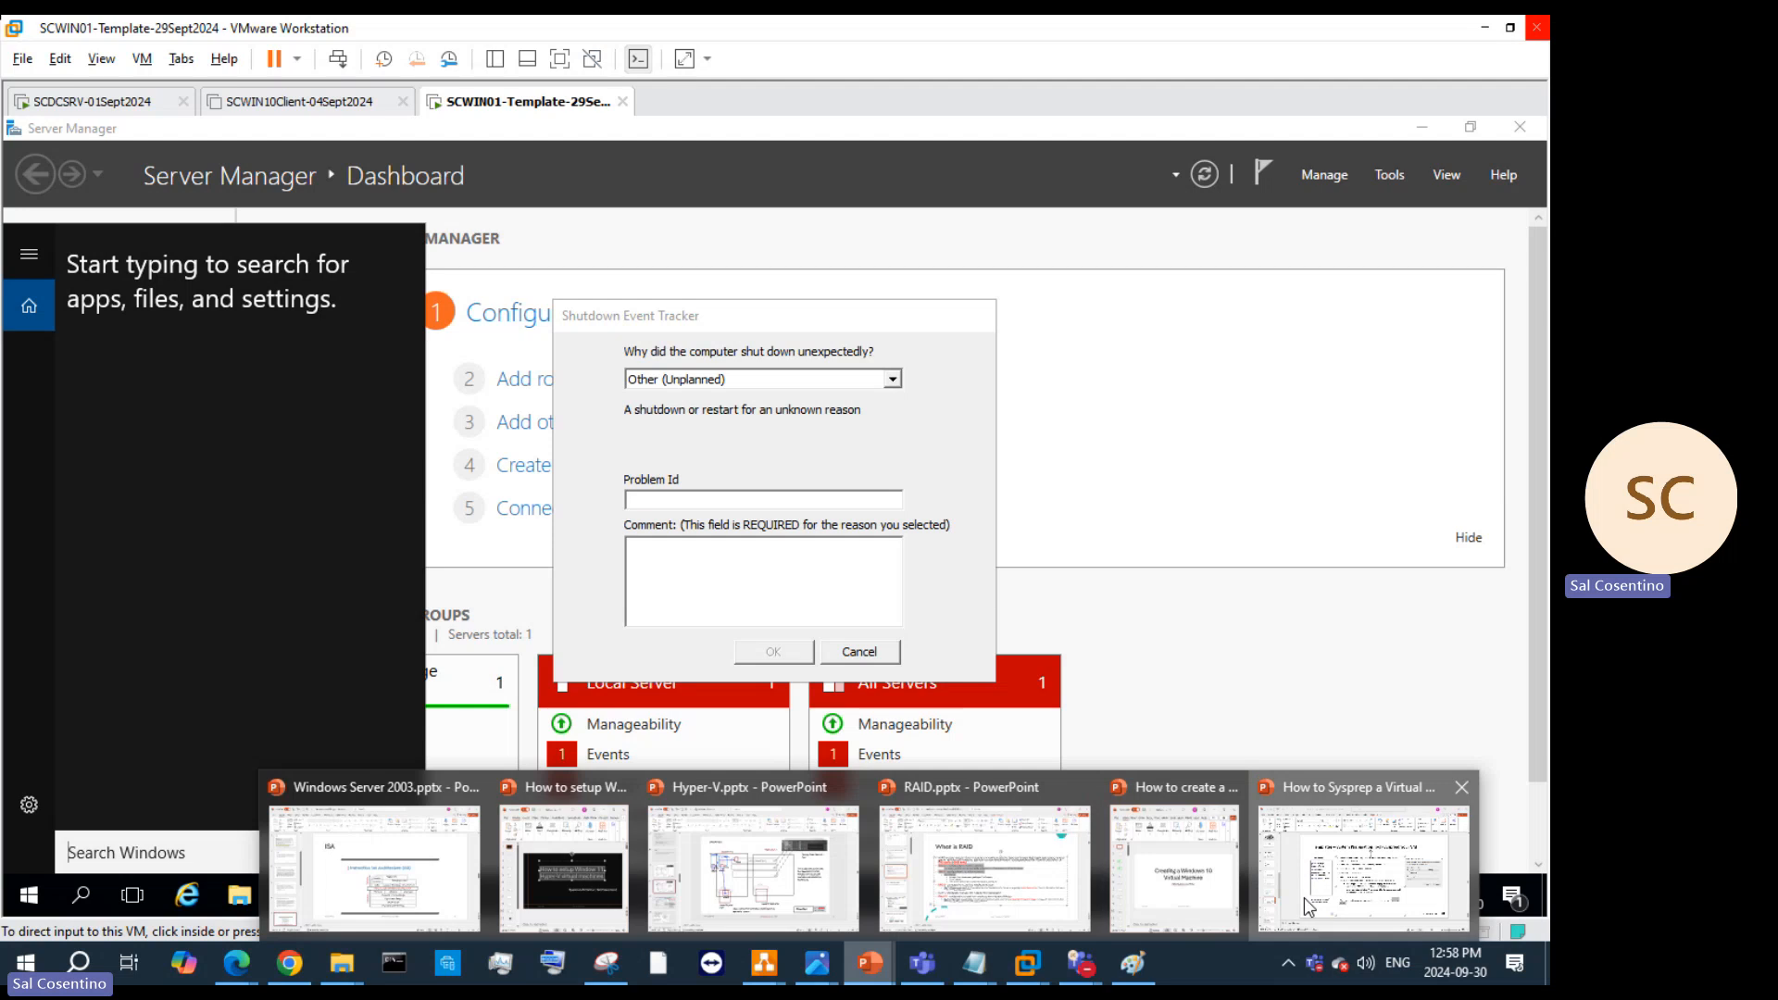
{"action": "left_click", "coordinate": [1364, 855]}
Step: On slide 20, add 'control userpasswords2' and 'Net user adminsitartor /active' as sub-steps under step 5
{"action": "left_click", "coordinate": [92, 546]}
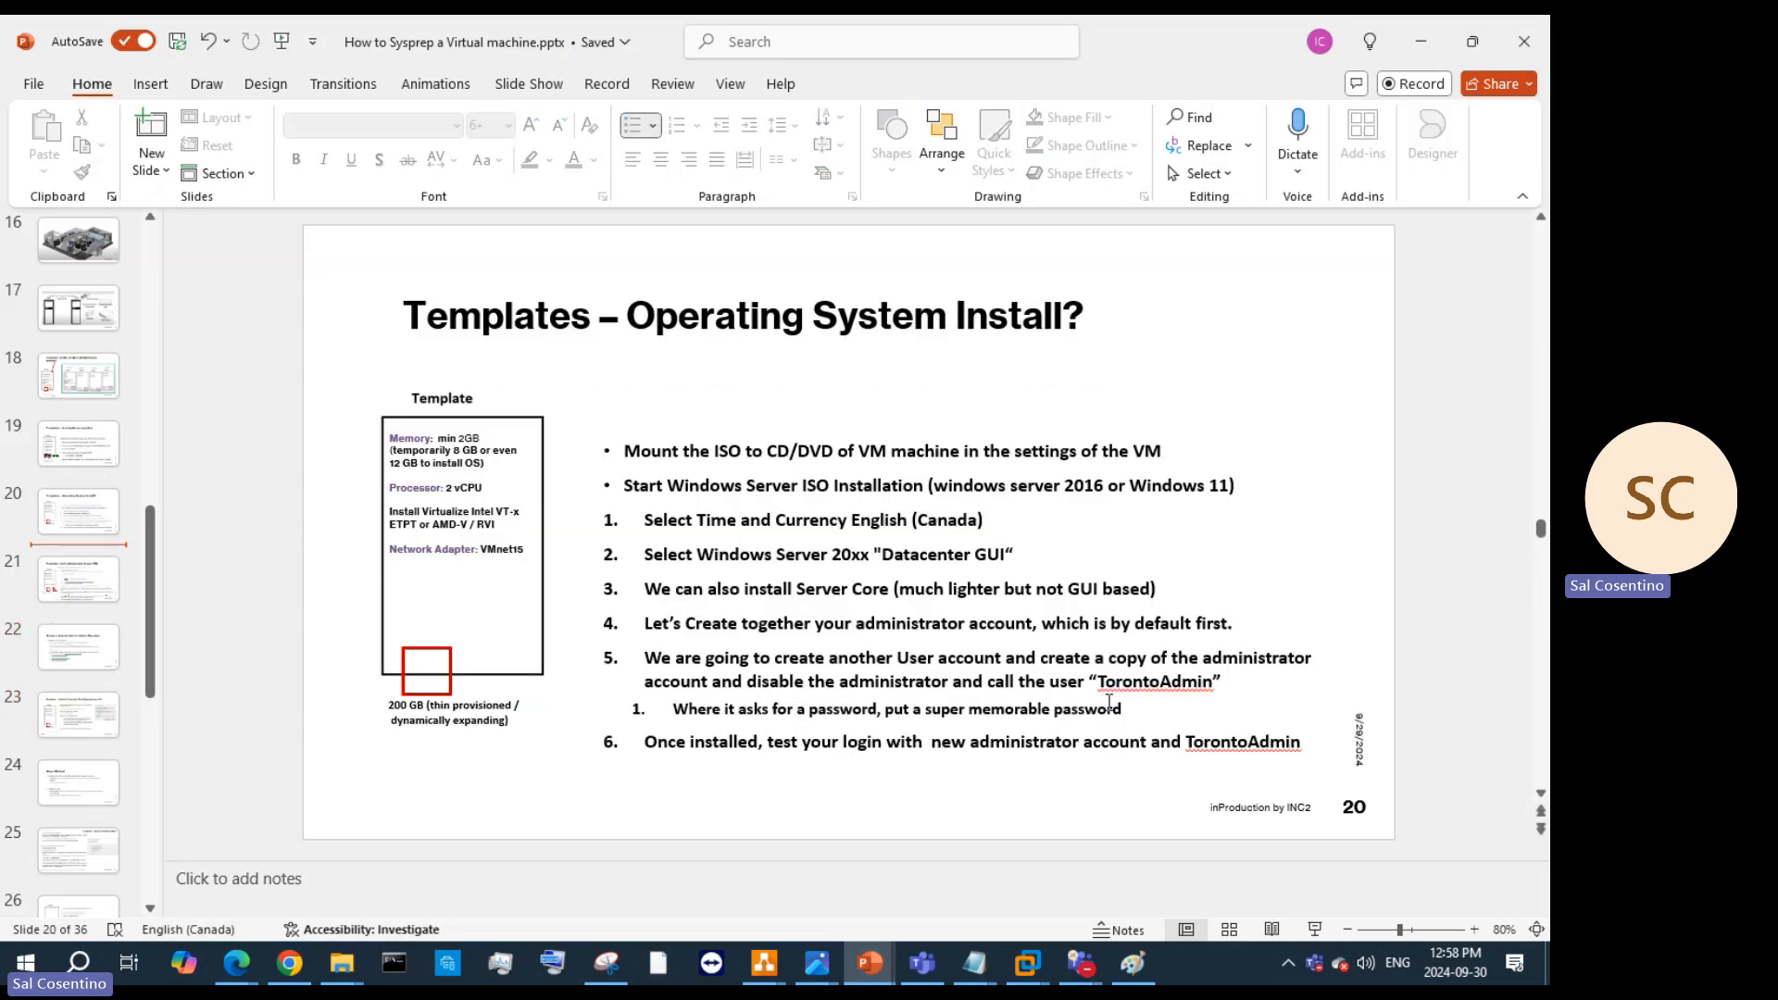
{"action": "left_click", "coordinate": [1129, 708]}
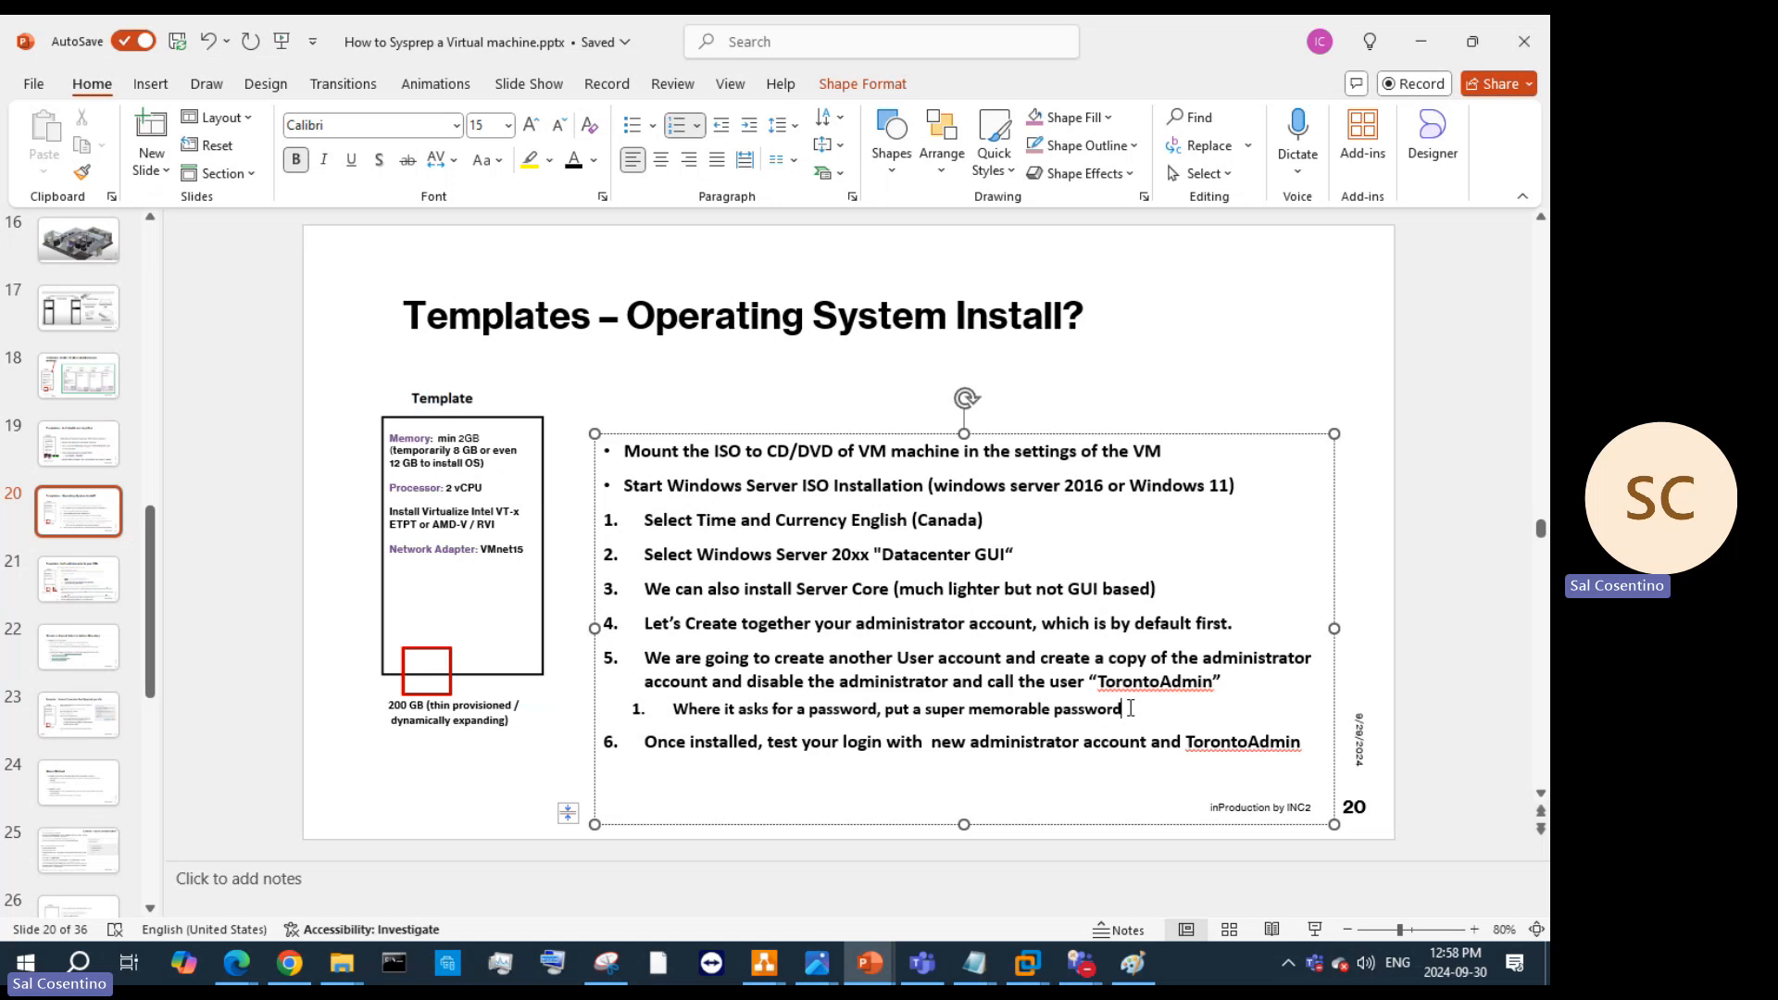
{"action": "key", "text": "Return"}
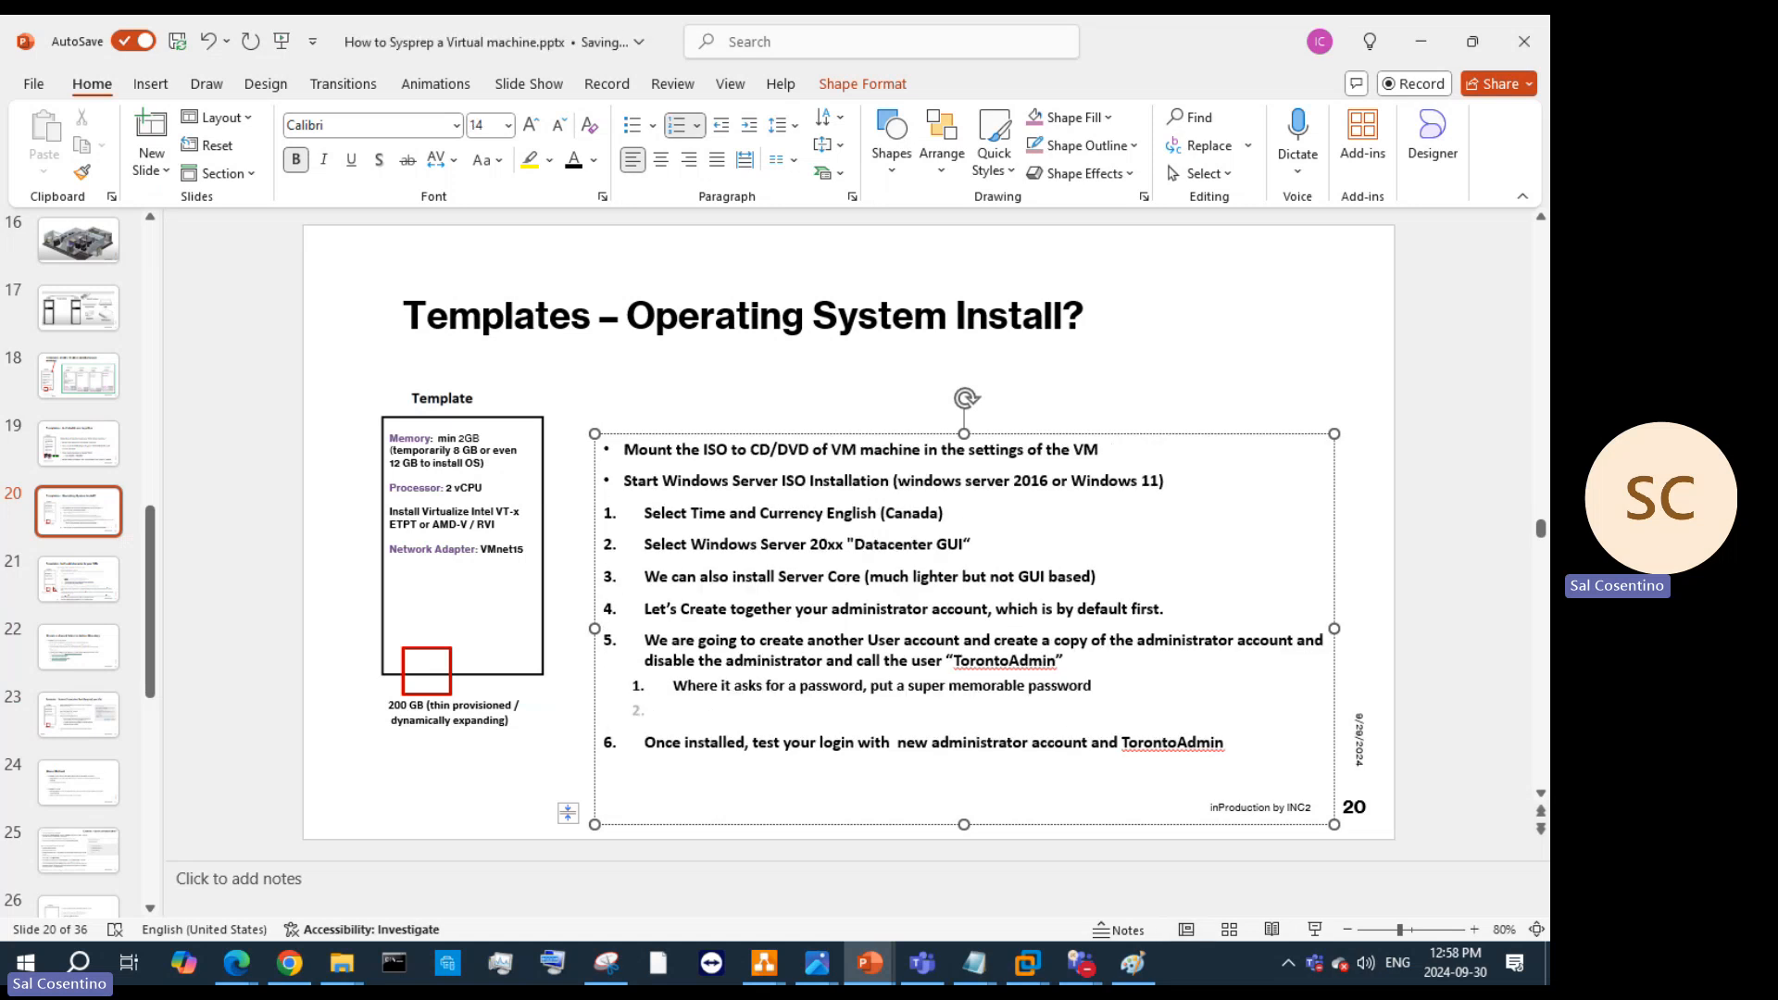
{"action": "type", "text": "control userpasswords2"}
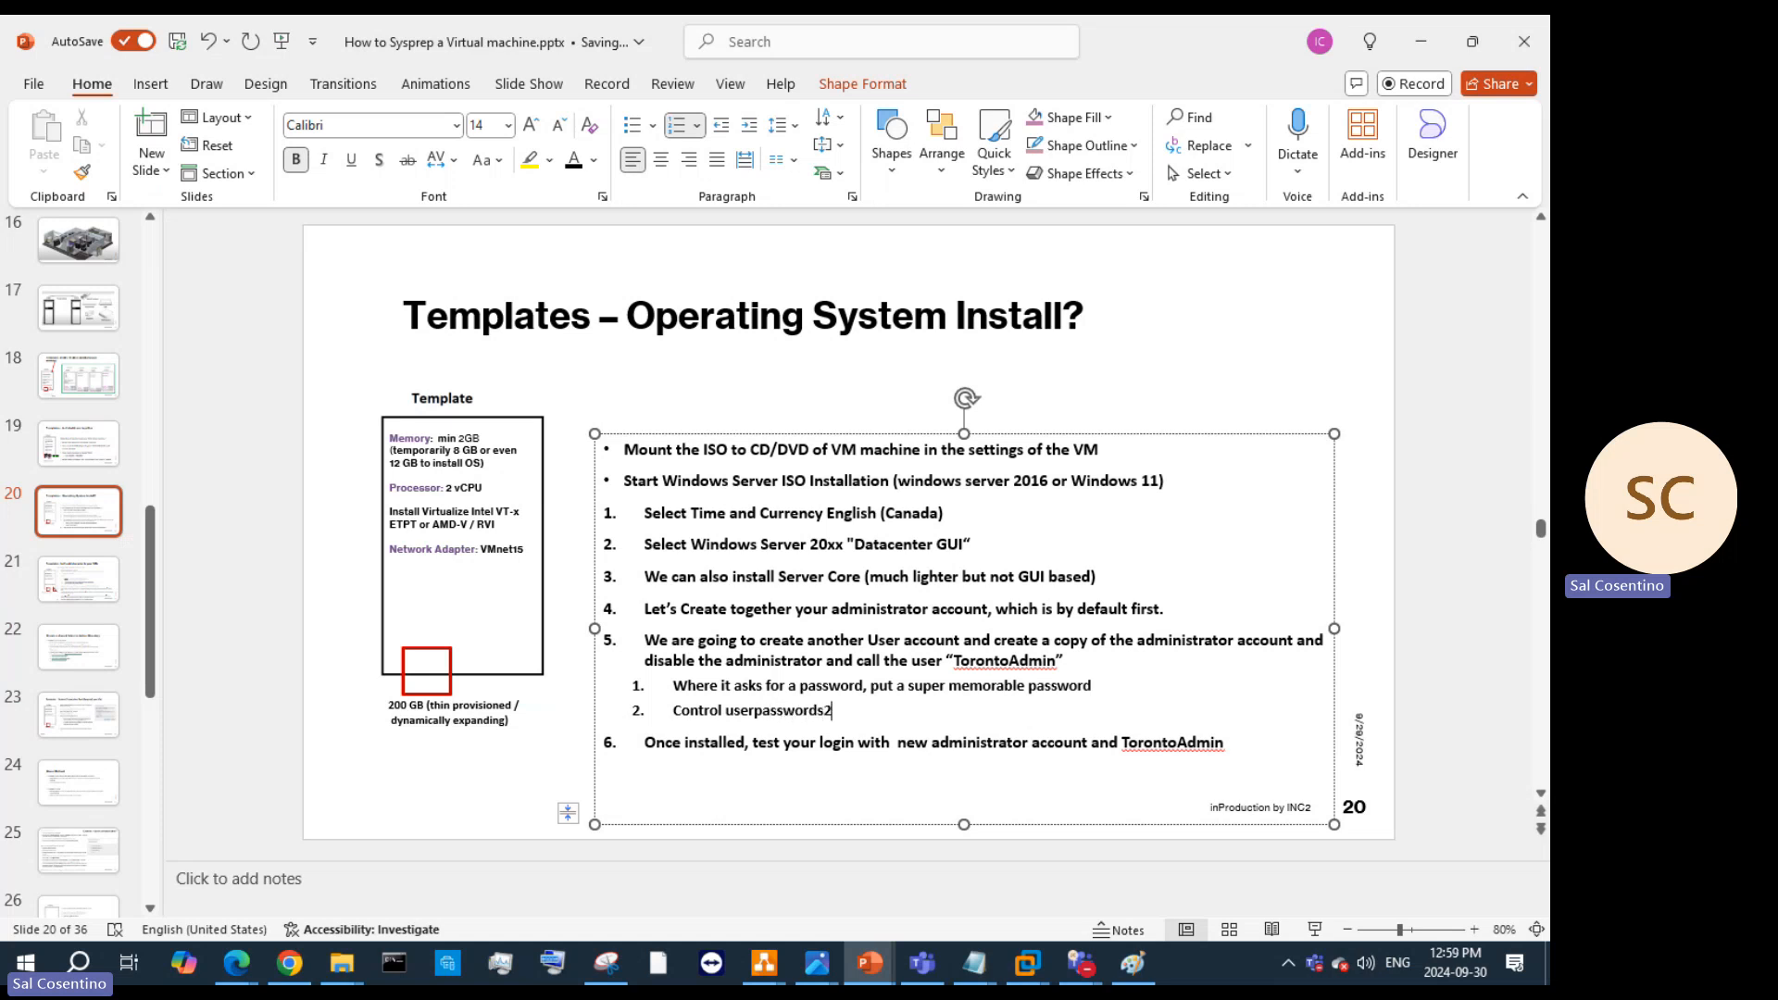
{"action": "key", "text": "Return"}
{"action": "type", "text": "Net "}
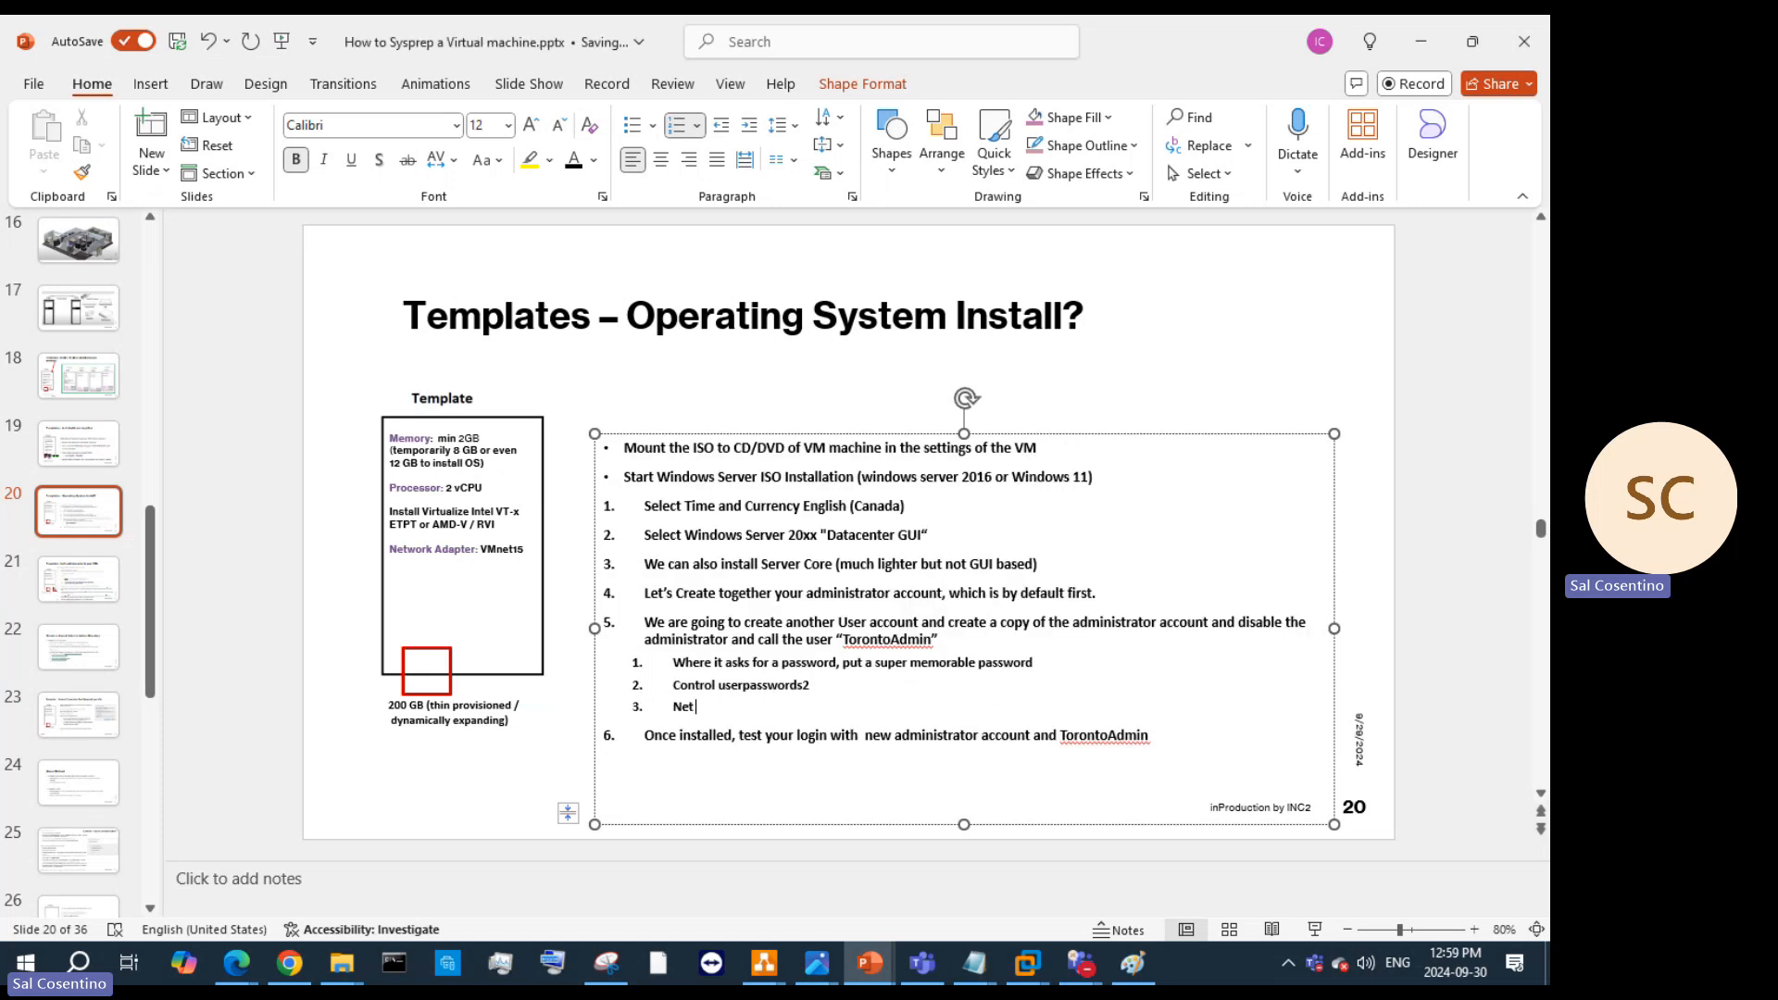
{"action": "type", "text": "user adm"}
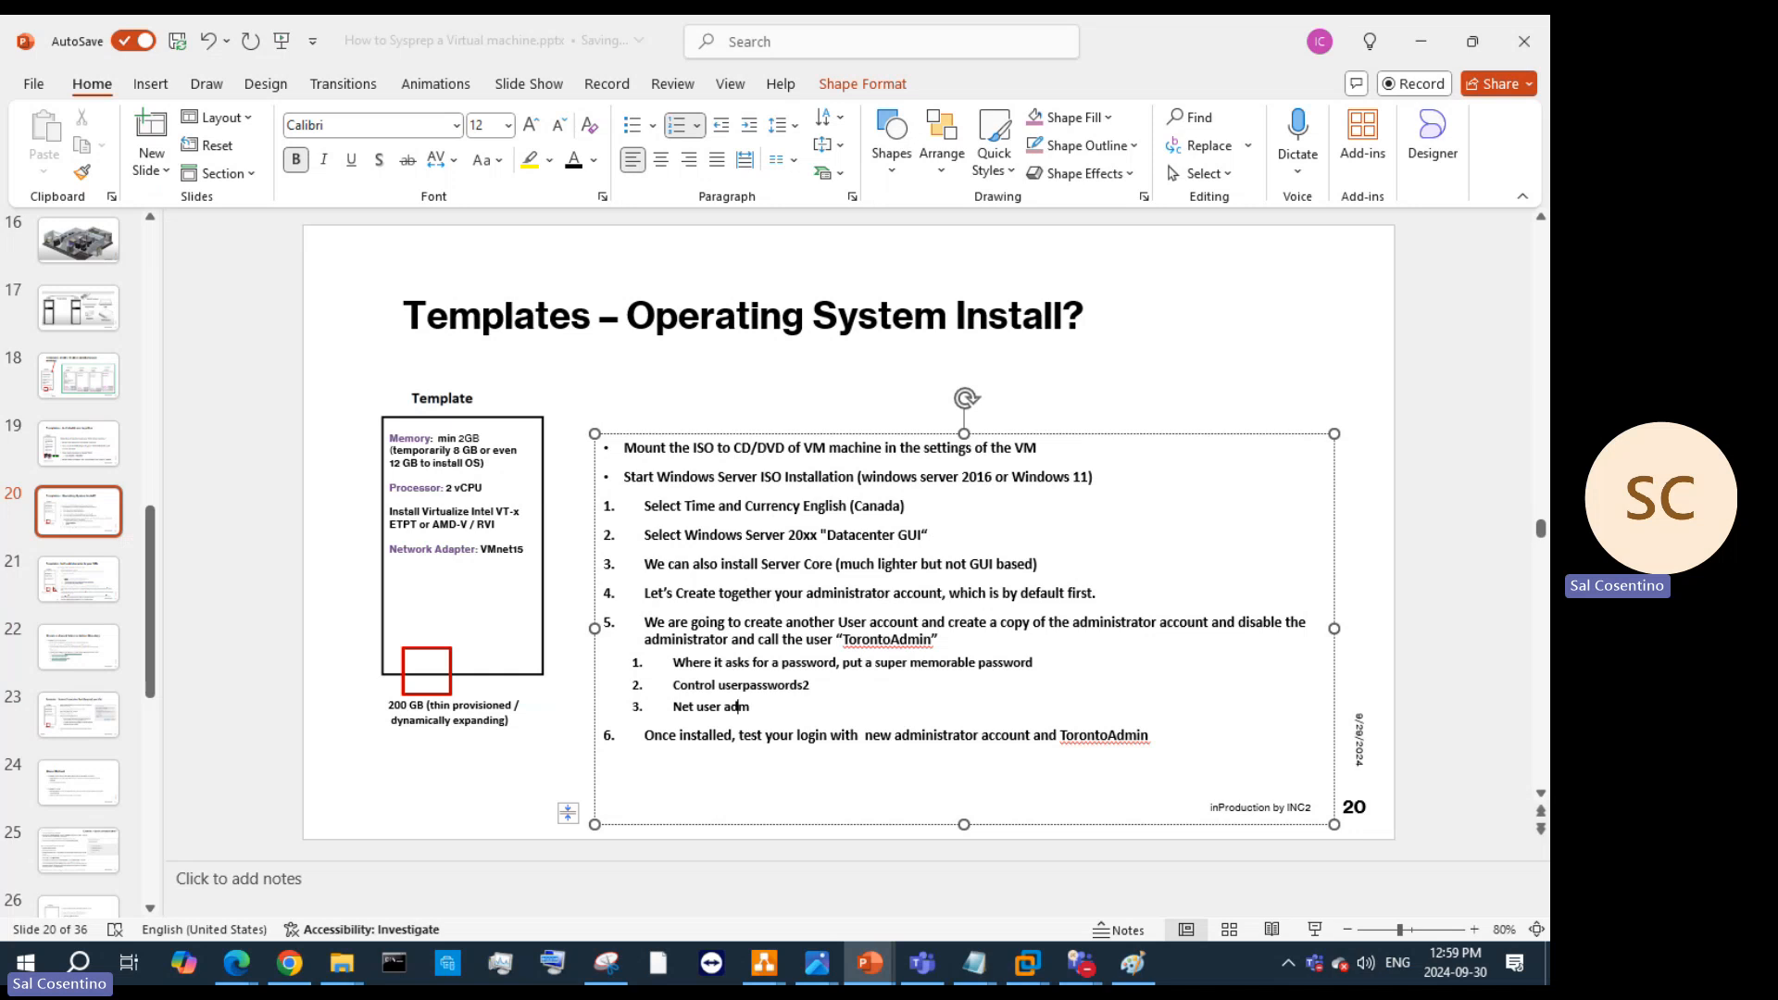
{"action": "type", "text": "insitartor"}
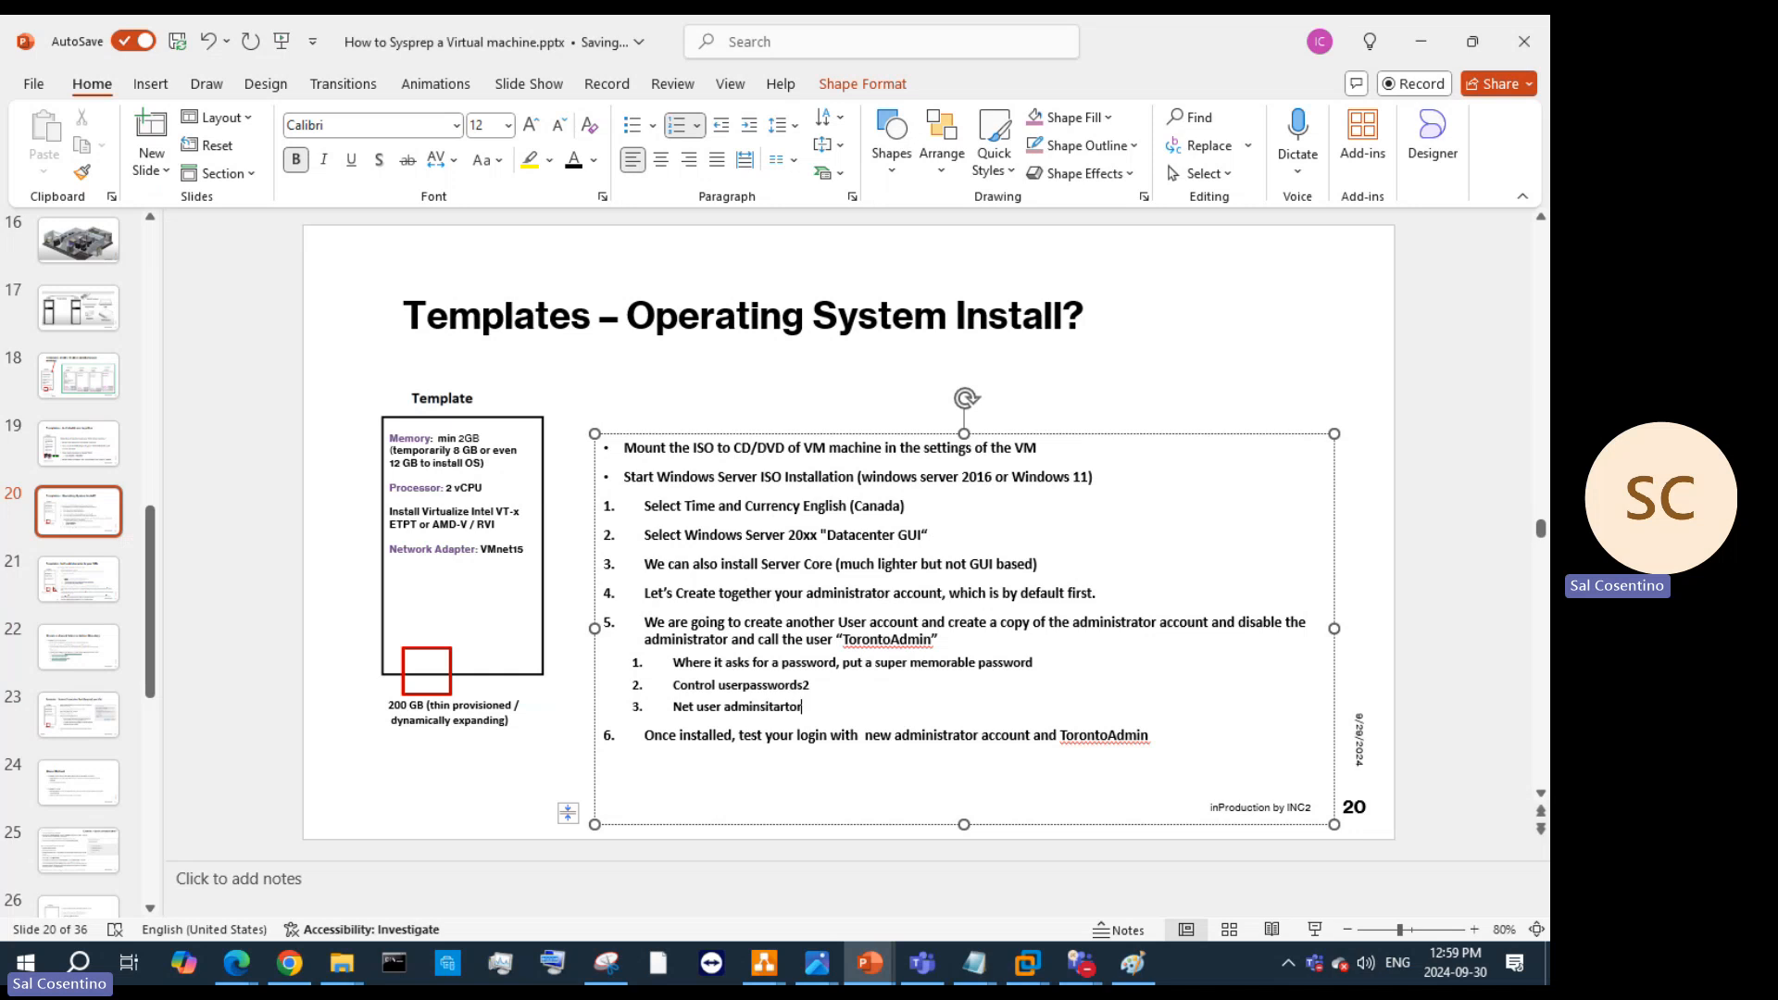
{"action": "type", "text": " /ac"}
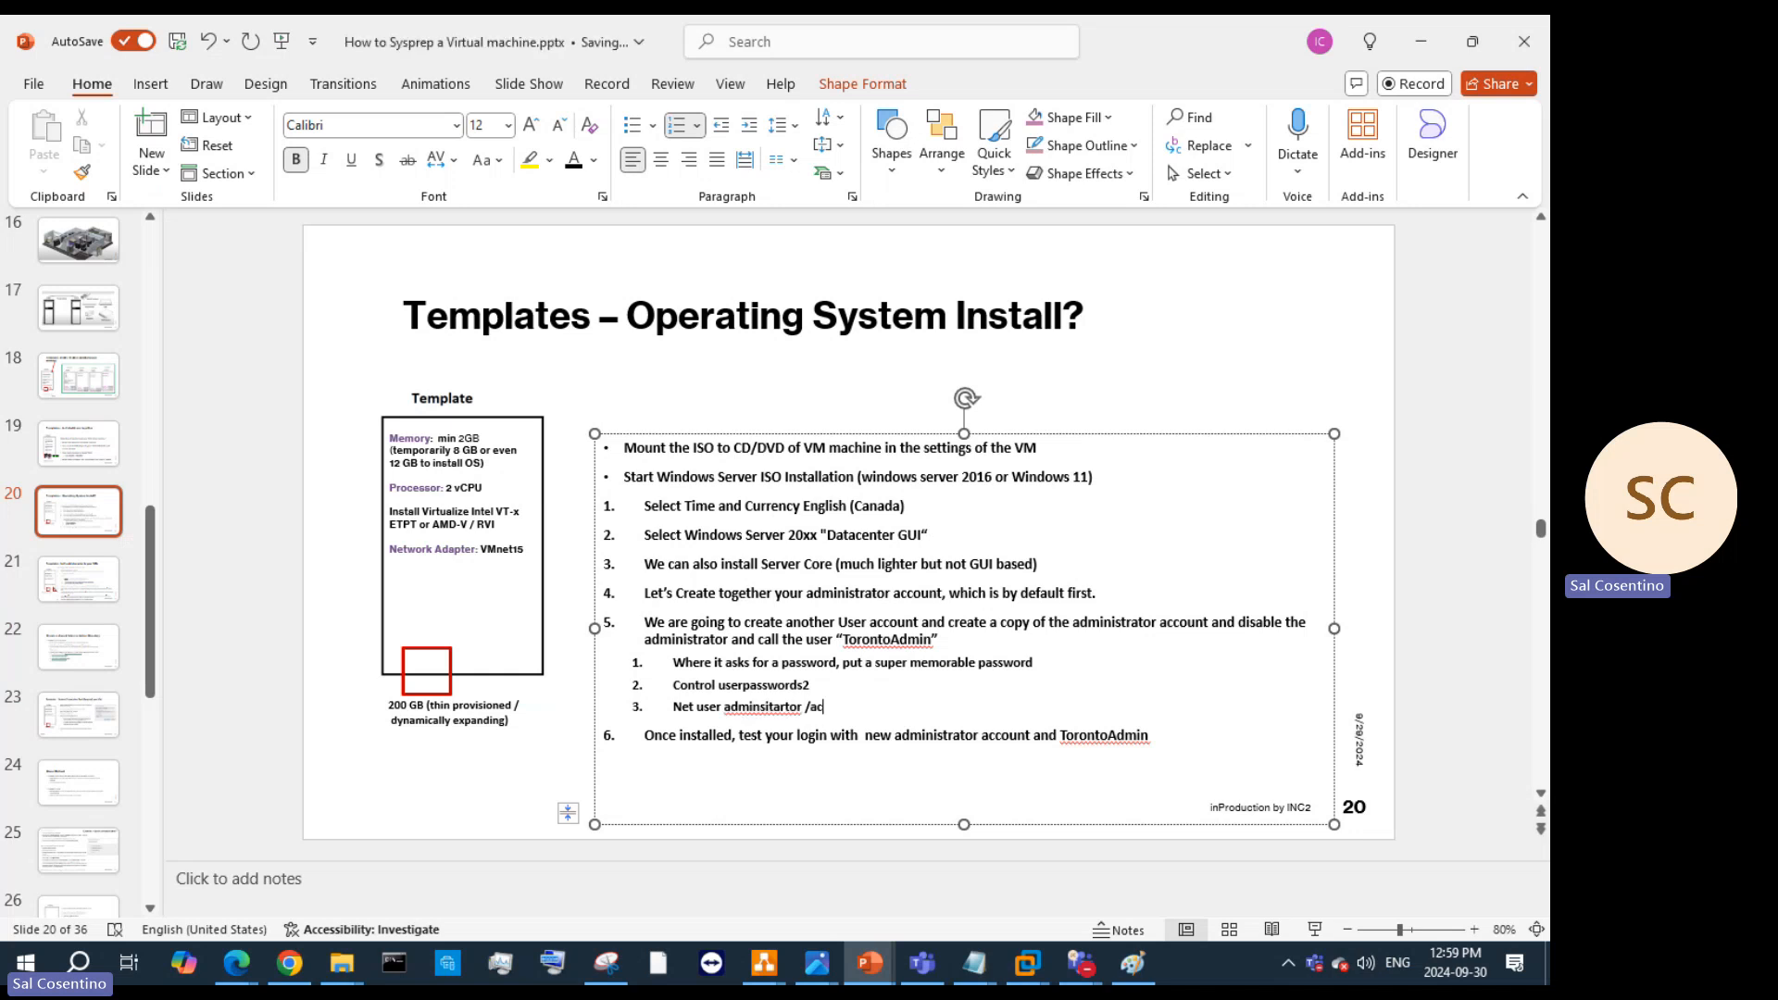
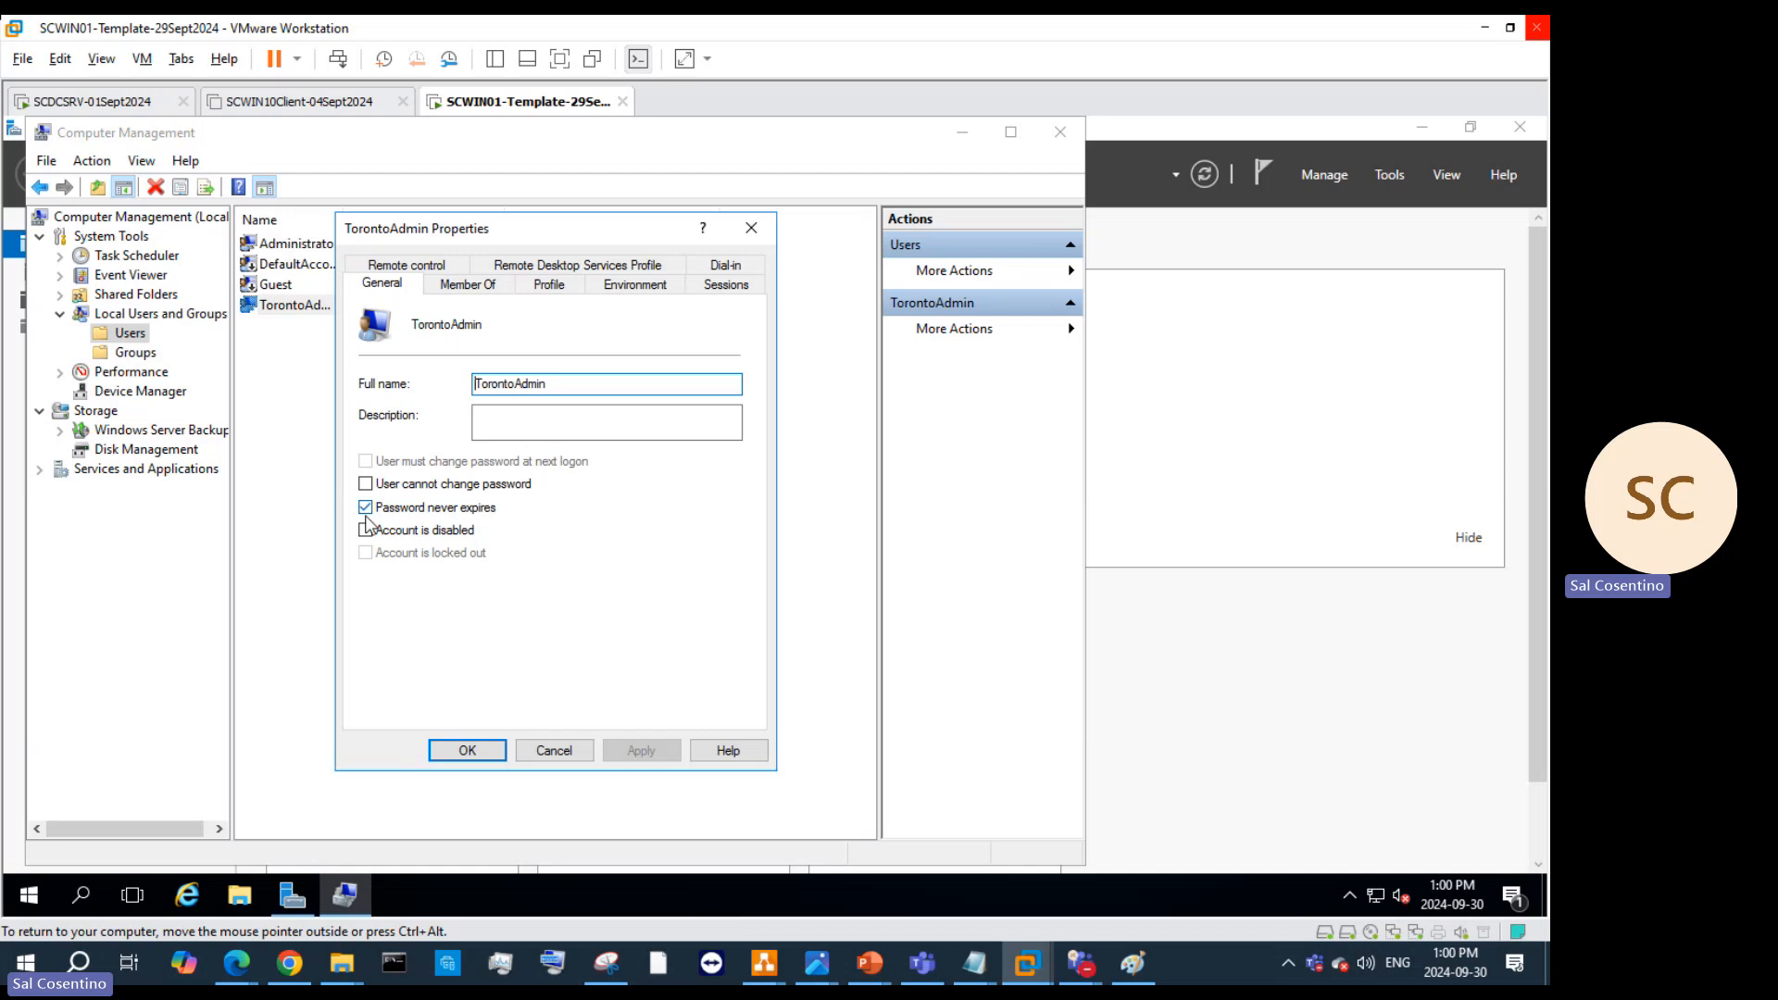
Step: Toggle TorontoAdmin's 'User cannot change password' off again, verify Administrators membership, cancel, then select Administrator
{"action": "left_click", "coordinate": [365, 486]}
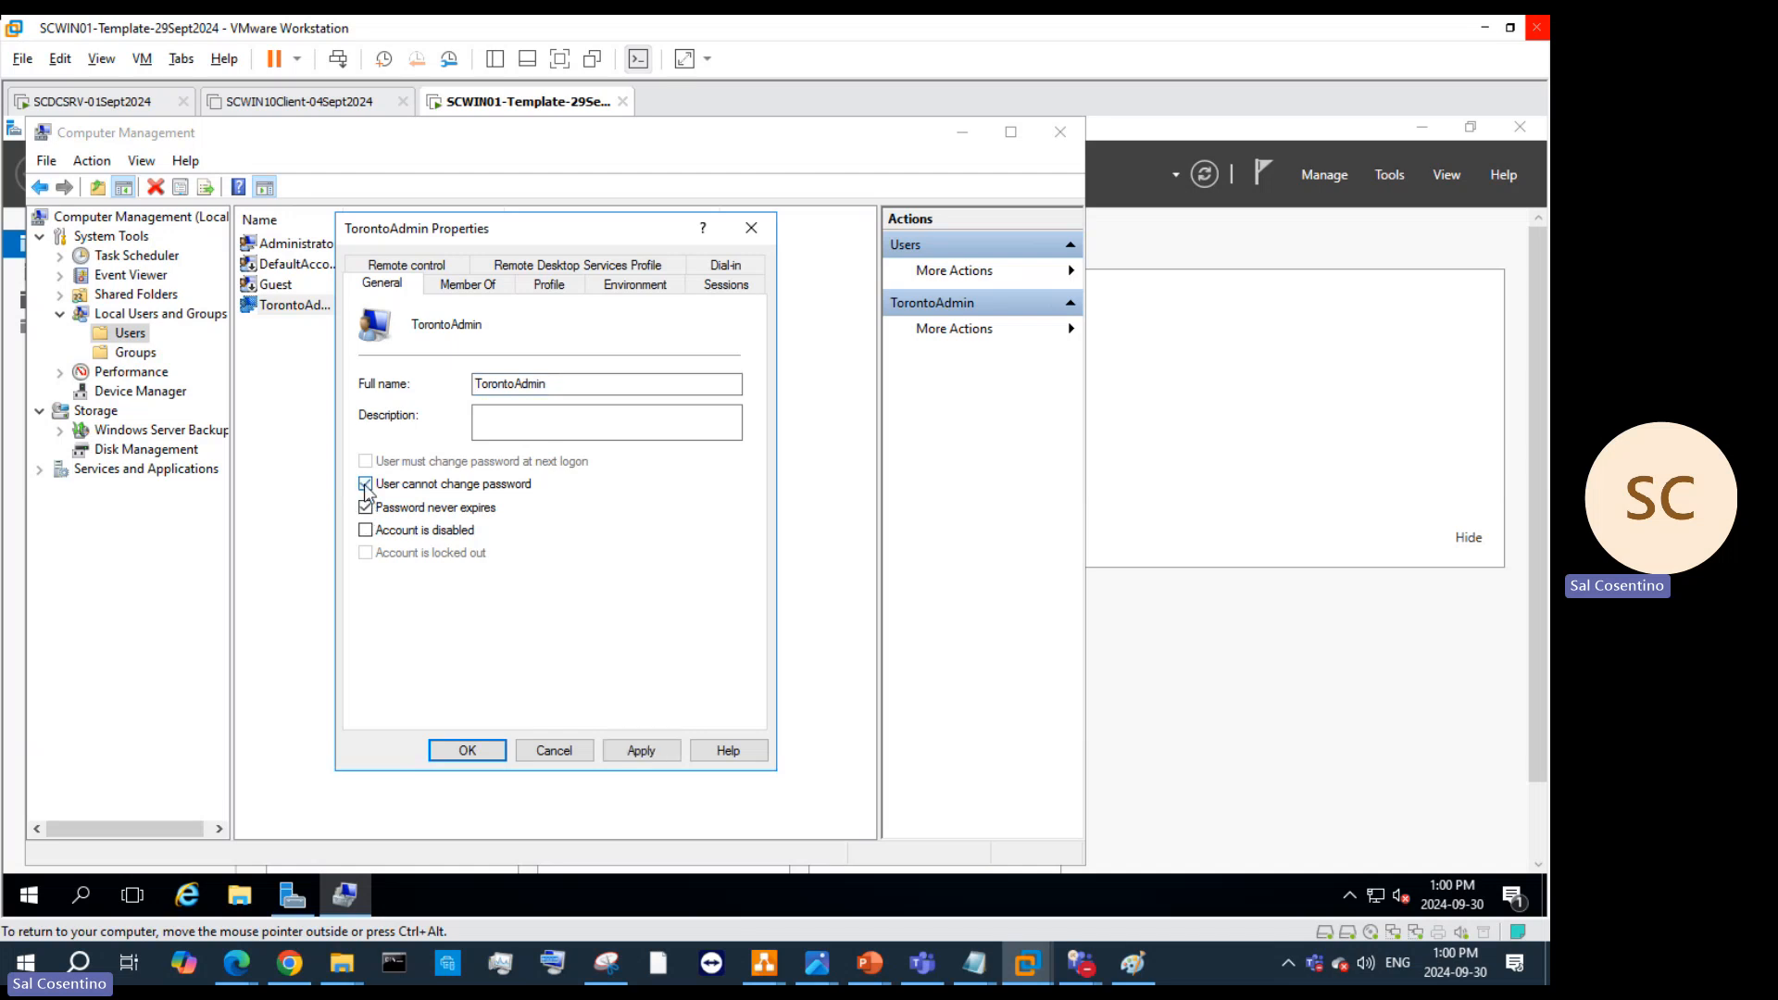
{"action": "left_click", "coordinate": [366, 484]}
{"action": "left_click", "coordinate": [478, 287]}
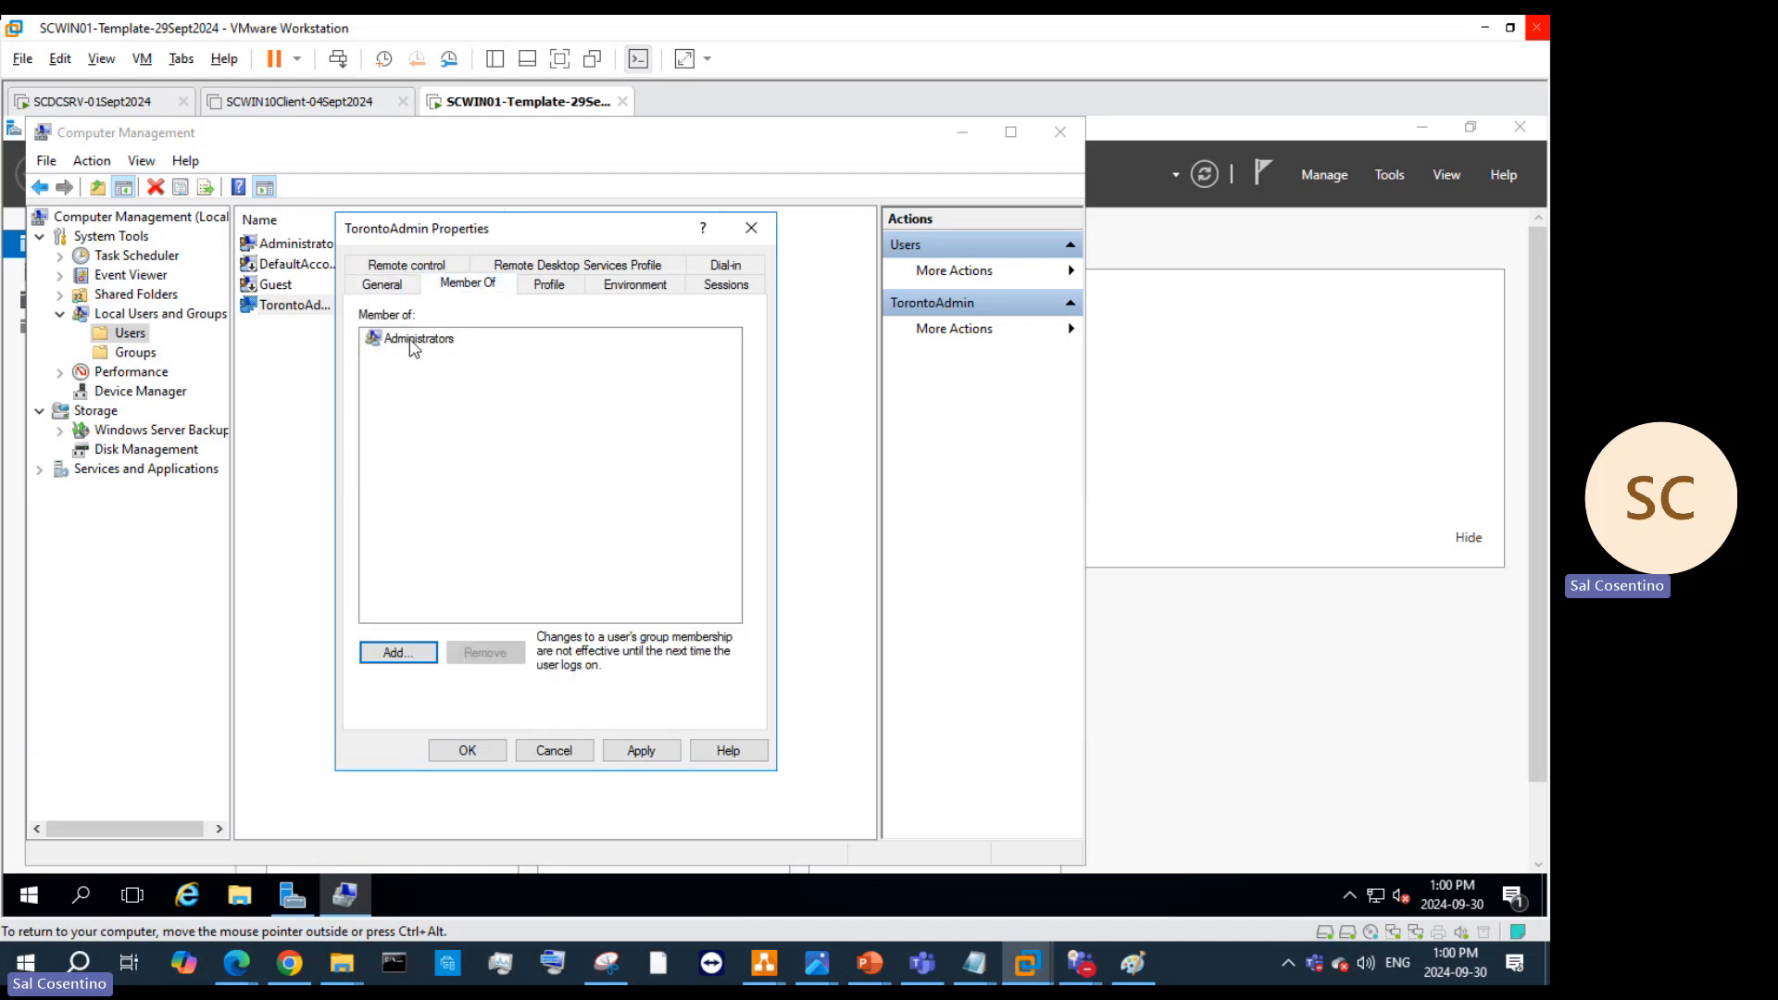
{"action": "left_click", "coordinate": [572, 753]}
{"action": "left_click", "coordinate": [313, 248]}
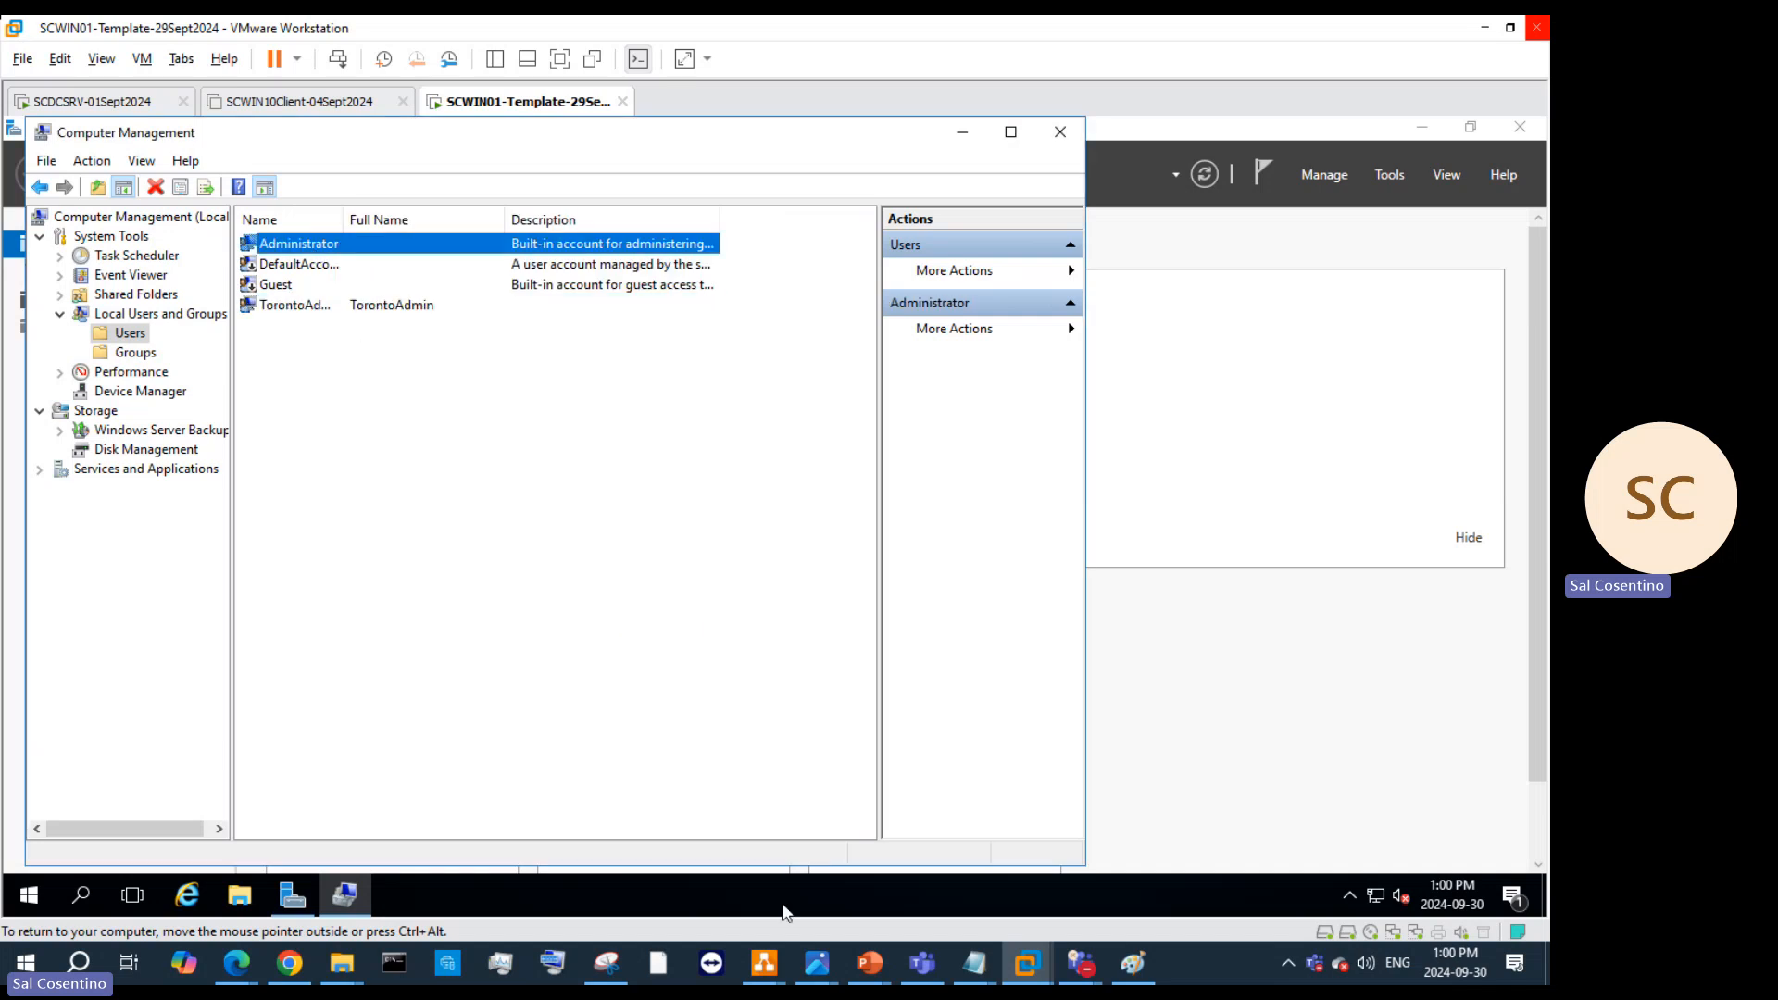
{"action": "right_click", "coordinate": [278, 243]}
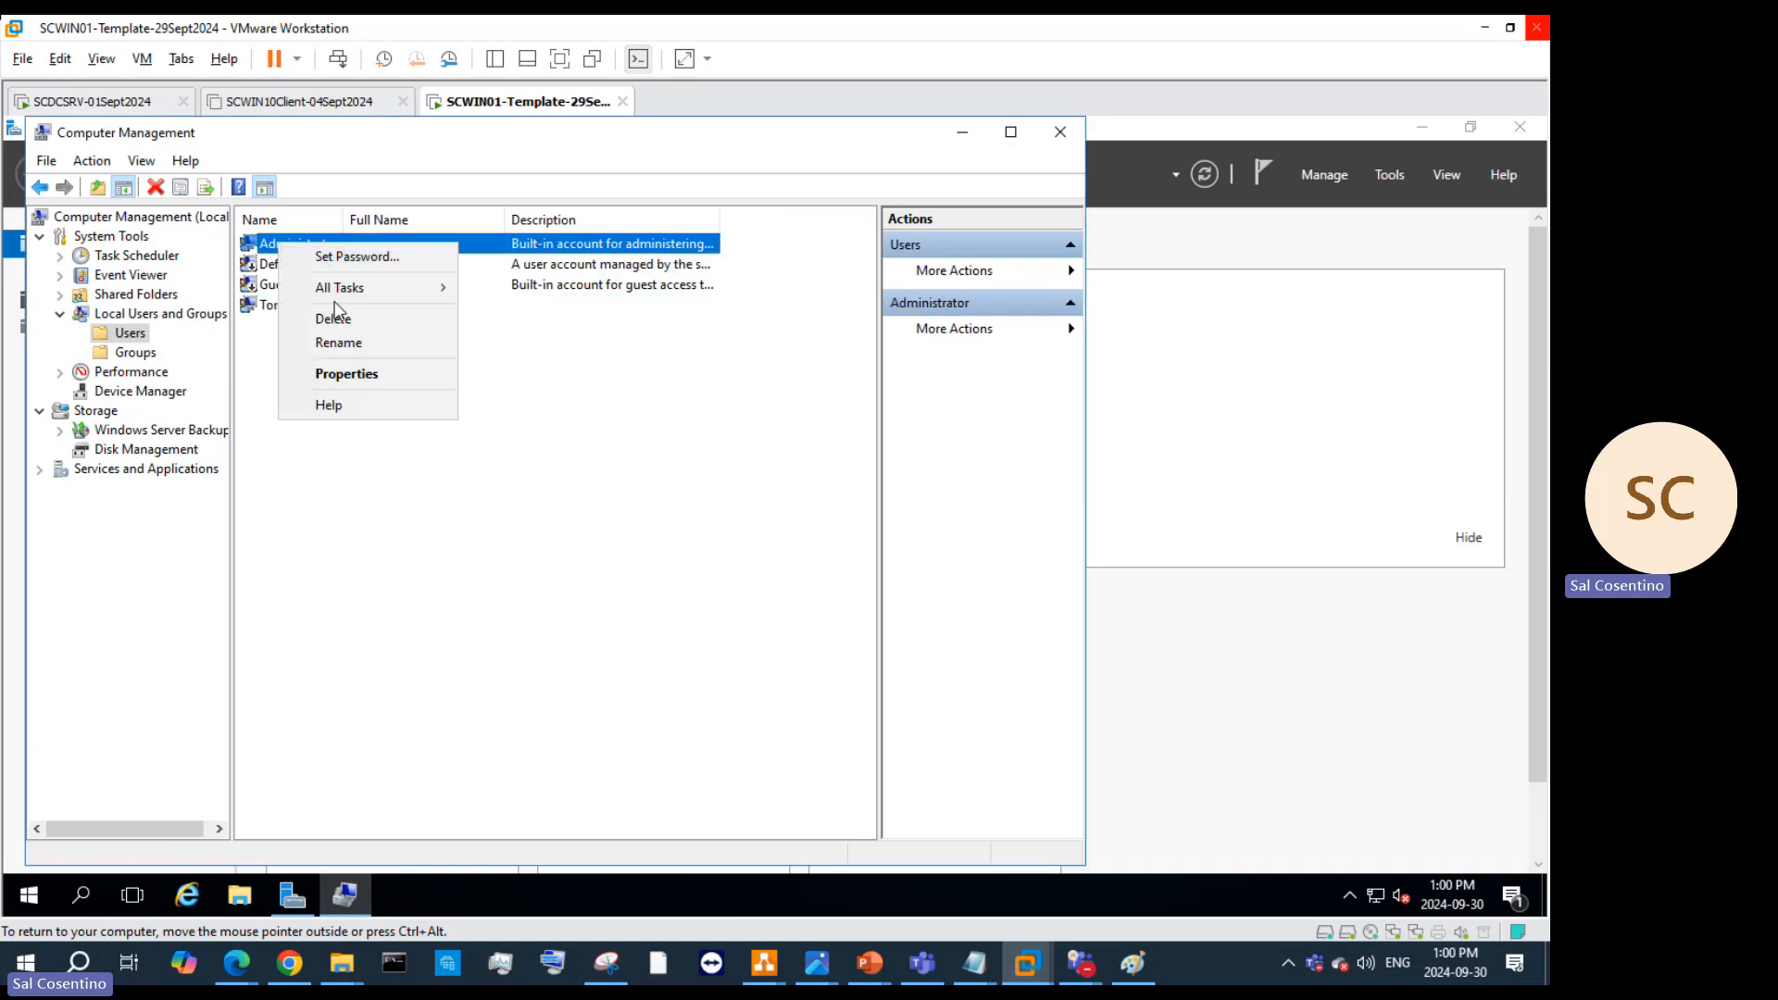
{"action": "left_click", "coordinate": [345, 374]}
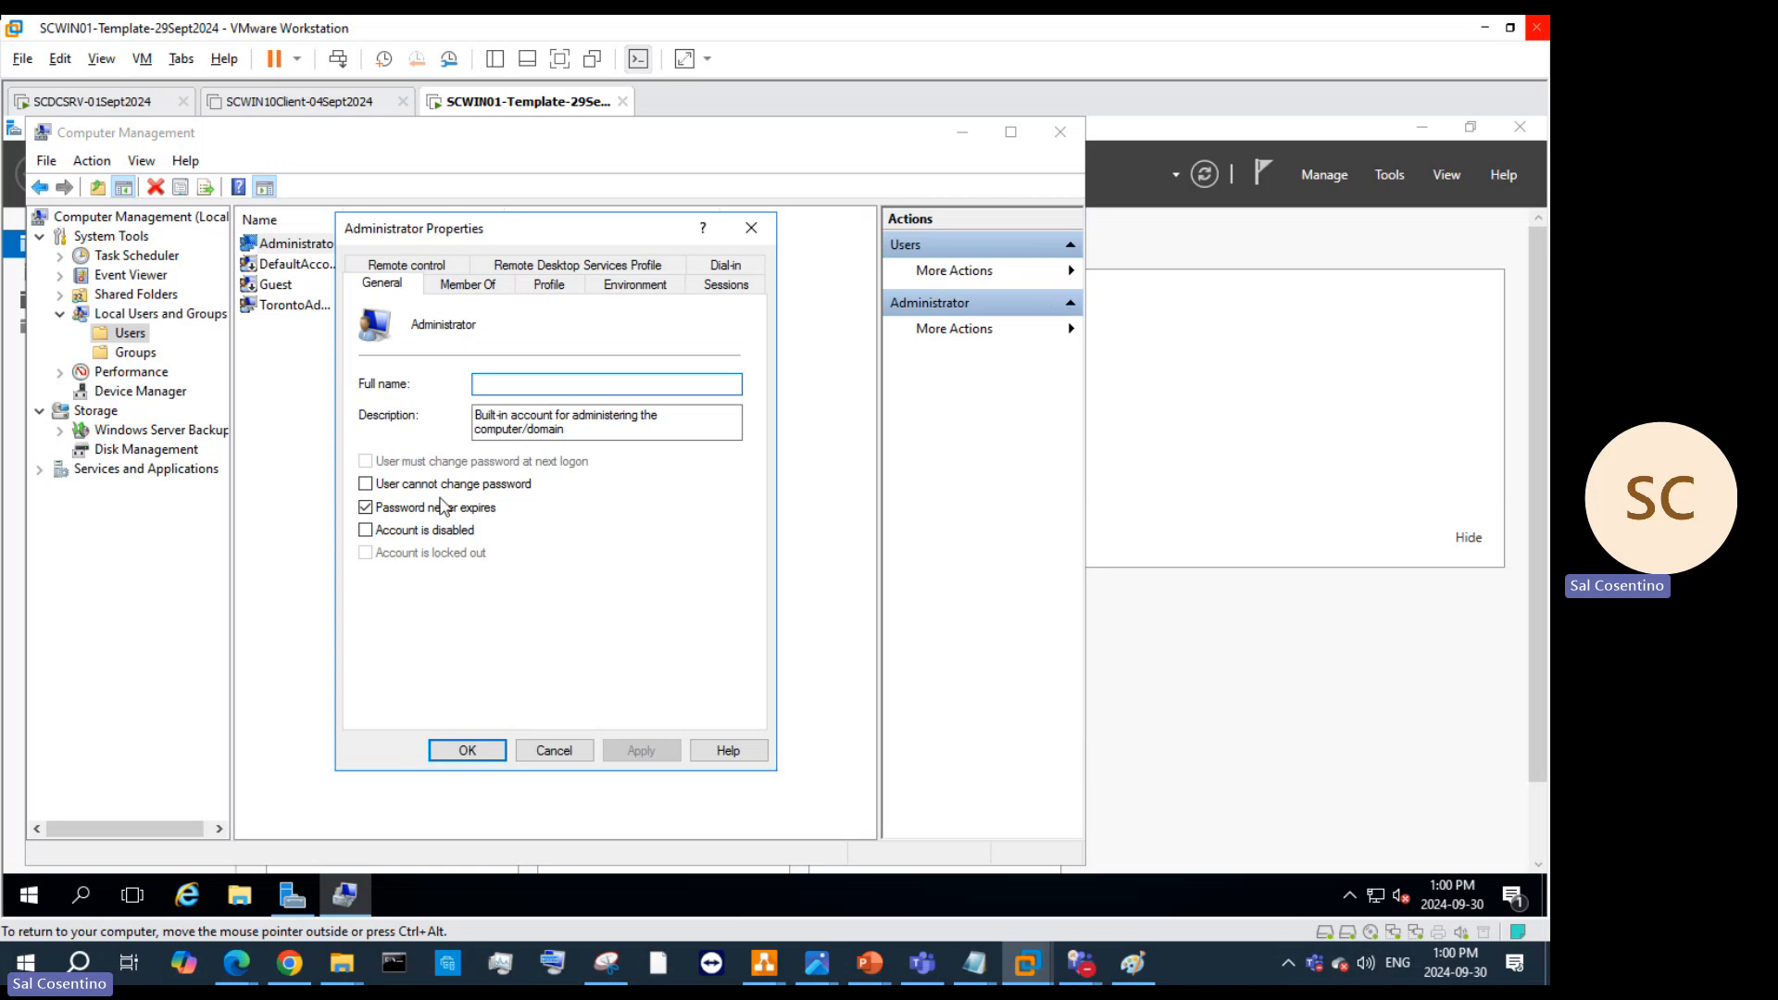
{"action": "left_click", "coordinate": [366, 484]}
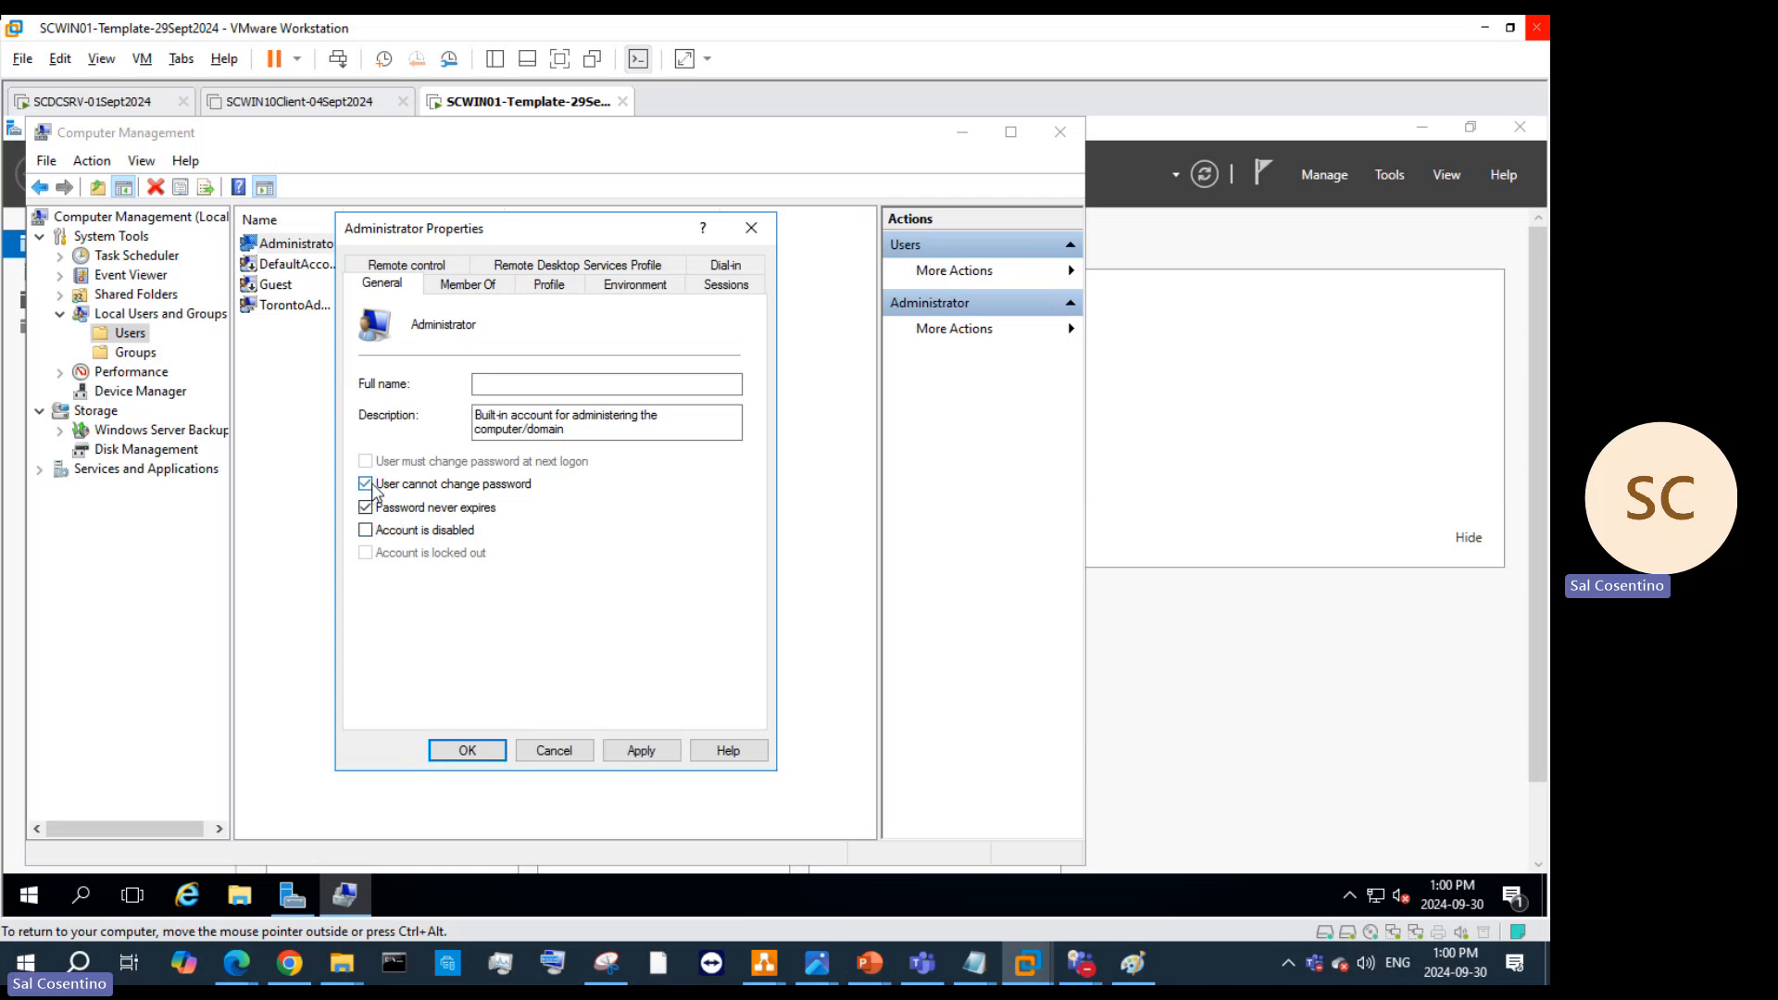
{"action": "left_click", "coordinate": [644, 755]}
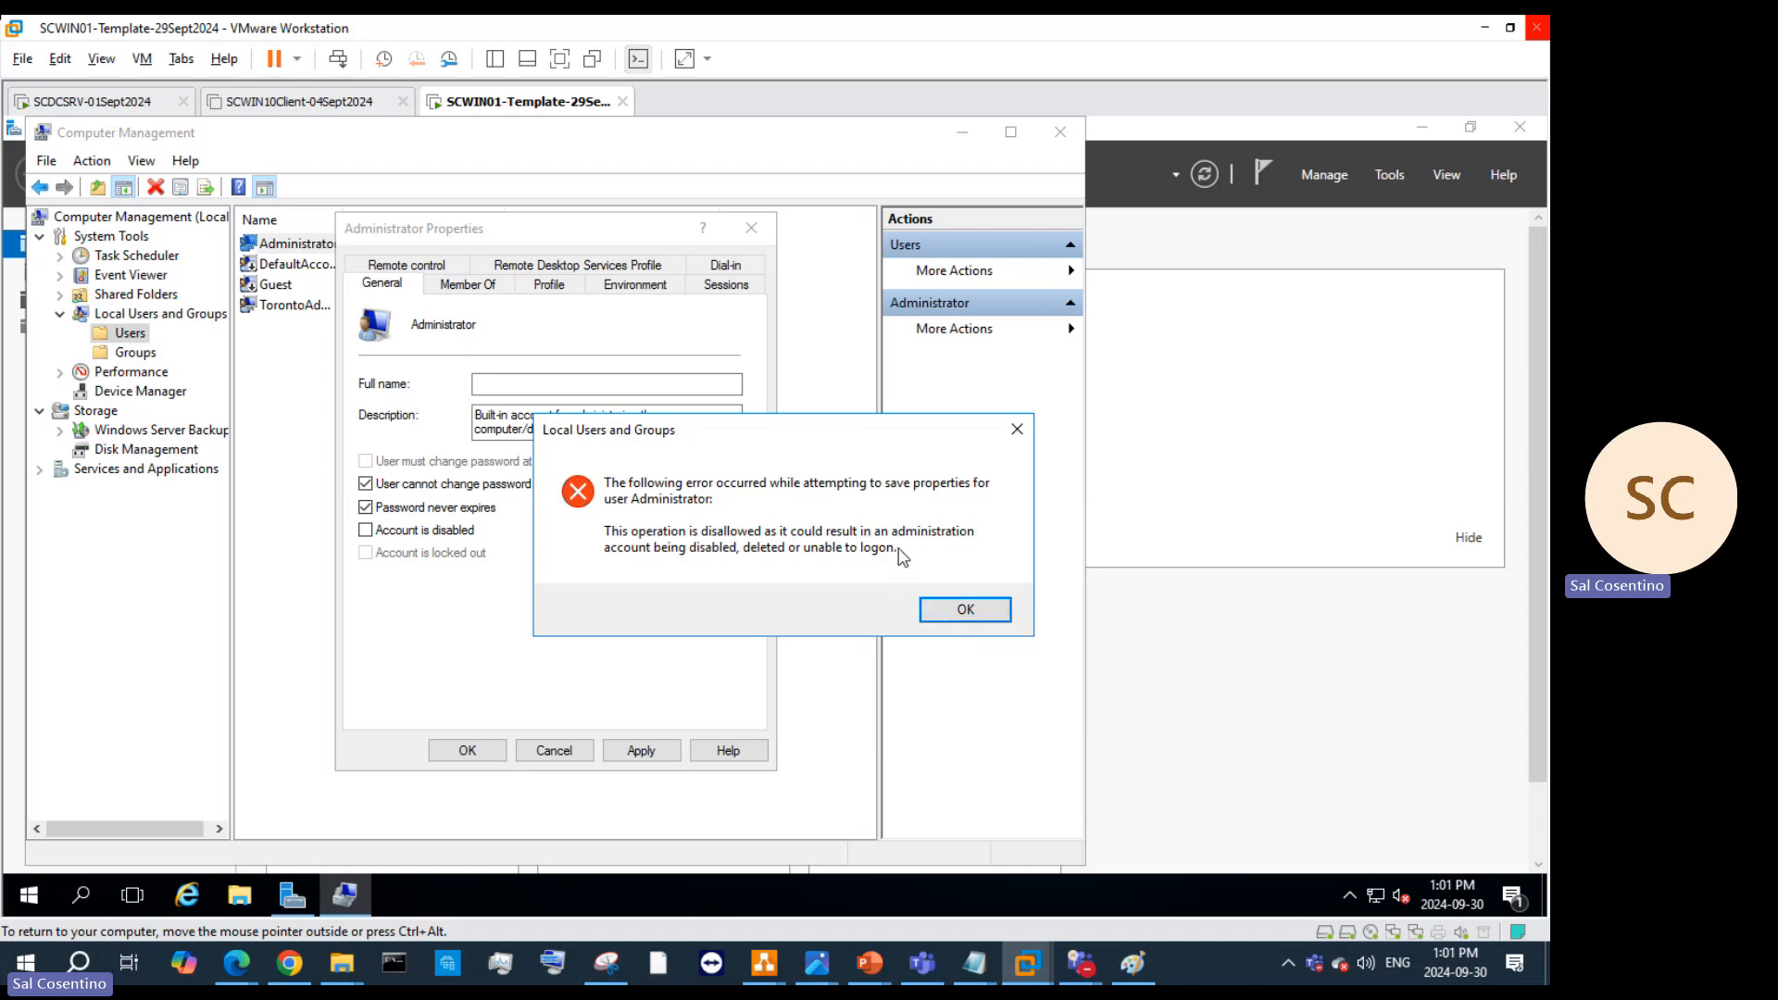
{"action": "left_click", "coordinate": [963, 609]}
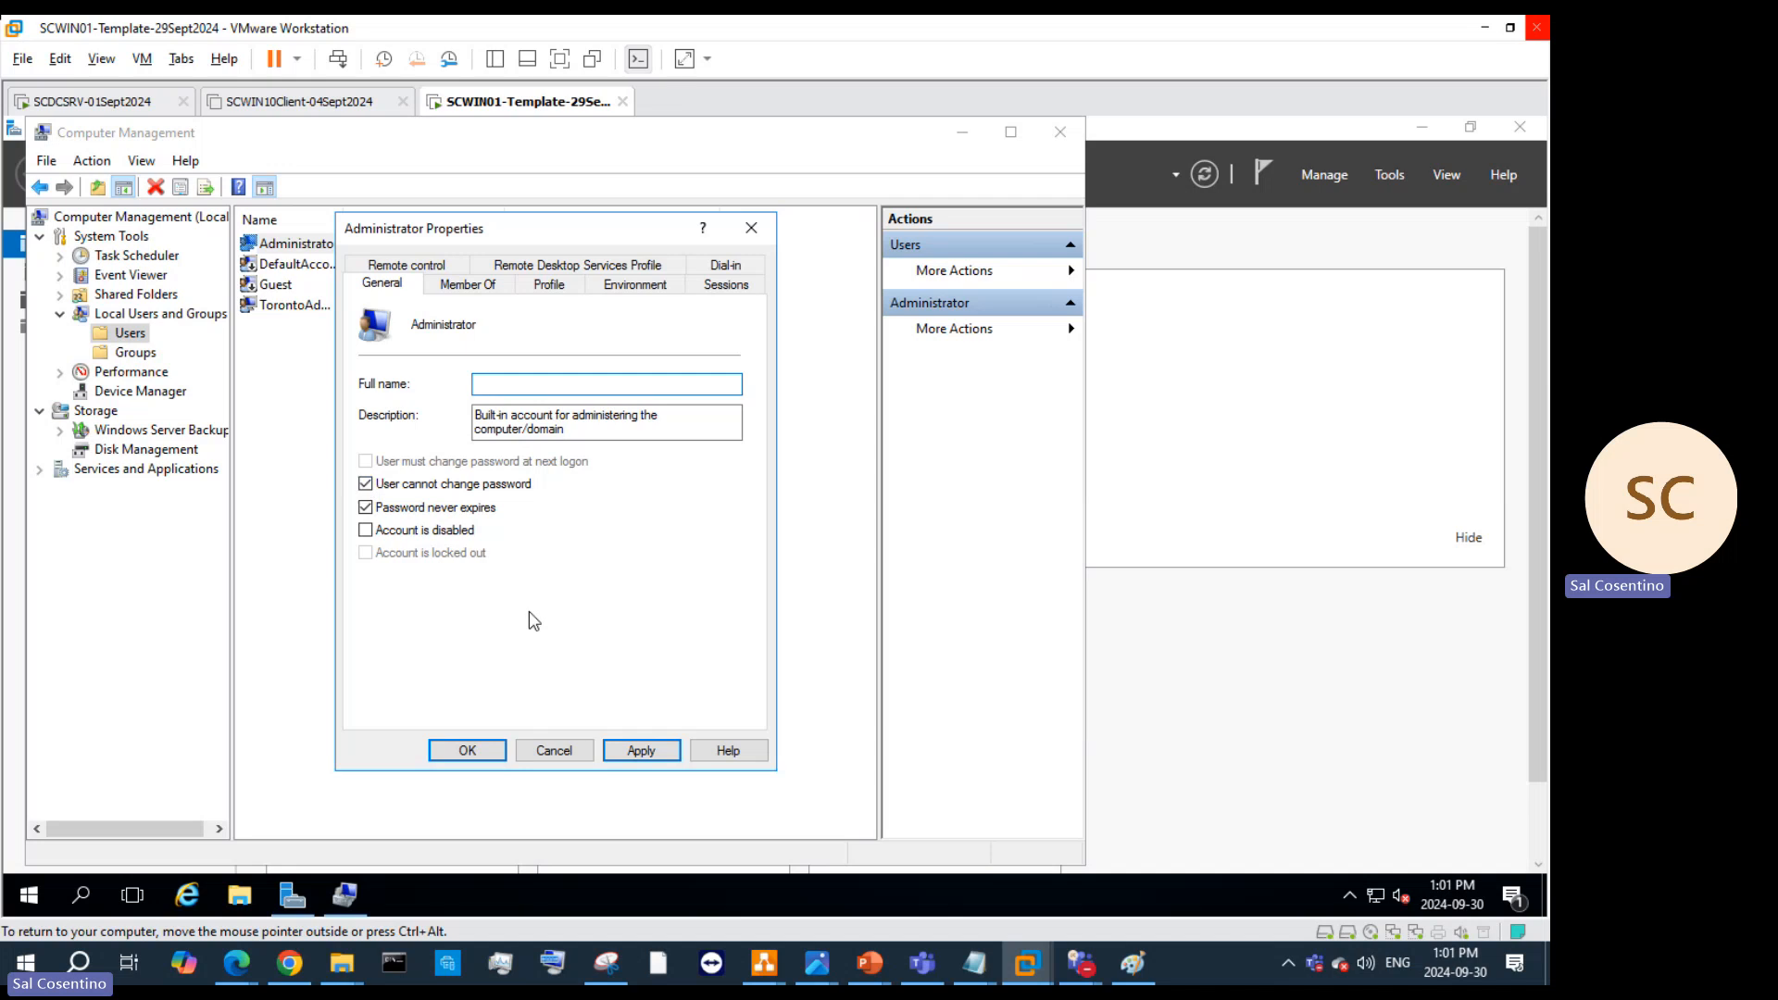
{"action": "left_click", "coordinate": [374, 489]}
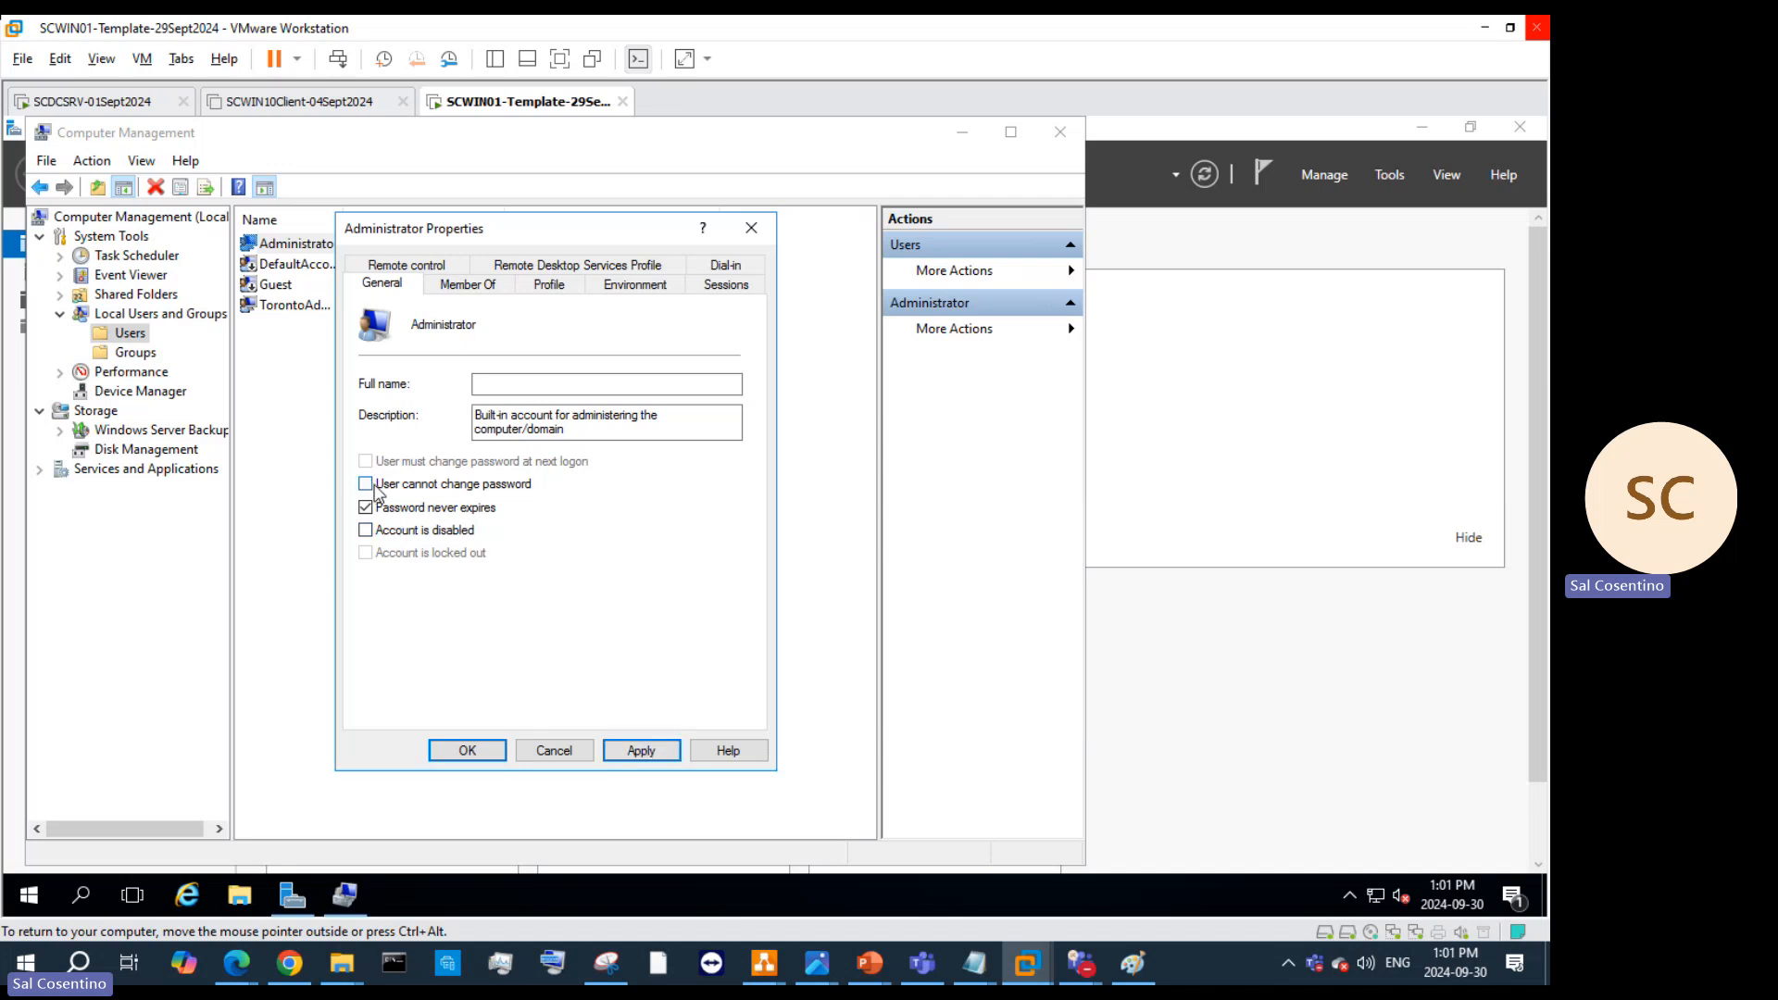
{"action": "left_click", "coordinate": [641, 745]}
{"action": "left_click", "coordinate": [467, 750]}
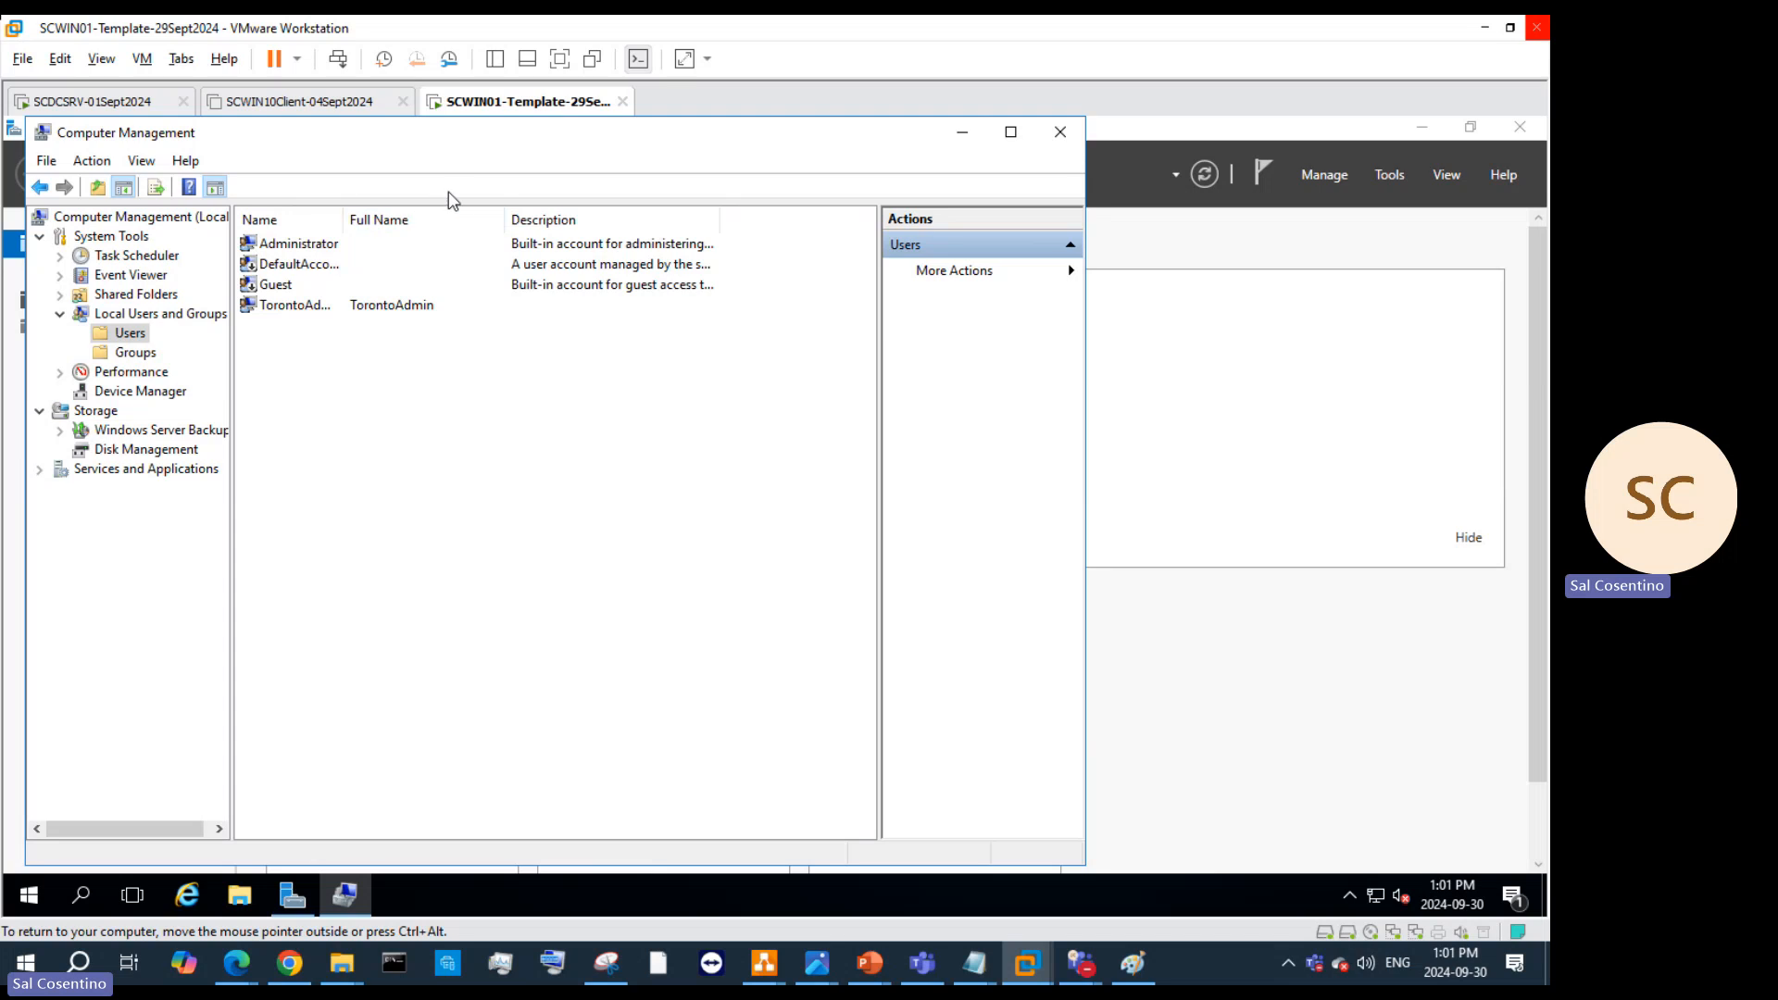
Step: Launch an elevated Command Prompt in the guest and run gpedit.msc
{"action": "left_click", "coordinate": [84, 894]}
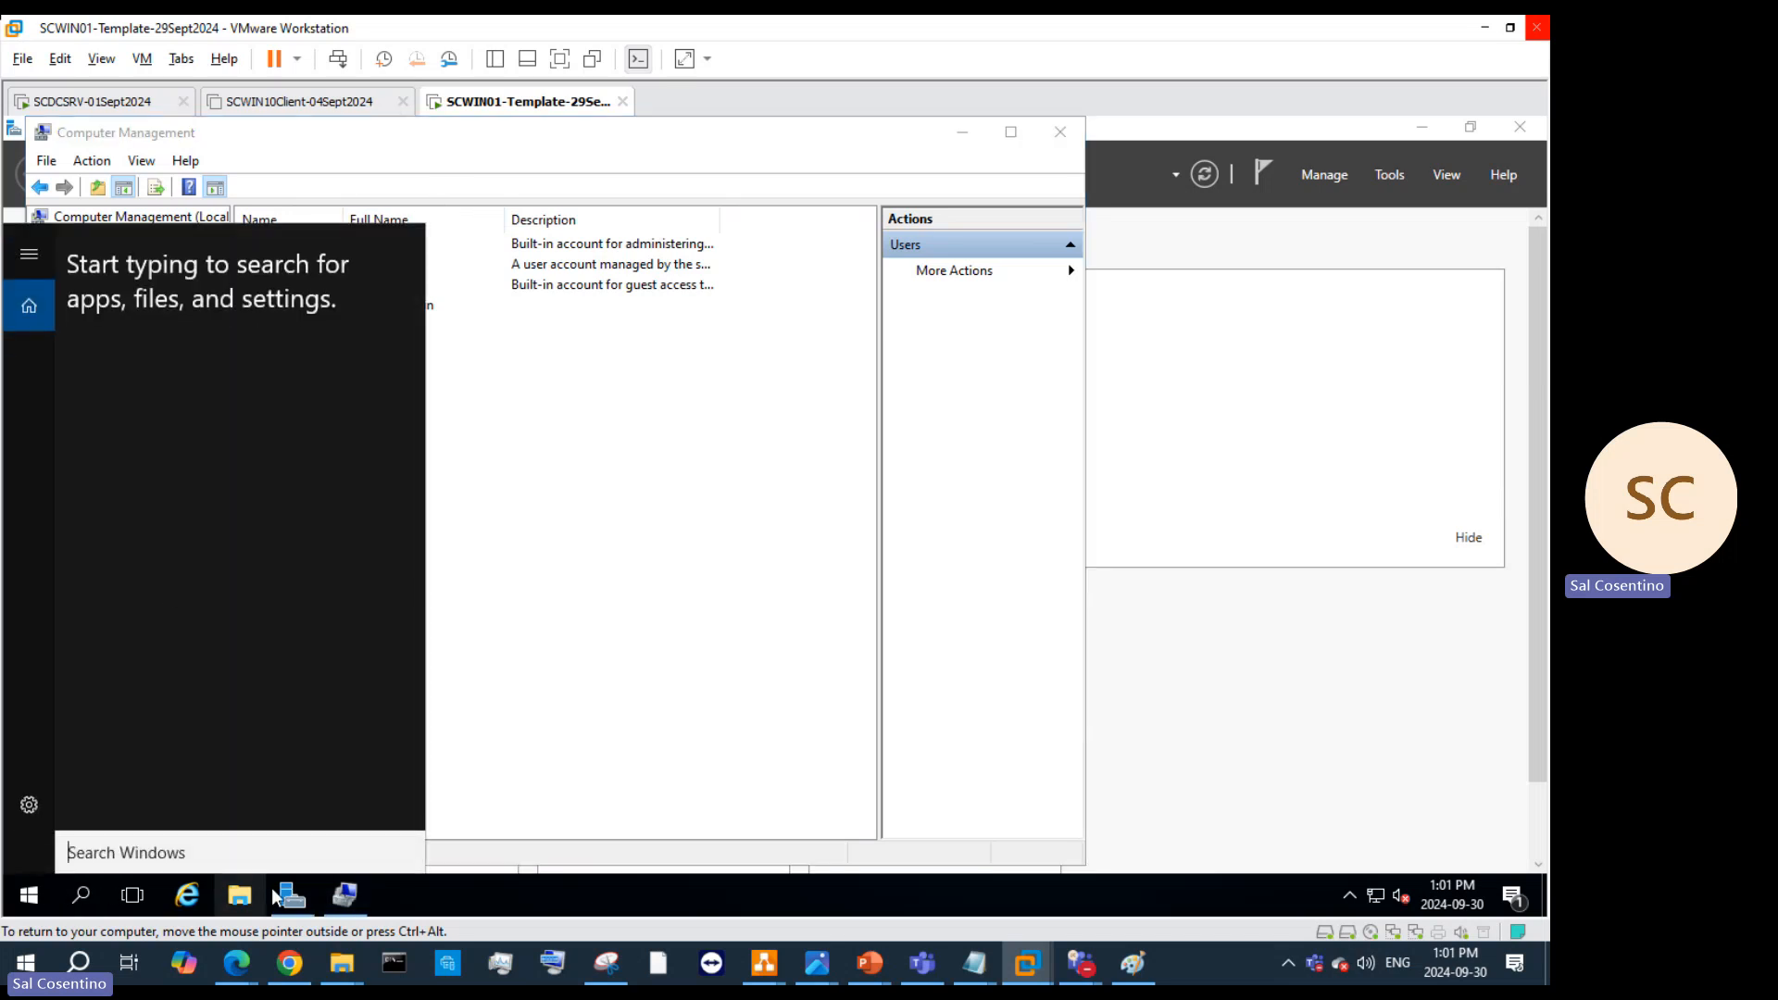
{"action": "type", "text": "cmd"}
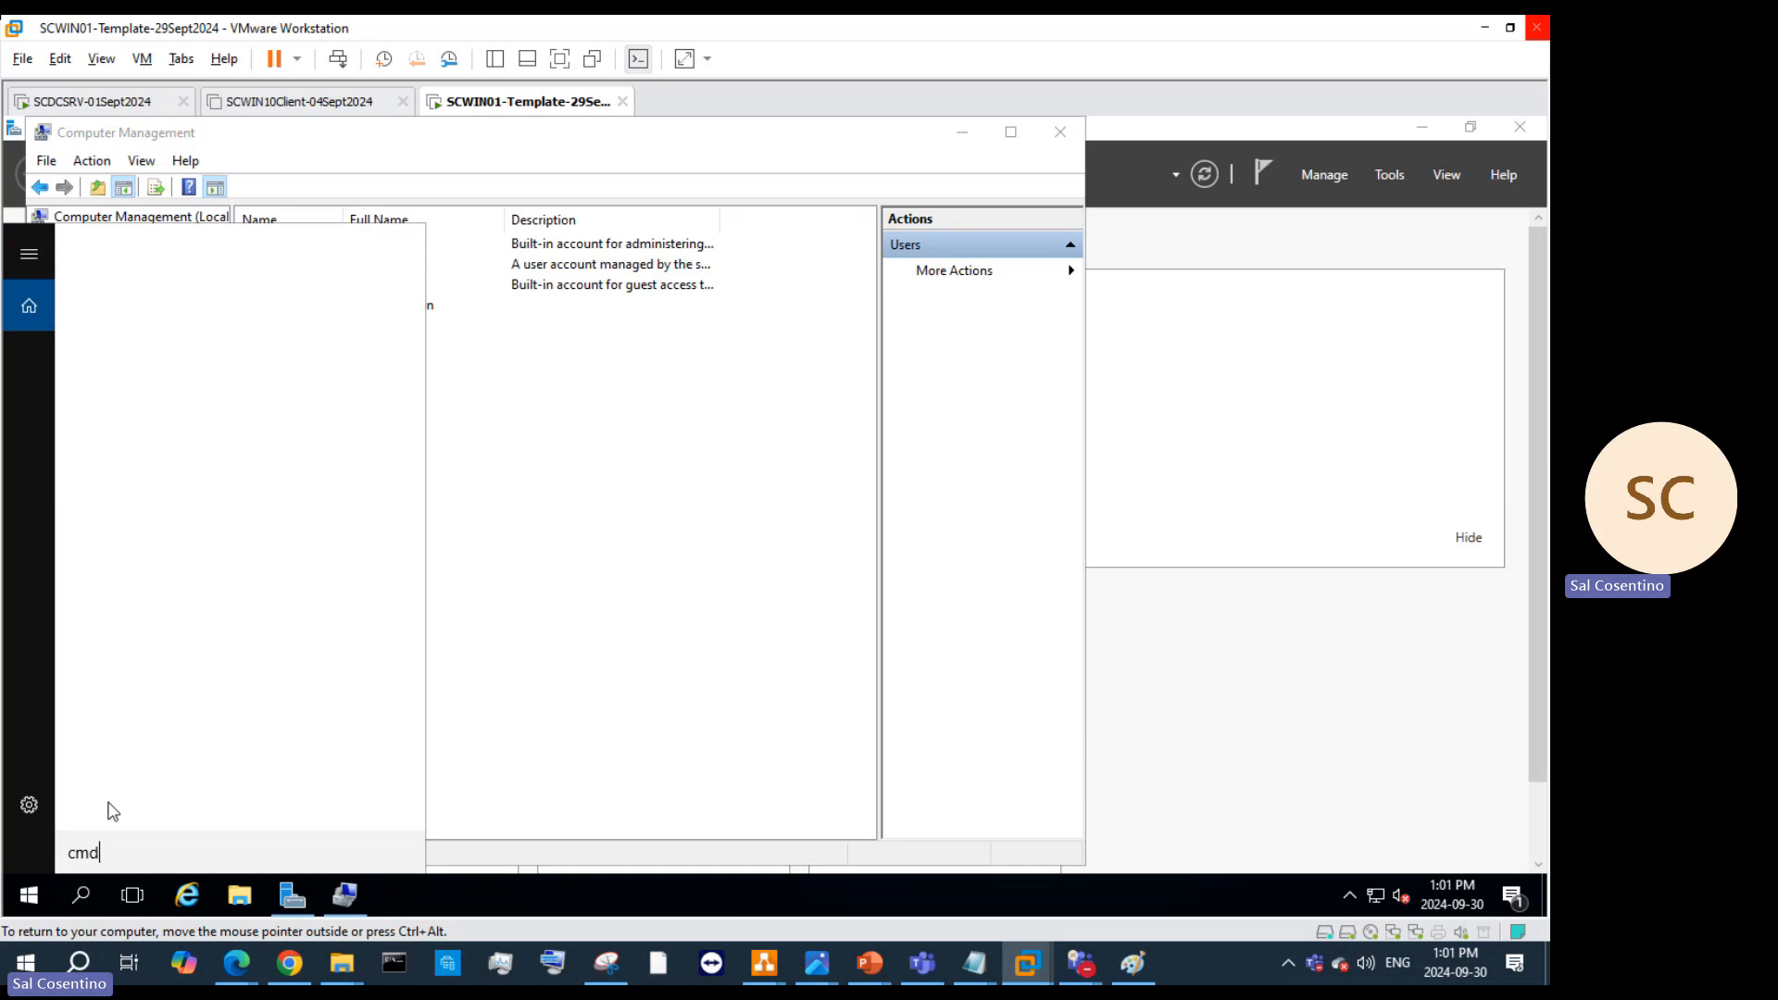
{"action": "right_click", "coordinate": [272, 303]}
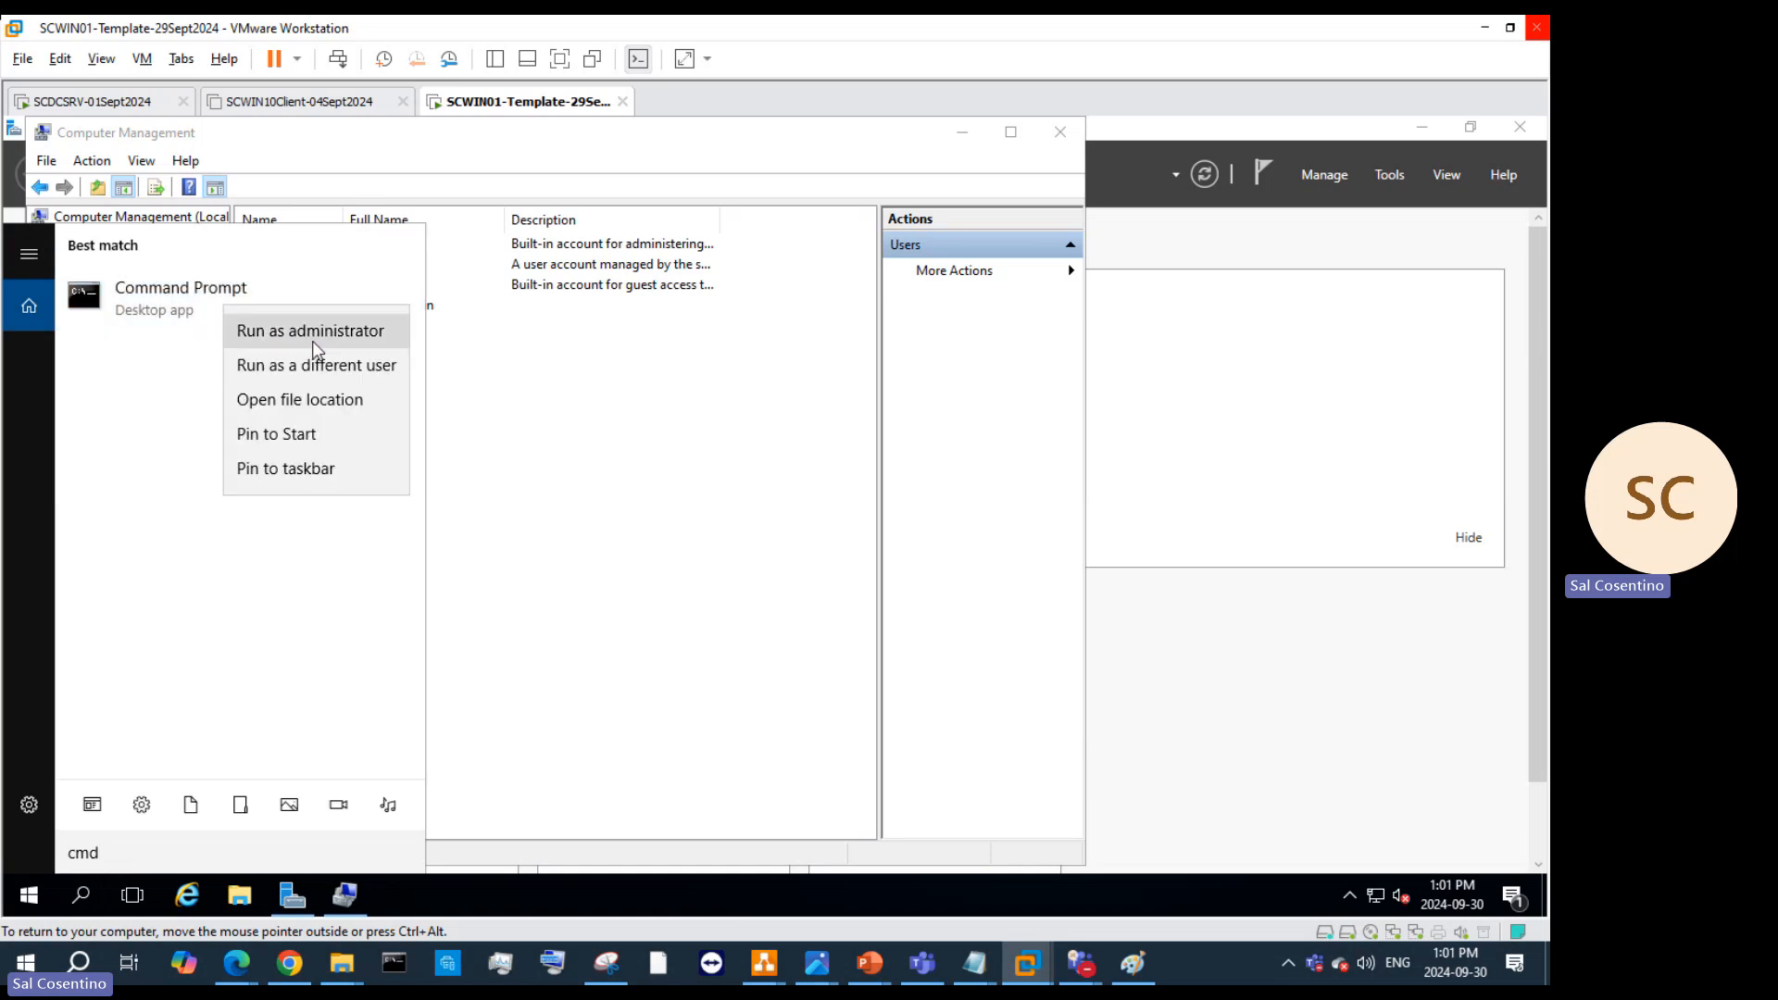
{"action": "left_click", "coordinate": [313, 335]}
{"action": "left_click", "coordinate": [670, 637]}
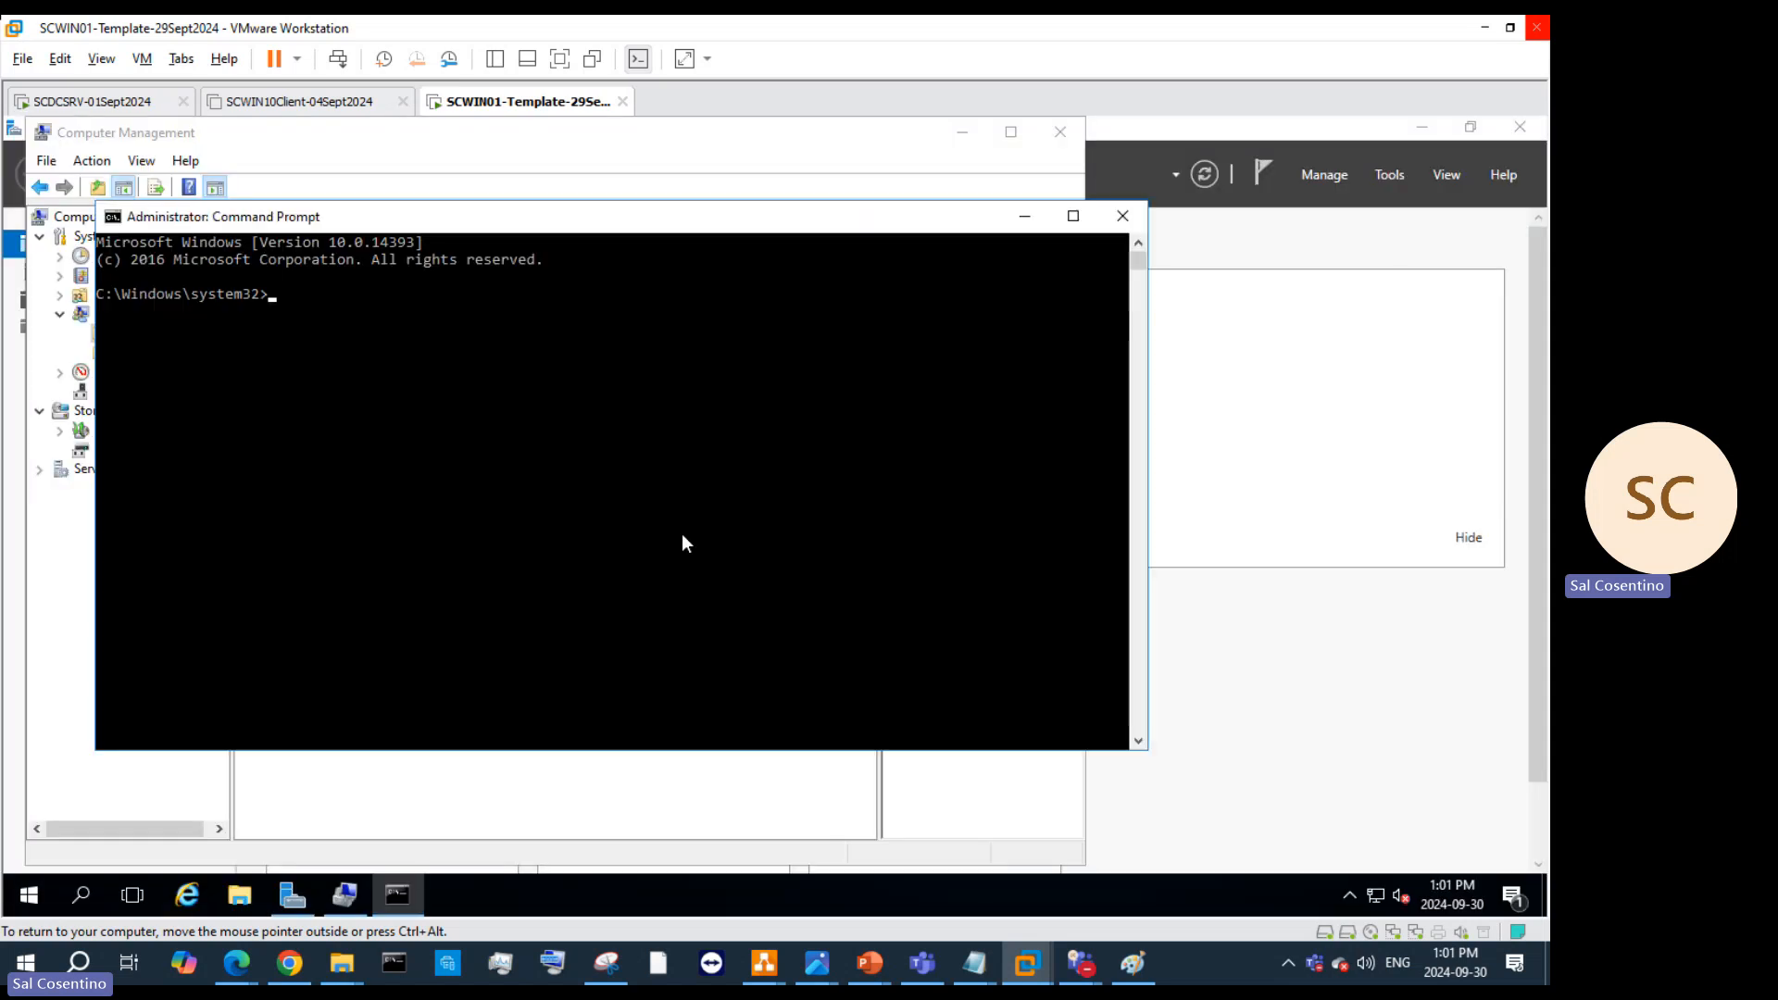
{"action": "type", "text": "gpedit.msc"}
{"action": "key", "text": "Return"}
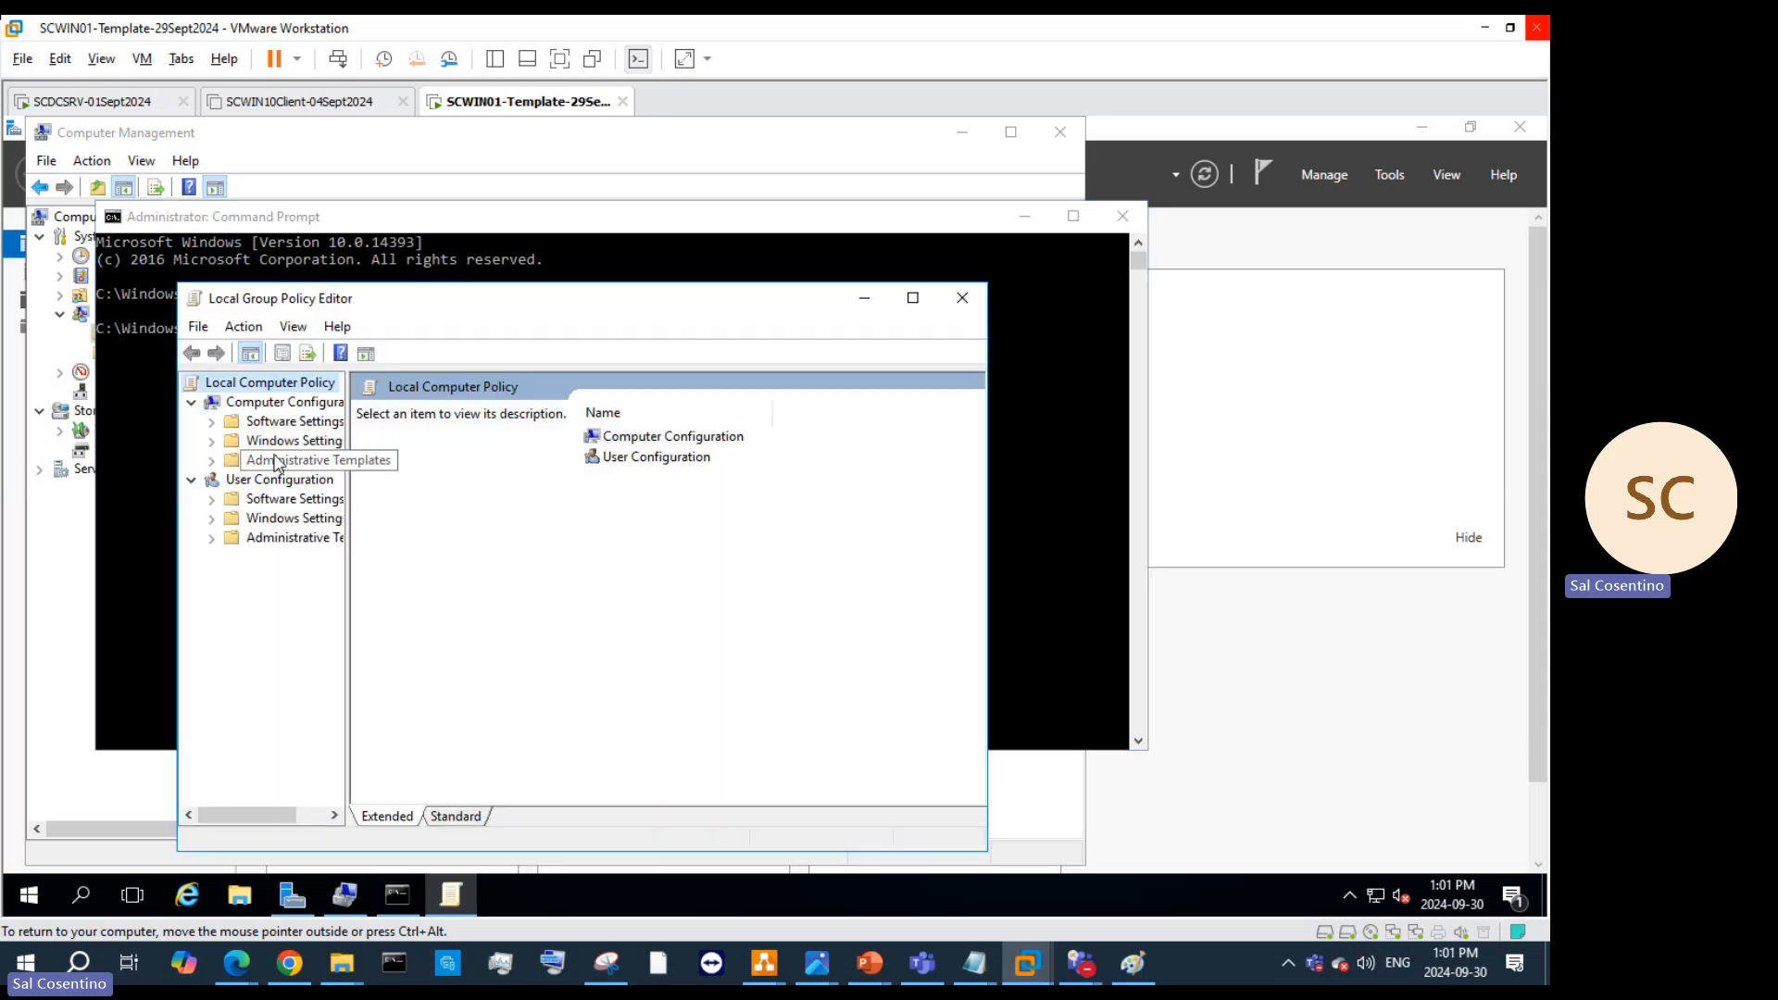
Step: Maximize the policy editor and browse Windows Settings > Security Settings > Account Policies > Password Policy
{"action": "left_click", "coordinate": [293, 440]}
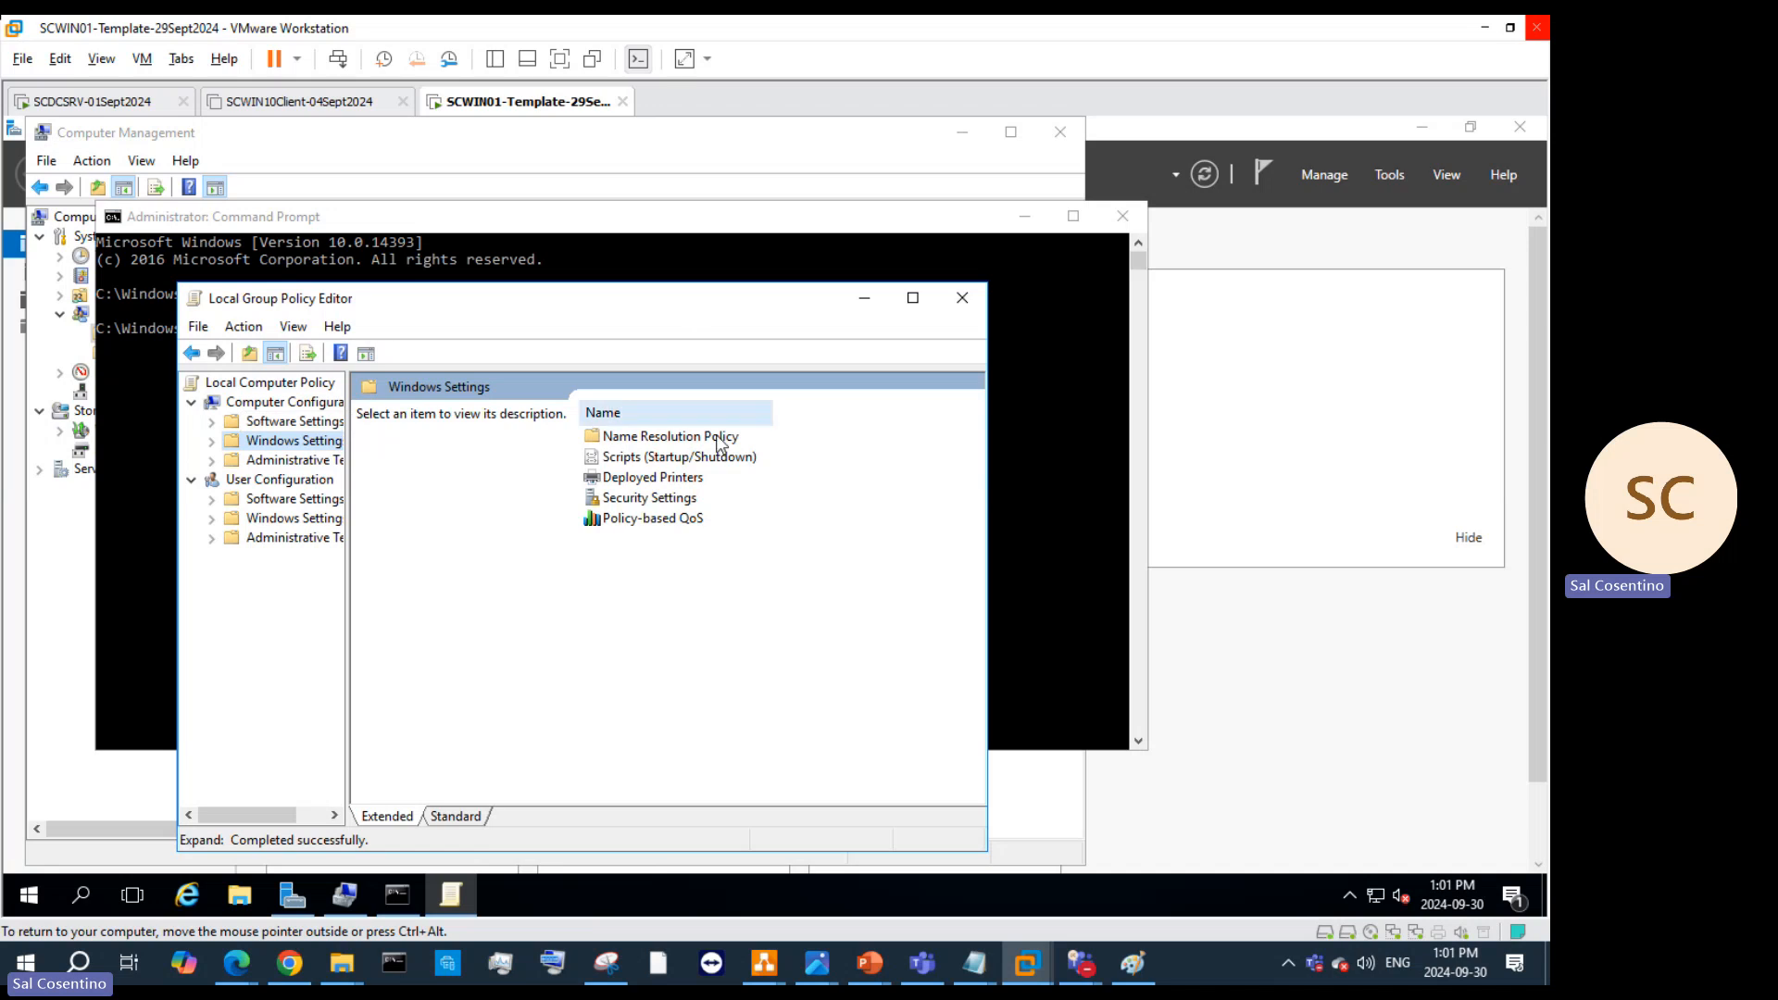
{"action": "left_click", "coordinate": [212, 439]}
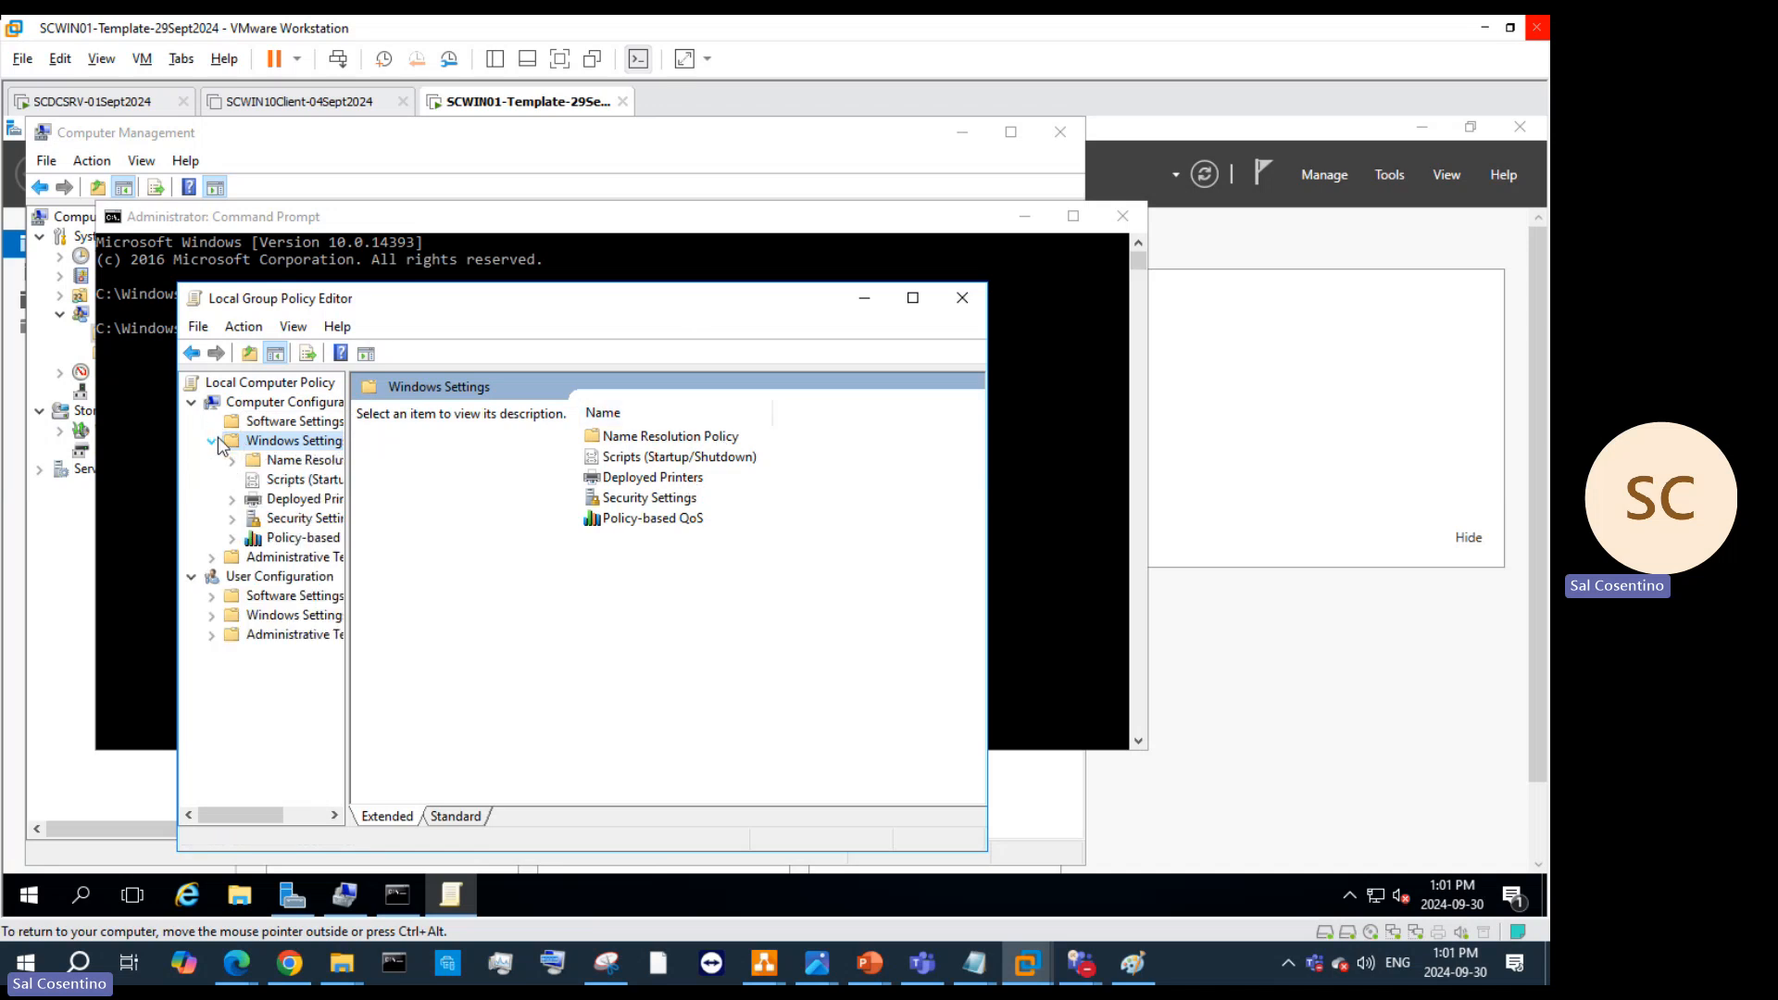
{"action": "left_click", "coordinate": [217, 557]}
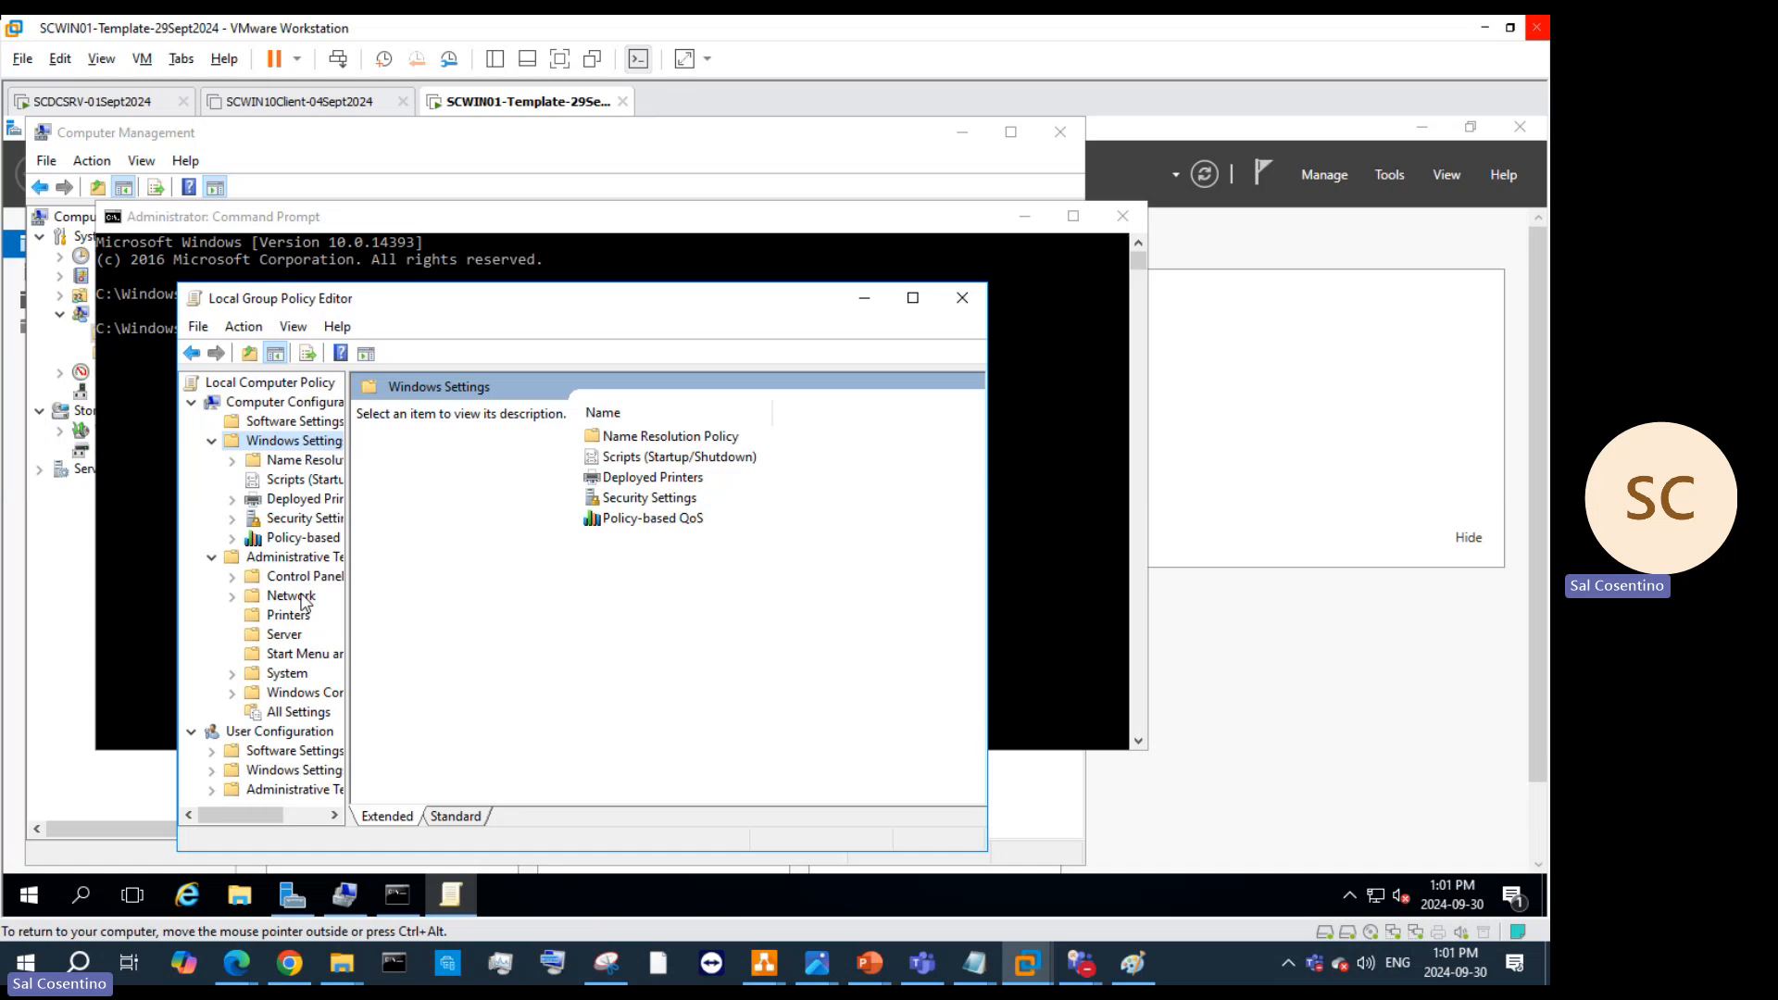
{"action": "left_click", "coordinate": [912, 298]}
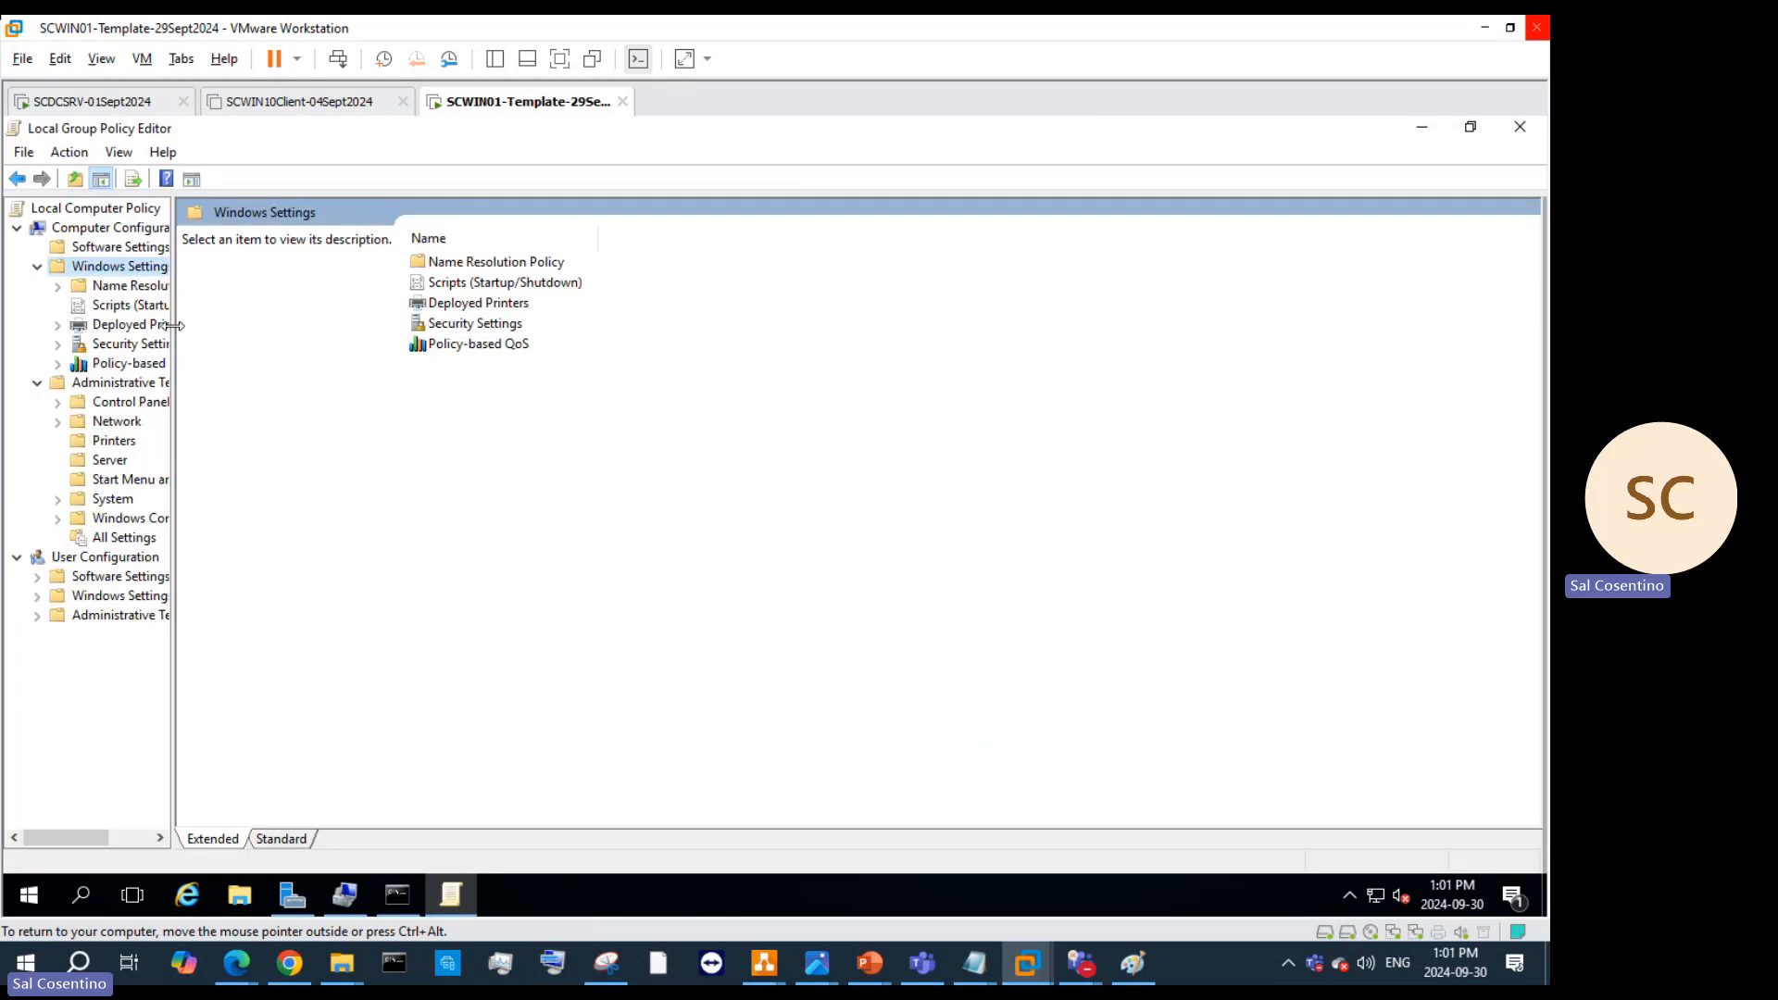
{"action": "left_click_drag", "start_coordinate": [173, 326], "coordinate": [340, 334]}
{"action": "left_click", "coordinate": [150, 305]}
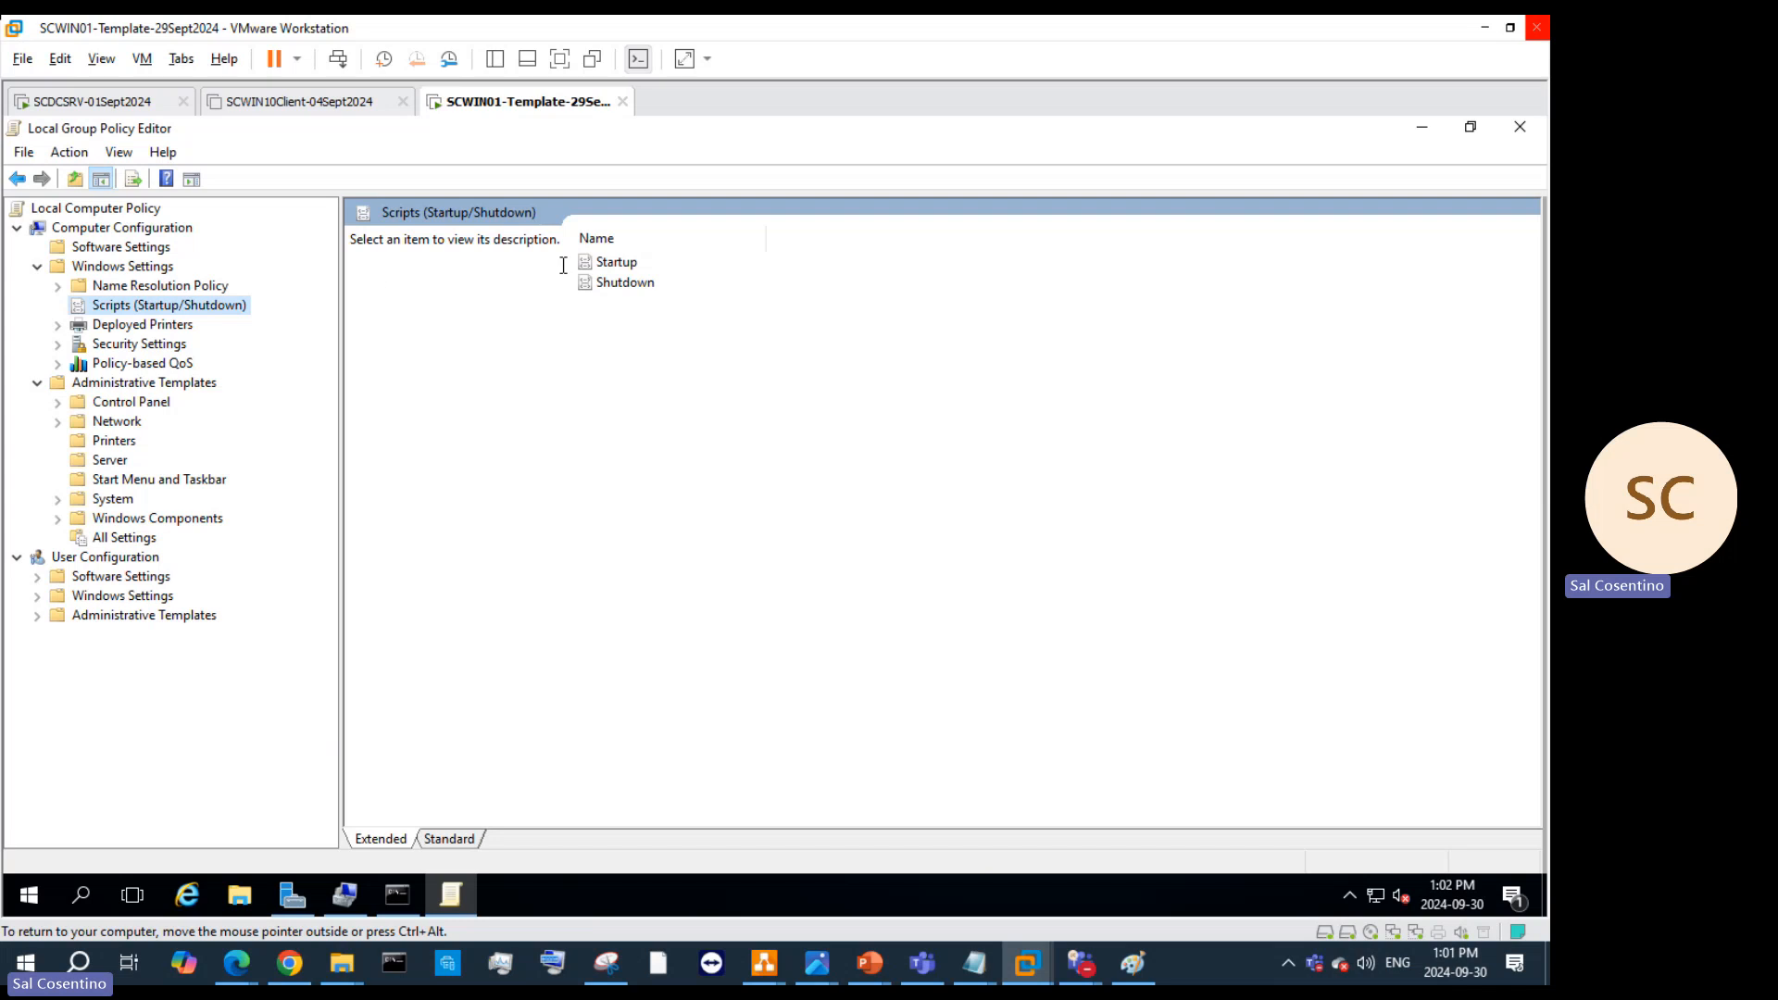
{"action": "left_click", "coordinate": [146, 326]}
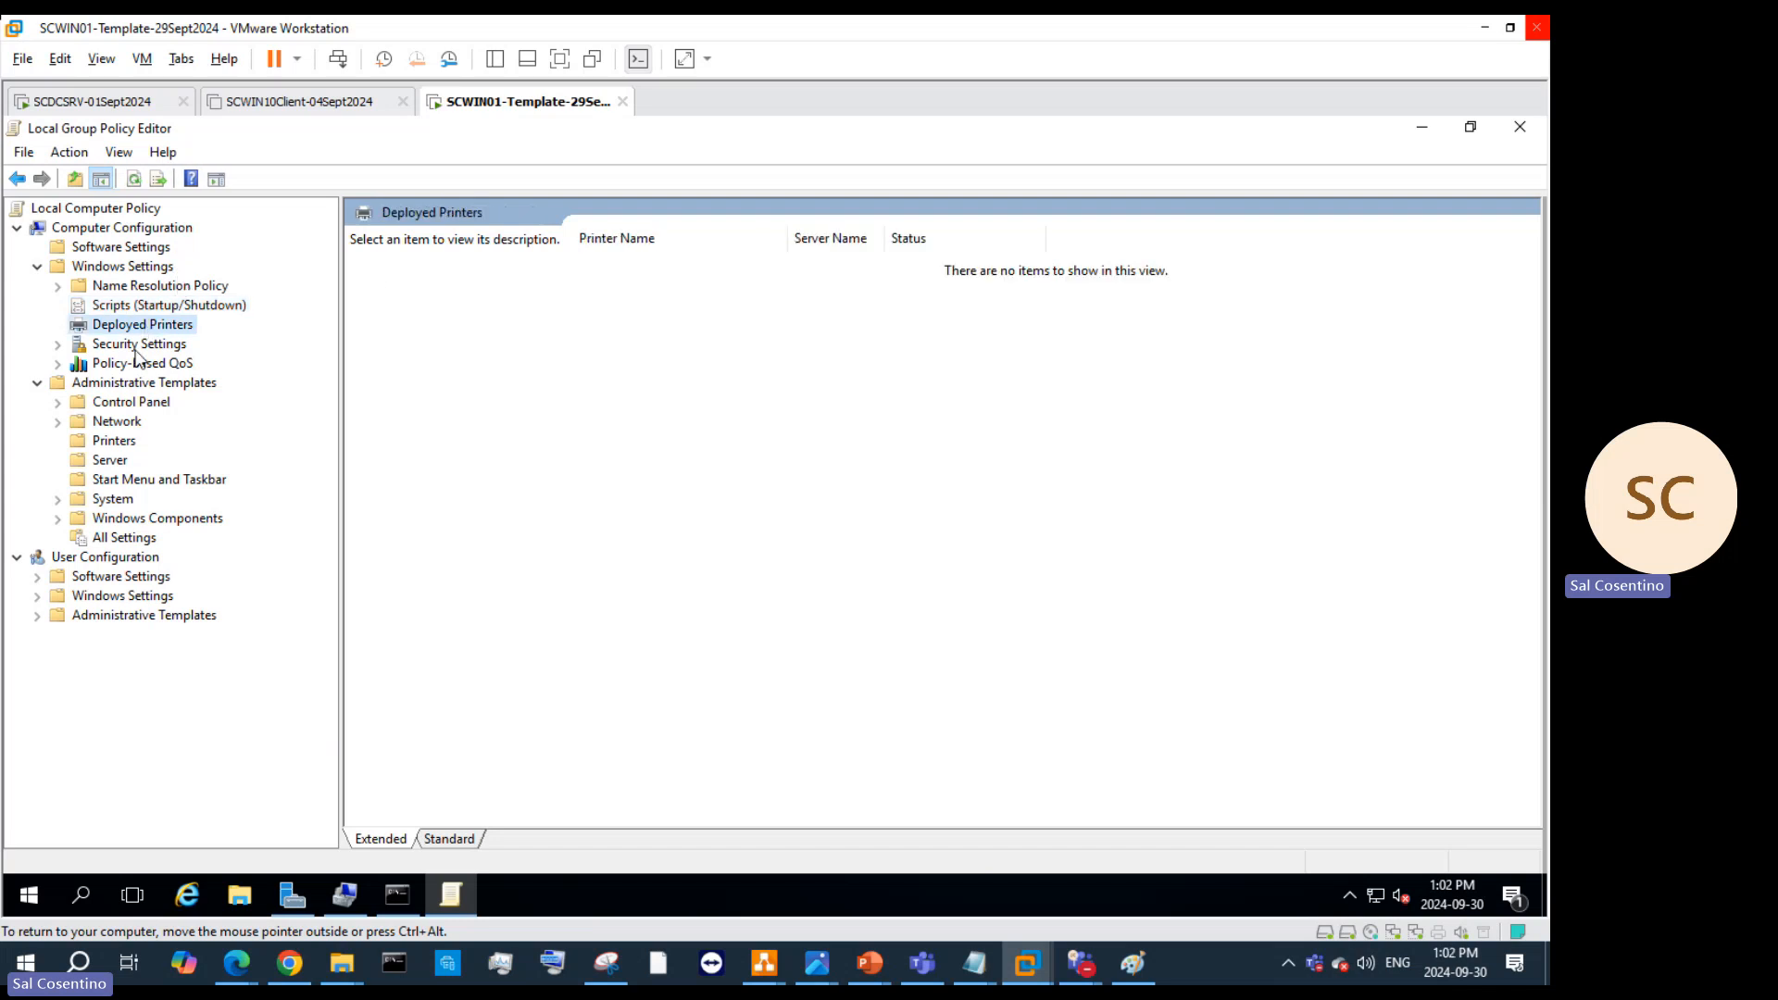
{"action": "left_click", "coordinate": [139, 349]}
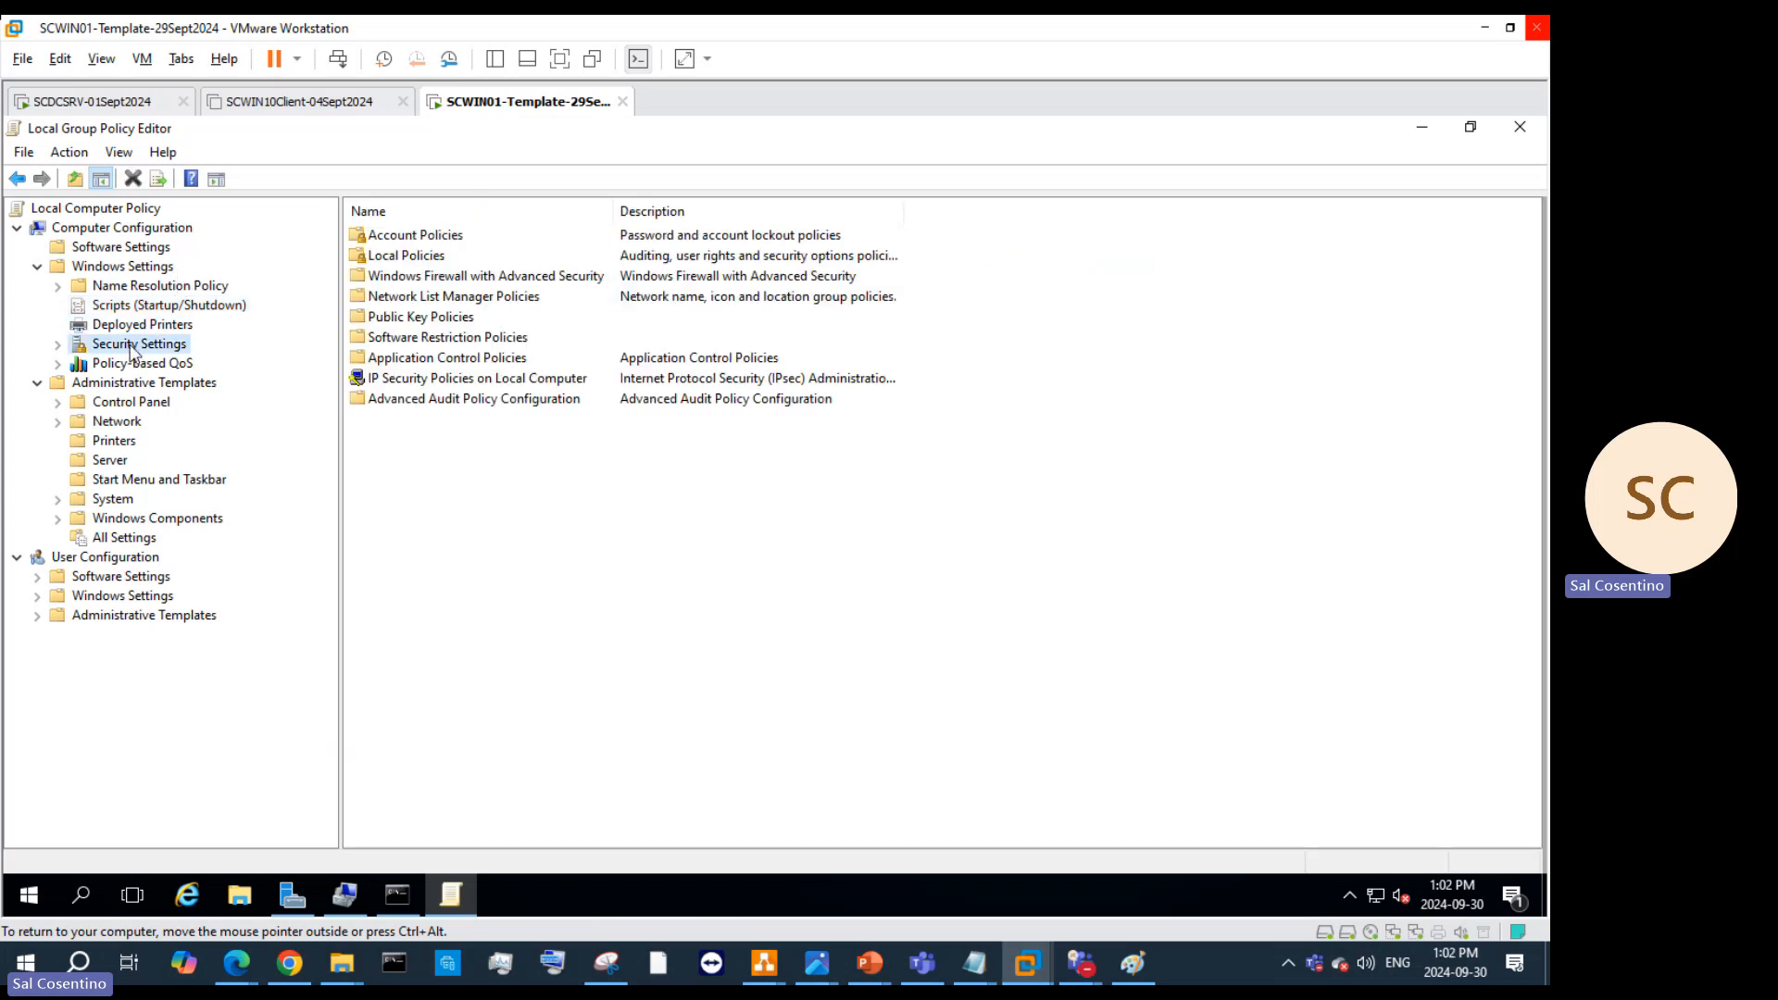
{"action": "double_click", "coordinate": [413, 237]}
{"action": "double_click", "coordinate": [434, 237]}
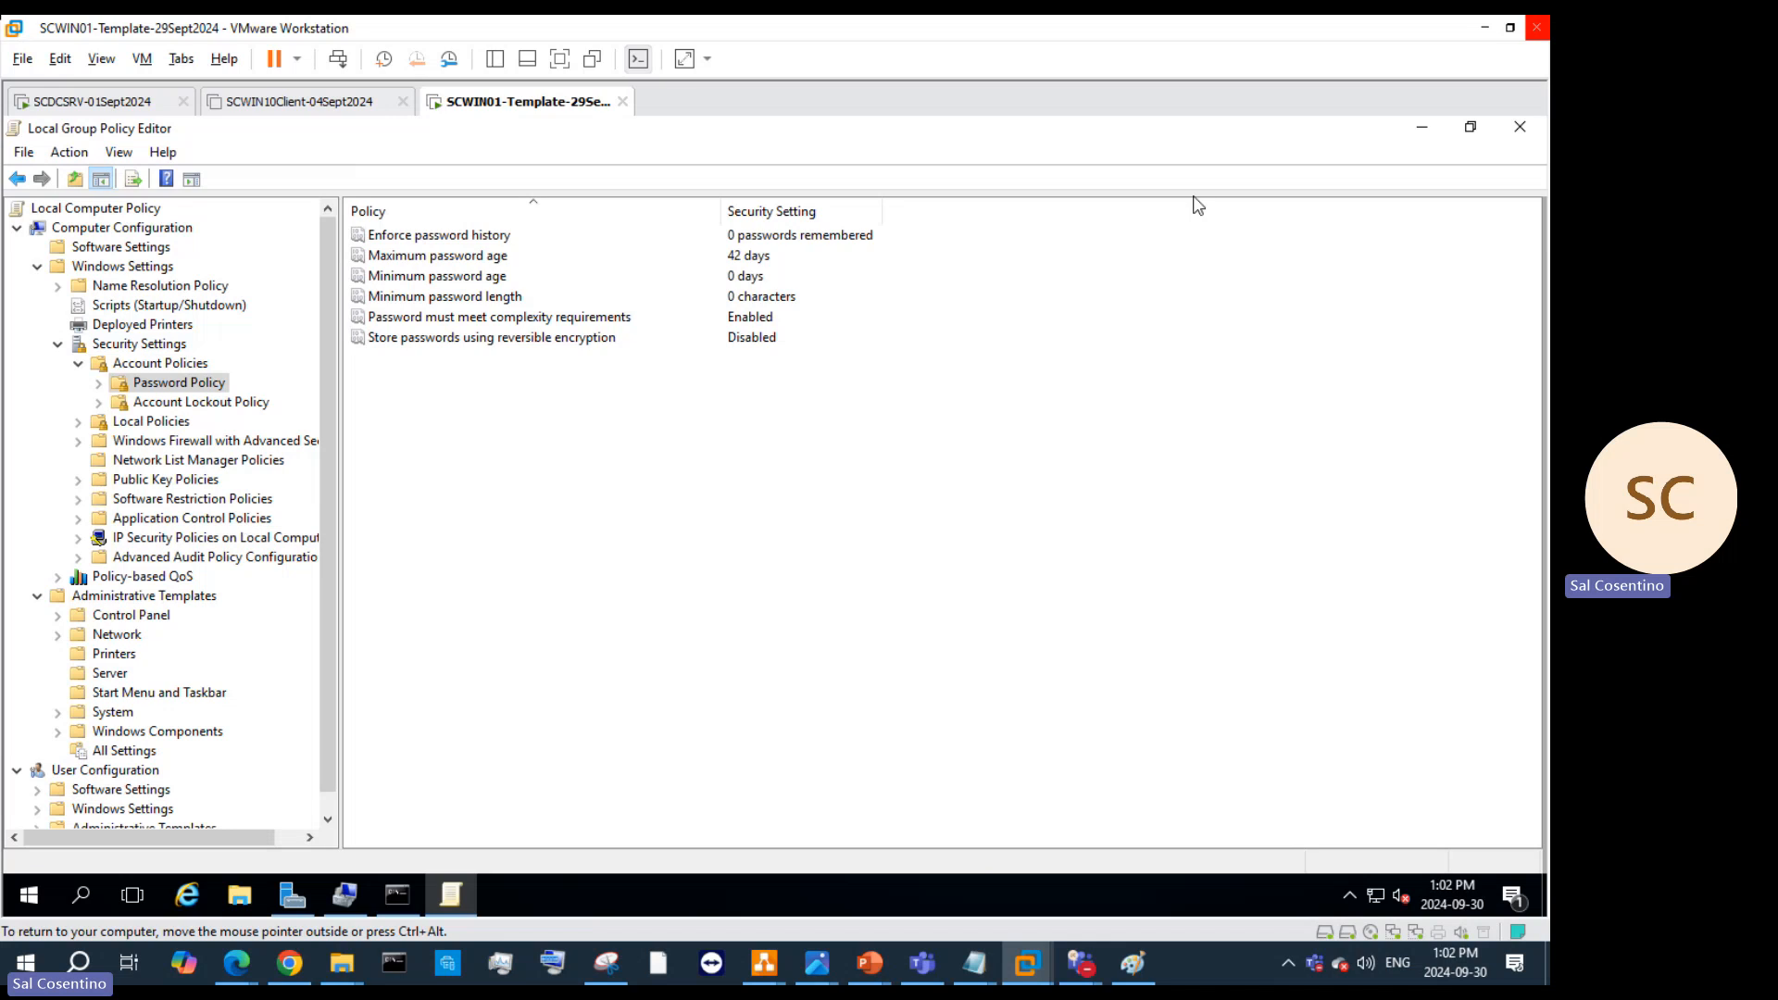
Step: Minimize Group Policy Editor and Command Prompt, and close Computer Management
{"action": "left_click", "coordinate": [1422, 131]}
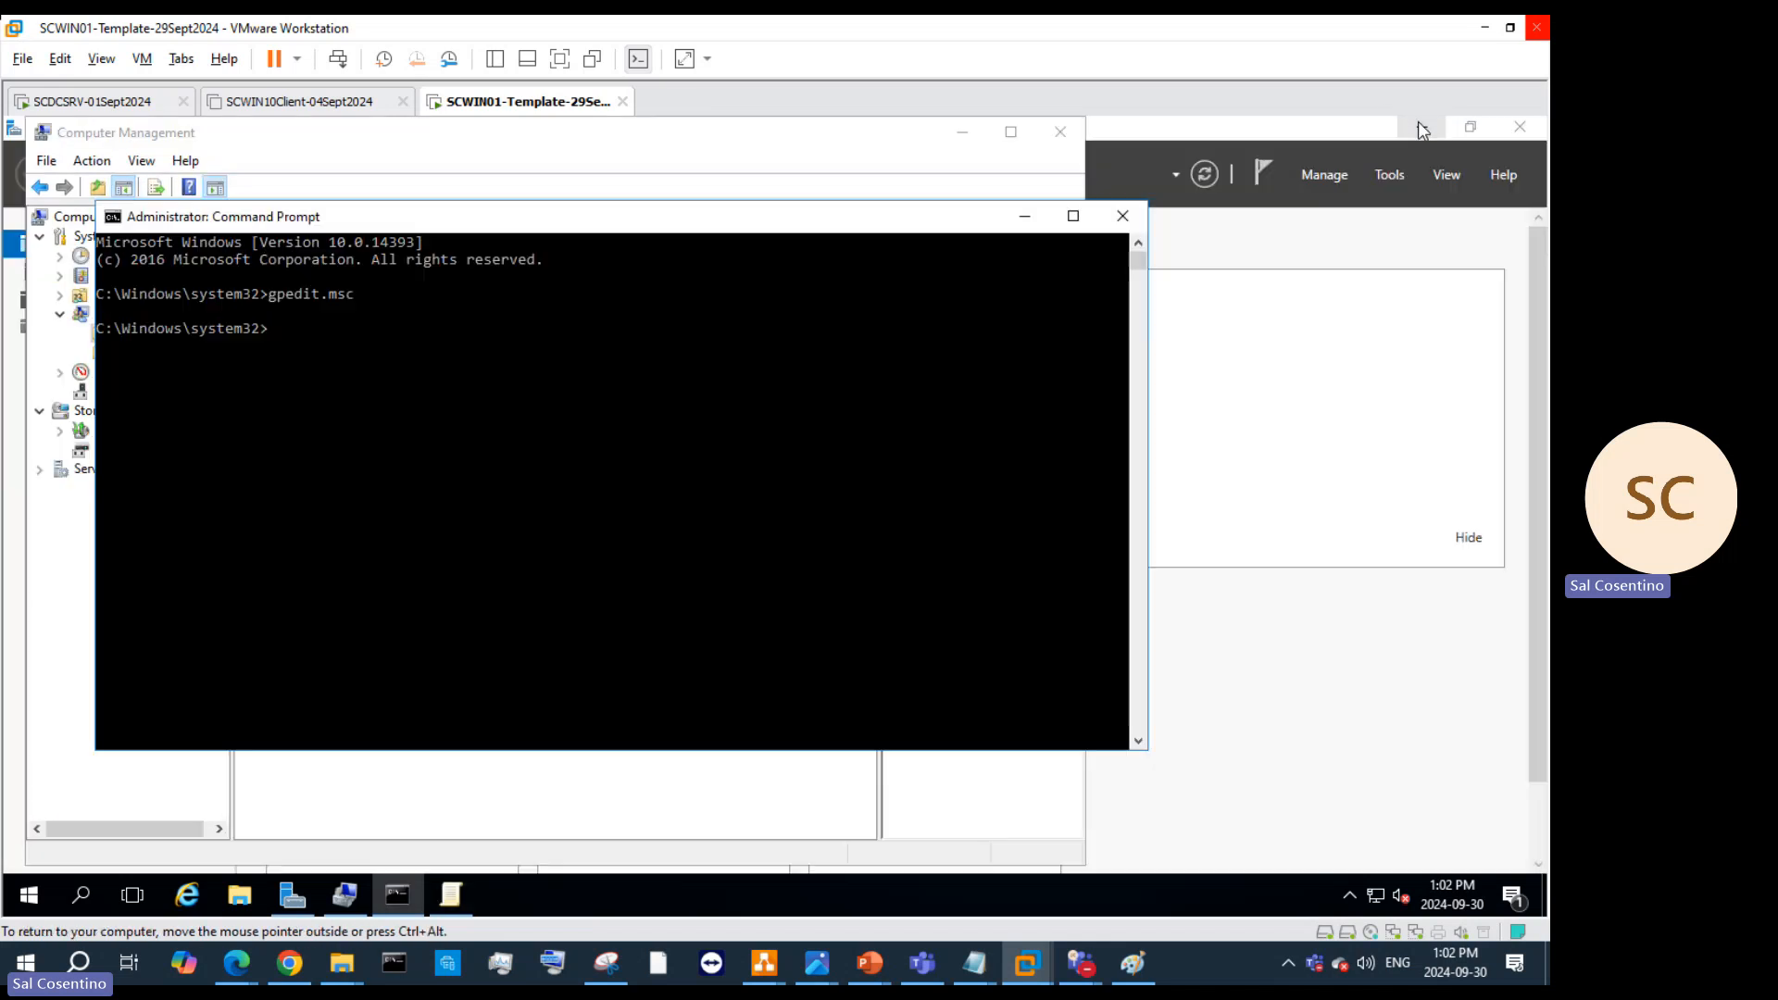
{"action": "left_click", "coordinate": [1019, 219]}
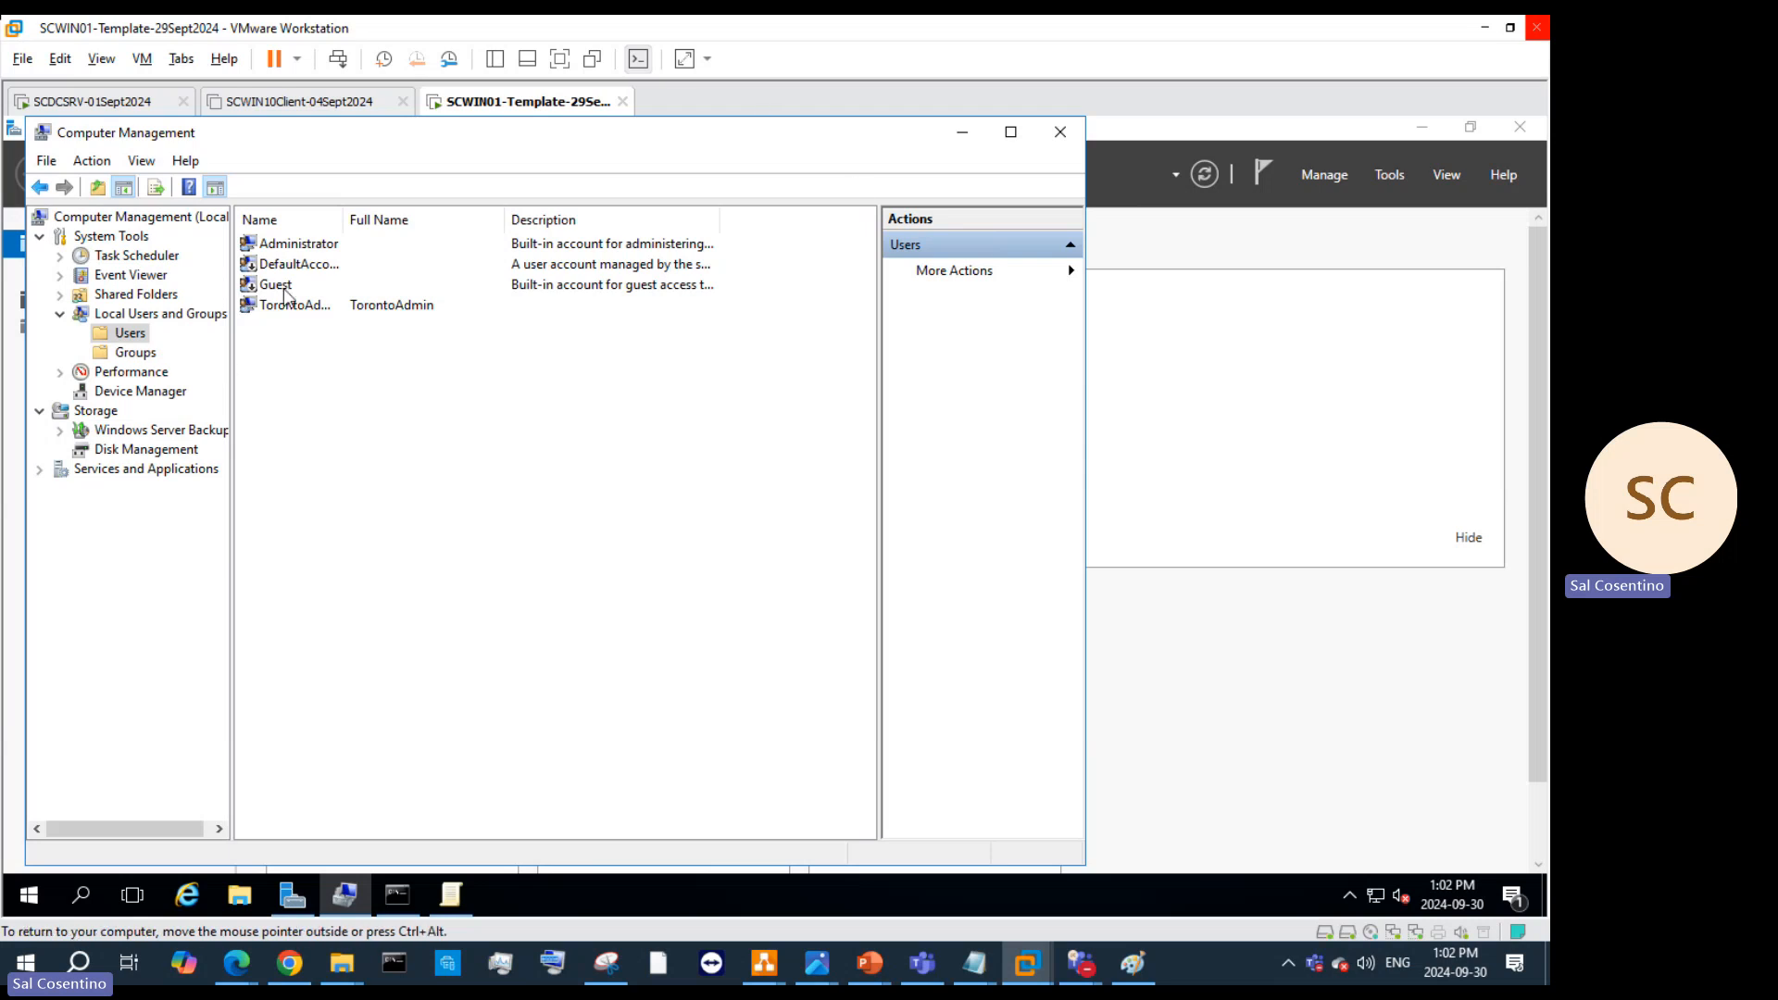
{"action": "left_click", "coordinate": [1060, 131]}
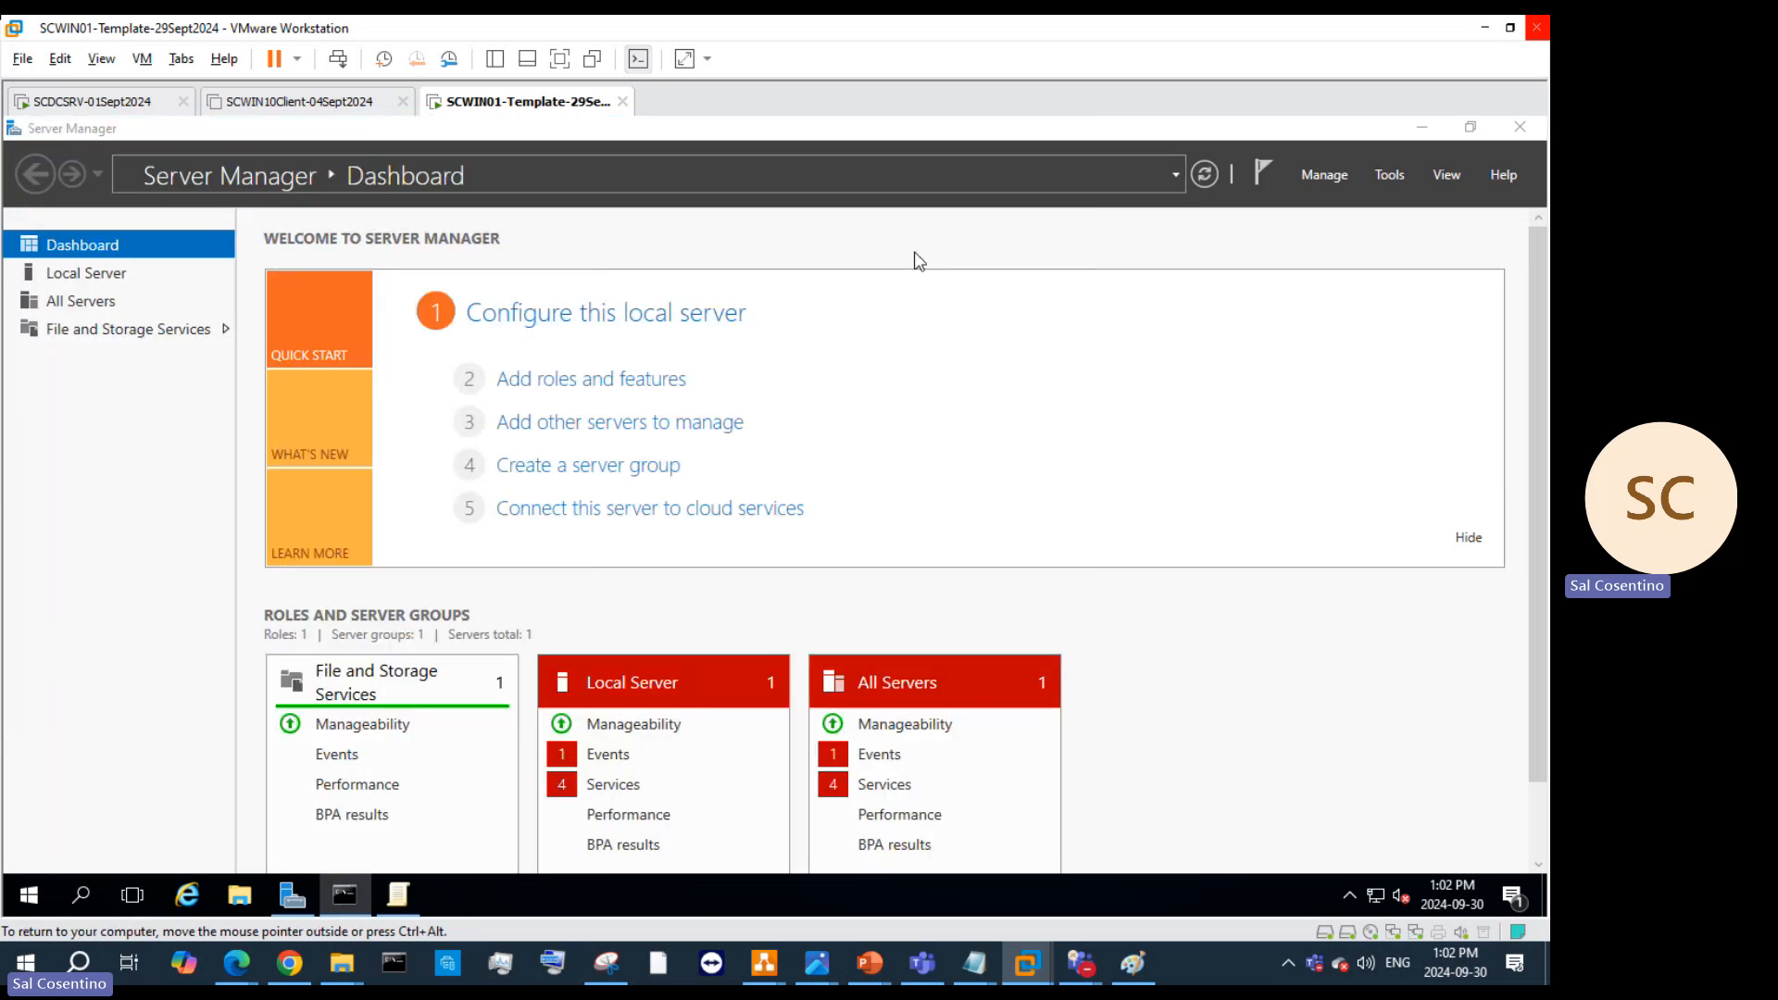
{"action": "right_click", "coordinate": [40, 899]}
{"action": "mouse_move", "coordinate": [76, 842]}
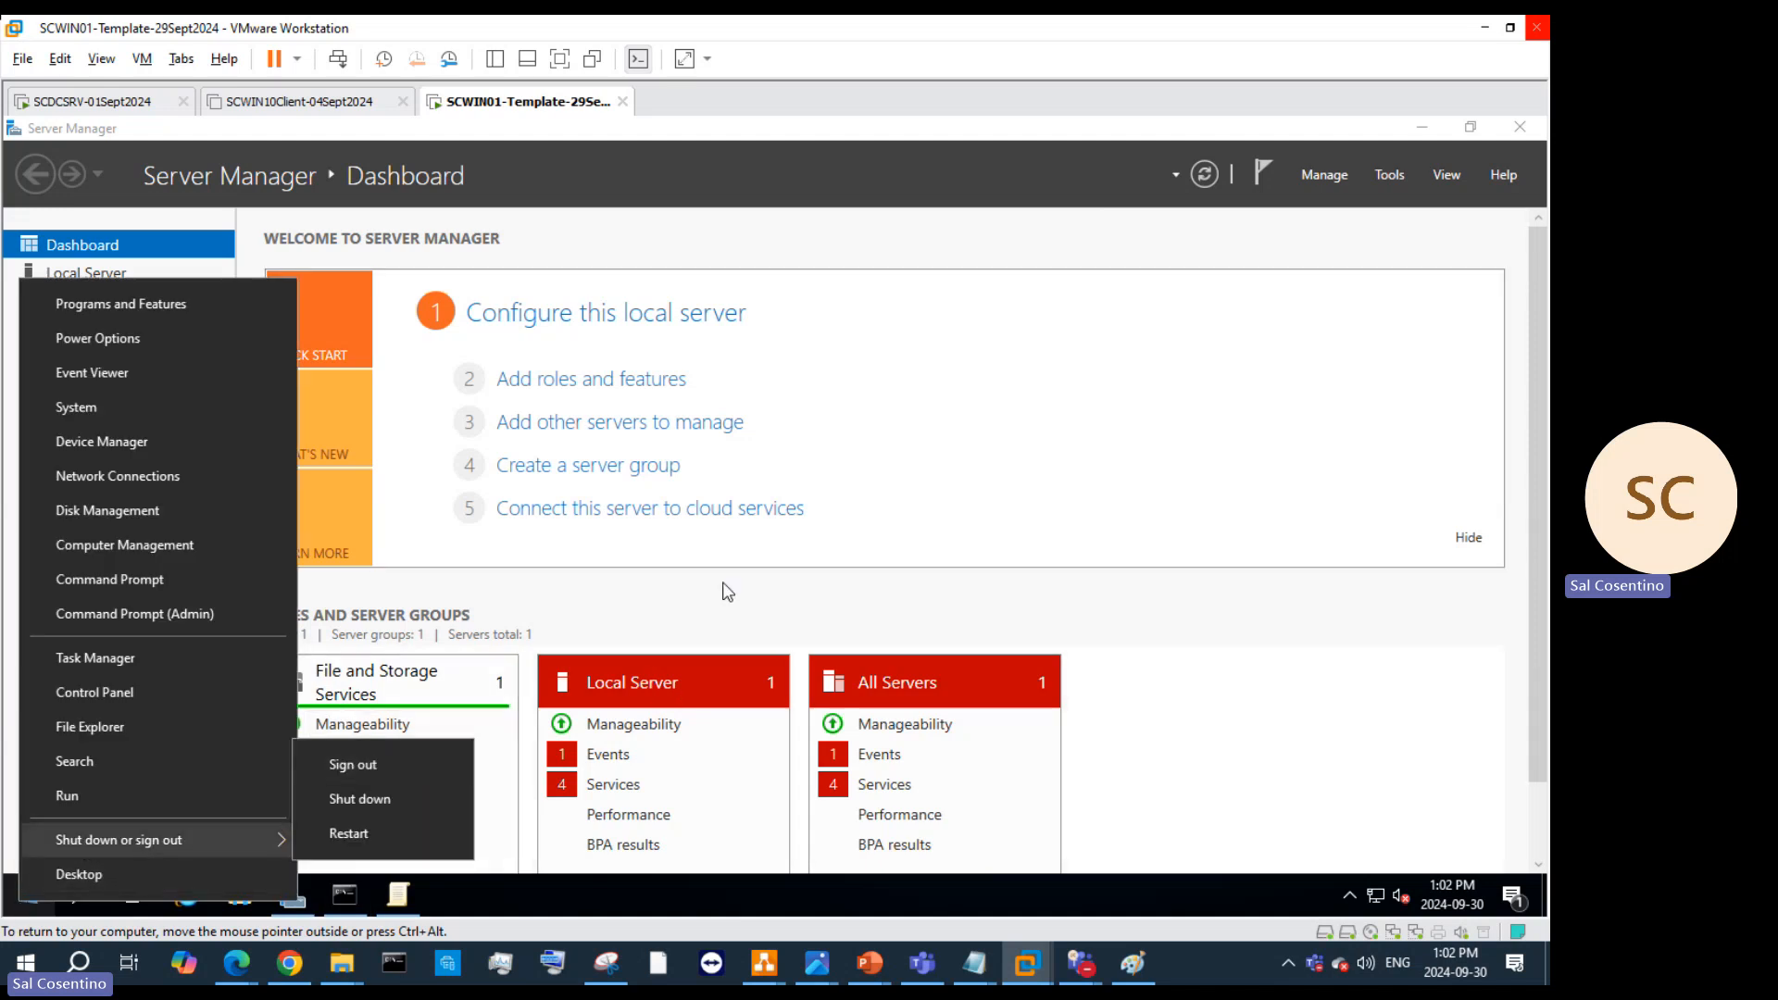
{"action": "left_click", "coordinate": [1215, 629]}
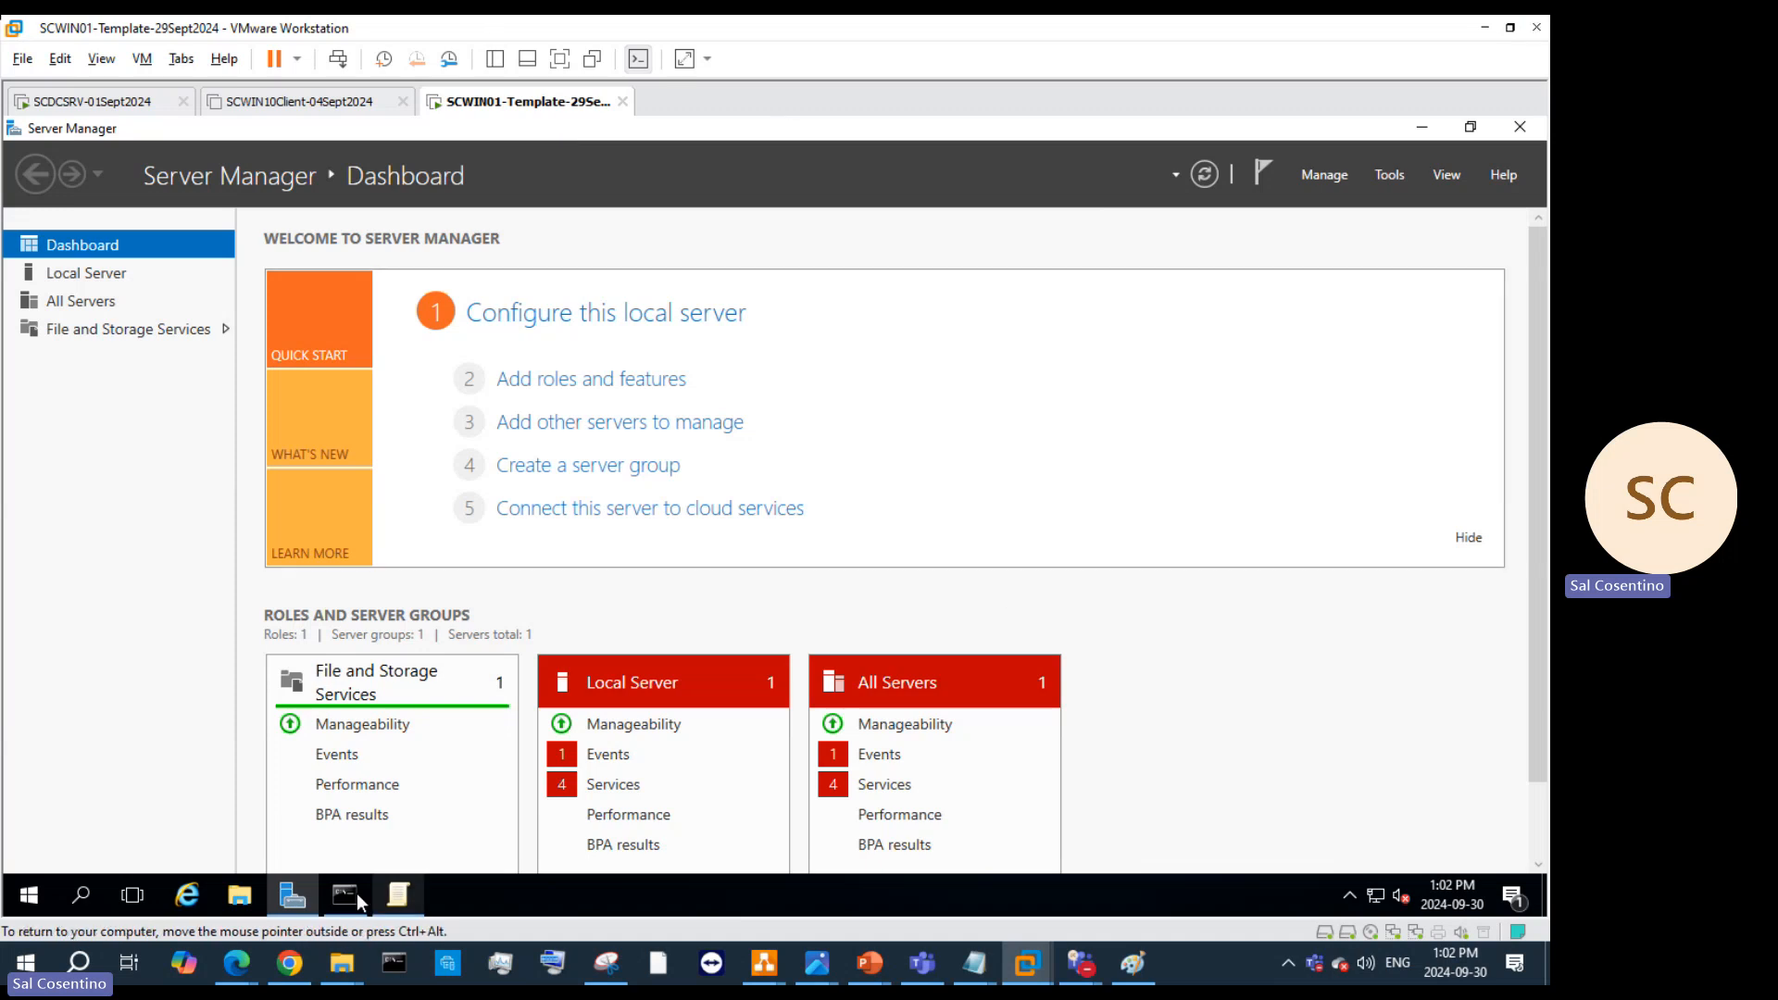
Step: Minimize Server Manager, then close the Command Prompt and Group Policy Editor windows
{"action": "left_click", "coordinate": [1436, 131]}
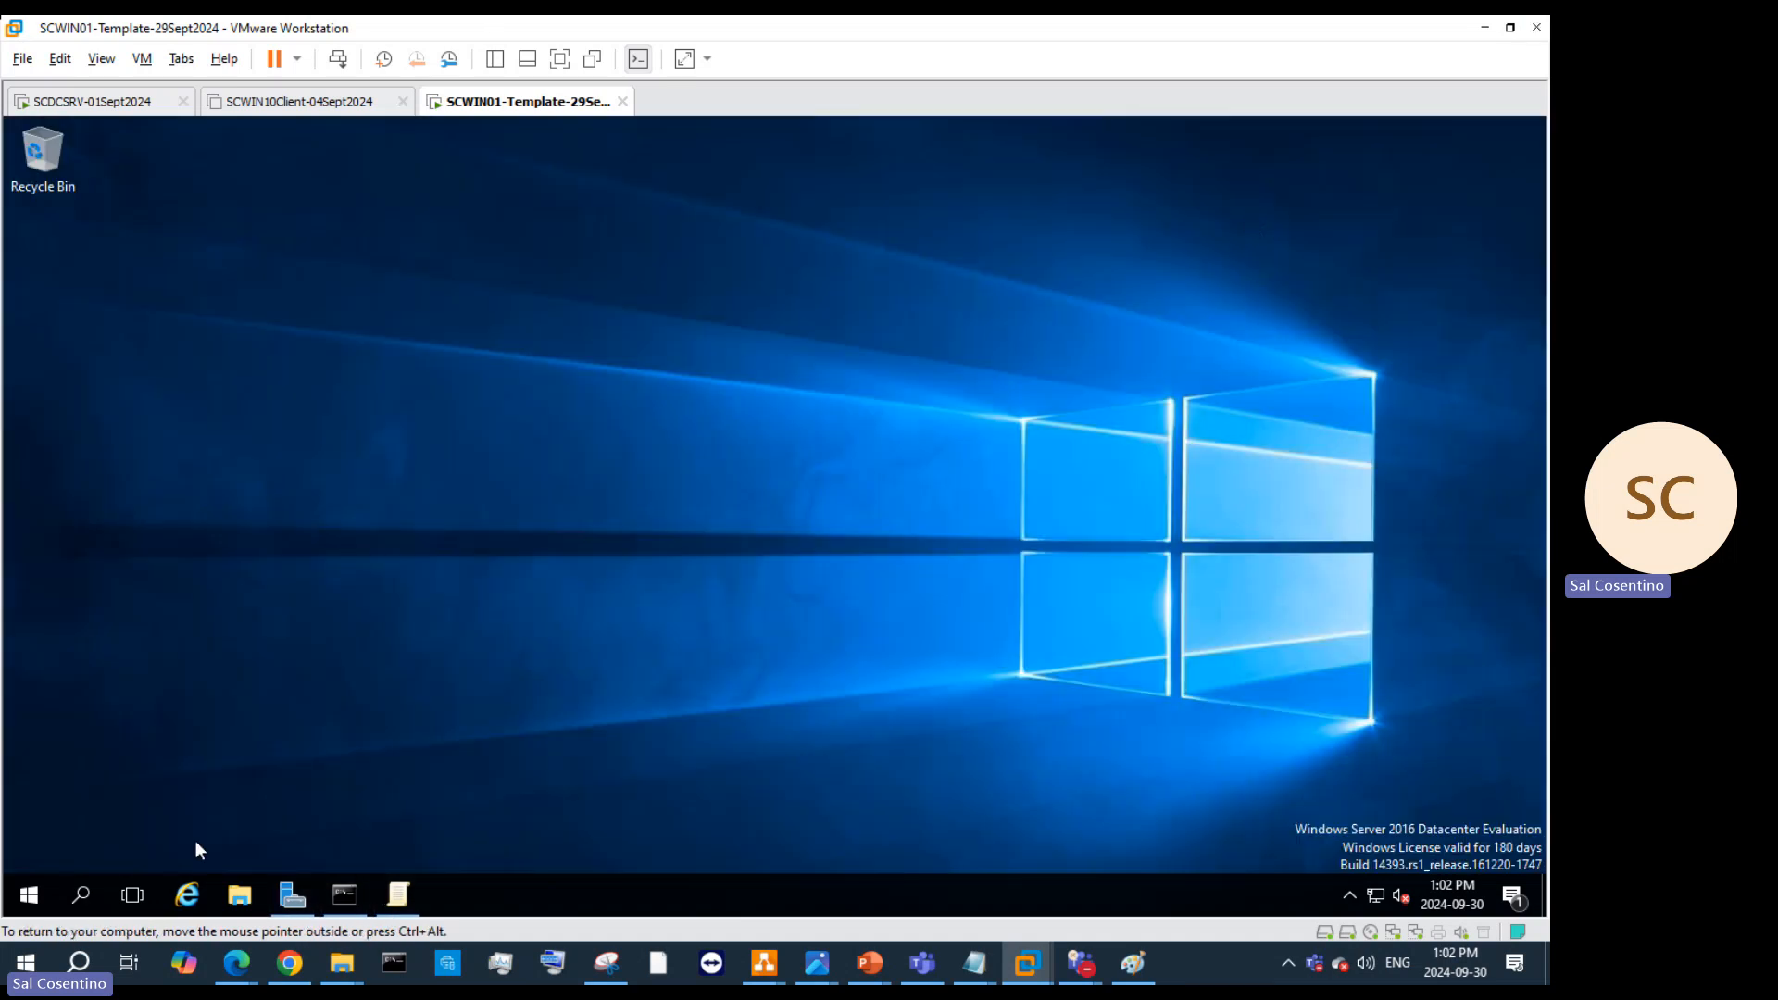
{"action": "left_click", "coordinate": [344, 894]}
{"action": "left_click", "coordinate": [1132, 214]}
{"action": "left_click", "coordinate": [347, 893]}
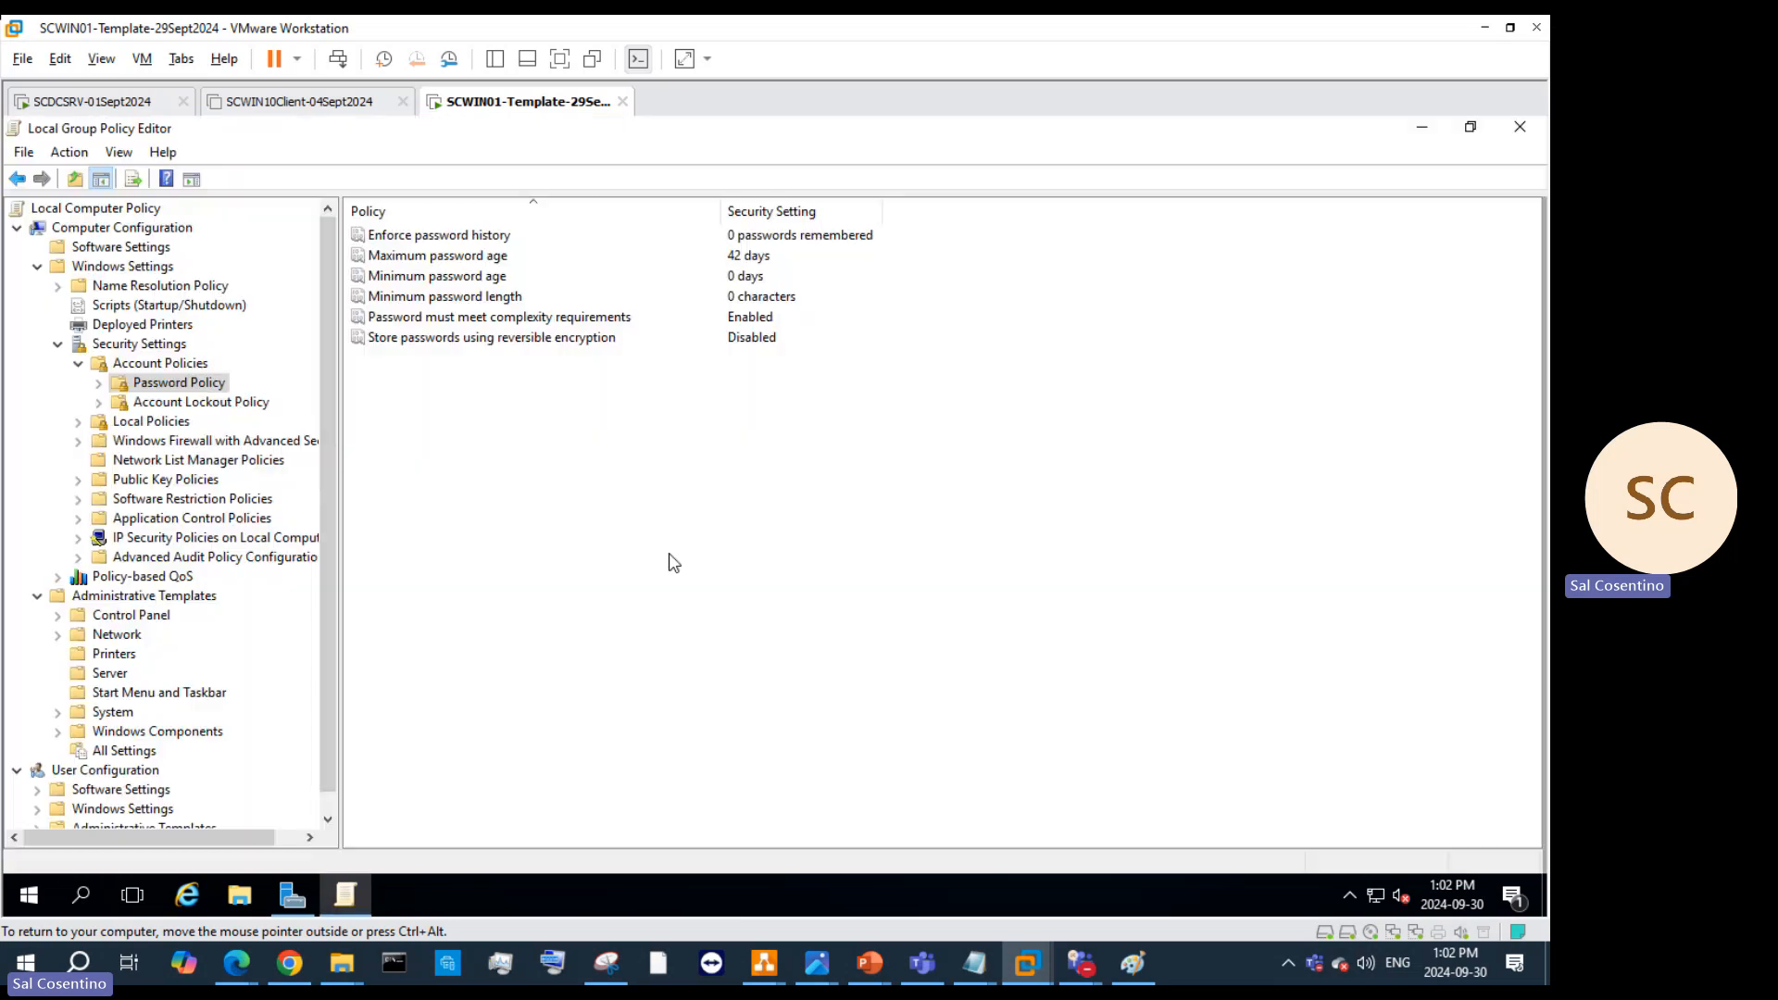
{"action": "left_click", "coordinate": [1519, 129]}
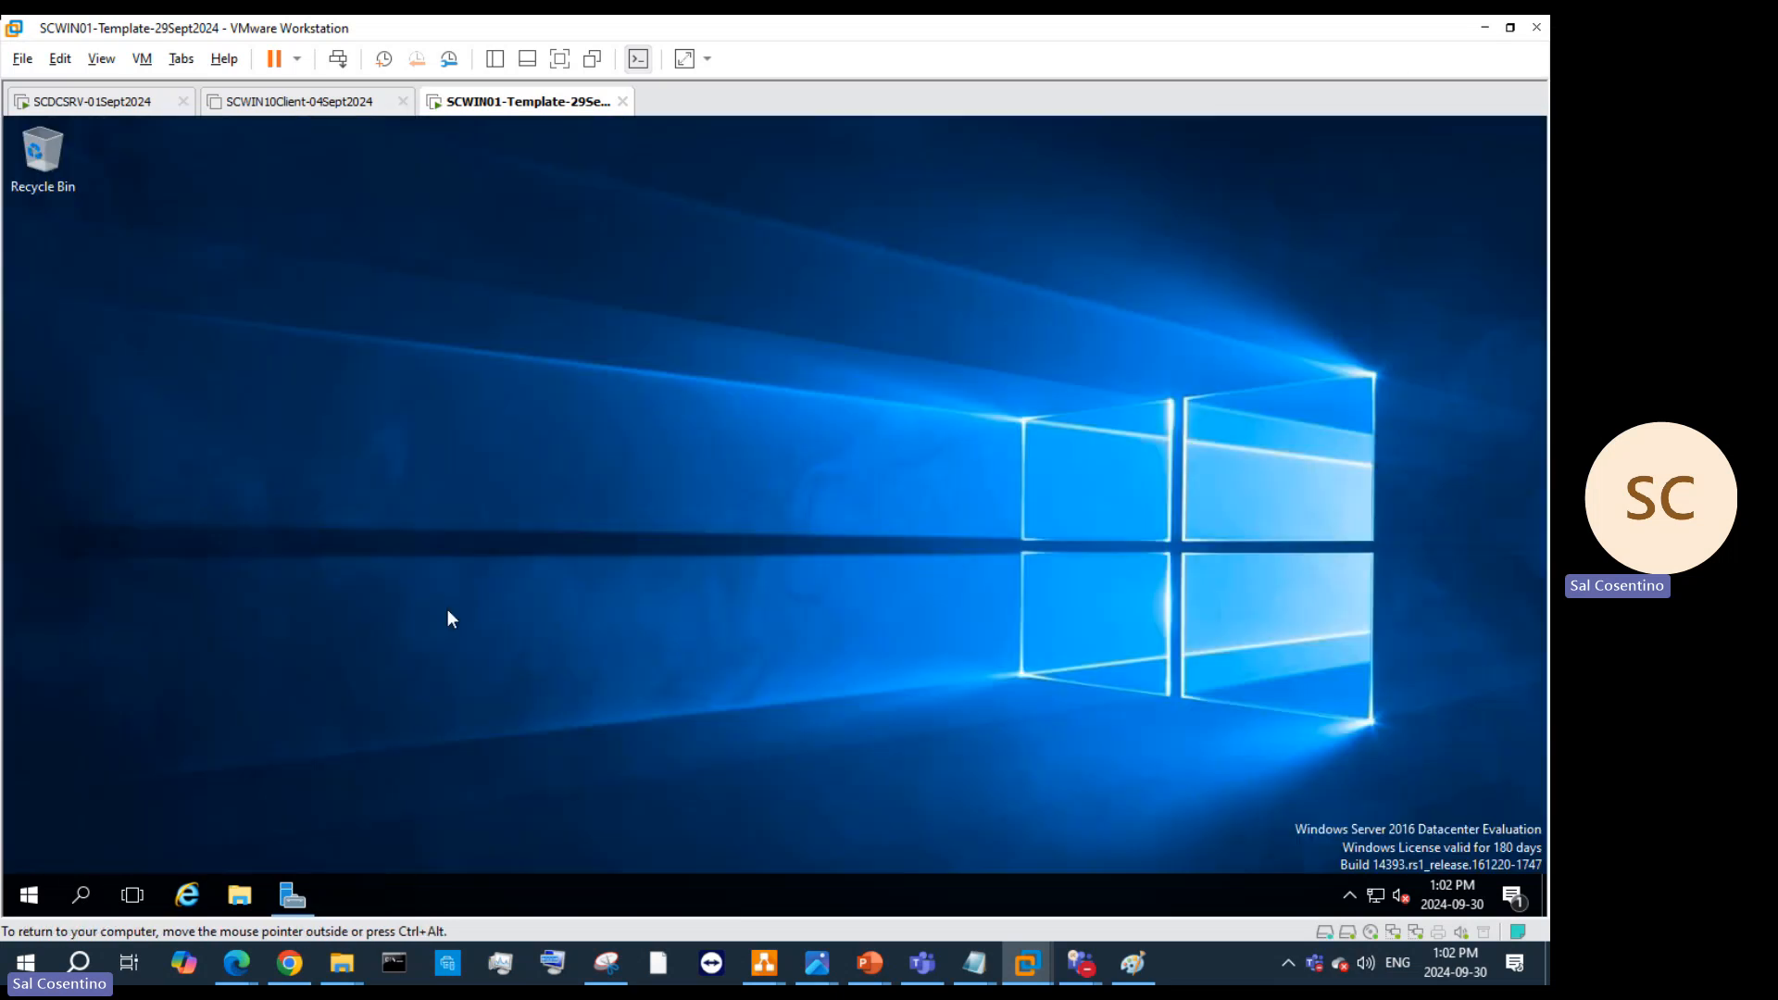
Step: Open the Sysprep folder through Run and launch sysprep.exe
{"action": "left_click", "coordinate": [81, 896]}
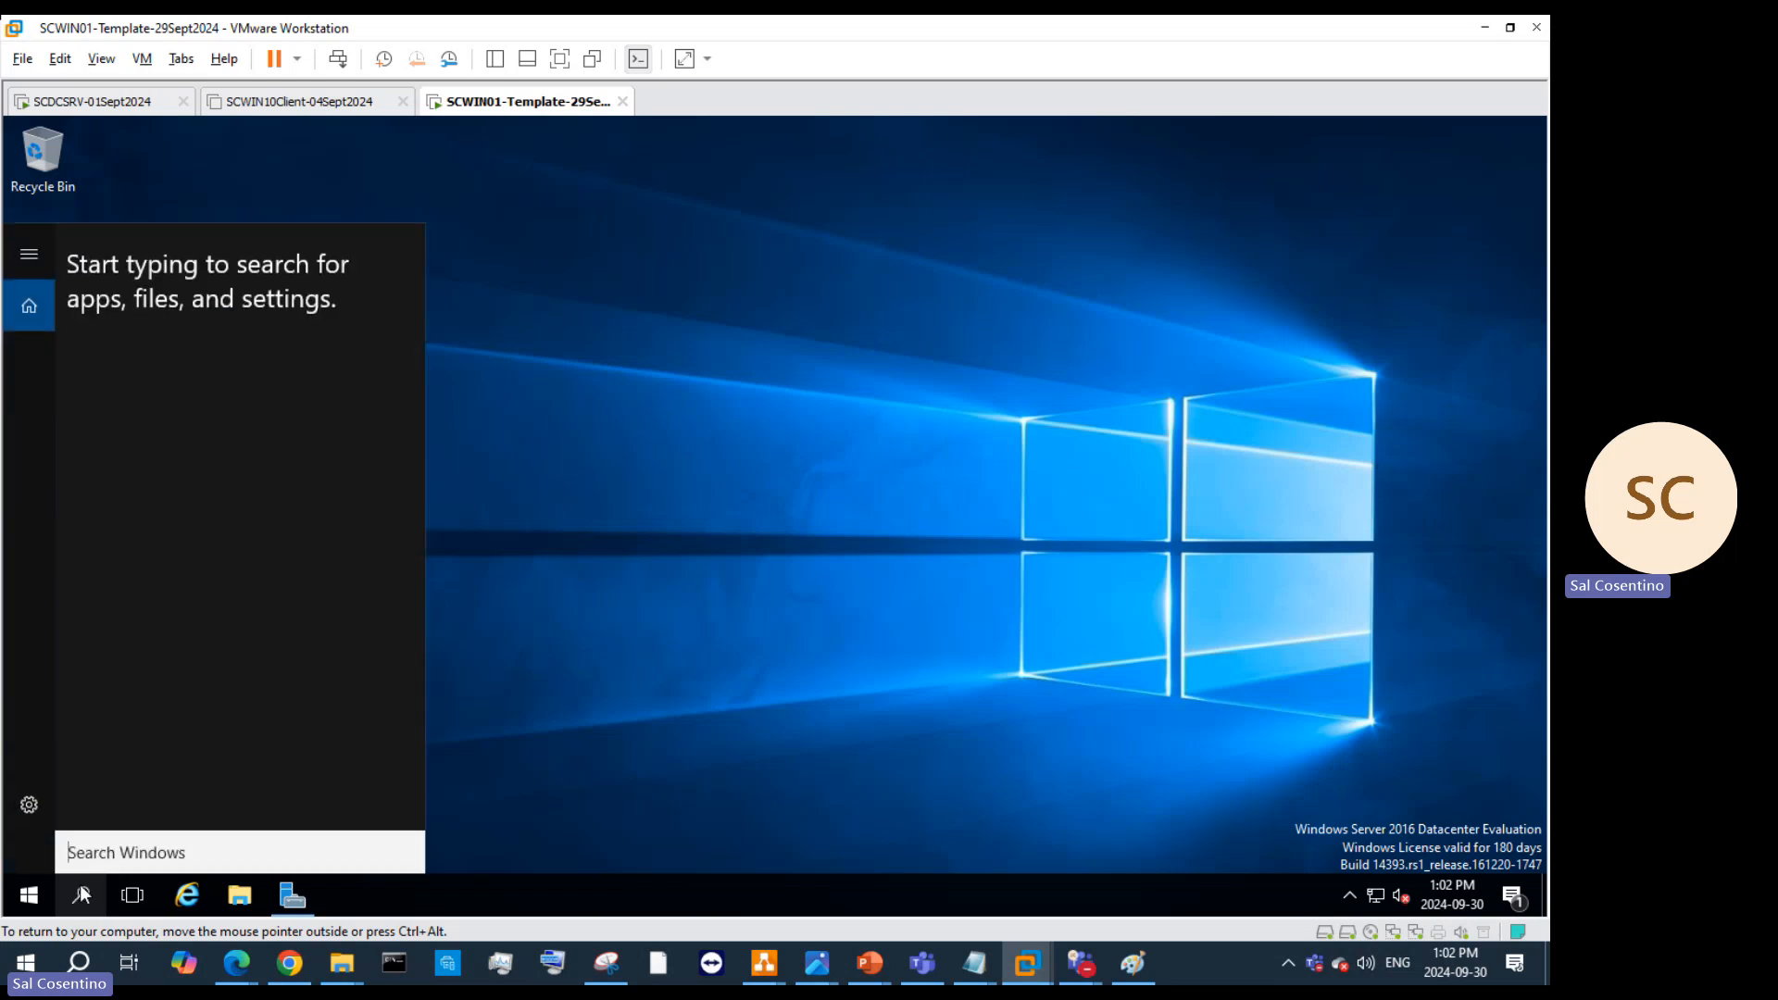
{"action": "key", "text": "super+r"}
{"action": "type", "text": "sy"}
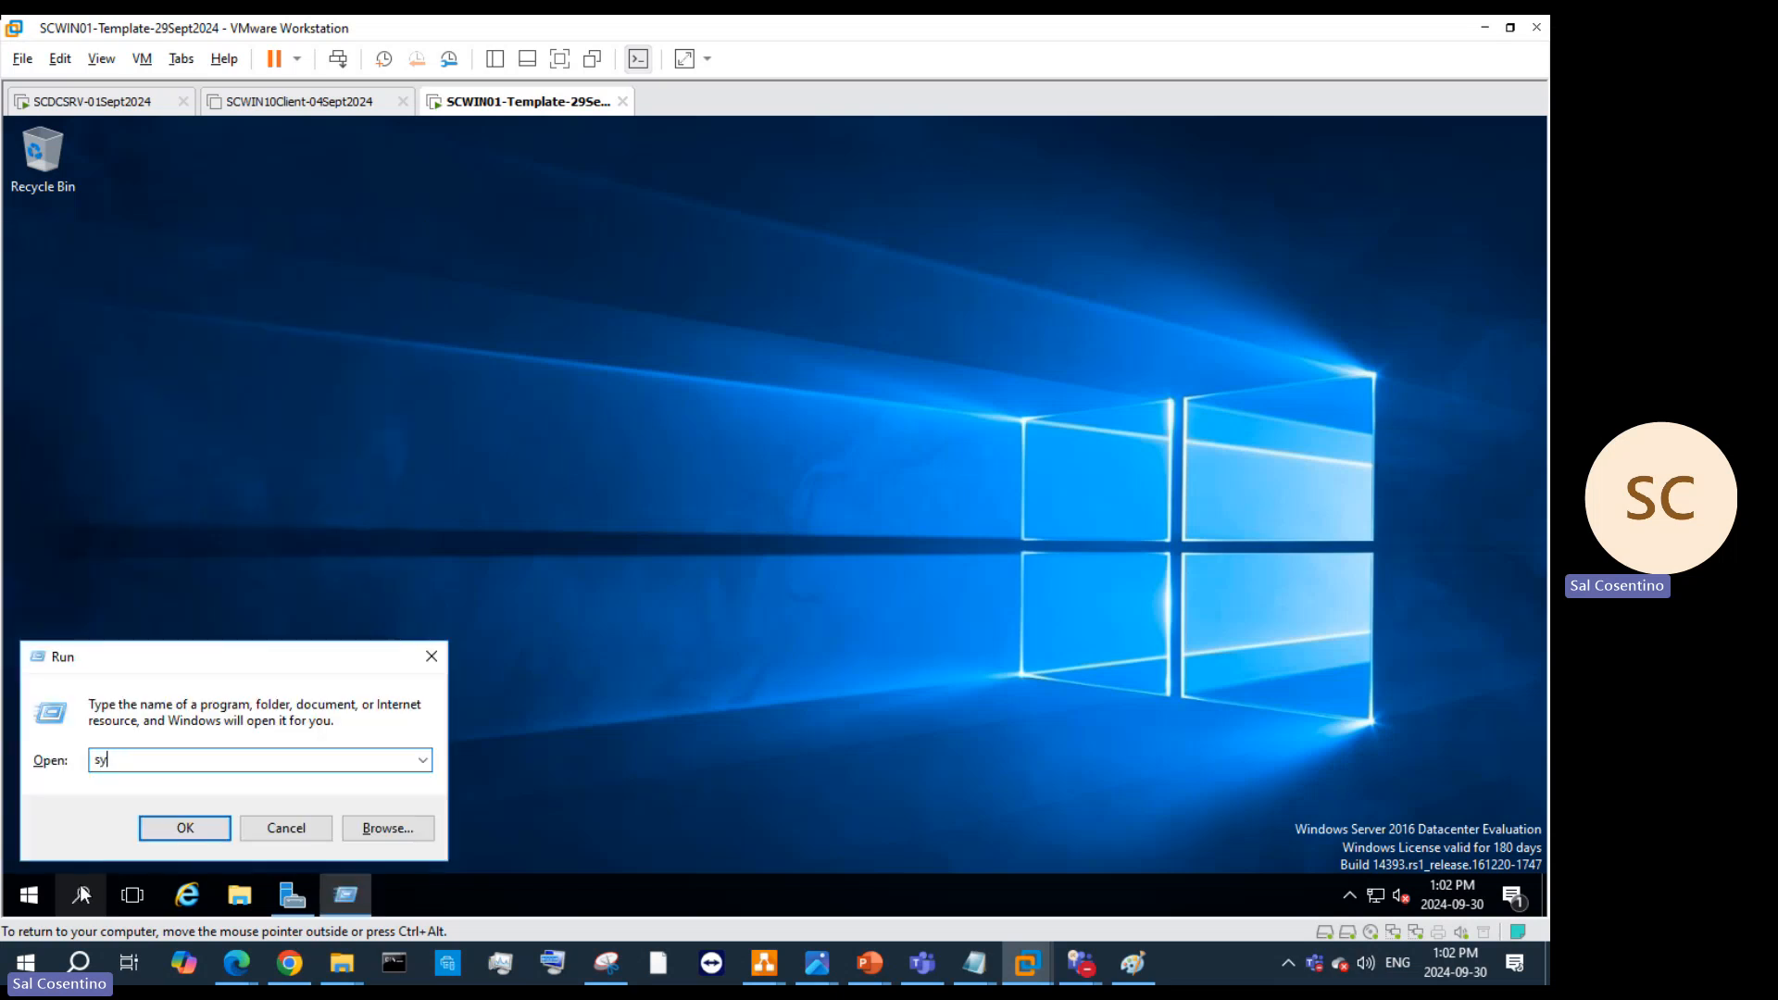
{"action": "key", "text": "Return"}
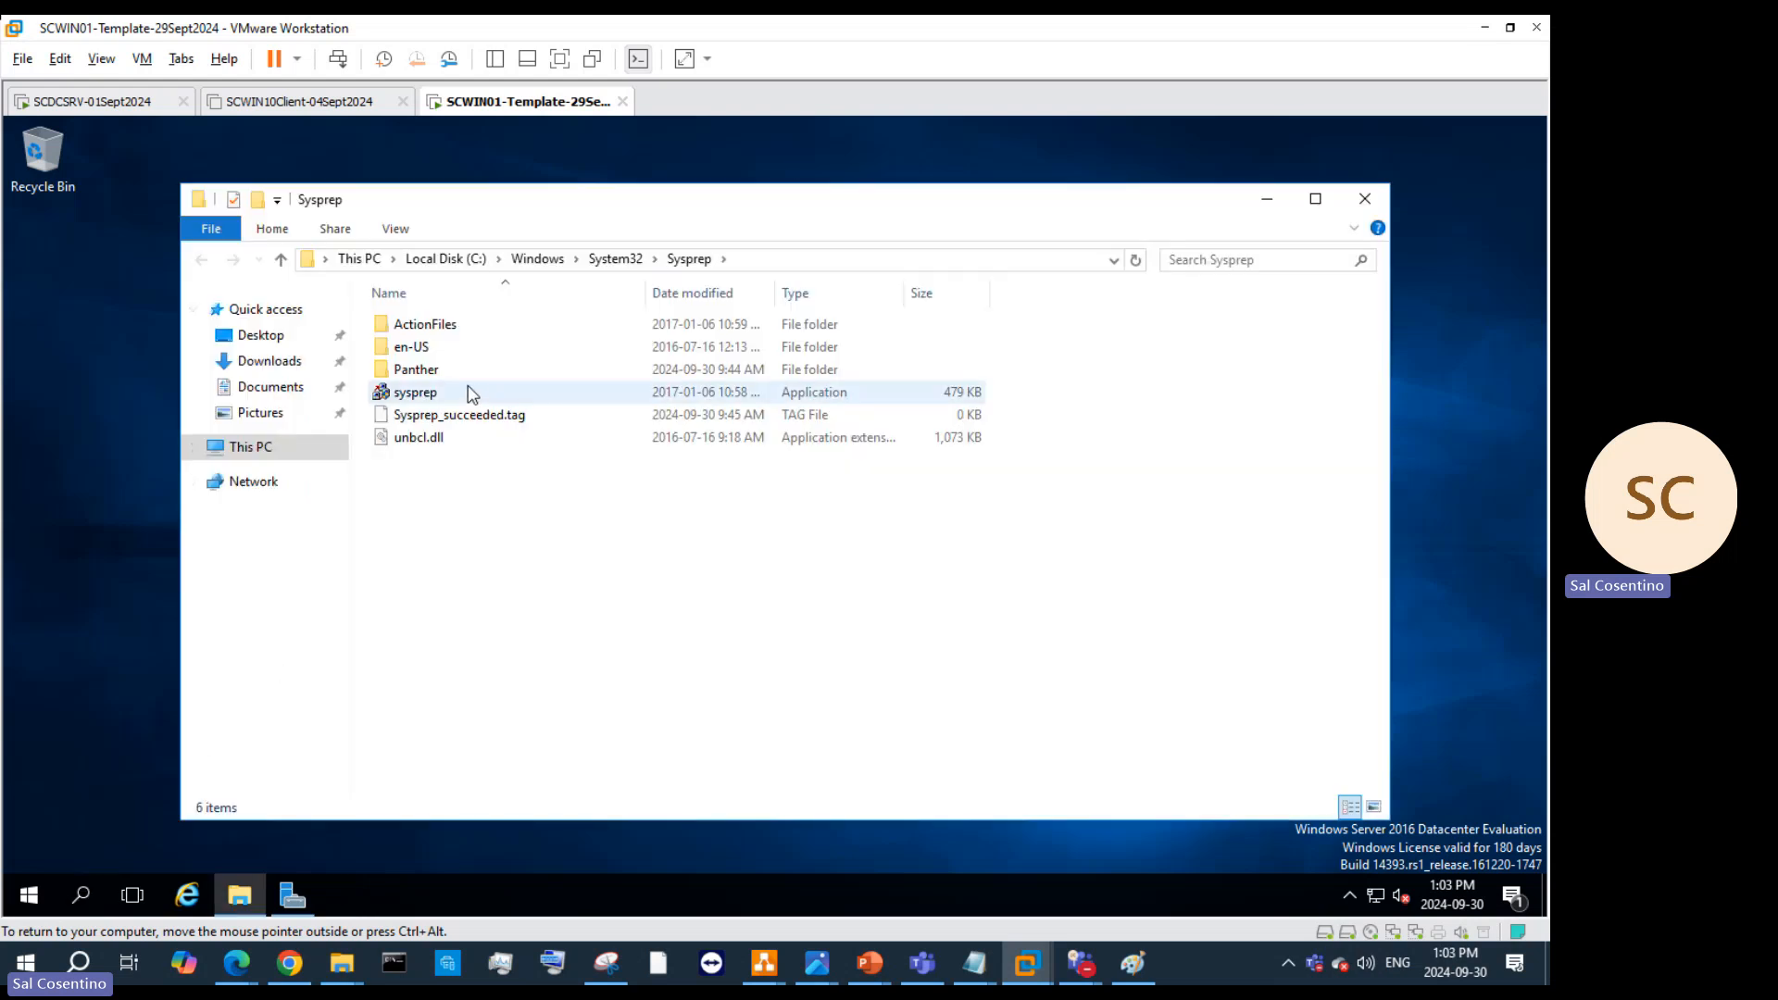
{"action": "left_click", "coordinate": [471, 393]}
{"action": "double_click", "coordinate": [471, 393]}
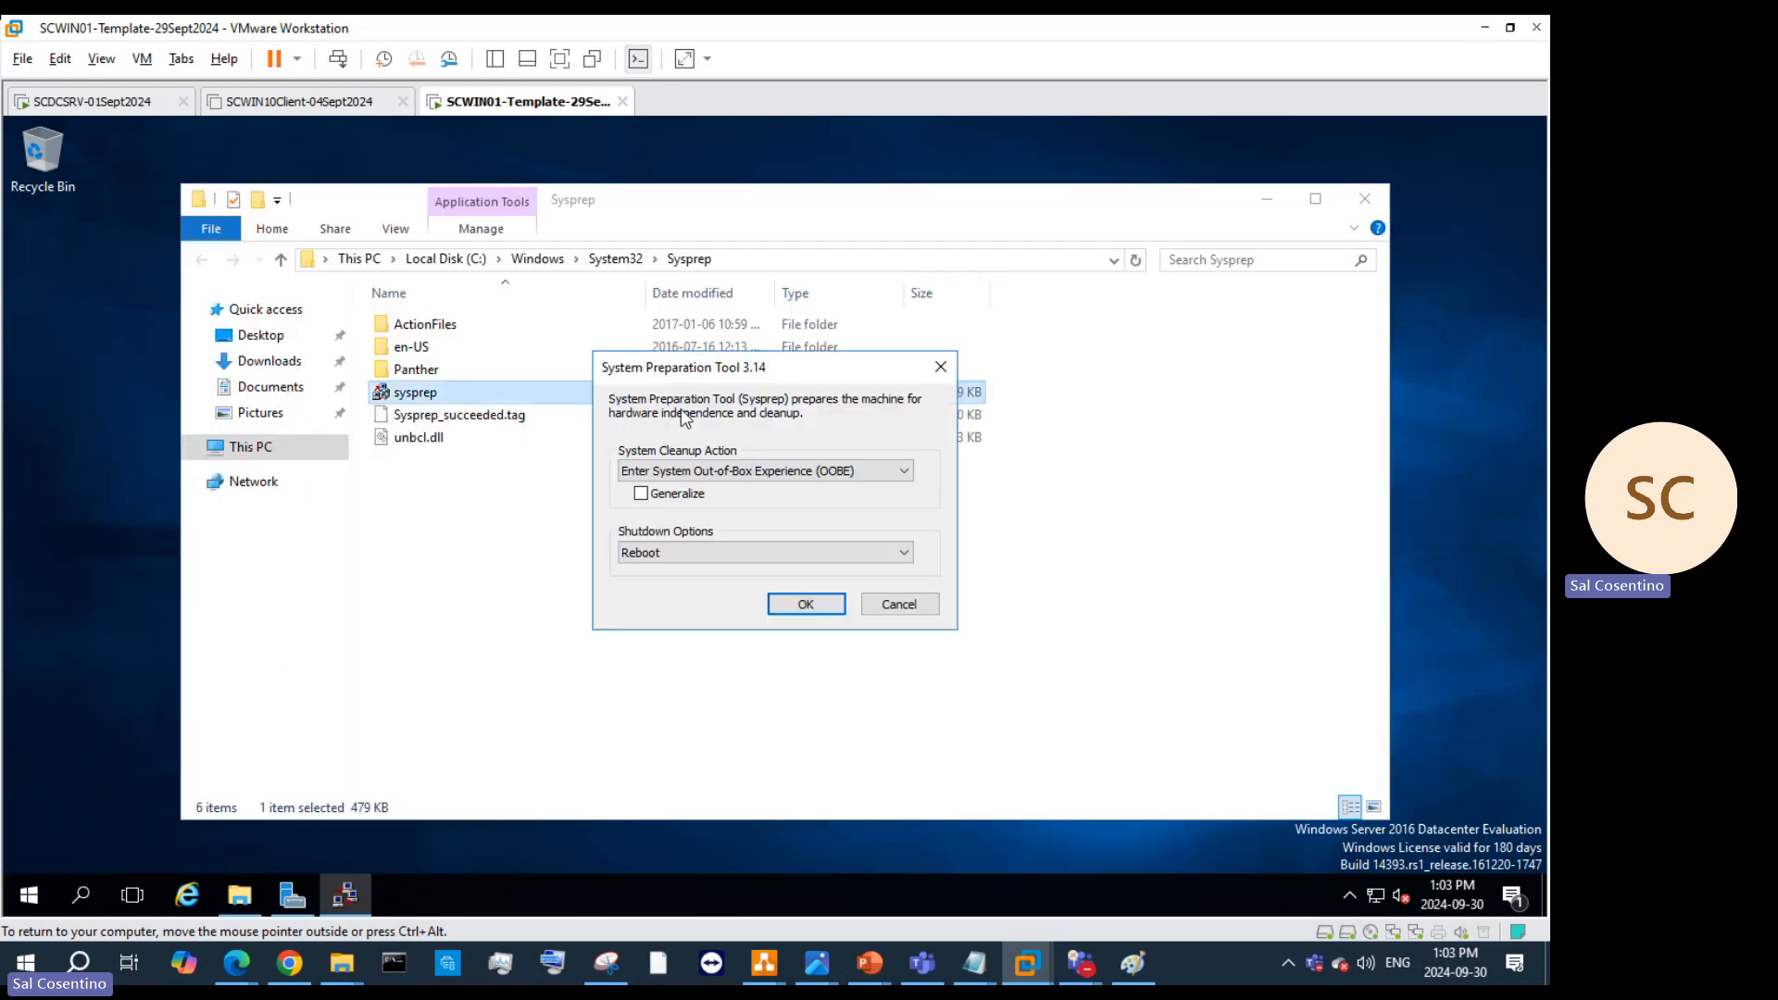
Step: Run Sysprep with OOBE, Generalize checked and Shutdown, then close the Sysprep folder
{"action": "left_click", "coordinate": [641, 493]}
{"action": "left_click", "coordinate": [687, 555]}
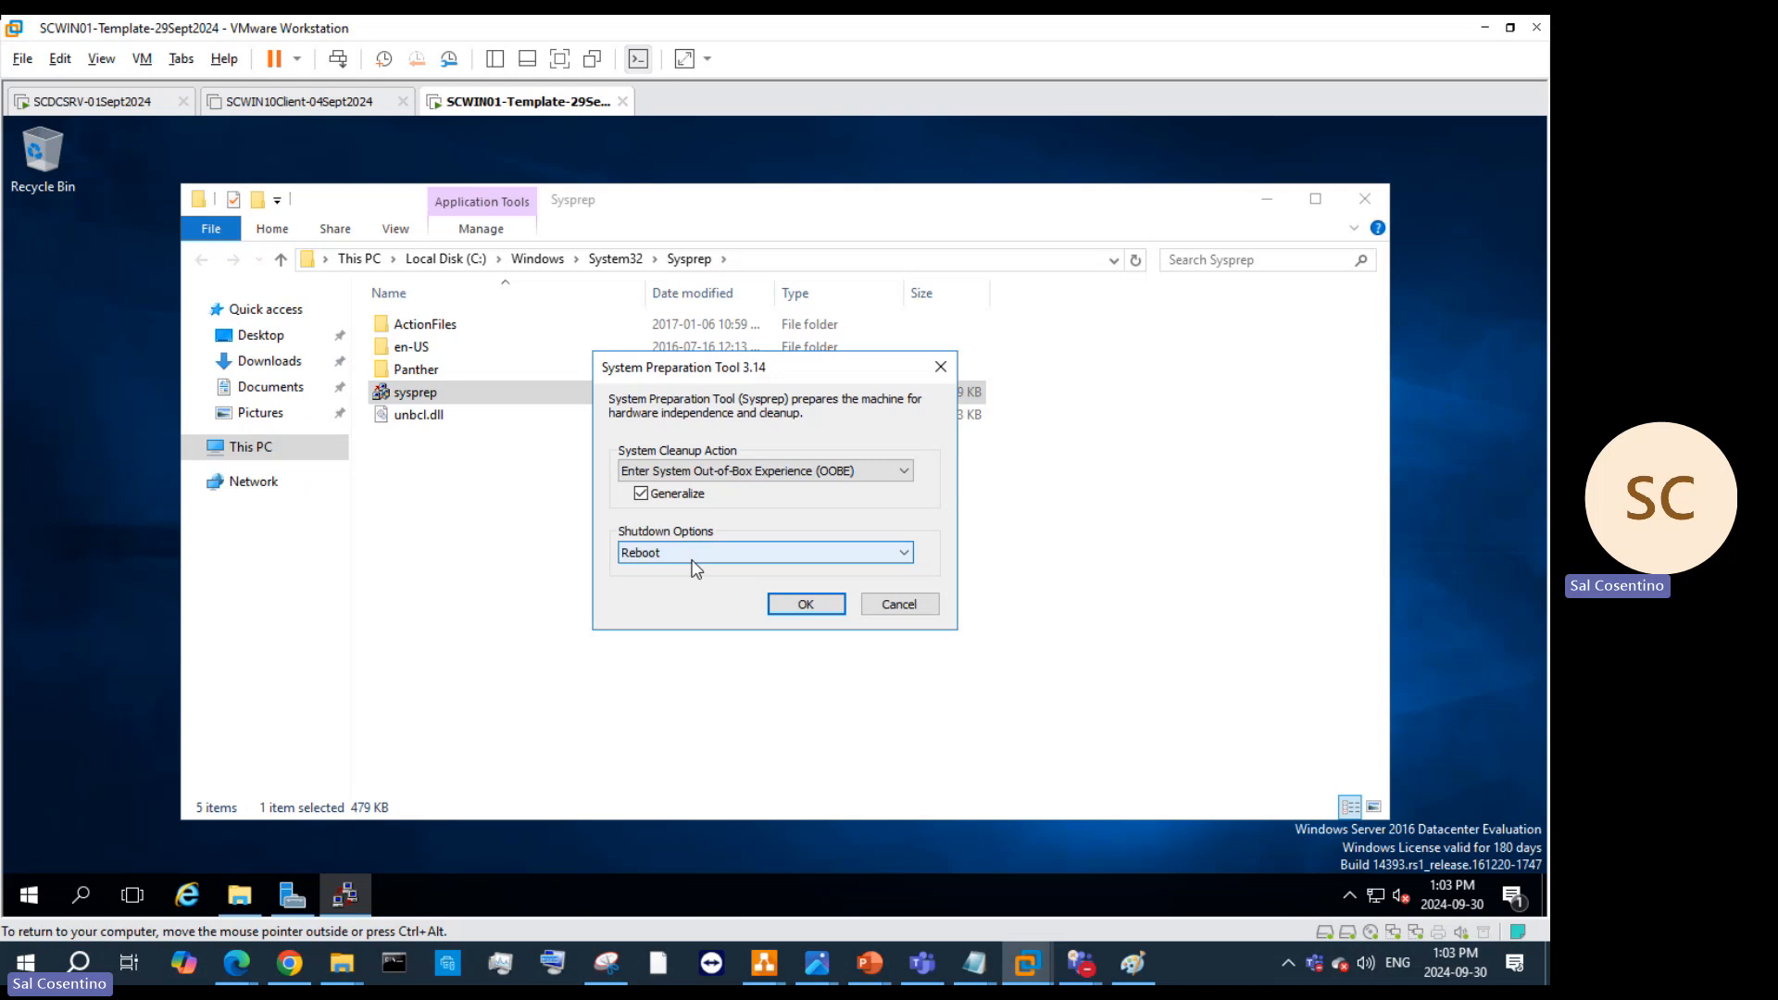
{"action": "left_click", "coordinate": [694, 605]}
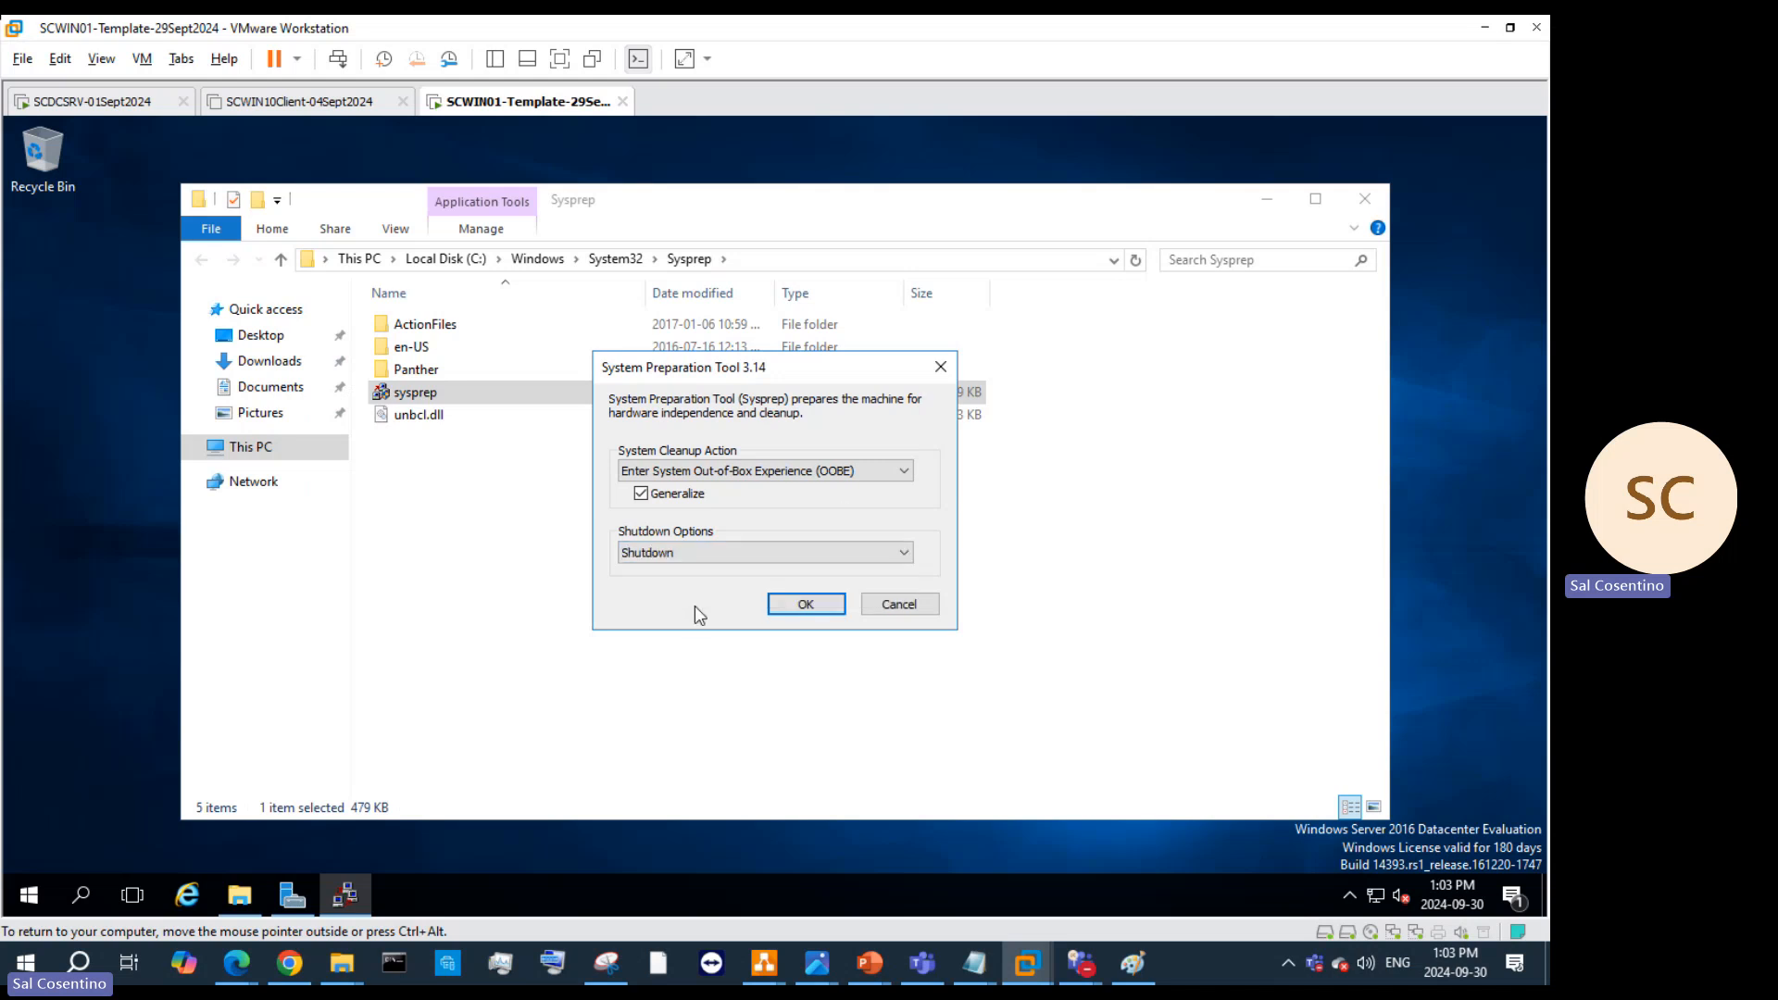
{"action": "left_click", "coordinate": [871, 470]}
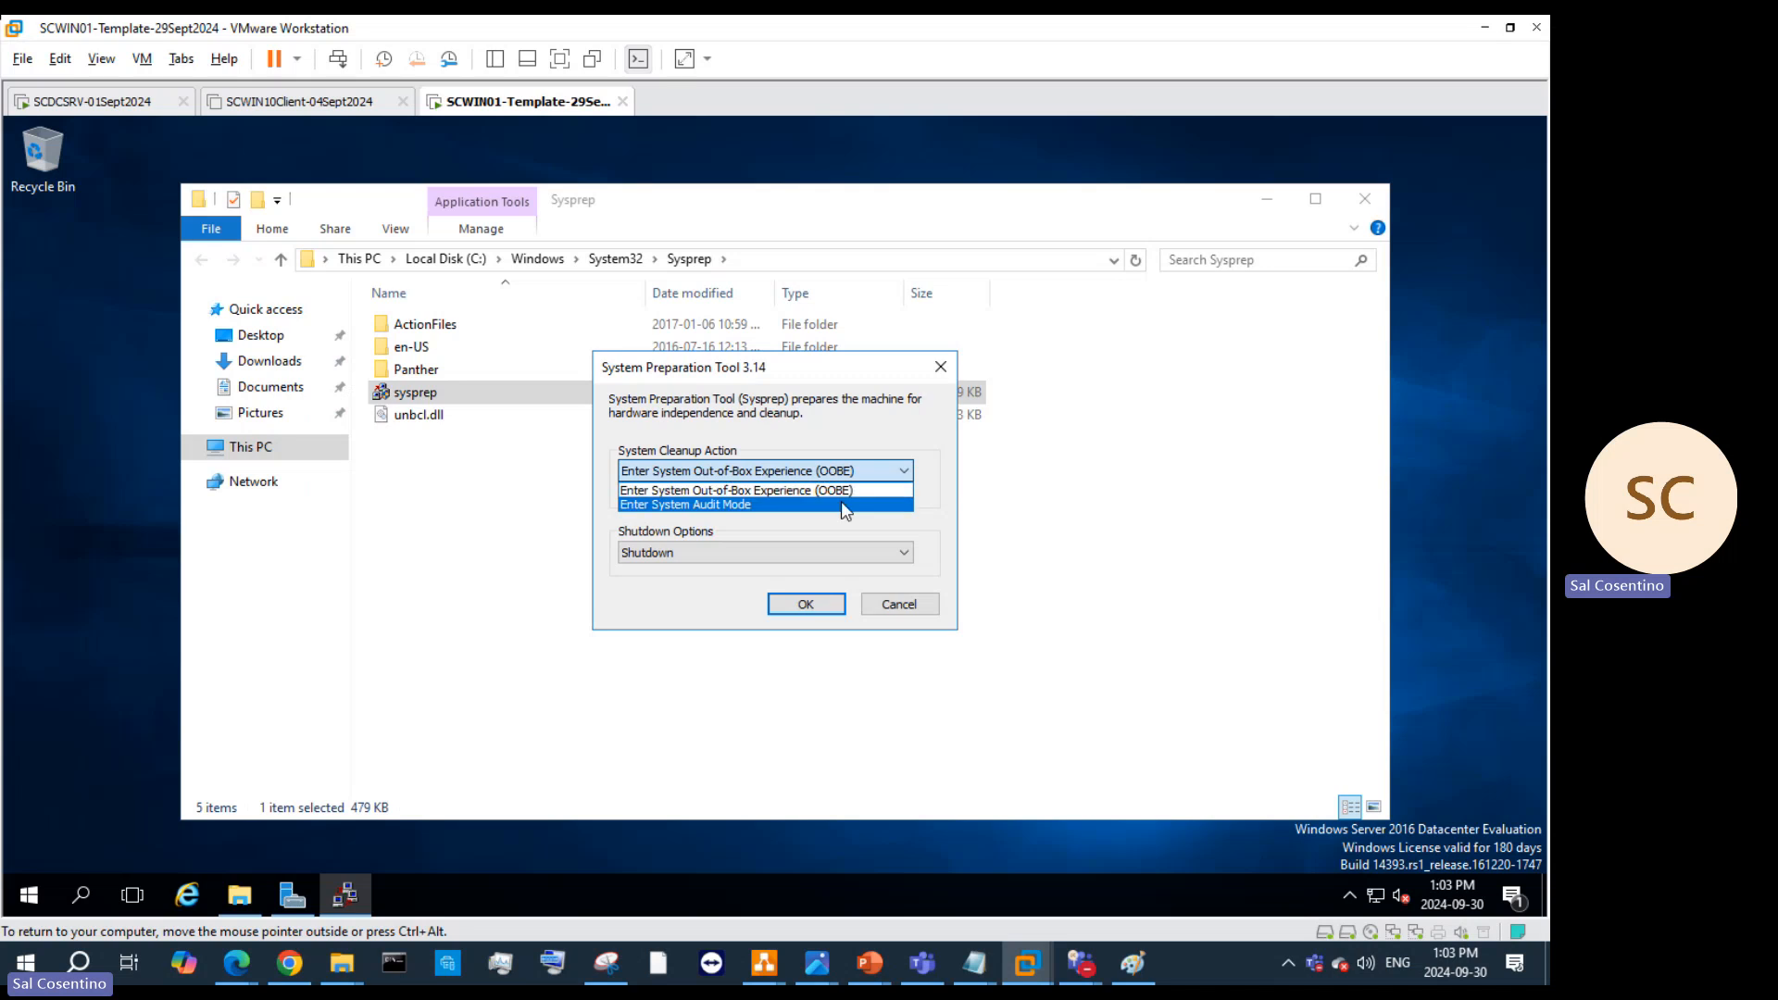
{"action": "left_click", "coordinate": [846, 499]}
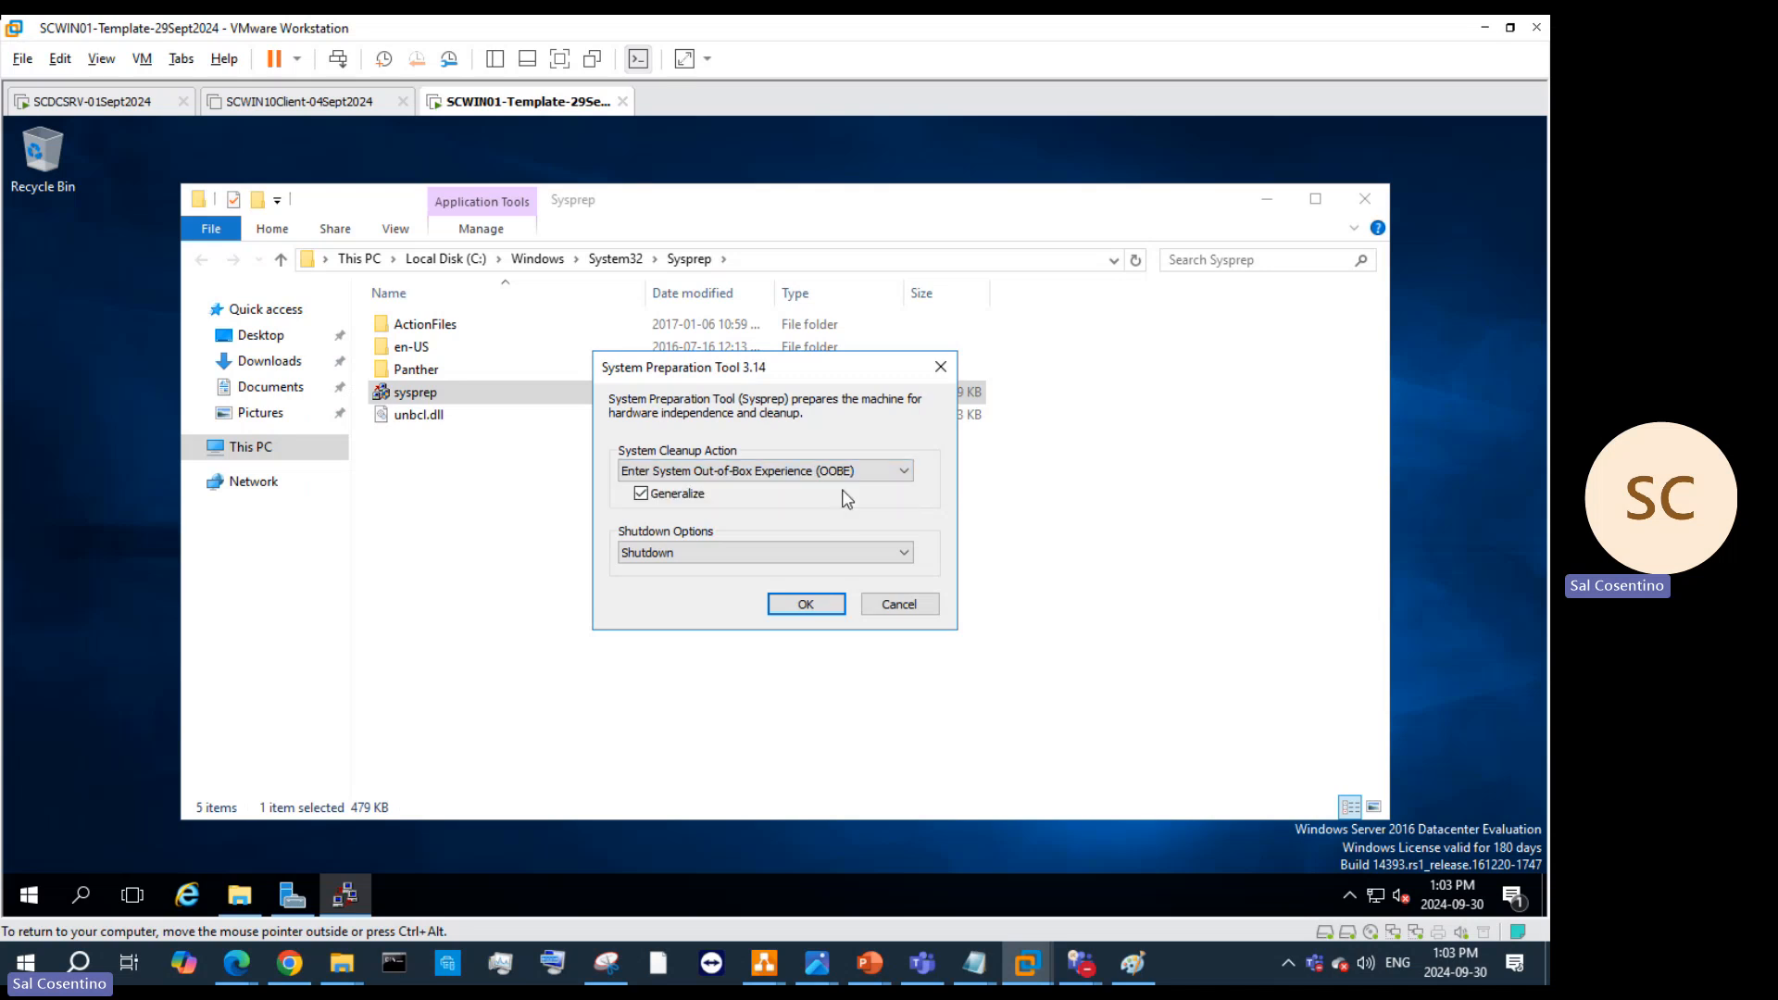
{"action": "left_click", "coordinate": [825, 611]}
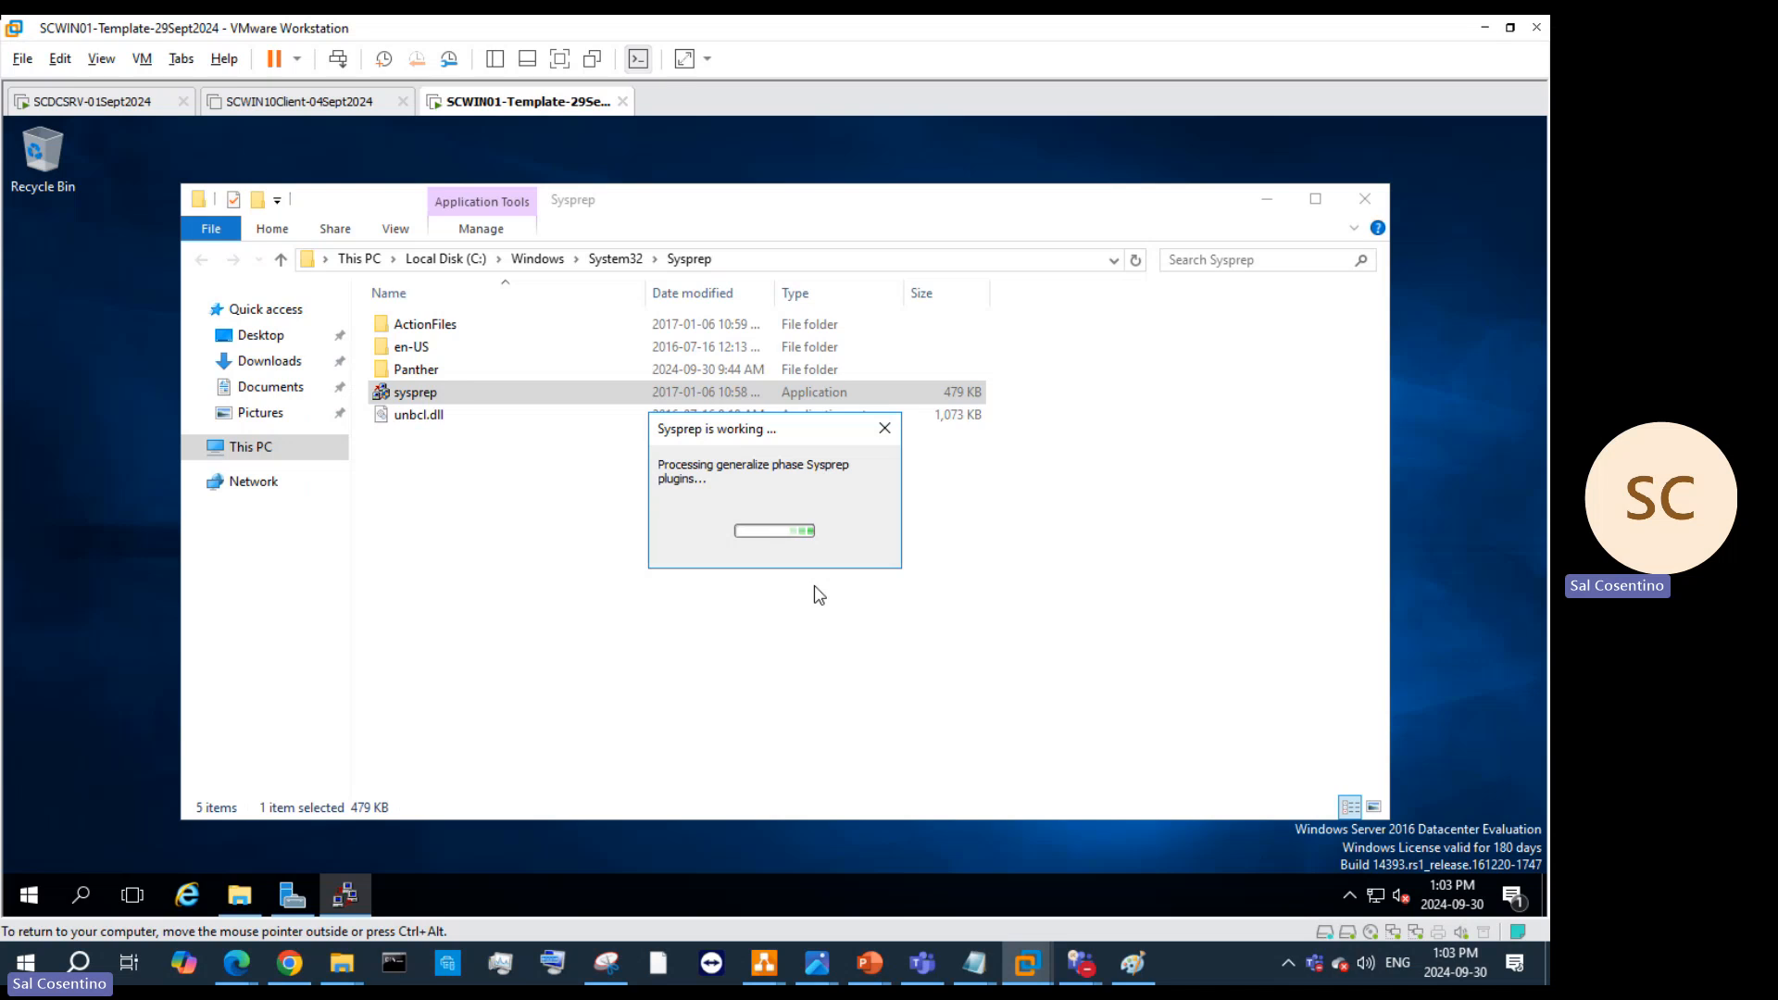
{"action": "left_click", "coordinate": [1363, 199]}
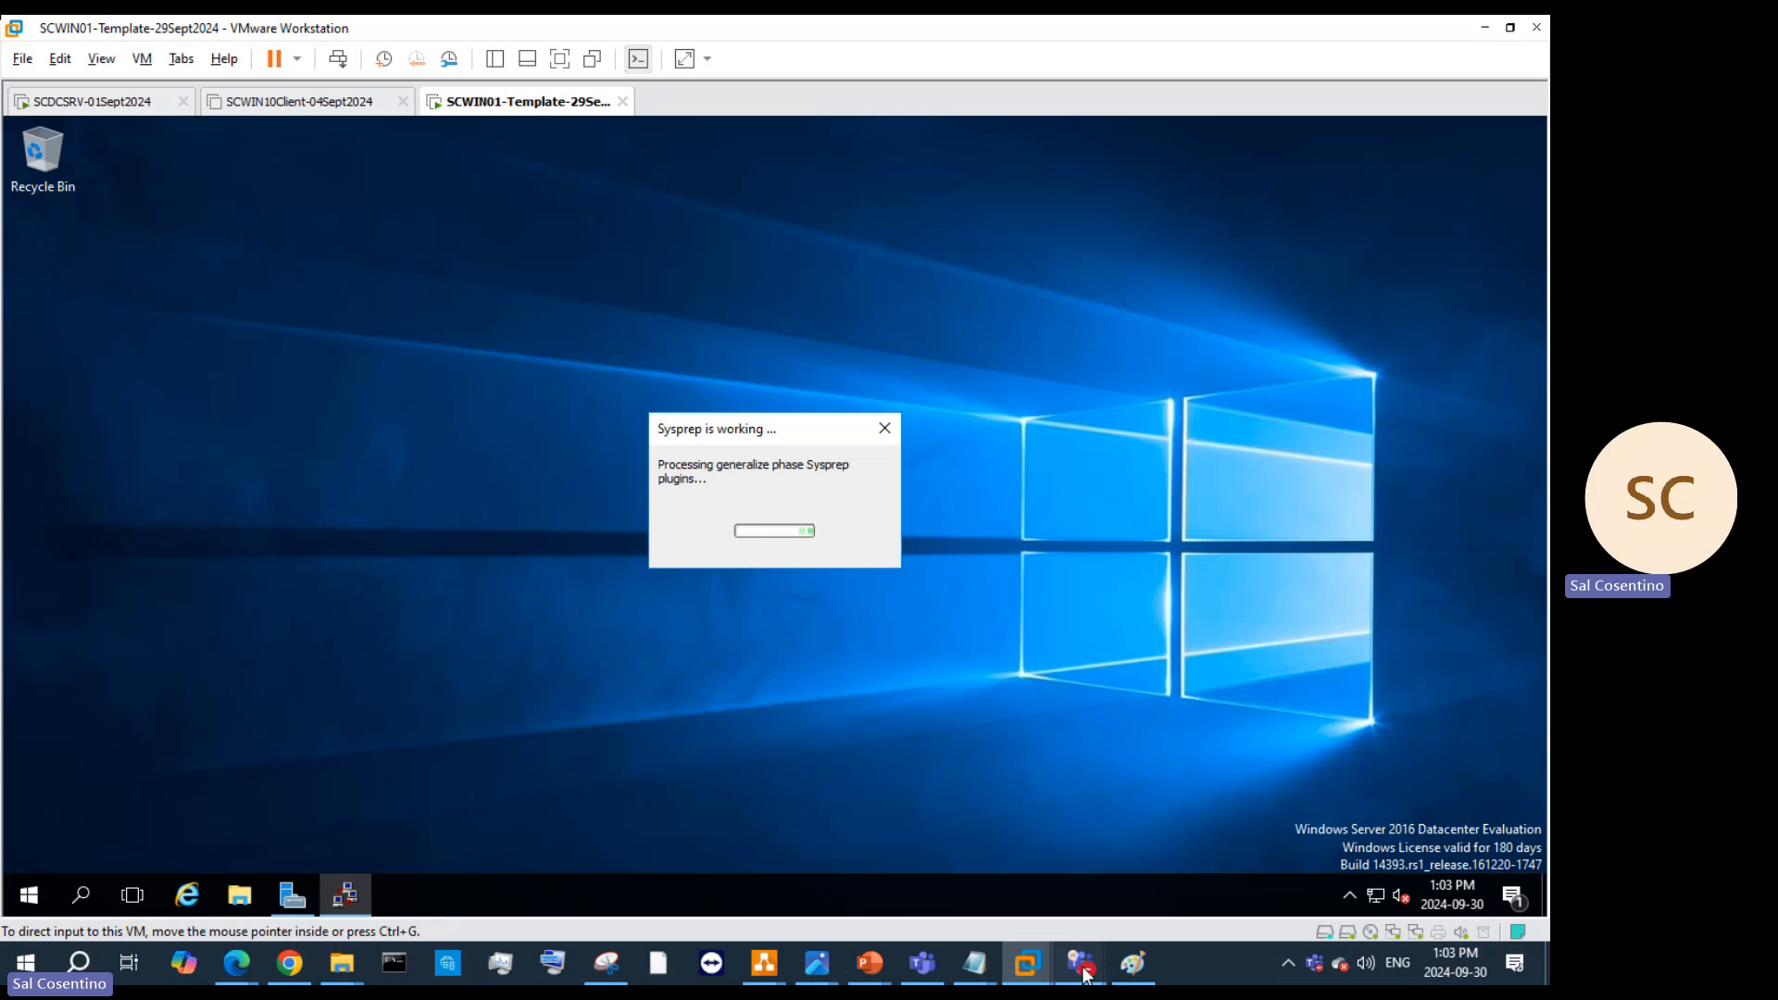
Step: Minimize the Teams meeting window to reveal the powered-off SCWIN01-Template-29Sept2024 VM
{"action": "mouse_move", "coordinate": [1080, 963]}
{"action": "left_click", "coordinate": [998, 895]}
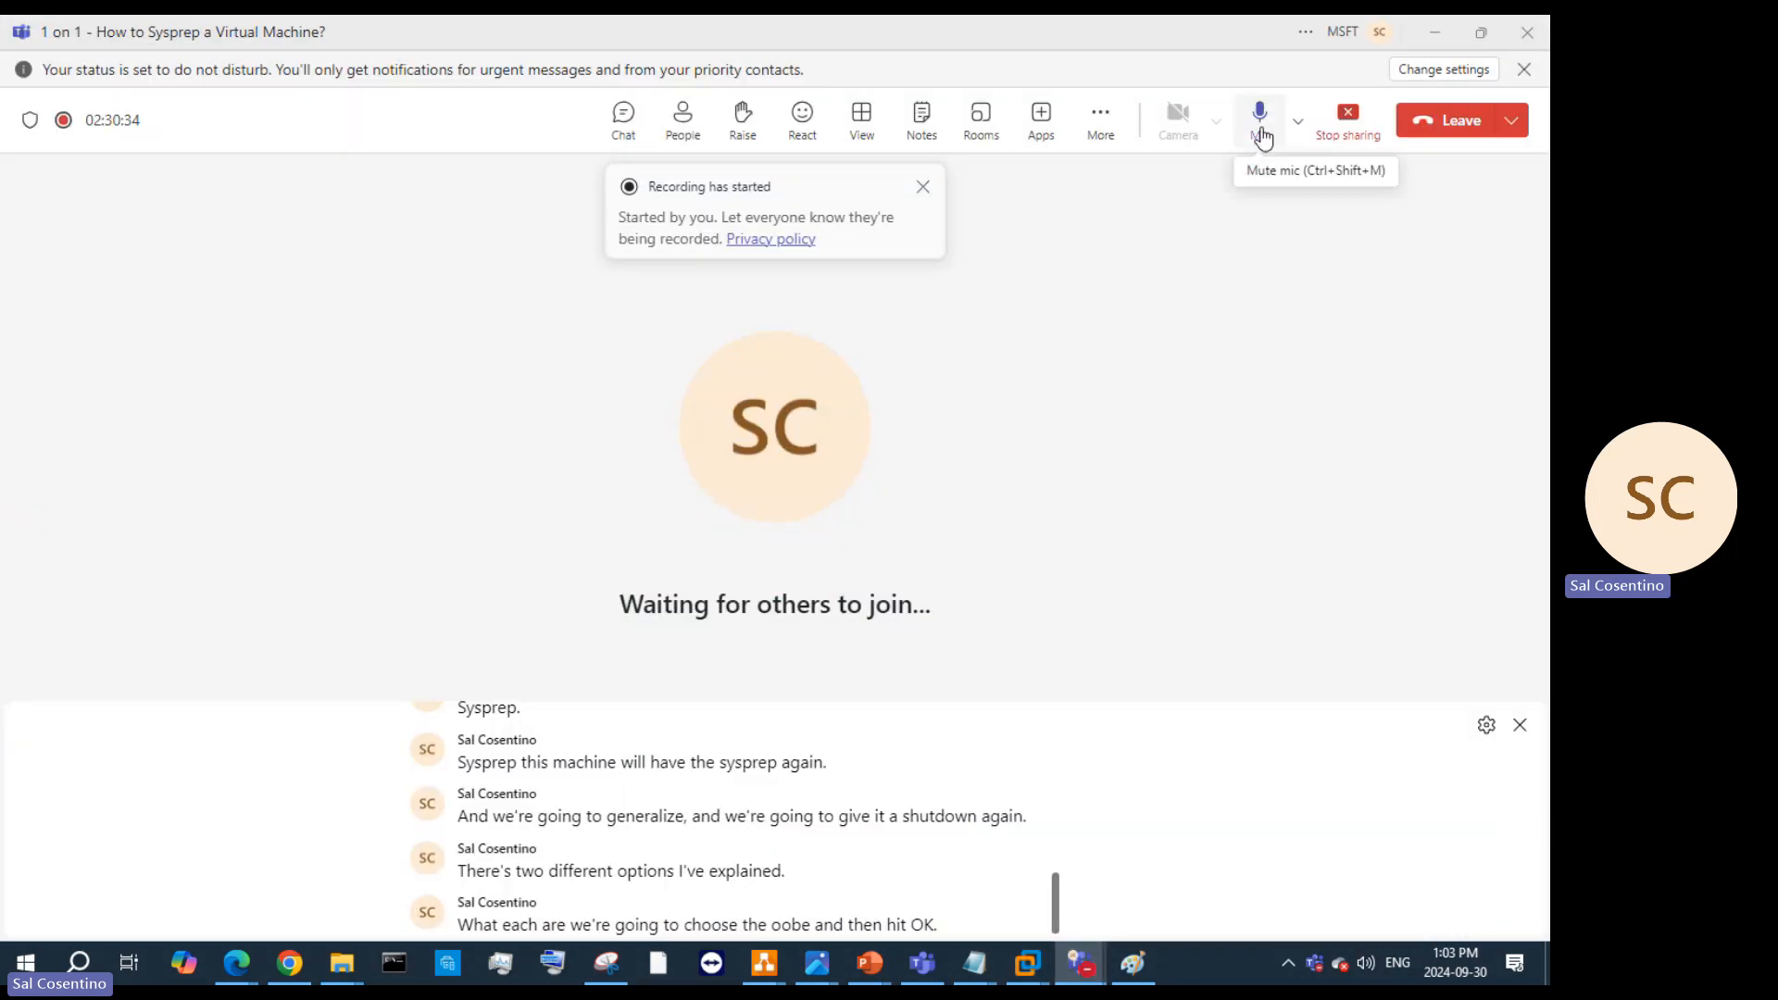
{"action": "left_click", "coordinate": [1434, 32]}
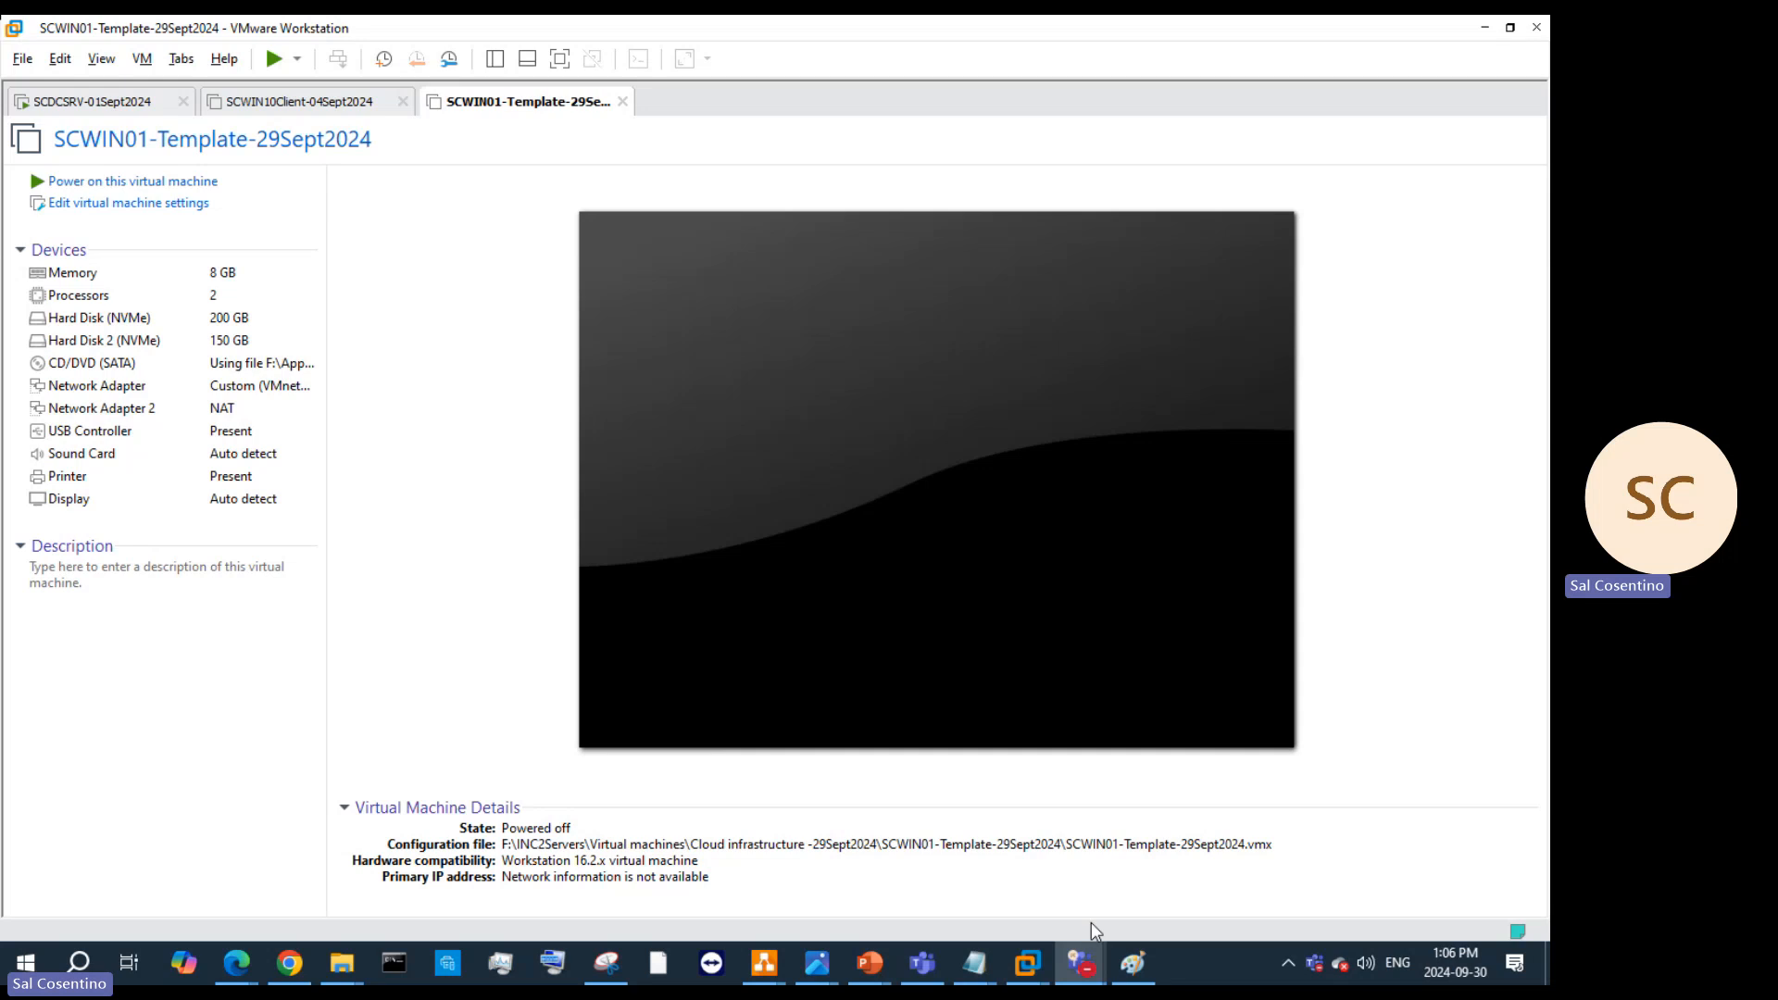
Step: Show the How to Sysprep deck at slide 21, 'Templates – Let's add character to your VMs'
{"action": "mouse_move", "coordinate": [861, 966]}
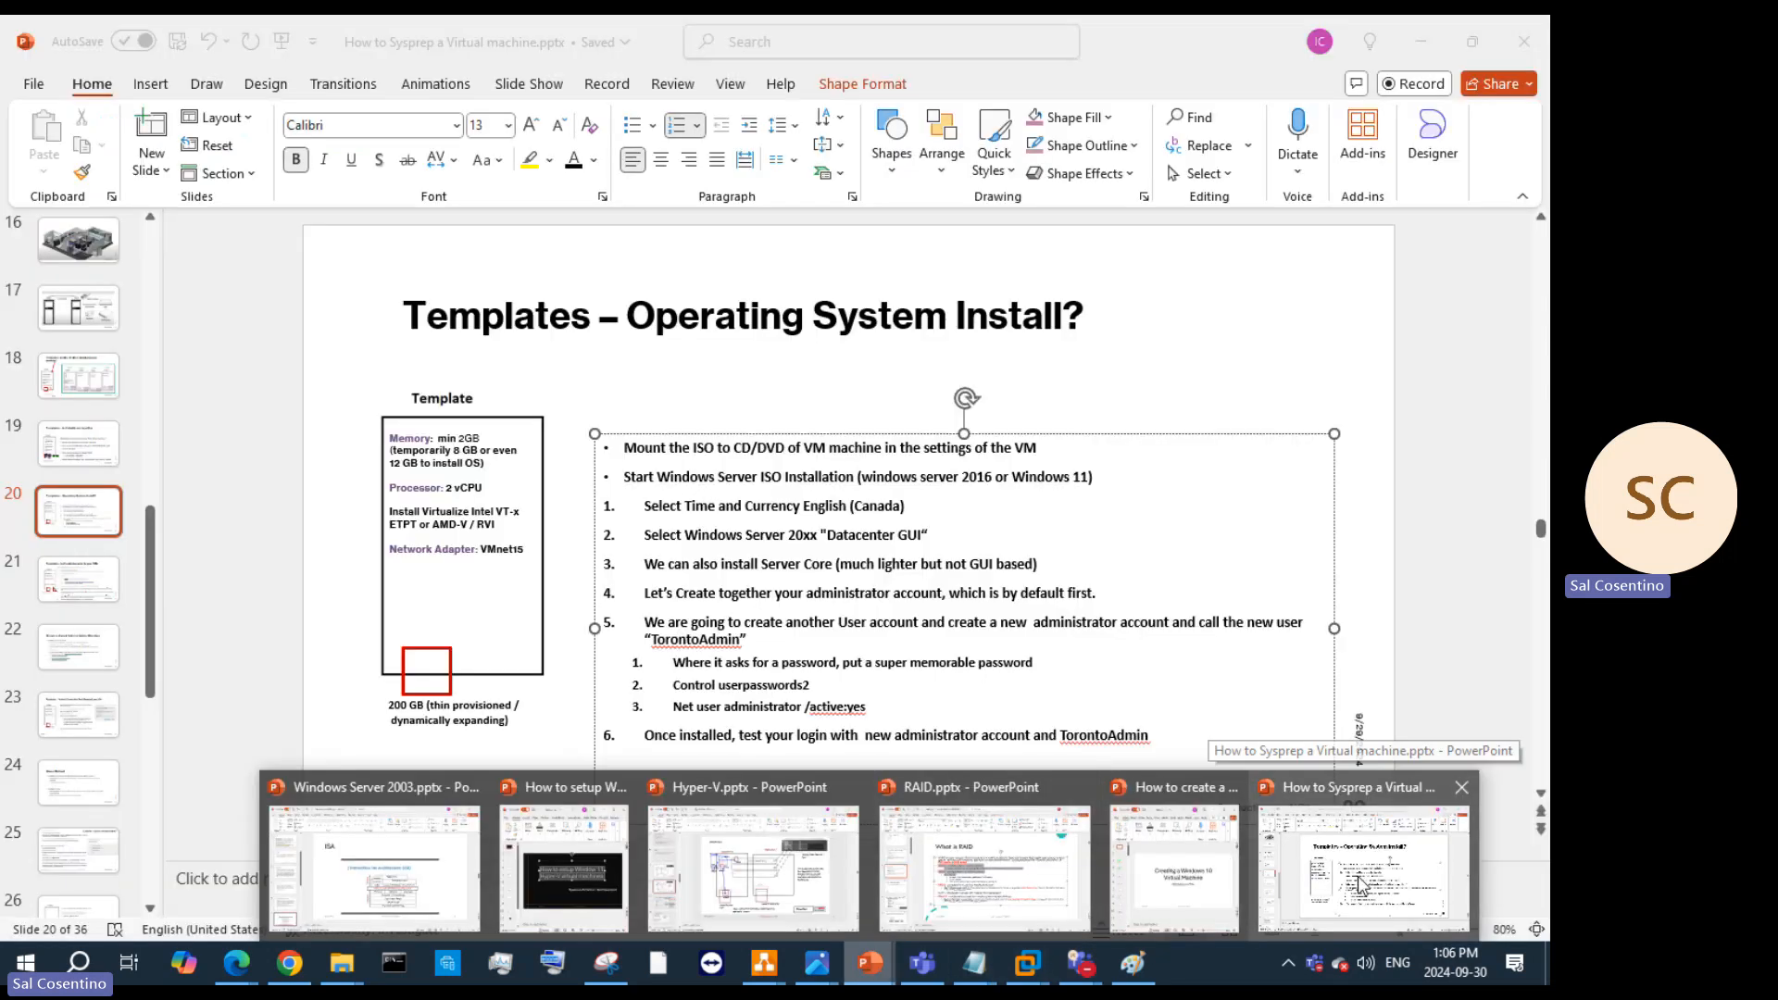
{"action": "left_click", "coordinate": [1361, 885]}
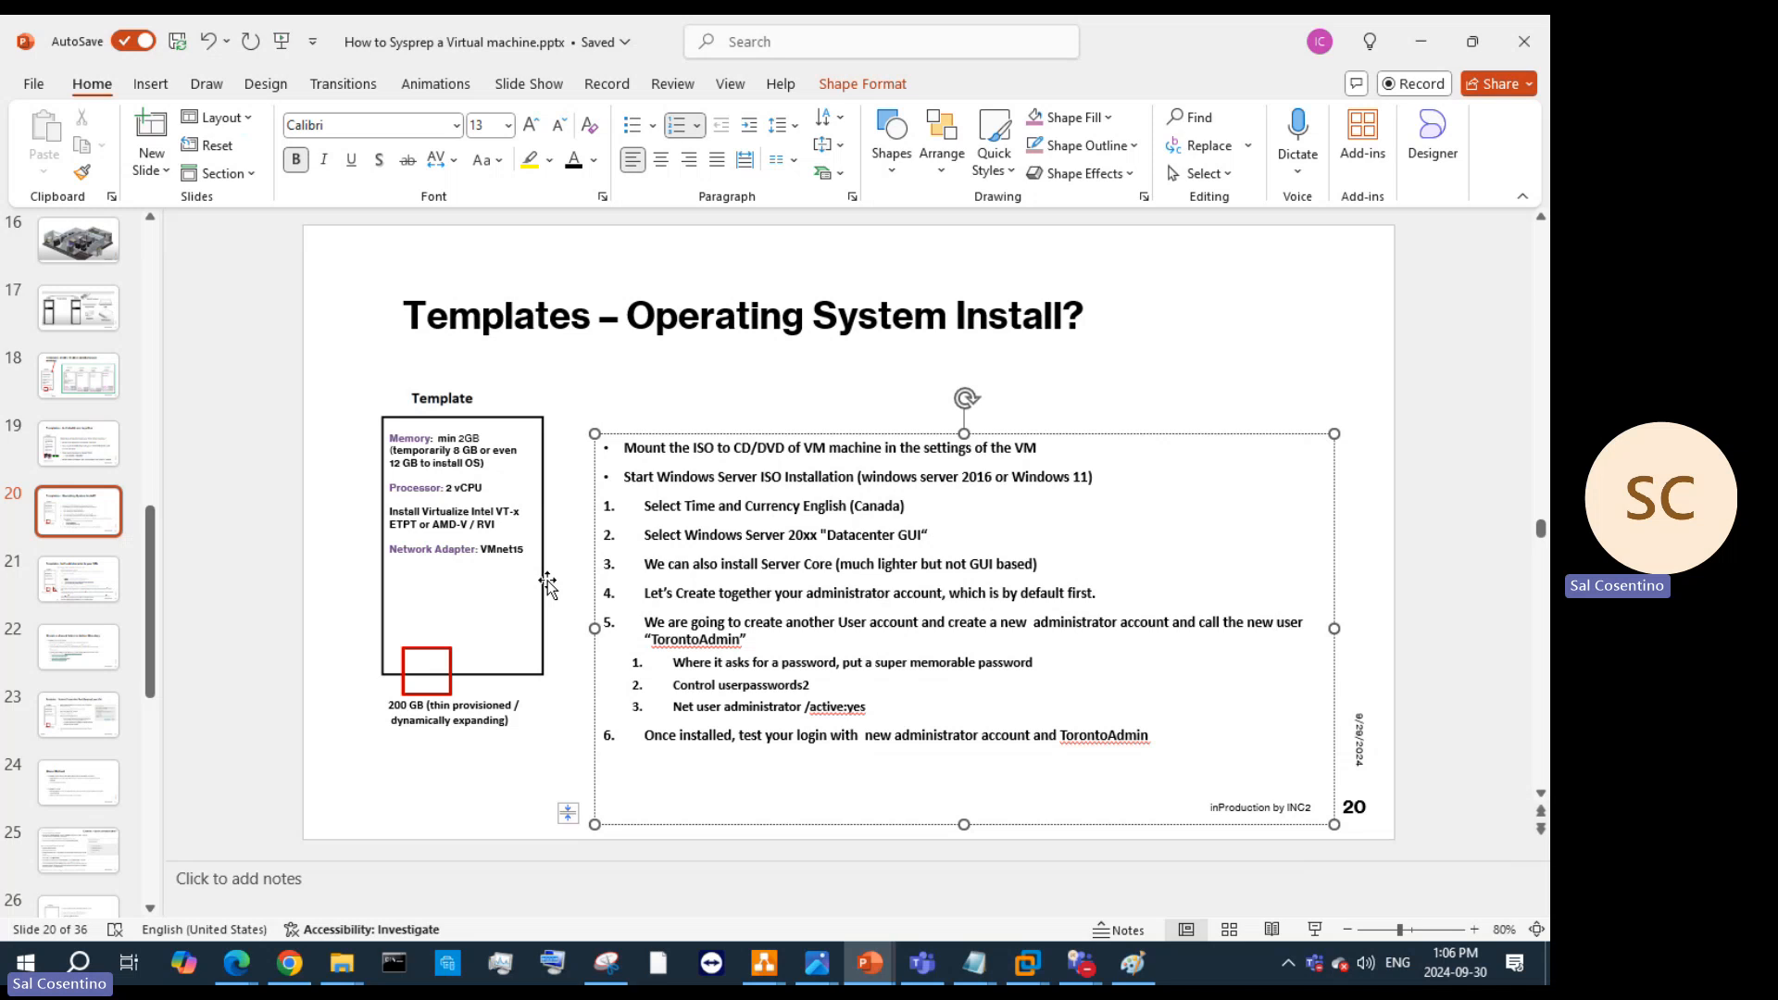
{"action": "left_click", "coordinate": [100, 589]}
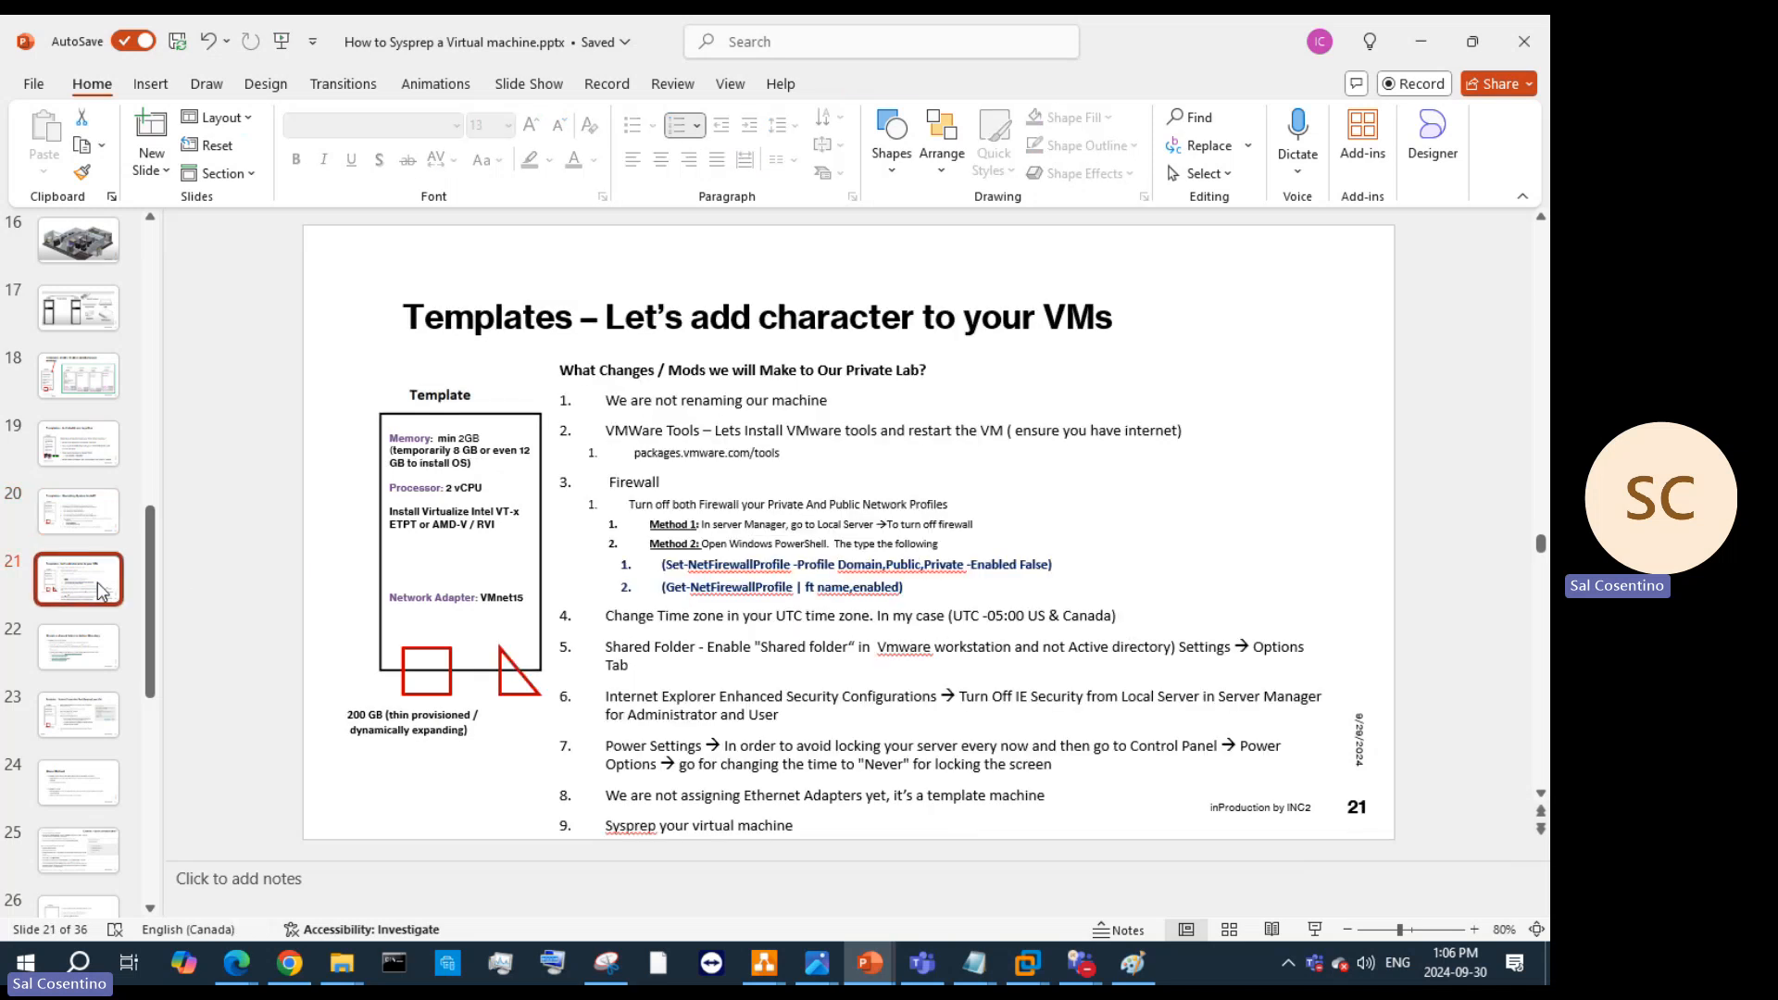
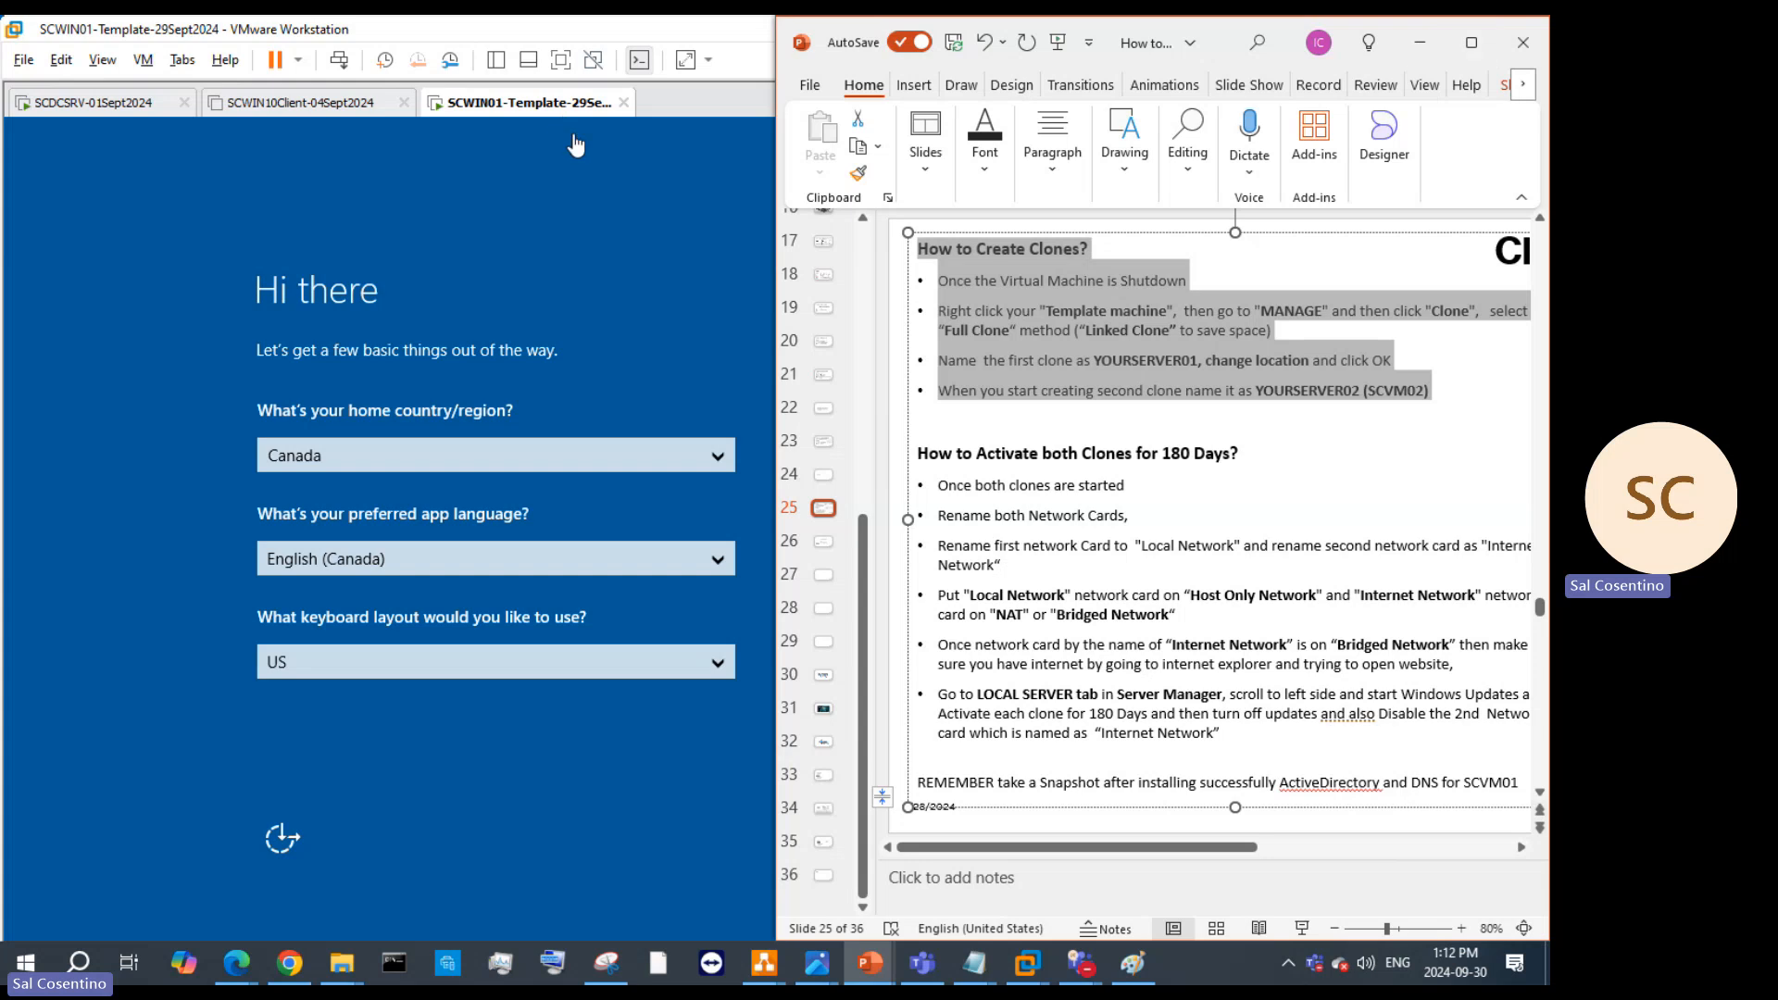
Step: Accept the region and license pages, then set and confirm the built-in Administrator password to finish setup
{"action": "left_click", "coordinate": [574, 133]}
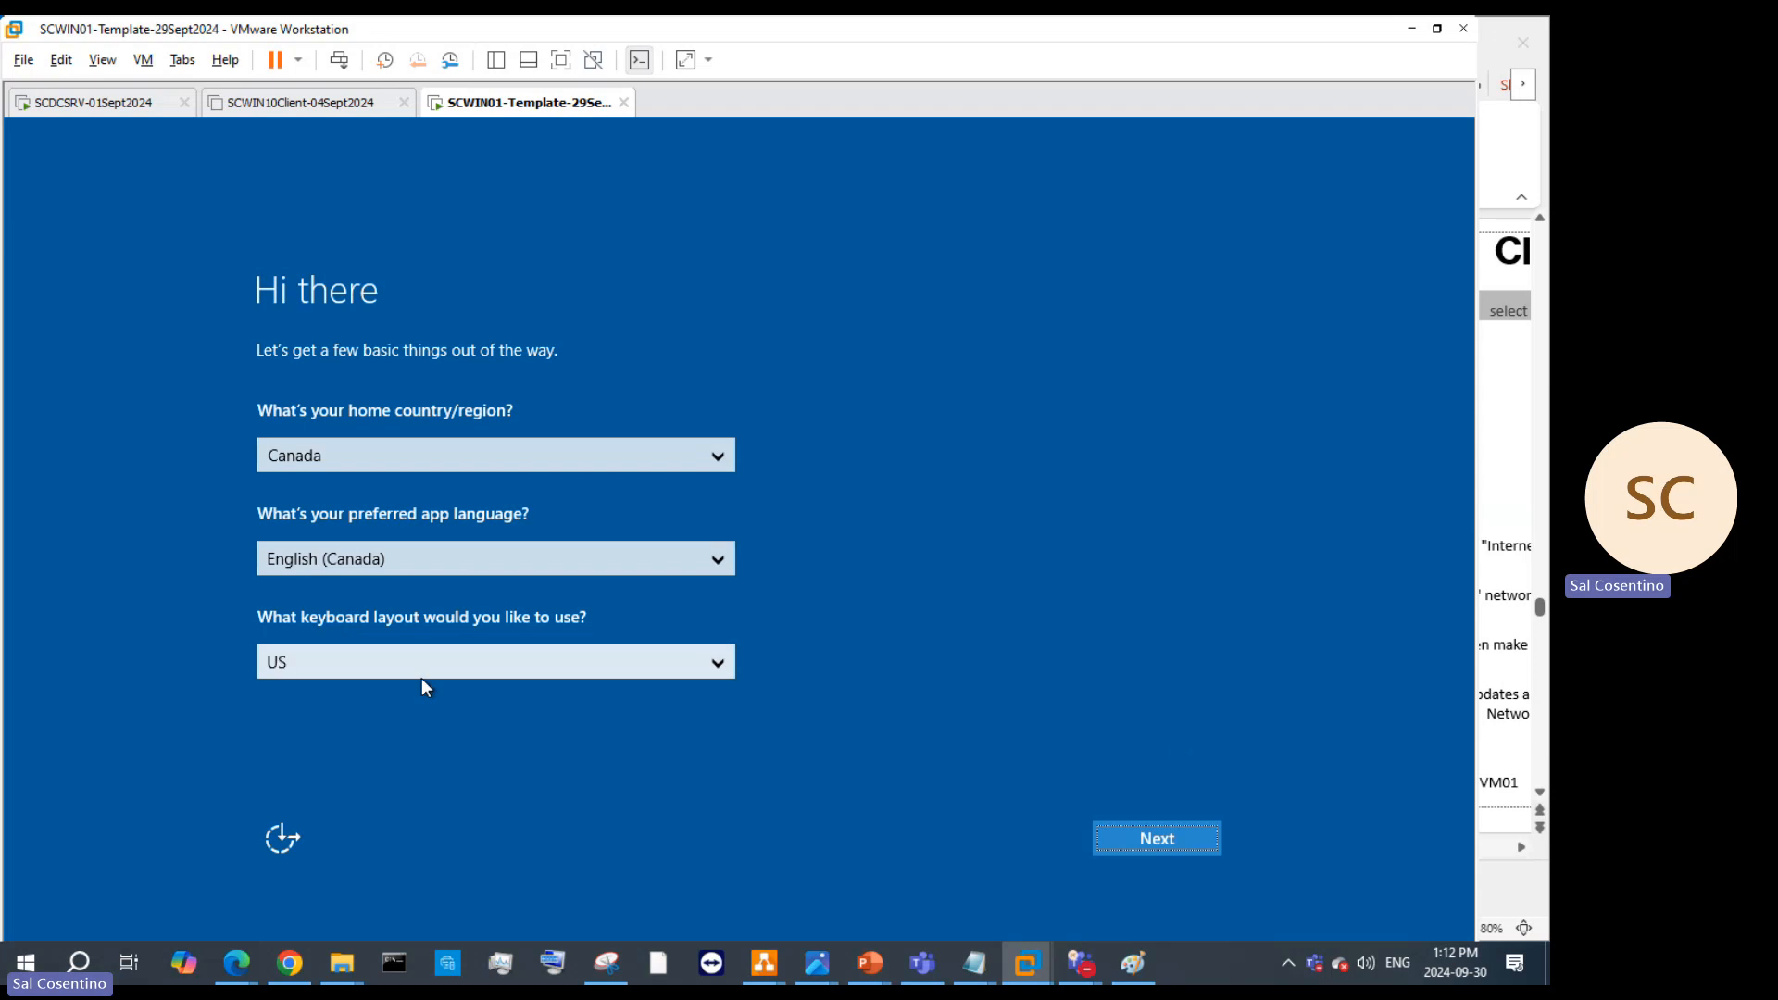
{"action": "left_click", "coordinate": [1178, 837]}
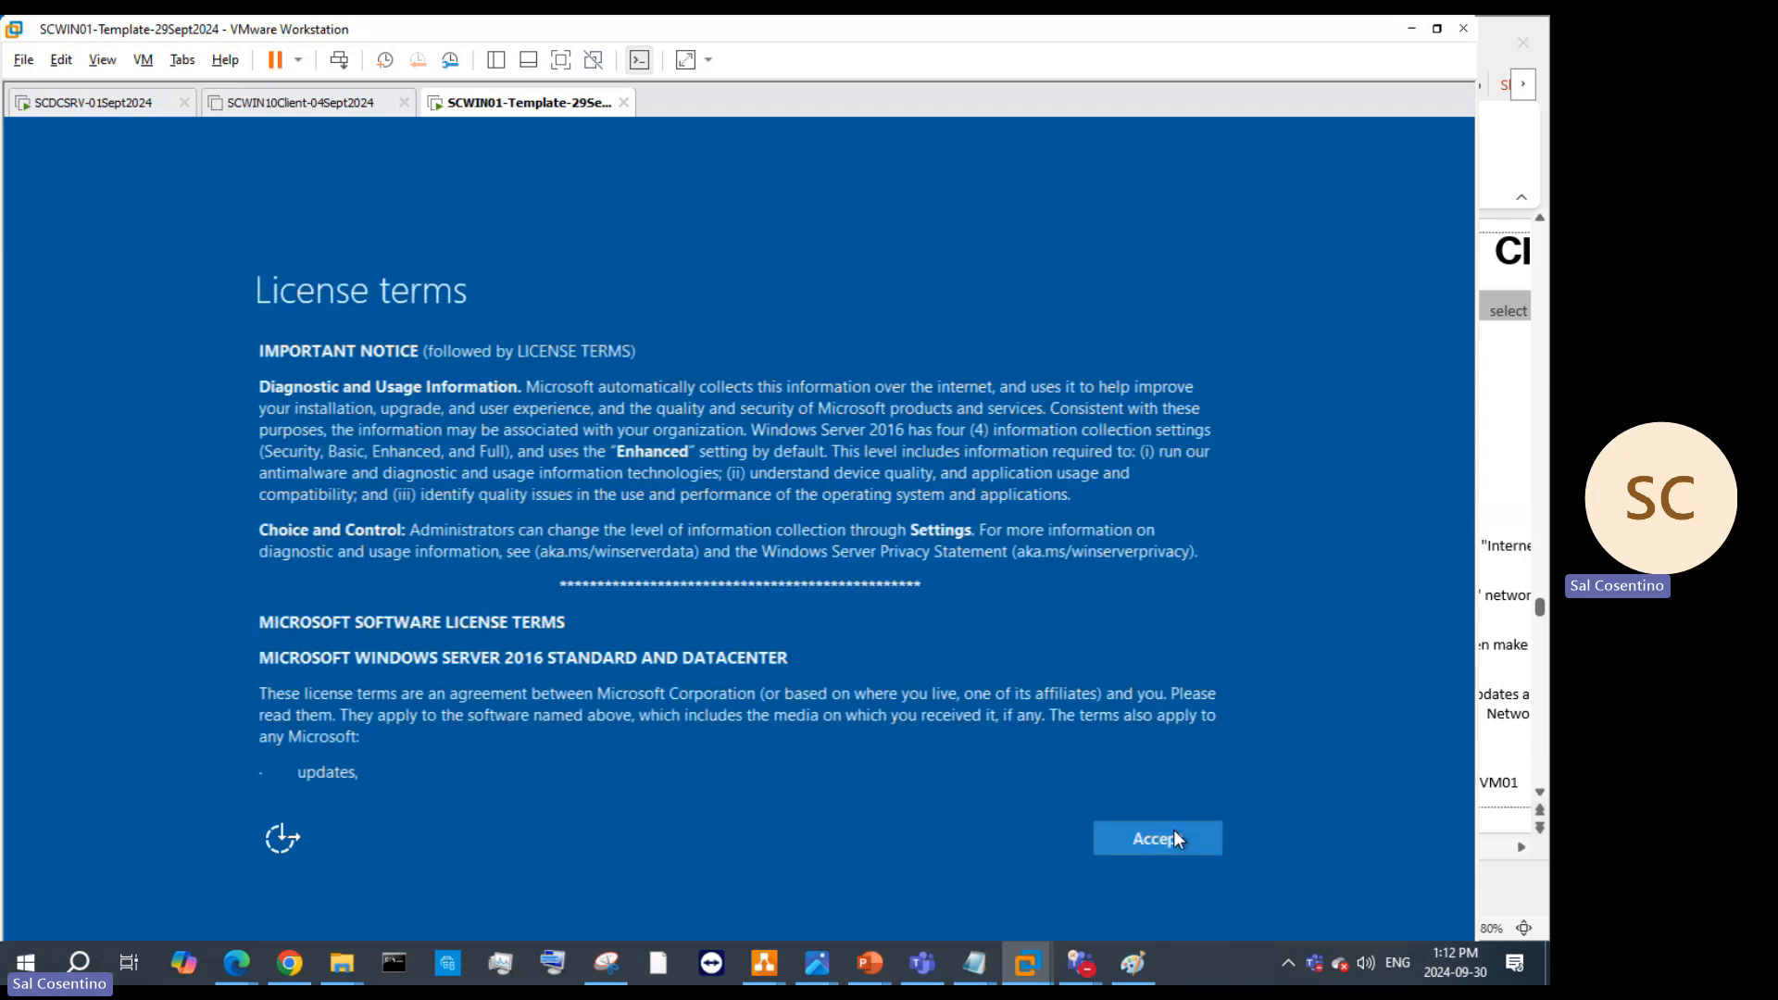
{"action": "left_click", "coordinate": [1174, 847]}
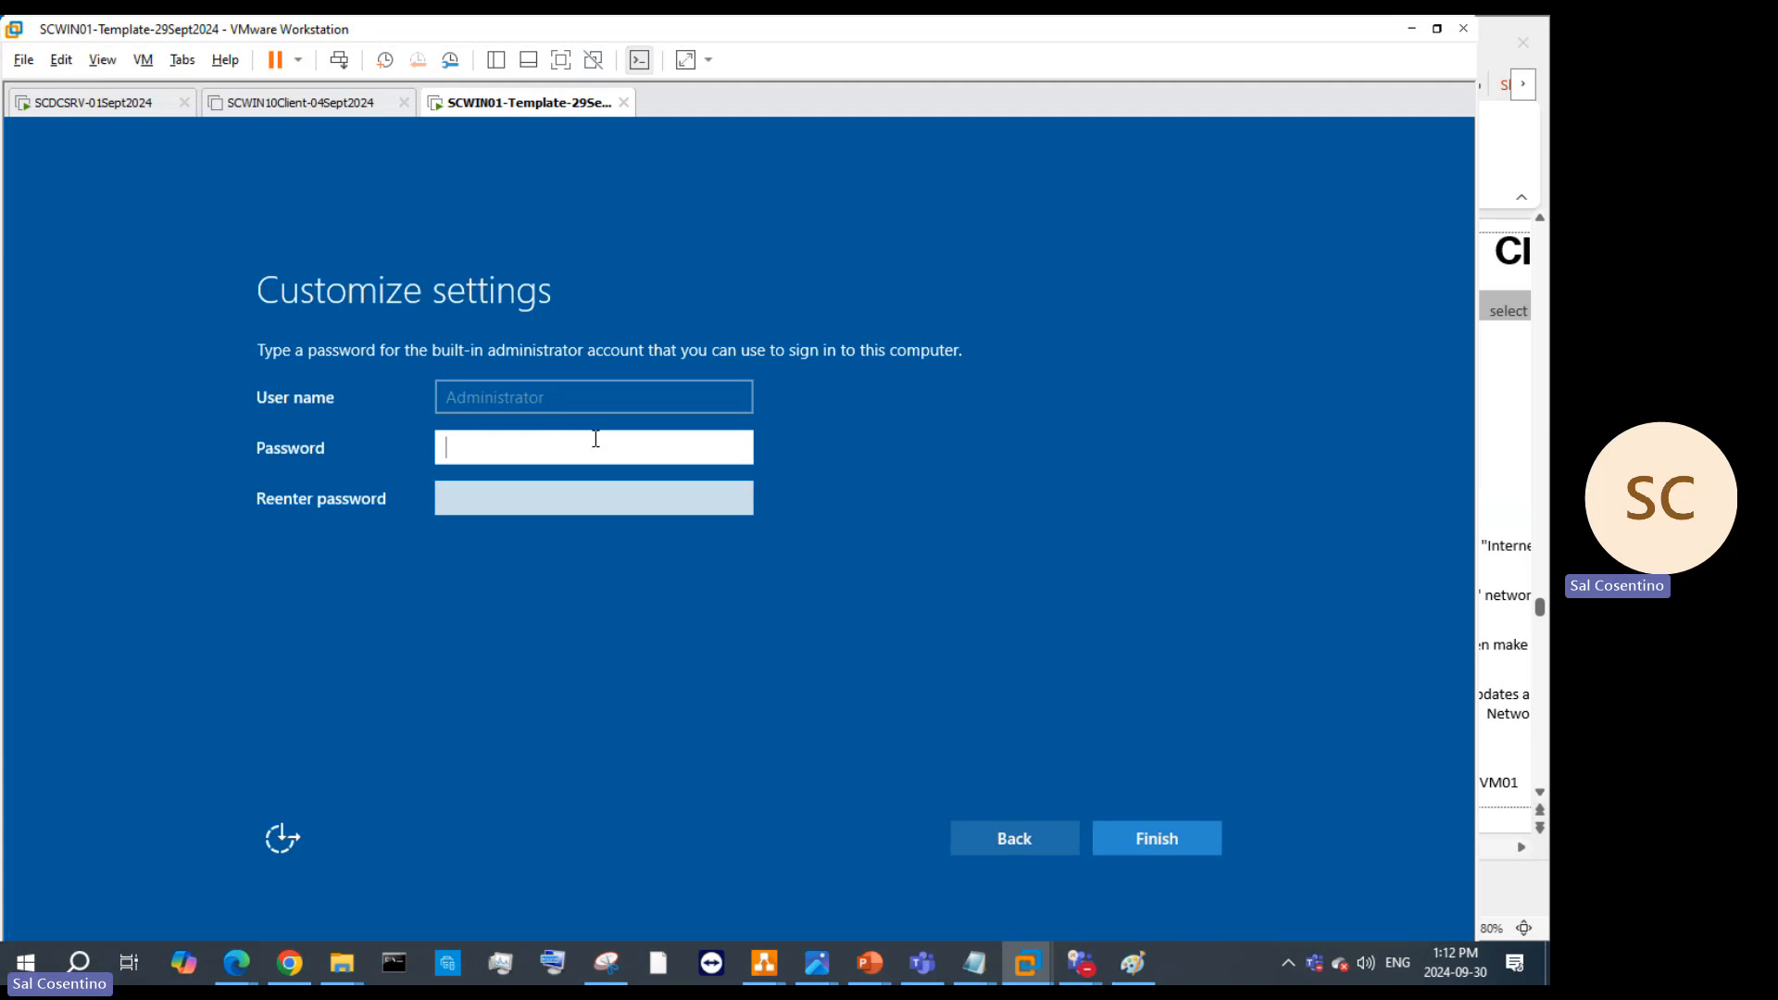
{"action": "key", "text": "Tab"}
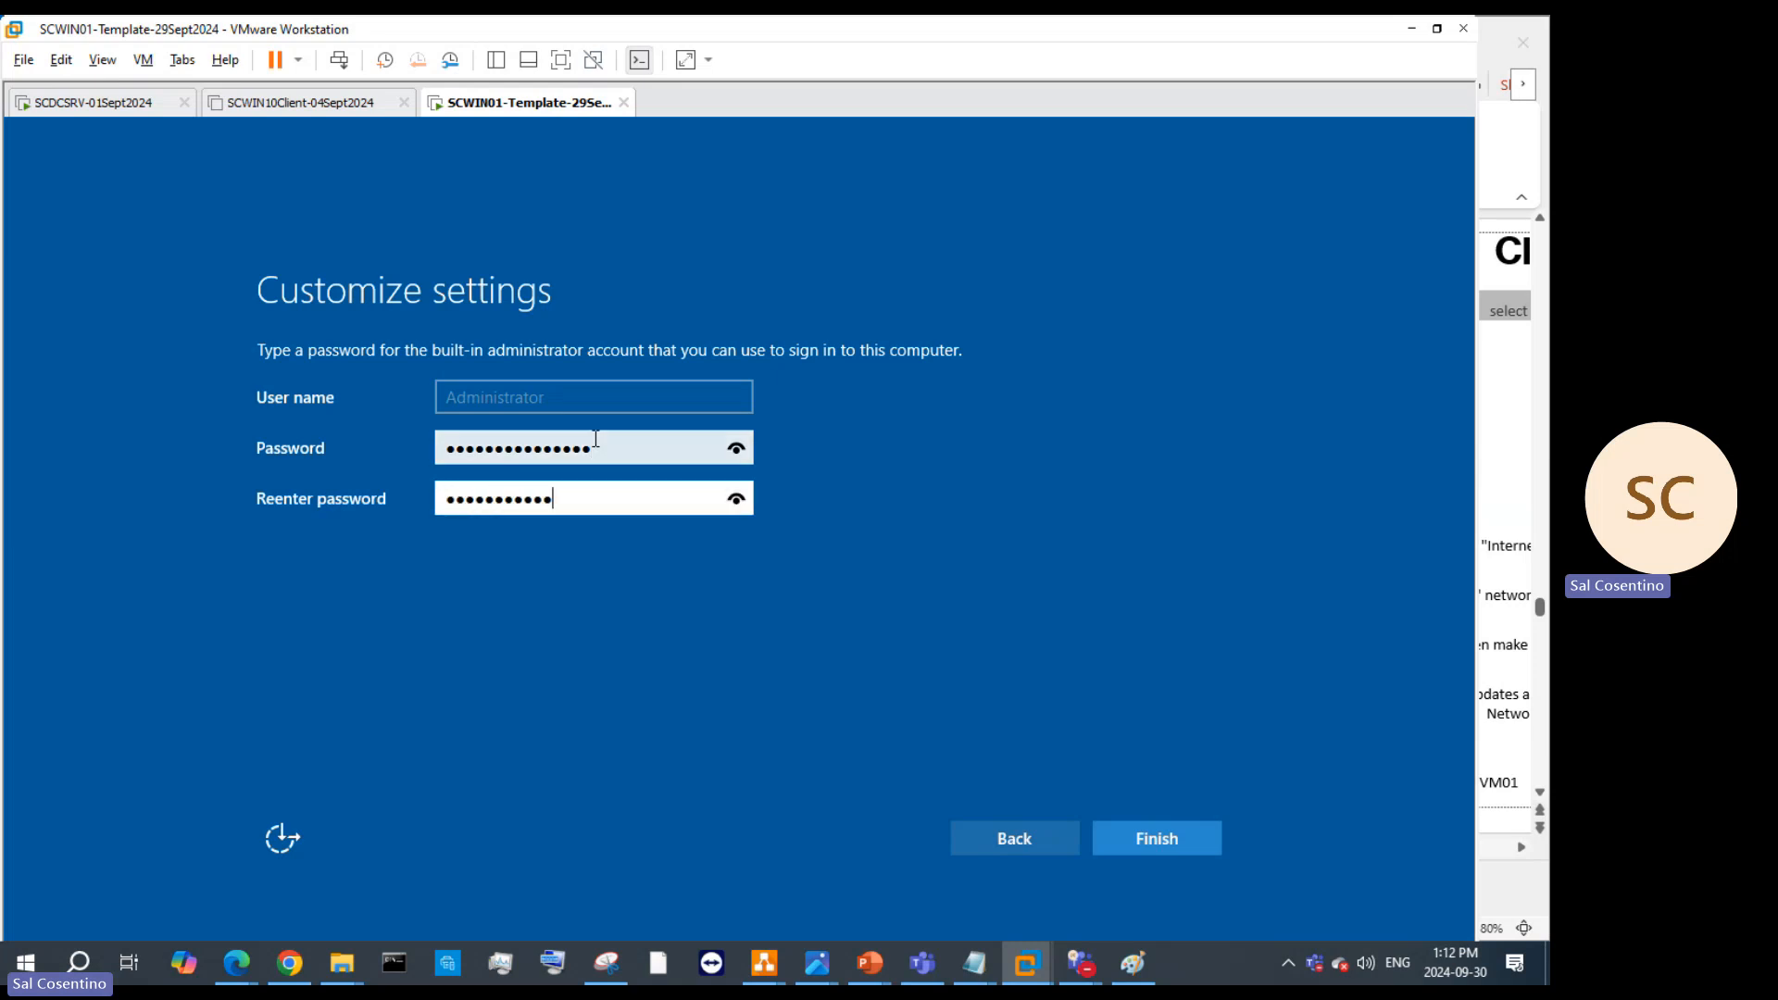
{"action": "key", "text": "Return"}
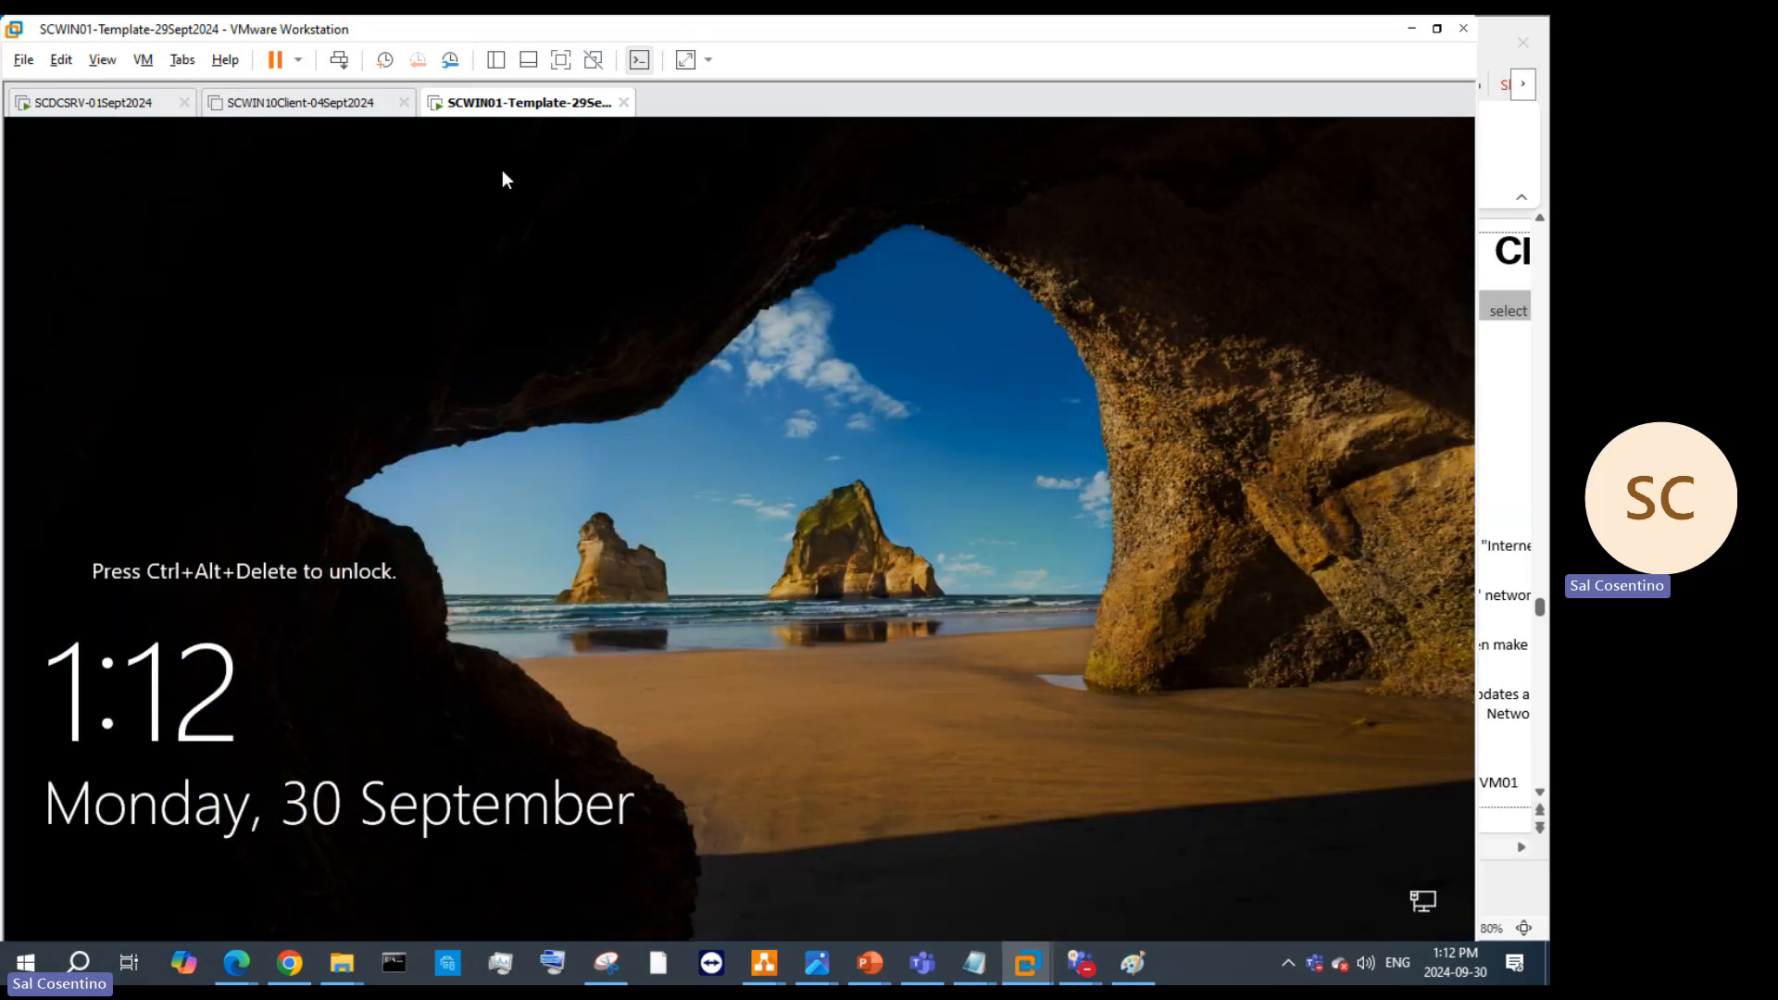
Step: Send Ctrl+Alt+Del to the template VM for its sign-in prompt and show the VM Library pane
{"action": "left_click", "coordinate": [337, 61]}
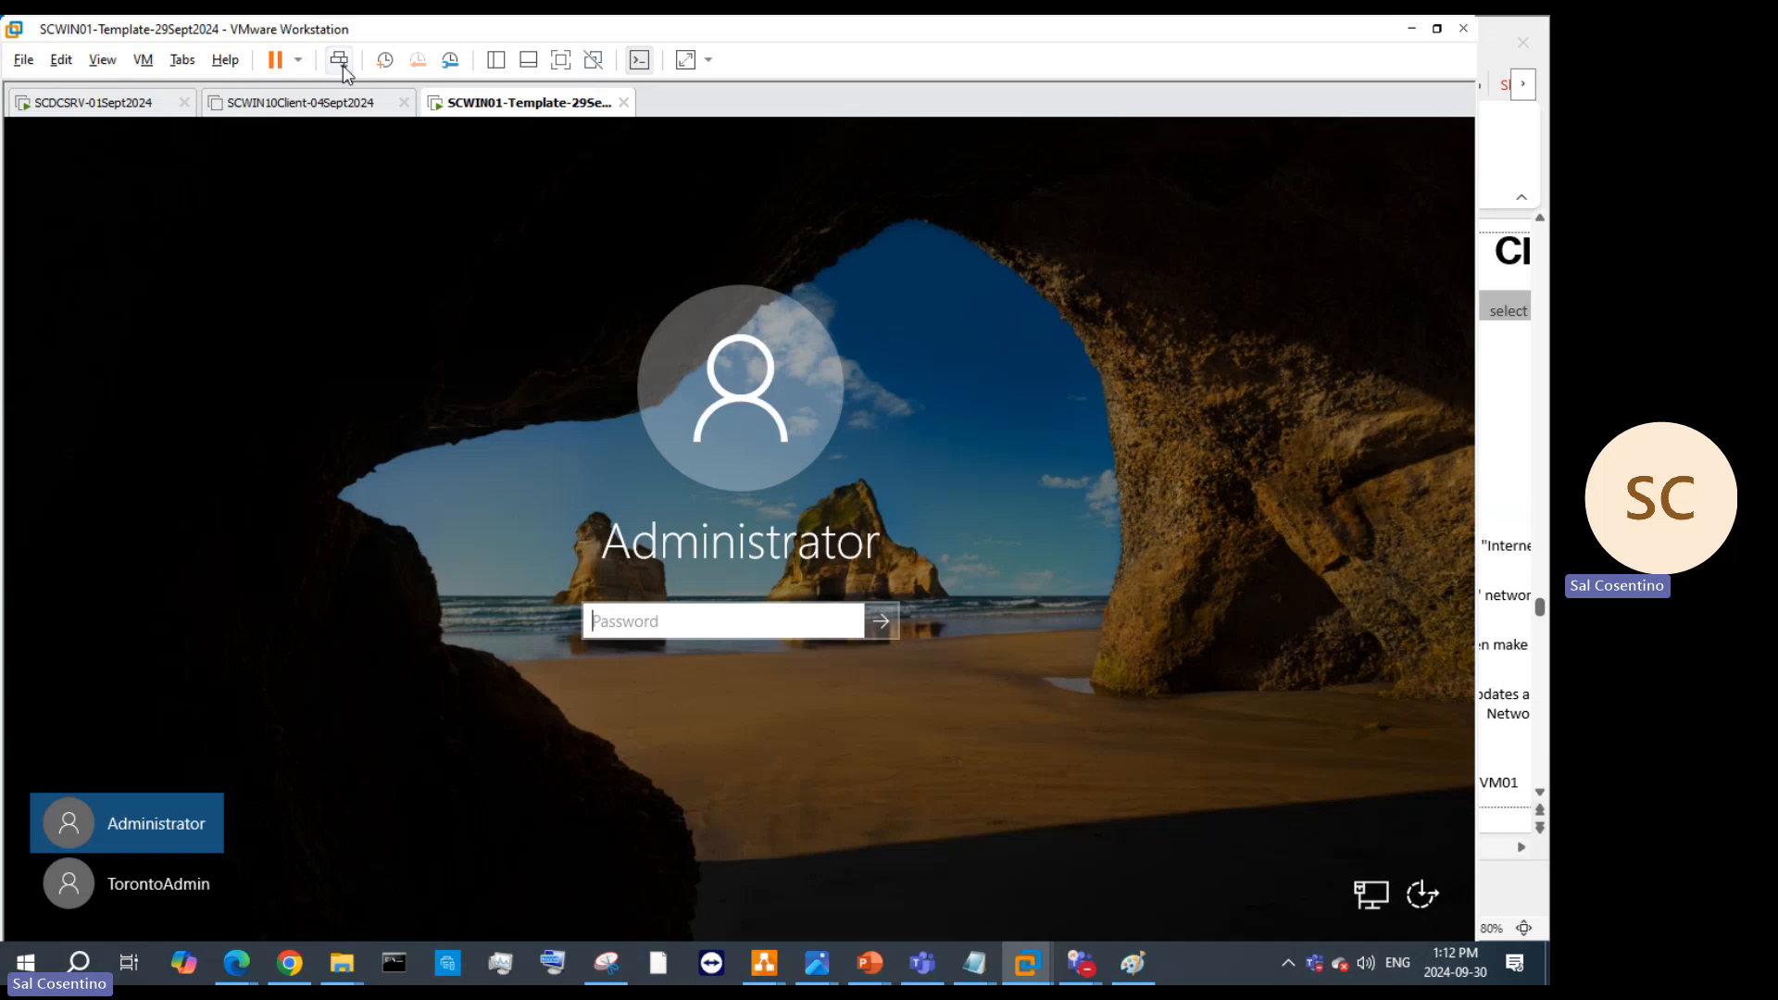
{"action": "left_click", "coordinate": [496, 59]}
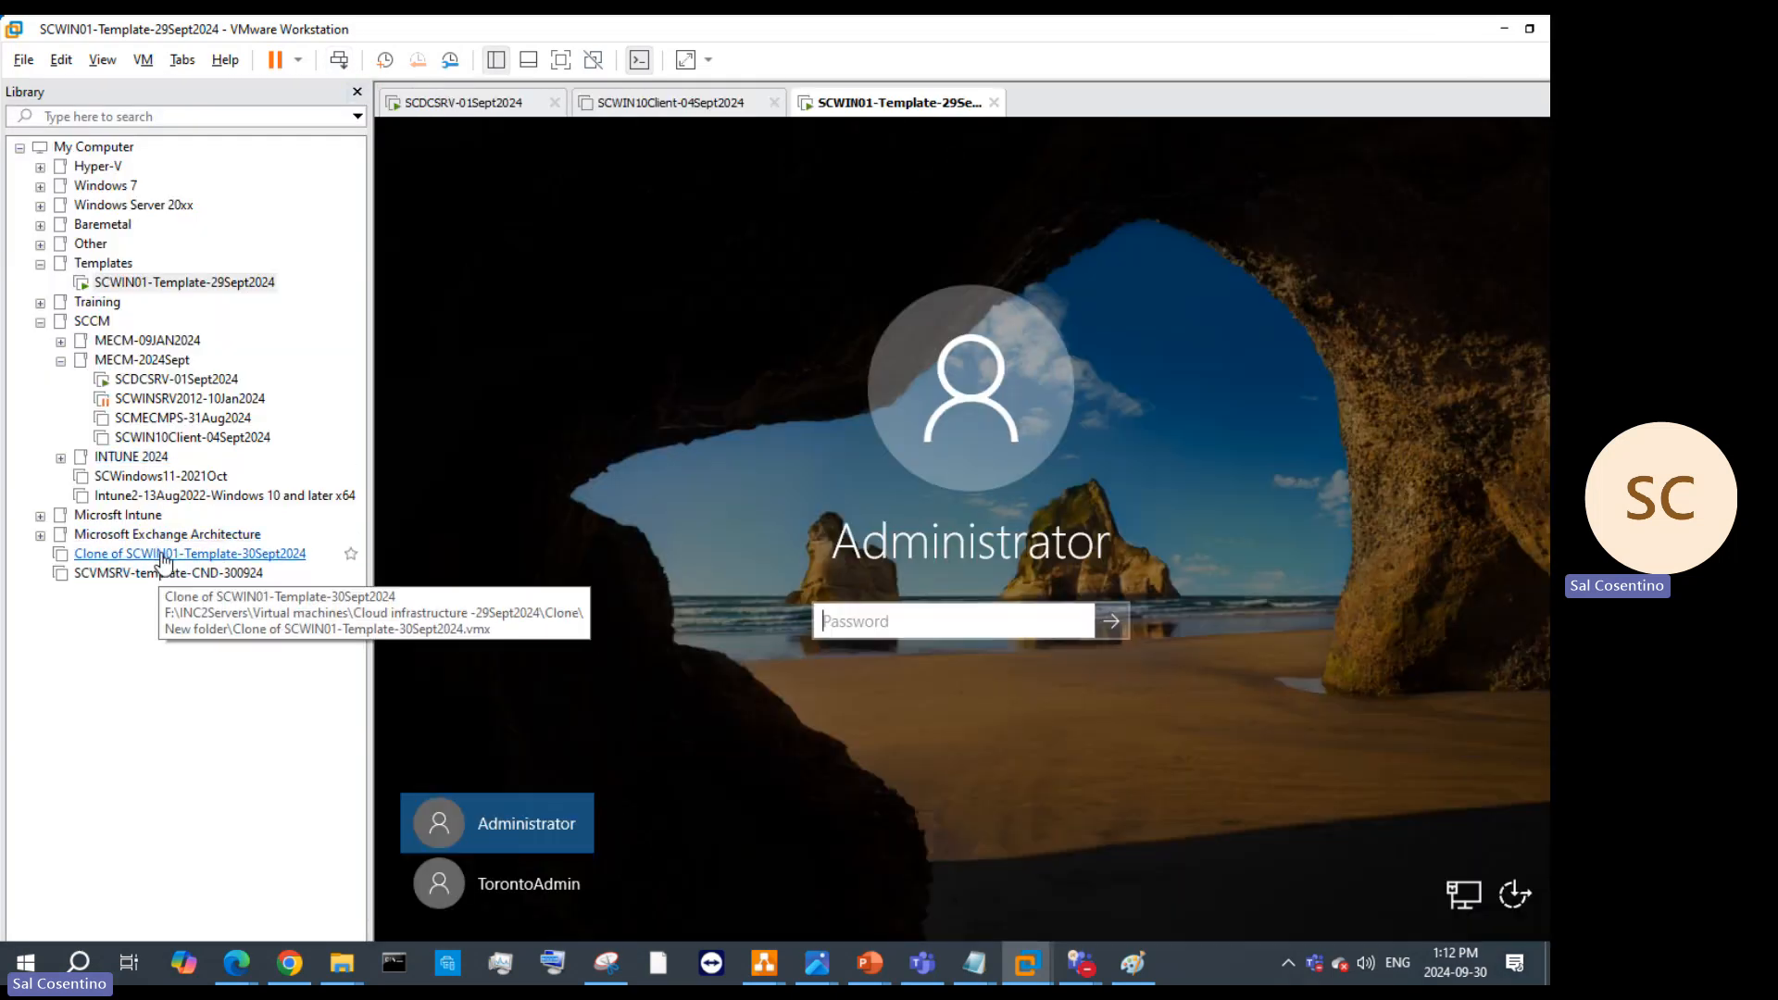
Step: Open 'Clone of SCWIN01-Template-30Sept2024' from the Library and check its memory and device settings
{"action": "left_click", "coordinate": [185, 559]}
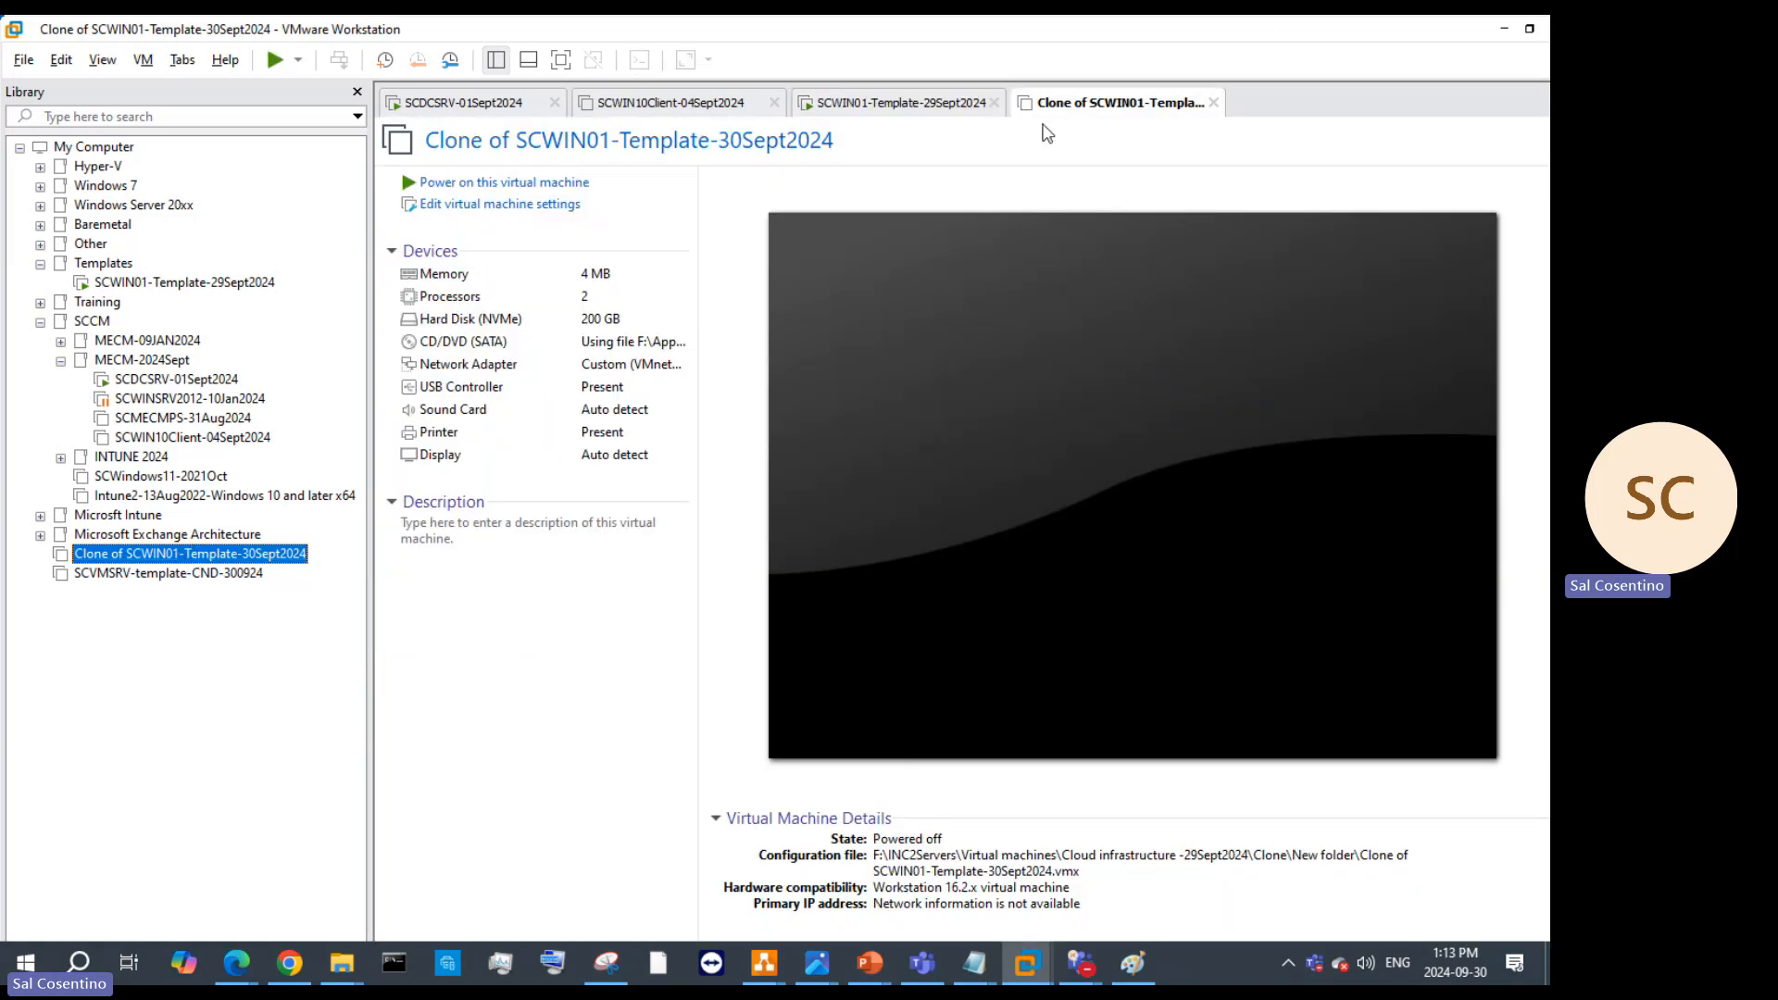
{"action": "left_click", "coordinate": [587, 276]}
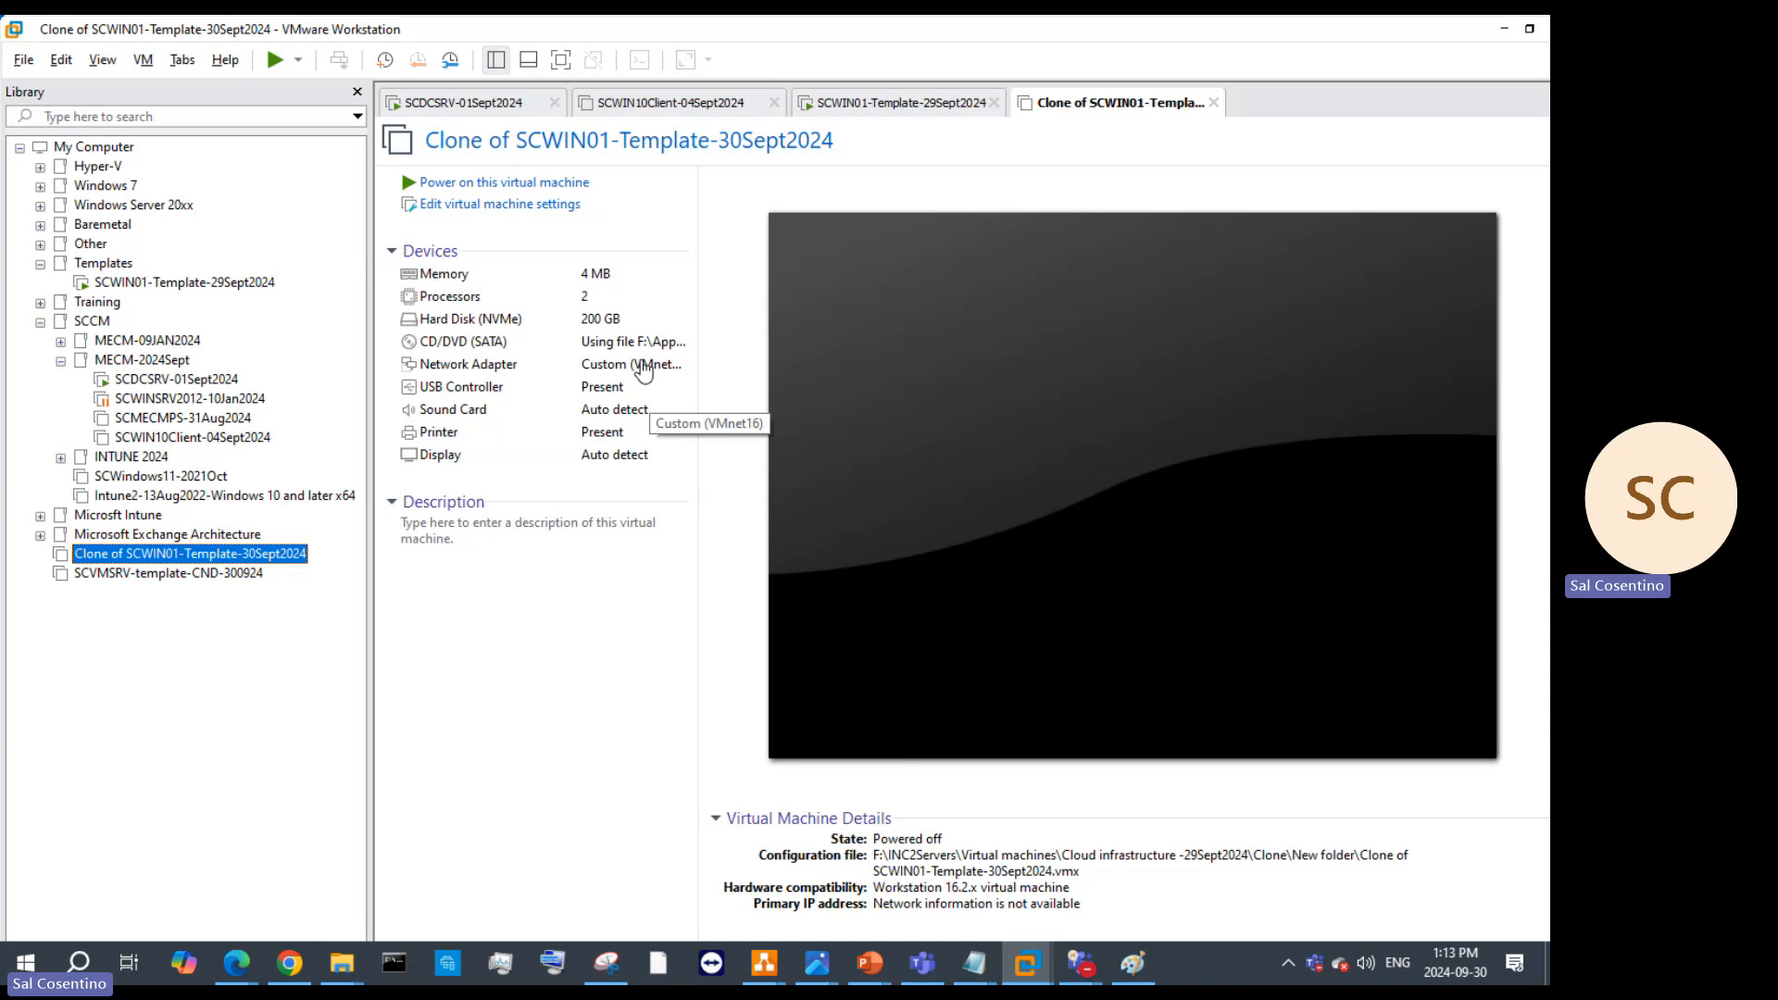
Step: Sign in to the template VM as TorontoAdmin with its password and allow network discoverability
{"action": "left_click", "coordinate": [900, 104]}
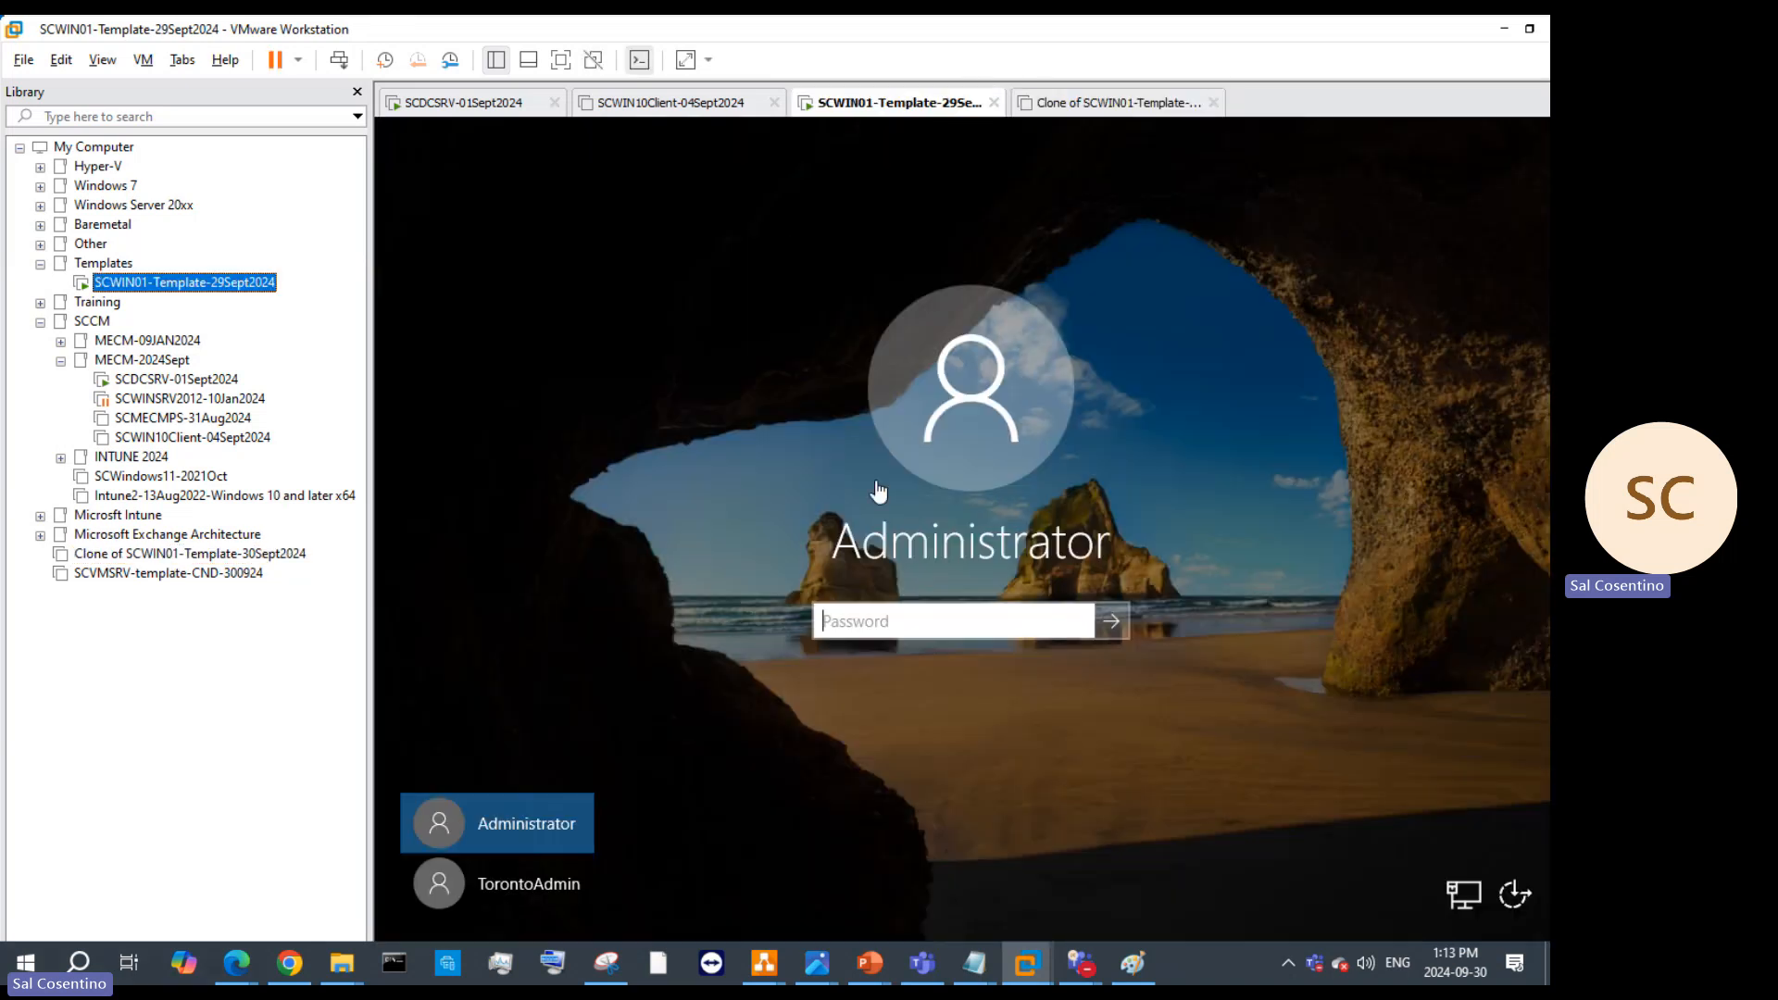
{"action": "left_click", "coordinate": [958, 618]}
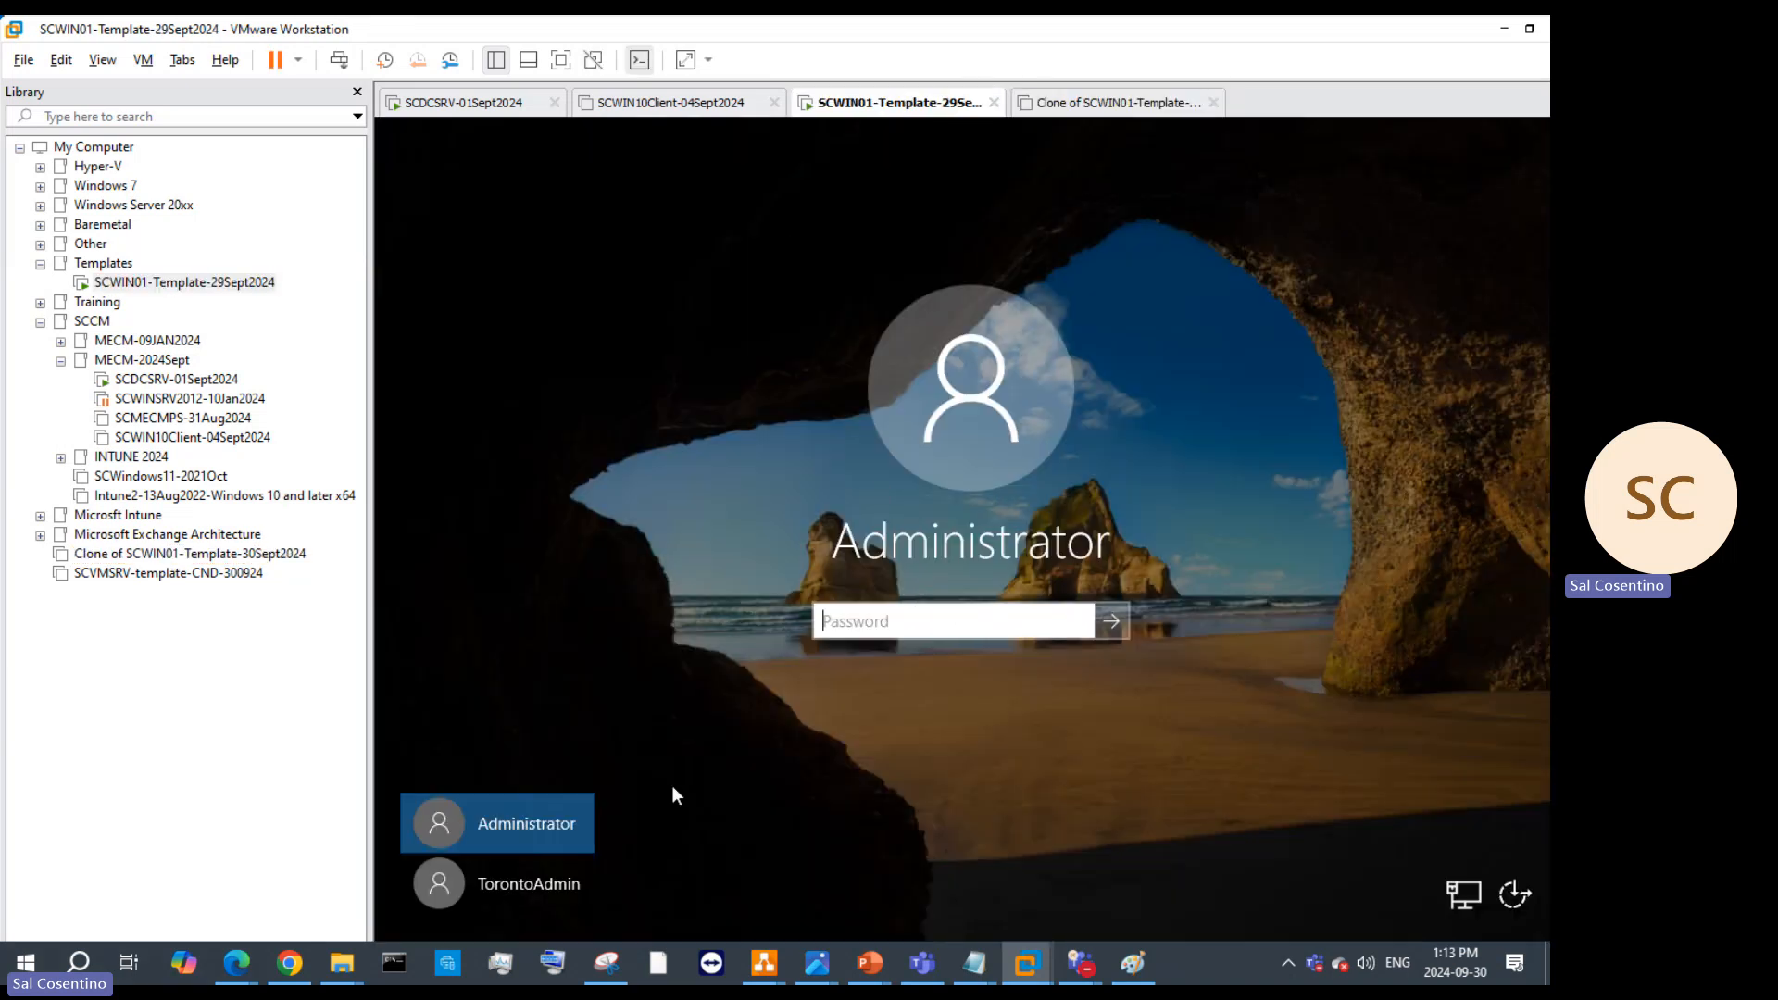
{"action": "left_click", "coordinate": [525, 874]}
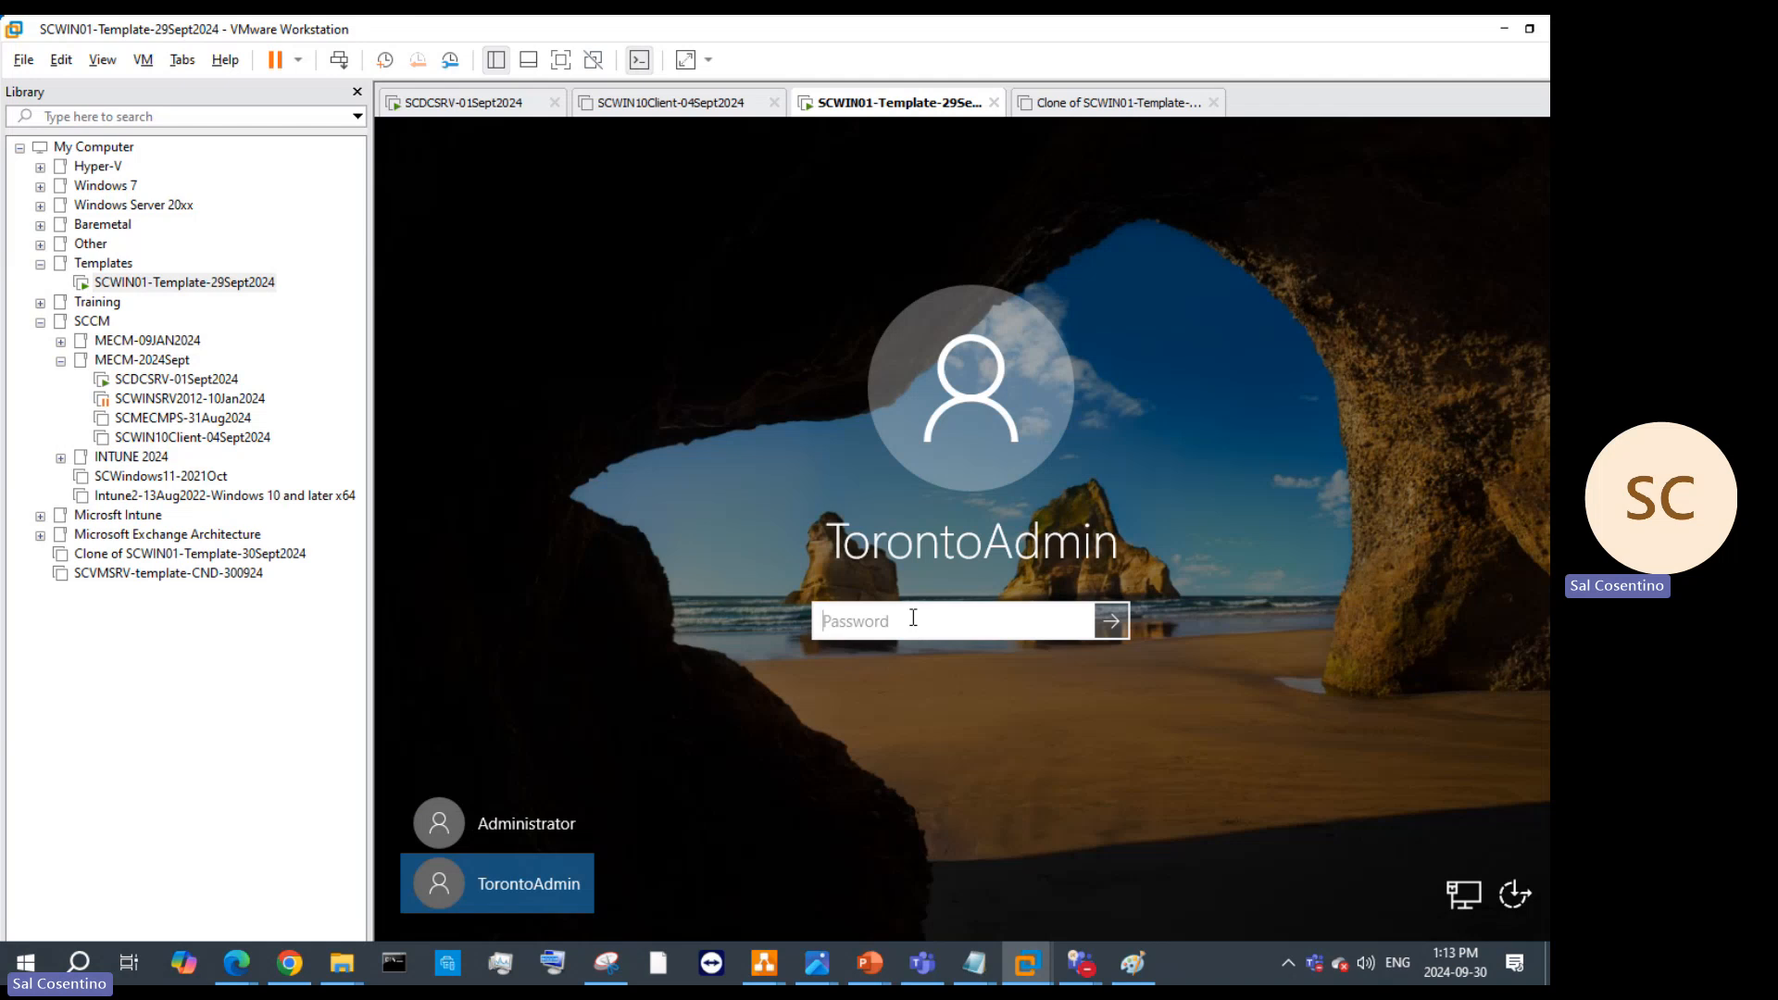
{"action": "type", "text": "•••••••••••••••"}
{"action": "key", "text": "Return"}
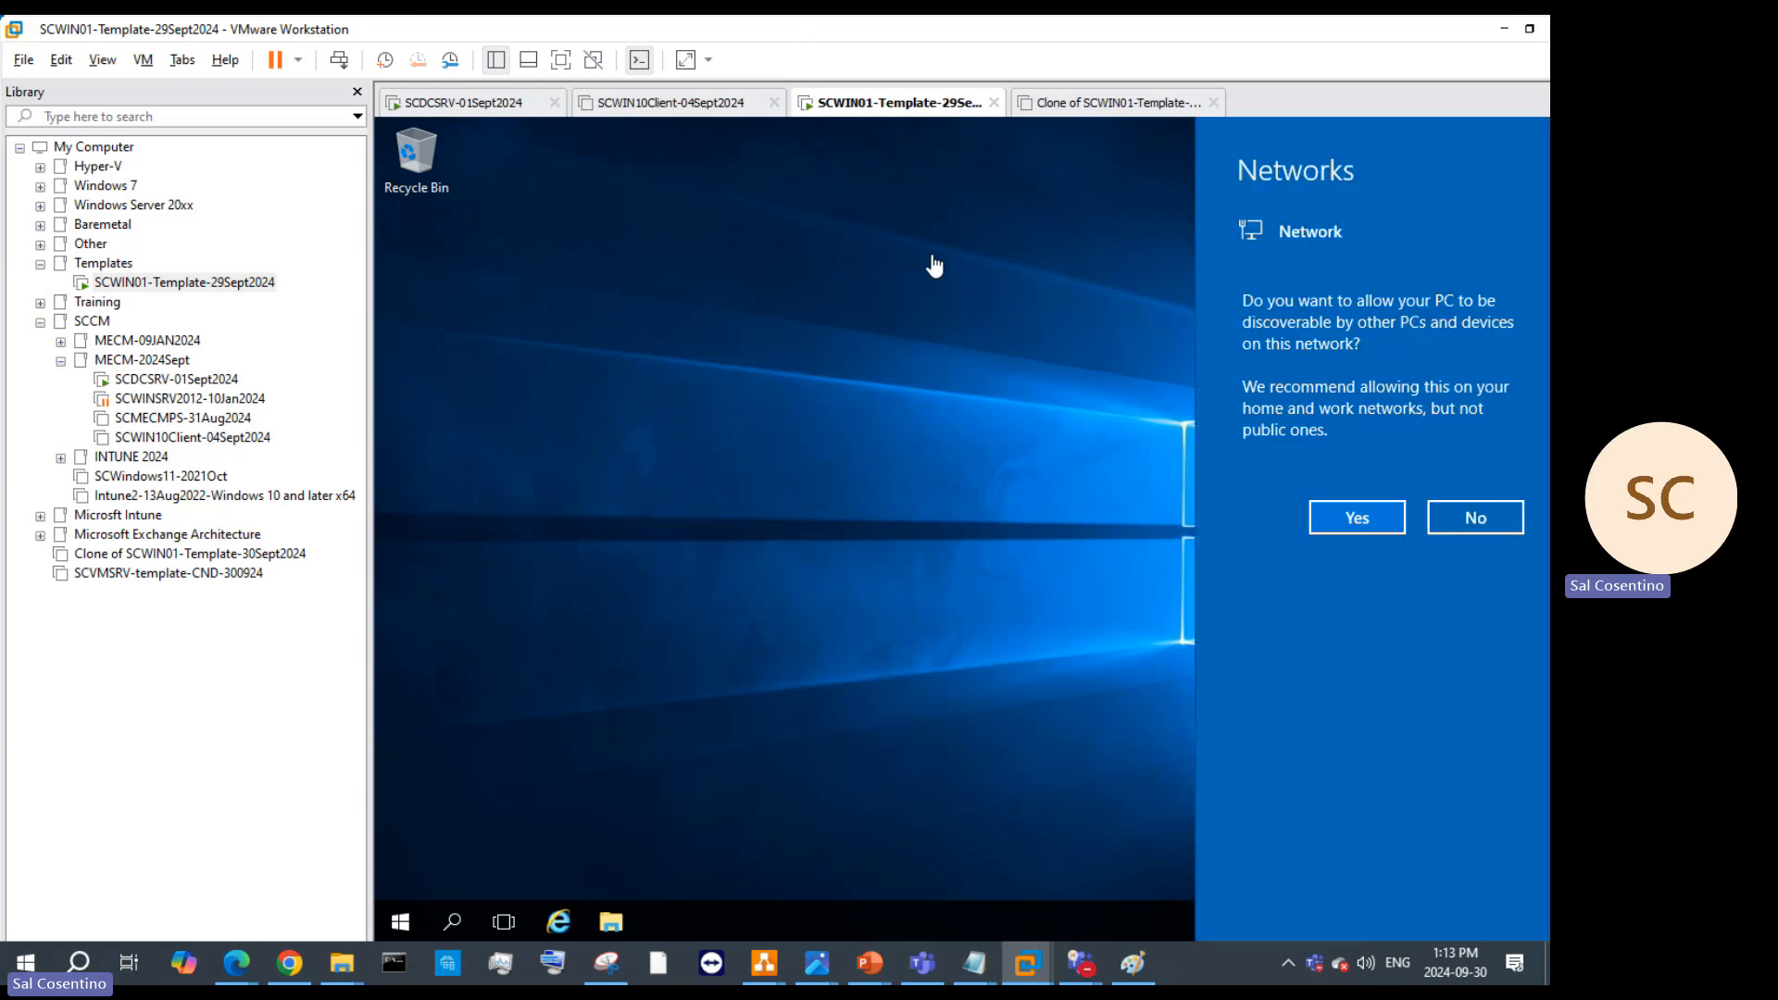
{"action": "left_click", "coordinate": [1374, 521]}
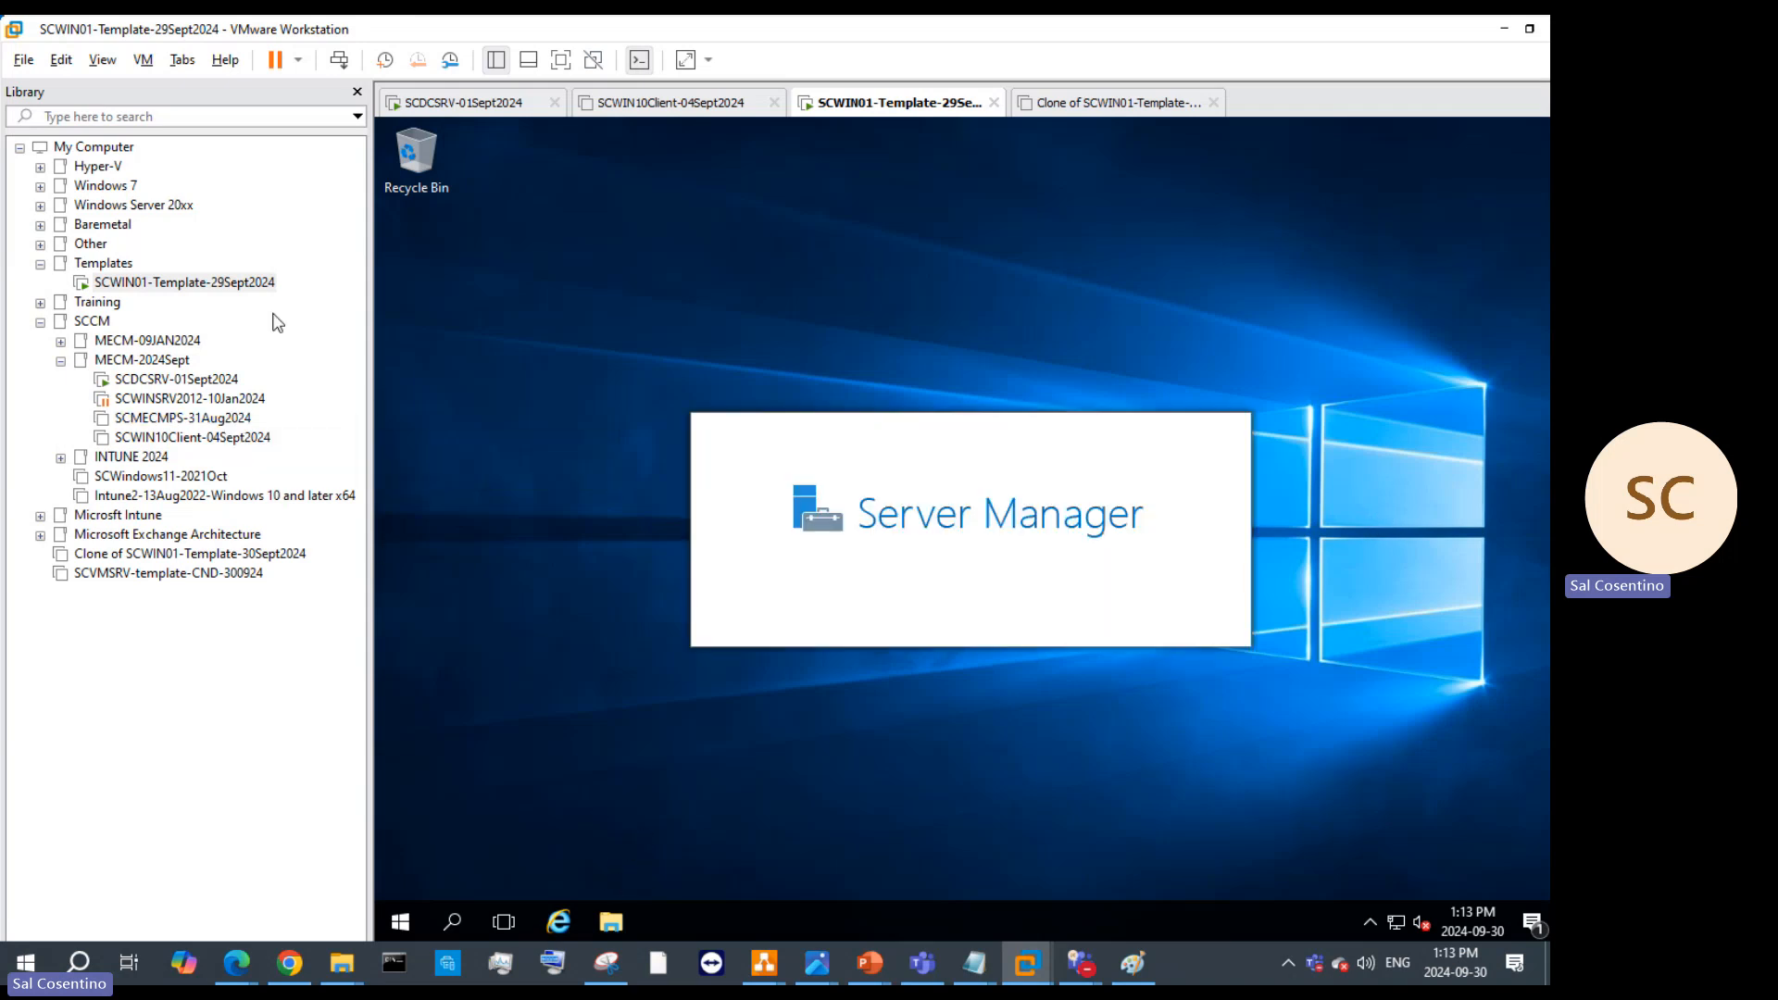
Step: Close the Library, then in the VM's File Explorer go through This PC to Shared Folders (Z:) > ApplicationShare
{"action": "left_click", "coordinate": [356, 91]}
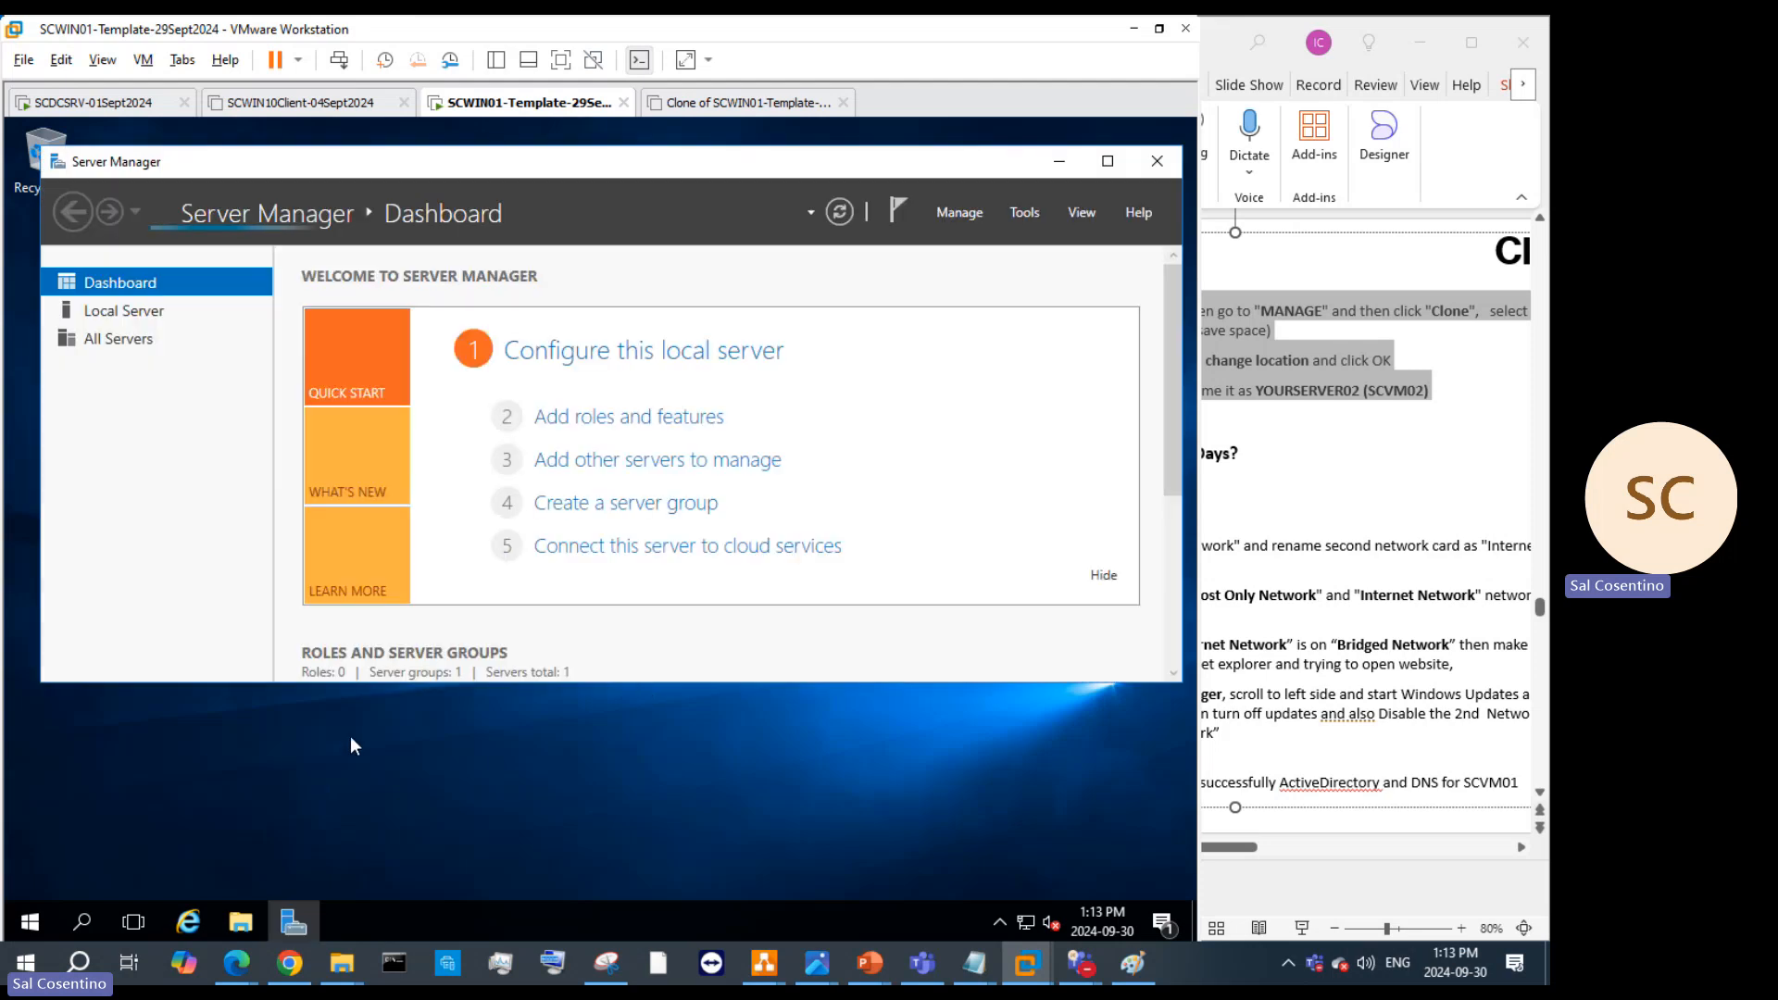
{"action": "key", "text": "super+e"}
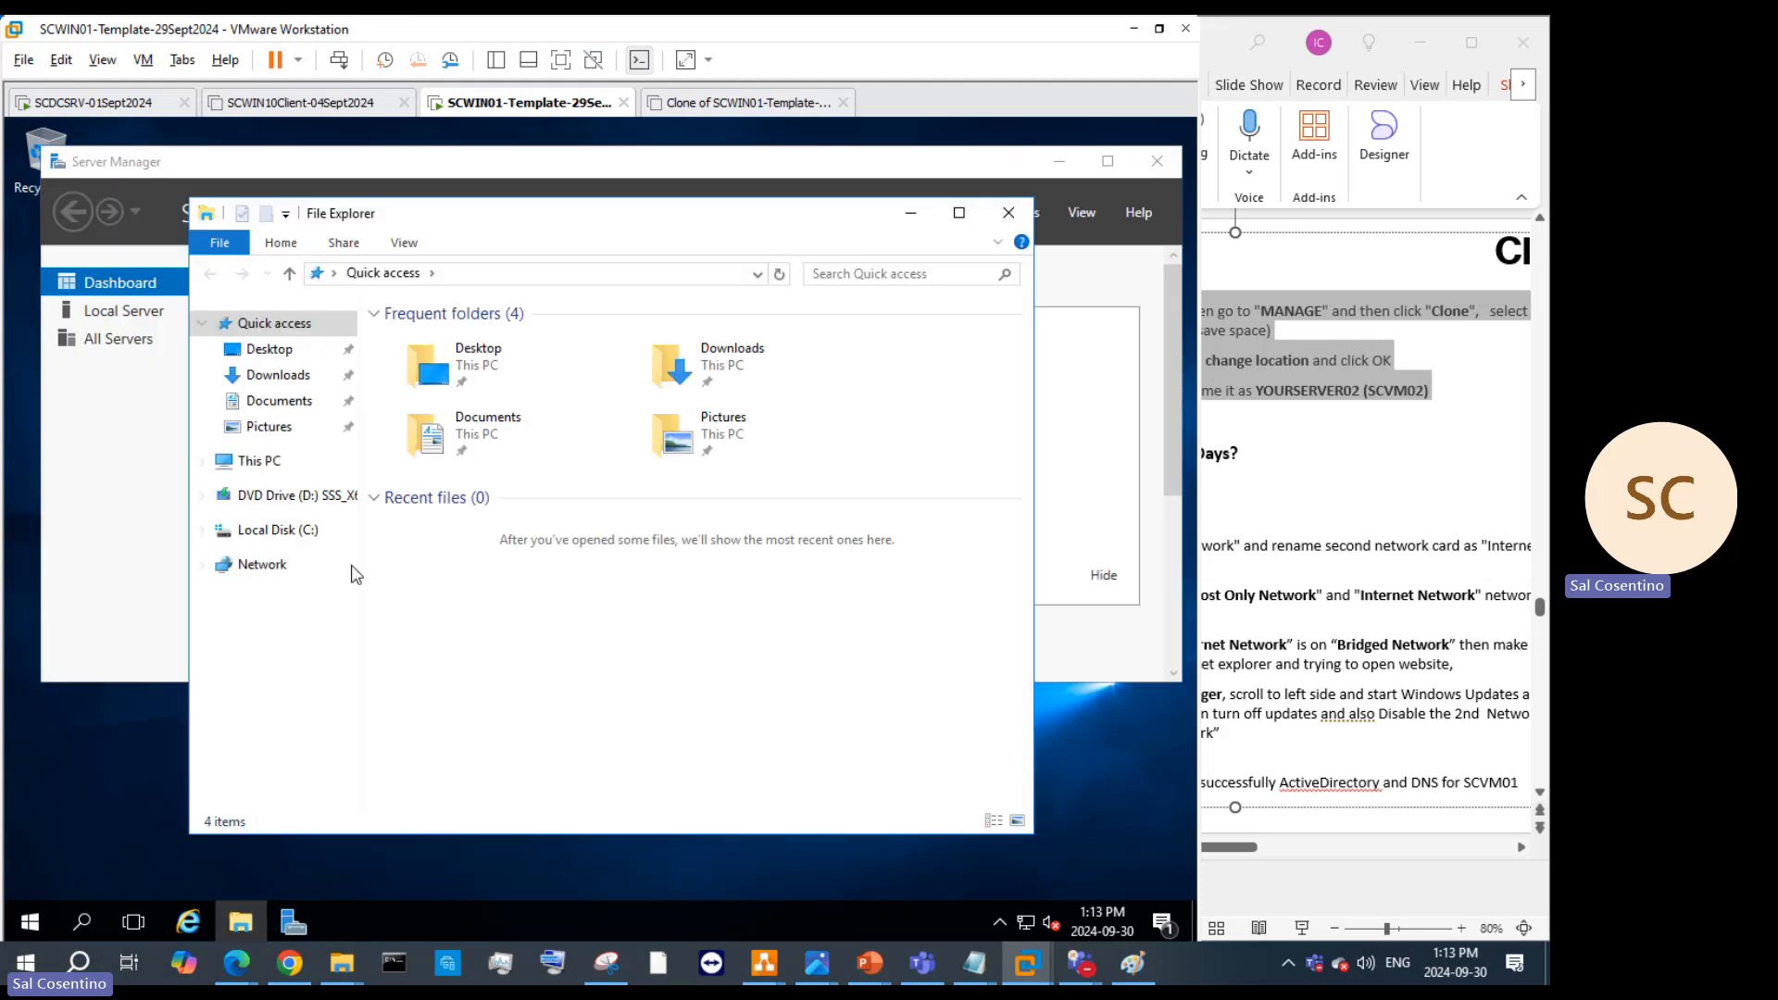
{"action": "left_click", "coordinate": [248, 533]}
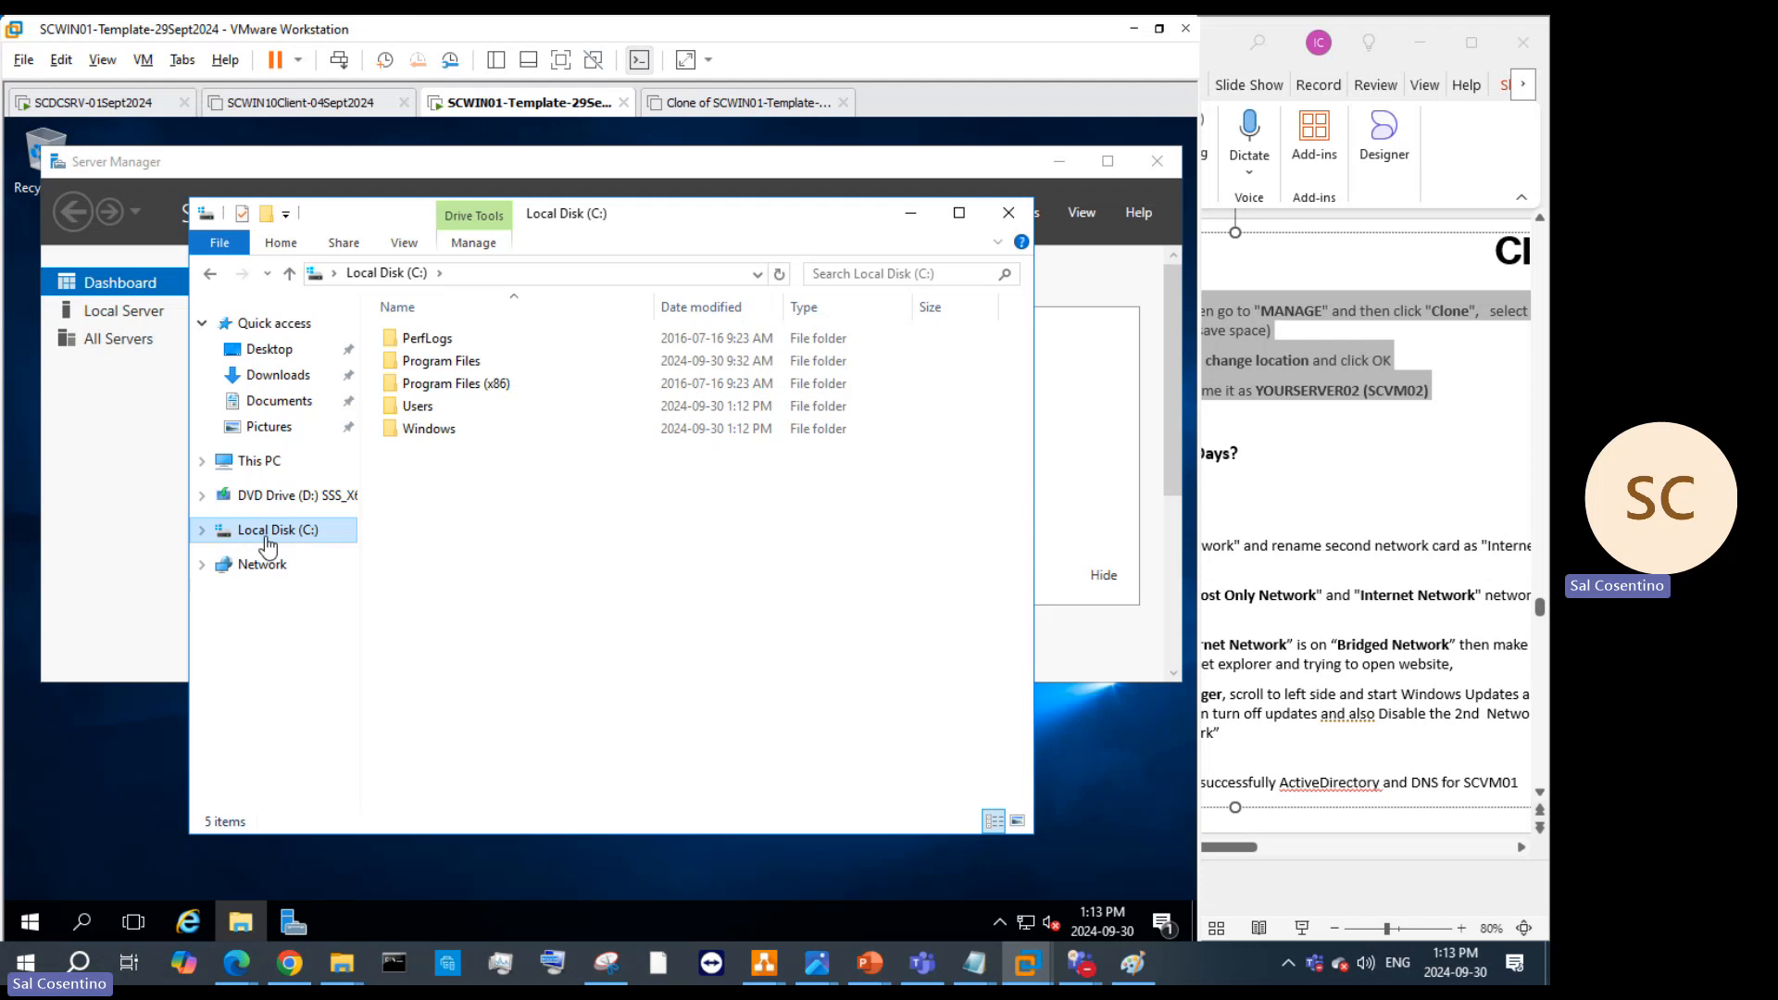
{"action": "left_click", "coordinate": [245, 460]}
{"action": "left_click", "coordinate": [517, 681]}
{"action": "double_click", "coordinate": [517, 681]}
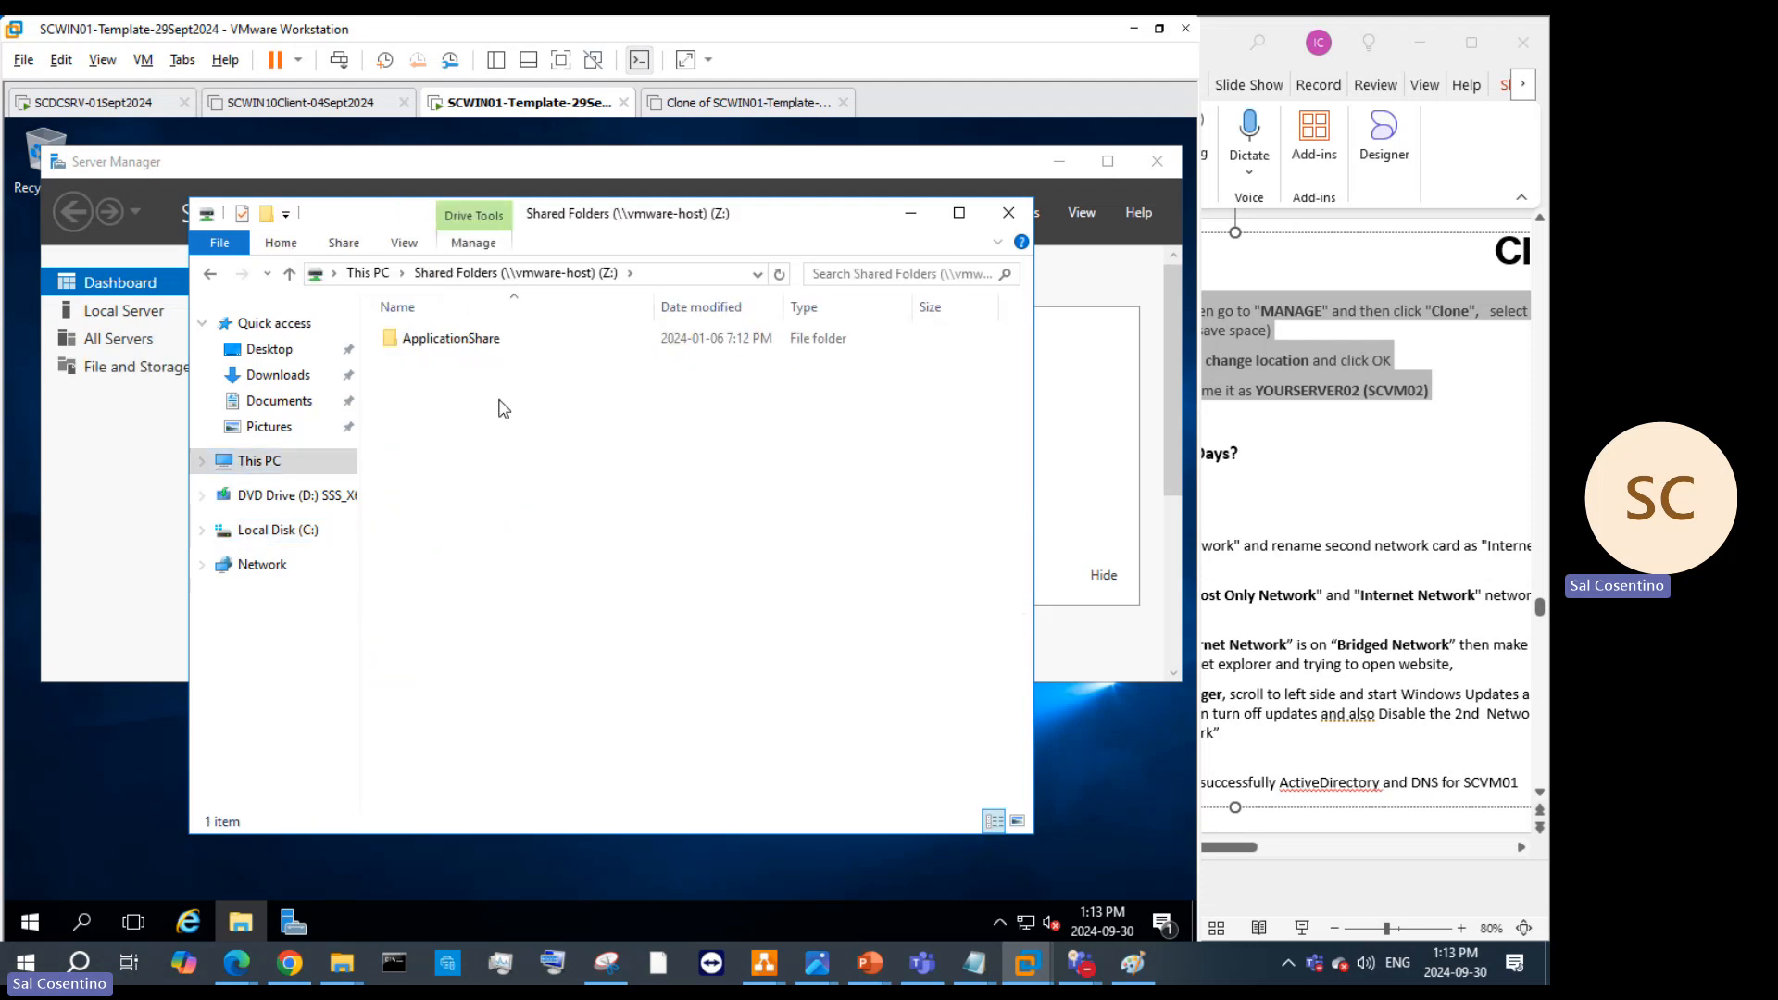
{"action": "double_click", "coordinate": [463, 341]}
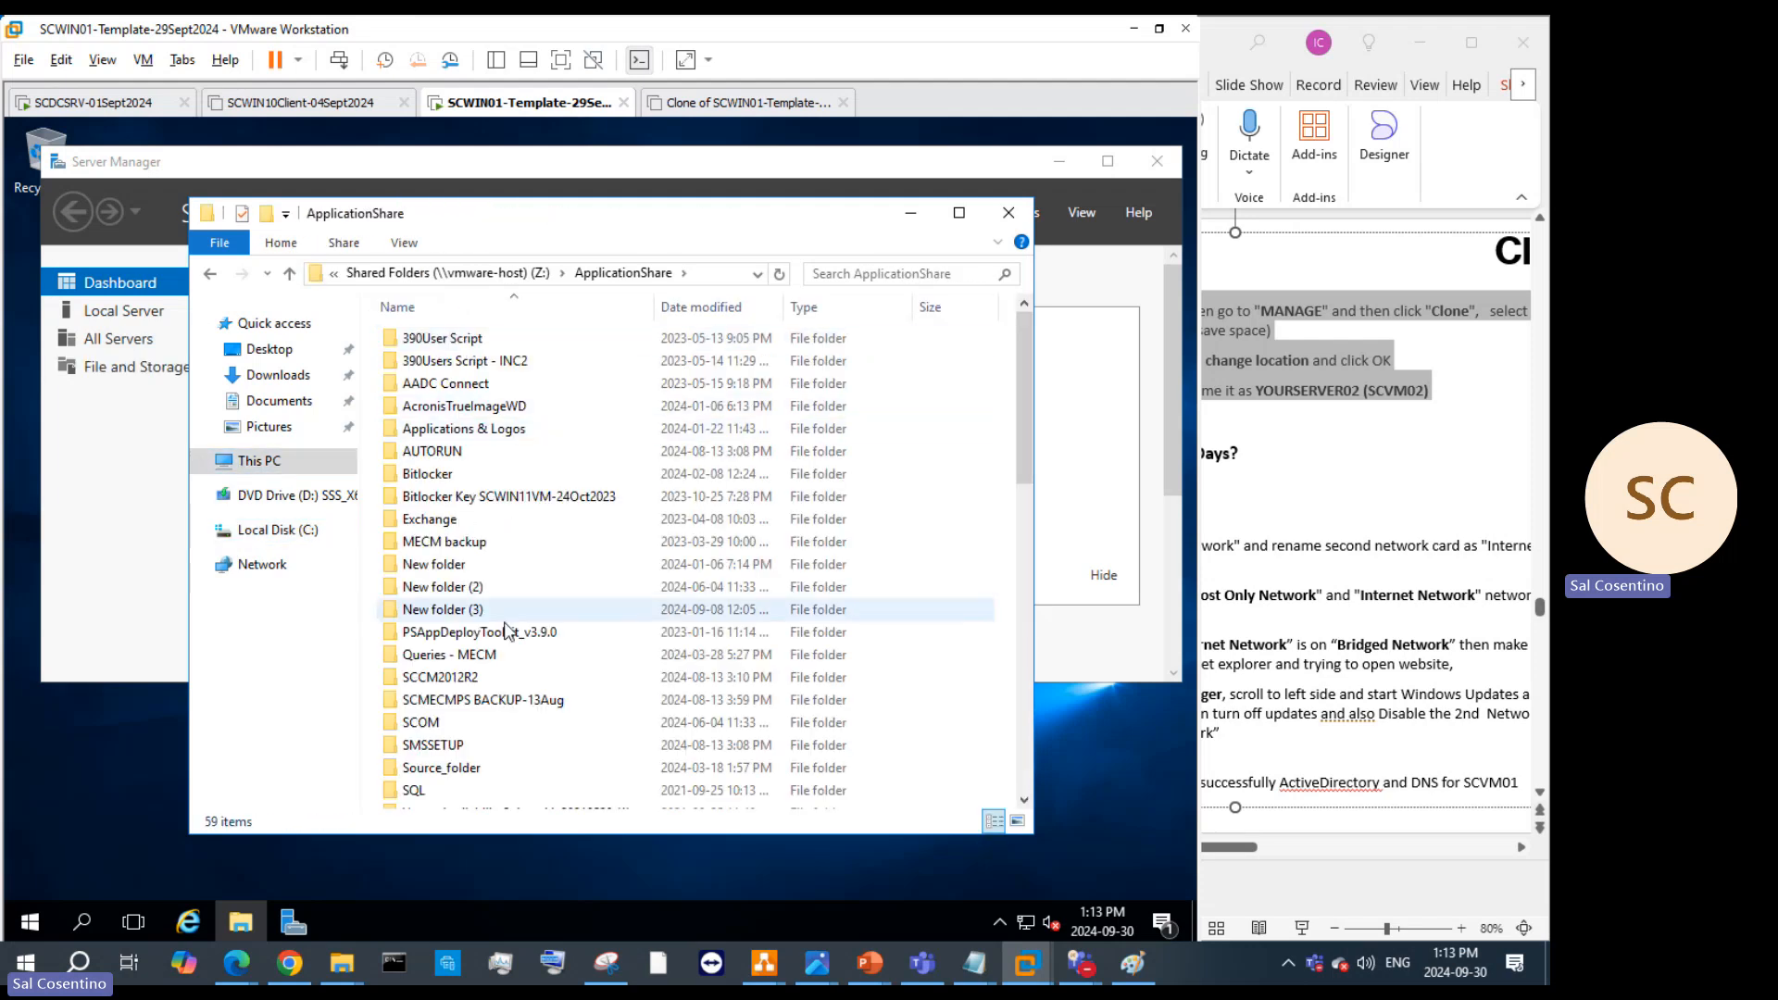
Step: Browse the ApplicationShare files, select the AdminStudio installer, and briefly check the VM's Start menu
{"action": "scroll", "coordinate": [515, 645], "scroll_direction": "down", "scroll_amount": 2}
{"action": "scroll", "coordinate": [514, 645], "scroll_direction": "down", "scroll_amount": 2}
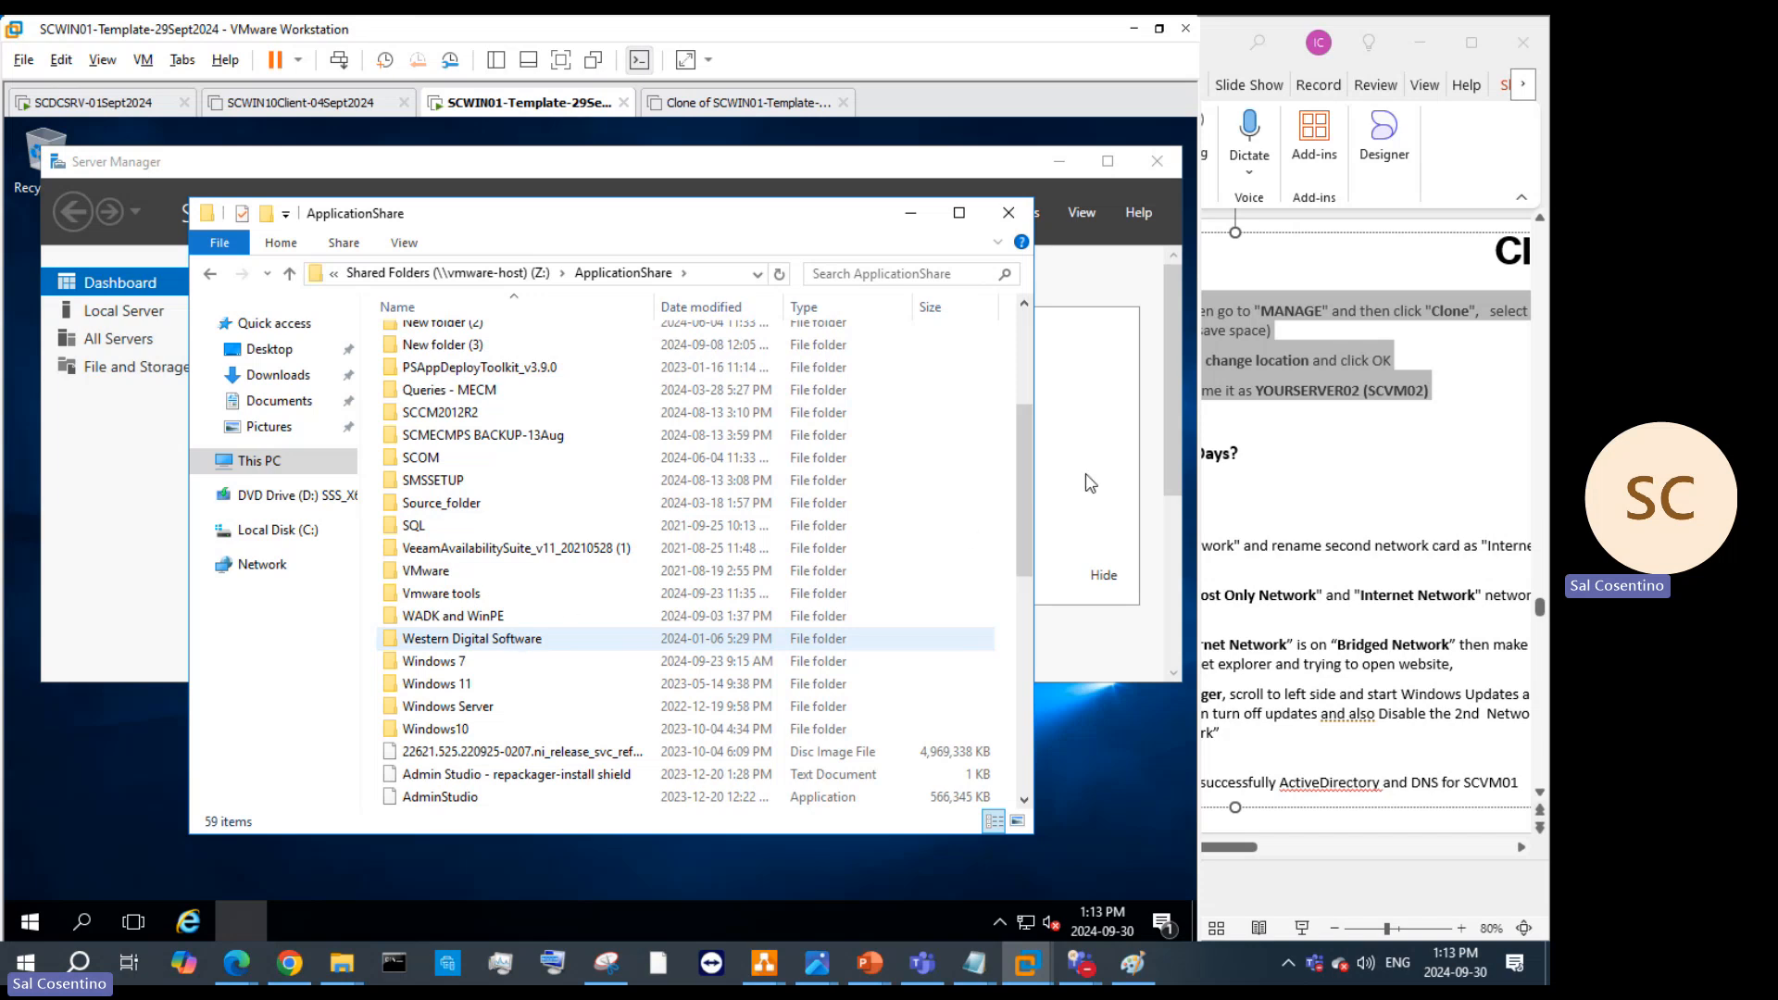
{"action": "scroll", "coordinate": [1025, 518], "scroll_direction": "down", "scroll_amount": 8}
{"action": "left_click", "coordinate": [1025, 527]}
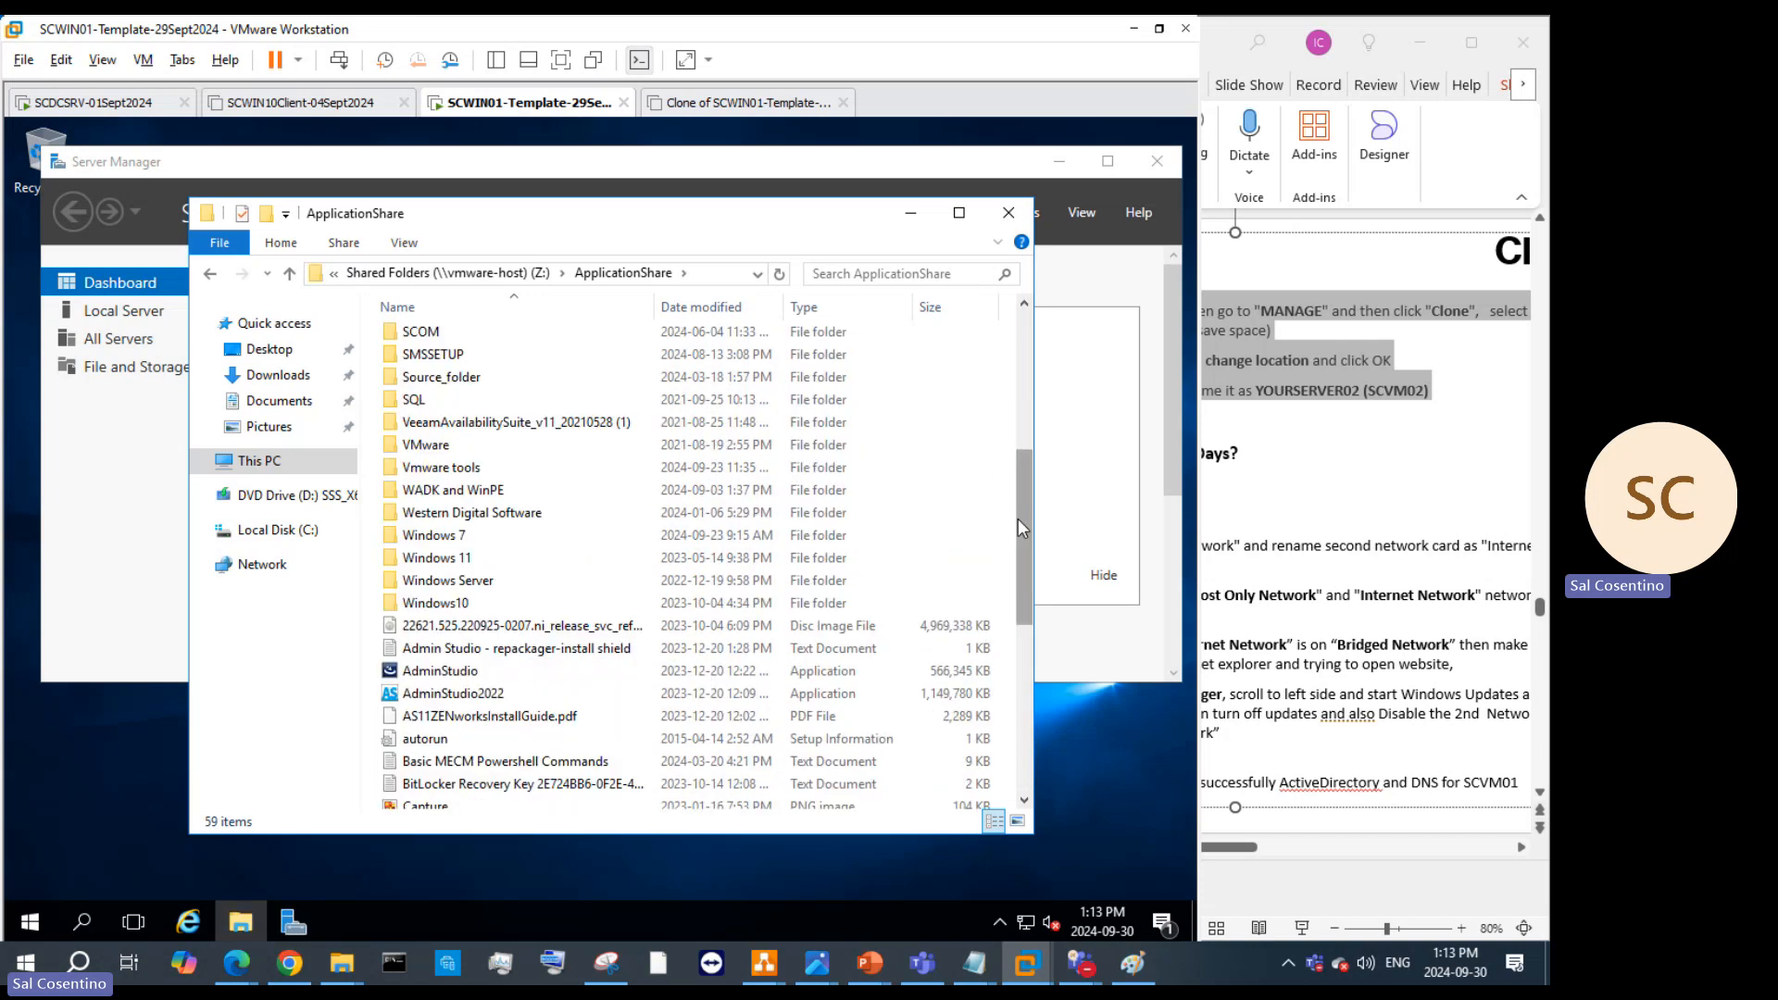
{"action": "scroll", "coordinate": [1019, 562], "scroll_direction": "down", "scroll_amount": 1}
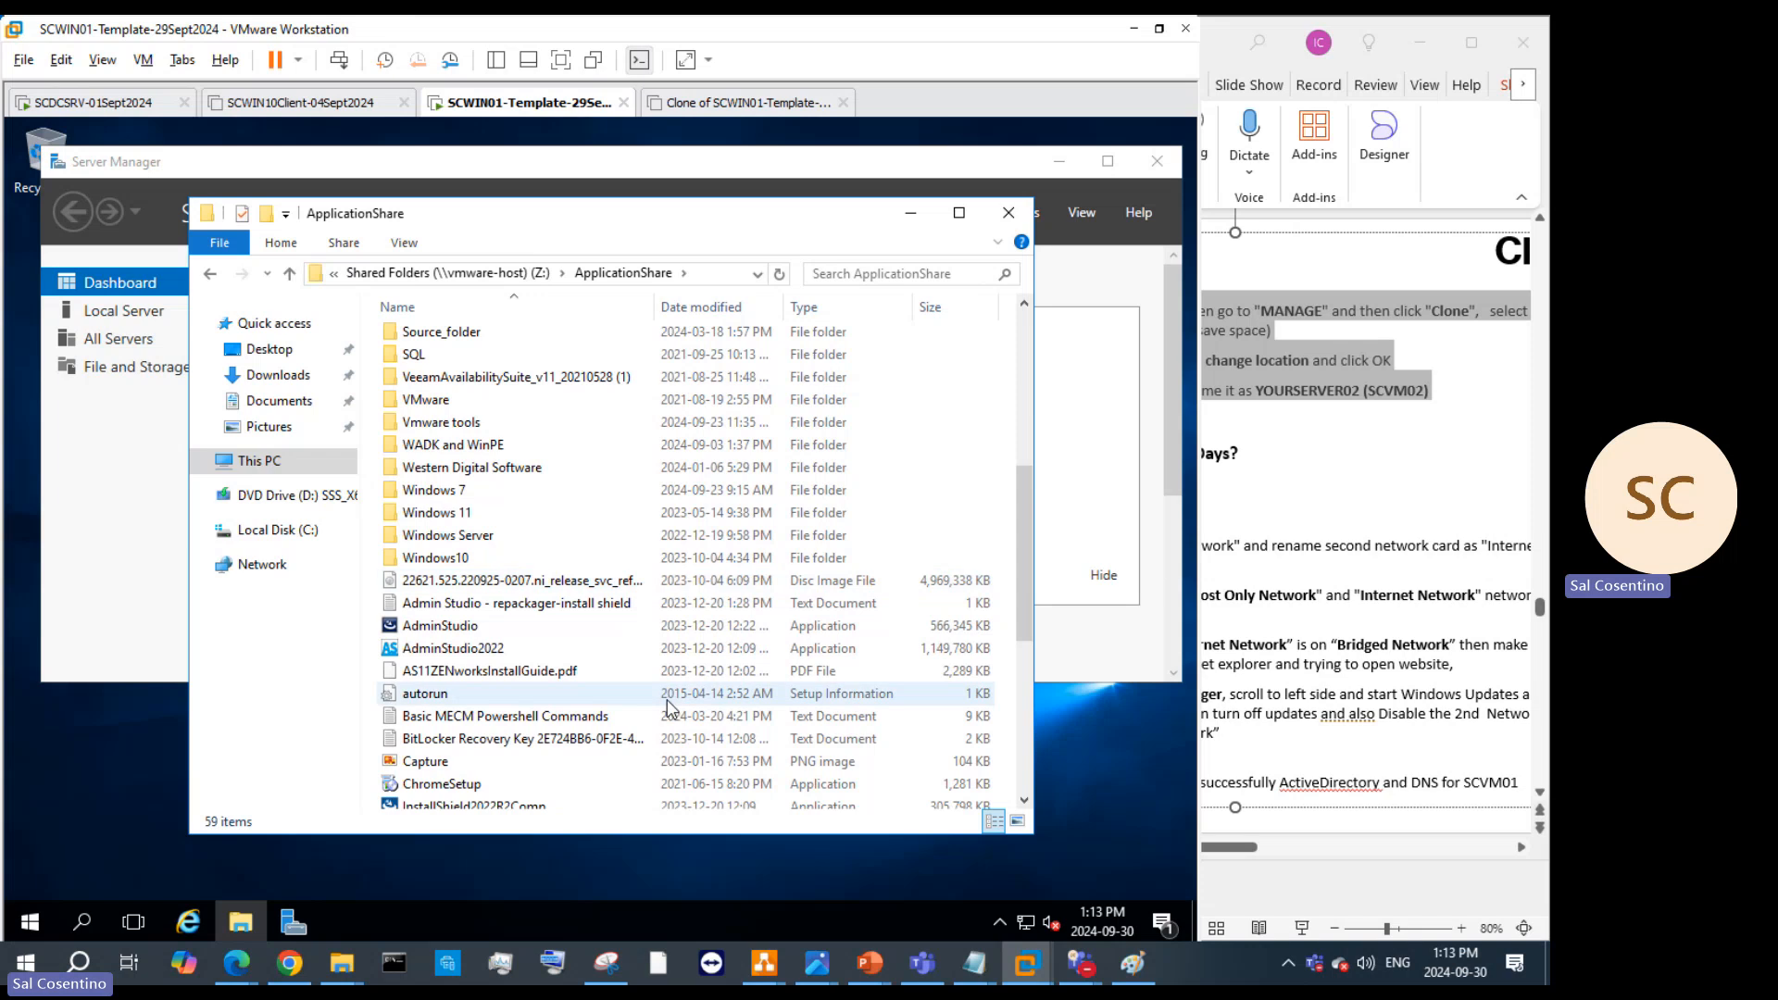
{"action": "scroll", "coordinate": [602, 695], "scroll_direction": "down", "scroll_amount": 1}
{"action": "scroll", "coordinate": [514, 629], "scroll_direction": "down", "scroll_amount": 3}
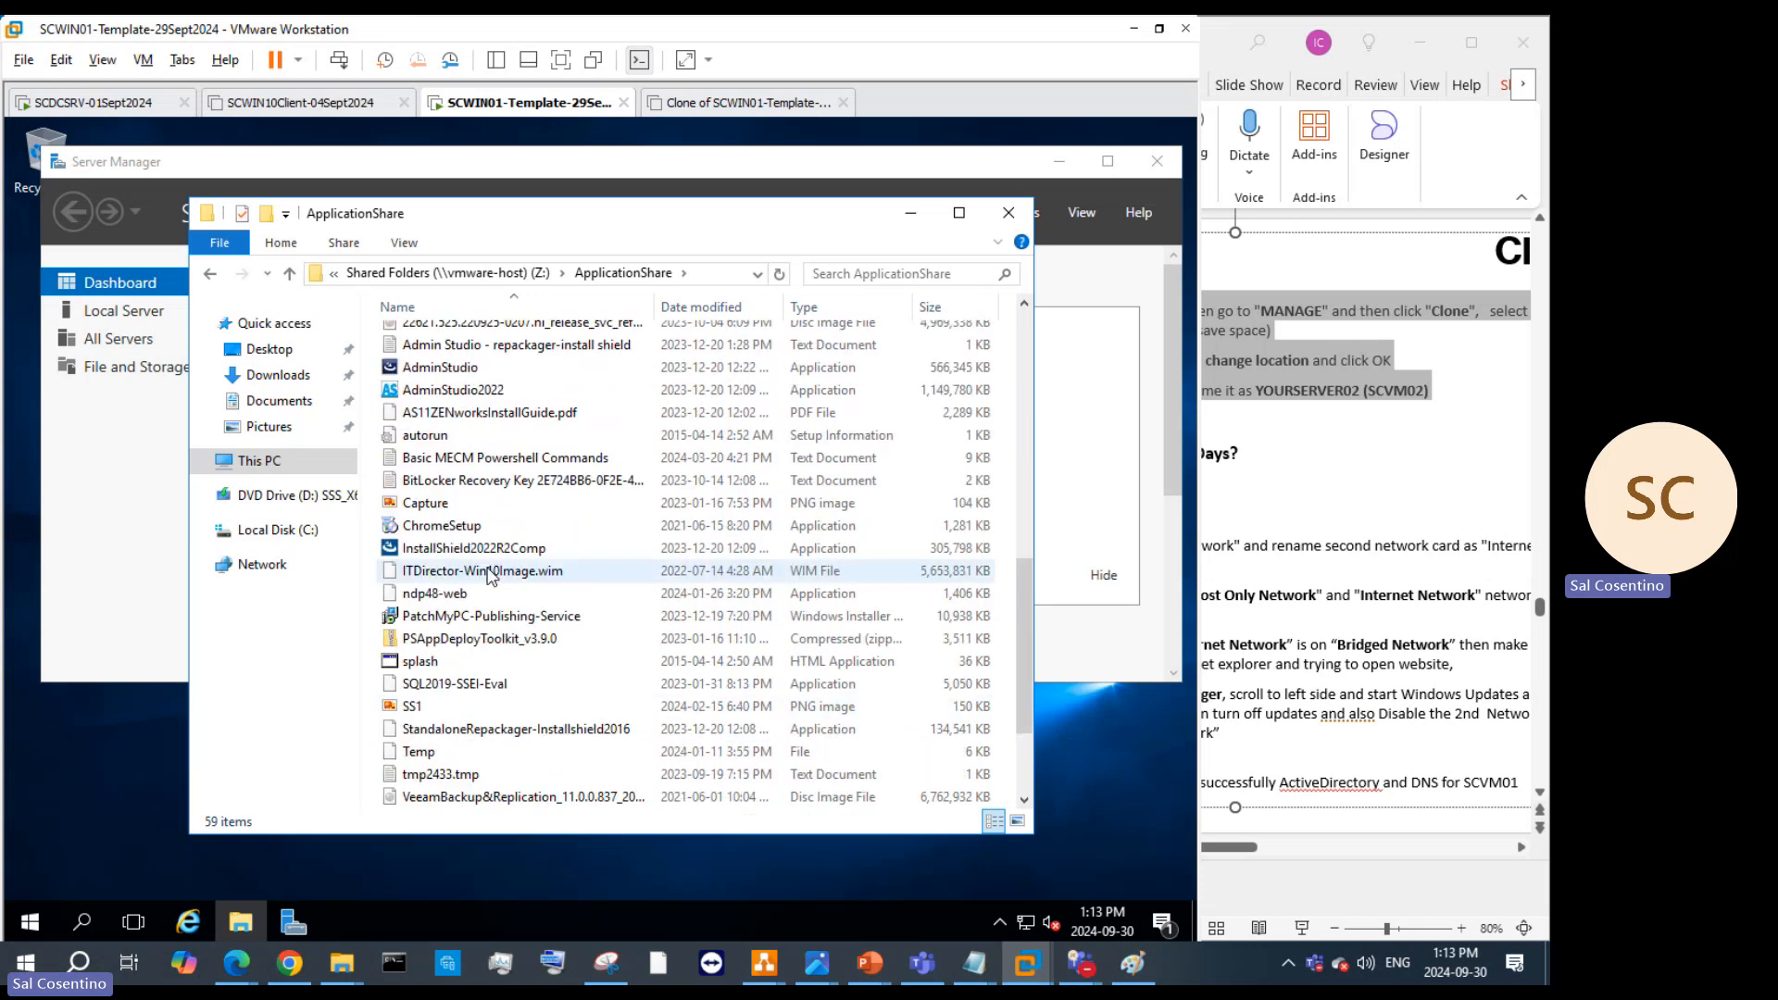
{"action": "left_click", "coordinate": [433, 374]}
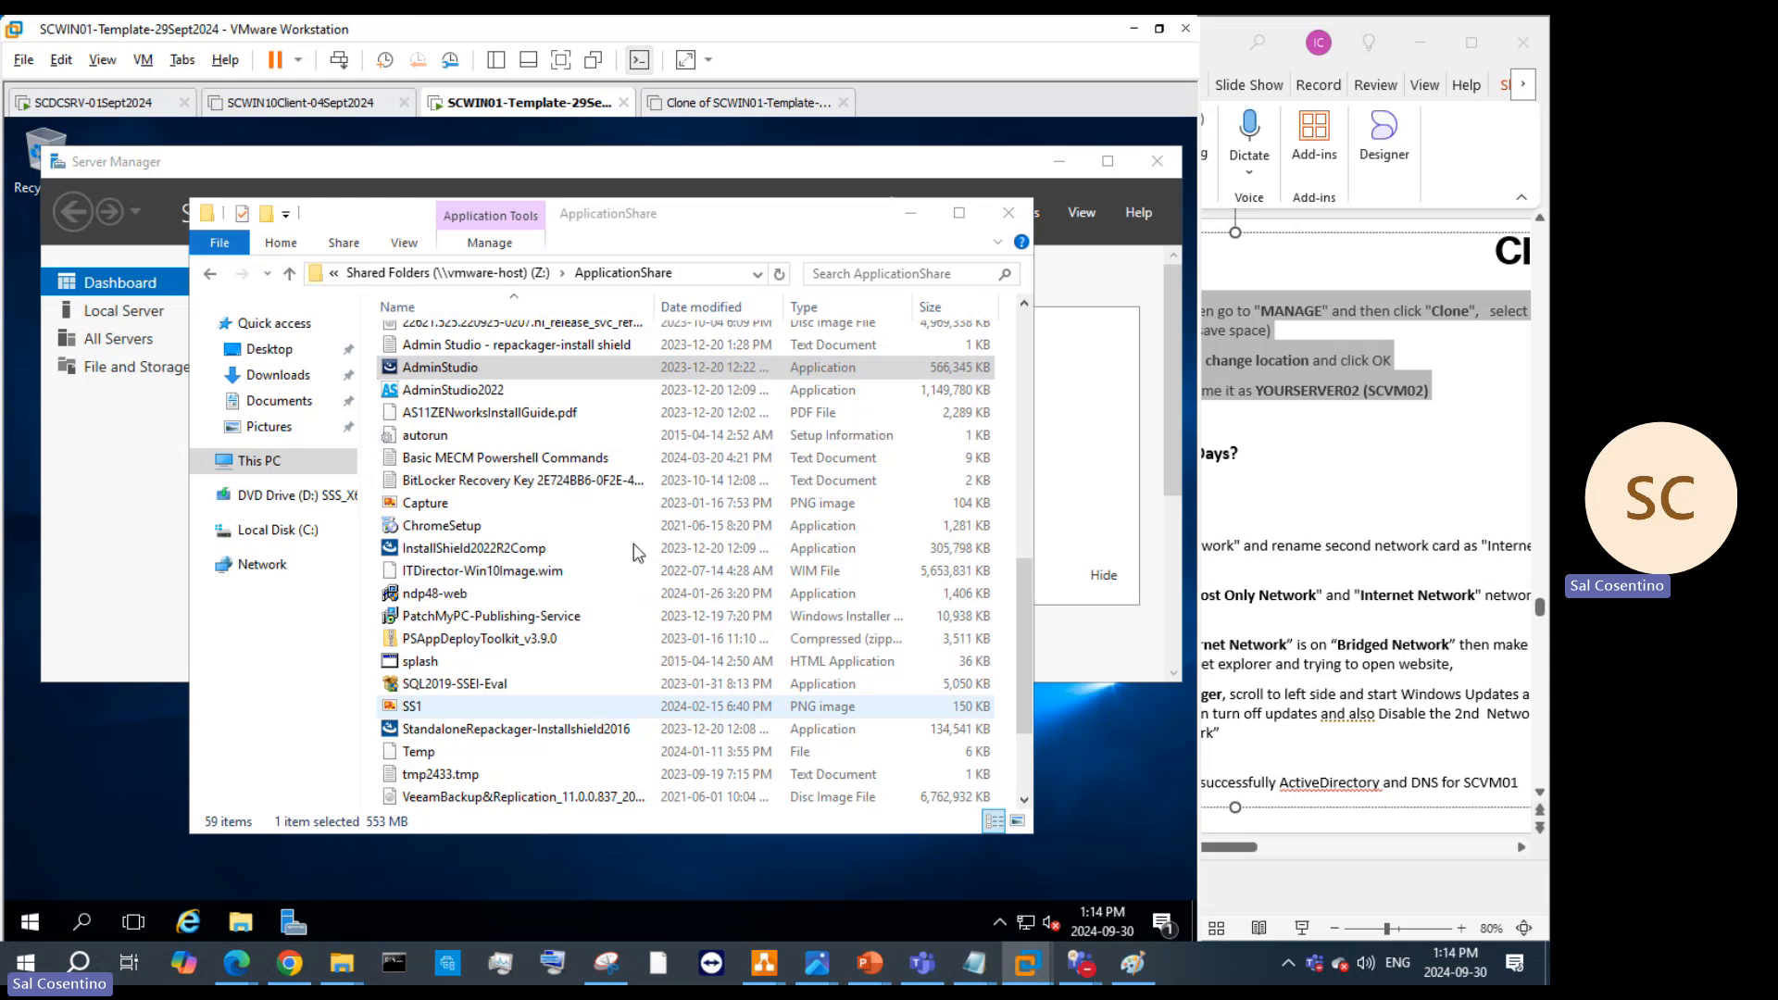
{"action": "key", "text": "super"}
{"action": "scroll", "coordinate": [973, 442], "scroll_direction": "down", "scroll_amount": 1}
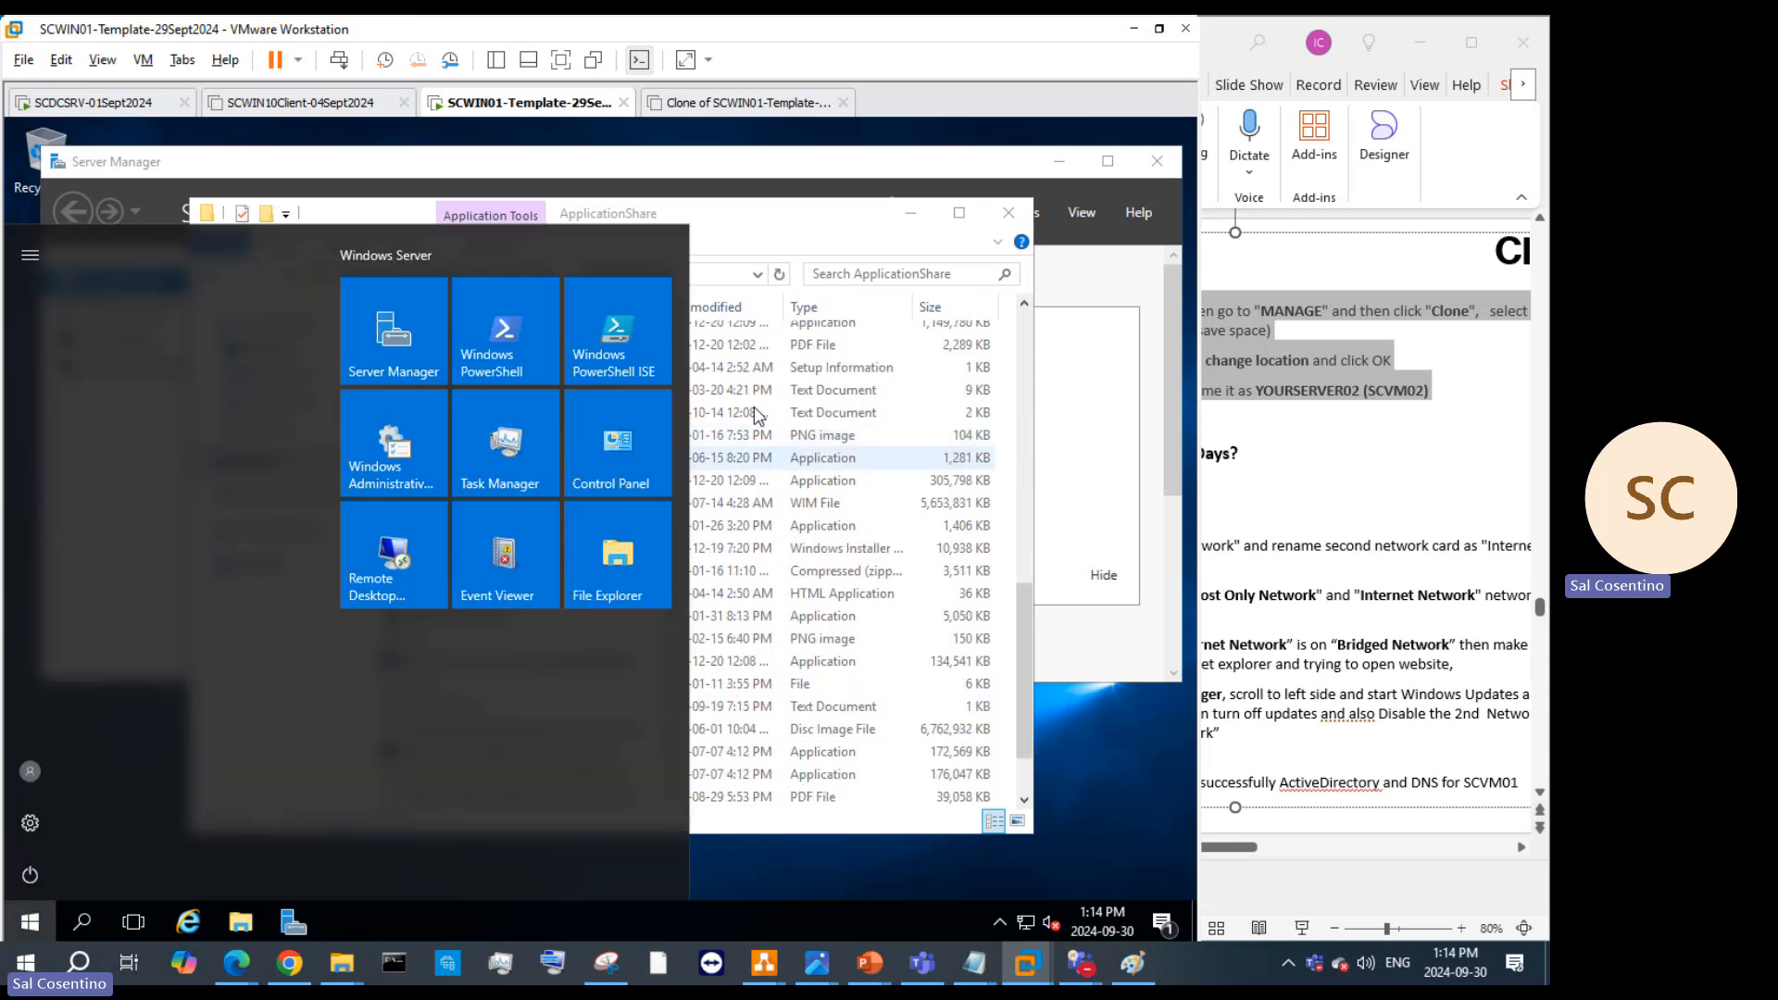
{"action": "left_click", "coordinate": [823, 227]}
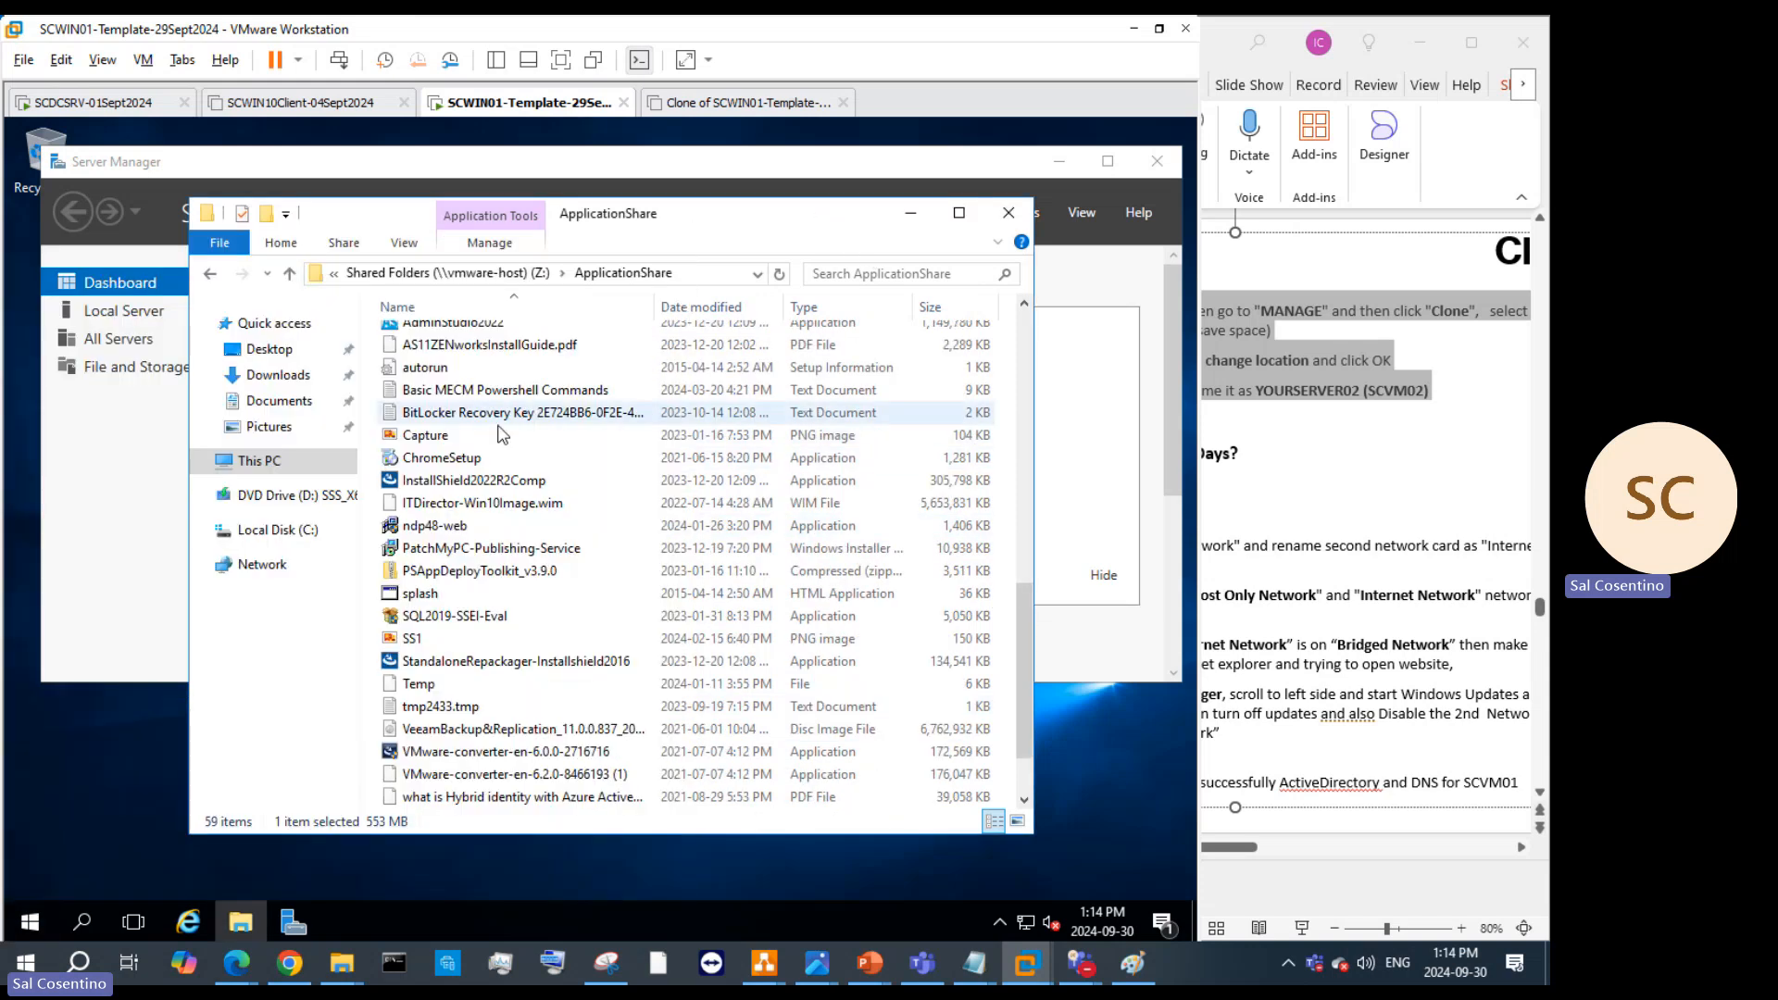
{"action": "scroll", "coordinate": [596, 470], "scroll_direction": "up", "scroll_amount": 3}
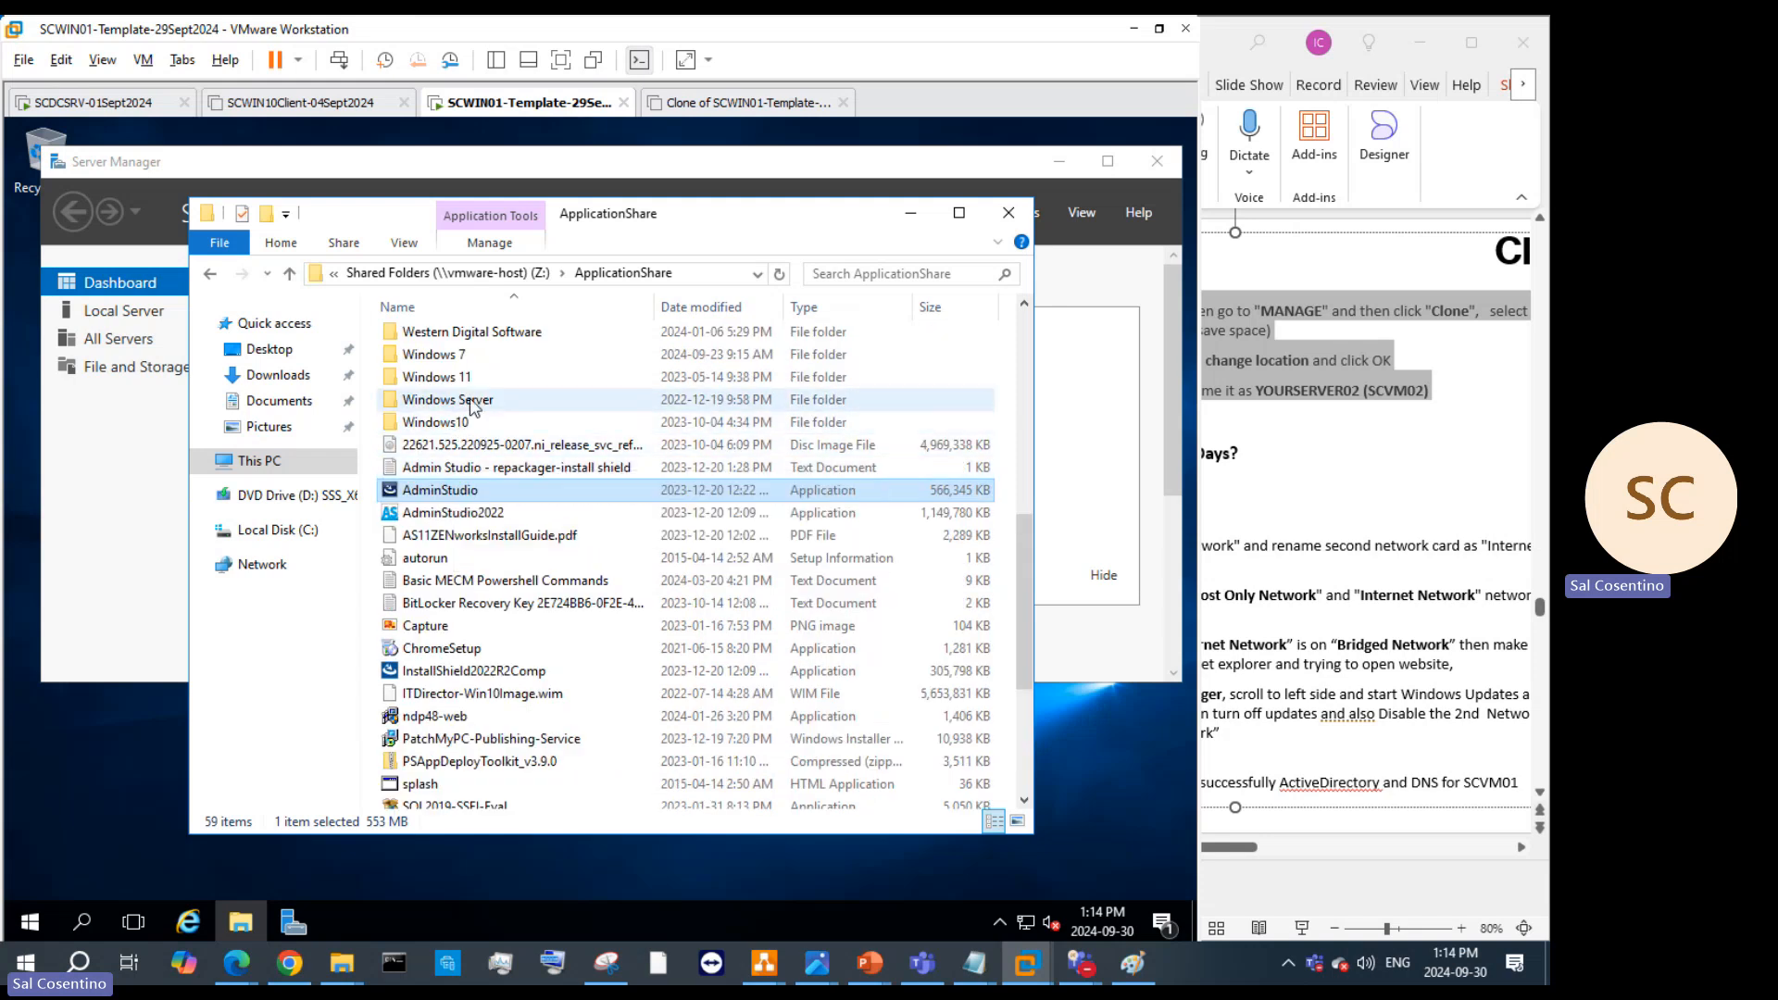
{"action": "scroll", "coordinate": [510, 428], "scroll_direction": "up", "scroll_amount": 7}
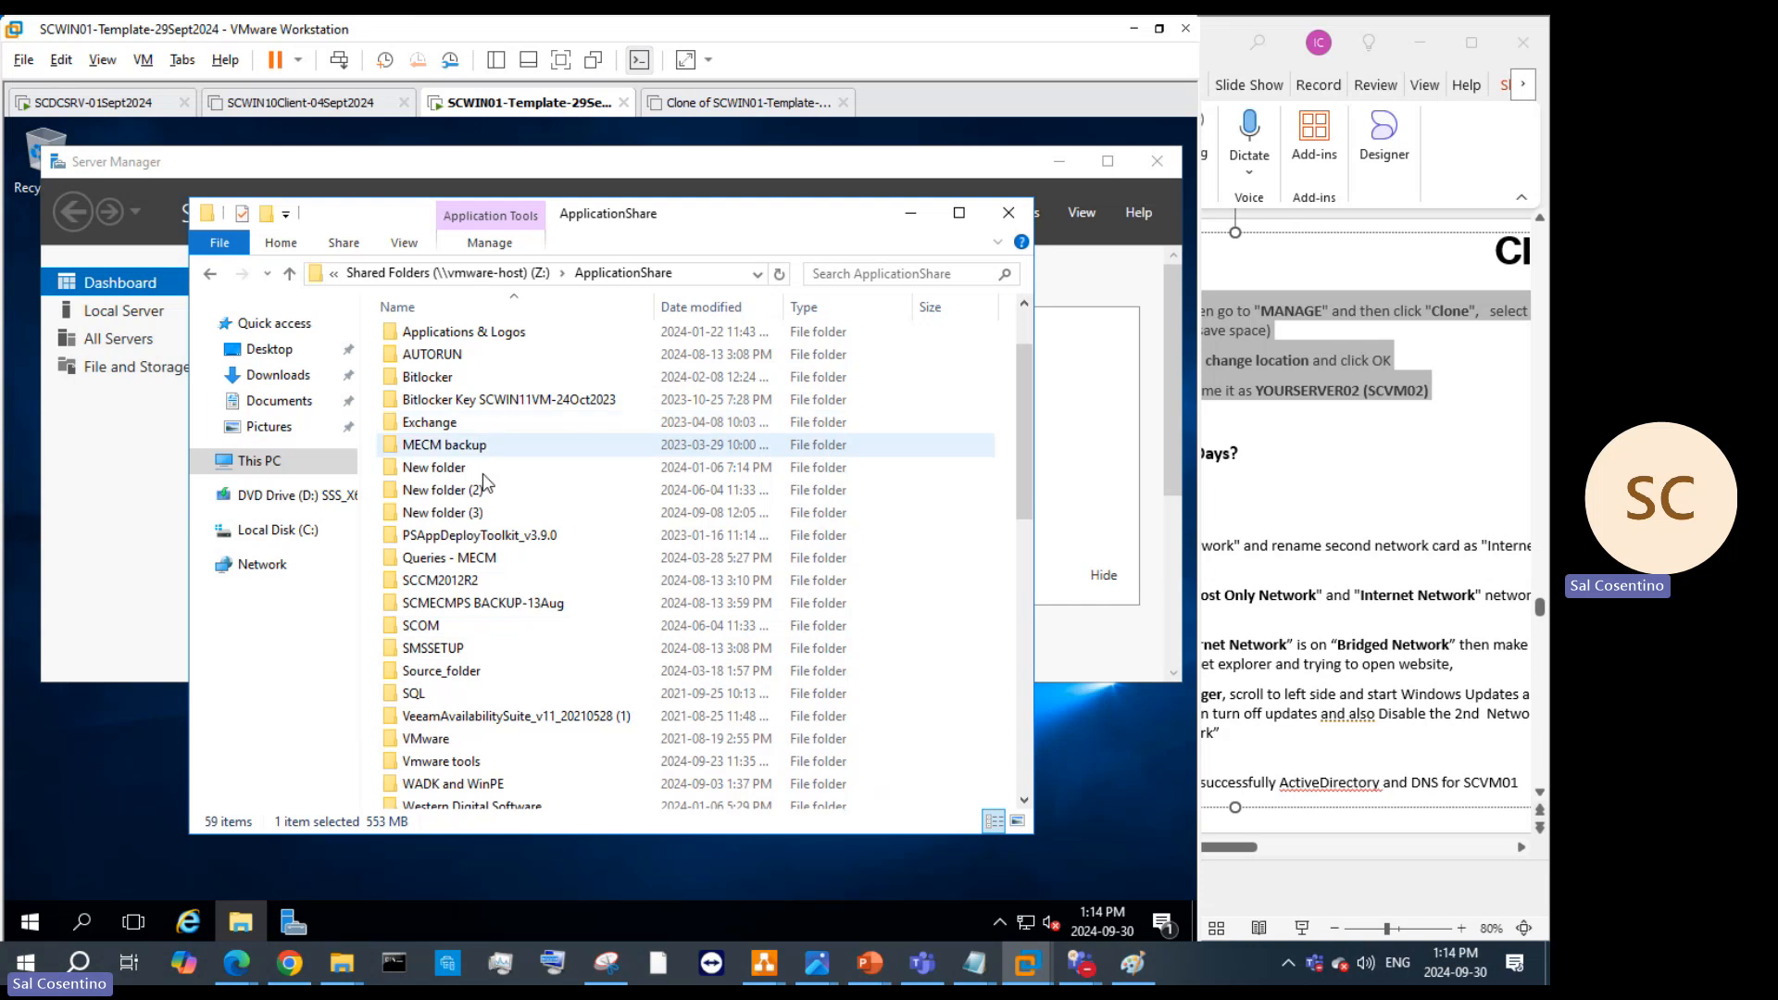
Step: From Applications & Logos, drag 7z2301-x64, CMTrace, putty, Notepad++_7_9_1 and the Chrome enterprise installer to the desktop
{"action": "double_click", "coordinate": [506, 335]}
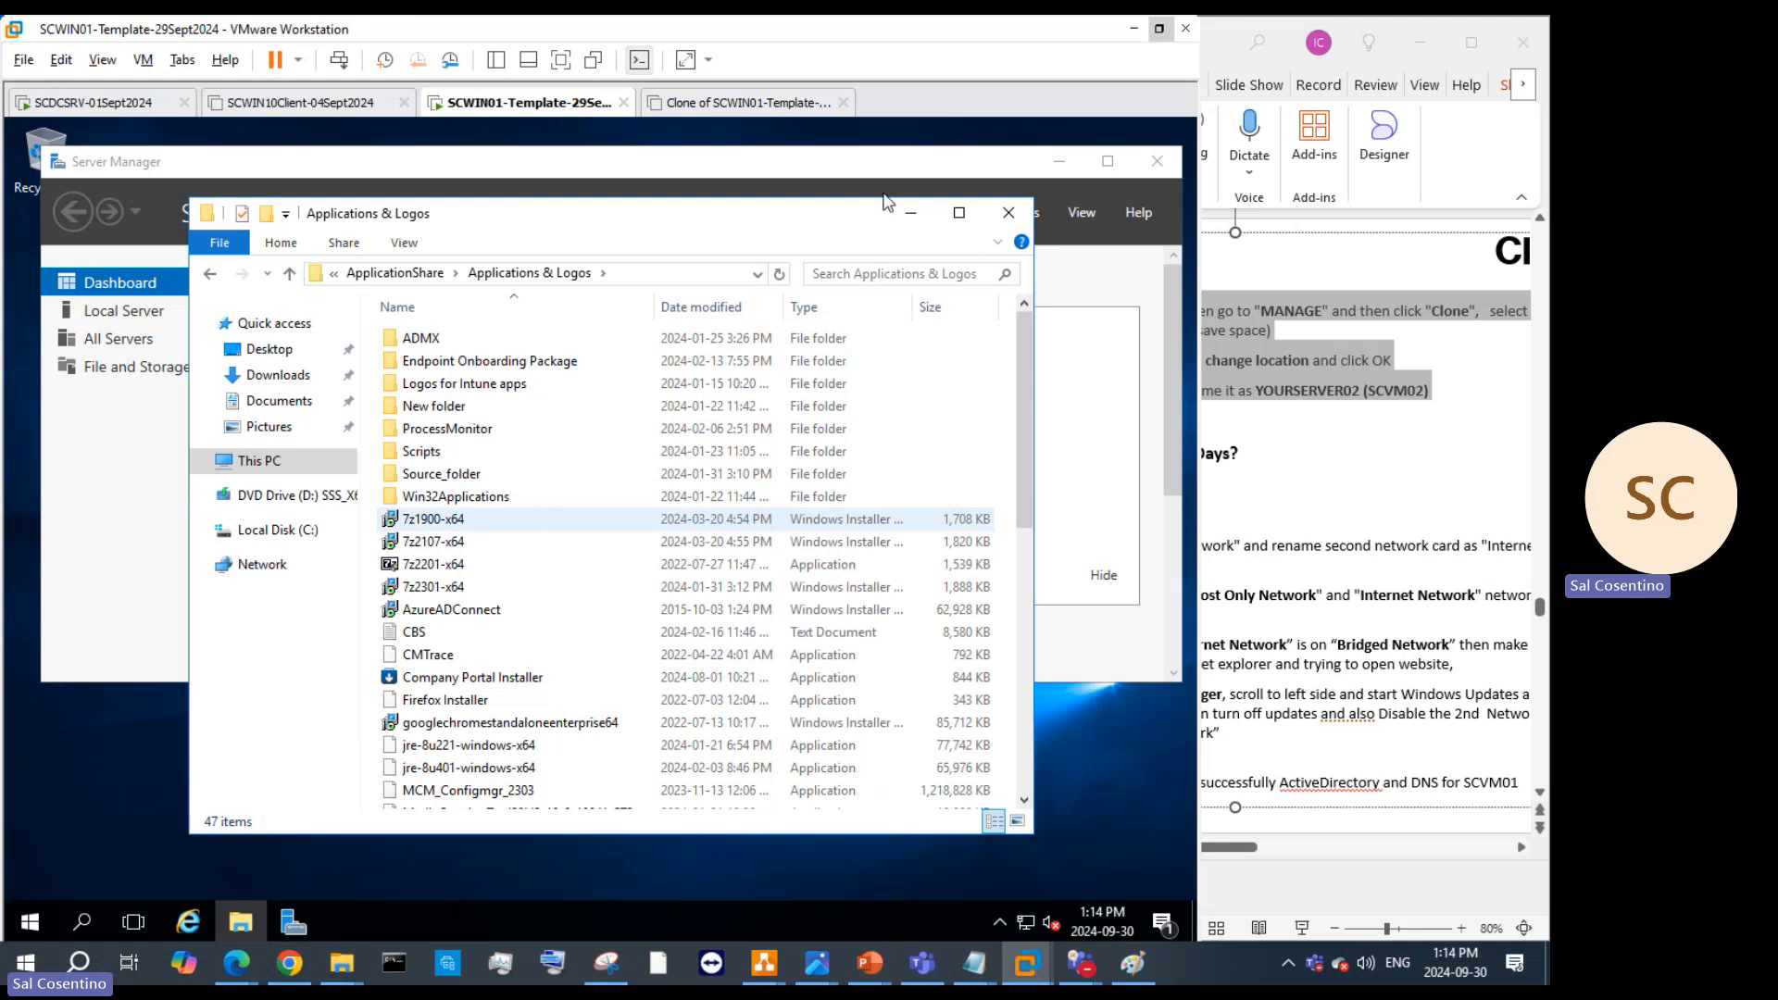
{"action": "key", "text": "shift+Home"}
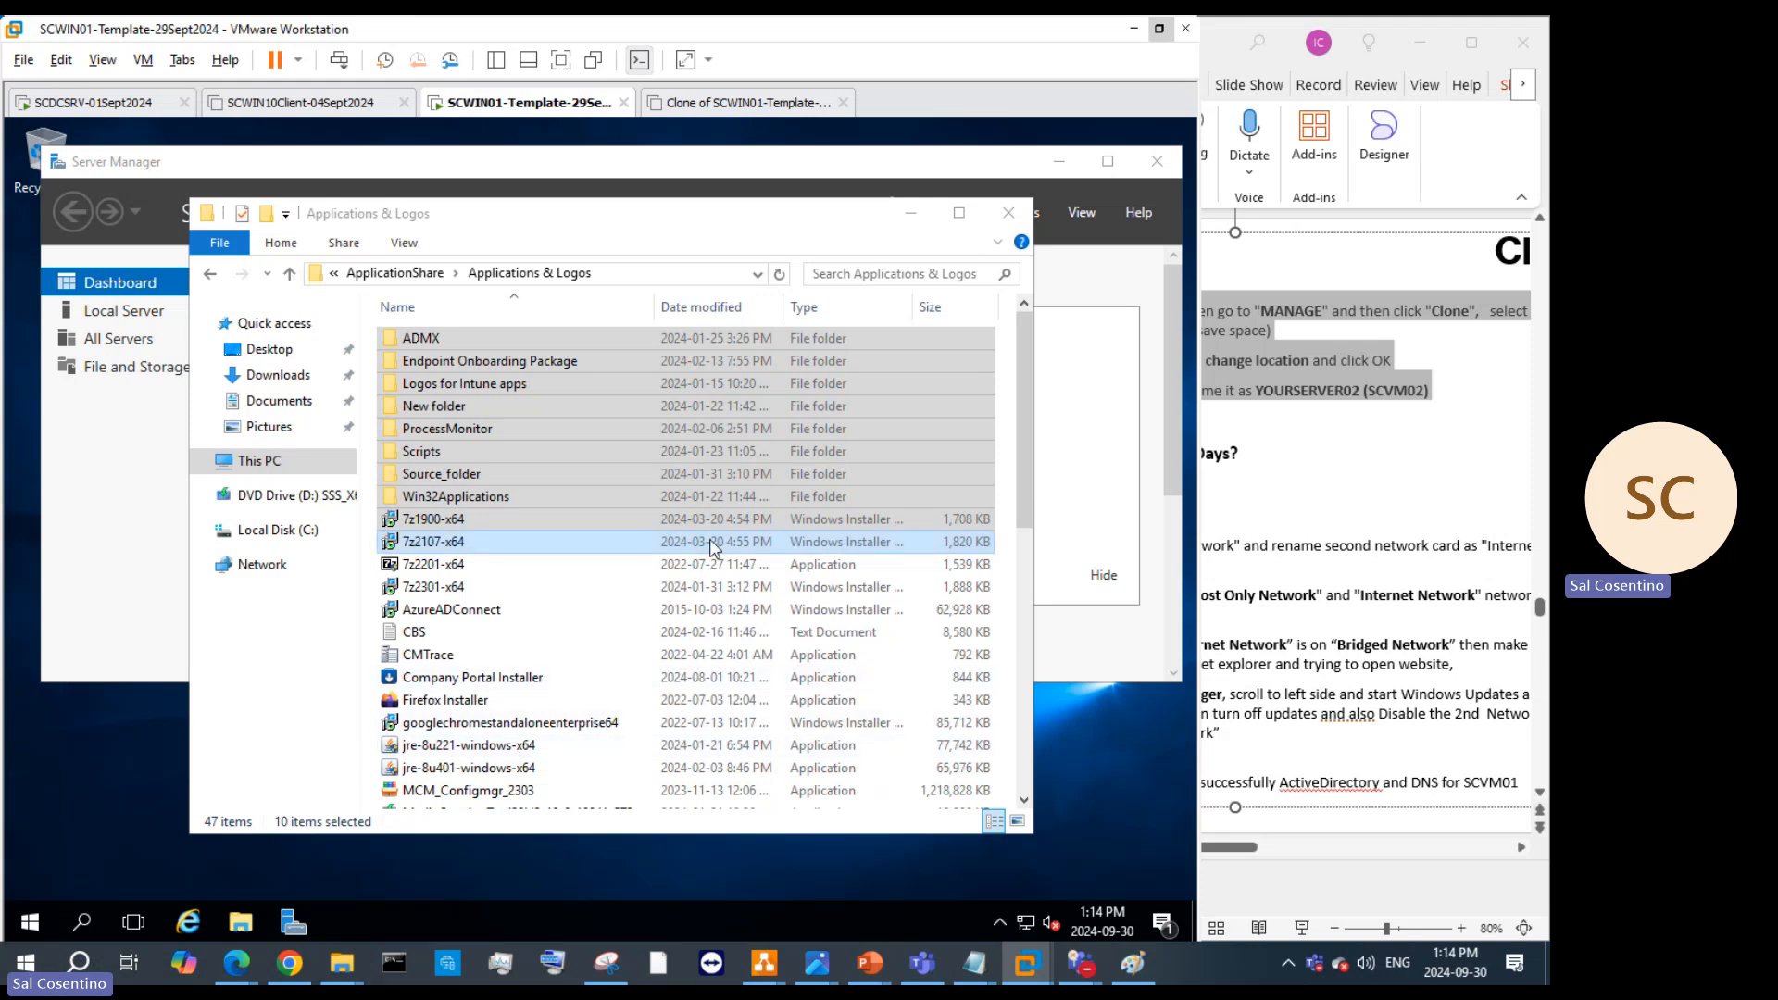
{"action": "left_click", "coordinate": [475, 545]}
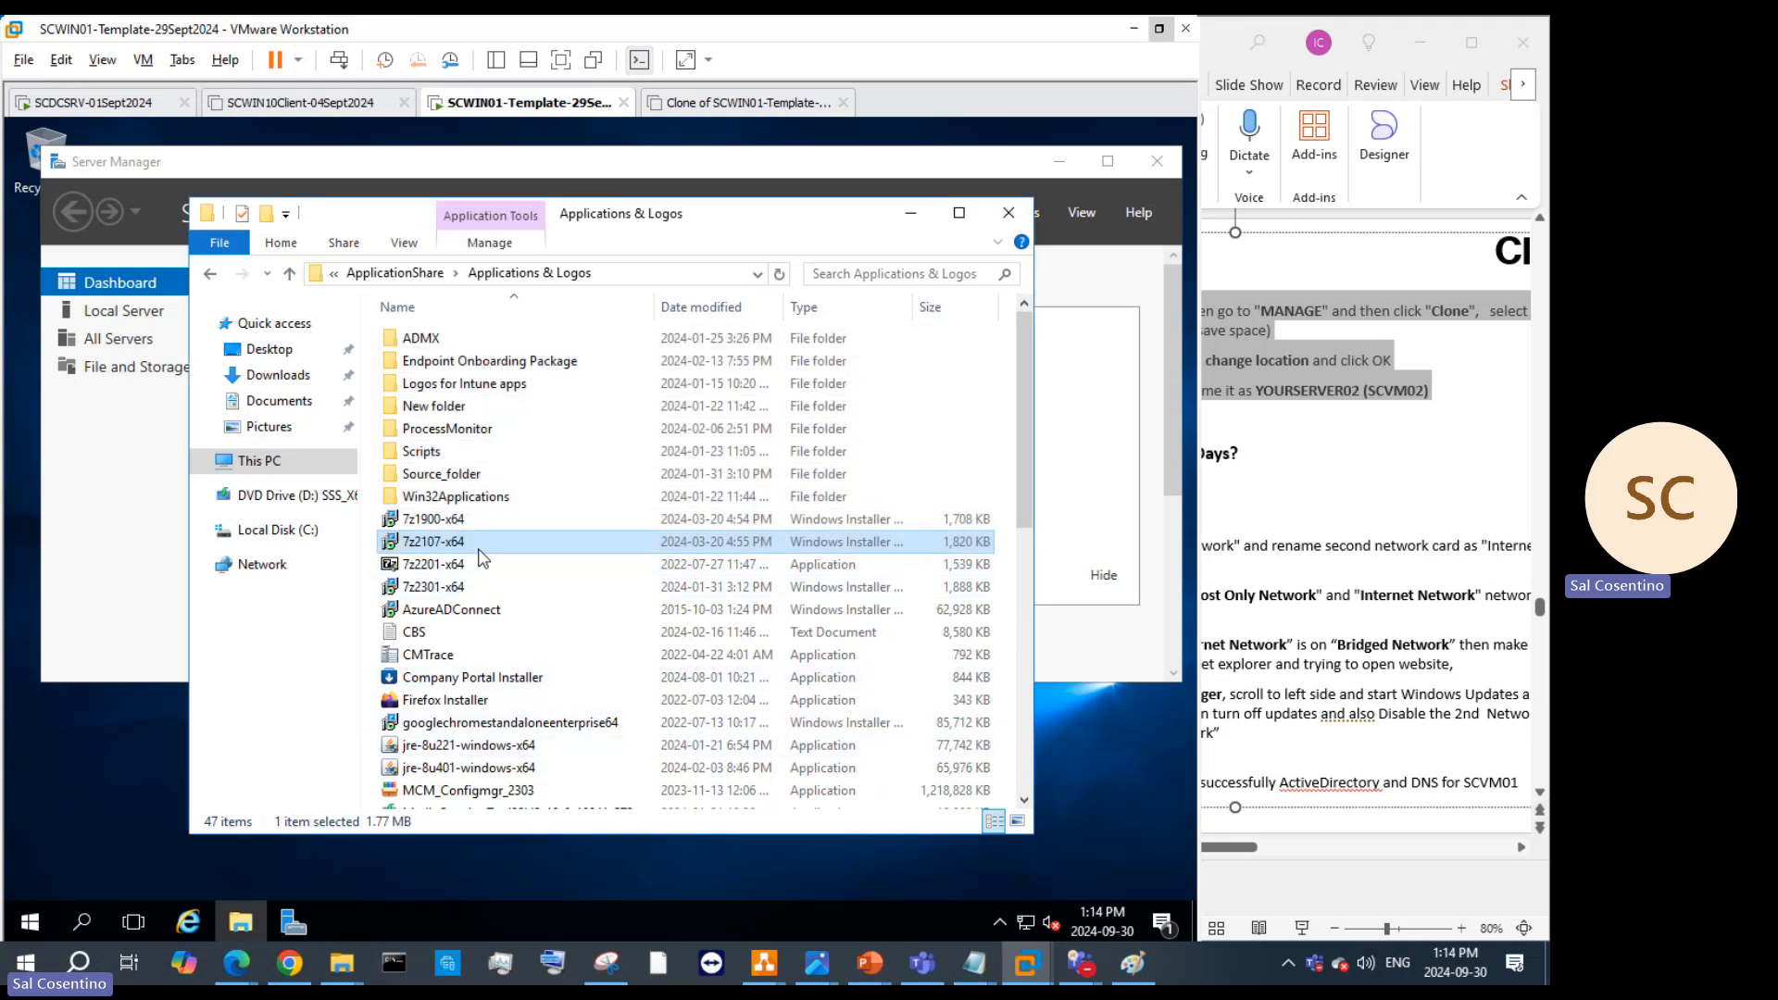
{"action": "left_click", "coordinate": [466, 590]}
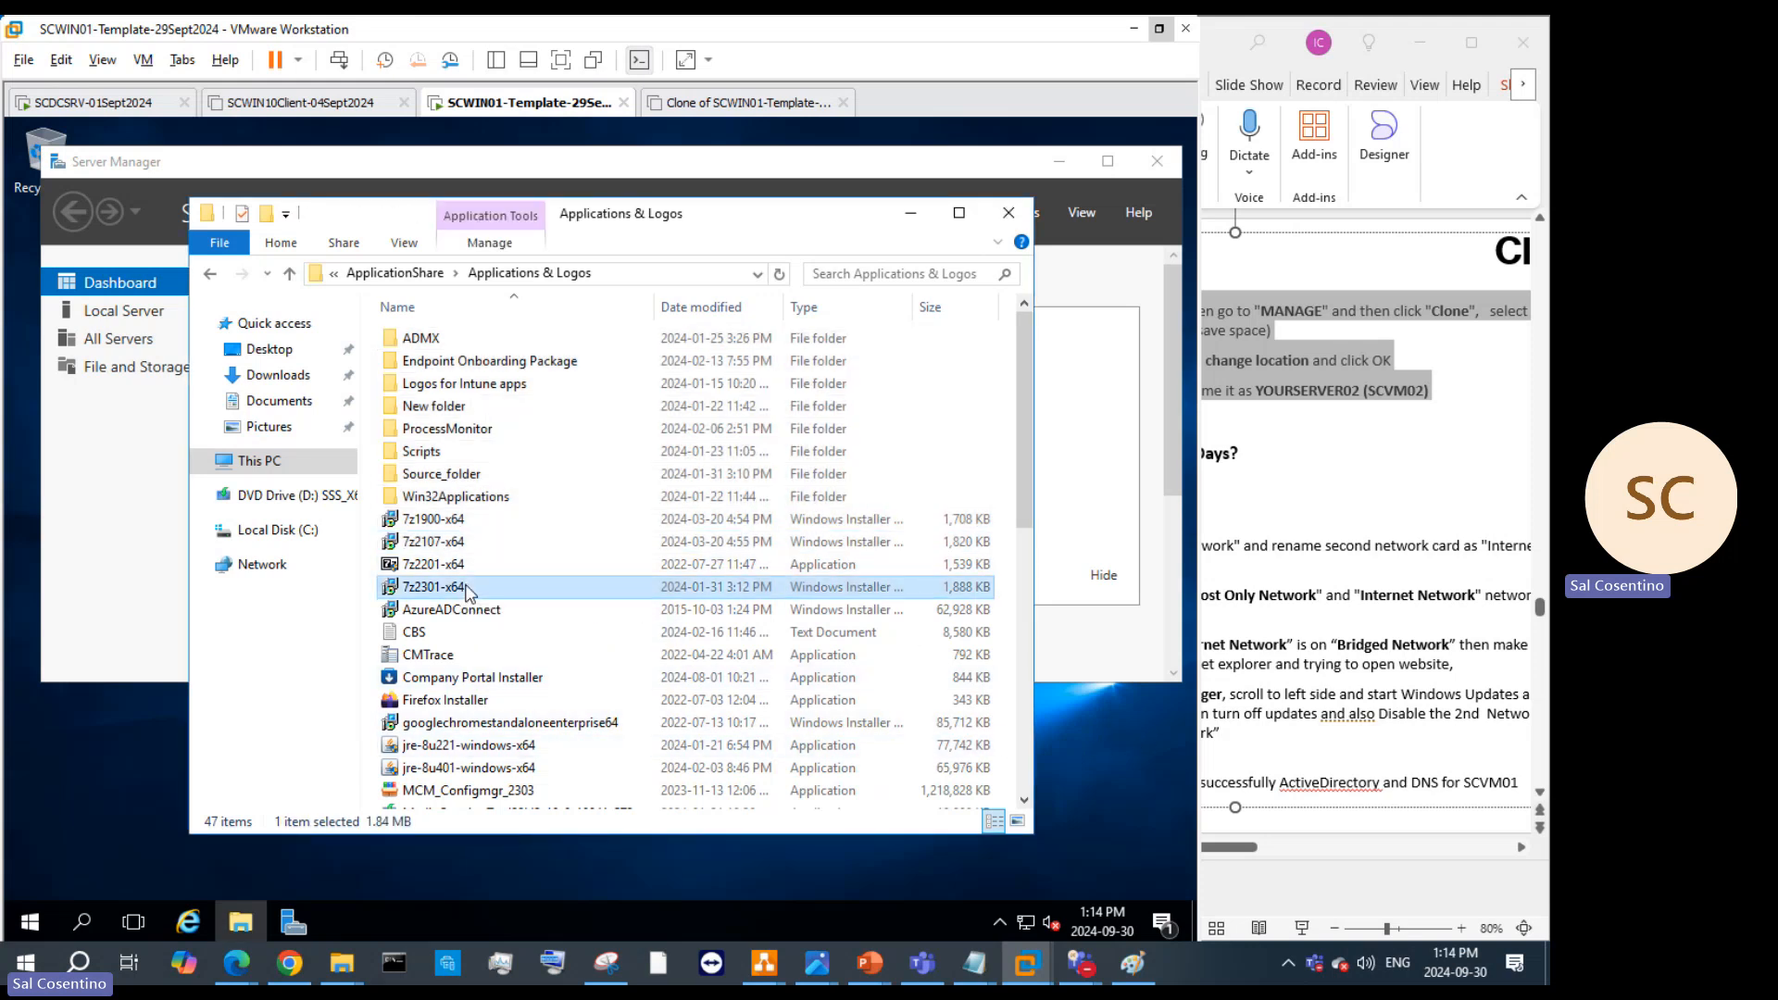
{"action": "left_click", "coordinate": [454, 654], "text": "ctrl"}
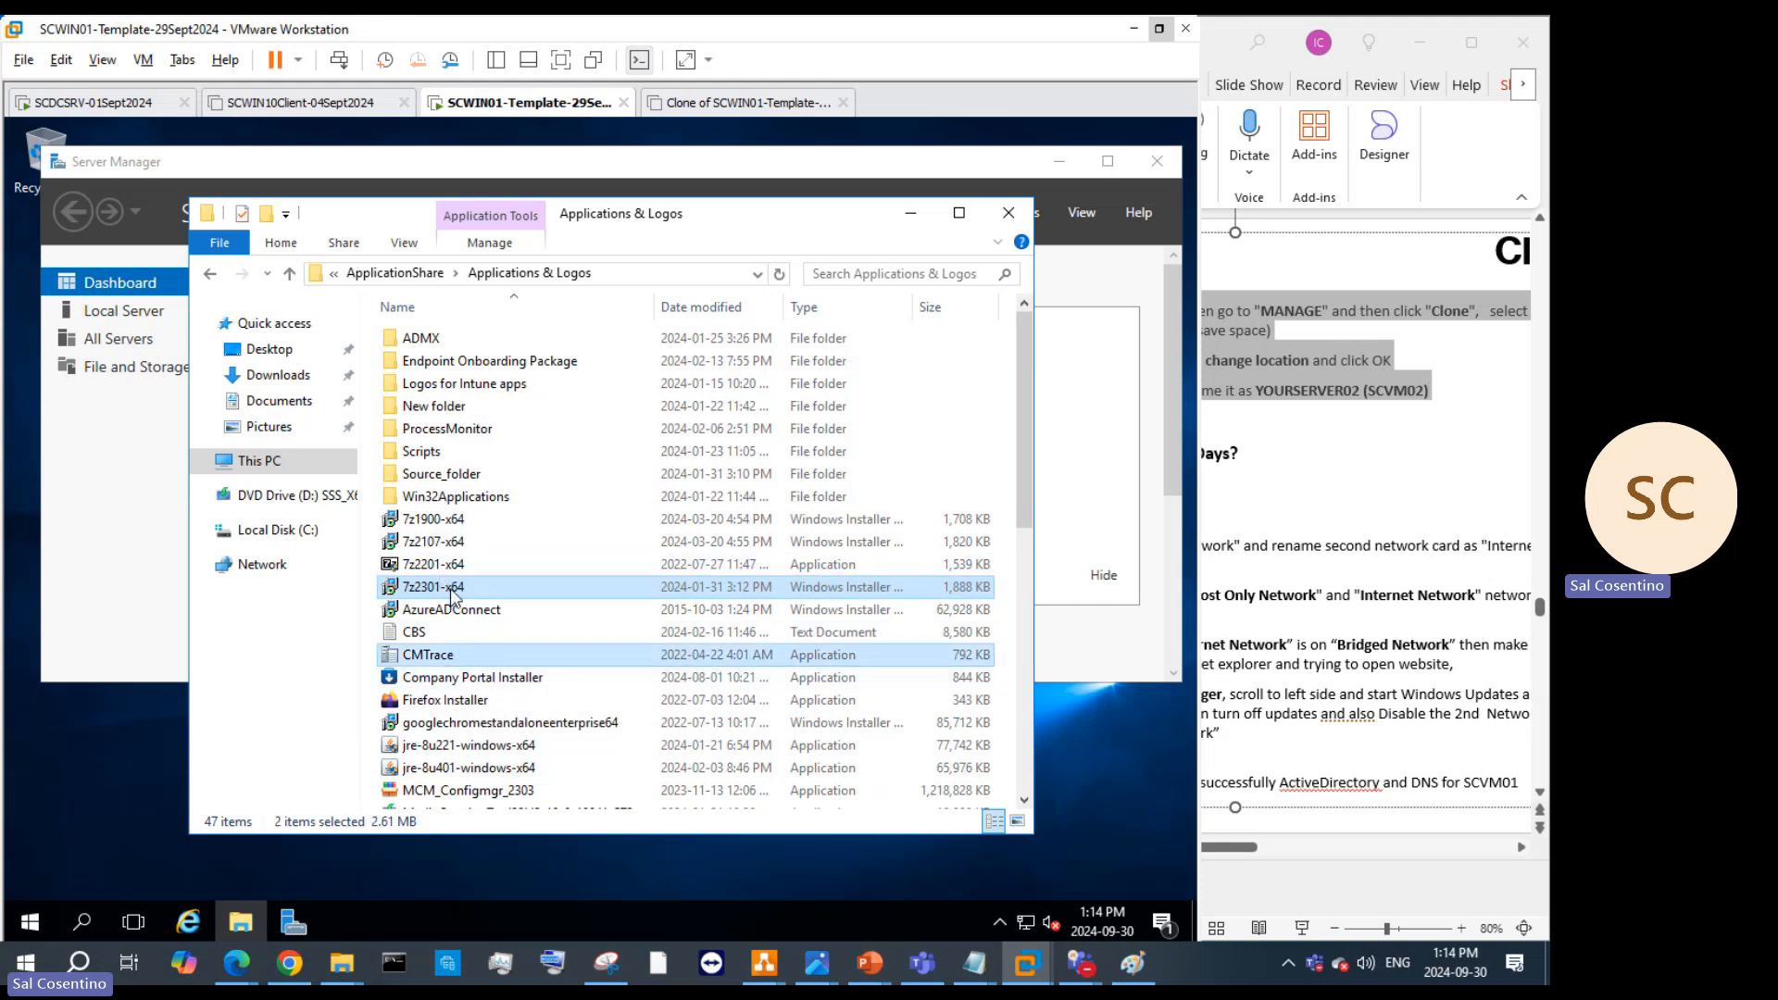
{"action": "scroll", "coordinate": [525, 608], "scroll_direction": "down", "scroll_amount": 7}
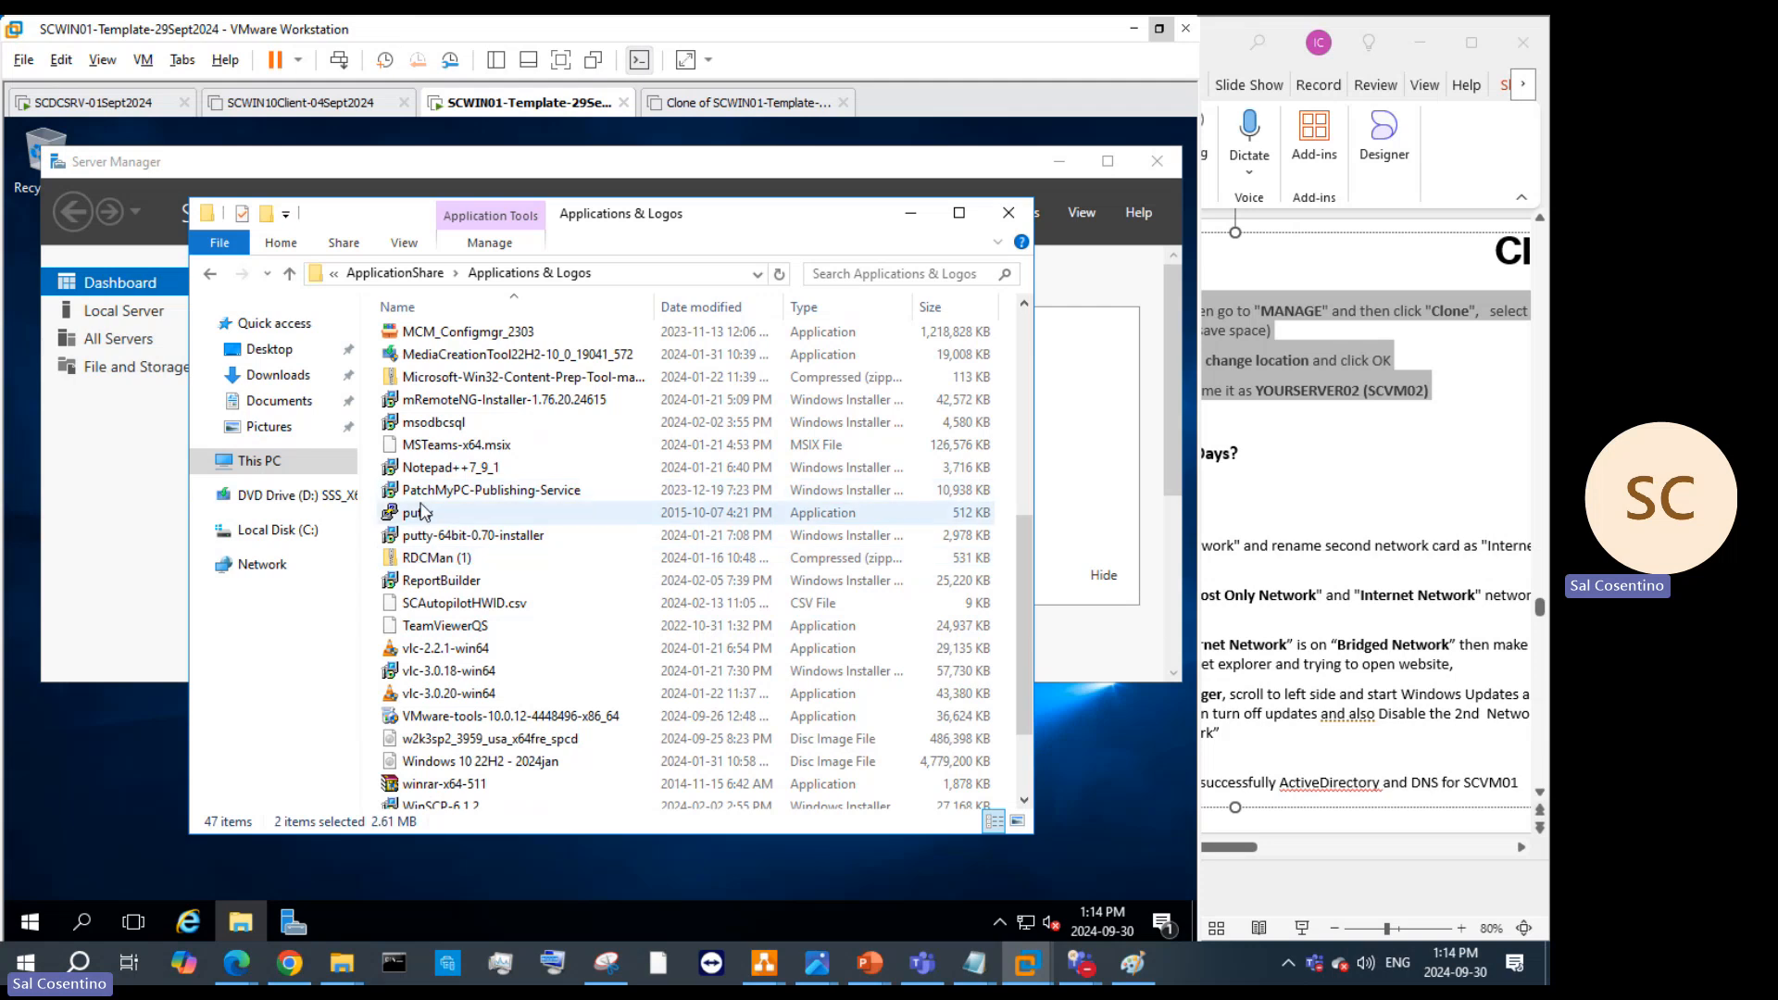
{"action": "left_click", "coordinate": [421, 512], "text": "ctrl"}
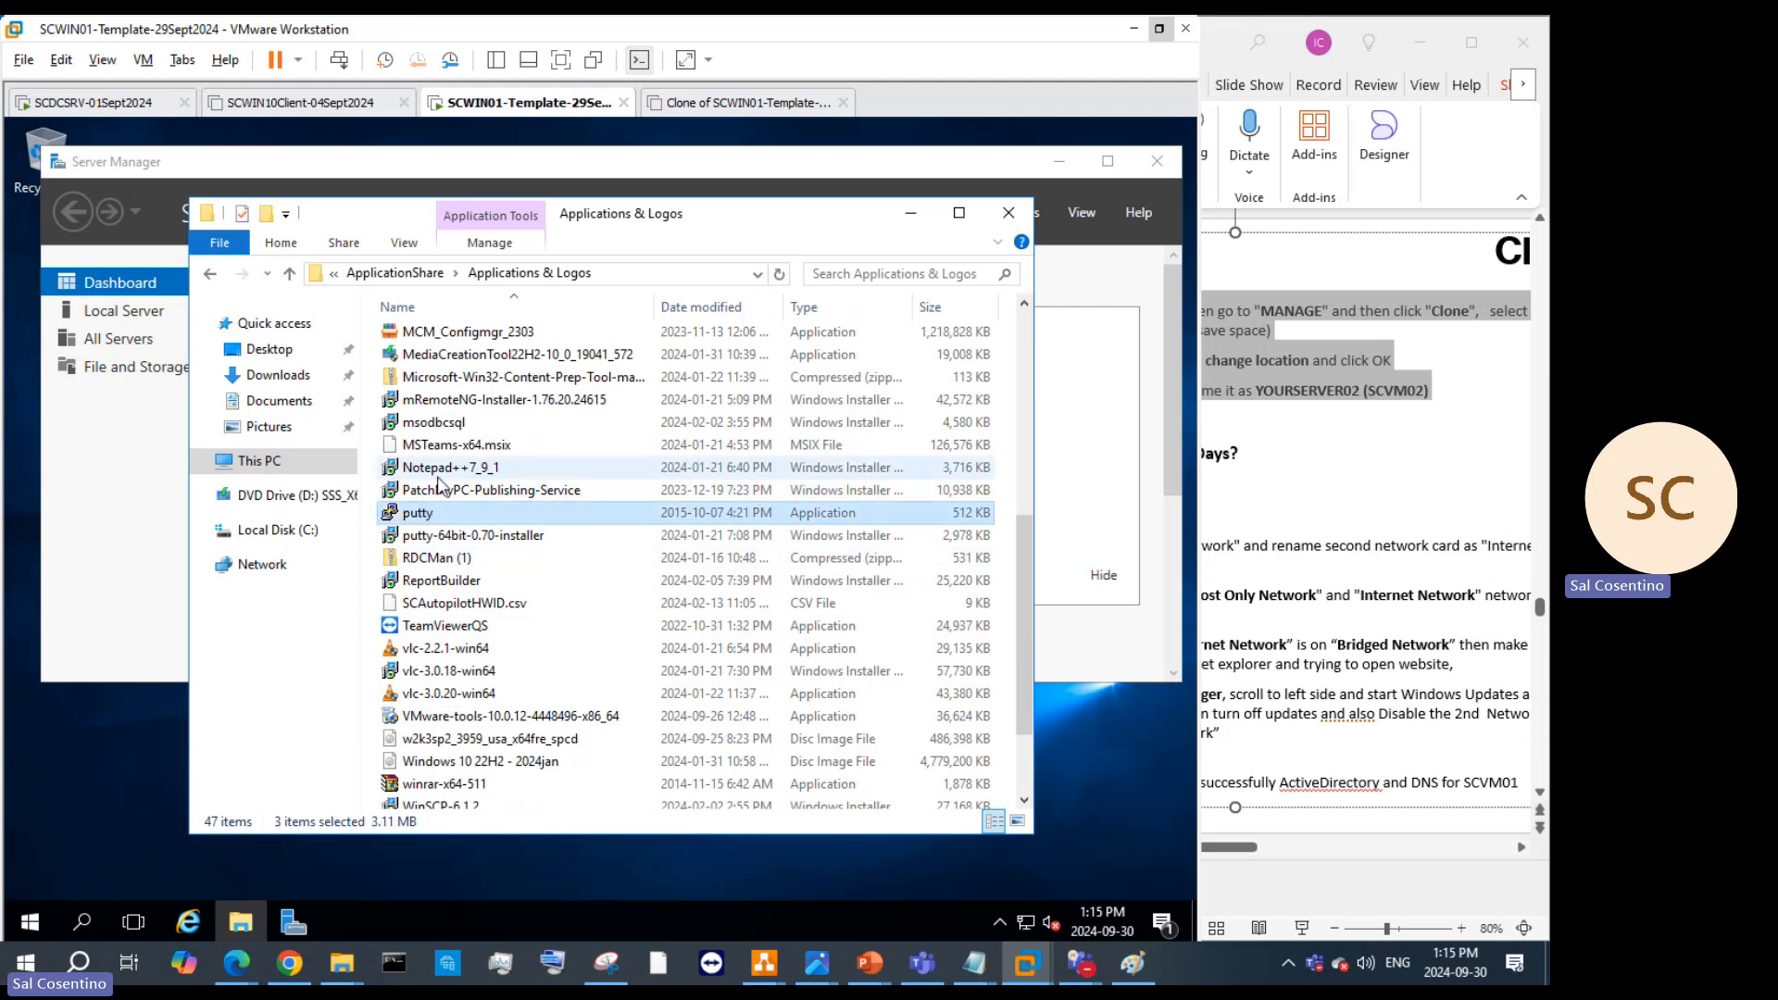
{"action": "left_click", "coordinate": [439, 474], "text": "ctrl"}
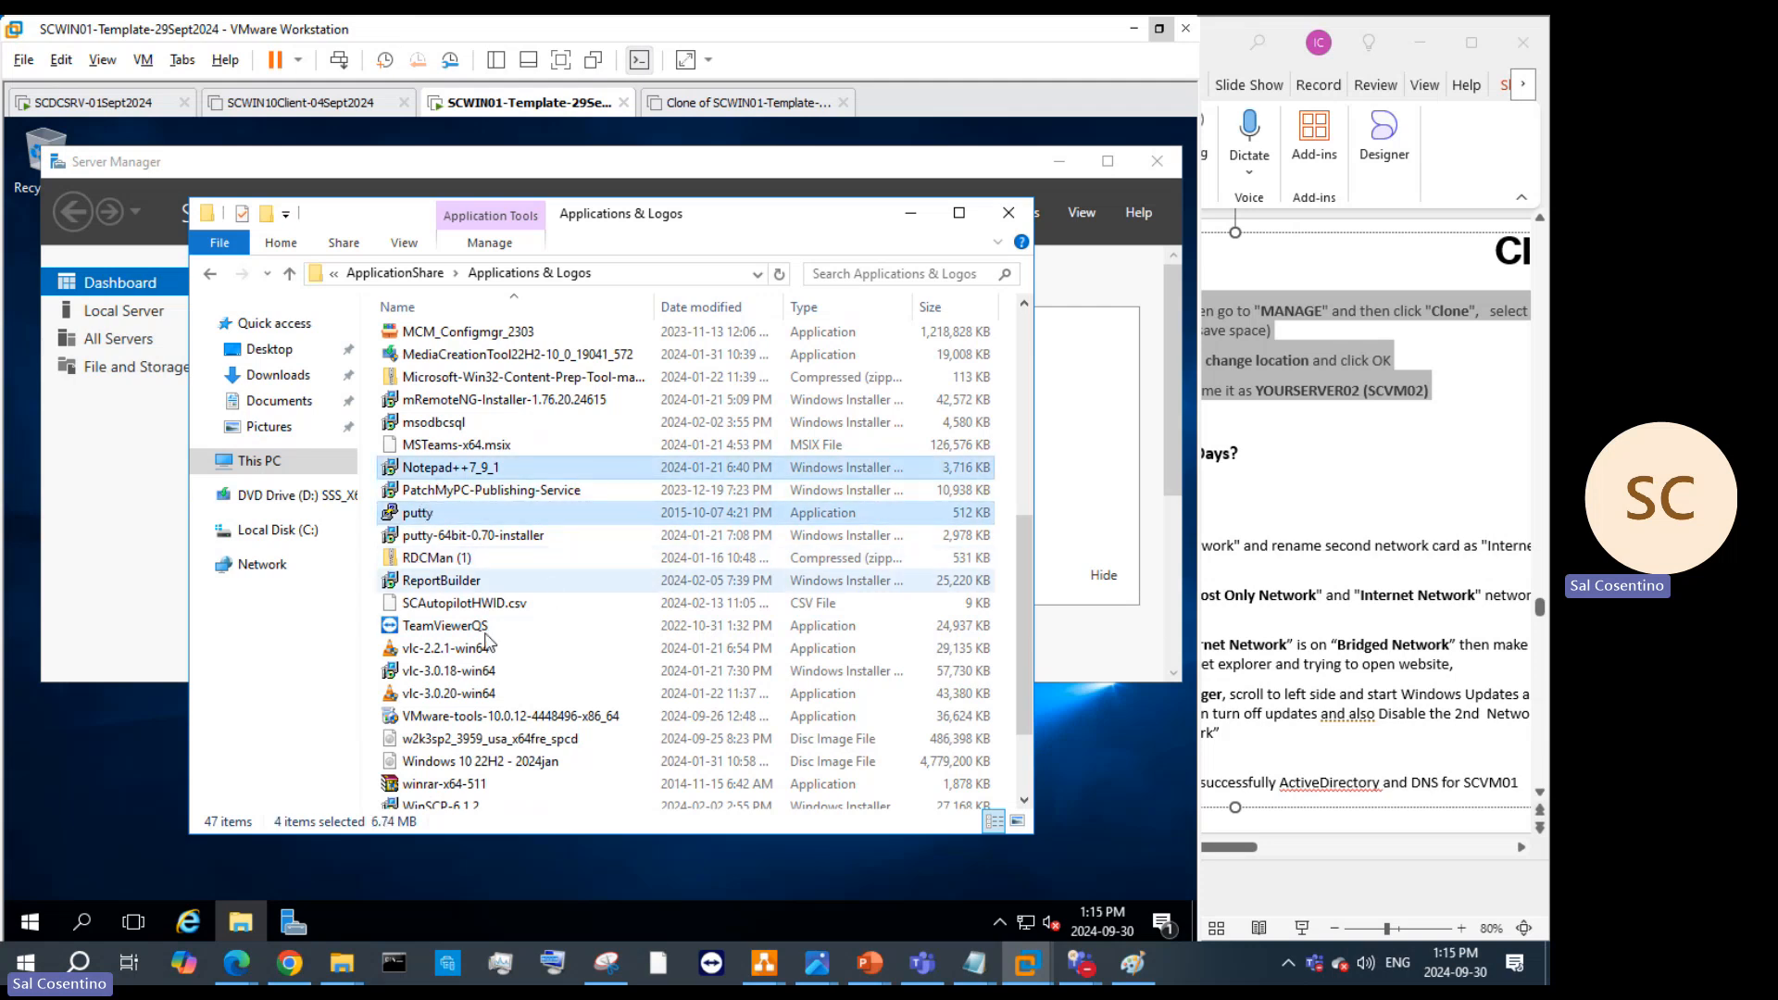
{"action": "scroll", "coordinate": [478, 638], "scroll_direction": "down", "scroll_amount": 2}
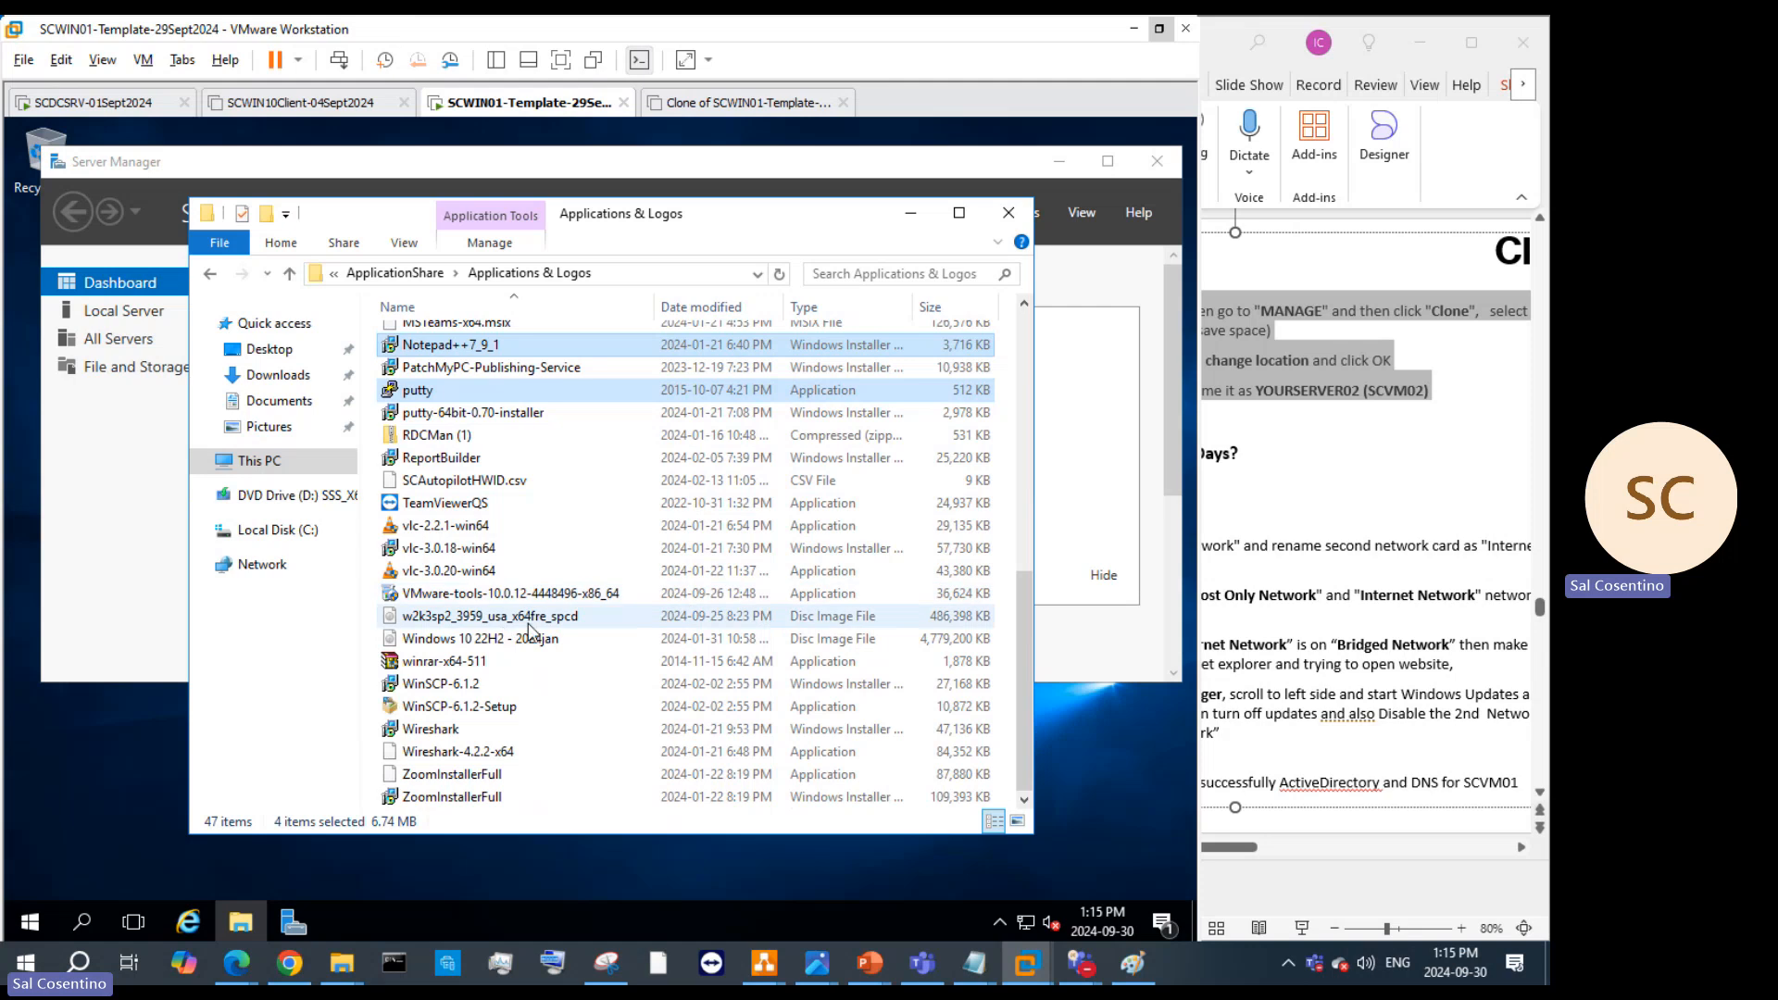
{"action": "scroll", "coordinate": [530, 636], "scroll_direction": "up", "scroll_amount": 4}
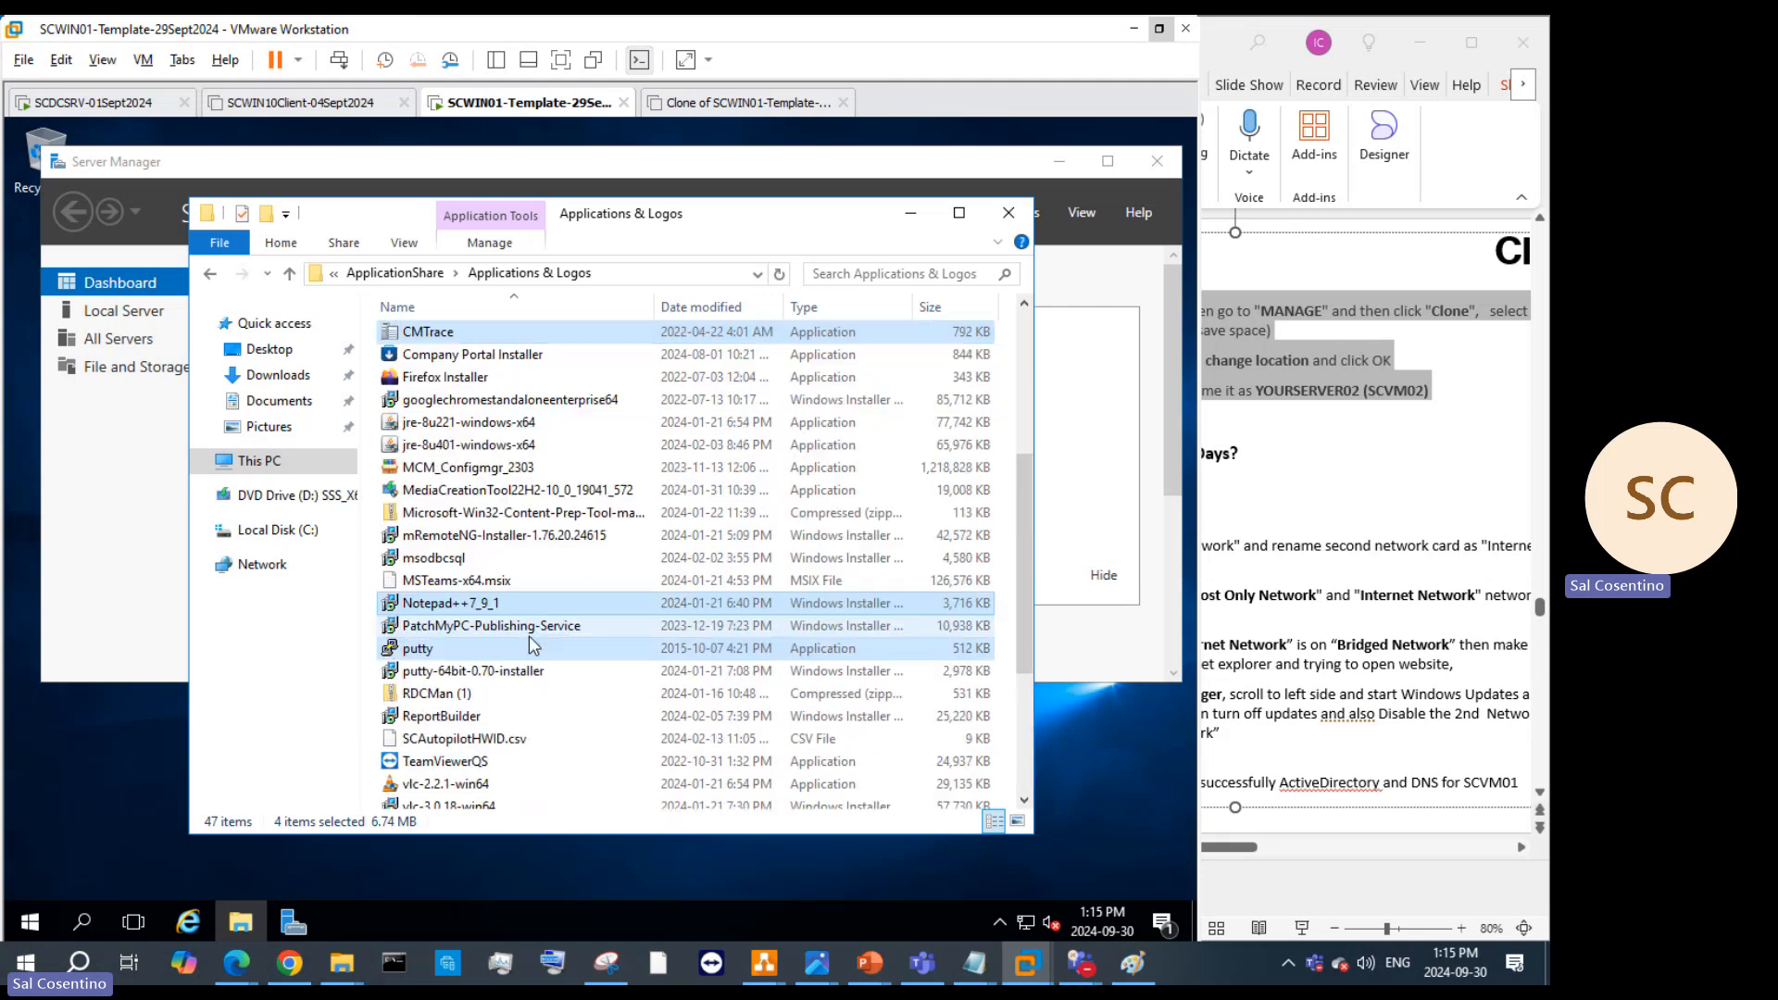
{"action": "left_click", "coordinate": [529, 410], "text": "ctrl"}
{"action": "left_click_drag", "start_coordinate": [531, 410], "coordinate": [108, 775]}
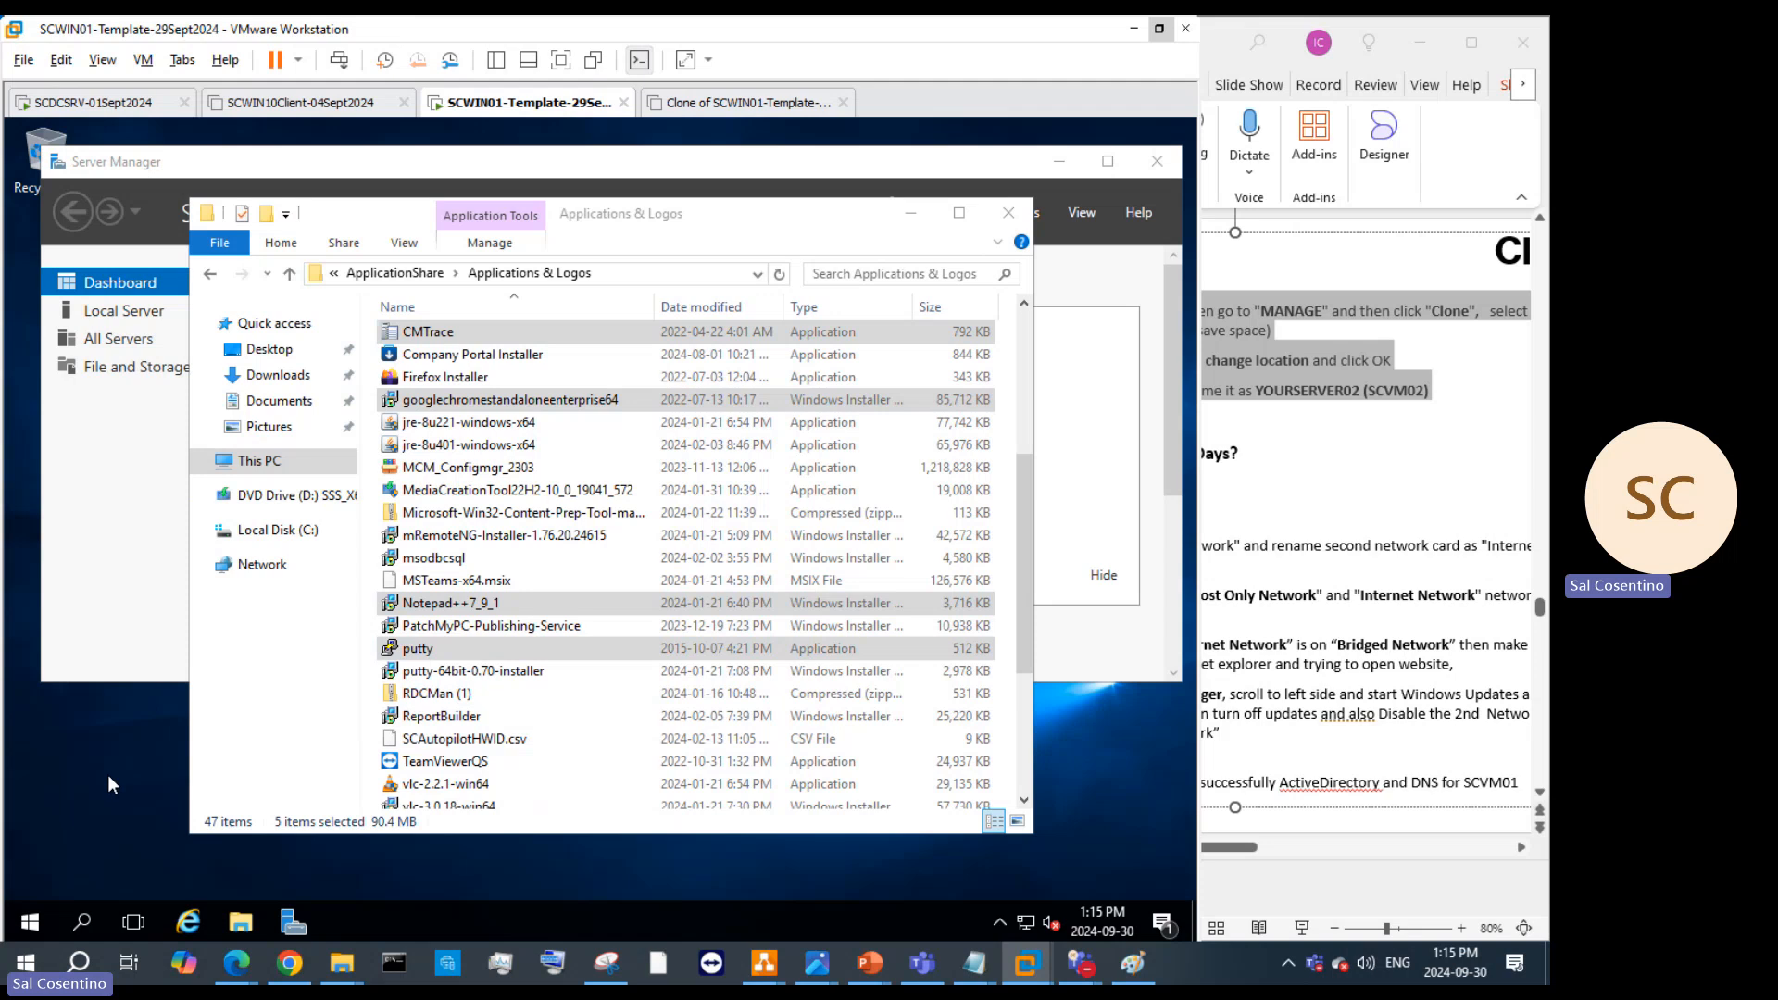
Step: Minimize Explorer and Server Manager, then run the Chrome enterprise installer and approve the UAC prompt
{"action": "left_click", "coordinate": [911, 214]}
{"action": "left_click", "coordinate": [1046, 167]}
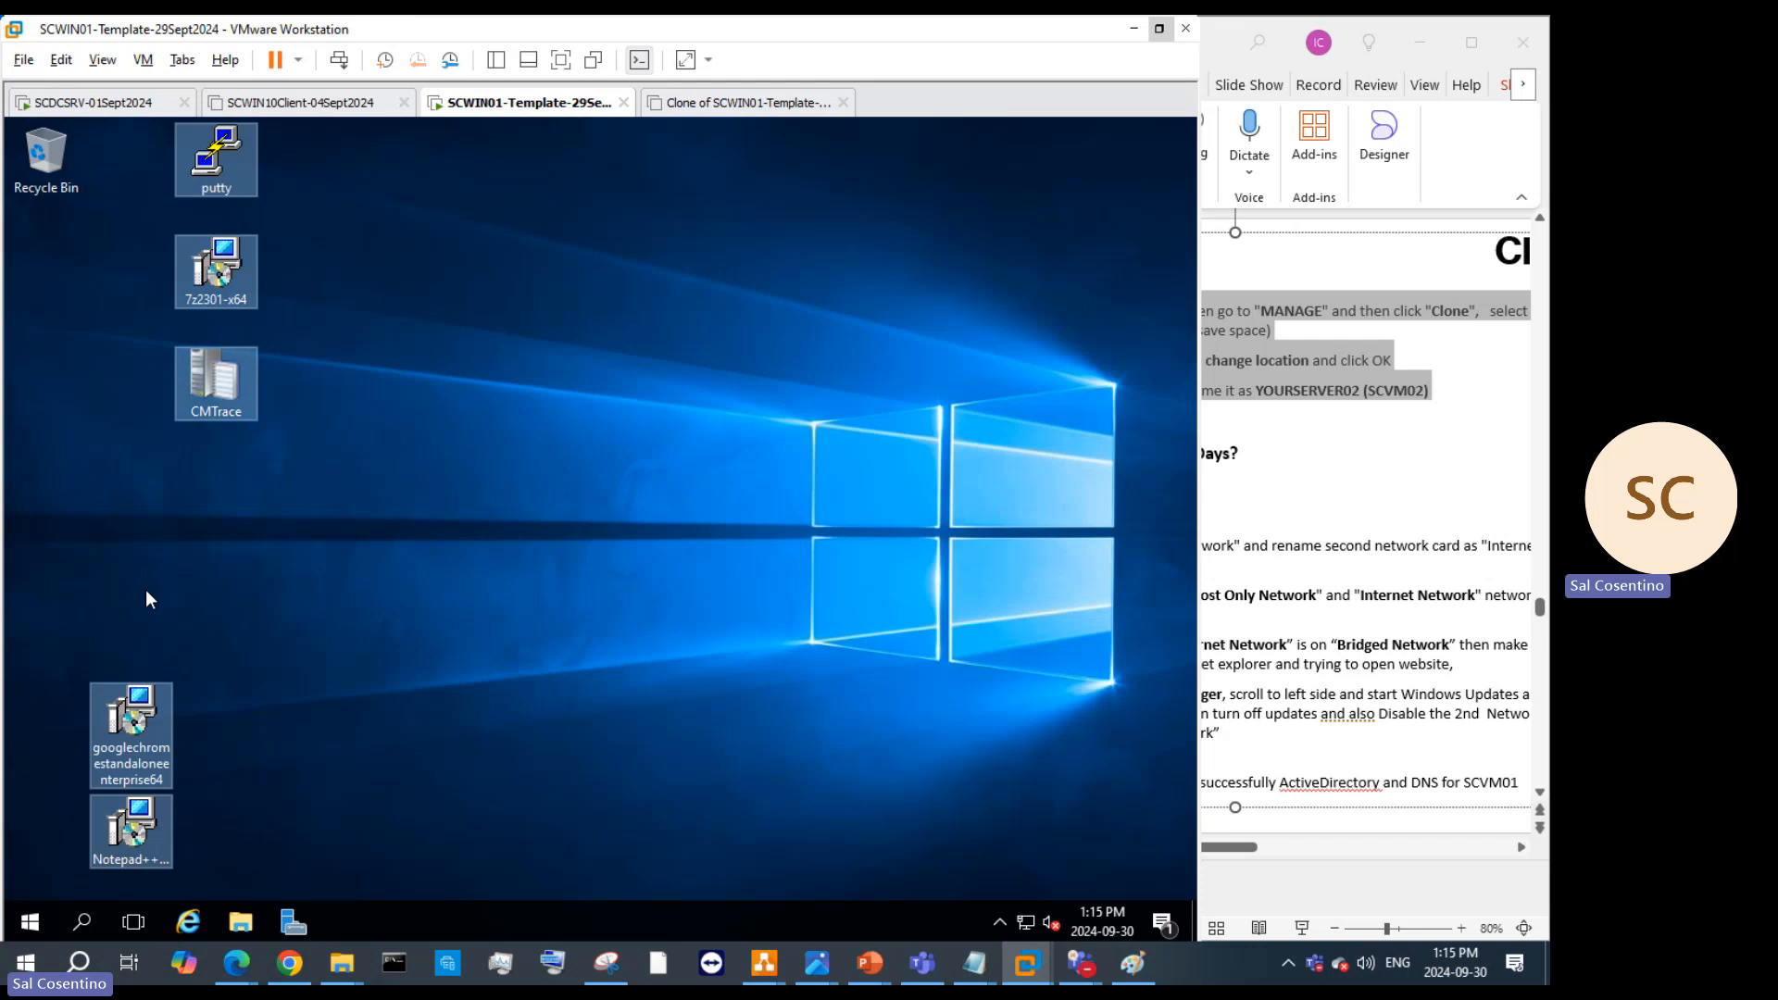
{"action": "double_click", "coordinate": [135, 753]}
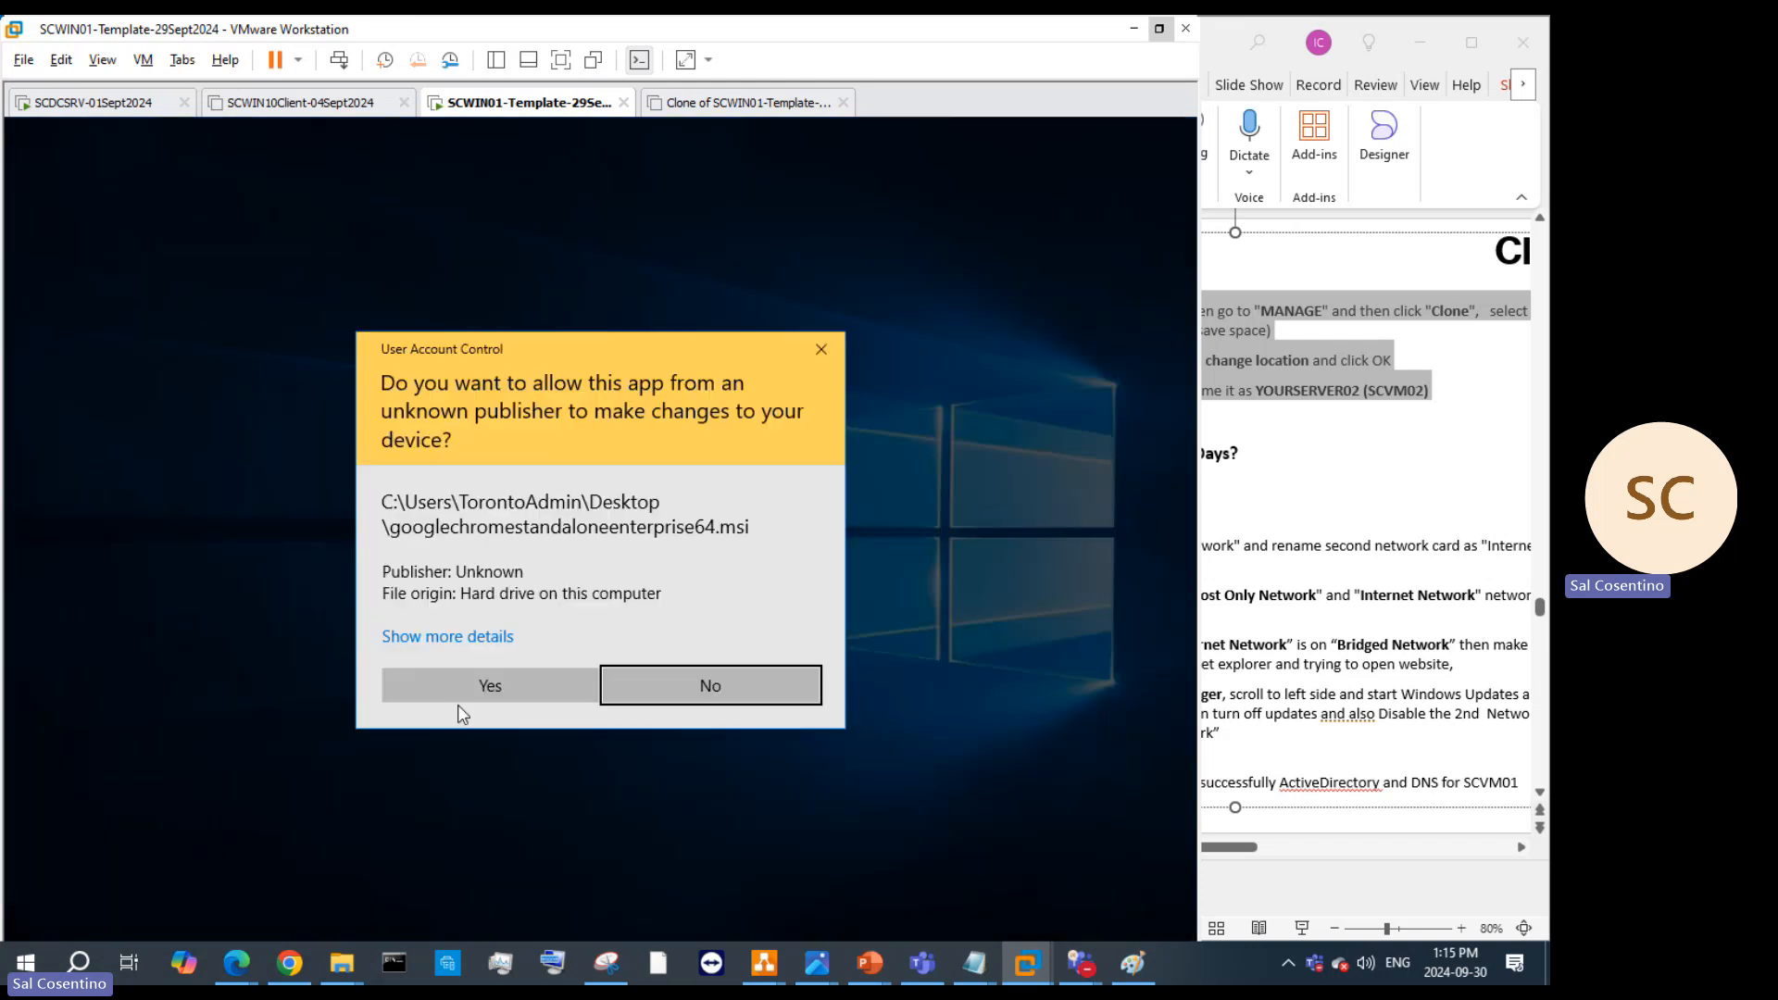
{"action": "left_click", "coordinate": [435, 680]}
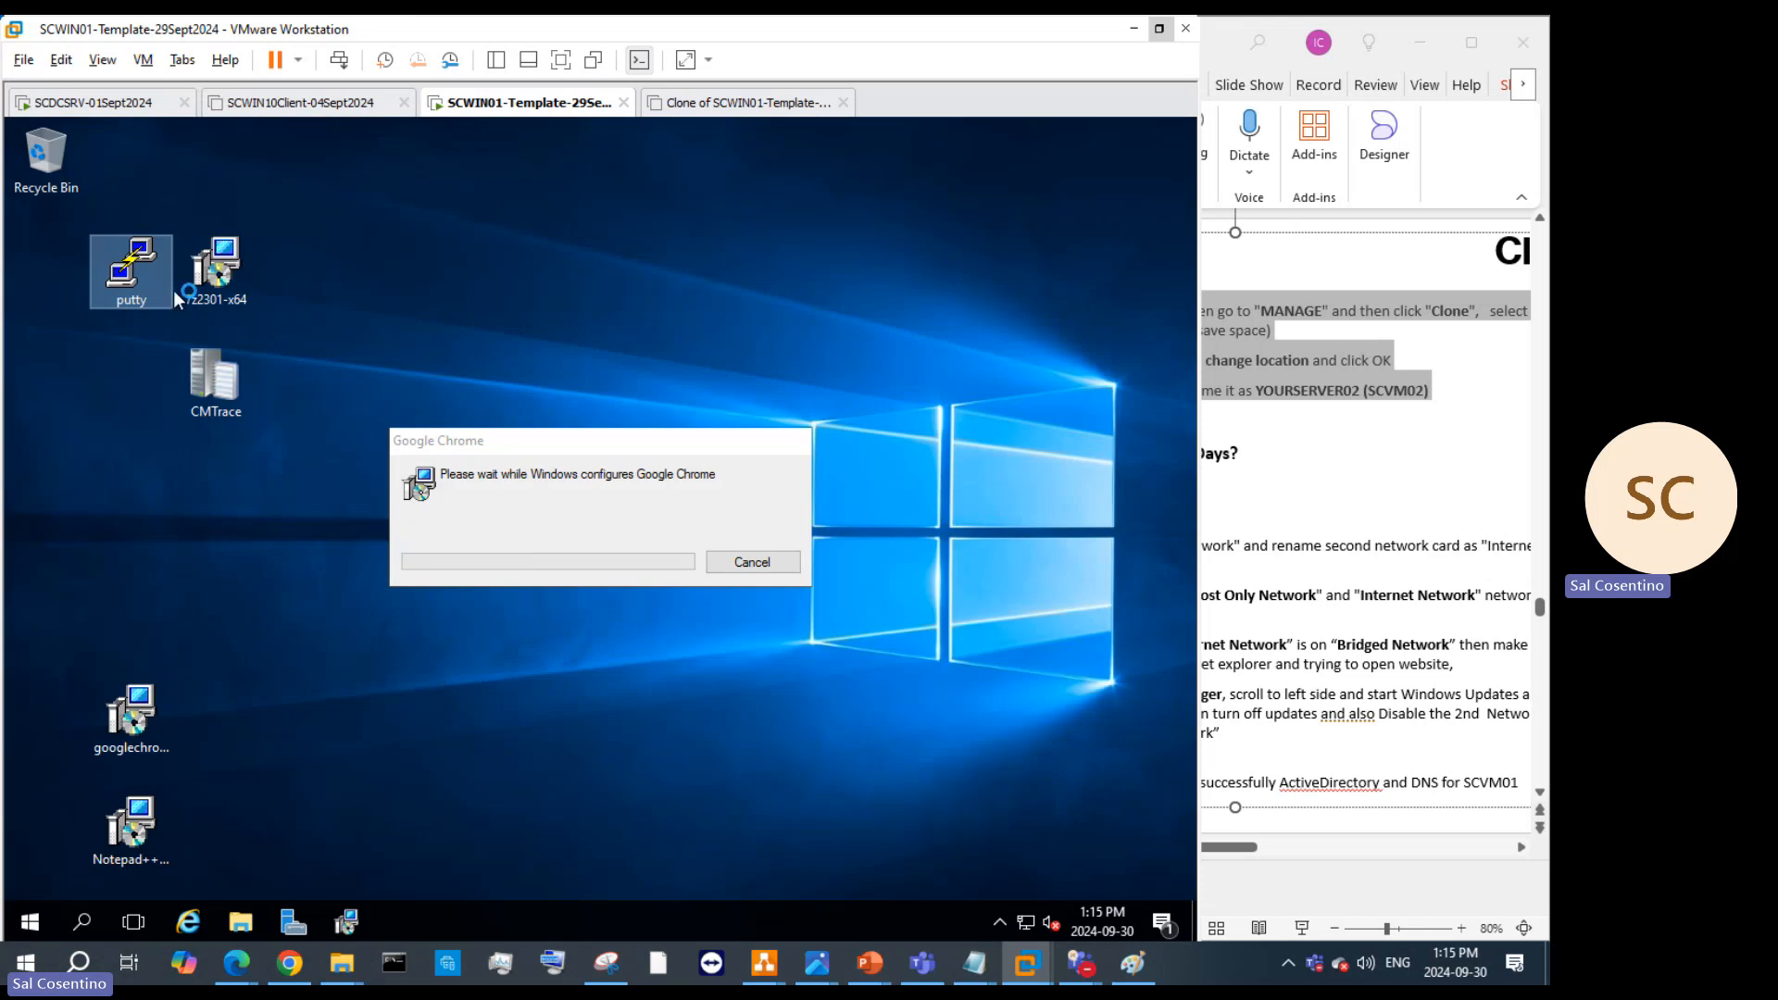
Step: Line up the 7z2301-x64, putty, CMTrace, Chrome and Notepad++ icons along the desktop's left edge
{"action": "left_click_drag", "start_coordinate": [217, 296], "coordinate": [75, 376]}
{"action": "left_click_drag", "start_coordinate": [125, 300], "coordinate": [44, 298]}
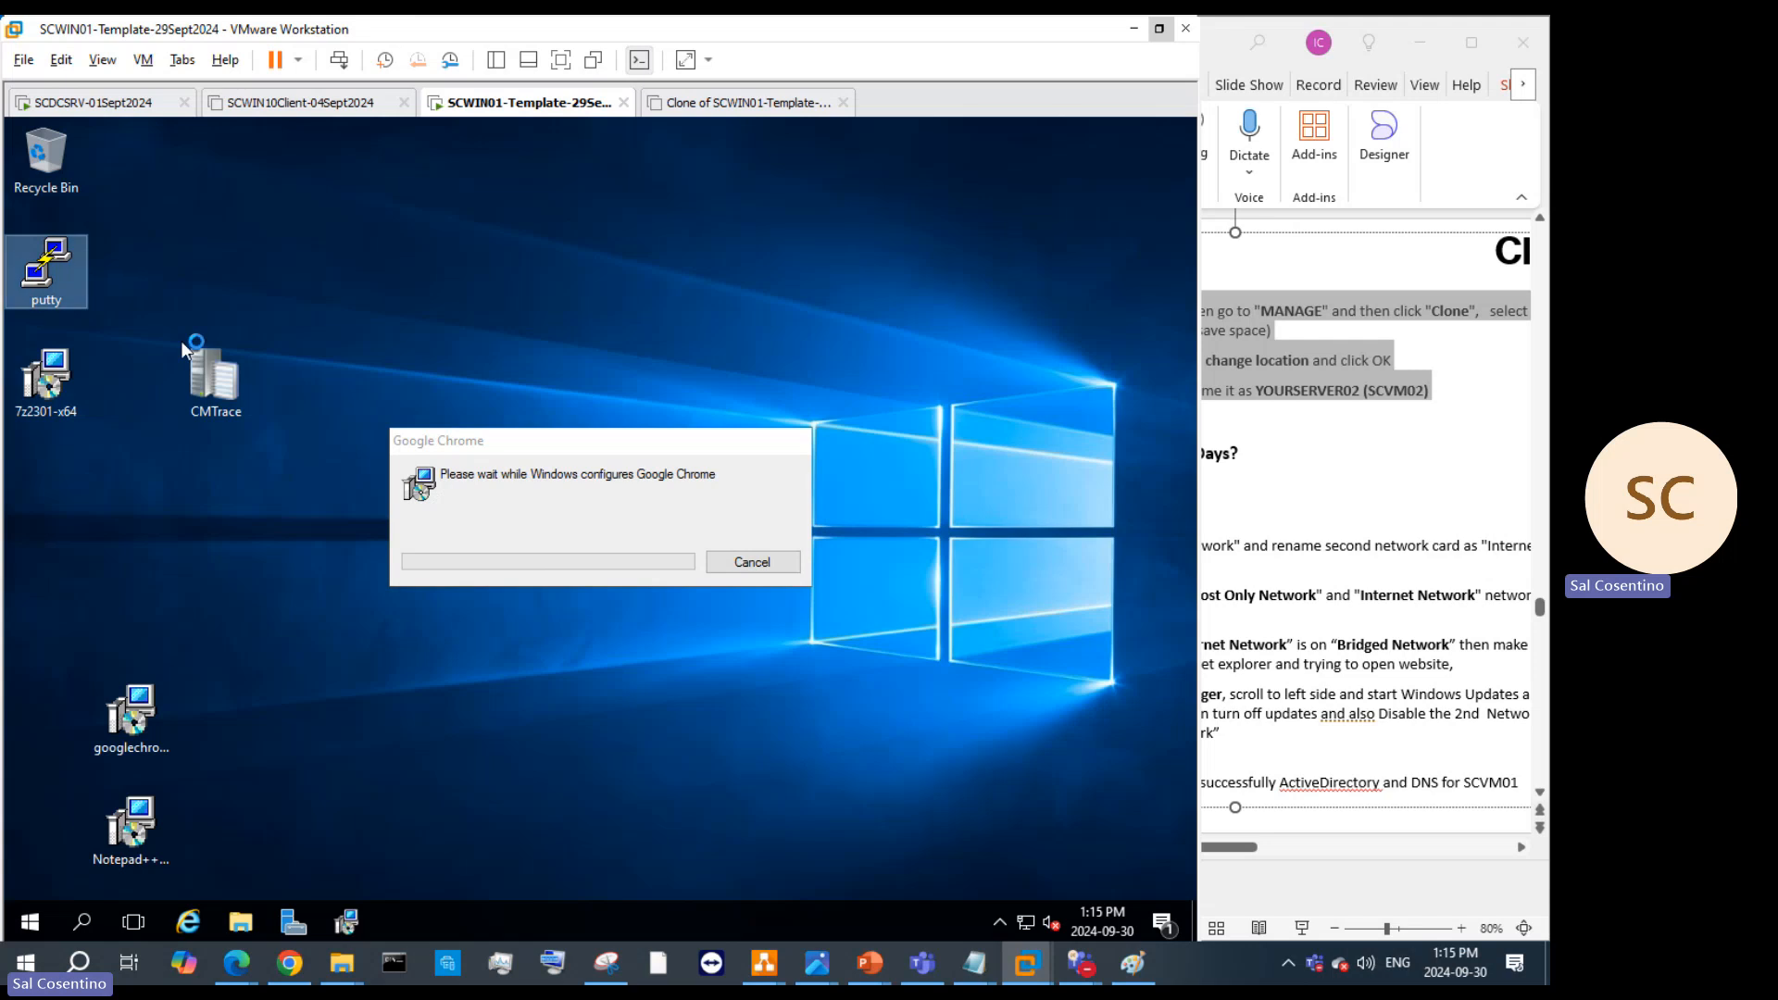
{"action": "left_click_drag", "start_coordinate": [183, 344], "coordinate": [153, 427]}
{"action": "left_click_drag", "start_coordinate": [31, 480], "coordinate": [33, 483]}
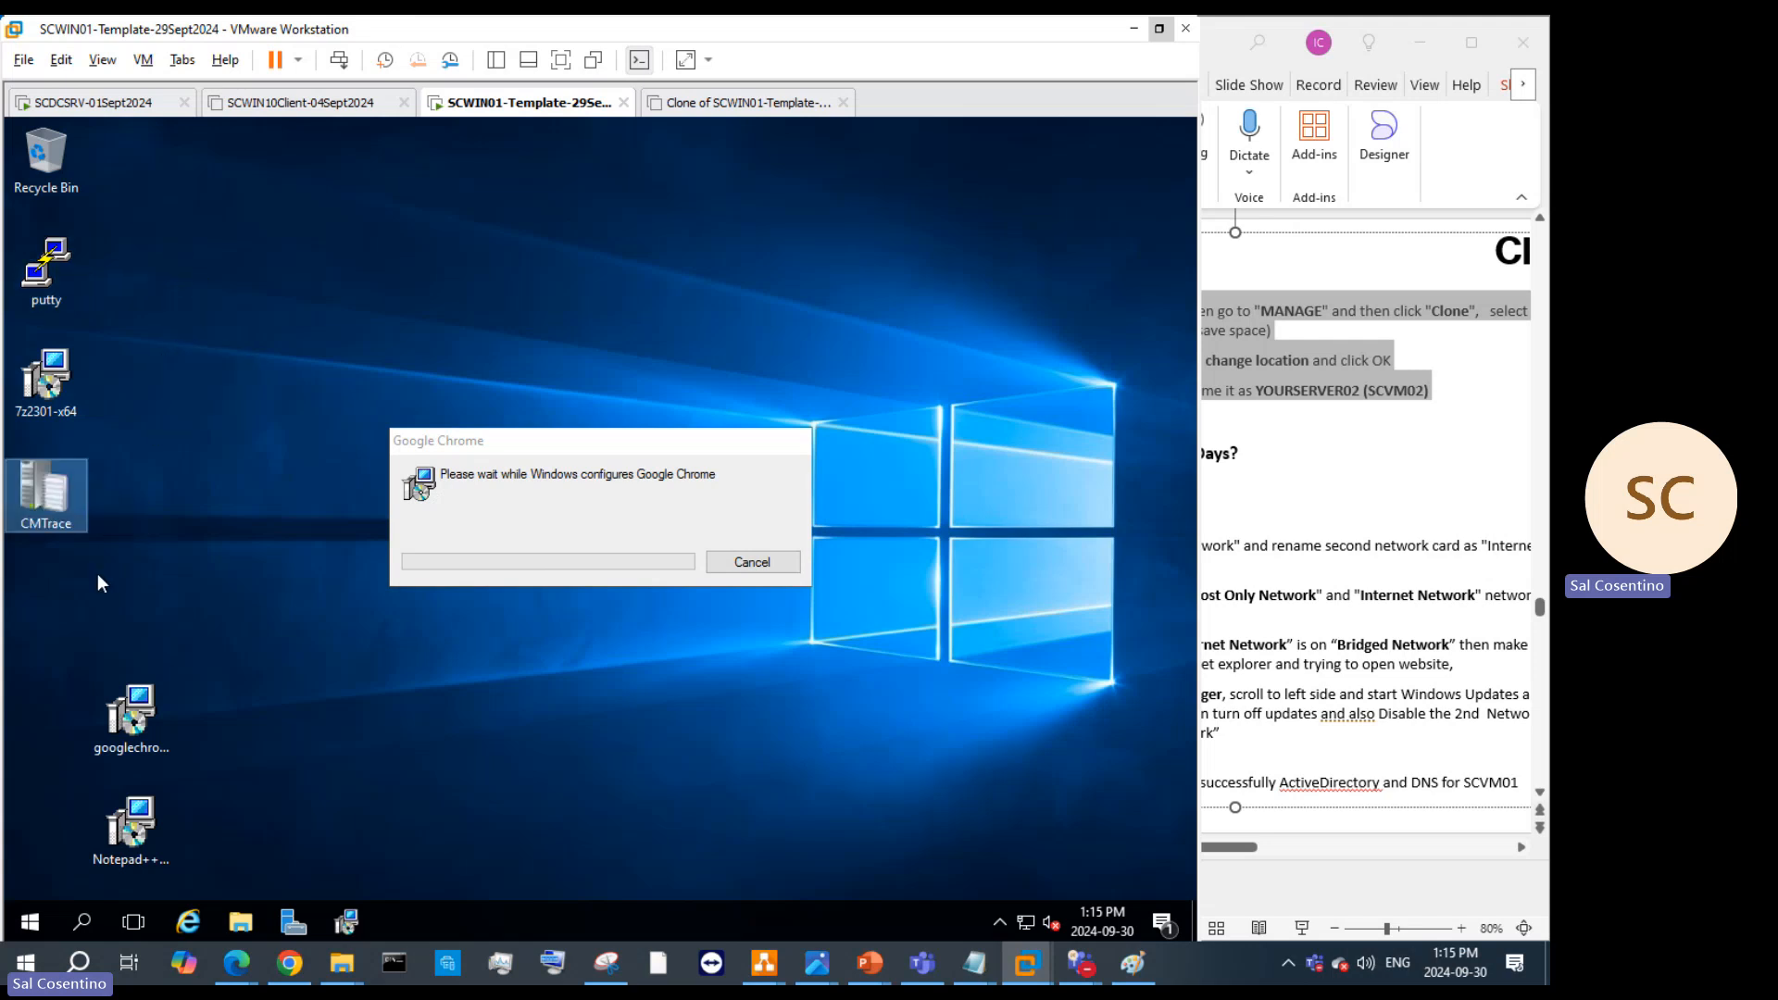
{"action": "left_click_drag", "start_coordinate": [131, 715], "coordinate": [53, 592]}
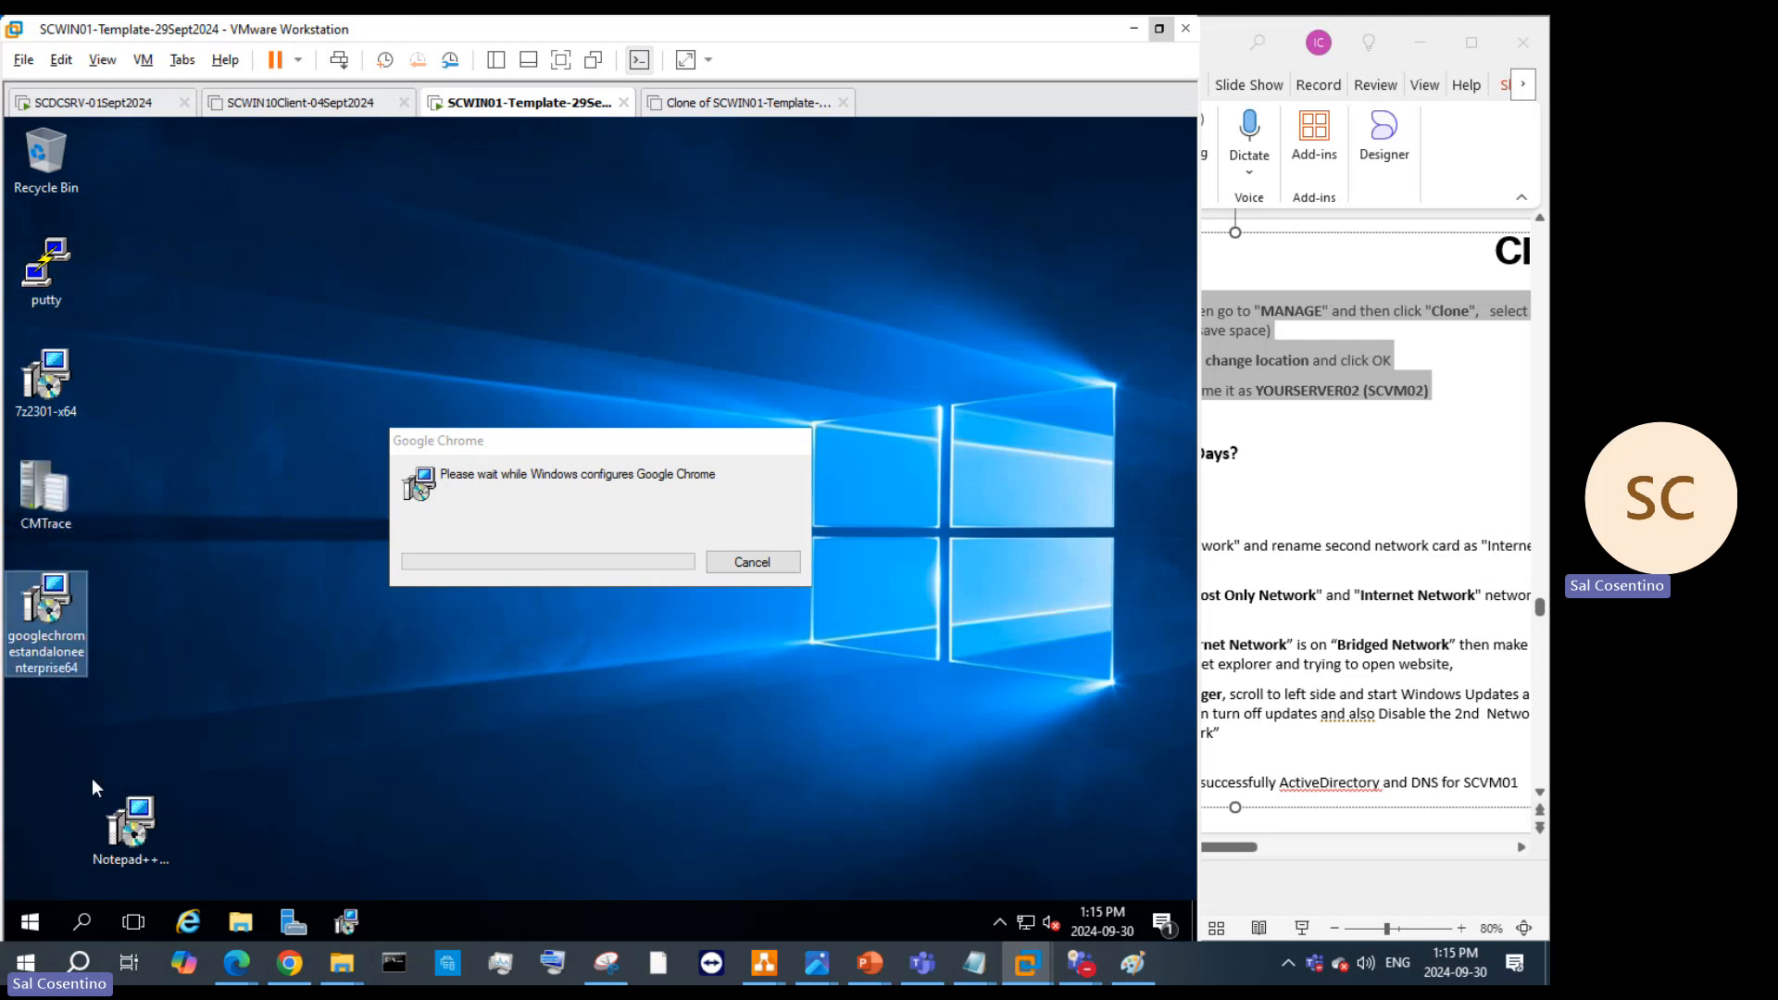
{"action": "left_click_drag", "start_coordinate": [131, 819], "coordinate": [46, 727]}
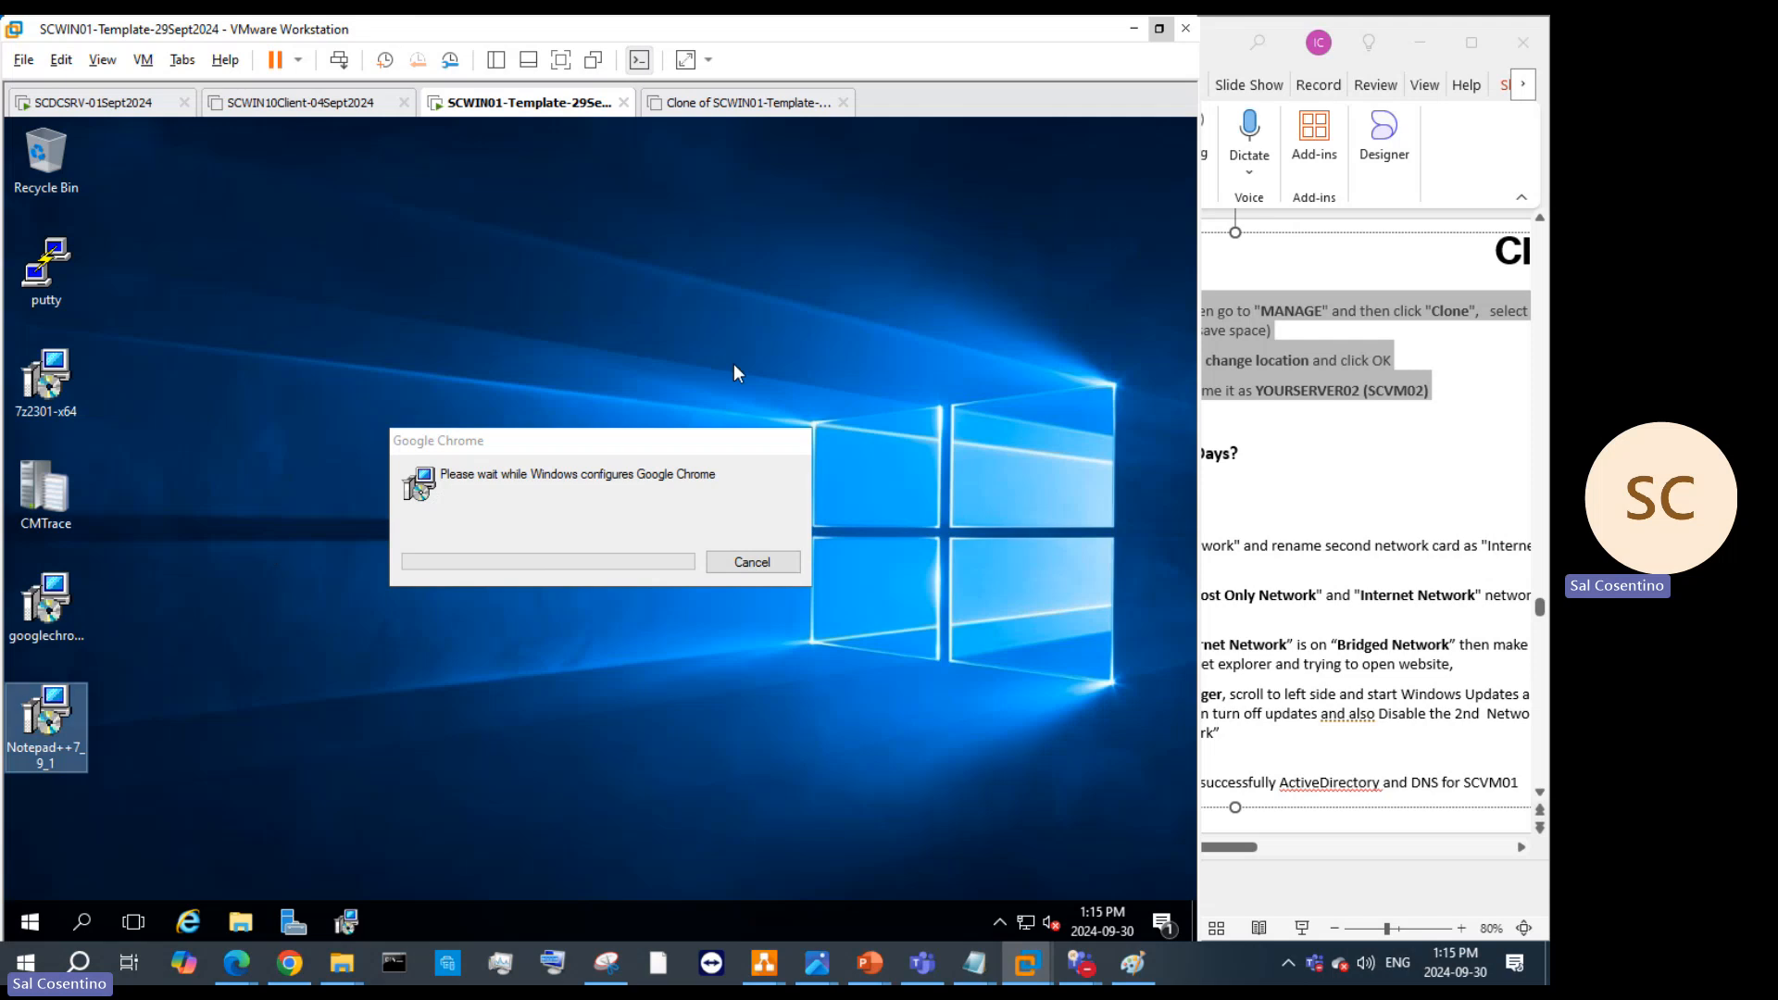
Step: Create a new desktop folder, rename it temp, and drag the installer icons into it
{"action": "right_click", "coordinate": [794, 330]}
{"action": "mouse_move", "coordinate": [871, 502]}
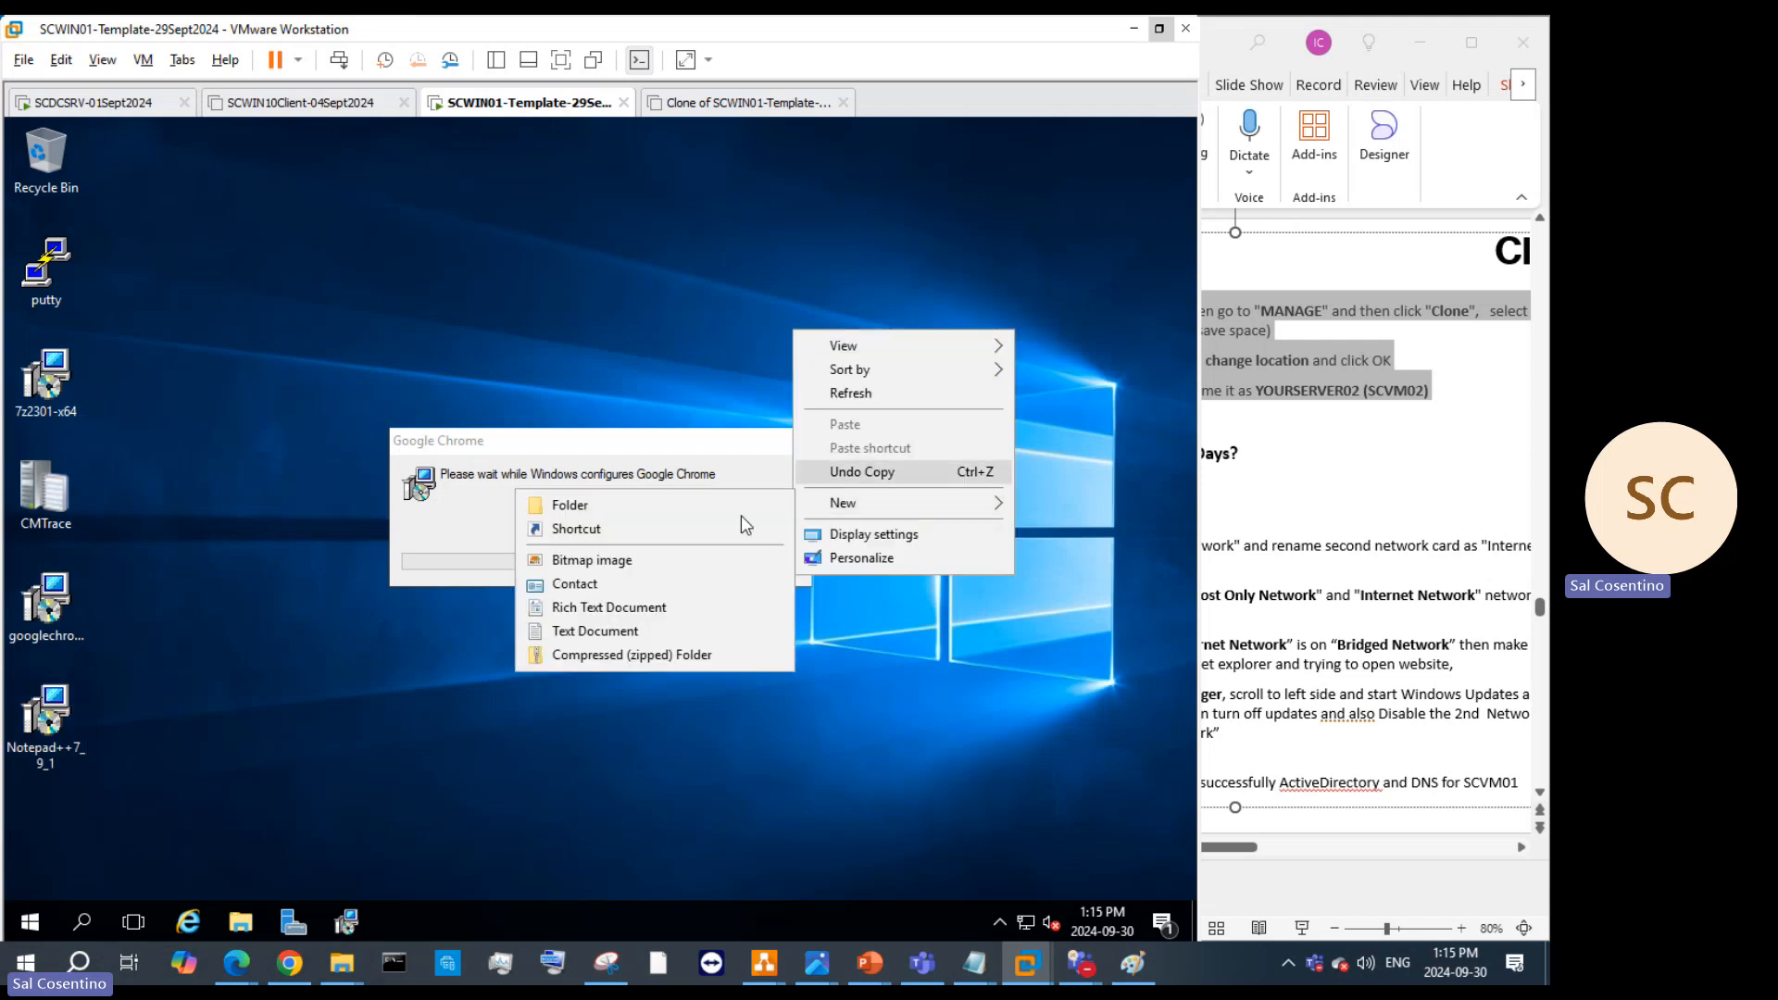
{"action": "left_click", "coordinate": [671, 504]}
{"action": "key", "text": "Return"}
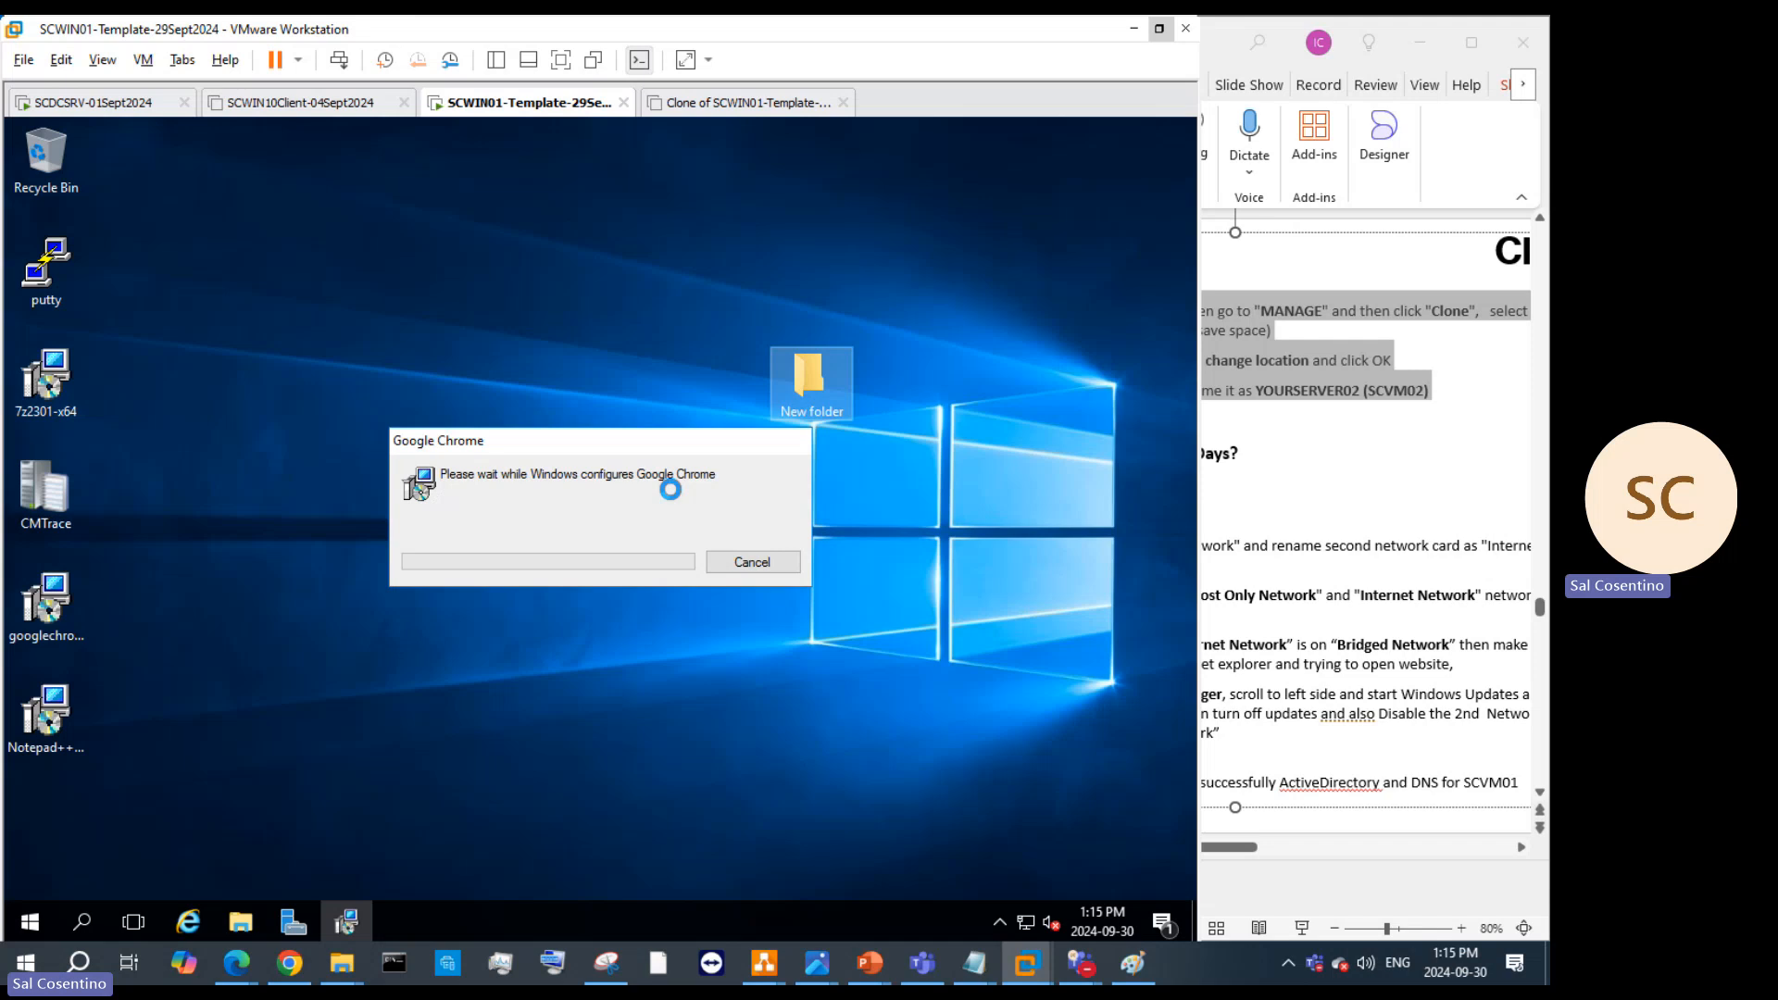
{"action": "right_click", "coordinate": [802, 380]}
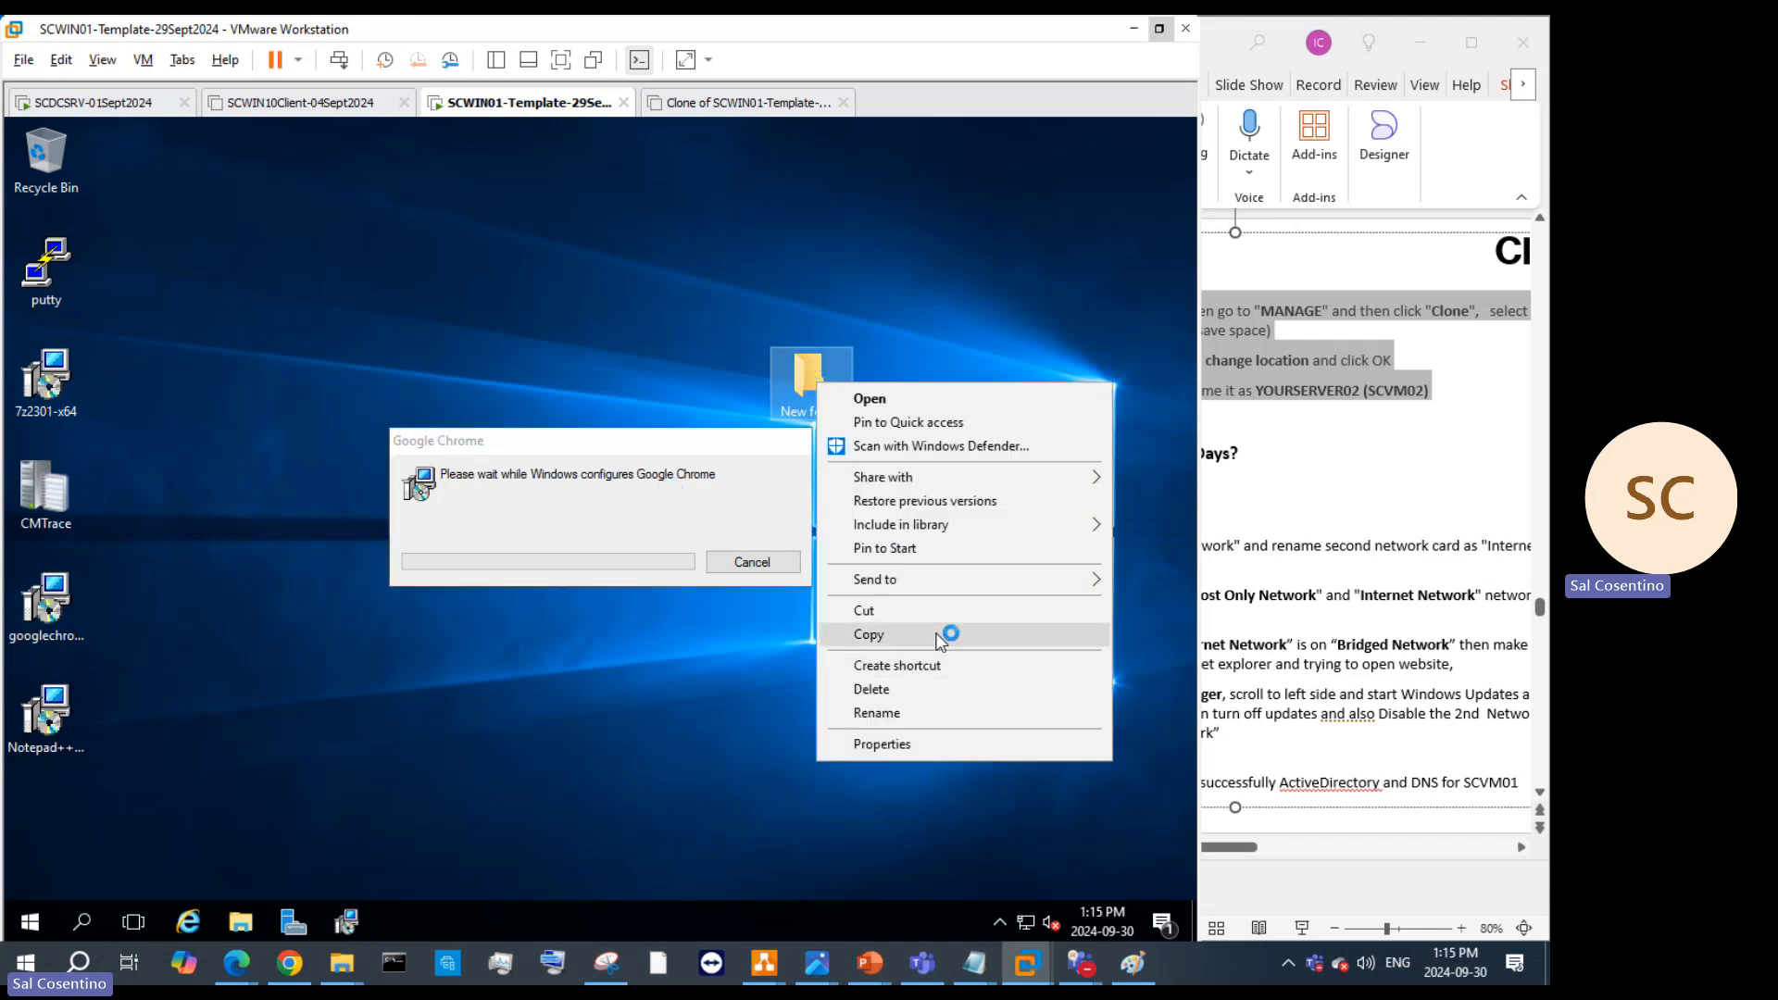
{"action": "left_click", "coordinate": [912, 712]}
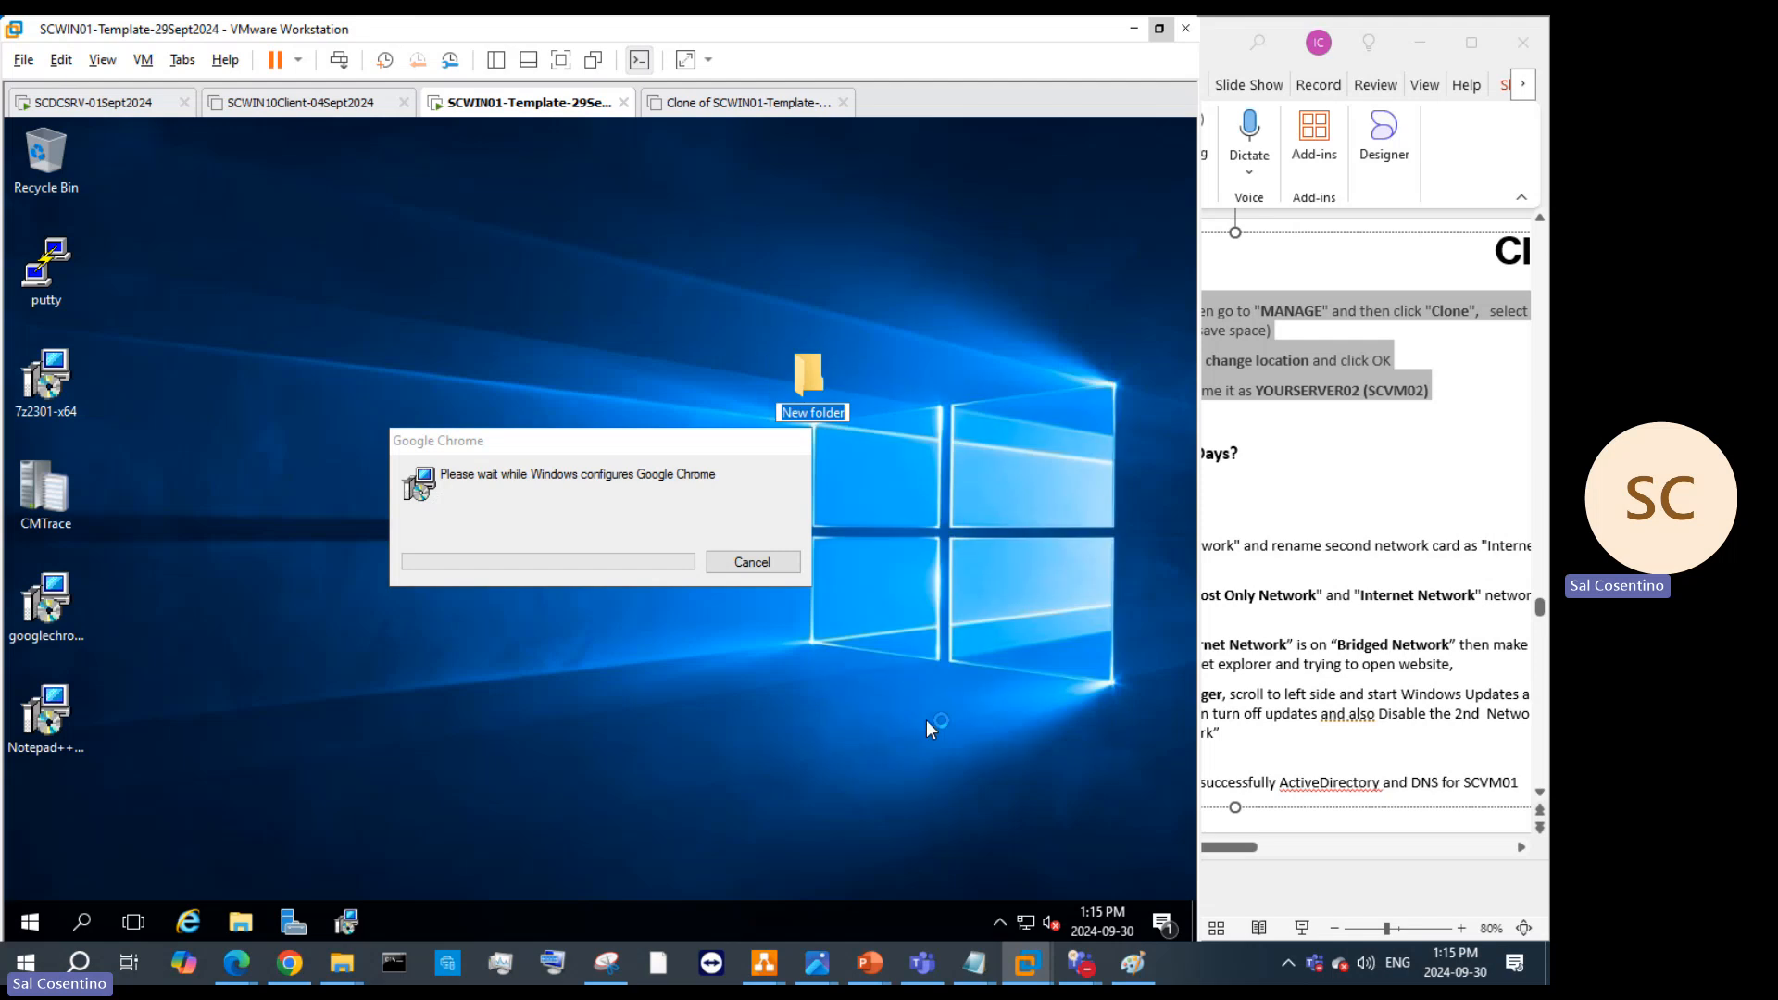
{"action": "type", "text": "temp"}
{"action": "key", "text": "Return"}
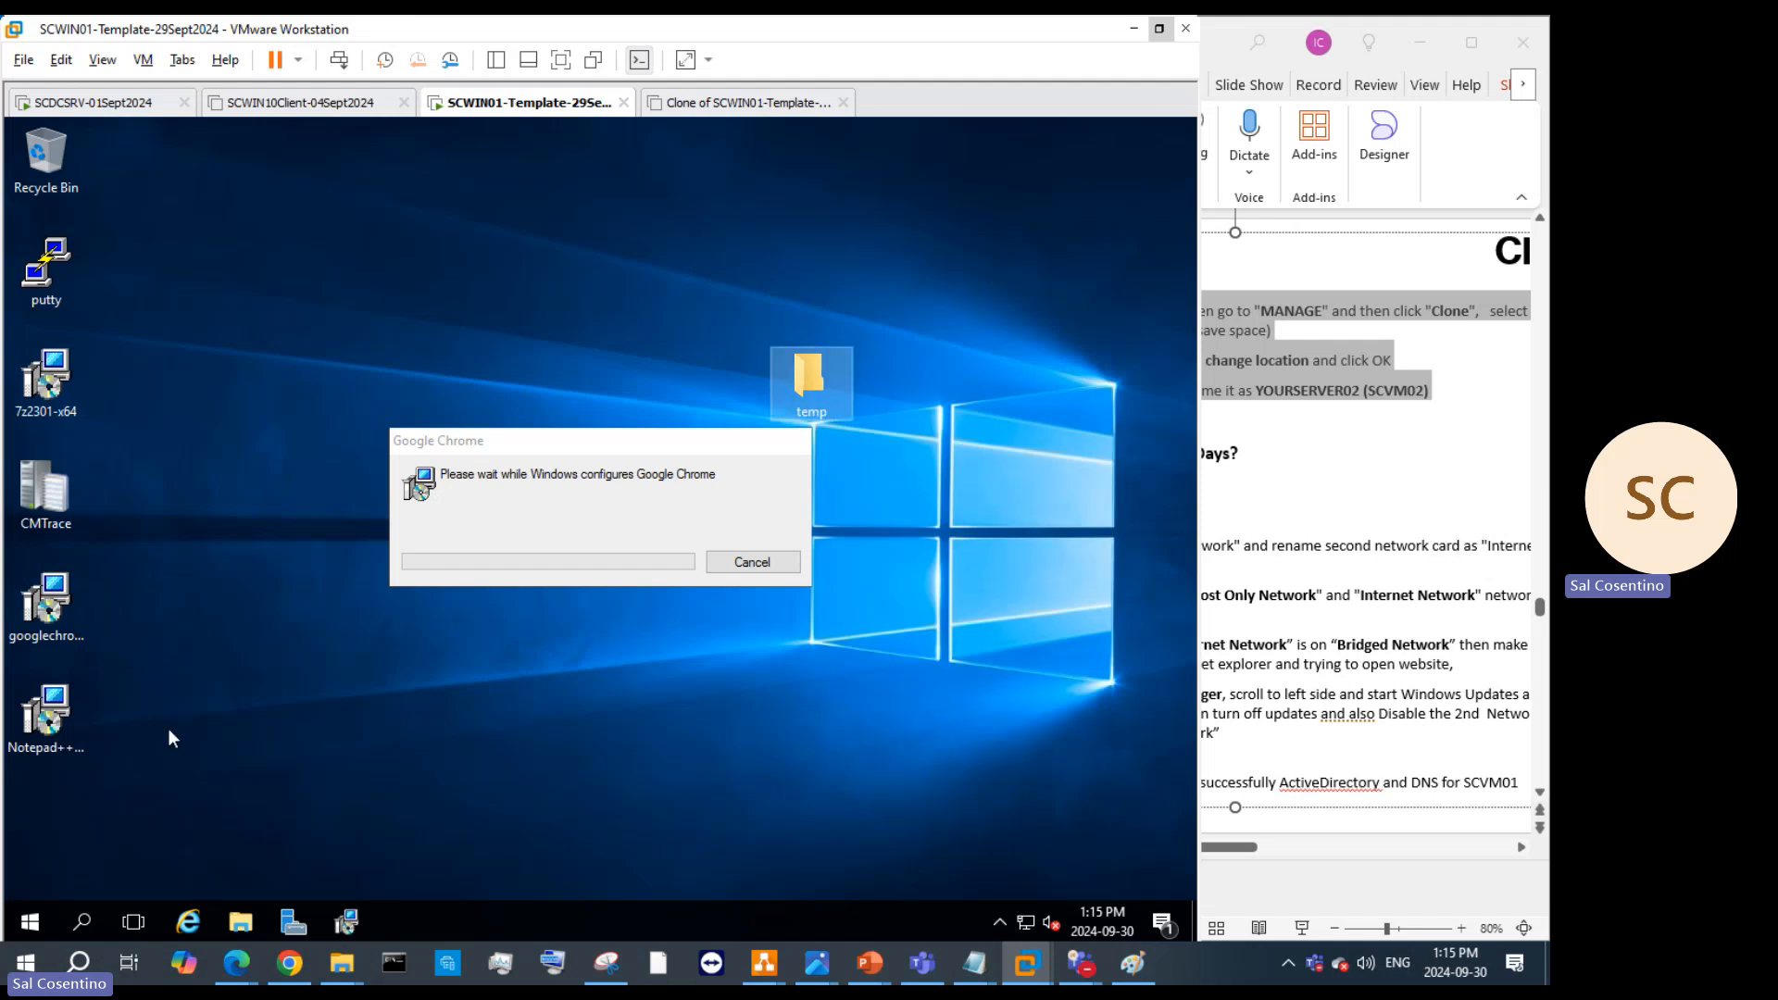
{"action": "left_click_drag", "start_coordinate": [193, 759], "coordinate": [791, 393]}
Step: Cut the temp folder from the desktop and paste it into the C: drive
{"action": "right_click", "coordinate": [800, 385]}
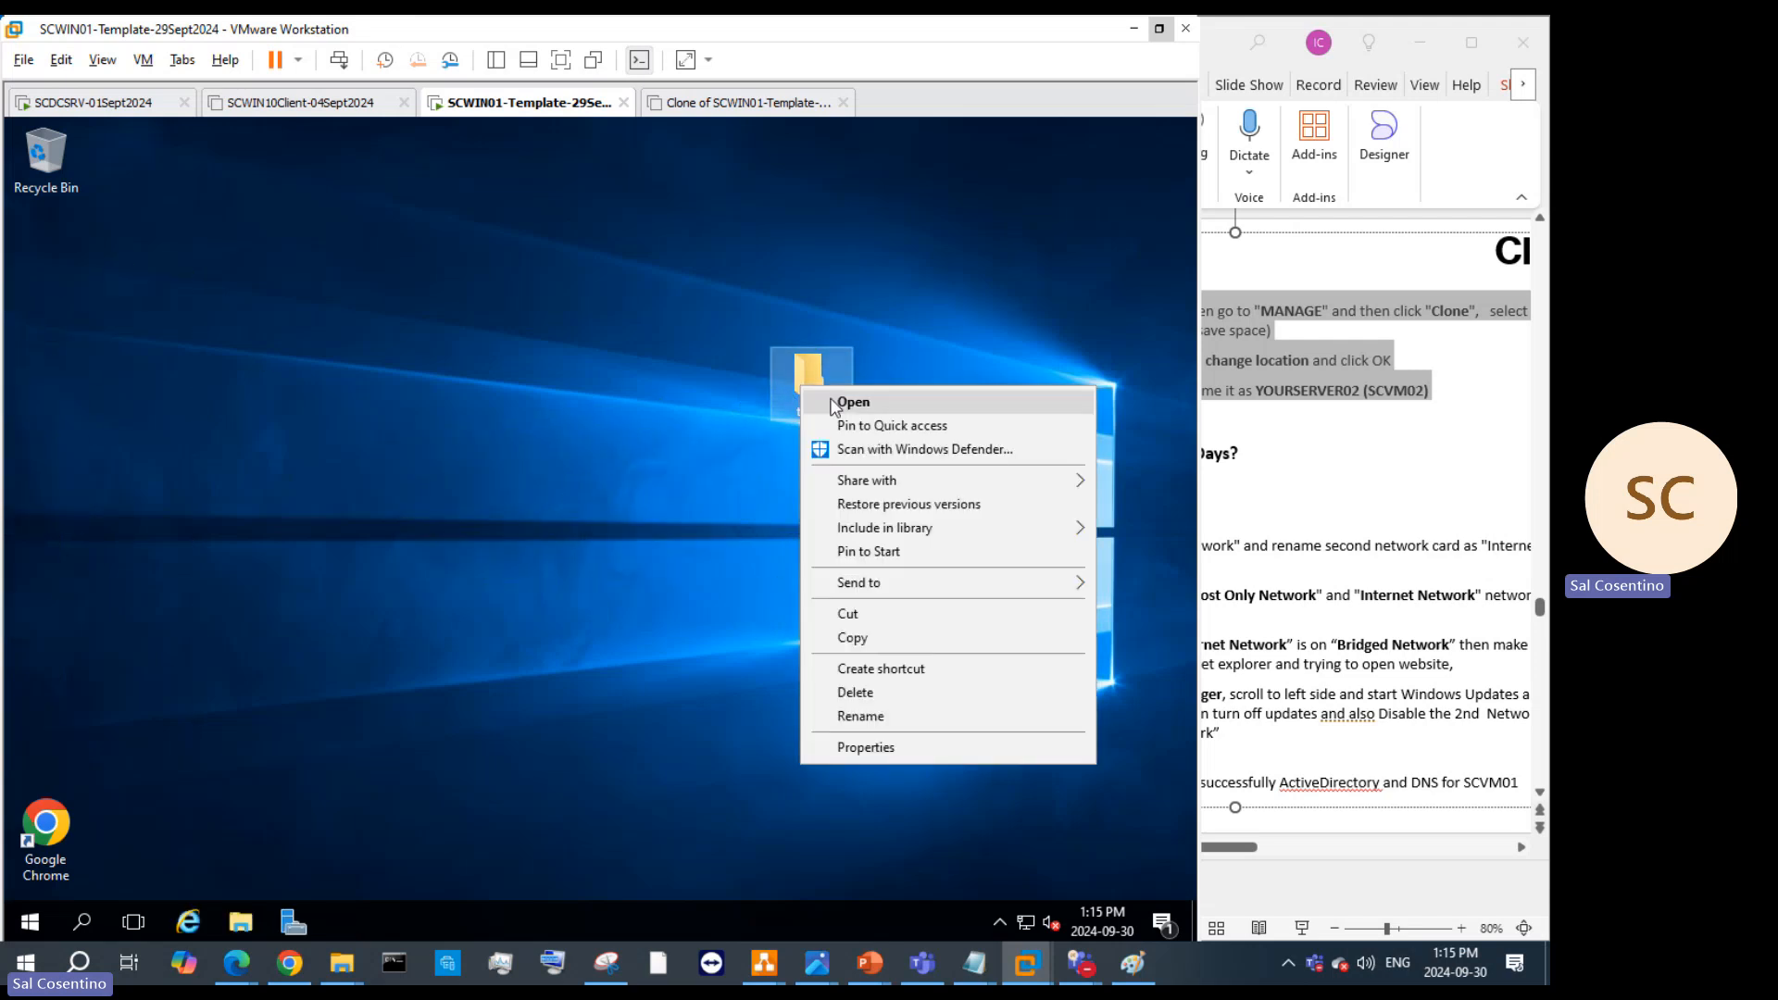
{"action": "left_click", "coordinate": [887, 615]}
{"action": "left_click", "coordinate": [239, 923]}
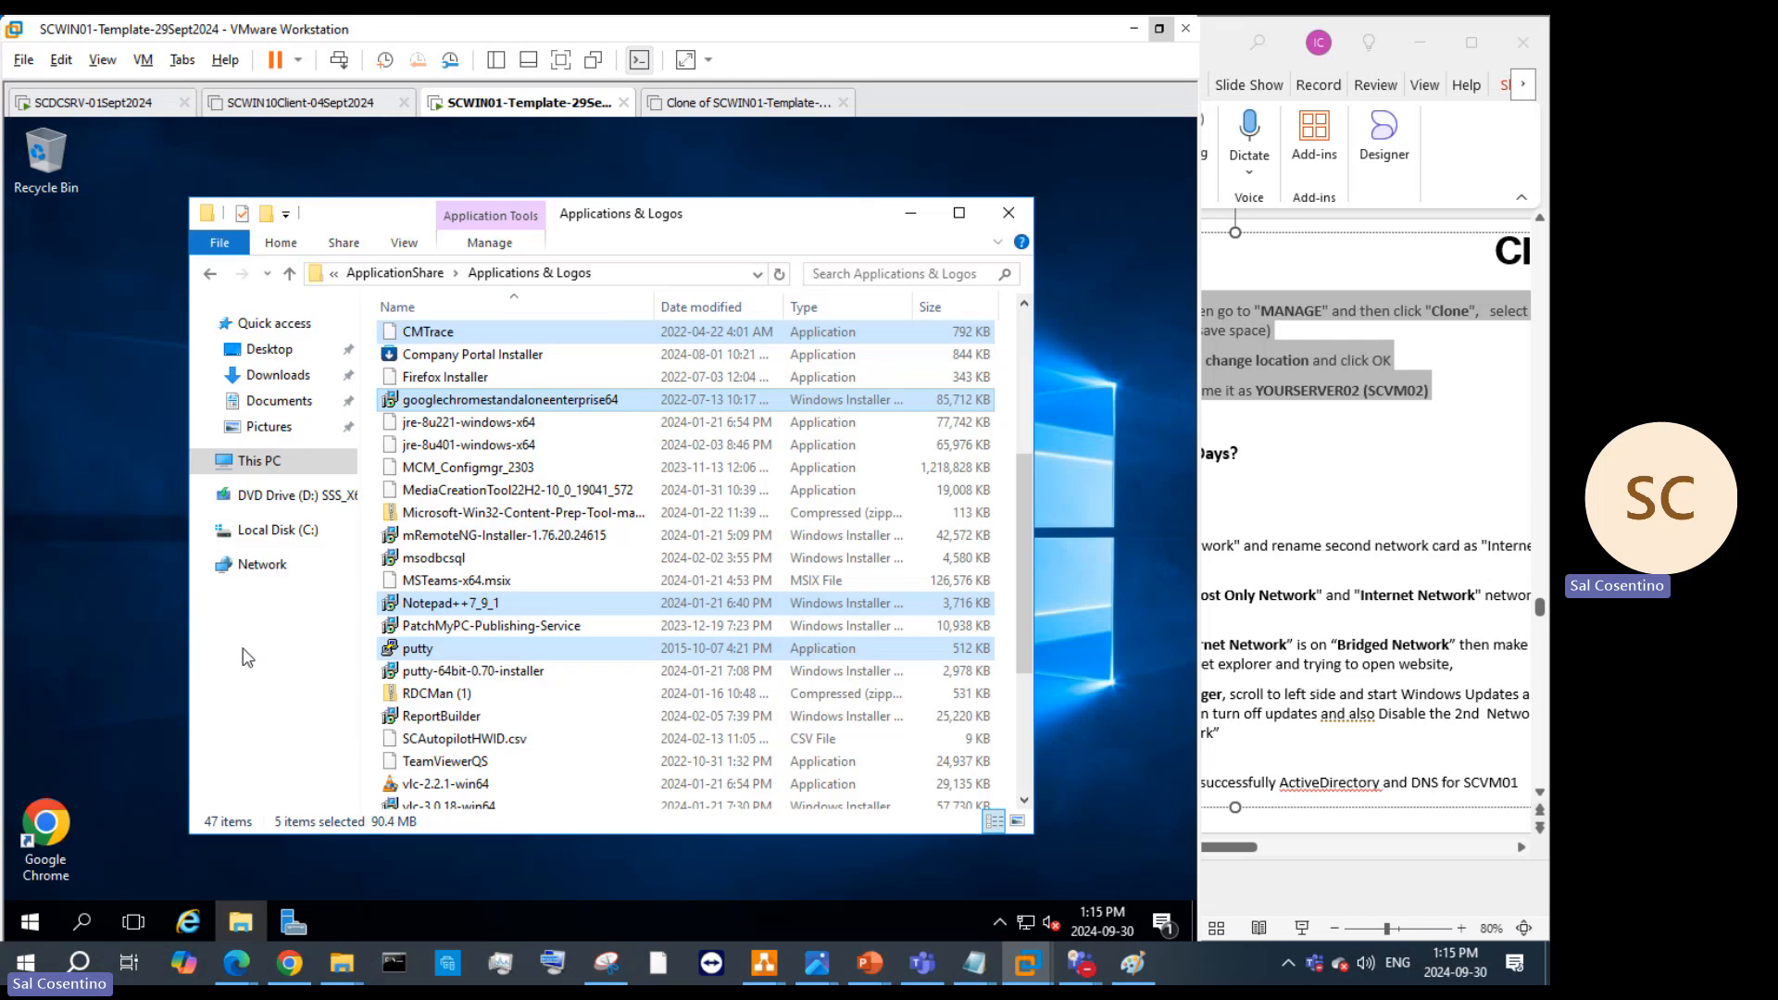
{"action": "left_click", "coordinate": [278, 530]}
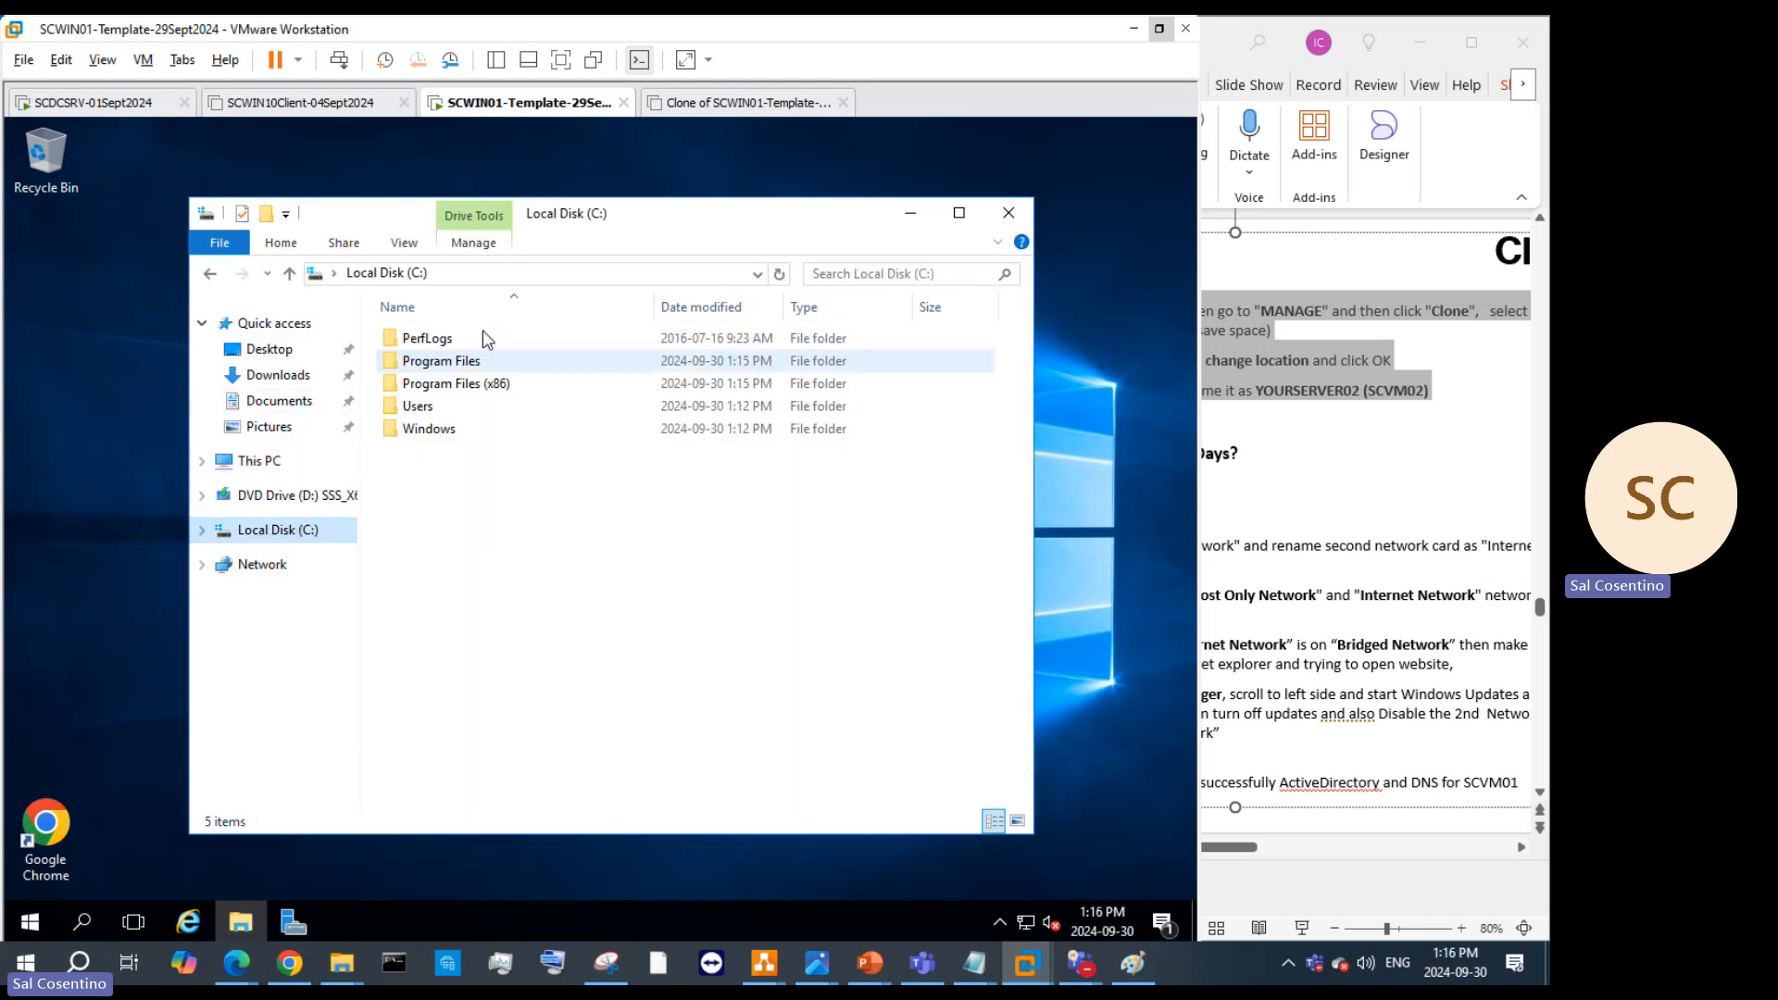
{"action": "right_click", "coordinate": [489, 471]}
{"action": "left_click", "coordinate": [551, 590]}
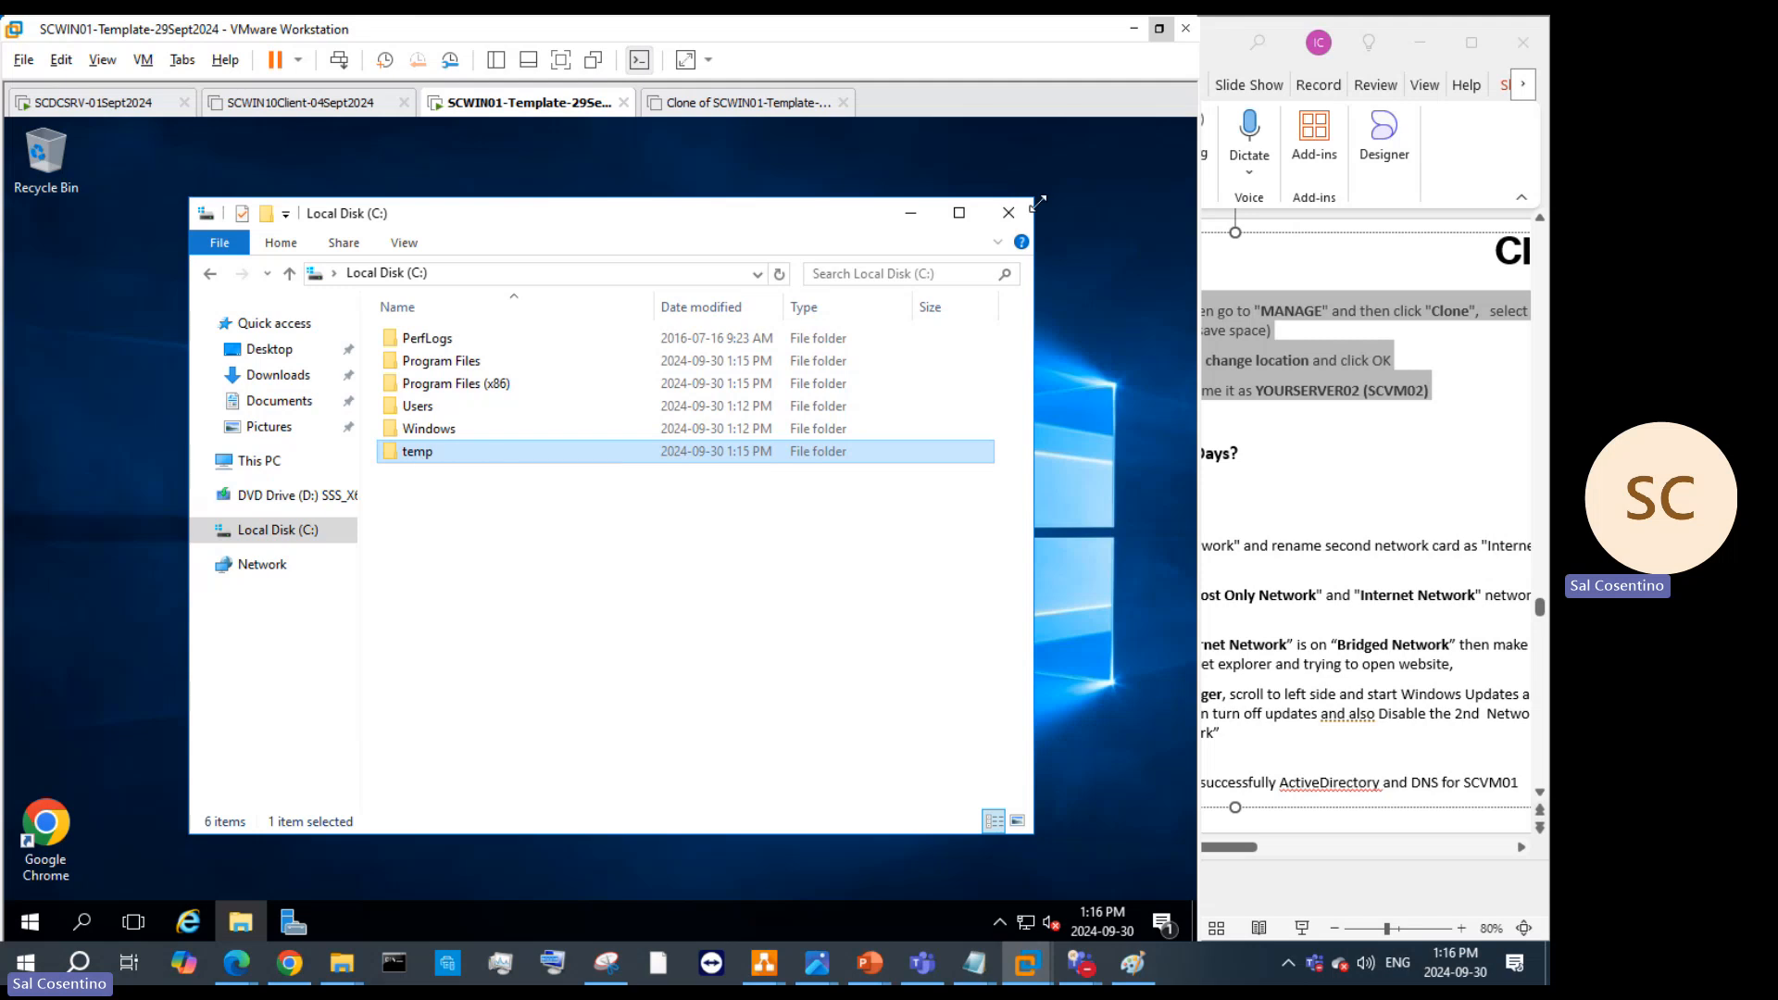
Step: Move the Google Chrome shortcut to the desktop's top-left, launch Chrome and pin it to the taskbar
{"action": "left_click_drag", "start_coordinate": [41, 866], "coordinate": [50, 276]}
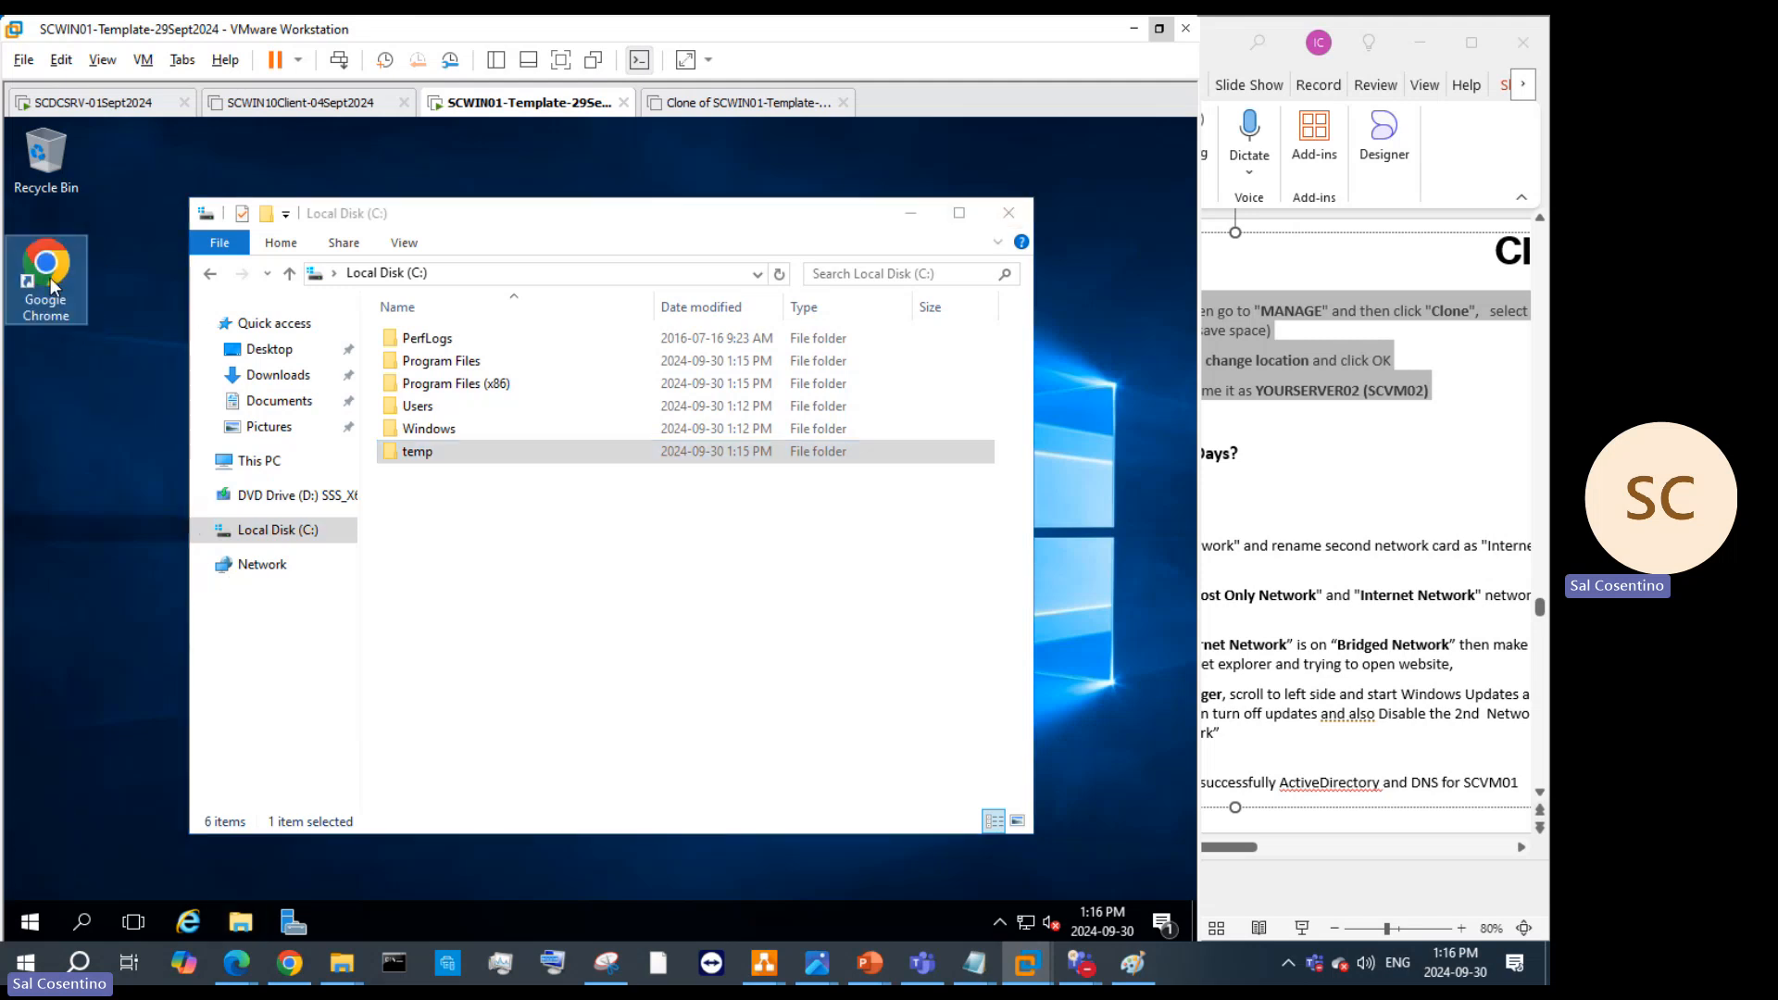
{"action": "double_click", "coordinate": [86, 317]}
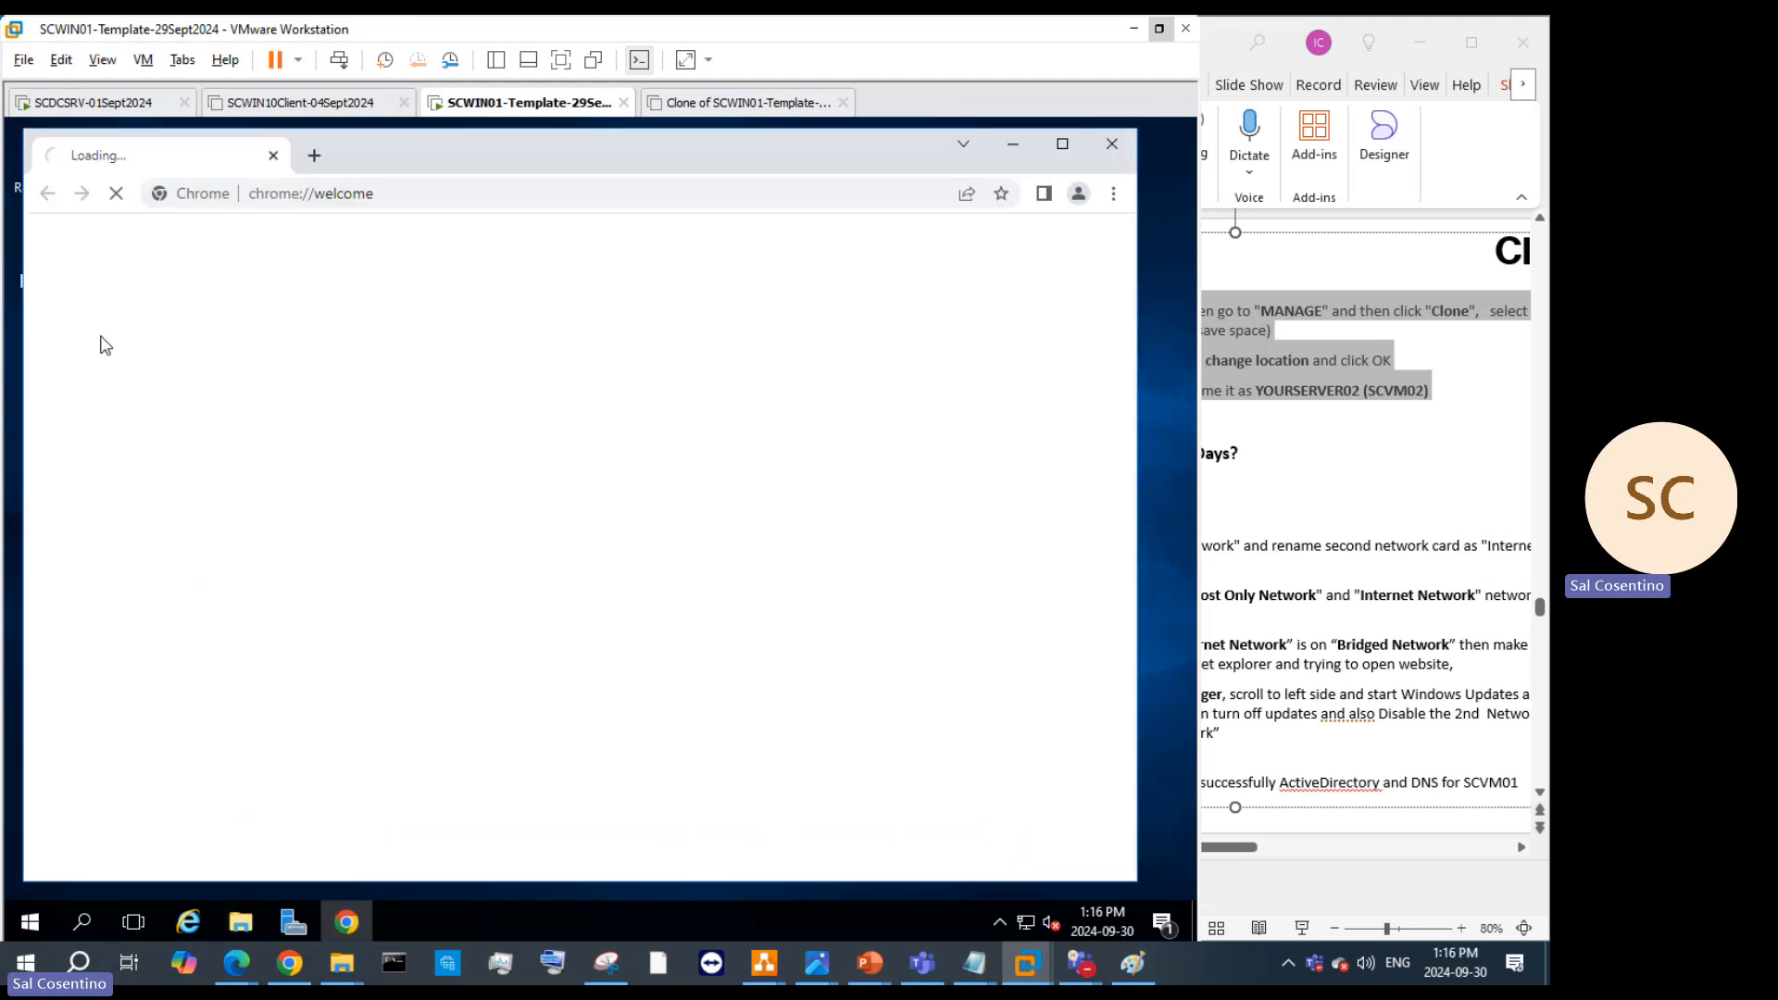
{"action": "left_click", "coordinate": [1010, 148]}
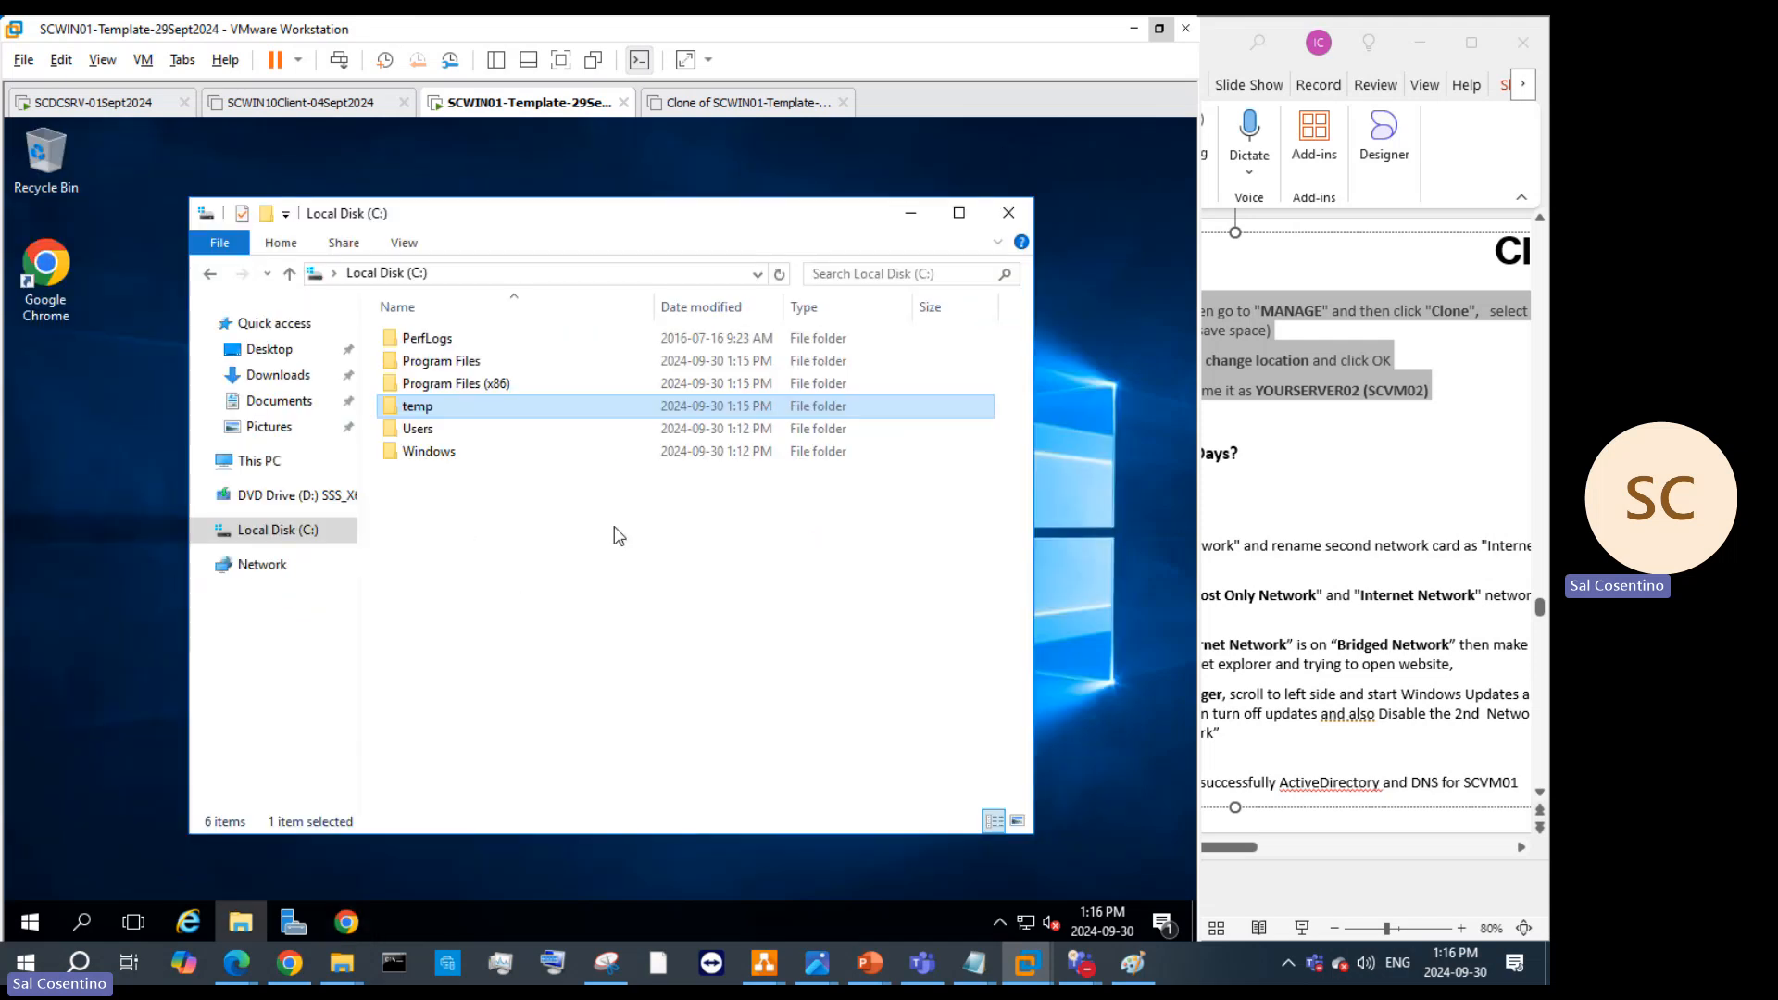
{"action": "right_click", "coordinate": [348, 921]}
{"action": "left_click", "coordinate": [380, 845]}
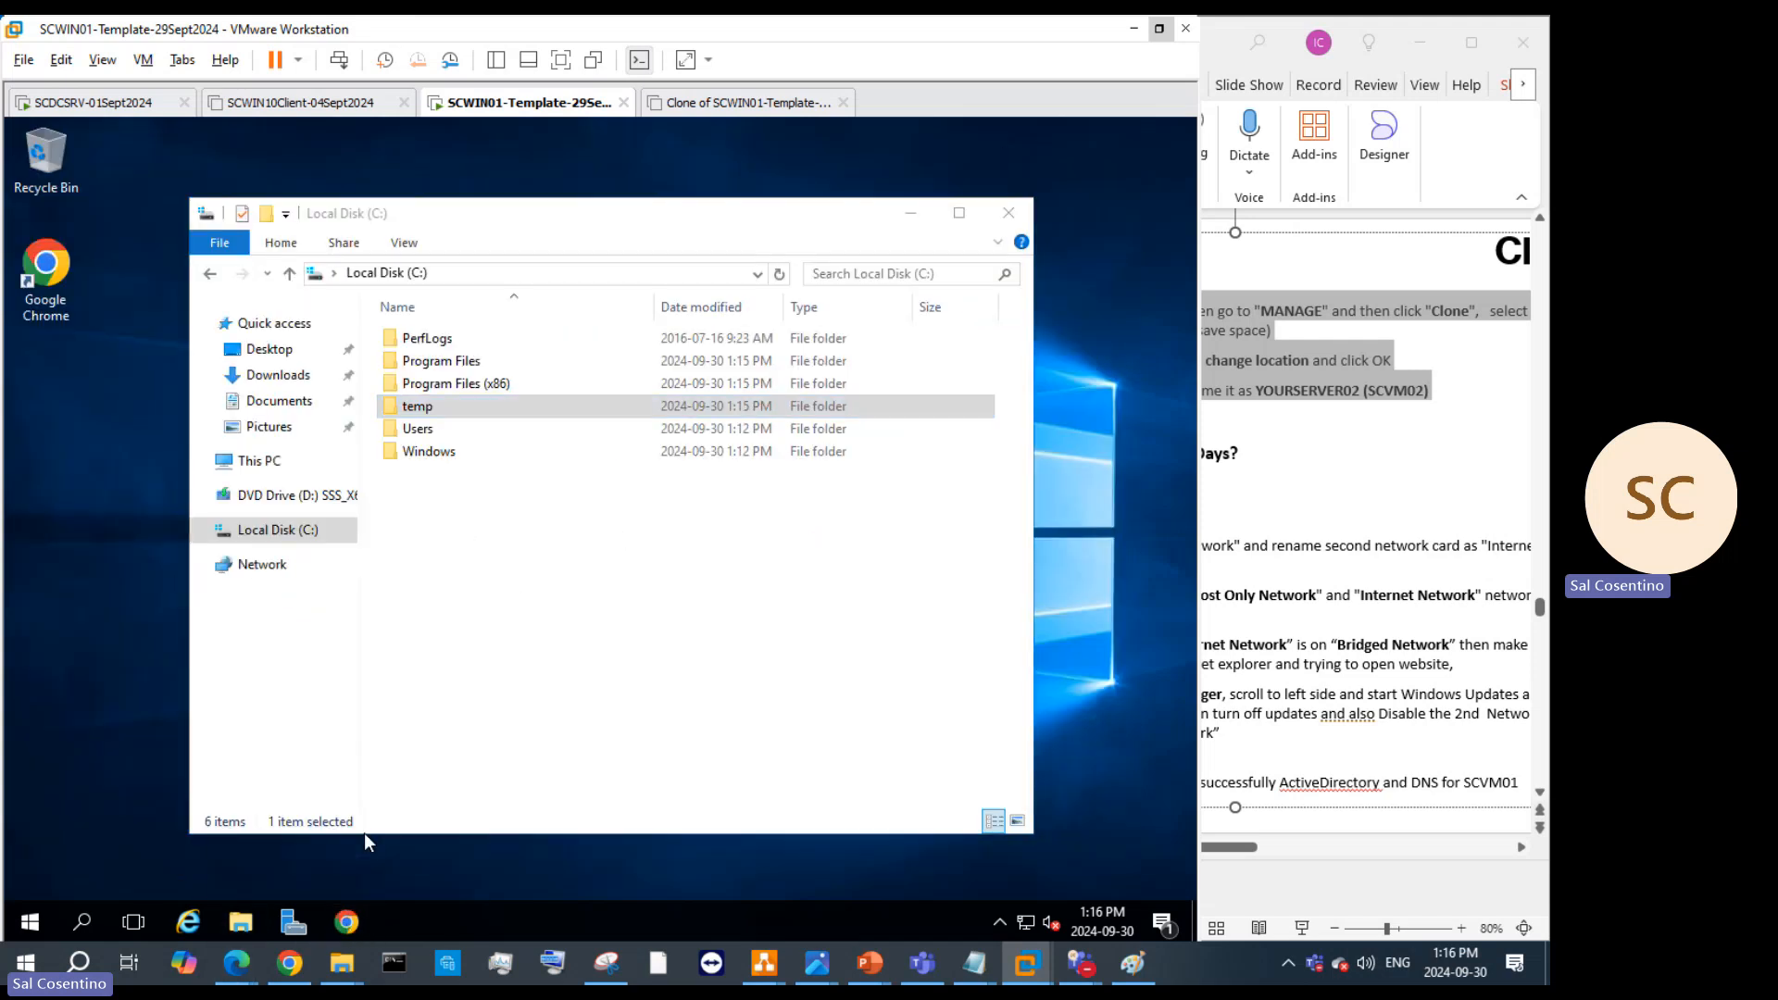
Step: In C:\temp, test putty, move it to the desktop, then paste a copy back into temp
{"action": "double_click", "coordinate": [441, 411]}
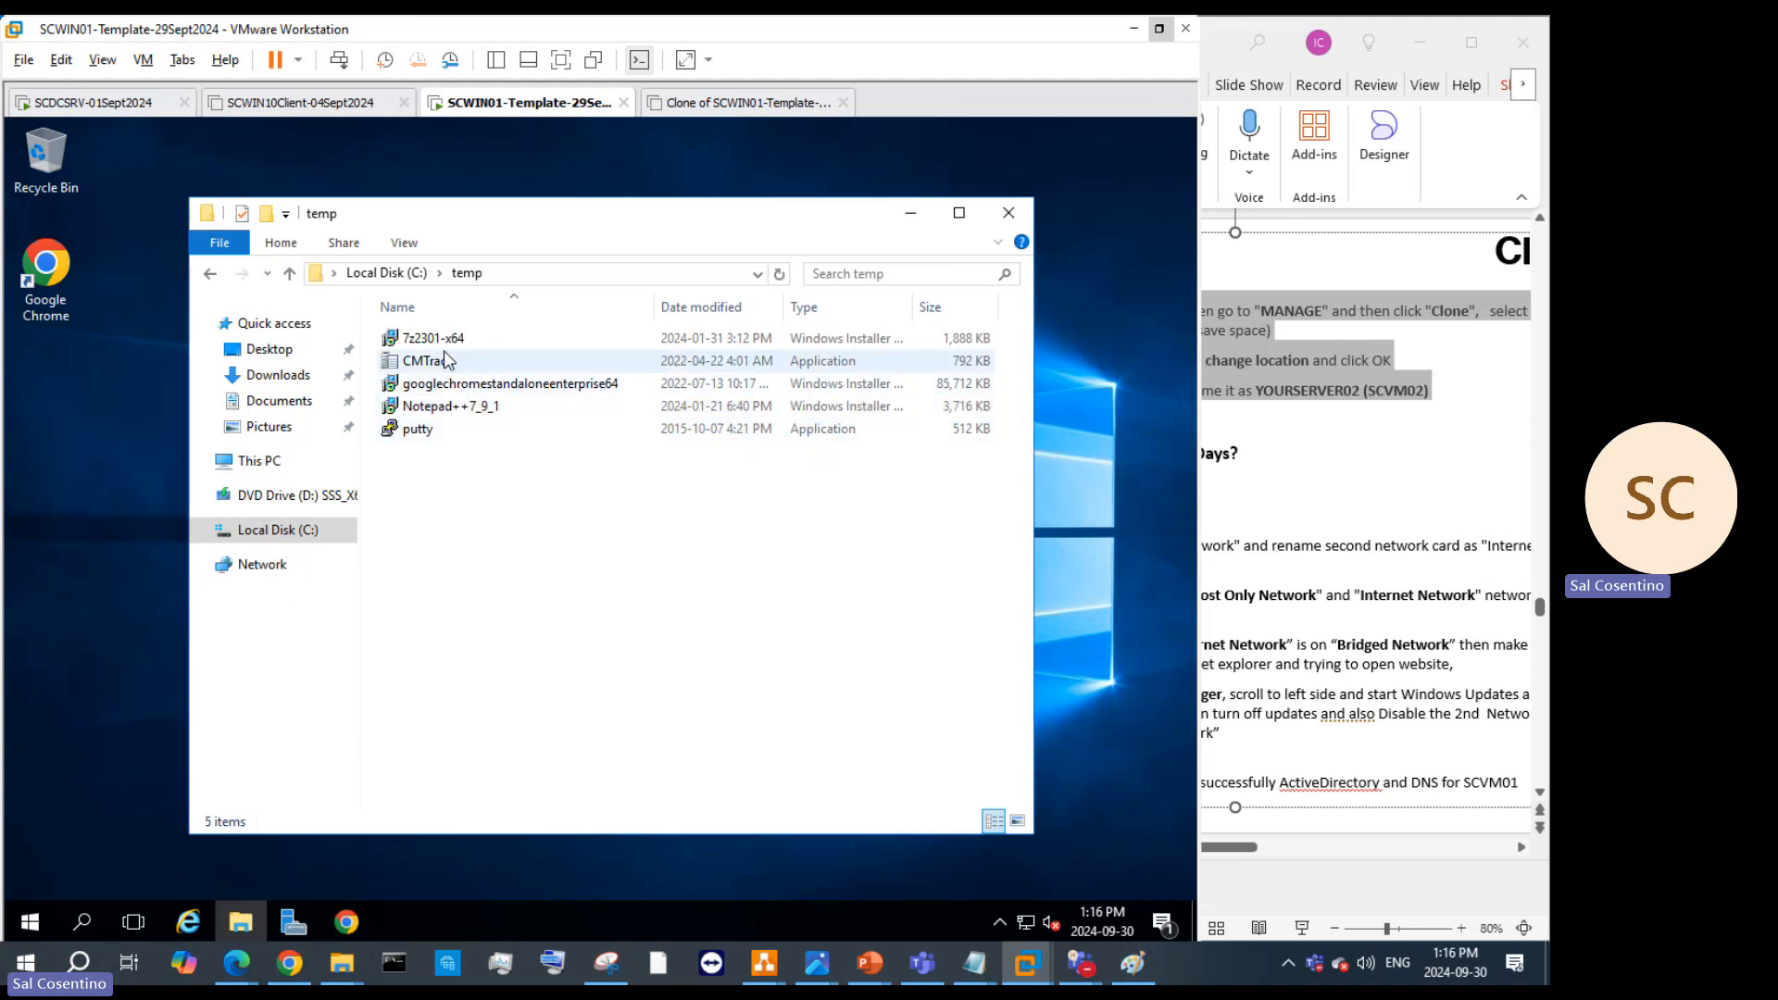
{"action": "left_click", "coordinate": [445, 360]}
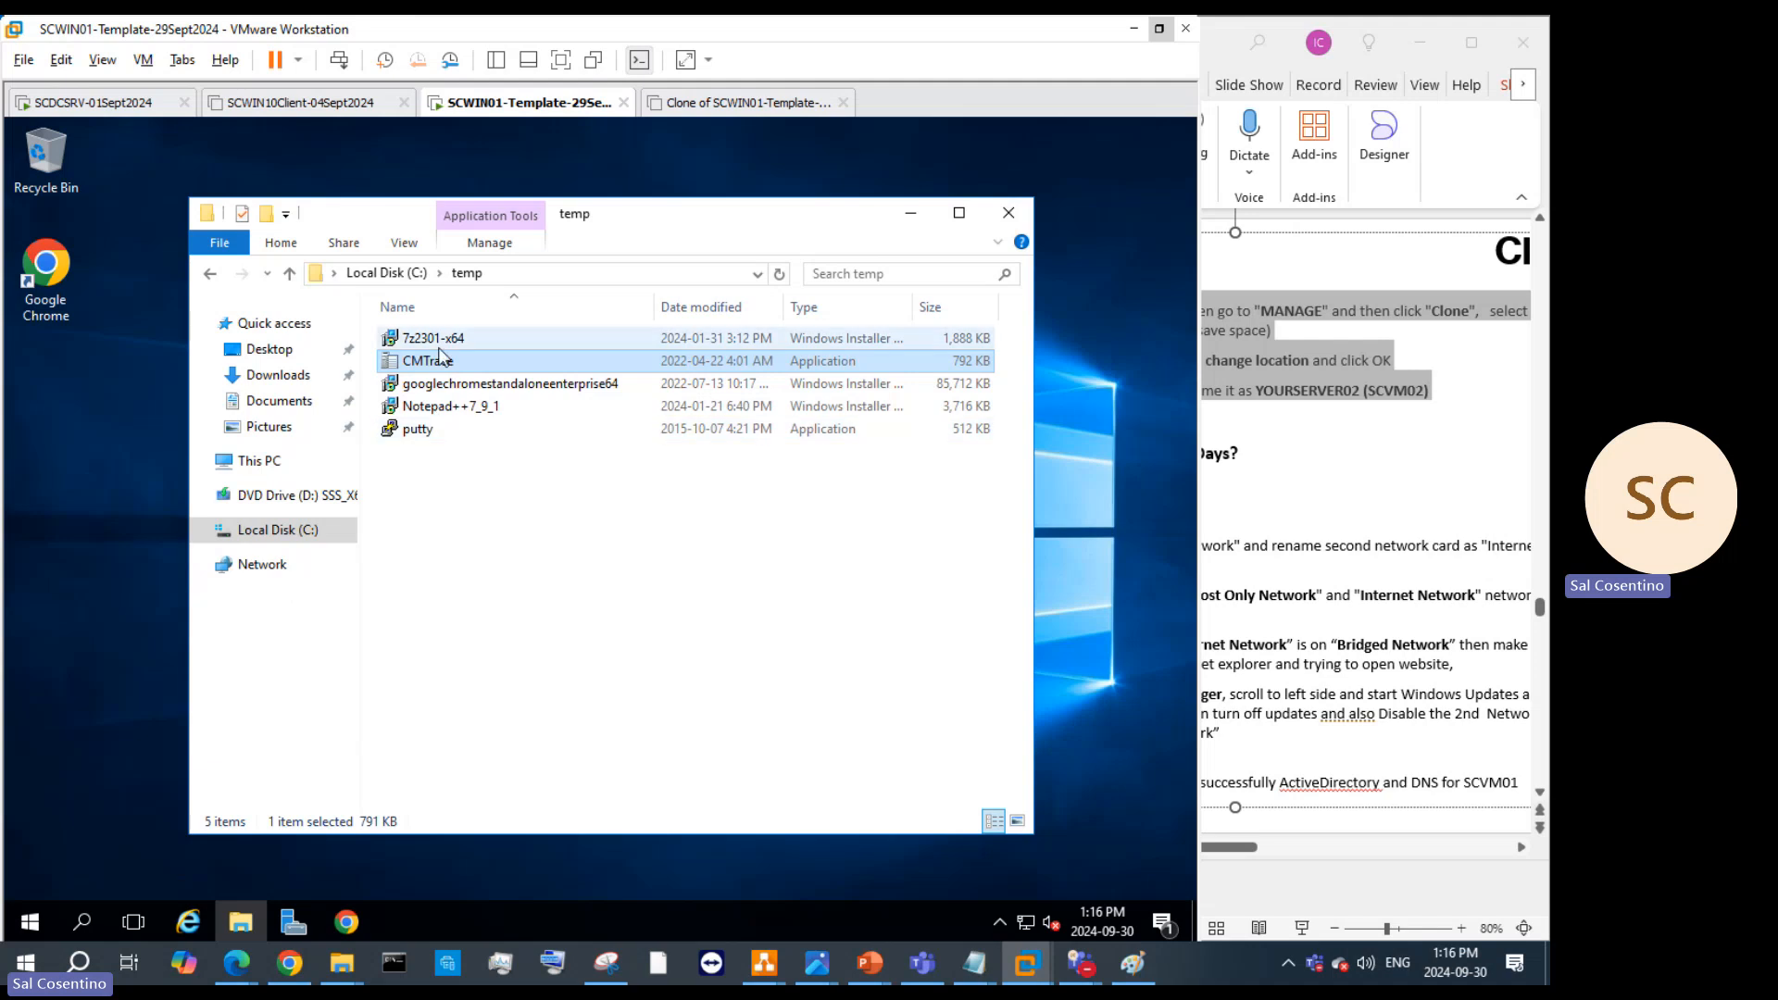
{"action": "double_click", "coordinate": [417, 428]}
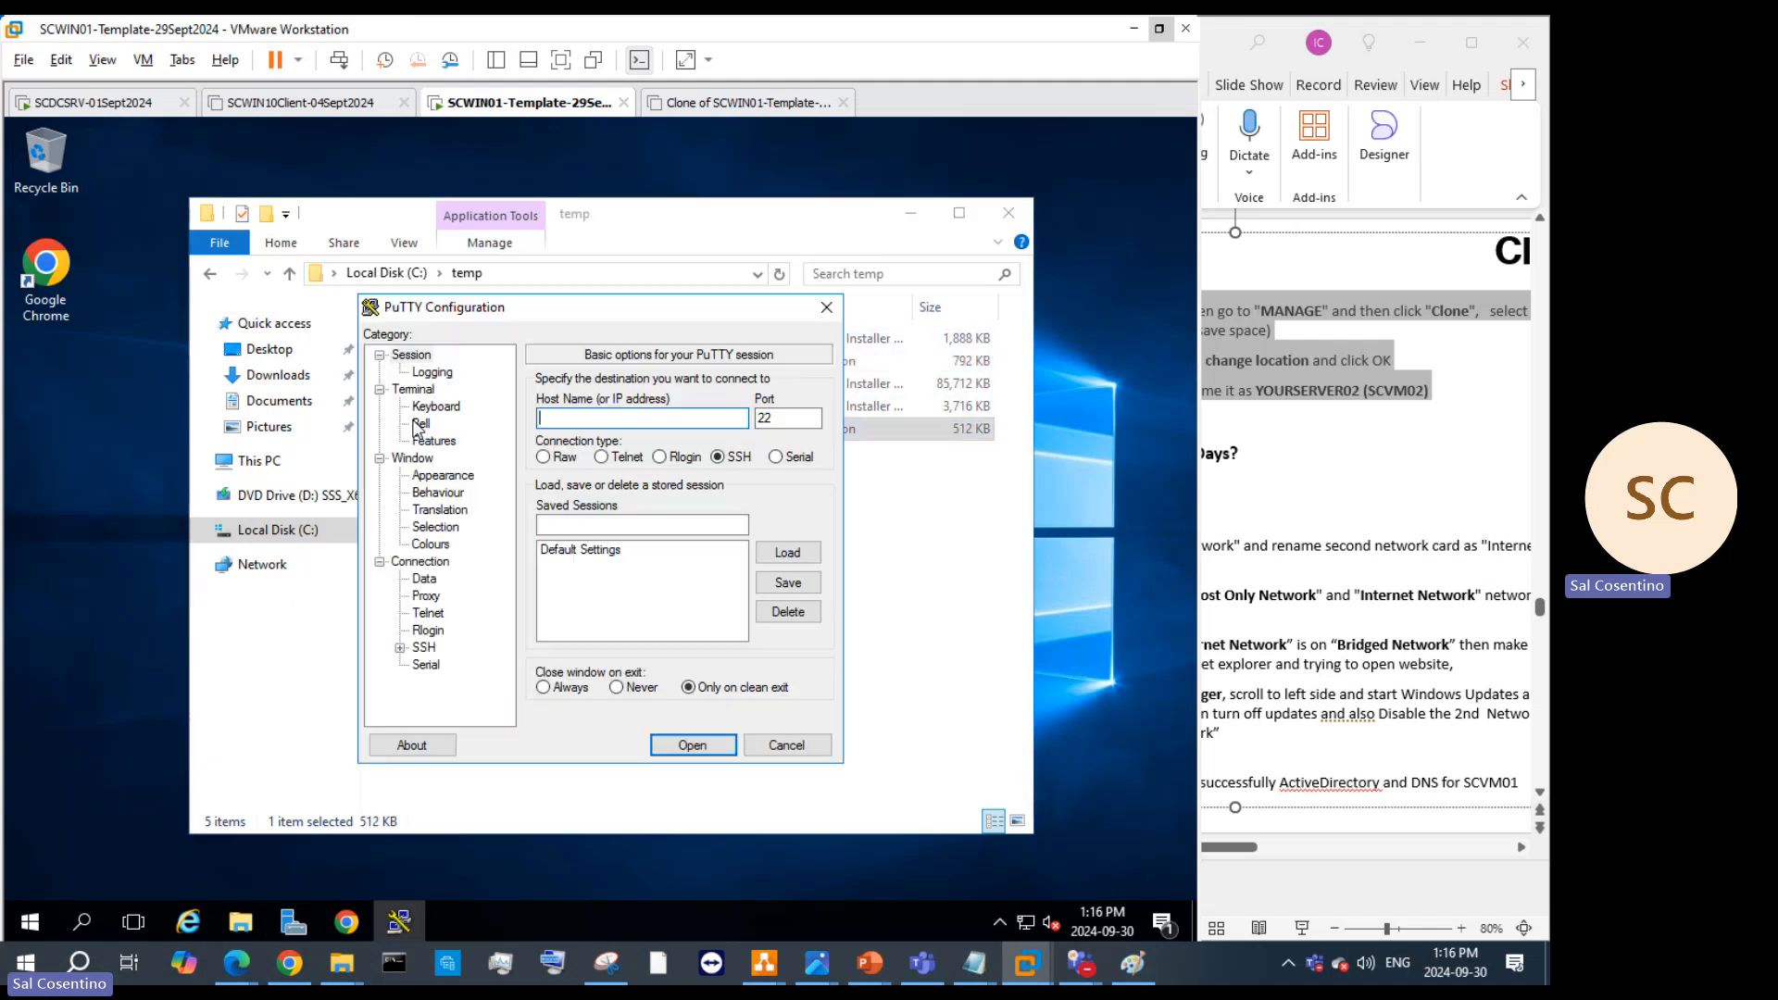
{"action": "left_click", "coordinate": [785, 745]}
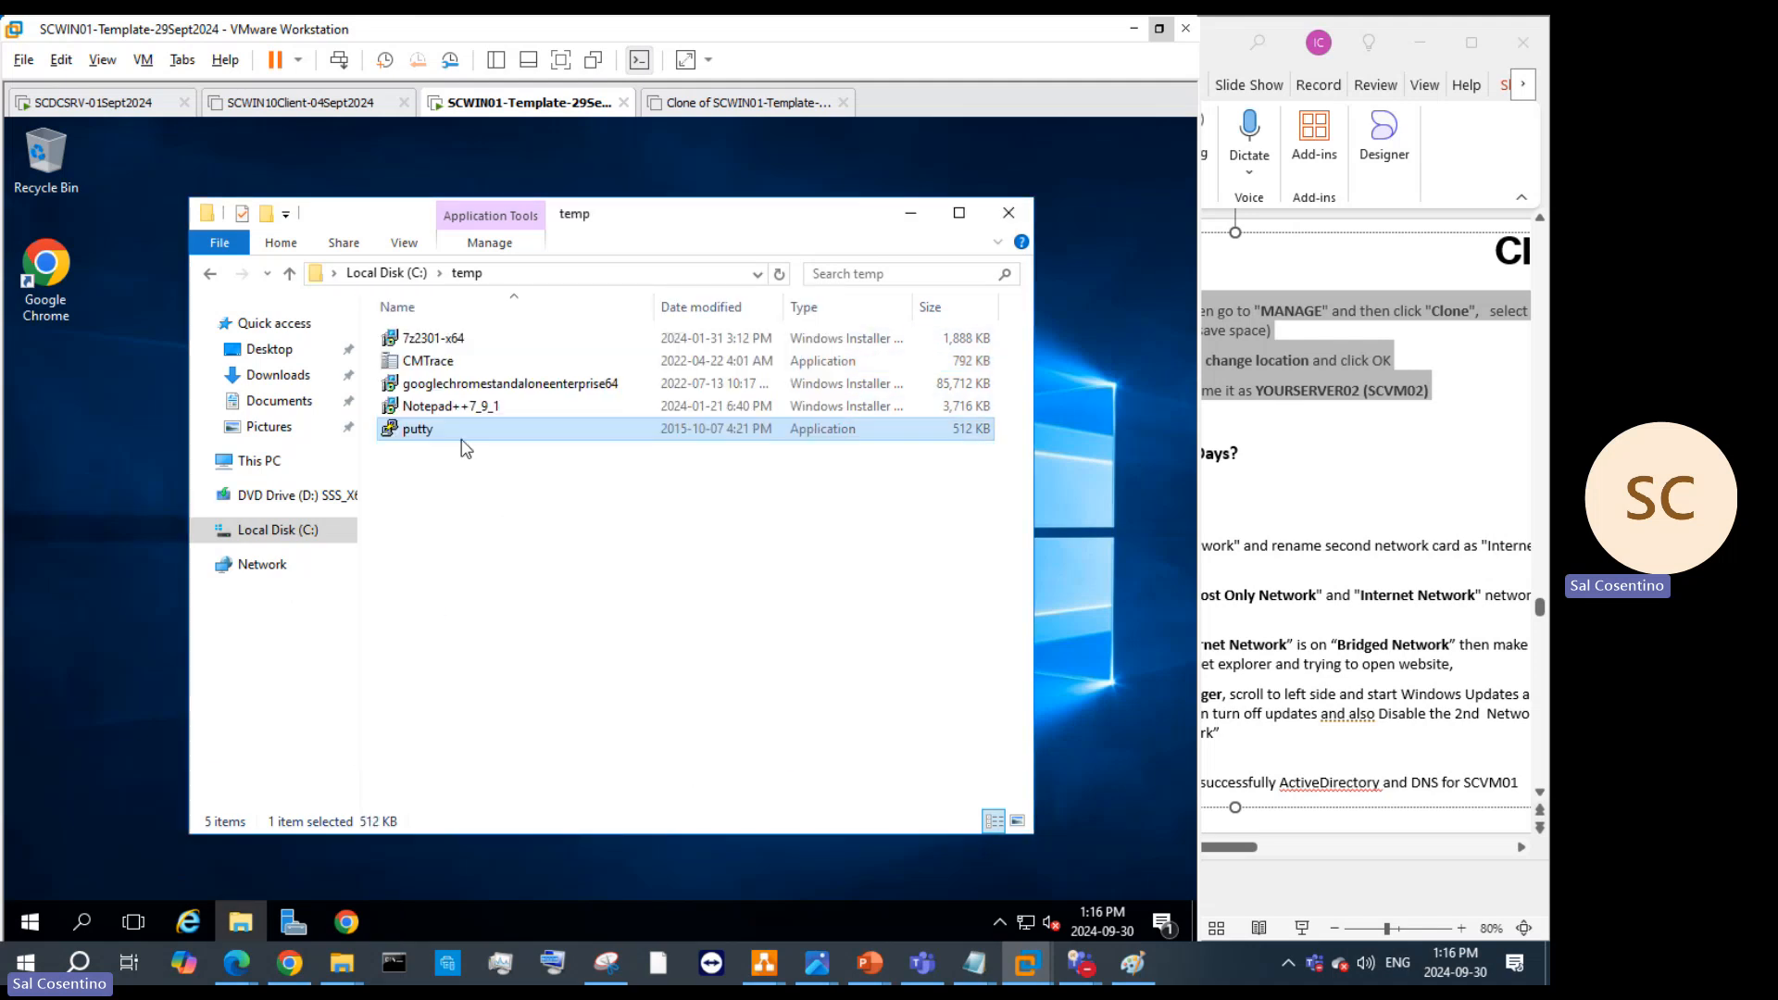
{"action": "left_click_drag", "start_coordinate": [463, 436], "coordinate": [64, 430]}
{"action": "right_click", "coordinate": [66, 404]}
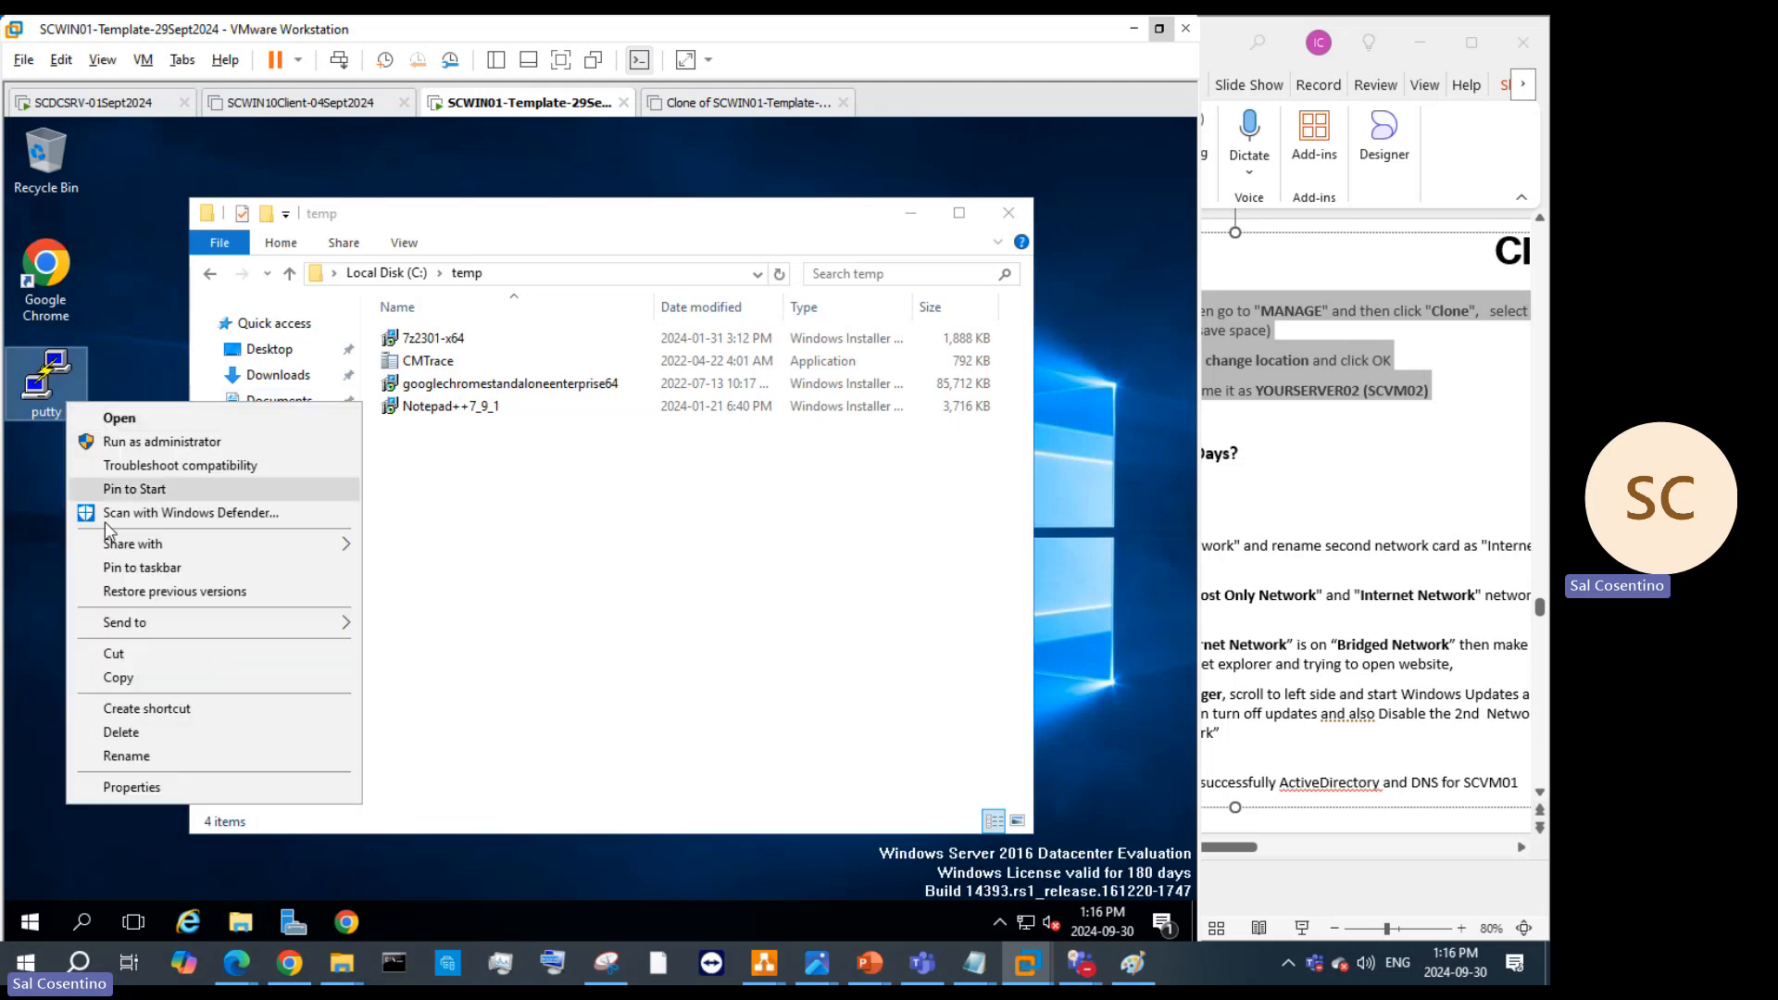
{"action": "left_click", "coordinate": [153, 689]}
{"action": "right_click", "coordinate": [416, 461]}
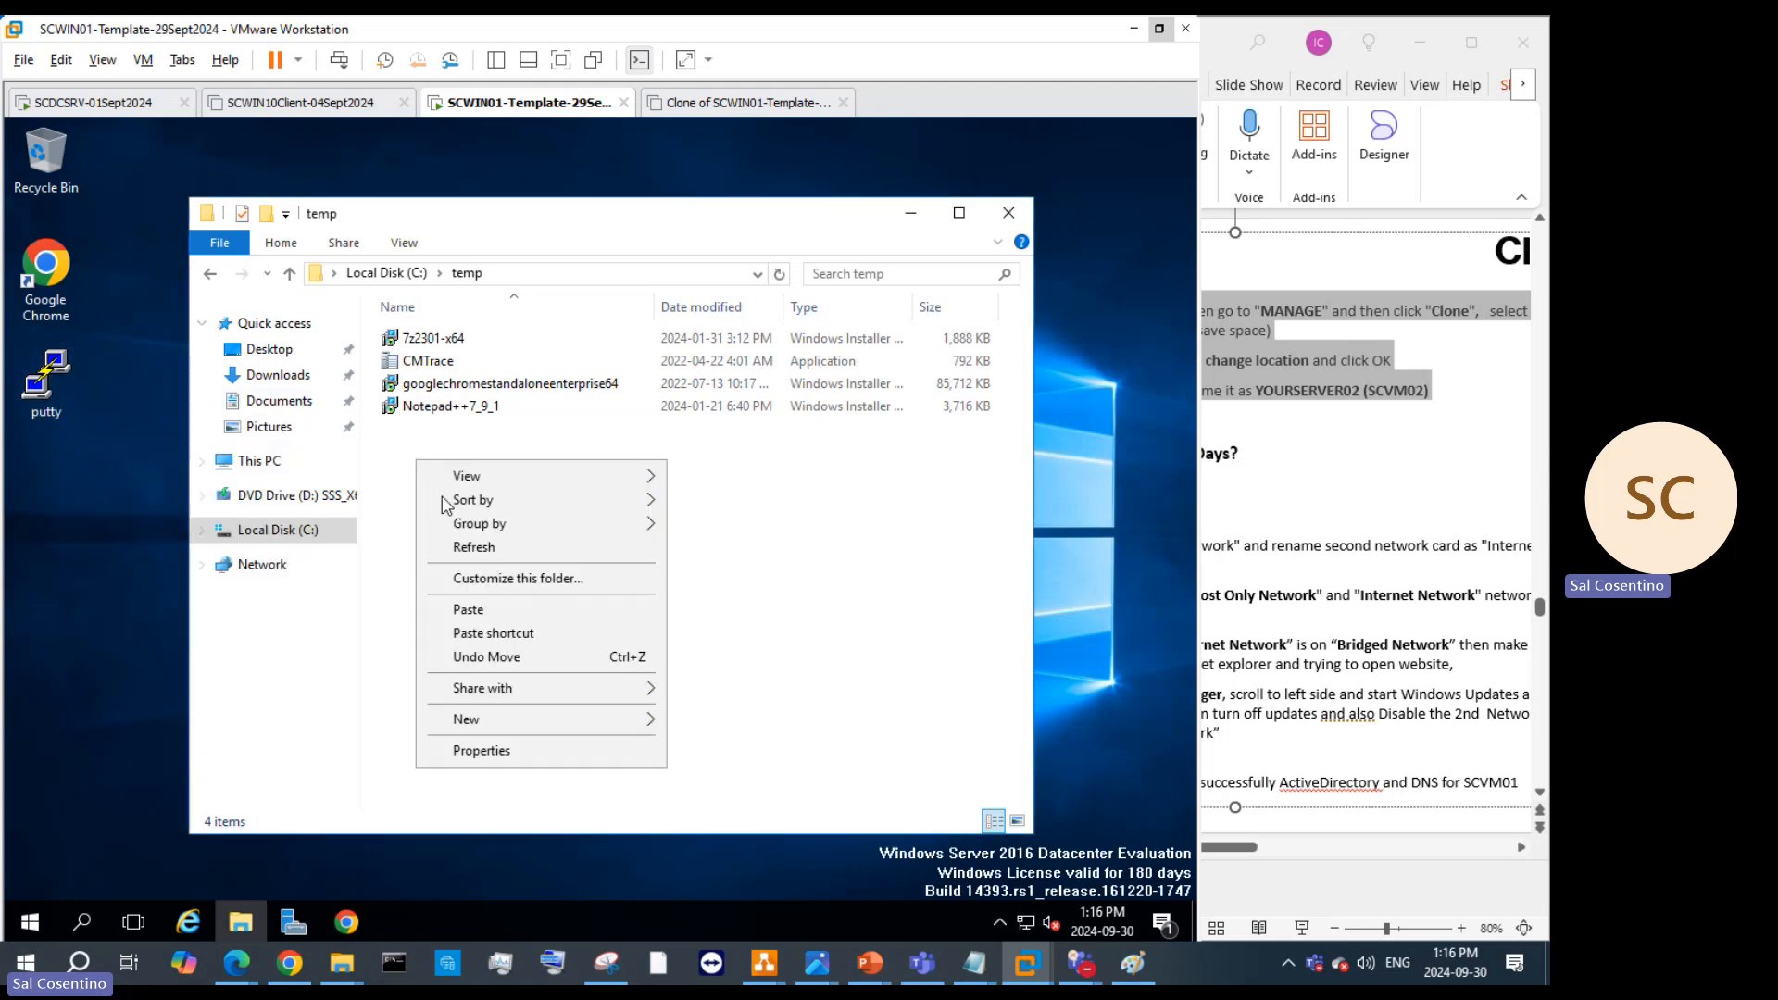
{"action": "left_click", "coordinate": [491, 615]}
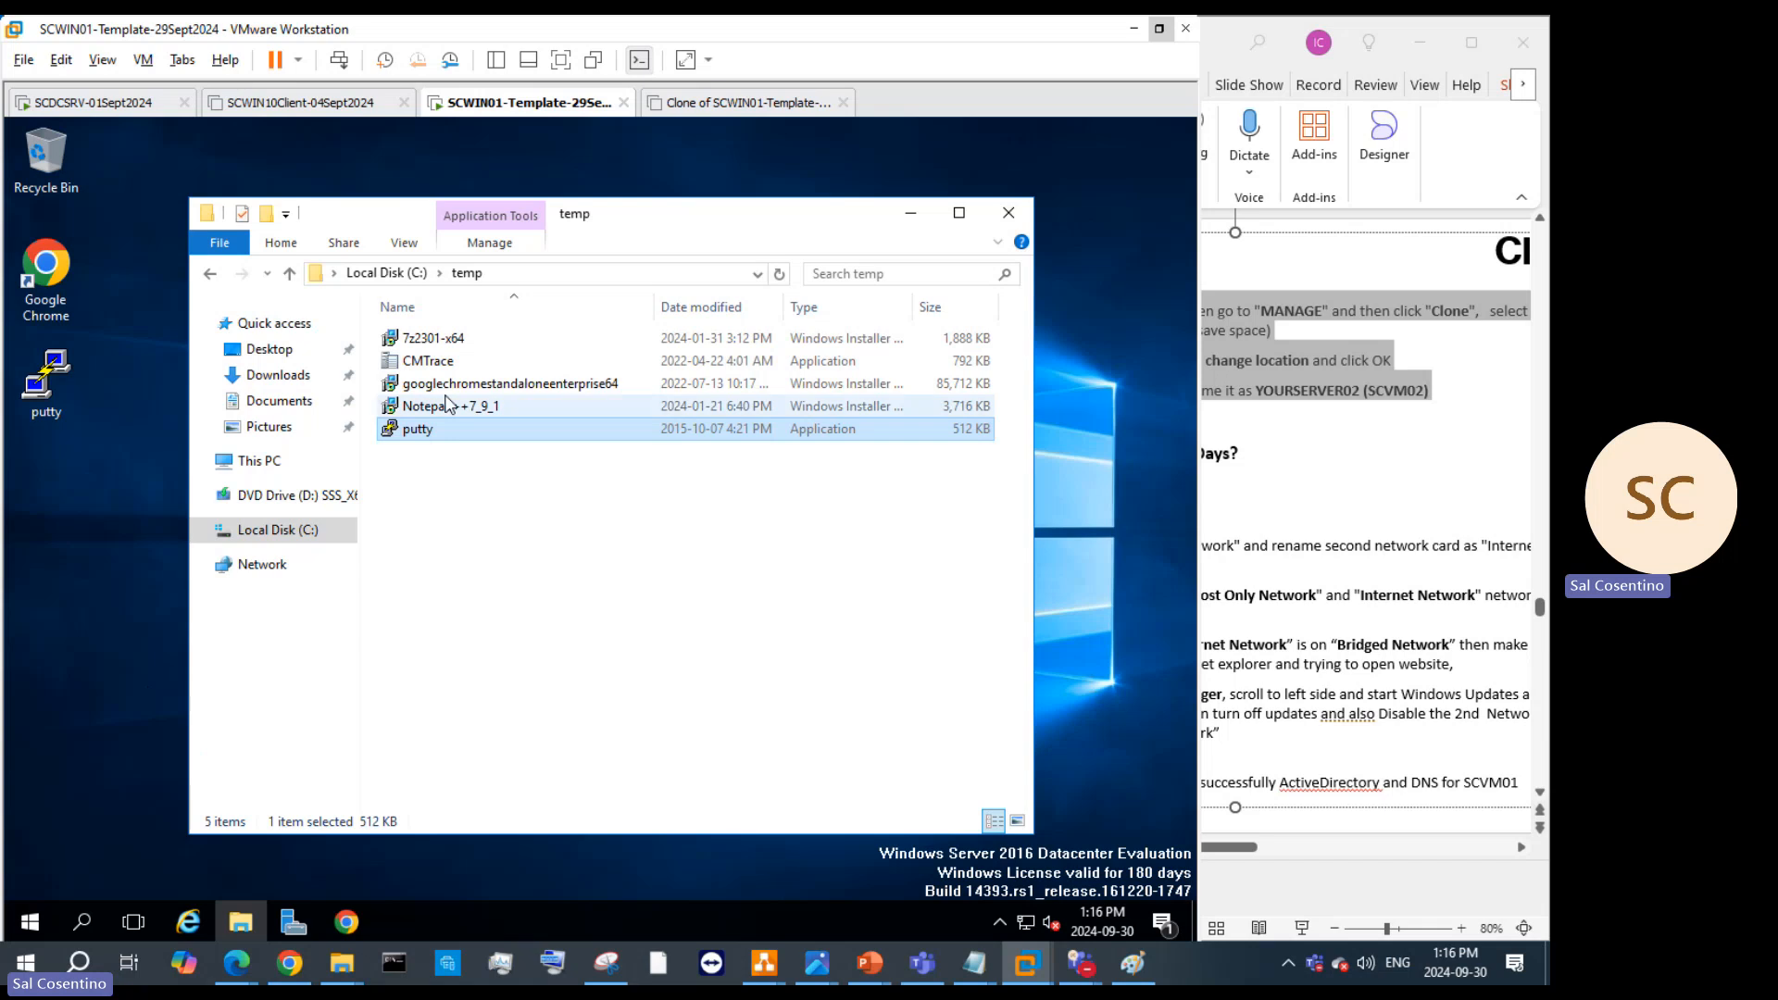
Step: Run 7z2301-x64 and install 7-Zip with default settings, approving the UAC prompt
{"action": "double_click", "coordinate": [433, 338]}
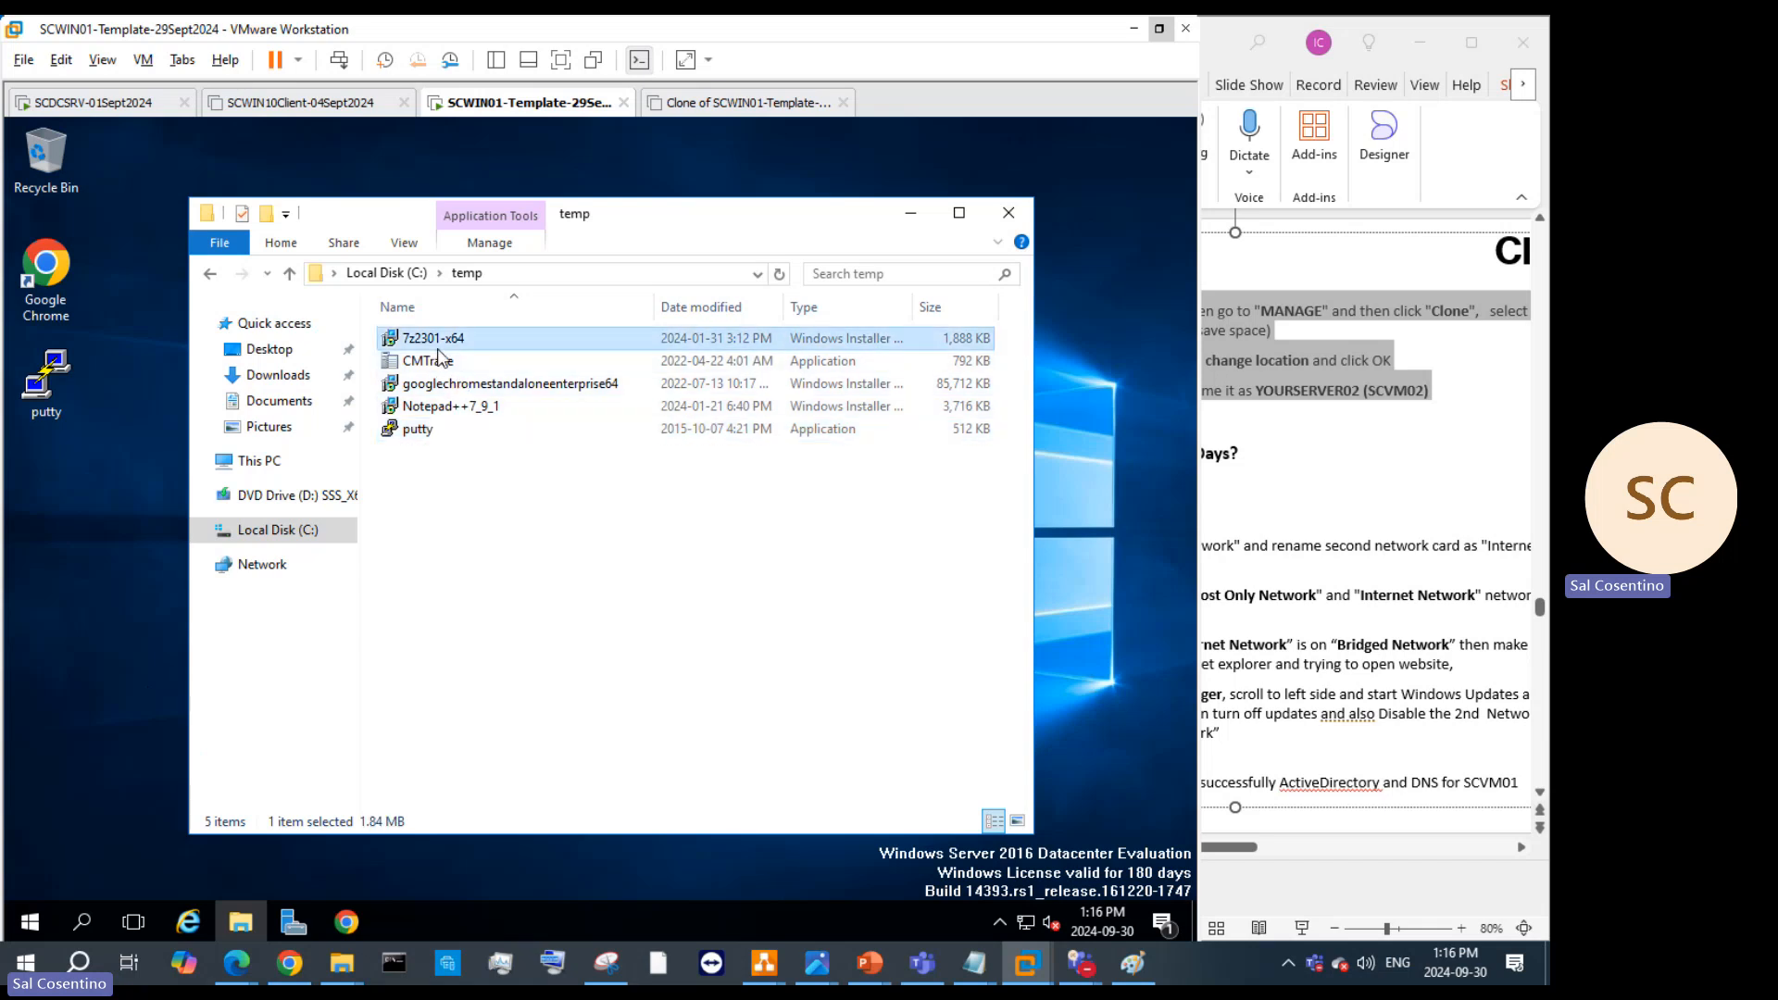
{"action": "left_click", "coordinate": [709, 685]}
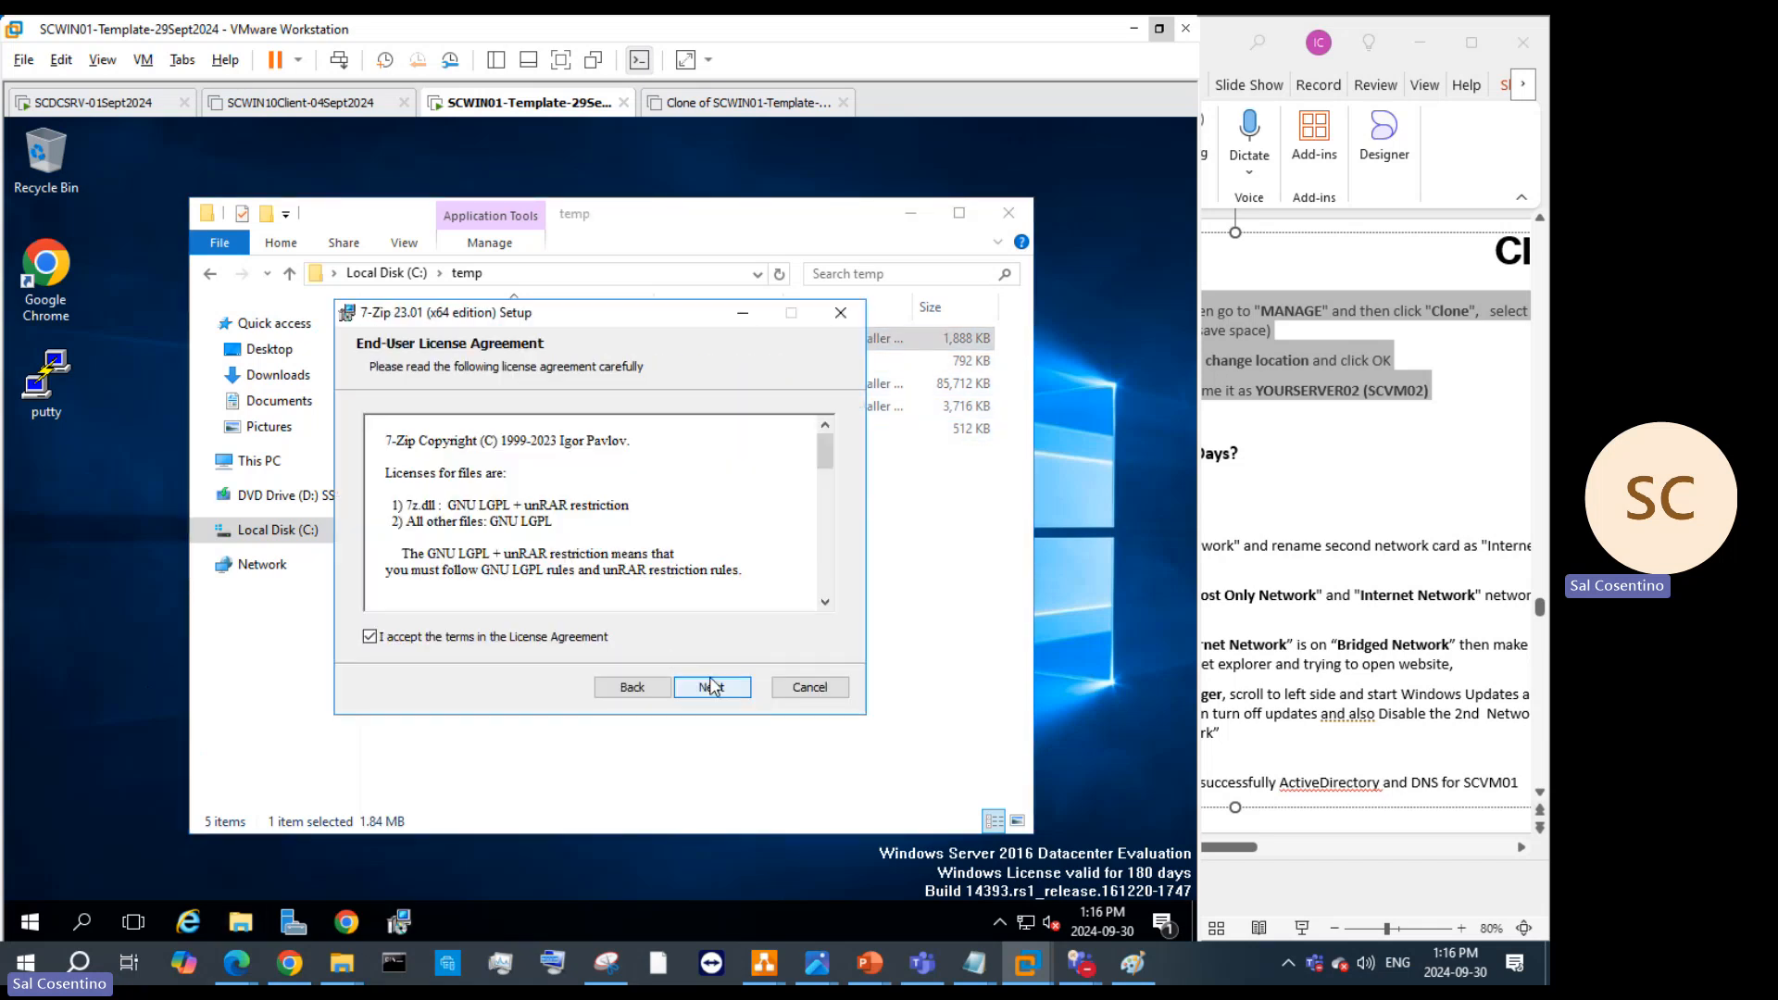
{"action": "left_click", "coordinate": [711, 685]}
{"action": "left_click", "coordinate": [711, 685]}
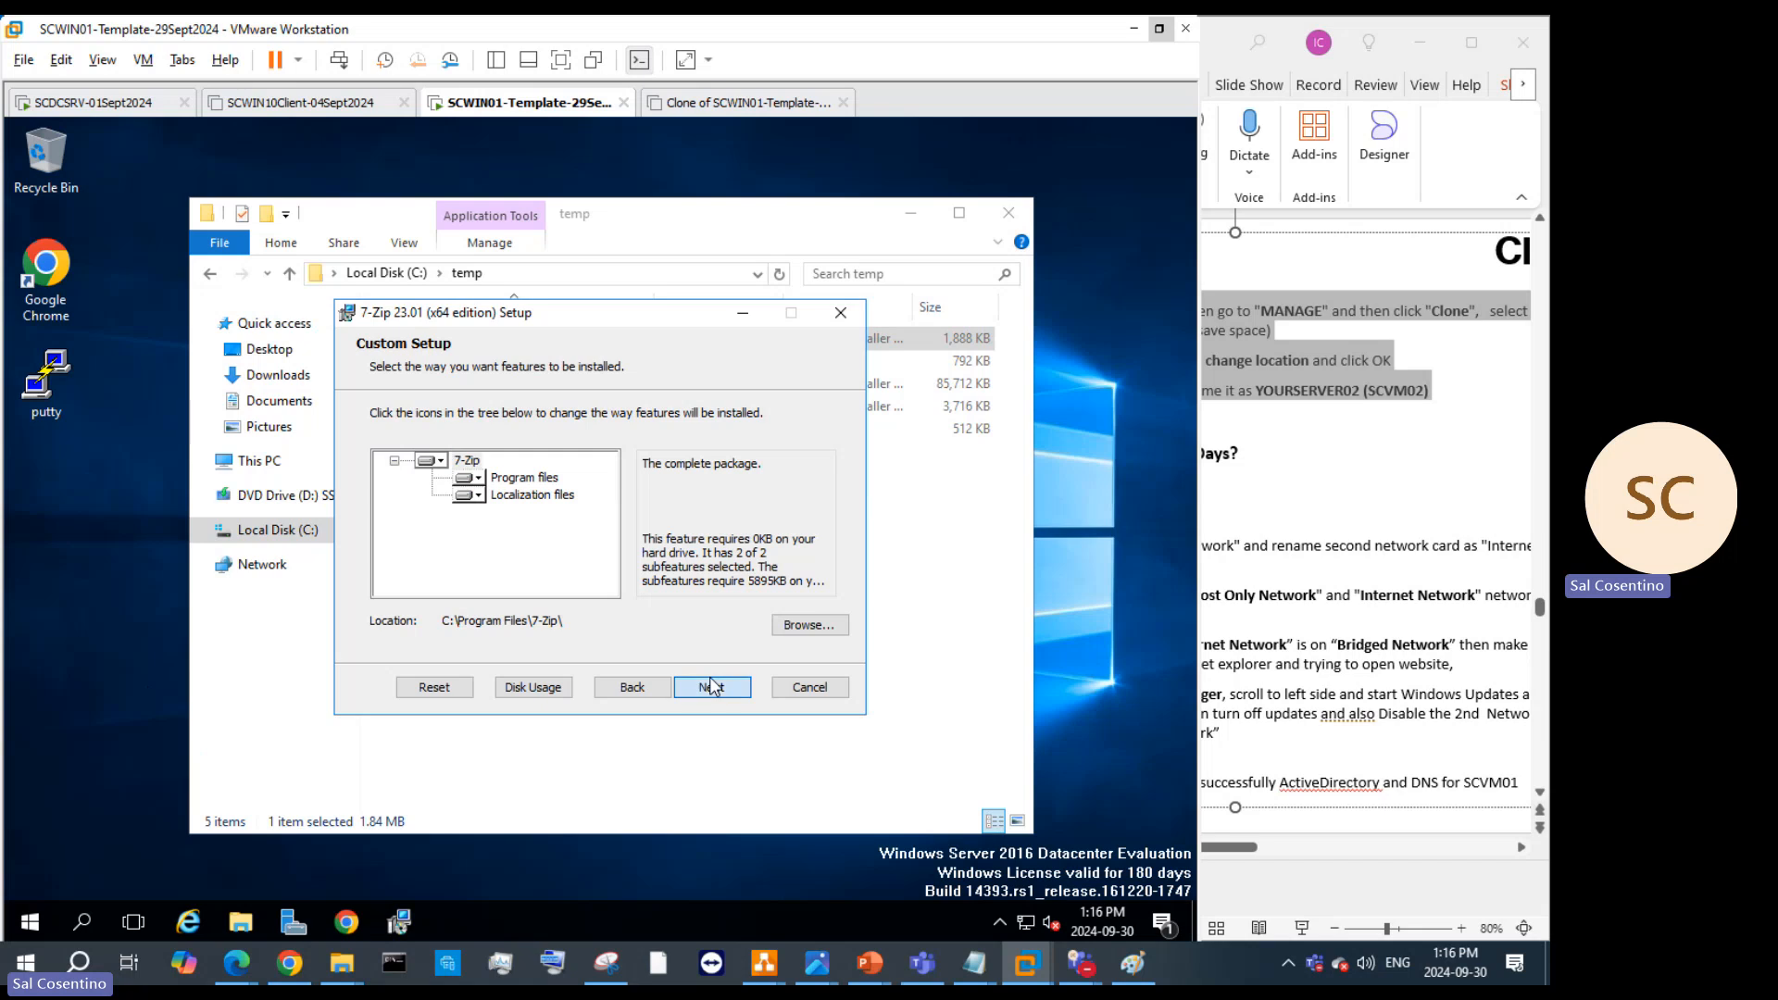
{"action": "left_click", "coordinate": [711, 685]}
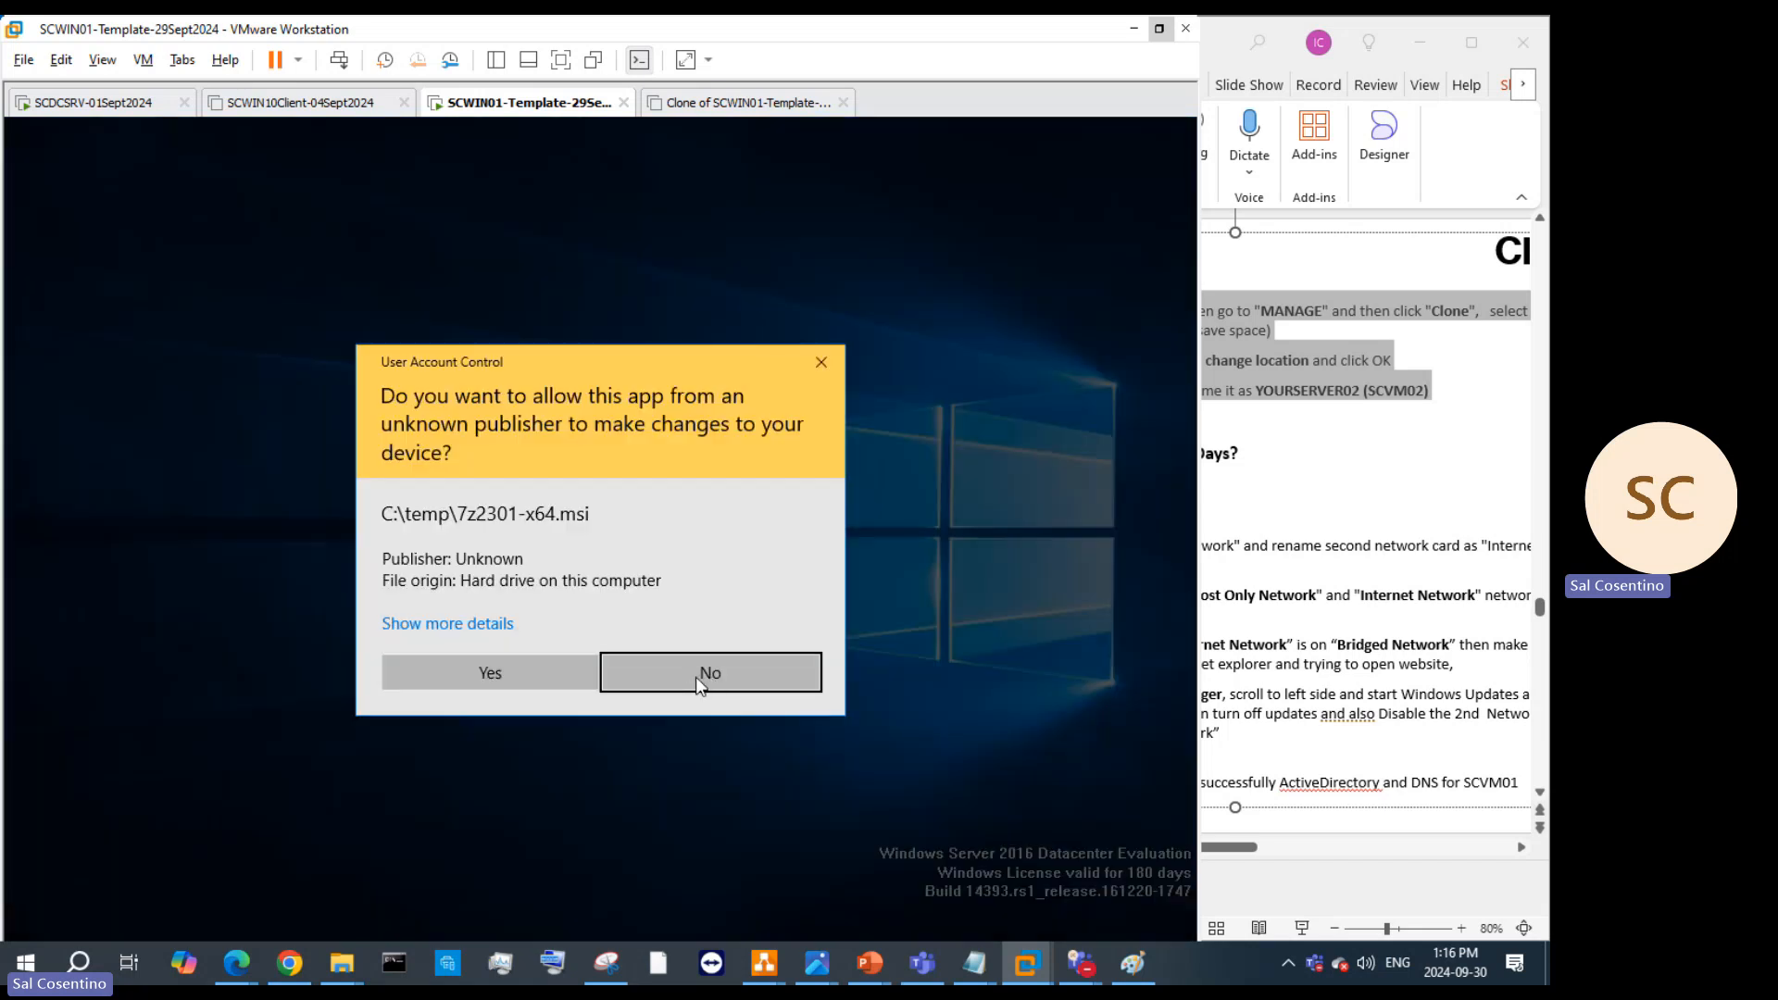
{"action": "left_click", "coordinate": [541, 666]}
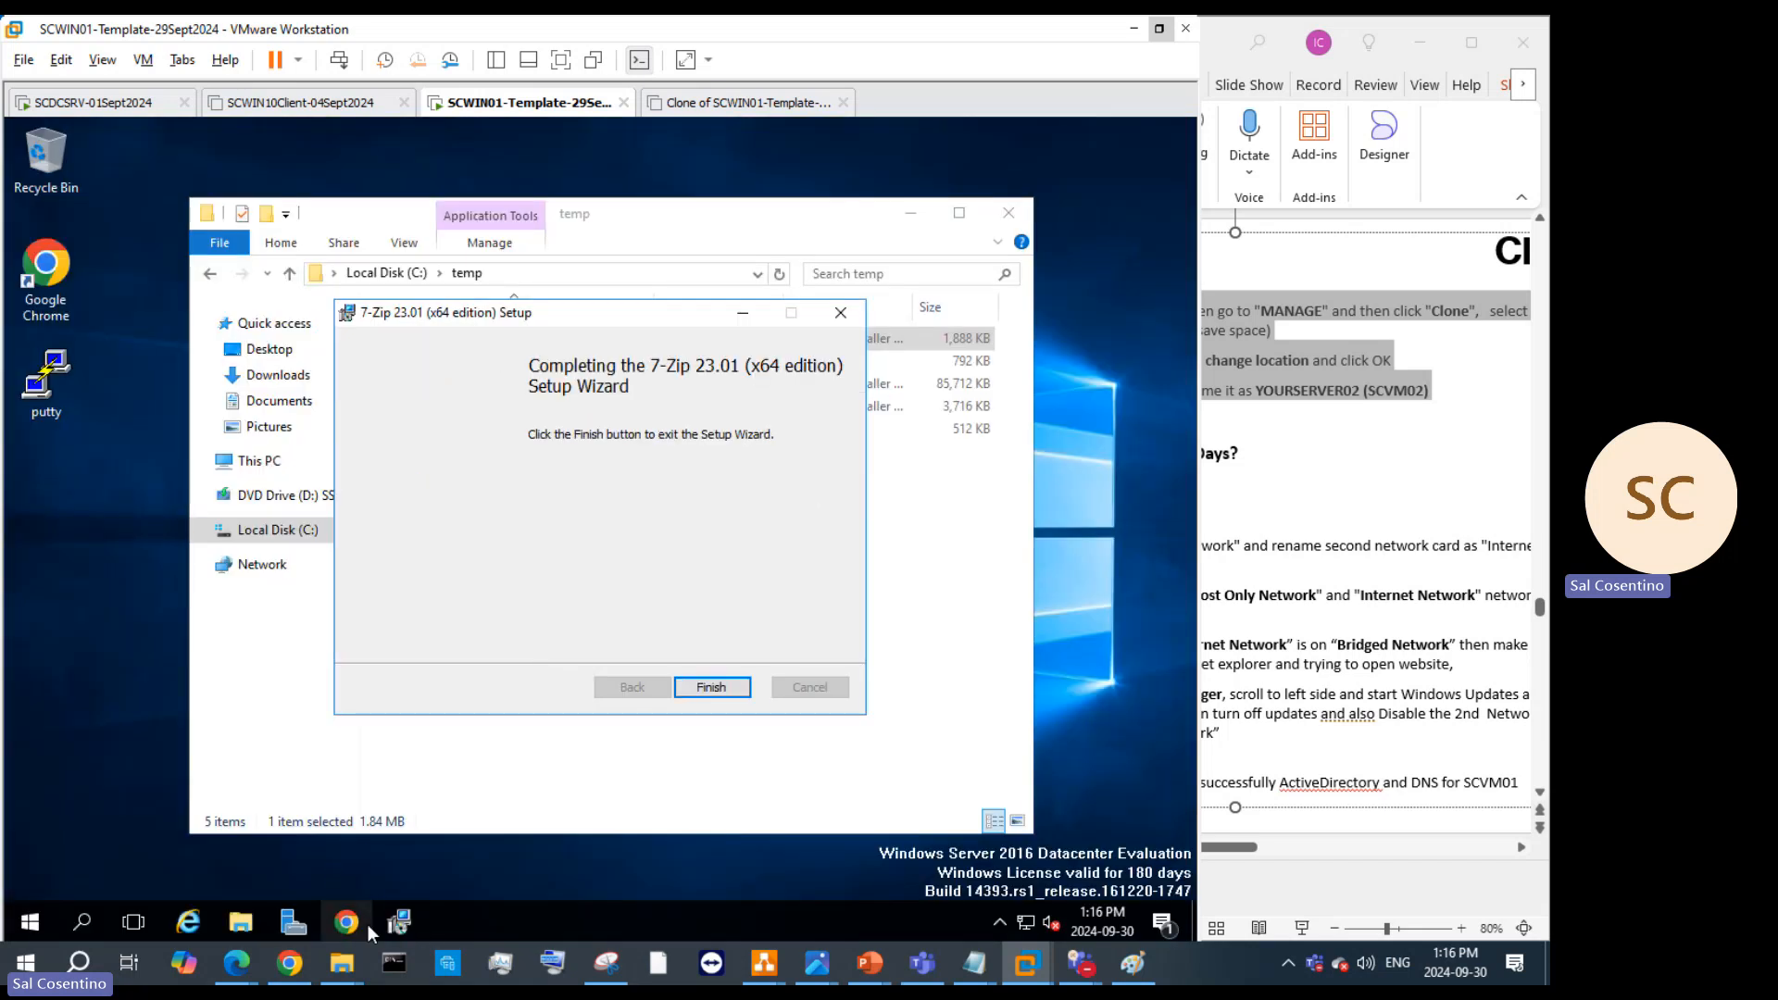
Step: Open Chrome in the VM and load packages.vmware.com
{"action": "left_click", "coordinate": [355, 925]}
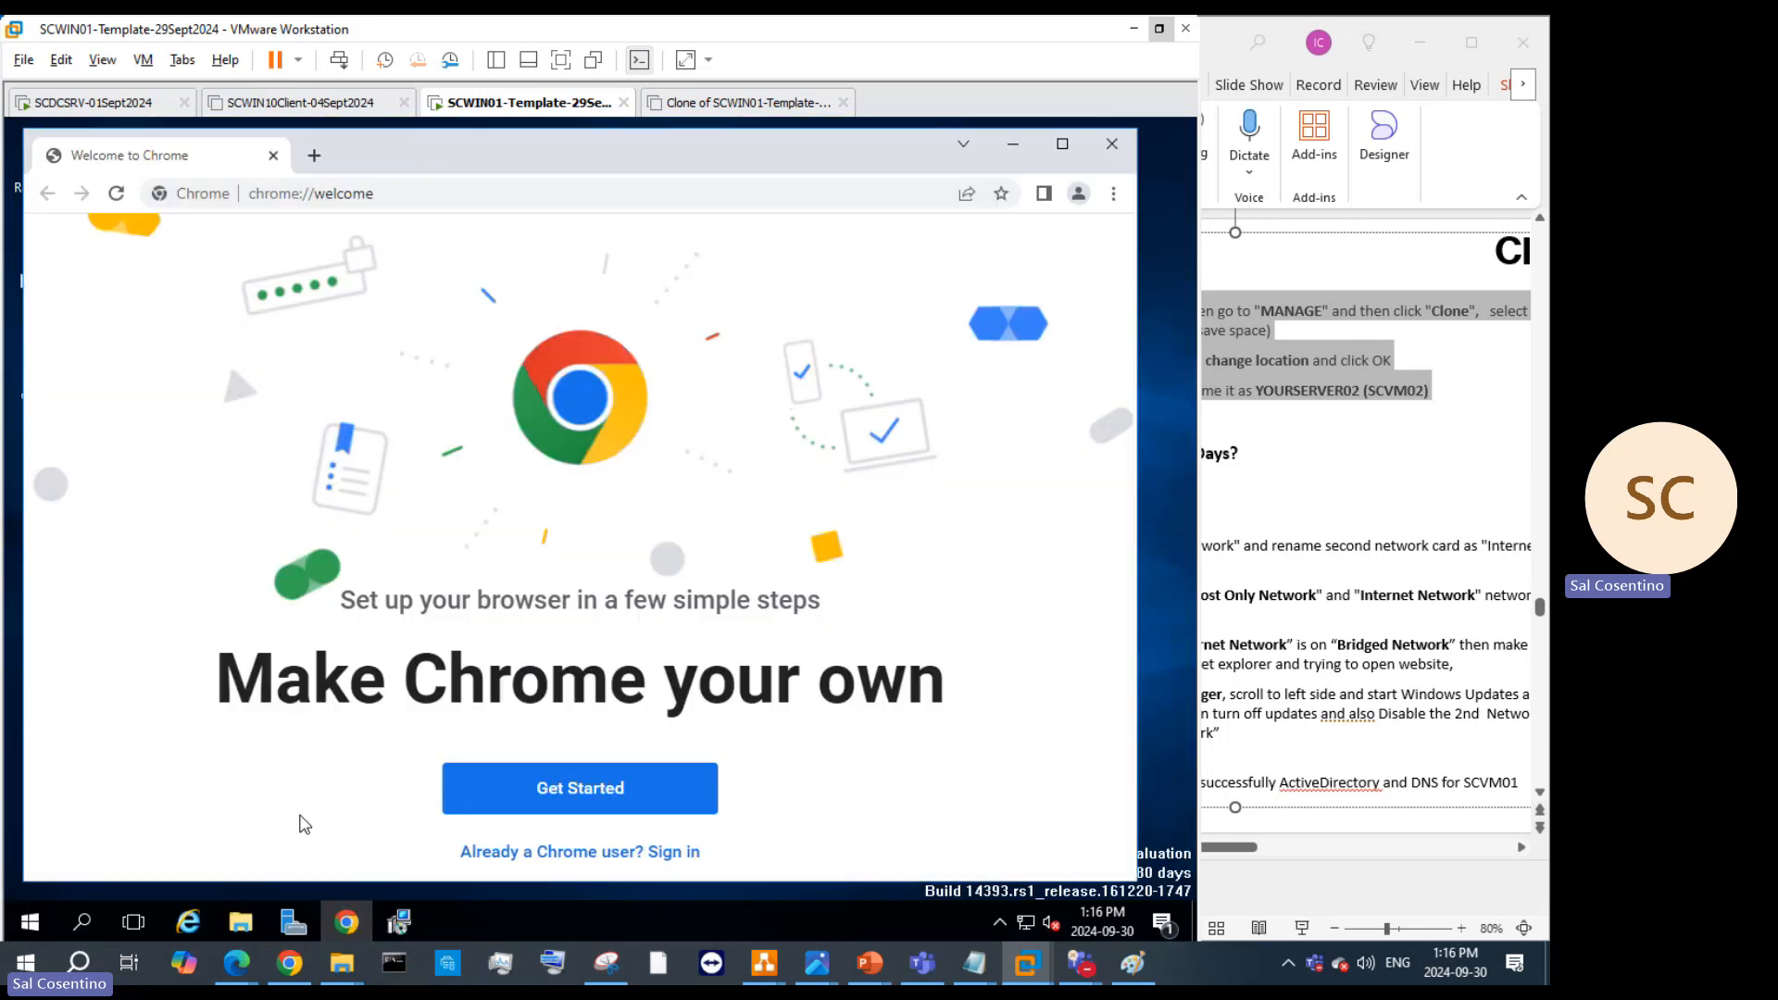
{"action": "left_click", "coordinate": [416, 195]}
{"action": "type", "text": "vm"}
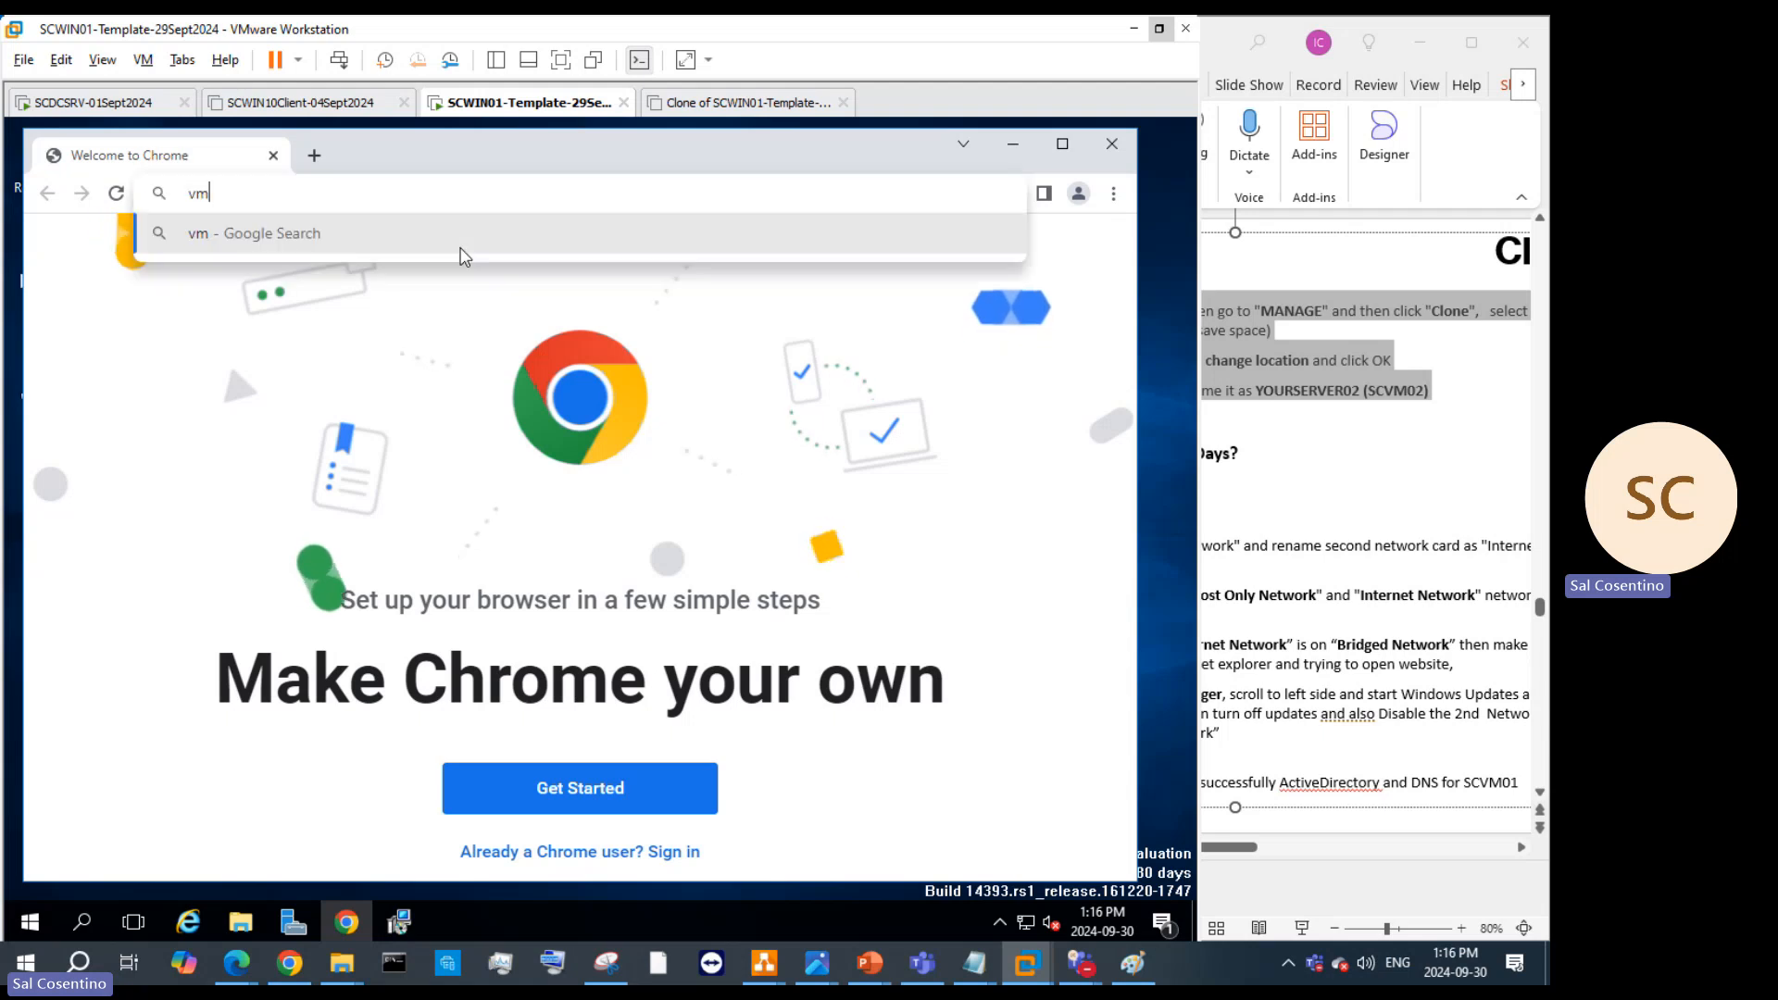
{"action": "type", "text": "ware"}
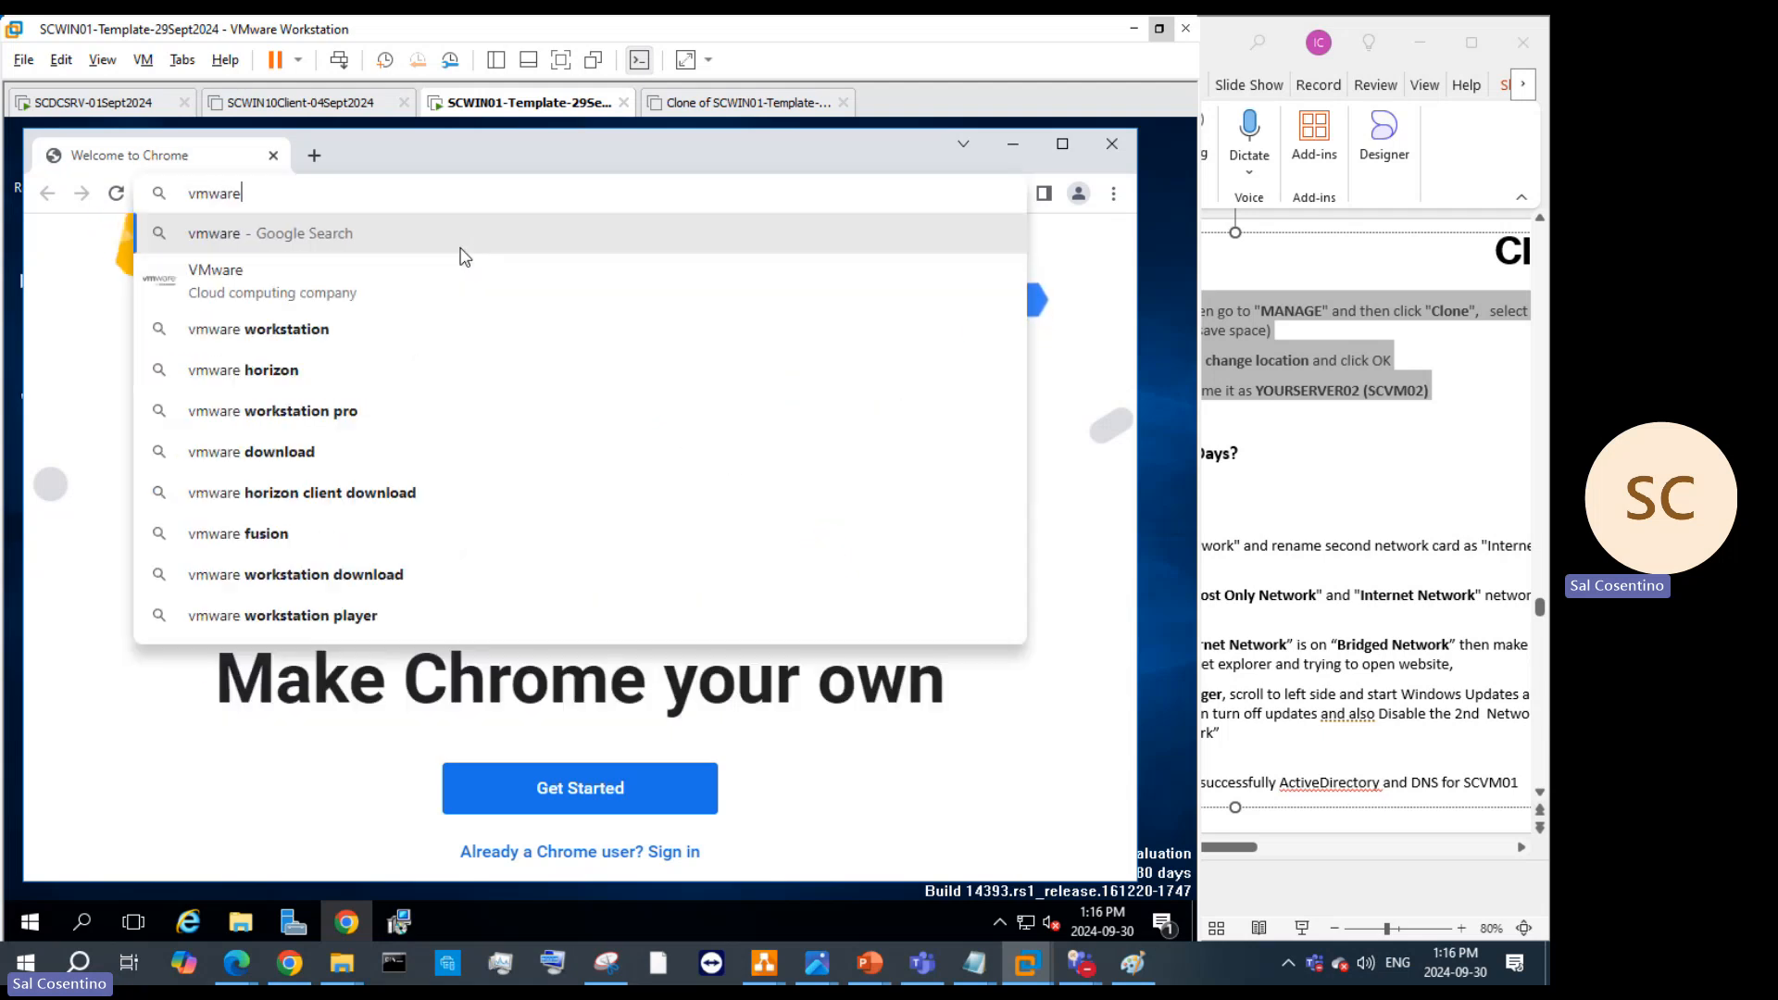
{"action": "key", "text": "BackSpace"}
{"action": "key", "text": "BackSpace"}
{"action": "key", "text": "BackSpace"}
{"action": "key", "text": "BackSpace"}
{"action": "key", "text": "BackSpace"}
{"action": "key", "text": "BackSpace"}
{"action": "type", "text": "pac"}
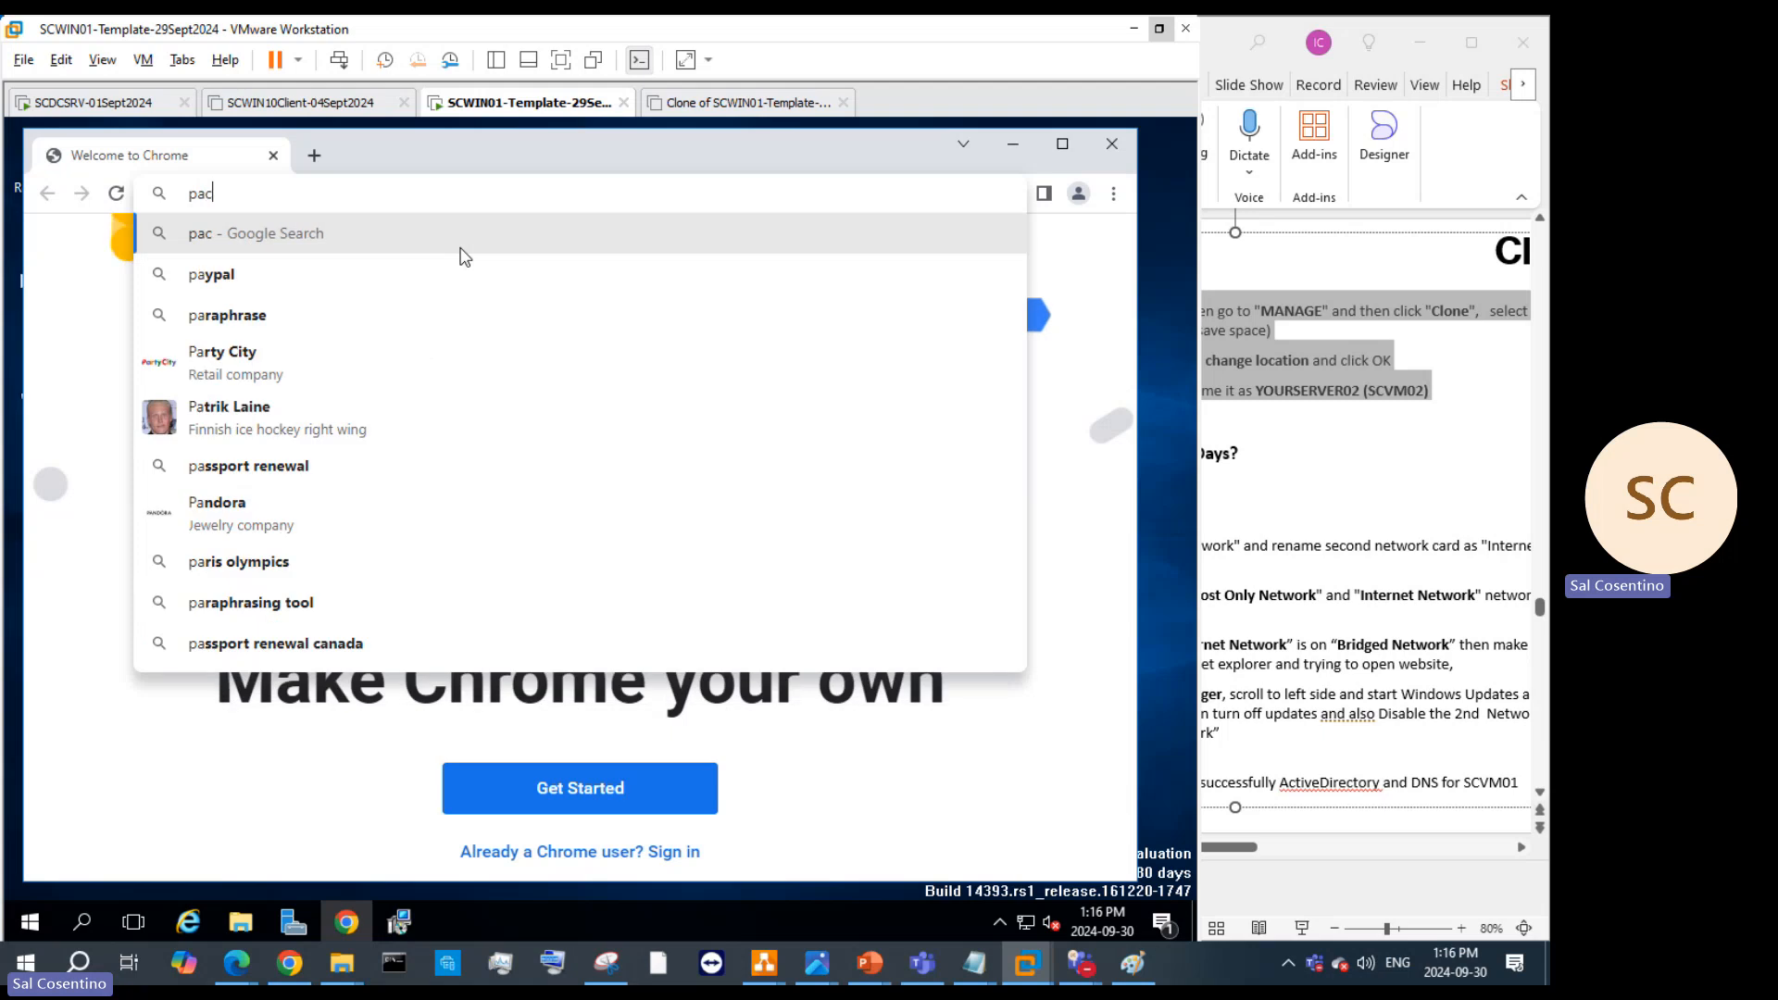
{"action": "type", "text": "kages."}
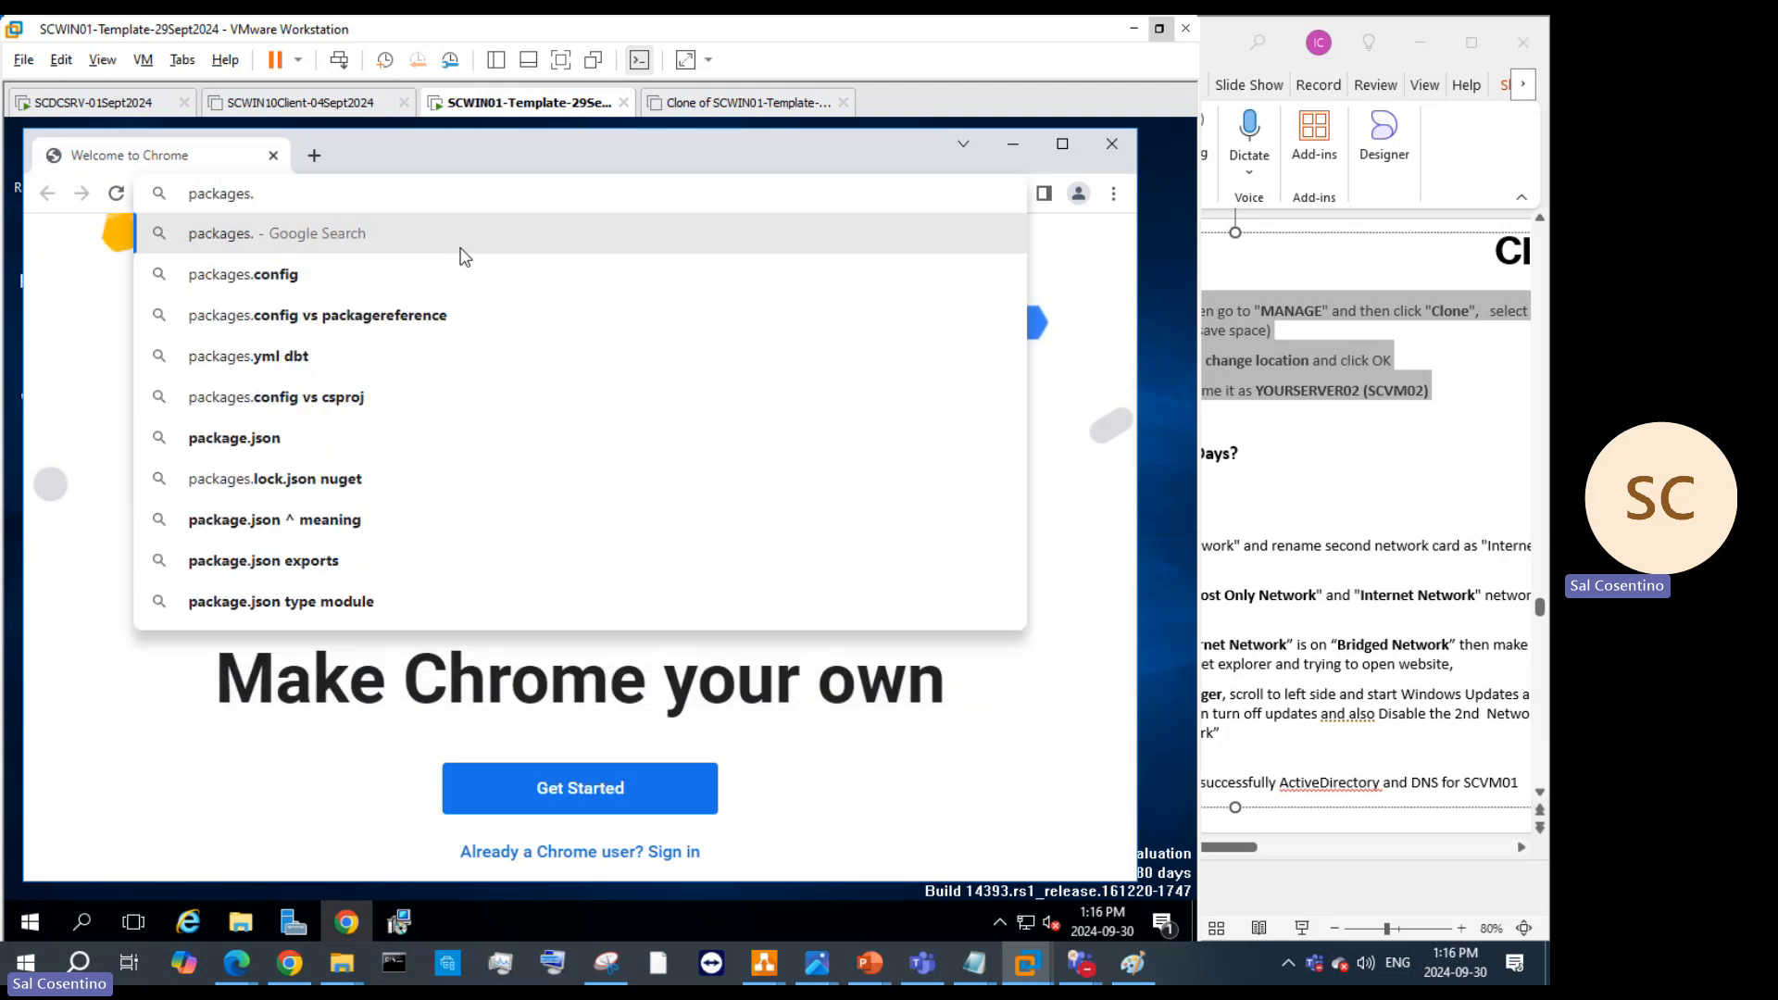
{"action": "type", "text": "vmware"}
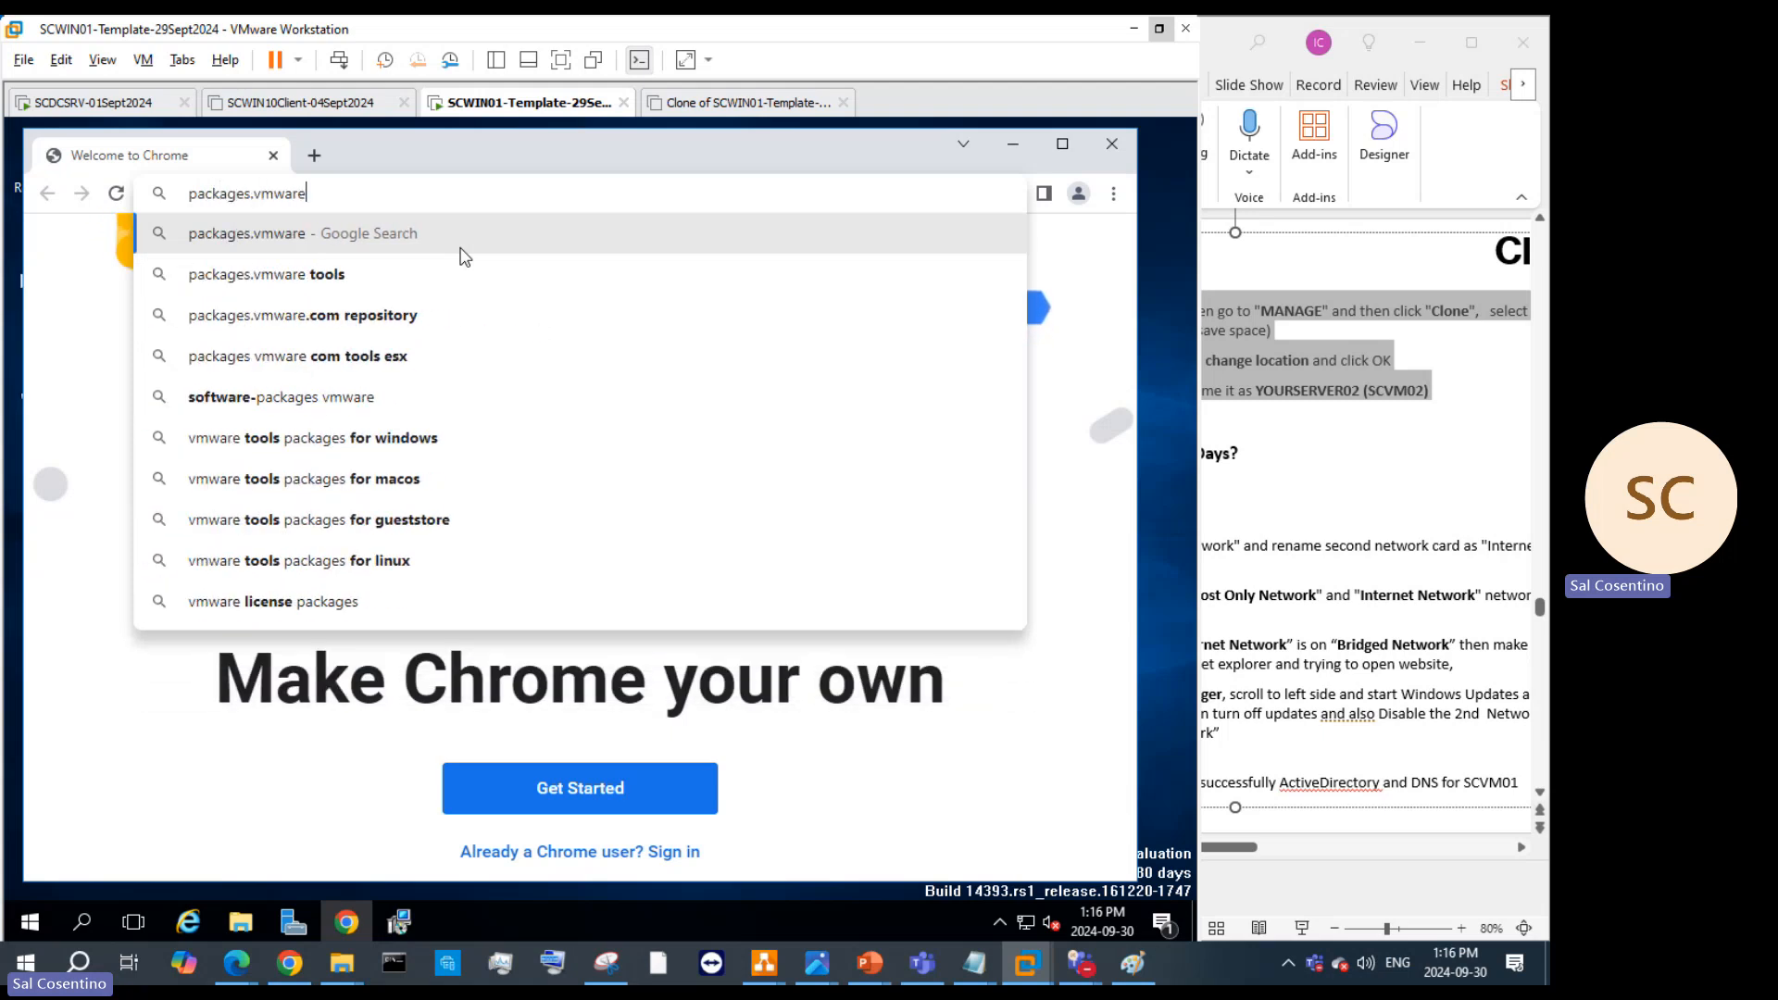
{"action": "type", "text": ".com"}
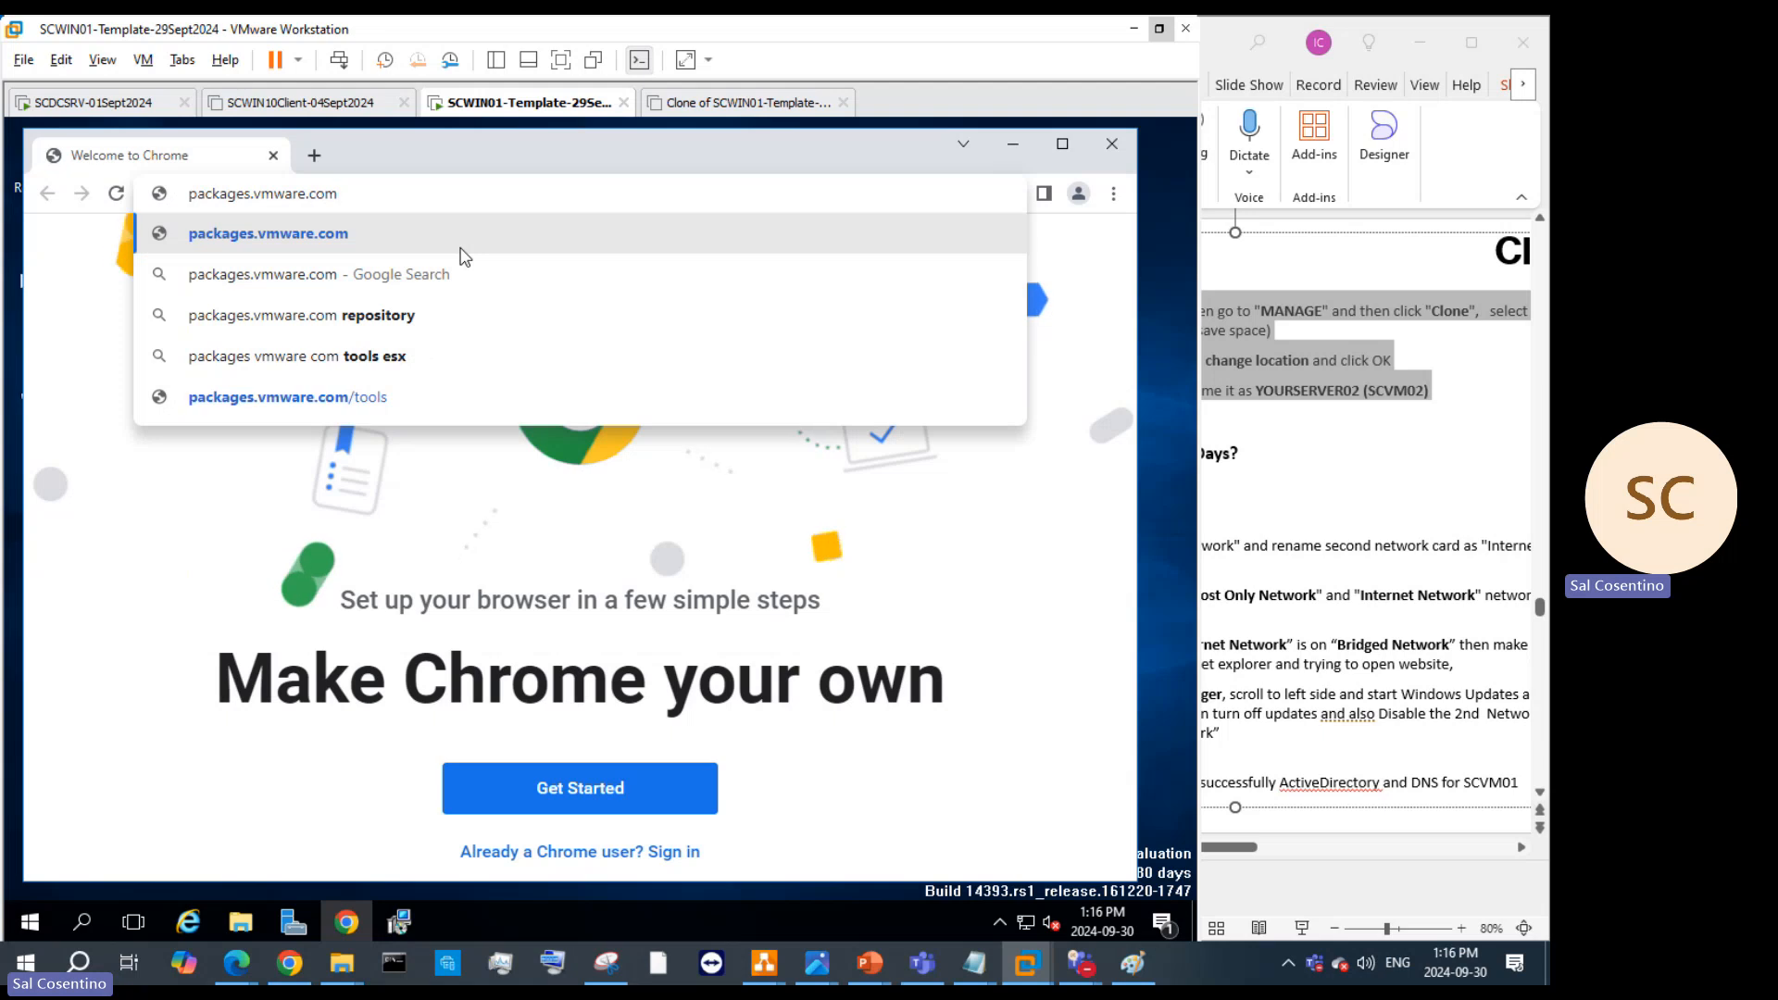
{"action": "key", "text": "Return"}
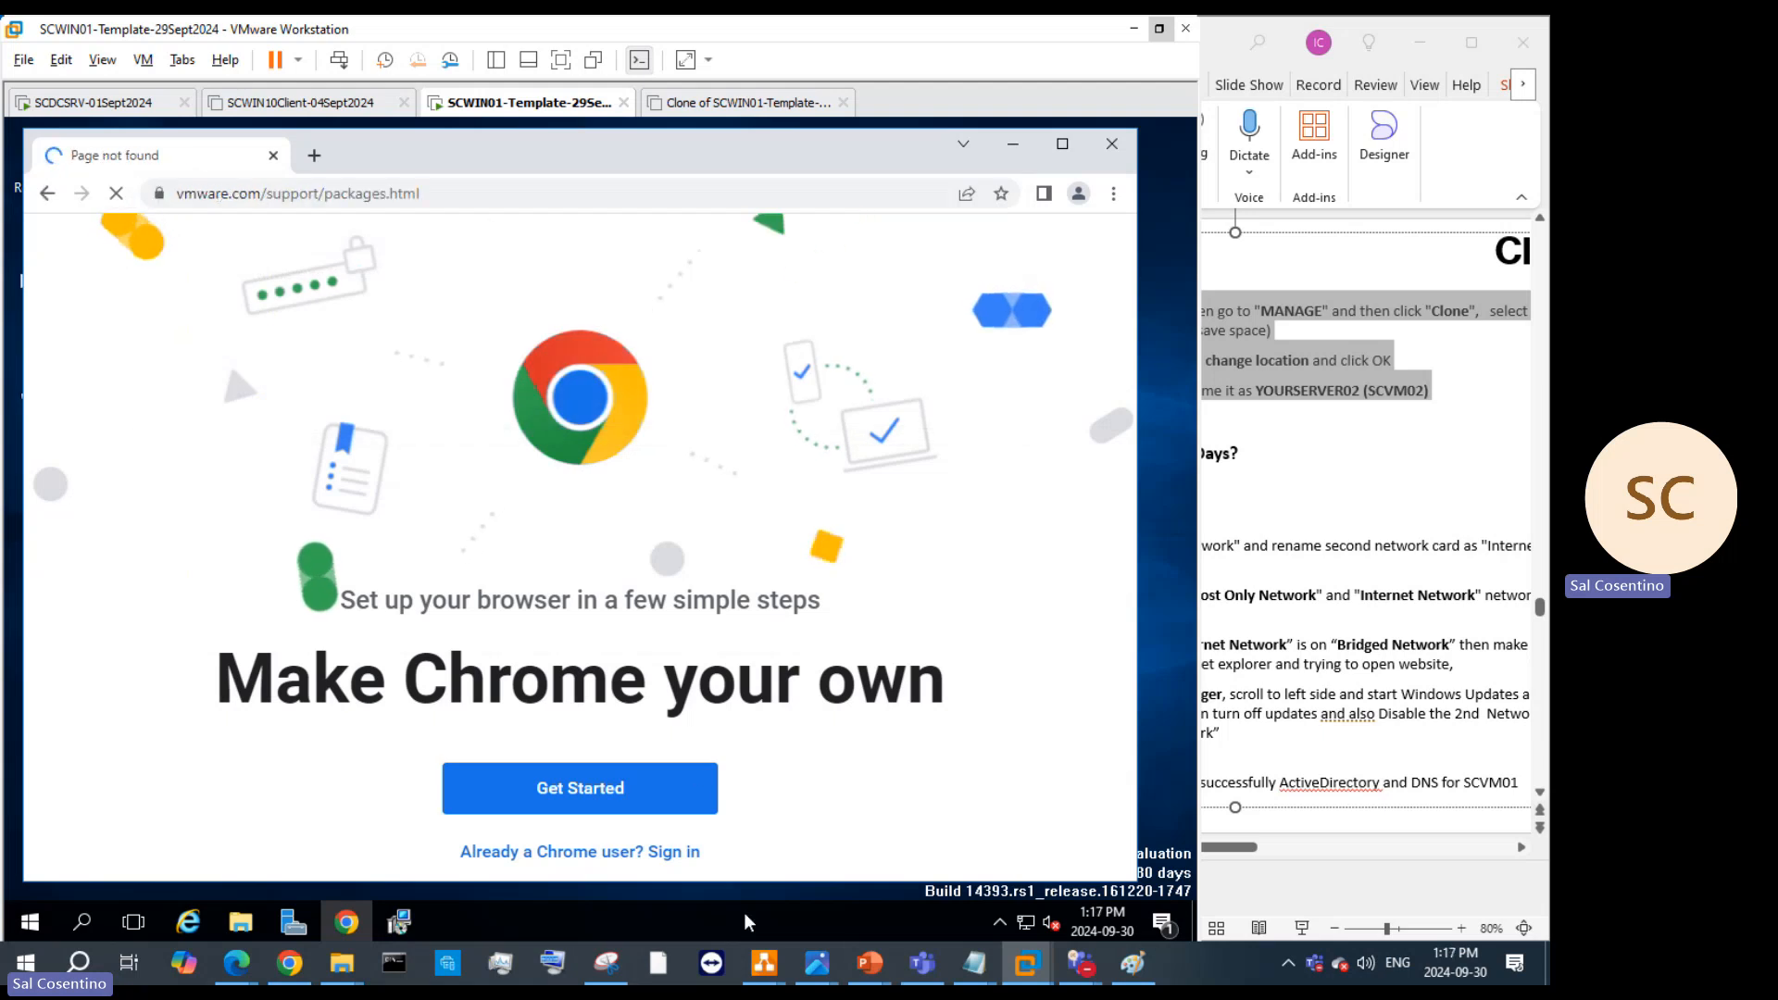
Step: On slide 21, add '( insall the latest one' after the packages.vmware.com/tools link
{"action": "mouse_move", "coordinate": [873, 964]}
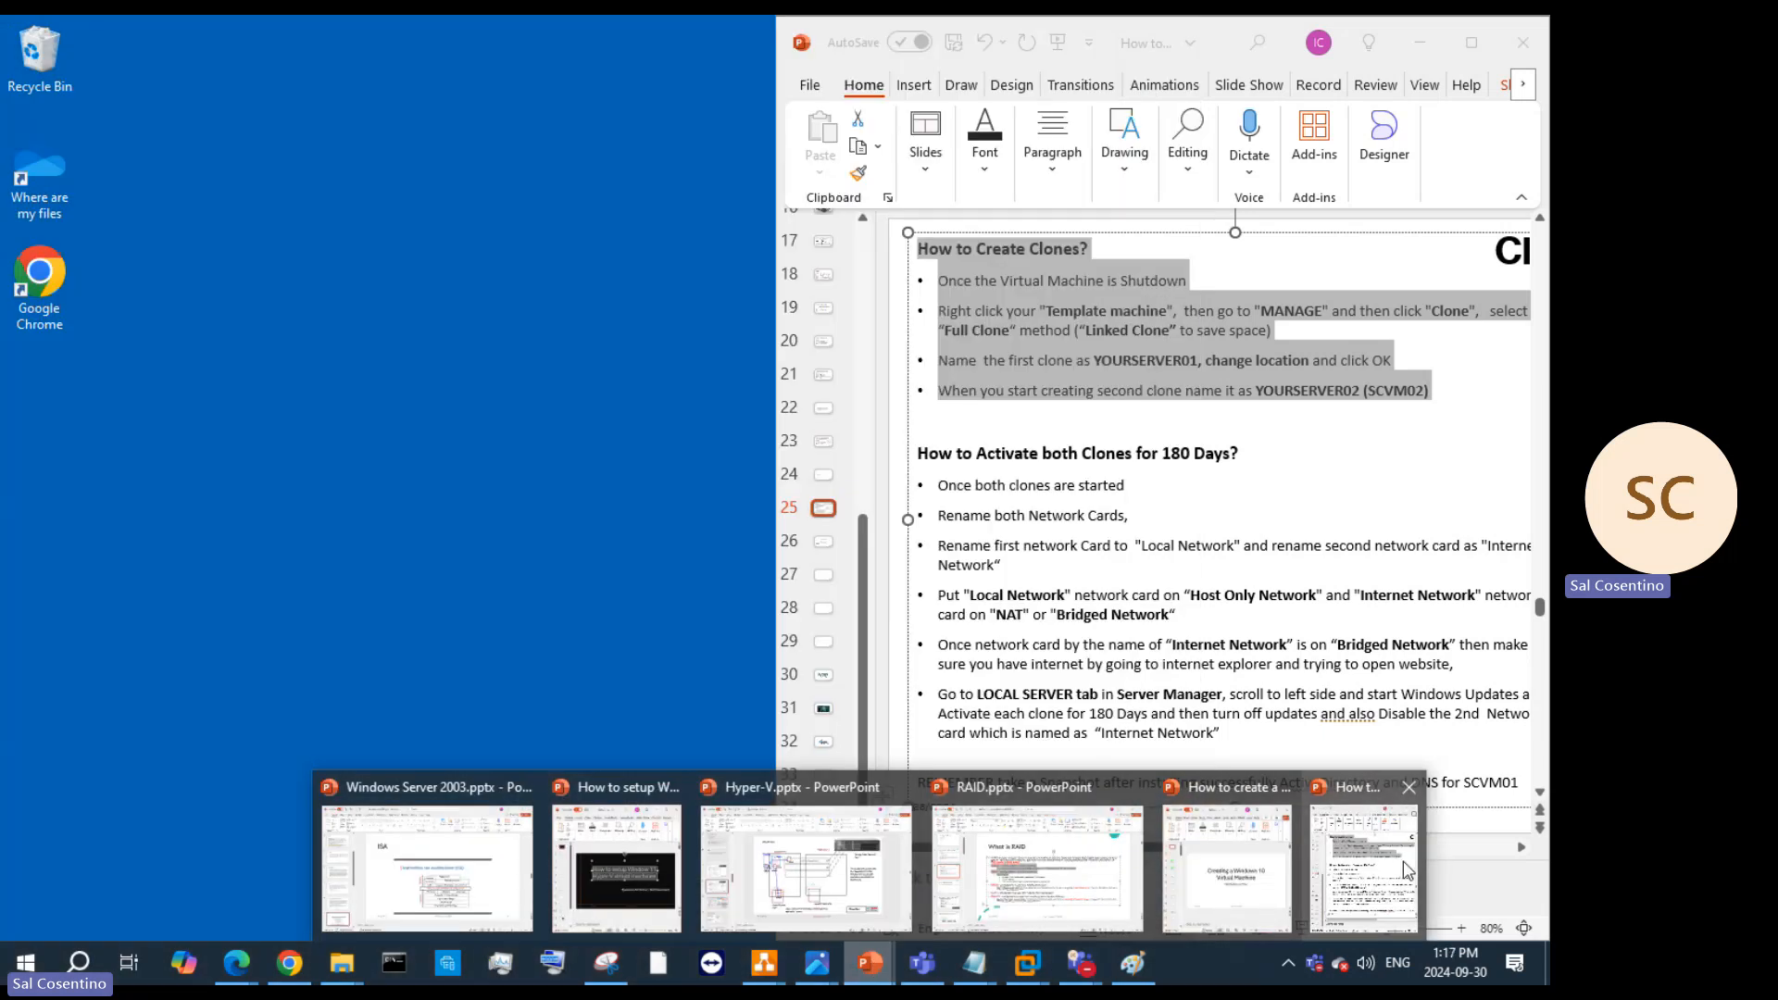
{"action": "left_click", "coordinate": [1403, 861]}
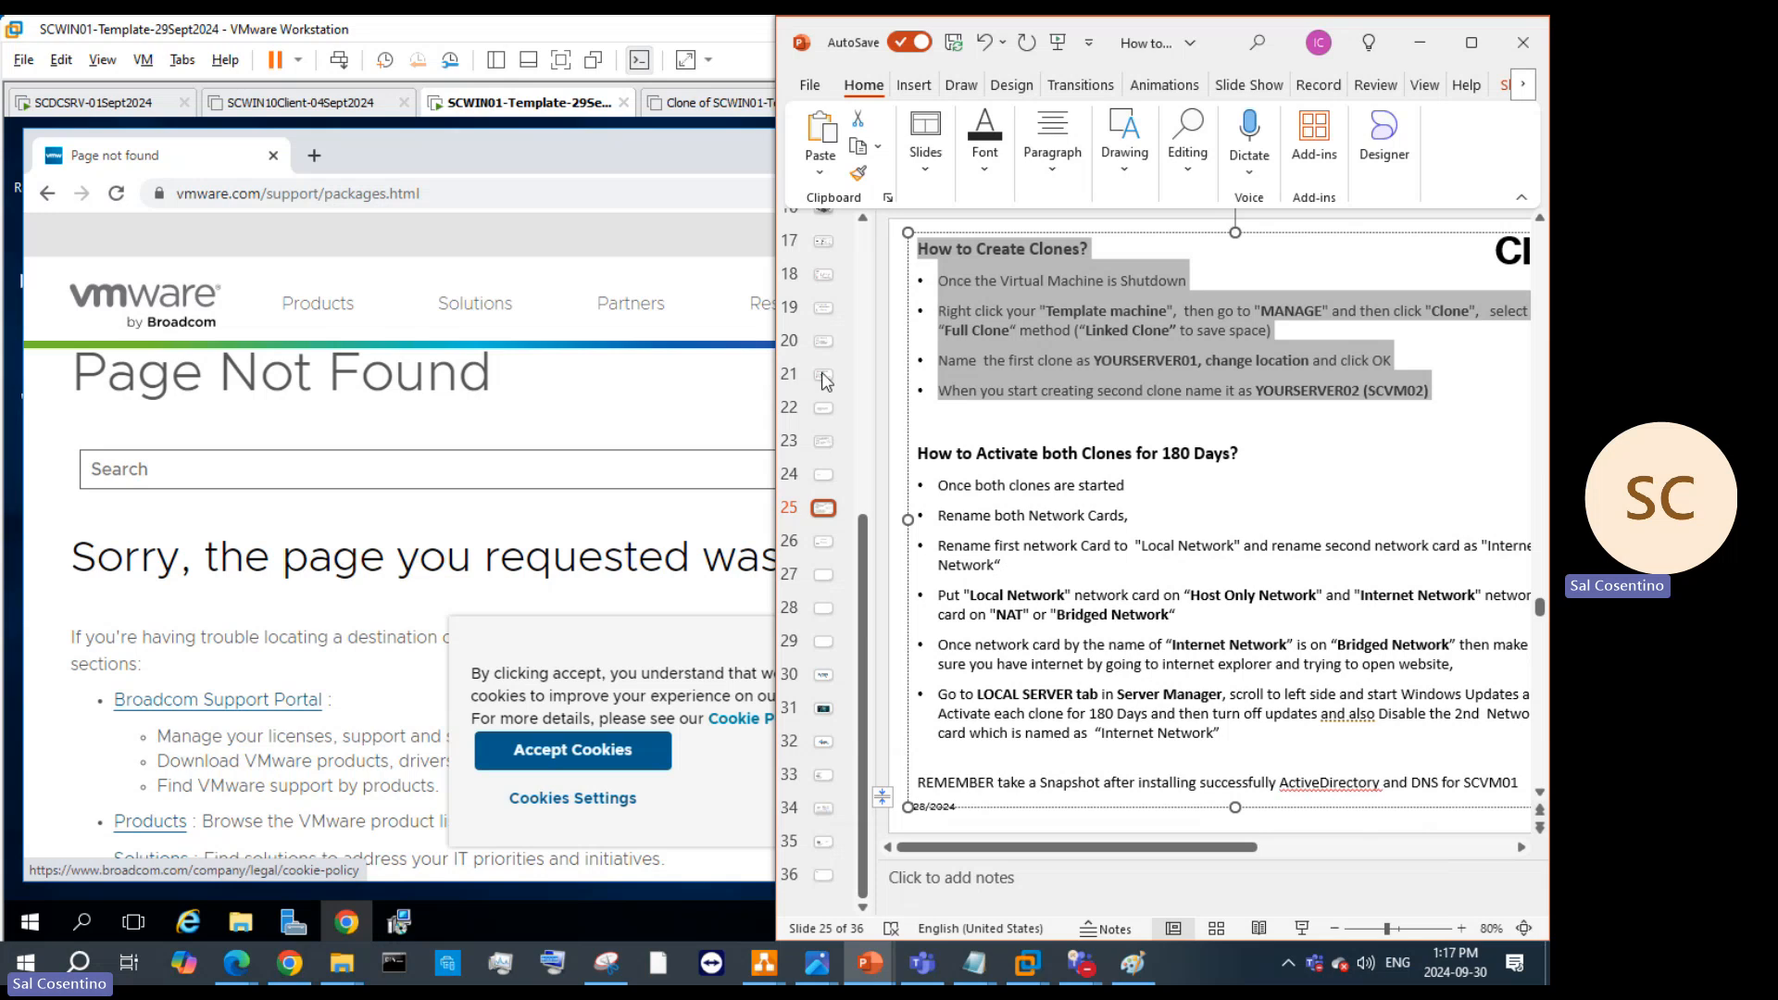
{"action": "left_click", "coordinate": [824, 376]}
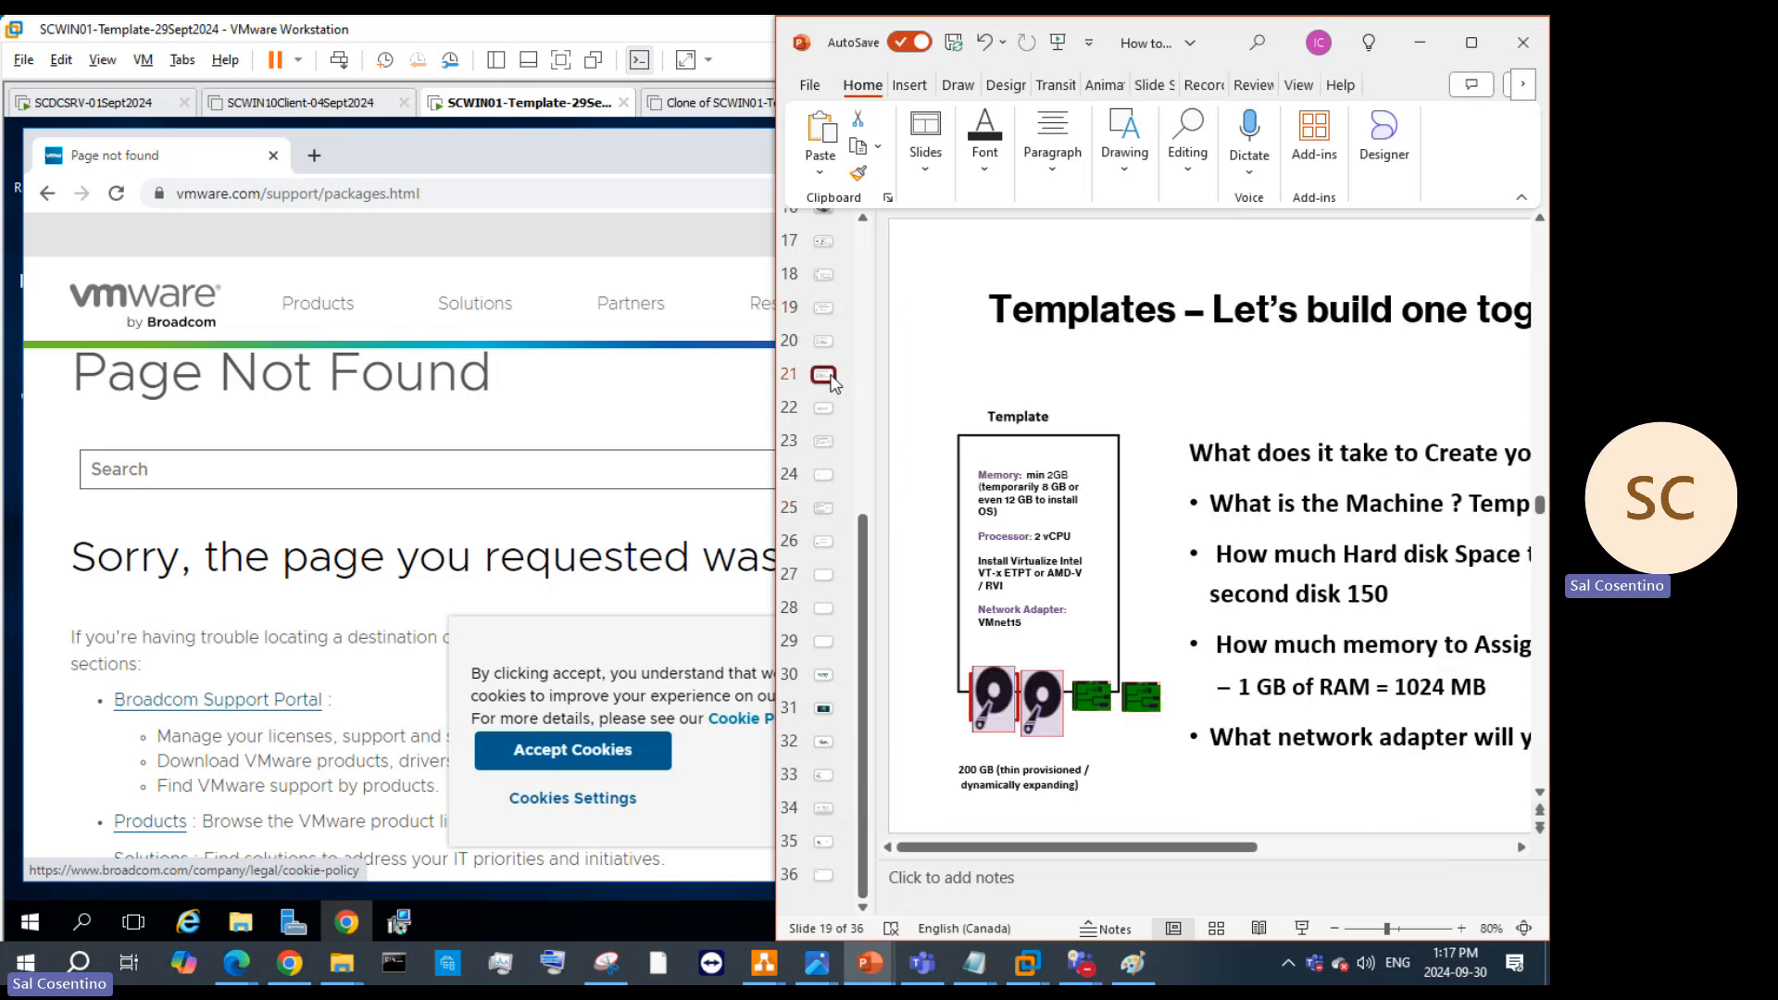
{"action": "left_click", "coordinate": [1473, 43]}
{"action": "left_click", "coordinate": [811, 449]}
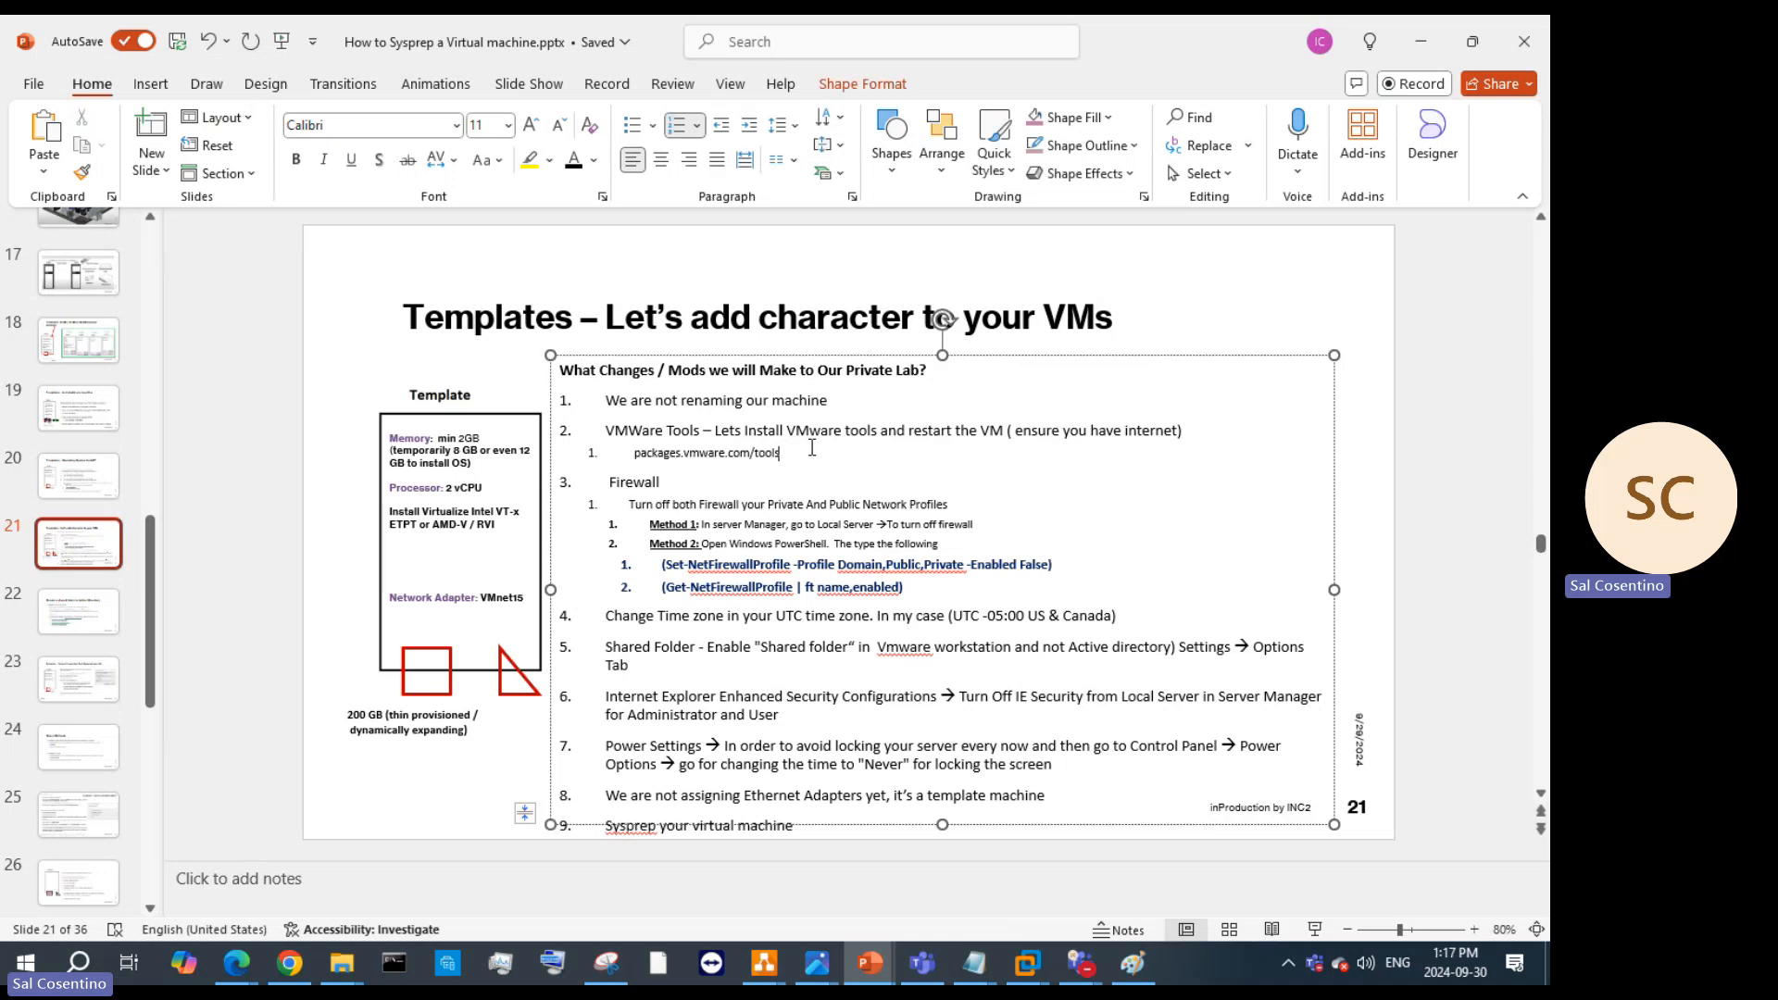
{"action": "type", "text": "( insall the latest one"}
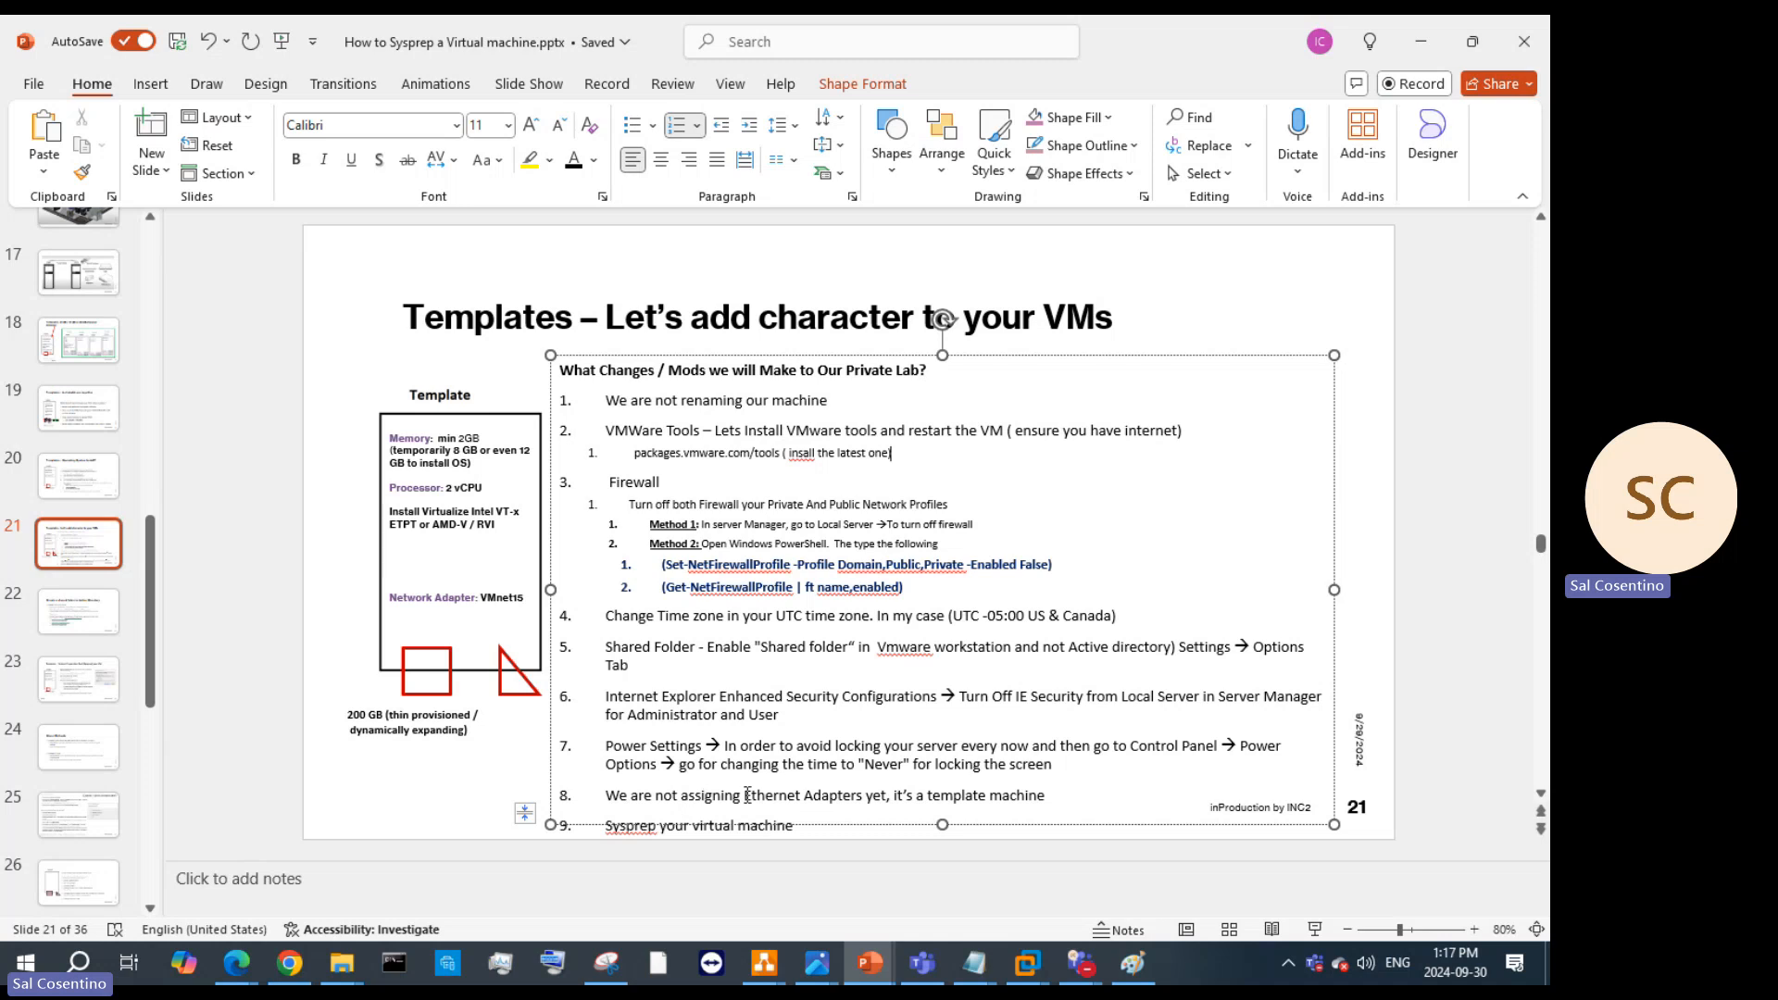
Step: Rewrite the start of item 8 so it reads 'Assign two Ethernet Adapters'
{"action": "left_click_drag", "start_coordinate": [685, 797], "coordinate": [580, 801]}
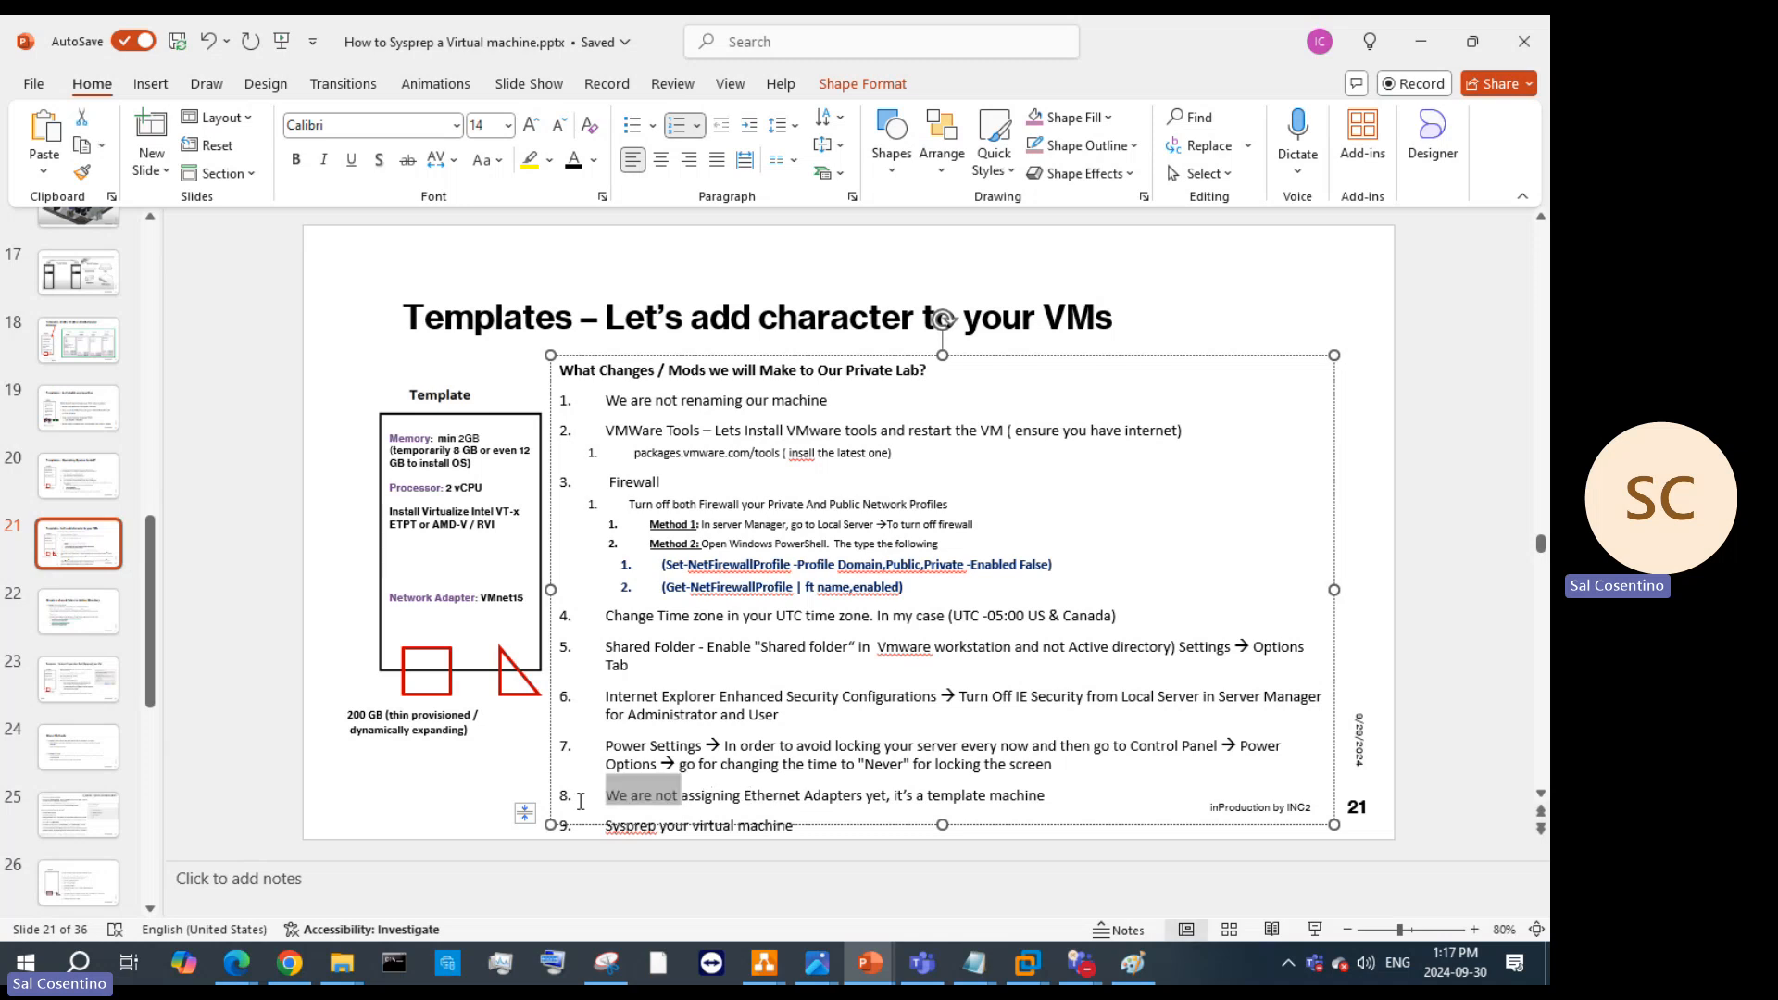
{"action": "type", "text": "Assign"}
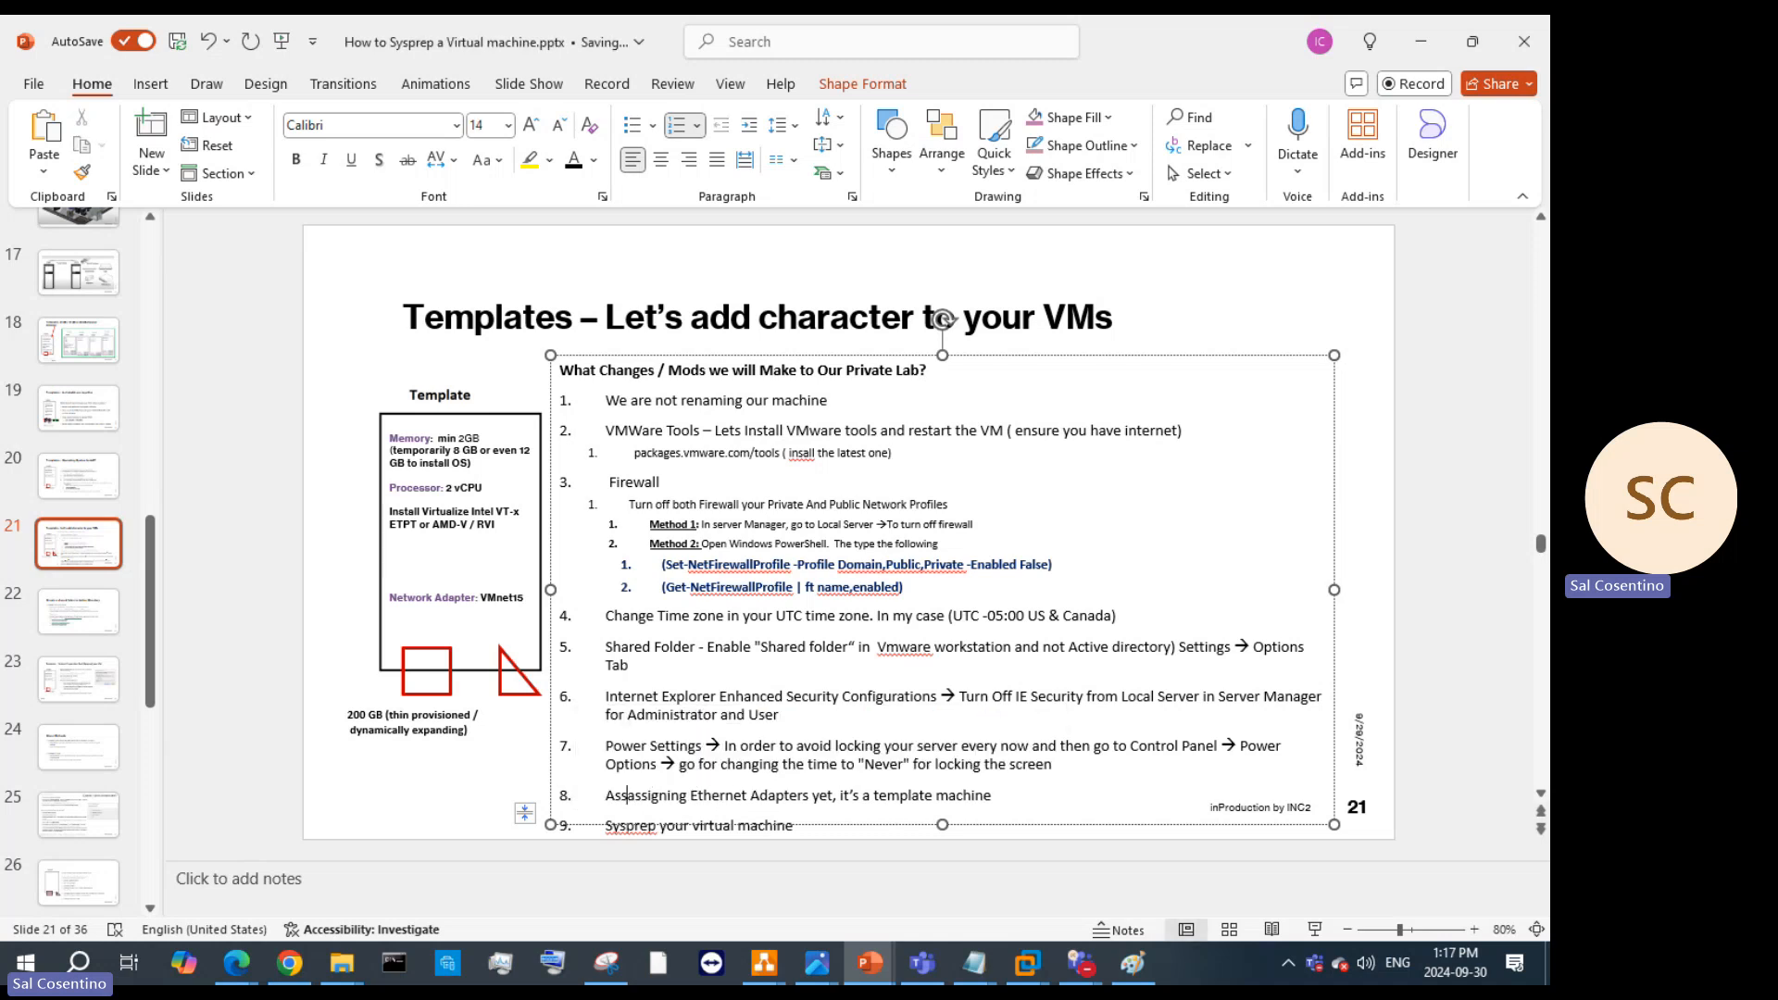
{"action": "type", "text": " tewo"}
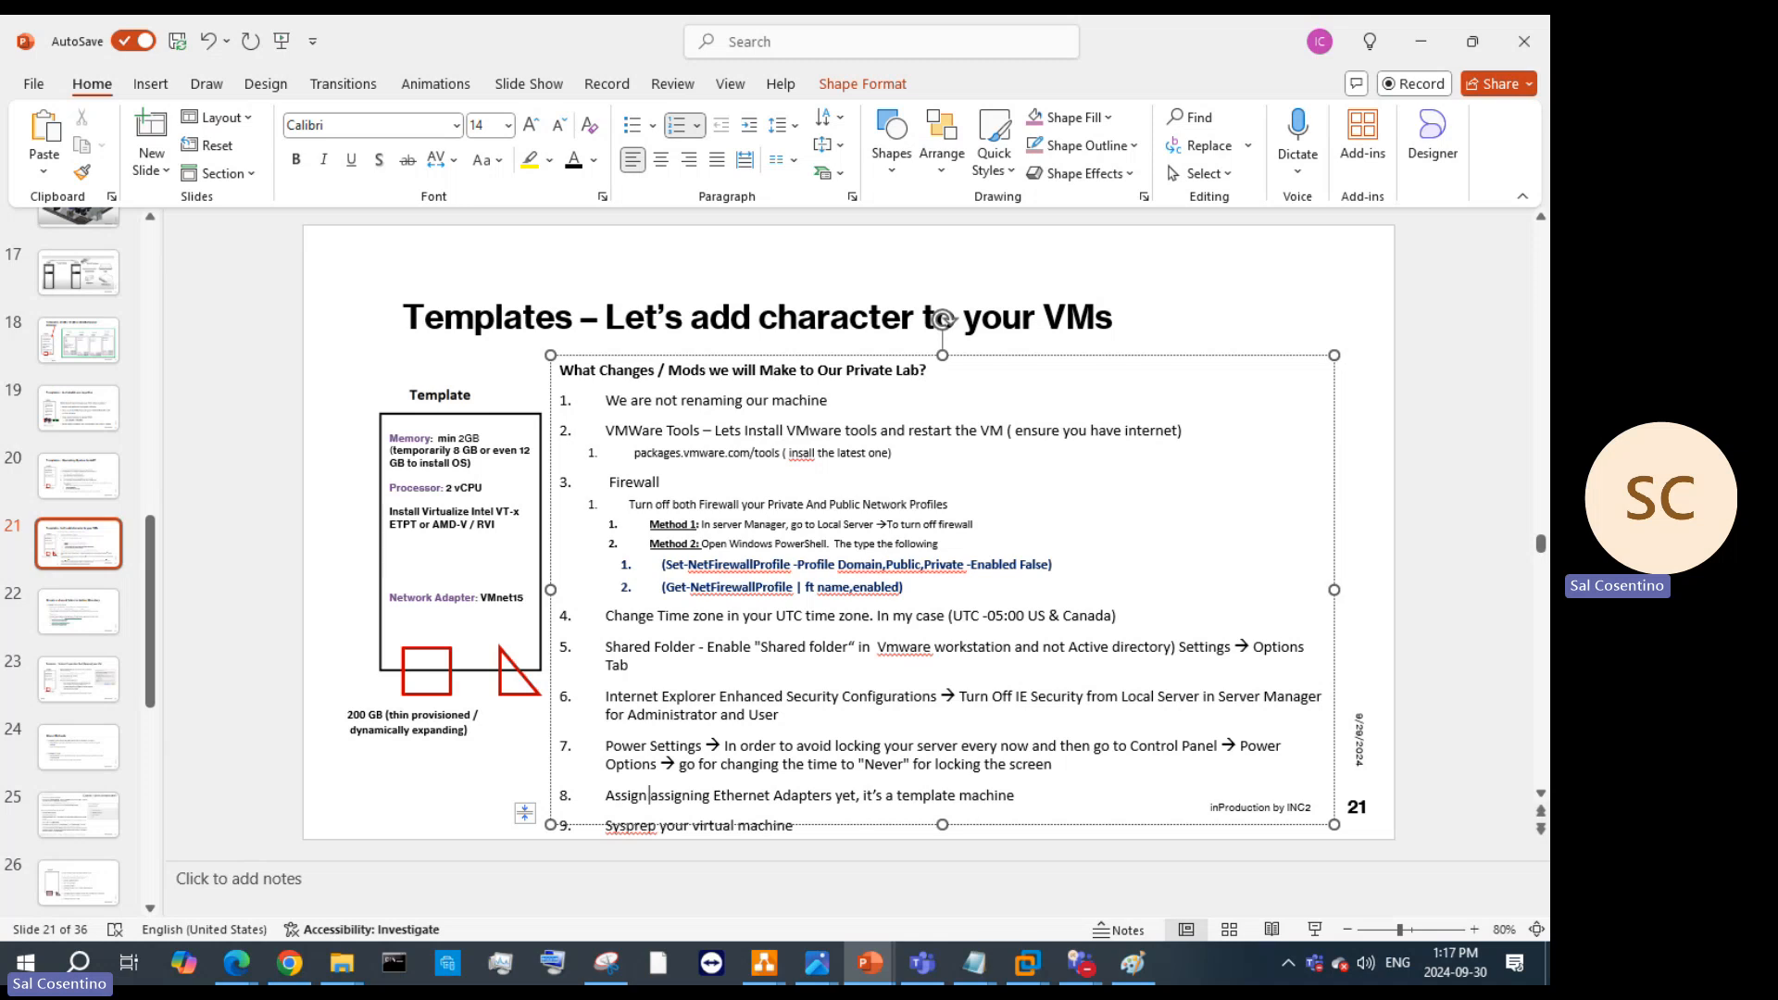
{"action": "key", "text": "Delete"}
{"action": "key", "text": "Delete"}
{"action": "key", "text": "Delete"}
{"action": "key", "text": "Delete"}
{"action": "key", "text": "Delete"}
{"action": "key", "text": "Delete"}
{"action": "key", "text": "Delete"}
{"action": "key", "text": "Delete"}
{"action": "key", "text": "Delete"}
{"action": "key", "text": "Delete"}
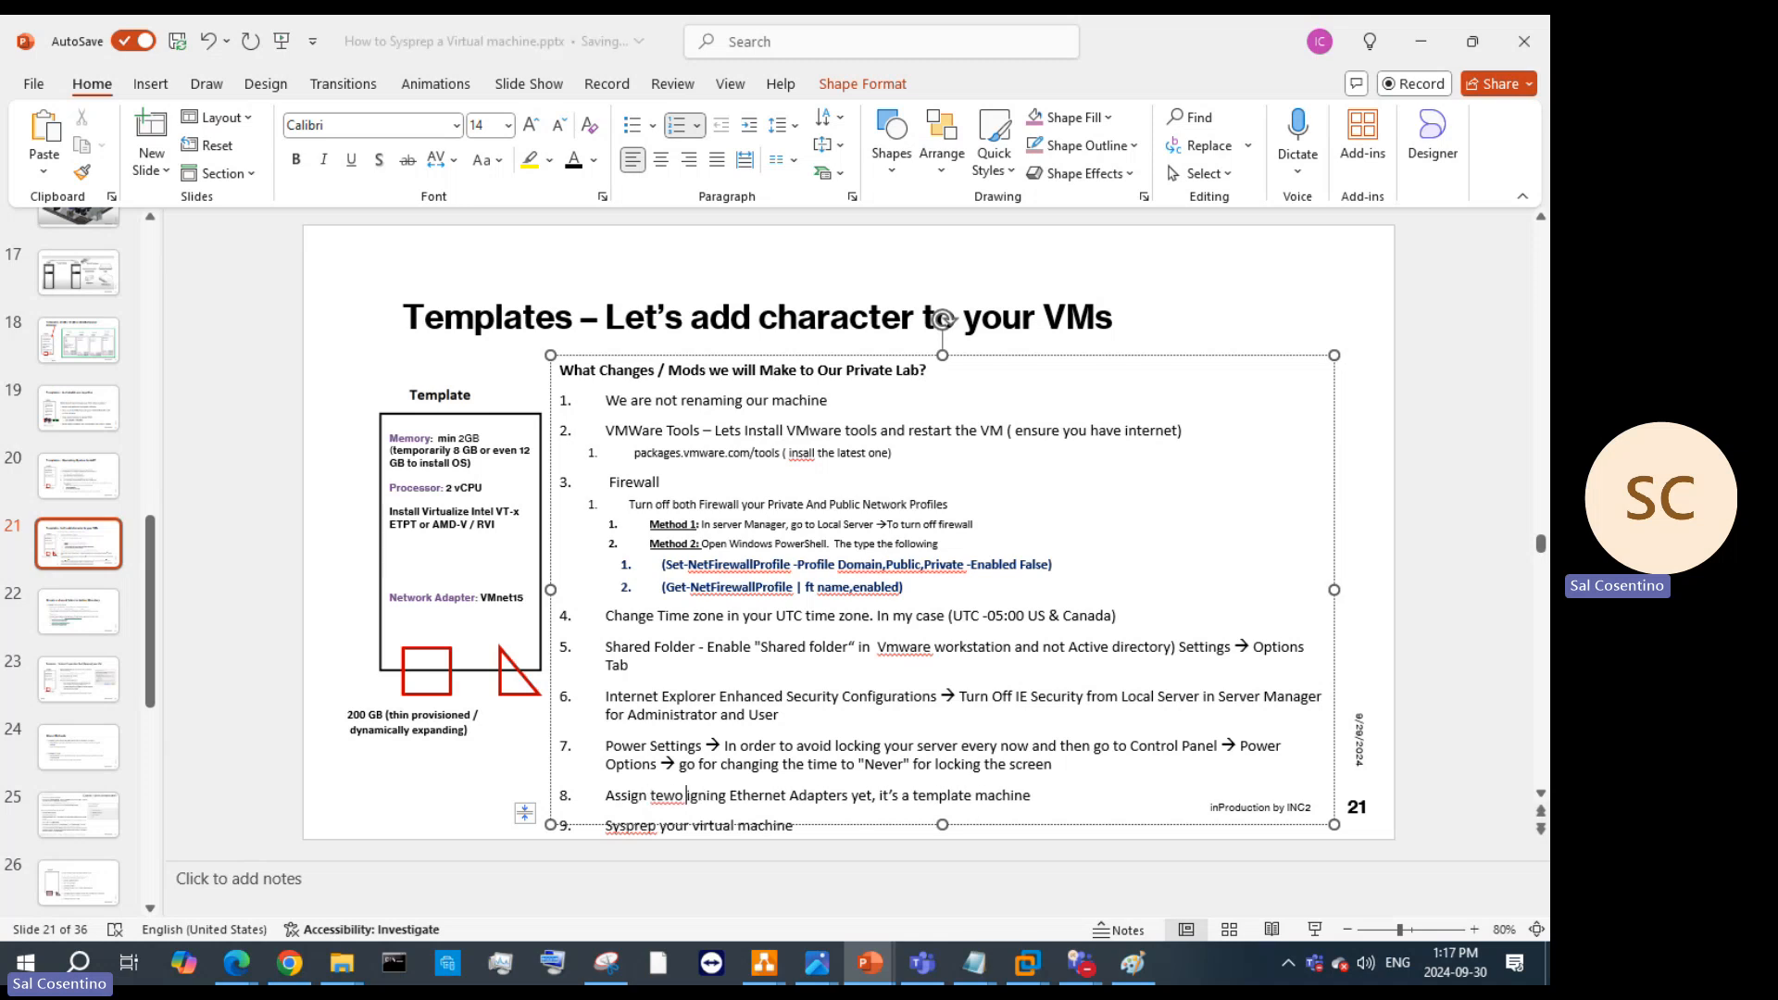
{"action": "key", "text": "BackSpace"}
{"action": "key", "text": "BackSpace"}
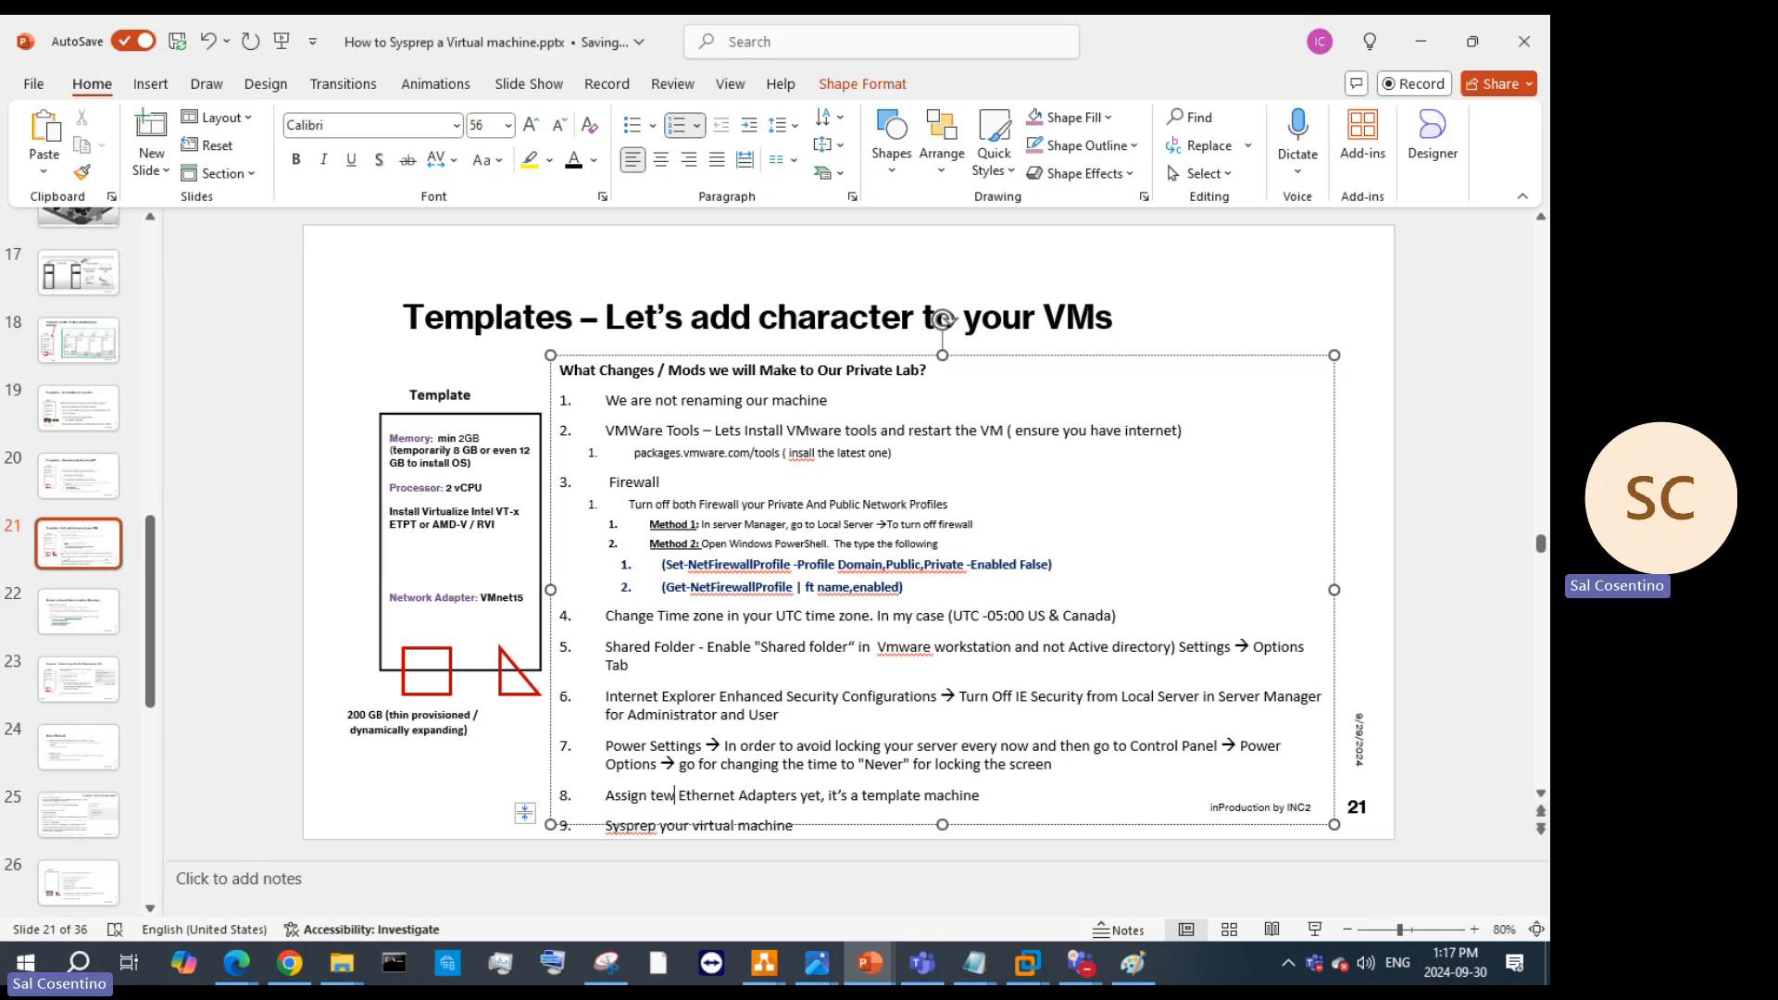
{"action": "type", "text": "o"}
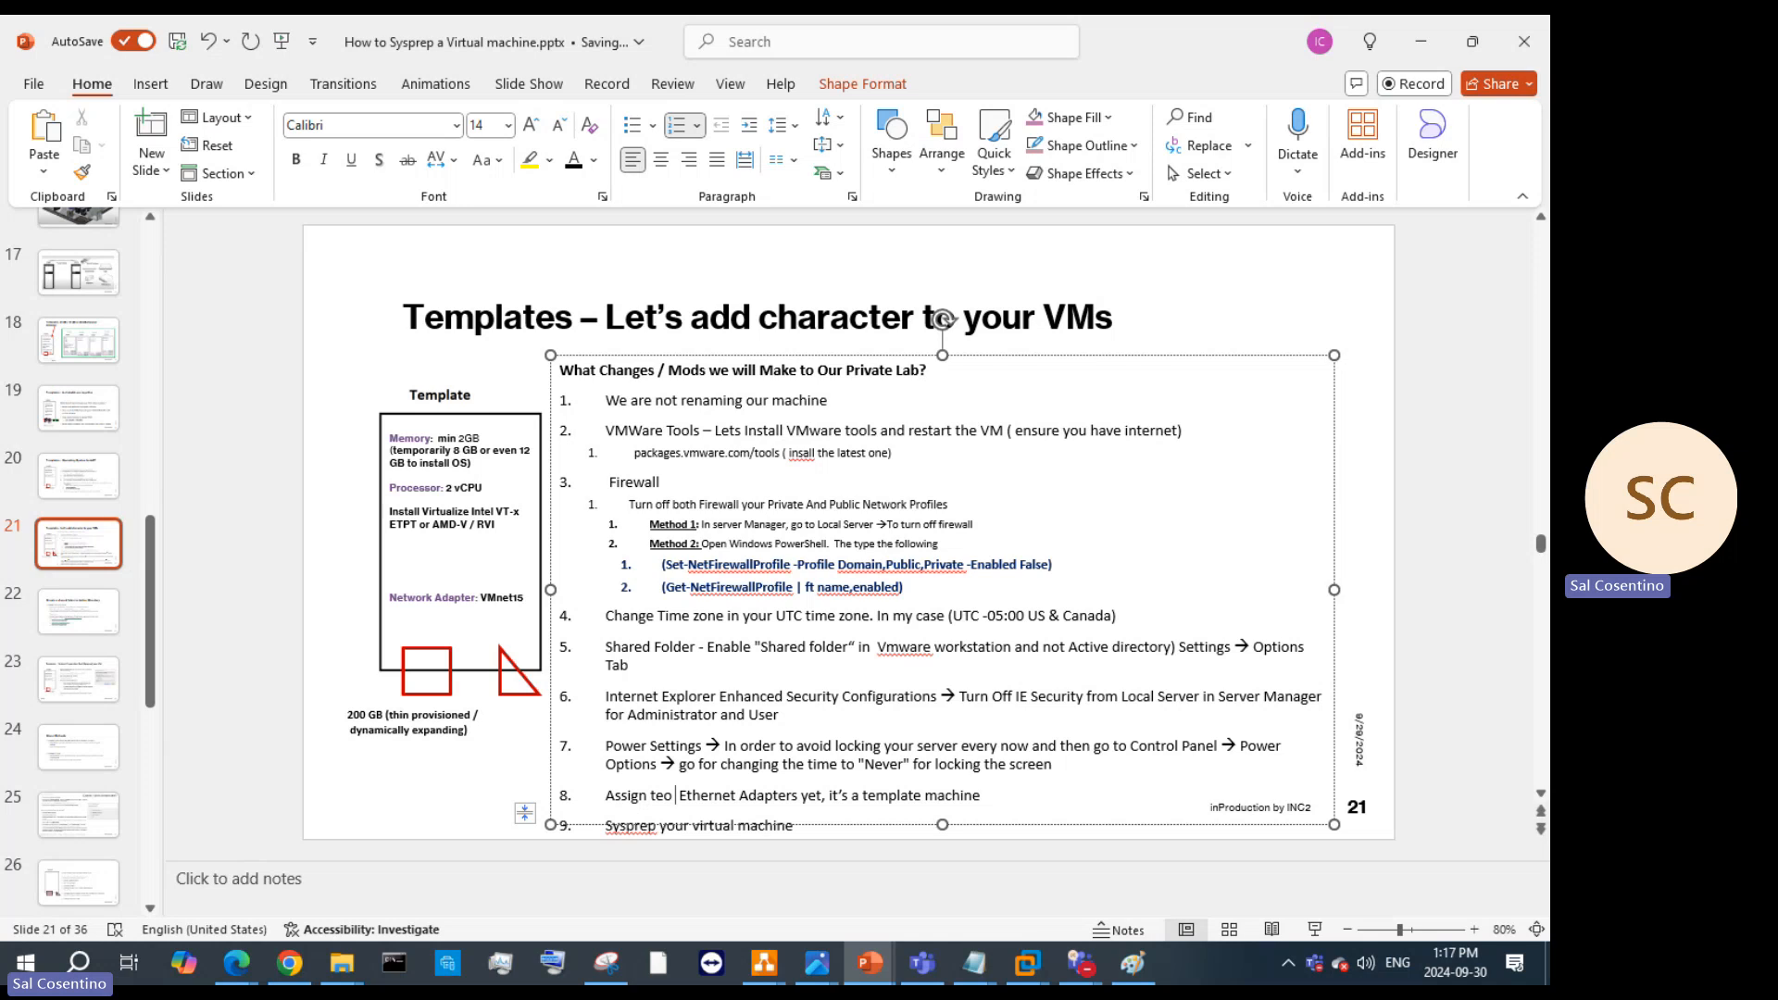
{"action": "key", "text": "BackSpace"}
{"action": "key", "text": "BackSpace"}
{"action": "key", "text": "BackSpace"}
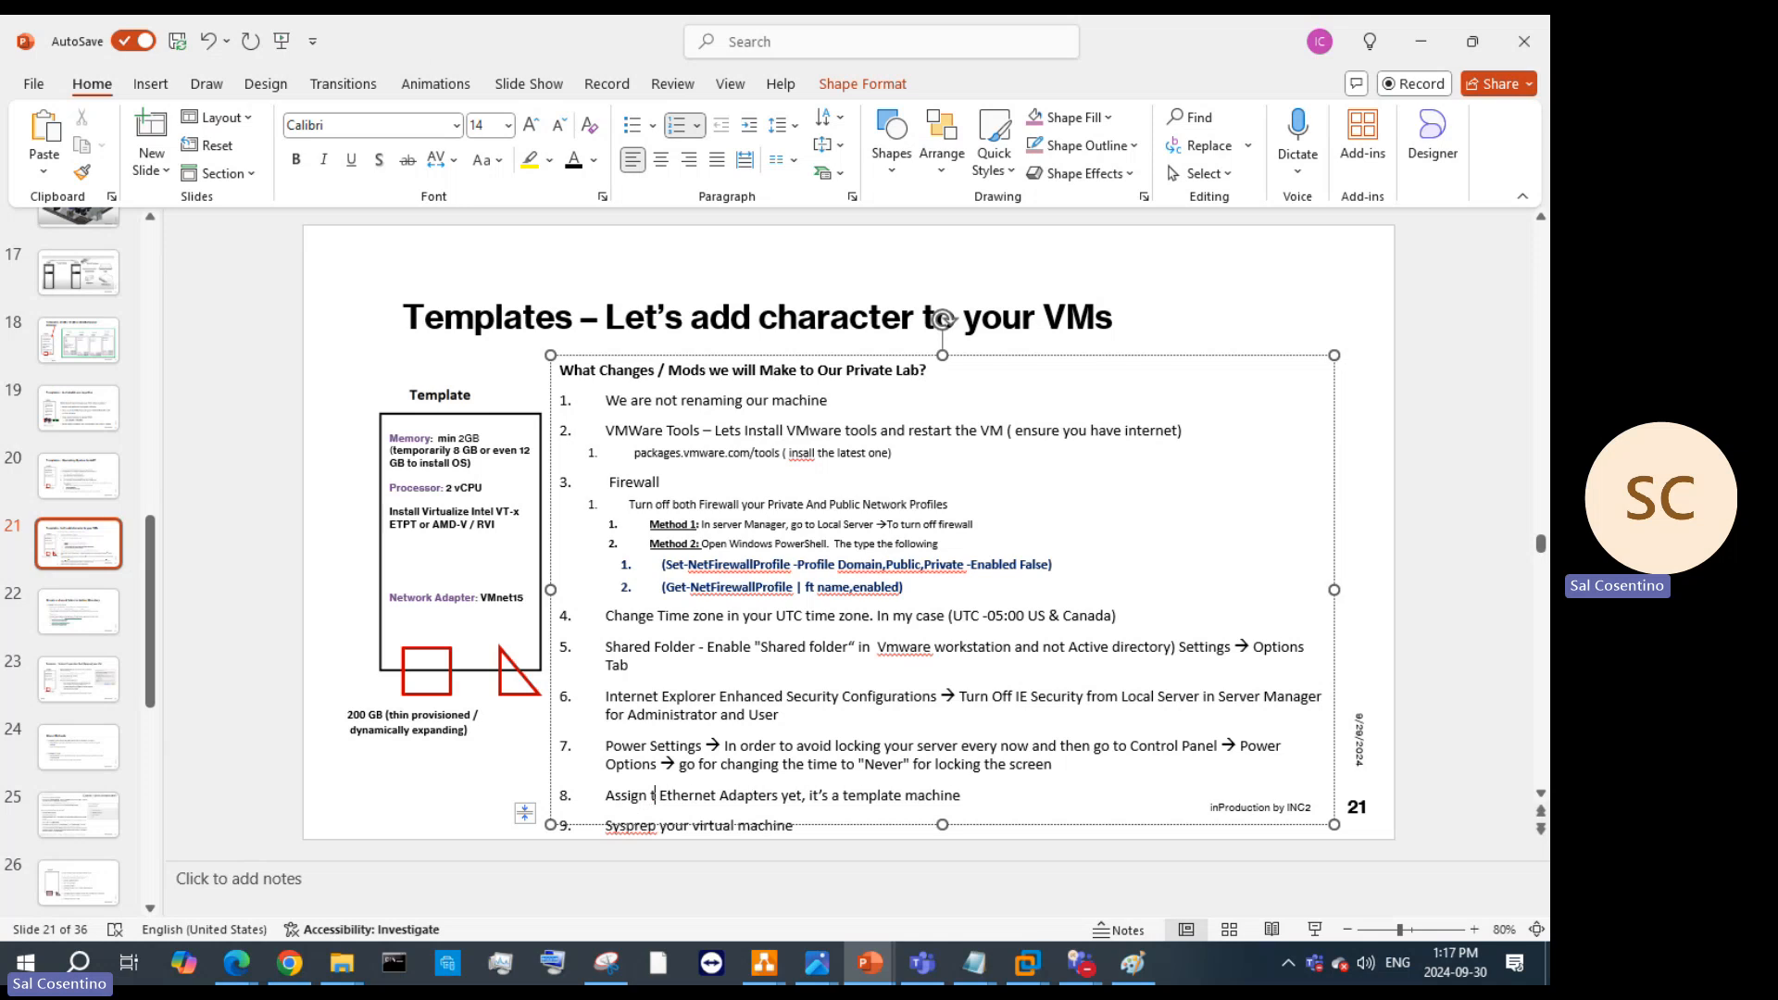
{"action": "type", "text": "wo"}
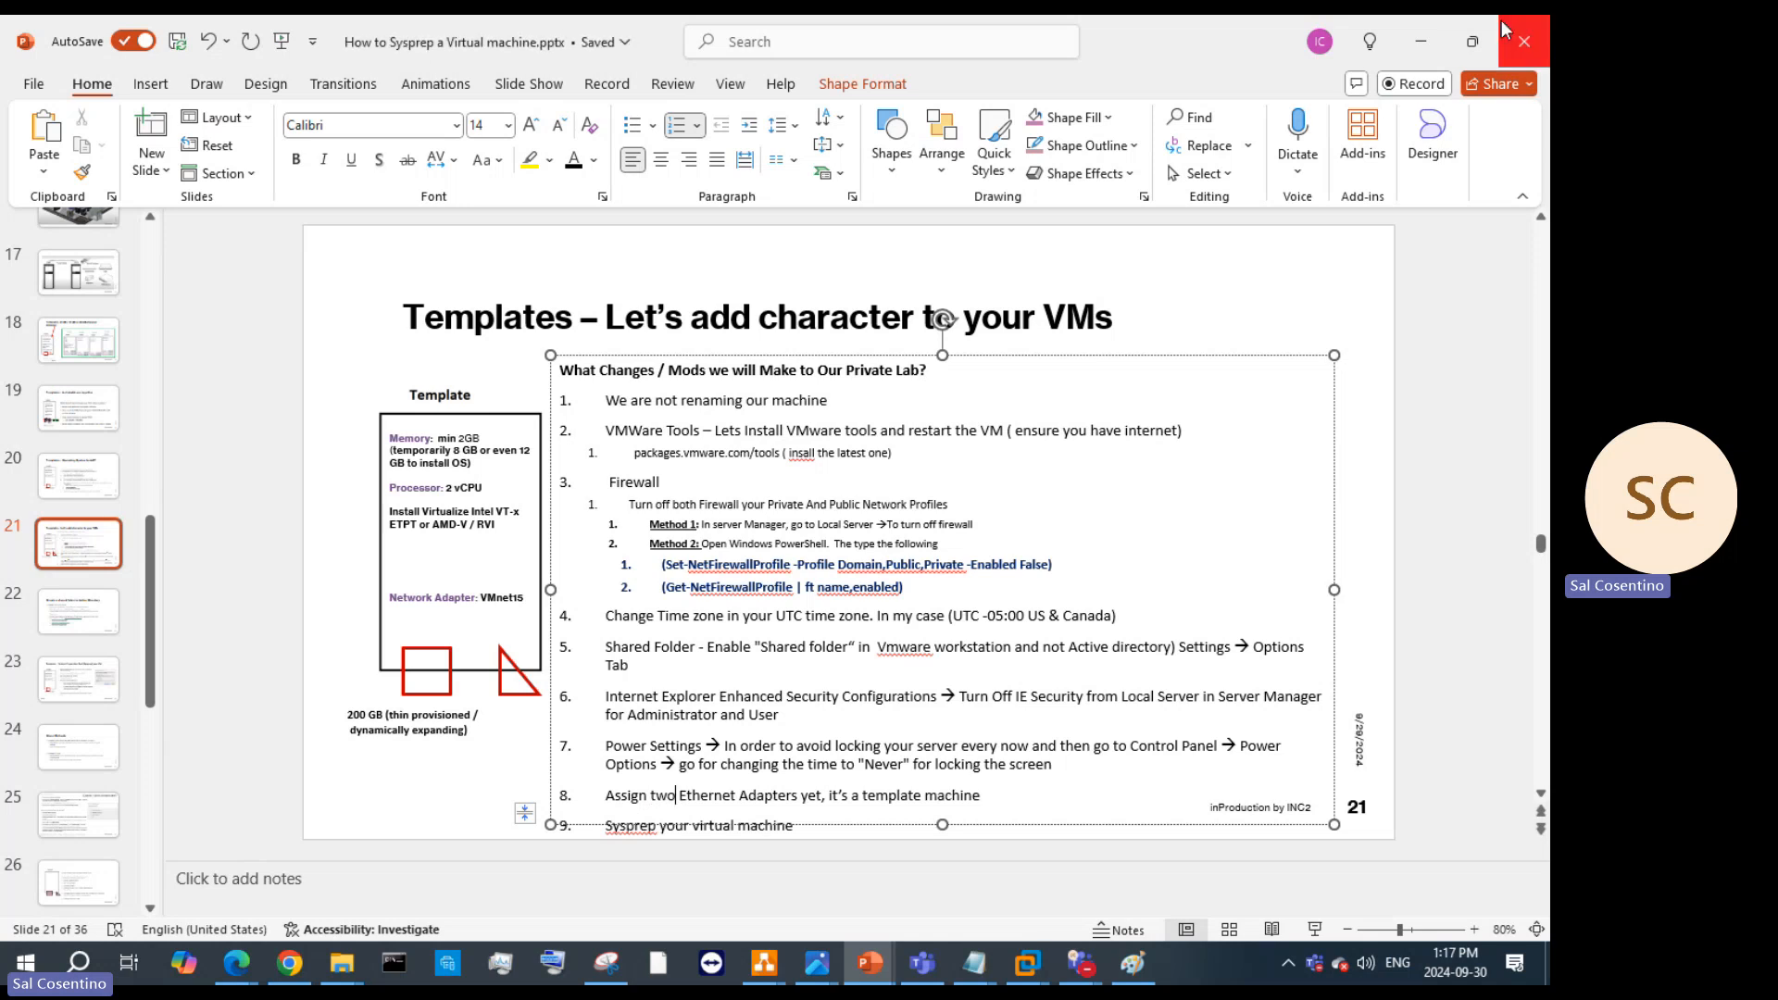
Step: In the template VM's Chrome, load packages.vmware.com/tools to list the docs, esx and releases folders
{"action": "left_click", "coordinate": [1420, 40]}
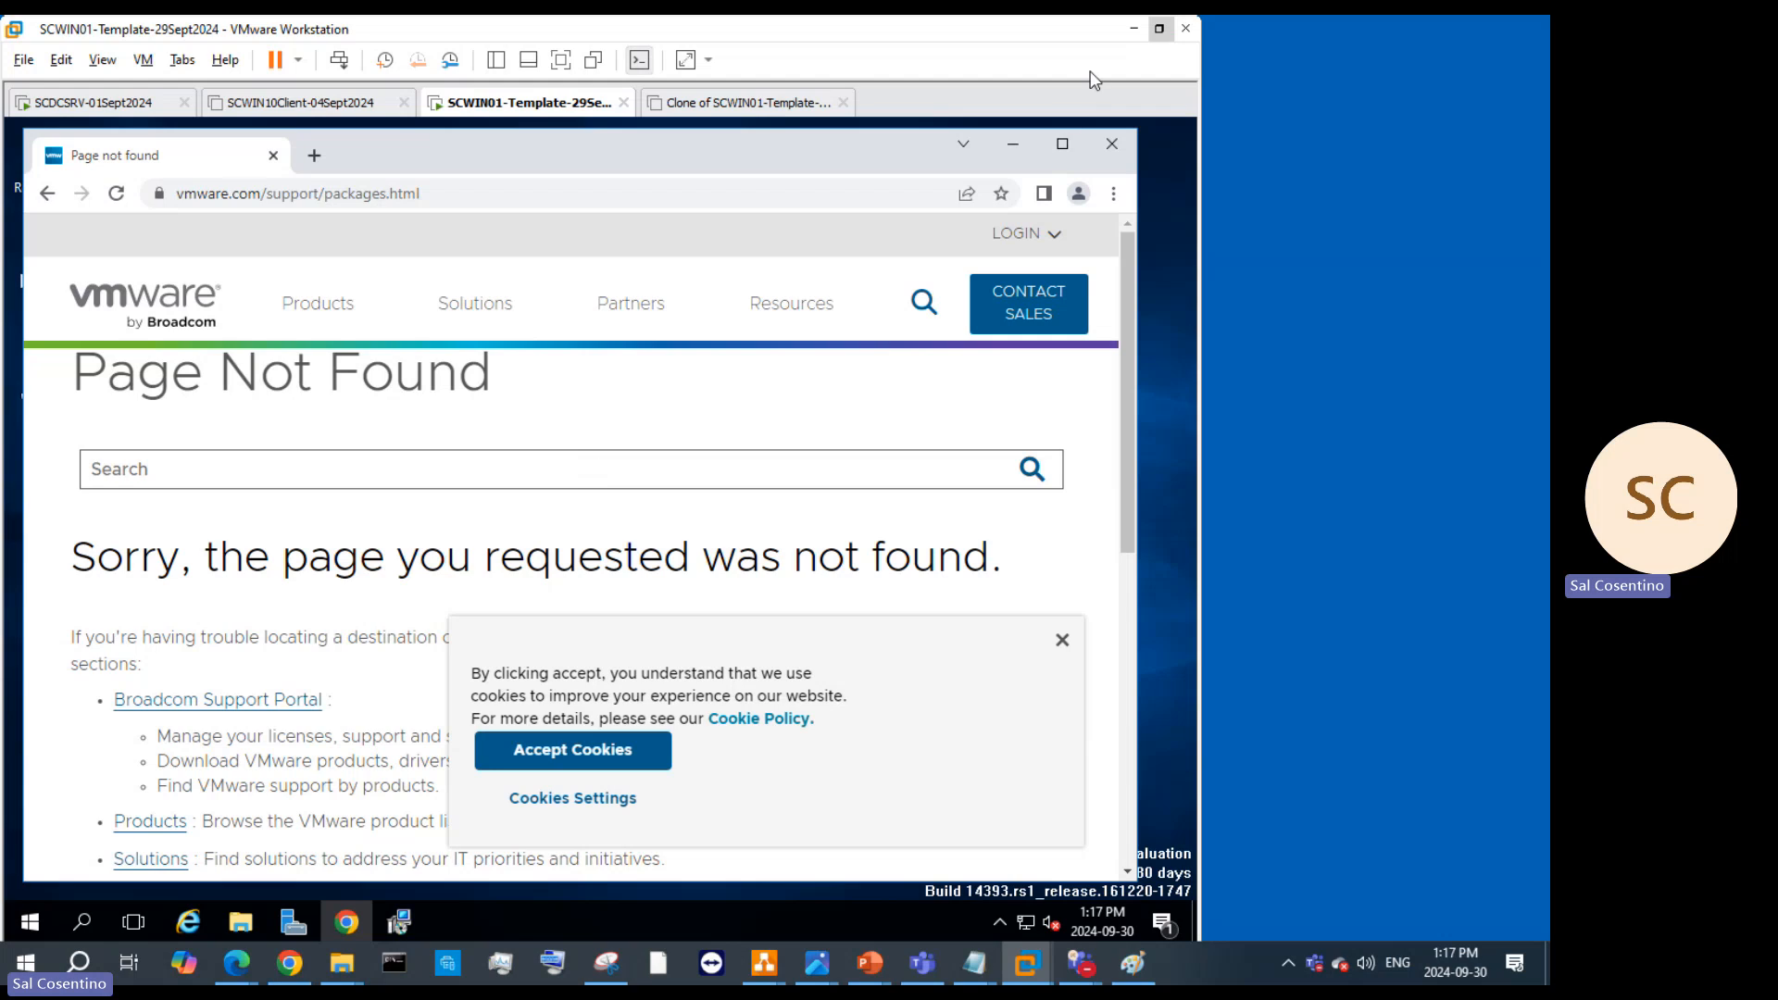
{"action": "left_click", "coordinate": [1158, 29]}
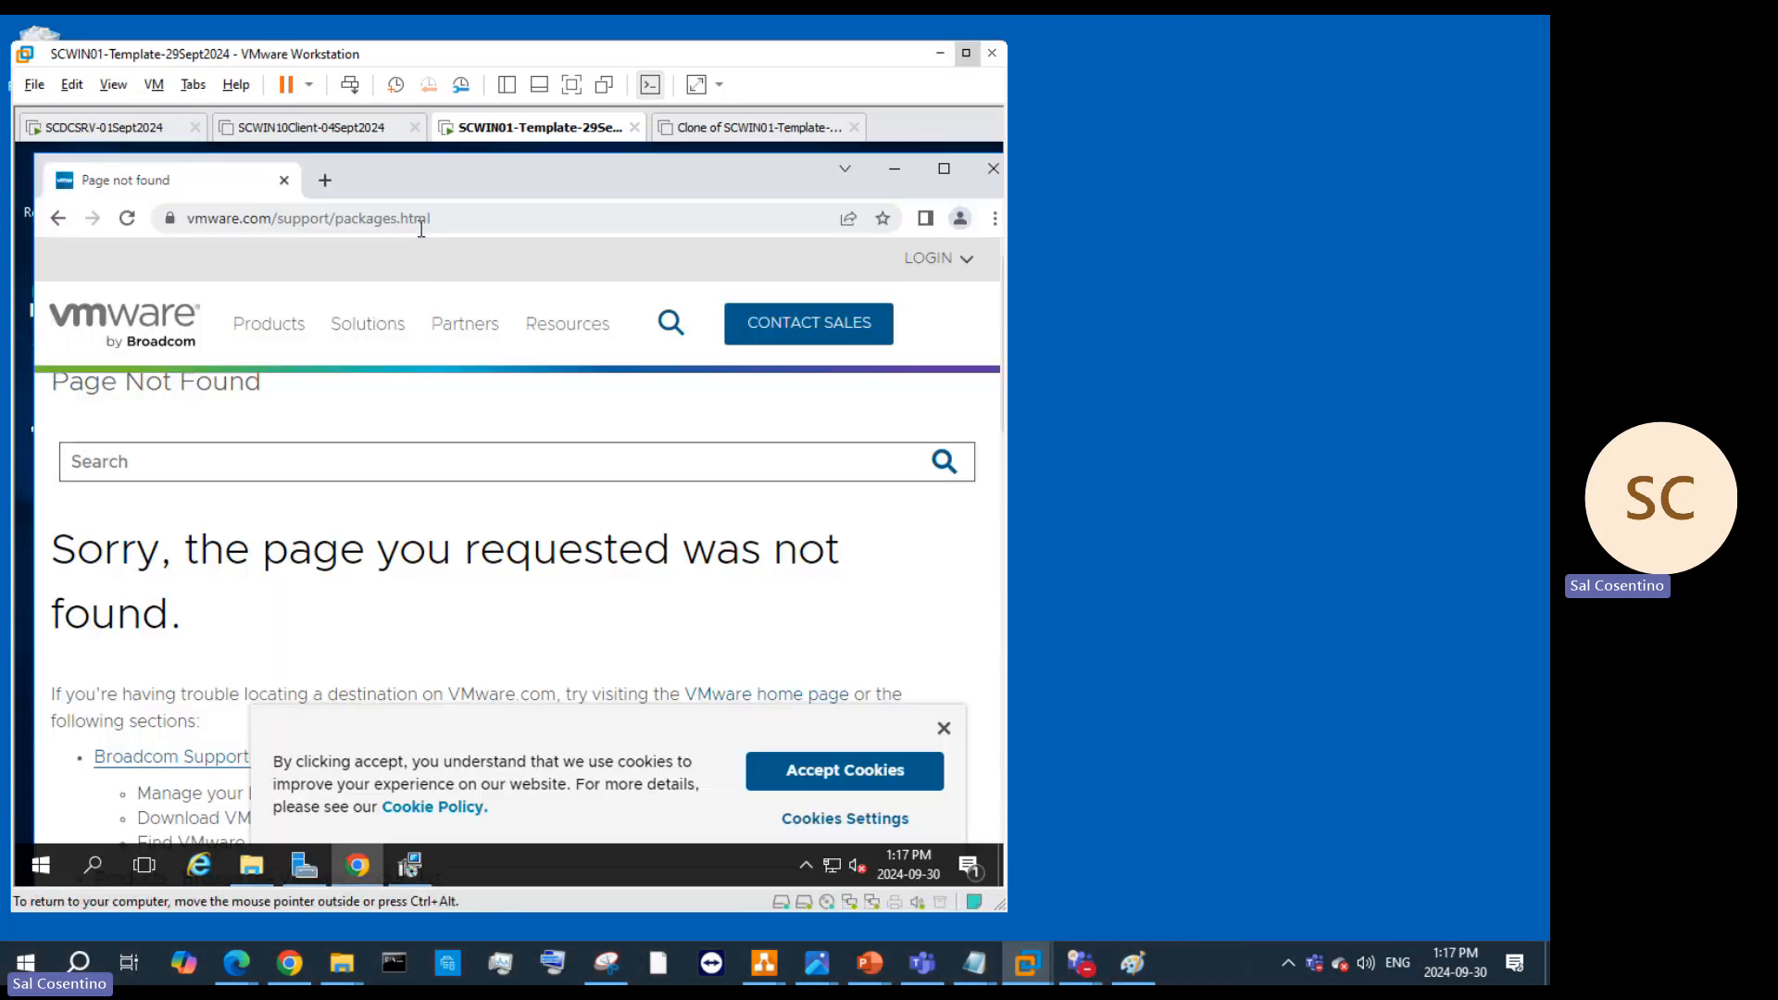
{"action": "left_click", "coordinate": [458, 218]}
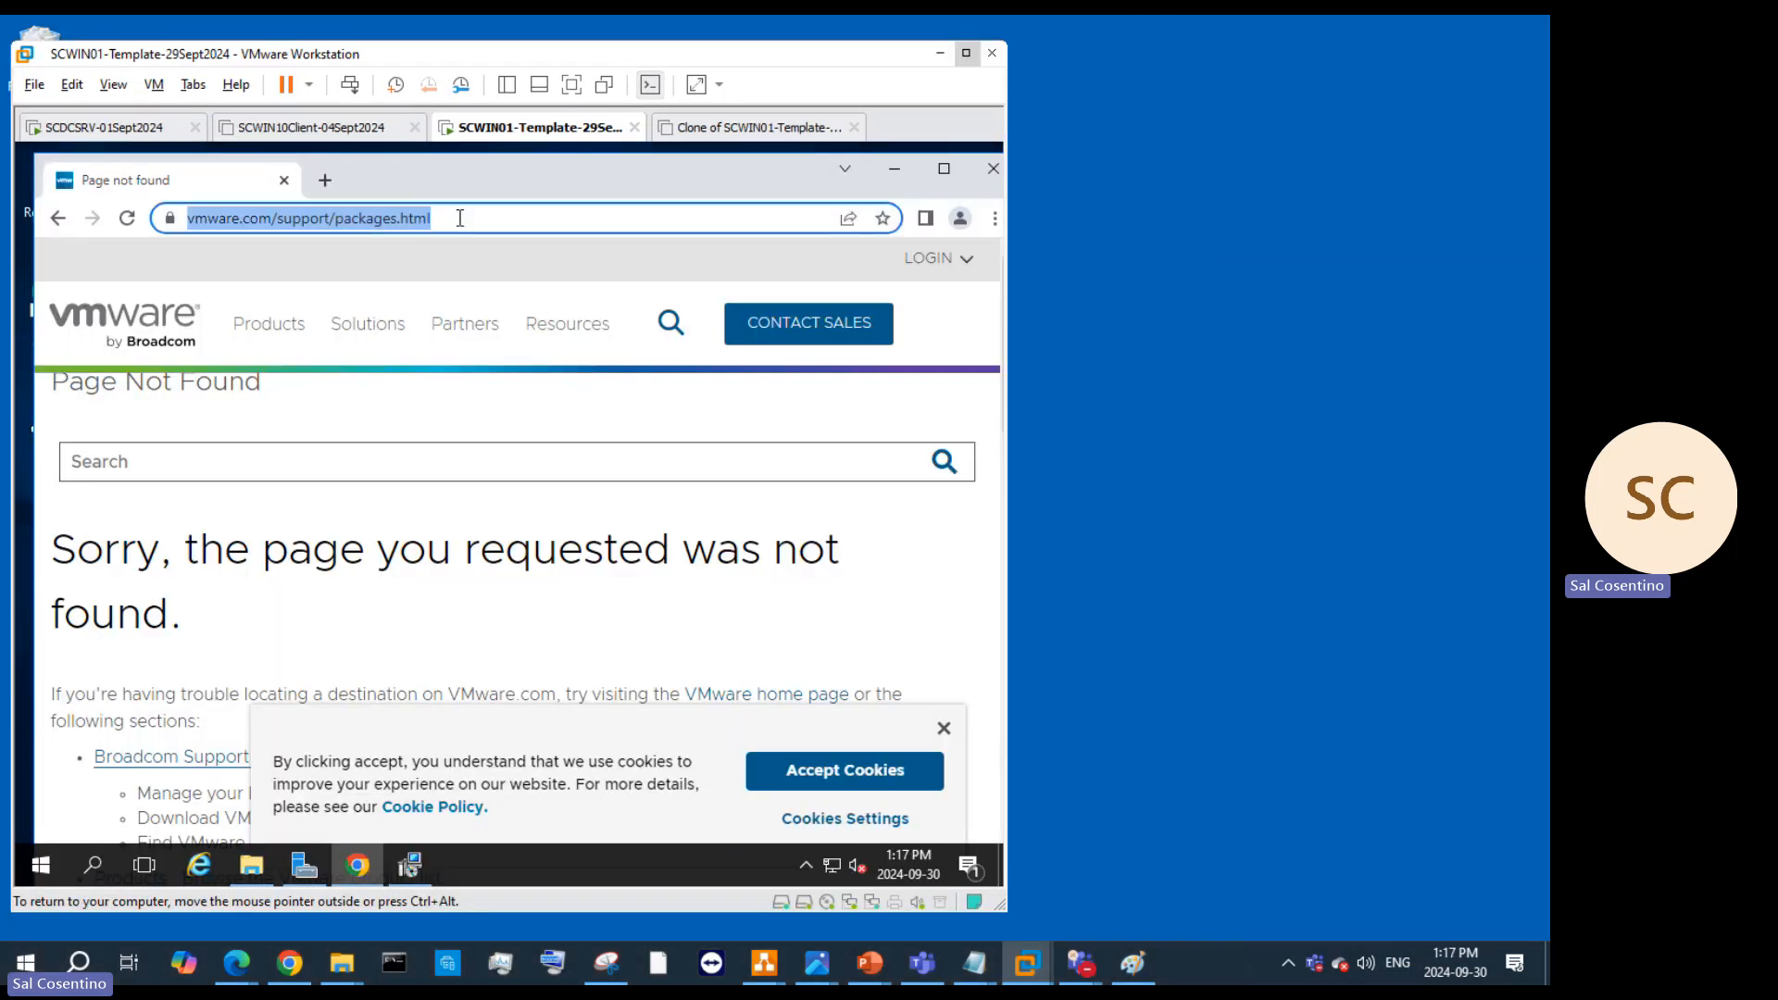
{"action": "type", "text": "packages"}
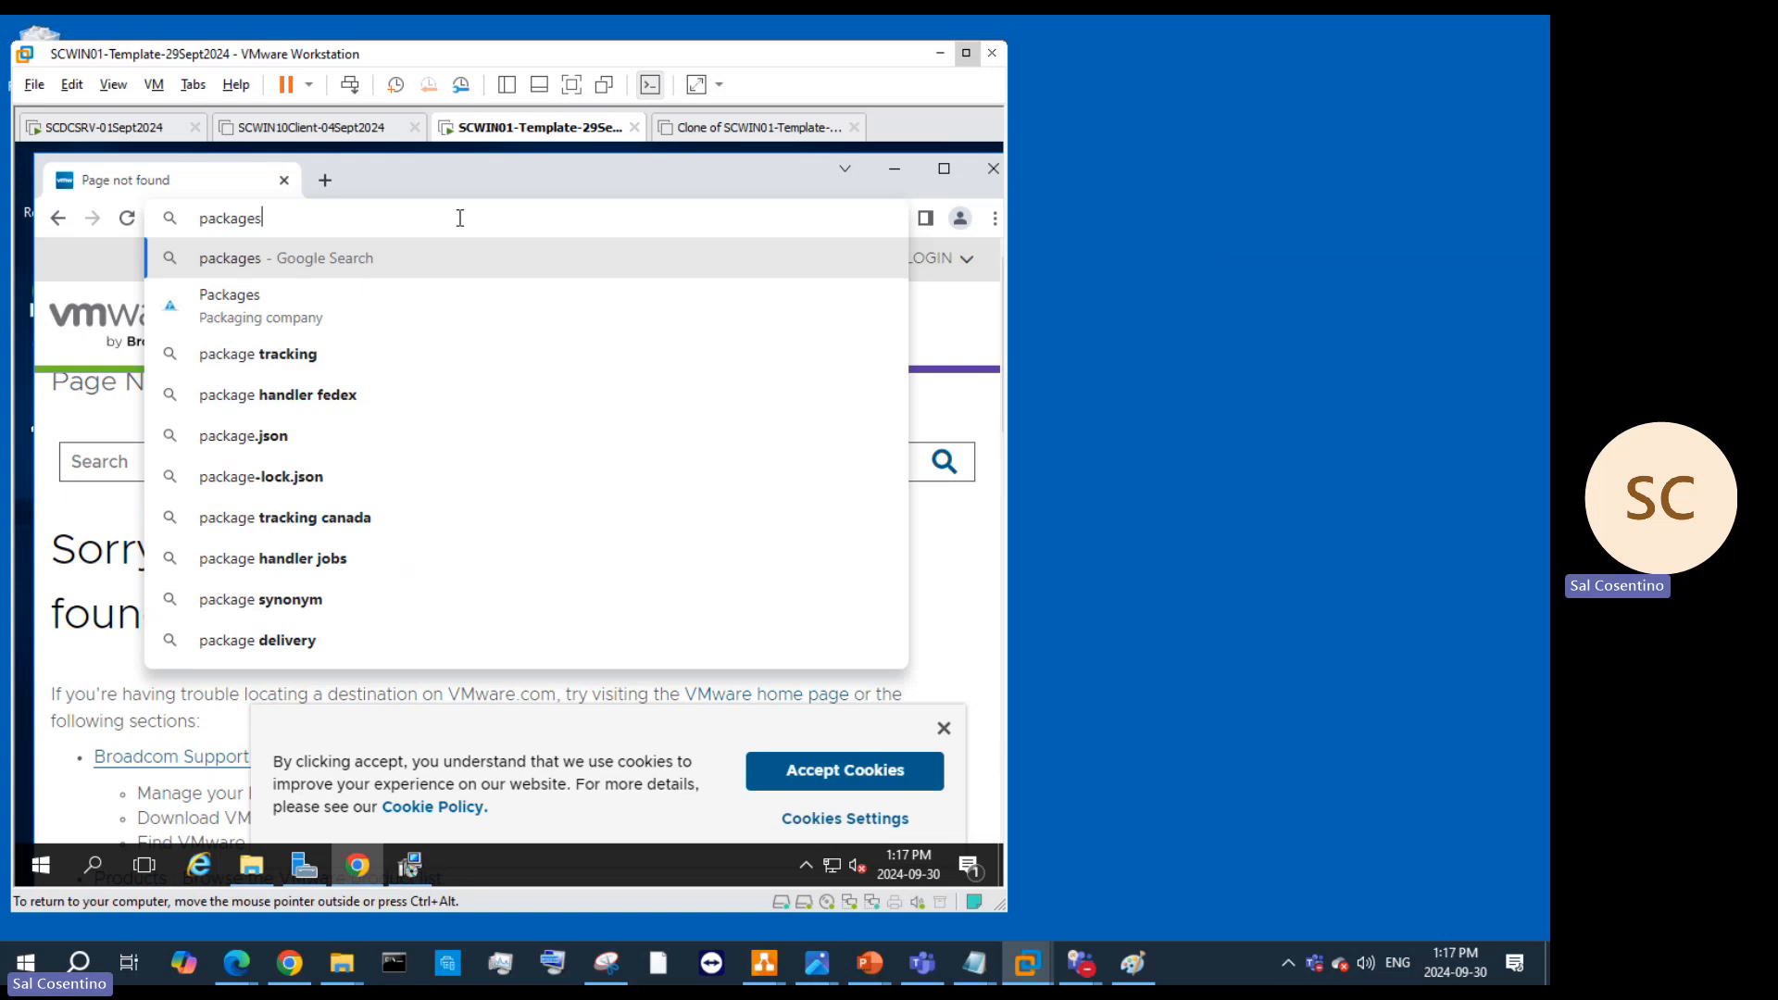
{"action": "type", "text": ".vmware"}
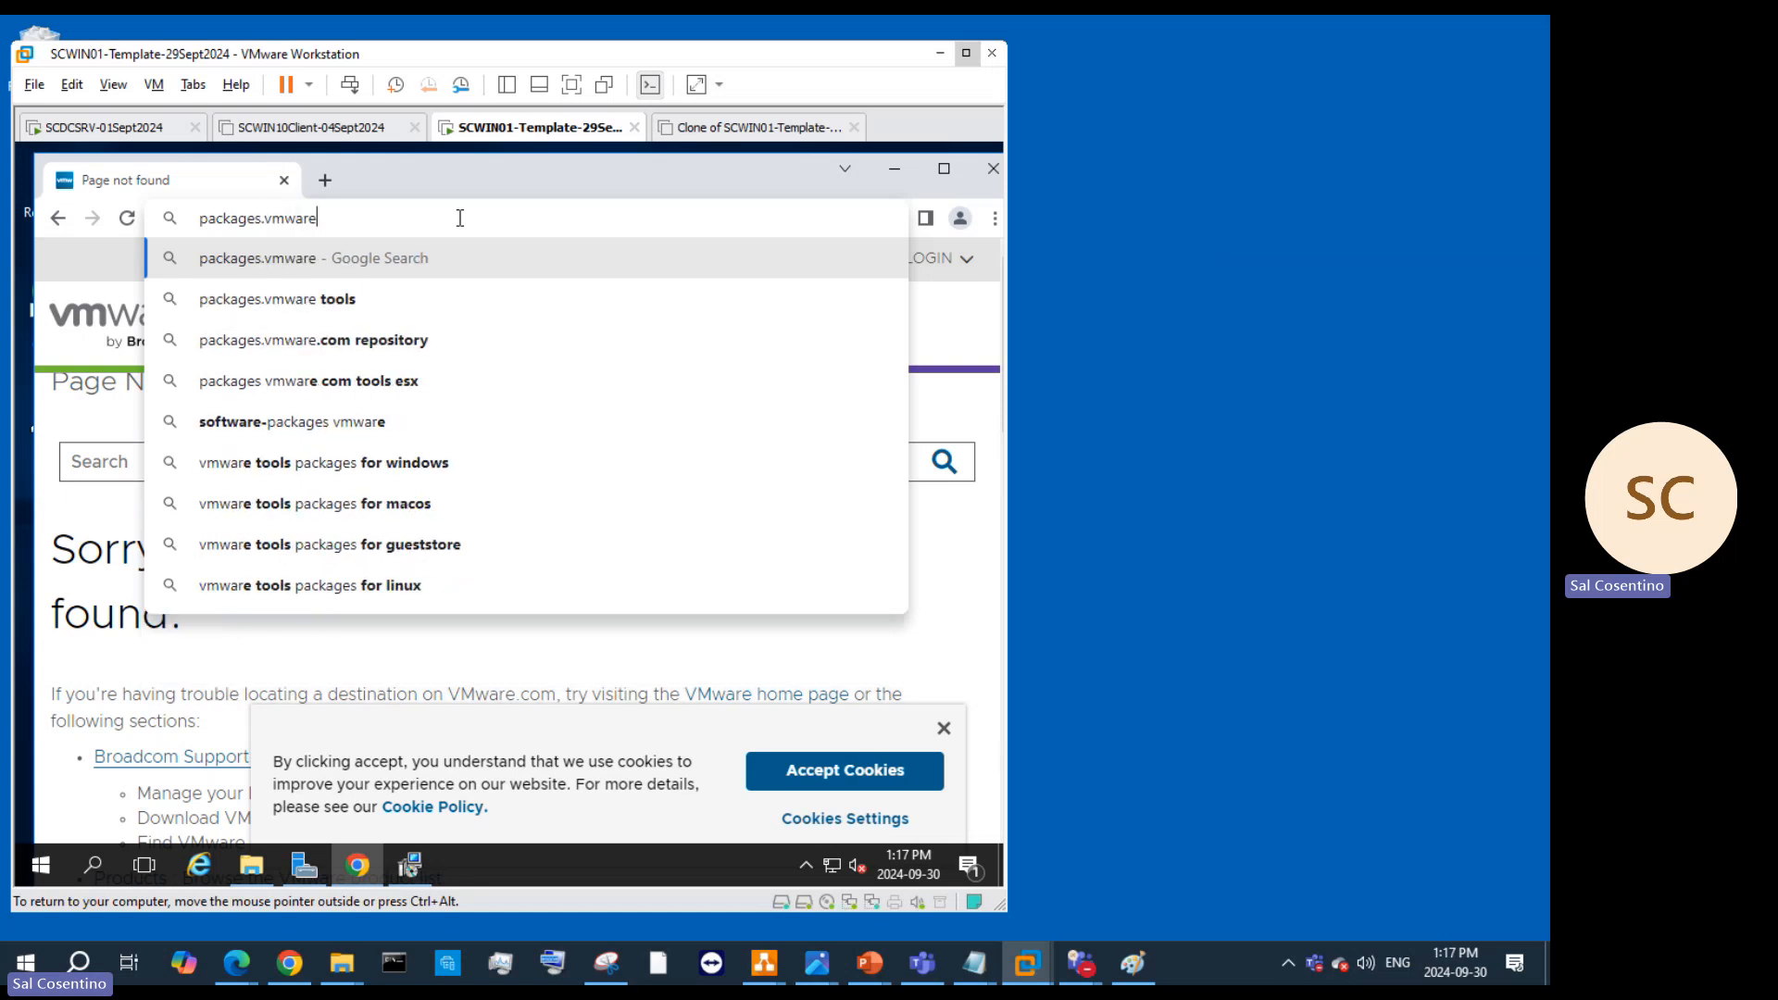
{"action": "type", "text": ".com/too"}
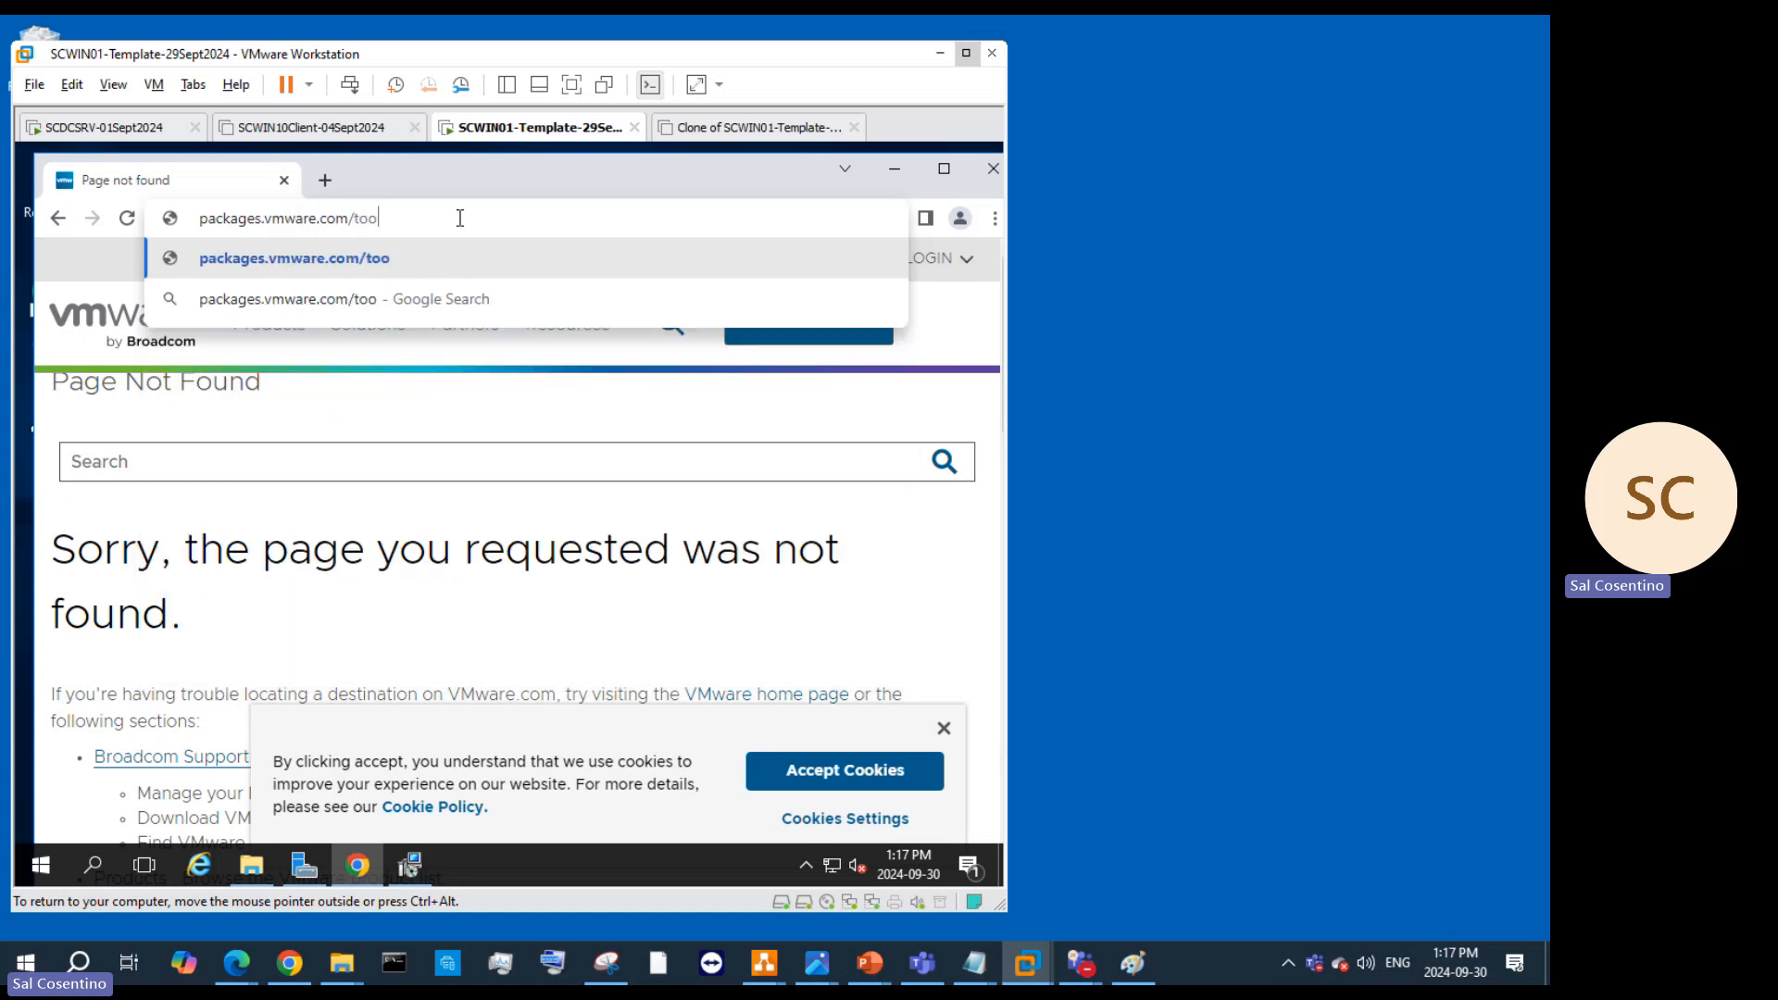
{"action": "type", "text": "ls"}
{"action": "key", "text": "Return"}
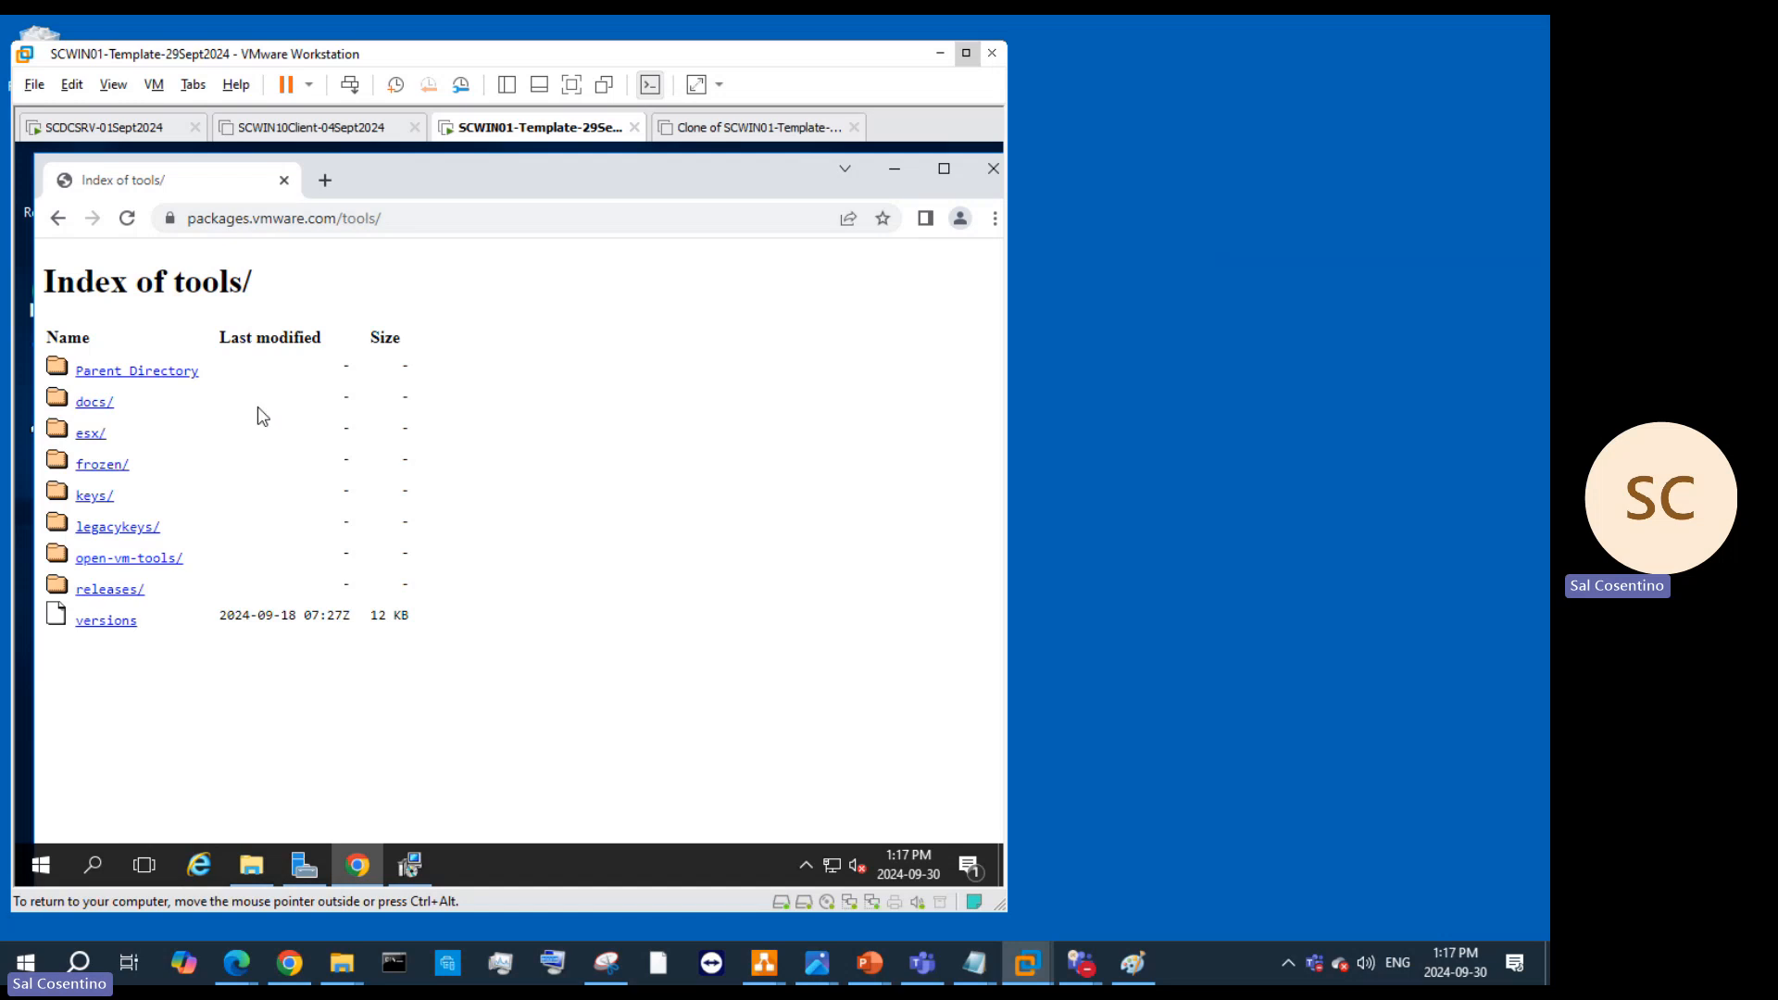
Step: Browse the open-vm-tools, releases and 10.1.0 folders to find the right Tools release
{"action": "left_click", "coordinate": [128, 559]}
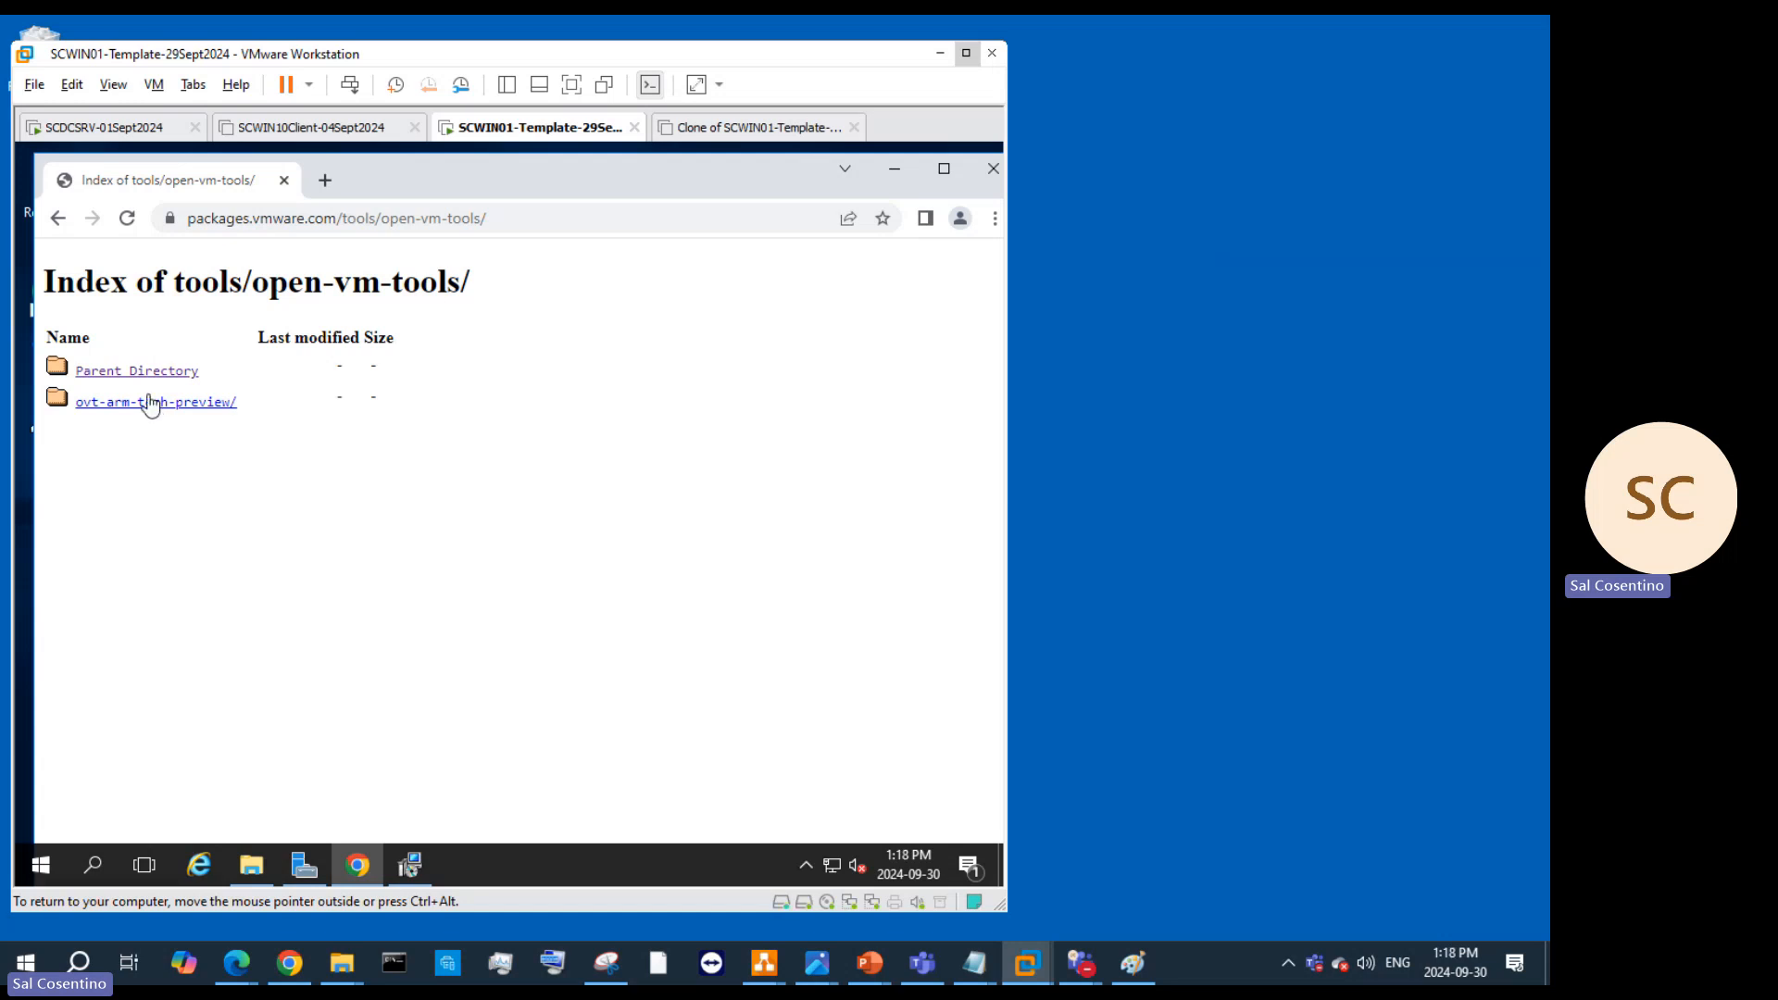
{"action": "left_click", "coordinate": [132, 371]}
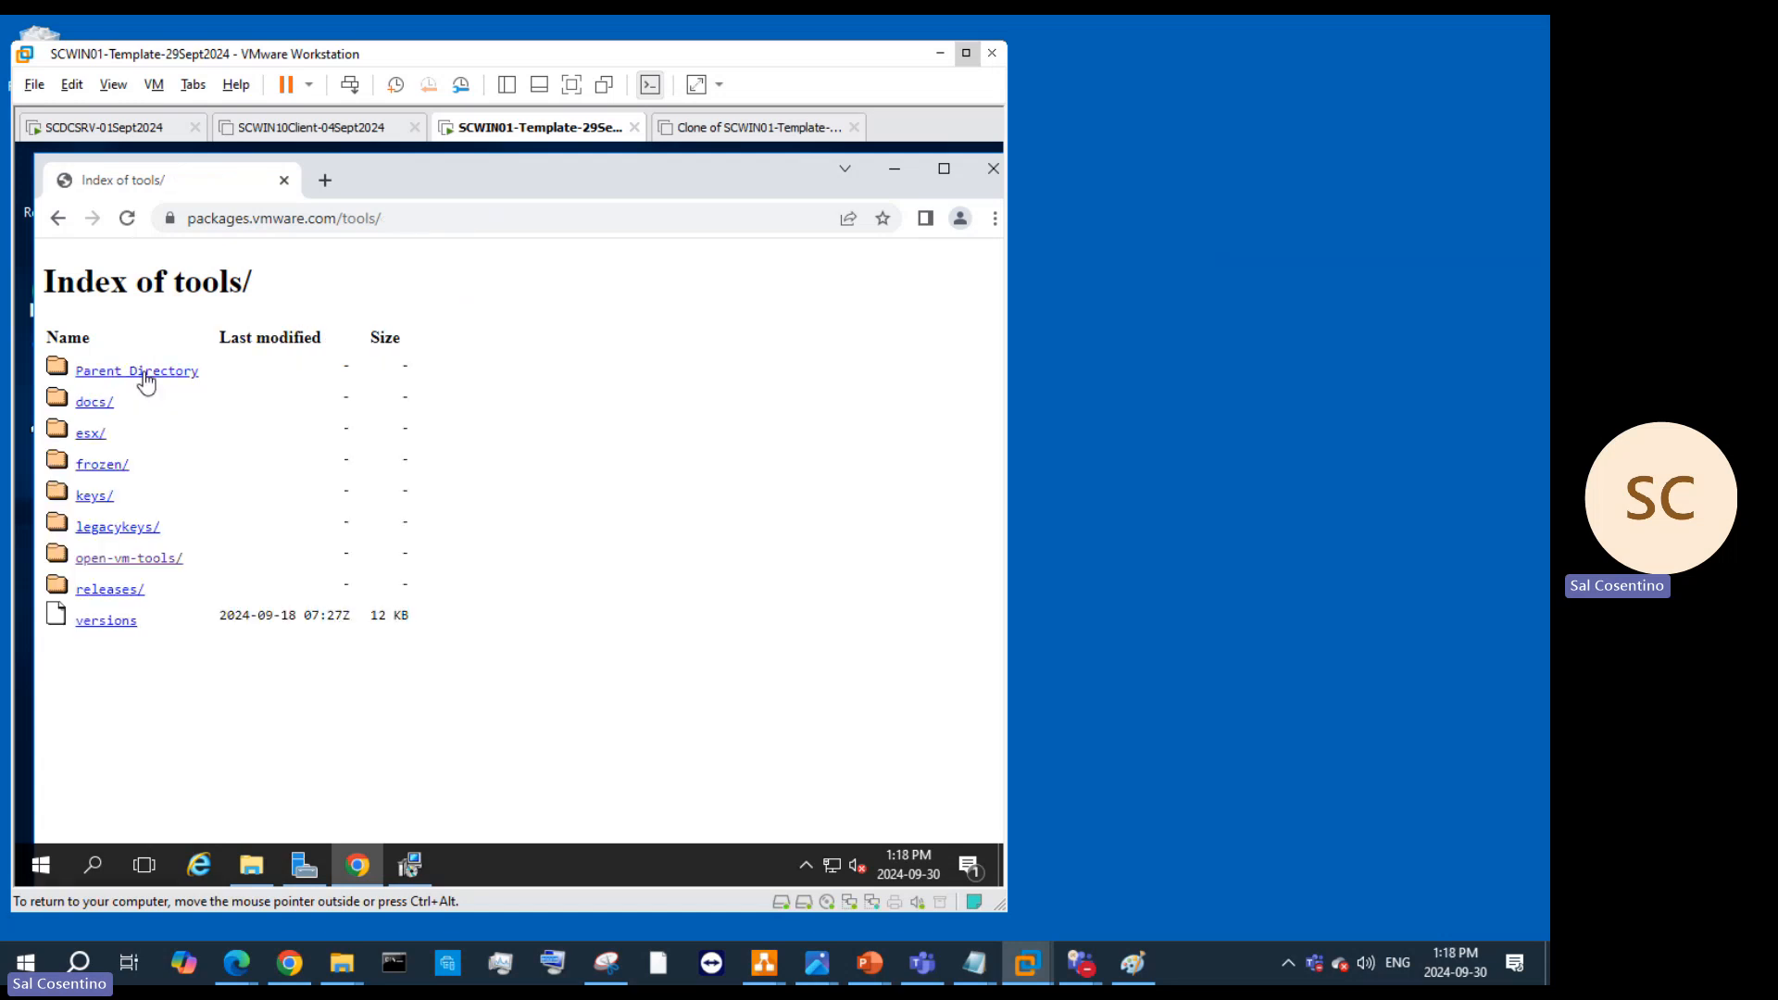
{"action": "left_click", "coordinate": [127, 597]}
{"action": "left_click", "coordinate": [126, 594]}
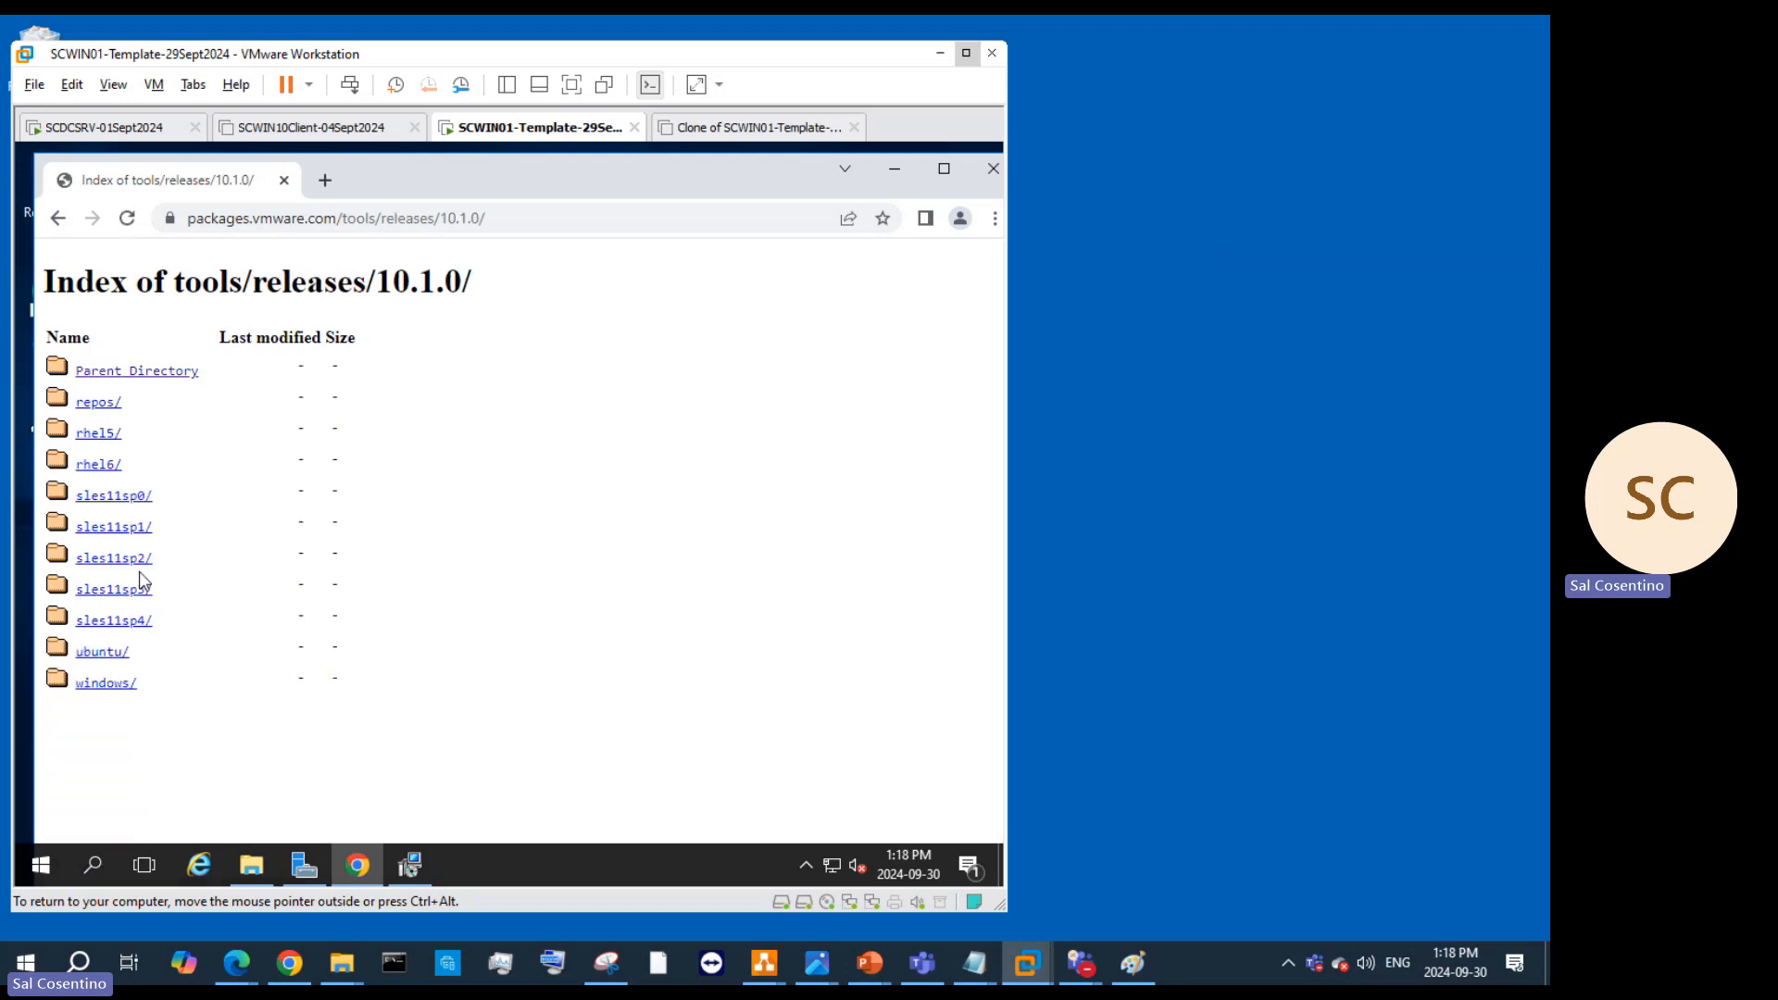
{"action": "left_click", "coordinate": [132, 370]}
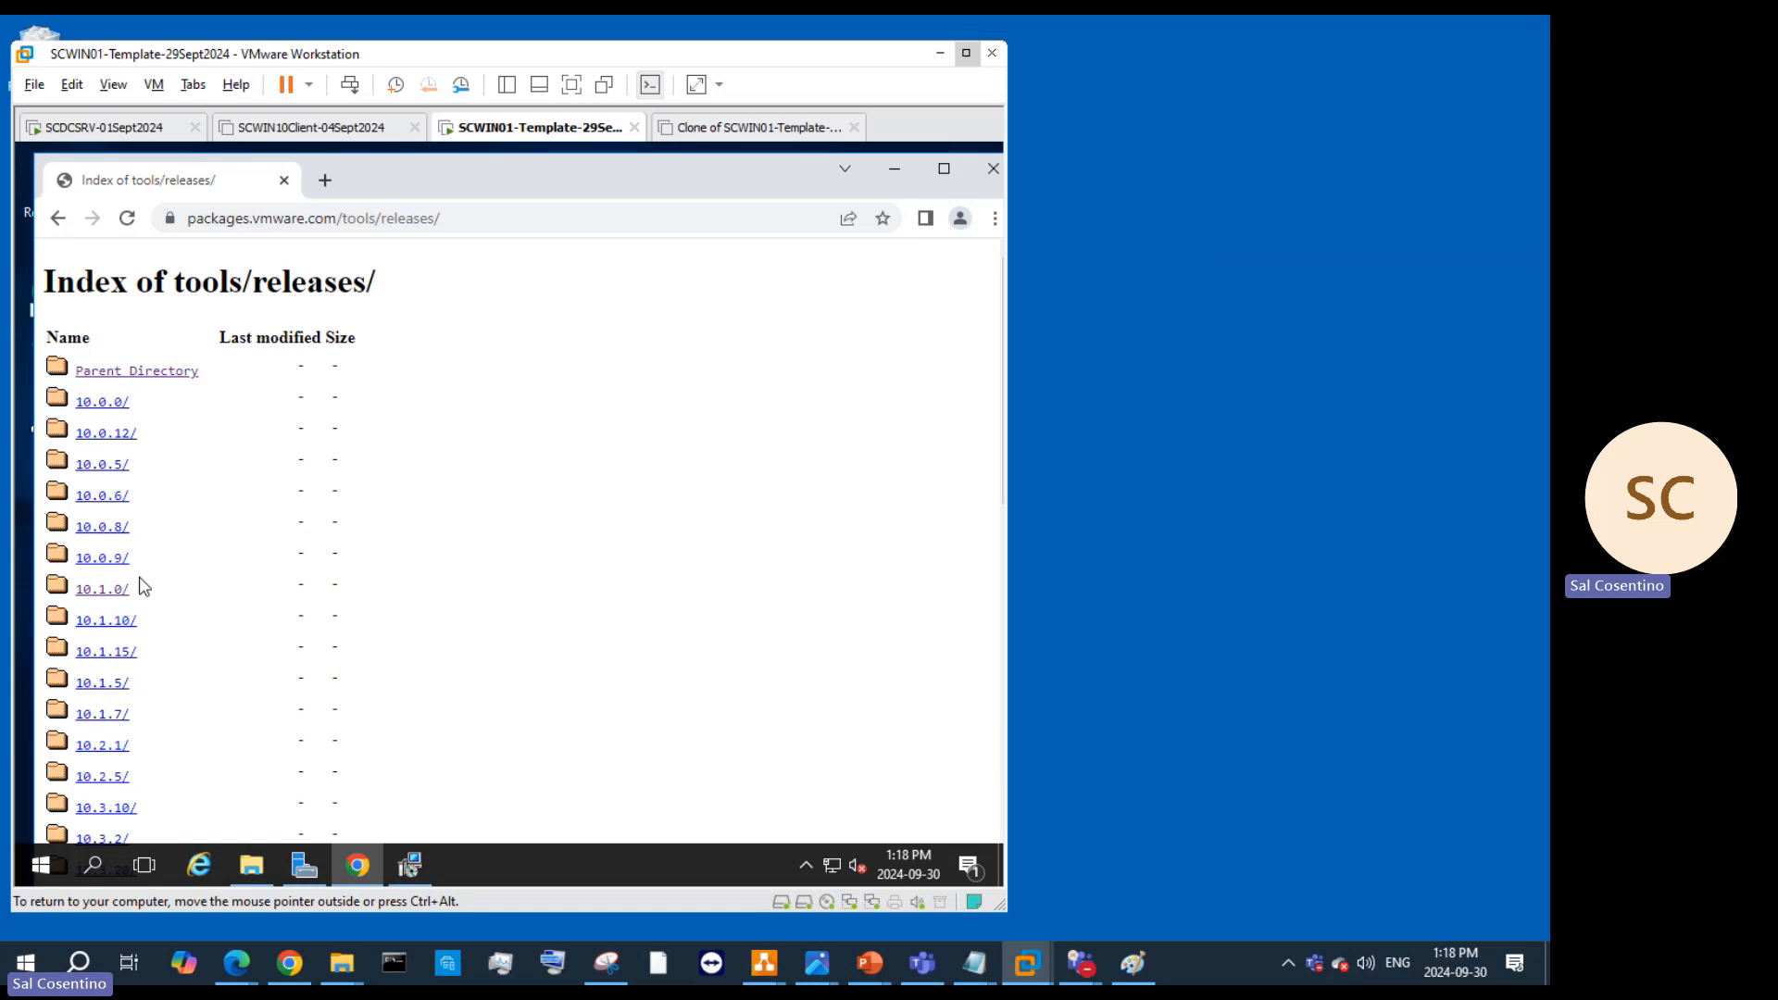
{"action": "scroll", "coordinate": [248, 653], "scroll_direction": "down", "scroll_amount": 5}
{"action": "scroll", "coordinate": [245, 666], "scroll_direction": "down", "scroll_amount": 5}
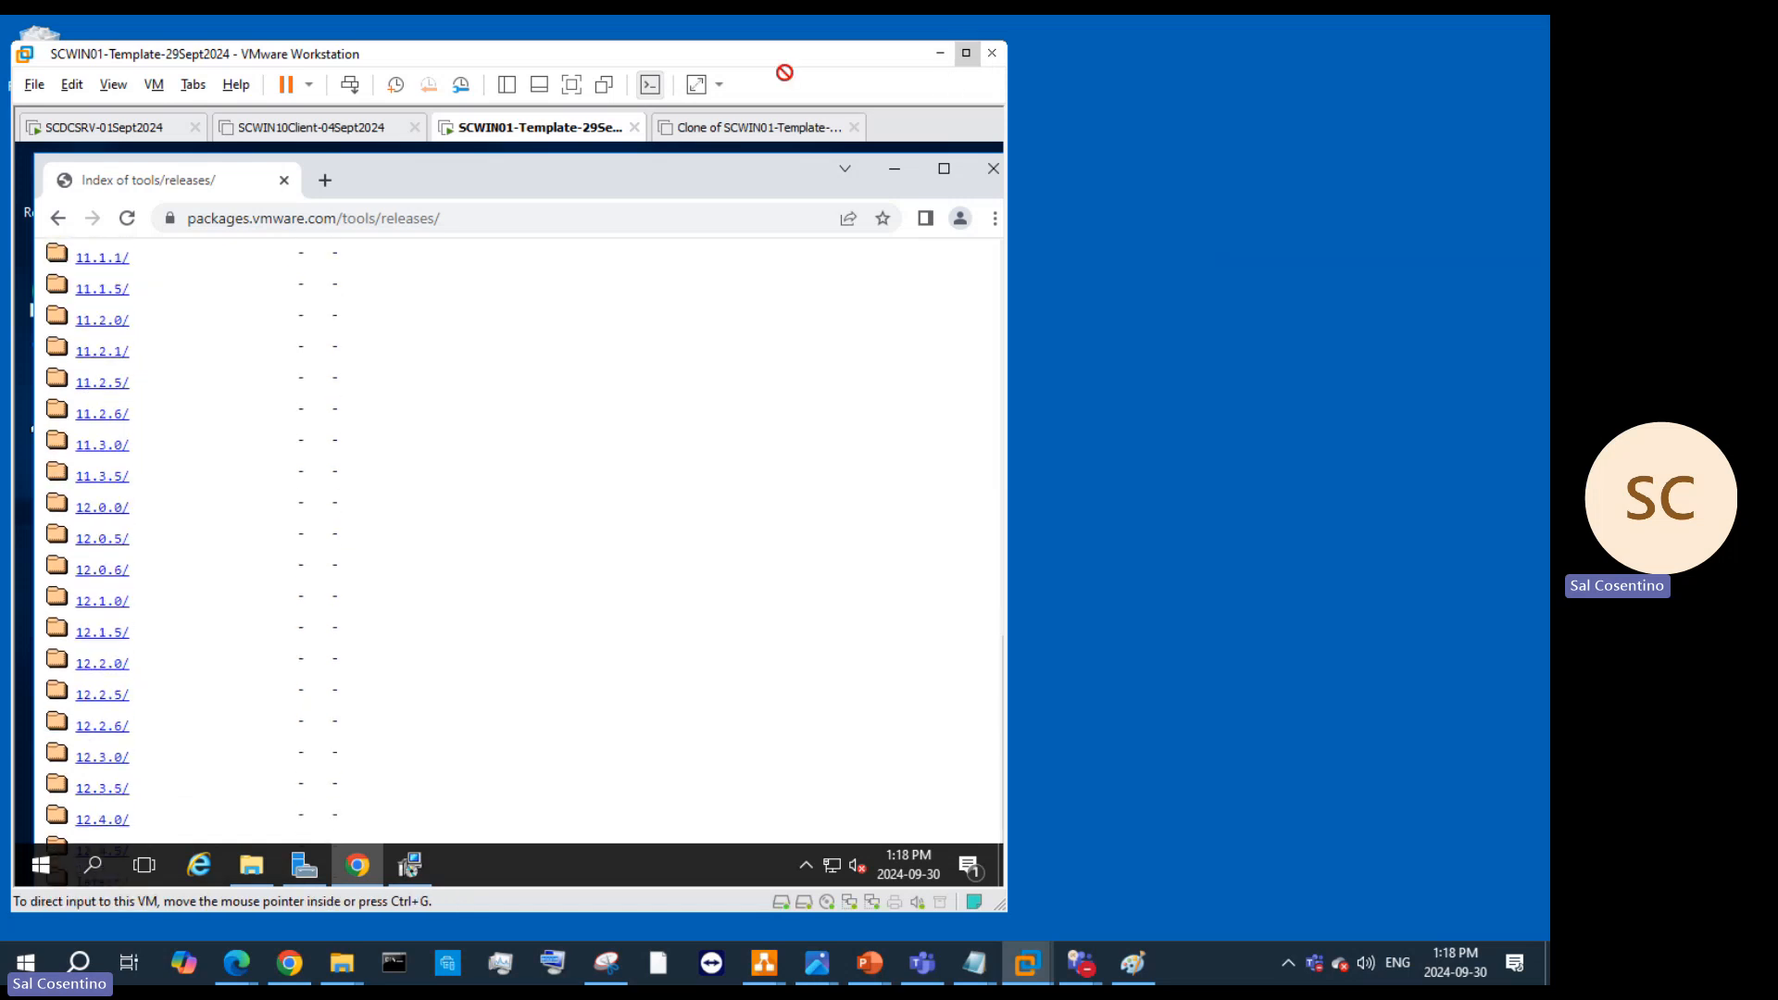
Step: Open releases/latest/windows/x64 and download VMware-tools-12.4.5-23787635-x86_64.exe
{"action": "left_click", "coordinate": [966, 54]}
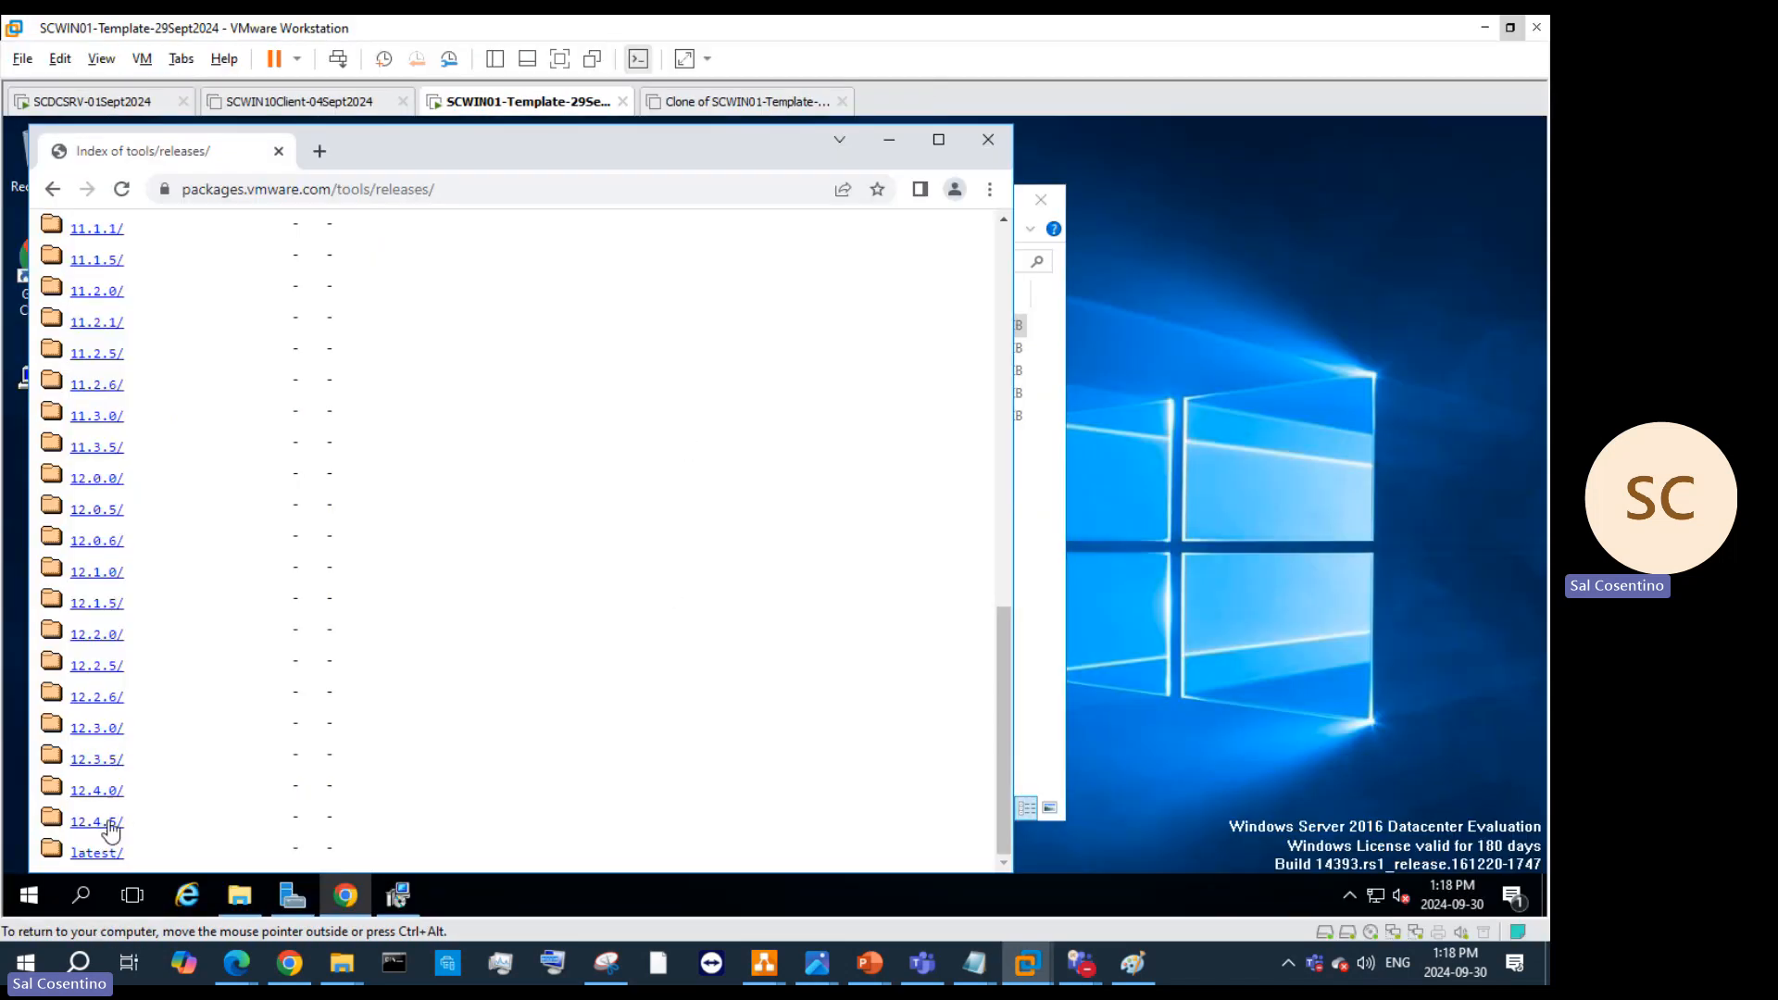
{"action": "left_click", "coordinate": [94, 853]}
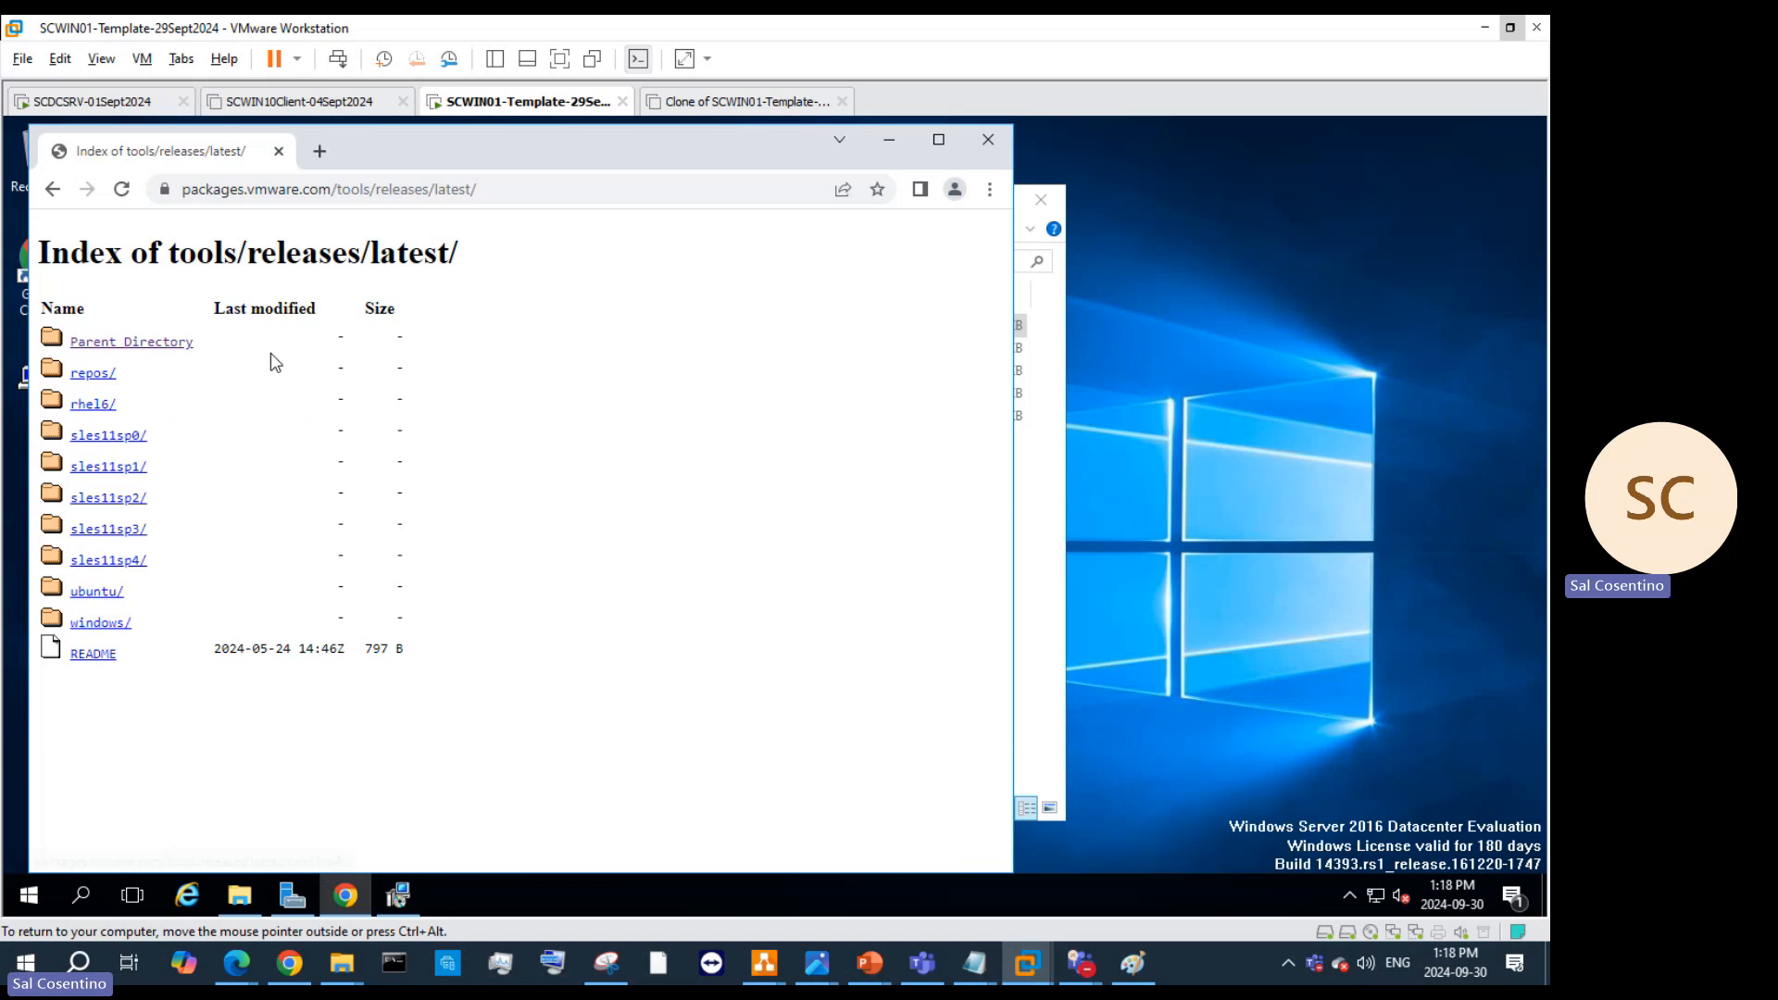
{"action": "left_click", "coordinate": [111, 625]}
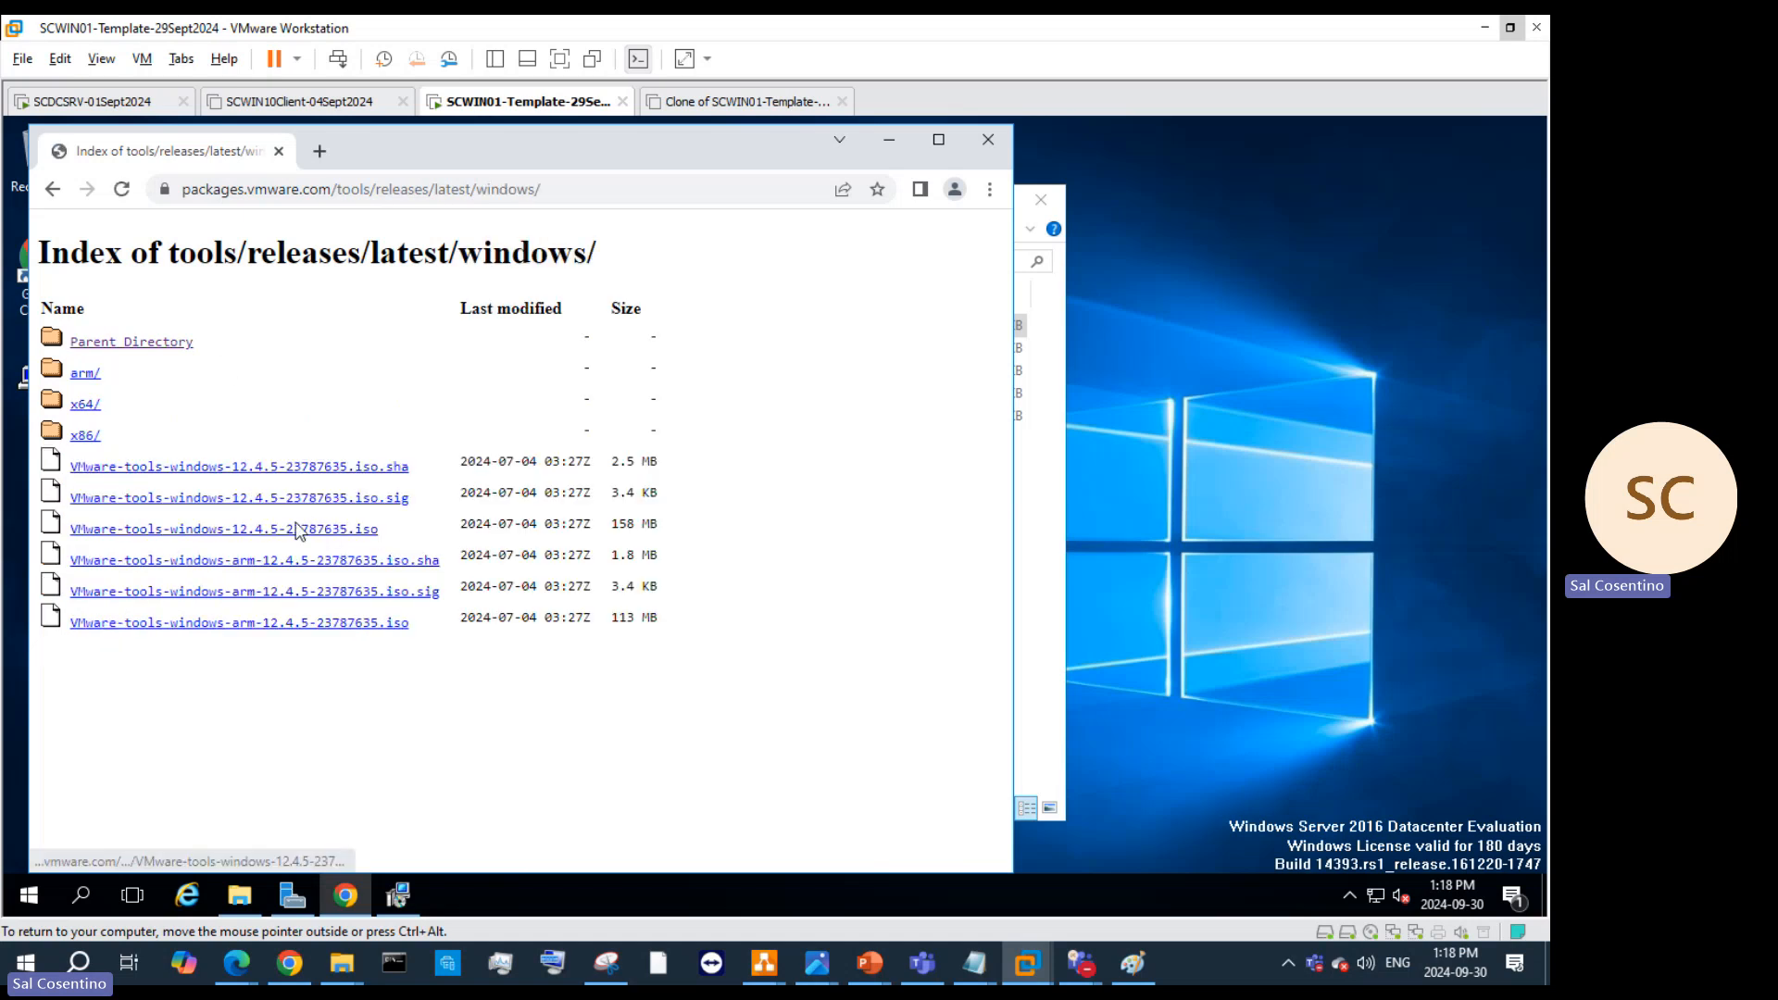
{"action": "left_click", "coordinate": [85, 404]}
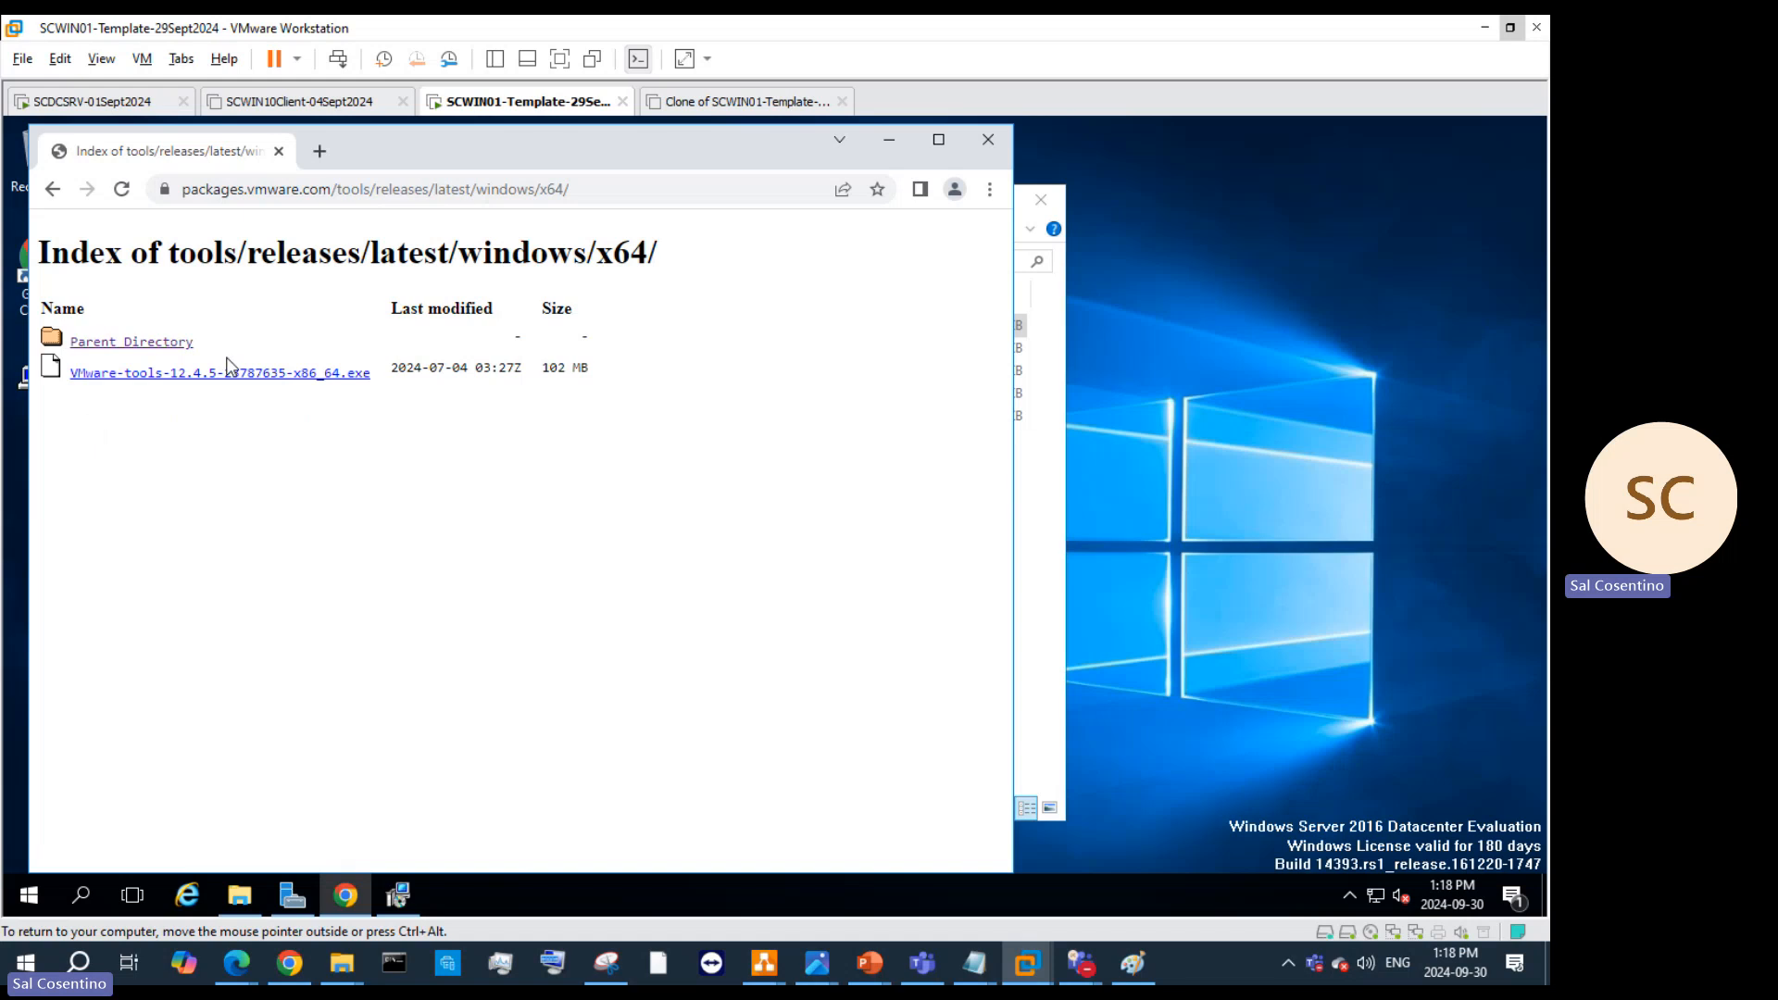
{"action": "left_click", "coordinate": [228, 380]}
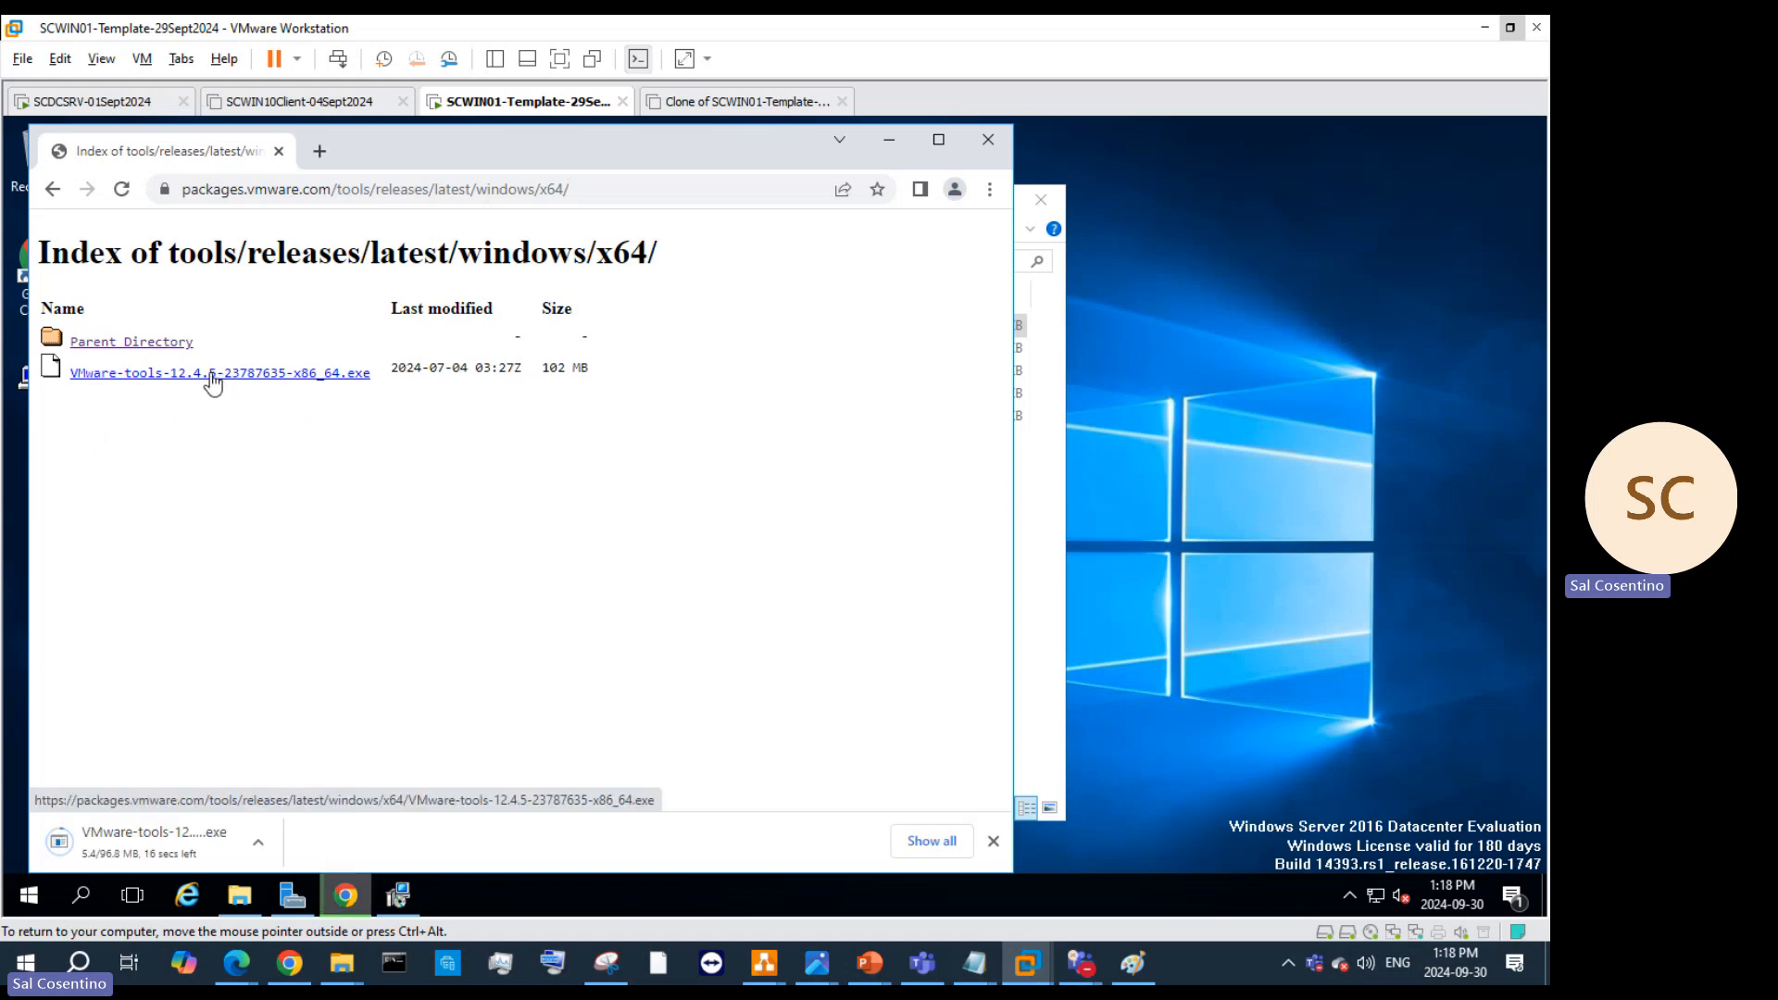
Step: Drag the VMware Tools installer onto the VM desktop and minimize Chrome to reveal it
{"action": "left_click_drag", "start_coordinate": [229, 379], "coordinate": [1334, 369]}
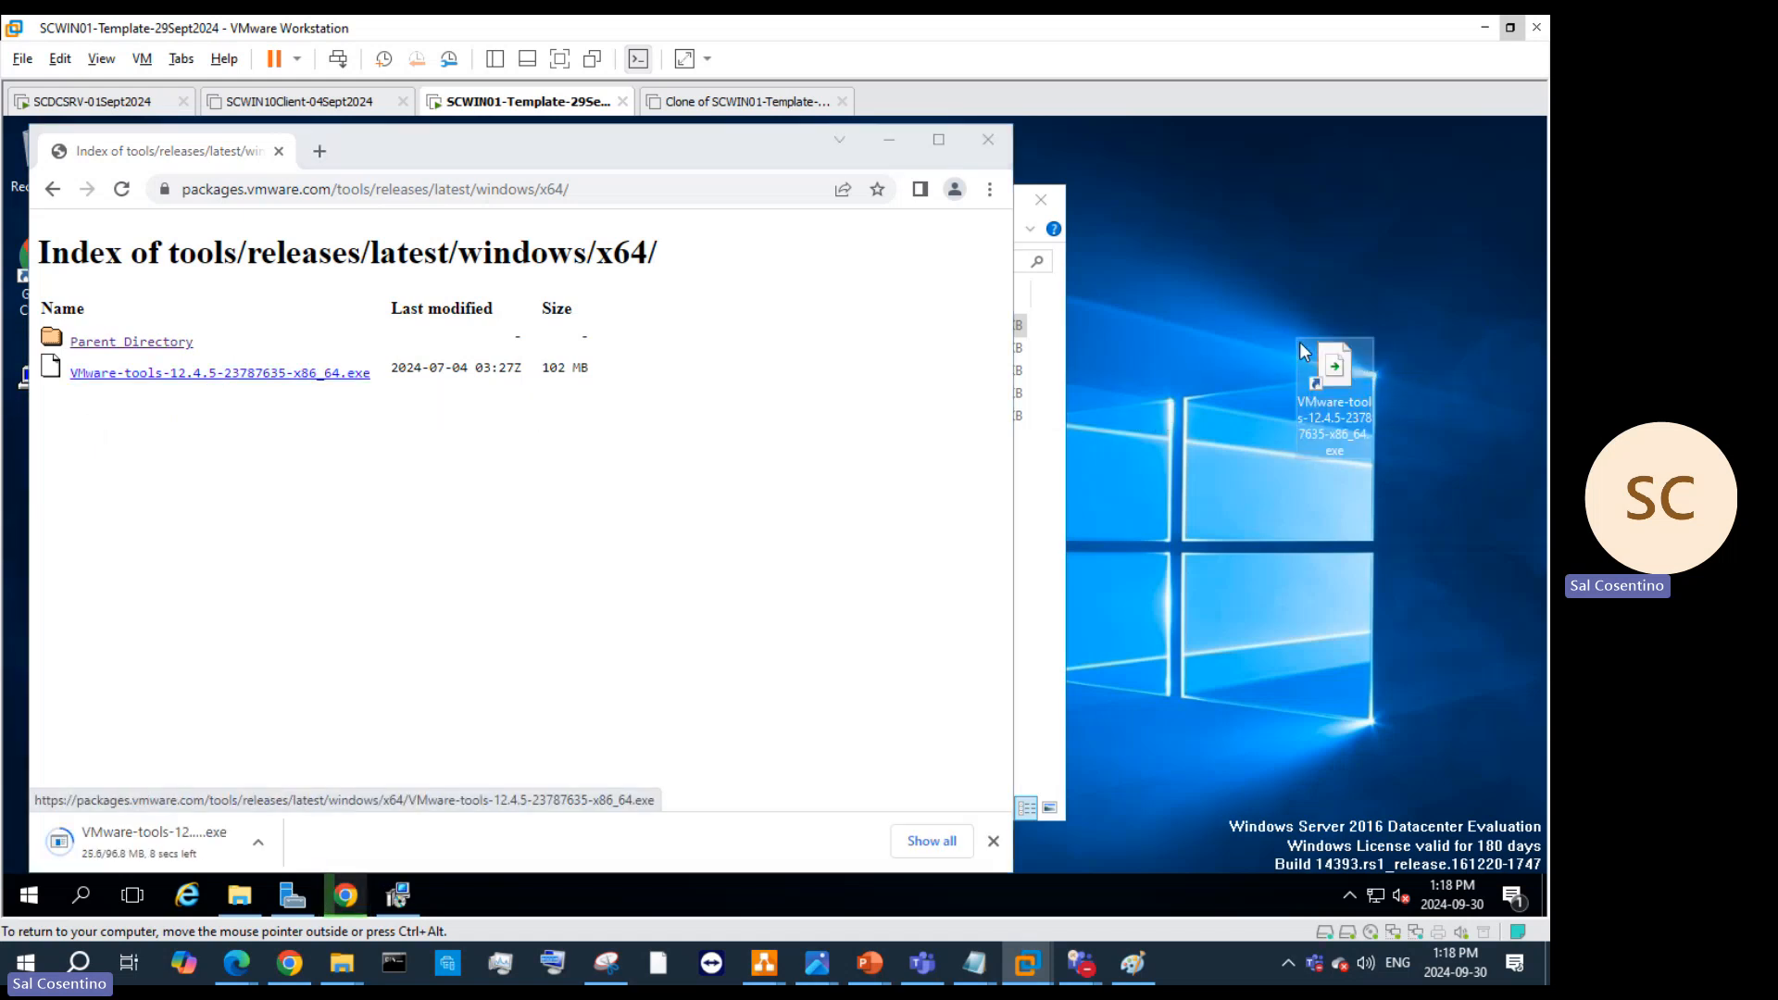
{"action": "key", "text": "ctrl+alt"}
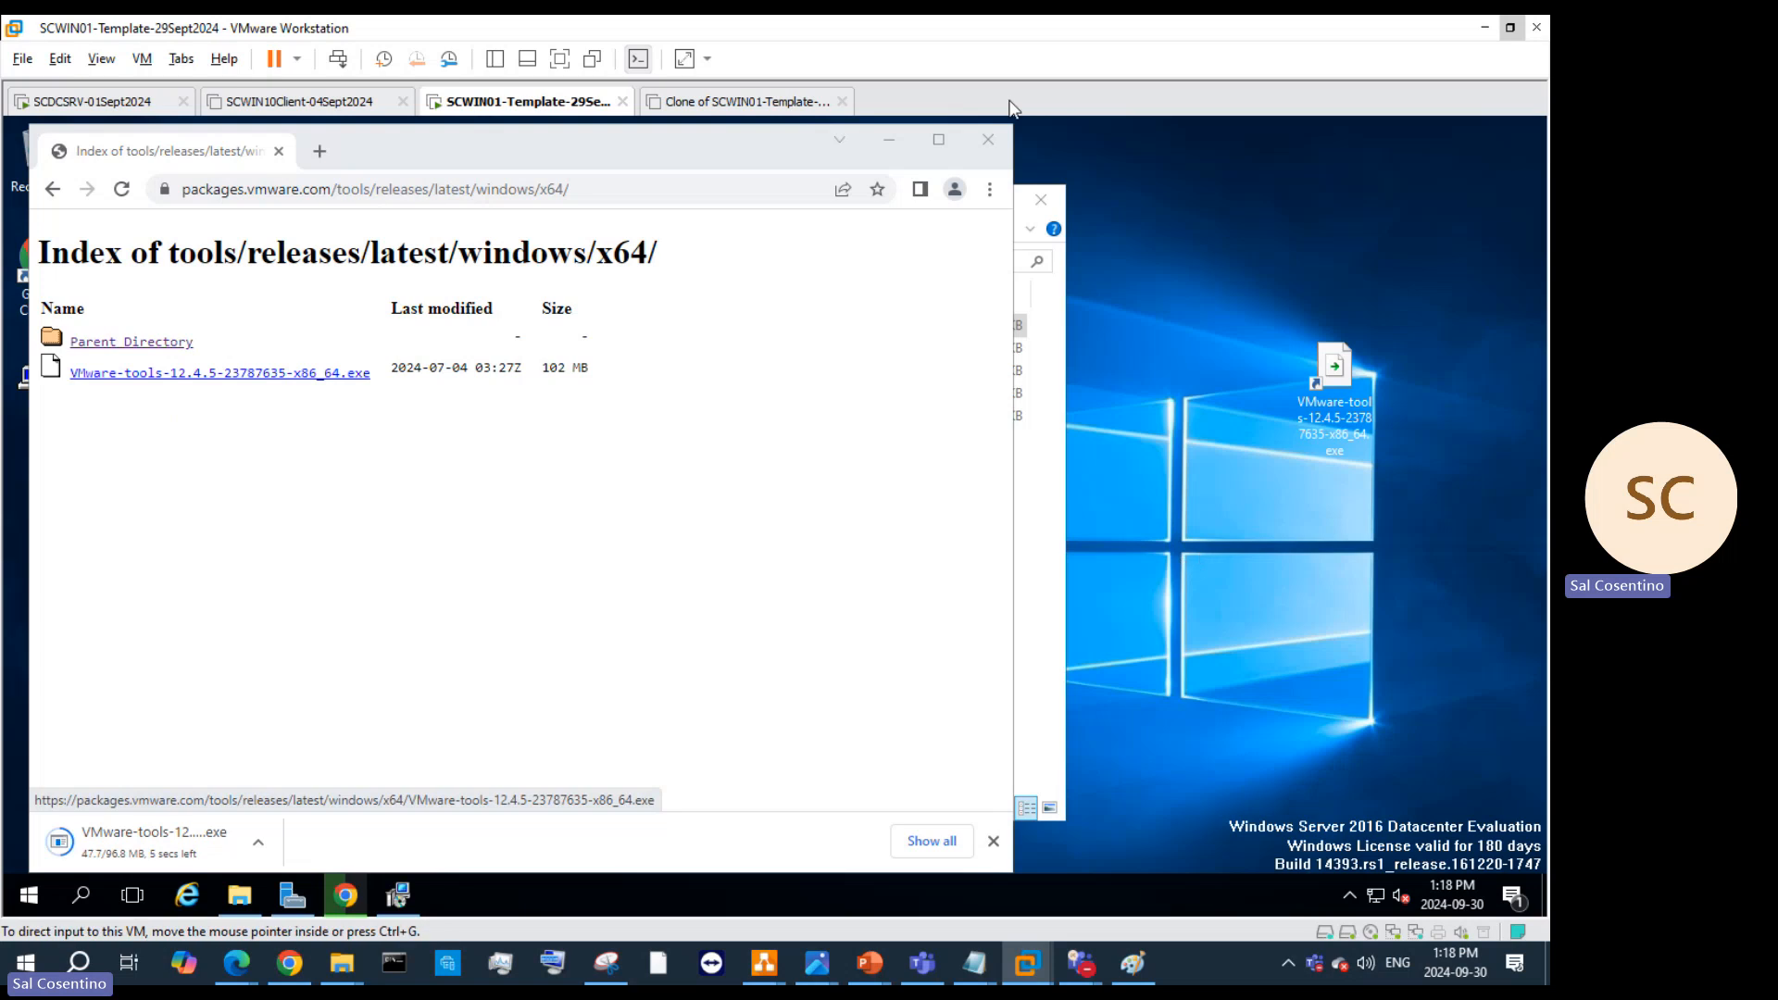
{"action": "left_click", "coordinate": [516, 159]}
{"action": "left_click_drag", "start_coordinate": [861, 152], "coordinate": [875, 208]}
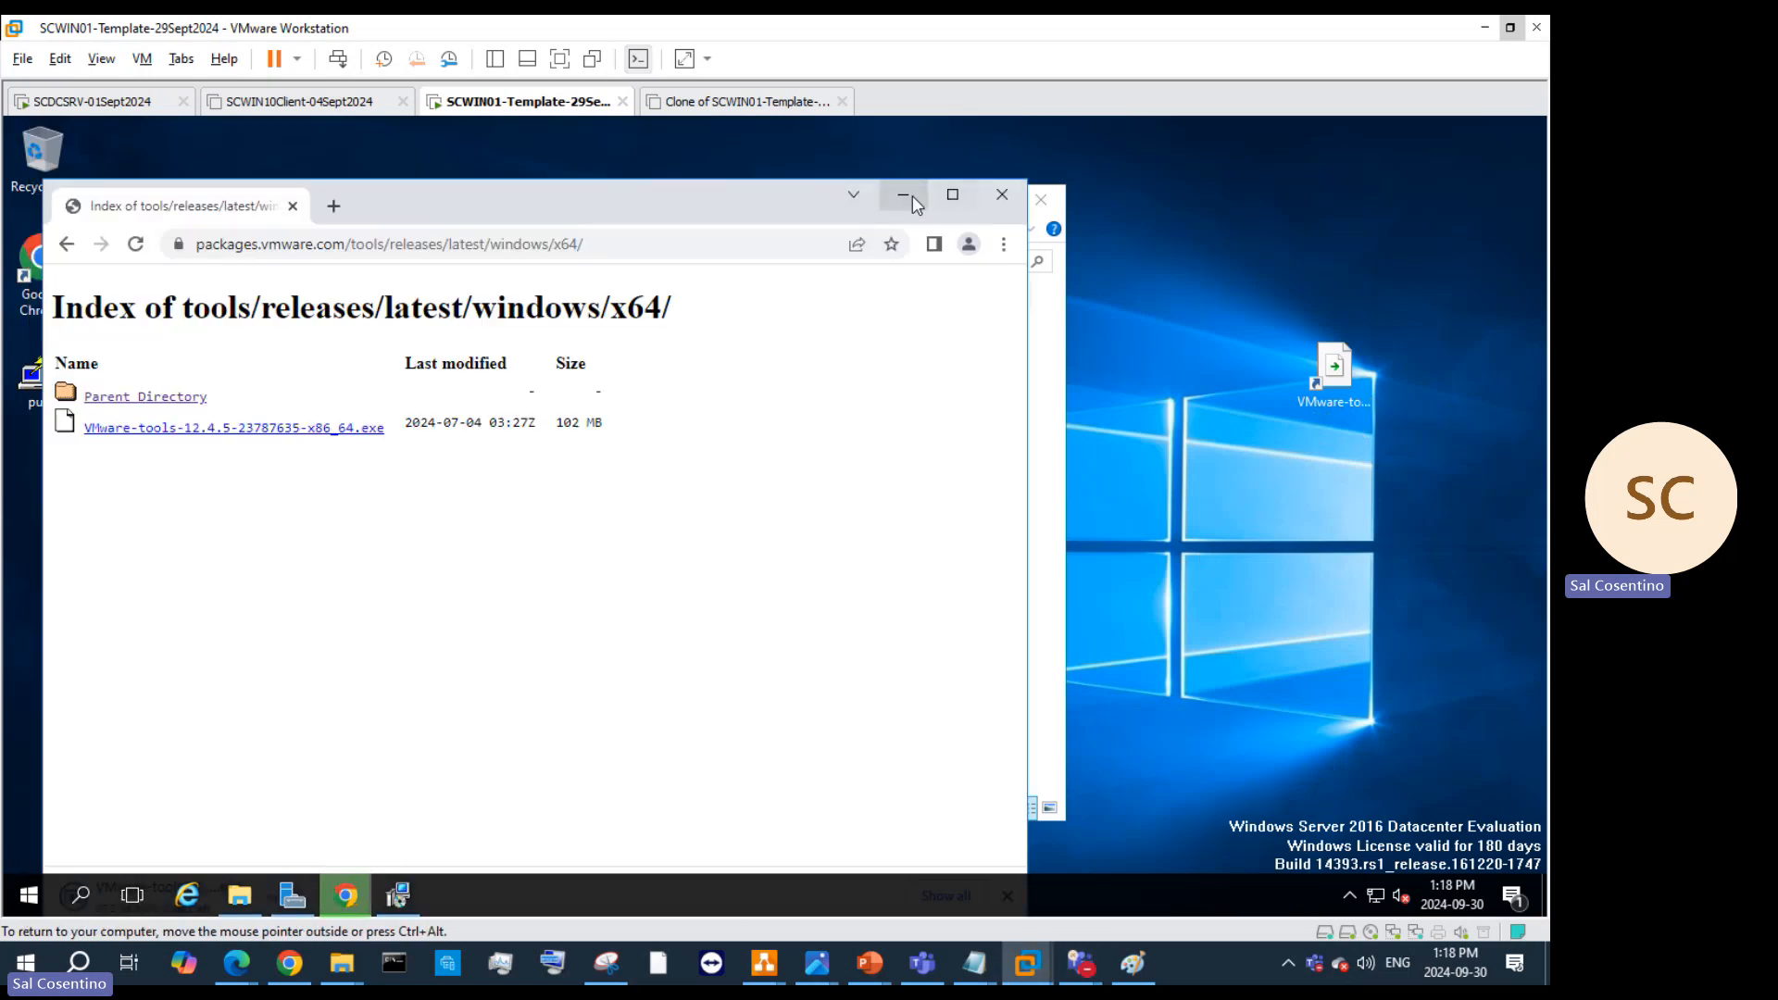
{"action": "left_click", "coordinate": [906, 196]}
{"action": "left_click", "coordinate": [1352, 374]}
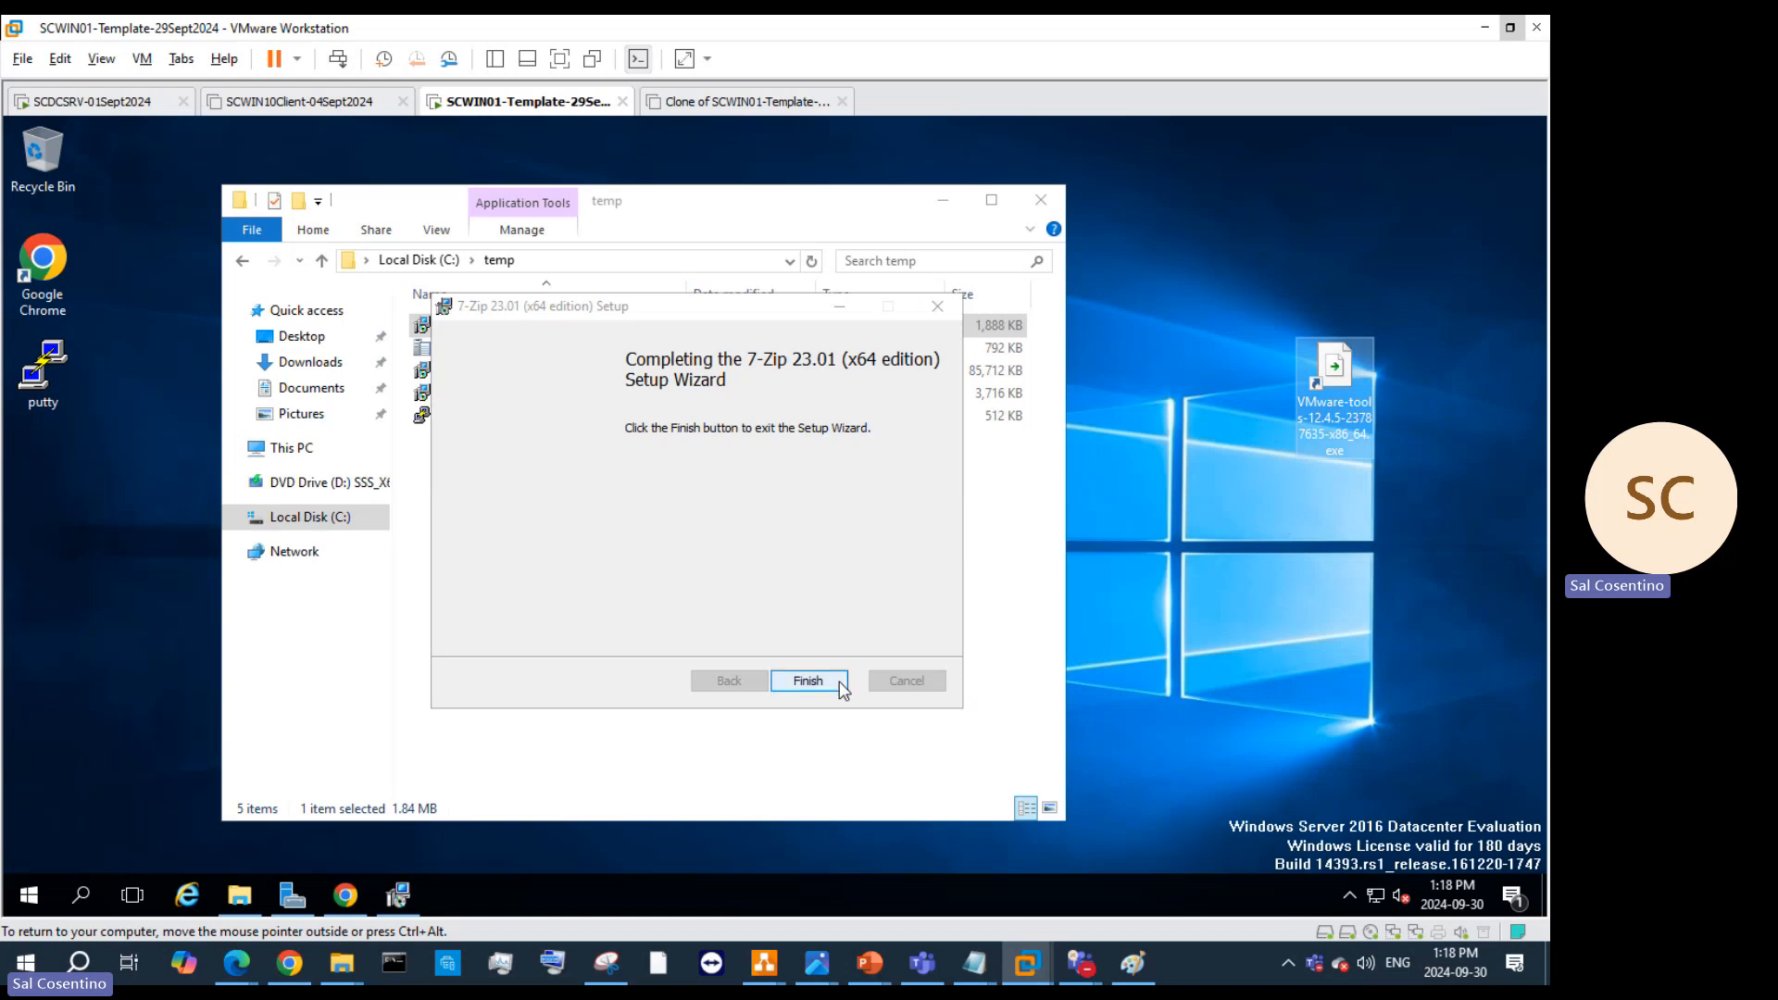
Step: Finish the 7-Zip setup, close the temp folder, and bring up the installer icon's actions
{"action": "left_click", "coordinate": [813, 682]}
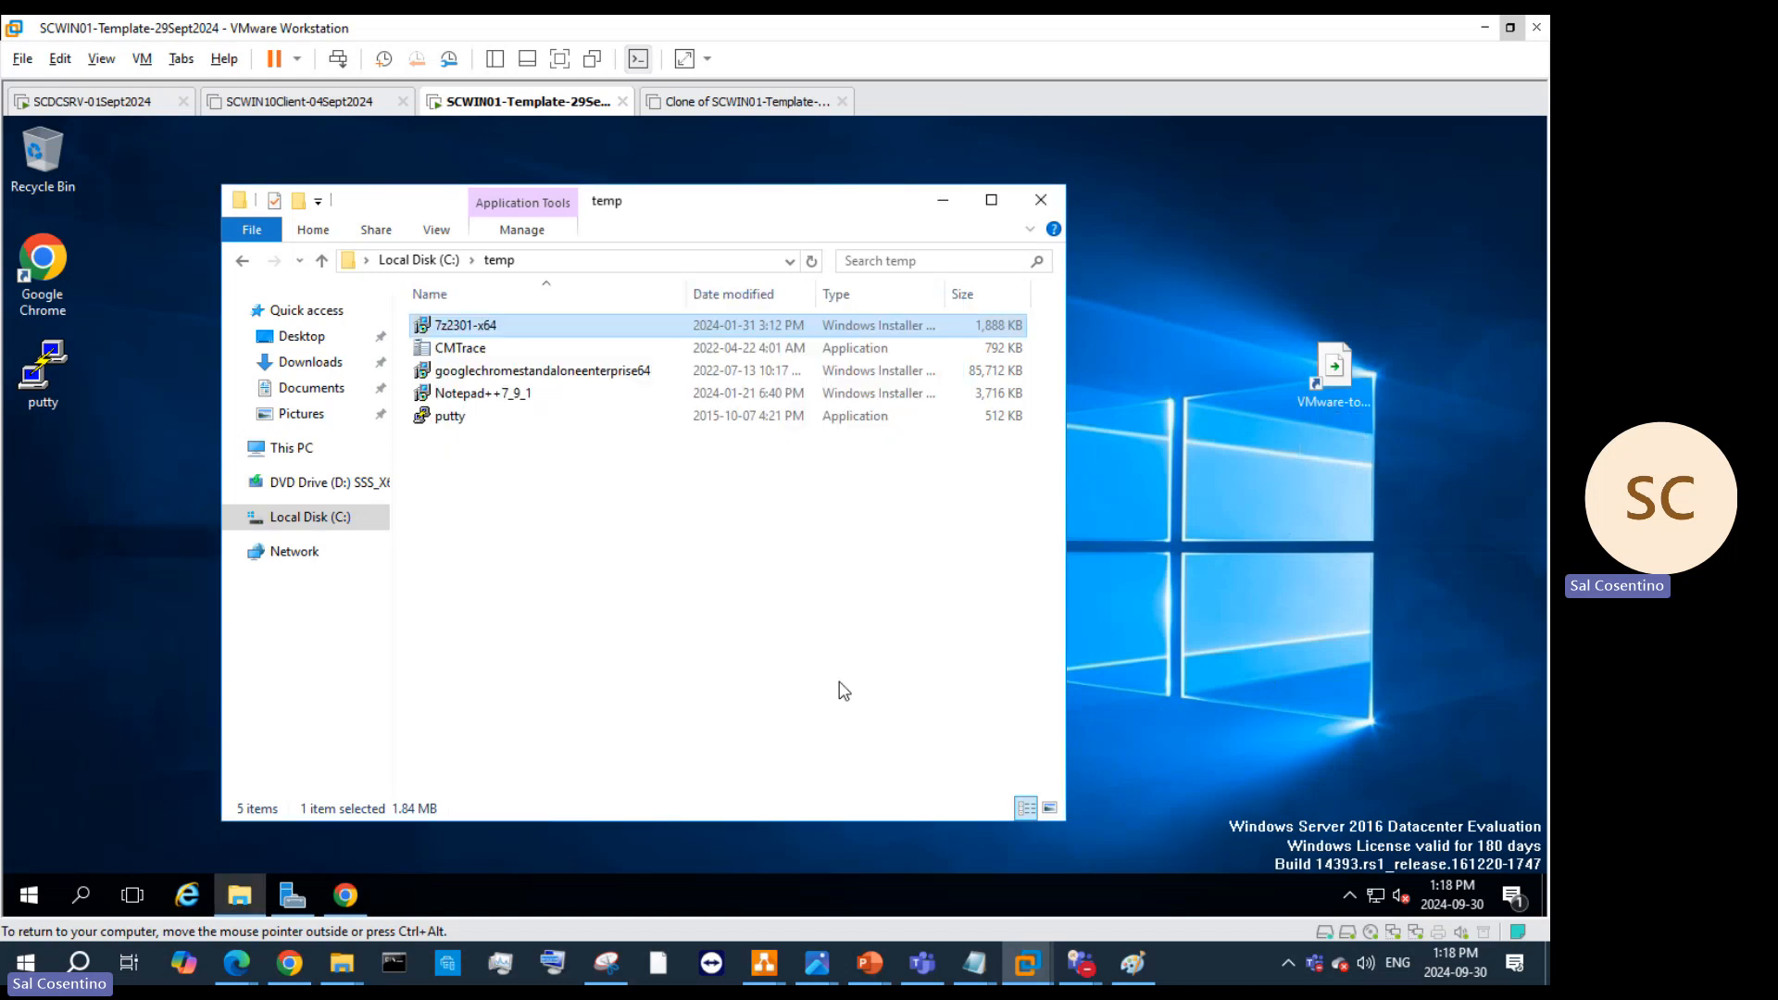
{"action": "left_click", "coordinate": [1051, 197]}
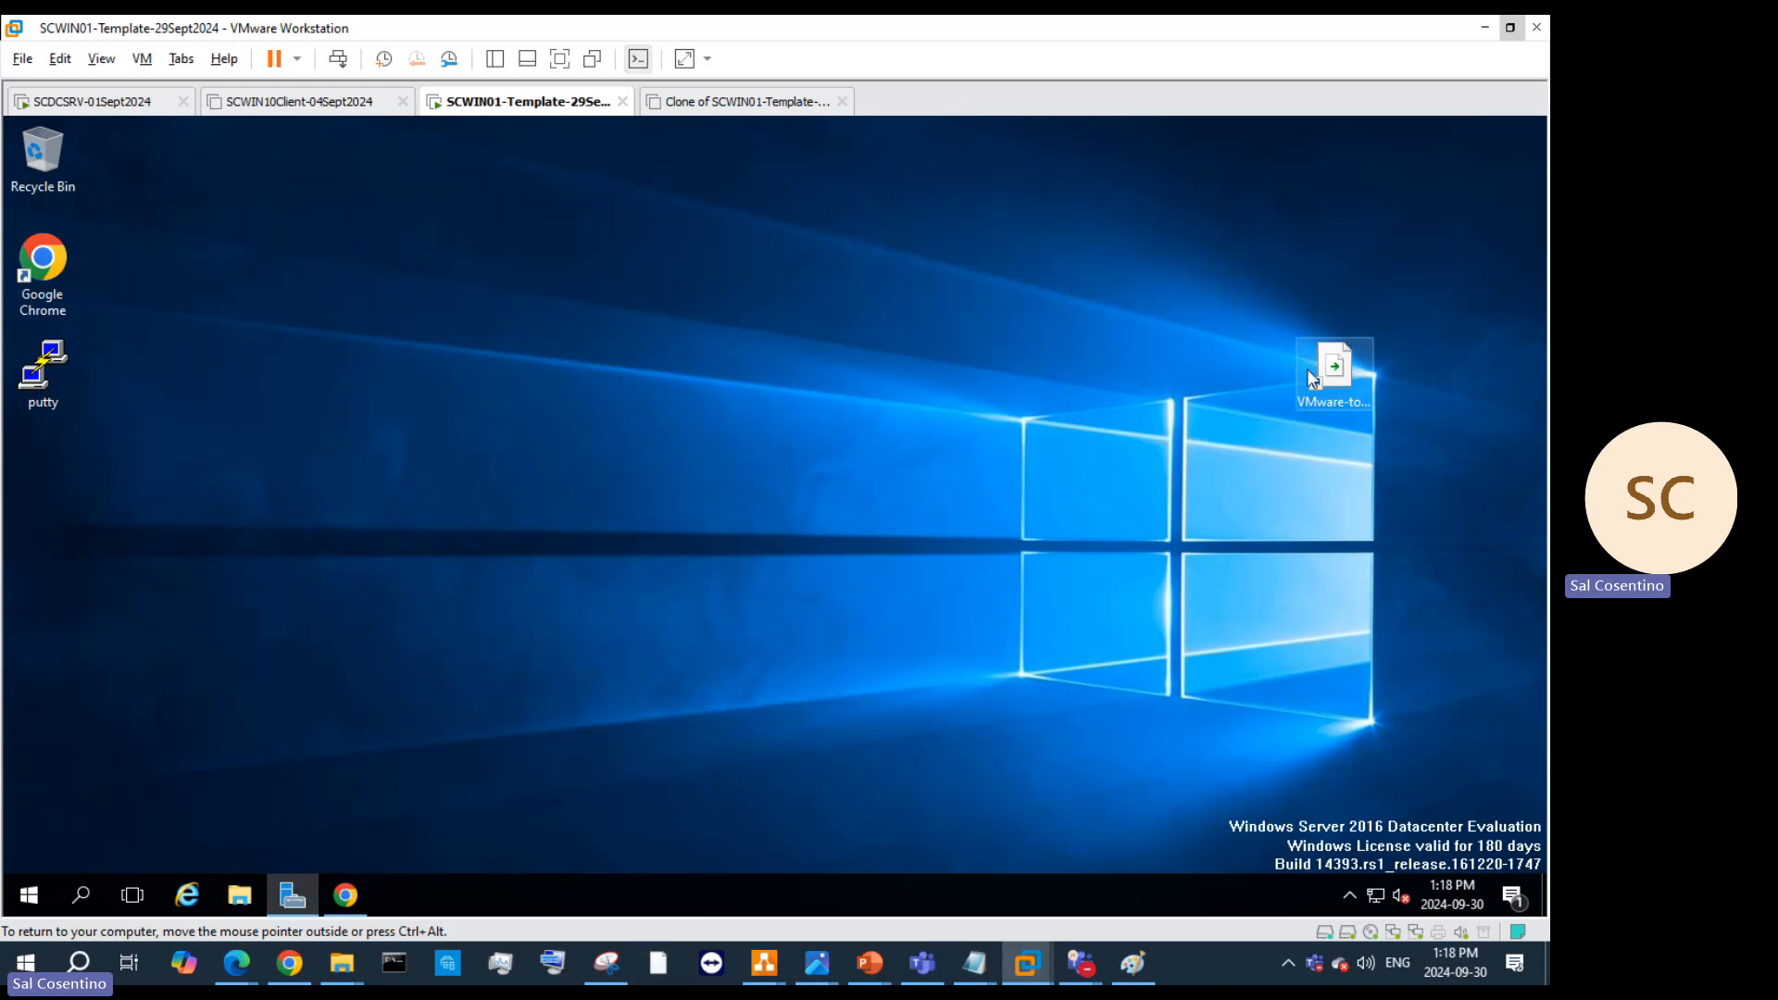
{"action": "right_click", "coordinate": [1359, 364]}
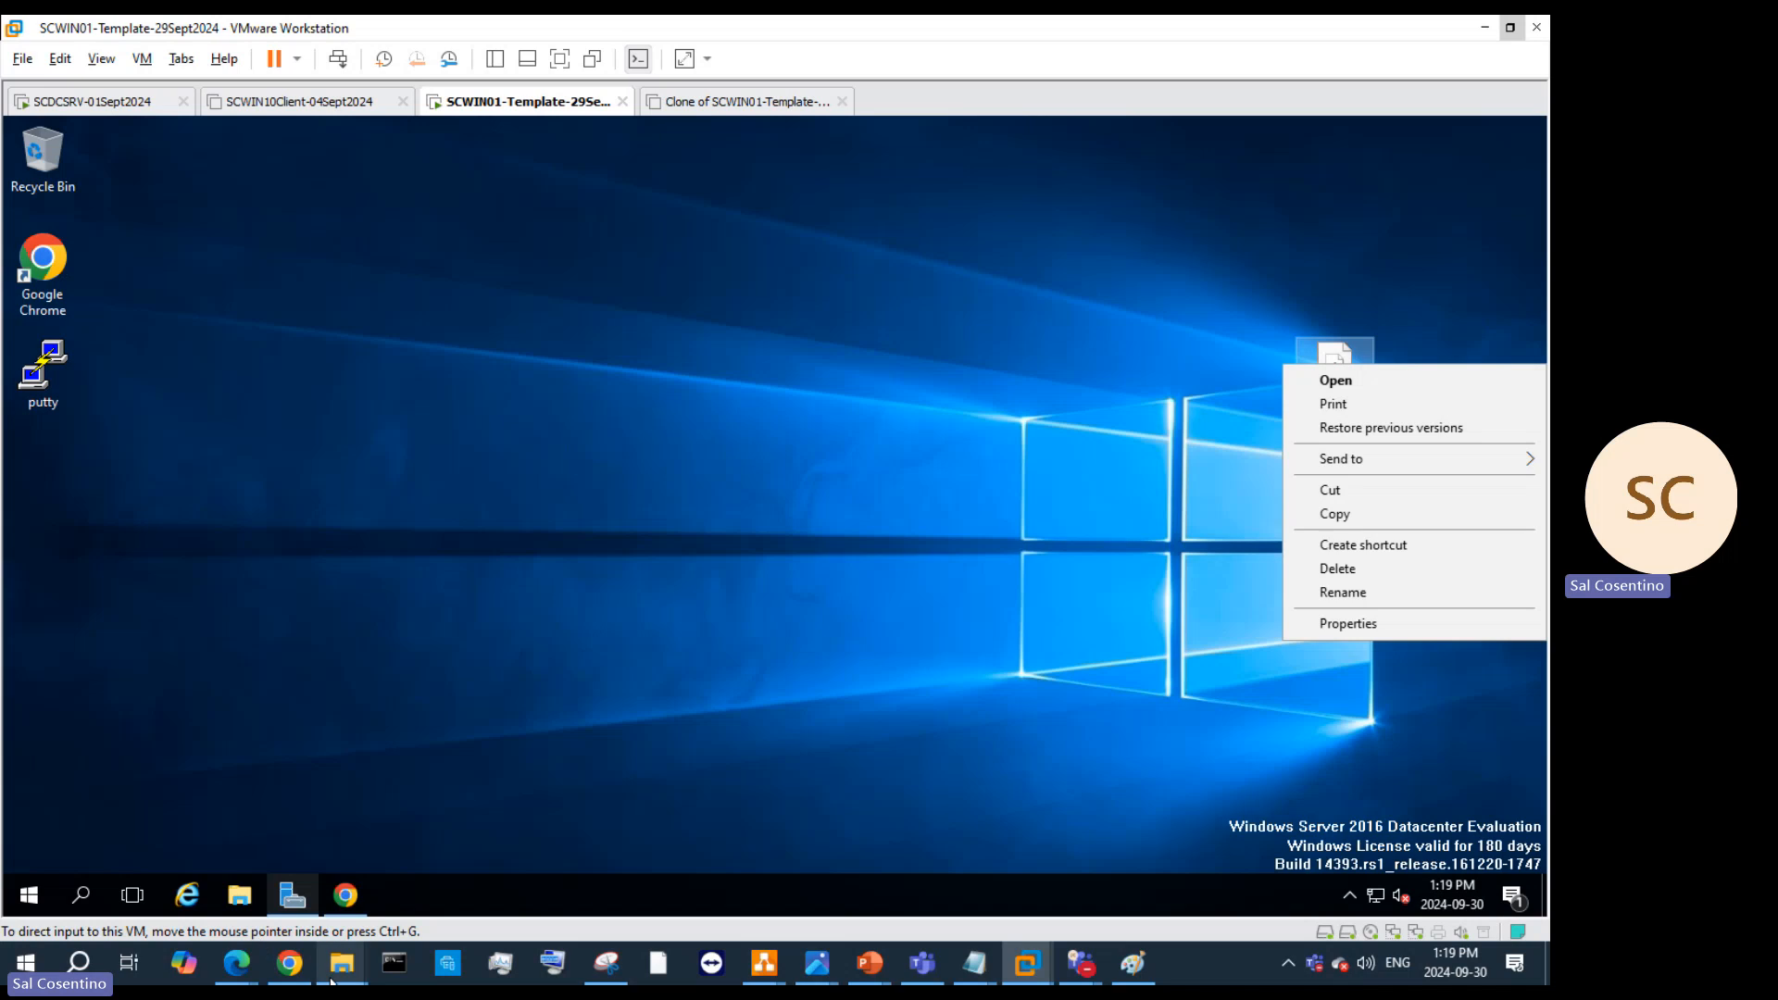
Step: In host File Explorer, navigate OneDrive - Personal > Applications > VMWare > VMRC remote Control
{"action": "mouse_move", "coordinate": [331, 981]}
{"action": "left_click", "coordinate": [223, 806]}
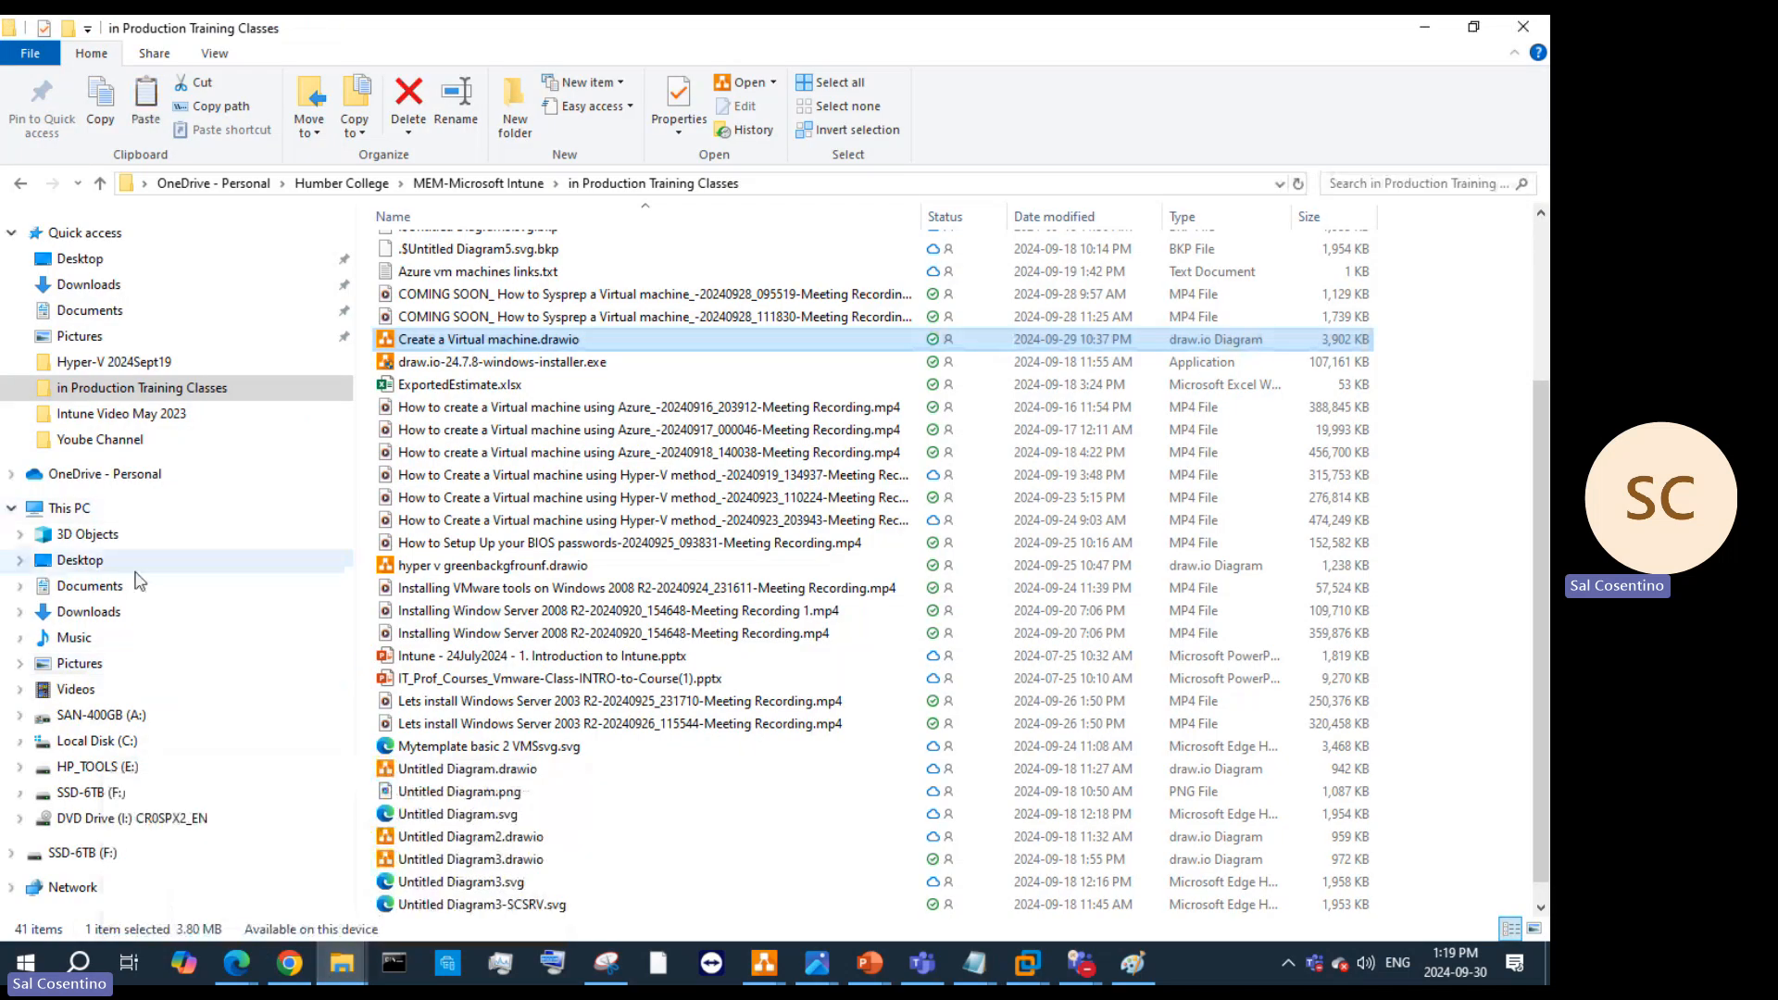
{"action": "left_click", "coordinate": [139, 475]}
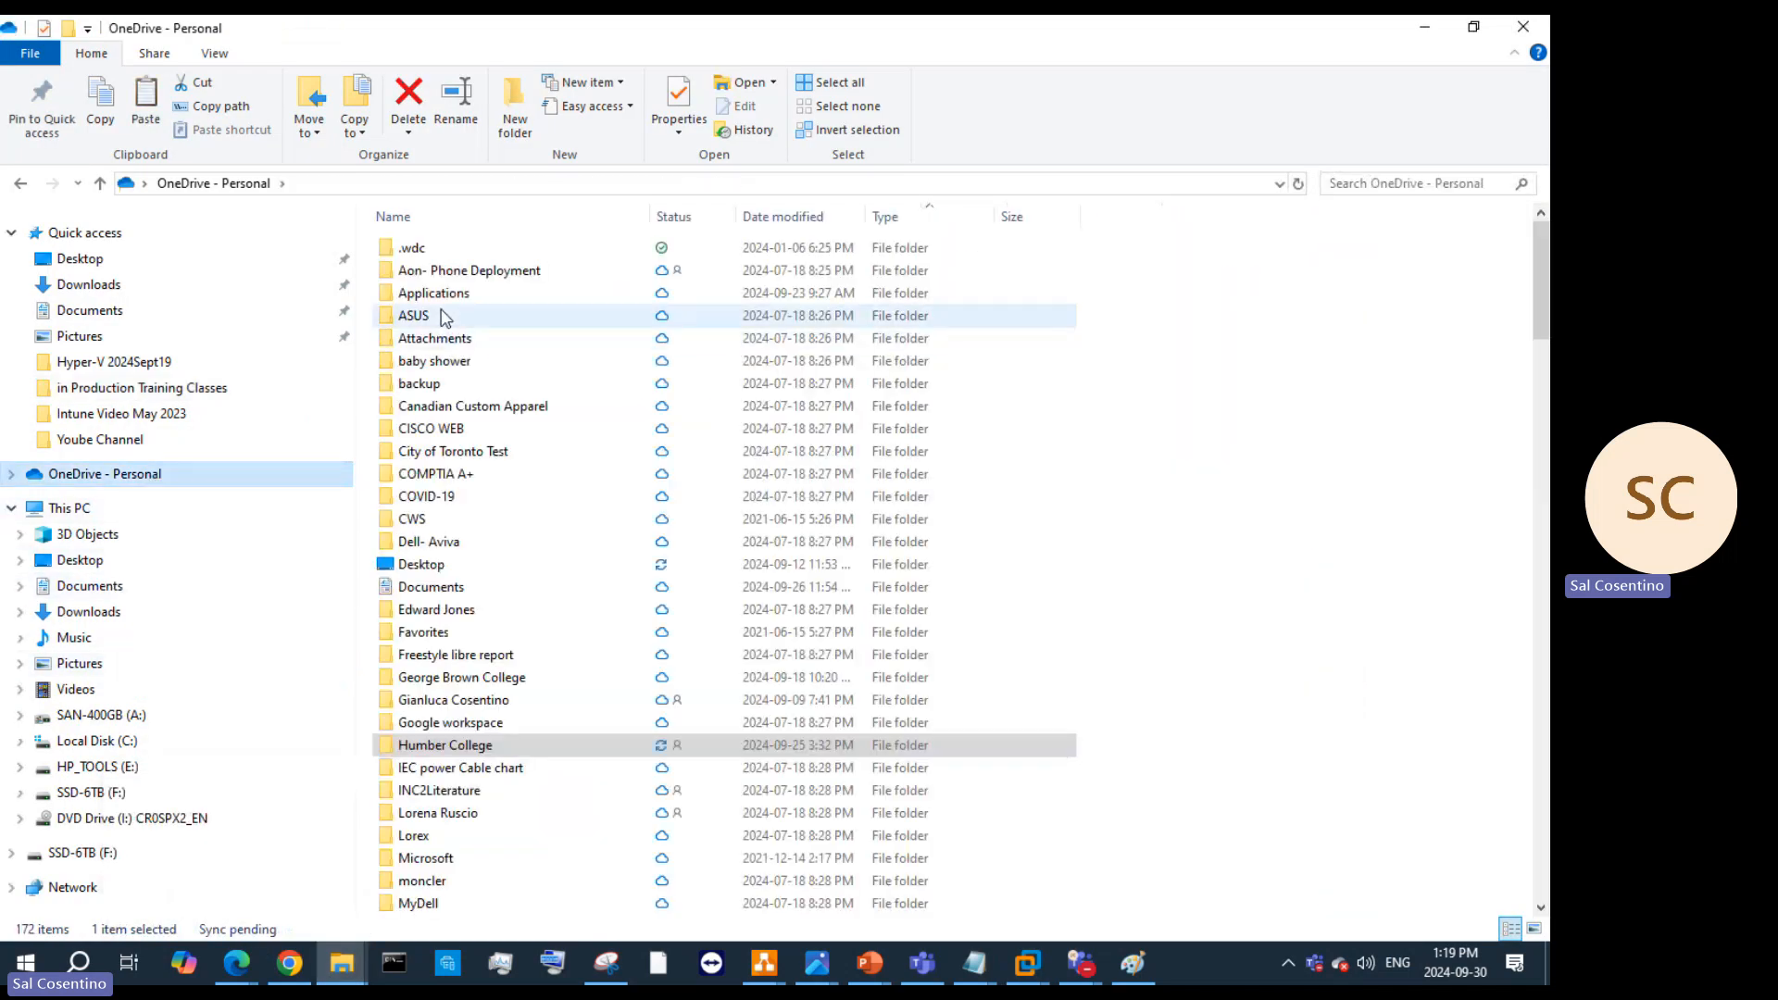
{"action": "double_click", "coordinate": [443, 296]}
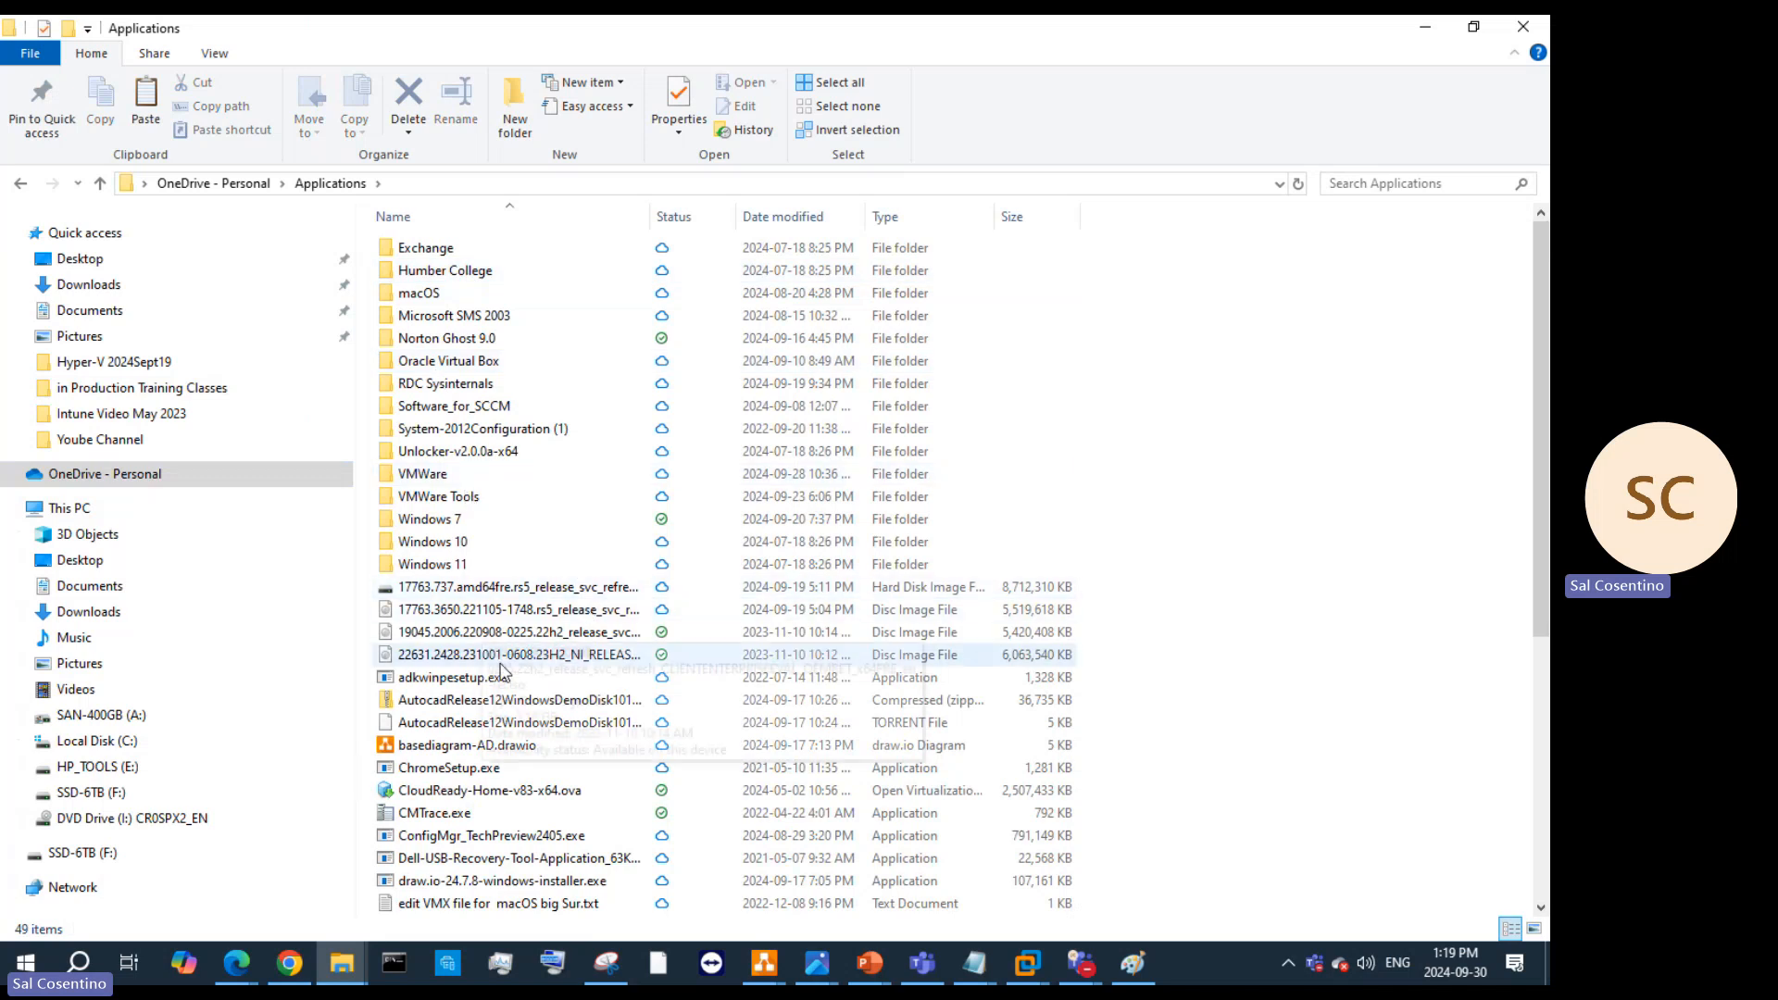
{"action": "scroll", "coordinate": [501, 670], "scroll_direction": "down", "scroll_amount": 3}
{"action": "scroll", "coordinate": [495, 648], "scroll_direction": "up", "scroll_amount": 3}
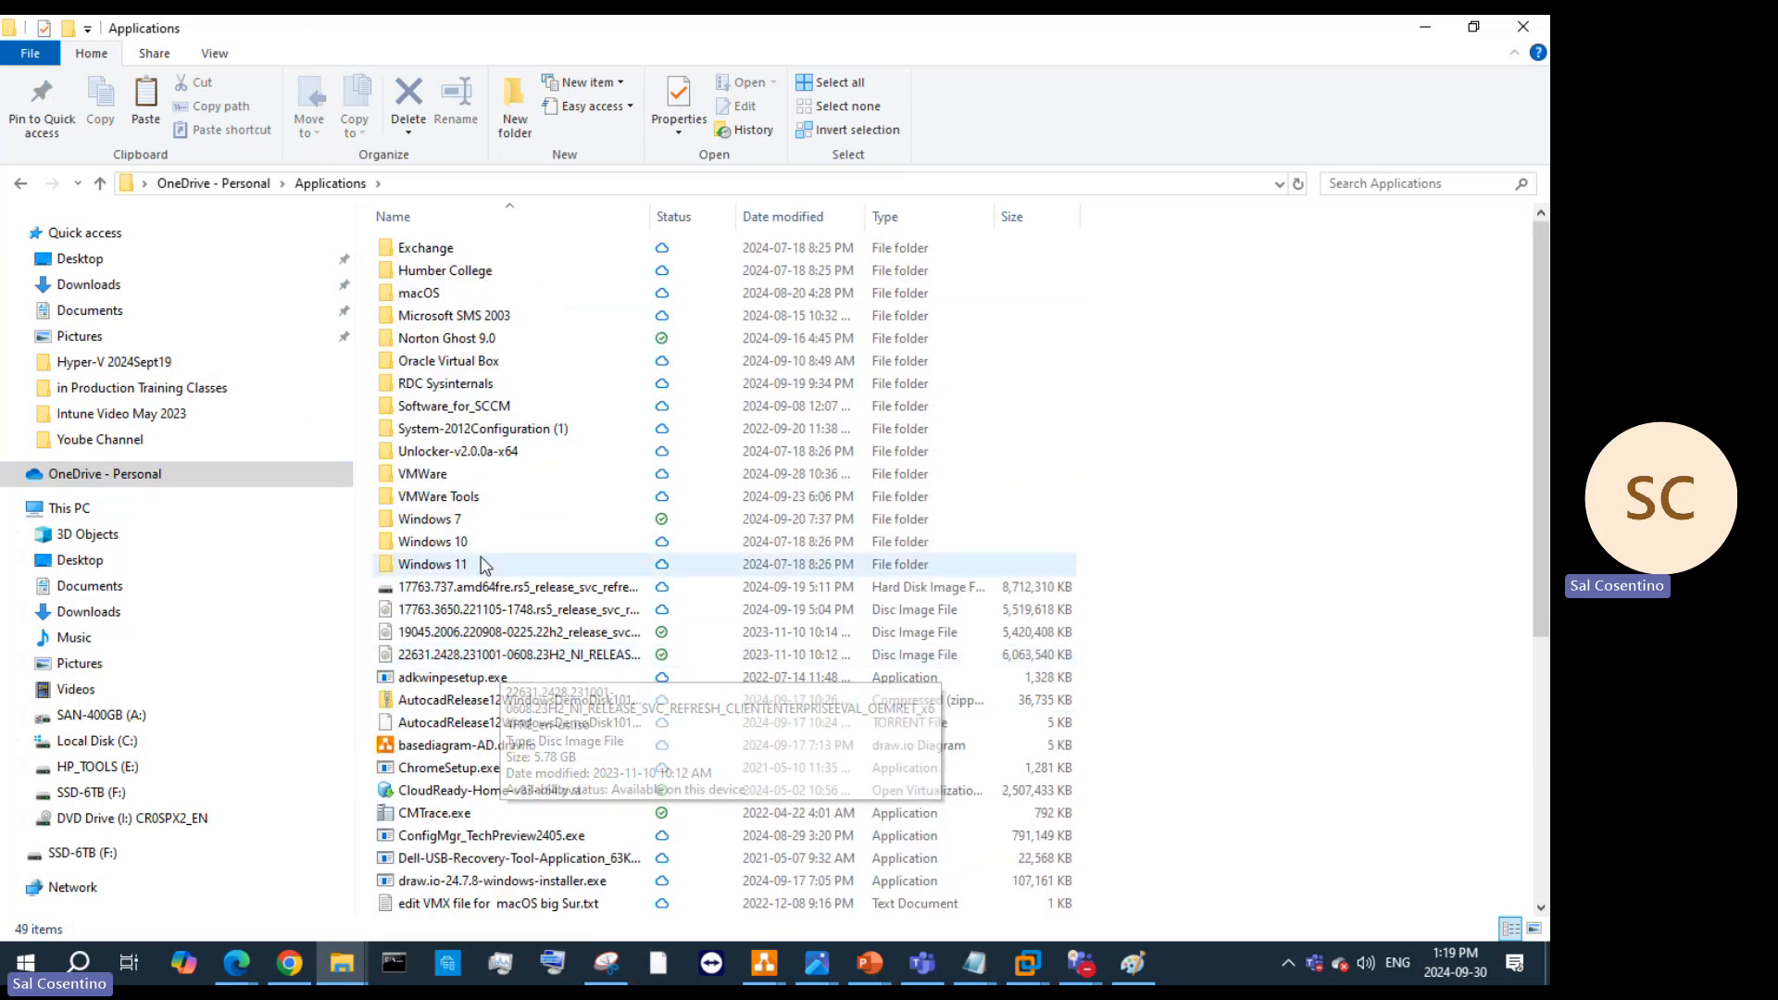
{"action": "double_click", "coordinate": [484, 501]}
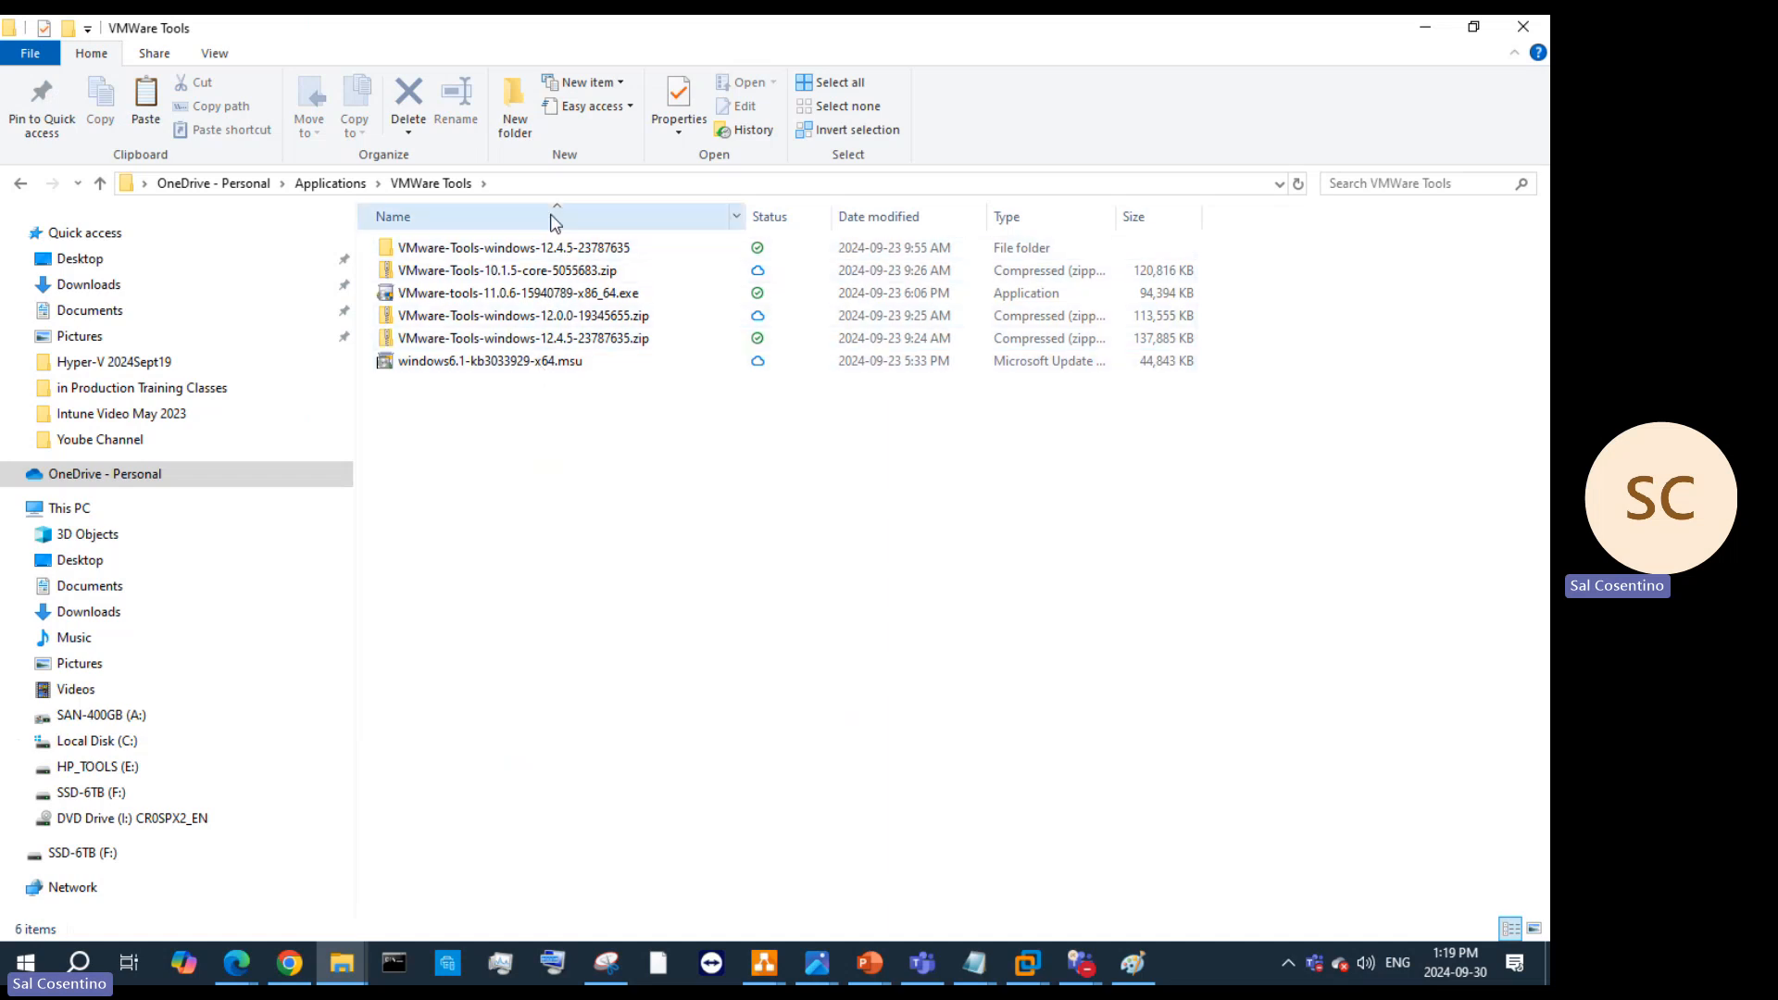
{"action": "left_click", "coordinate": [326, 188]}
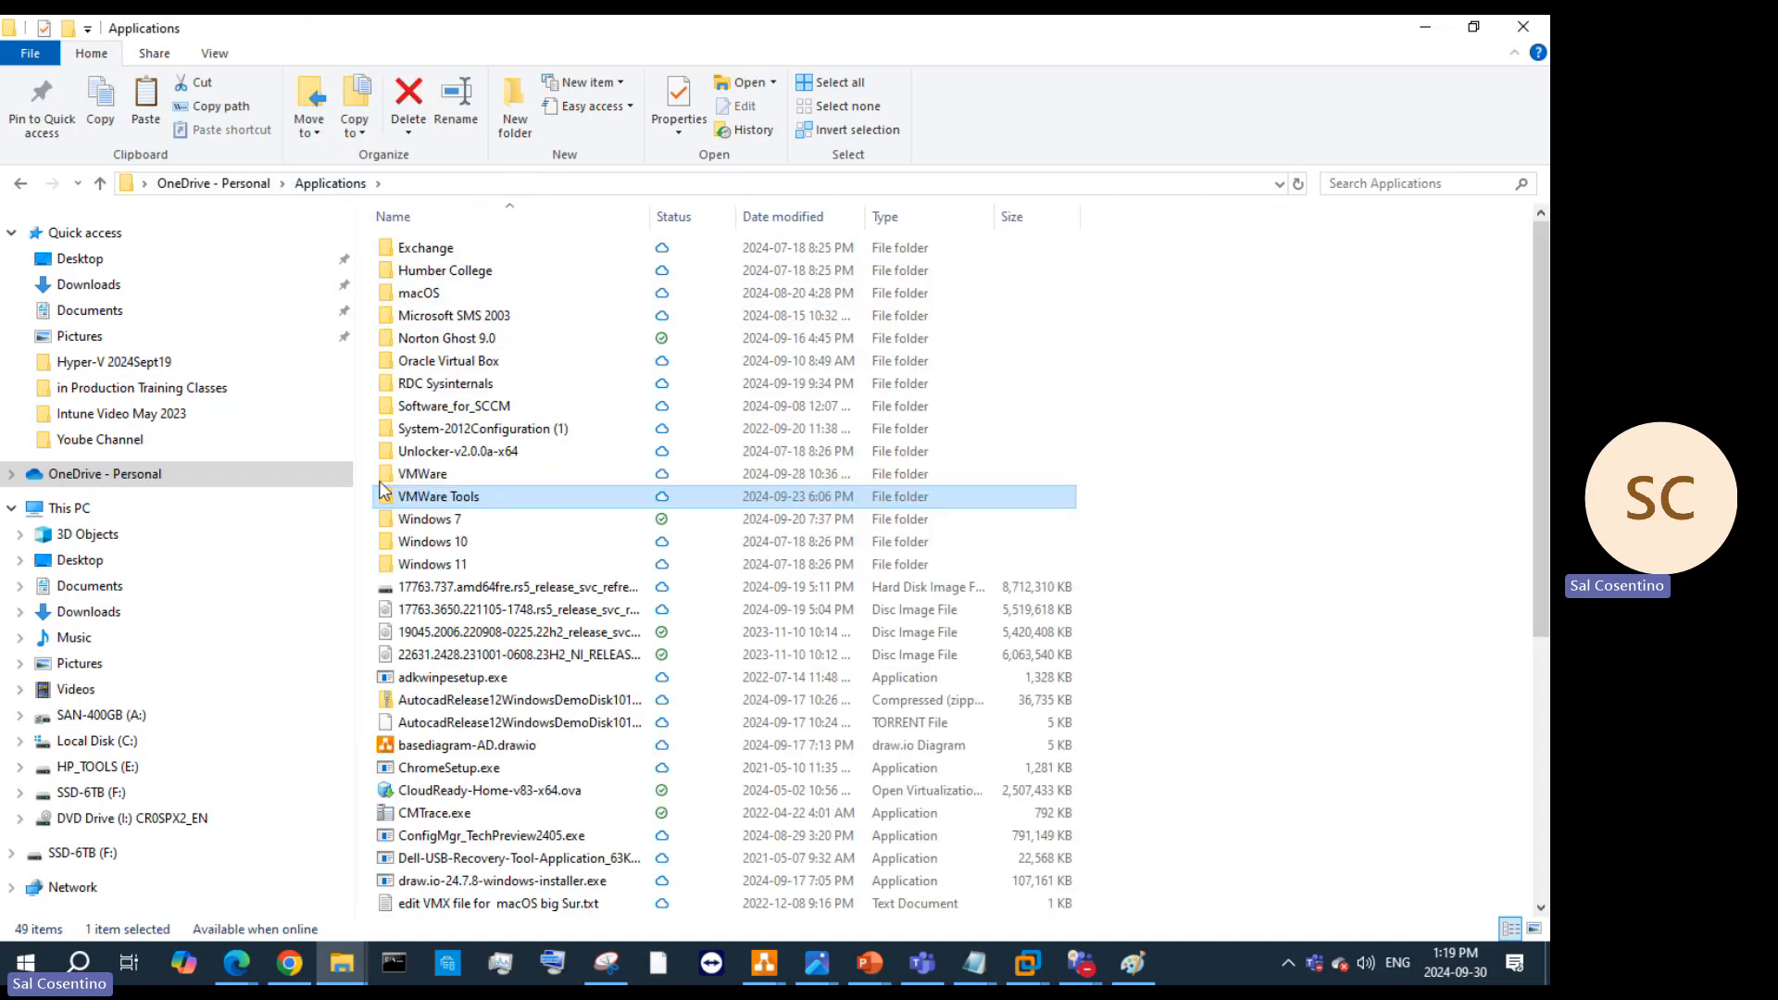
{"action": "left_click", "coordinate": [421, 476]}
{"action": "double_click", "coordinate": [421, 477]}
{"action": "double_click", "coordinate": [488, 247]}
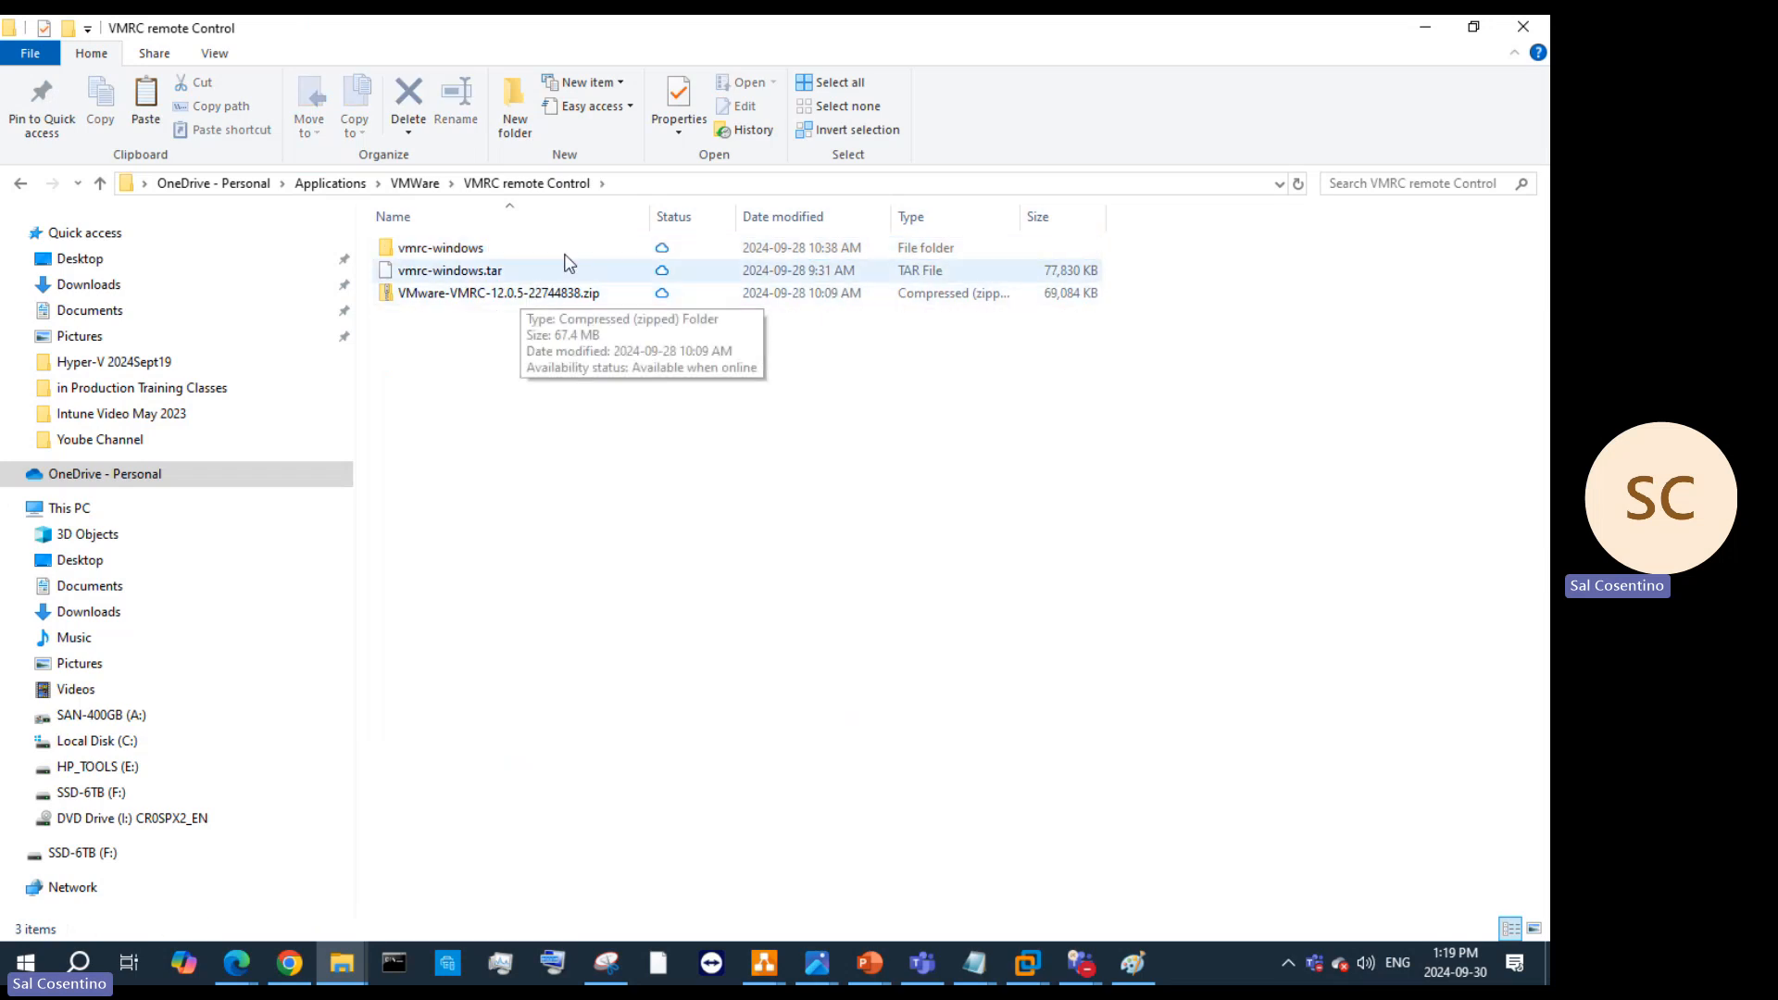
Step: Open the VMware-VMRC-12.0.5-22744838.zip archive, then return to the template VM window
{"action": "left_click", "coordinate": [1474, 26]}
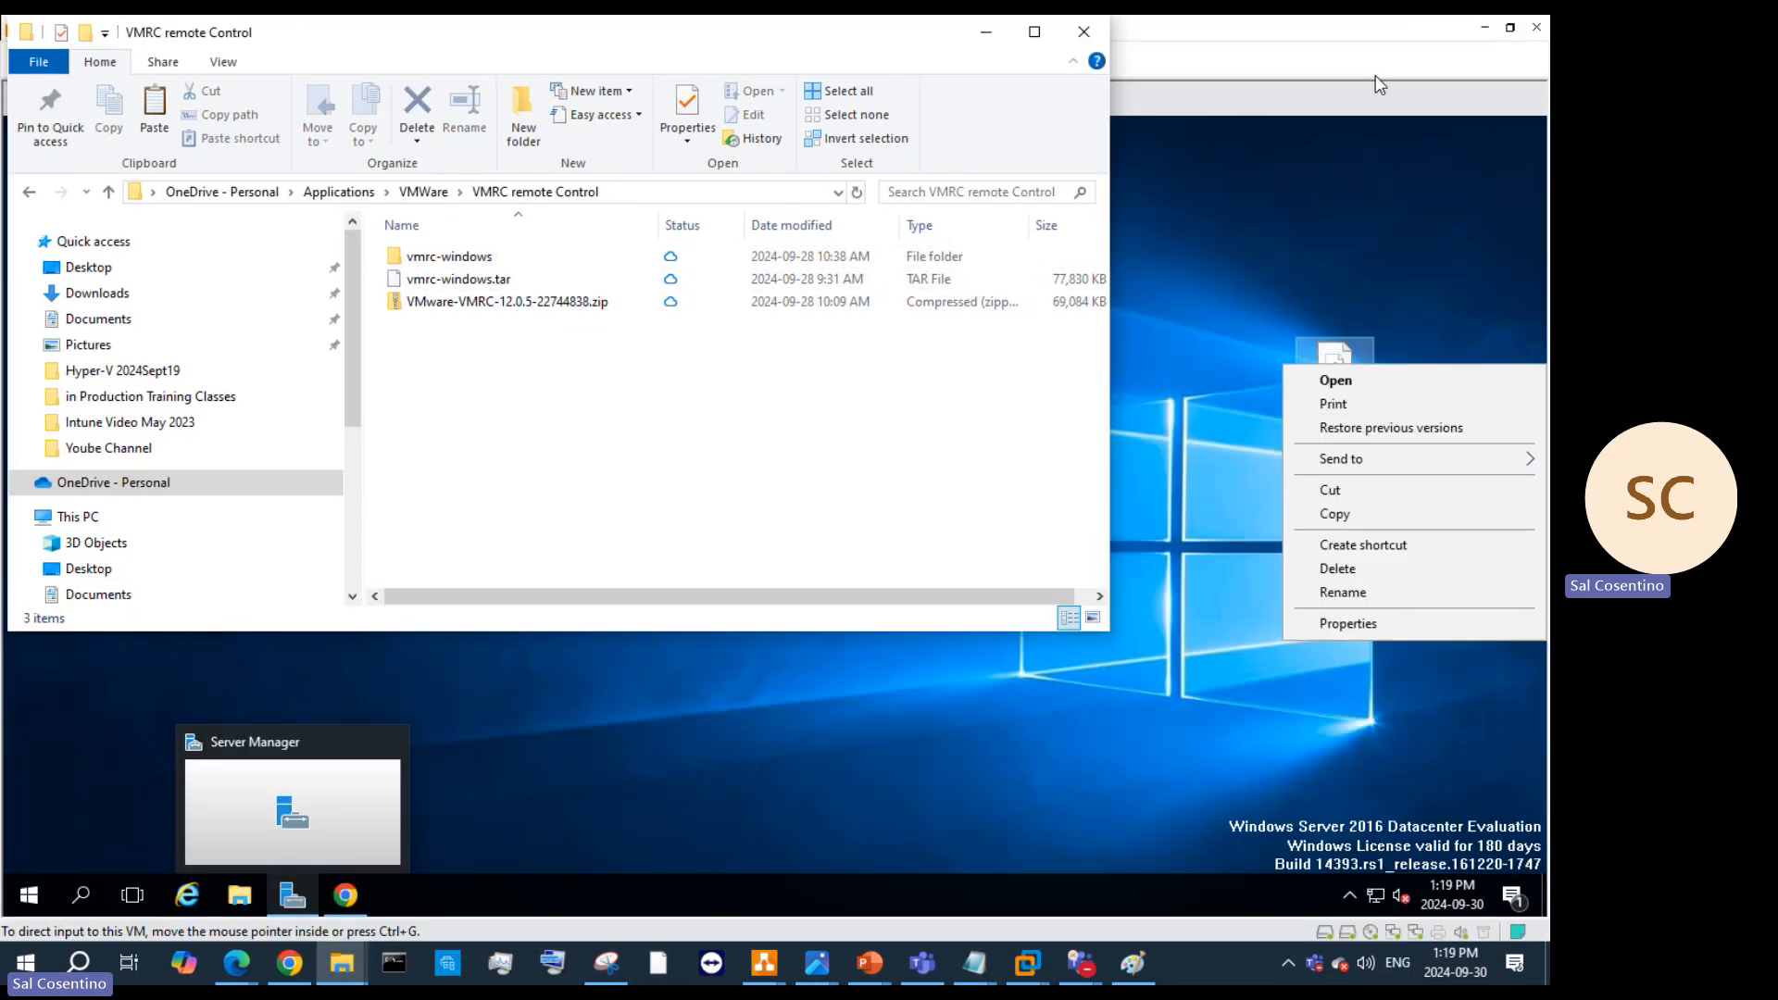
{"action": "left_click", "coordinate": [488, 278]}
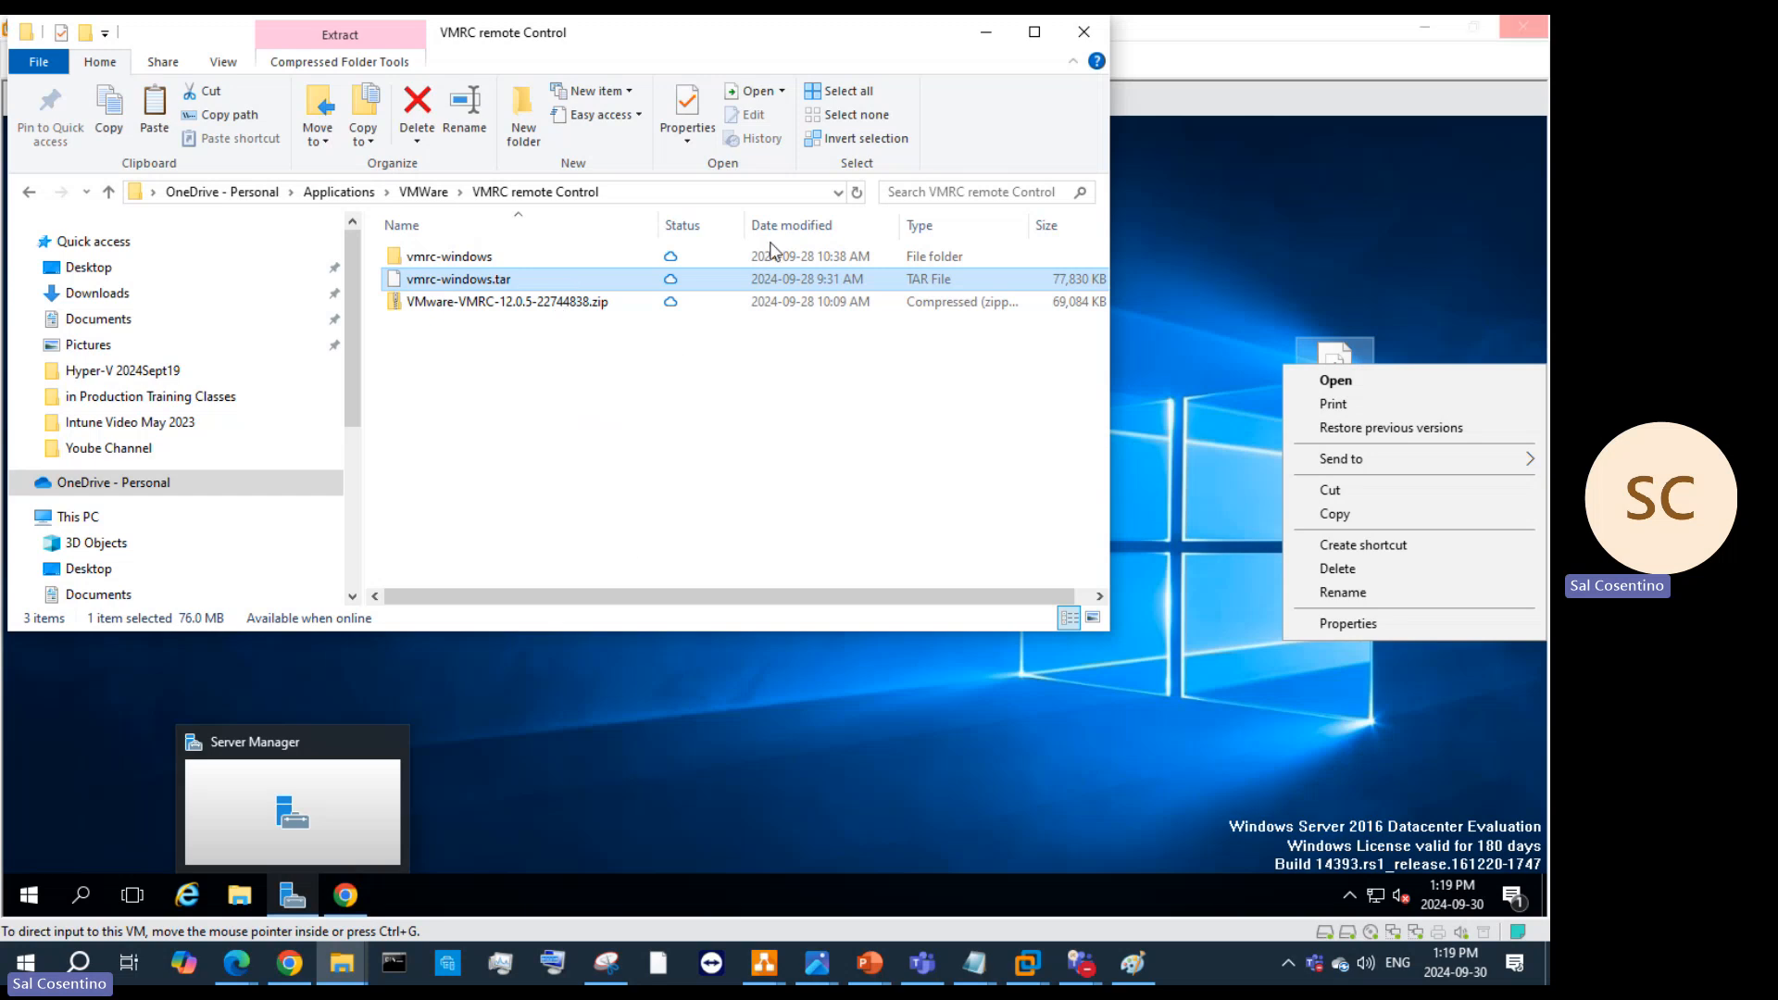
{"action": "right_click", "coordinate": [503, 293]}
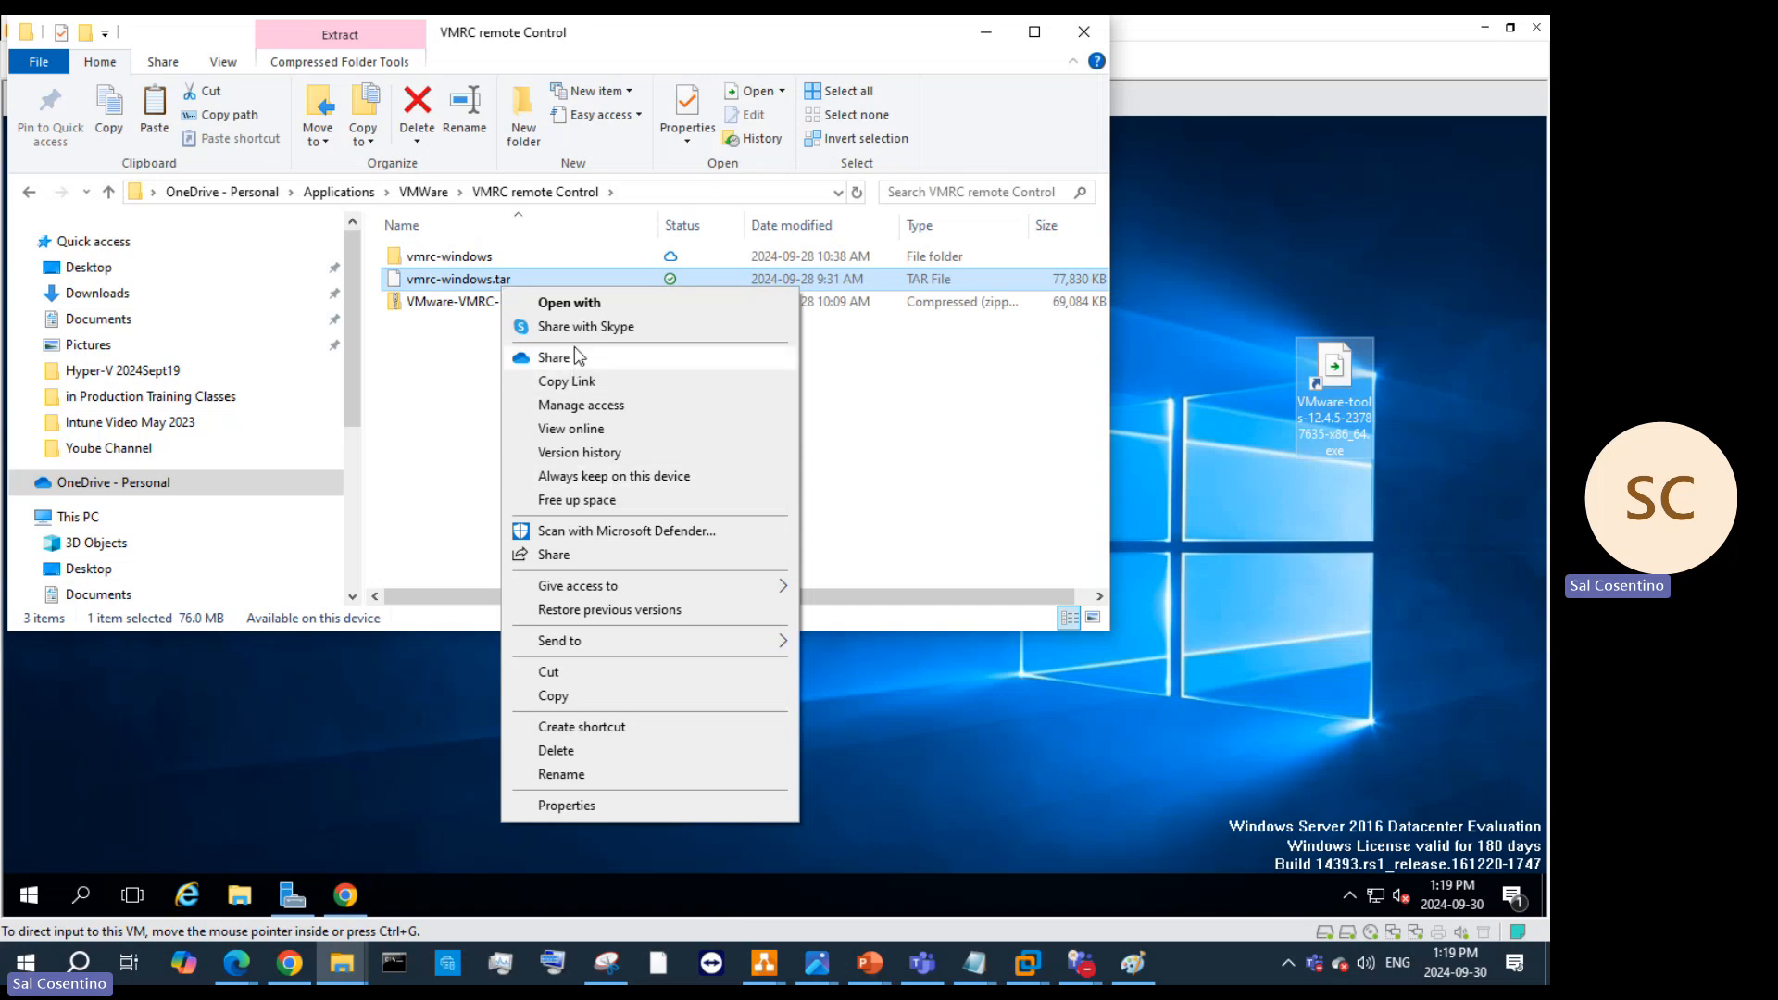
{"action": "left_click", "coordinate": [451, 260]}
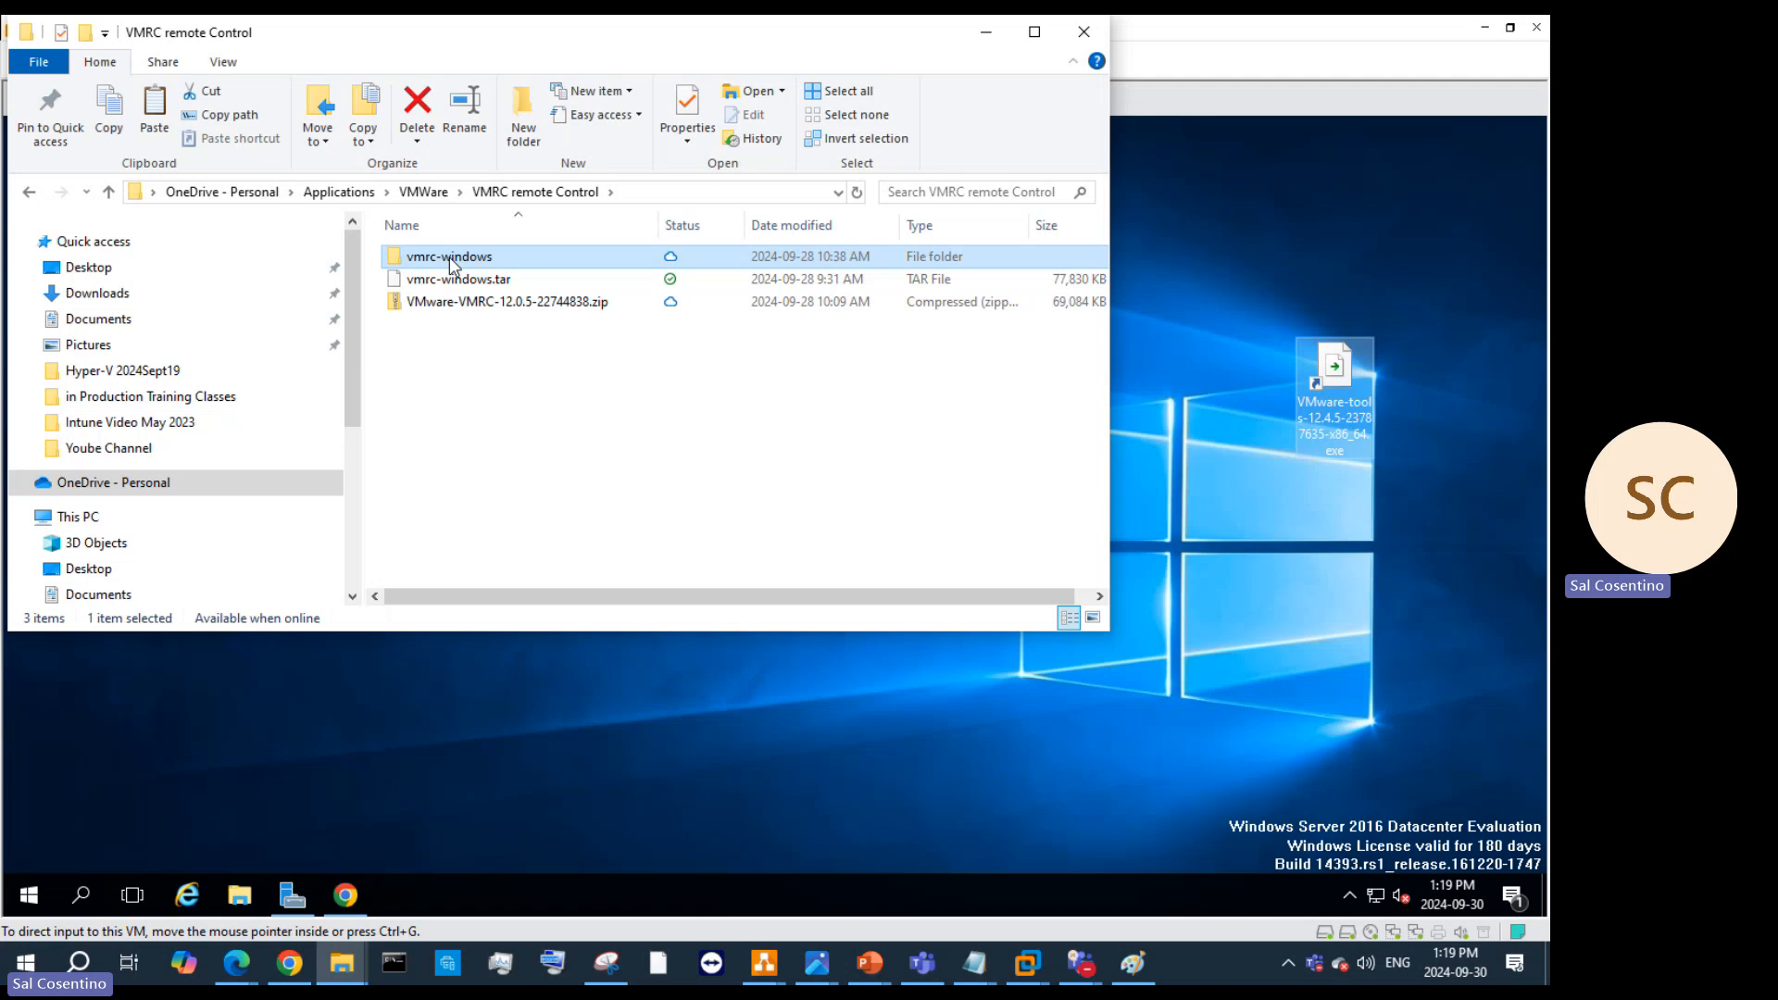
{"action": "double_click", "coordinate": [472, 302]}
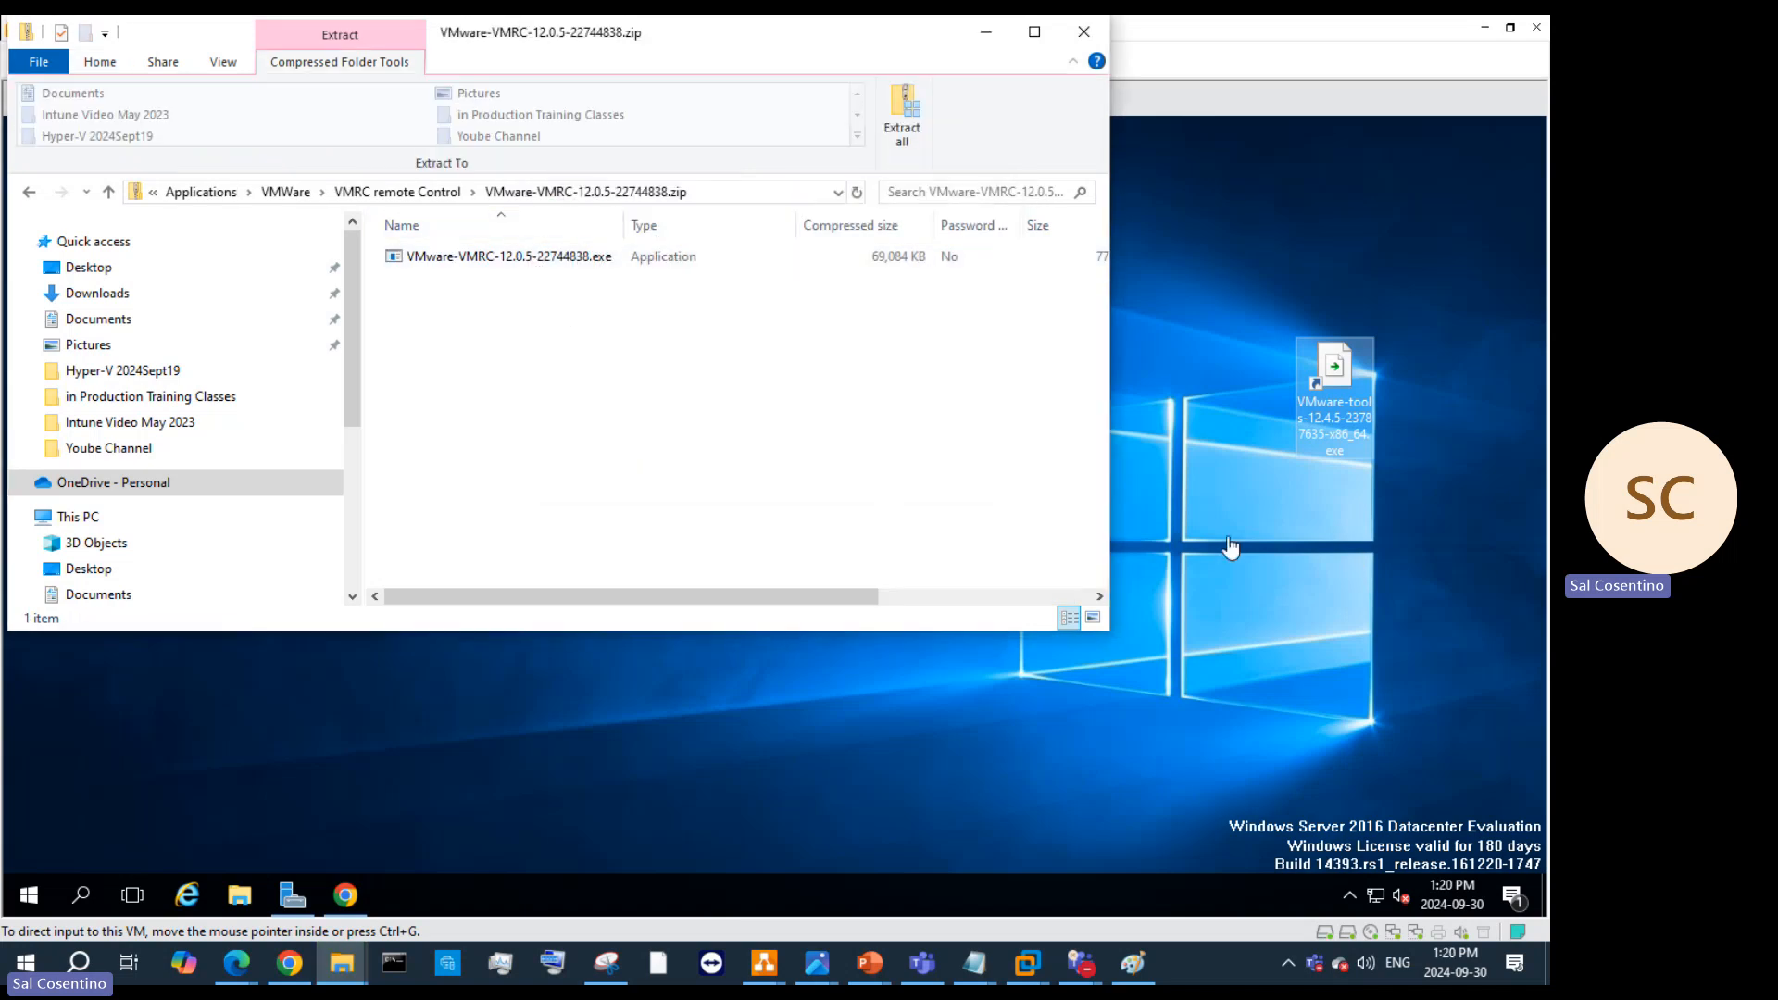
{"action": "left_click", "coordinate": [1319, 371]}
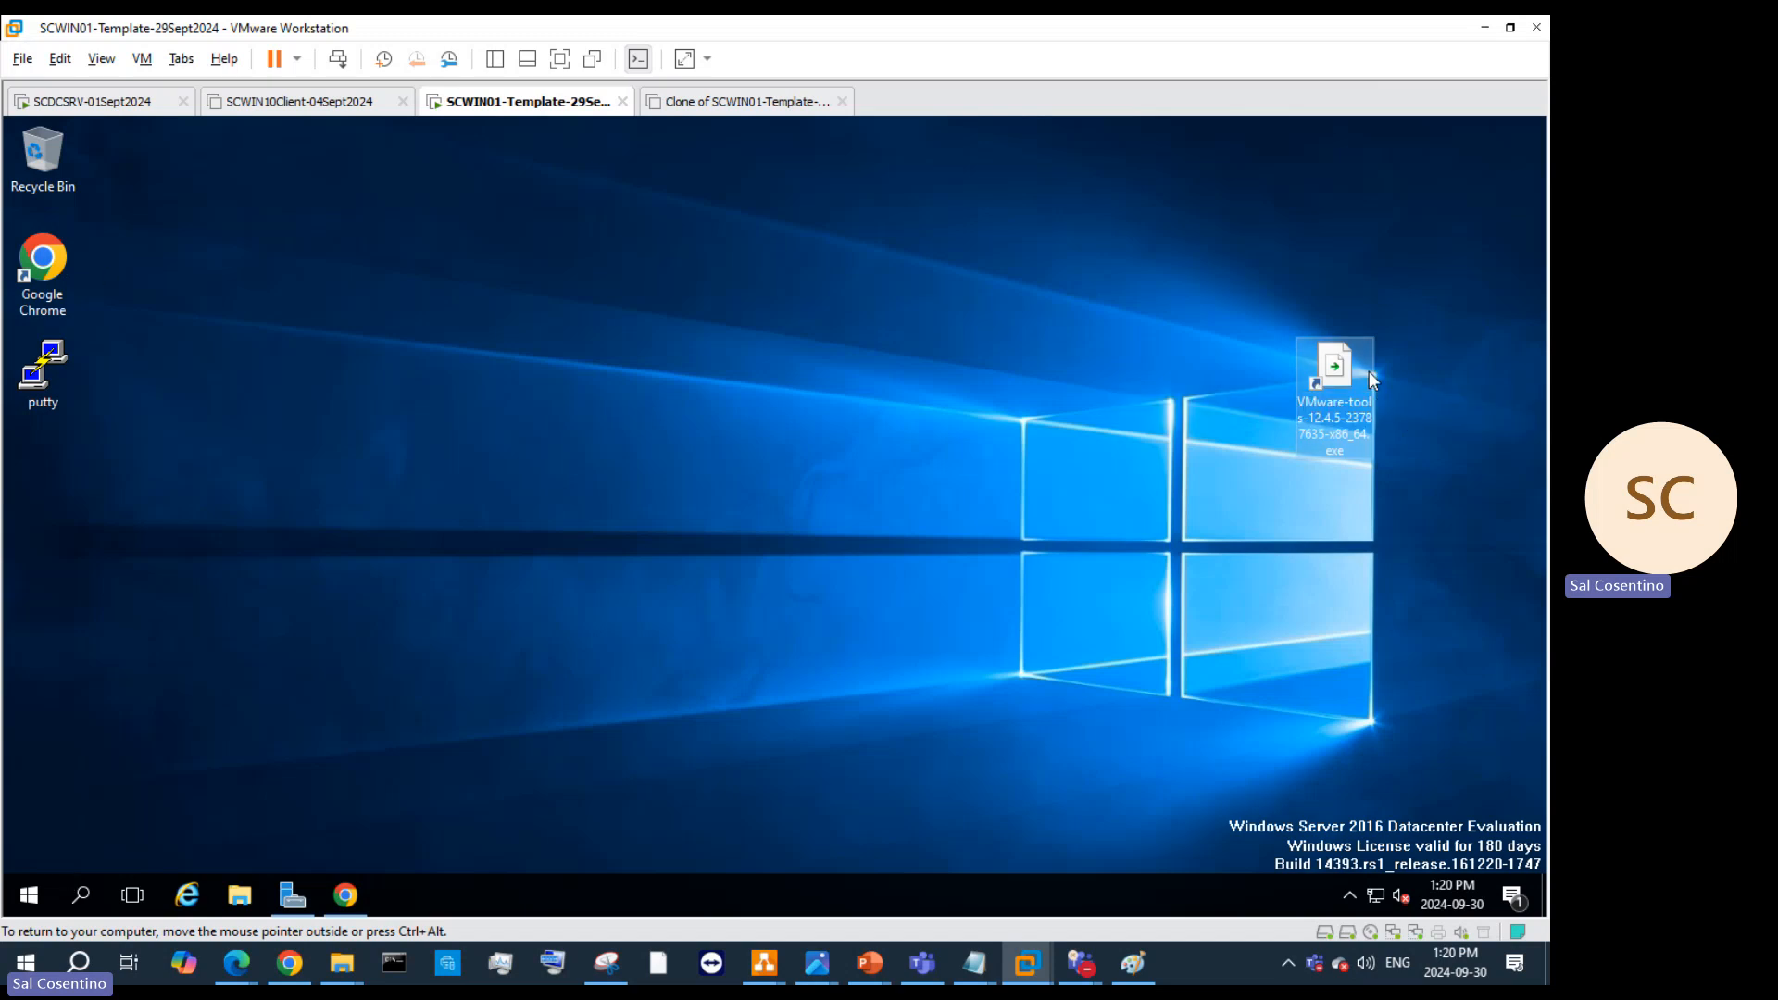
Step: Cut the VMware-tools icon from the desktop and paste it into C:\temp
{"action": "left_click_drag", "start_coordinate": [1343, 373], "coordinate": [1033, 435]}
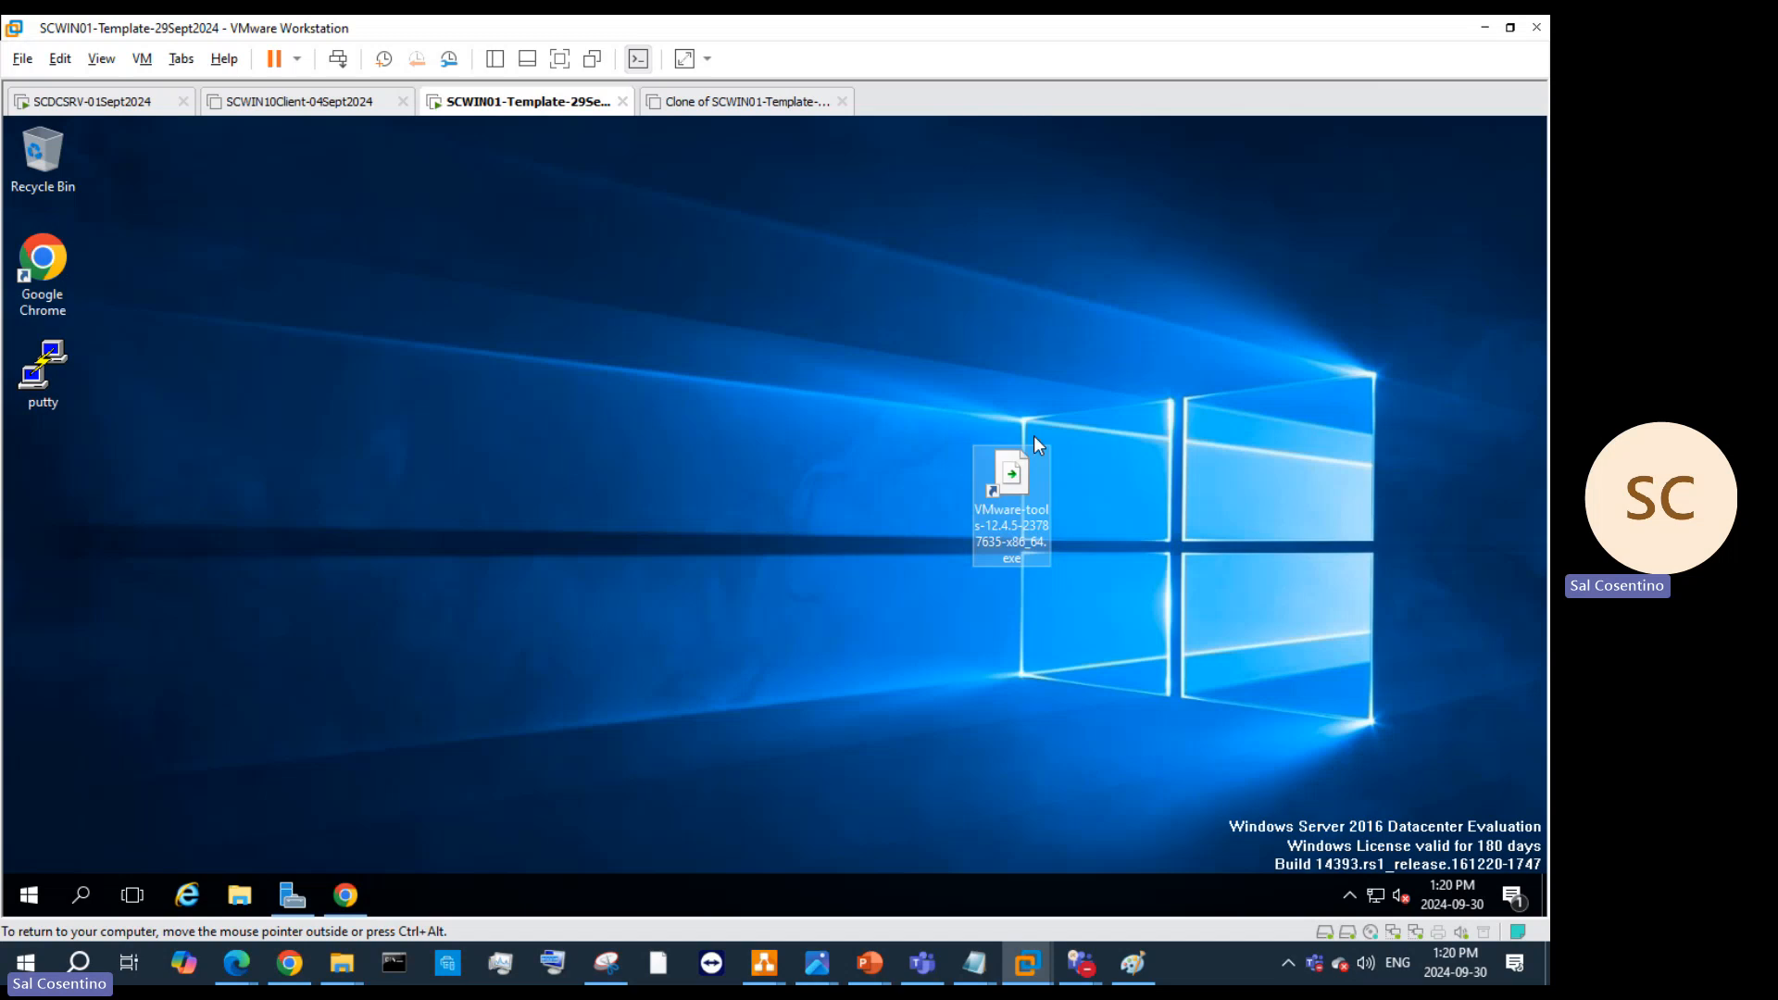
{"action": "right_click", "coordinate": [1010, 492]}
{"action": "left_click", "coordinate": [1065, 621]}
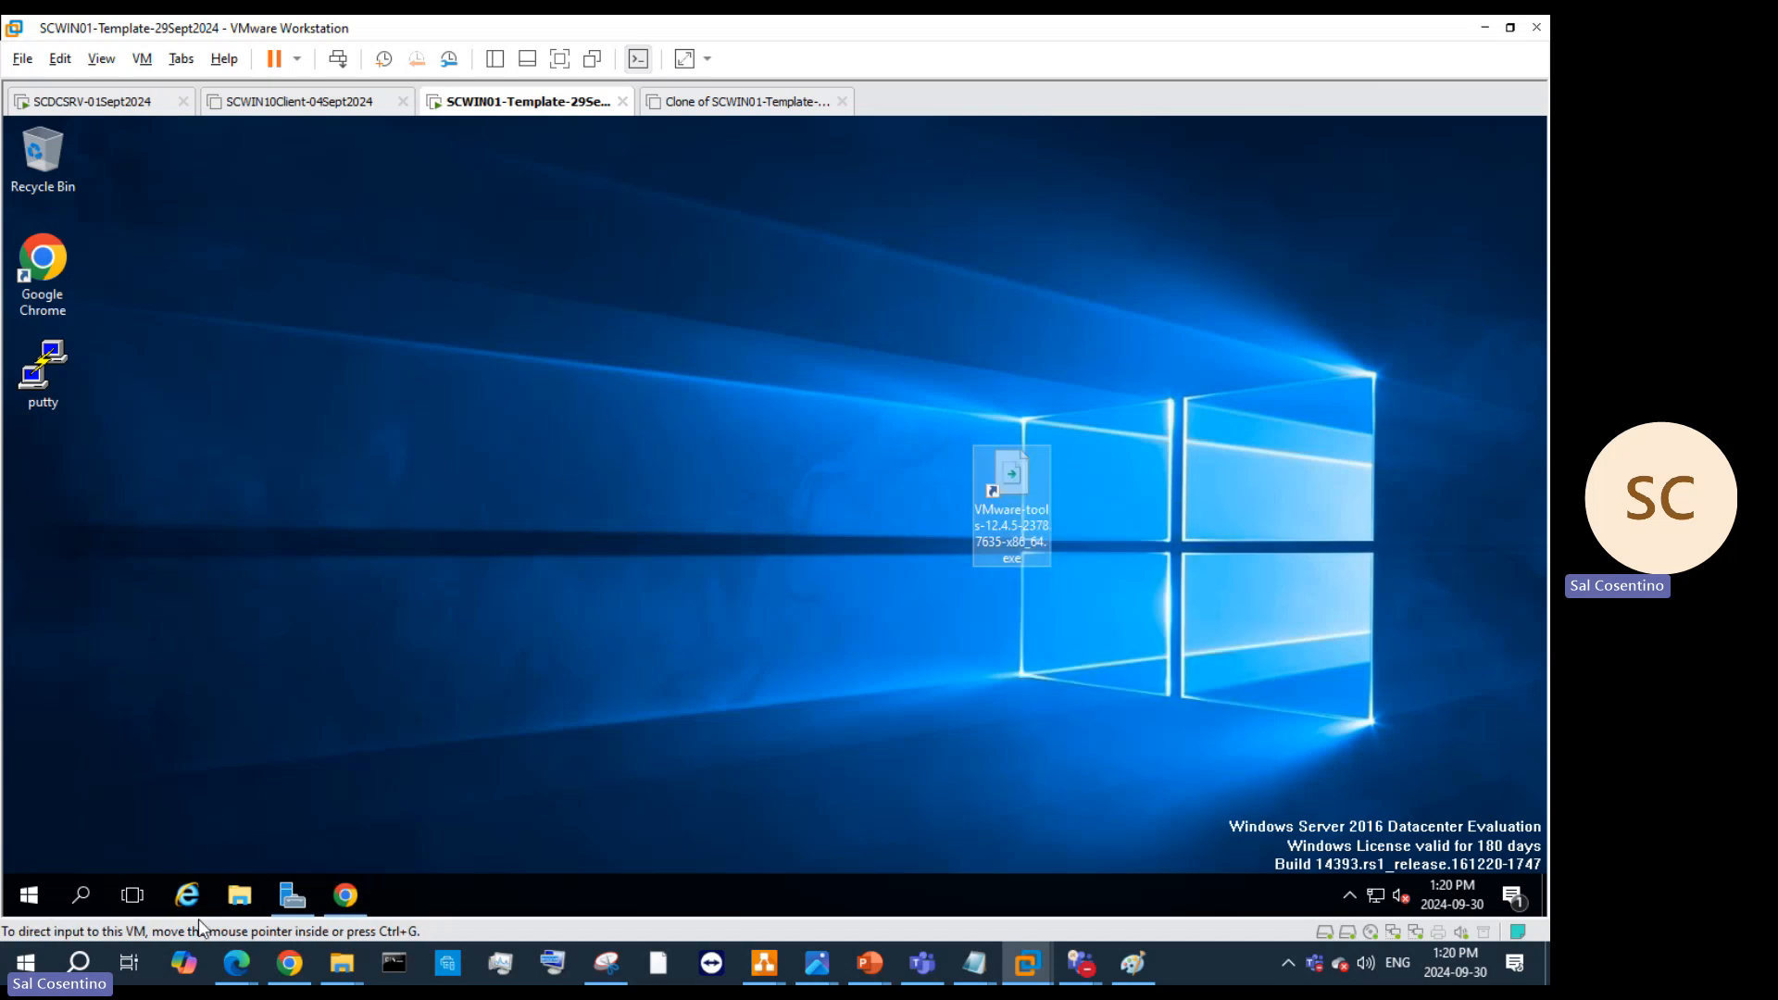
{"action": "left_click", "coordinate": [239, 897]}
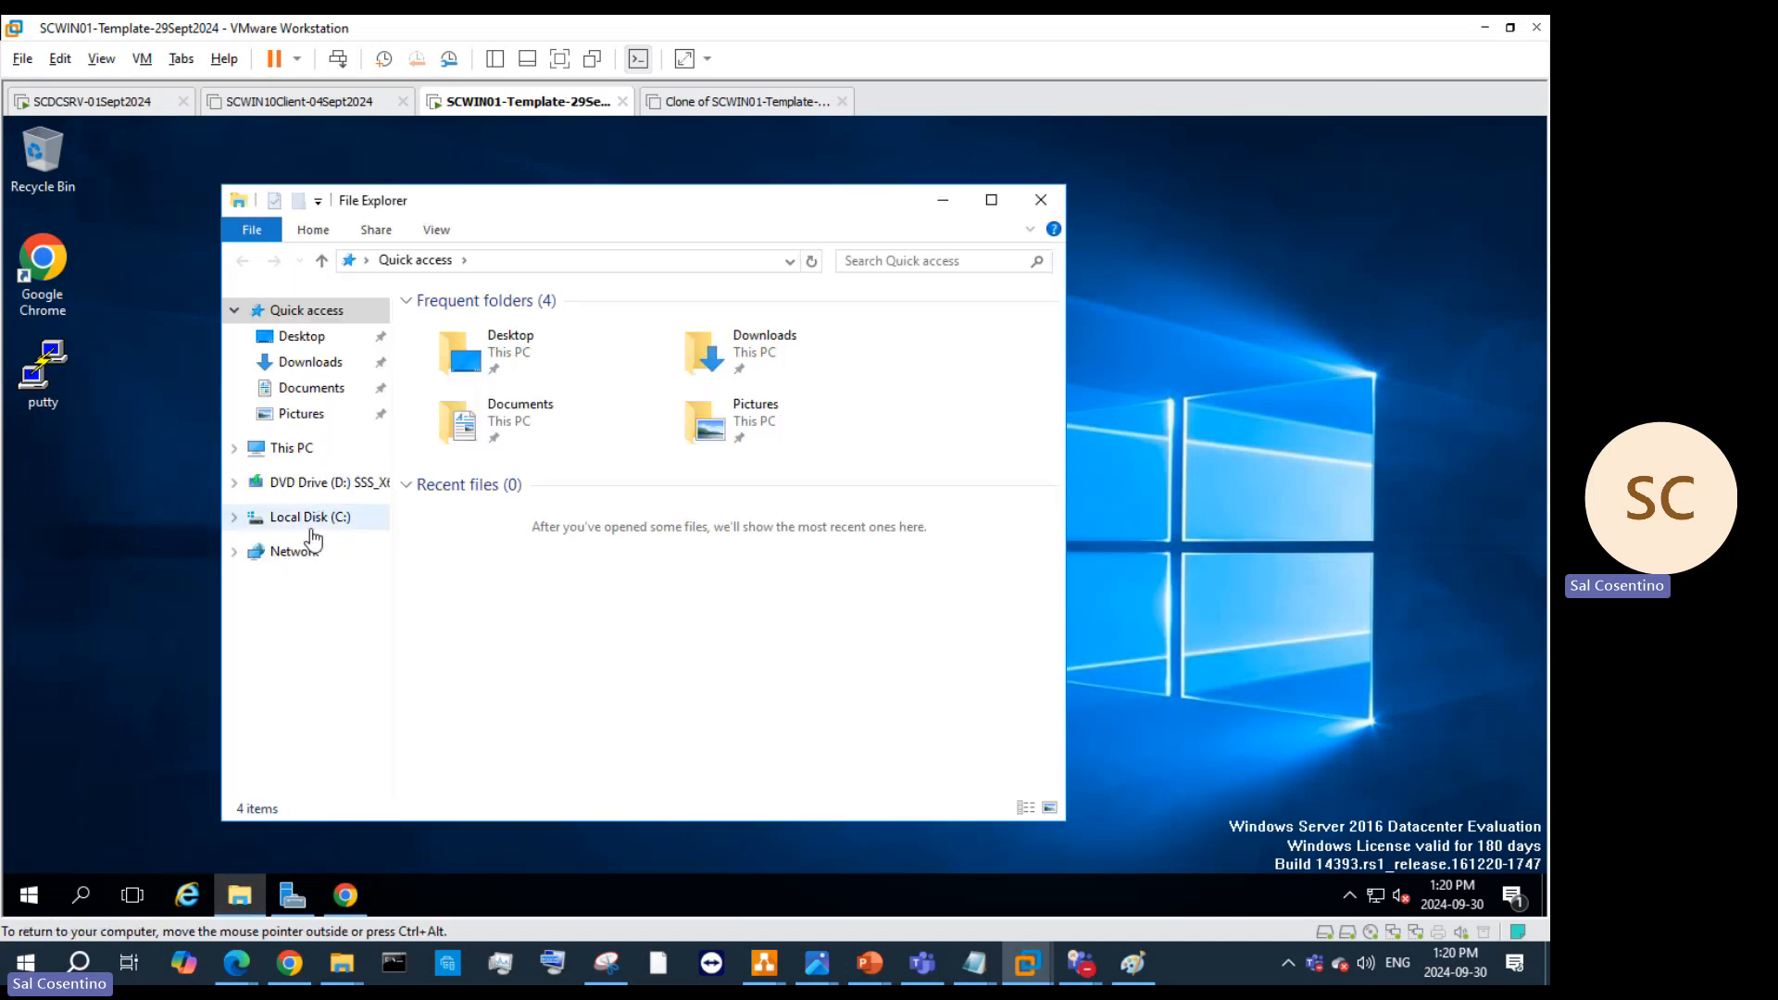
{"action": "left_click", "coordinate": [310, 516]}
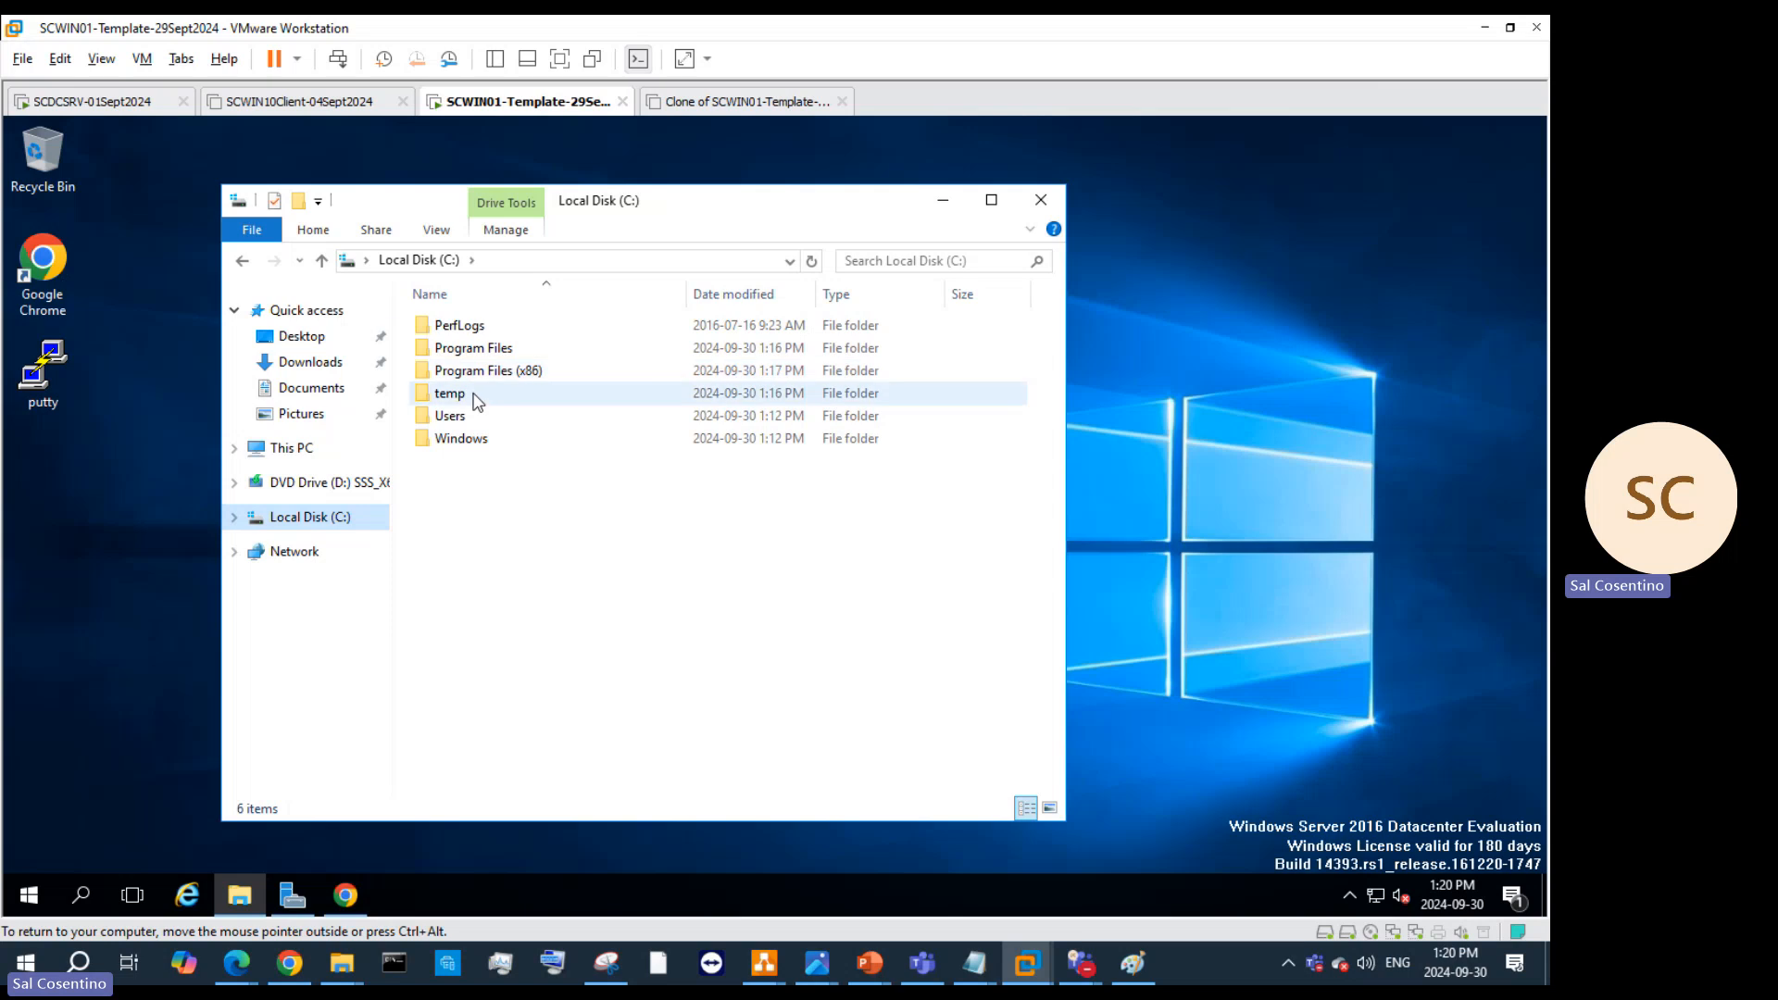
{"action": "double_click", "coordinate": [482, 395]}
{"action": "right_click", "coordinate": [530, 500]}
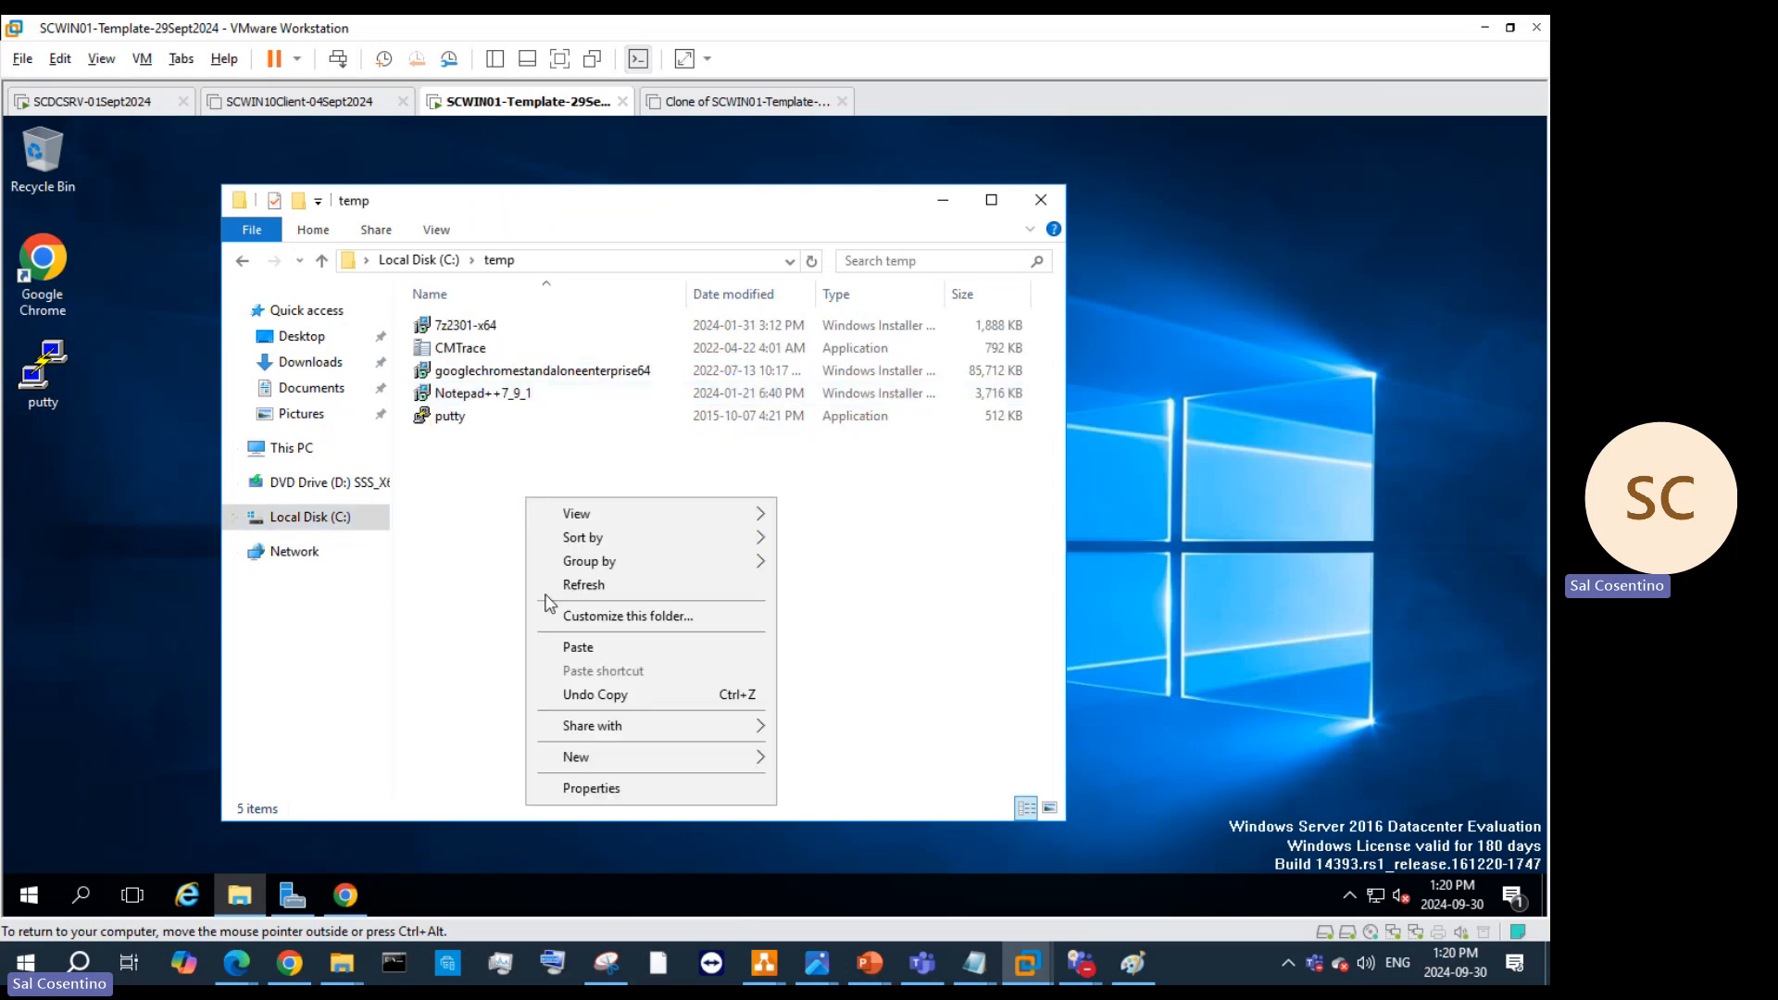
{"action": "left_click", "coordinate": [568, 644]}
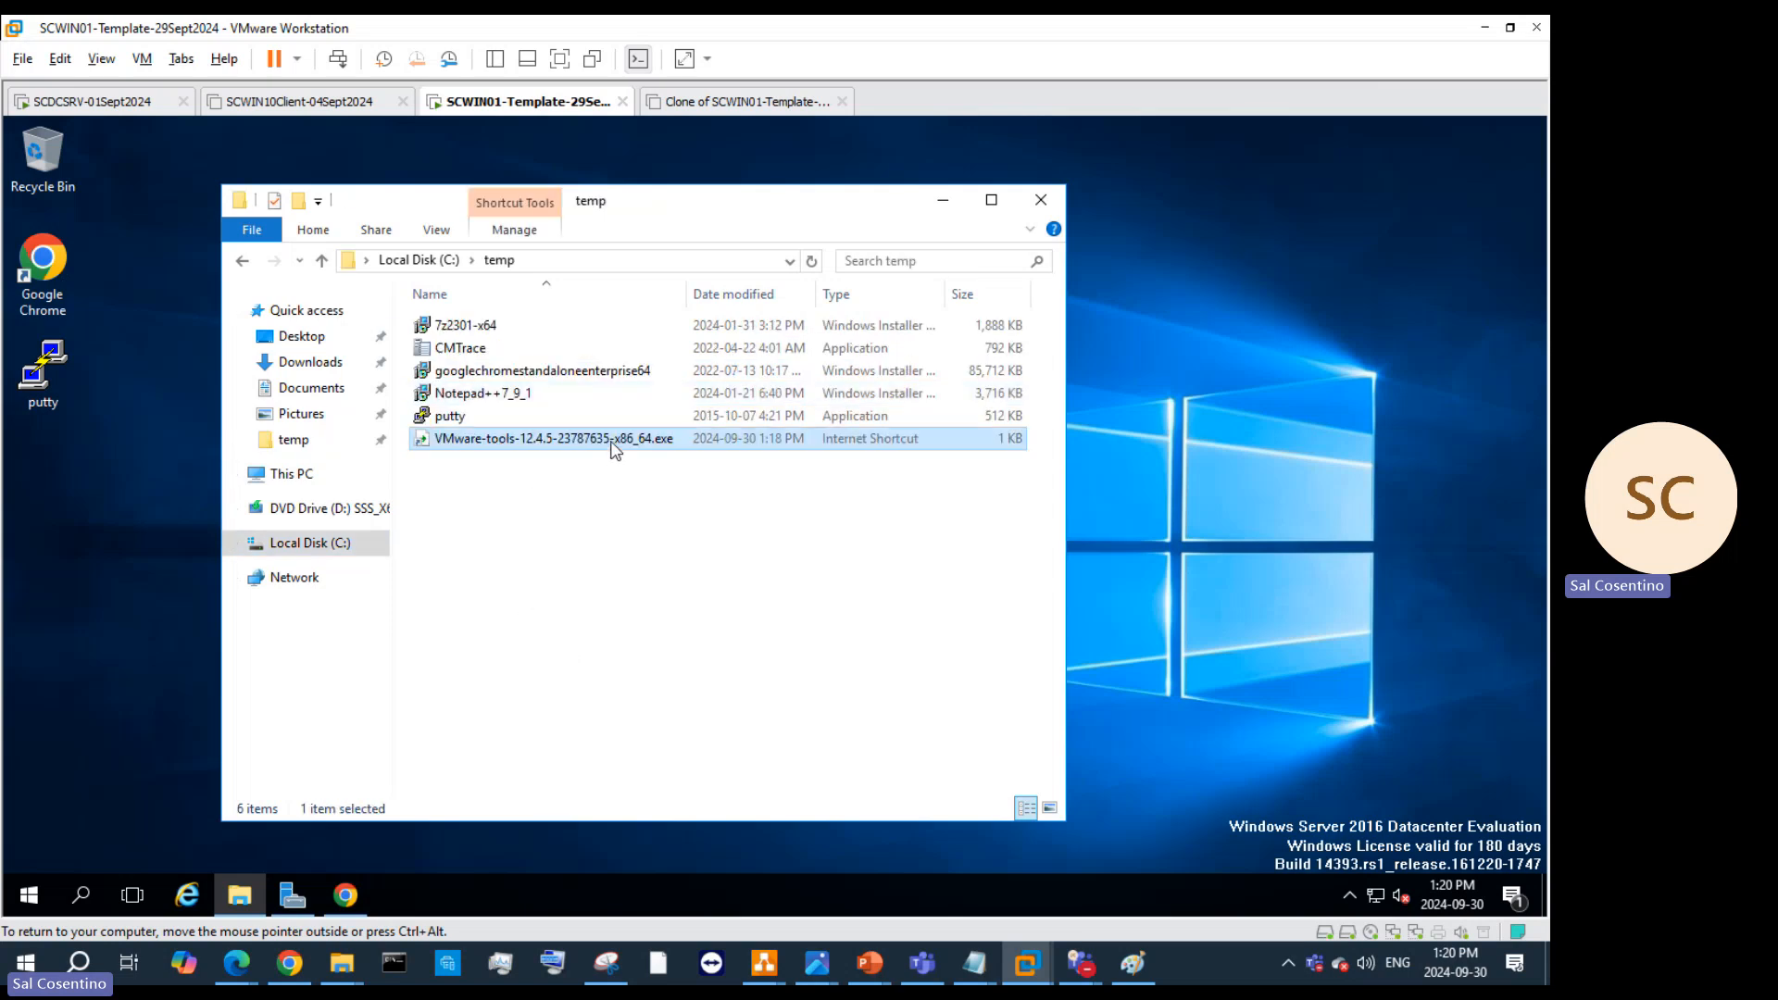
Step: Try opening the pasted VMware-tools shortcut, dismissing the app chooser and host application errors
{"action": "double_click", "coordinate": [611, 439]}
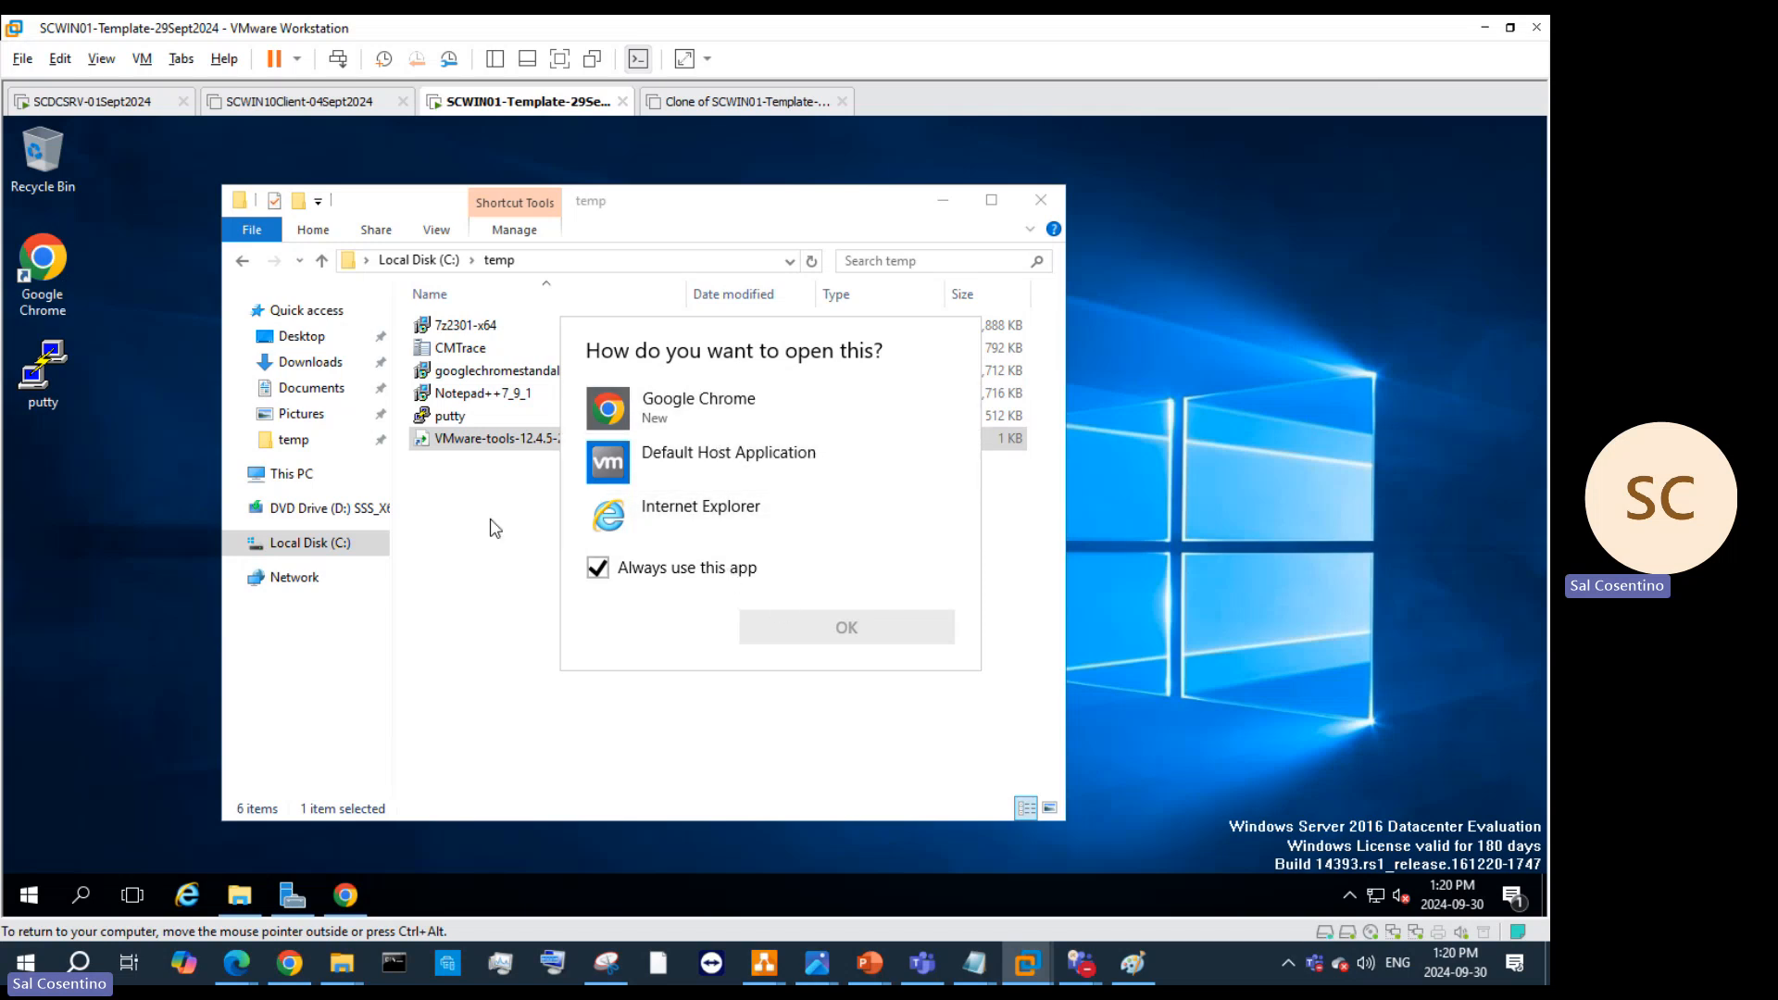
{"action": "left_click", "coordinate": [496, 454]}
{"action": "right_click", "coordinate": [510, 442]}
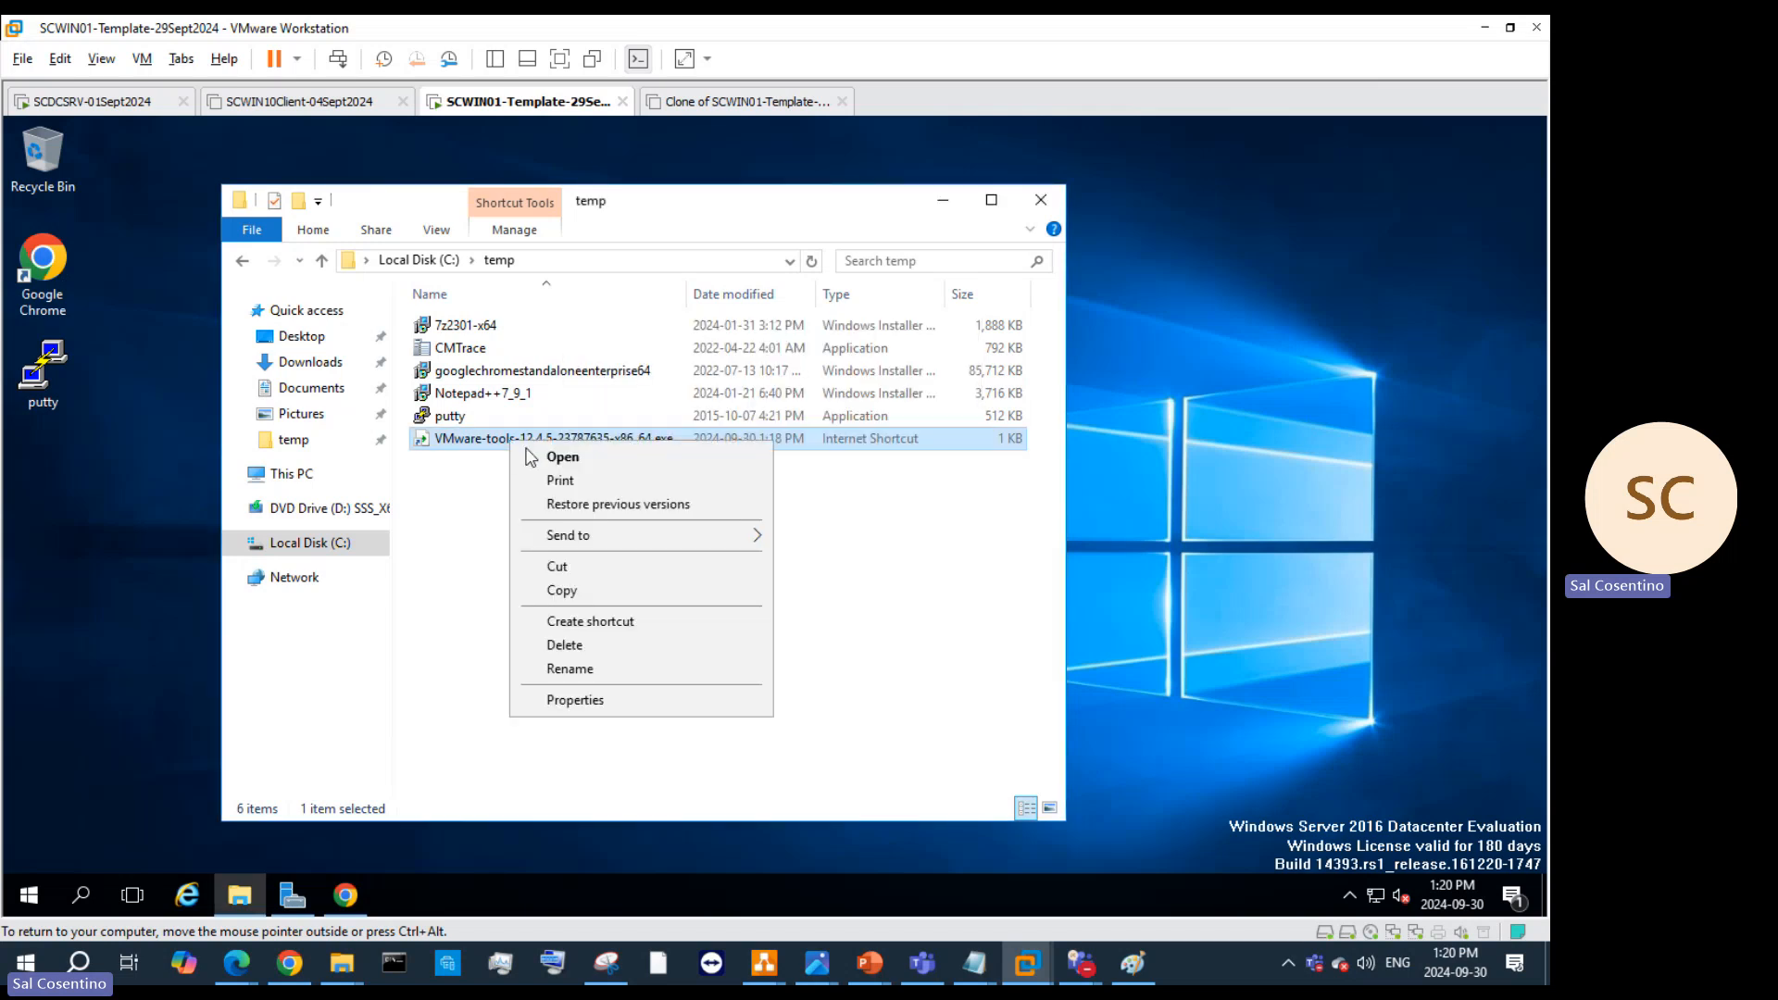
{"action": "left_click", "coordinate": [556, 457]}
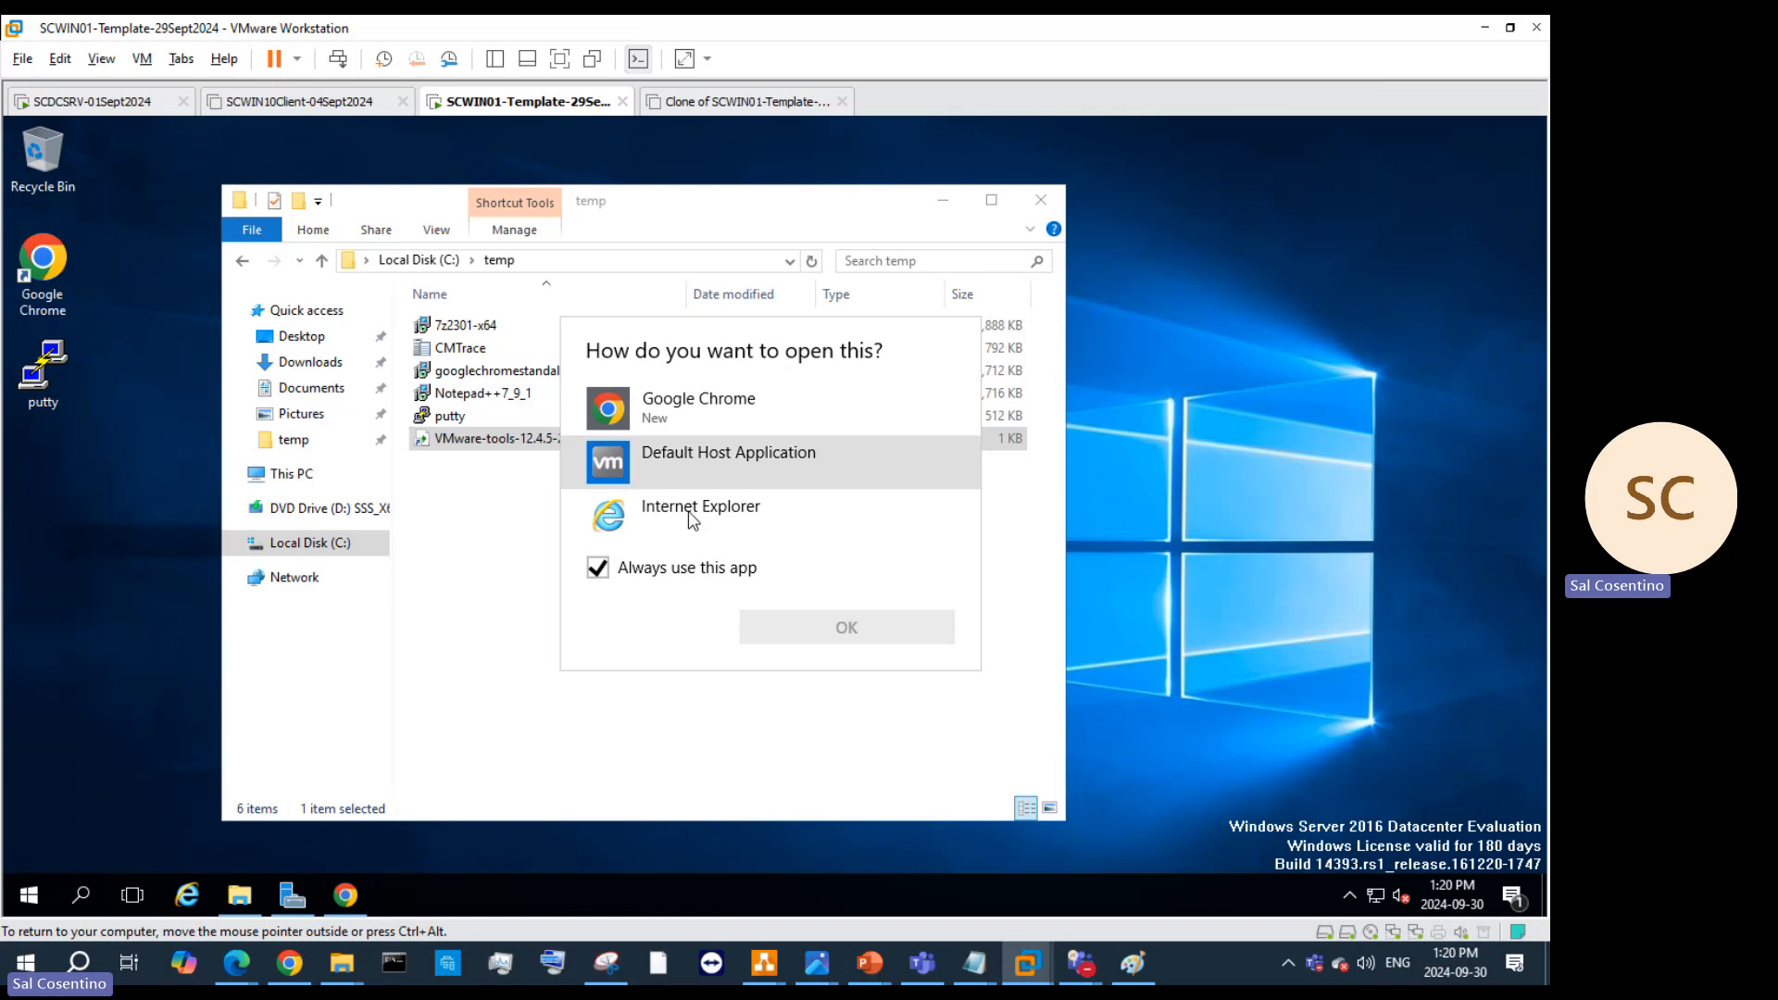
{"action": "left_click", "coordinate": [795, 470]}
{"action": "left_click", "coordinate": [857, 627]}
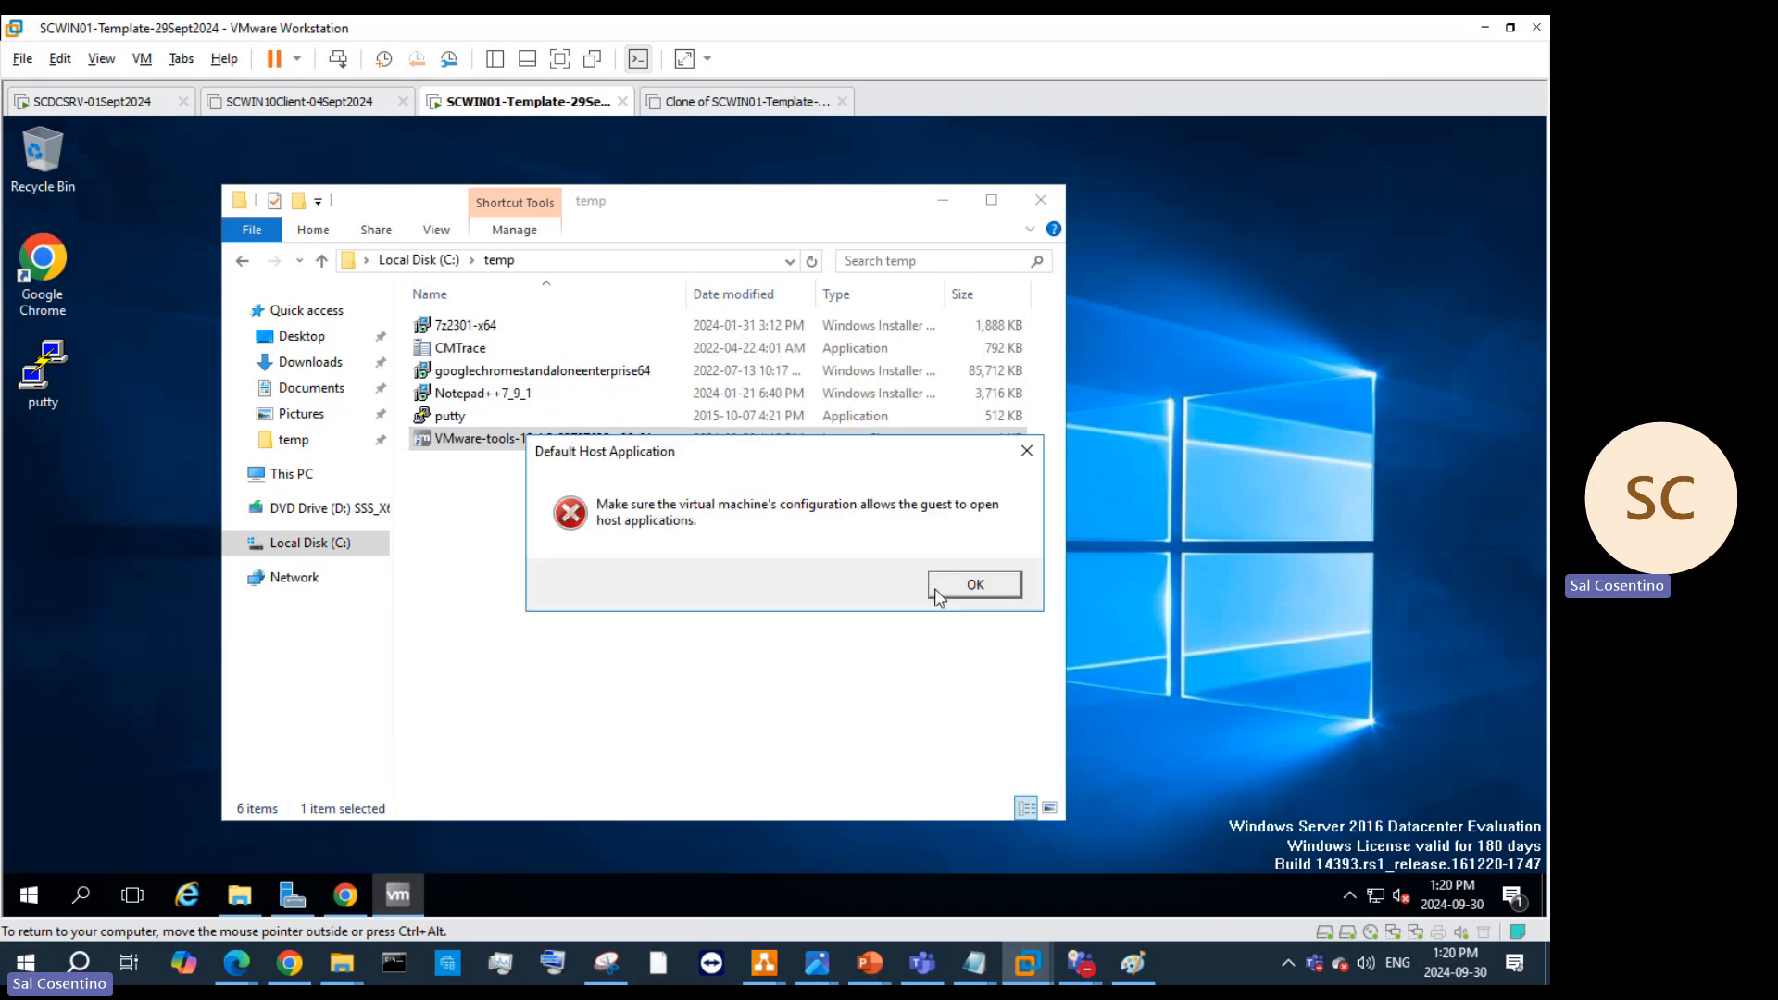
{"action": "left_click", "coordinate": [968, 587]}
{"action": "right_click", "coordinate": [576, 456]}
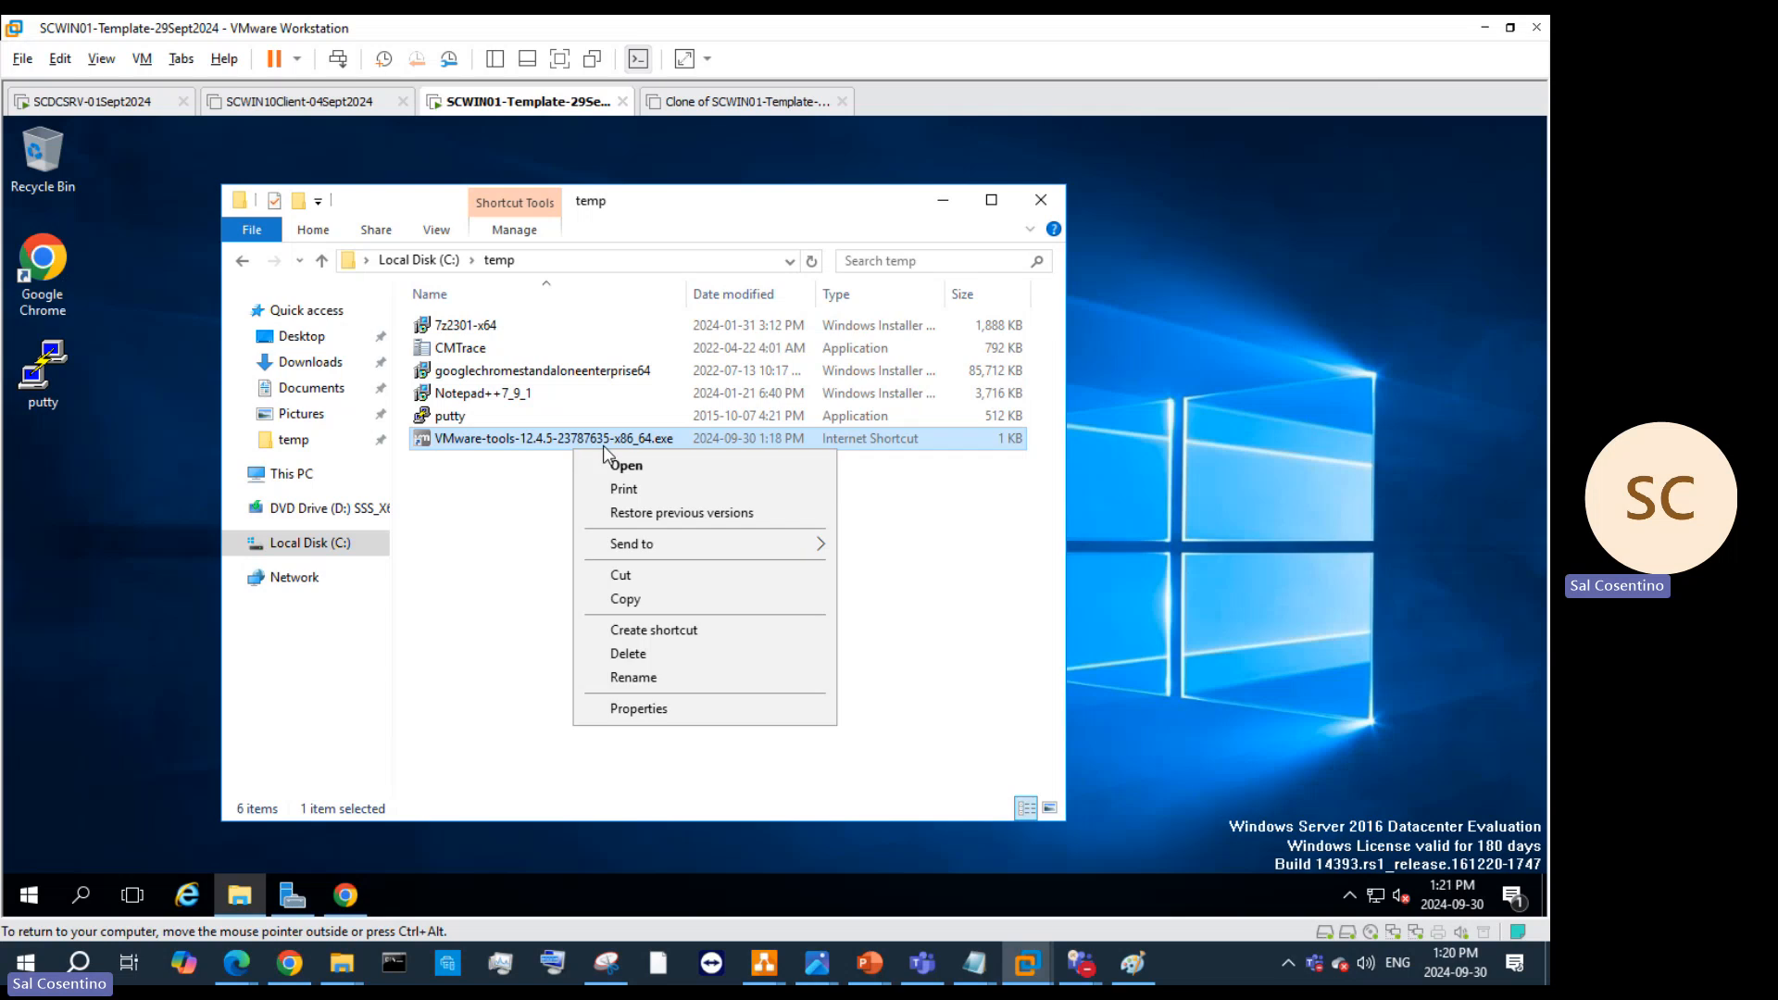
{"action": "left_click", "coordinate": [632, 466]}
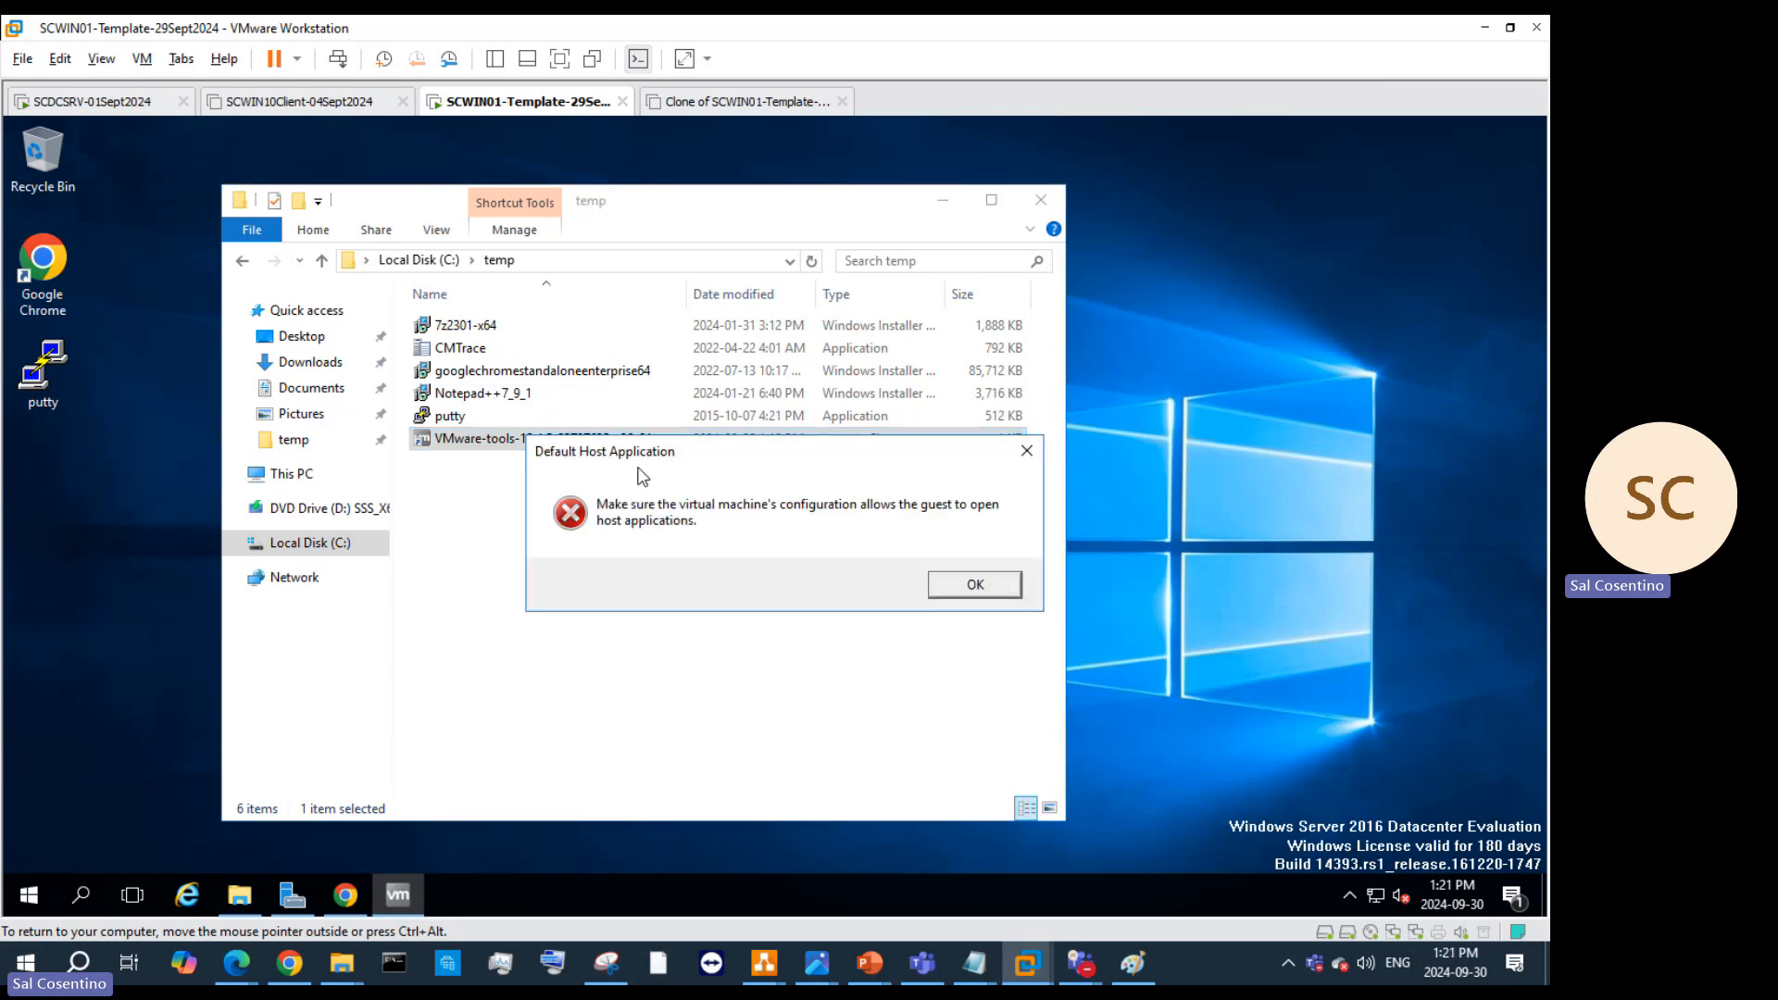
{"action": "left_click", "coordinate": [1004, 586]}
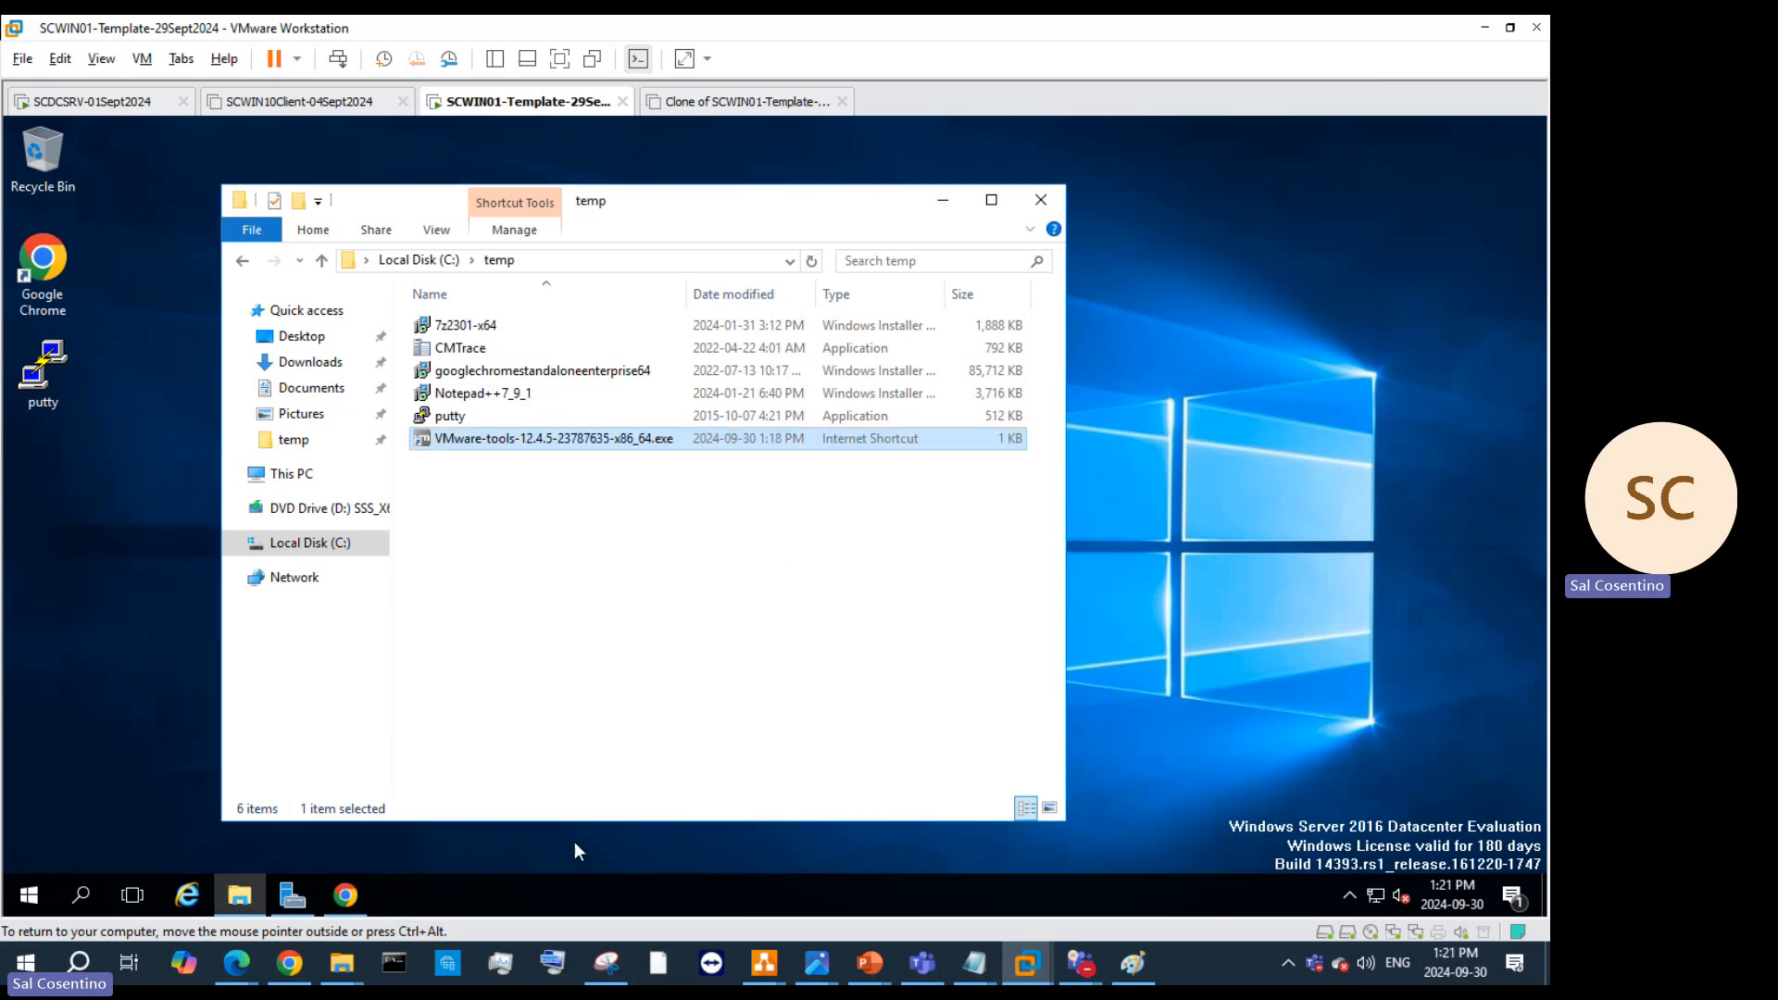
Step: Re-download the VMware-tools exe in Chrome and show it in its downloads folder
{"action": "left_click", "coordinate": [348, 896]}
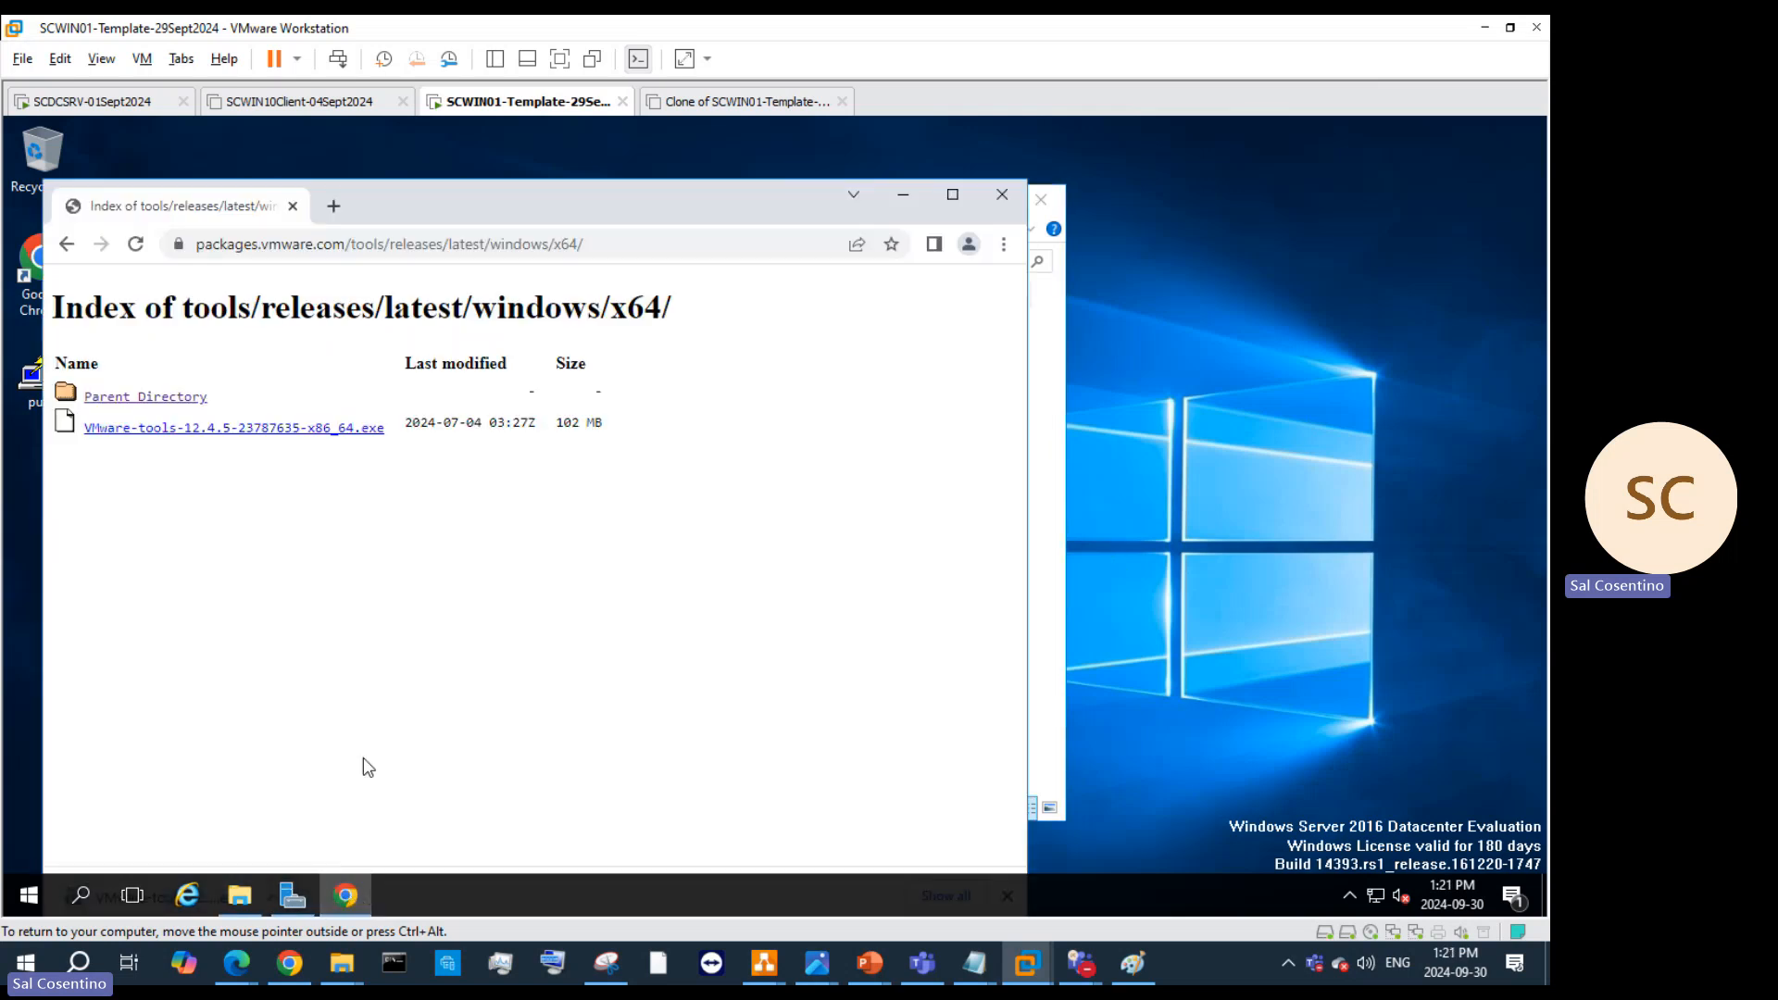
{"action": "right_click", "coordinate": [301, 435]}
{"action": "left_click", "coordinate": [245, 432]}
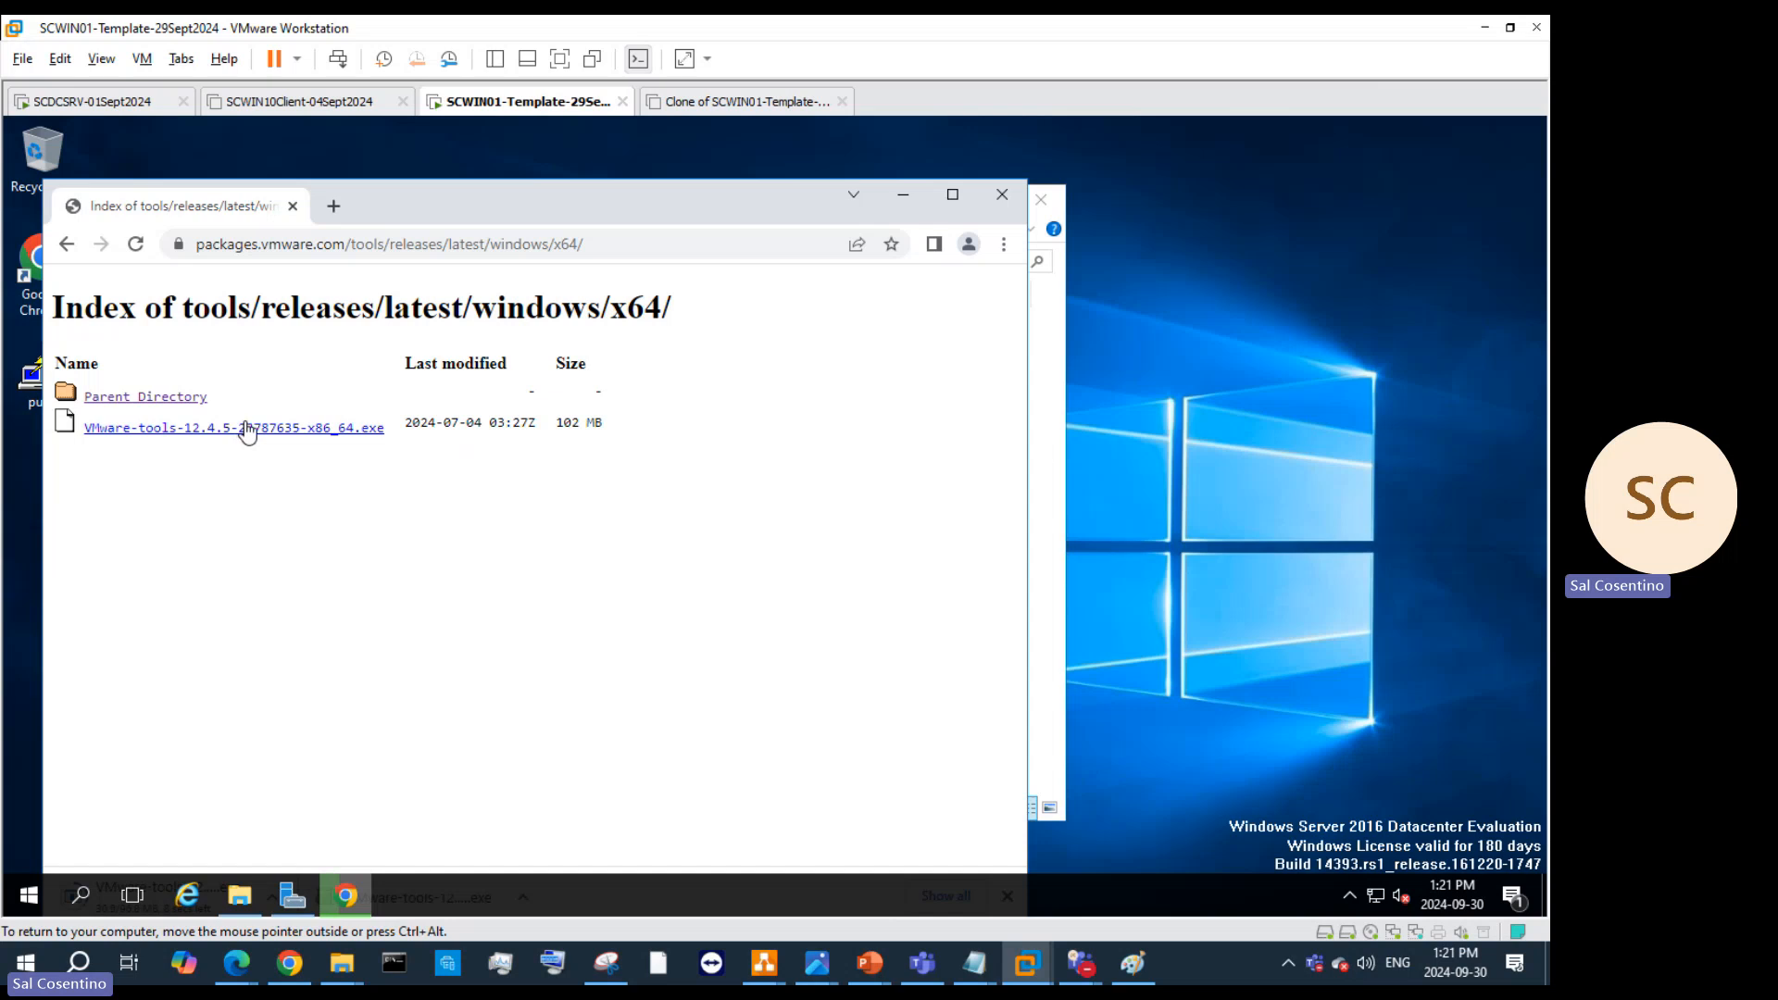
{"action": "left_click", "coordinate": [1002, 245]}
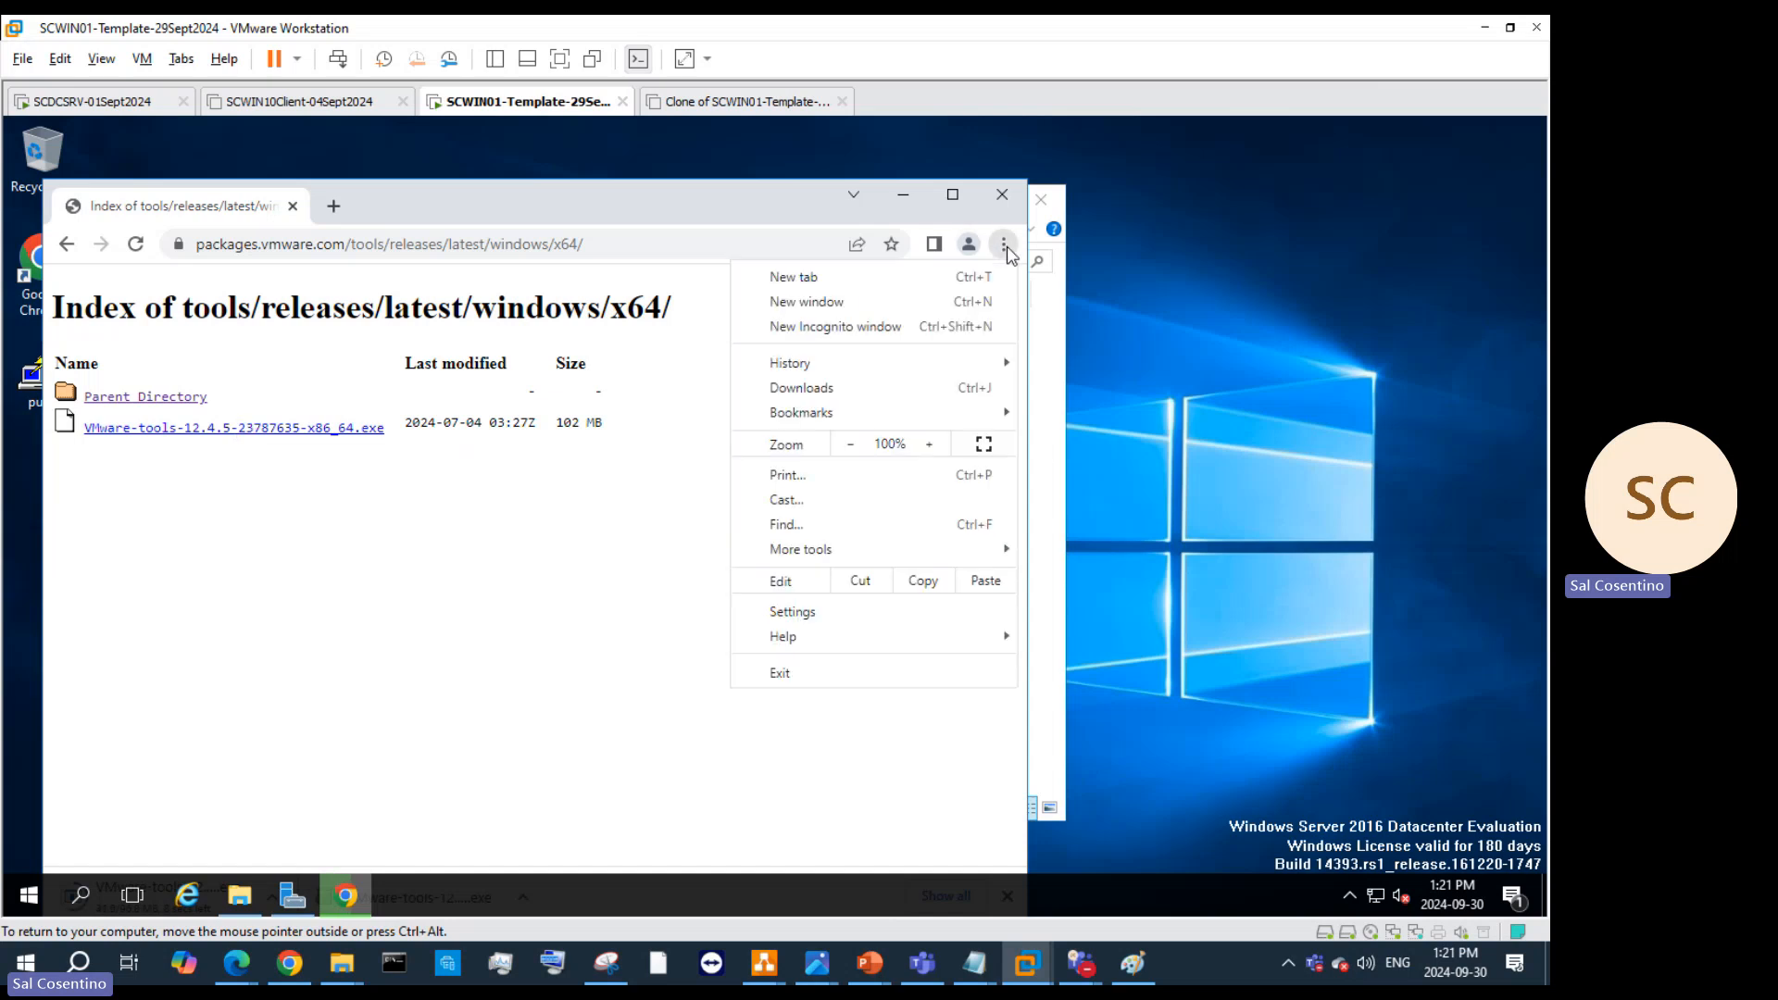
{"action": "left_click", "coordinate": [884, 391]}
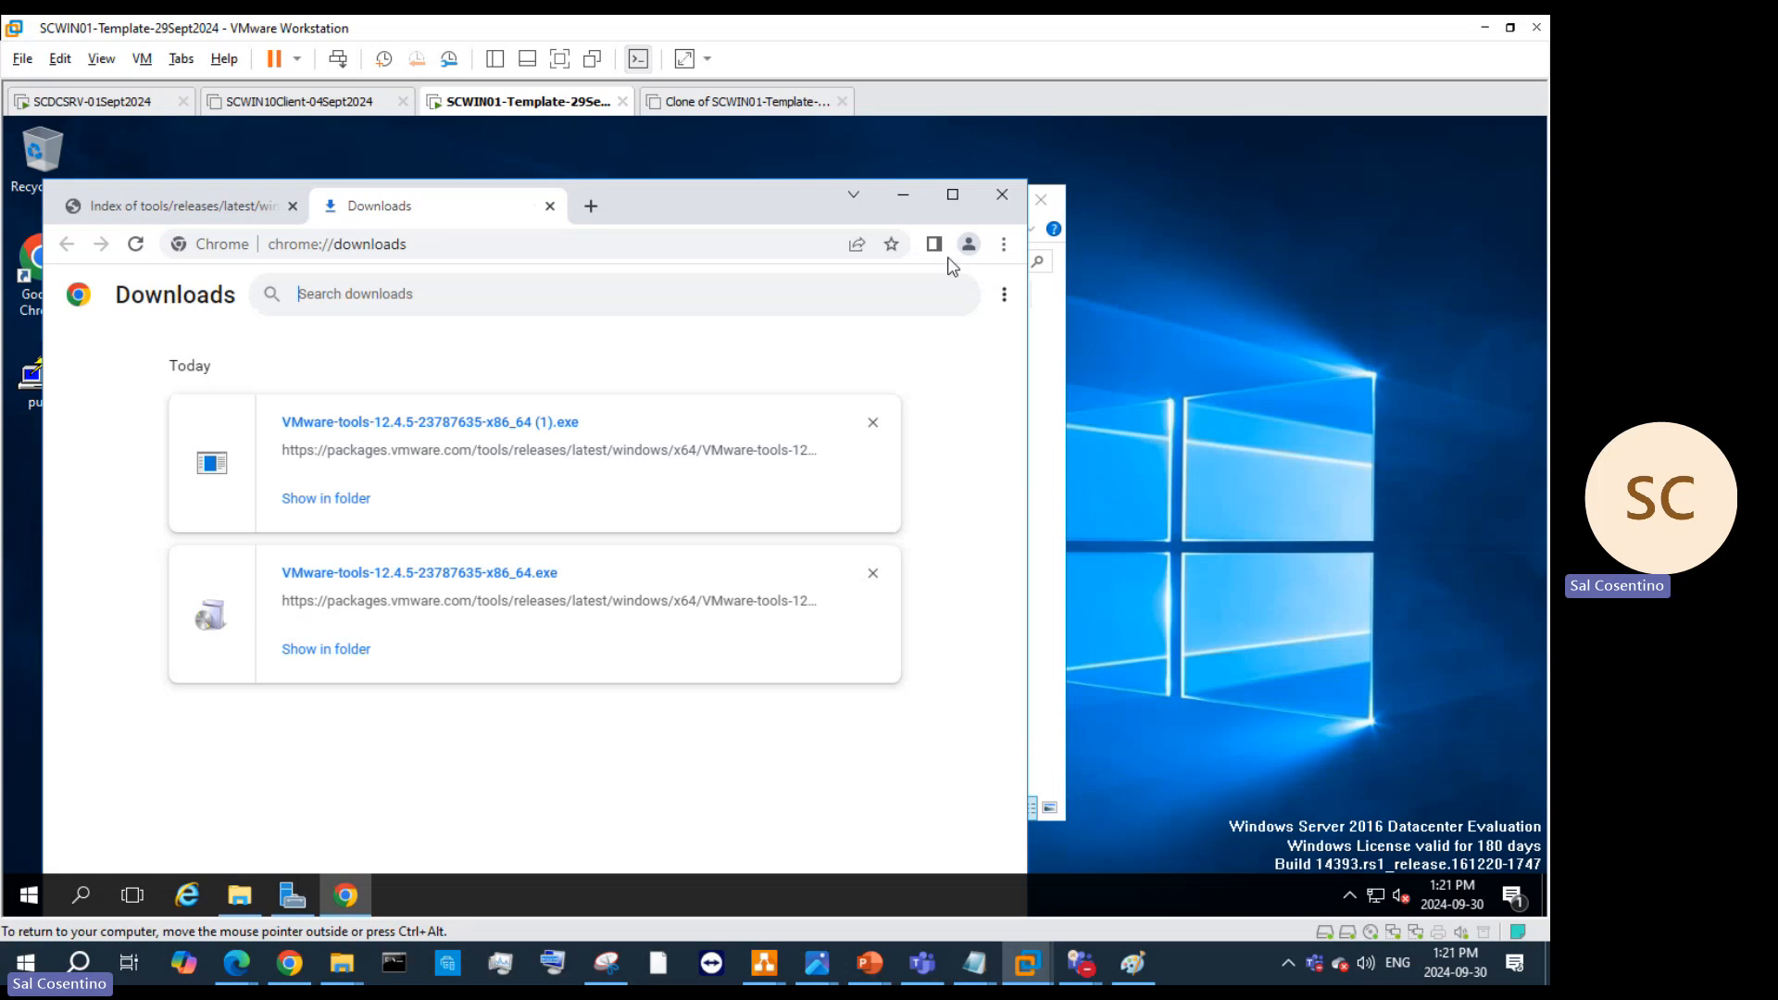
{"action": "left_click", "coordinate": [356, 500]}
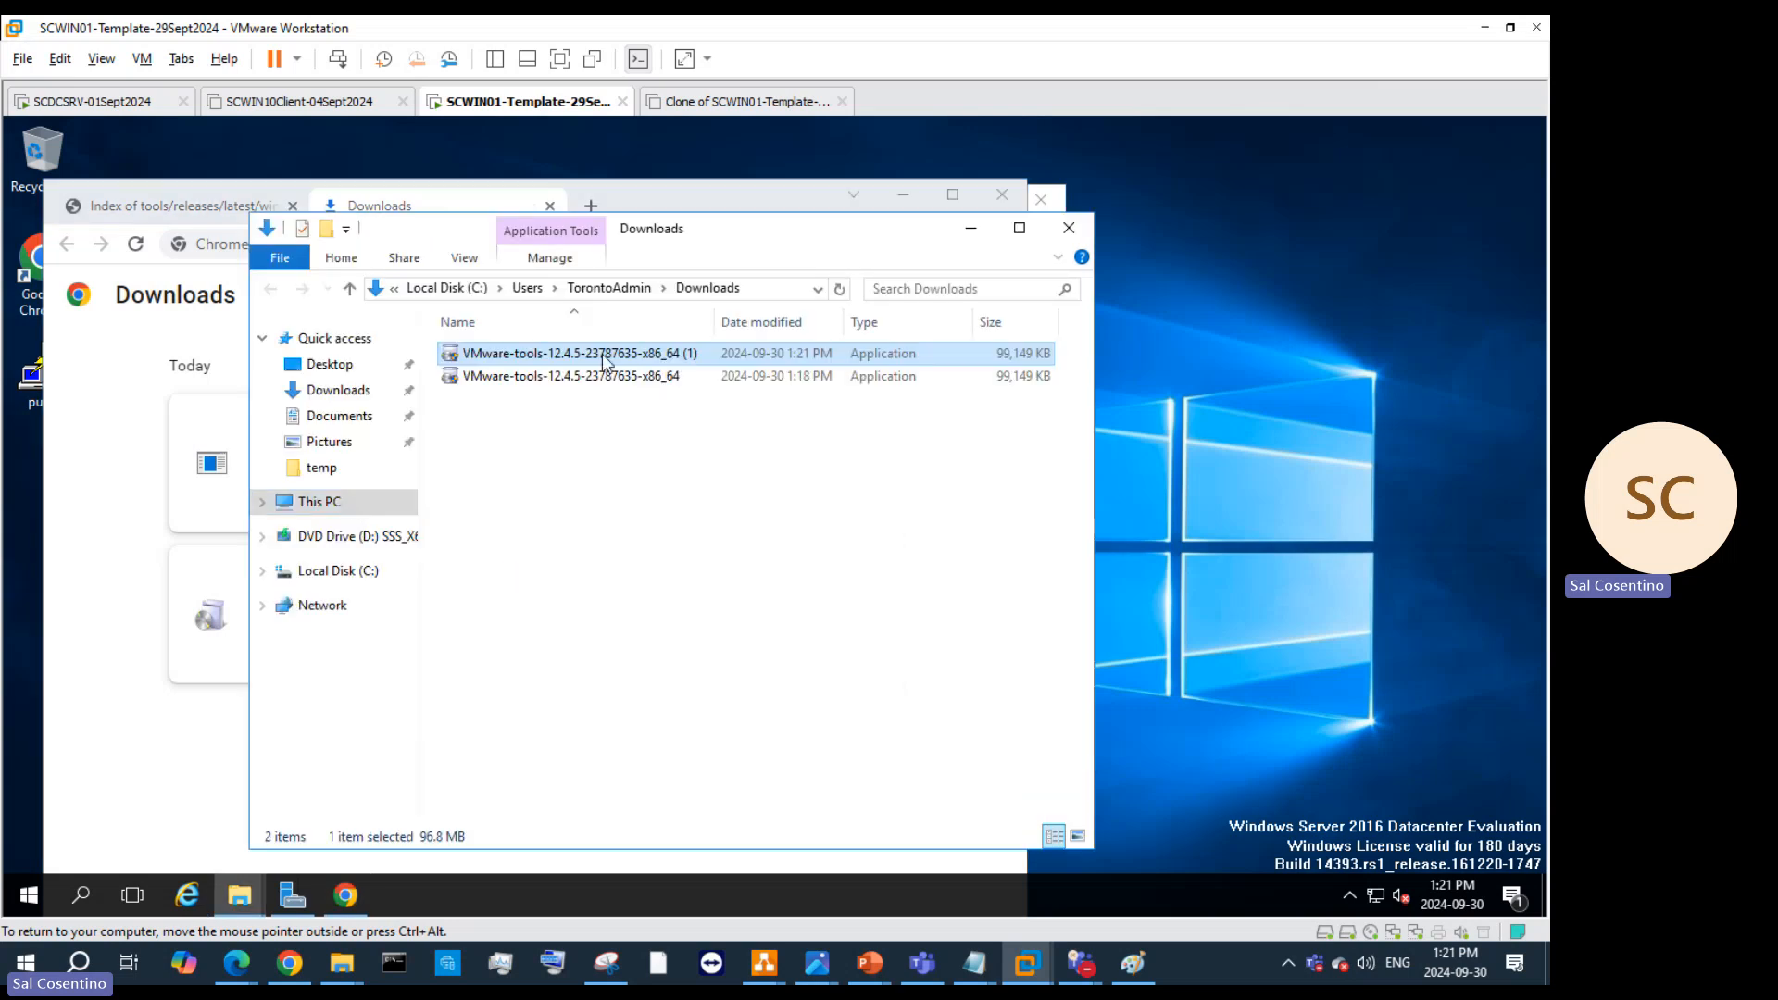
Step: Move the real installer into C:\temp and delete the 1 KB VMware-tools internet shortcut
{"action": "right_click", "coordinate": [596, 368]}
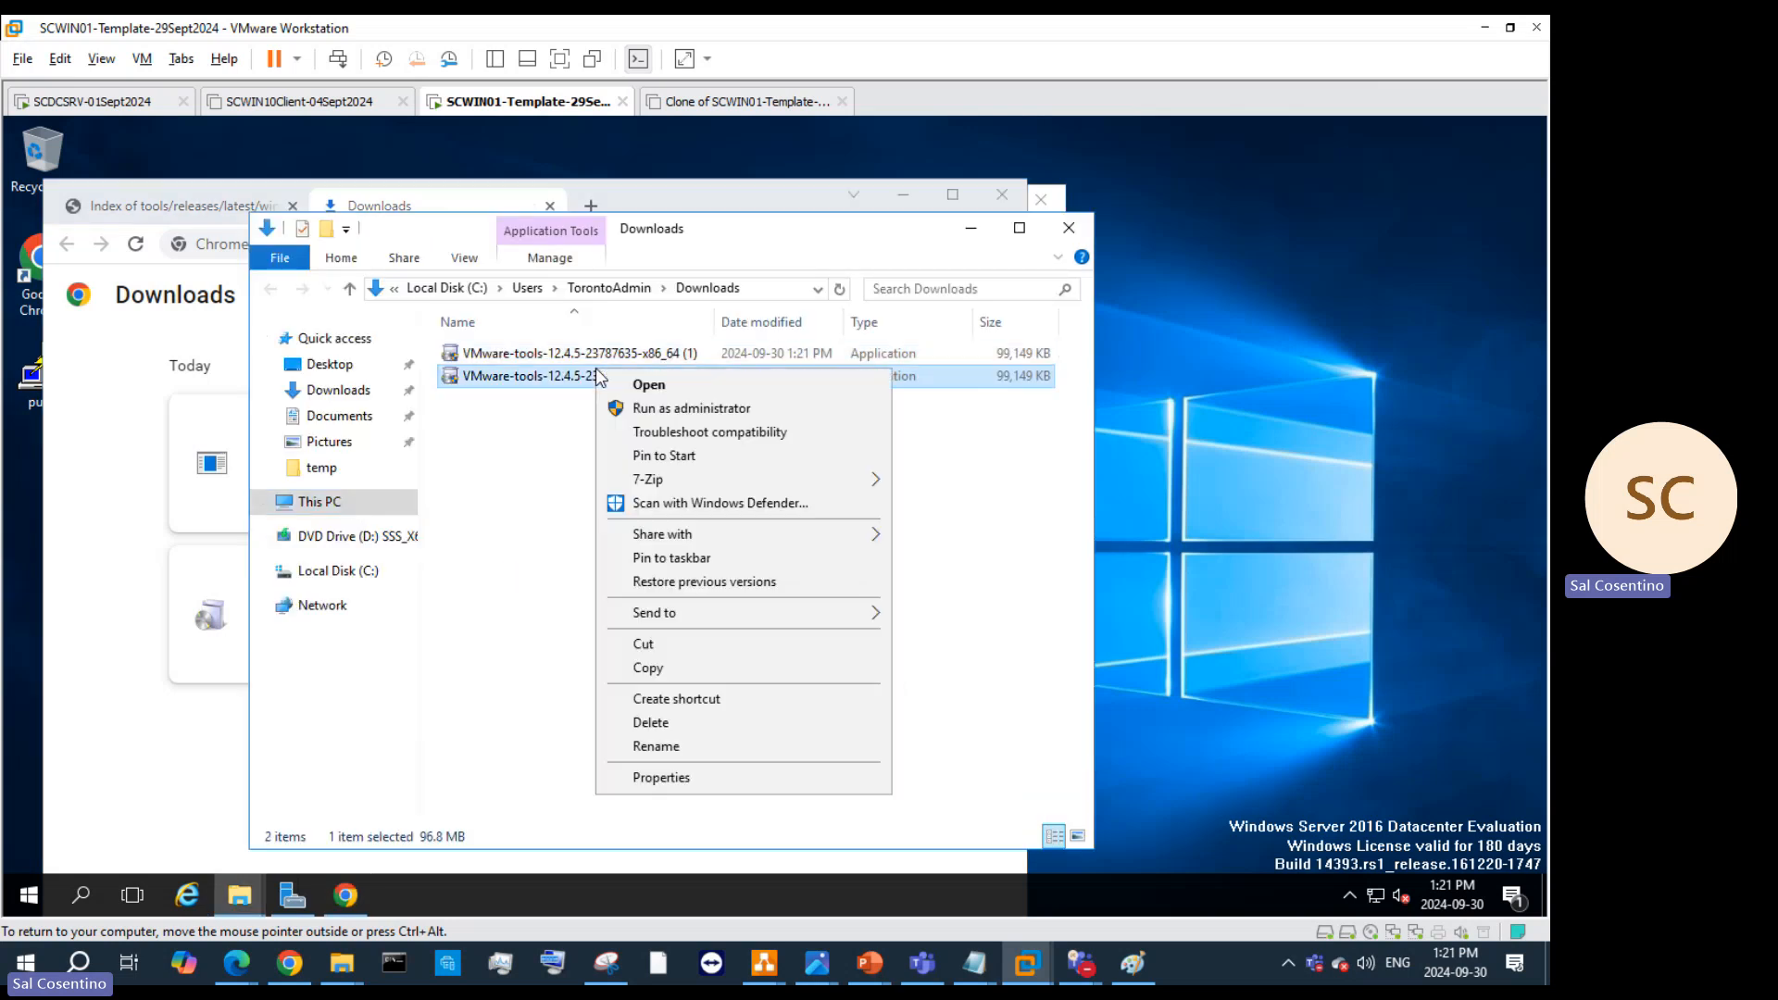
{"action": "left_click", "coordinate": [714, 642]}
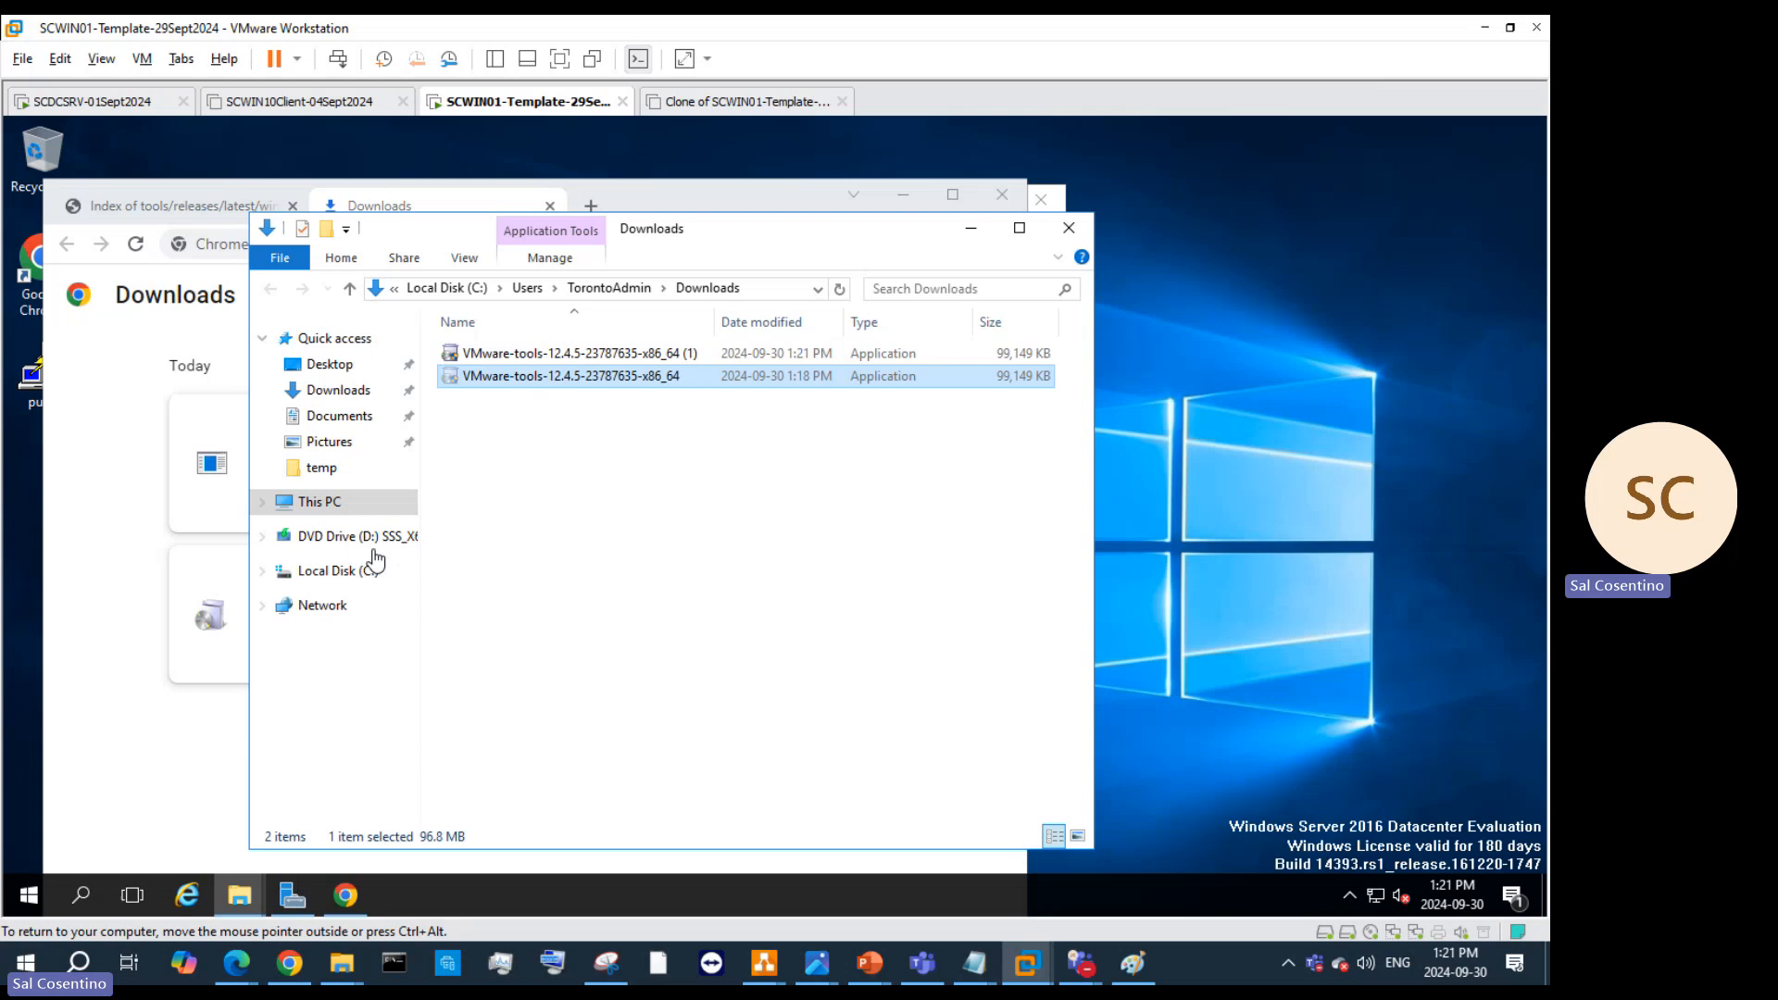
{"action": "left_click", "coordinate": [340, 468]}
{"action": "right_click", "coordinate": [562, 497]}
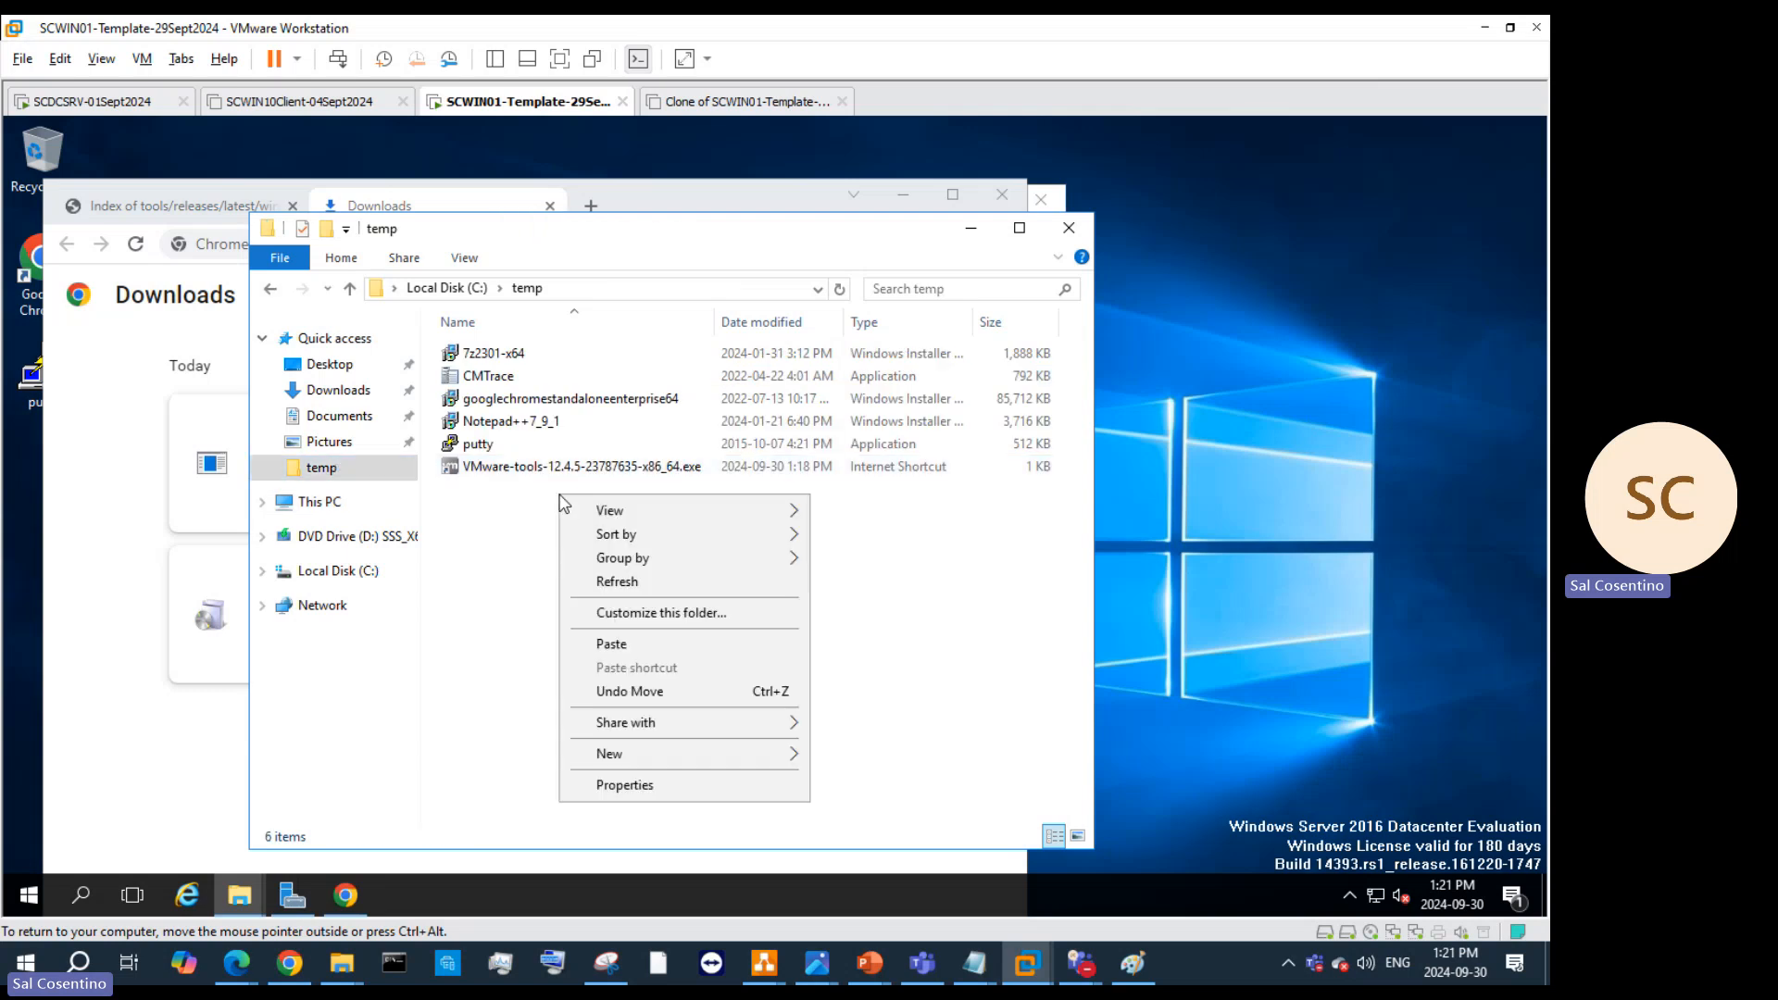
{"action": "left_click", "coordinate": [613, 645]}
{"action": "left_click", "coordinate": [915, 491]}
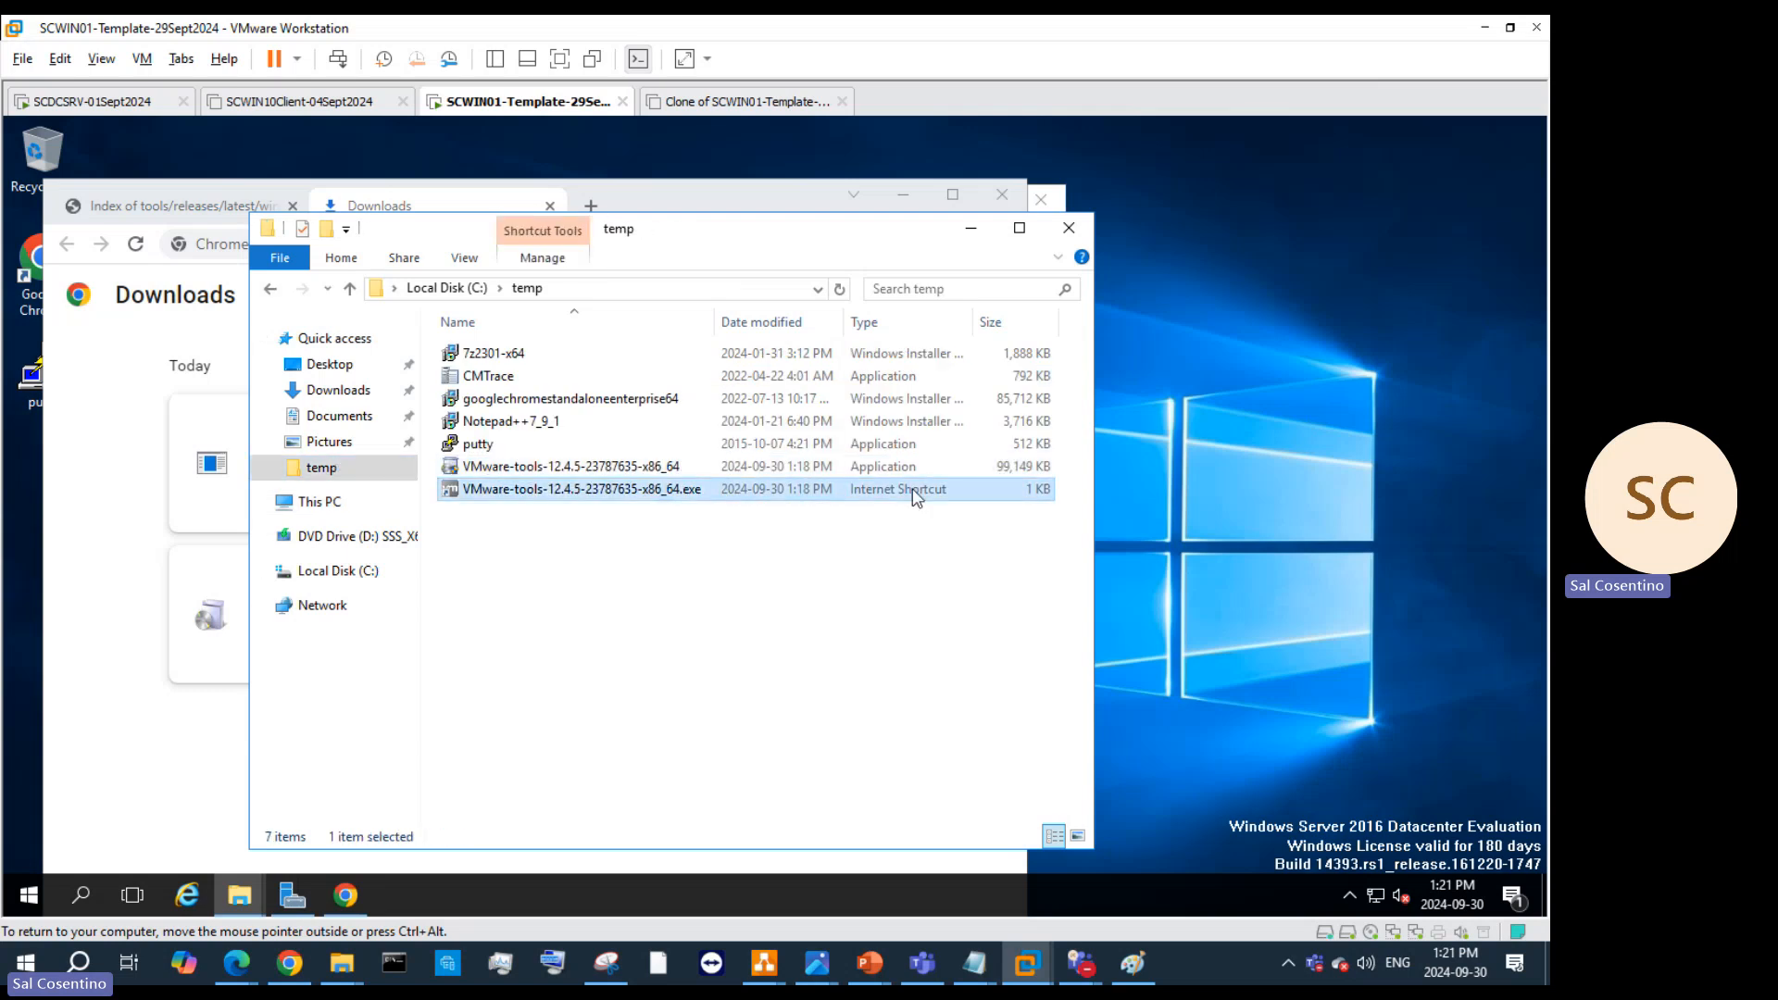
{"action": "key", "text": "Delete"}
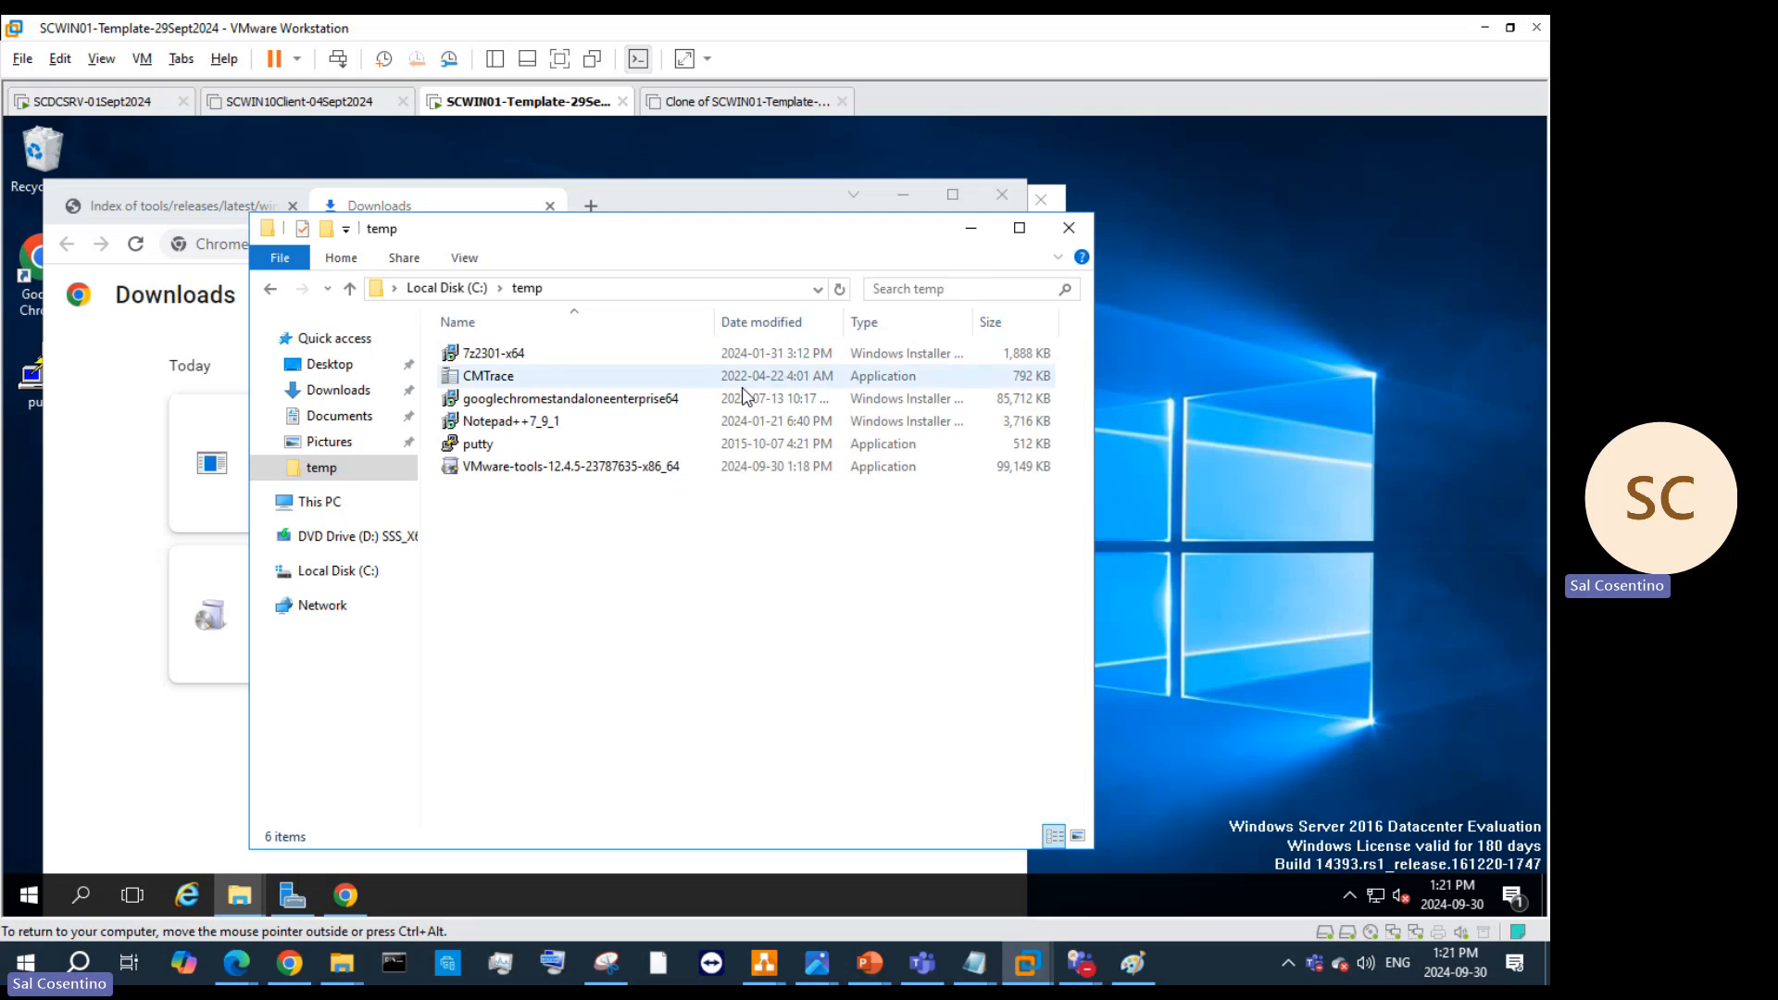
Step: Run the VMware-tools installer from C:\temp, approving the UAC prompt
{"action": "right_click", "coordinate": [645, 472]}
{"action": "left_click", "coordinate": [694, 492]}
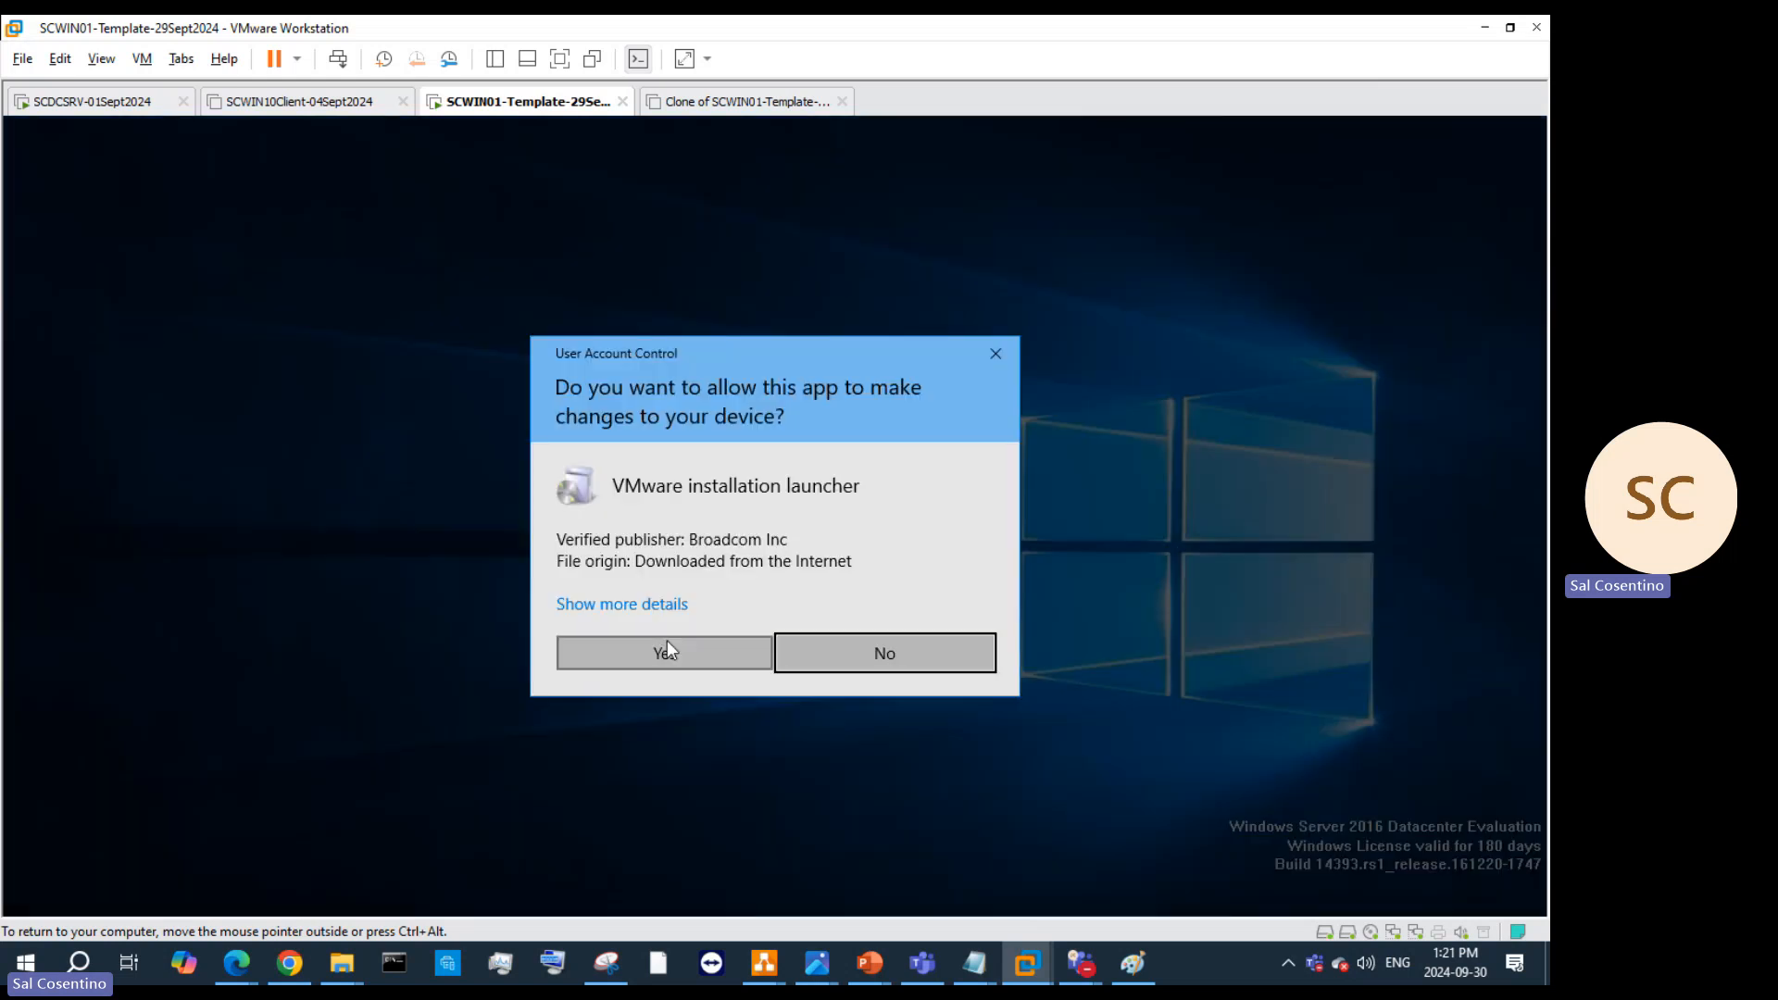
{"action": "left_click", "coordinate": [667, 651]}
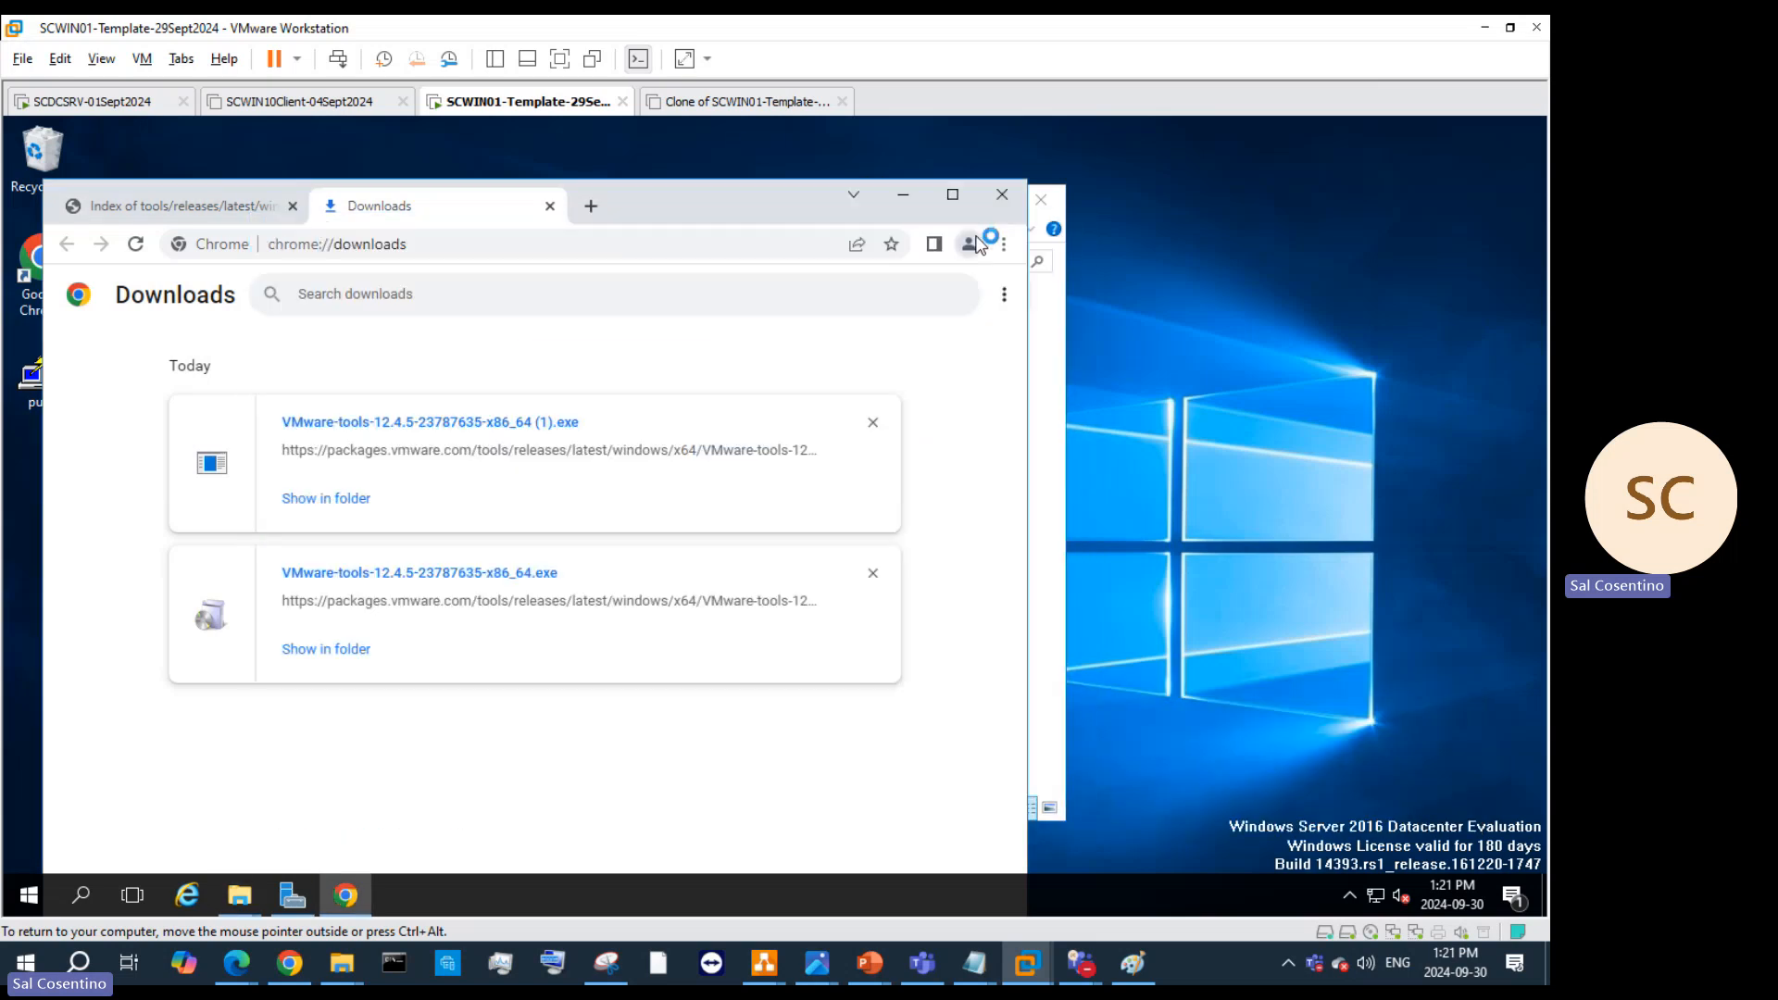
{"action": "left_click", "coordinate": [920, 202]}
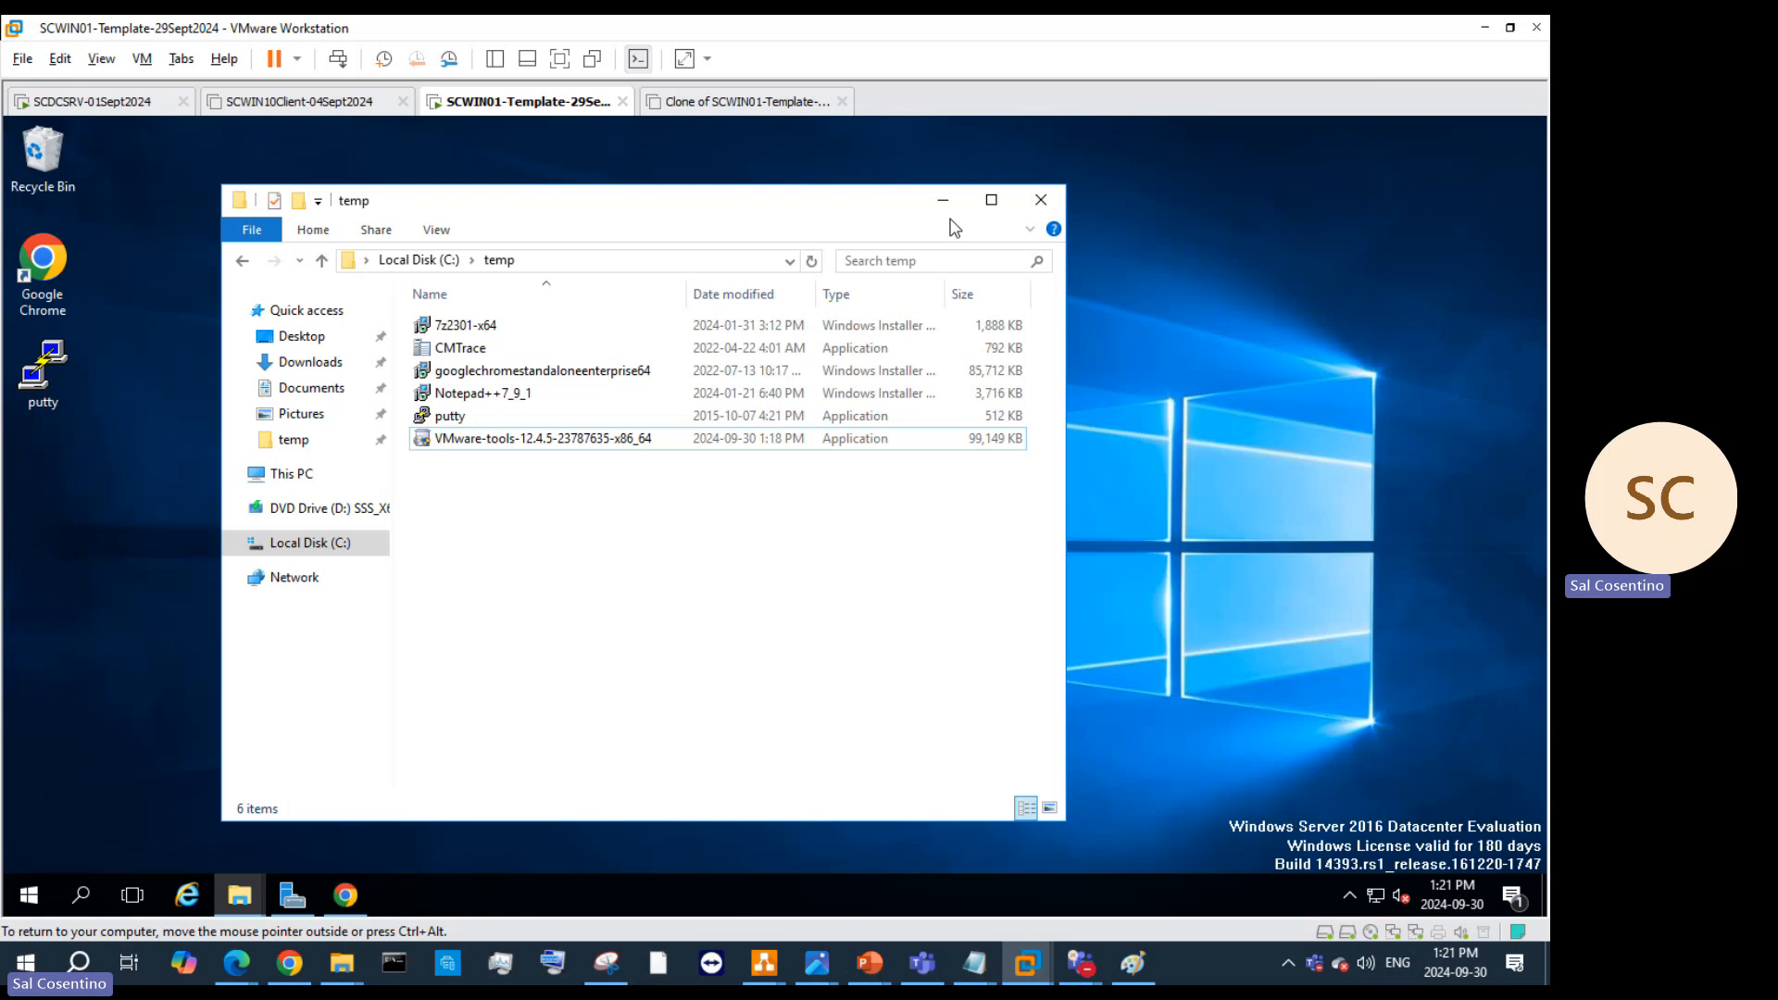
Step: Run VMware Tools setup with the Complete setup type and start the installation
{"action": "left_click", "coordinate": [944, 201]}
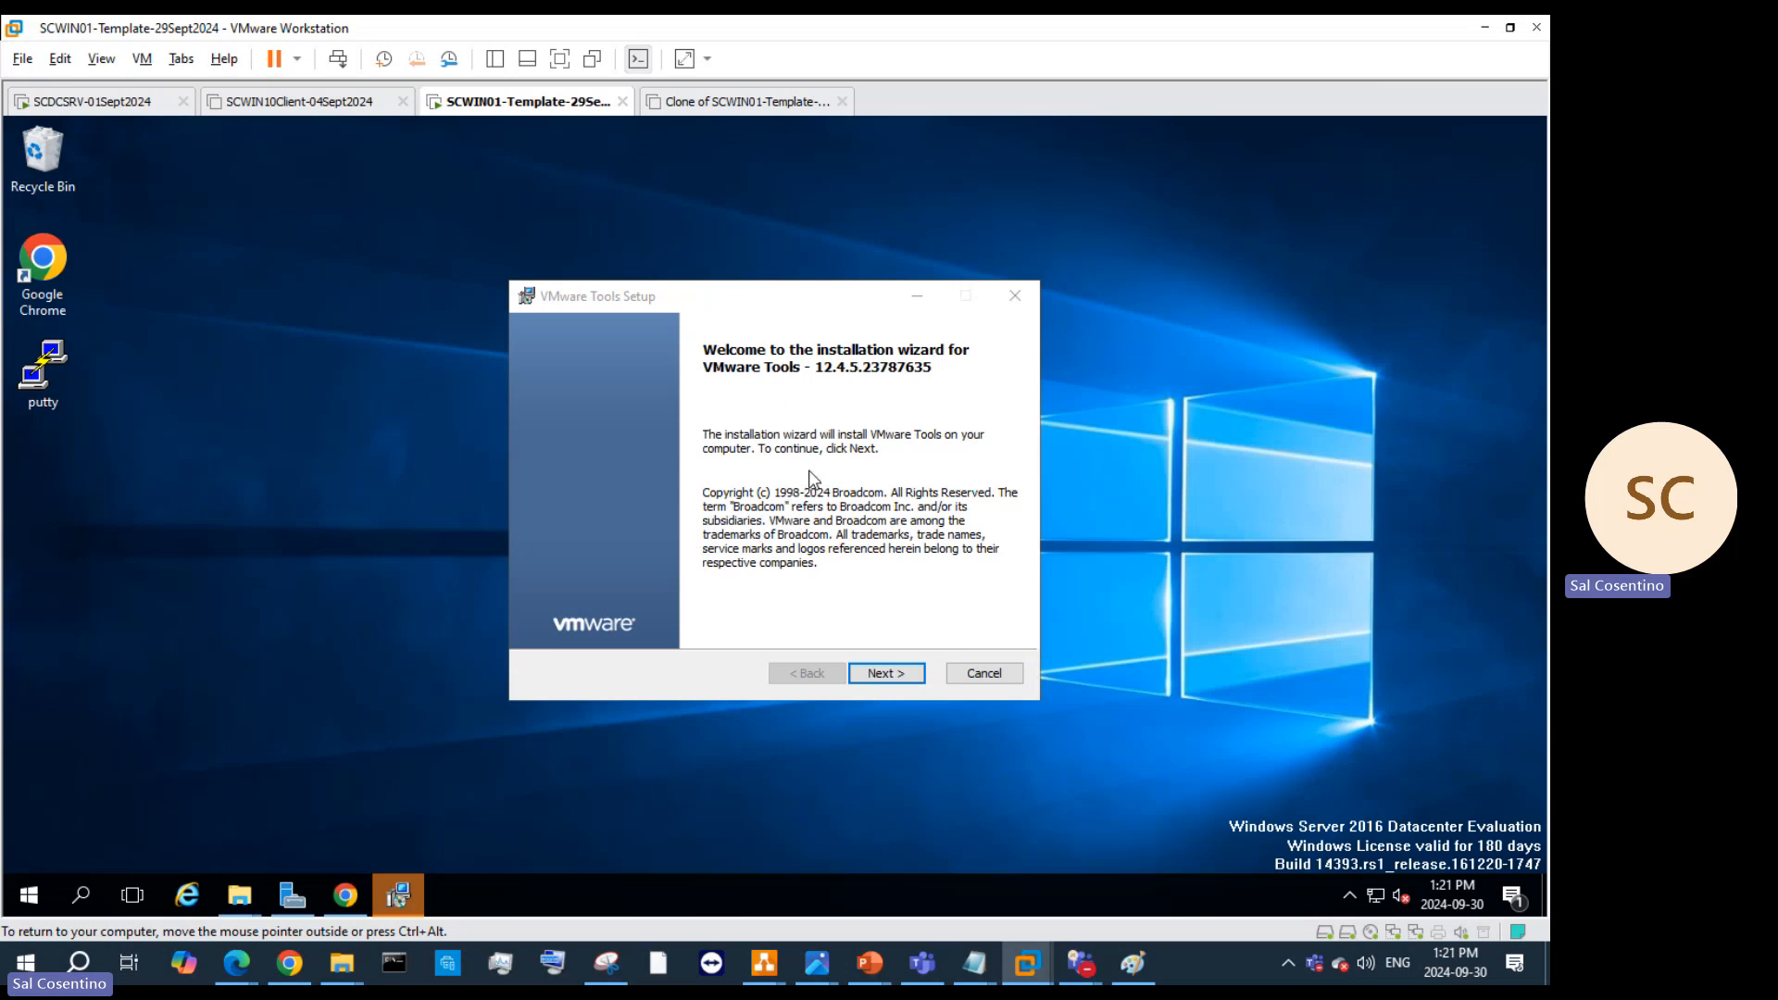
{"action": "left_click", "coordinate": [874, 675]}
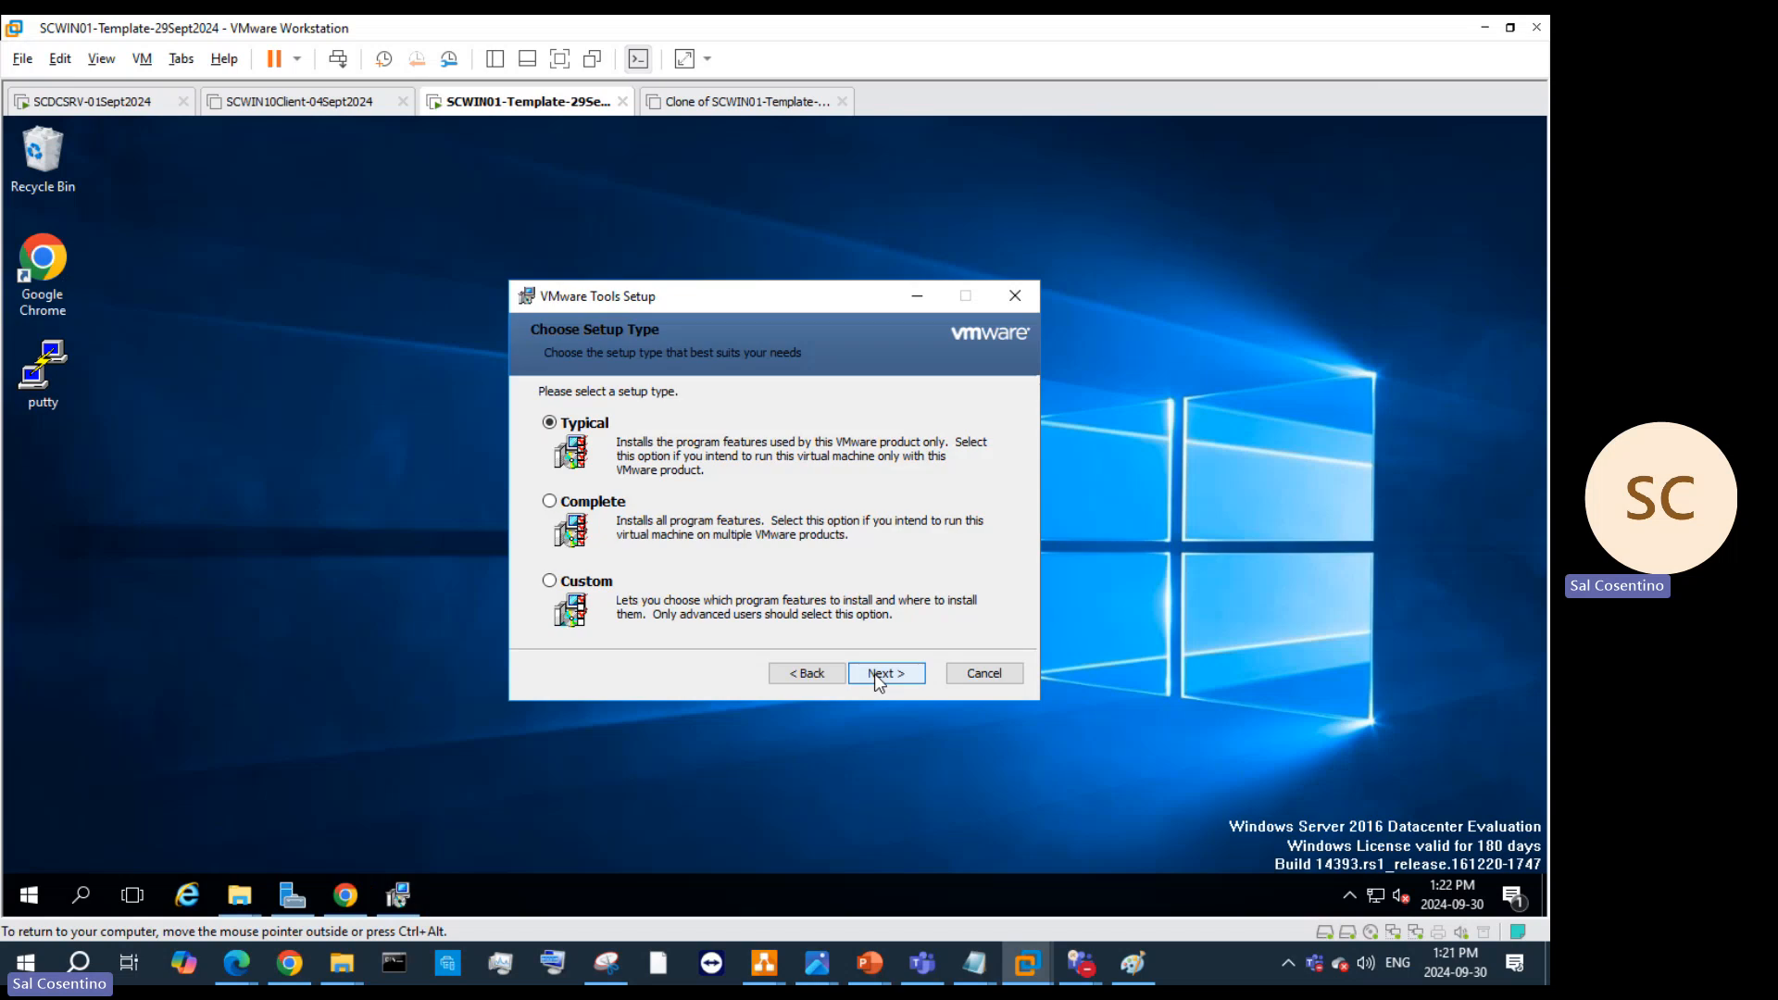
{"action": "left_click", "coordinate": [611, 508]}
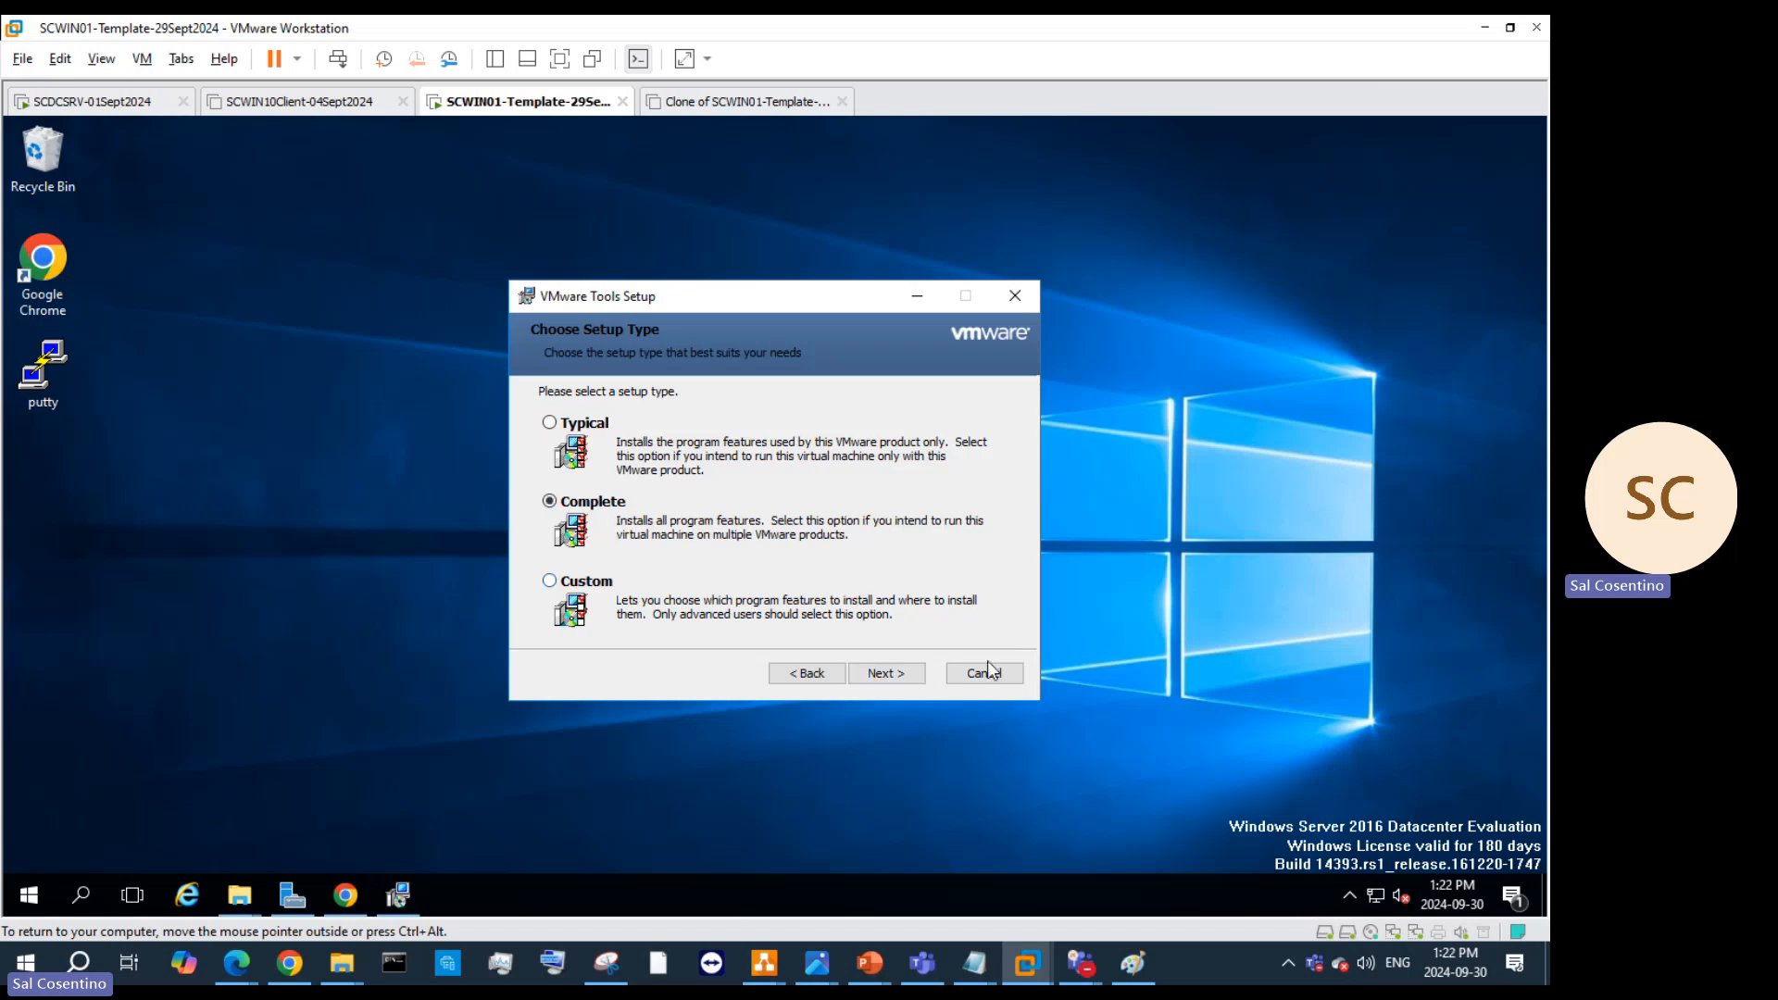
{"action": "left_click", "coordinate": [868, 681]}
{"action": "left_click", "coordinate": [868, 681]}
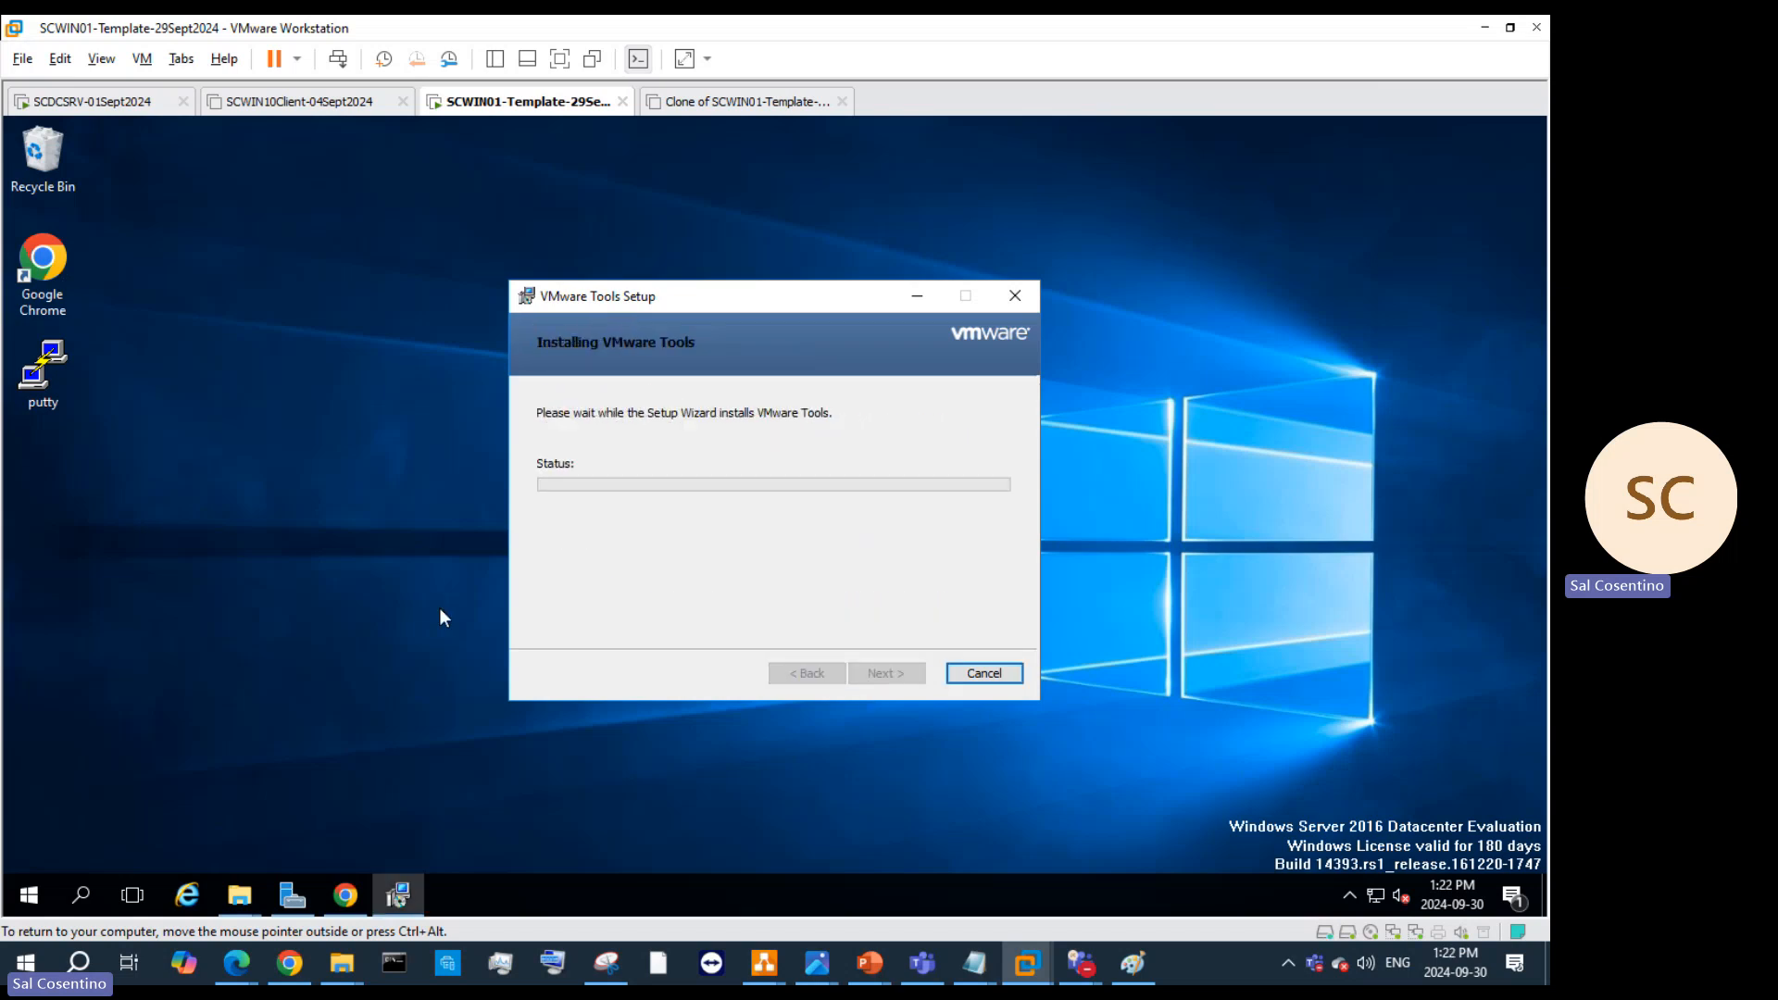
Step: Launch Chrome in the VM and open About Google Chrome to check for updates
{"action": "double_click", "coordinate": [31, 276]}
{"action": "left_click", "coordinate": [1014, 255]}
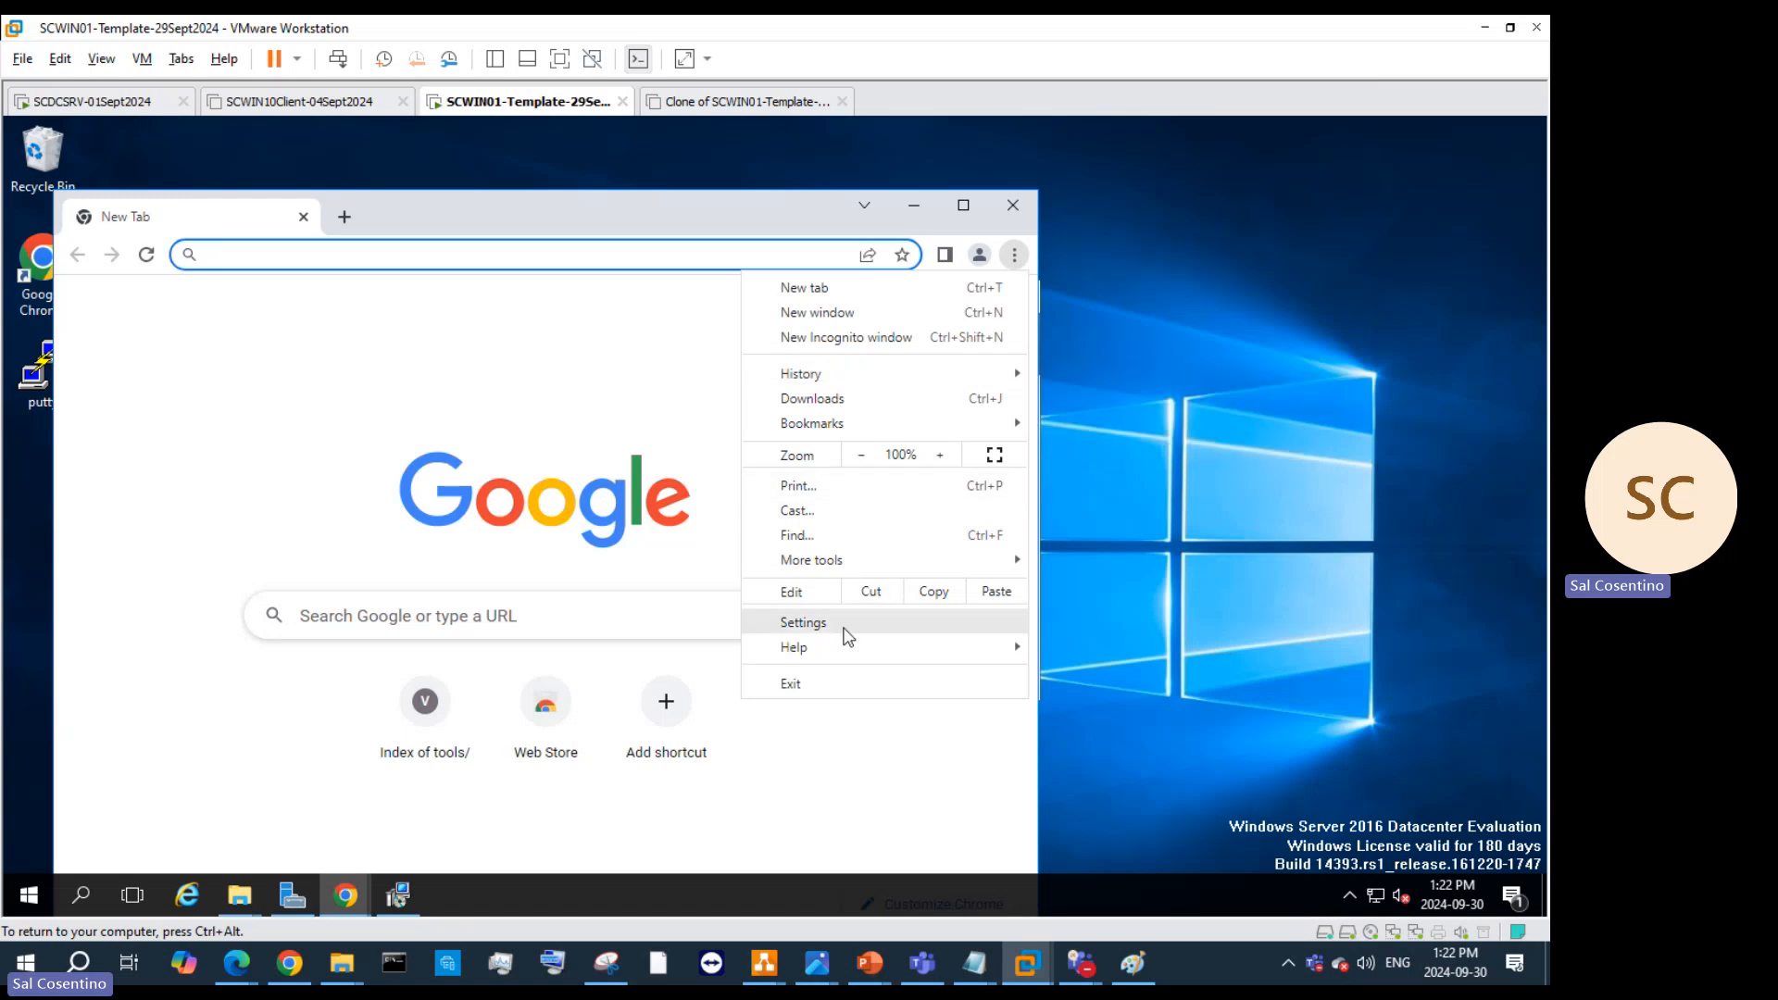
{"action": "mouse_move", "coordinate": [845, 647]}
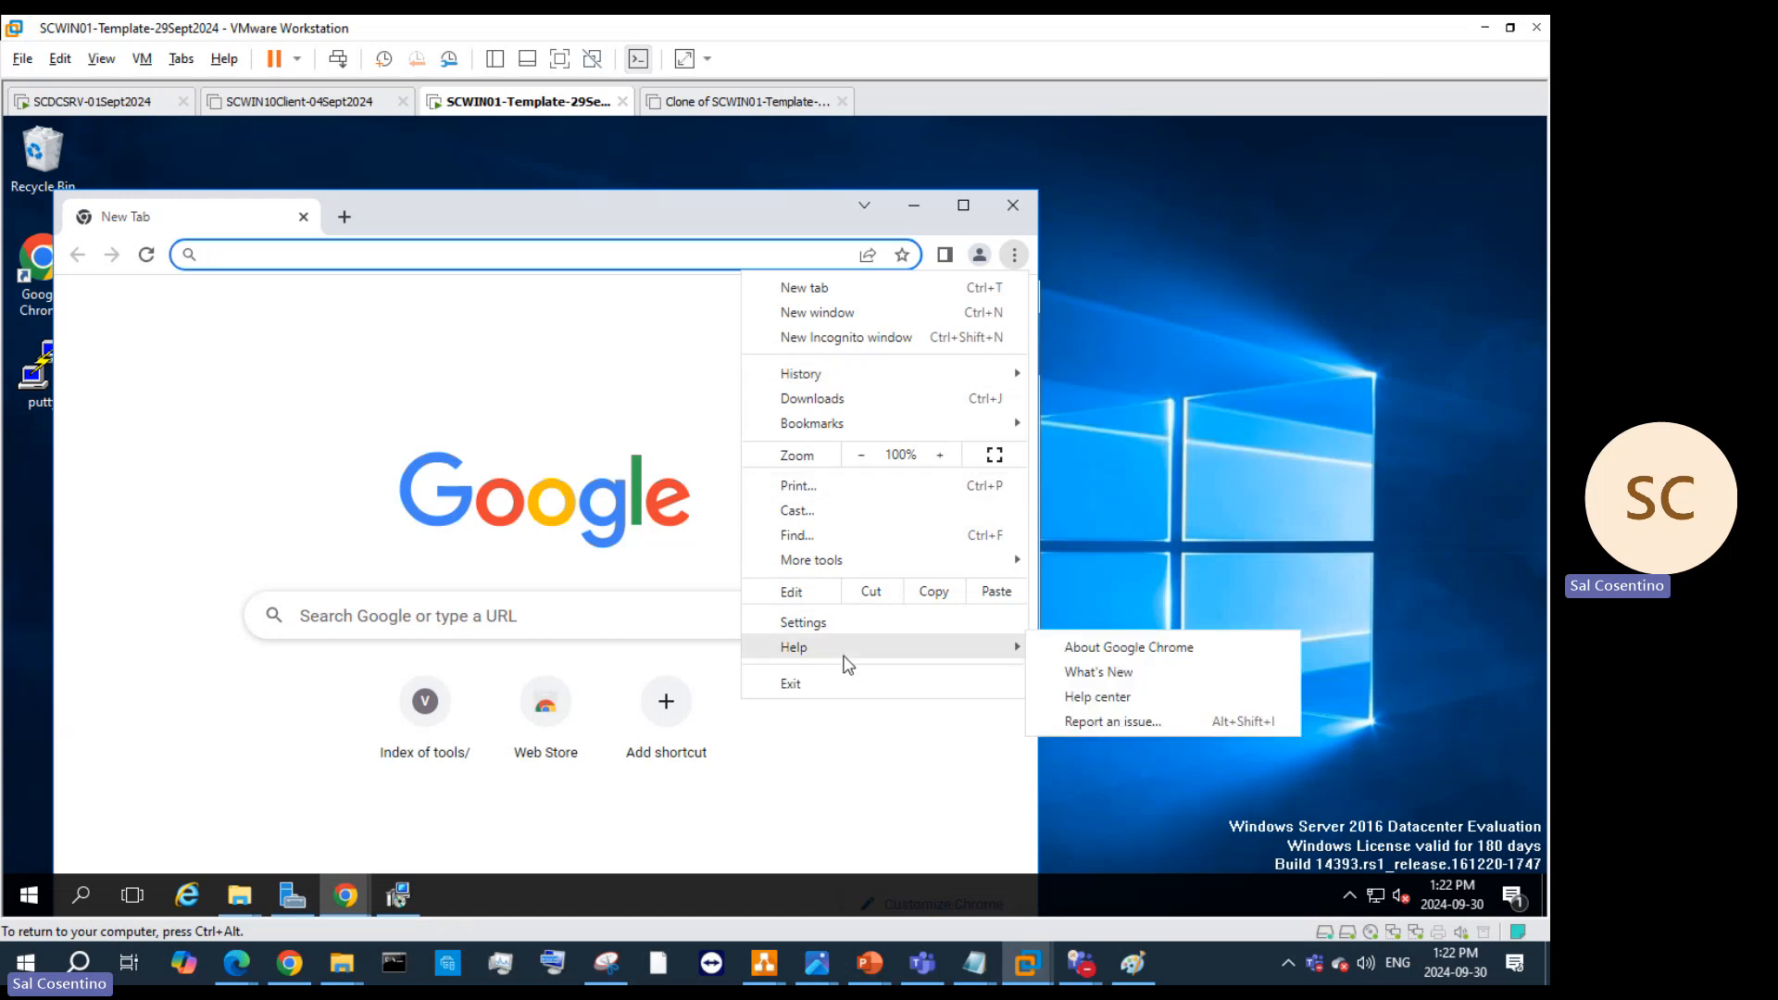
{"action": "left_click", "coordinate": [1147, 647]}
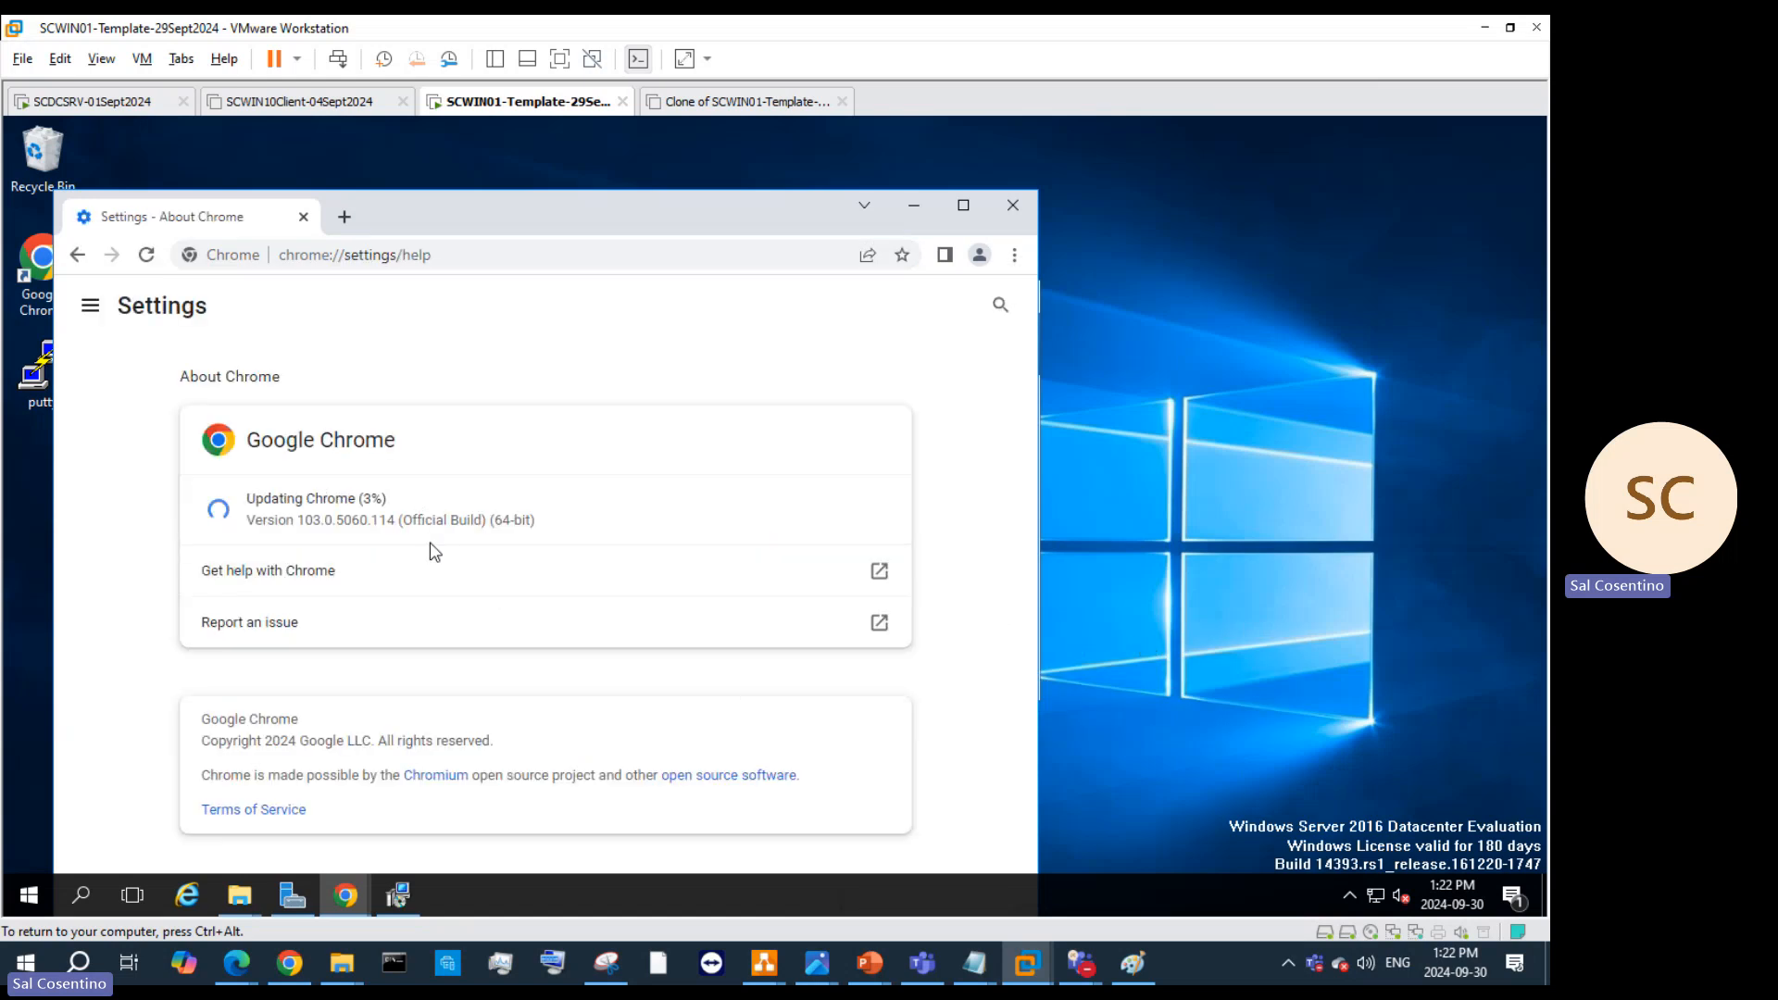
{"action": "left_click", "coordinate": [926, 201]}
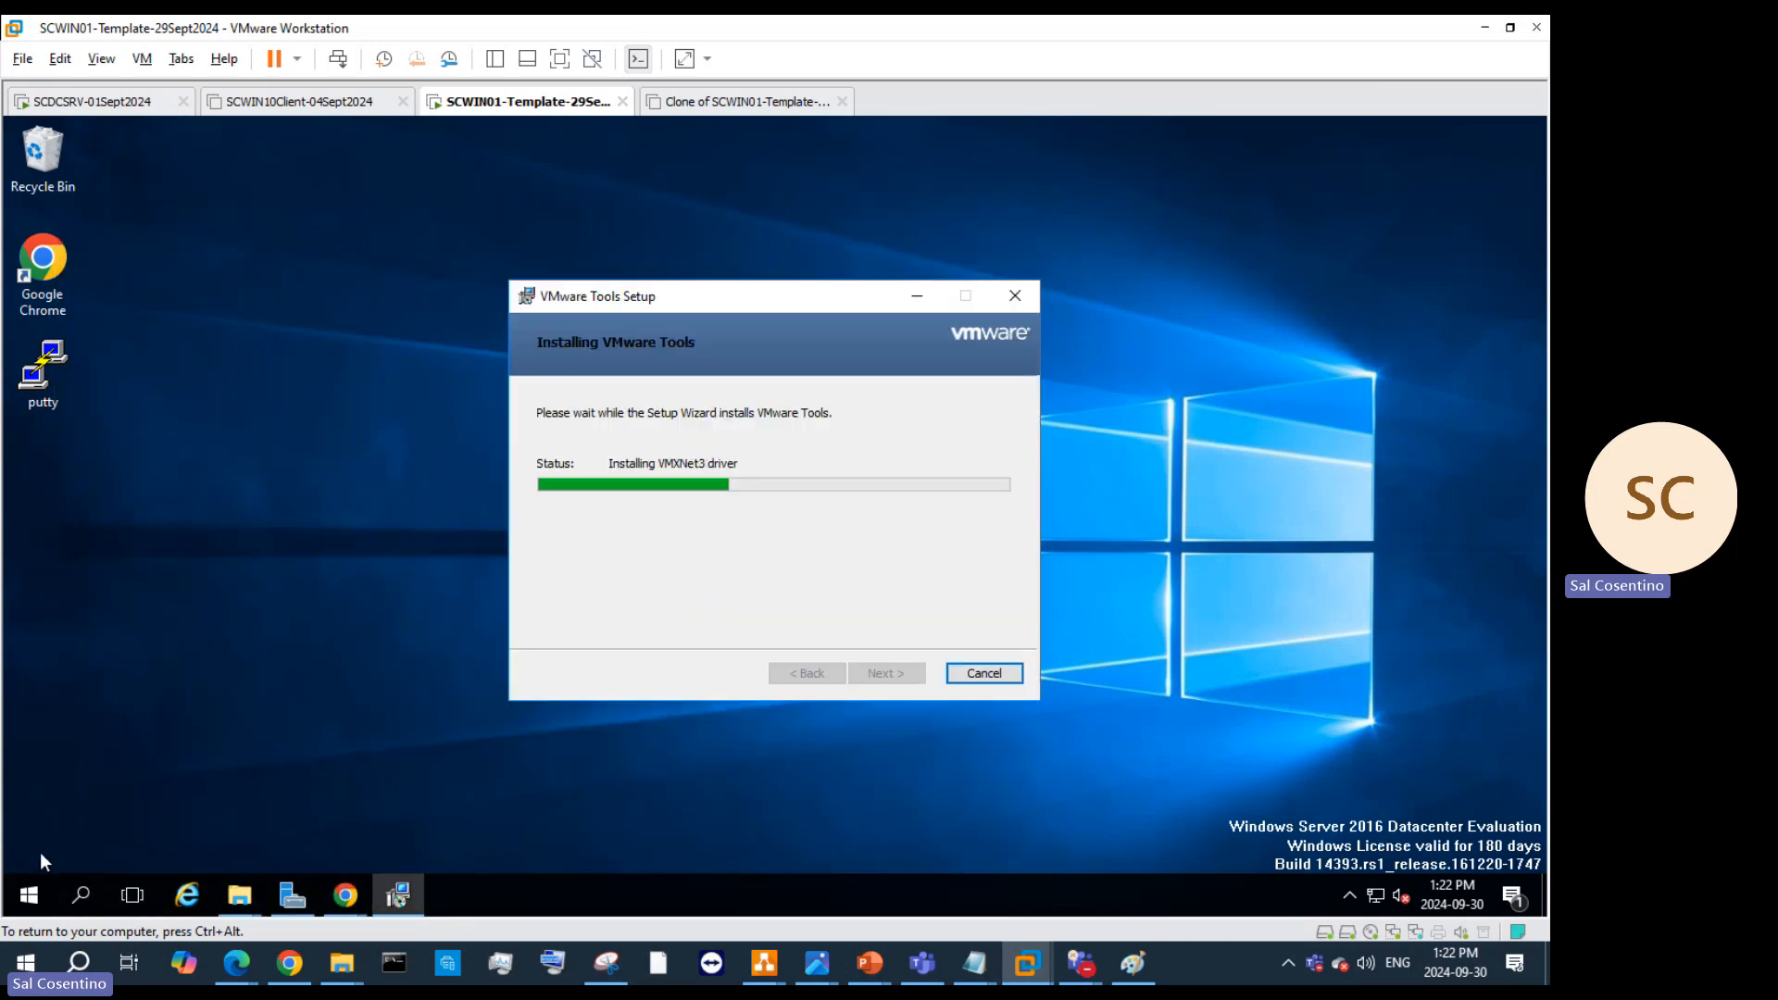
{"action": "left_click", "coordinate": [29, 894]}
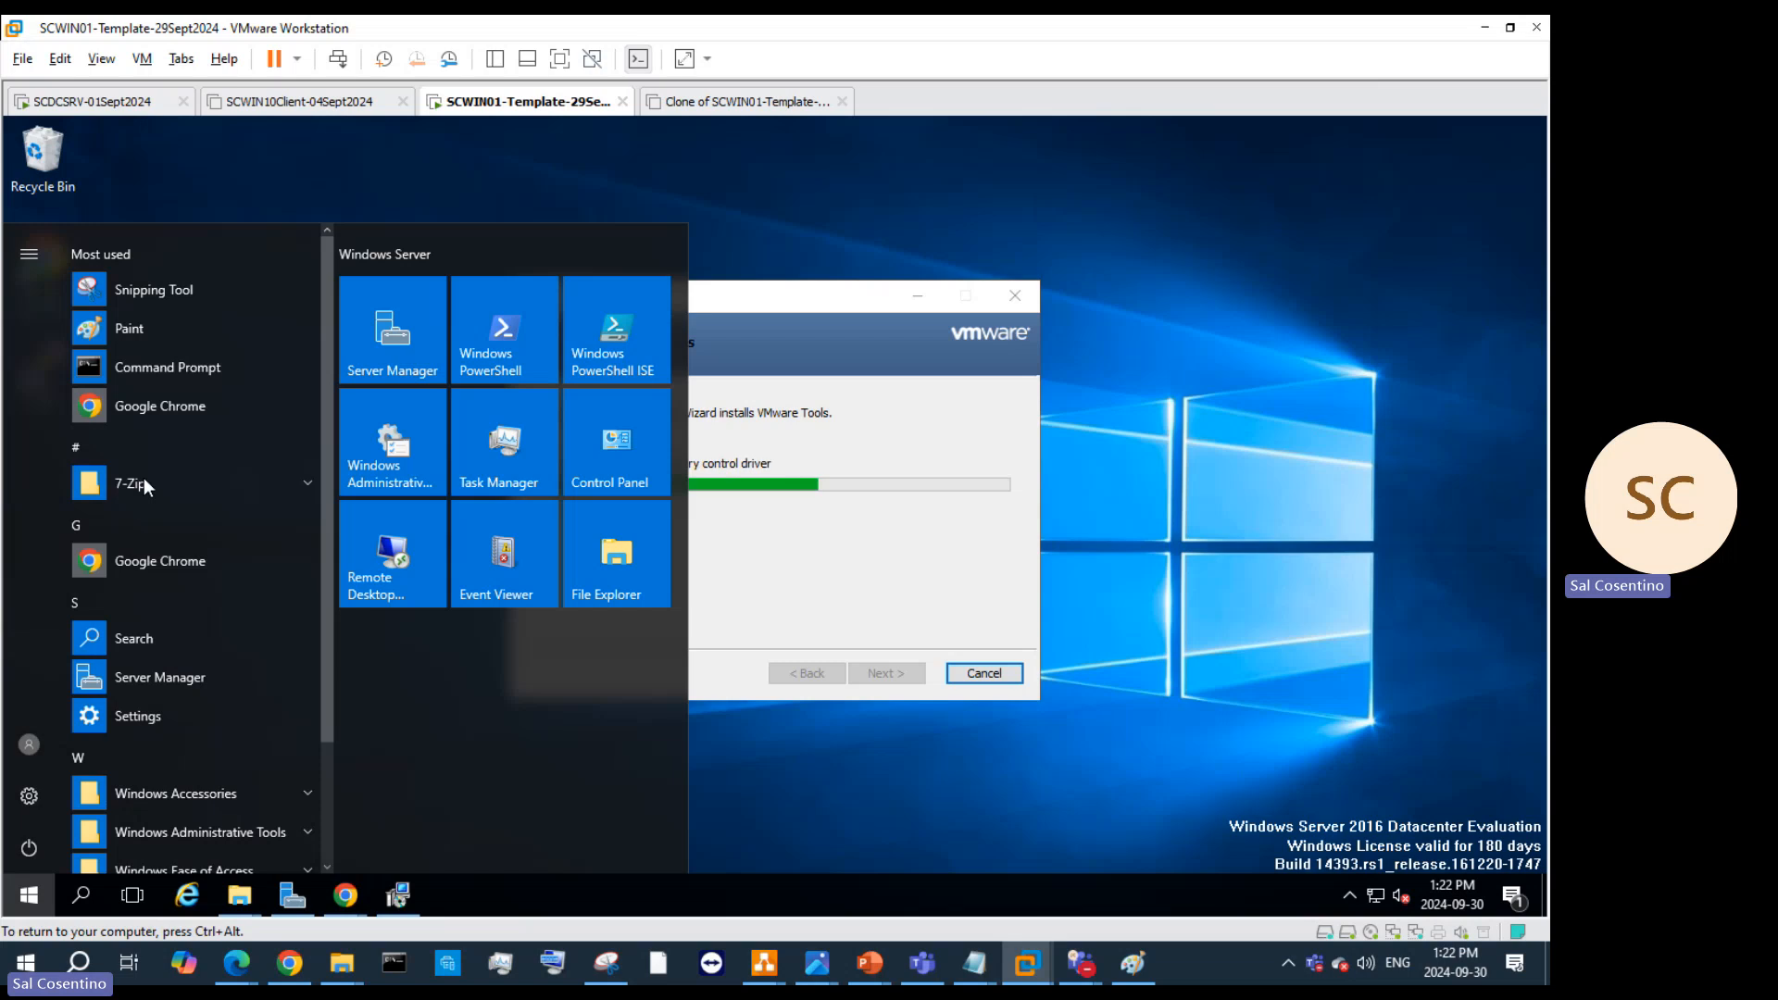
{"action": "right_click", "coordinate": [1252, 419]}
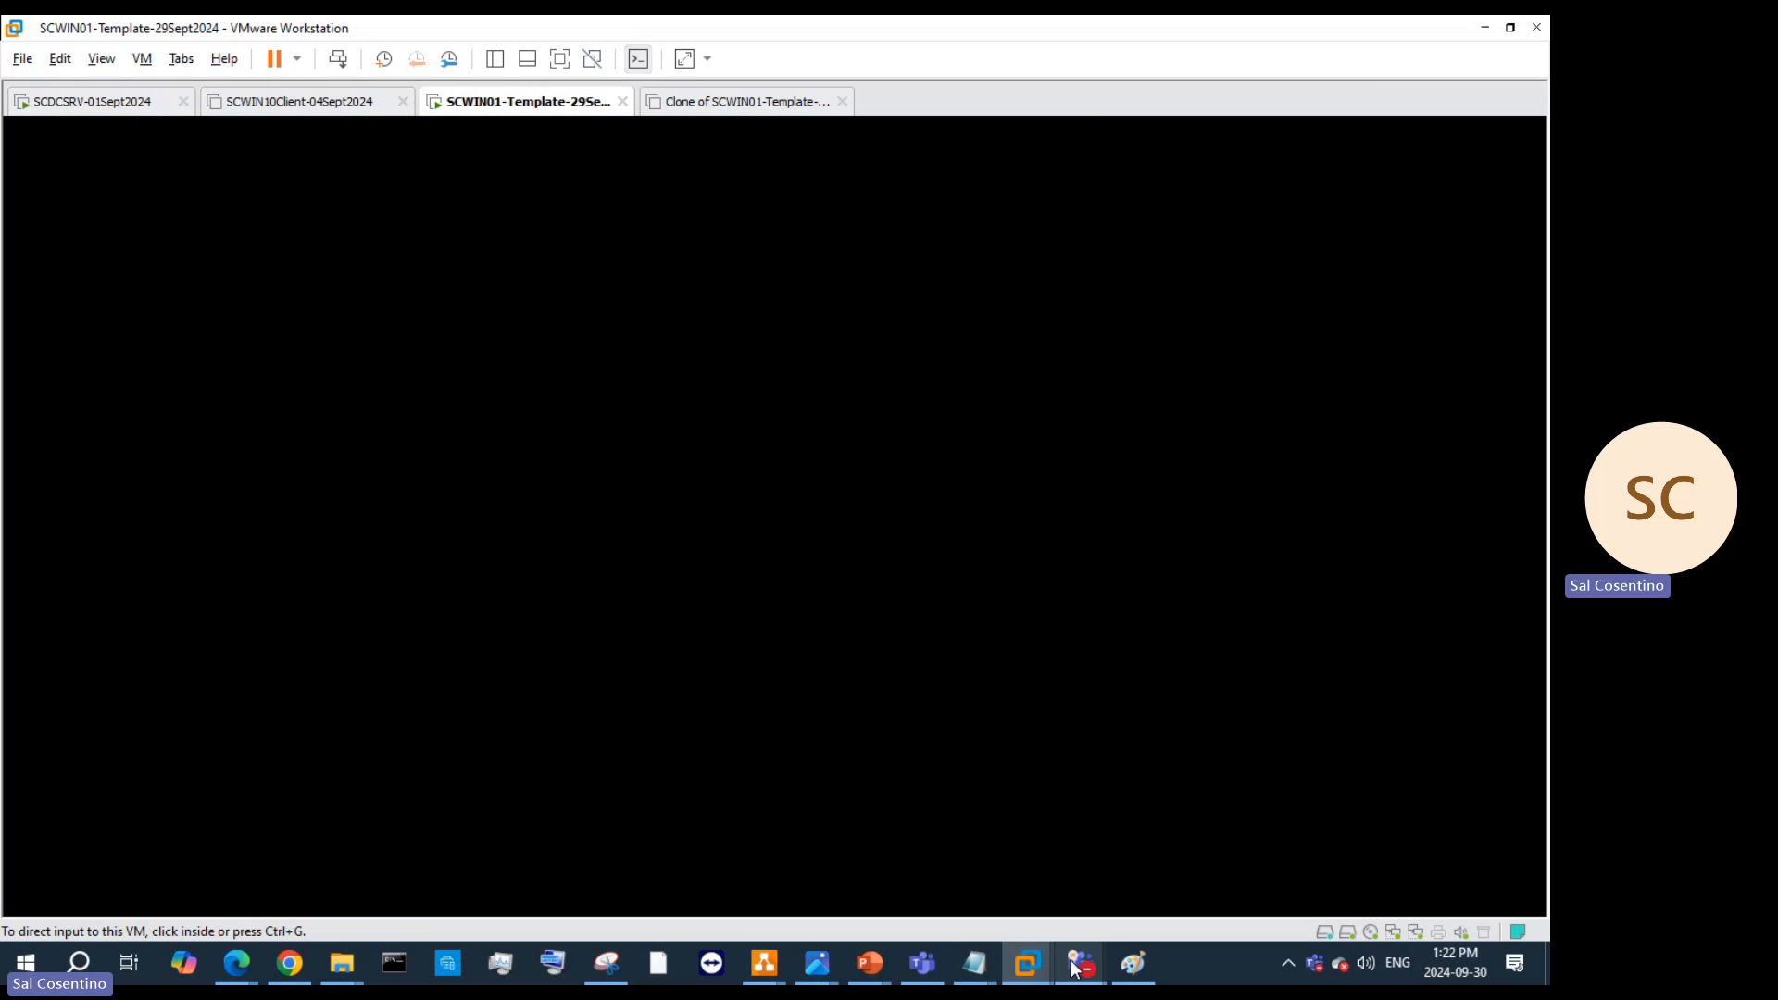
{"action": "mouse_move", "coordinate": [1081, 963]}
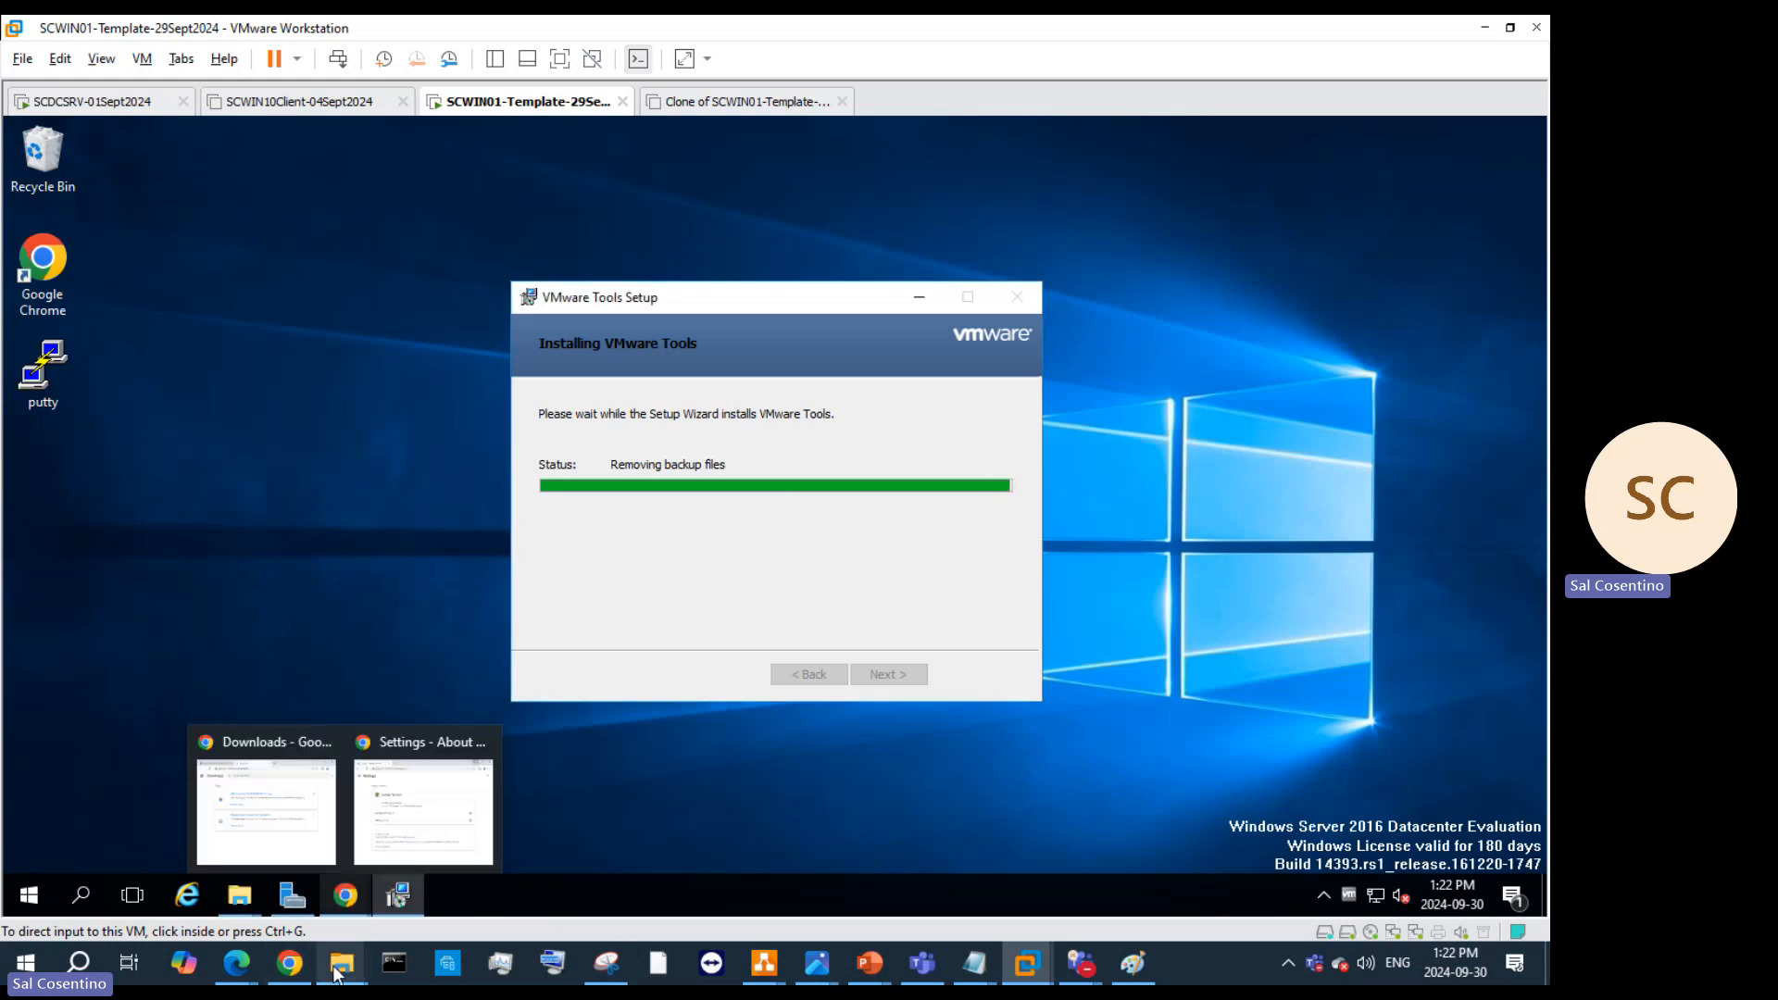
Step: Go from the VMRC zip up to vmrc-windows, inspect the VMRC installer's options, then minimize Explorer
{"action": "mouse_move", "coordinate": [342, 963]}
{"action": "left_click", "coordinate": [299, 884]}
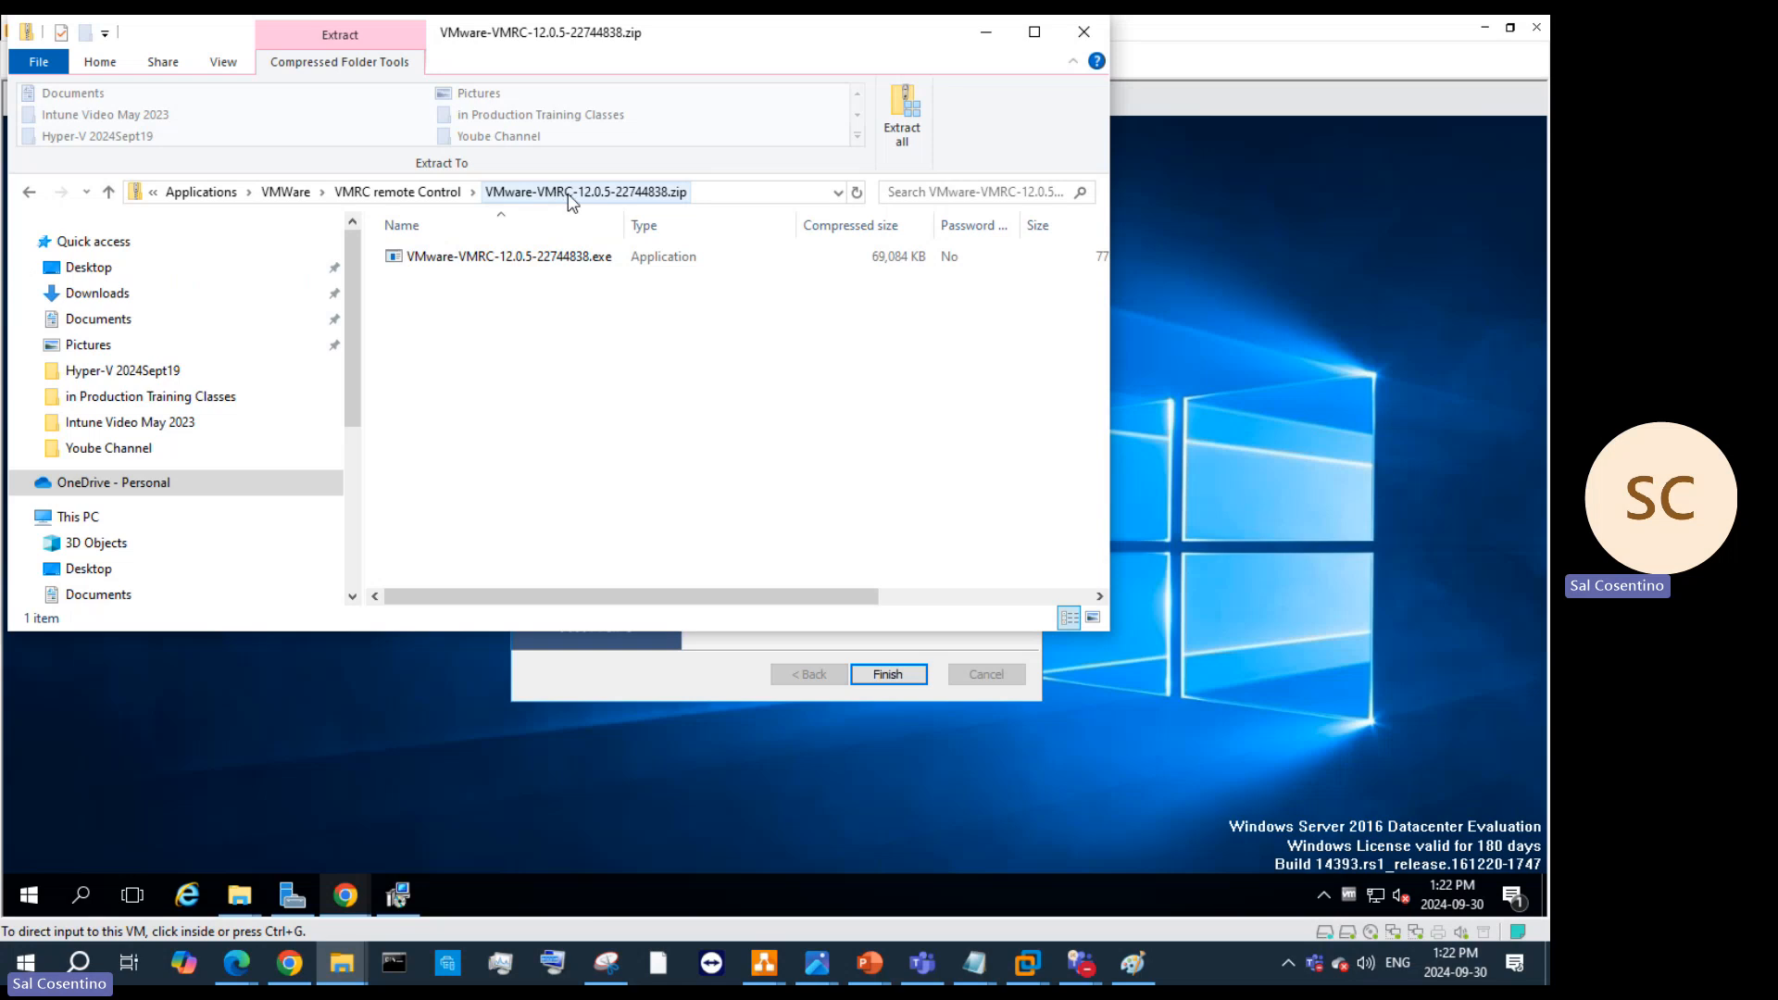
{"action": "left_click", "coordinate": [514, 191]}
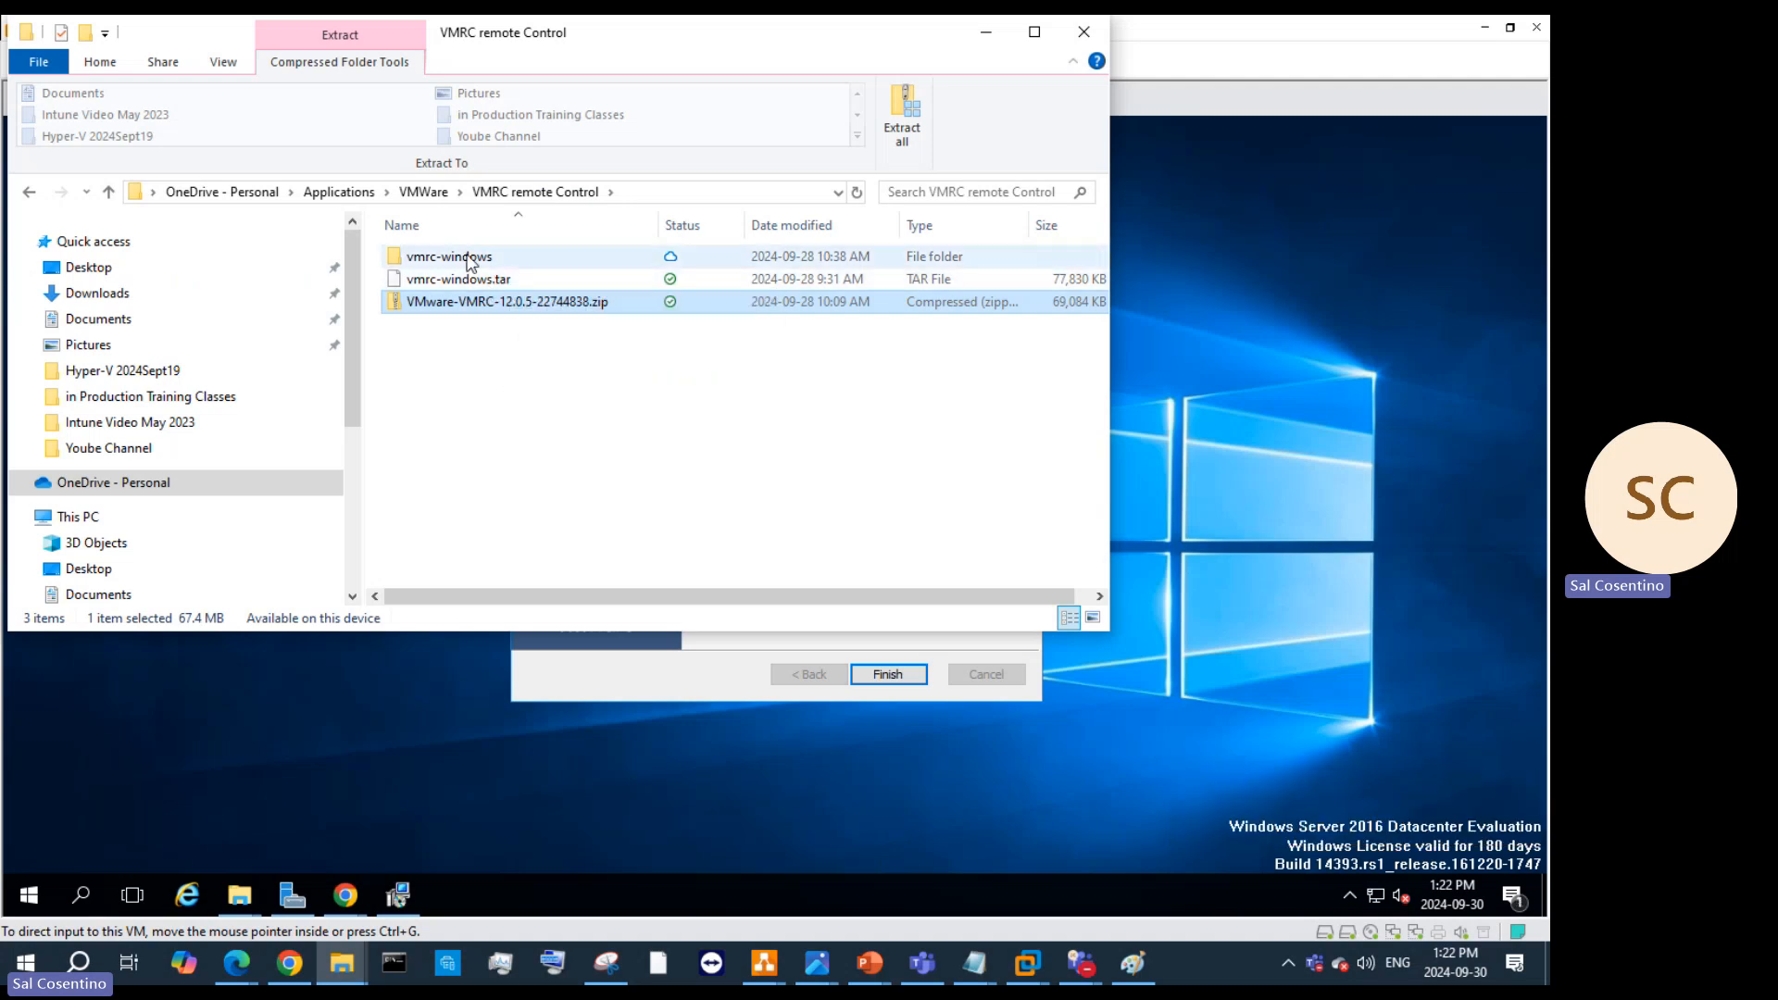
{"action": "double_click", "coordinate": [466, 256]}
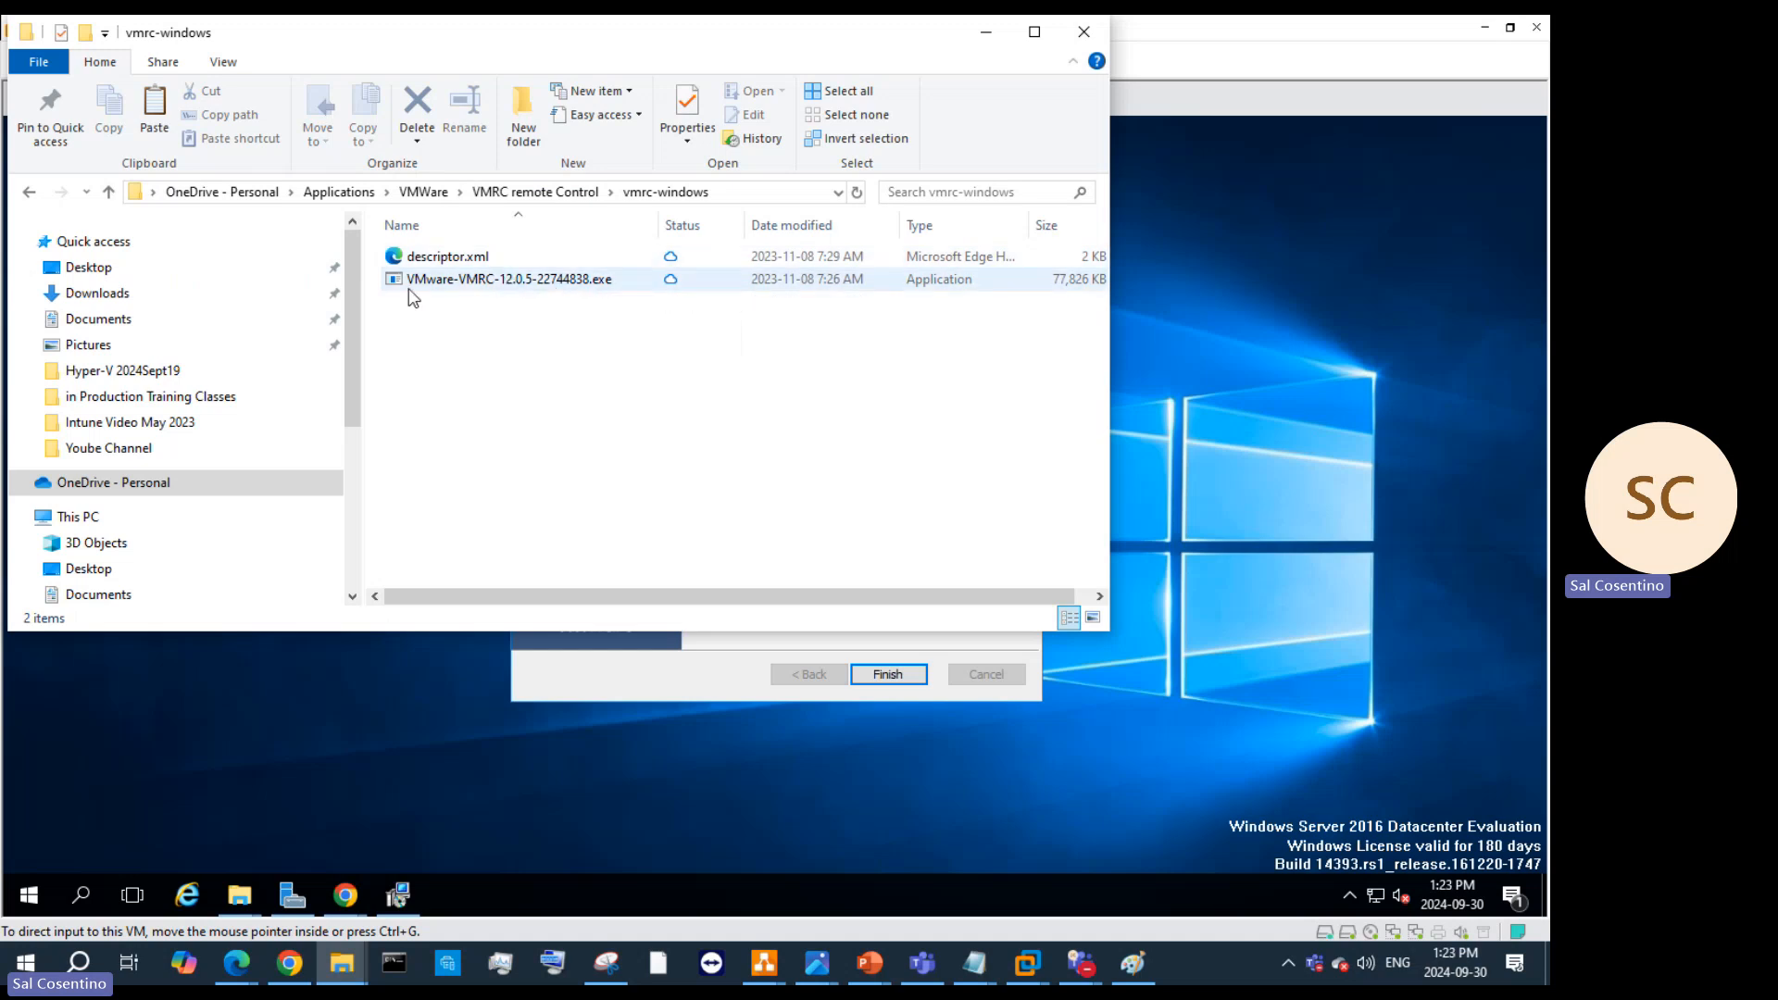
{"action": "right_click", "coordinate": [534, 287]}
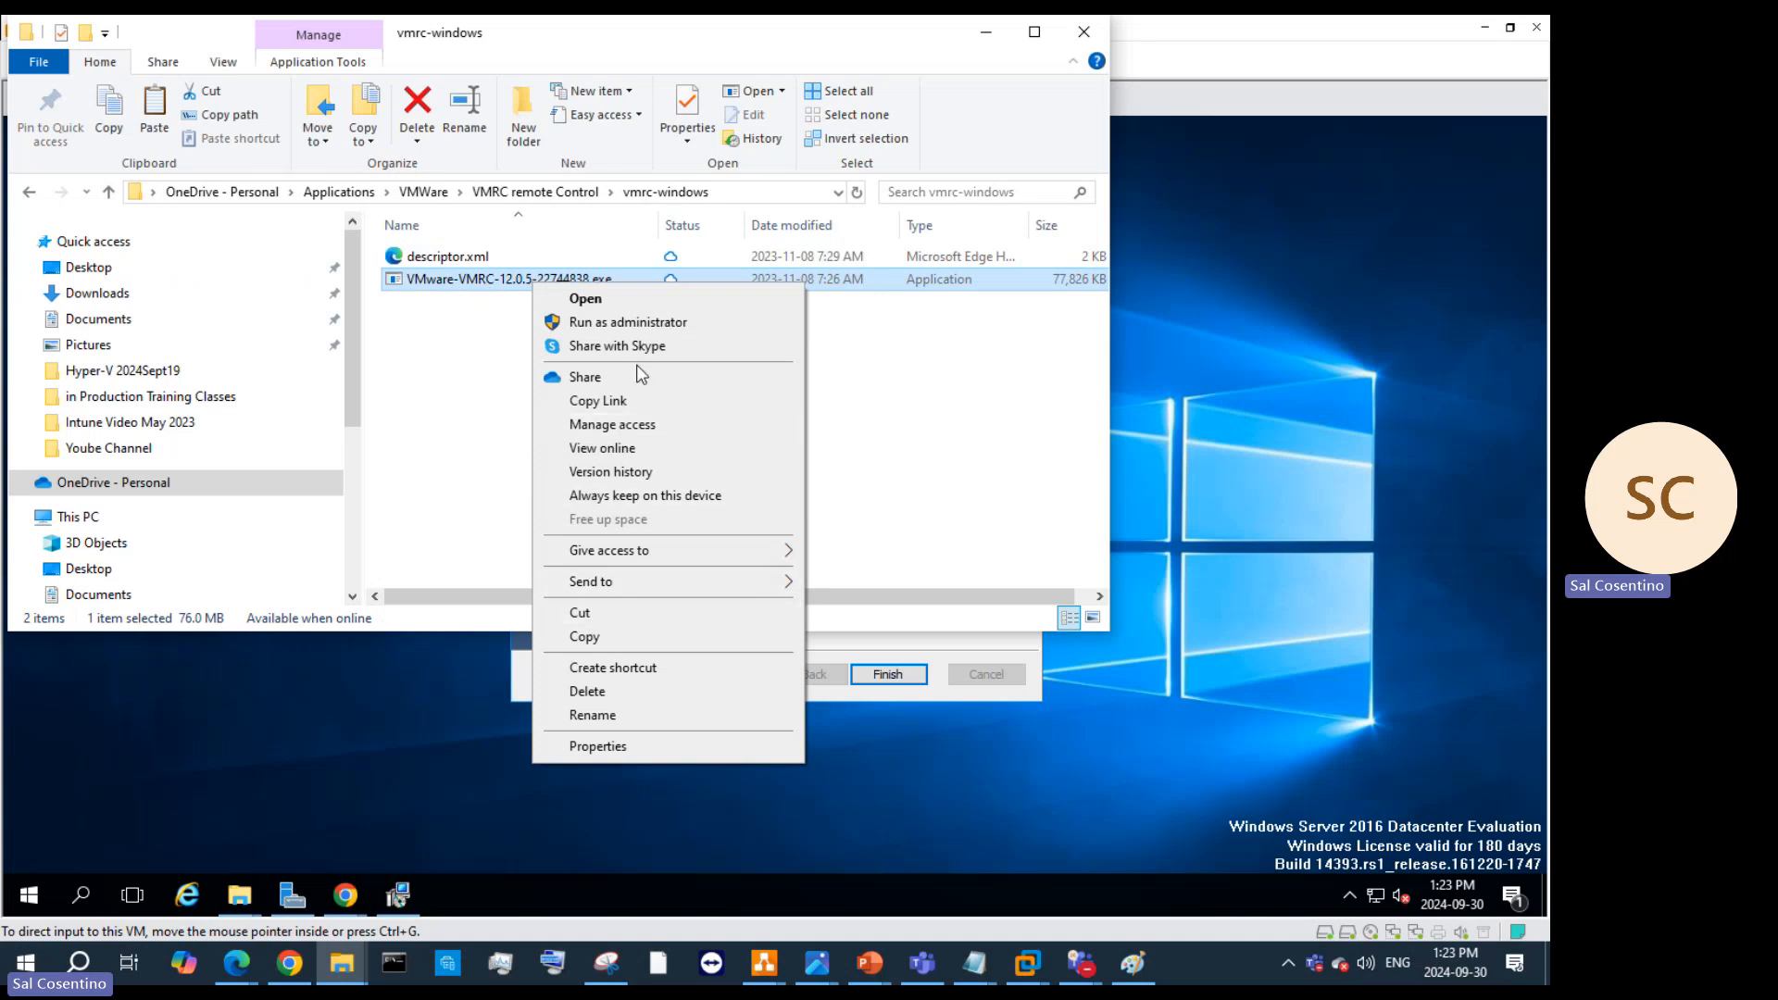
{"action": "left_click", "coordinate": [986, 32]}
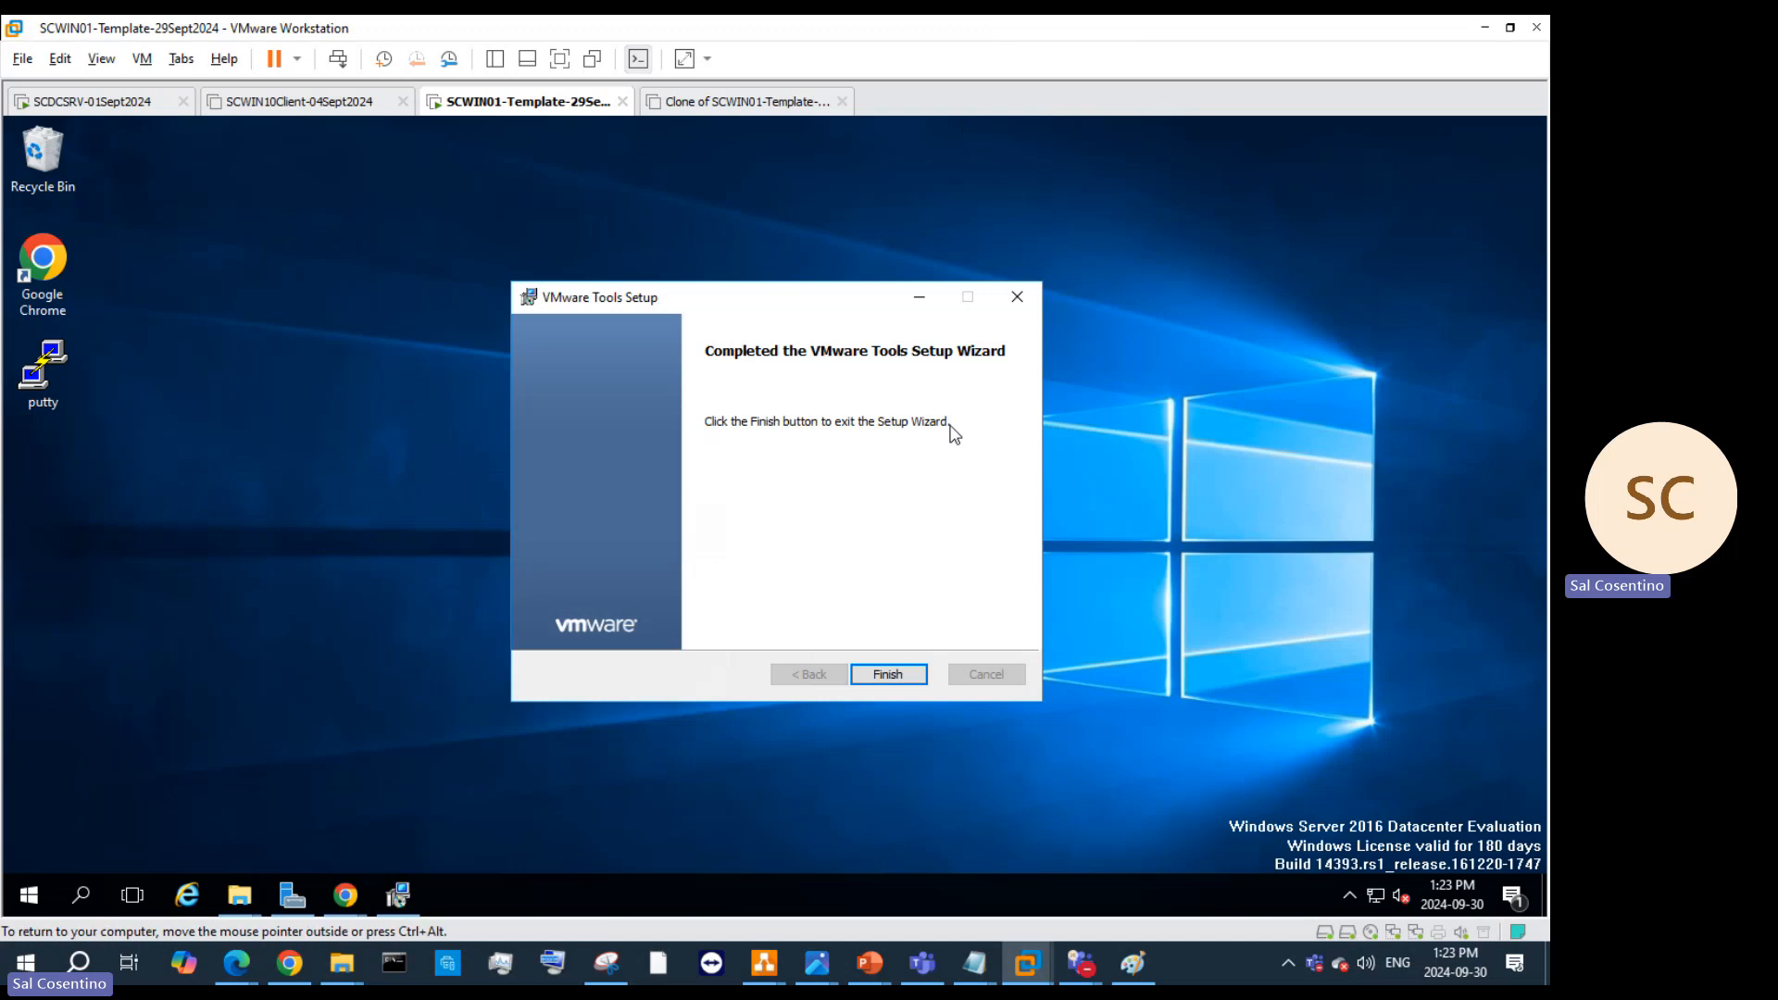
Step: Close the completed VMware Tools setup, accept restarting the VM, and switch to the Teams meeting
{"action": "left_click", "coordinate": [889, 672]}
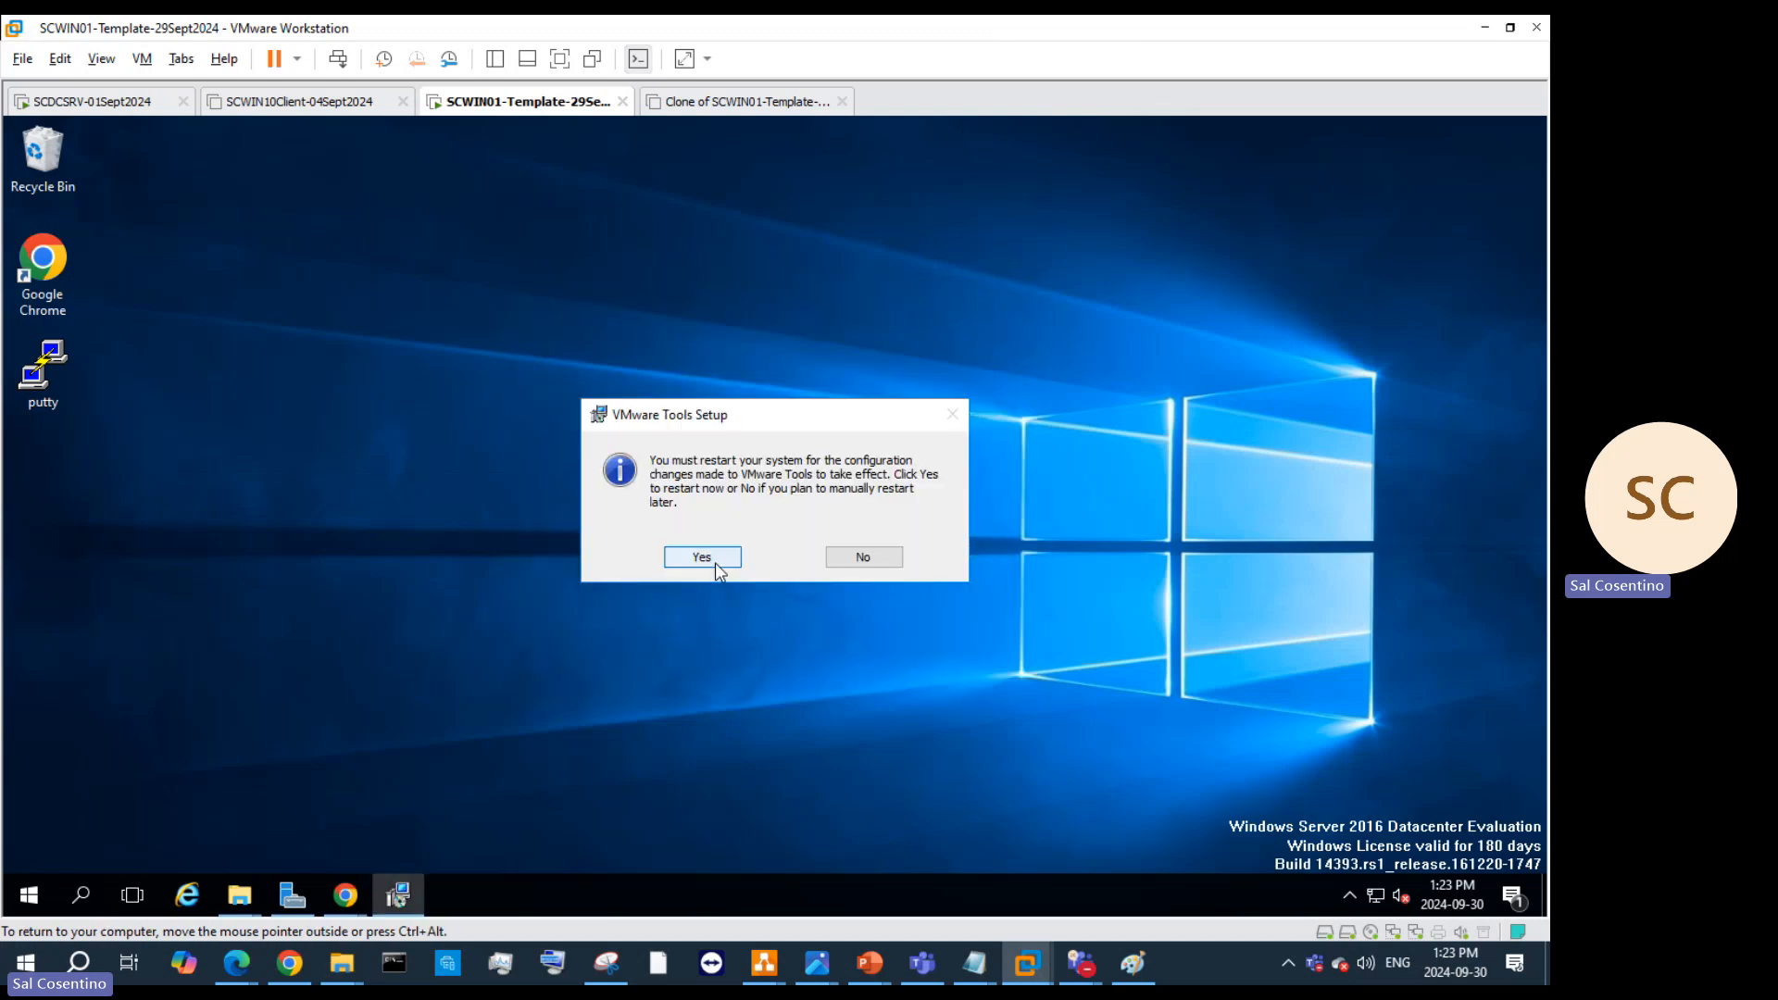
{"action": "left_click", "coordinate": [716, 560]}
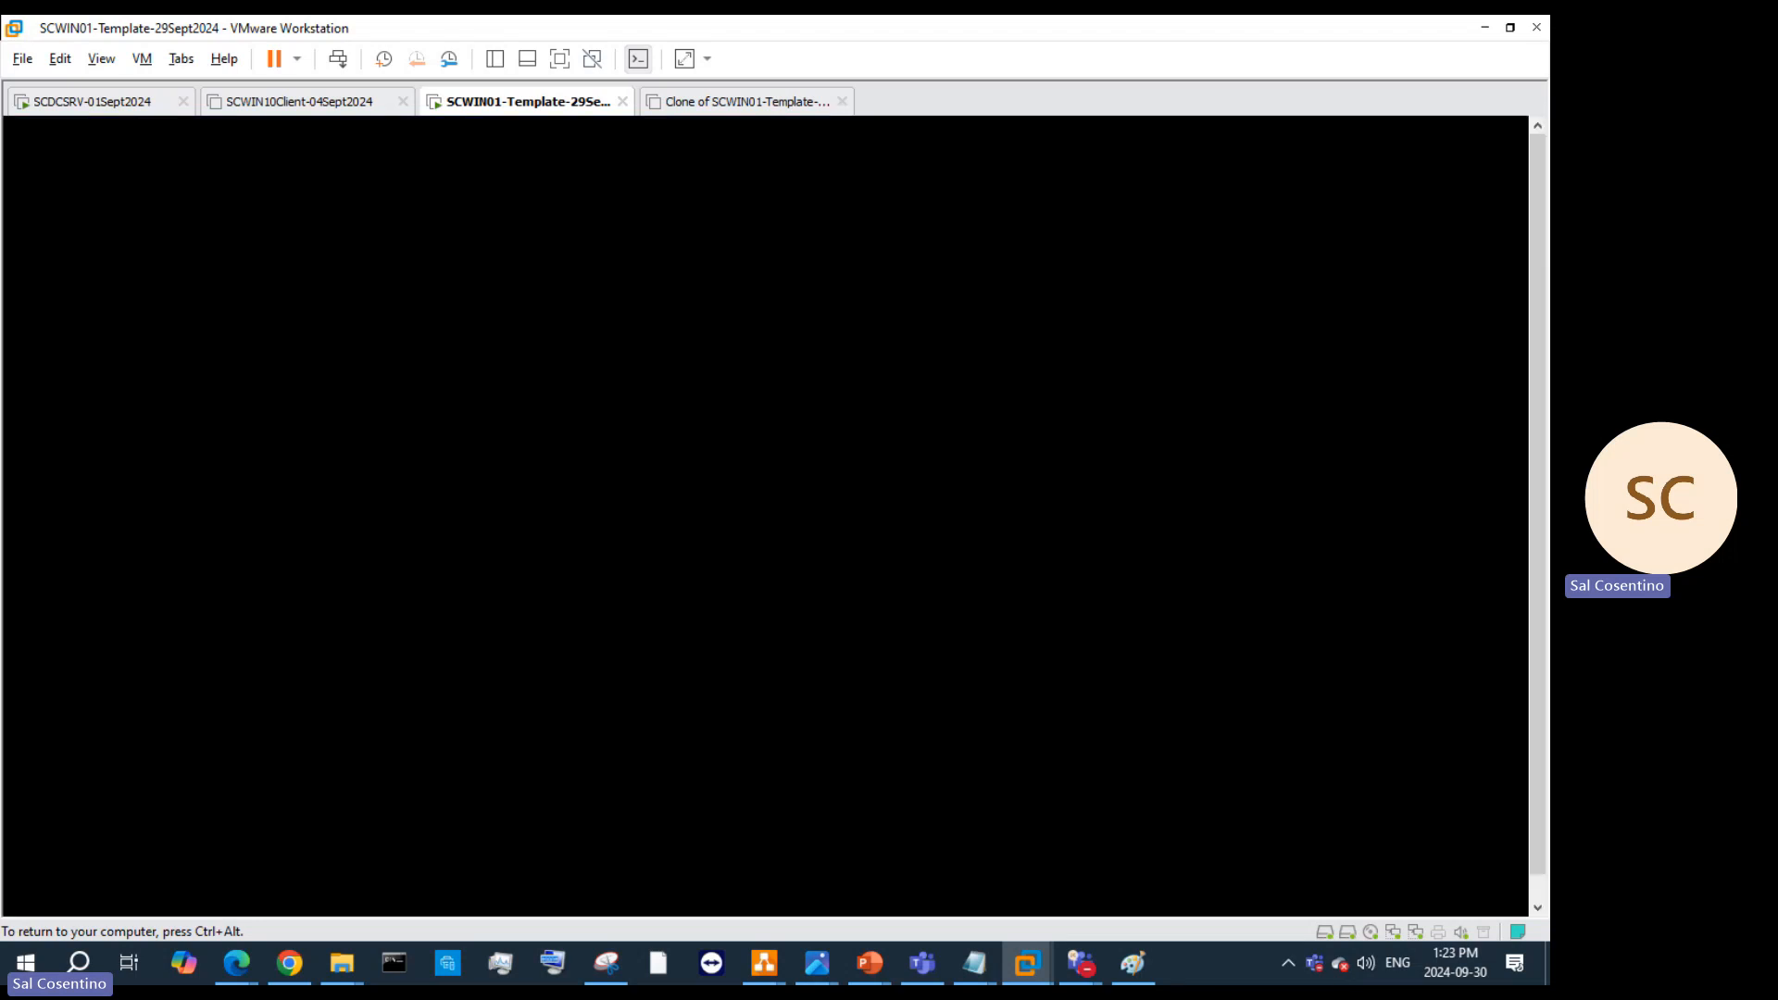
{"action": "key", "text": "ctrl+alt"}
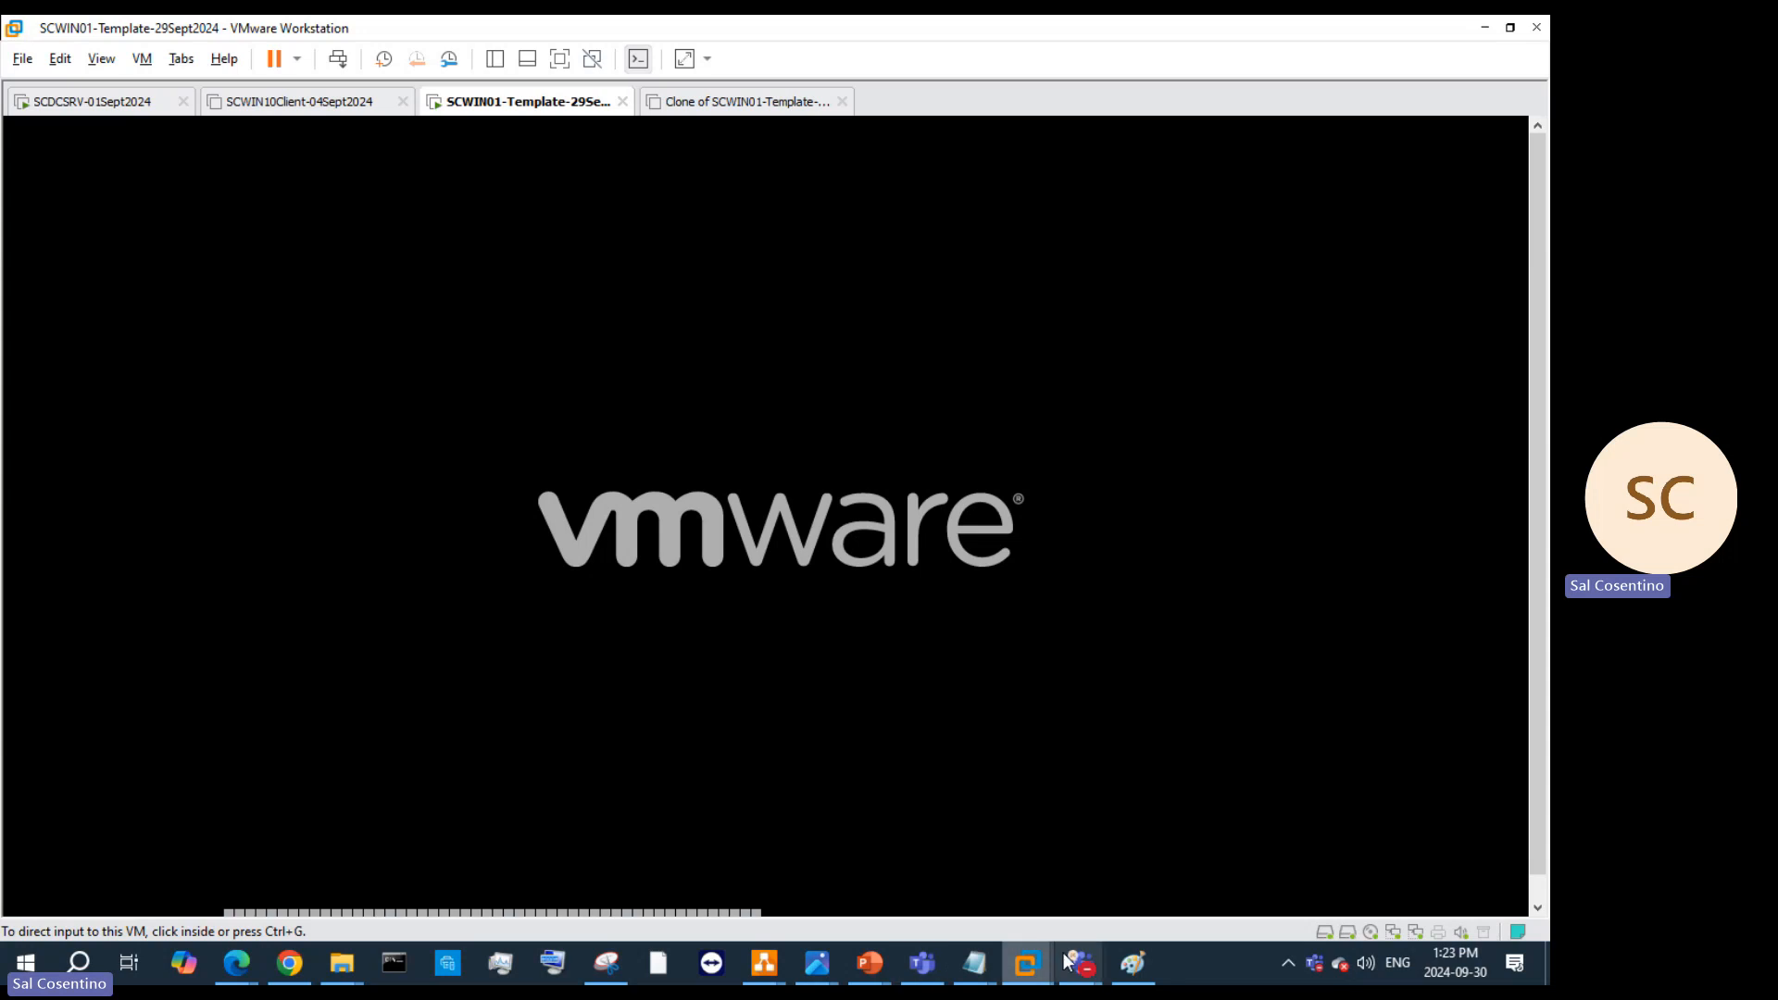
{"action": "left_click", "coordinate": [1043, 870]}
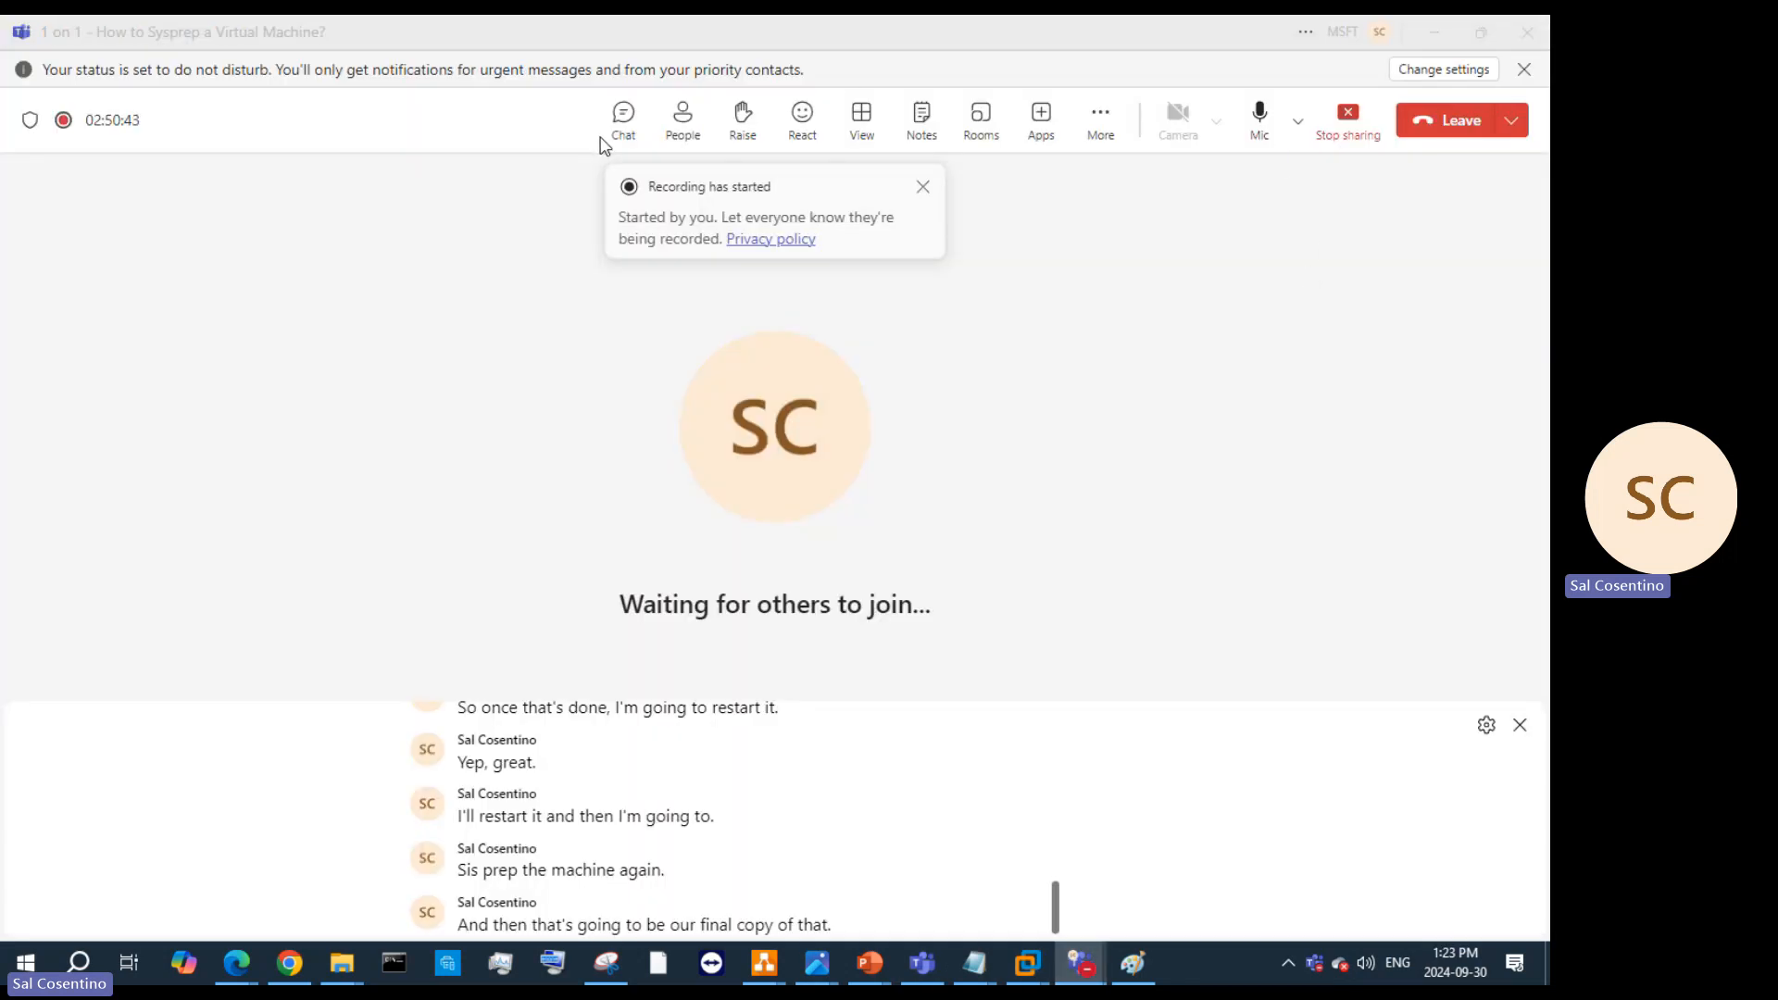
Step: Mute and unmute the Teams microphone, then minimise the meeting window to reveal the VM
{"action": "left_click", "coordinate": [1250, 140]}
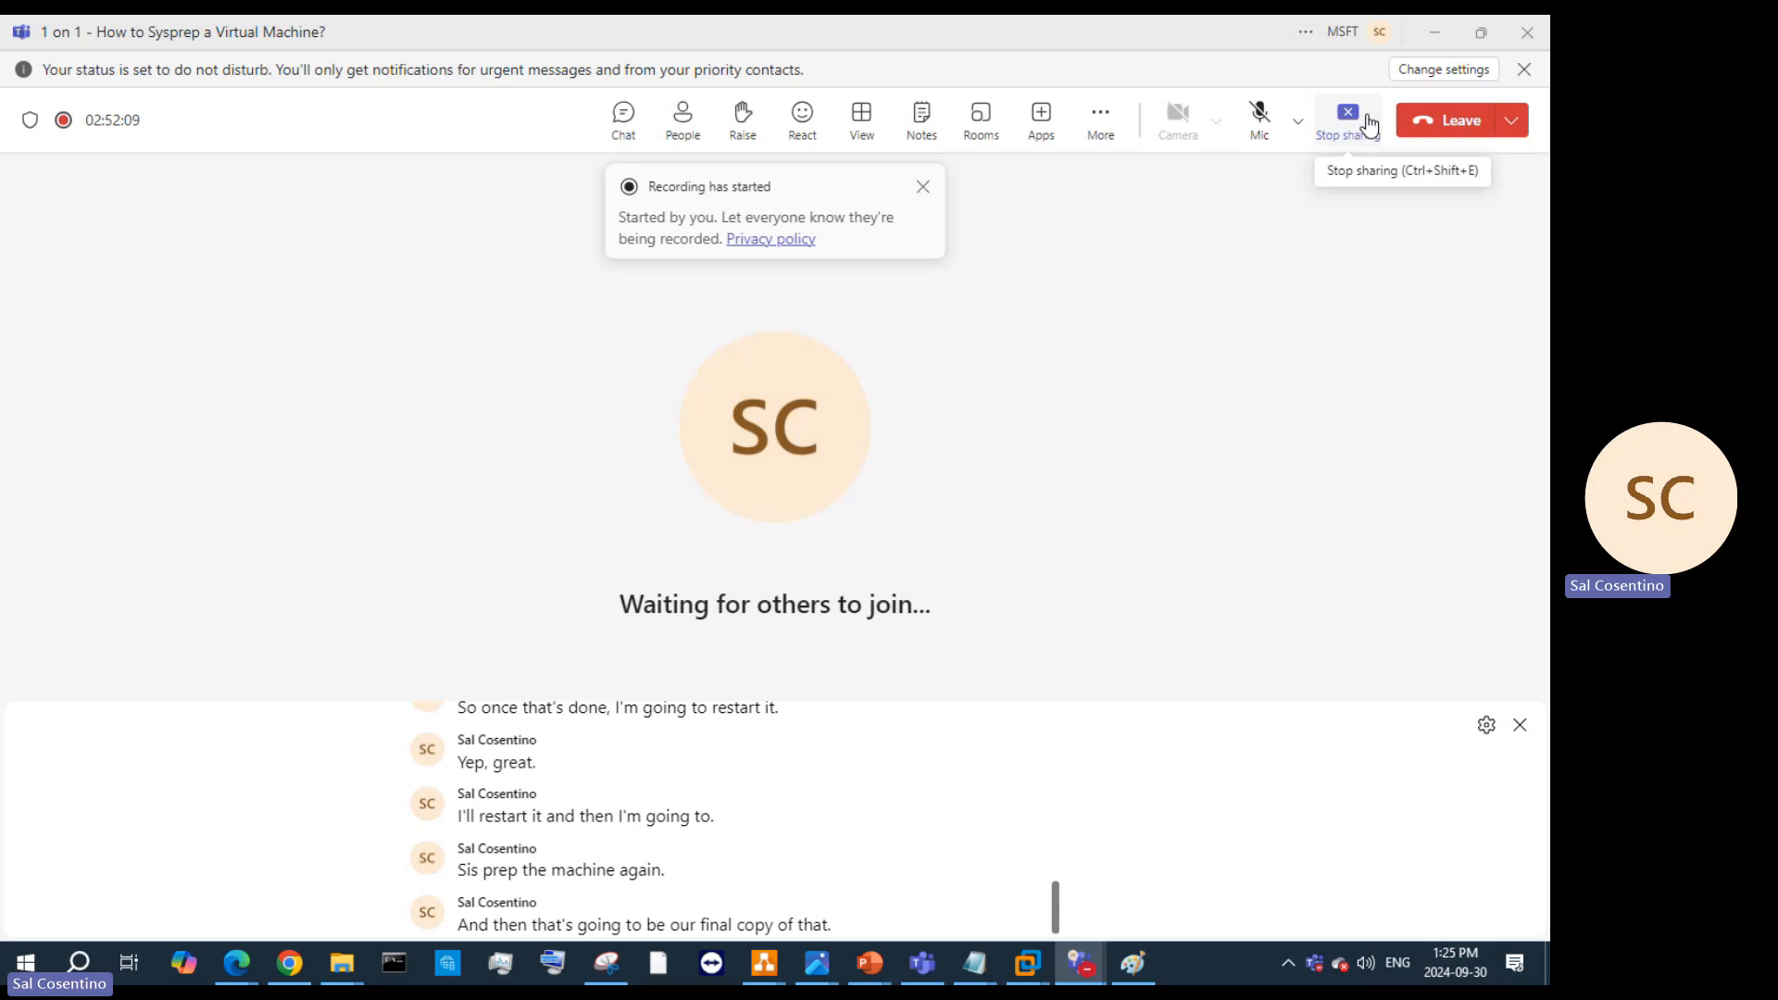
{"action": "left_click", "coordinate": [1259, 113]}
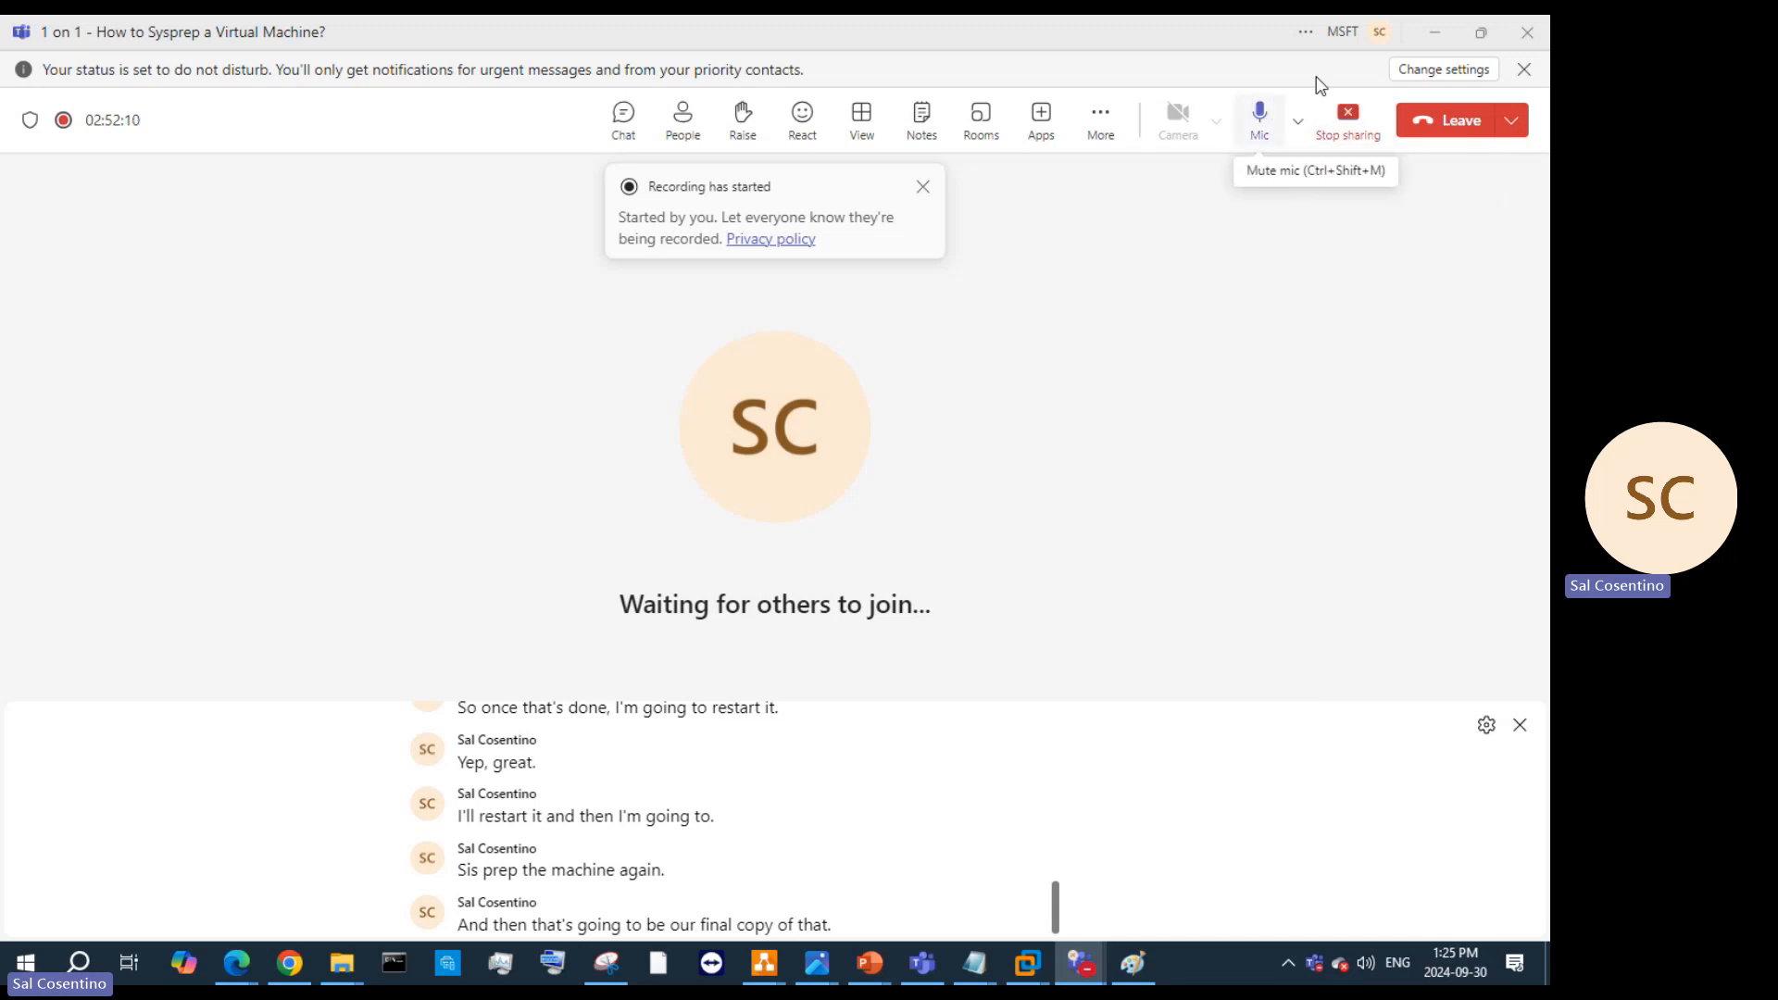
{"action": "left_click", "coordinate": [1439, 34]}
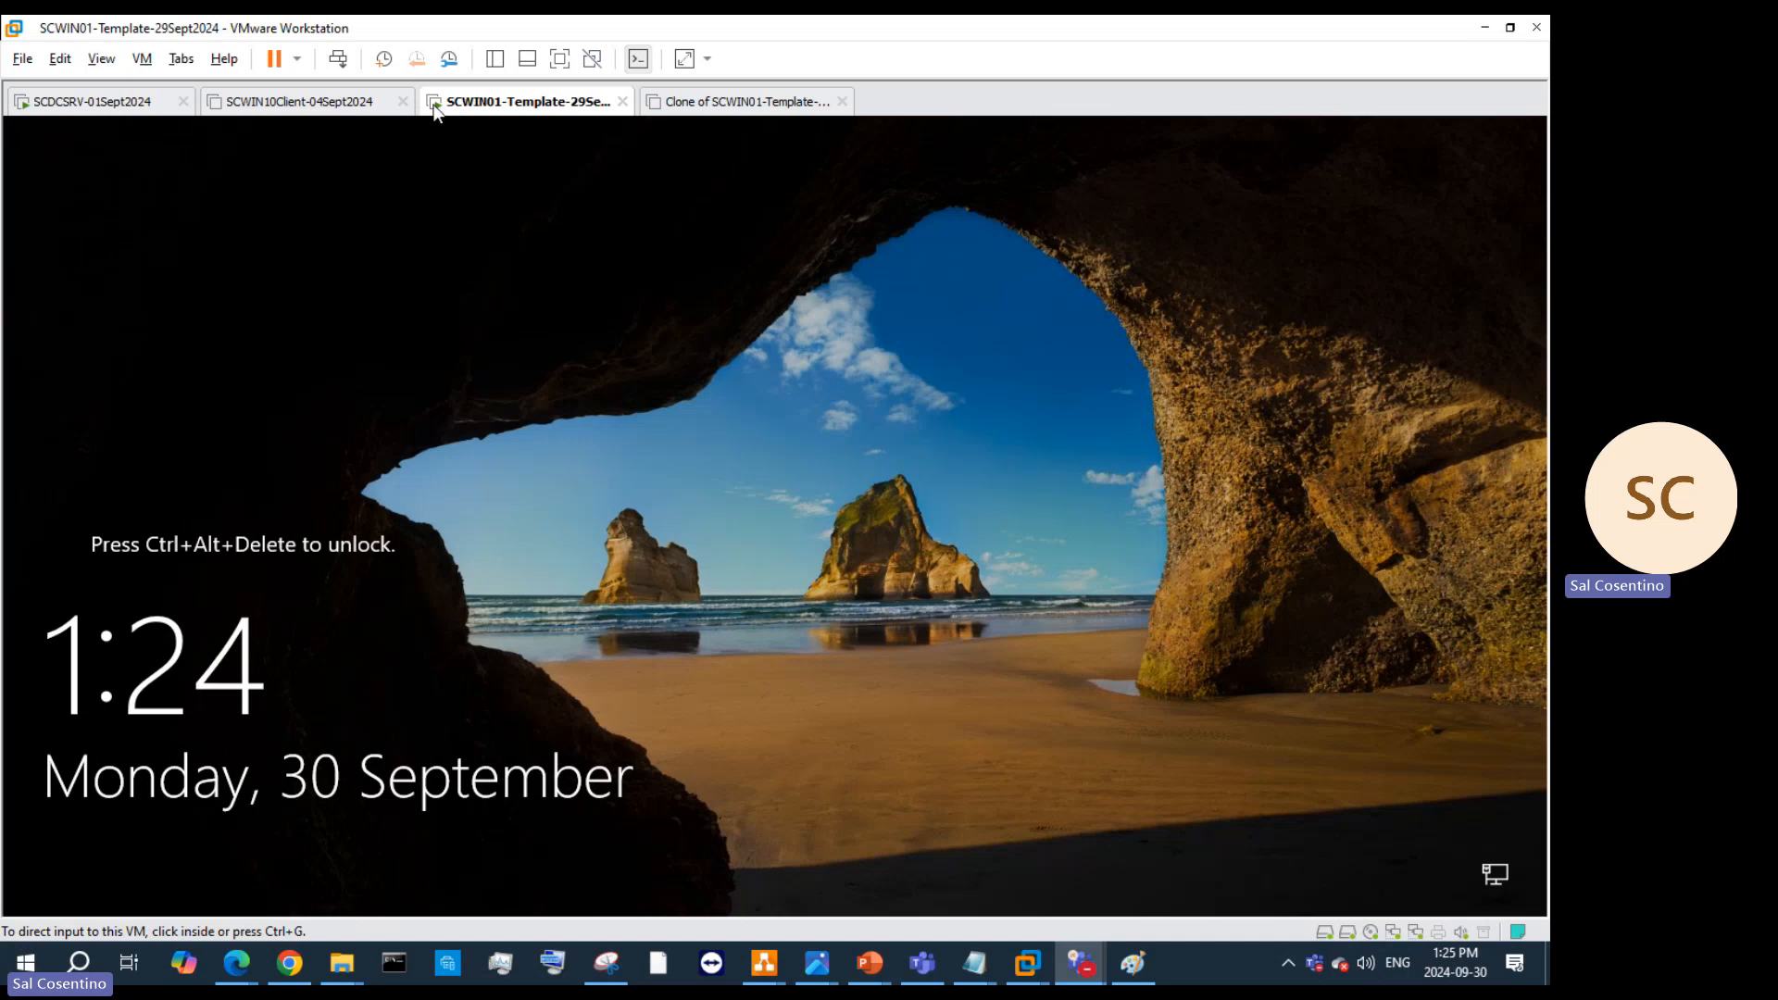
Step: Confirm the SCWIN01 VM sits at its lock screen, then switch to the Sysprep PowerPoint deck
{"action": "left_click", "coordinate": [484, 109]}
{"action": "right_click", "coordinate": [483, 110]}
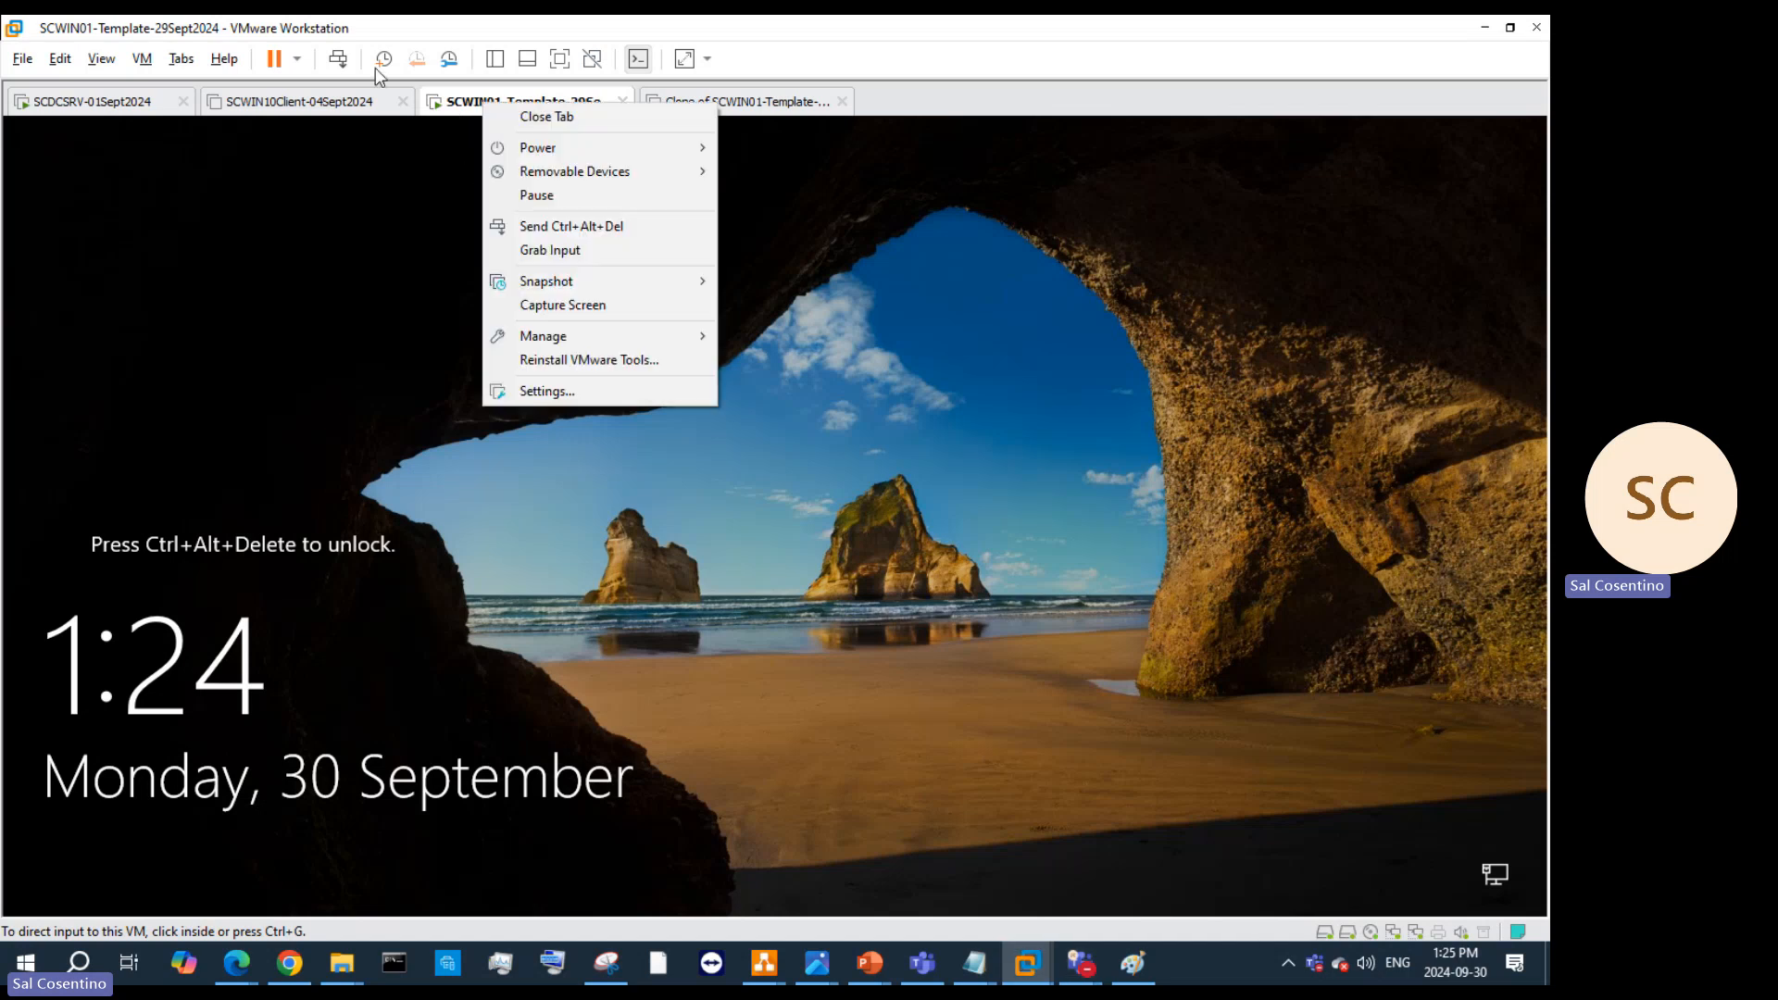
{"action": "left_click", "coordinate": [339, 61]}
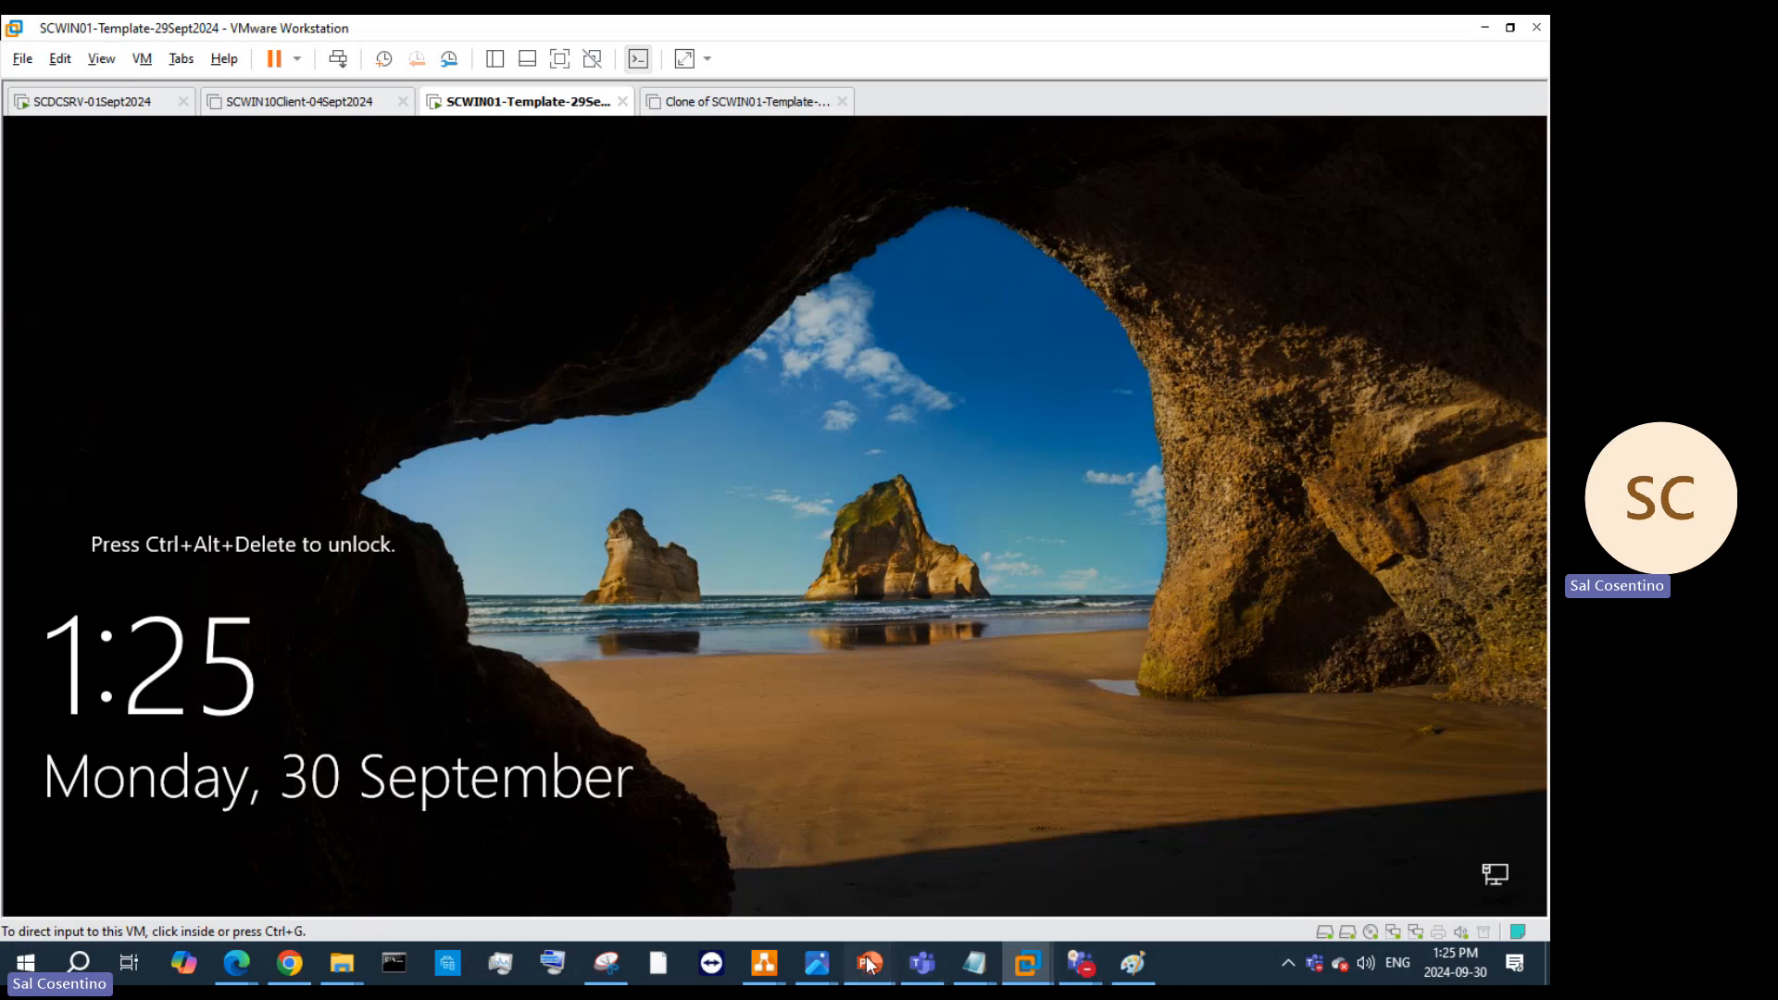
{"action": "mouse_move", "coordinate": [868, 964]}
{"action": "left_click", "coordinate": [1304, 842]}
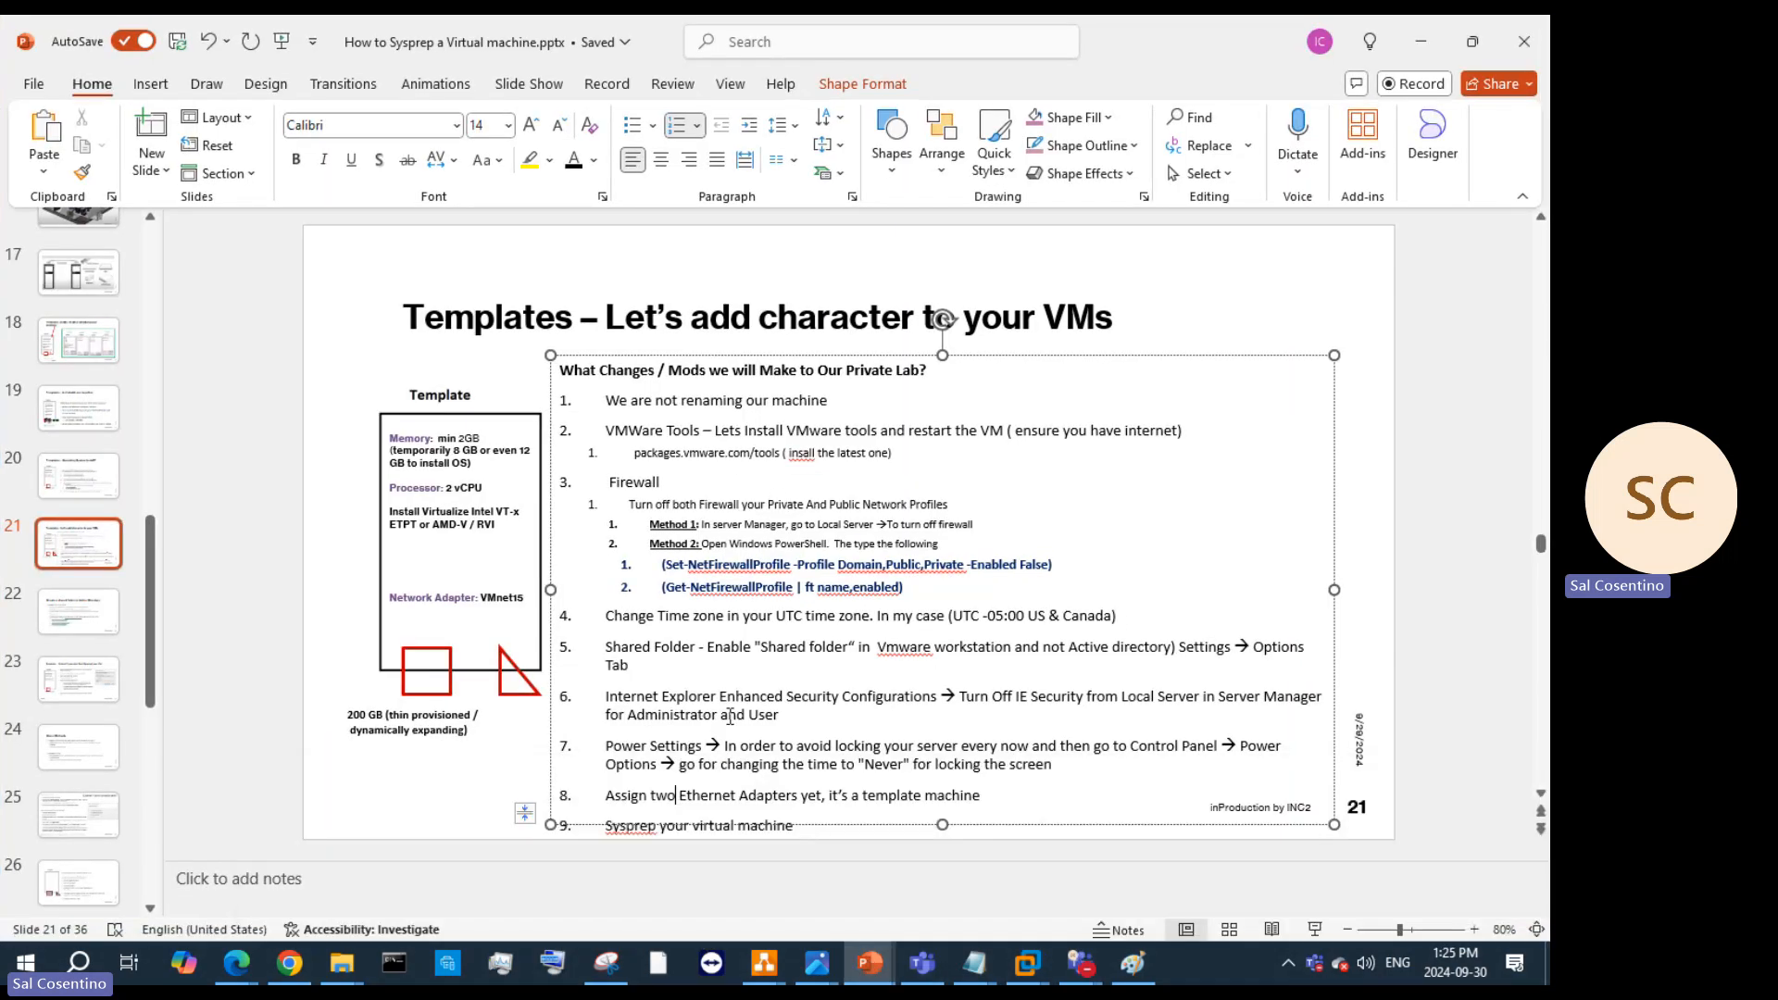
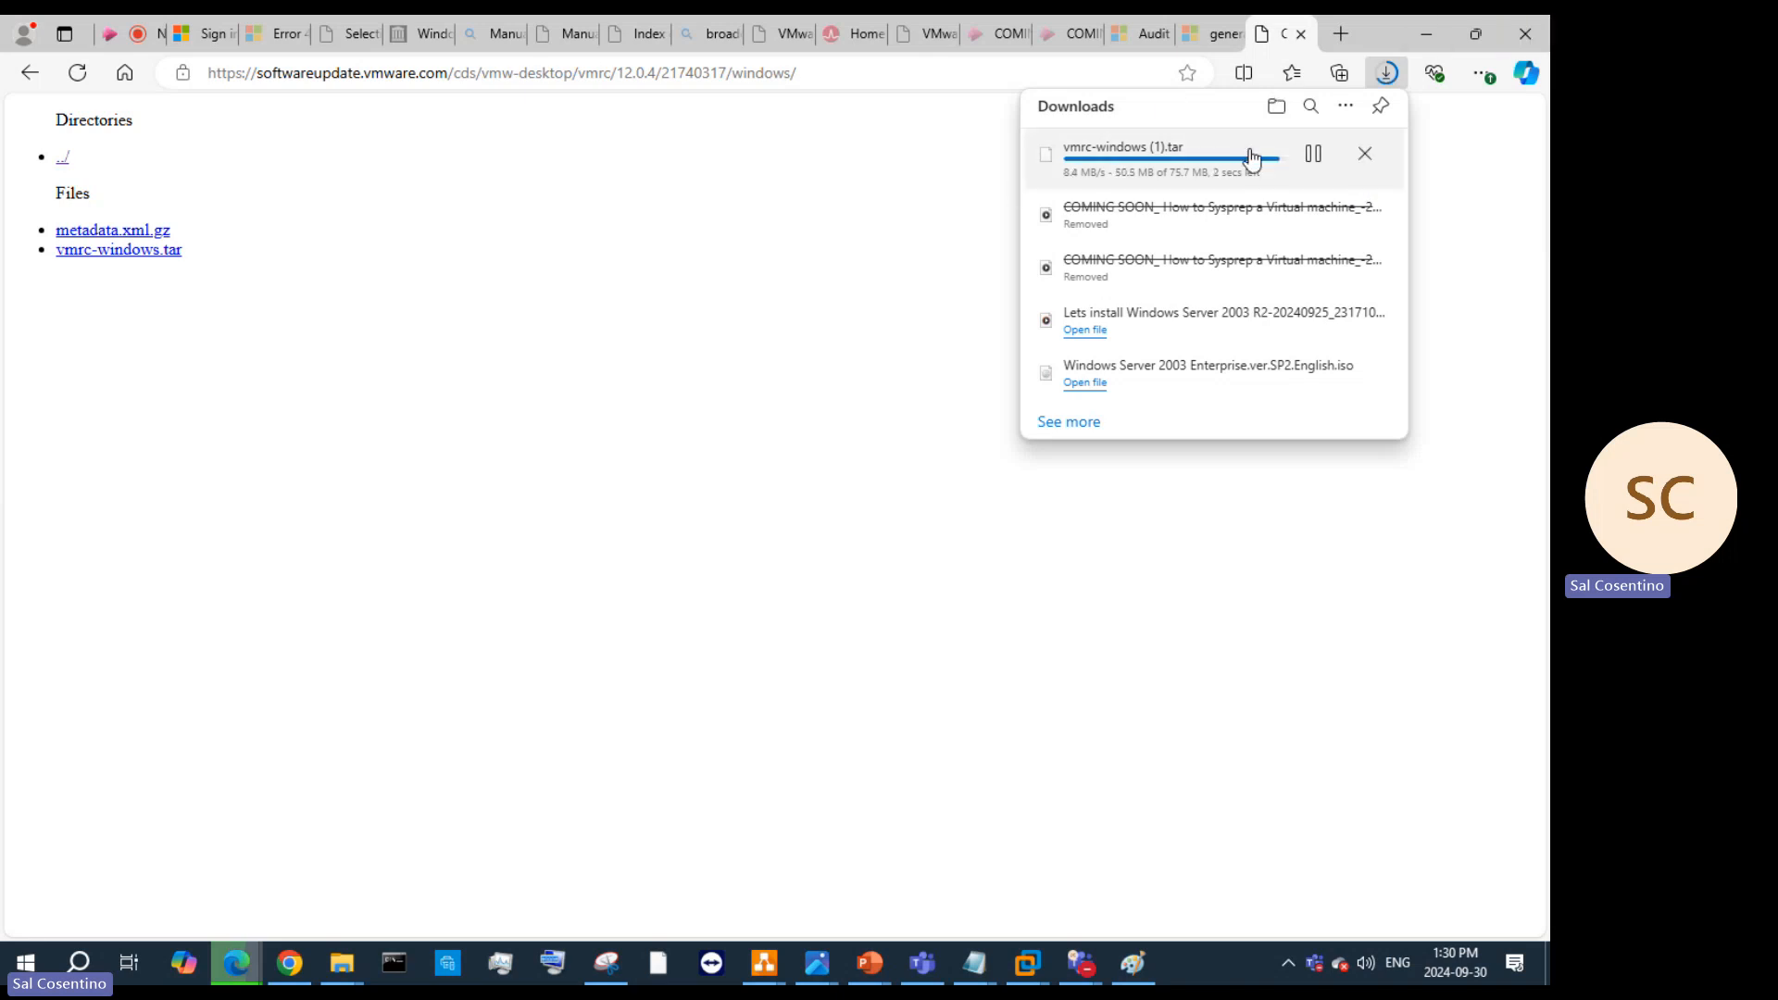
Step: Check the vmrc-windows download in Edge and shrink slide 21's list box below the title
{"action": "right_click", "coordinate": [1164, 166]}
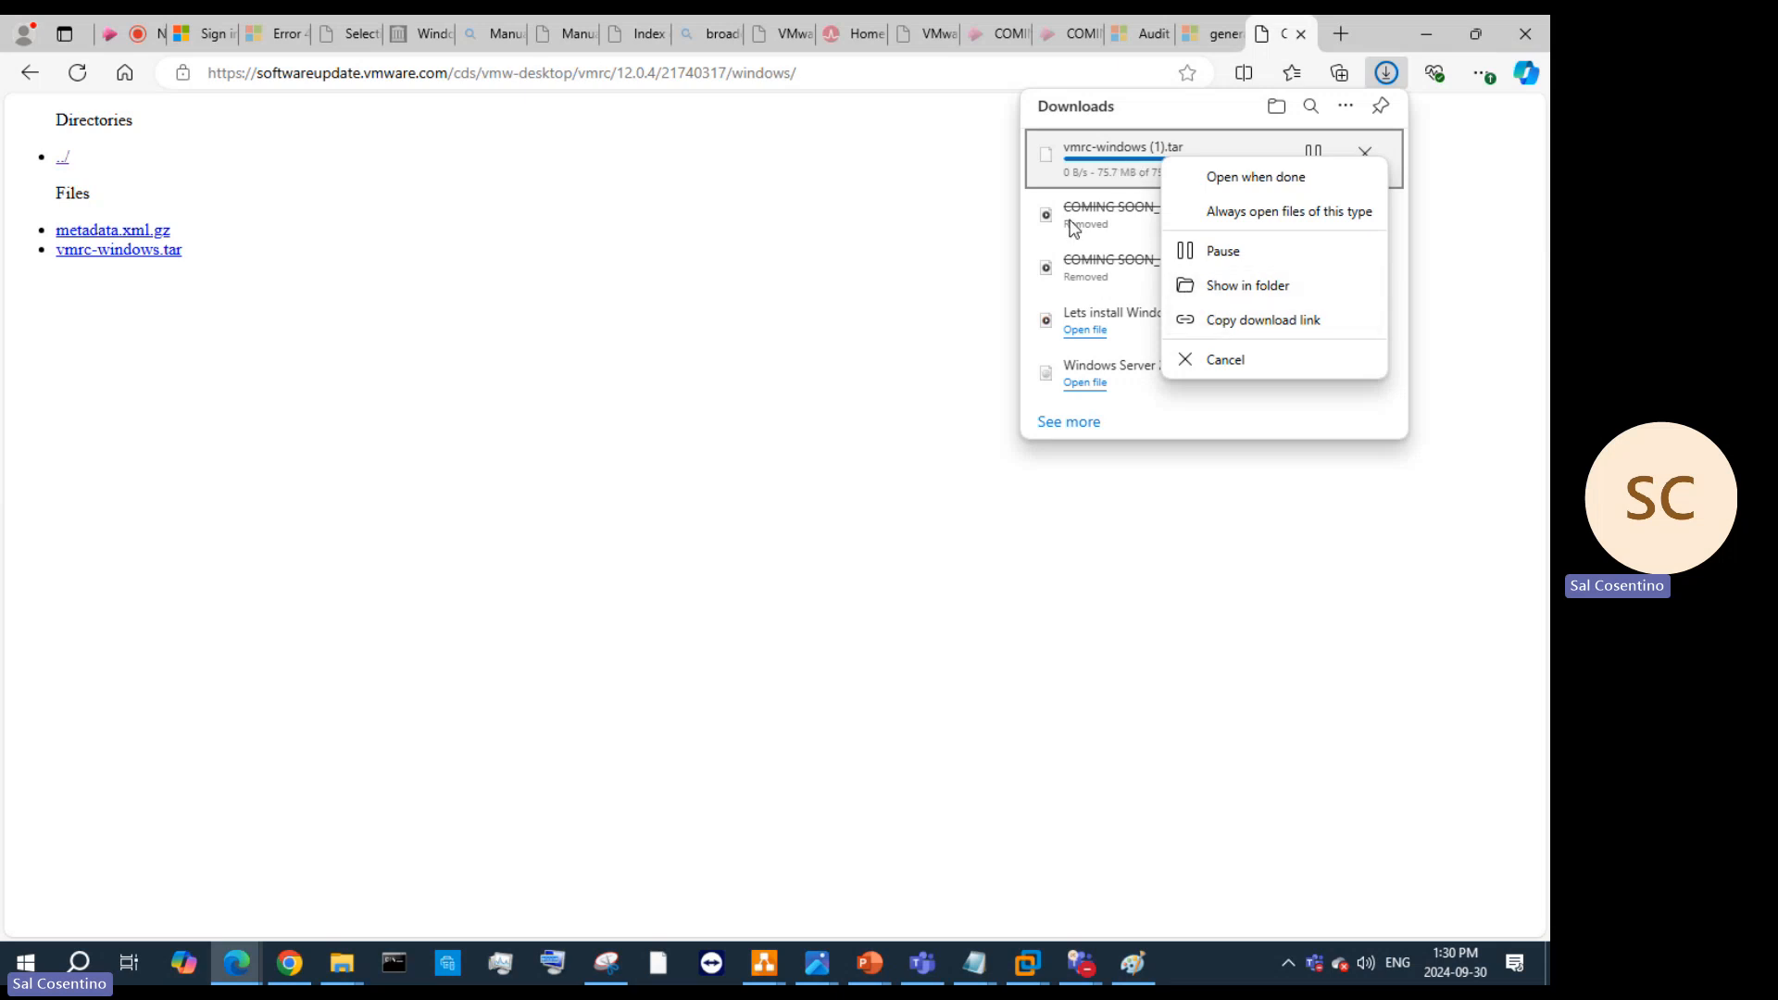
{"action": "left_click", "coordinate": [1431, 30]}
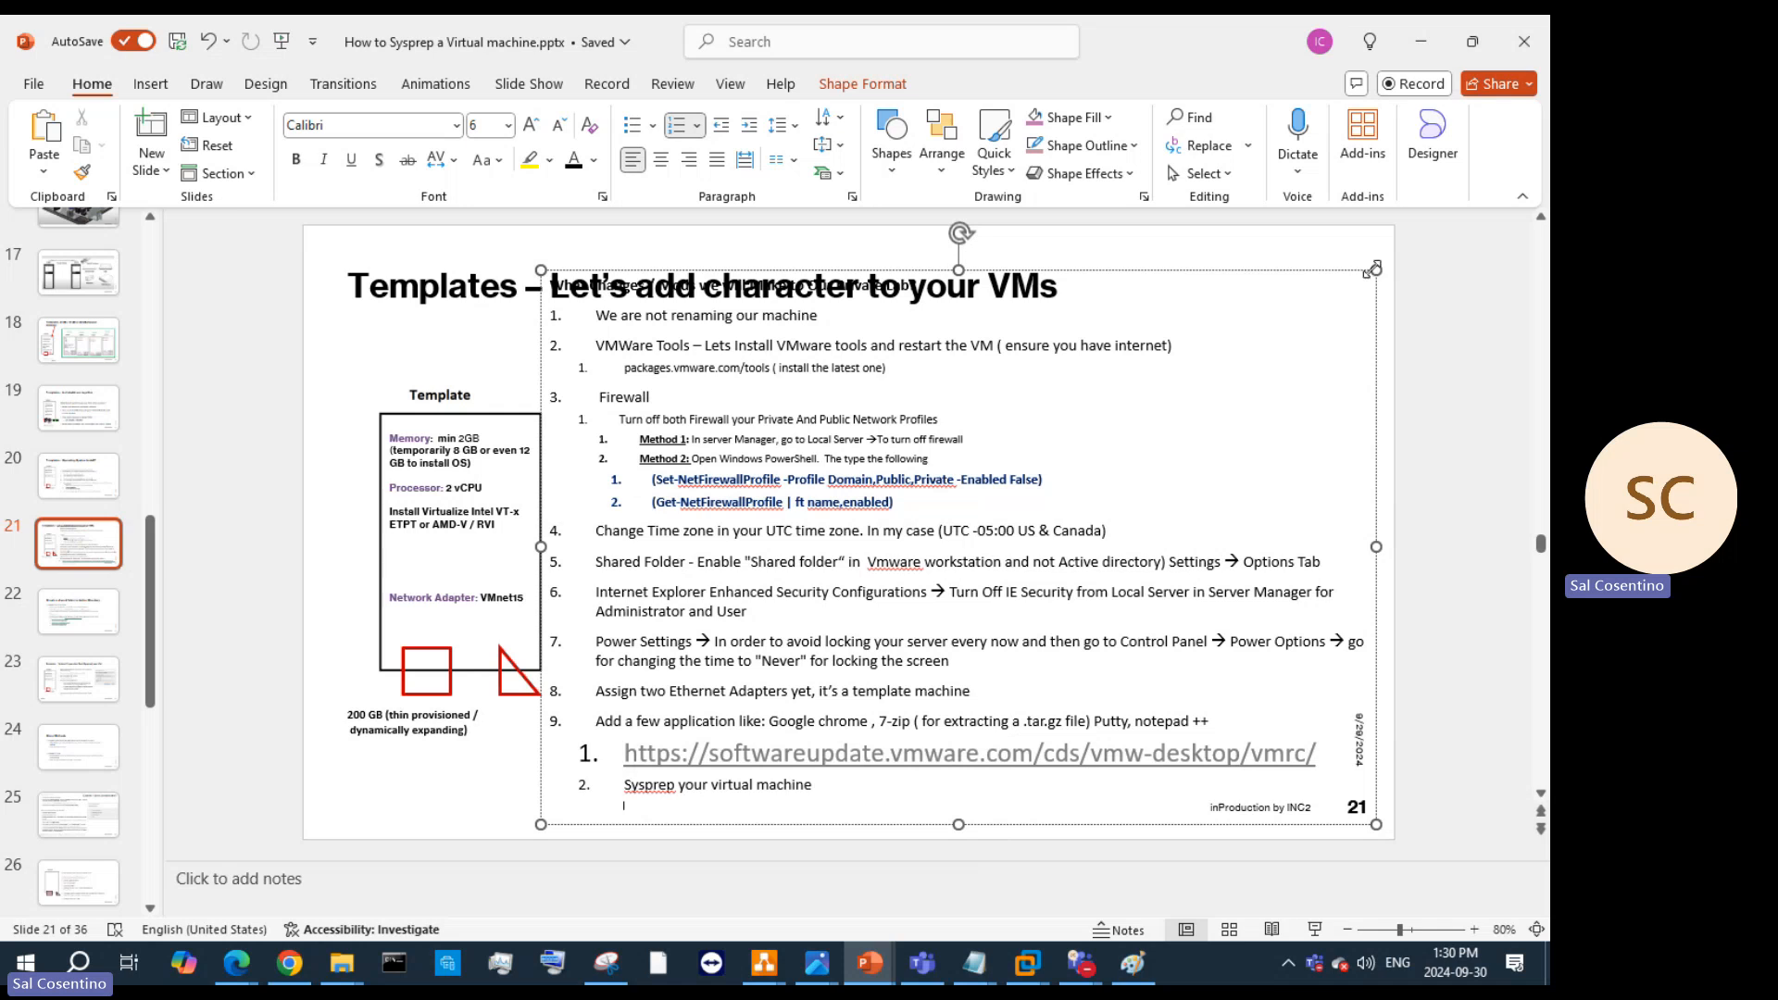
{"action": "left_click_drag", "start_coordinate": [1371, 270], "coordinate": [1348, 320]}
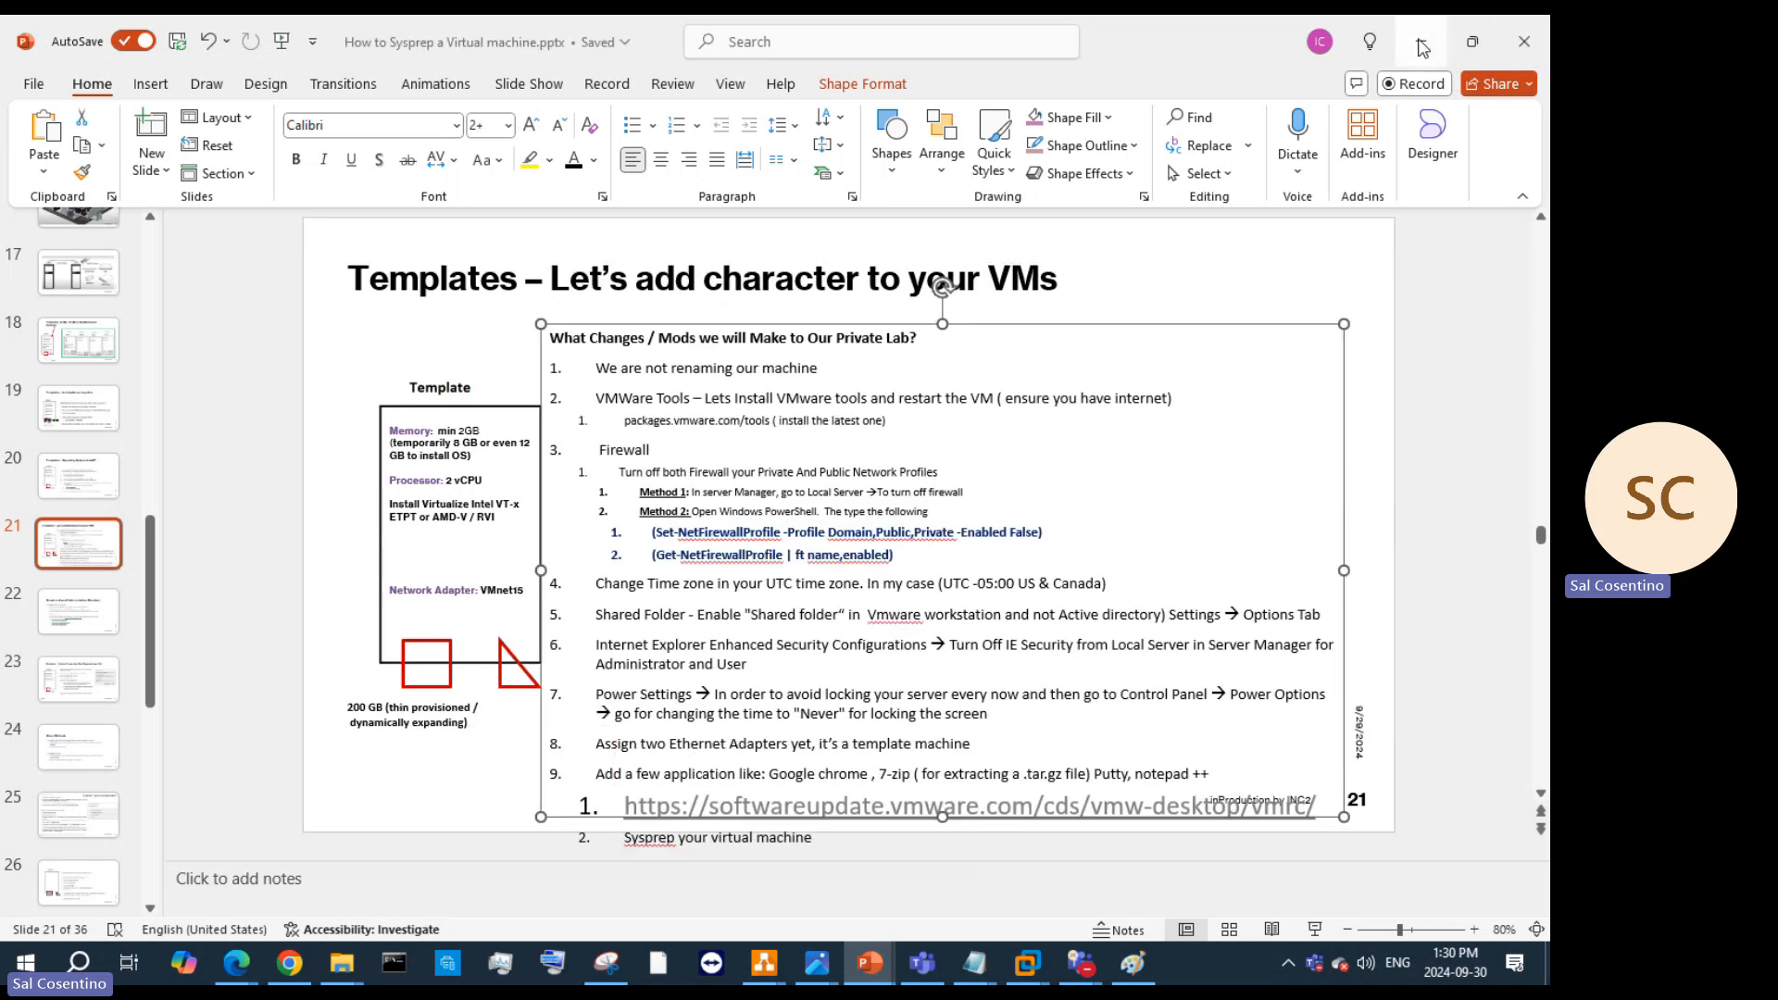
Step: Hide PowerPoint and inspect the template VM tab's context menu without choosing anything
{"action": "left_click", "coordinate": [1423, 43]}
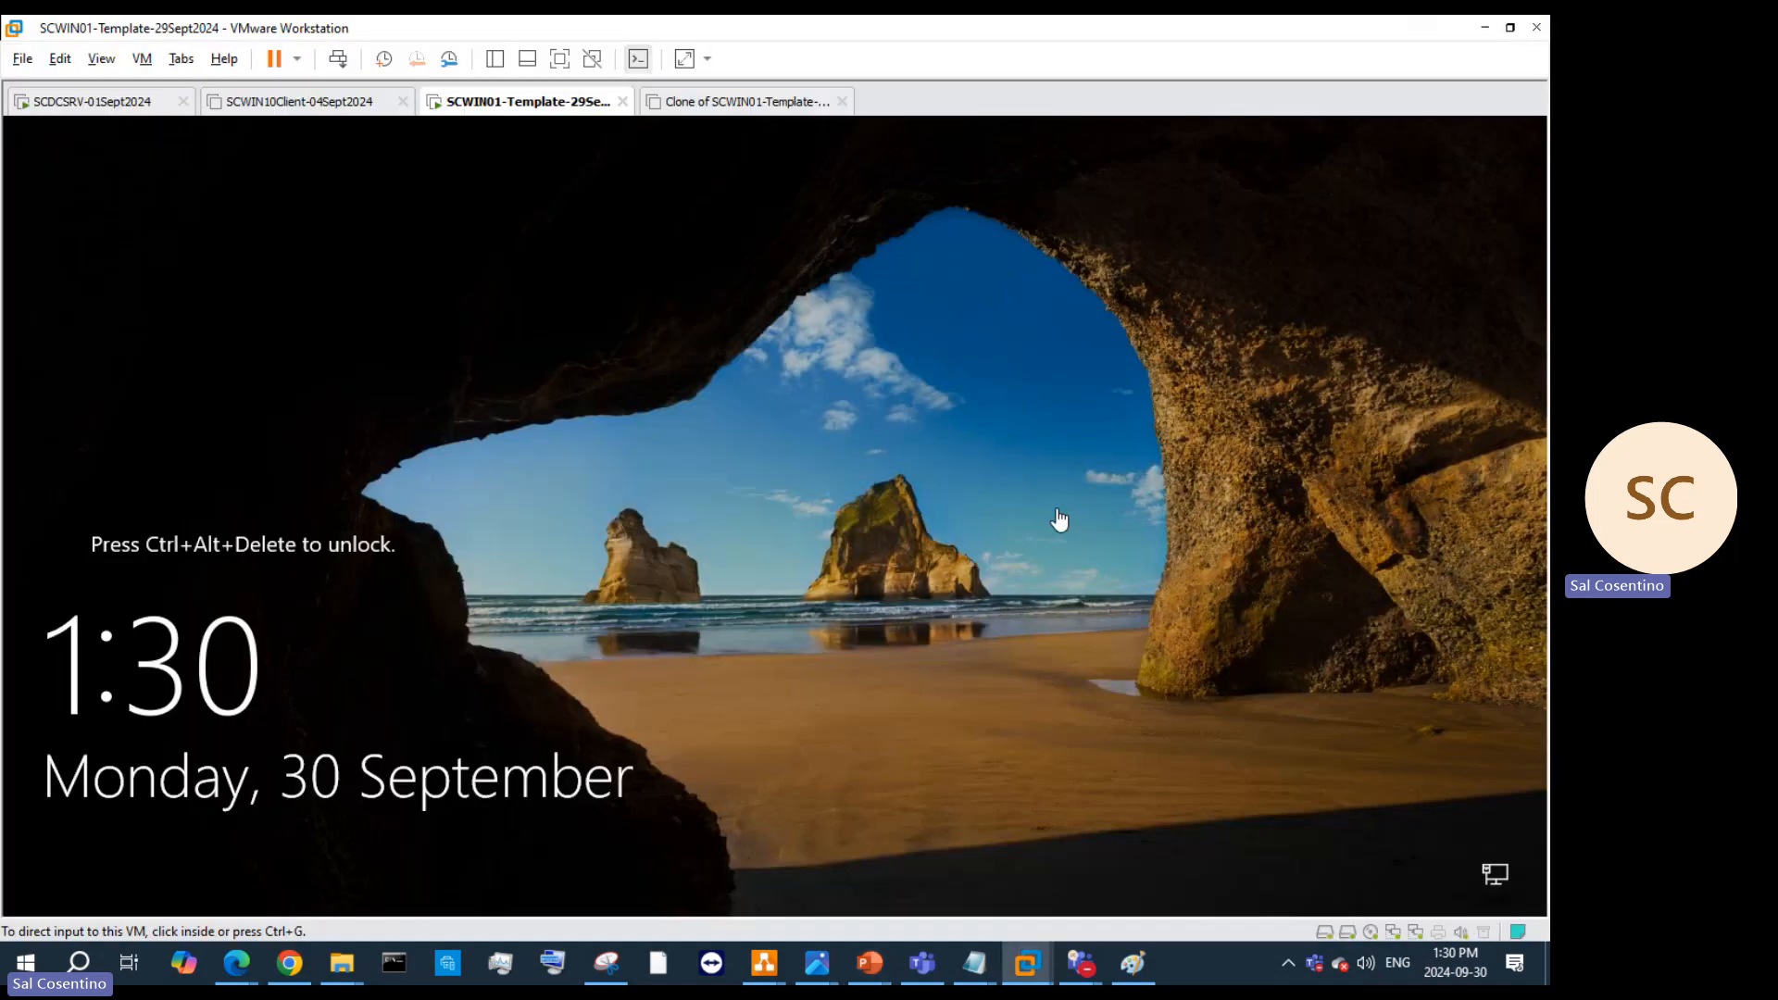
{"action": "right_click", "coordinate": [557, 109]}
{"action": "mouse_move", "coordinate": [633, 171]}
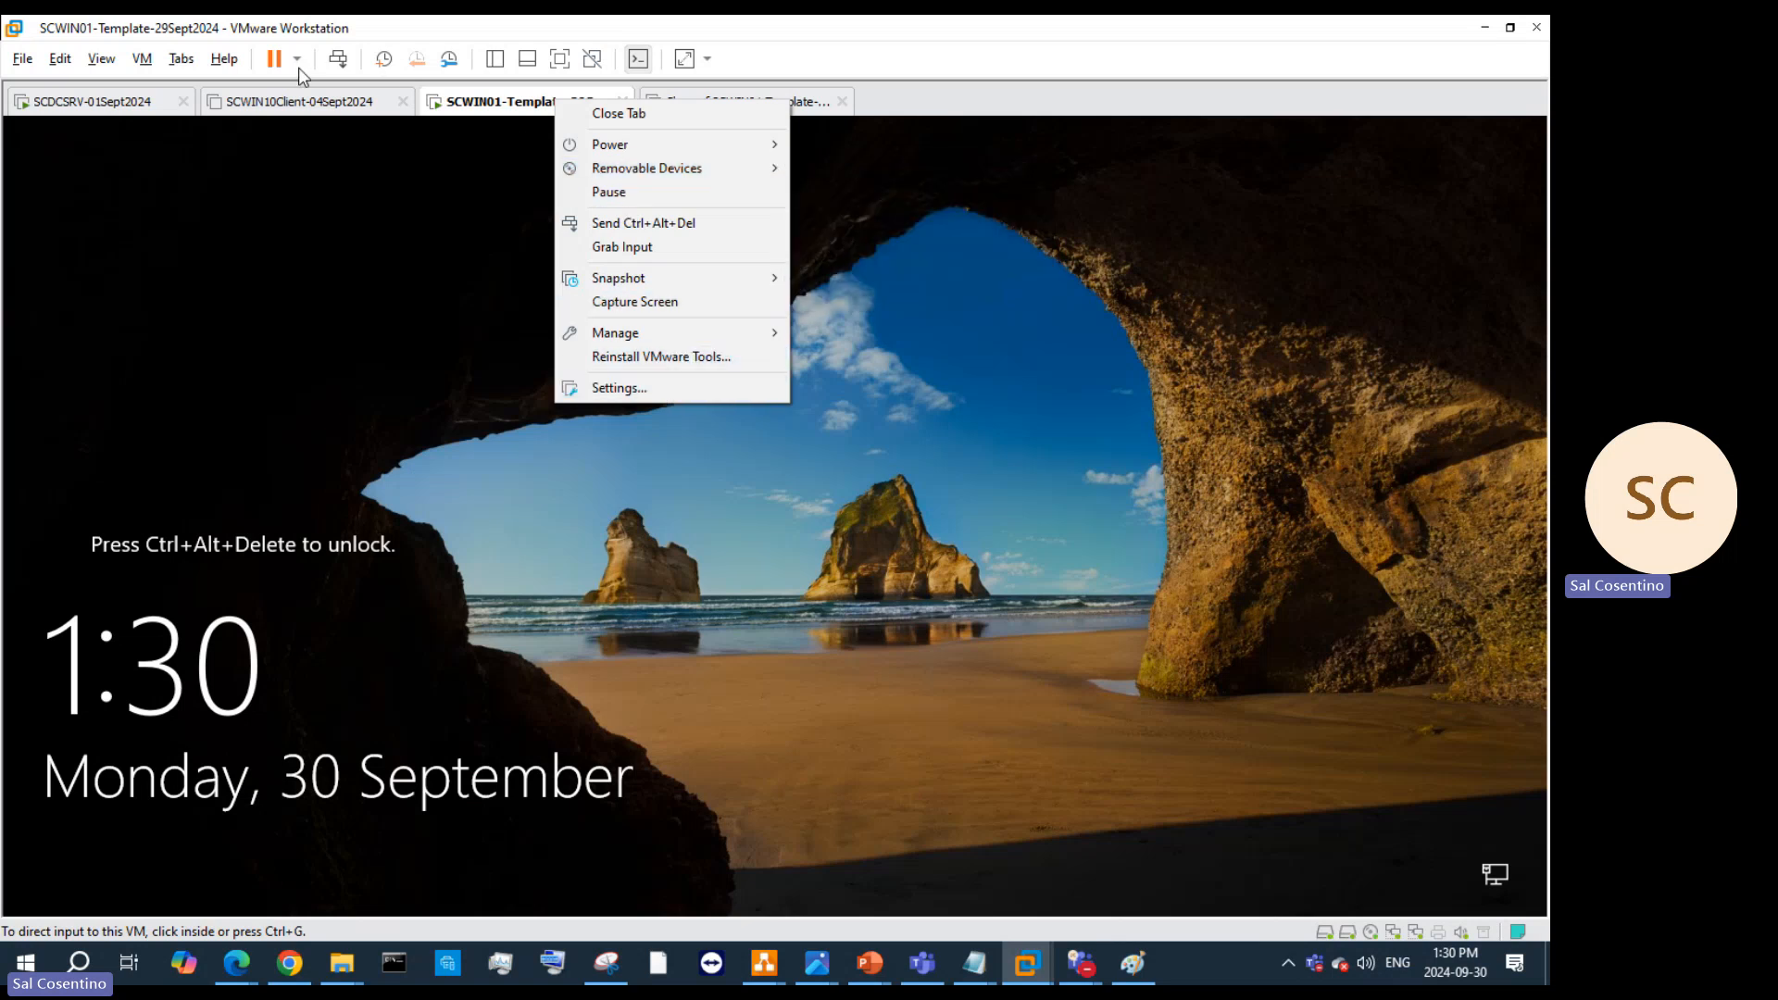
{"action": "left_click", "coordinate": [334, 61]}
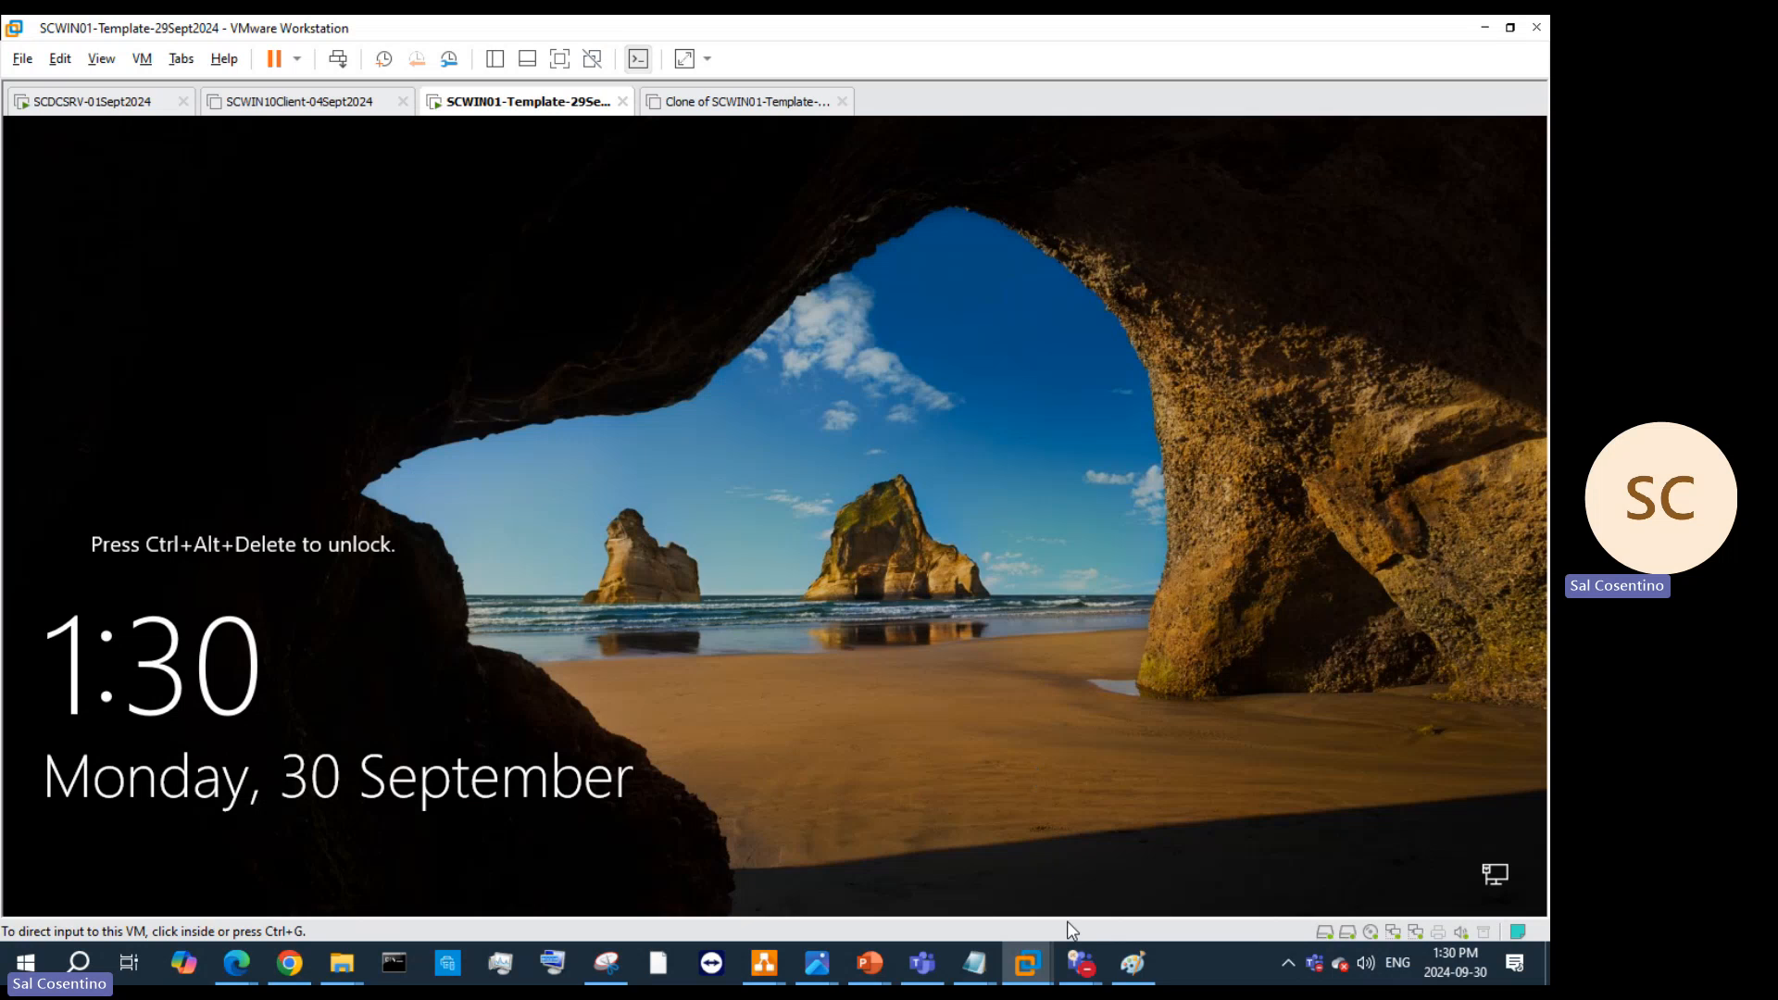
Step: Glance at the Reddit thread in Chrome and the CDS Repository page in Edge, then hide both
{"action": "left_click", "coordinate": [289, 963]}
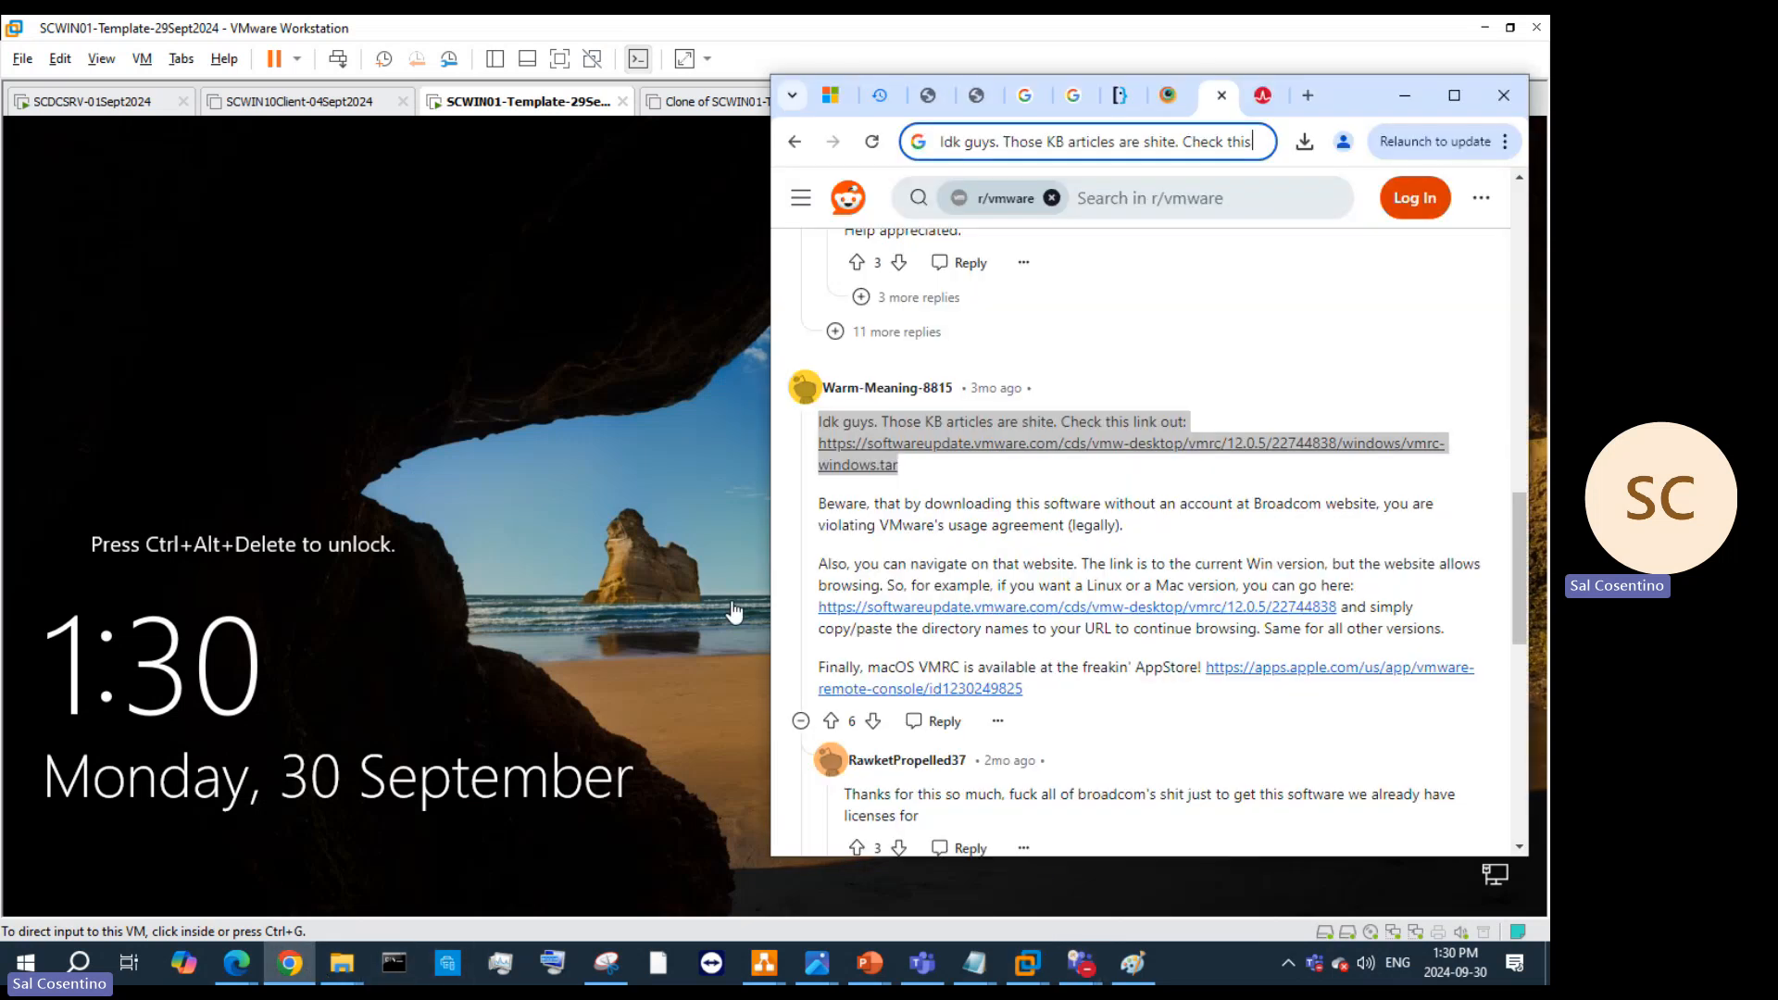
{"action": "left_click", "coordinate": [1414, 102]}
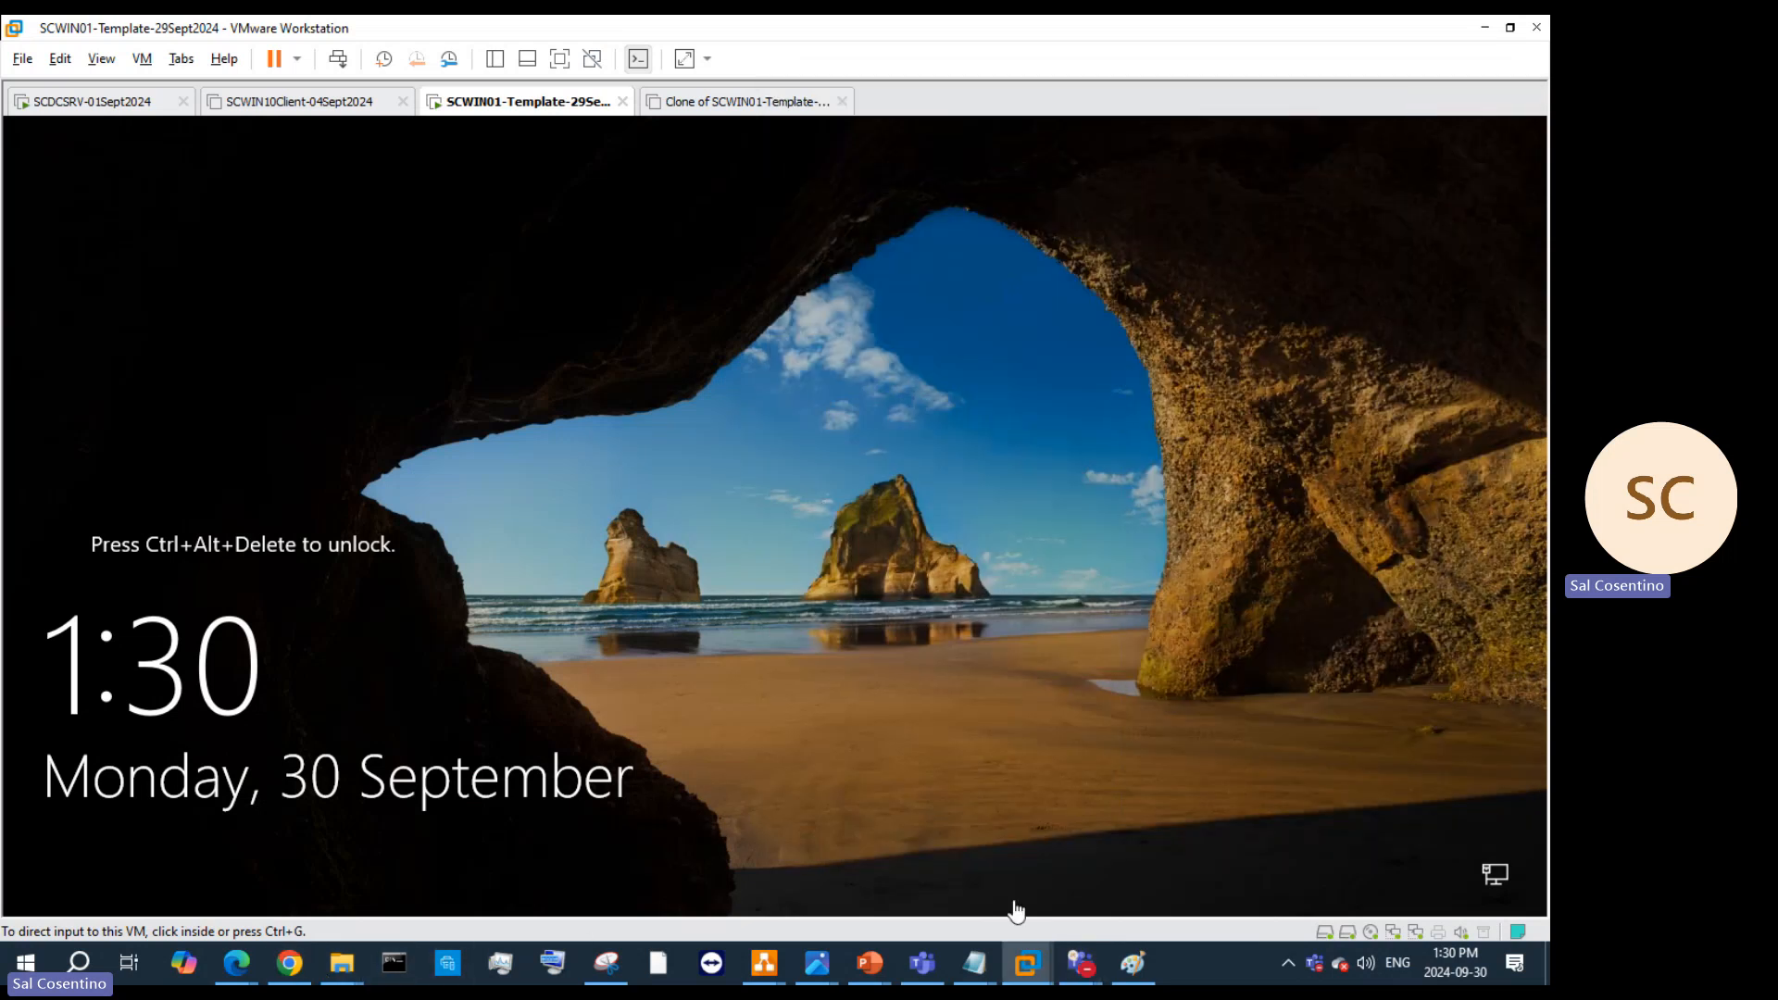
{"action": "mouse_move", "coordinate": [1037, 970]}
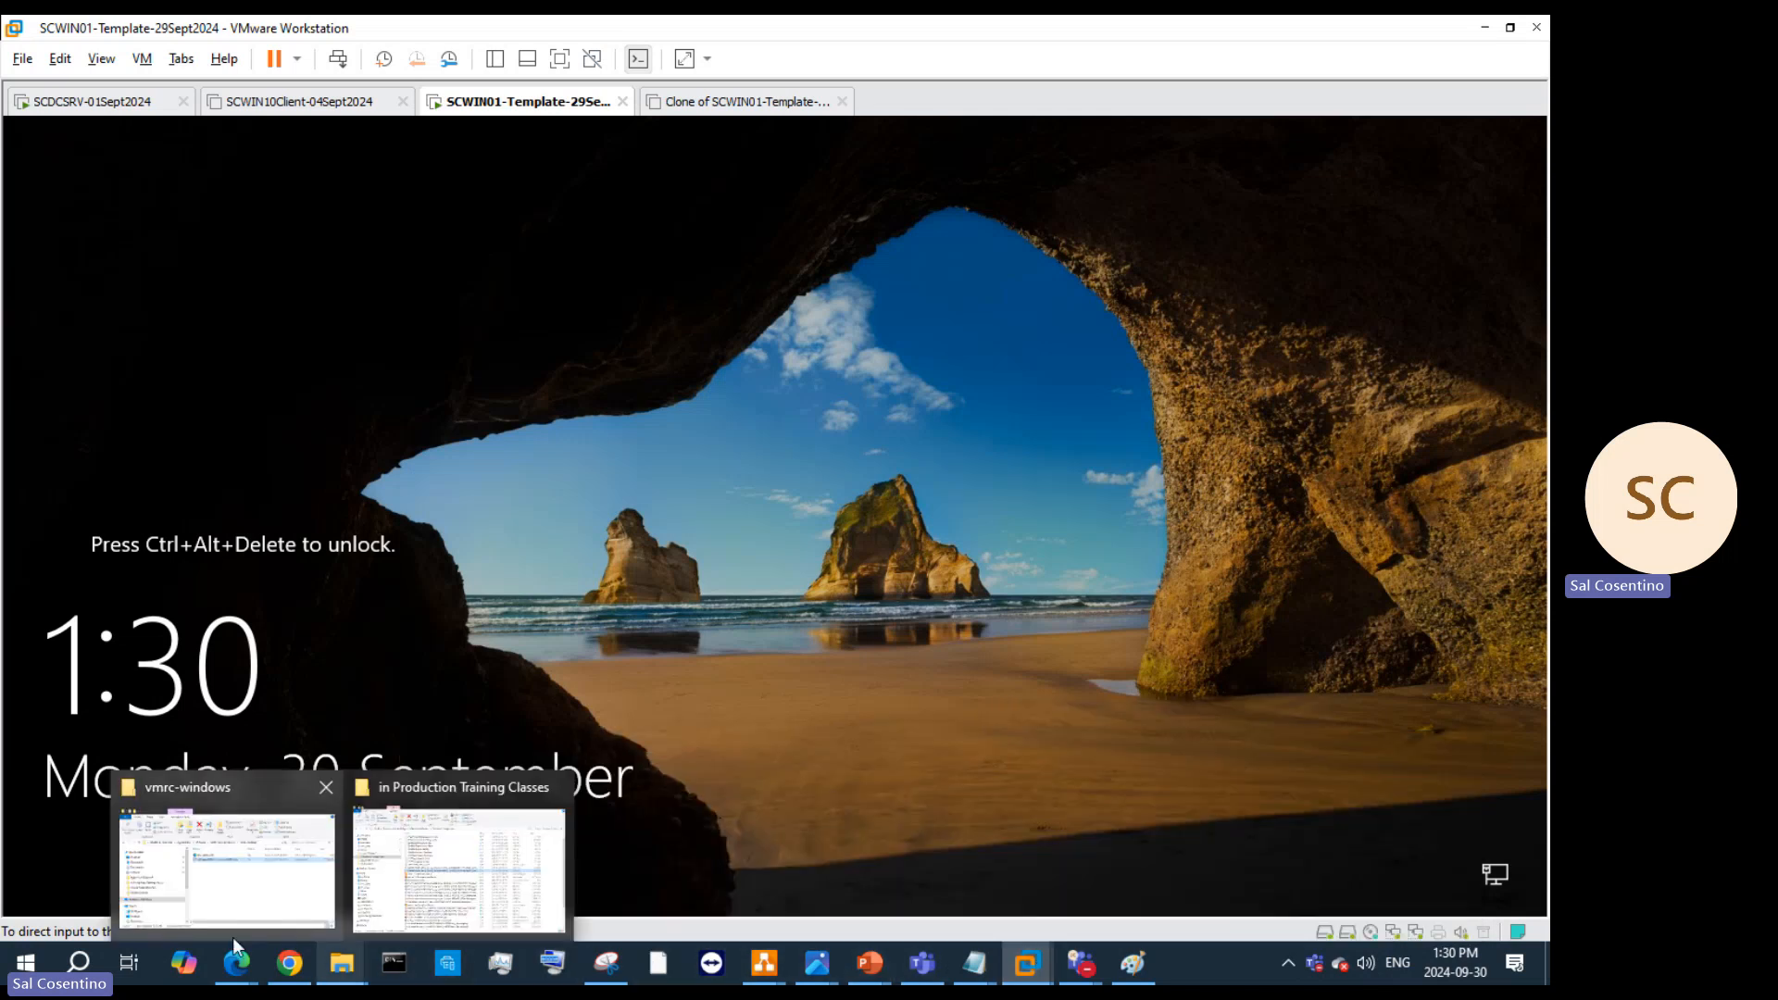
{"action": "mouse_move", "coordinate": [237, 965]}
{"action": "left_click", "coordinate": [133, 875]}
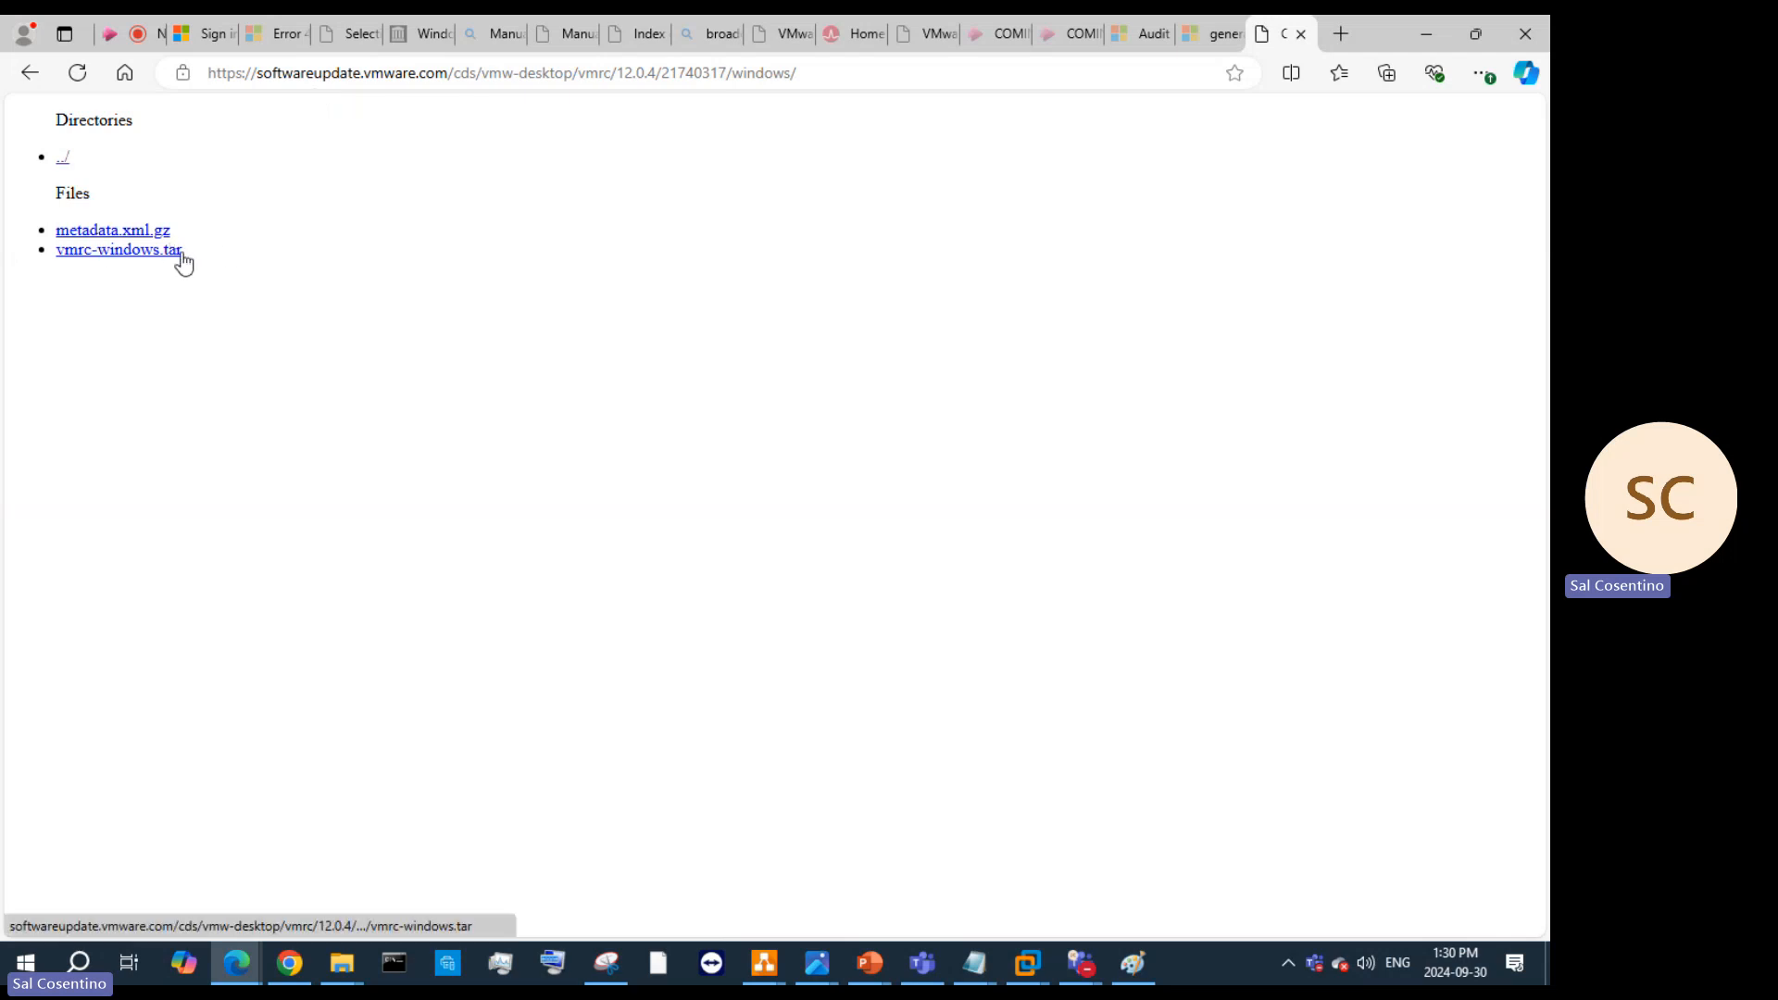
{"action": "left_click", "coordinate": [1429, 34]}
Step: Sign in to the SCWIN01 template VM with its password and open the temp folder in File Explorer
{"action": "left_click", "coordinate": [339, 59]}
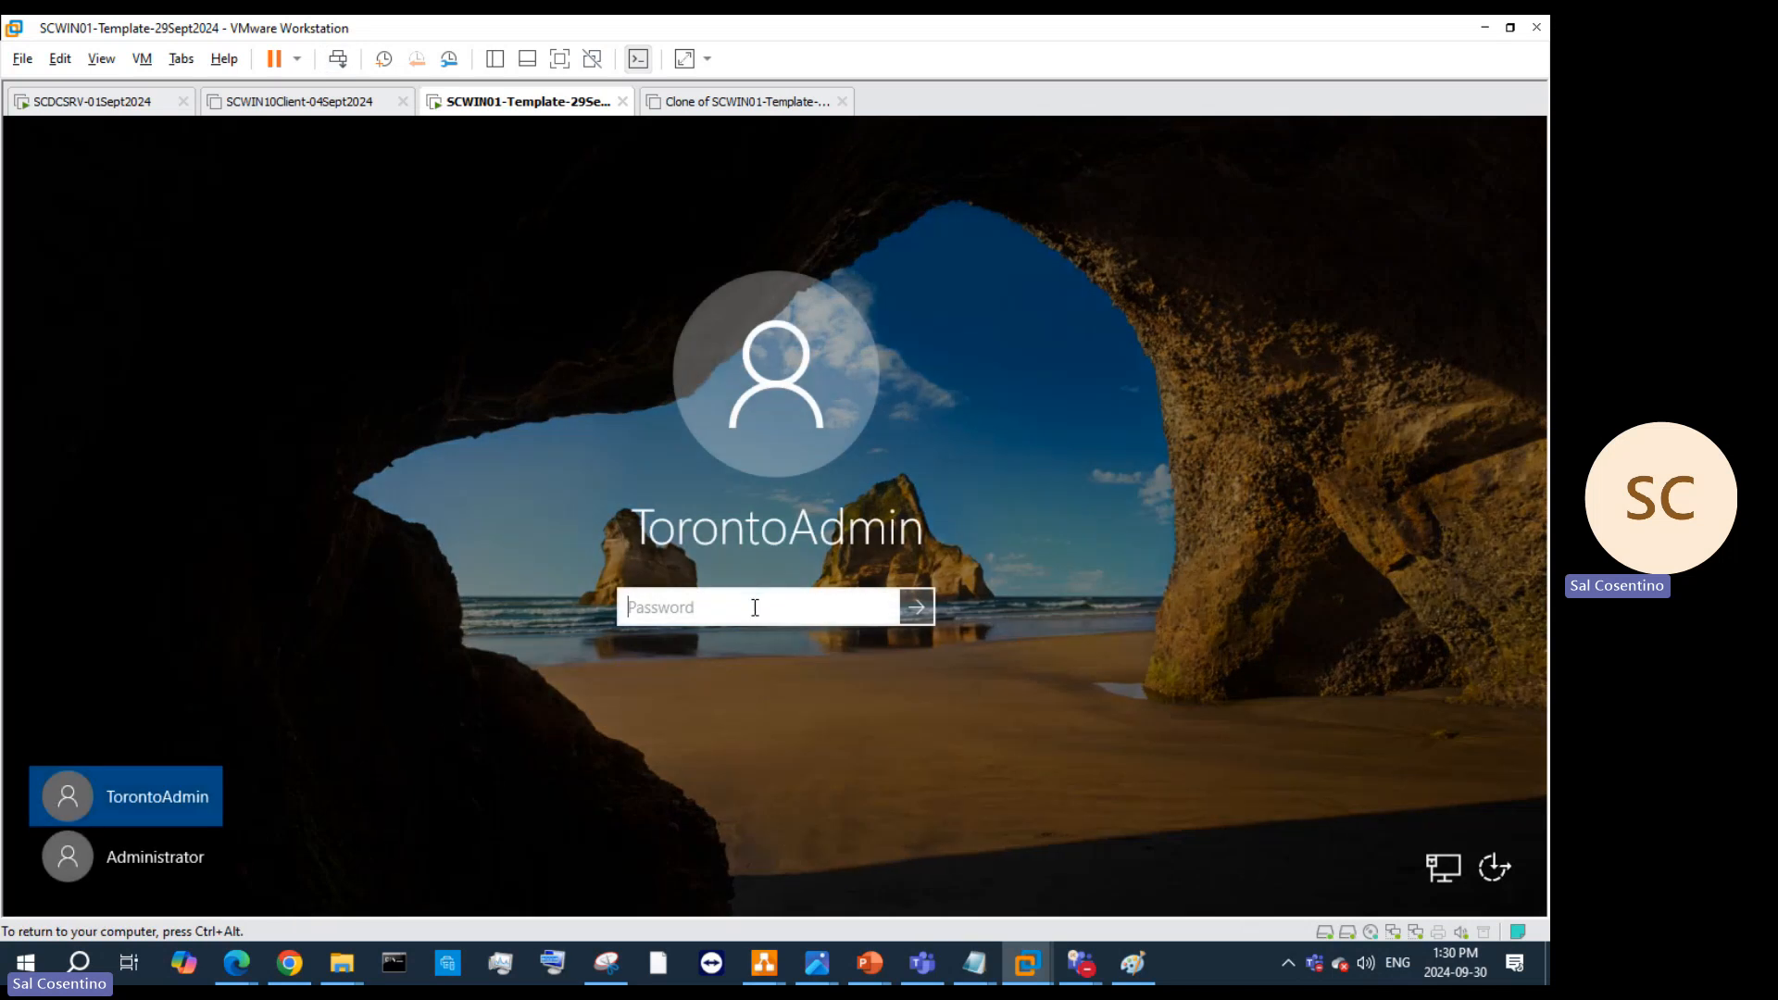
{"action": "type", "text": "•••"}
{"action": "key", "text": "Return"}
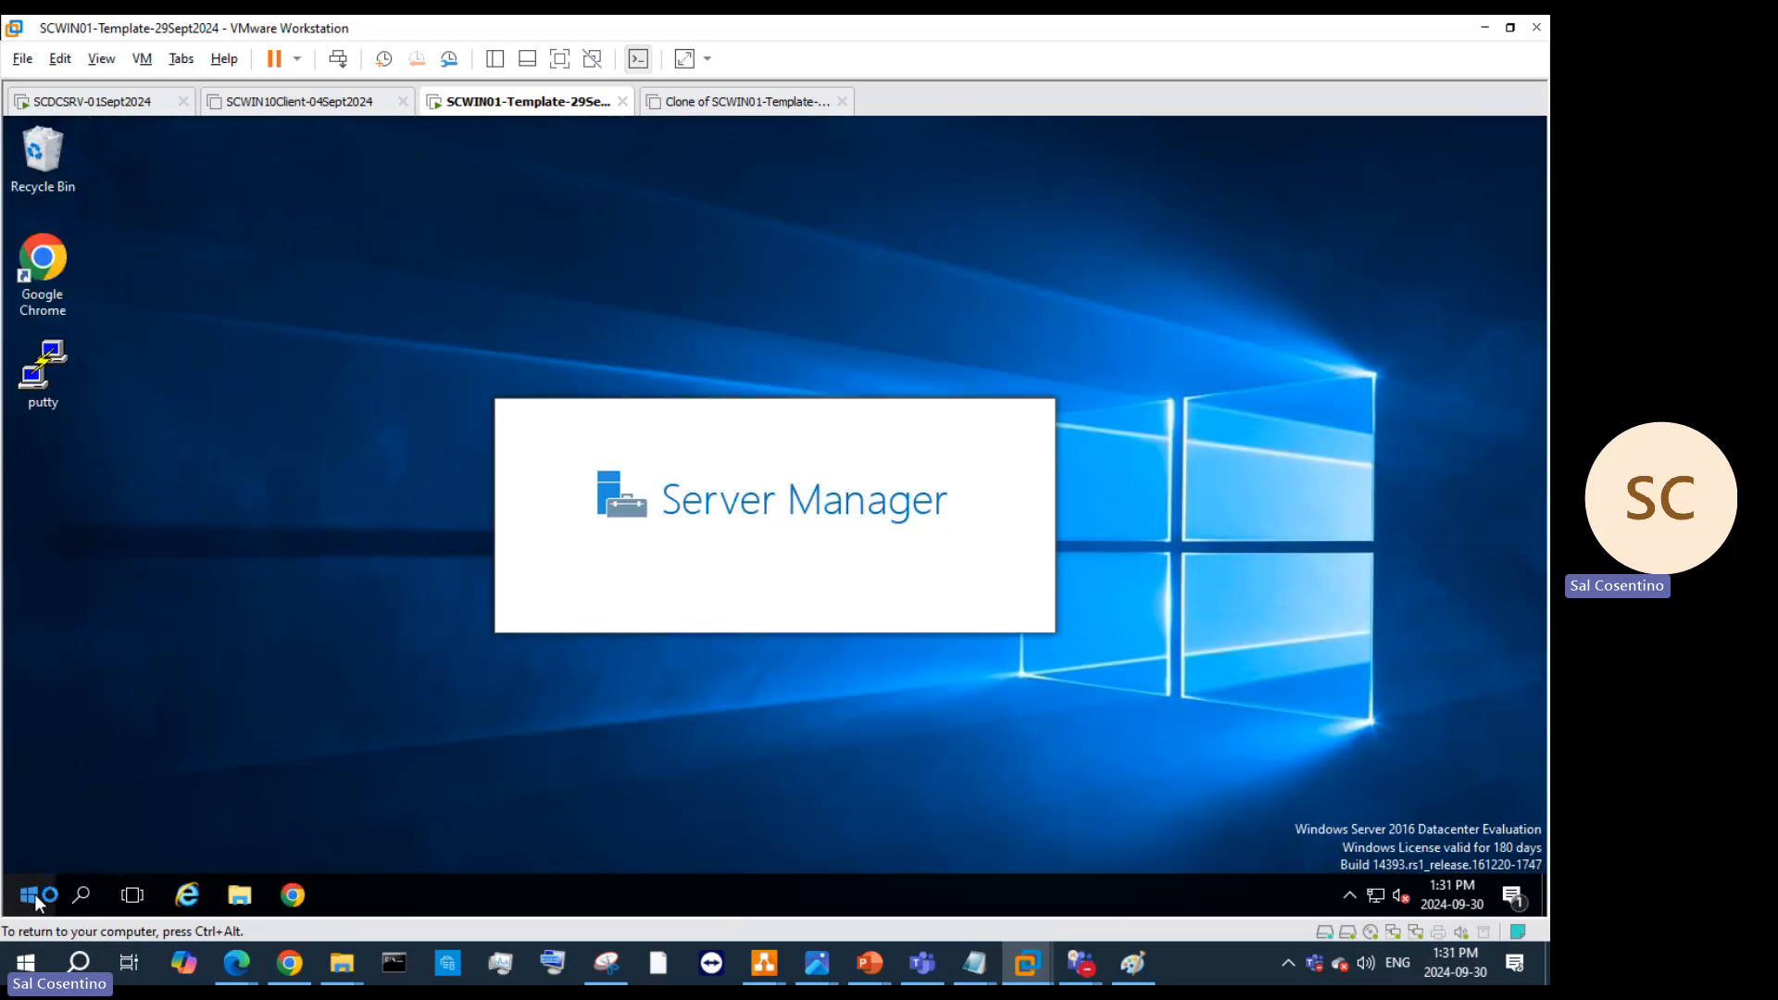
{"action": "left_click", "coordinate": [240, 894]}
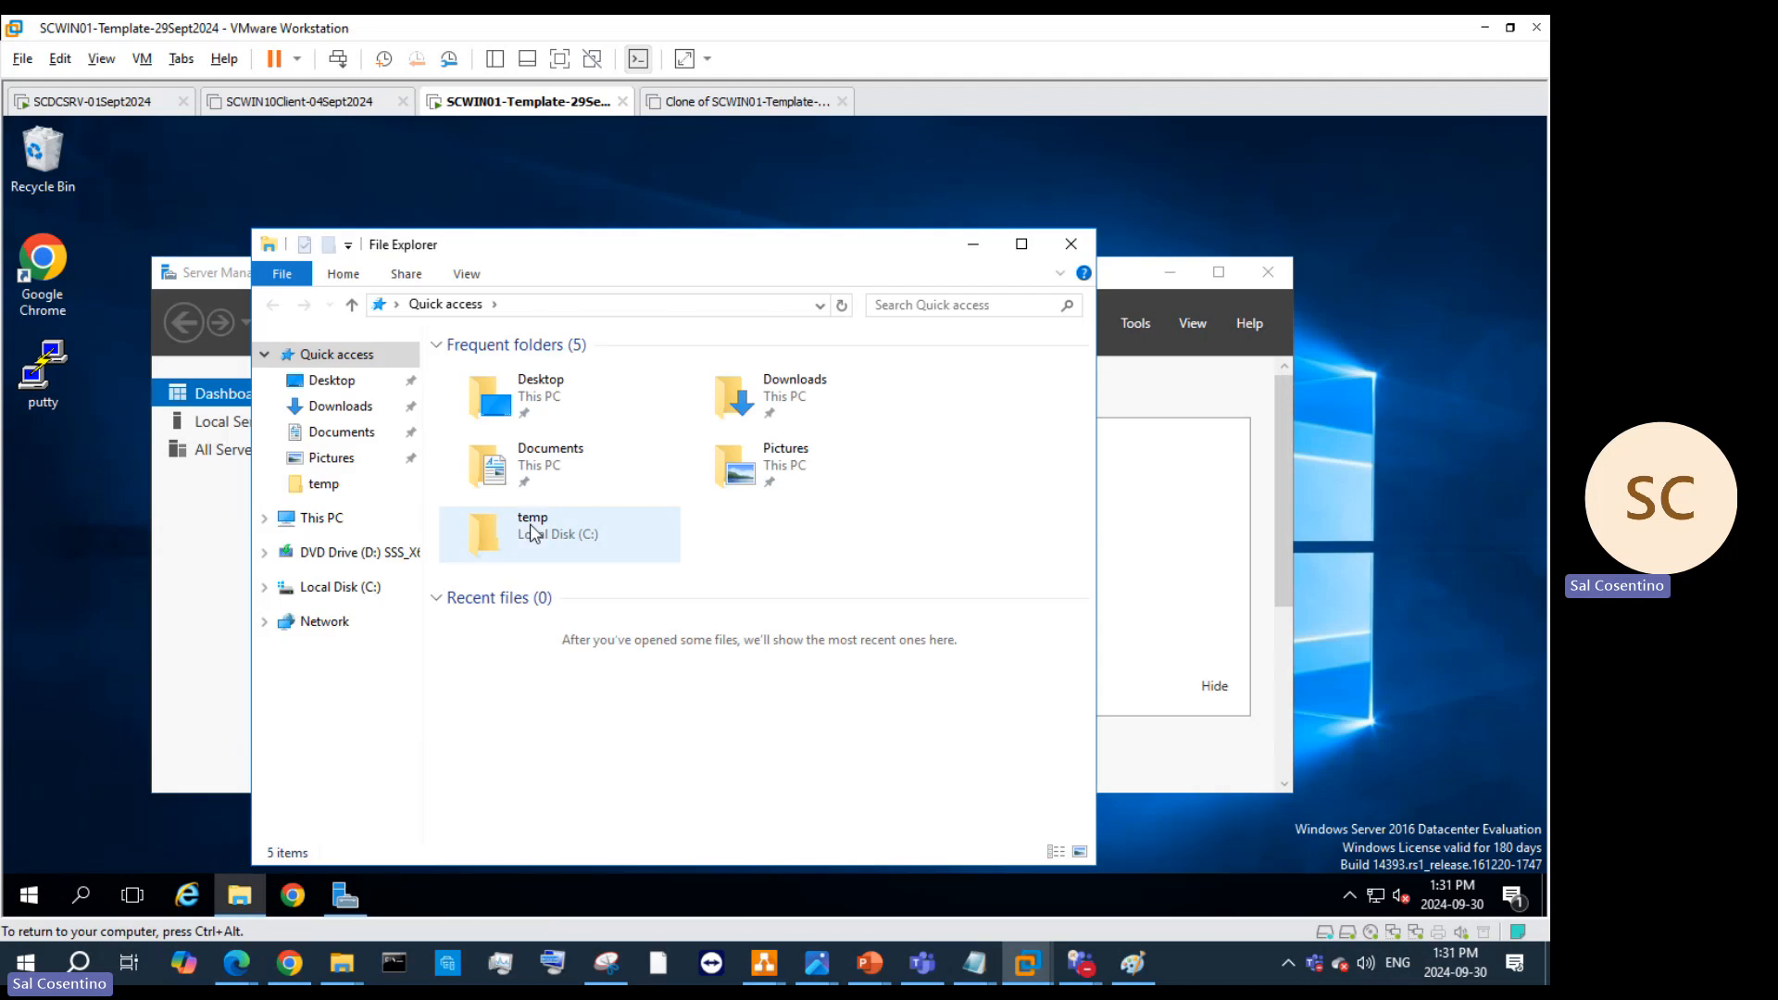
{"action": "double_click", "coordinate": [534, 530]}
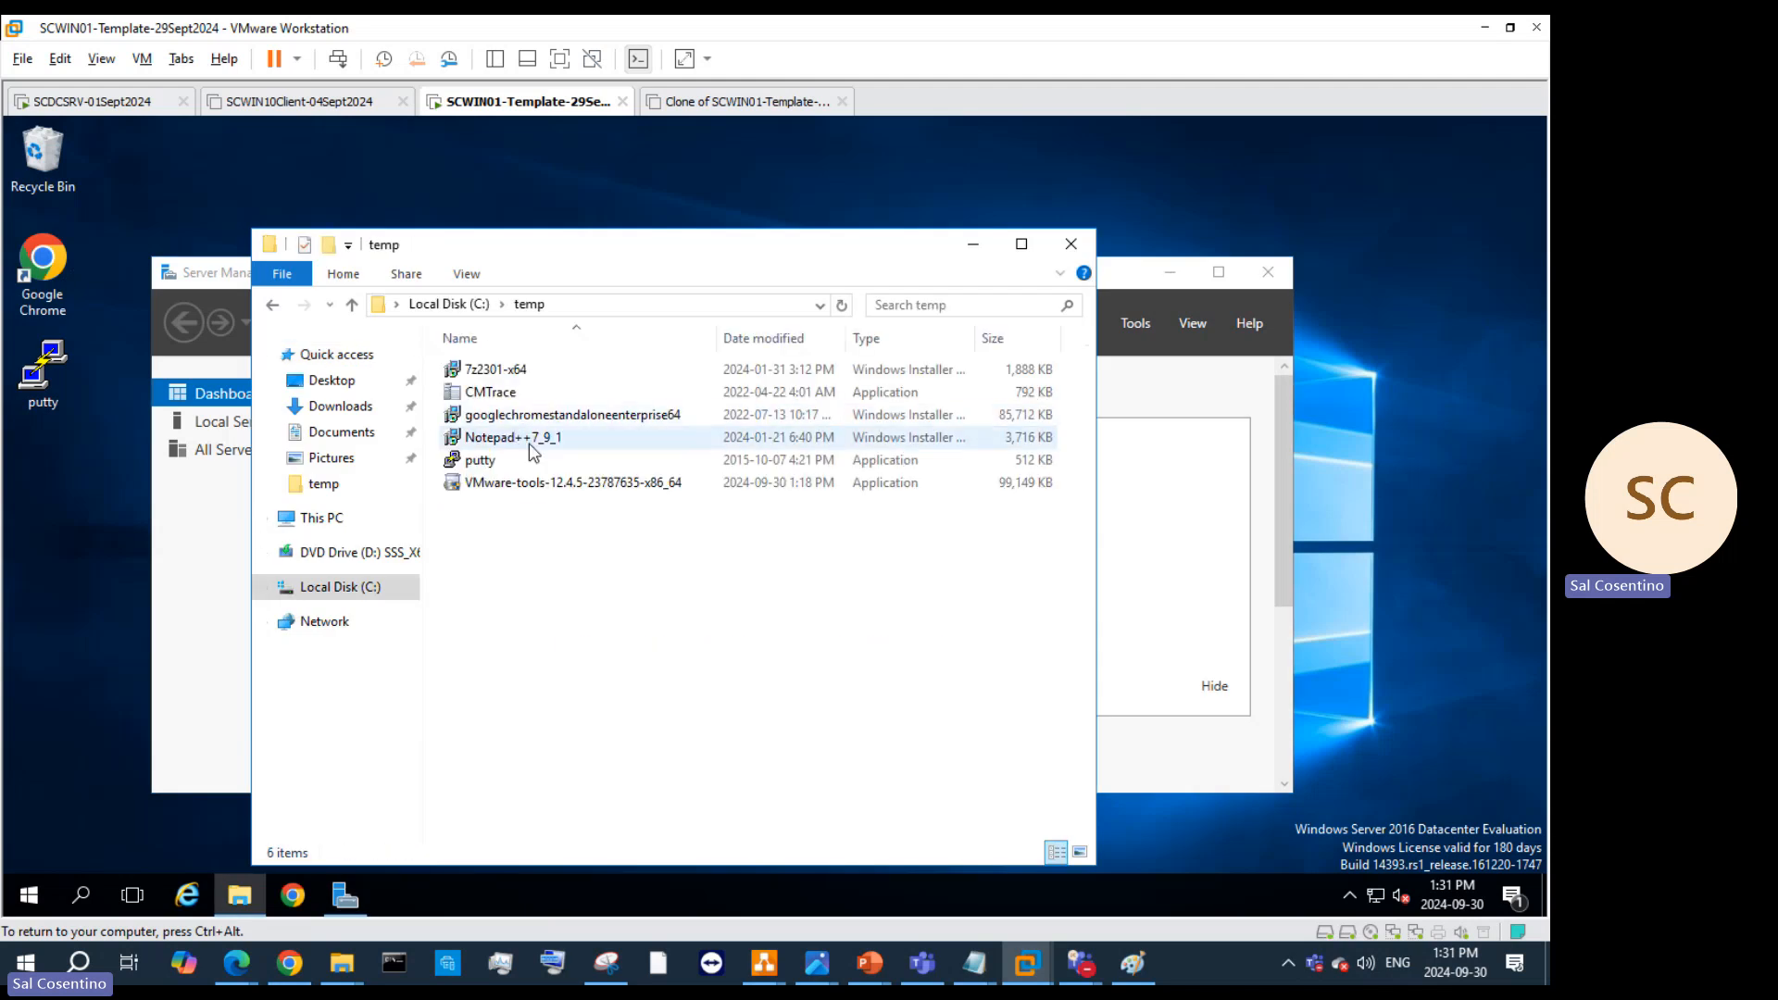
{"action": "right_click", "coordinate": [535, 544]}
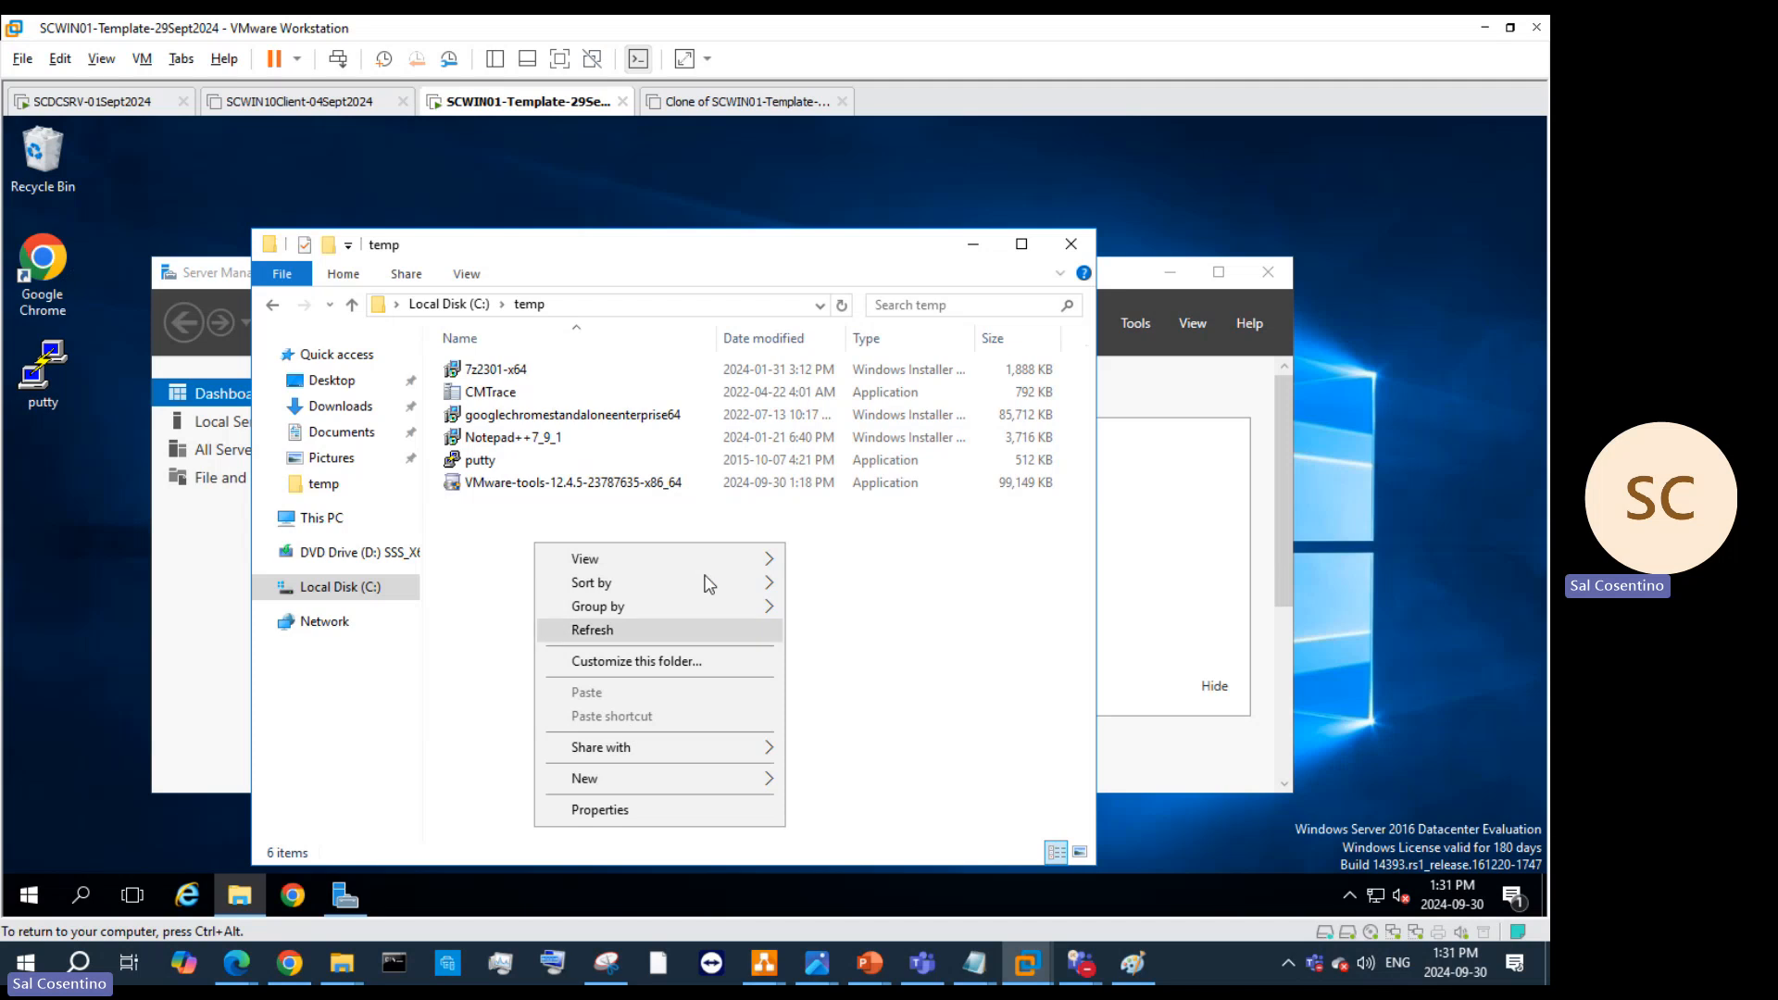
{"action": "left_click", "coordinate": [914, 609]}
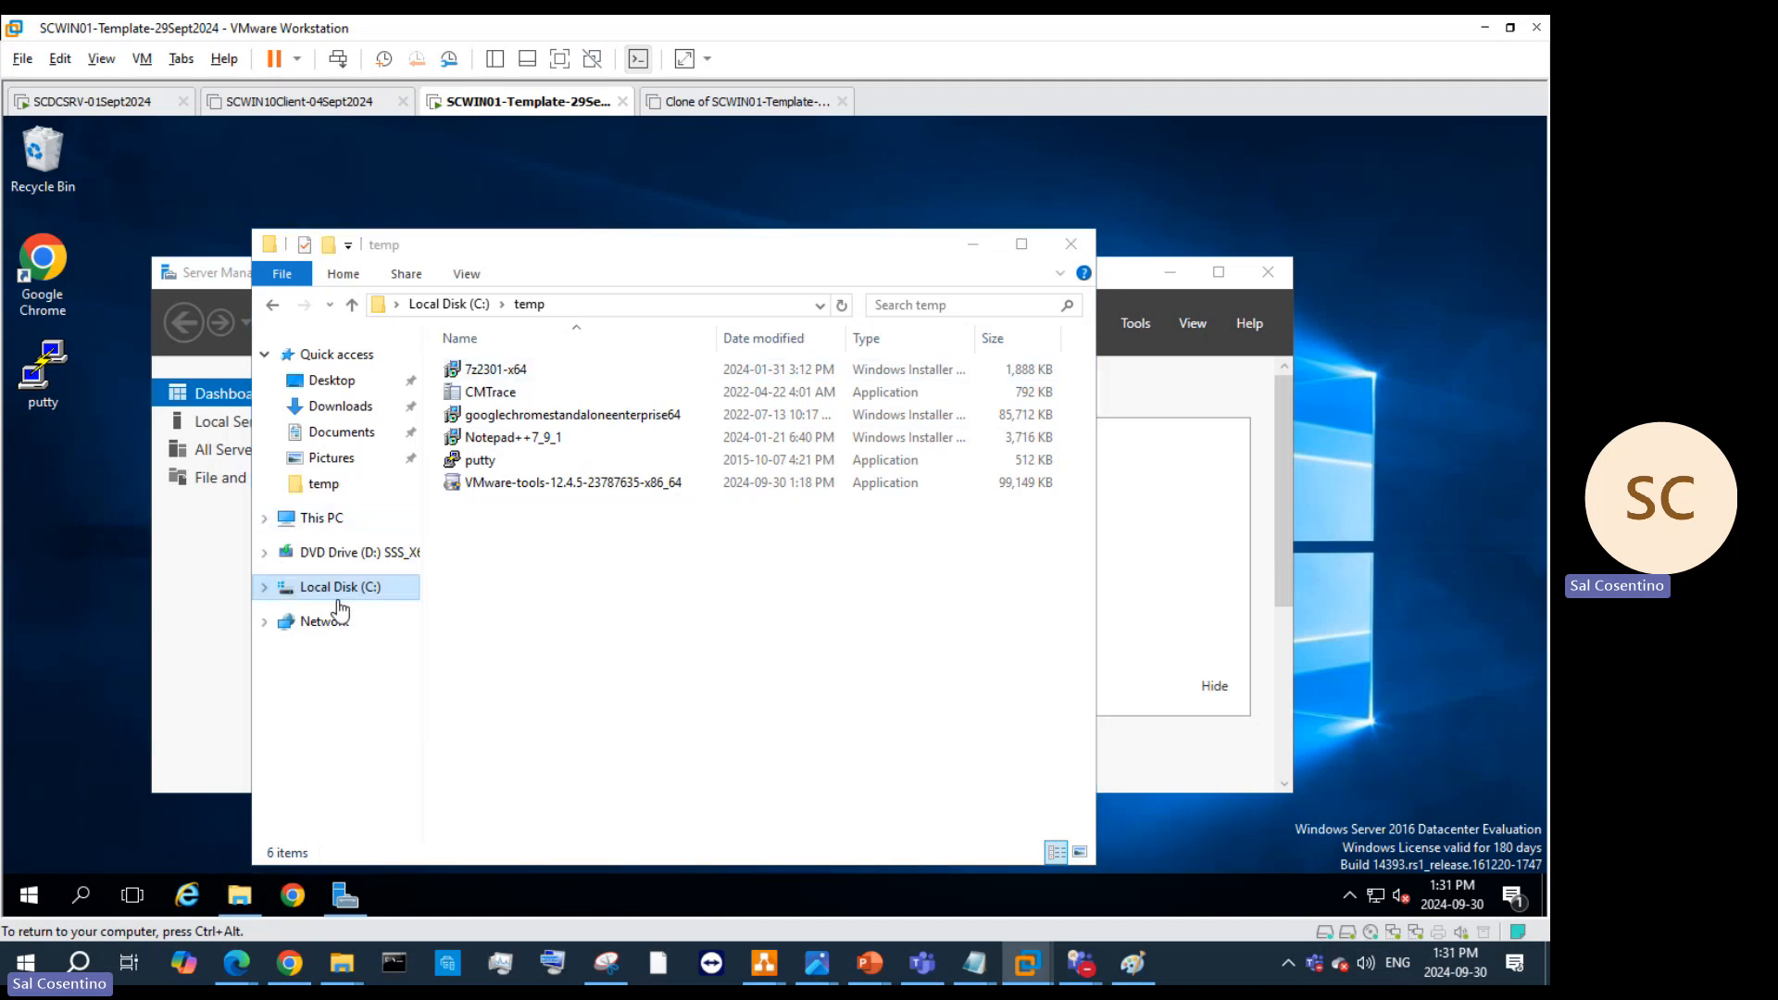
Step: Browse Shared Folders (Z:) > ApplicationShare > Applications & Logos, then release the VM and hide Explorer
{"action": "left_click", "coordinate": [321, 518]}
{"action": "double_click", "coordinate": [594, 692]}
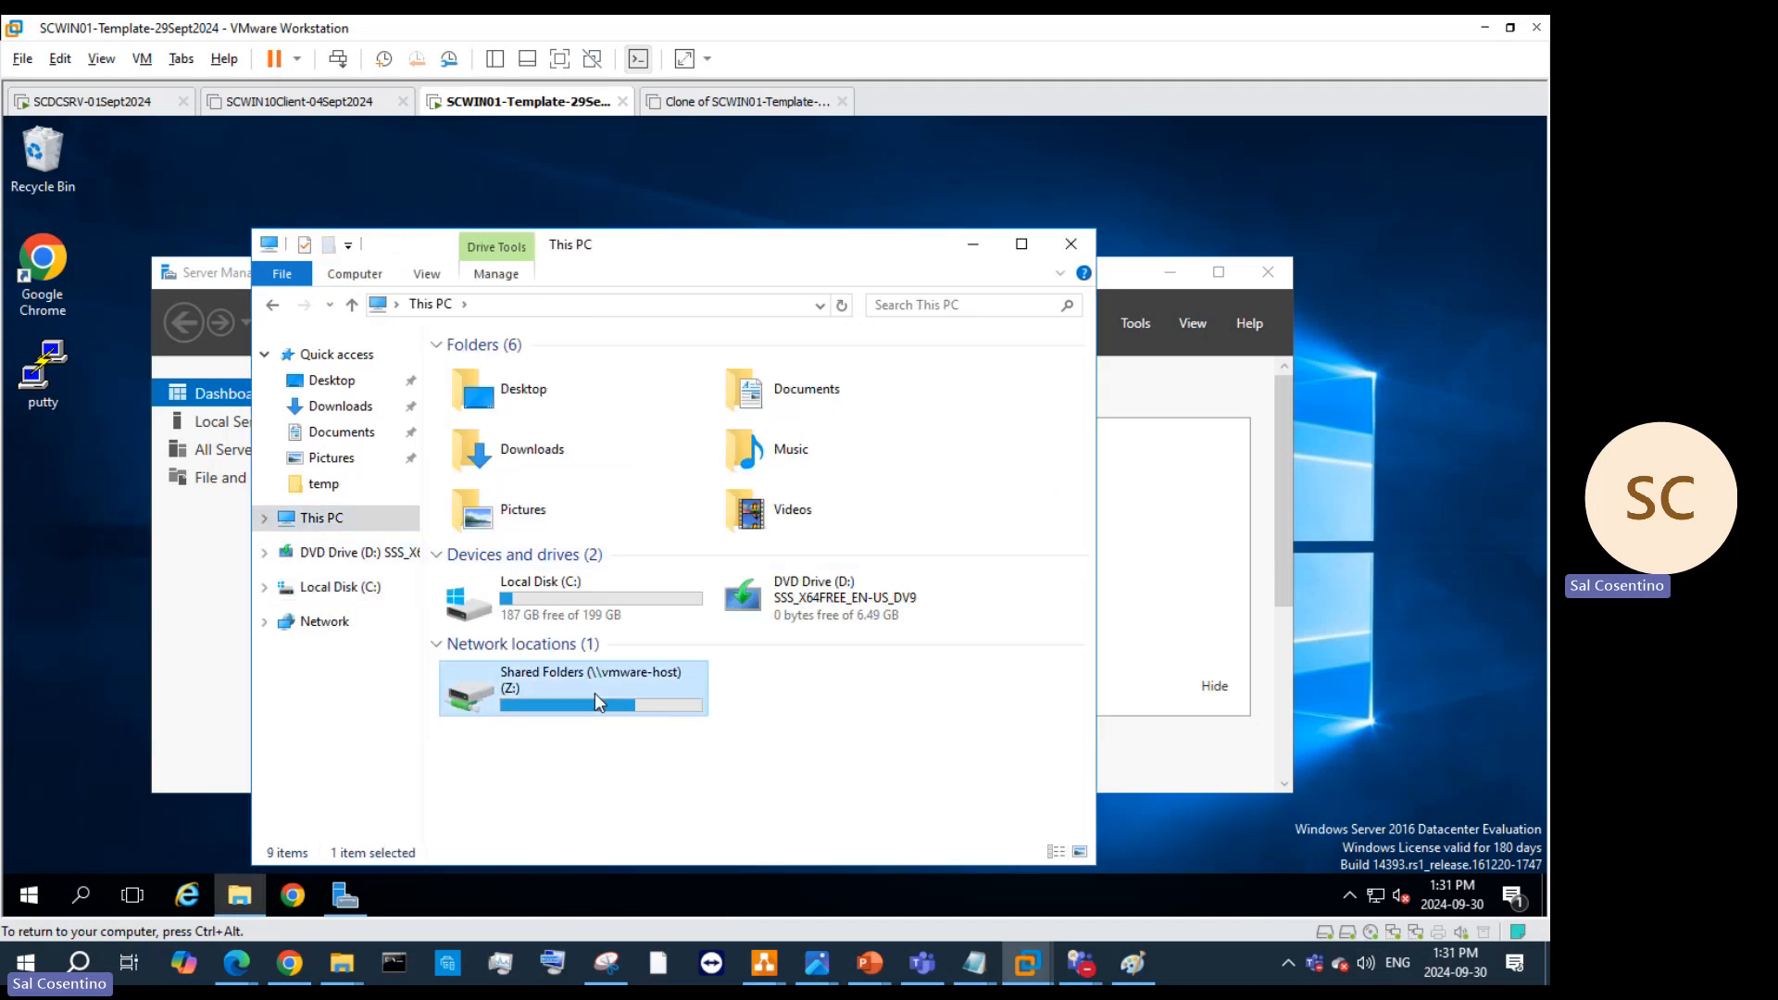
{"action": "double_click", "coordinate": [548, 368]}
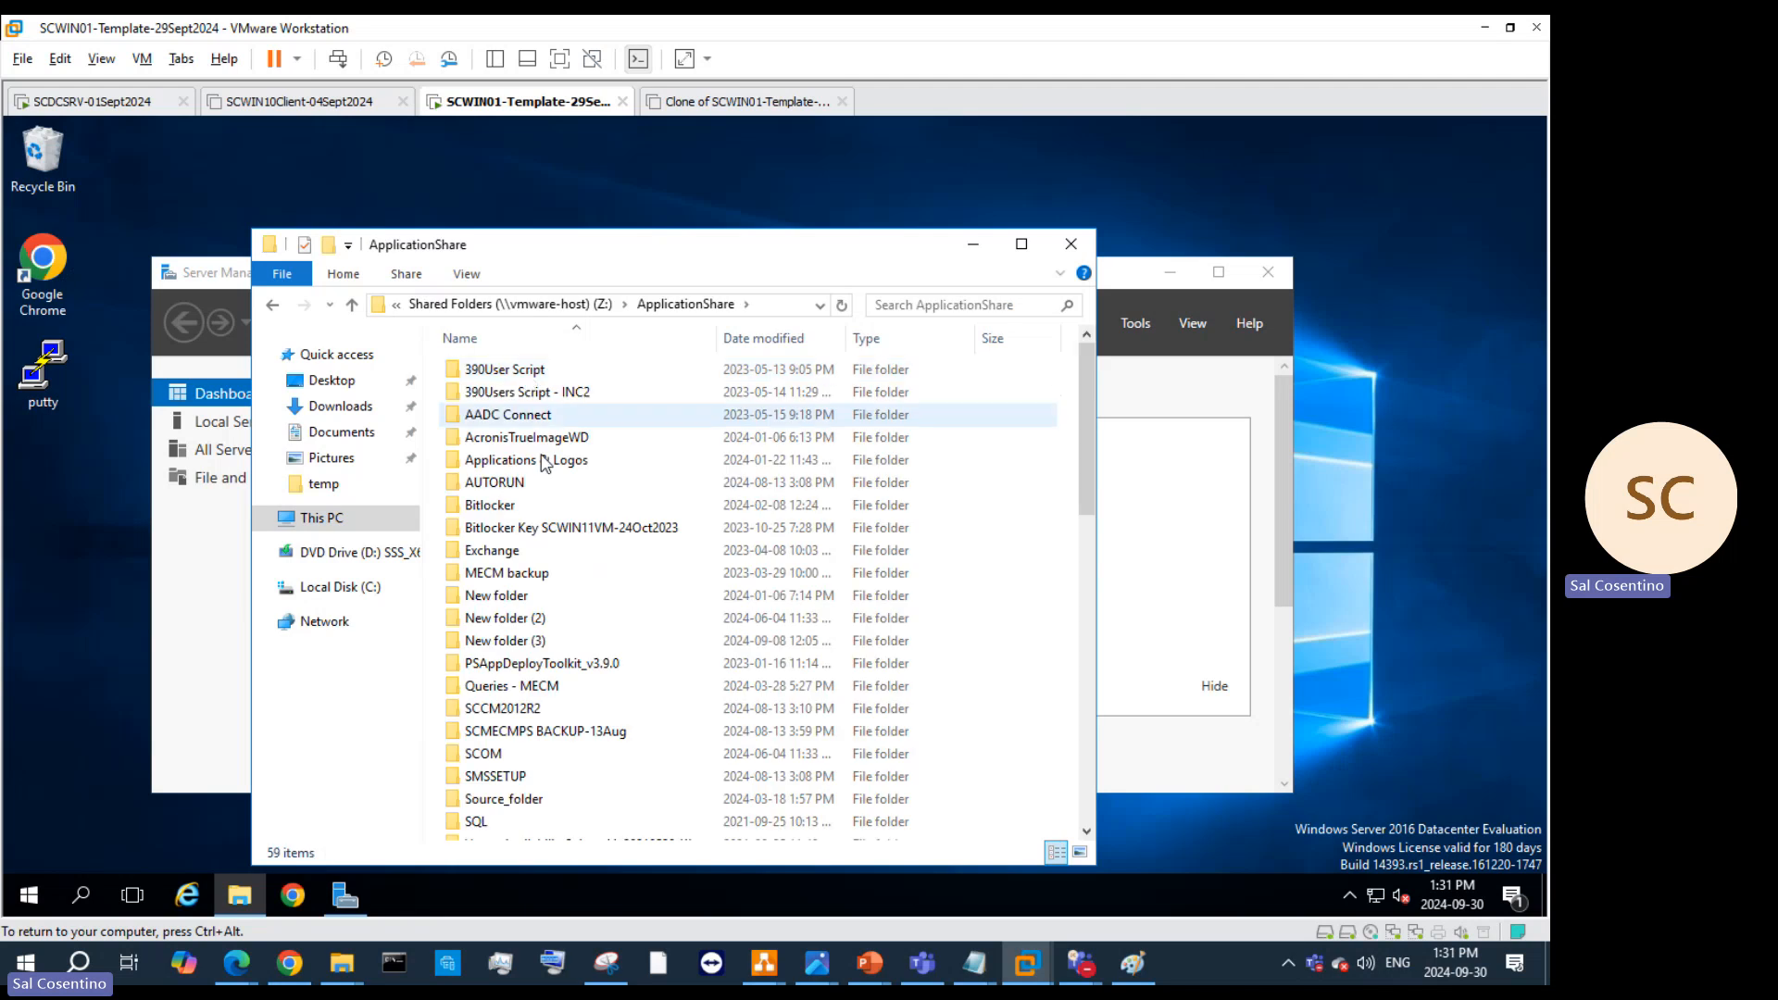
{"action": "double_click", "coordinate": [545, 461]}
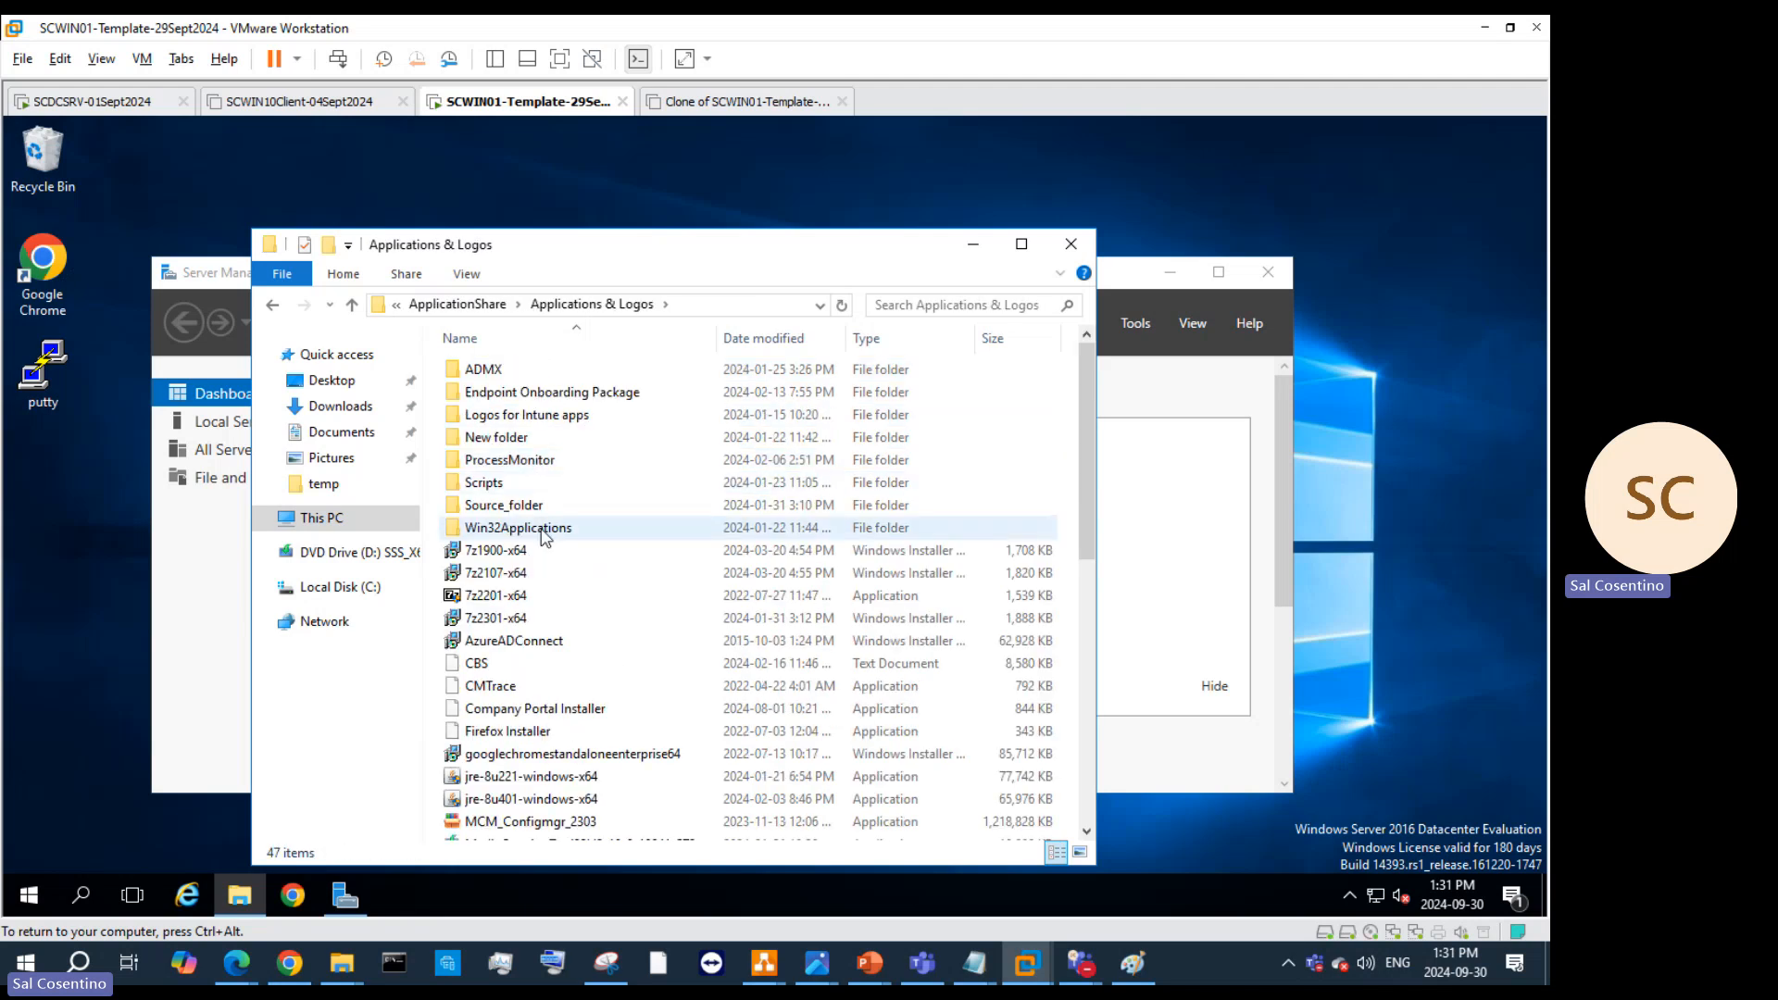
{"action": "scroll", "coordinate": [559, 569], "scroll_direction": "down", "scroll_amount": 9}
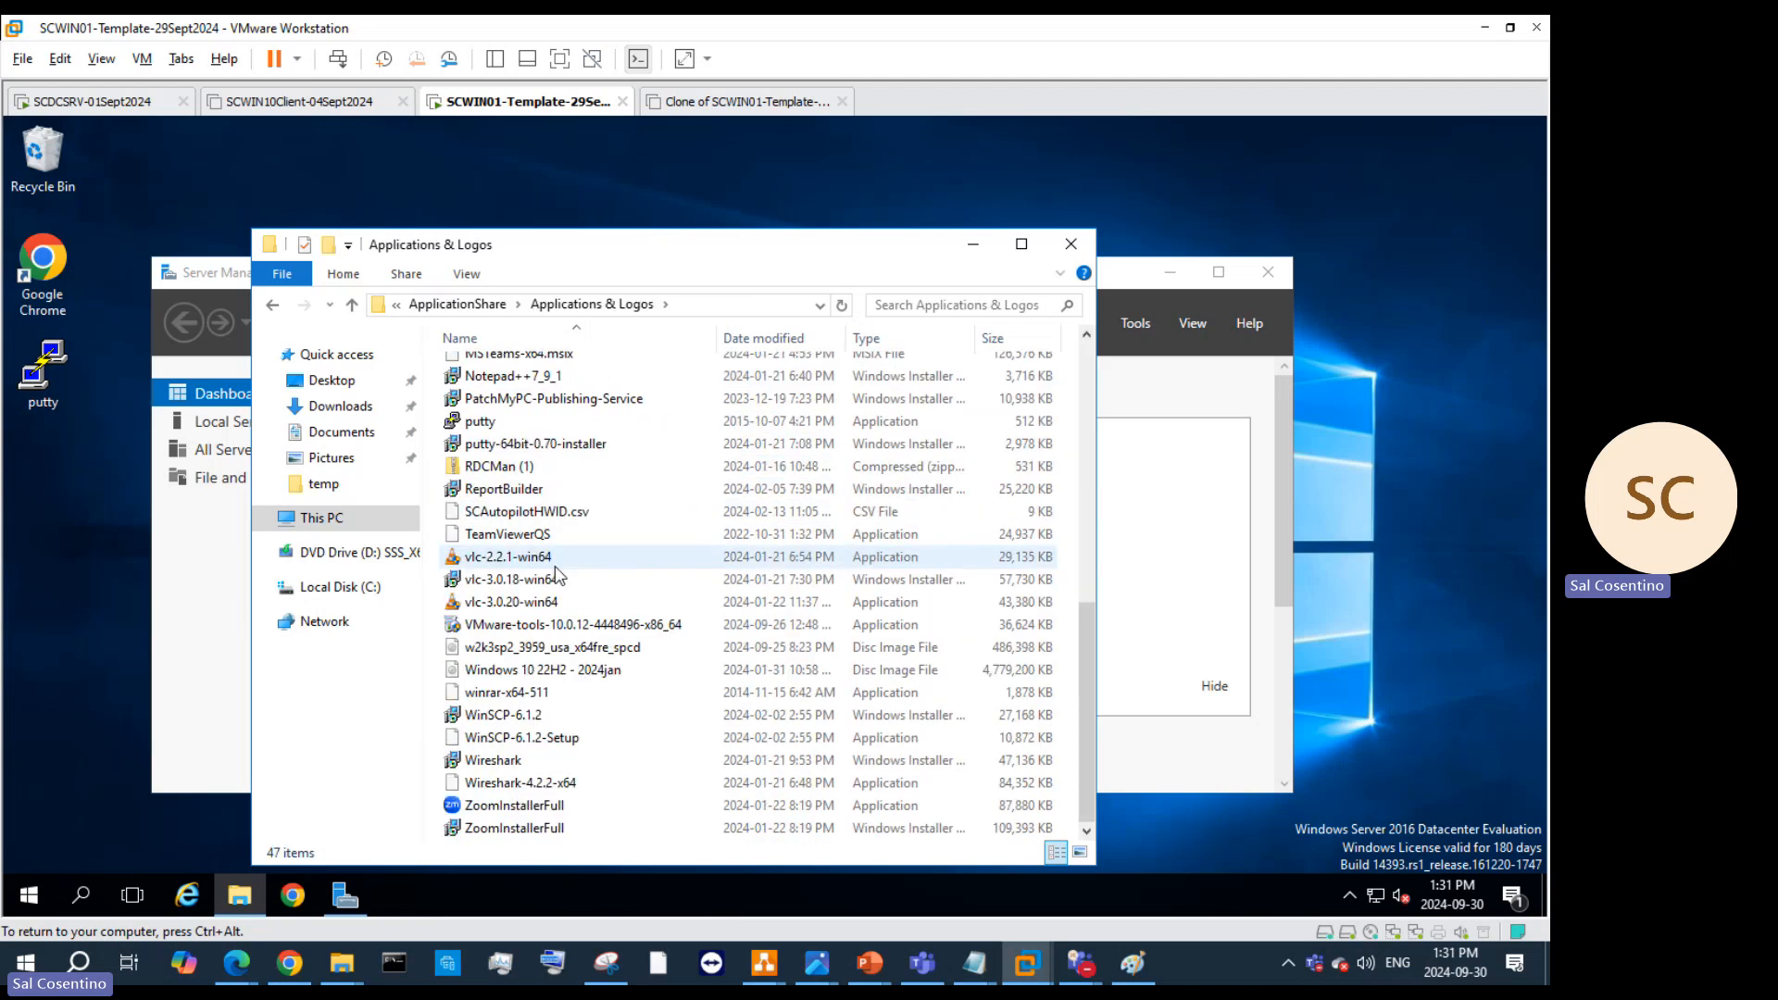
{"action": "scroll", "coordinate": [556, 569], "scroll_direction": "up", "scroll_amount": 7}
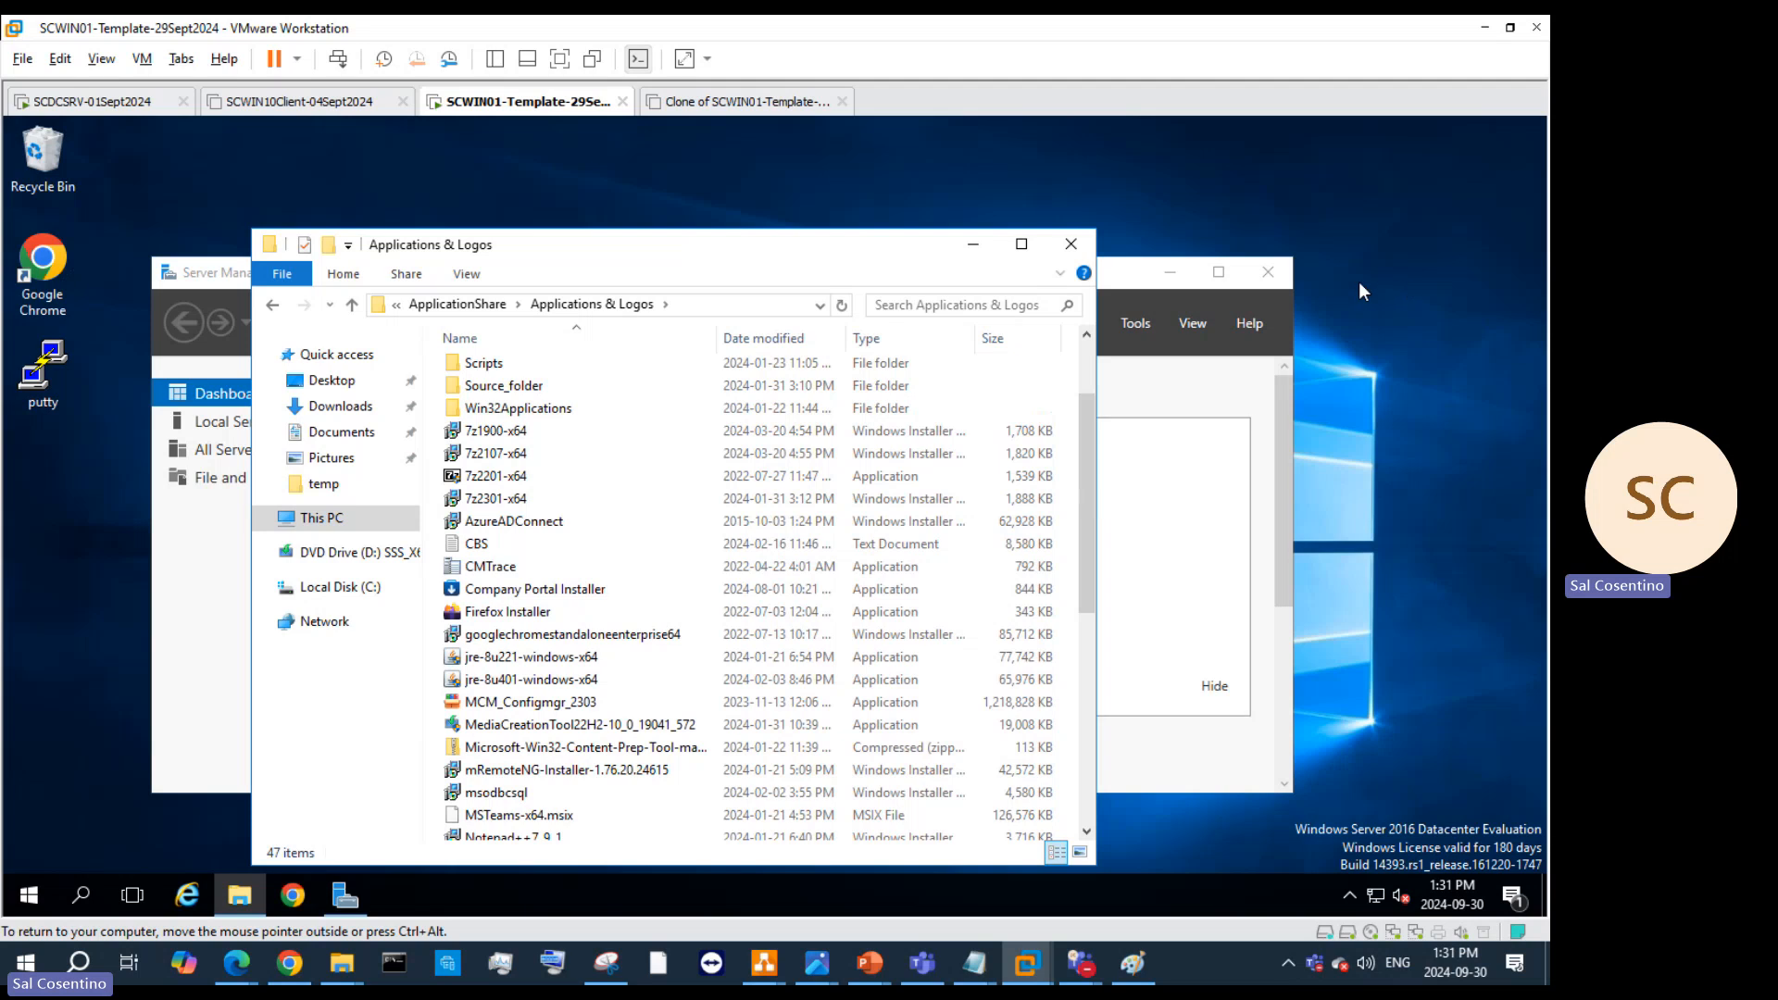
{"action": "left_click", "coordinate": [1424, 245]}
{"action": "key", "text": "ctrl+alt"}
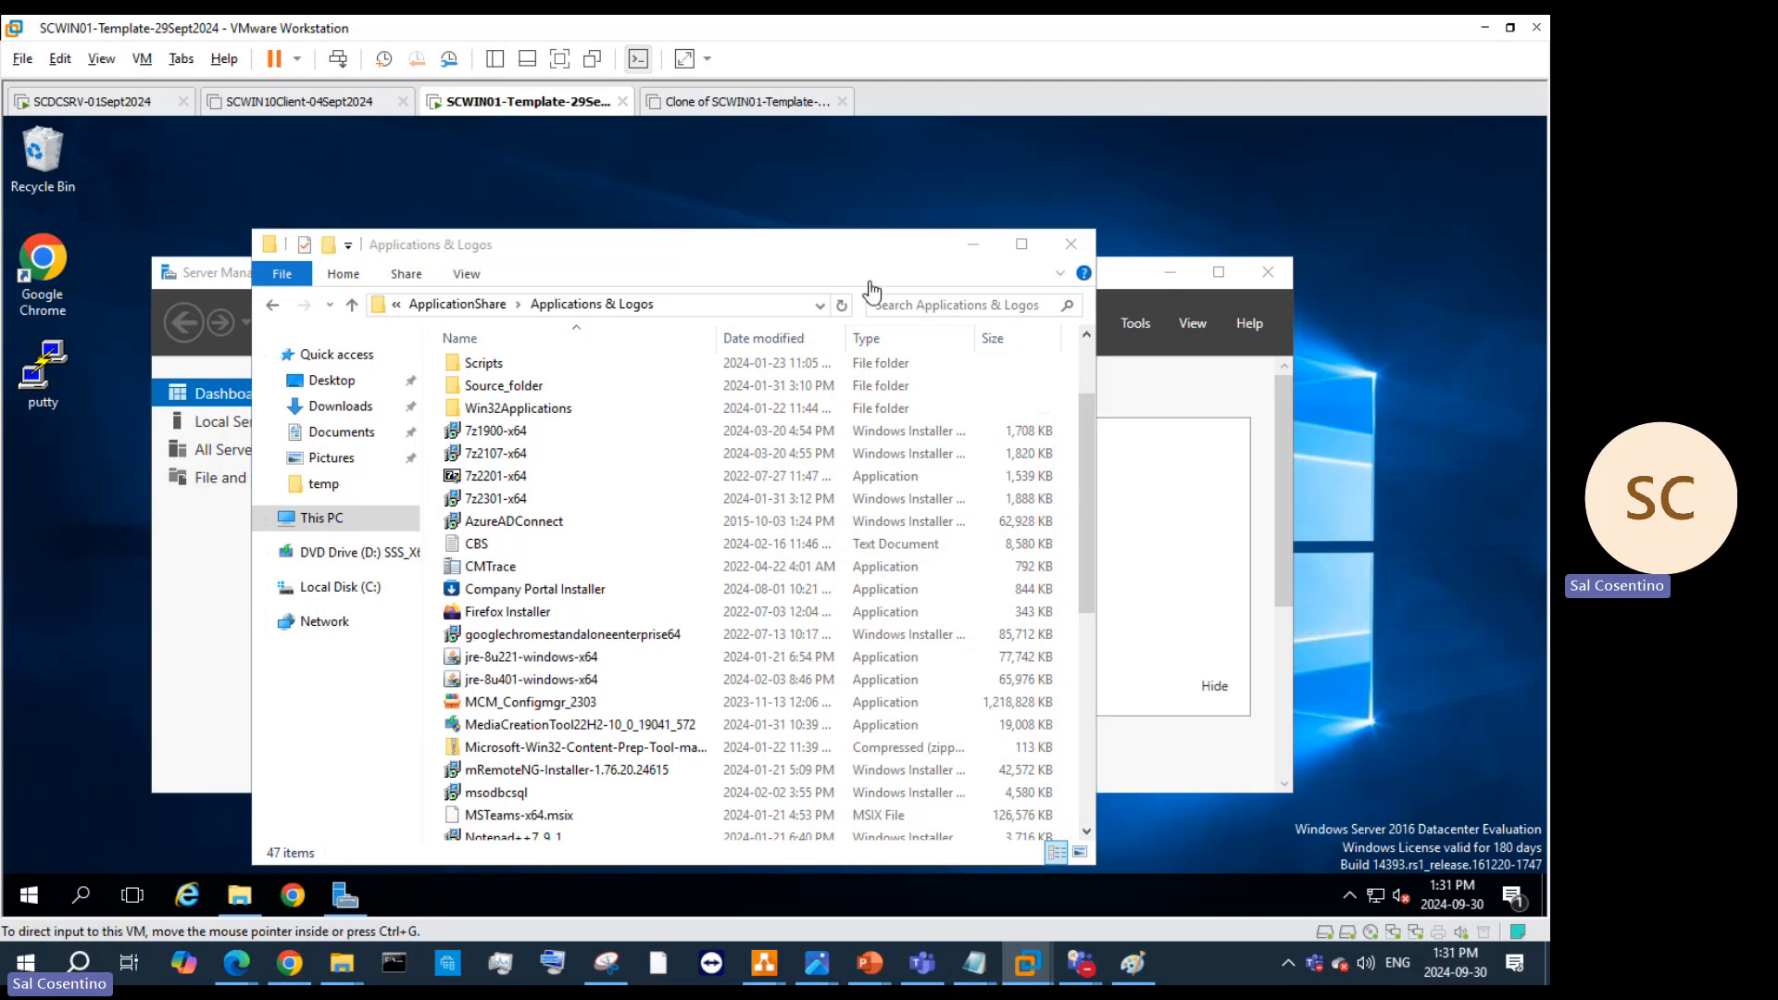
{"action": "left_click", "coordinate": [978, 246]}
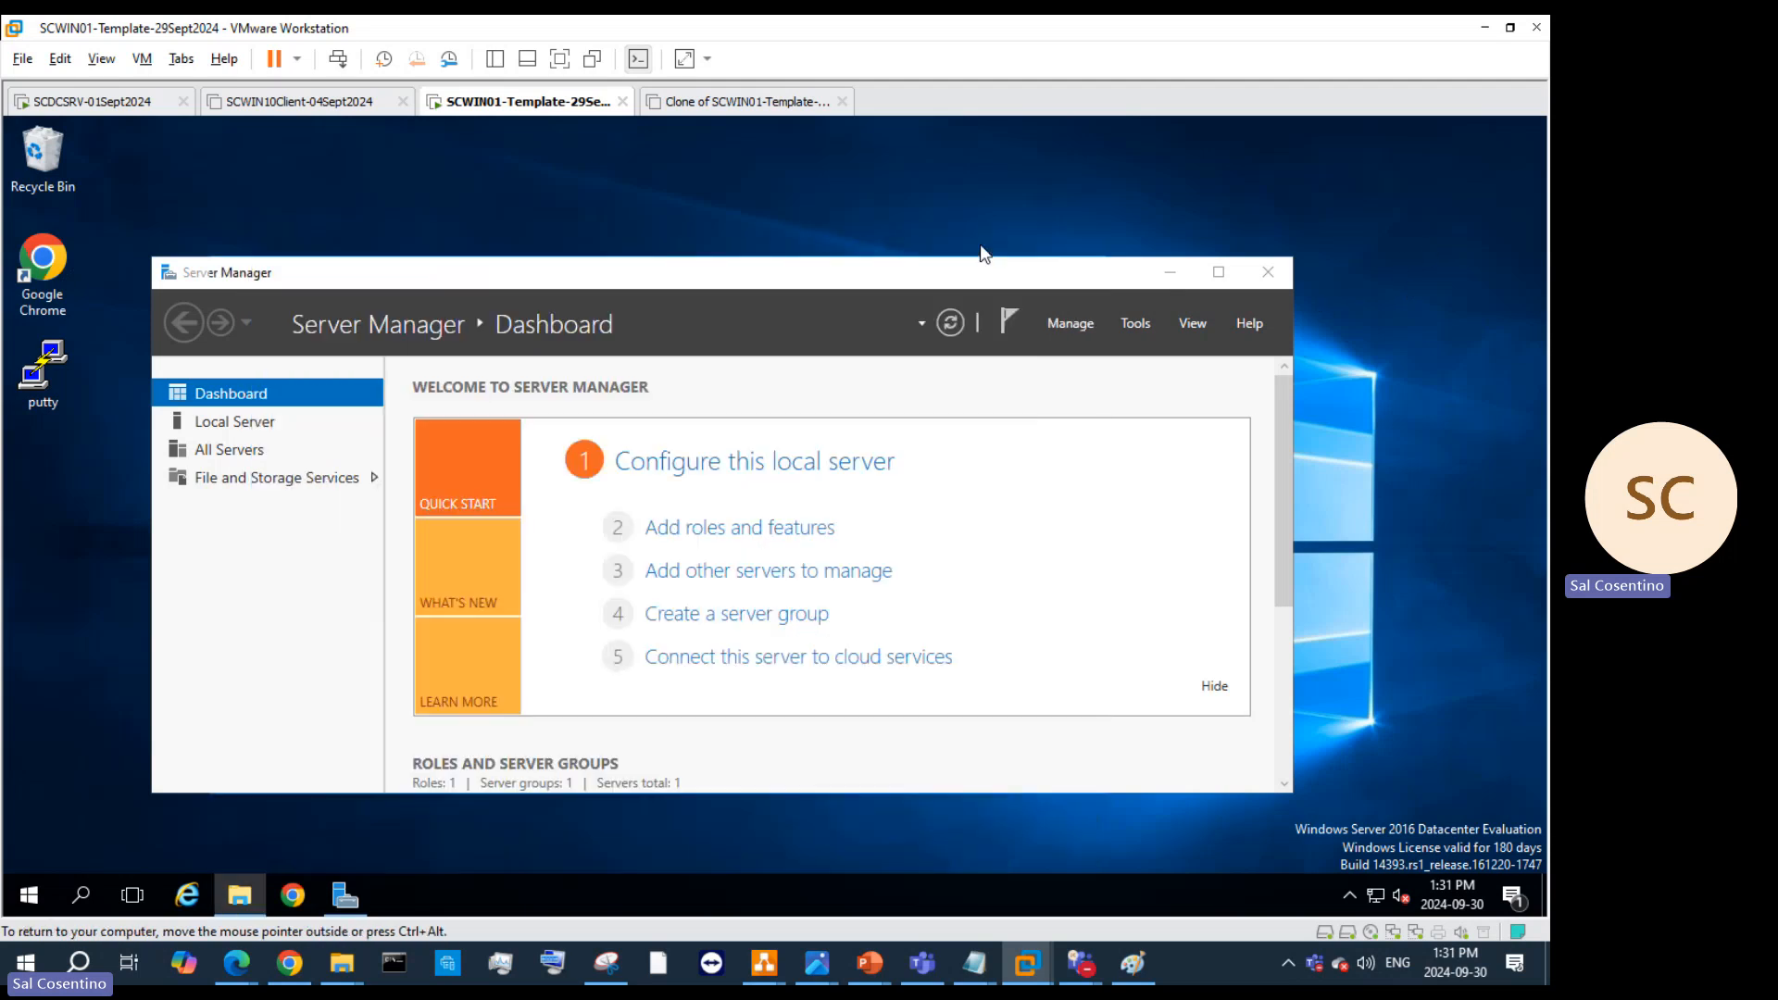
Step: Bring Edge's CDS Repository page forward and show vmrc-windows (1).tar in its Downloads folder
{"action": "left_click", "coordinate": [1482, 29]}
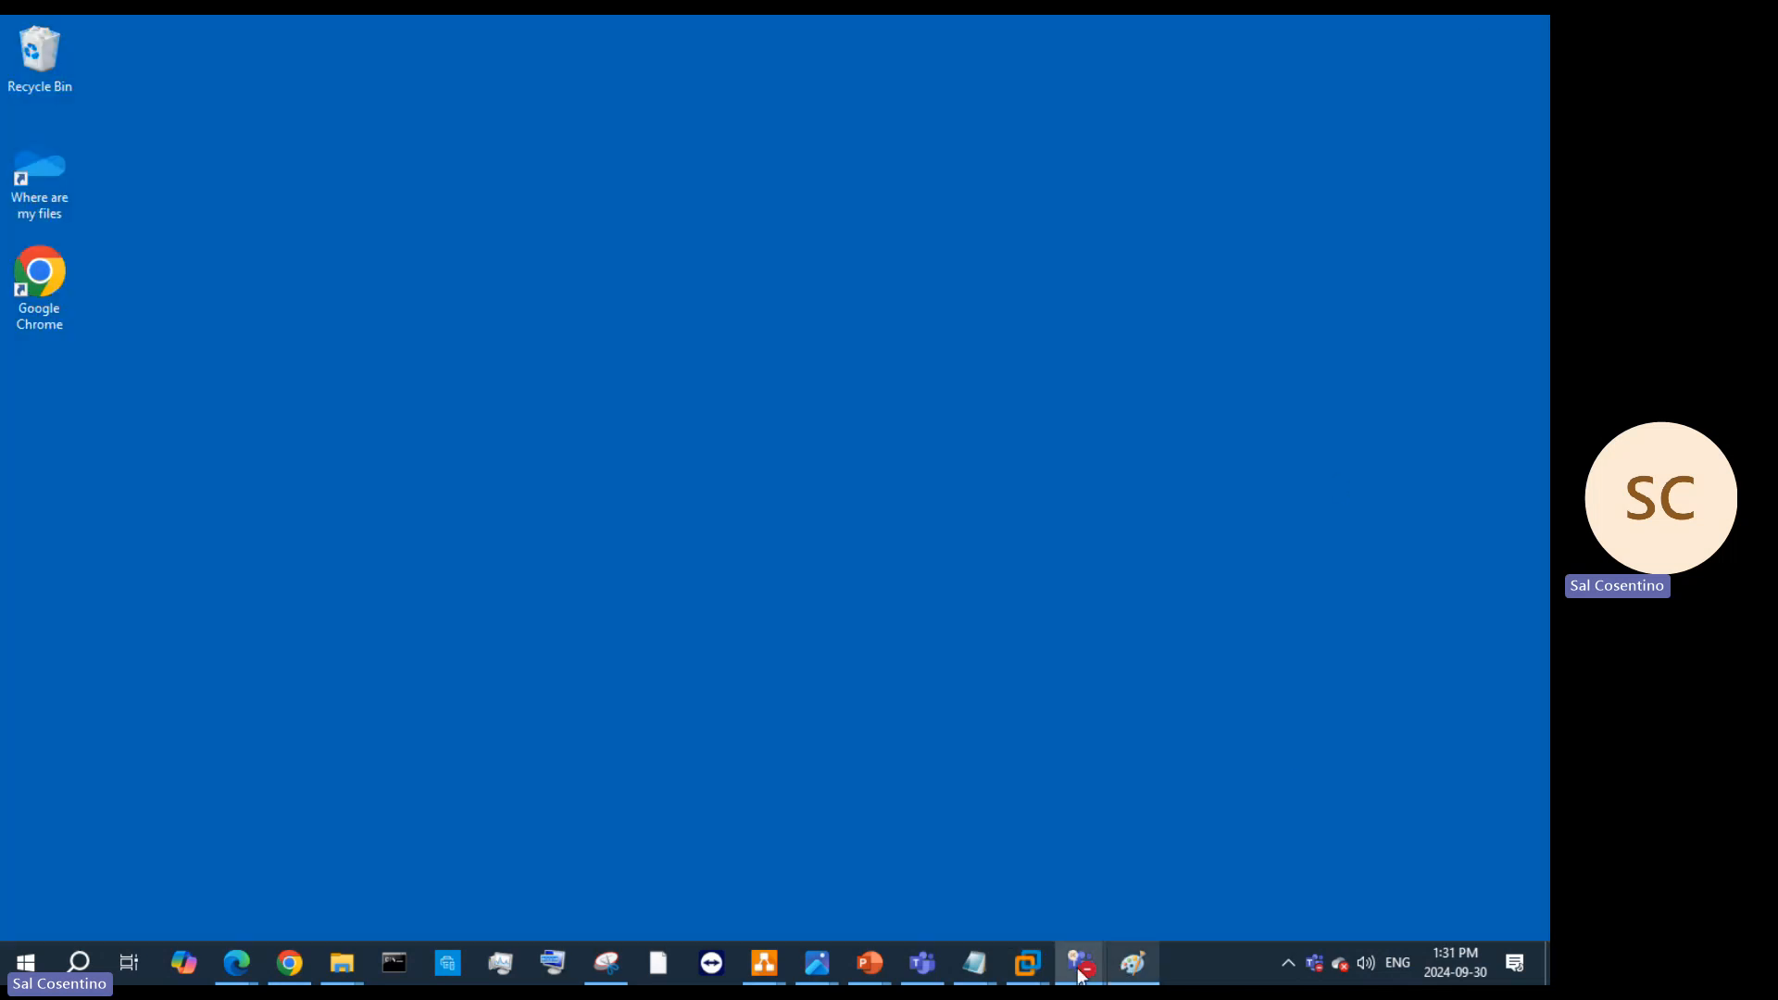
{"action": "mouse_move", "coordinate": [248, 970]}
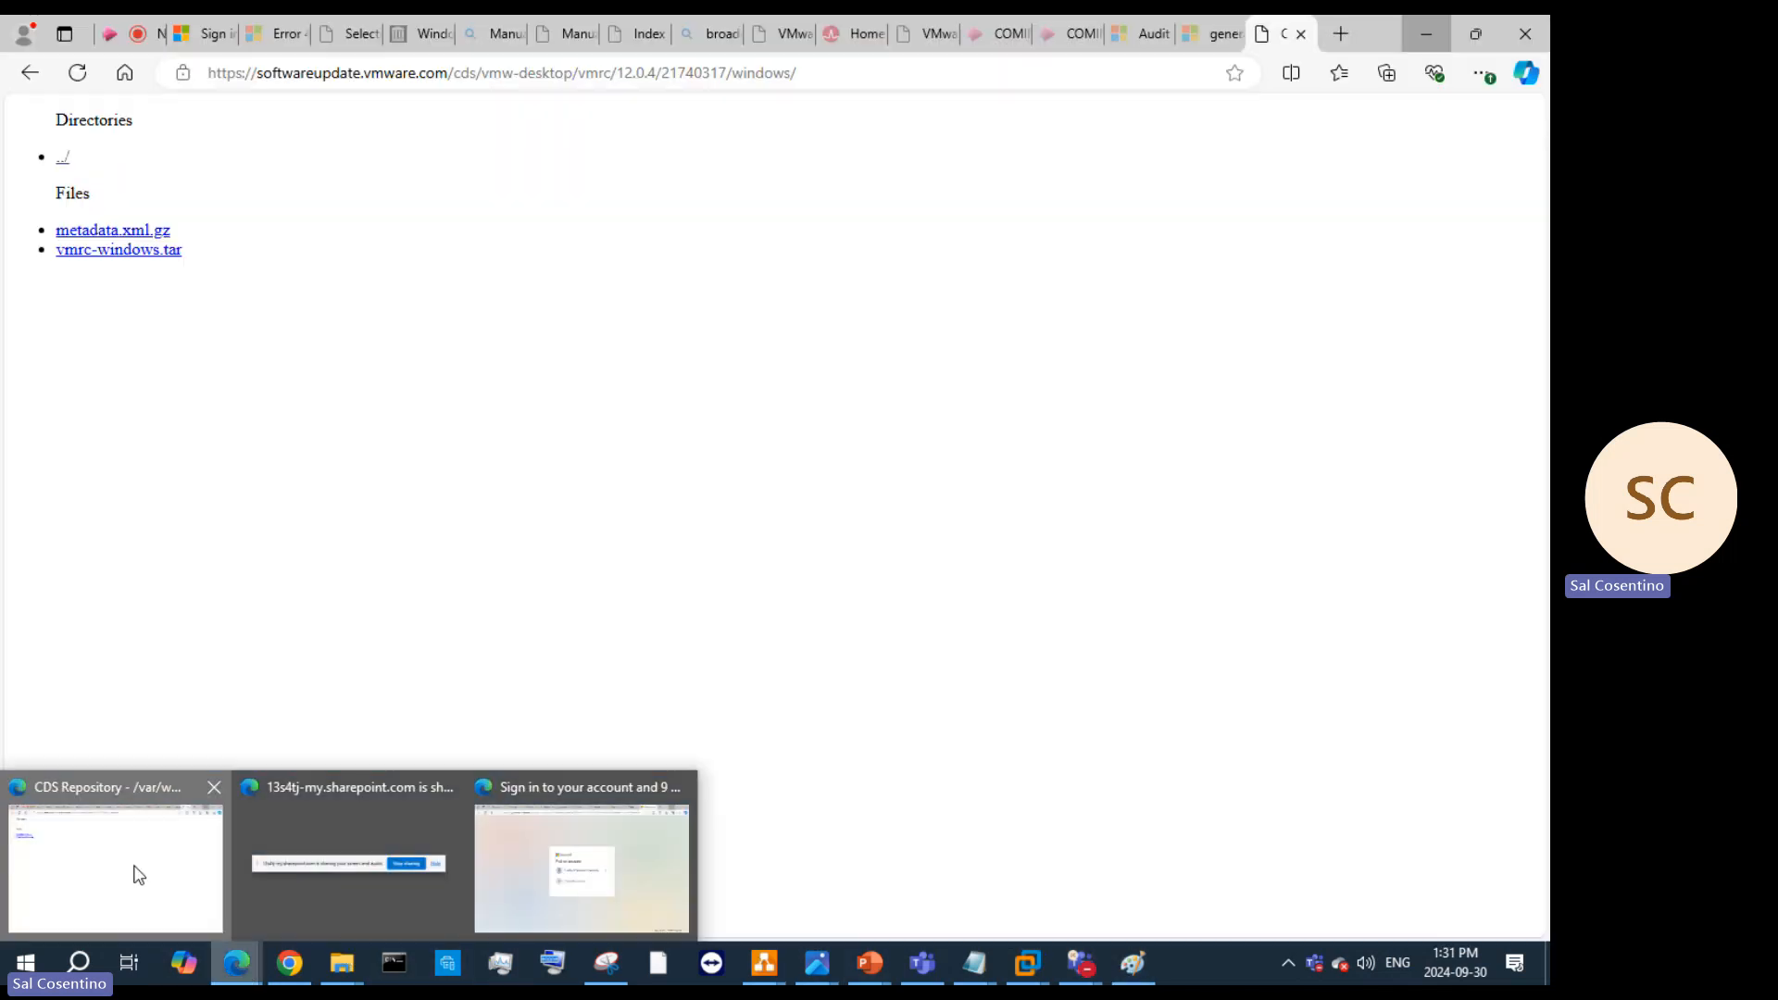
{"action": "left_click", "coordinate": [131, 868]}
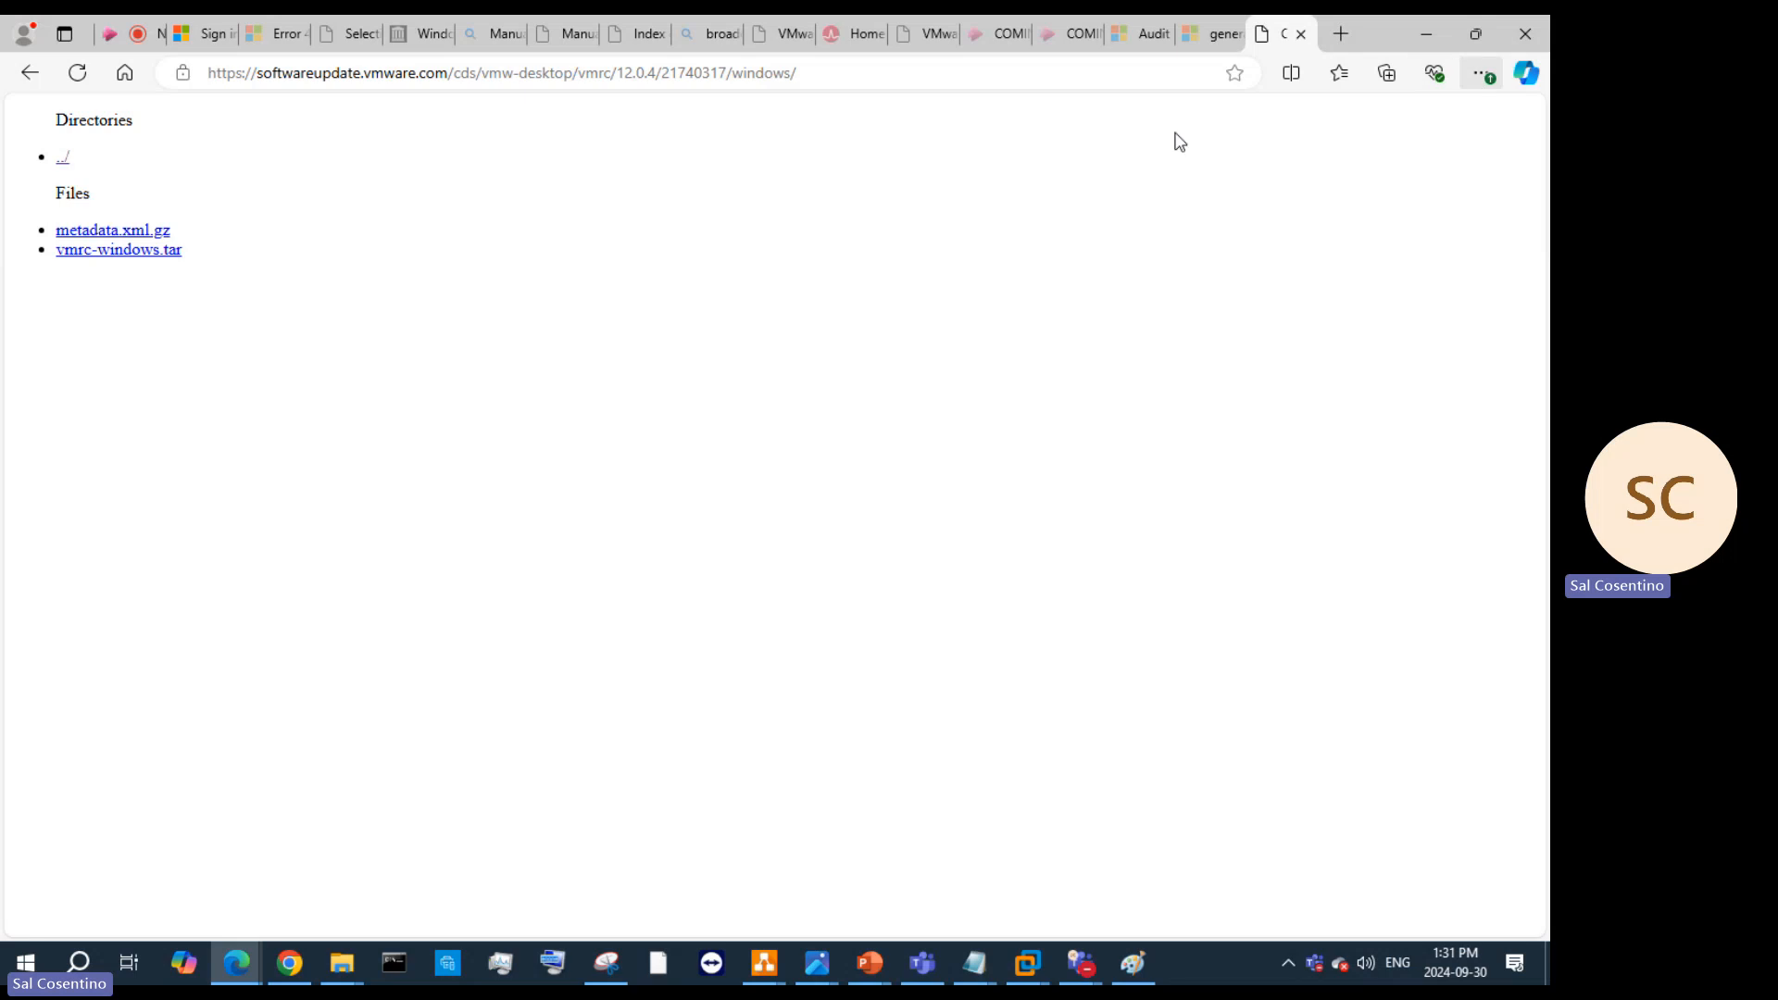
{"action": "left_click", "coordinate": [1484, 74]}
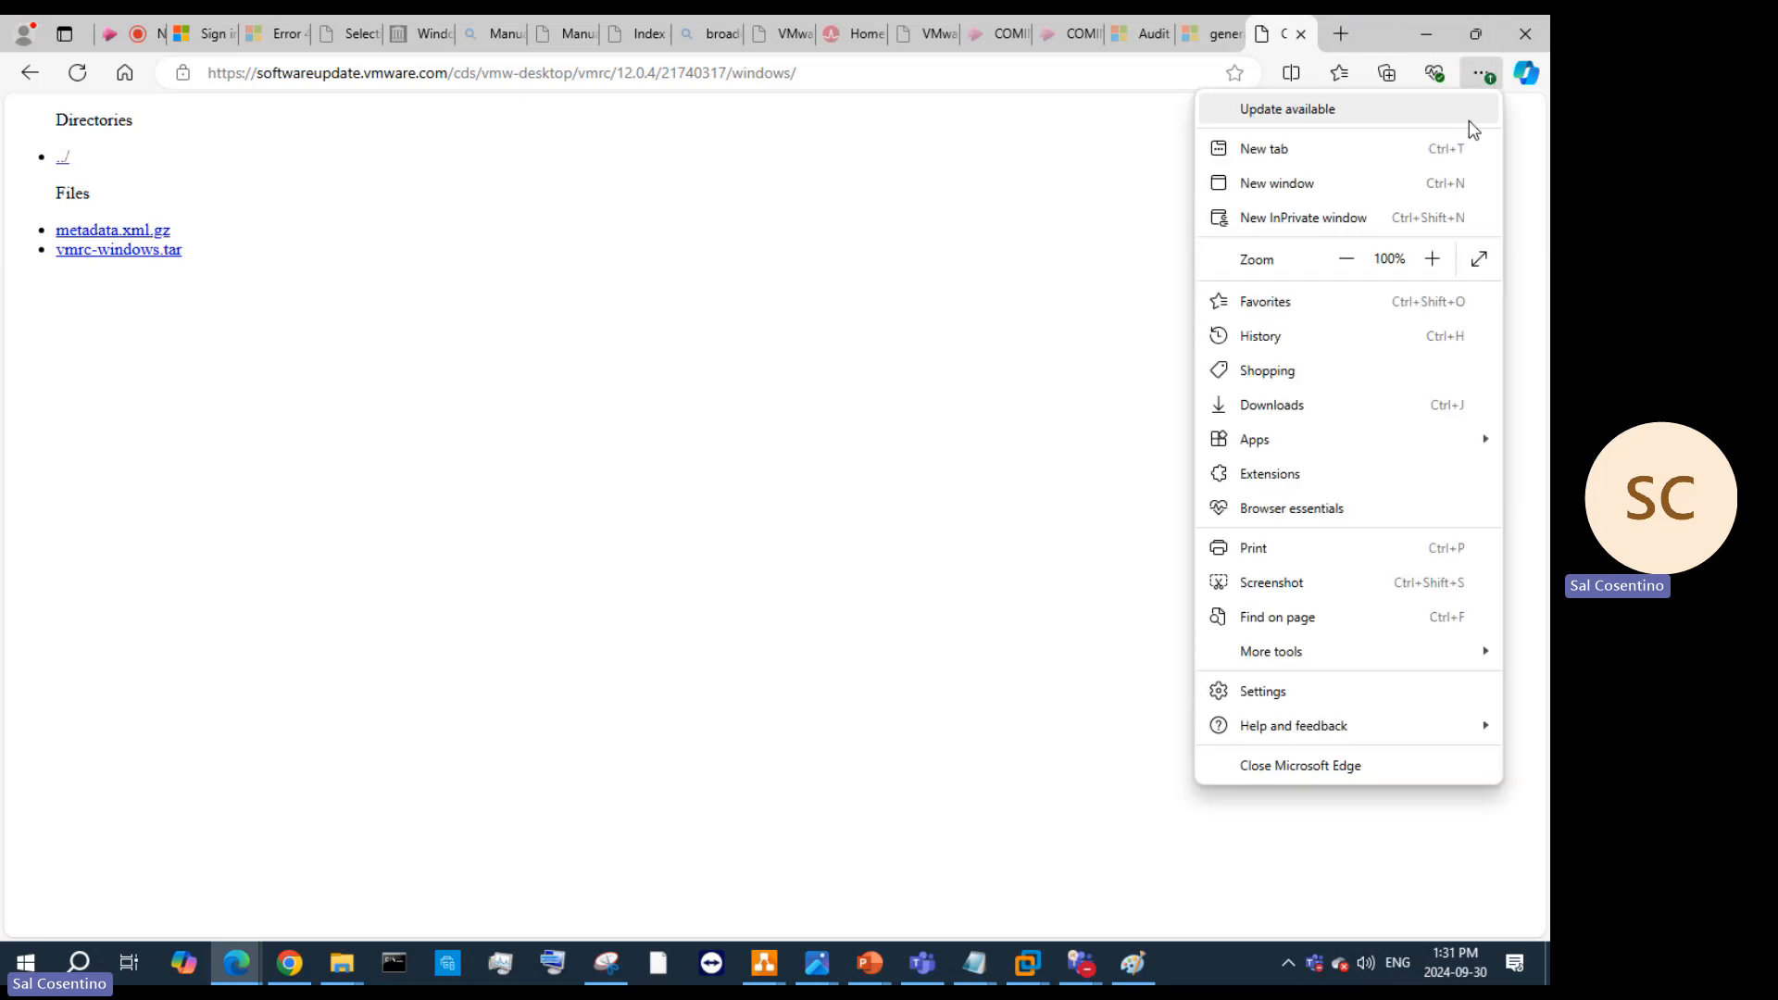
{"action": "left_click", "coordinate": [1284, 406]}
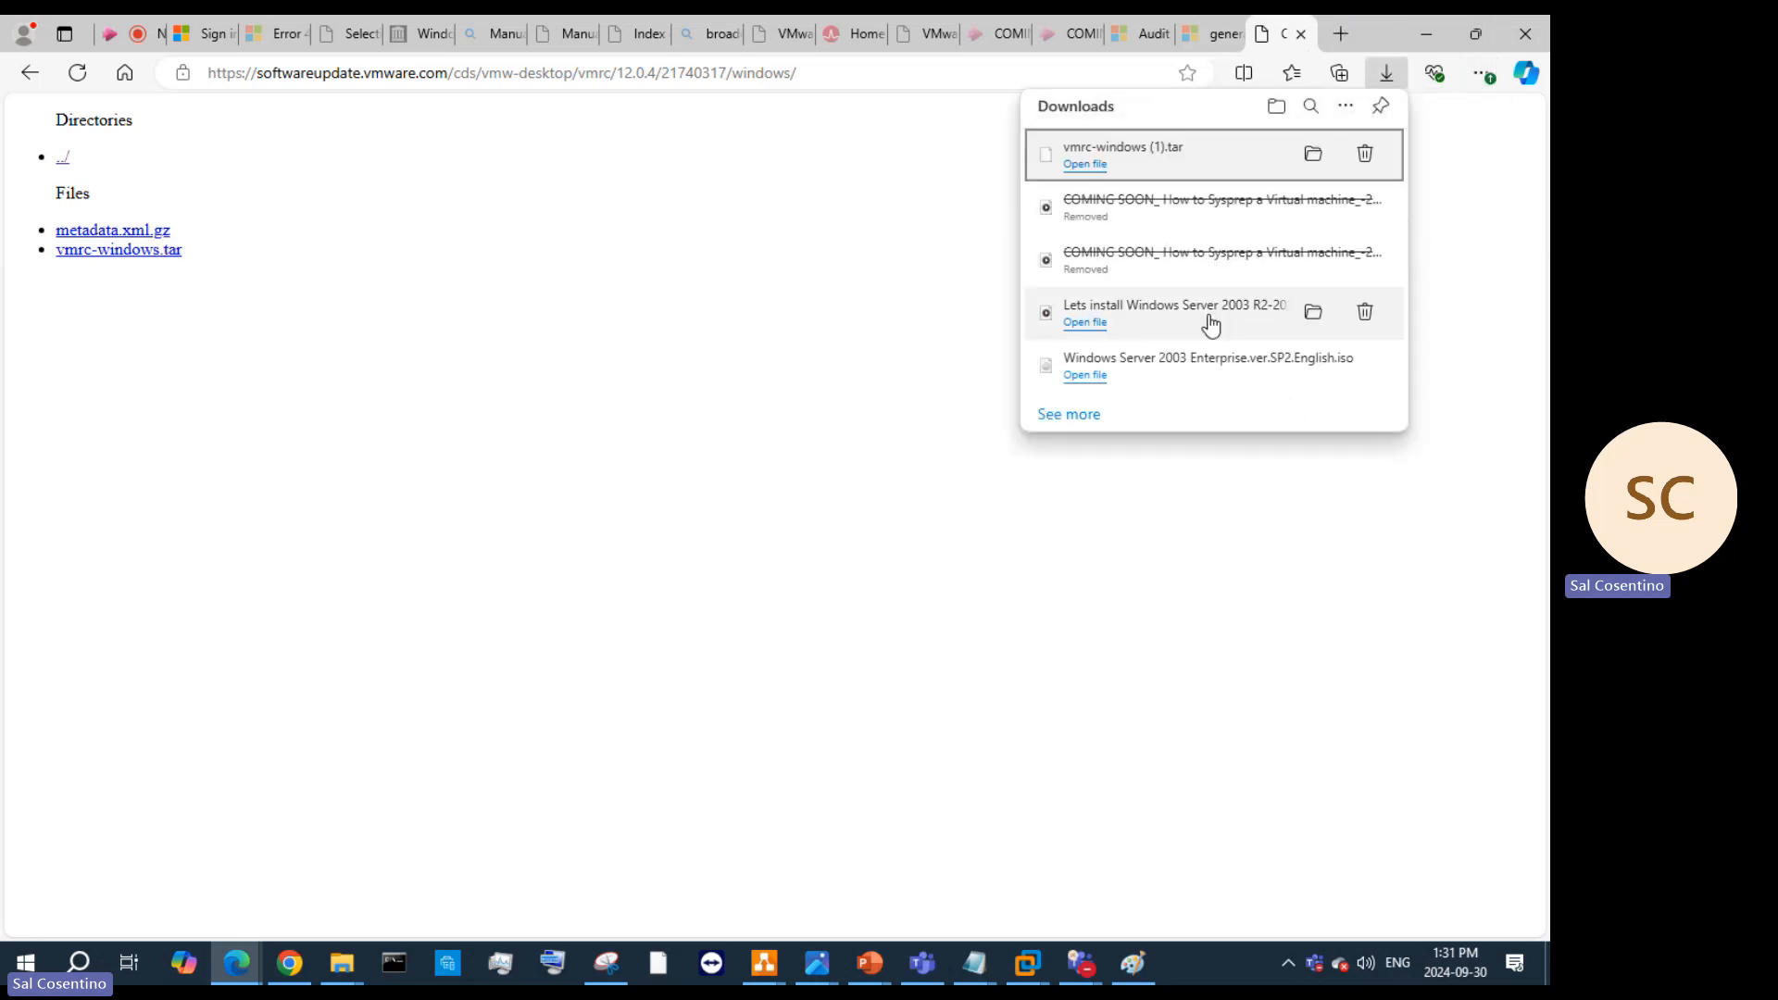
{"action": "left_click", "coordinate": [1314, 155]}
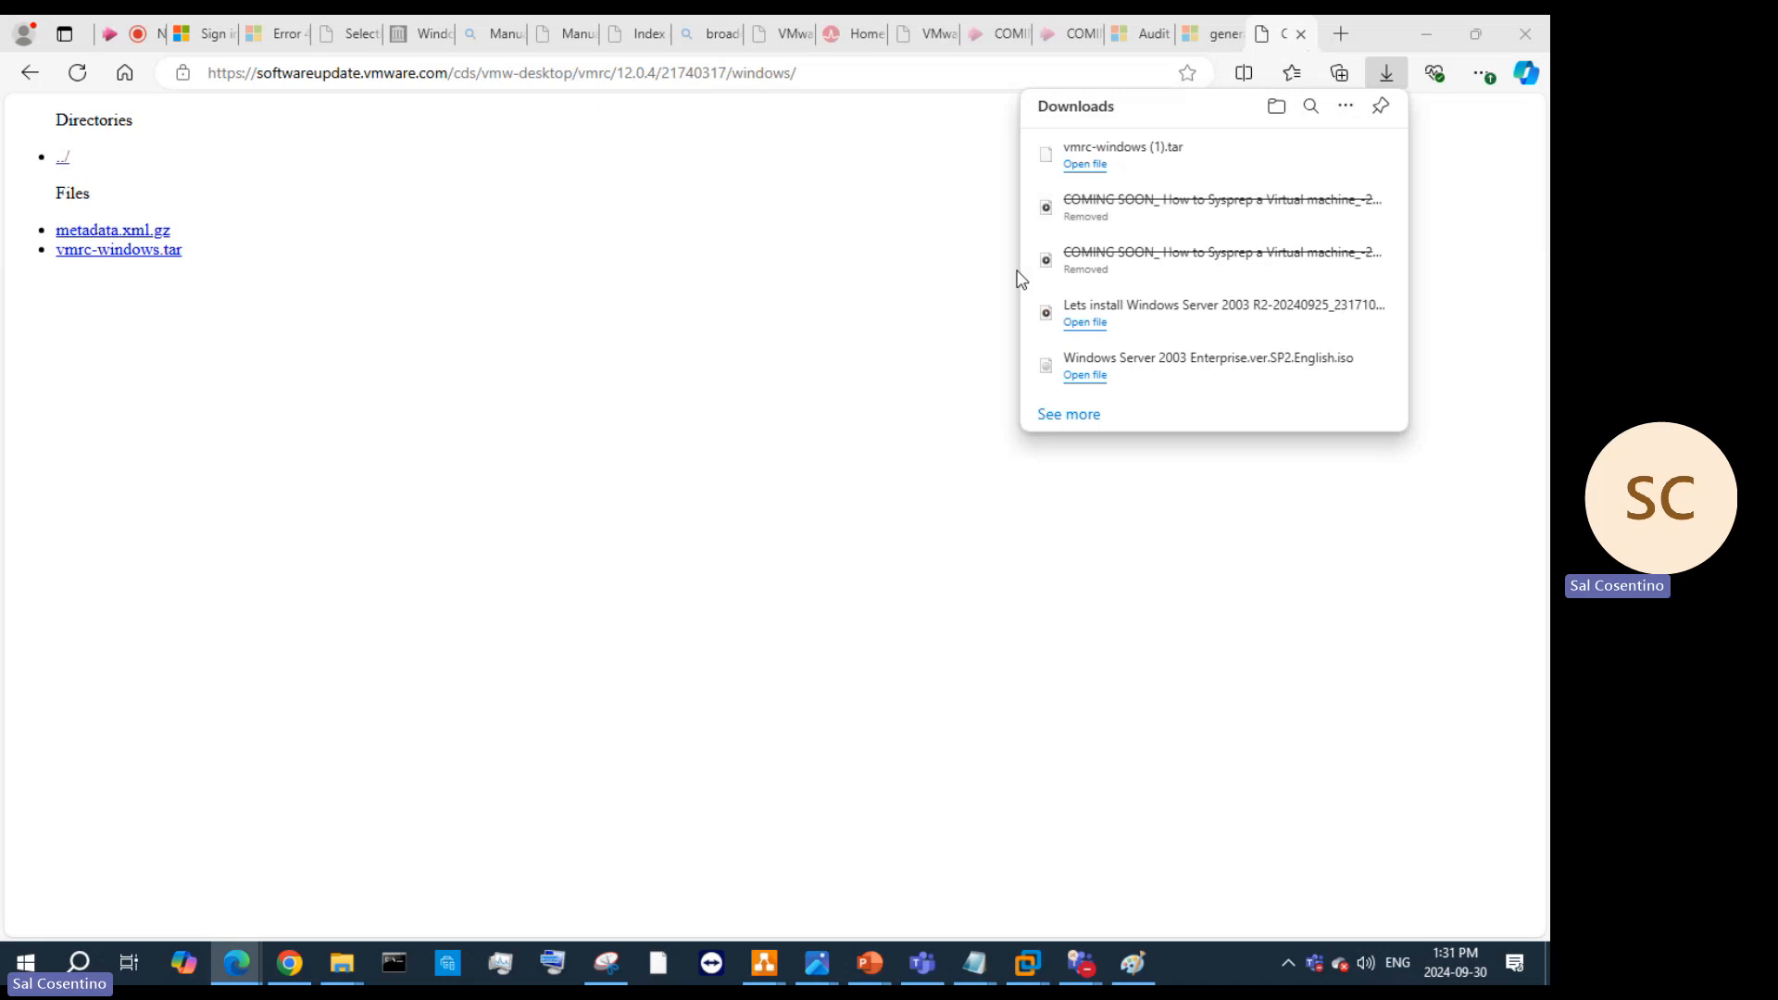
Step: Cut vmrc-windows.tar from Downloads and open OneDrive - Personal > Applications
{"action": "left_click", "coordinate": [574, 365]}
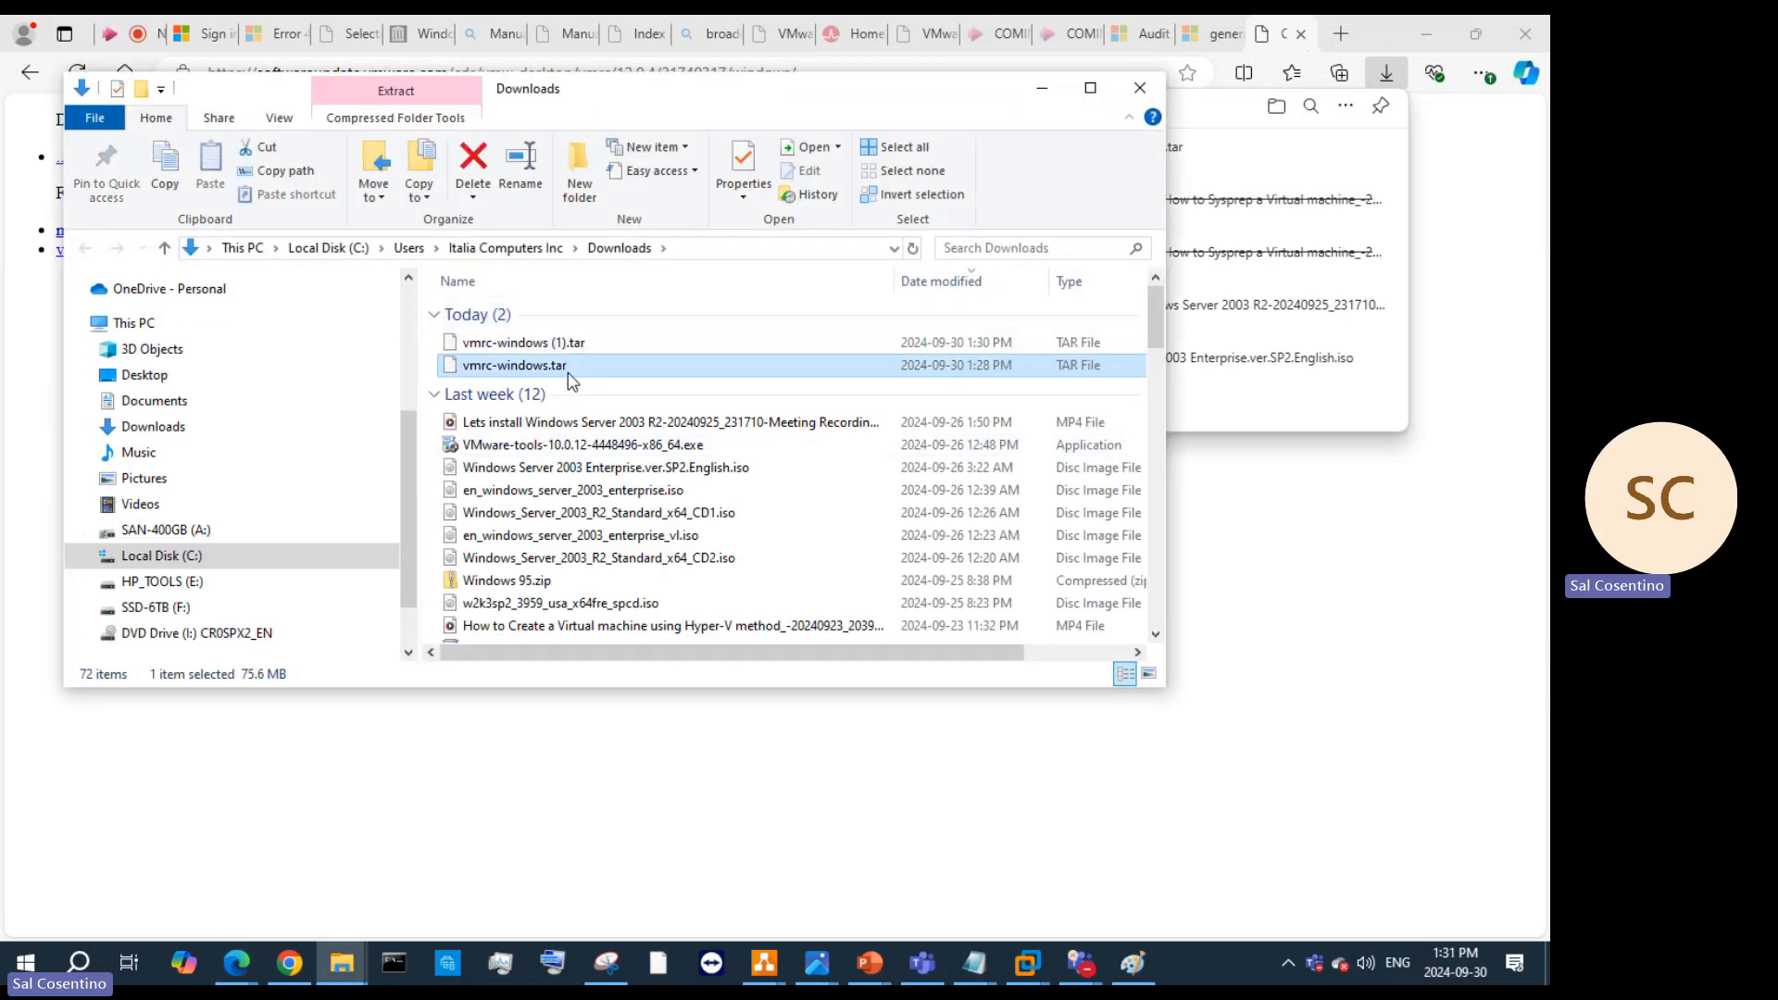
{"action": "right_click", "coordinate": [568, 372]}
{"action": "left_click", "coordinate": [682, 608]}
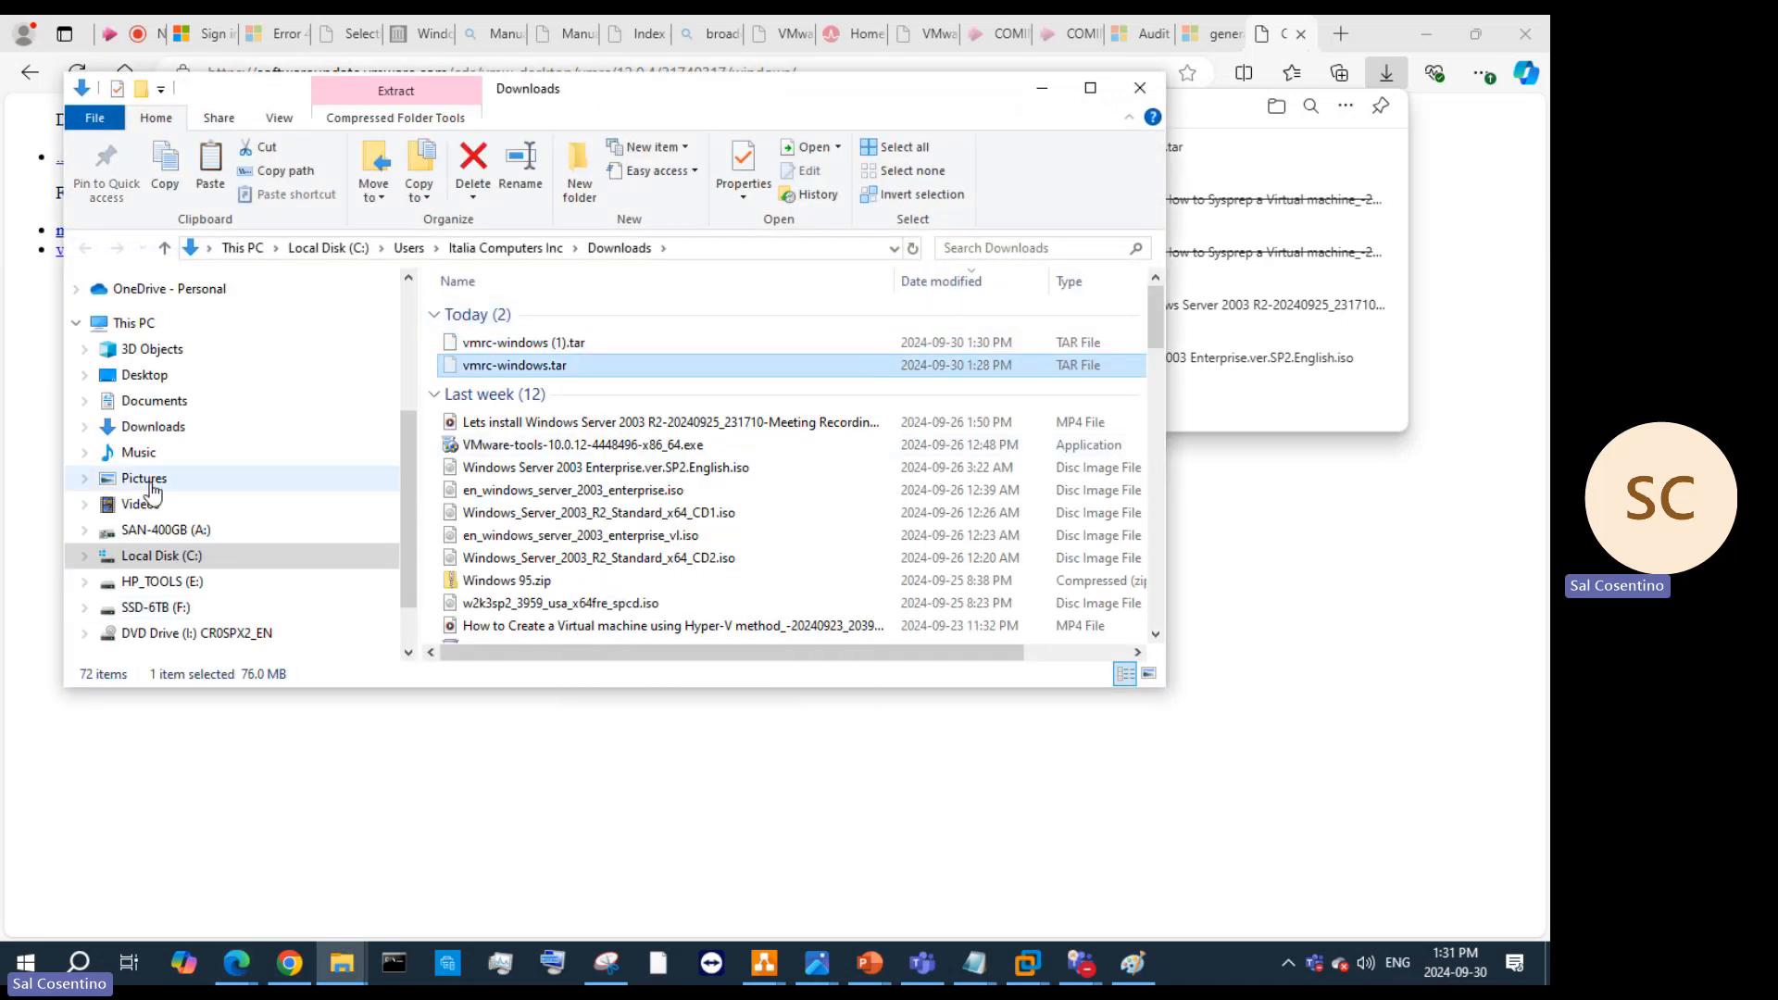
{"action": "left_click", "coordinate": [167, 289]}
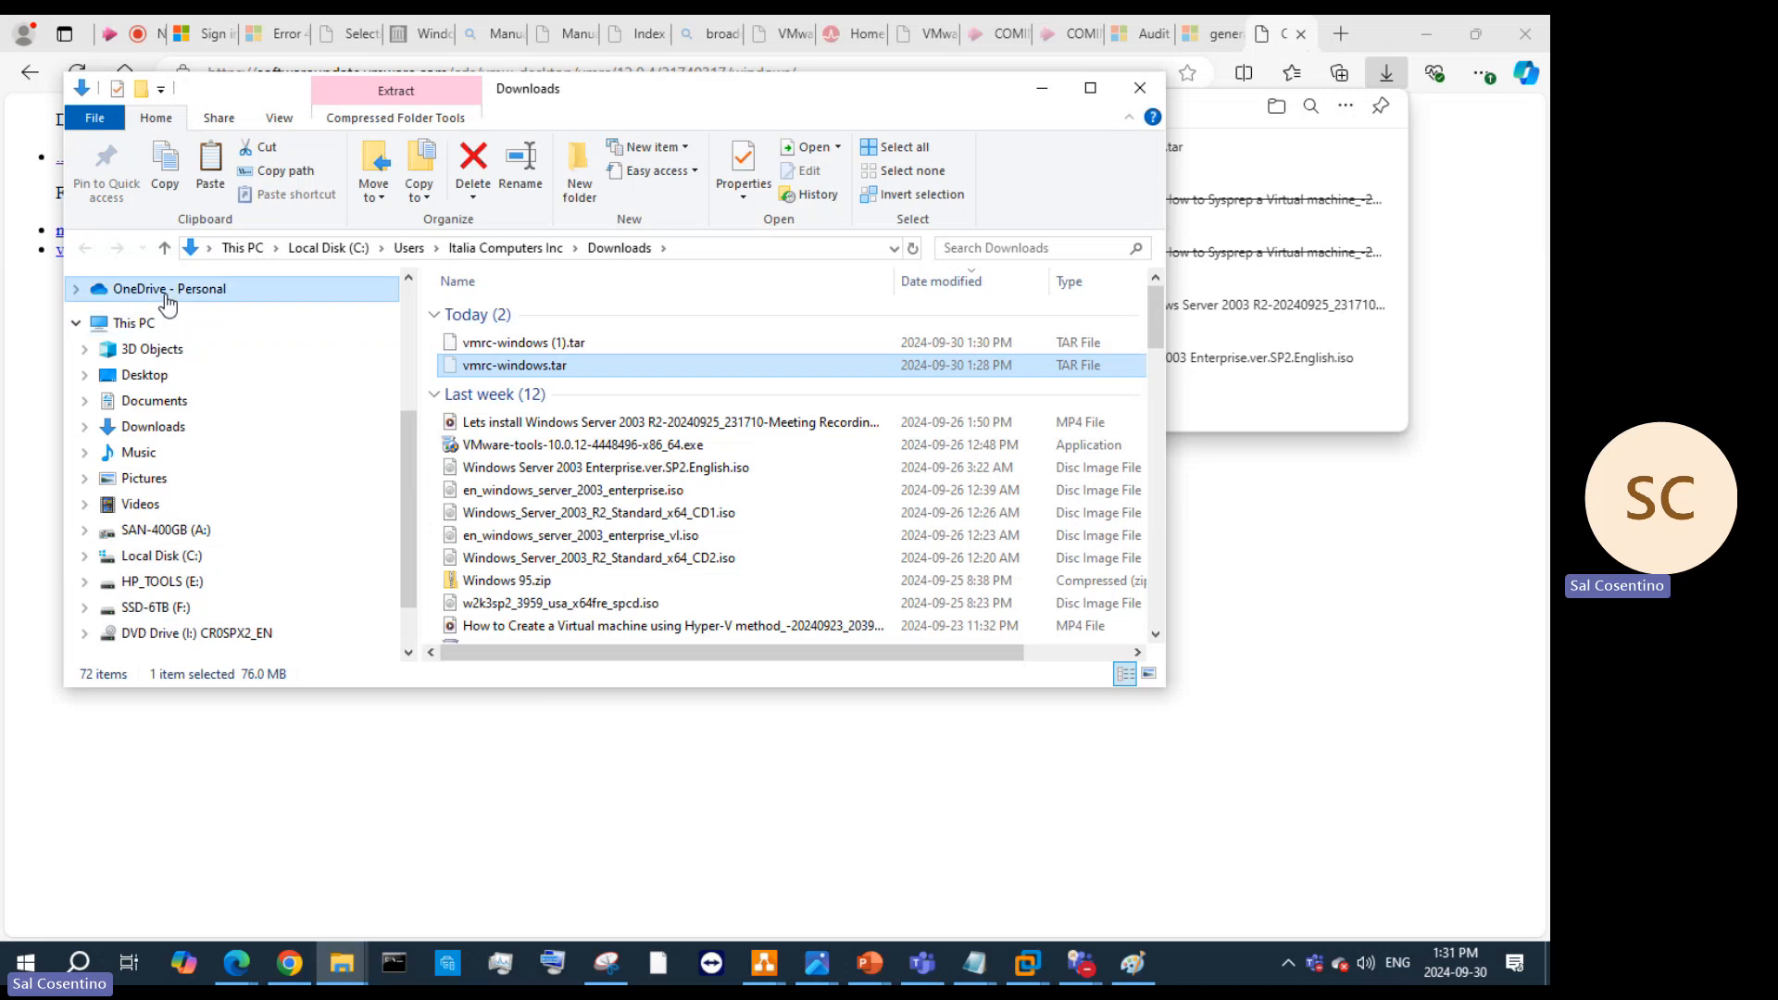
{"action": "left_click", "coordinate": [528, 335]}
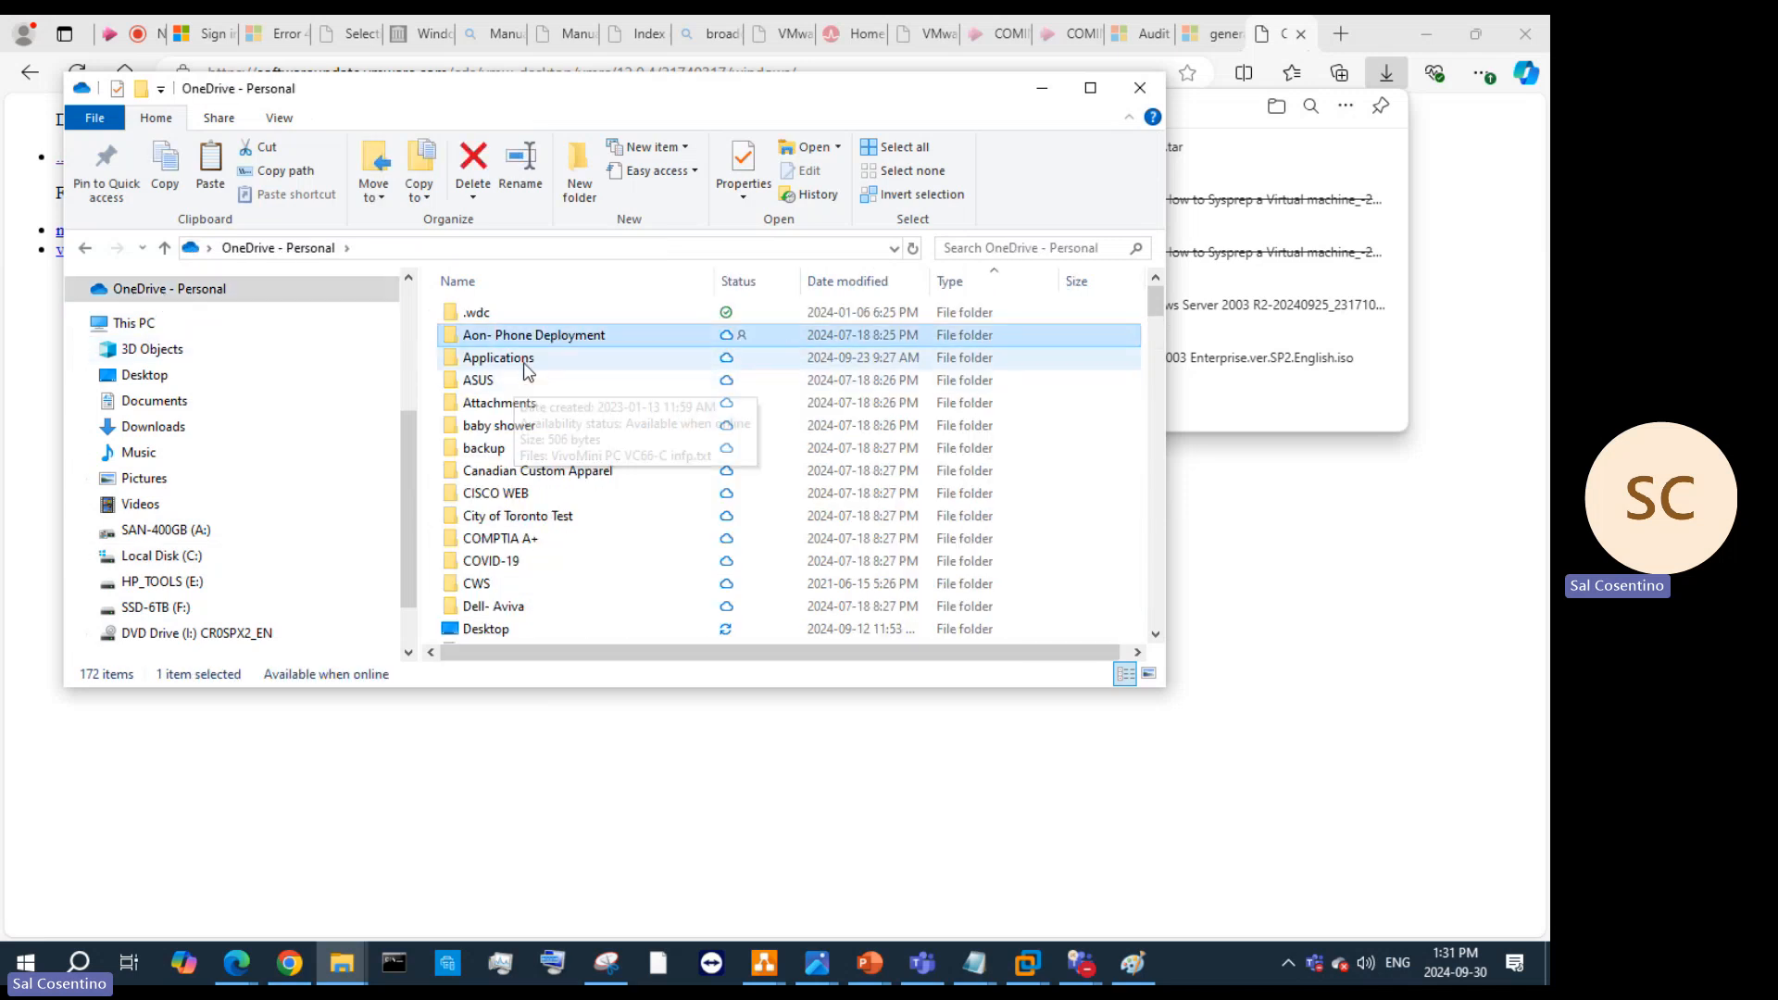
{"action": "double_click", "coordinate": [559, 357]}
{"action": "scroll", "coordinate": [611, 389], "scroll_direction": "down", "scroll_amount": 3}
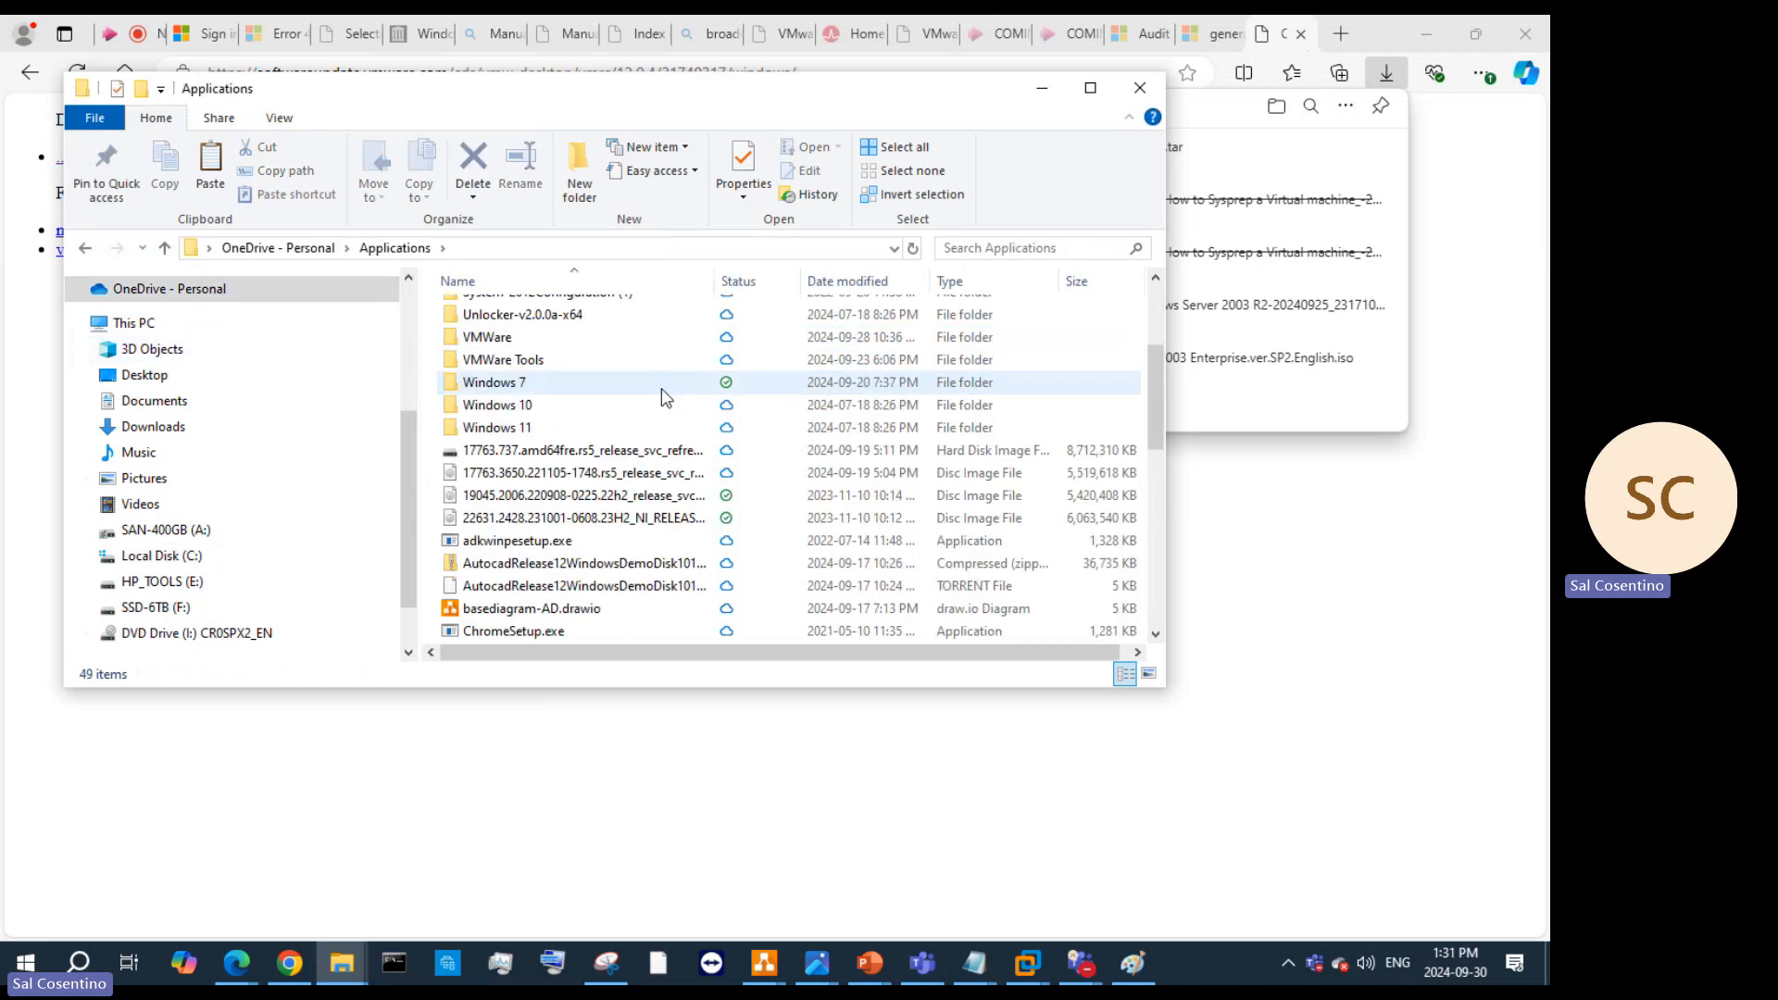
{"action": "scroll", "coordinate": [661, 387], "scroll_direction": "up", "scroll_amount": 3}
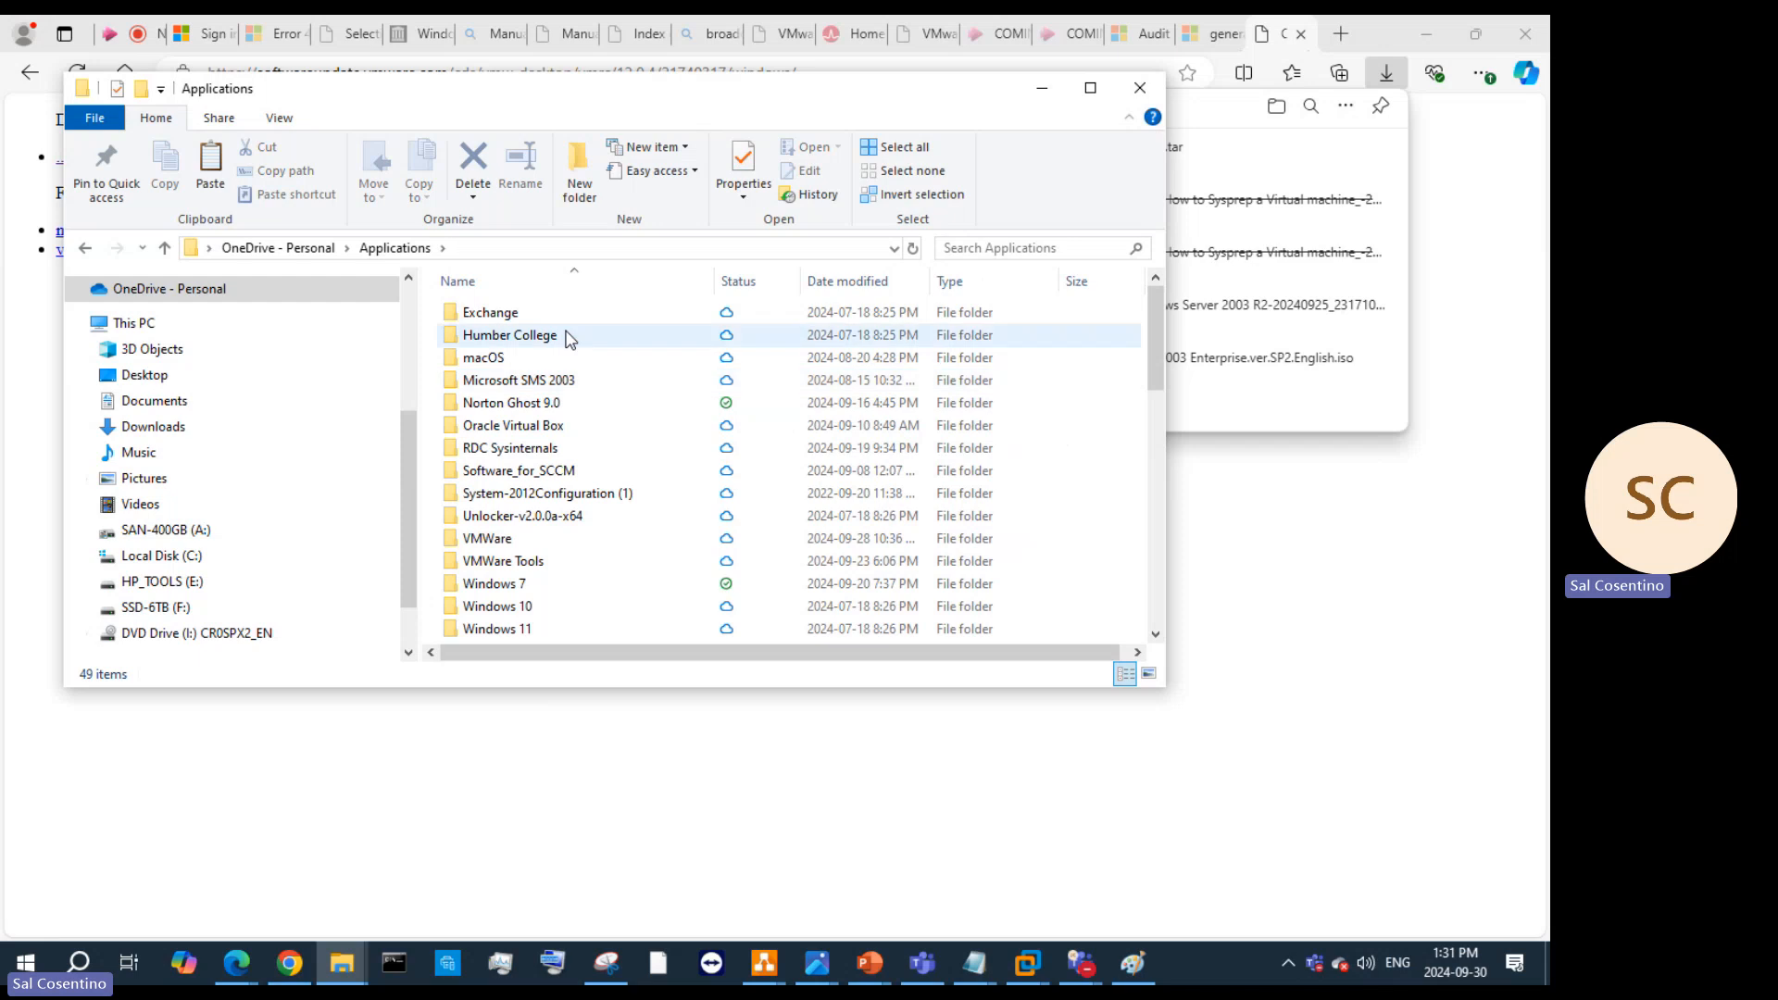
{"action": "scroll", "coordinate": [614, 393], "scroll_direction": "down", "scroll_amount": 10}
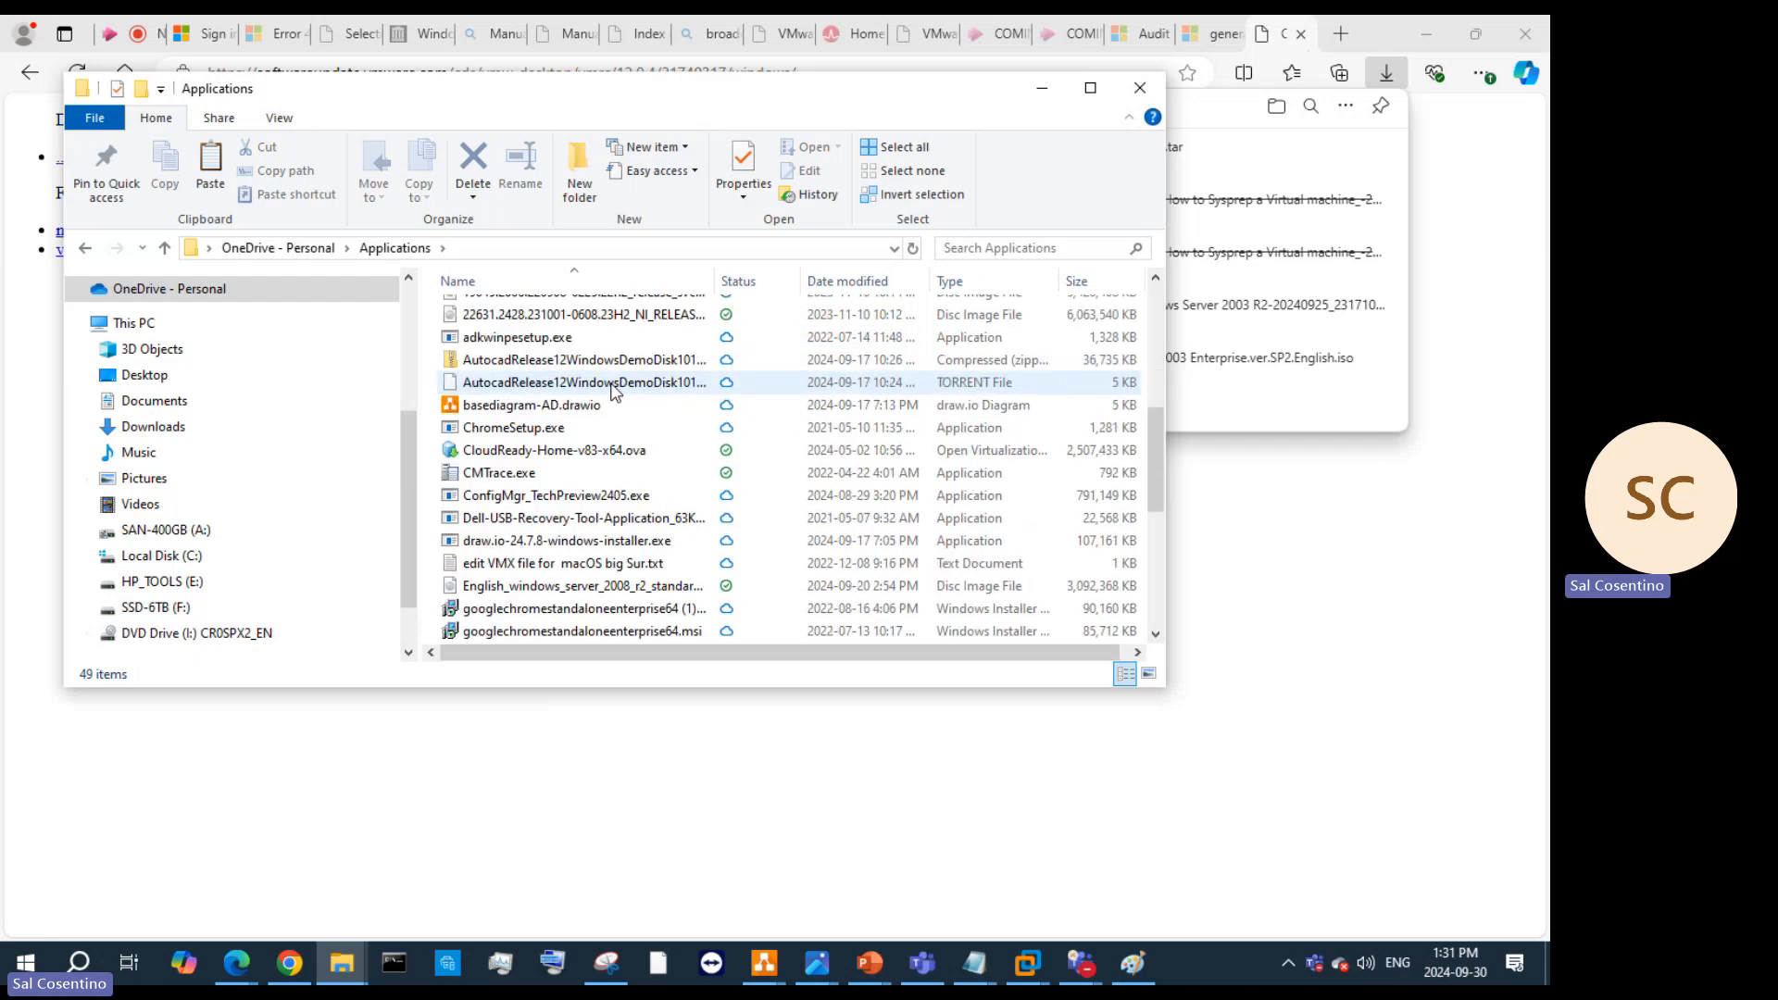
{"action": "scroll", "coordinate": [704, 407], "scroll_direction": "up", "scroll_amount": 10}
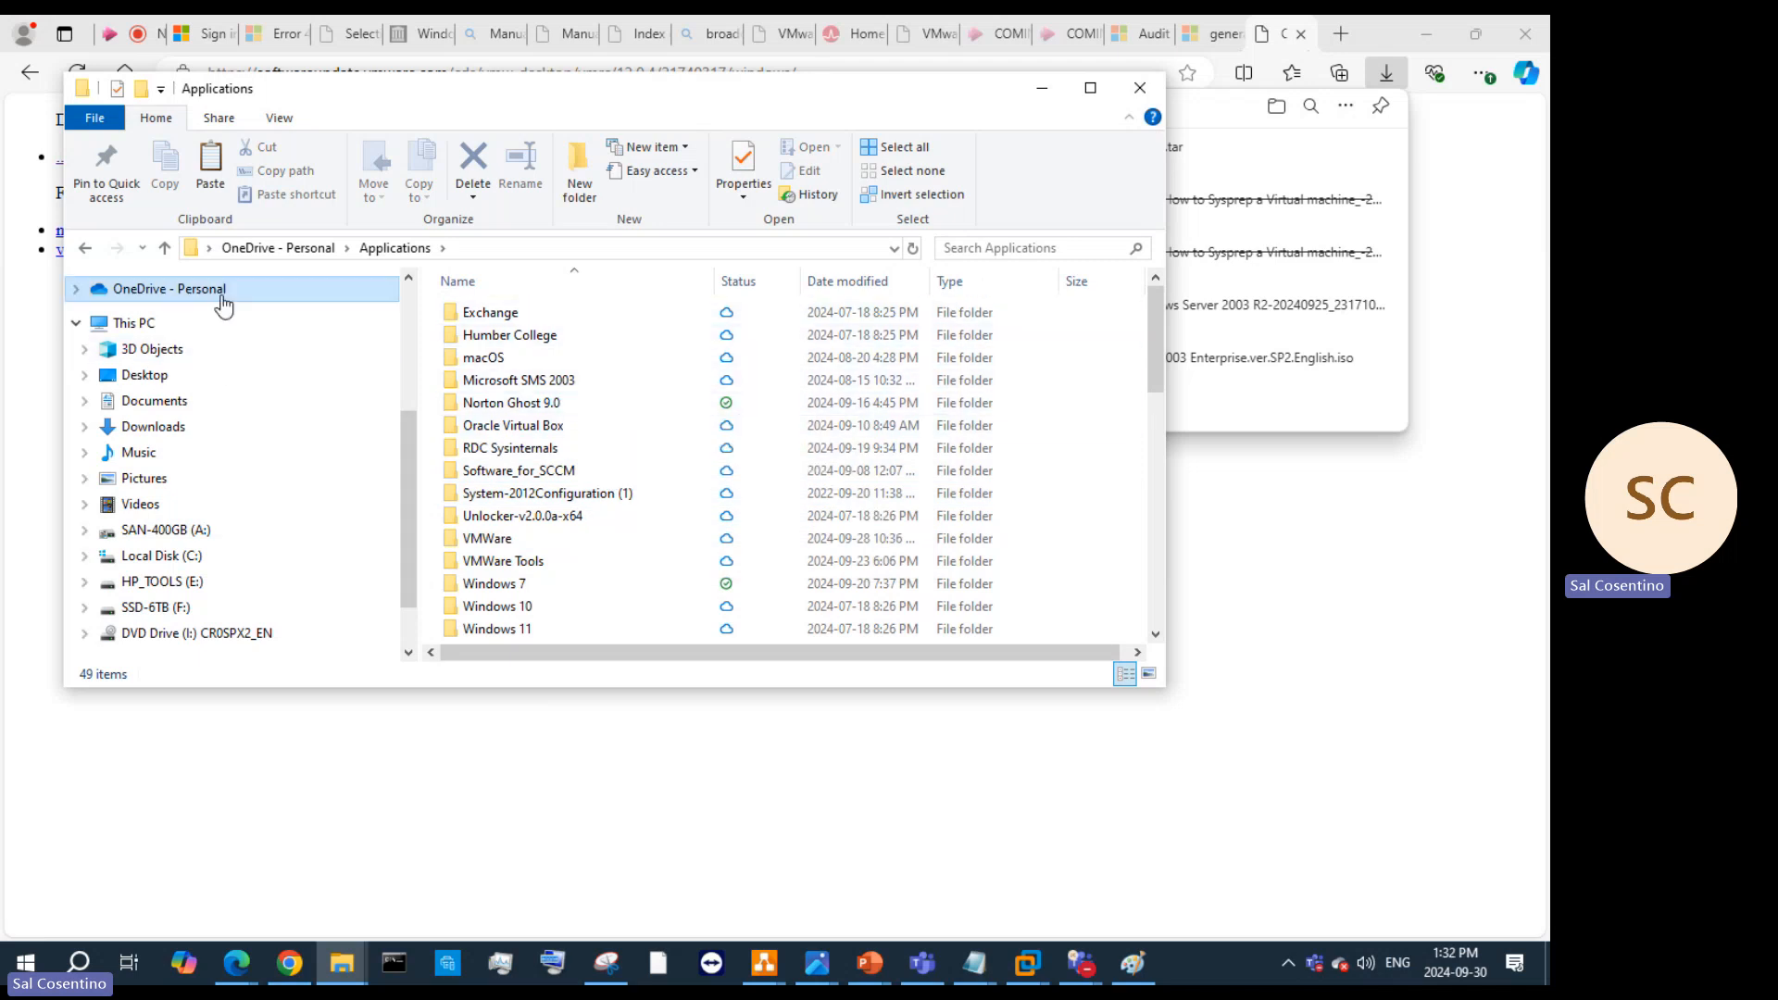
Step: Paste vmrc-windows.tar (76 MB) into the maximised Applications folder, then minimise Explorer and Edge
{"action": "left_click", "coordinate": [93, 288]}
{"action": "double_click", "coordinate": [507, 362]}
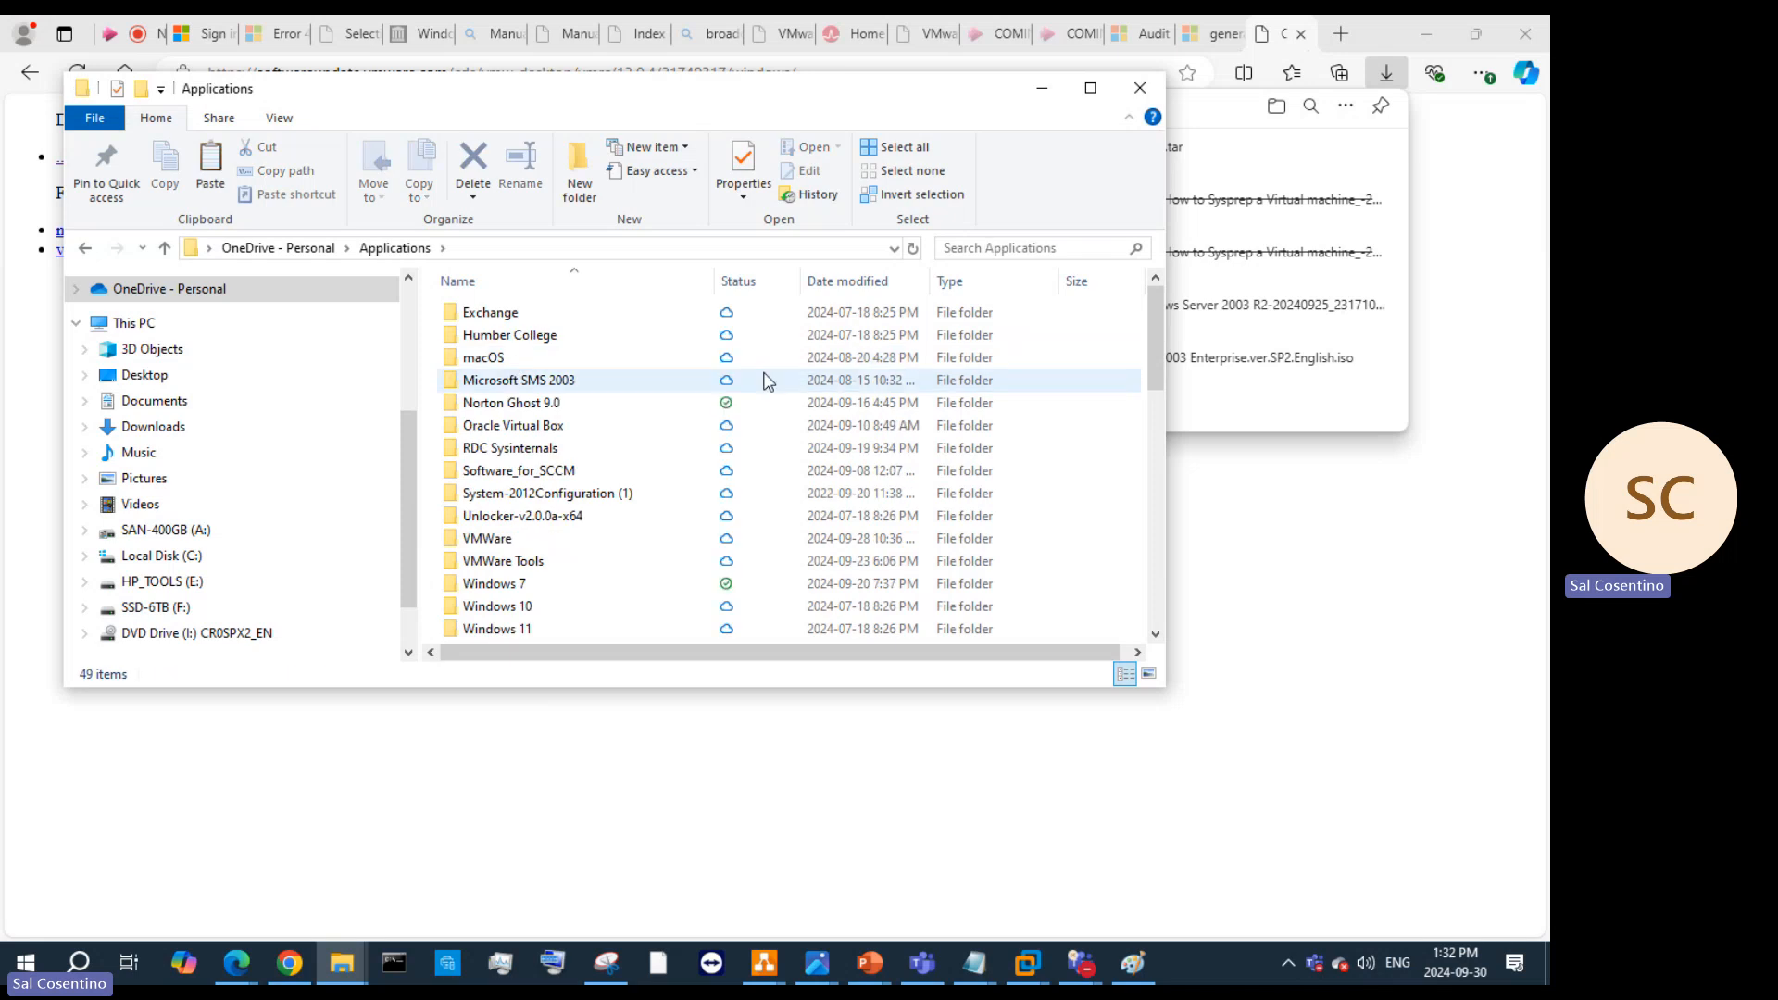
{"action": "left_click", "coordinate": [1080, 419]}
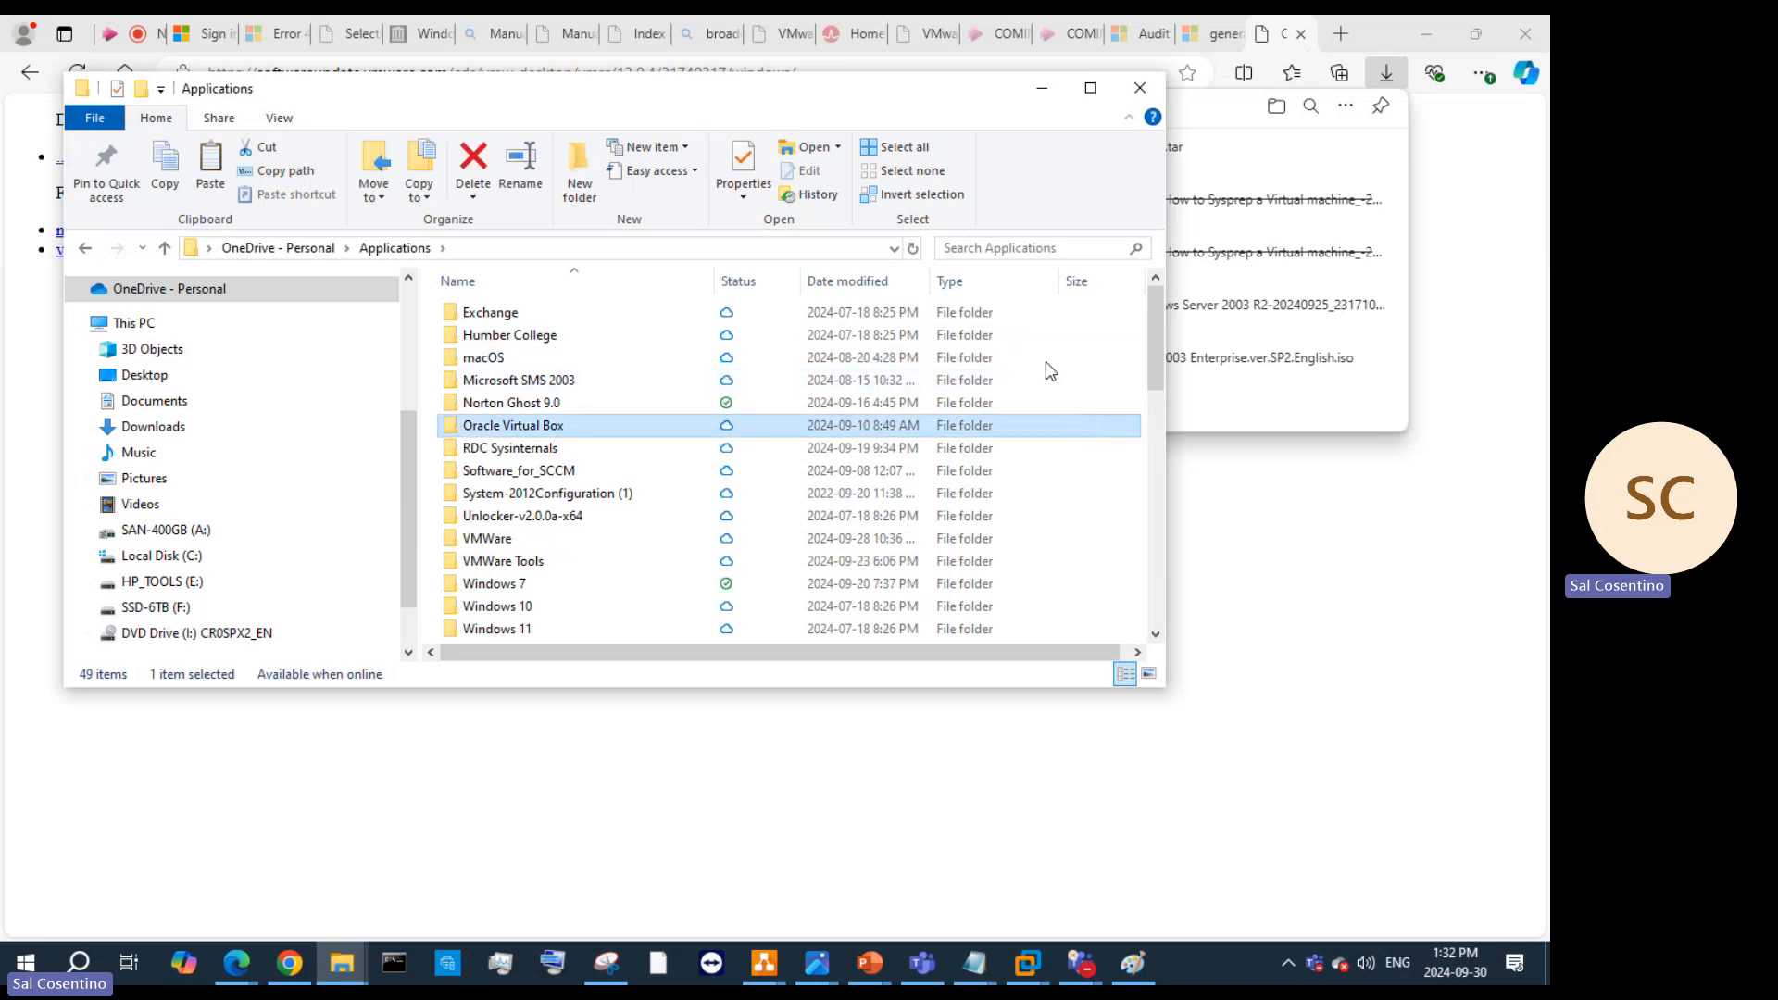
{"action": "left_click", "coordinate": [1090, 87]}
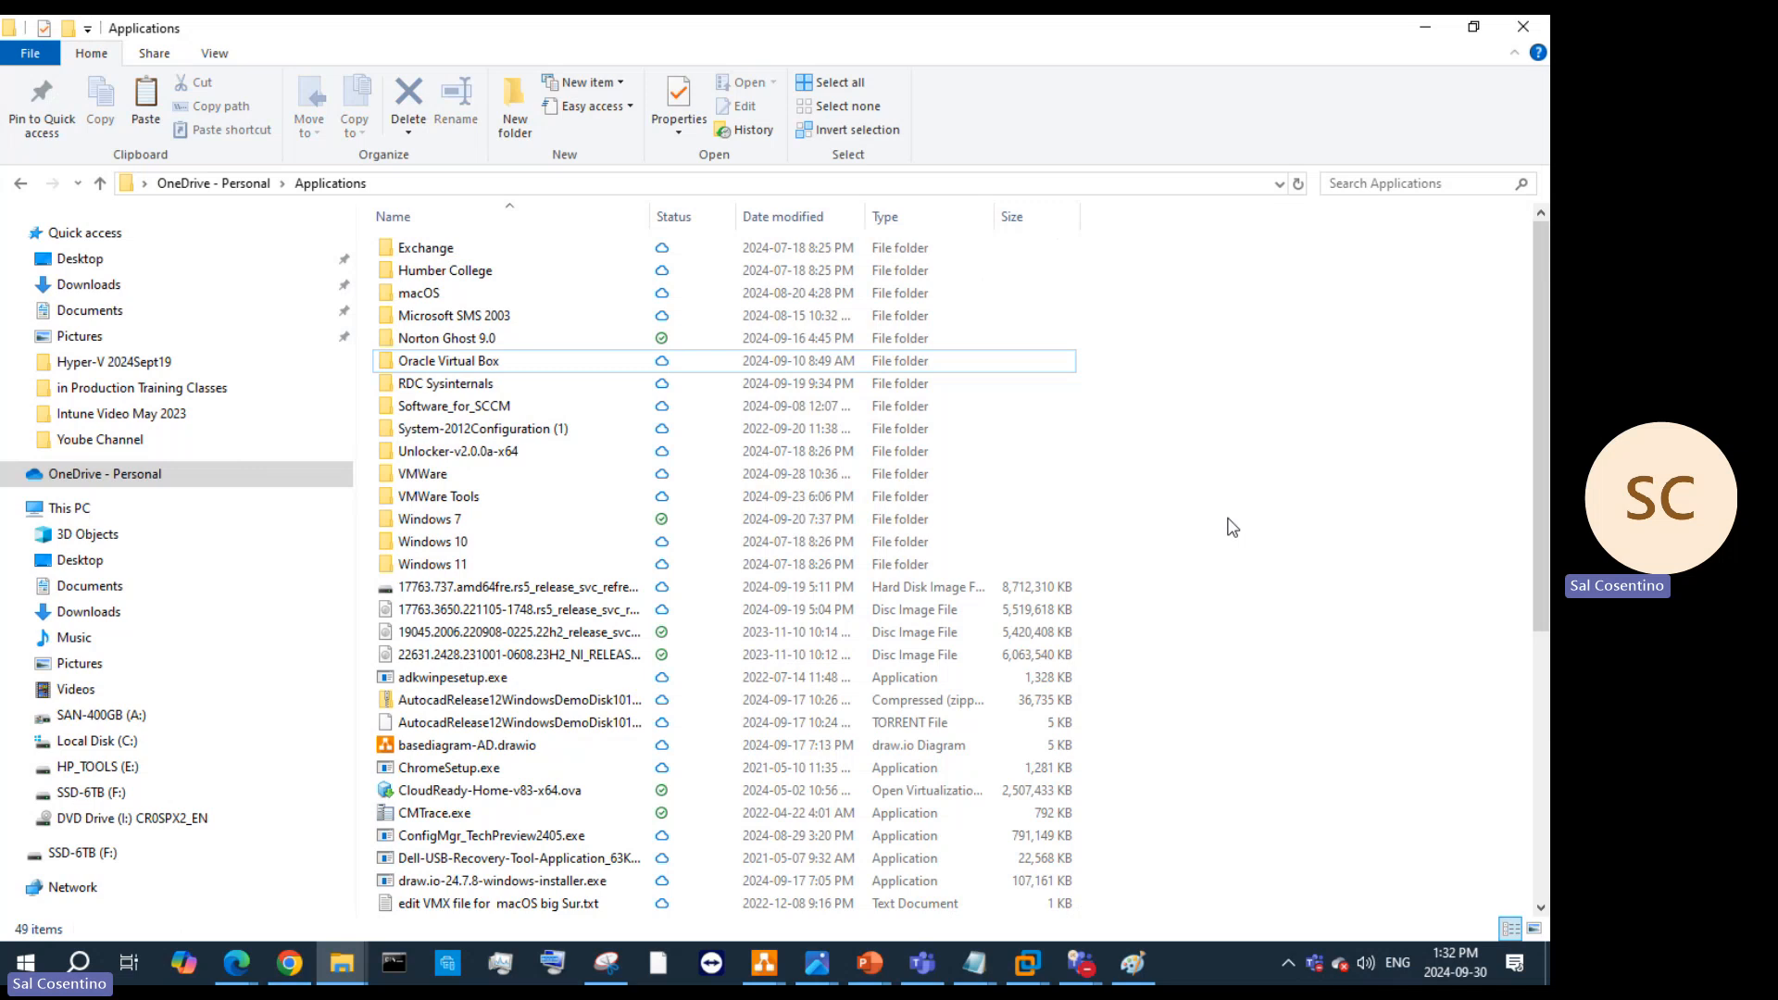
{"action": "key", "text": "ctrl+v"}
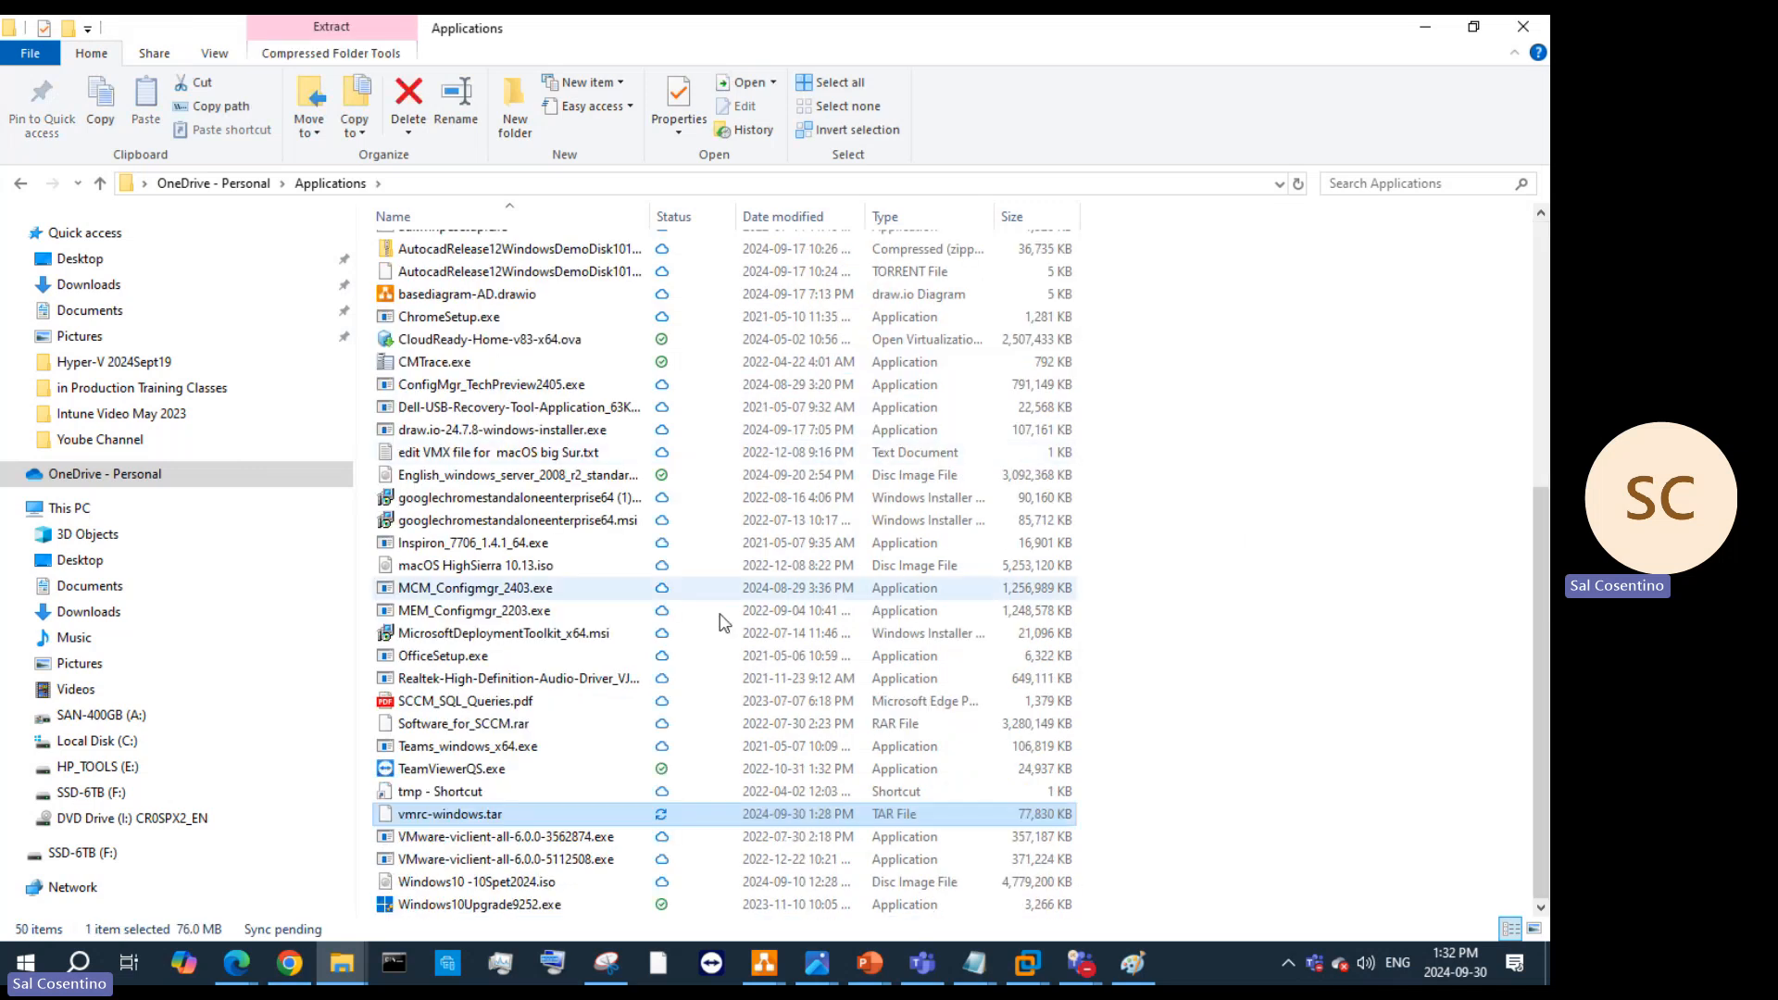
{"action": "right_click", "coordinate": [440, 822]}
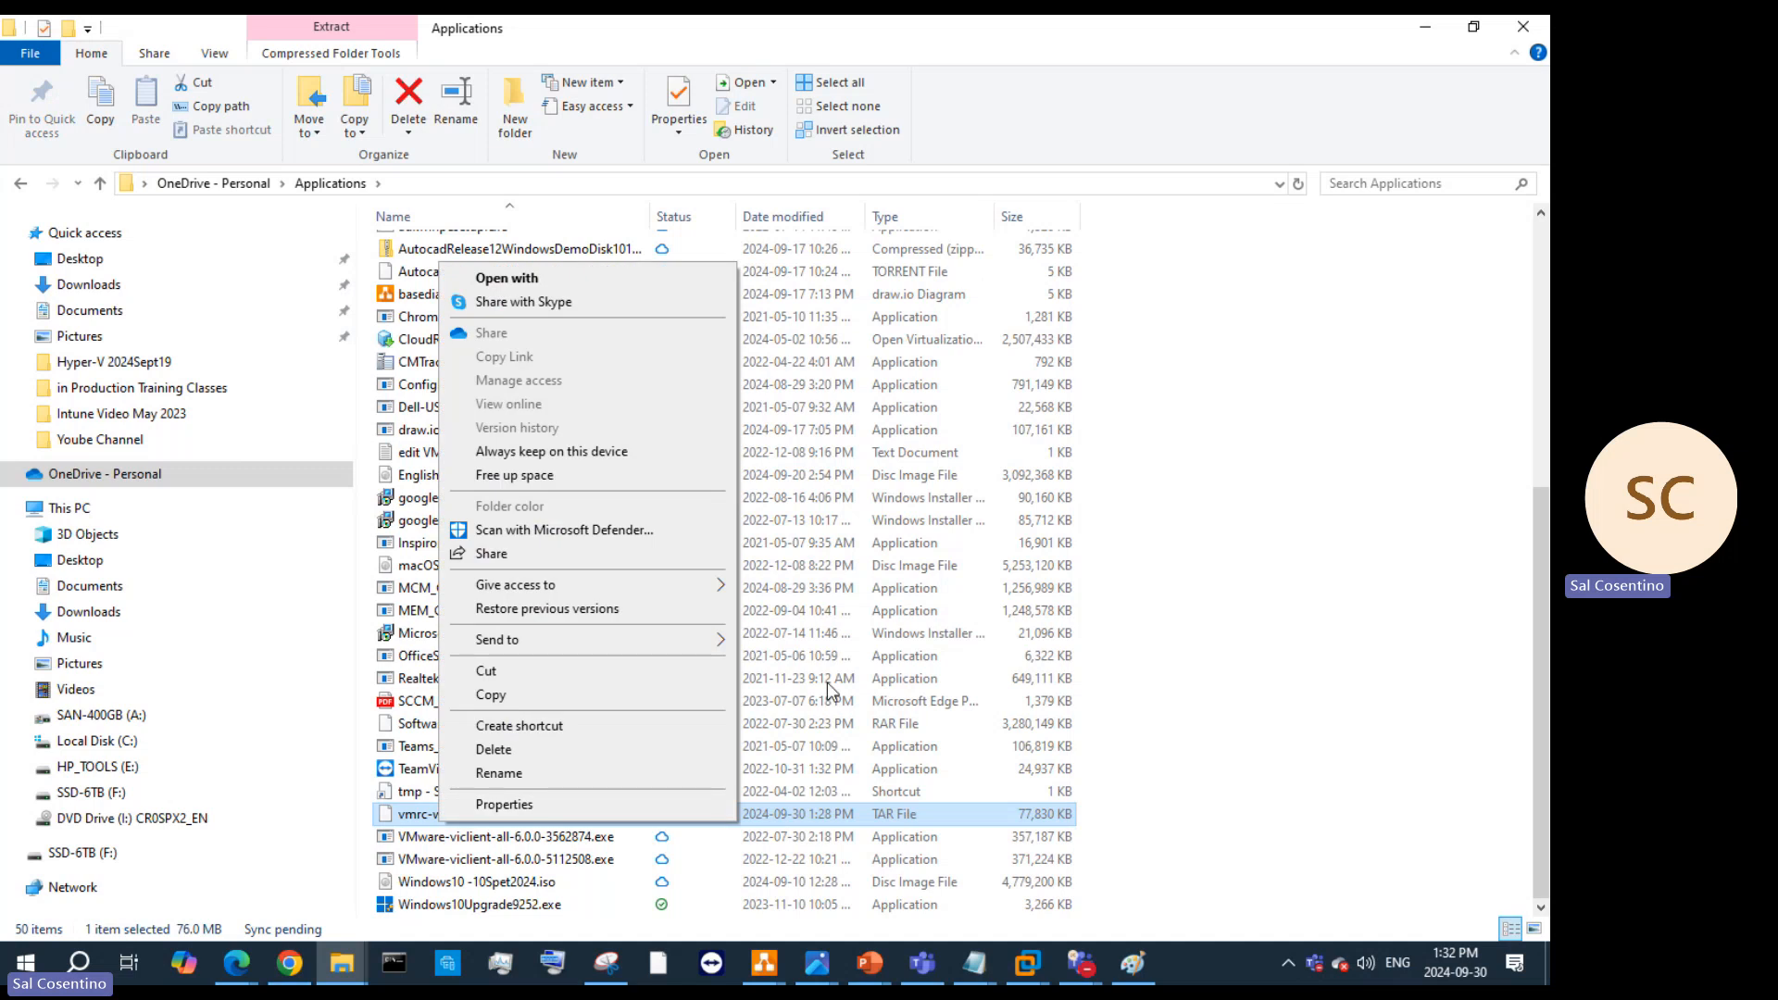
{"action": "left_click", "coordinate": [1431, 31]}
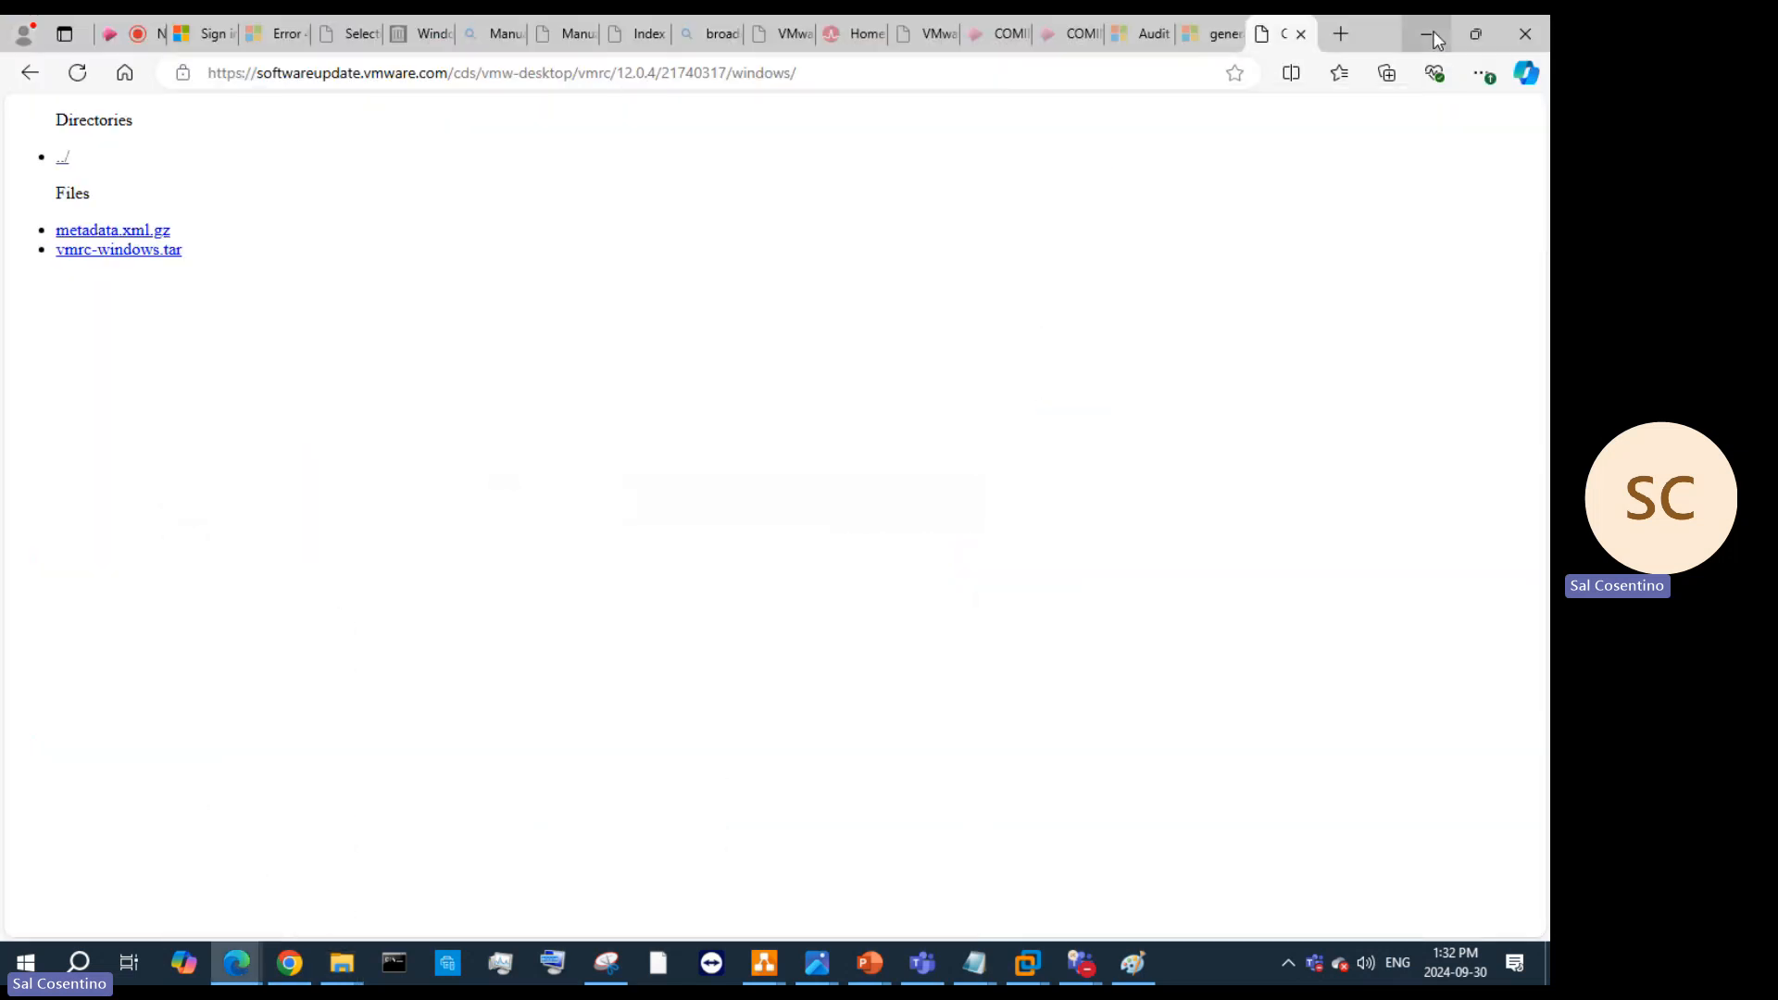
{"action": "left_click", "coordinate": [1431, 31]}
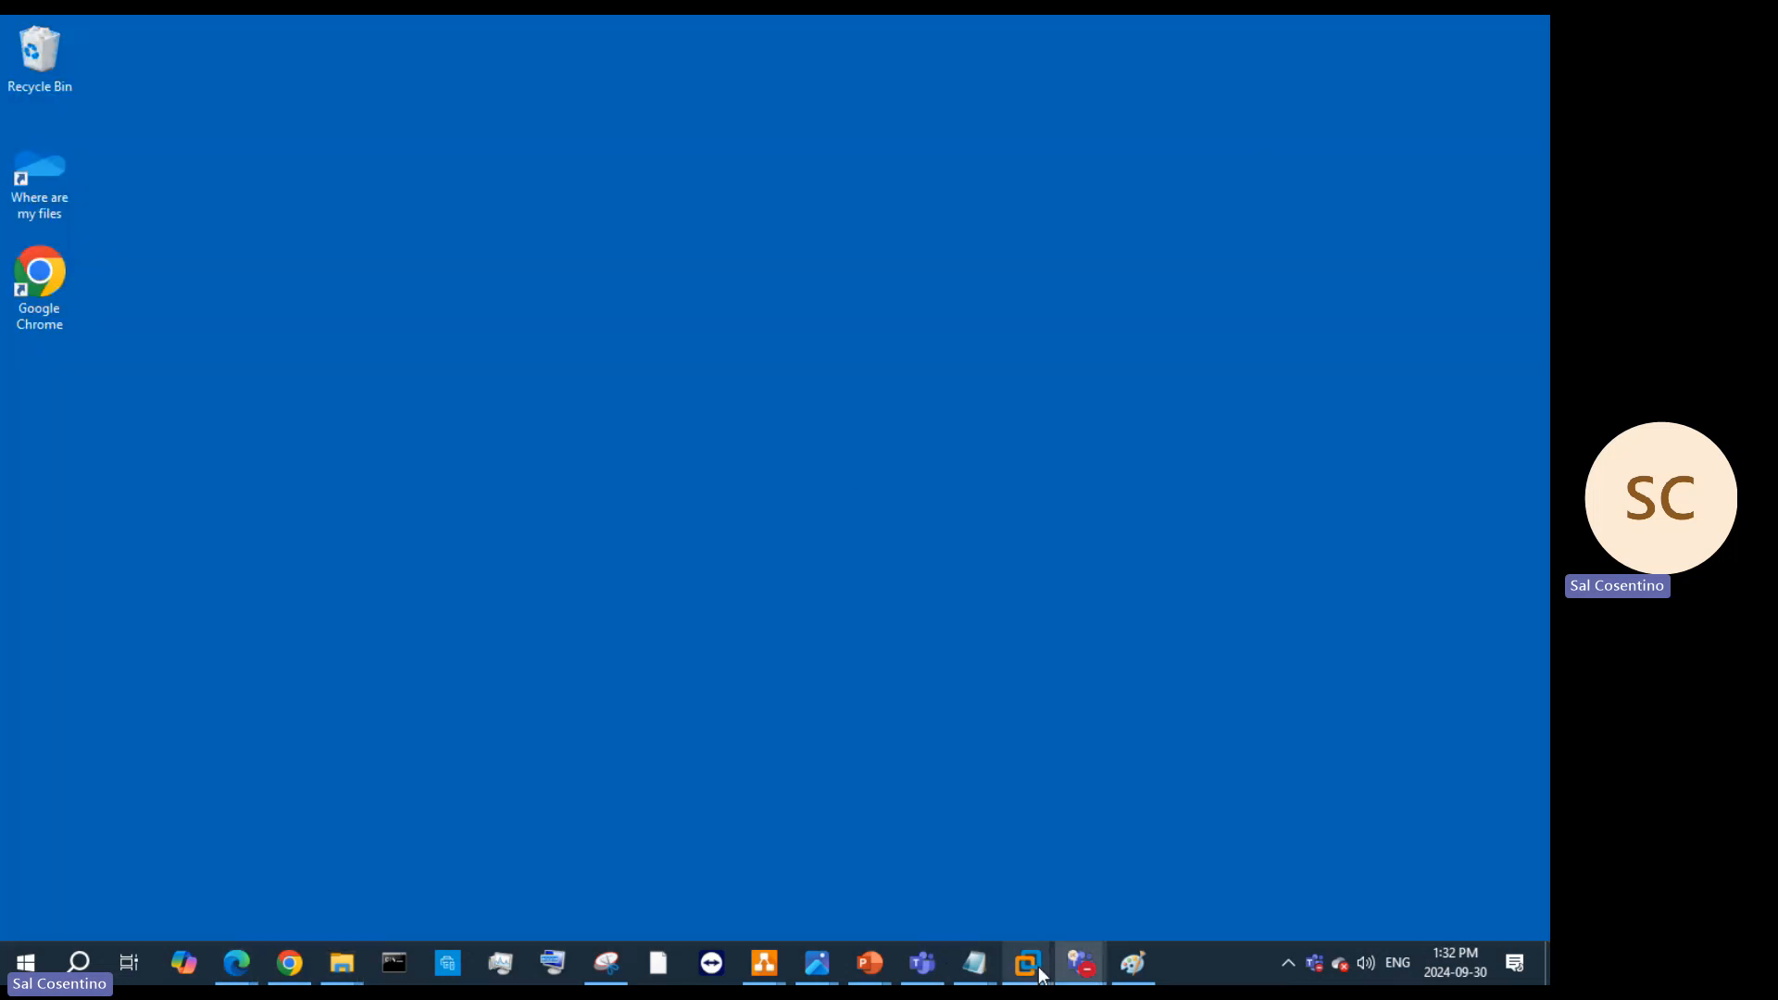
Step: Bring the SCWIN01-Template VM forward and open its Applications & Logos folder window
{"action": "mouse_move", "coordinate": [1037, 965]}
{"action": "mouse_move", "coordinate": [925, 878]}
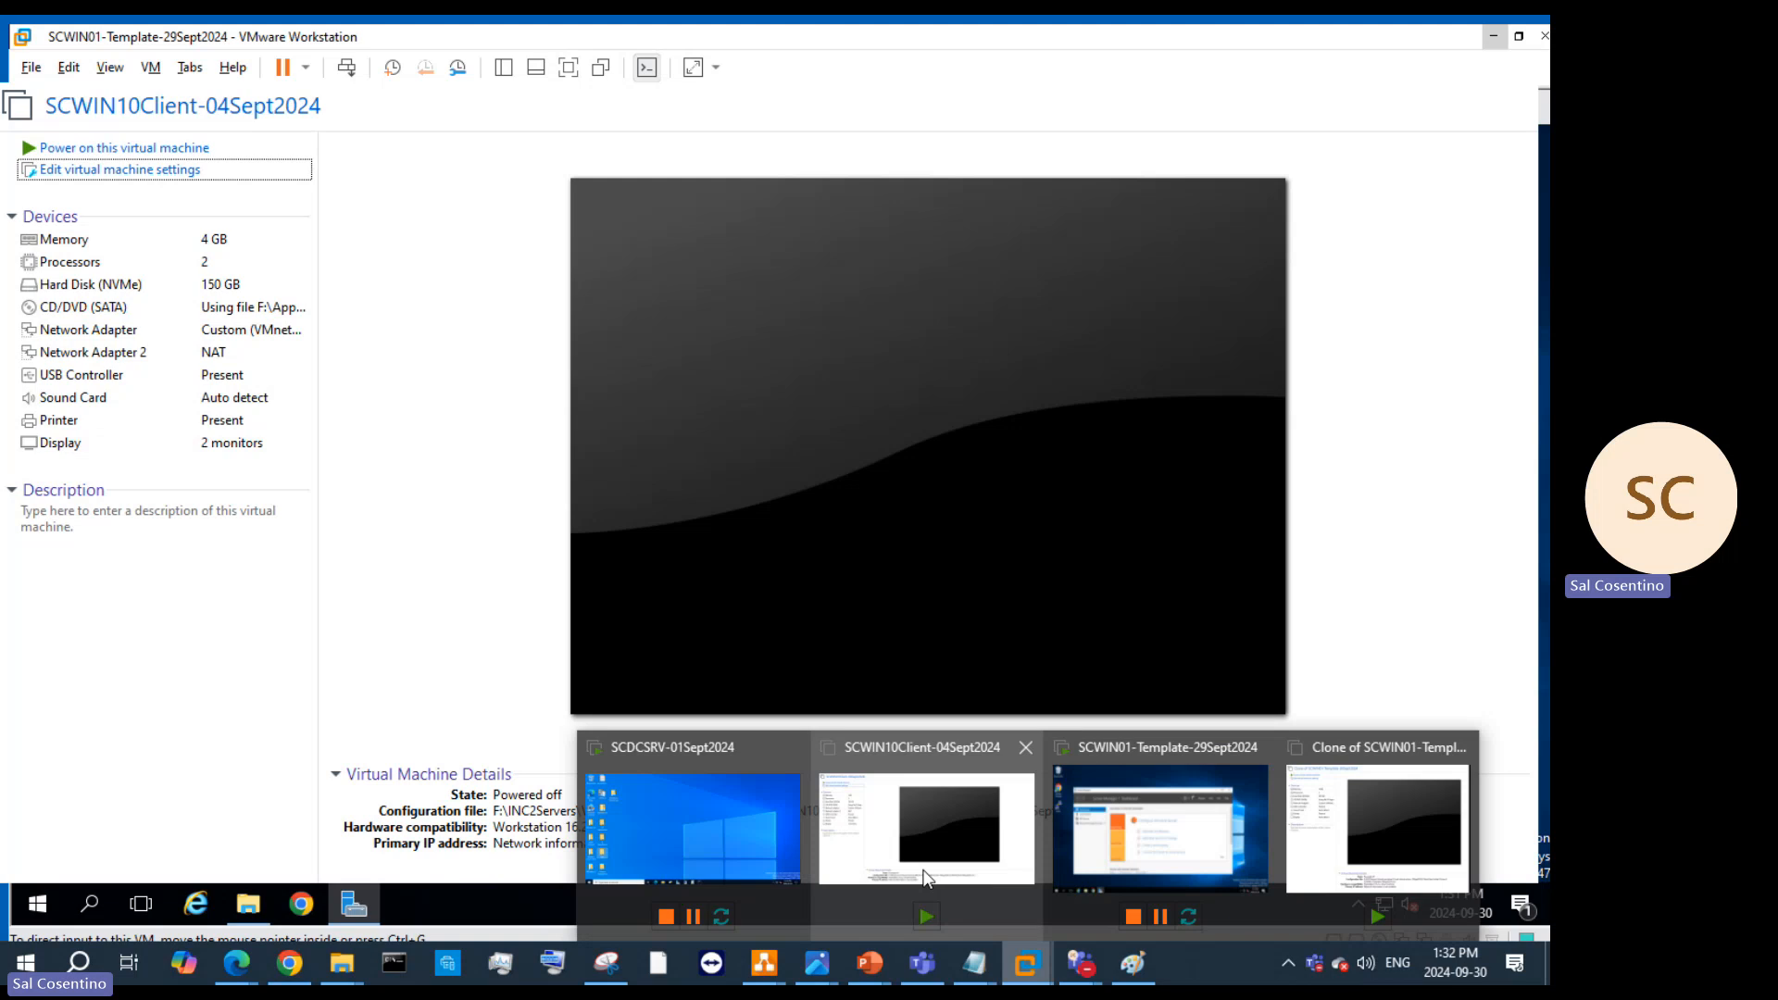
{"action": "left_click", "coordinate": [1048, 839]}
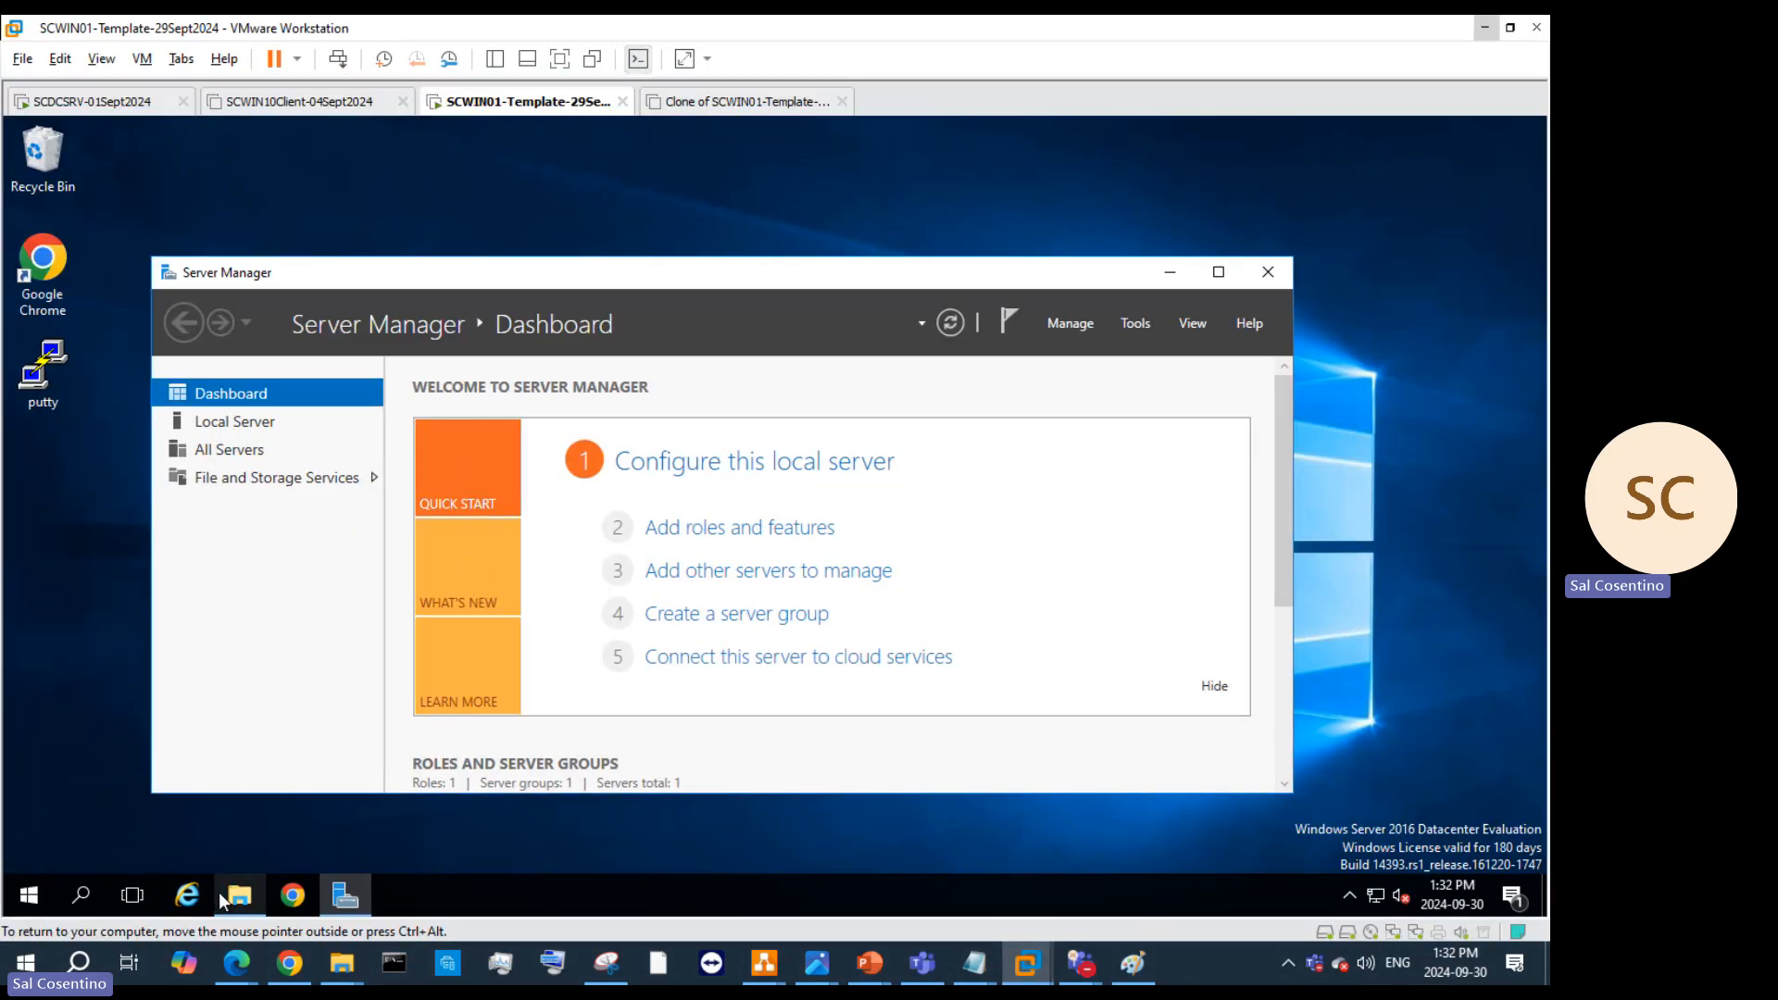
{"action": "left_click", "coordinate": [222, 896]}
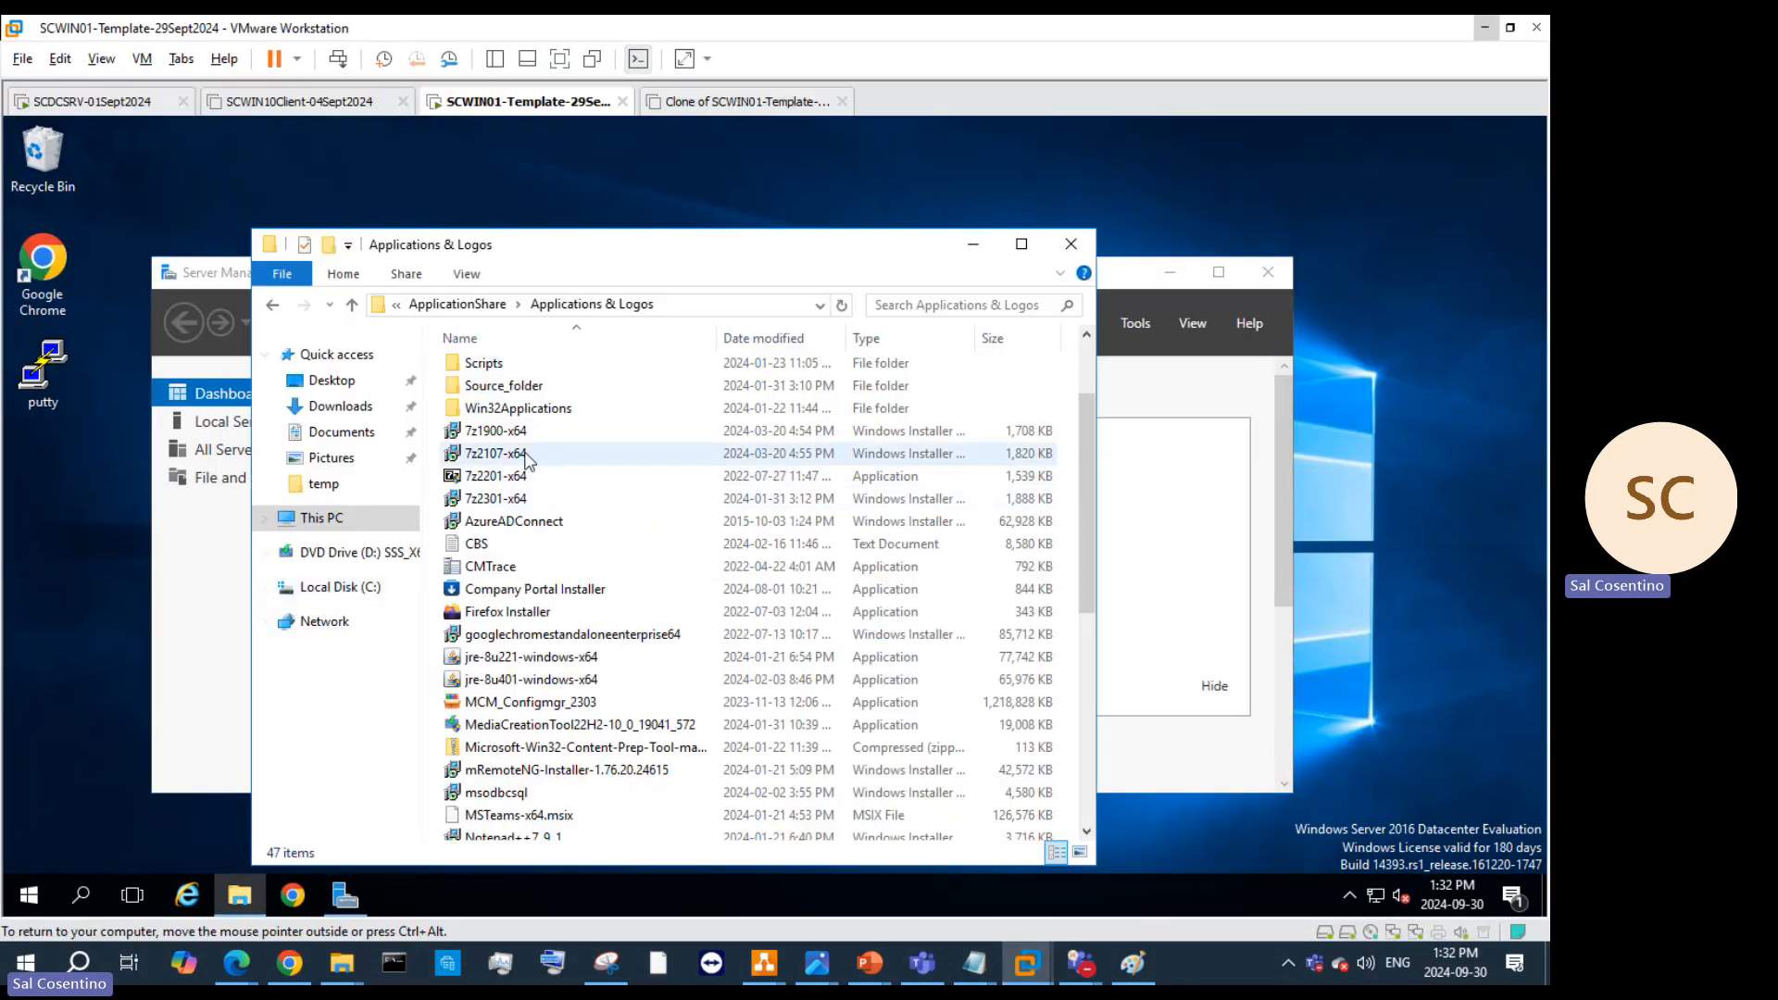
{"action": "scroll", "coordinate": [529, 460], "scroll_direction": "up", "scroll_amount": 2}
{"action": "scroll", "coordinate": [568, 477], "scroll_direction": "down", "scroll_amount": 9}
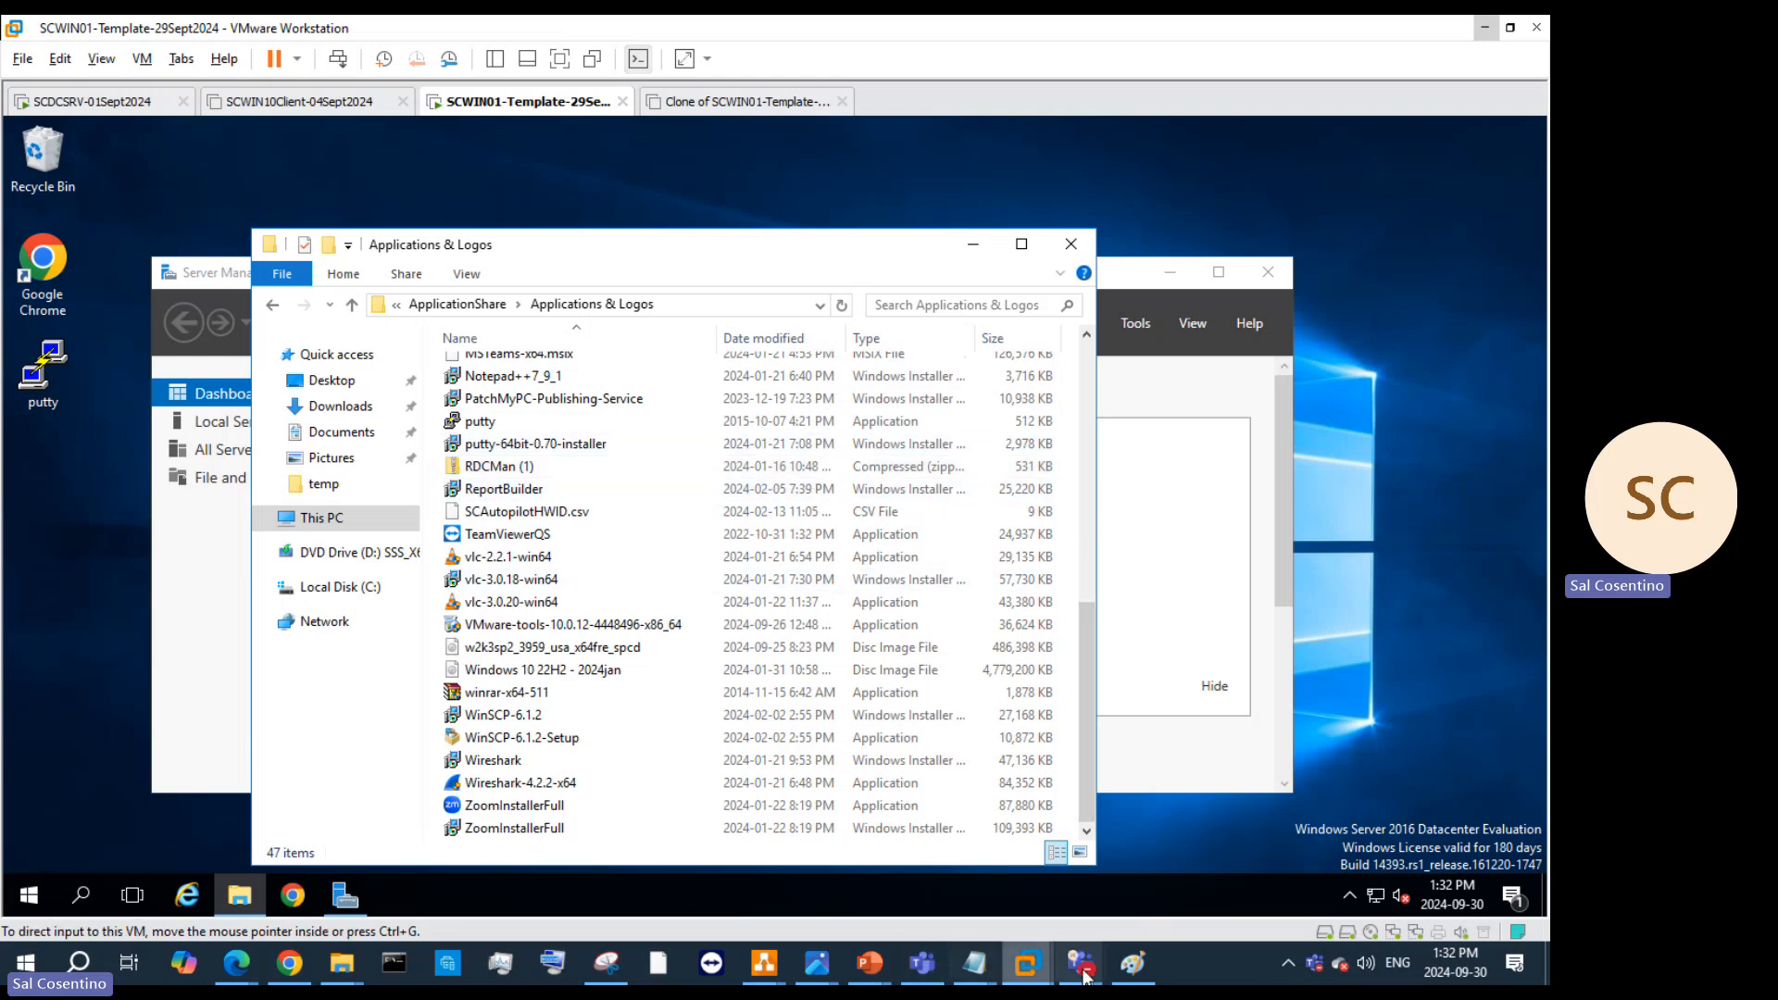
Step: Copy vmrc-windows.tar from the host Applications folder and browse to OneDrive's Humber College folder
{"action": "mouse_move", "coordinate": [341, 963]}
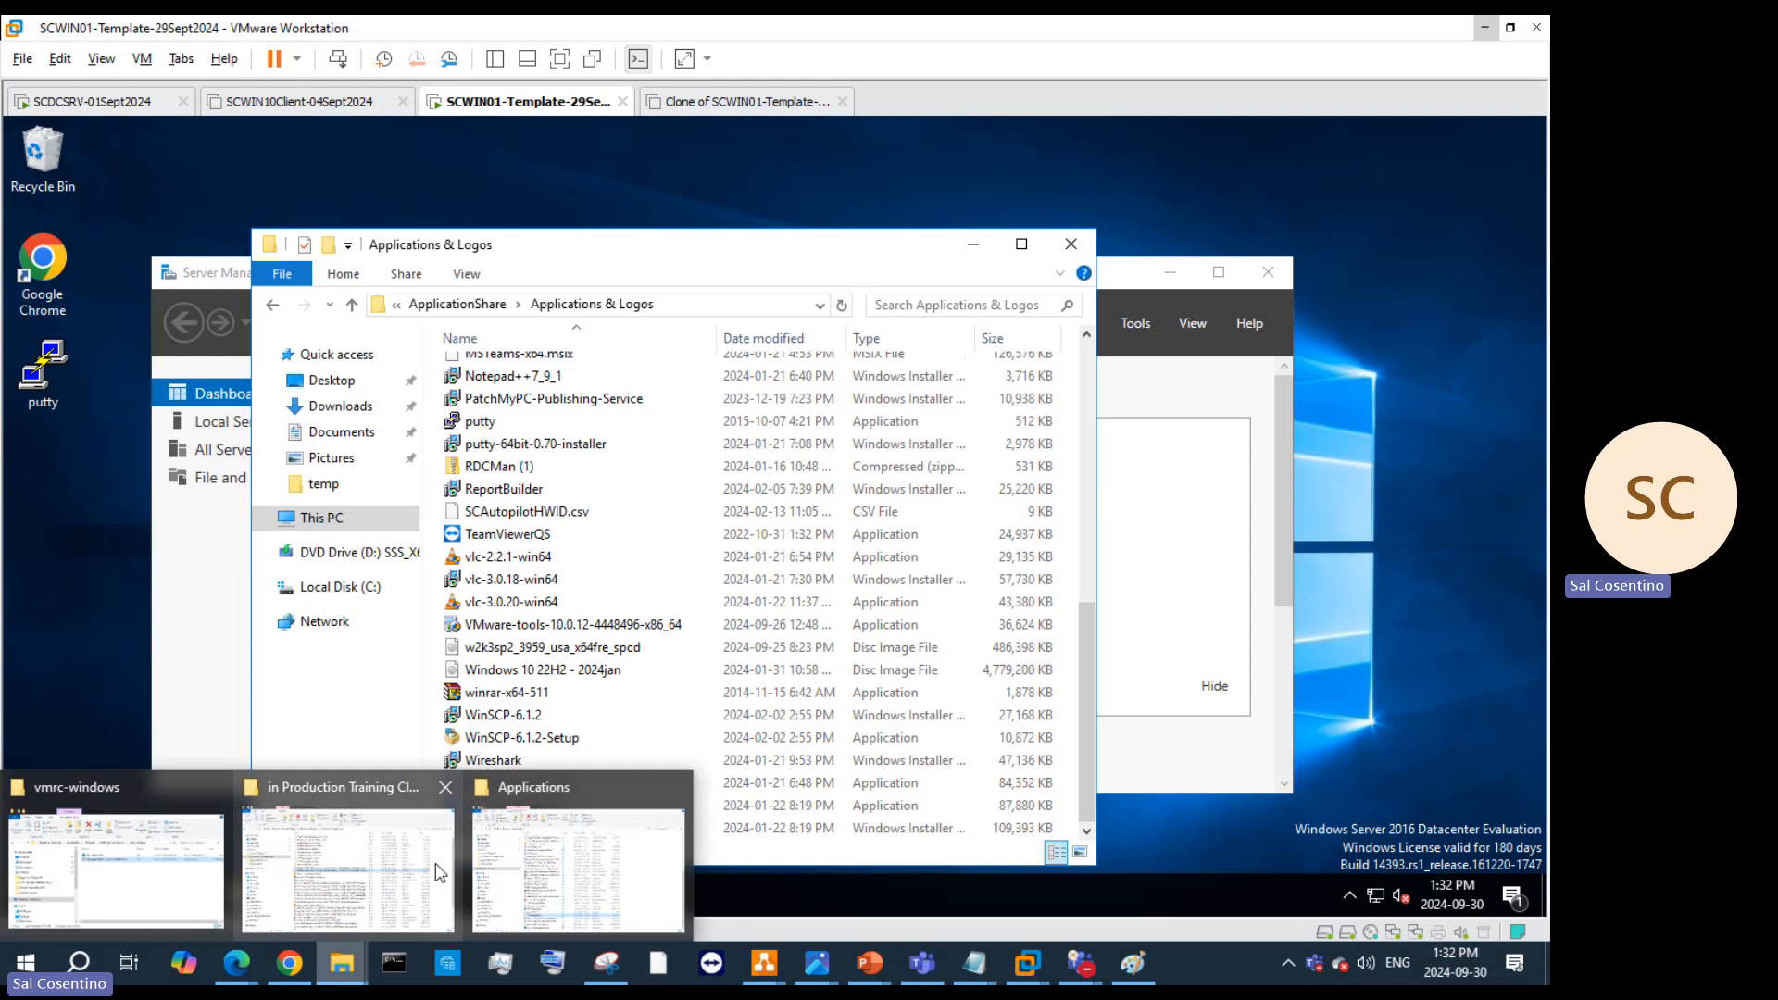
{"action": "left_click", "coordinate": [587, 860]}
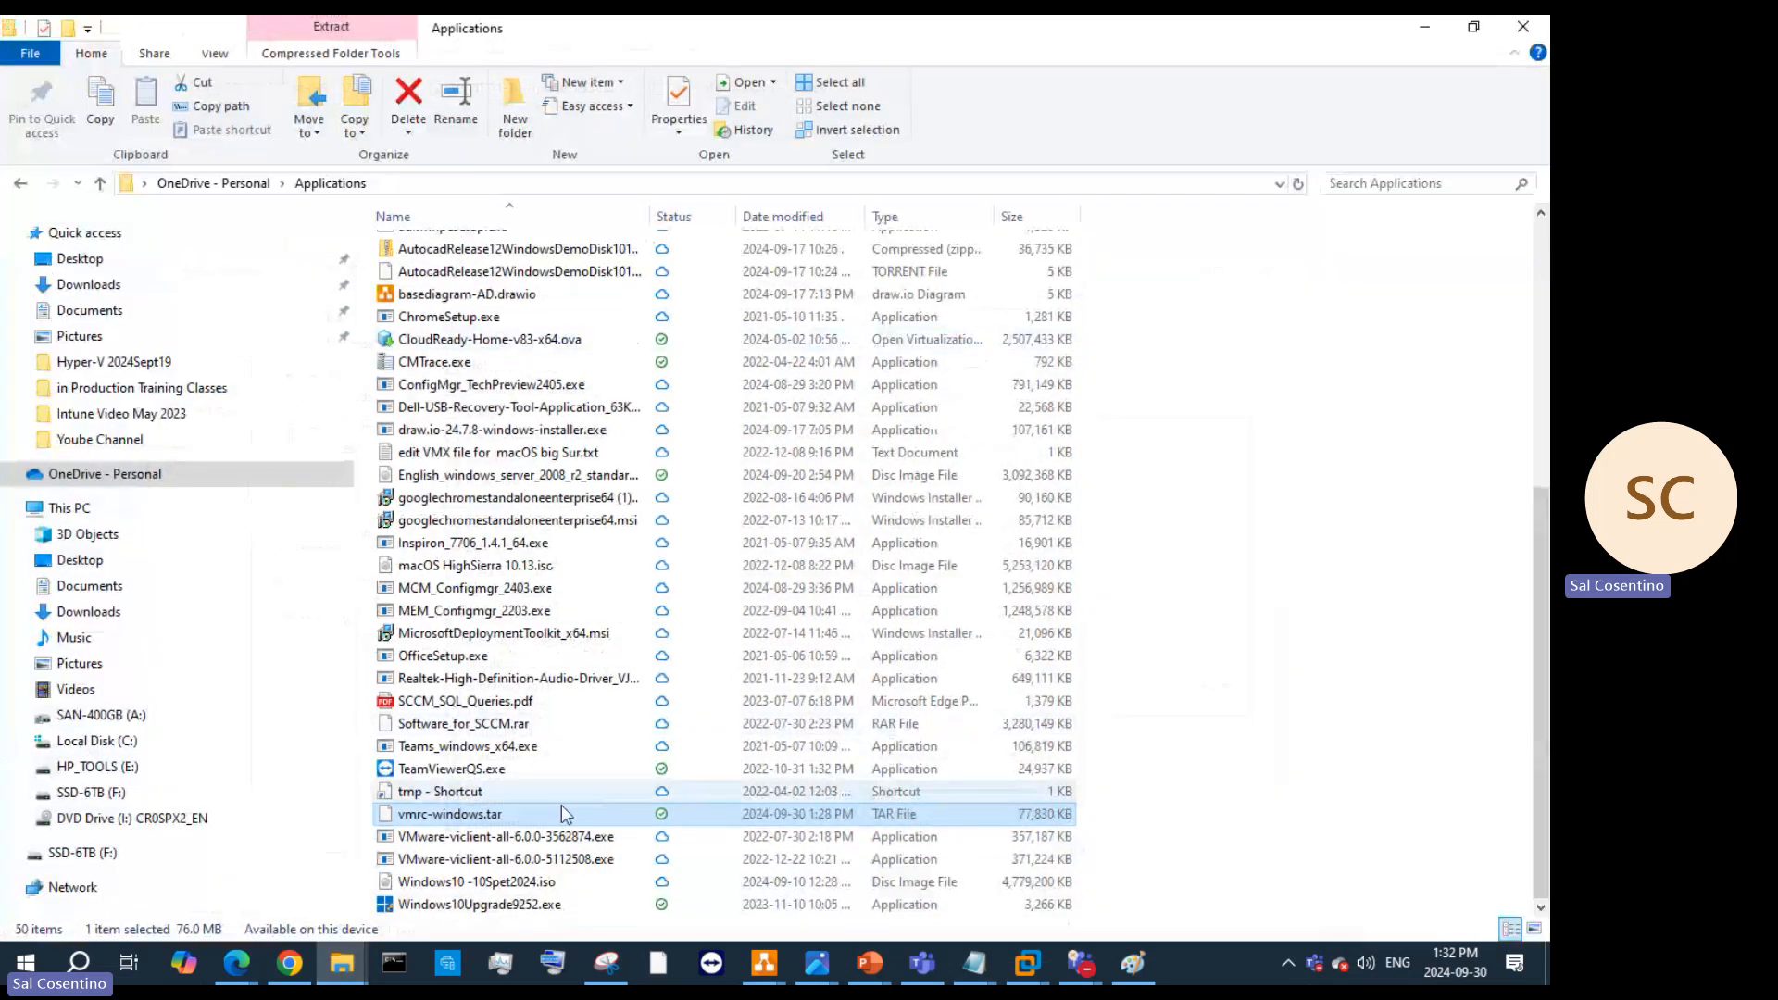
{"action": "right_click", "coordinate": [563, 816]}
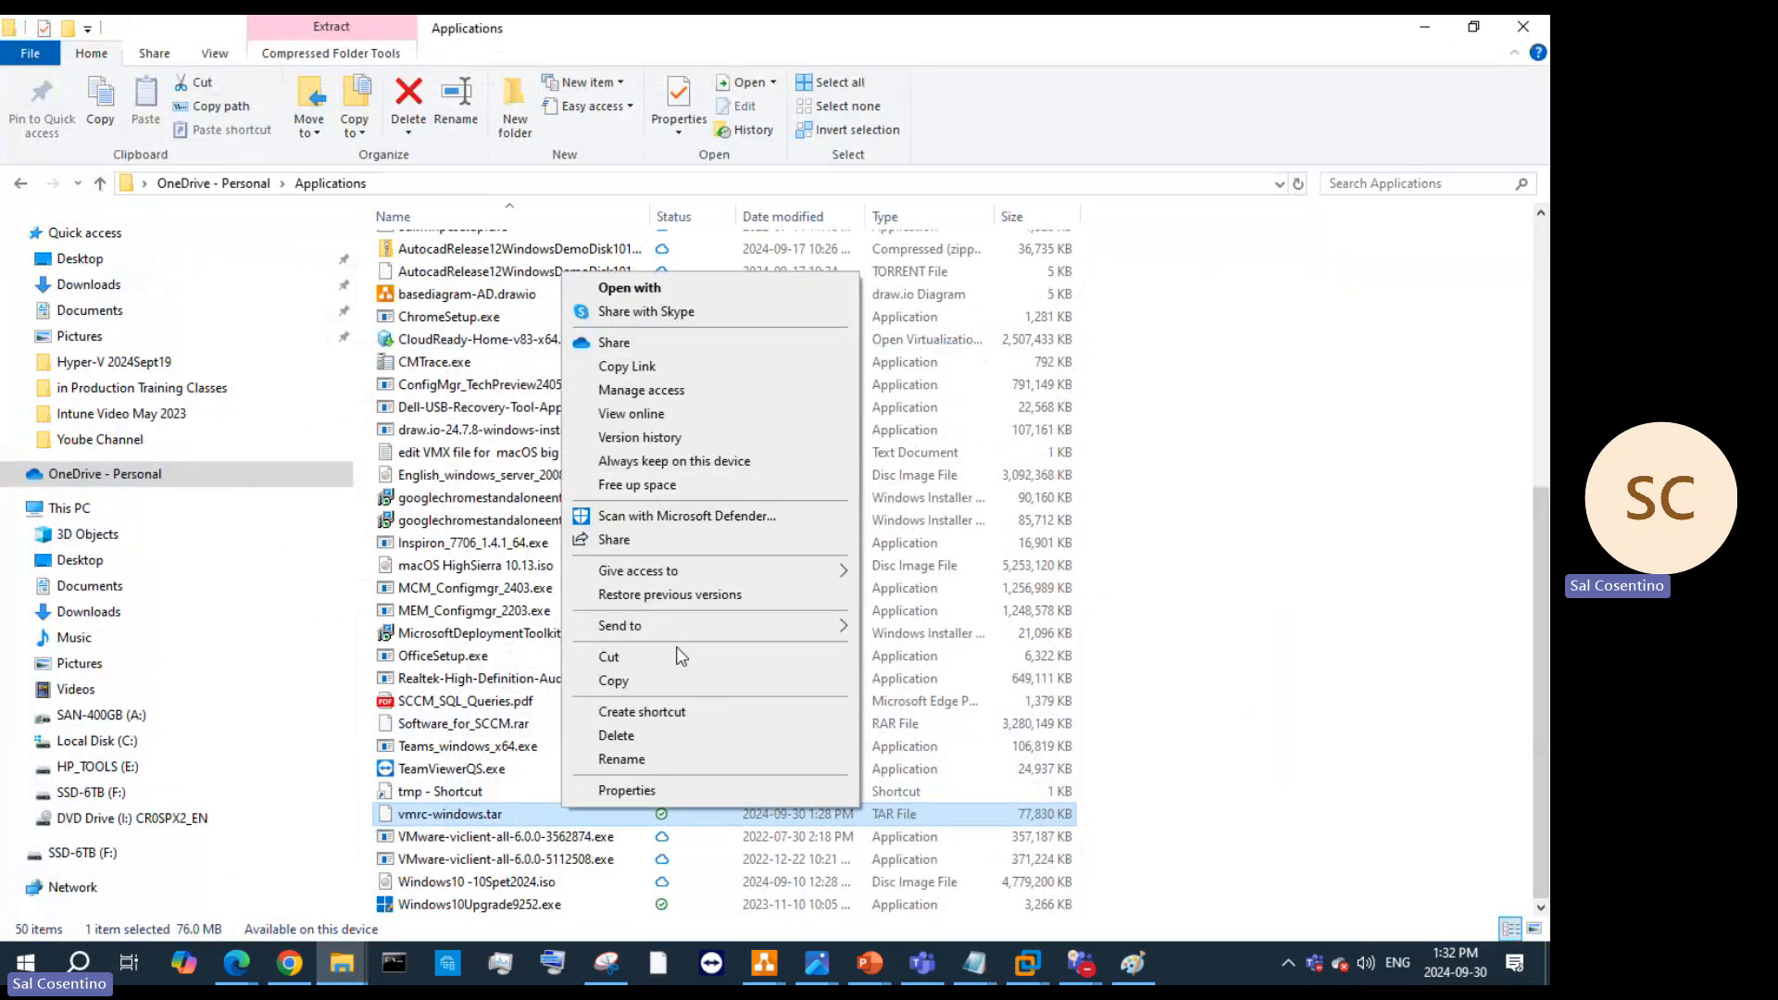
{"action": "left_click", "coordinate": [686, 686]}
{"action": "left_click", "coordinate": [139, 474]}
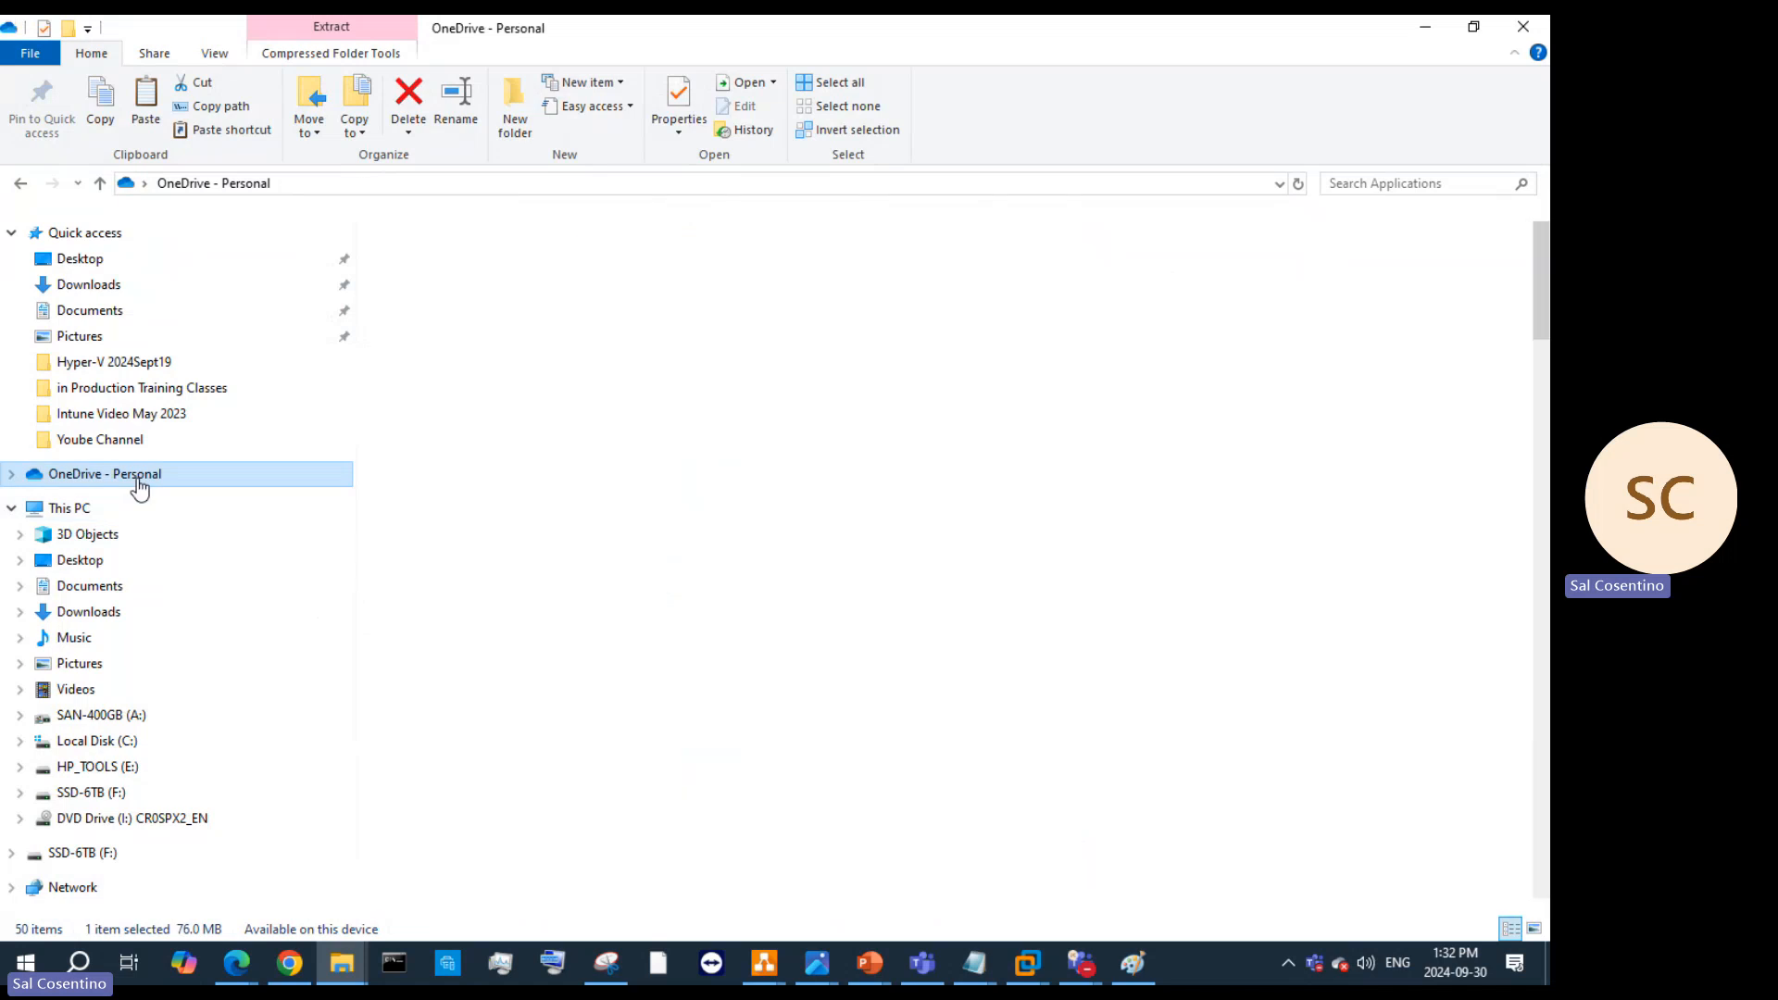
{"action": "scroll", "coordinate": [504, 726], "scroll_direction": "down", "scroll_amount": 4}
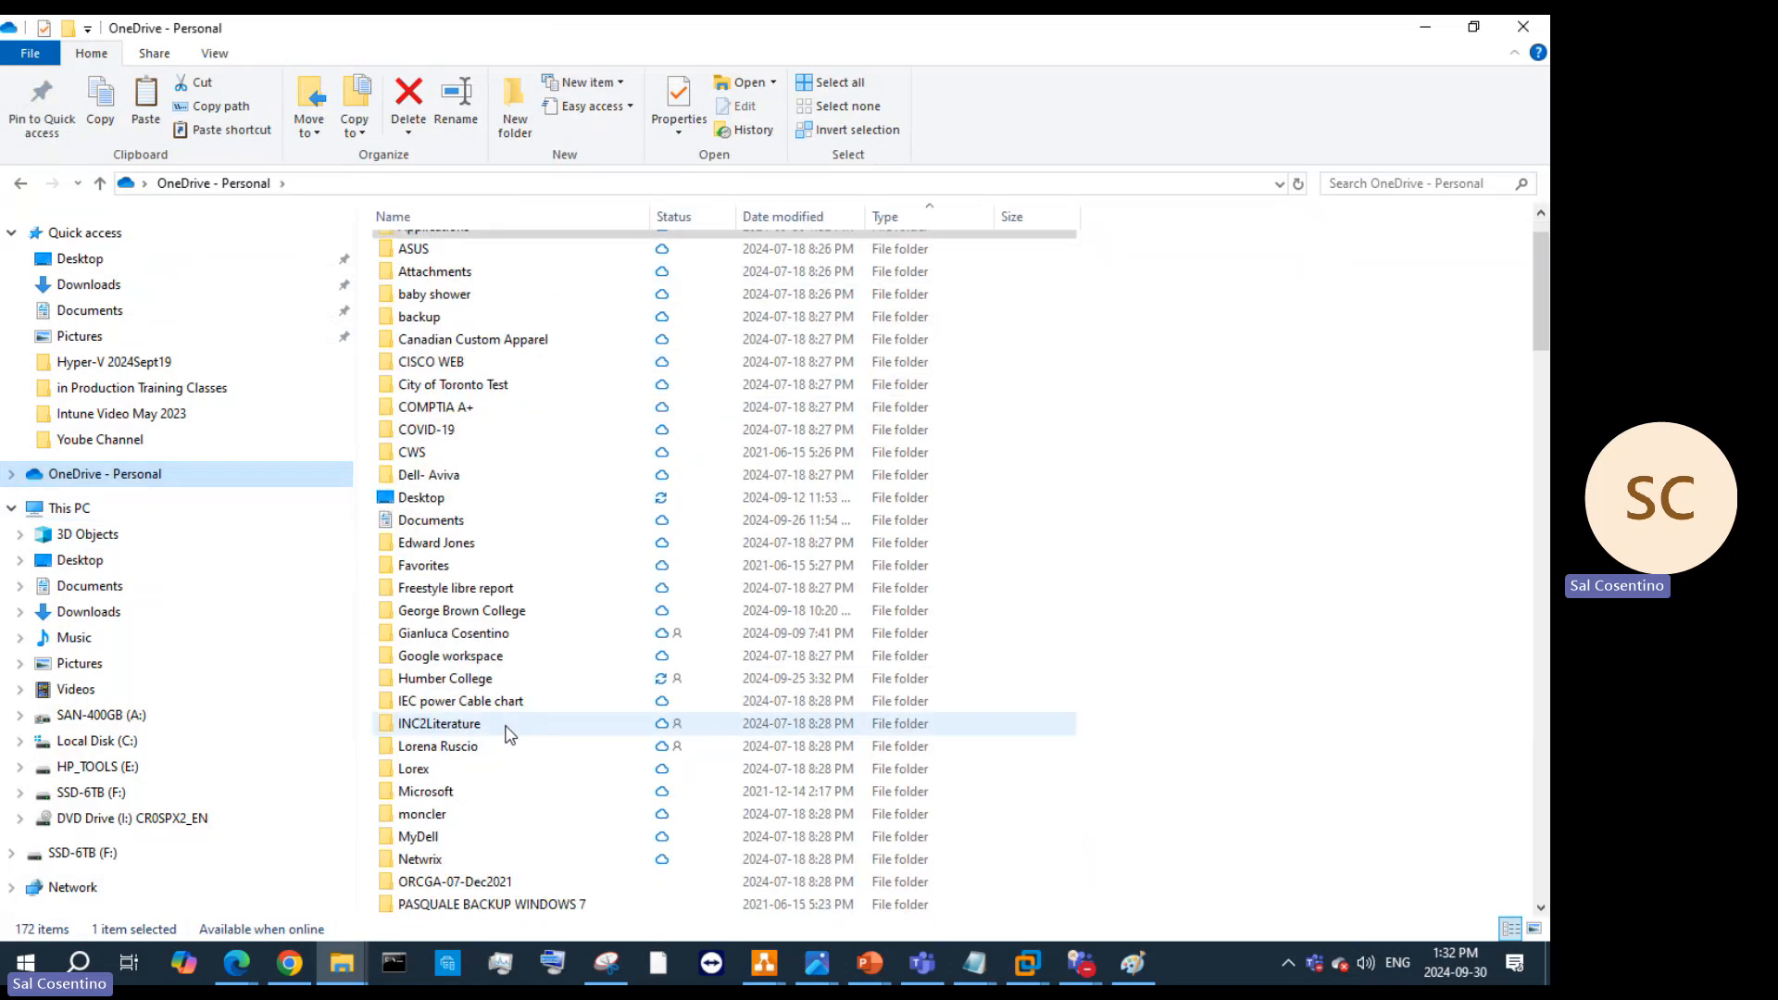
{"action": "scroll", "coordinate": [508, 732], "scroll_direction": "down", "scroll_amount": 5}
{"action": "scroll", "coordinate": [516, 683], "scroll_direction": "up", "scroll_amount": 7}
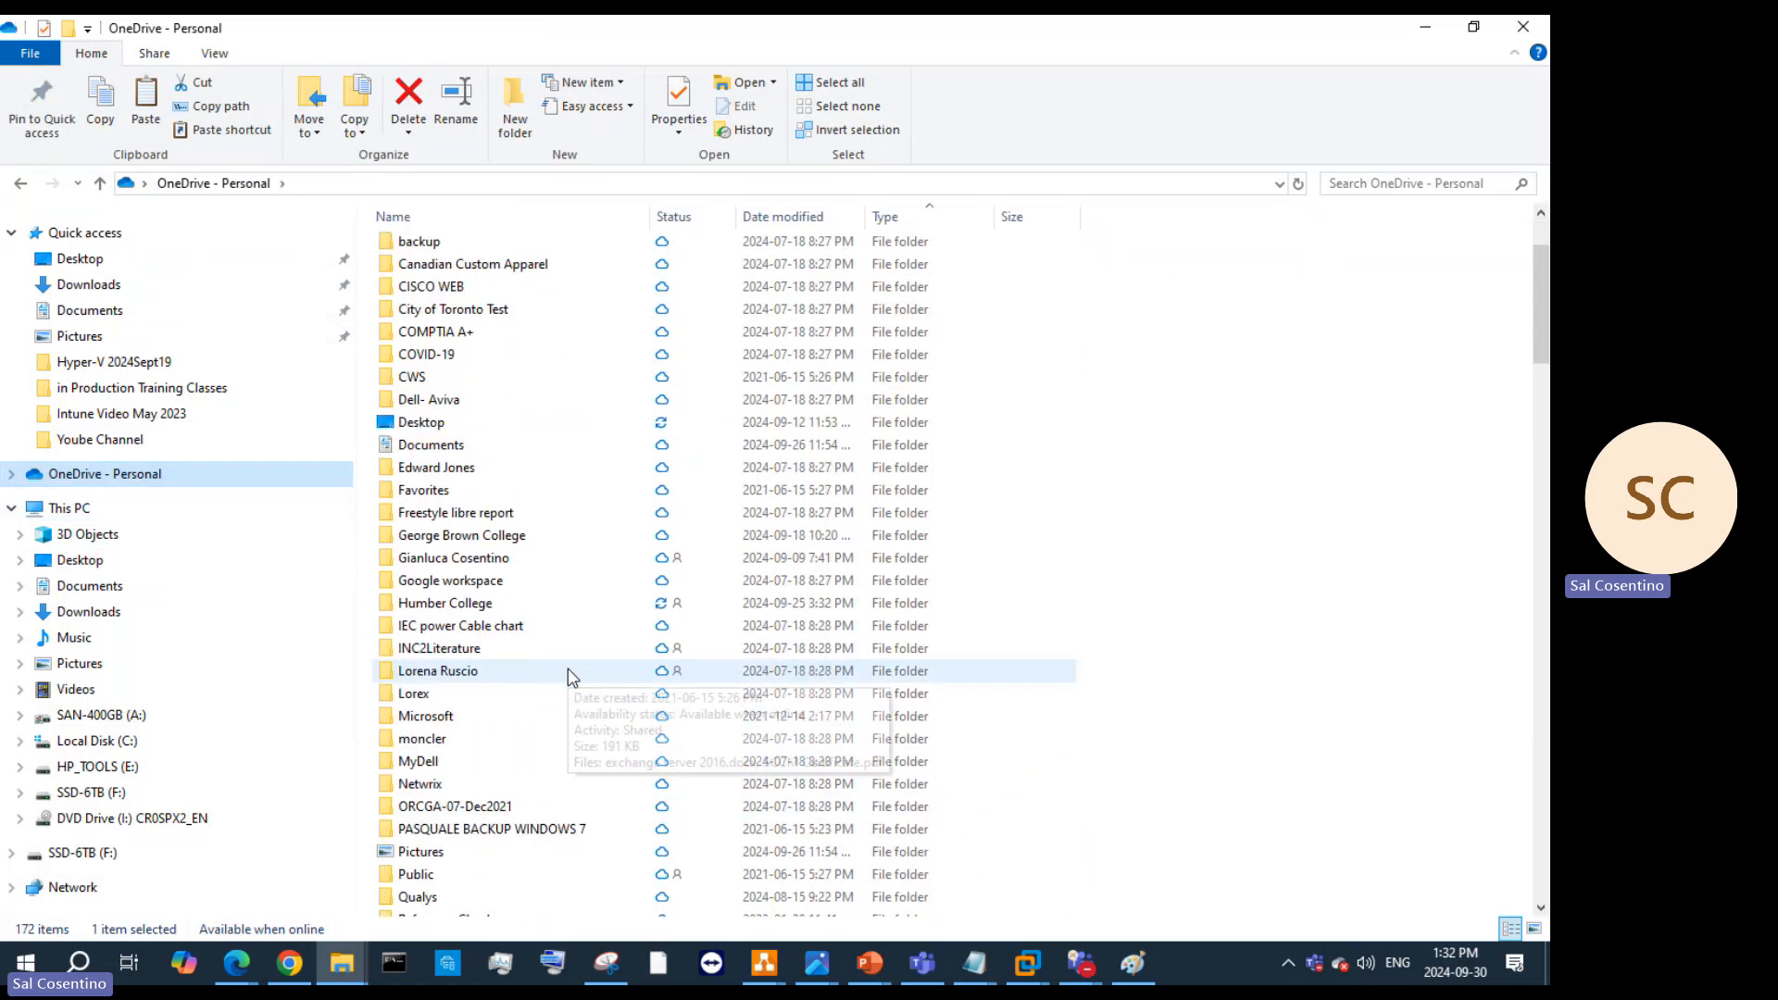
{"action": "left_click", "coordinate": [523, 603]}
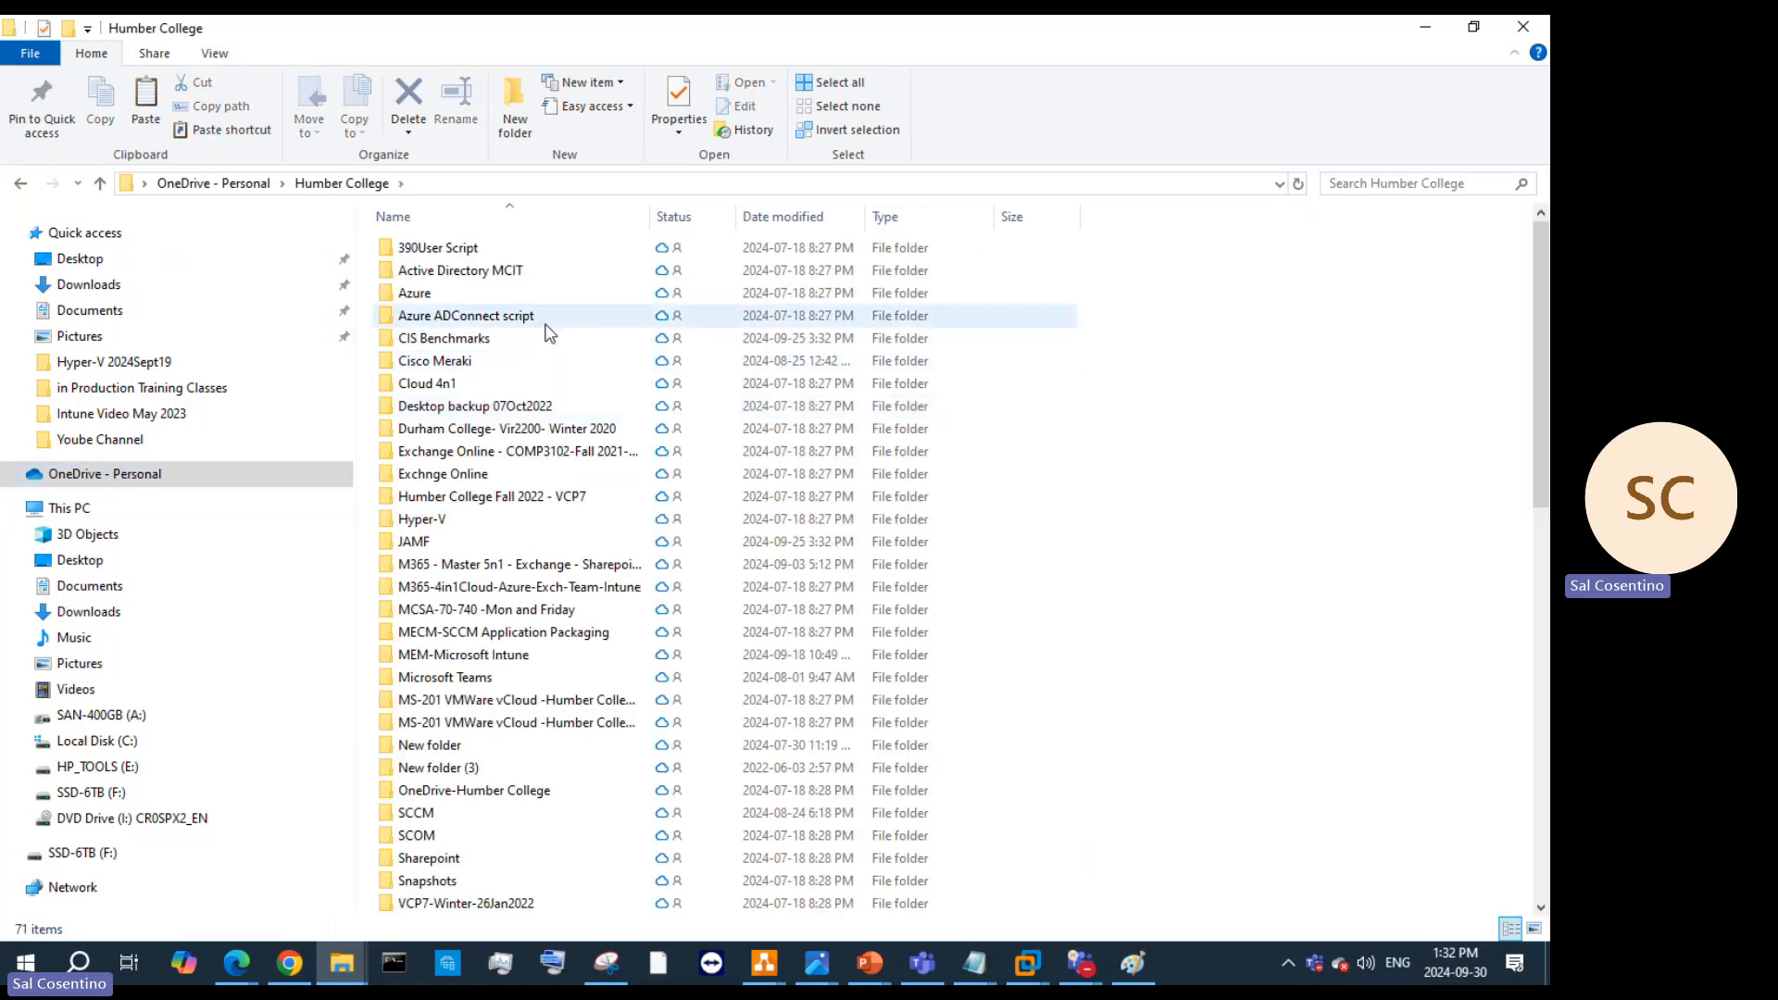
{"action": "scroll", "coordinate": [633, 609], "scroll_direction": "down", "scroll_amount": 4}
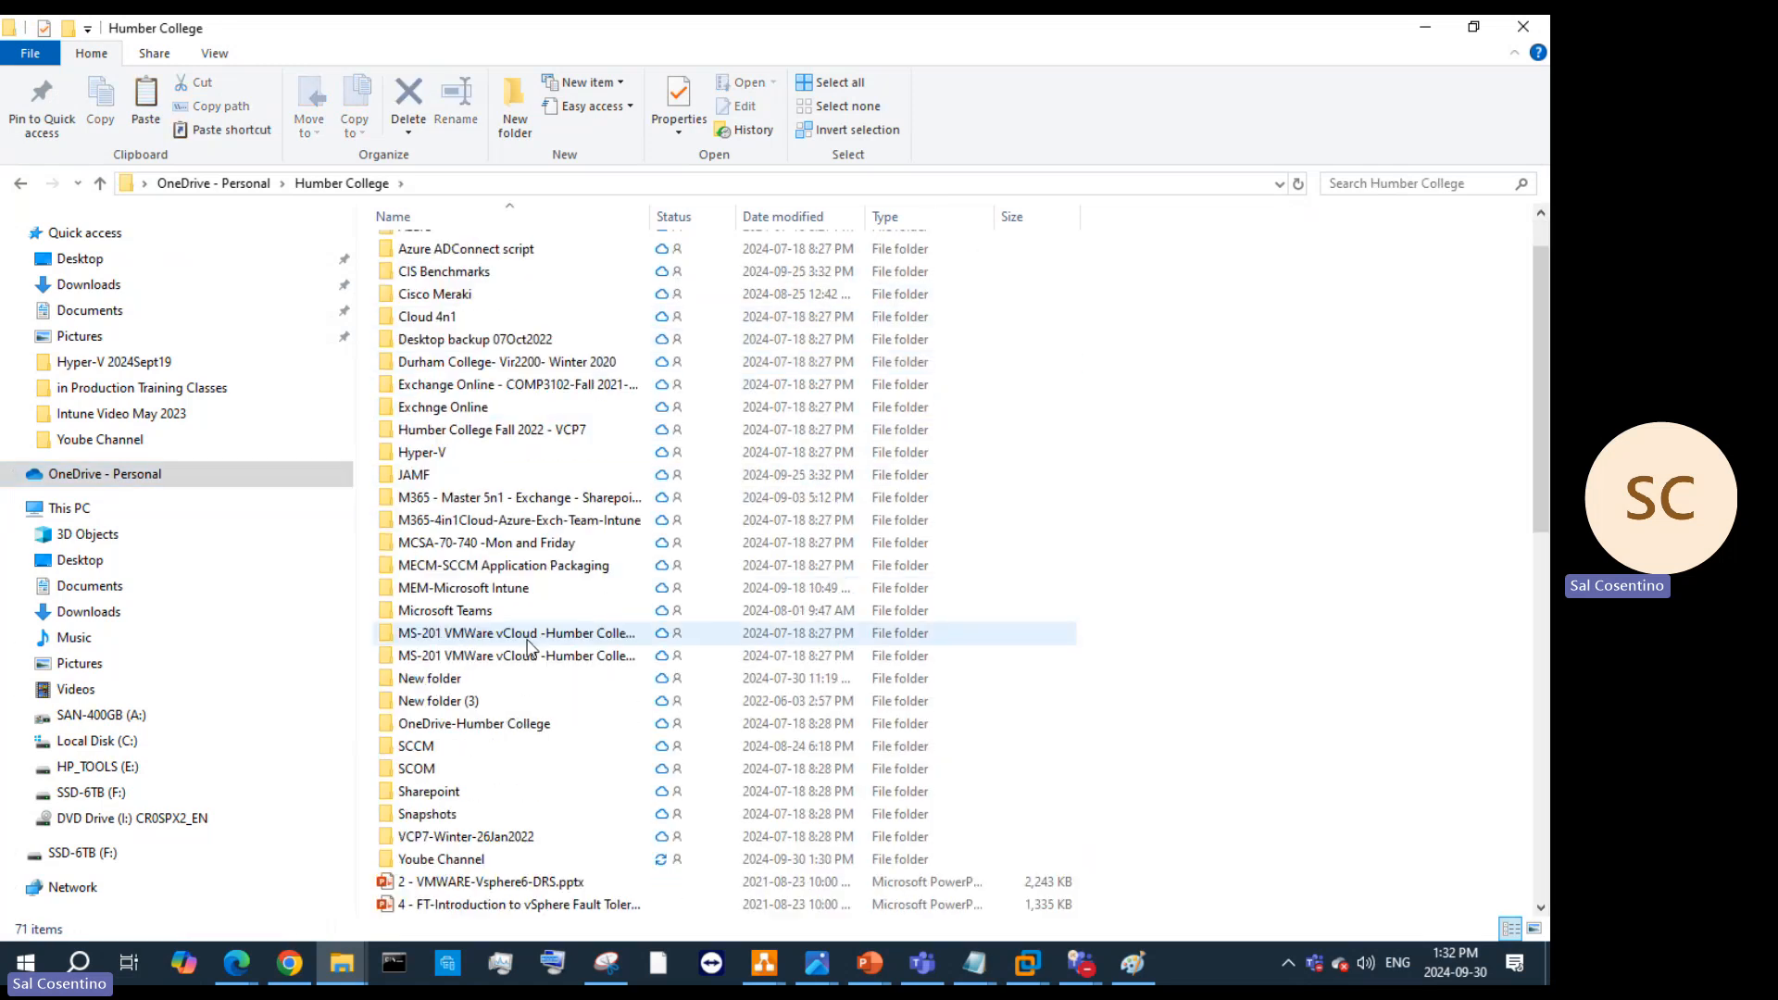
Step: Paste vmrc-windows.tar into the guest's maximised ApplicationShare > Applications & Logos folder
{"action": "key", "text": "alt+Tab"}
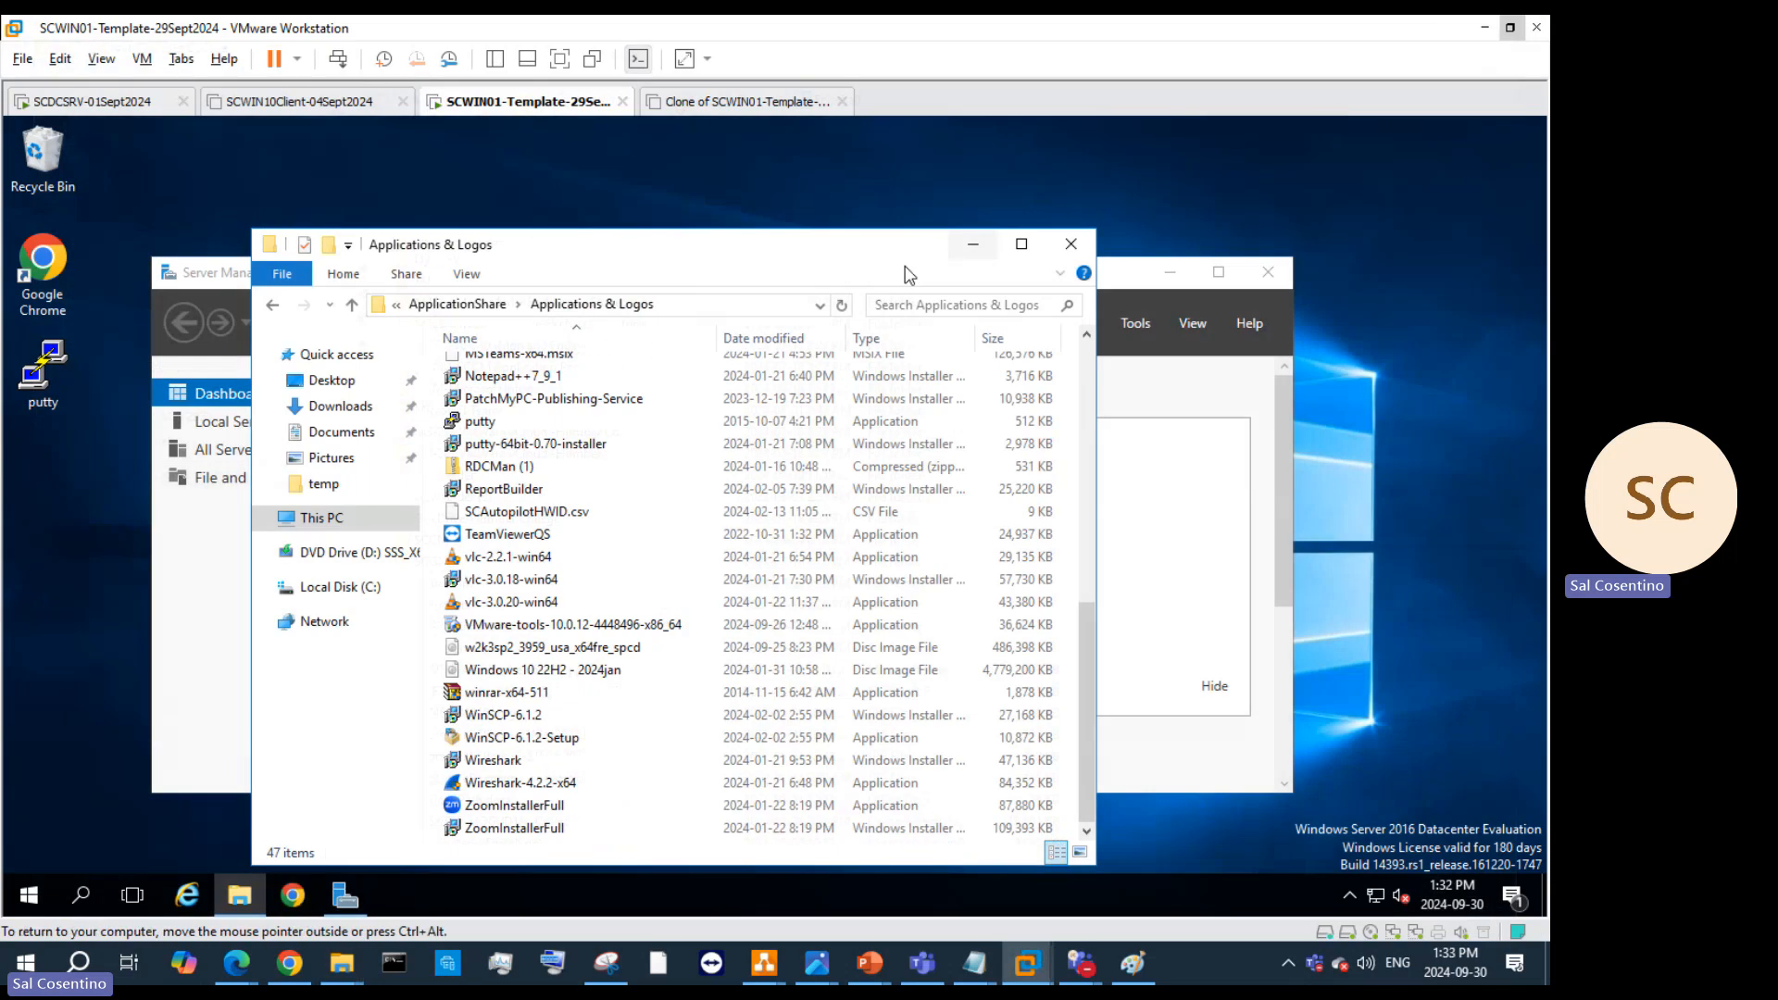
{"action": "scroll", "coordinate": [661, 487], "scroll_direction": "up", "scroll_amount": 8}
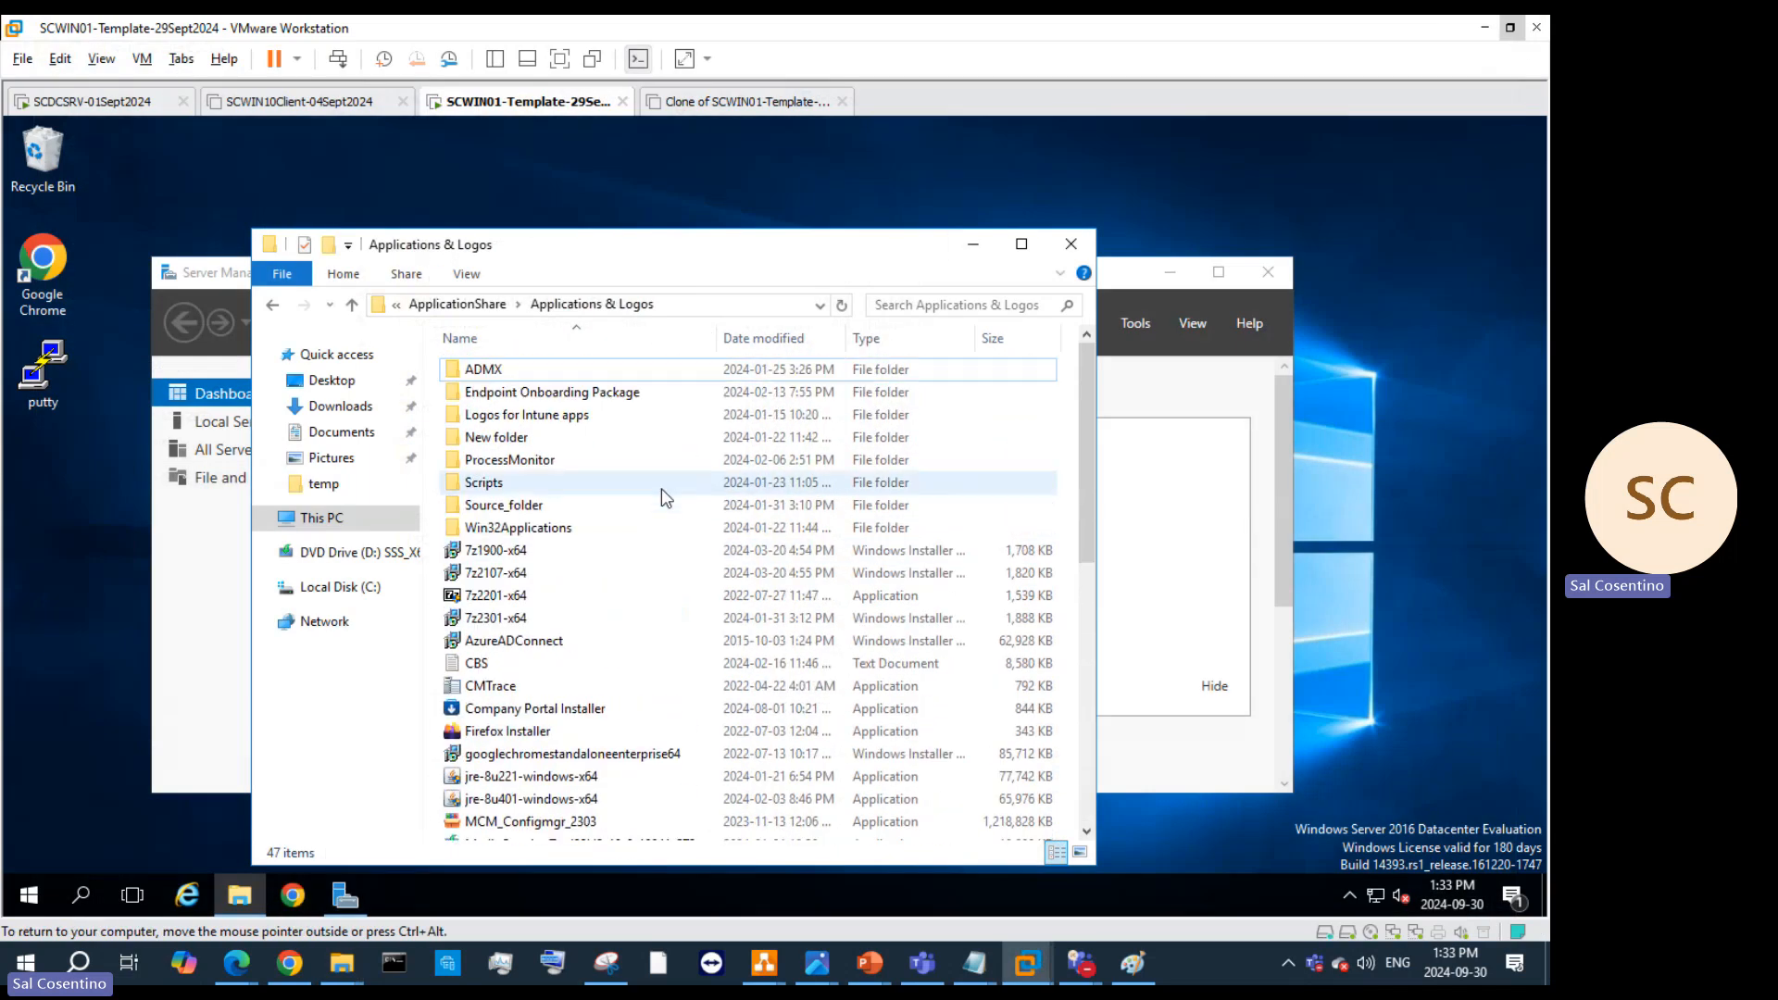
{"action": "left_click", "coordinate": [462, 304]}
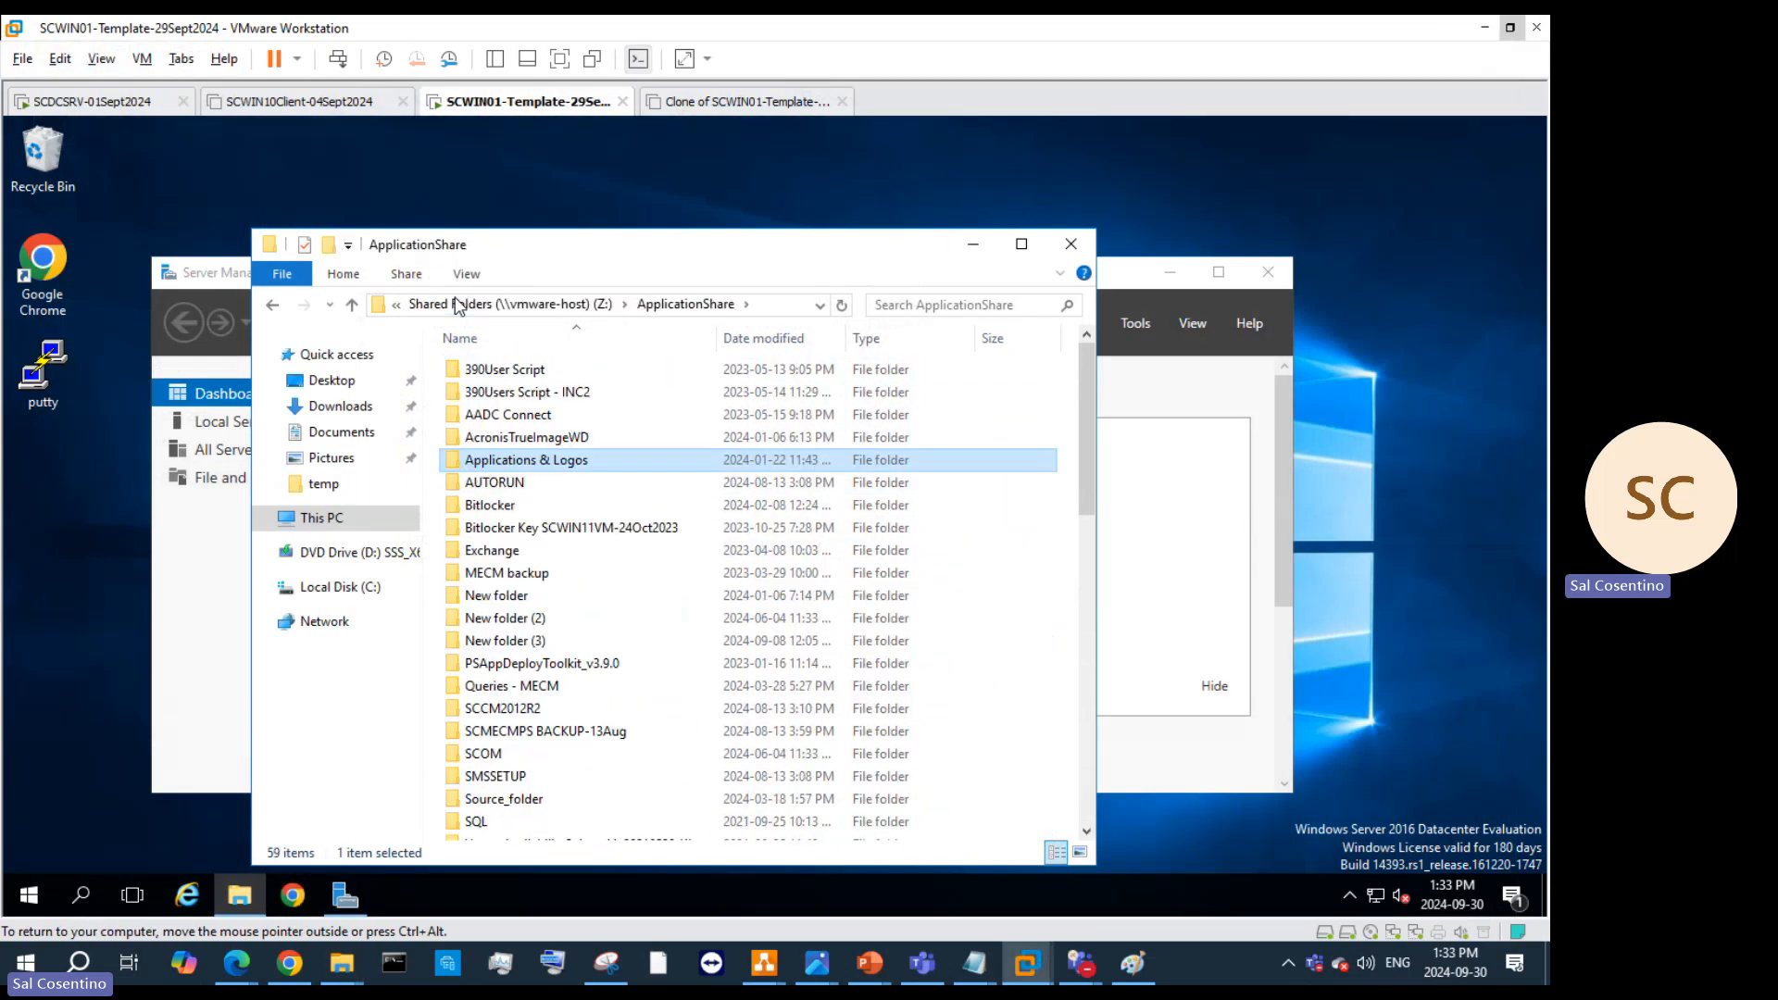
{"action": "scroll", "coordinate": [529, 453], "scroll_direction": "down", "scroll_amount": 3}
{"action": "scroll", "coordinate": [530, 453], "scroll_direction": "up", "scroll_amount": 3}
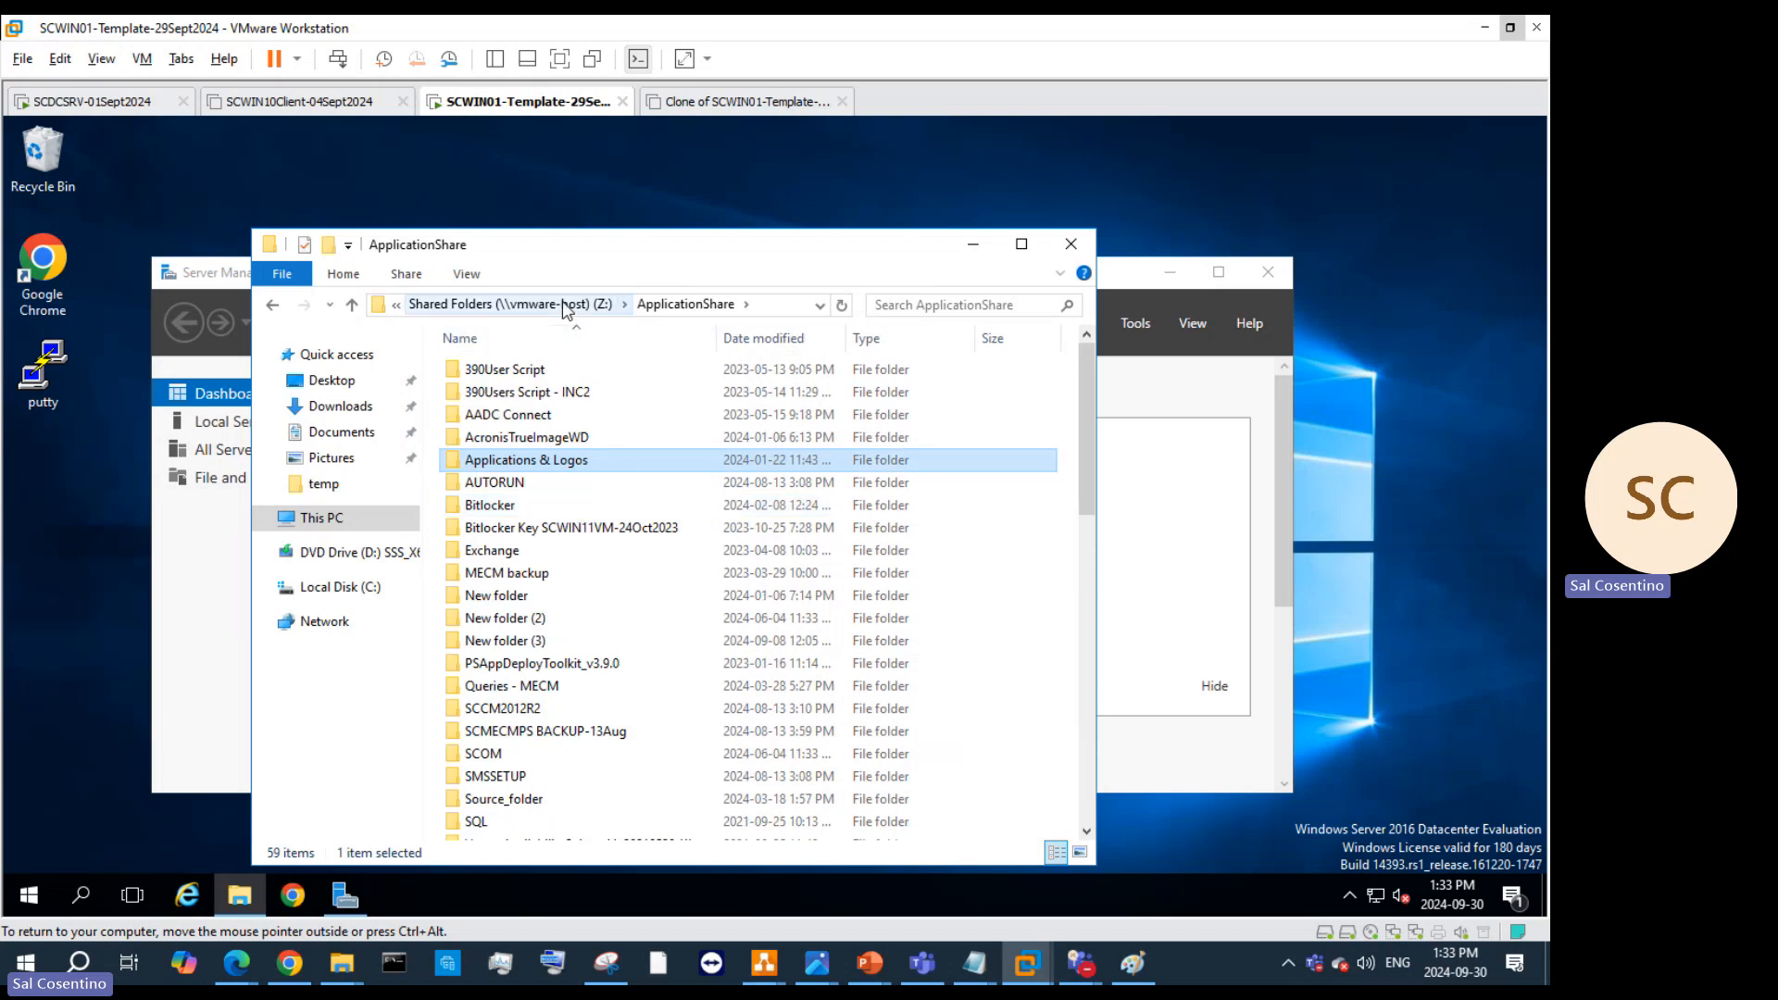
{"action": "double_click", "coordinate": [609, 460]}
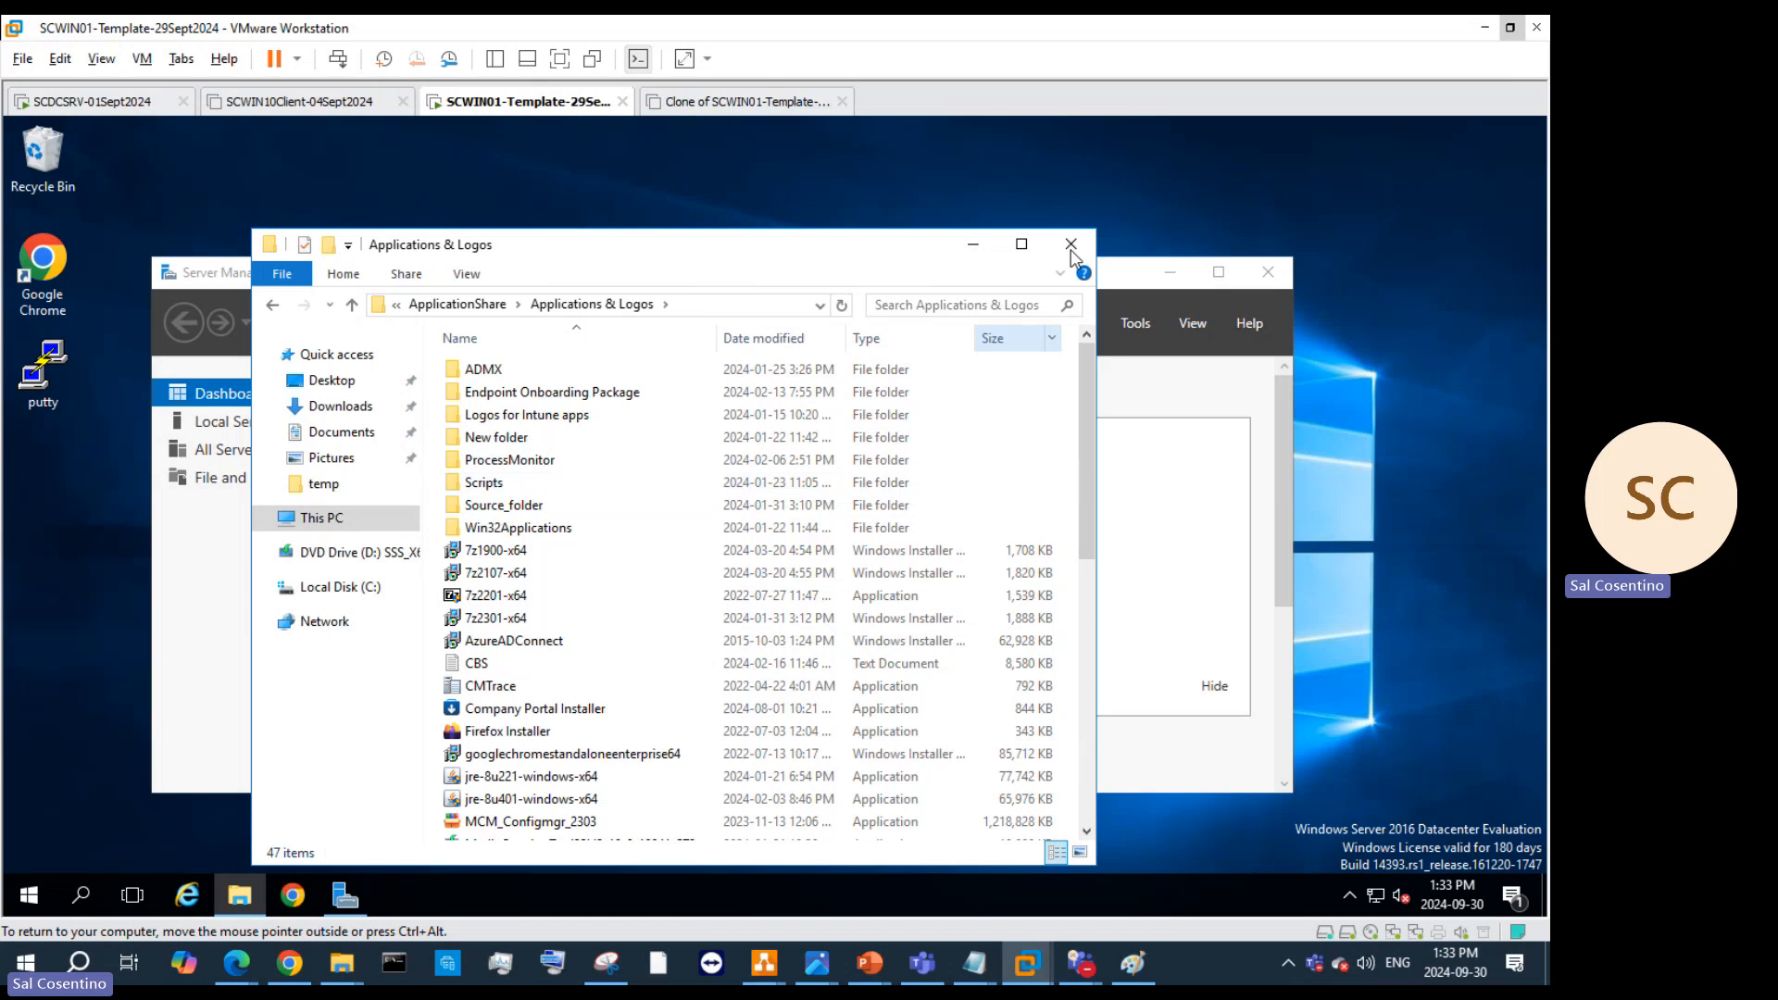
{"action": "left_click", "coordinate": [1021, 244]}
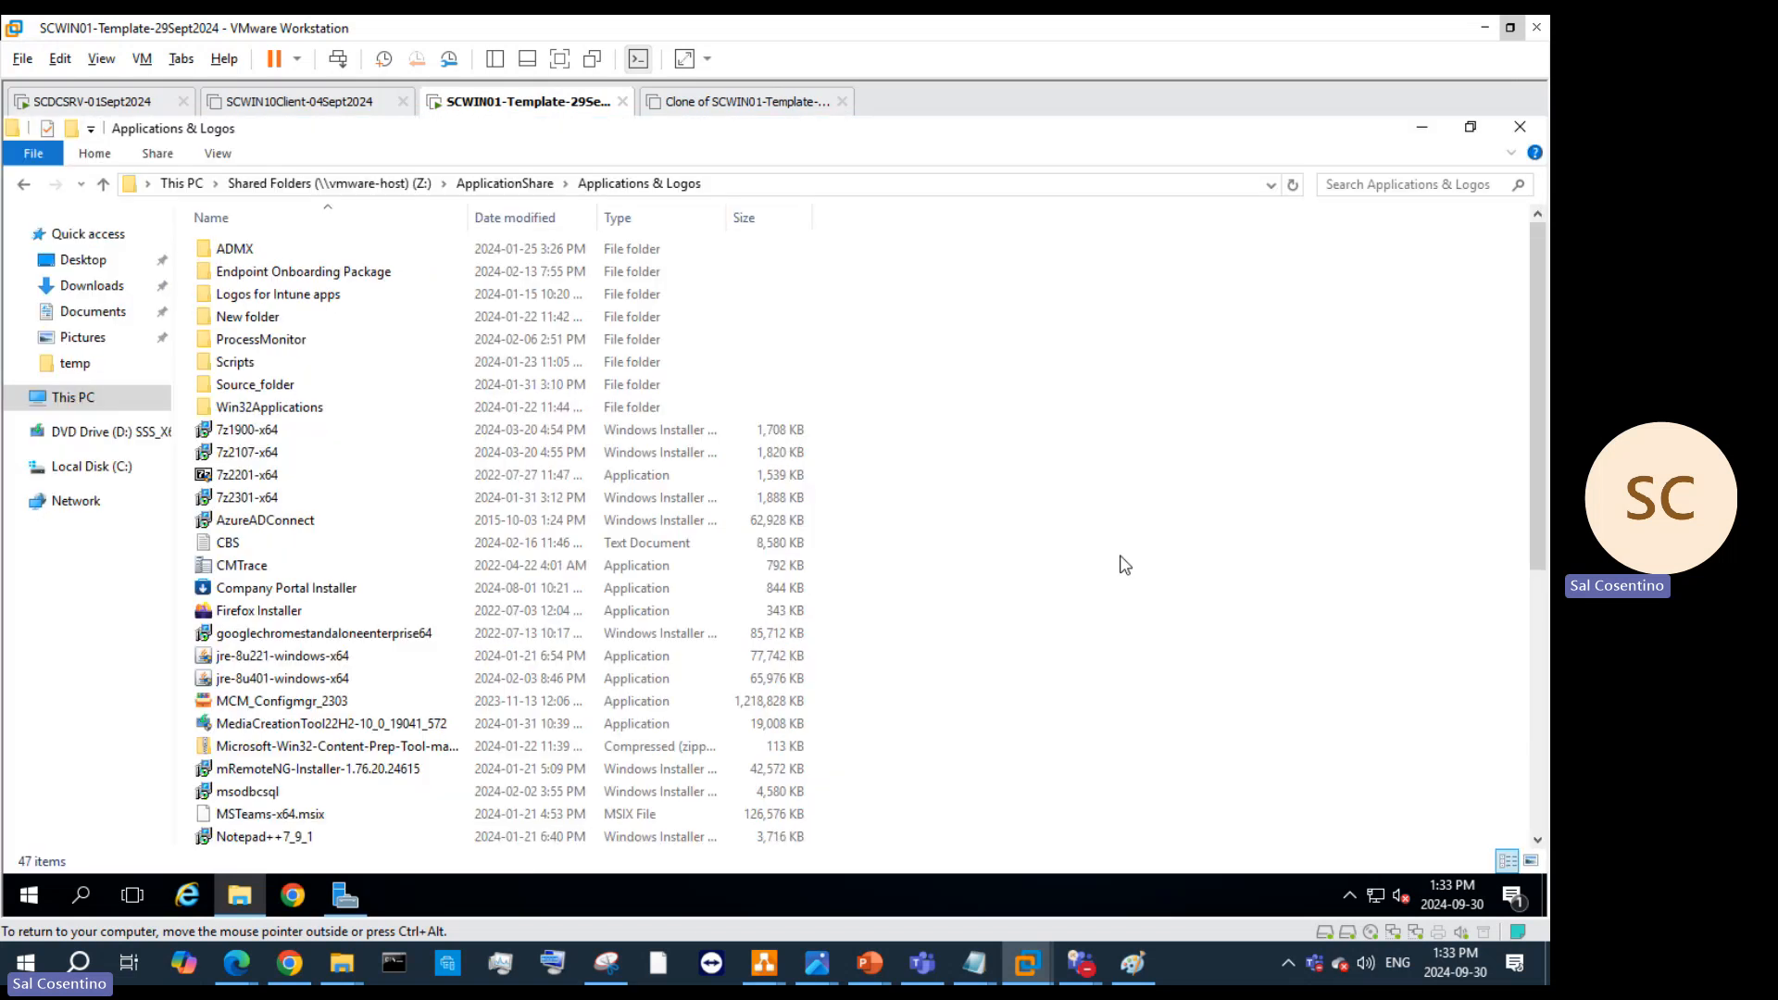
{"action": "key", "text": "ctrl+v"}
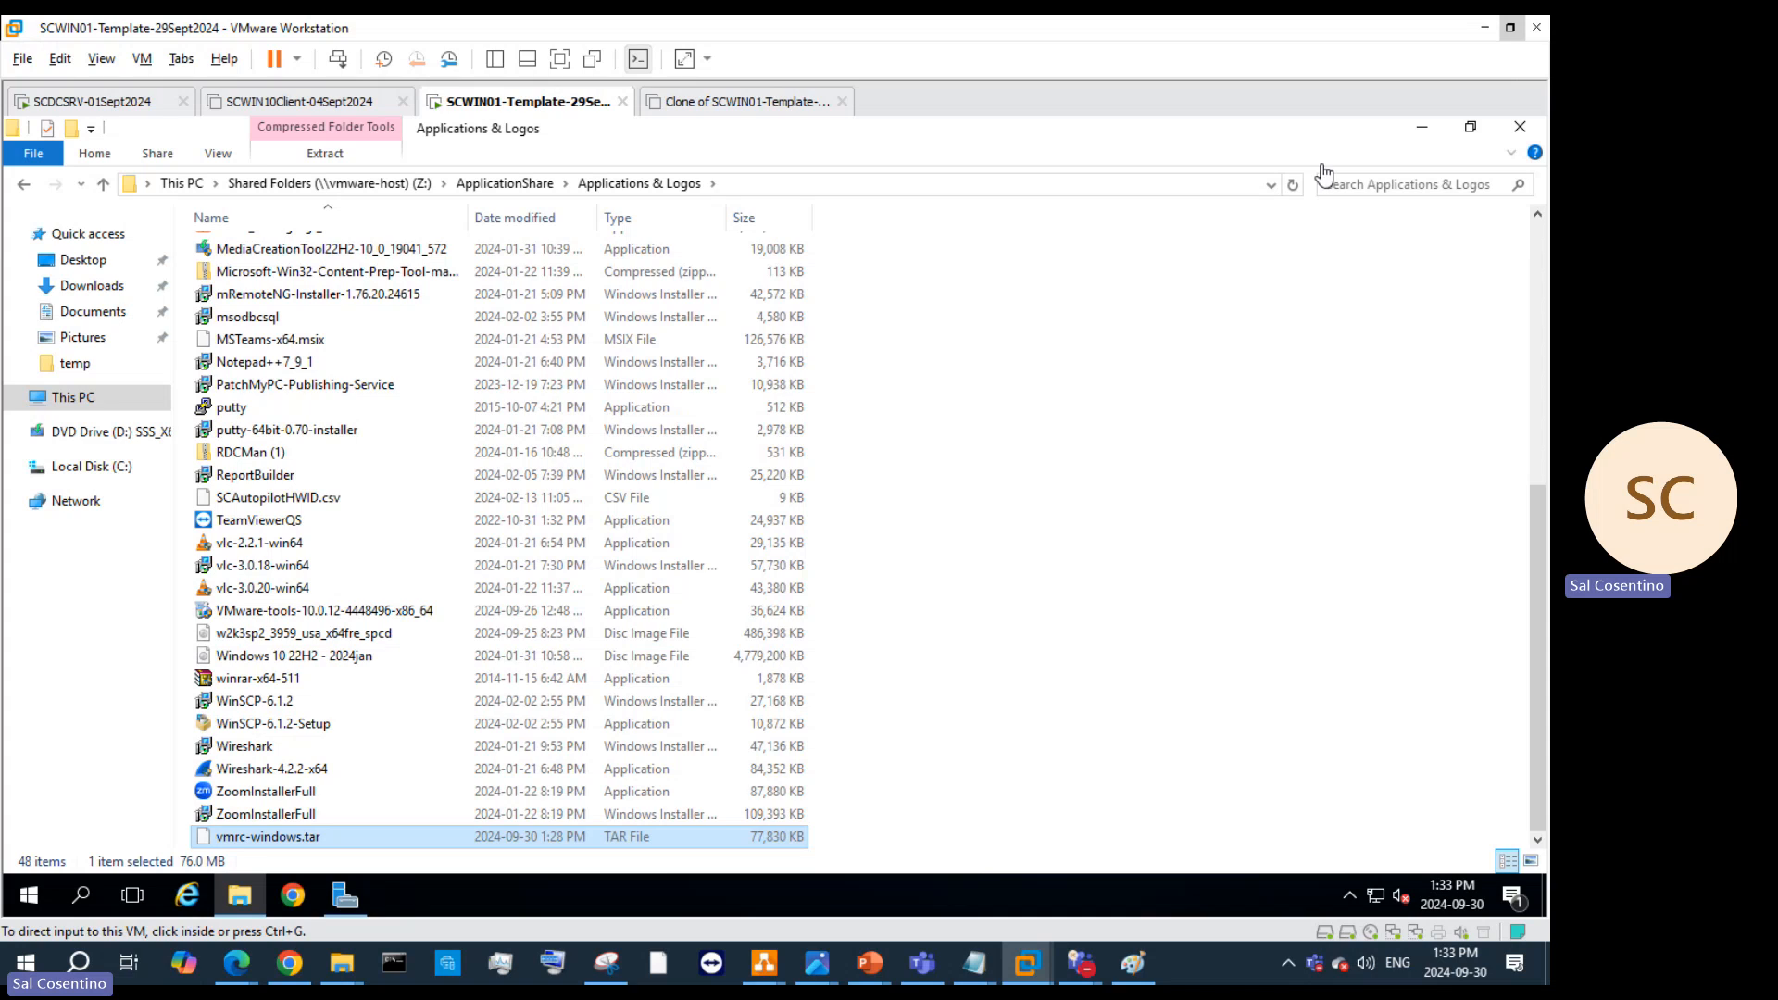
Step: Close Applications & Logos and open Shared Folders (Z:) > ApplicationShare in a new Explorer window
{"action": "left_click", "coordinate": [1517, 129]}
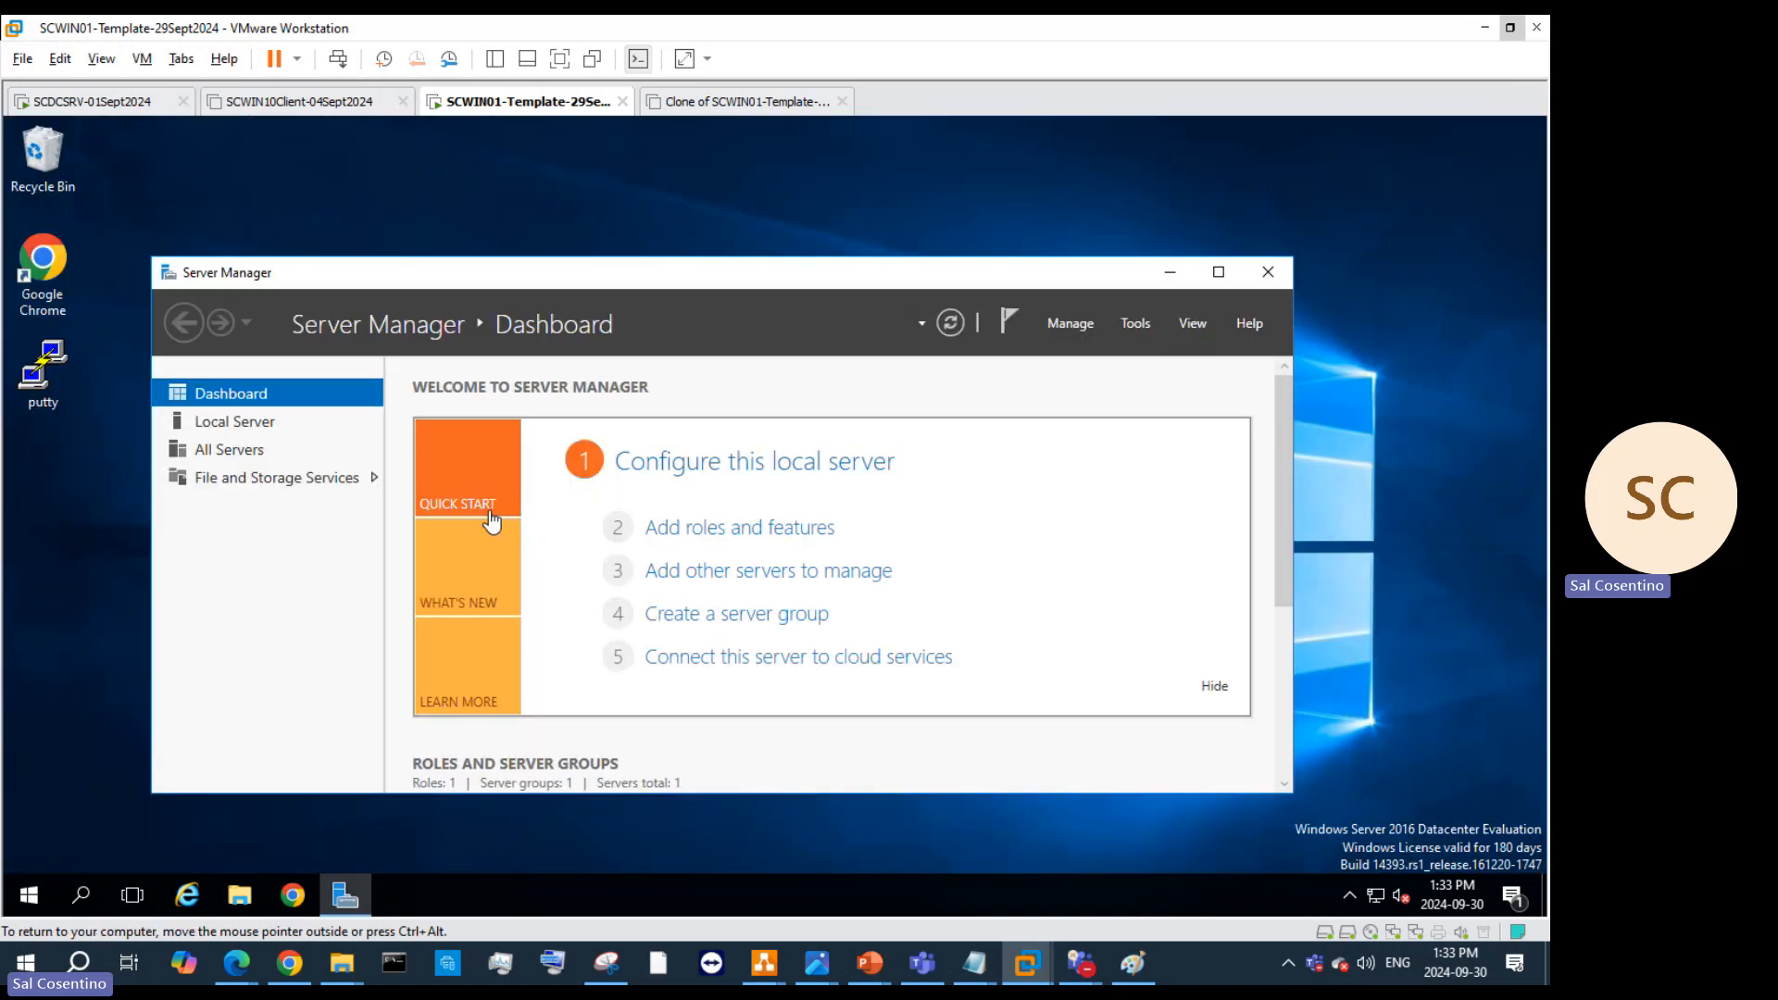
{"action": "left_click", "coordinate": [242, 895]}
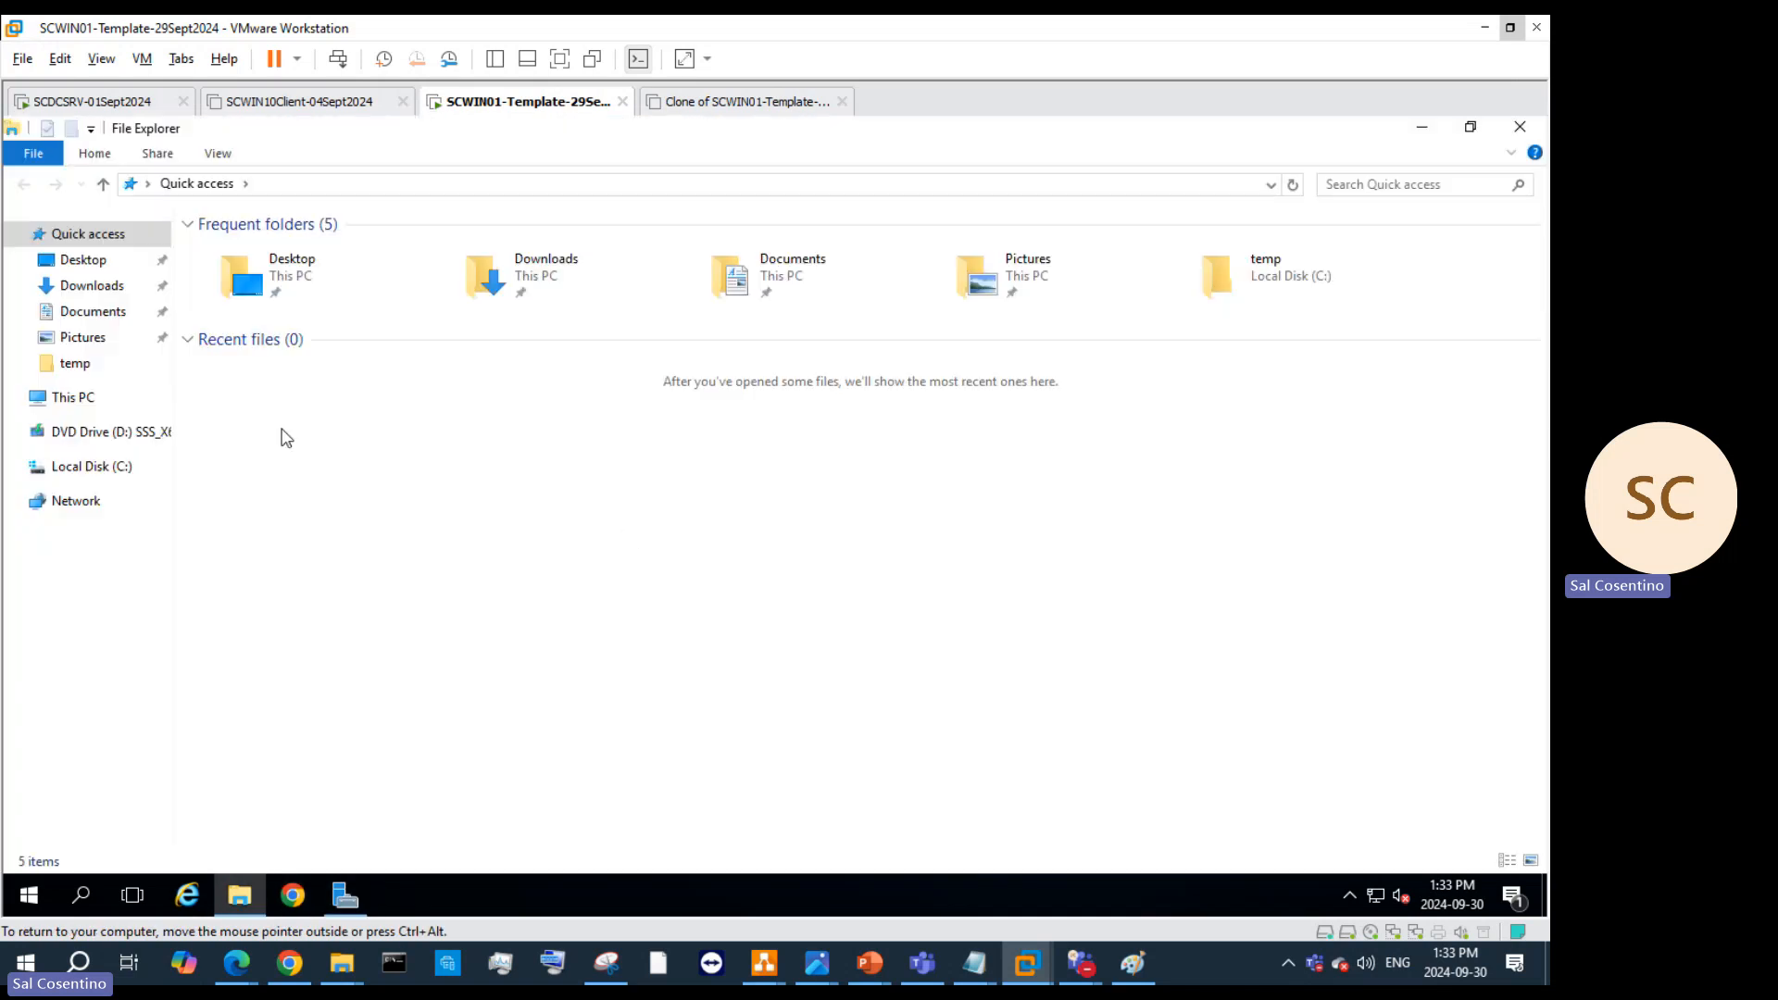
{"action": "left_click", "coordinate": [81, 500]}
{"action": "left_click", "coordinate": [84, 465]}
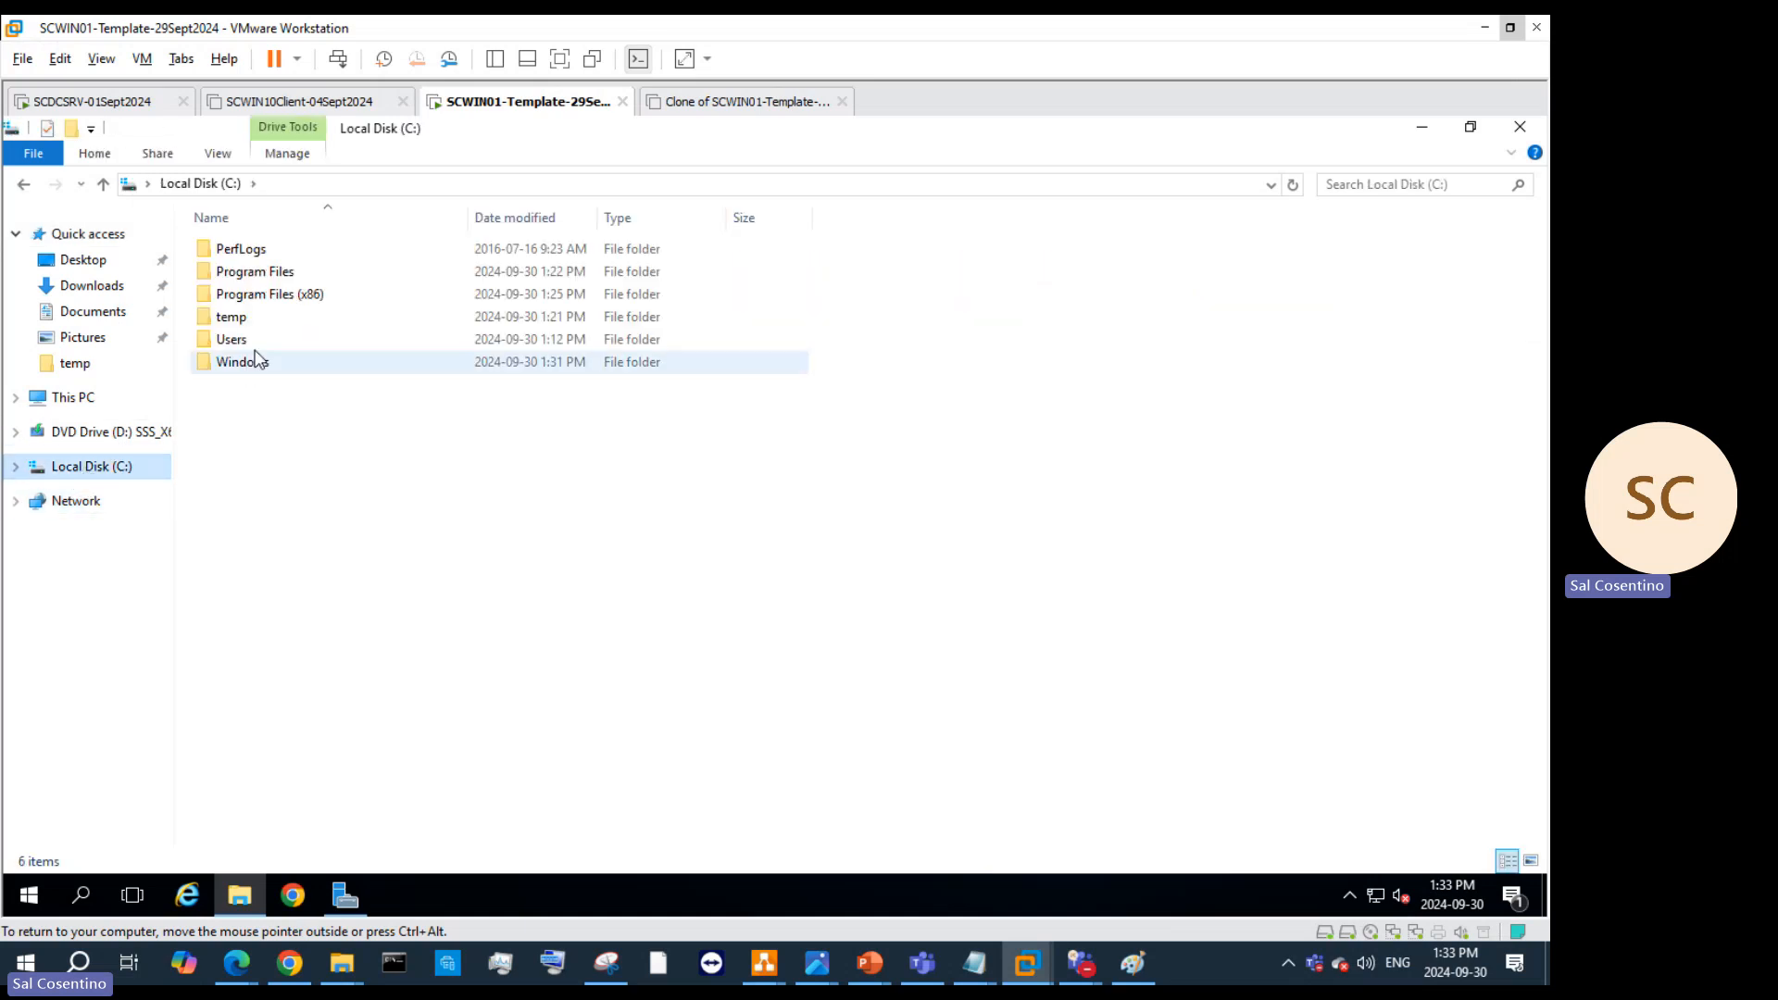
{"action": "left_click", "coordinate": [80, 397]}
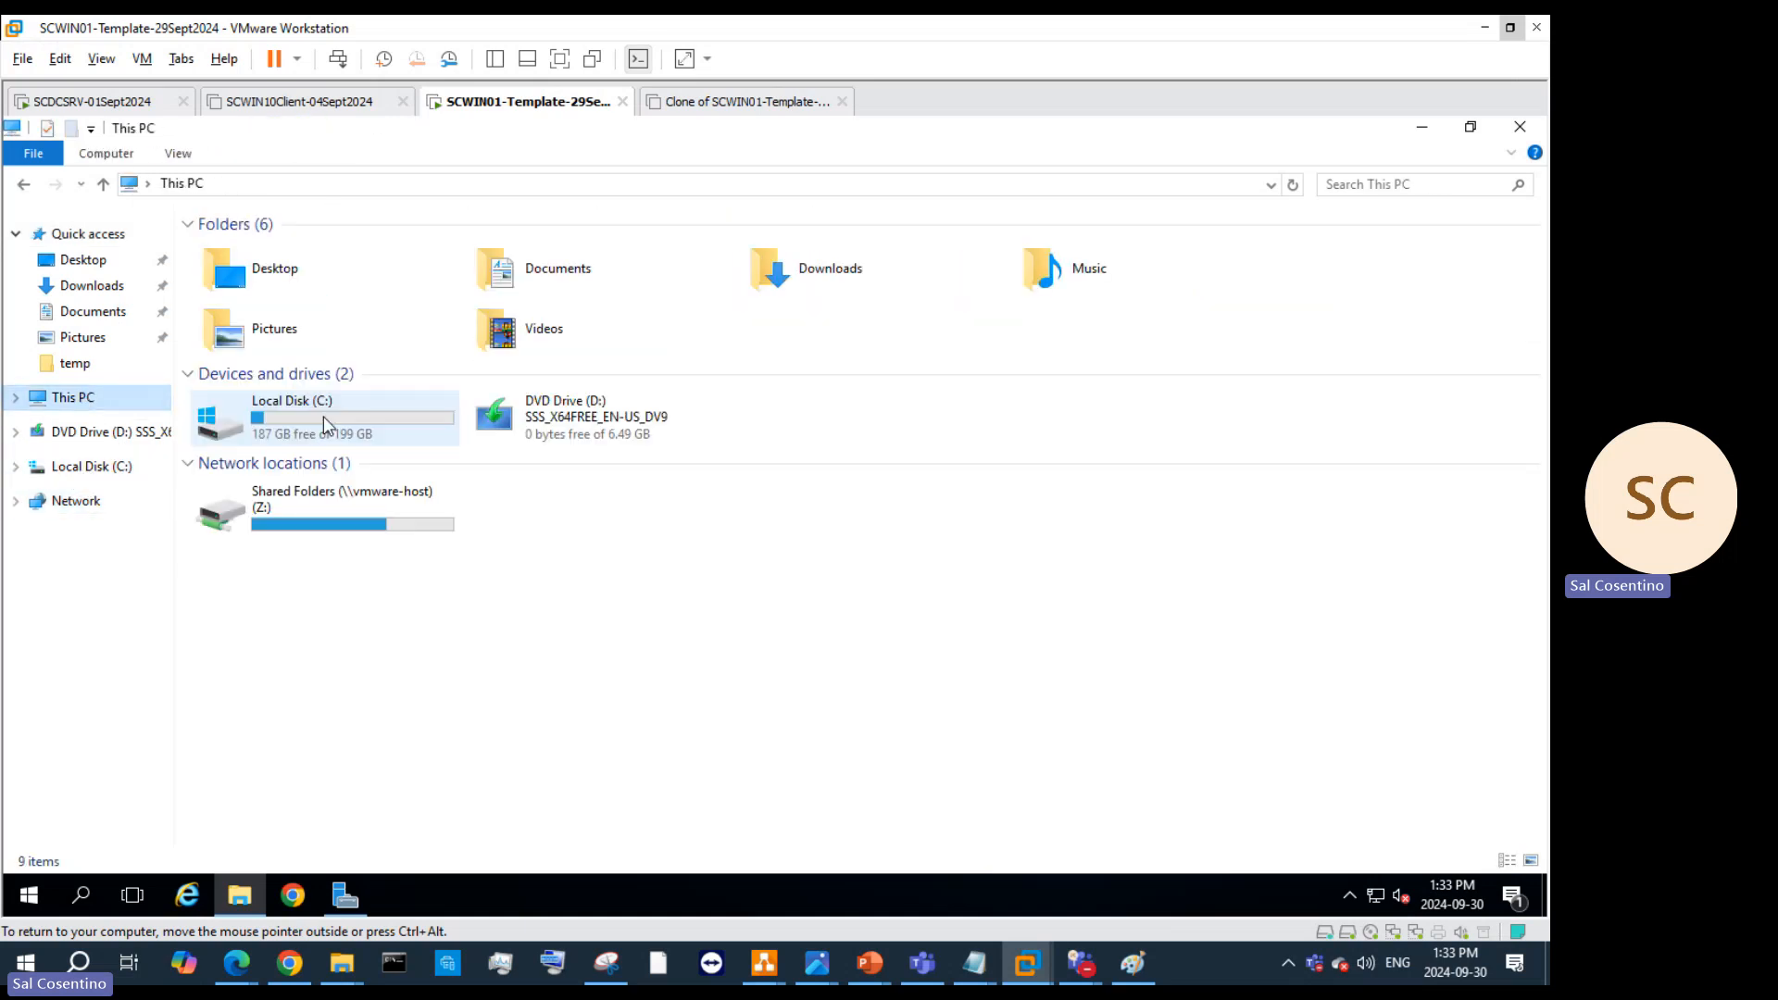
{"action": "double_click", "coordinate": [314, 493]}
{"action": "double_click", "coordinate": [290, 248]}
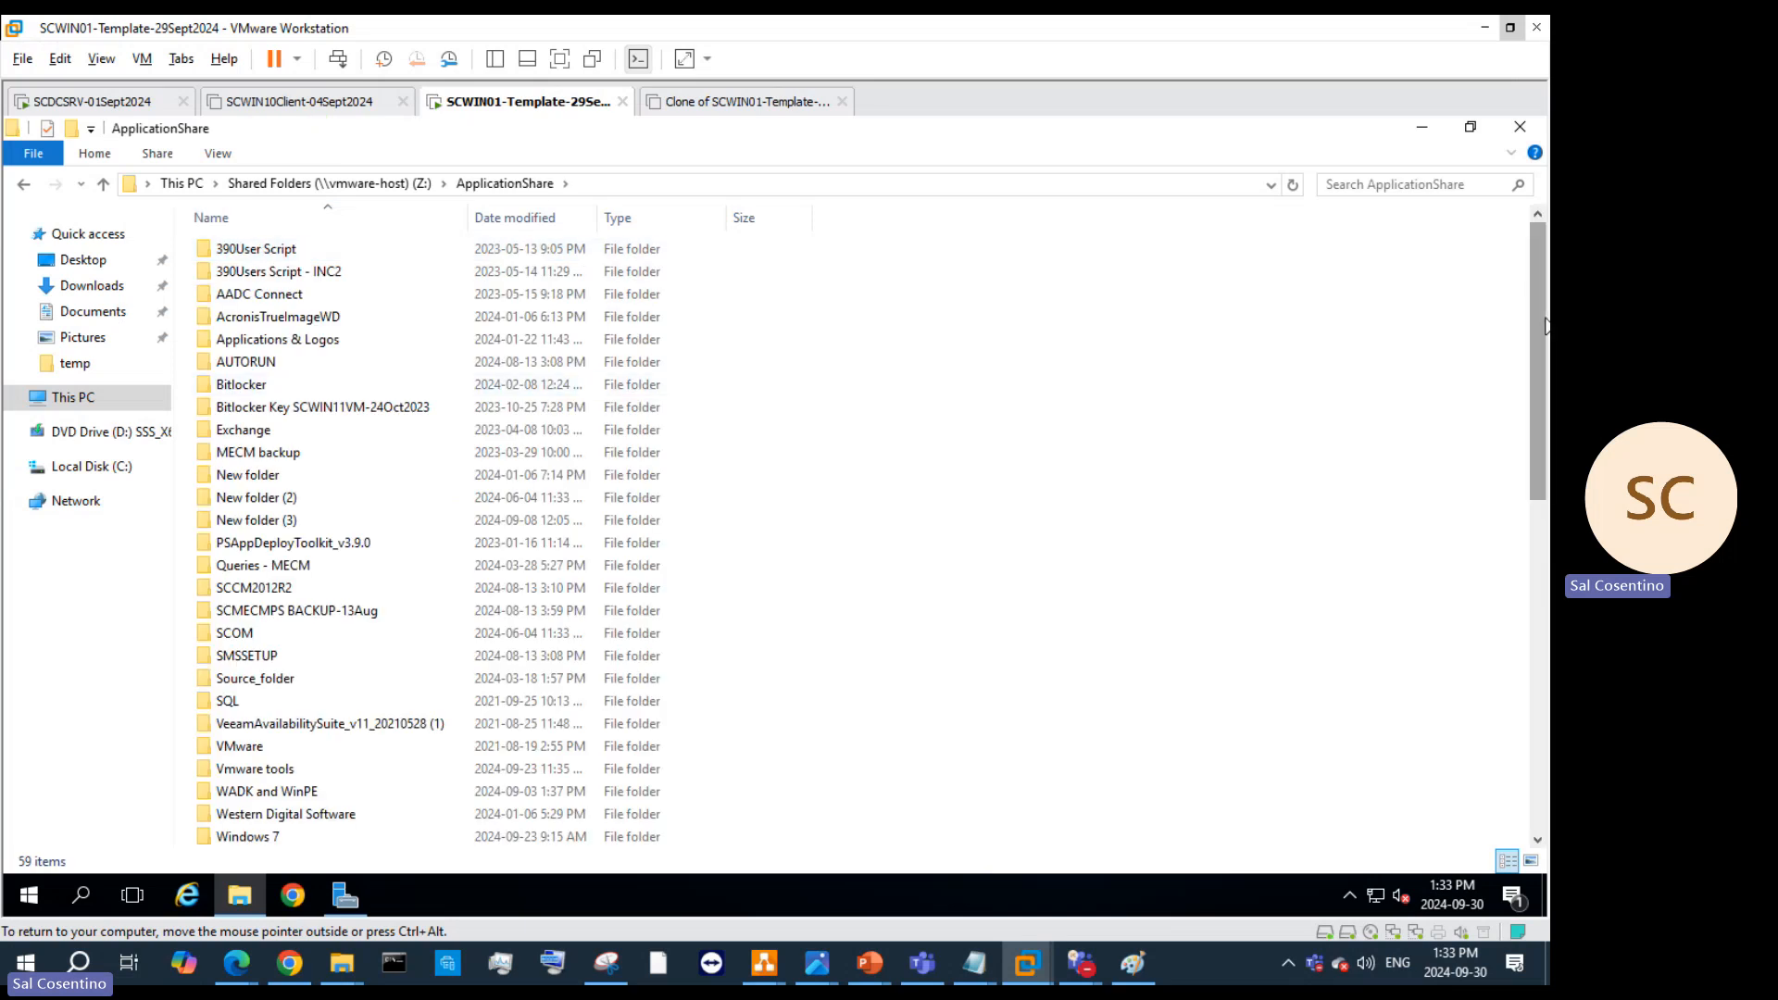
Step: Refresh and sort ApplicationShare by date, paste vmrc-windows.tar there, then copy it
{"action": "left_click_drag", "start_coordinate": [1537, 305], "coordinate": [1539, 778]}
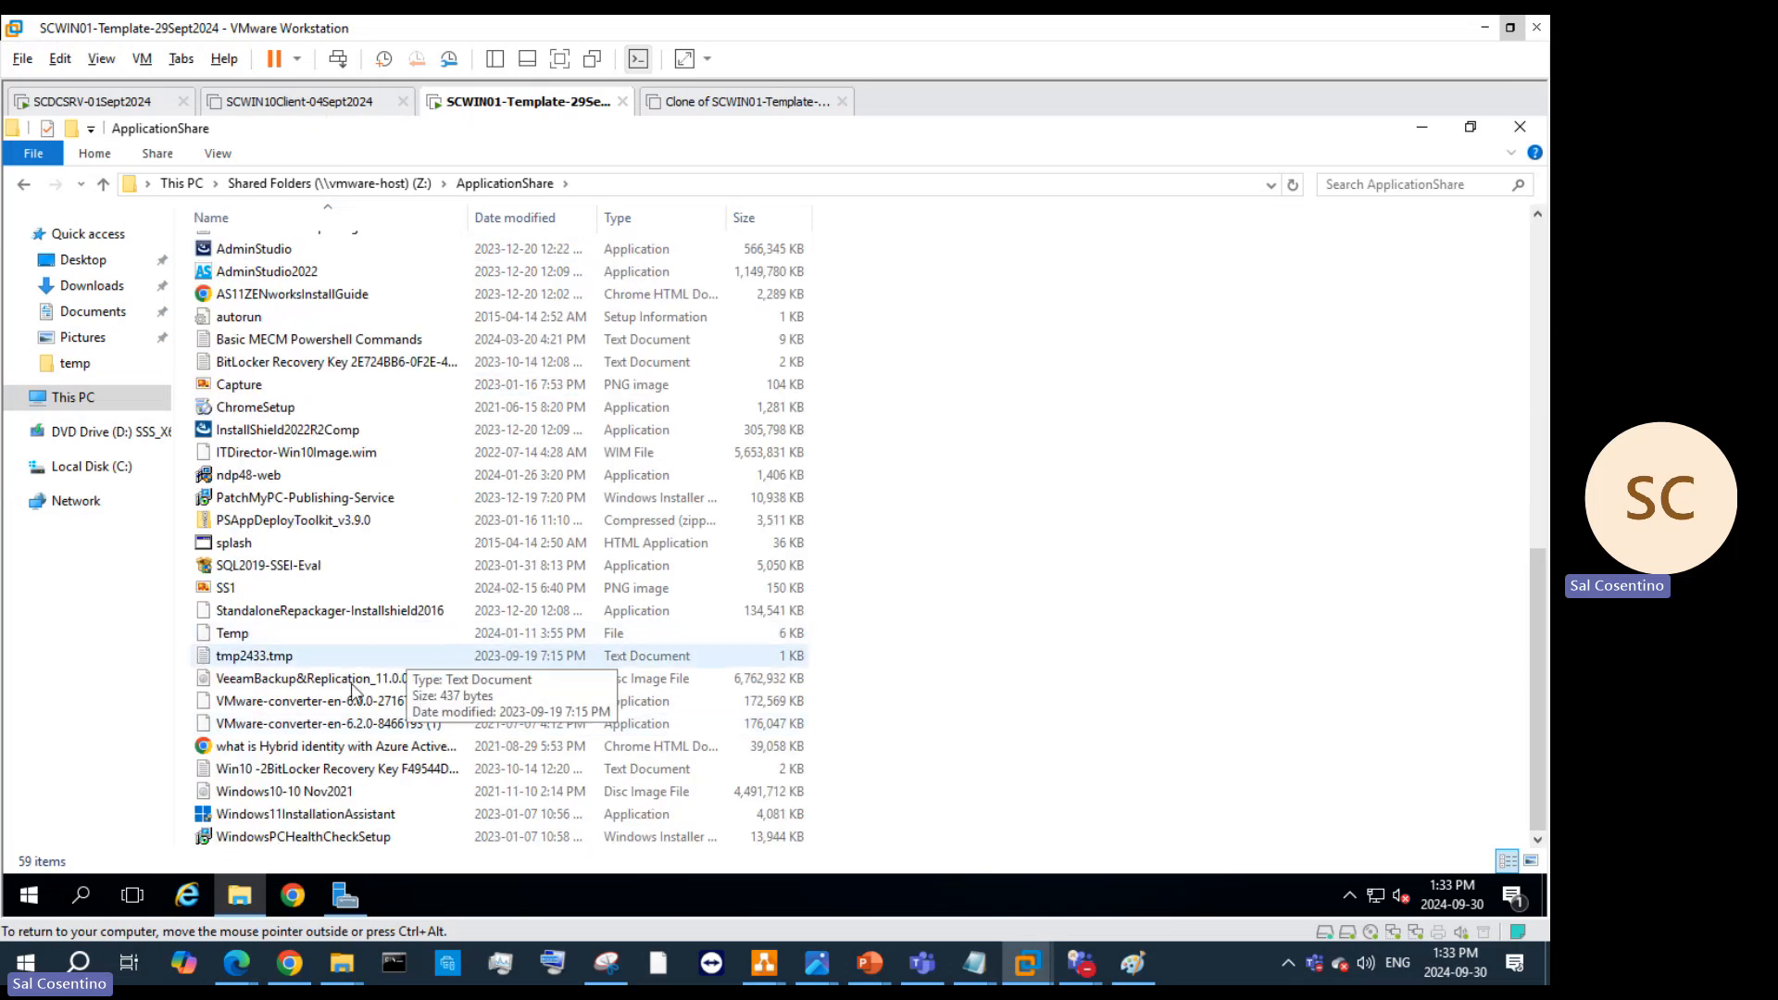
{"action": "right_click", "coordinate": [933, 573]}
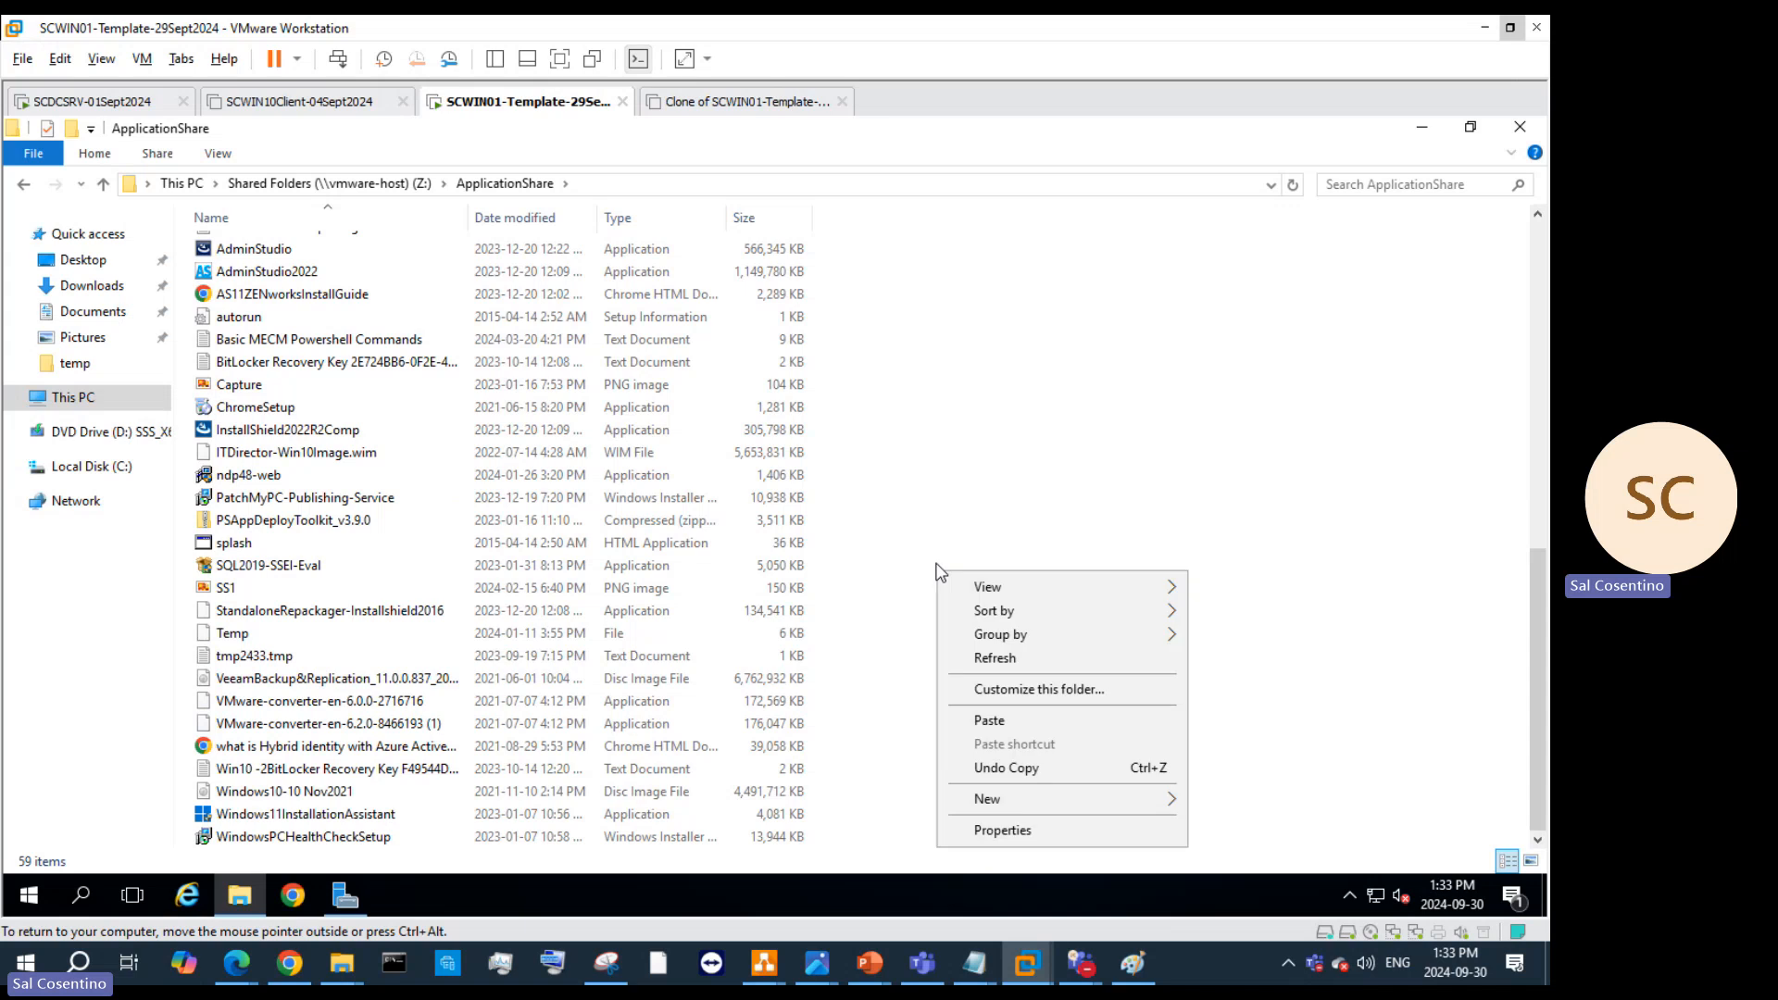
{"action": "left_click", "coordinate": [991, 656]}
{"action": "scroll", "coordinate": [565, 224], "scroll_direction": "down", "scroll_amount": 8}
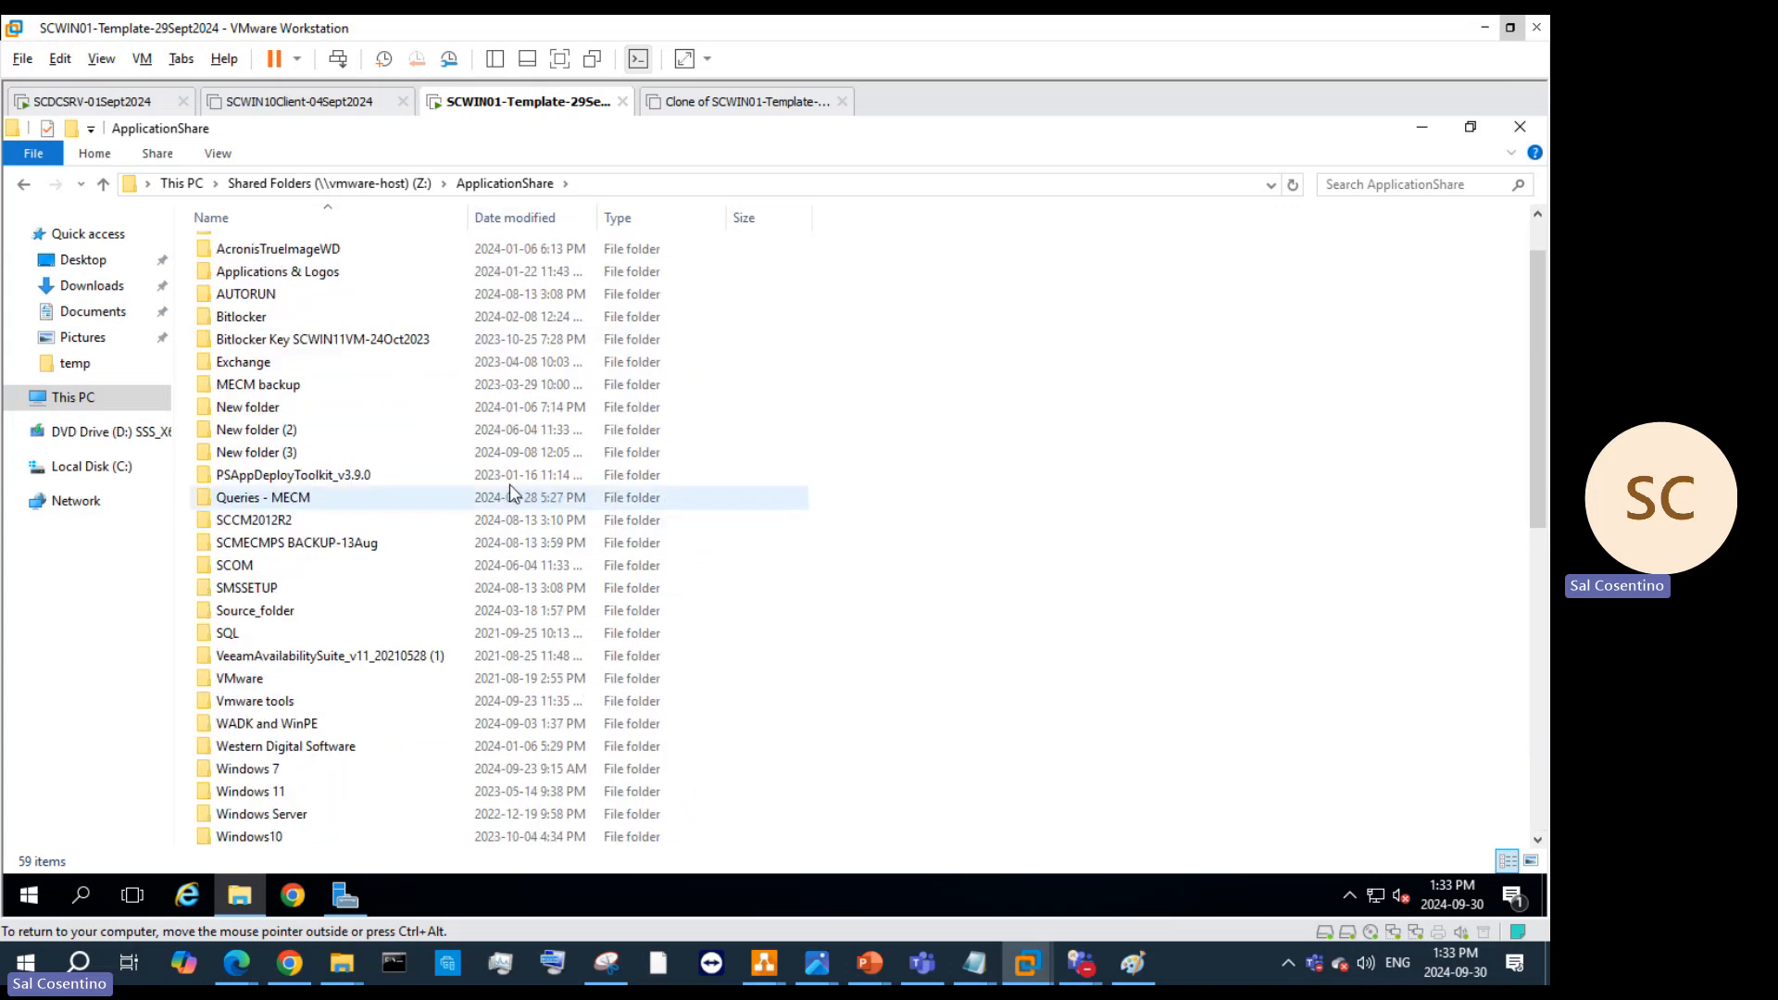
{"action": "left_click", "coordinate": [535, 222]}
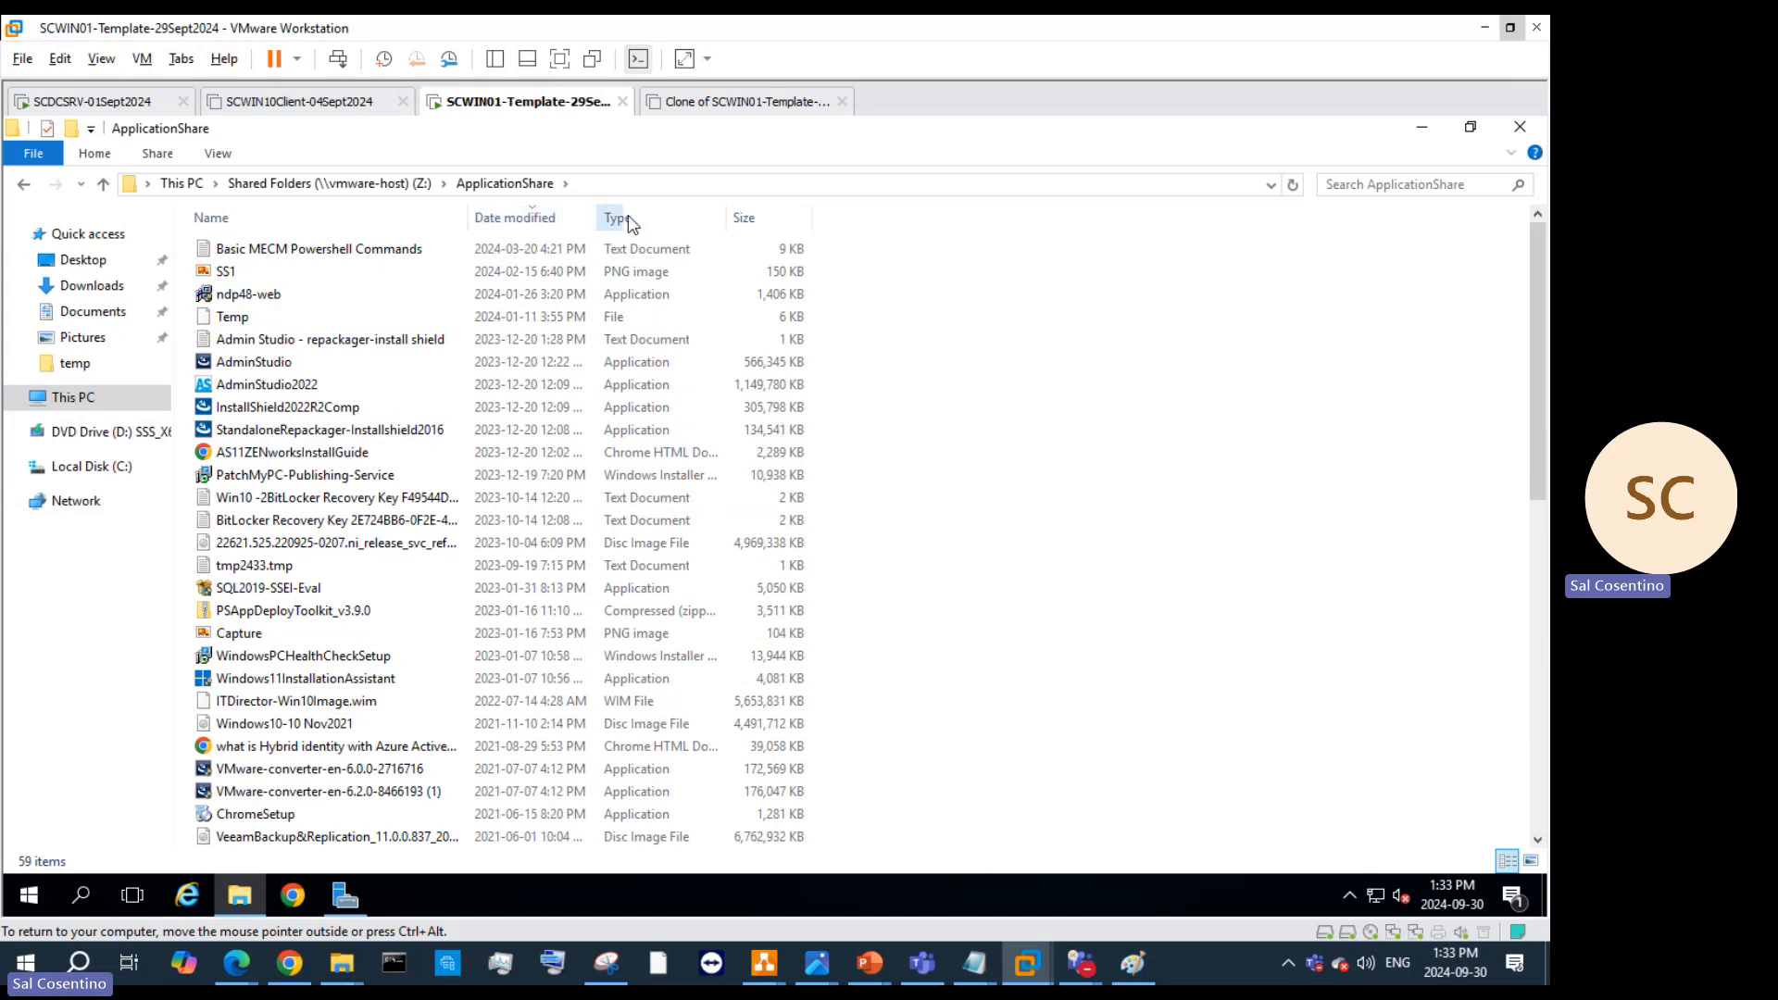
{"action": "scroll", "coordinate": [477, 342], "scroll_direction": "down", "scroll_amount": 5}
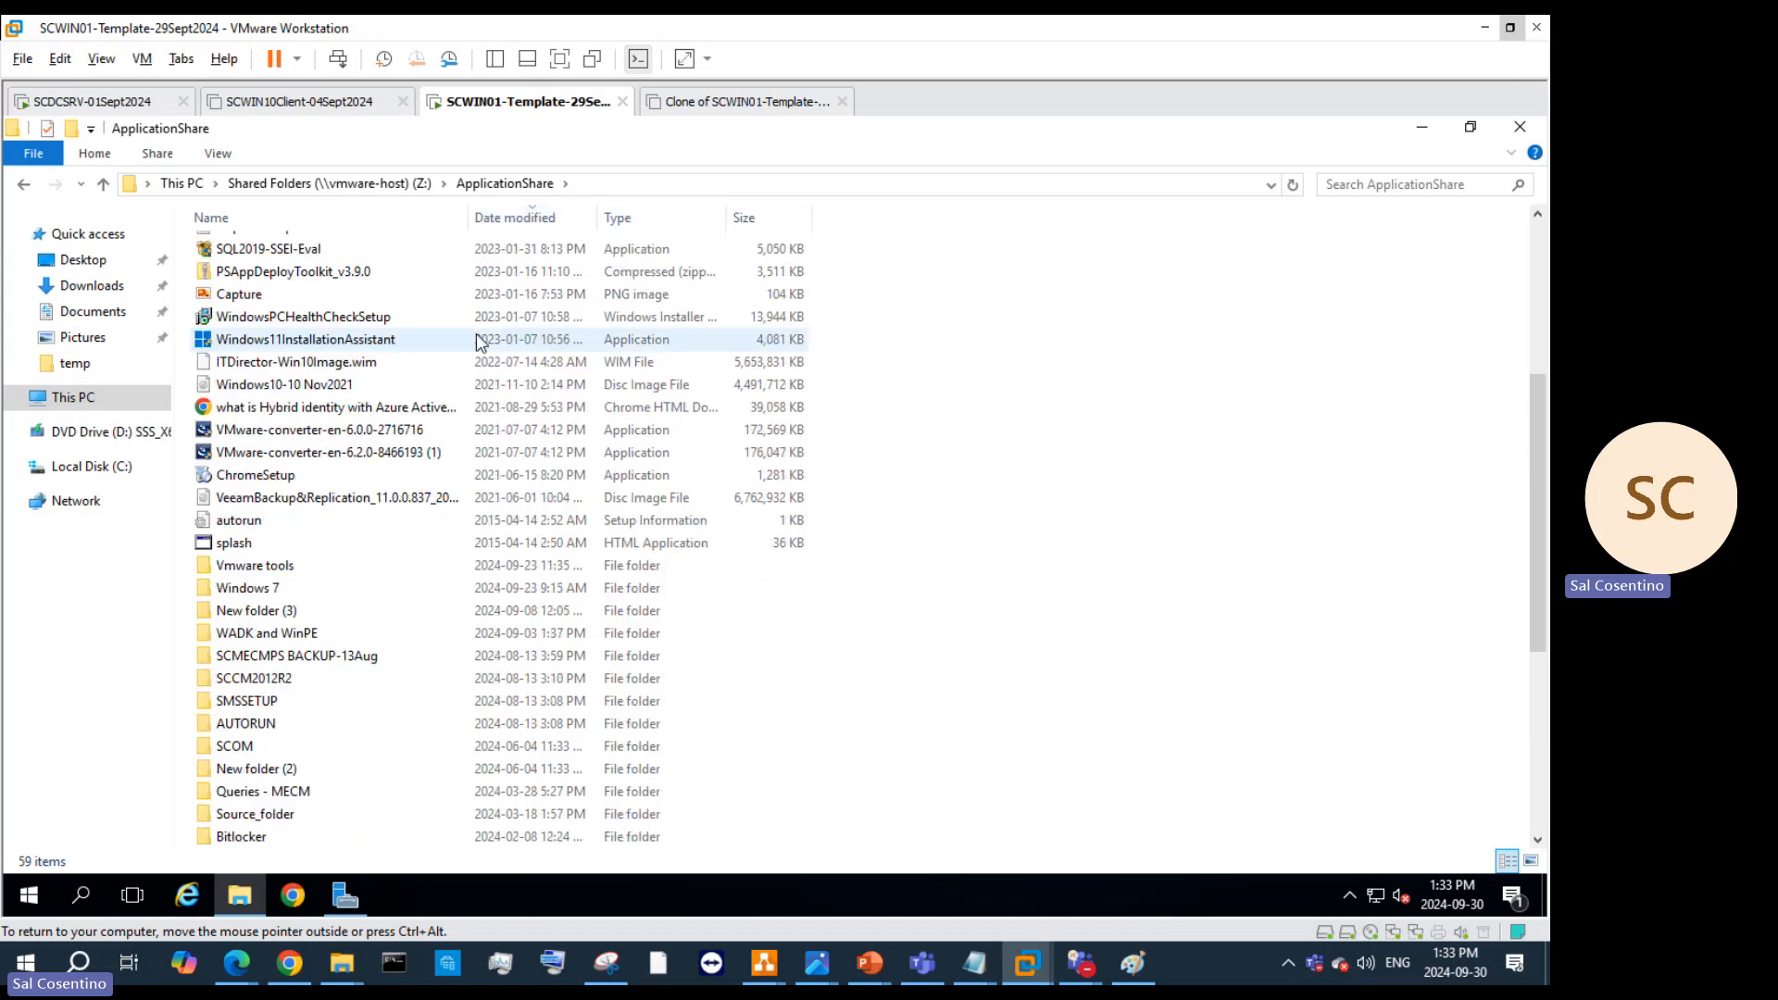
{"action": "scroll", "coordinate": [479, 382], "scroll_direction": "up", "scroll_amount": 5}
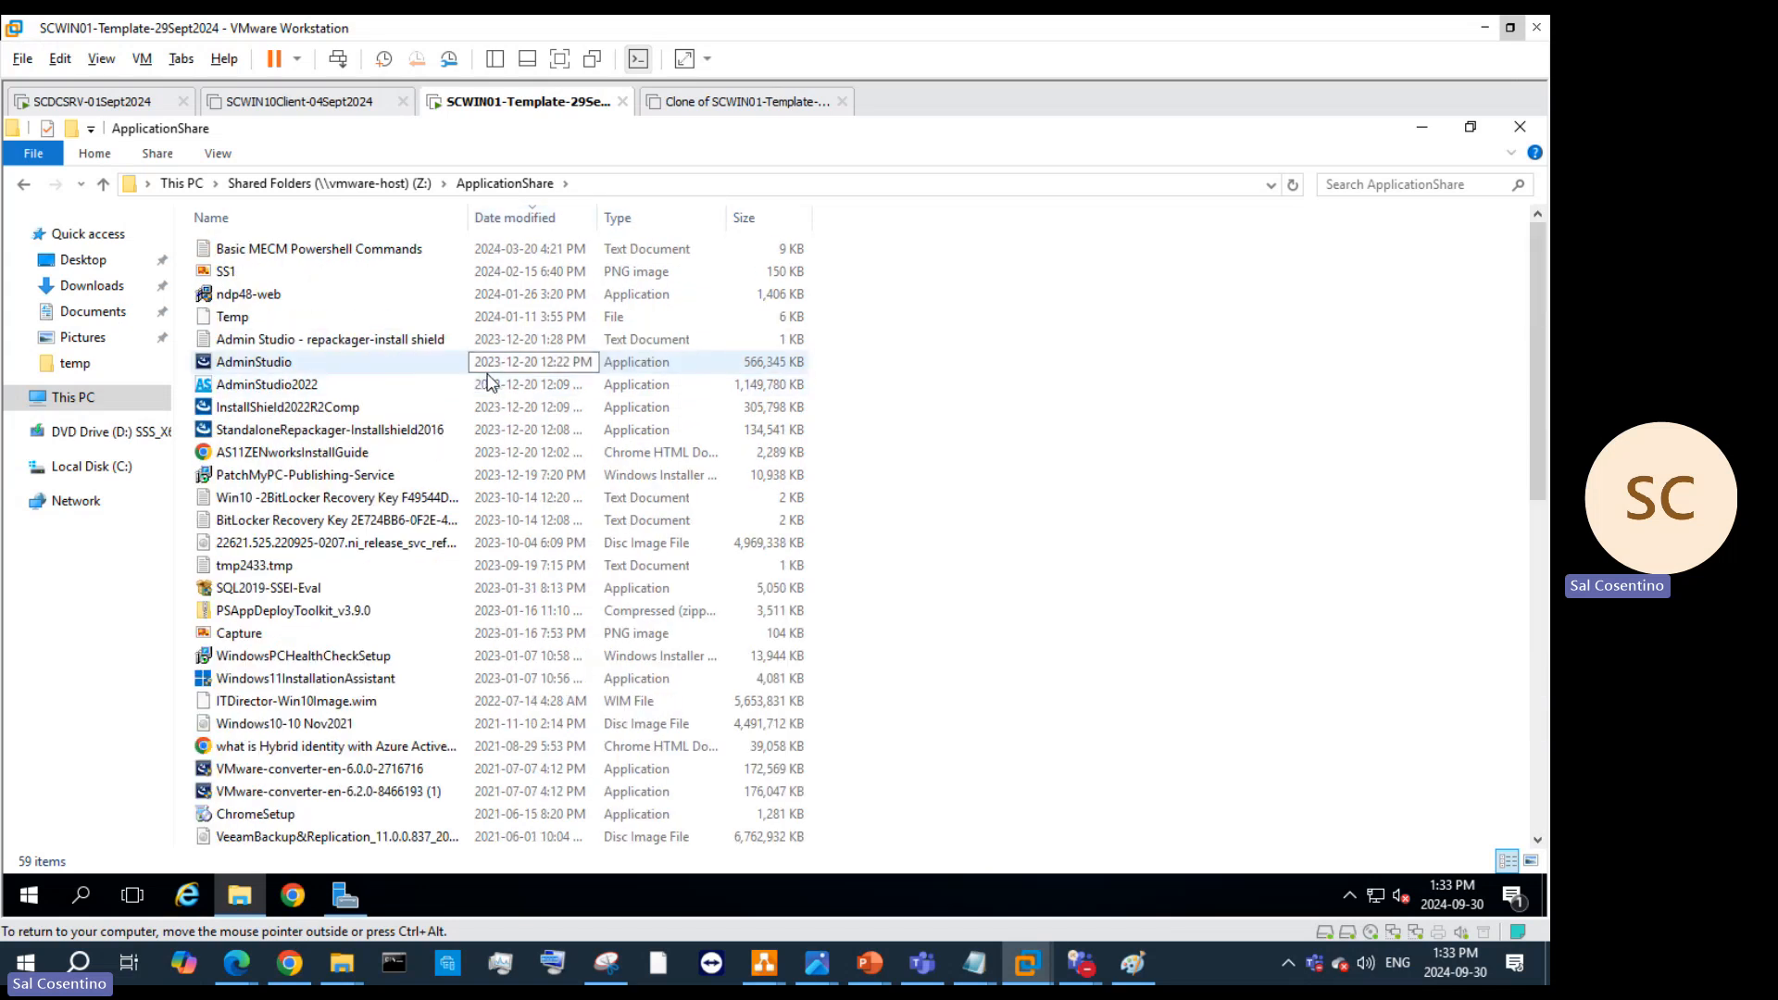
{"action": "right_click", "coordinate": [1105, 539]}
{"action": "left_click", "coordinate": [1172, 690]}
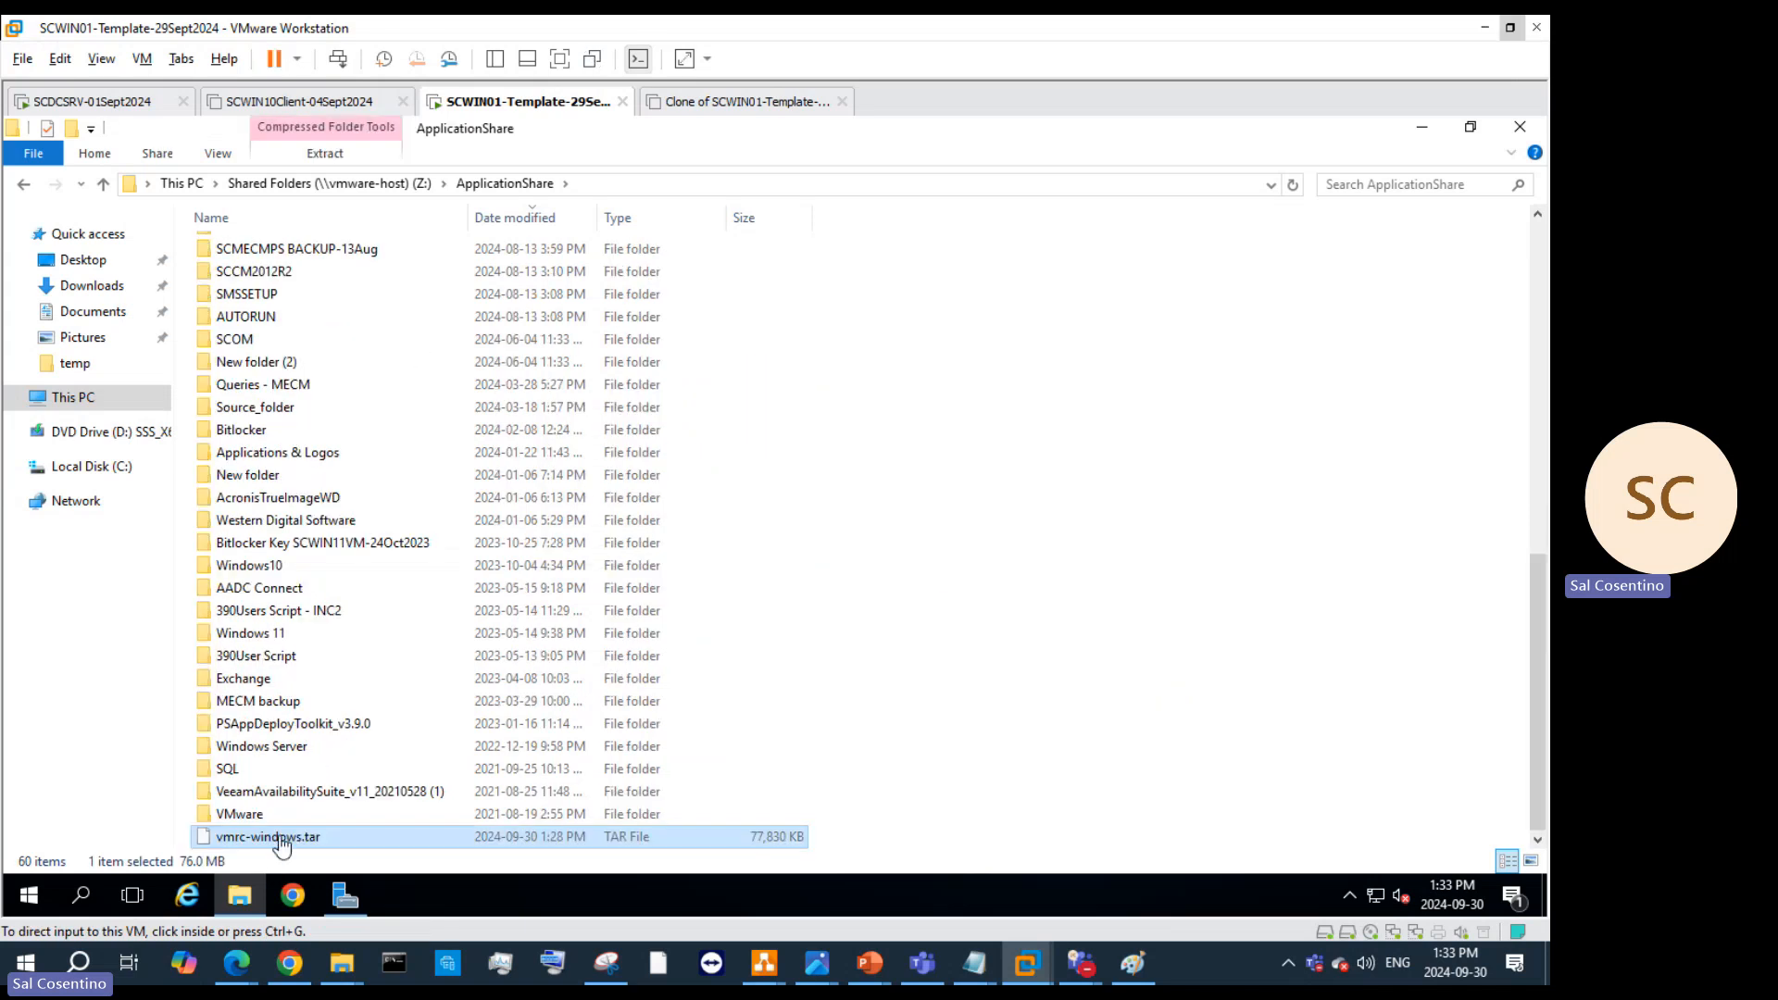
{"action": "right_click", "coordinate": [281, 841]}
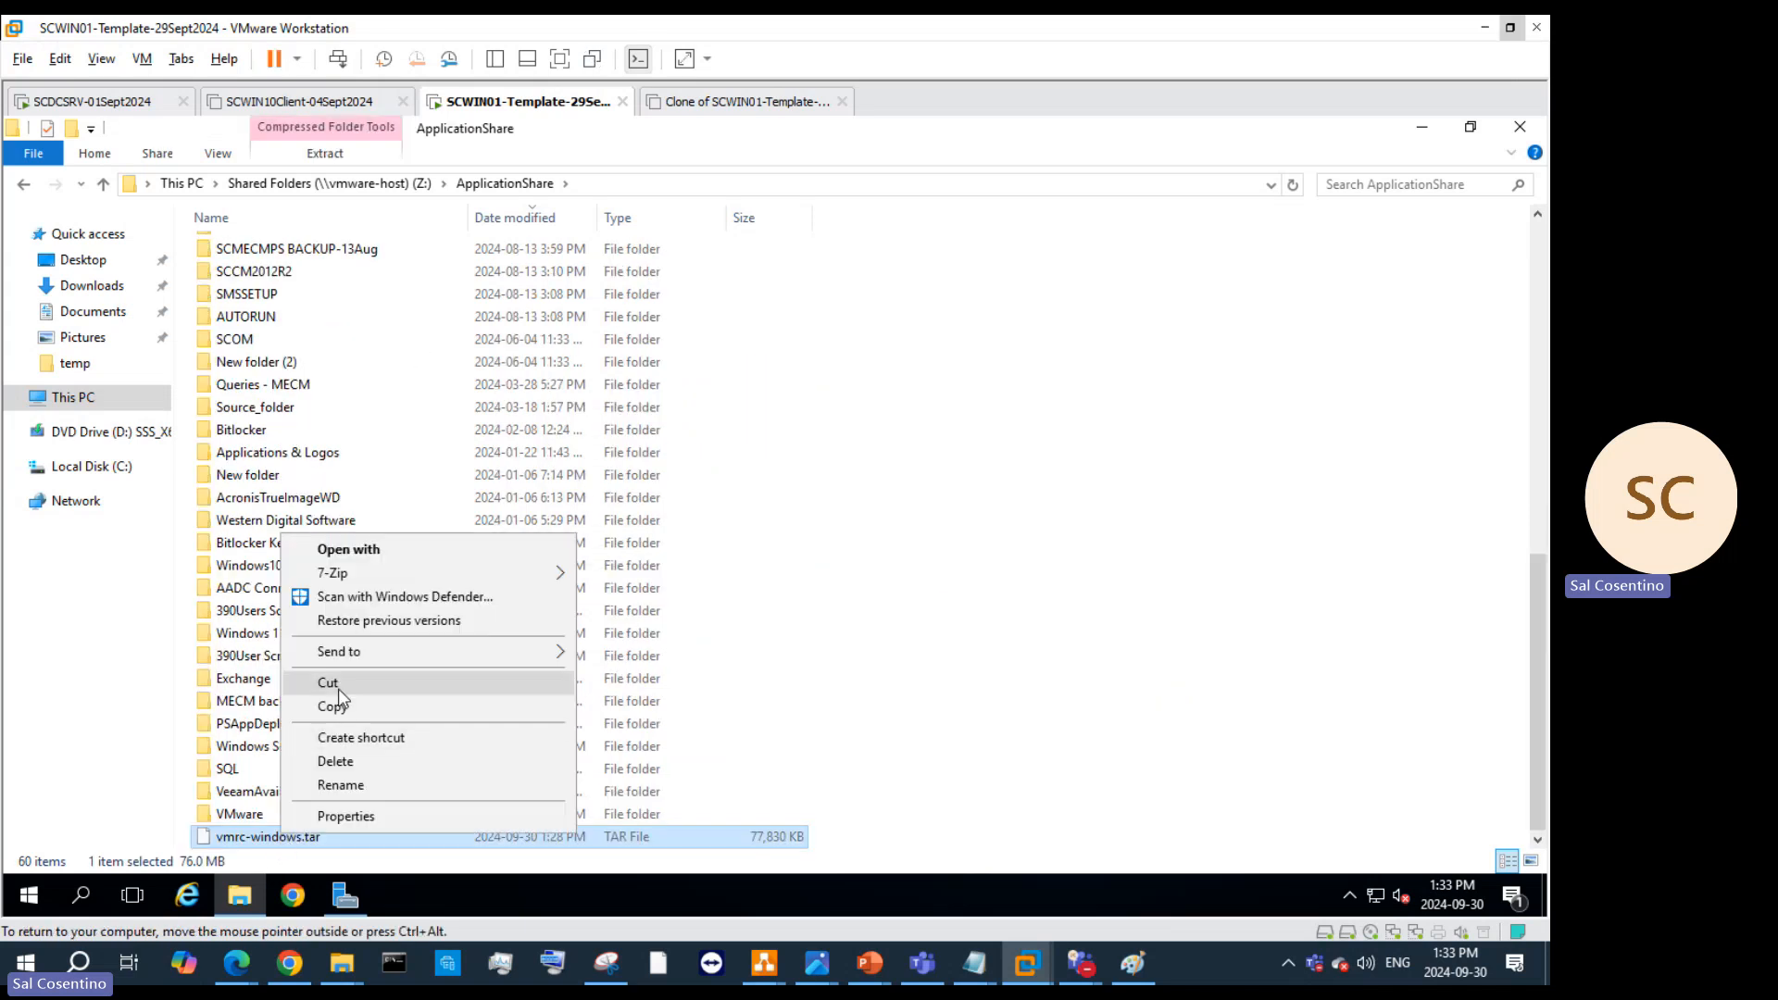
{"action": "left_click", "coordinate": [463, 706]}
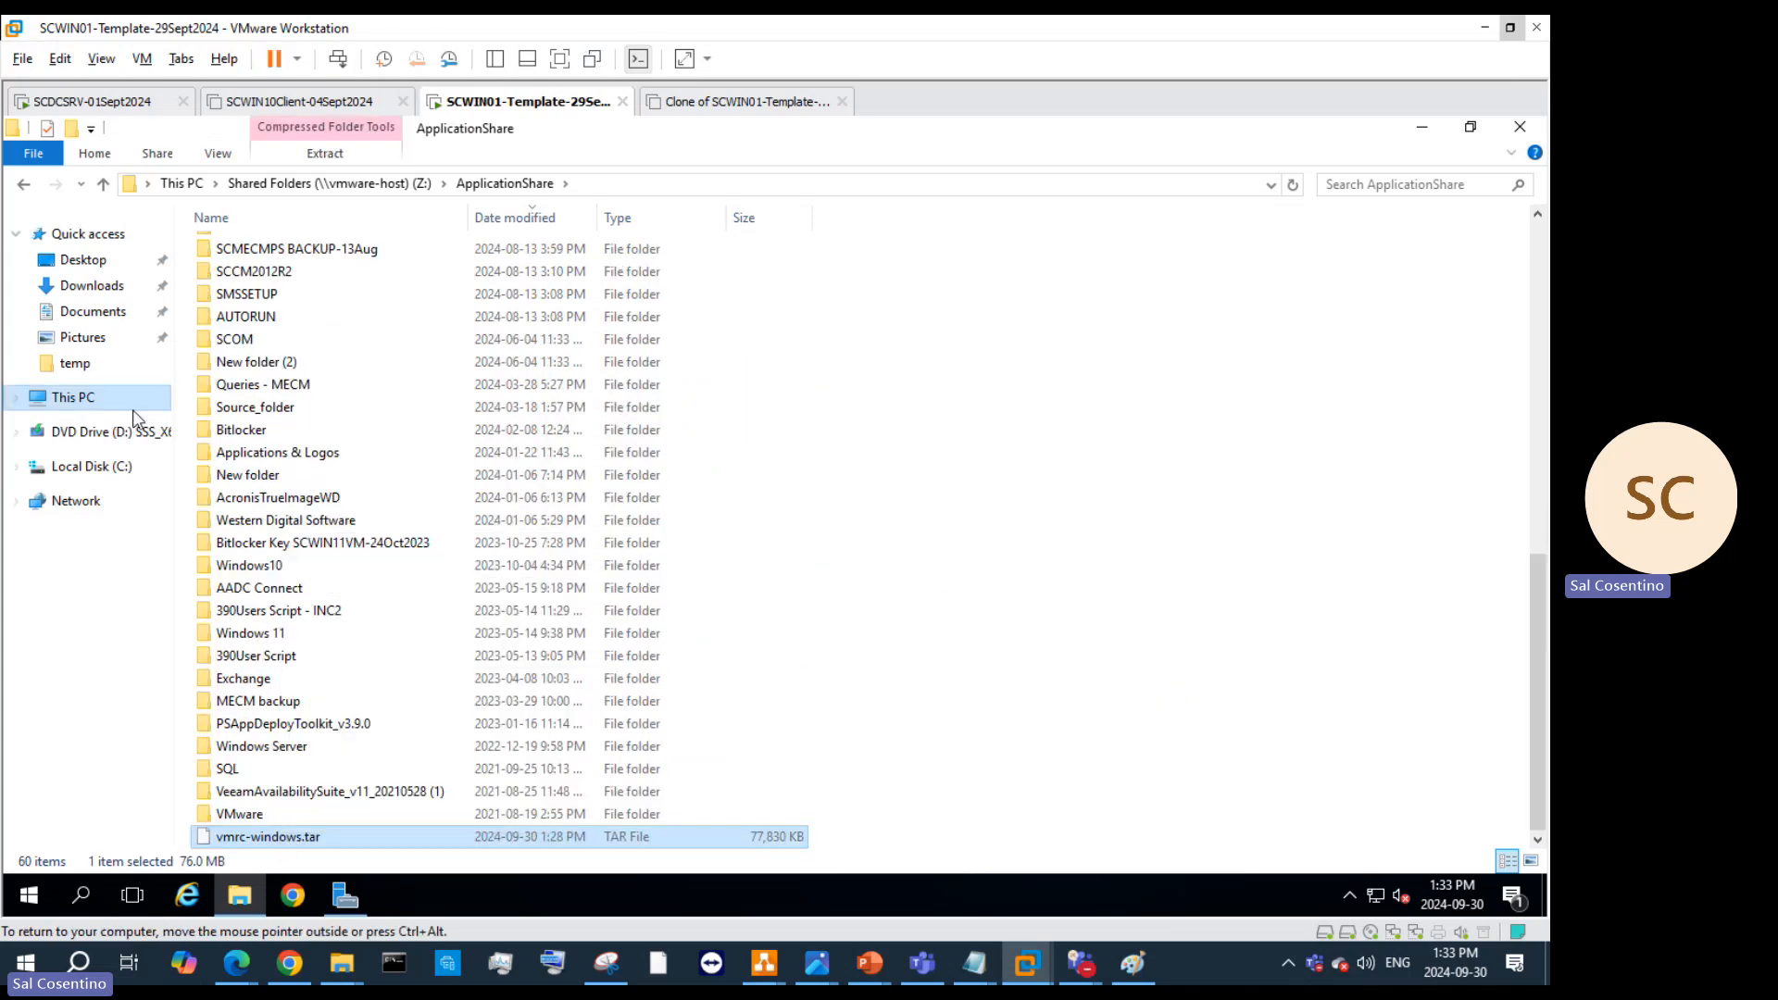
Step: Paste vmrc-windows.tar into C:\temp, extract it with 7-Zip to vmrc-windows\, and open that folder
{"action": "left_click", "coordinate": [86, 373]}
{"action": "right_click", "coordinate": [374, 429]}
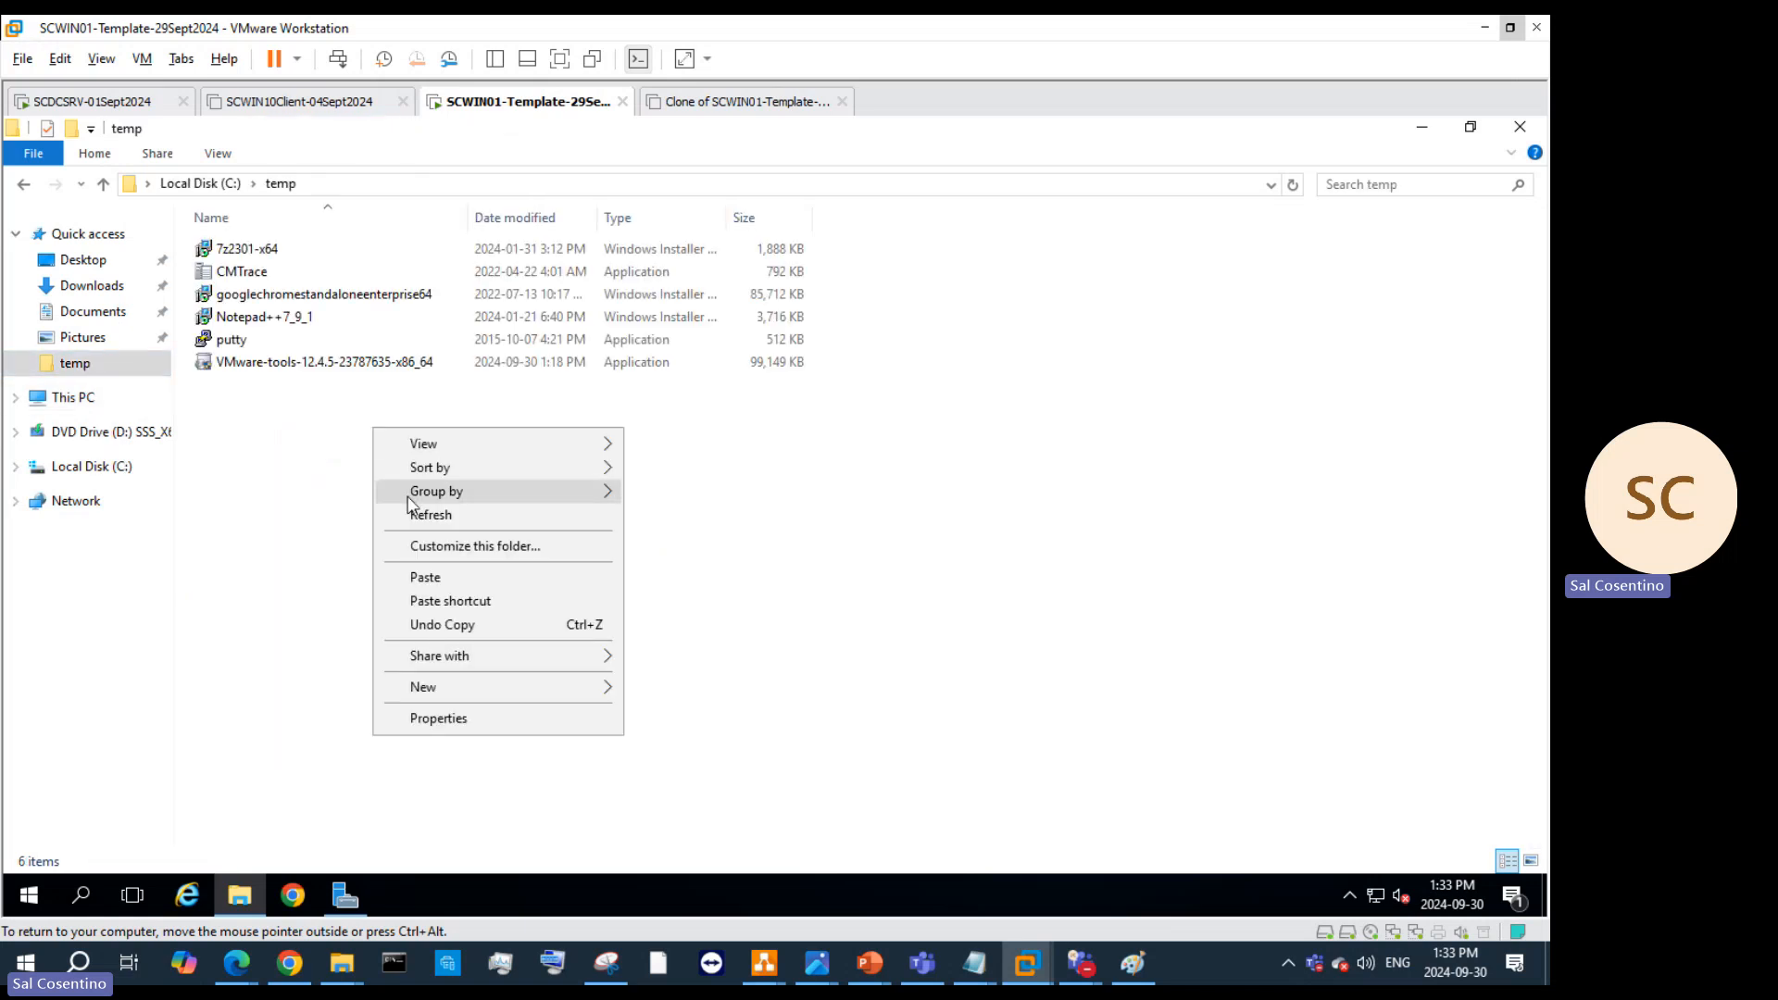
{"action": "left_click", "coordinate": [413, 581]}
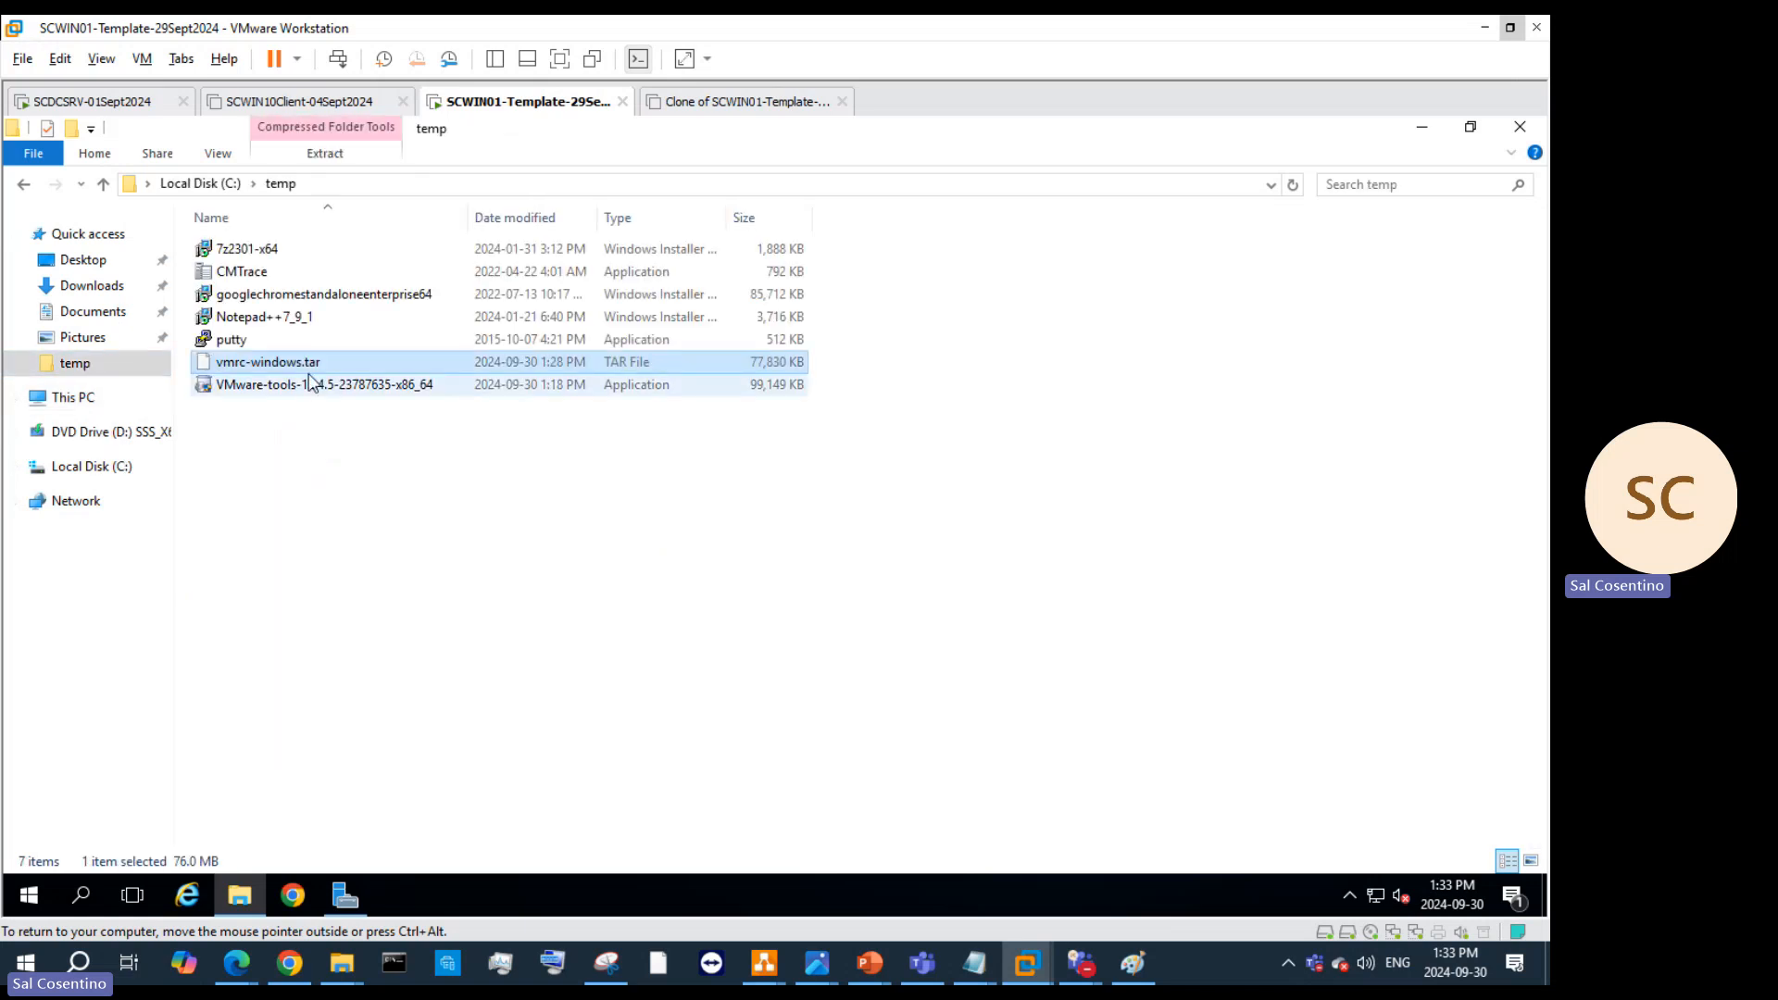
{"action": "right_click", "coordinate": [324, 362]}
{"action": "mouse_move", "coordinate": [375, 400]}
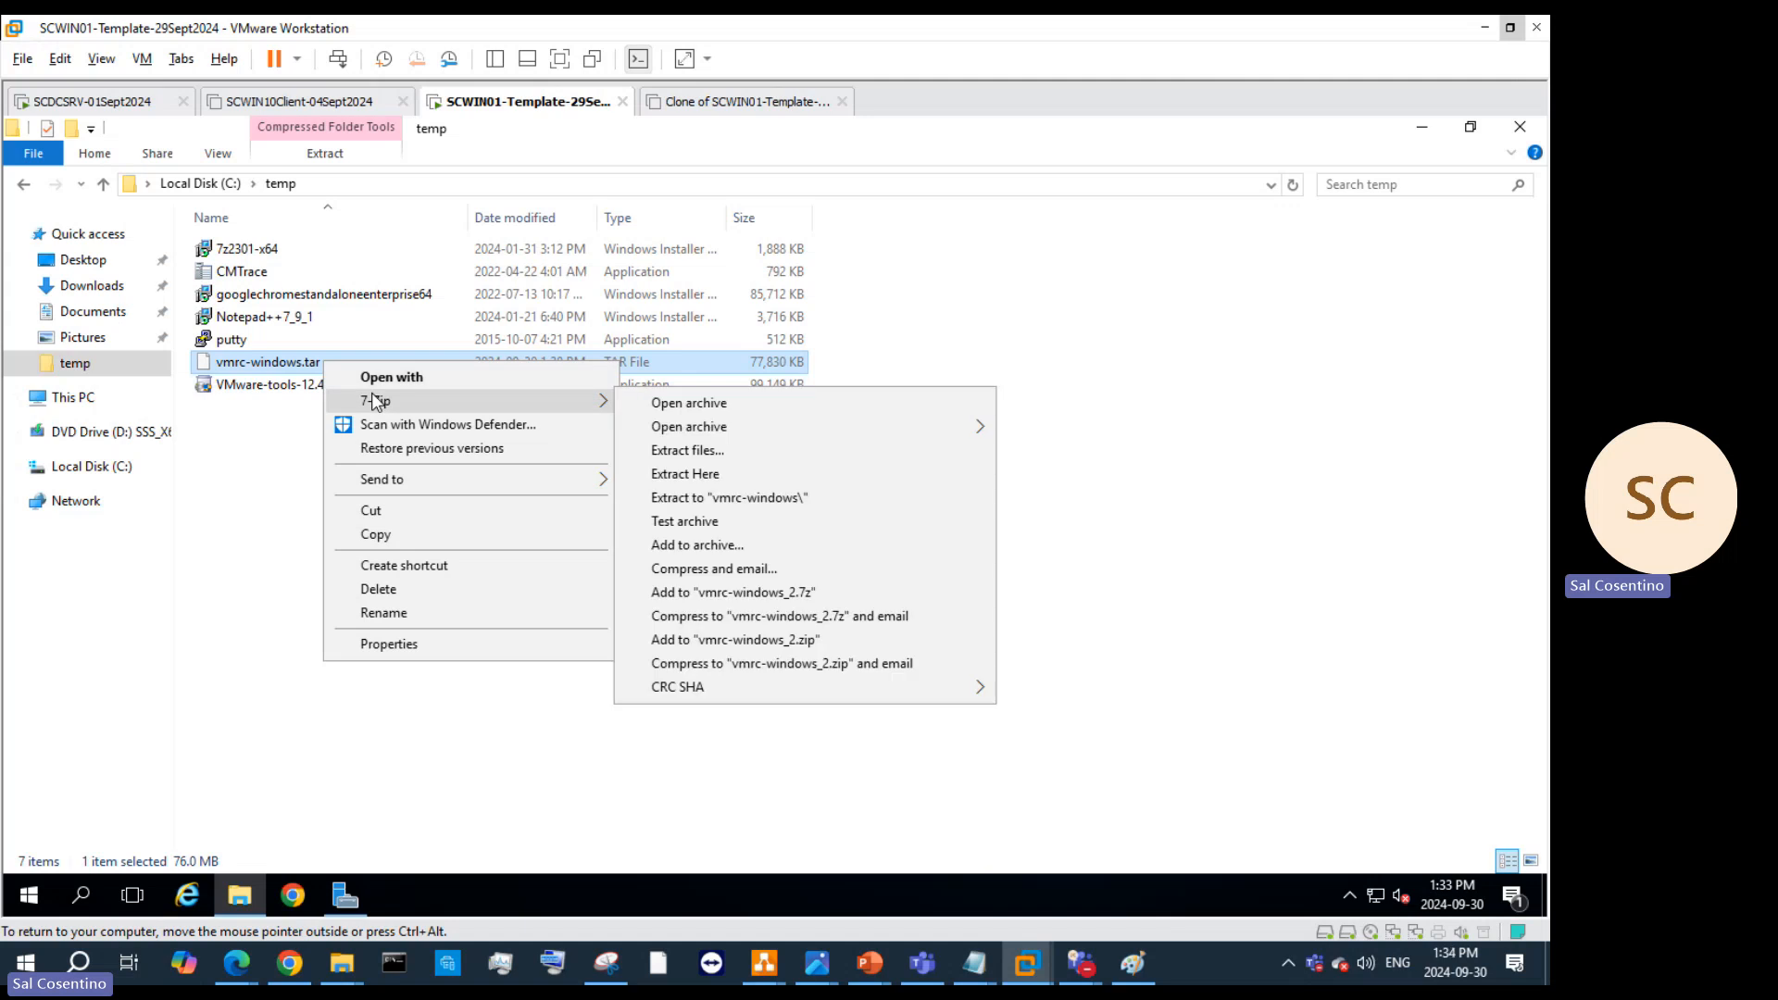
{"action": "left_click", "coordinate": [747, 506]}
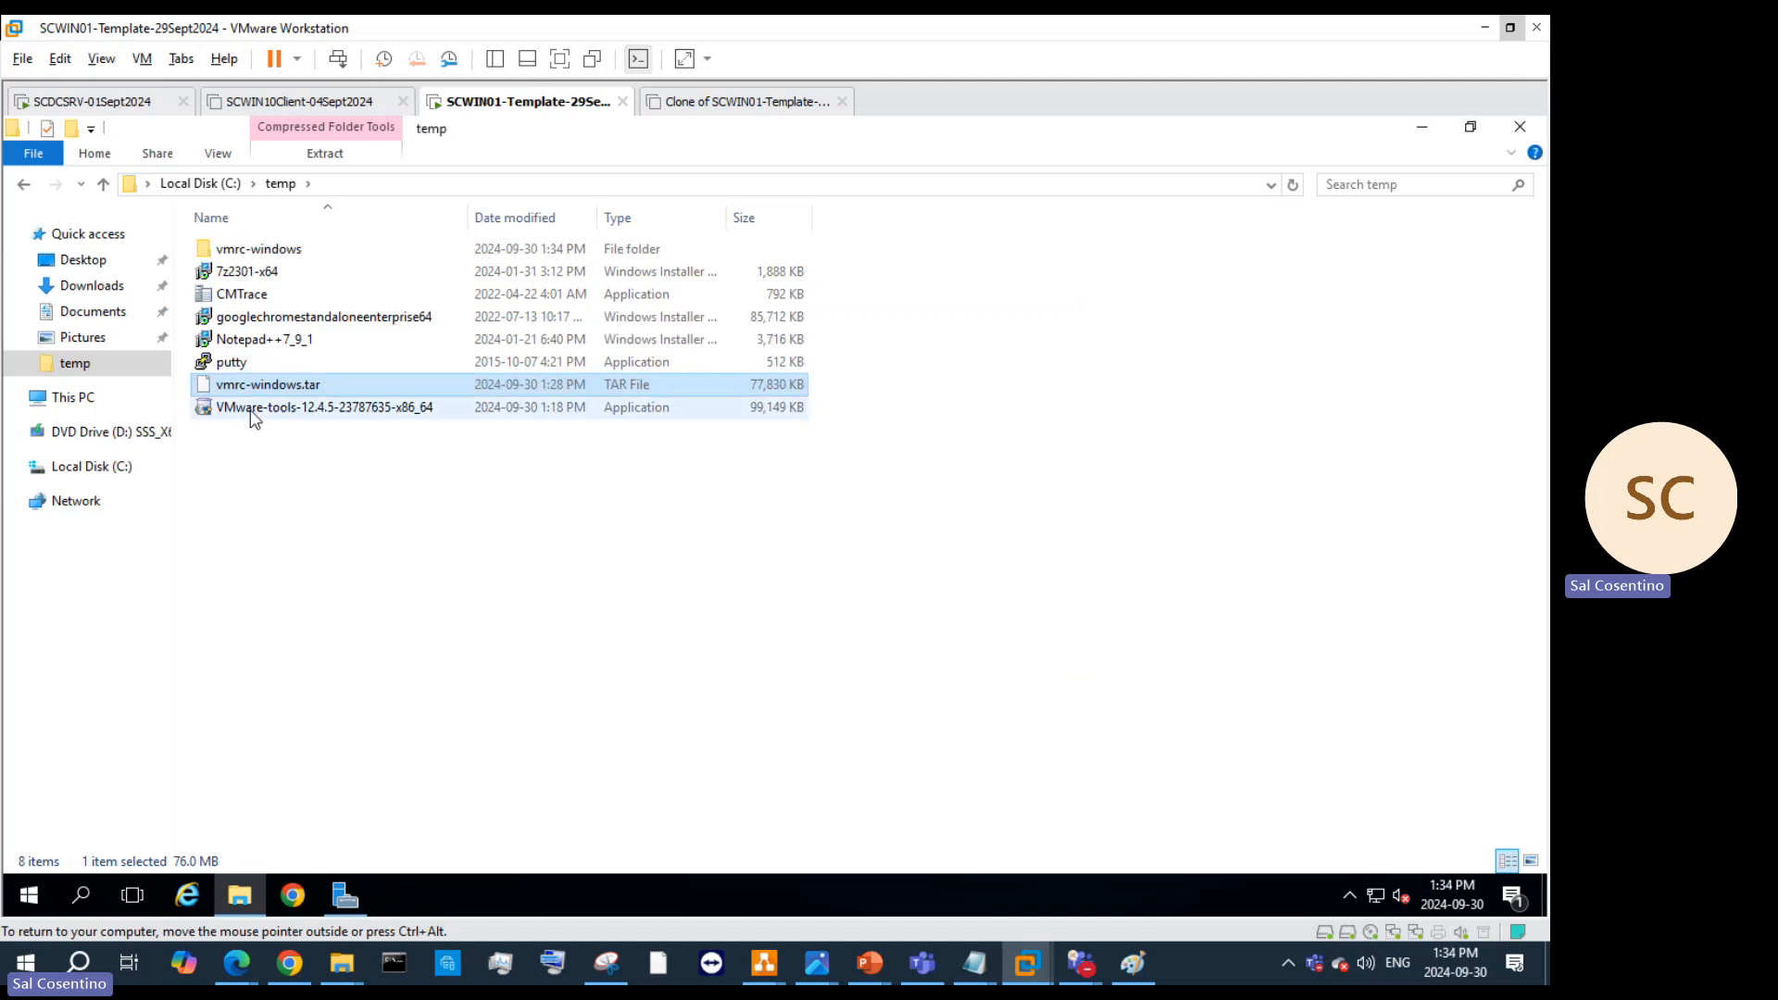
{"action": "double_click", "coordinate": [269, 252]}
Step: Launch the VMware-VMRC installer, approve UAC, cancel the setup, and close the vmrc-windows folder
{"action": "left_click", "coordinate": [276, 278]}
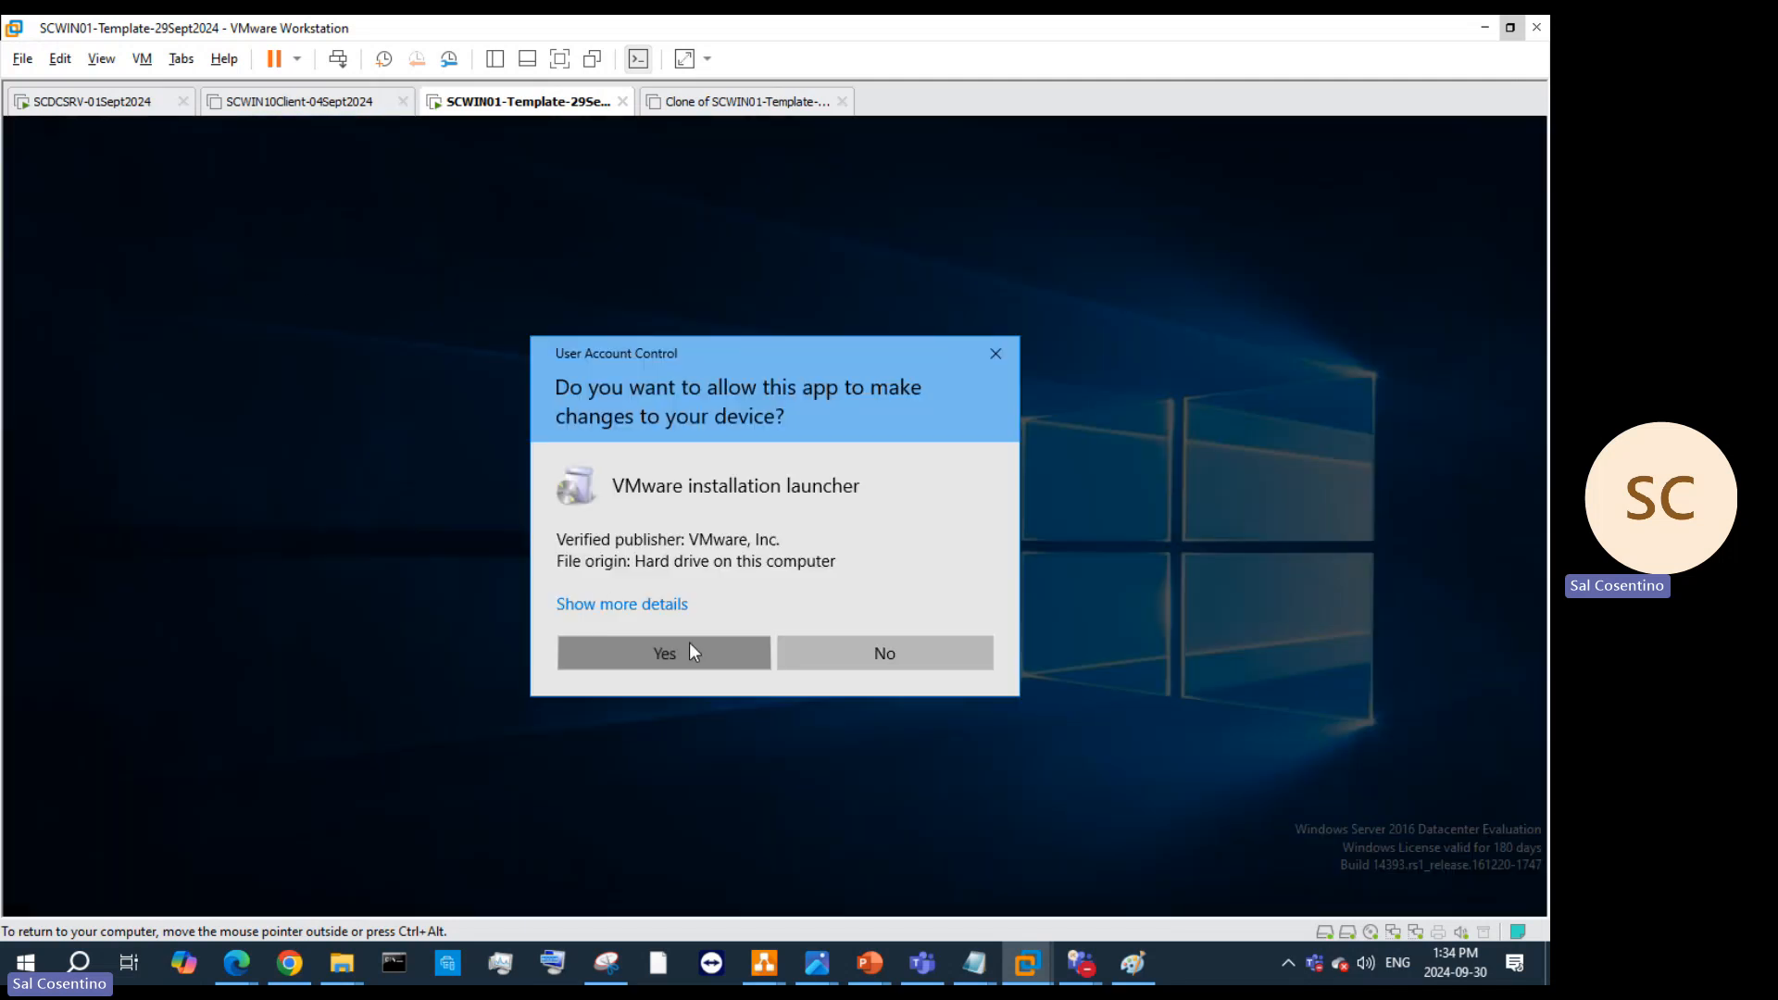
{"action": "left_click", "coordinate": [689, 647]}
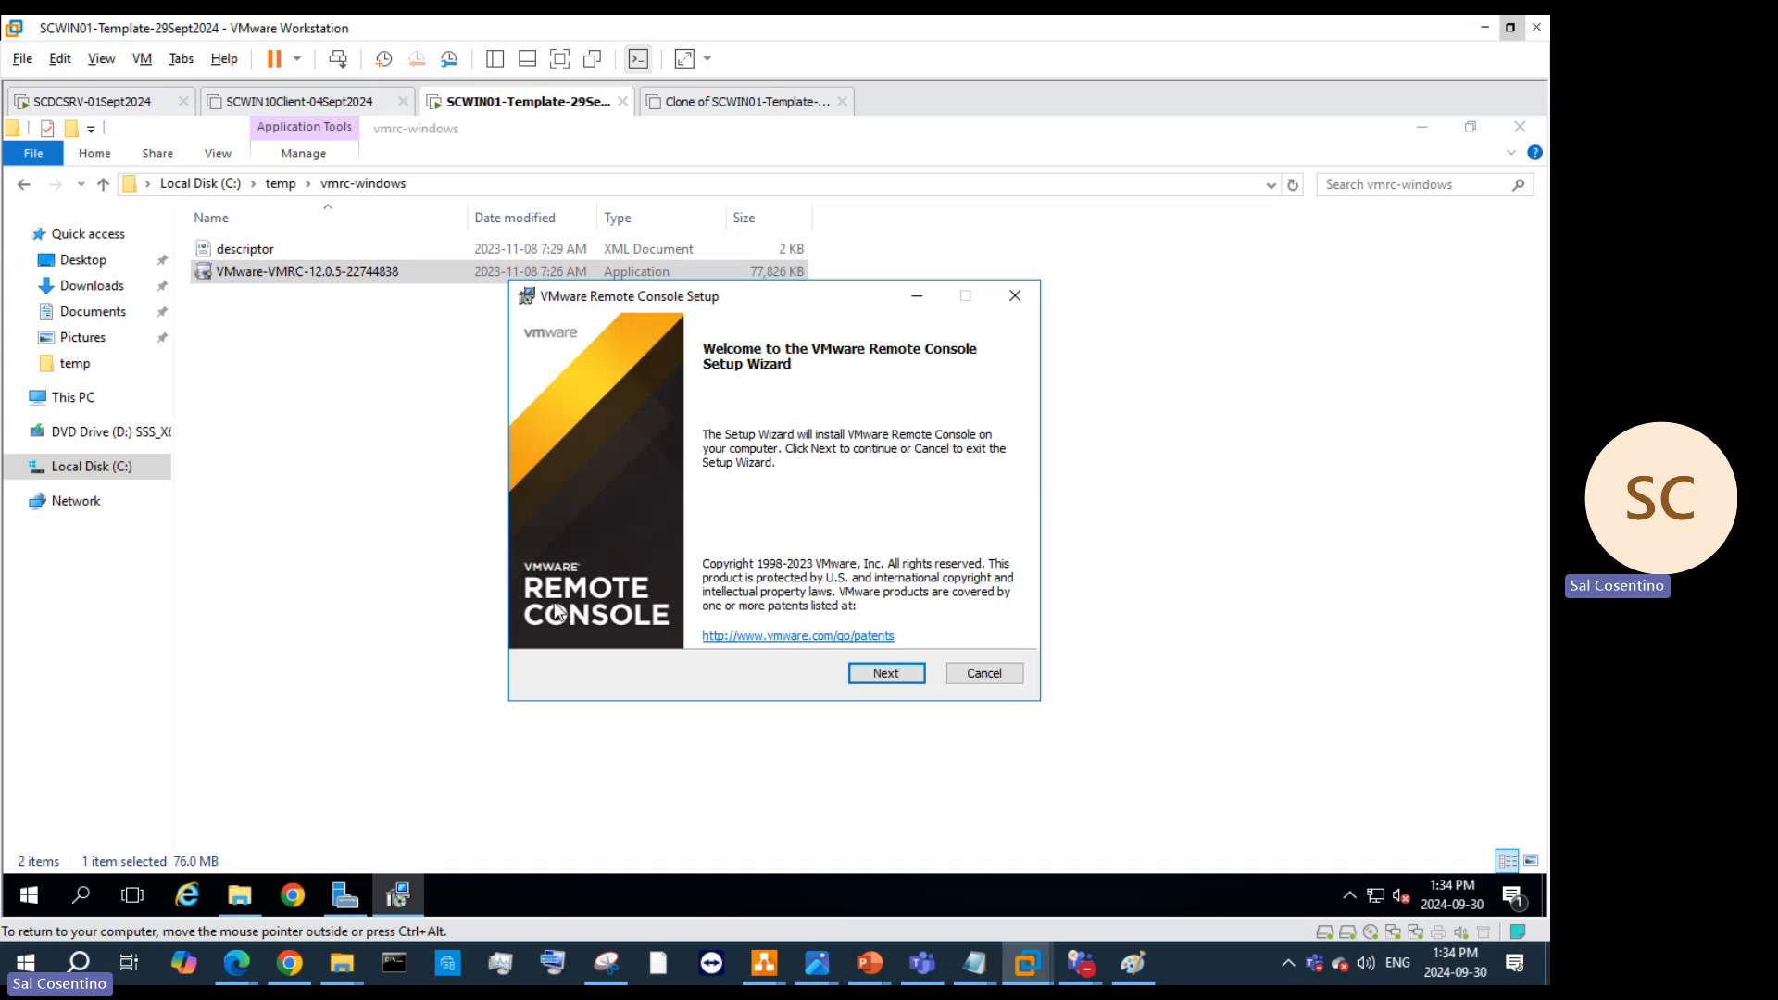
{"action": "left_click", "coordinate": [1004, 678]}
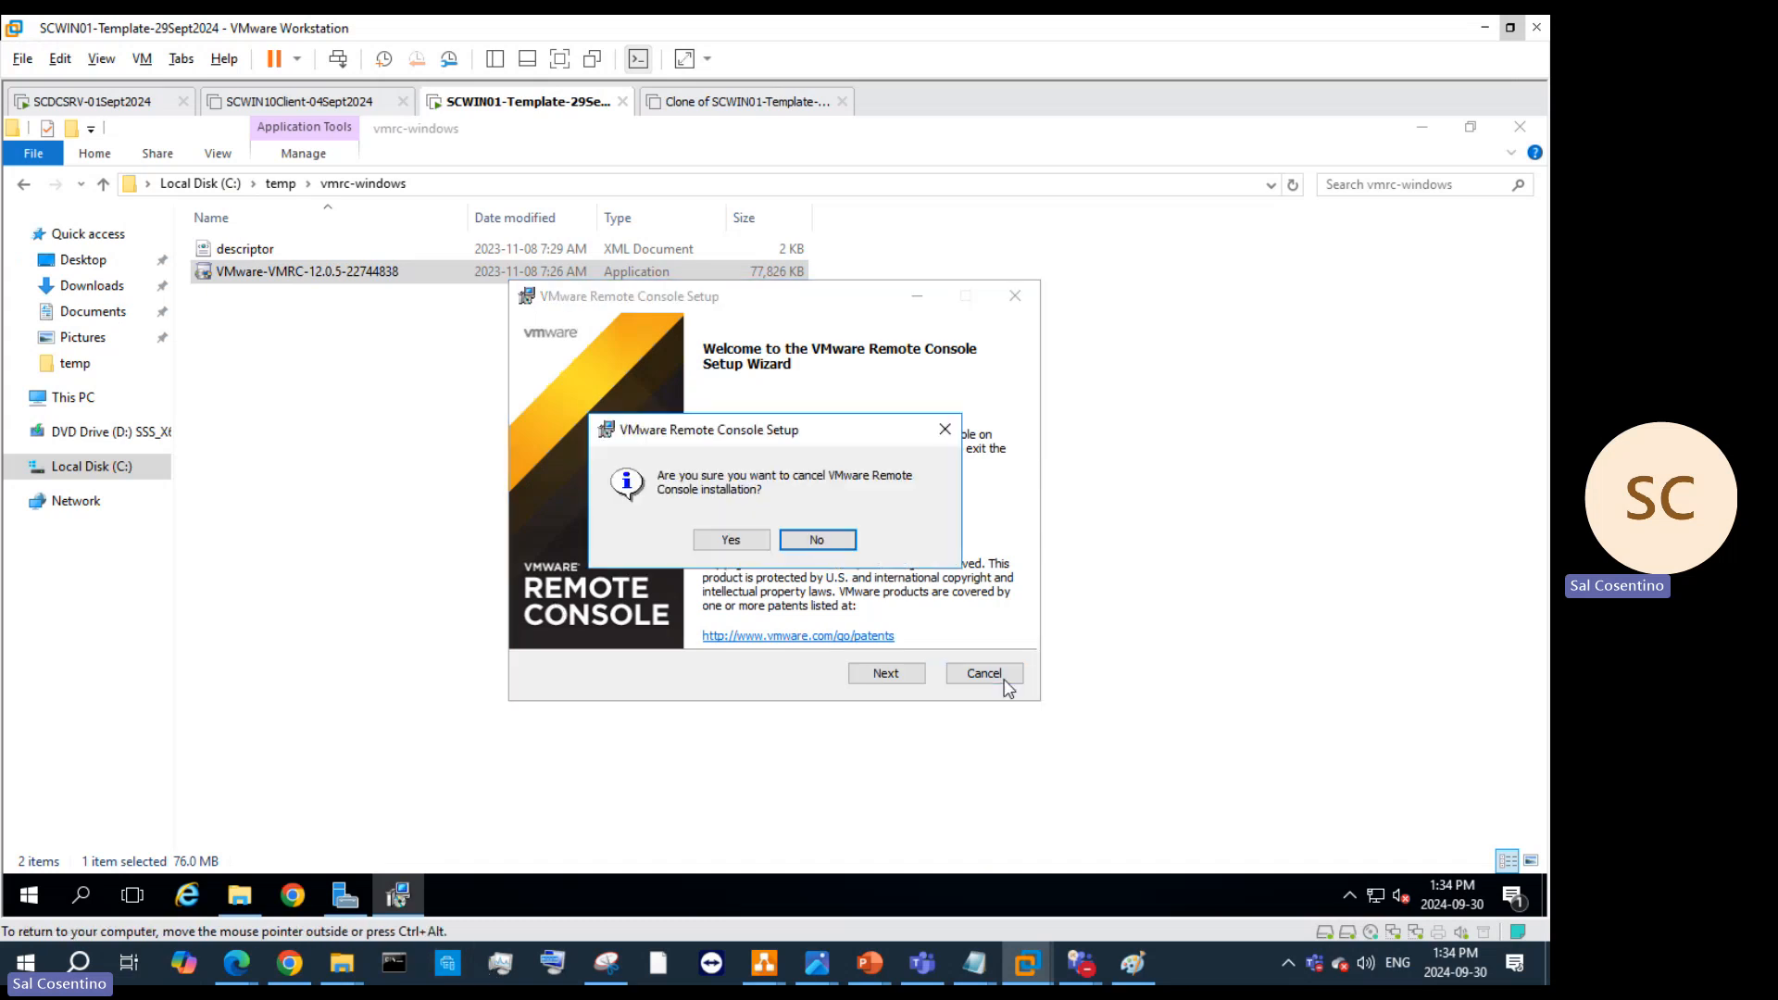
{"action": "left_click", "coordinate": [756, 544]}
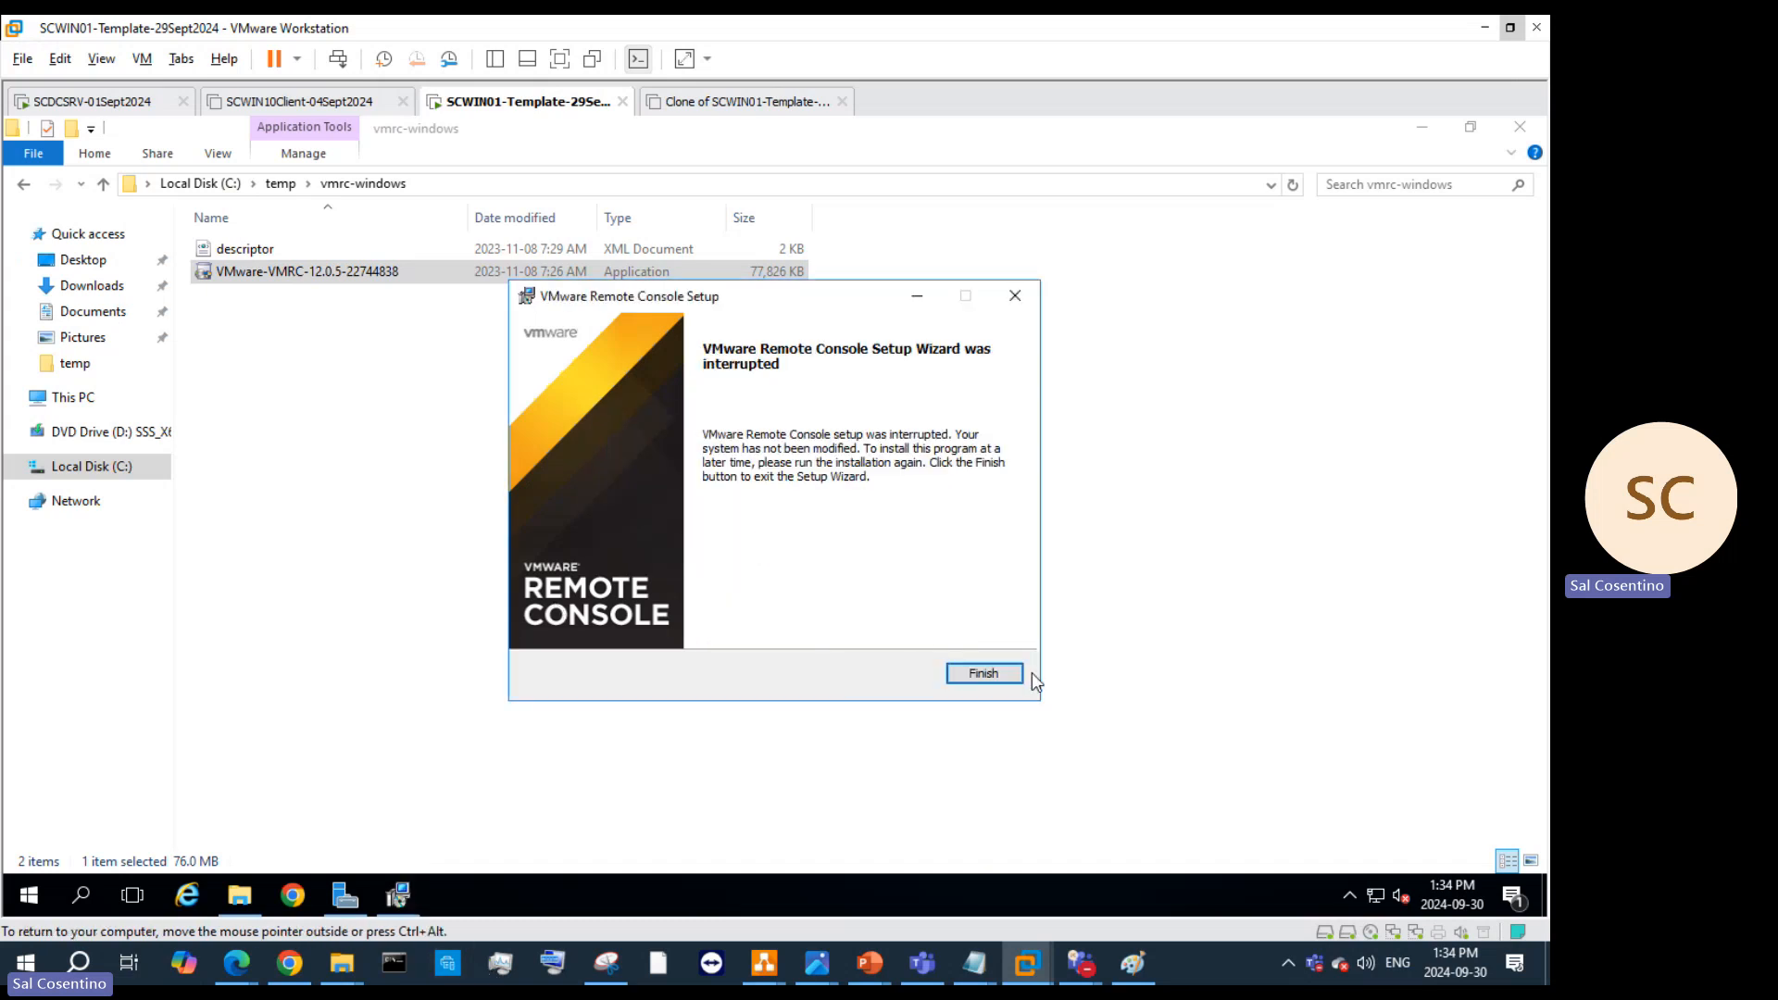
{"action": "left_click", "coordinate": [1017, 298]}
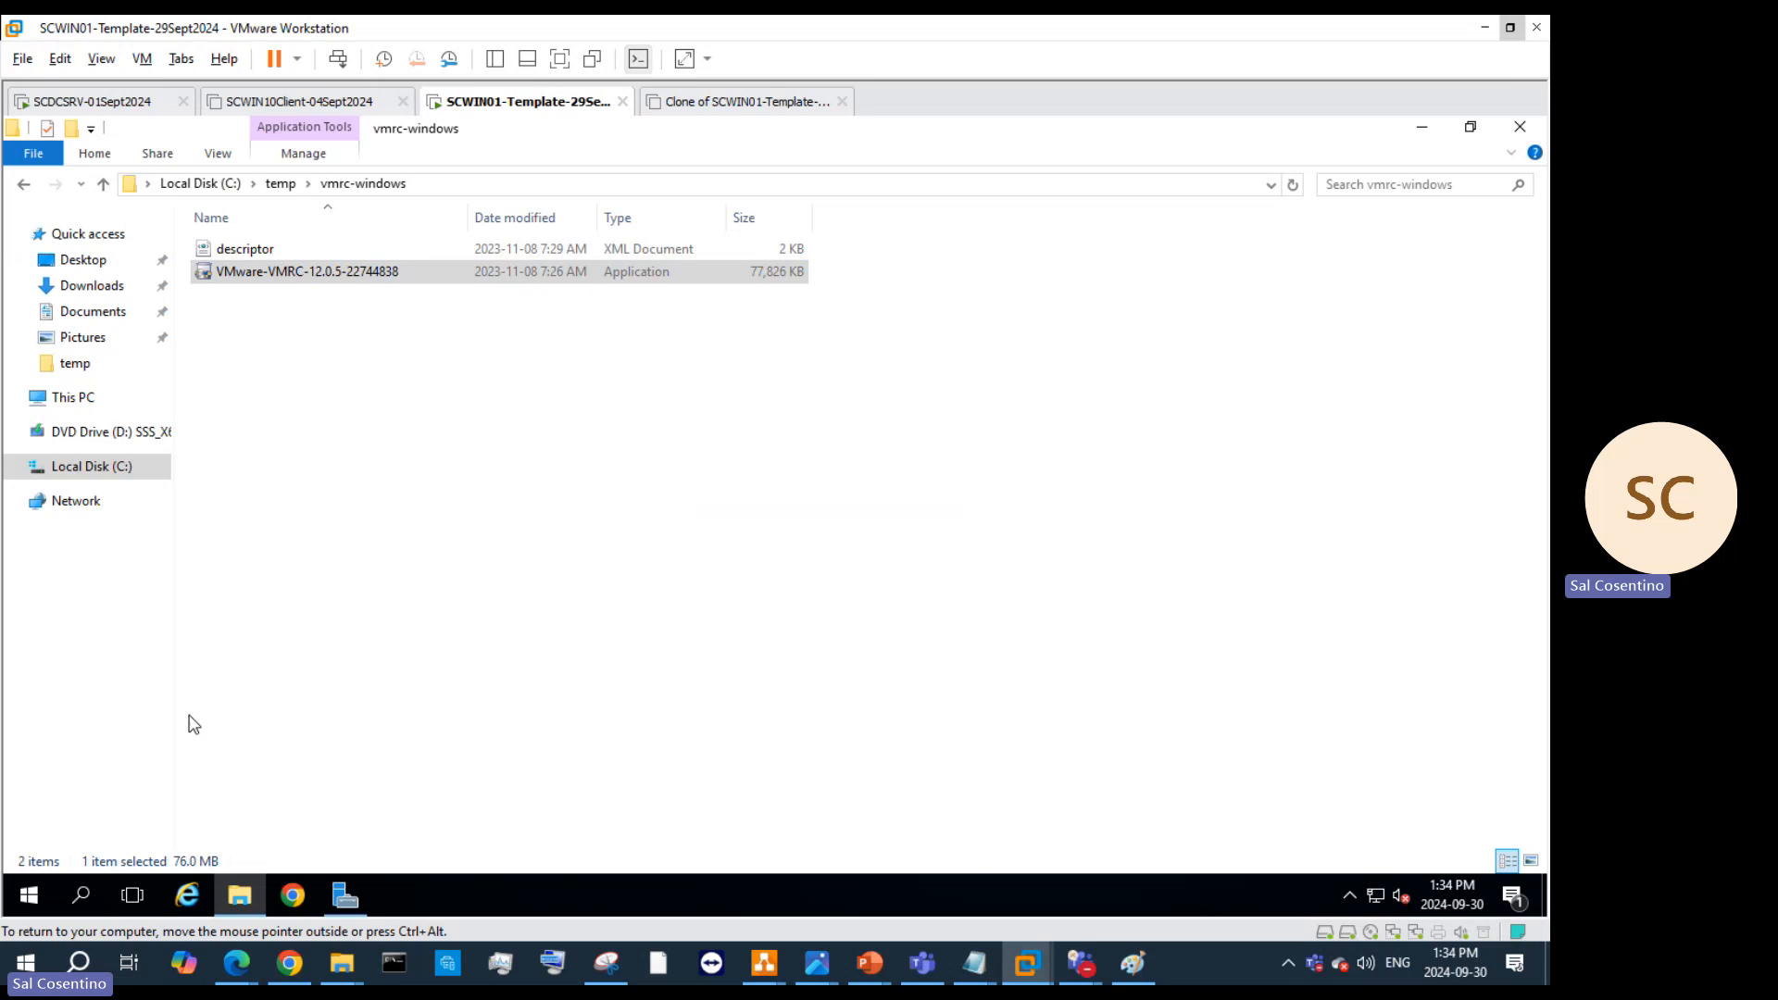
{"action": "mouse_move", "coordinate": [257, 900]}
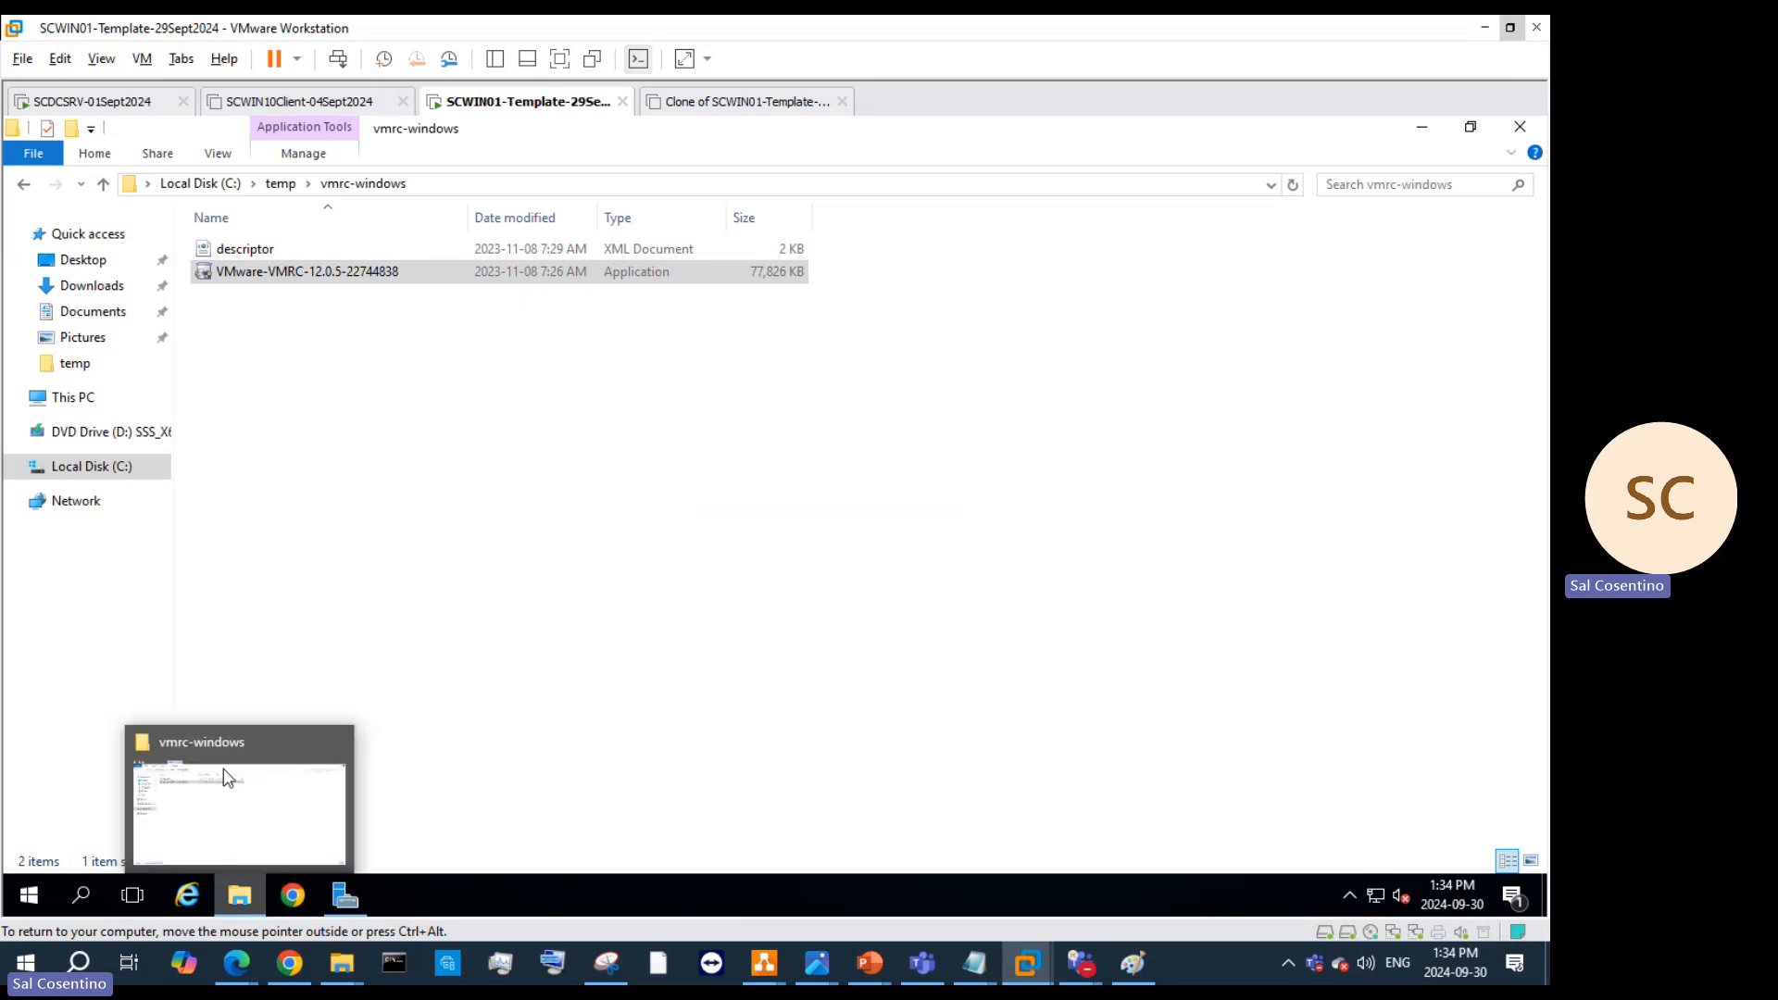
{"action": "left_click", "coordinate": [1515, 127]}
Step: Close Server Manager and open the Sysprep folder via Run, correcting the mistyped sysprep command
{"action": "left_click", "coordinate": [1273, 272]}
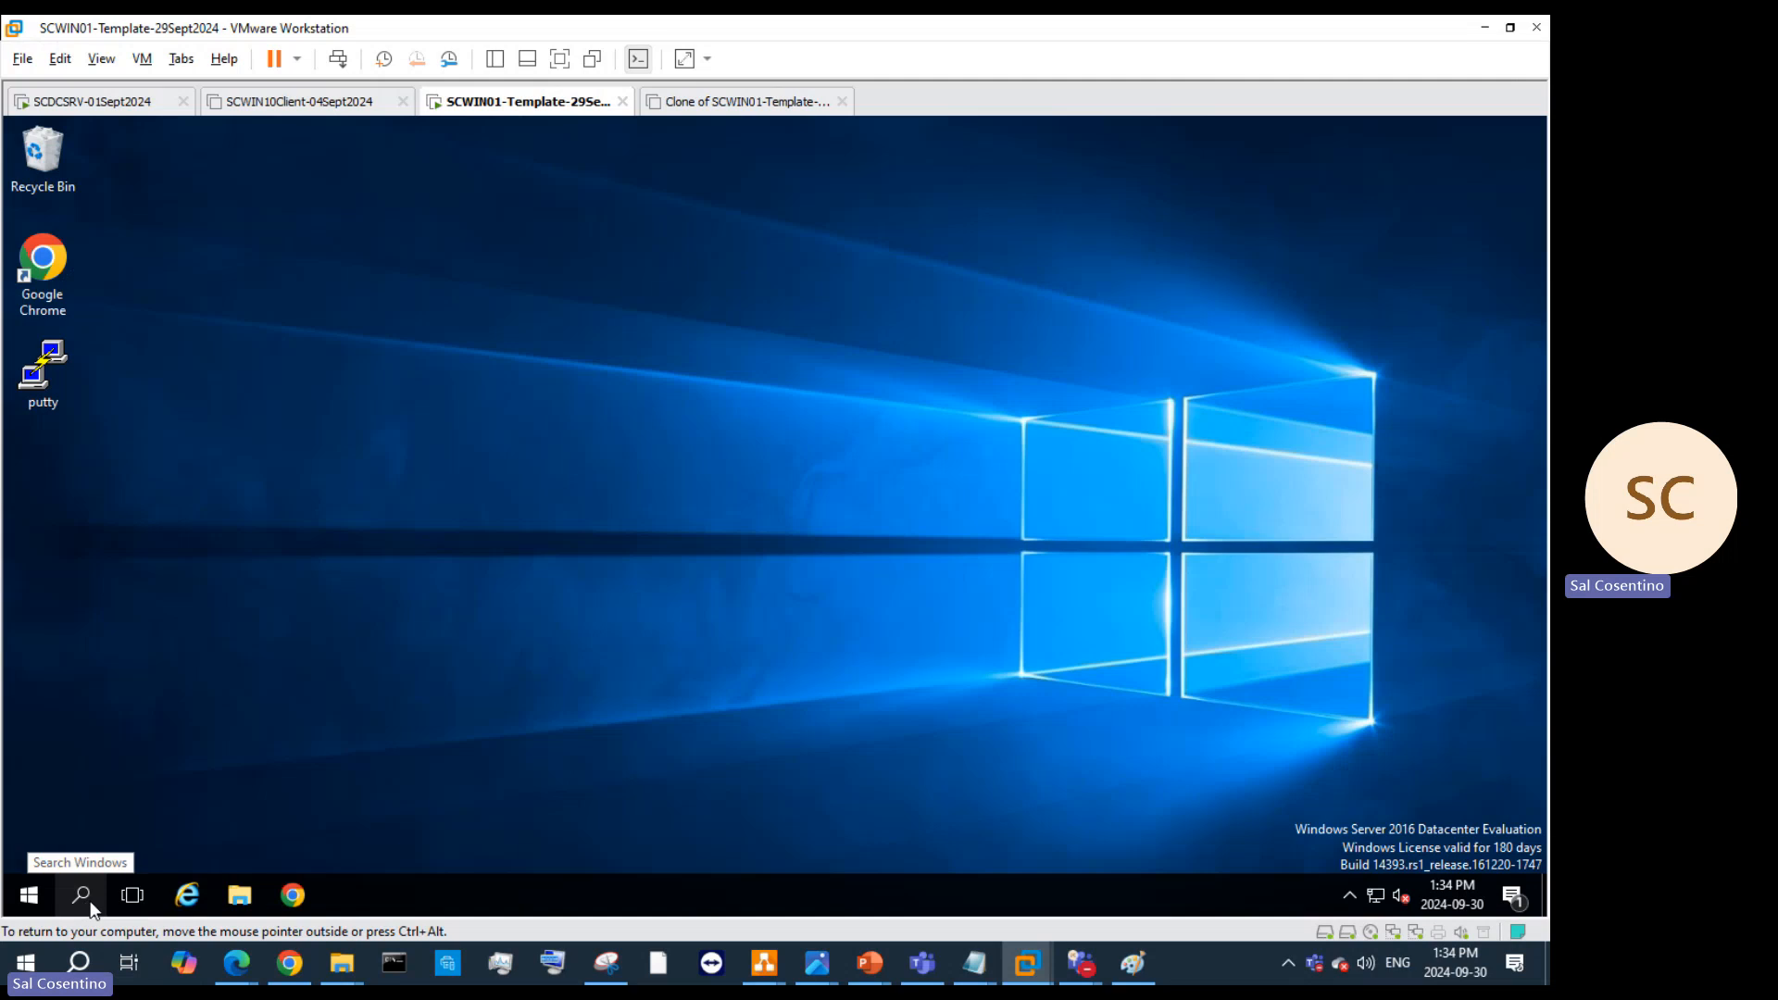
{"action": "right_click", "coordinate": [31, 900]}
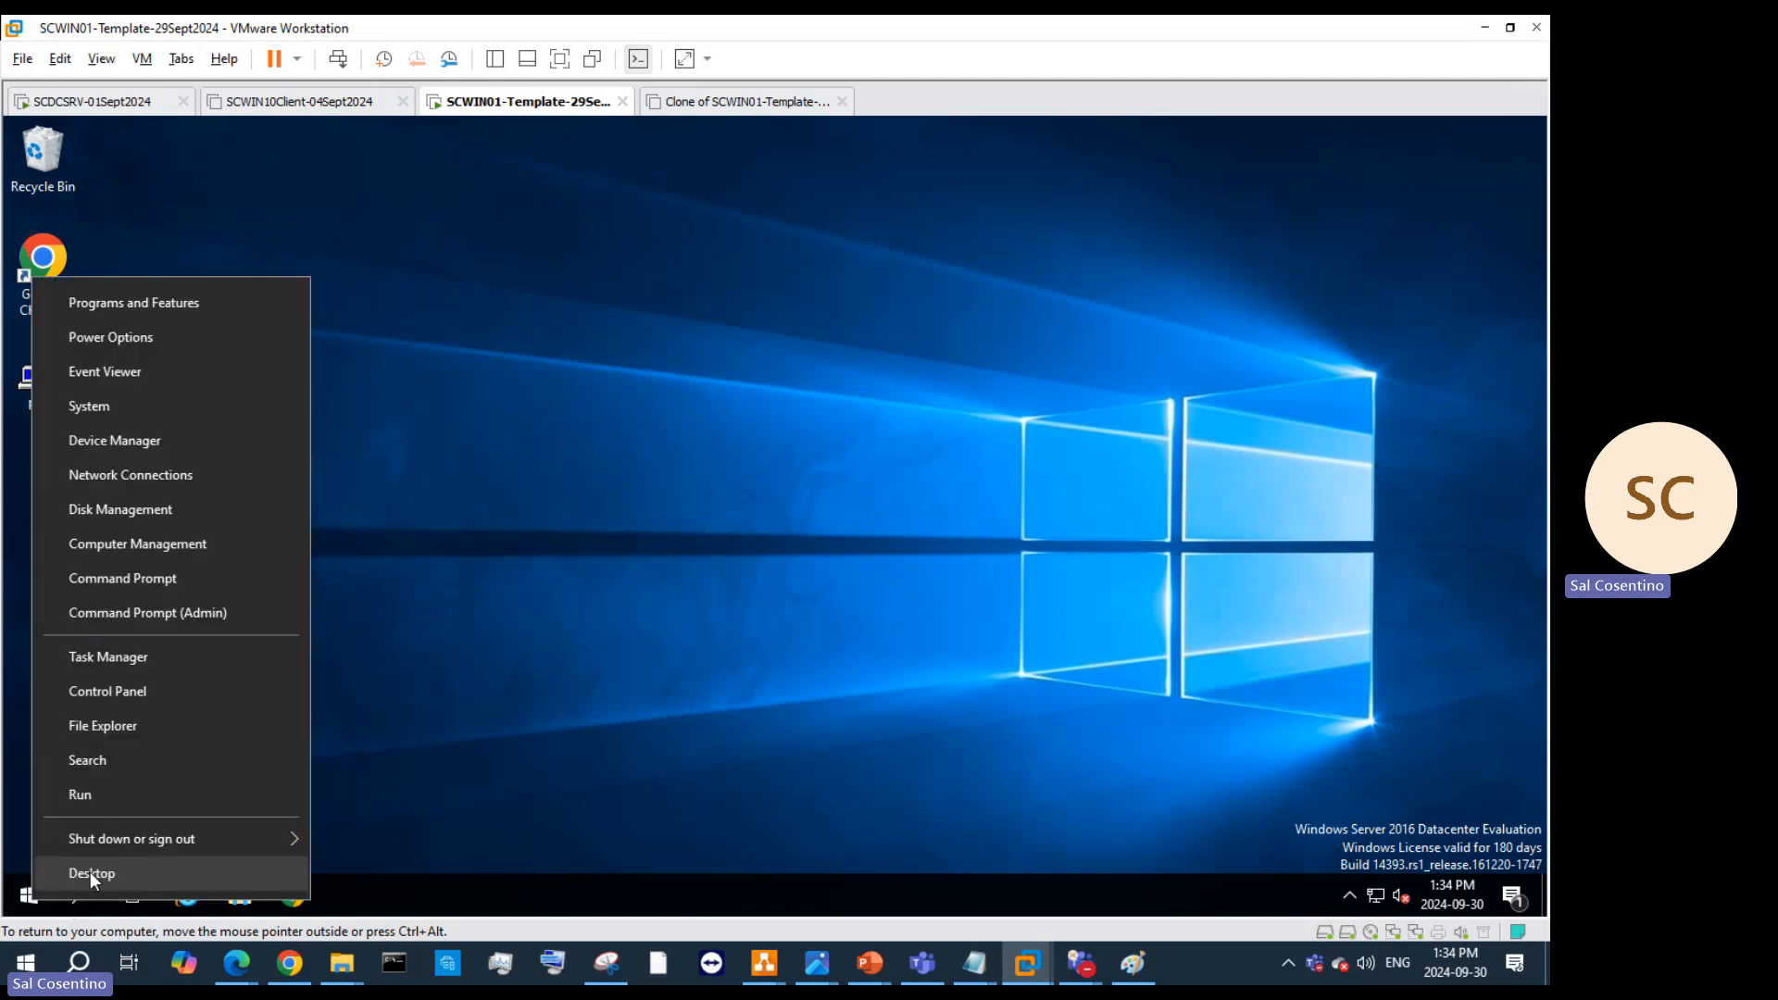
{"action": "mouse_move", "coordinate": [126, 842]}
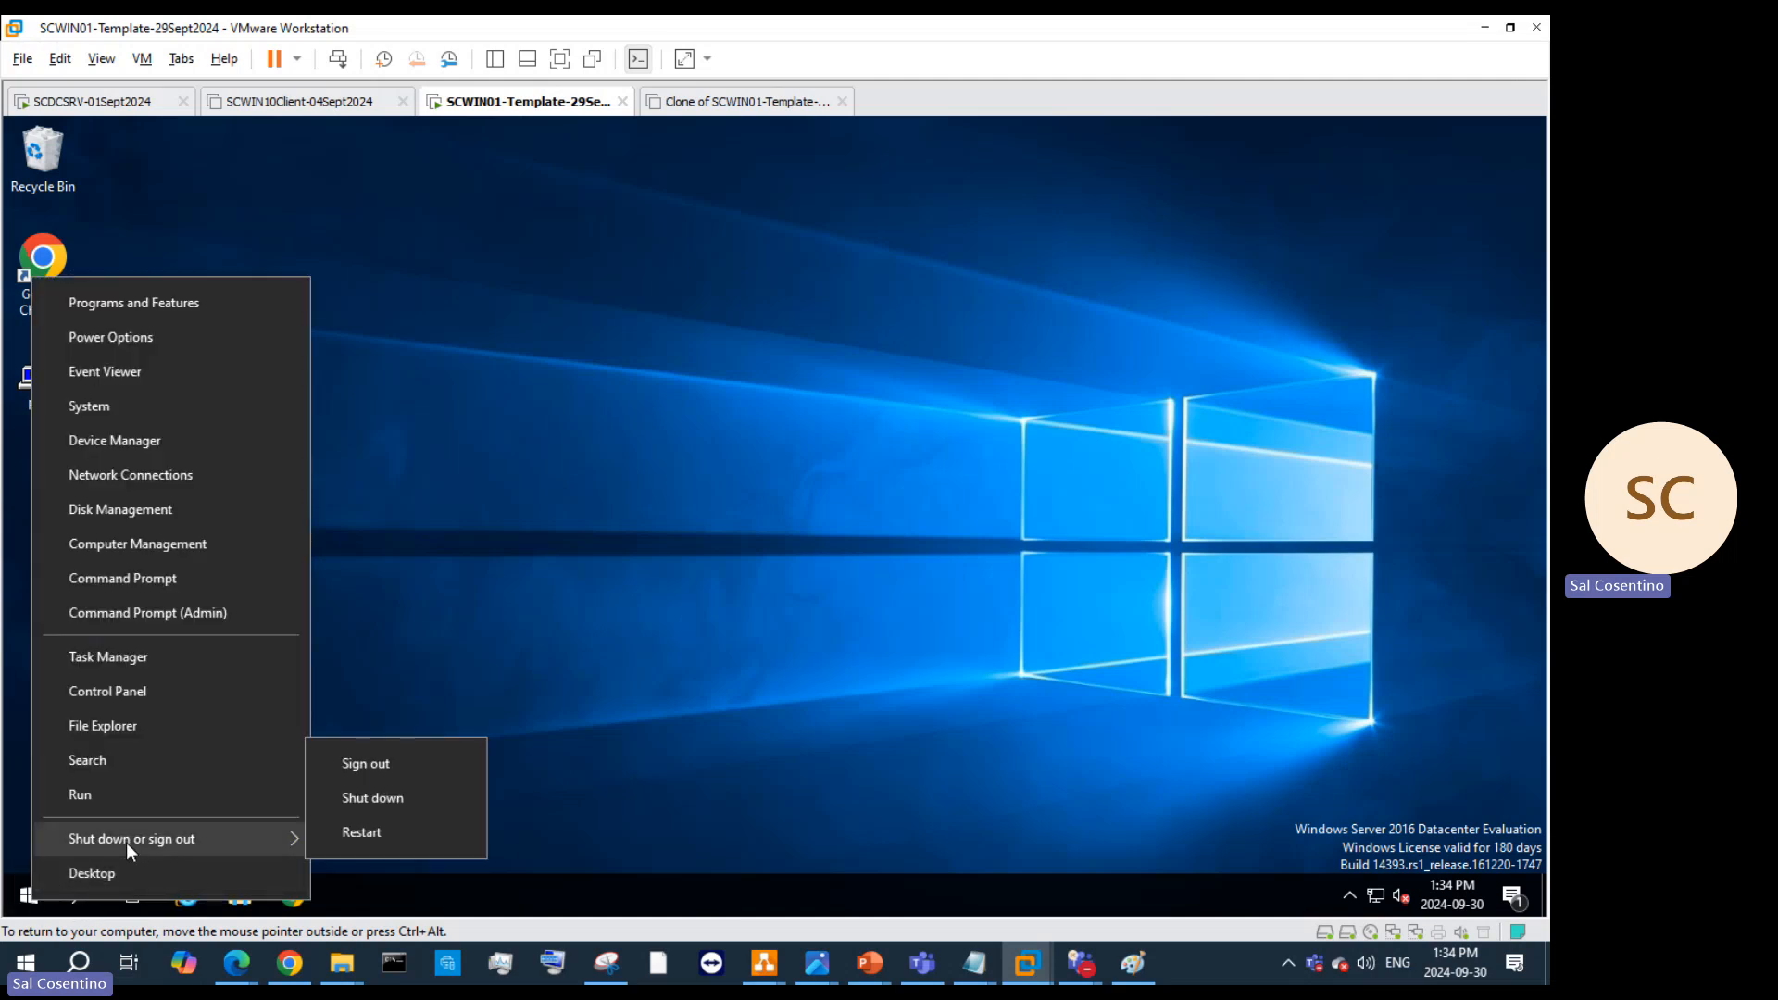
{"action": "left_click", "coordinate": [94, 806]}
{"action": "type", "text": "syspreep"}
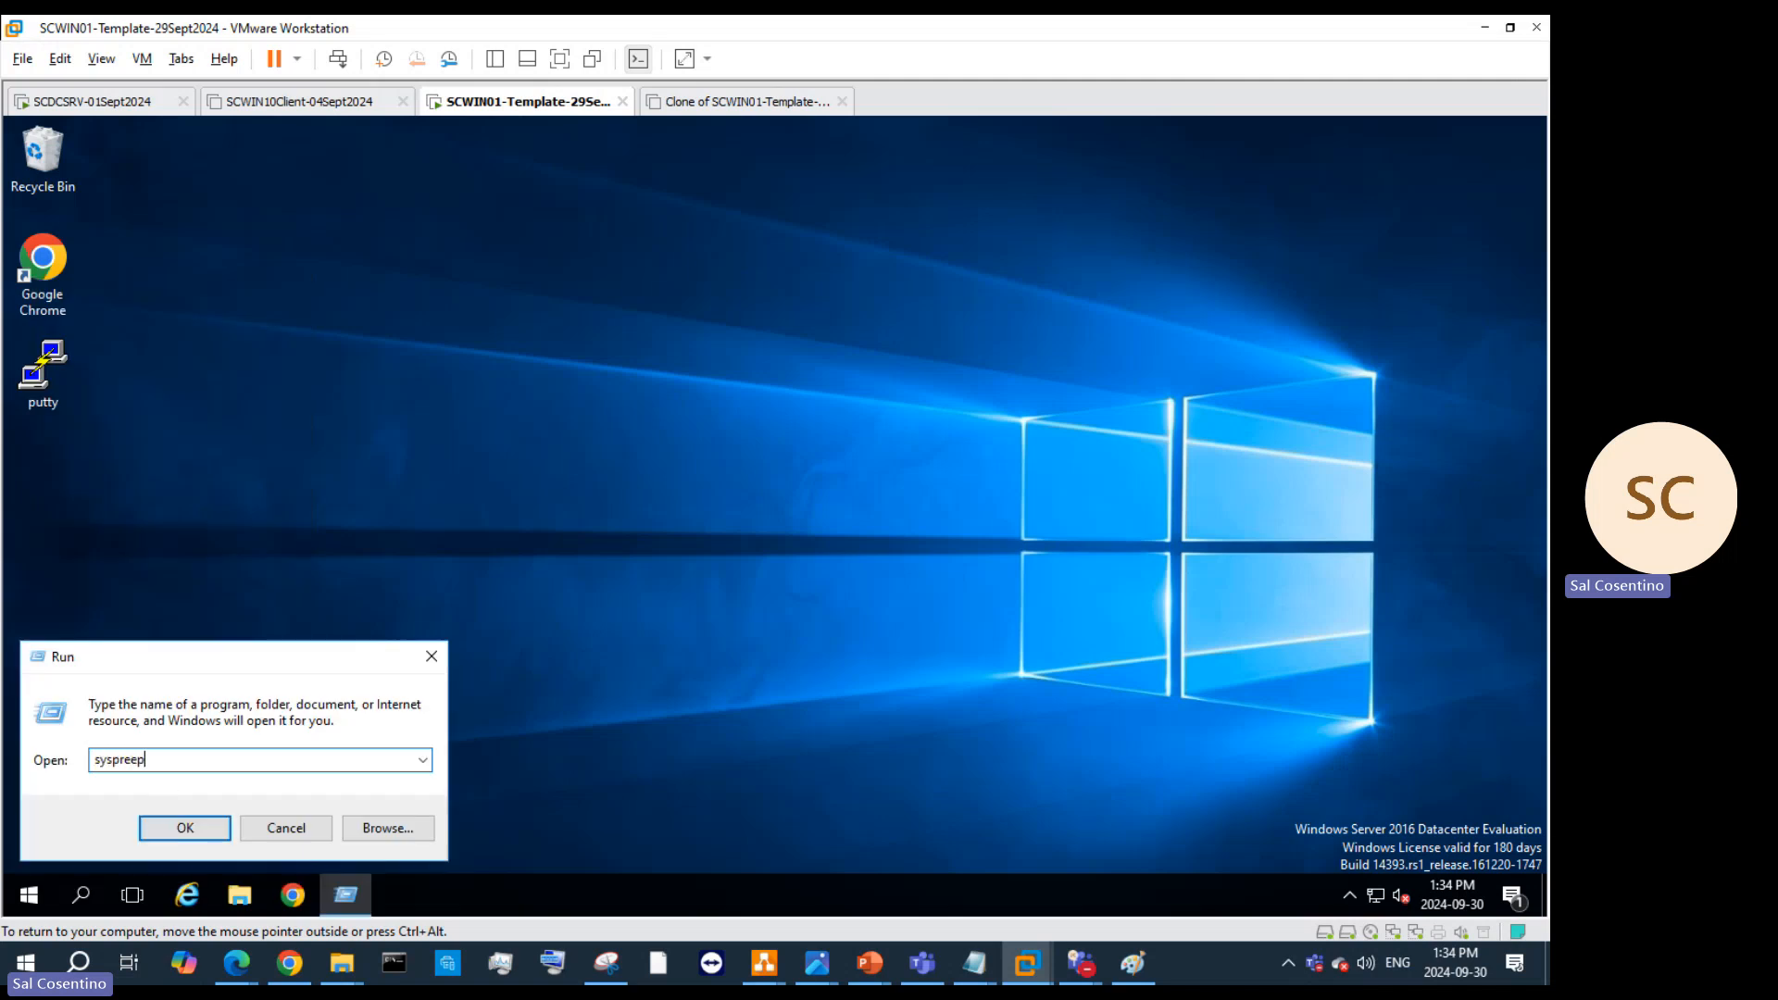
{"action": "key", "text": "Return"}
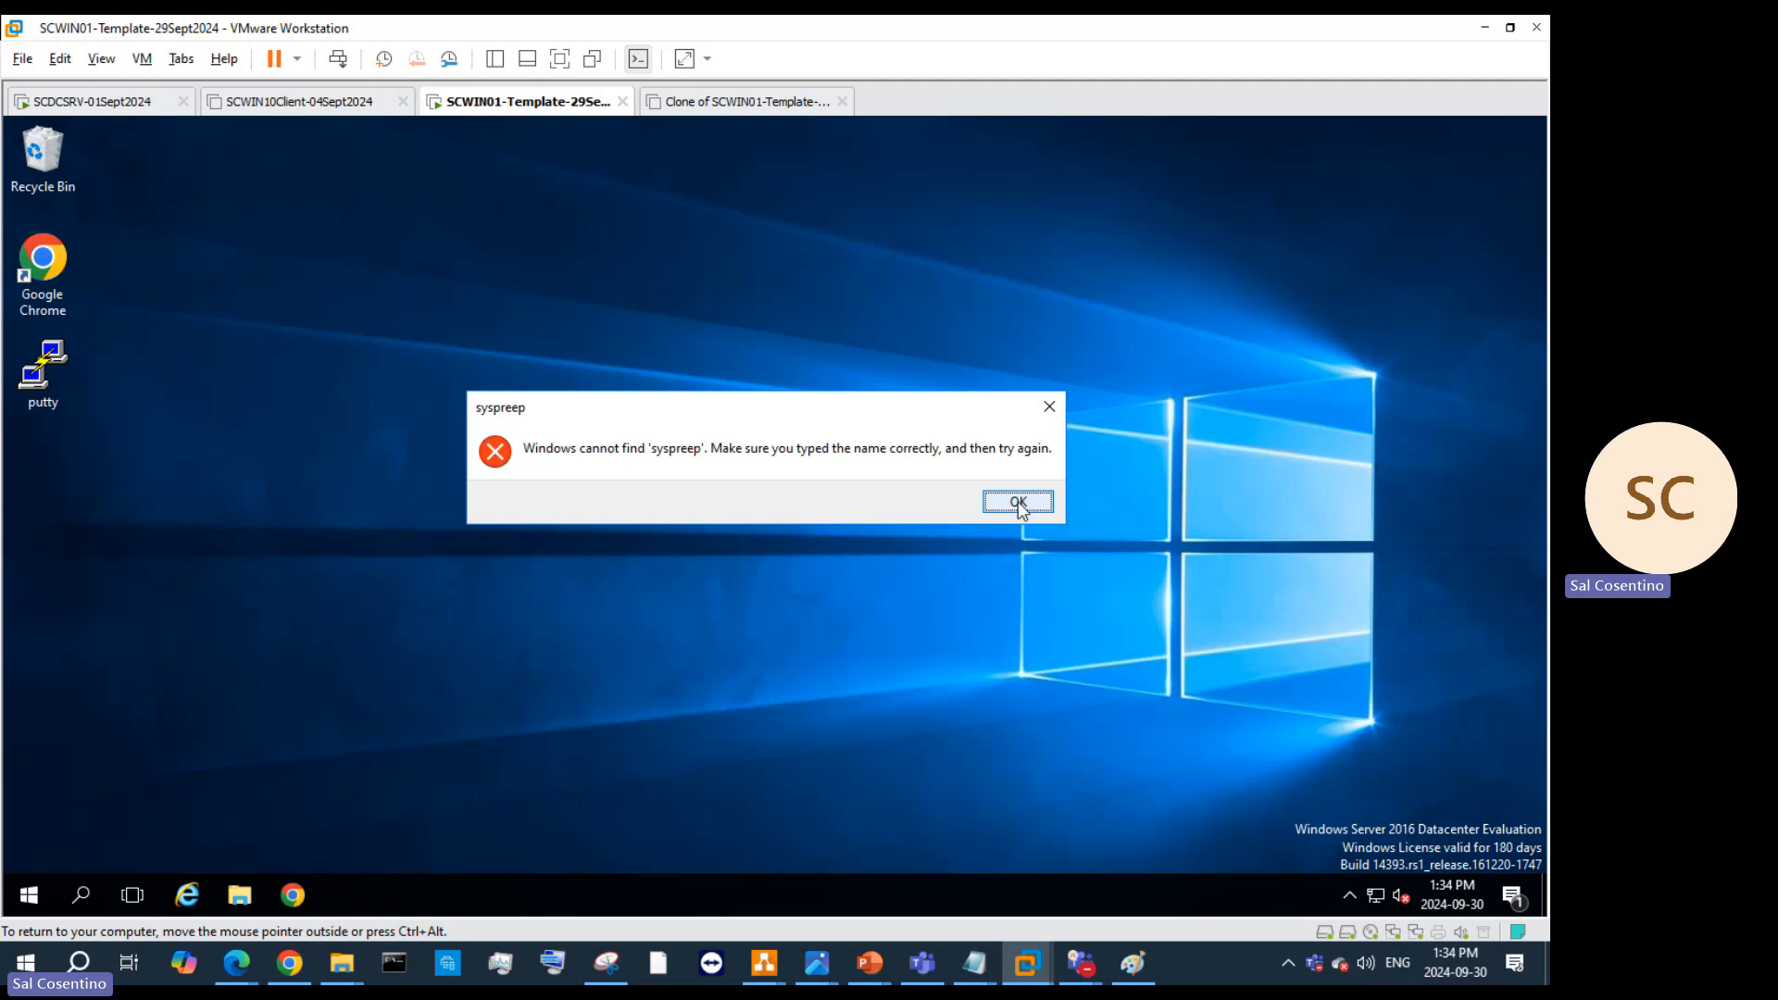
{"action": "left_click", "coordinate": [1017, 503]}
{"action": "key", "text": "Left"}
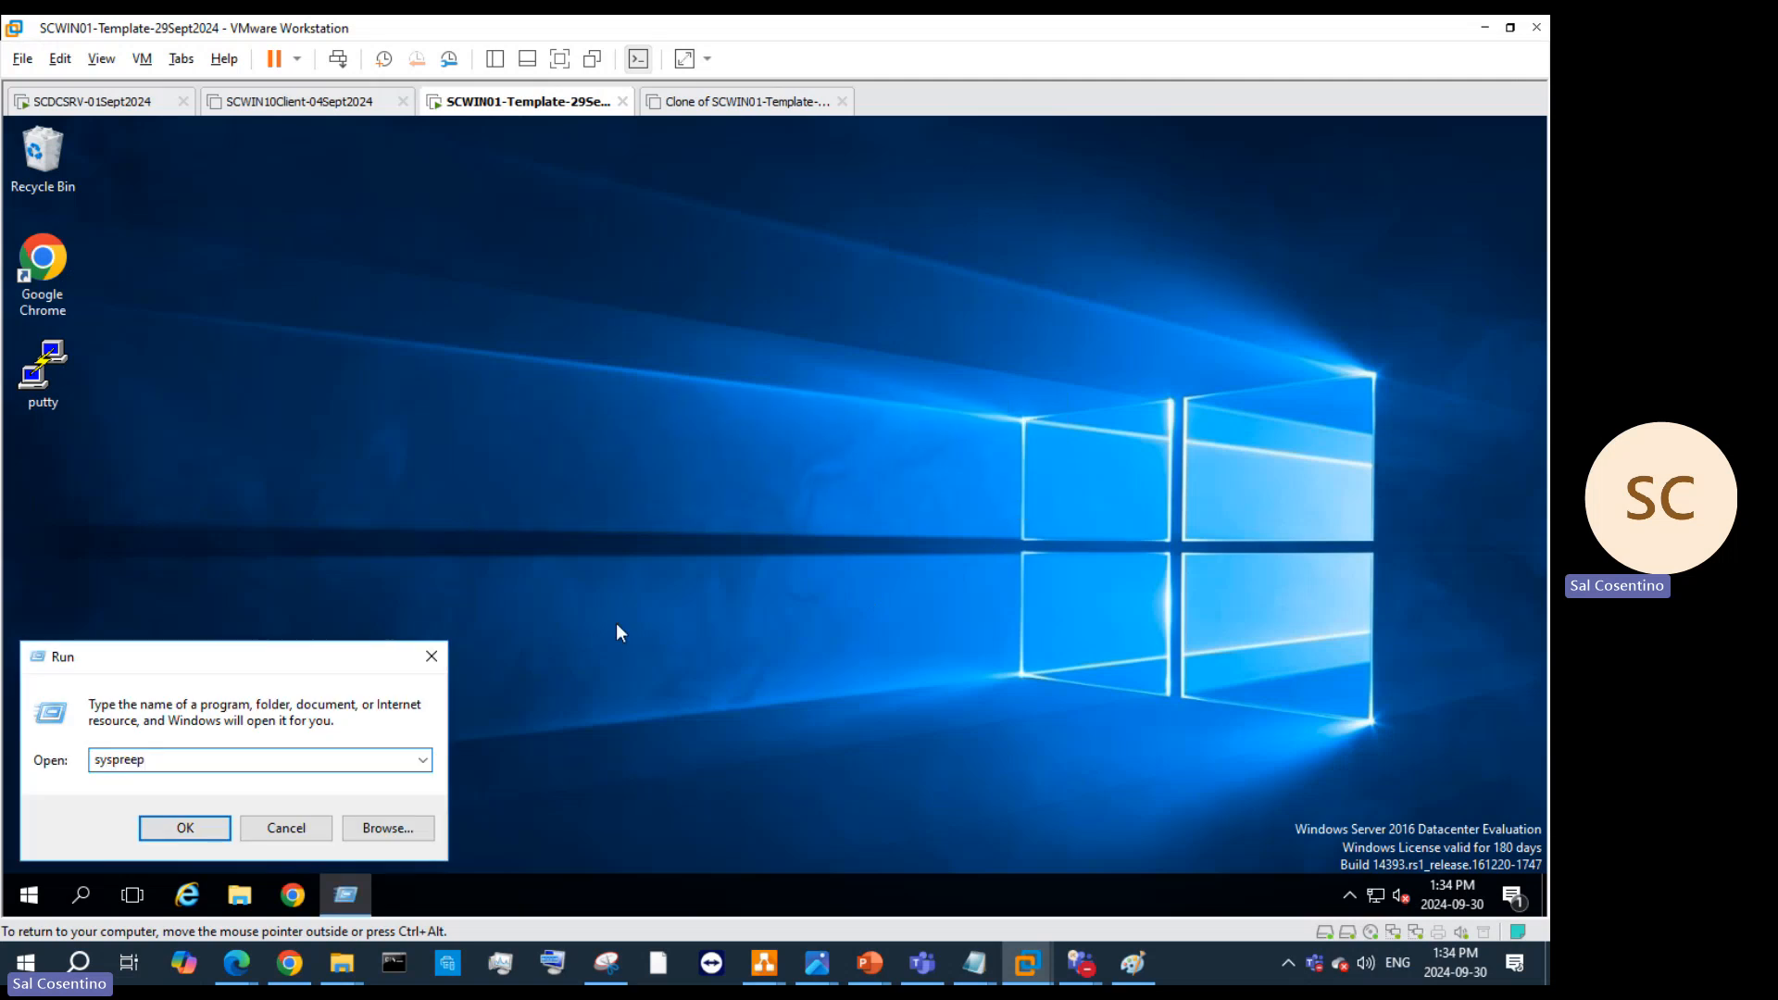
{"action": "key", "text": "BackSpace"}
{"action": "key", "text": "Return"}
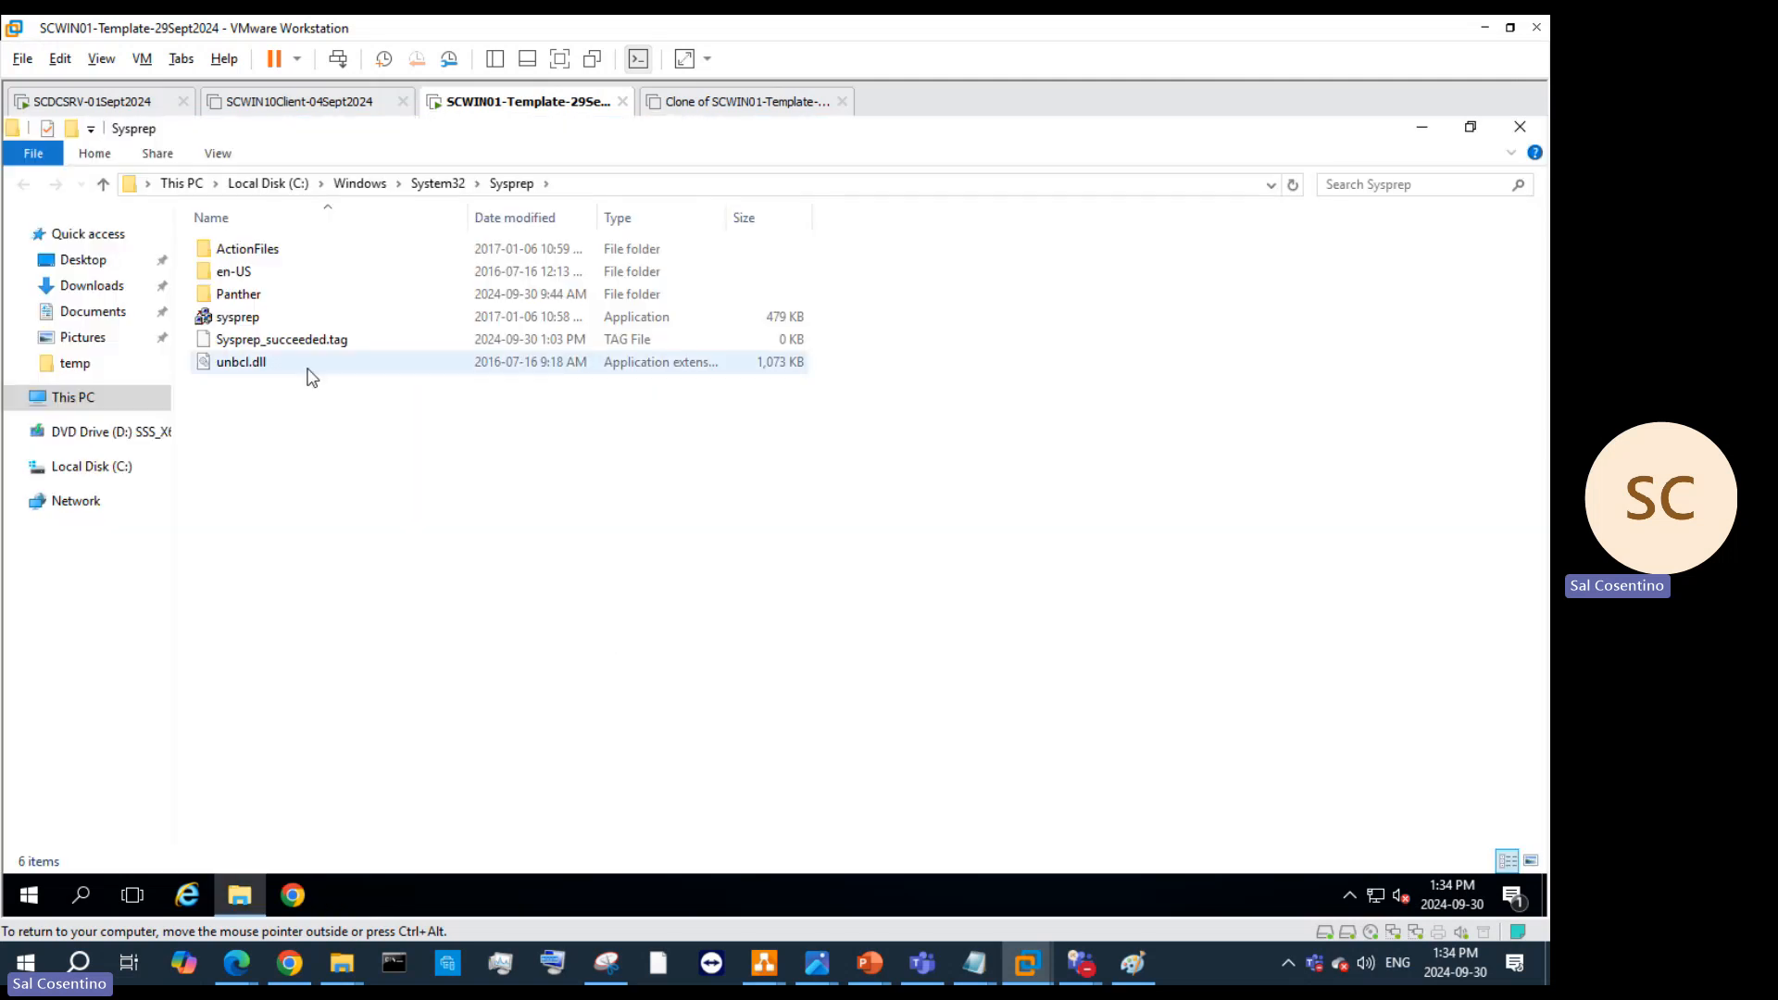
Step: Run sysprep.exe with OOBE, Generalize and Shutdown, then close the Sysprep folder
{"action": "double_click", "coordinate": [243, 318]}
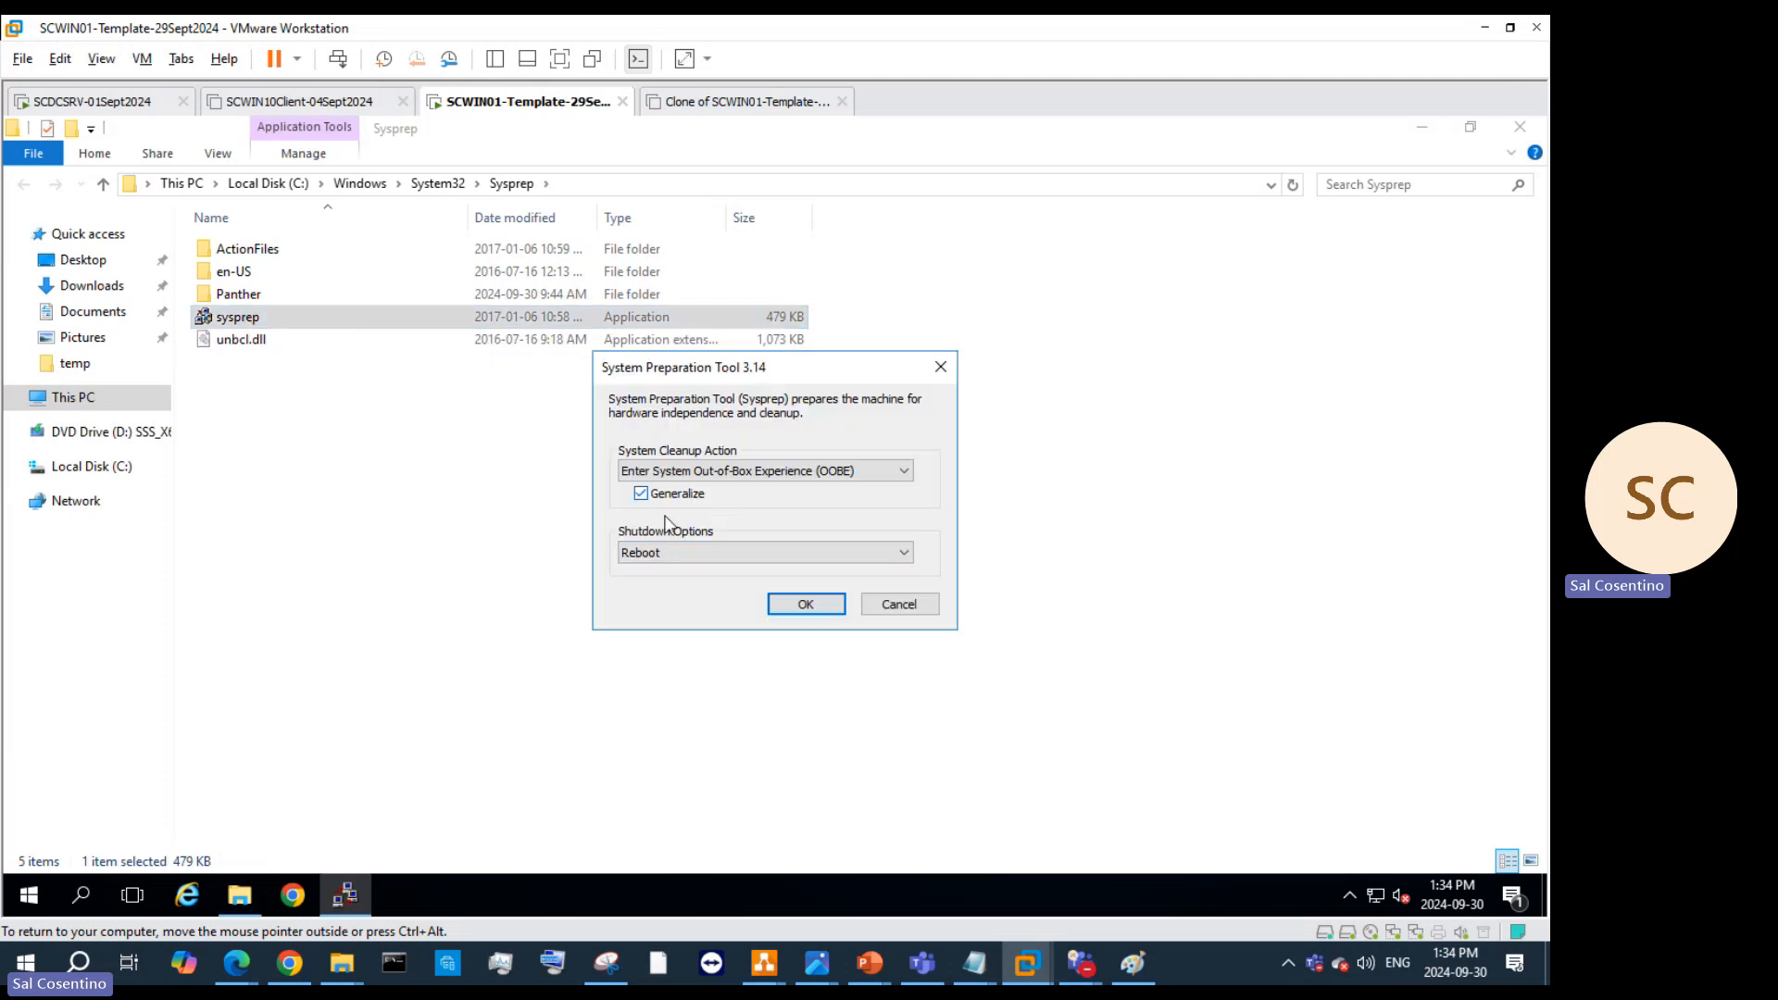
{"action": "left_click", "coordinate": [697, 554]}
{"action": "left_click", "coordinate": [704, 596]}
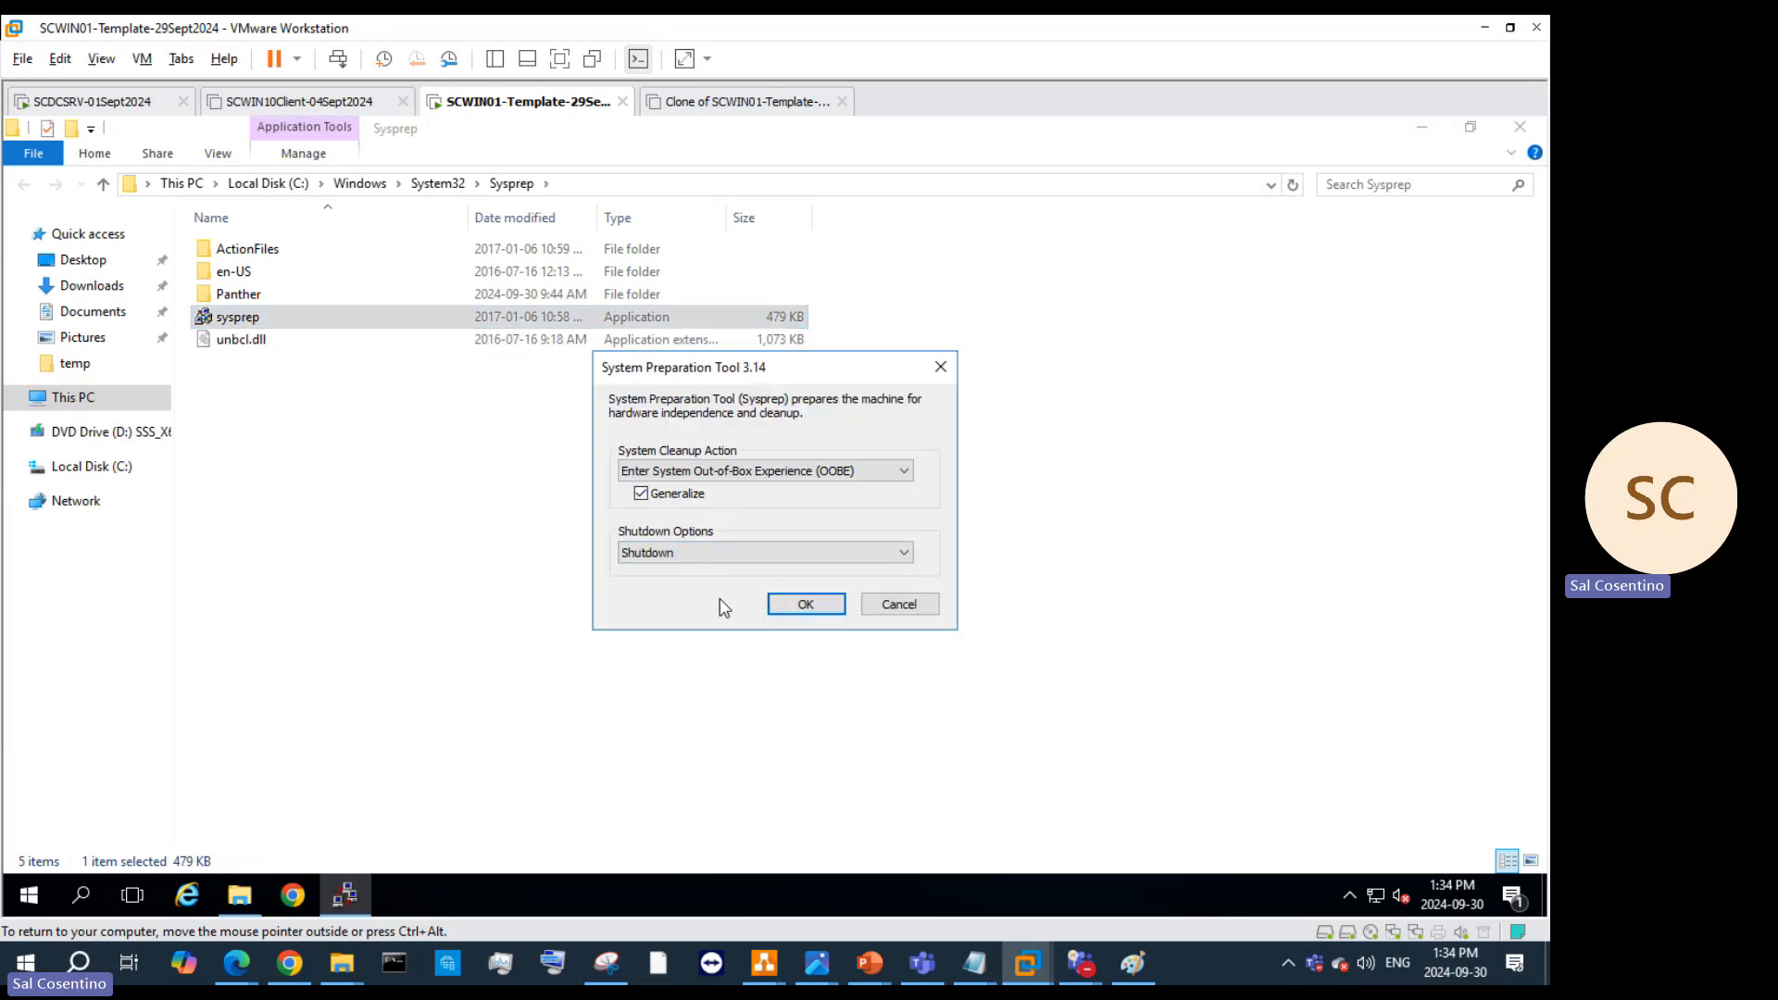
{"action": "left_click", "coordinate": [805, 605]}
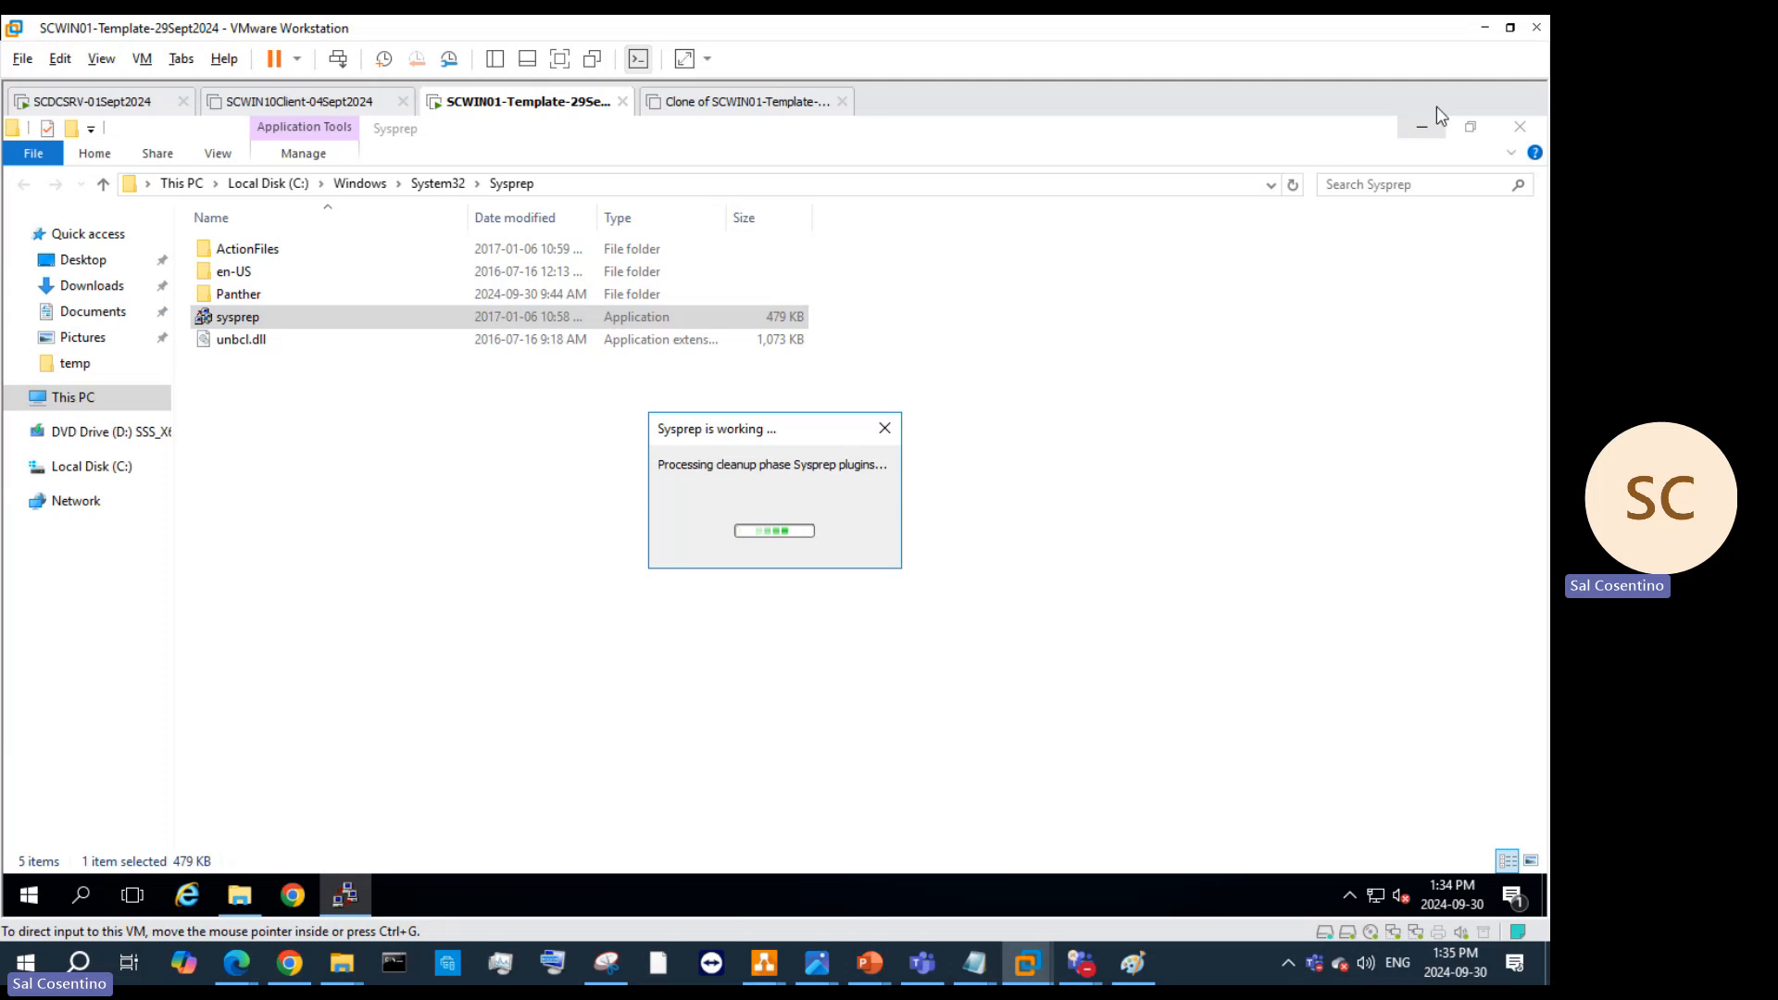
{"action": "left_click", "coordinate": [1524, 127]}
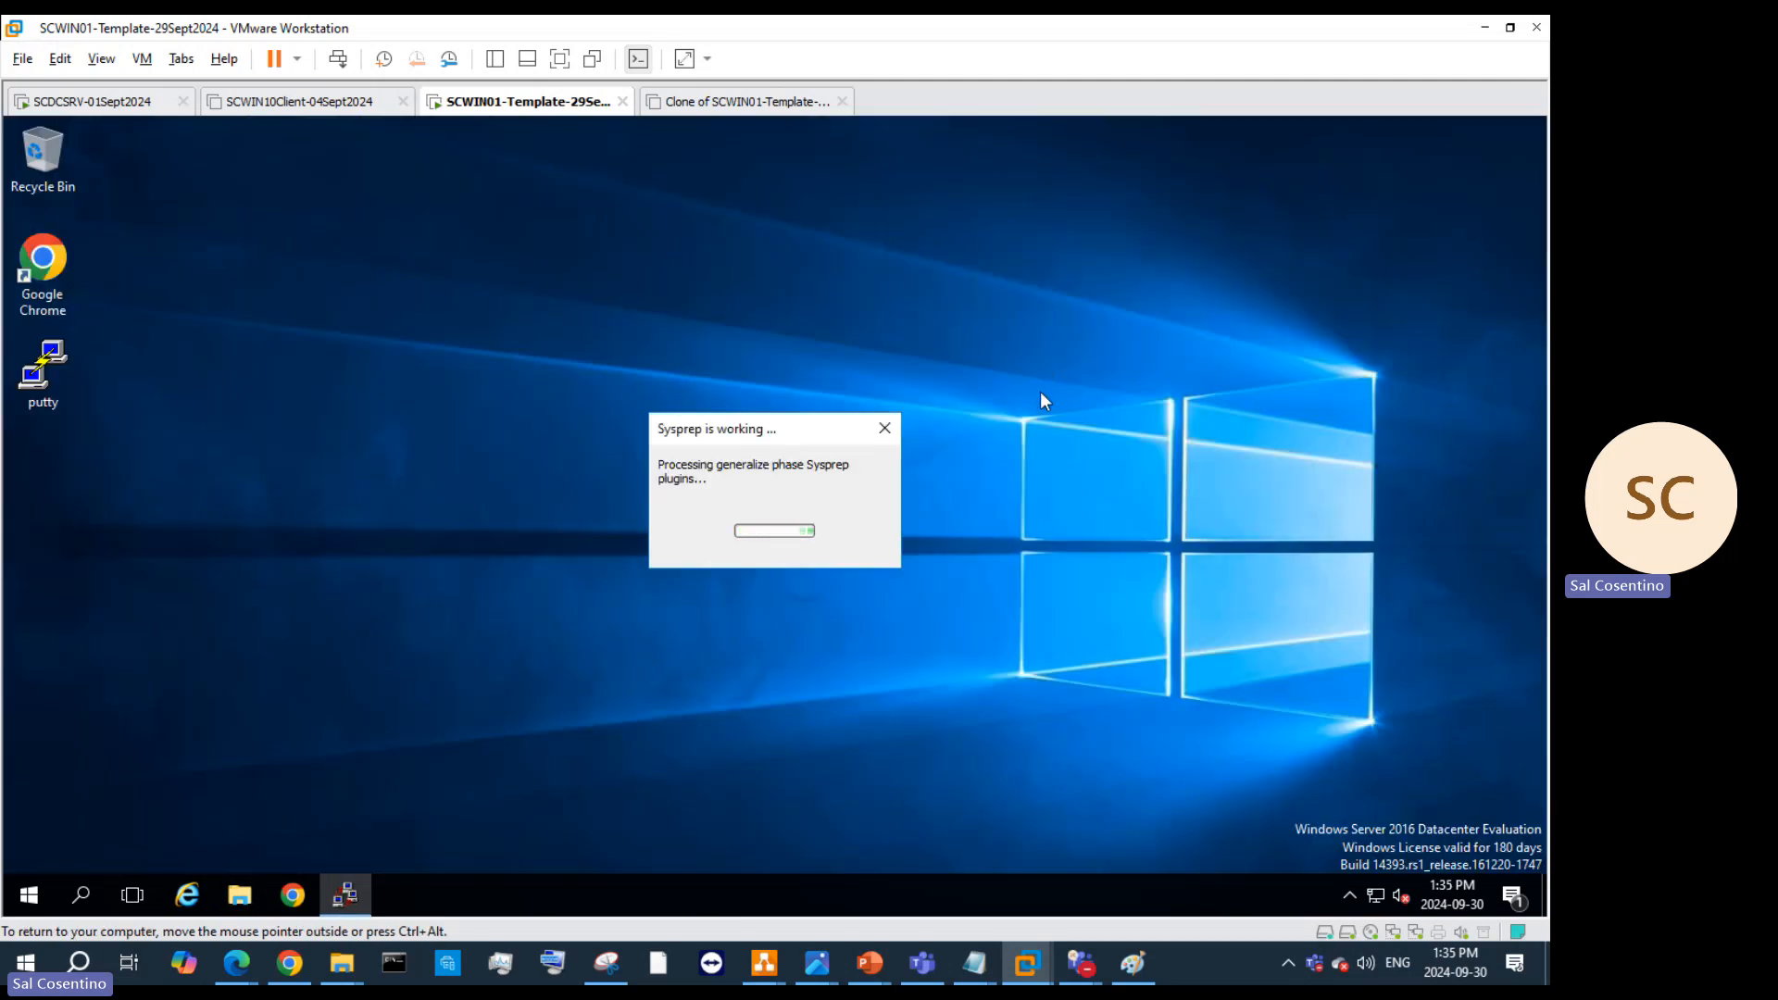
Step: Check the template tab's Manage menu, then switch to the Clone of SCWIN01-Template-30Sept2024 tab
{"action": "right_click", "coordinate": [544, 110]}
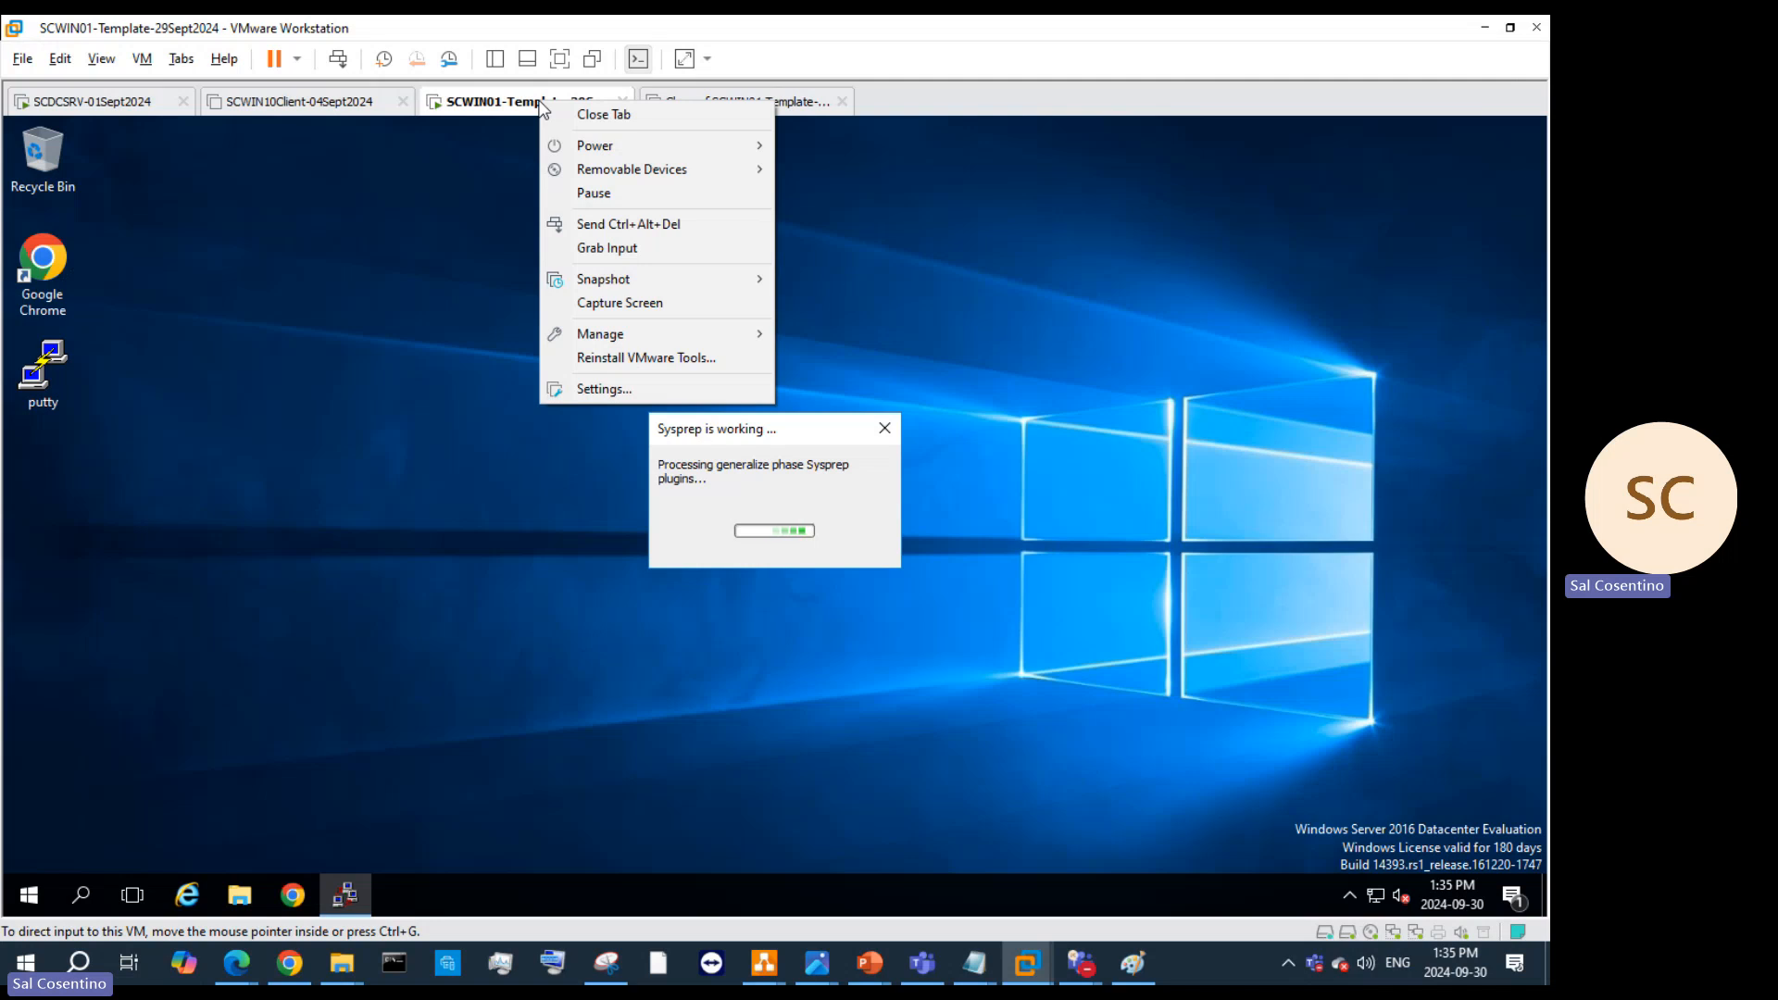
{"action": "mouse_move", "coordinate": [681, 338]}
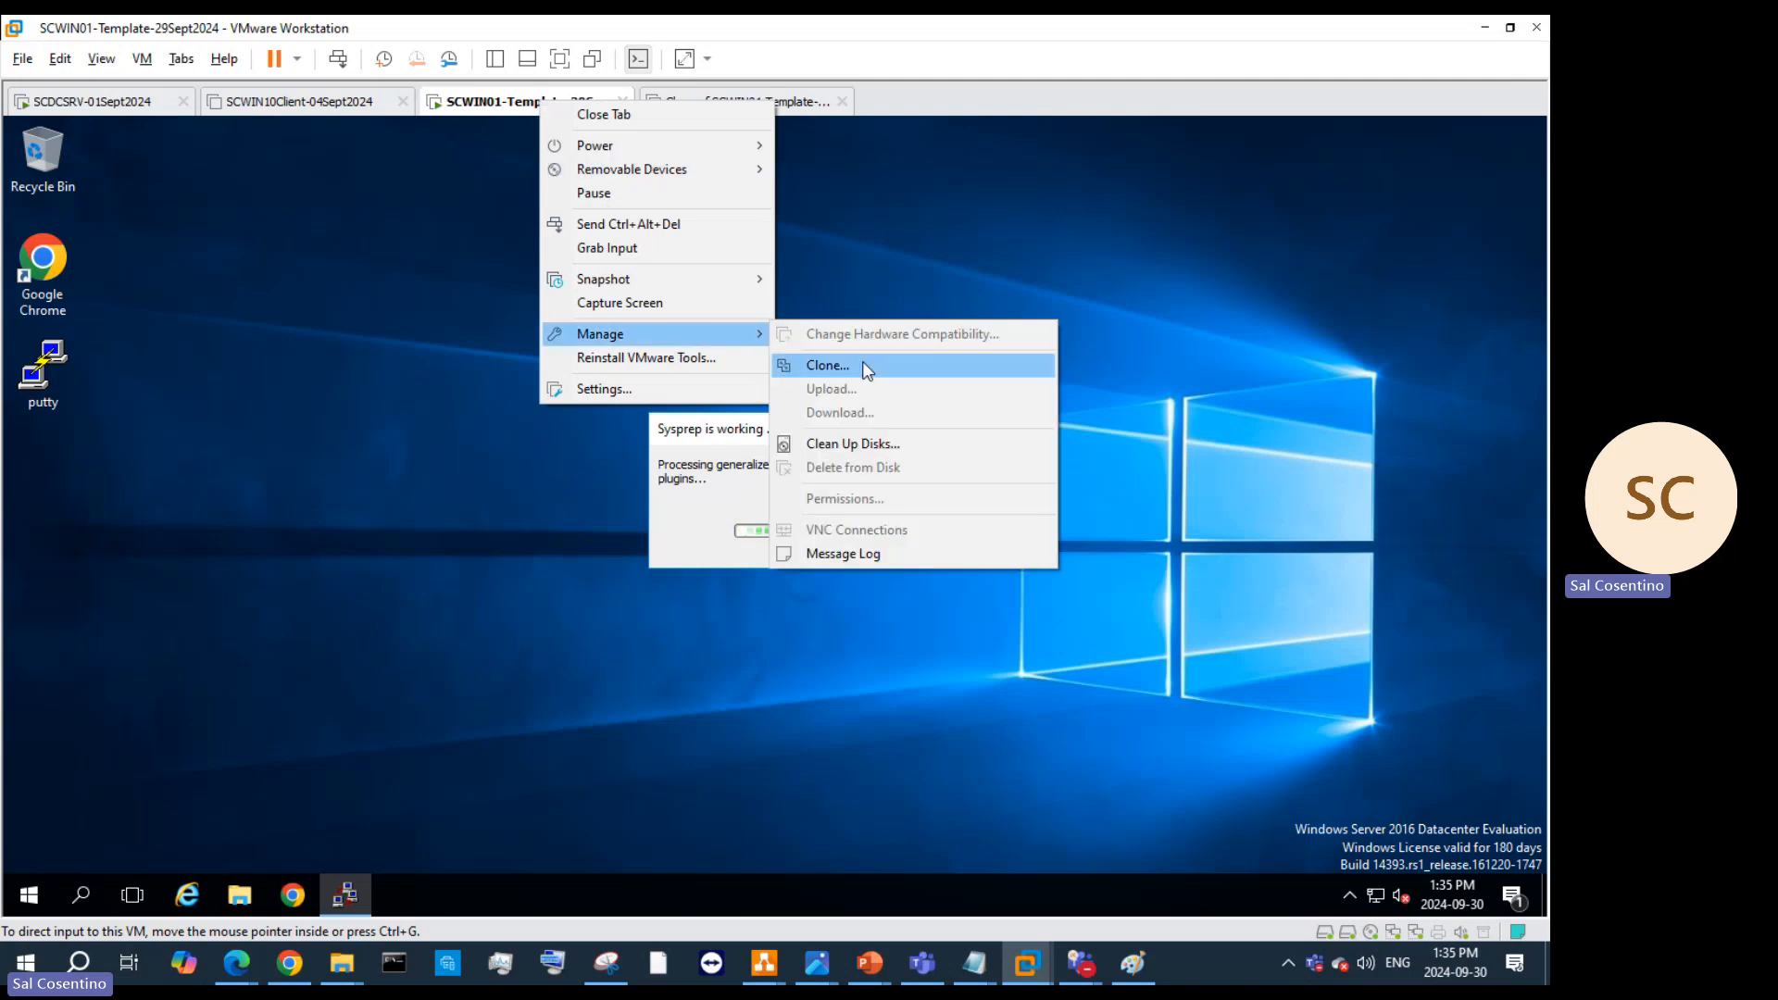
{"action": "left_click", "coordinate": [1090, 252]}
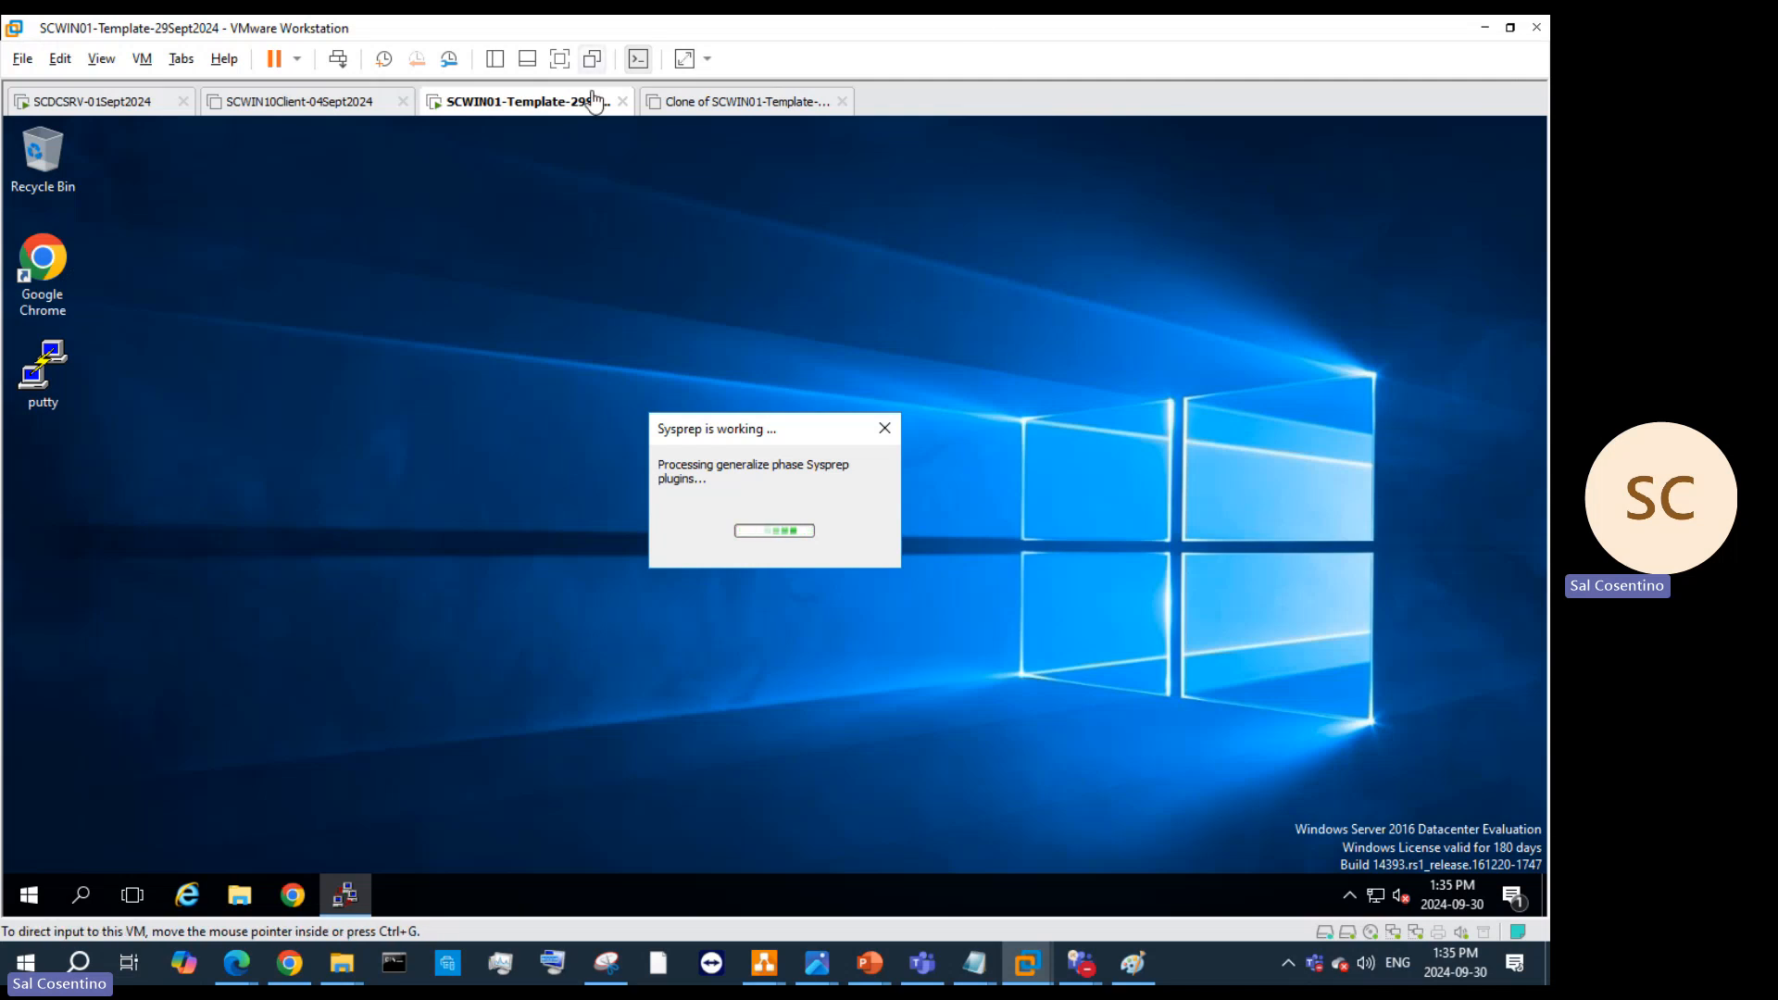
{"action": "left_click", "coordinate": [748, 115]}
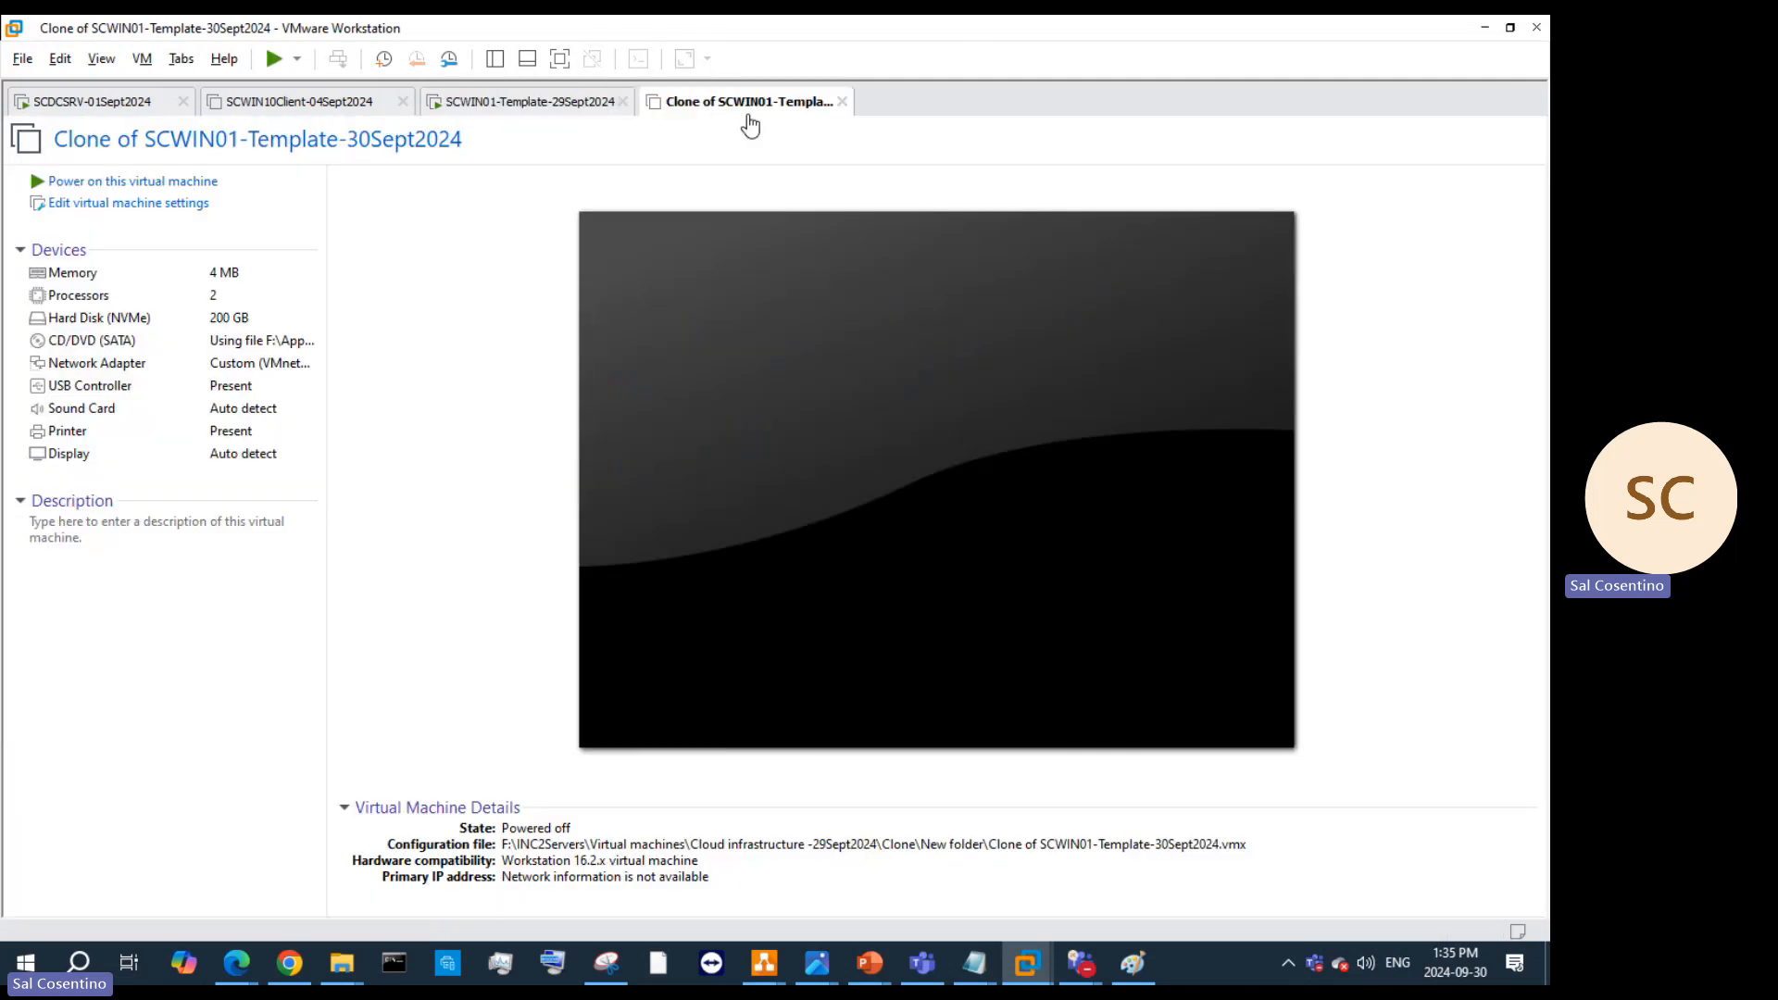
Step: Give the clone 2 GB (2048 MB) of memory and power it on
{"action": "left_click", "coordinate": [242, 275]}
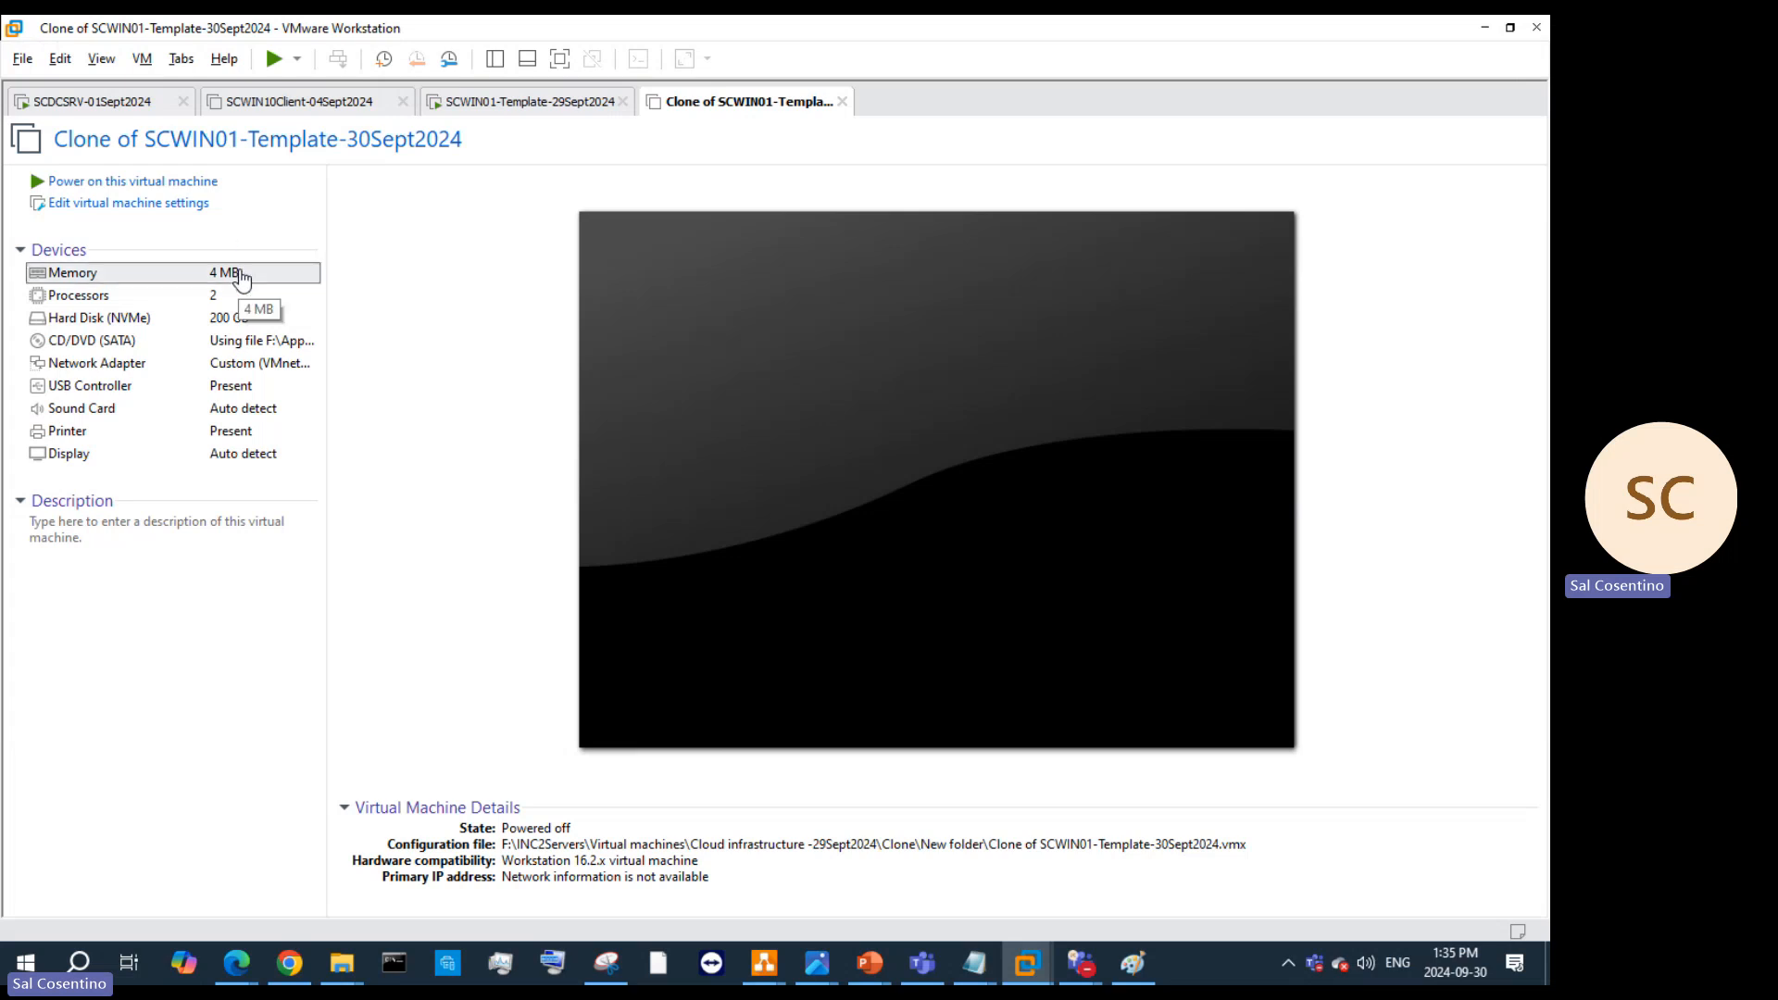
{"action": "left_click", "coordinate": [197, 203]}
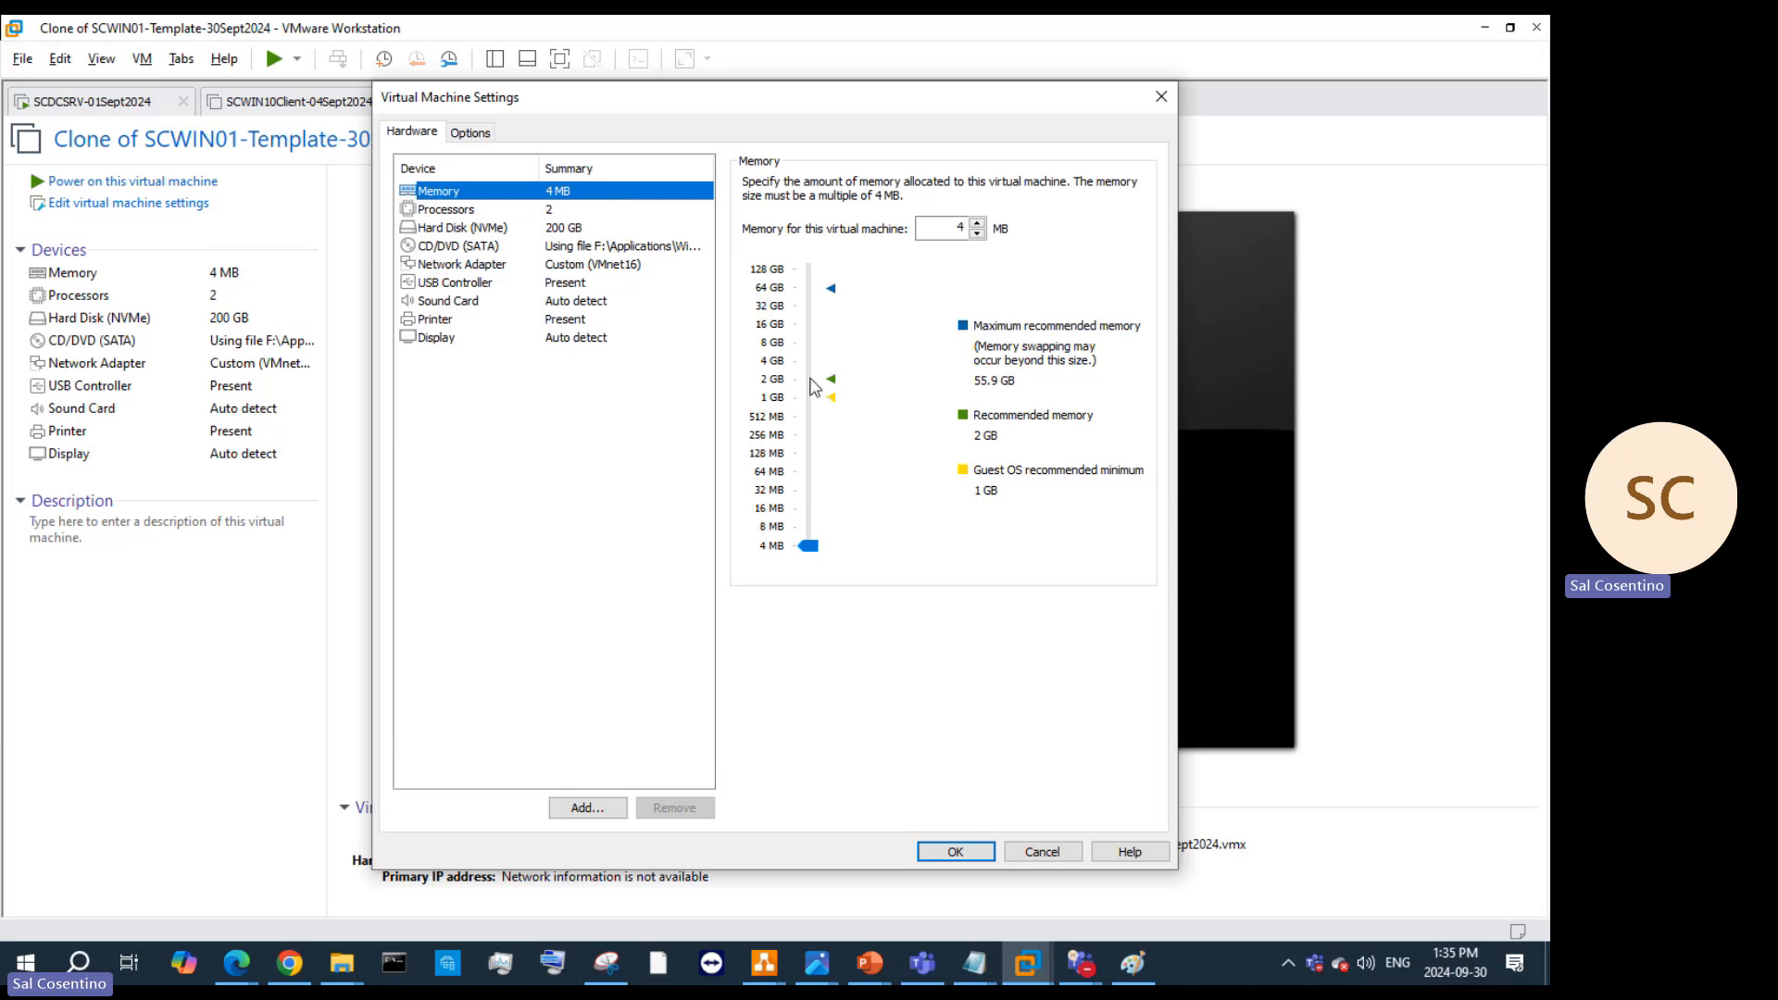
{"action": "left_click_drag", "start_coordinate": [812, 364], "coordinate": [814, 364]}
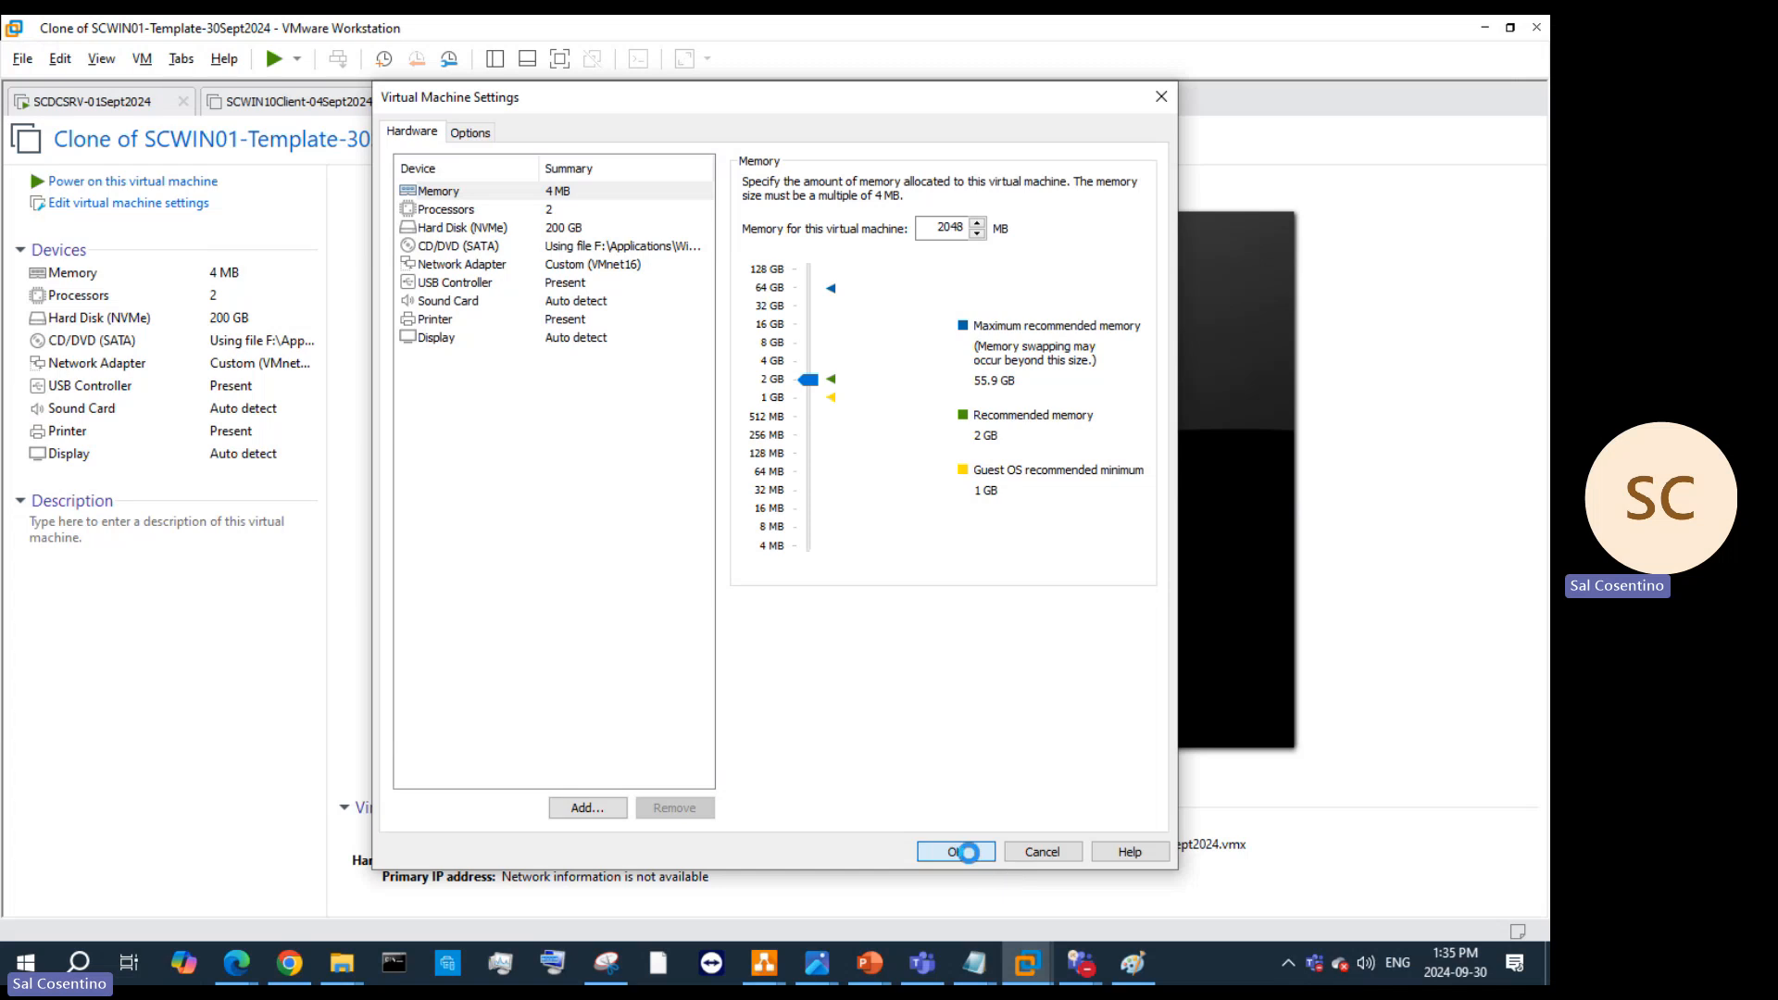
{"action": "left_click", "coordinate": [955, 850]}
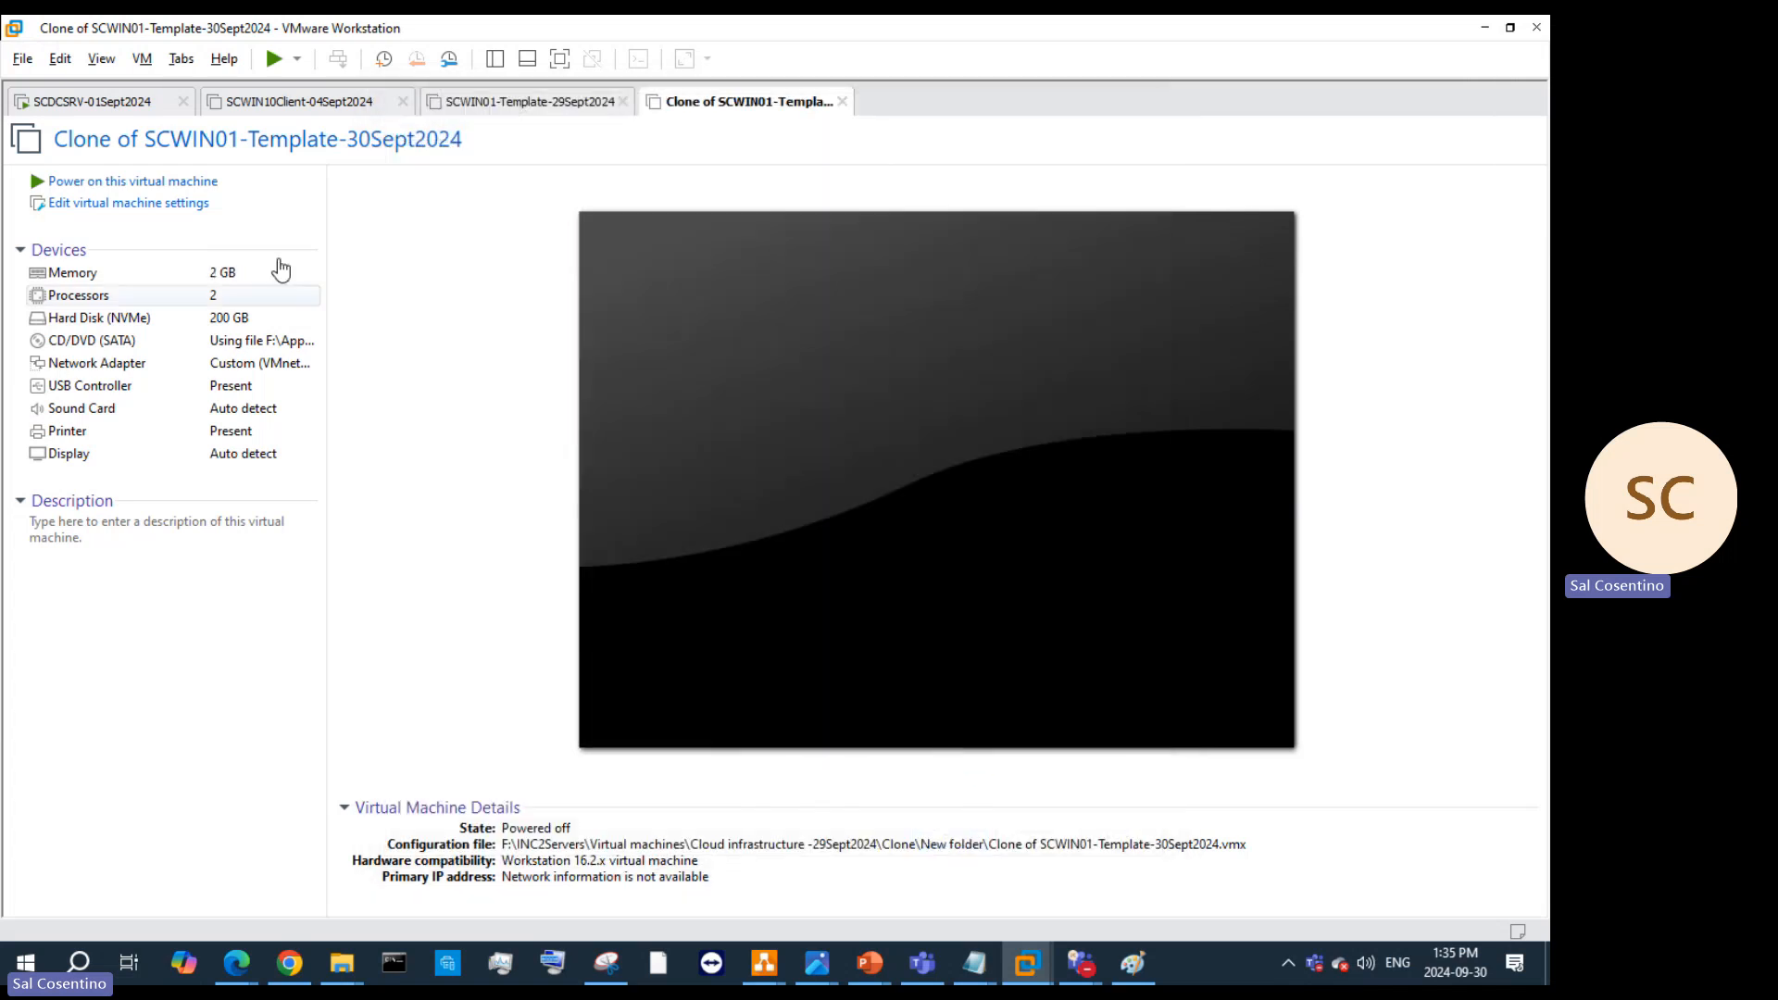
{"action": "left_click", "coordinate": [127, 183]}
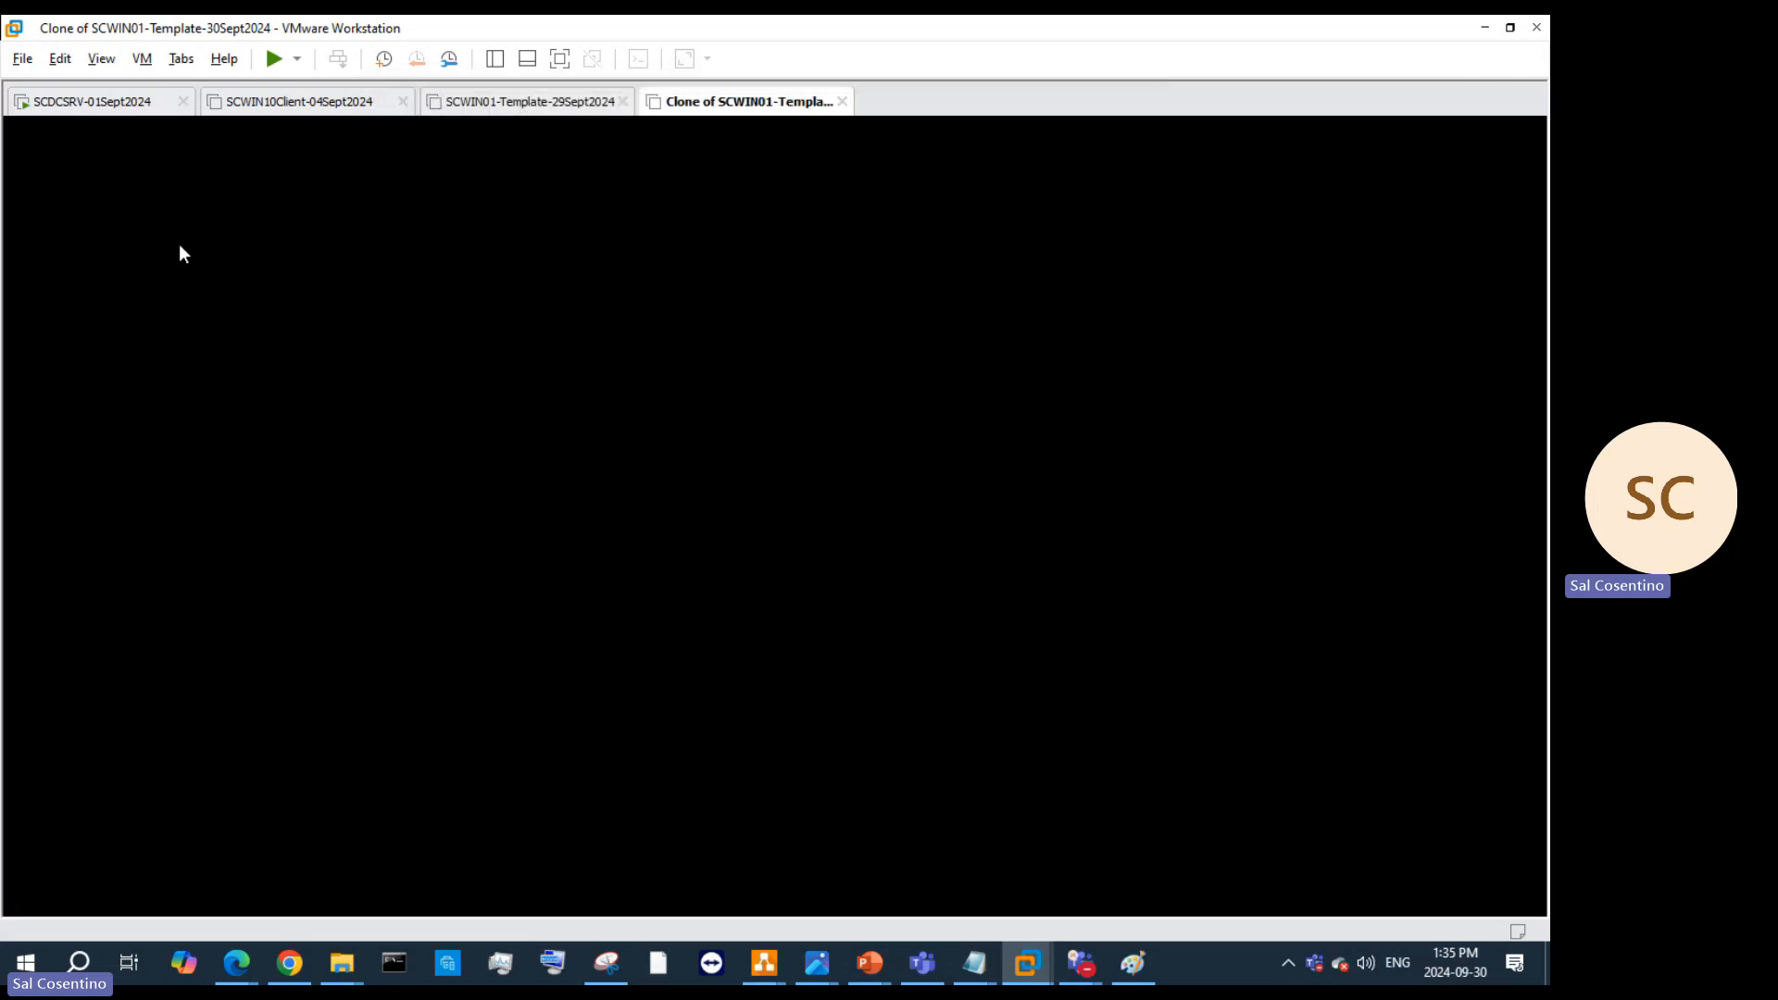
Step: Lower the SCWIN01-Template-29Sept2024 template's memory to 4 MB
{"action": "left_click", "coordinate": [563, 109]}
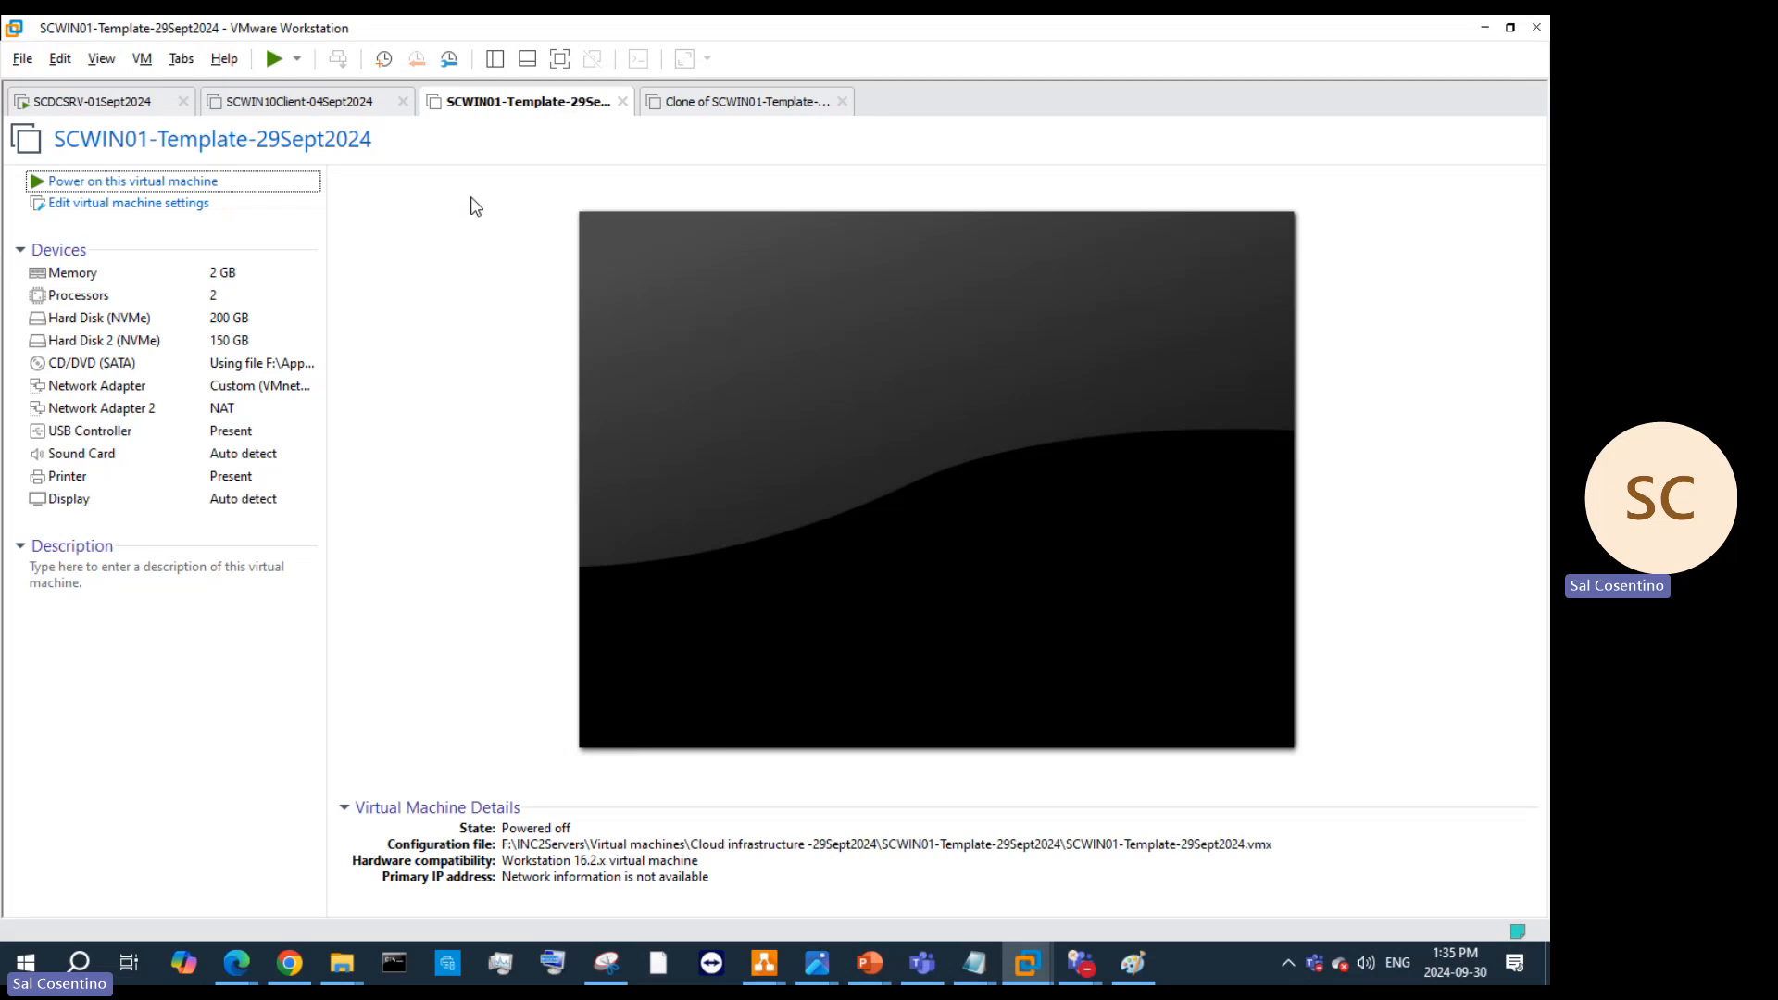
{"action": "left_click", "coordinate": [262, 274]}
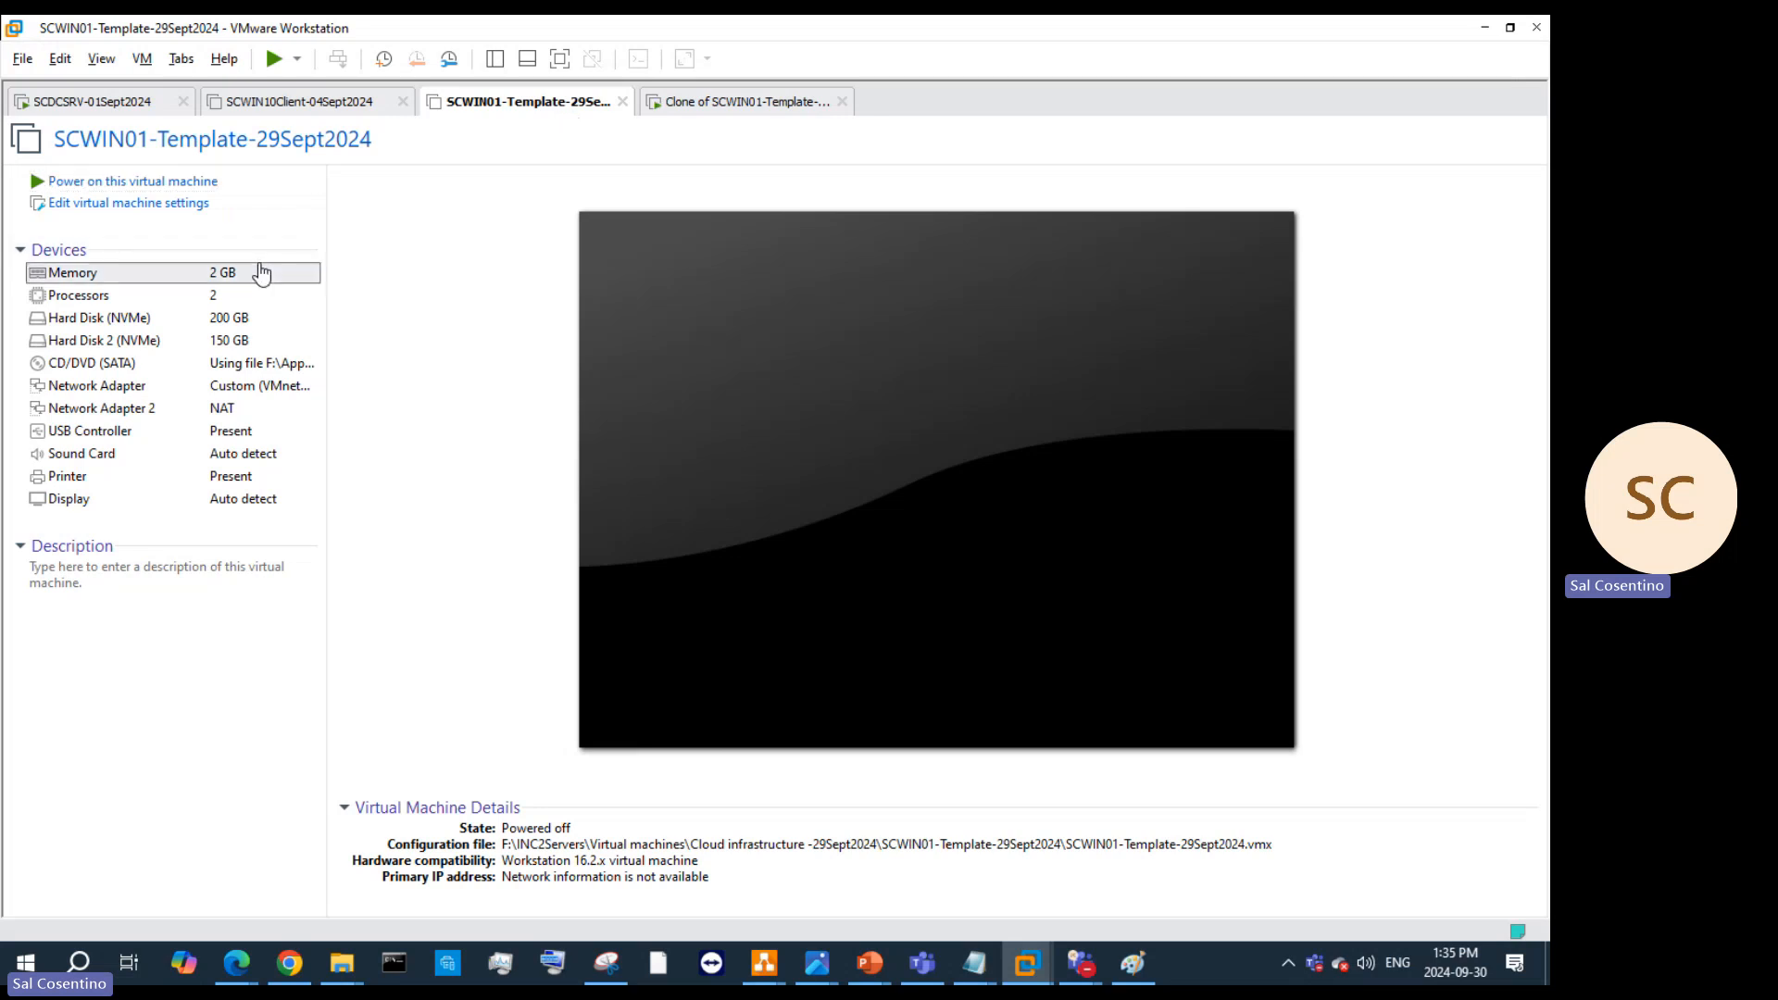
{"action": "double_click", "coordinate": [260, 271]}
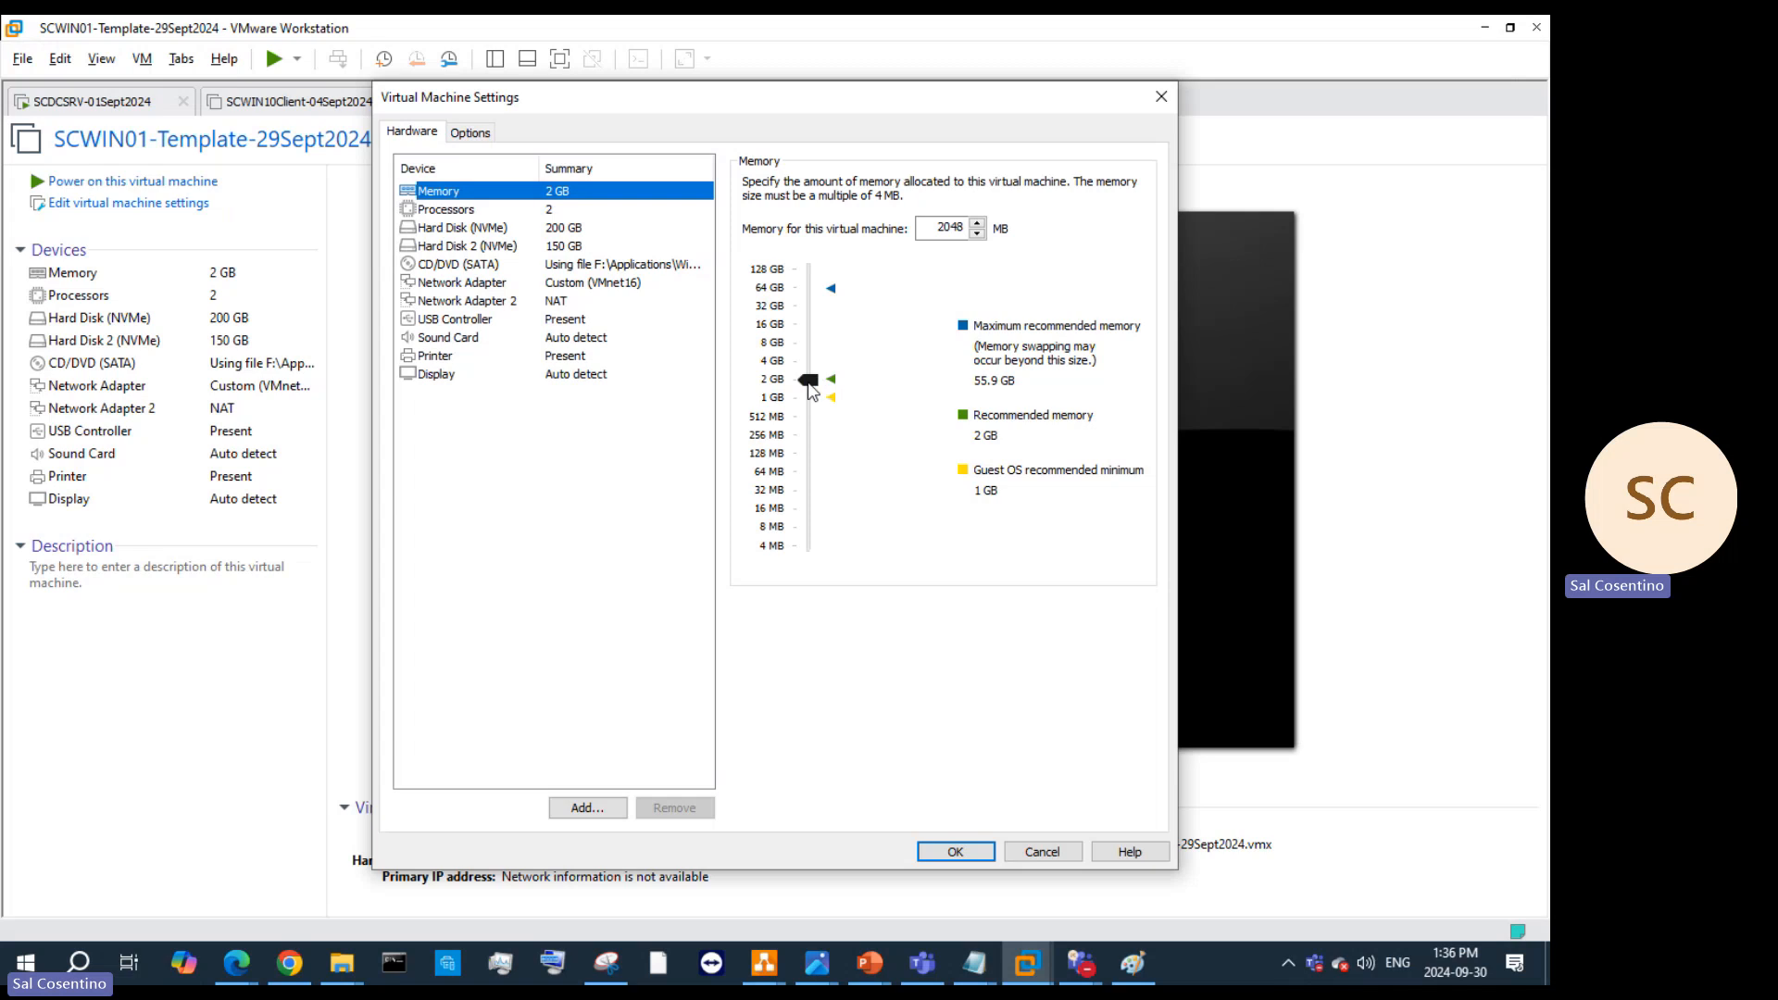
{"action": "left_click_drag", "start_coordinate": [811, 382], "coordinate": [807, 582]}
{"action": "left_click", "coordinate": [973, 856]}
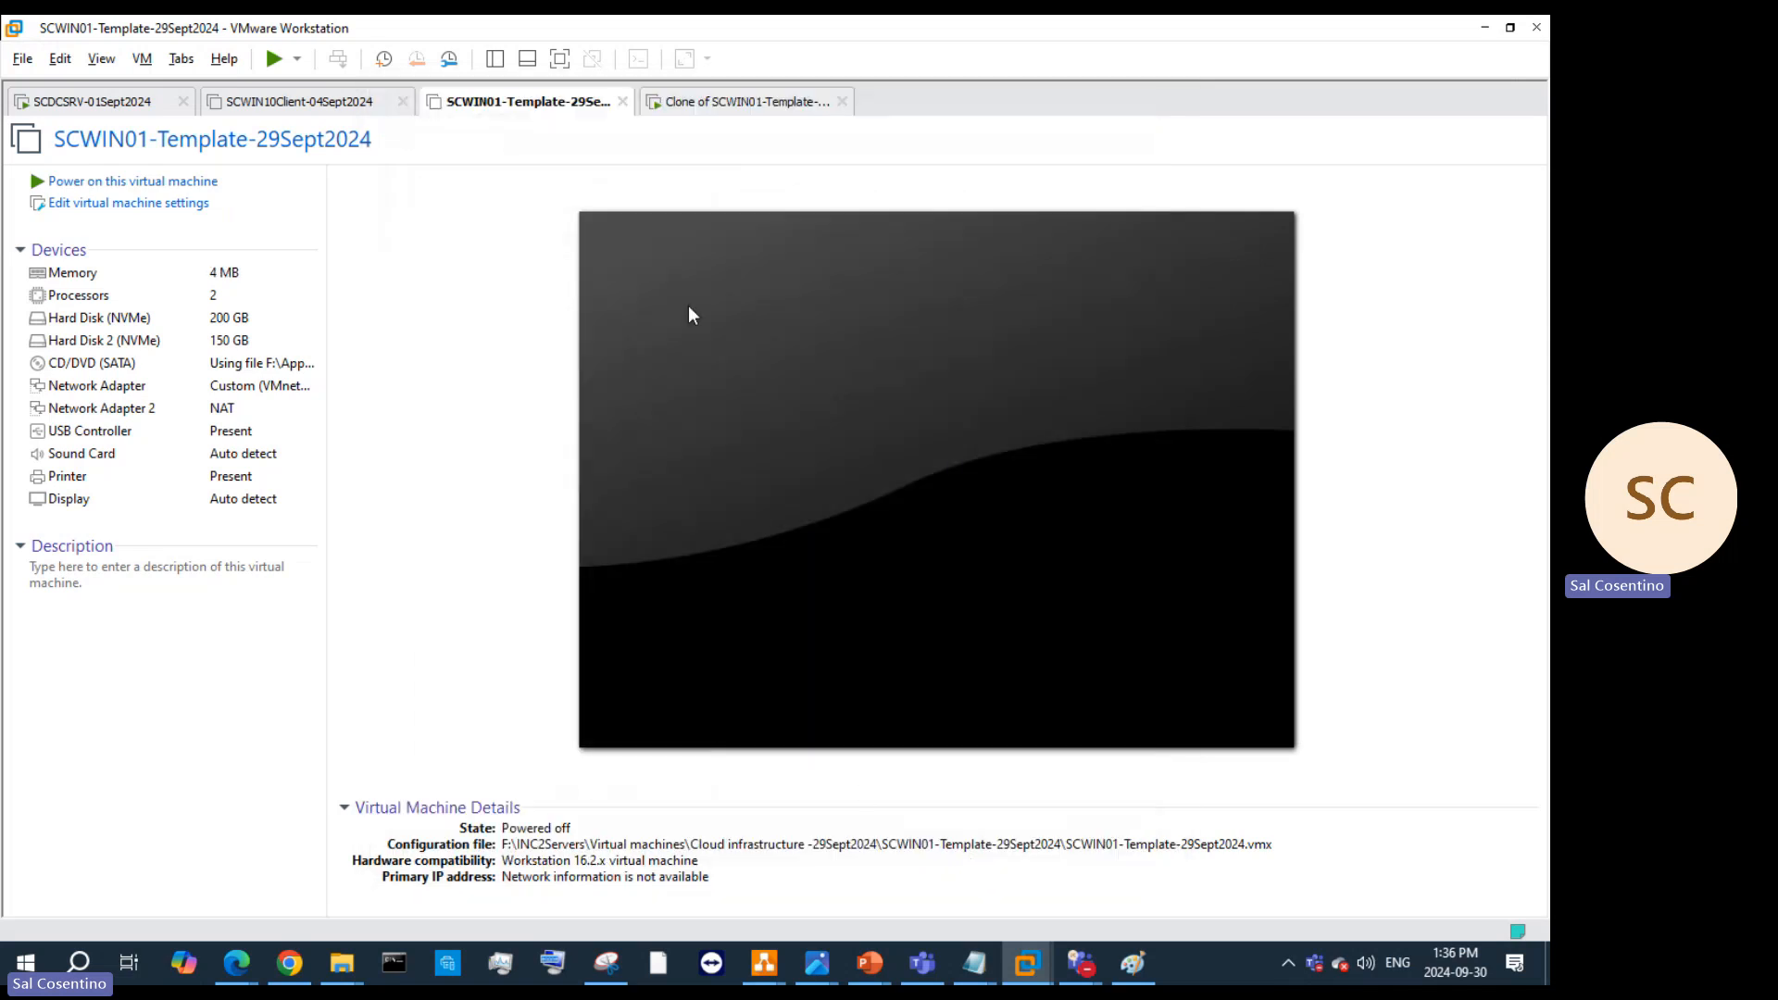
{"action": "left_click", "coordinate": [763, 101]}
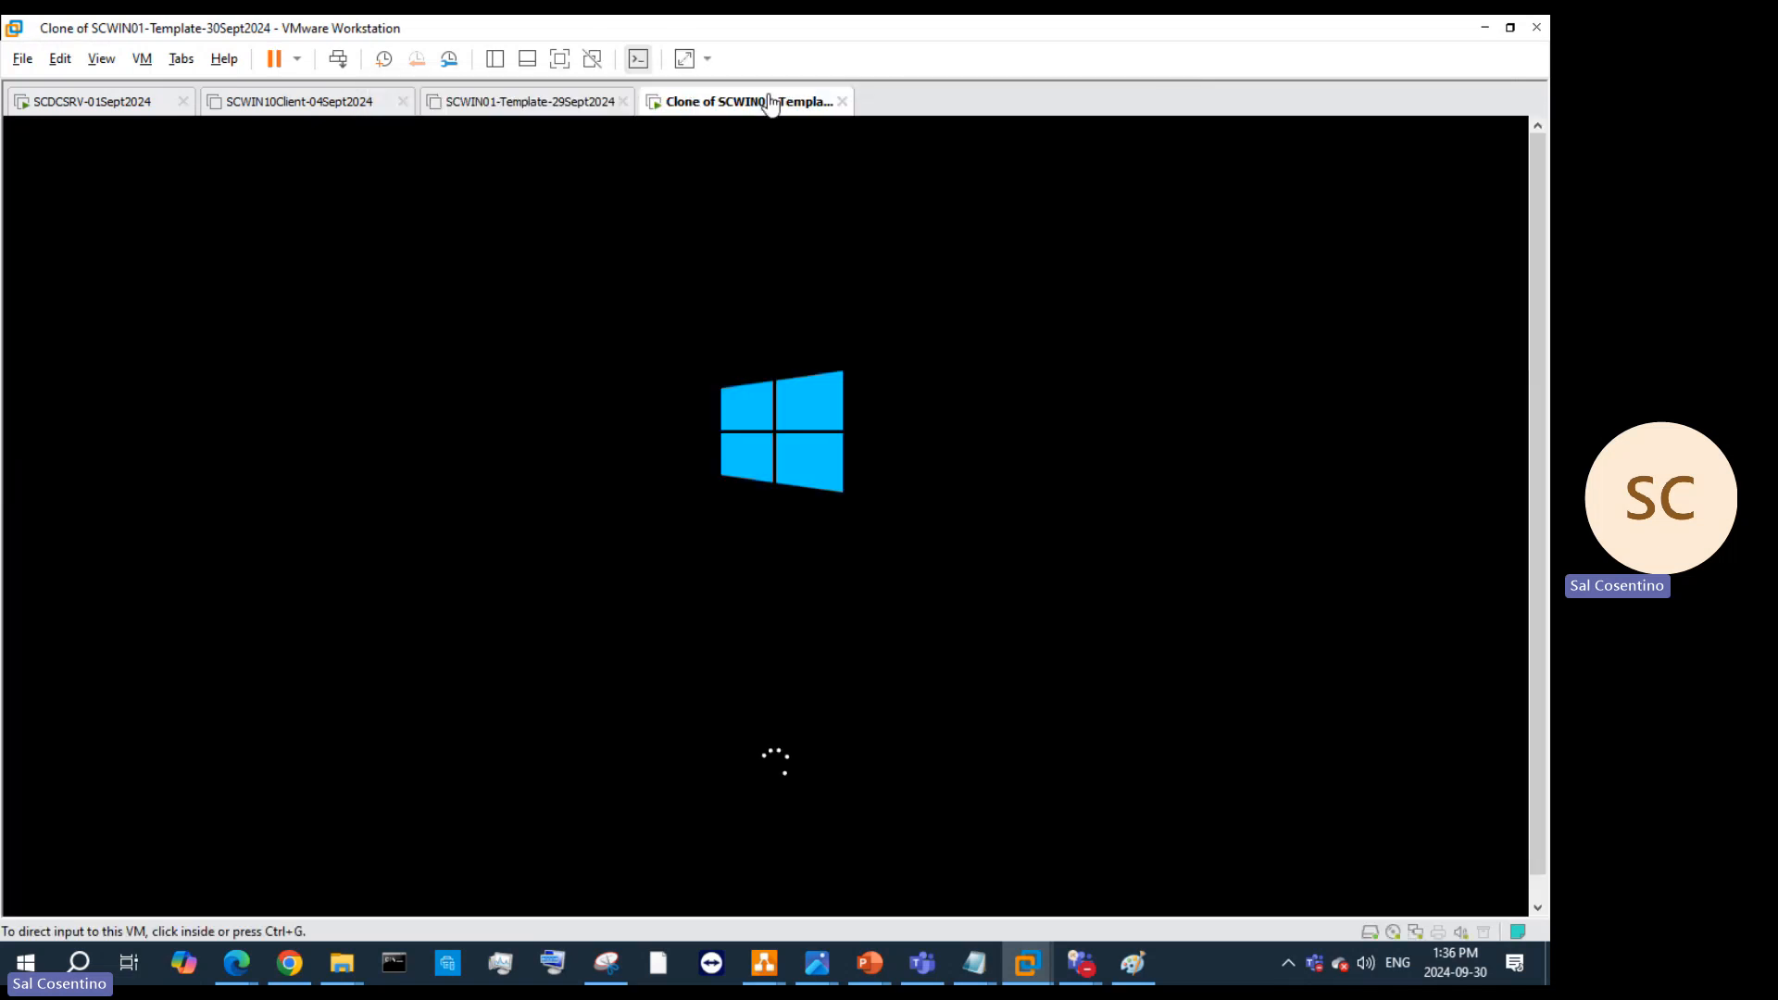
{"action": "left_click", "coordinate": [573, 105]}
Step: Begin cloning the template VM, then cancel the Clone wizard
{"action": "right_click", "coordinate": [528, 103]}
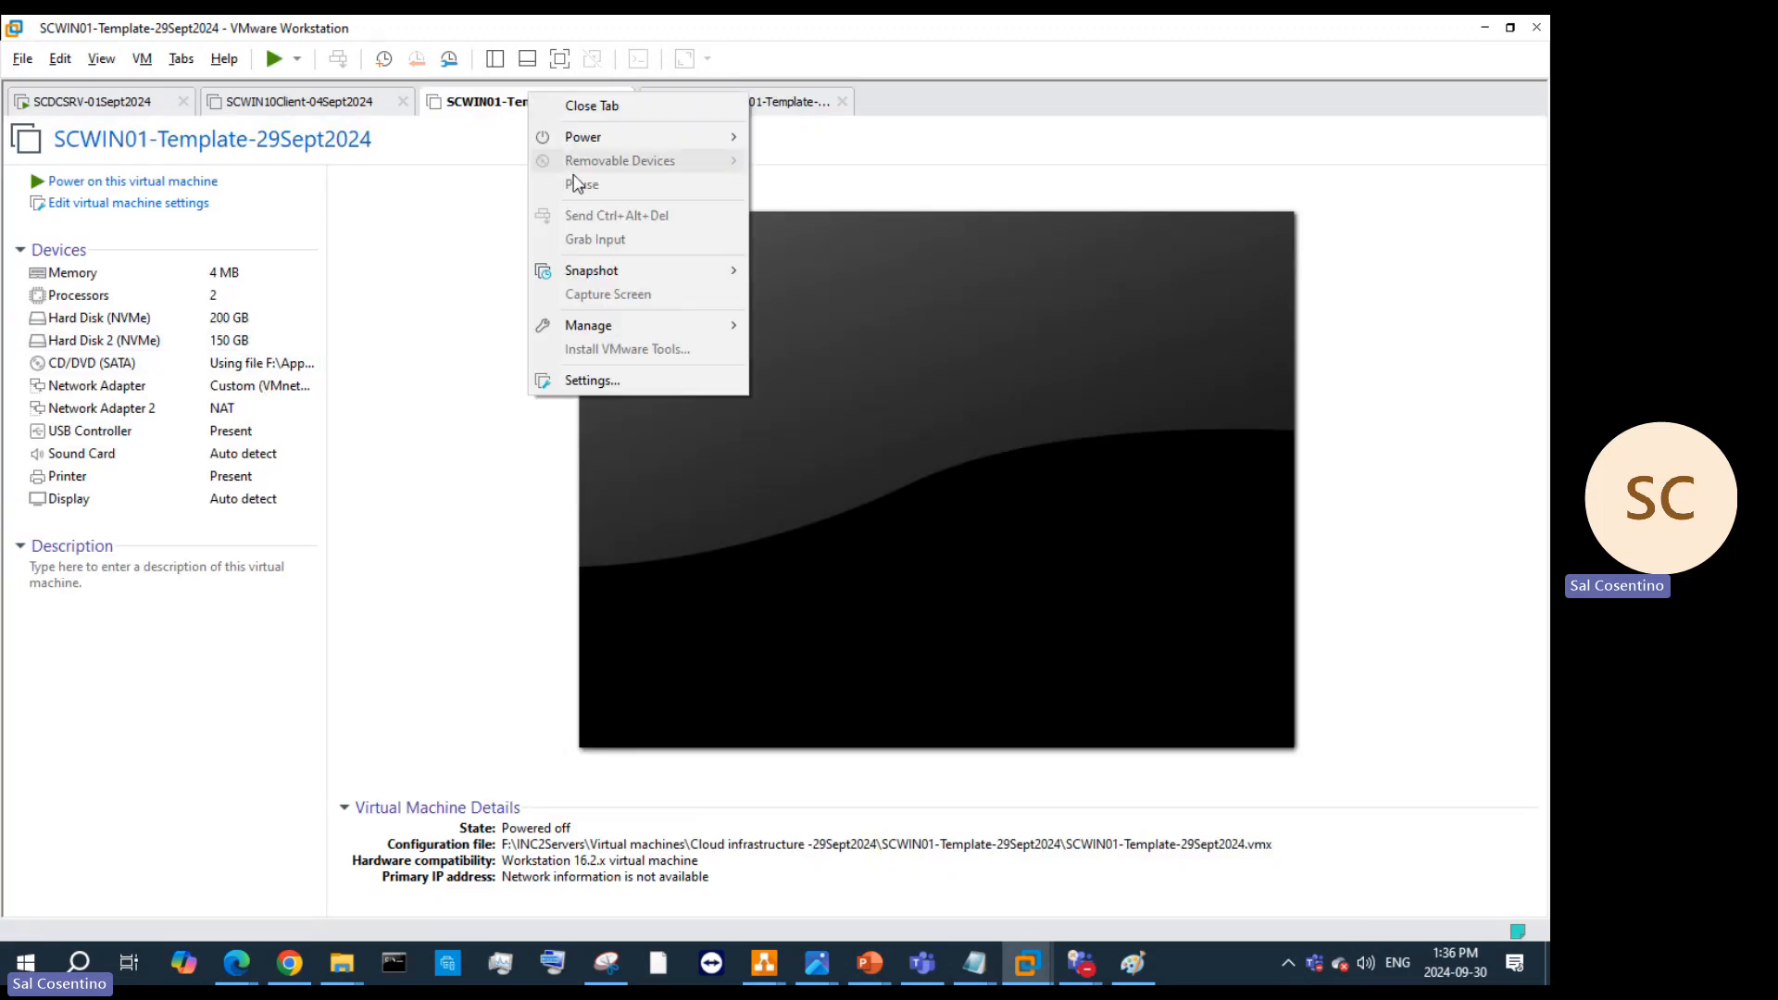
{"action": "mouse_move", "coordinate": [615, 329]}
{"action": "left_click", "coordinate": [836, 357]}
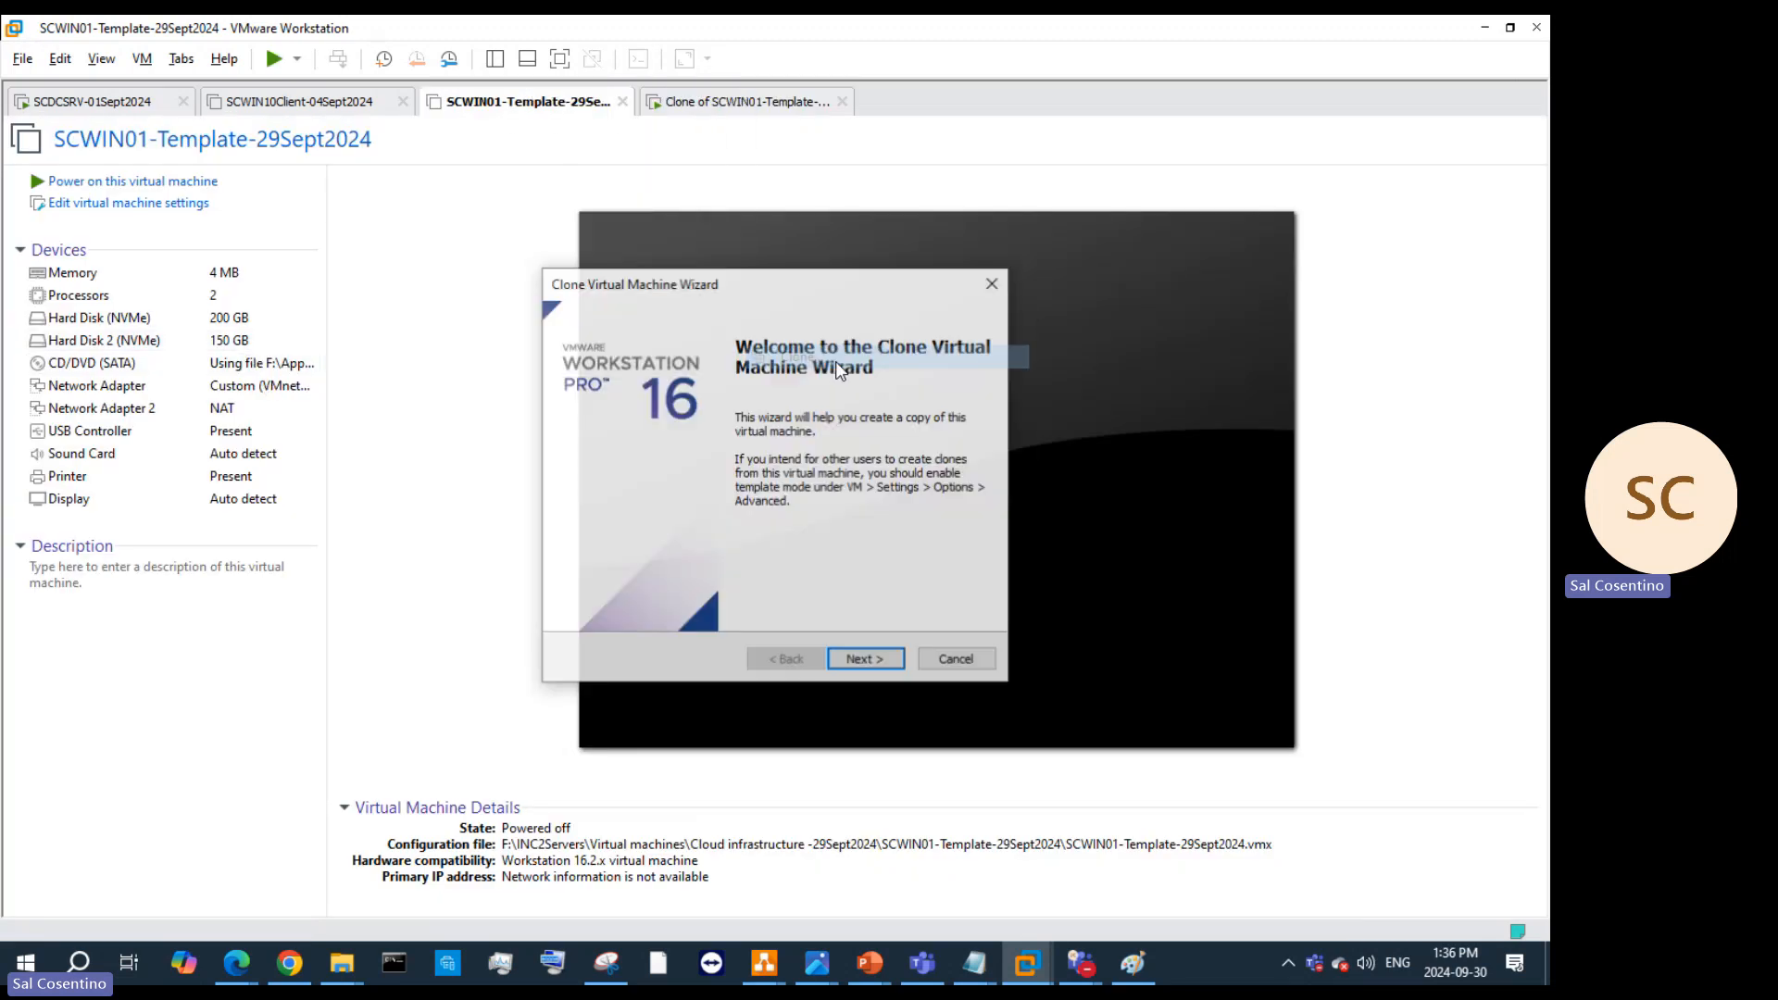
{"action": "left_click", "coordinate": [844, 661]}
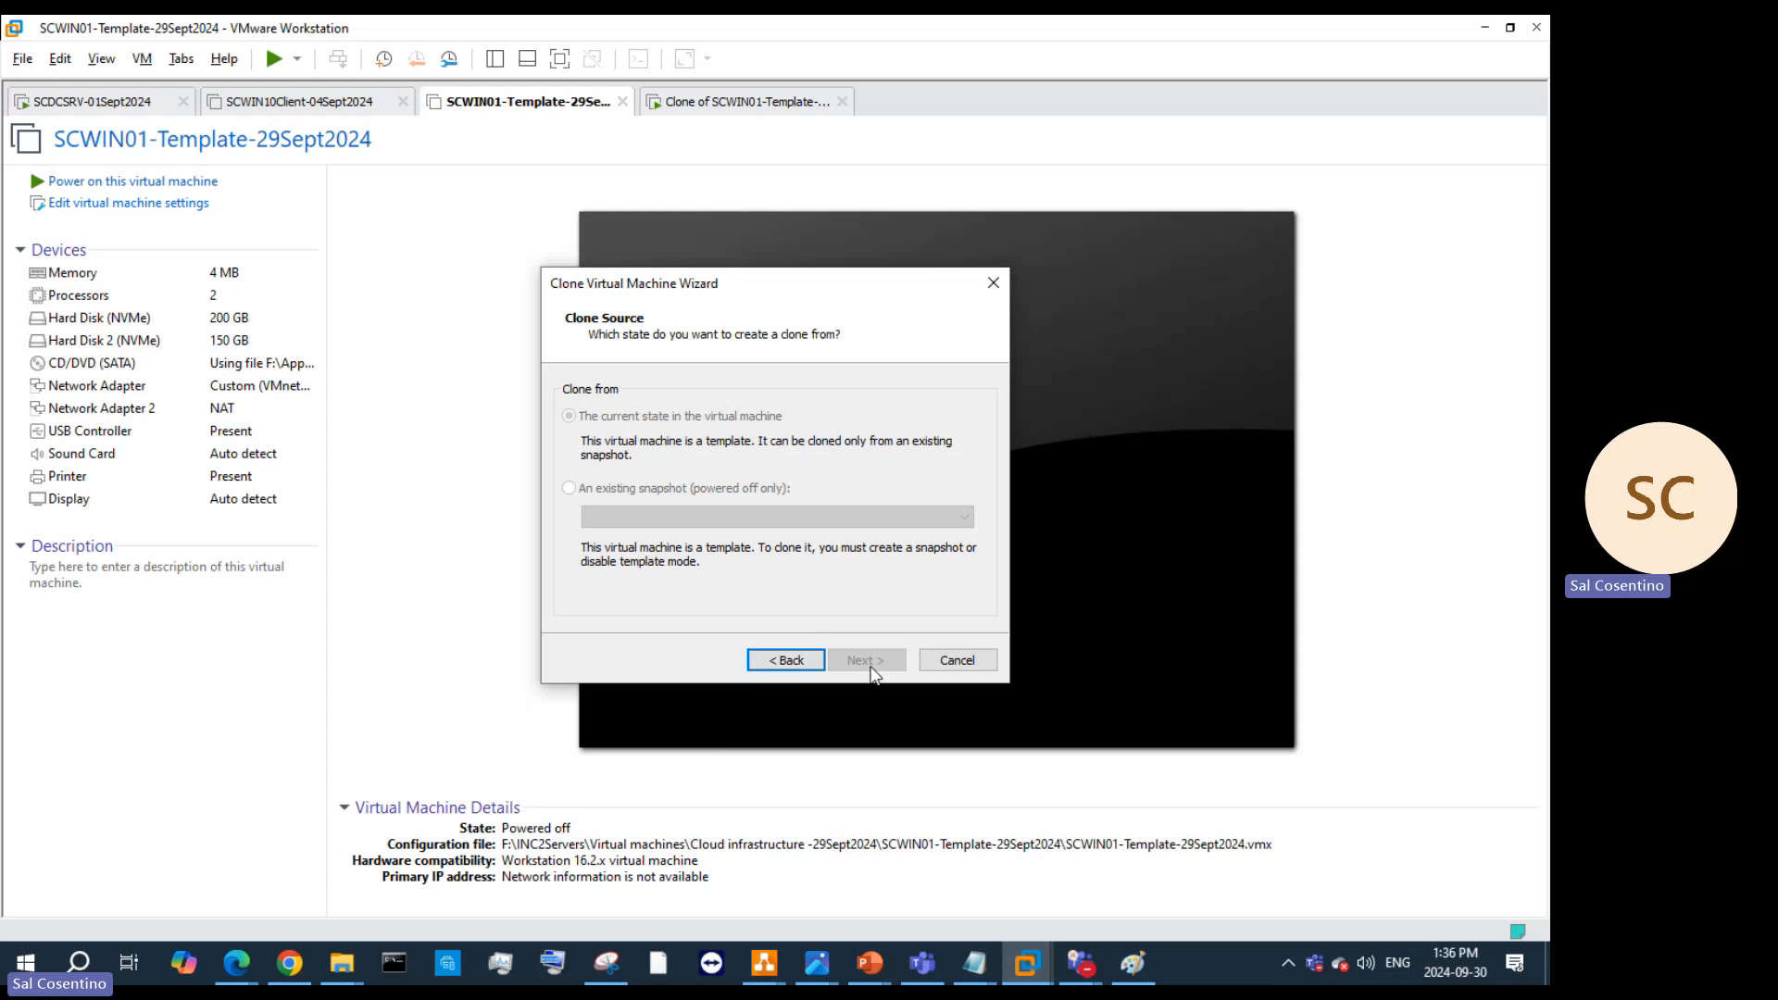
{"action": "left_click", "coordinate": [957, 659]}
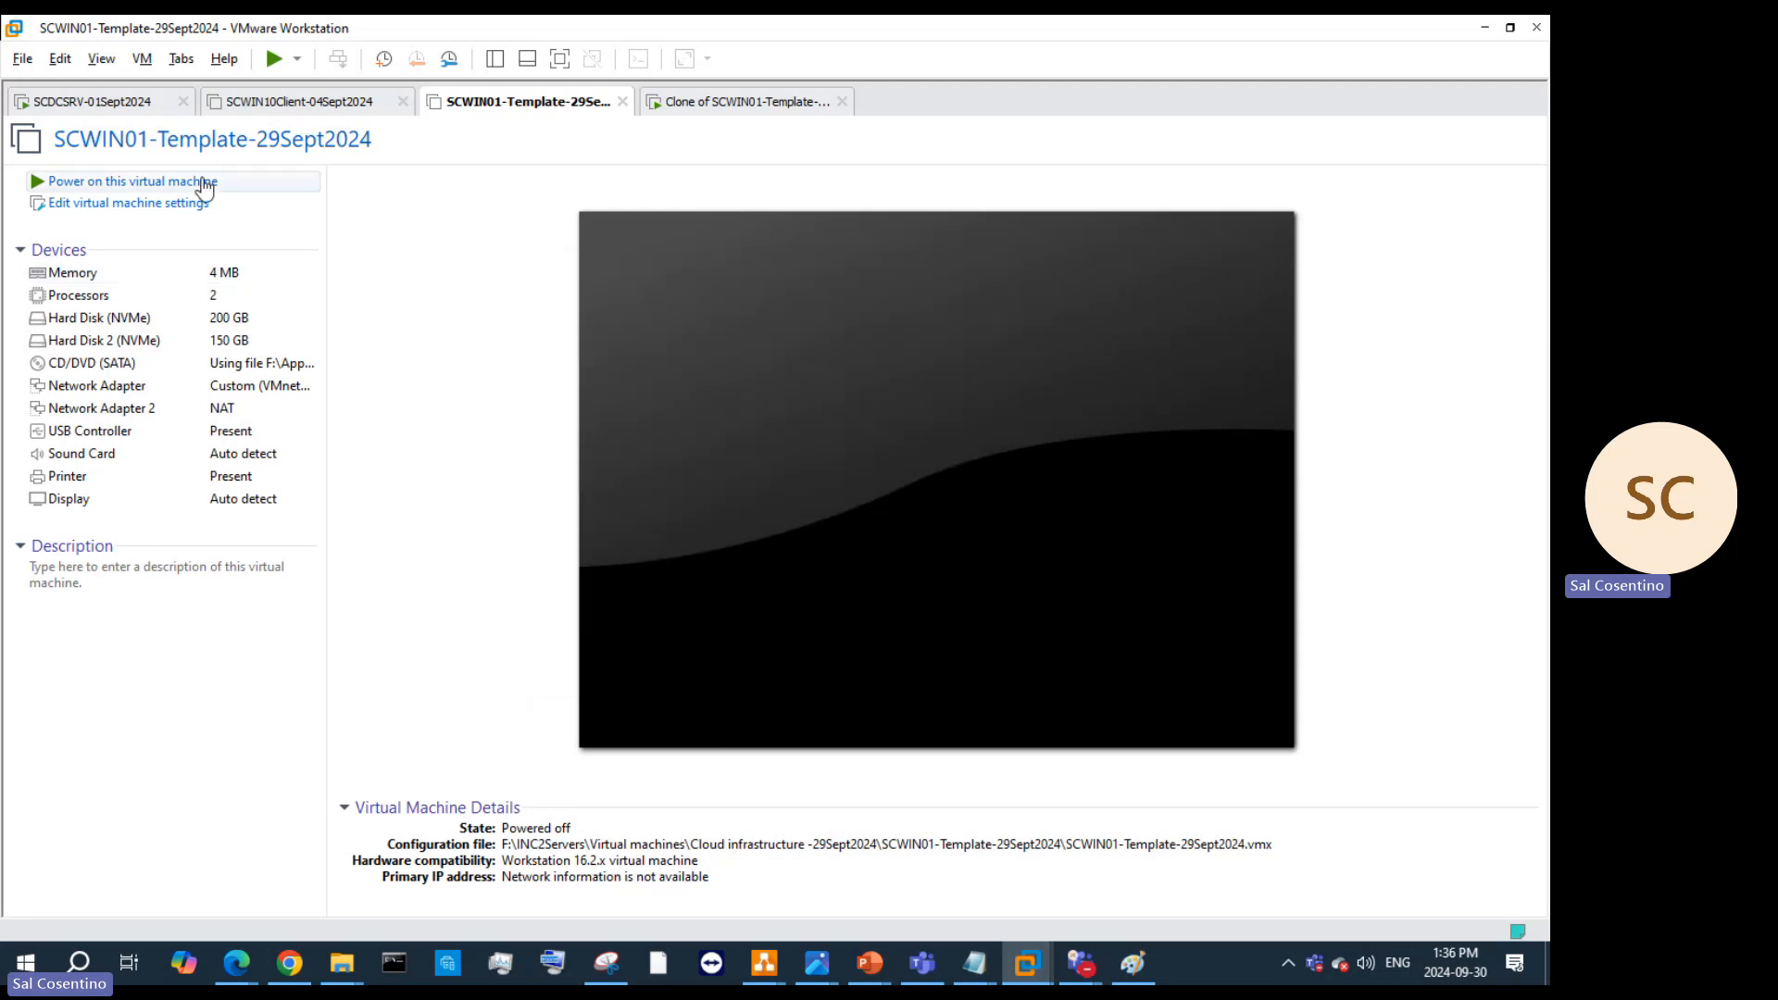
Step: Turn off Enable Template mode in the template's Advanced options and save
{"action": "left_click", "coordinate": [172, 204]}
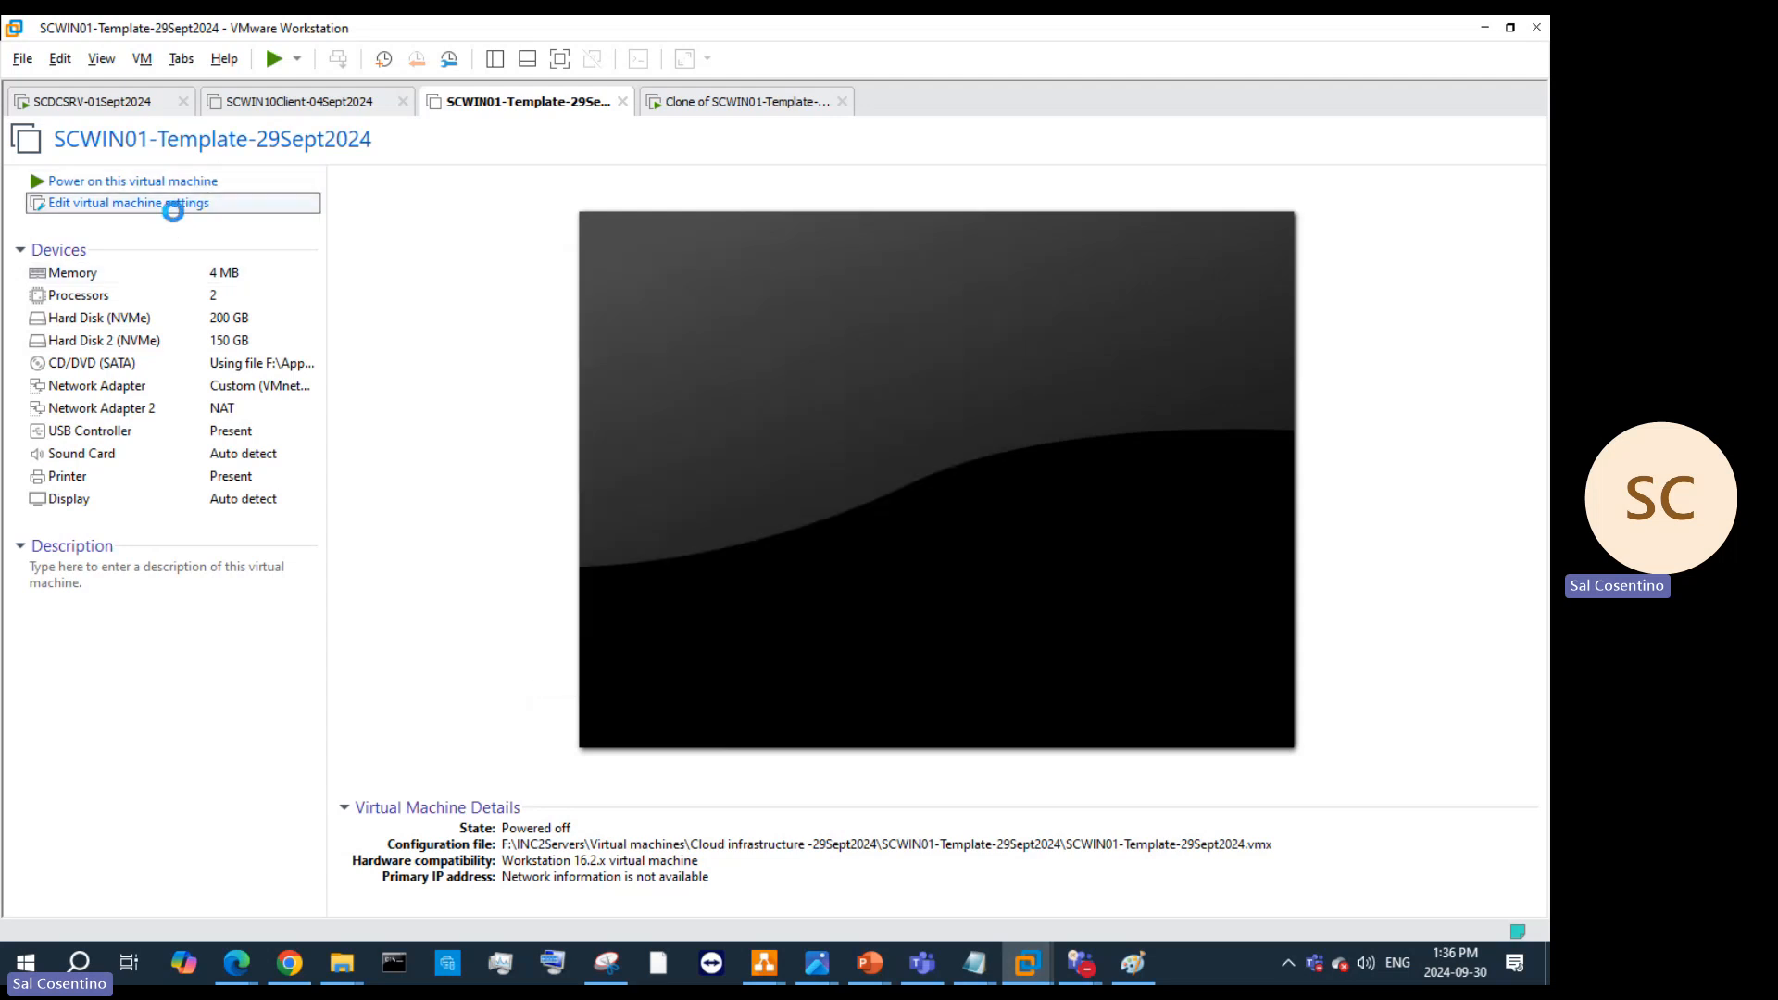
{"action": "left_click", "coordinate": [515, 212]}
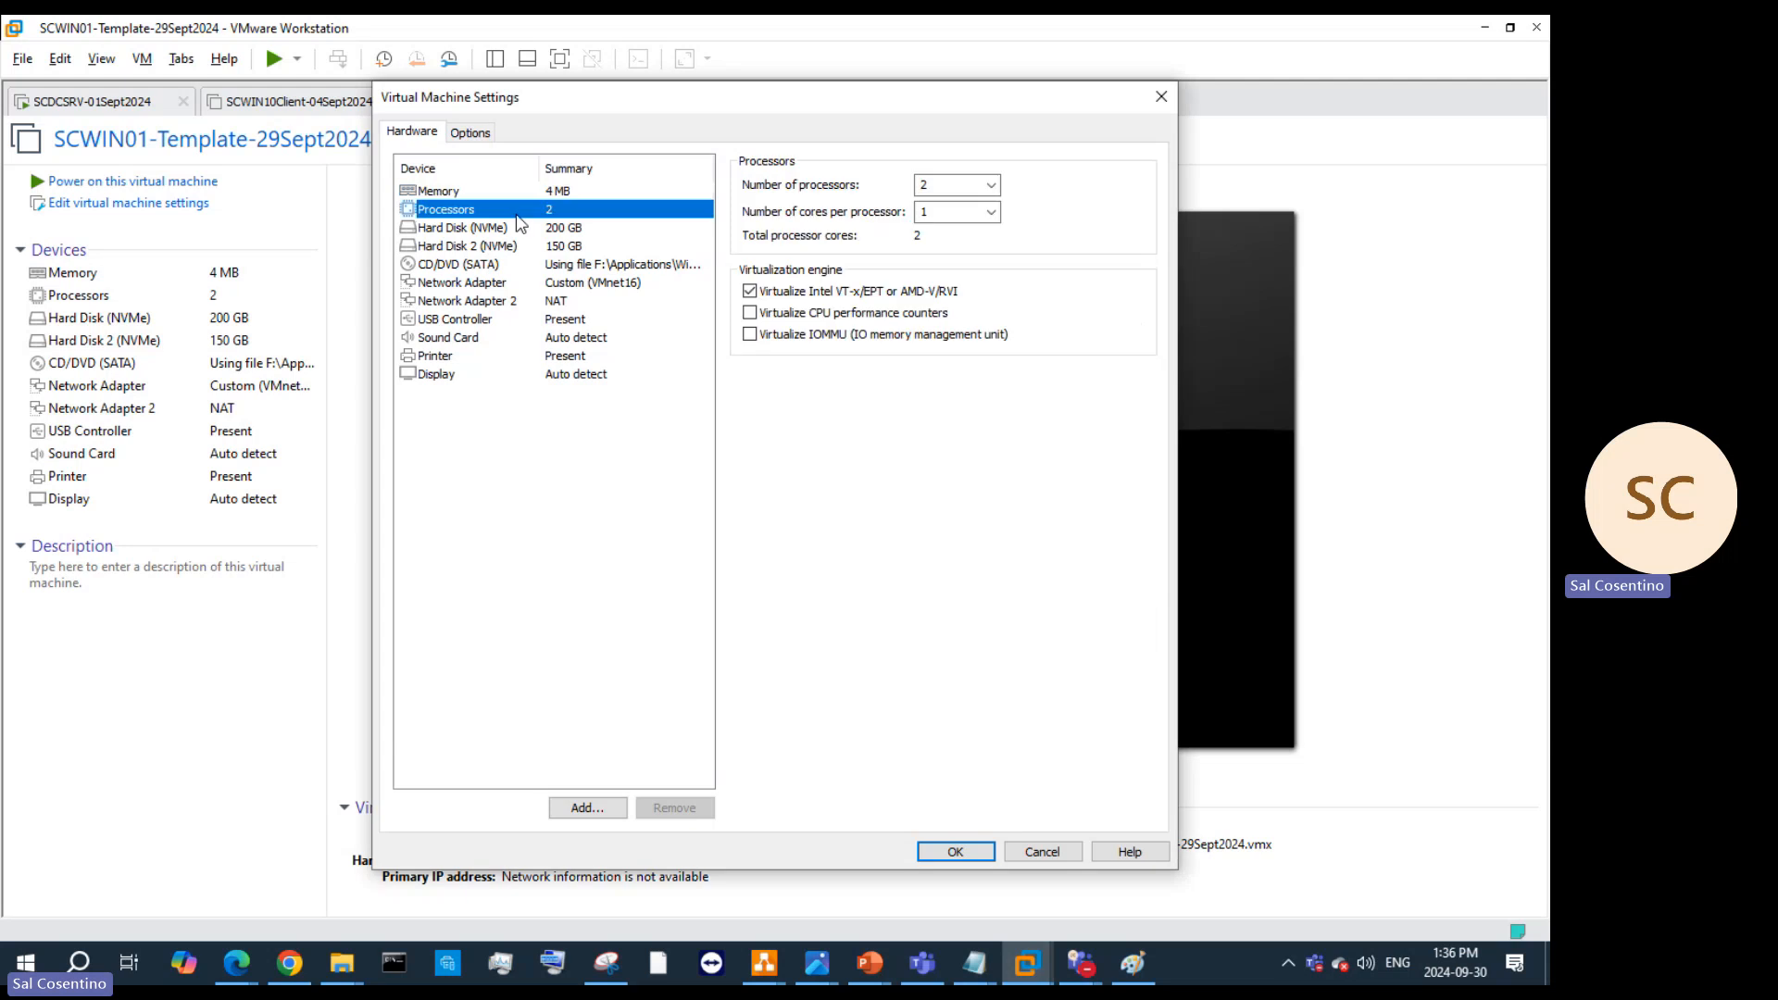
{"action": "left_click", "coordinate": [466, 135]}
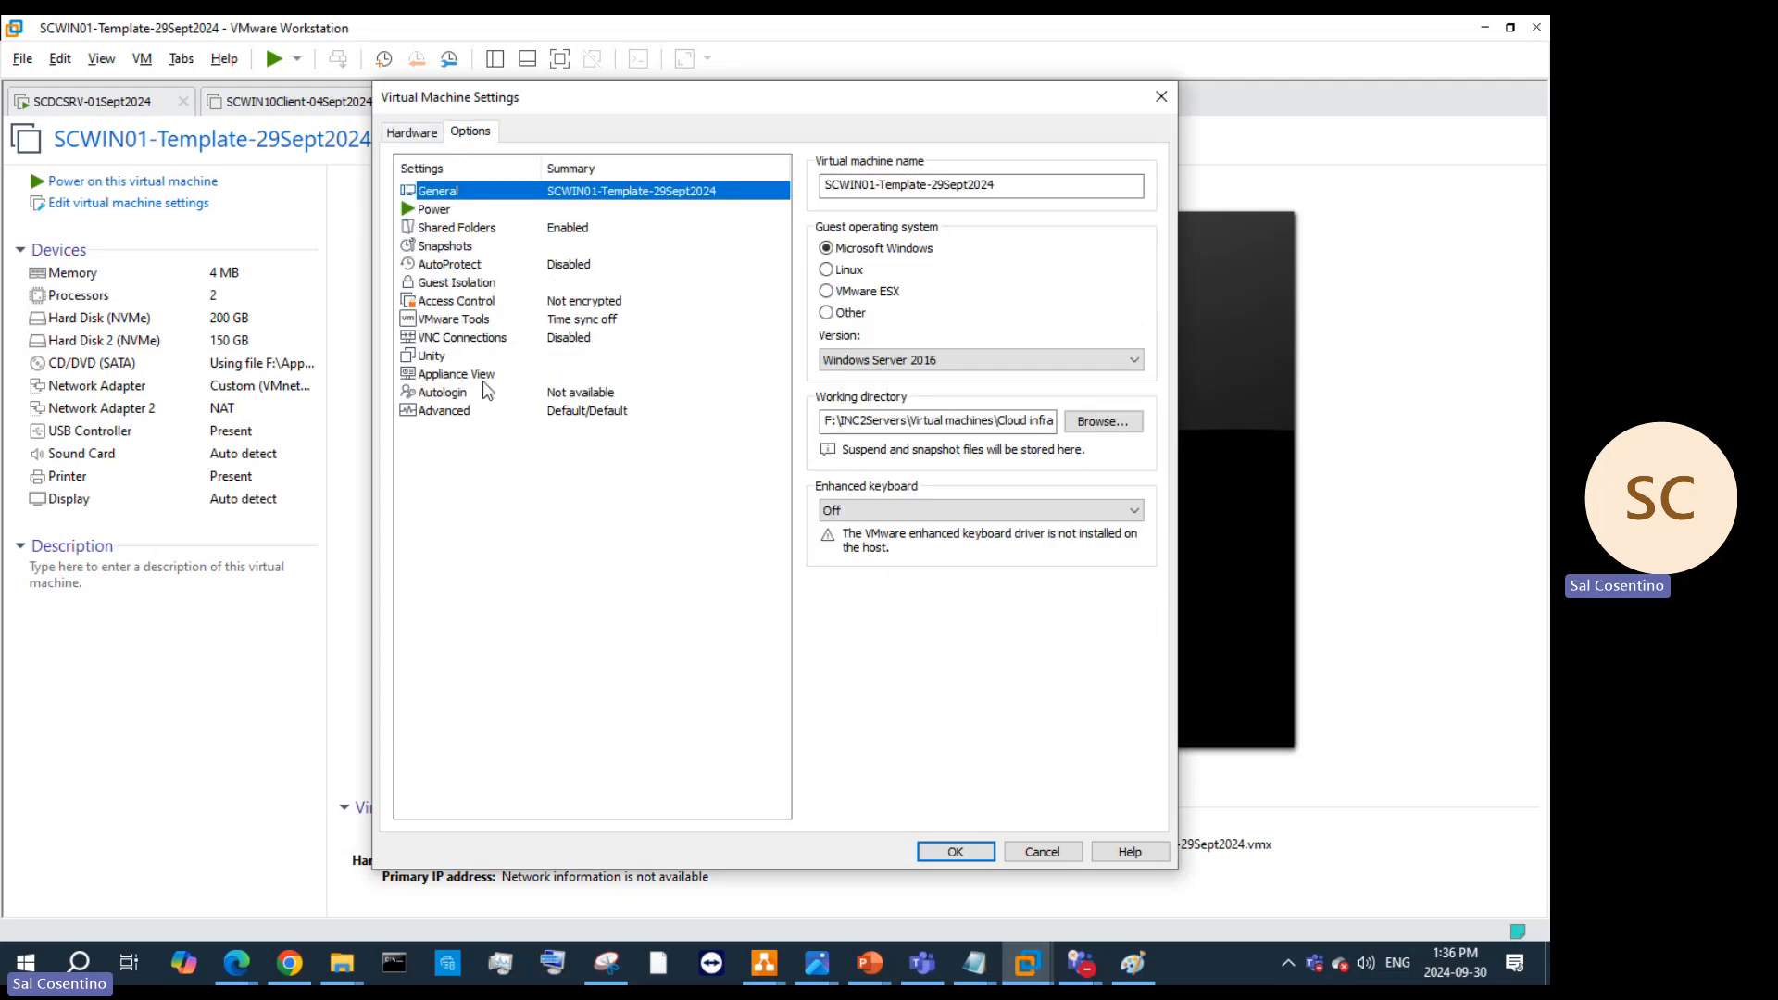
{"action": "left_click", "coordinate": [481, 411]}
{"action": "left_click", "coordinate": [826, 375]}
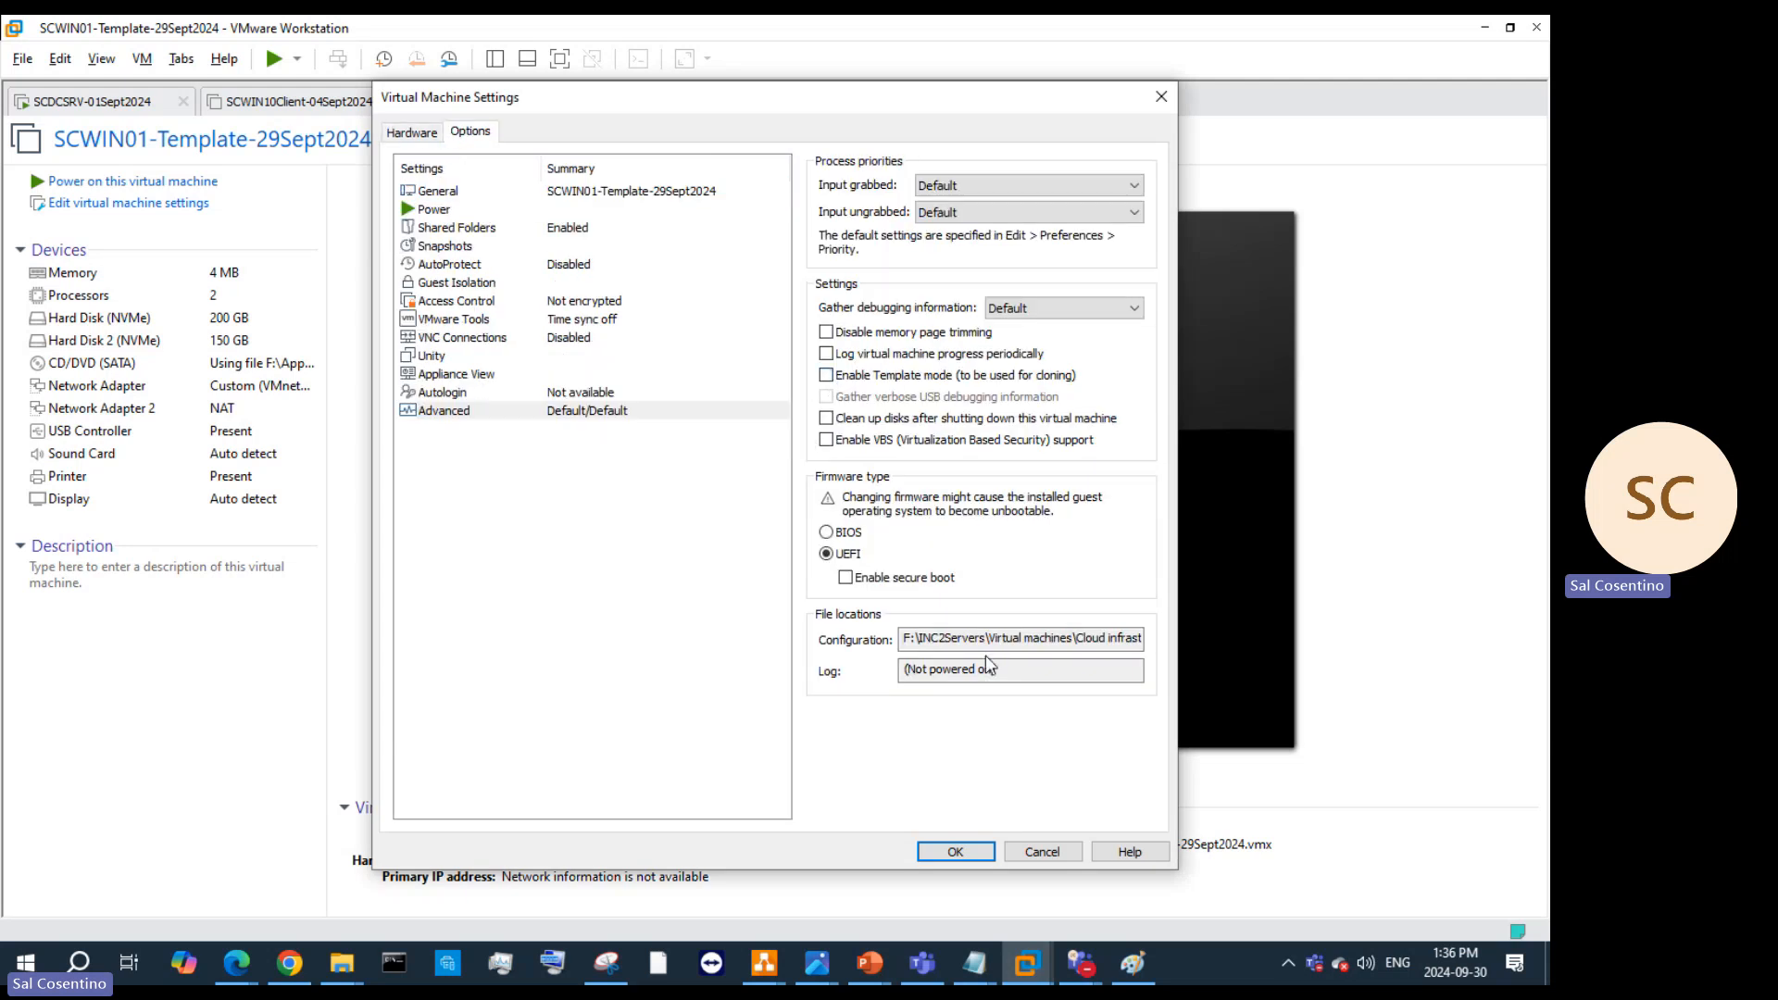
{"action": "left_click", "coordinate": [948, 852]}
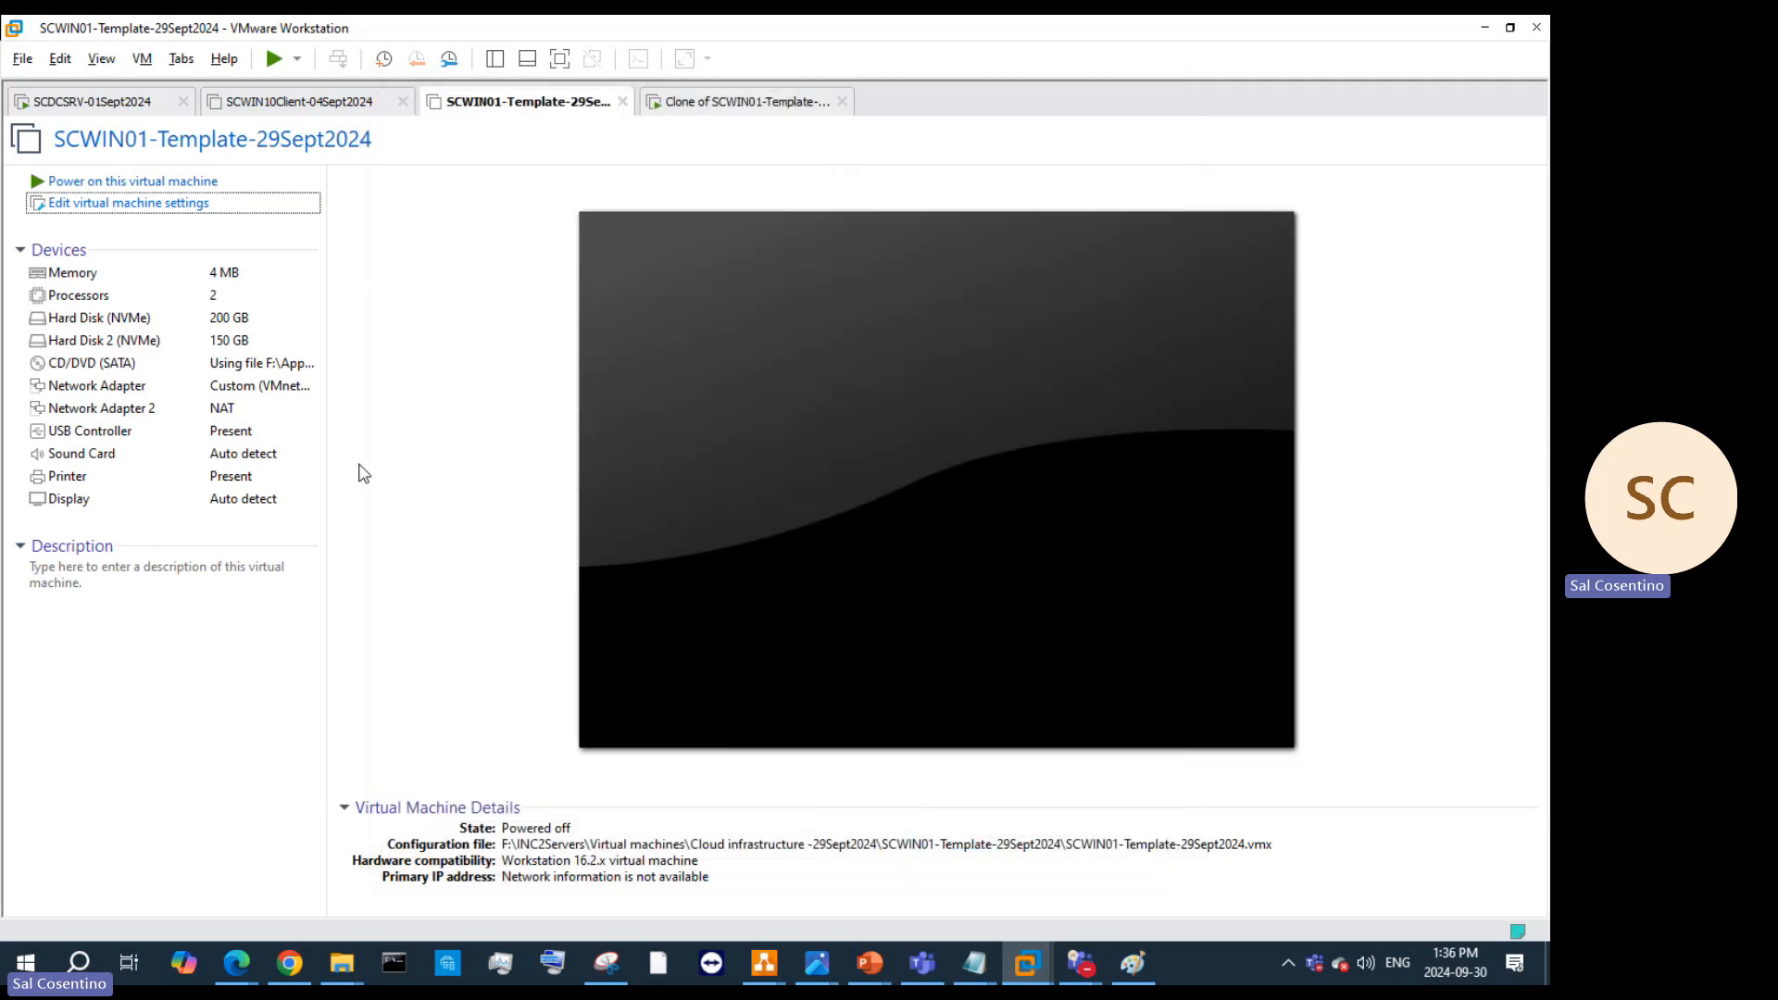
Step: Start a linked clone from the current state named Clone of SCSRV-Template-29Sept2024
{"action": "right_click", "coordinate": [532, 103]}
{"action": "mouse_move", "coordinate": [630, 335]}
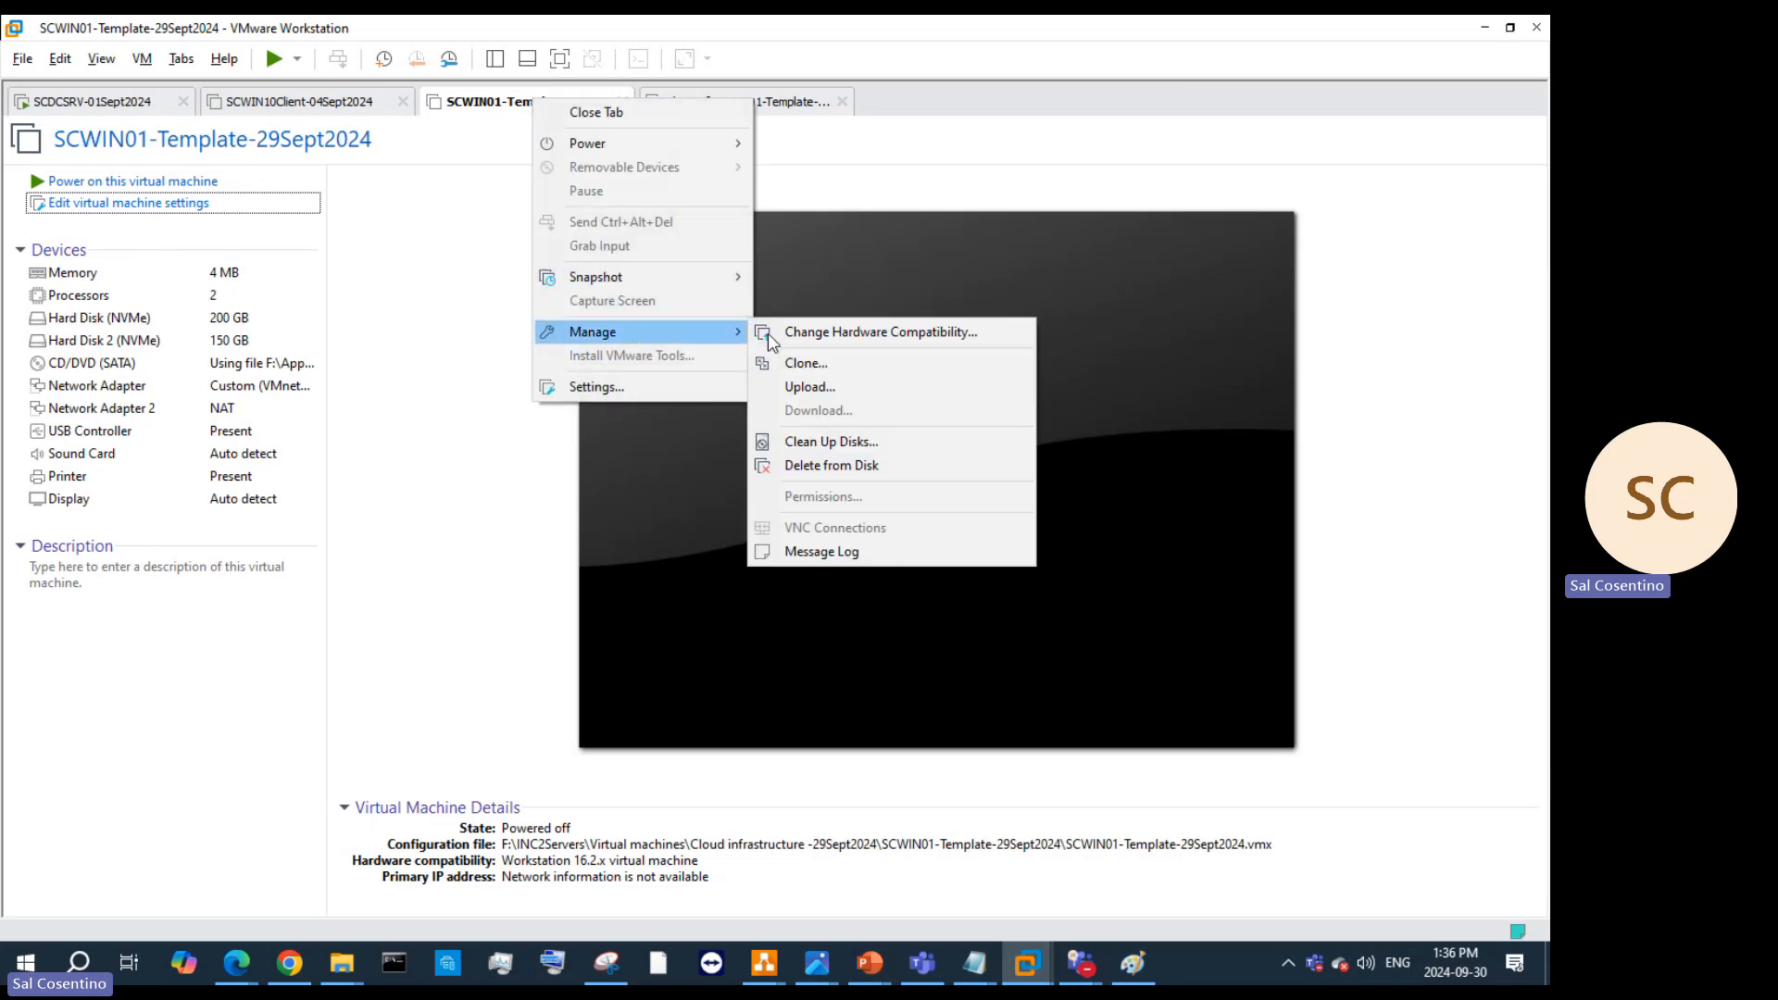
{"action": "left_click", "coordinate": [826, 363]}
{"action": "left_click", "coordinate": [870, 663]}
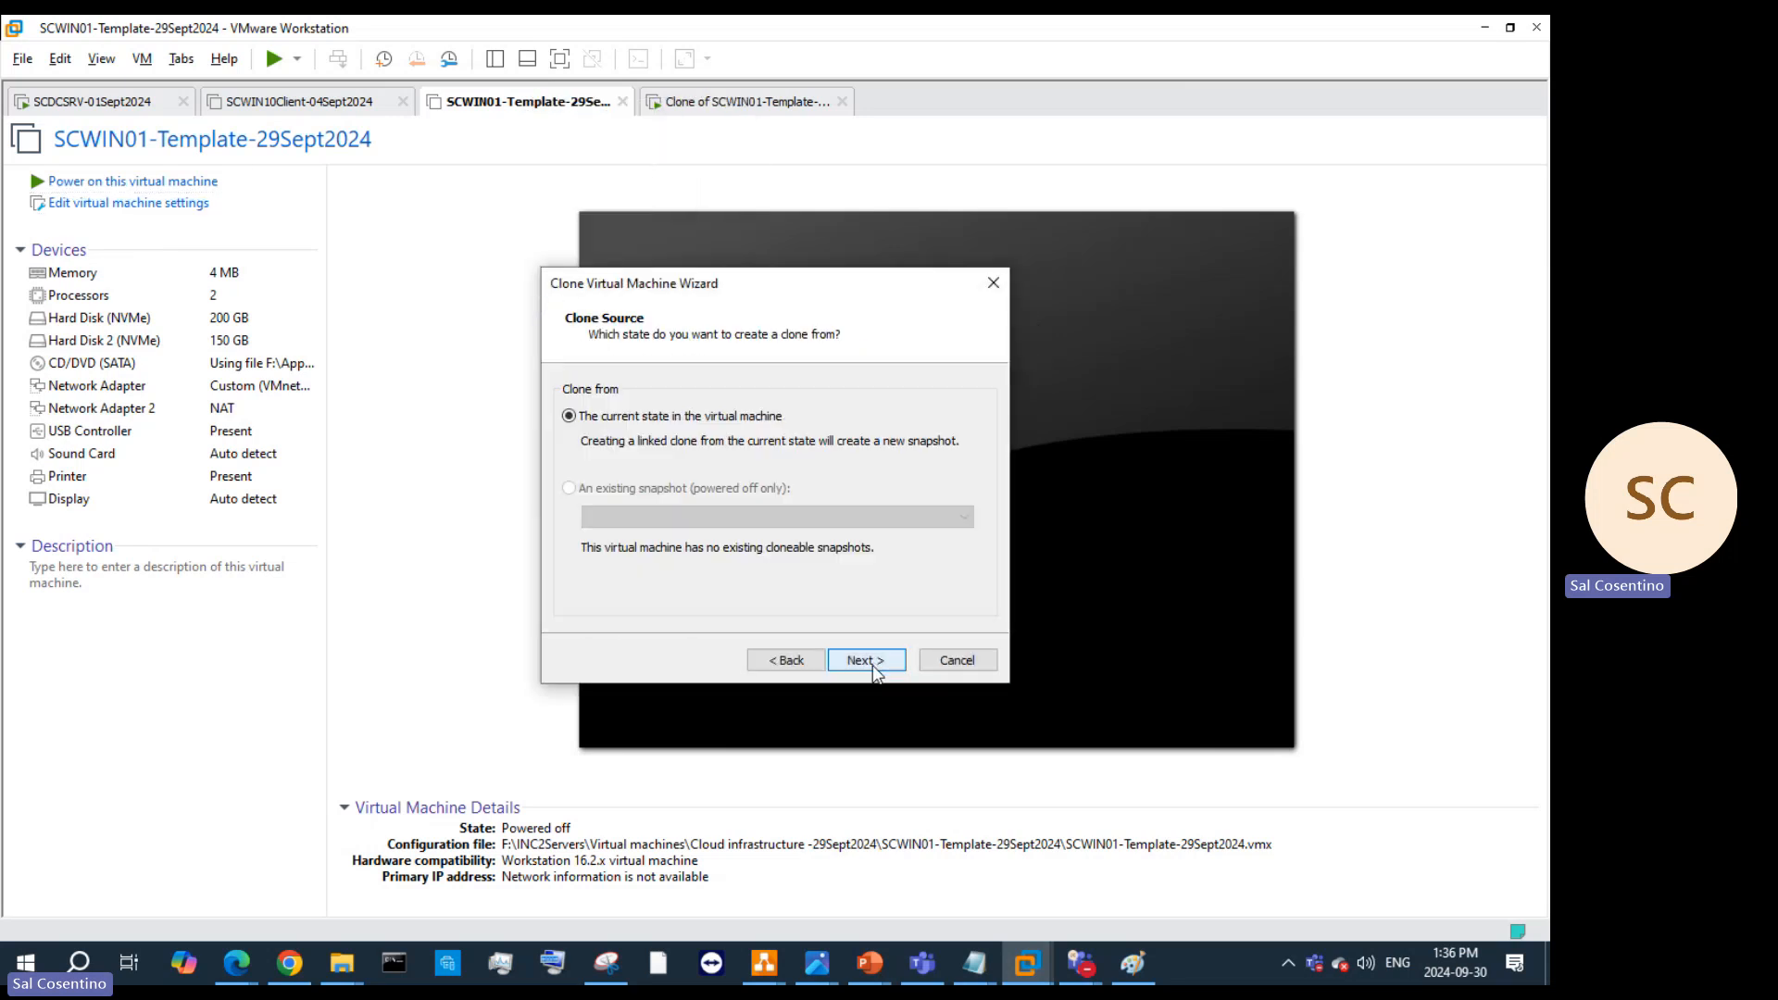
{"action": "left_click", "coordinate": [861, 661]}
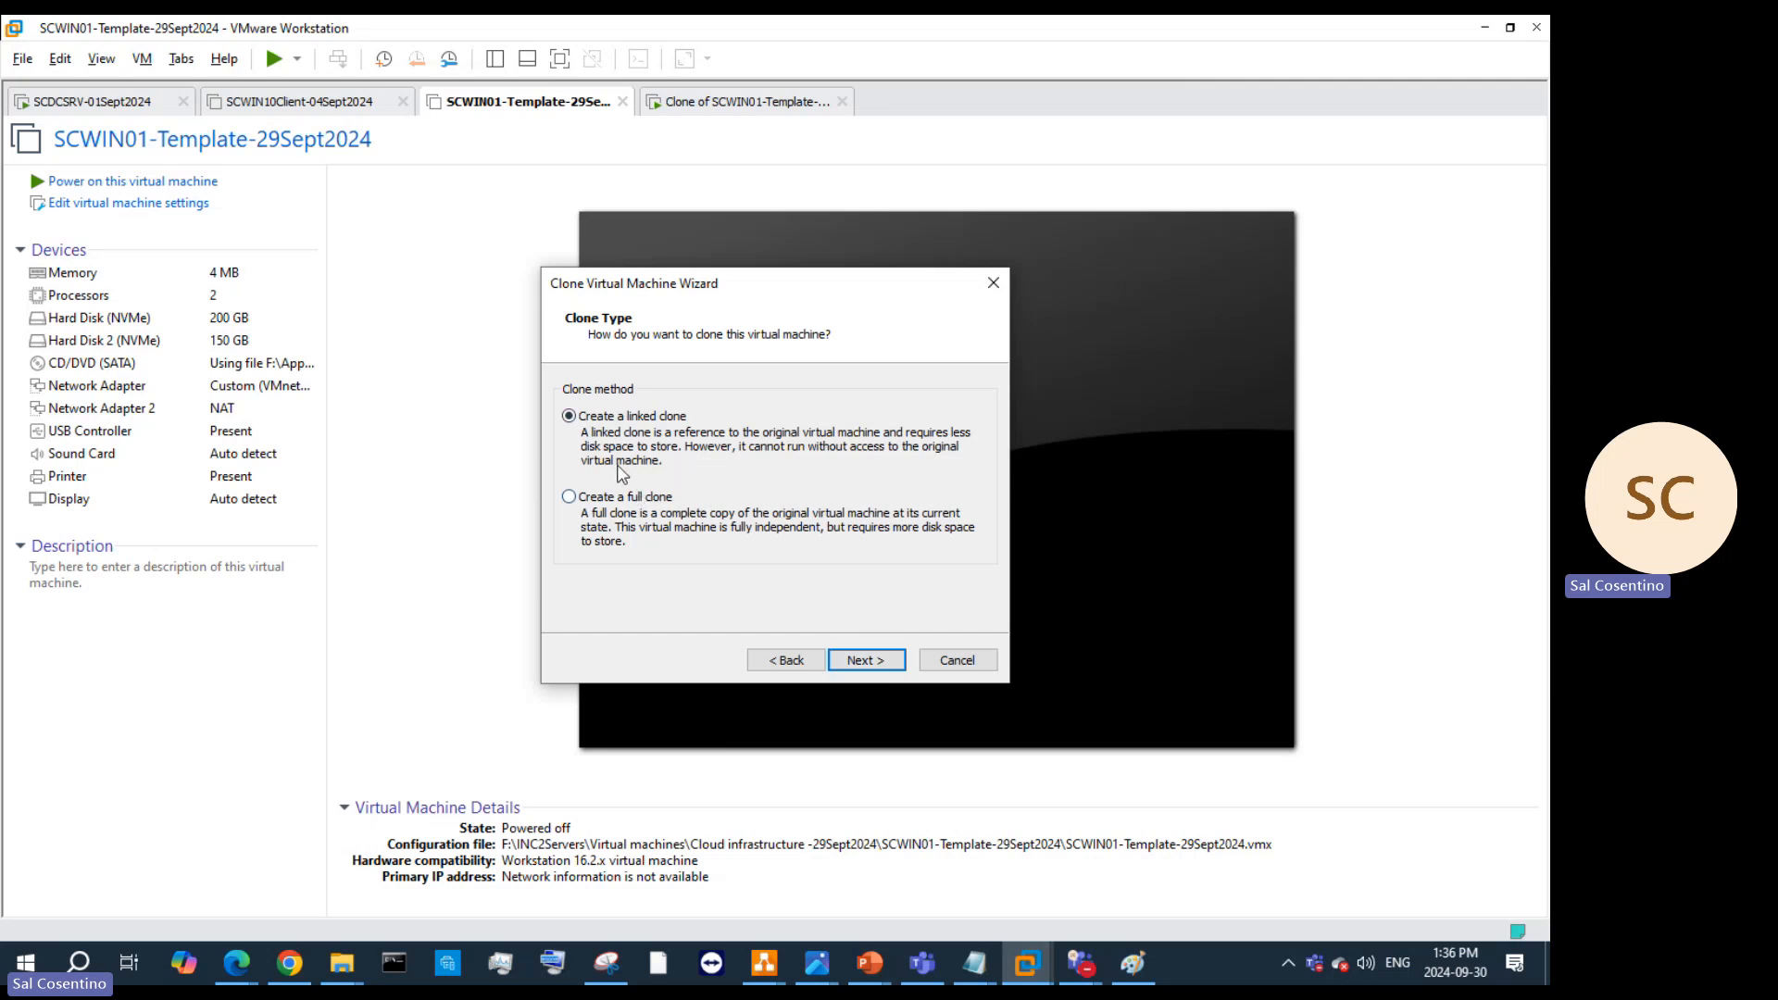
{"action": "left_click", "coordinate": [866, 660]}
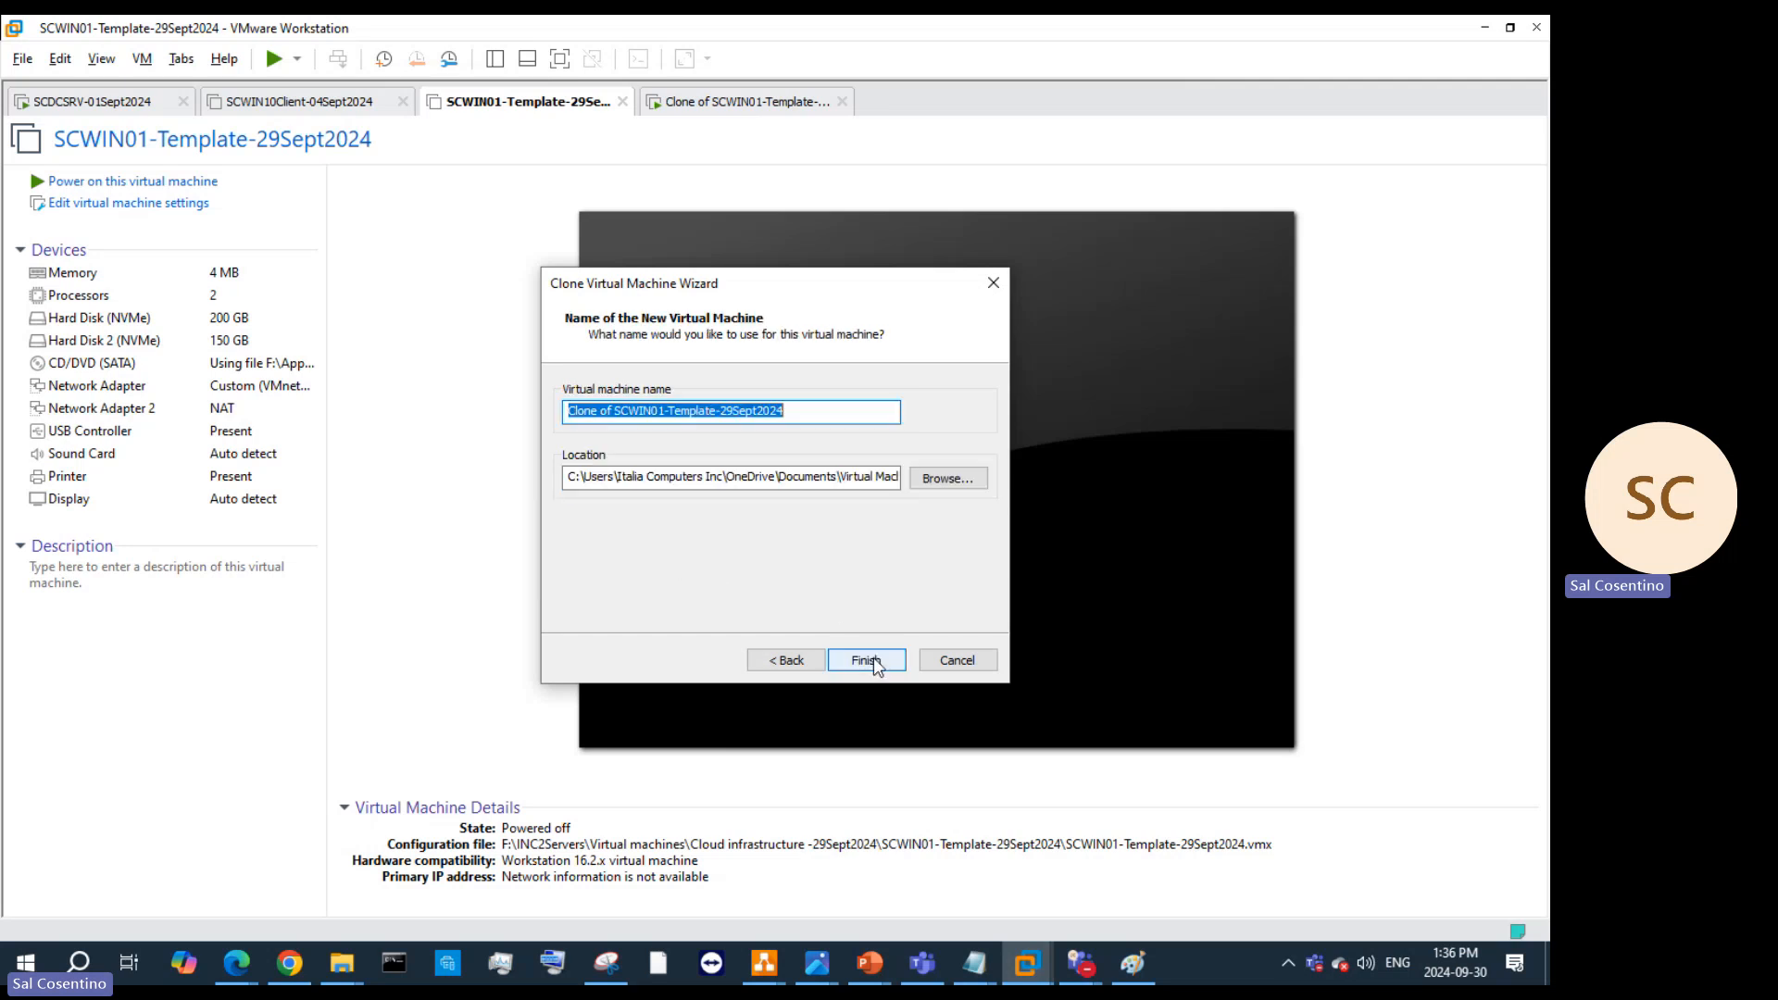
{"action": "left_click", "coordinate": [666, 410]}
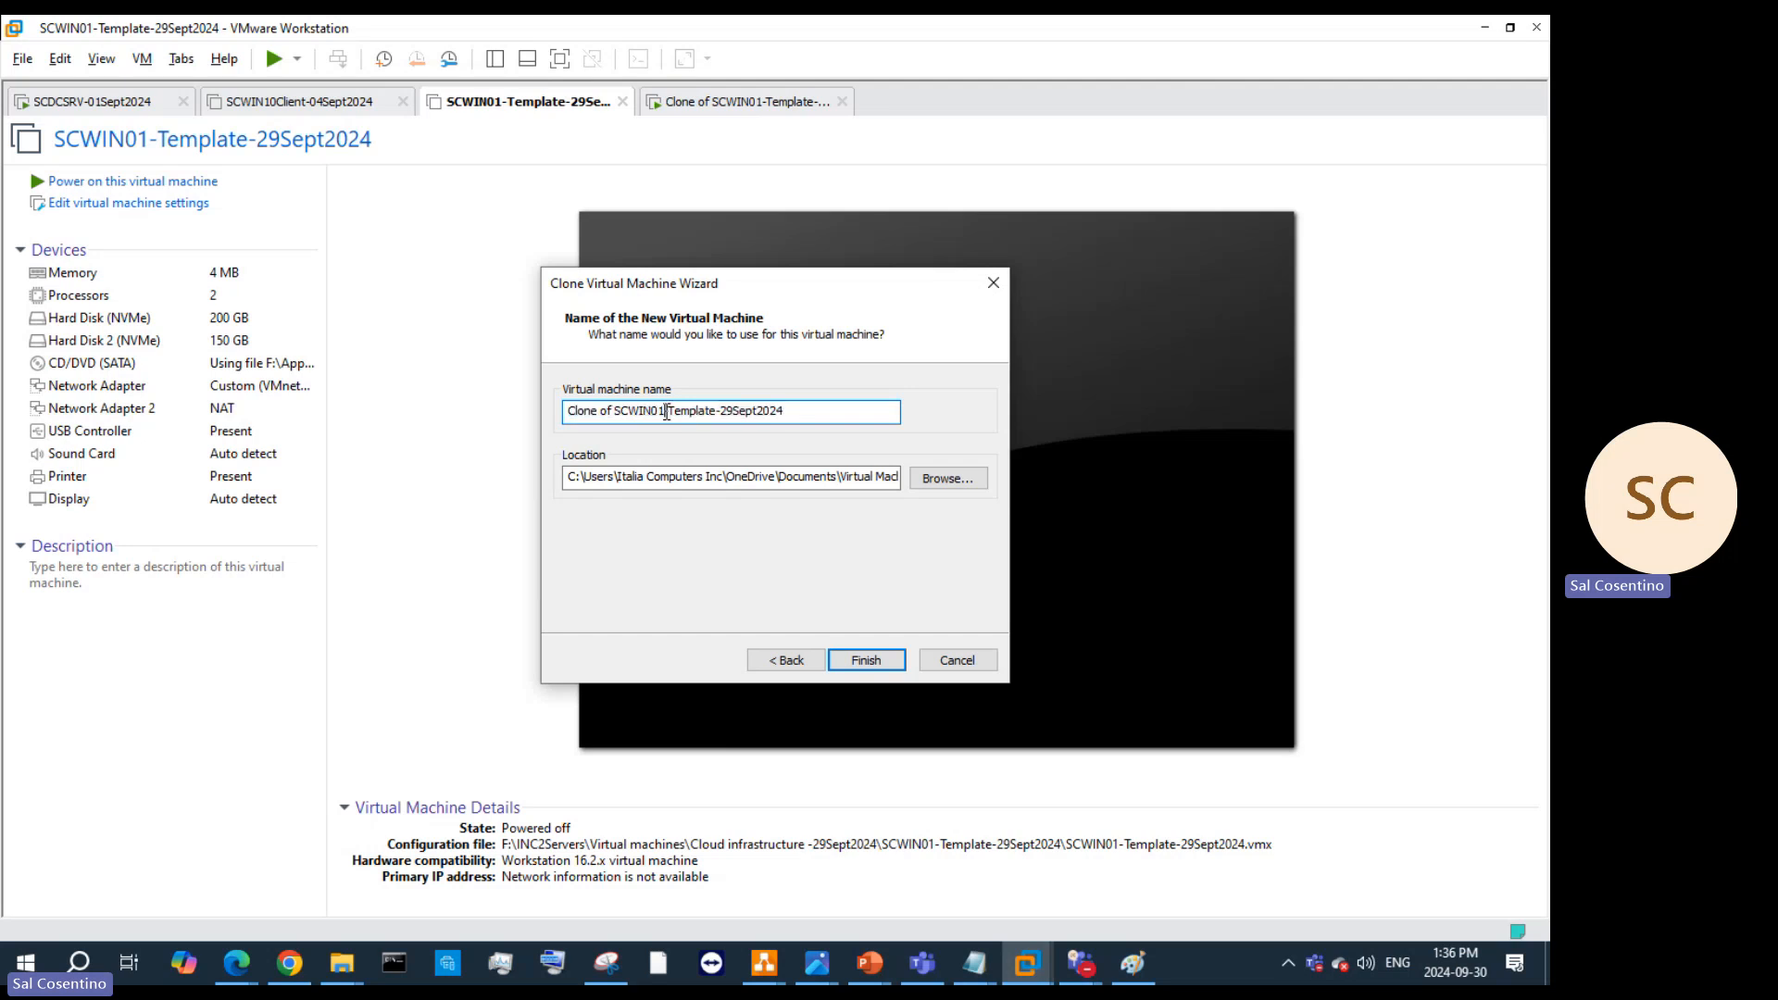
{"action": "key", "text": "BackSpace"}
{"action": "key", "text": "BackSpace"}
{"action": "key", "text": "BackSpace"}
{"action": "key", "text": "BackSpace"}
{"action": "type", "text": "SRAV"}
{"action": "key", "text": "BackSpace"}
{"action": "key", "text": "BackSpace"}
{"action": "type", "text": "V"}
Step: Store the clone under F:\INC2Servers\Prototype & templates and complete the linked clone
{"action": "left_click", "coordinate": [931, 481]}
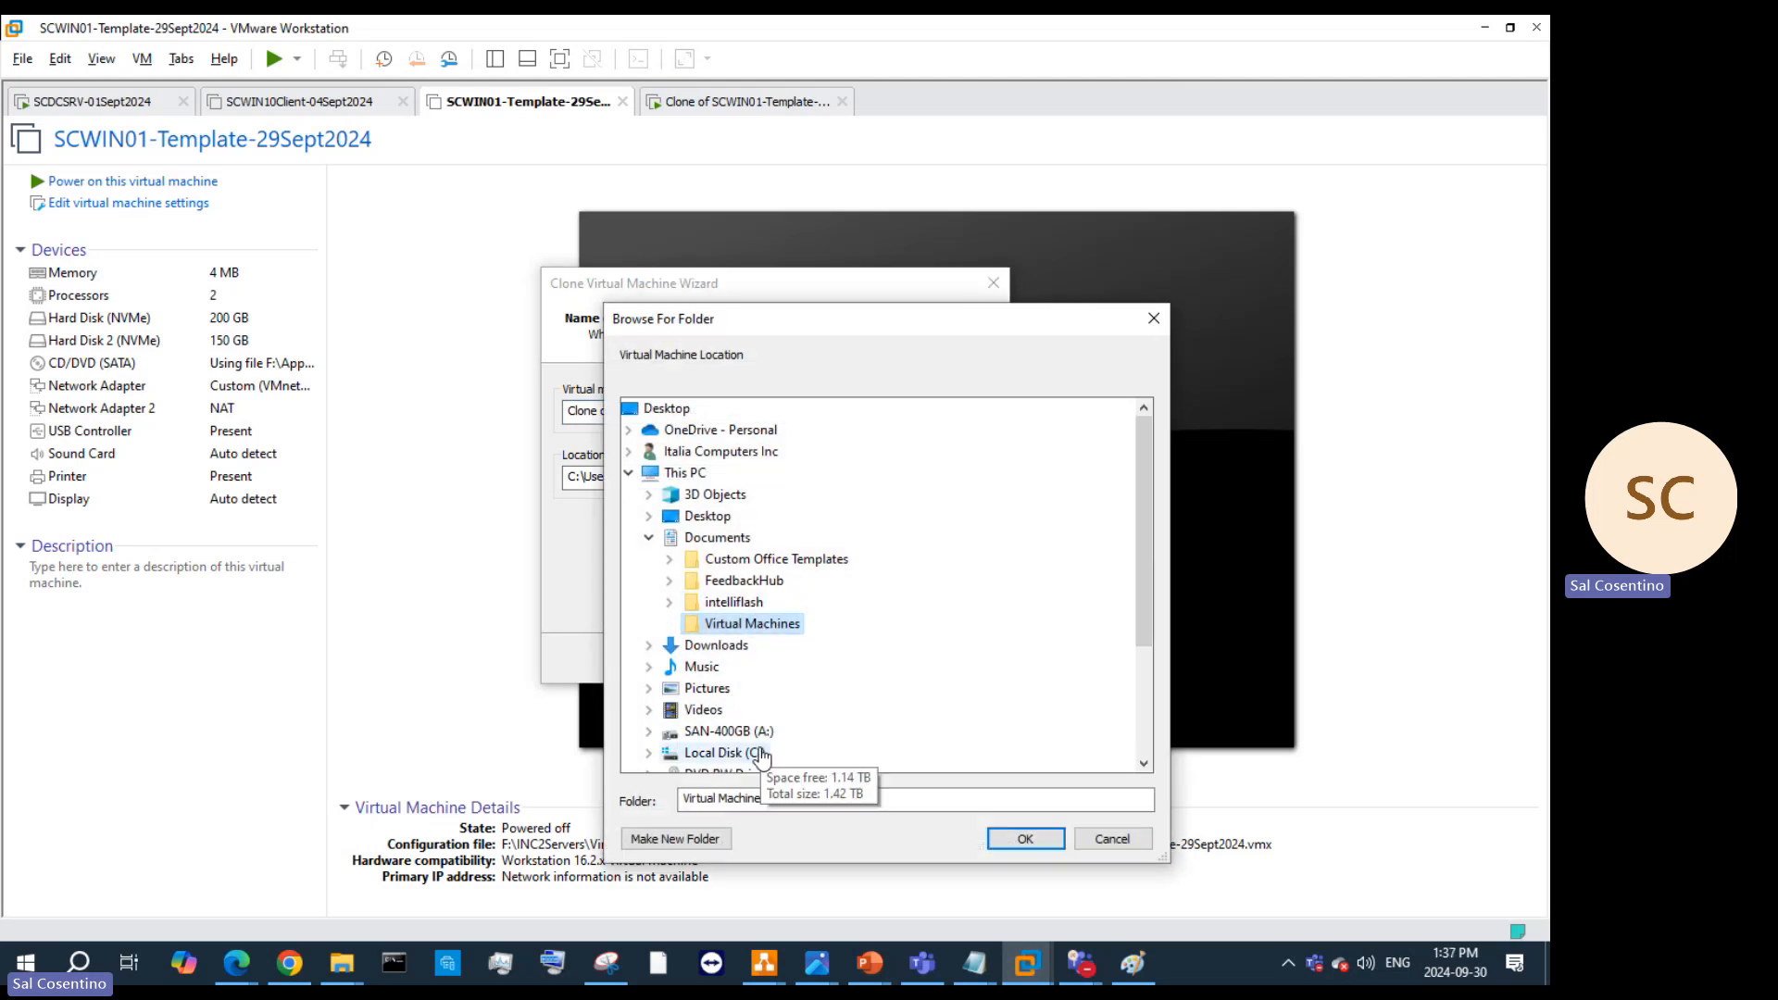
{"action": "scroll", "coordinate": [759, 755], "scroll_direction": "down", "scroll_amount": 2}
{"action": "left_click", "coordinate": [727, 687]}
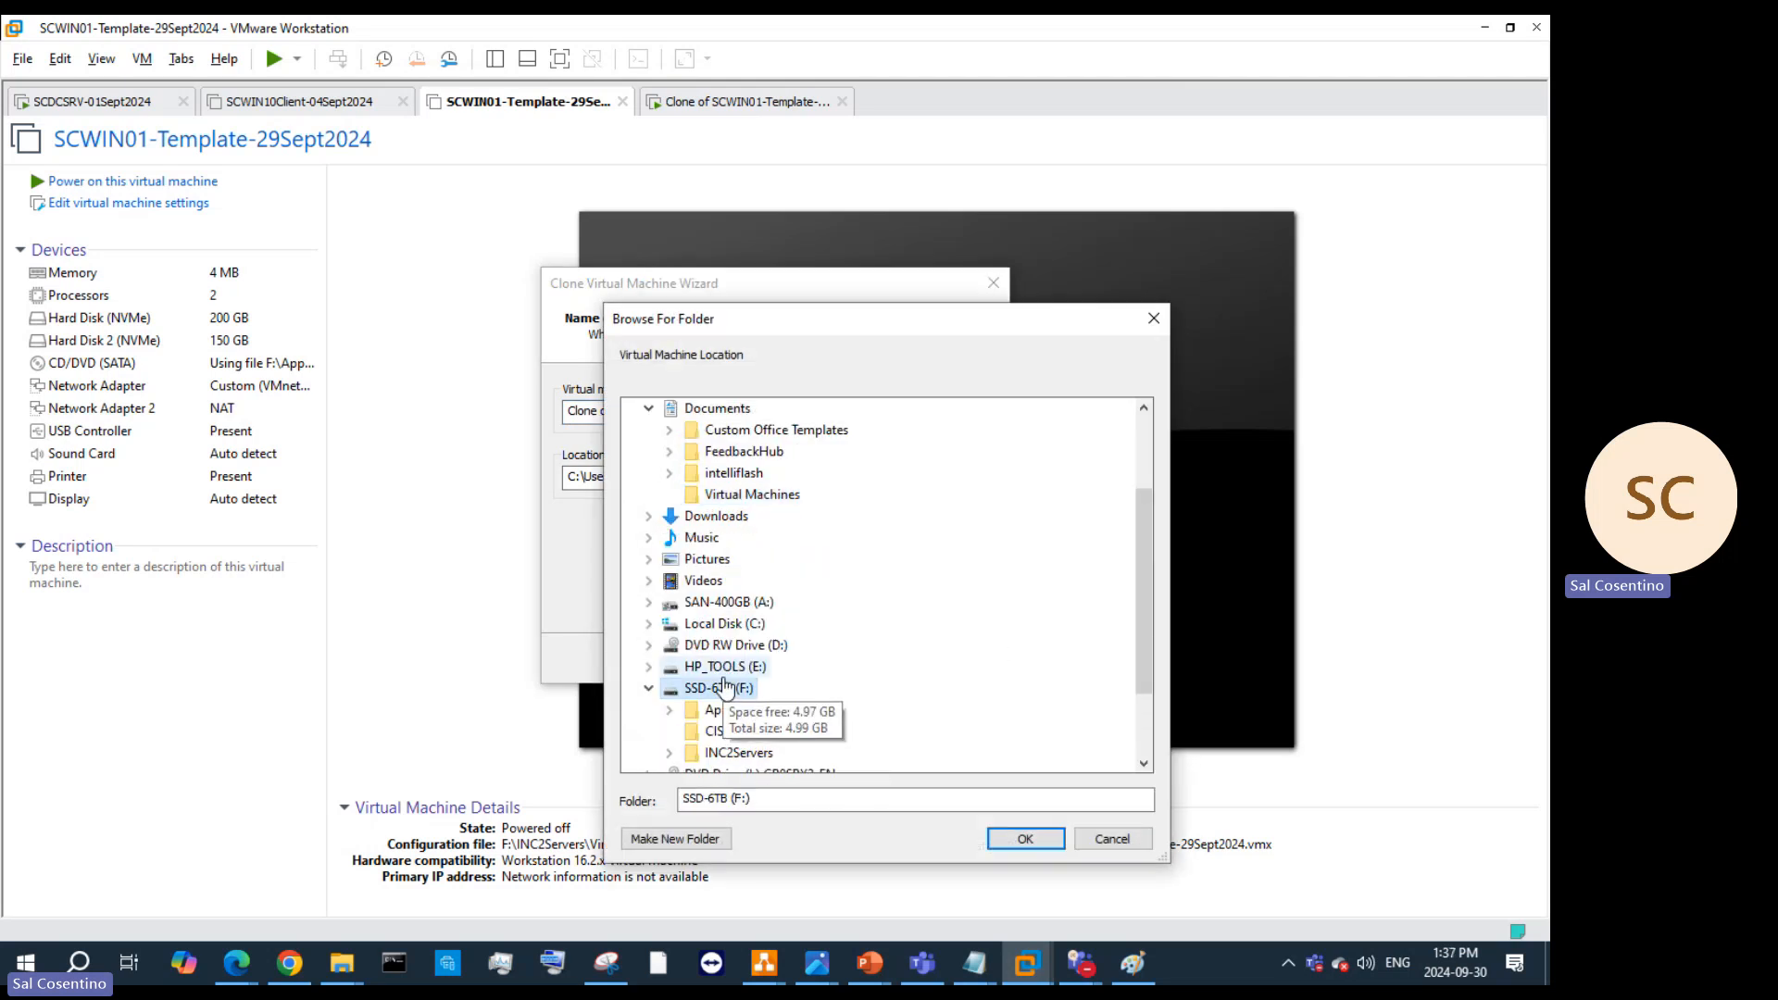
{"action": "scroll", "coordinate": [727, 687], "scroll_direction": "down", "scroll_amount": 2}
{"action": "left_click", "coordinate": [727, 648]}
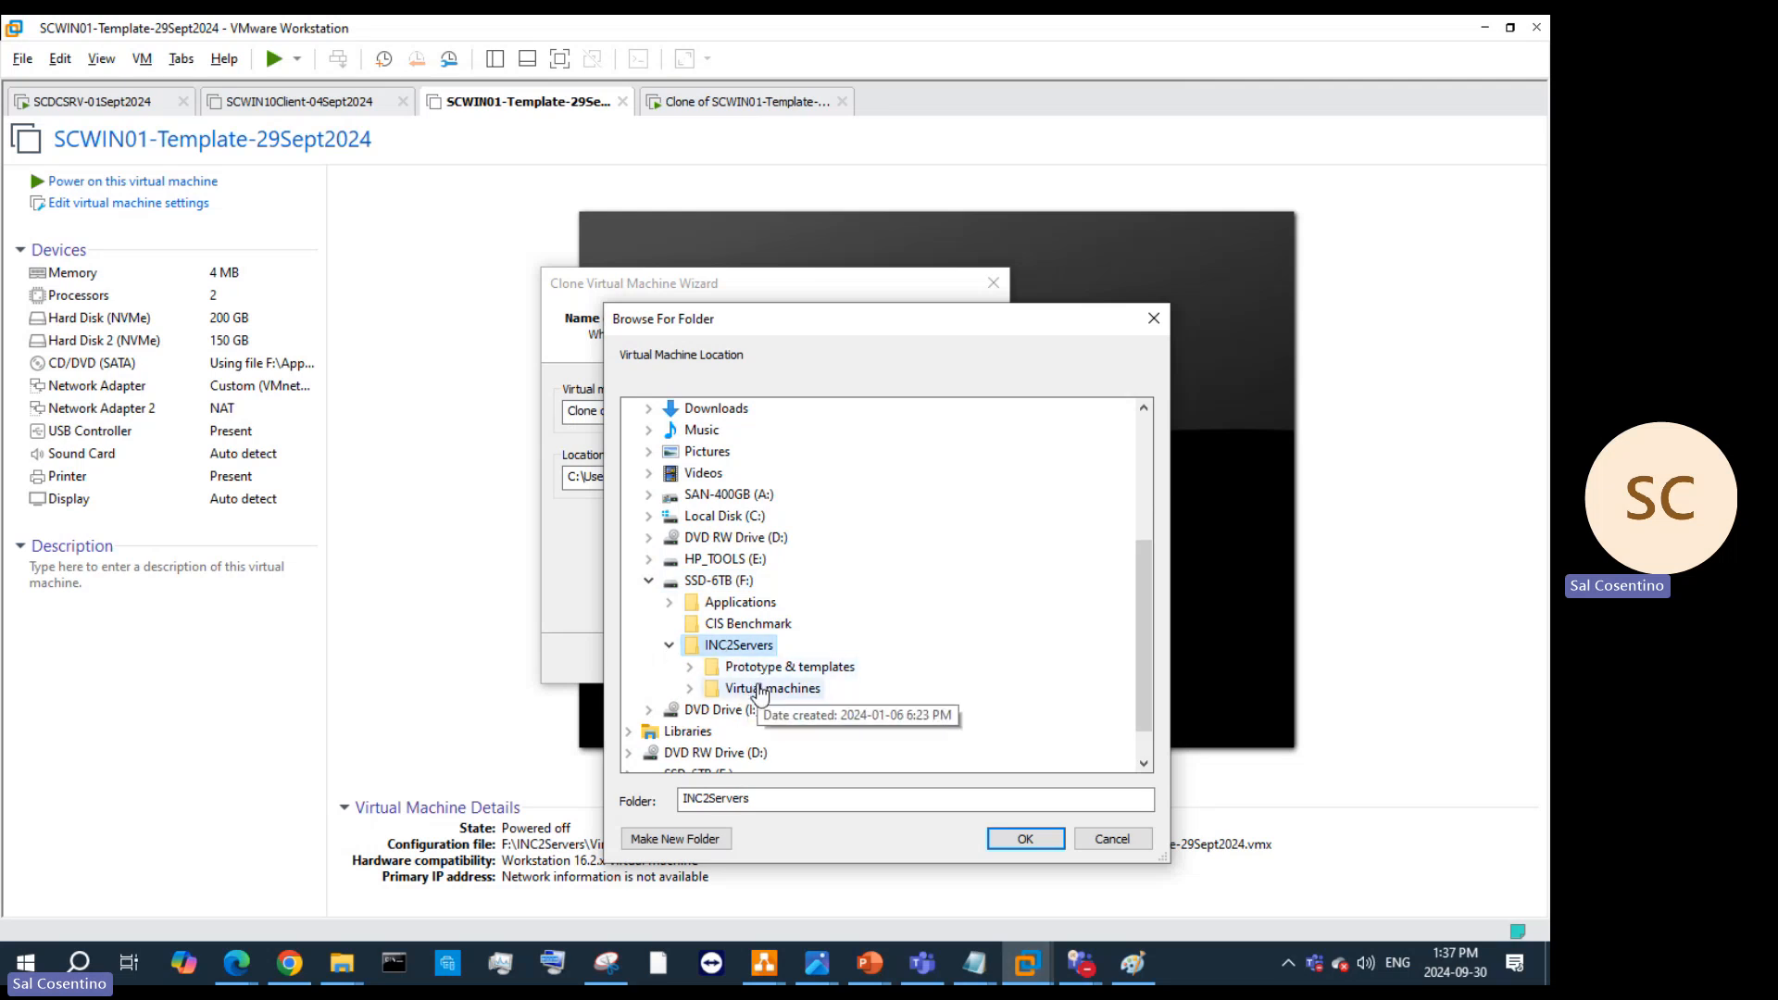
{"action": "left_click", "coordinate": [756, 668]}
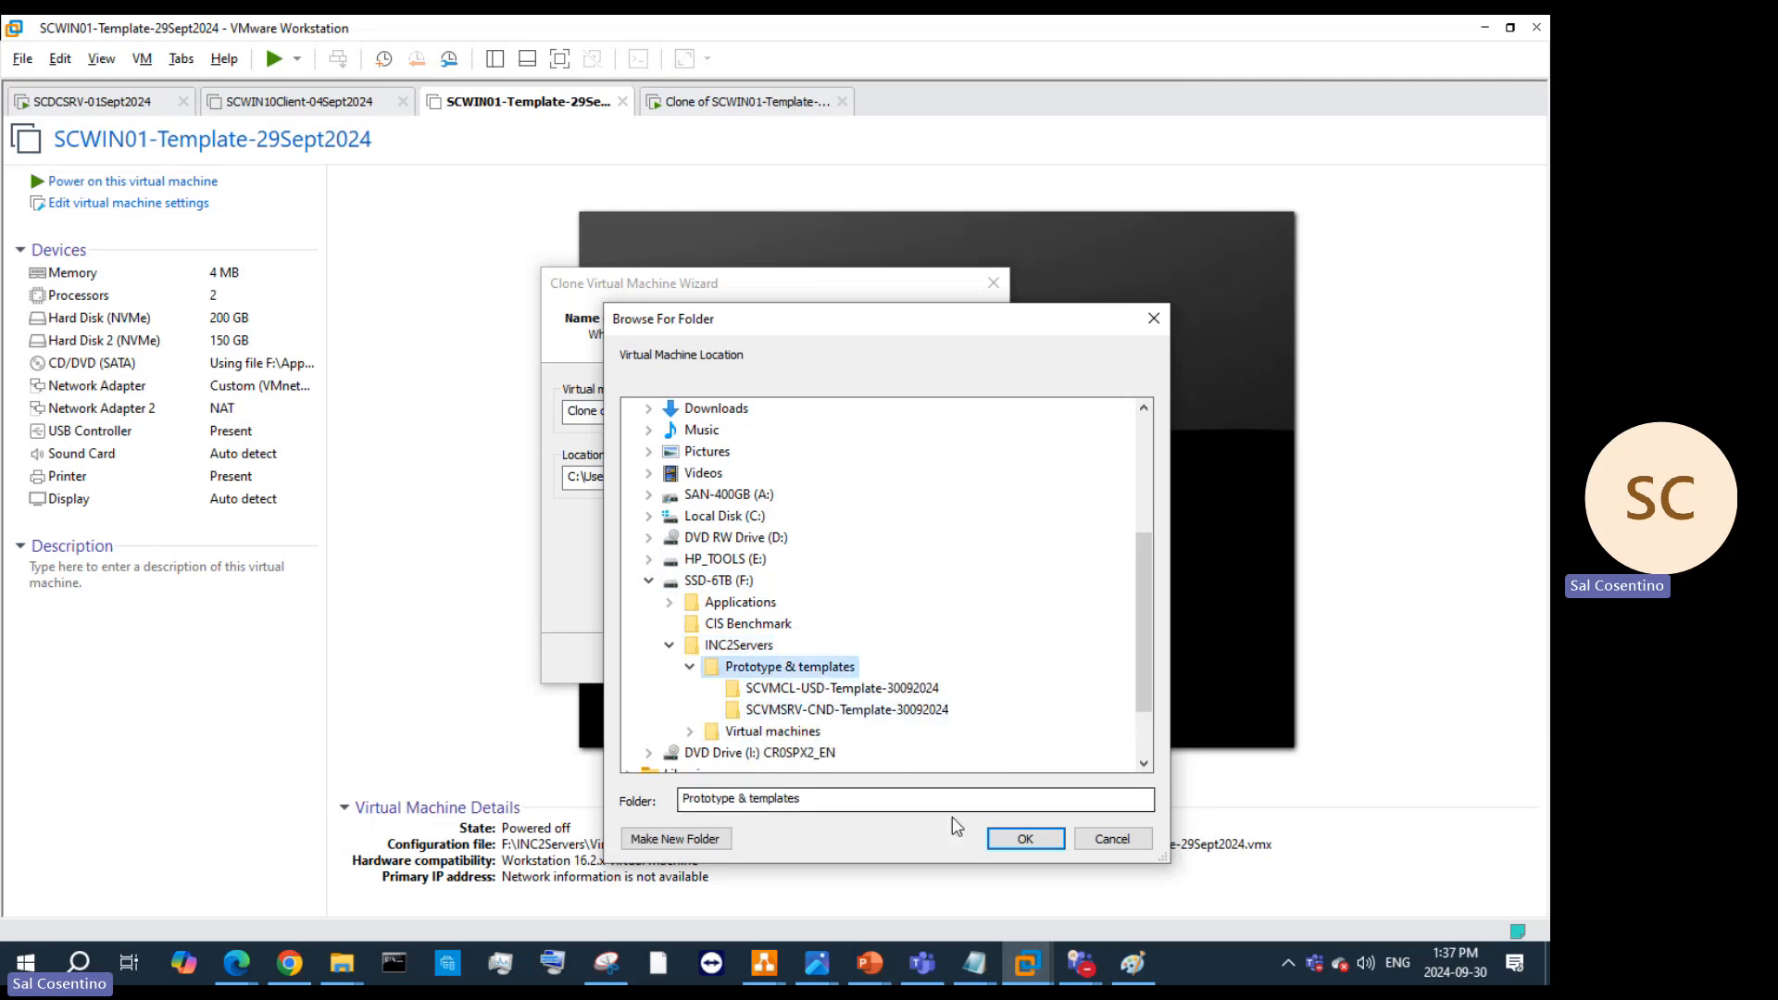
{"action": "left_click", "coordinate": [820, 711]}
{"action": "left_click", "coordinate": [1023, 838]}
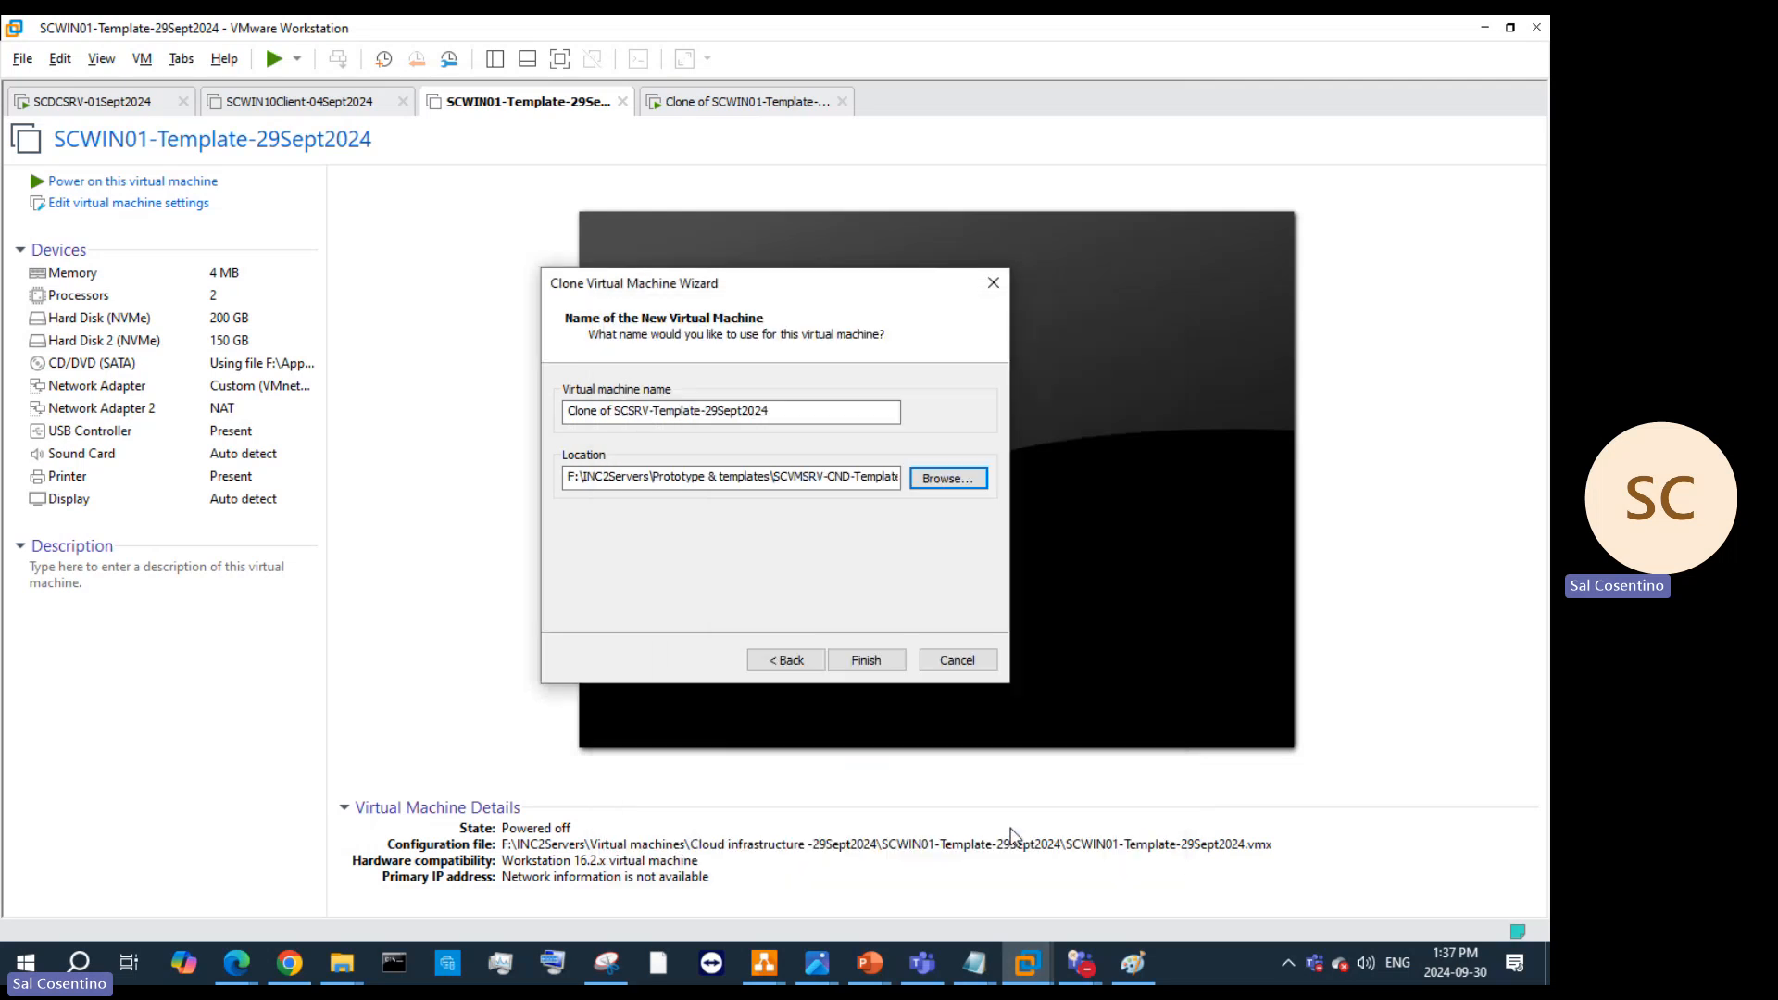
{"action": "left_click", "coordinate": [866, 659]}
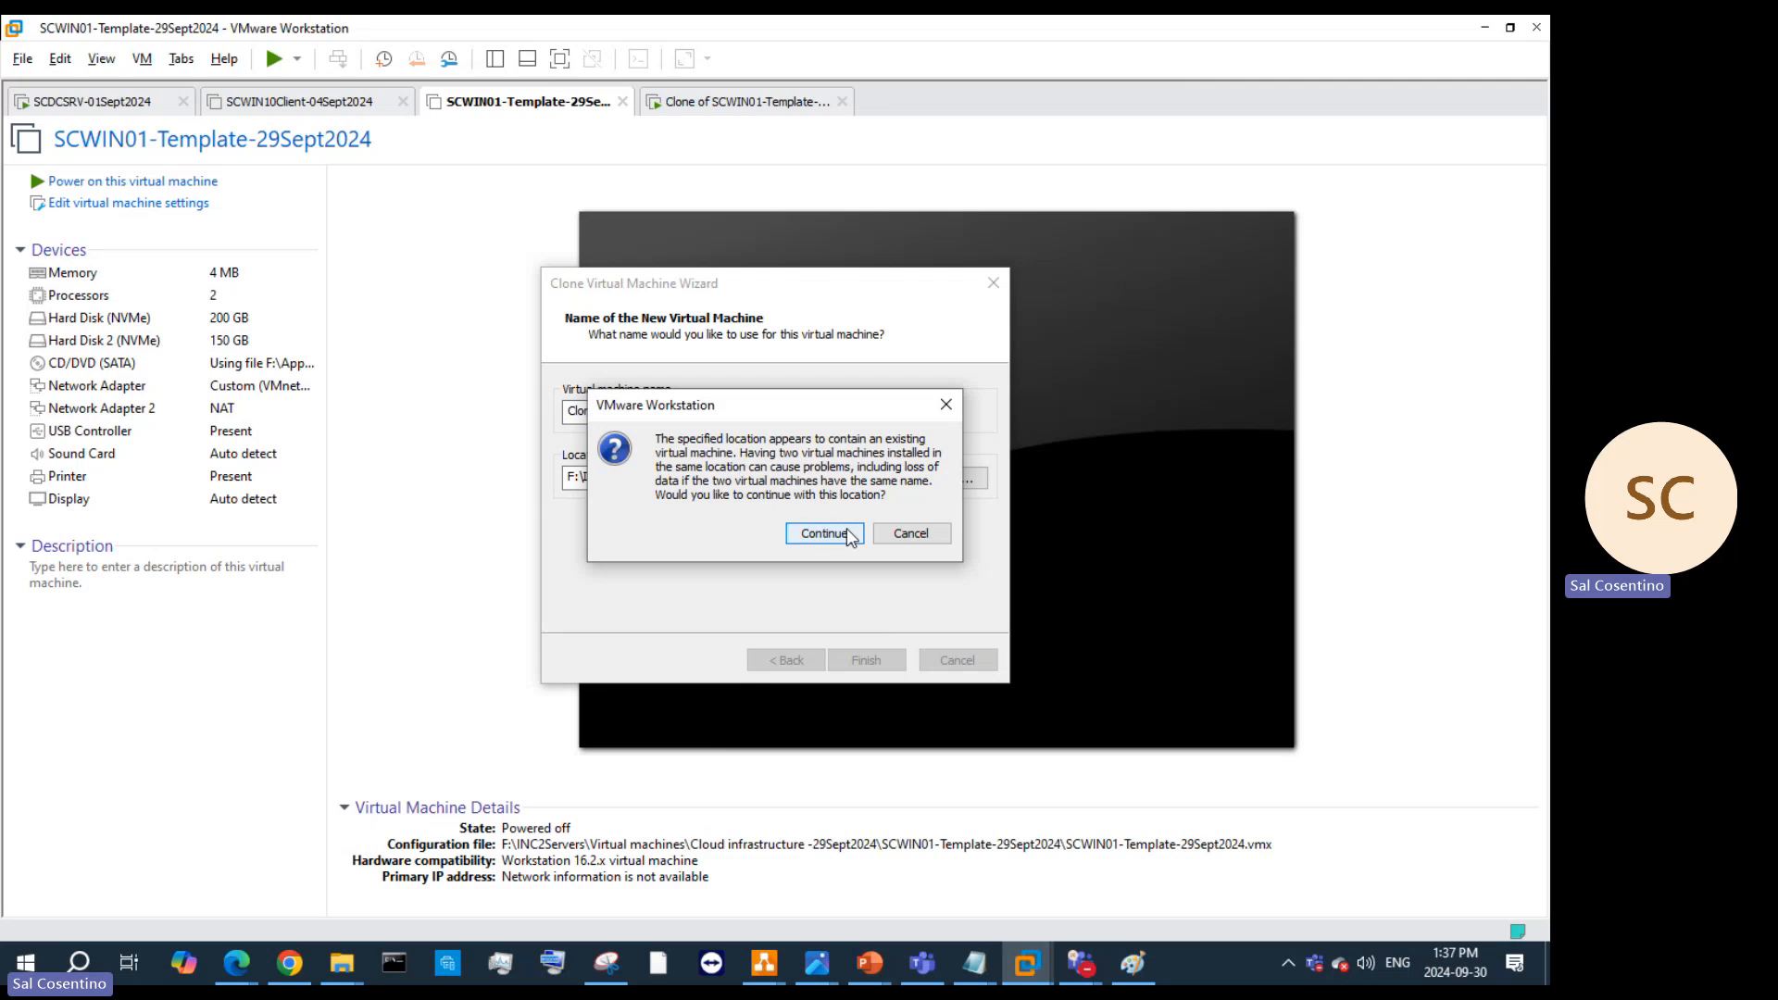
{"action": "left_click", "coordinate": [846, 533]}
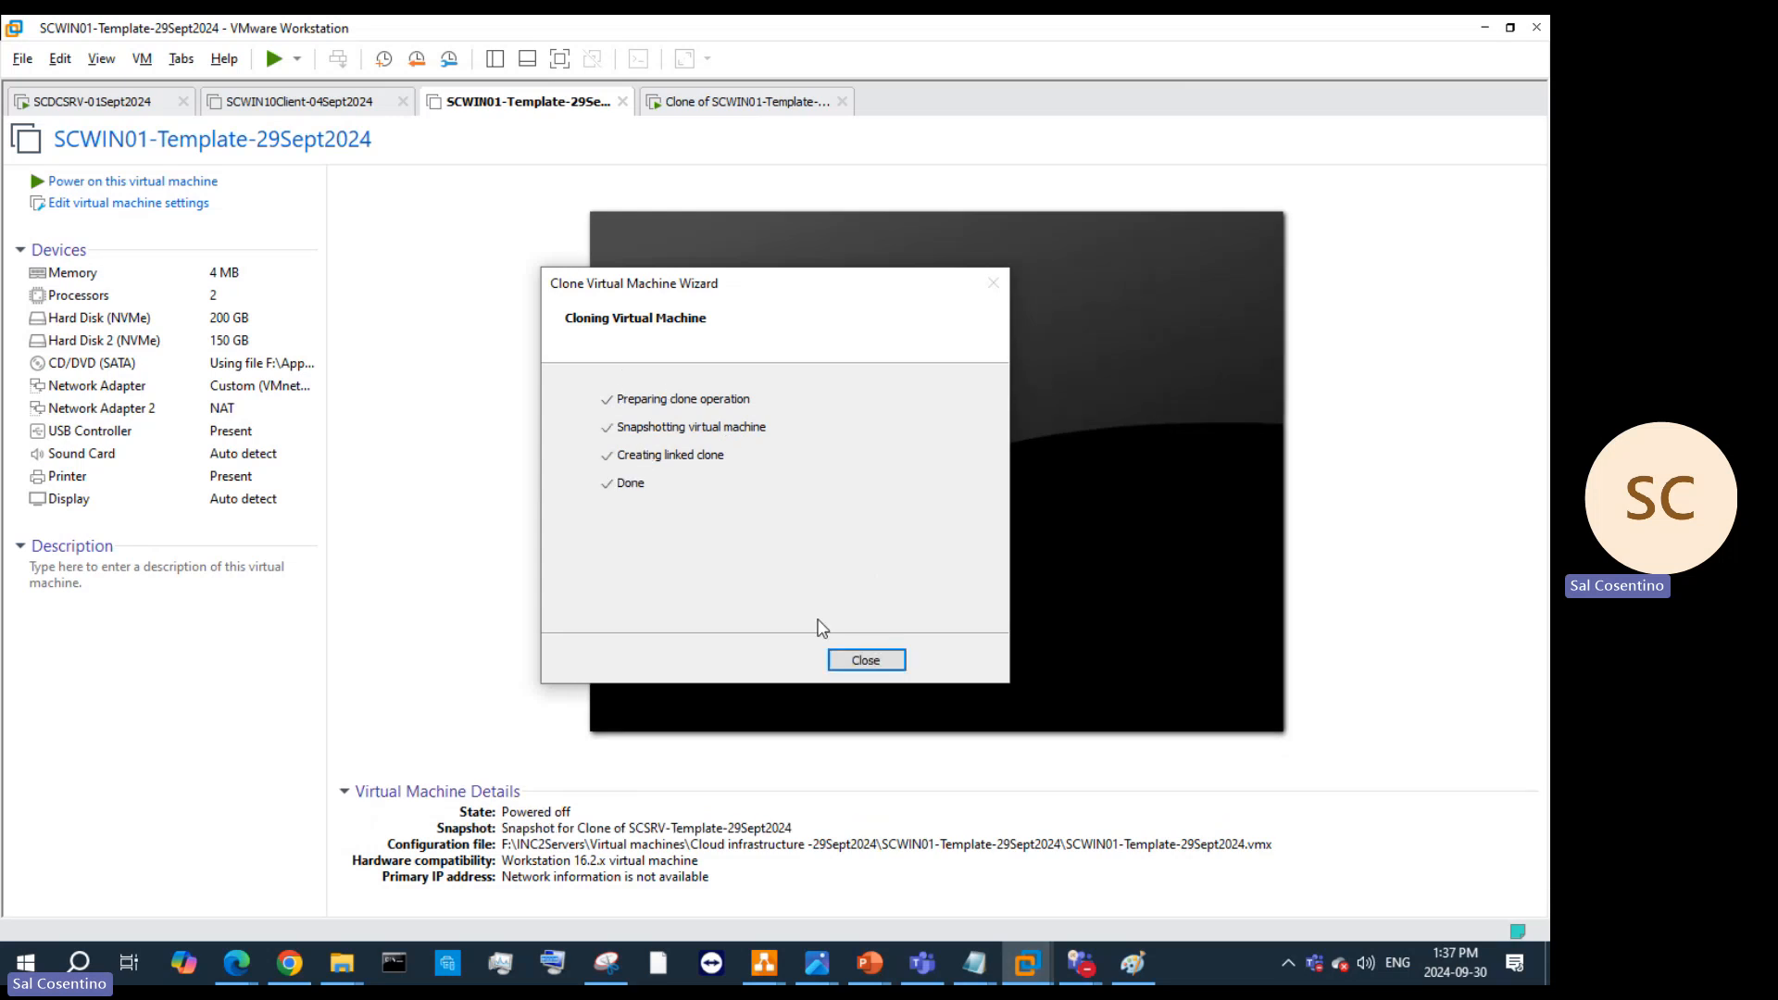
{"action": "left_click", "coordinate": [859, 660]}
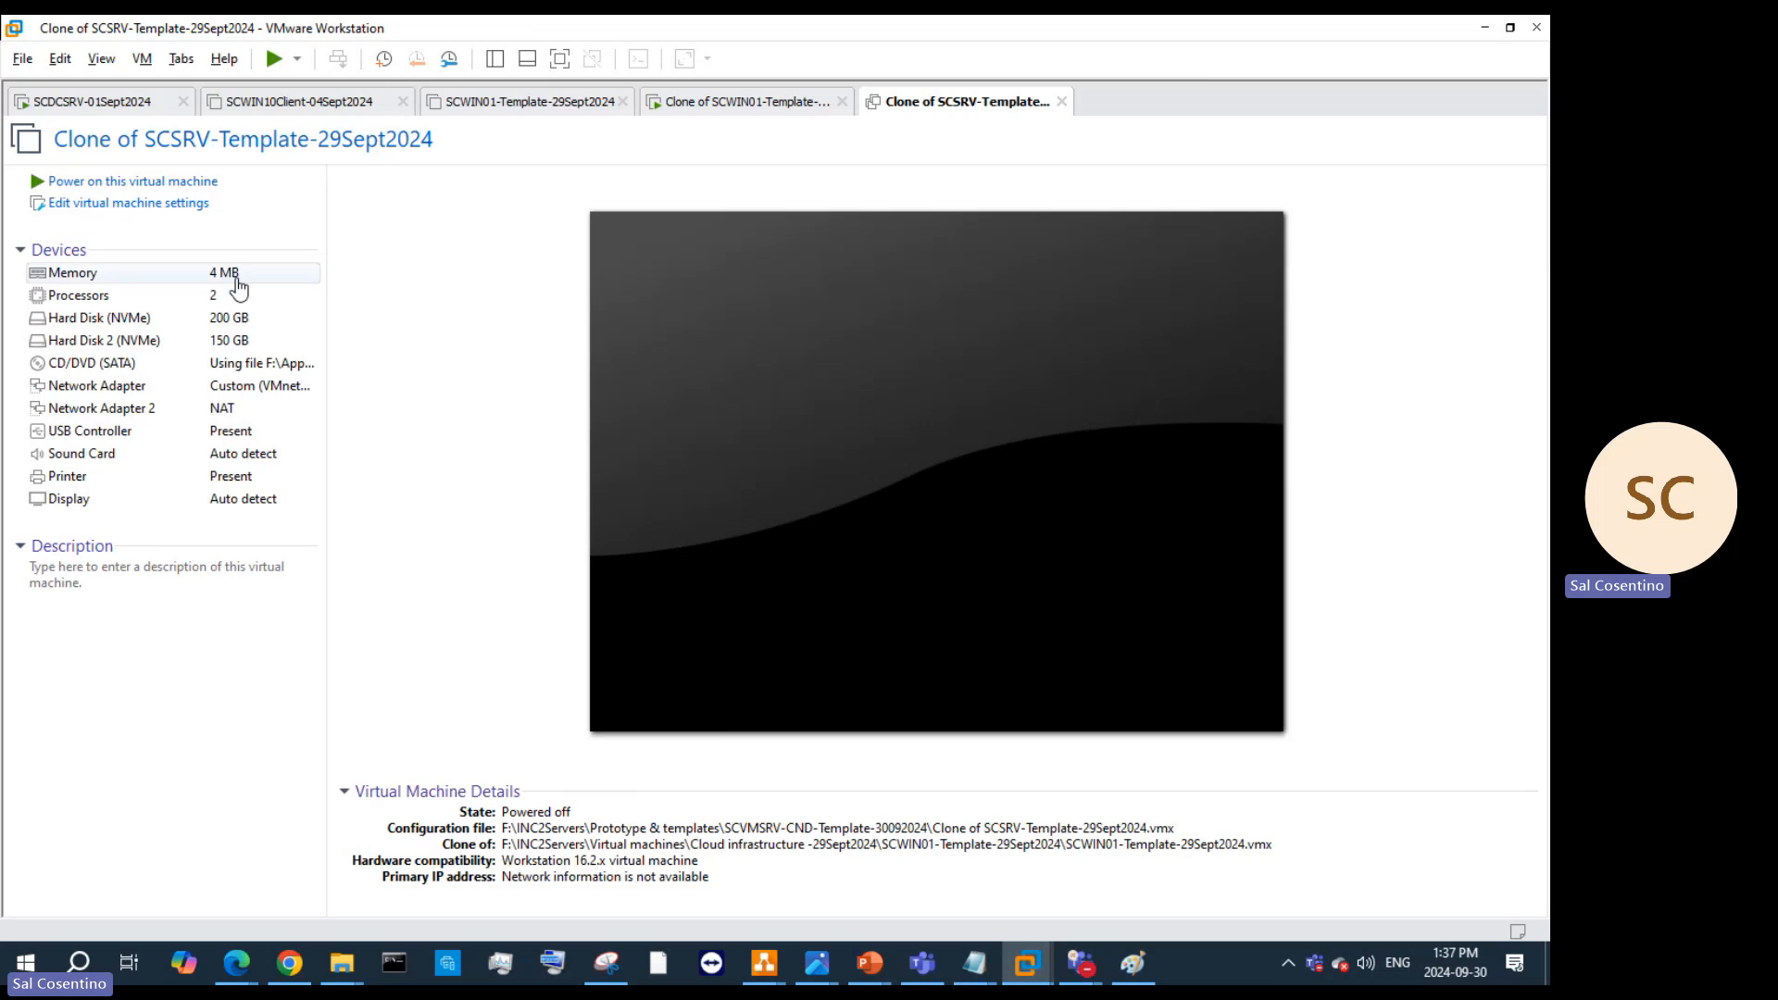
Step: Close the running SCWIN01 clone's tab, powering it off
{"action": "left_click", "coordinate": [727, 104]}
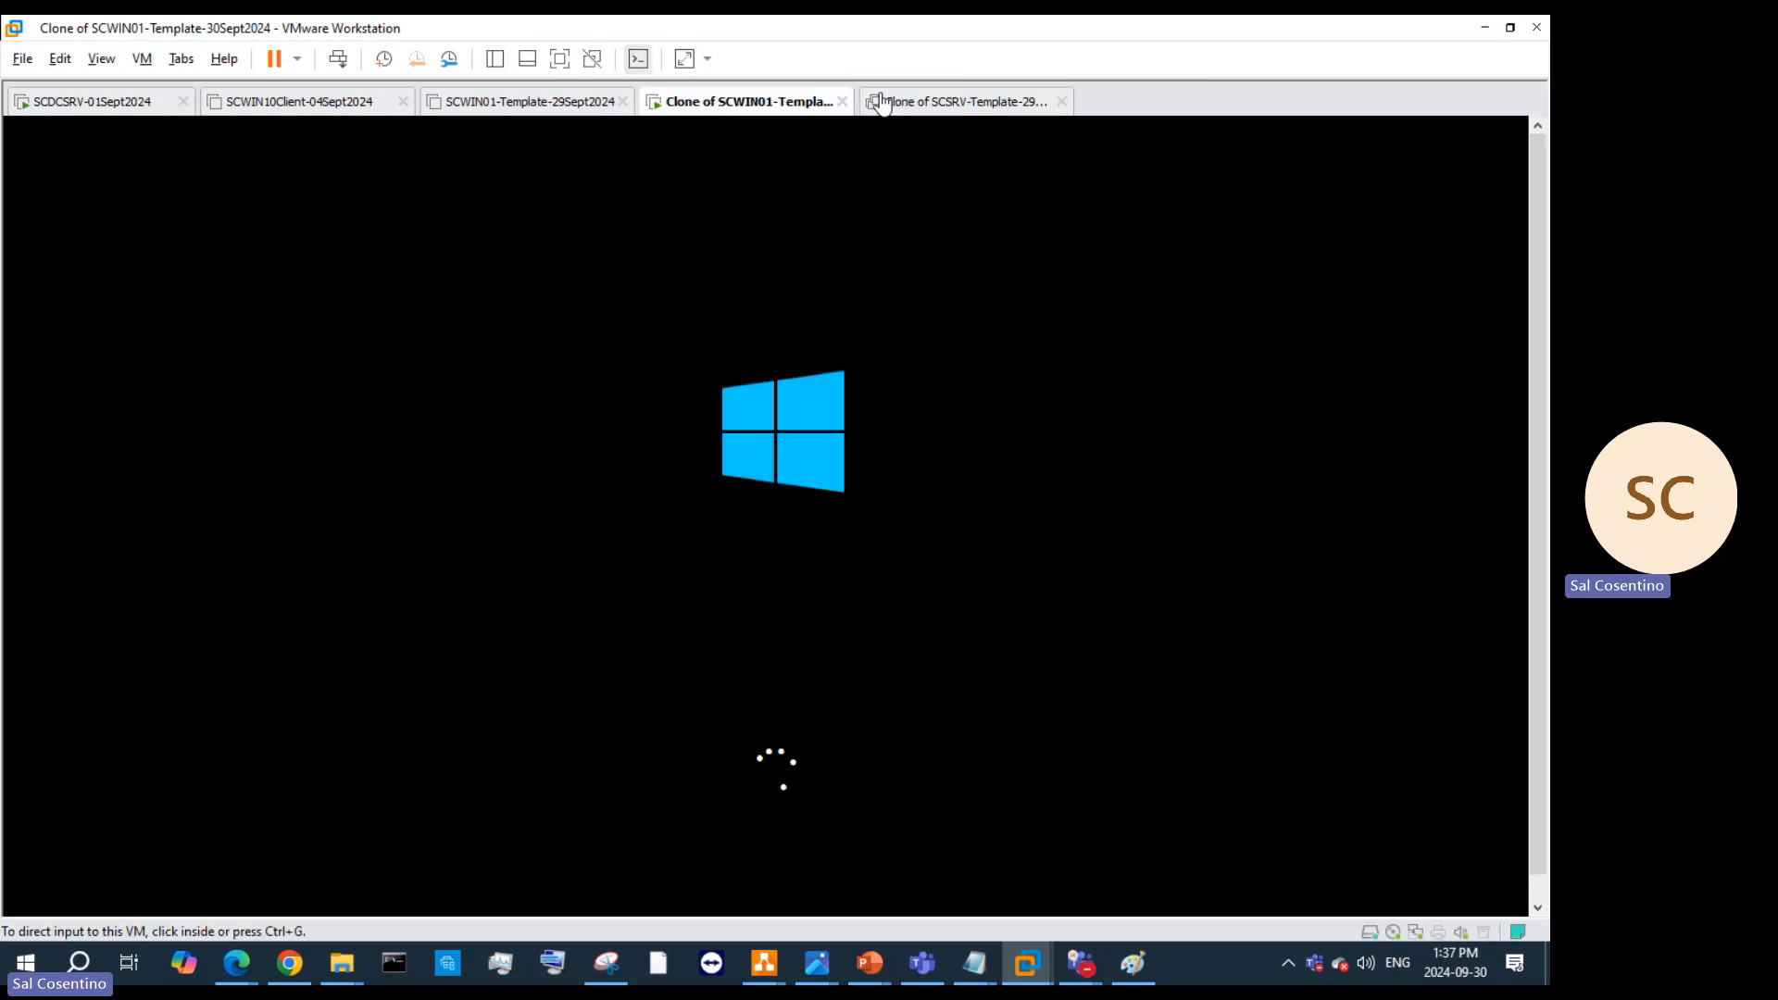
{"action": "left_click", "coordinate": [843, 102]}
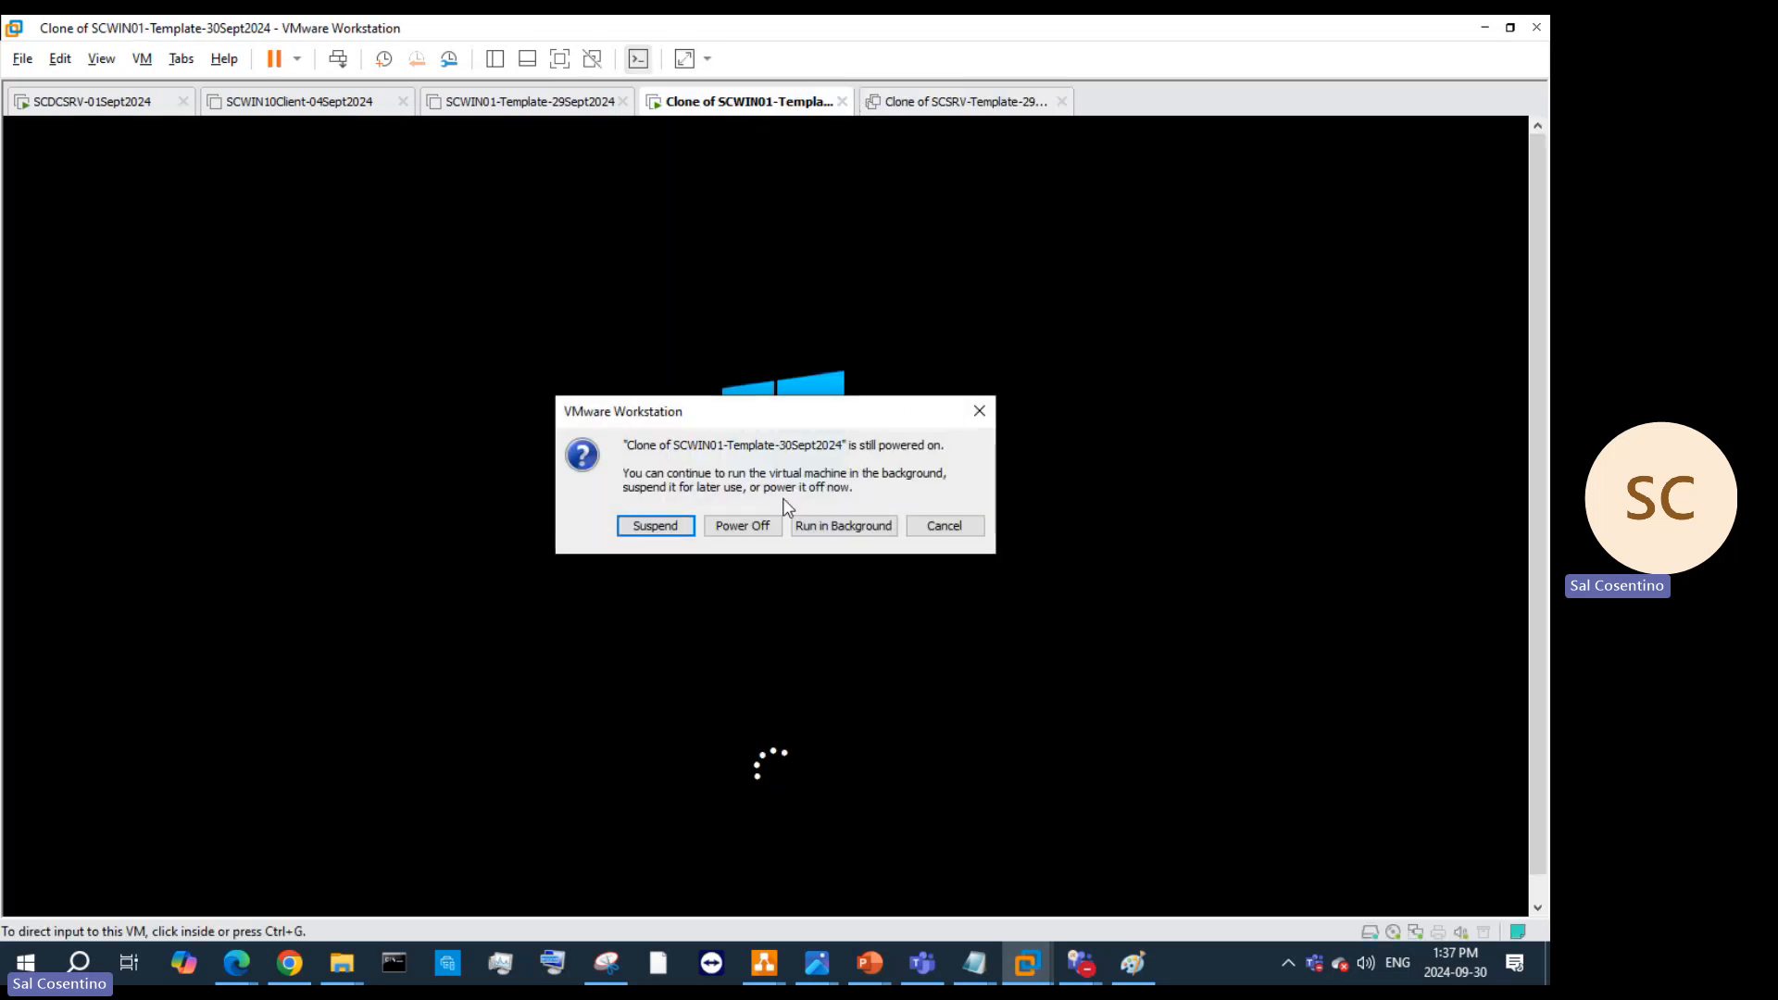
{"action": "left_click", "coordinate": [741, 525]}
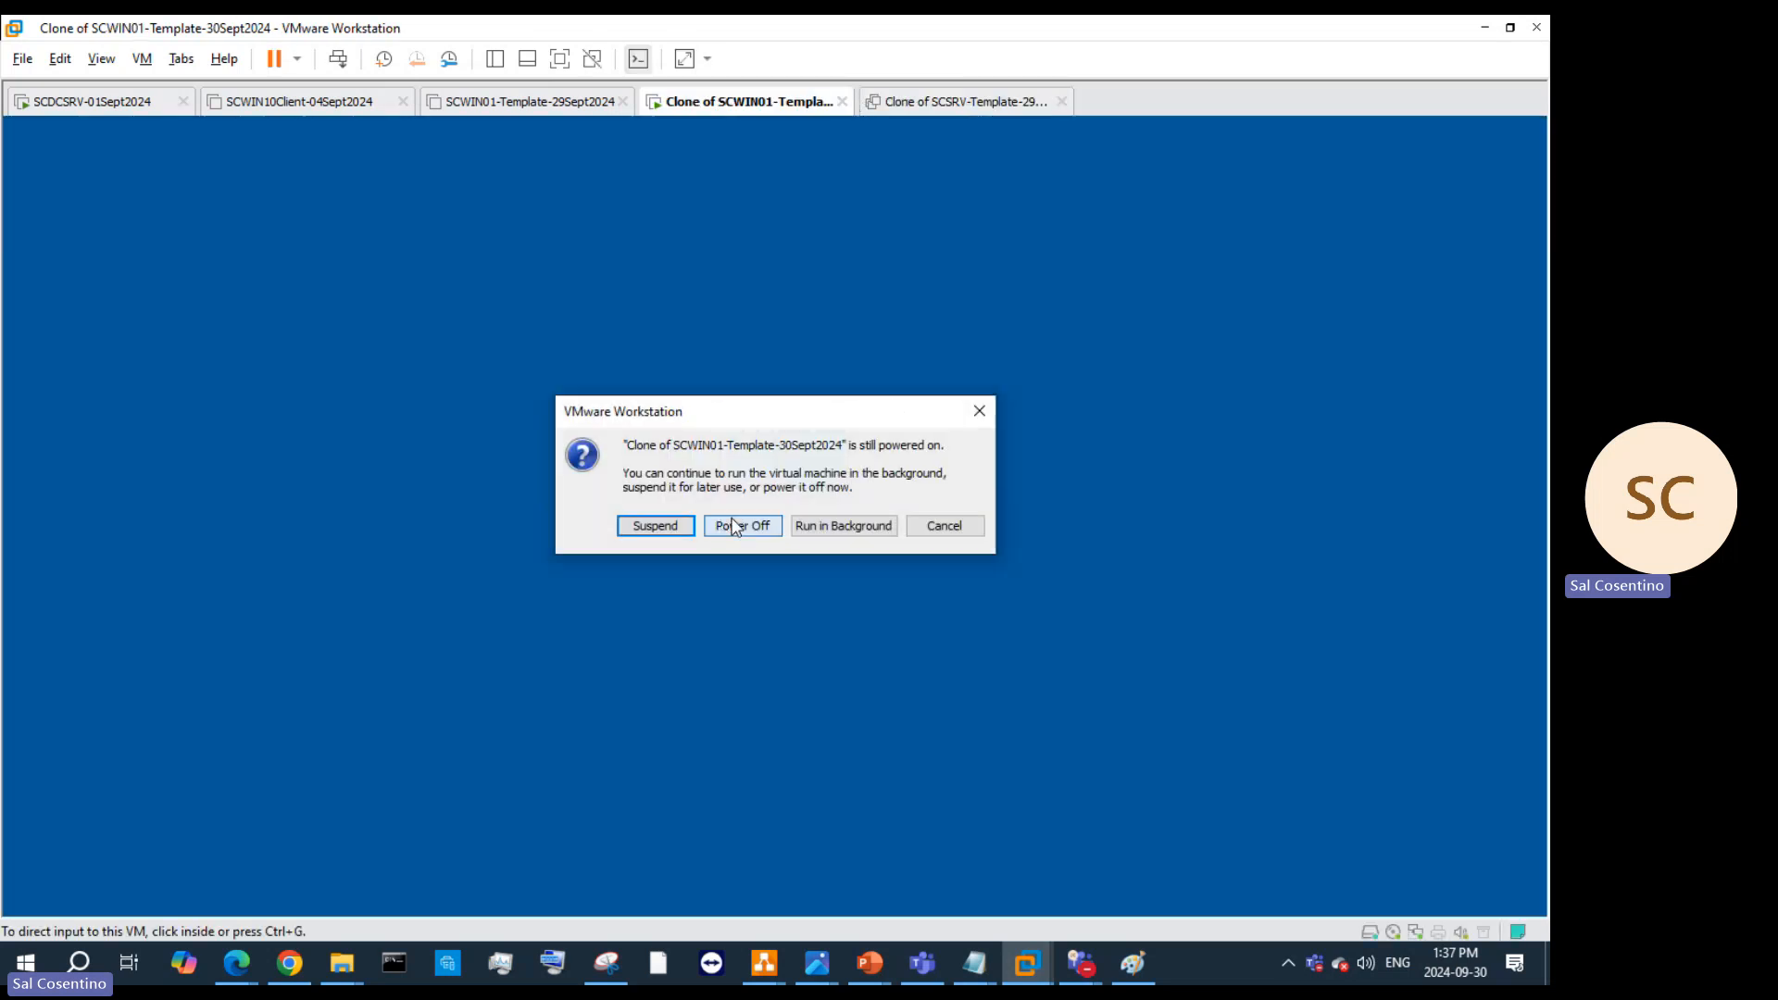
Step: Set the SCSRV clone's memory to 4 GB
{"action": "left_click", "coordinate": [911, 106]}
{"action": "left_click", "coordinate": [181, 202]}
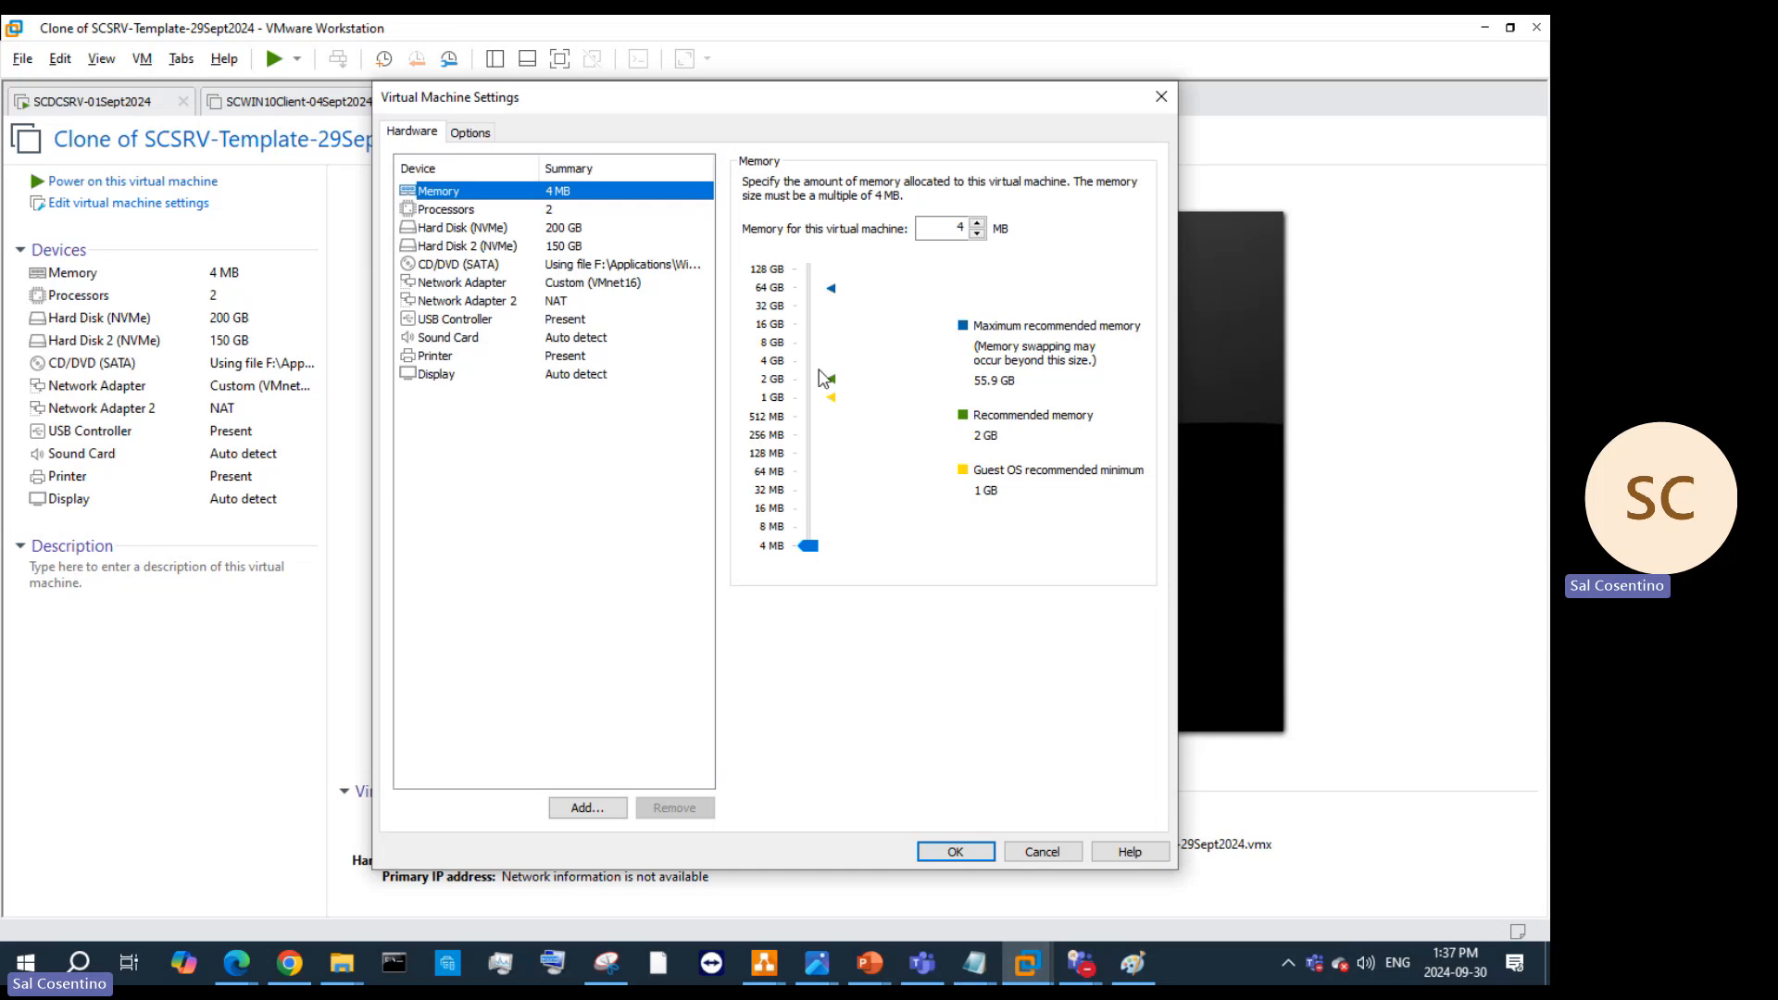
{"action": "left_click", "coordinate": [811, 384]}
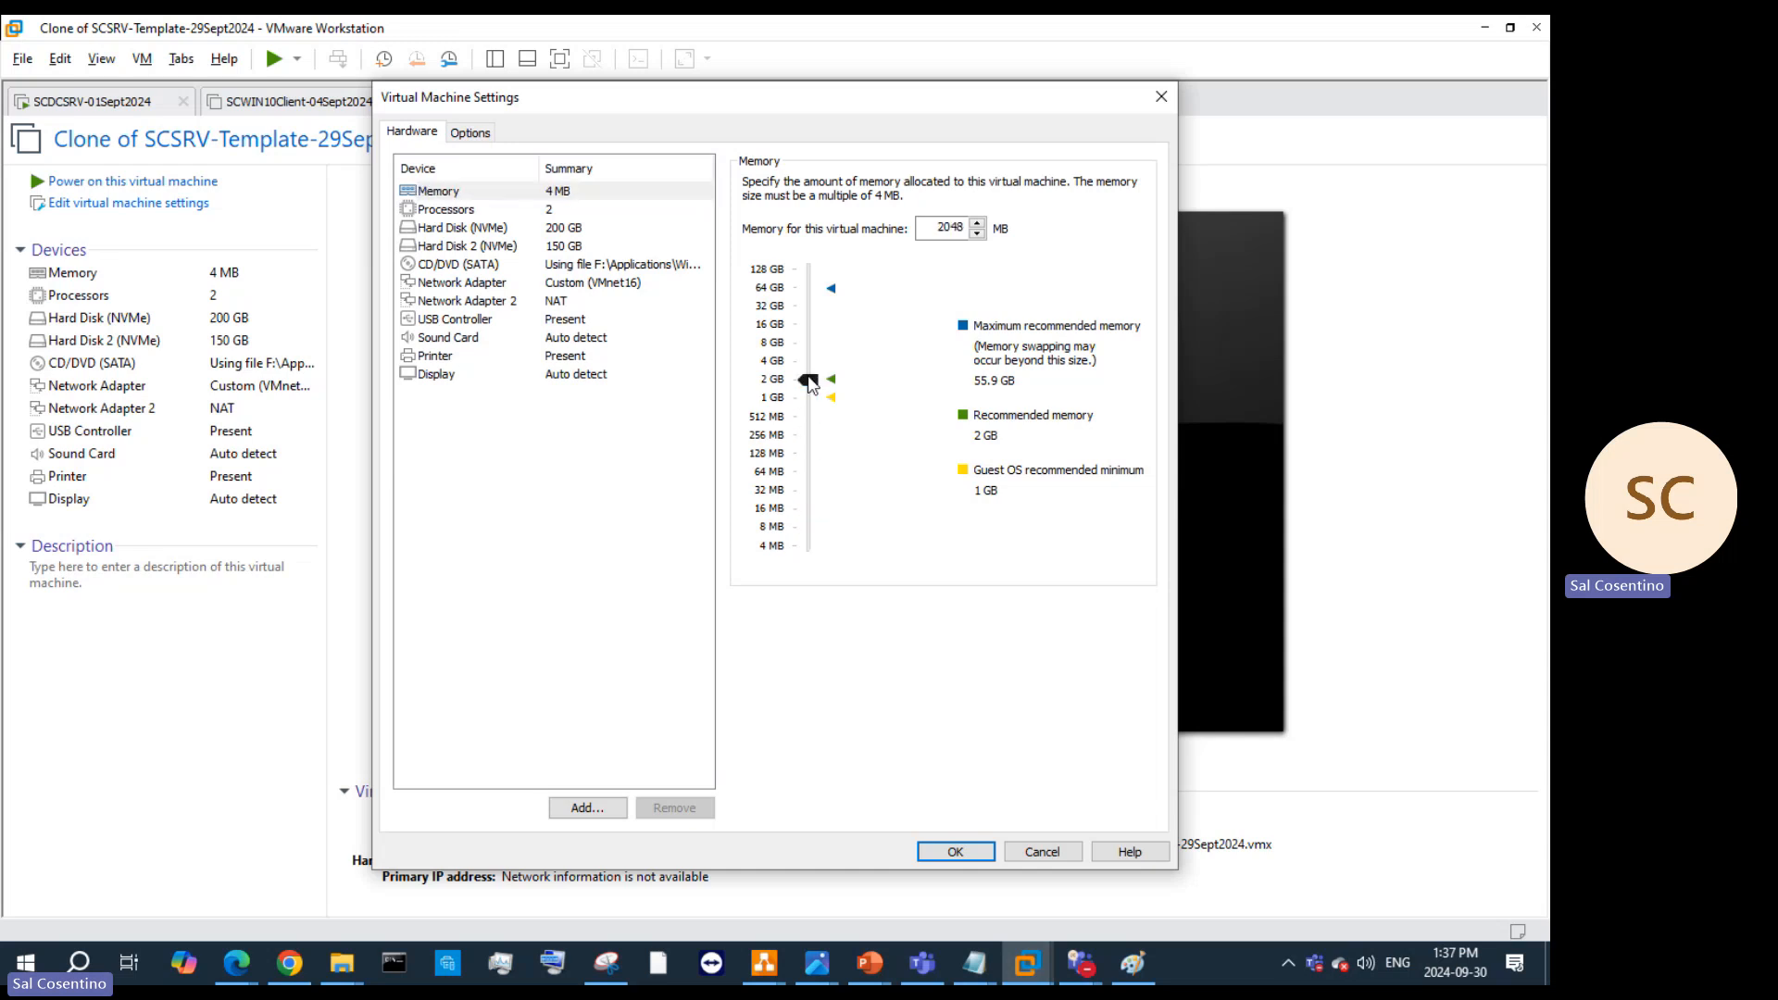
{"action": "left_click_drag", "start_coordinate": [811, 383], "coordinate": [809, 363]}
{"action": "left_click", "coordinate": [941, 844]}
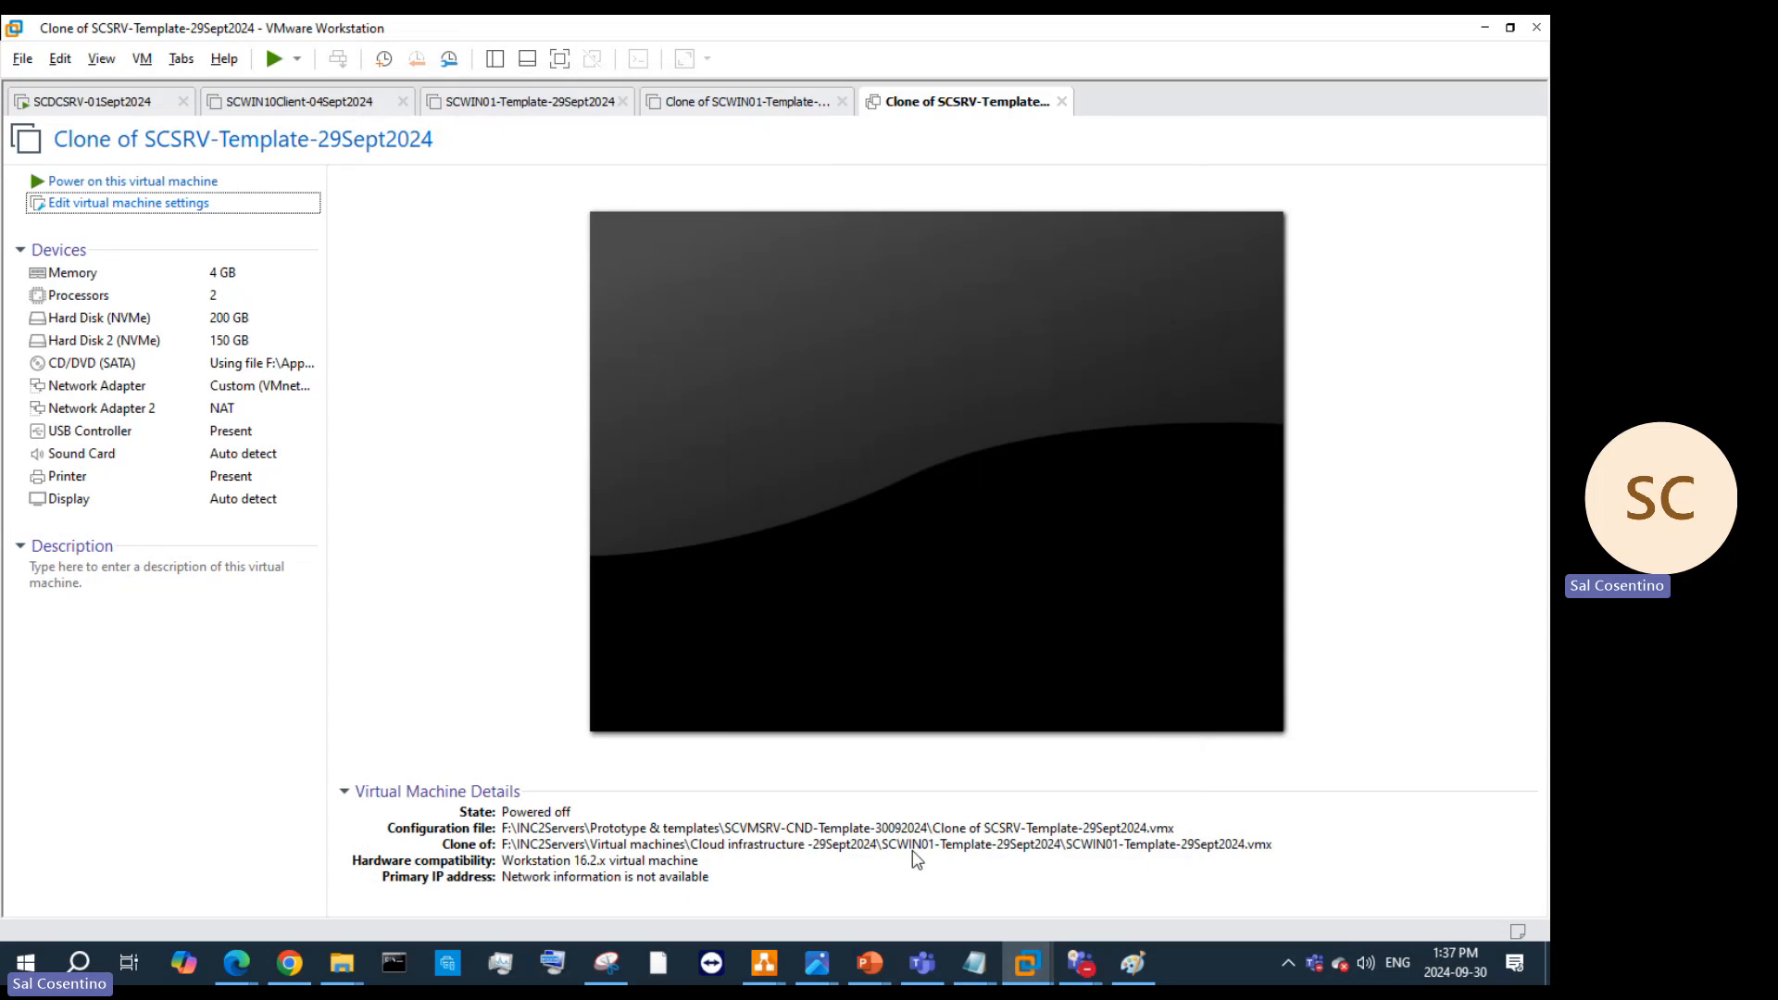
Step: Power on the SCSRV clone and close the powered-off SCWIN01 clone's tab
{"action": "left_click", "coordinate": [174, 189]}
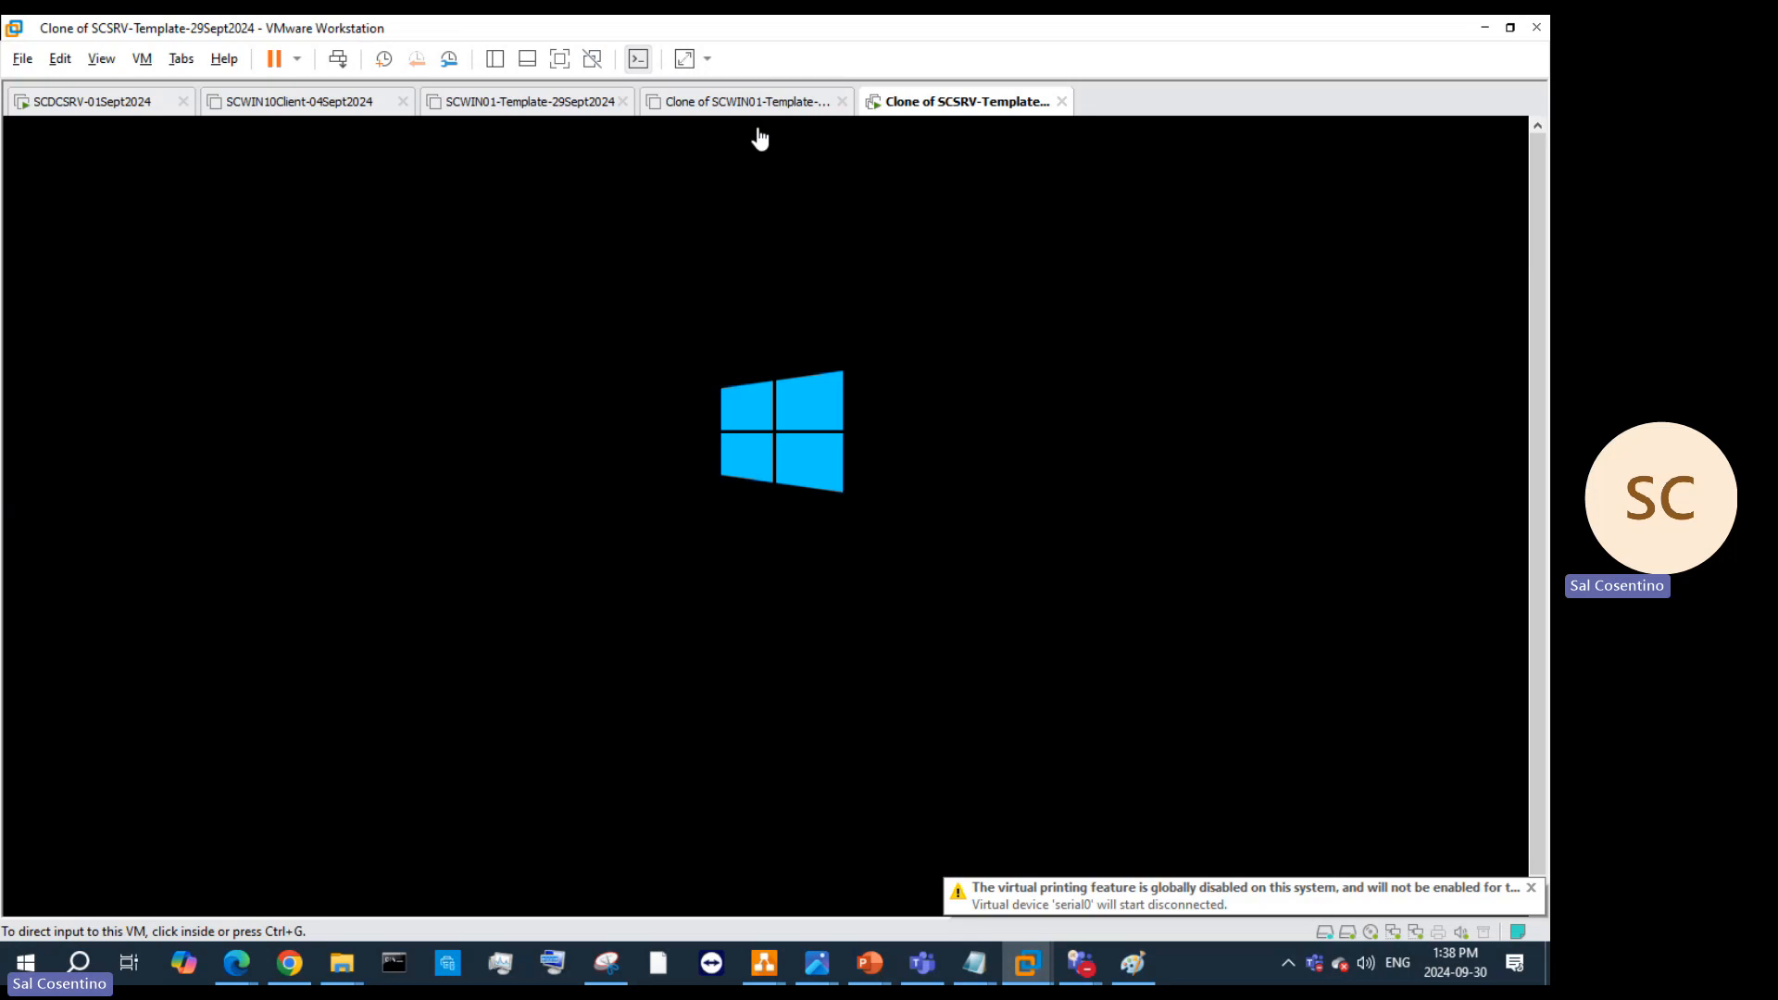
{"action": "left_click", "coordinate": [840, 103]}
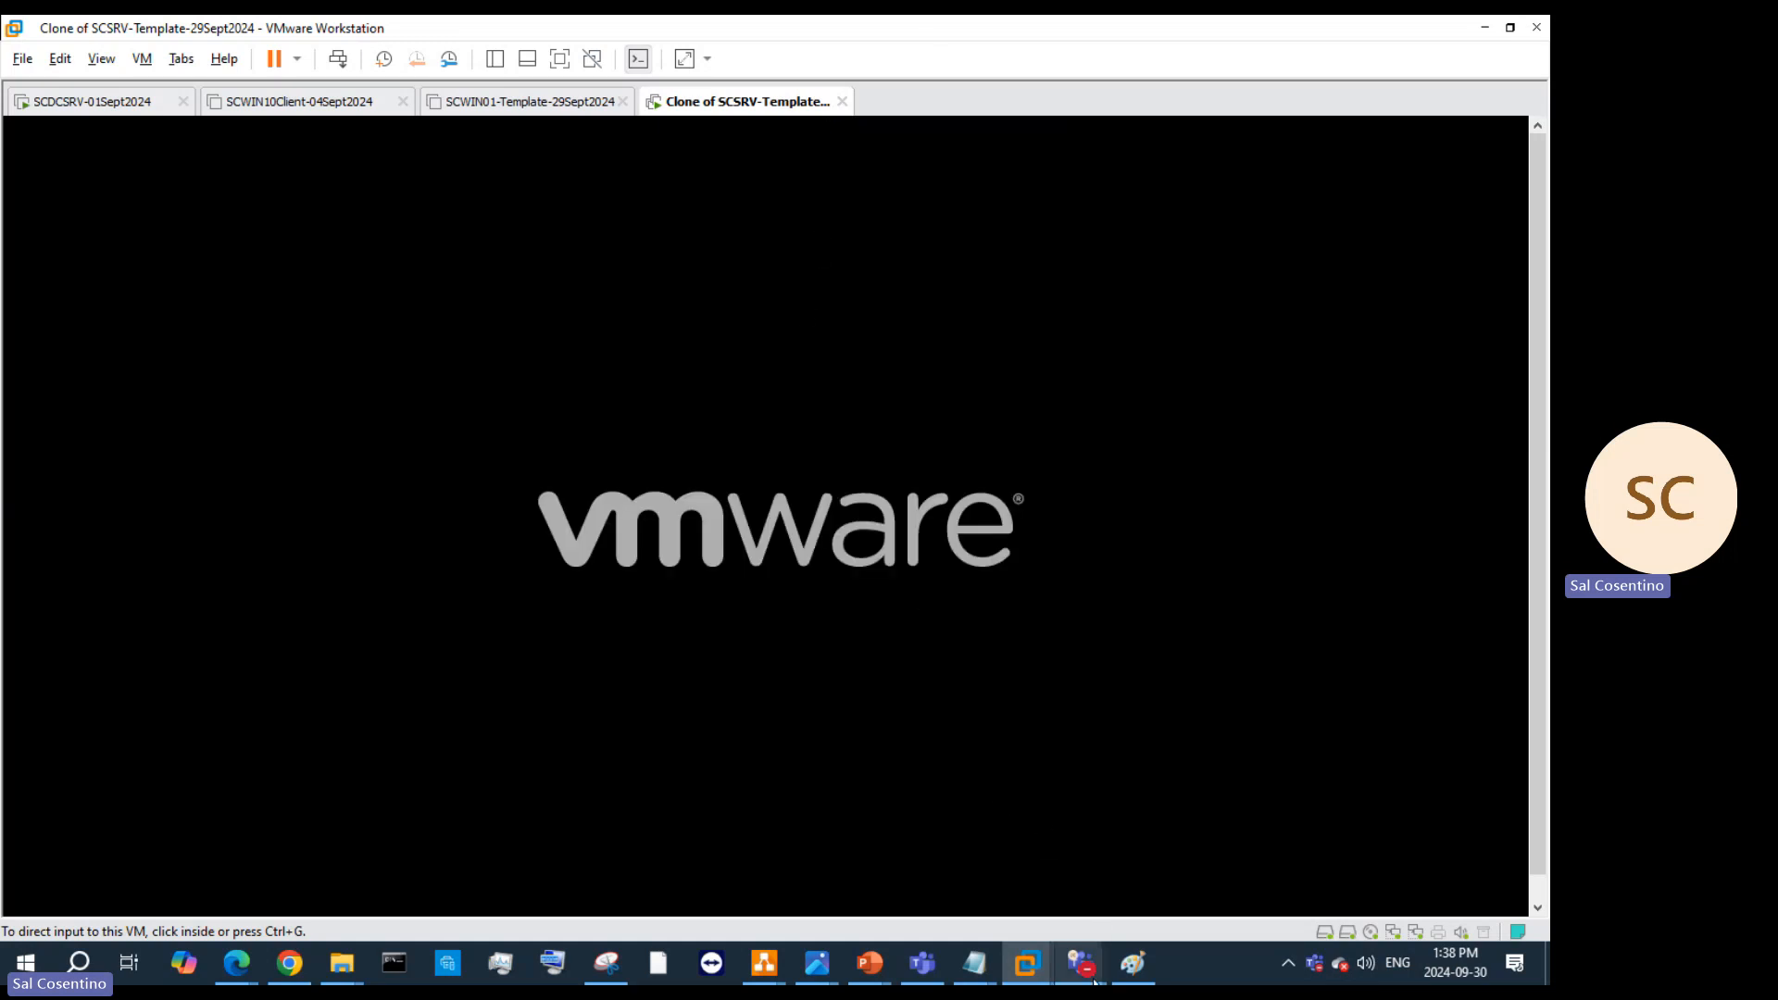
{"action": "mouse_move", "coordinate": [1079, 963]}
{"action": "left_click", "coordinate": [1044, 880]}
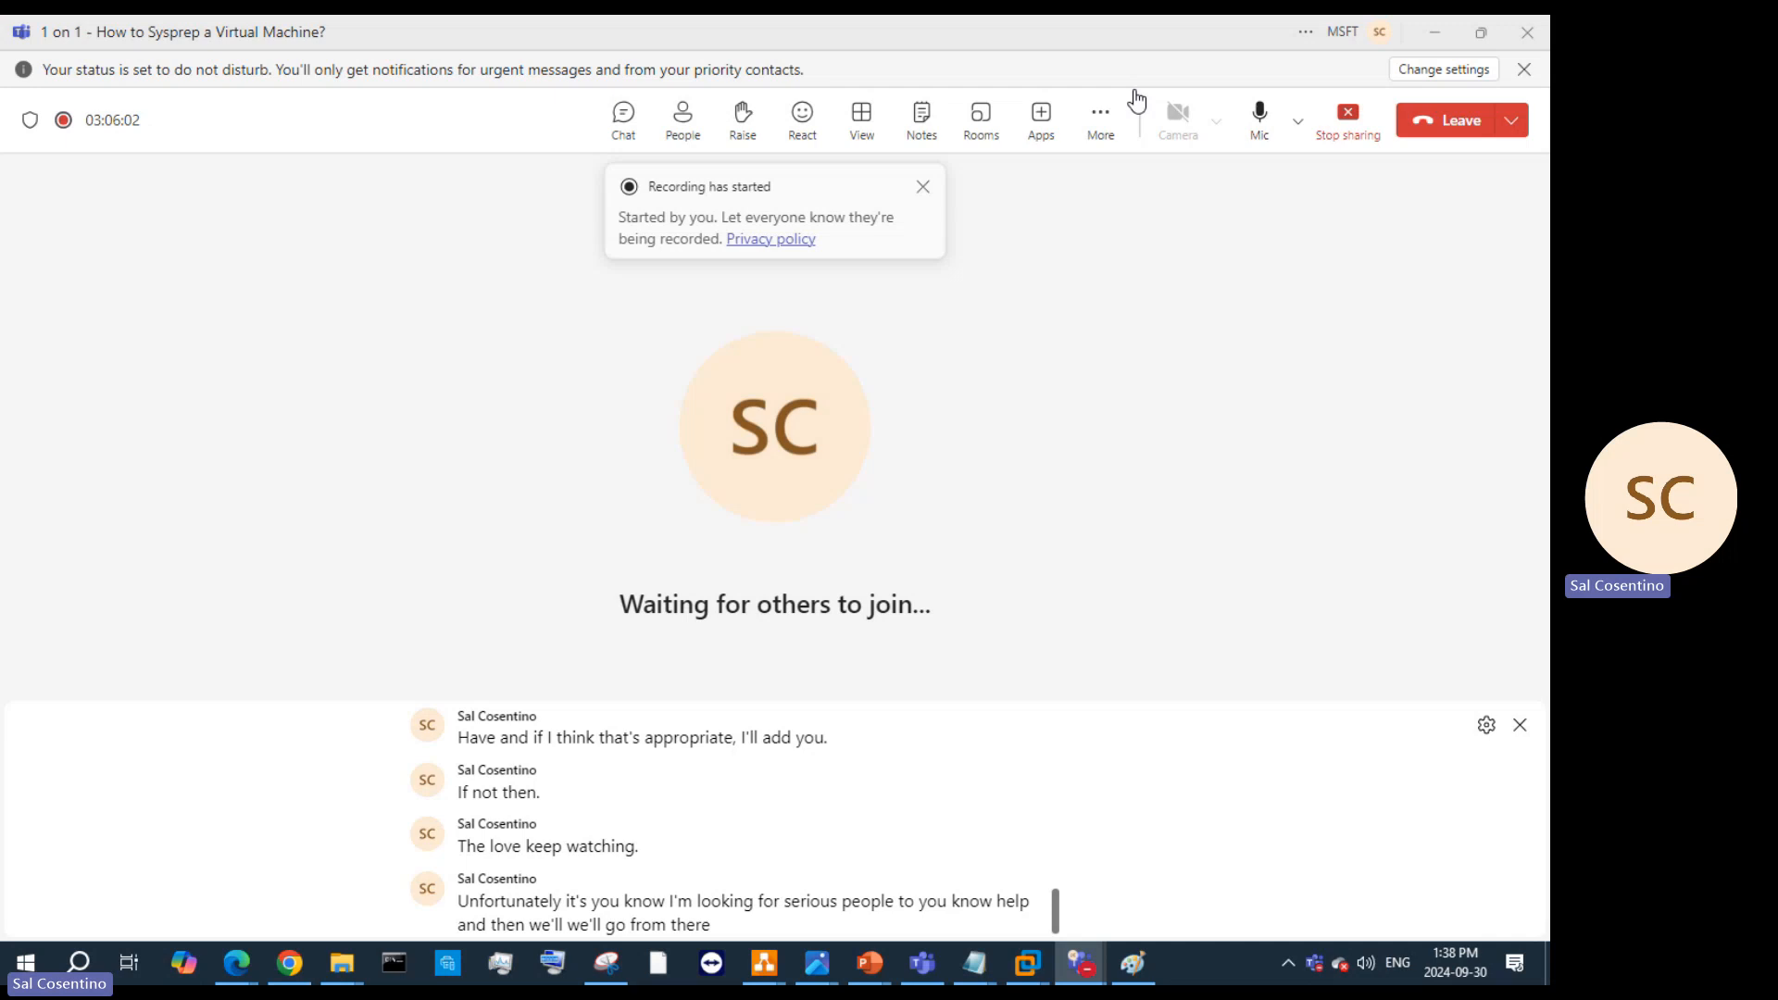
{"action": "left_click", "coordinate": [1254, 108]}
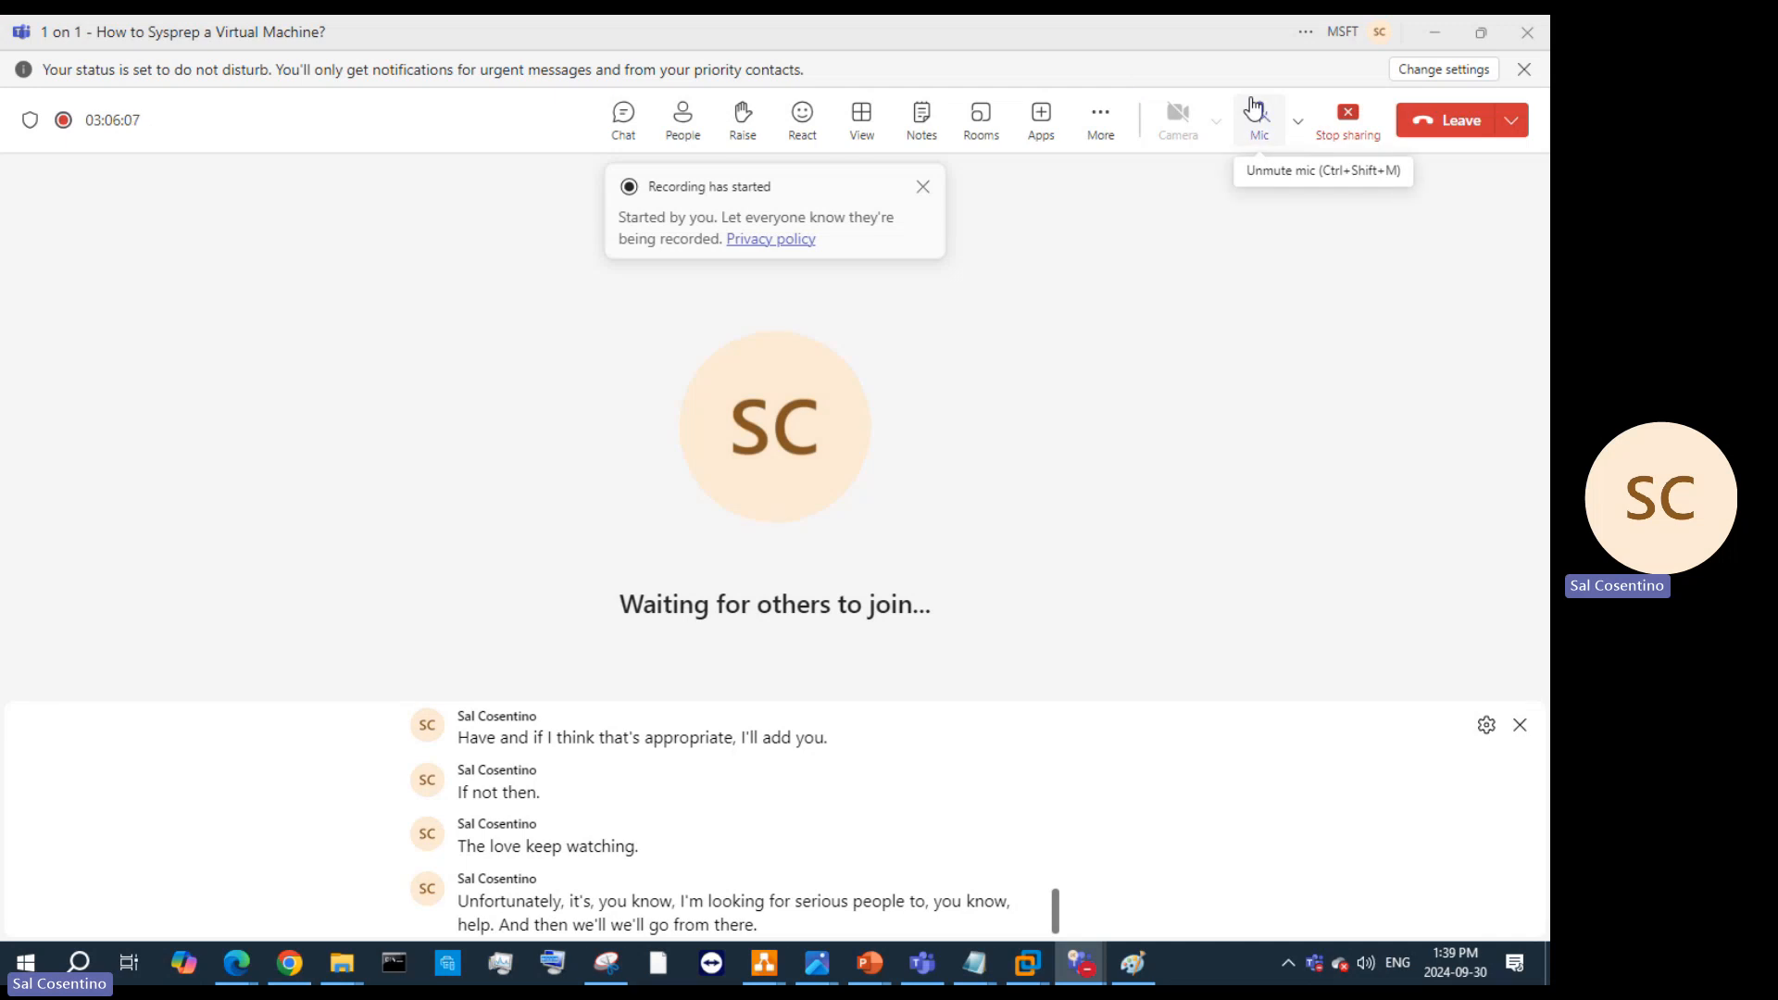
{"action": "left_click", "coordinate": [1478, 33]}
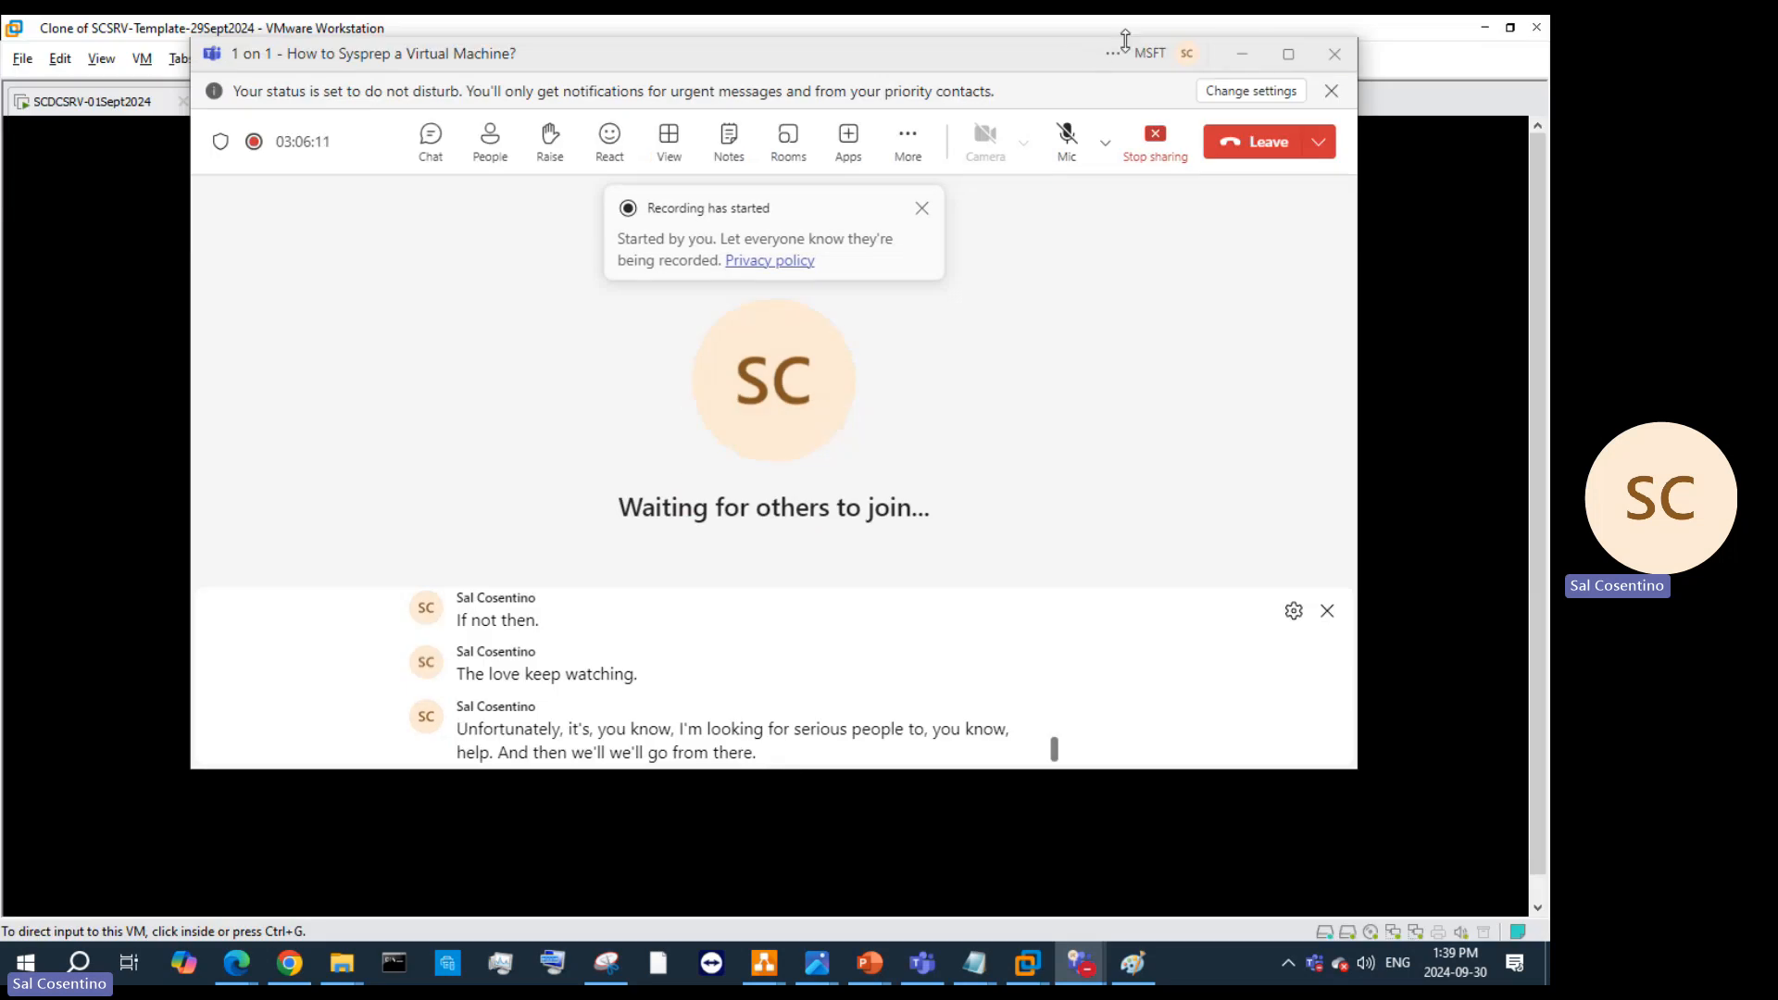
{"action": "left_click_drag", "start_coordinate": [1070, 54], "coordinate": [1158, 176]}
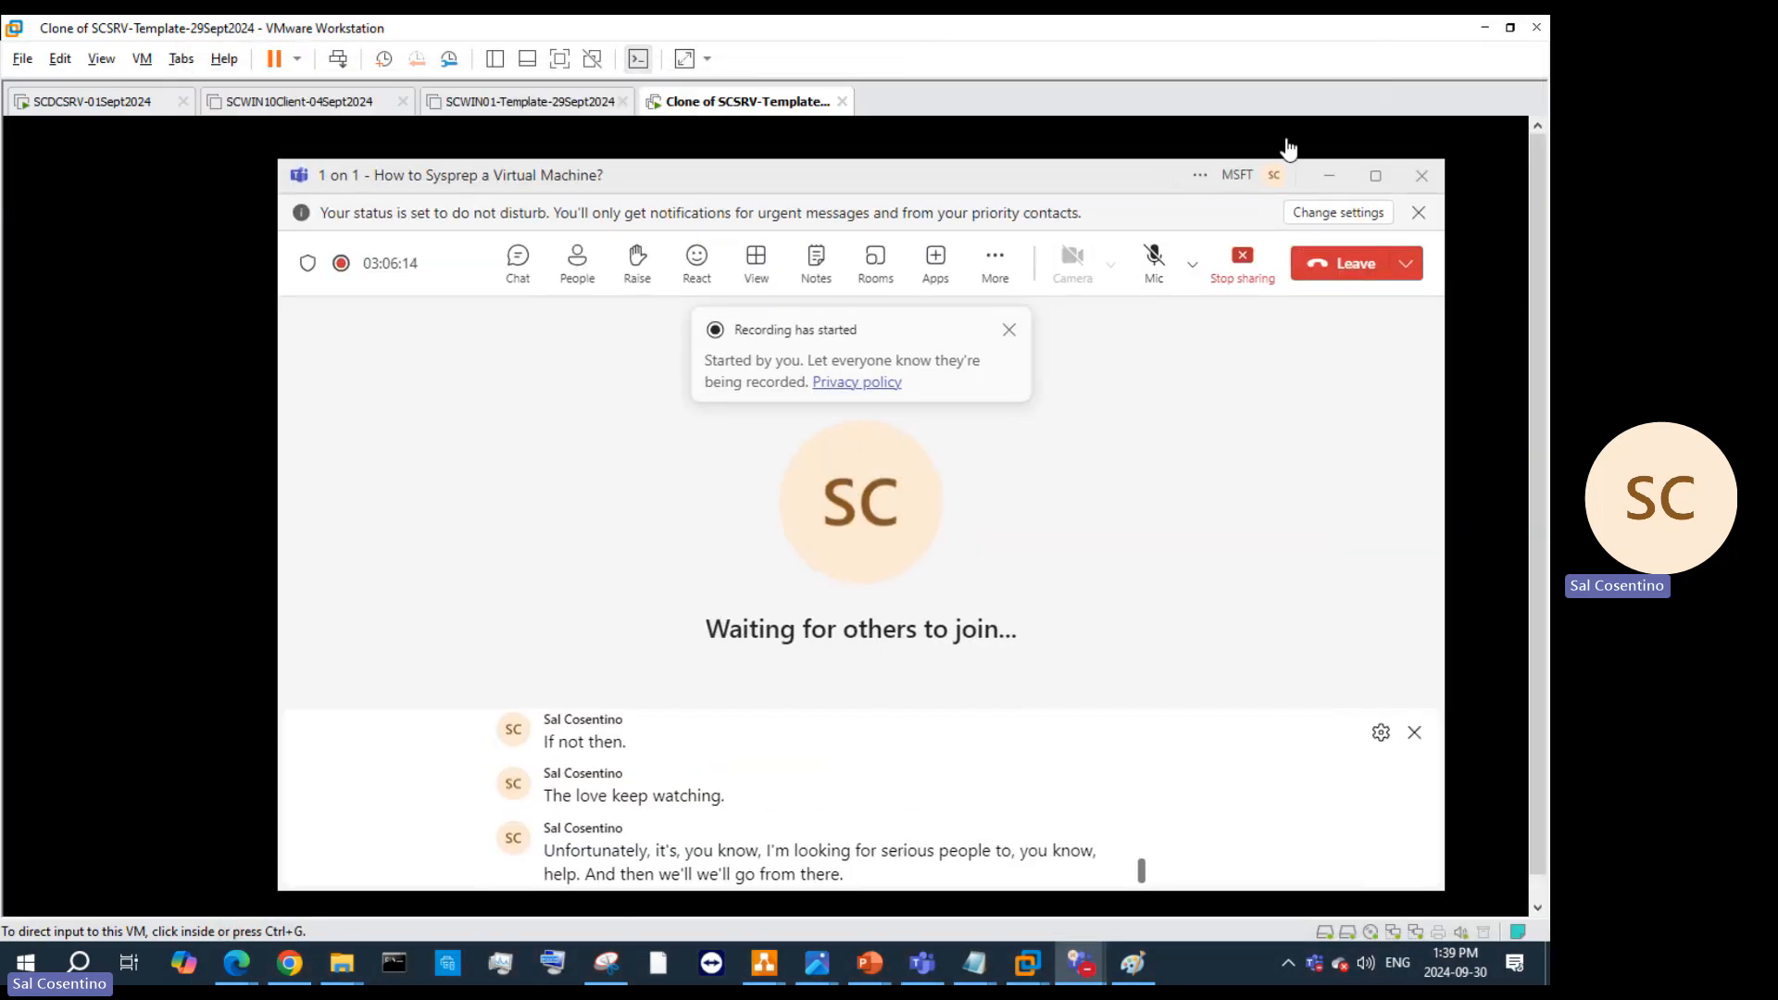
Step: Minimize Teams, then accept the region settings and the Windows Server licence terms
{"action": "left_click", "coordinate": [1324, 180]}
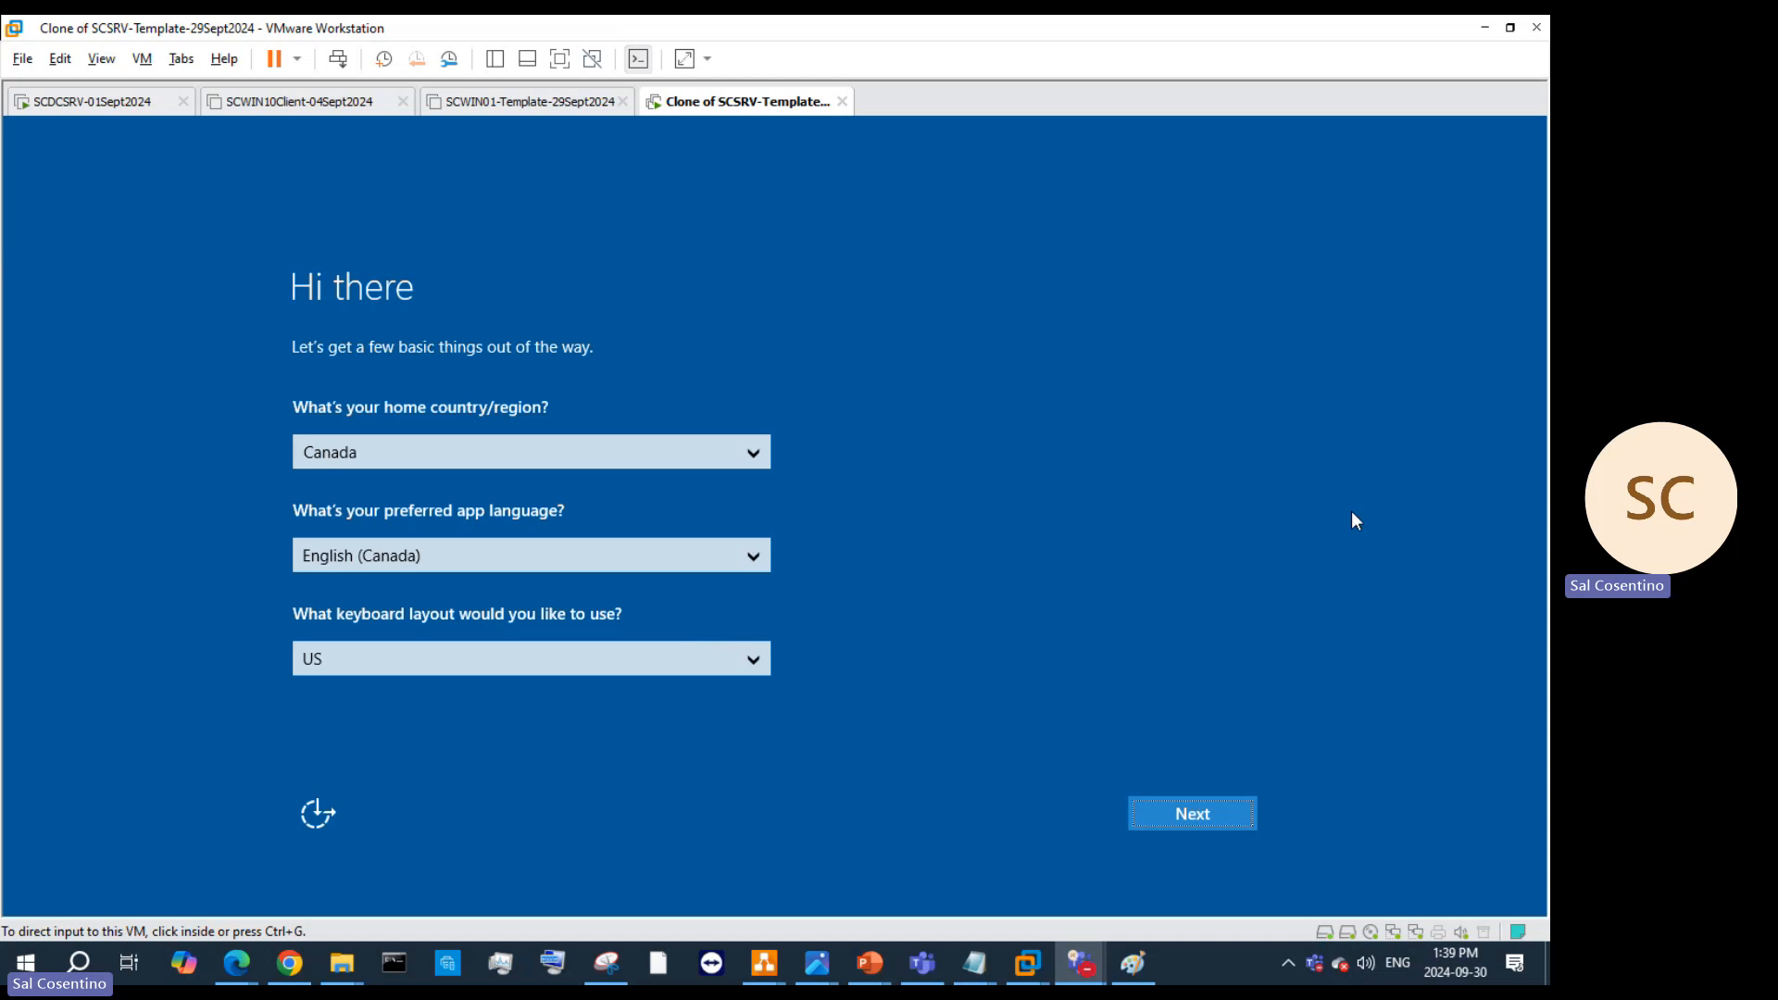
{"action": "left_click", "coordinate": [1180, 813]}
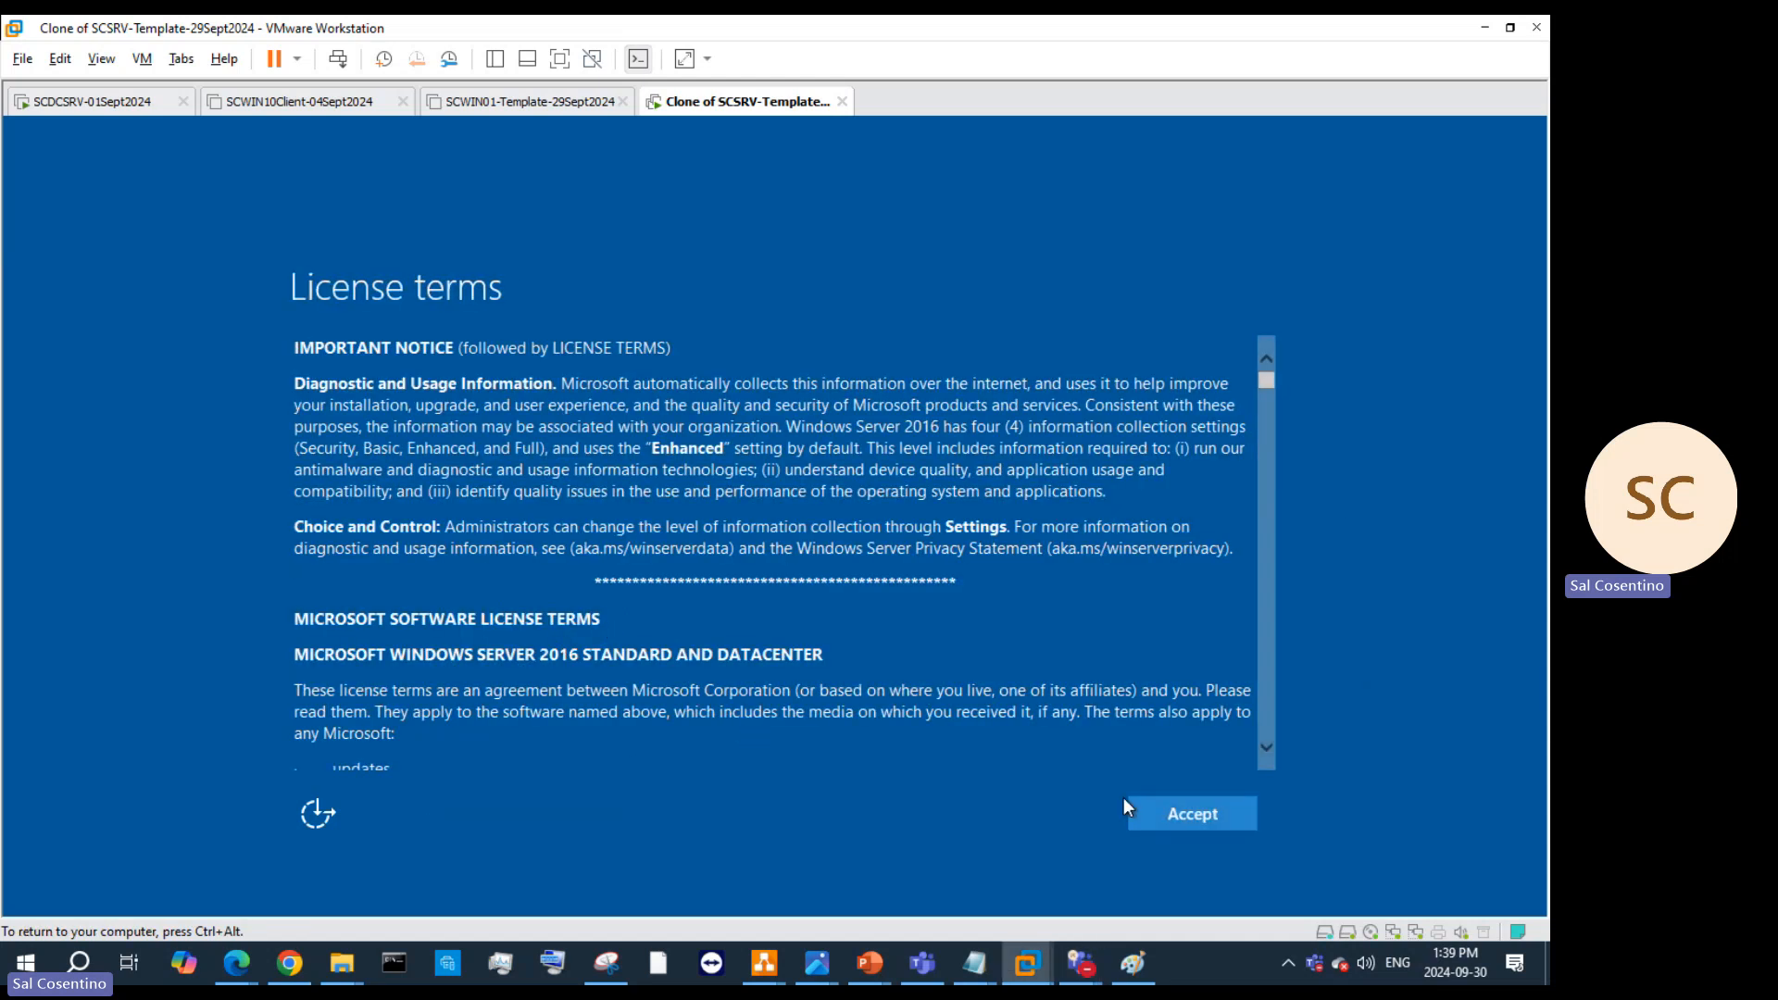
{"action": "left_click", "coordinate": [1171, 812]}
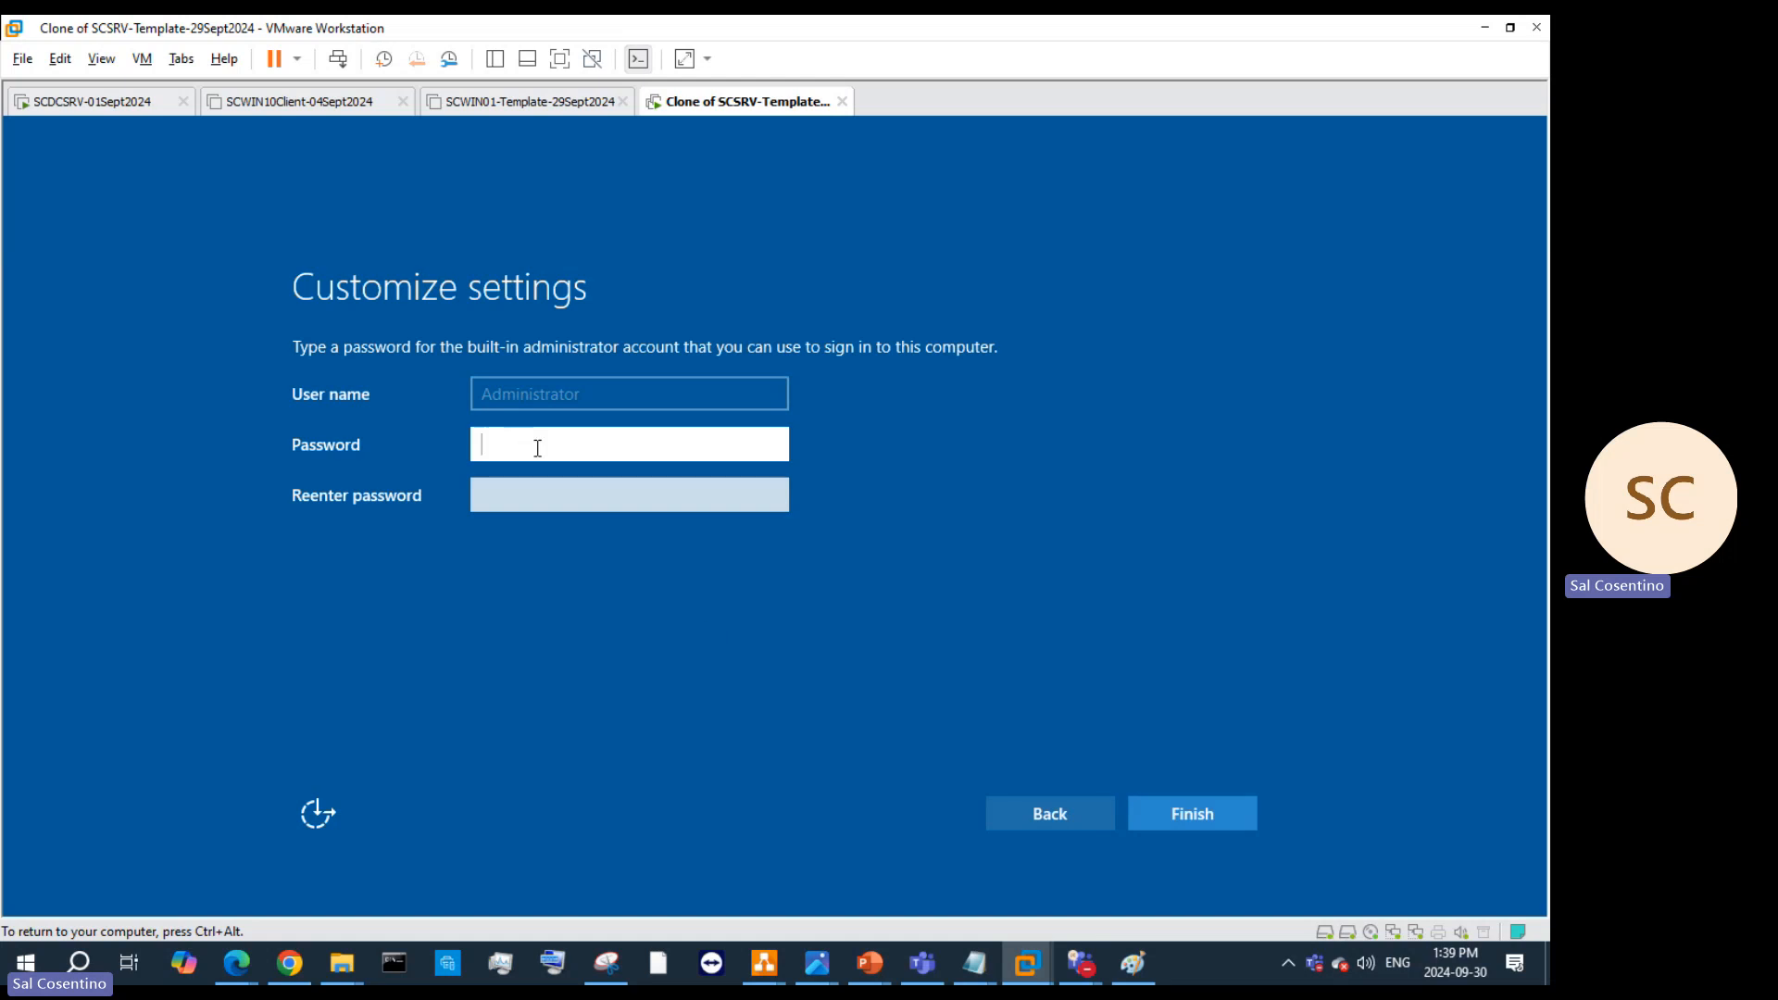
Step: Enter and confirm the Administrator password to finish setup
{"action": "type", "text": "***************"}
{"action": "key", "text": "Tab"}
{"action": "type", "text": "****"}
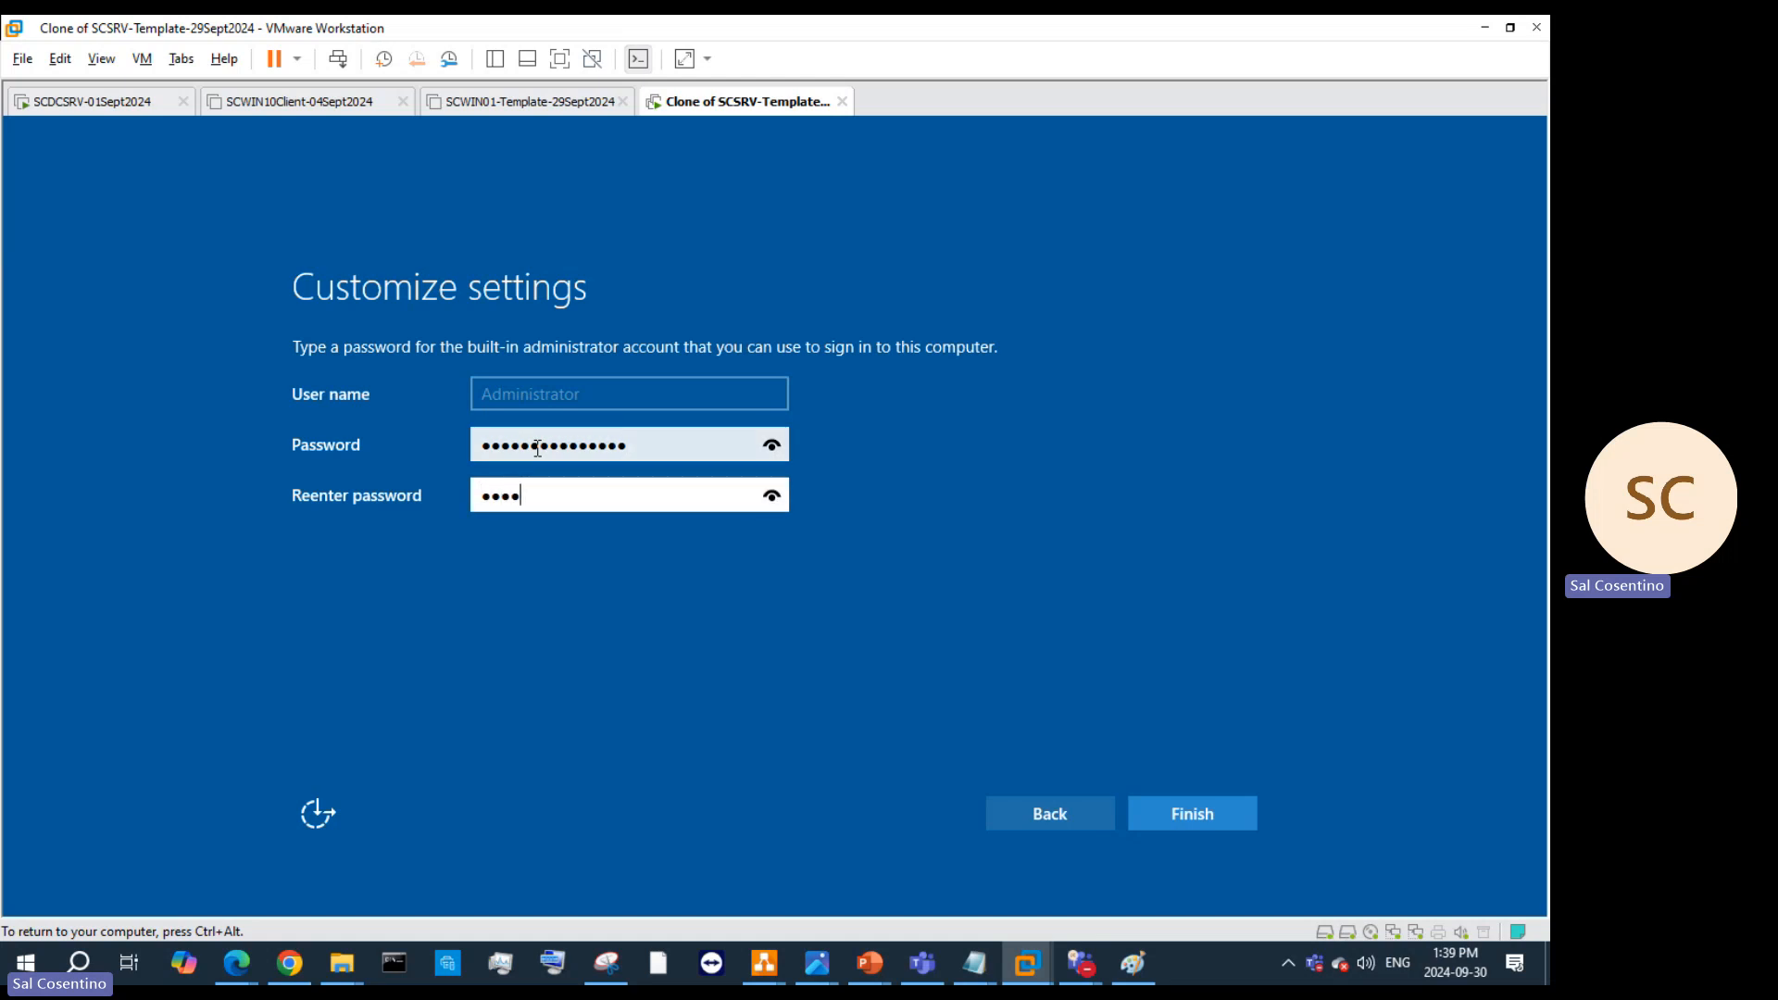
{"action": "type", "text": "*"}
{"action": "key", "text": "BackSpace"}
{"action": "type", "text": "***********"}
{"action": "key", "text": "Return"}
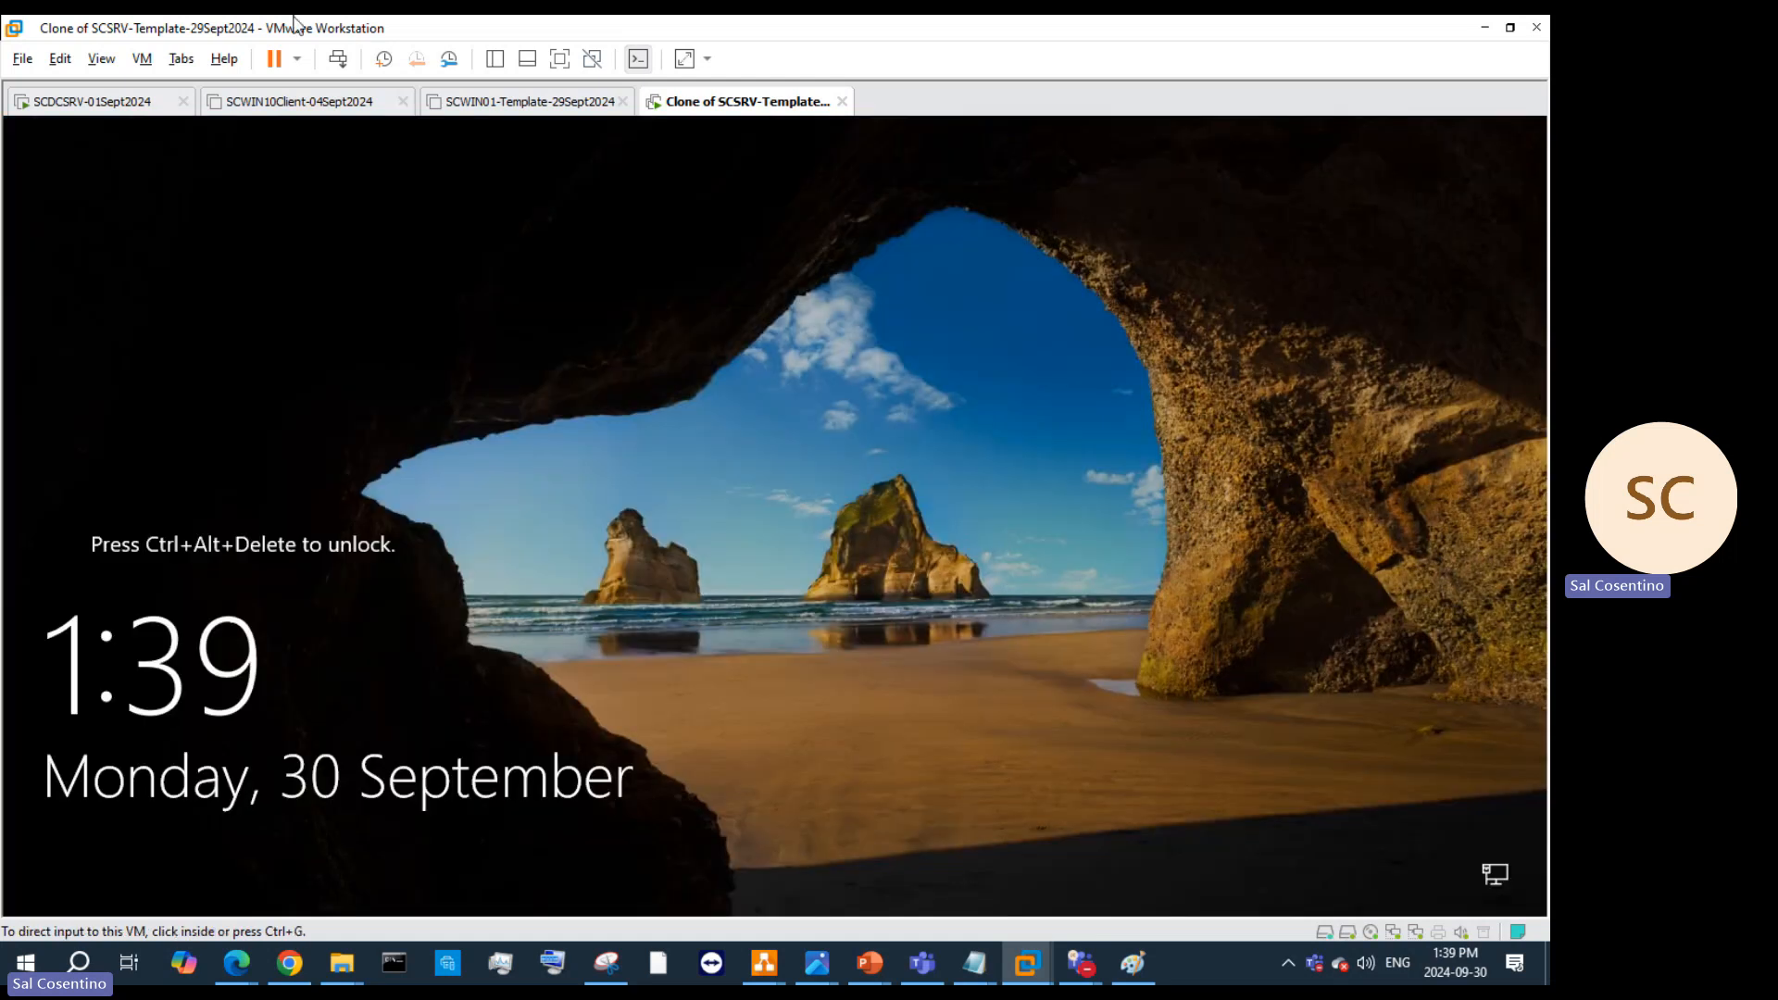
Step: Unlock the clone and sign in with the local admin account's password
{"action": "left_click", "coordinate": [338, 61]}
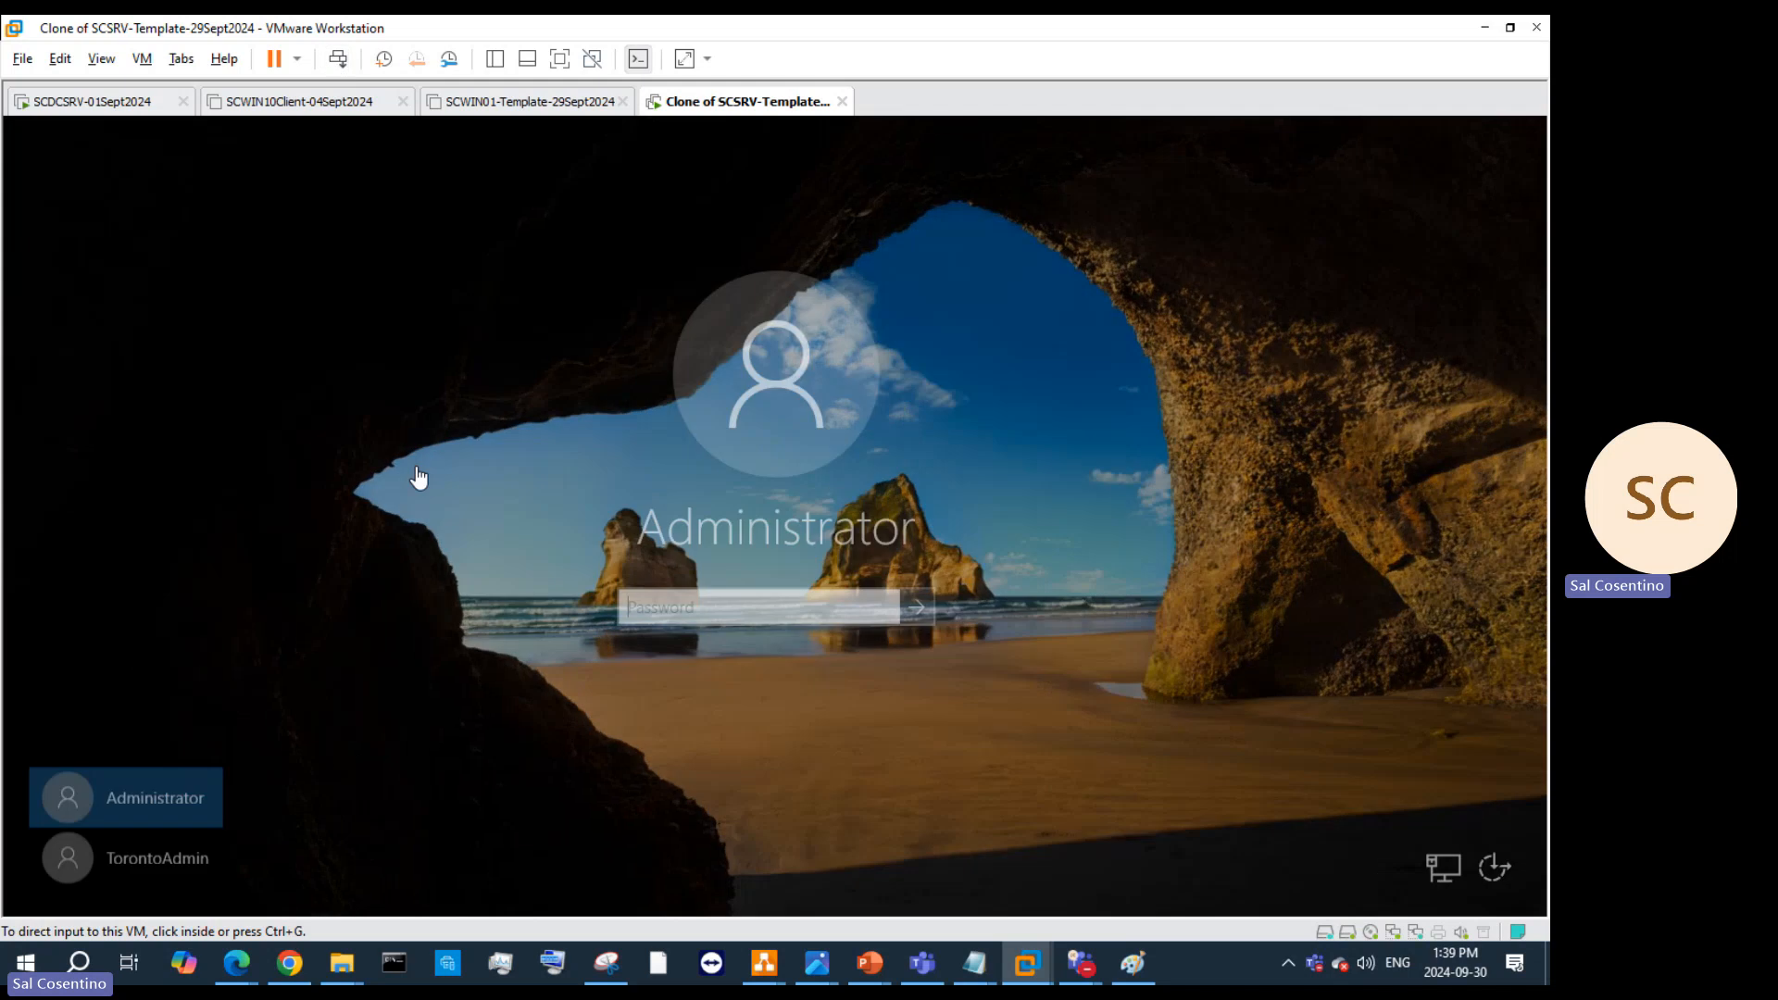
{"action": "left_click", "coordinate": [211, 852]}
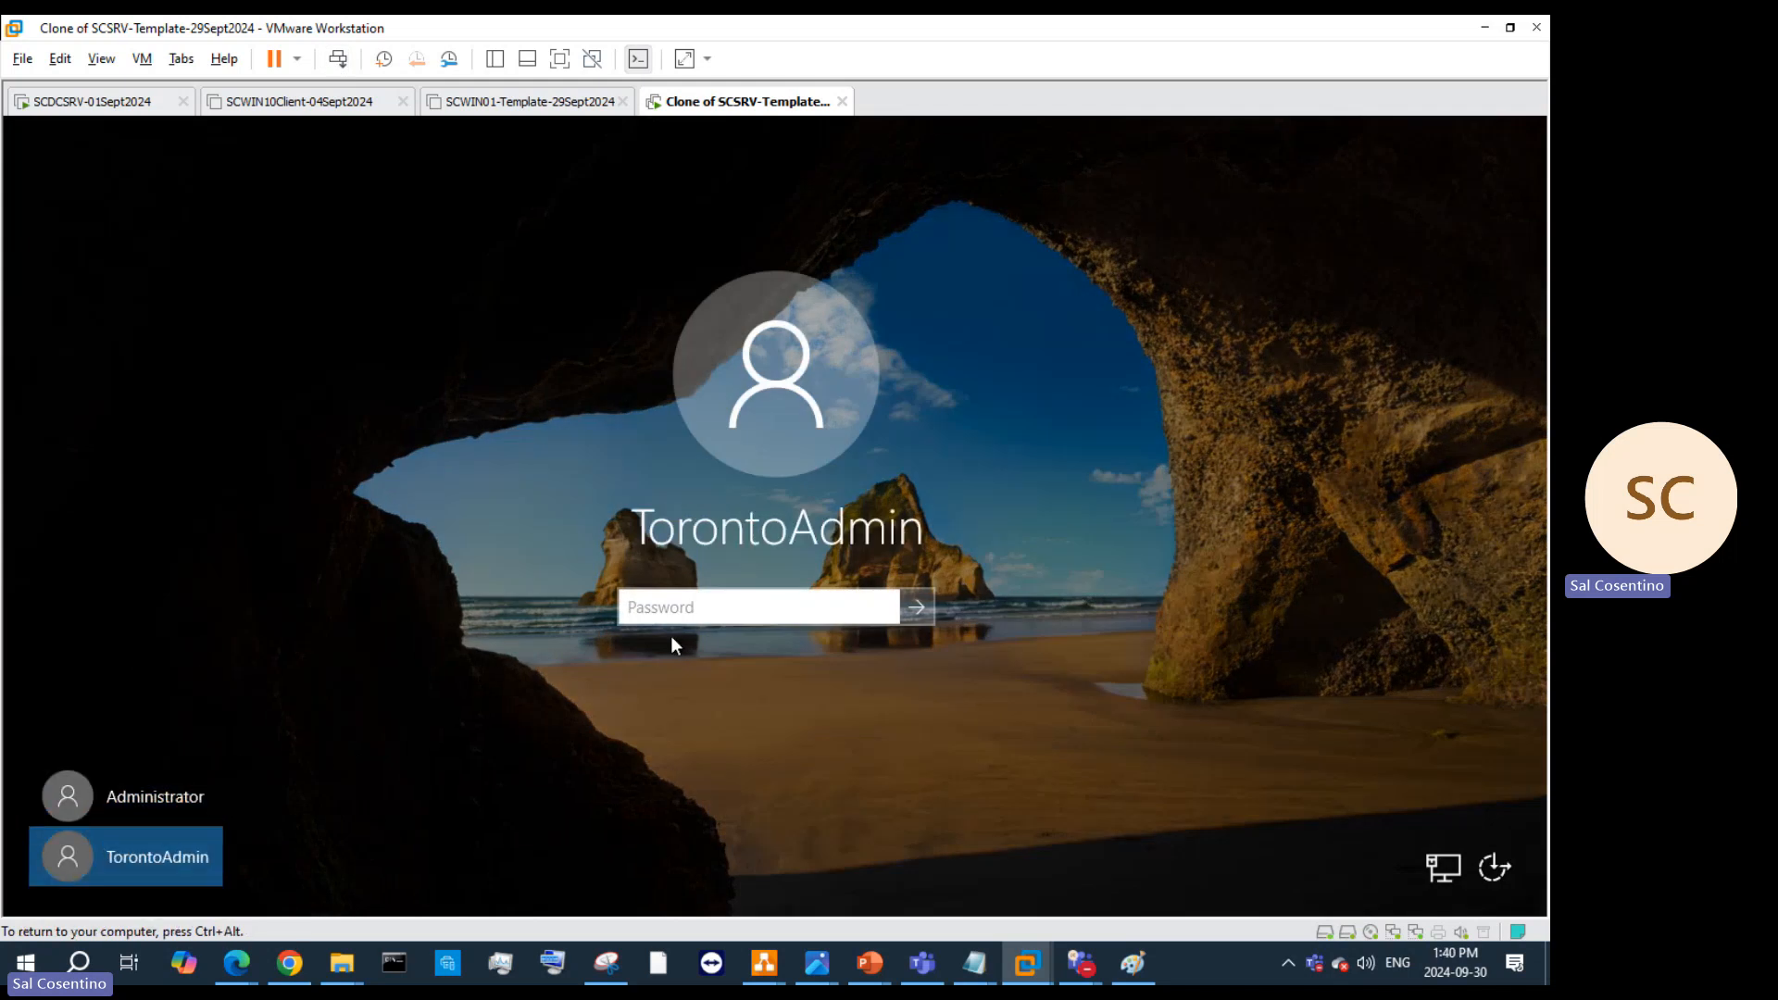
{"action": "type", "text": "••••••••"}
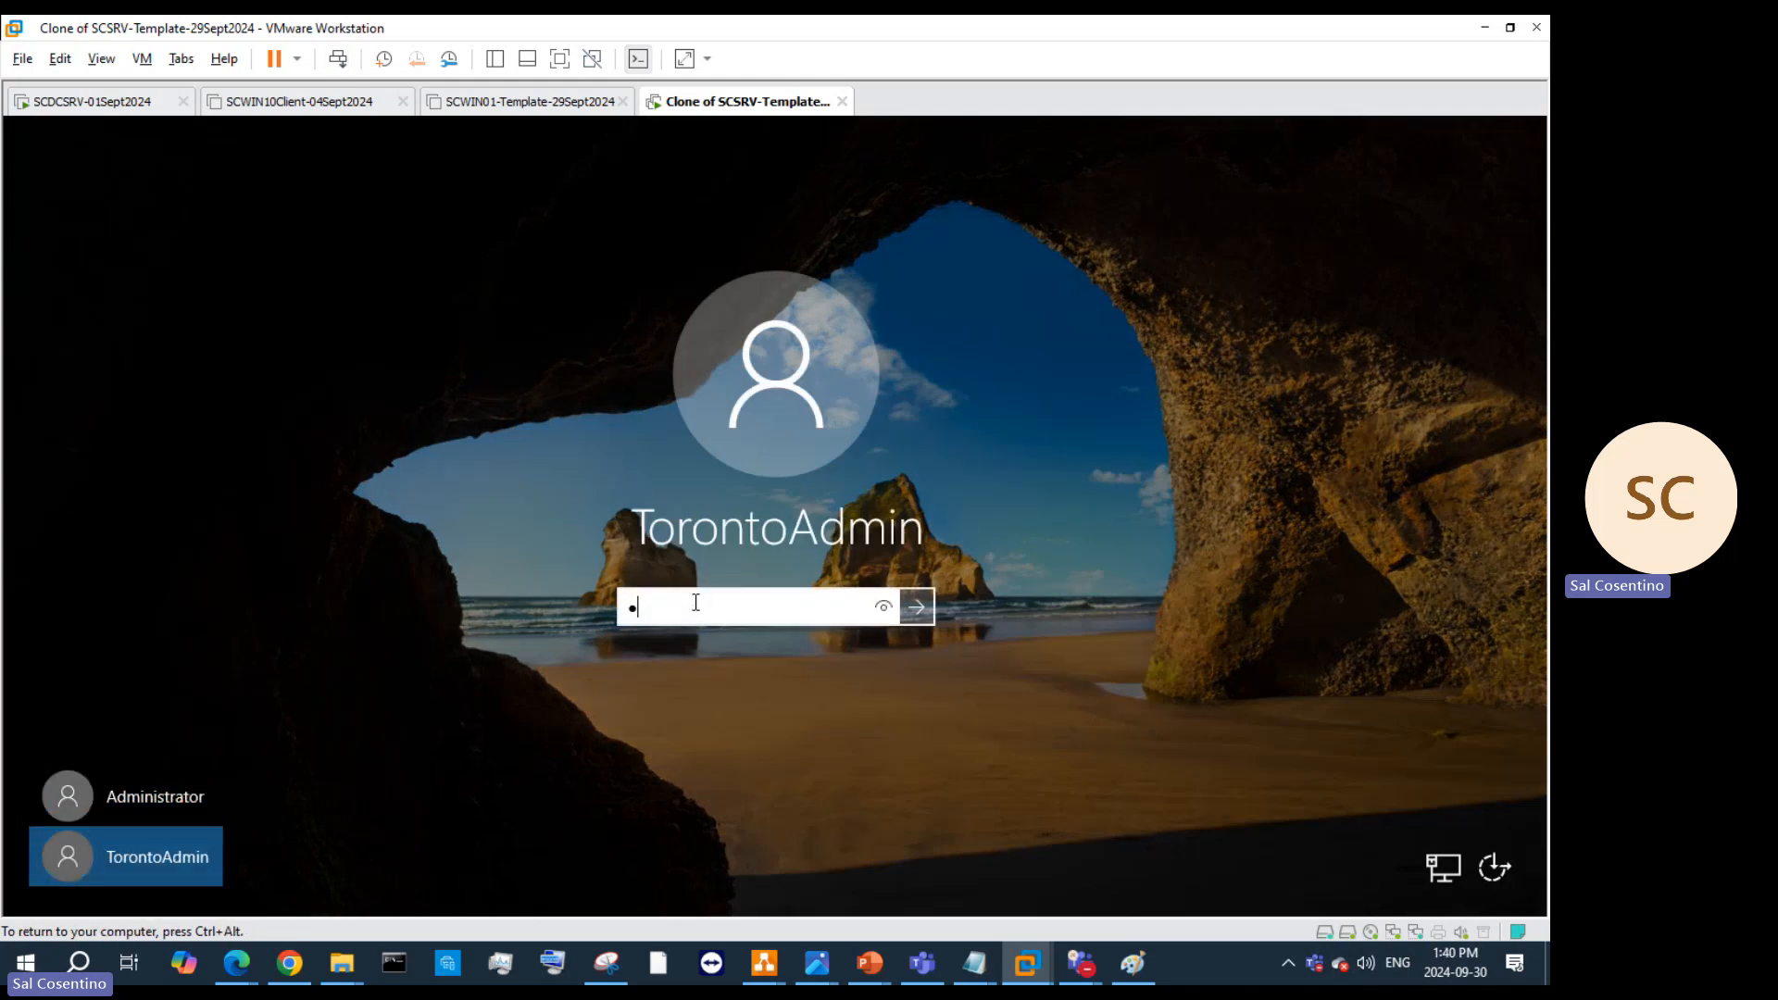
{"action": "type", "text": "•••"}
{"action": "key", "text": "BackSpace"}
{"action": "key", "text": "BackSpace"}
{"action": "key", "text": "BackSpace"}
{"action": "key", "text": "BackSpace"}
{"action": "key", "text": "BackSpace"}
{"action": "key", "text": "BackSpace"}
{"action": "key", "text": "BackSpace"}
{"action": "key", "text": "BackSpace"}
{"action": "key", "text": "BackSpace"}
{"action": "key", "text": "BackSpace"}
{"action": "type", "text": "**************"}
{"action": "key", "text": "Return"}
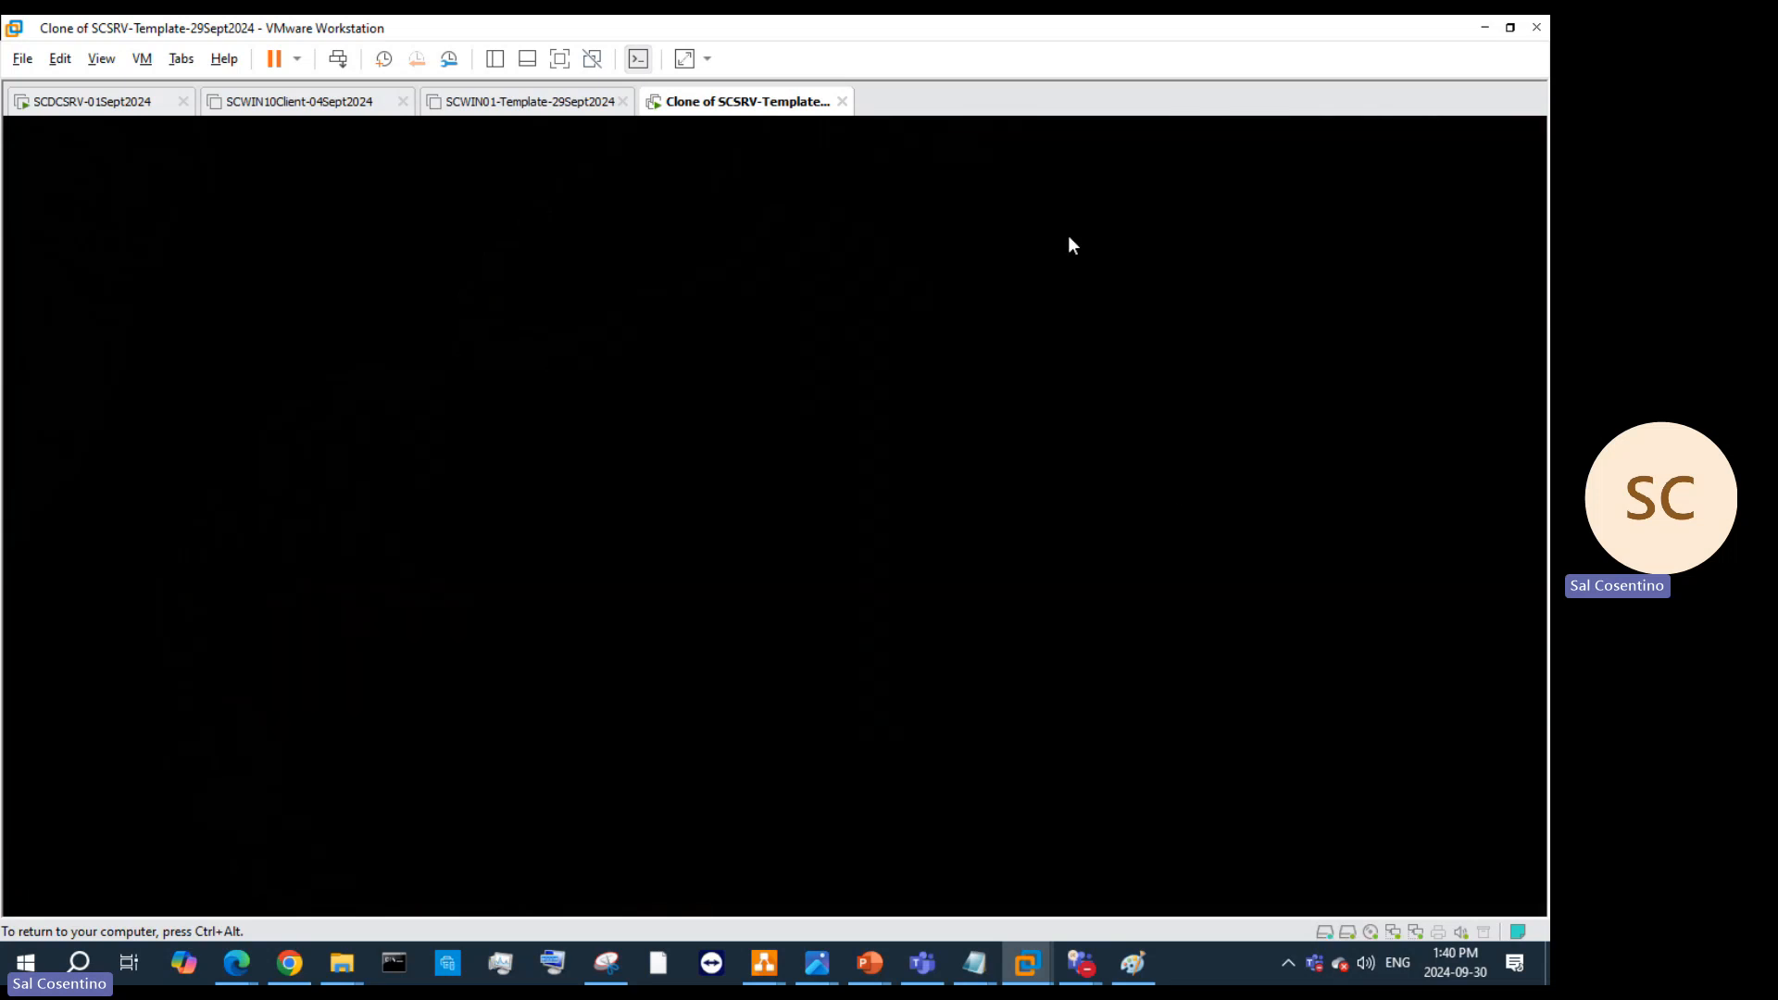
Step: Check the server's network connection status from the taskbar tray
{"action": "key", "text": "ctrl+alt"}
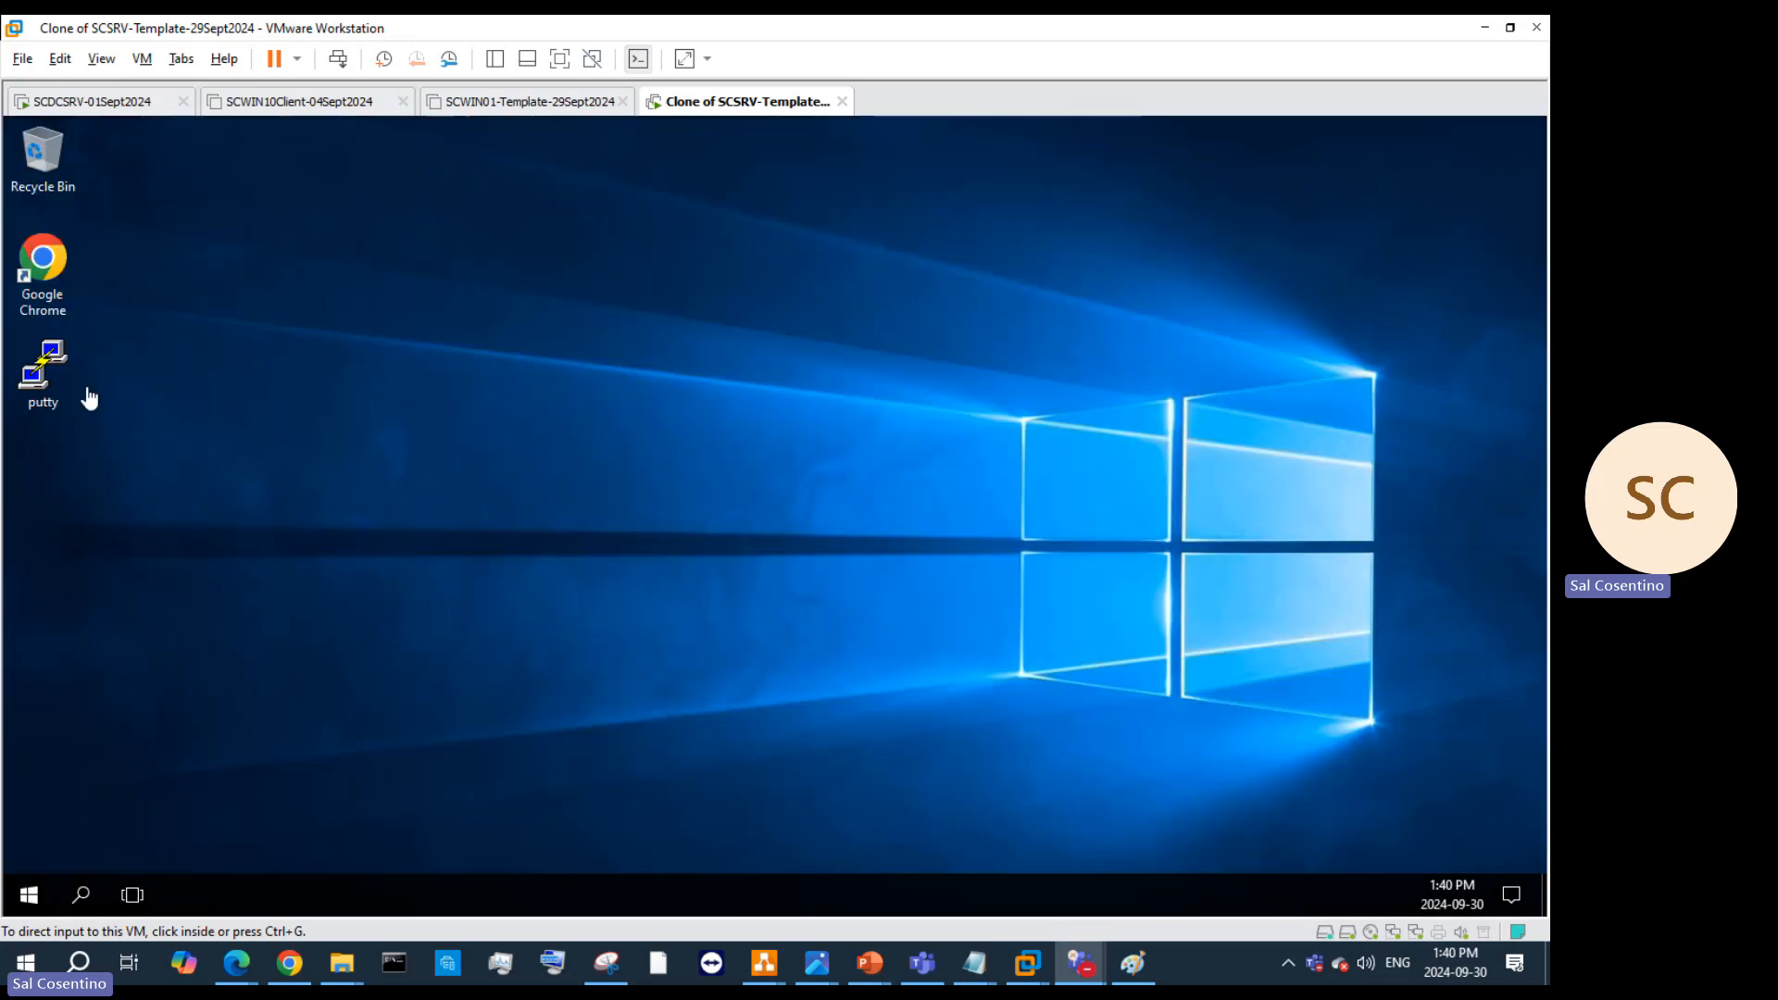
{"action": "left_click", "coordinate": [79, 384]}
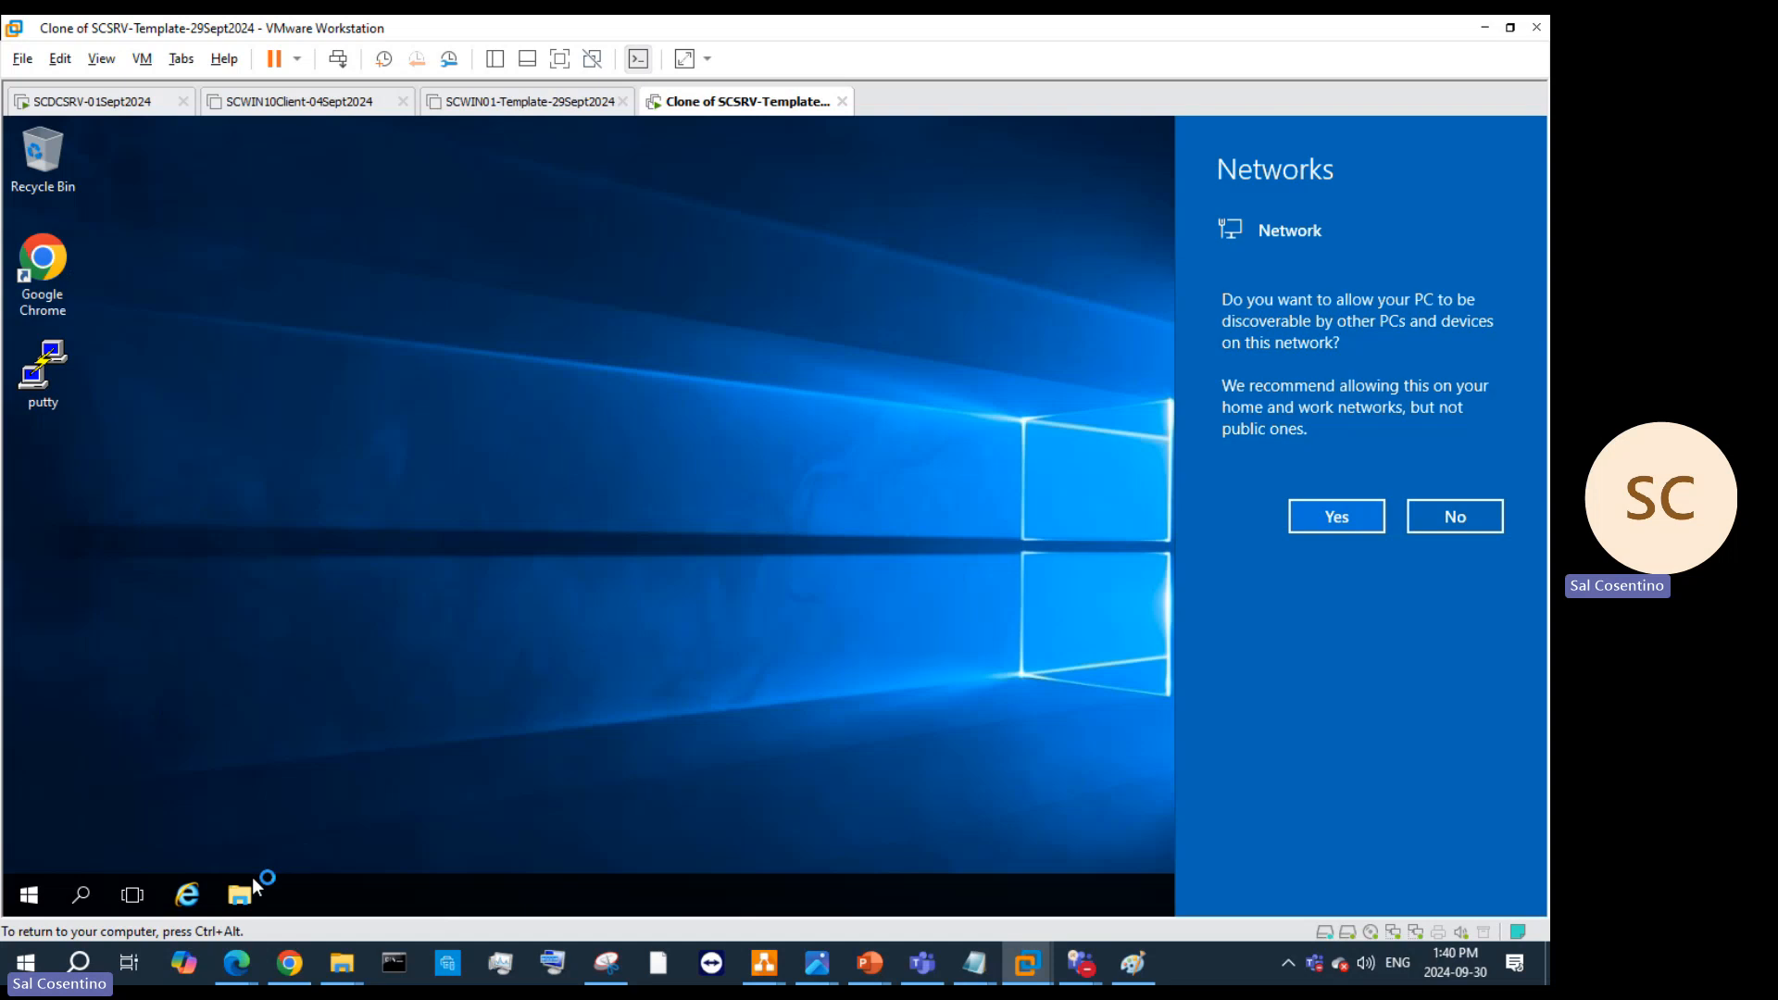
{"action": "left_click", "coordinate": [248, 884]}
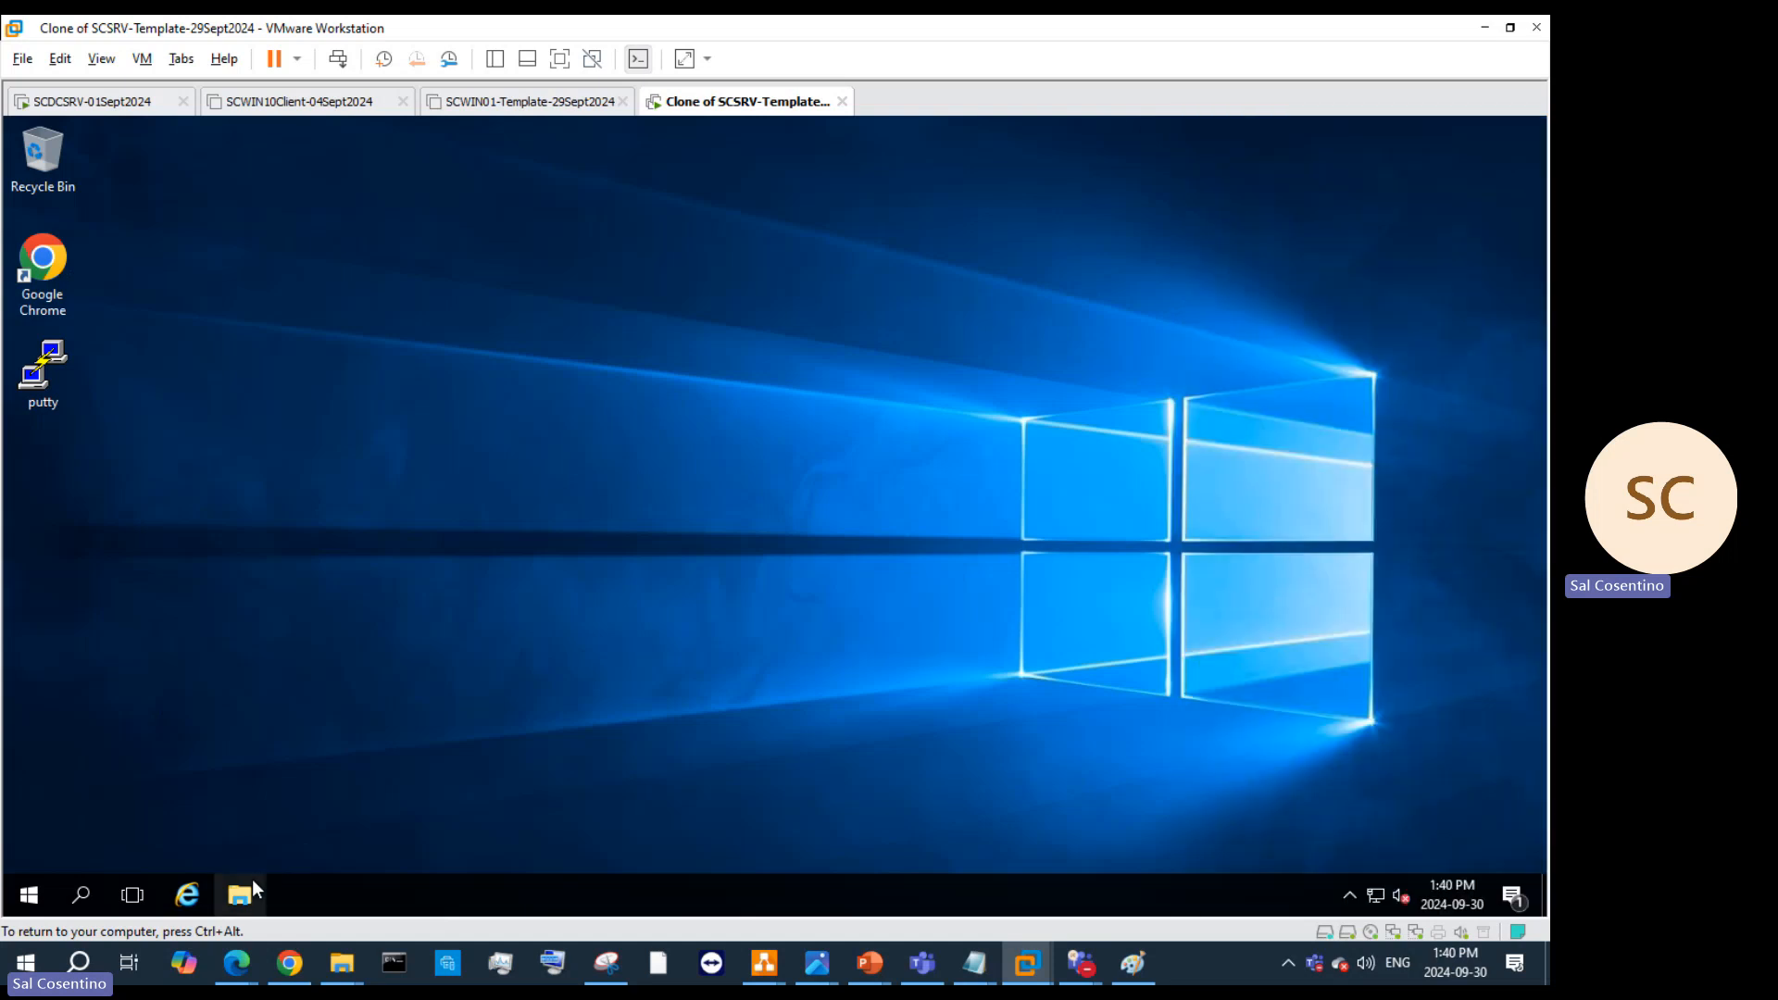
{"action": "left_click", "coordinate": [1376, 895]}
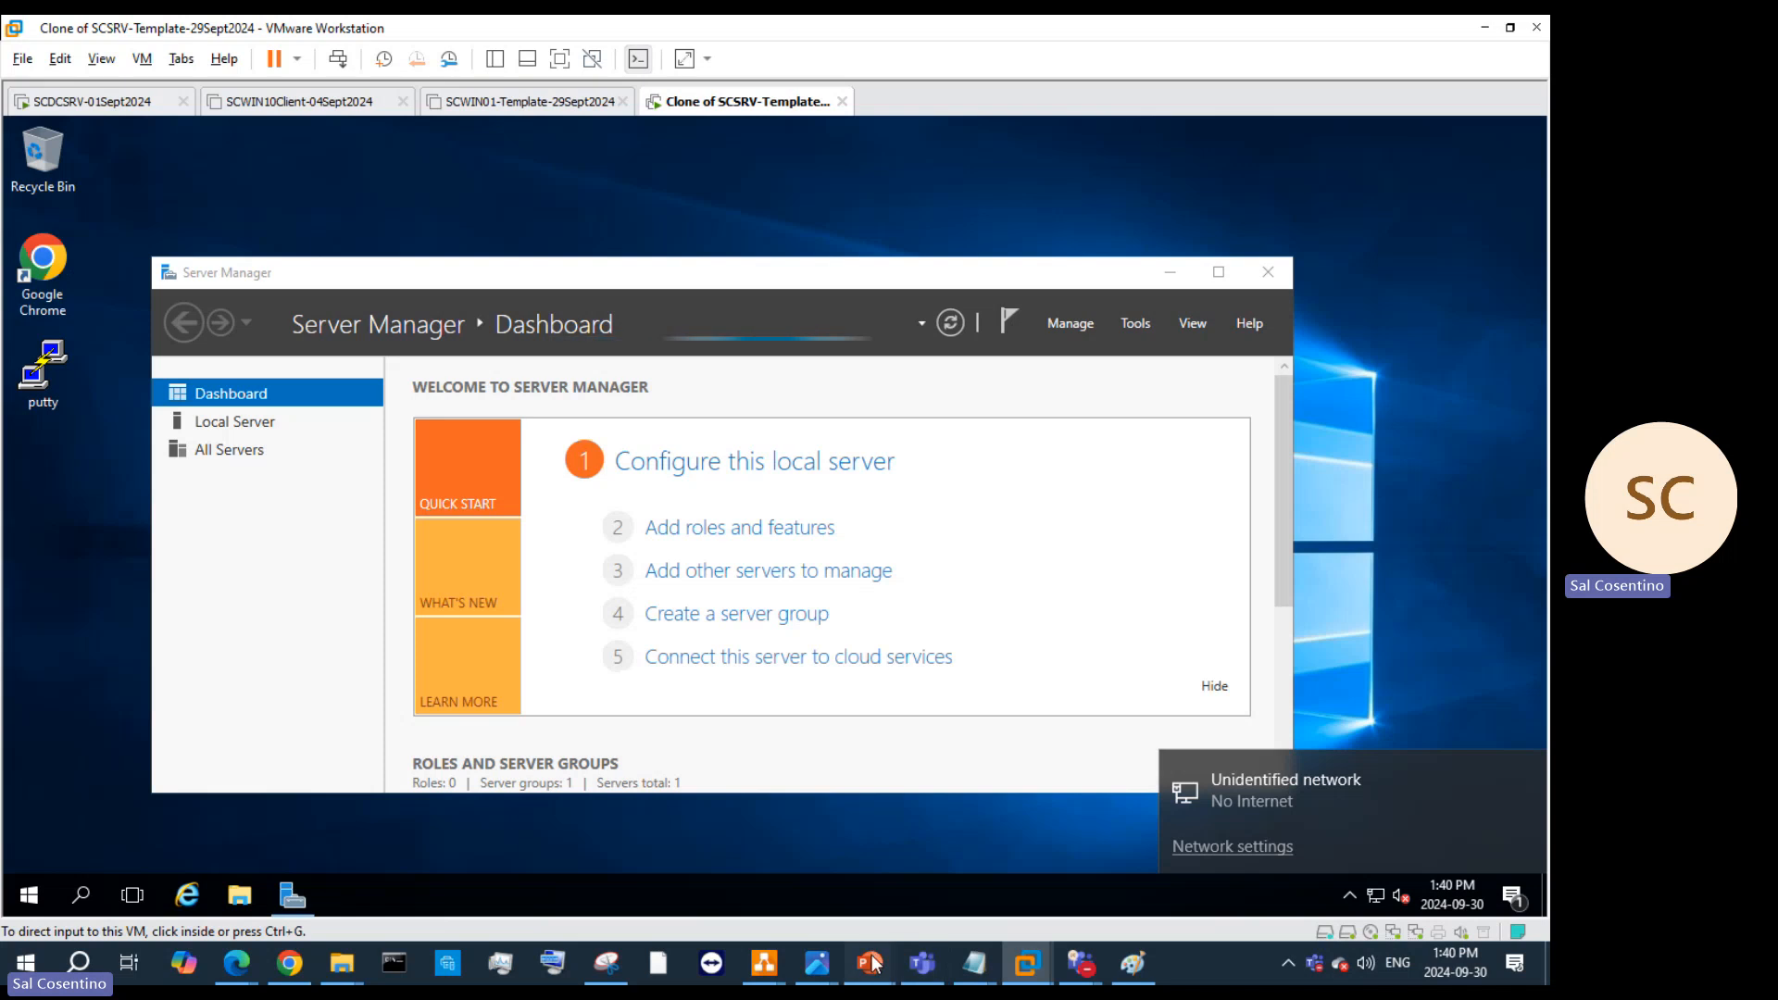
{"action": "mouse_move", "coordinate": [869, 963]}
{"action": "left_click", "coordinate": [1361, 865]}
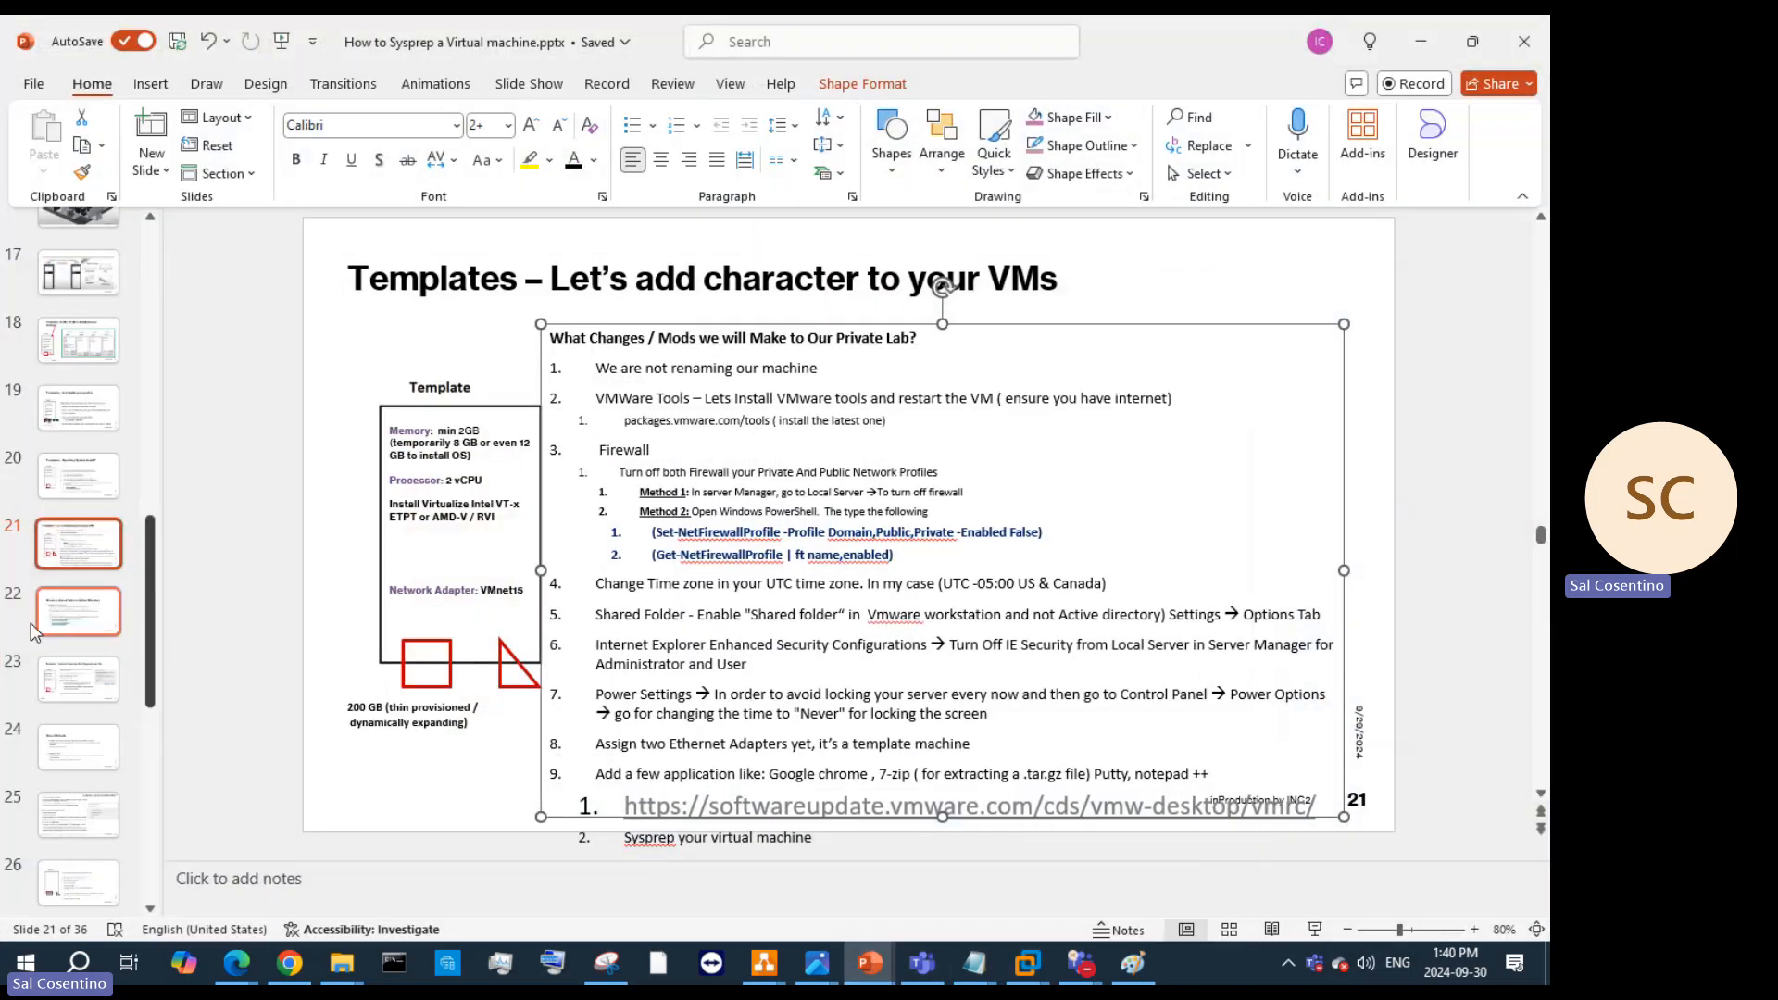
{"action": "left_click", "coordinate": [74, 669]}
{"action": "left_click", "coordinate": [95, 743]}
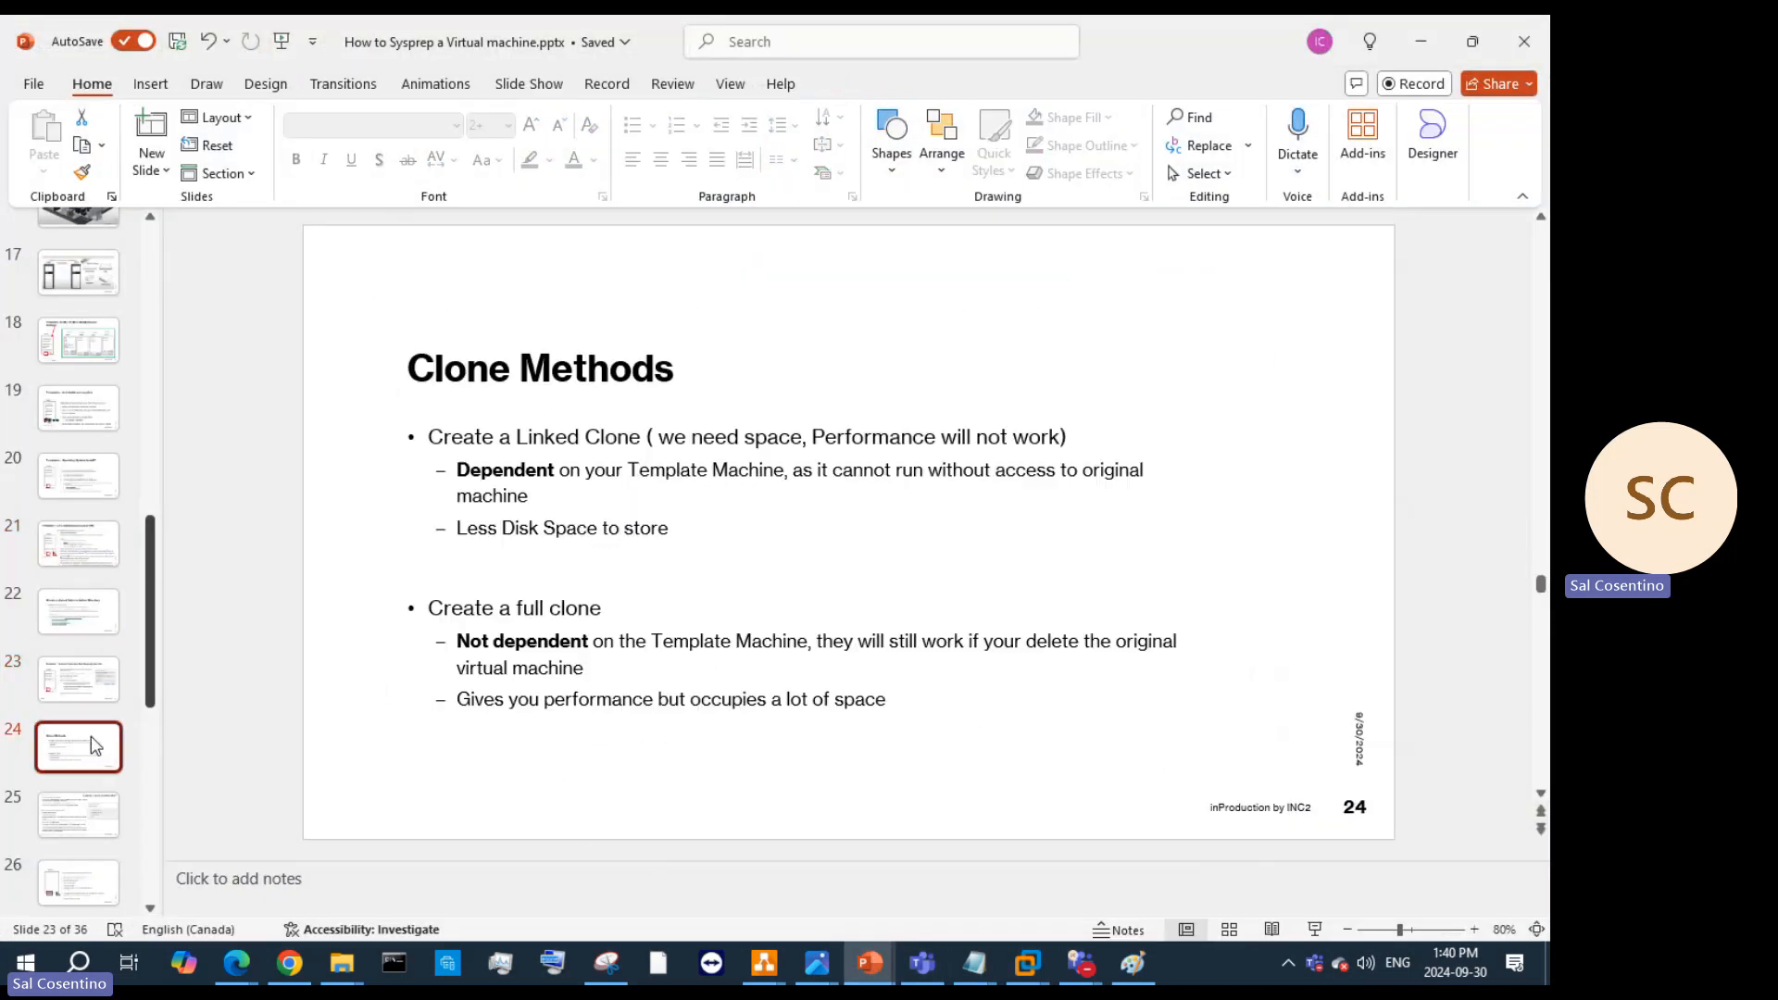
{"action": "left_click", "coordinate": [81, 815]}
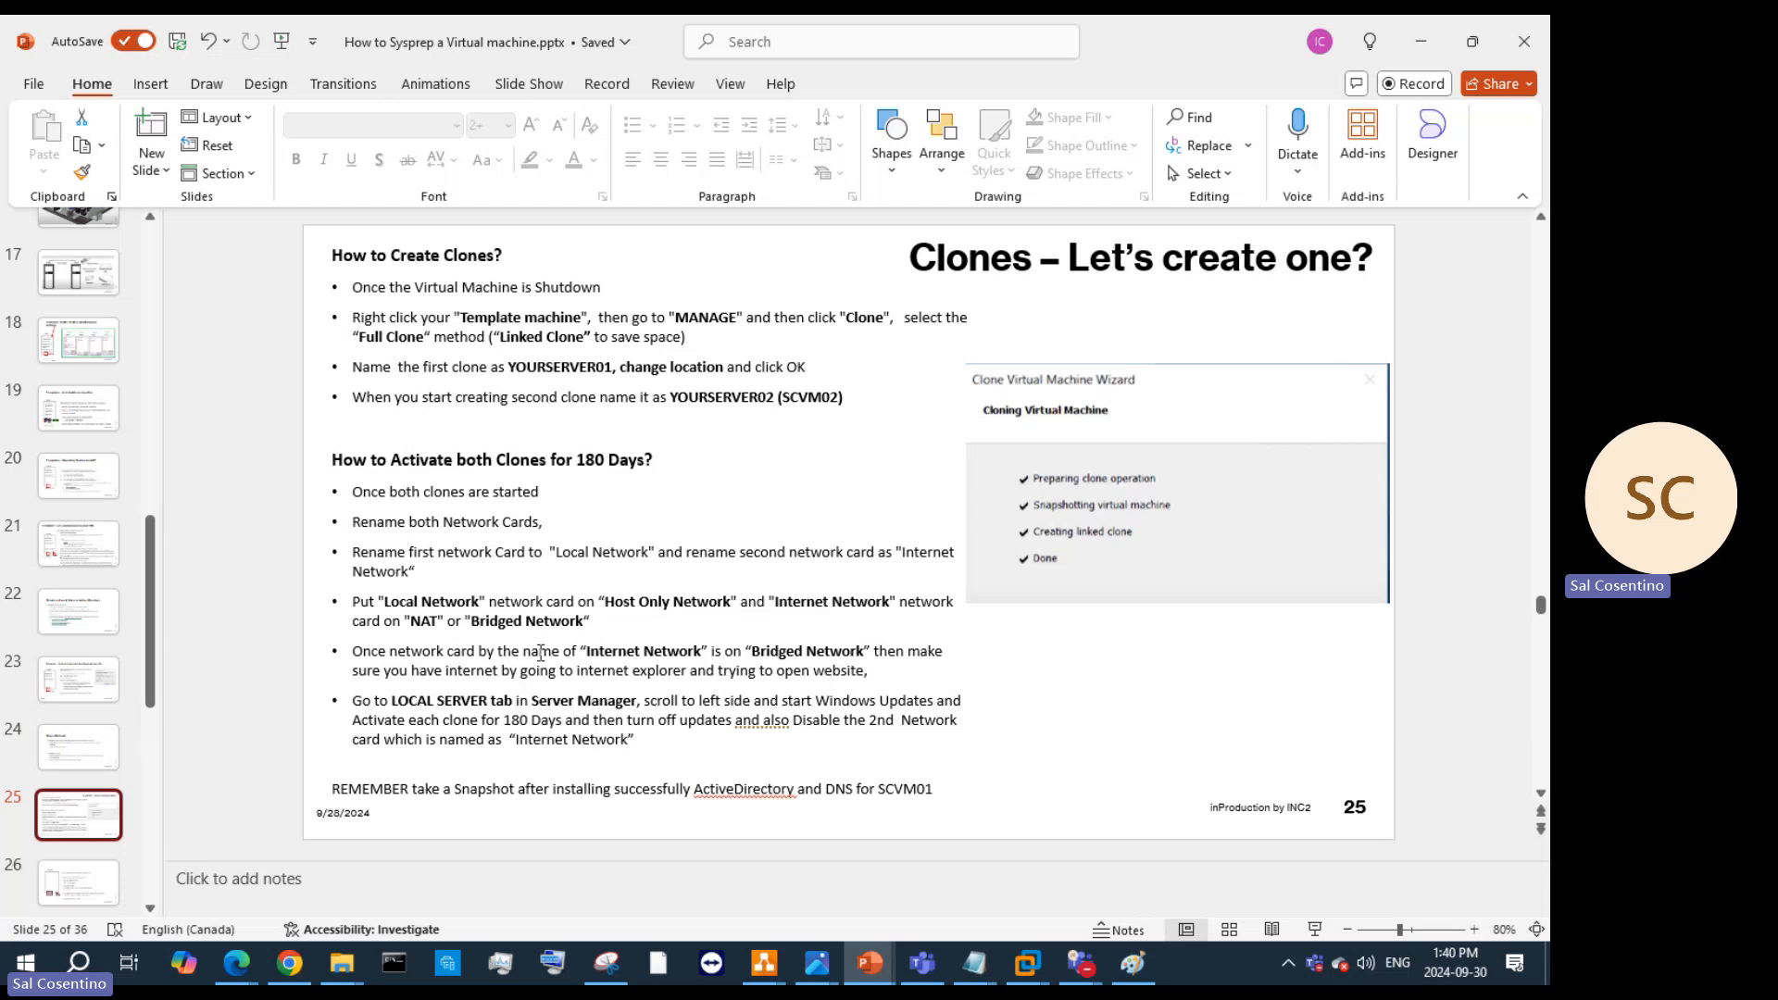
{"action": "left_click_drag", "start_coordinate": [584, 652], "coordinate": [863, 660]}
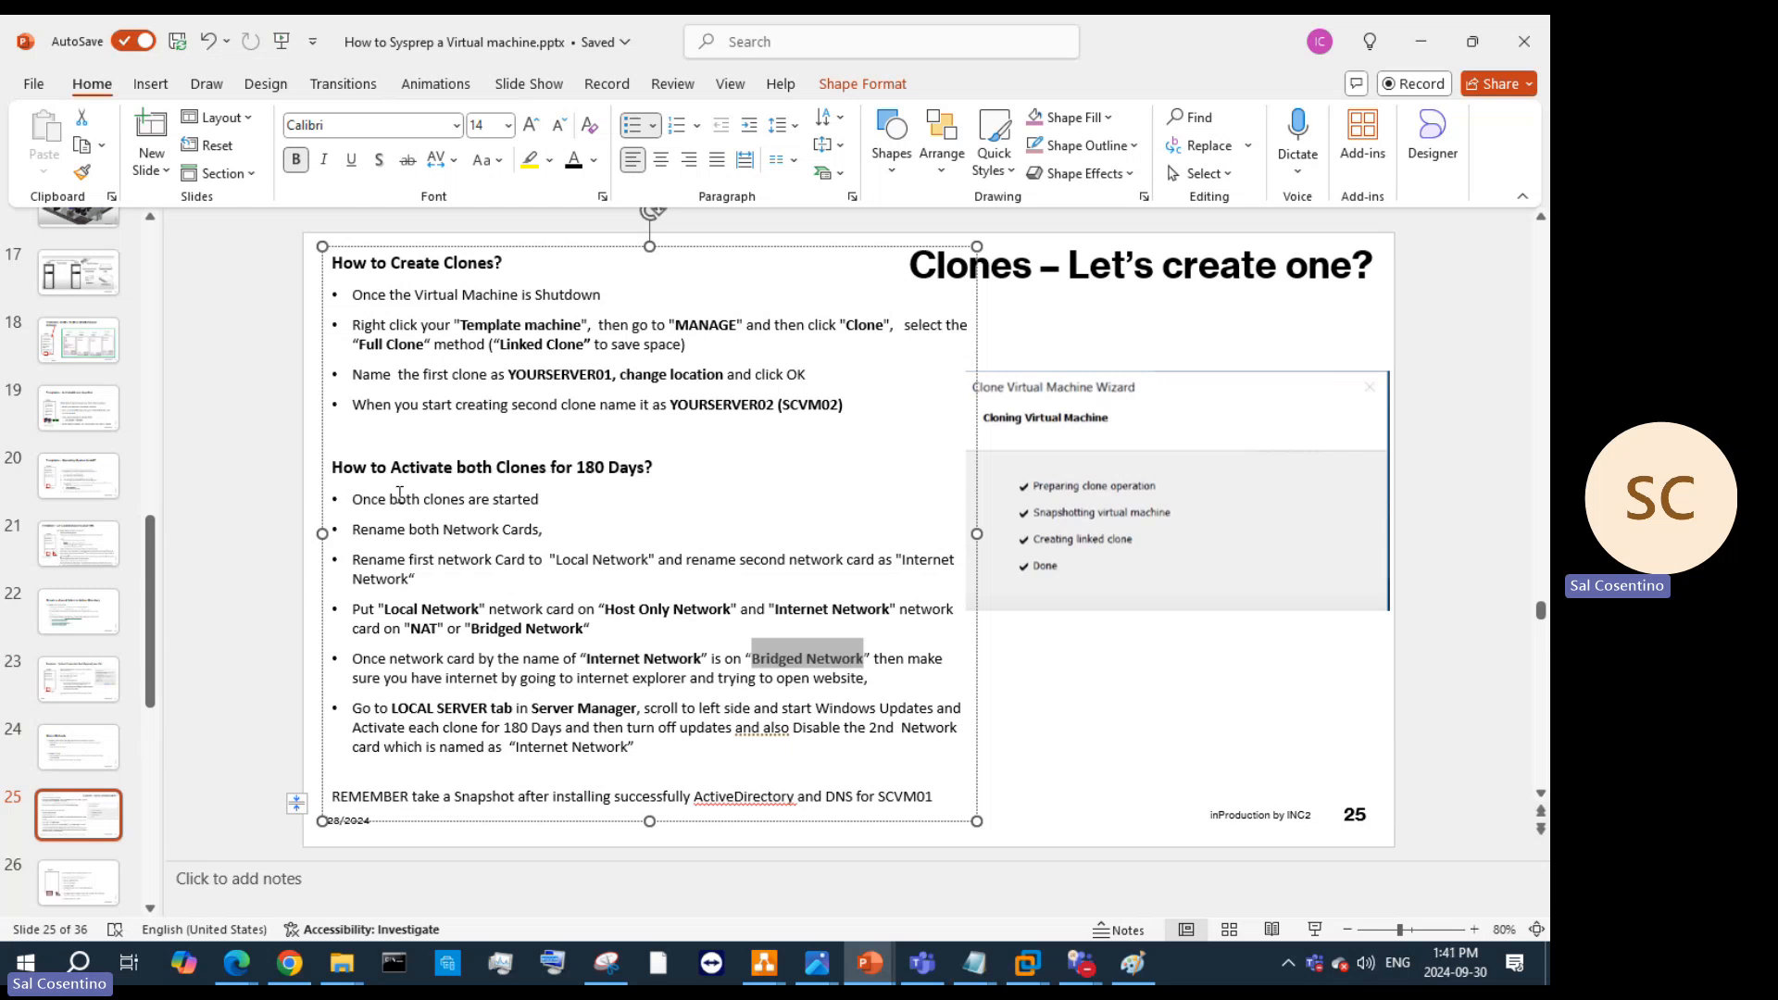
{"action": "left_click_drag", "start_coordinate": [348, 503], "coordinate": [560, 500]}
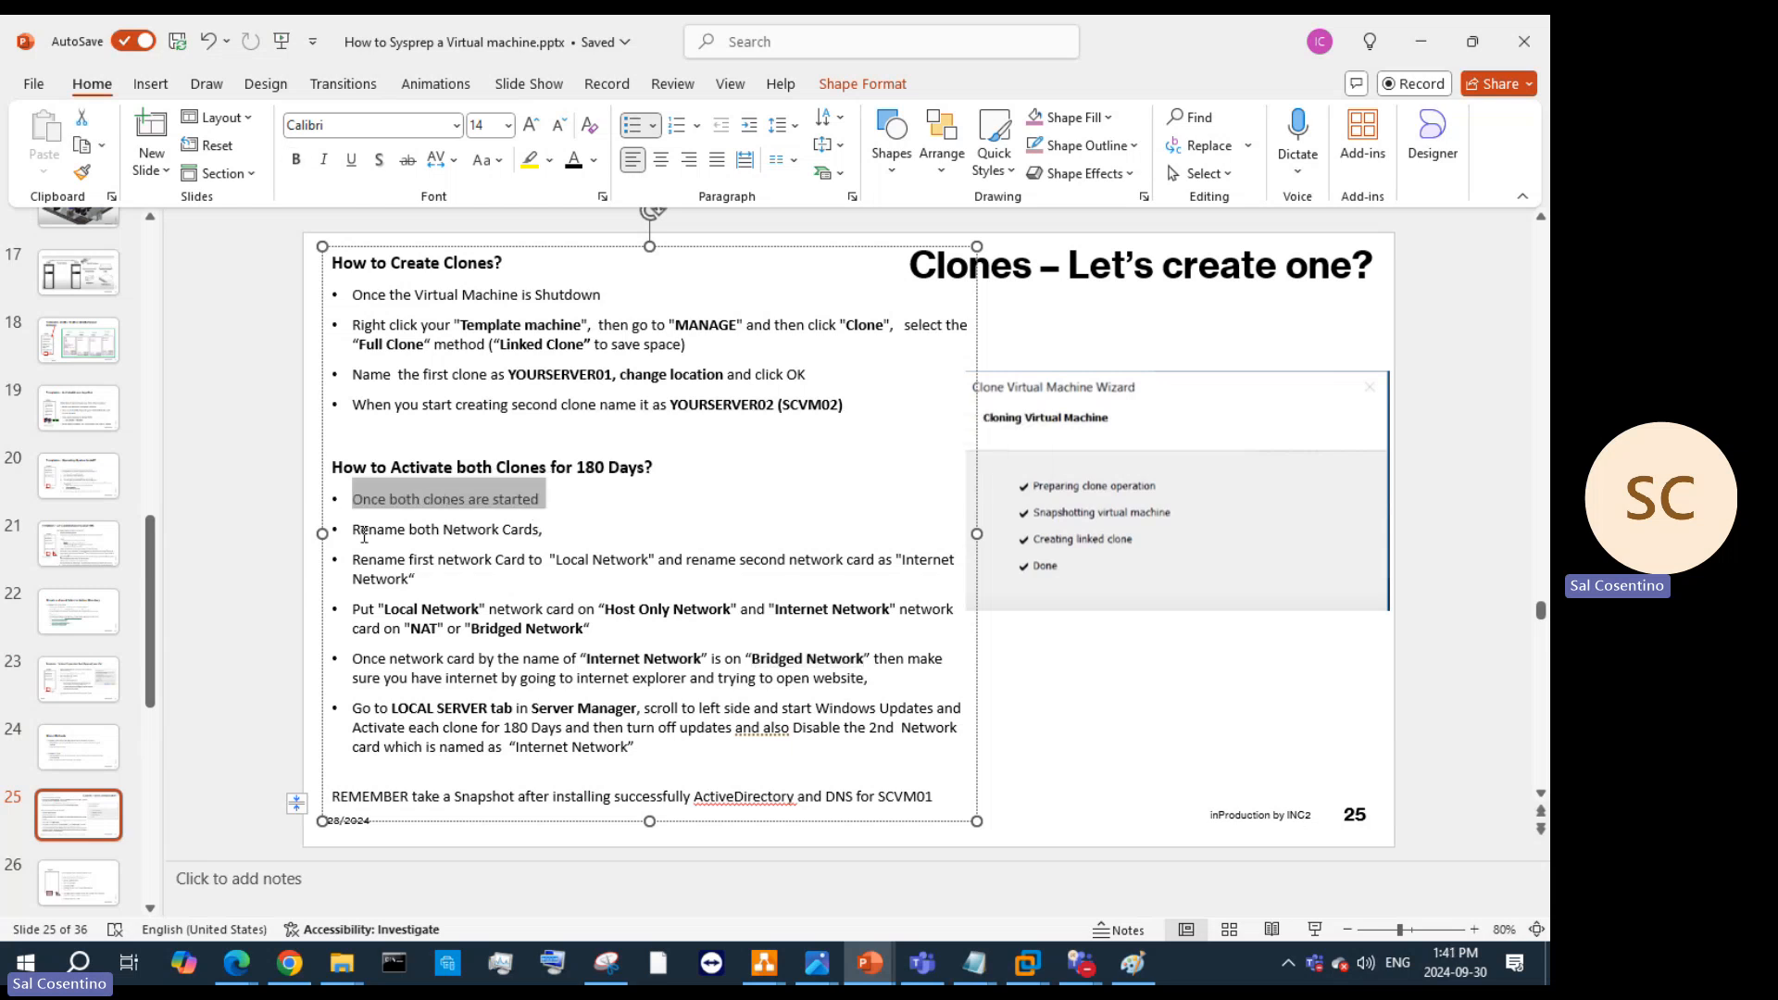
{"action": "left_click_drag", "start_coordinate": [353, 530], "coordinate": [548, 529]}
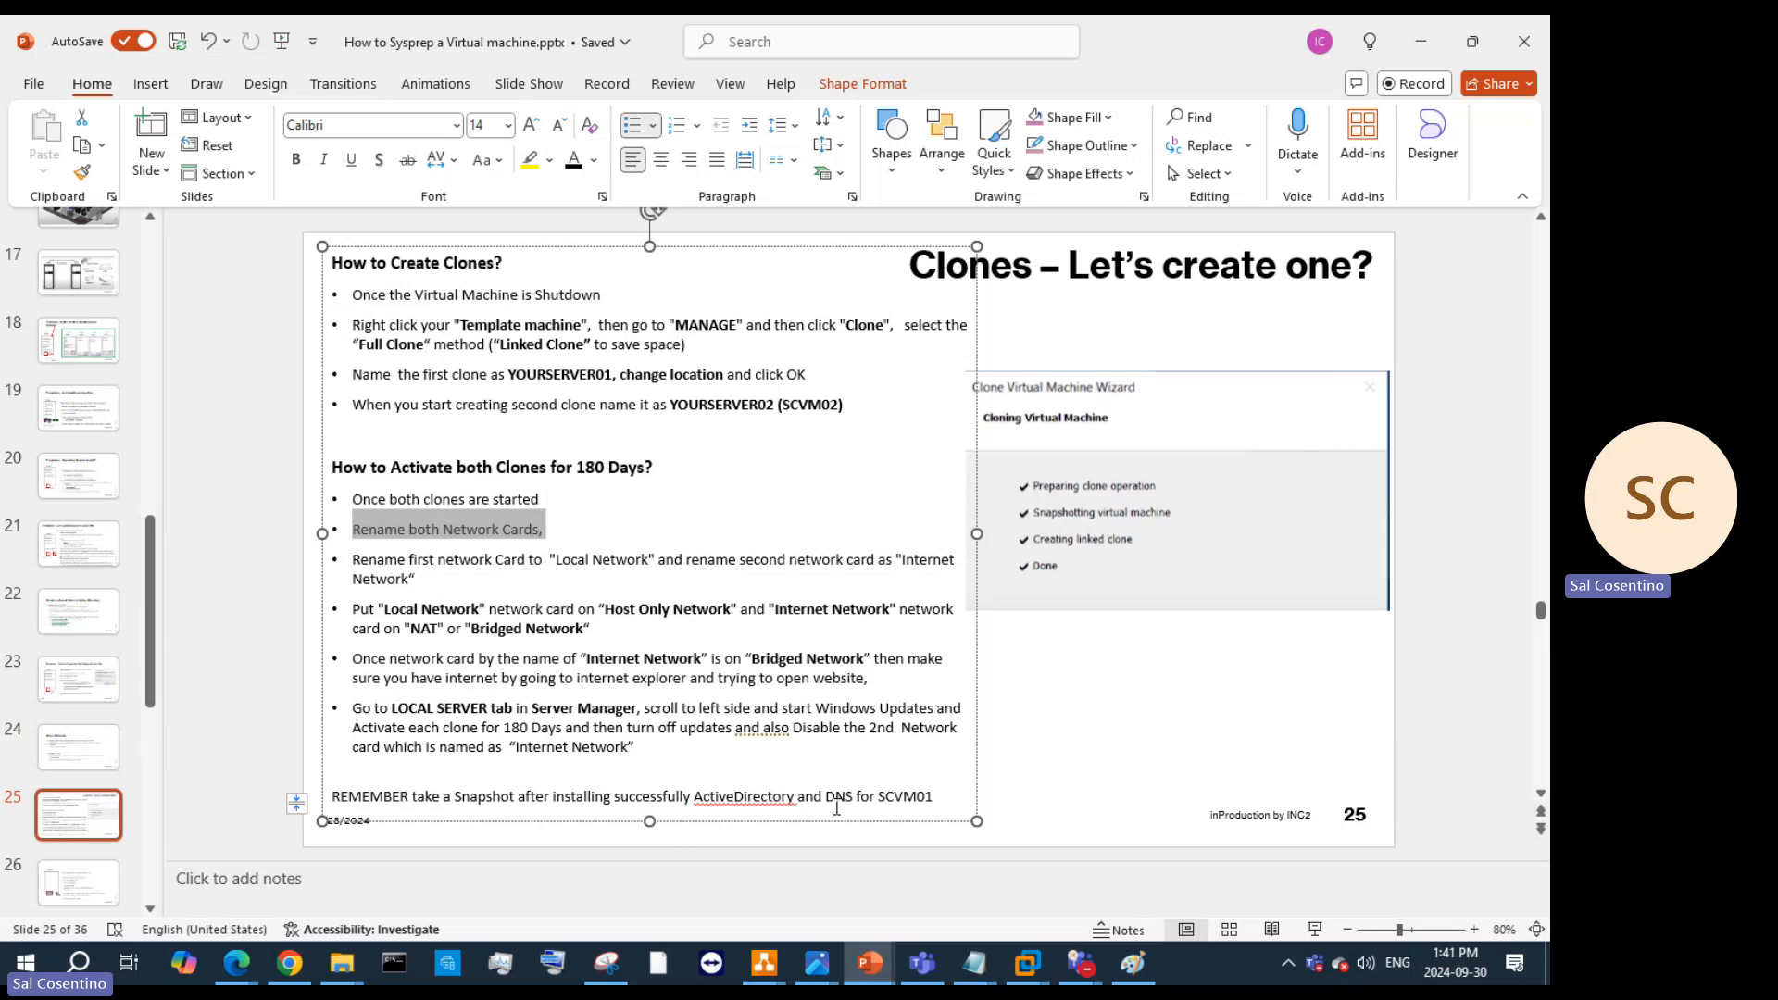
{"action": "left_click_drag", "start_coordinate": [951, 805], "coordinate": [333, 466]}
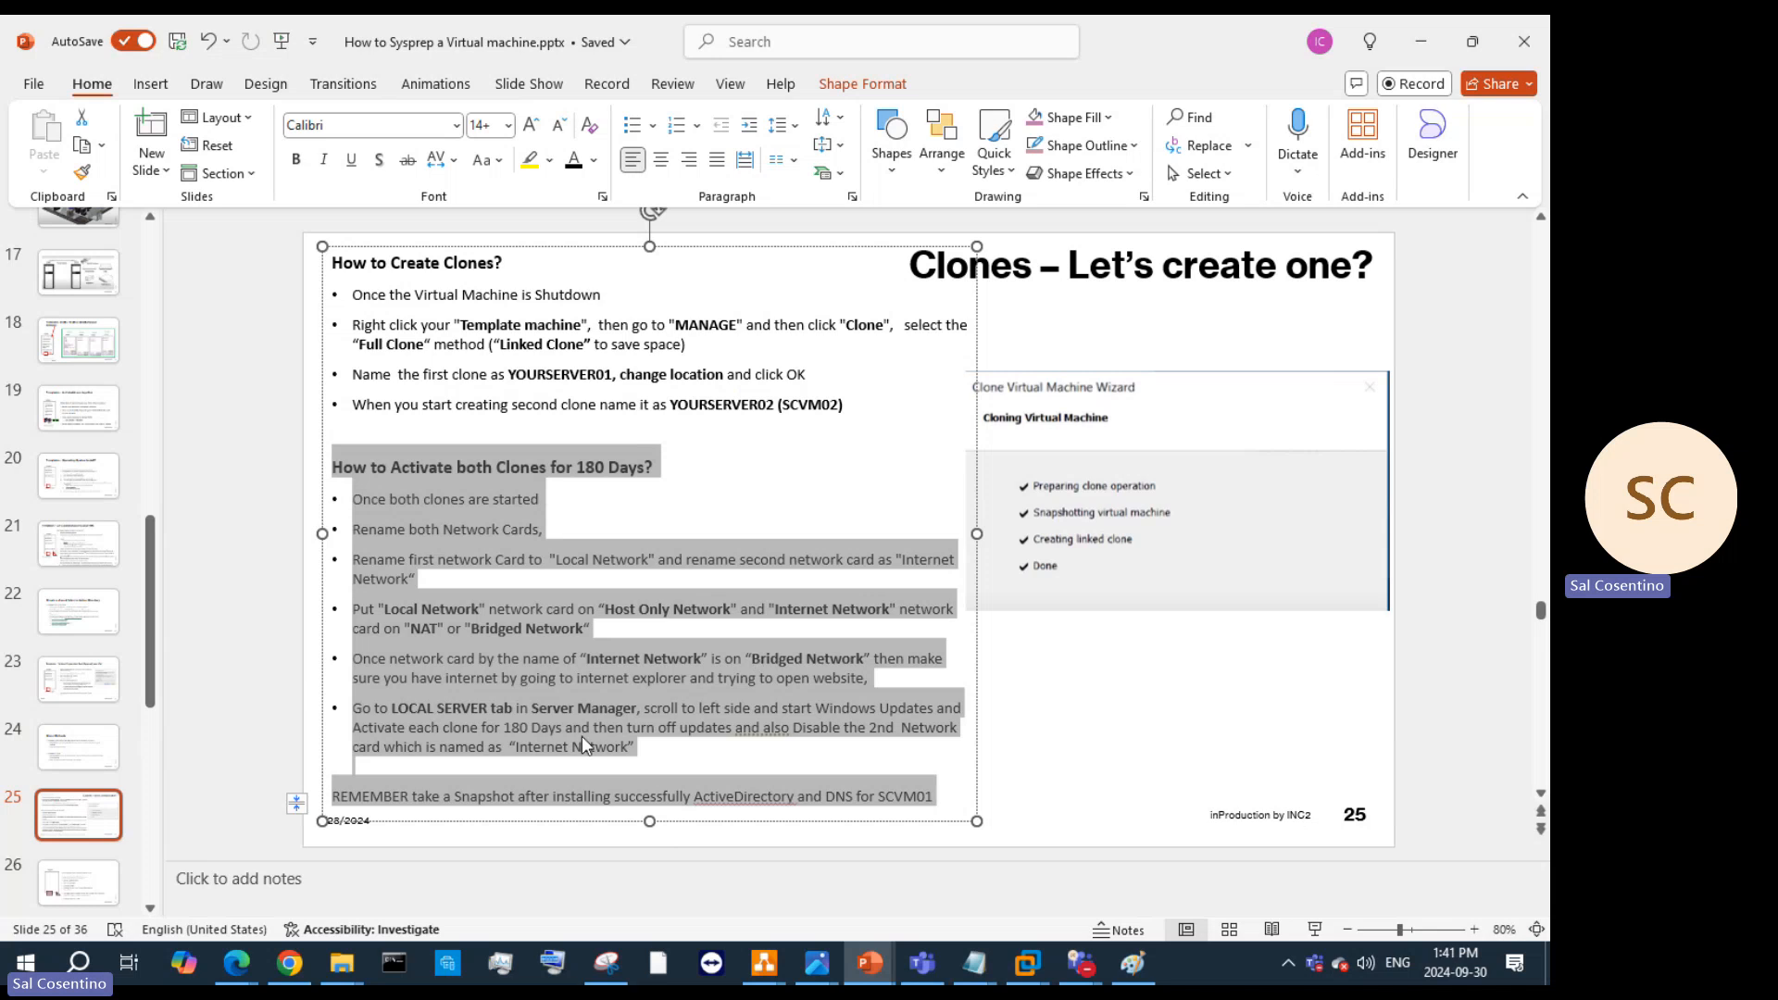
{"action": "left_click", "coordinate": [1421, 41]}
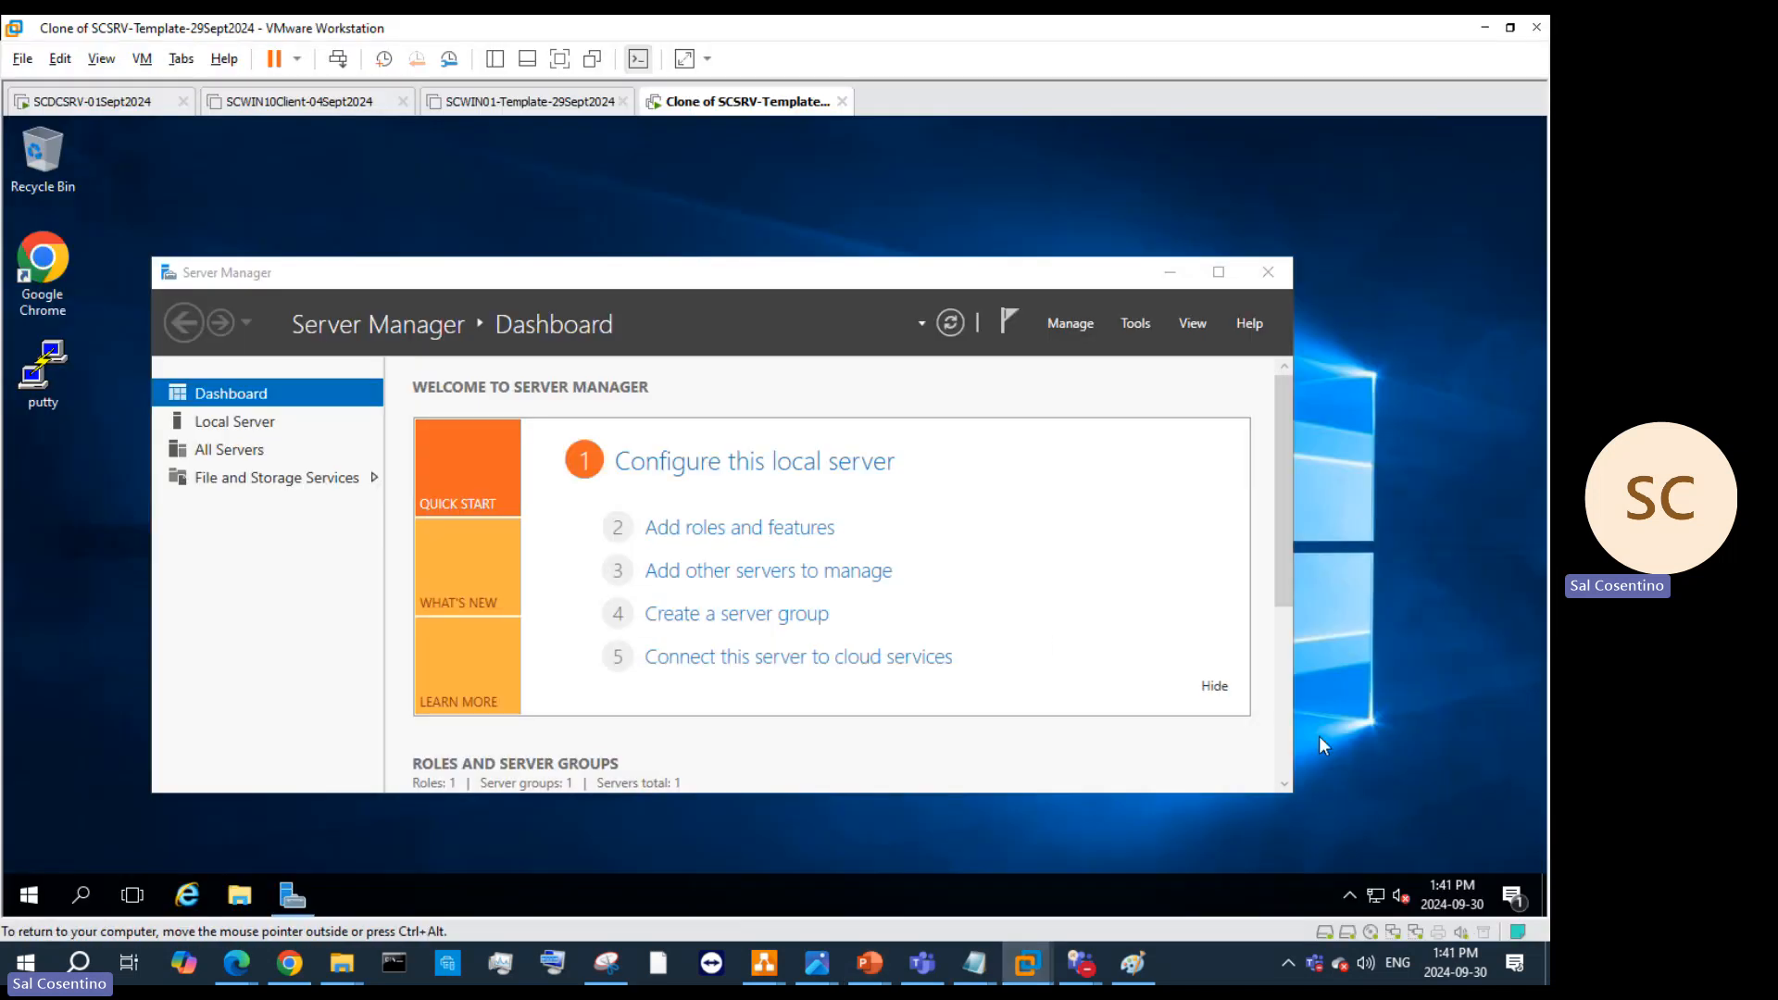
Step: Rename the Ethernet0 adapter to 'local network' in Network Connections
{"action": "right_click", "coordinate": [1371, 894]}
{"action": "left_click", "coordinate": [1376, 865]}
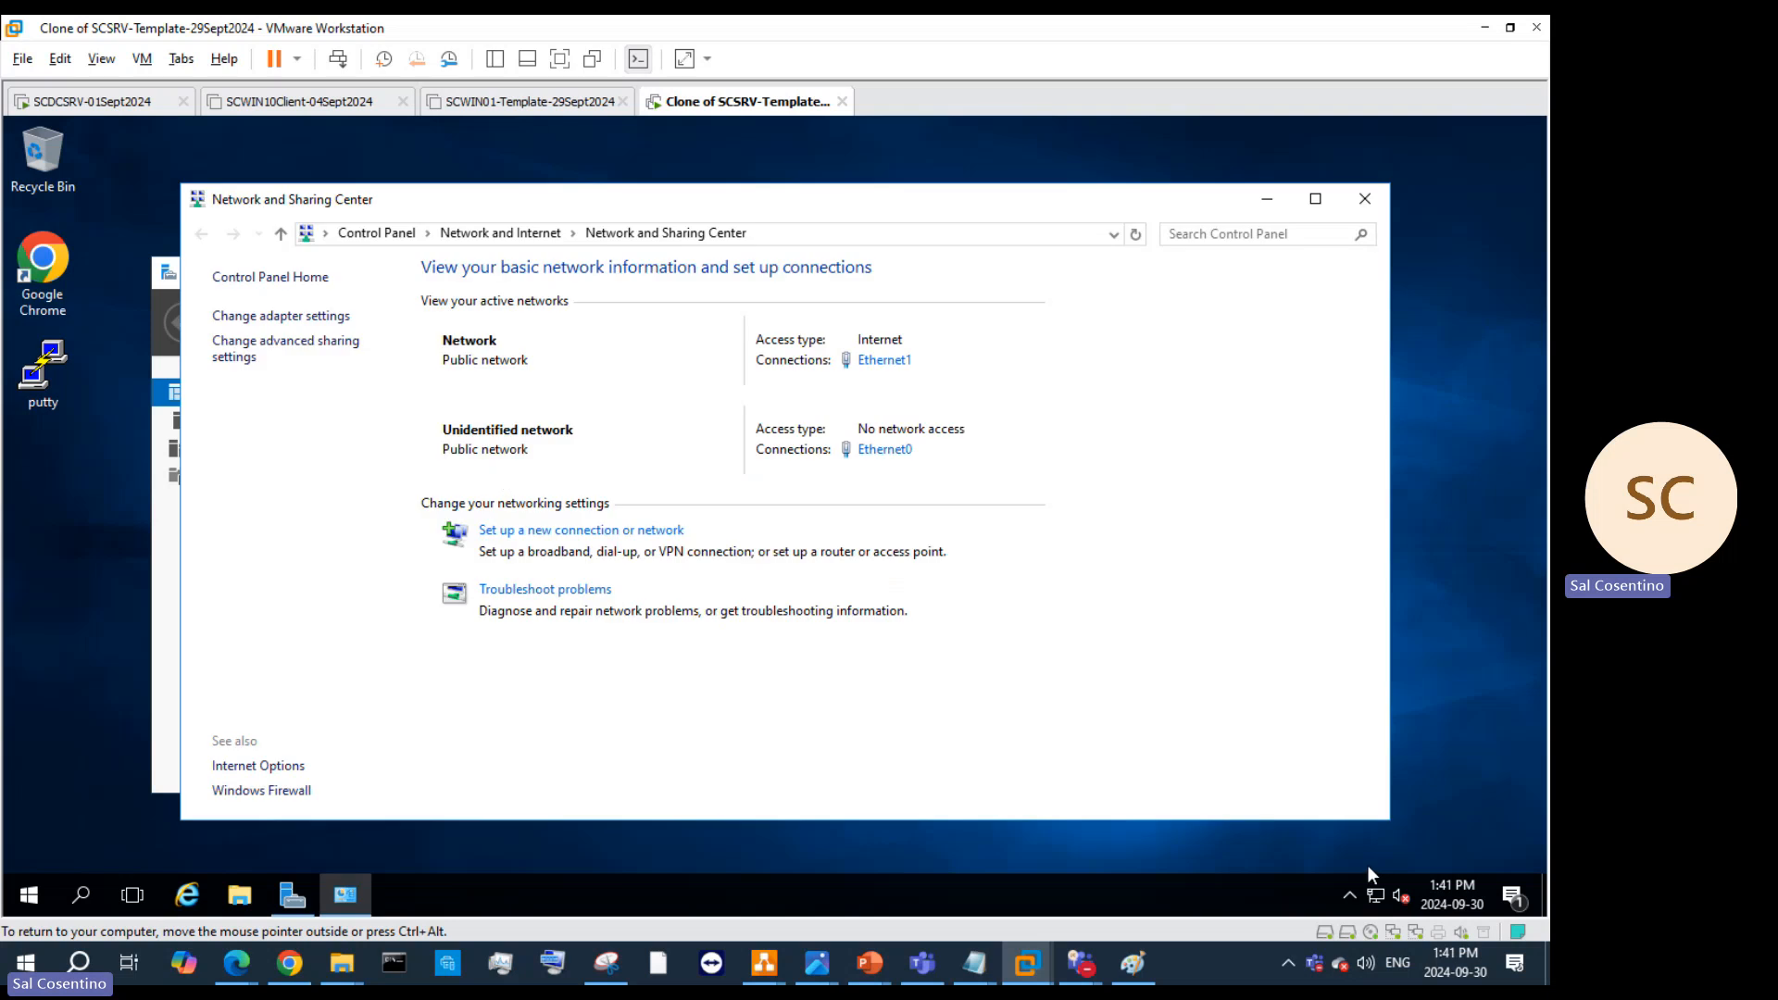
{"action": "left_click", "coordinate": [301, 318]}
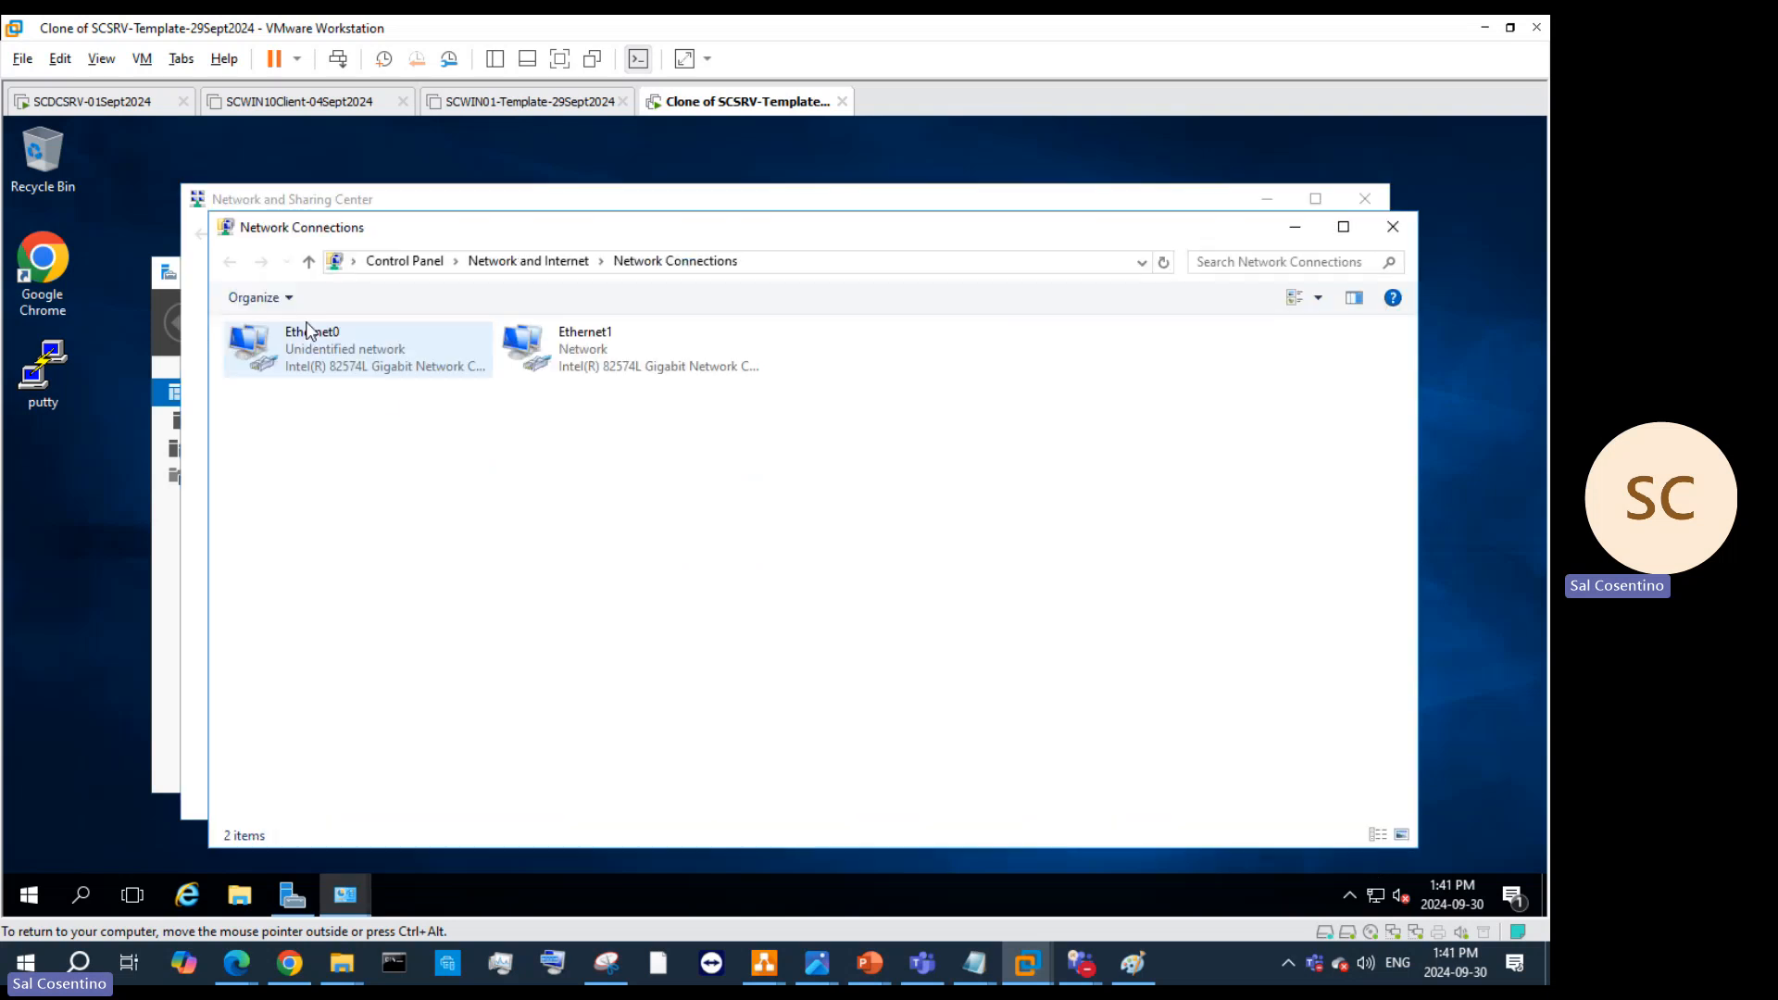
{"action": "right_click", "coordinate": [362, 352]}
{"action": "left_click", "coordinate": [465, 526]}
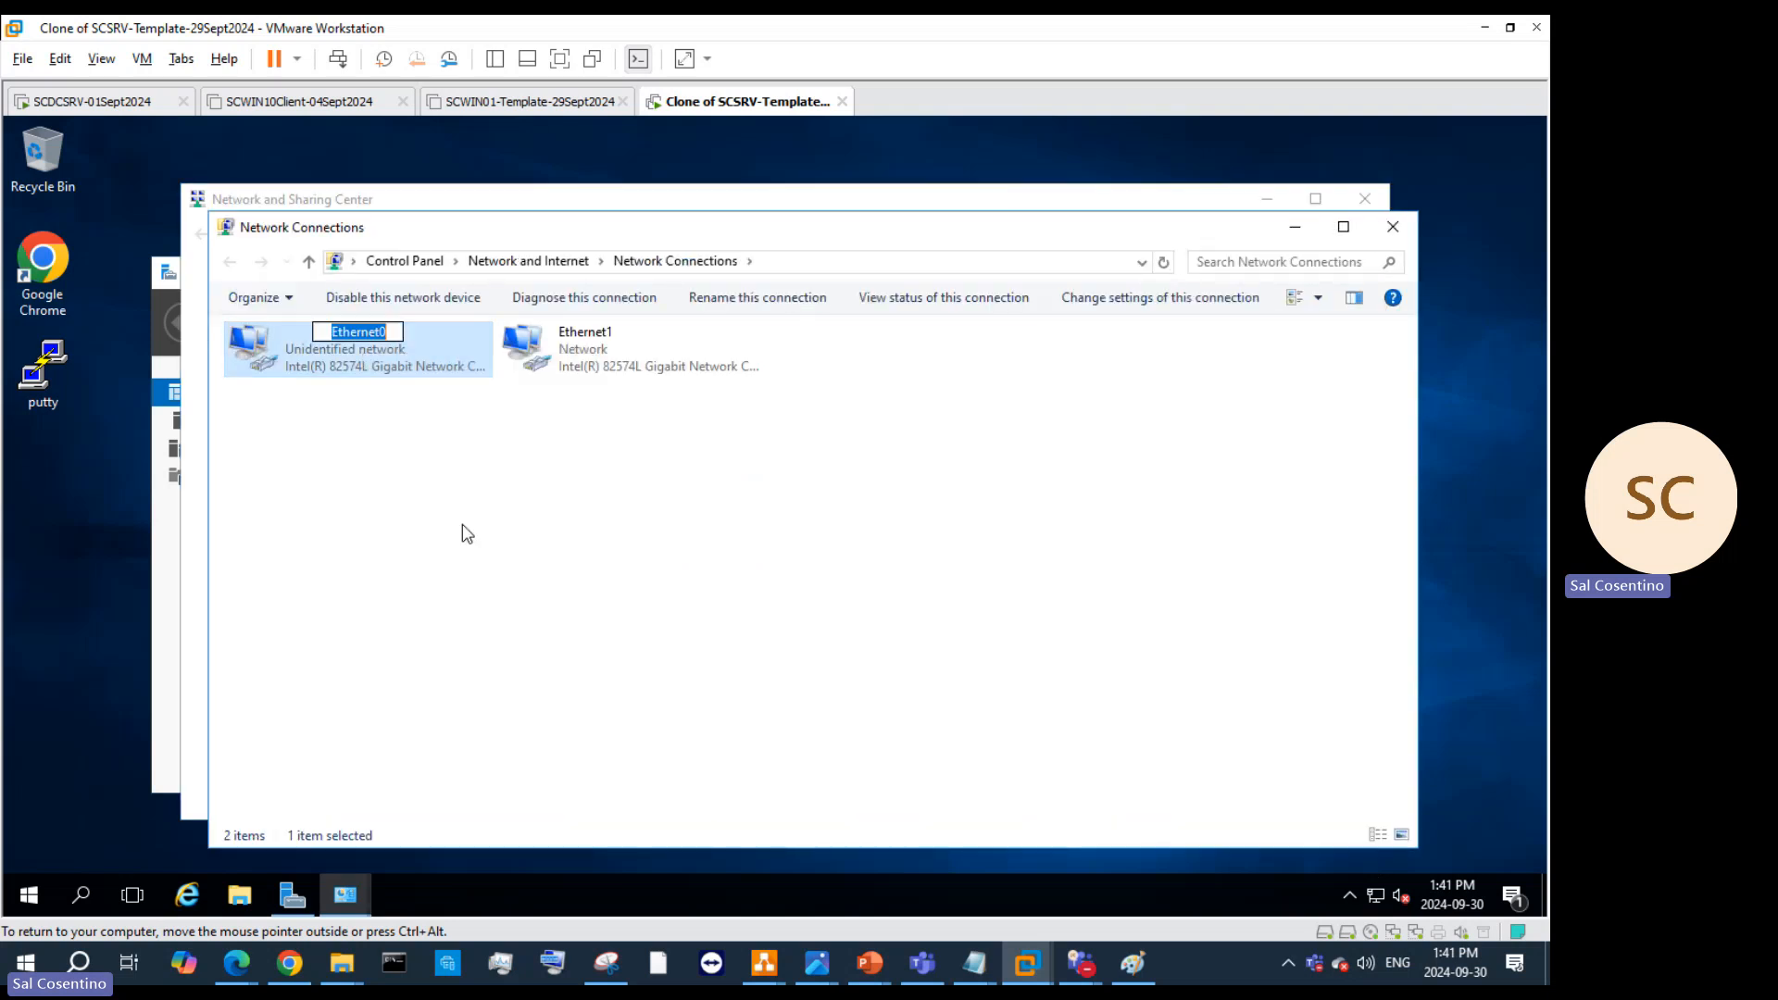
{"action": "type", "text": "l"}
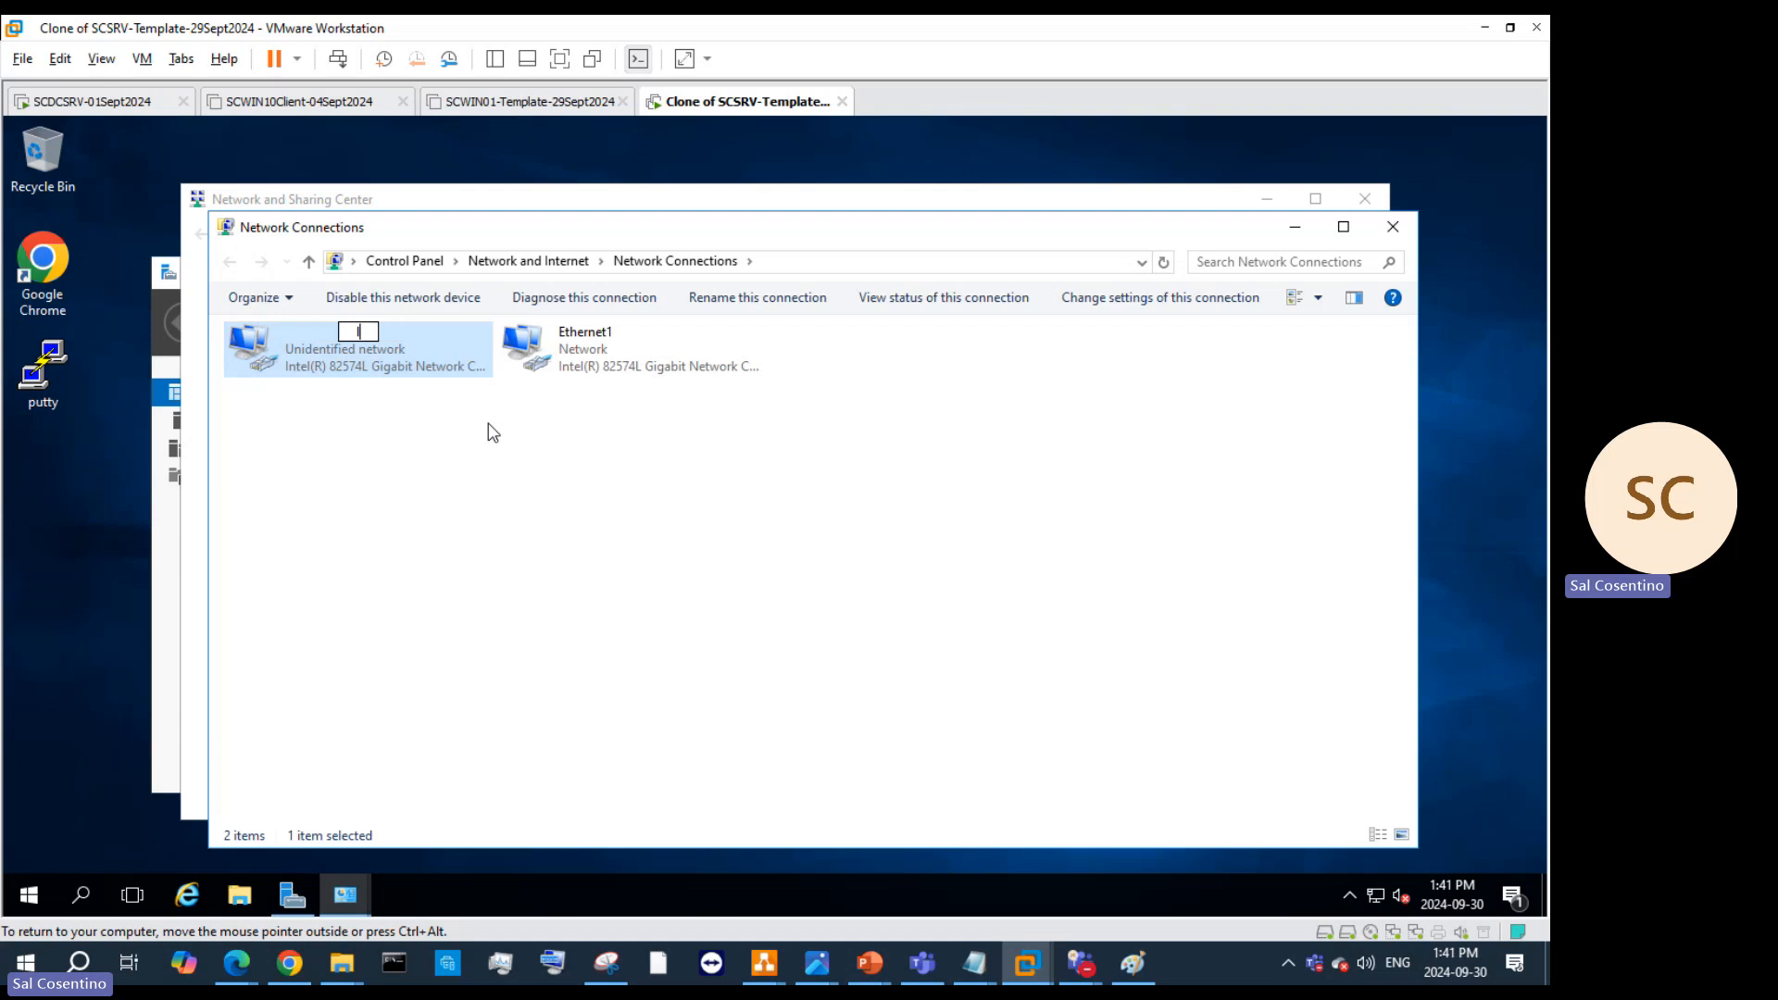
{"action": "type", "text": "ocal network"}
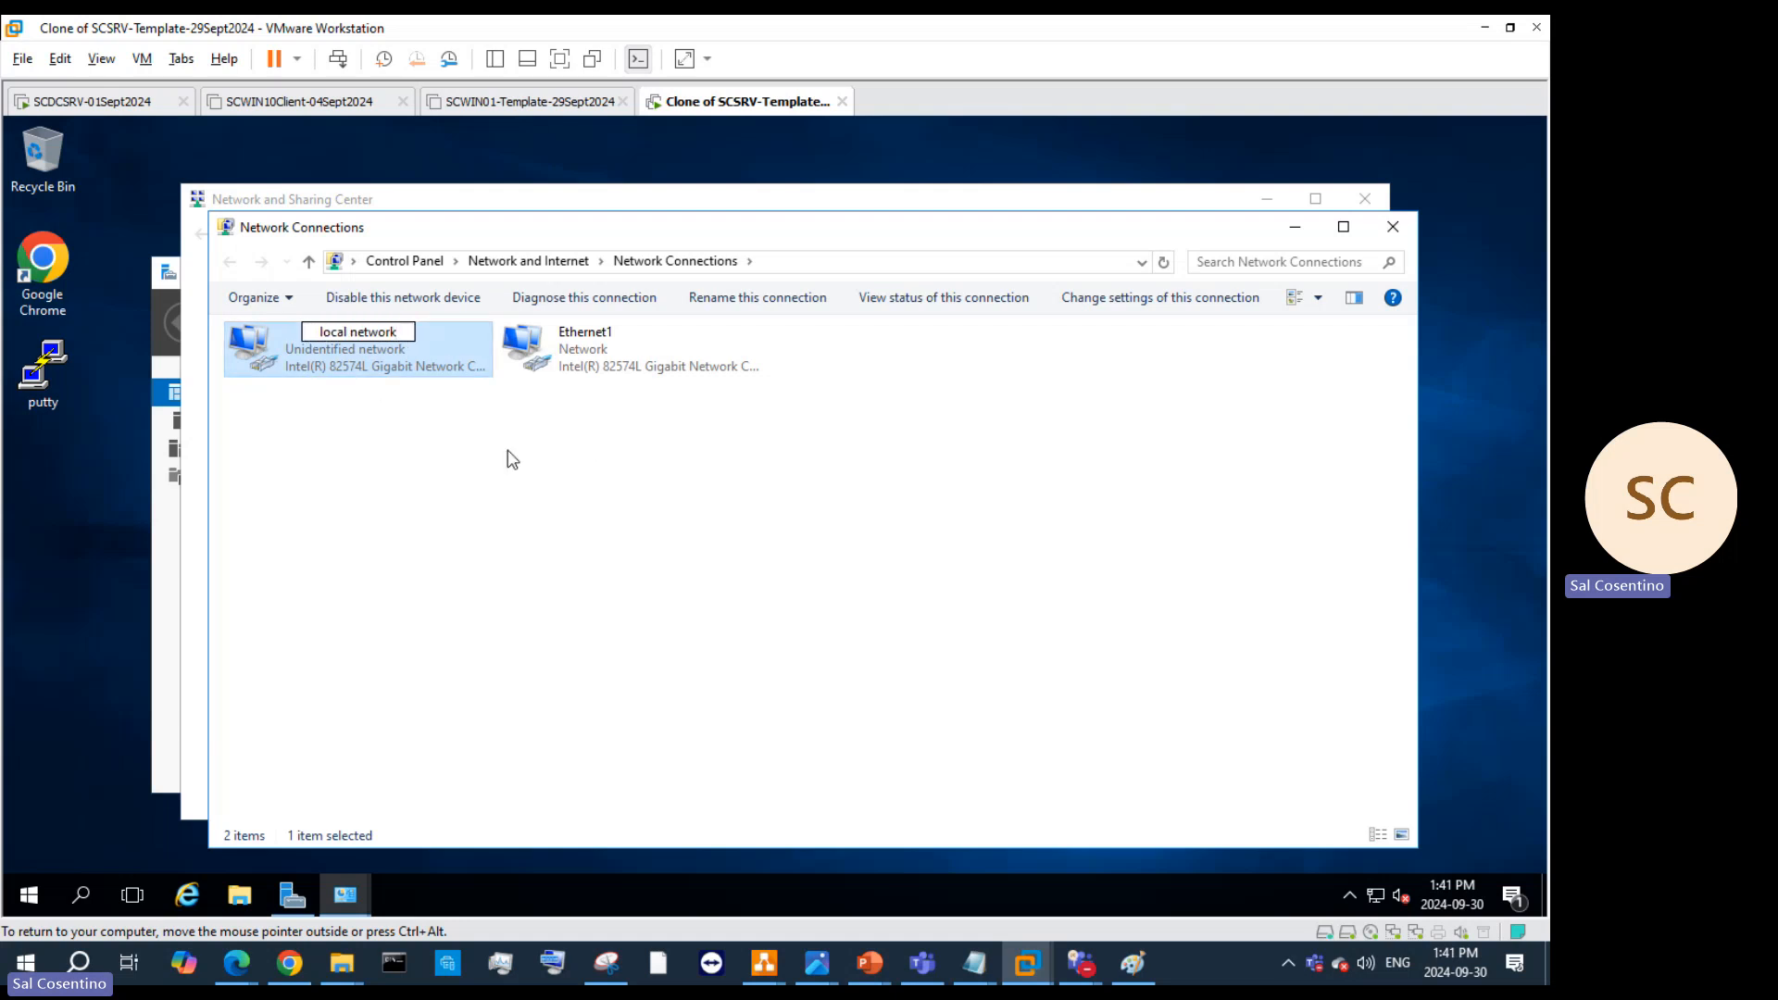
{"action": "left_click", "coordinate": [410, 396]}
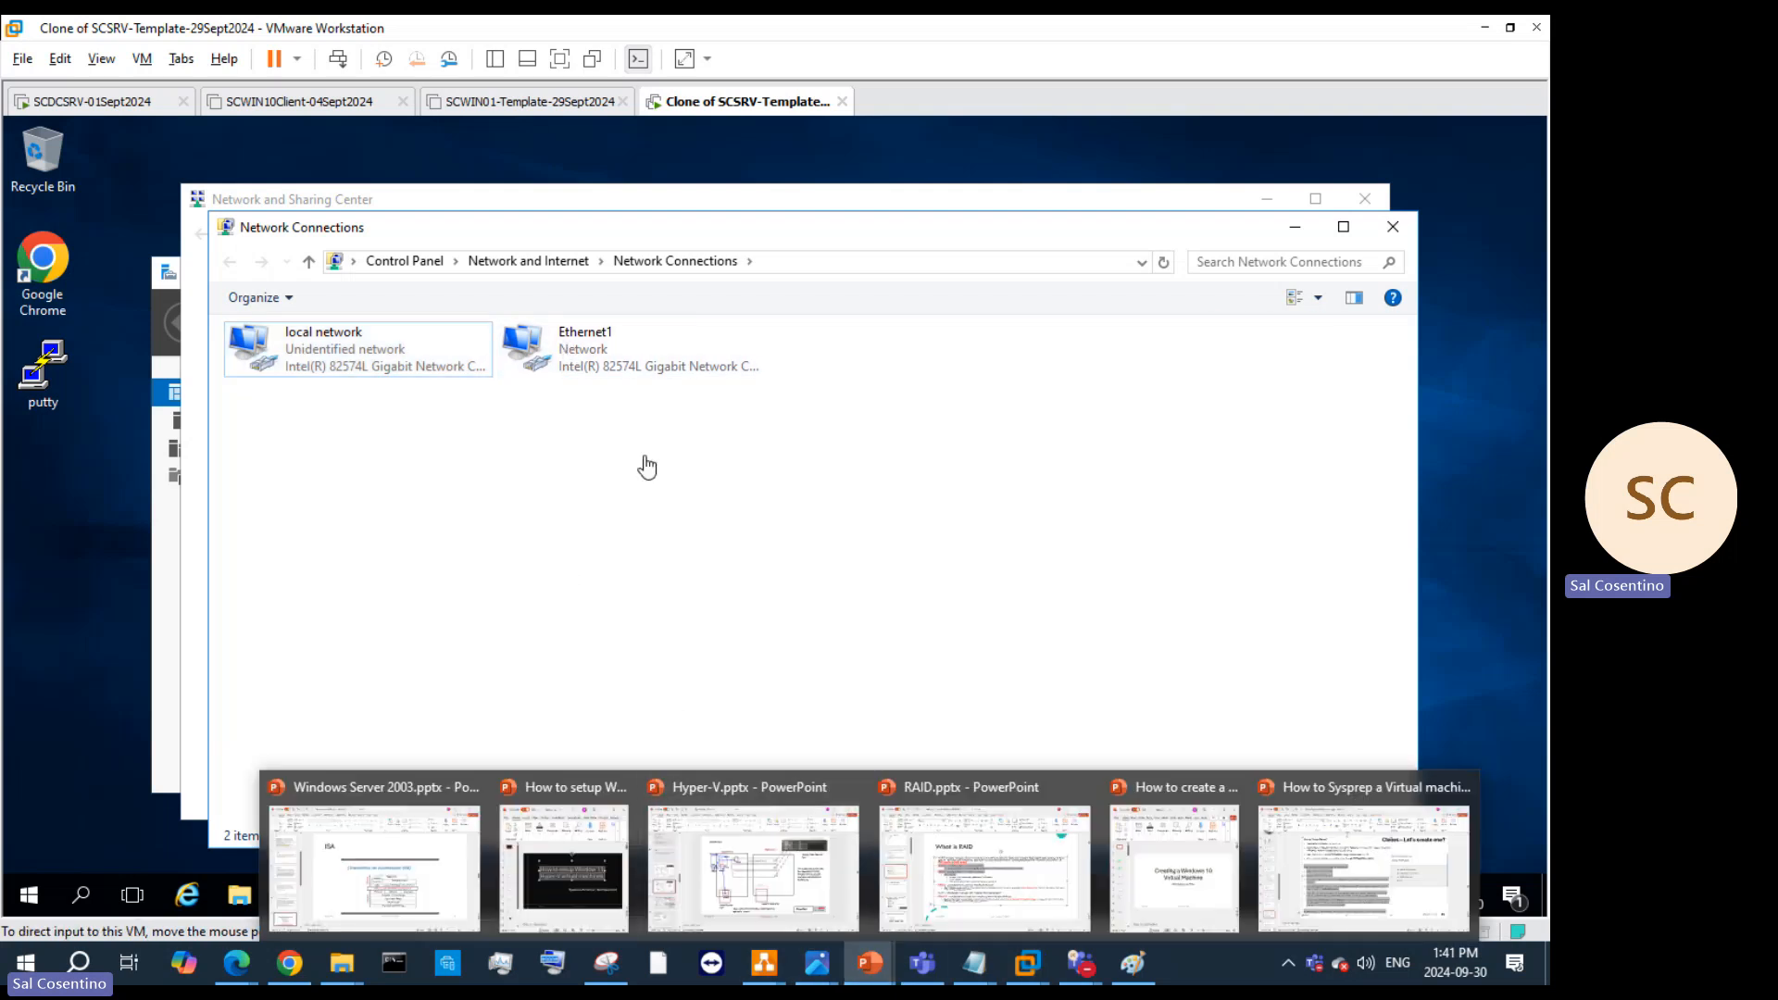
Step: Rename the Ethernet1 adapter to 'Nat'
{"action": "left_click", "coordinate": [631, 363]}
{"action": "right_click", "coordinate": [632, 364]}
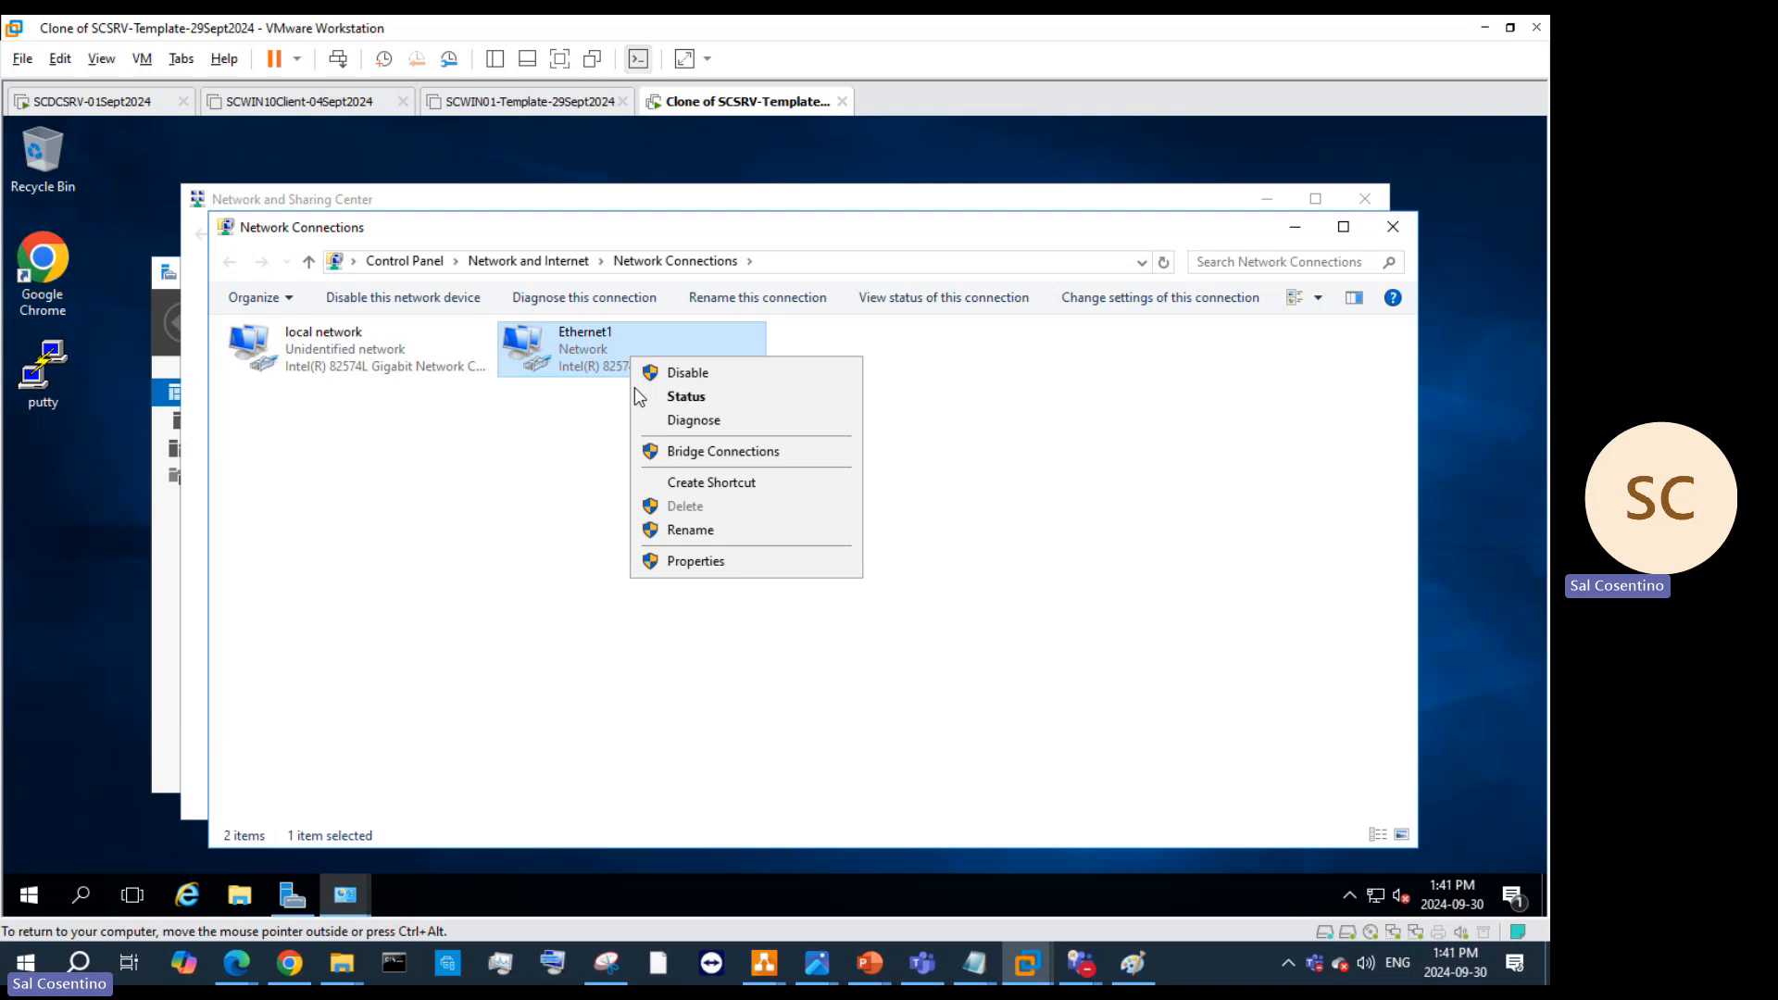
{"action": "left_click", "coordinate": [719, 531]}
{"action": "type", "text": "Nat"}
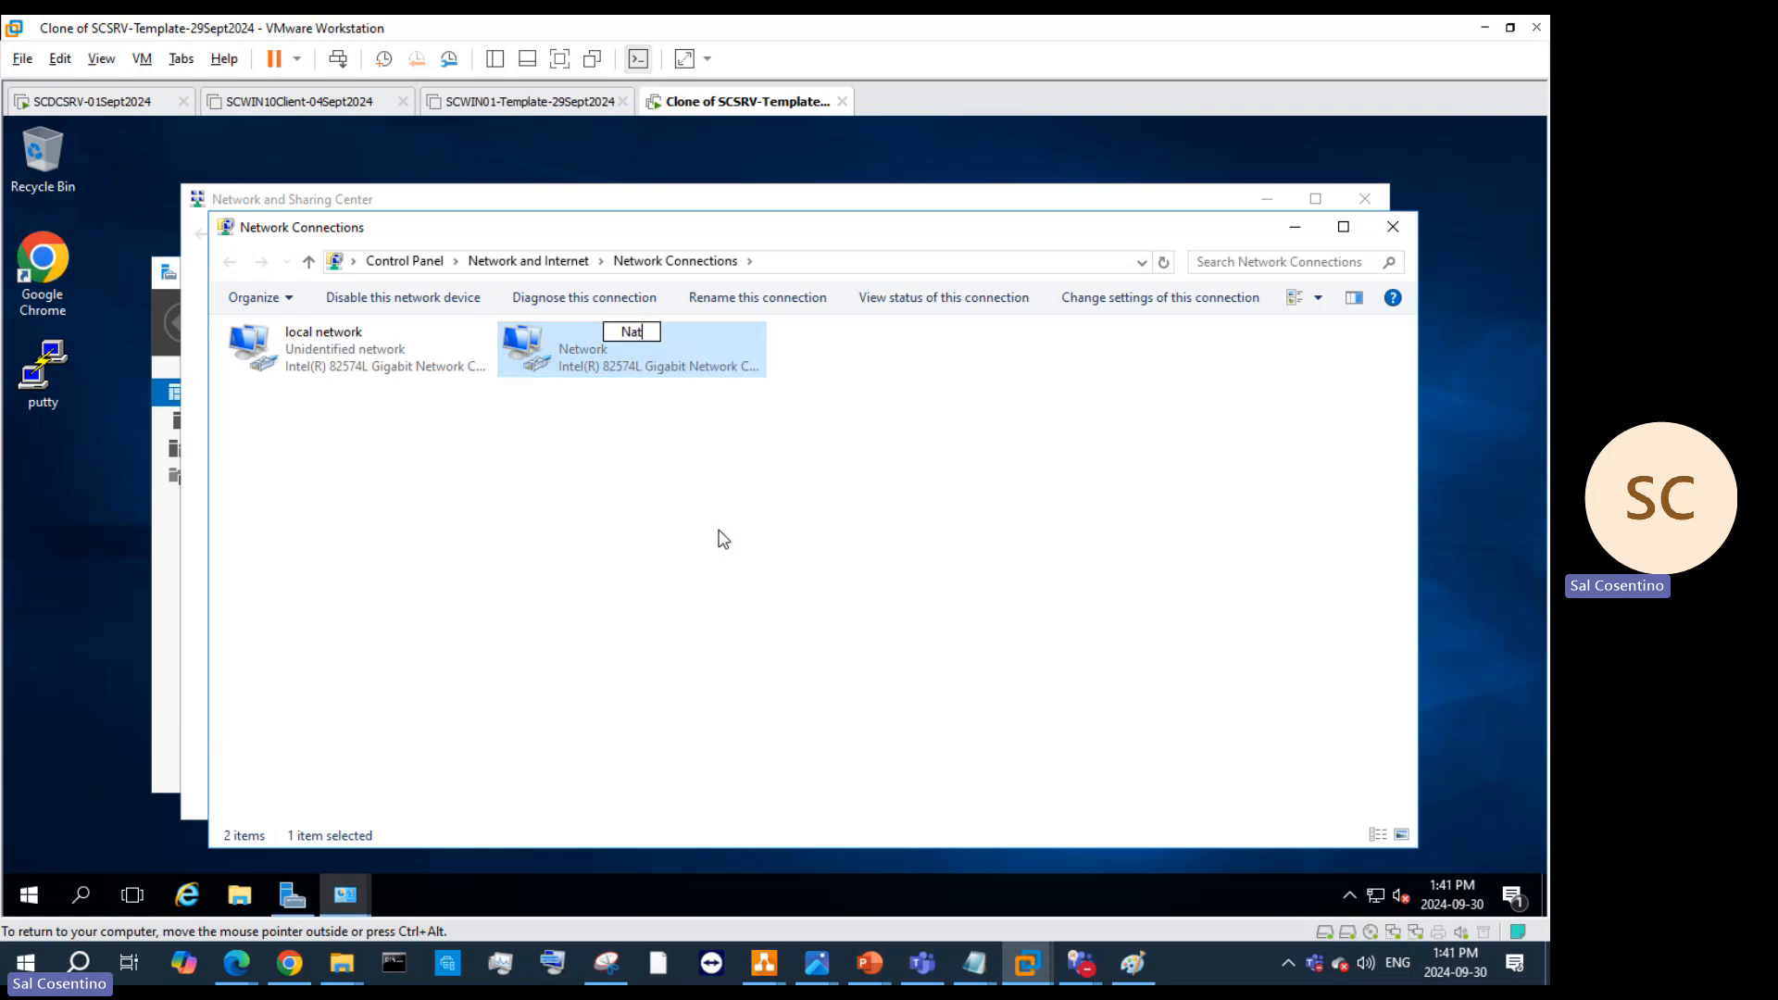
{"action": "key", "text": "Return"}
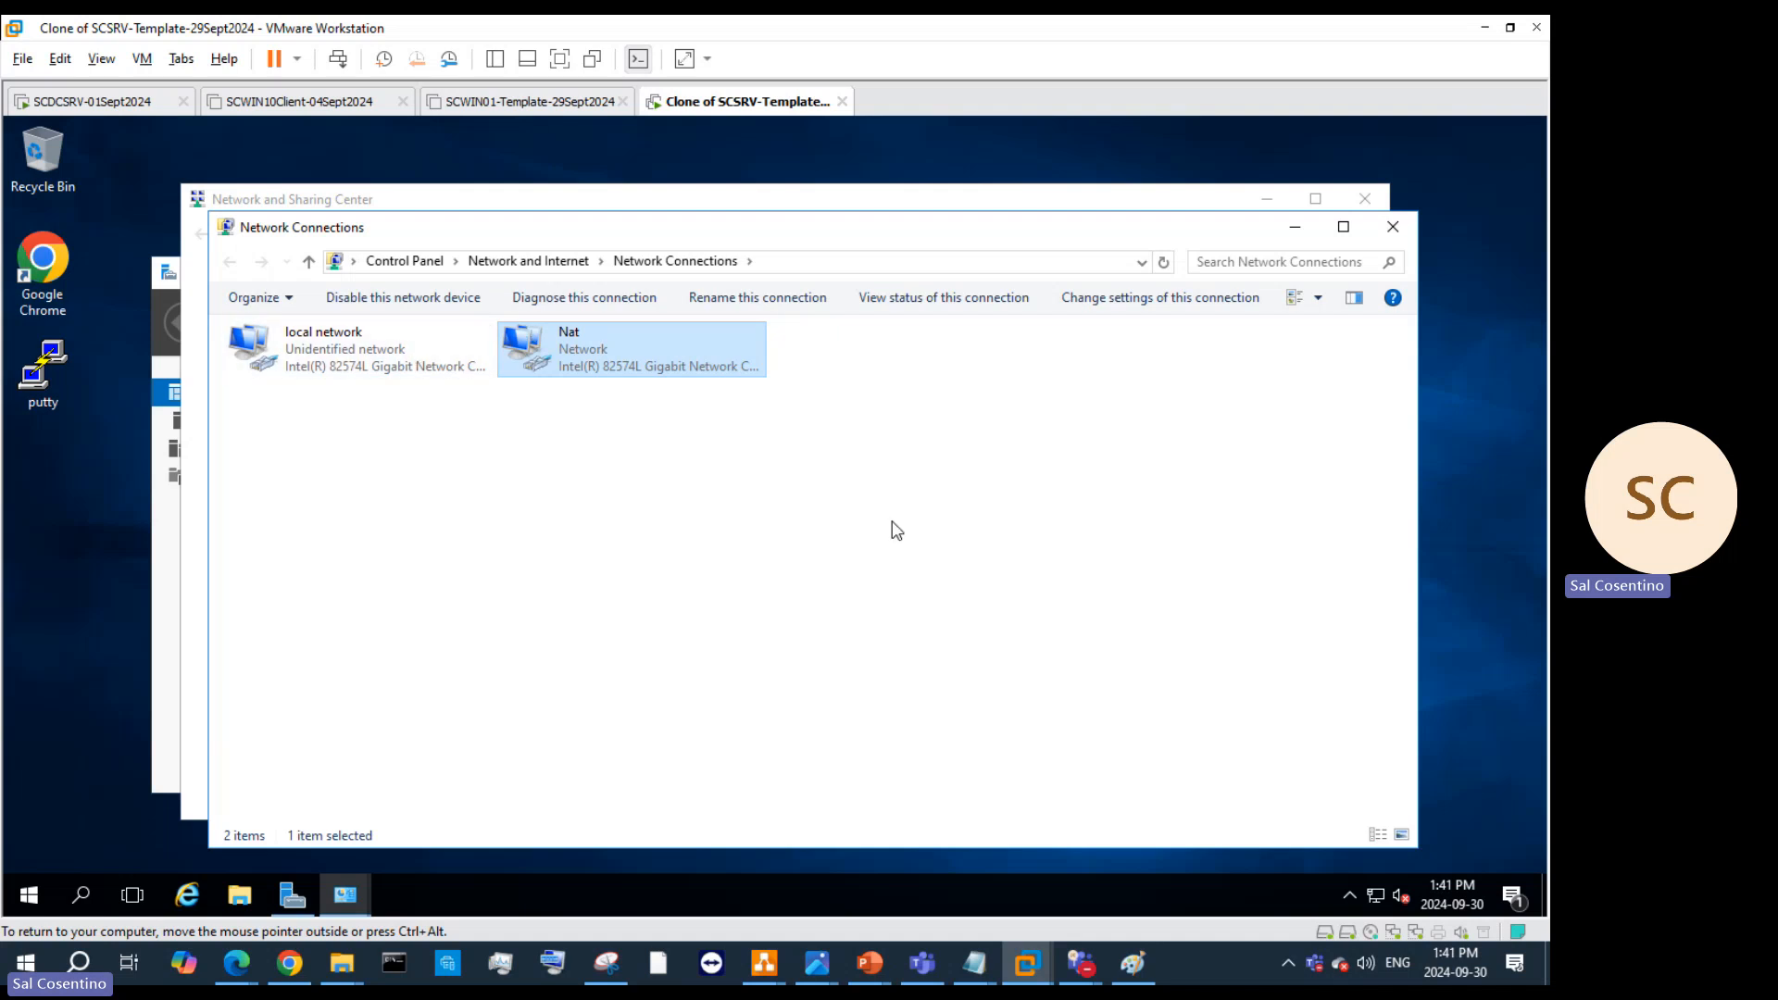
Step: Uncheck Internet Protocol Version 6 (TCP/IPv6) in the local network connection's properties
{"action": "right_click", "coordinate": [334, 358]}
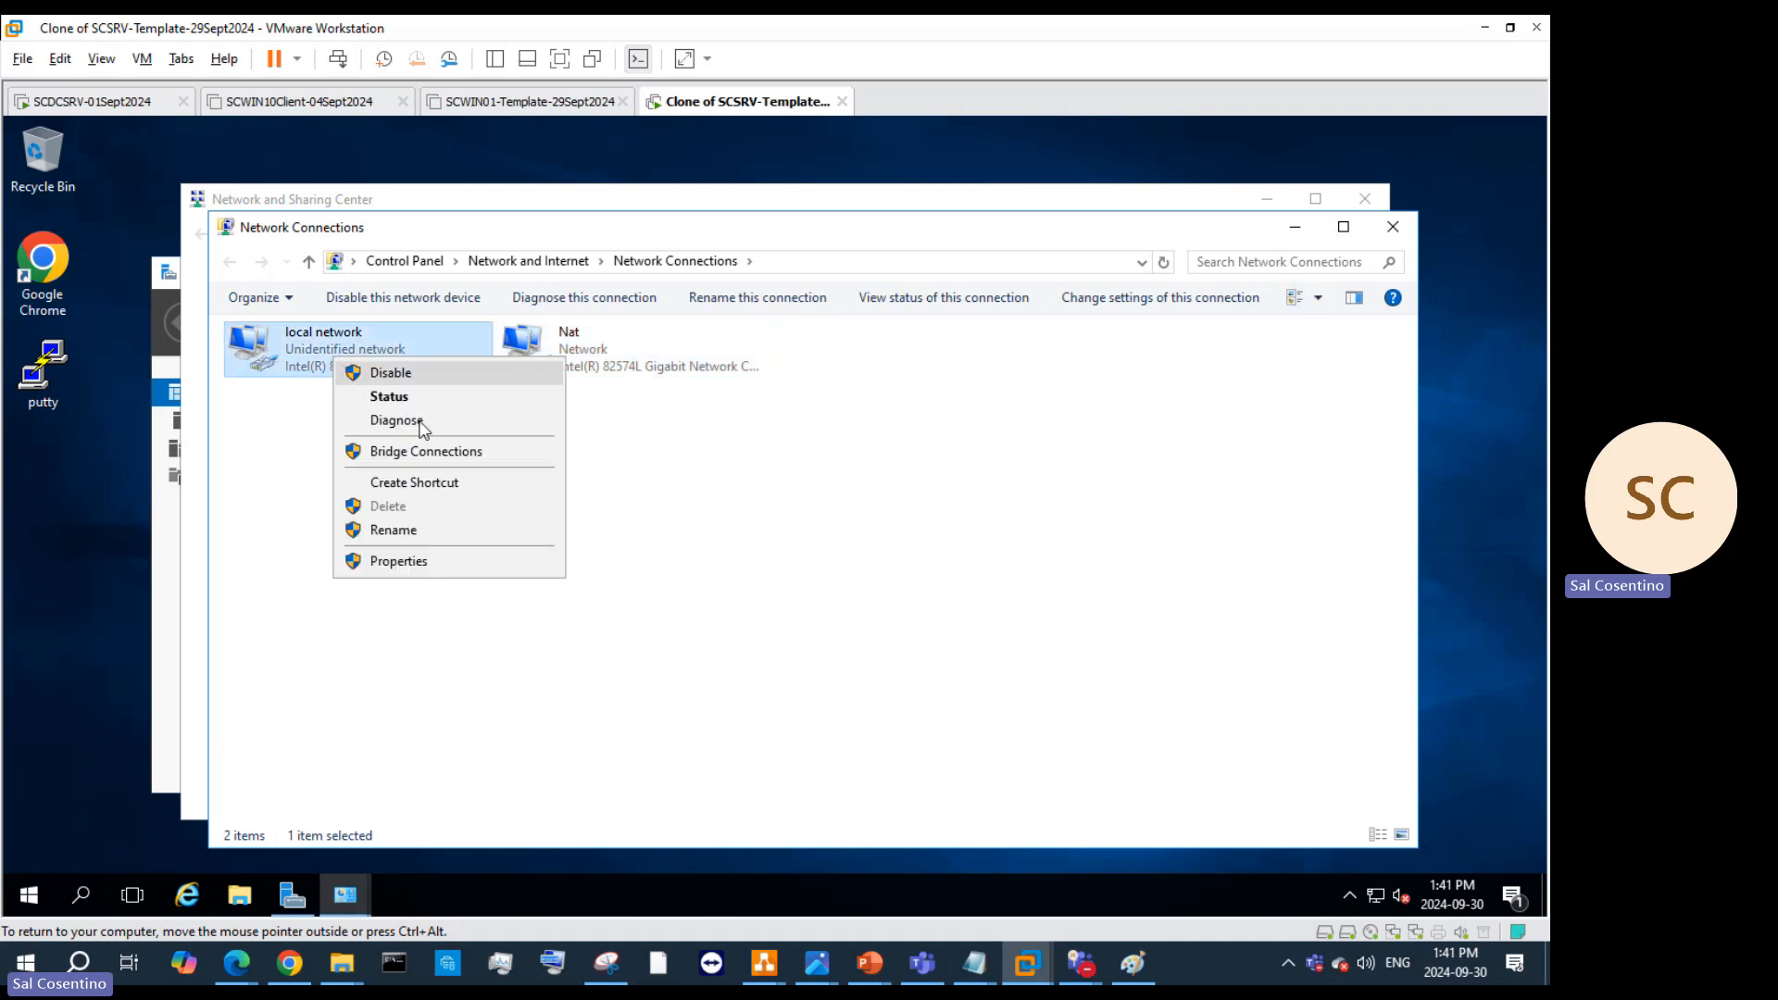
{"action": "left_click", "coordinate": [430, 559]}
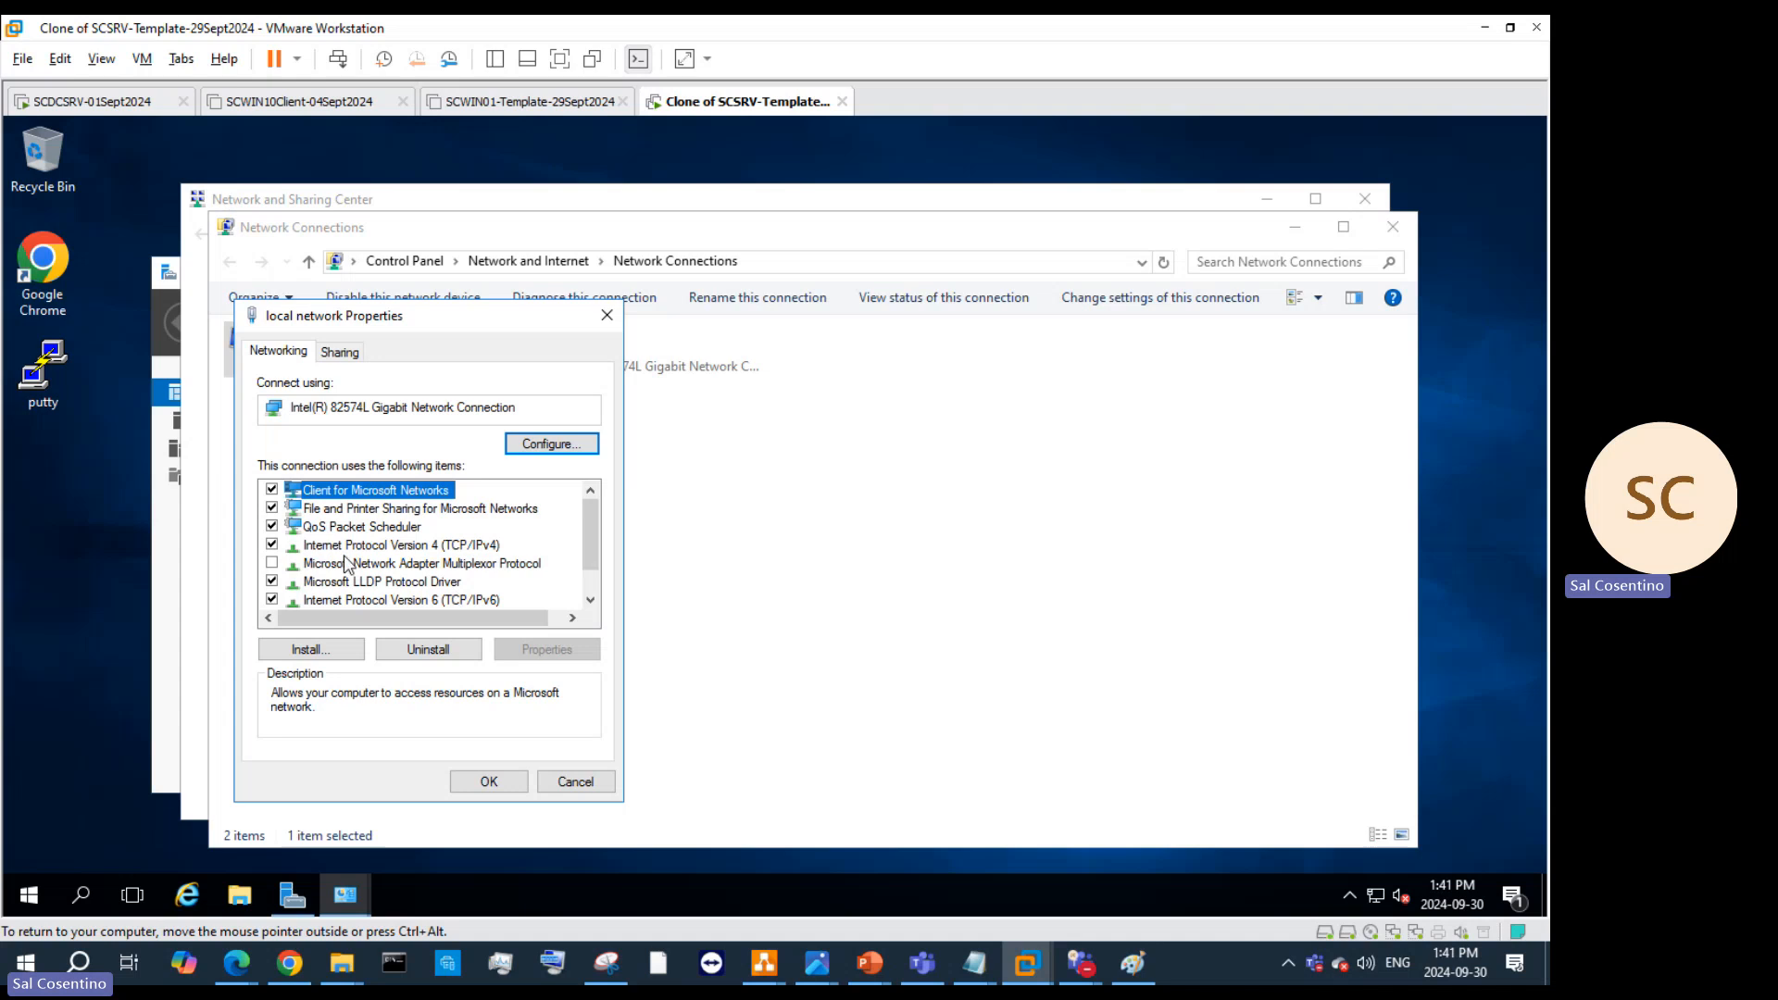
{"action": "left_click", "coordinate": [272, 599]}
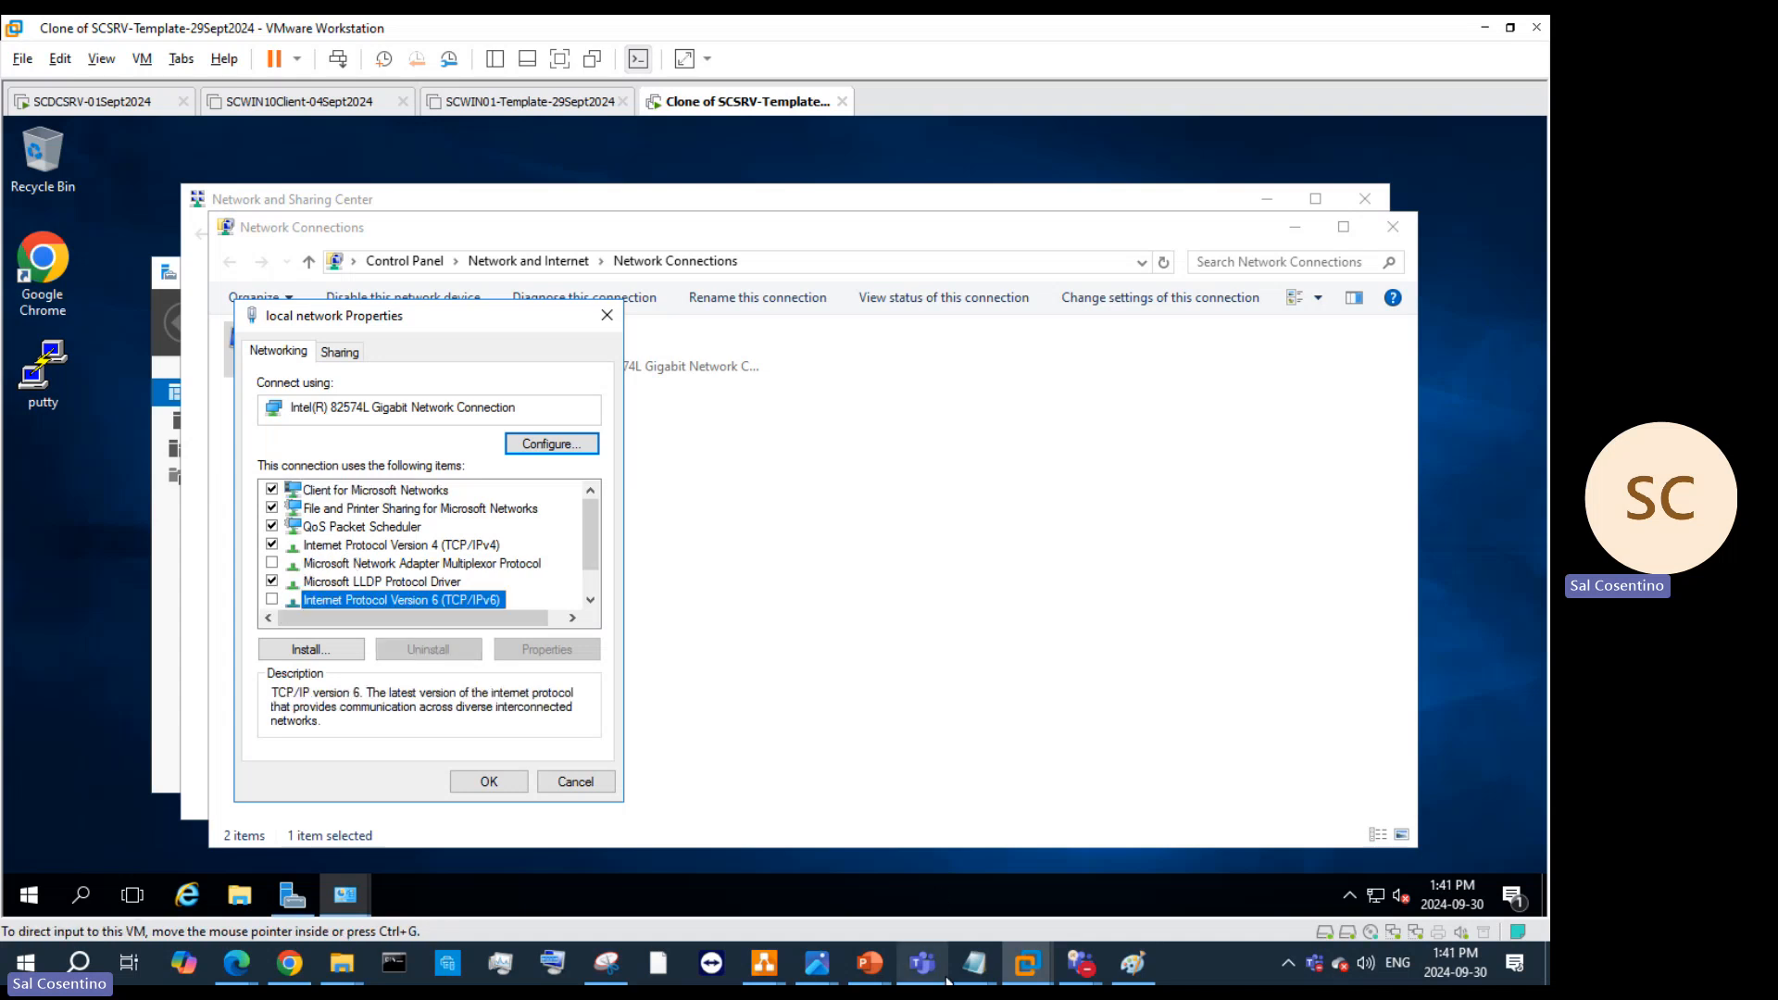
{"action": "mouse_move", "coordinate": [868, 963]}
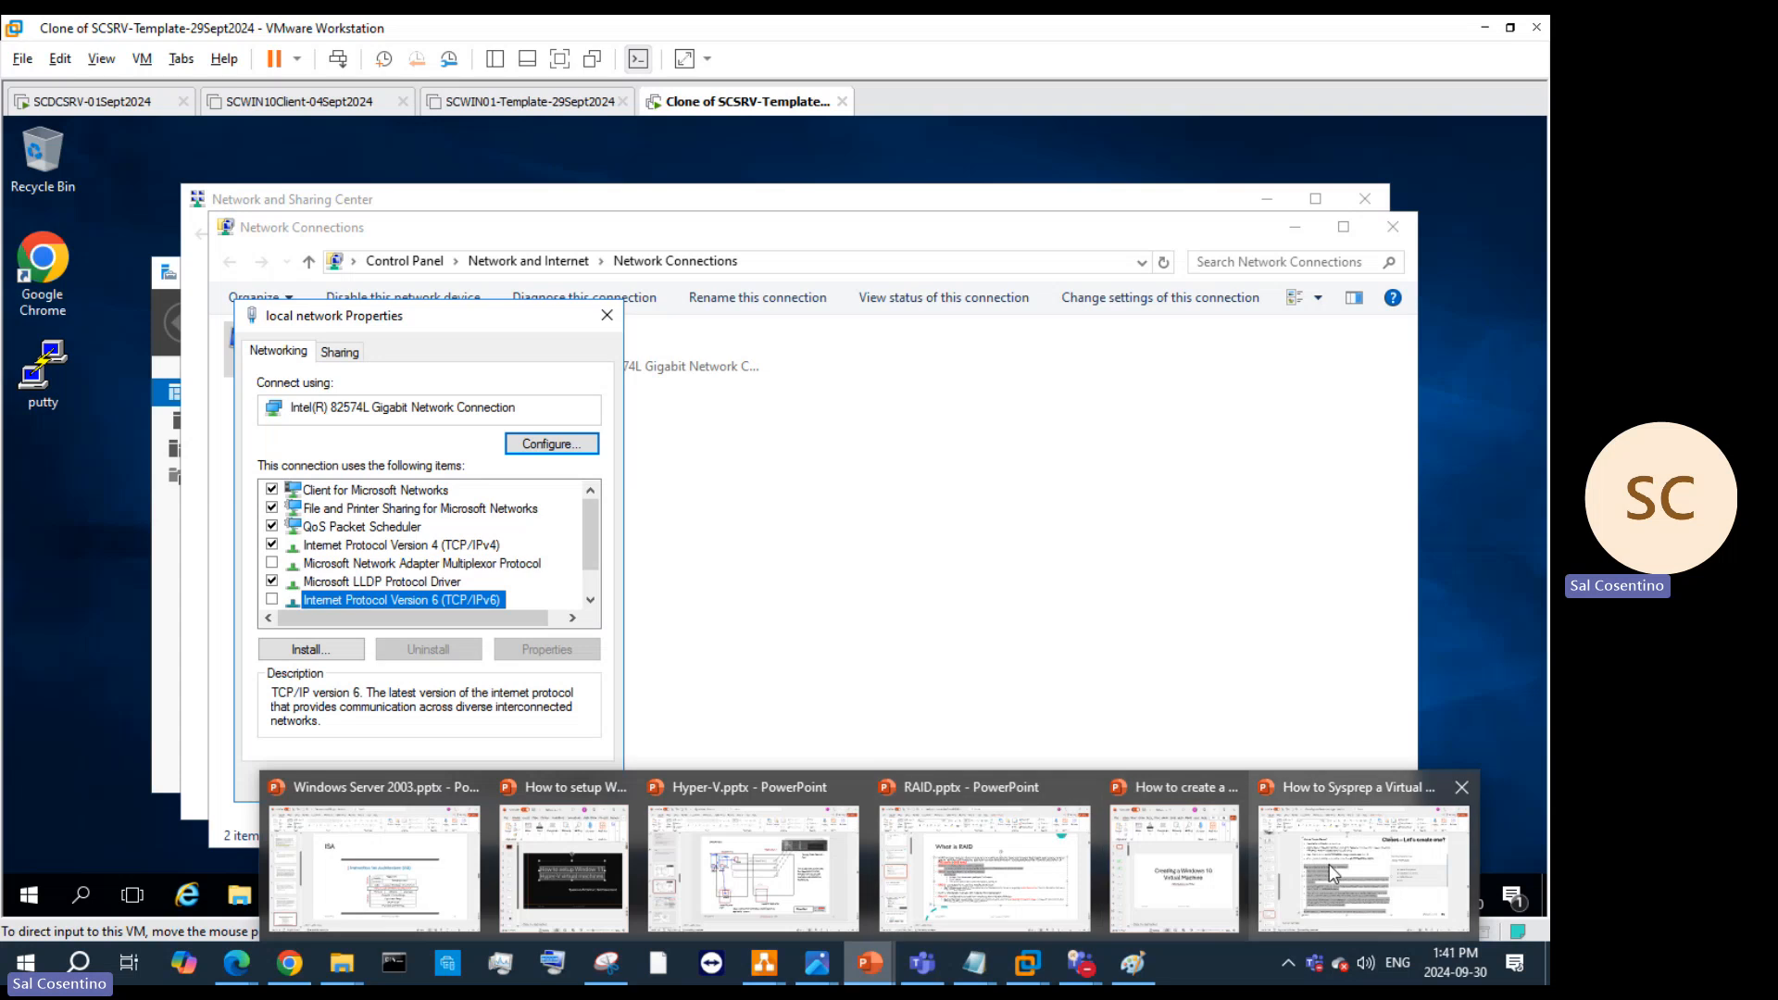
{"action": "mouse_move", "coordinate": [1330, 863]}
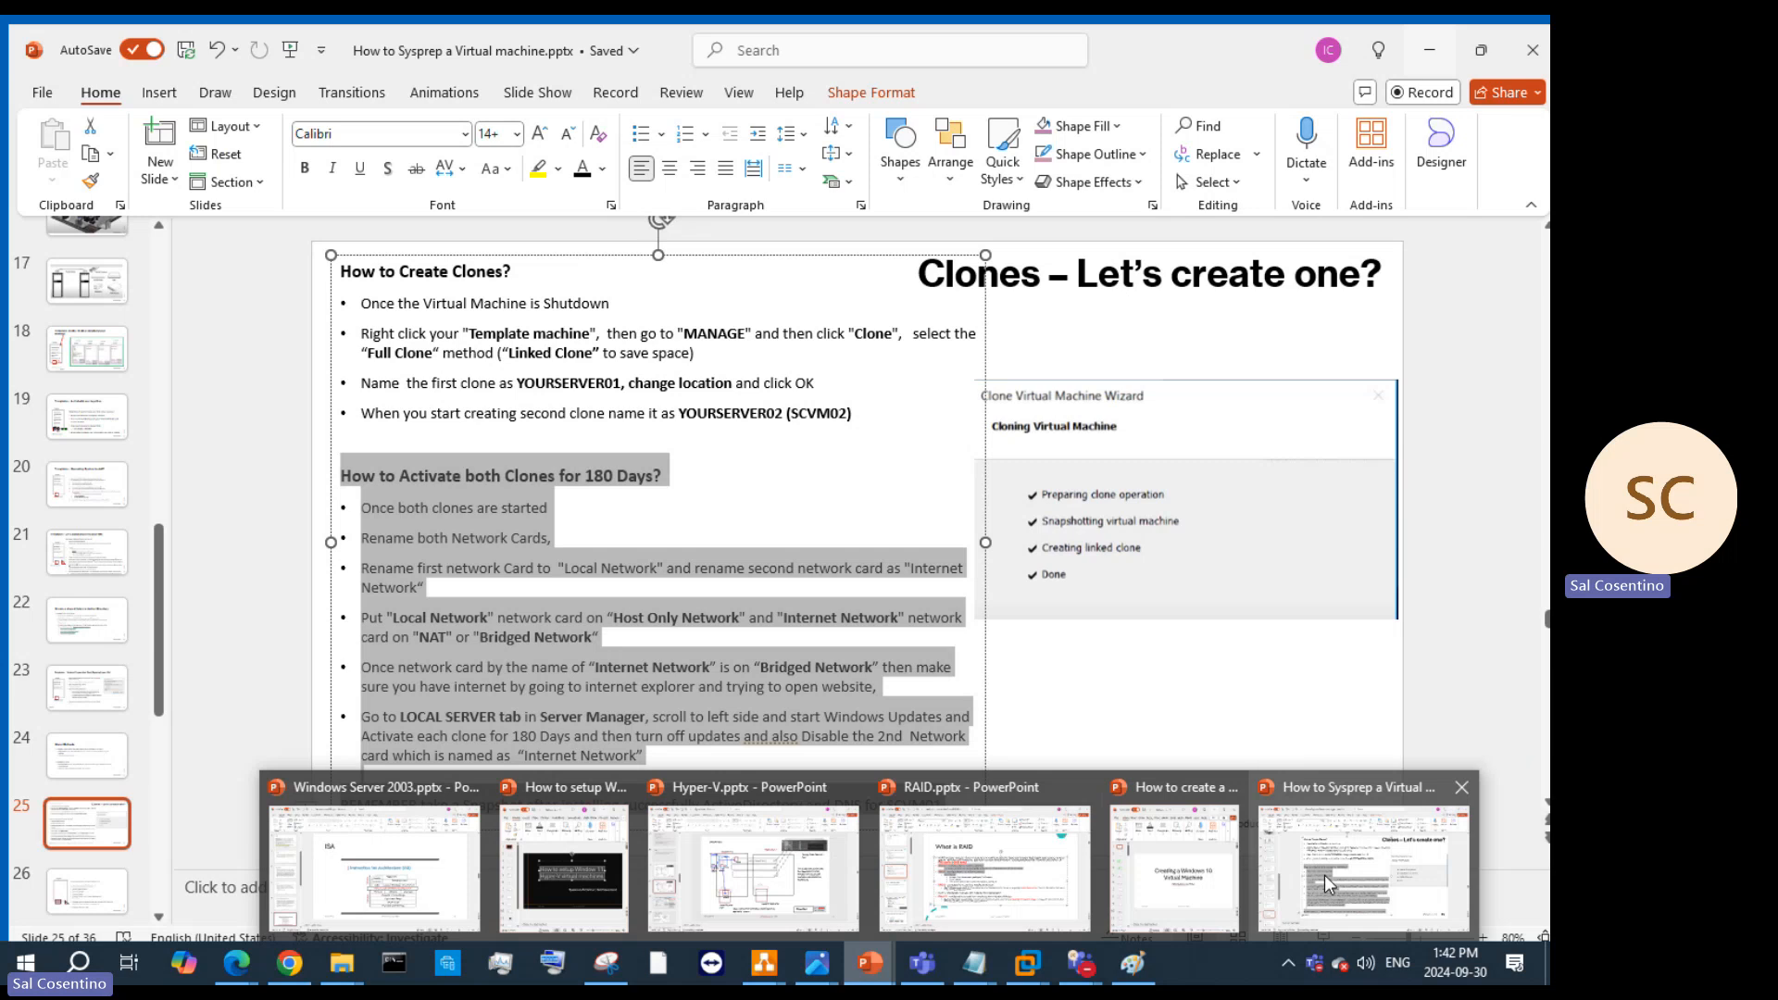
Step: On slide 21, add indented sub-items 'disable IPV6' and 'rename 2 NIC cards (Optional)' under item 8
{"action": "left_click", "coordinate": [1324, 874]}
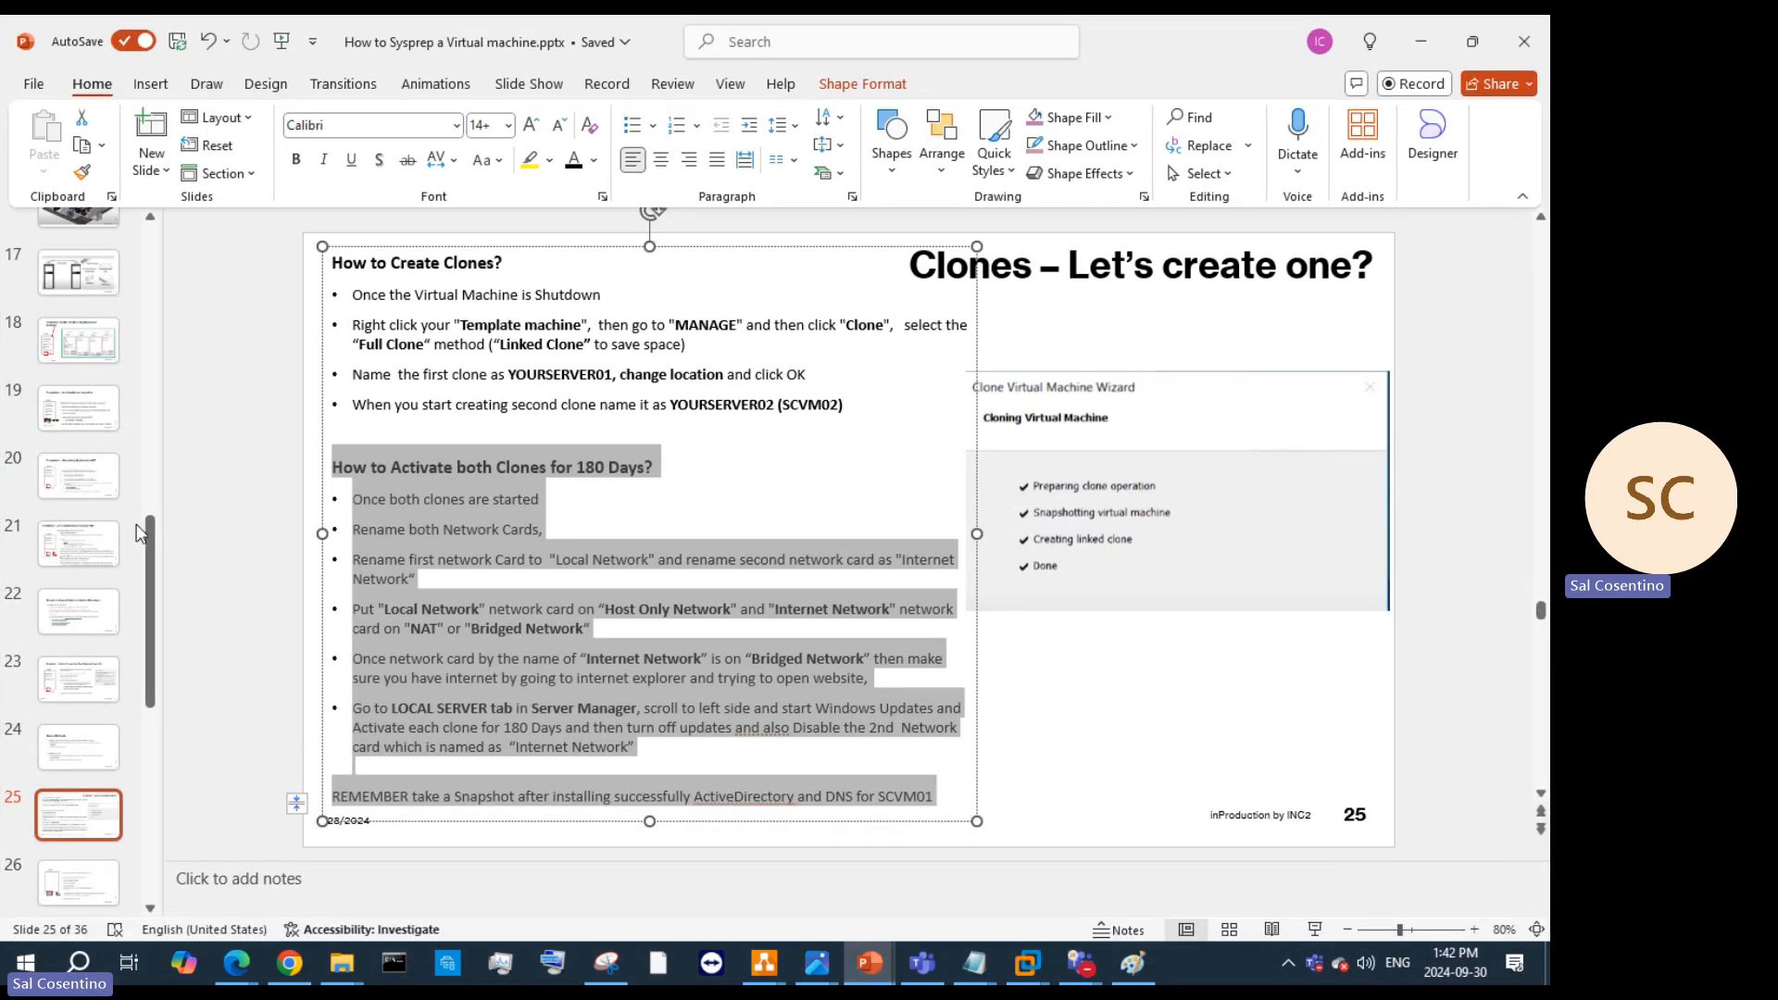
{"action": "left_click", "coordinate": [85, 545]}
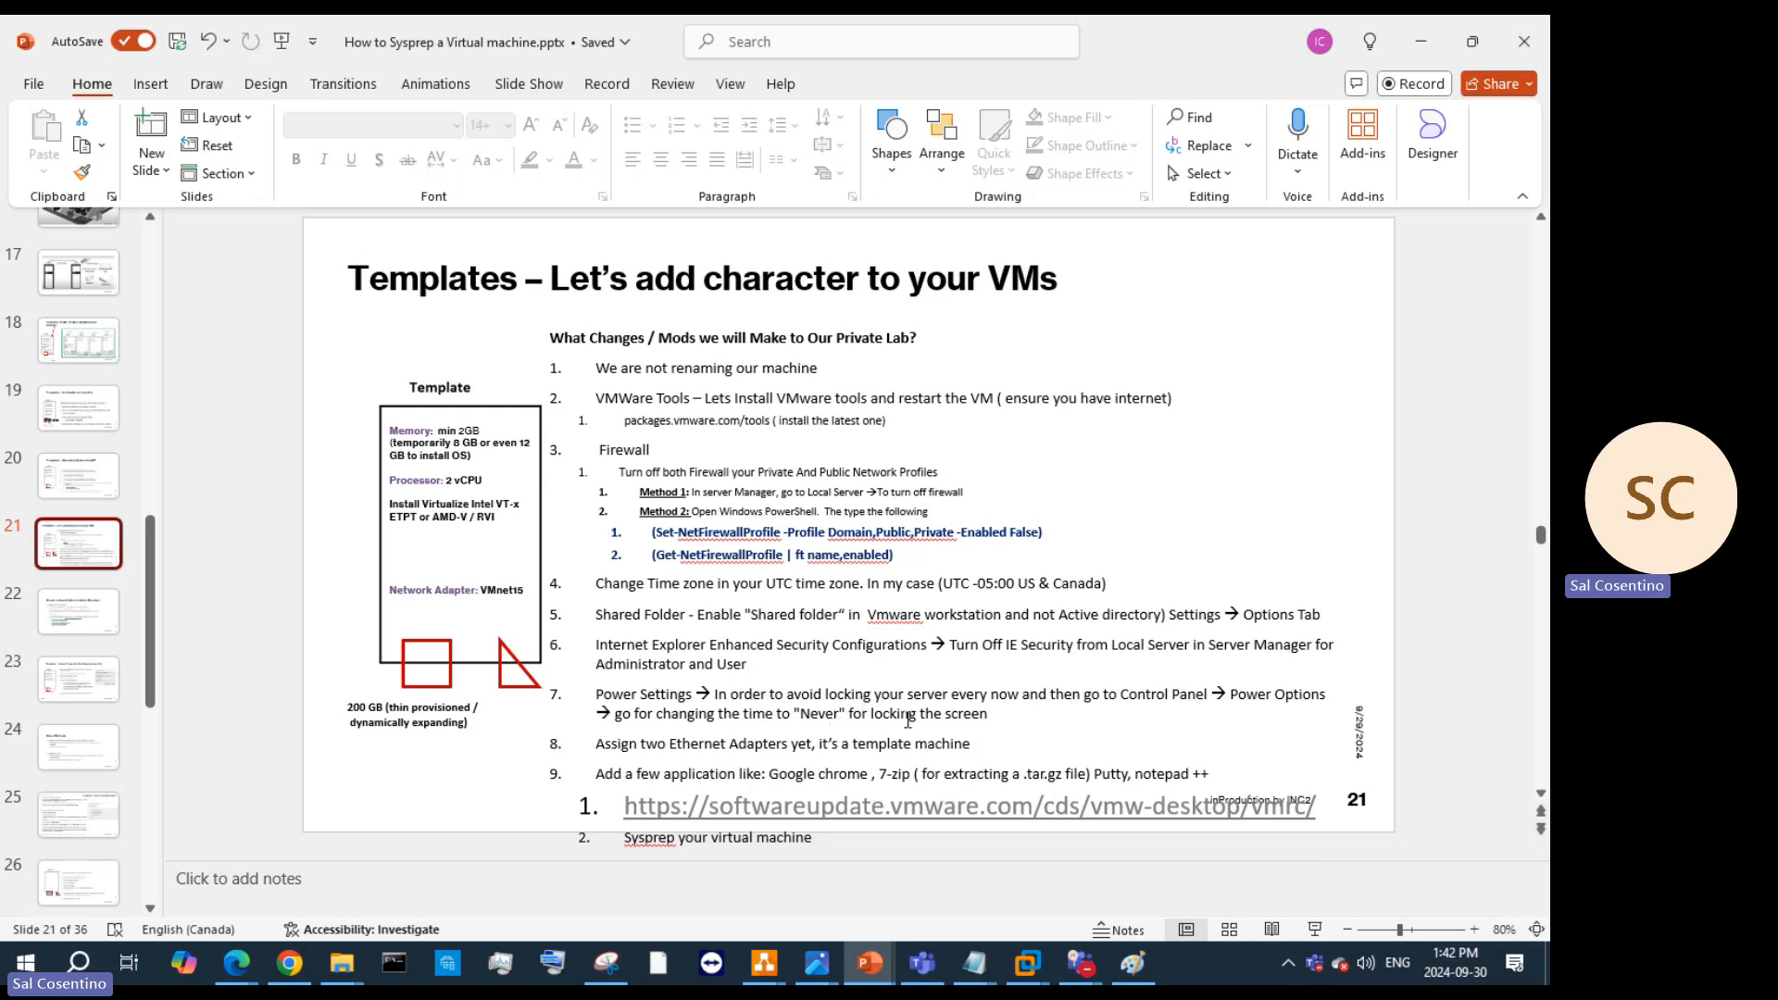
{"action": "left_click", "coordinate": [1016, 740]}
{"action": "key", "text": "Return"}
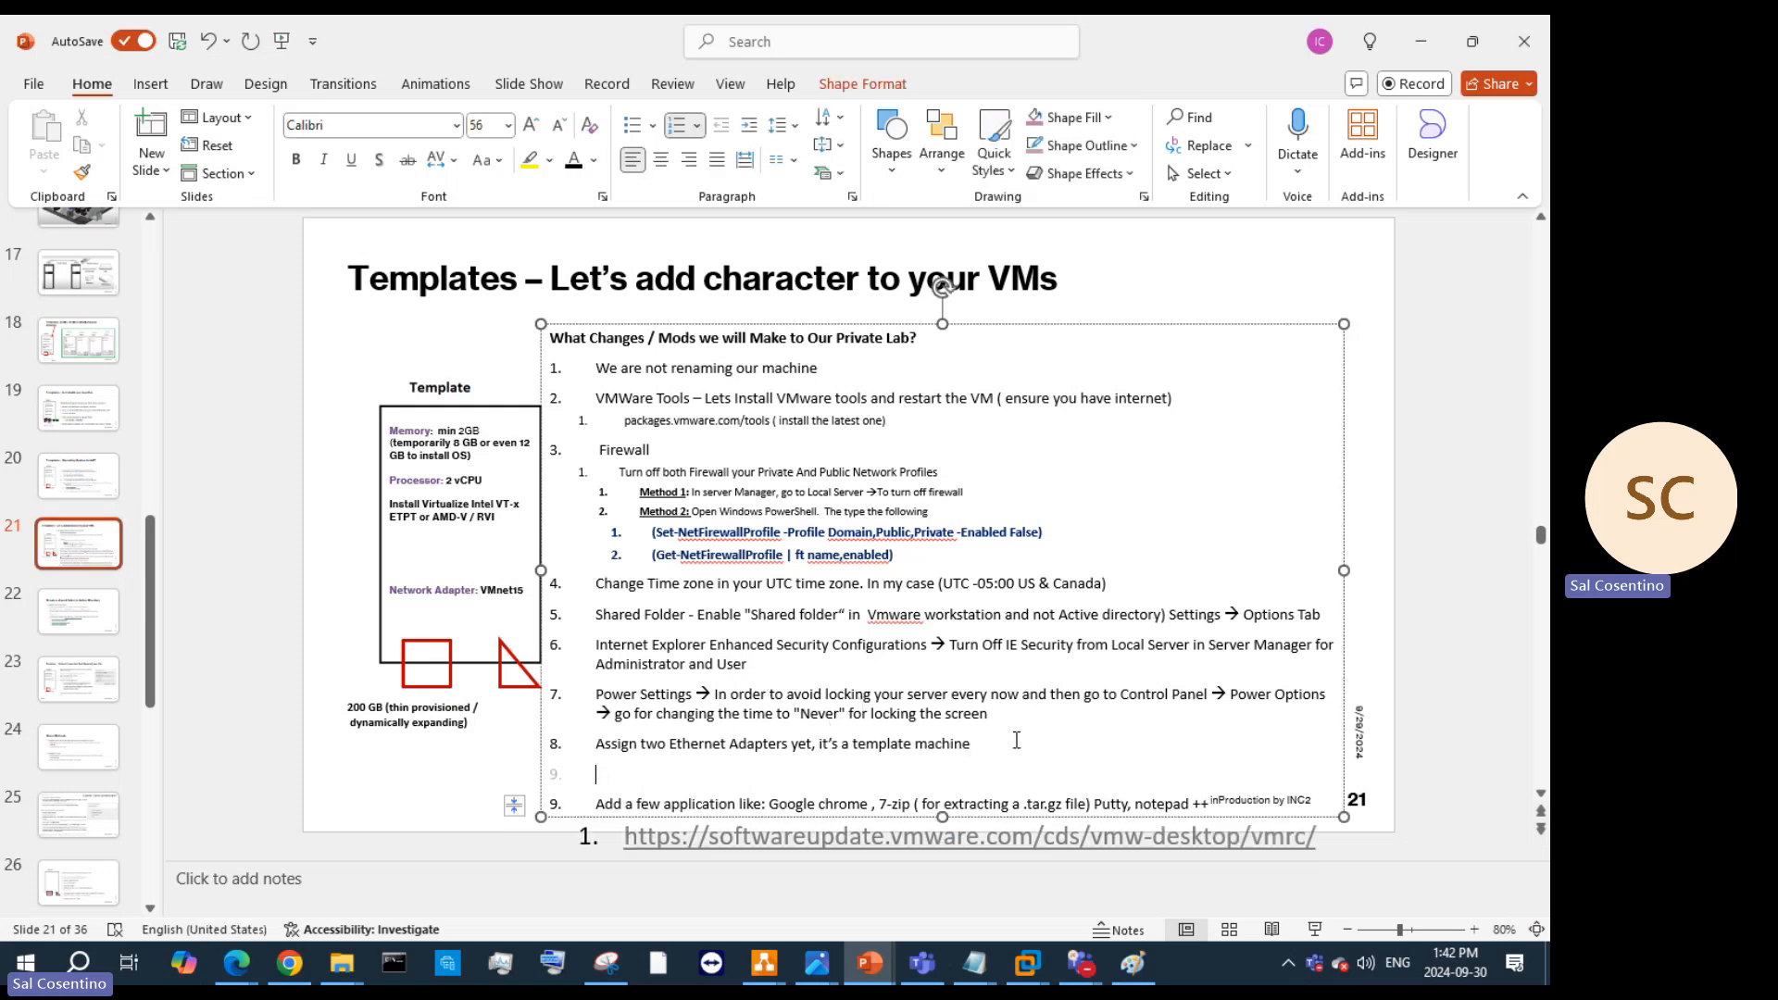
{"action": "key", "text": "Tab"}
{"action": "type", "text": "disable IPV6"}
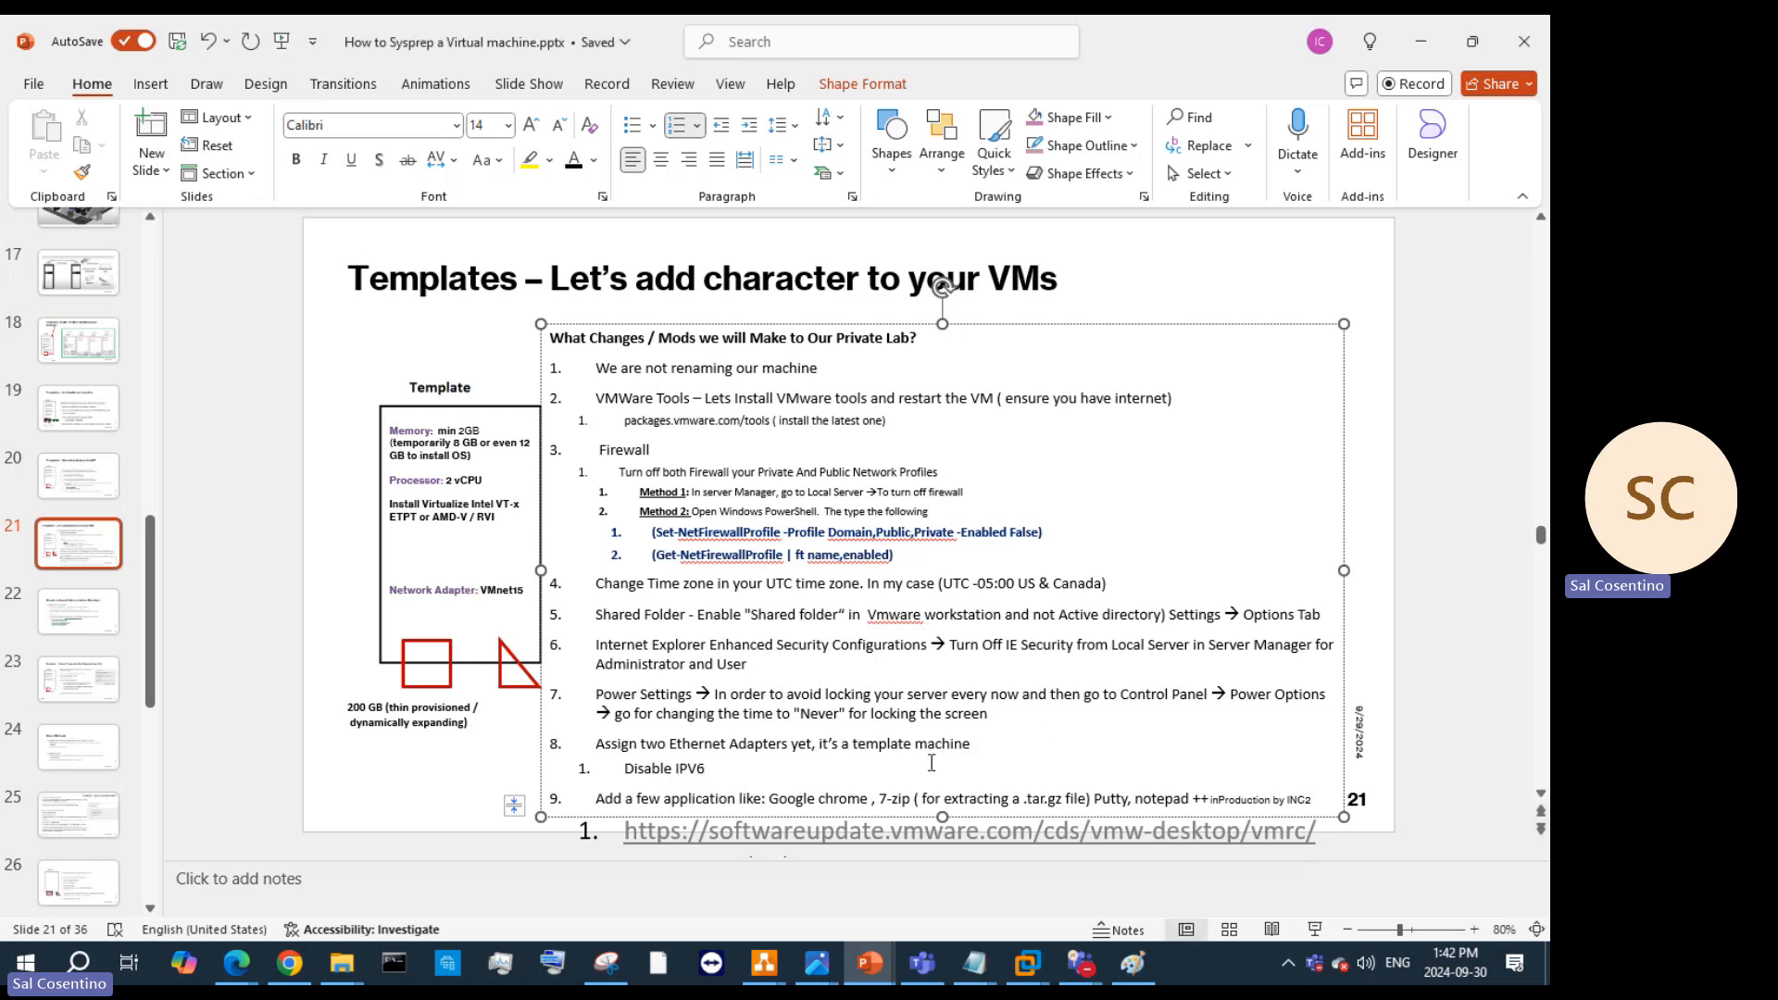
{"action": "key", "text": "Return"}
{"action": "type", "text": "re"}
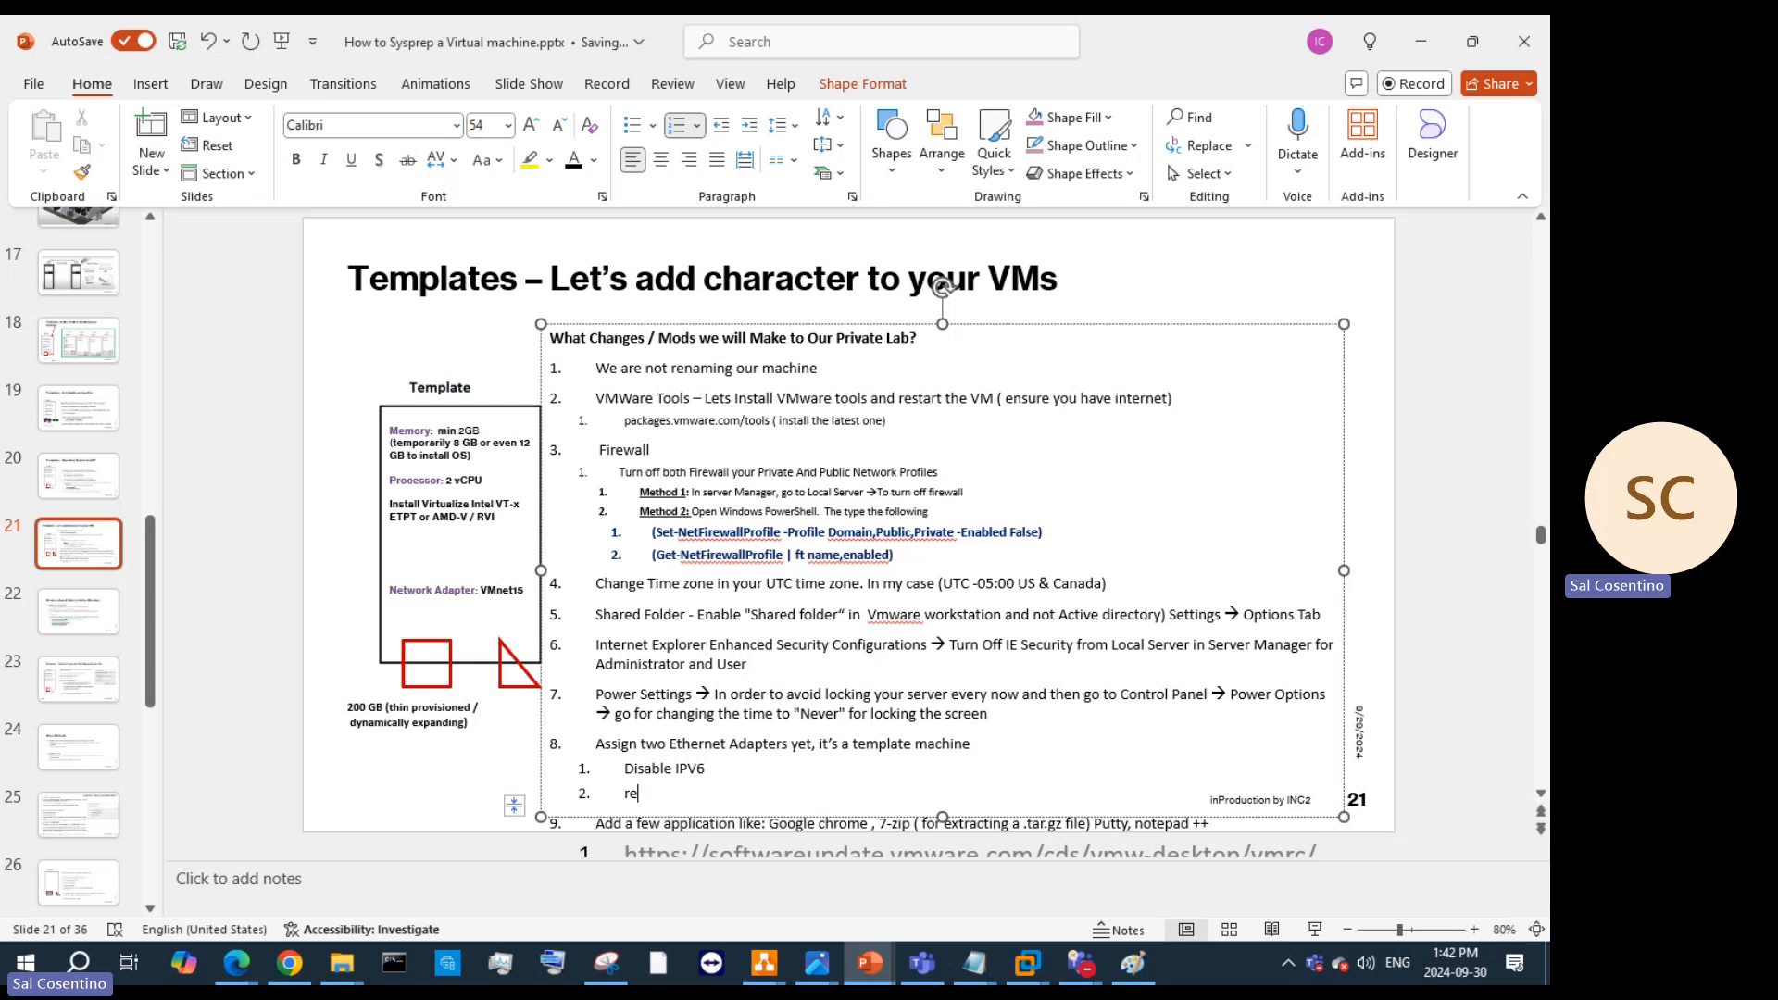
{"action": "type", "text": "a"}
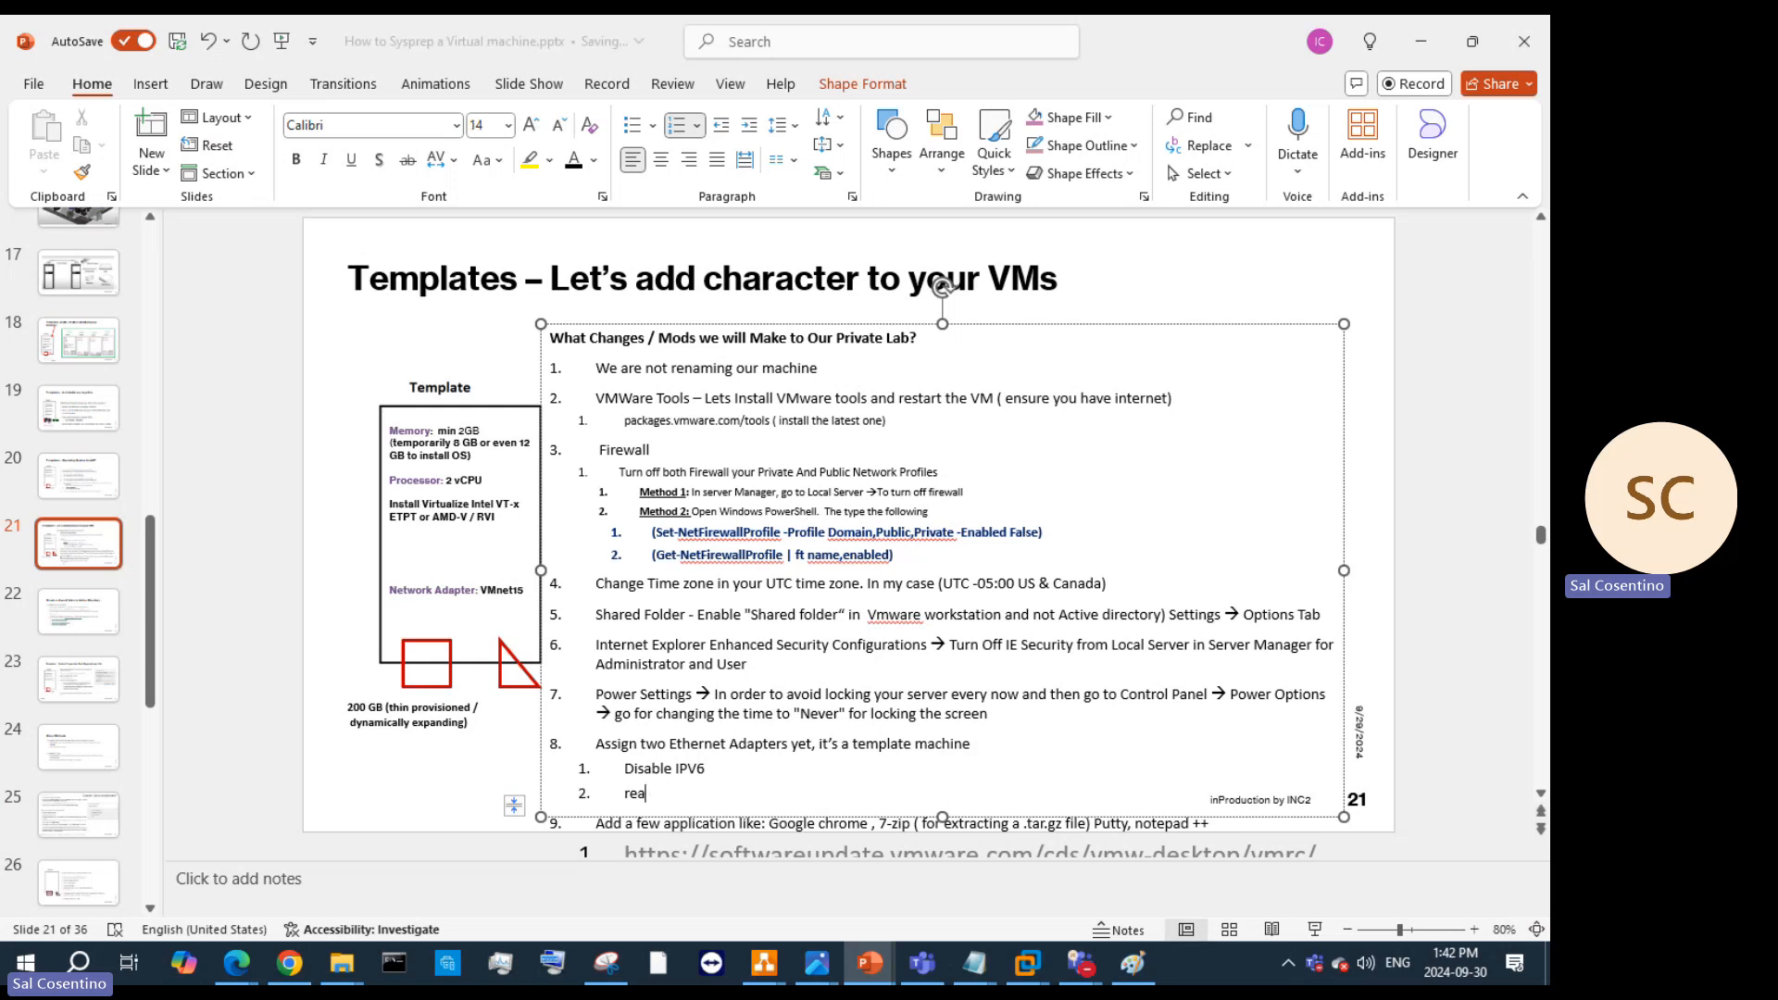
{"action": "key", "text": "BackSpace"}
{"action": "type", "text": "name "}
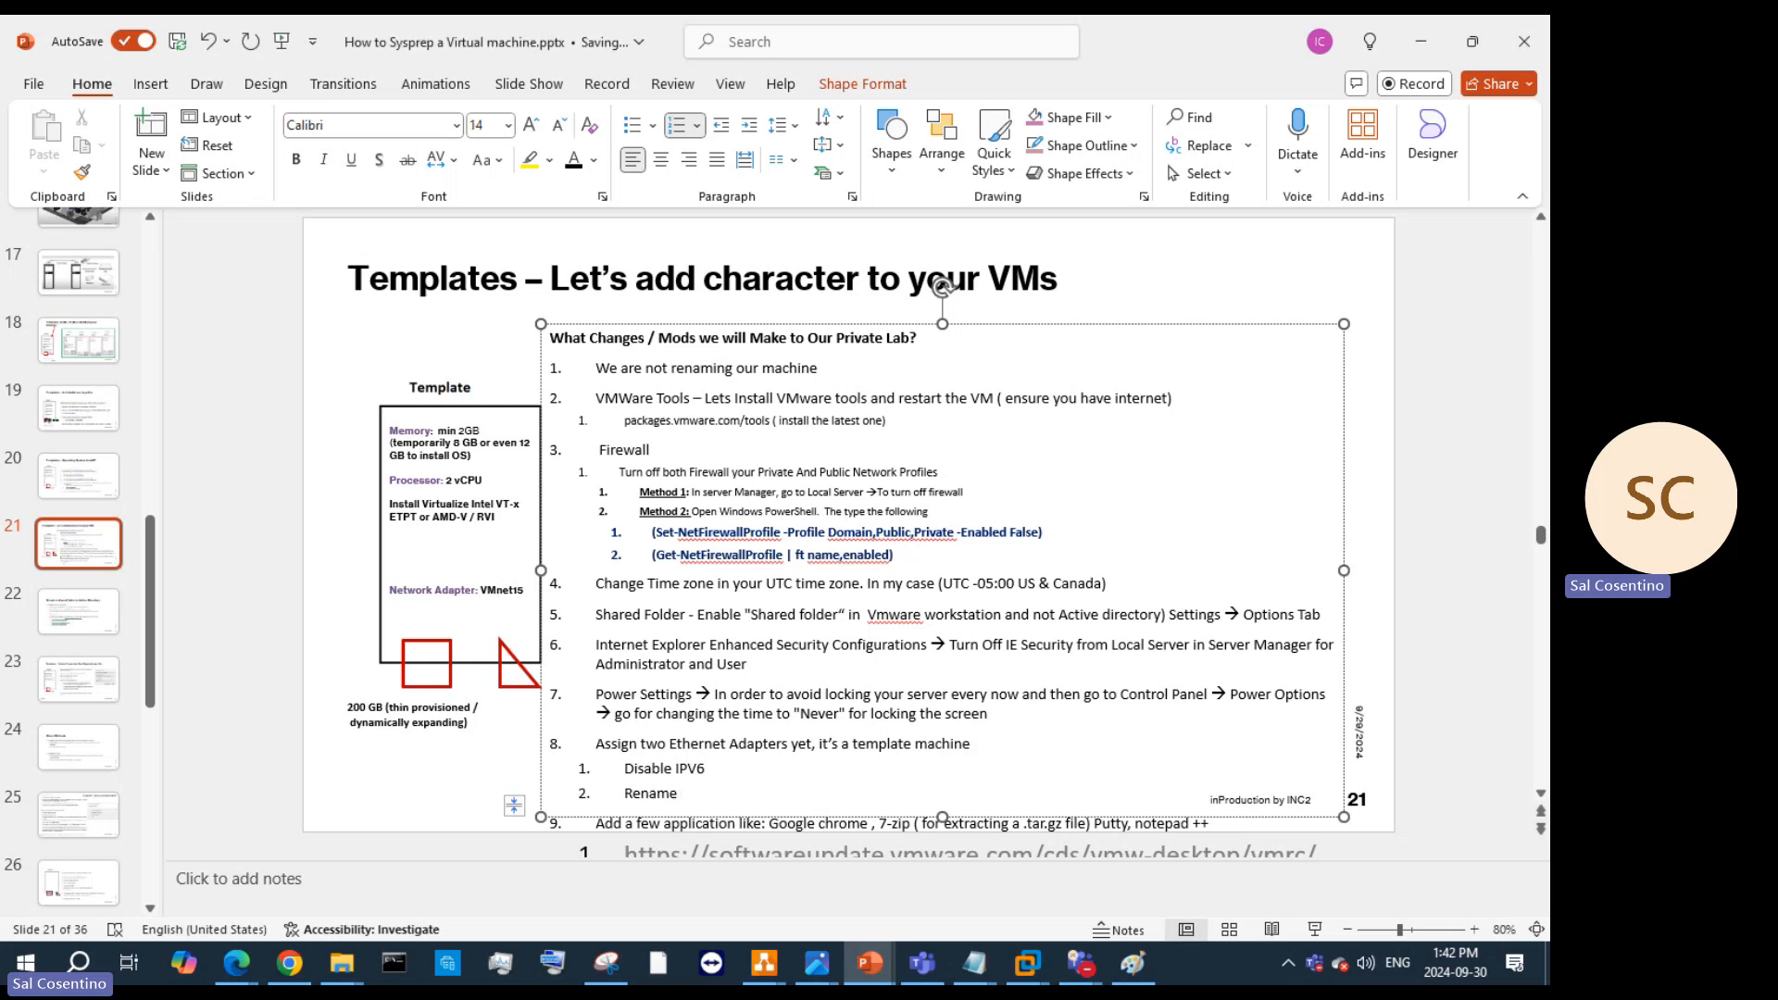
{"action": "type", "text": "2 NIC cards ("}
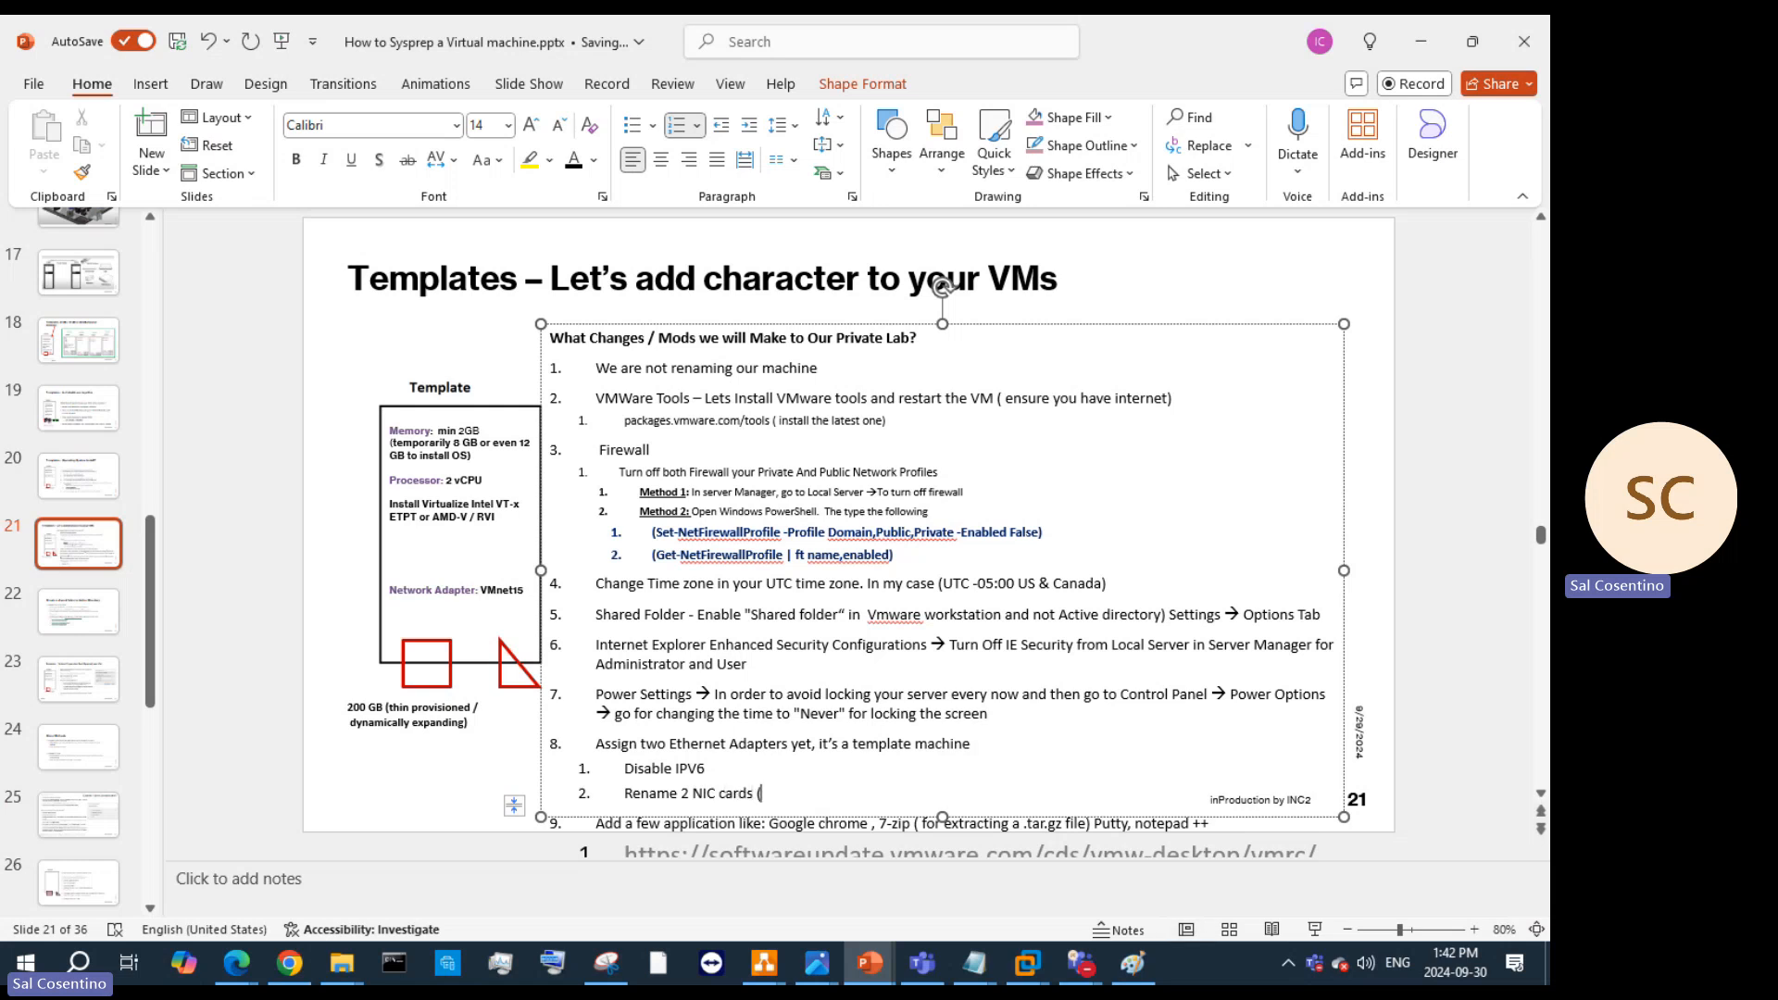
{"action": "type", "text": "Optional"}
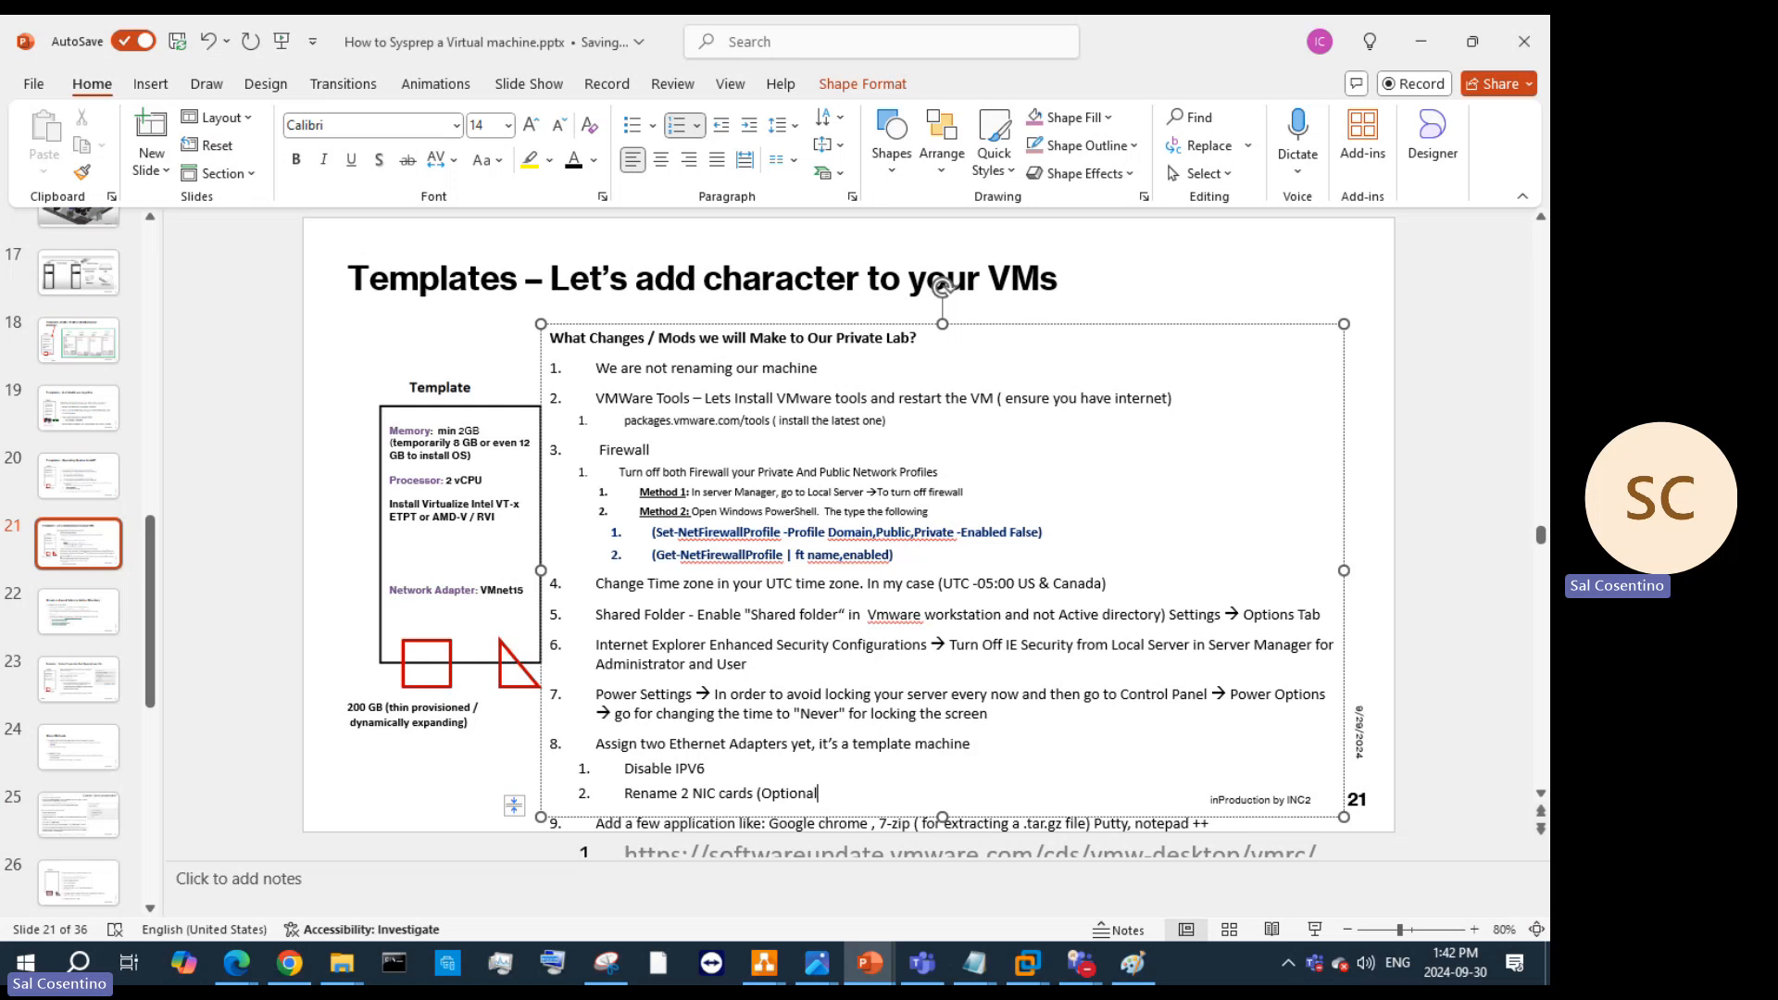
{"action": "type", "text": ")"}
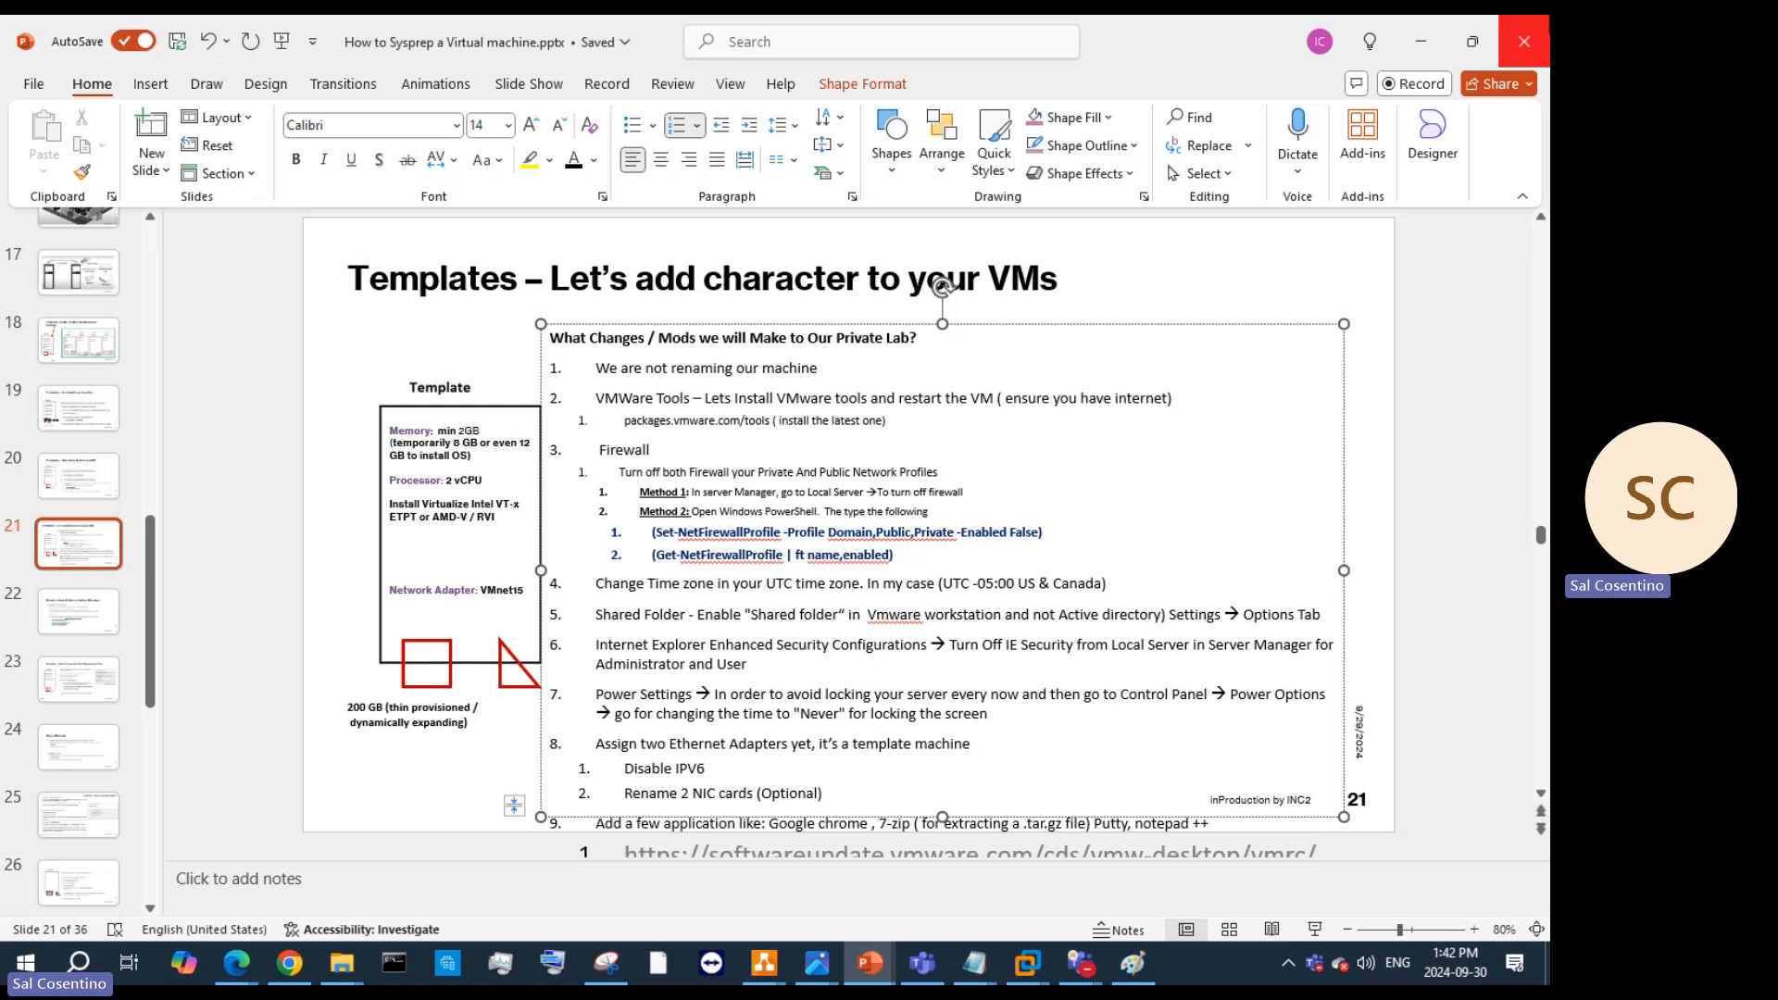
{"action": "left_click", "coordinate": [1421, 43]}
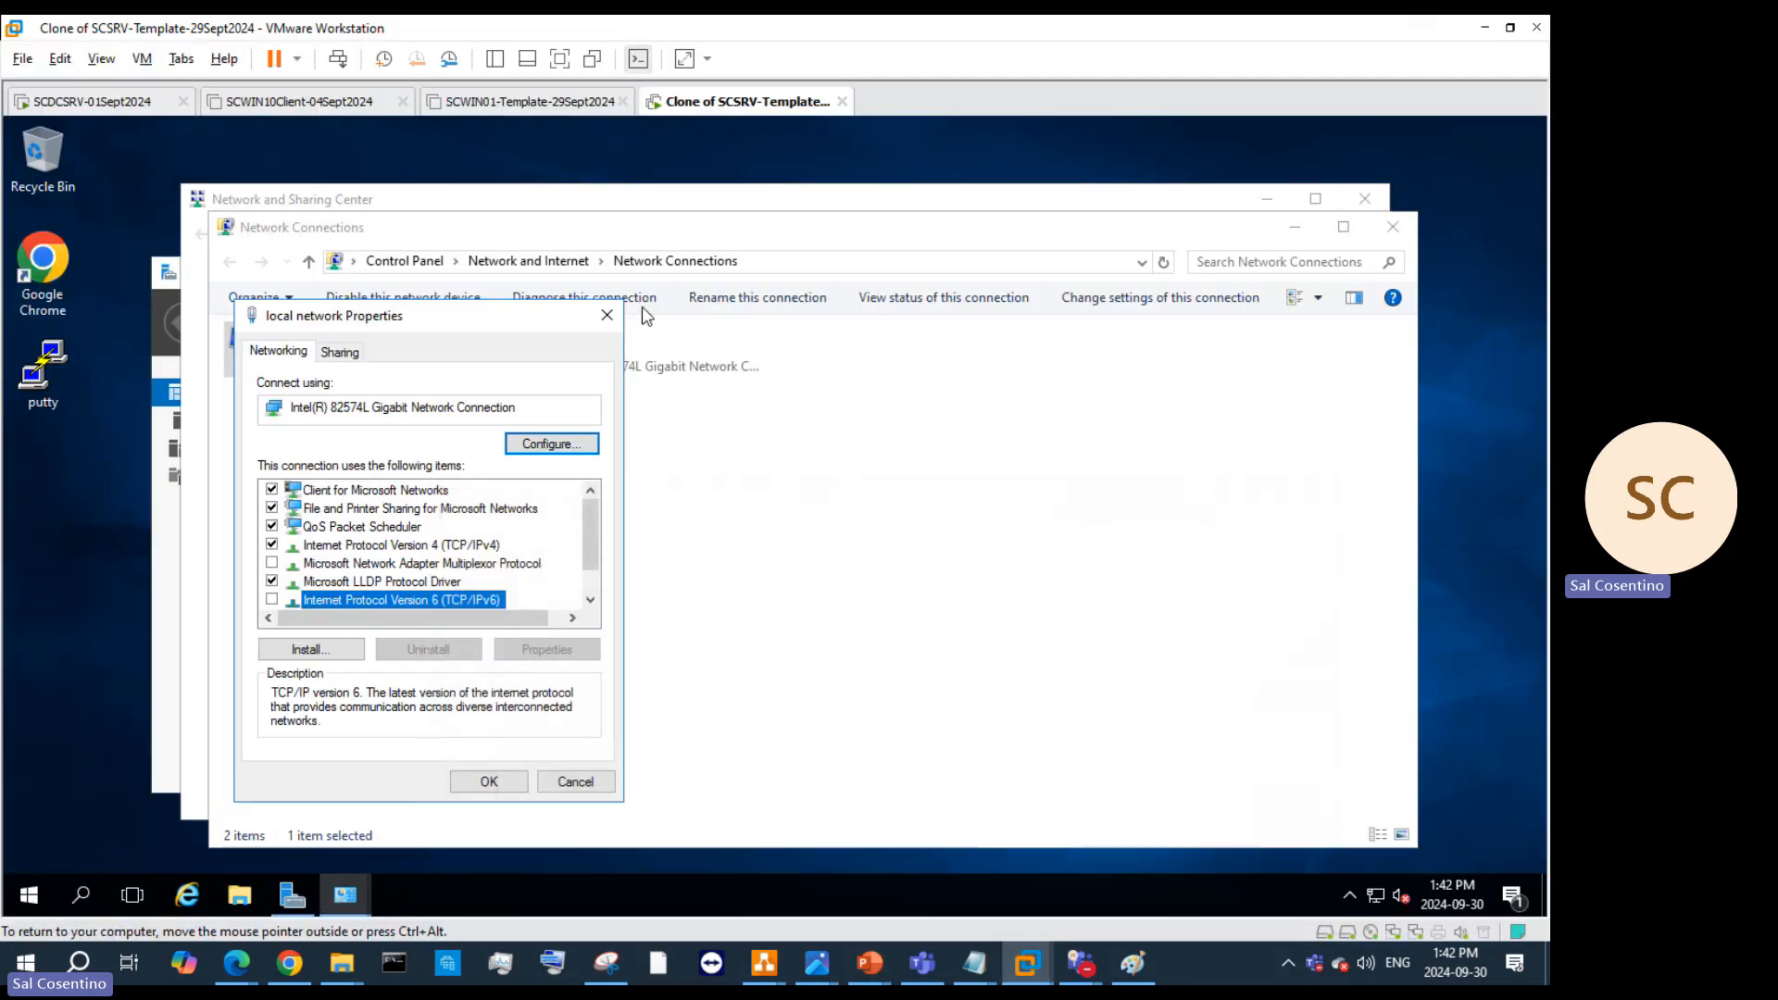
Step: Close the network Properties, Network Connections and Server Manager windows; minimize Sharing Center and Explorer
{"action": "left_click", "coordinate": [606, 316]}
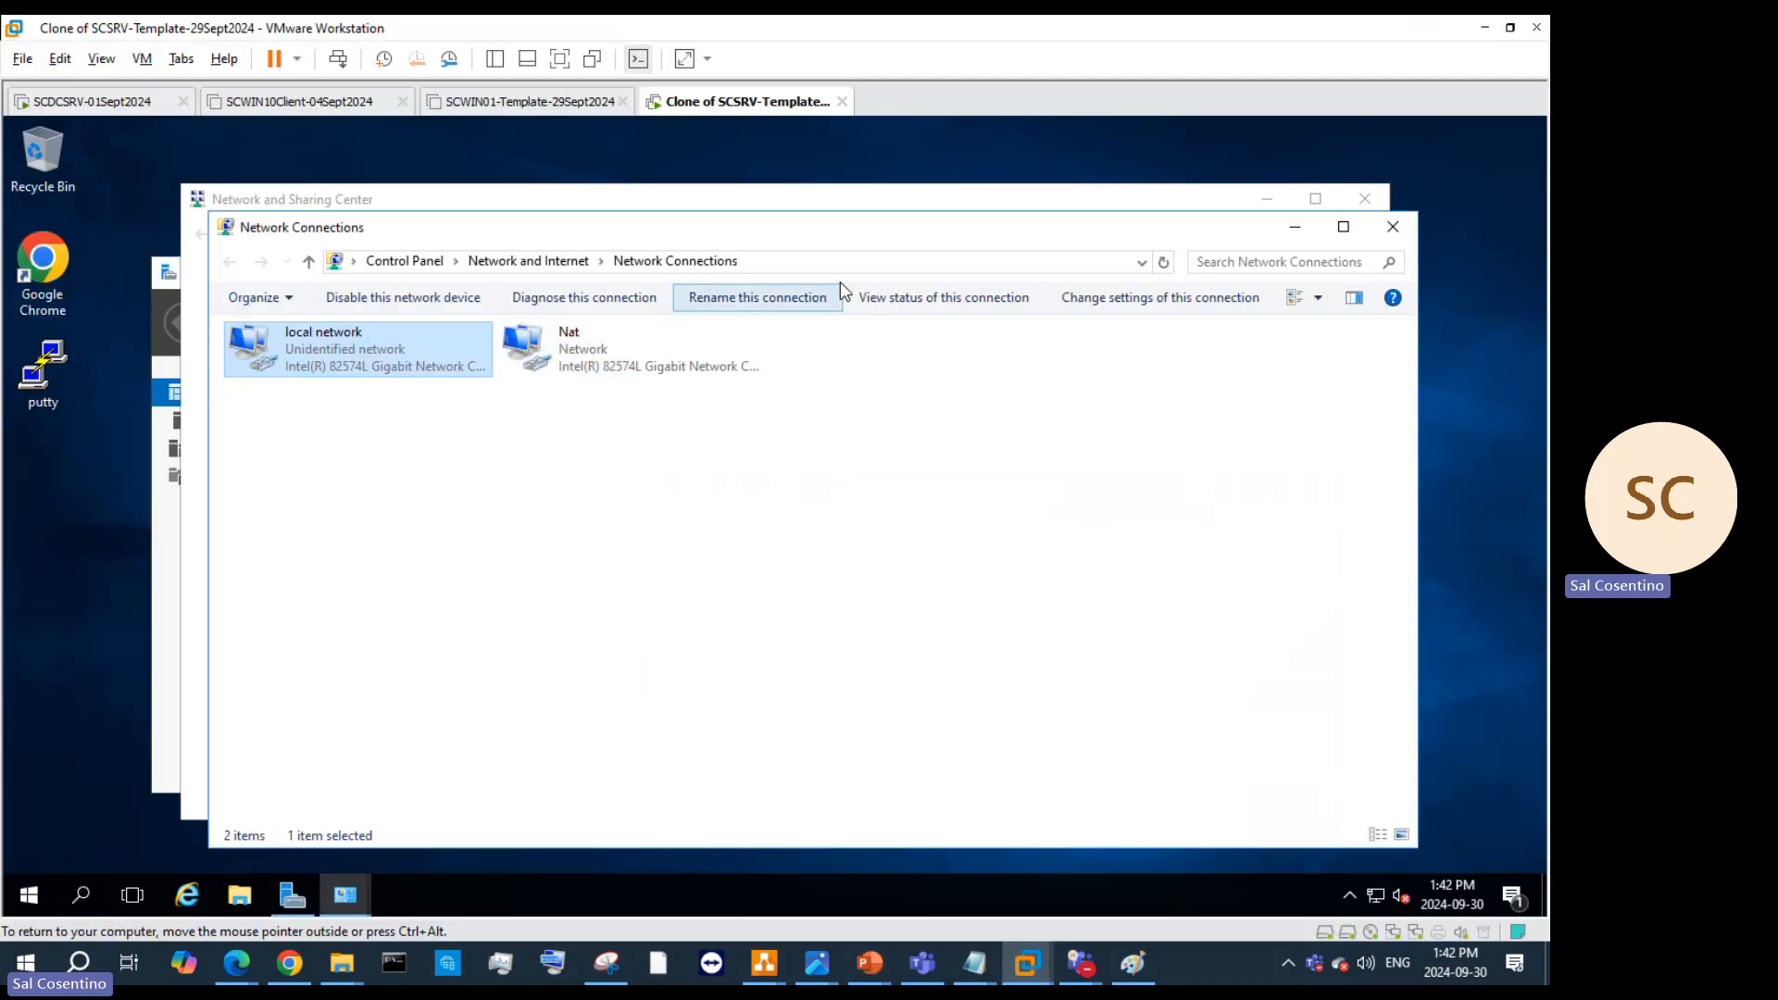
{"action": "left_click", "coordinate": [1297, 227]}
{"action": "left_click", "coordinate": [1266, 198]}
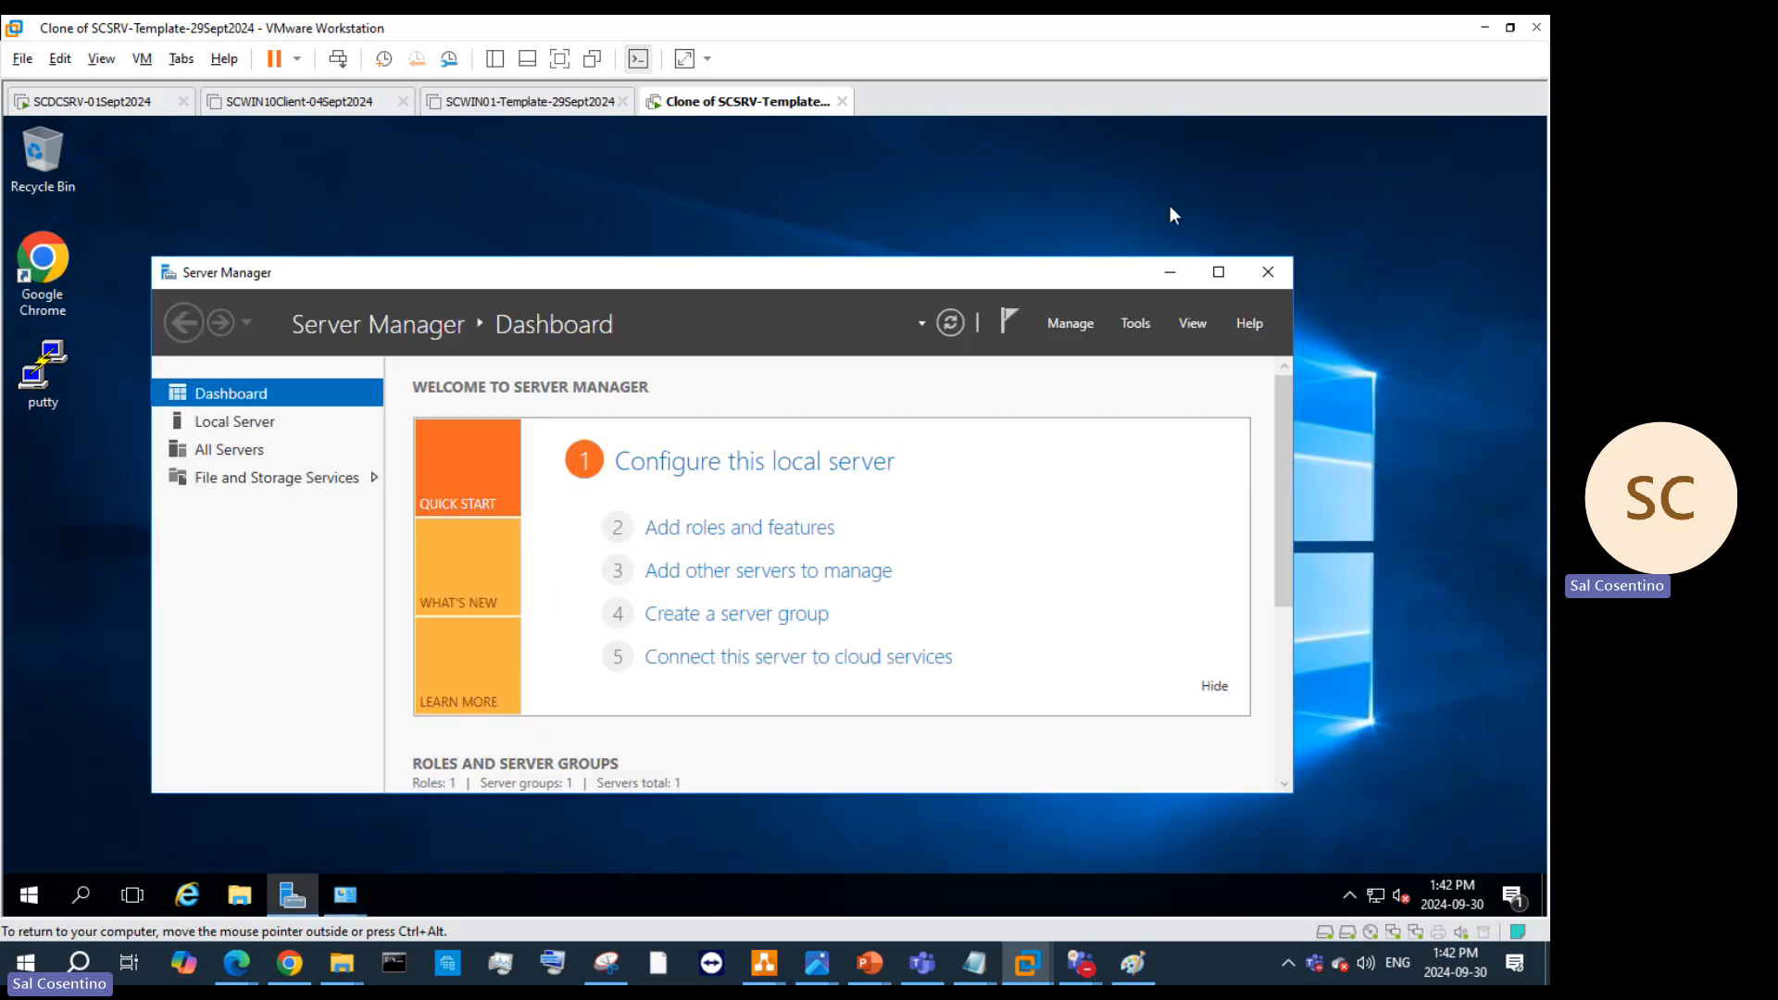
{"action": "left_click", "coordinate": [1276, 273]}
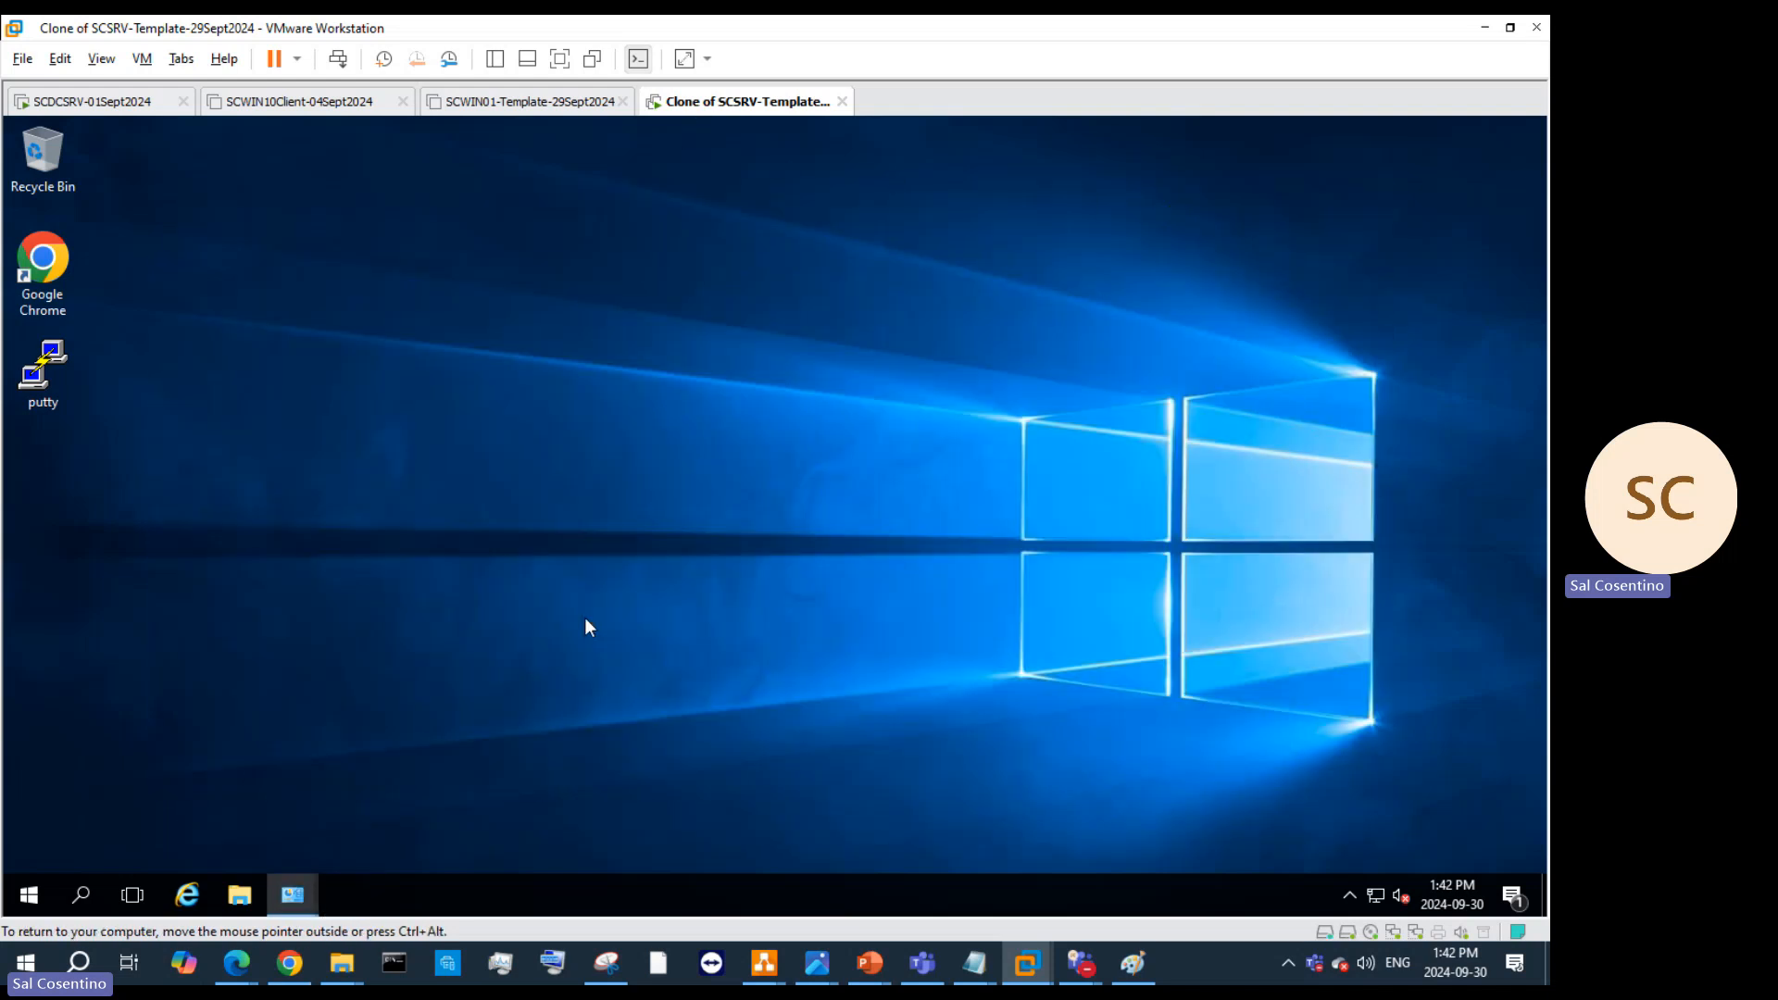
{"action": "left_click", "coordinate": [251, 887]}
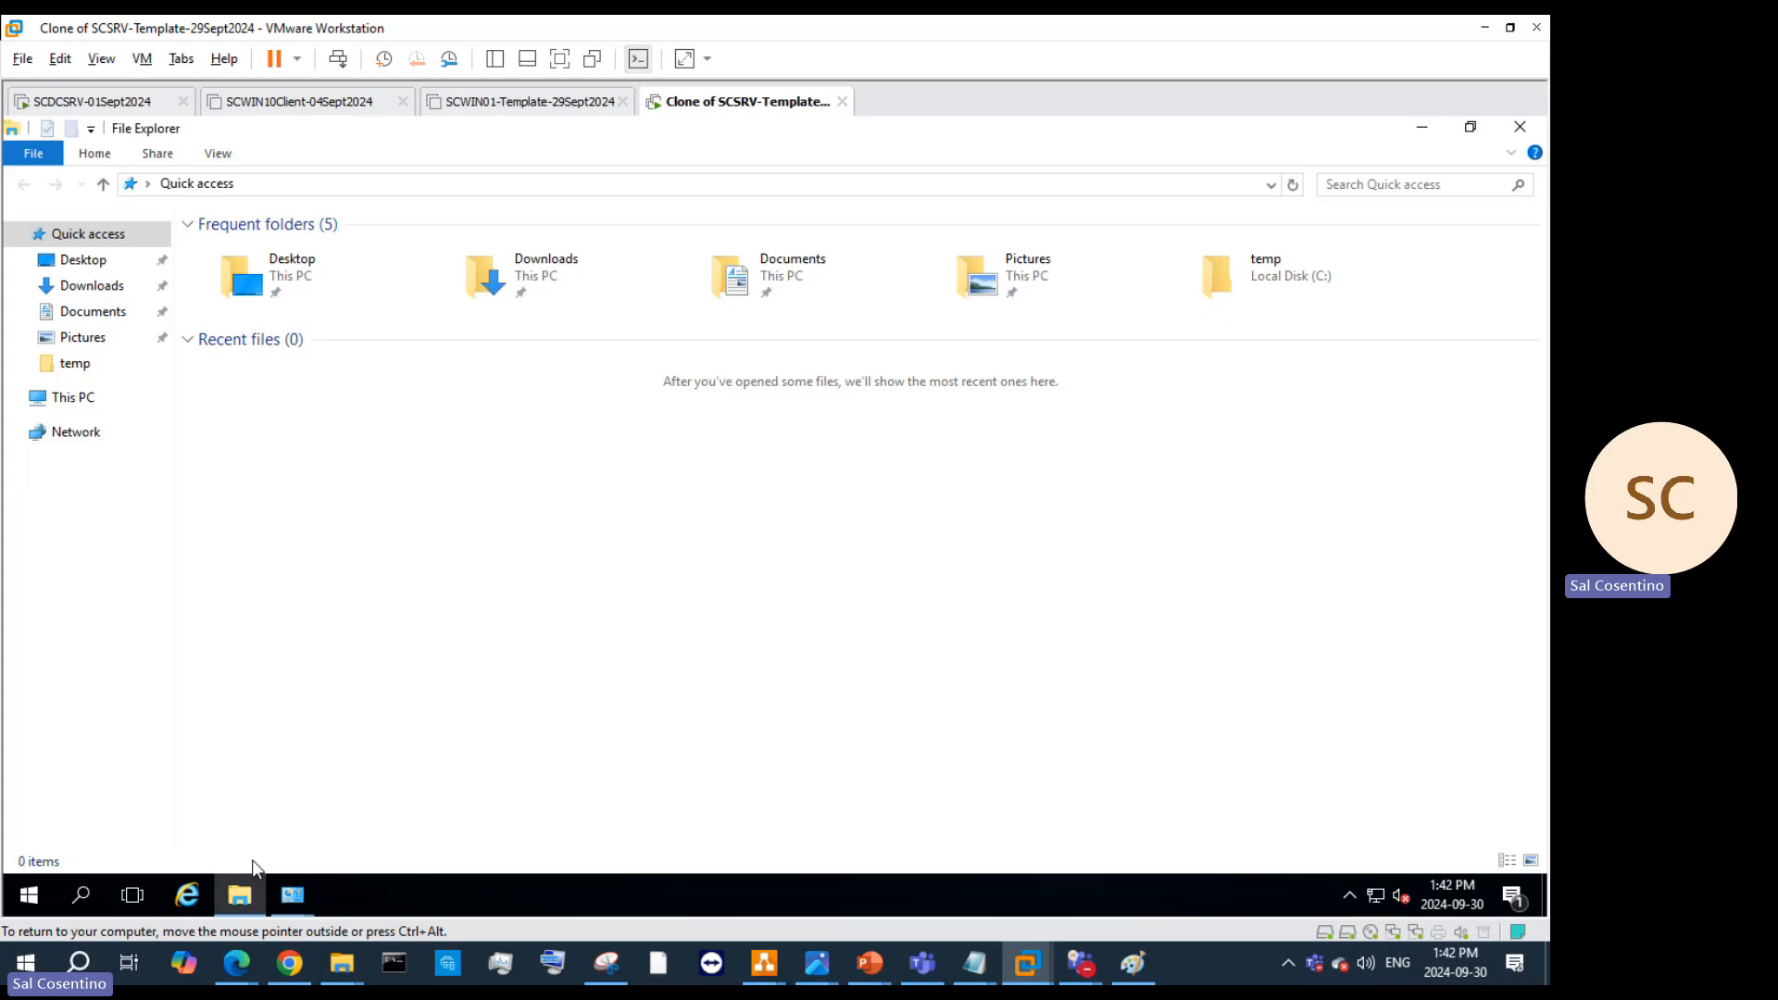
{"action": "left_click", "coordinate": [75, 363]}
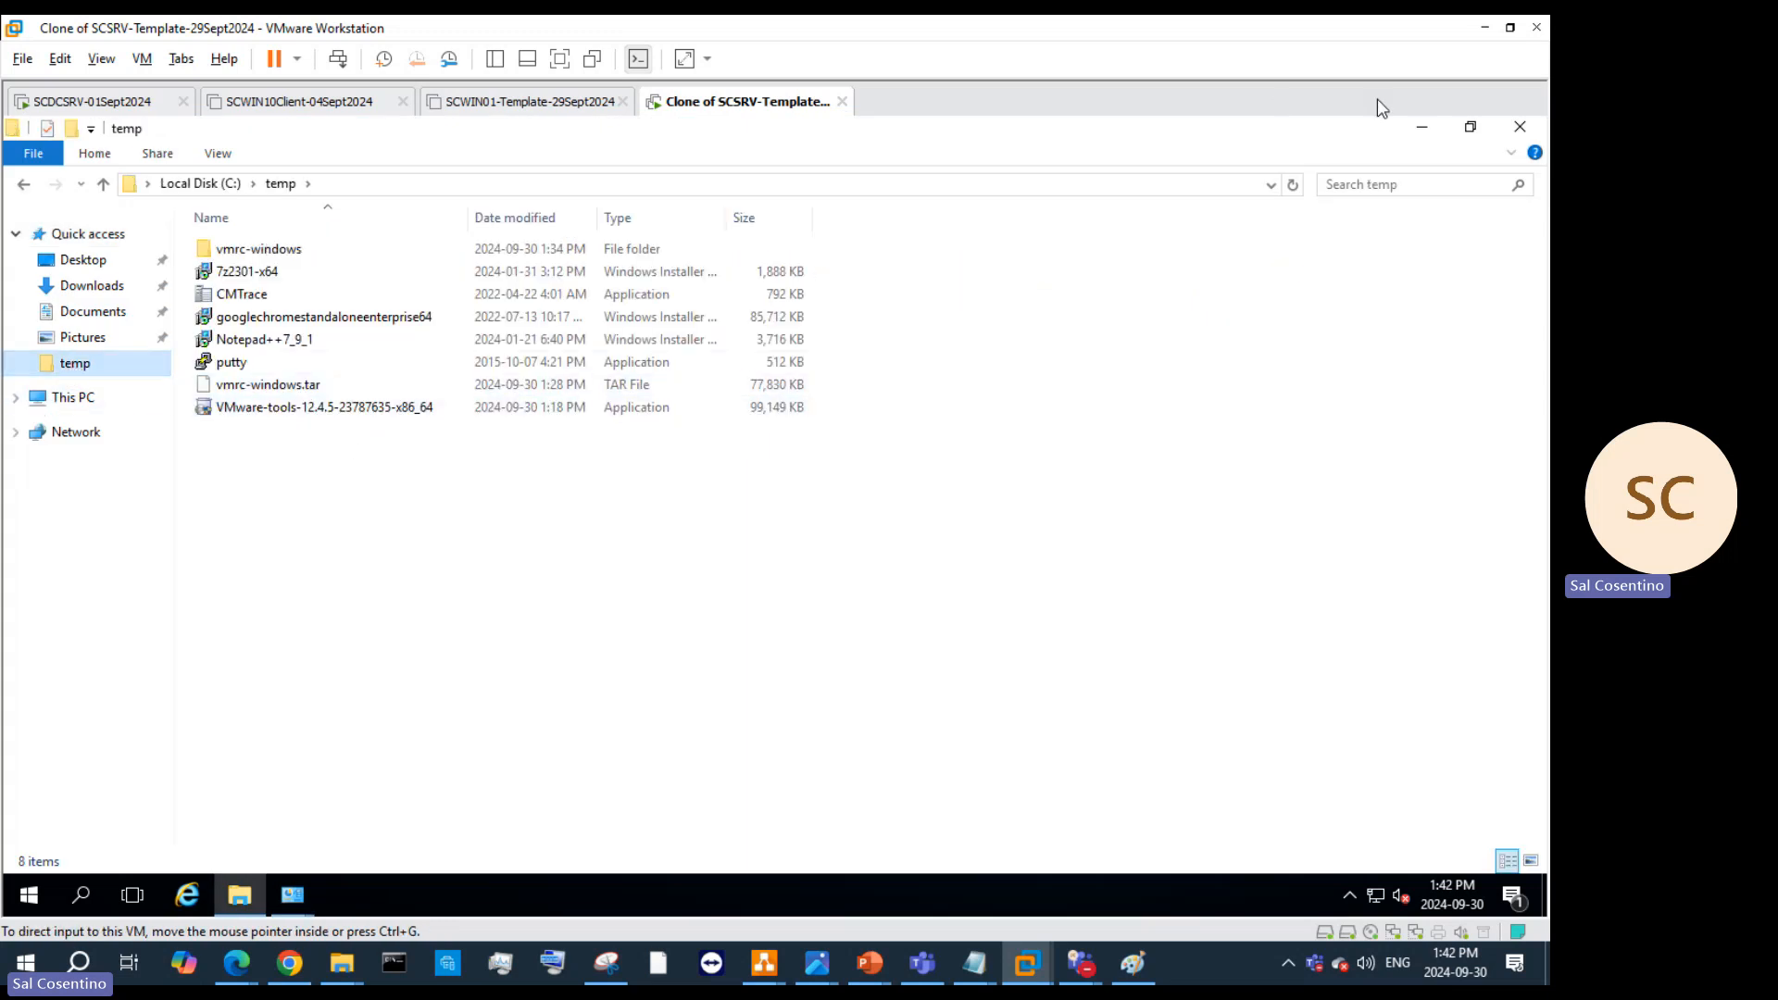
{"action": "left_click", "coordinate": [1418, 133]}
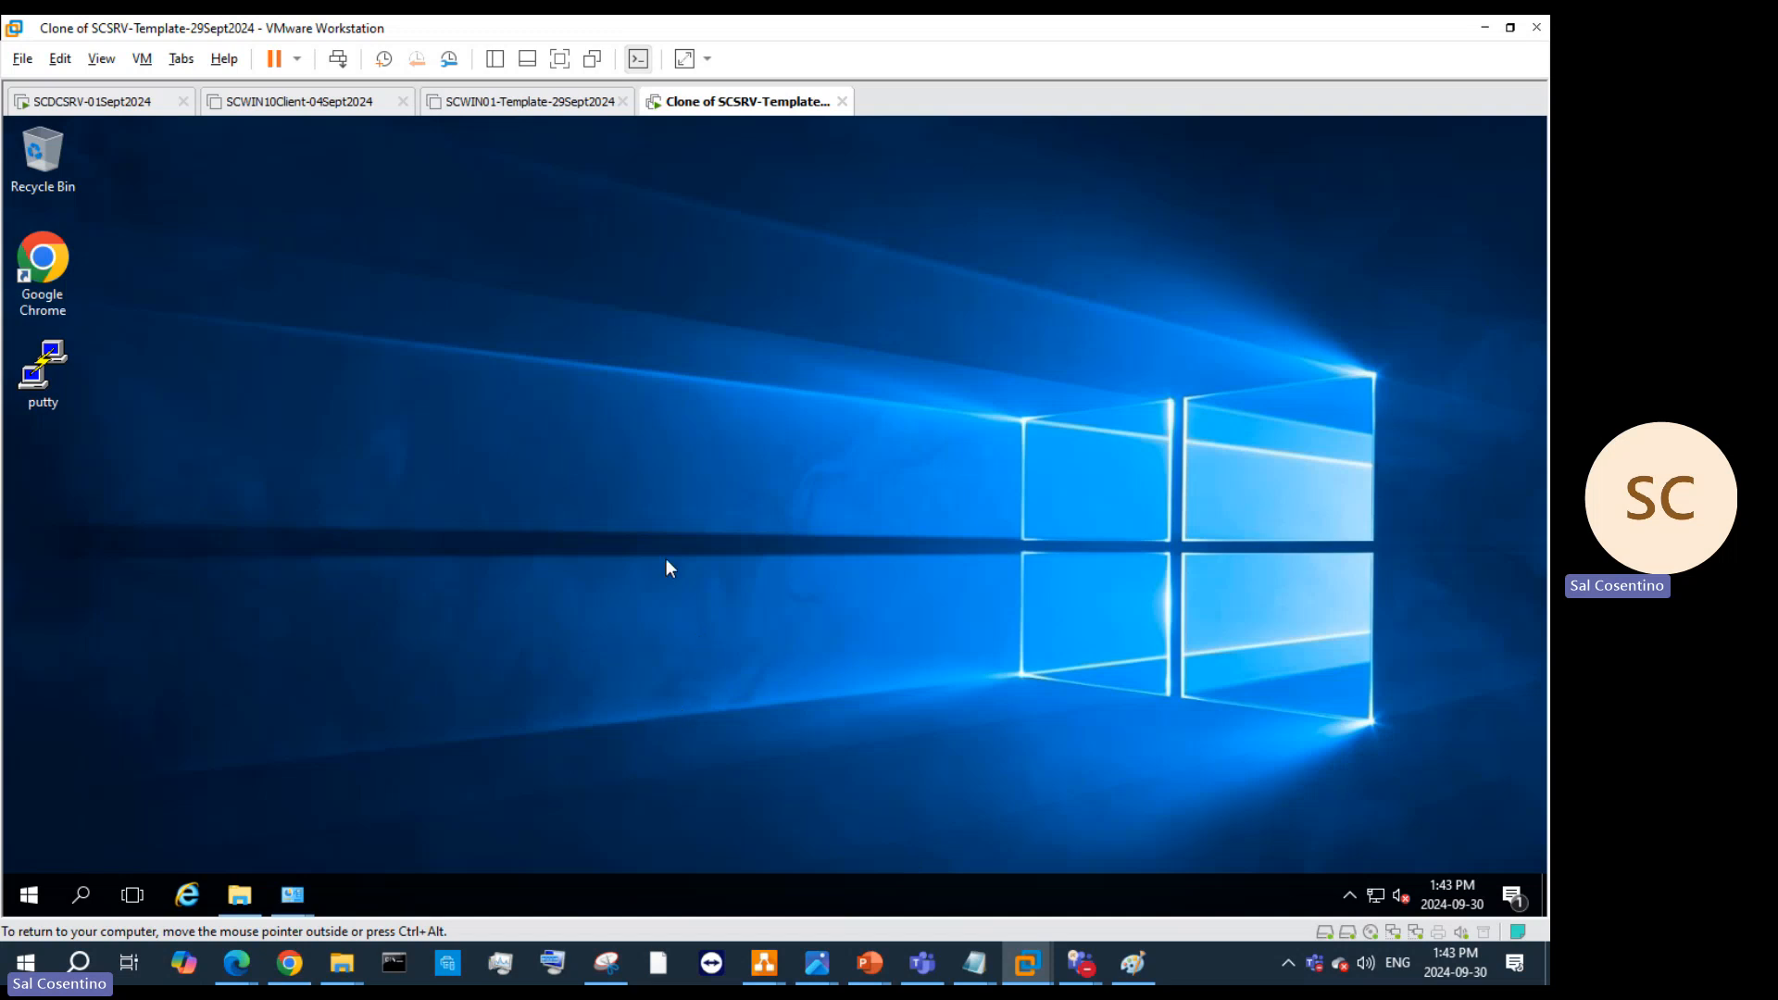
Step: Bring up the Teams meeting window and stop sharing the VMware Workstation screen
{"action": "mouse_move", "coordinate": [1082, 958]}
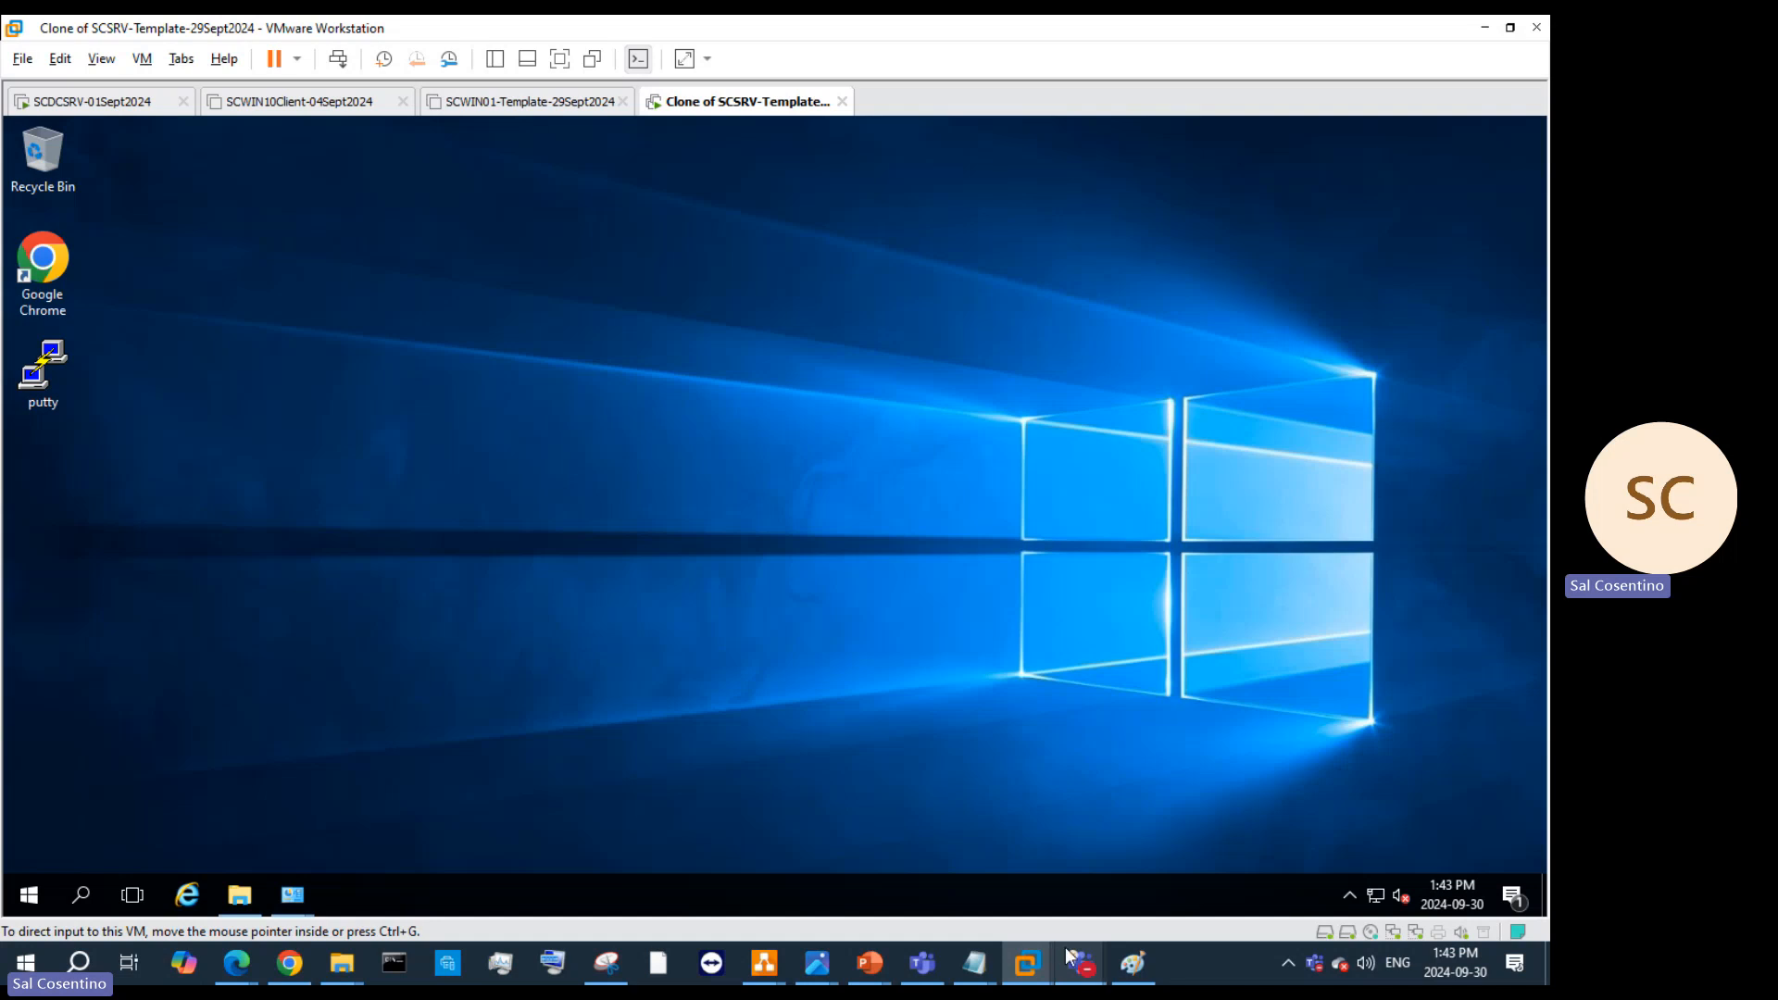
{"action": "left_click", "coordinate": [1074, 875]}
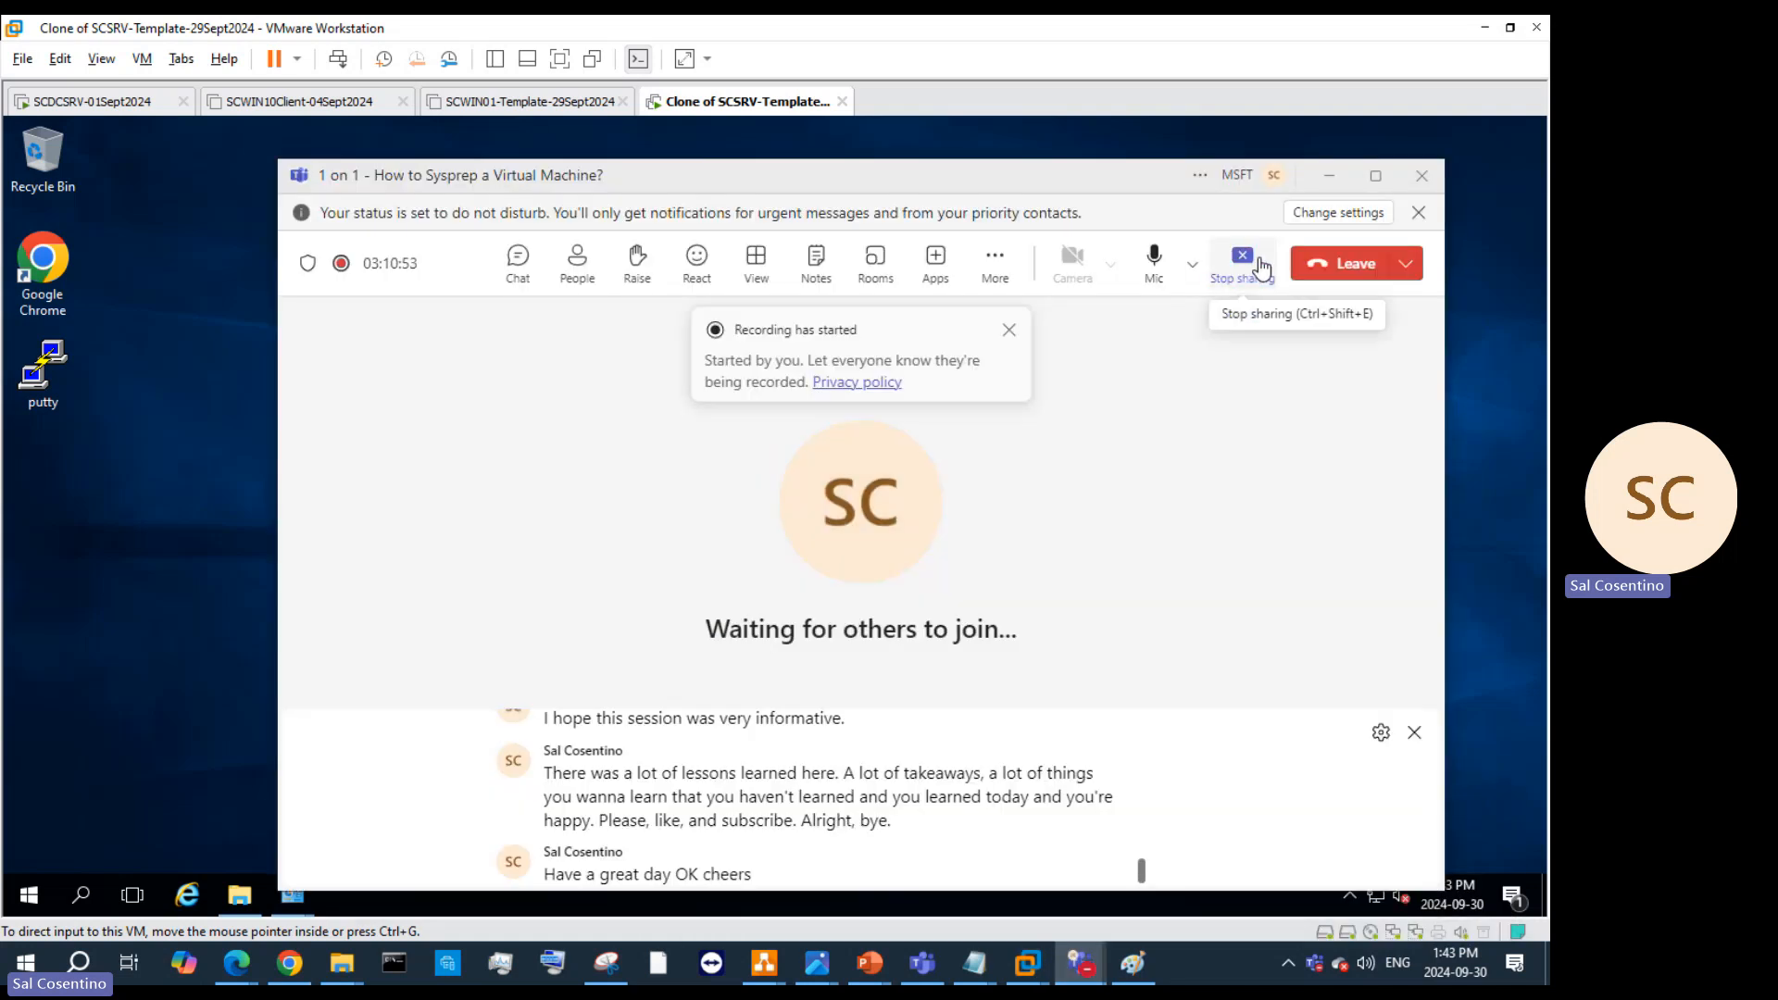
{"action": "left_click", "coordinate": [1240, 266]}
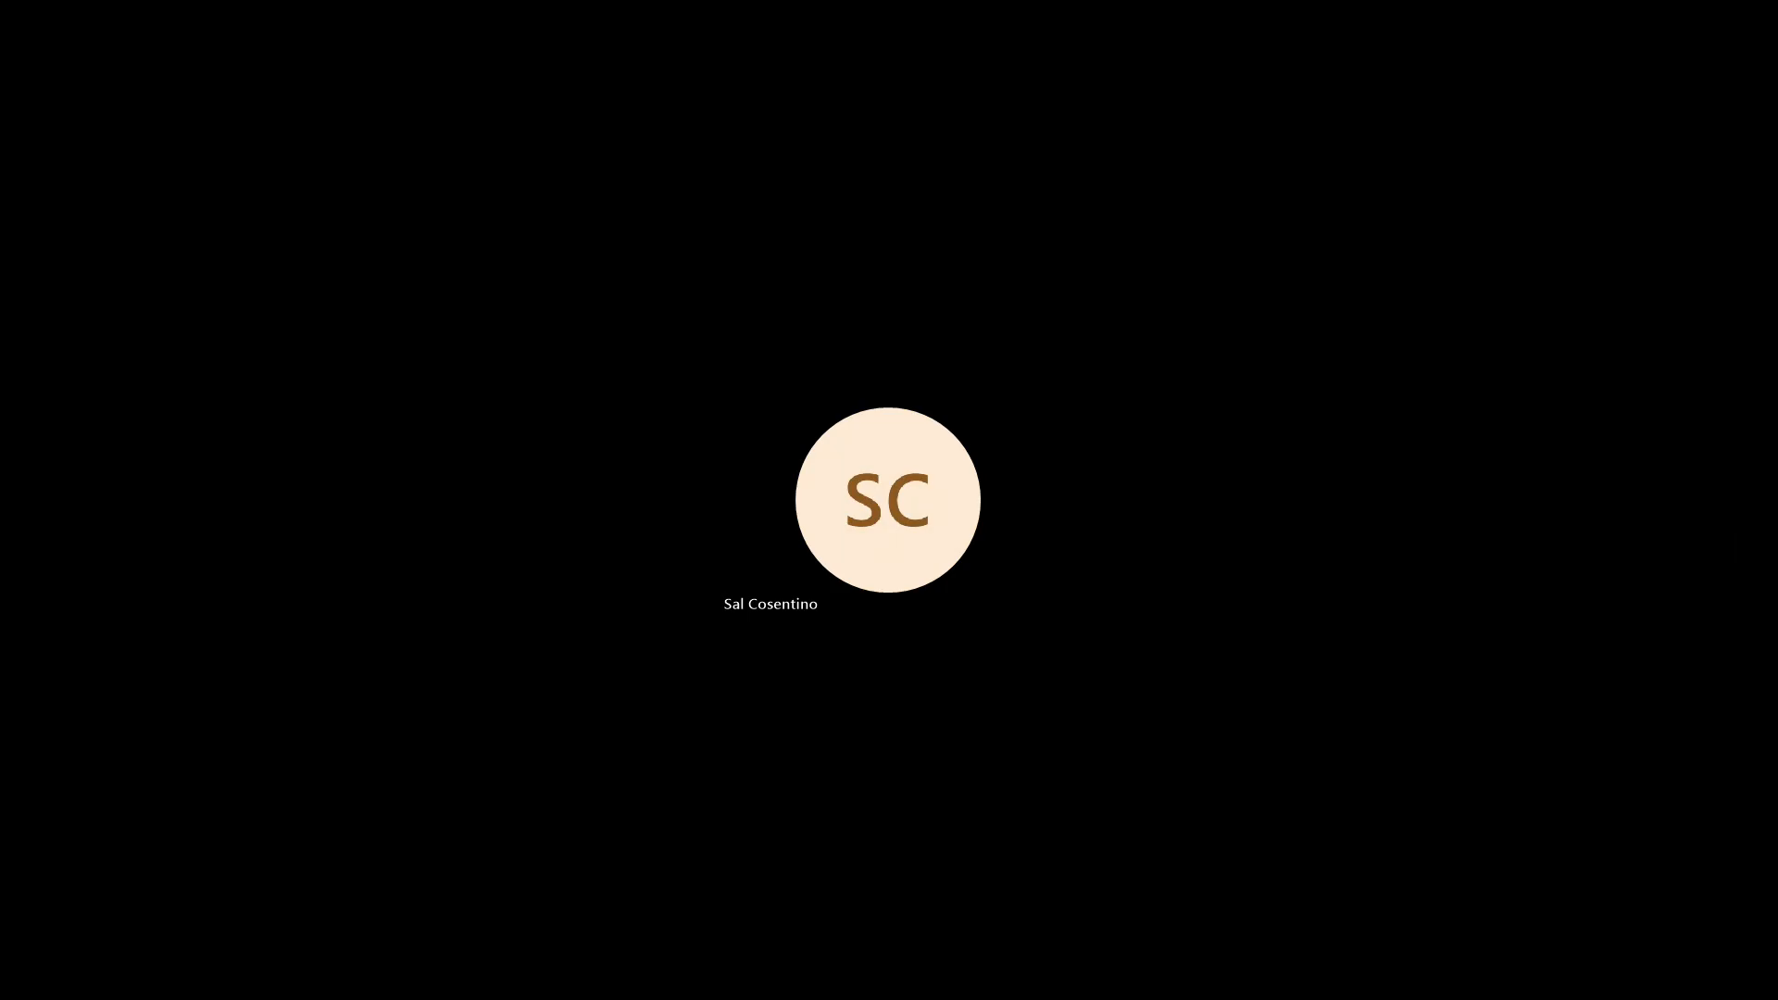